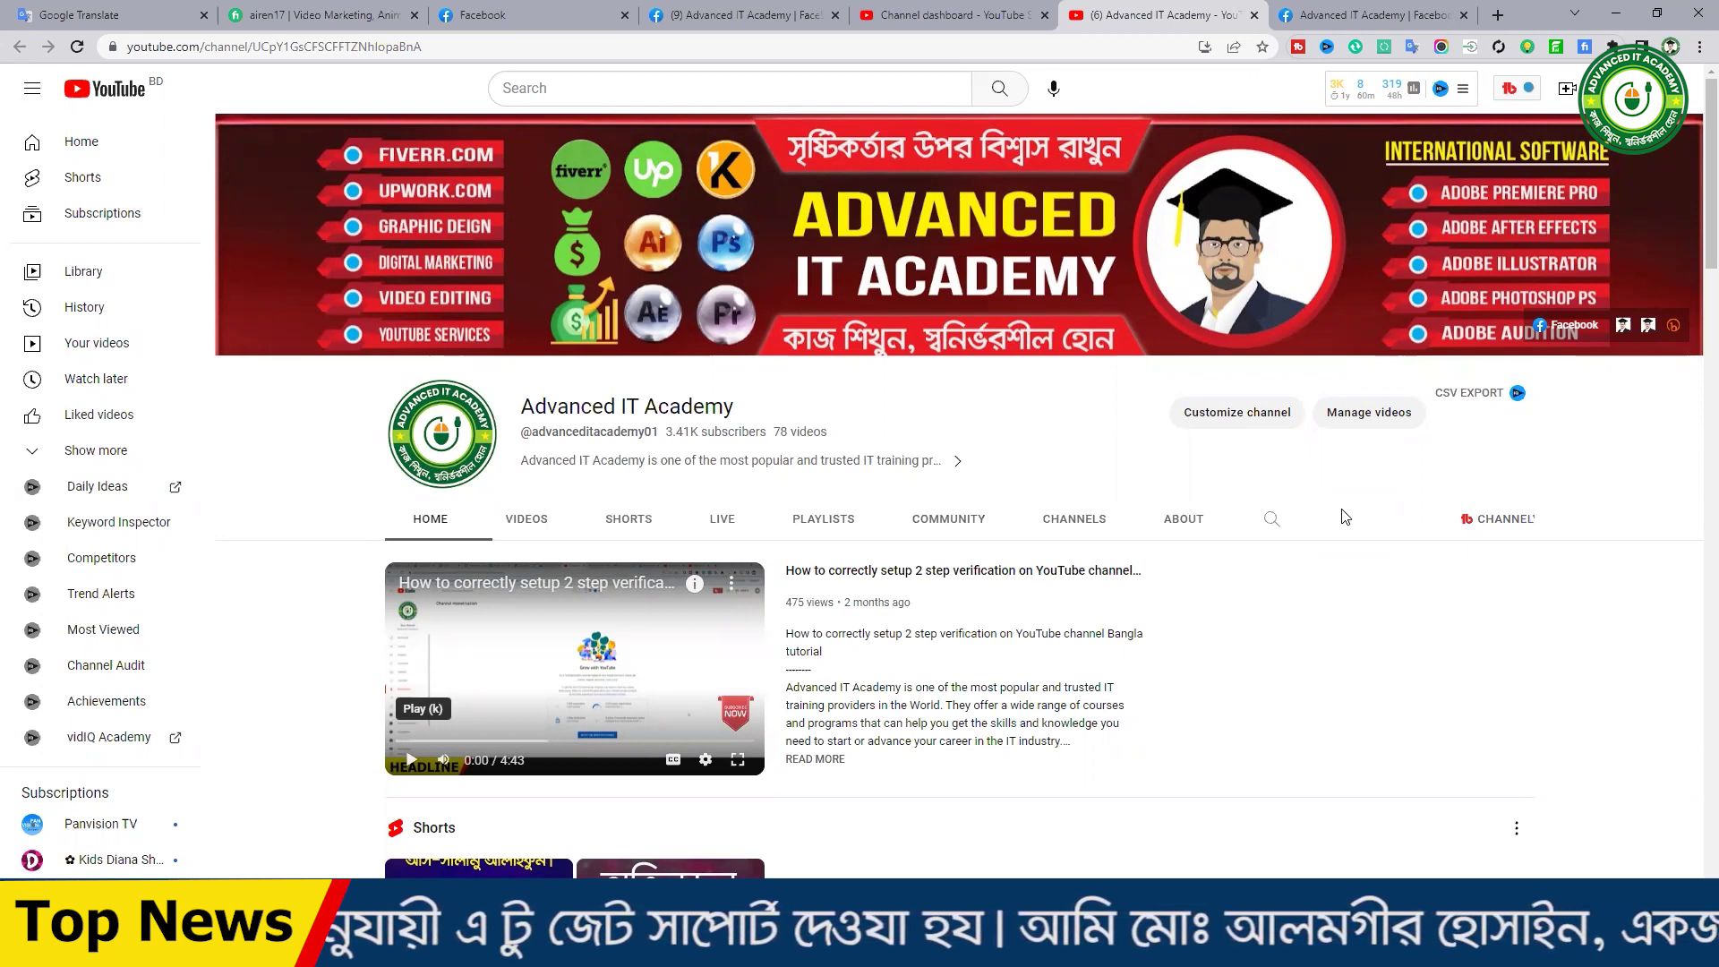
# - Open smalamgir.com in a new browser tab and open the Professional Video Editing Full Course post dated March 24, 2023
pyautogui.click(1497, 14)
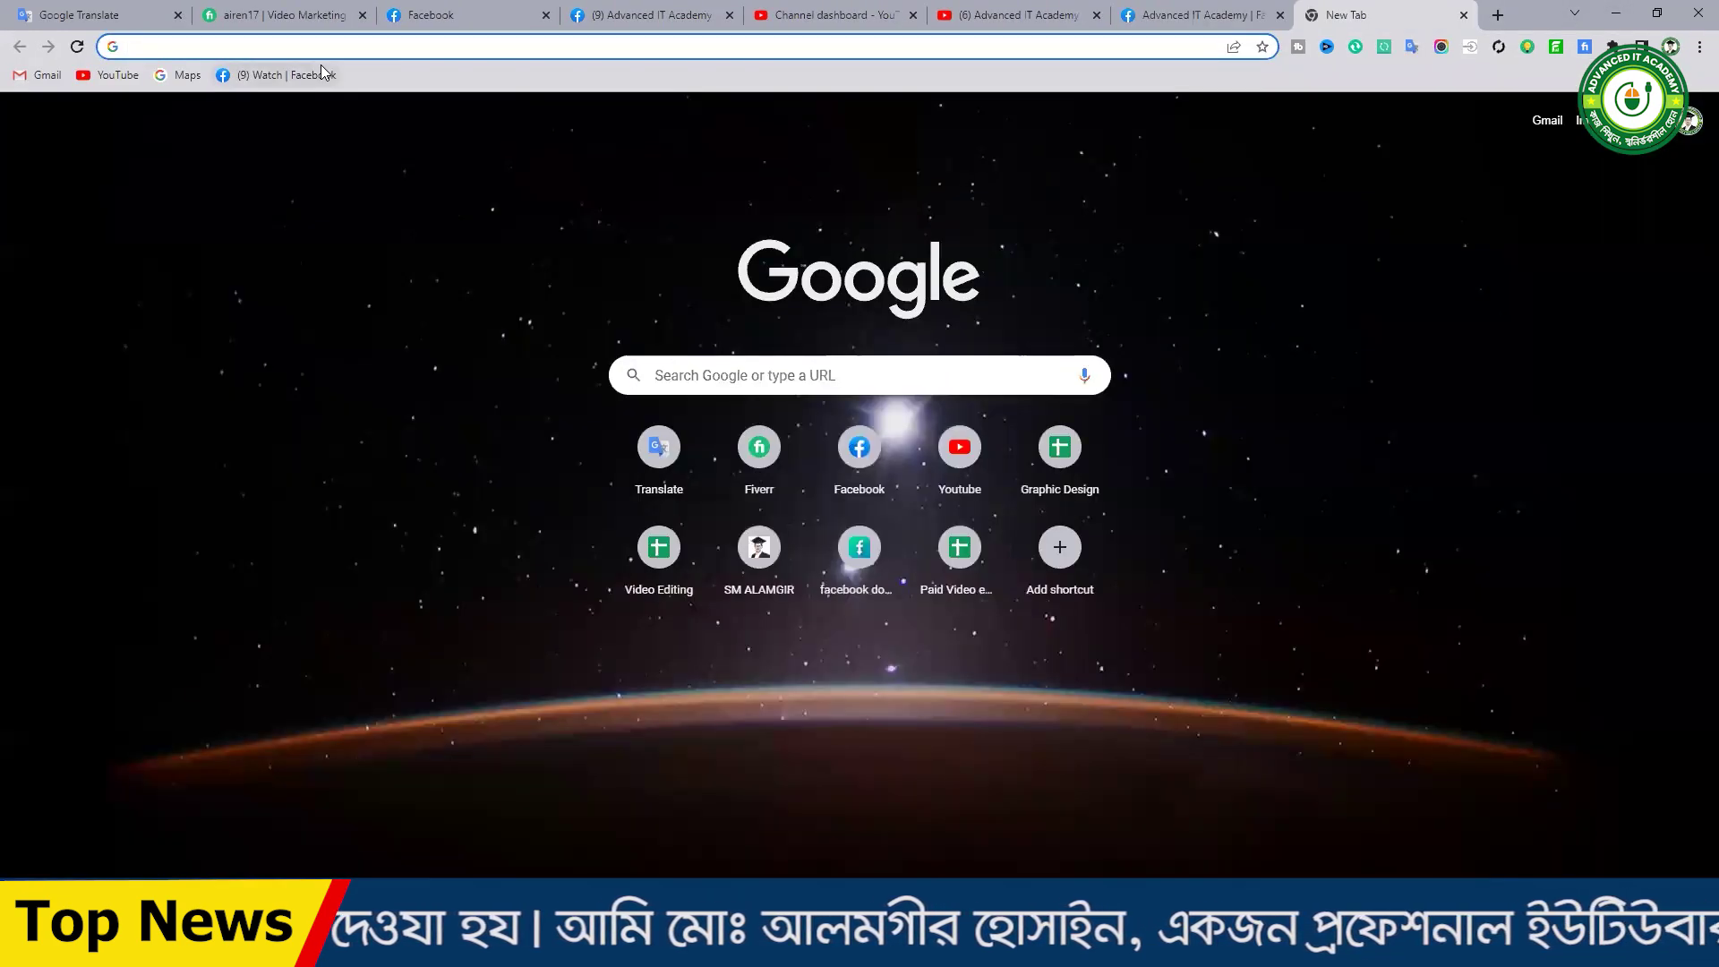
pyautogui.write('sma')
pyautogui.press('Return')
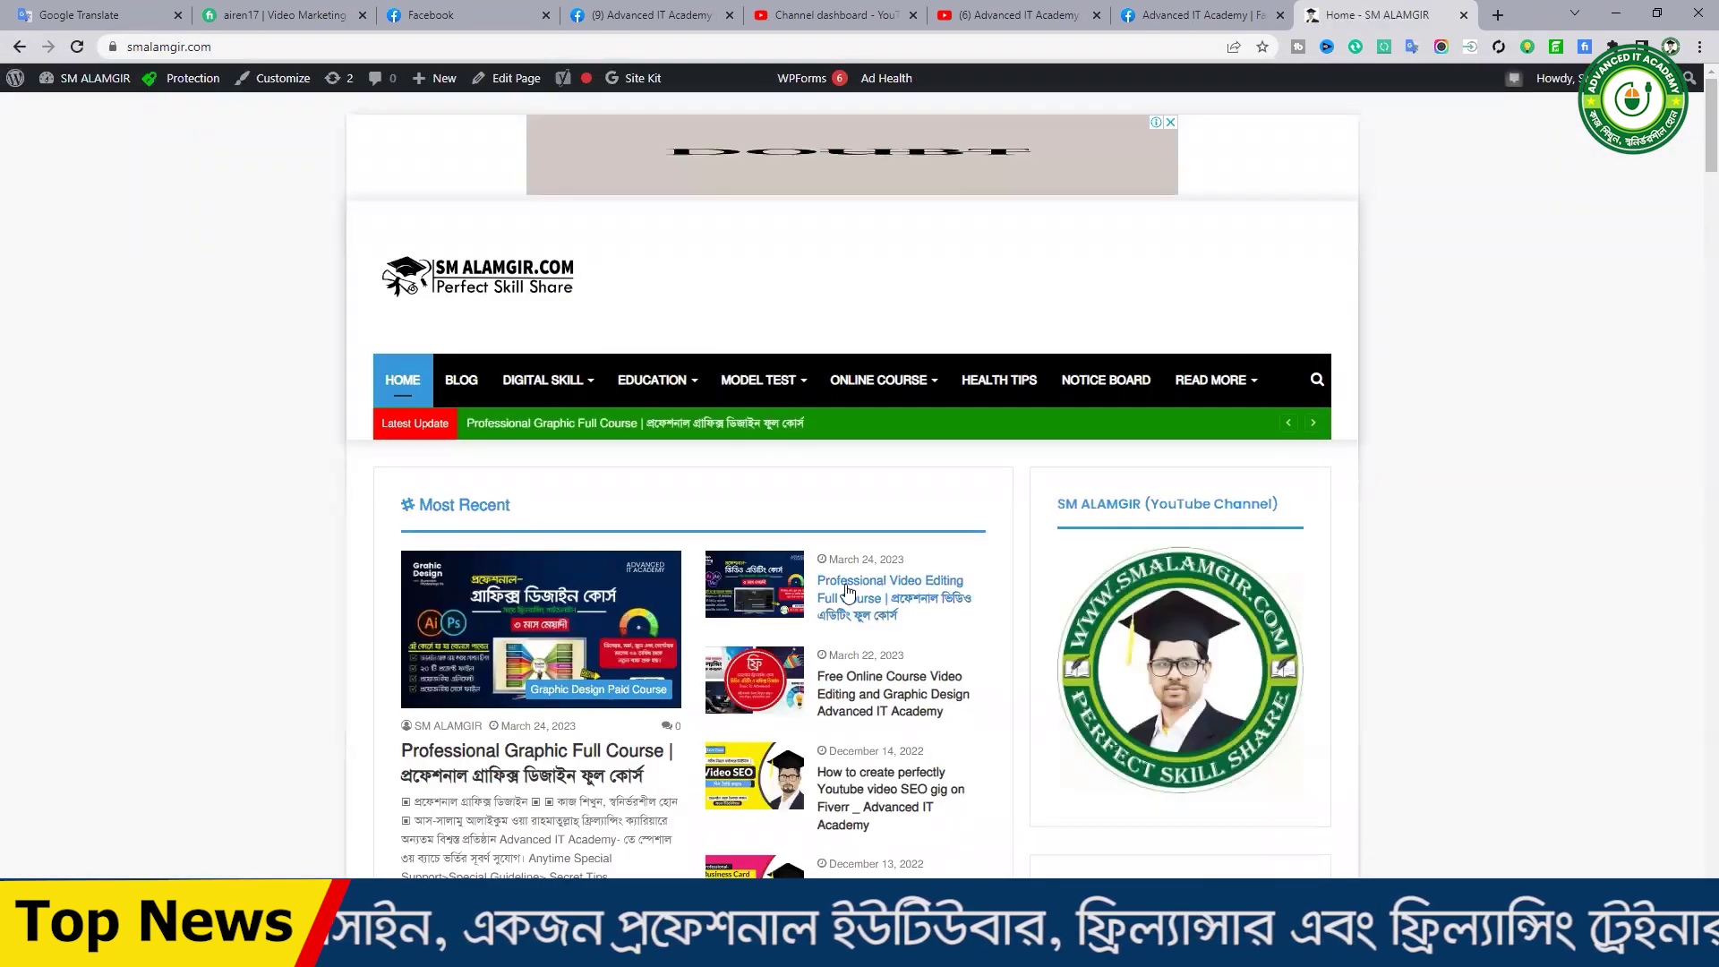
pyautogui.click(884, 589)
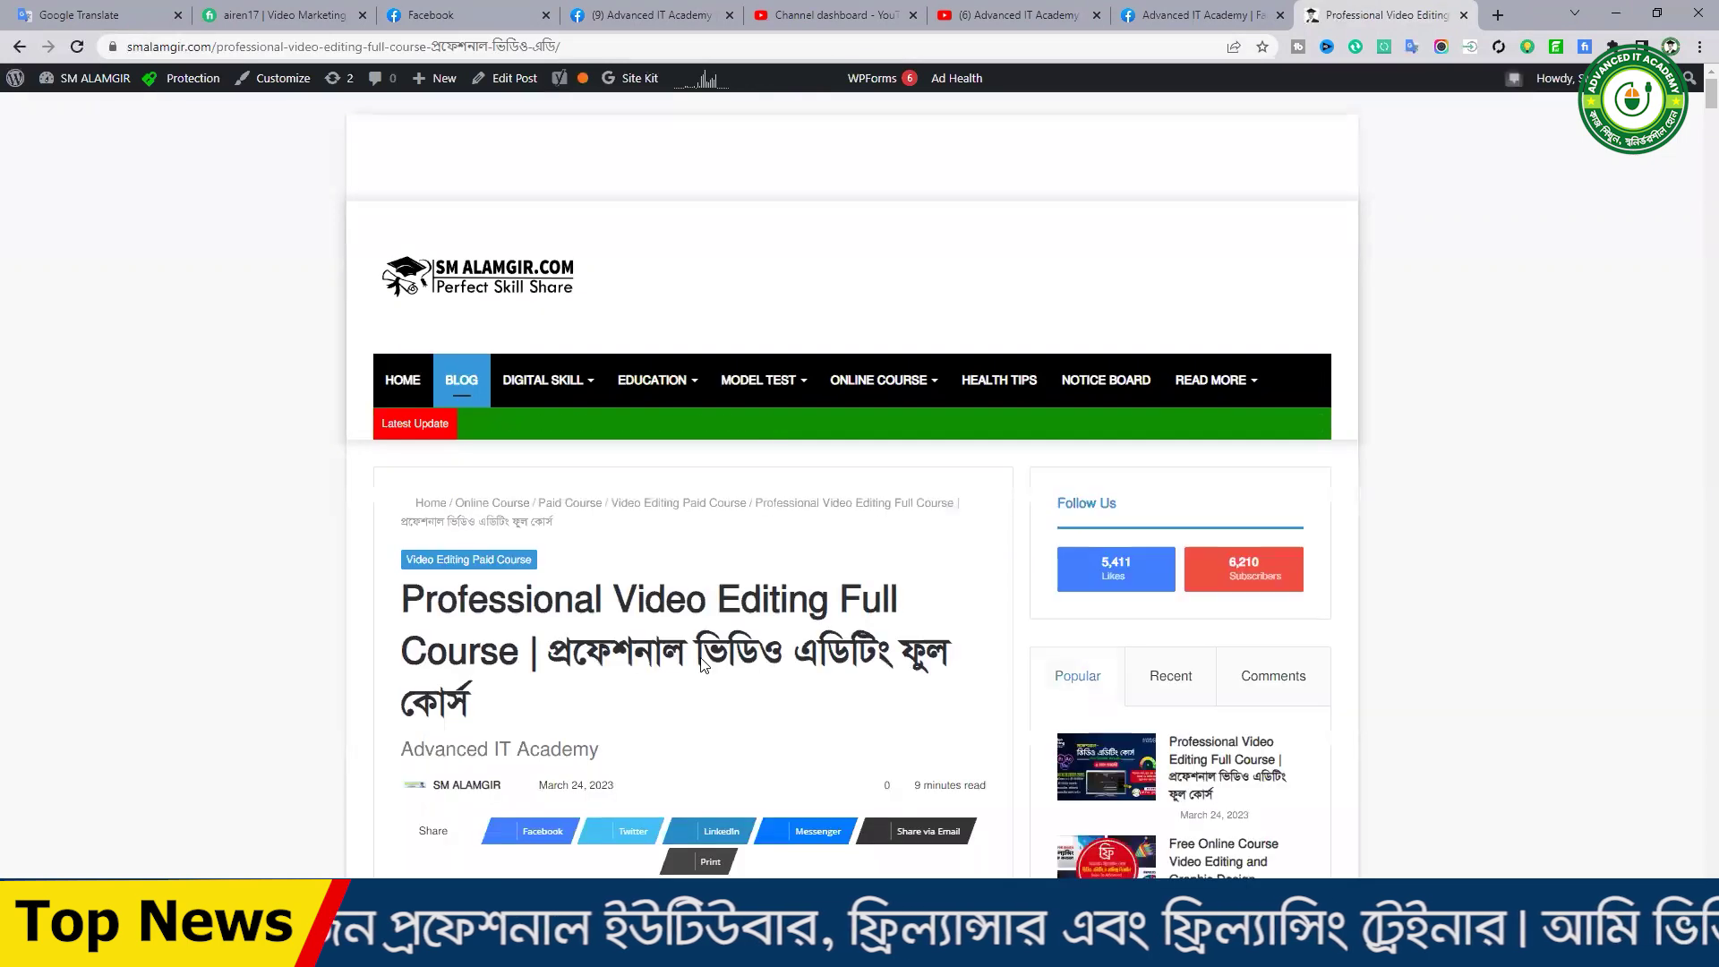
# - Read through the course post's details, fees, enrolment instructions and class-by-class syllabus to the closing class, and close the page
pyautogui.scroll(-7, 808, 621)
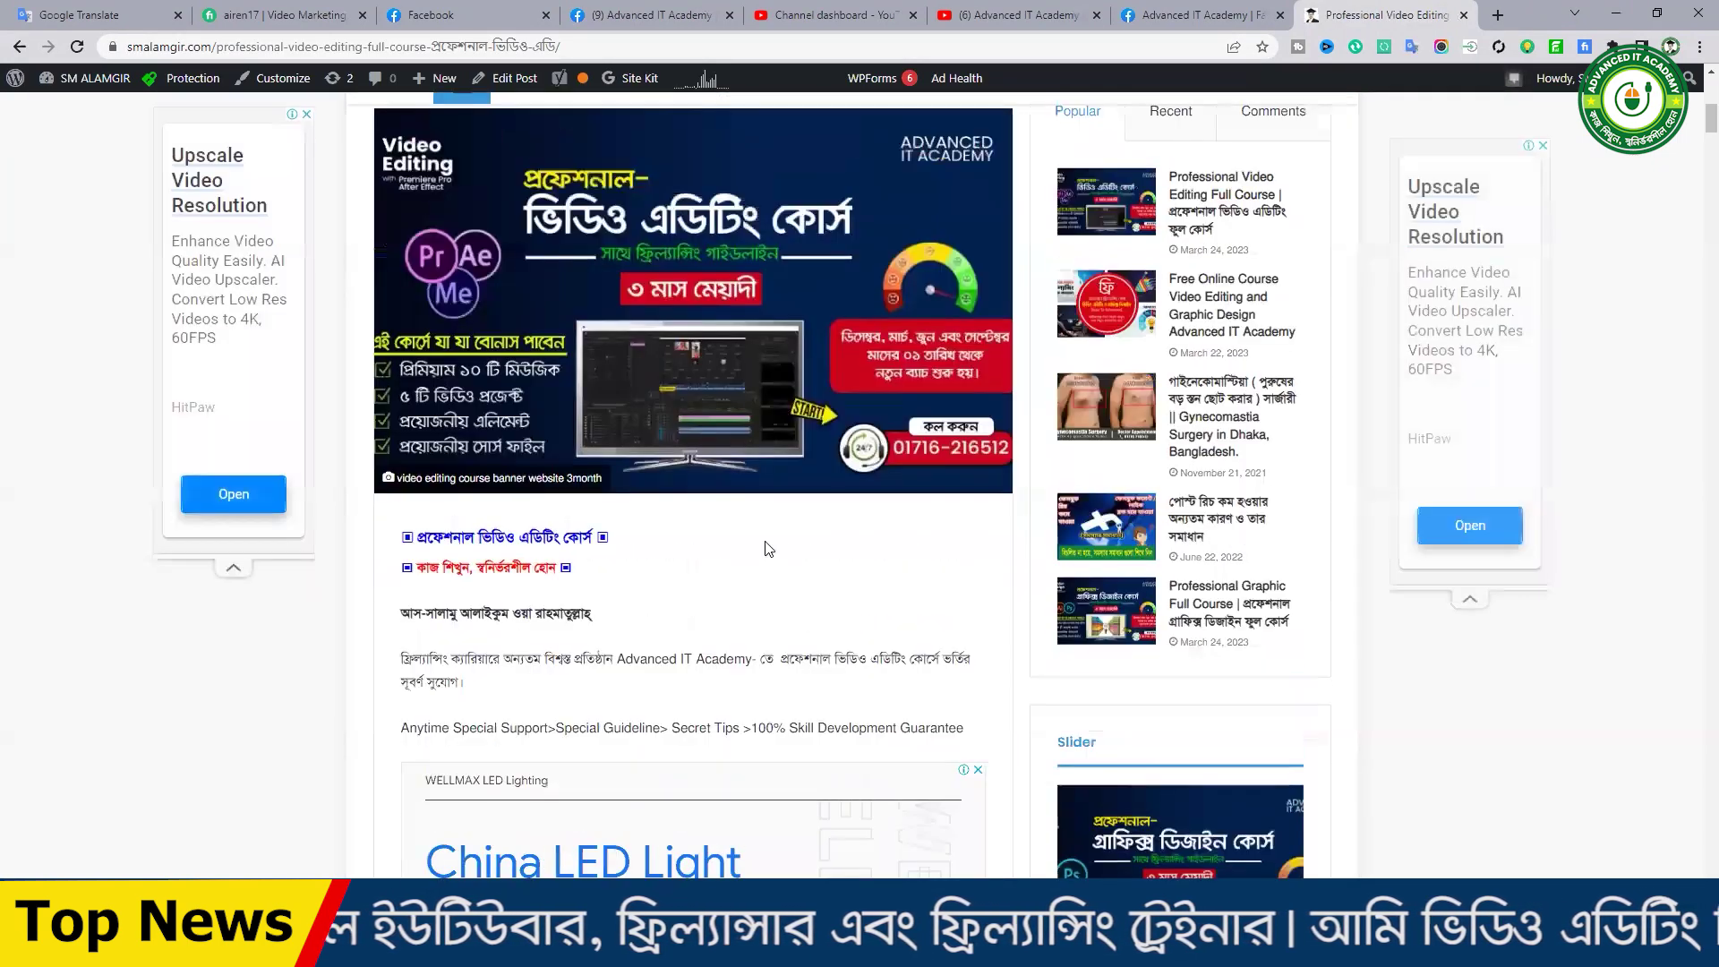
pyautogui.scroll(1, 765, 543)
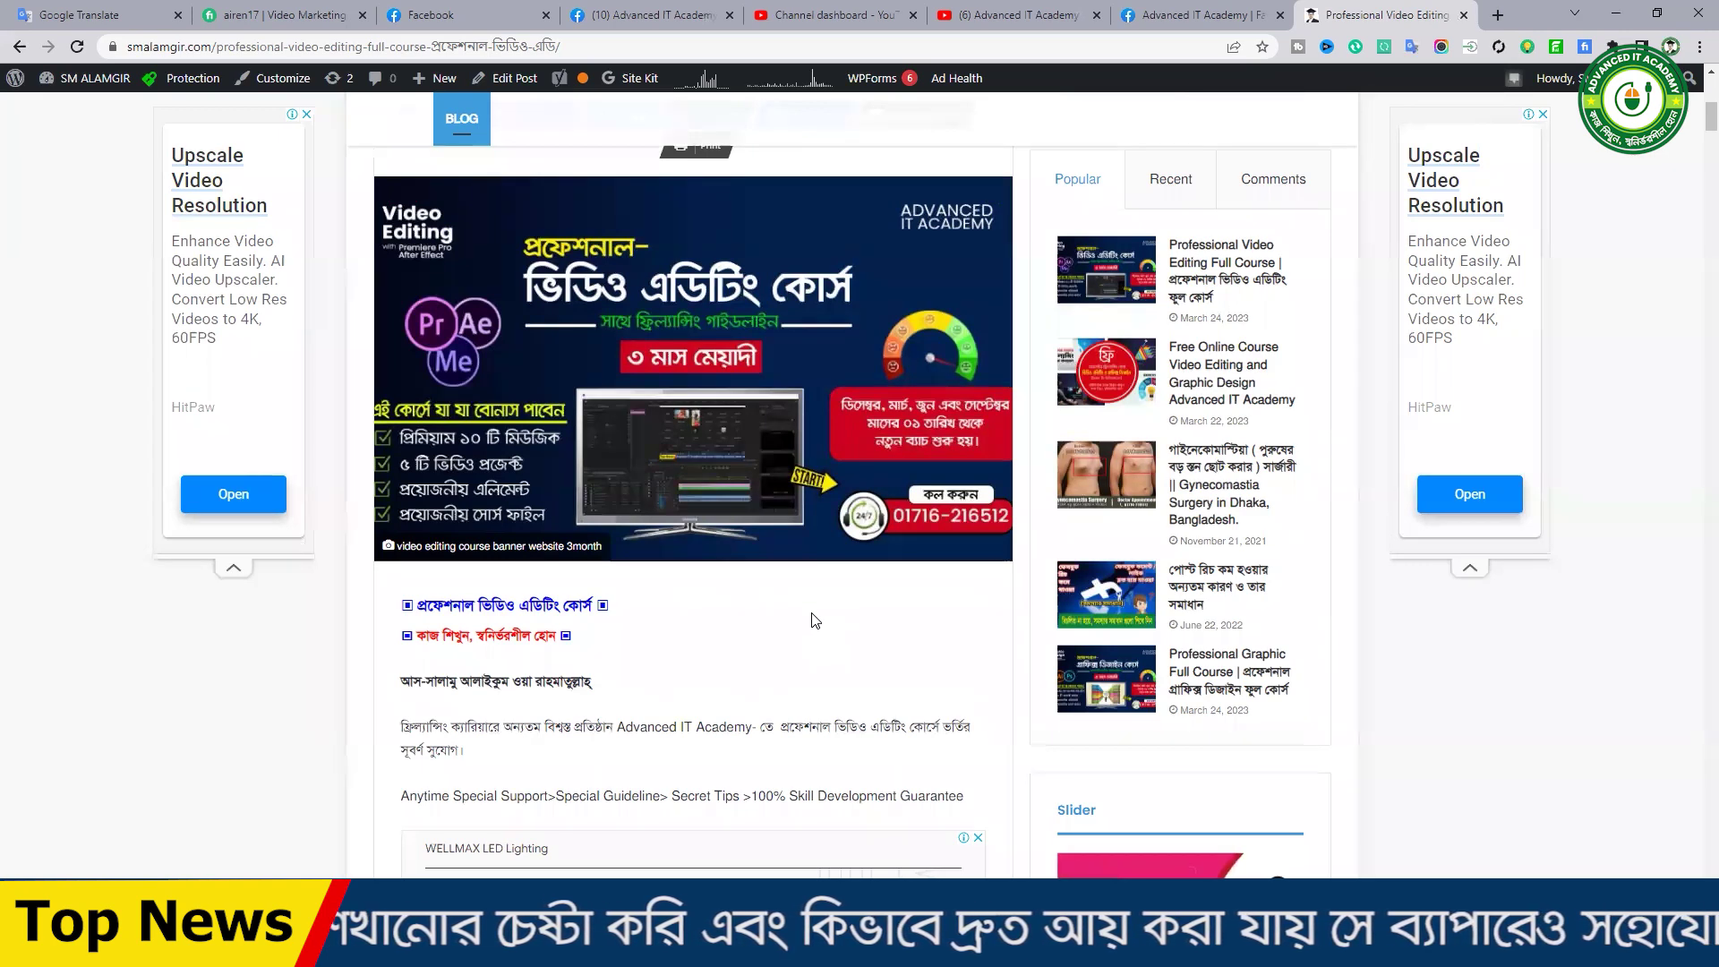
pyautogui.scroll(-10, 716, 626)
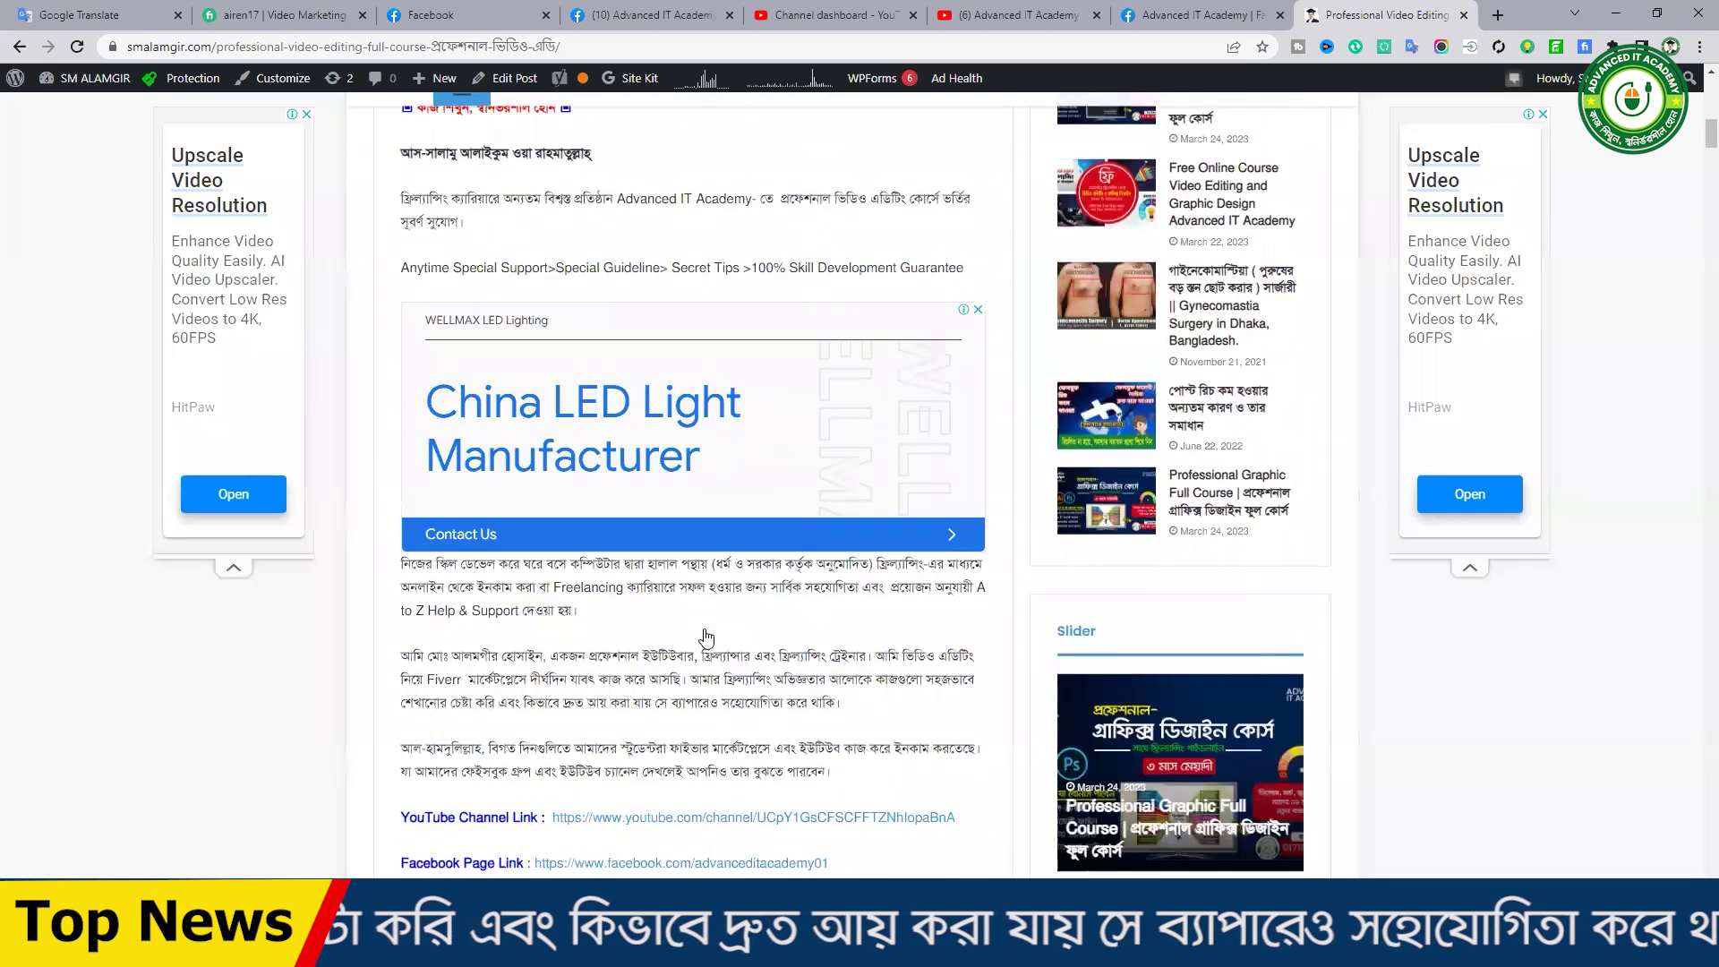
pyautogui.scroll(-12, 710, 636)
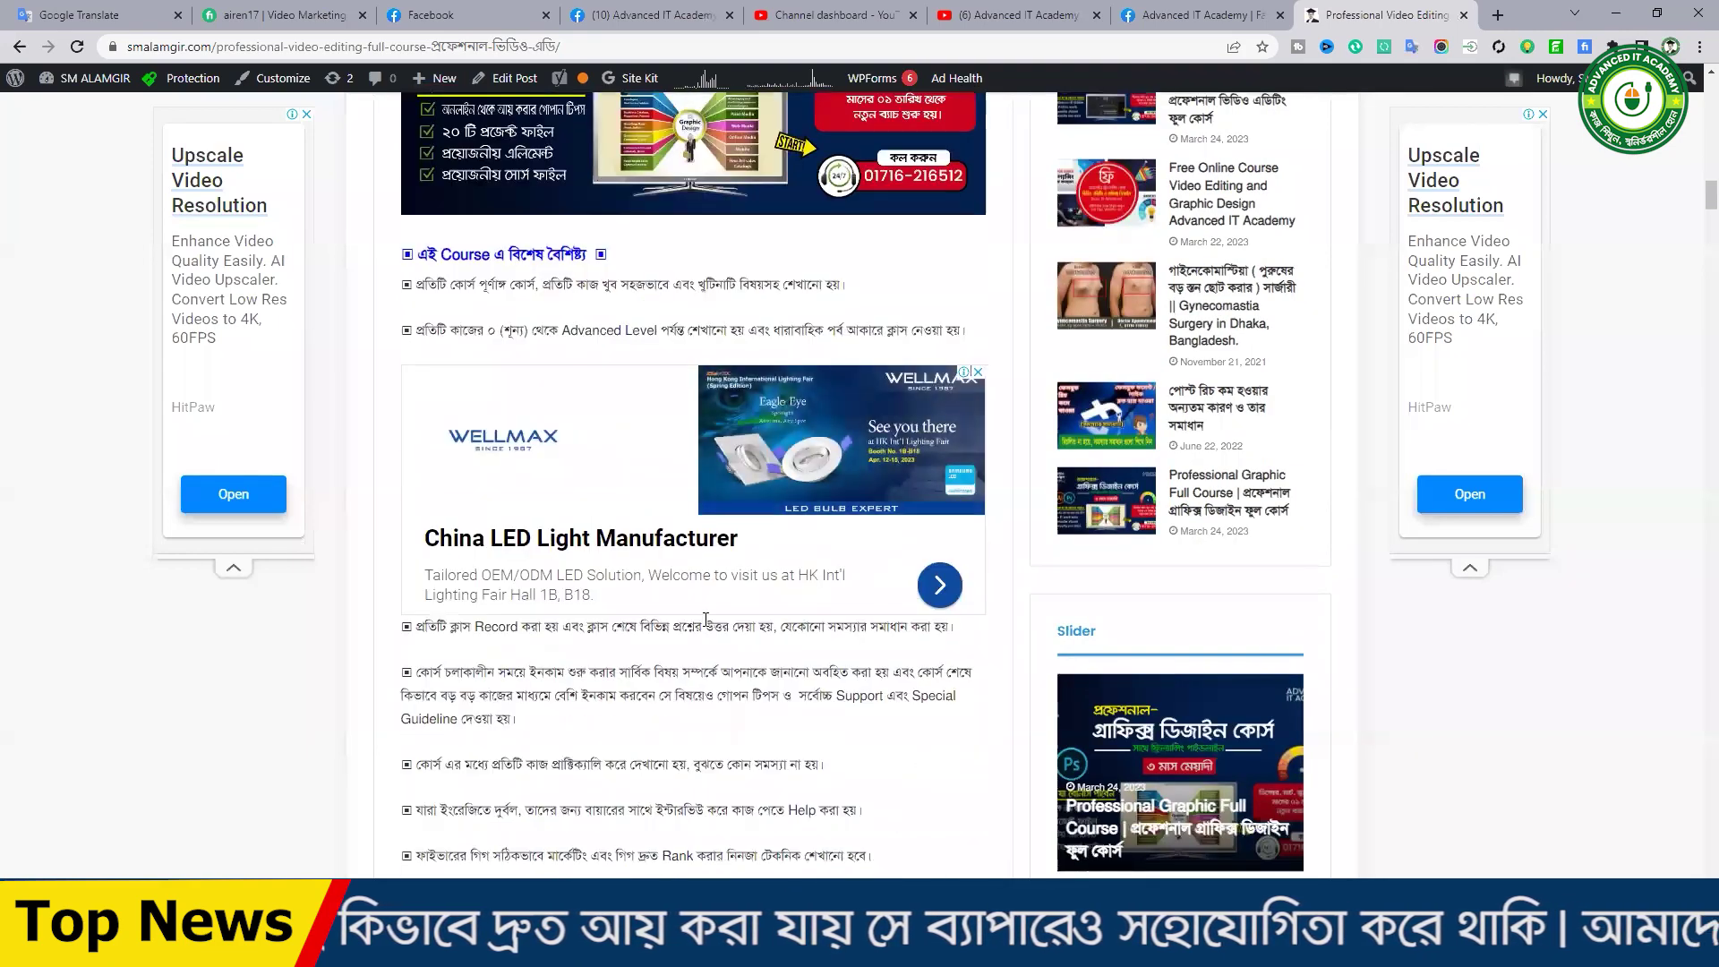
pyautogui.scroll(-8, 703, 627)
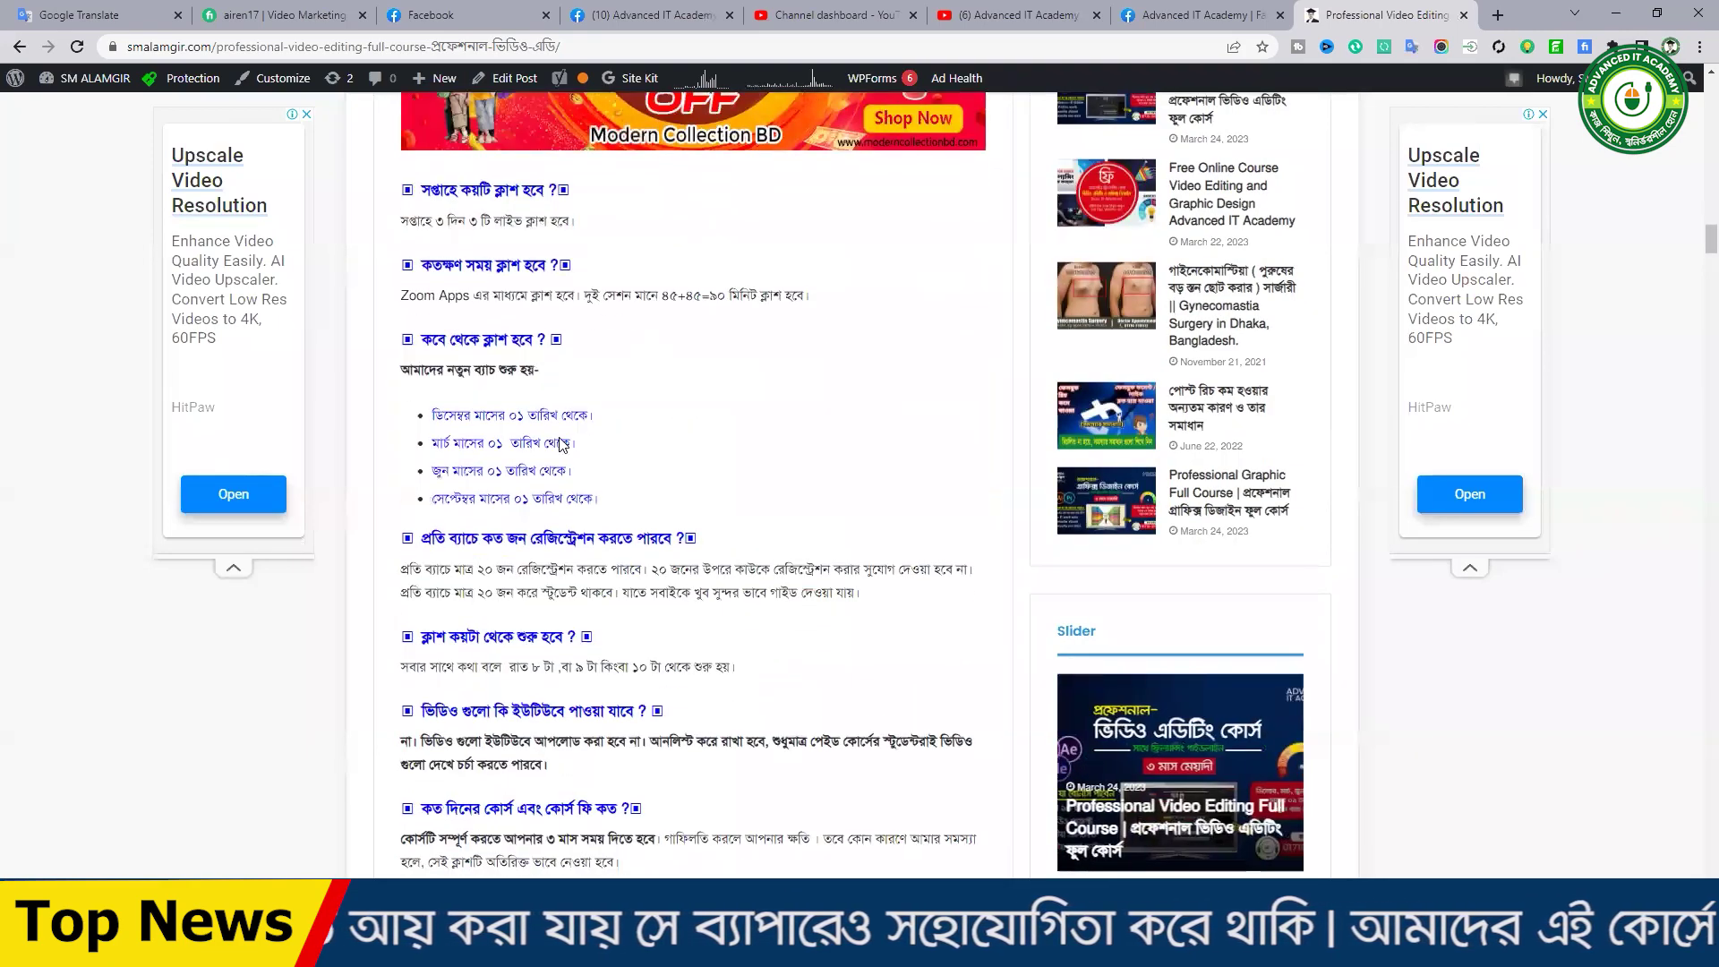
pyautogui.scroll(-4, 591, 464)
pyautogui.scroll(-2, 537, 403)
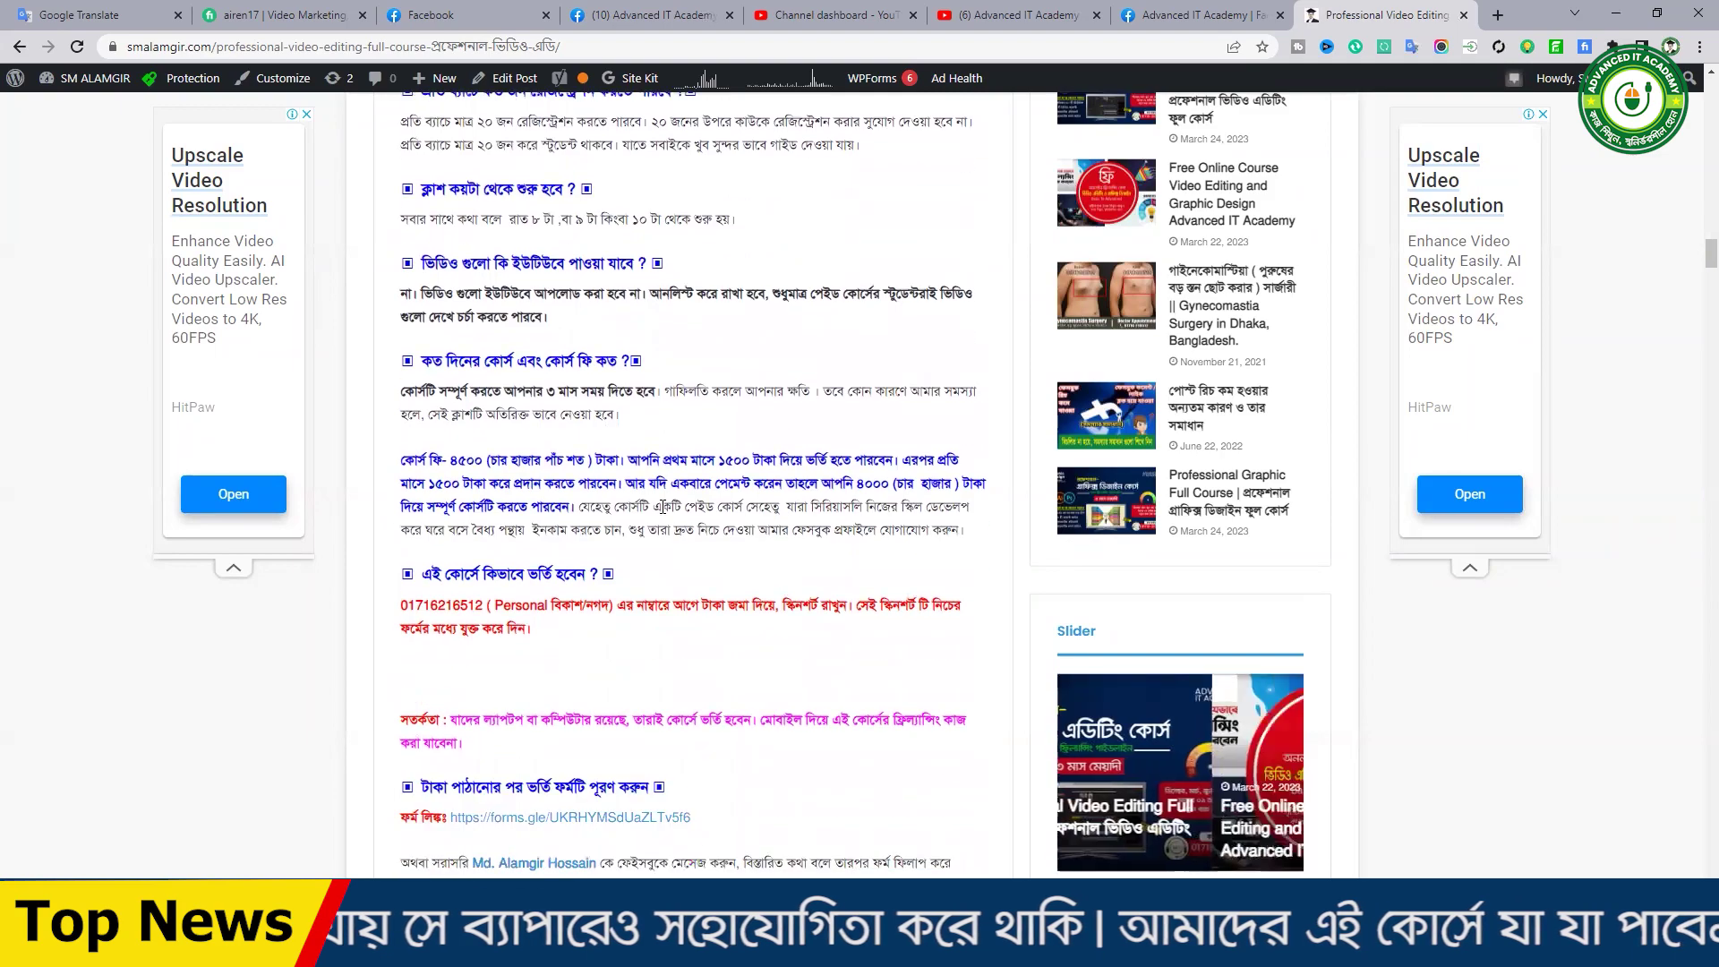
pyautogui.scroll(-10, 511, 361)
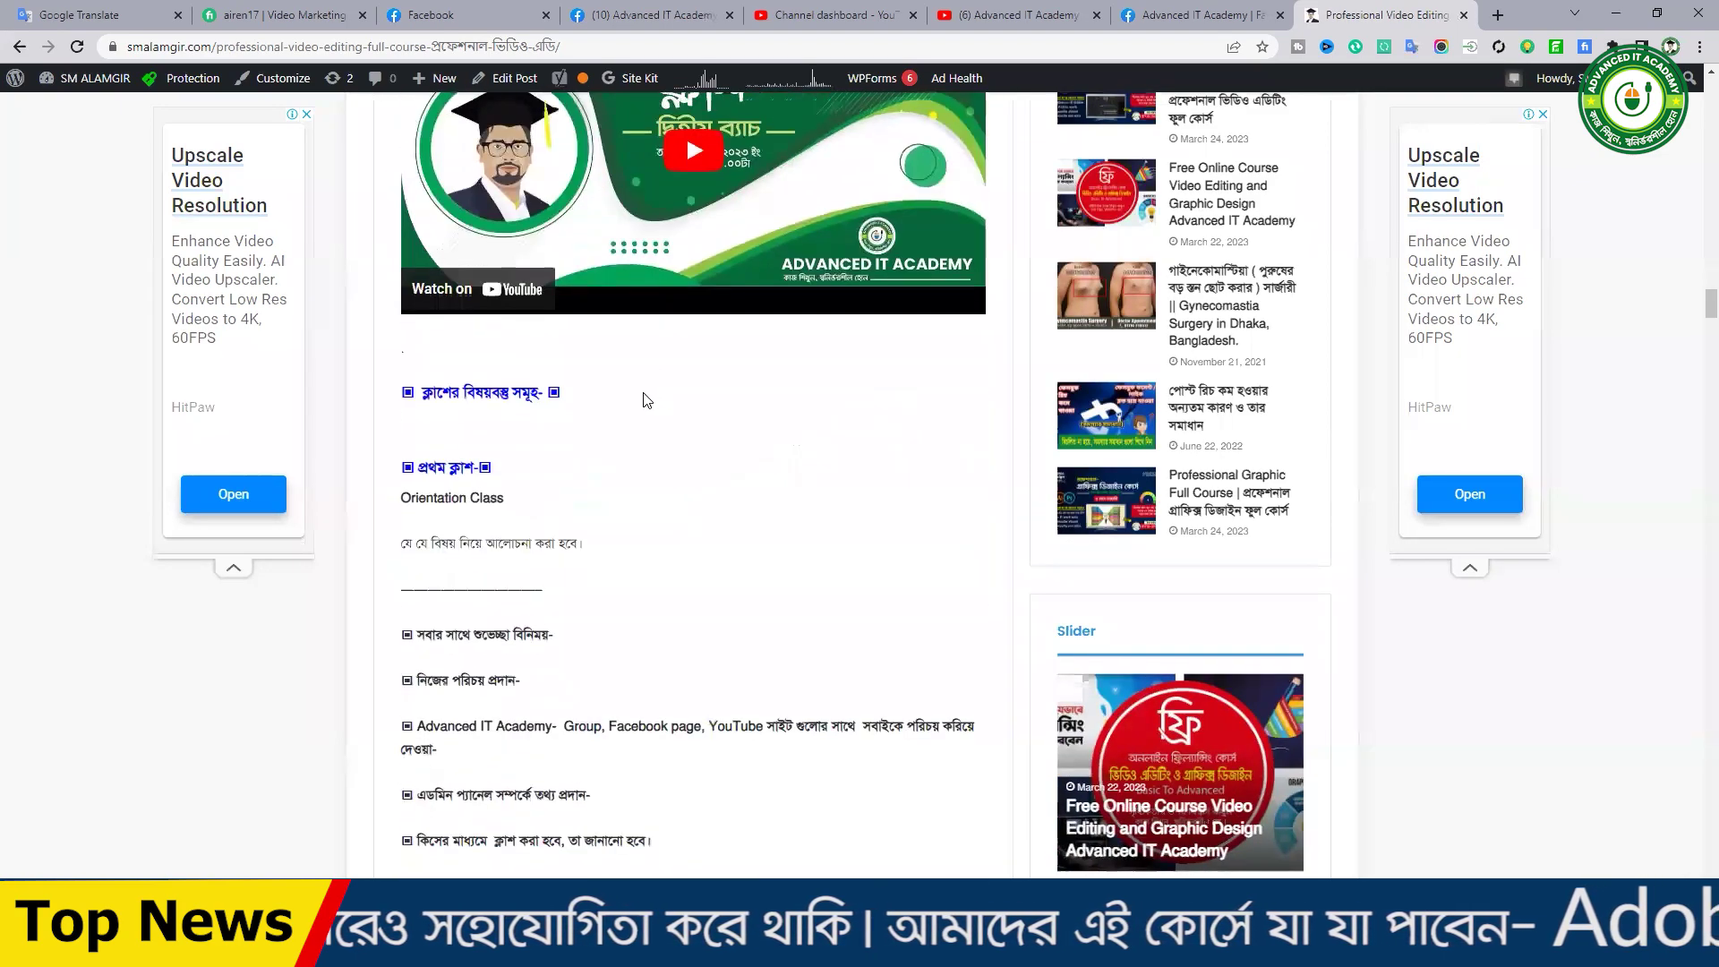
pyautogui.scroll(-15, 567, 514)
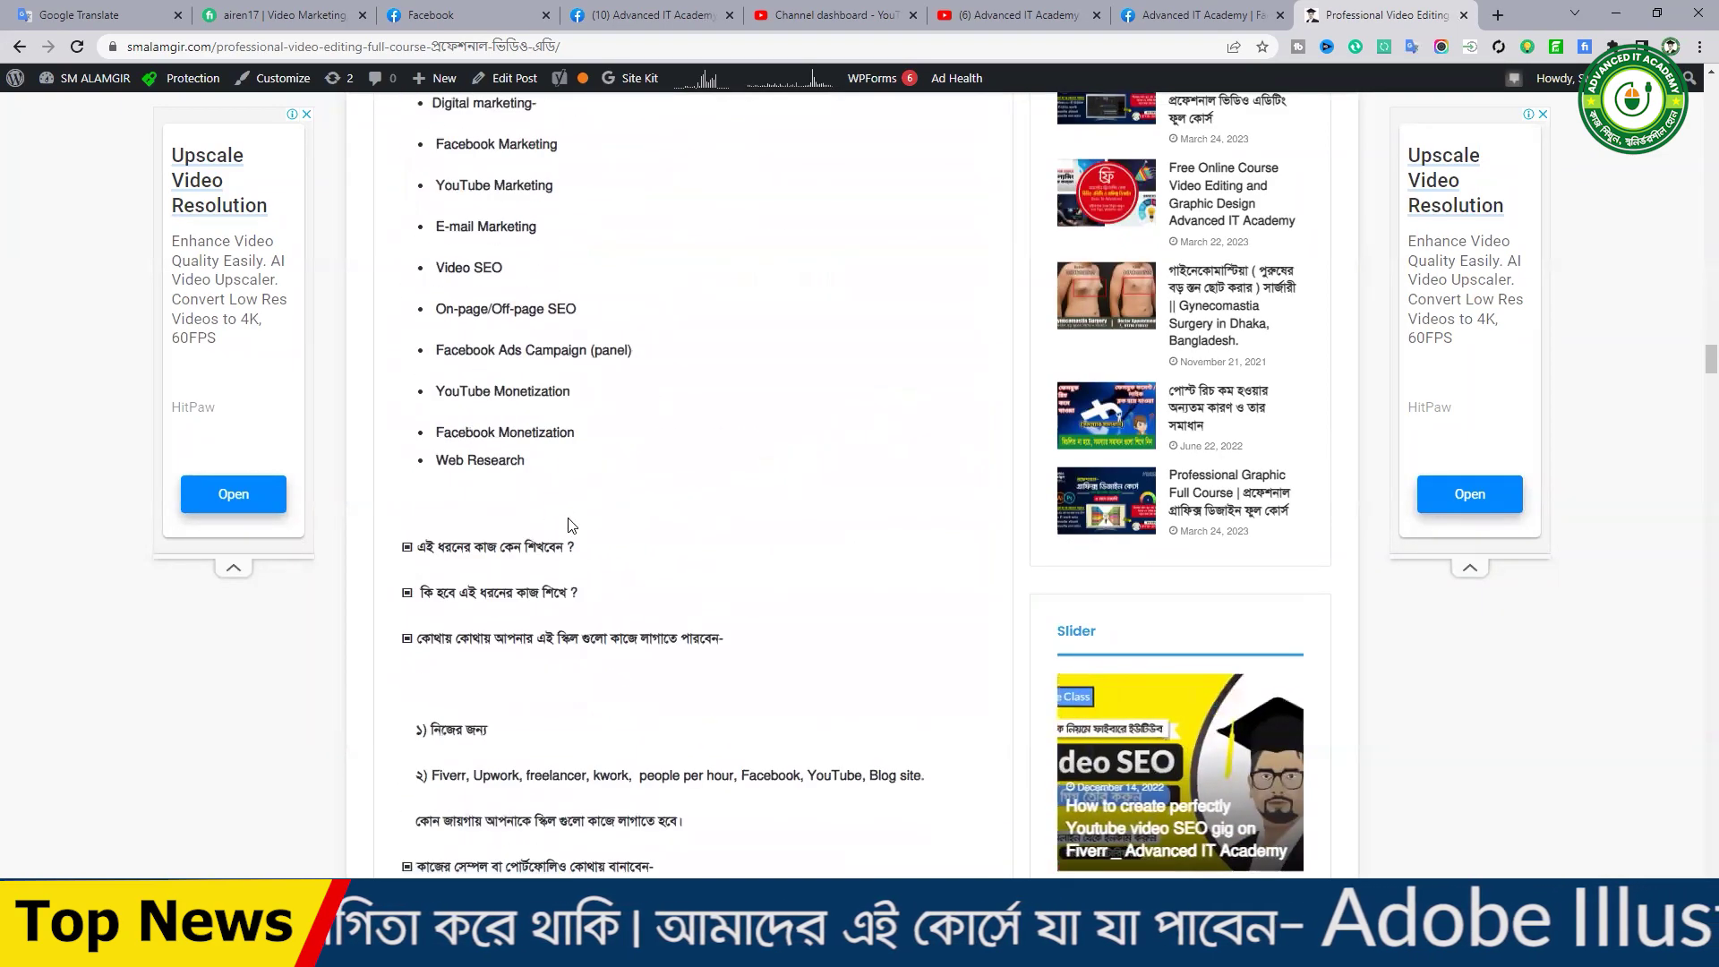
pyautogui.scroll(-14, 576, 521)
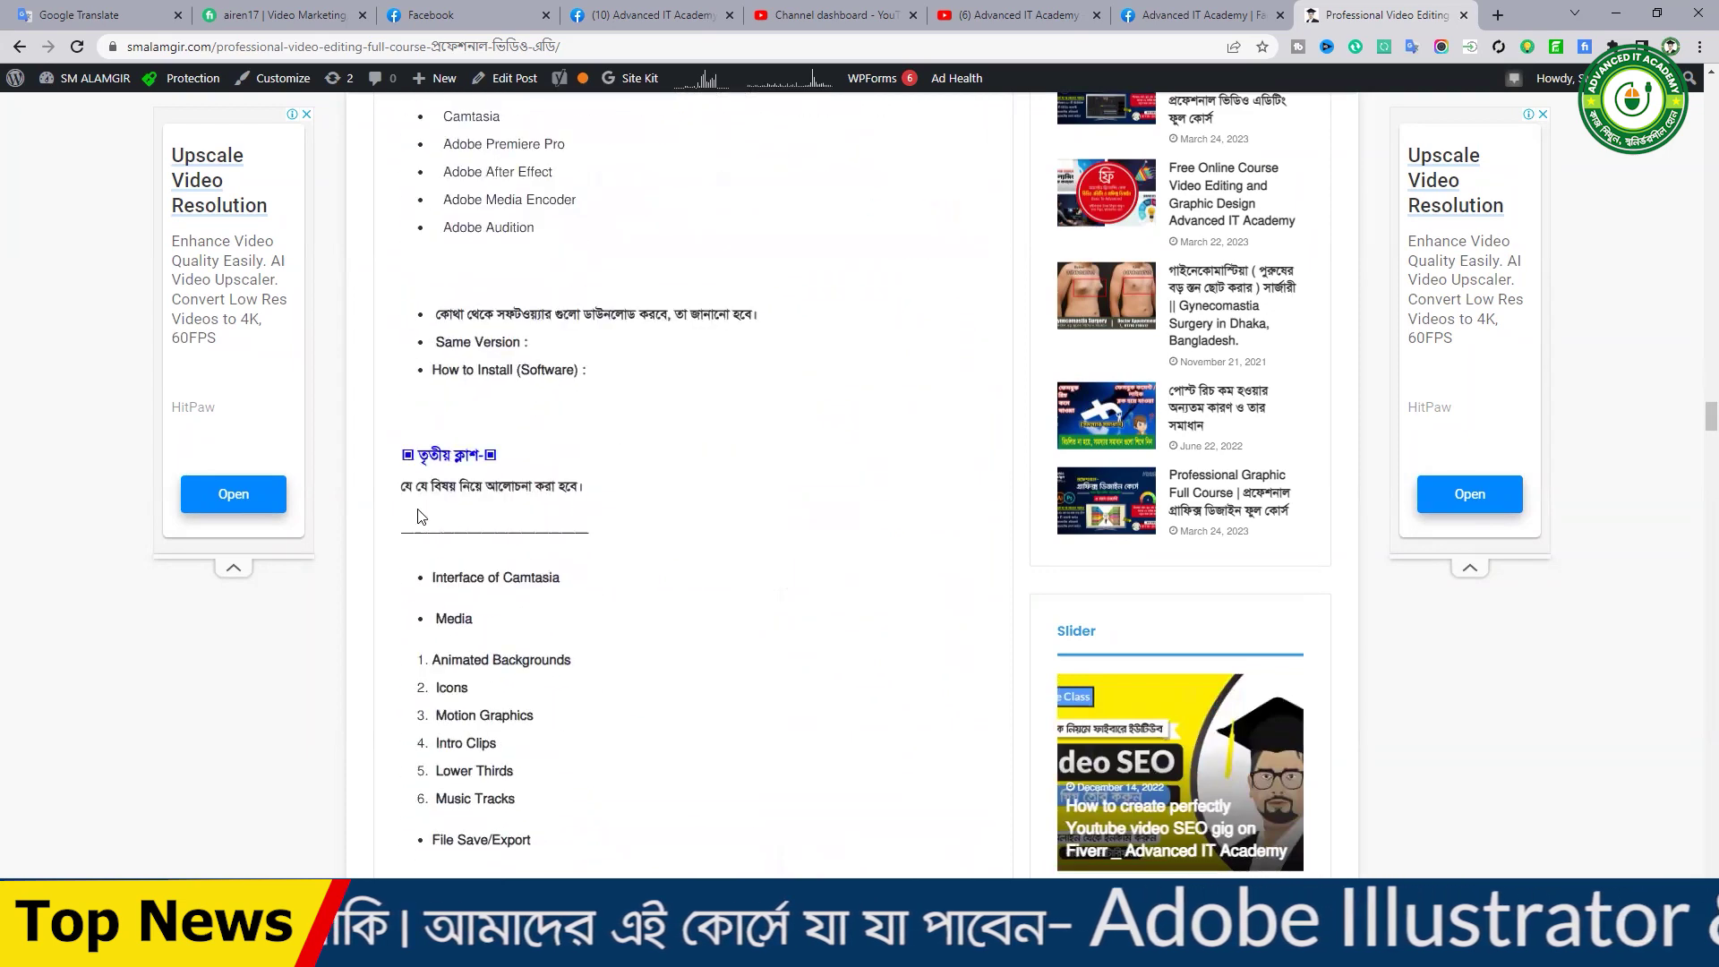
pyautogui.scroll(-15, 626, 499)
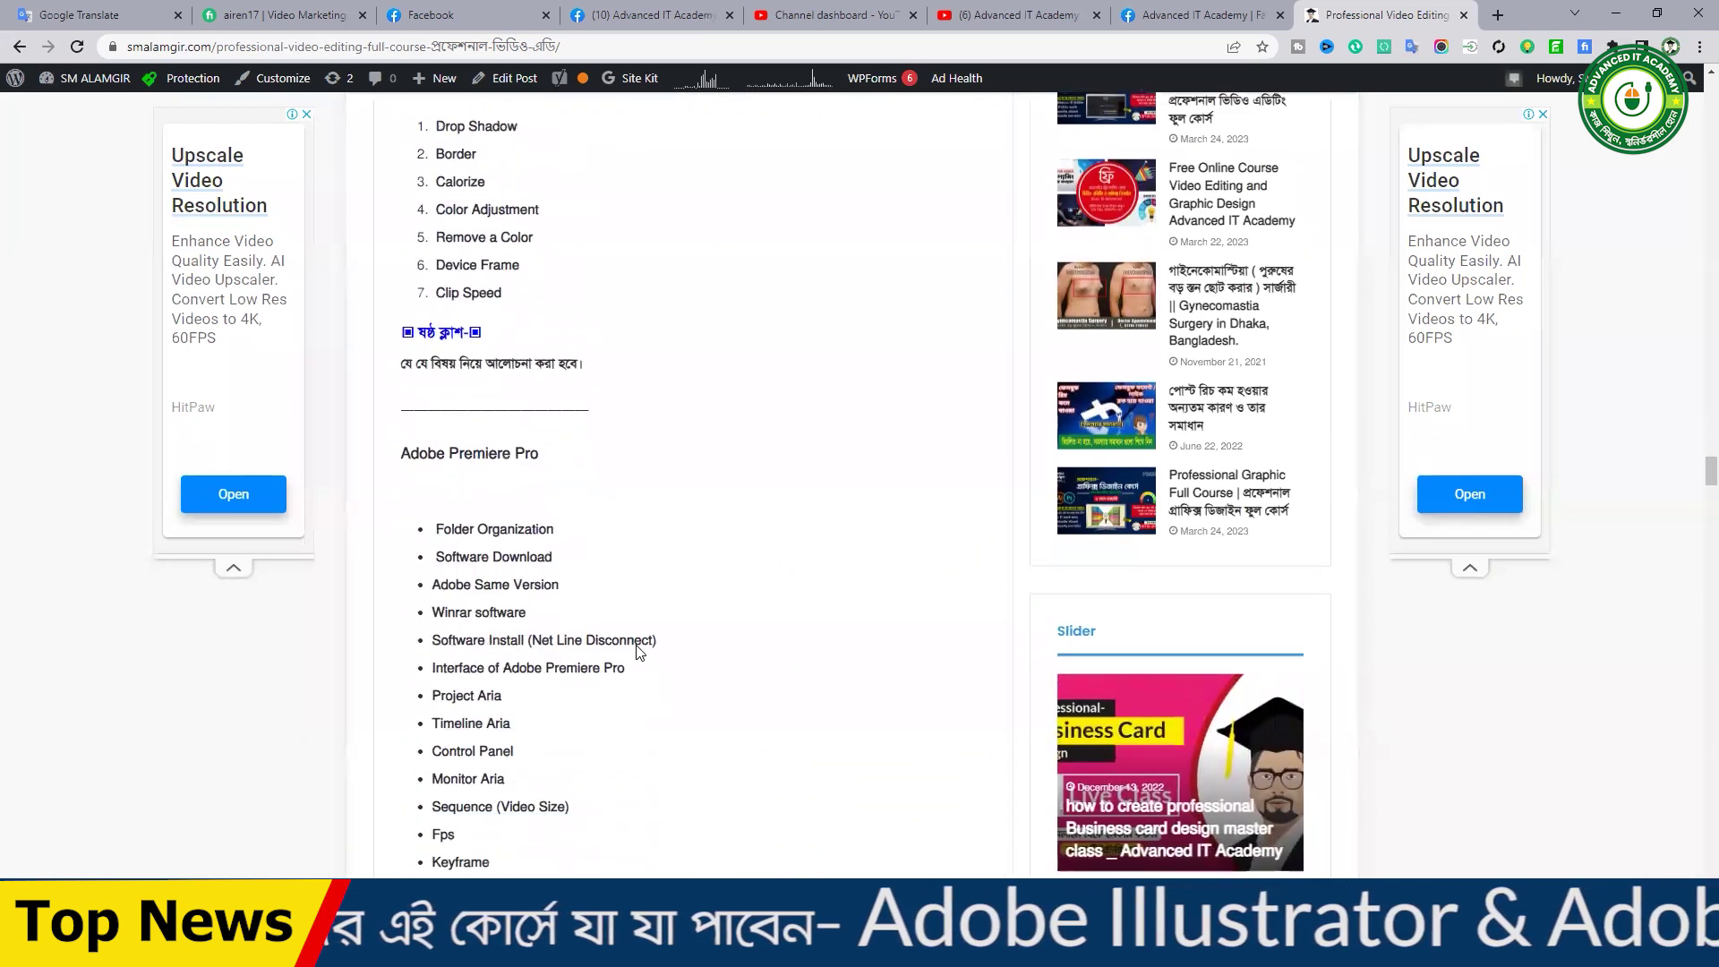
pyautogui.scroll(-15, 639, 653)
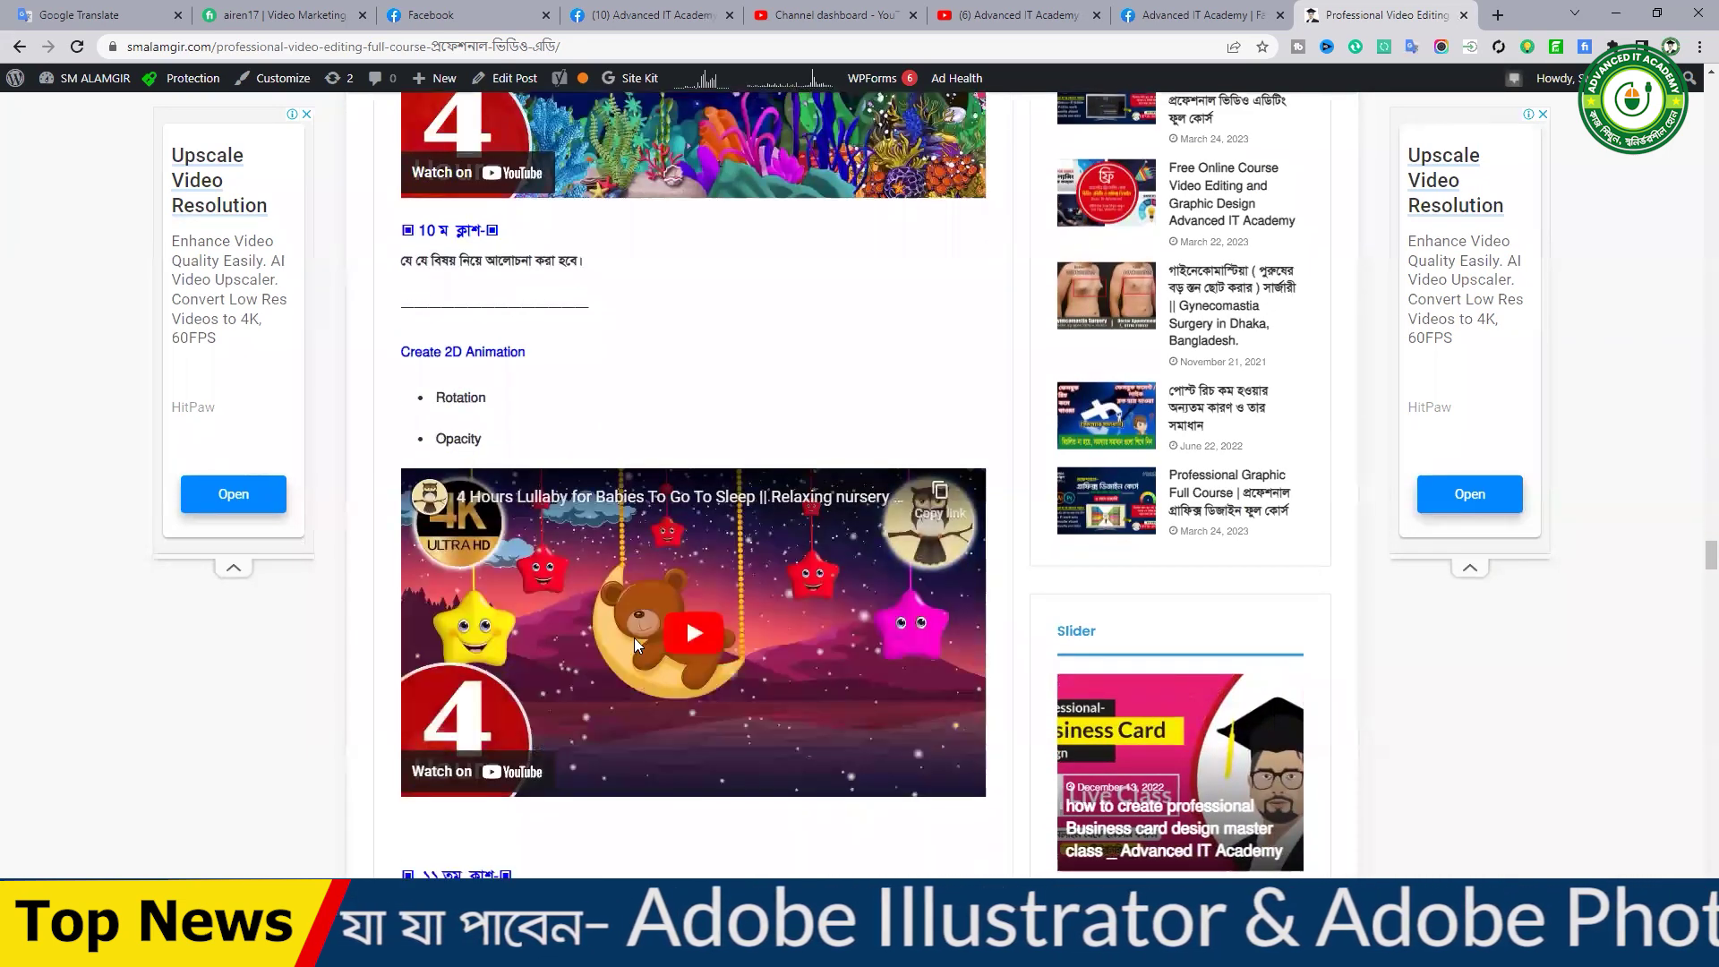
pyautogui.scroll(-15, 636, 645)
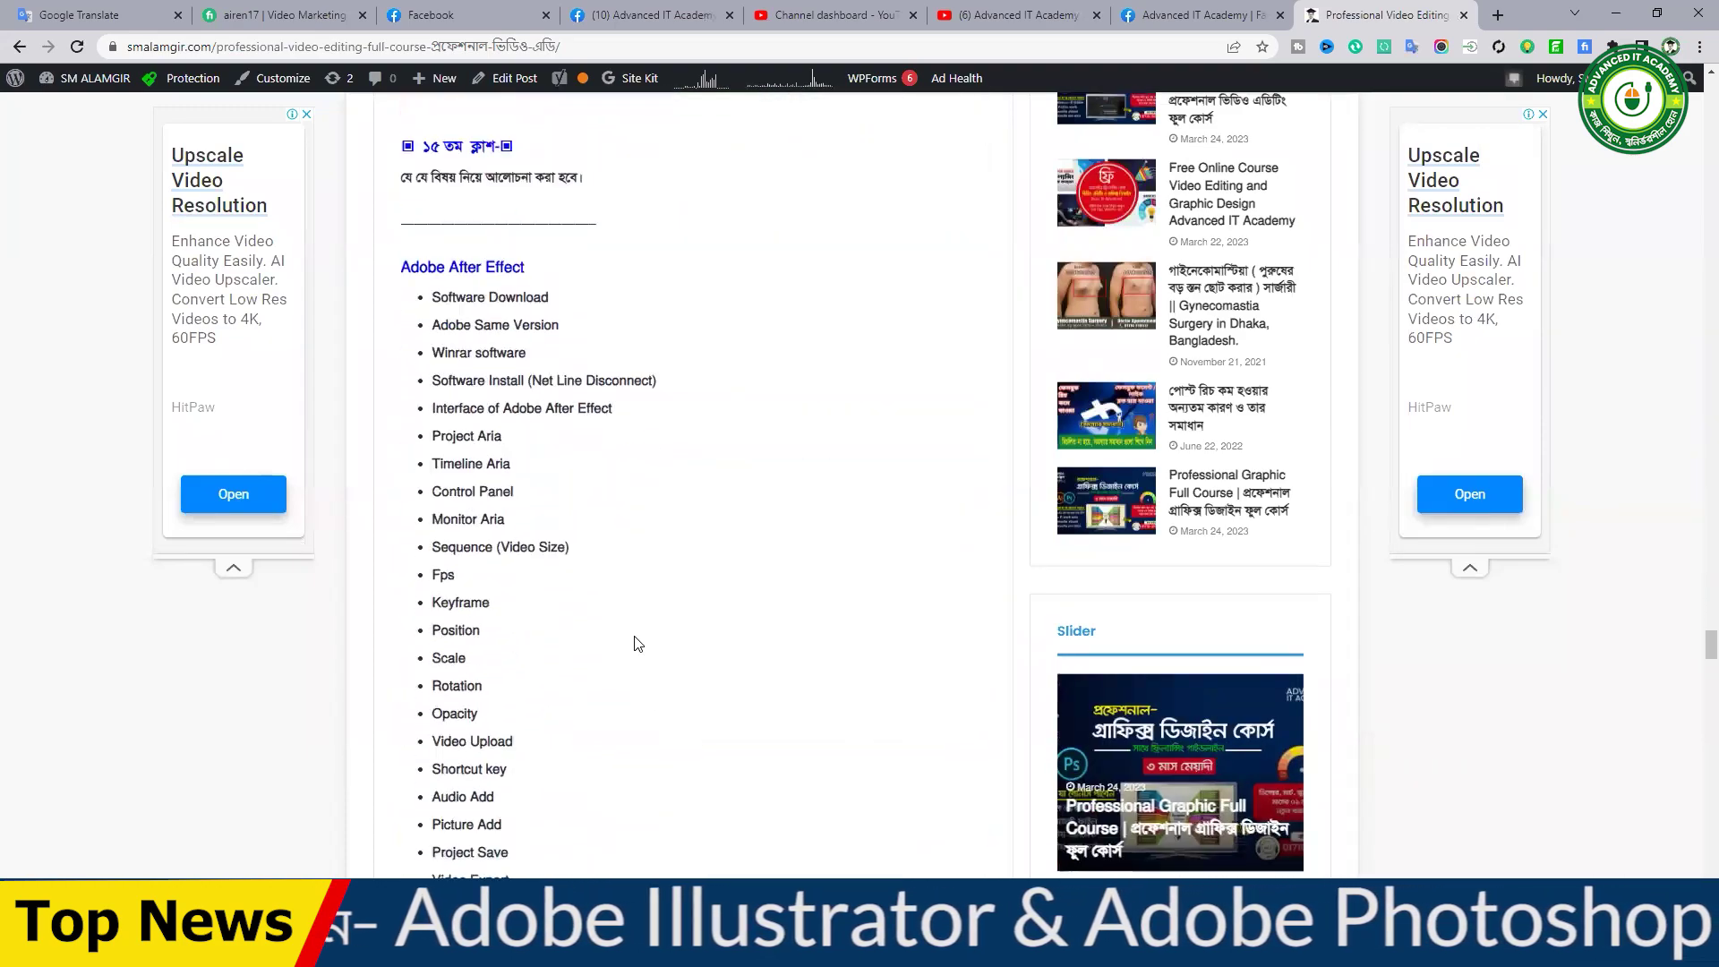
pyautogui.scroll(-15, 639, 642)
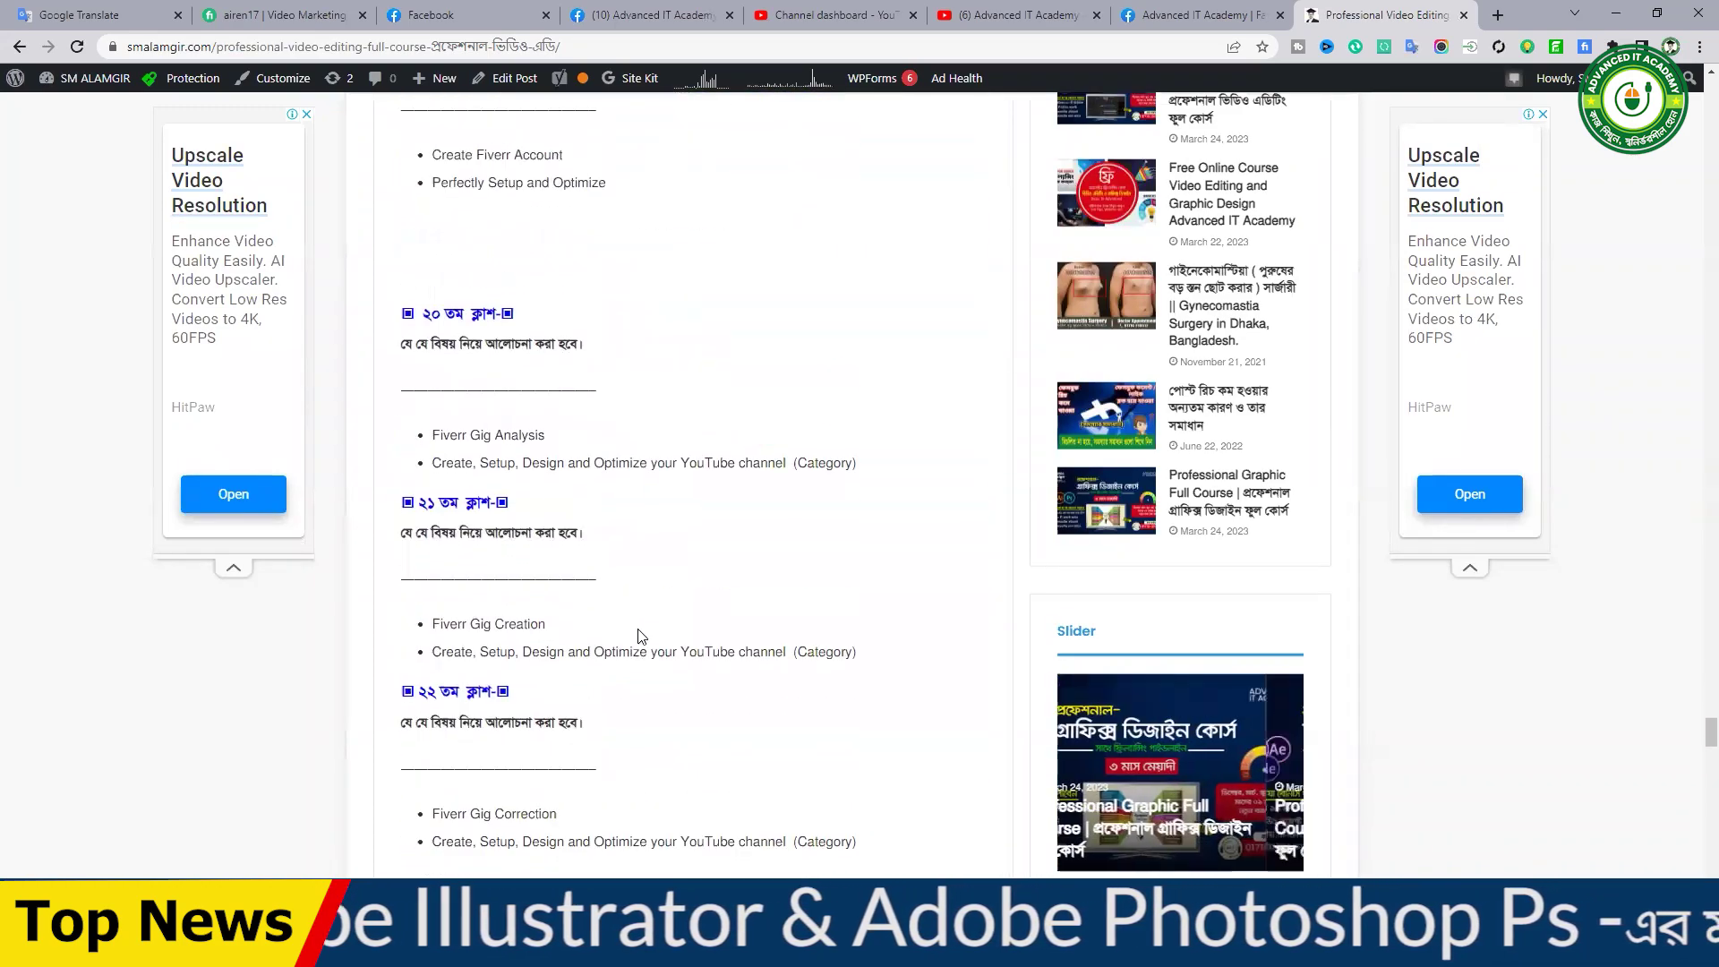
pyautogui.scroll(-8, 641, 635)
pyautogui.scroll(-18, 641, 635)
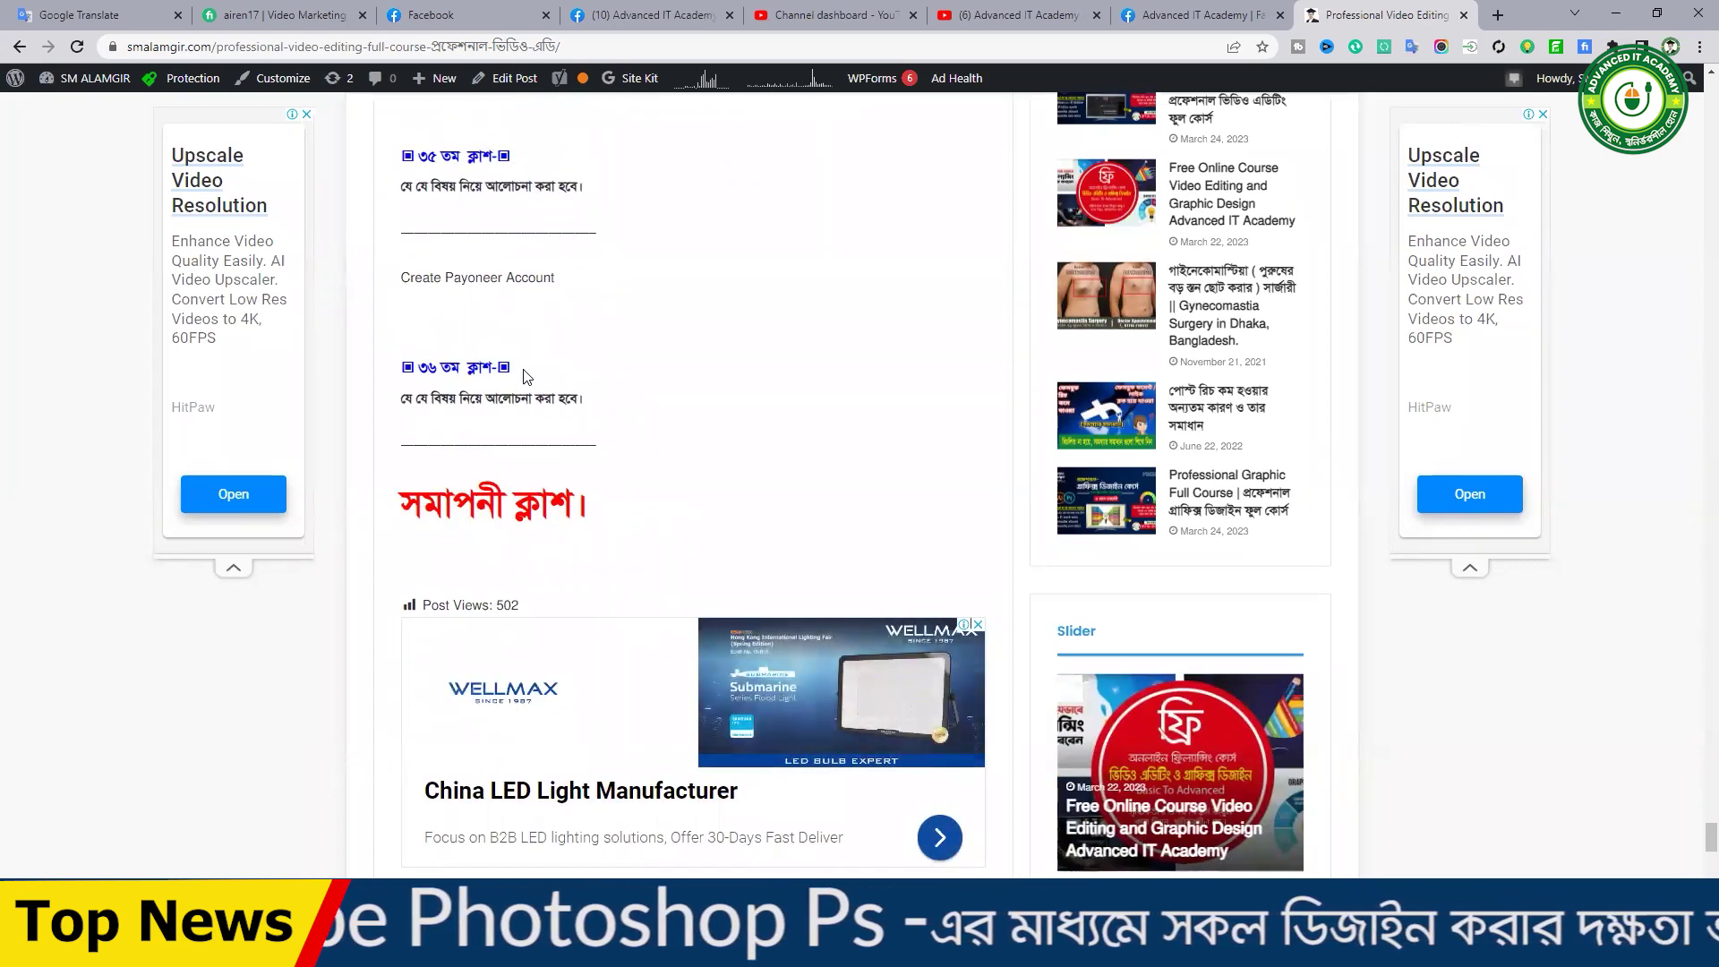
pyautogui.scroll(3, 590, 438)
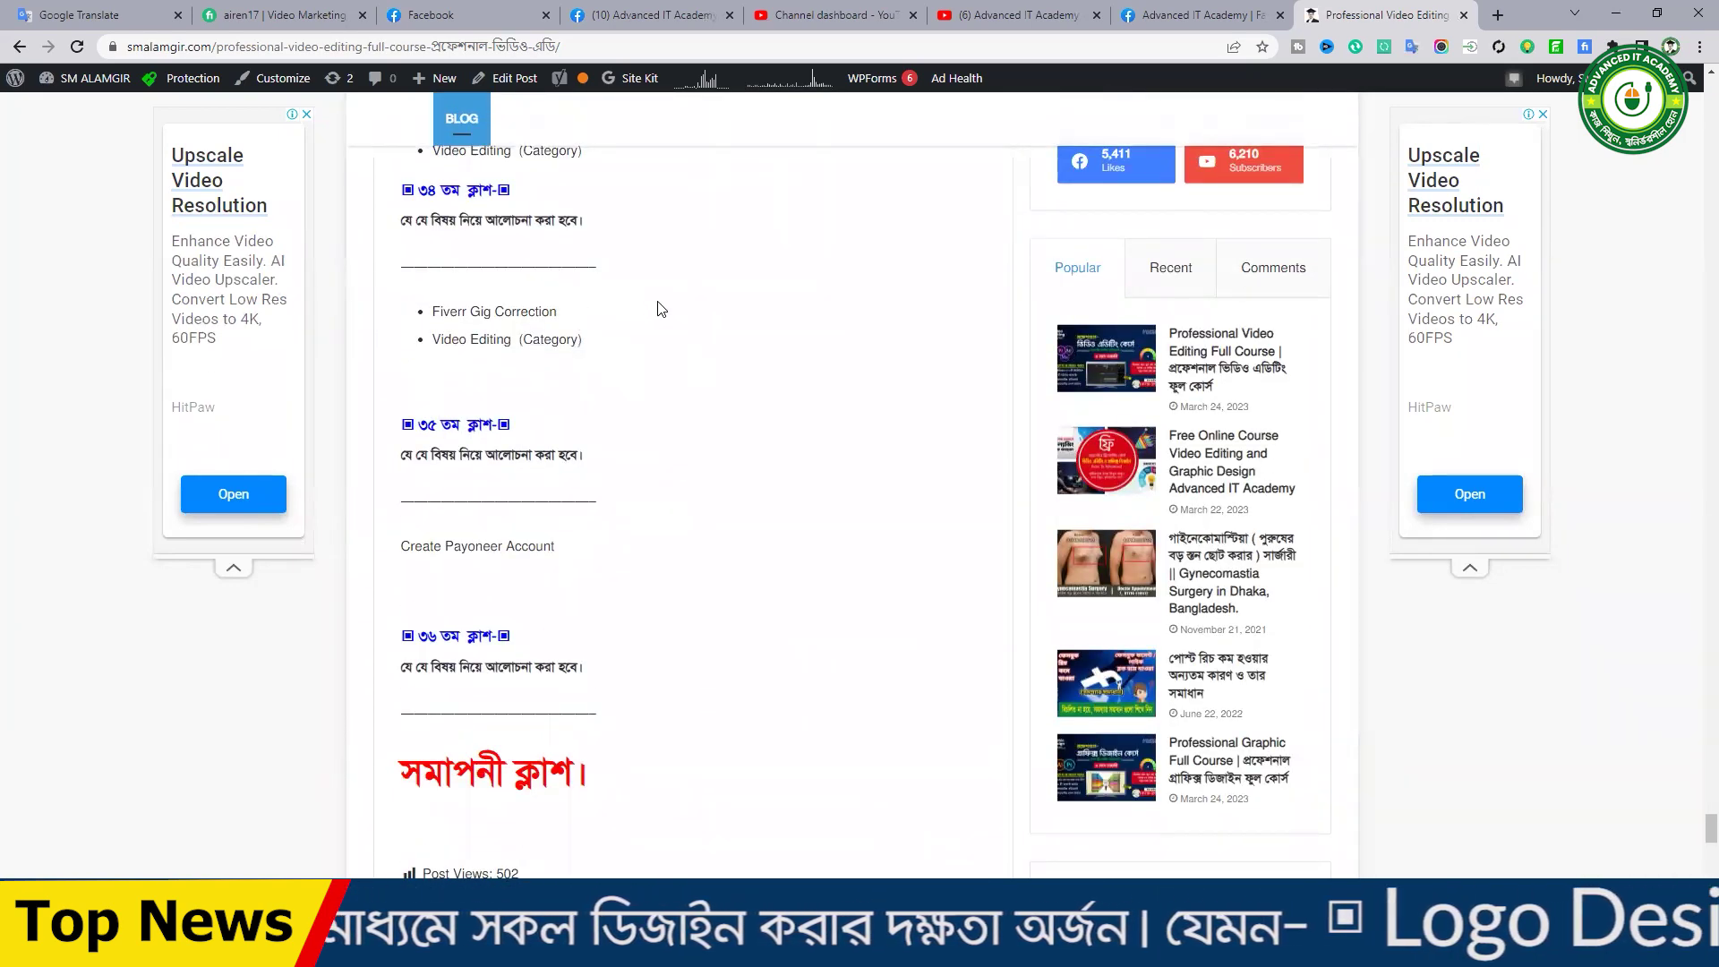
pyautogui.click(1465, 17)
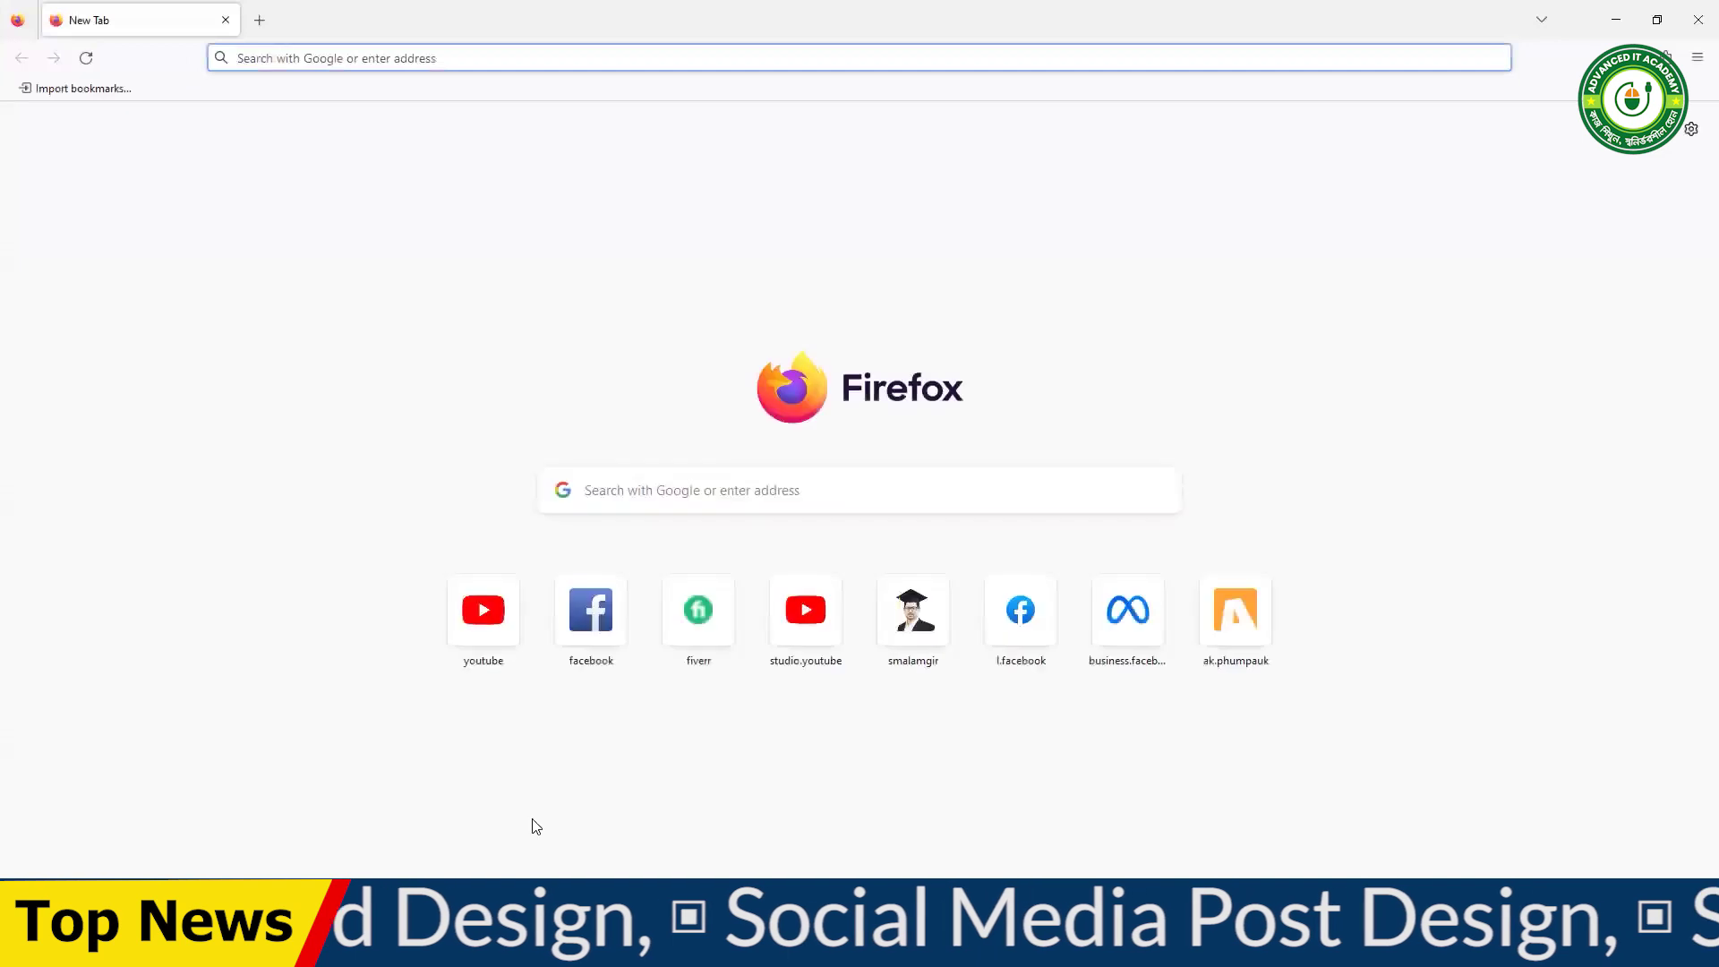
# - Open Fiverr in Firefox and search for "social media post design"
pyautogui.click(703, 618)
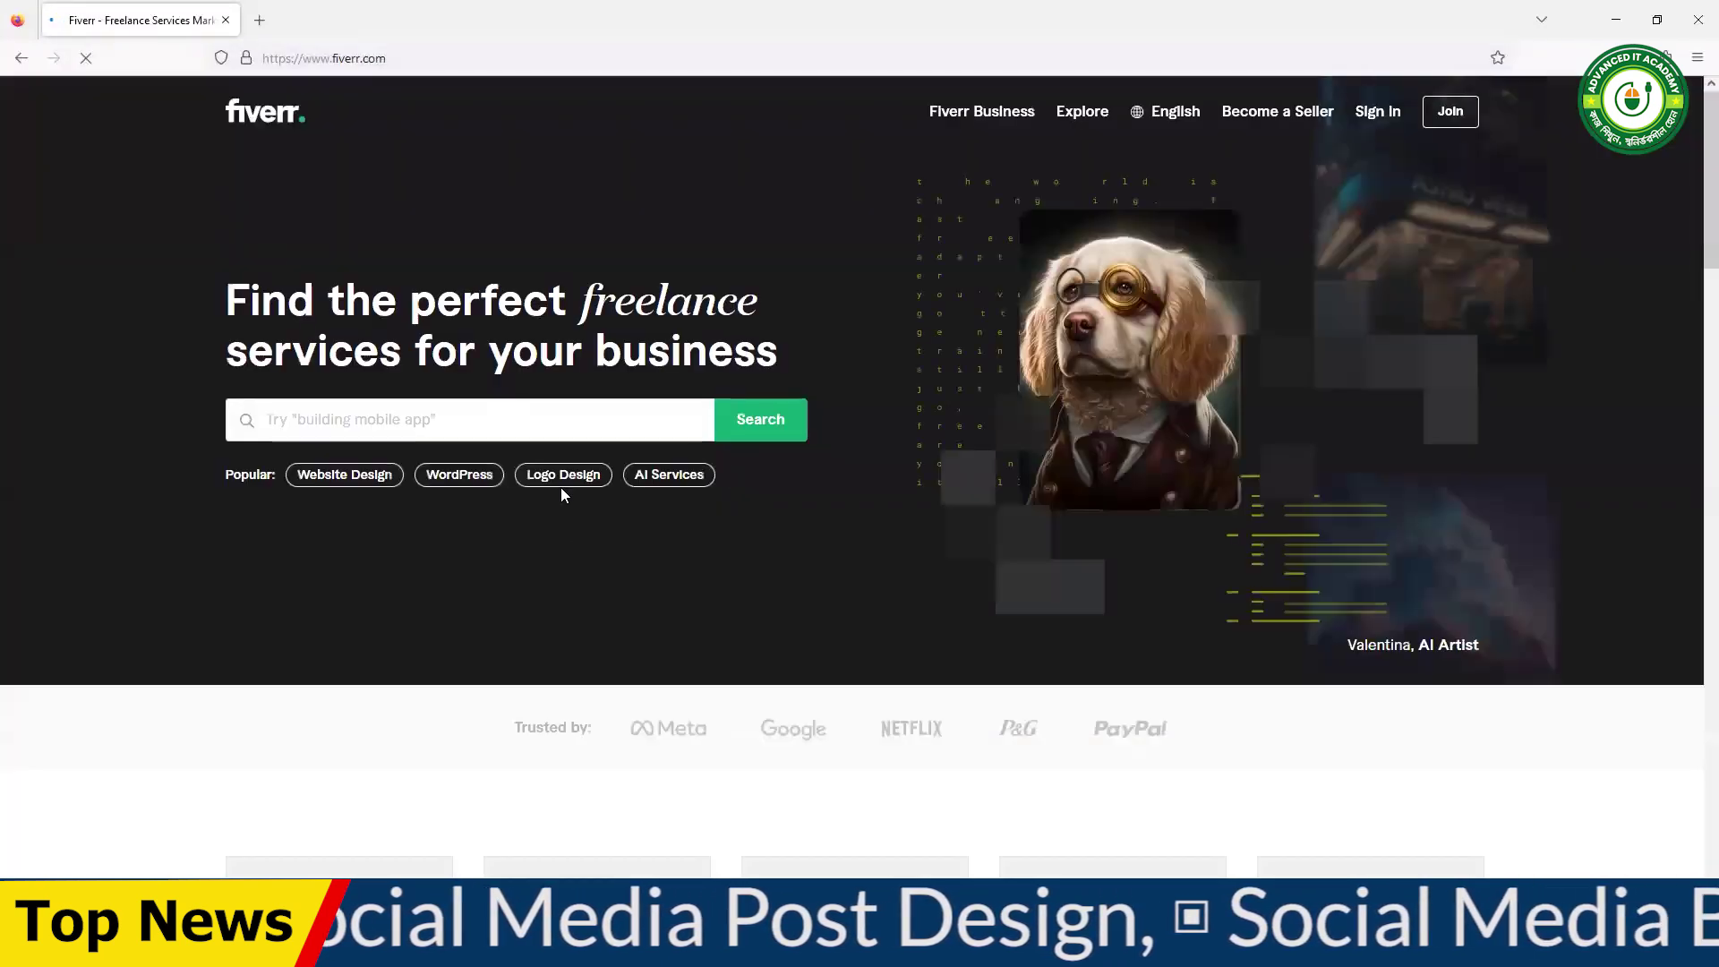
pyautogui.click(374, 419)
pyautogui.write('social media post design')
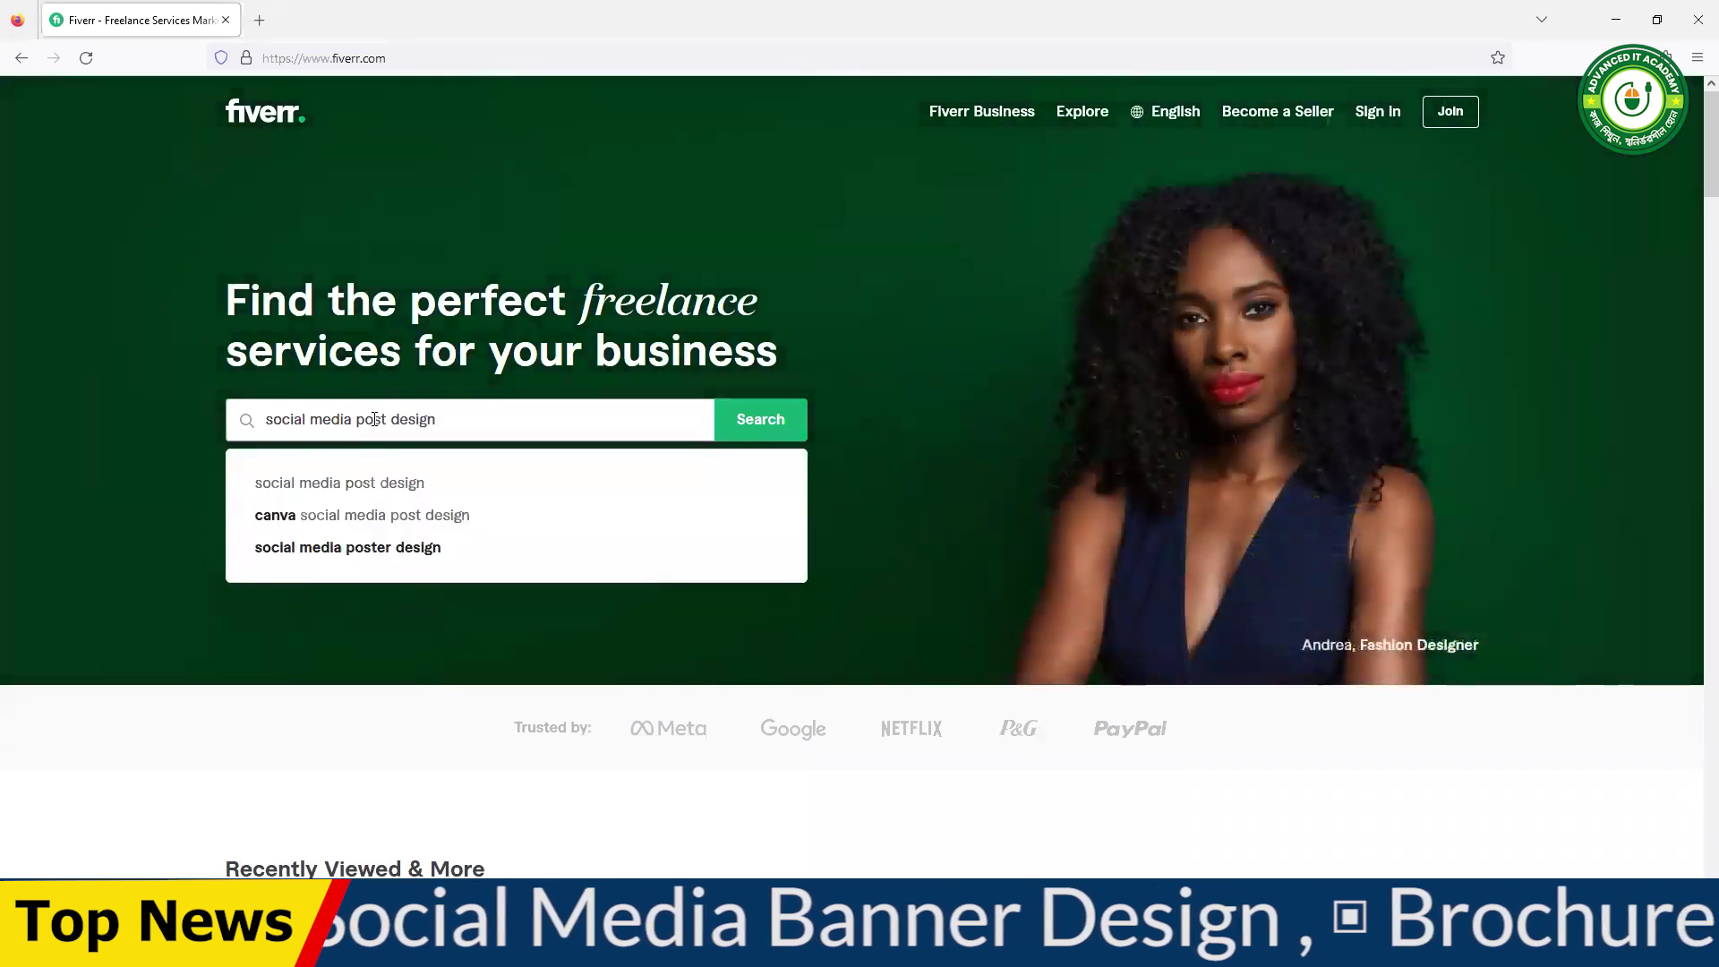
pyautogui.press('Return')
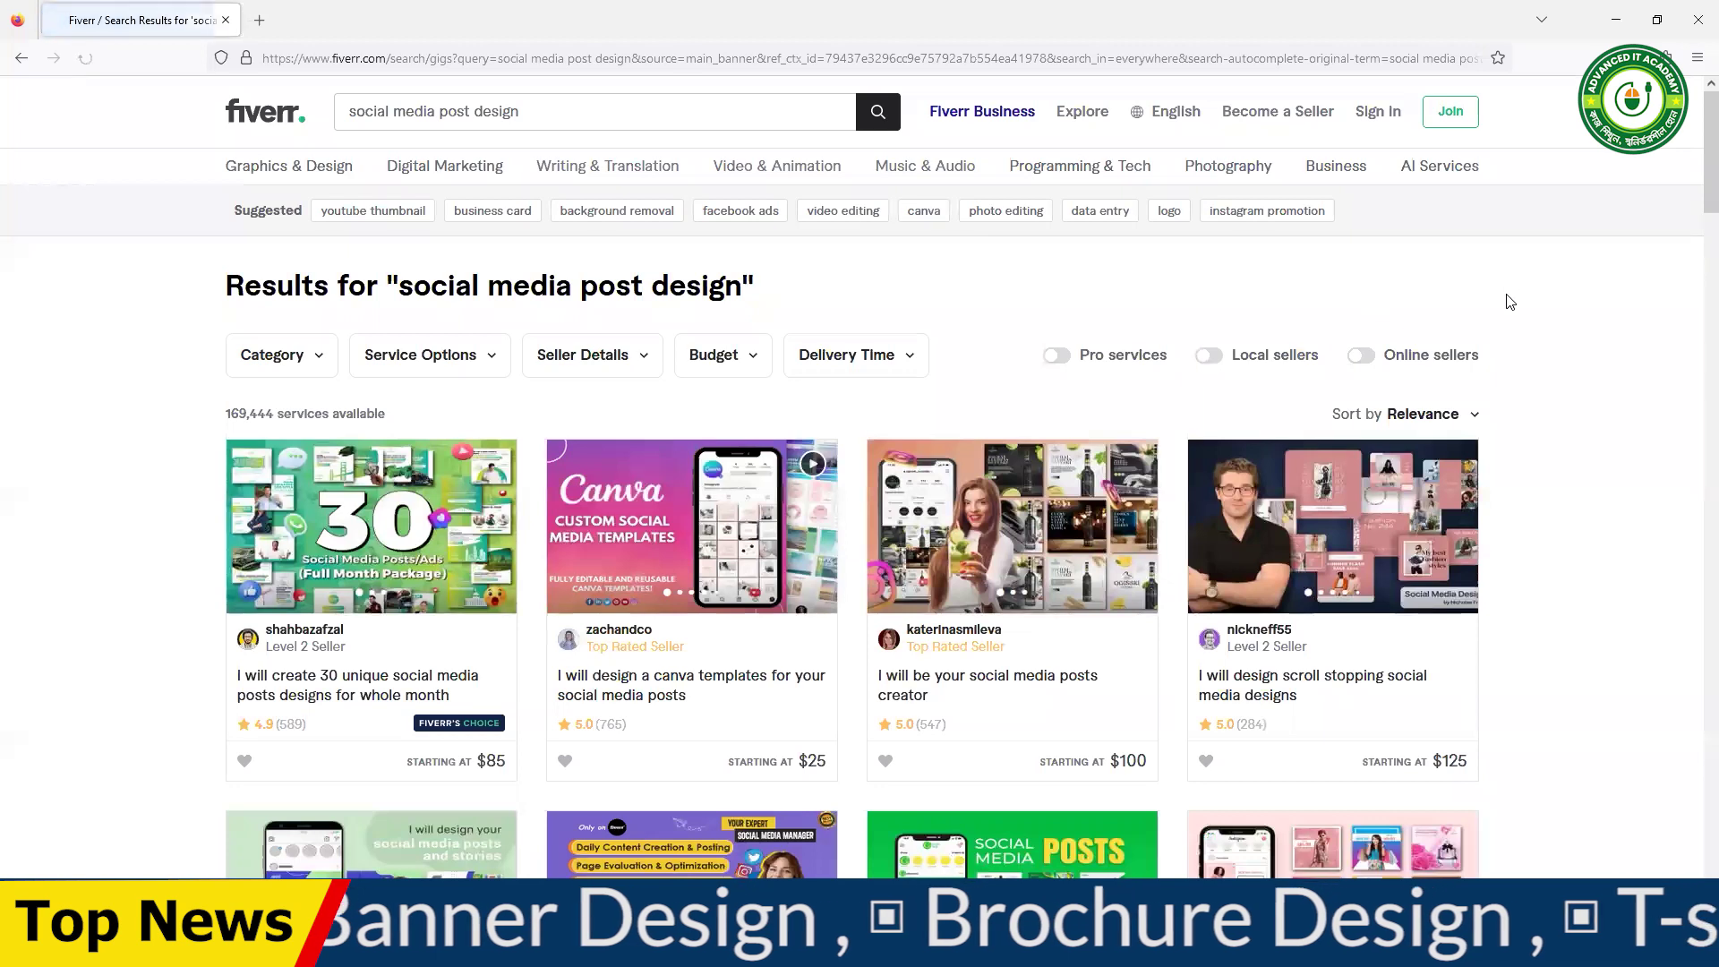
# - Examine the number of services available for the search, highlighting the count above the gig results
pyautogui.moveTo(226, 419); pyautogui.dragTo(486, 416)
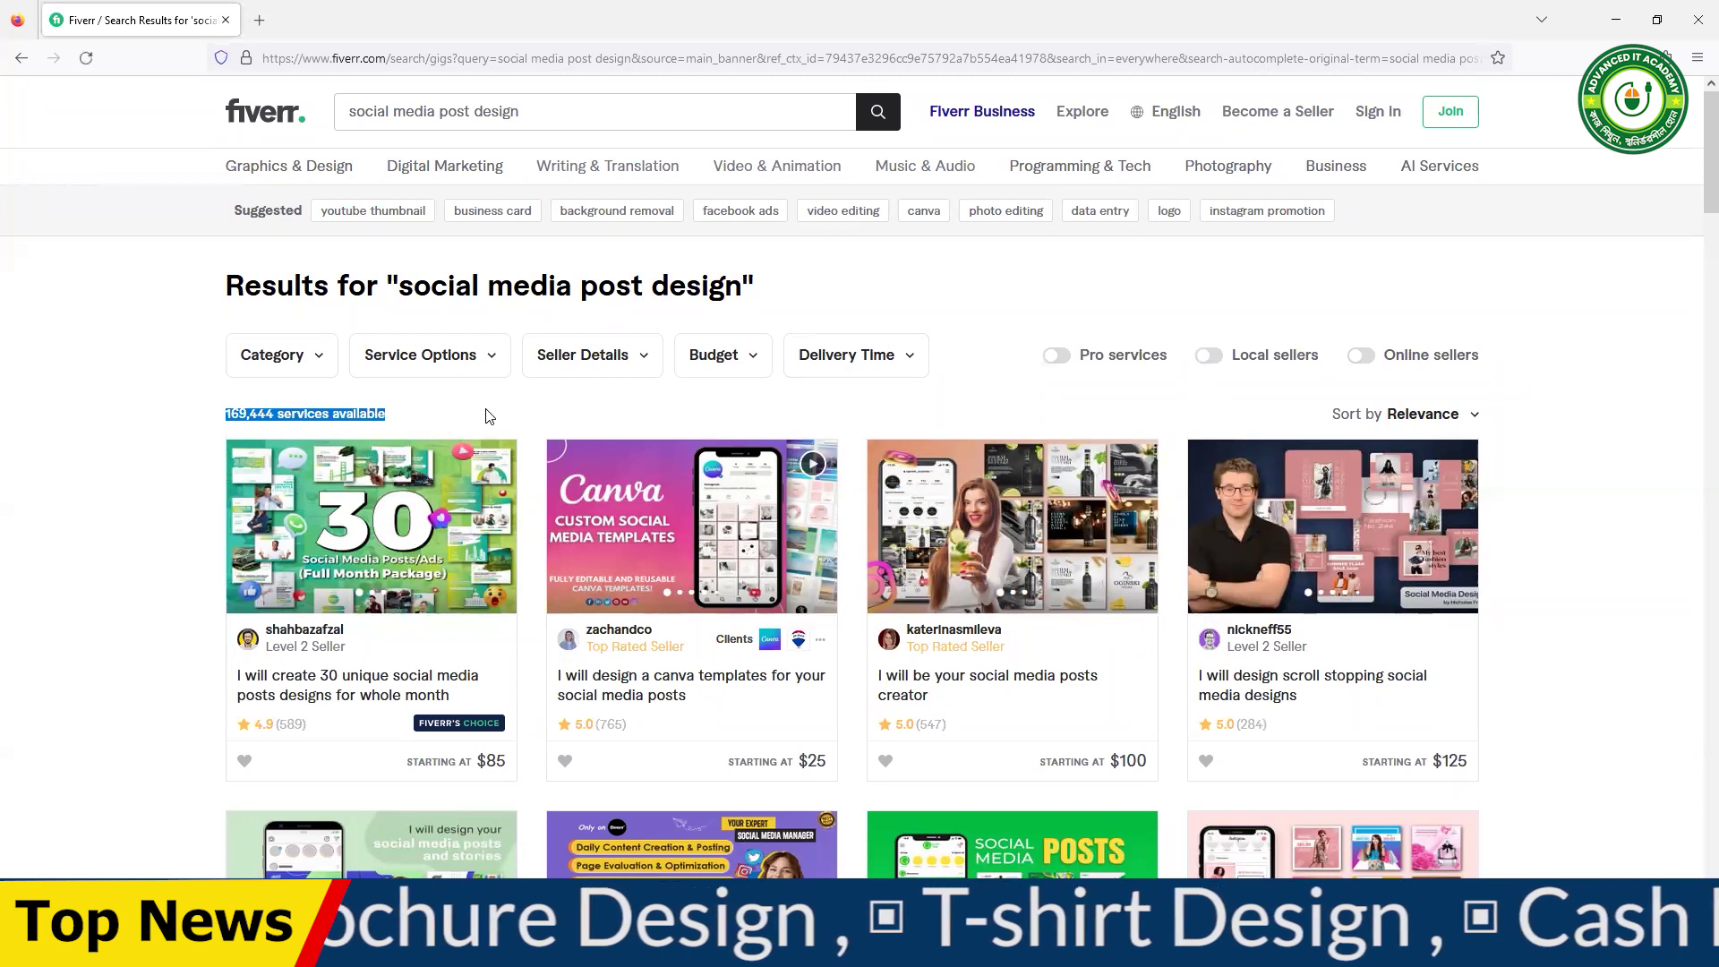
pyautogui.click(408, 418)
pyautogui.tripleClick(288, 411)
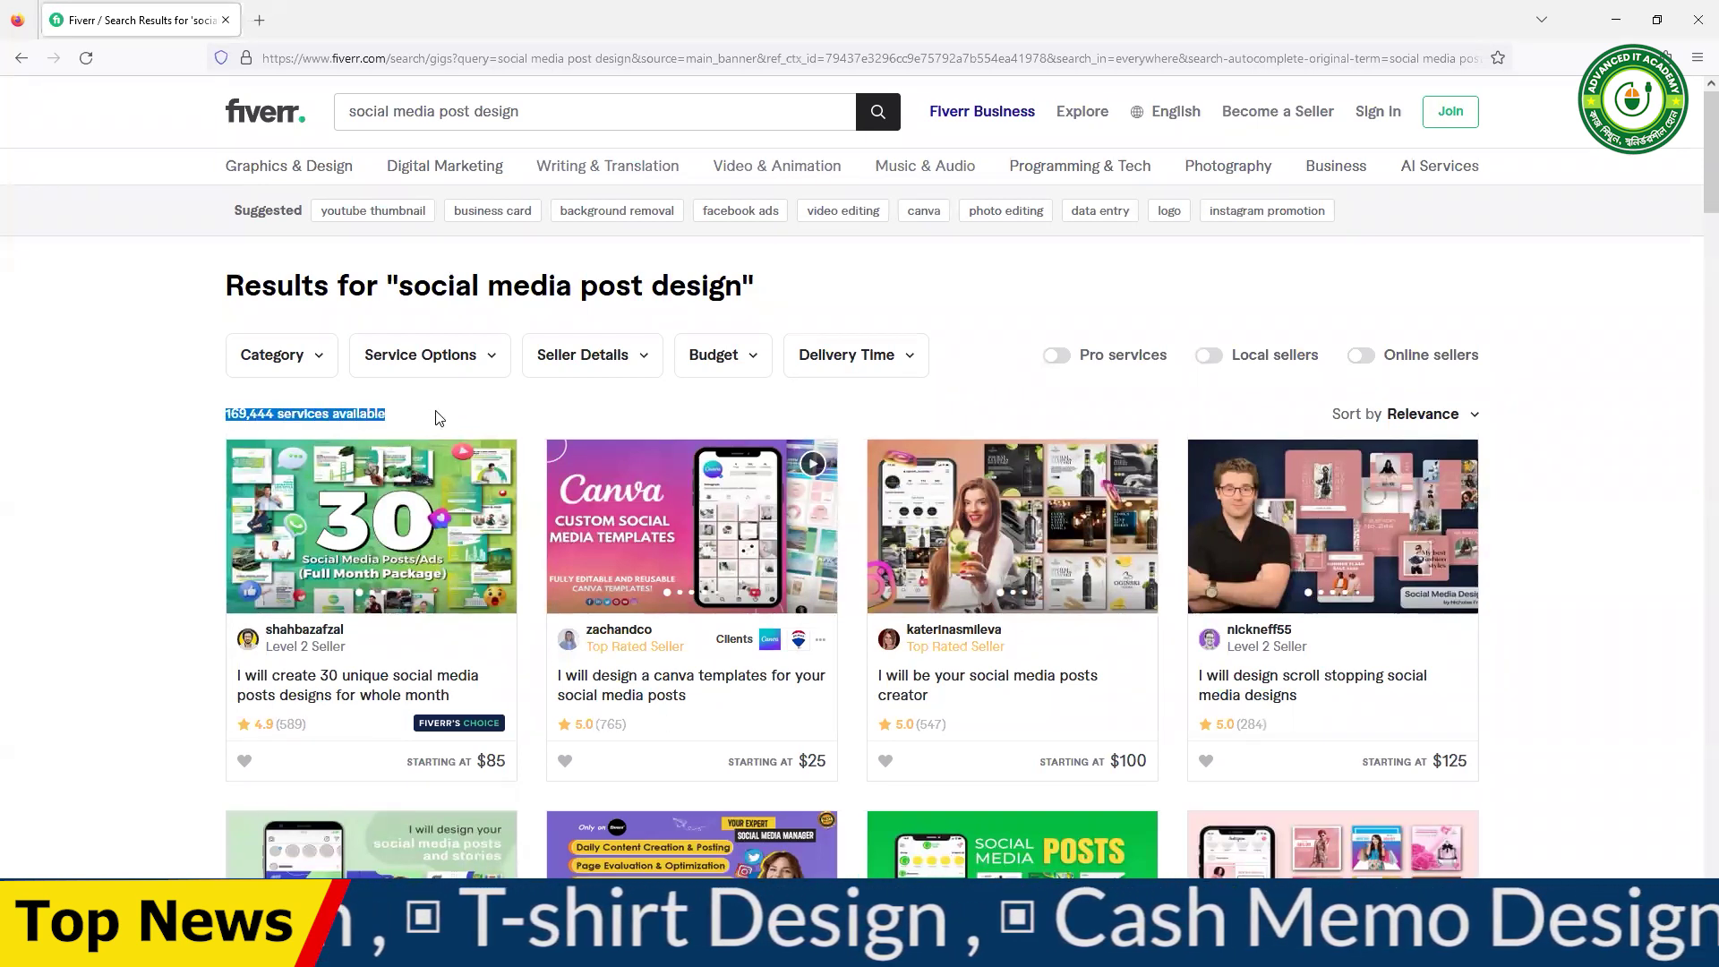
pyautogui.click(439, 417)
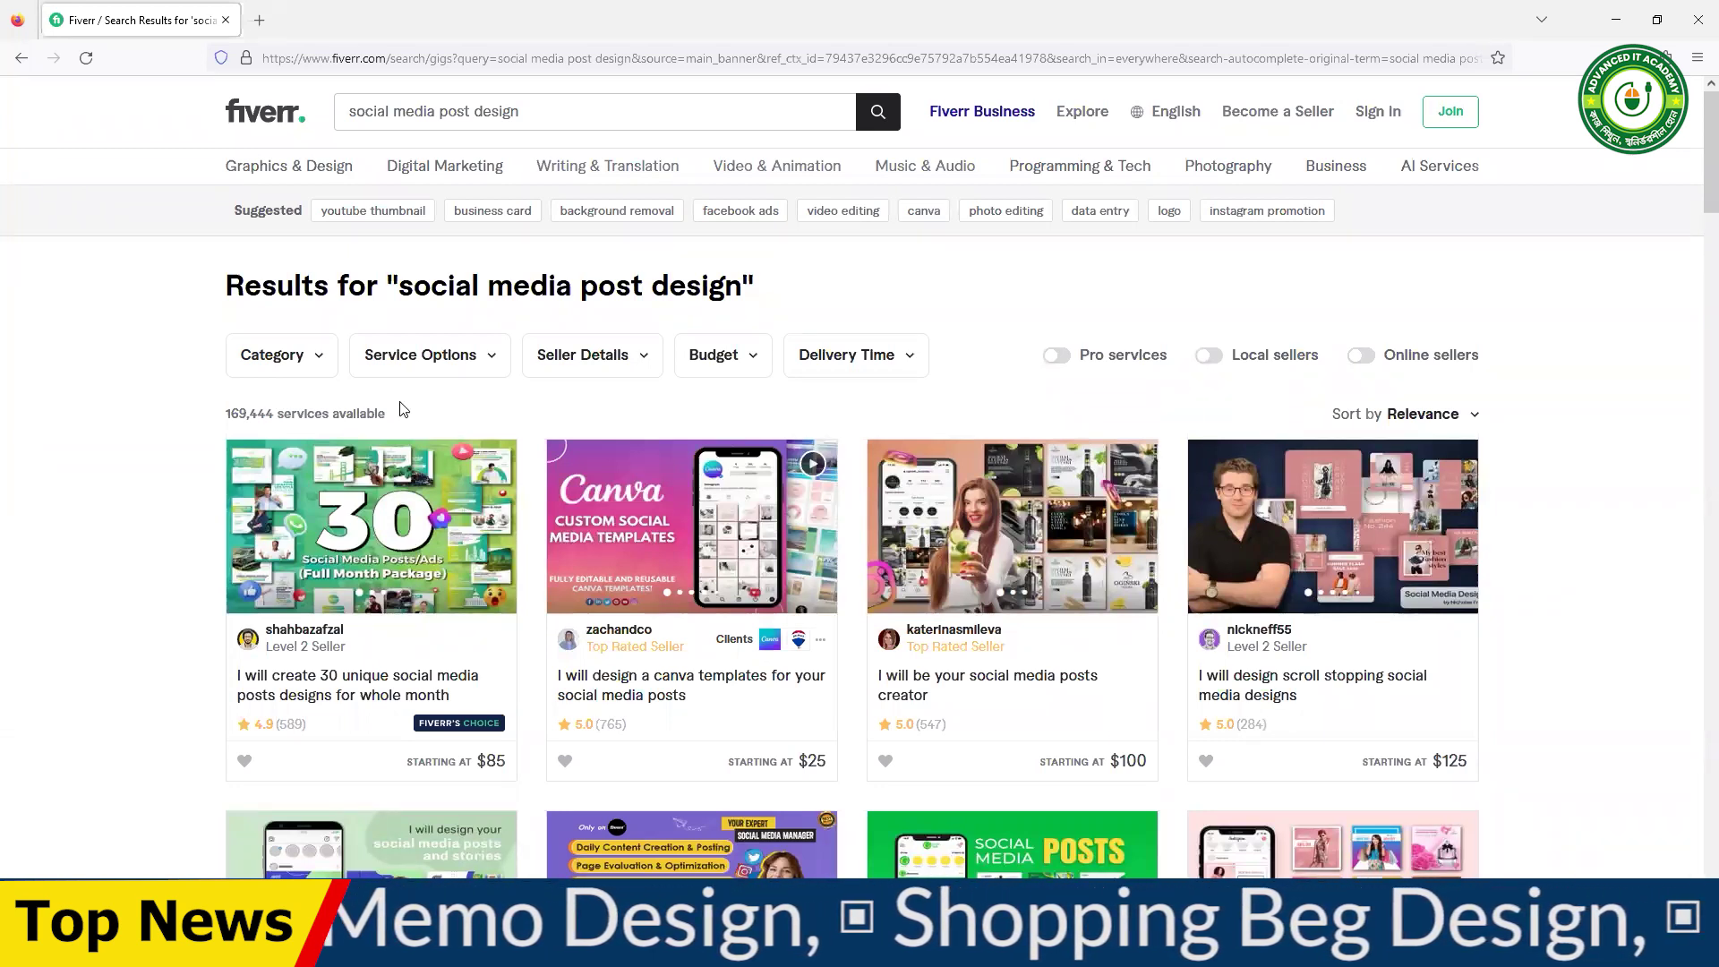
pyautogui.moveTo(397, 418); pyautogui.dragTo(204, 418)
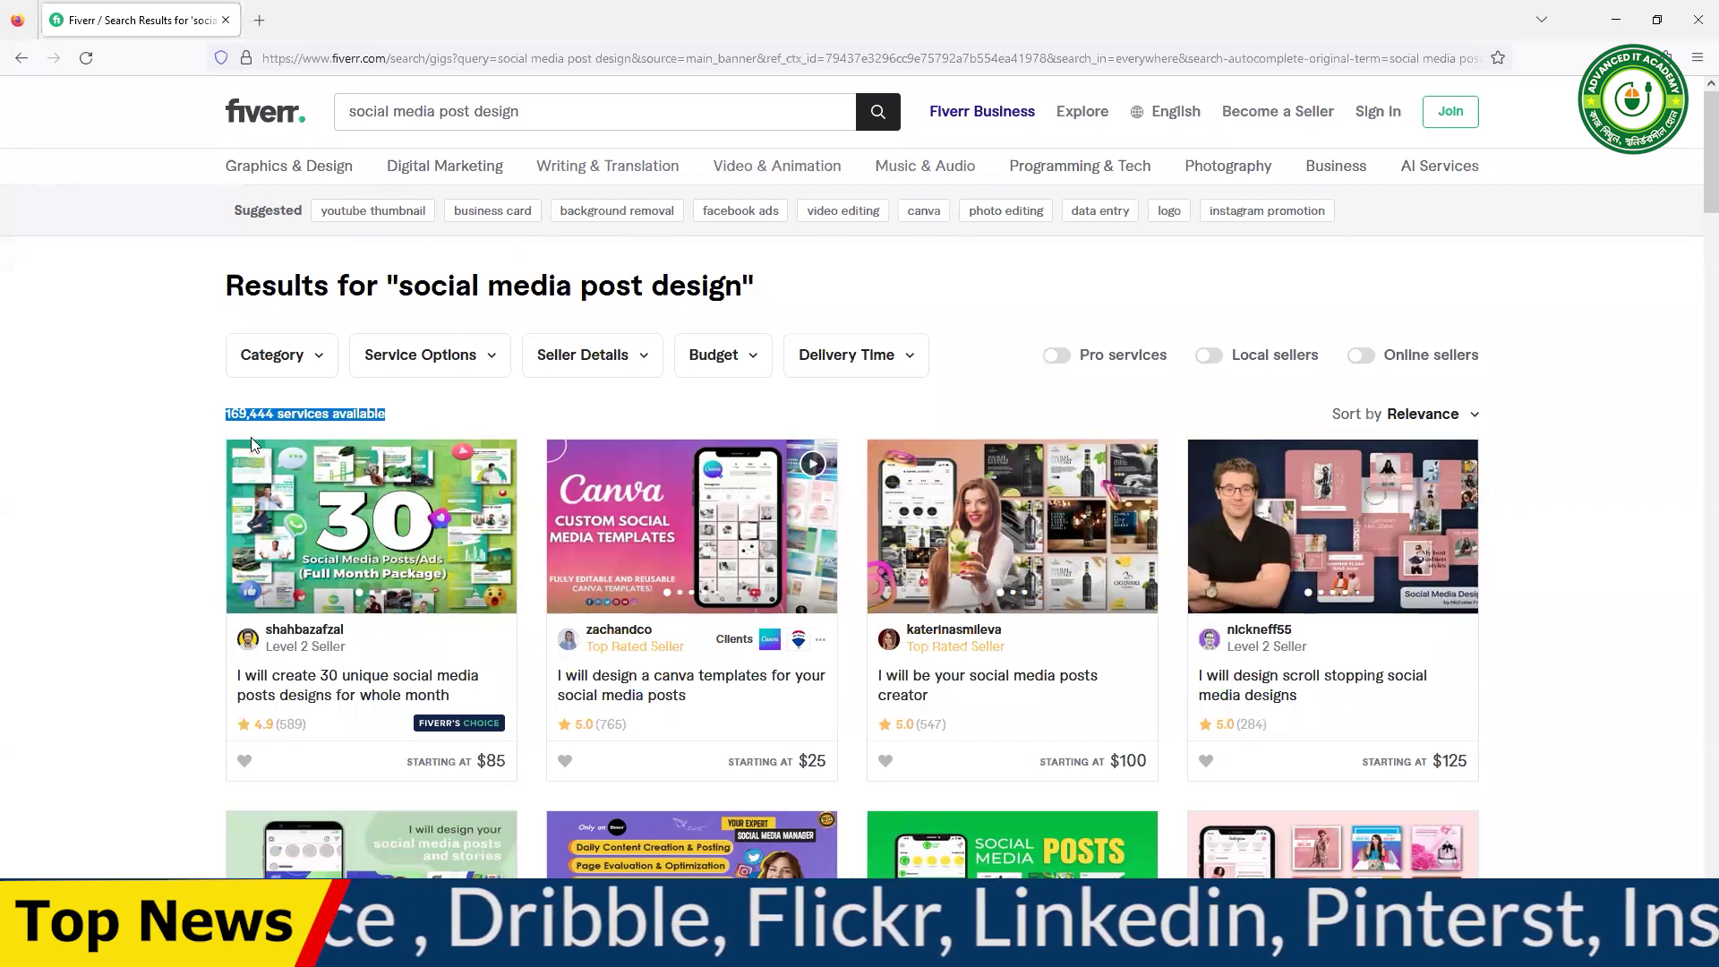
pyautogui.click(417, 409)
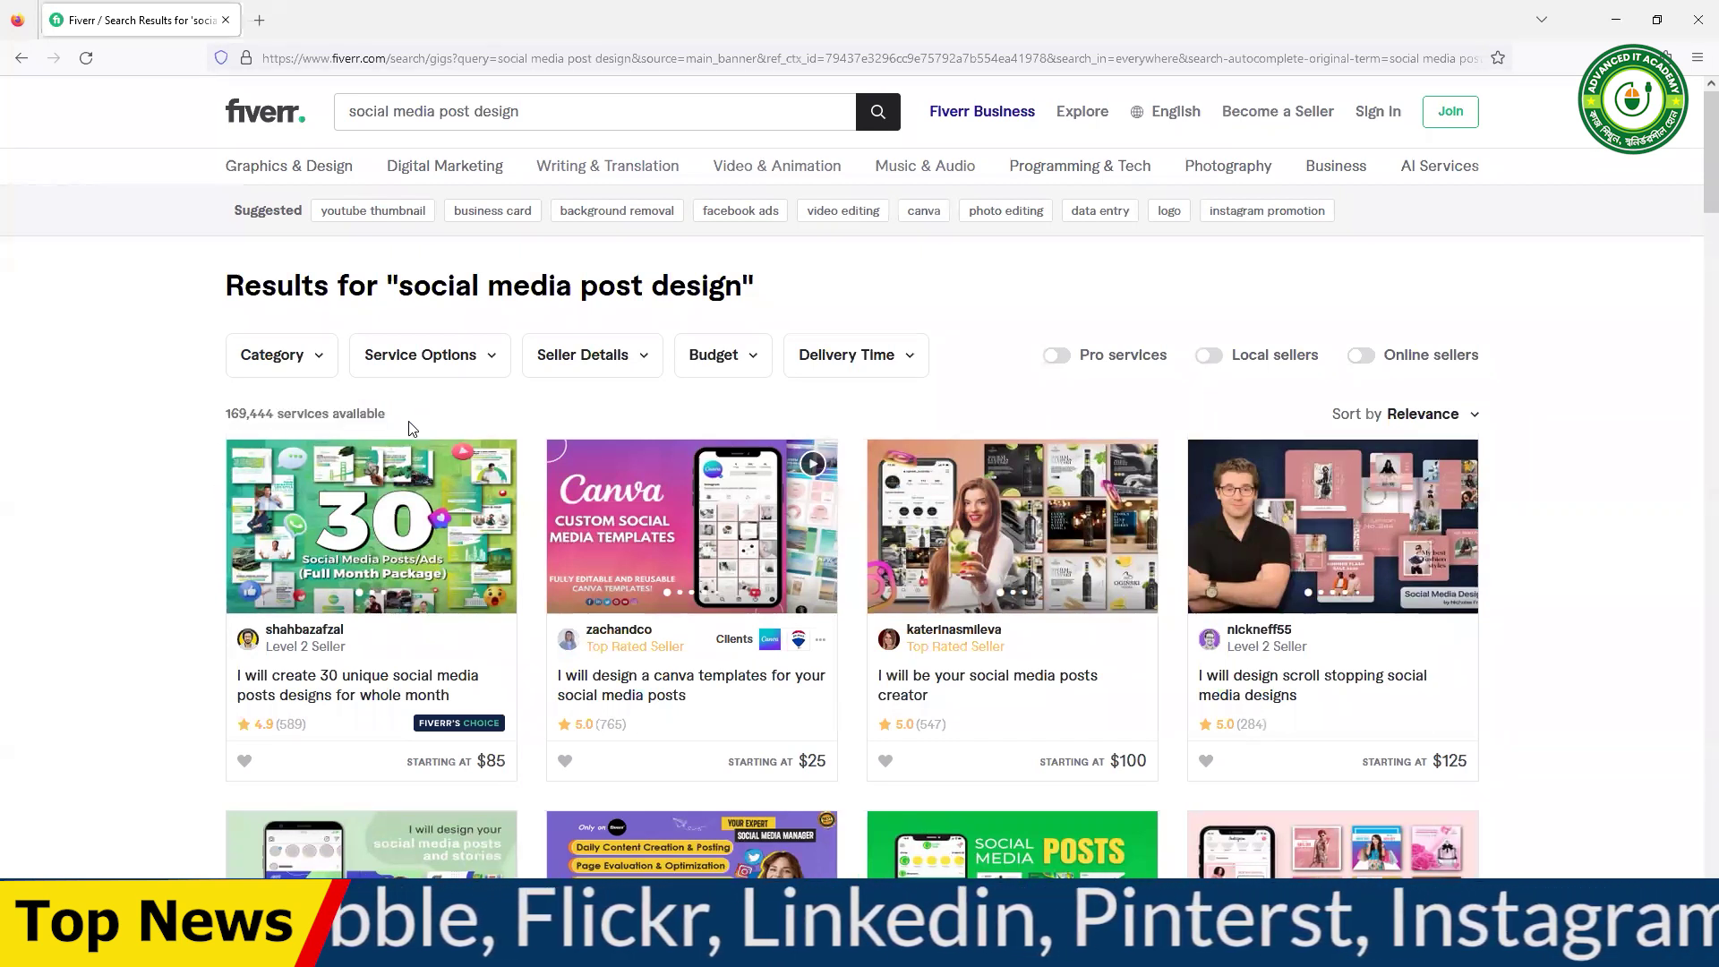
pyautogui.moveTo(405, 418); pyautogui.dragTo(215, 420)
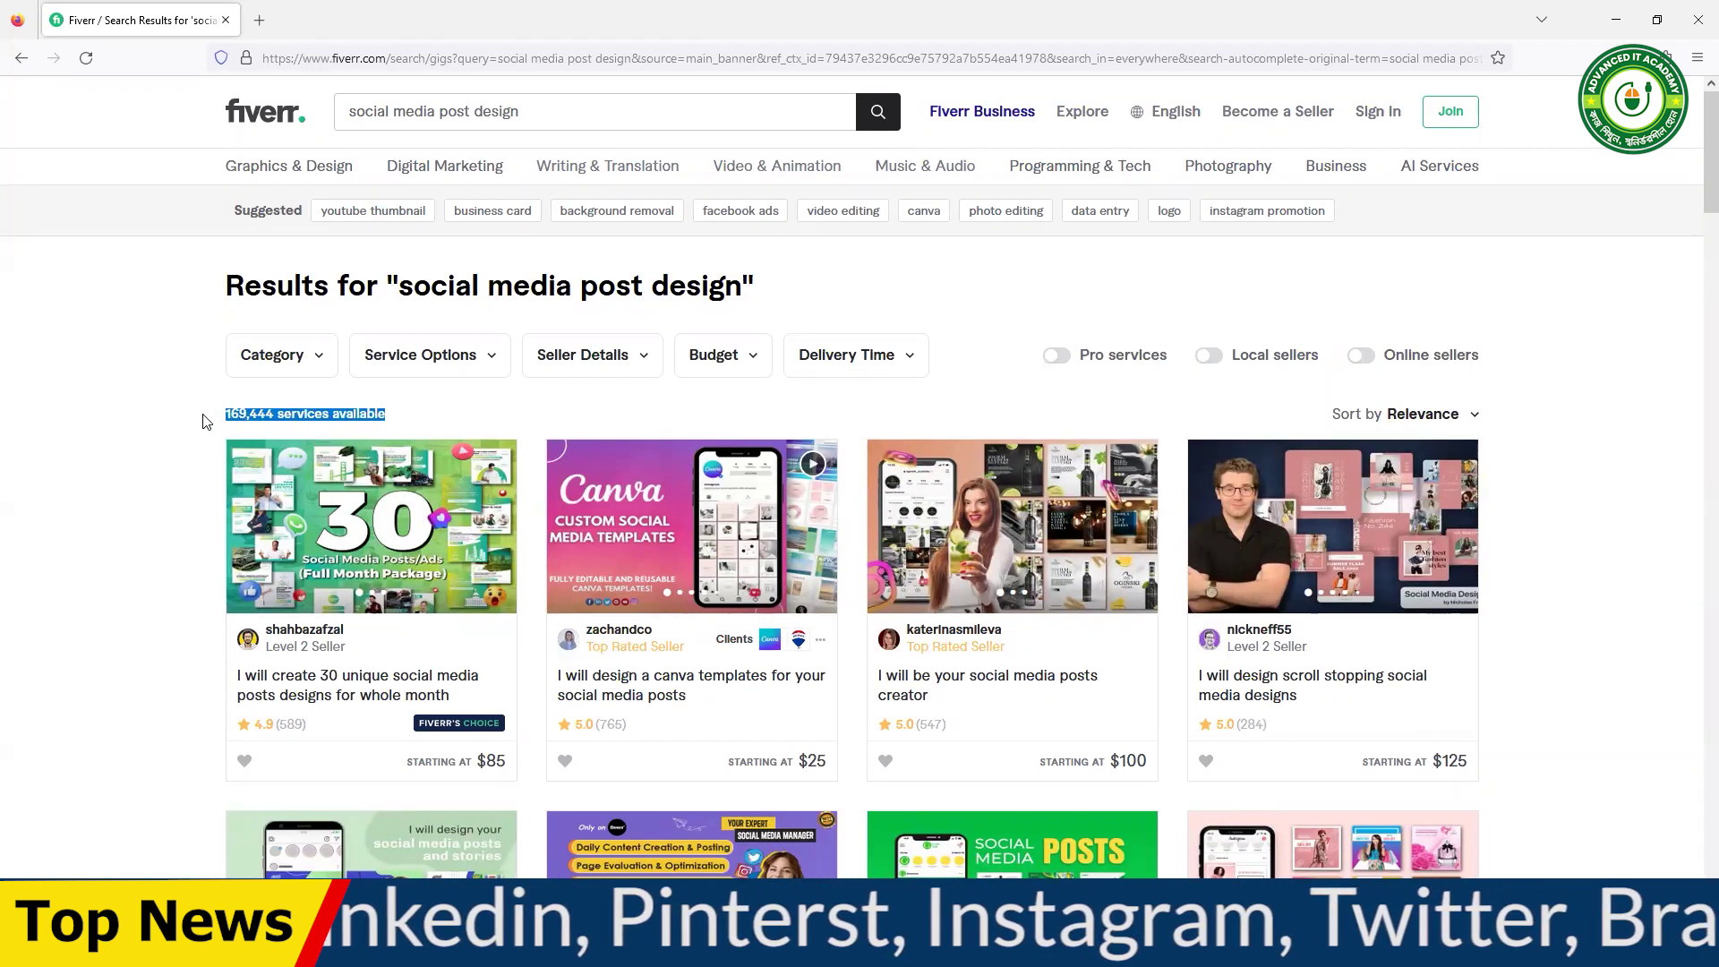
pyautogui.click(199, 421)
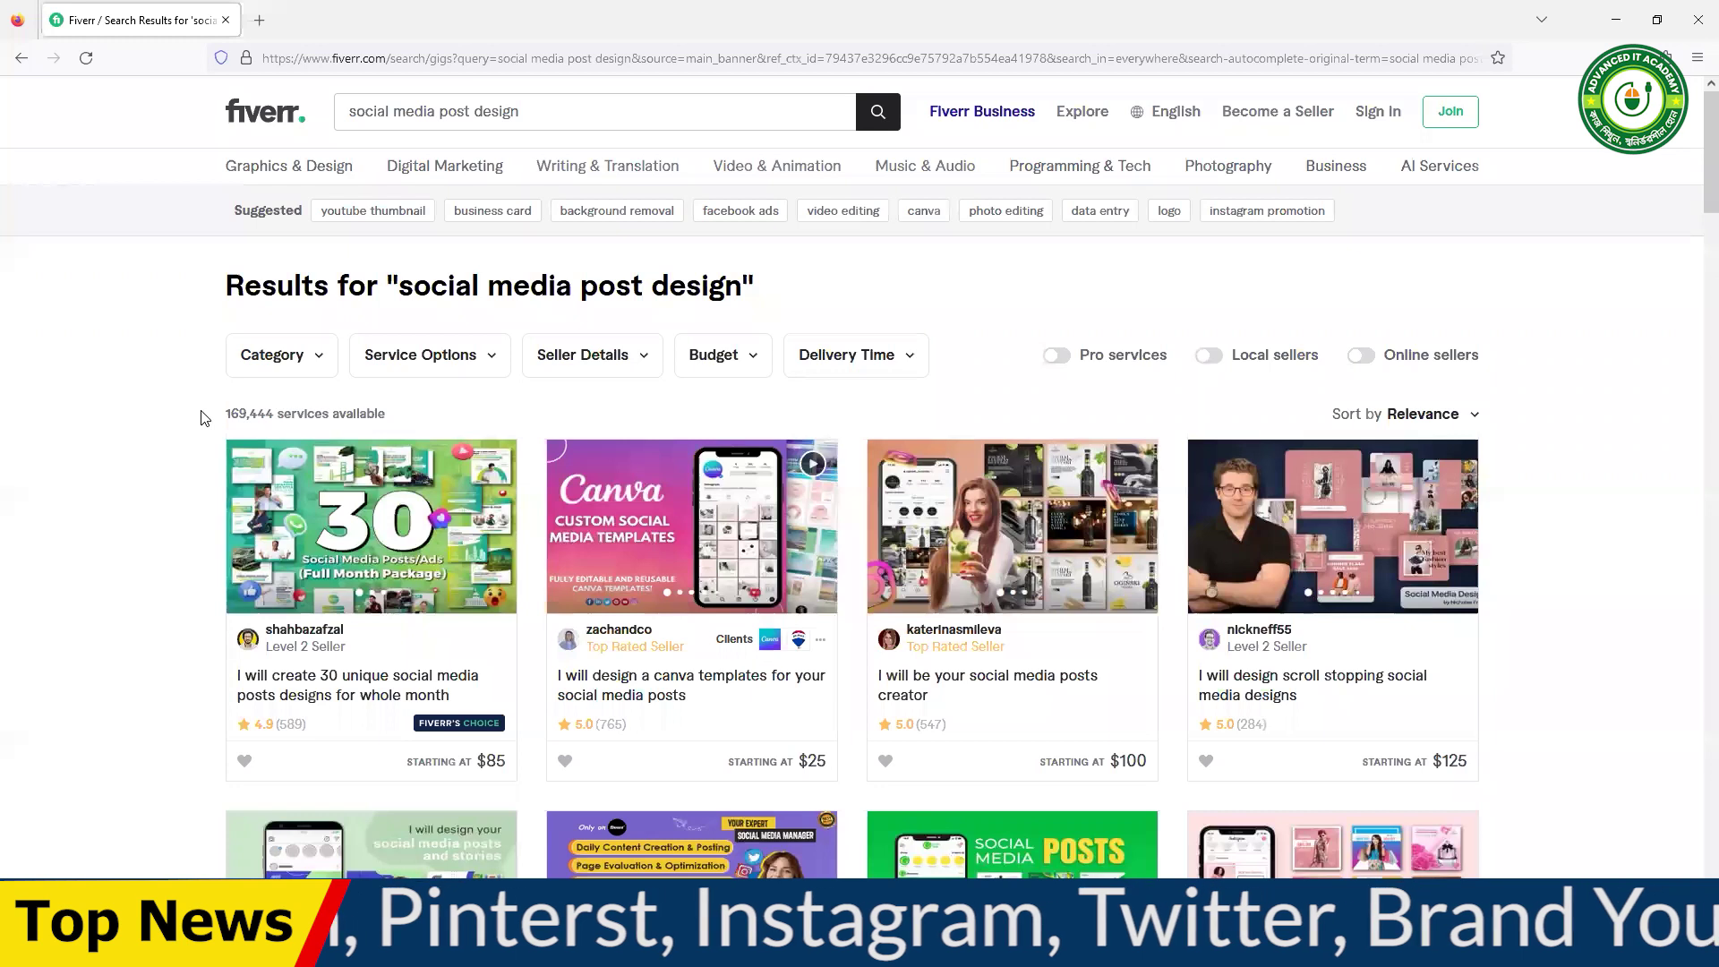
pyautogui.moveTo(205, 417); pyautogui.dragTo(428, 418)
pyautogui.click(449, 416)
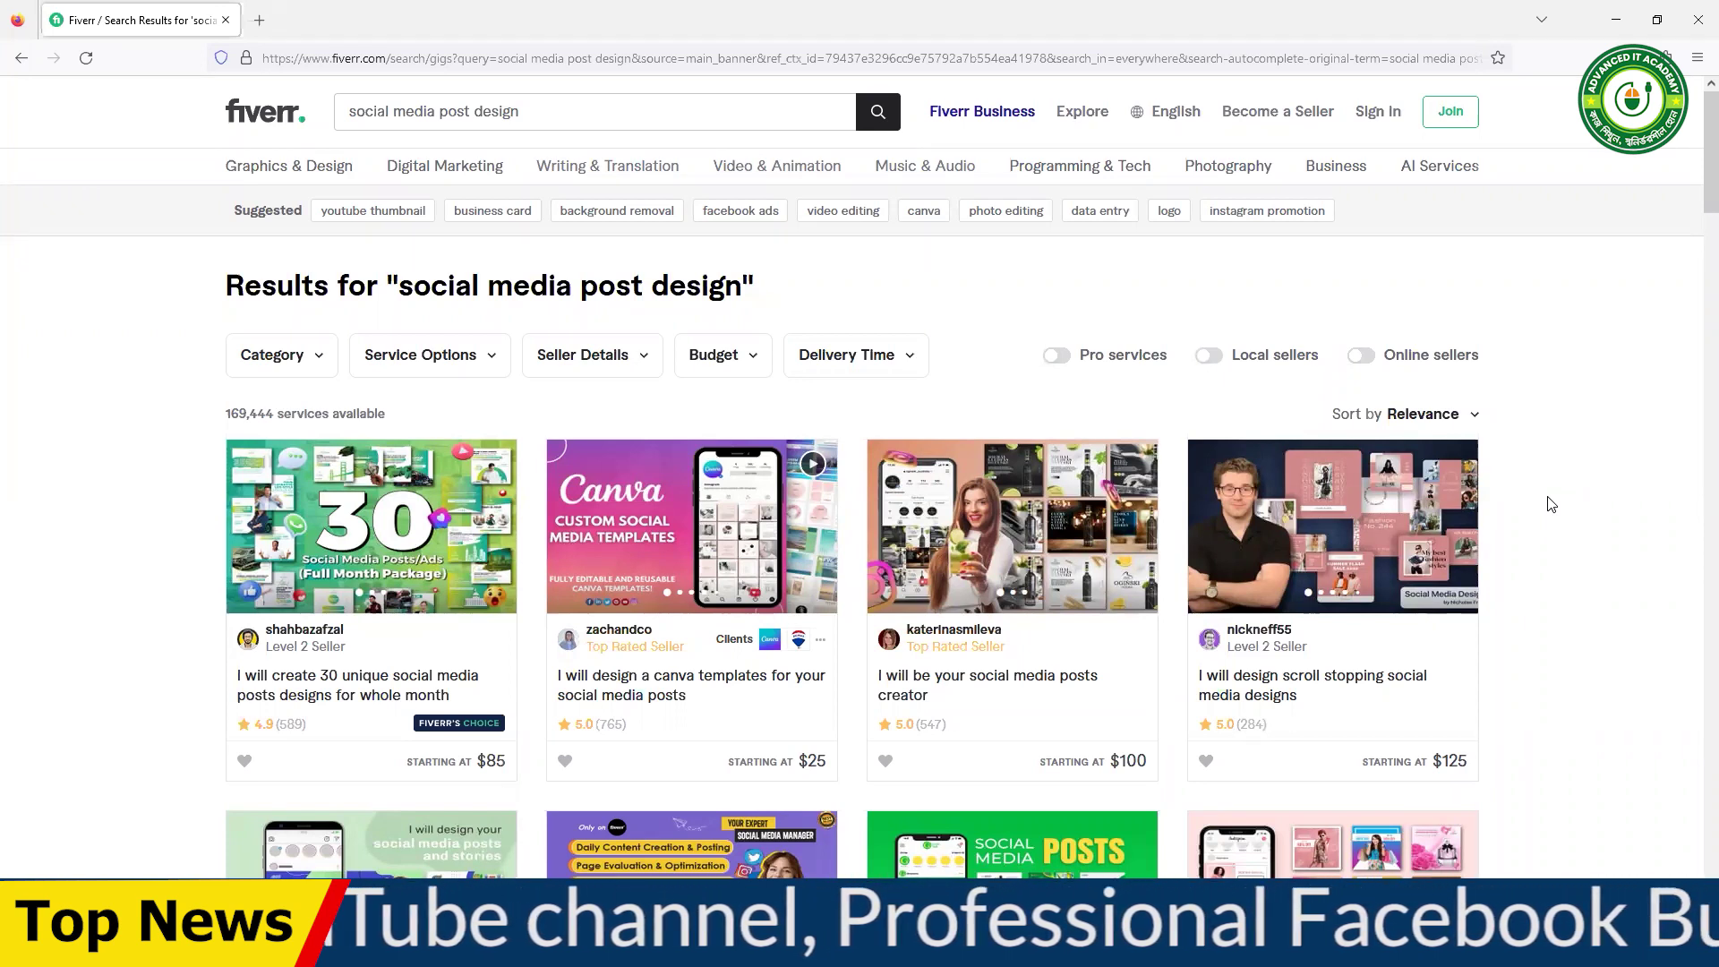
# - Filter the results to online sellers and check the number of services available
pyautogui.click(1362, 356)
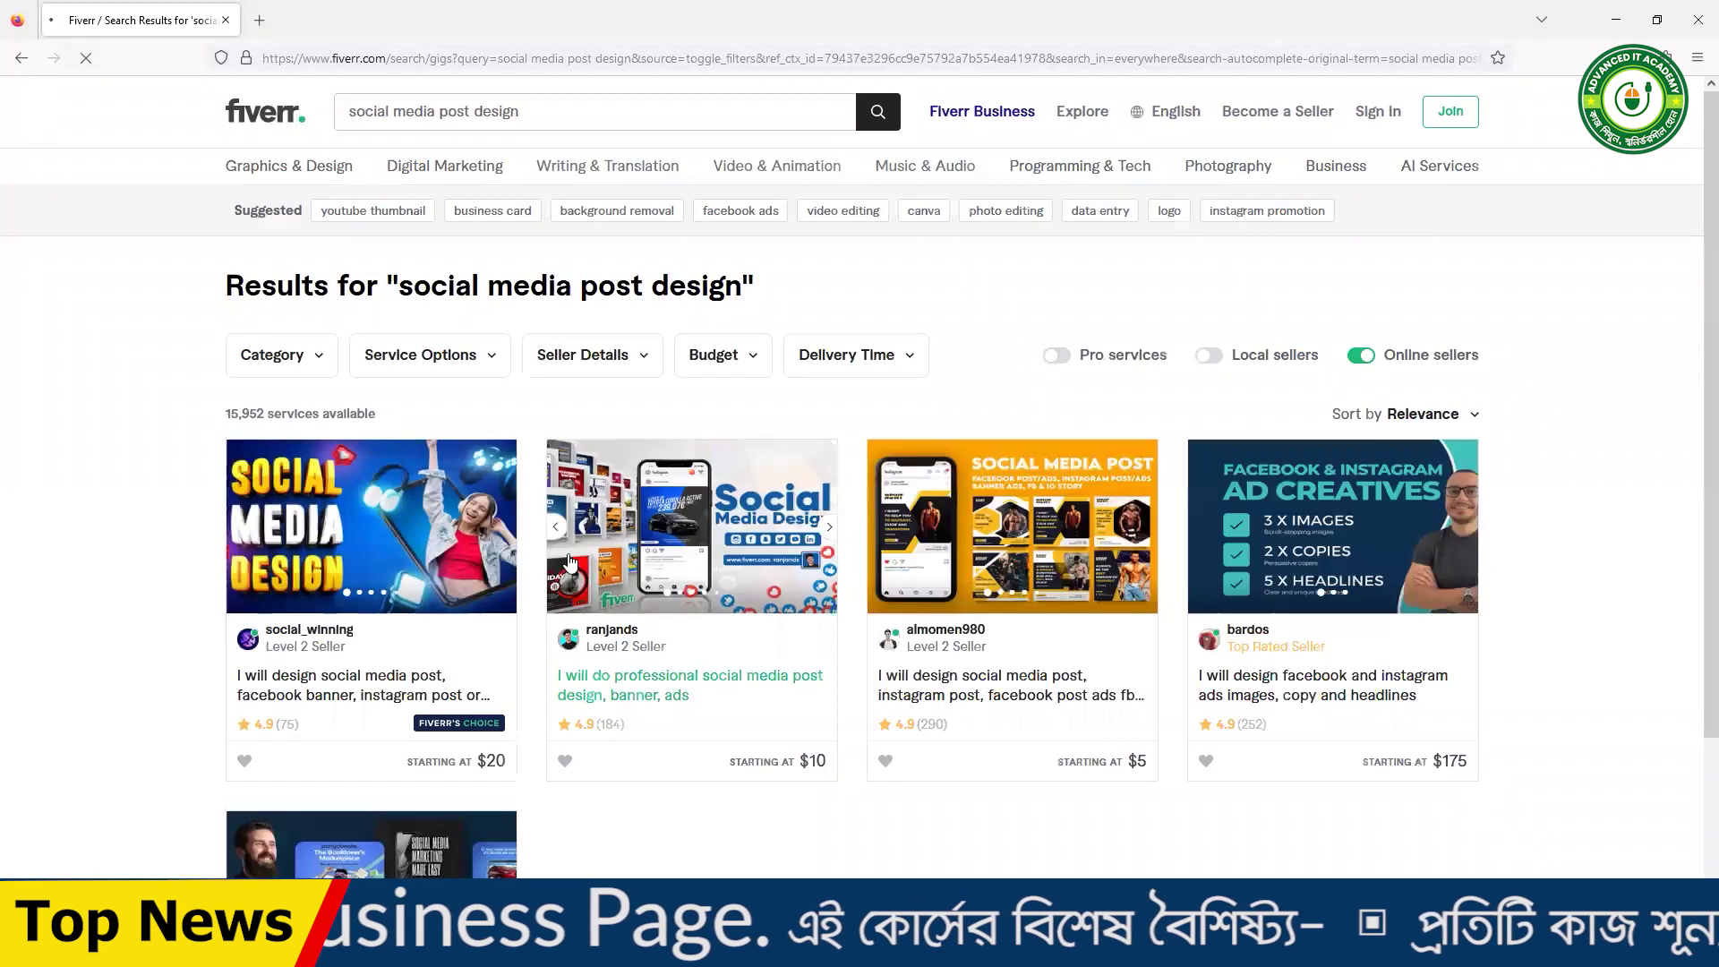
pyautogui.moveTo(222, 414); pyautogui.dragTo(474, 410)
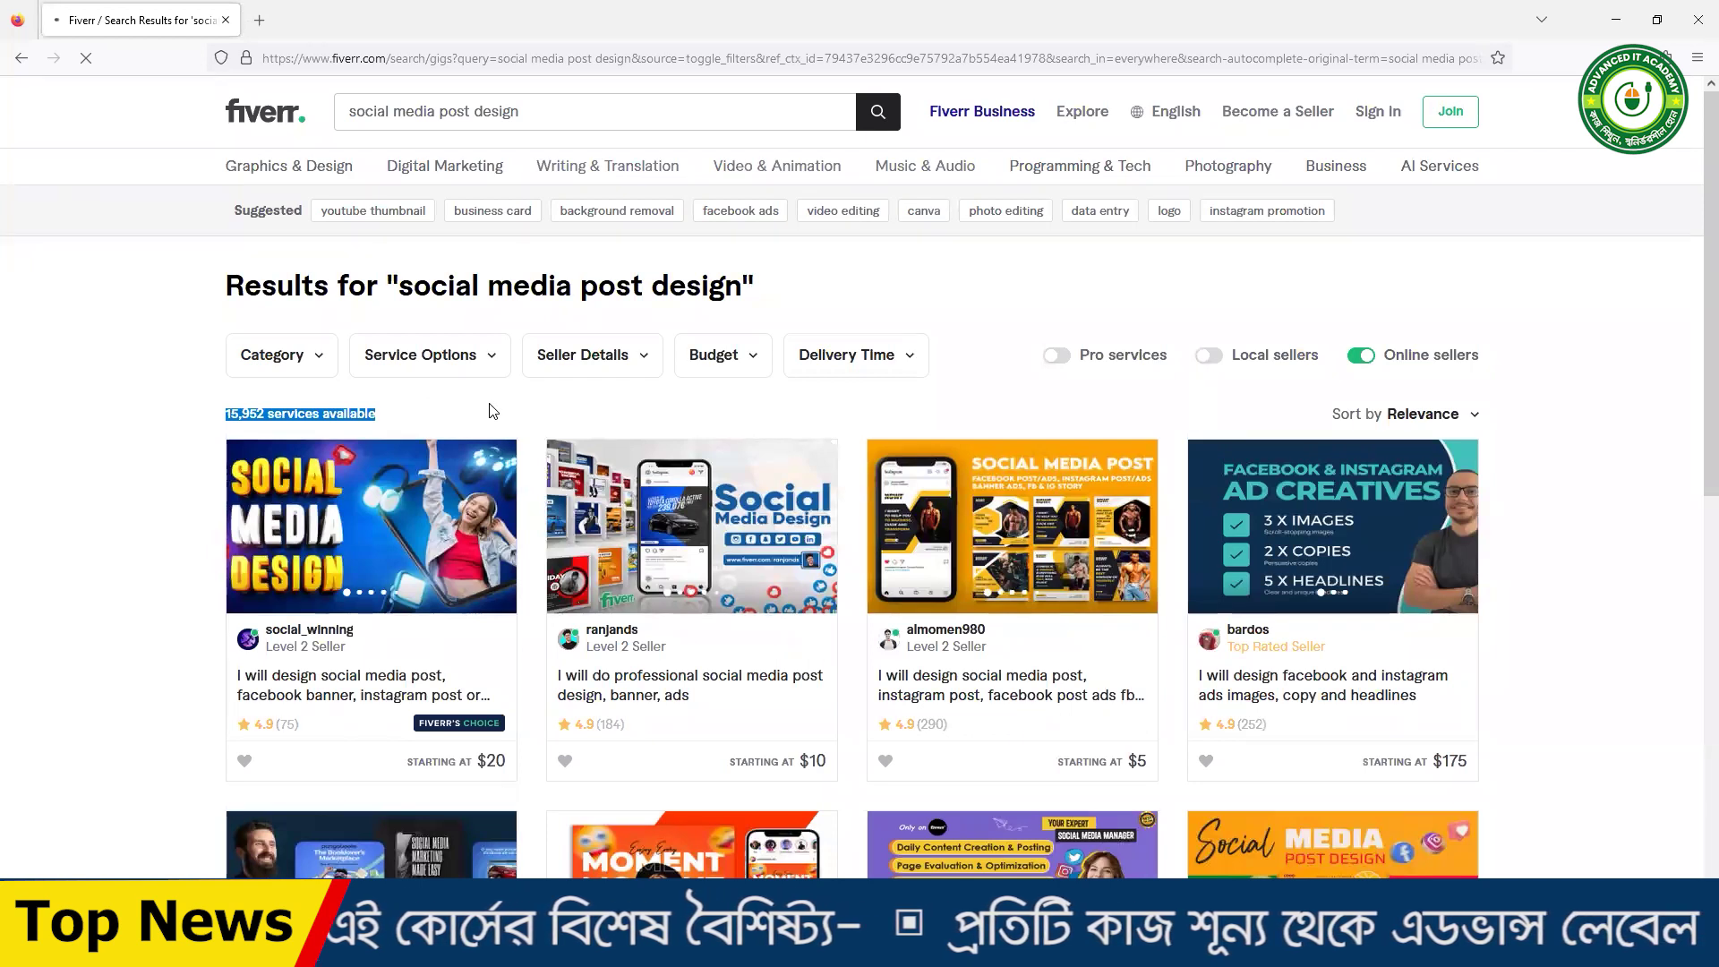
pyautogui.click(492, 411)
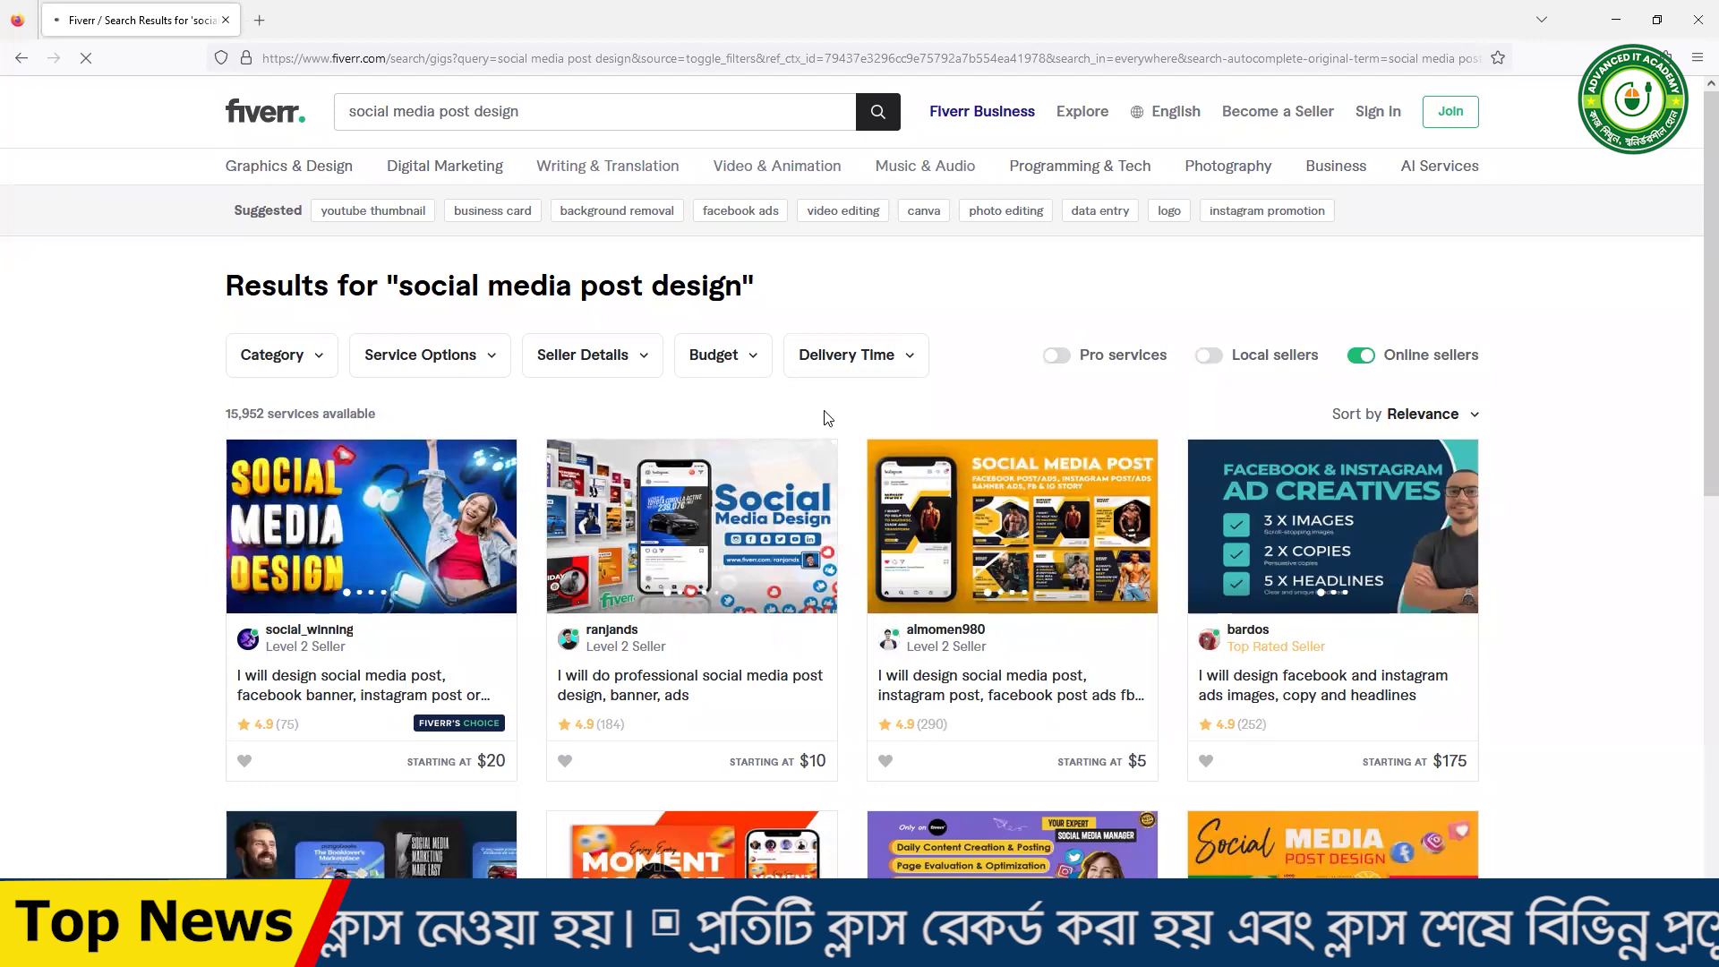
# - Turn off the Online sellers filter and reload the search results
pyautogui.click(1353, 359)
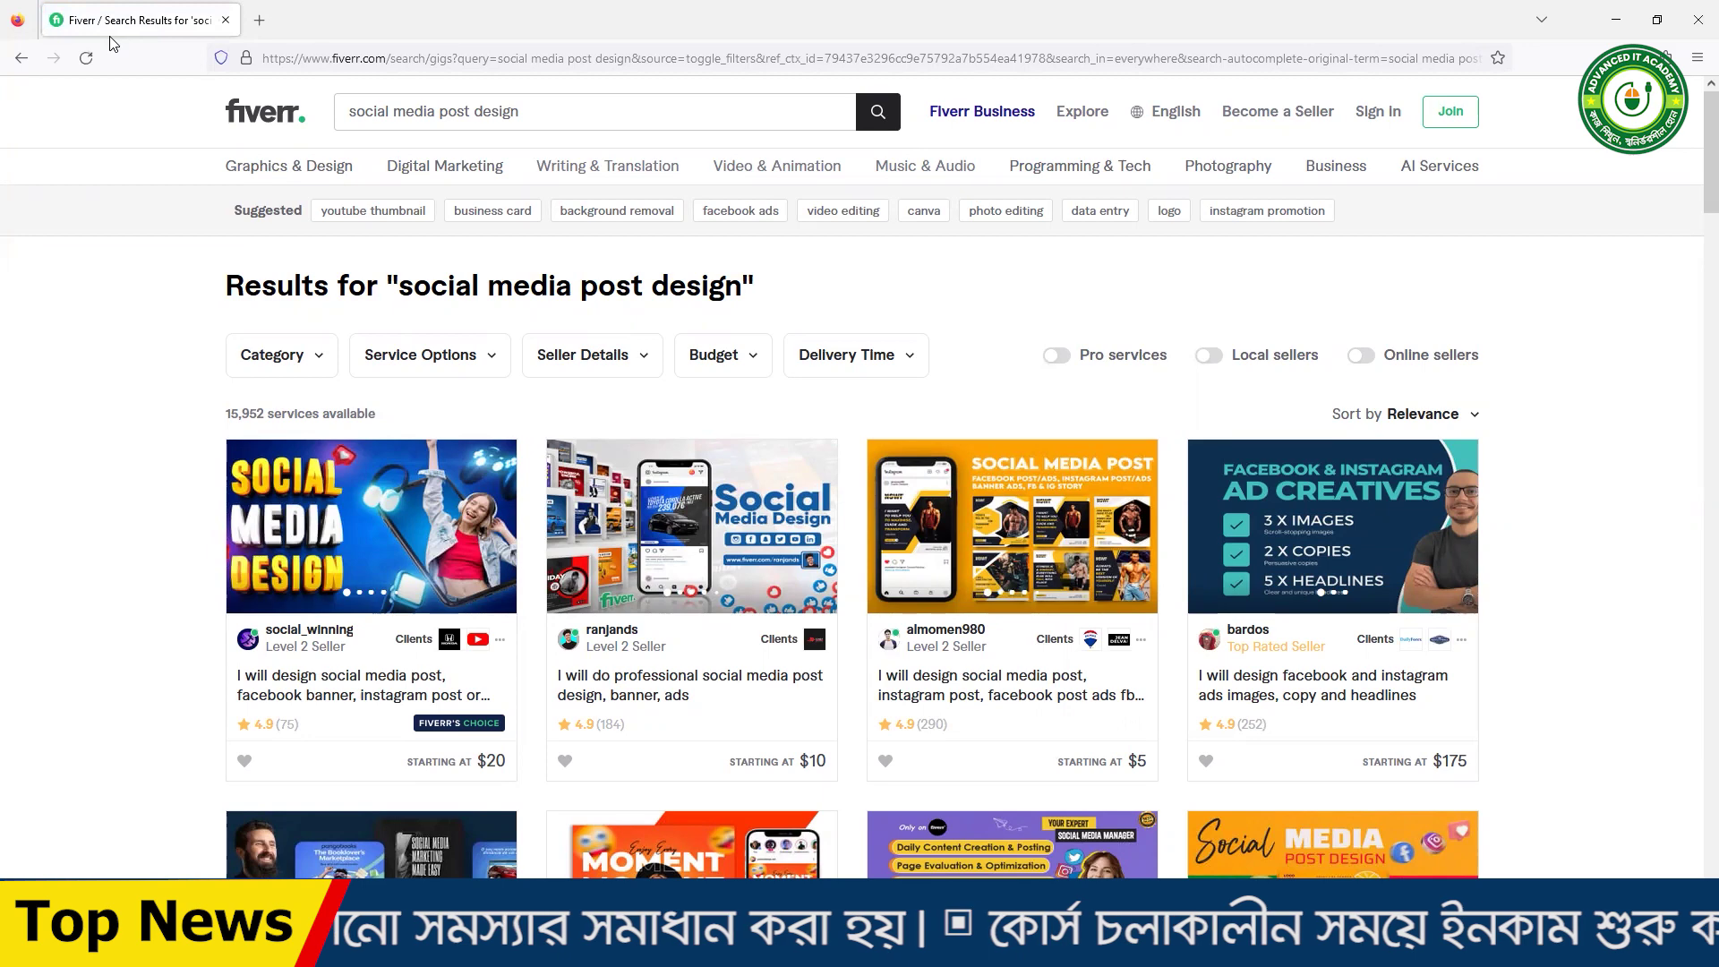
pyautogui.click(86, 57)
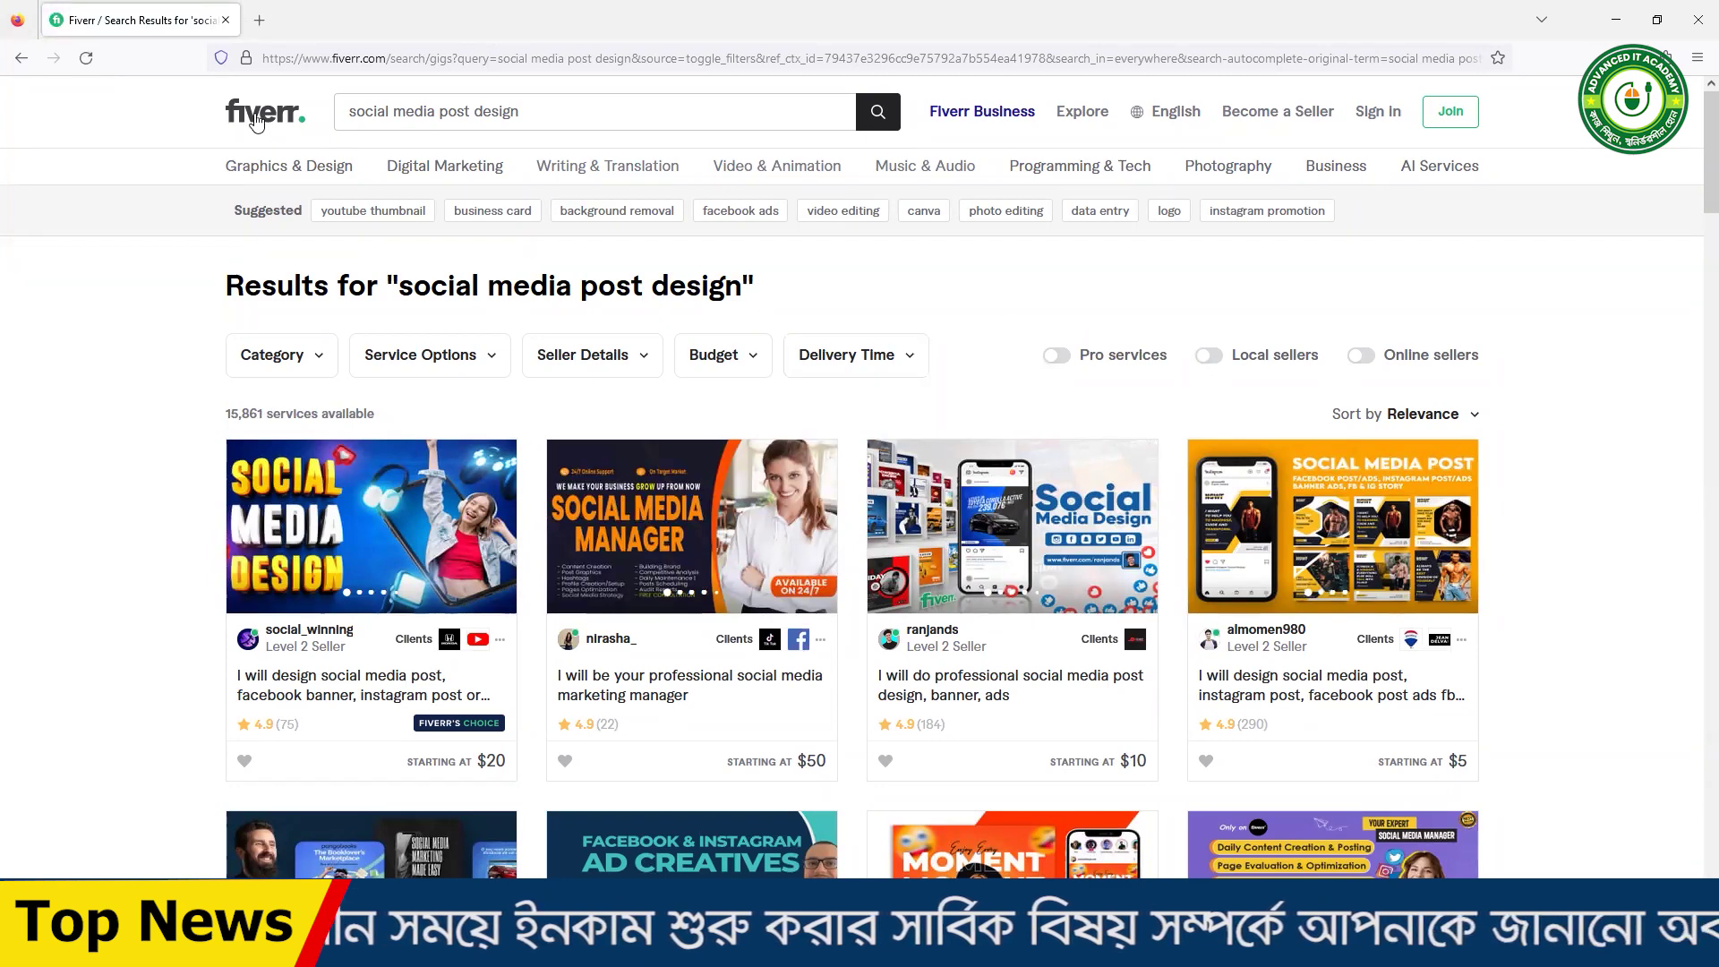
# - Rerun the "social media post design" search from the suggestions and look over the gigs listed in the results
pyautogui.click(502, 118)
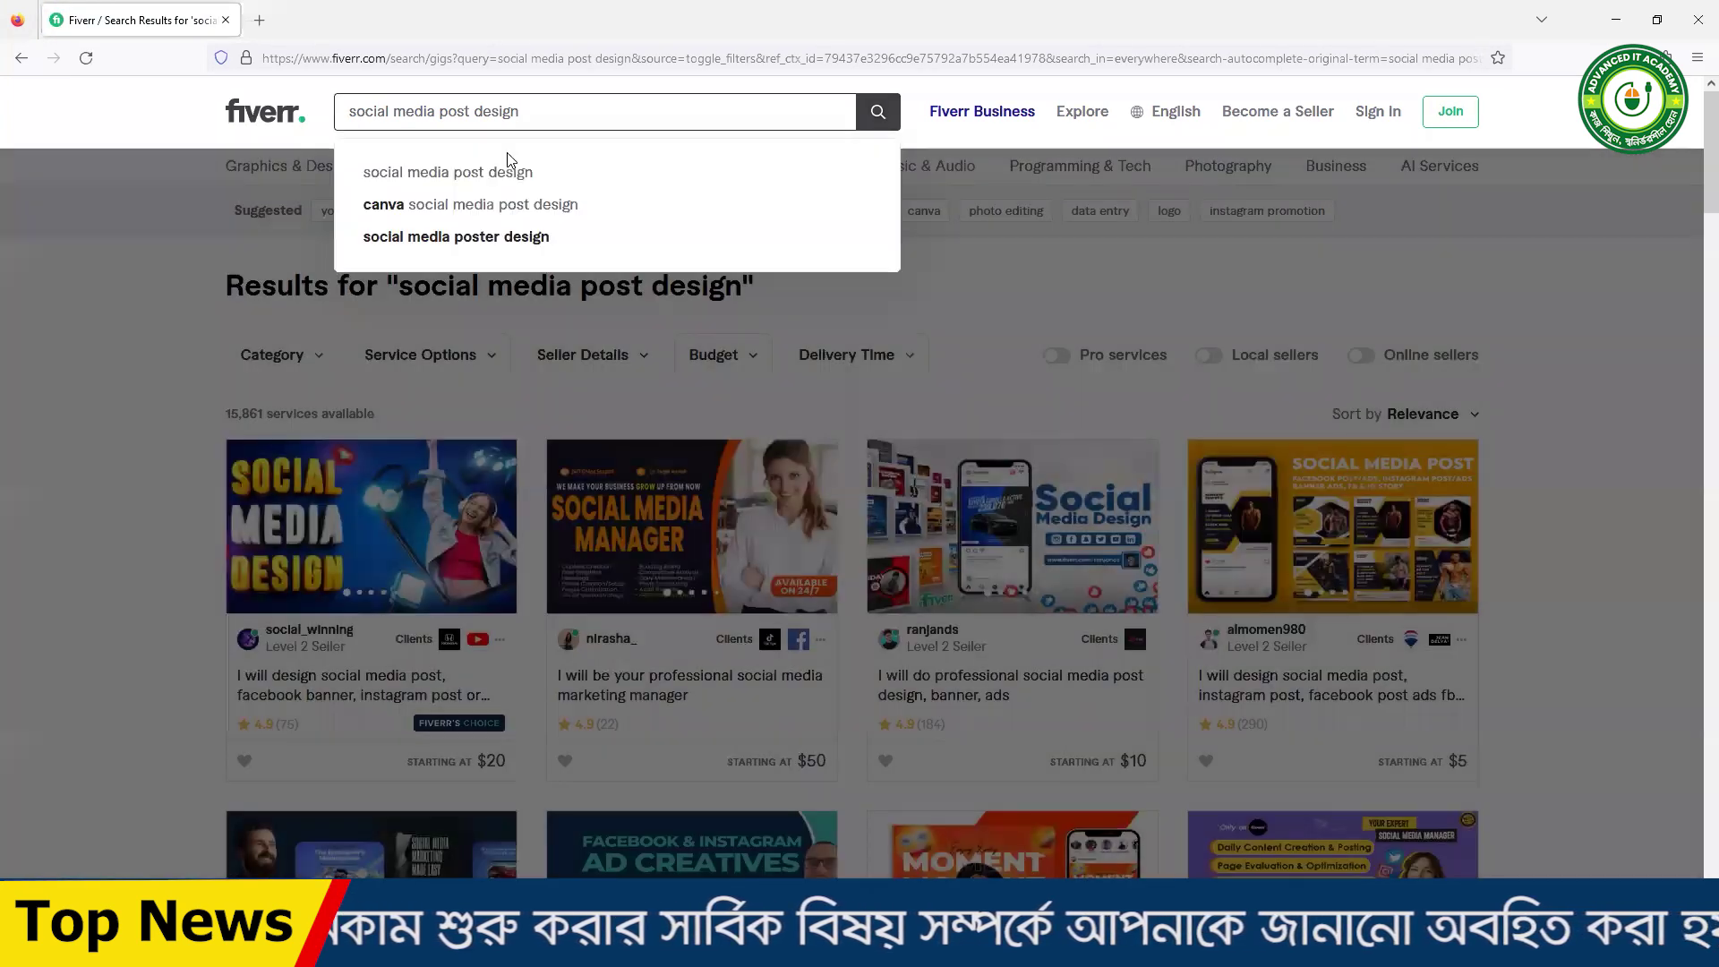
pyautogui.click(506, 158)
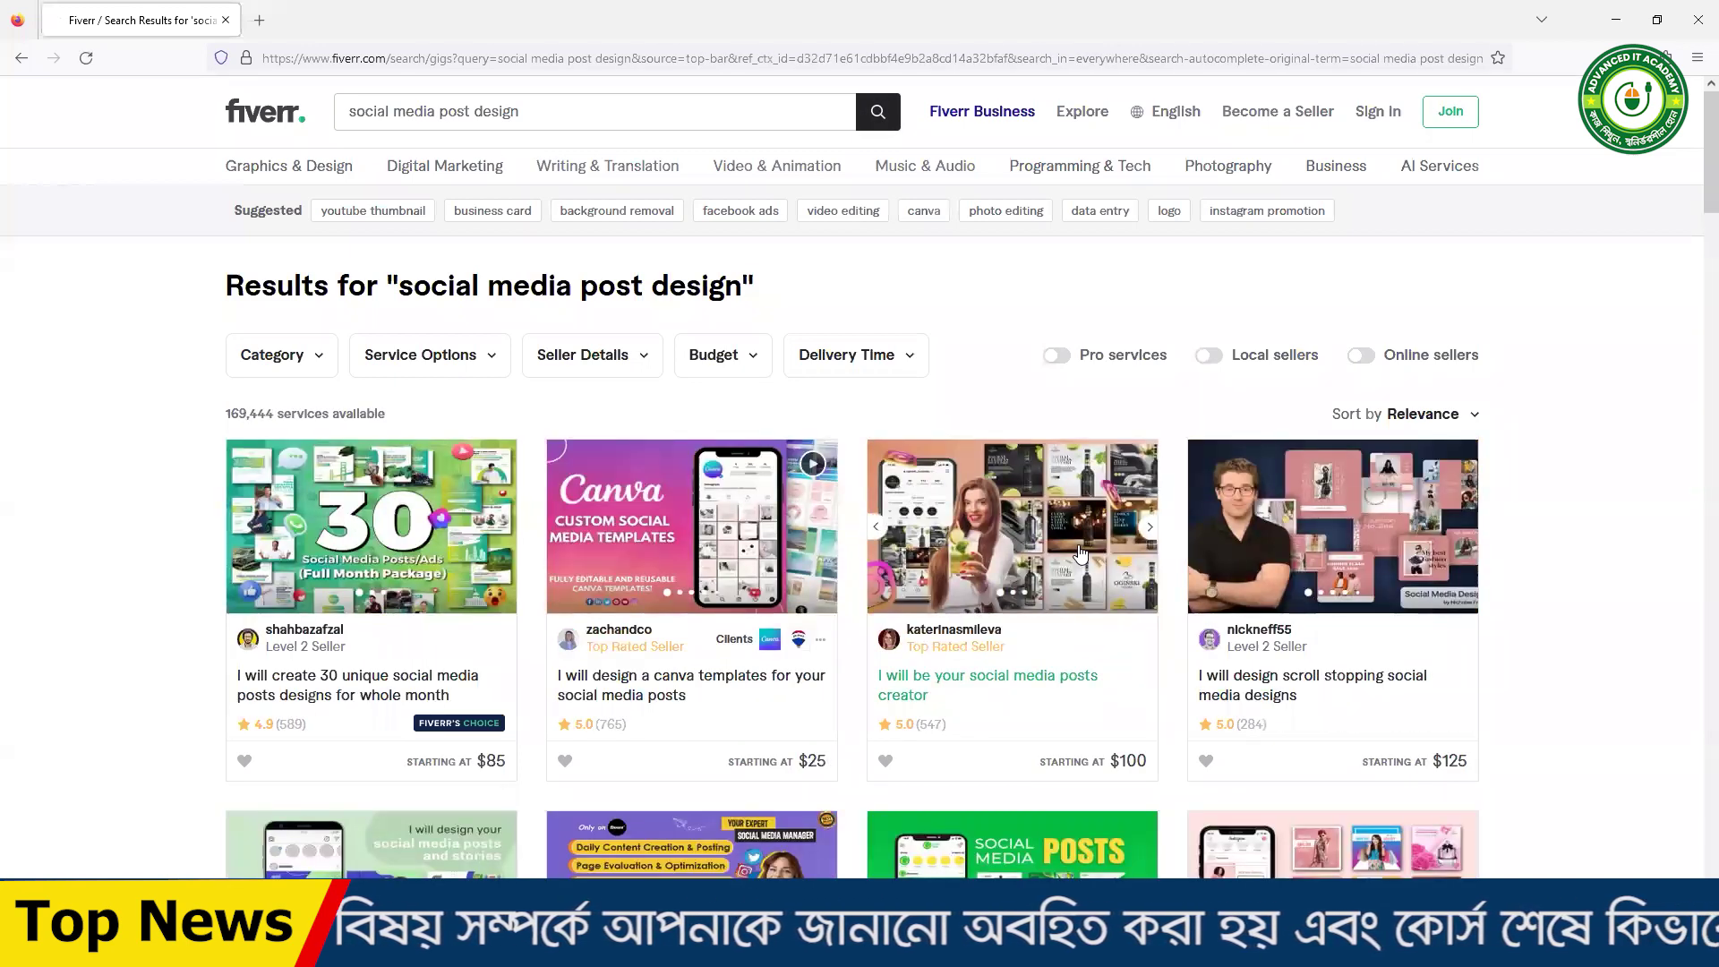
pyautogui.scroll(-2, 312, 495)
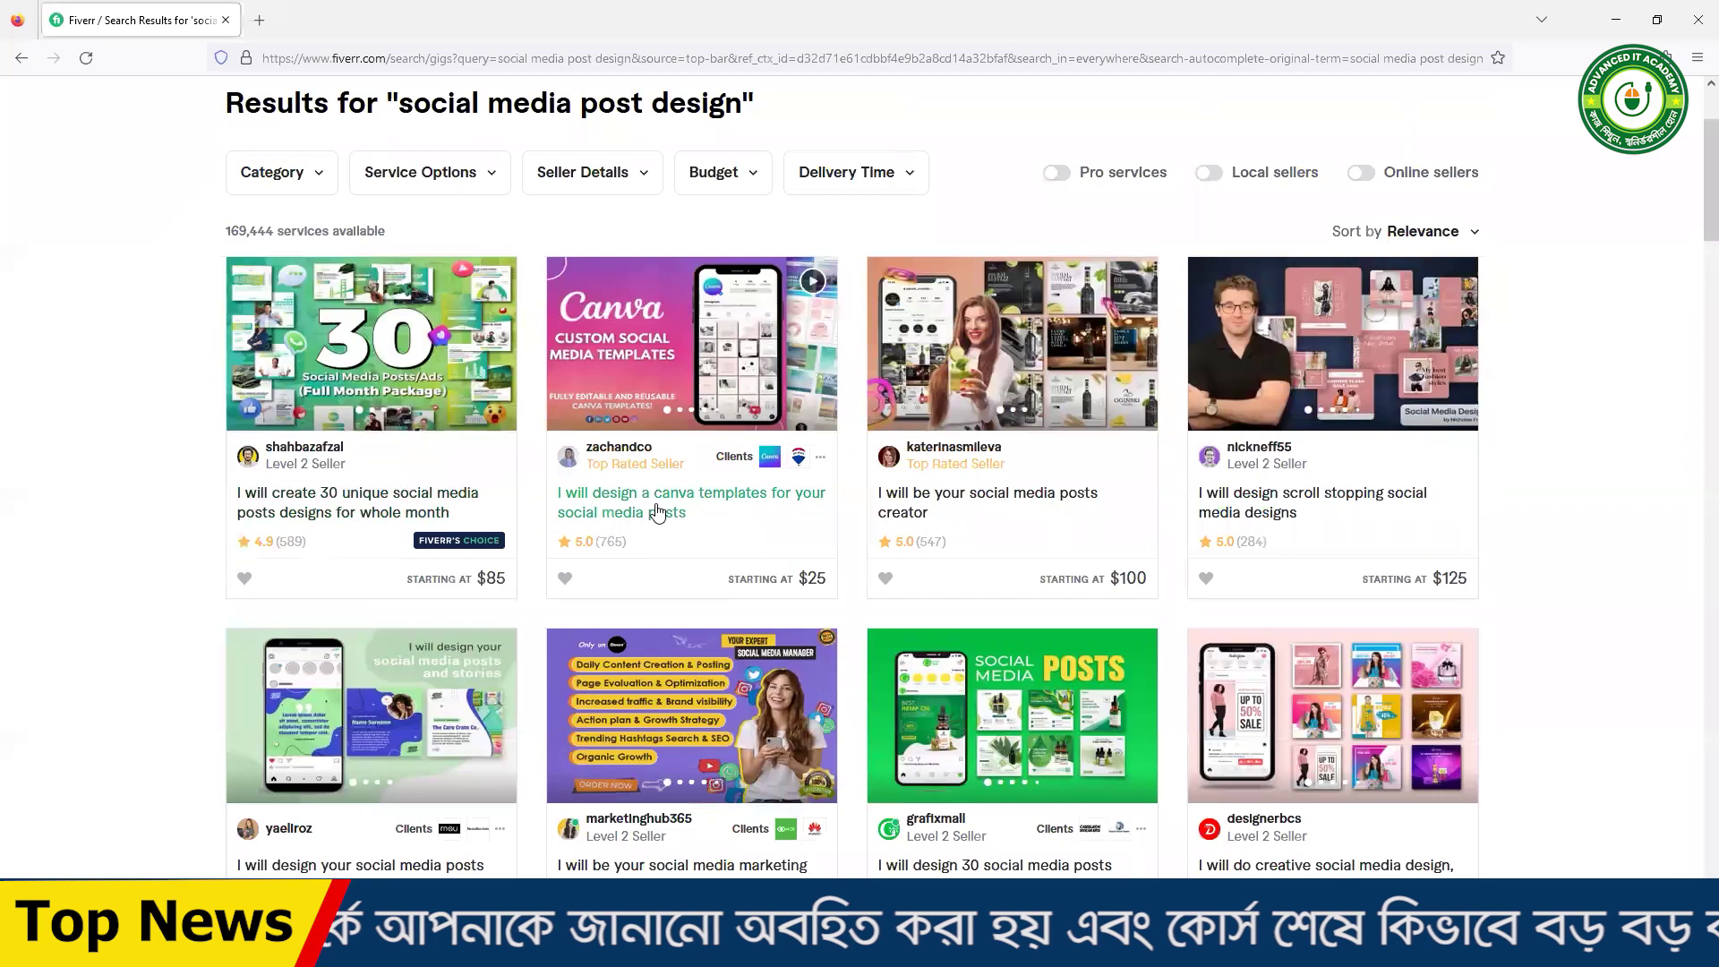
pyautogui.scroll(-2, 659, 510)
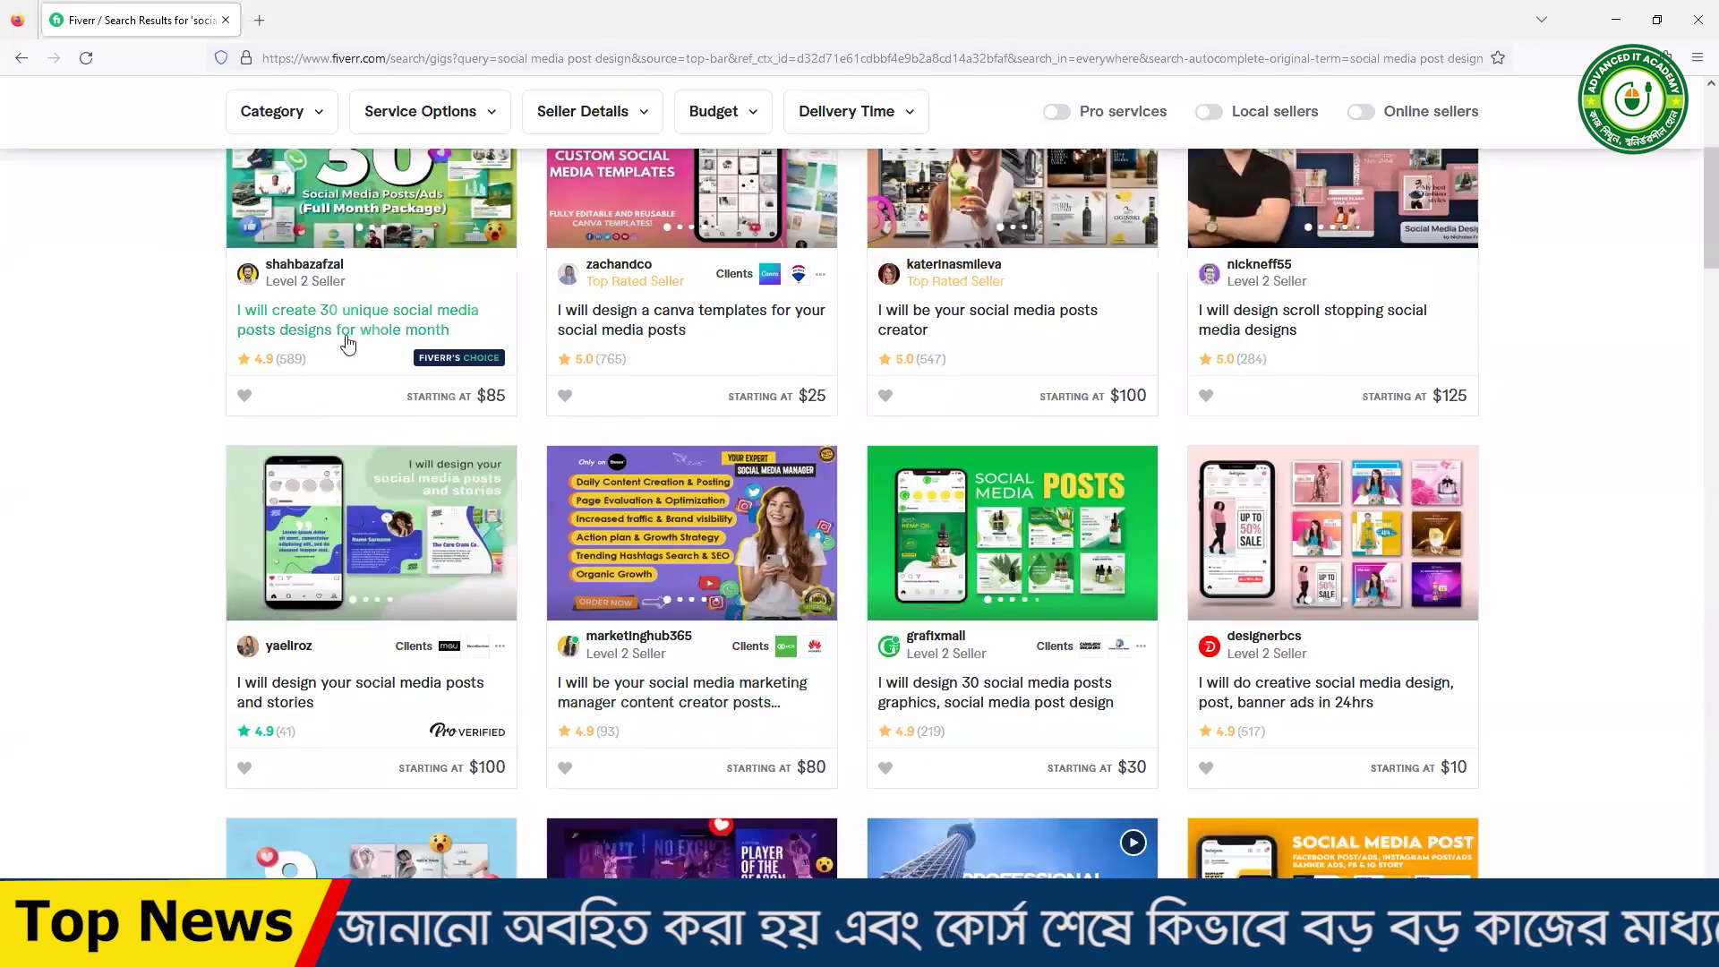
pyautogui.scroll(-6, 349, 347)
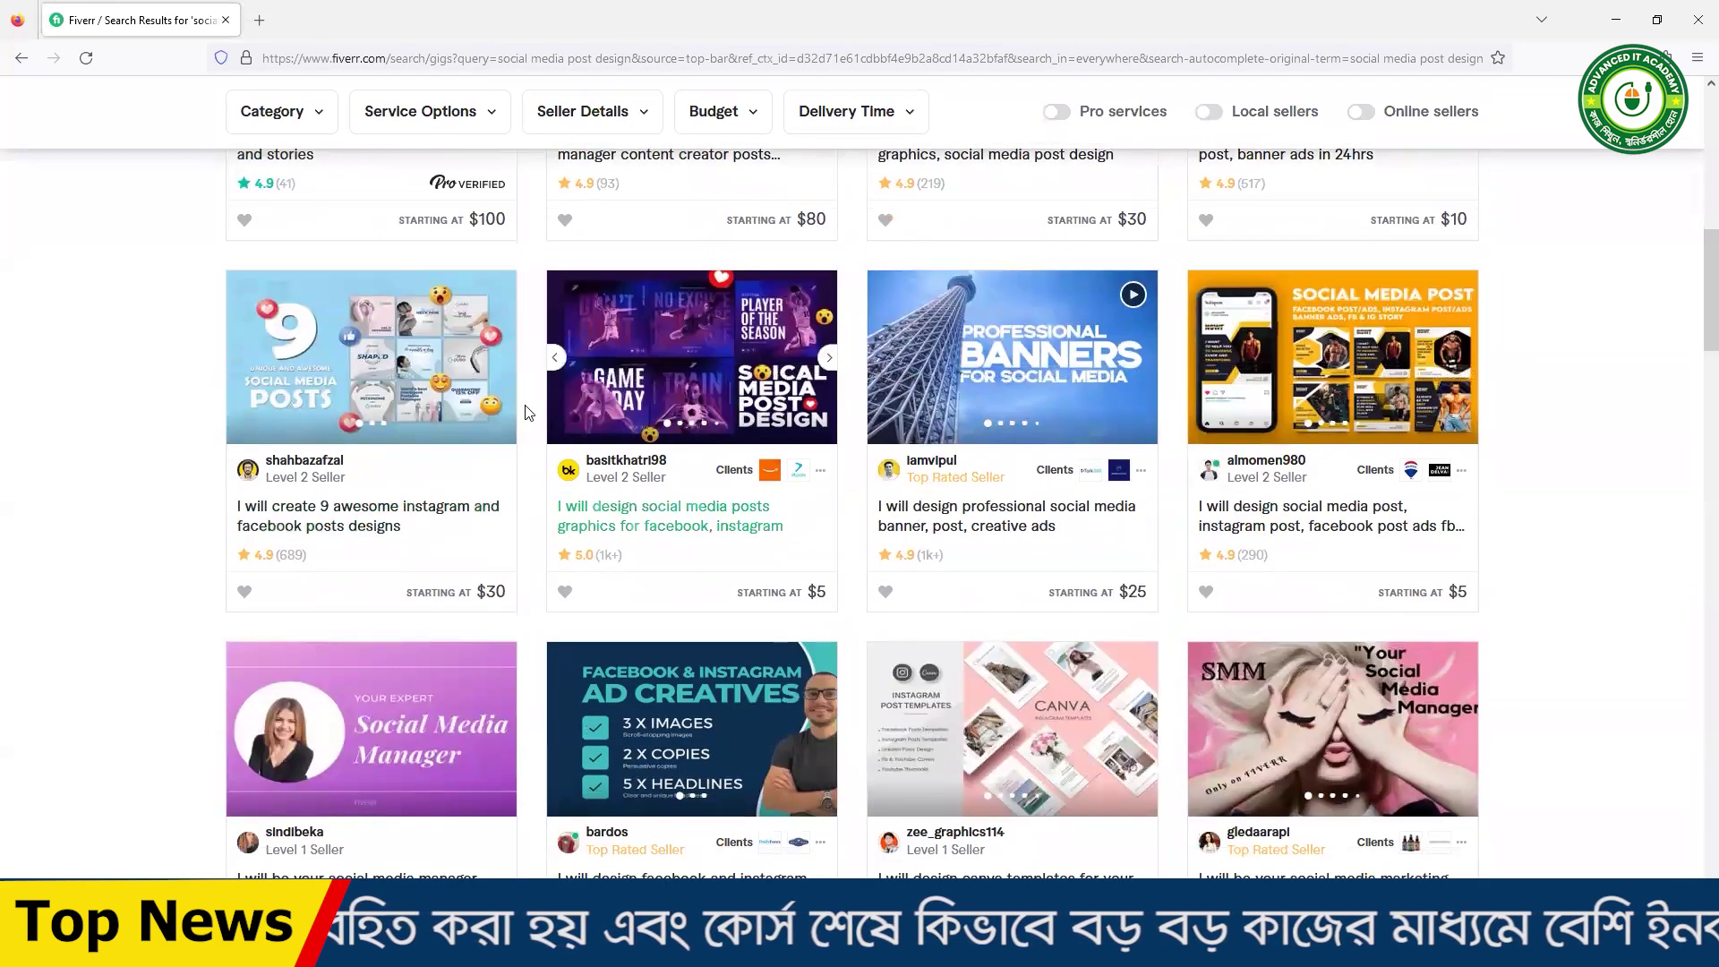
pyautogui.scroll(6, 374, 437)
pyautogui.scroll(4, 374, 437)
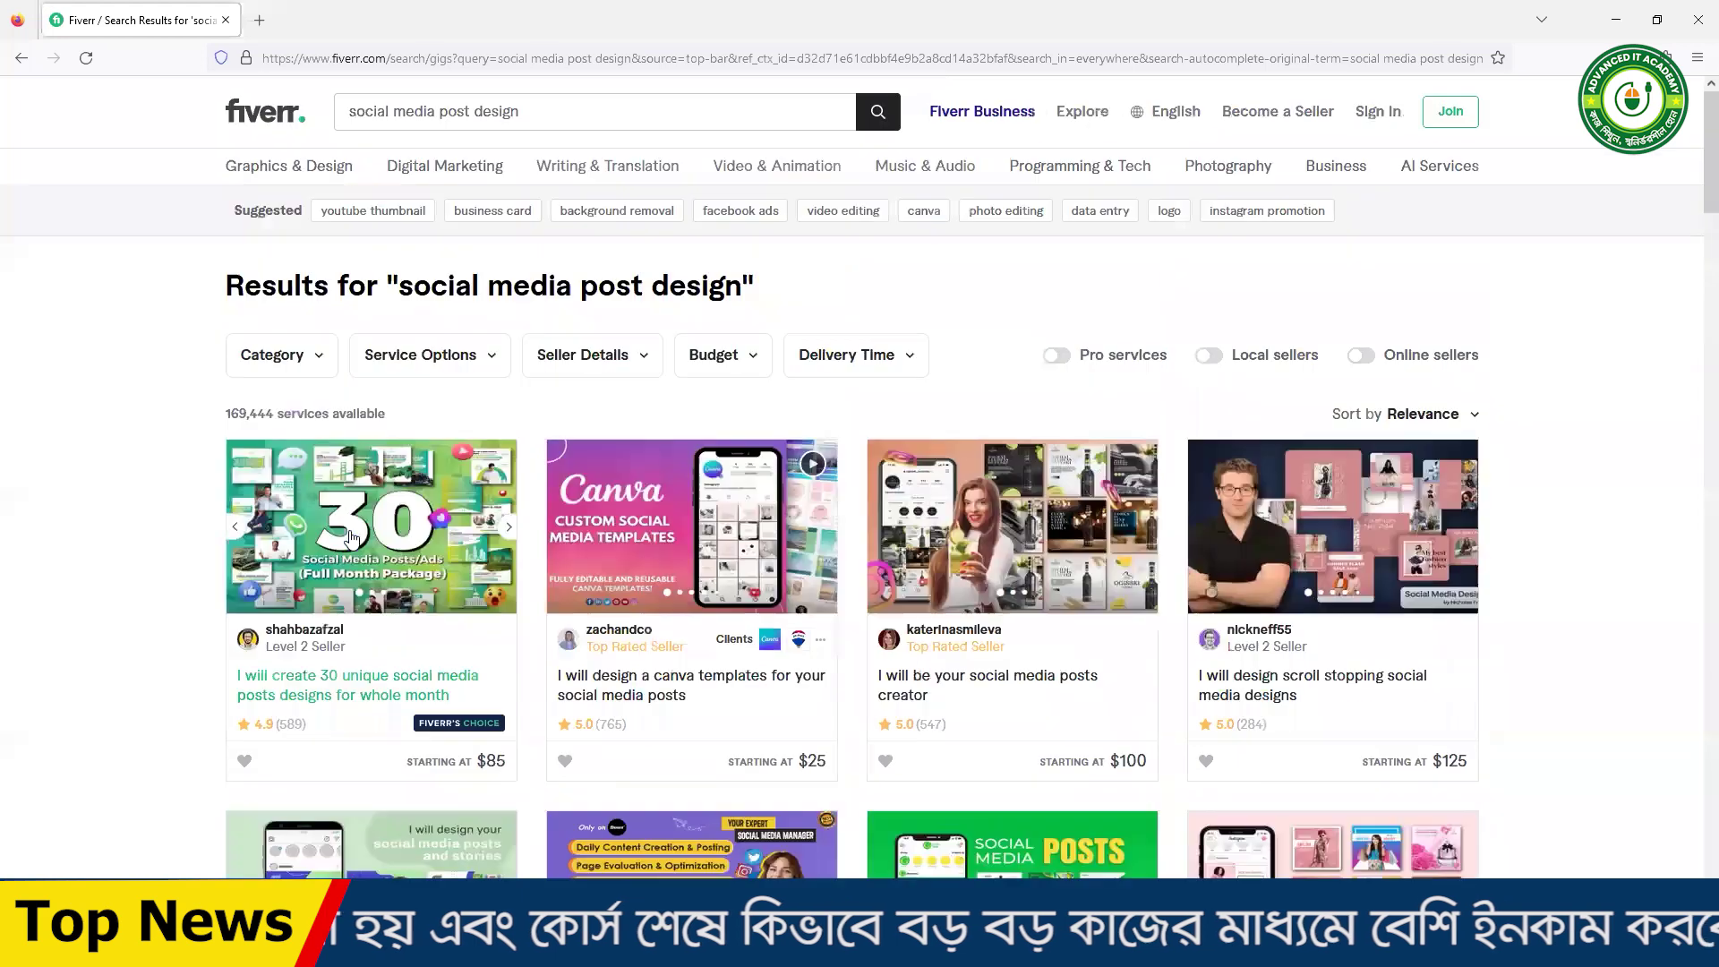
# - Open the first four gigs in separate tabs and switch to the one offering 30 unique social media posts designs
pyautogui.middleClick(449, 548)
pyautogui.rightClick(612, 543)
pyautogui.click(654, 559)
pyautogui.rightClick(946, 546)
pyautogui.click(984, 561)
pyautogui.rightClick(1292, 526)
pyautogui.click(1331, 541)
pyautogui.click(340, 20)
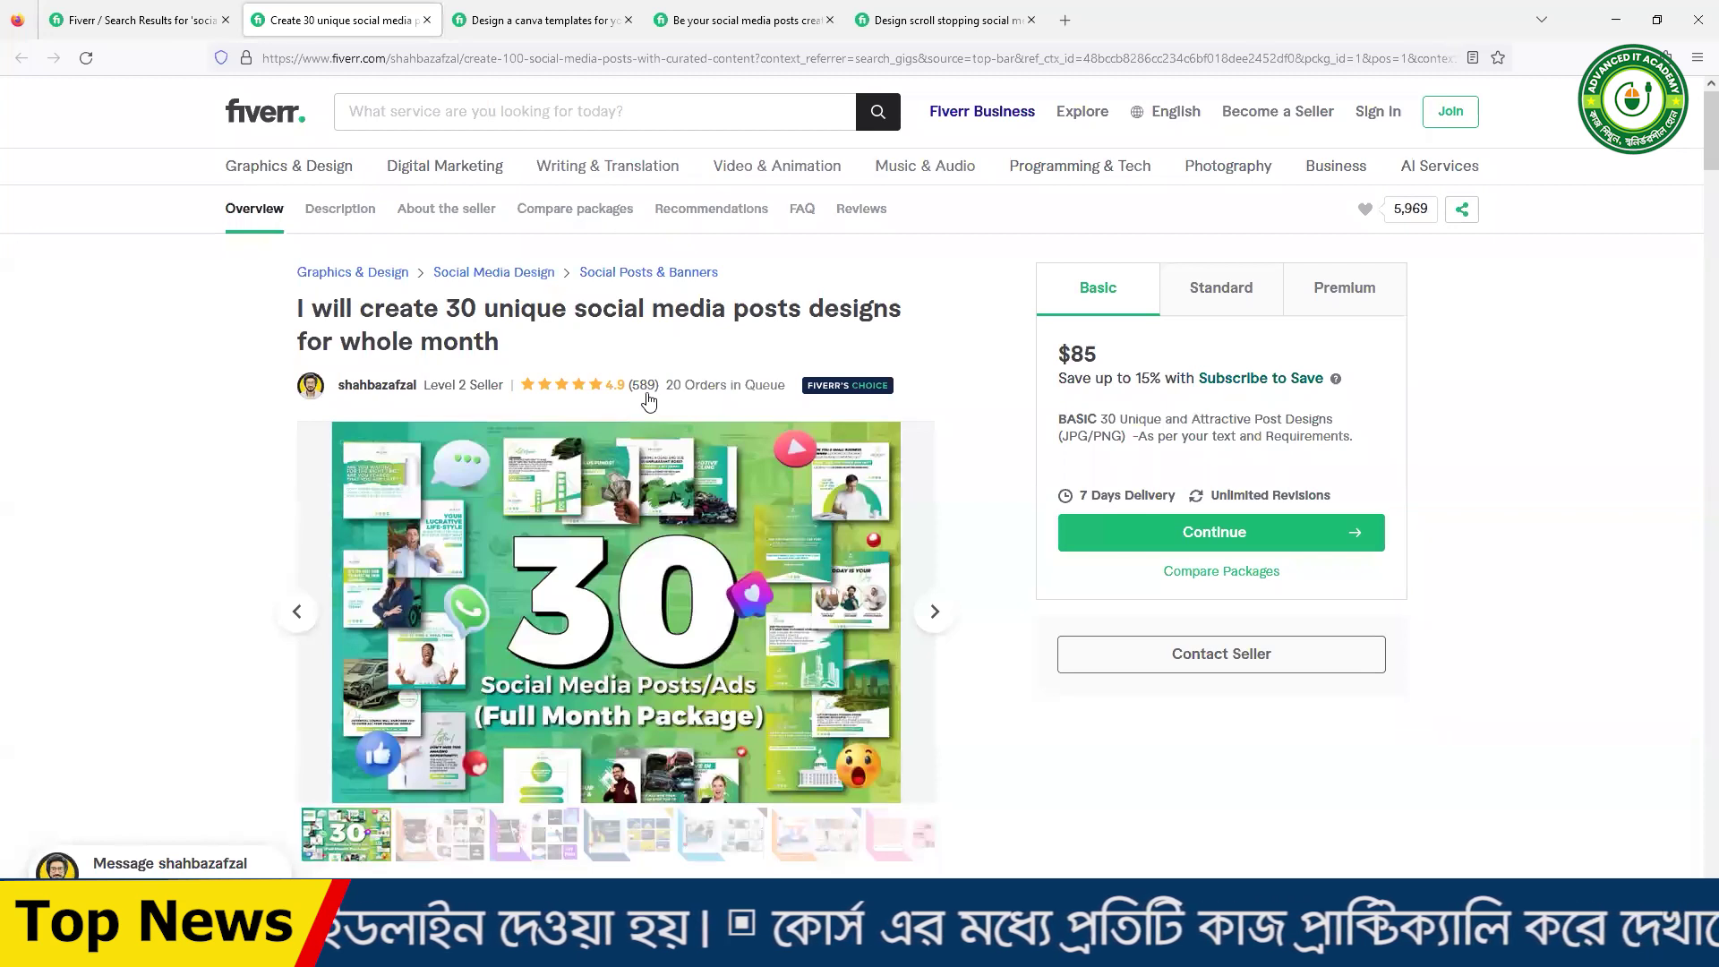
# - Compare the Basic, Standard and Premium package prices of the 30-posts gig and highlight its orders in queue
pyautogui.moveTo(665, 384); pyautogui.dragTo(771, 388)
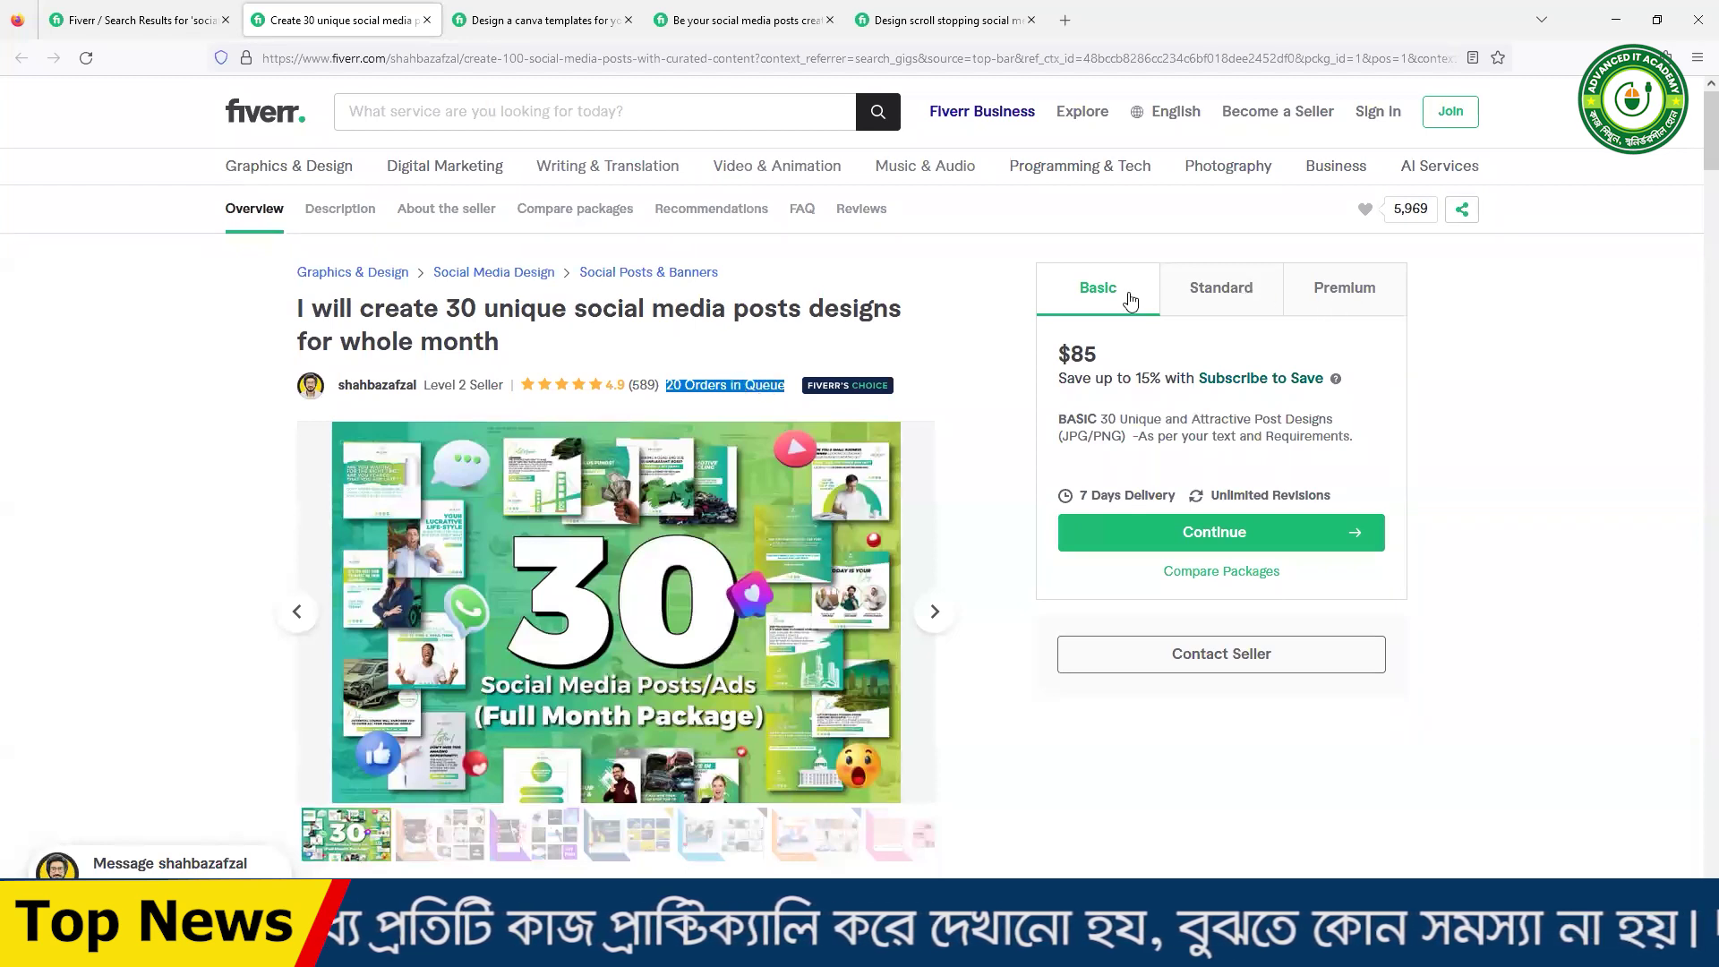
pyautogui.click(1341, 297)
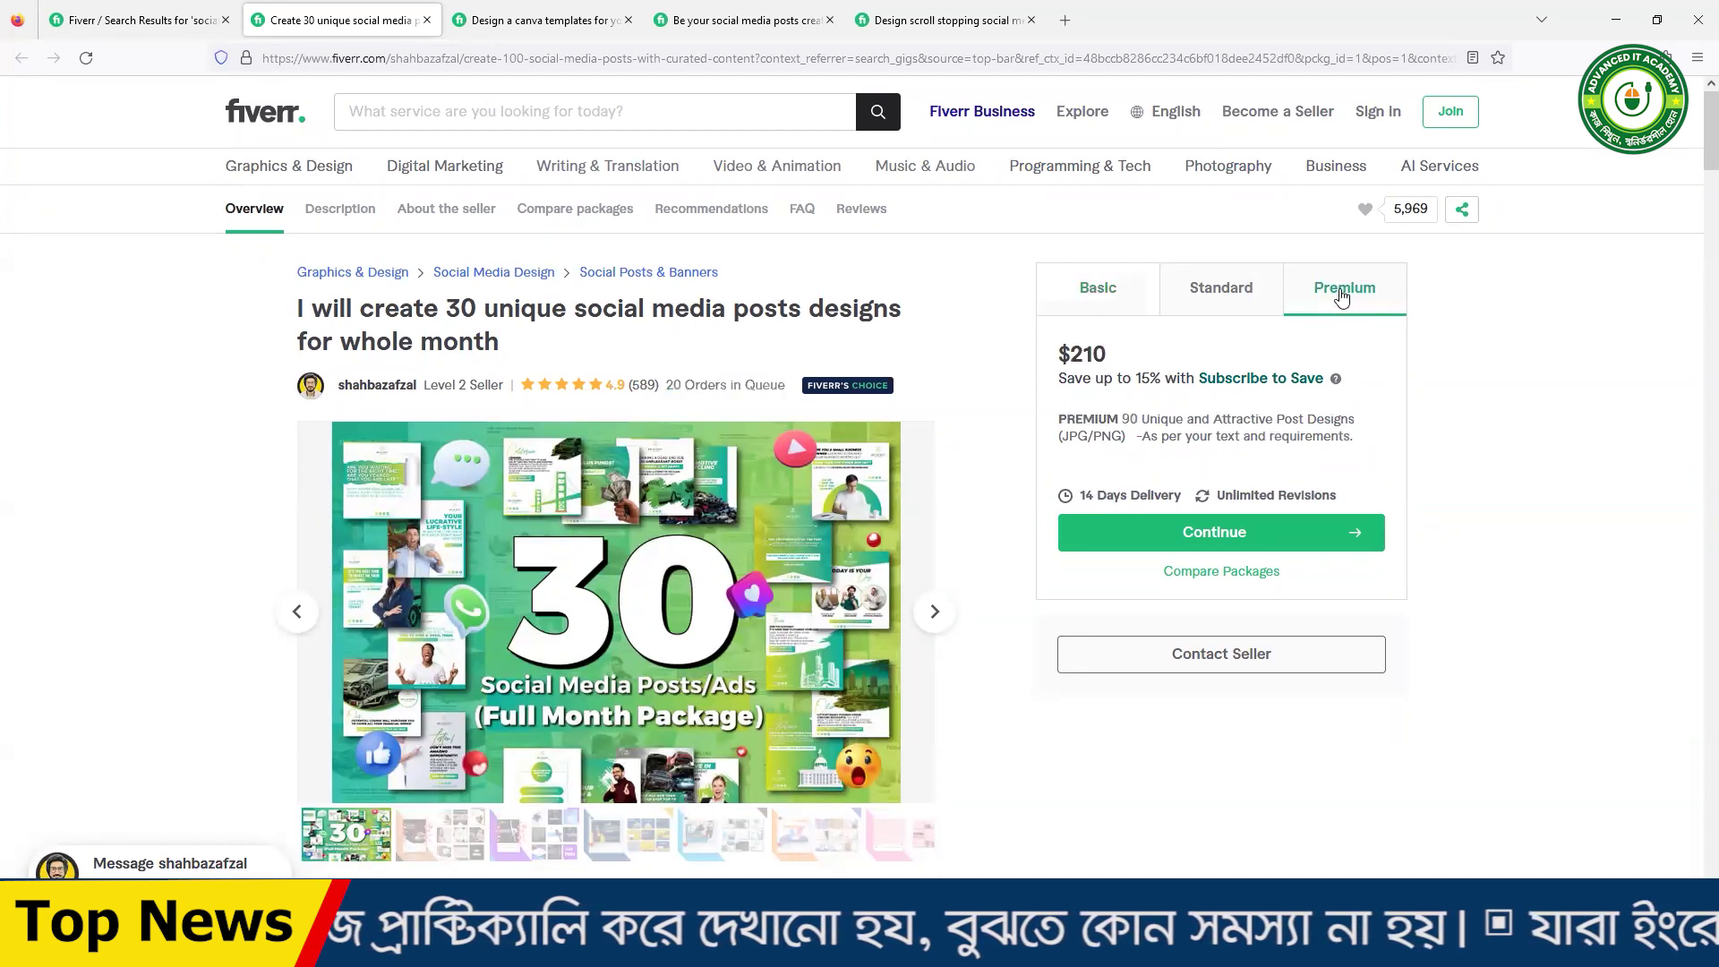
pyautogui.click(1110, 290)
pyautogui.click(1270, 296)
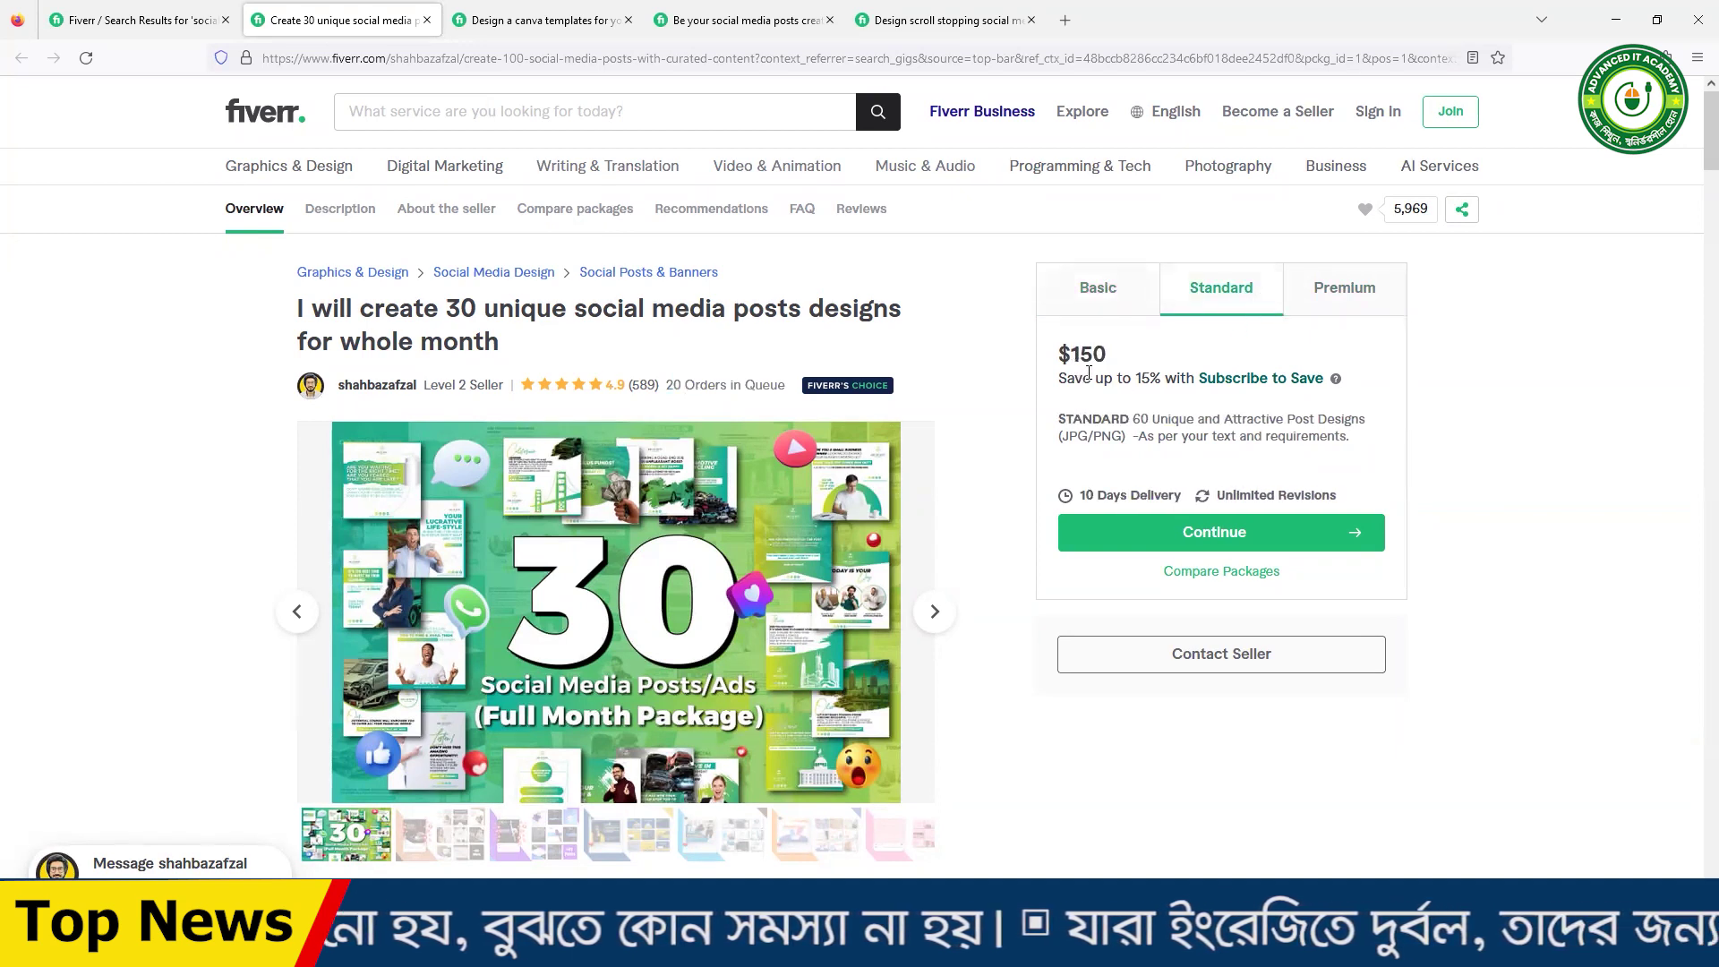
pyautogui.click(1340, 298)
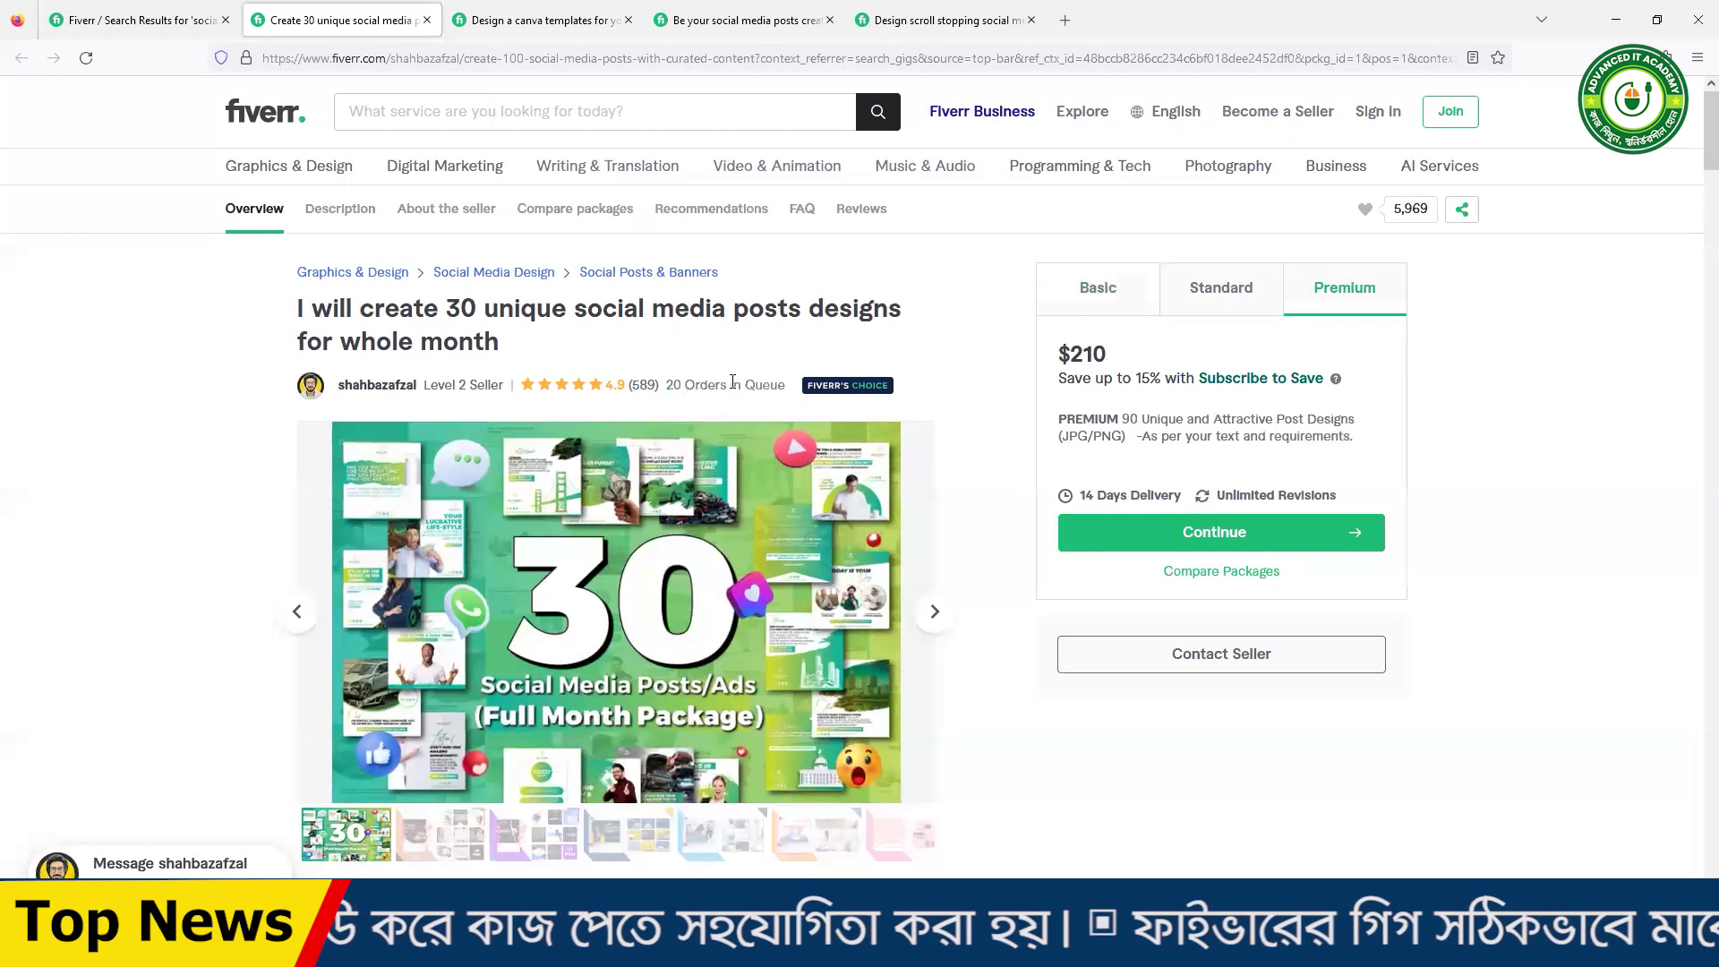
pyautogui.moveTo(666, 387); pyautogui.dragTo(775, 387)
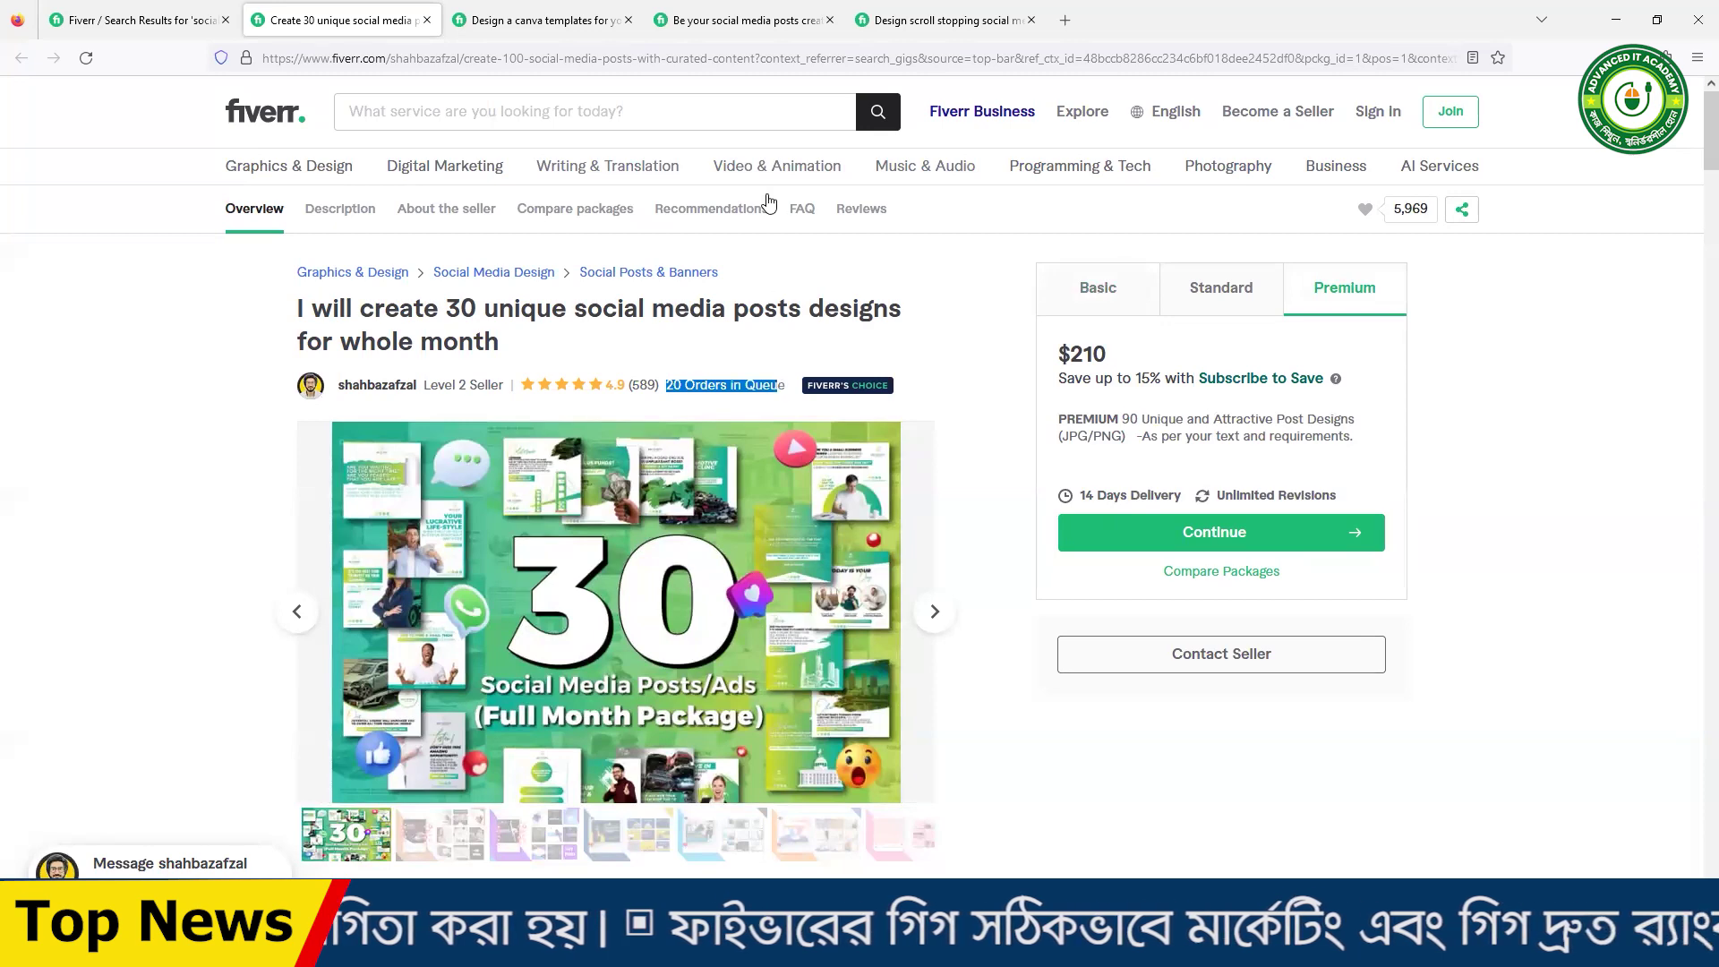
# - Switch to the Canva templates gig, compare its three packages and highlight its orders in queue
pyautogui.click(551, 32)
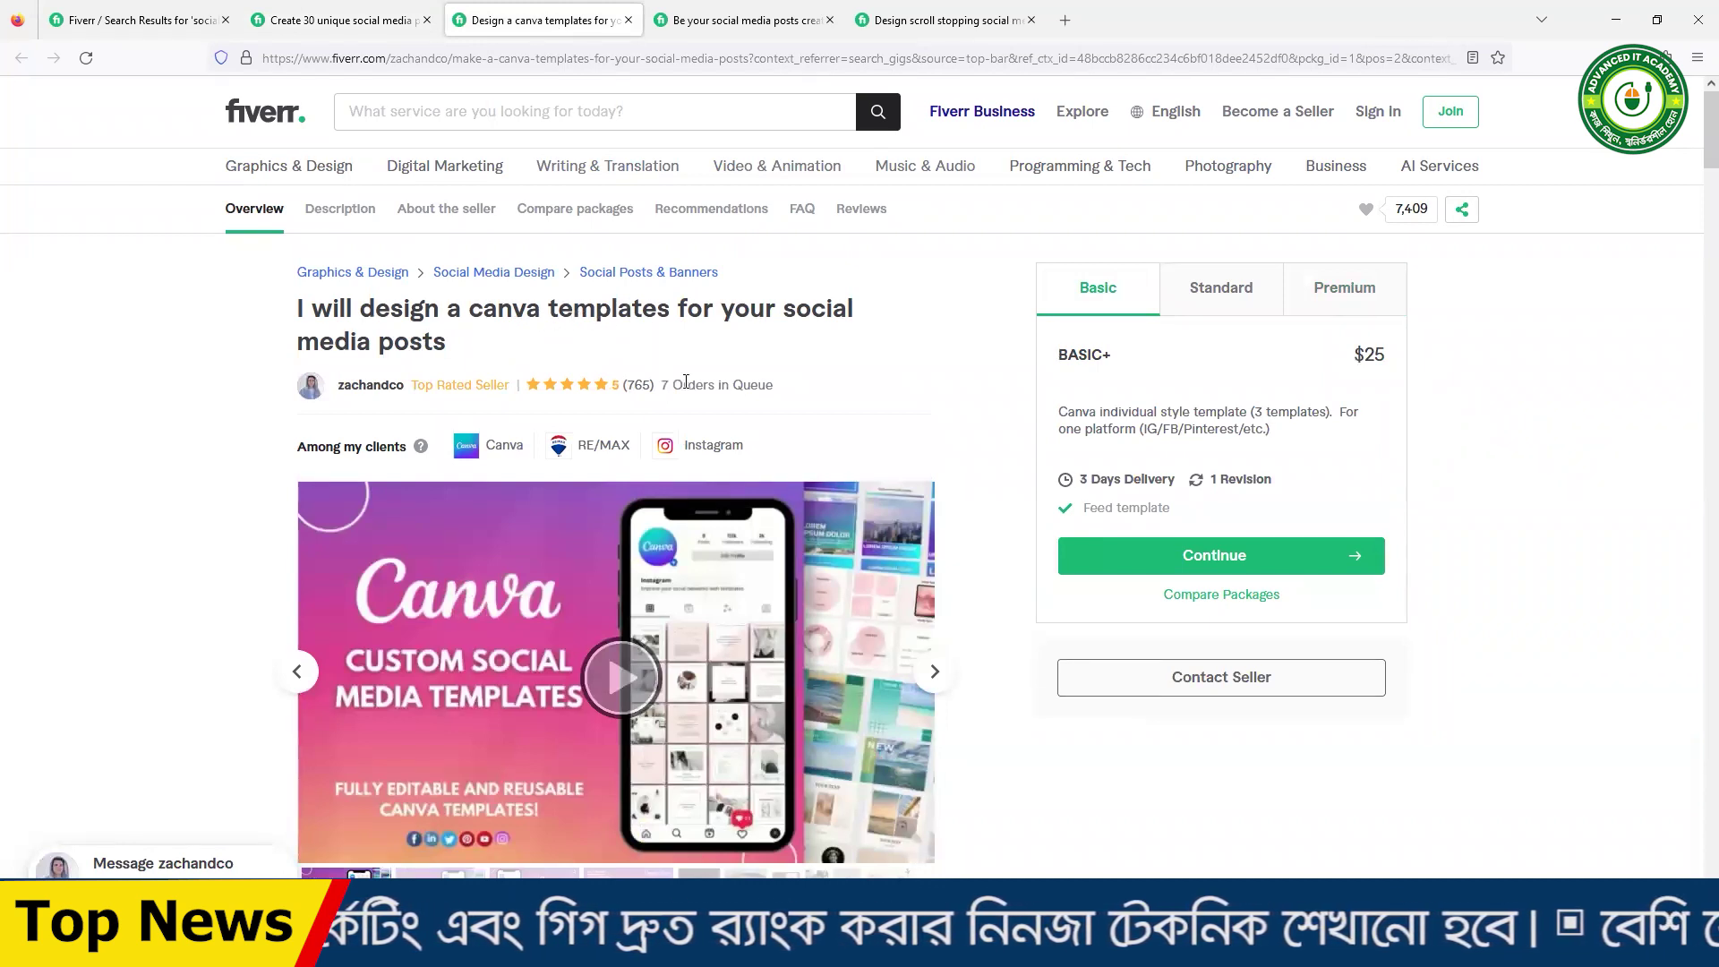
pyautogui.moveTo(662, 385); pyautogui.dragTo(928, 414)
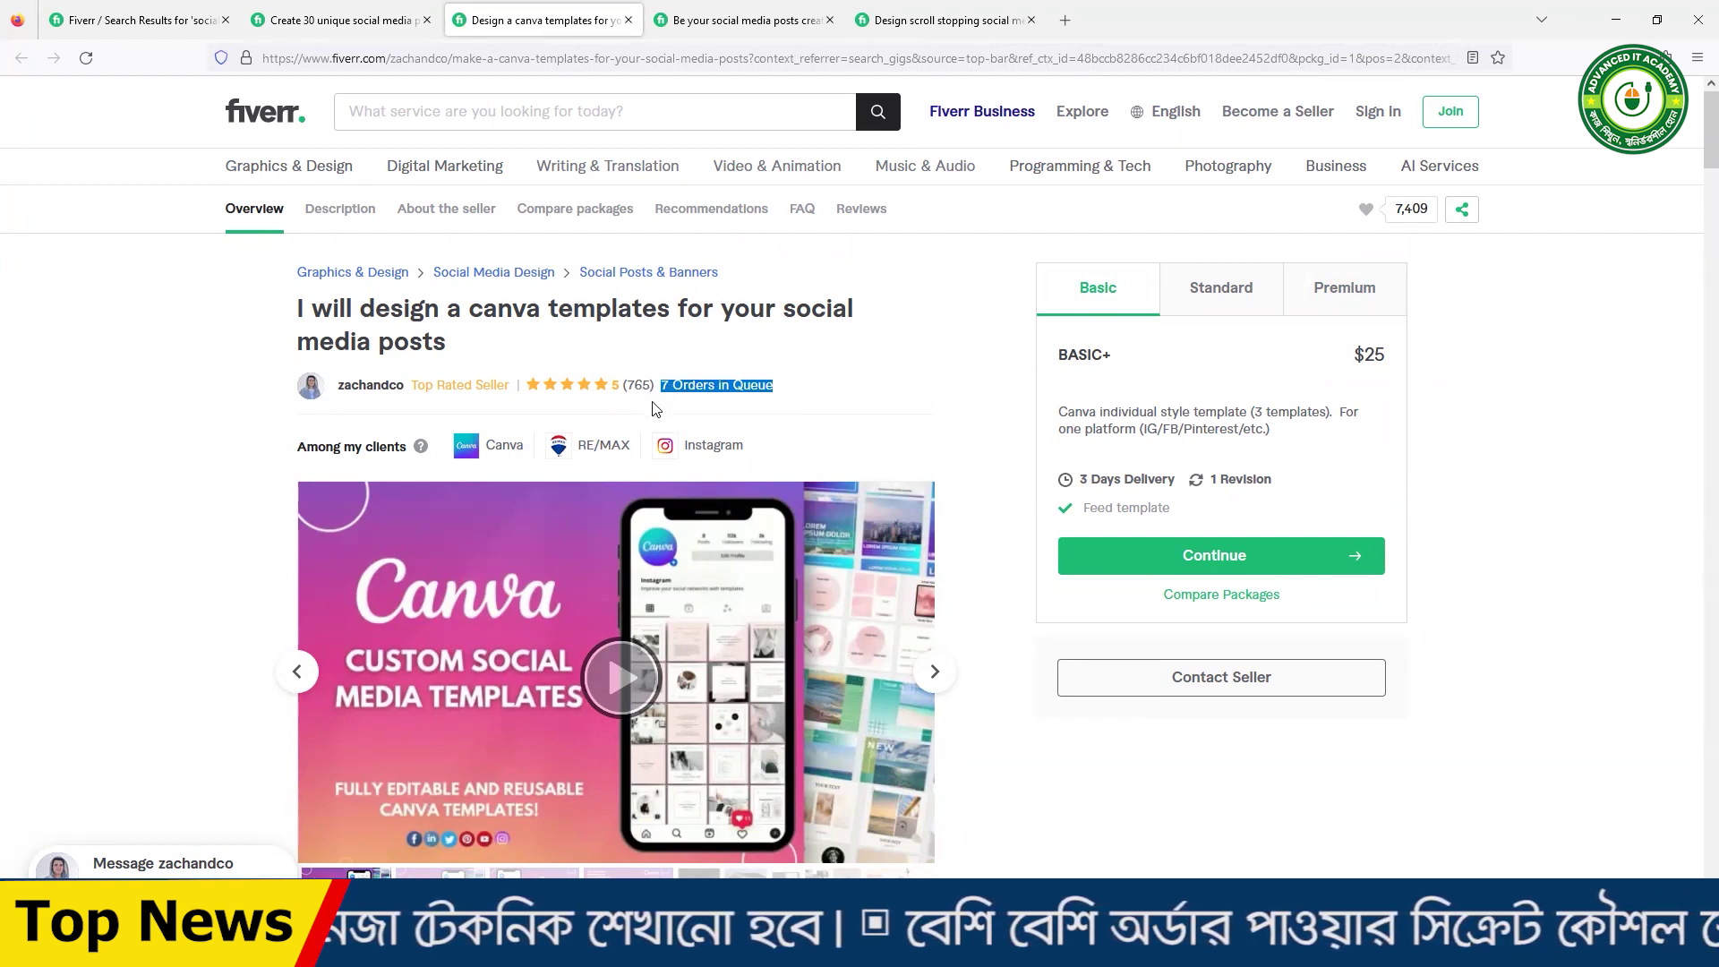
pyautogui.click(1340, 305)
pyautogui.click(1251, 310)
pyautogui.moveTo(1107, 290); pyautogui.dragTo(1119, 288)
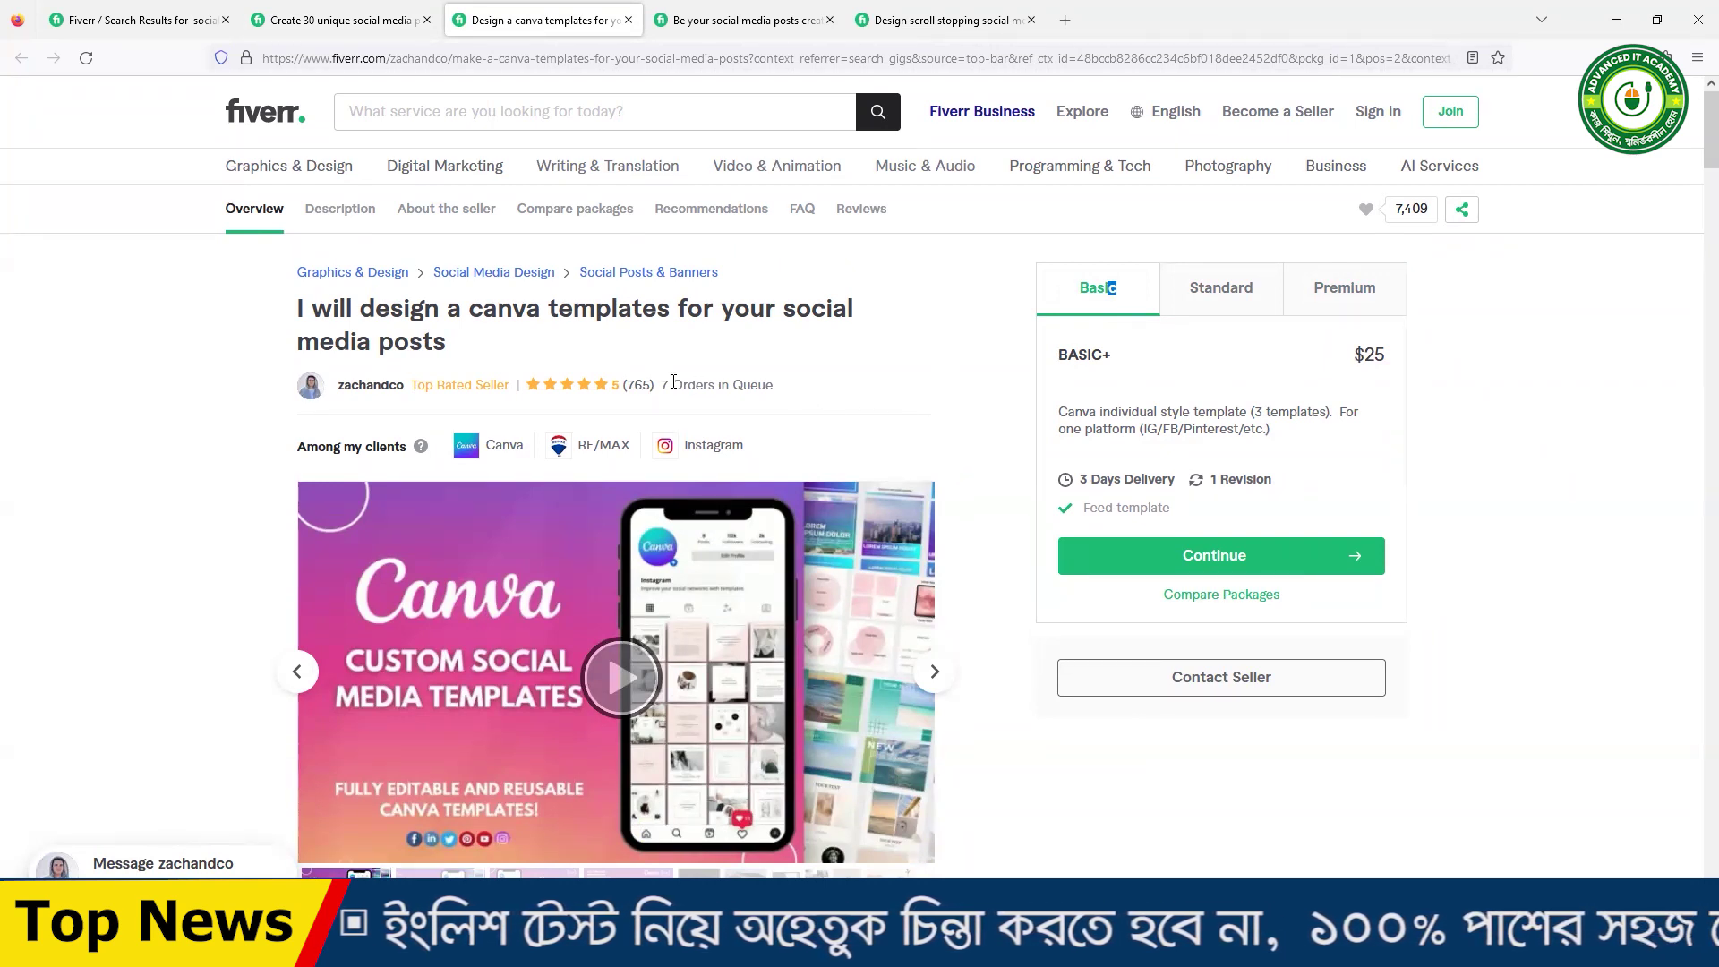
pyautogui.moveTo(660, 389); pyautogui.dragTo(805, 399)
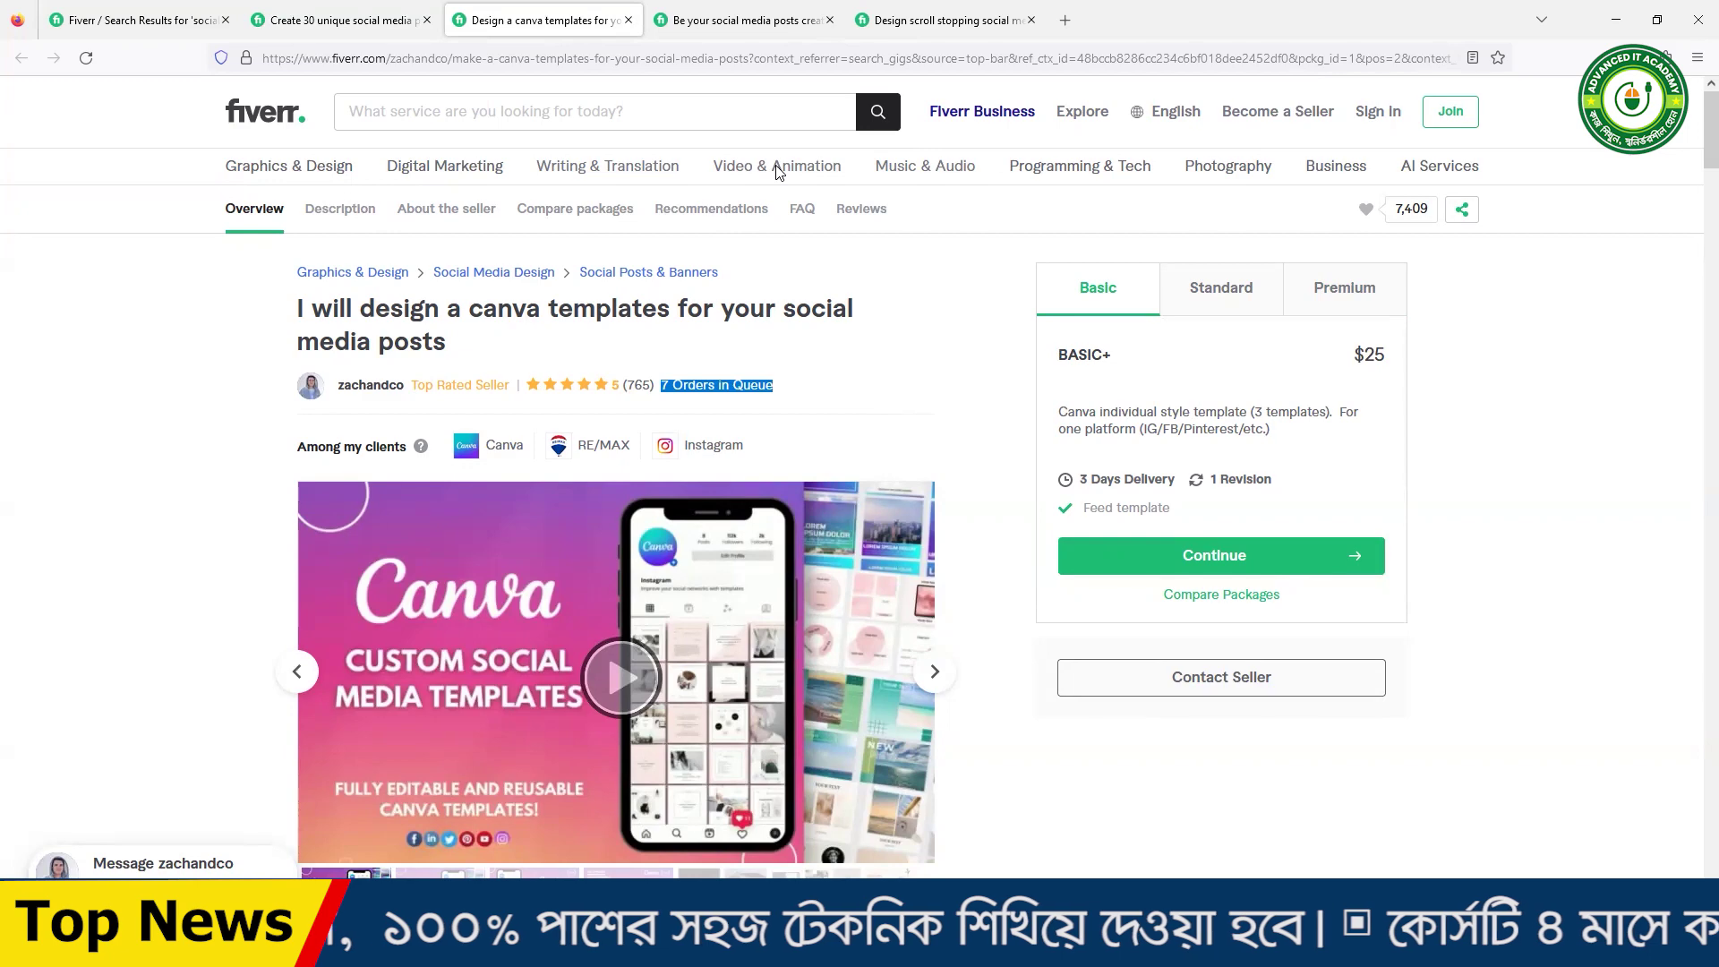
# - Switch to the social media posts creator gig, highlight its orders in queue and check the Premium package price
pyautogui.click(729, 27)
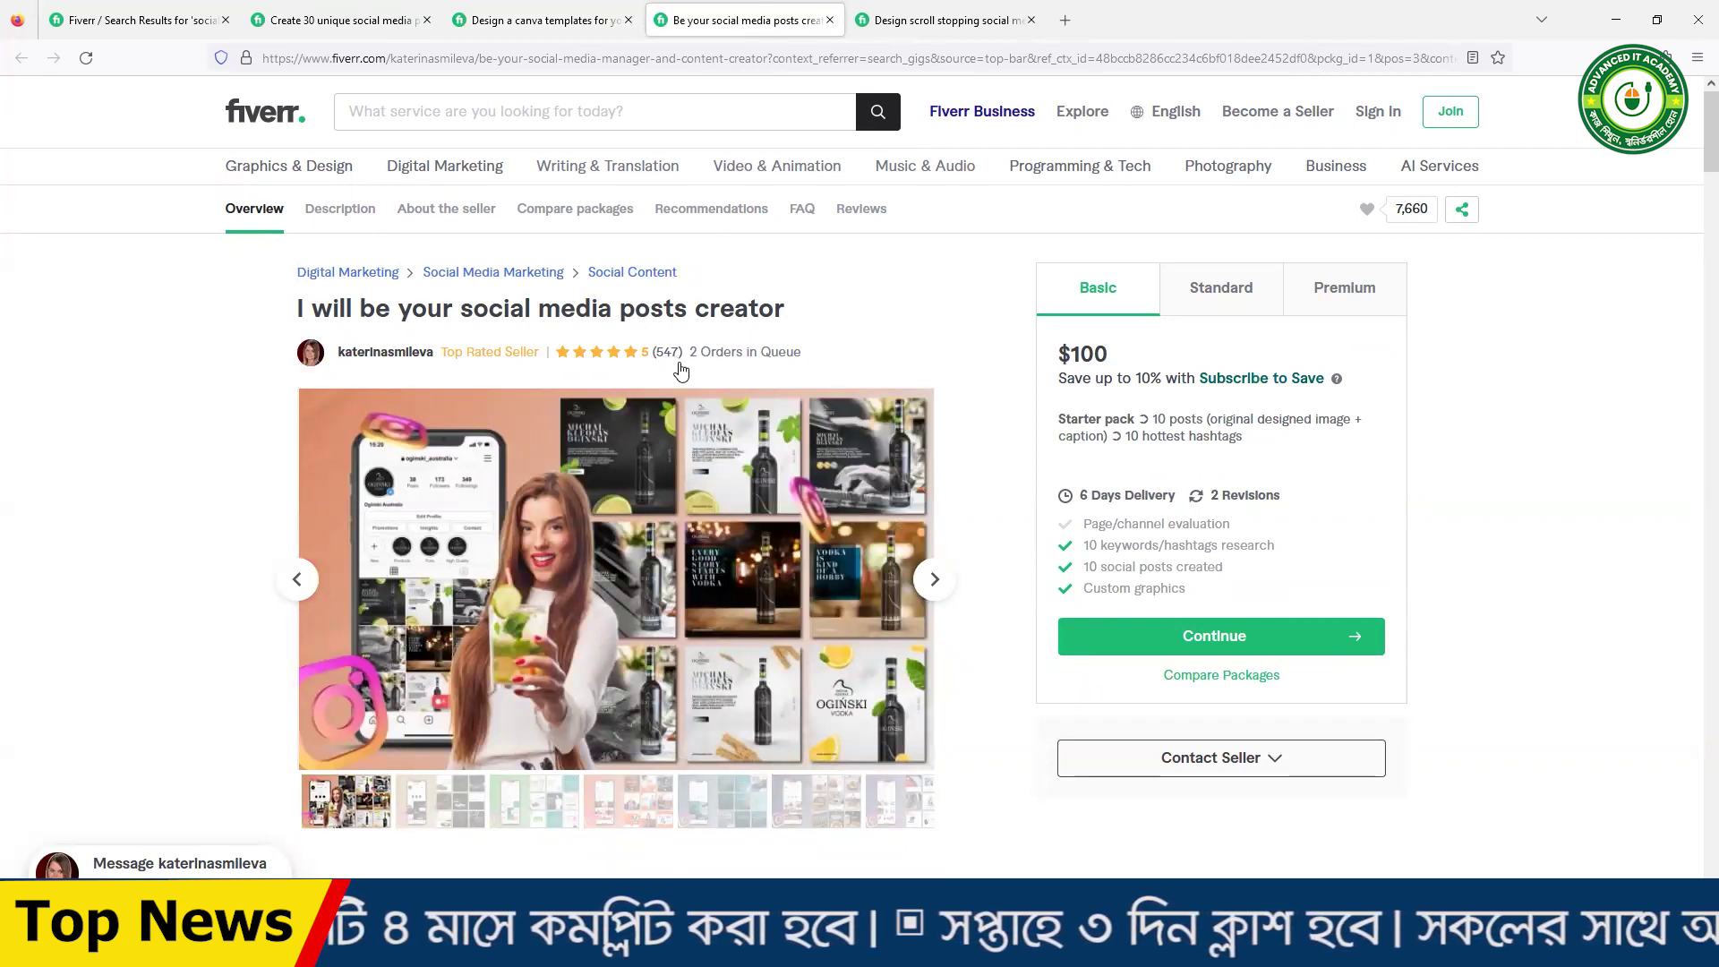
pyautogui.moveTo(816, 362); pyautogui.dragTo(687, 354)
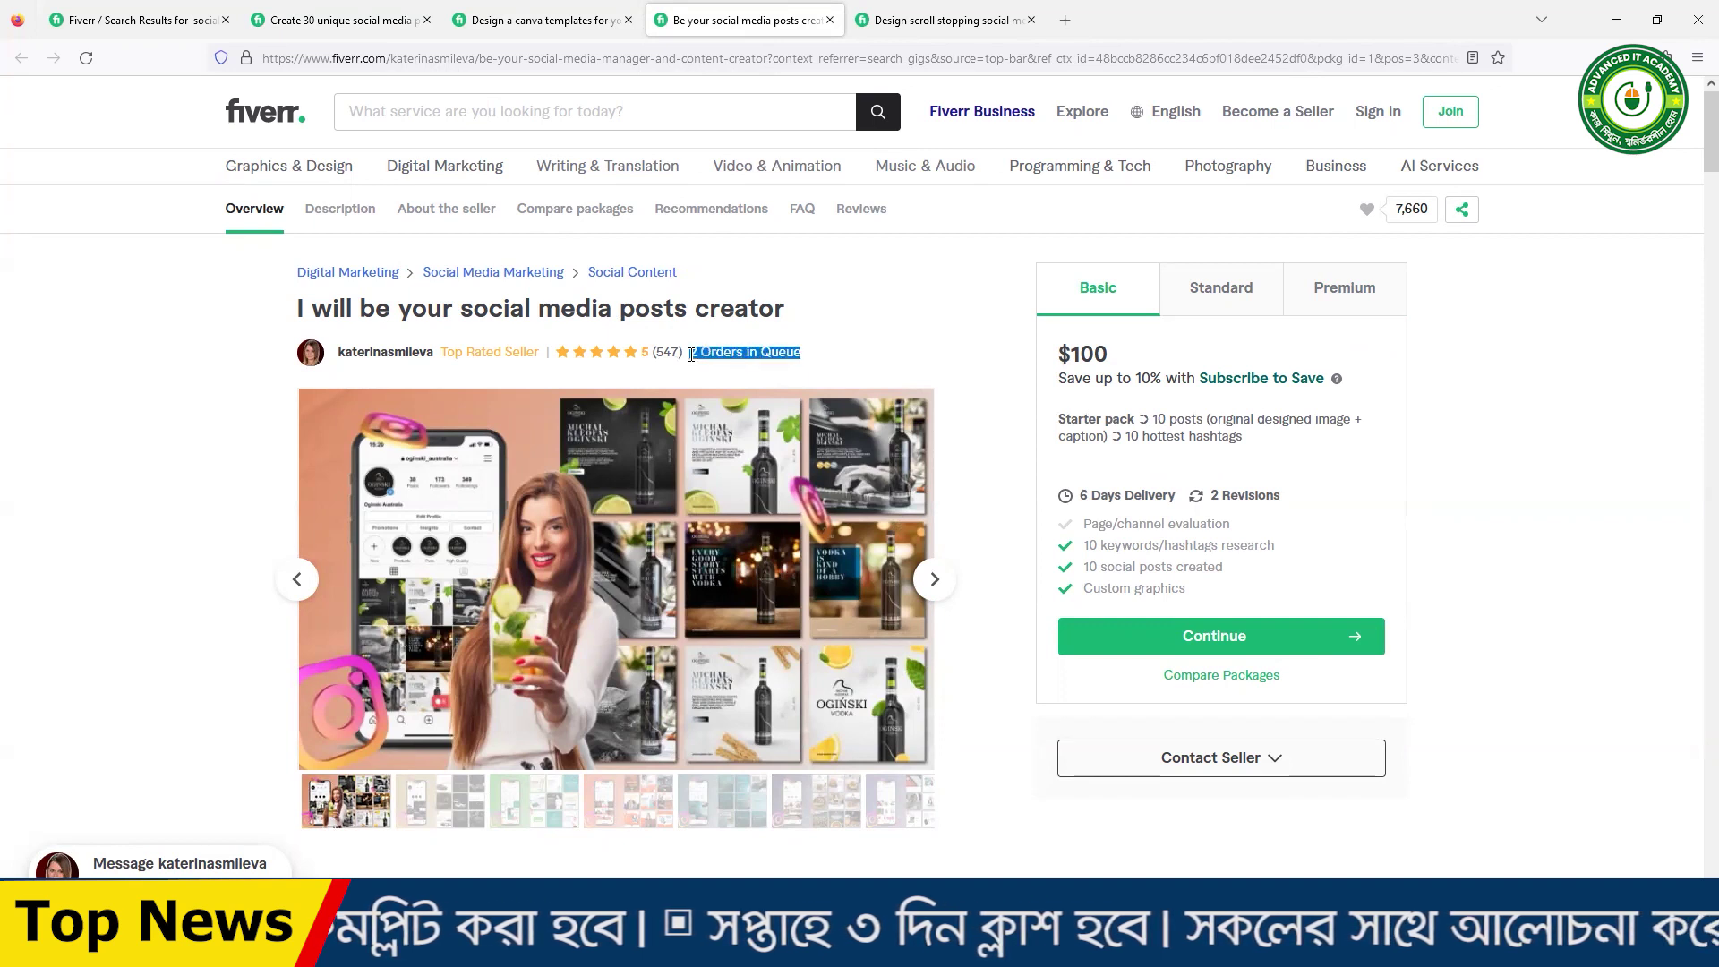
pyautogui.click(1318, 297)
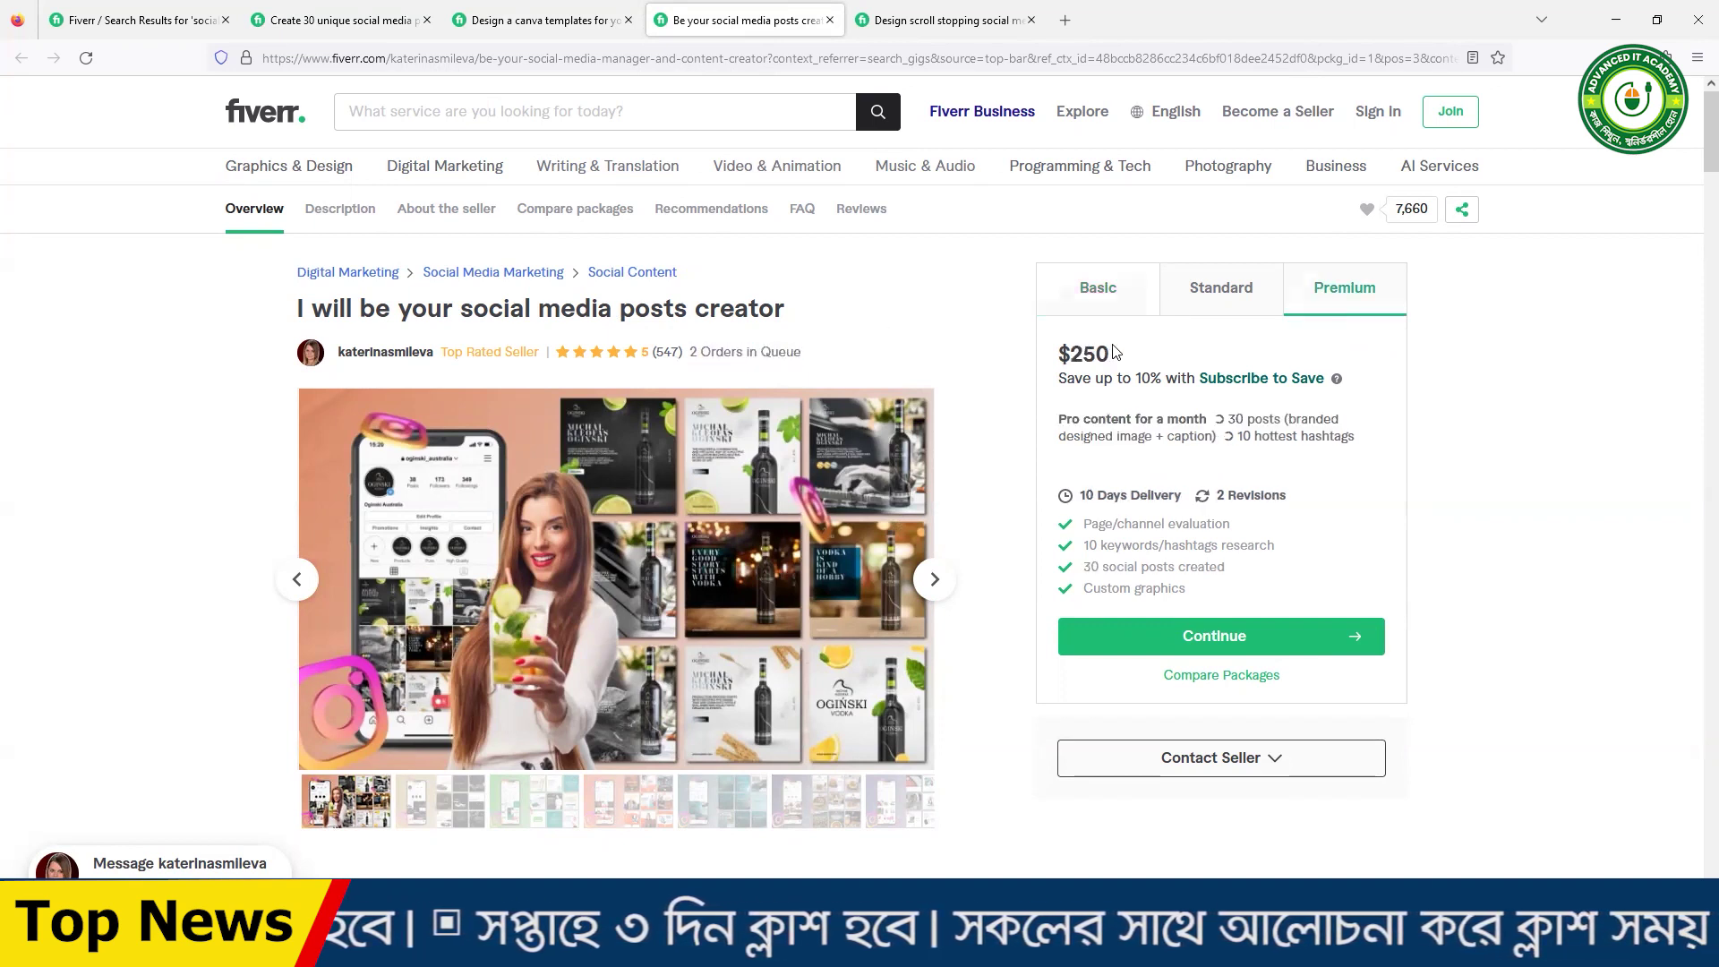
# - Switch to the scroll stopping social media designs gig and highlight its title and orders in queue
pyautogui.click(924, 20)
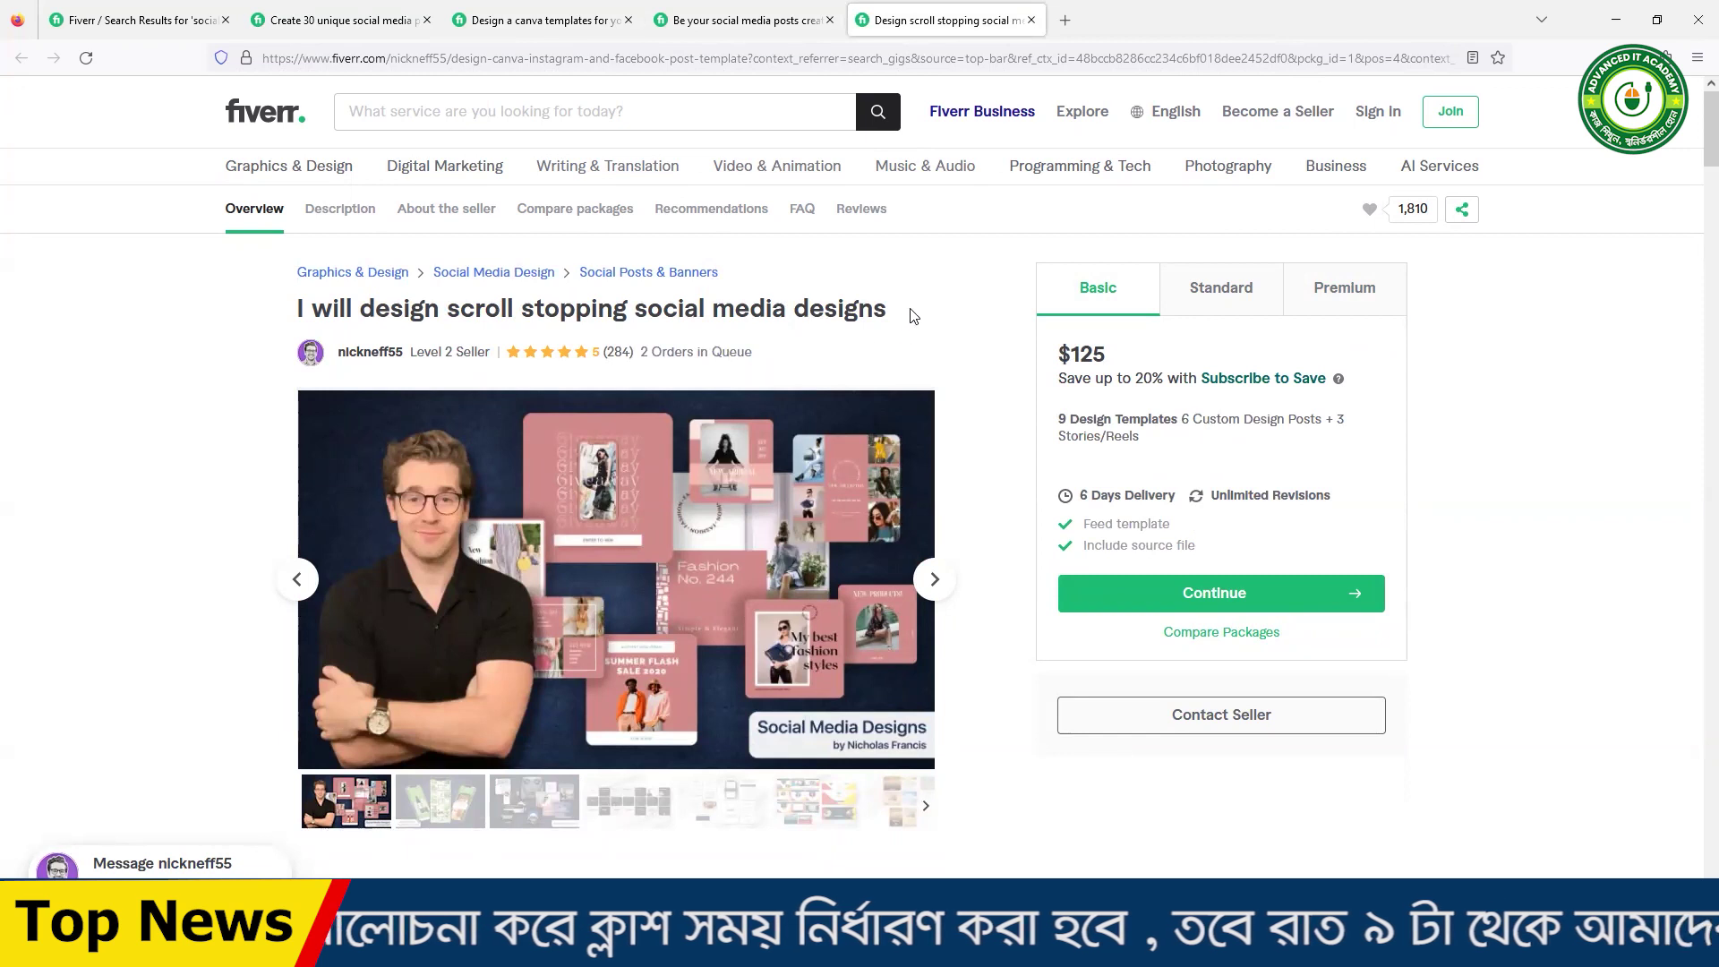
pyautogui.moveTo(905, 315); pyautogui.dragTo(313, 308)
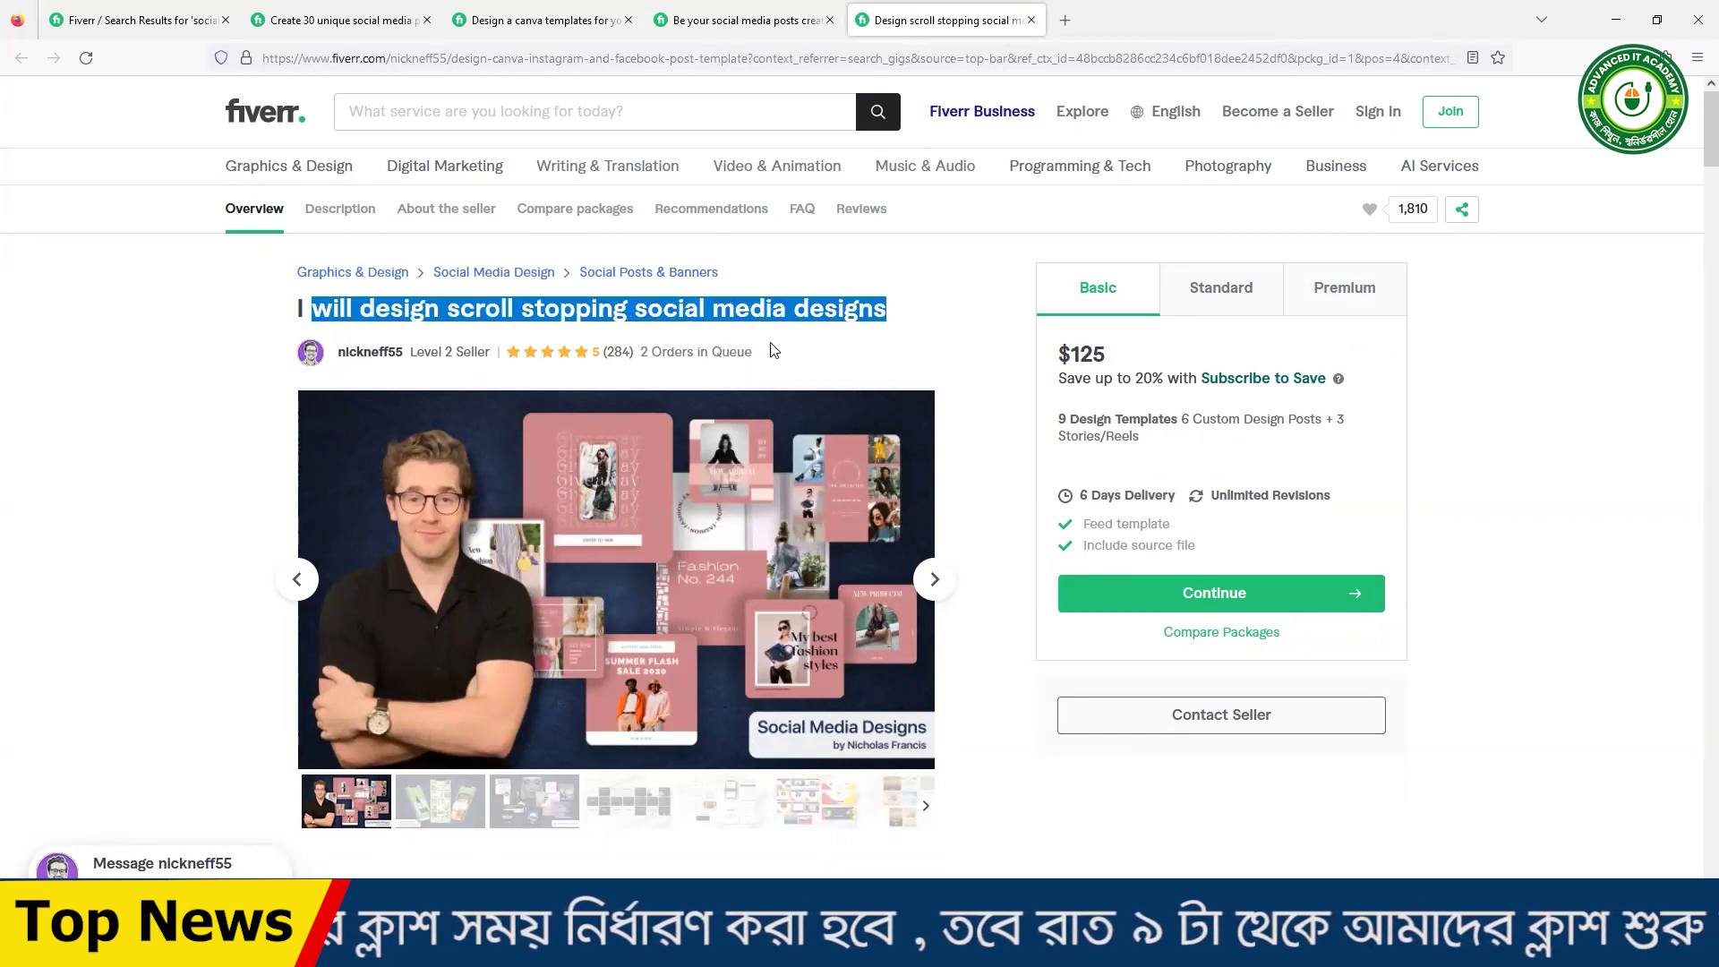
pyautogui.moveTo(773, 361); pyautogui.dragTo(632, 358)
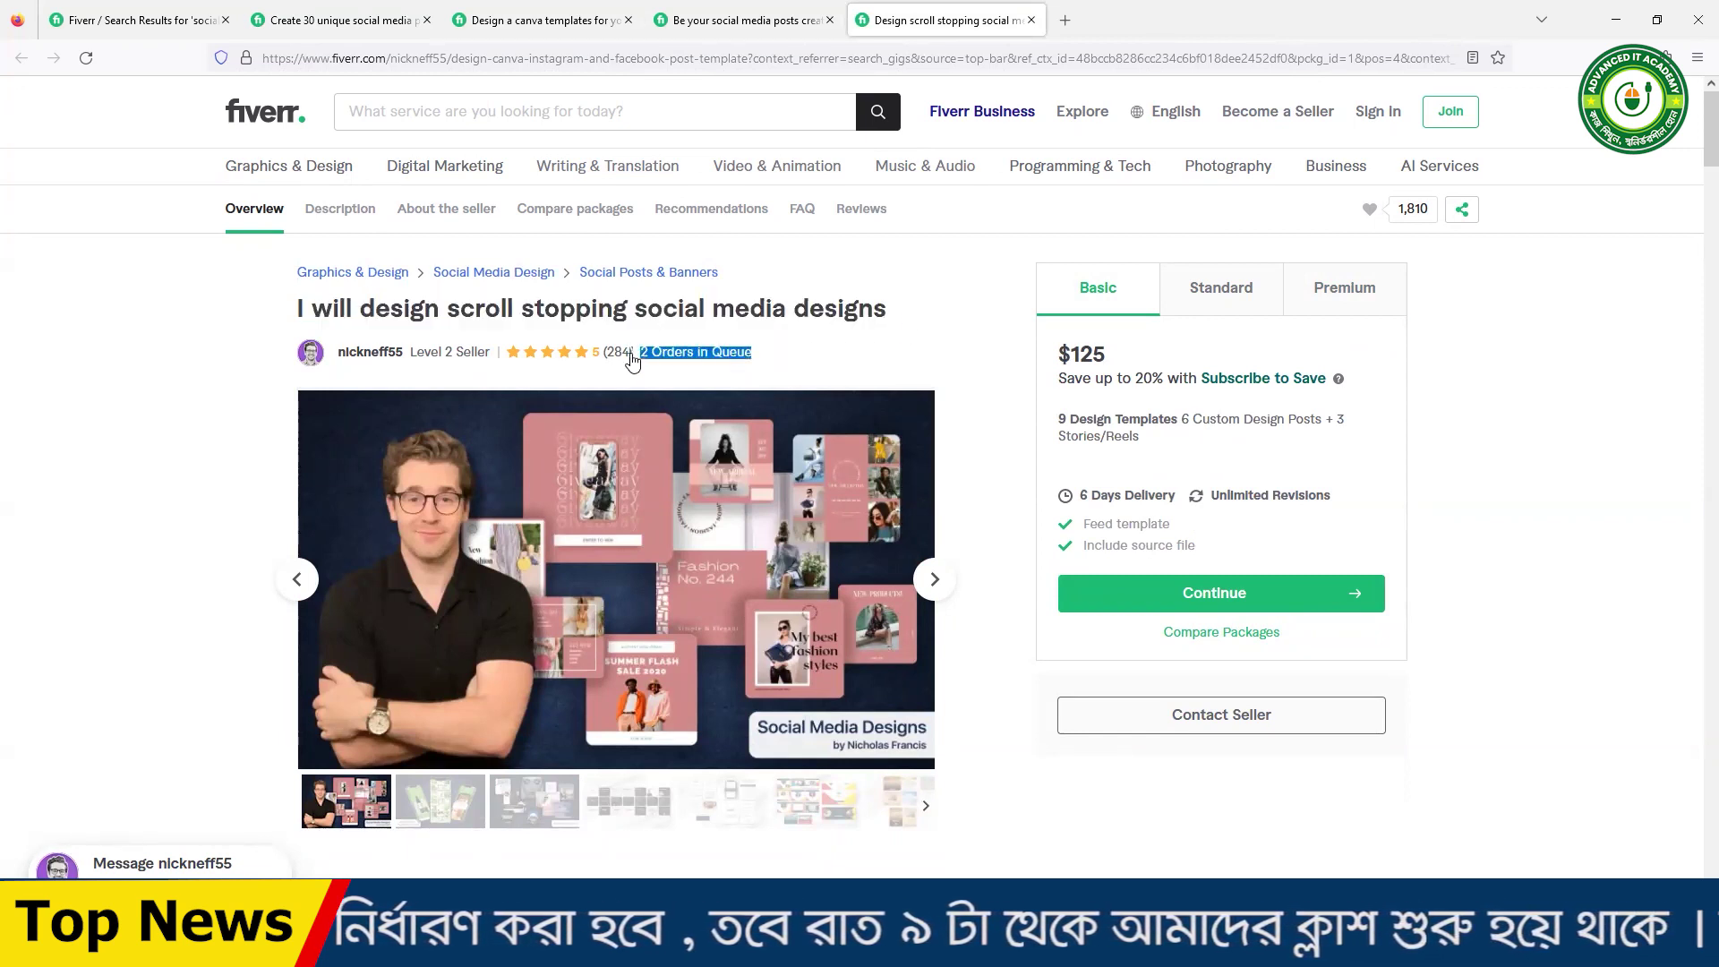
pyautogui.click(943, 336)
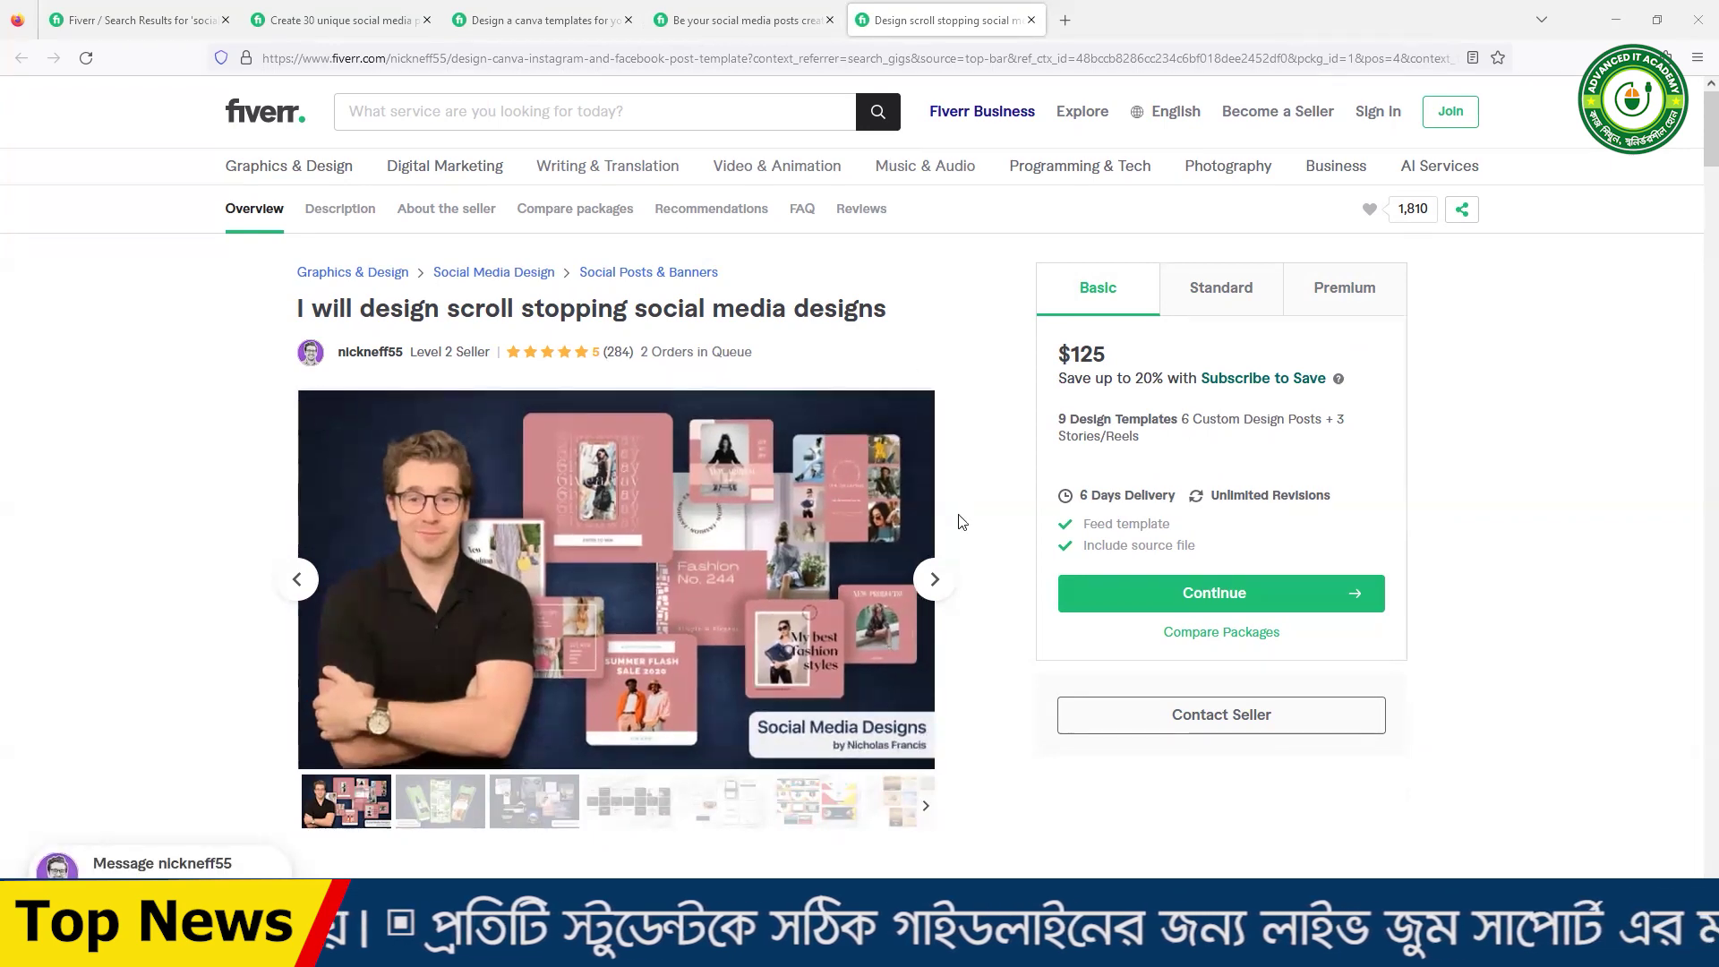
# - Return to the gig for 30 unique social media posts and highlight its orders in queue again
pyautogui.click(362, 18)
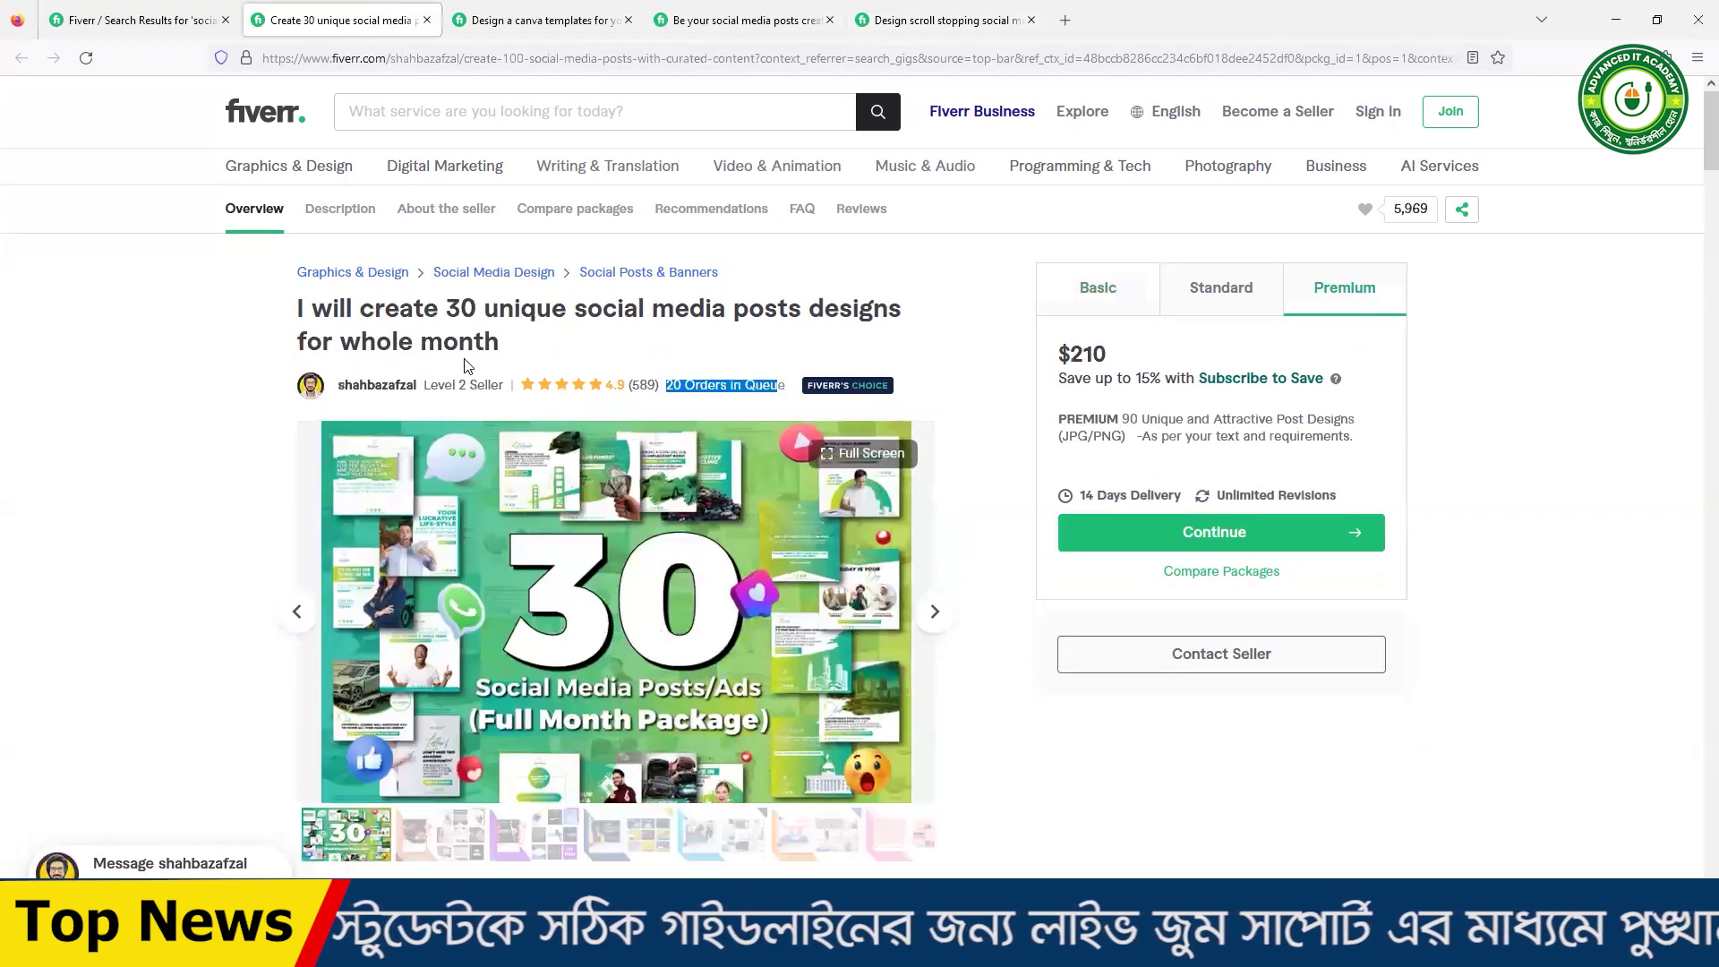
pyautogui.scroll(-5, 947, 676)
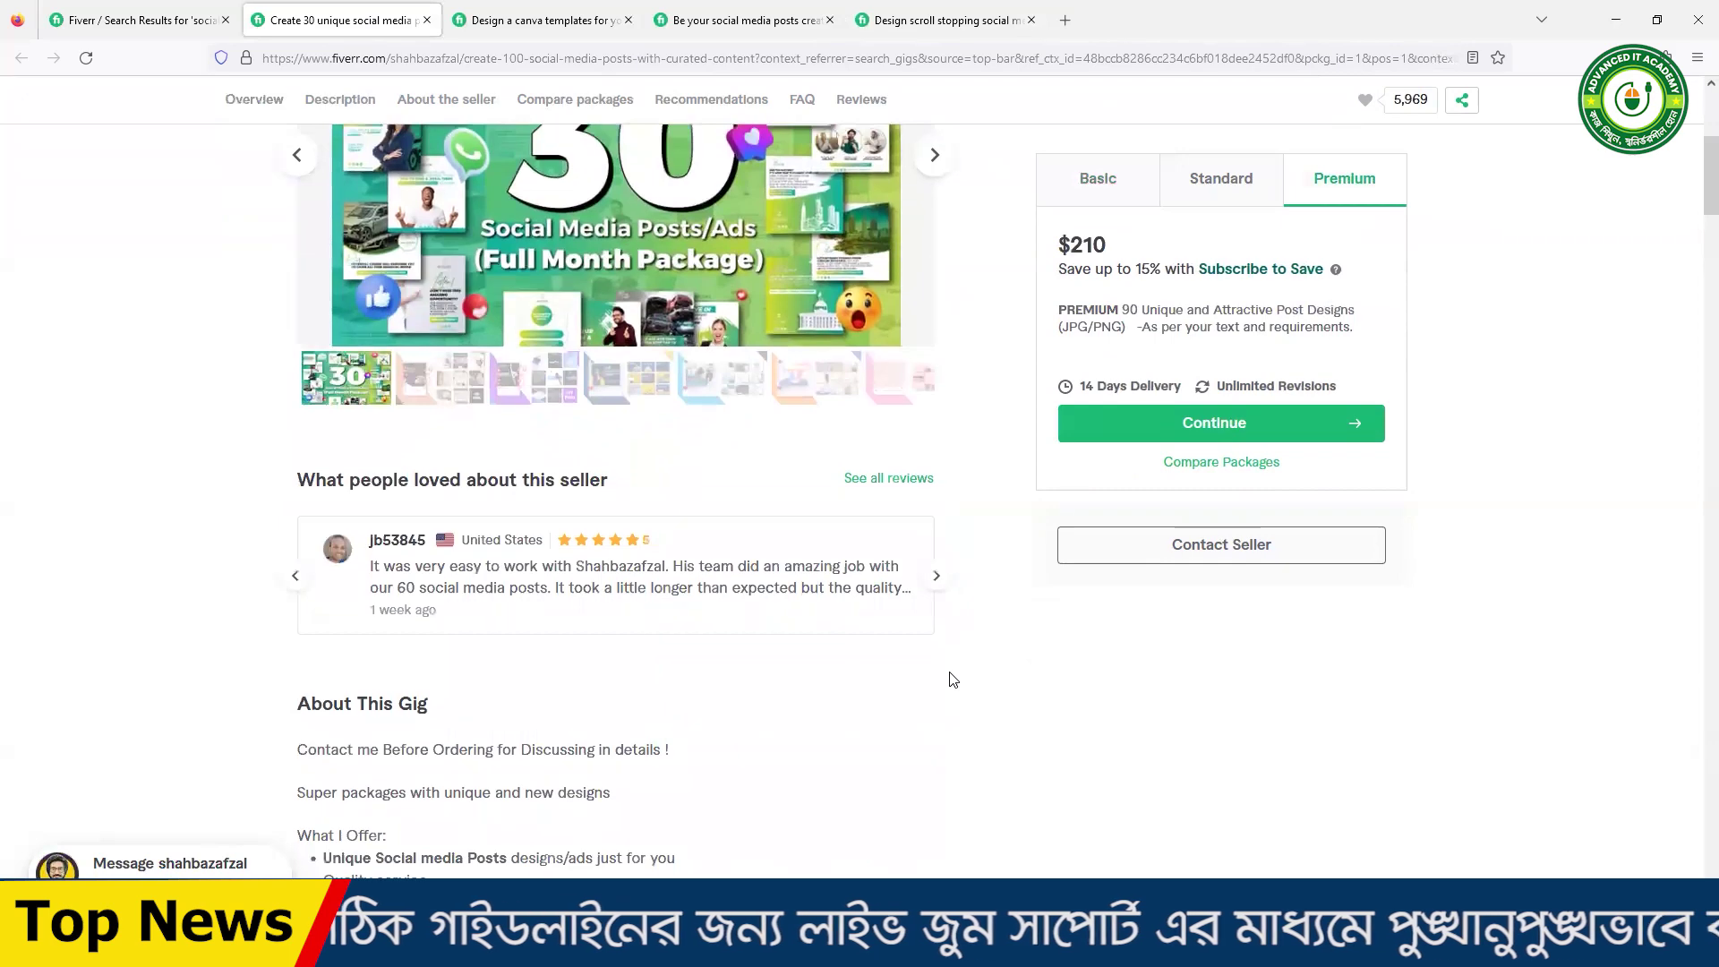
pyautogui.scroll(4, 1096, 662)
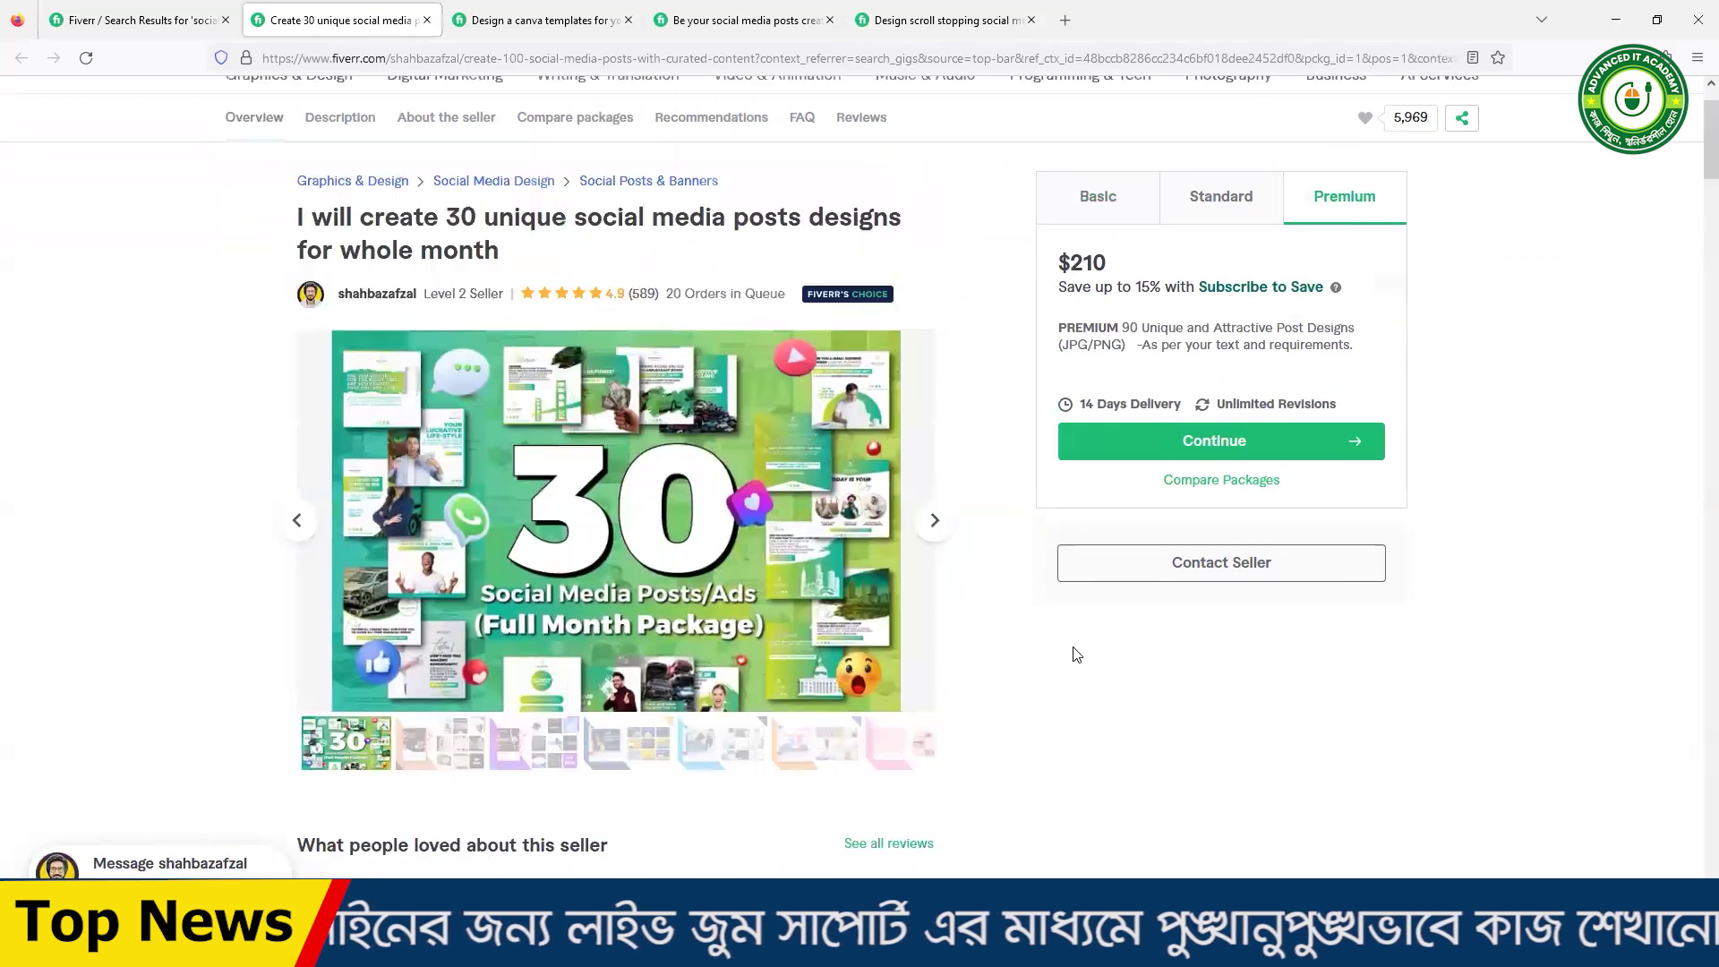
pyautogui.scroll(1, 1097, 663)
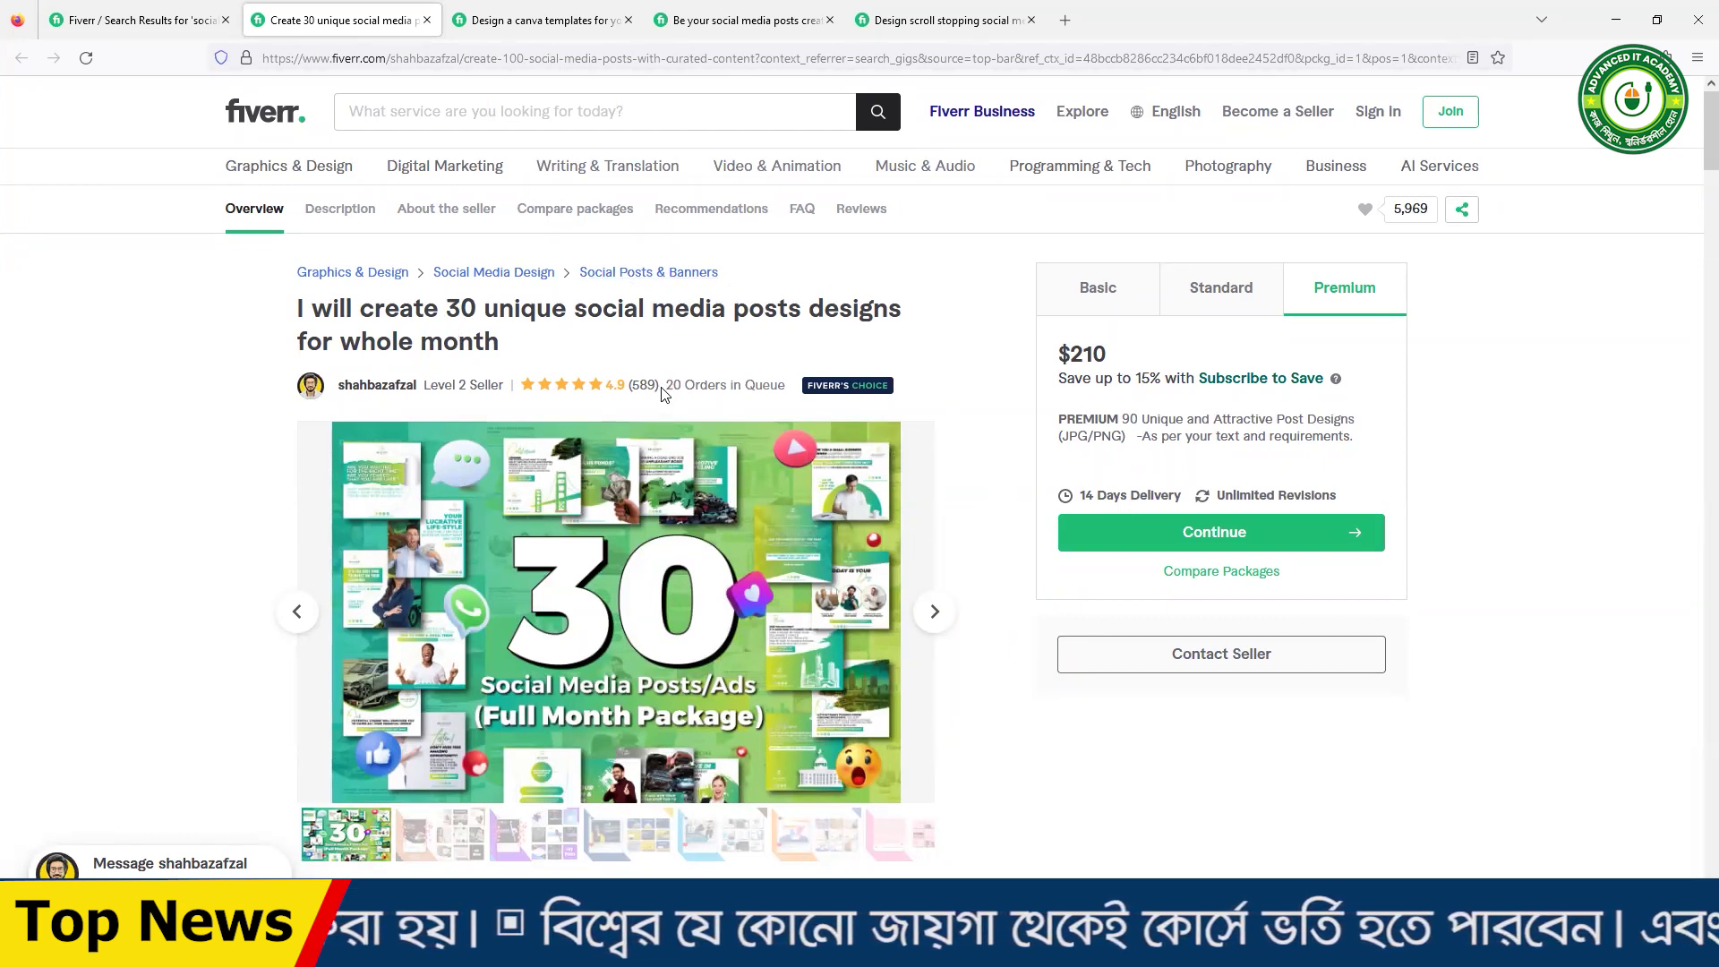
pyautogui.moveTo(670, 385); pyautogui.dragTo(788, 388)
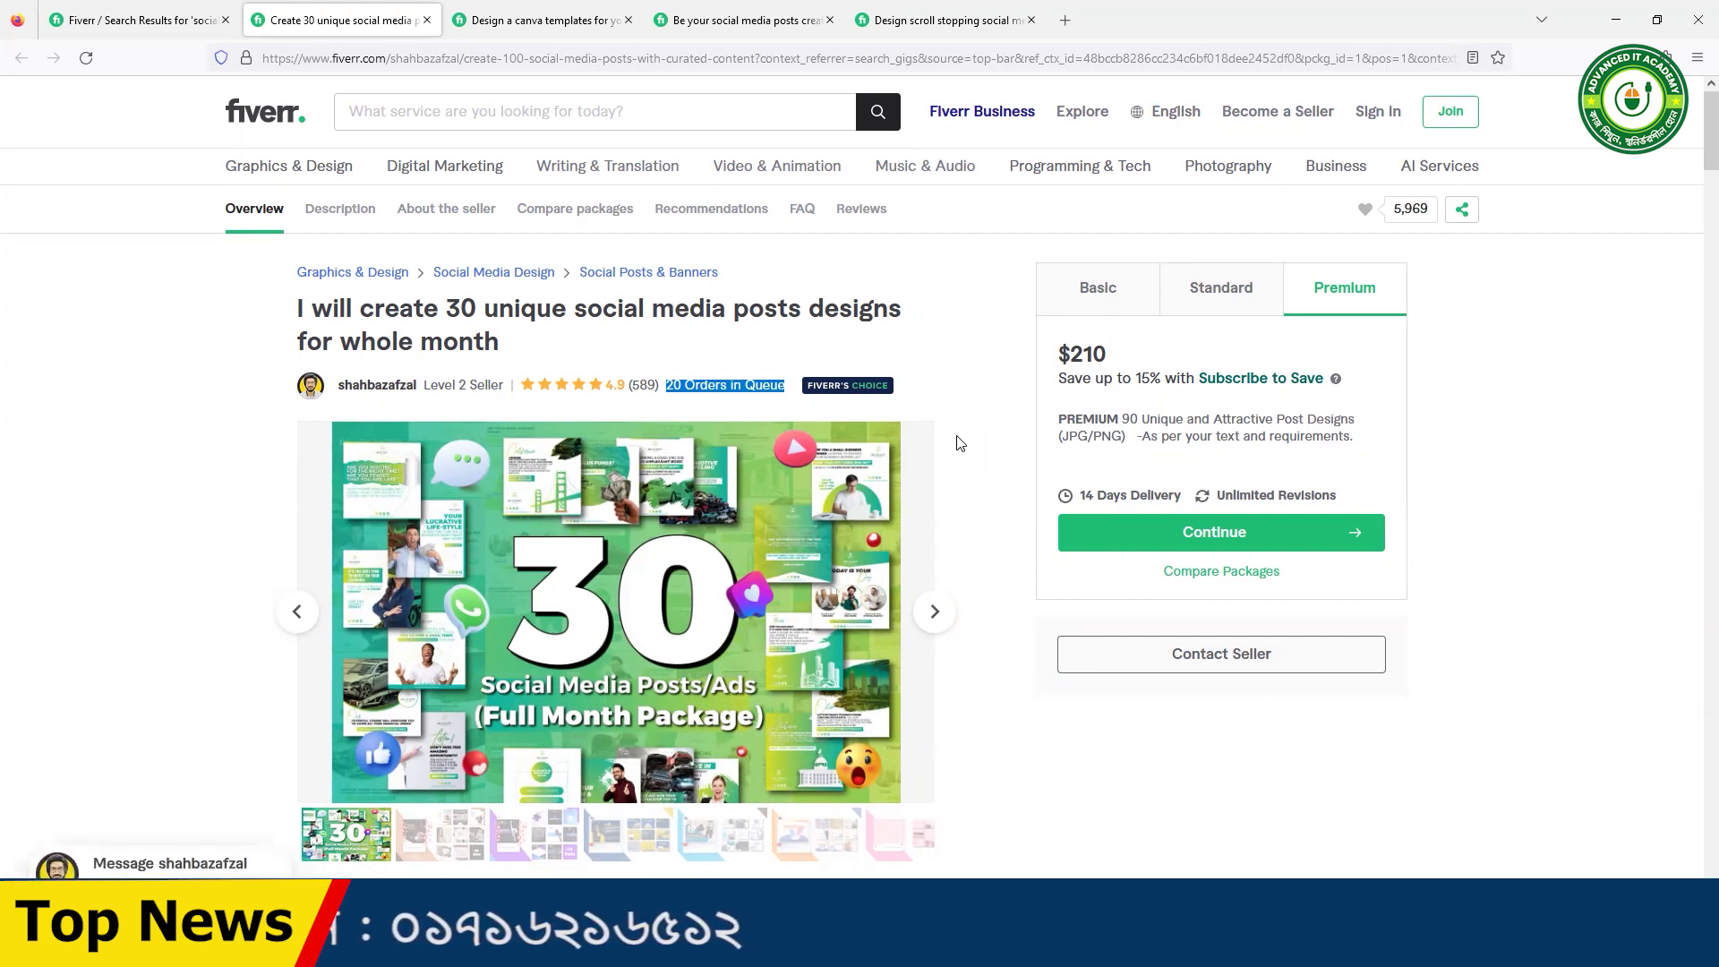
# - Examine the 30-posts gig's description, FAQ, customer reviews and rating breakdown, and the seller's other services
pyautogui.moveTo(613, 586)
pyautogui.scroll(-20, 613, 587)
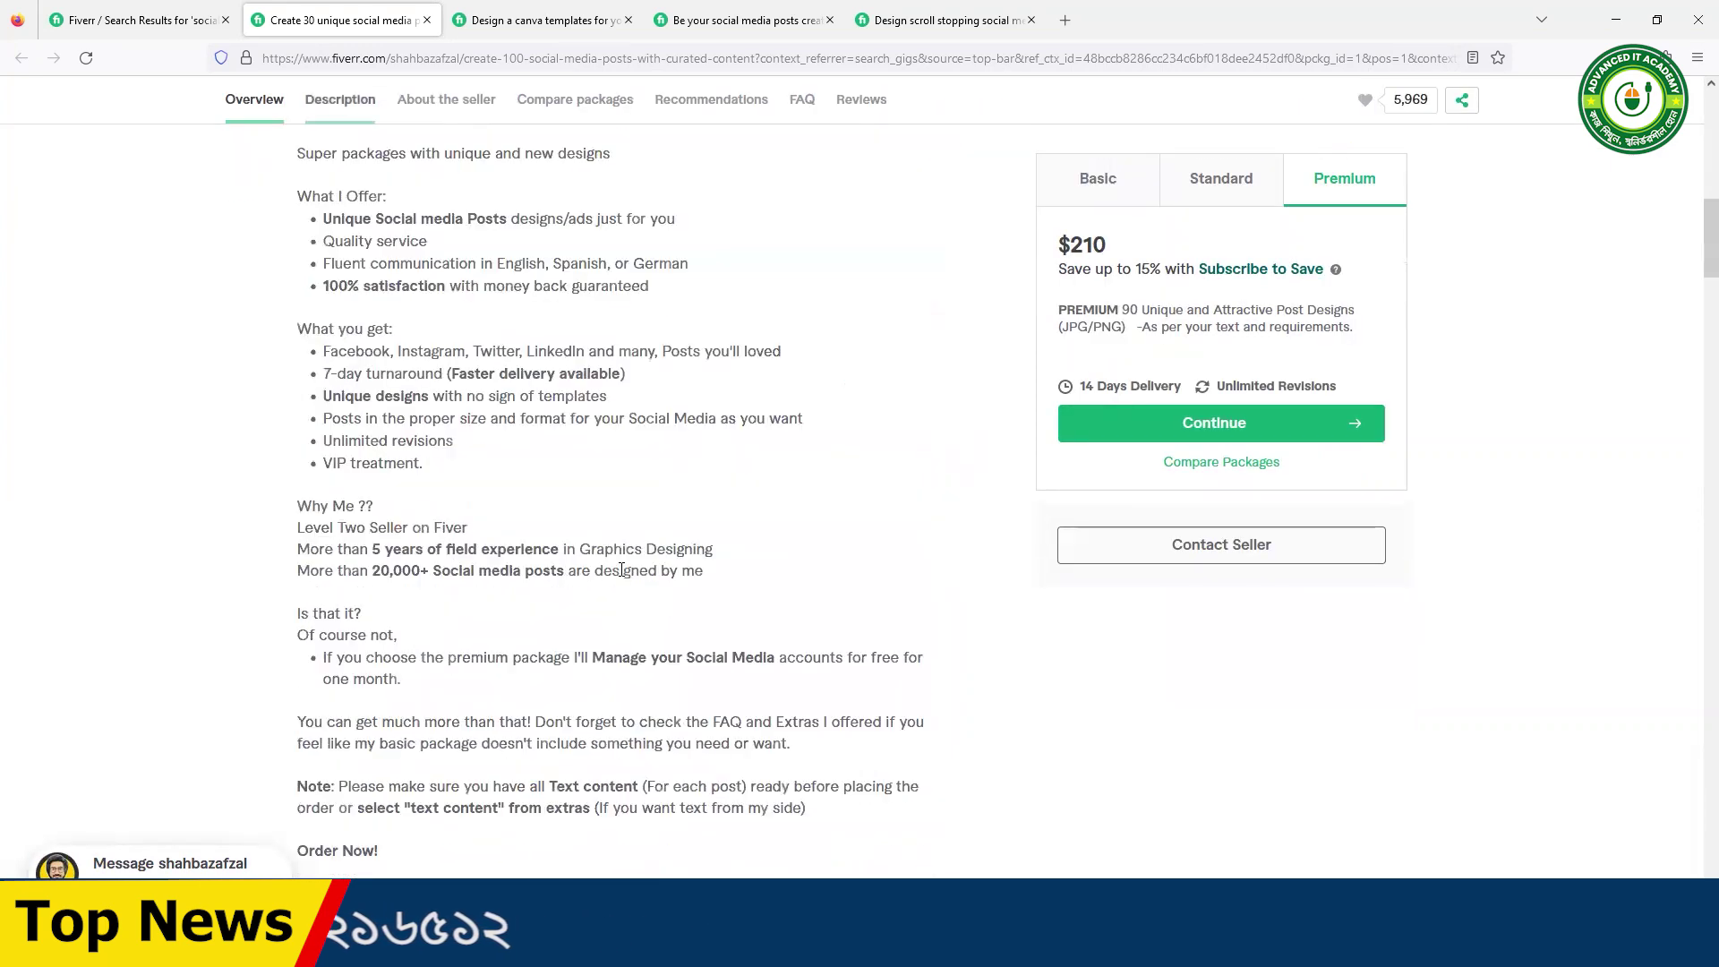
pyautogui.scroll(-15, 824, 545)
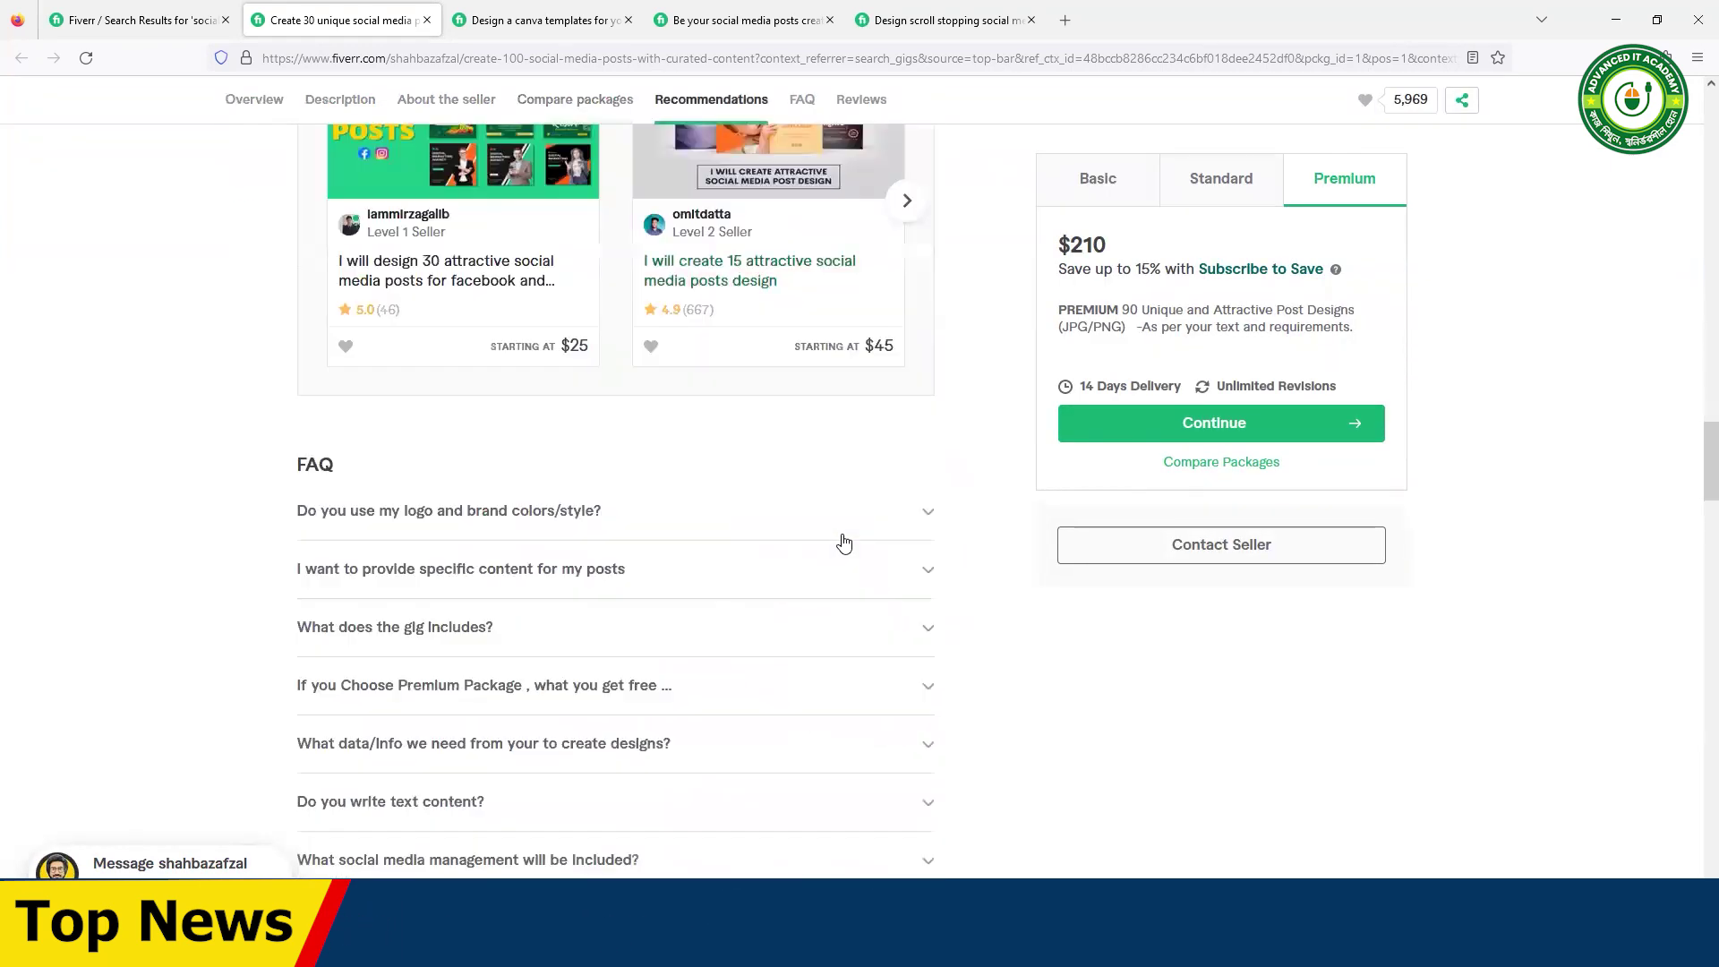
pyautogui.scroll(-15, 847, 541)
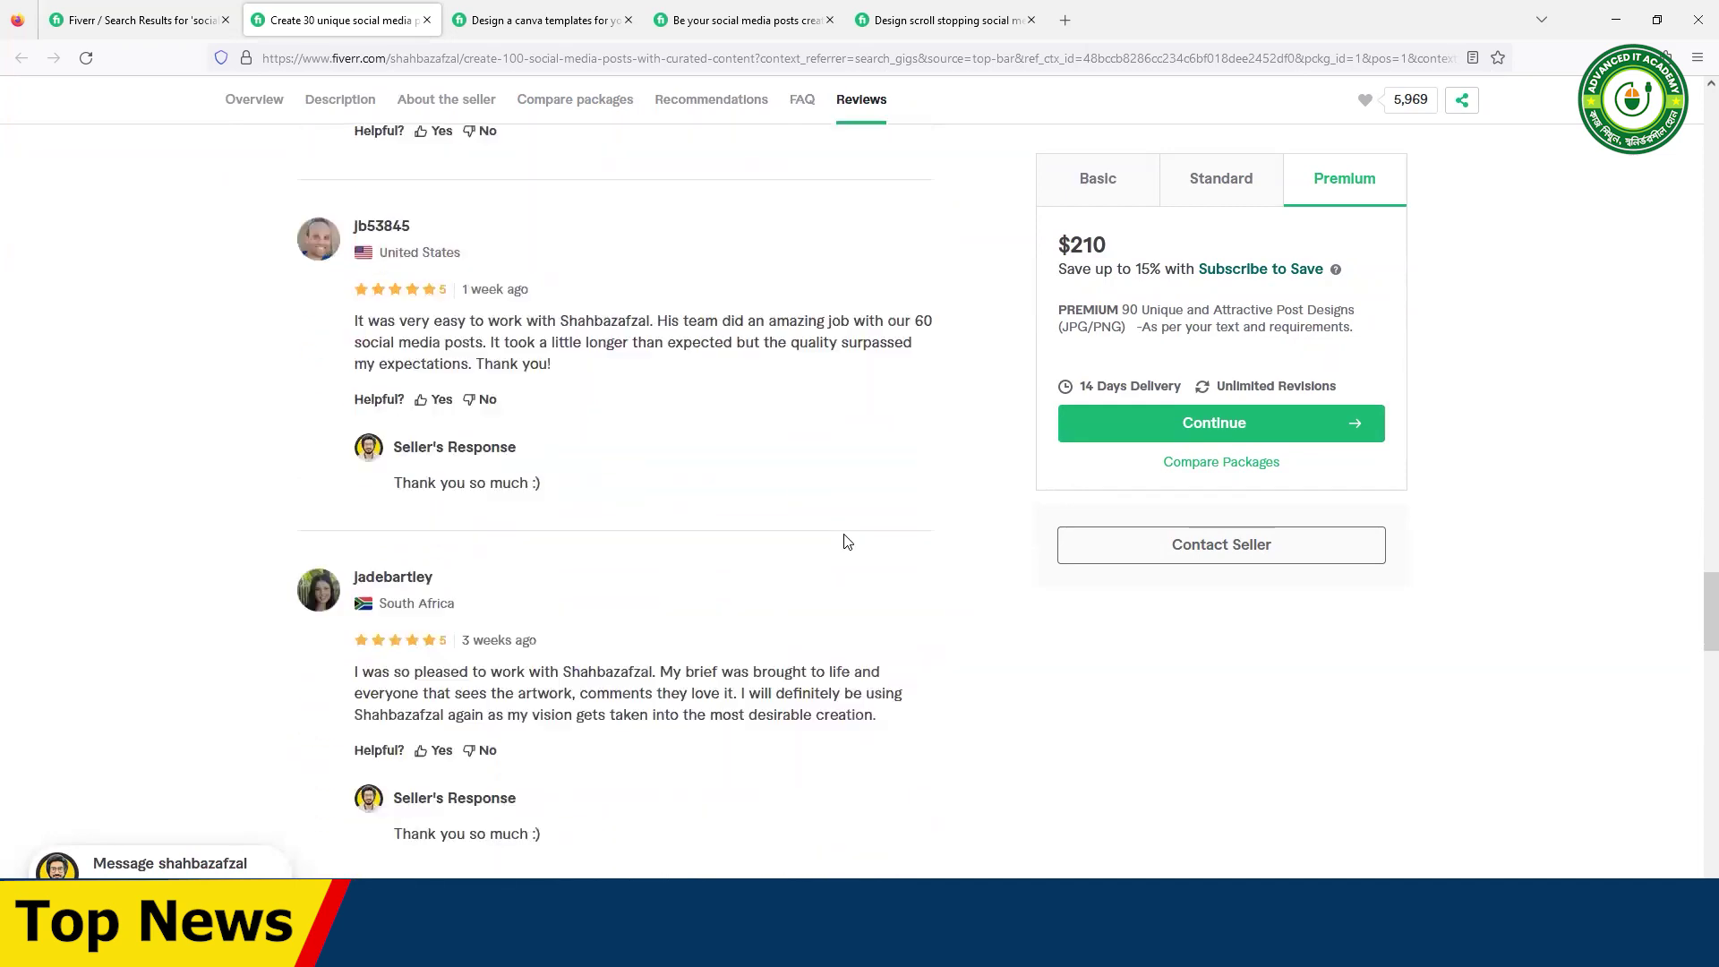
pyautogui.scroll(-2, 846, 540)
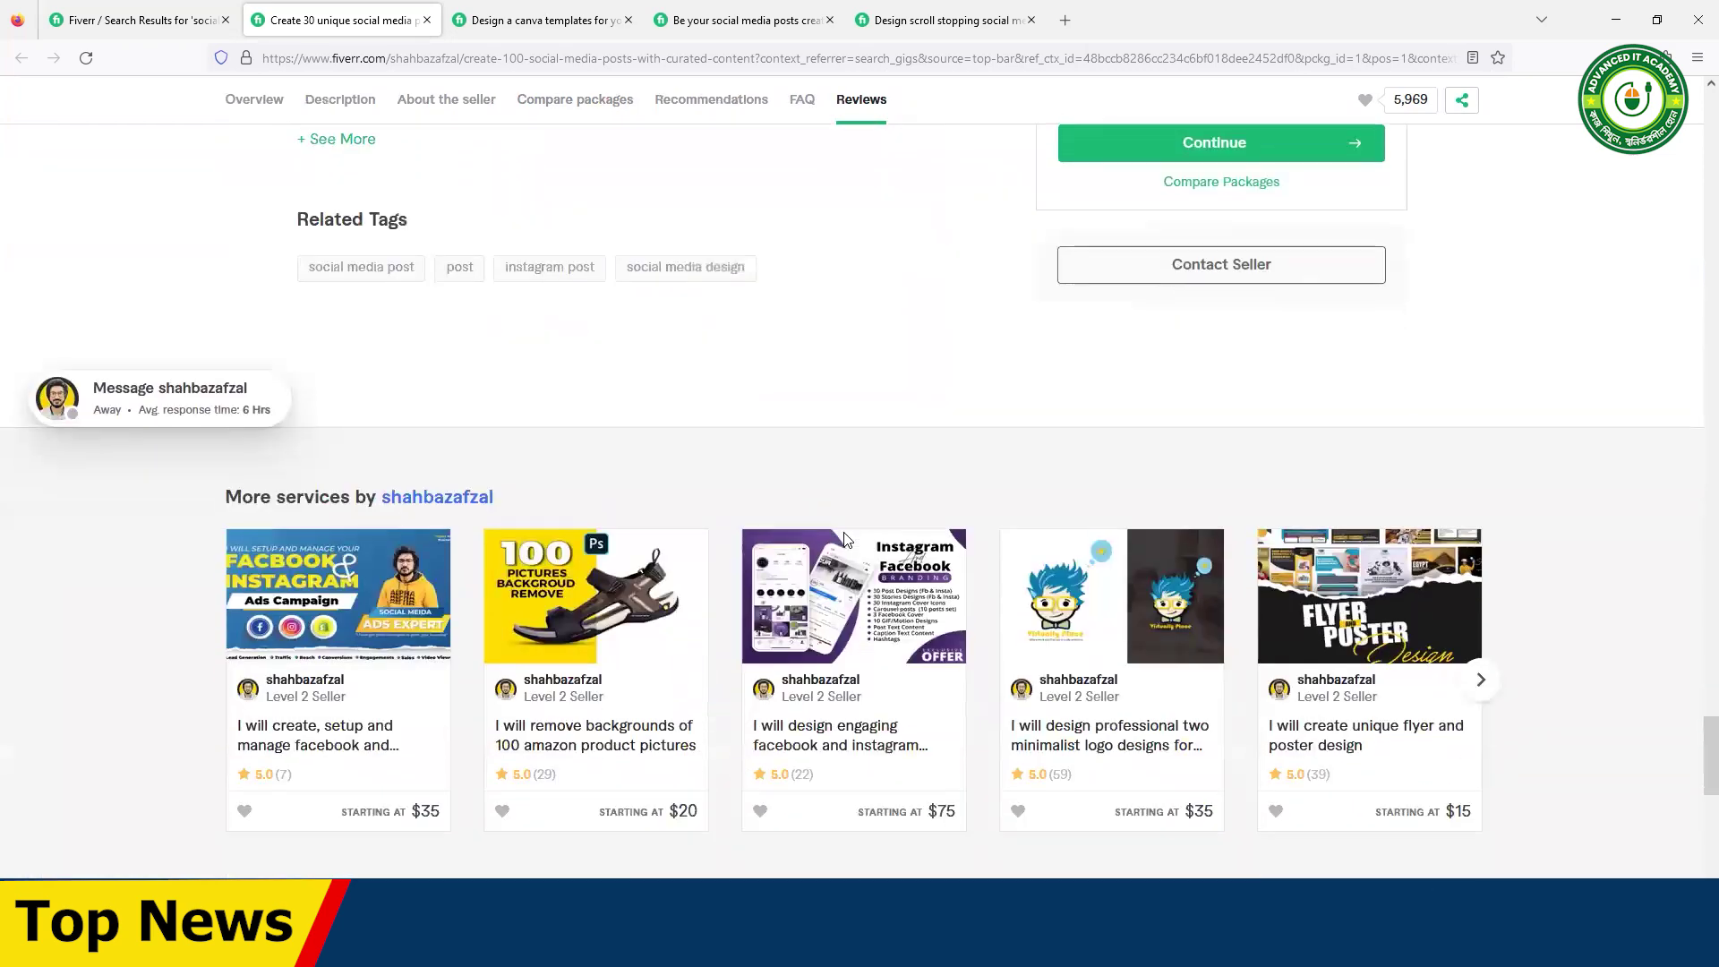
pyautogui.scroll(10, 806, 502)
pyautogui.scroll(20, 779, 451)
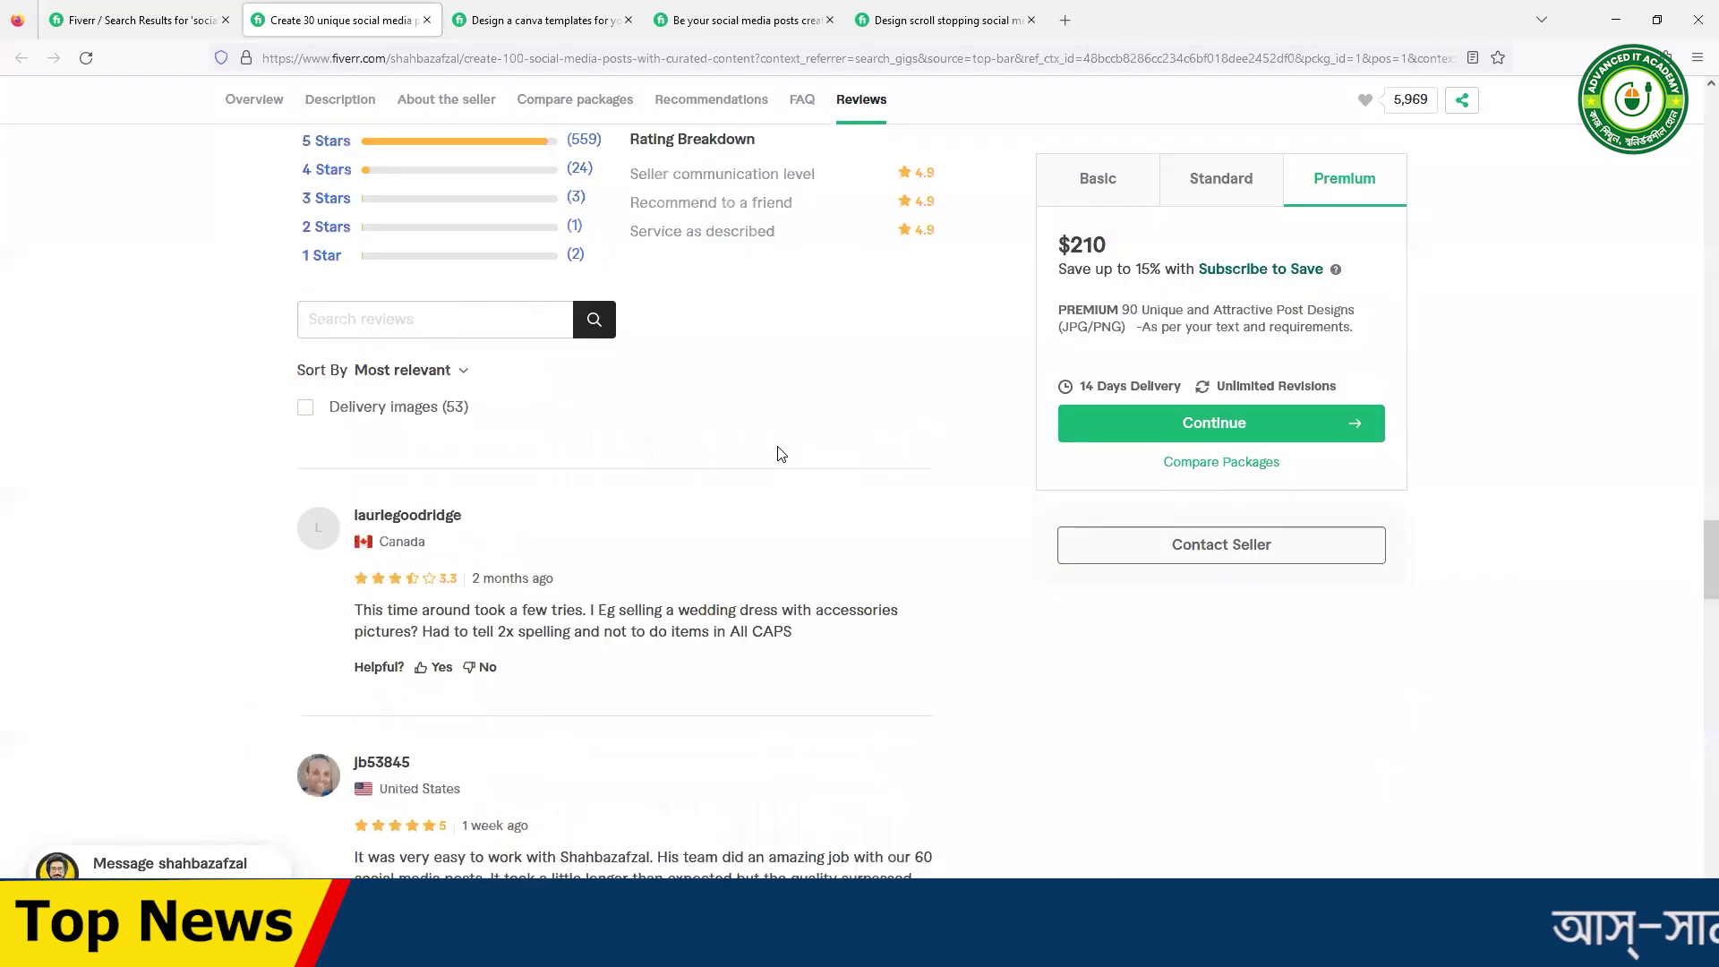
pyautogui.scroll(15, 713, 450)
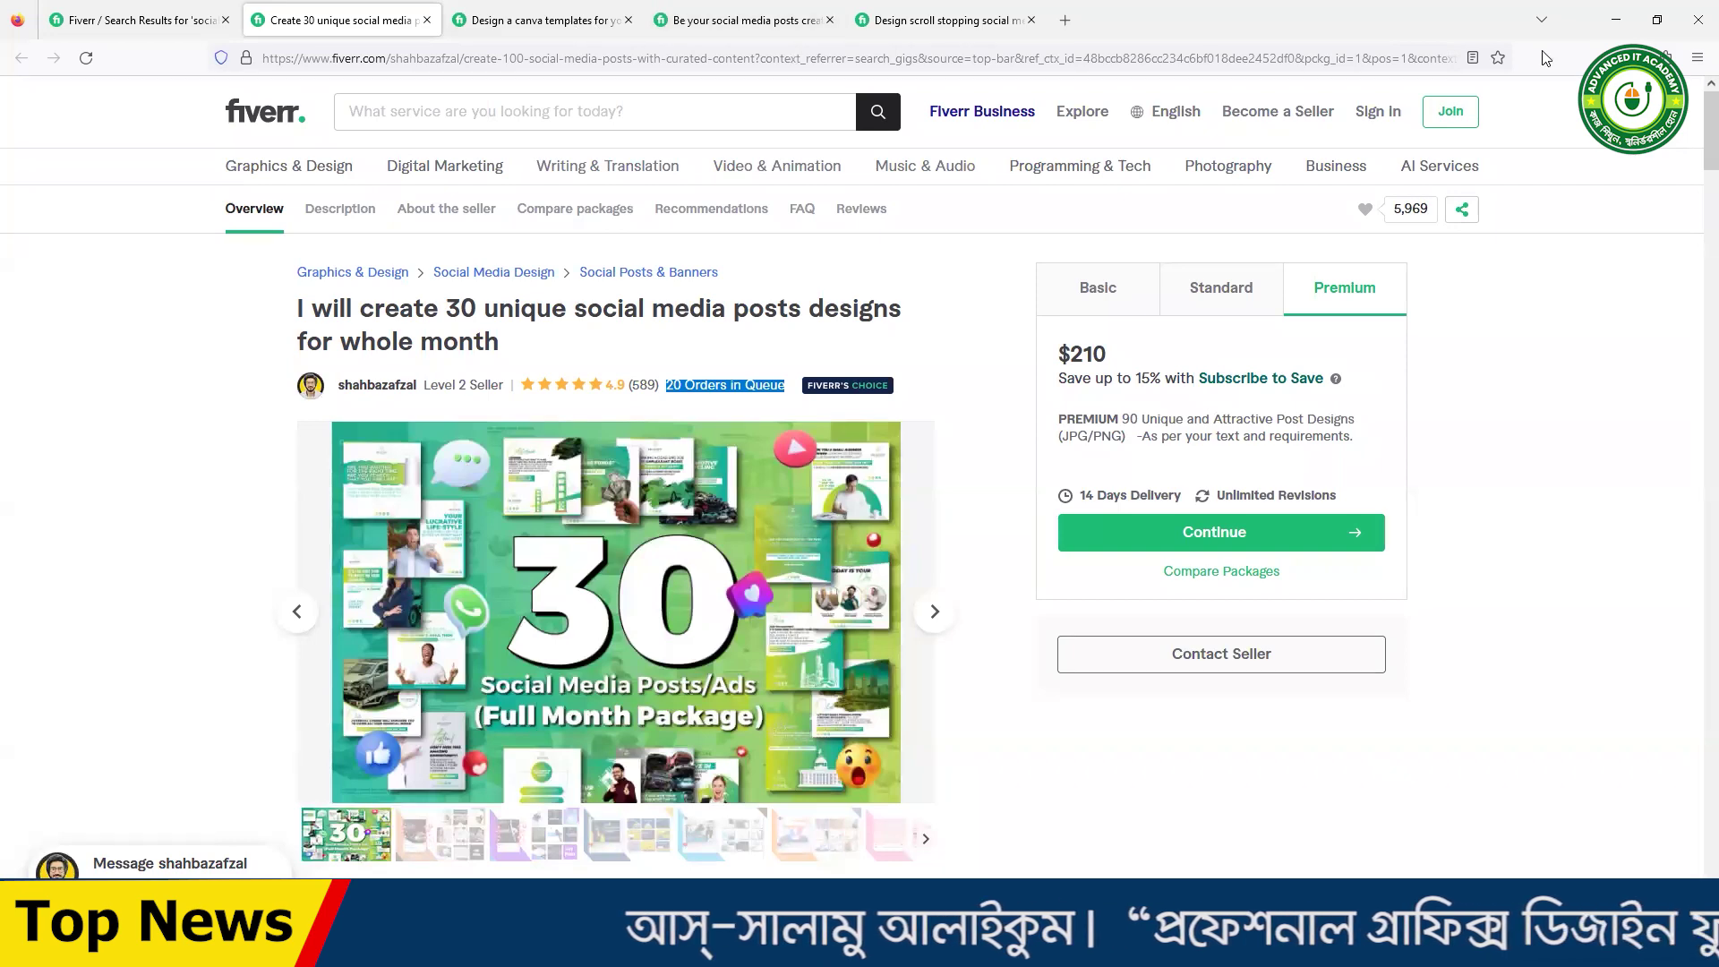
# - Minimize the Firefox window to return to the Advanced IT Academy YouTube channel page
pyautogui.click(1615, 19)
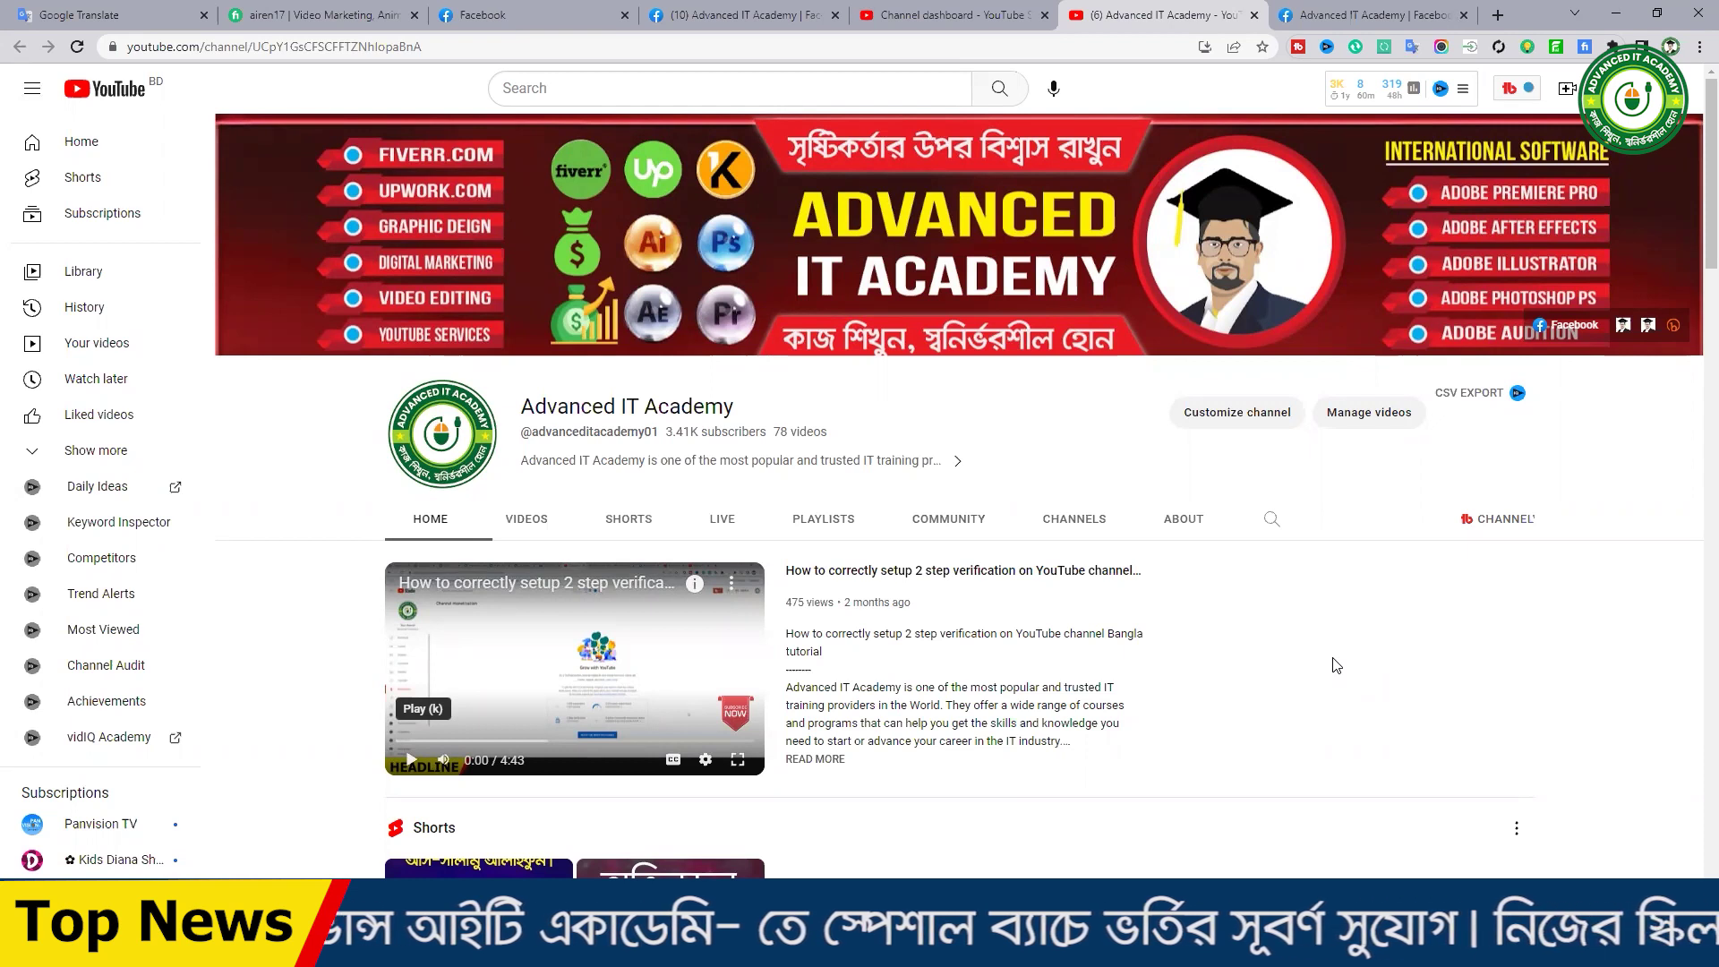
# - Minimize the browser window to show the desktop
pyautogui.rightClick(1335, 665)
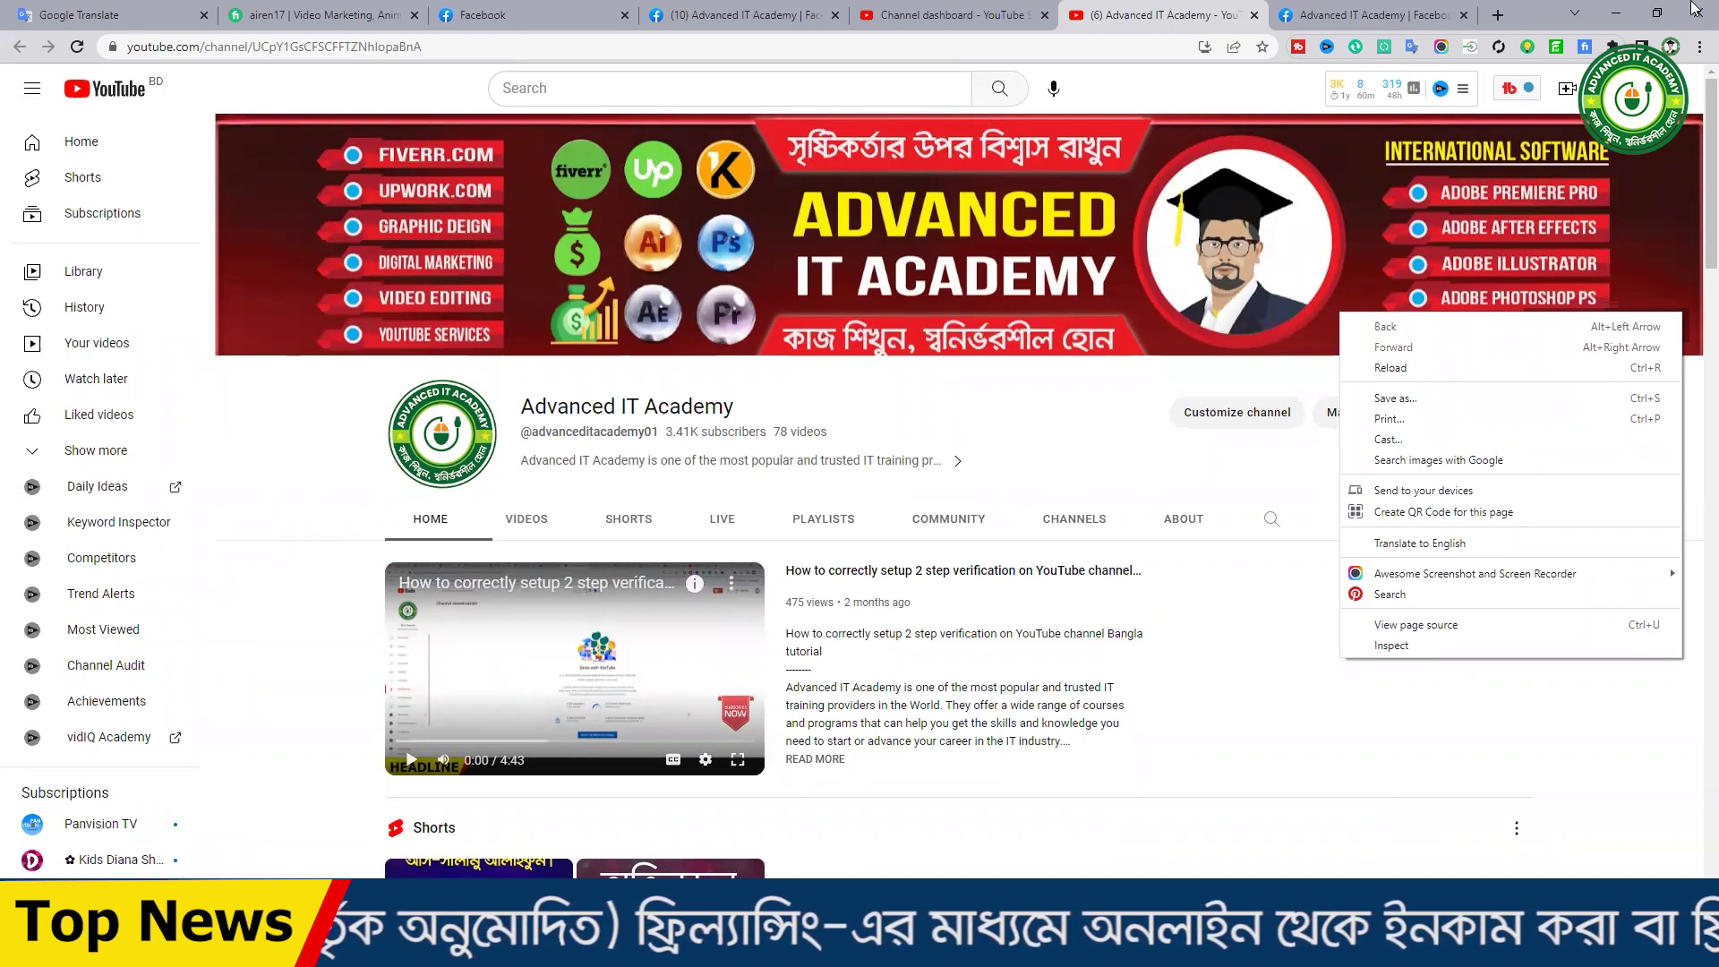
pyautogui.click(1617, 16)
pyautogui.click(1617, 16)
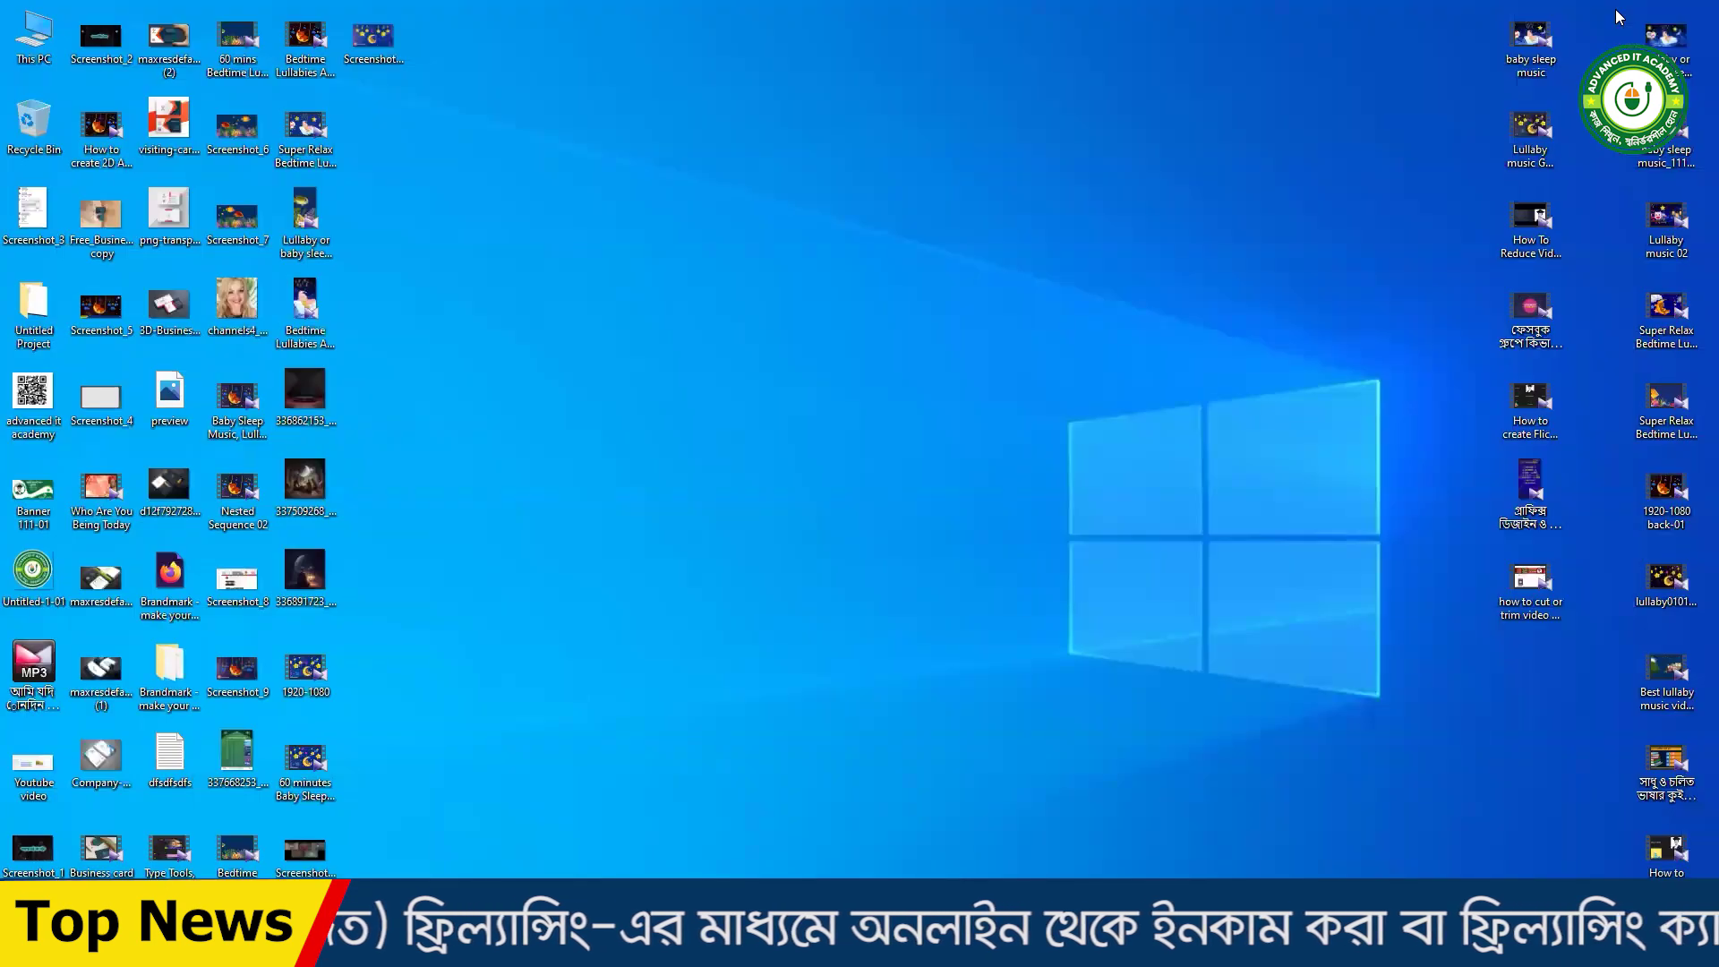
pyautogui.rightClick(1116, 188)
pyautogui.click(1164, 240)
pyautogui.rightClick(741, 231)
pyautogui.click(787, 281)
pyautogui.rightClick(597, 227)
pyautogui.click(638, 285)
pyautogui.rightClick(546, 225)
pyautogui.click(607, 282)
pyautogui.rightClick(532, 223)
pyautogui.click(581, 278)
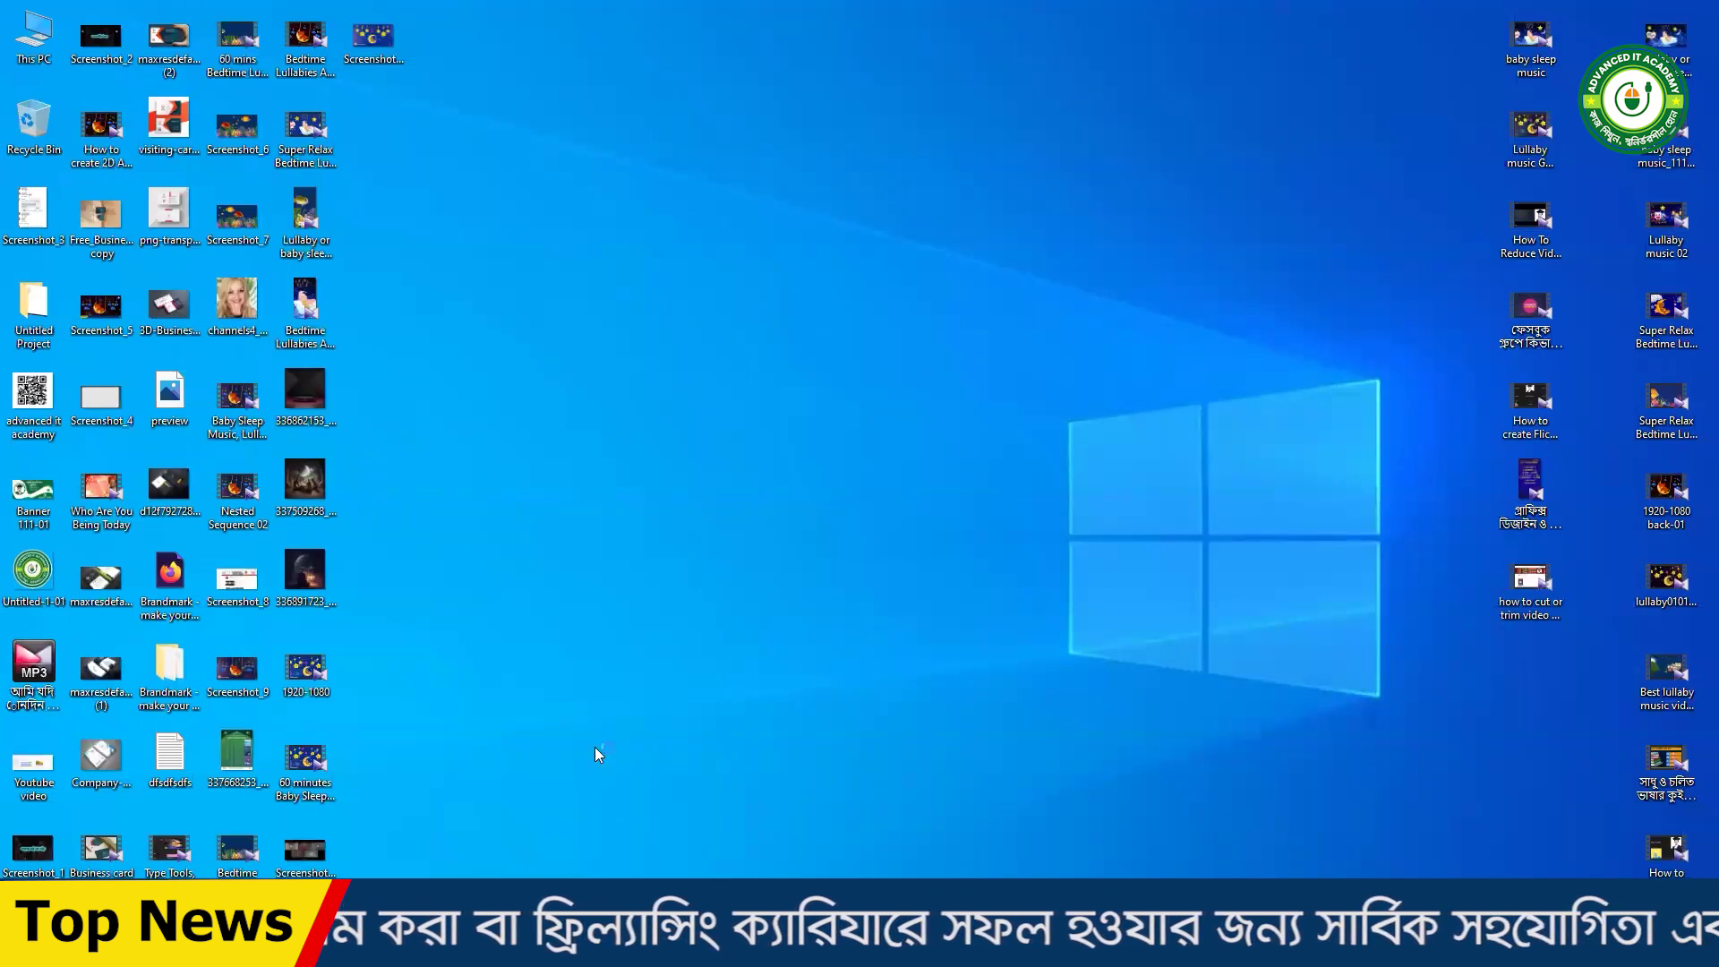
pyautogui.rightClick(607, 358)
pyautogui.click(671, 413)
pyautogui.rightClick(508, 218)
pyautogui.click(575, 269)
pyautogui.rightClick(450, 205)
pyautogui.click(512, 258)
pyautogui.rightClick(452, 221)
pyautogui.click(487, 273)
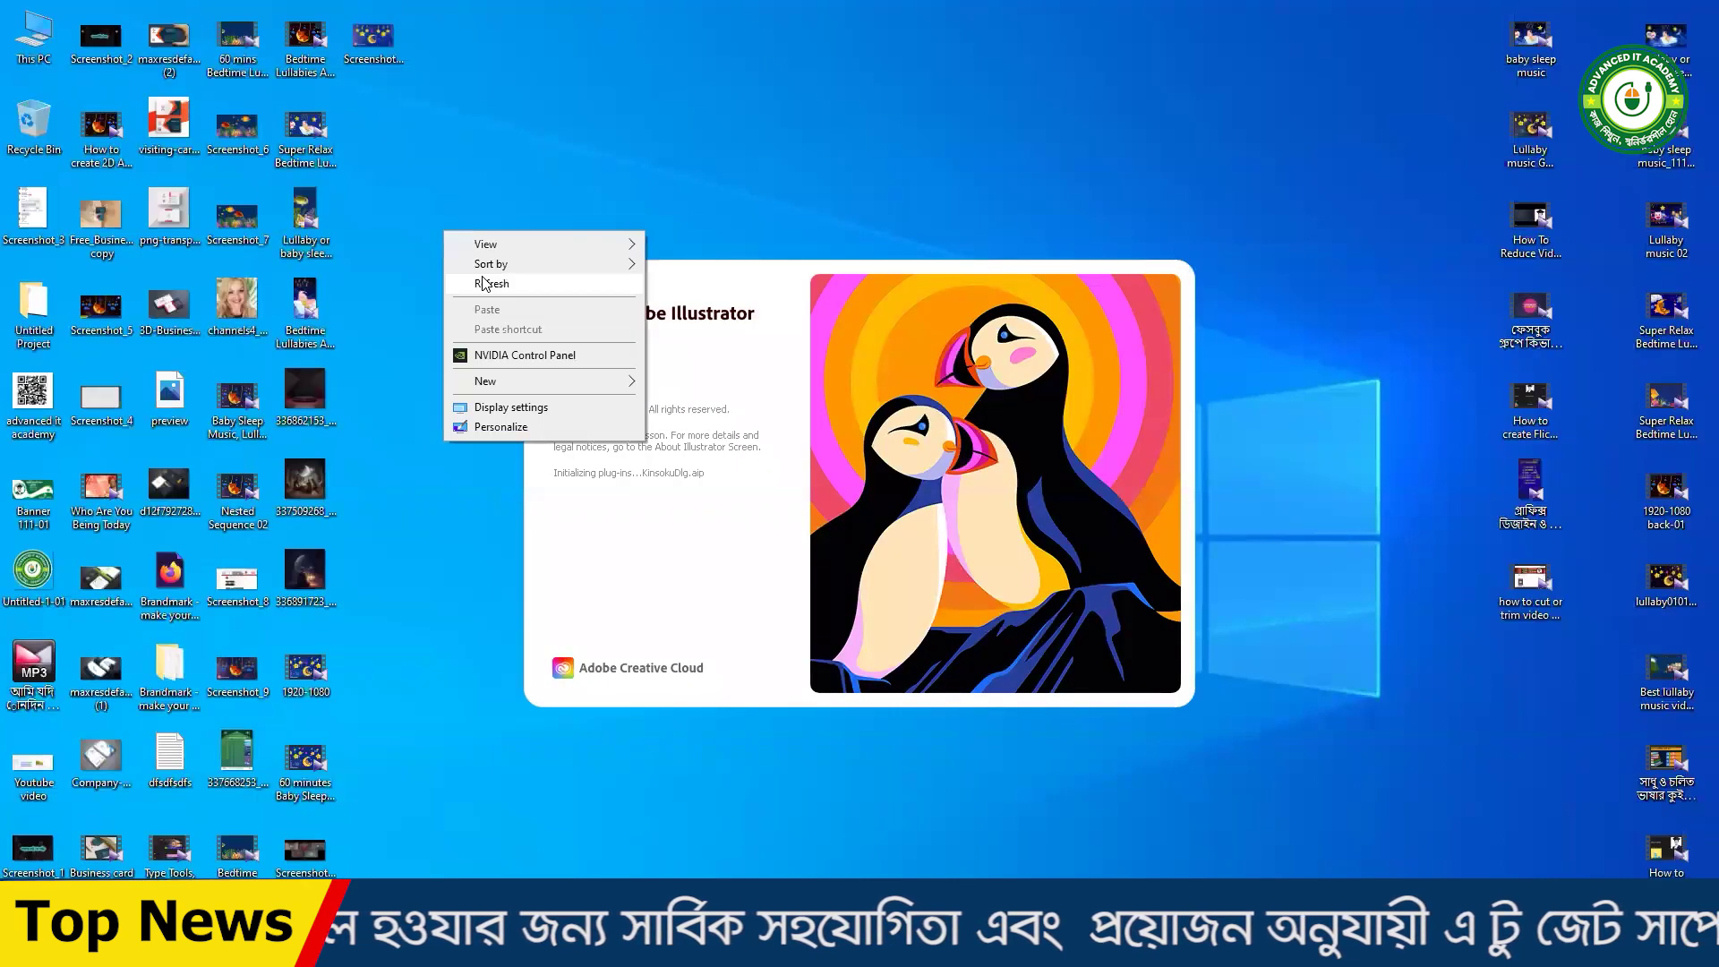
pyautogui.rightClick(413, 238)
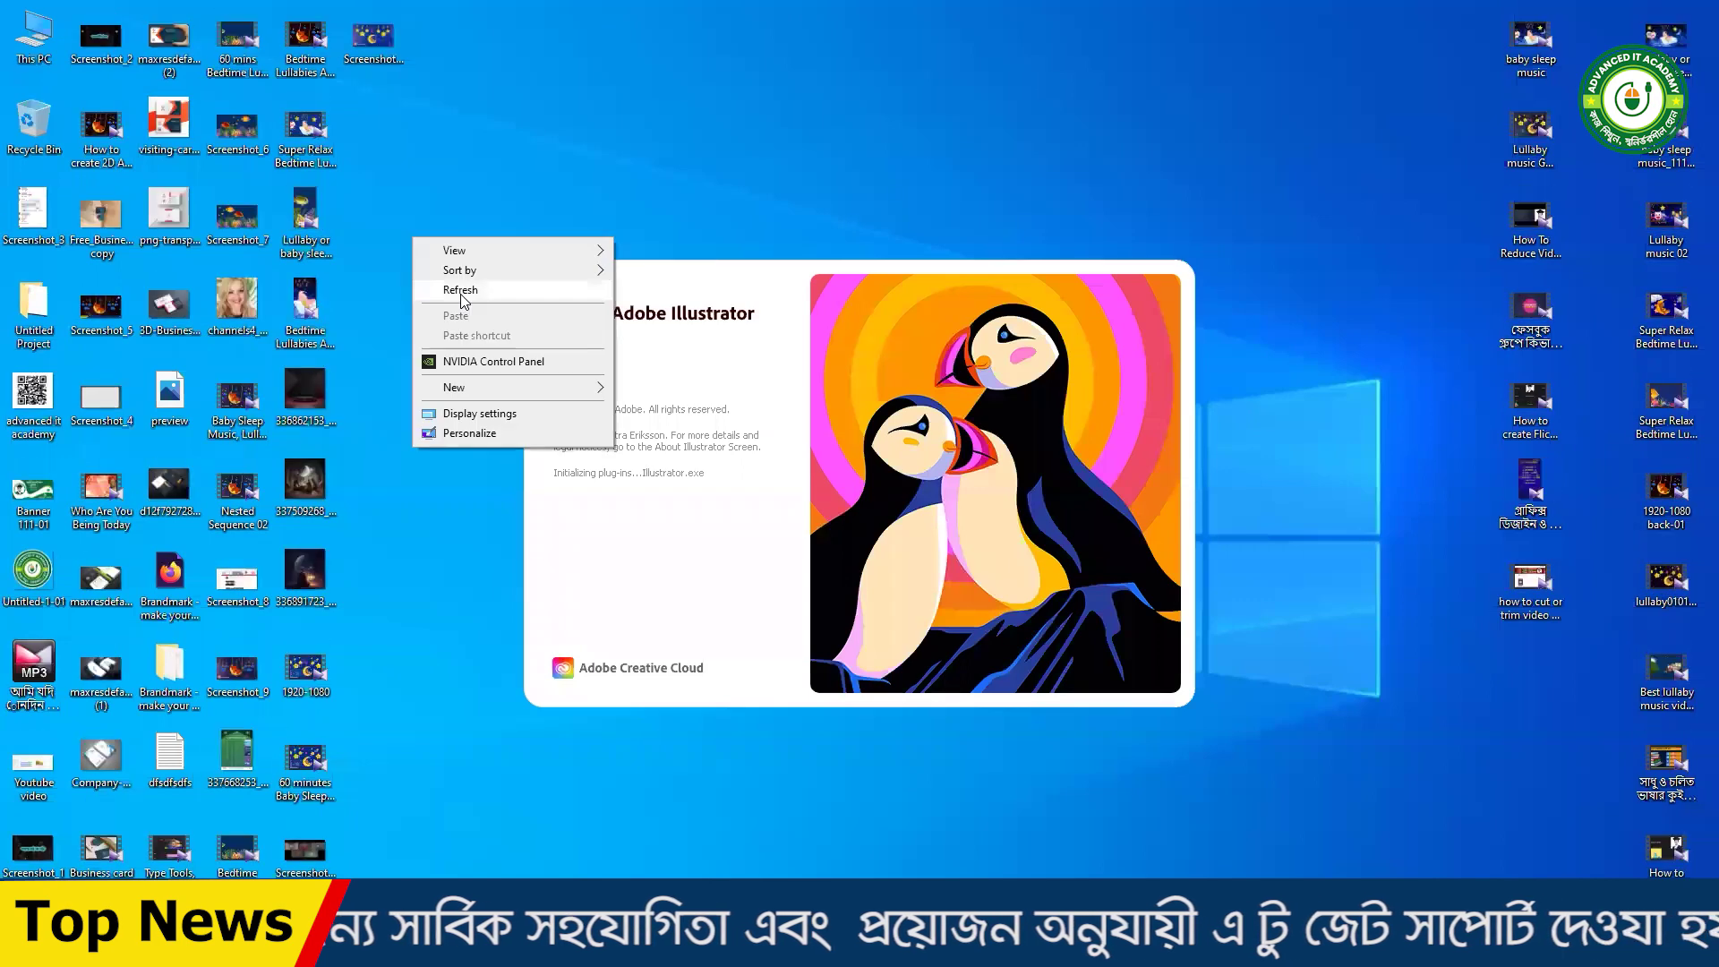
pyautogui.click(460, 287)
pyautogui.rightClick(404, 232)
pyautogui.click(452, 280)
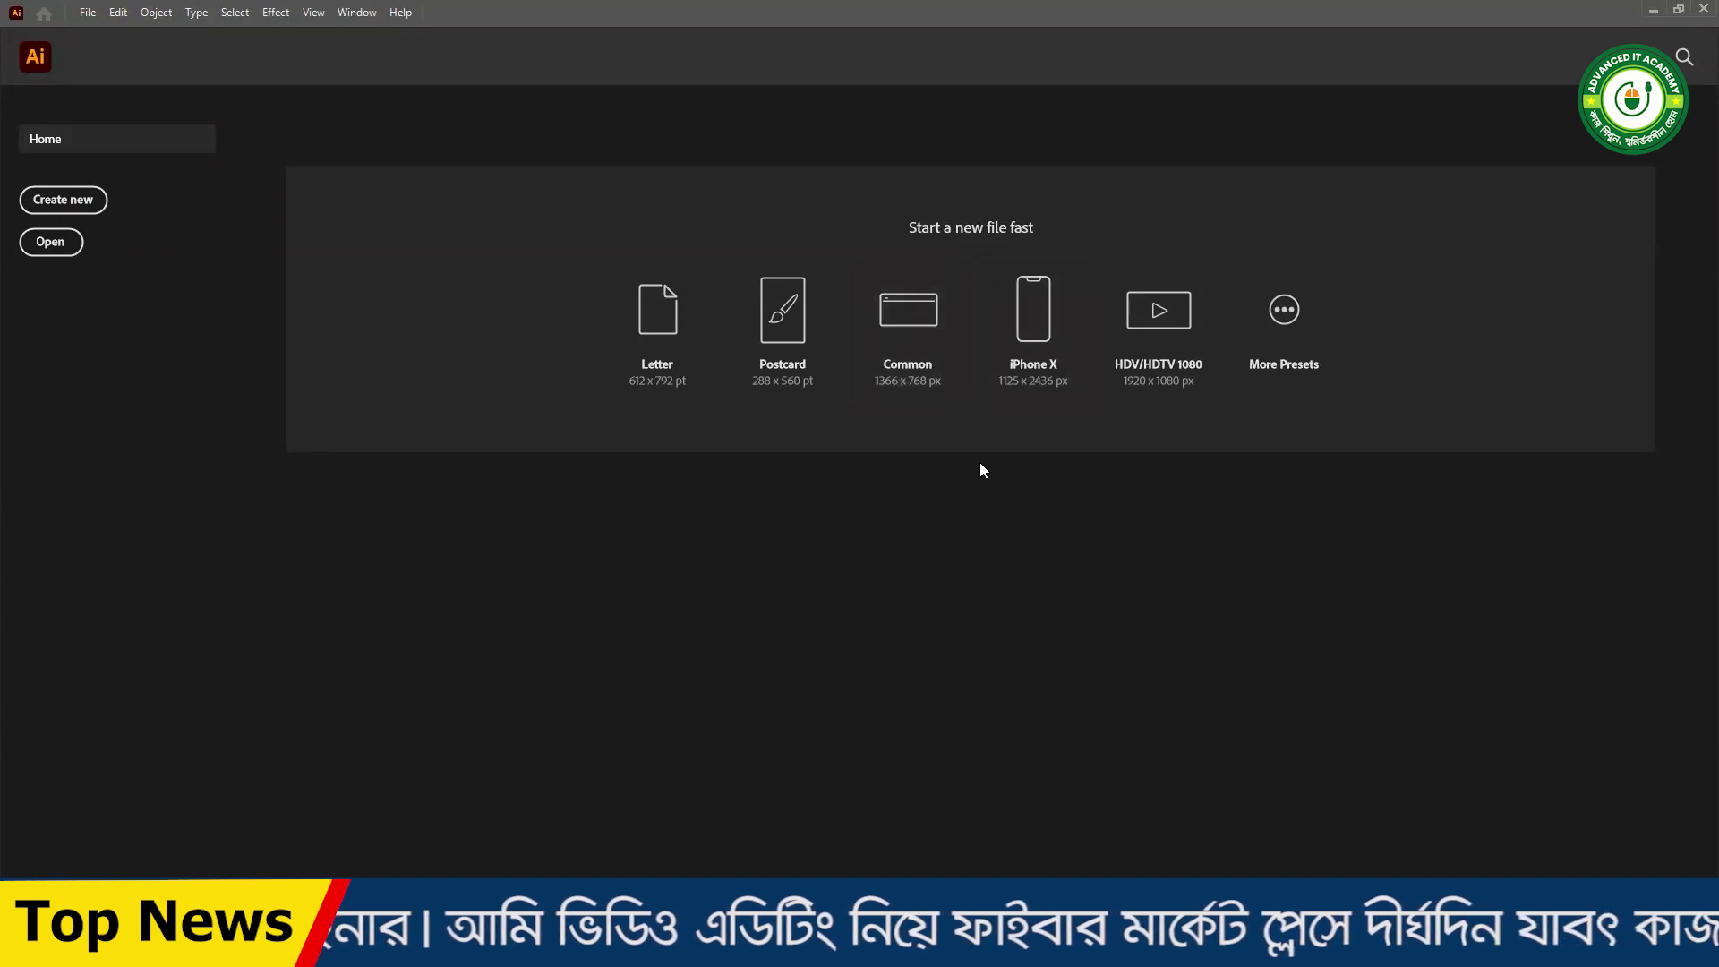
# - Create a new Illustrator document of 1920 x 1080 px in RGB Color at 72 ppi
pyautogui.click(86, 14)
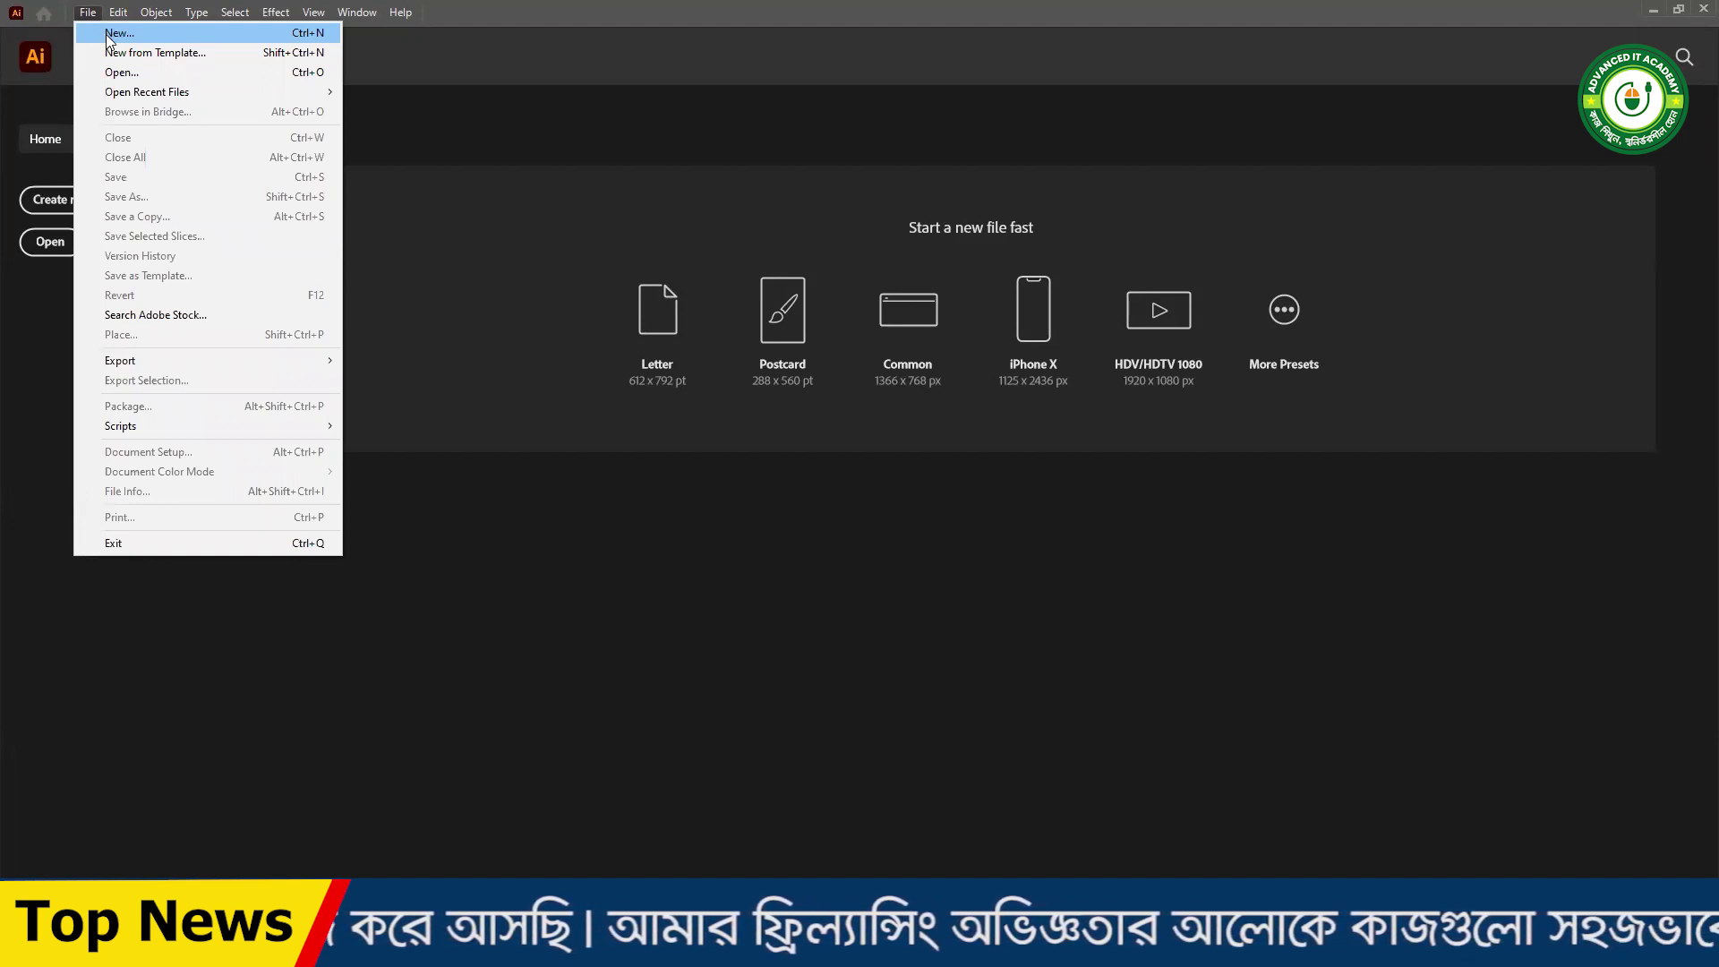
pyautogui.click(106, 34)
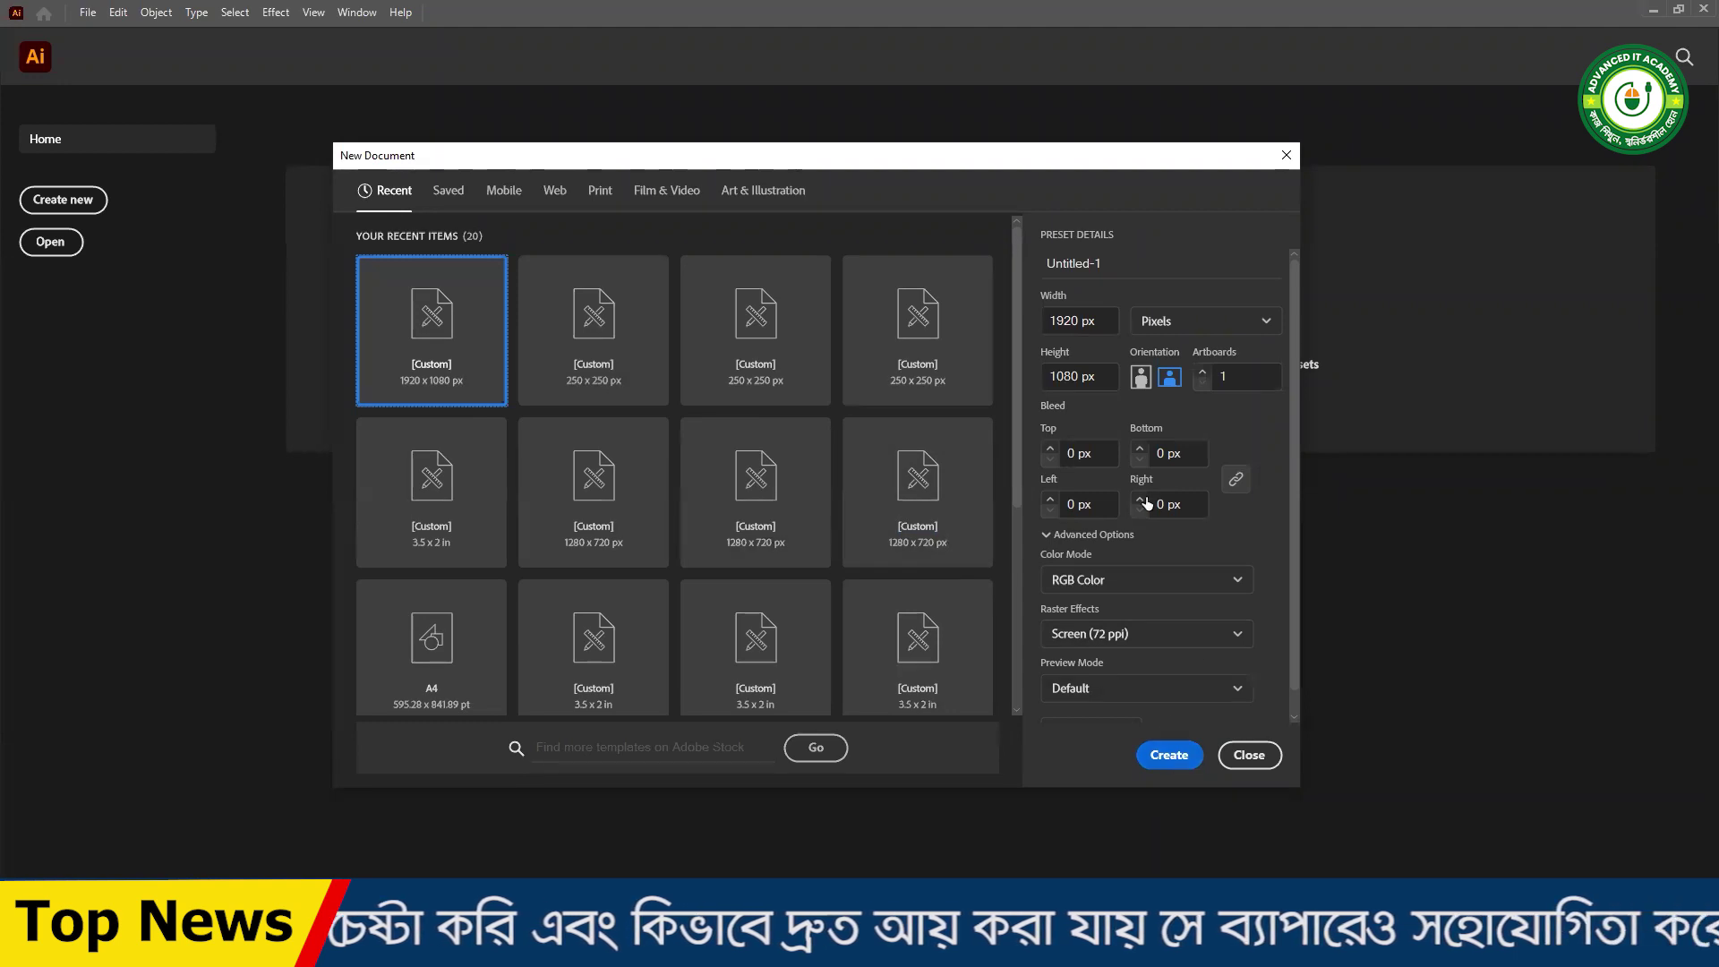
pyautogui.click(1169, 756)
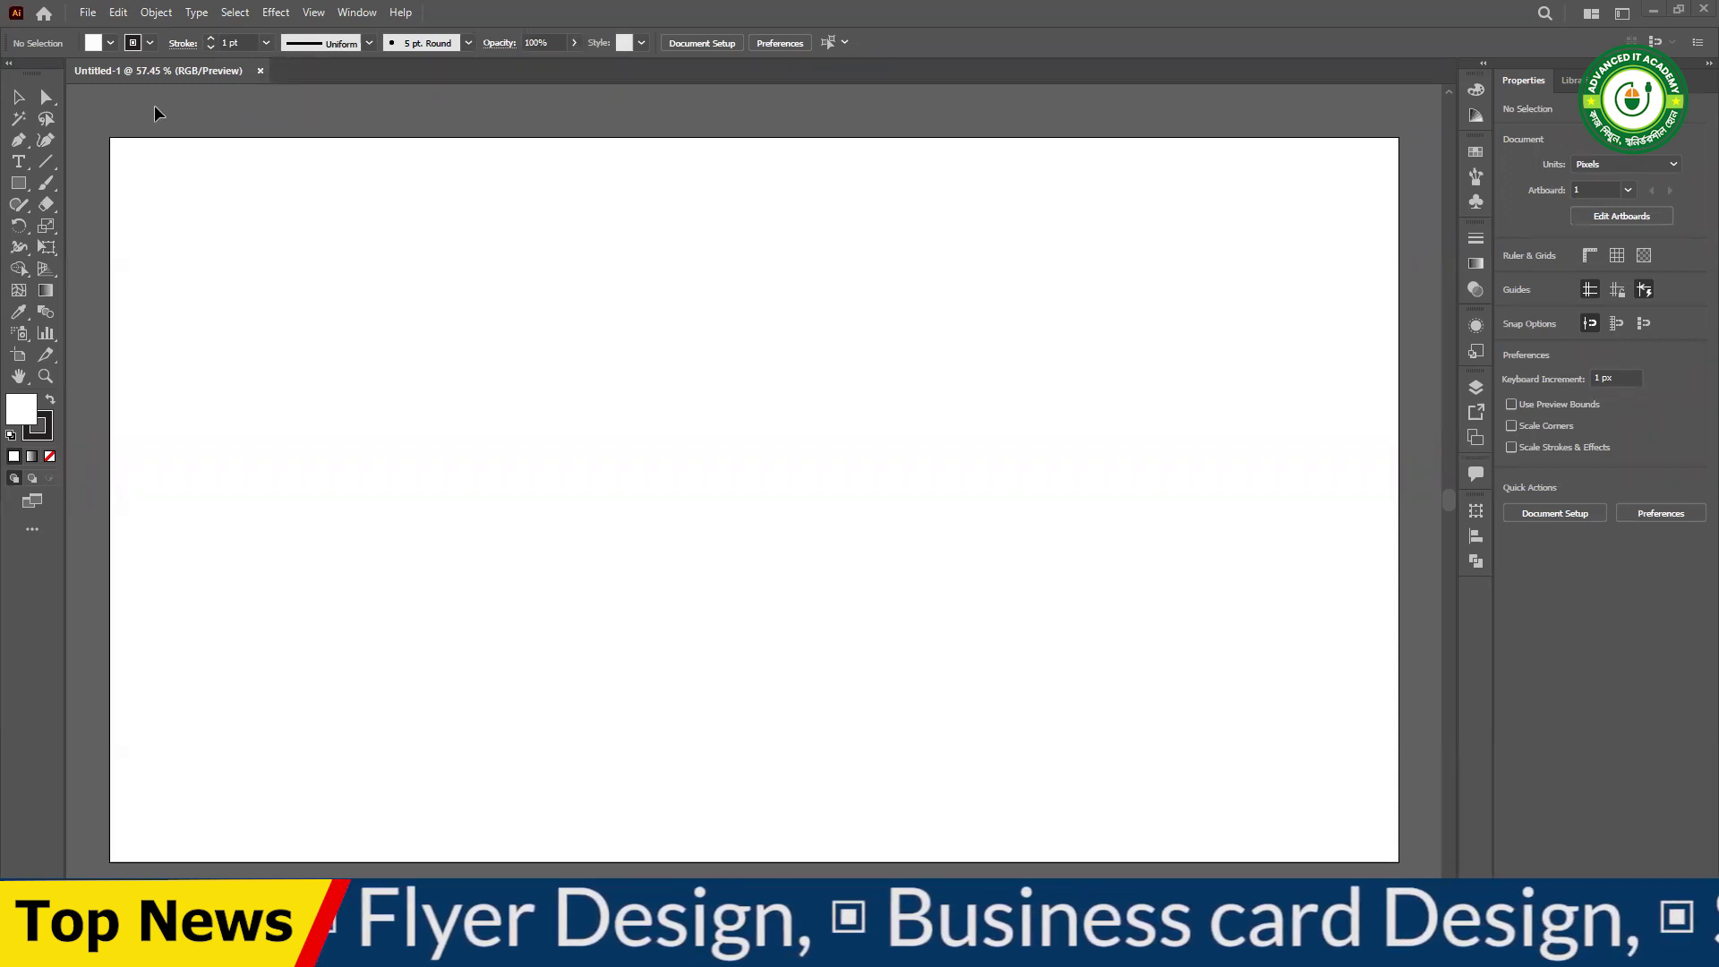
# - Start setting up a second new document, switching its units to Points and back to Pixels
pyautogui.click(88, 13)
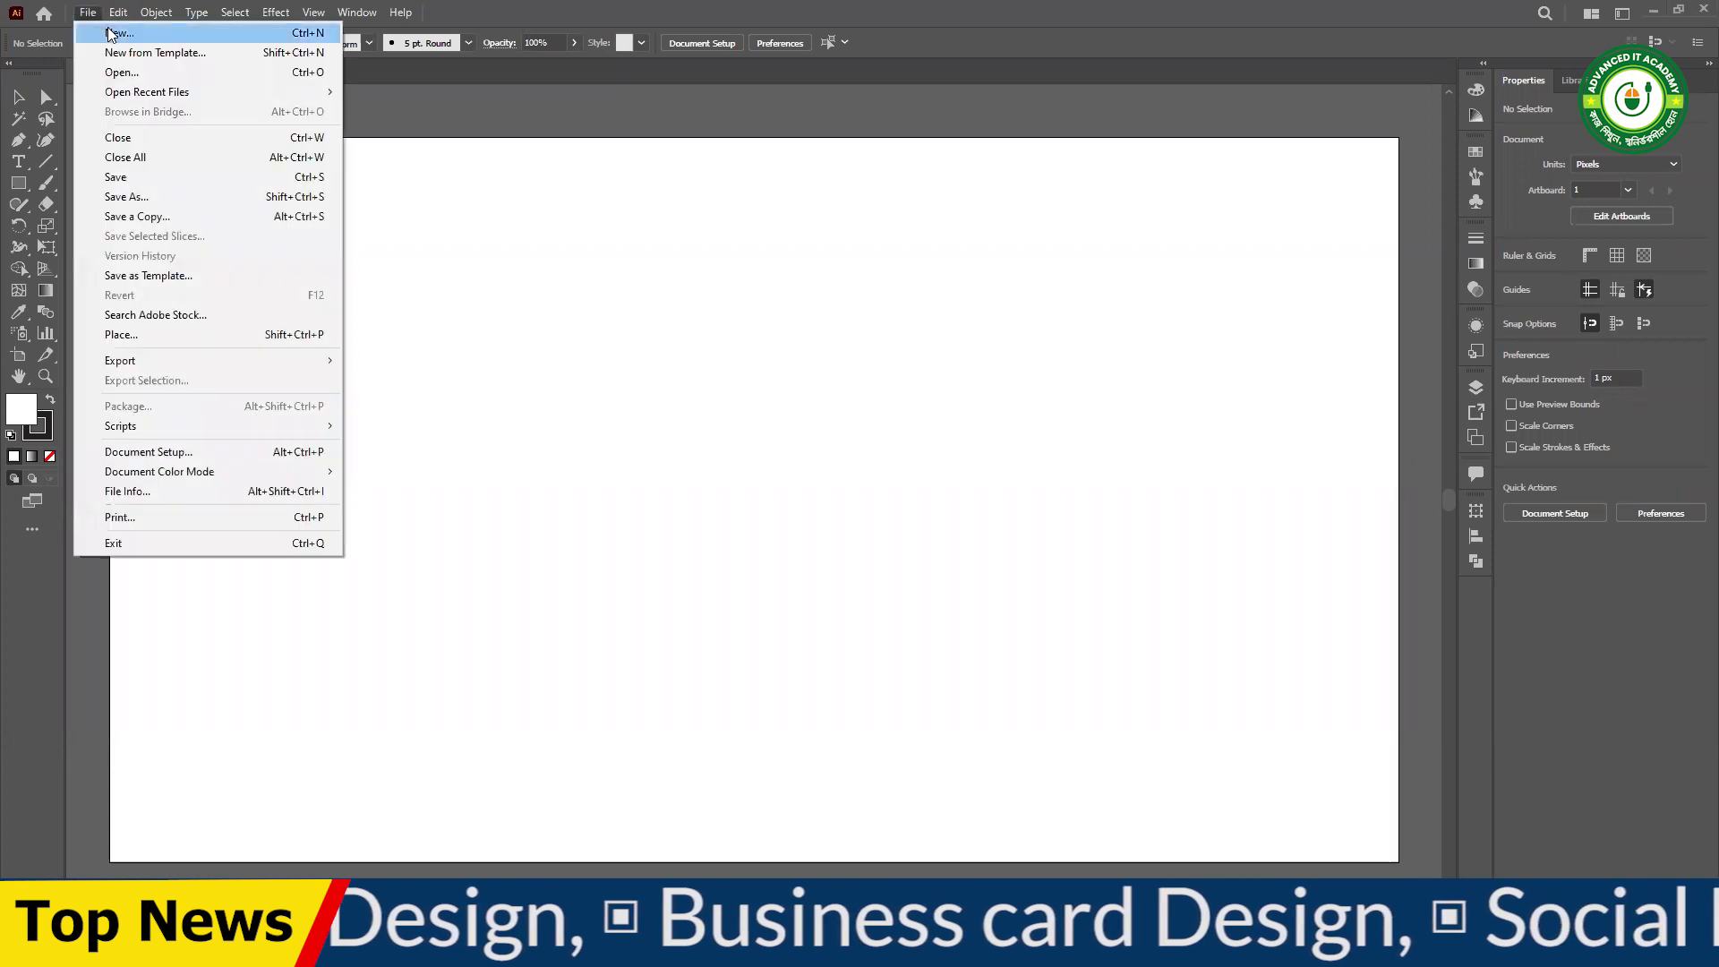
pyautogui.click(111, 34)
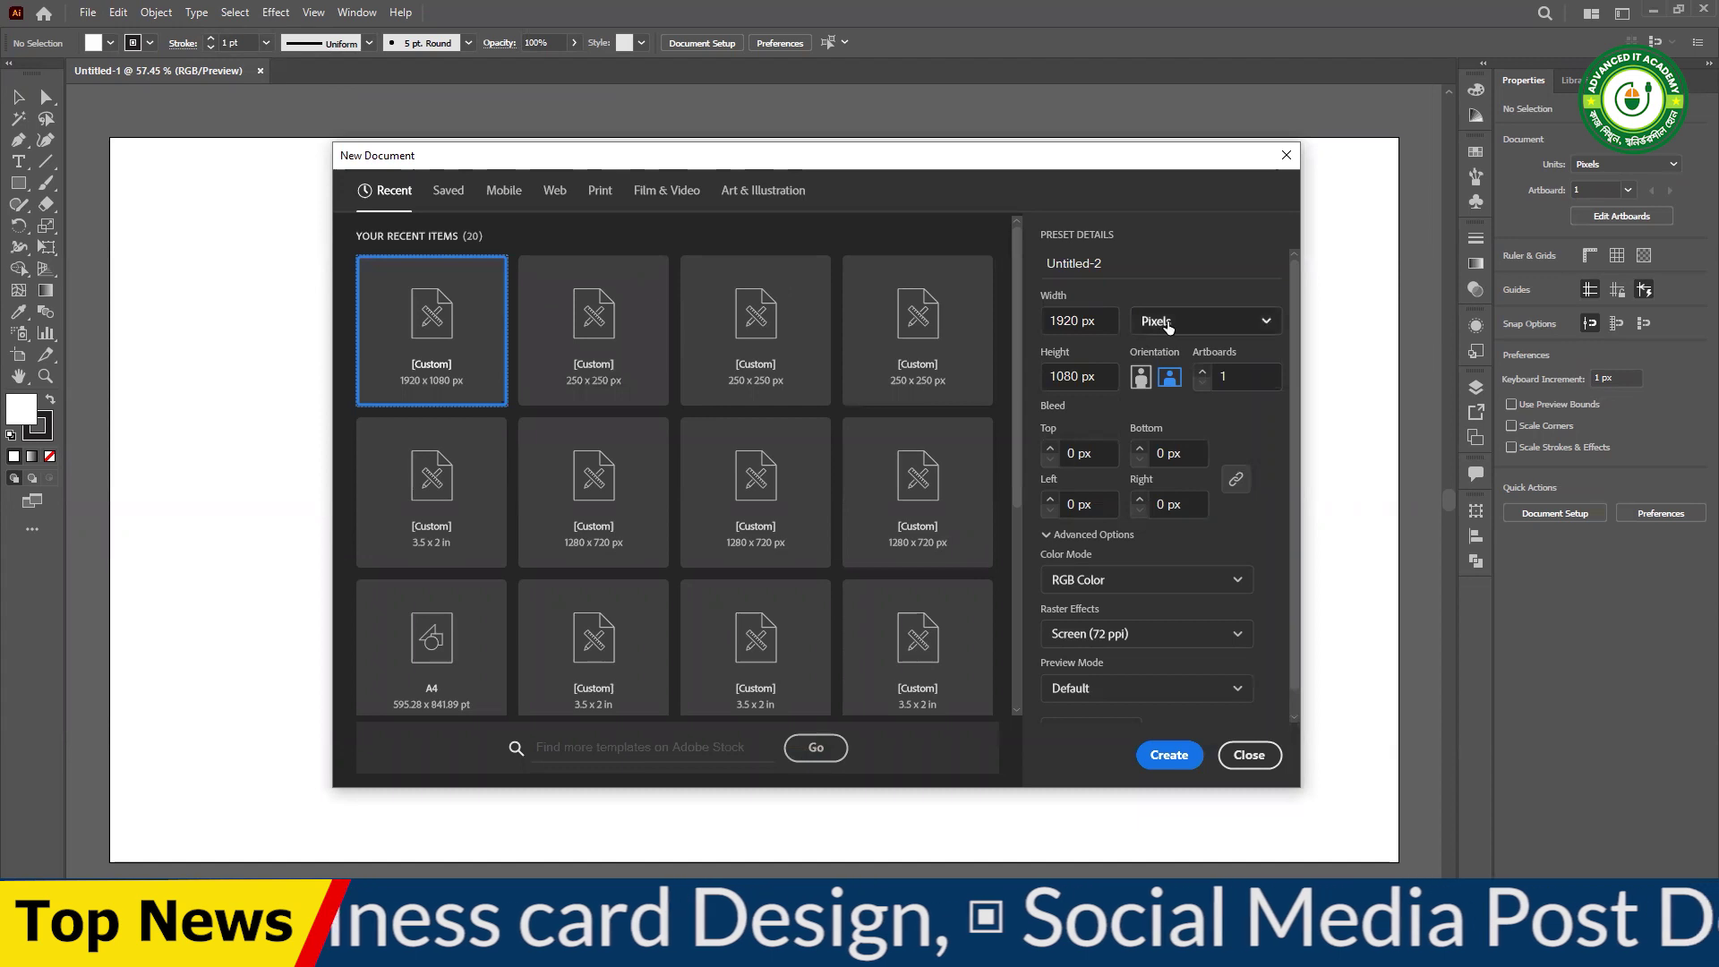
pyautogui.click(1101, 315)
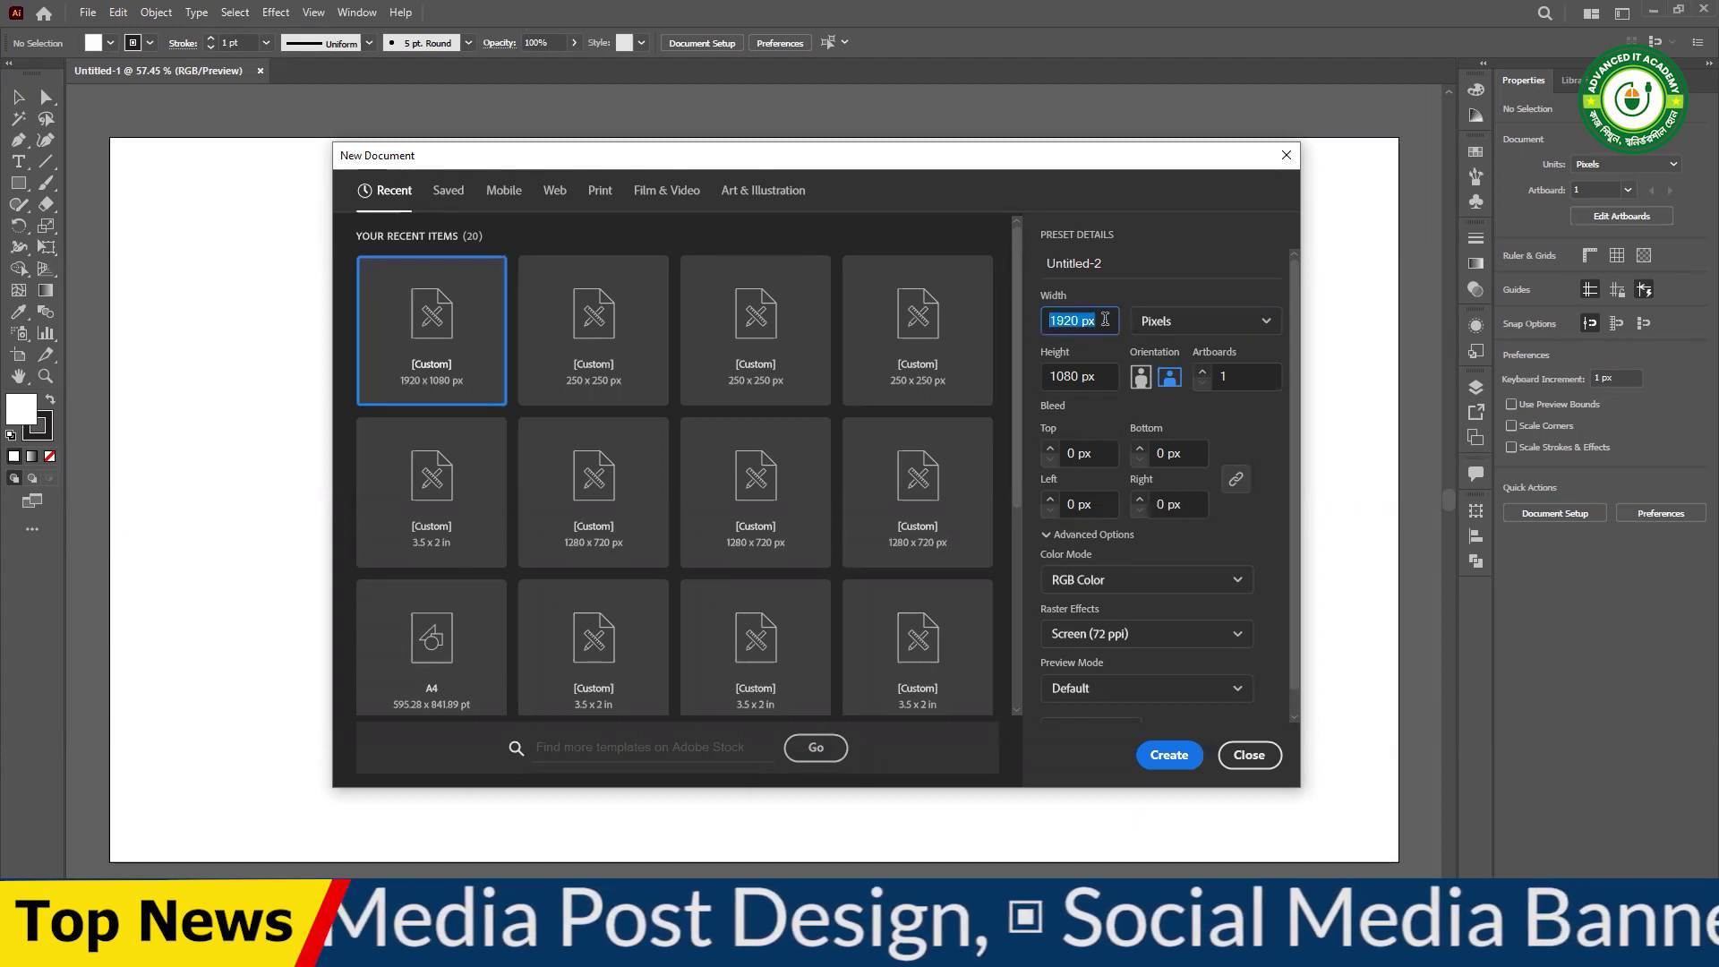
pyautogui.click(1146, 323)
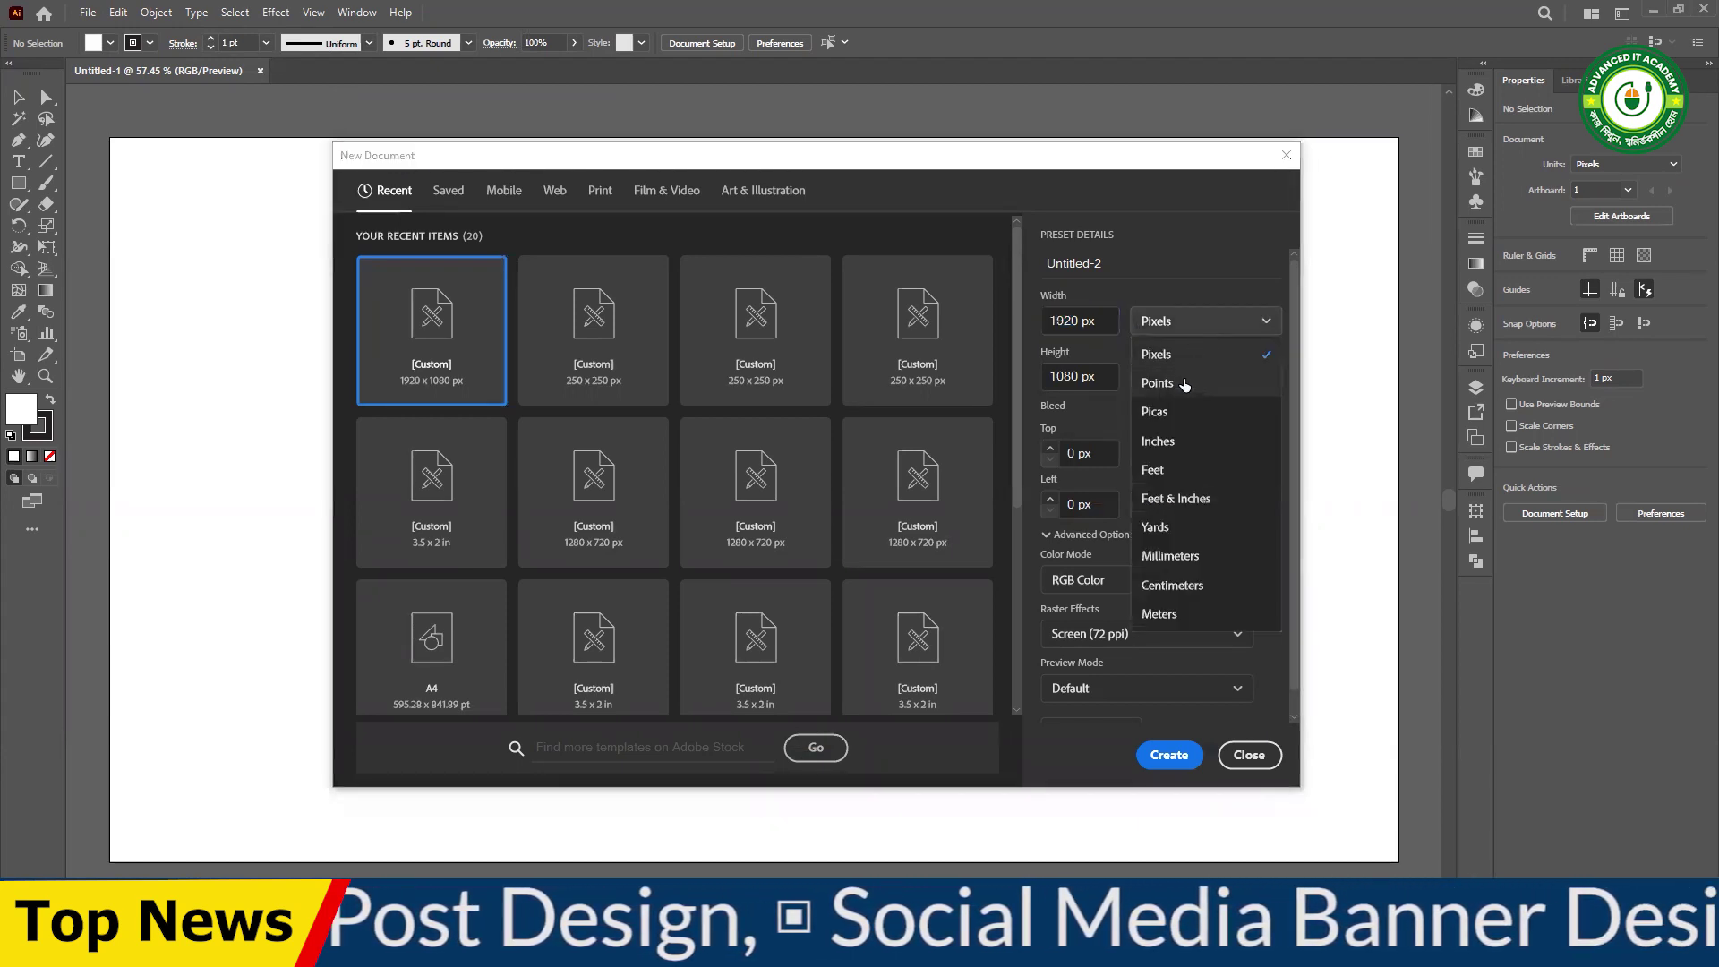
pyautogui.click(1181, 380)
pyautogui.click(1173, 325)
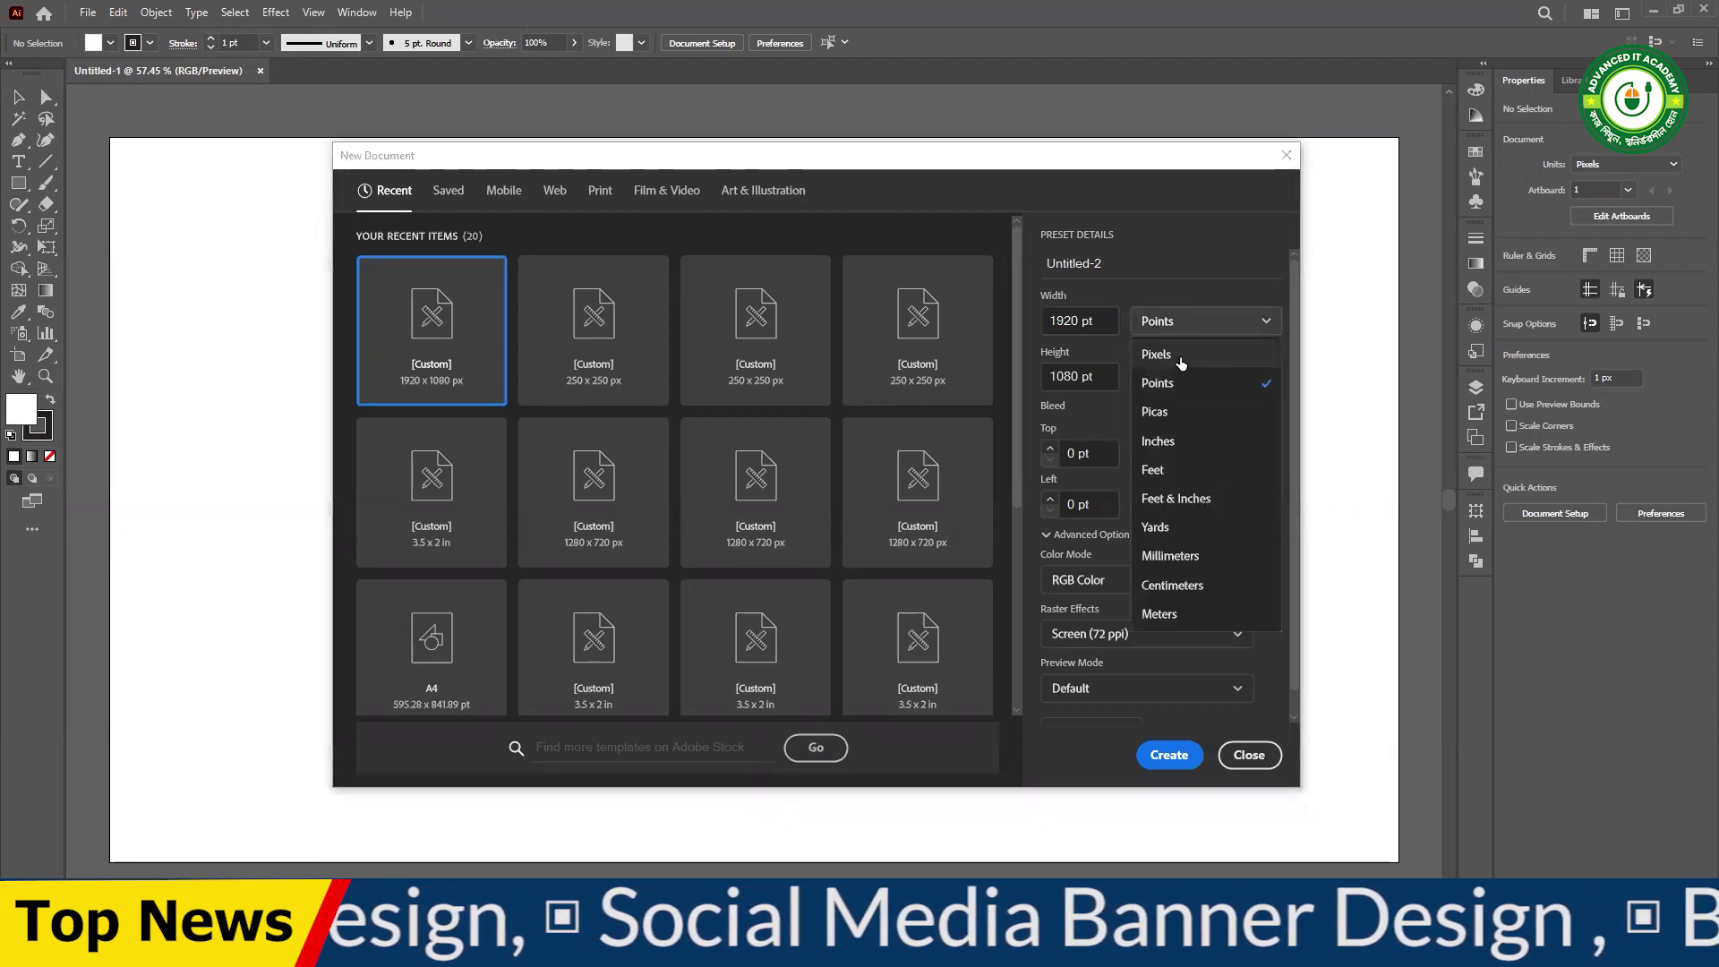
pyautogui.click(1178, 357)
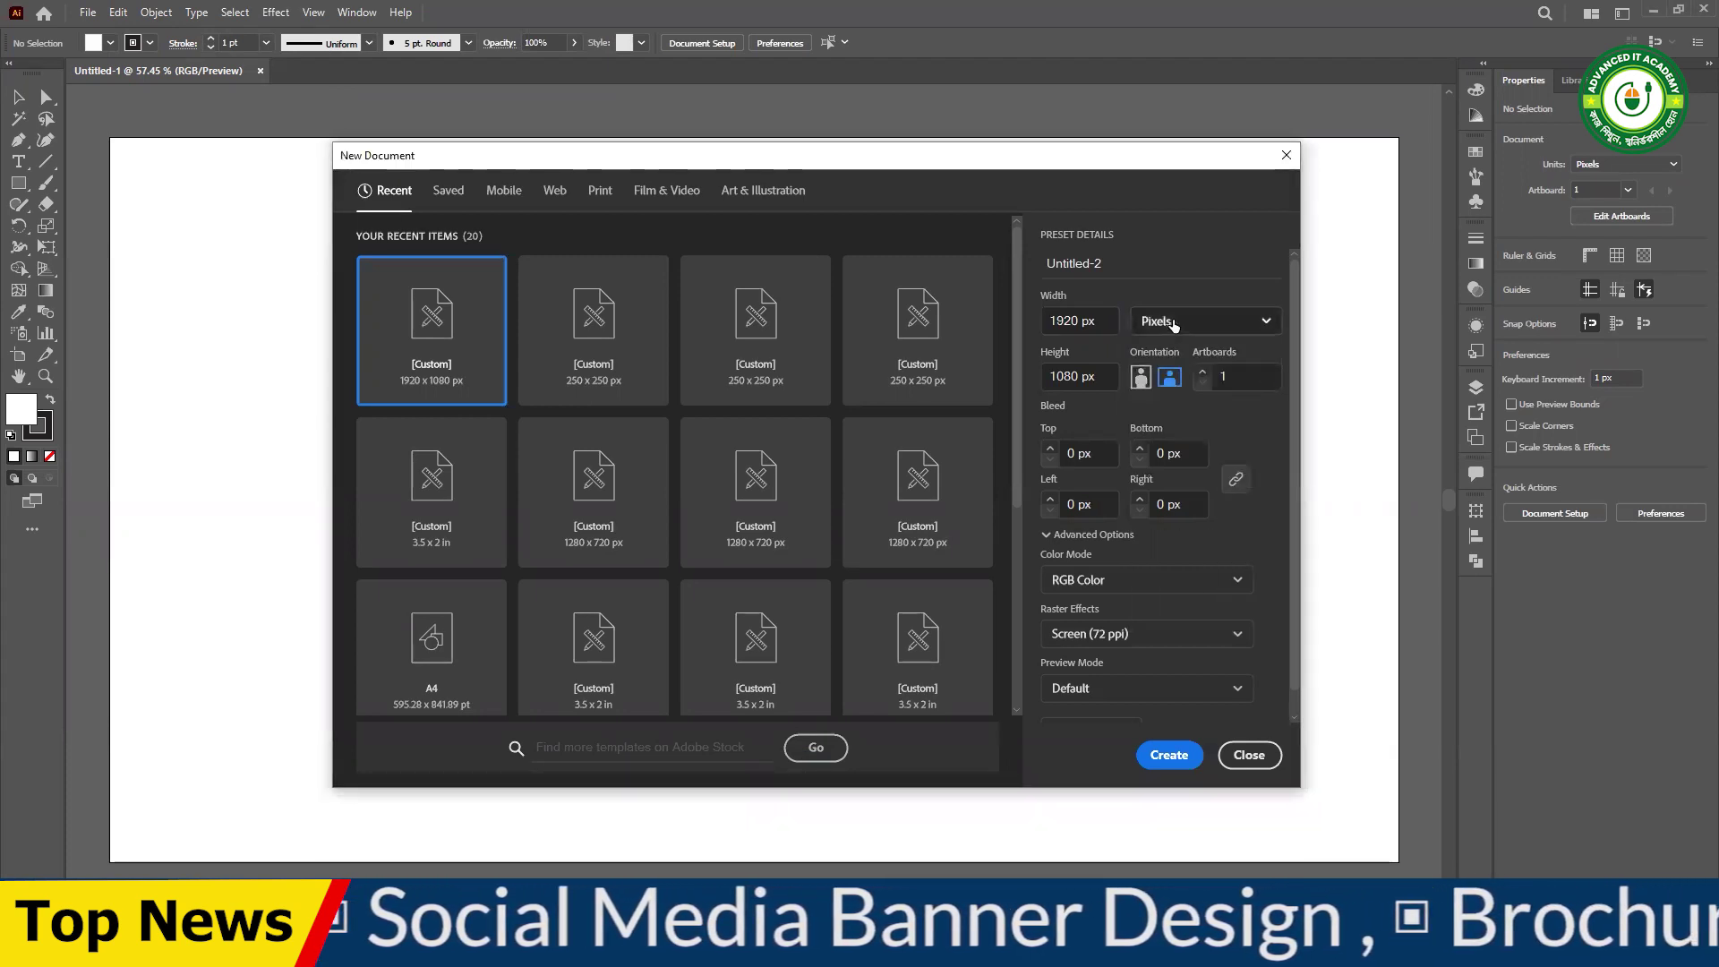
pyautogui.click(1153, 323)
pyautogui.click(1178, 356)
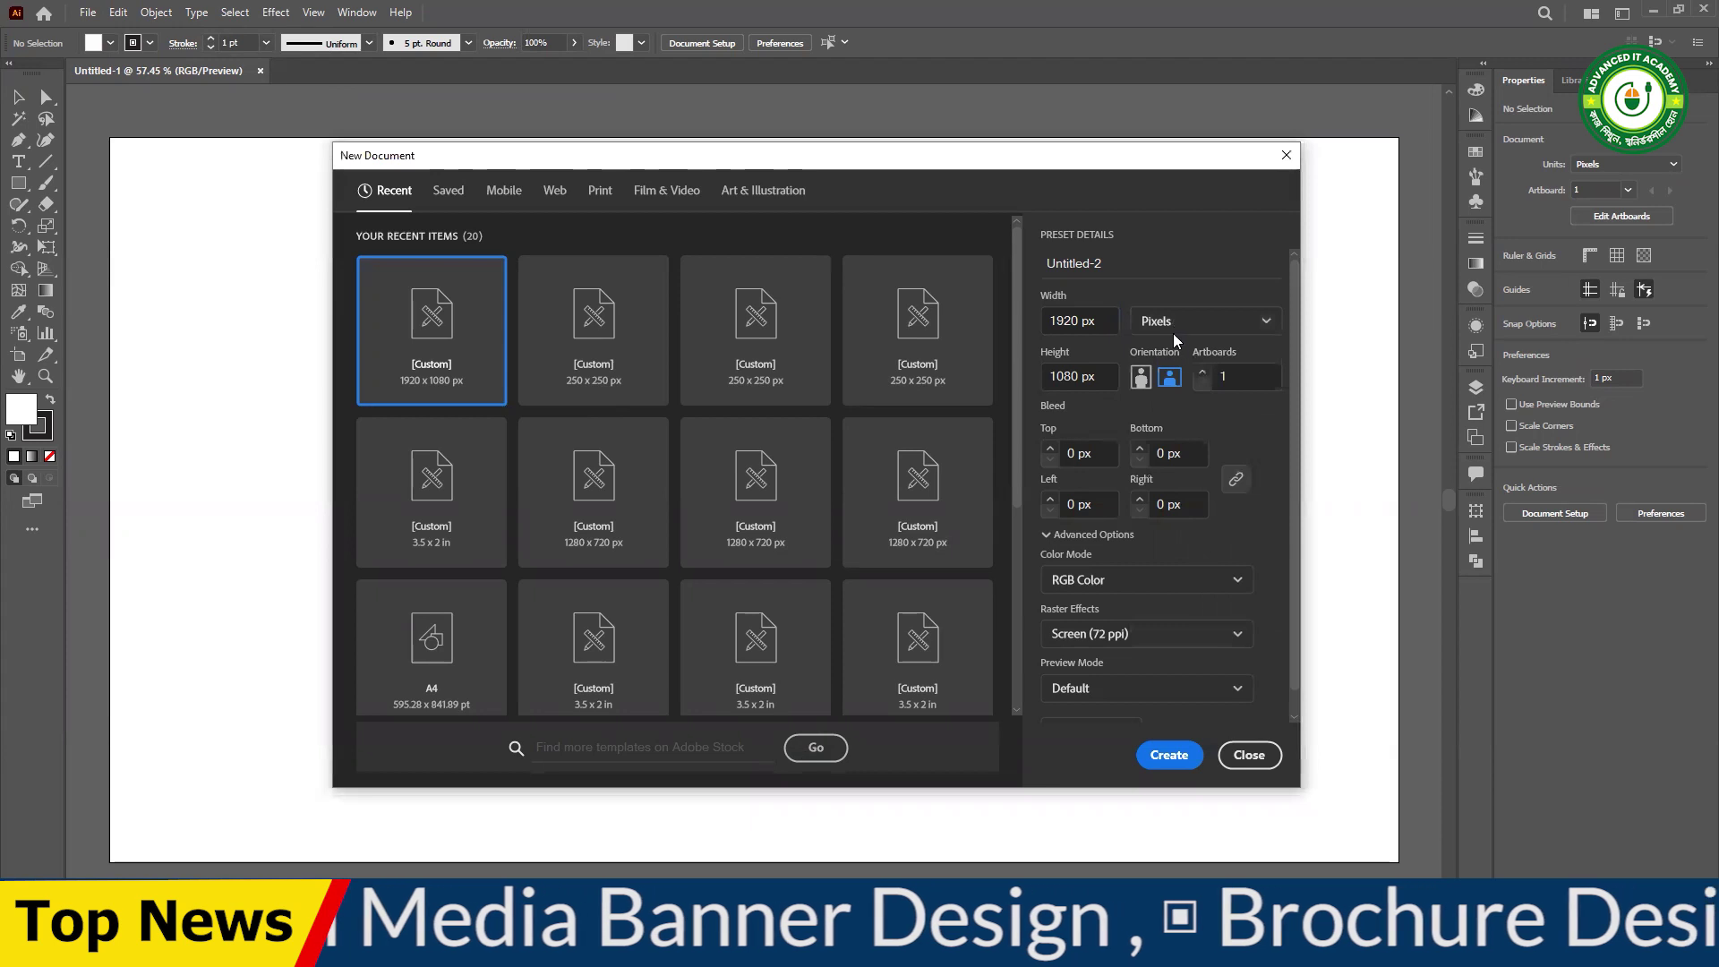
# - Set the second document's width and height to 1080 px each
pyautogui.click(1100, 322)
pyautogui.write('1080')
pyautogui.press('Tab')
pyautogui.write('1080')
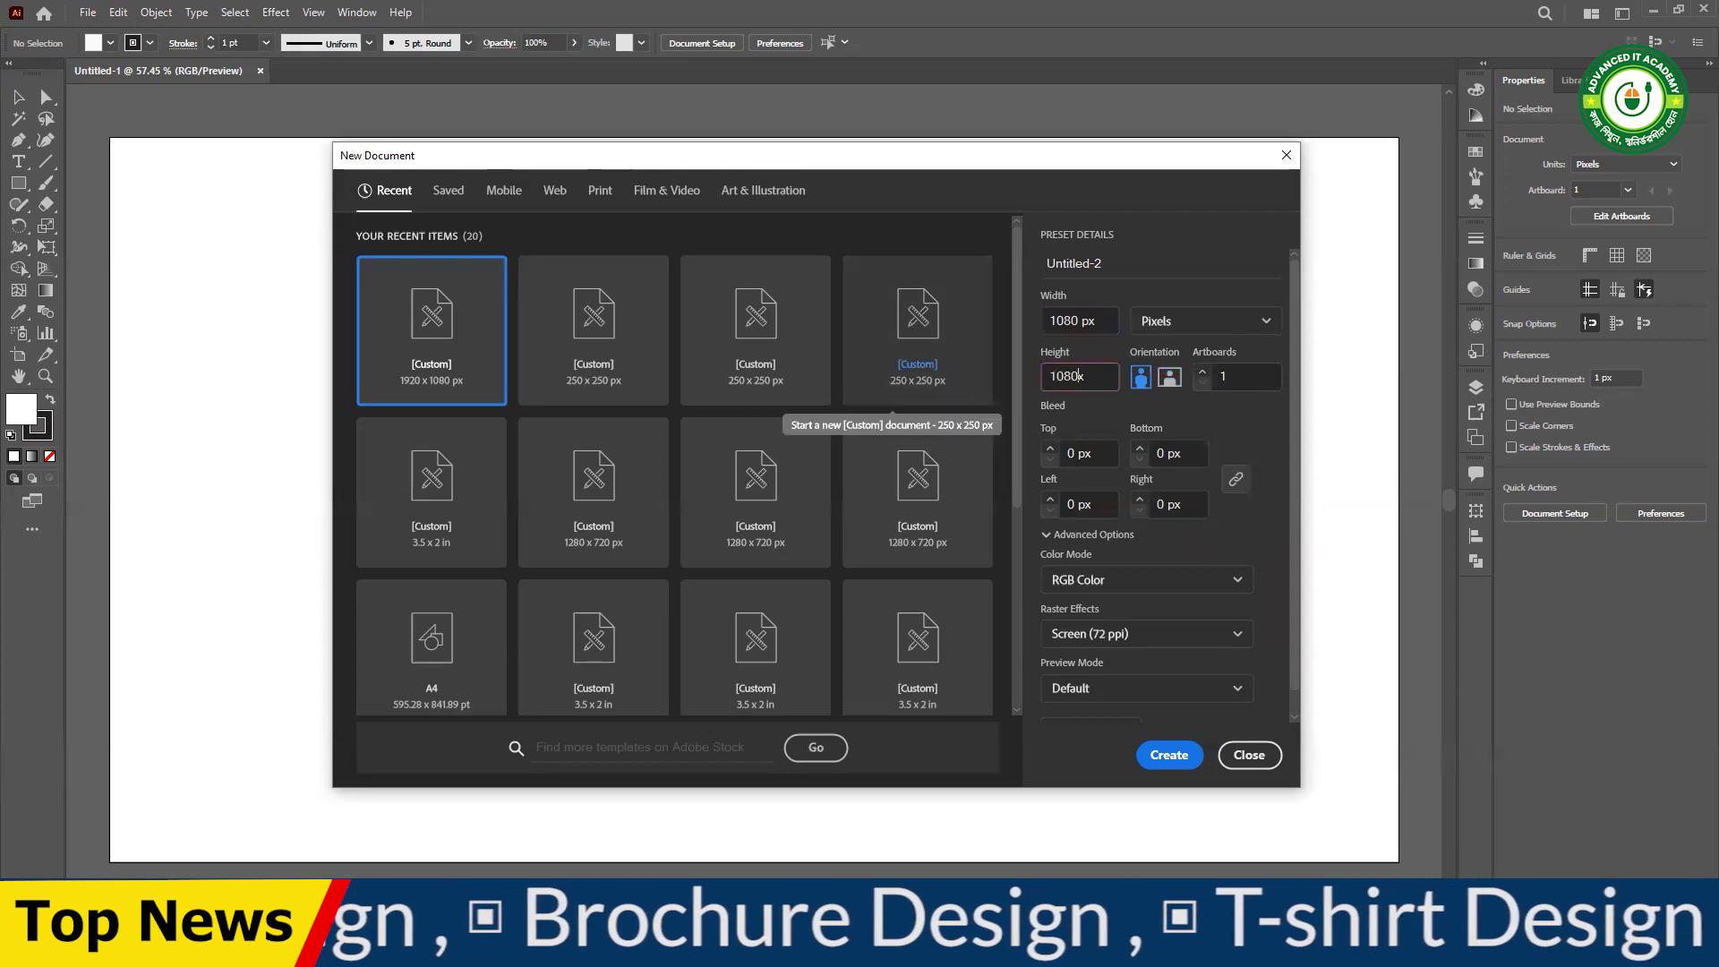
pyautogui.click(1099, 327)
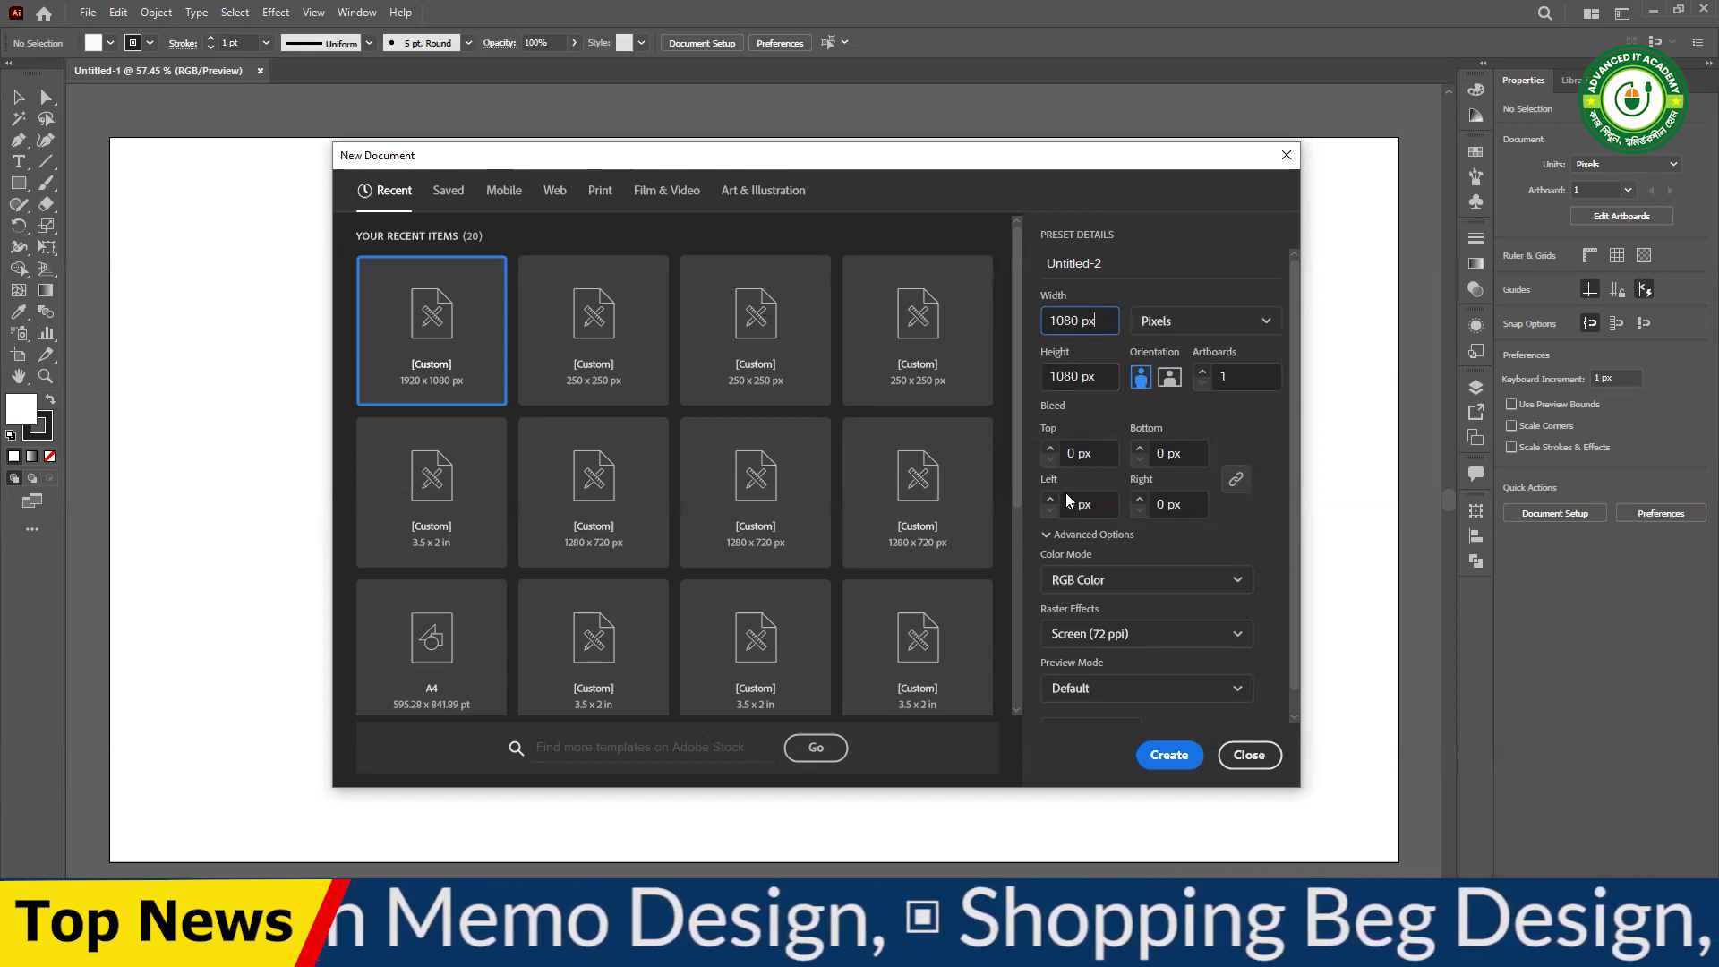
# - Keep RGB Color and the Screen (72 ppi) raster effects, and create the square document
pyautogui.click(1138, 582)
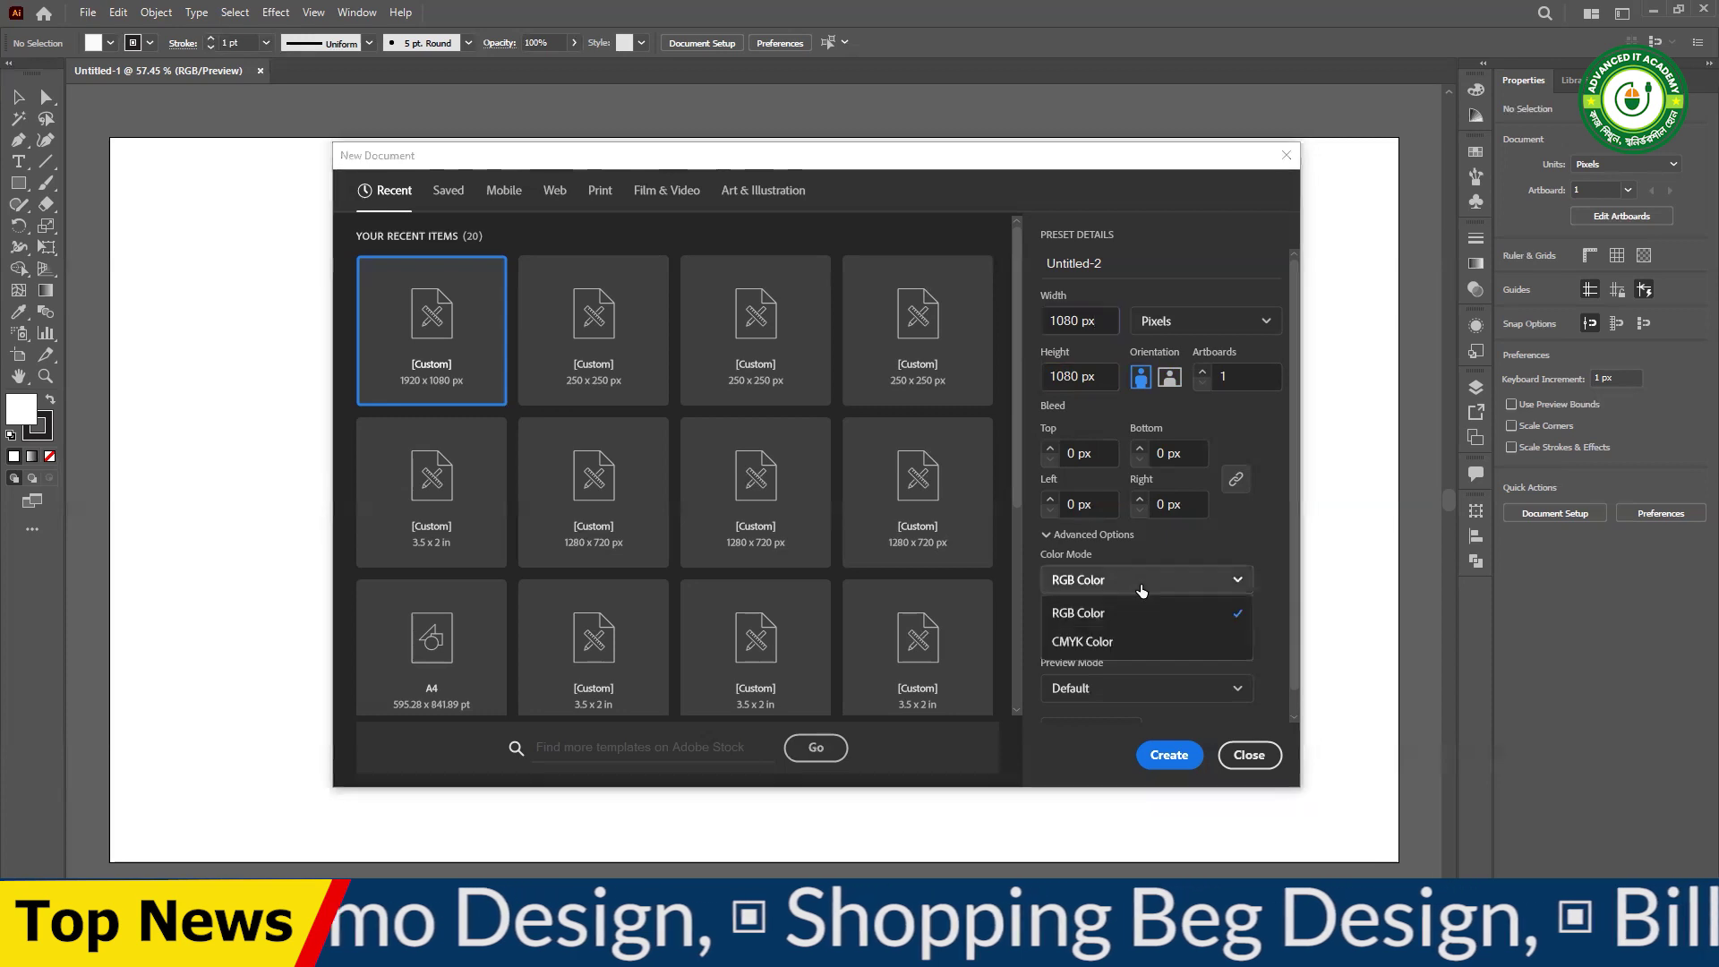
pyautogui.click(1097, 618)
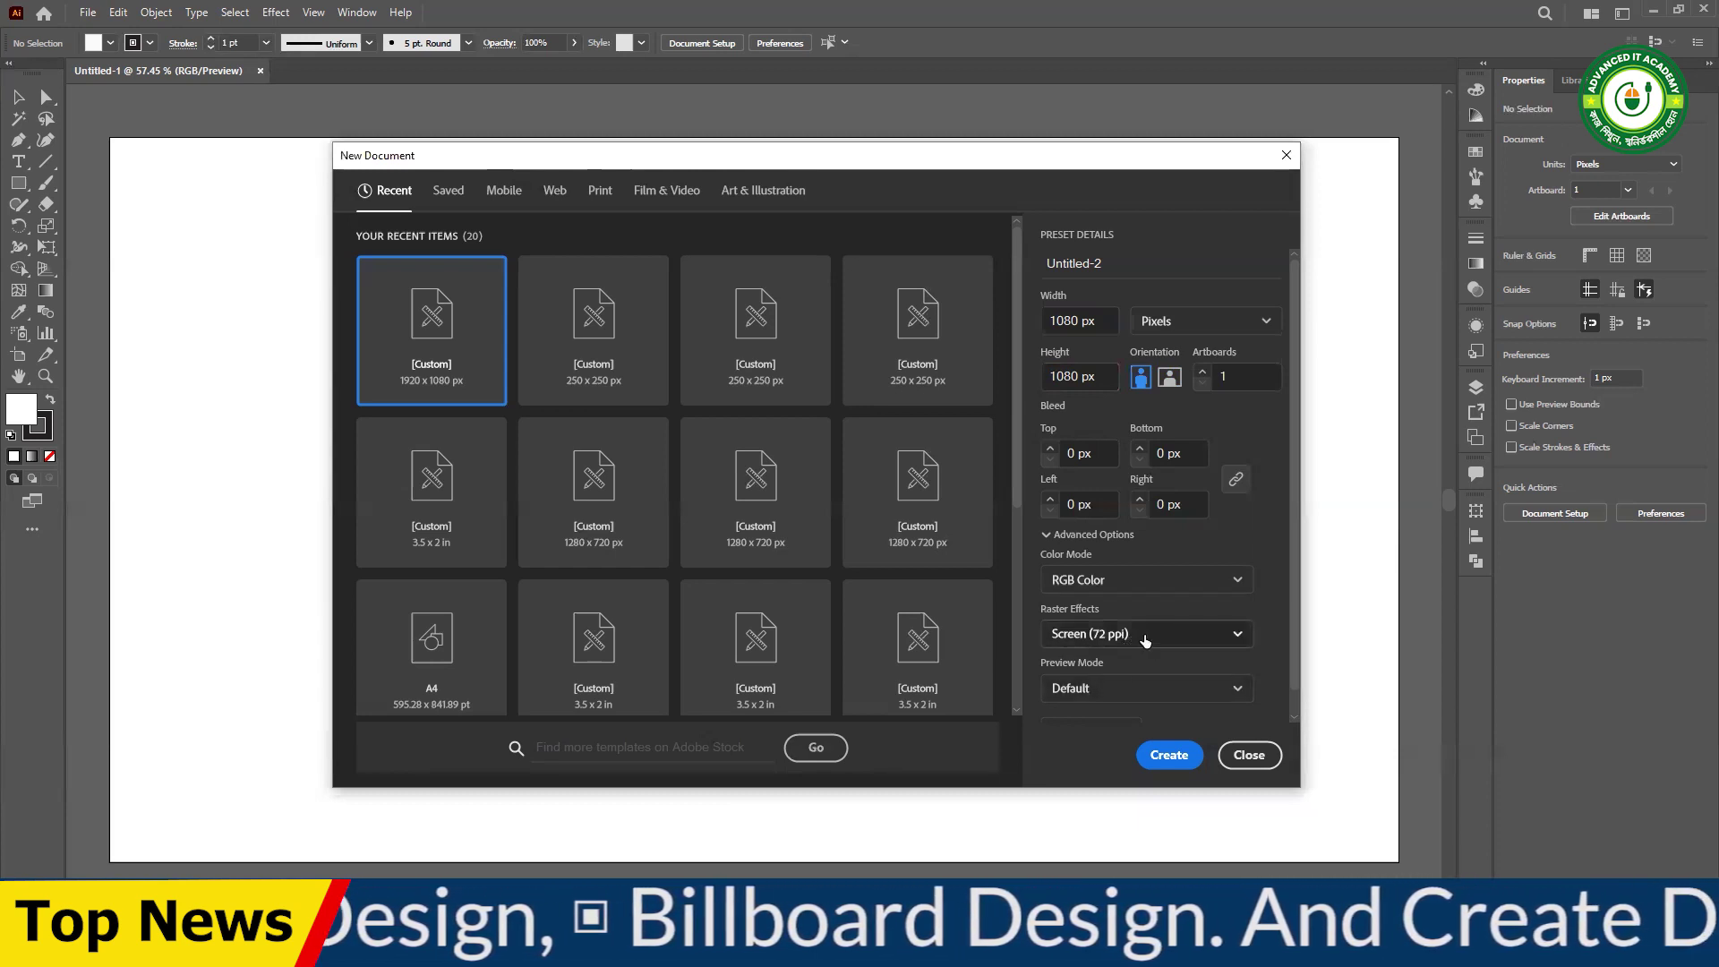
pyautogui.click(1184, 641)
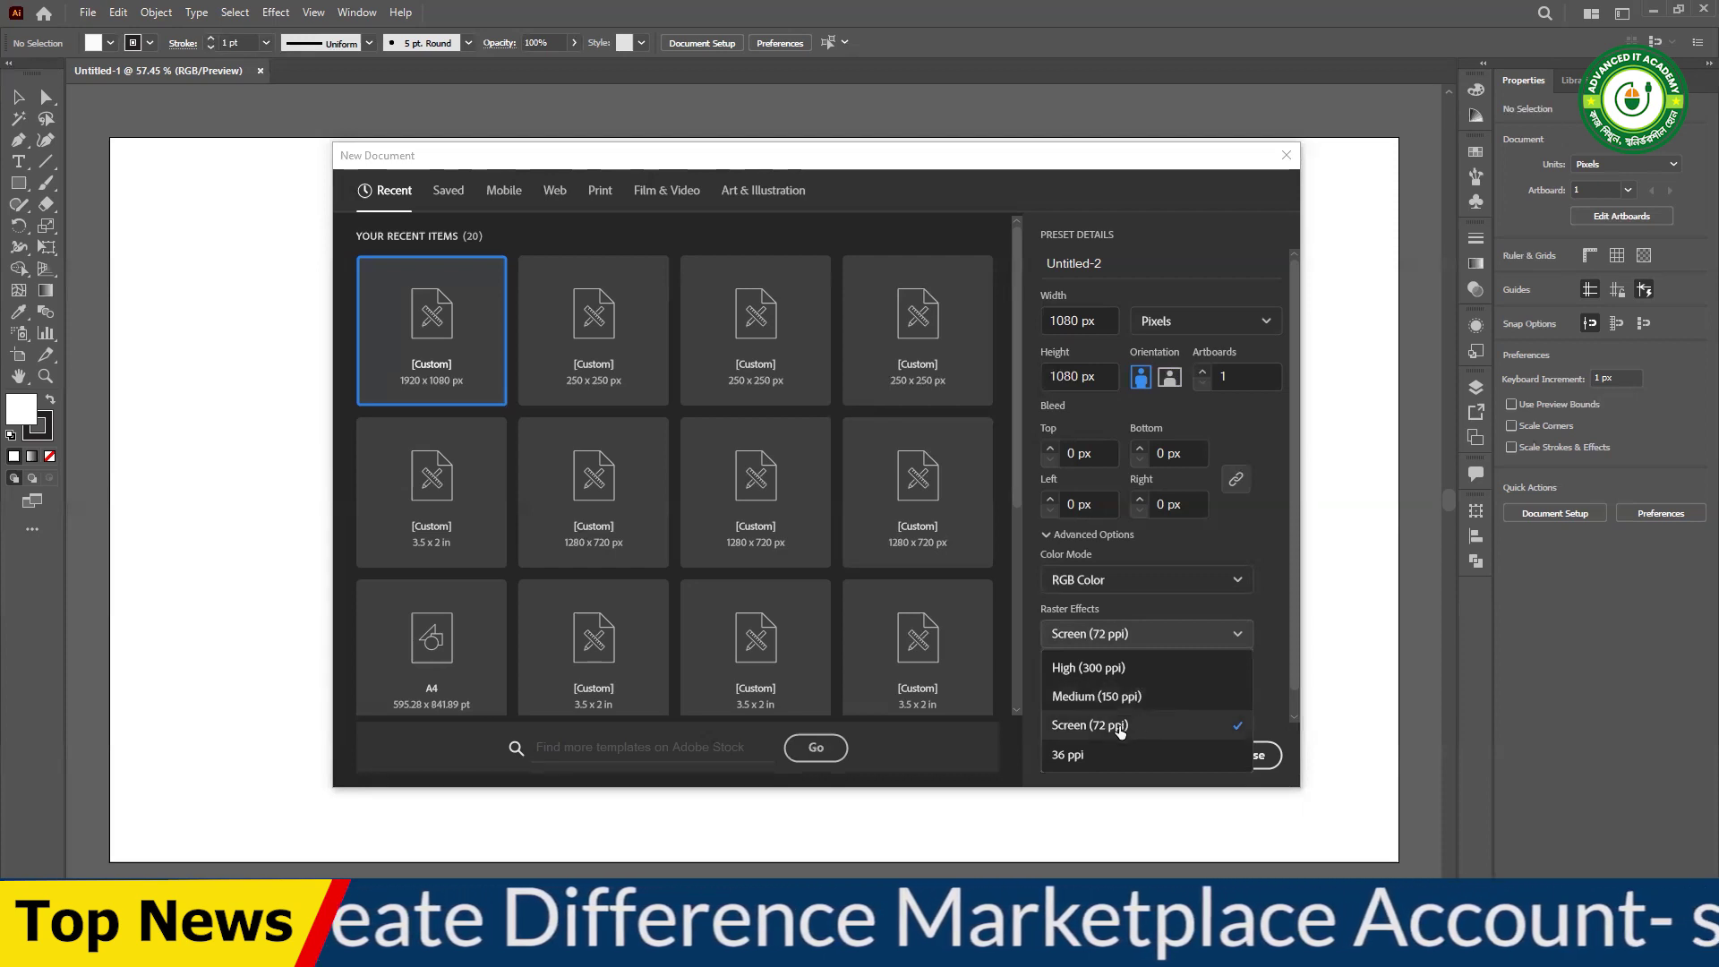
pyautogui.click(1272, 752)
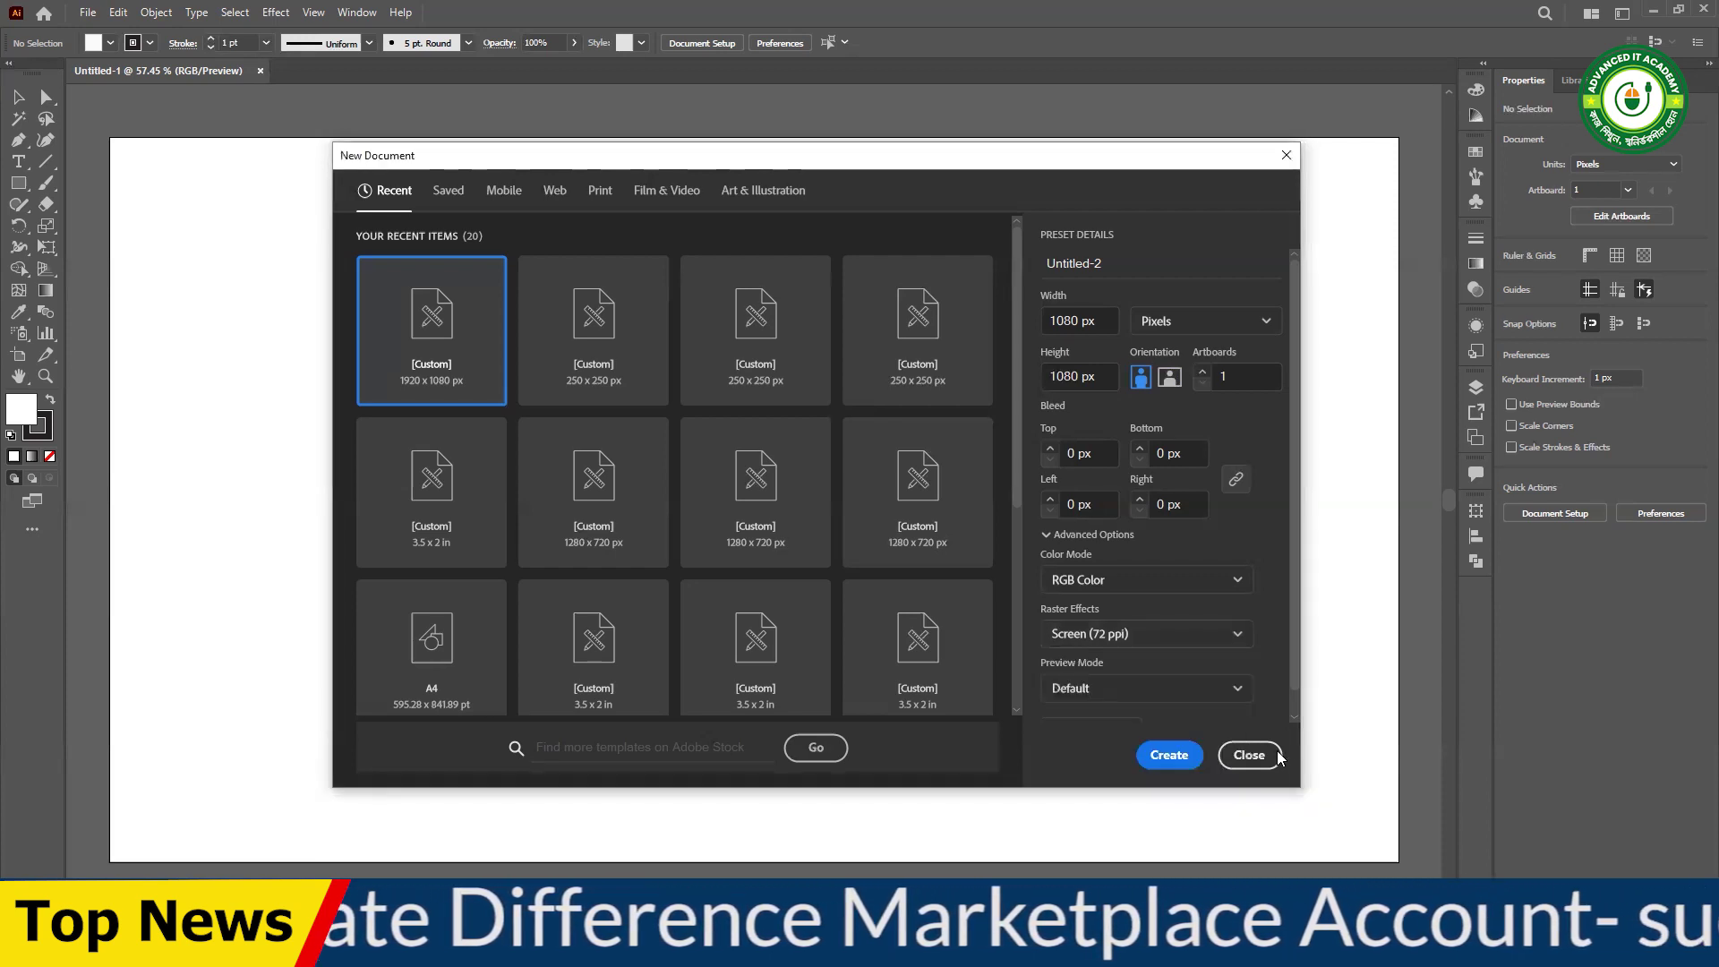
pyautogui.click(1166, 757)
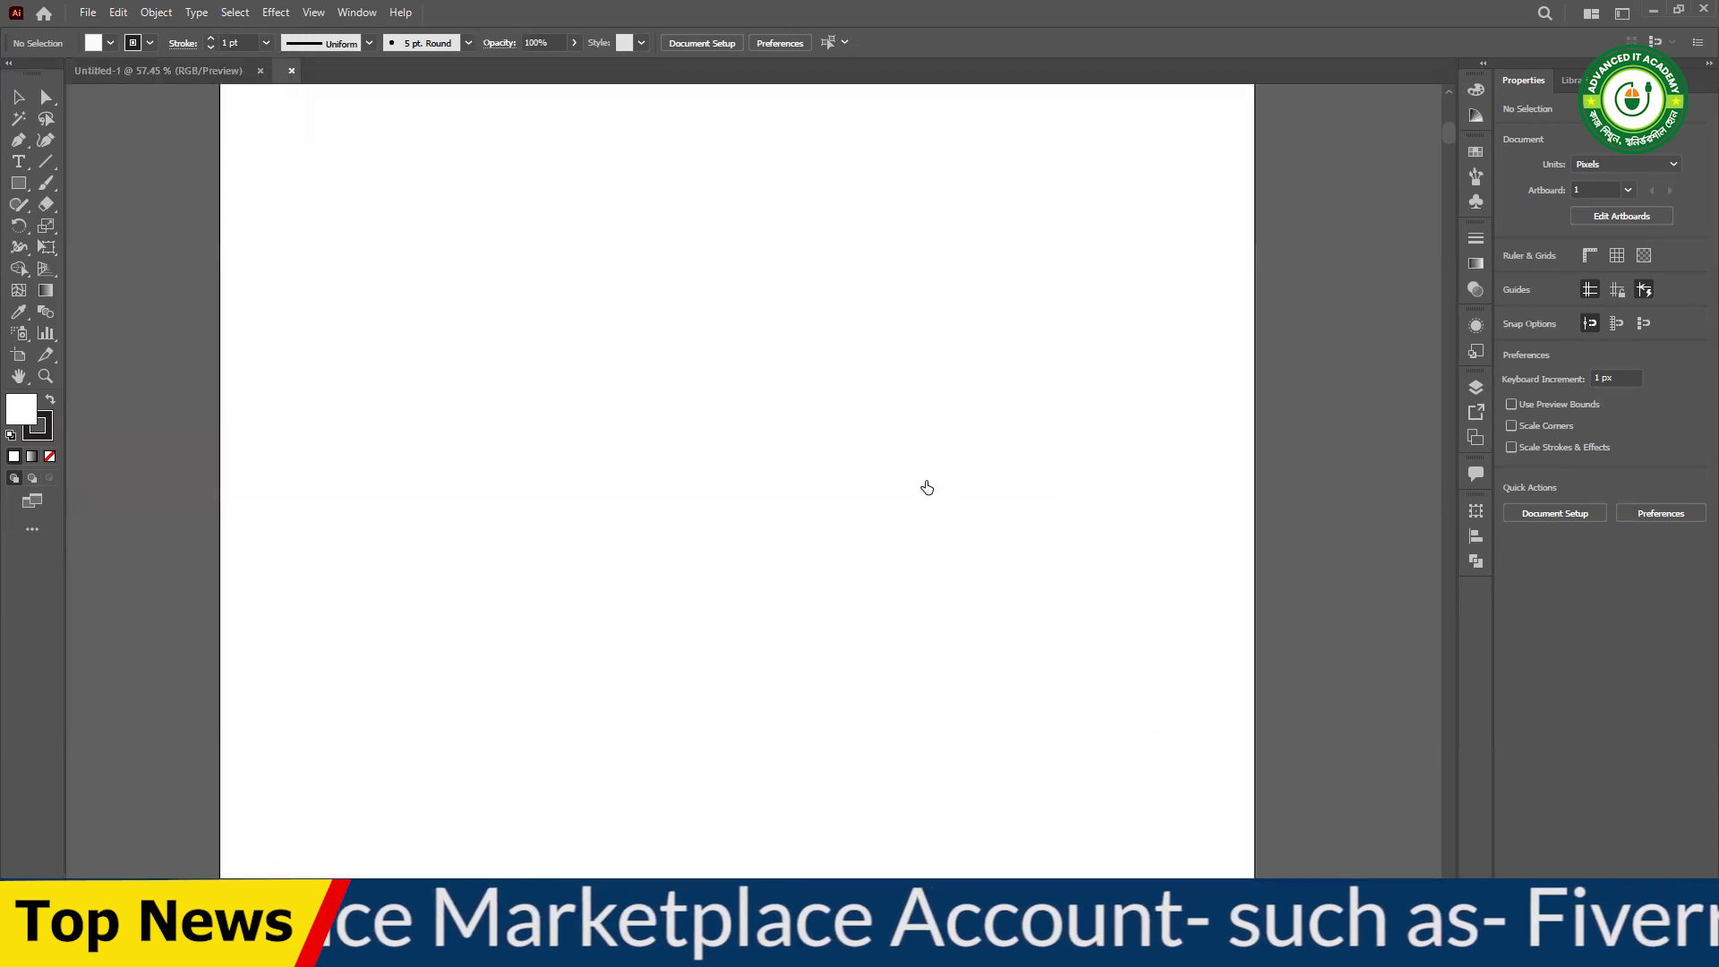
pyautogui.hotkey('ctrl', '-')
pyautogui.hotkey('ctrl', '-')
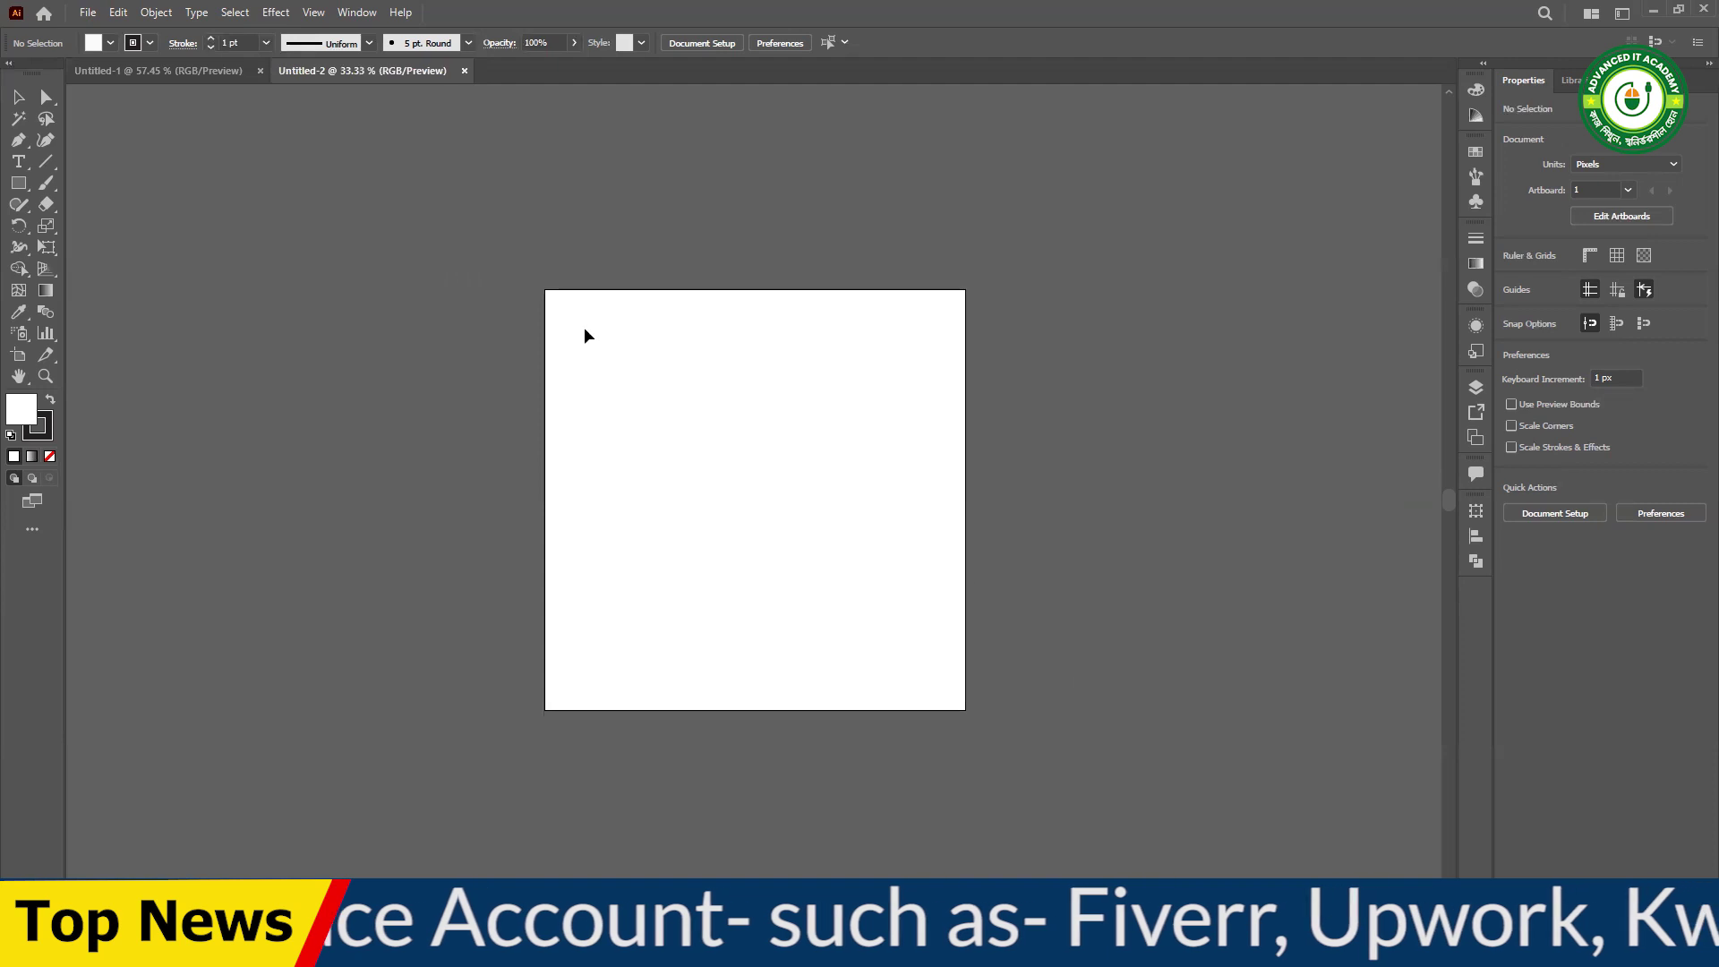
pyautogui.moveTo(419, 319); pyautogui.dragTo(859, 617)
pyautogui.moveTo(510, 276); pyautogui.dragTo(1199, 739)
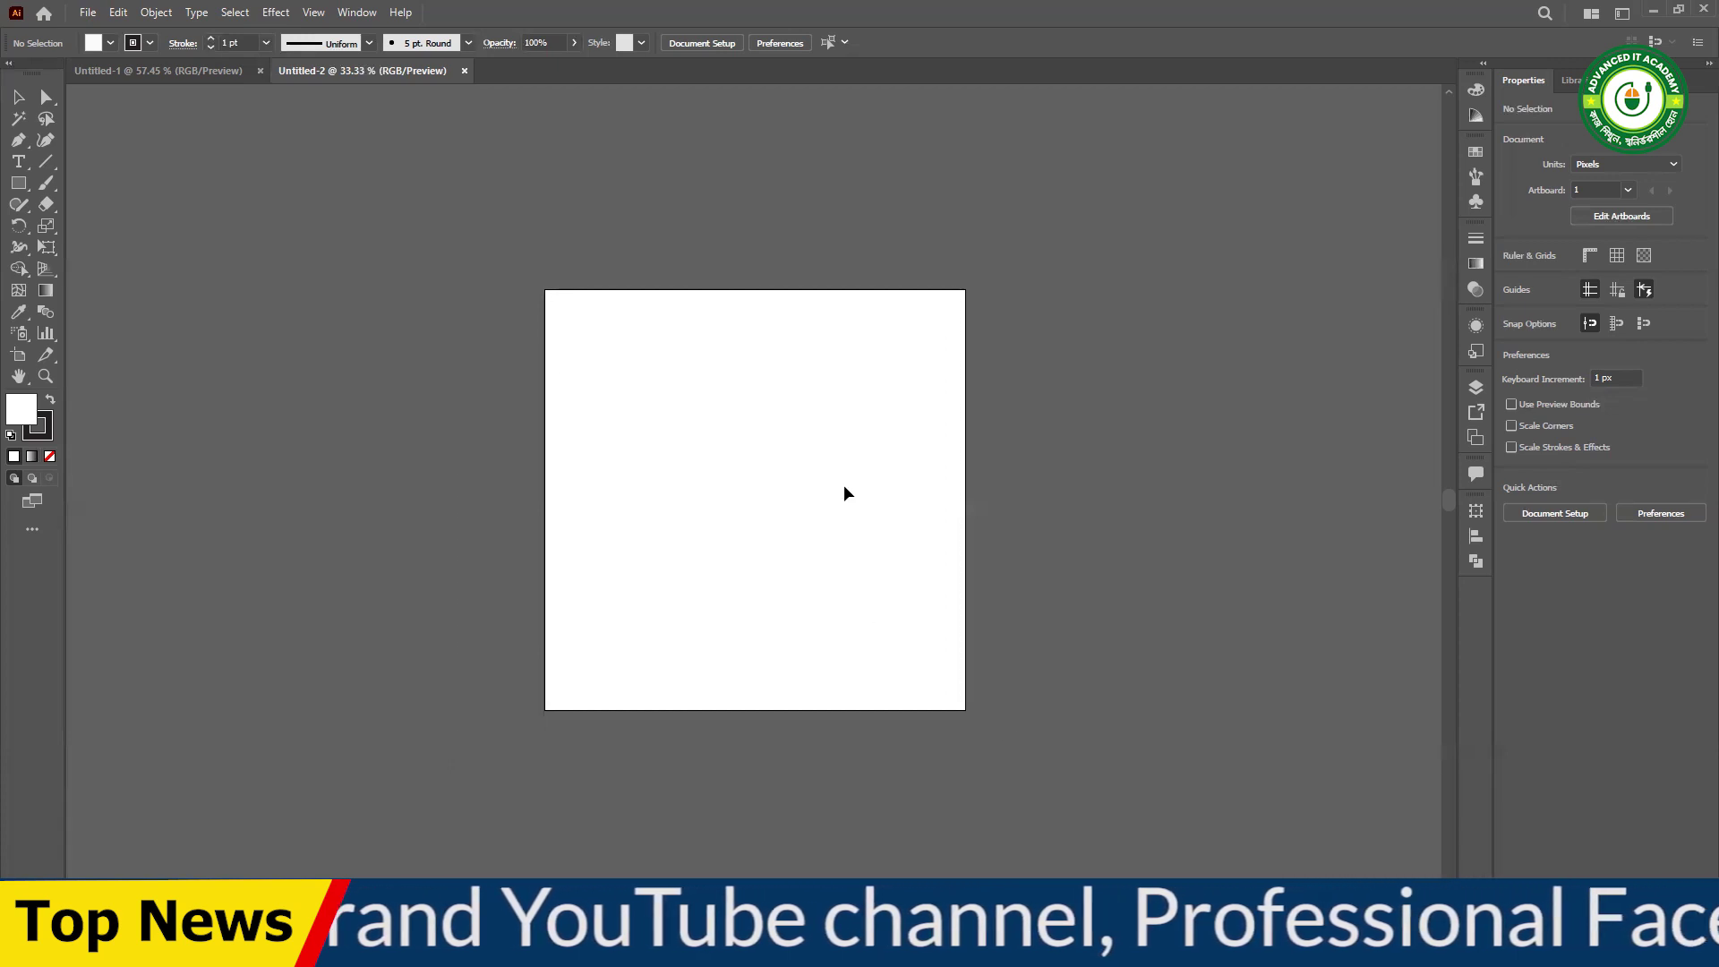
# - Create a 1080 x 1080 px rectangle starting at the artboard's upper-left corner
pyautogui.click(18, 183)
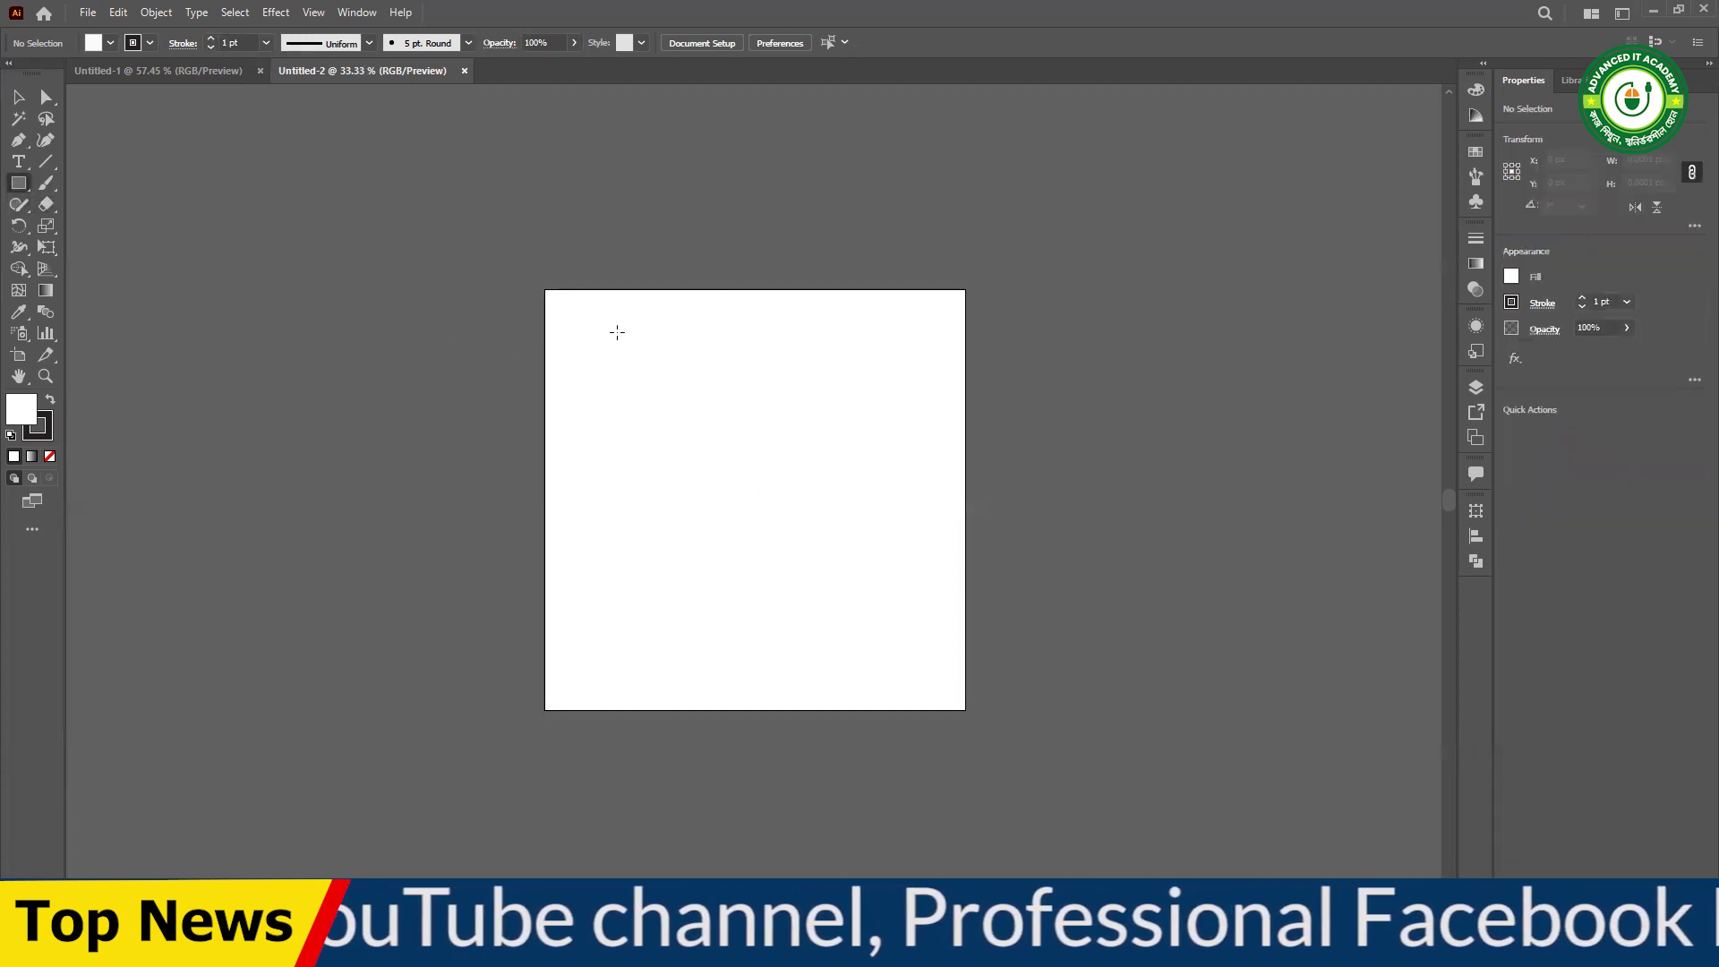
pyautogui.click(547, 293)
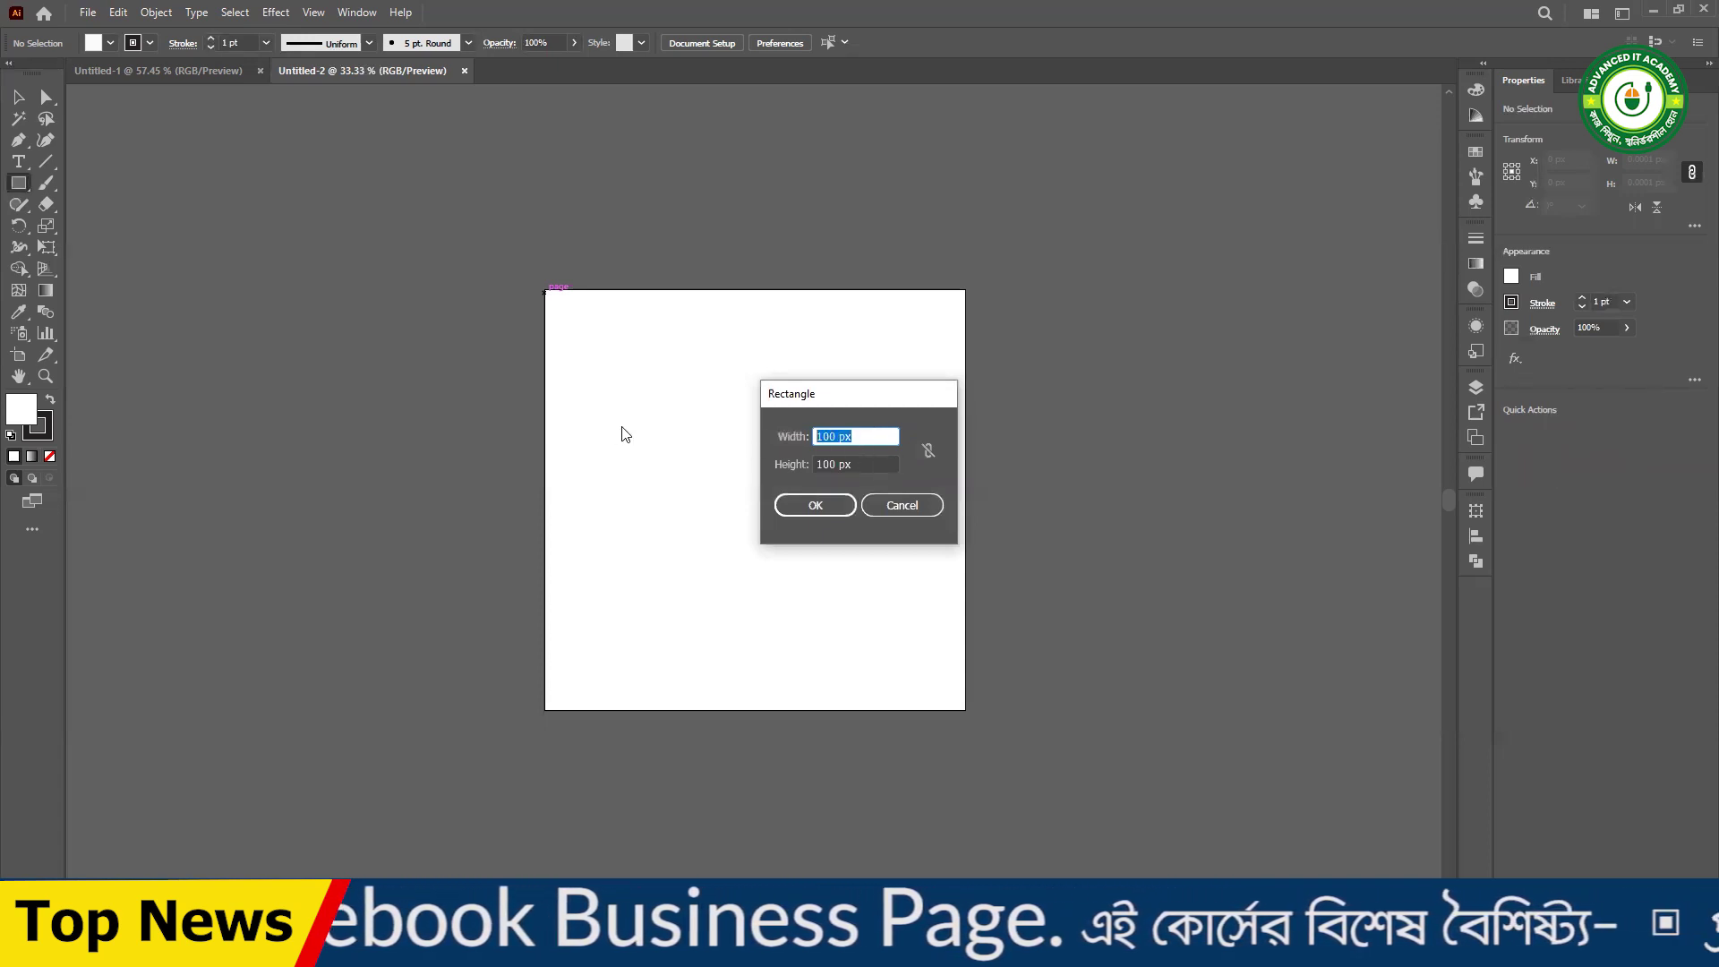
pyautogui.click(869, 438)
pyautogui.moveTo(877, 435); pyautogui.dragTo(652, 441)
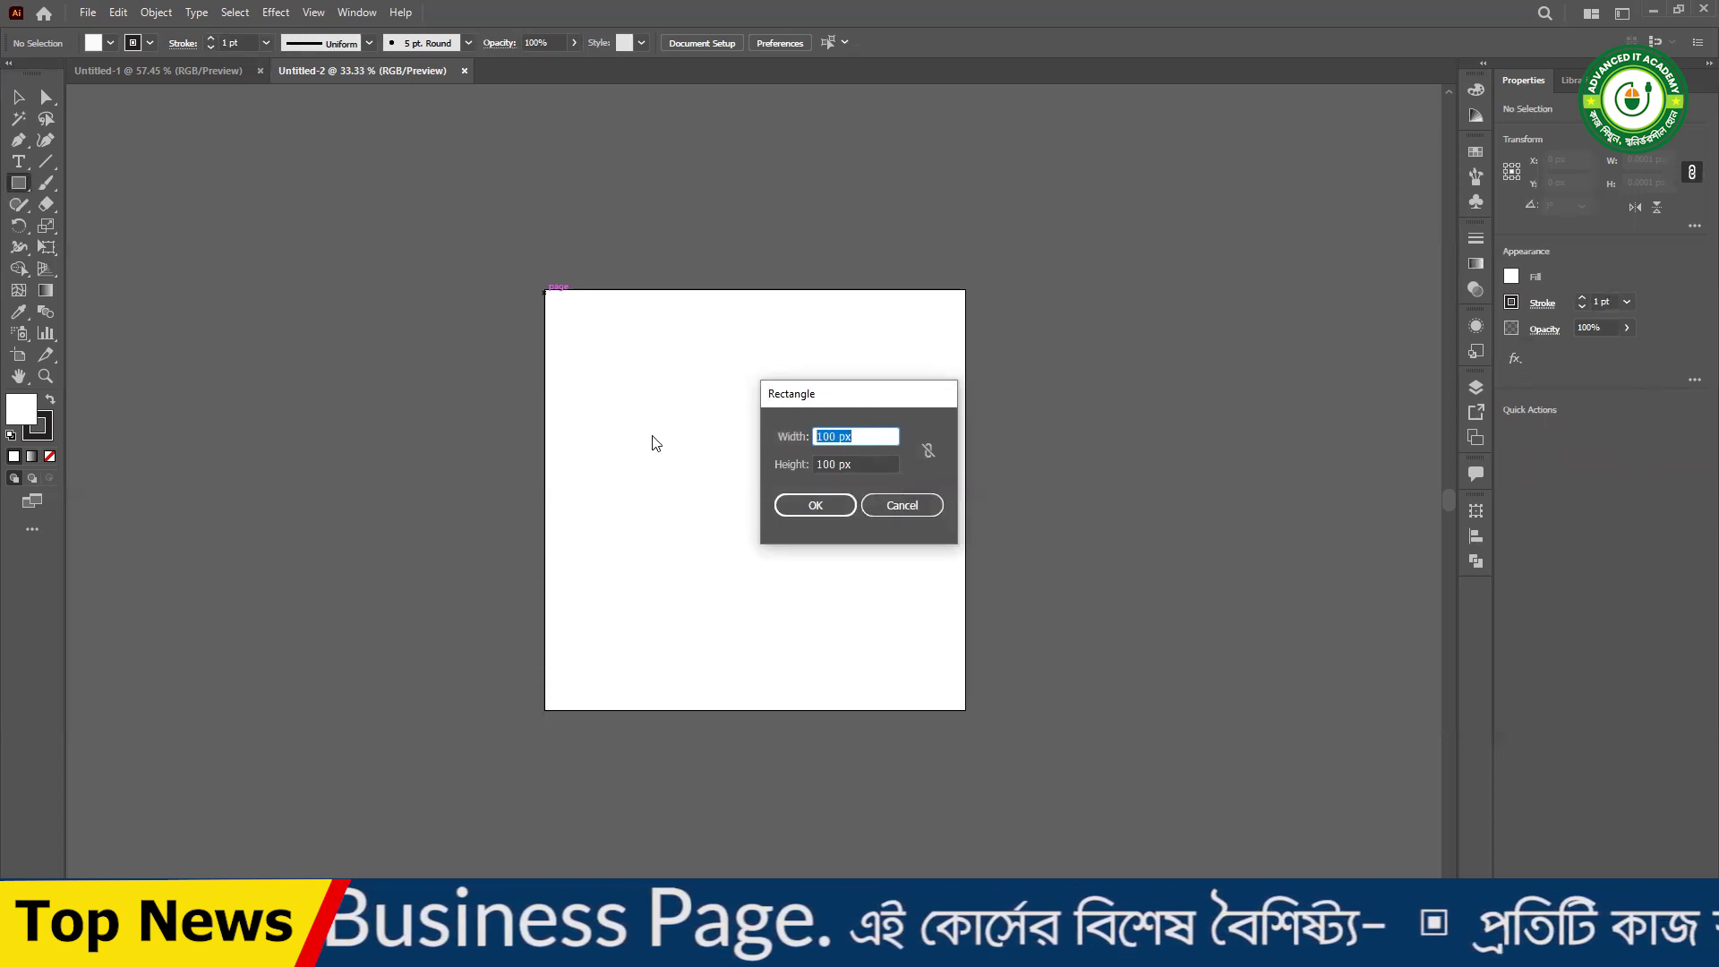
pyautogui.moveTo(848, 402); pyautogui.dragTo(754, 386)
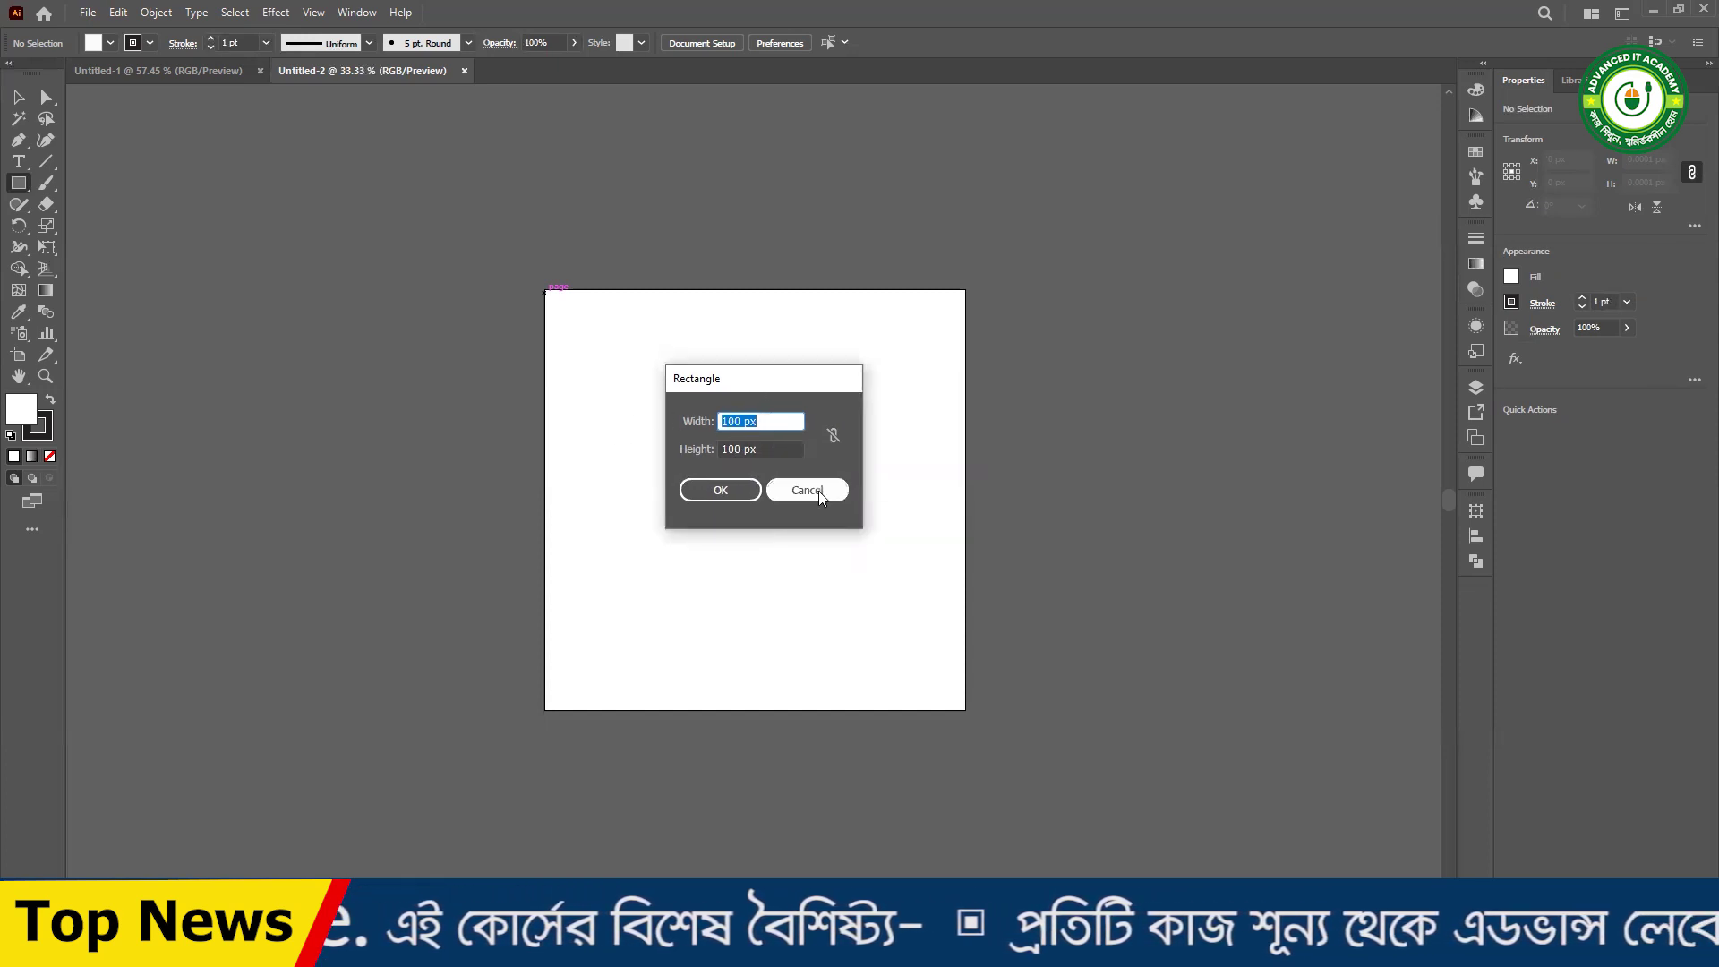
pyautogui.write('10')
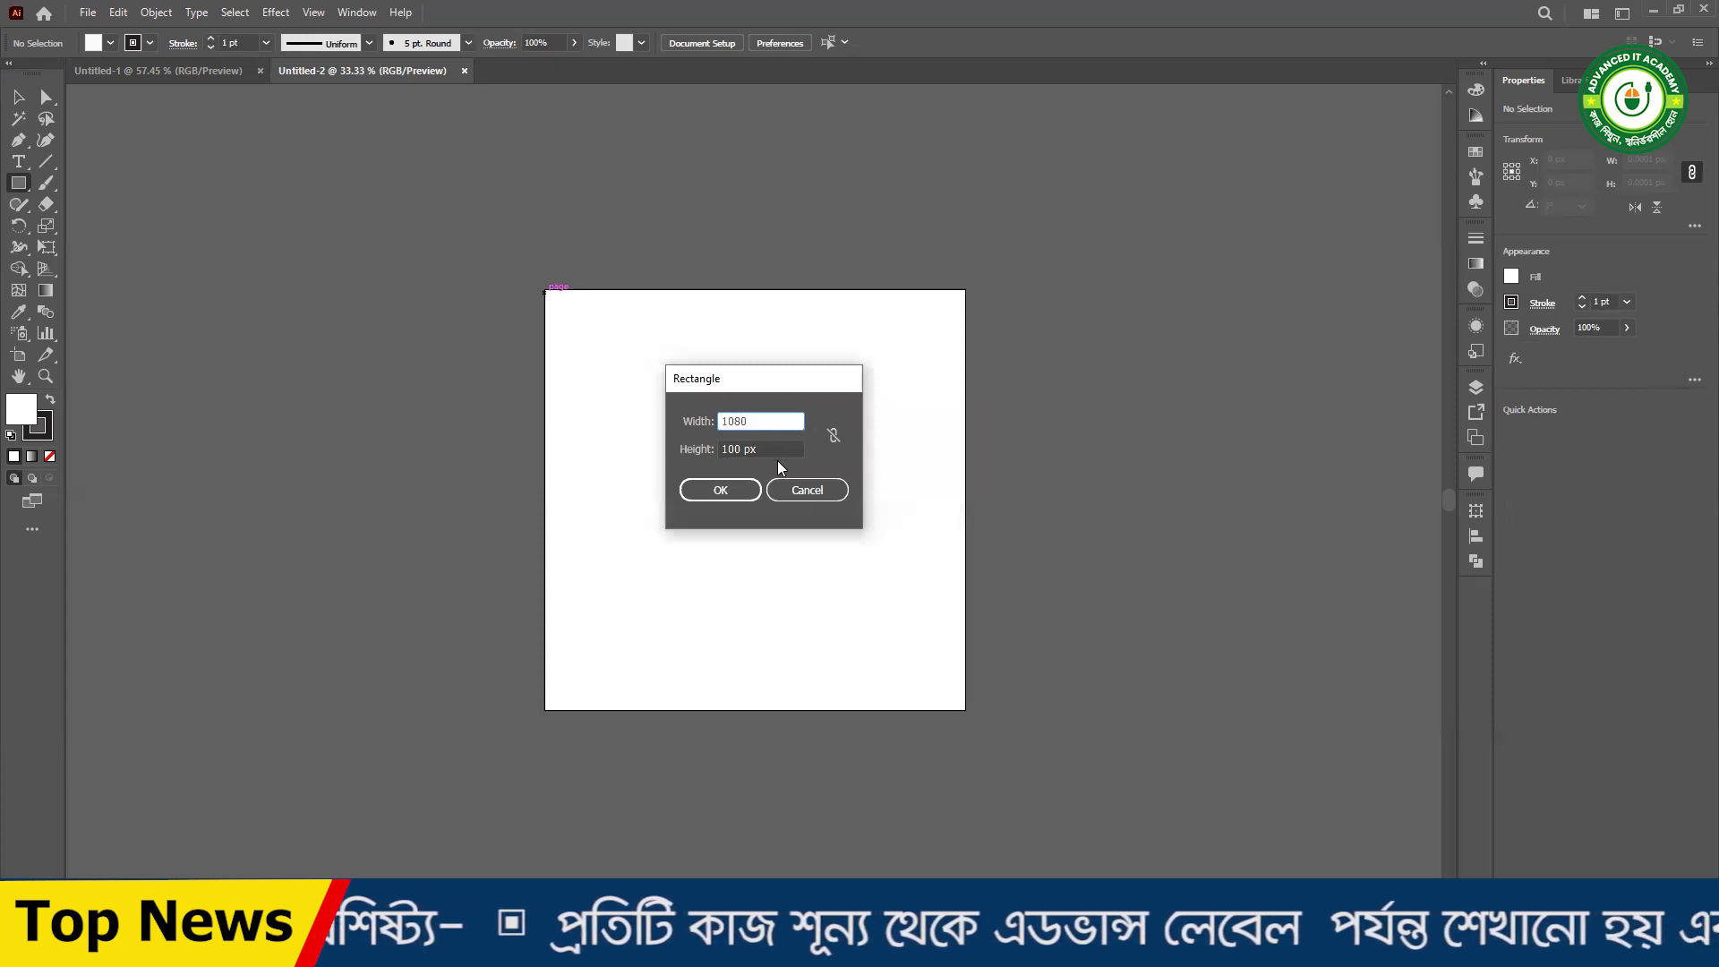
pyautogui.press('Tab')
pyautogui.write('1')
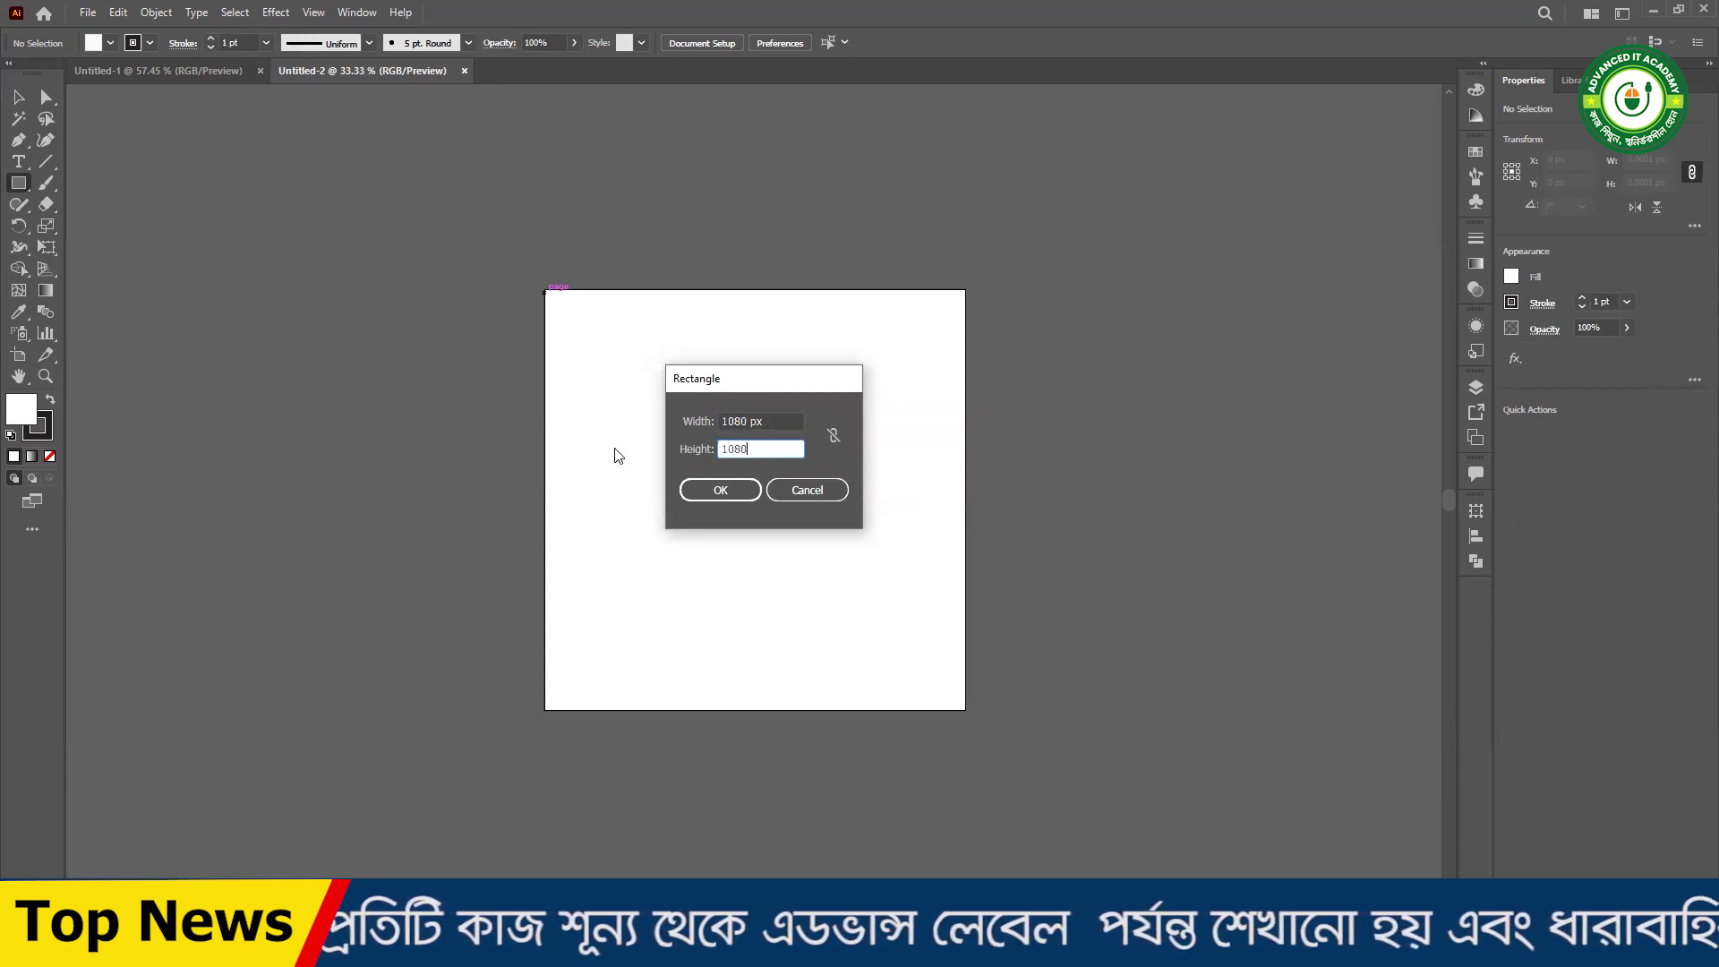
pyautogui.click(721, 490)
# - Move the rectangle so it covers the artboard exactly, and reselect it
pyautogui.press('v')
pyautogui.moveTo(771, 431)
pyautogui.mouseDown()
pyautogui.moveTo(344, 433)
pyautogui.moveTo(395, 407)
pyautogui.moveTo(363, 401)
pyautogui.moveTo(383, 428)
pyautogui.moveTo(703, 457)
pyautogui.moveTo(759, 412)
pyautogui.mouseUp()
pyautogui.hotkey('ctrl', 'shift', 'a')
pyautogui.click(1060, 420)
pyautogui.moveTo(1008, 260); pyautogui.dragTo(923, 357)
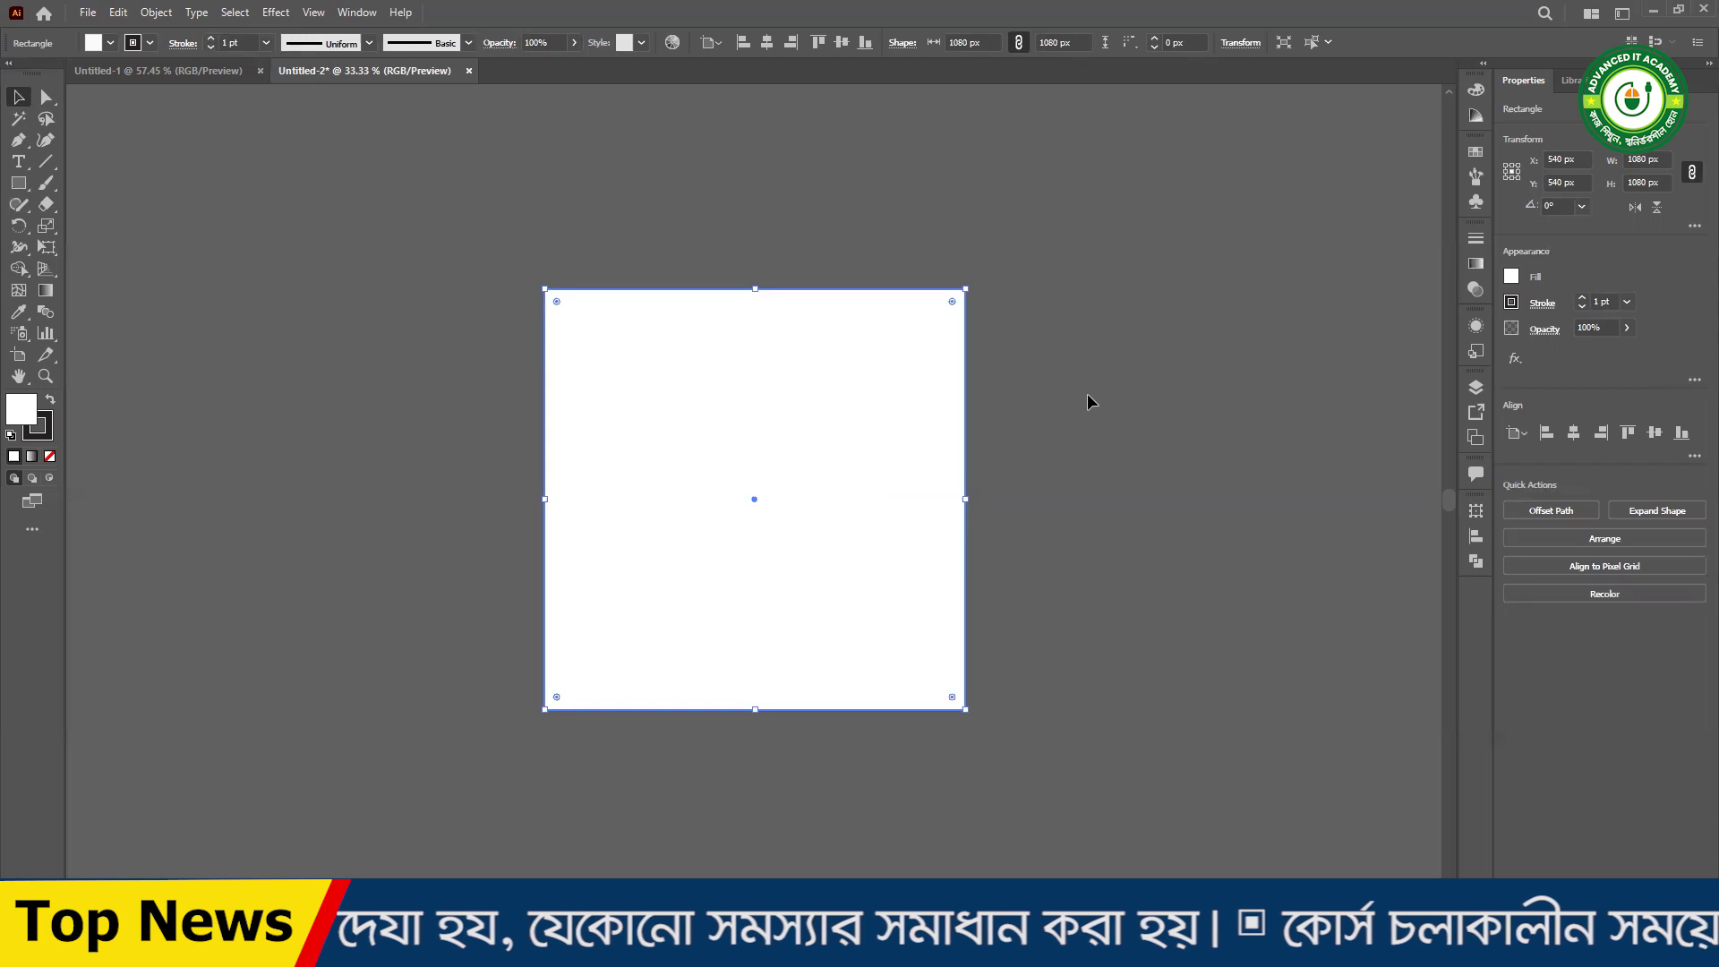
pyautogui.click(464, 255)
pyautogui.click(805, 461)
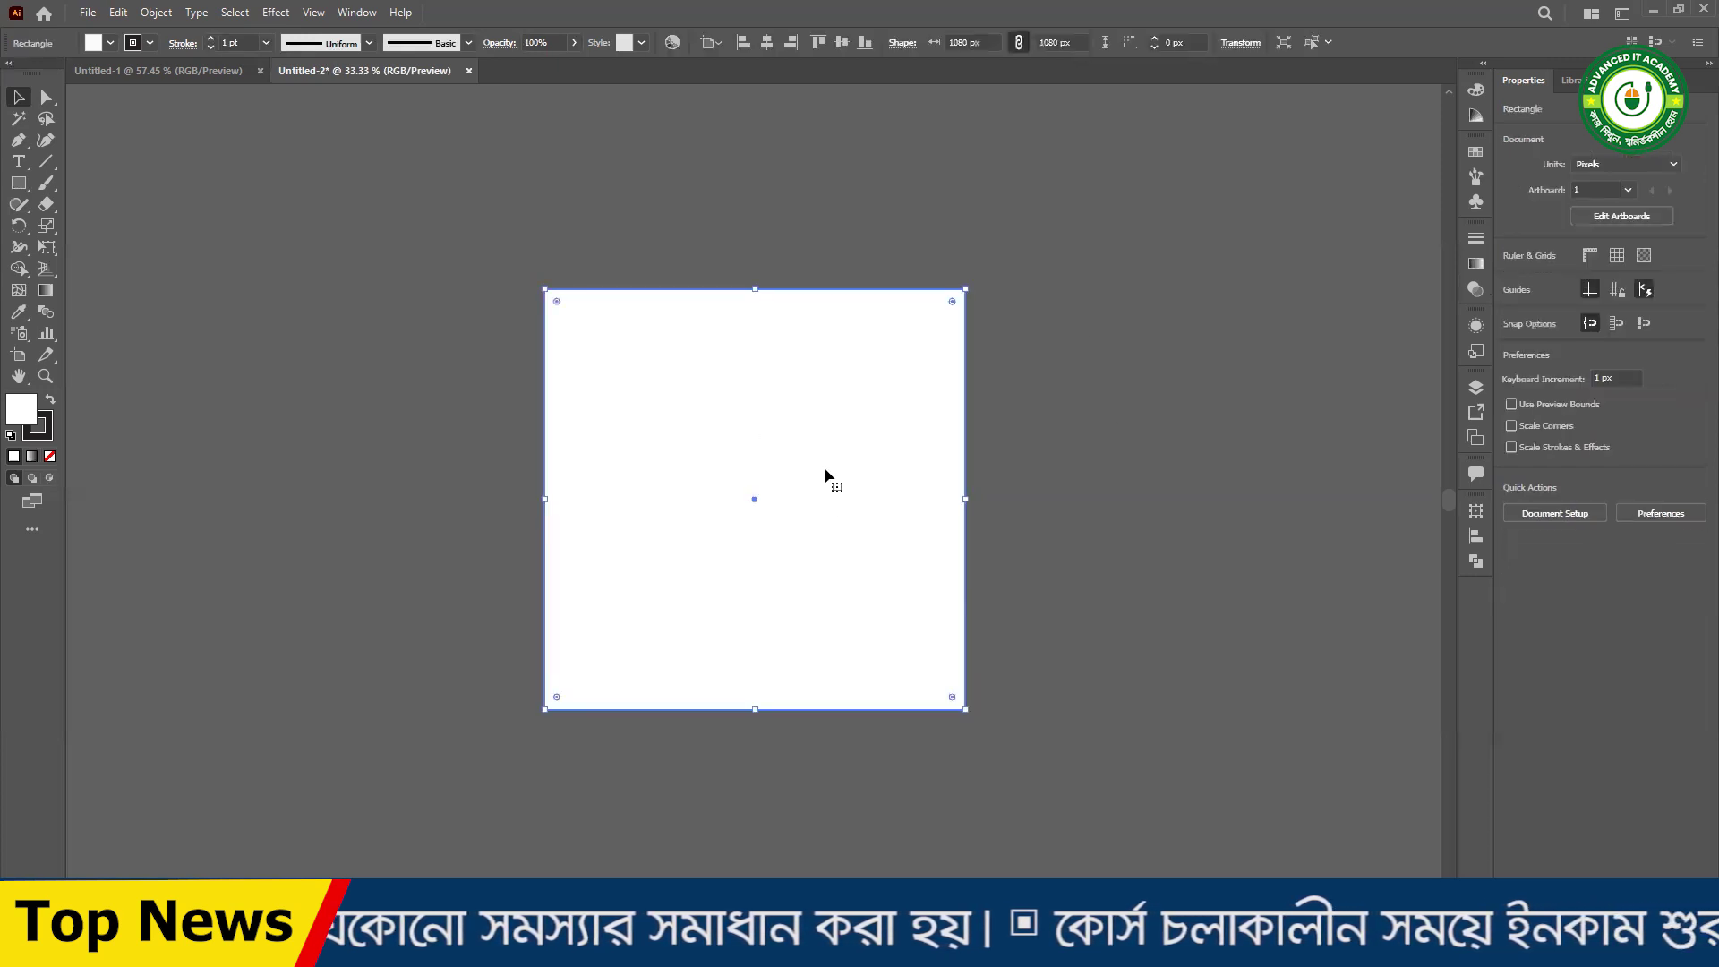
pyautogui.click(397, 315)
pyautogui.click(641, 388)
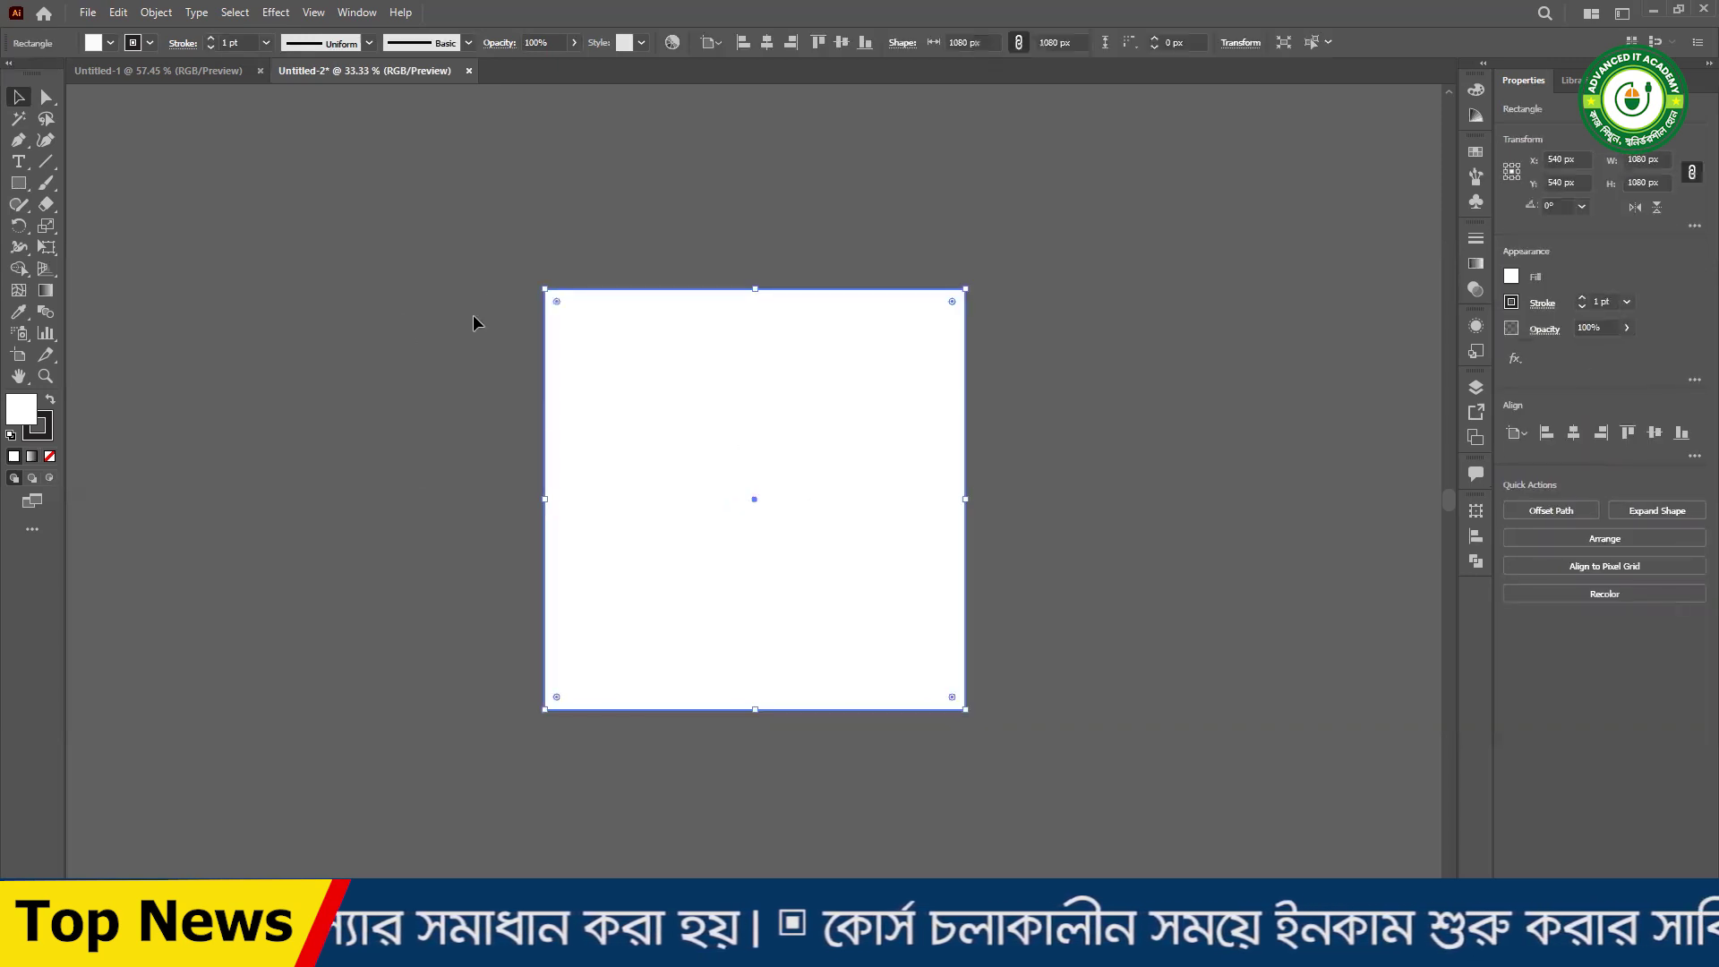
pyautogui.click(400, 315)
pyautogui.click(685, 388)
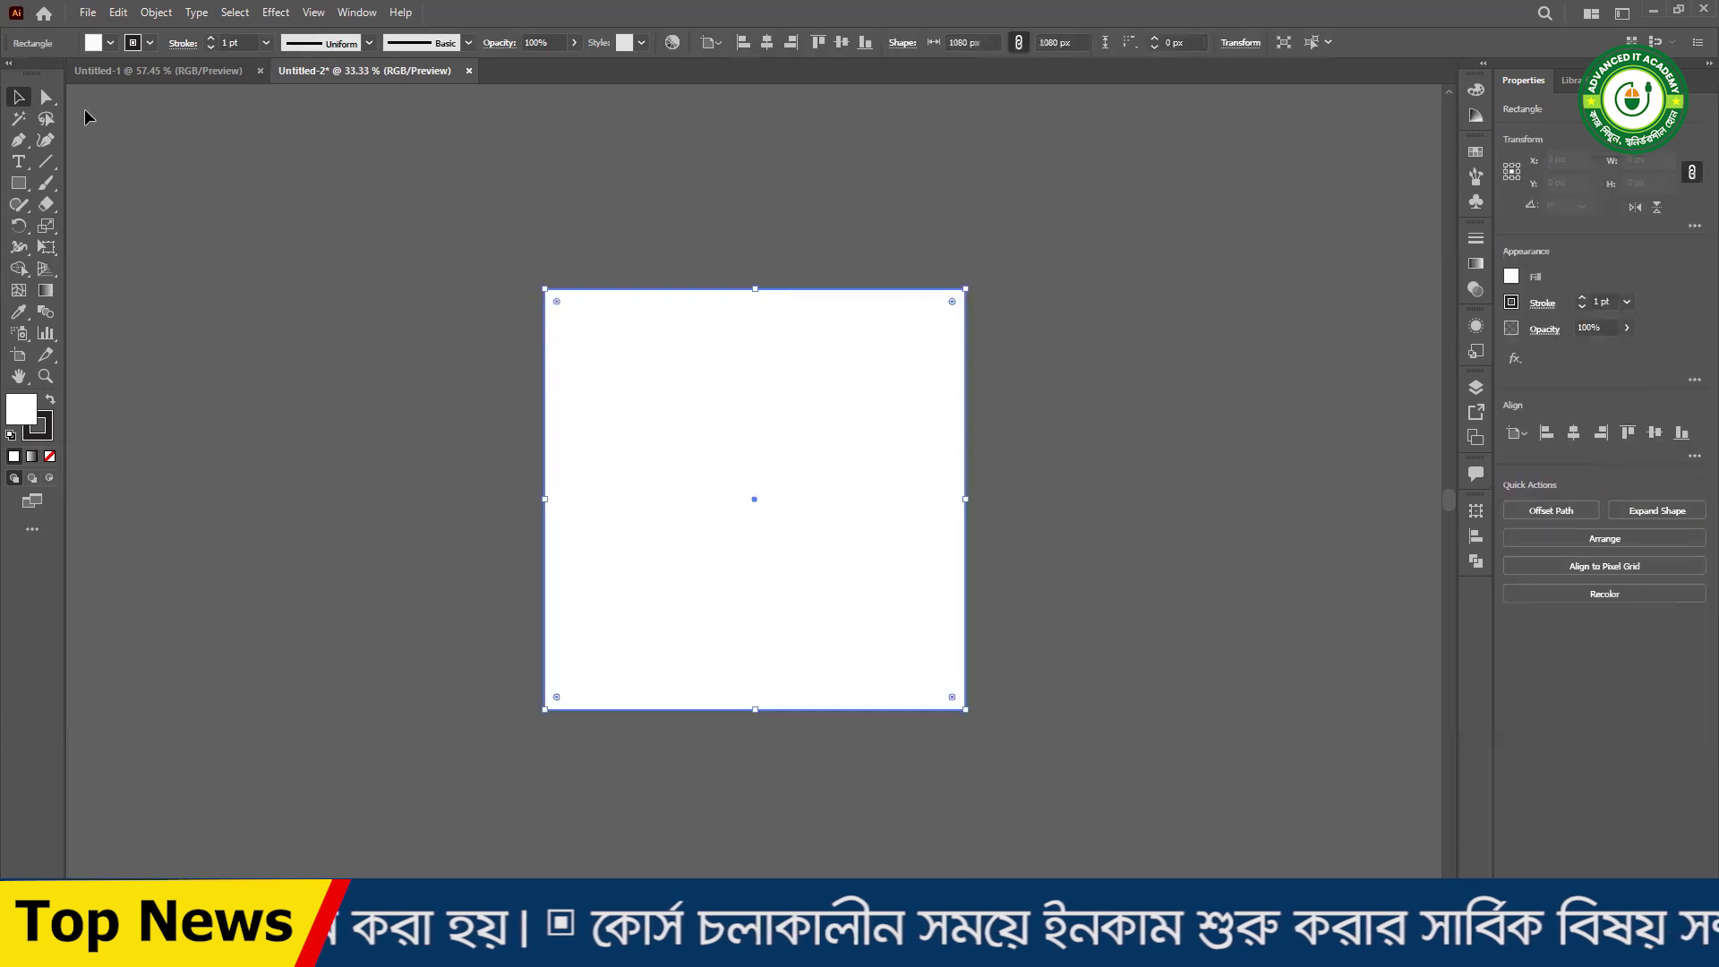
# - Try offsetting the background rectangle's path outward by 50 px, and delete the resulting larger rectangle
pyautogui.click(155, 13)
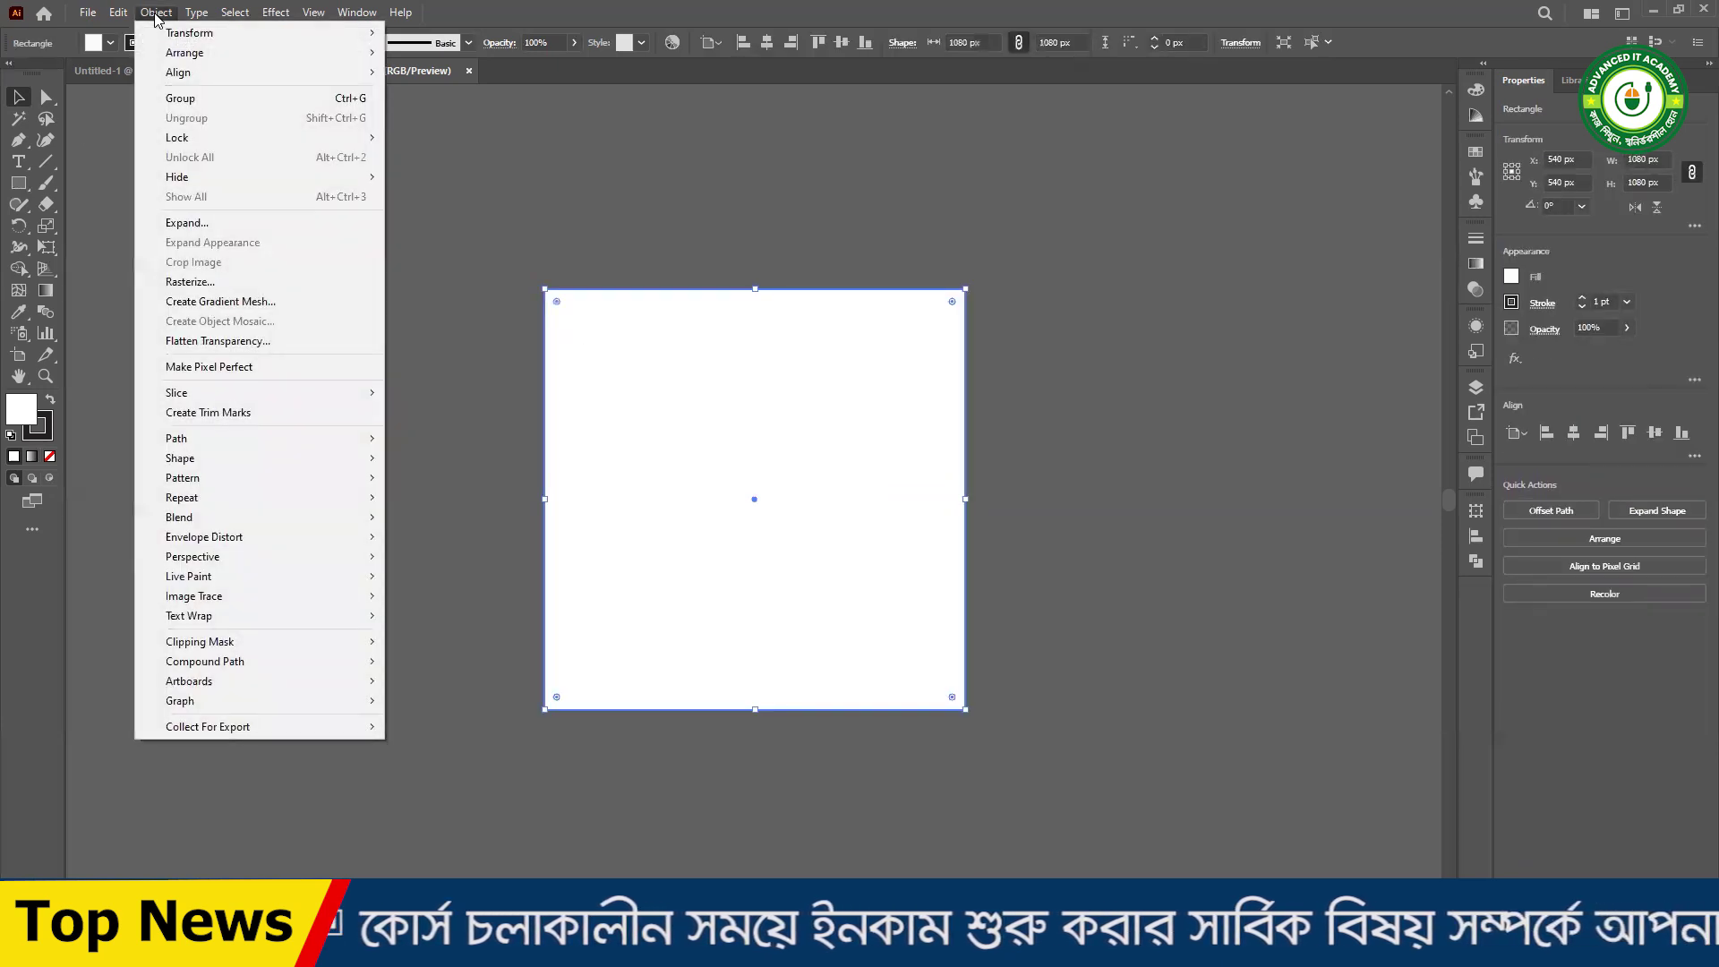
pyautogui.moveTo(190, 443)
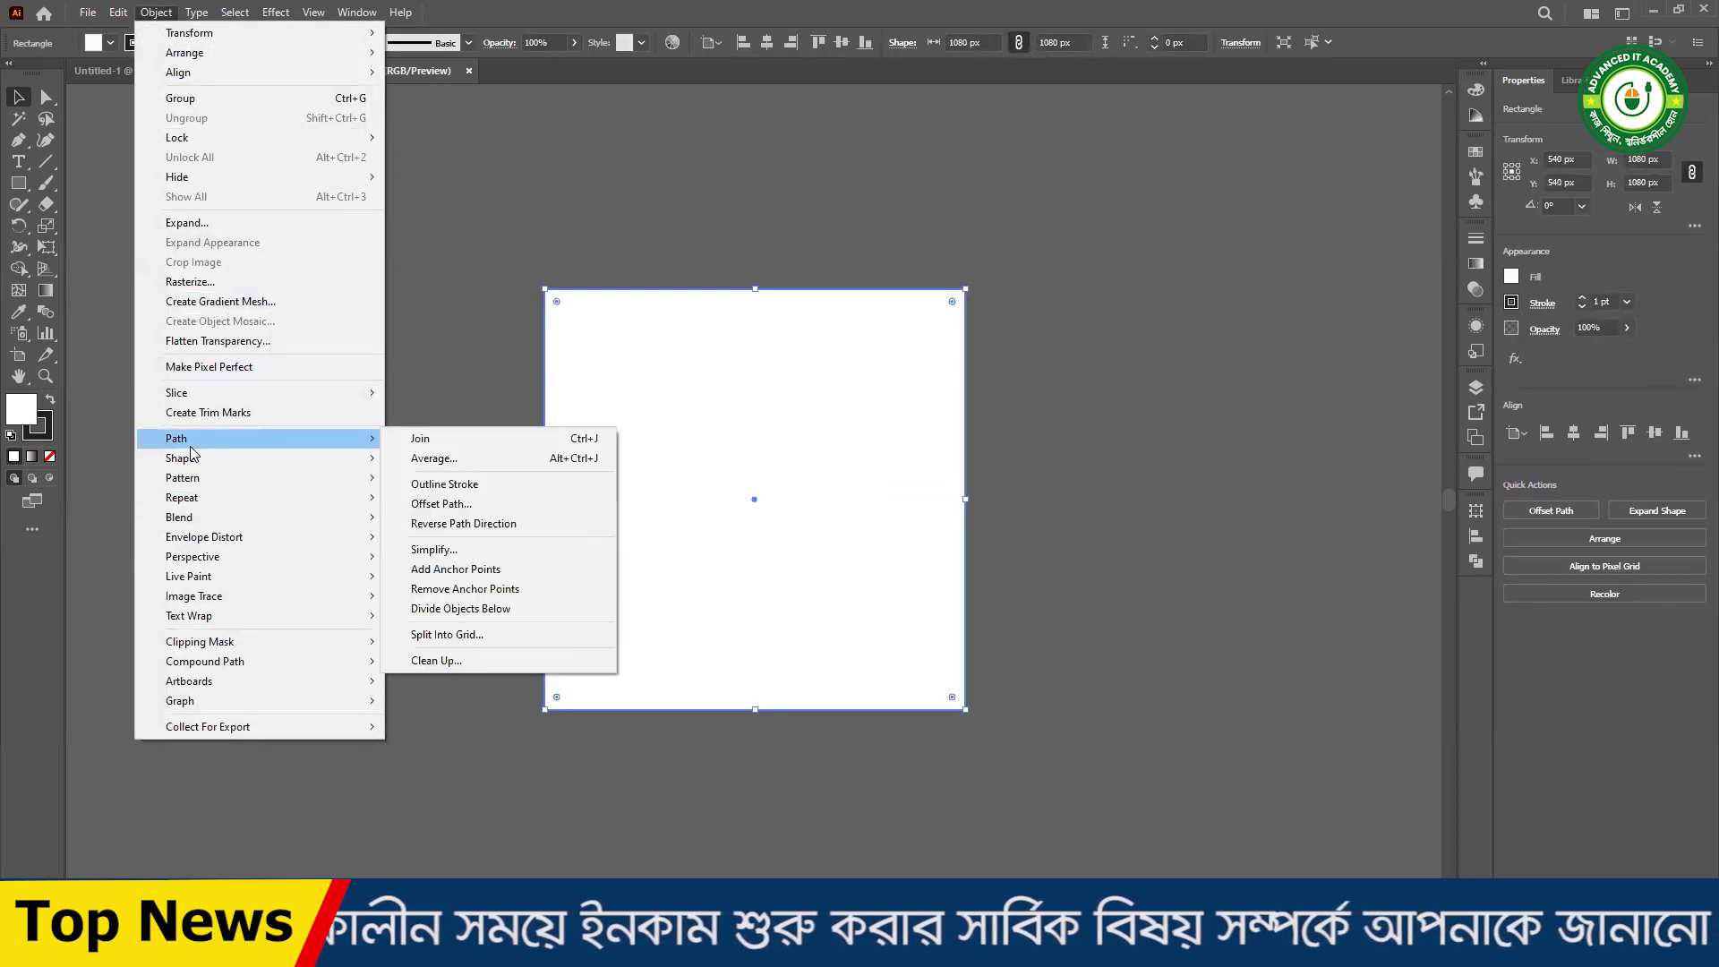
pyautogui.click(496, 507)
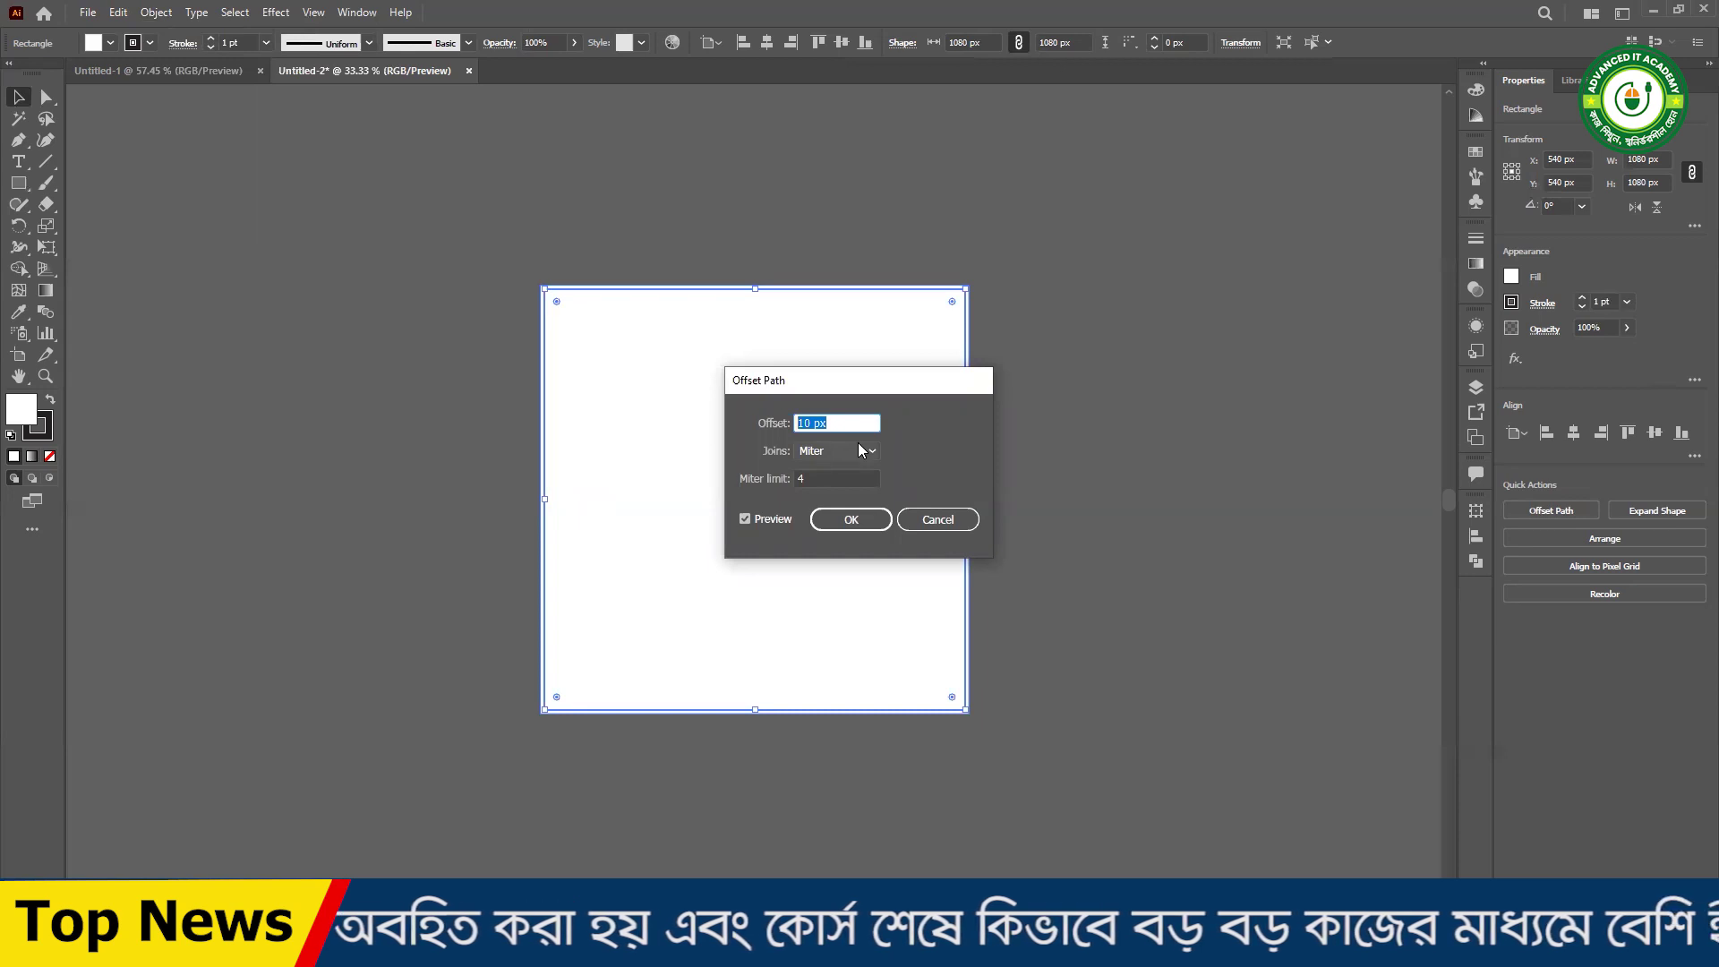
pyautogui.moveTo(848, 427); pyautogui.dragTo(772, 503)
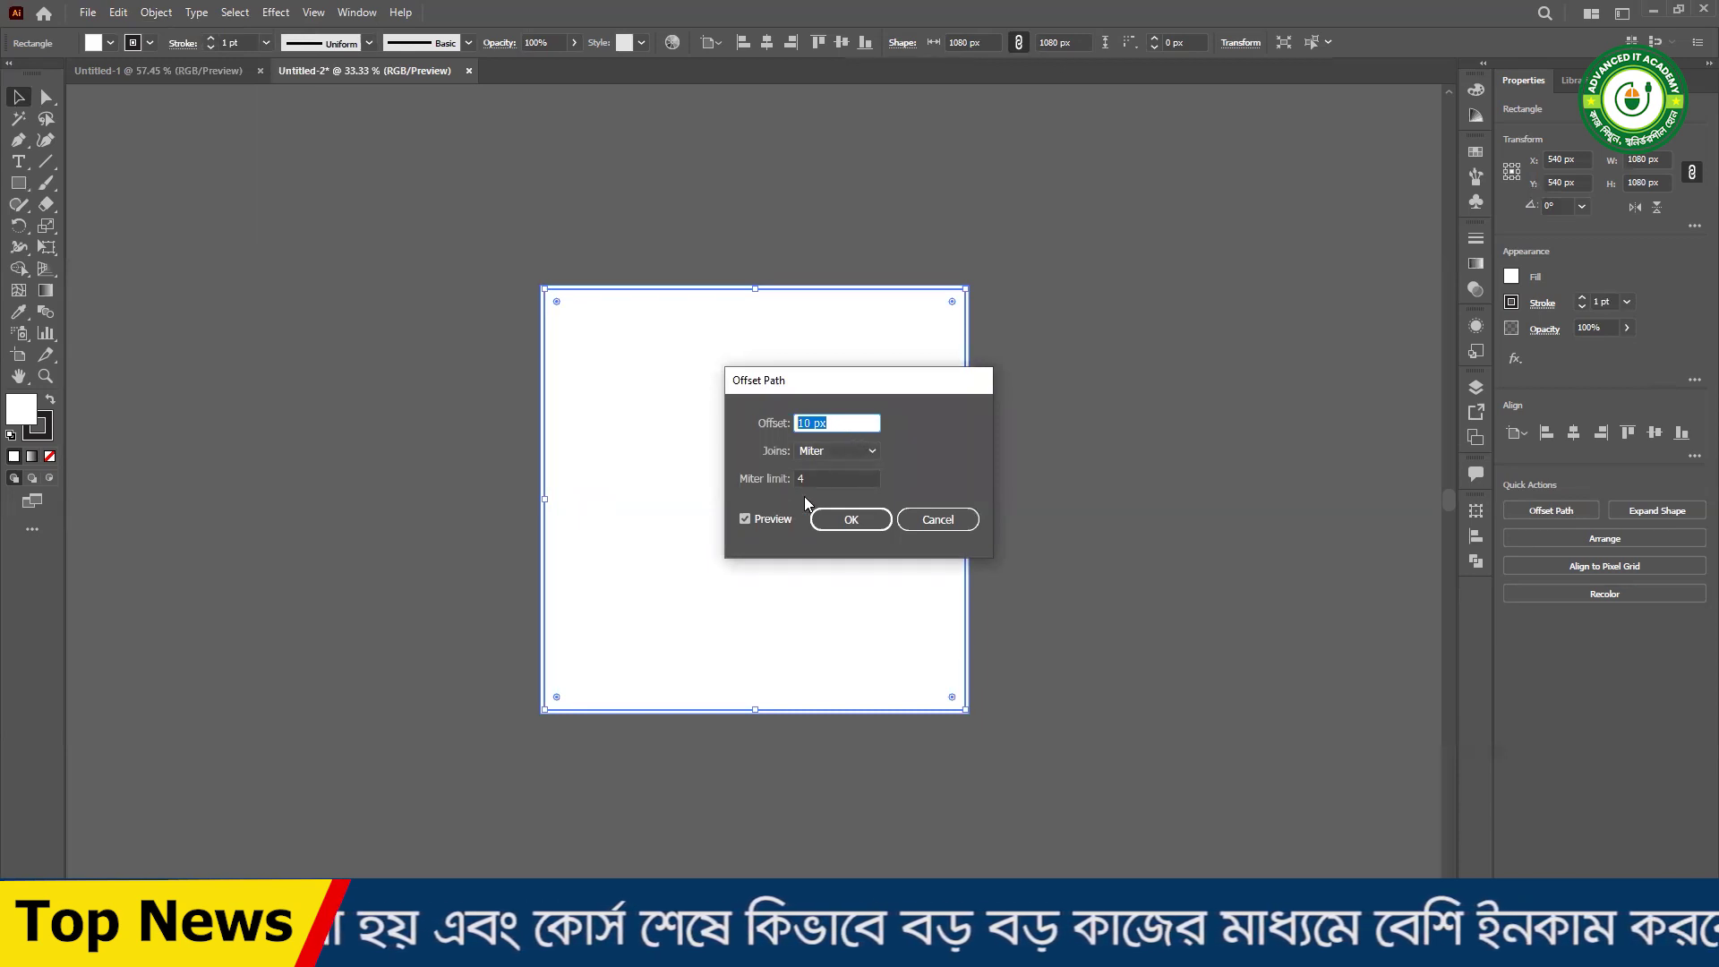
pyautogui.press('BackSpace')
pyautogui.write('50')
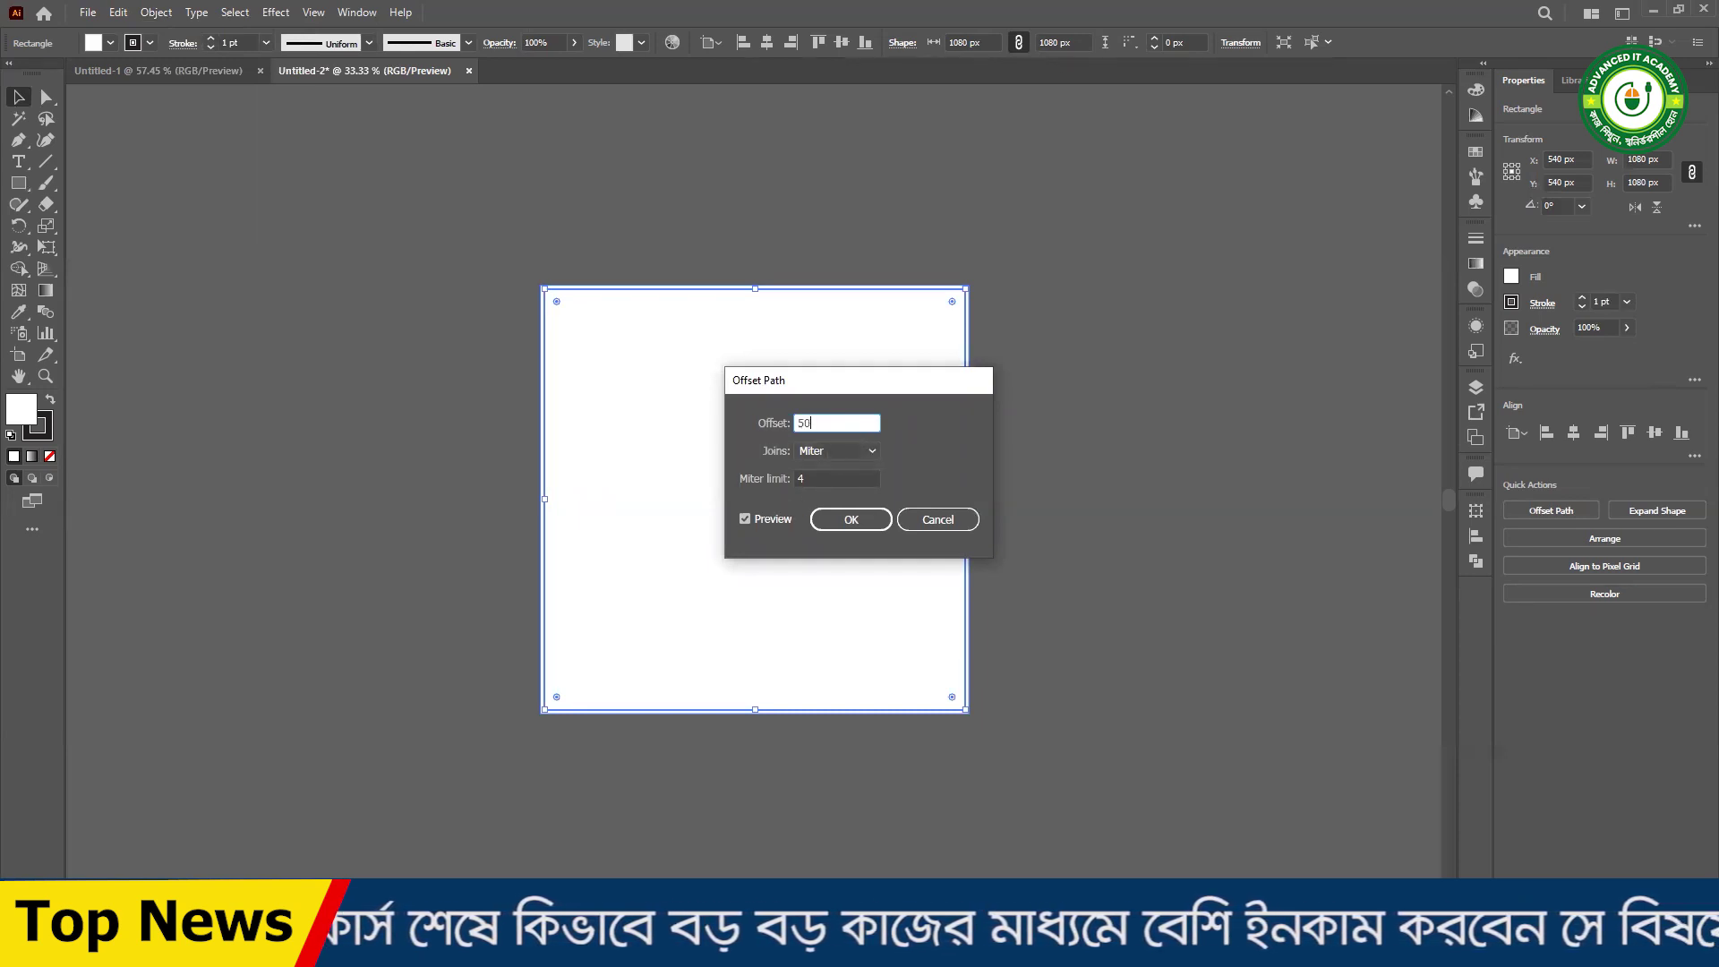
pyautogui.click(855, 519)
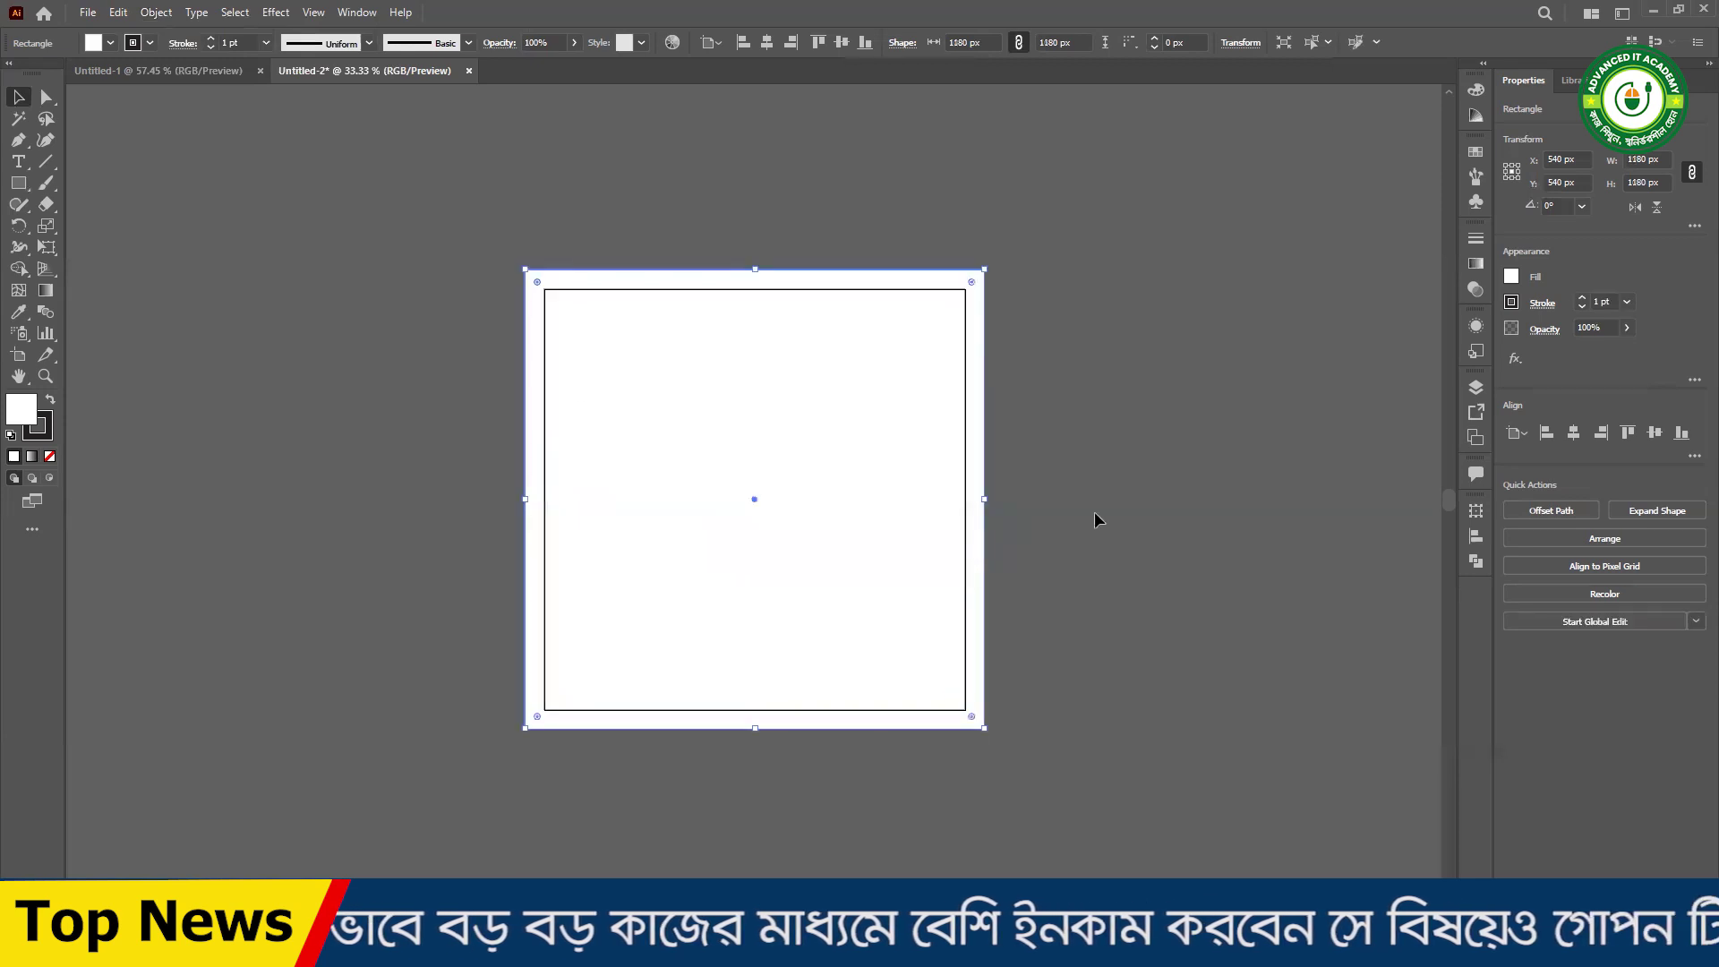
pyautogui.click(415, 271)
pyautogui.moveTo(415, 270); pyautogui.dragTo(1118, 471)
pyautogui.click(1117, 471)
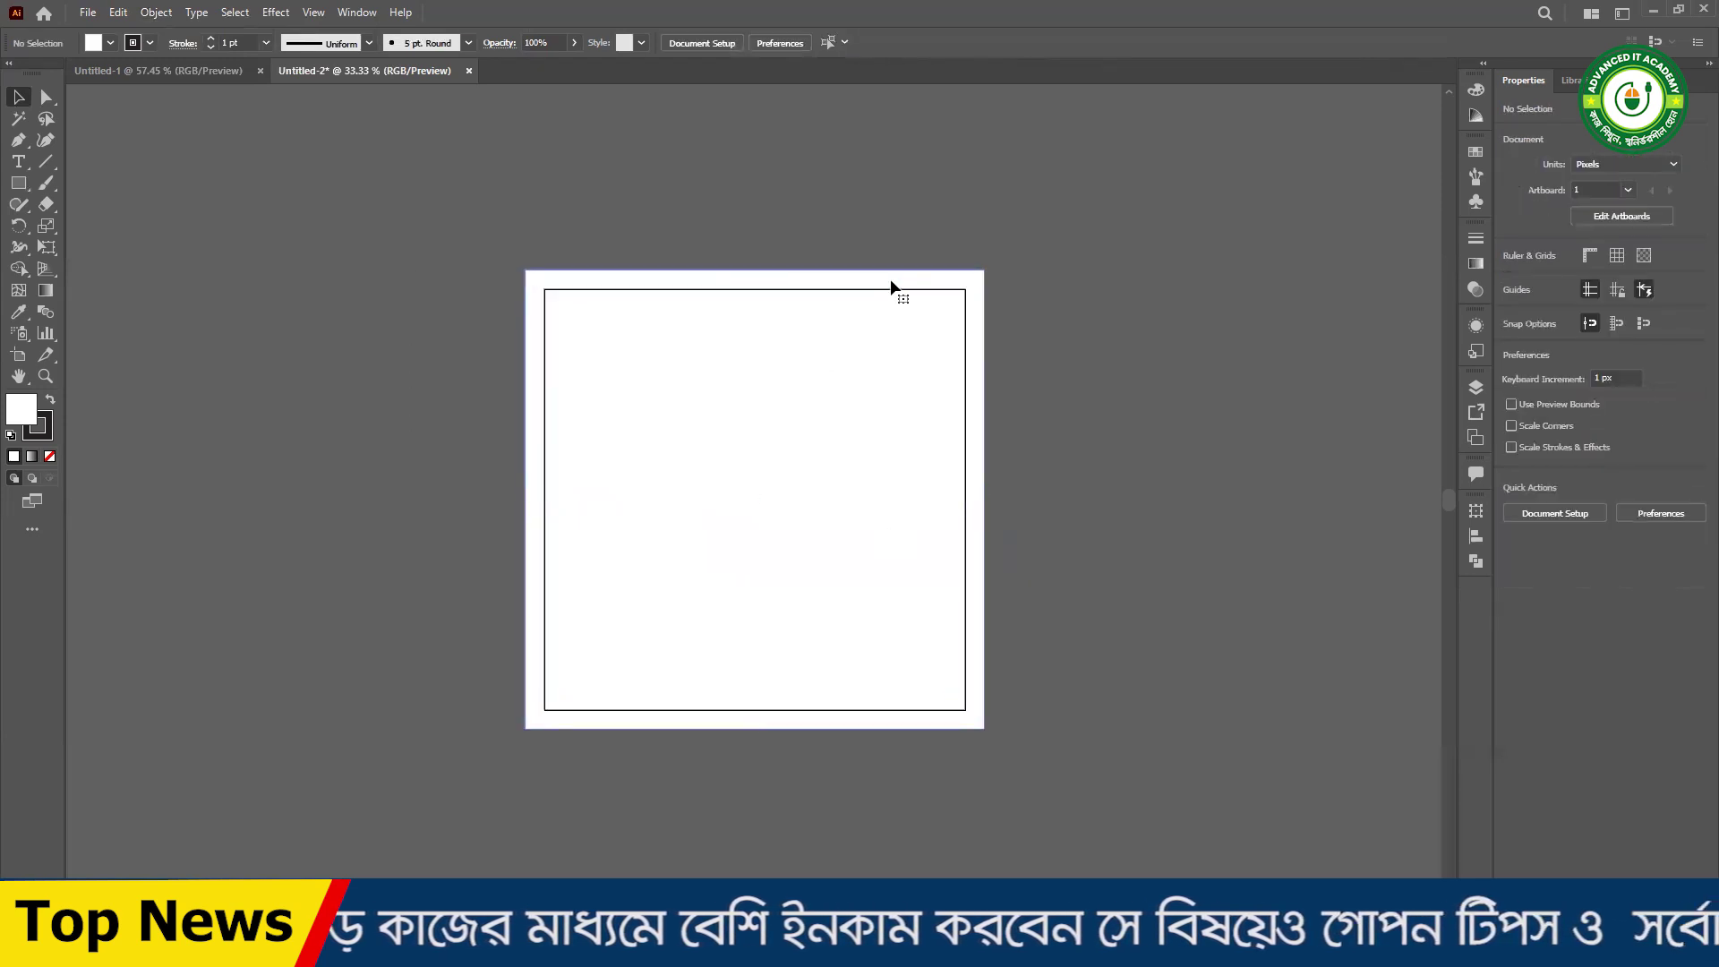
pyautogui.click(890, 278)
pyautogui.press('Delete')
# - Offset the background rectangle's path by -50 px to create an inner margin rectangle
pyautogui.click(906, 332)
pyautogui.click(162, 19)
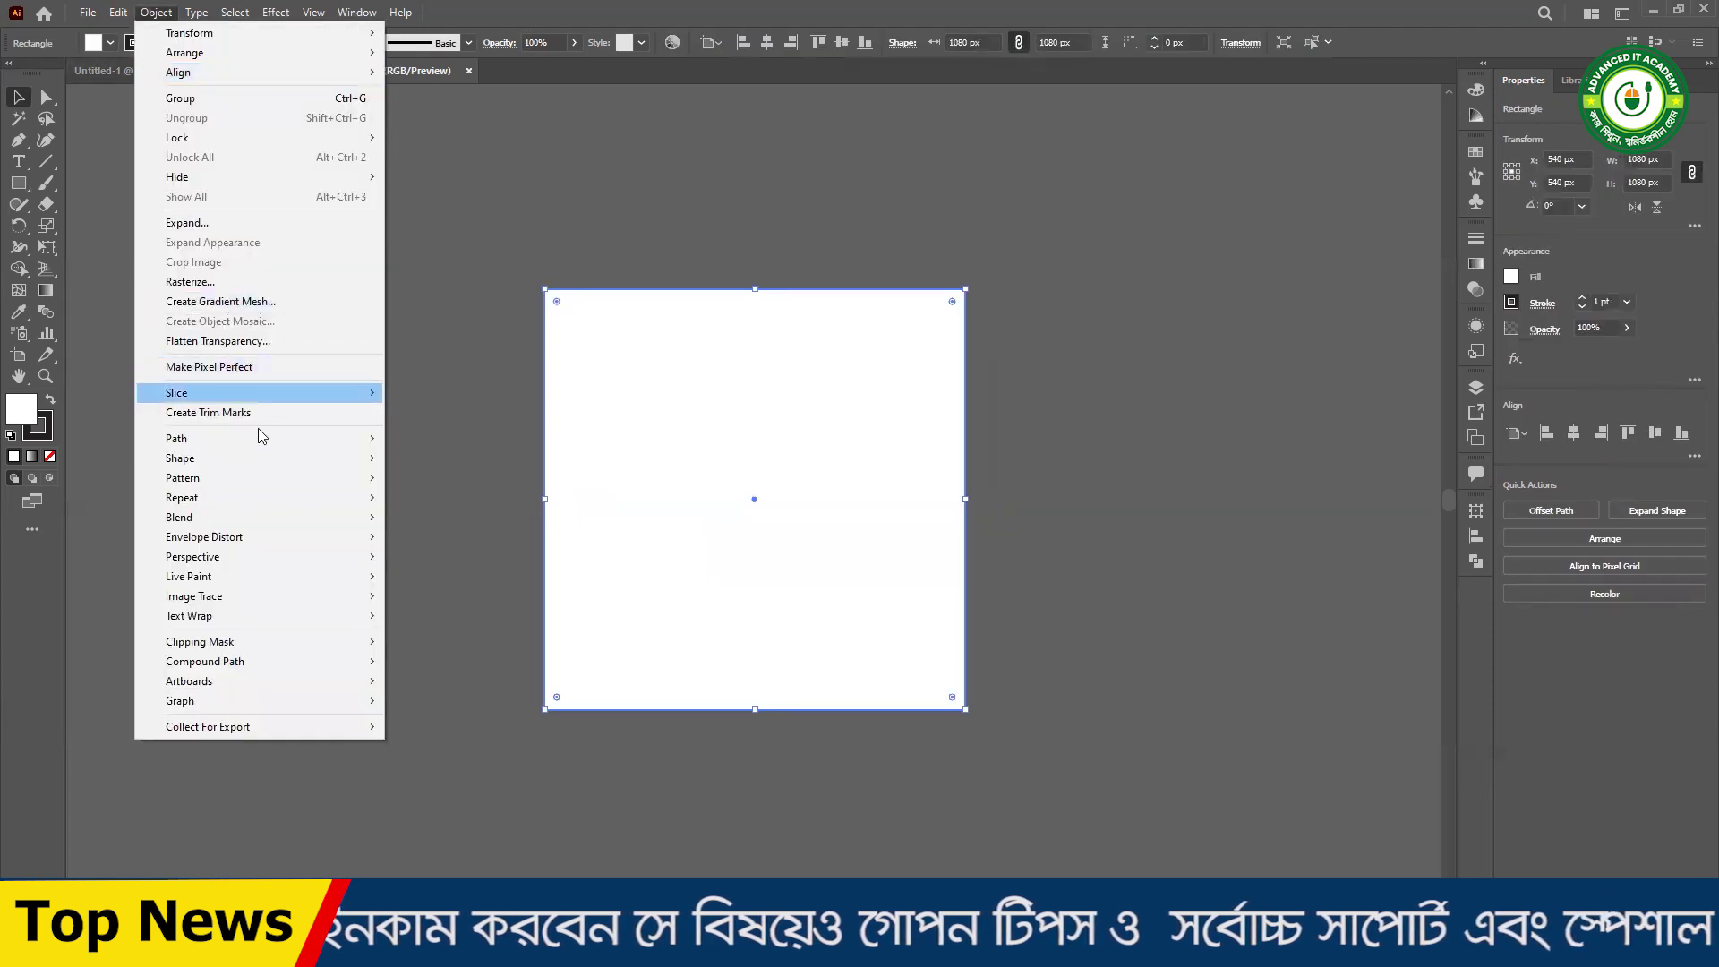
pyautogui.moveTo(198, 445)
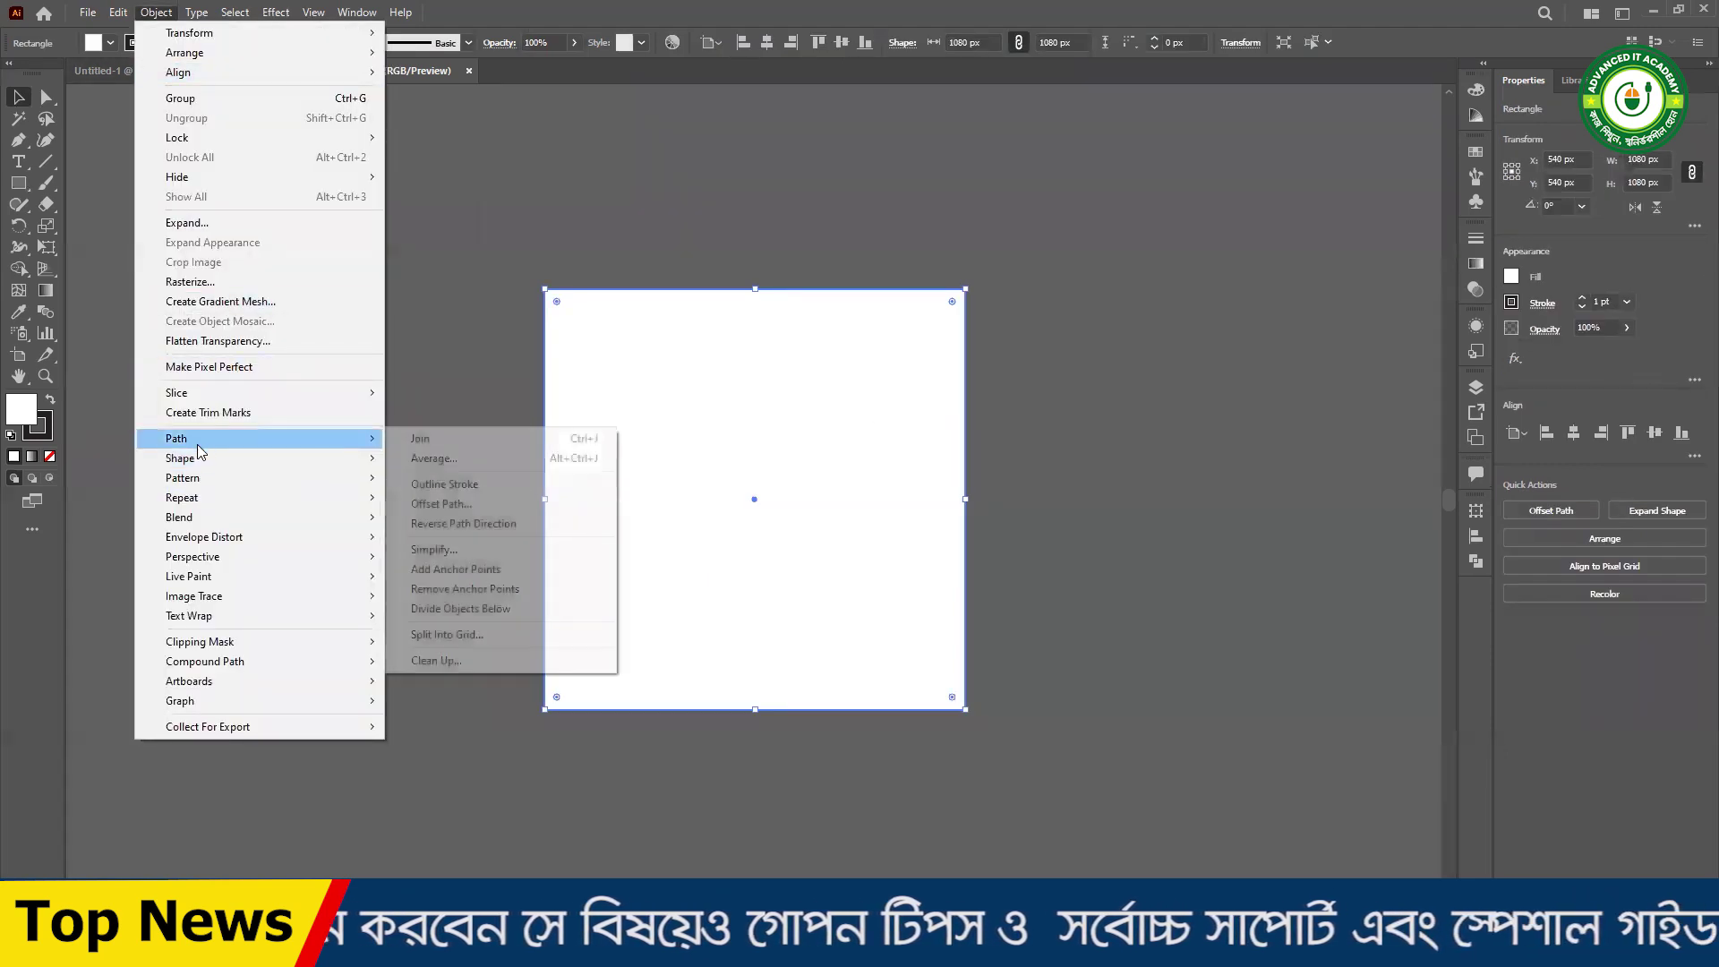
pyautogui.click(450, 504)
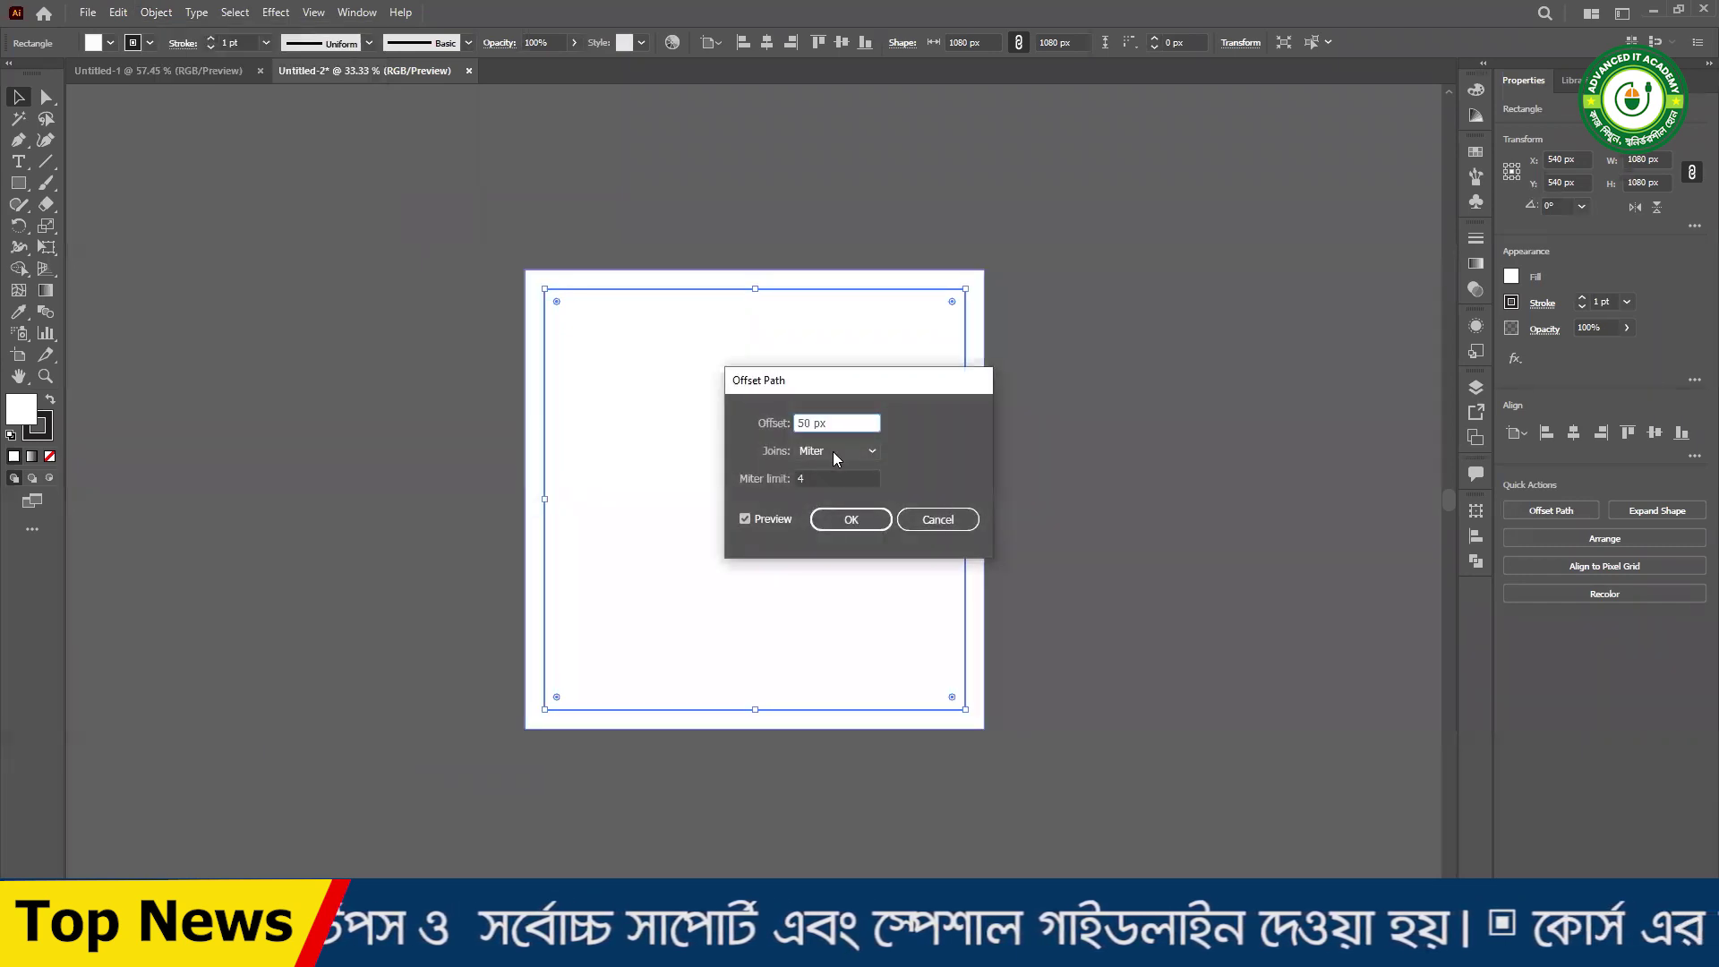
pyautogui.write('-')
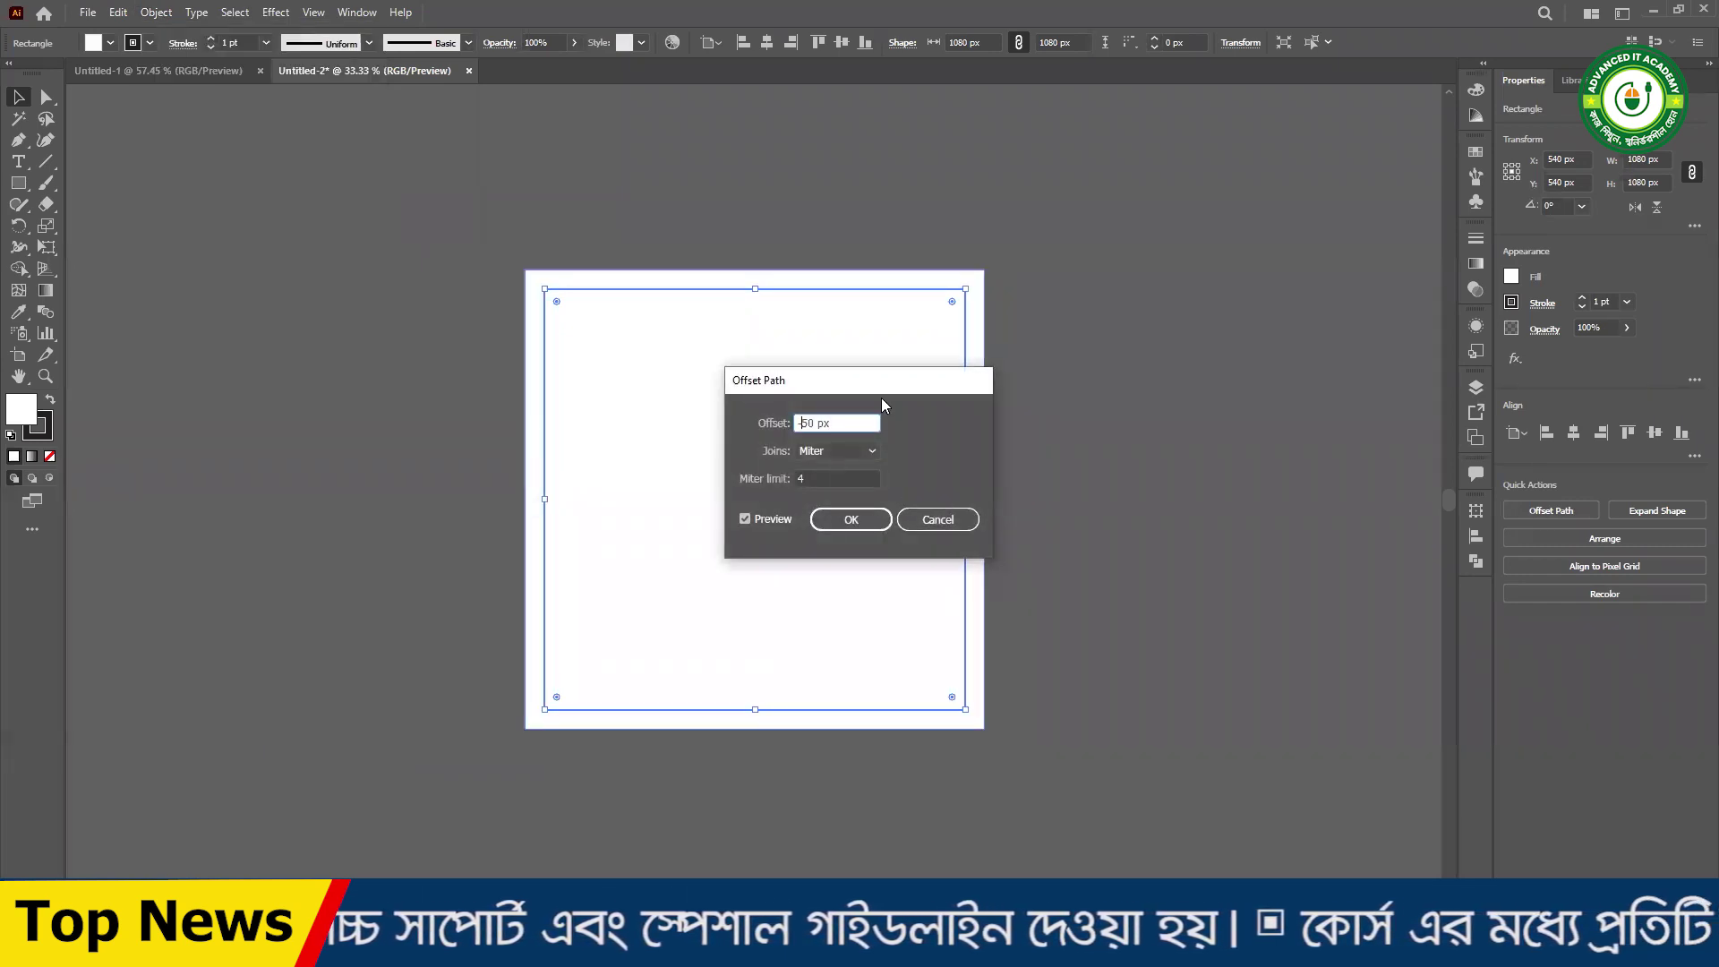
pyautogui.click(850, 520)
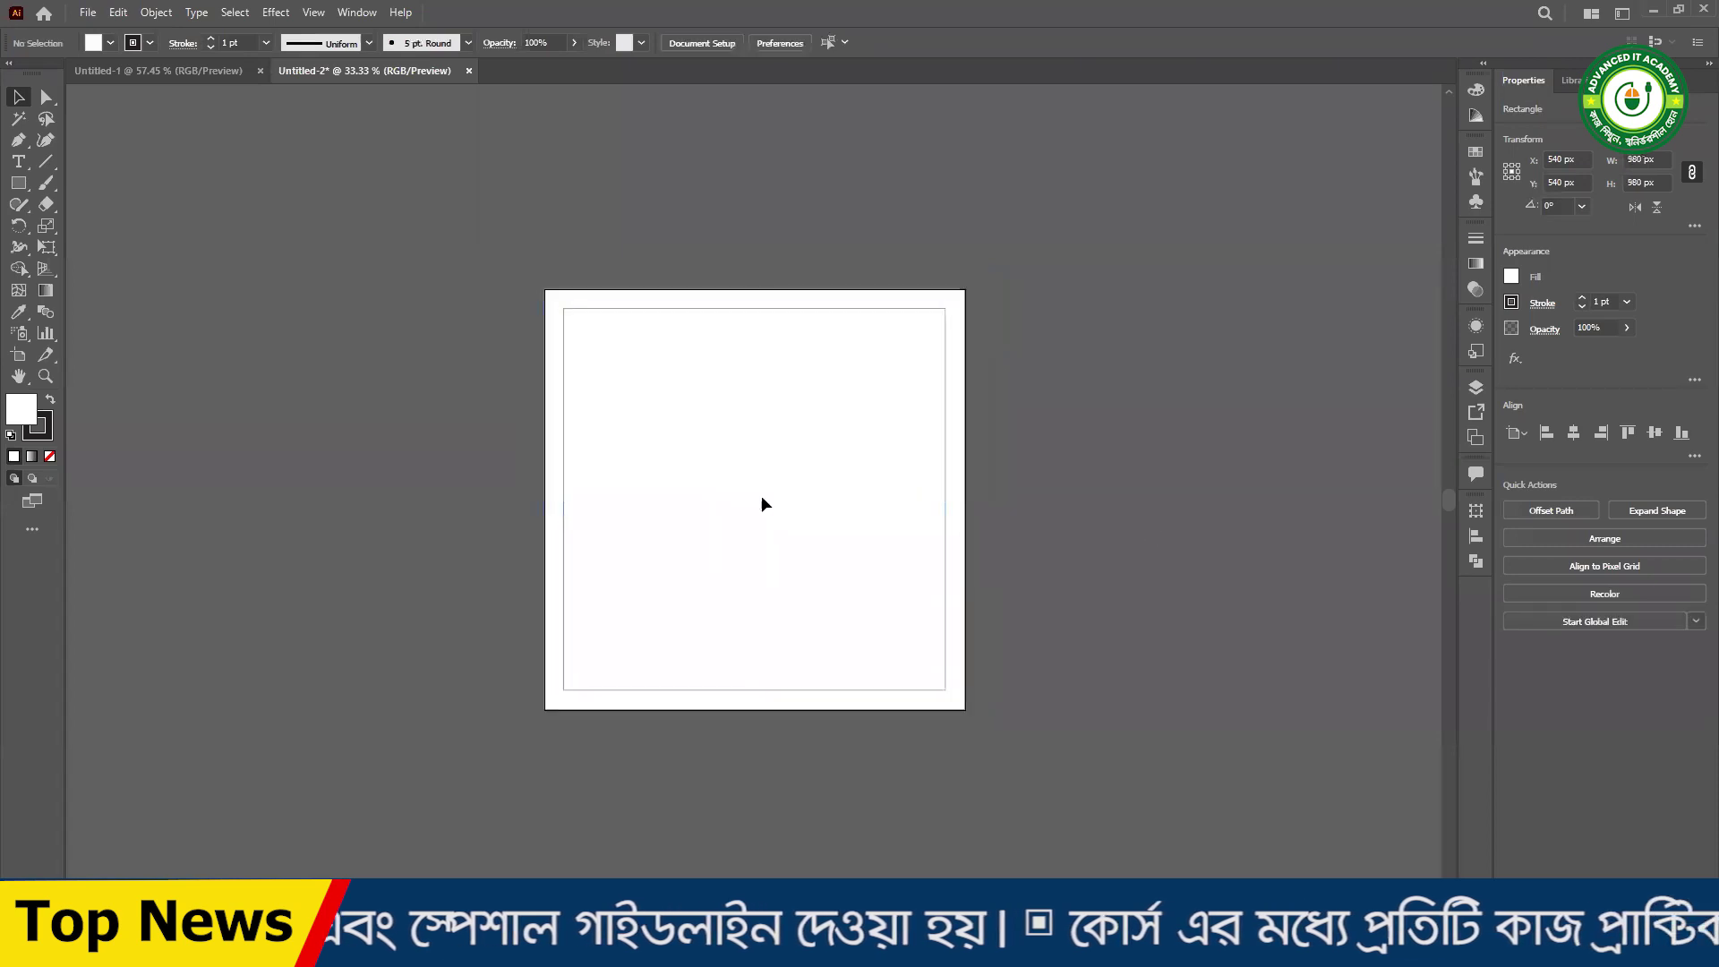
# - Try moving the inner margin rectangle away from the artboard, and undo the move
pyautogui.click(991, 507)
pyautogui.moveTo(833, 477); pyautogui.dragTo(1018, 573)
pyautogui.hotkey('ctrl', 'z')
pyautogui.click(1173, 508)
pyautogui.click(757, 420)
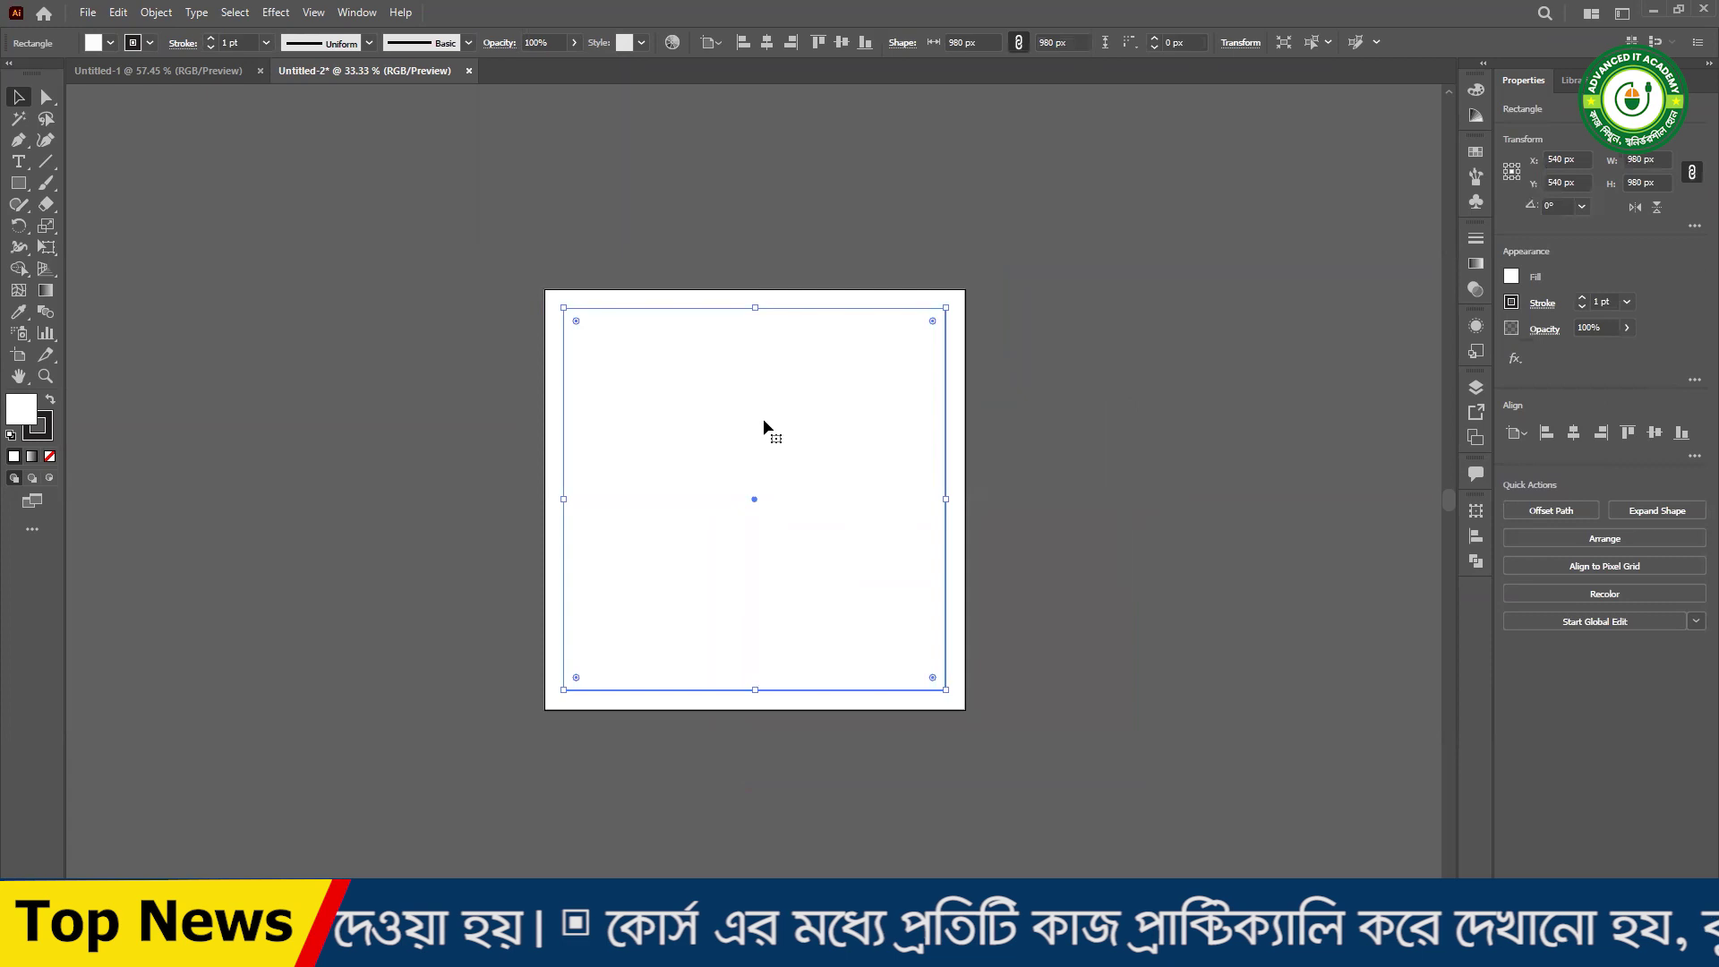
pyautogui.click(1074, 461)
pyautogui.click(813, 418)
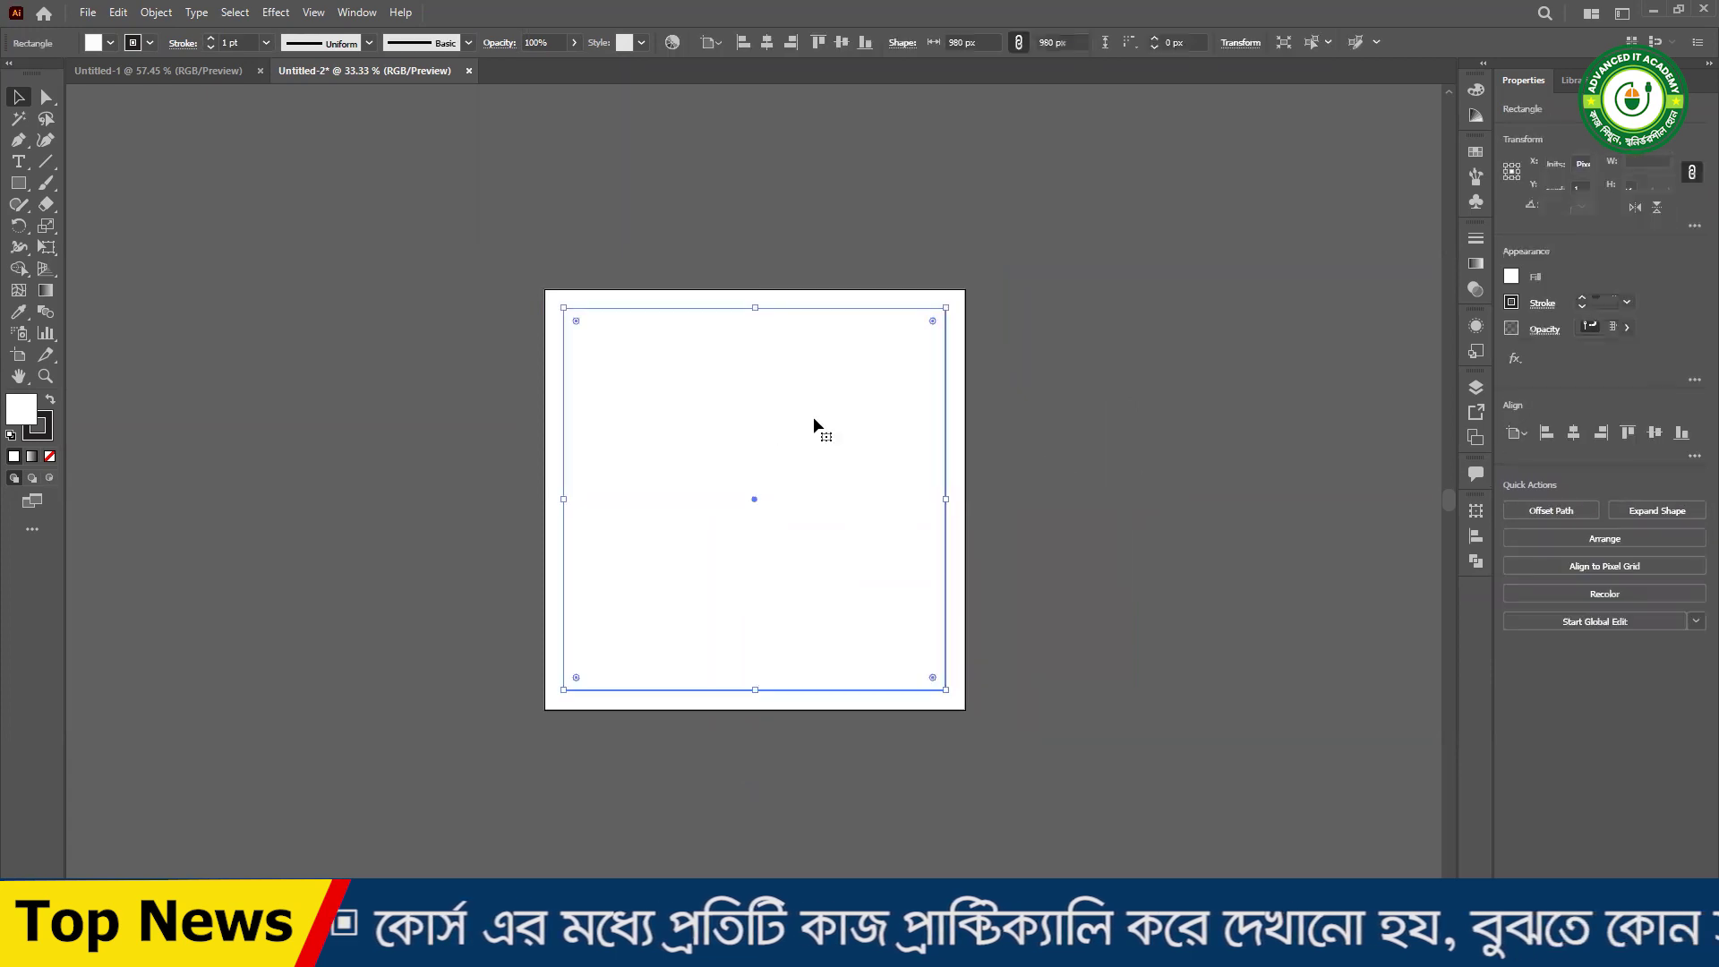
pyautogui.click(1059, 442)
# - Try converting the inner margin rectangle into guides, and undo both the conversion and a test move of the background
pyautogui.click(756, 418)
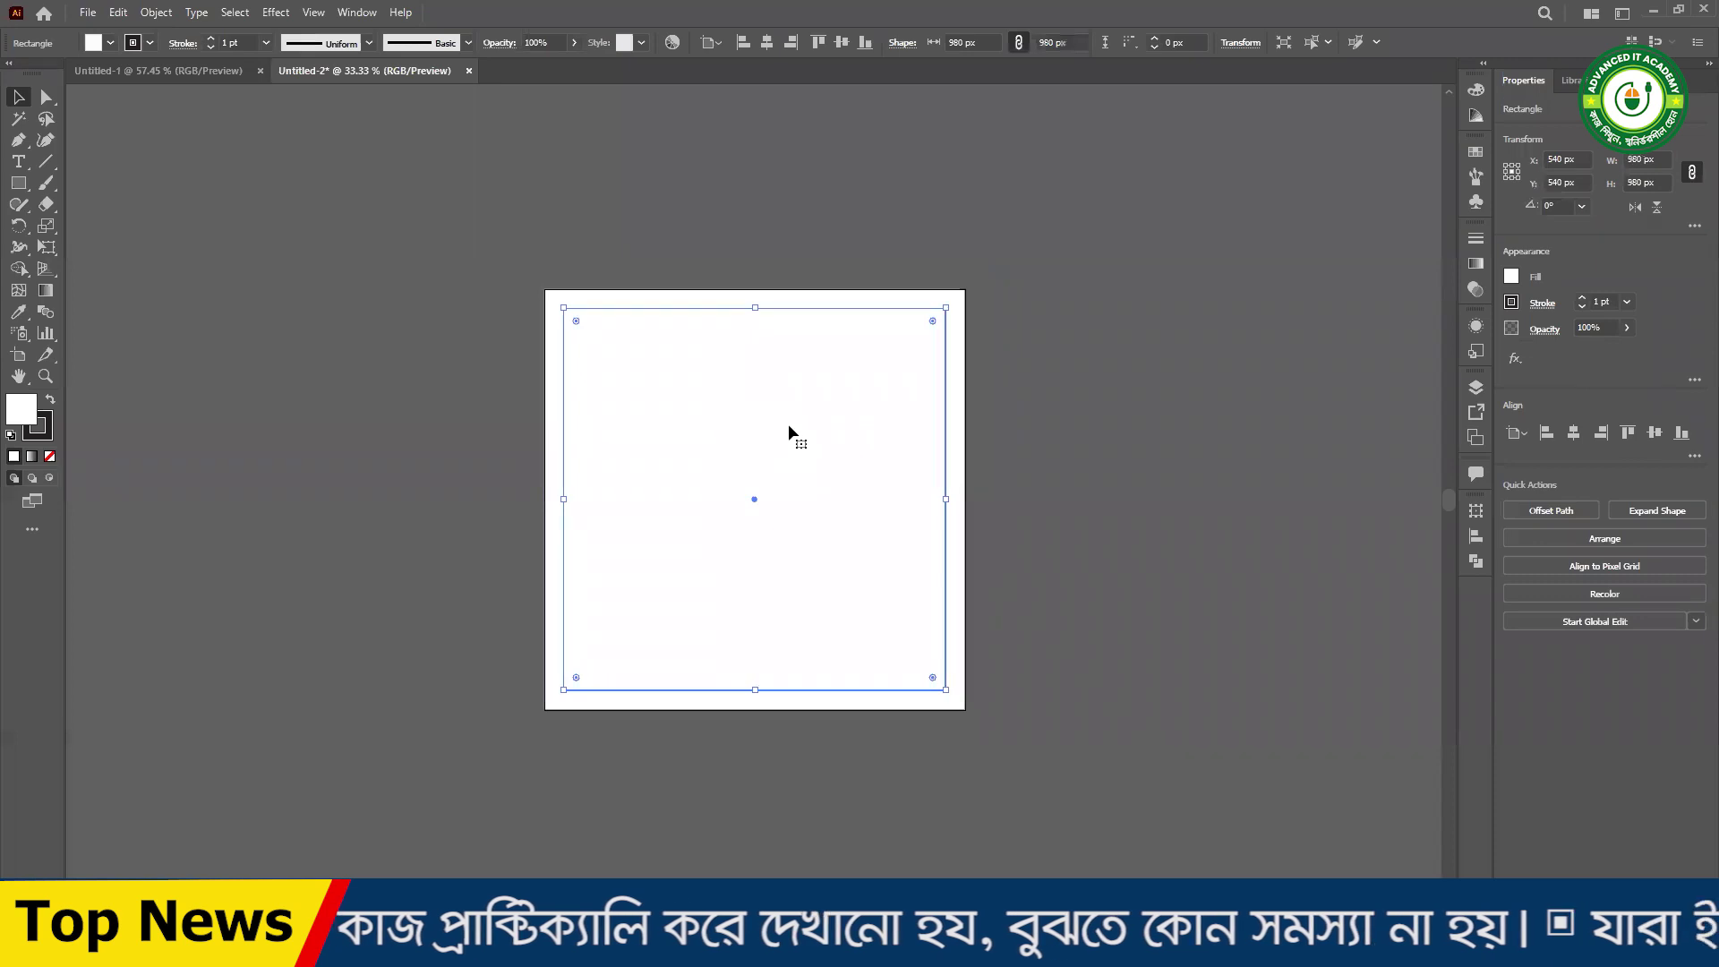
pyautogui.rightClick(777, 421)
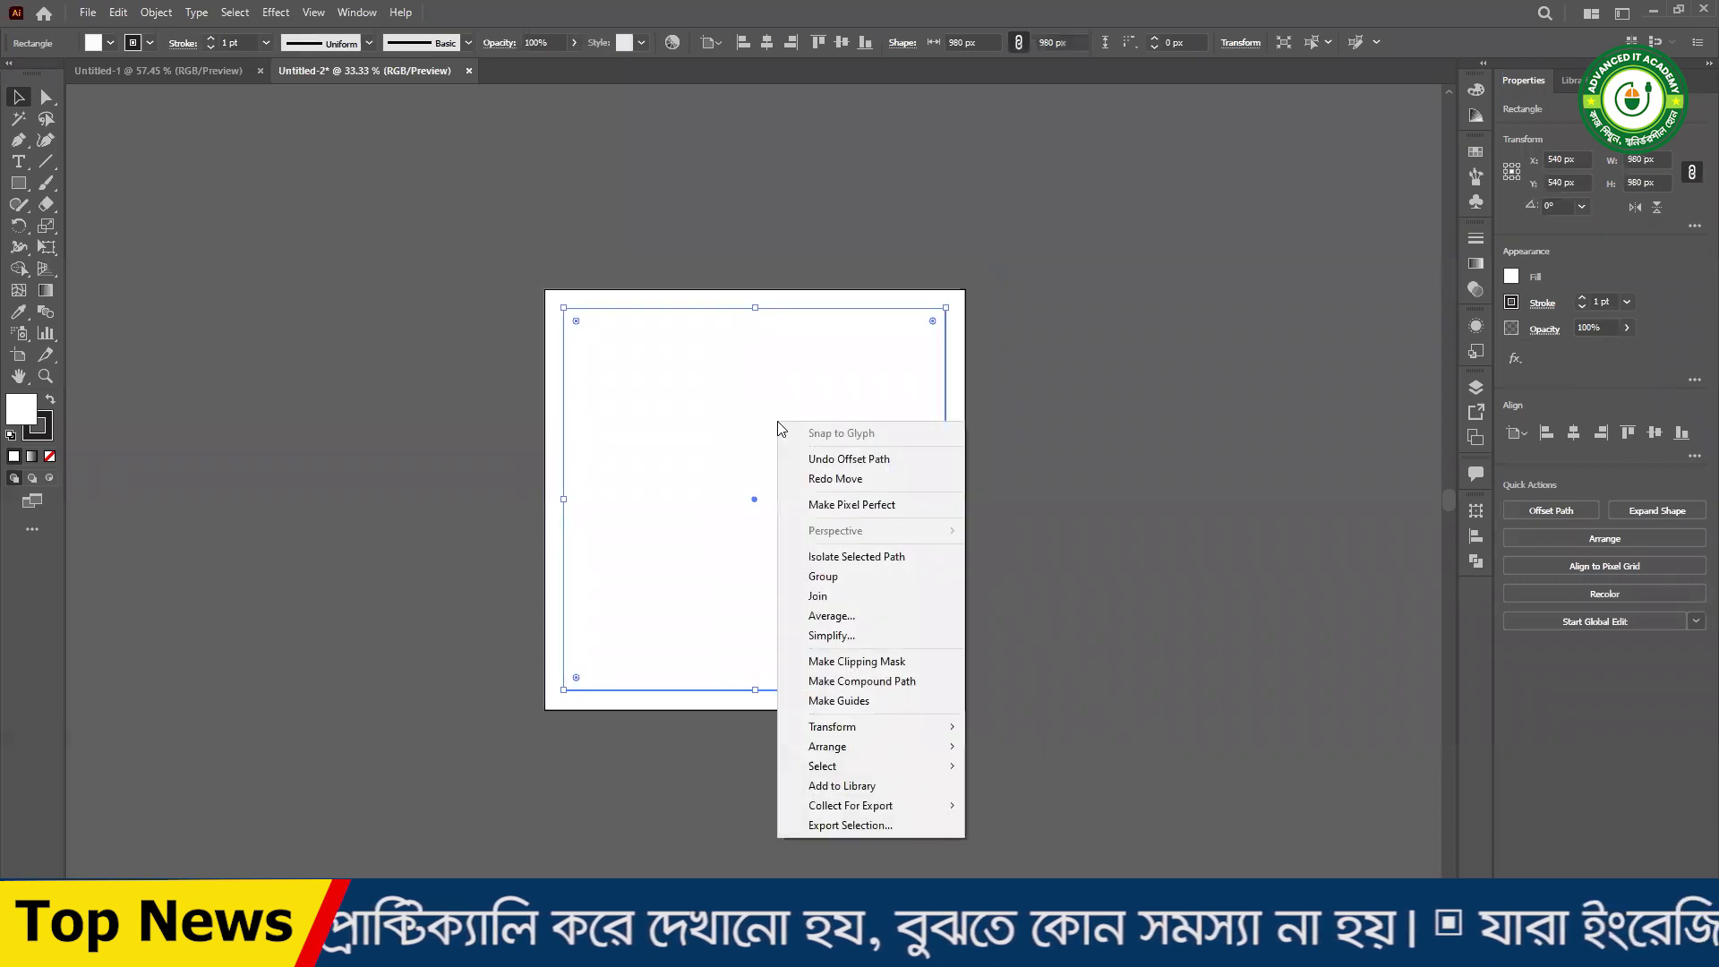
pyautogui.click(868, 702)
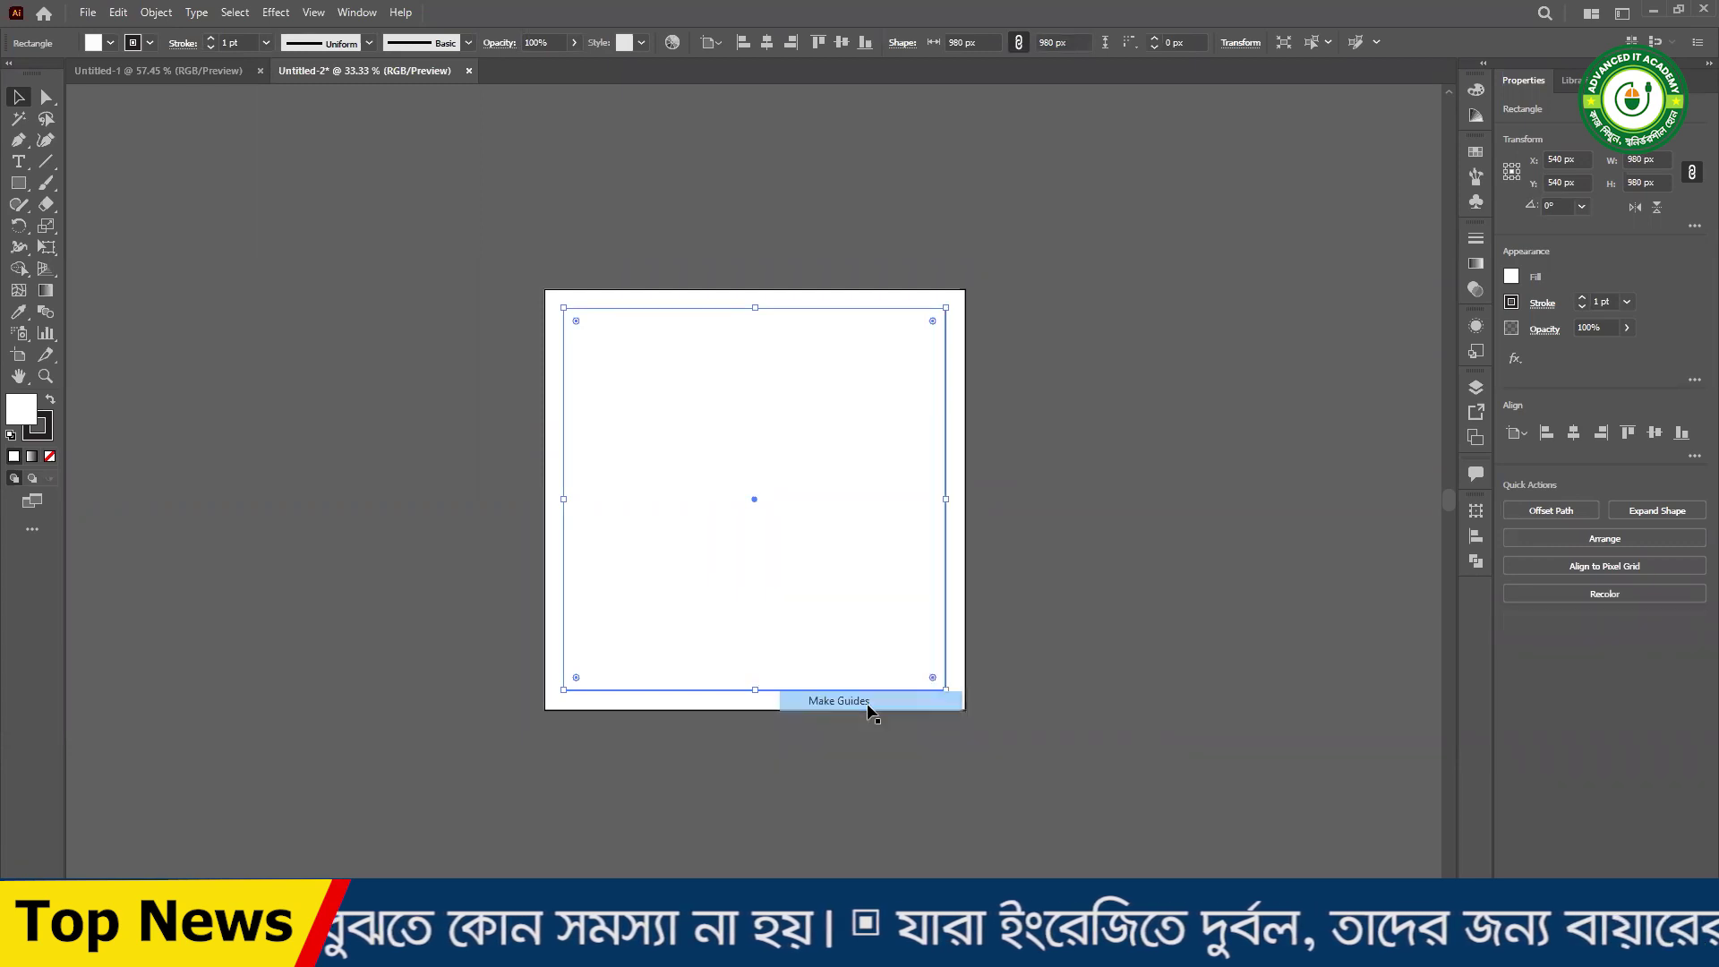
pyautogui.click(1030, 627)
pyautogui.click(835, 435)
pyautogui.moveTo(835, 434); pyautogui.dragTo(1092, 492)
pyautogui.hotkey('ctrl', 'z')
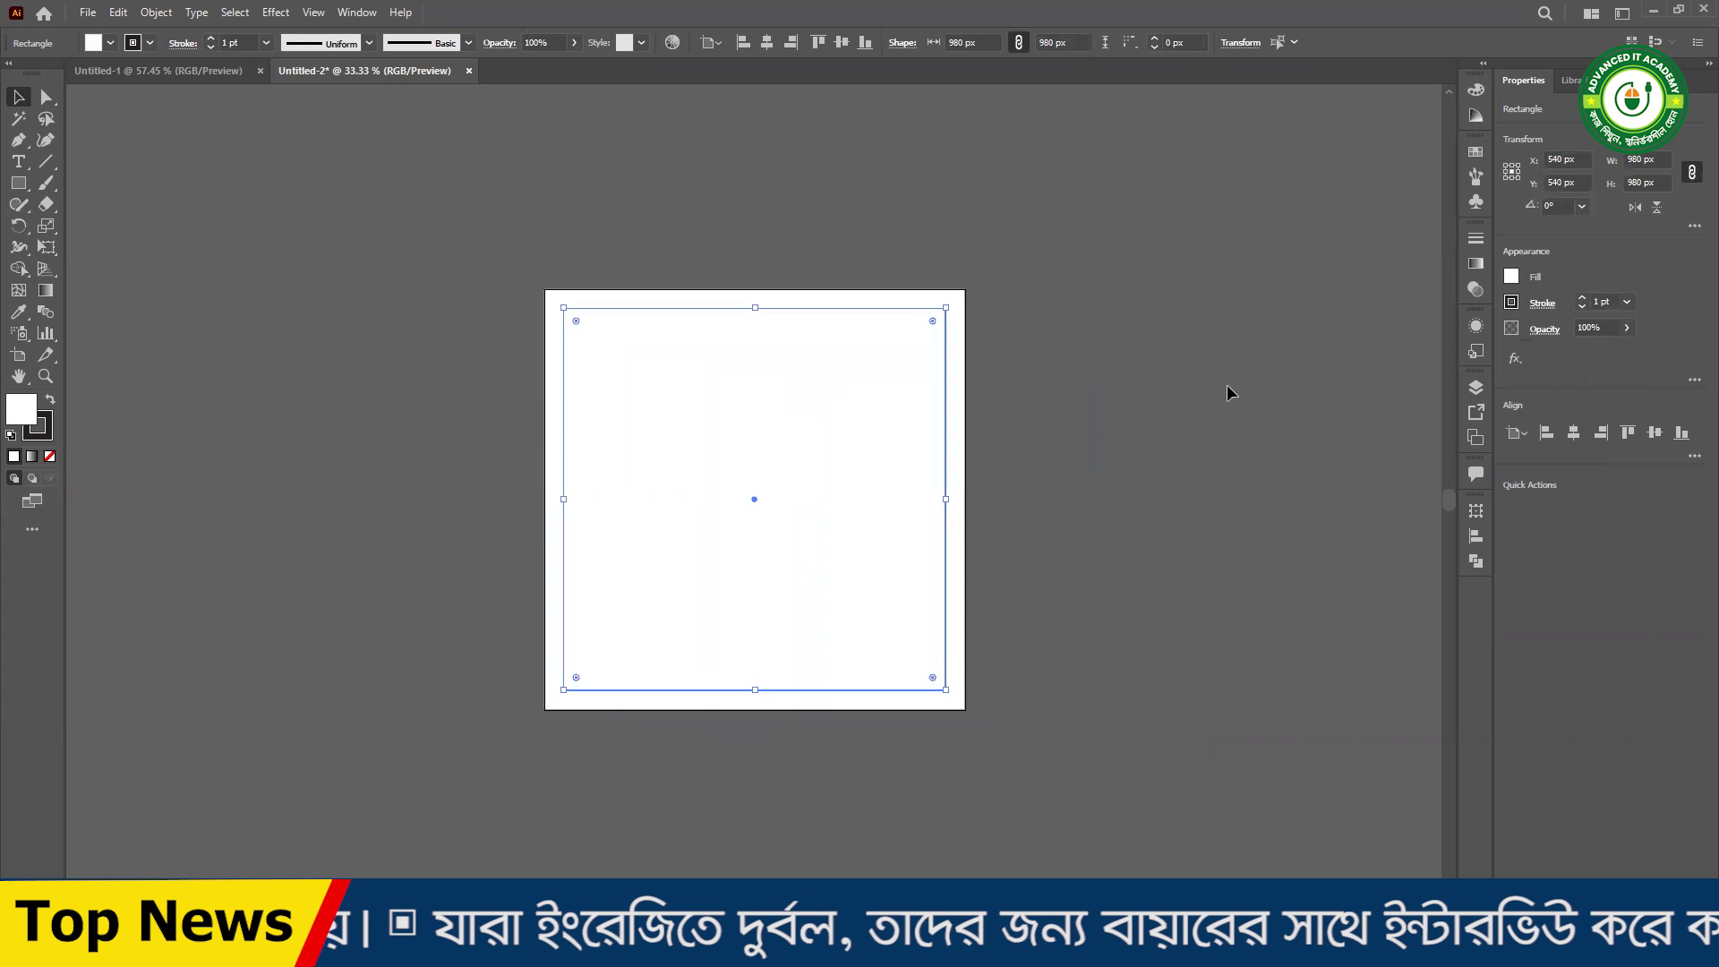
# - Convert the selected inner margin rectangle into guides and deselect everything
pyautogui.press('ctrl')
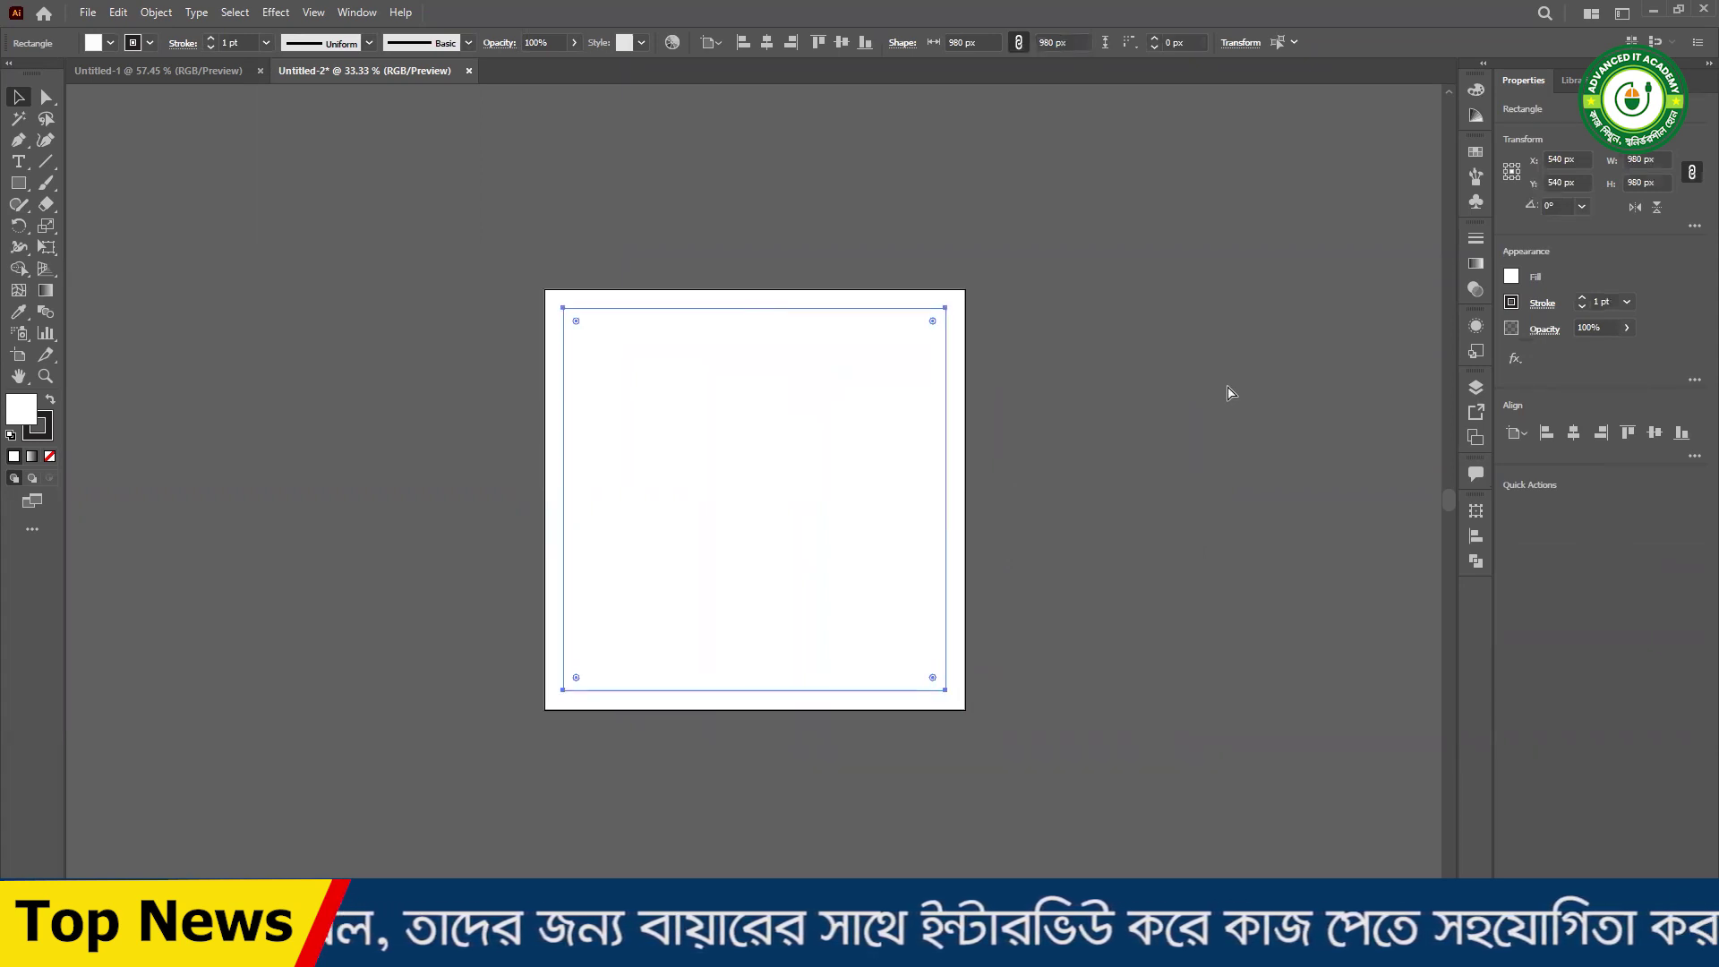
pyautogui.click(1229, 392)
# - Test the margin guides by repeatedly moving the background rectangle off the artboard, undoing each move
pyautogui.moveTo(699, 363); pyautogui.dragTo(989, 534)
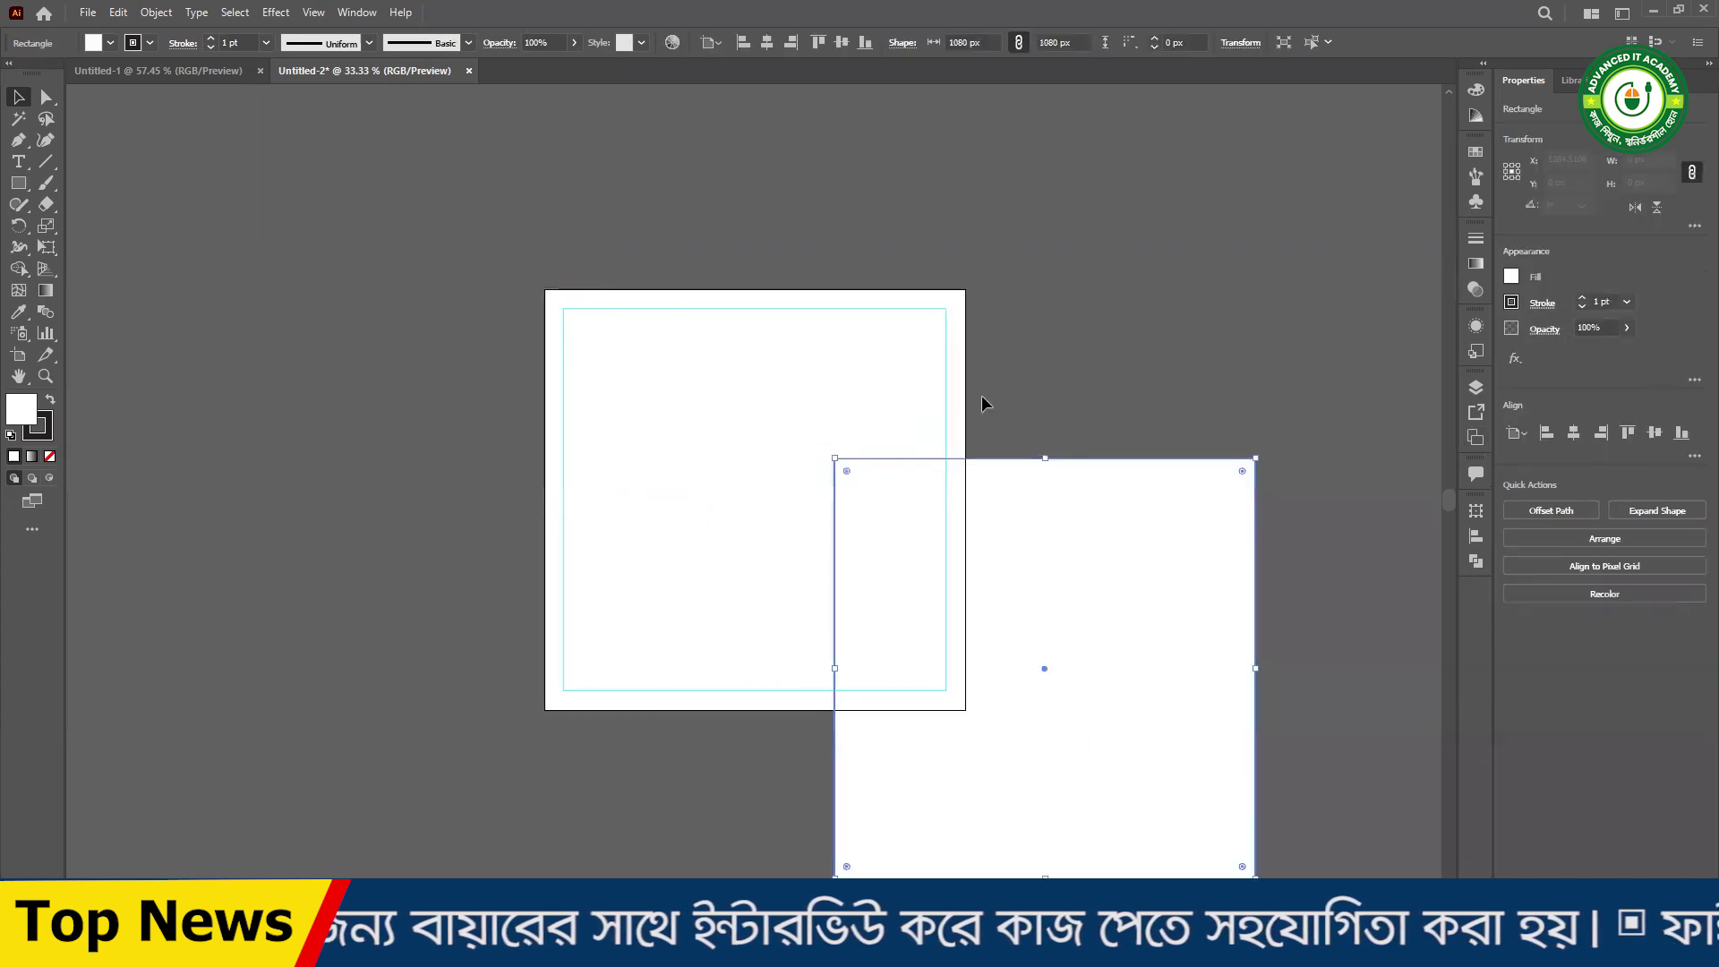
pyautogui.hotkey('ctrl', 'z')
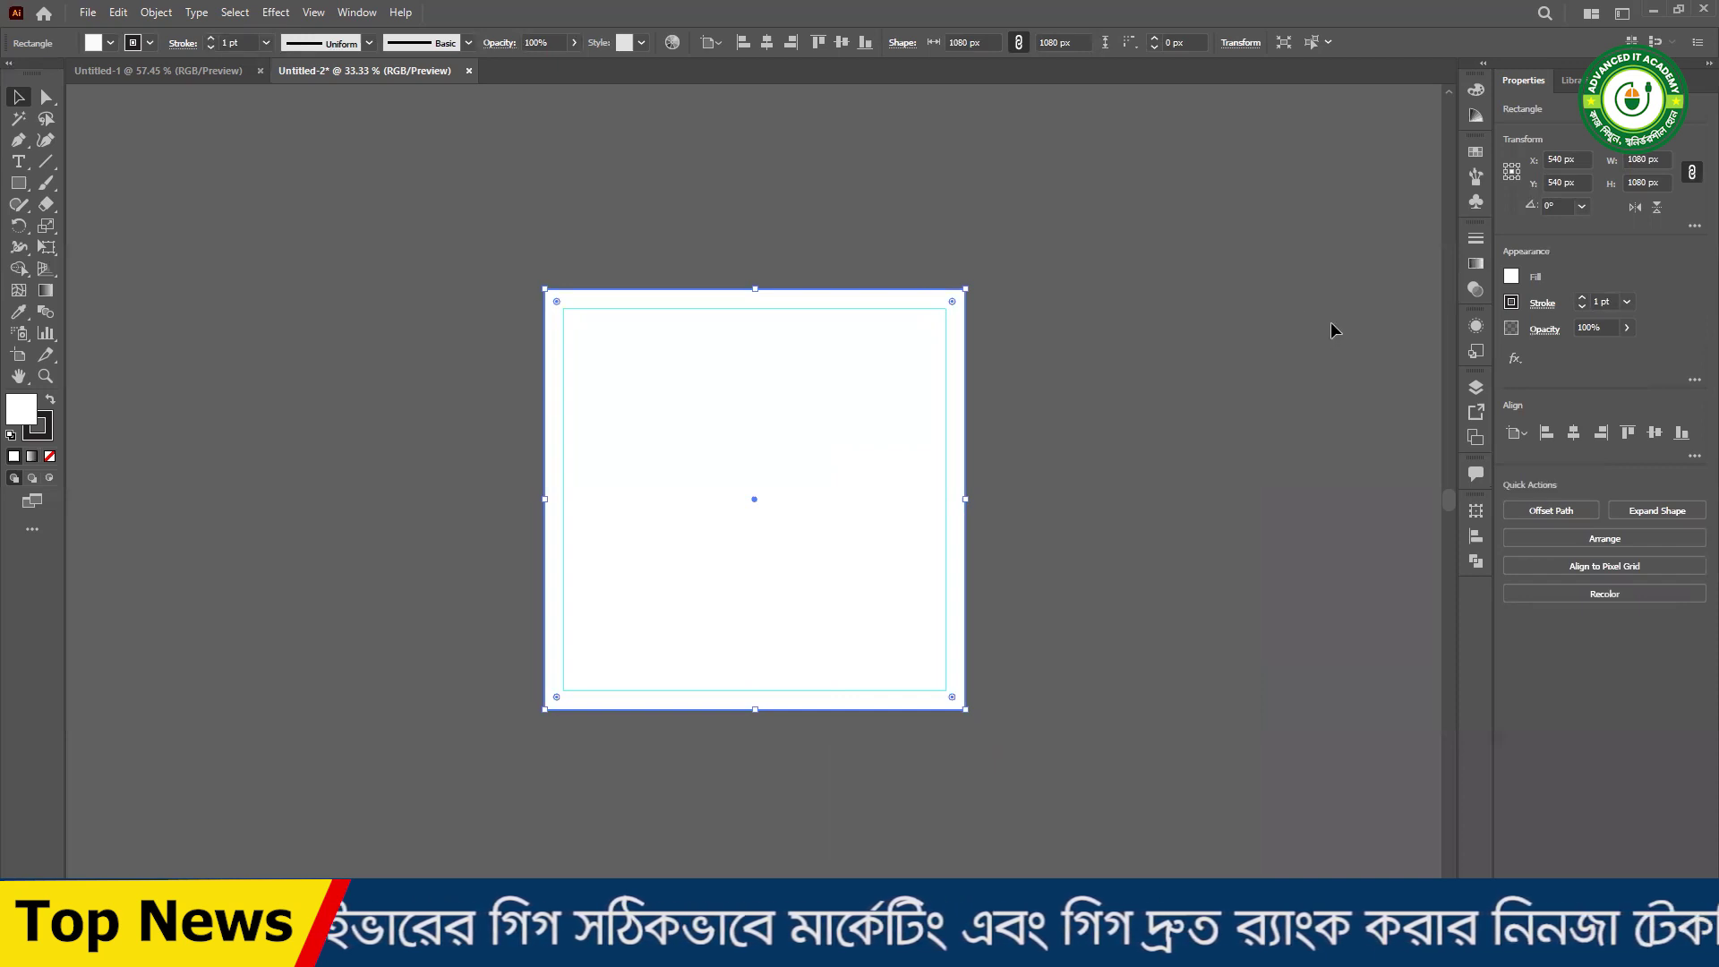
pyautogui.click(1164, 355)
pyautogui.moveTo(770, 410); pyautogui.dragTo(921, 465)
pyautogui.hotkey('ctrl', 'z')
pyautogui.click(1112, 452)
pyautogui.hotkey('ctrl', 'z')
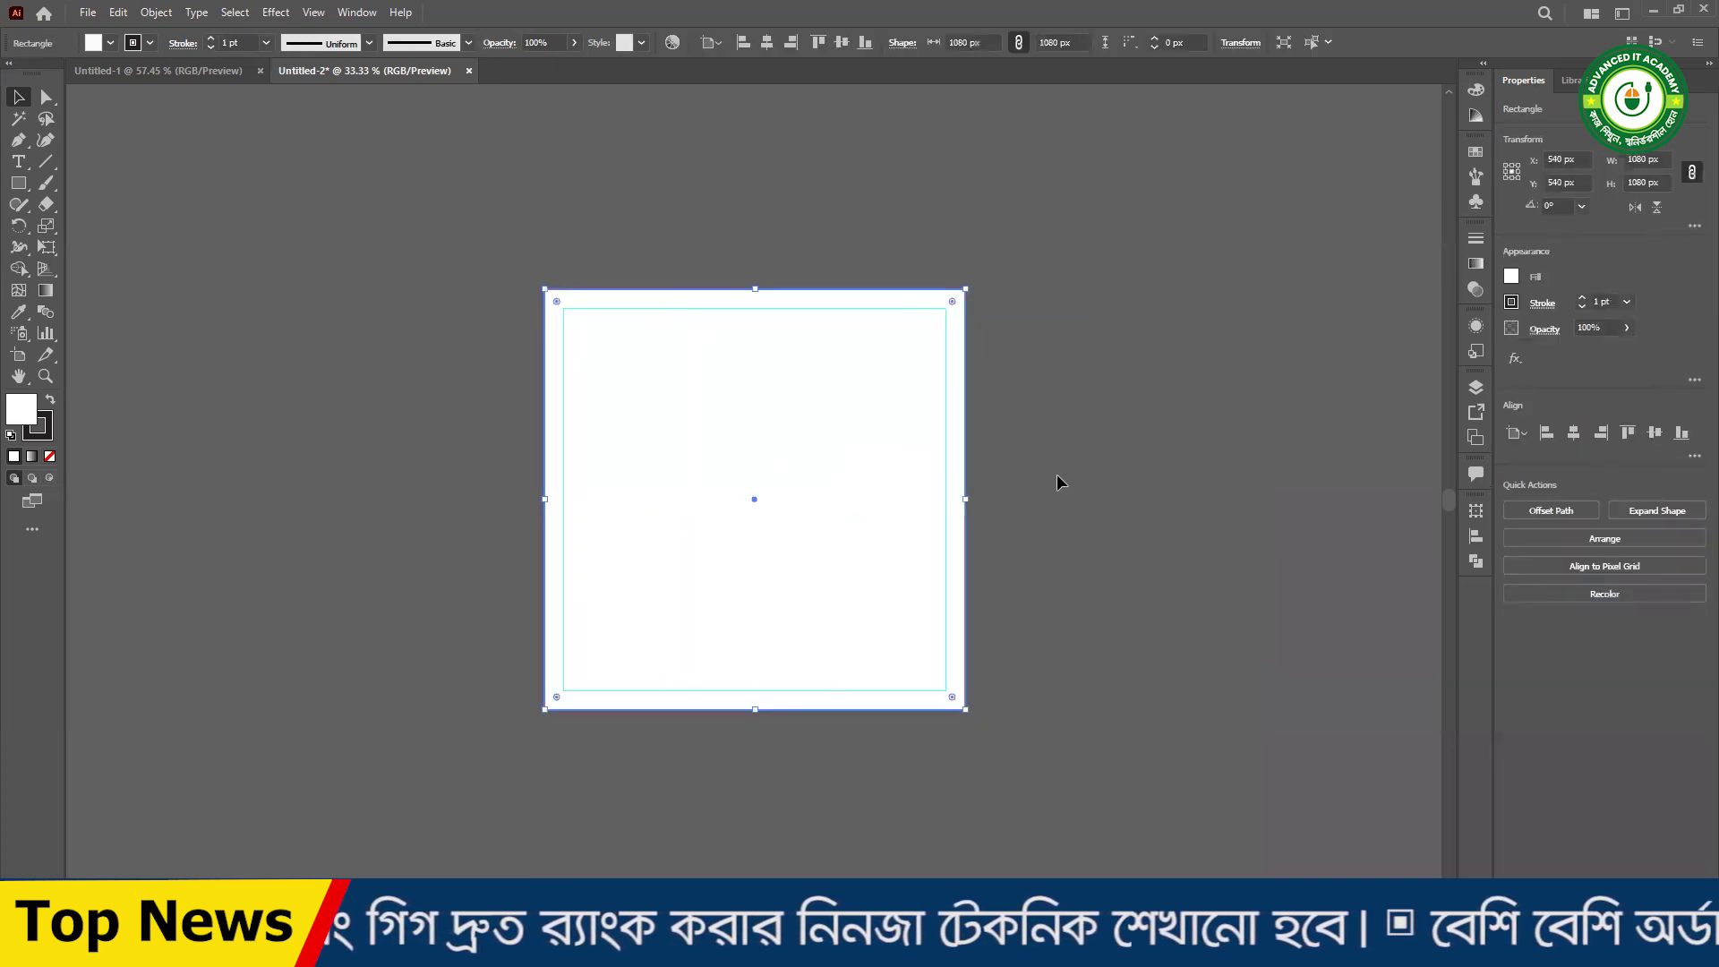
pyautogui.moveTo(838, 459); pyautogui.dragTo(1047, 455)
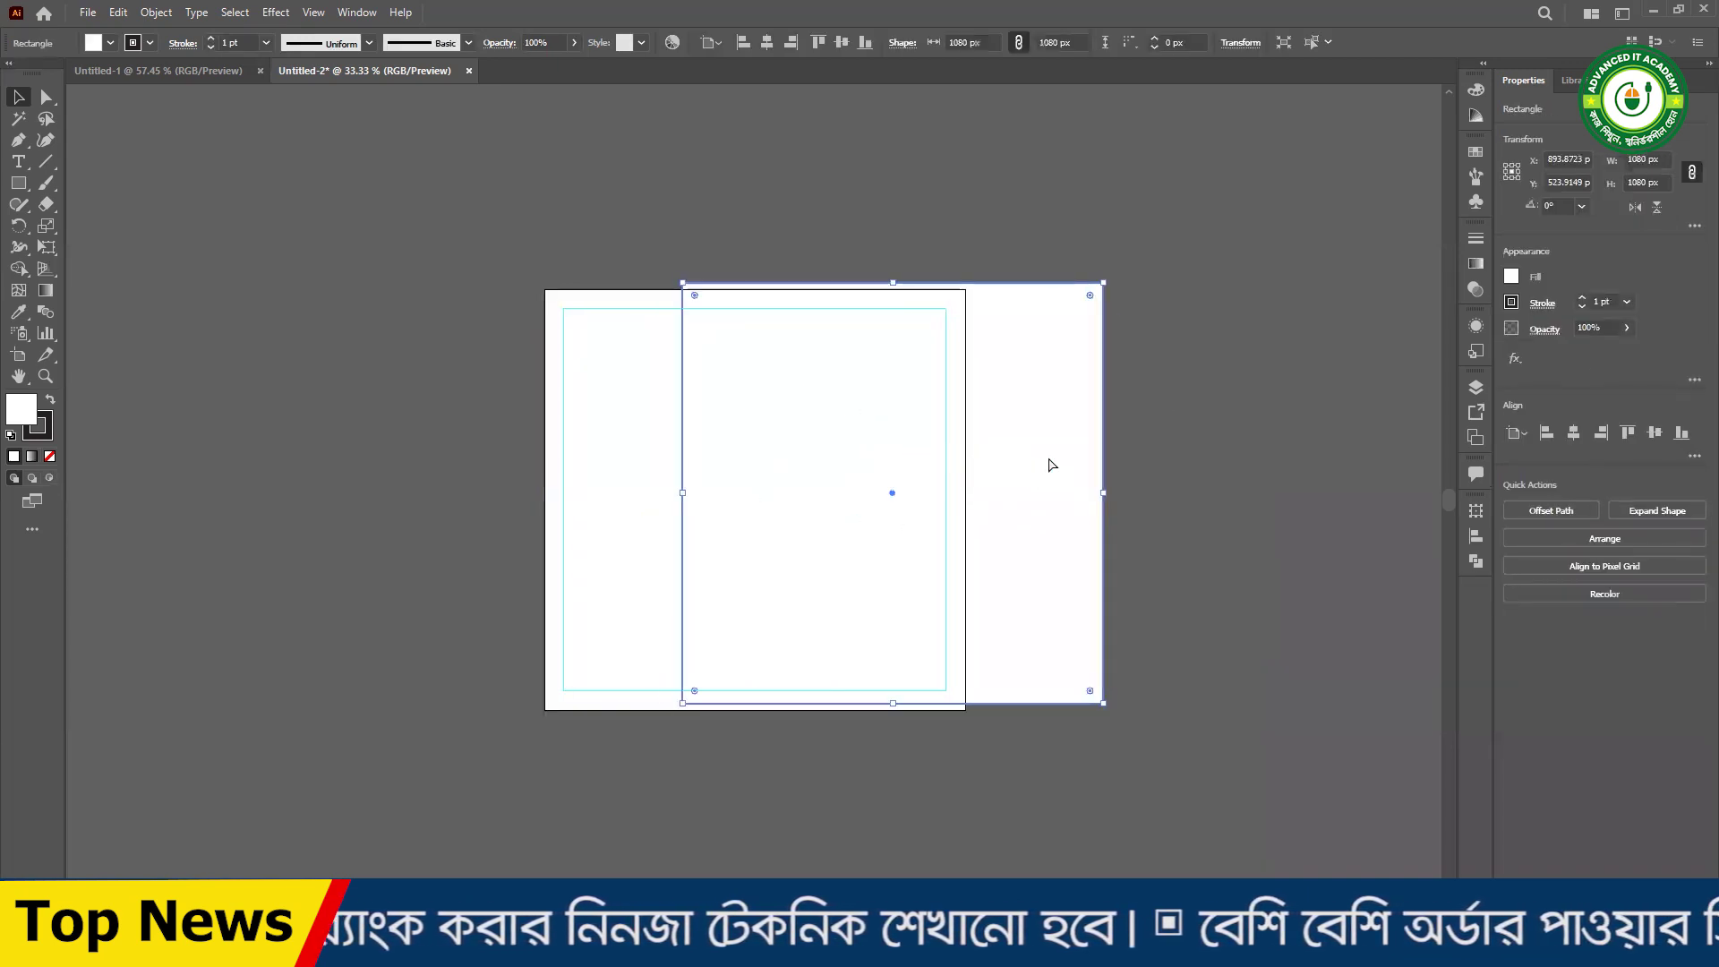
pyautogui.hotkey('ctrl', 'z')
pyautogui.click(1092, 385)
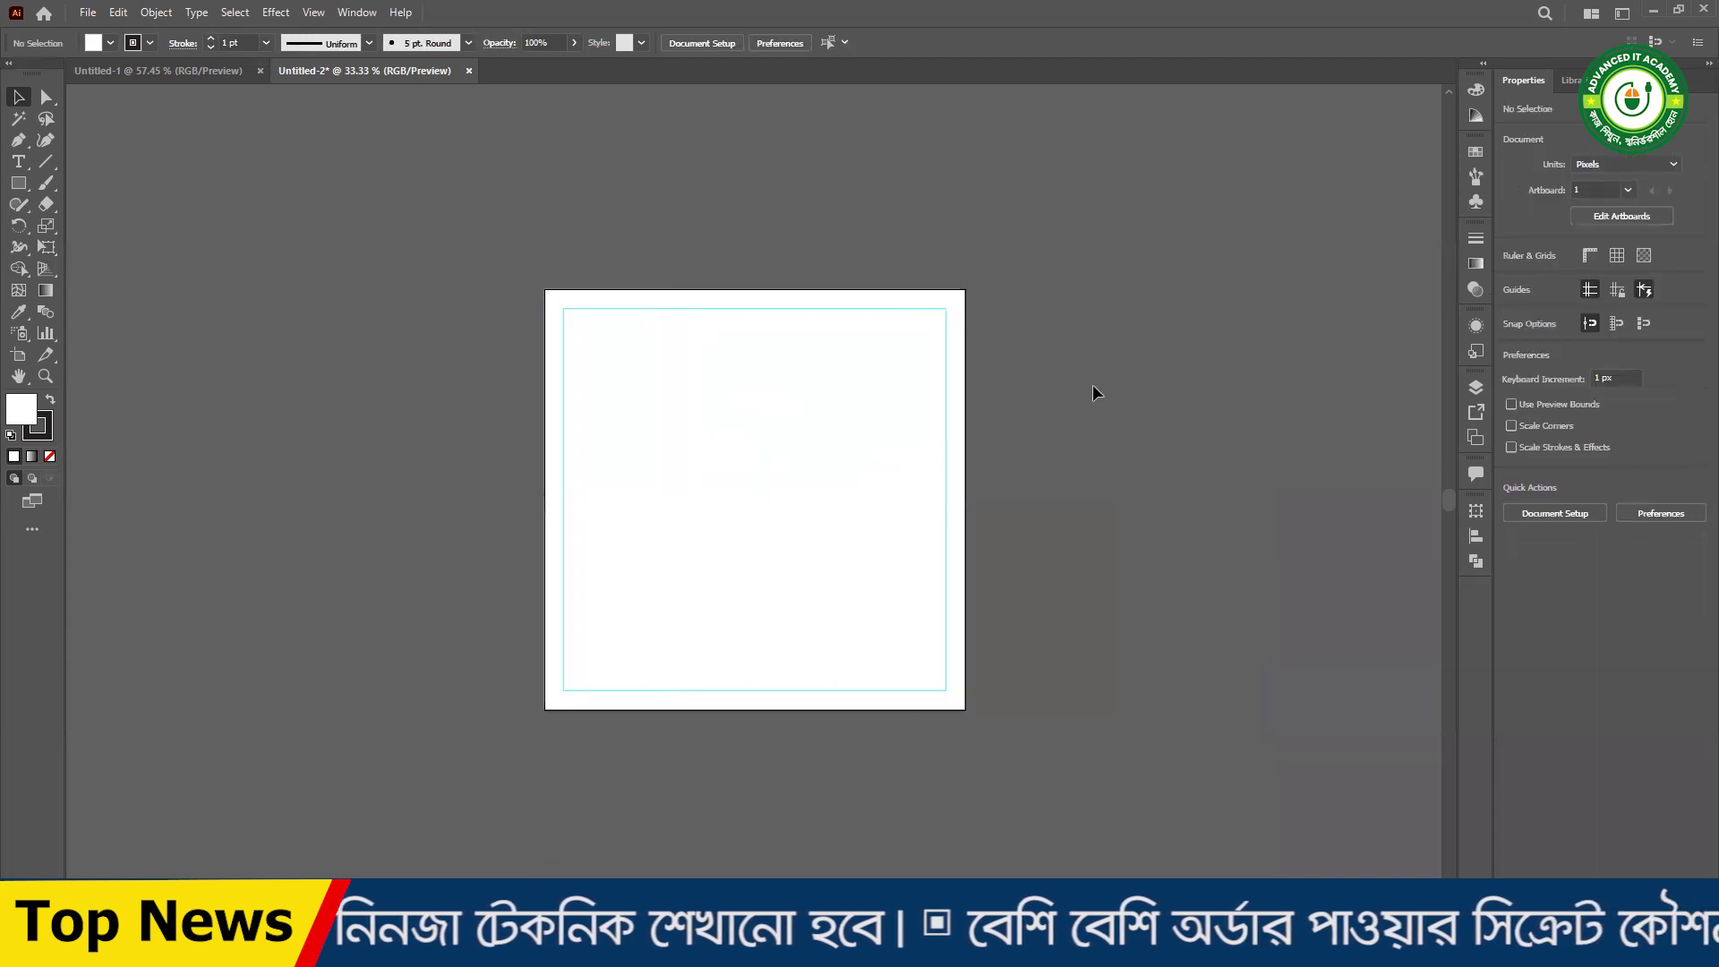
pyautogui.click(875, 427)
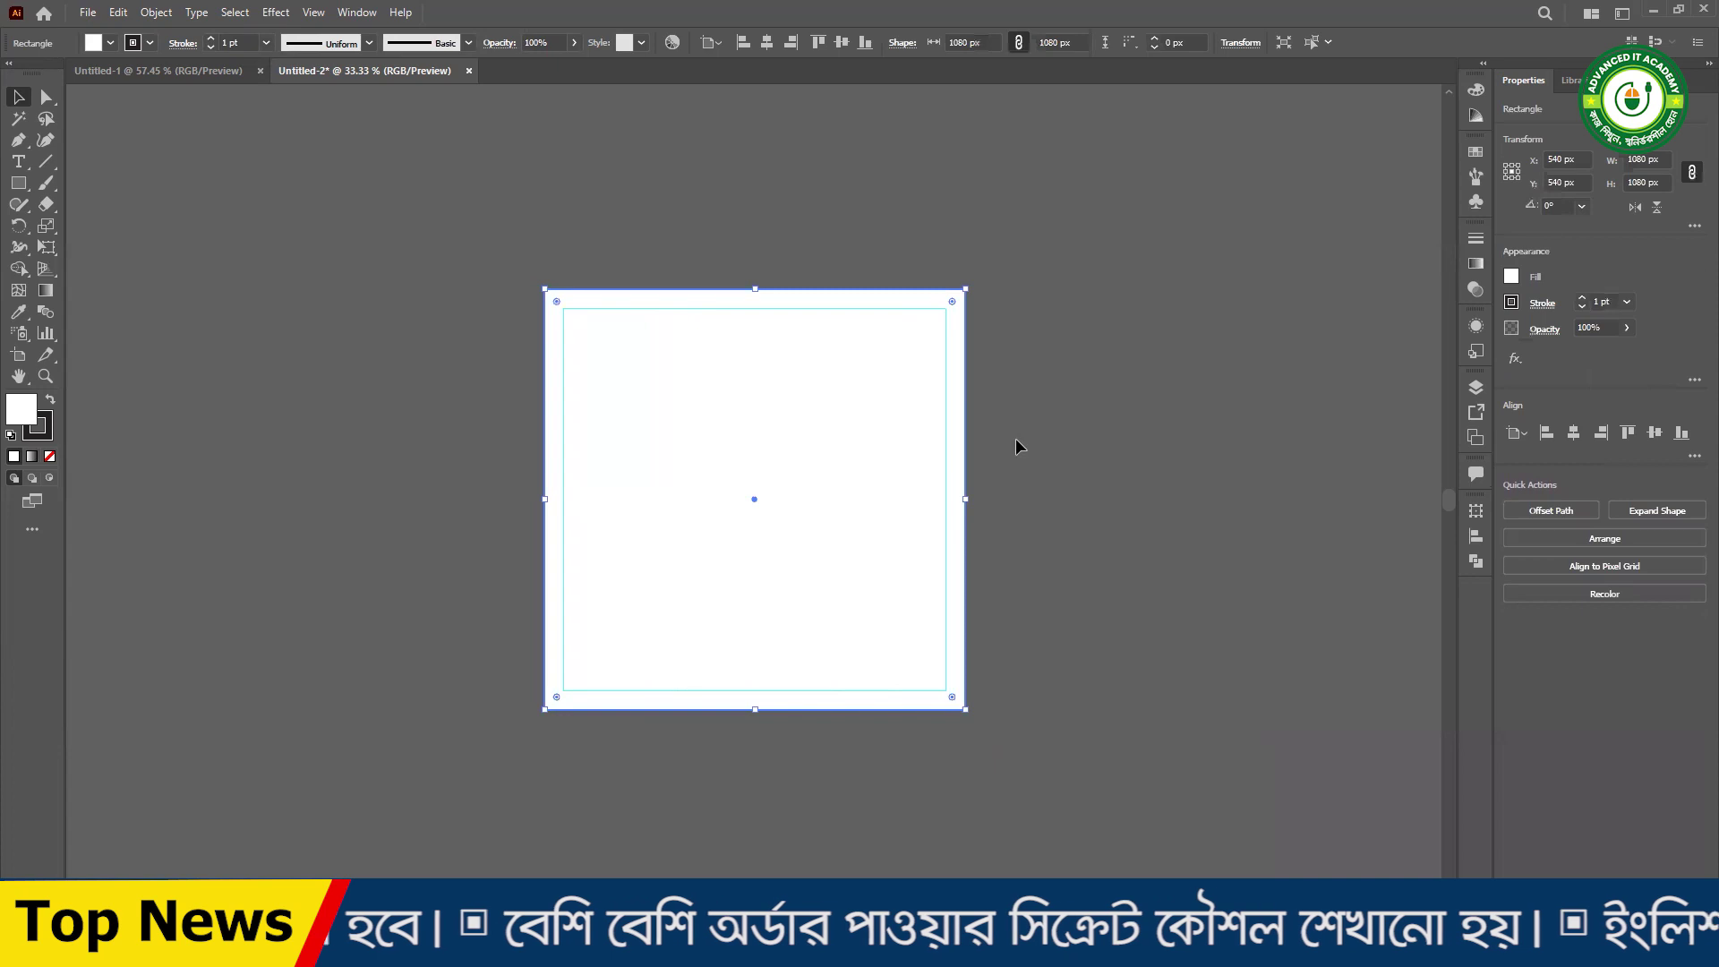
pyautogui.click(968, 449)
pyautogui.click(760, 462)
pyautogui.moveTo(687, 441); pyautogui.dragTo(1046, 454)
pyautogui.hotkey('ctrl', 'z')
pyautogui.moveTo(750, 441); pyautogui.dragTo(1046, 419)
pyautogui.hotkey('ctrl', 'z')
pyautogui.click(1046, 340)
pyautogui.moveTo(734, 488); pyautogui.dragTo(922, 506)
pyautogui.hotkey('ctrl', 'z')
pyautogui.moveTo(756, 446); pyautogui.dragTo(977, 471)
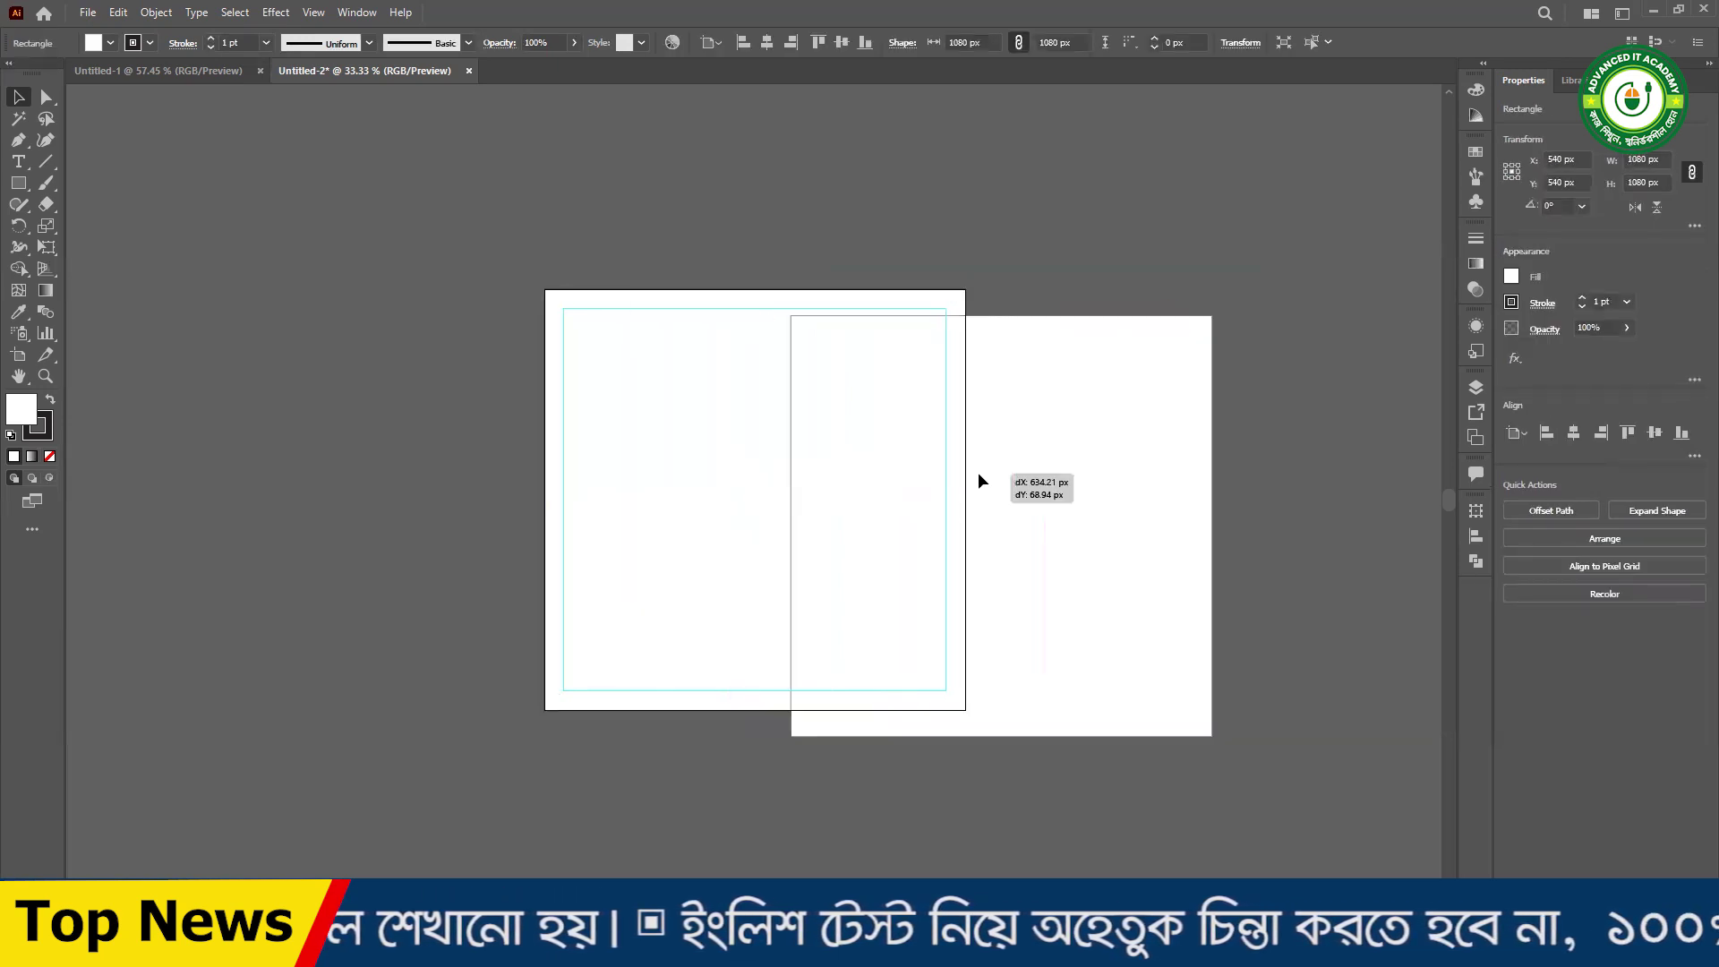
pyautogui.hotkey('ctrl', 'z')
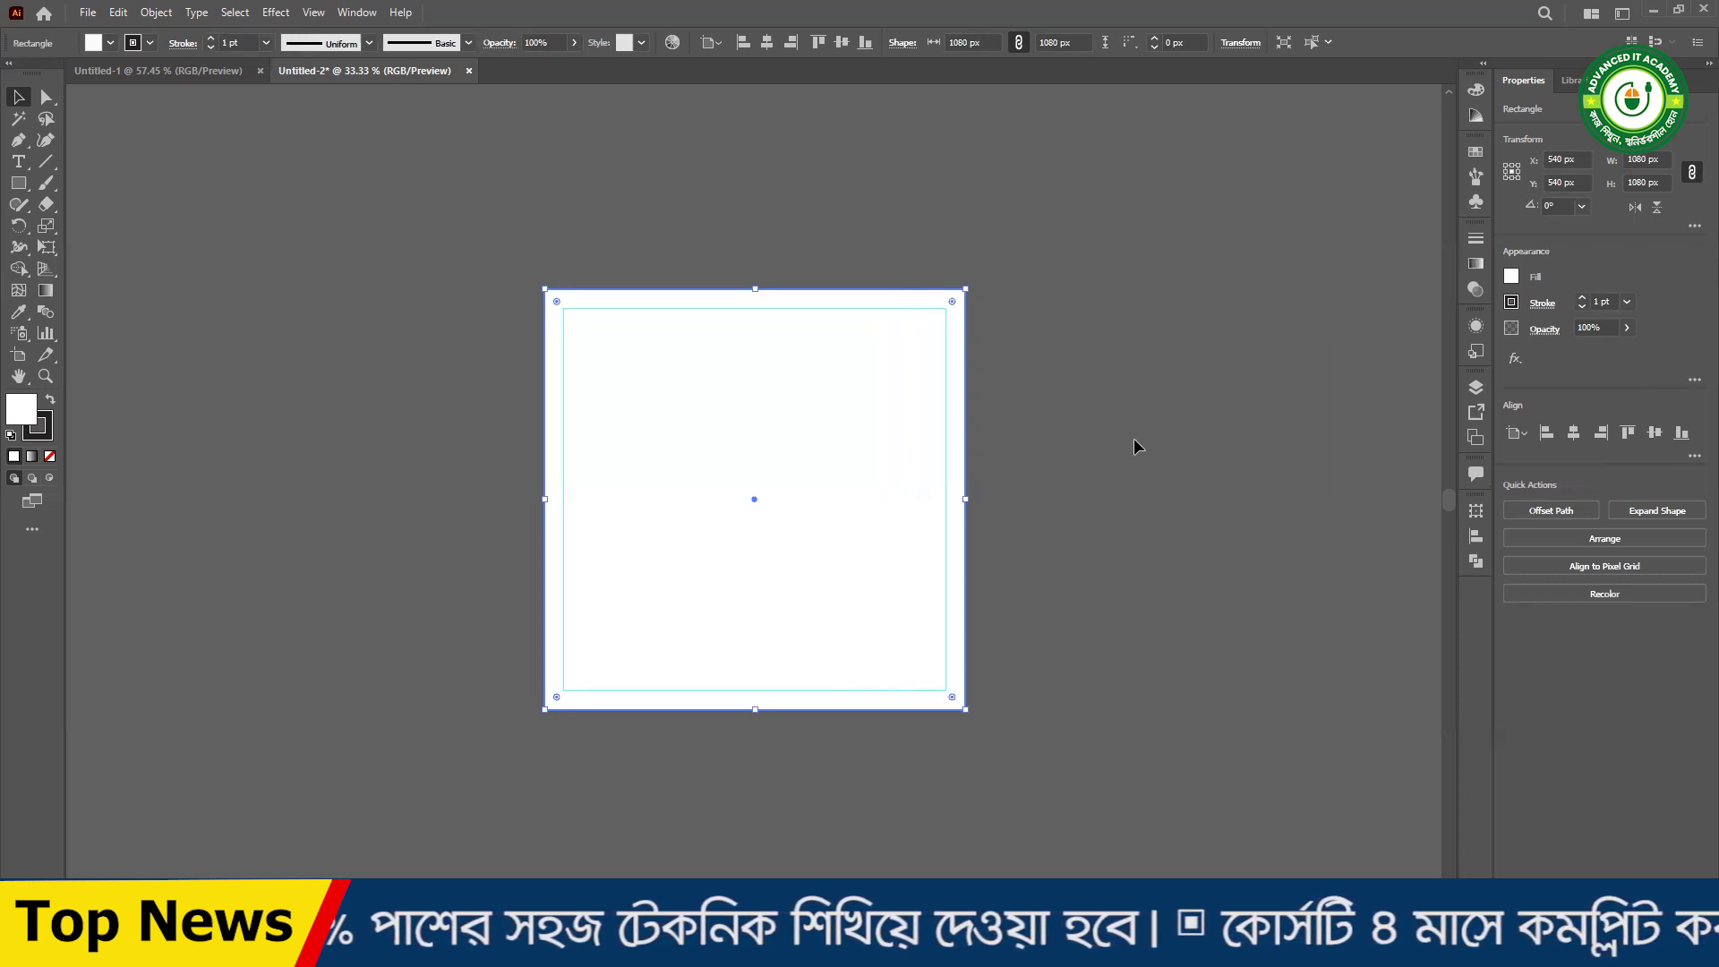
pyautogui.moveTo(860, 522); pyautogui.dragTo(1063, 513)
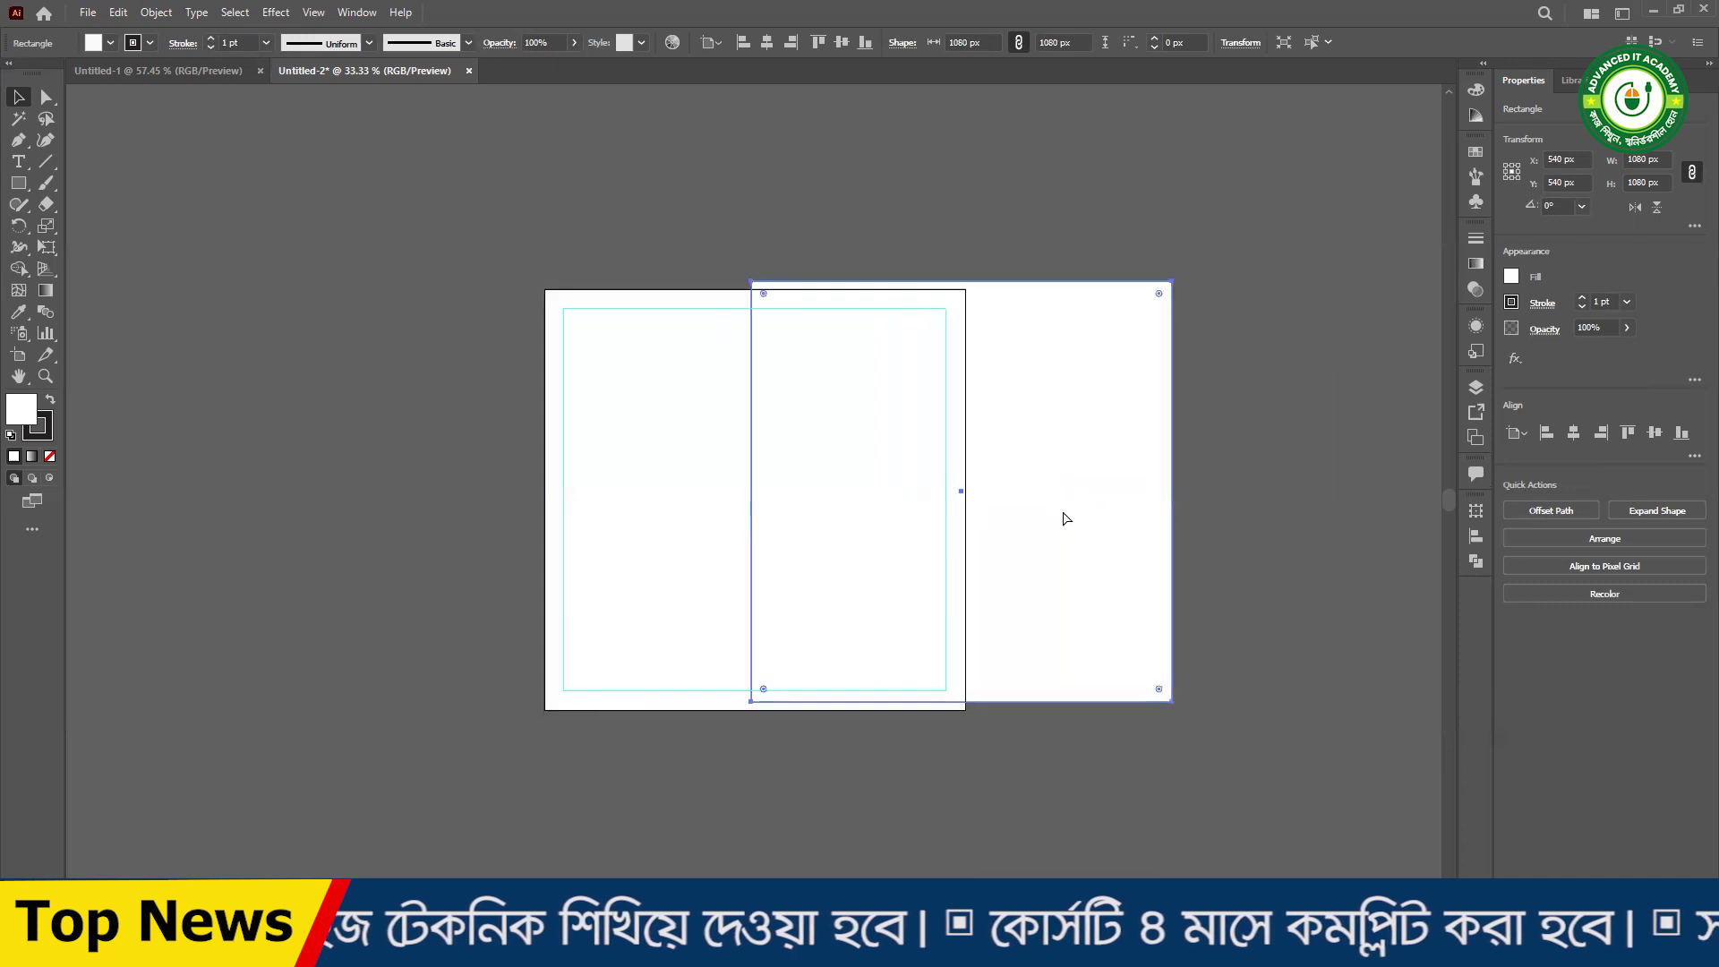
pyautogui.hotkey('ctrl', 'z')
pyautogui.moveTo(852, 498); pyautogui.dragTo(1004, 499)
pyautogui.hotkey('ctrl', 'z')
pyautogui.hotkey('ctrl', 'z')
pyautogui.hotkey('ctrl', 'shift', 'z')
pyautogui.moveTo(698, 431); pyautogui.dragTo(873, 419)
pyautogui.hotkey('ctrl', 'z')
pyautogui.click(1089, 356)
pyautogui.hotkey('ctrl', 'a')
pyautogui.click(790, 475)
pyautogui.click(1056, 479)
pyautogui.click(846, 484)
pyautogui.click(1124, 471)
pyautogui.click(760, 451)
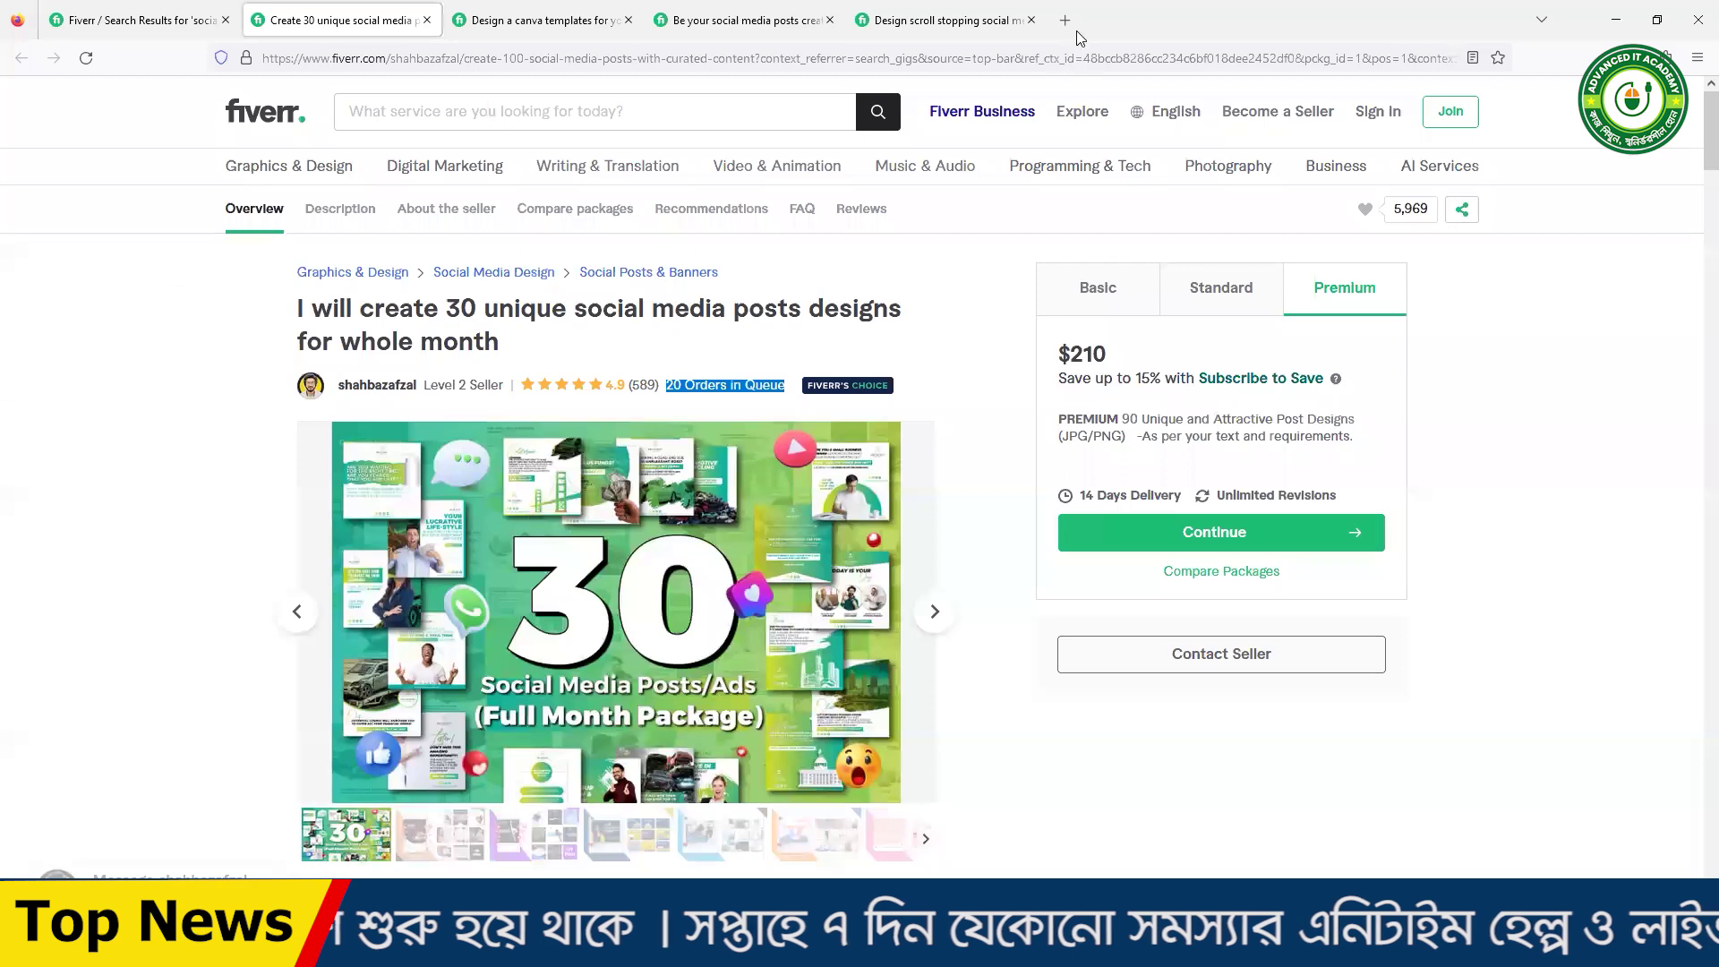
# - Switch to Firefox and search Google for "walton" in a new tab
pyautogui.click(1079, 27)
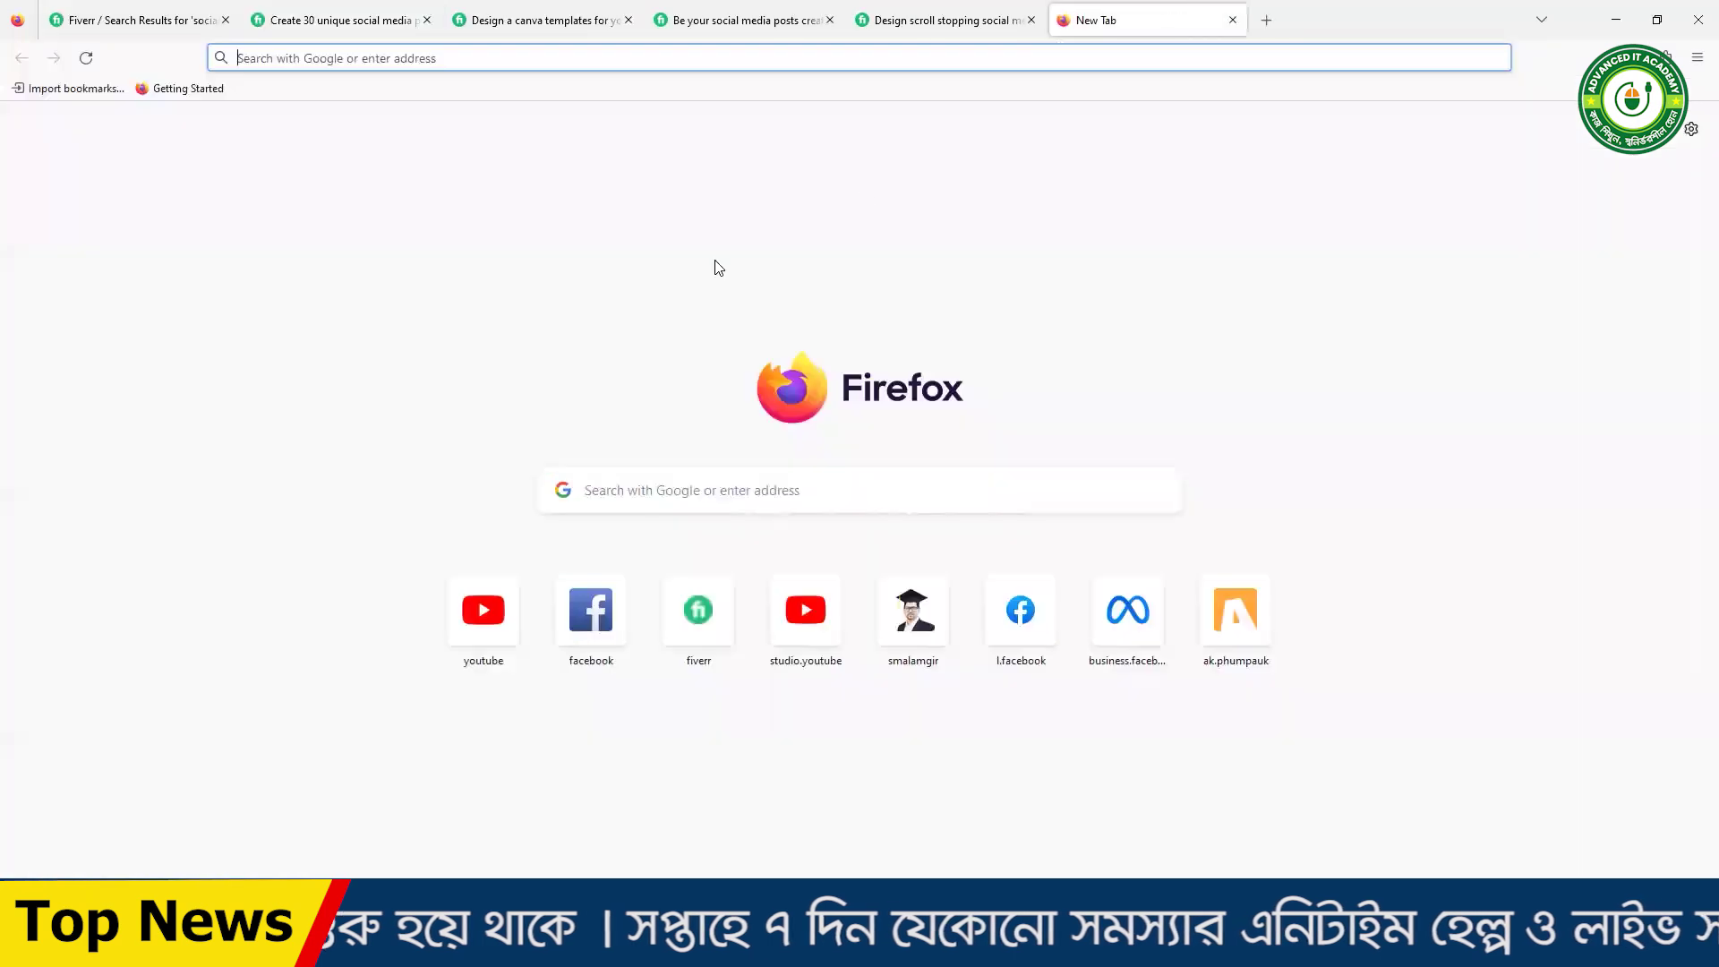
pyautogui.click(791, 486)
pyautogui.write('walton')
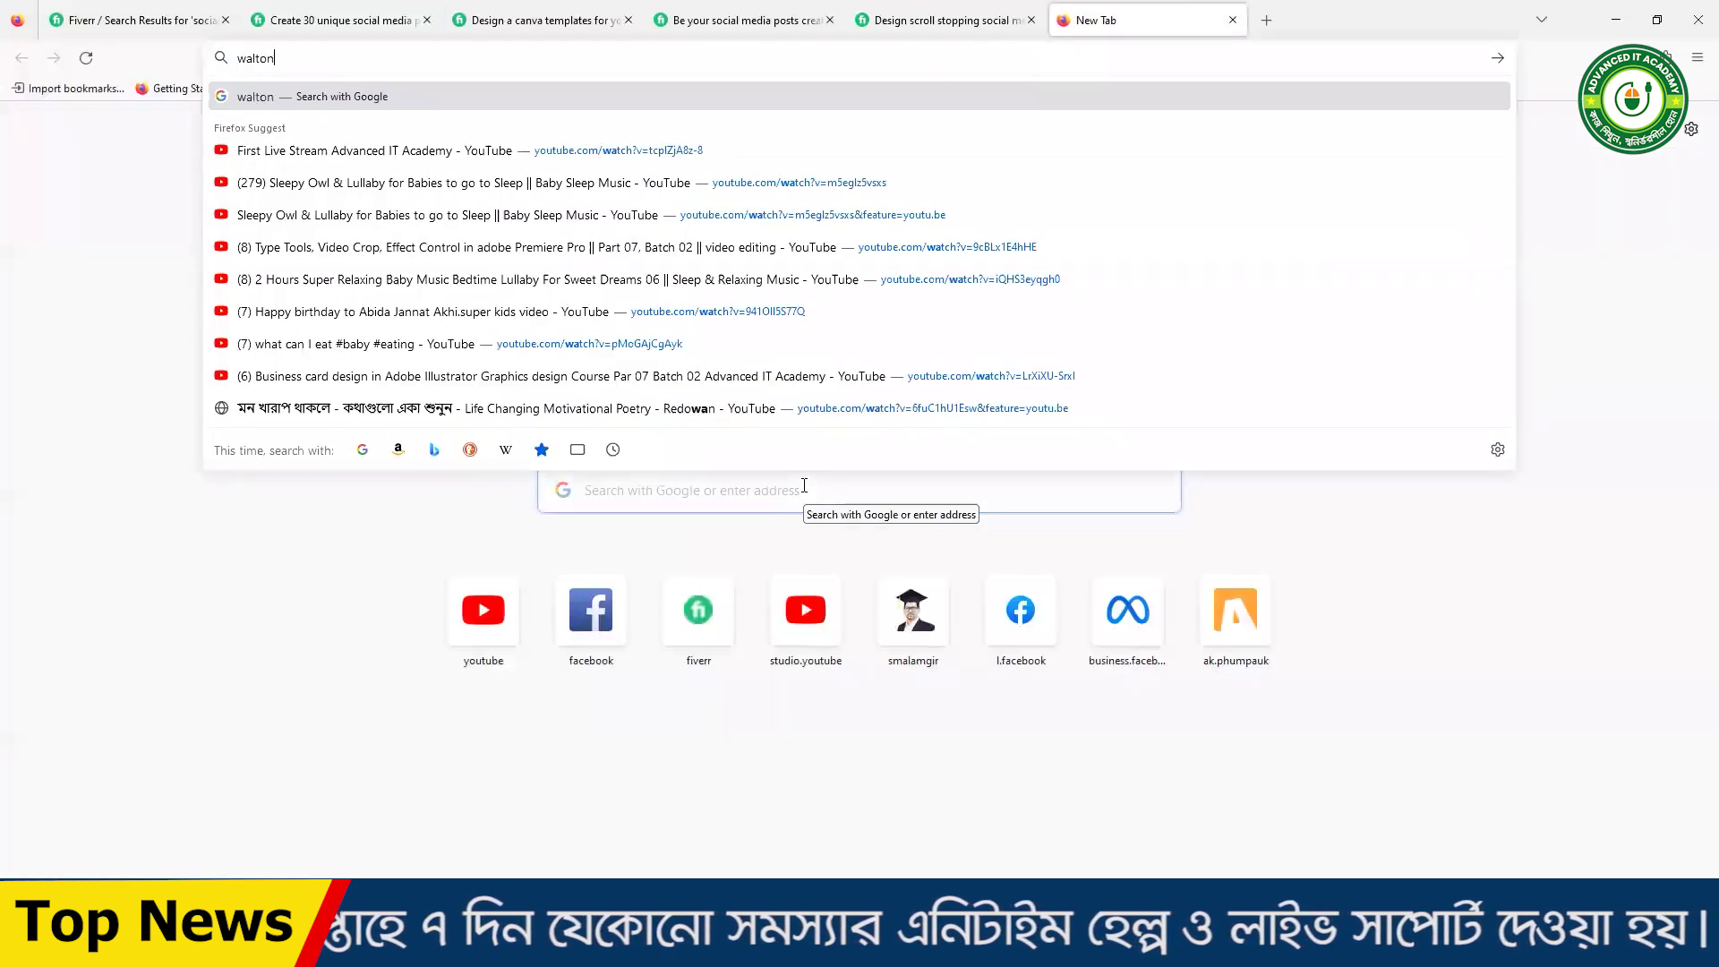
pyautogui.press('Return')
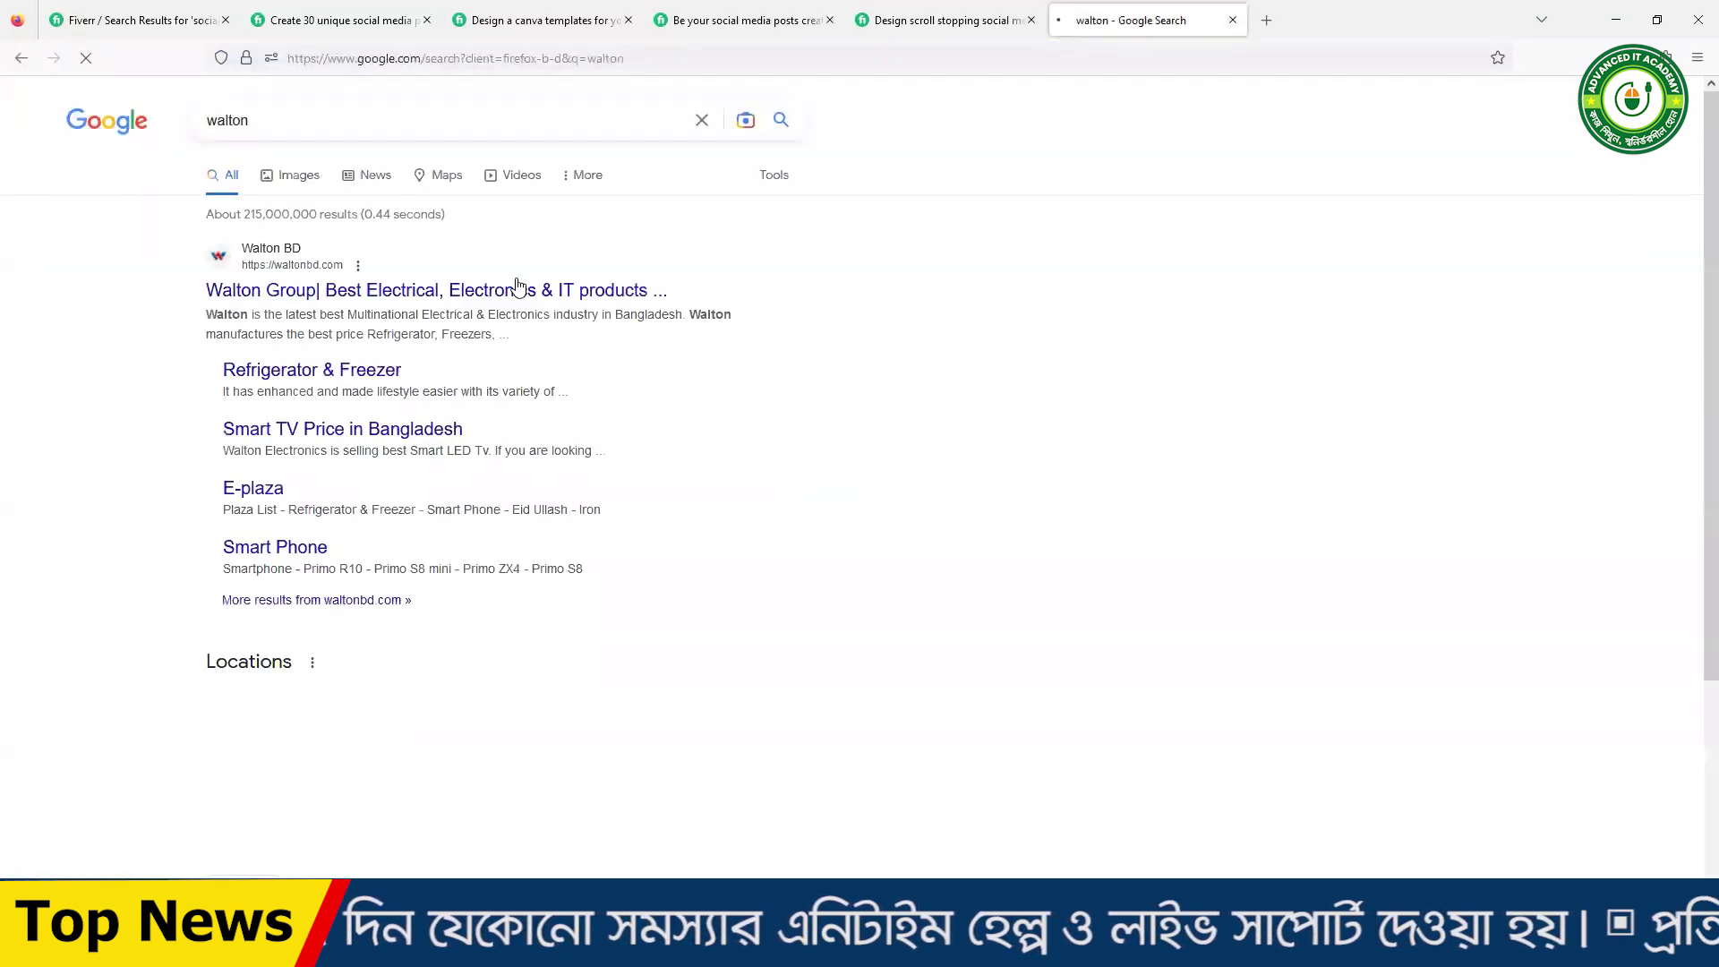
# - Switch to the image results and search for "walton logo"
pyautogui.click(290, 175)
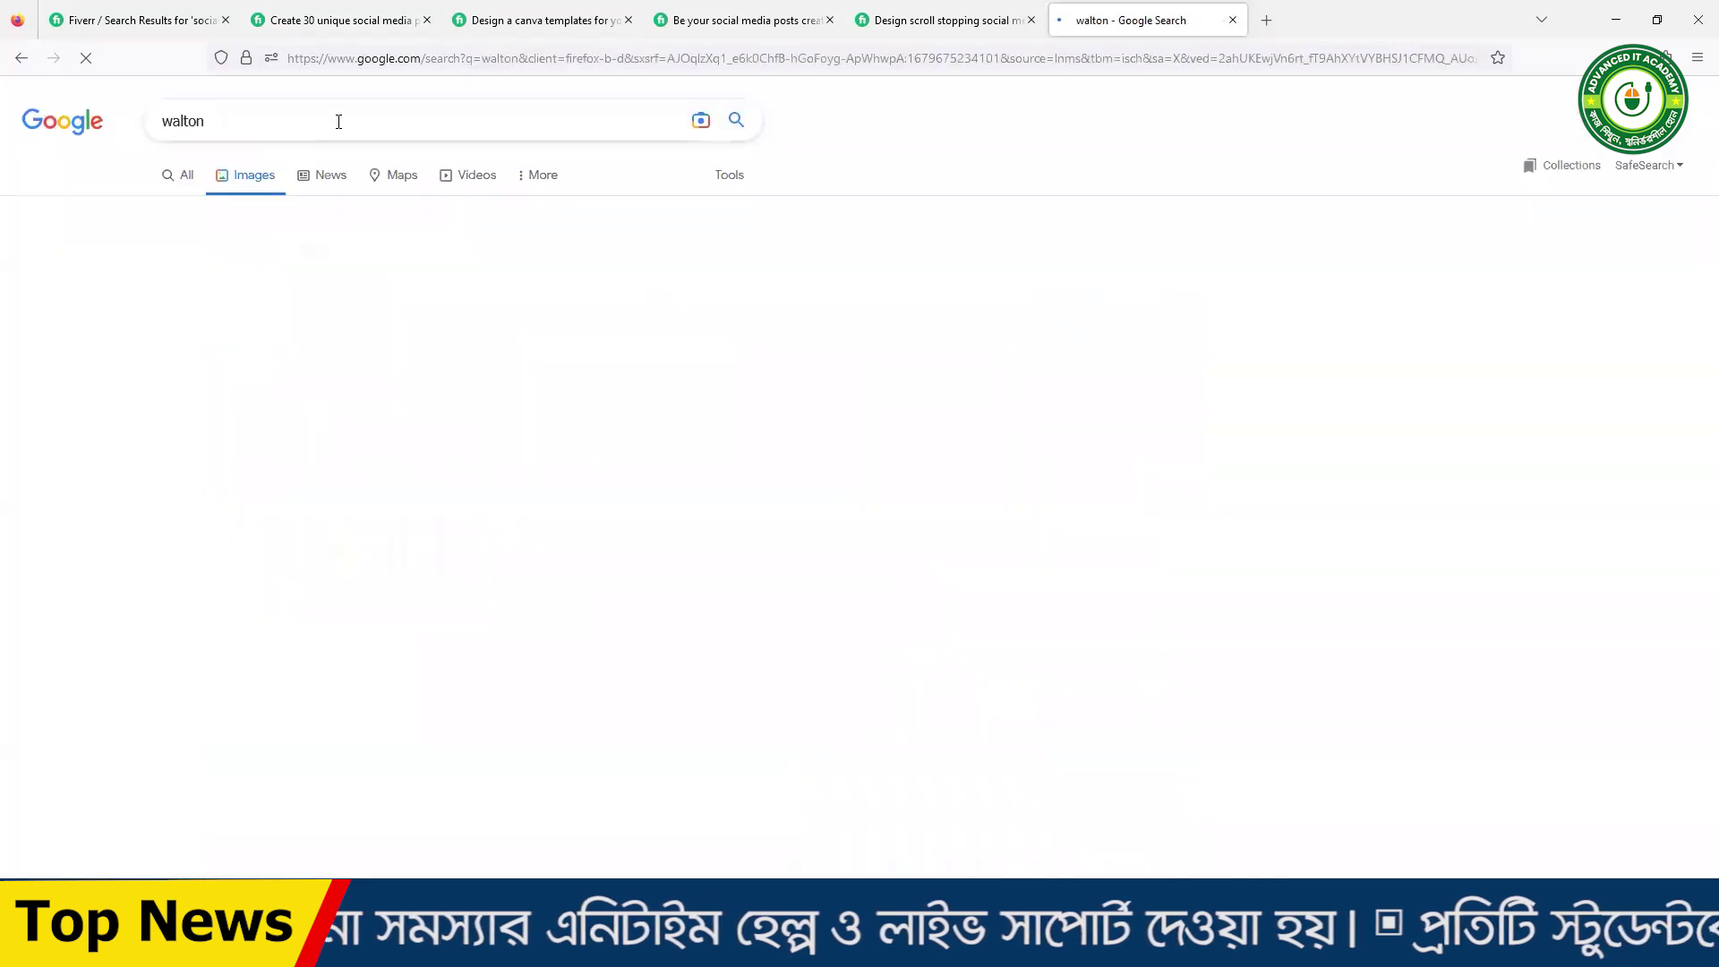
pyautogui.write('lo')
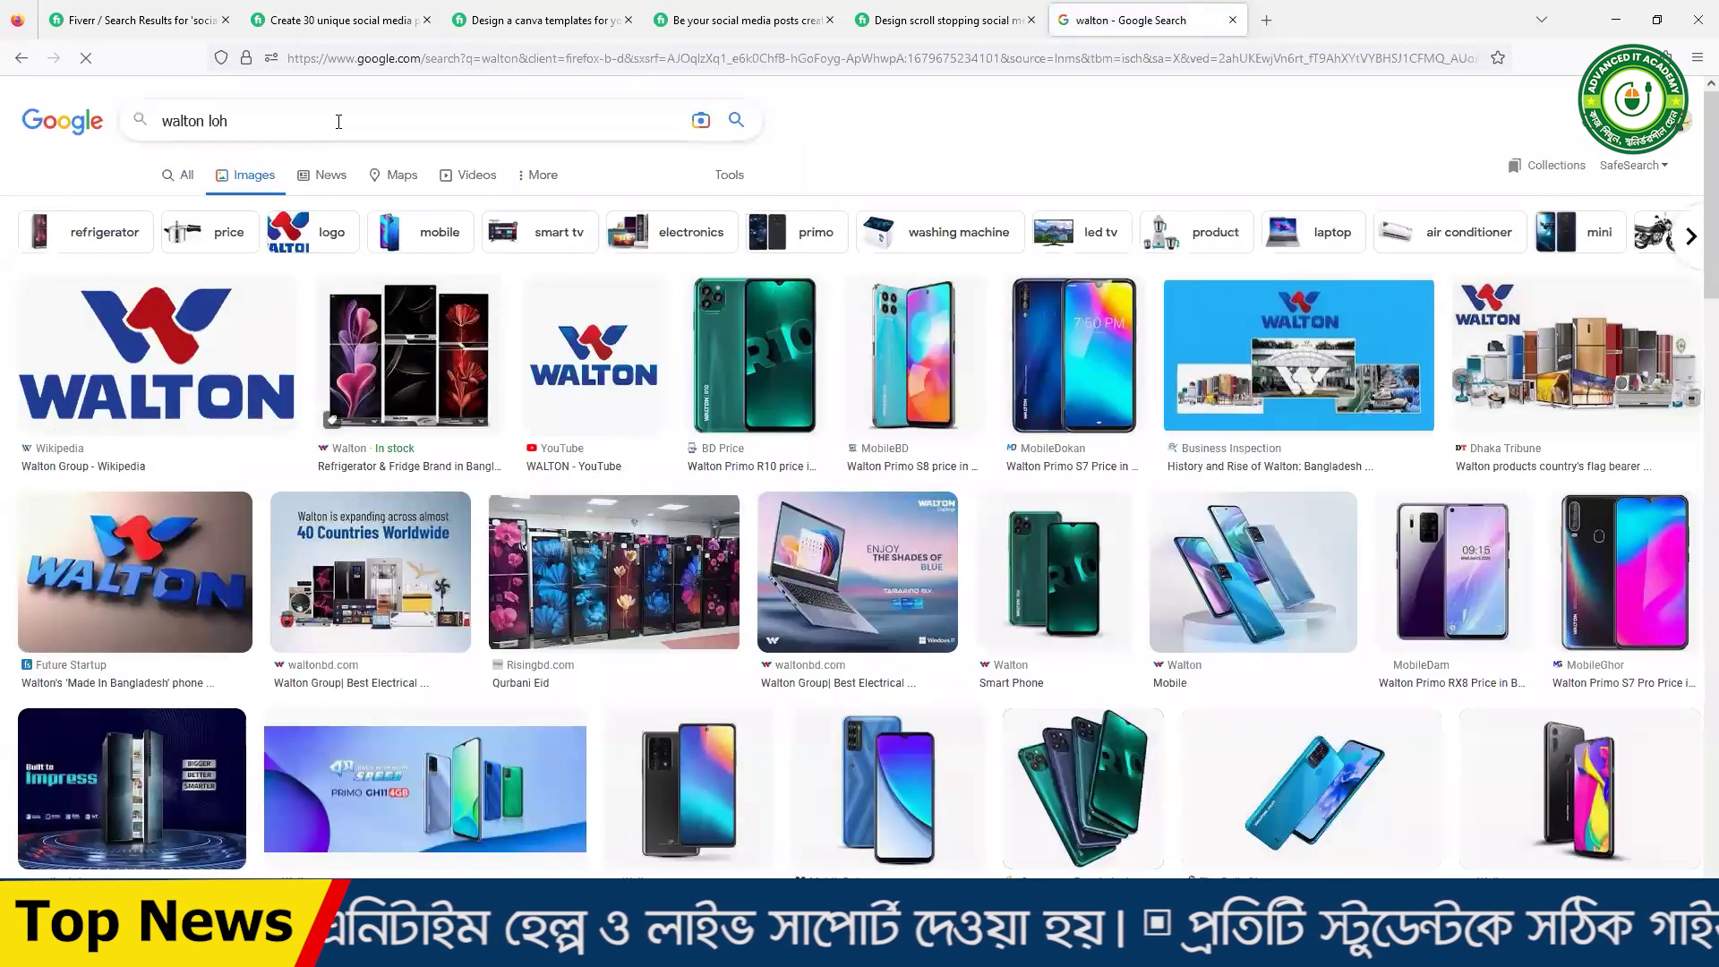
pyautogui.write('go')
pyautogui.press('Return')
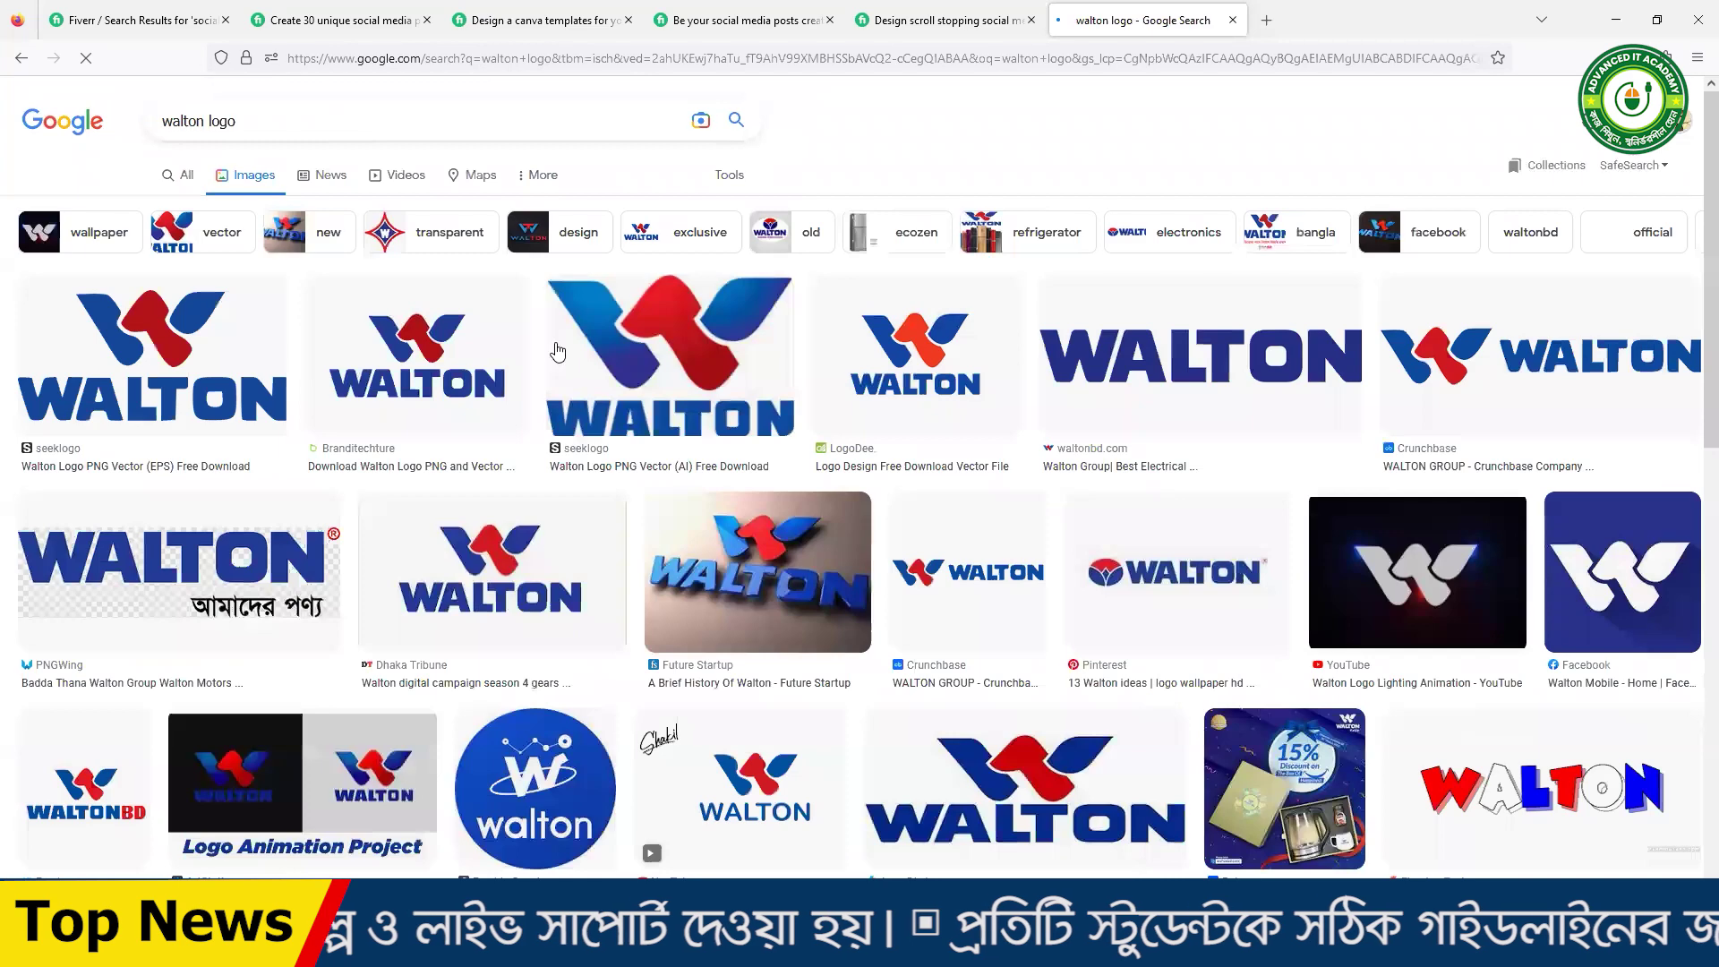
# - Open the seeklogo Walton Logo PNG Vector (EPS) result and save its image to the Desktop as a PNG
pyautogui.click(172, 358)
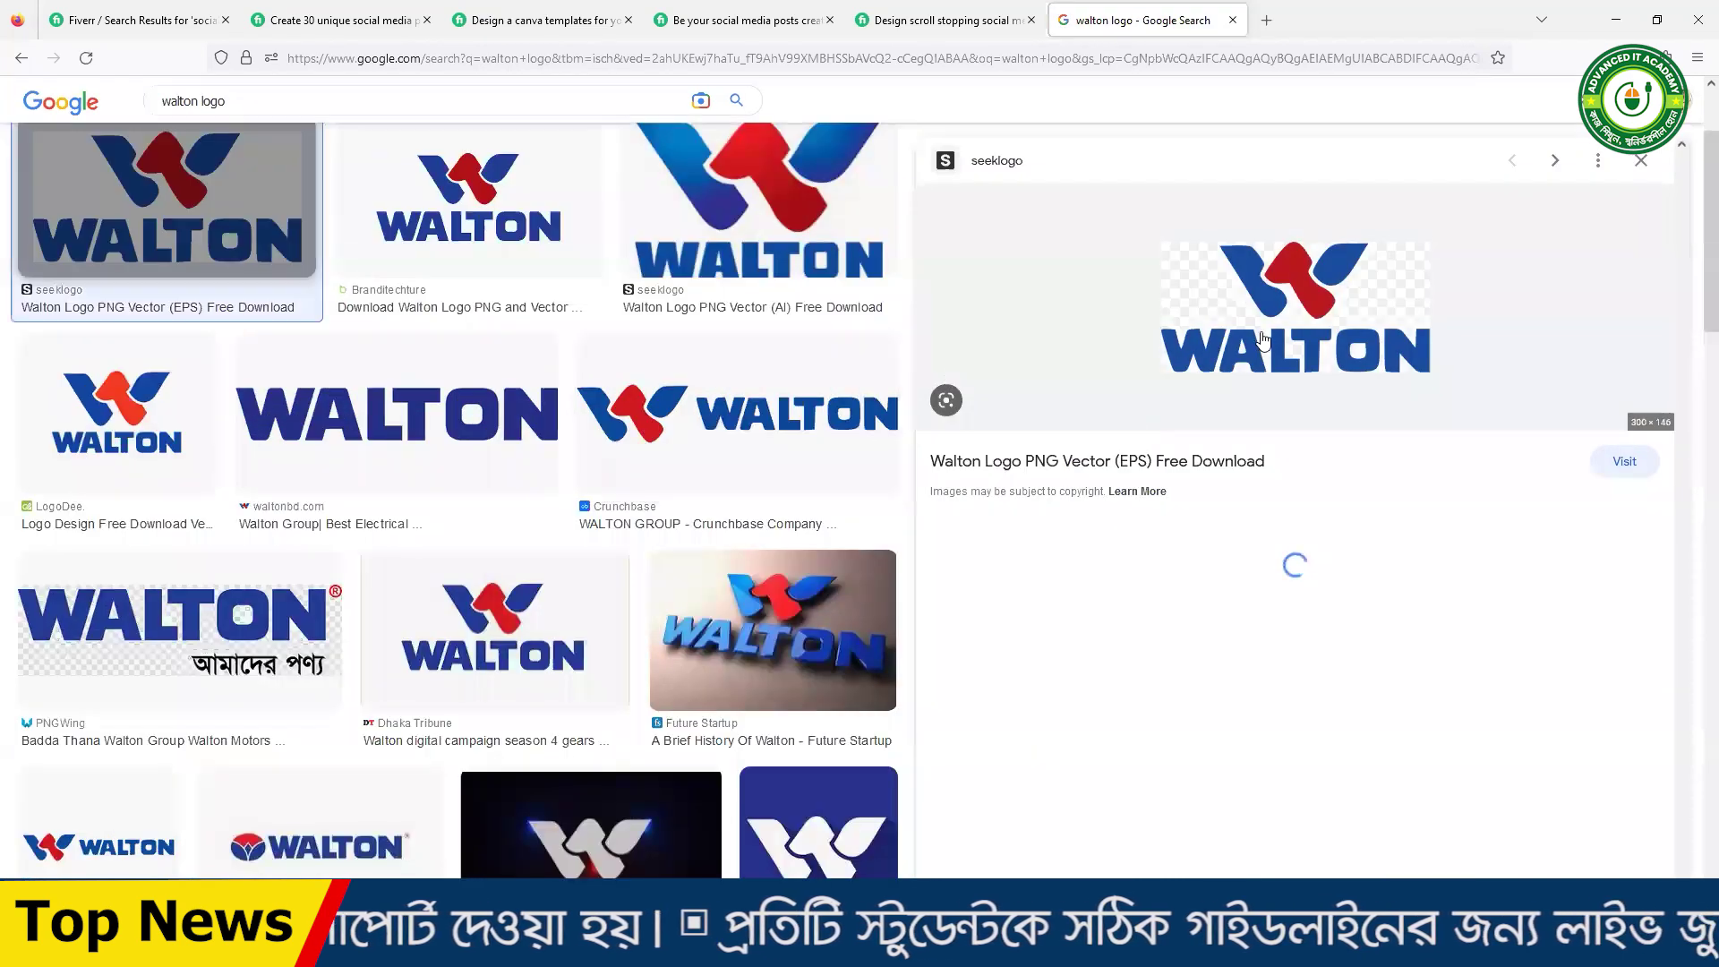
pyautogui.rightClick(1280, 287)
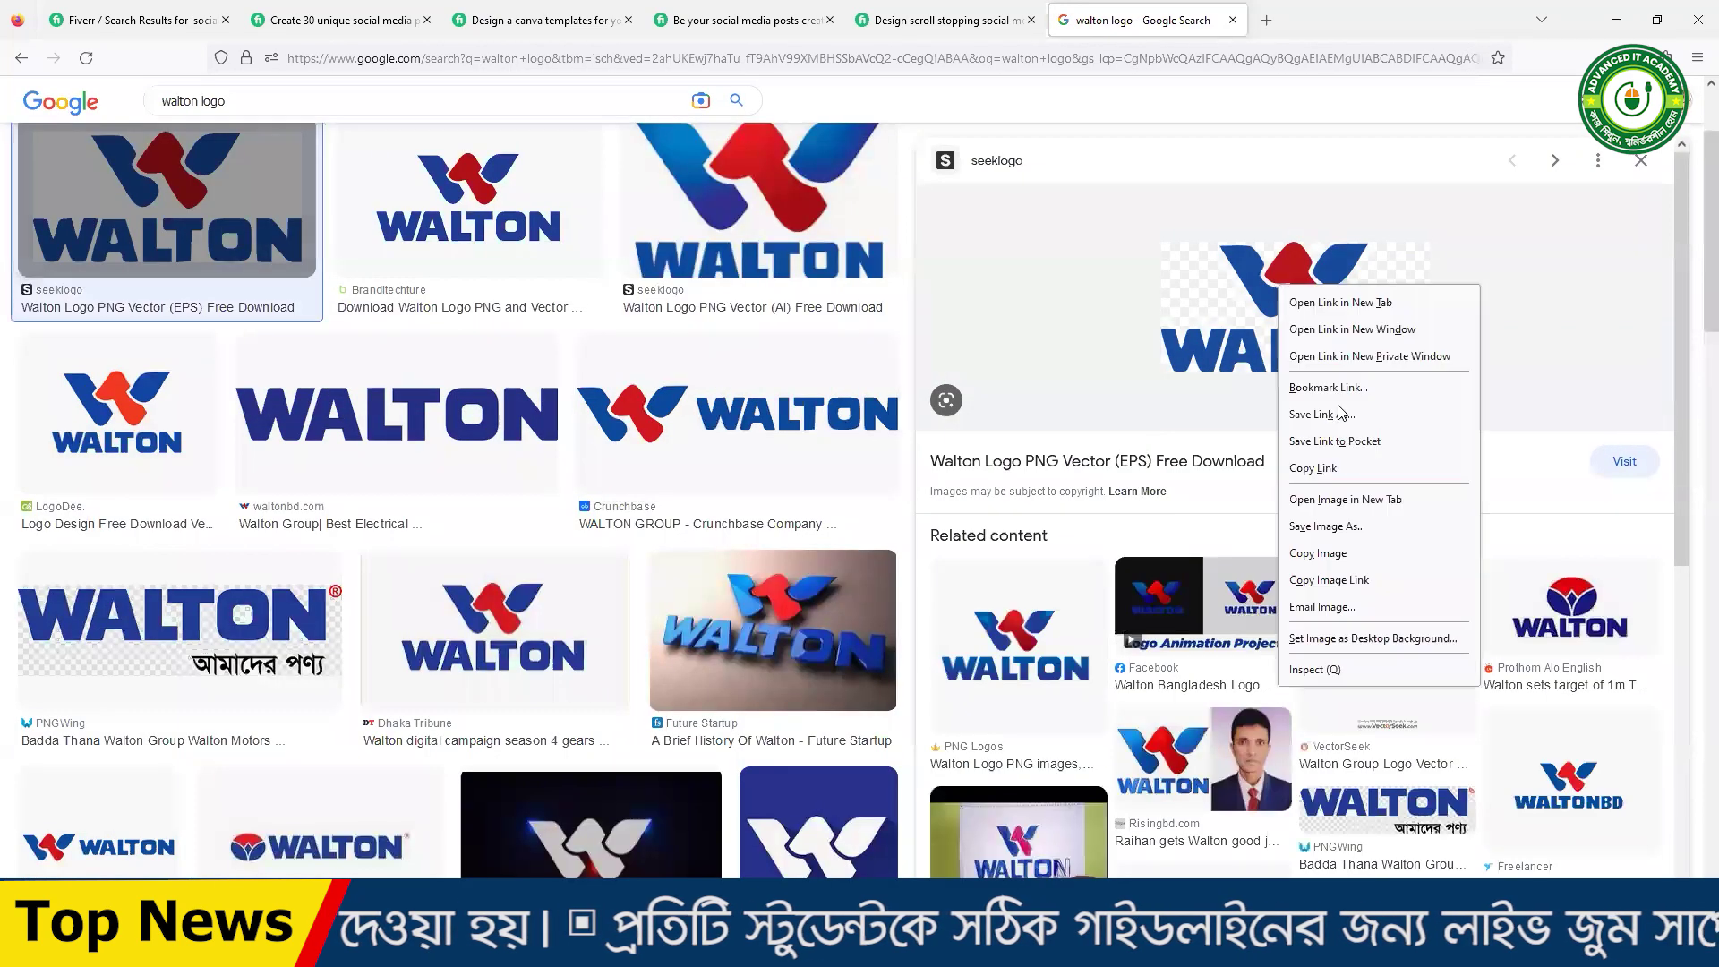
pyautogui.click(1339, 525)
pyautogui.click(76, 154)
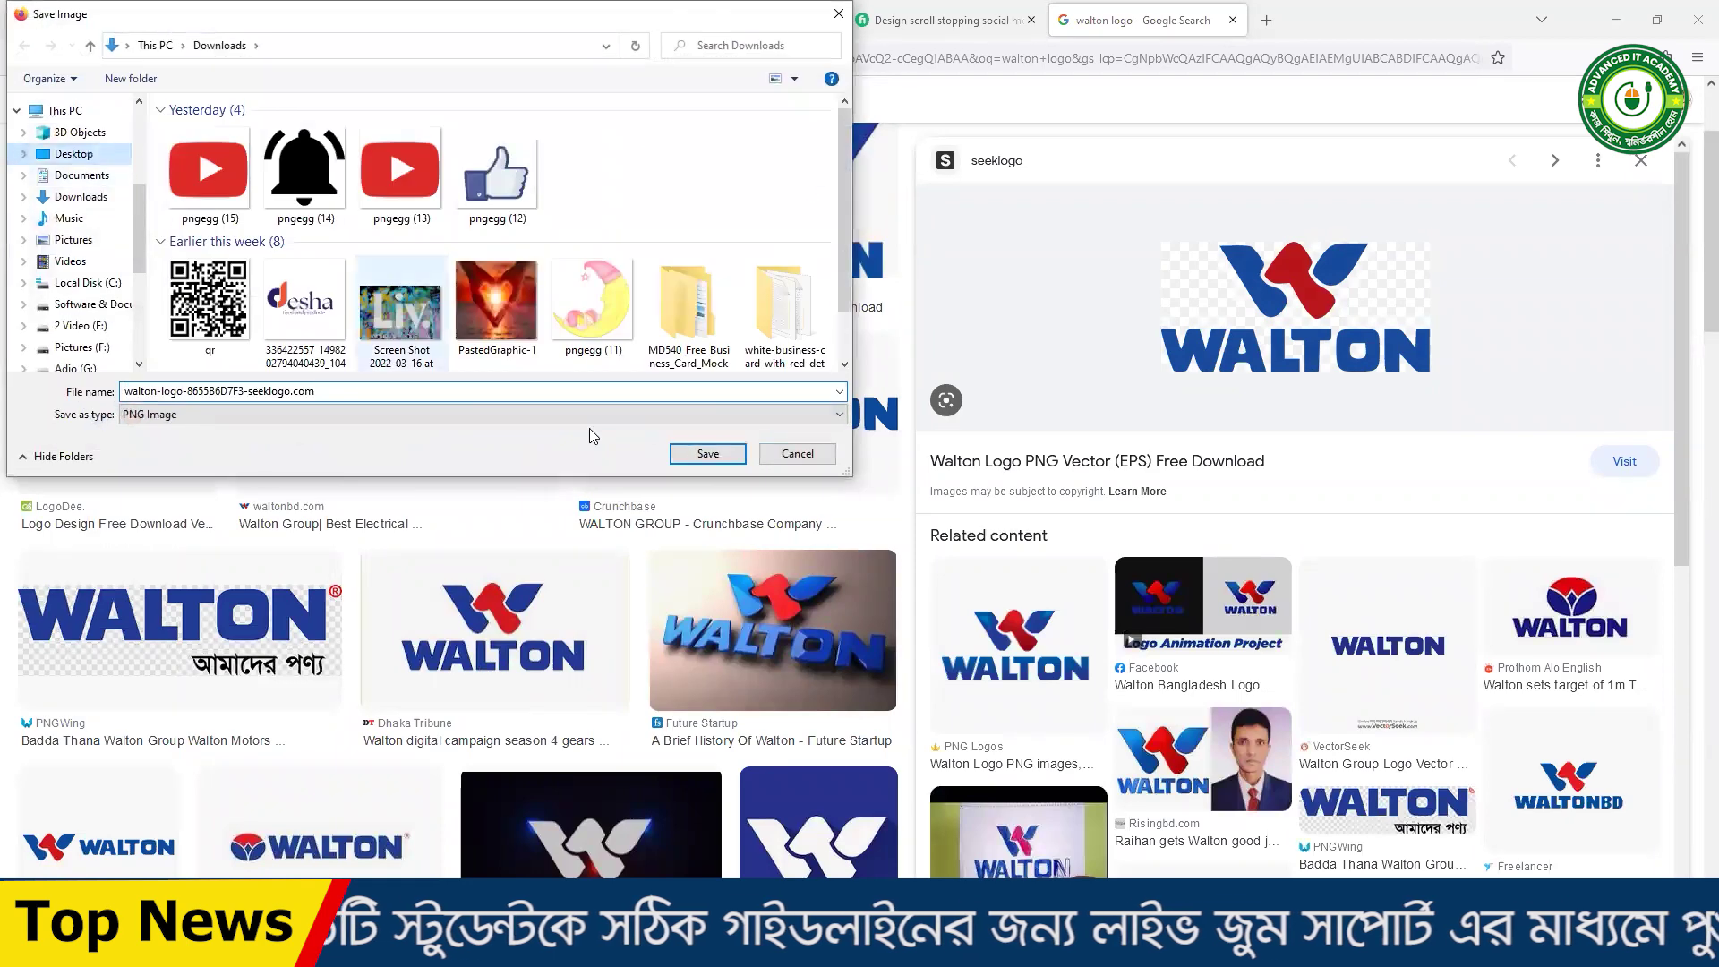
pyautogui.click(707, 453)
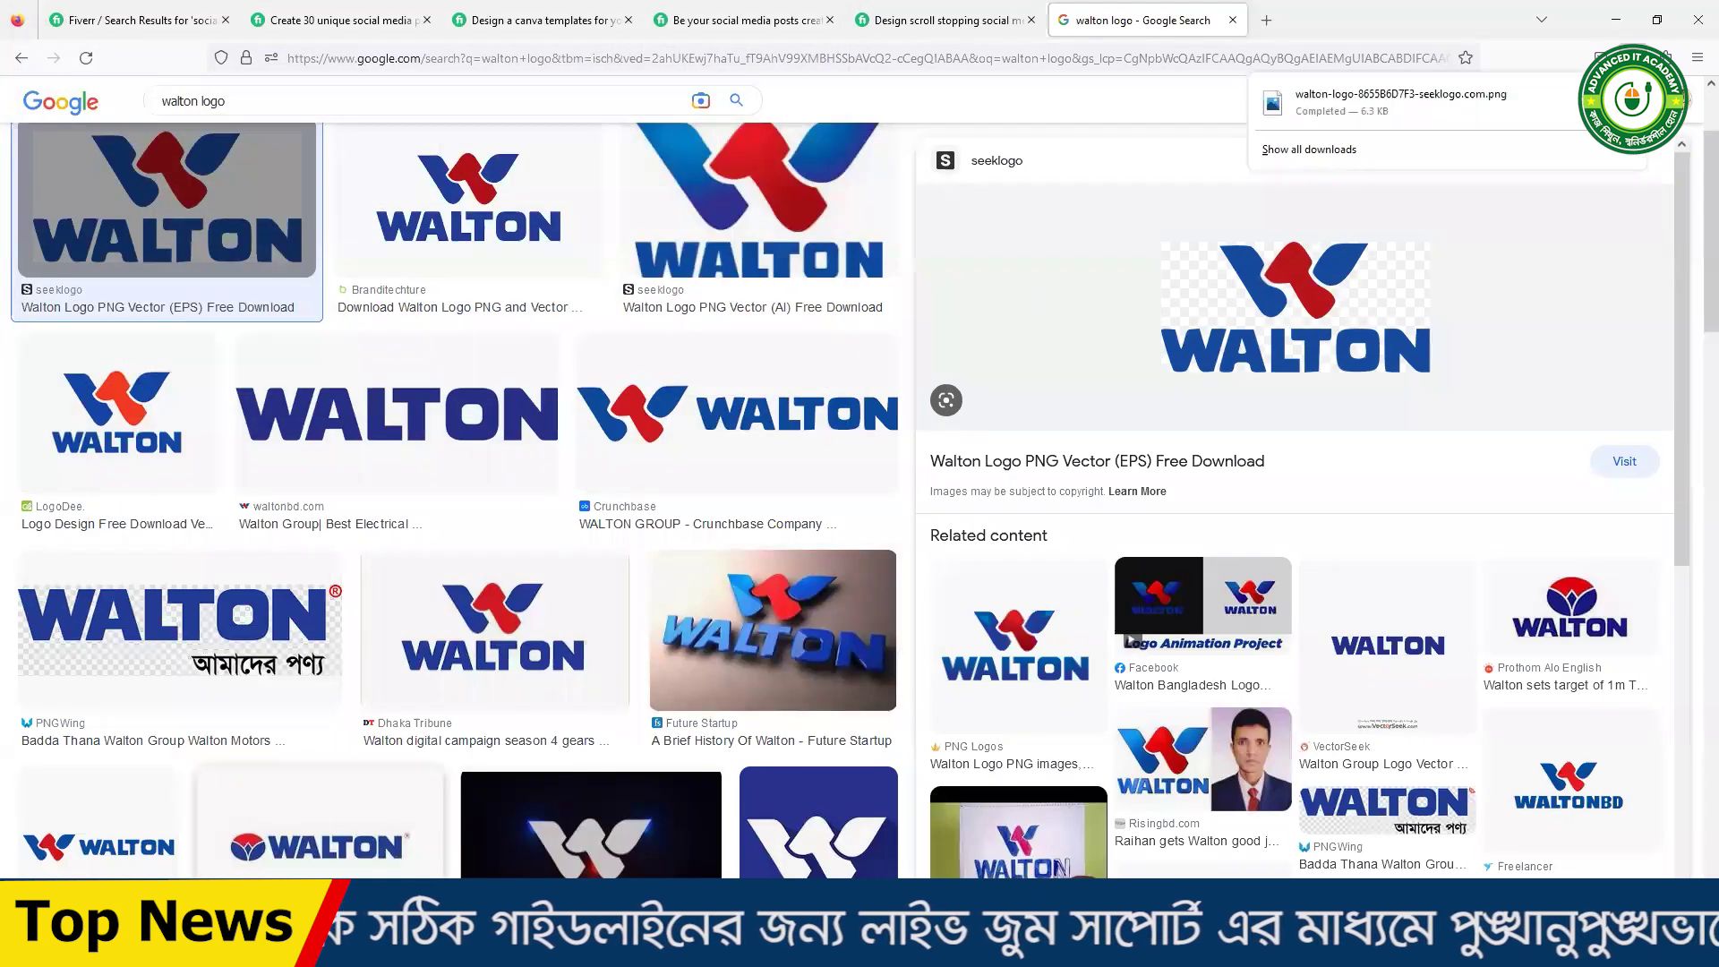
# - Return to the desktop, open the saved Walton logo PNG in Illustrator as its own document, and shift the logo towards the artboard's left half
pyautogui.click(1601, 29)
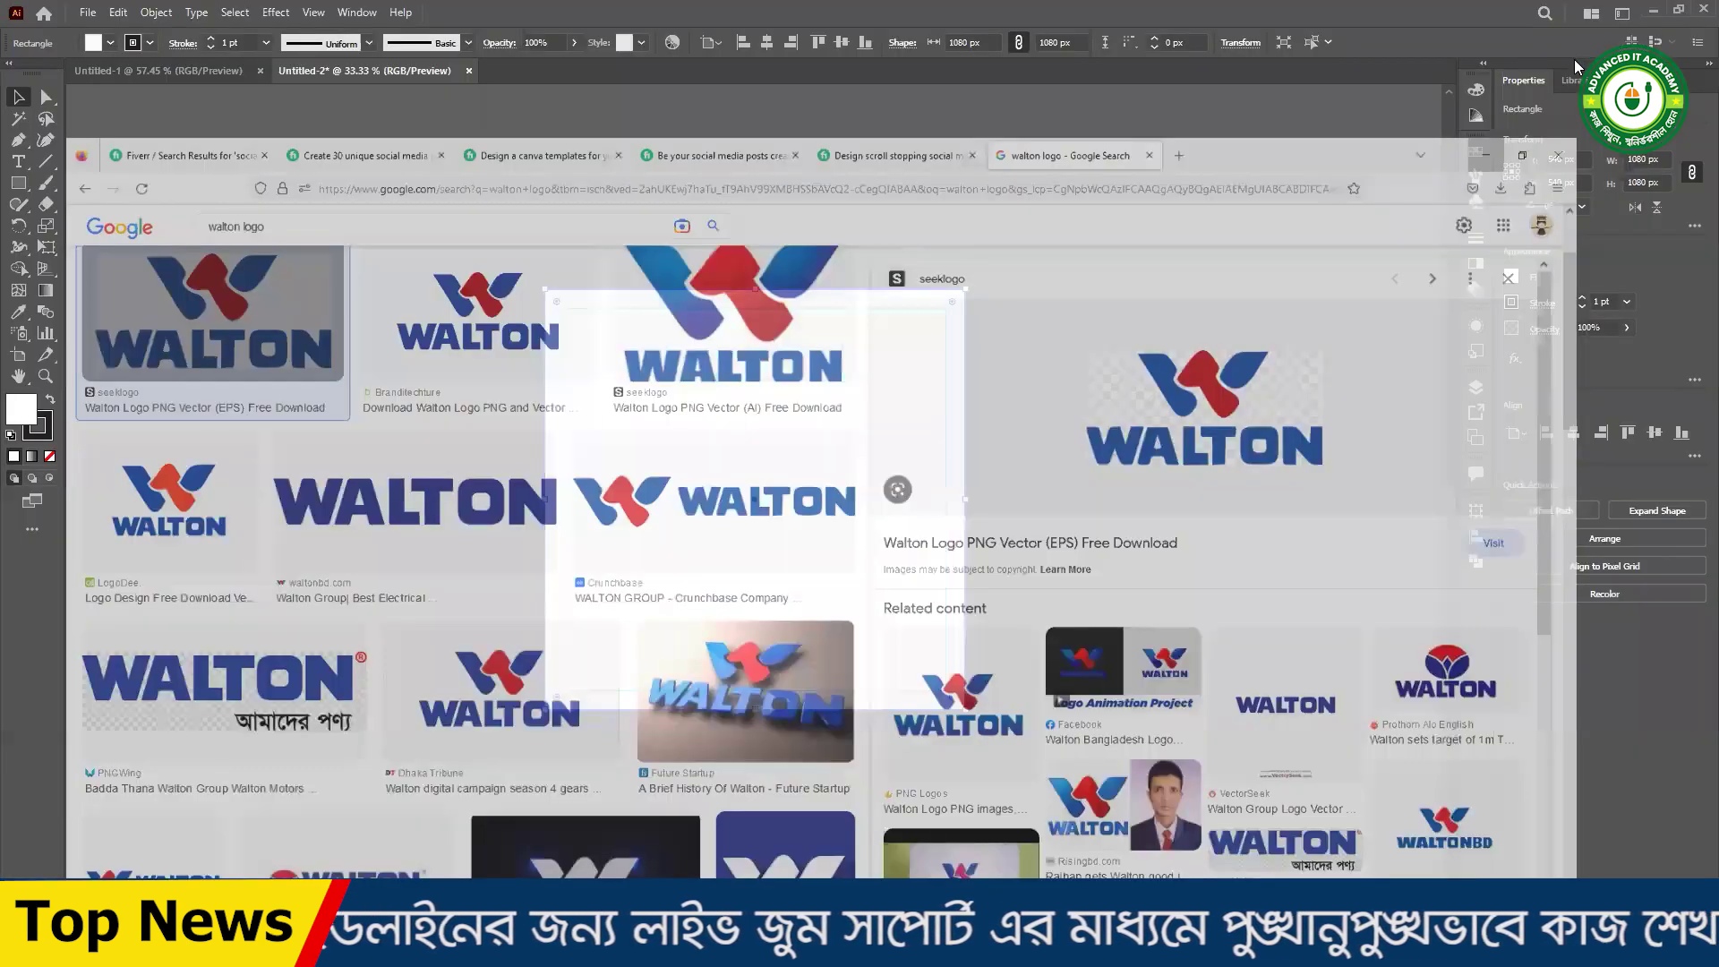
pyautogui.click(1638, 13)
pyautogui.rightClick(726, 286)
pyautogui.click(788, 338)
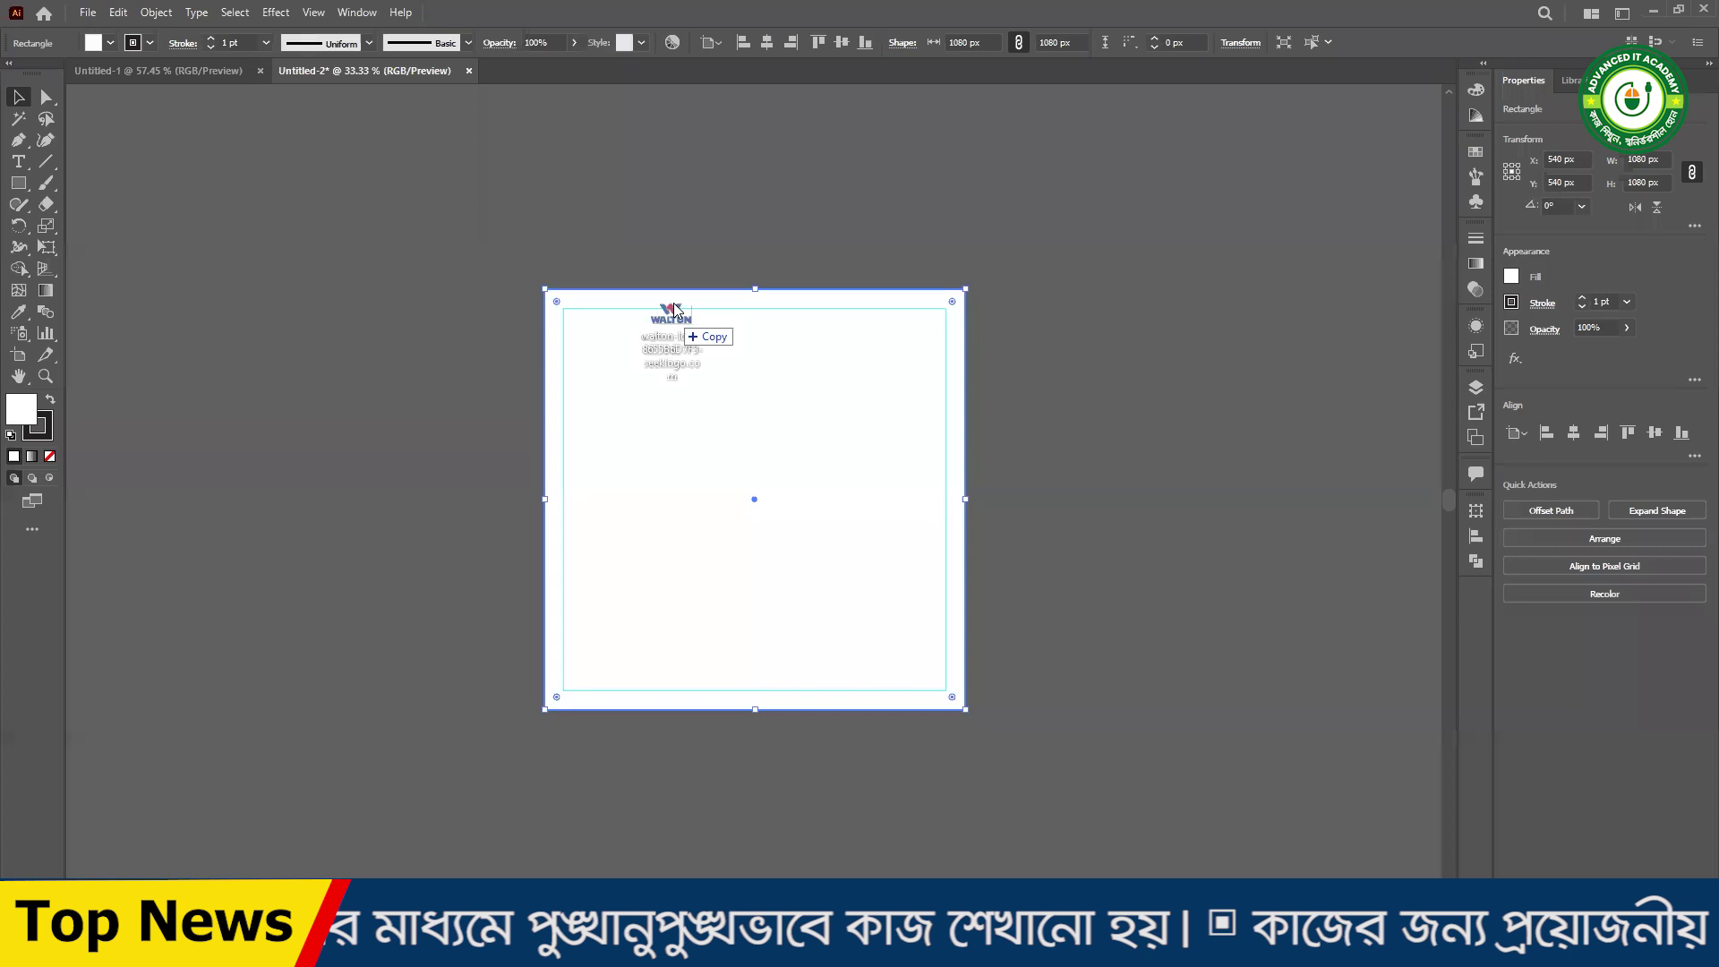
pyautogui.moveTo(676, 318); pyautogui.dragTo(563, 72)
pyautogui.moveTo(731, 494); pyautogui.dragTo(528, 491)
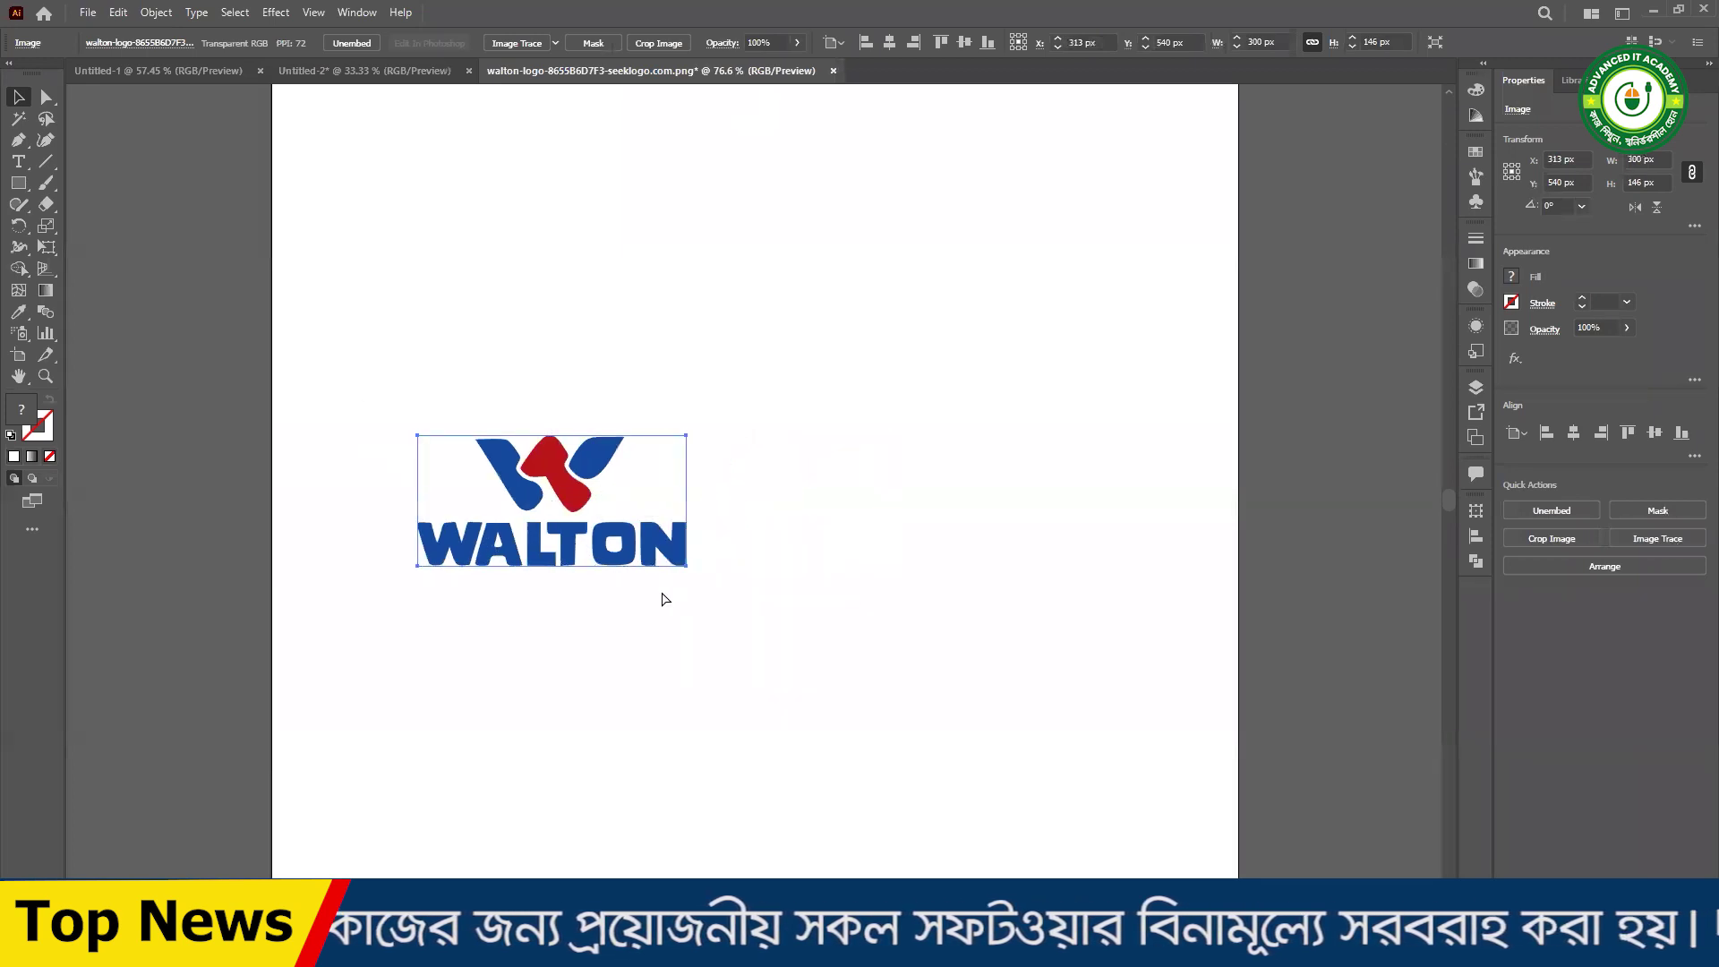
# - Cut the logo, paste it into Untitled-2 and place it in the upper middle of the artboard, leaving nothing selected
pyautogui.hotkey('ctrl', 'x')
pyautogui.click(351, 72)
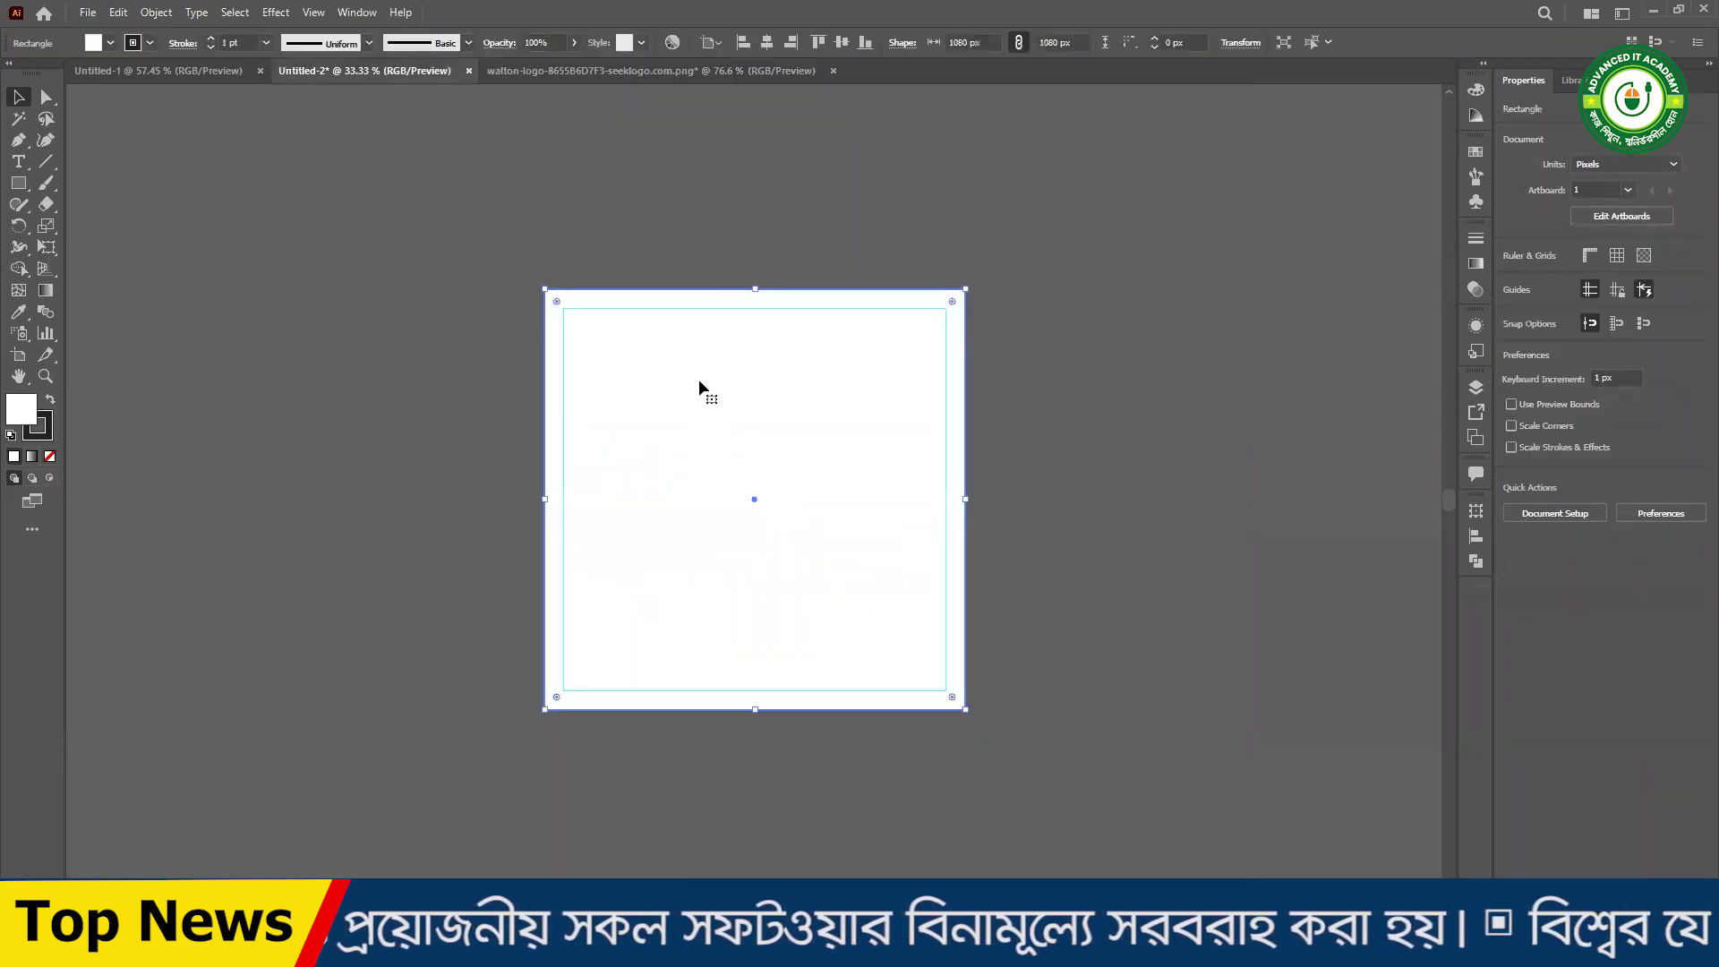
pyautogui.hotkey('ctrl', 'v')
pyautogui.moveTo(782, 510); pyautogui.dragTo(757, 384)
pyautogui.click(246, 369)
pyautogui.click(342, 303)
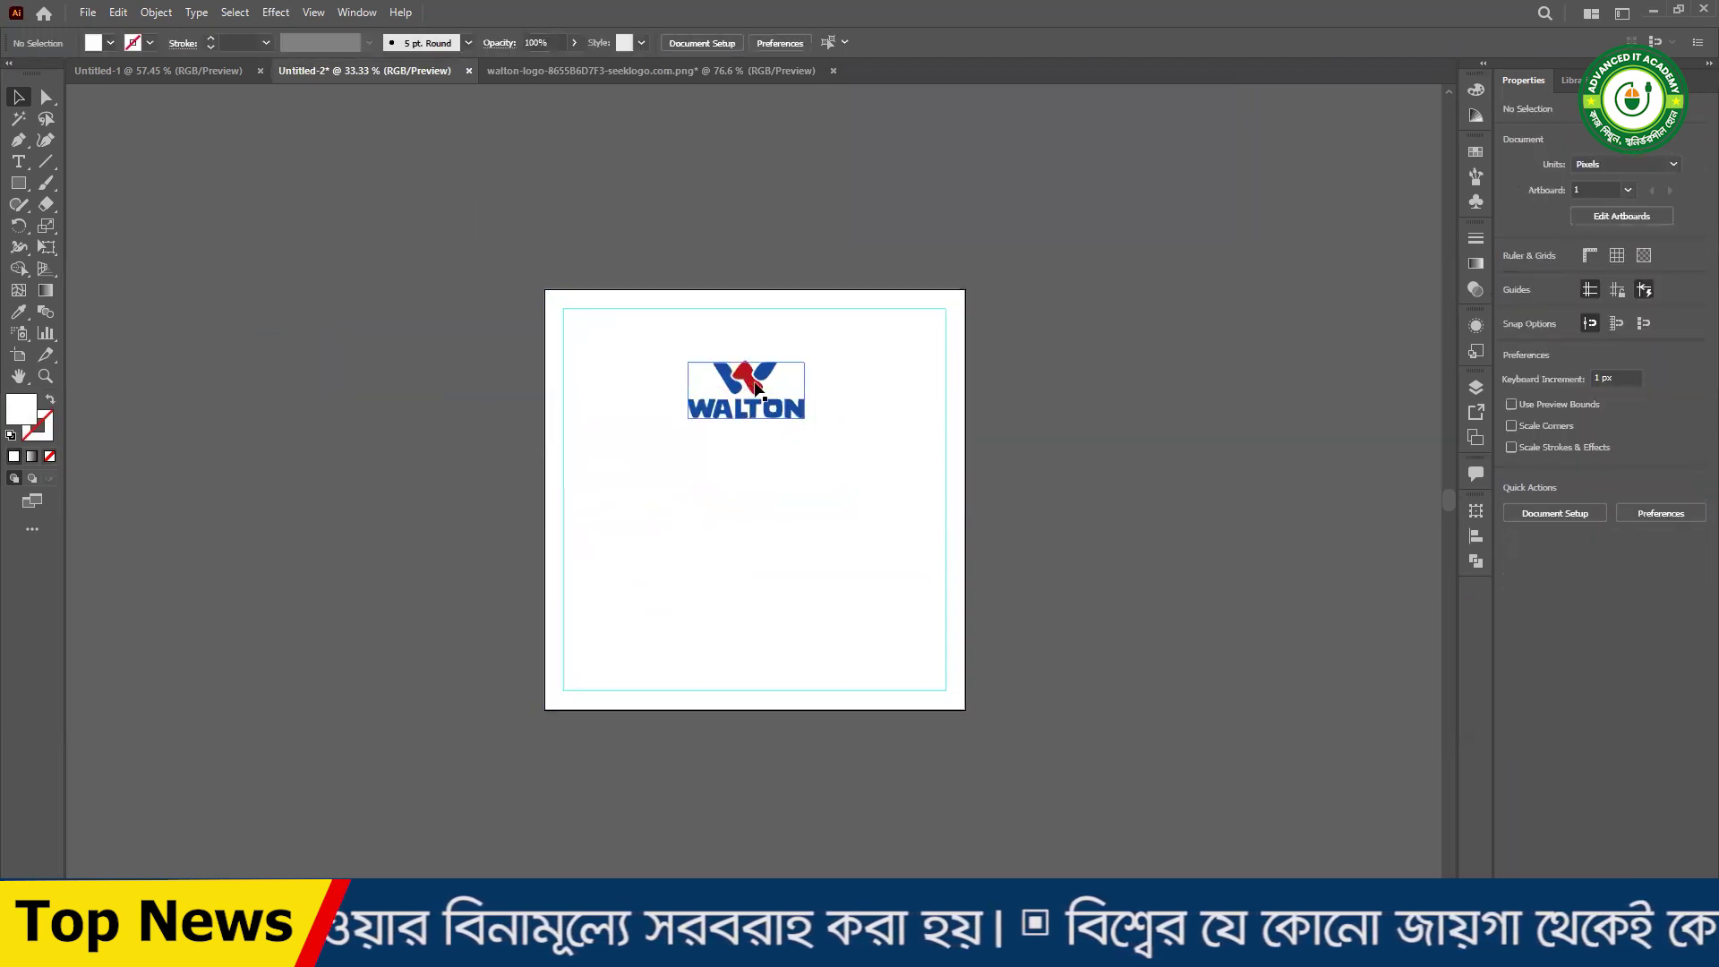
# - Move the Walton logo off the artboard into the empty area above it
pyautogui.click(768, 409)
pyautogui.moveTo(768, 409)
pyautogui.mouseDown()
pyautogui.moveTo(419, 314)
pyautogui.moveTo(768, 409)
pyautogui.mouseUp()
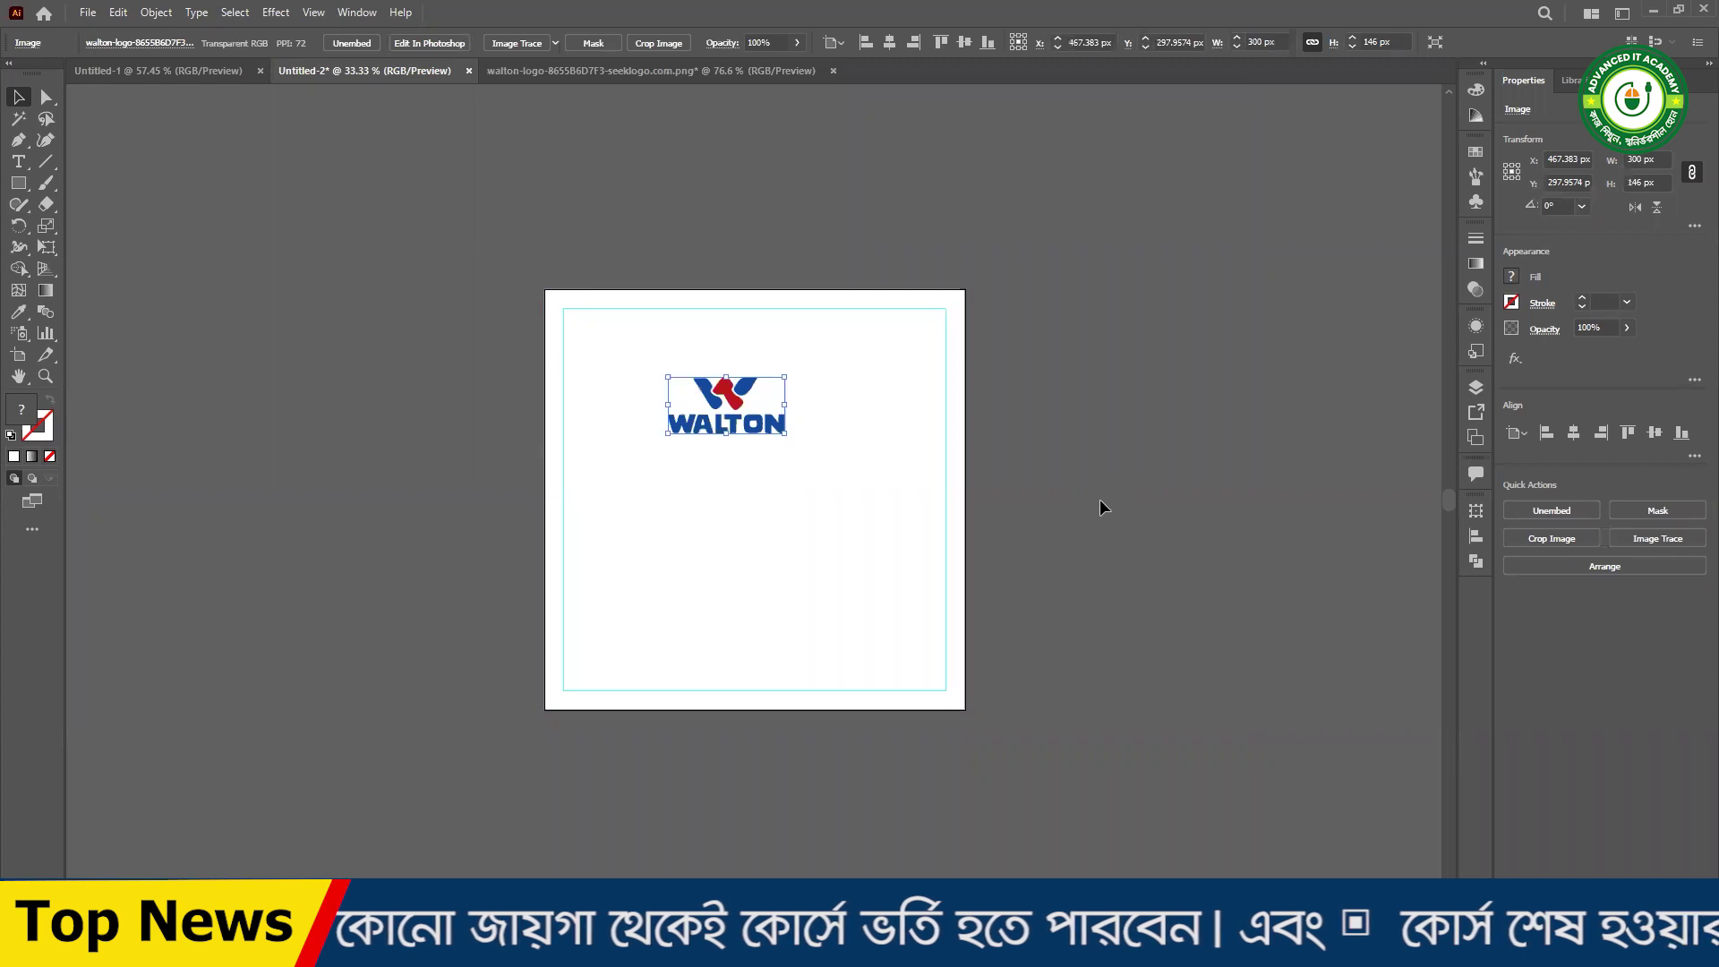
pyautogui.click(1159, 445)
pyautogui.click(733, 413)
pyautogui.moveTo(771, 428); pyautogui.dragTo(1059, 318)
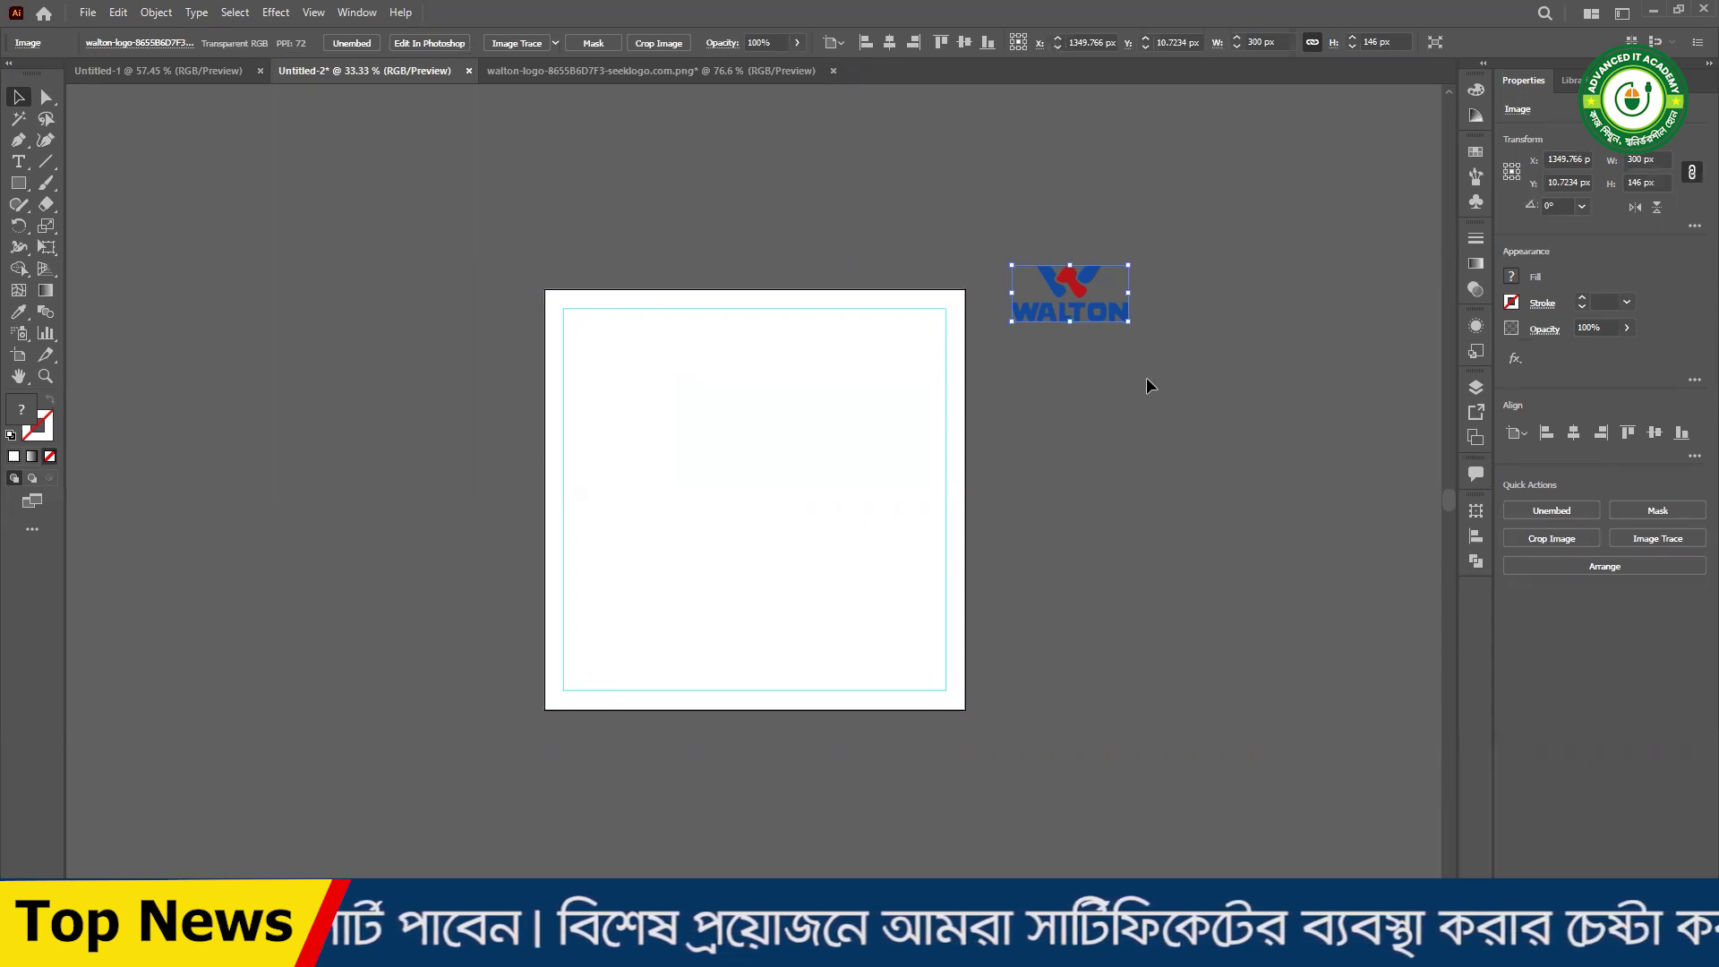
pyautogui.moveTo(1065, 293); pyautogui.dragTo(862, 228)
pyautogui.moveTo(869, 210); pyautogui.dragTo(748, 196)
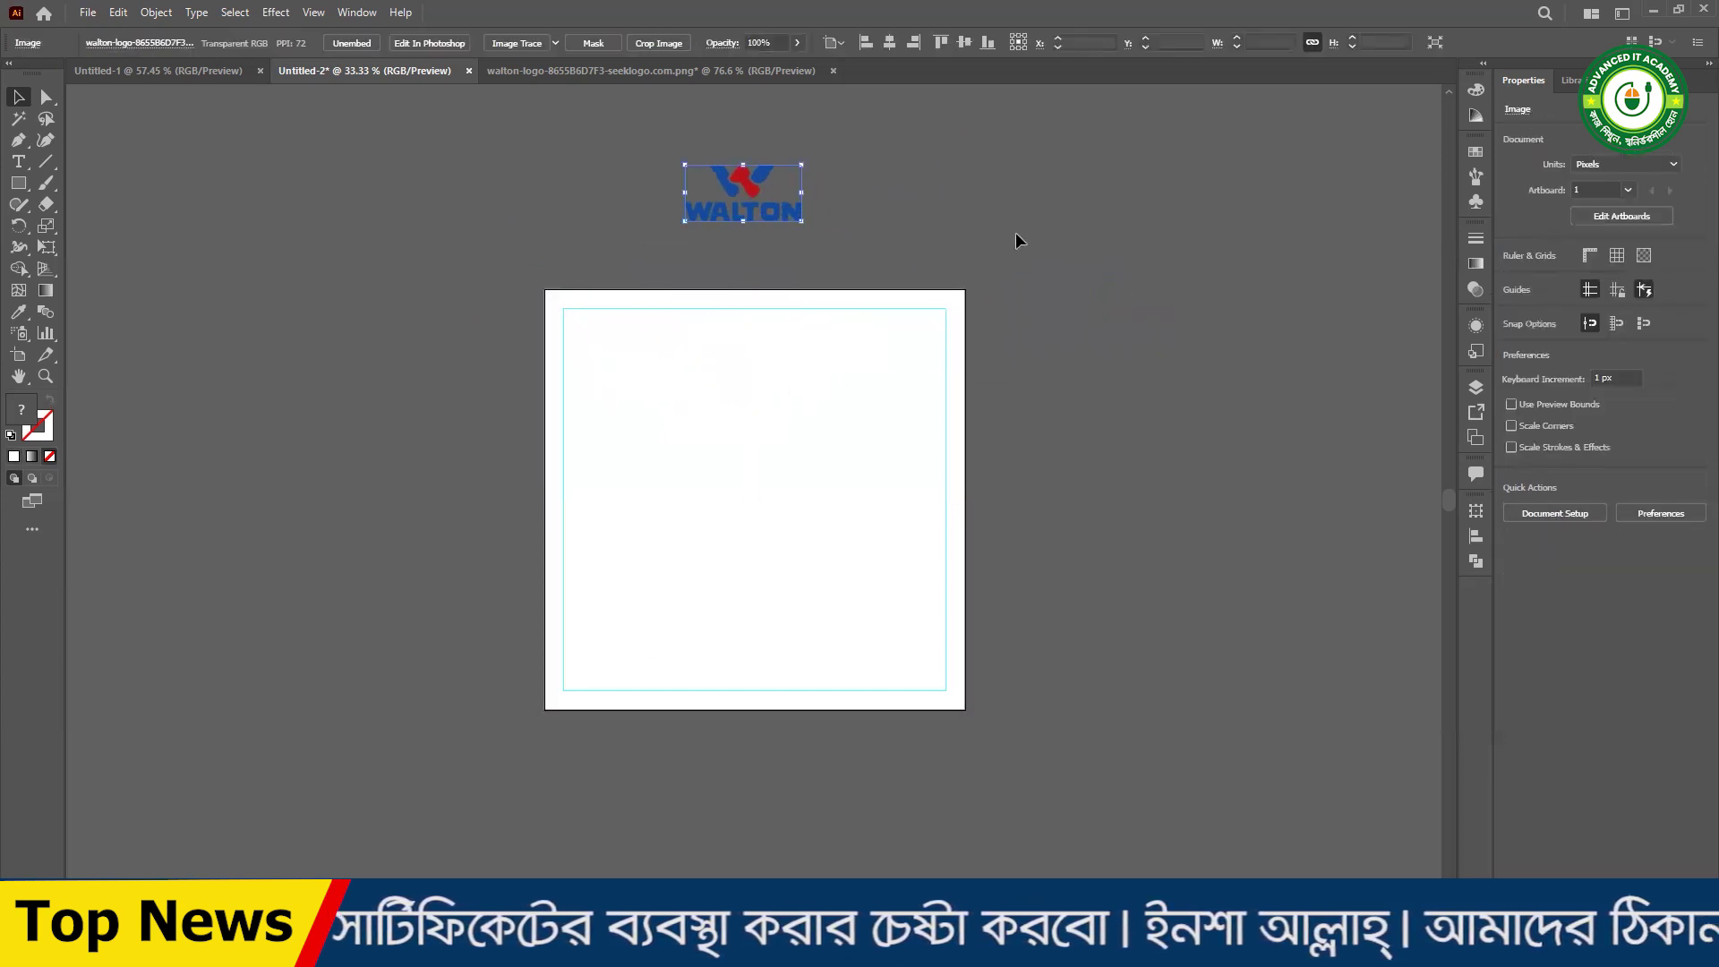
pyautogui.click(1015, 233)
pyautogui.click(748, 190)
pyautogui.click(814, 222)
pyautogui.click(750, 195)
pyautogui.click(934, 223)
pyautogui.click(759, 196)
pyautogui.click(956, 229)
pyautogui.click(766, 202)
pyautogui.click(936, 224)
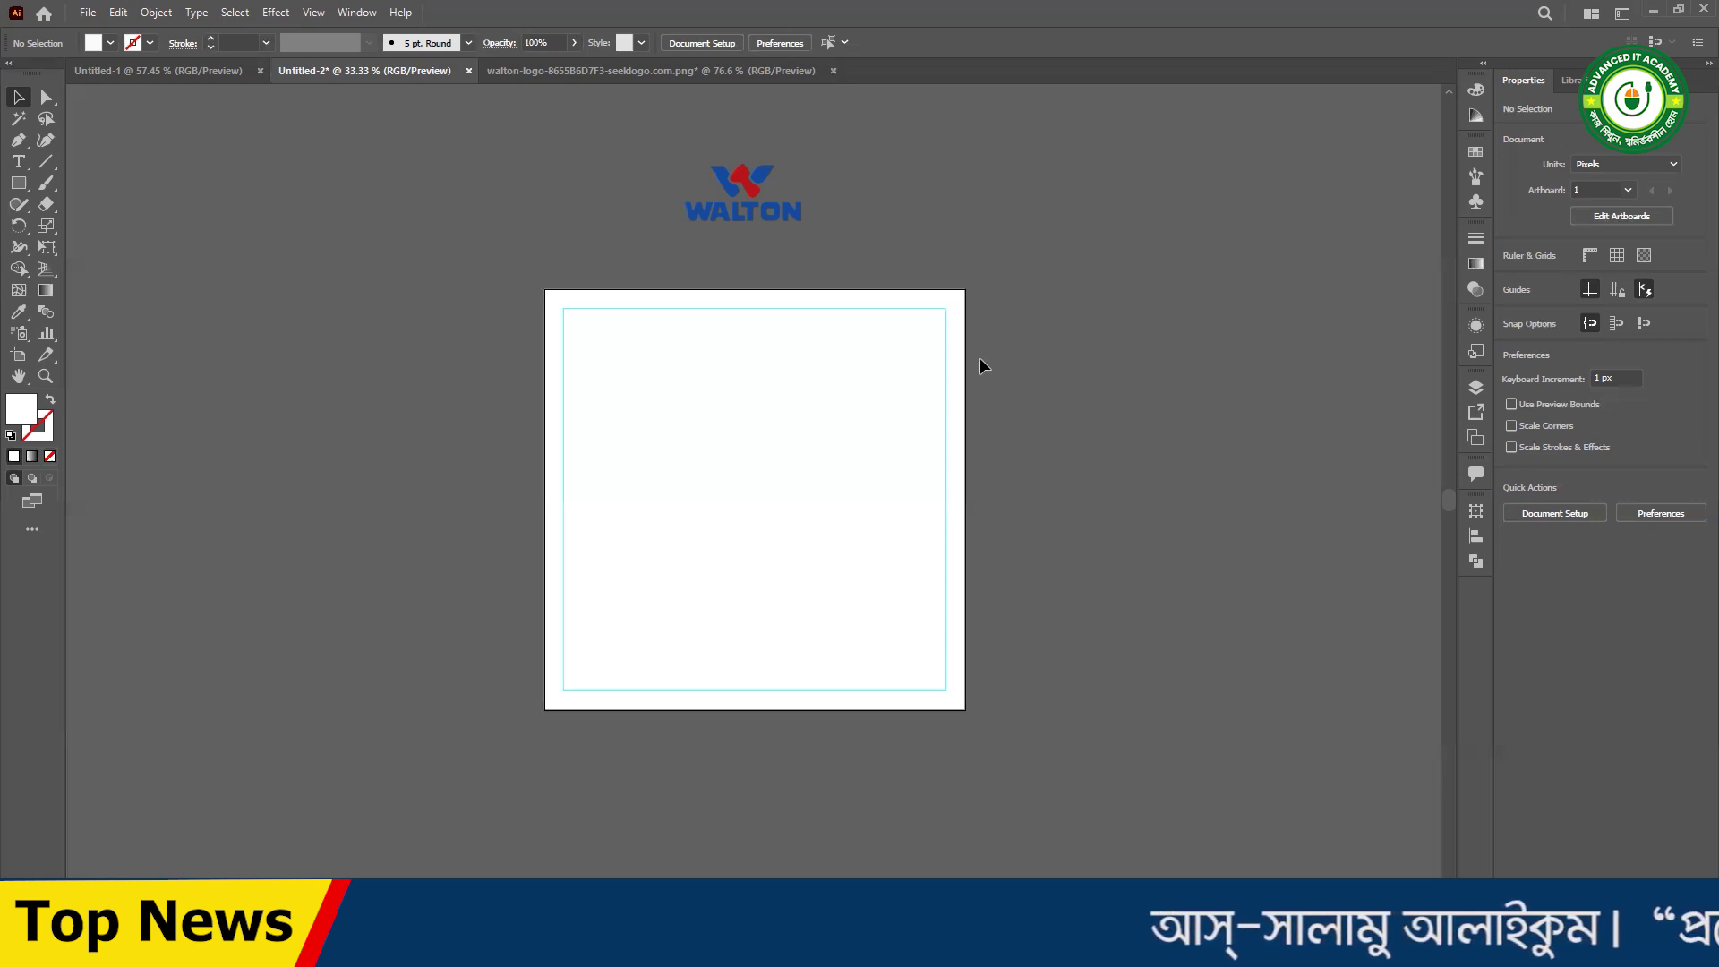
pyautogui.click(759, 197)
pyautogui.moveTo(503, 291); pyautogui.dragTo(922, 543)
pyautogui.click(1060, 429)
pyautogui.click(716, 207)
pyautogui.click(833, 213)
pyautogui.click(735, 200)
pyautogui.click(876, 224)
# - Move the Walton logo above the artboard's upper-left corner, to about X 120 px, Y -300 px
pyautogui.moveTo(772, 181); pyautogui.dragTo(678, 208)
pyautogui.click(768, 223)
pyautogui.click(637, 215)
pyautogui.click(771, 235)
pyautogui.click(667, 226)
pyautogui.click(784, 233)
pyautogui.click(658, 222)
pyautogui.click(728, 234)
pyautogui.click(655, 217)
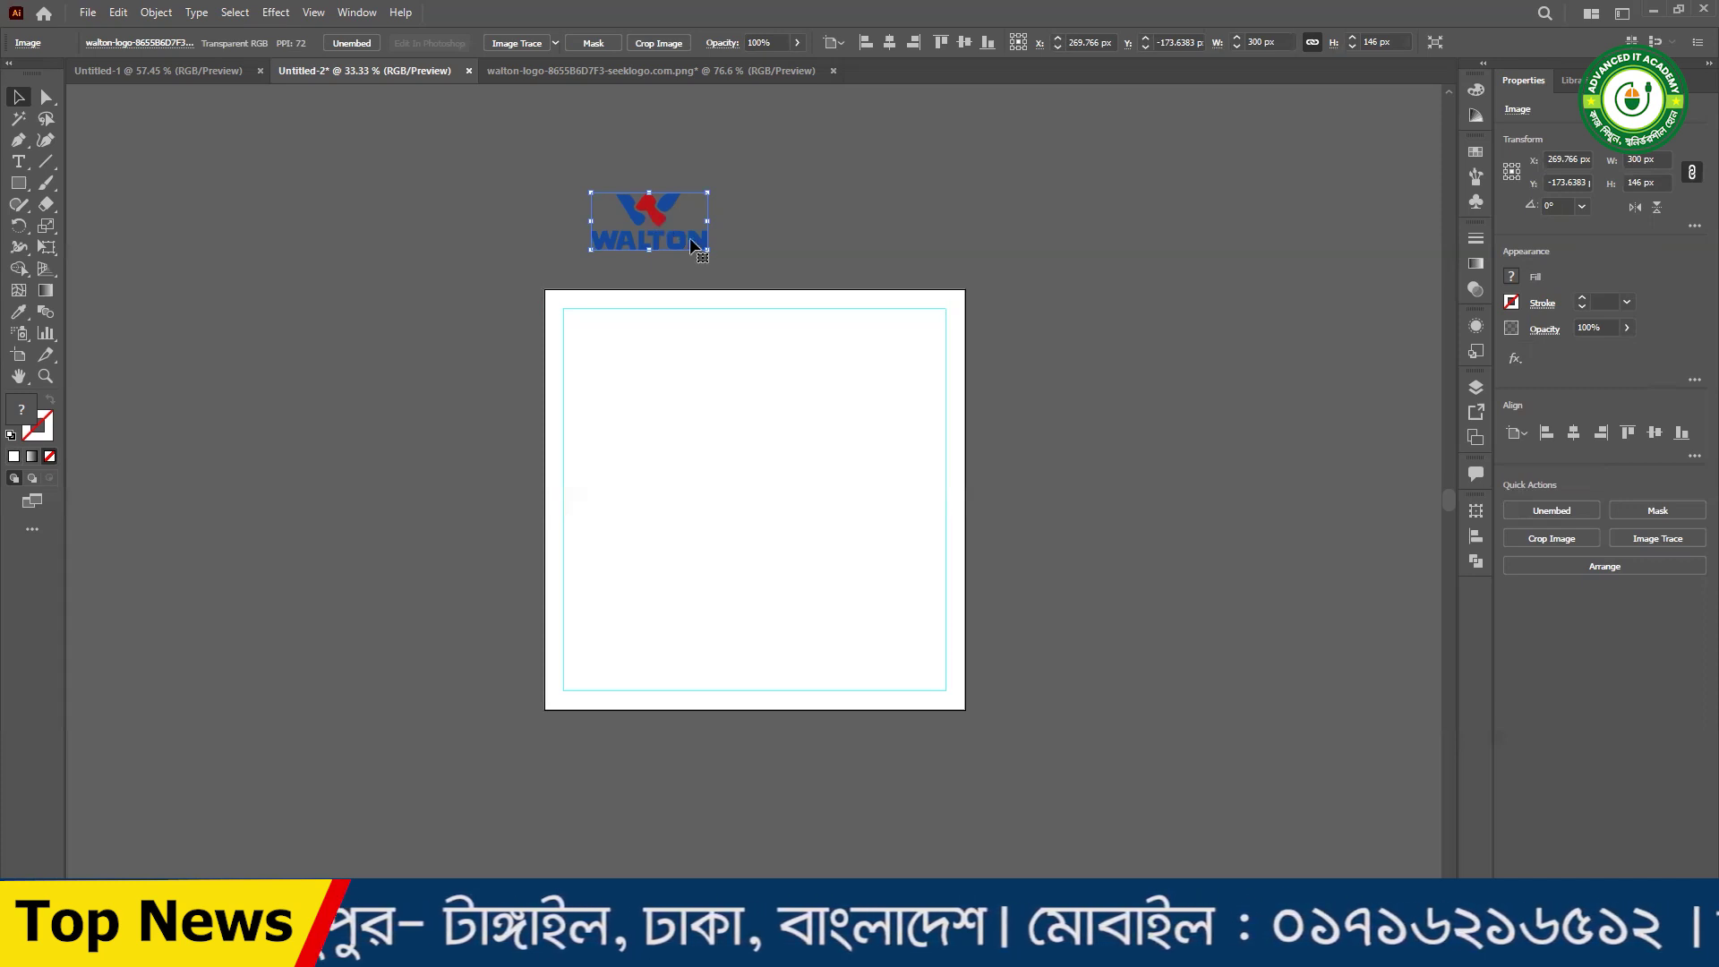
pyautogui.click(804, 250)
pyautogui.click(689, 234)
pyautogui.moveTo(692, 240); pyautogui.dragTo(633, 191)
# - Add placeholder point text above the artboard, enlarge it to about 243 pt and condense it to about 809 px wide
pyautogui.press('t')
pyautogui.click(483, 253)
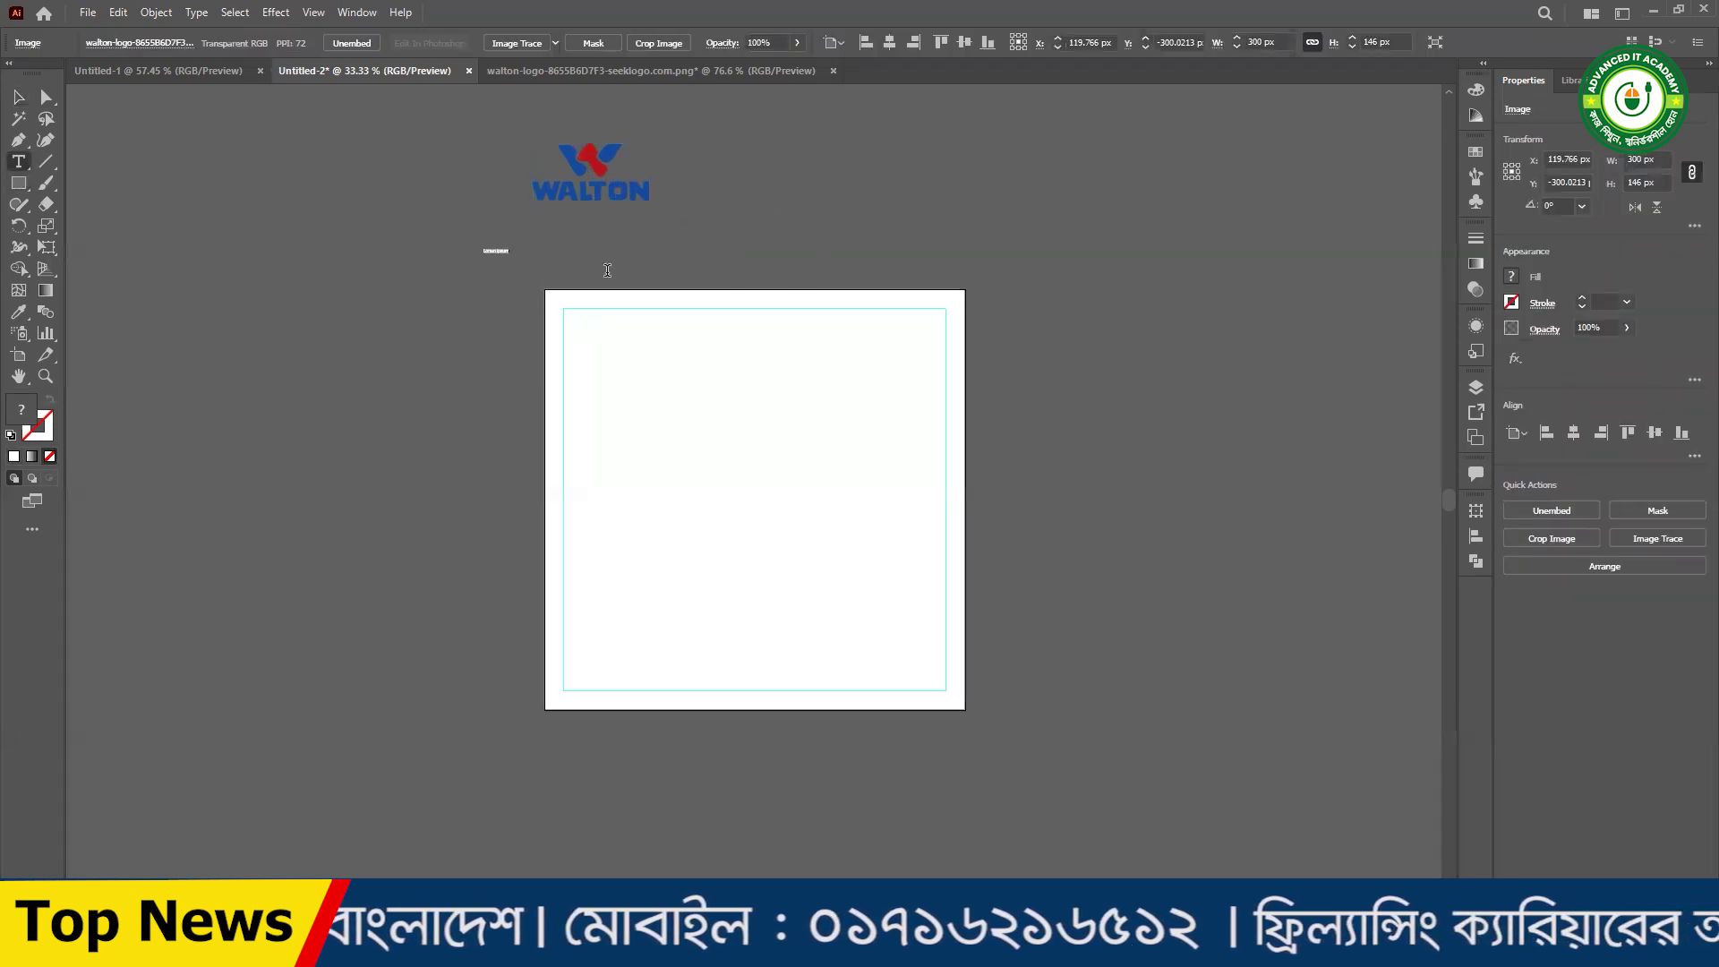
pyautogui.press('Escape')
pyautogui.moveTo(512, 261); pyautogui.dragTo(754, 301)
pyautogui.moveTo(582, 263); pyautogui.dragTo(713, 252)
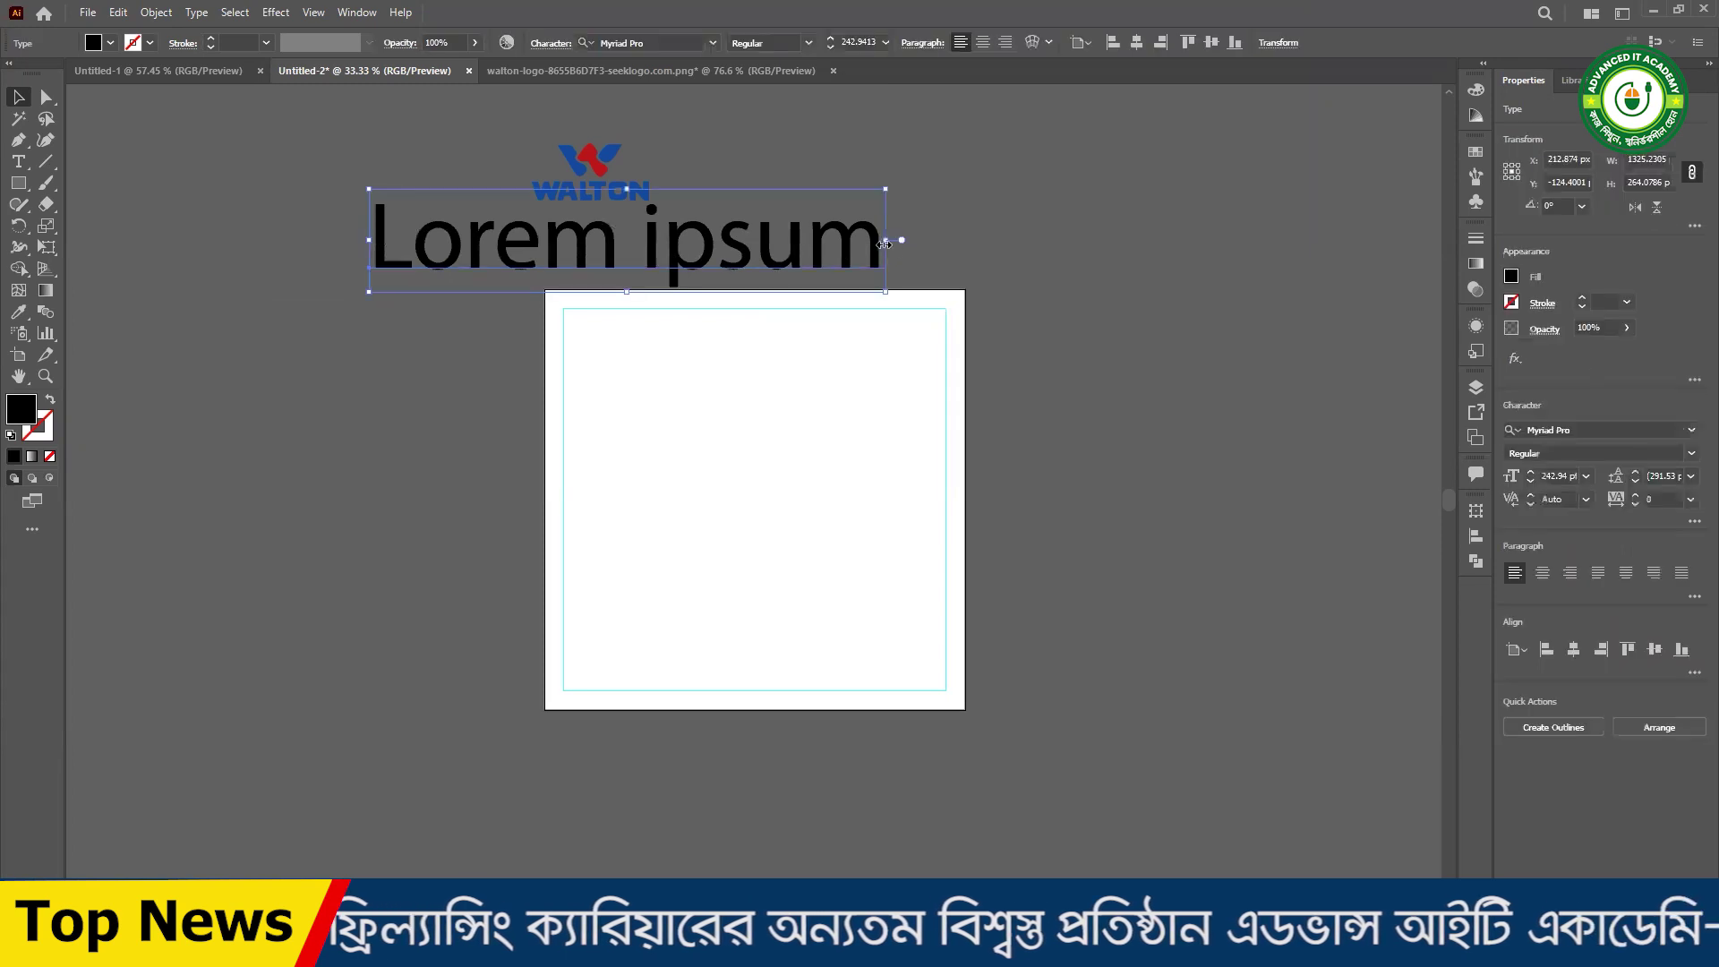
pyautogui.moveTo(886, 240); pyautogui.dragTo(972, 249)
pyautogui.click(774, 246)
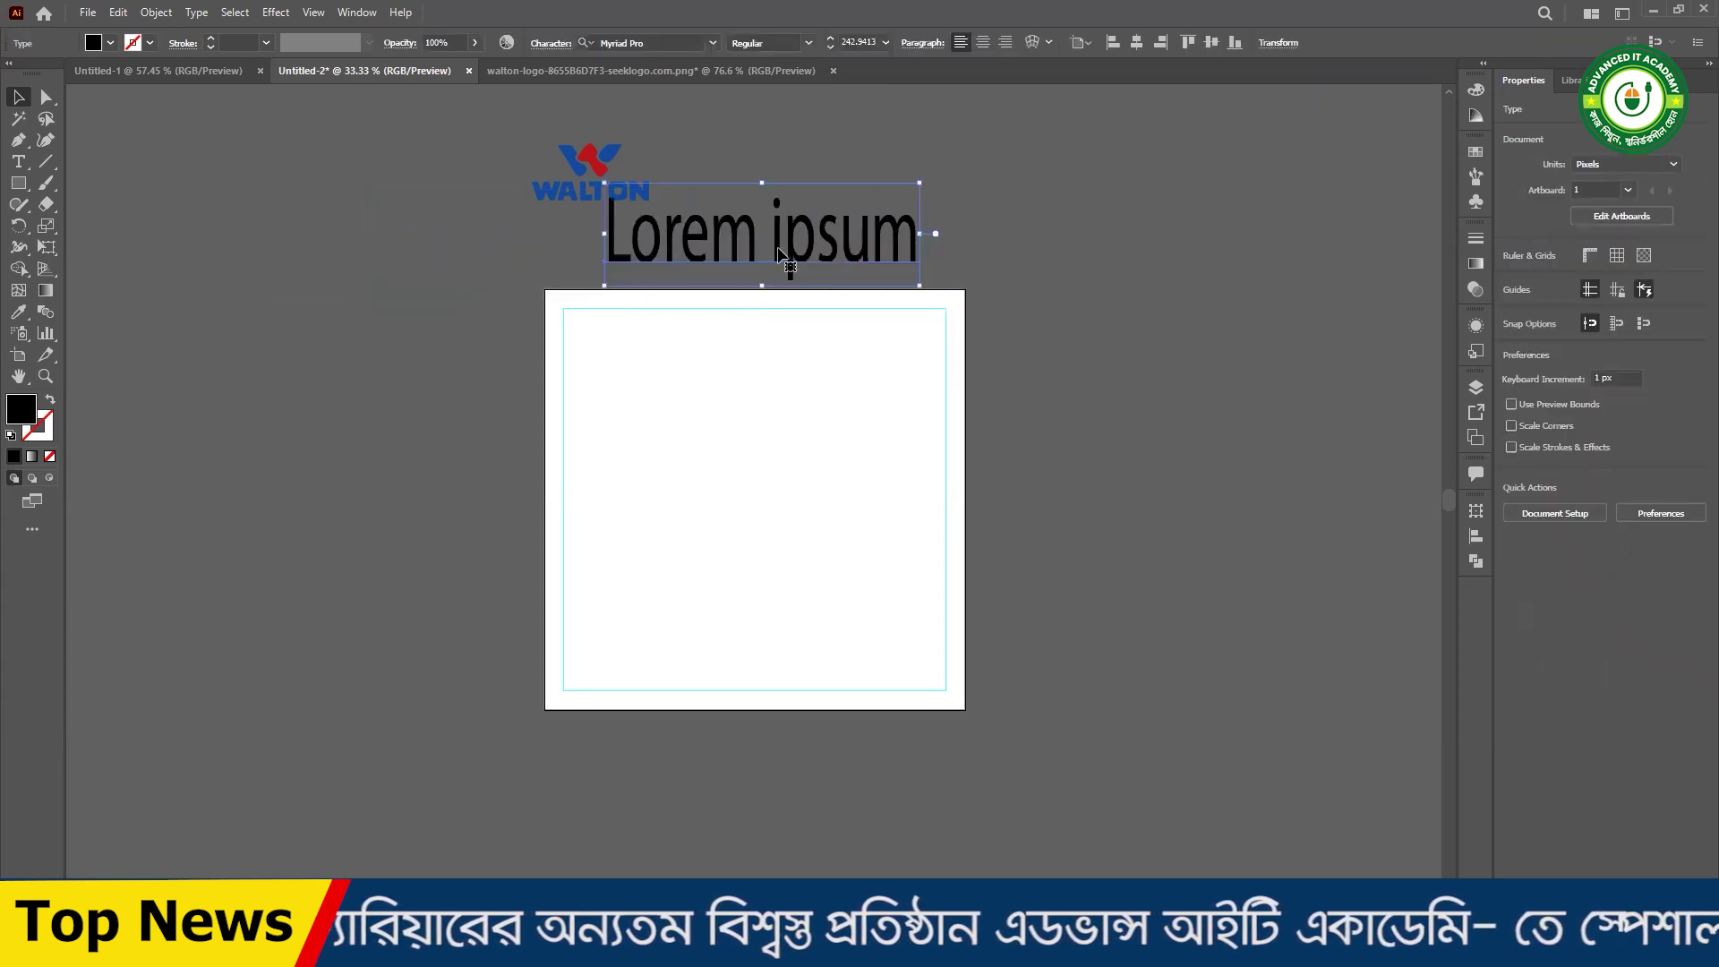
# - Try "Big Dle" as the headline in place of the placeholder text, erase it and deselect the empty text object
pyautogui.click(974, 250)
pyautogui.doubleClick(766, 240)
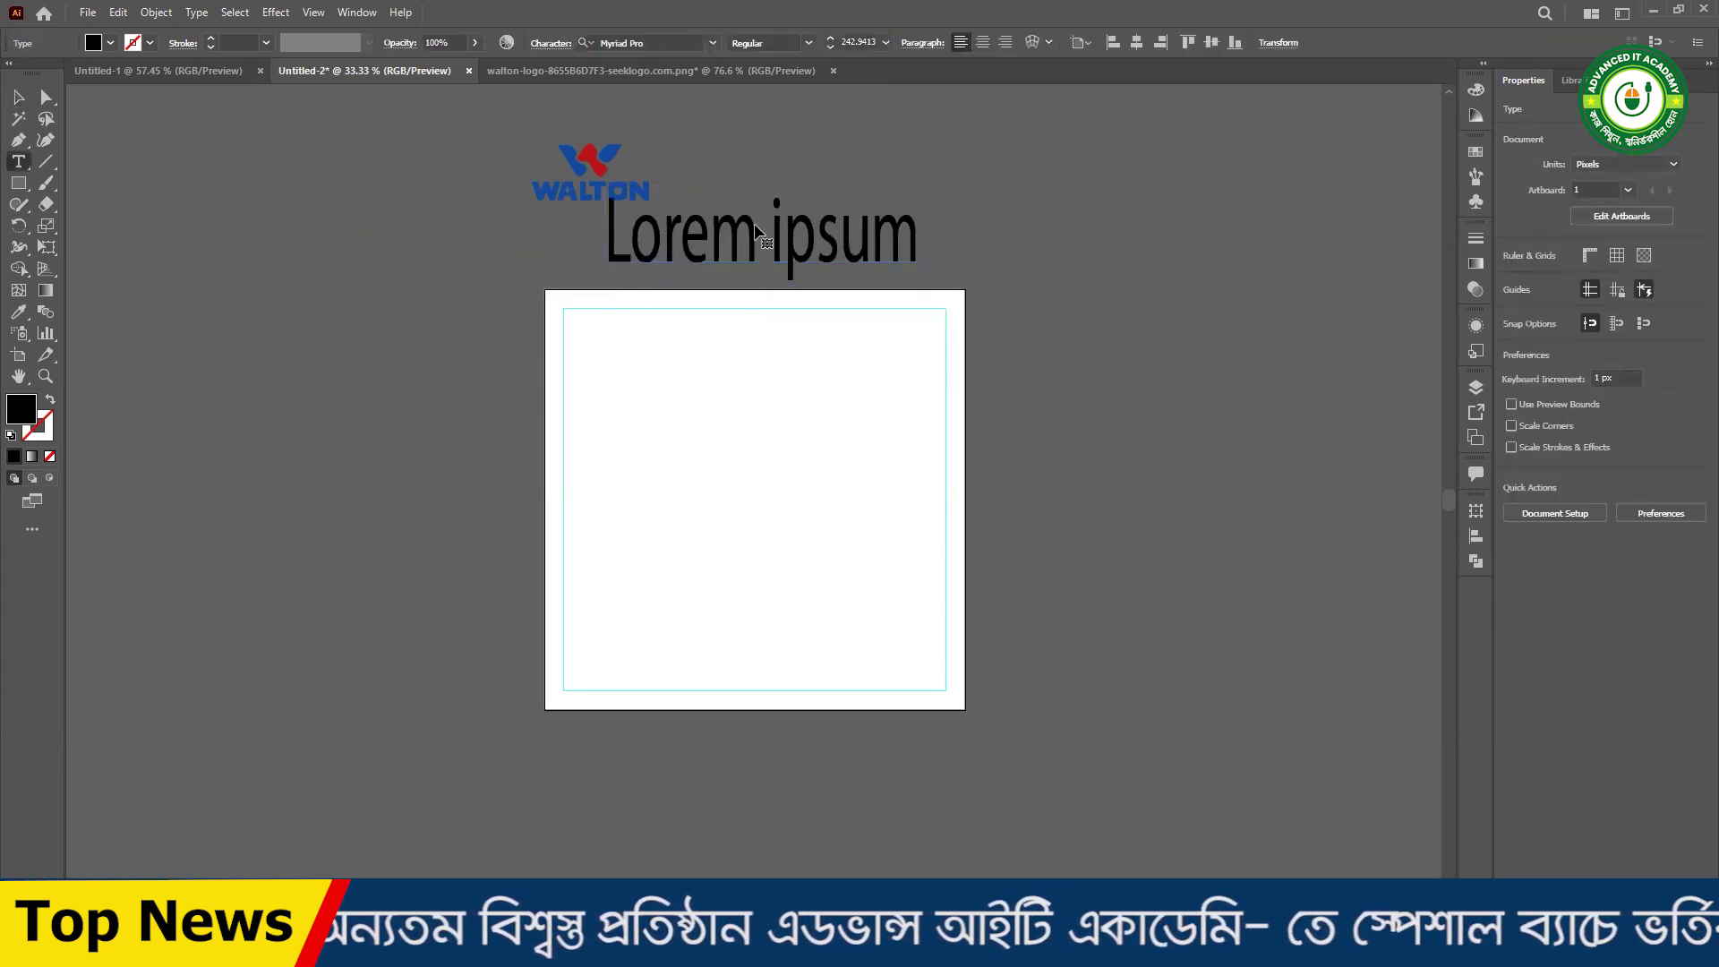
pyautogui.hotkey('ctrl', 'a')
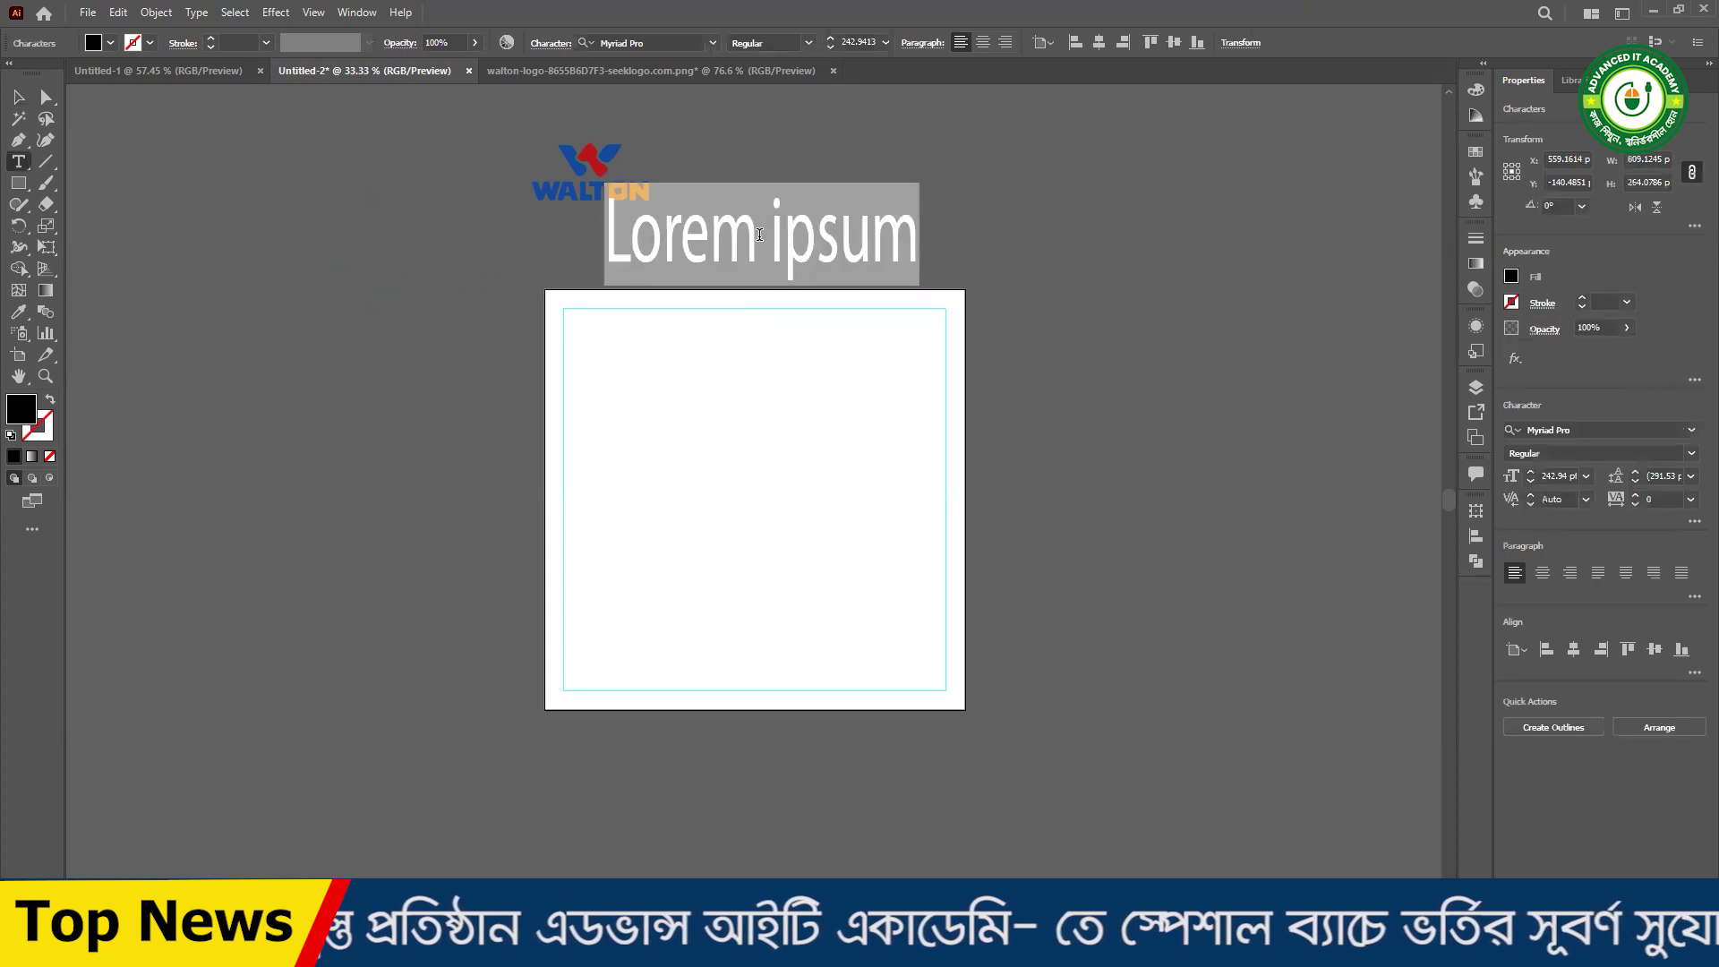
pyautogui.write('Big')
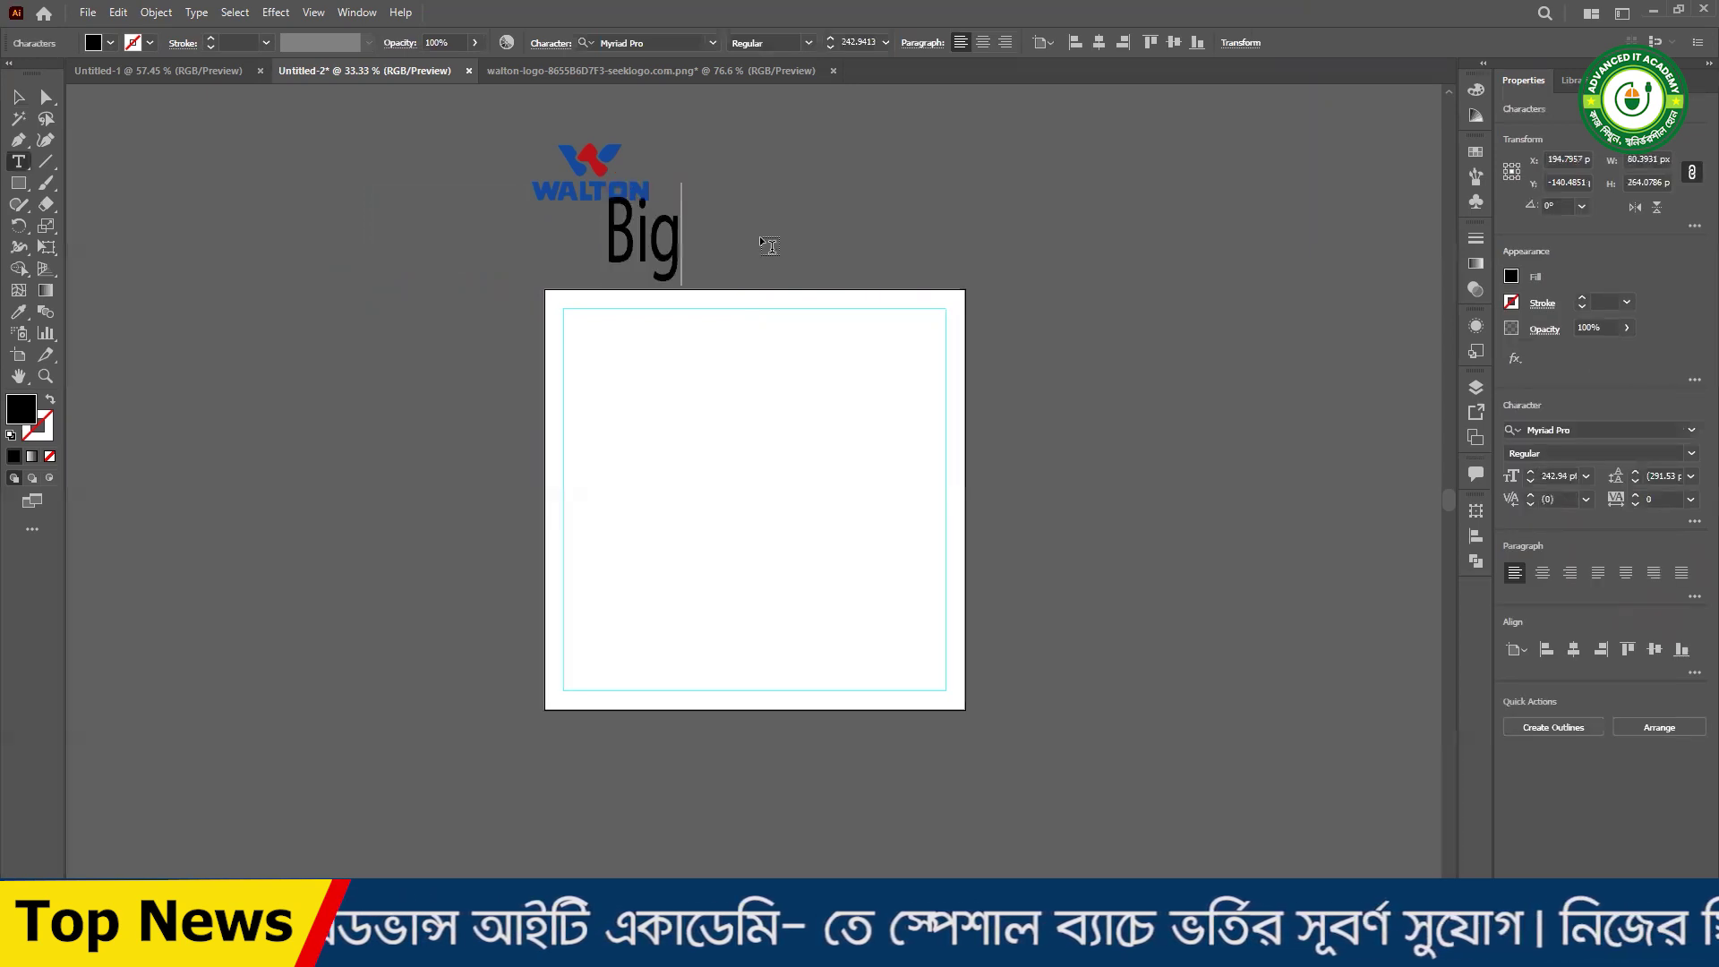
pyautogui.write(' Dle')
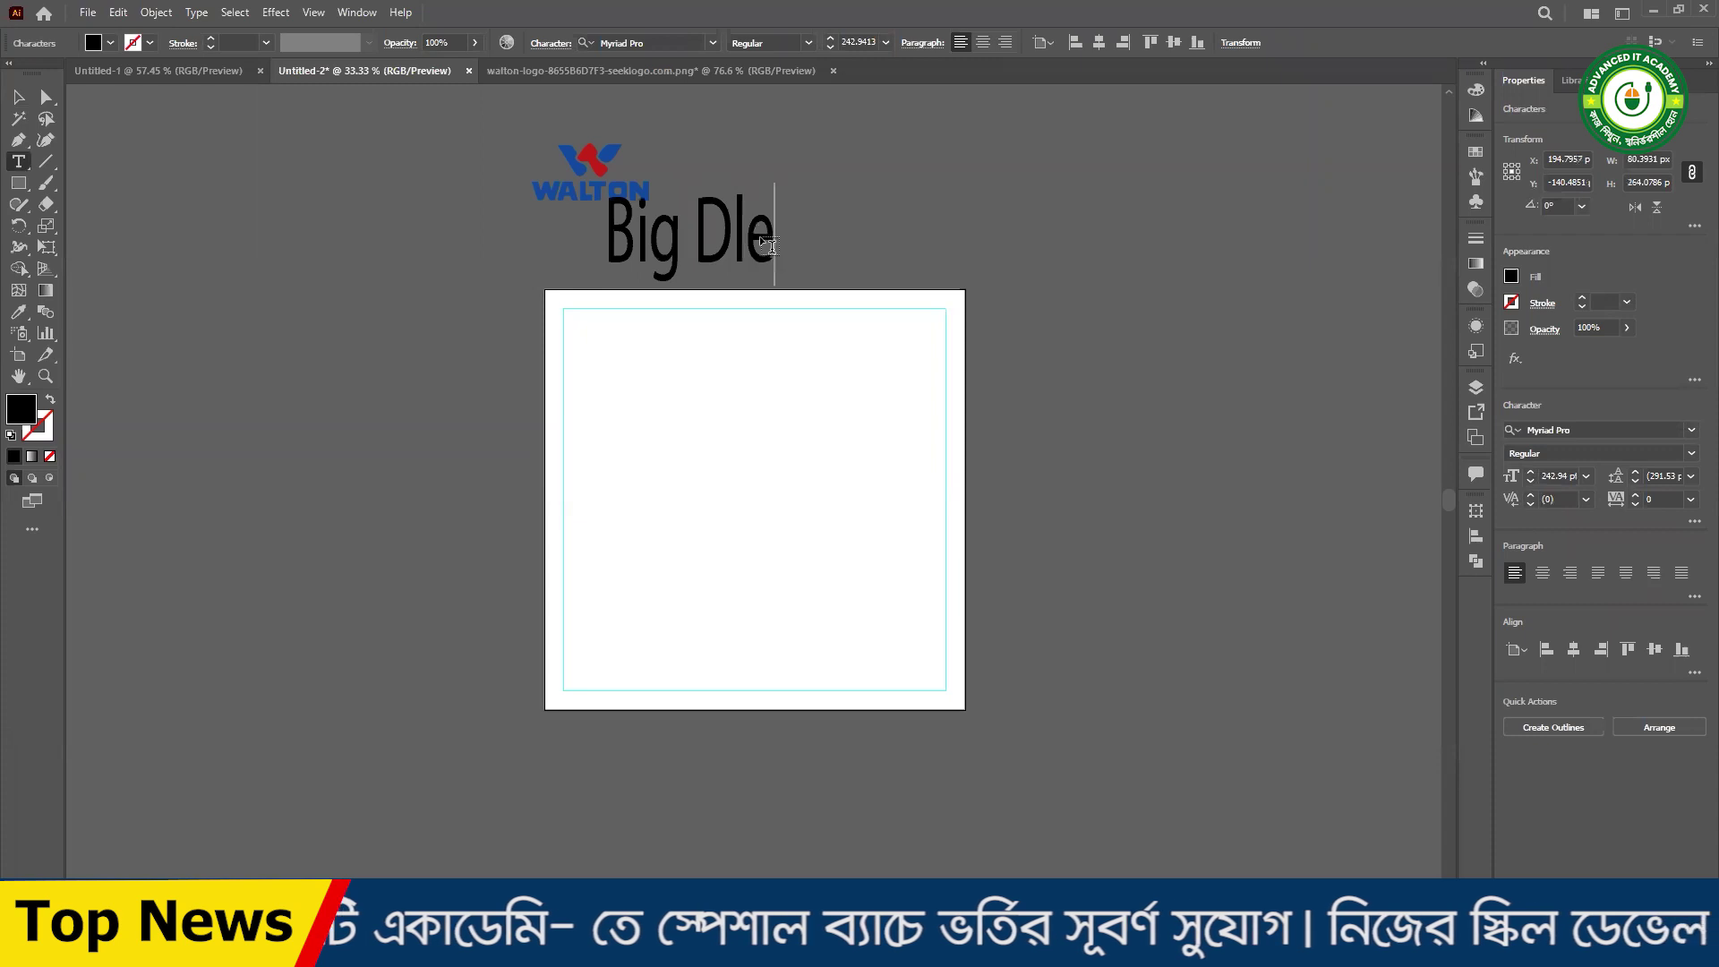
pyautogui.press('BackSpace')
pyautogui.press('BackSpace')
pyautogui.press('BackSpace')
pyautogui.press('BackSpace')
pyautogui.press('BackSpace')
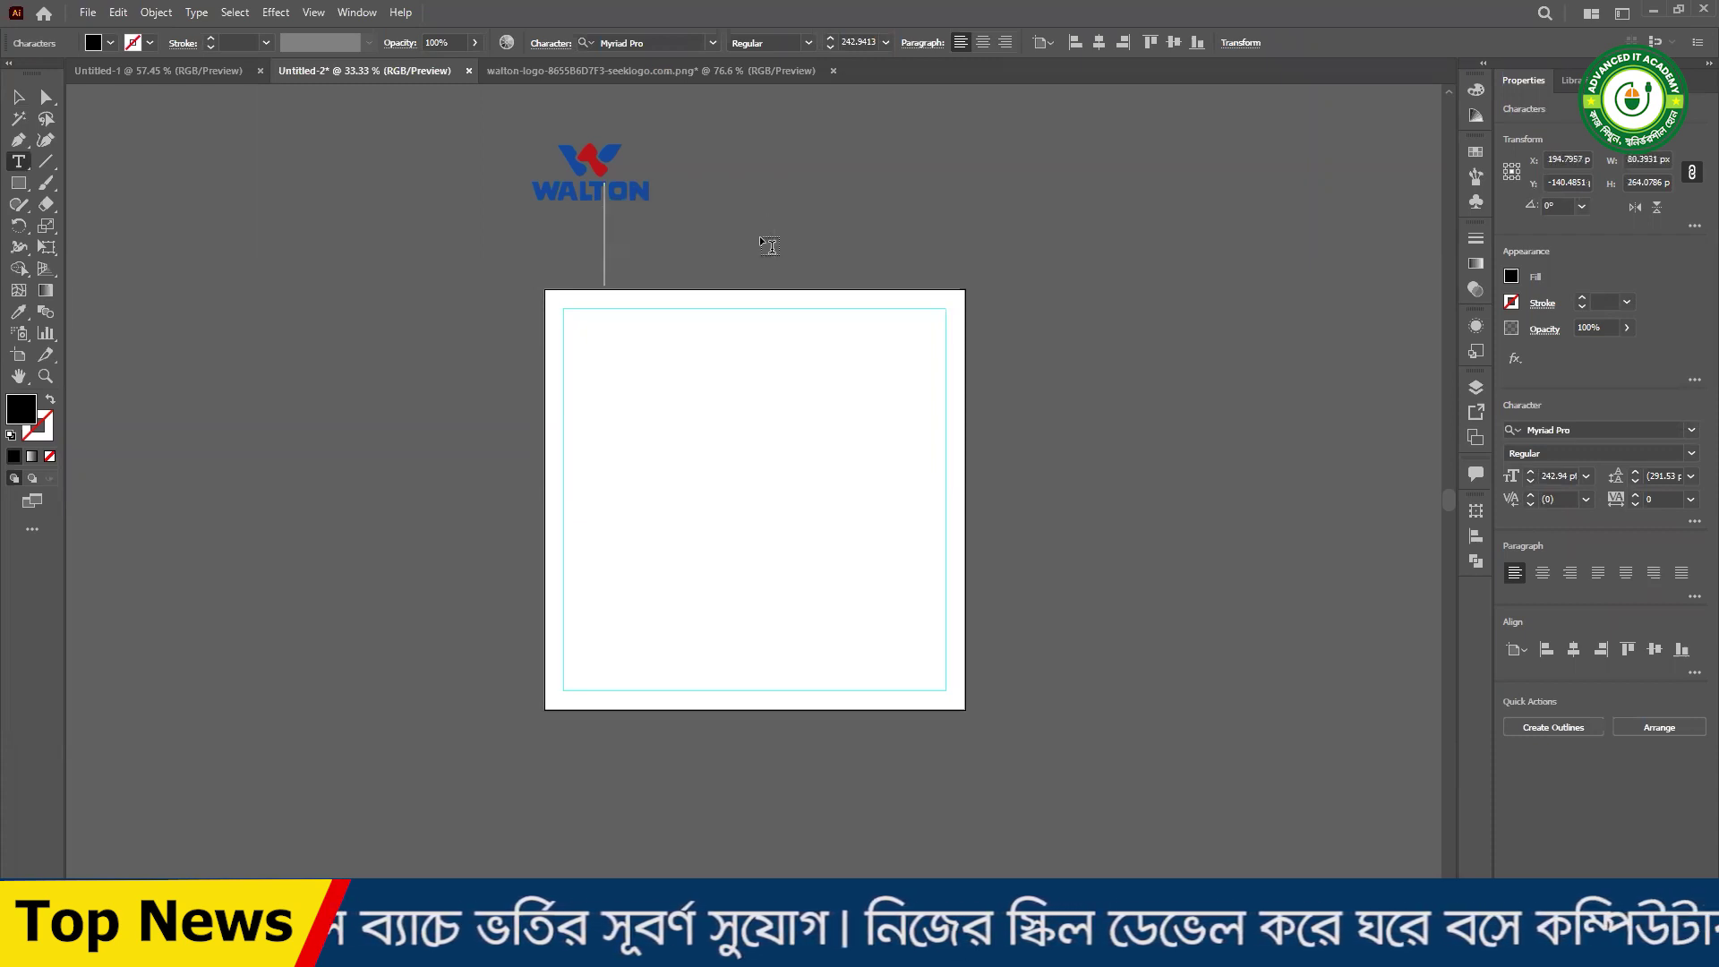
pyautogui.press('Escape')
pyautogui.click(527, 402)
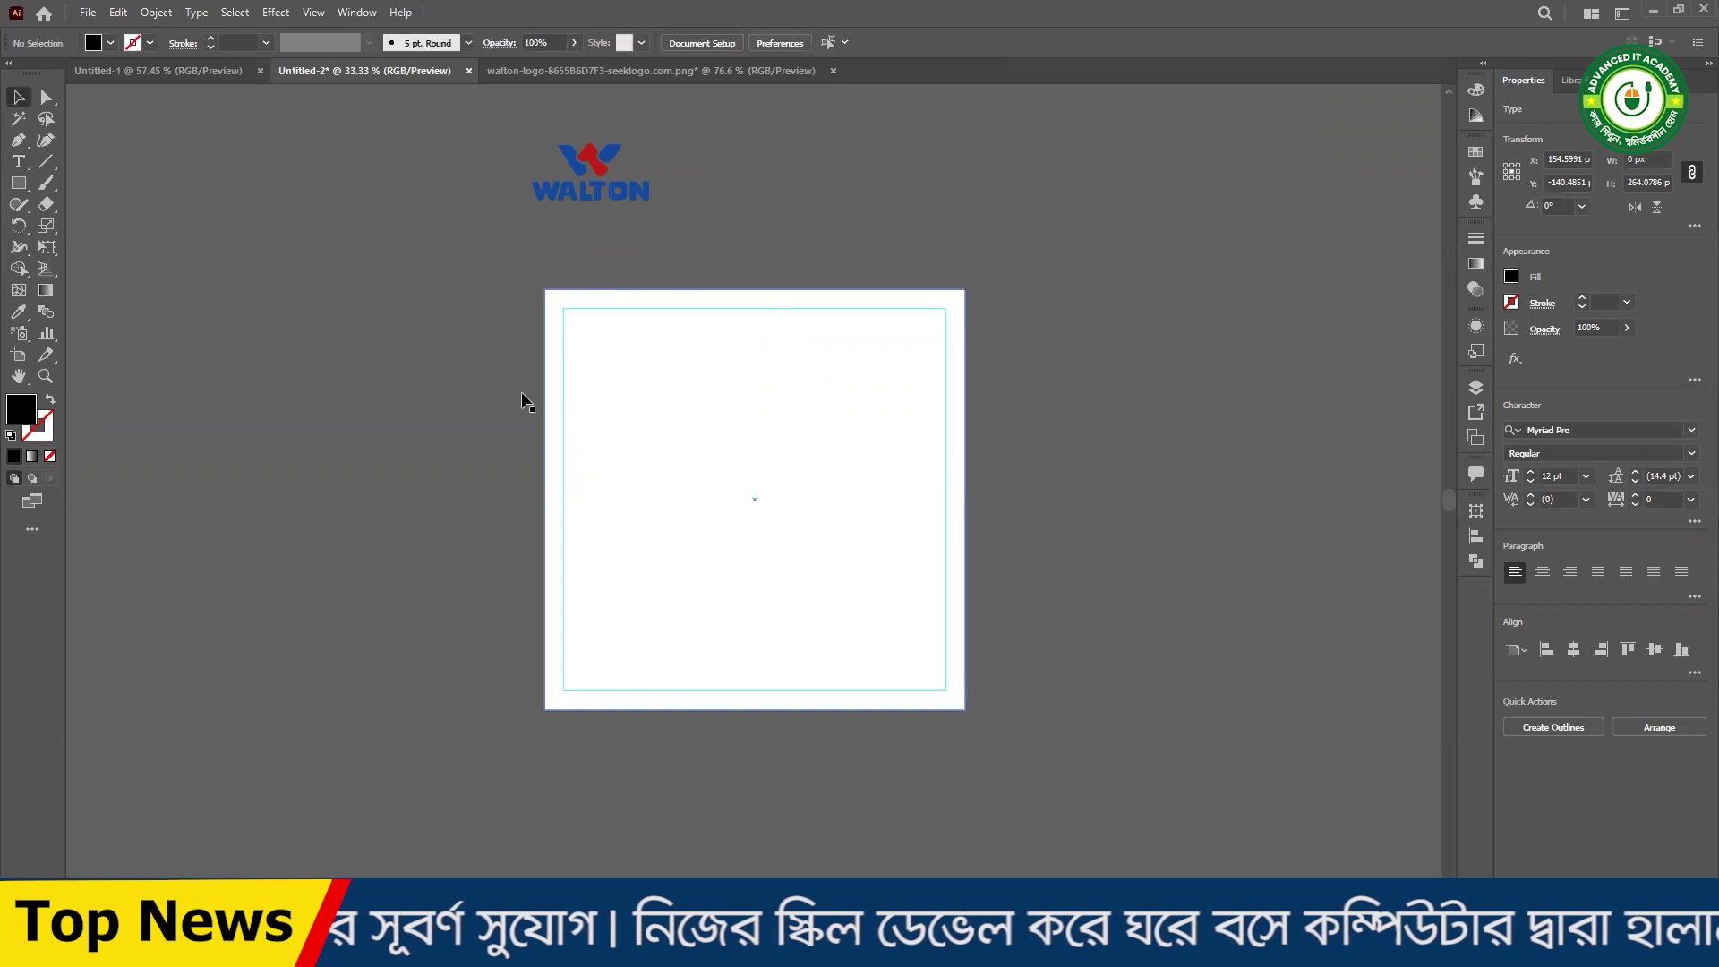
# - Add a new placeholder text beside the artboard's upper-left corner, enlarge it to about 200 pt and set its font to KarnaphuliMJ Bold
pyautogui.press('t')
pyautogui.click(302, 333)
pyautogui.press('Escape')
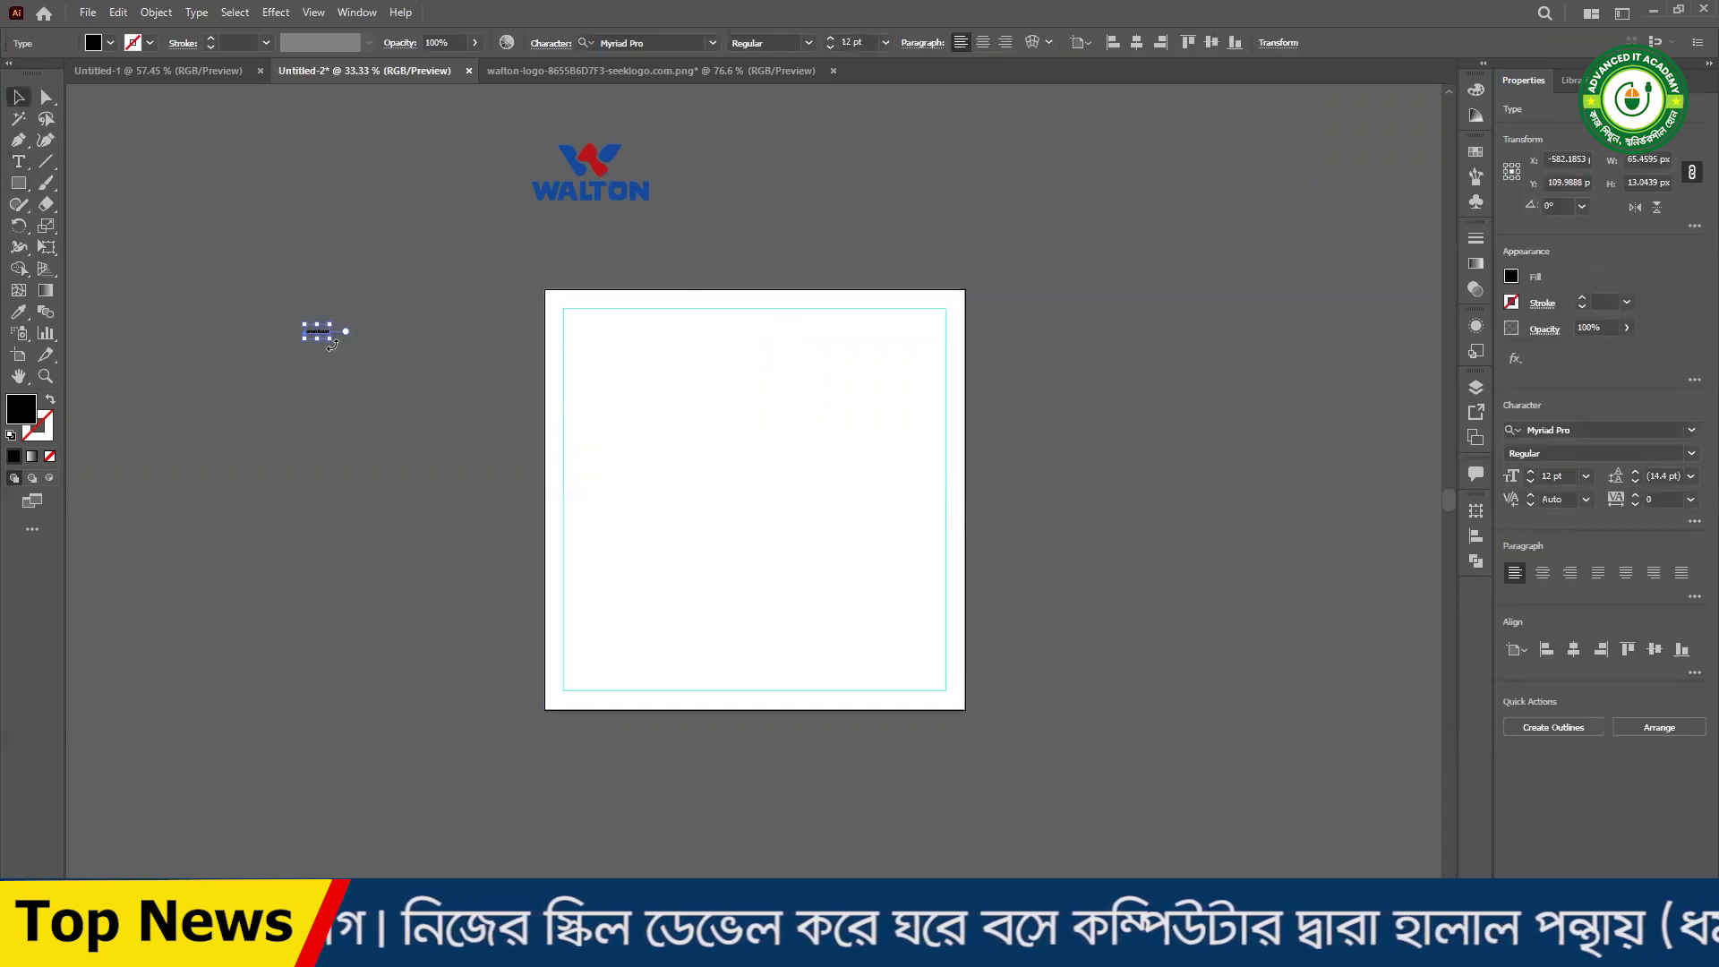
pyautogui.moveTo(329, 340); pyautogui.dragTo(417, 332)
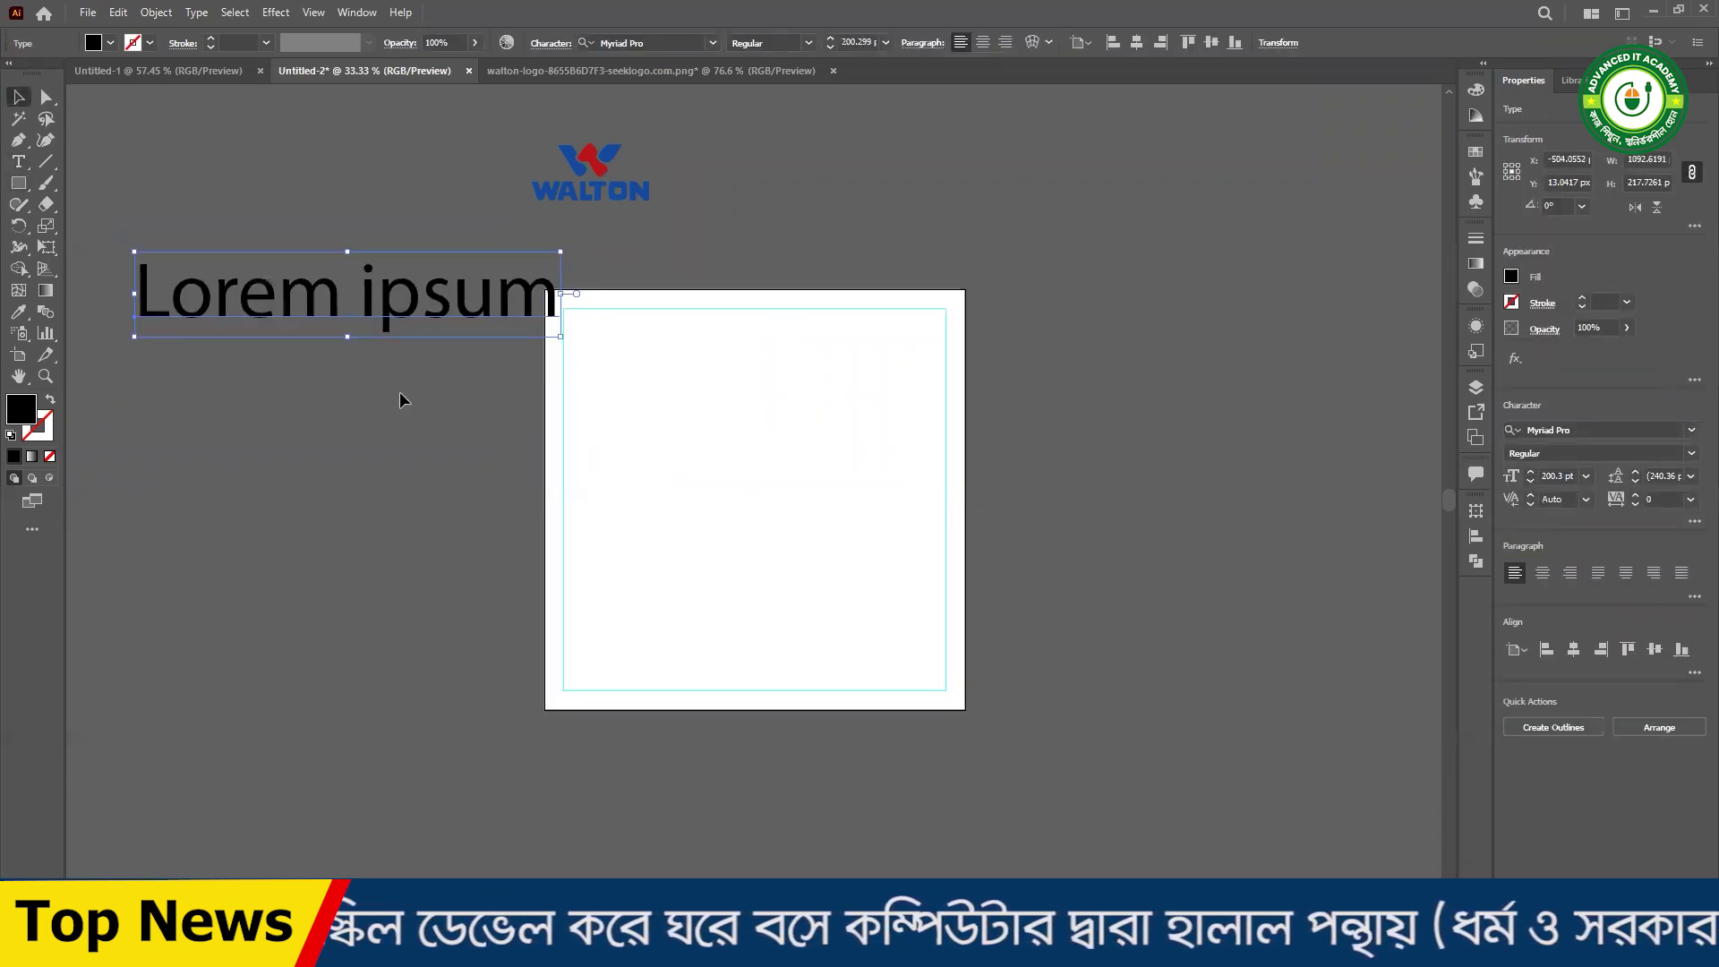
pyautogui.rightClick(345, 296)
pyautogui.moveTo(410, 402)
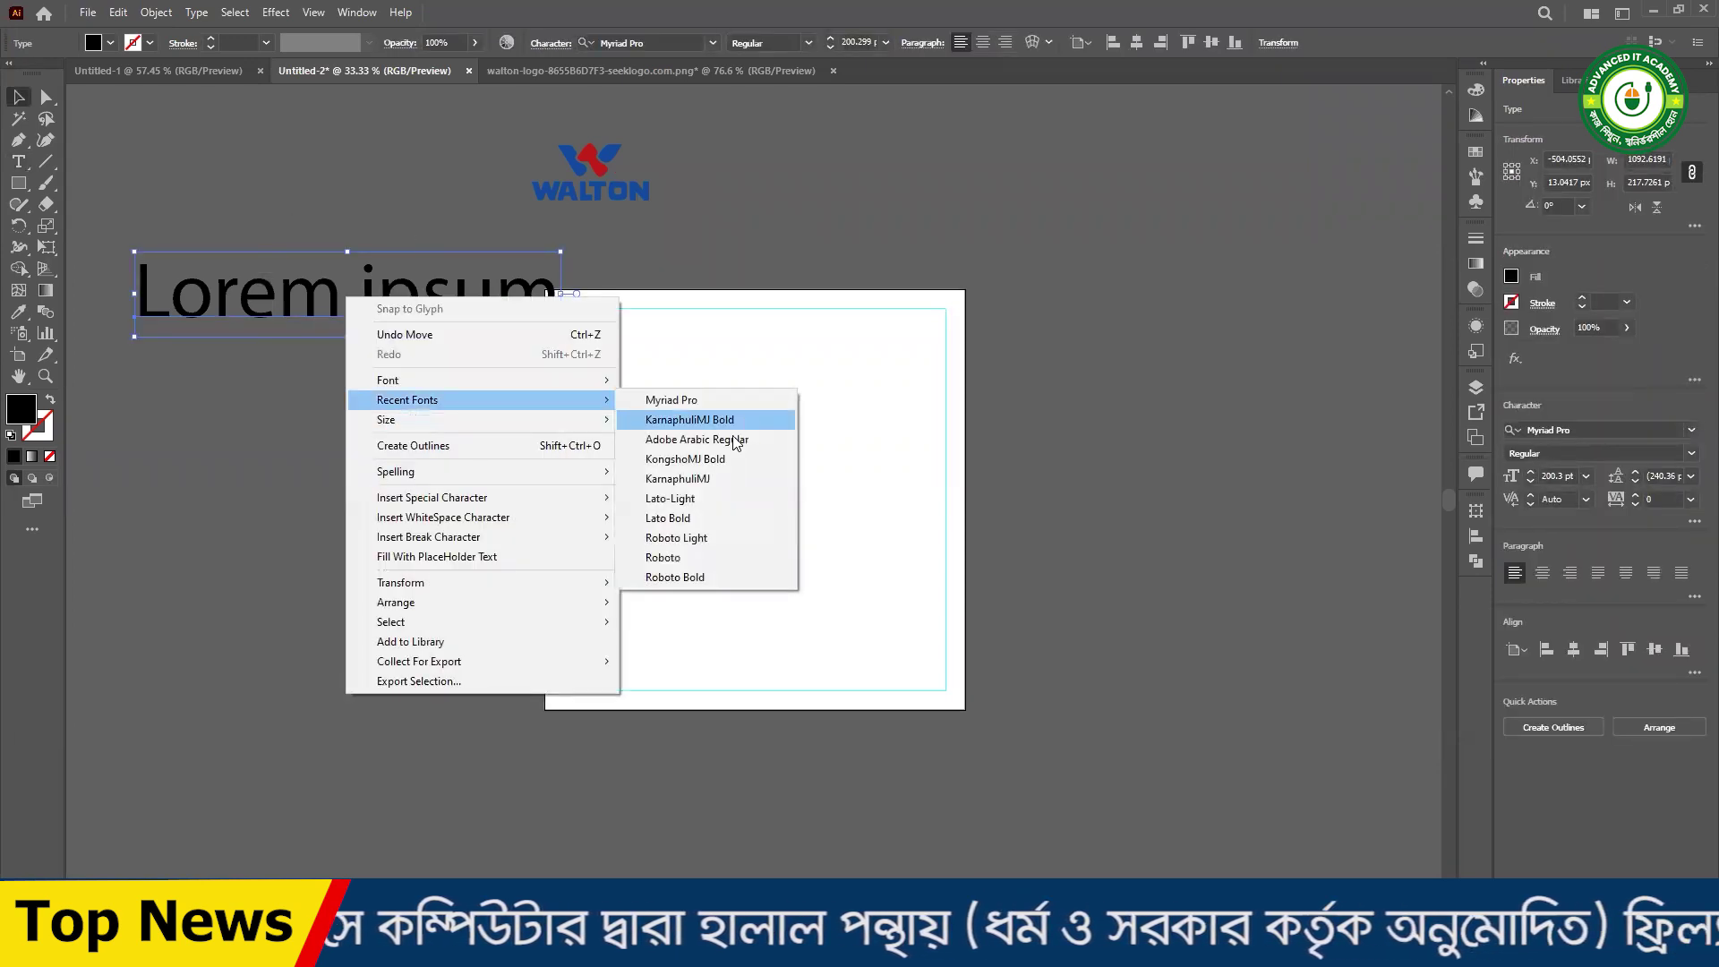
pyautogui.click(689, 419)
pyautogui.moveTo(291, 298); pyautogui.dragTo(374, 327)
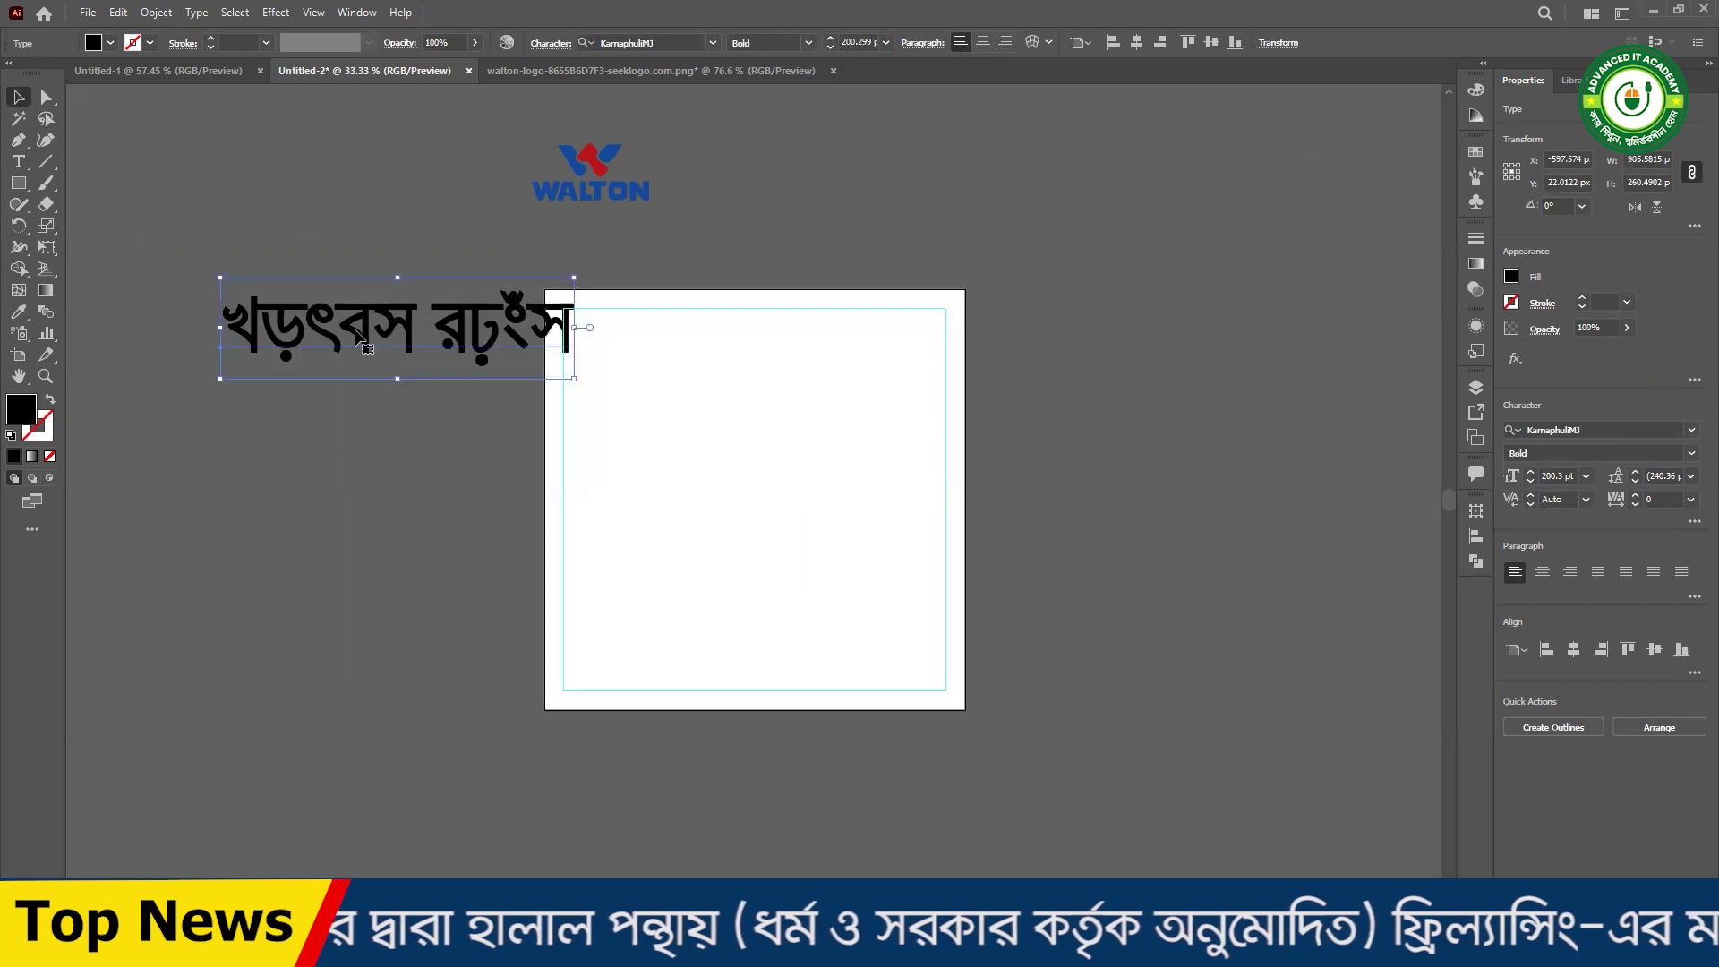
# - Replace the placeholder text with the Bangla headline "বিসাল অফার" and deselect it
pyautogui.doubleClick(374, 327)
pyautogui.hotkey('ctrl', 'a')
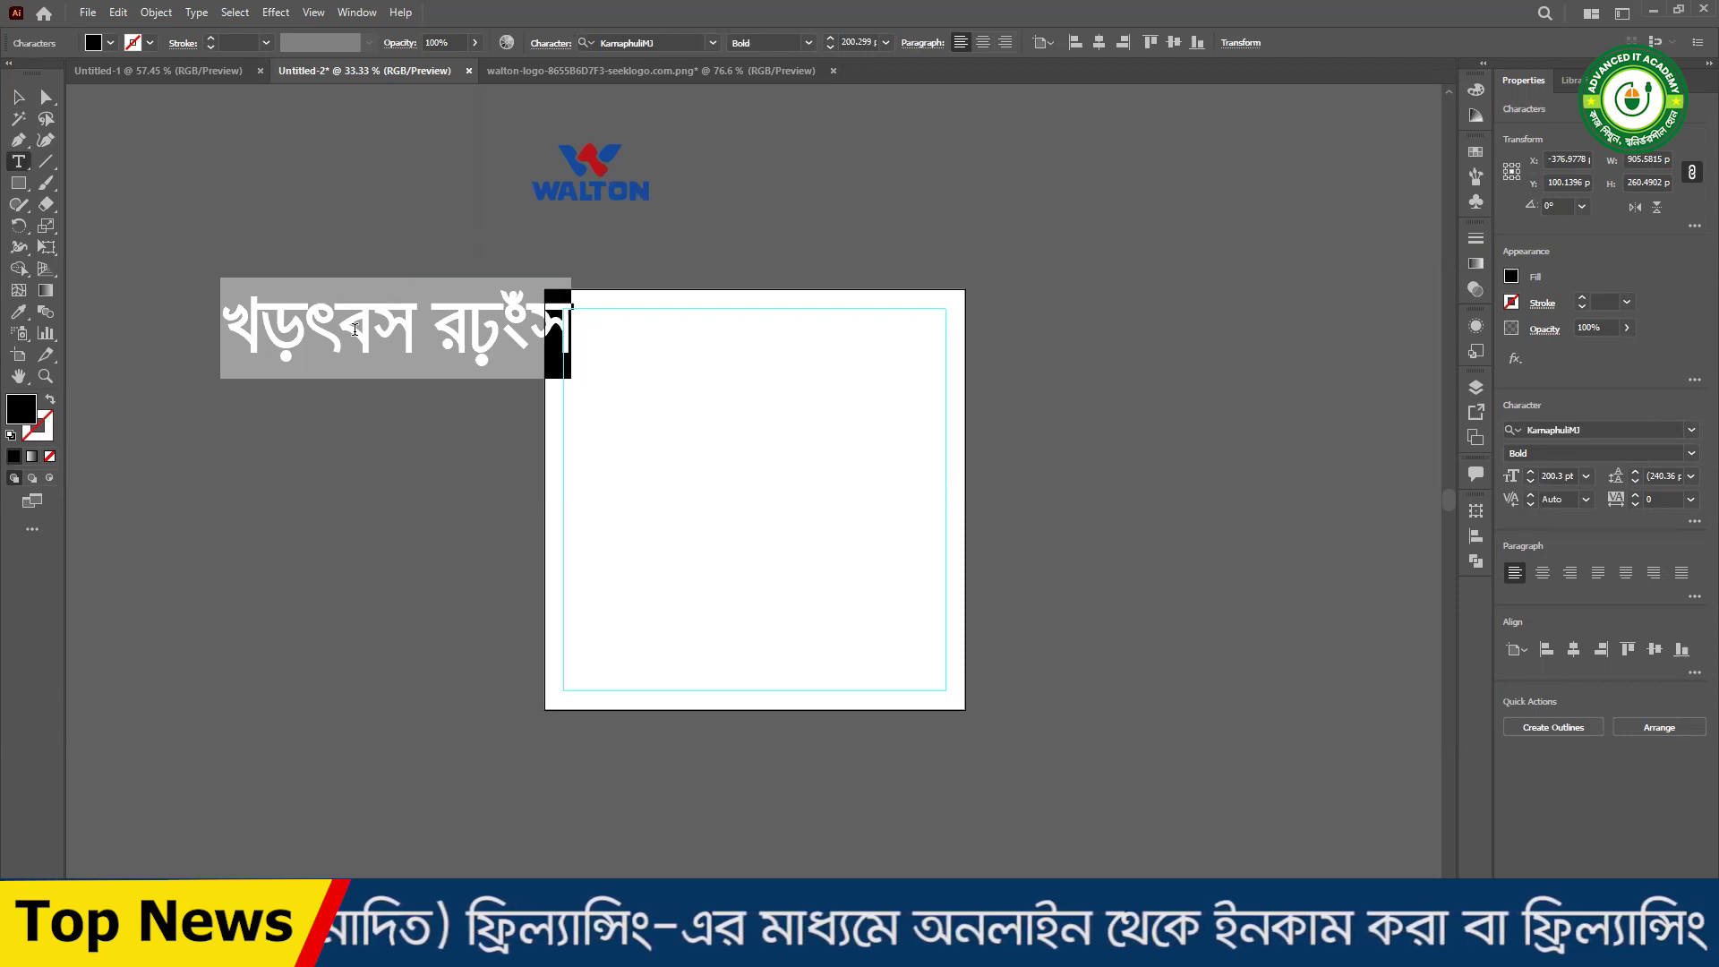
pyautogui.write('wejvk')
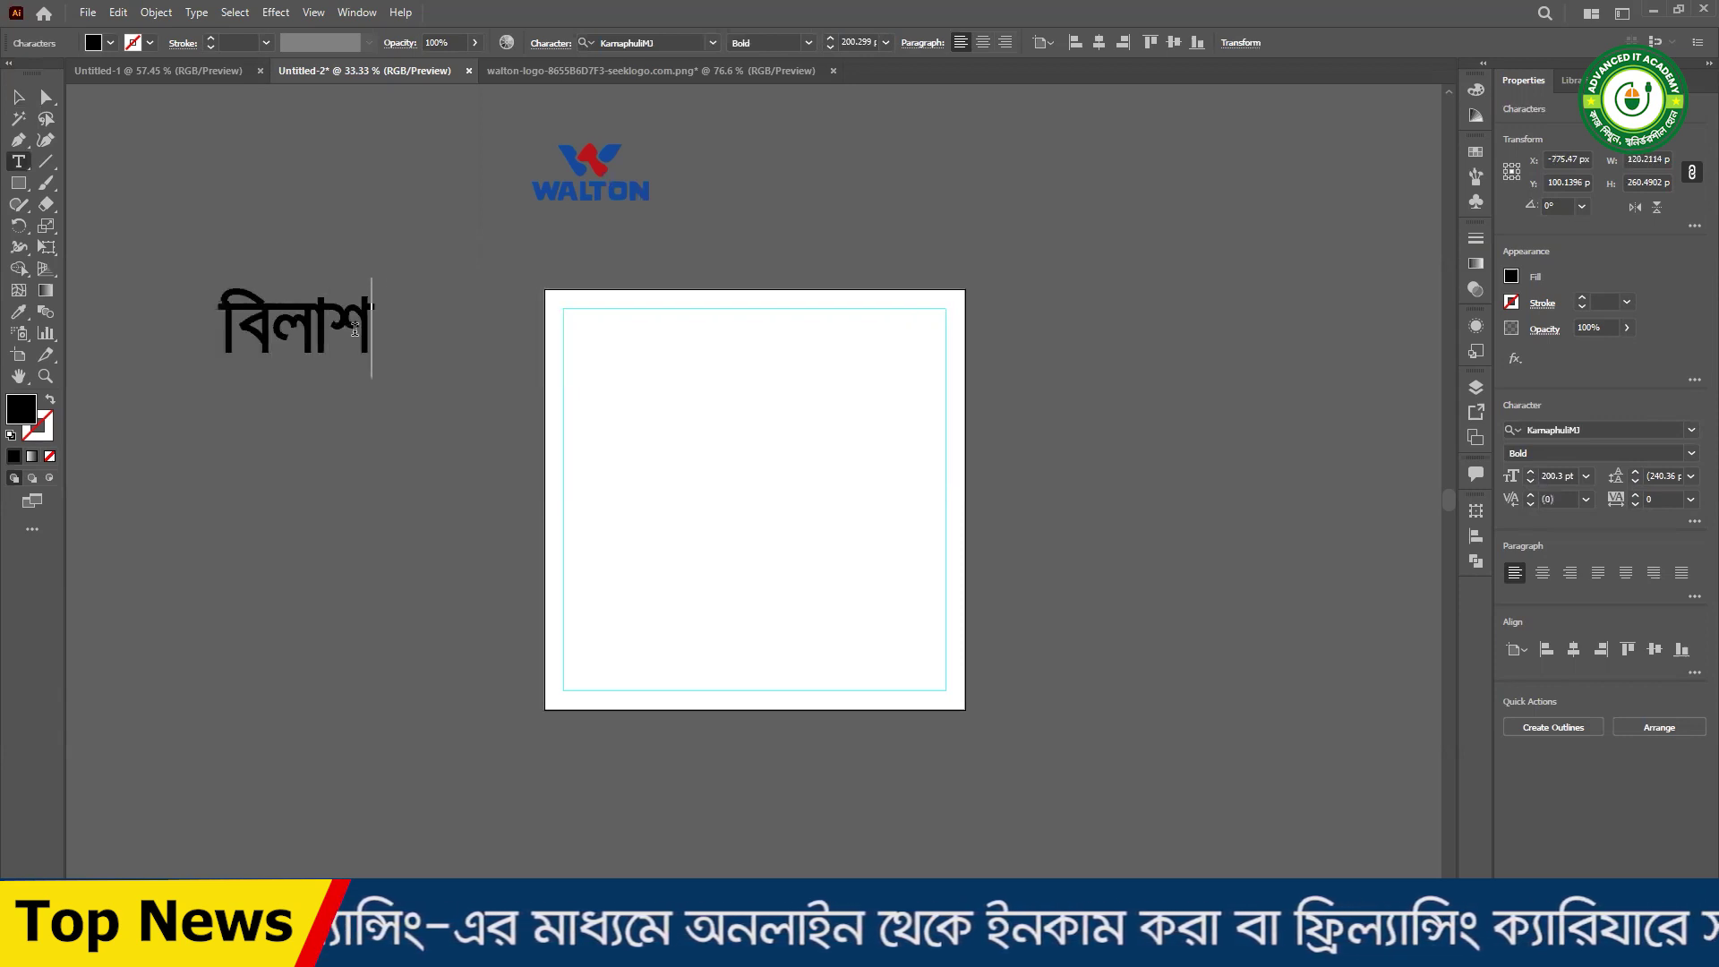
pyautogui.press('BackSpace')
pyautogui.press('BackSpace')
pyautogui.press('BackSpace')
pyautogui.write('mvj Ad')
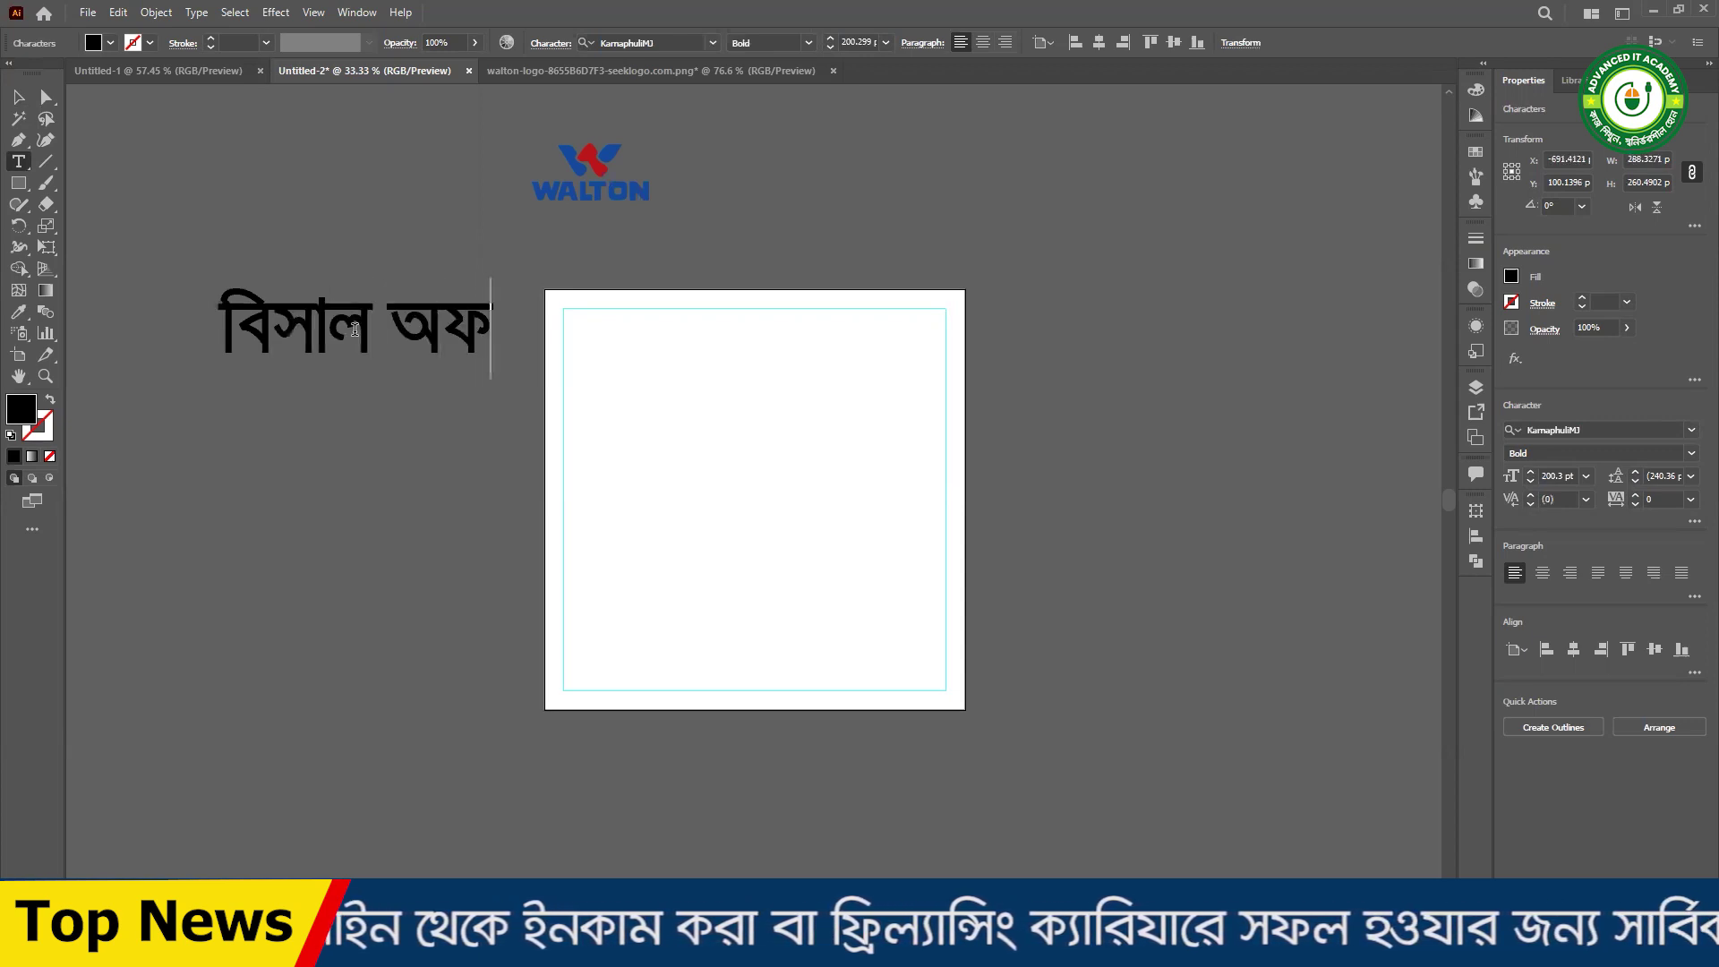
pyautogui.write('vi')
pyautogui.press('Escape')
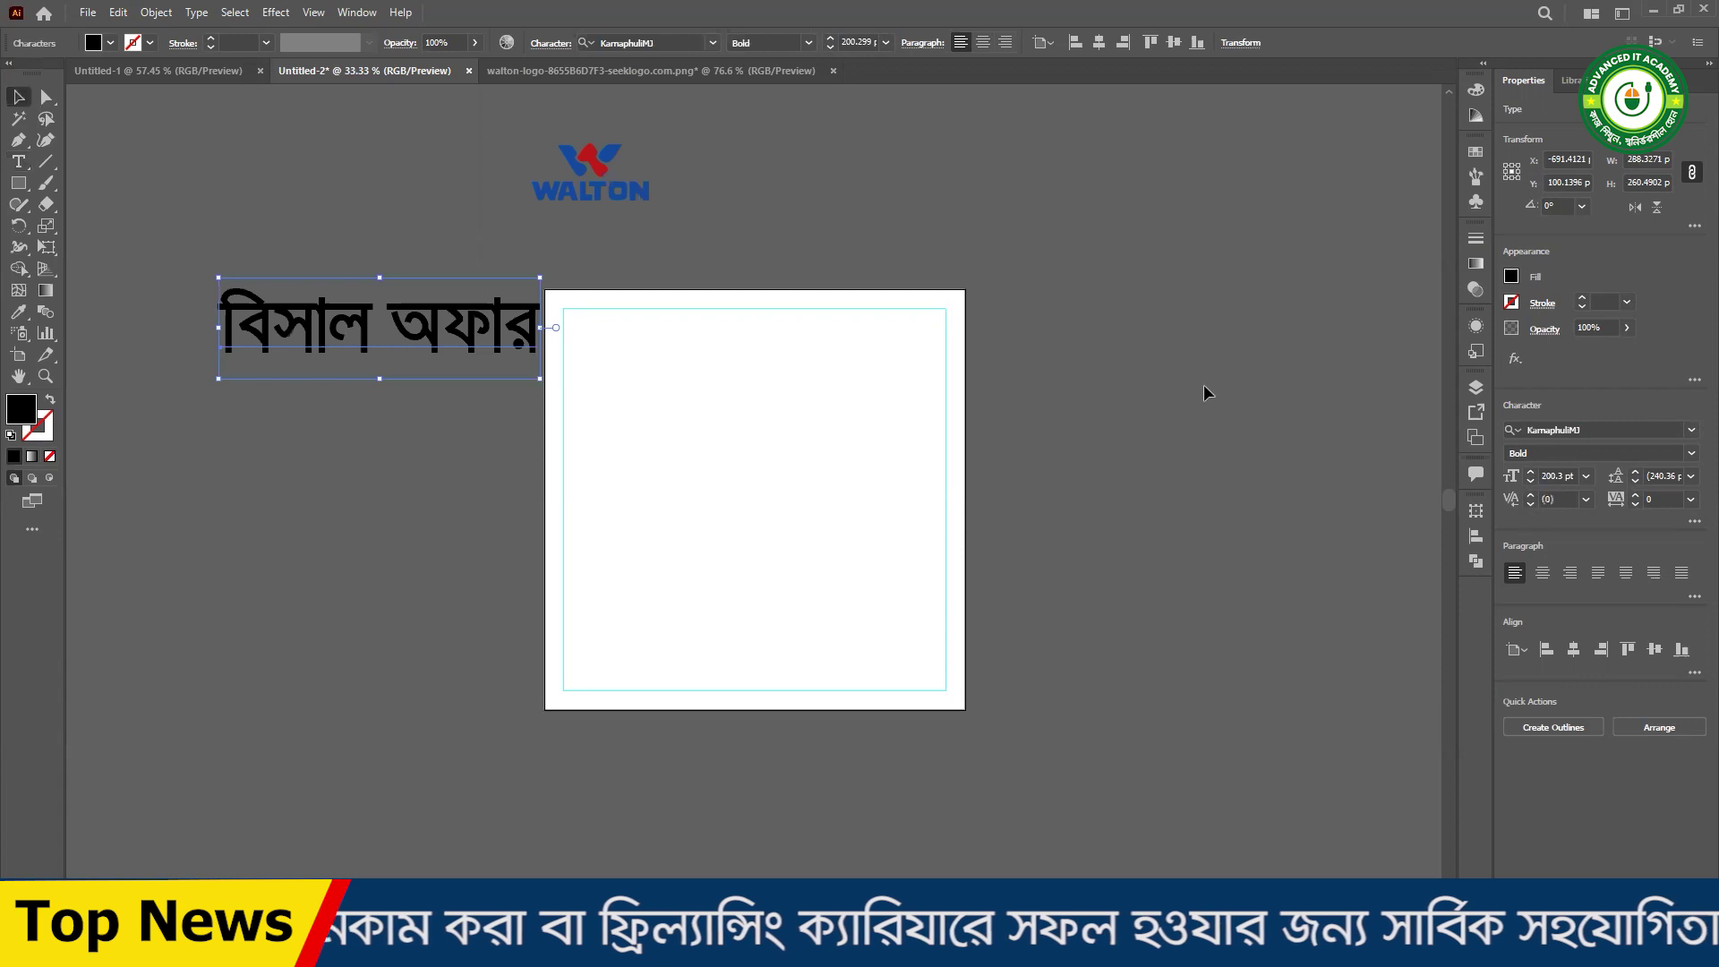
pyautogui.click(1096, 353)
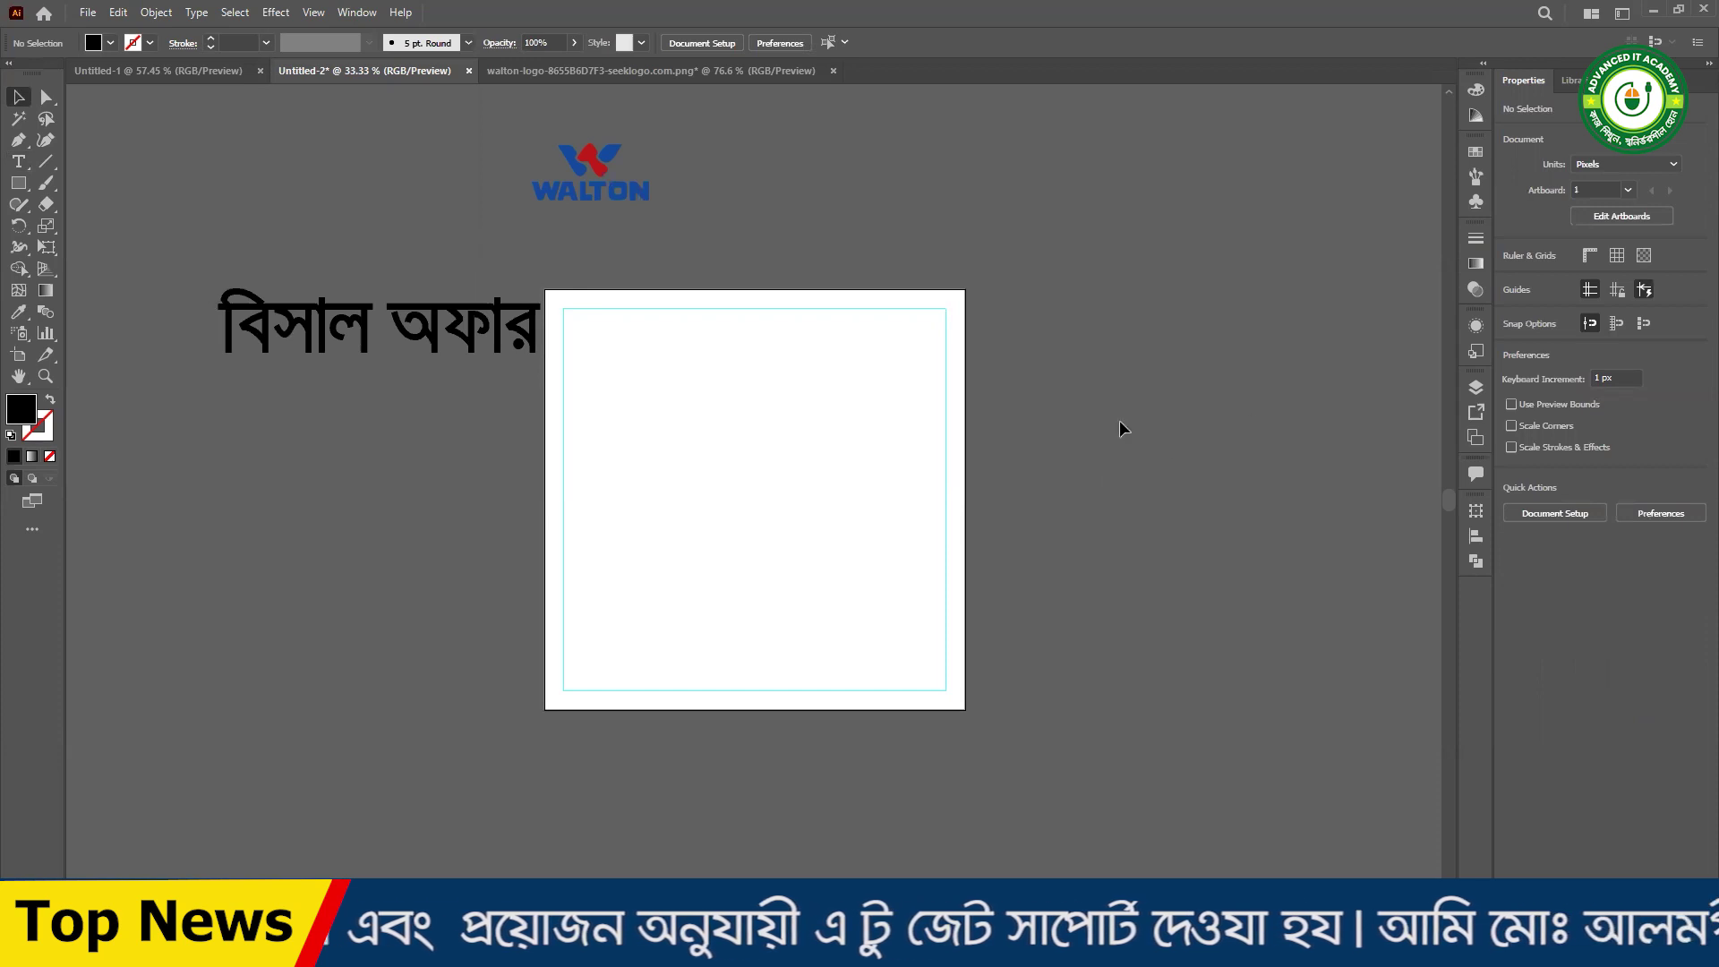
# - Correct the headline's spelling to "বিশাল অফার" by replacing the letter স with শ
pyautogui.doubleClick(315, 337)
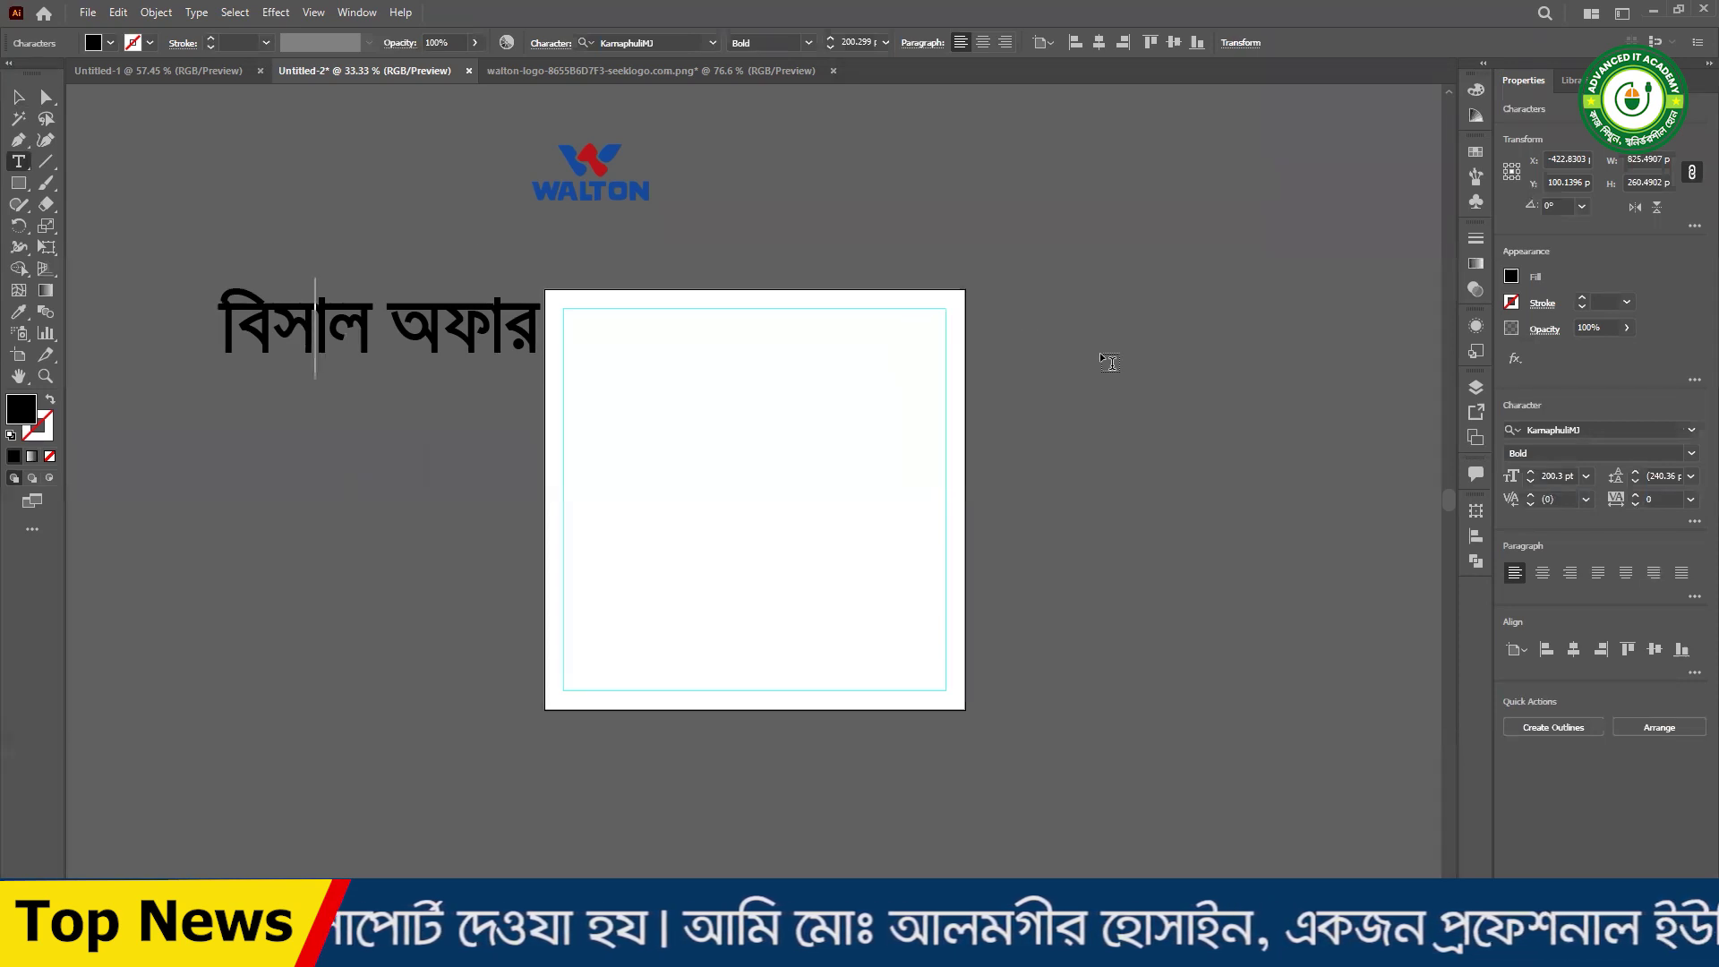
pyautogui.moveTo(268, 318); pyautogui.dragTo(295, 319)
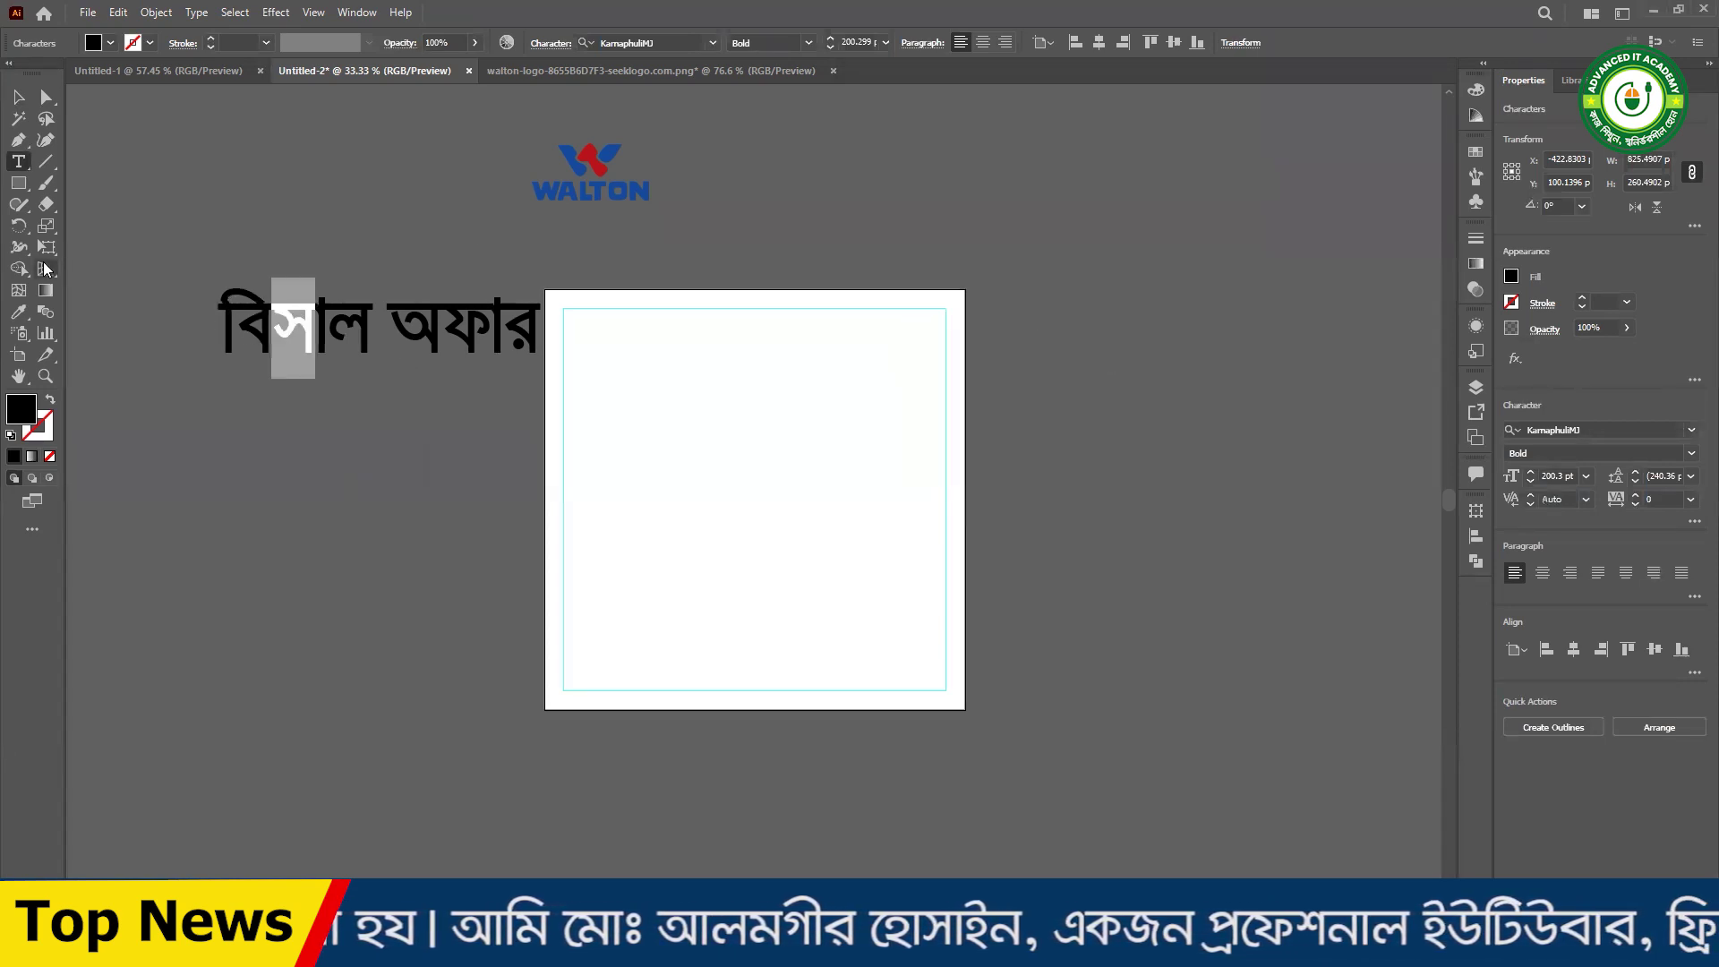
pyautogui.write('শ')
pyautogui.press('Escape')
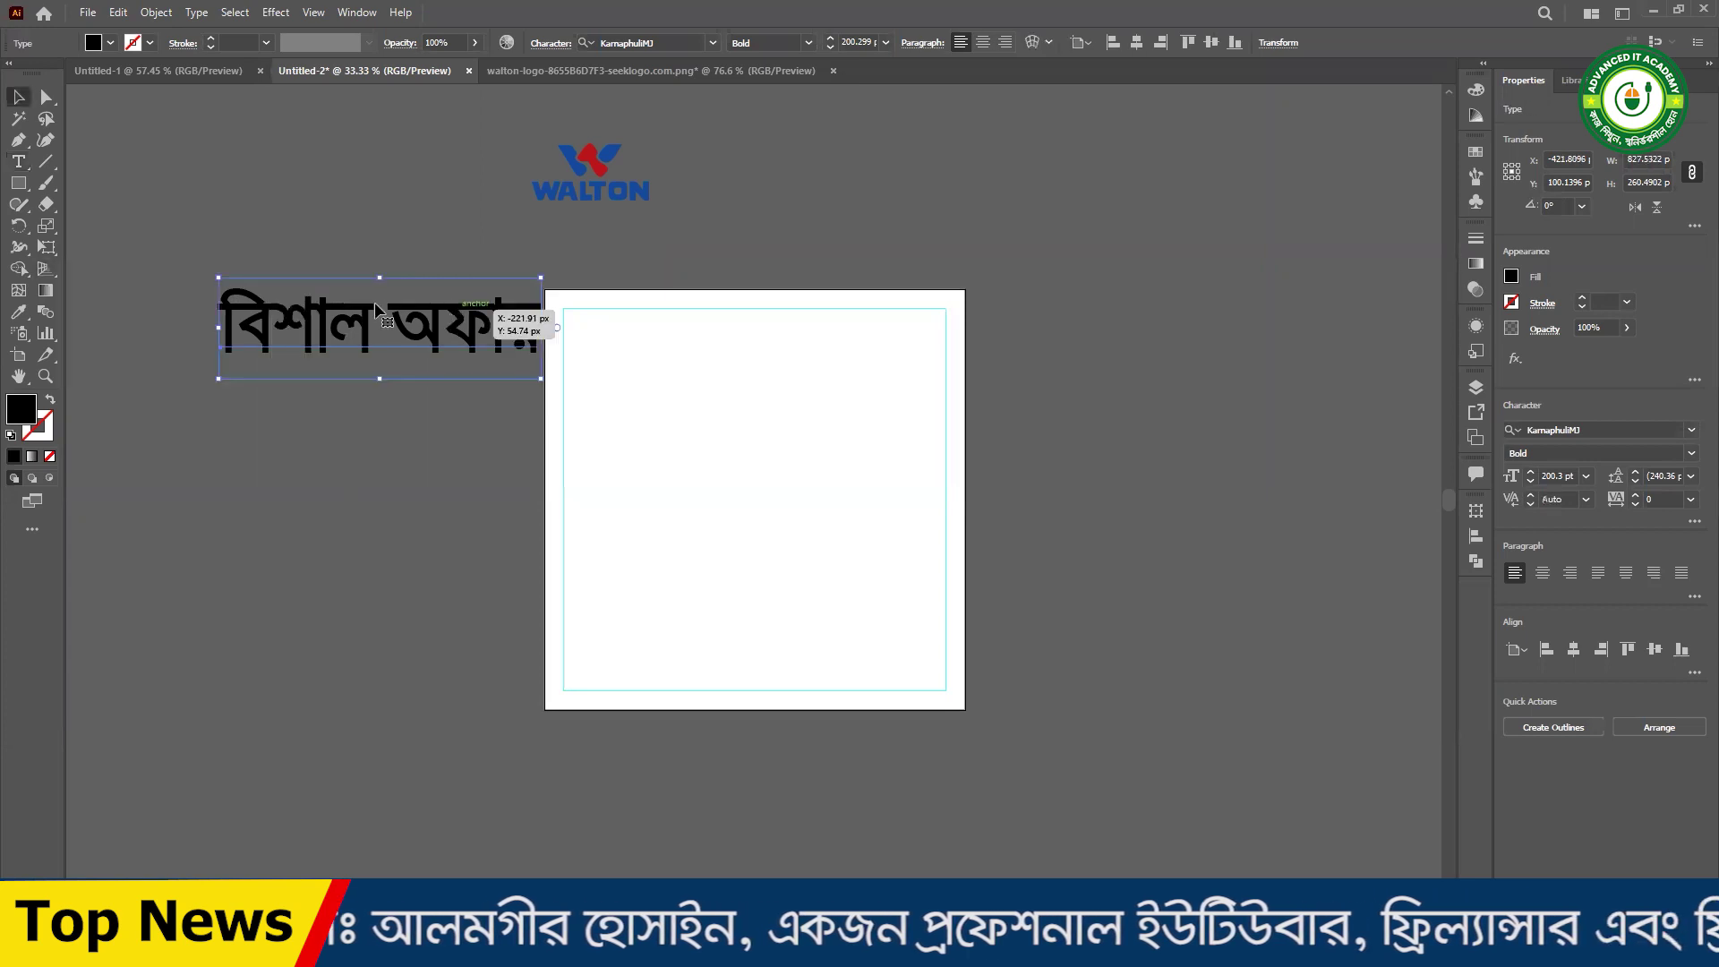
# - Set the headline's font to KongshoMJ Bold and scale the text down to about 173 pt
pyautogui.click(713, 42)
pyautogui.moveTo(1014, 148); pyautogui.dragTo(995, 490)
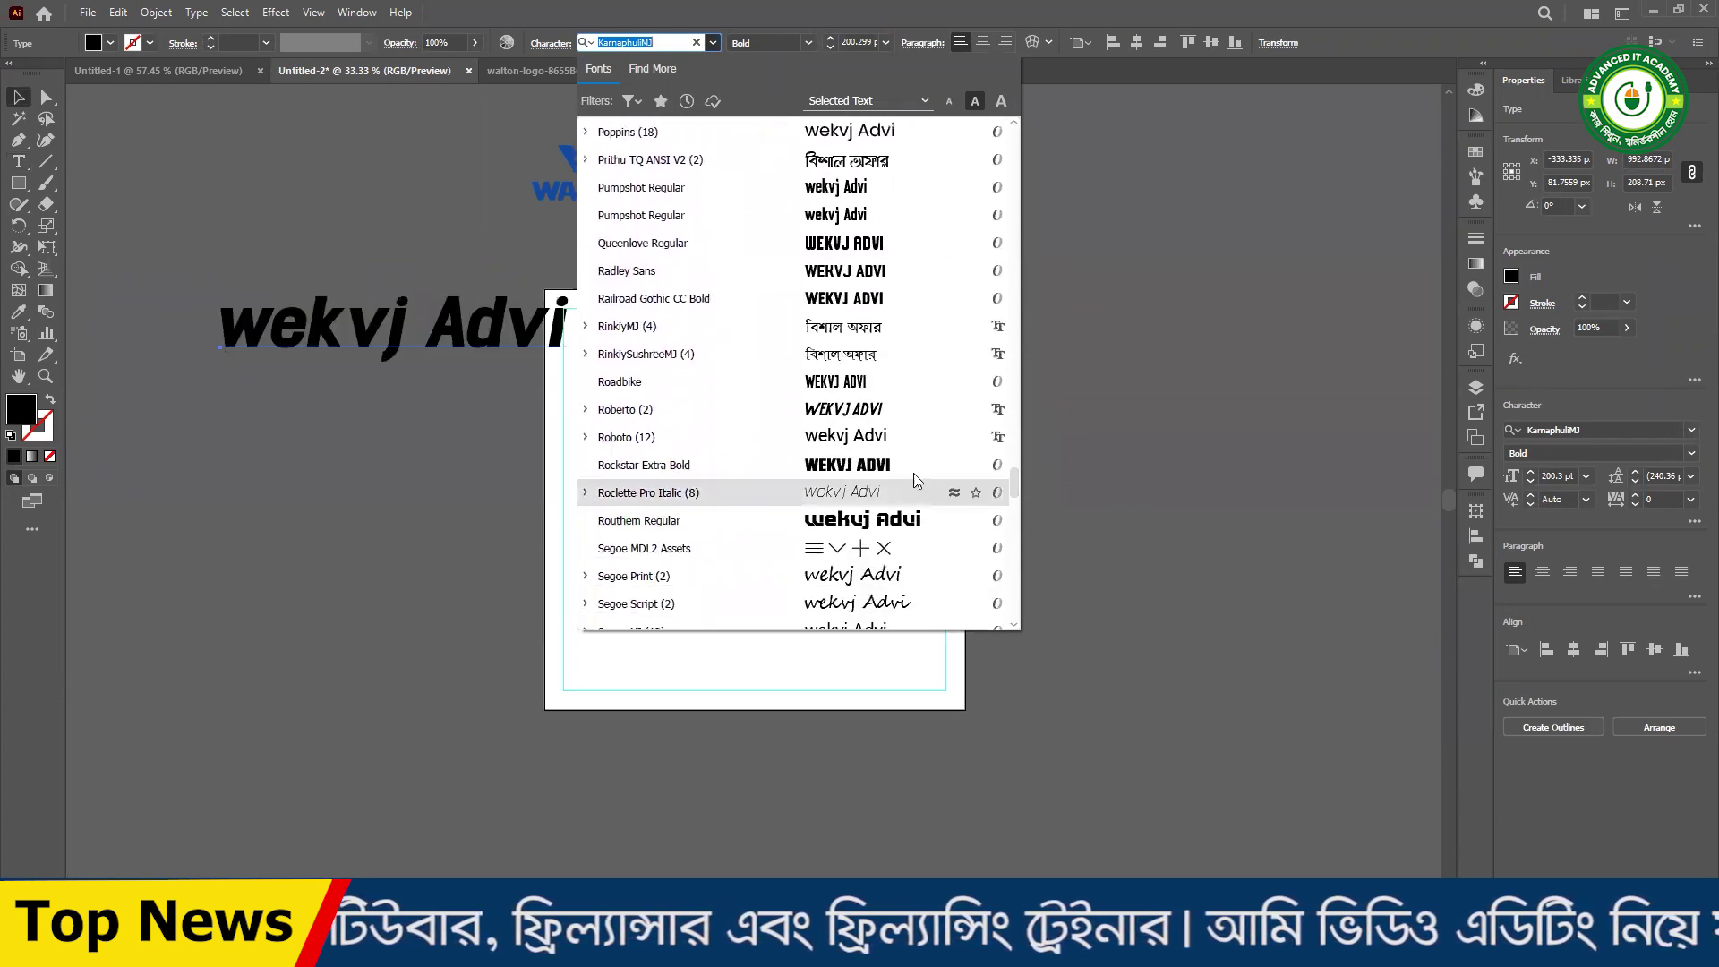
pyautogui.scroll(-5, 949, 474)
pyautogui.scroll(15, 859, 490)
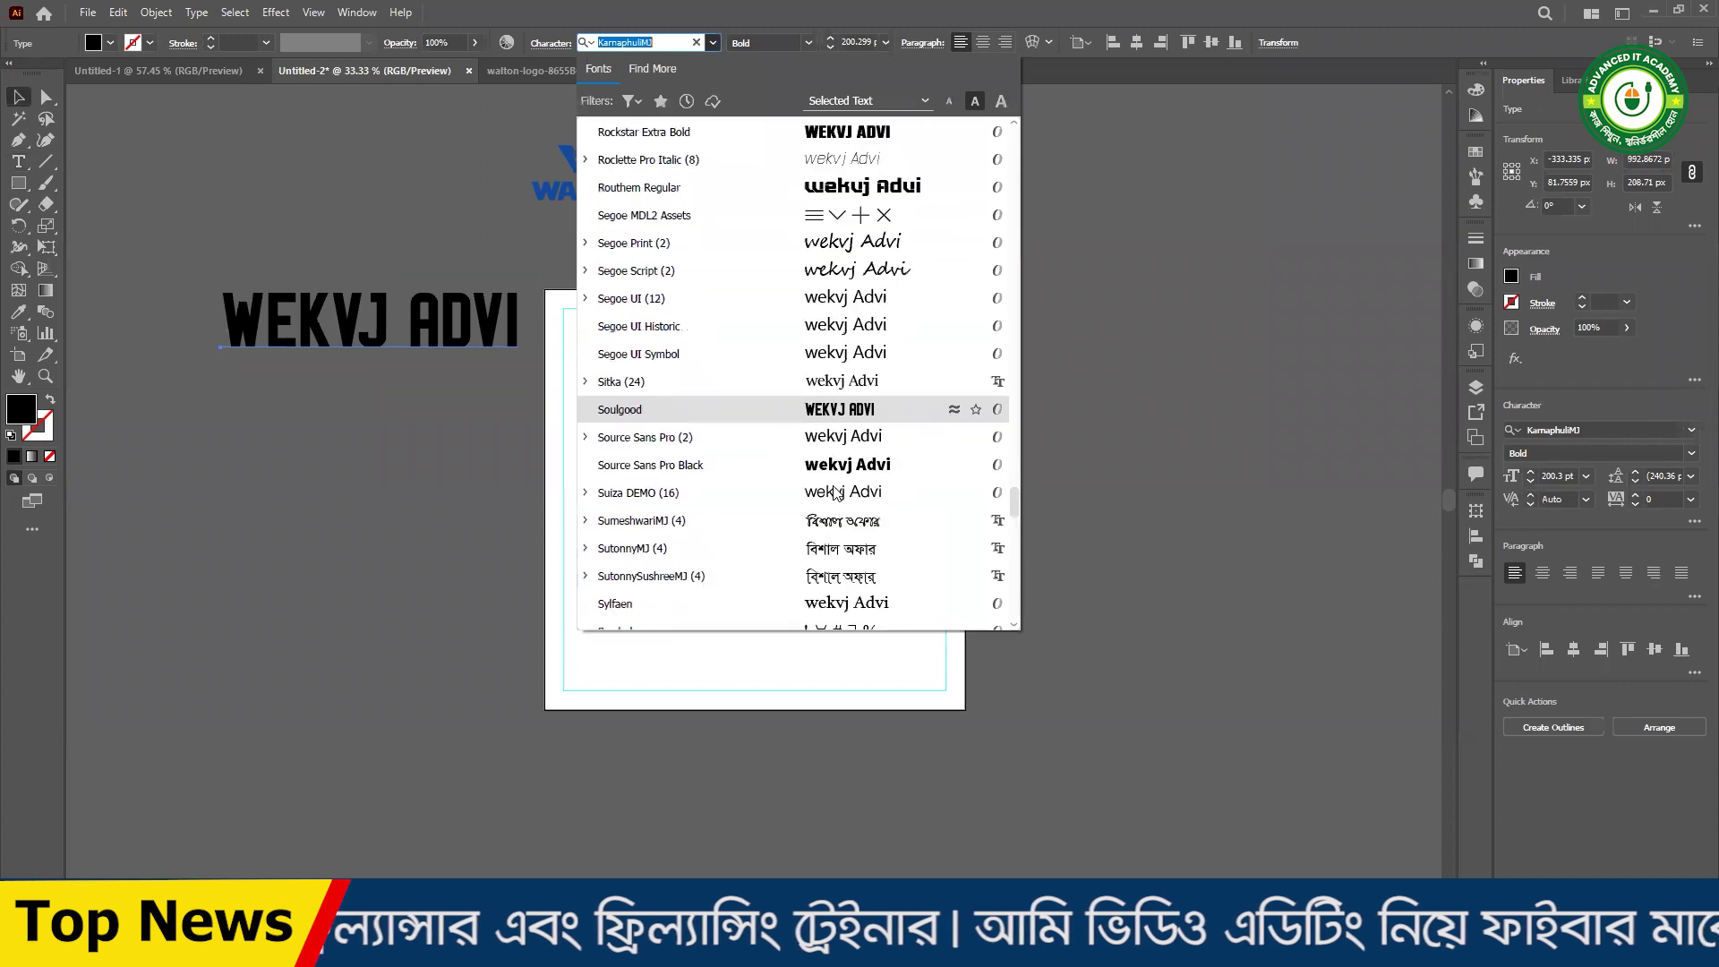
pyautogui.scroll(15, 835, 491)
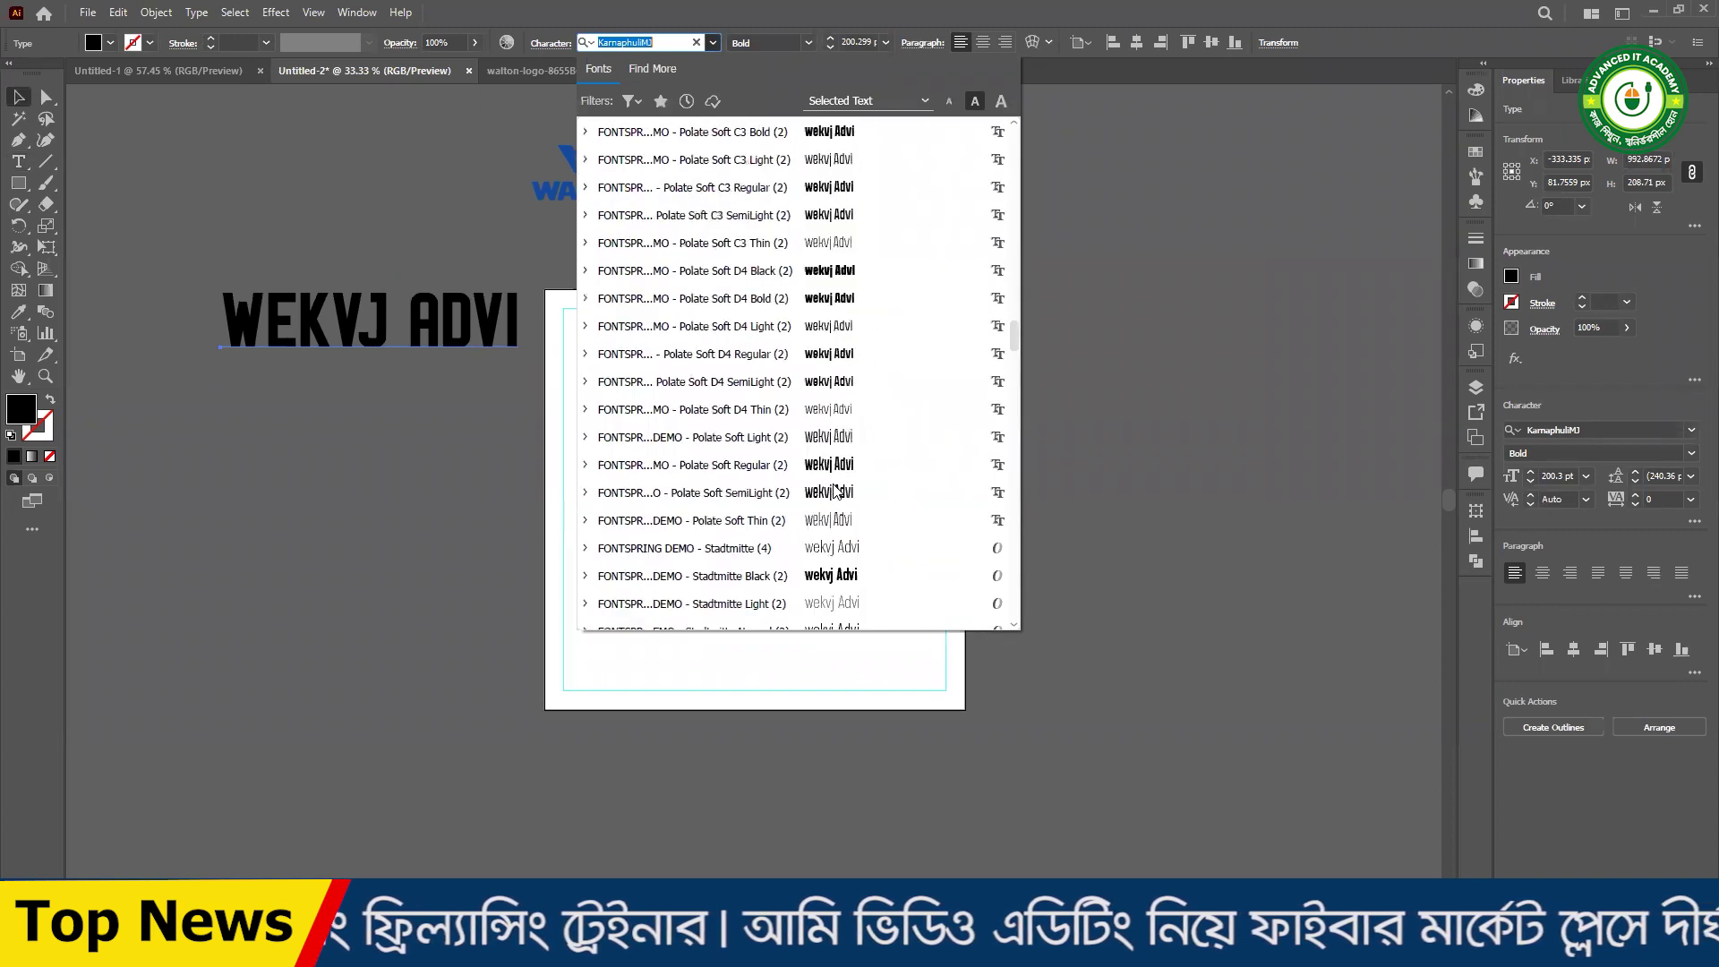
pyautogui.scroll(10, 834, 491)
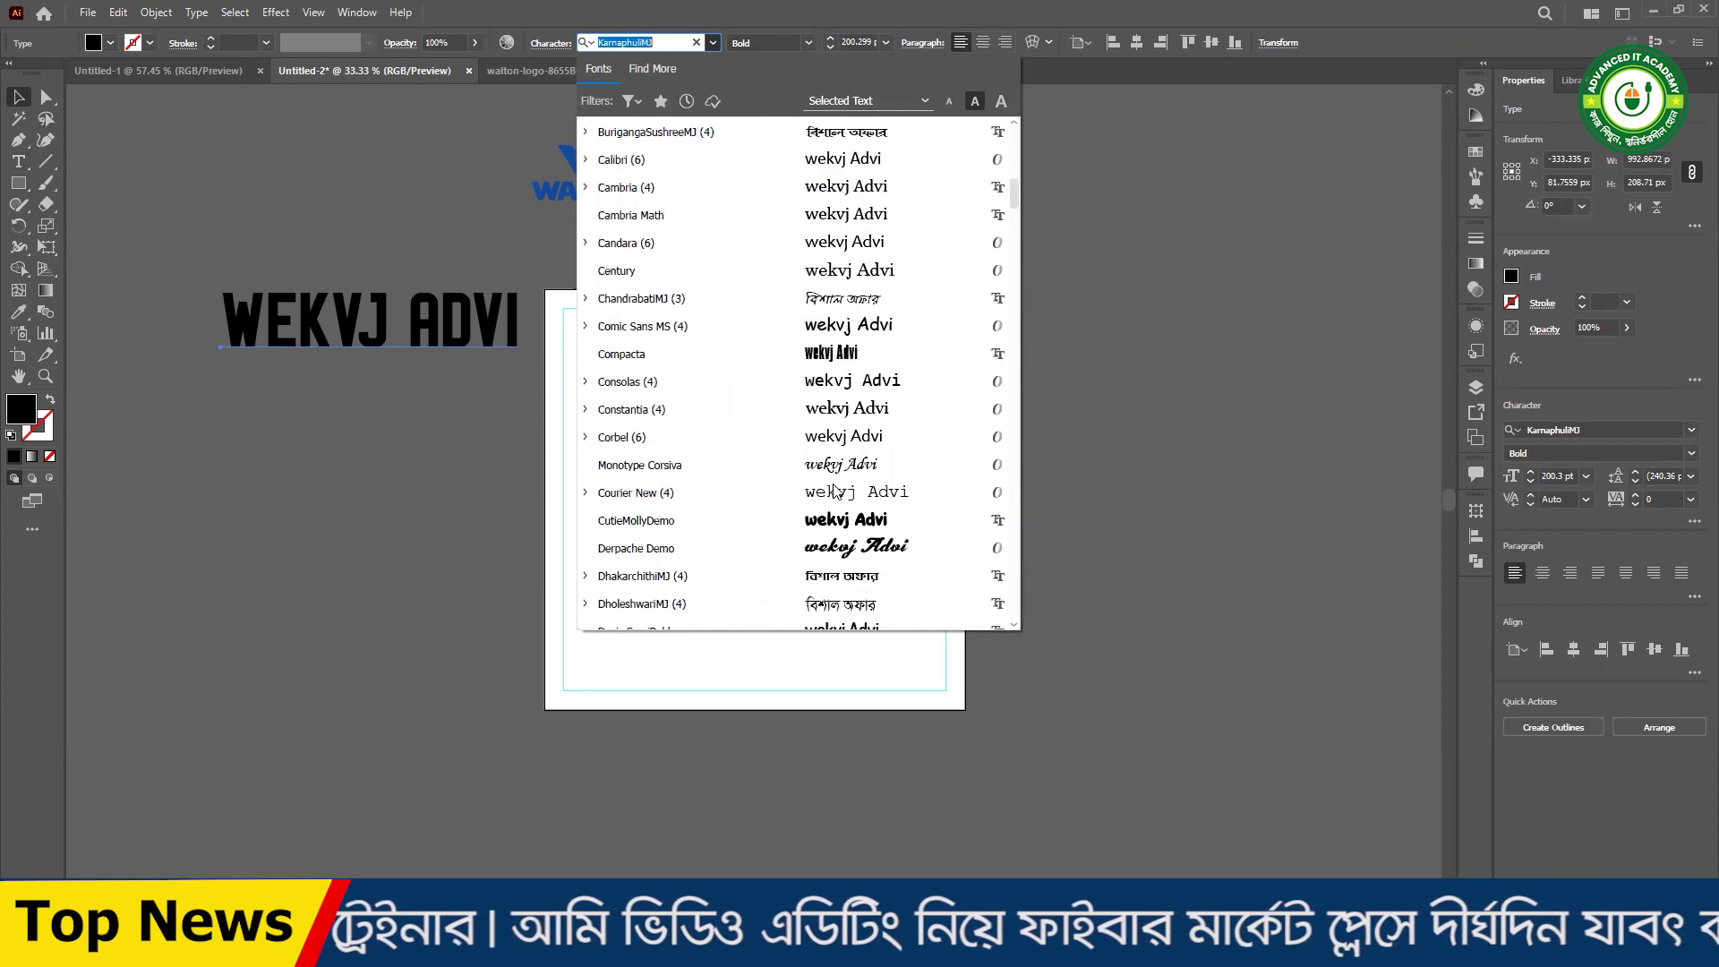
pyautogui.scroll(-10, 833, 501)
pyautogui.scroll(-10, 833, 502)
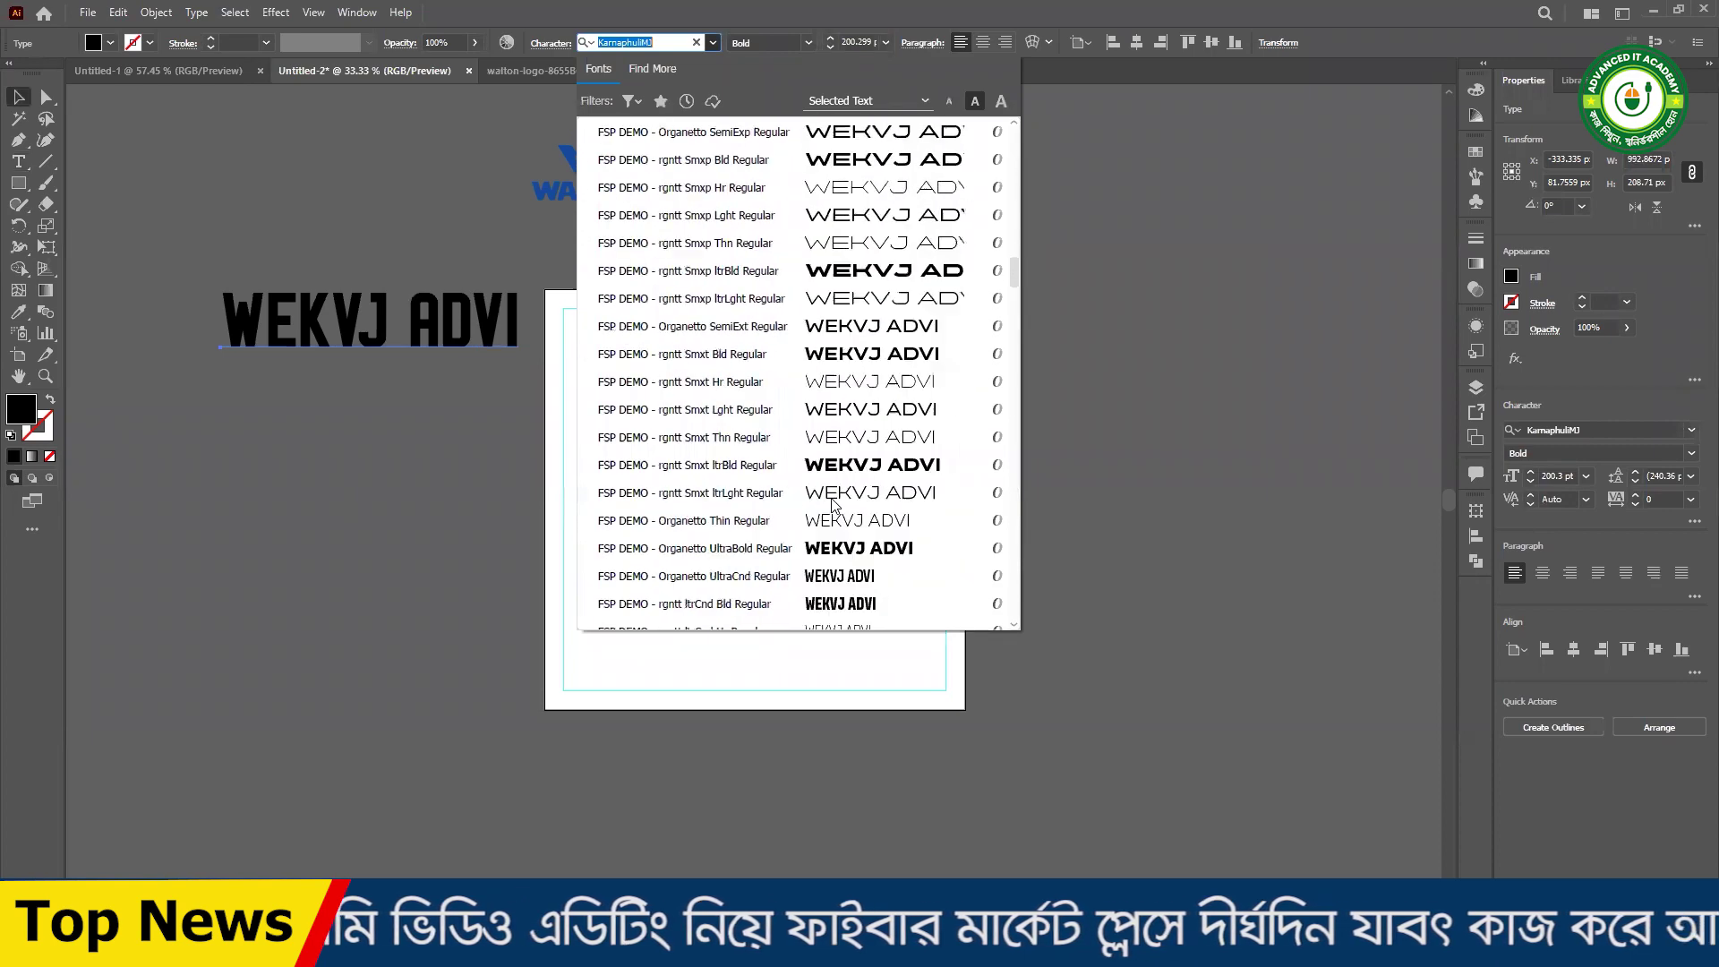
pyautogui.scroll(-10, 825, 461)
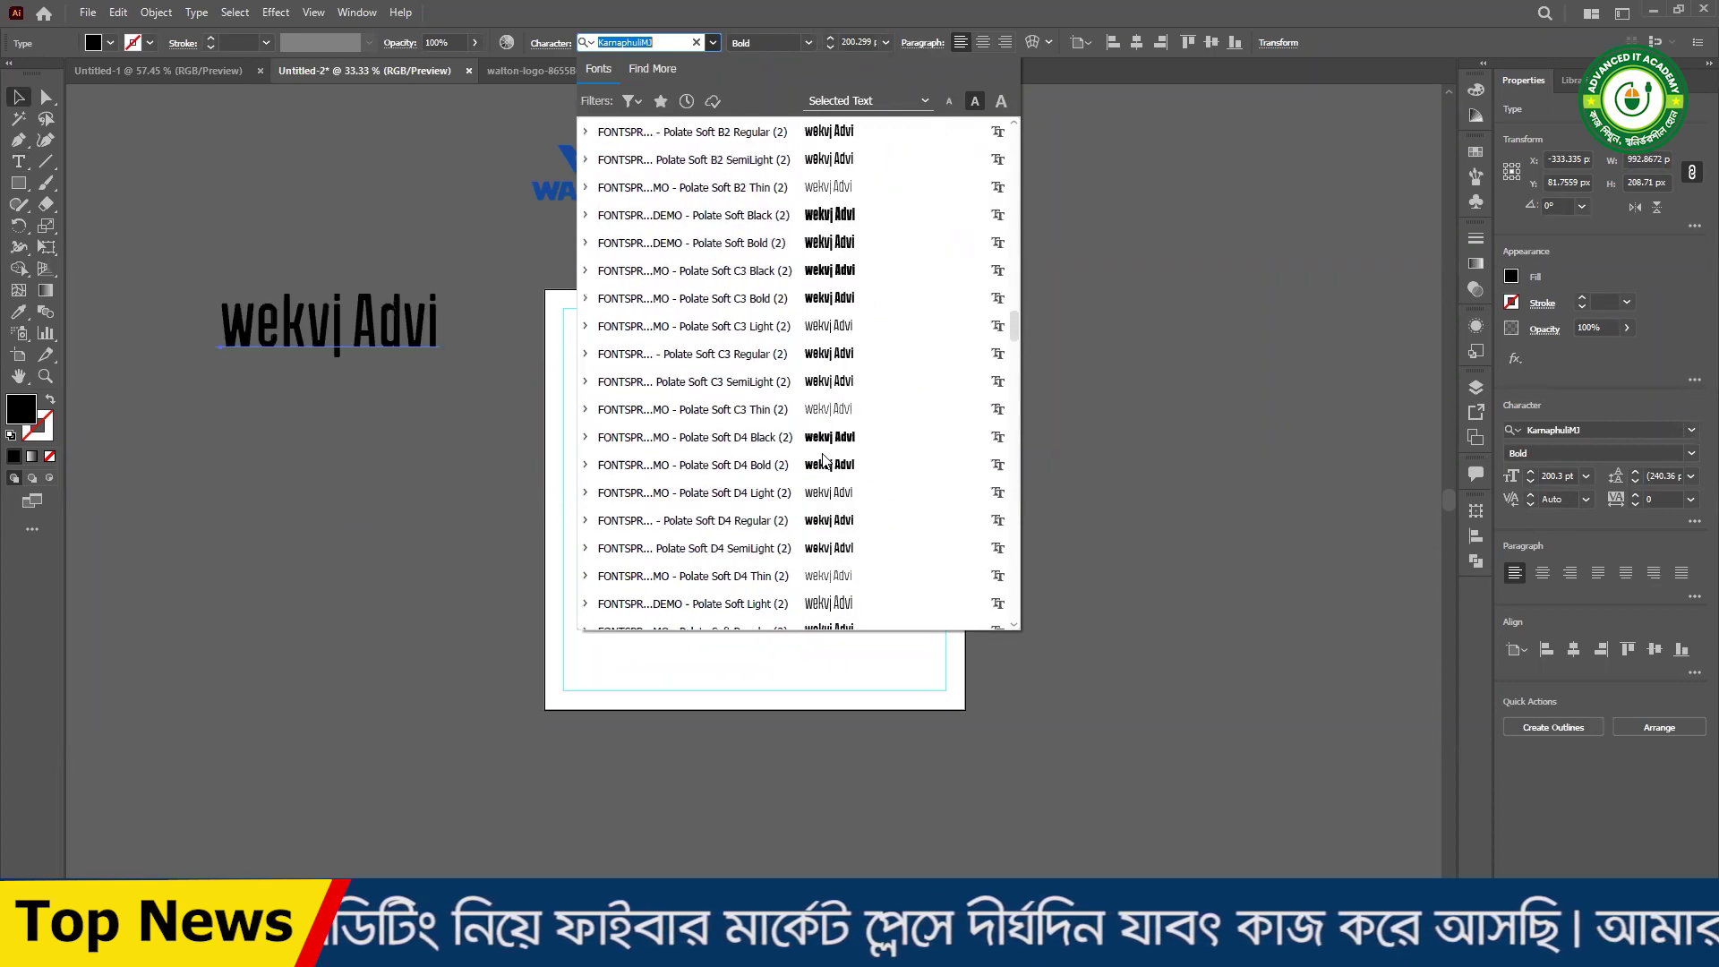
pyautogui.scroll(-2, 826, 461)
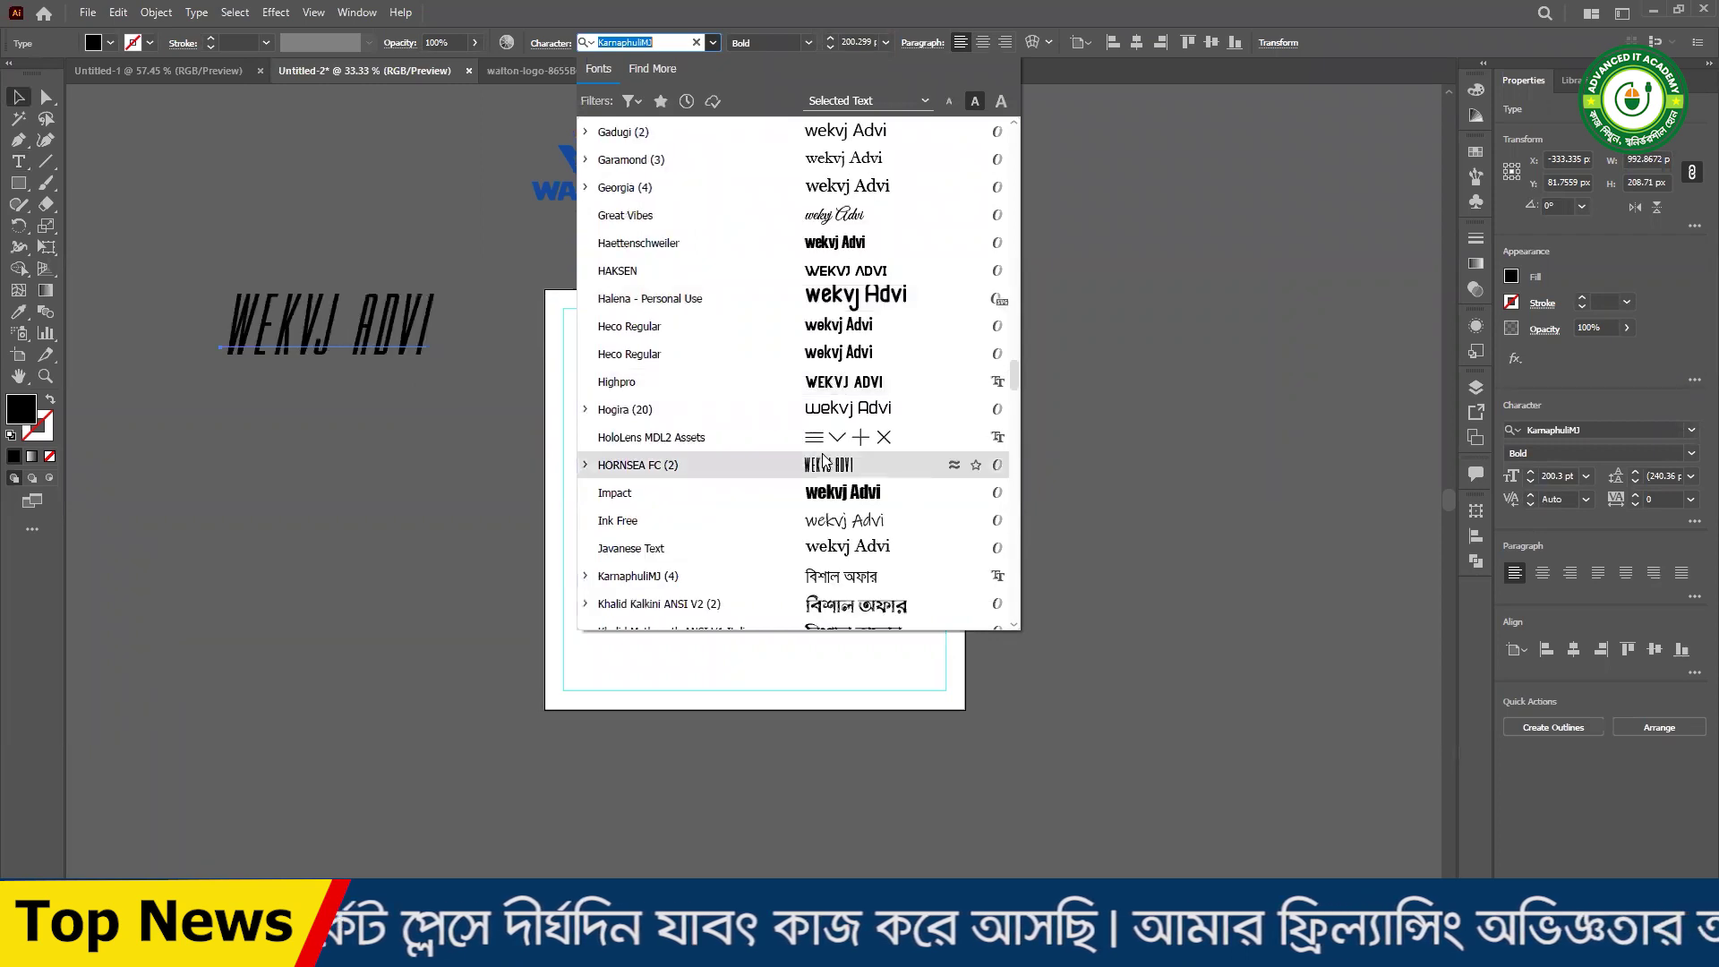
pyautogui.scroll(1, 825, 461)
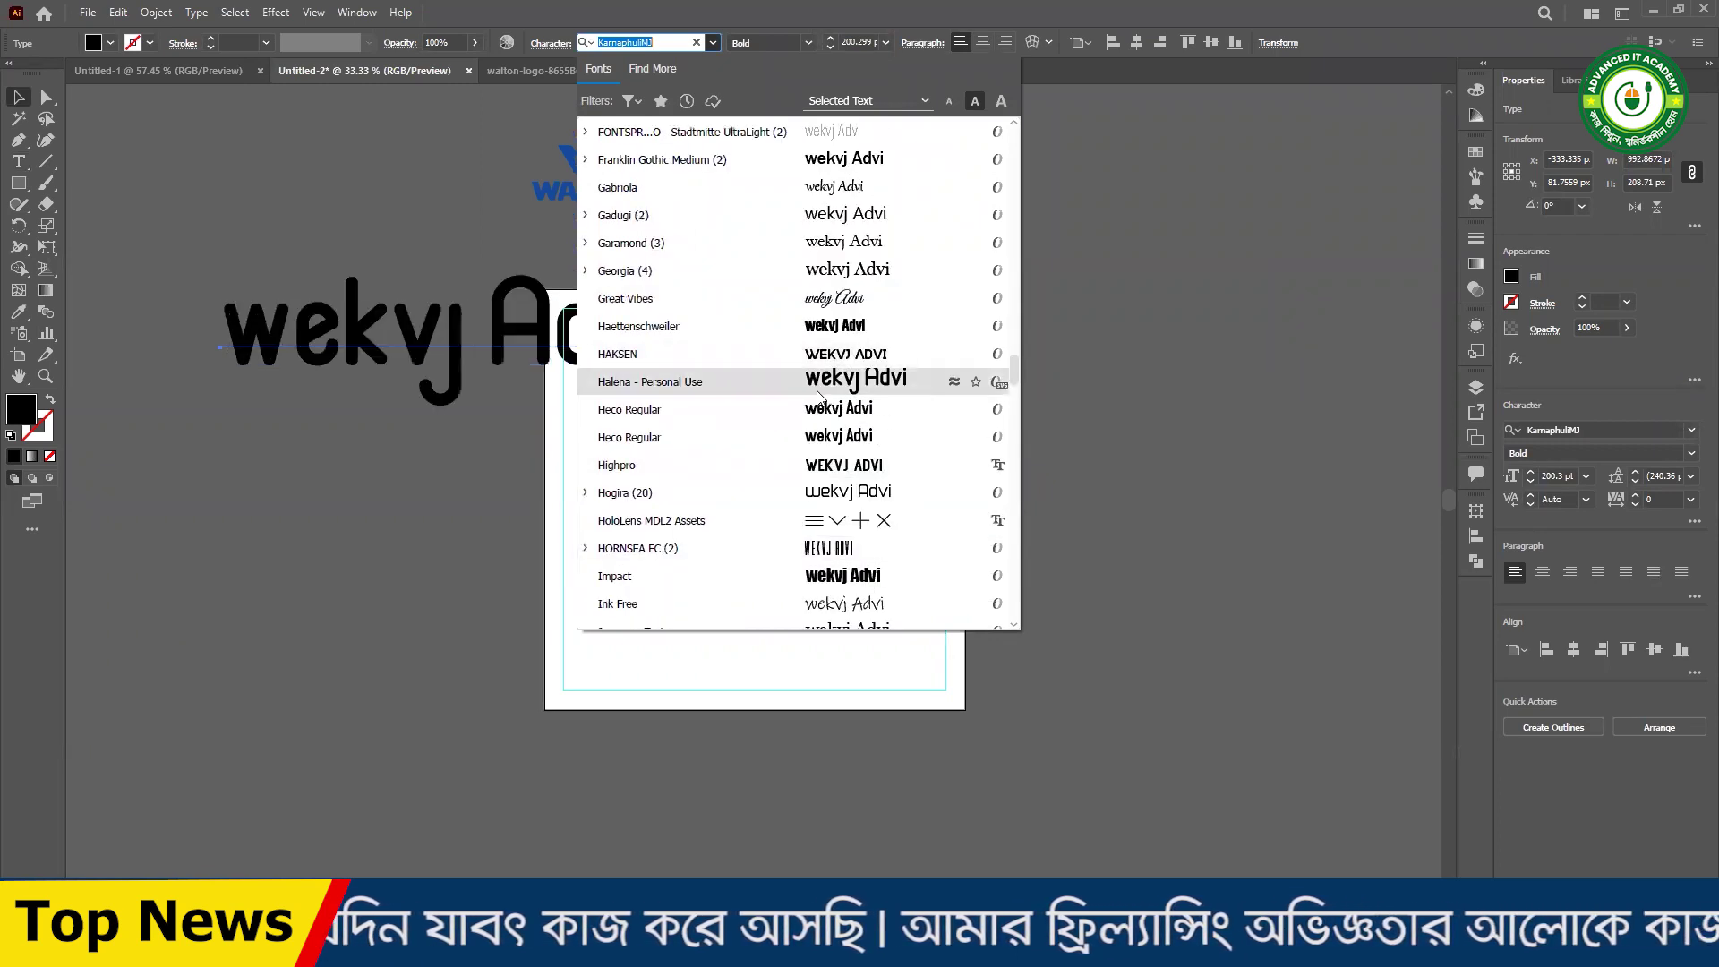
pyautogui.scroll(6, 818, 397)
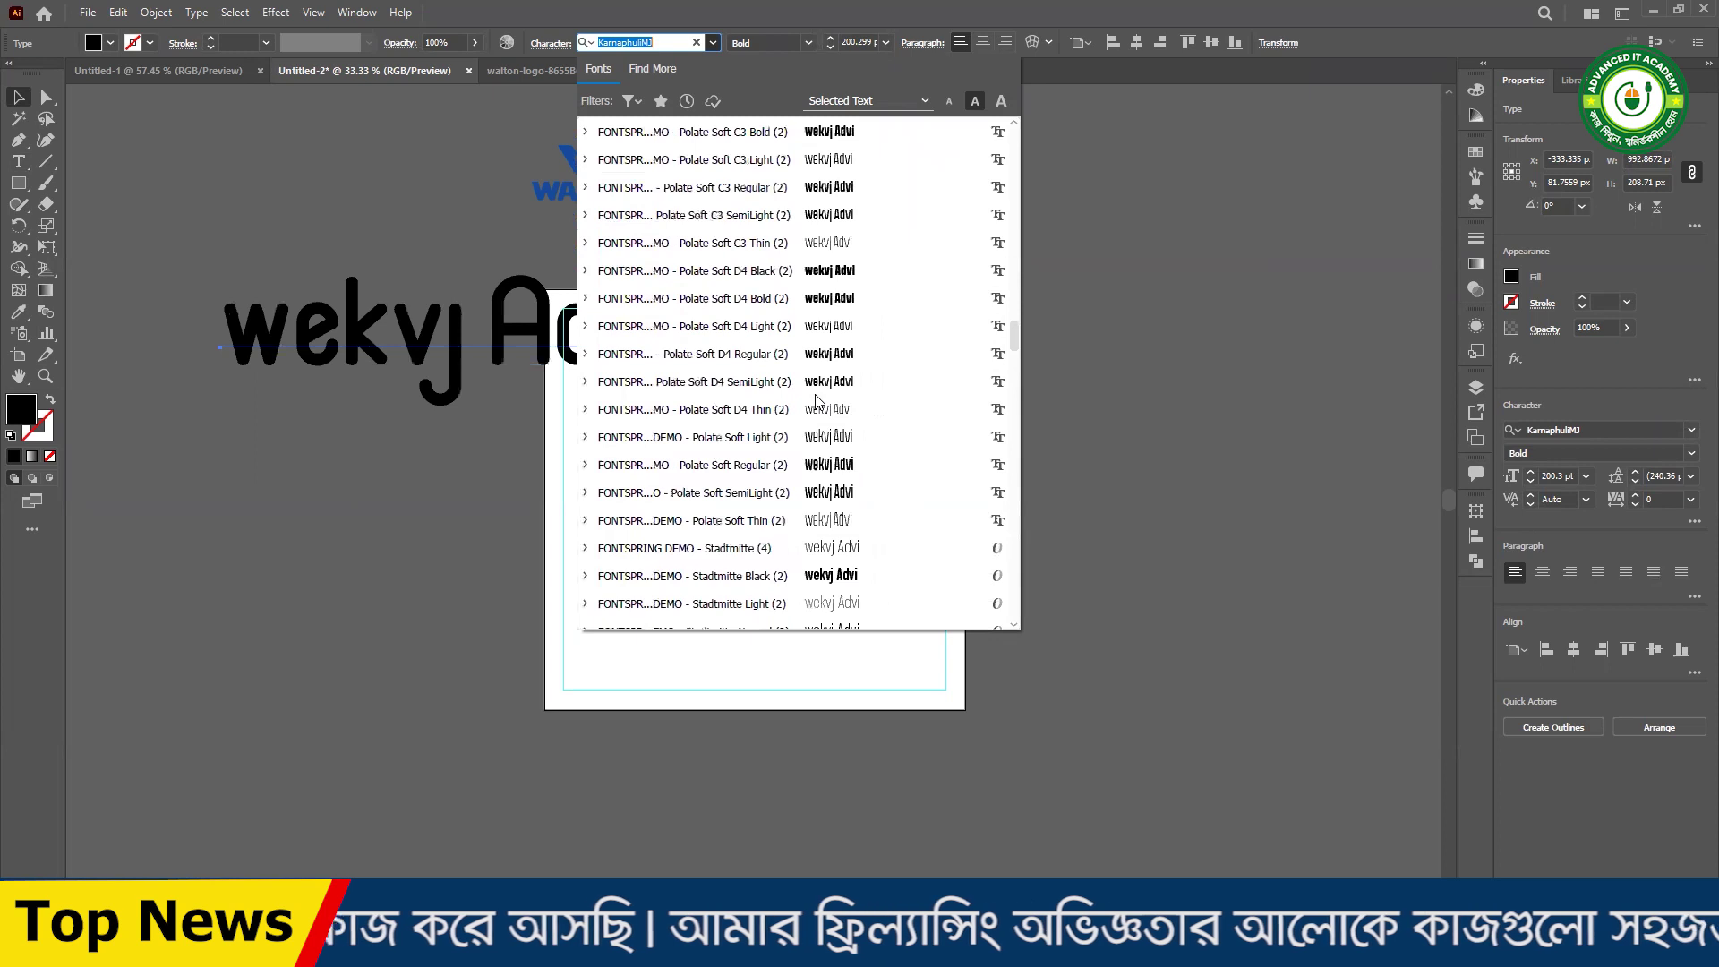
pyautogui.scroll(5, 816, 400)
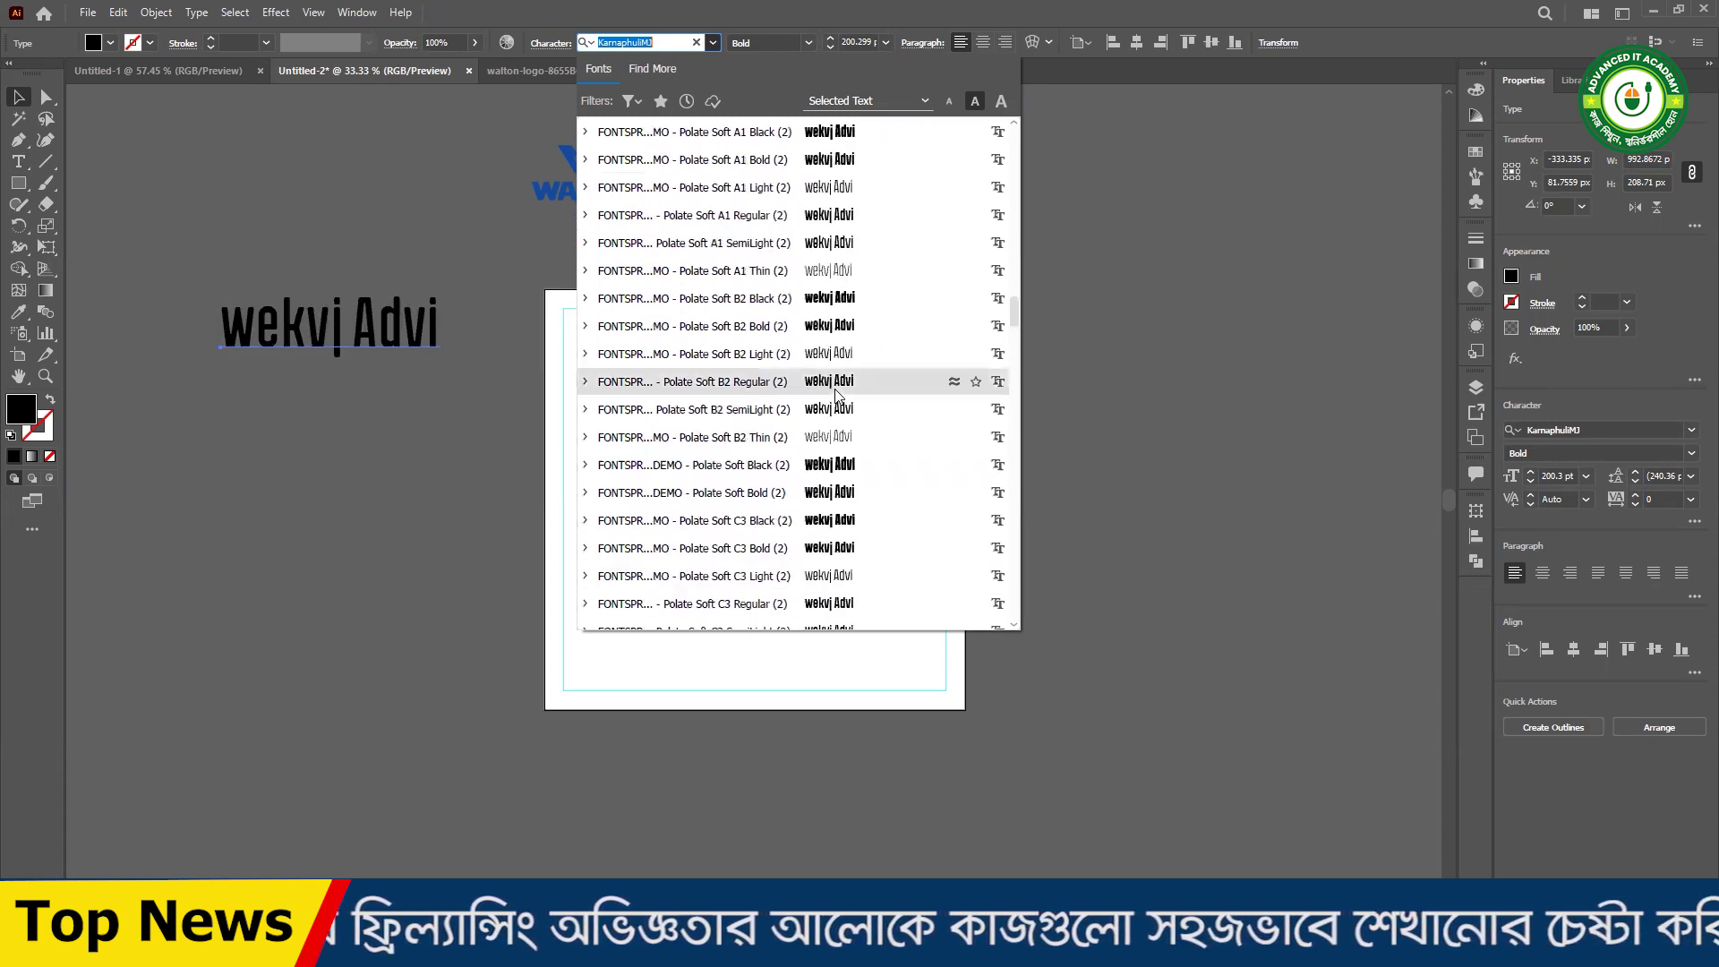
pyautogui.scroll(3, 837, 394)
pyautogui.scroll(6, 780, 410)
pyautogui.scroll(9, 780, 405)
pyautogui.moveTo(1016, 223); pyautogui.dragTo(997, 388)
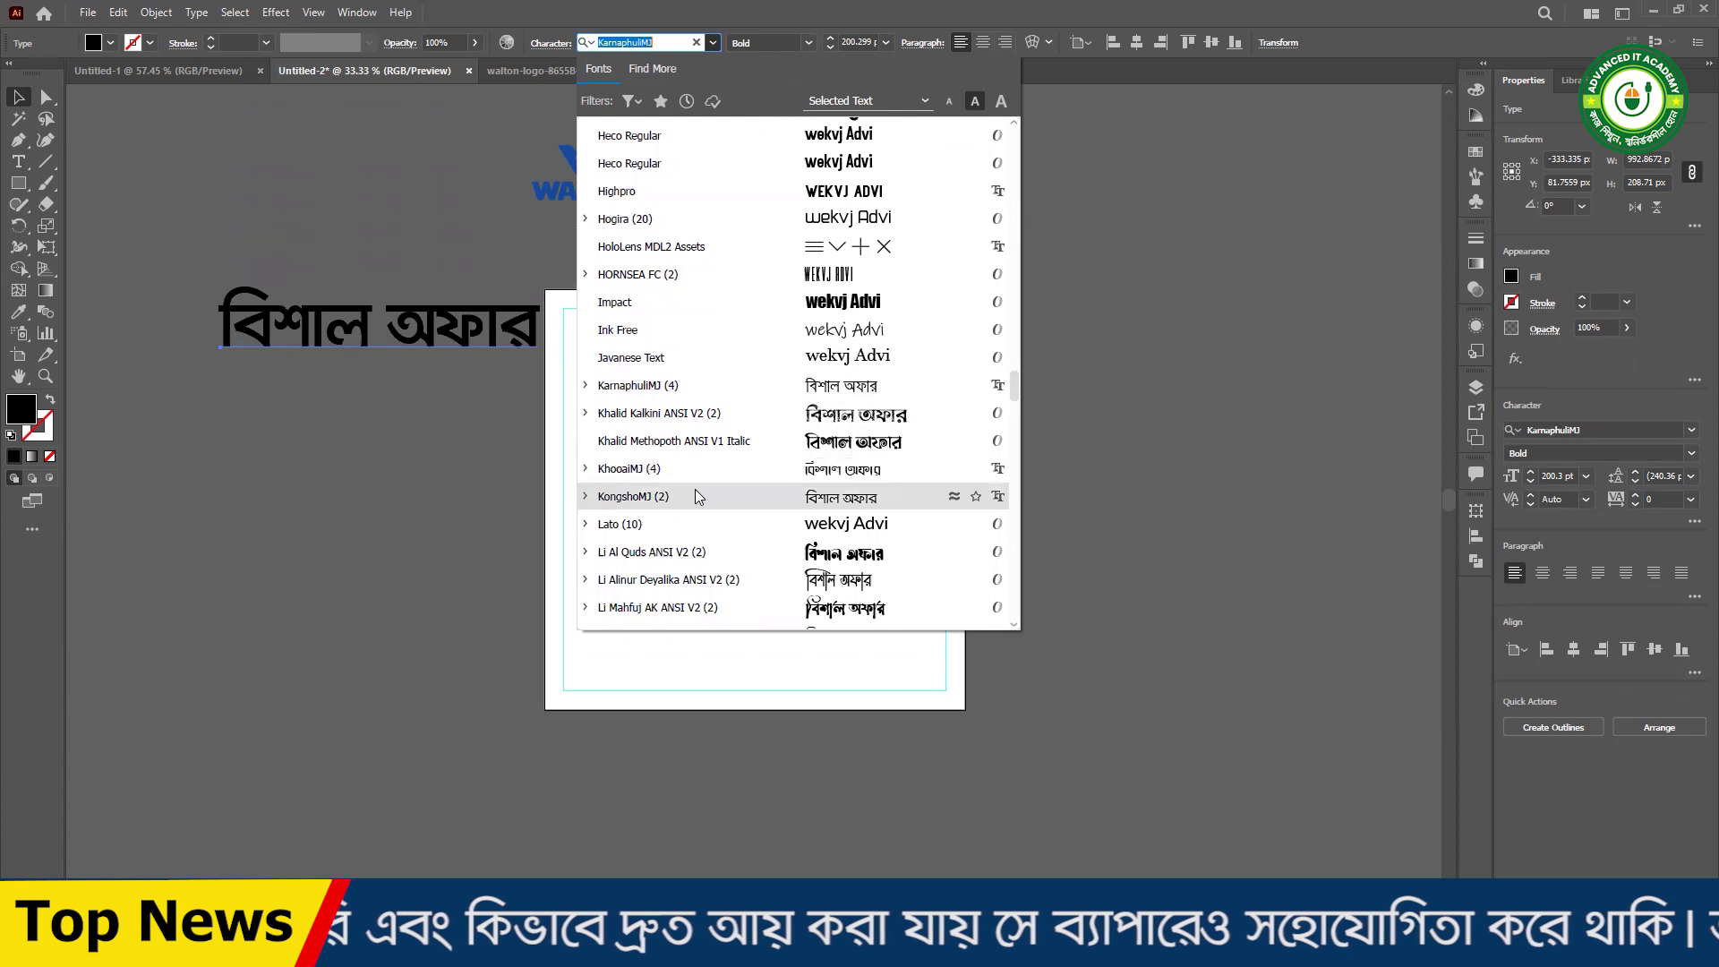
pyautogui.click(697, 496)
pyautogui.moveTo(541, 326); pyautogui.dragTo(496, 327)
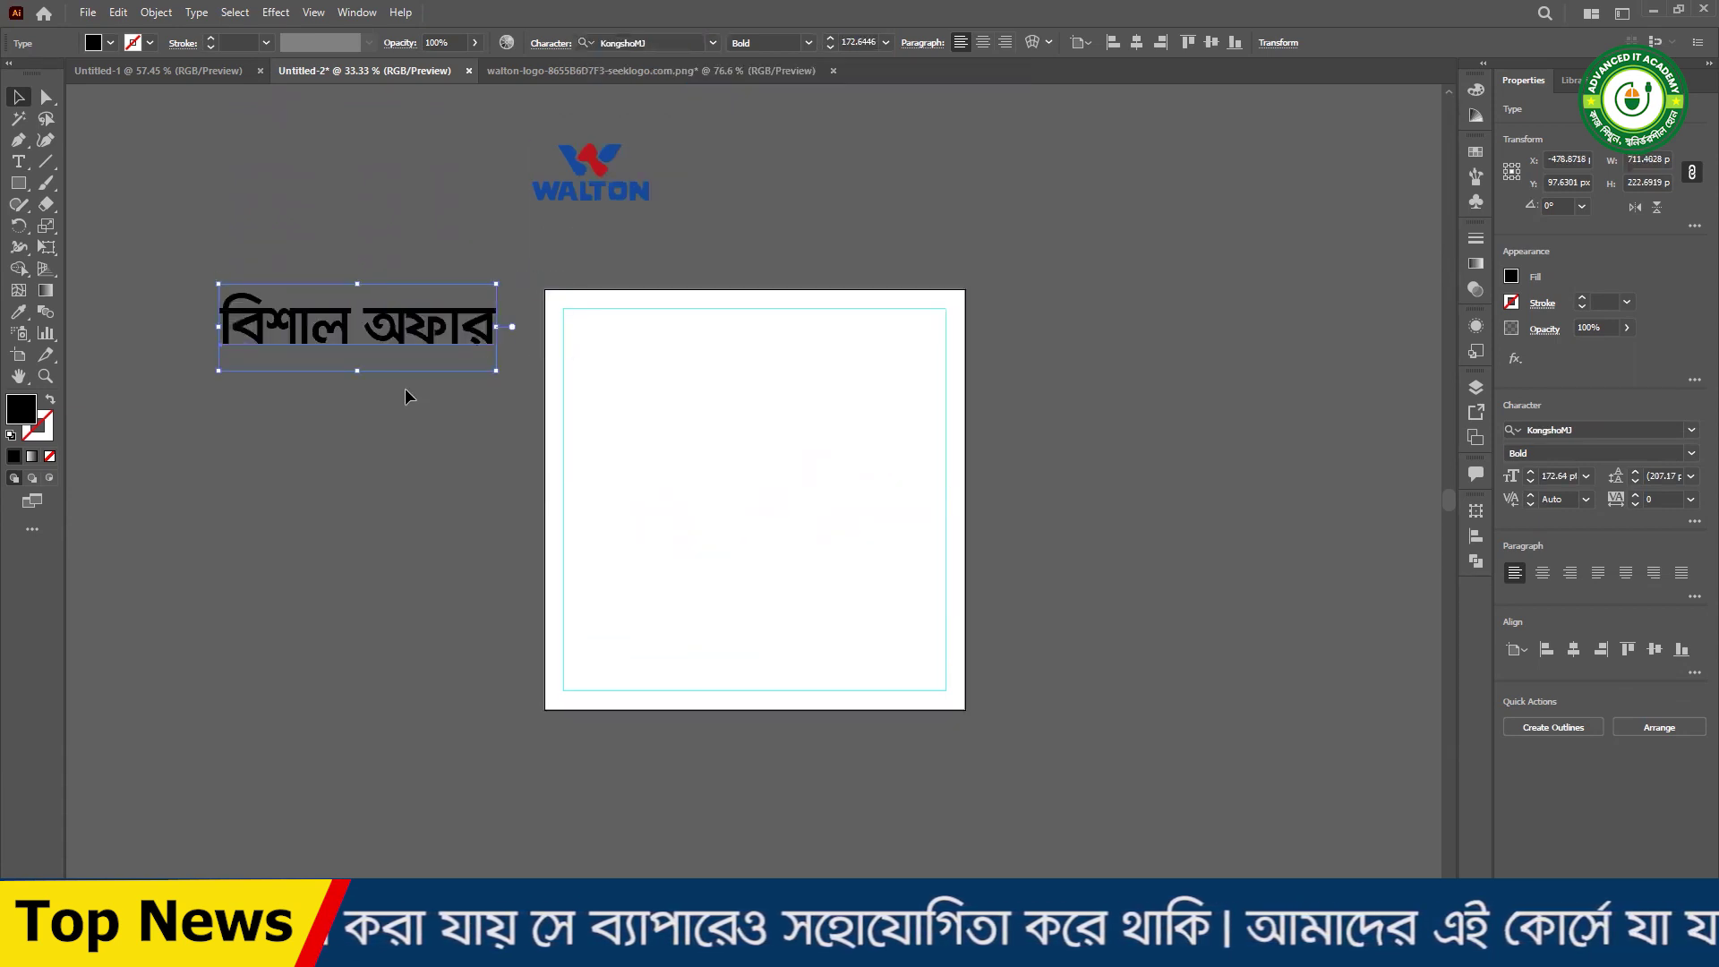
pyautogui.click(409, 256)
# - Break the headline into two lines, with "বিশাল" above "অফার"
pyautogui.click(331, 339)
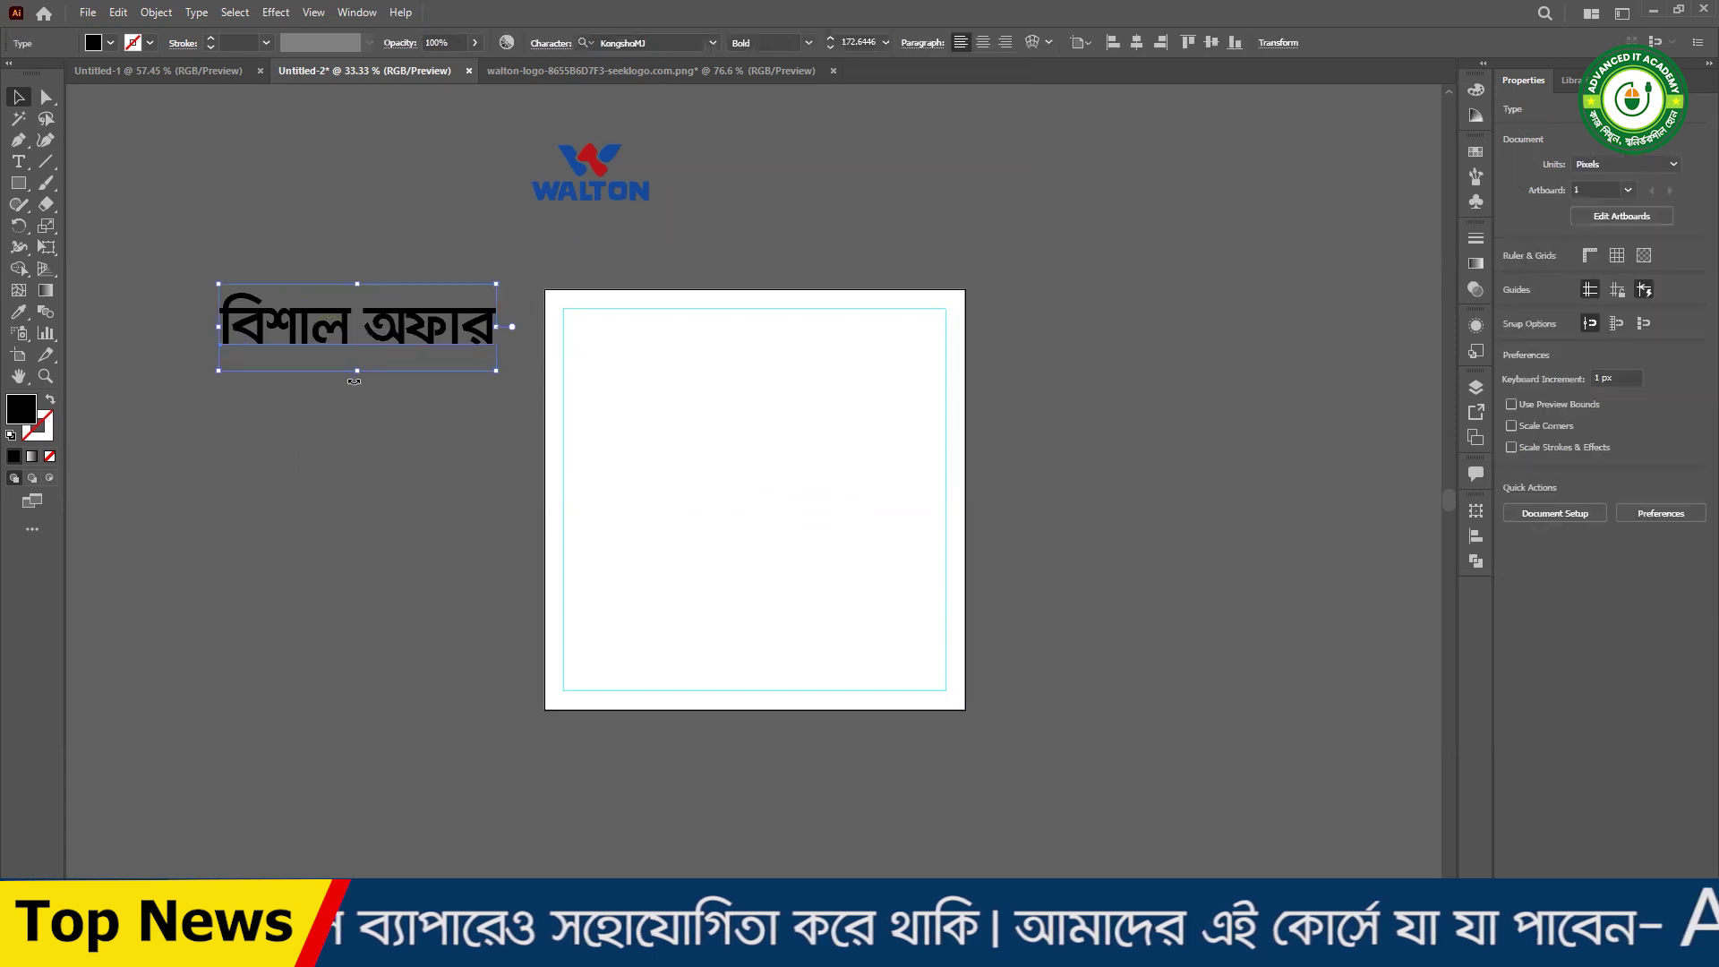
pyautogui.doubleClick(364, 340)
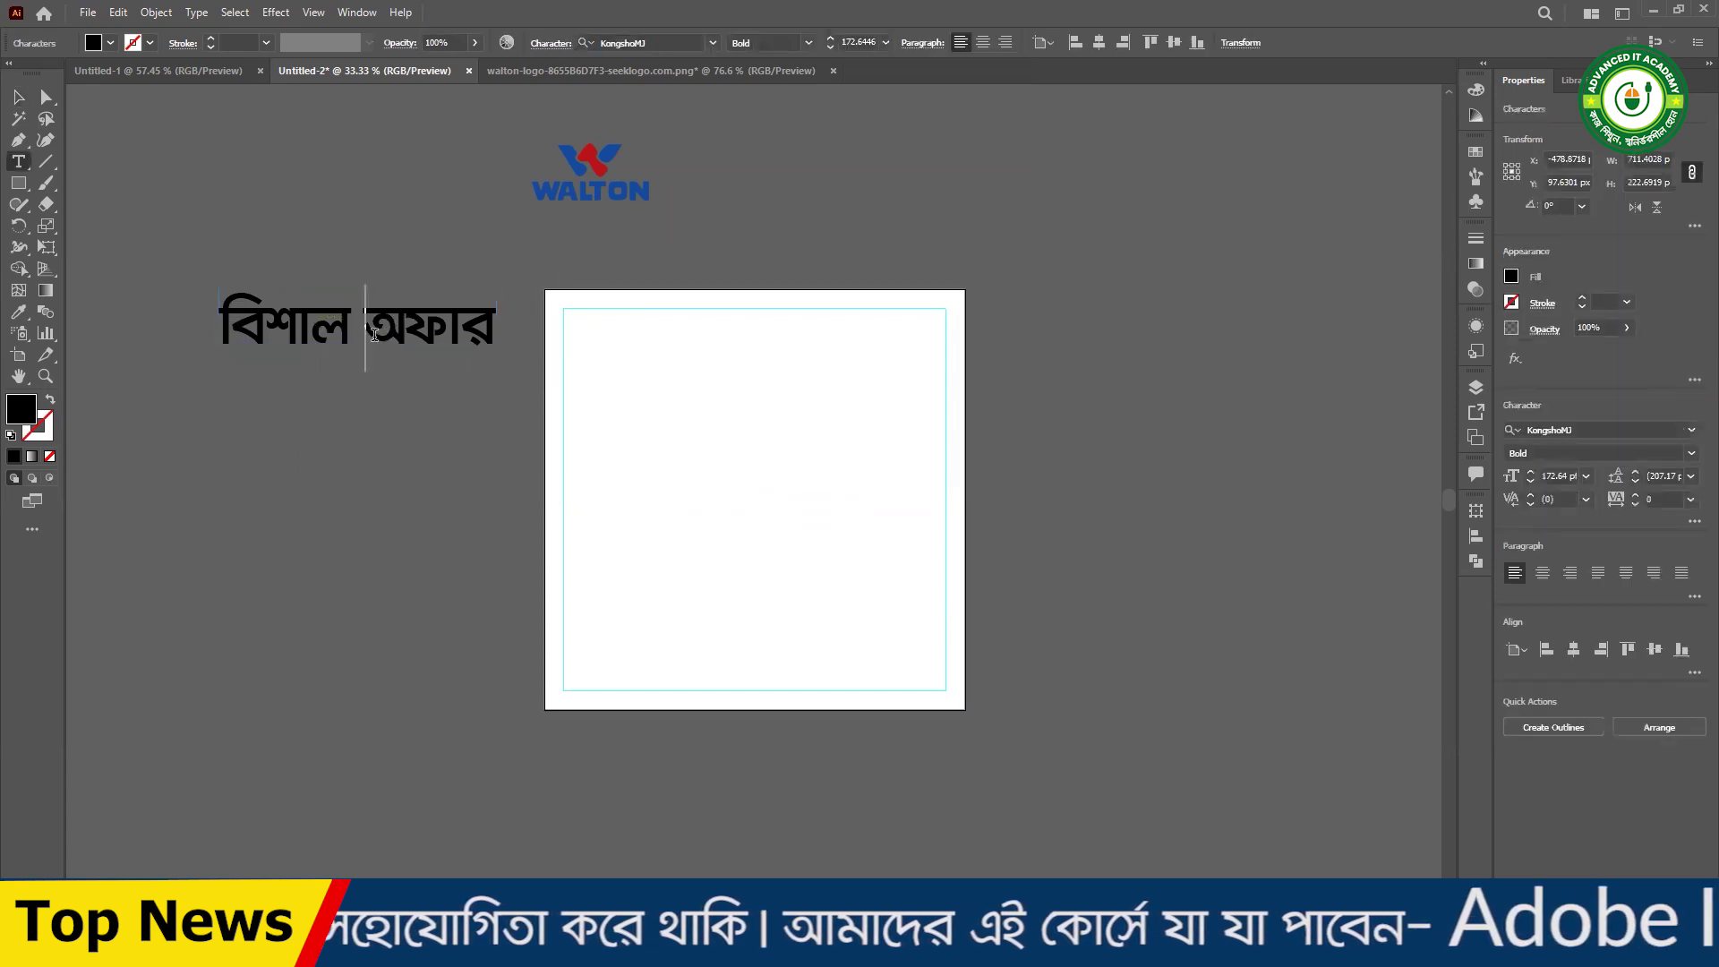
pyautogui.press('Return')
pyautogui.press('Escape')
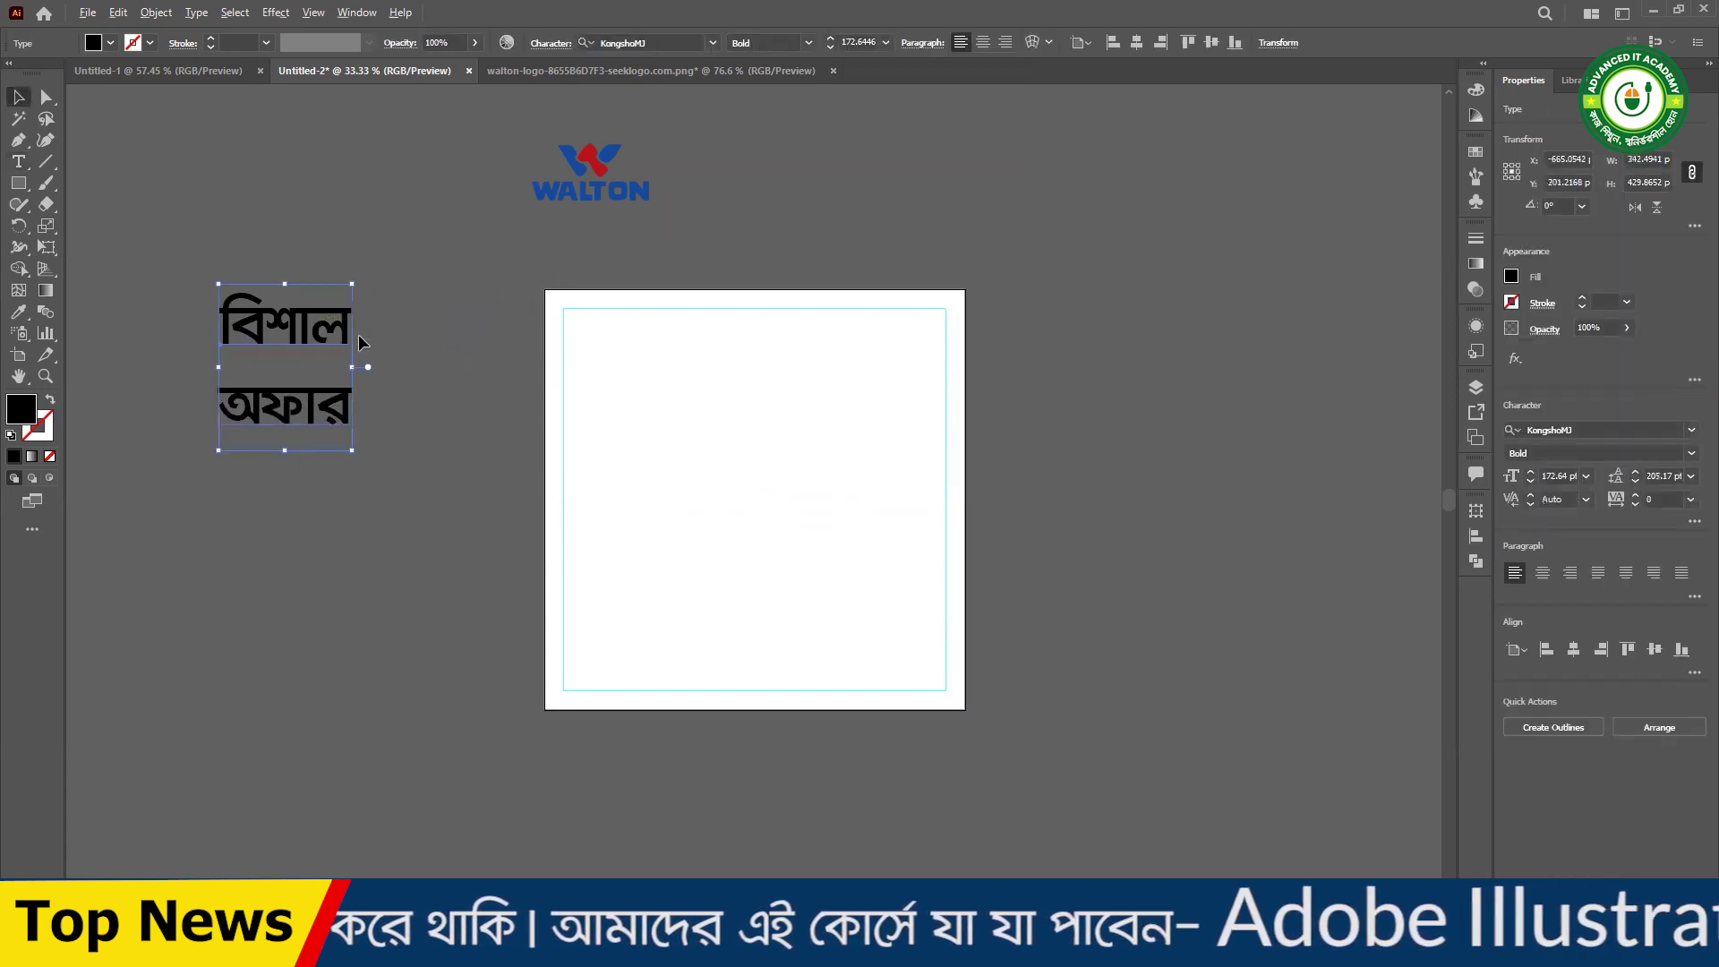
# - Tighten the two-line headline's leading to about 131 pt and move it up beside the Walton logo
pyautogui.hotkey('alt', 'Up')
pyautogui.hotkey('alt', 'Up')
pyautogui.hotkey('alt', 'Up')
pyautogui.hotkey('alt', 'Up')
pyautogui.hotkey('alt', 'Up')
pyautogui.hotkey('alt', 'Up')
pyautogui.hotkey('alt', 'Up')
pyautogui.hotkey('alt', 'Up')
pyautogui.hotkey('alt', 'Up')
pyautogui.hotkey('alt', 'Up')
pyautogui.hotkey('alt', 'Up')
pyautogui.hotkey('alt', 'Up')
pyautogui.hotkey('alt', 'Up')
pyautogui.hotkey('alt', 'Up')
pyautogui.hotkey('alt', 'Up')
pyautogui.hotkey('alt', 'Up')
pyautogui.hotkey('alt', 'Up')
pyautogui.hotkey('alt', 'Up')
pyautogui.hotkey('alt', 'Up')
pyautogui.hotkey('alt', 'Up')
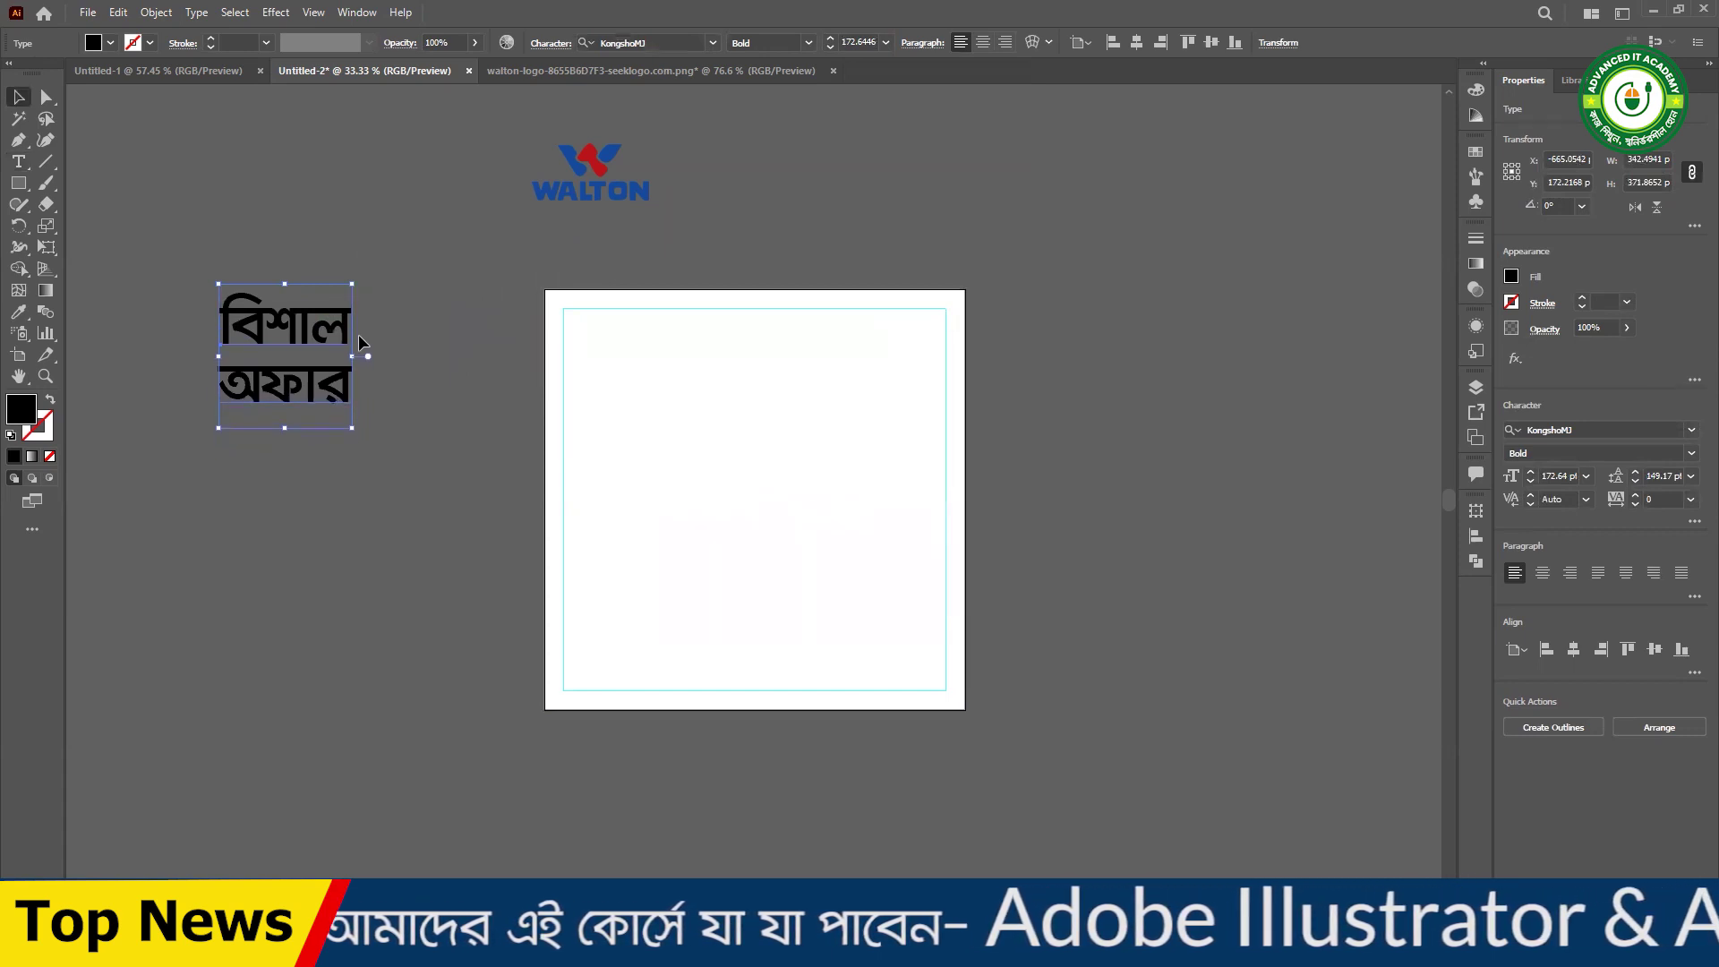
pyautogui.hotkey('alt', 'Up')
pyautogui.hotkey('alt', 'Up')
pyautogui.hotkey('alt', 'Up')
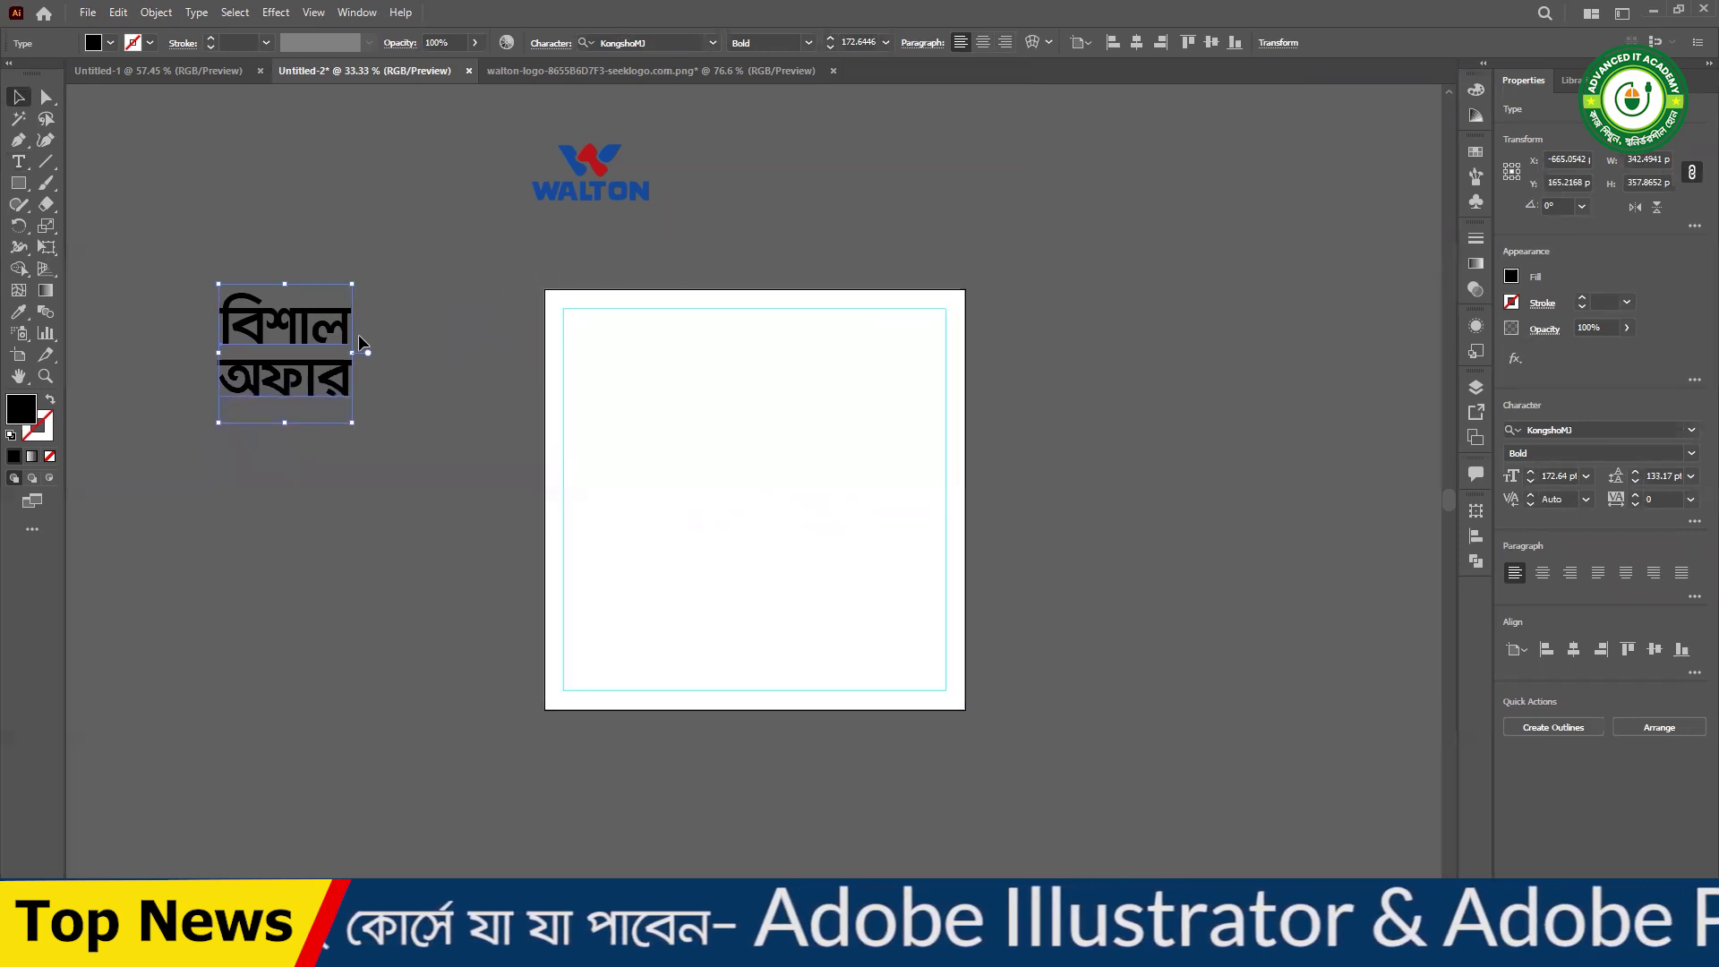
pyautogui.moveTo(277, 339); pyautogui.dragTo(376, 264)
pyautogui.click(378, 380)
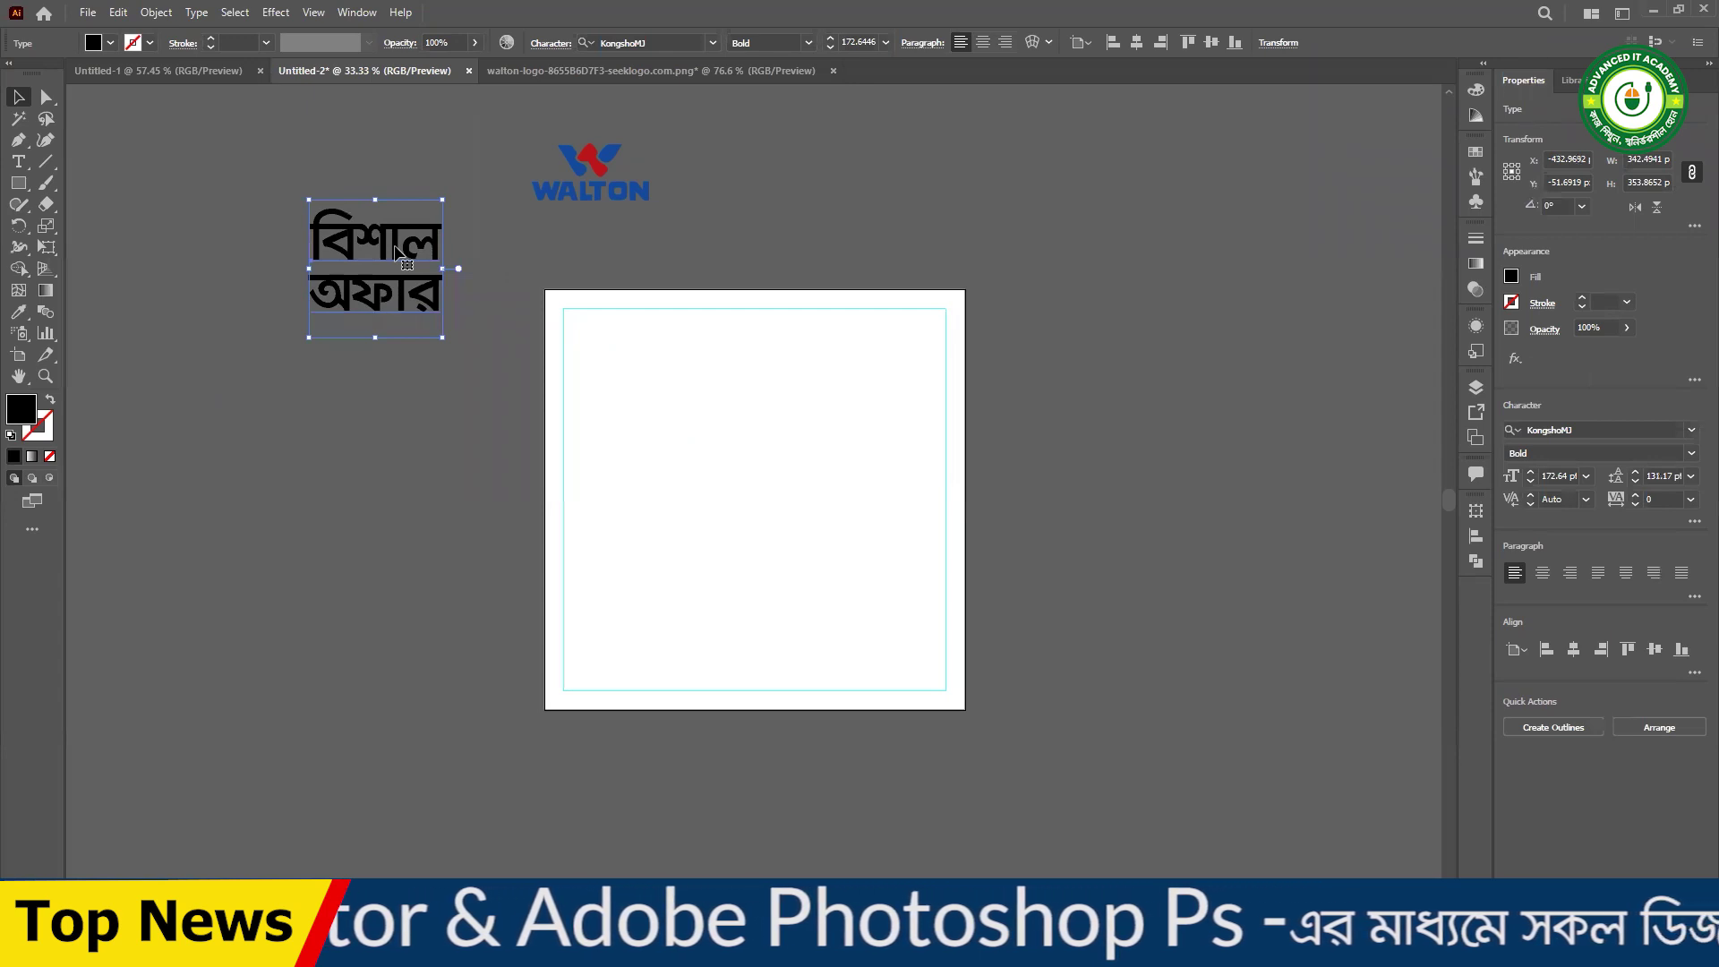
# - Add the line "টেলিভিশন" from a copy of the headline, scaled to about 132 pt and placed directly beneath it
pyautogui.moveTo(397, 253); pyautogui.dragTo(420, 394)
pyautogui.doubleClick(403, 380)
pyautogui.hotkey('ctrl', 'a')
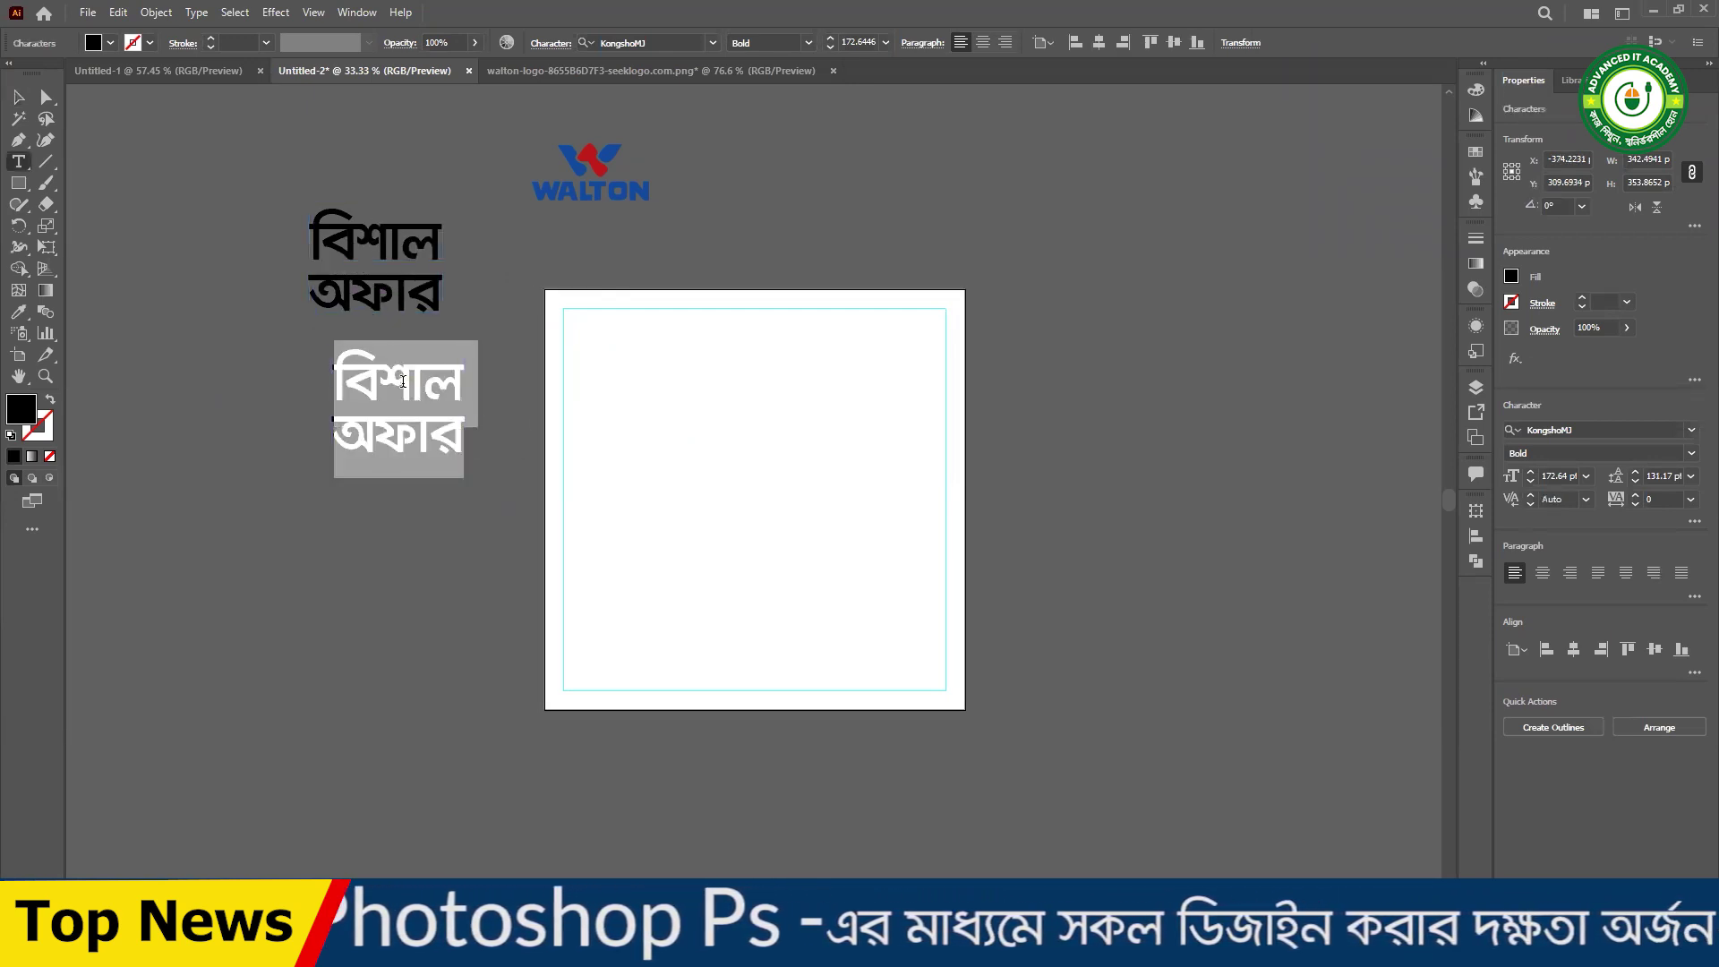
pyautogui.write('টেলিভি')
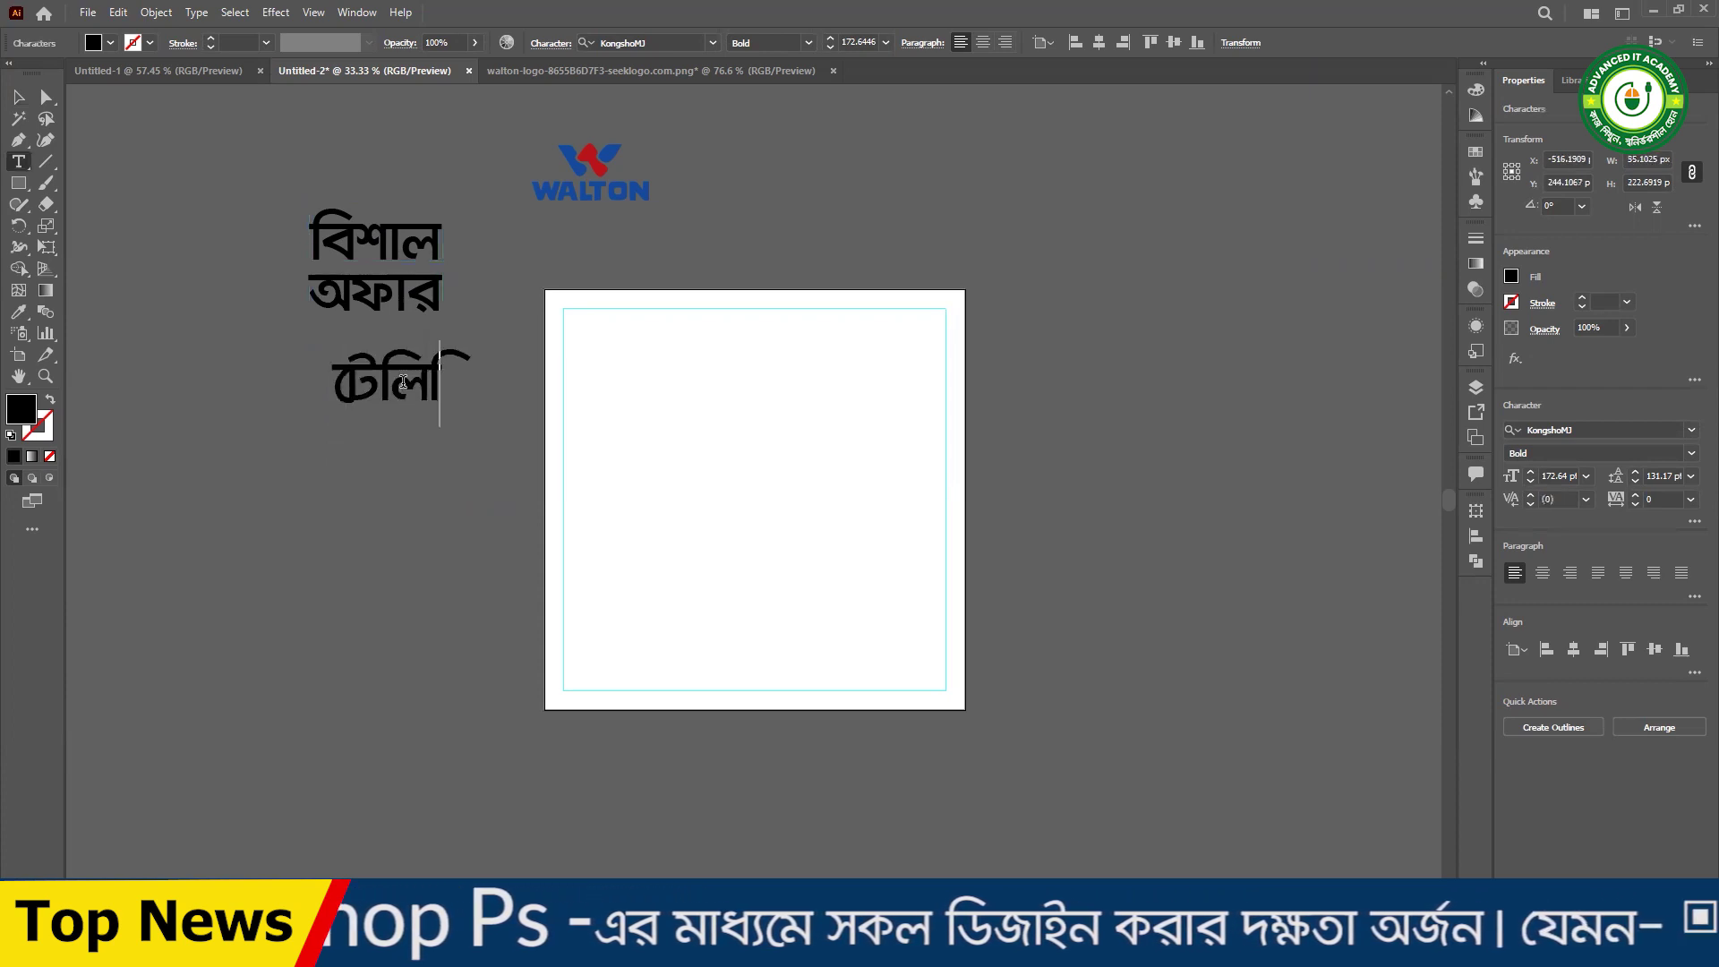
pyautogui.write('শন')
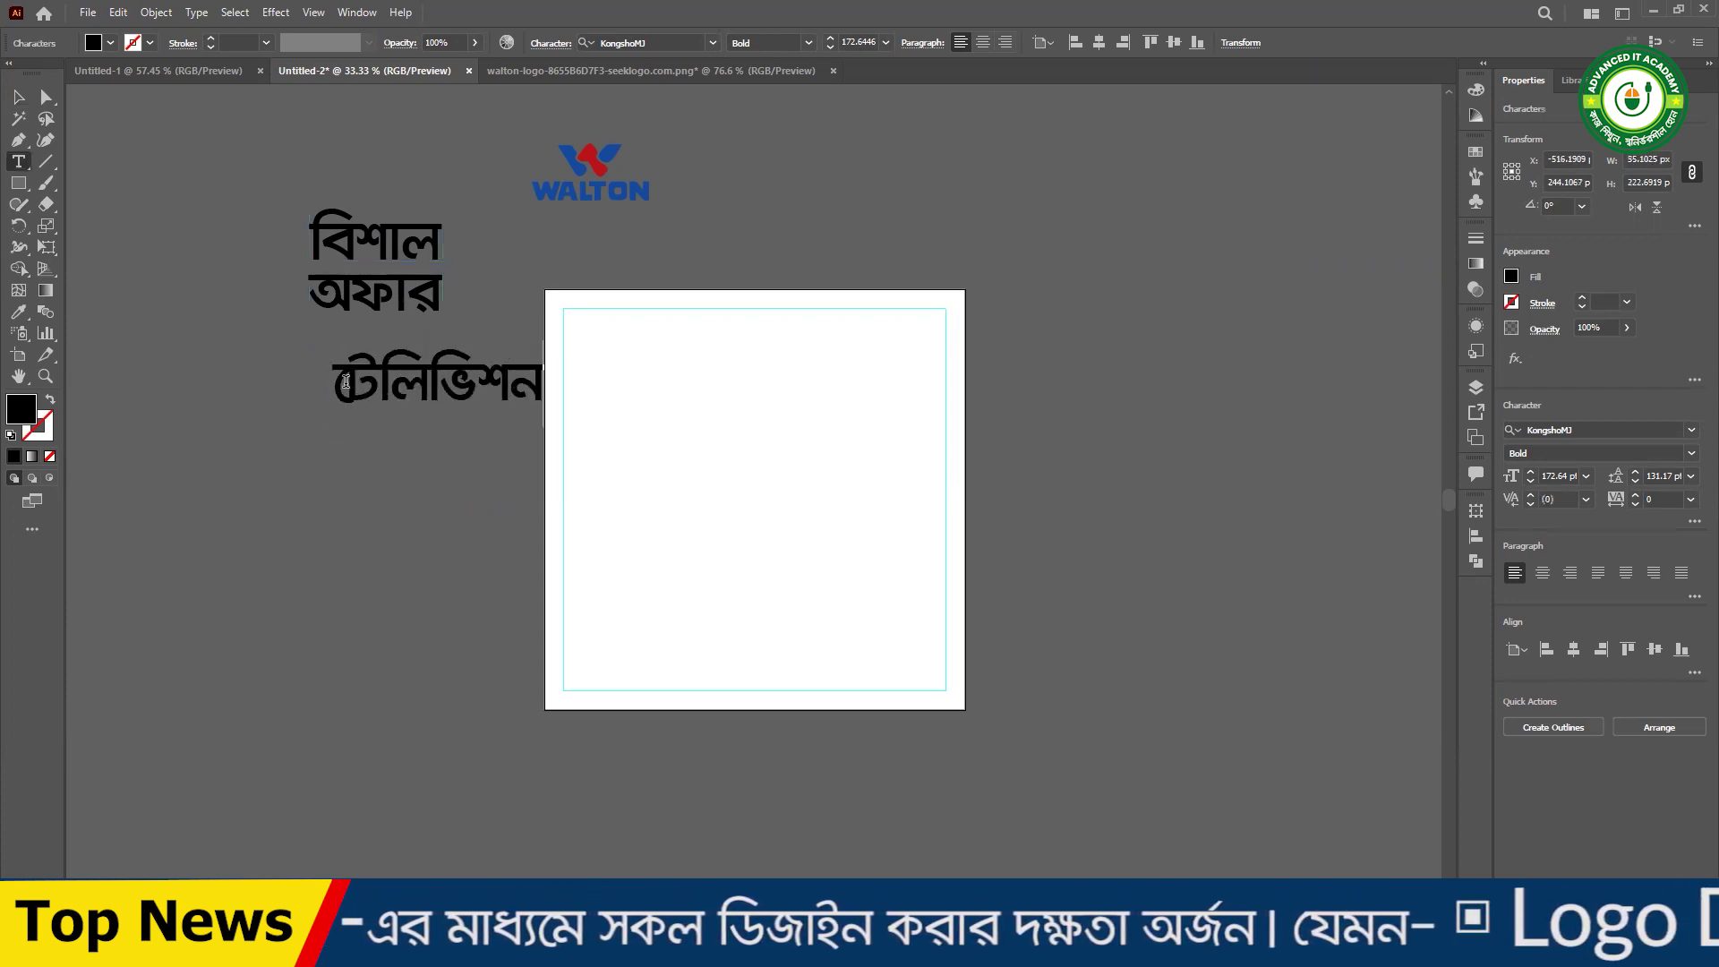
pyautogui.write(' ে')
pyautogui.press('Left')
pyautogui.press('BackSpace')
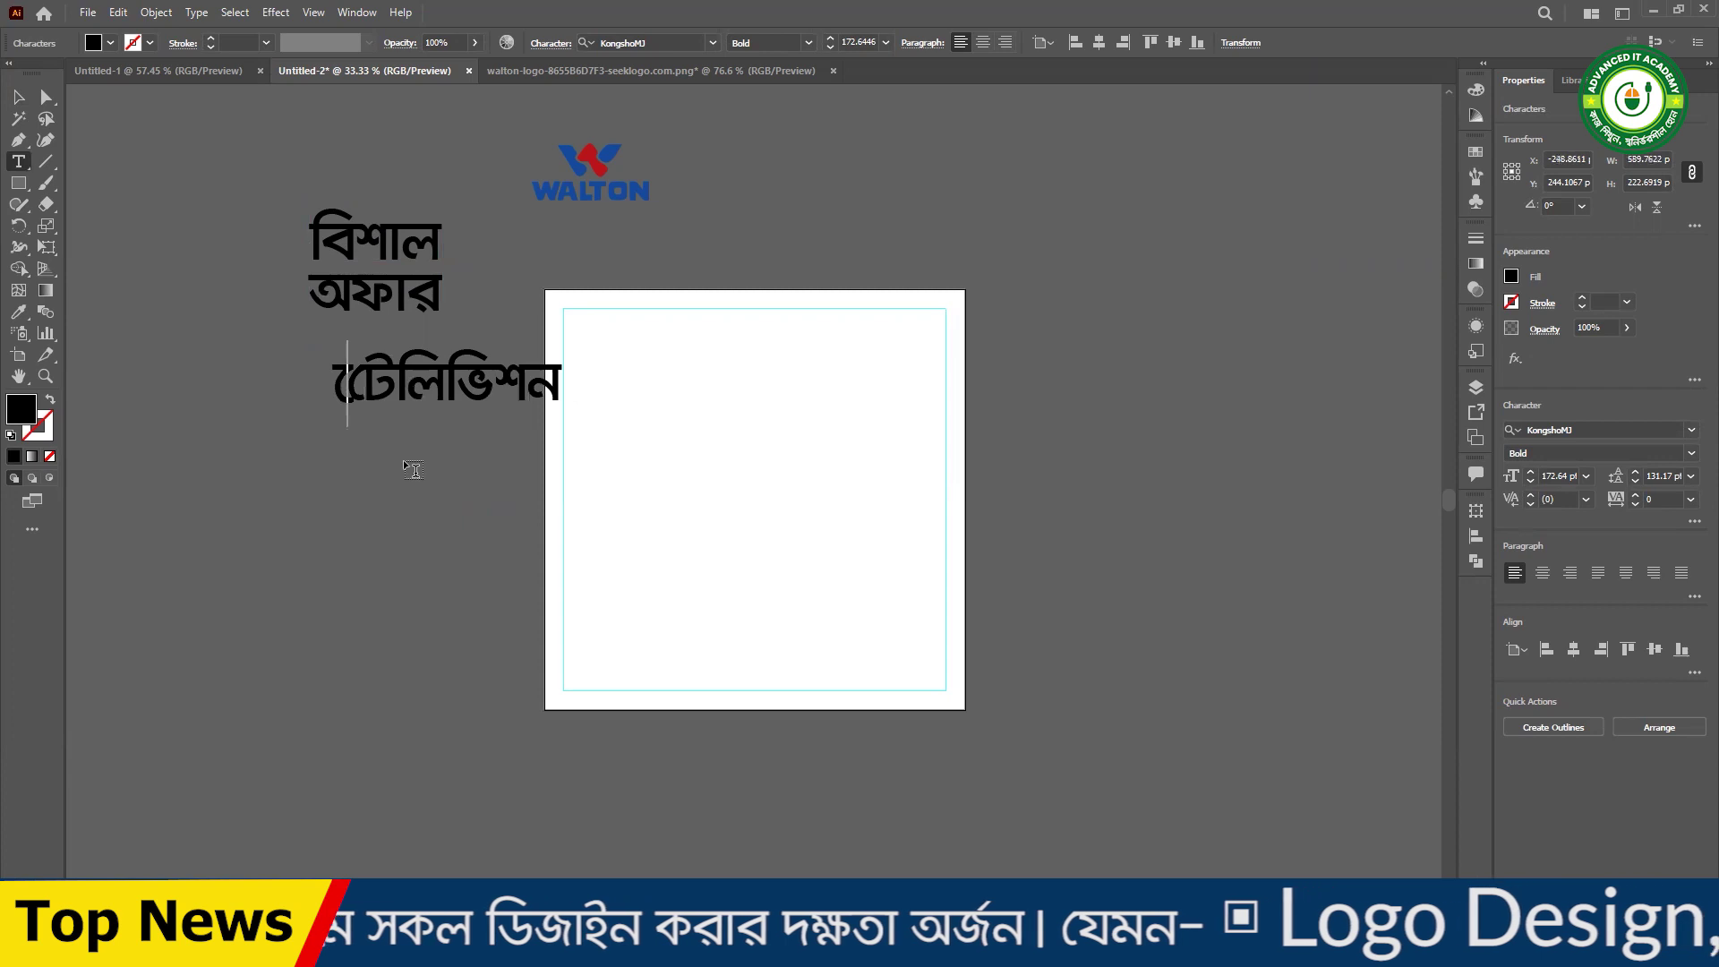
pyautogui.press('BackSpace')
pyautogui.press('Escape')
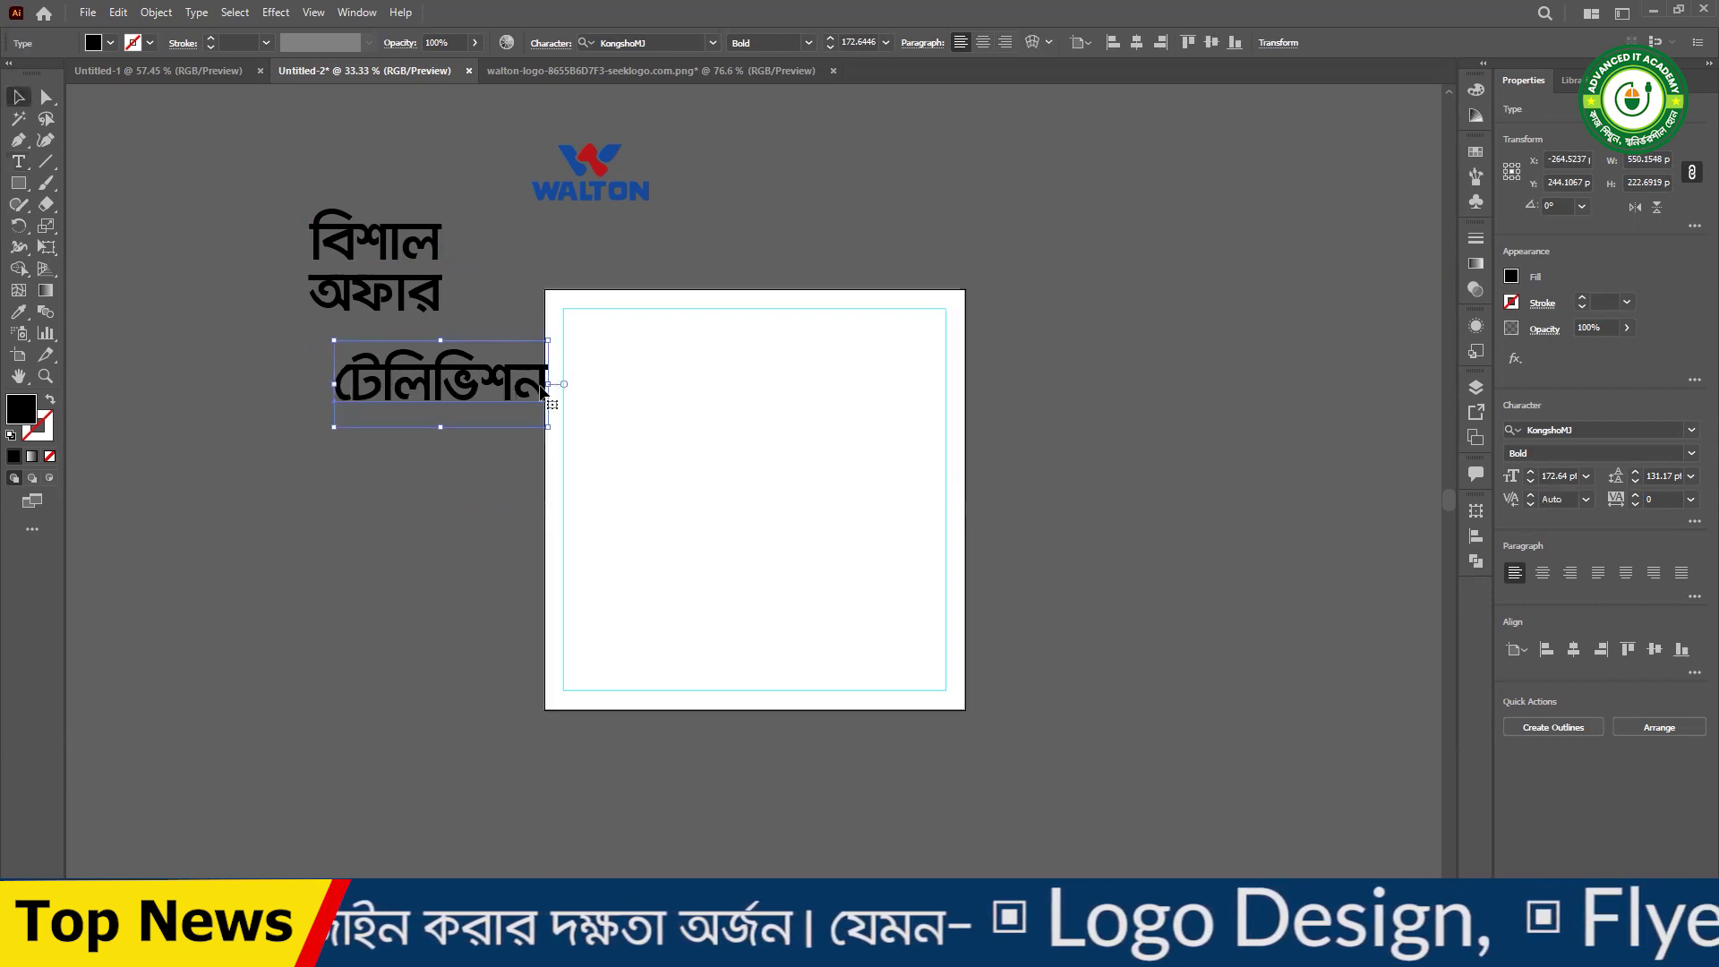
pyautogui.moveTo(545, 385); pyautogui.dragTo(367, 368)
pyautogui.click(396, 431)
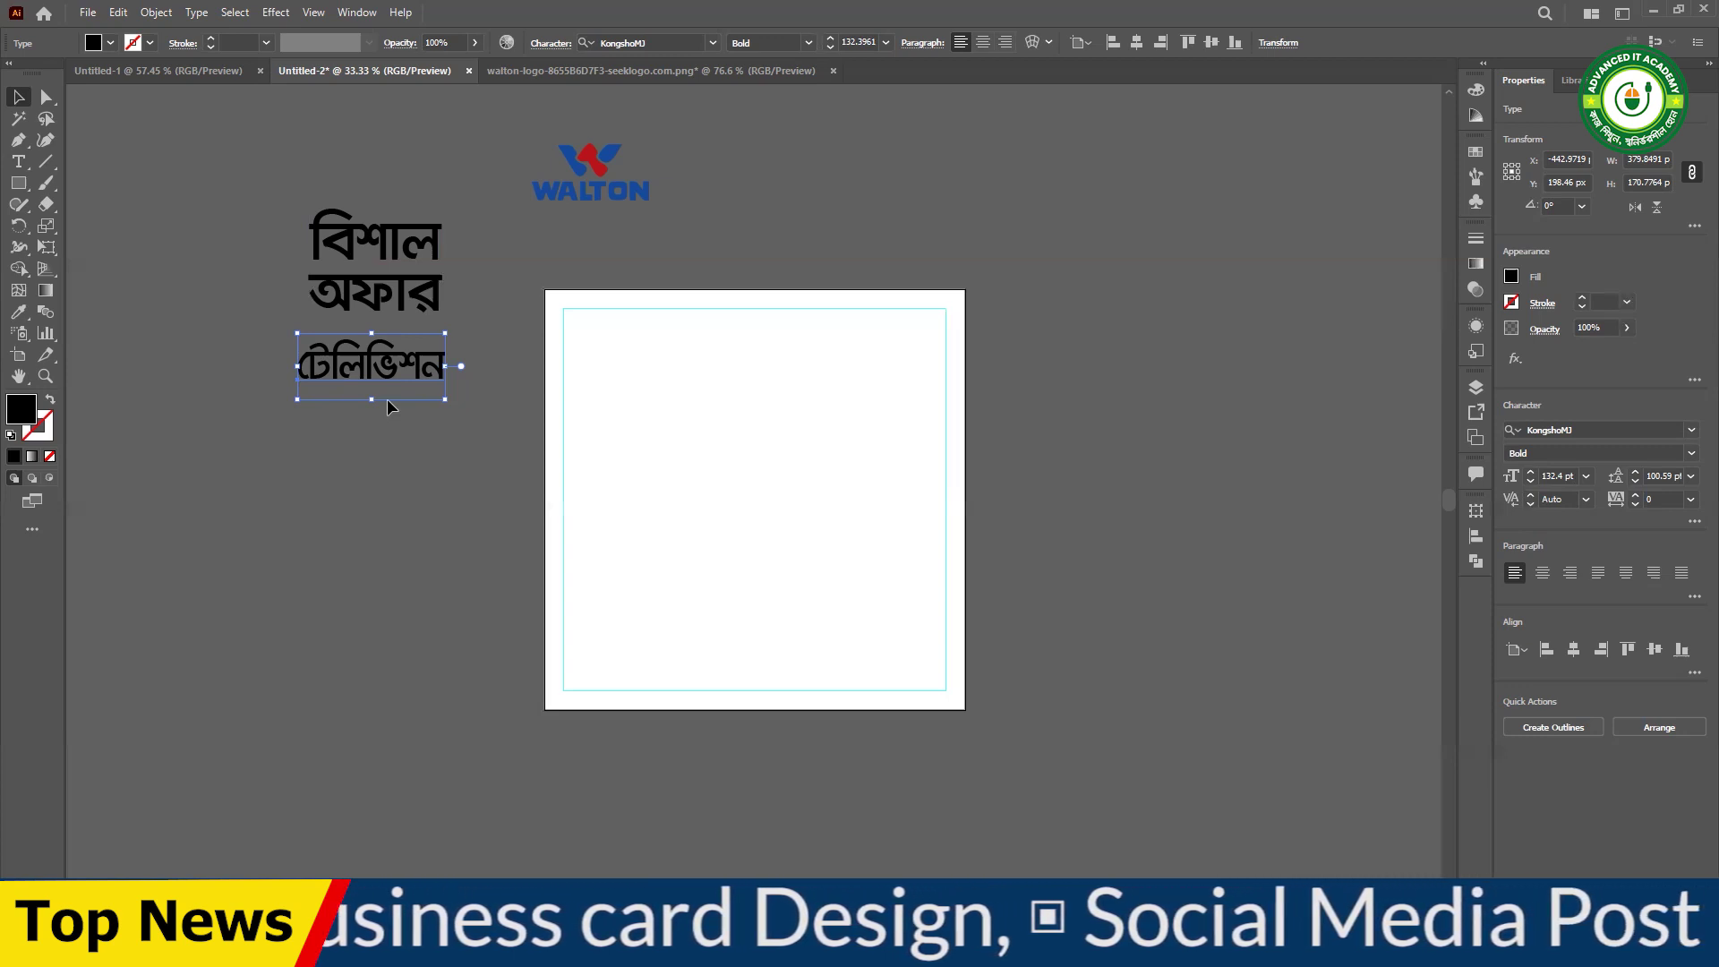
# - Duplicate the "টেলিভিশন" text below itself and replace the copy's text with "২০%"
pyautogui.moveTo(398, 383); pyautogui.dragTo(399, 509)
pyautogui.press('t')
pyautogui.doubleClick(399, 508)
pyautogui.write('২০')
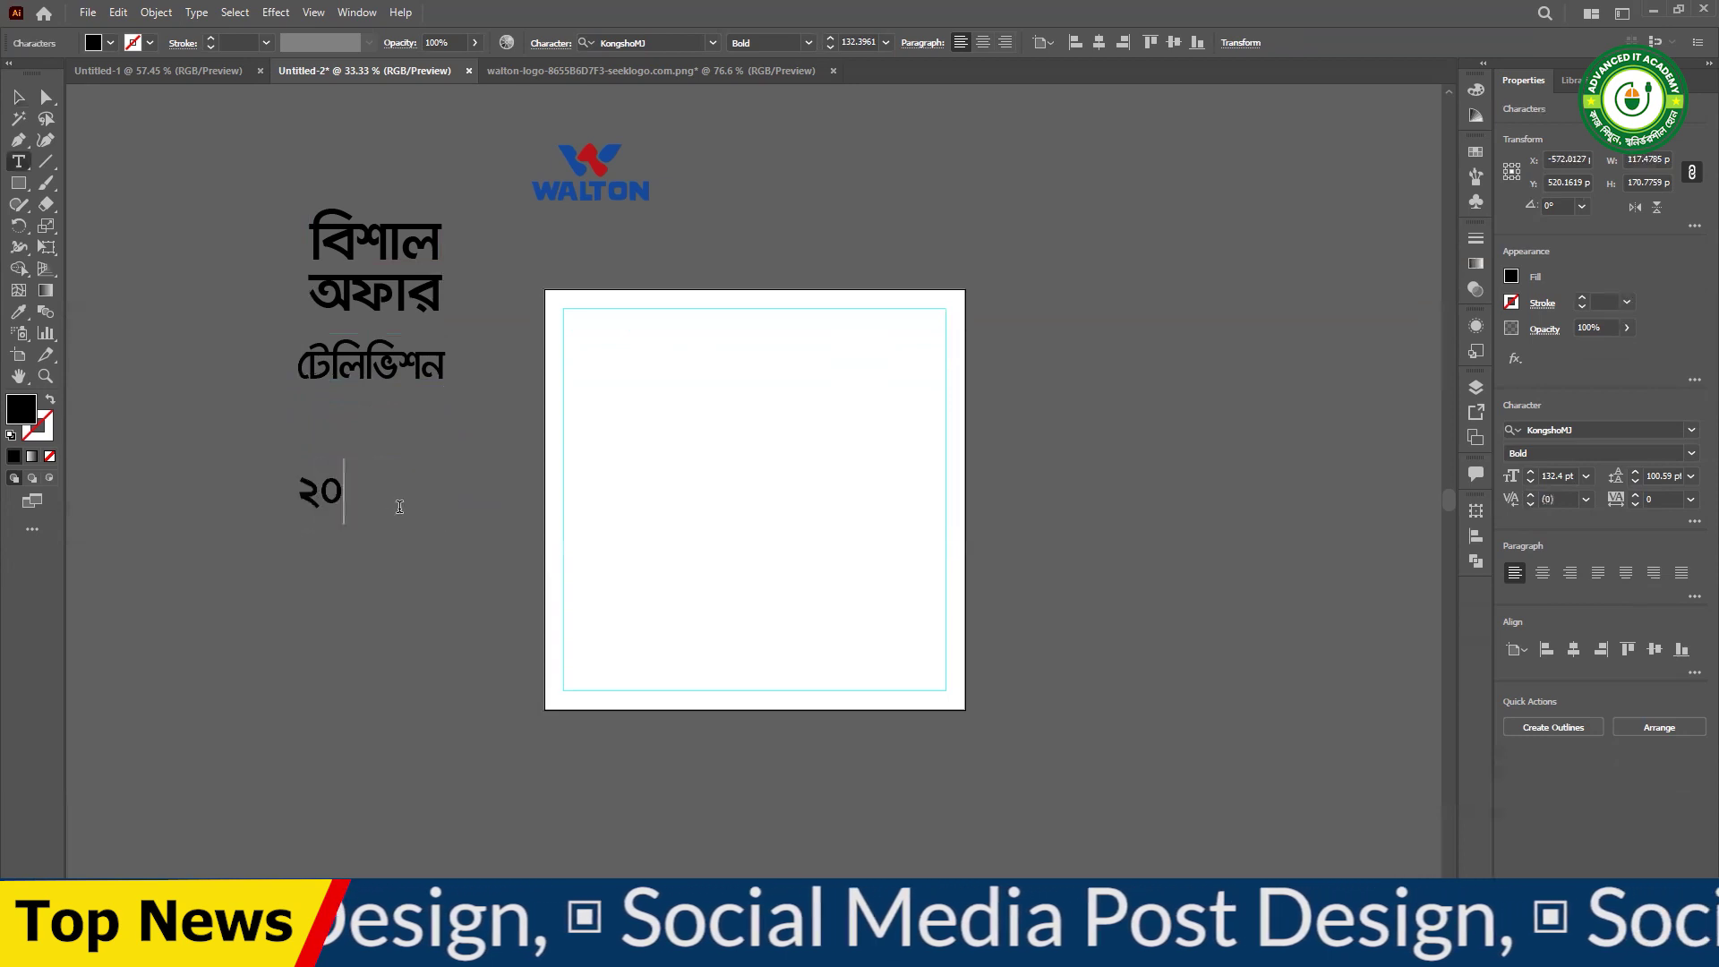
pyautogui.write('%')
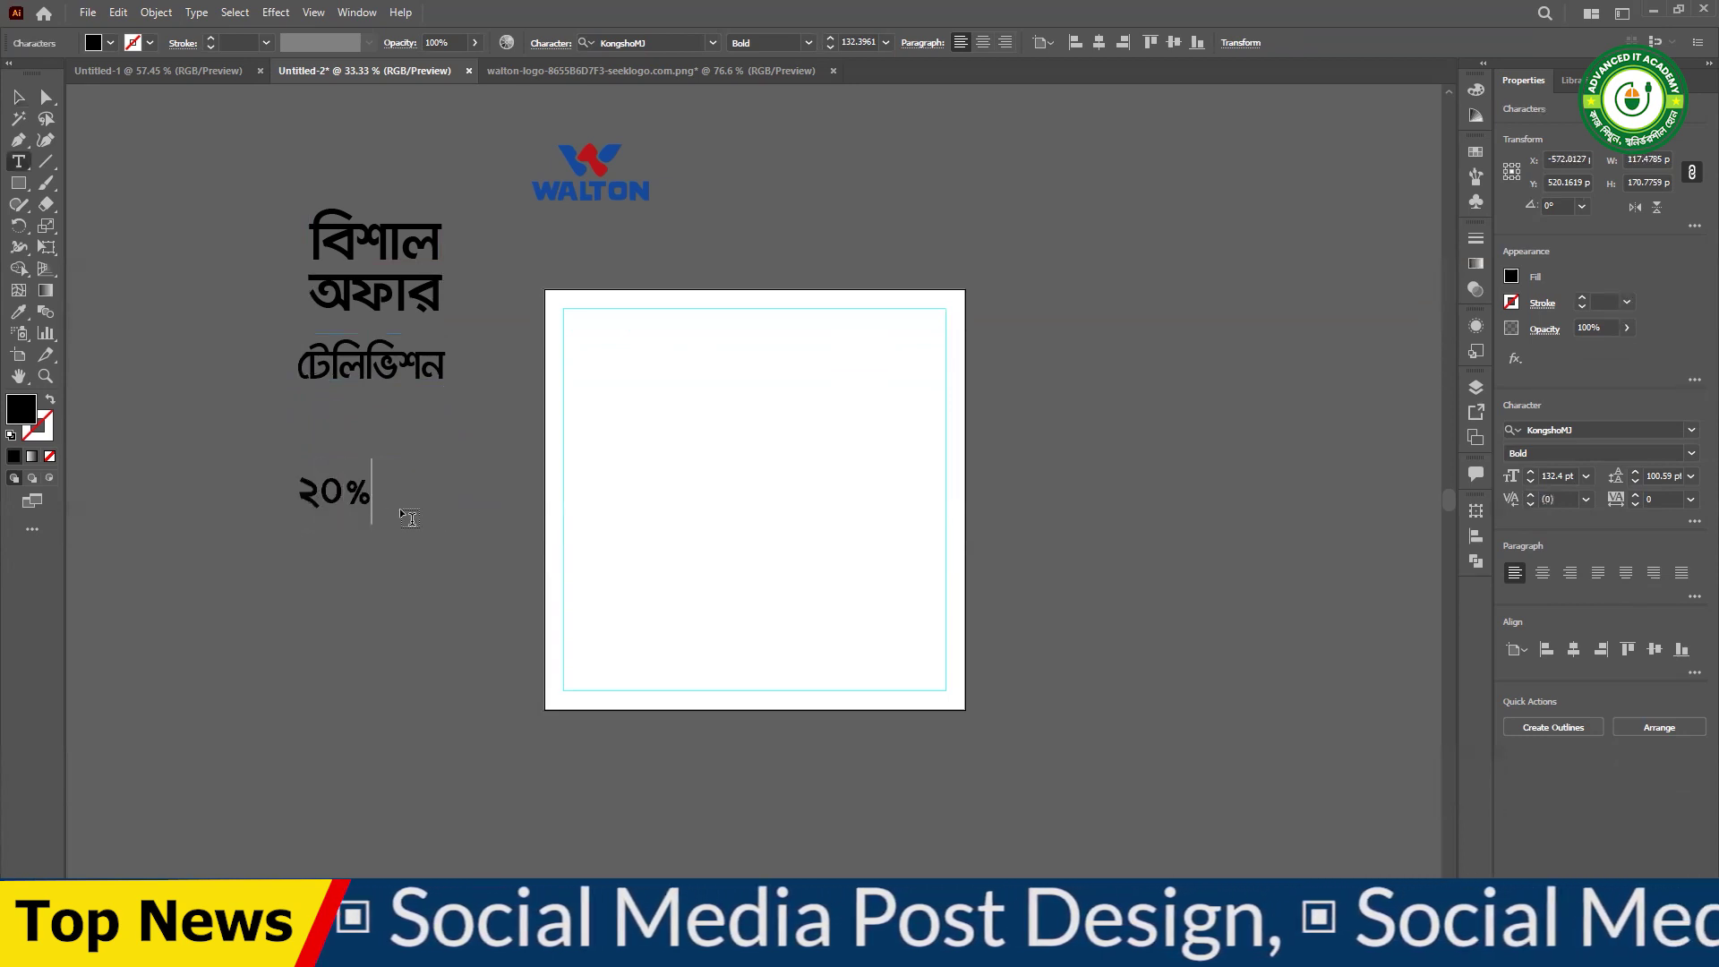
# - Replace the first digit of the discount text with ৫ so it reads "৫০%"
pyautogui.press('Left')
pyautogui.press('Left')
pyautogui.press('Left')
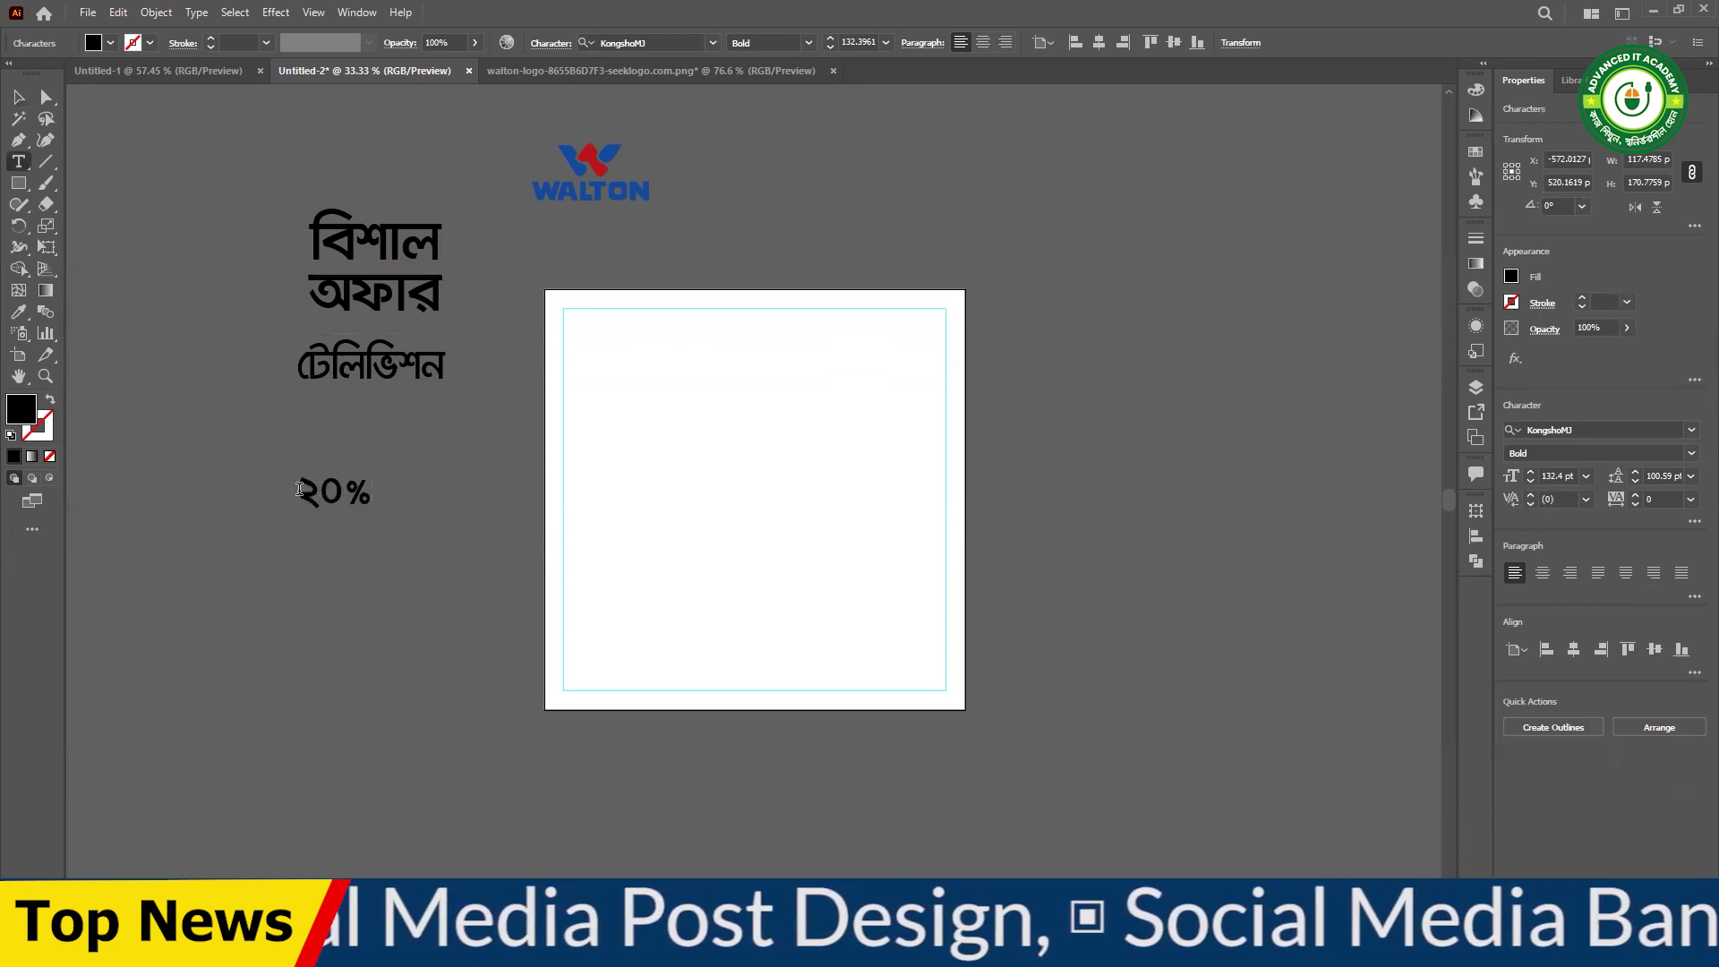
pyautogui.hotkey('shift', 'Right')
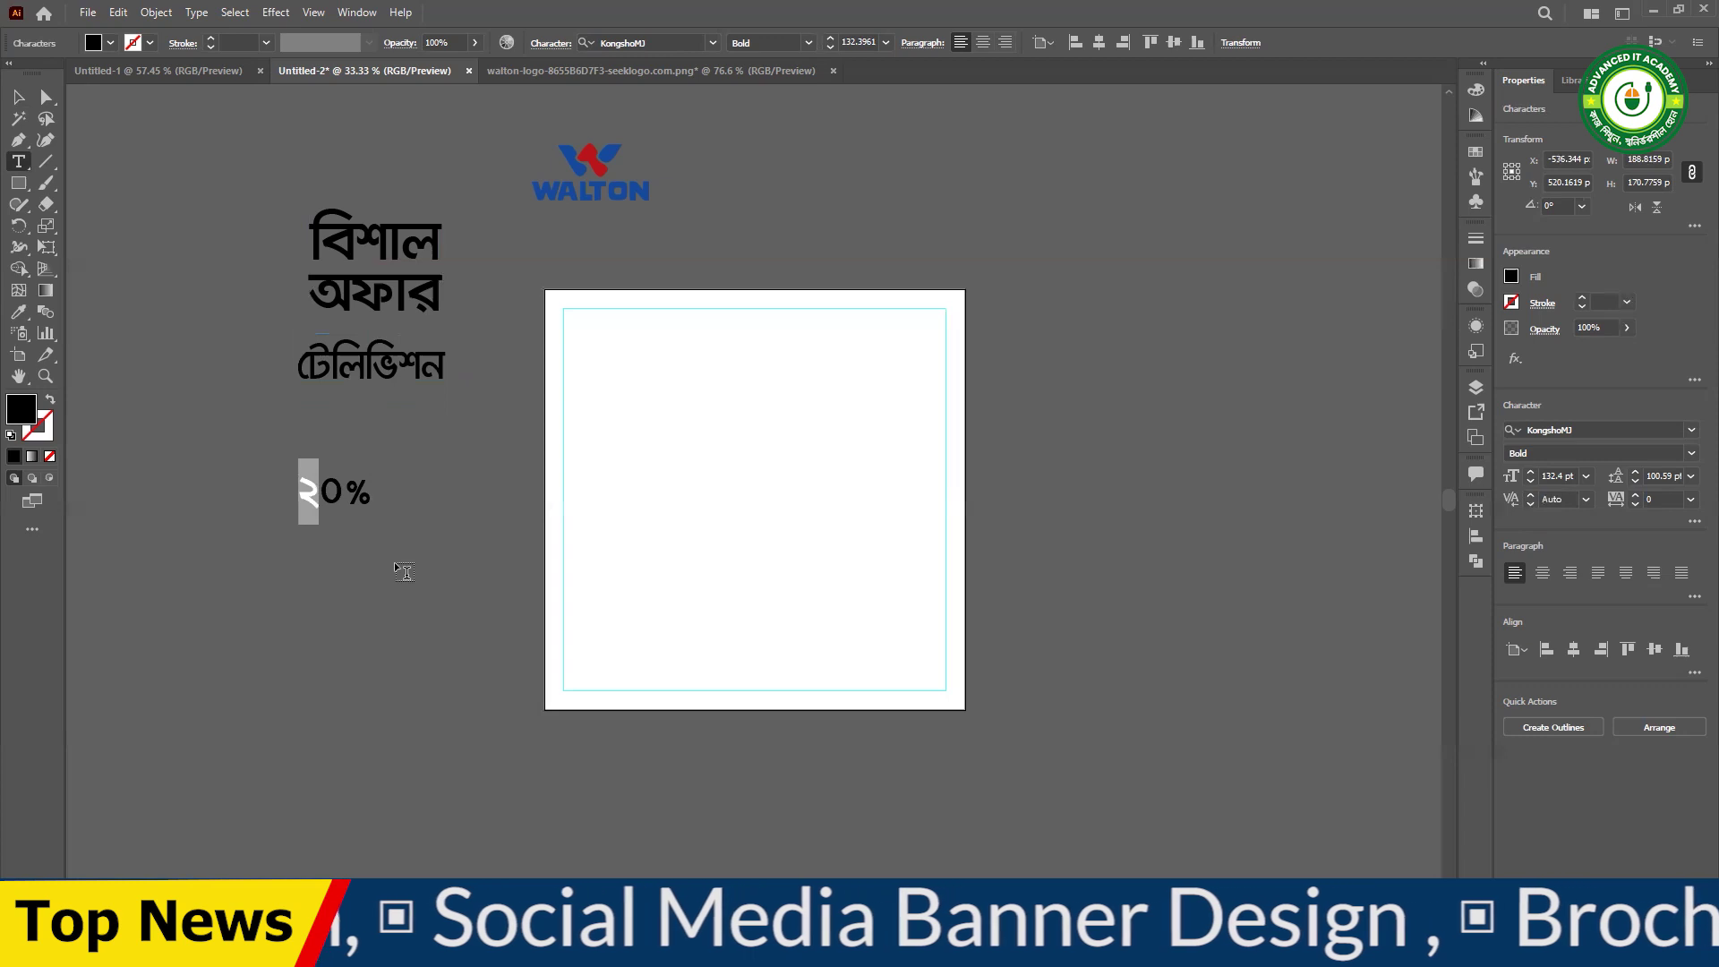
pyautogui.write('৫')
pyautogui.press('Escape')
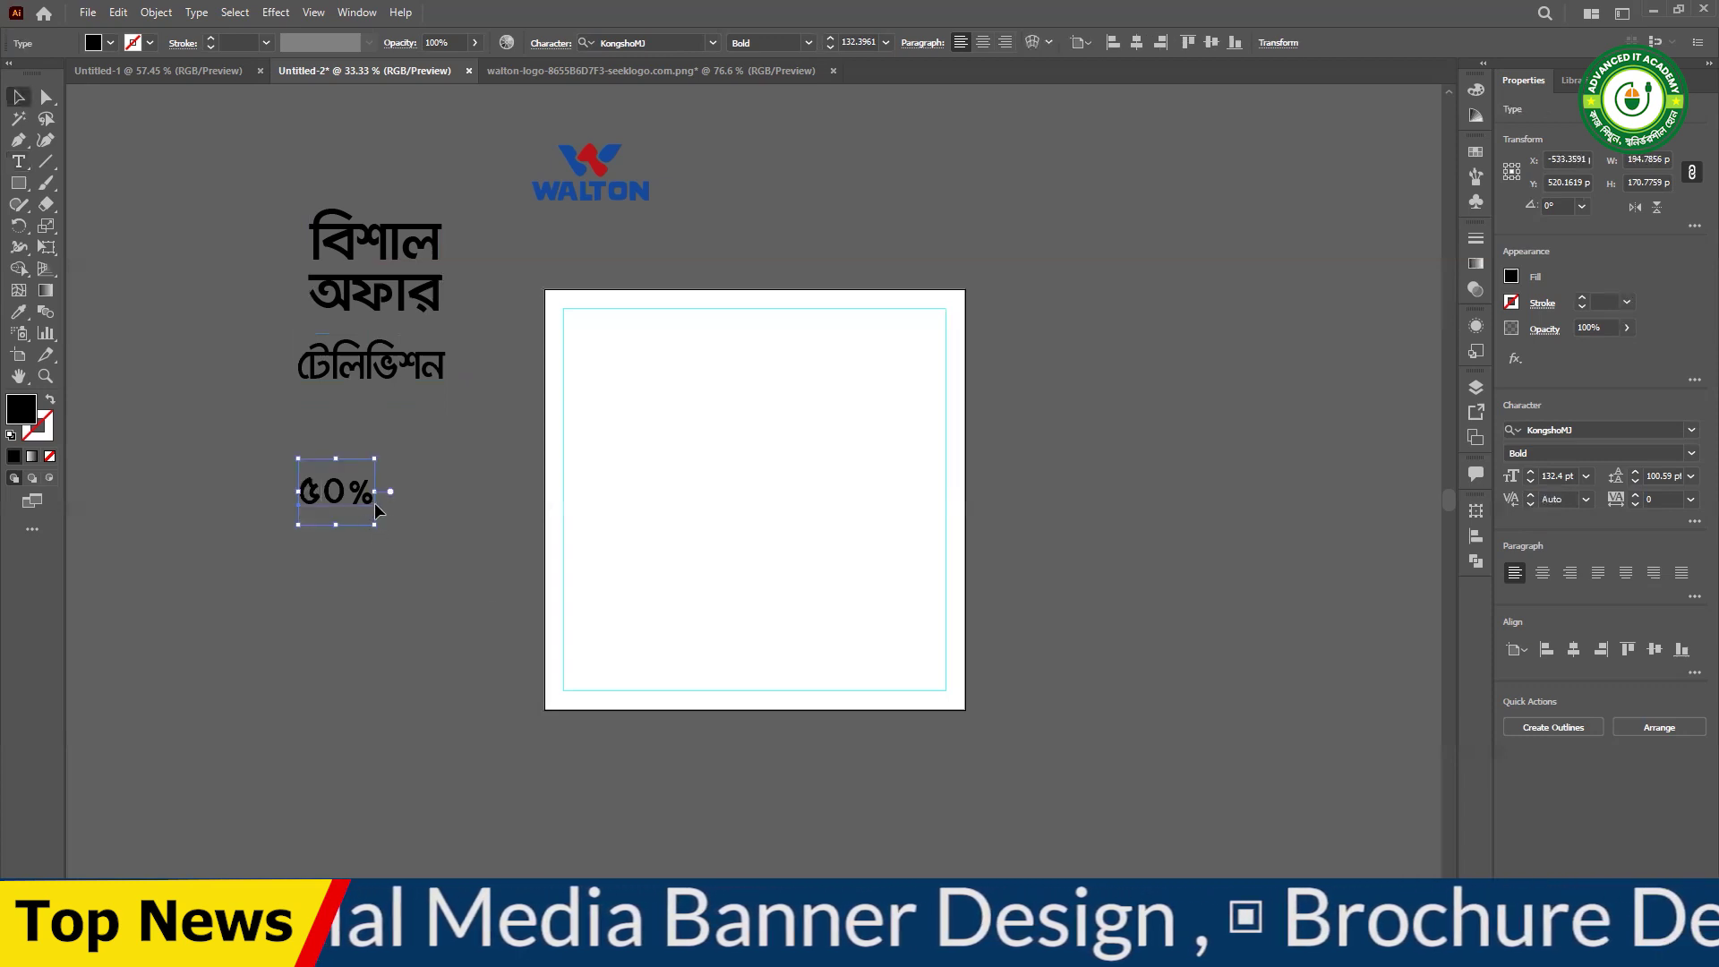
# - Enlarge the discount text to about 208 pt beneath "টেলিভিশন" and change its first digit so it reads "৮০%"
pyautogui.moveTo(377, 495); pyautogui.dragTo(370, 461)
pyautogui.press('t')
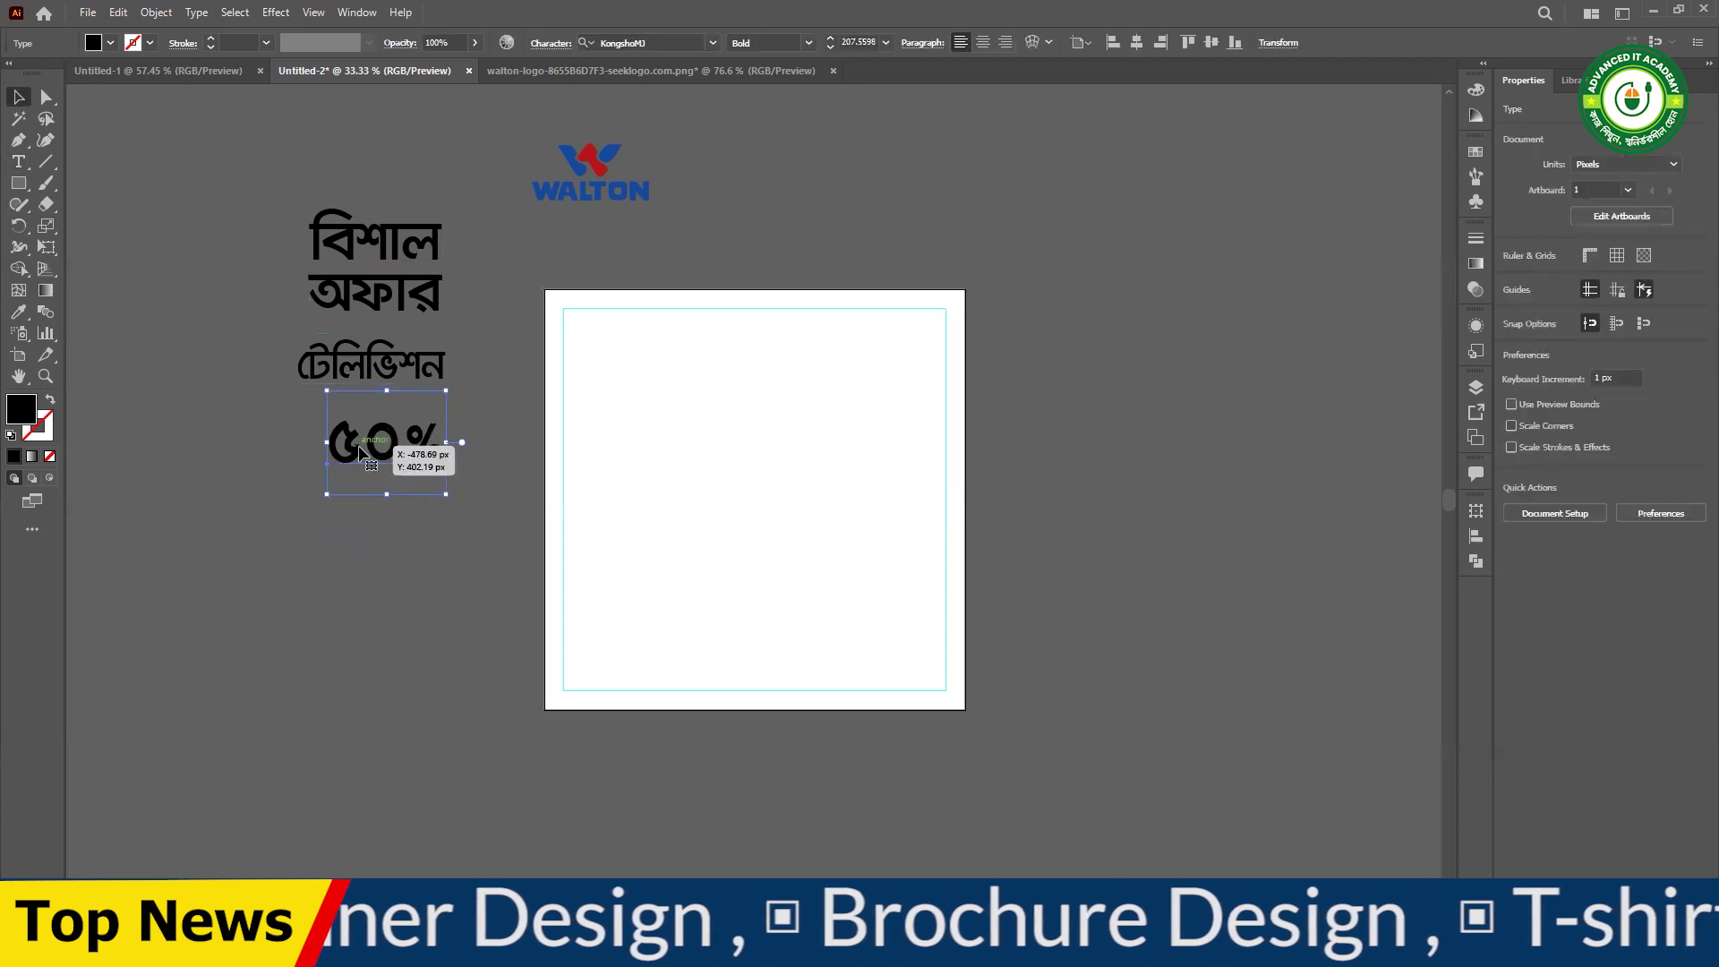
pyautogui.press('BackSpace')
pyautogui.write('৮')
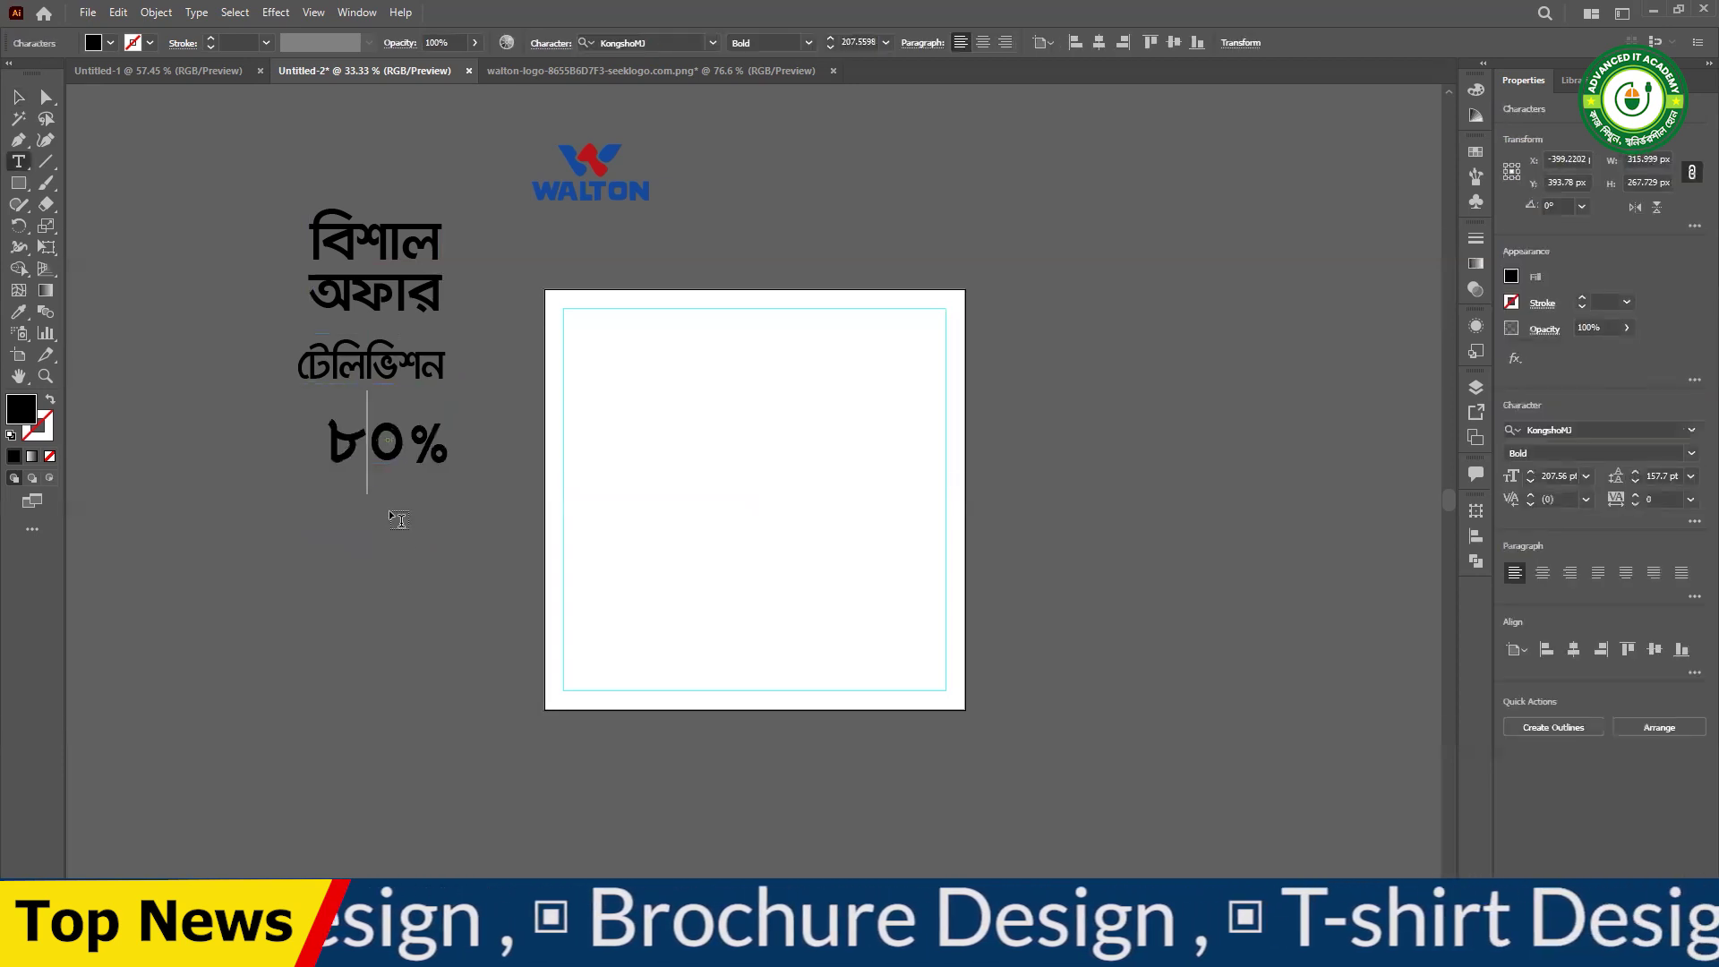
pyautogui.press('Escape')
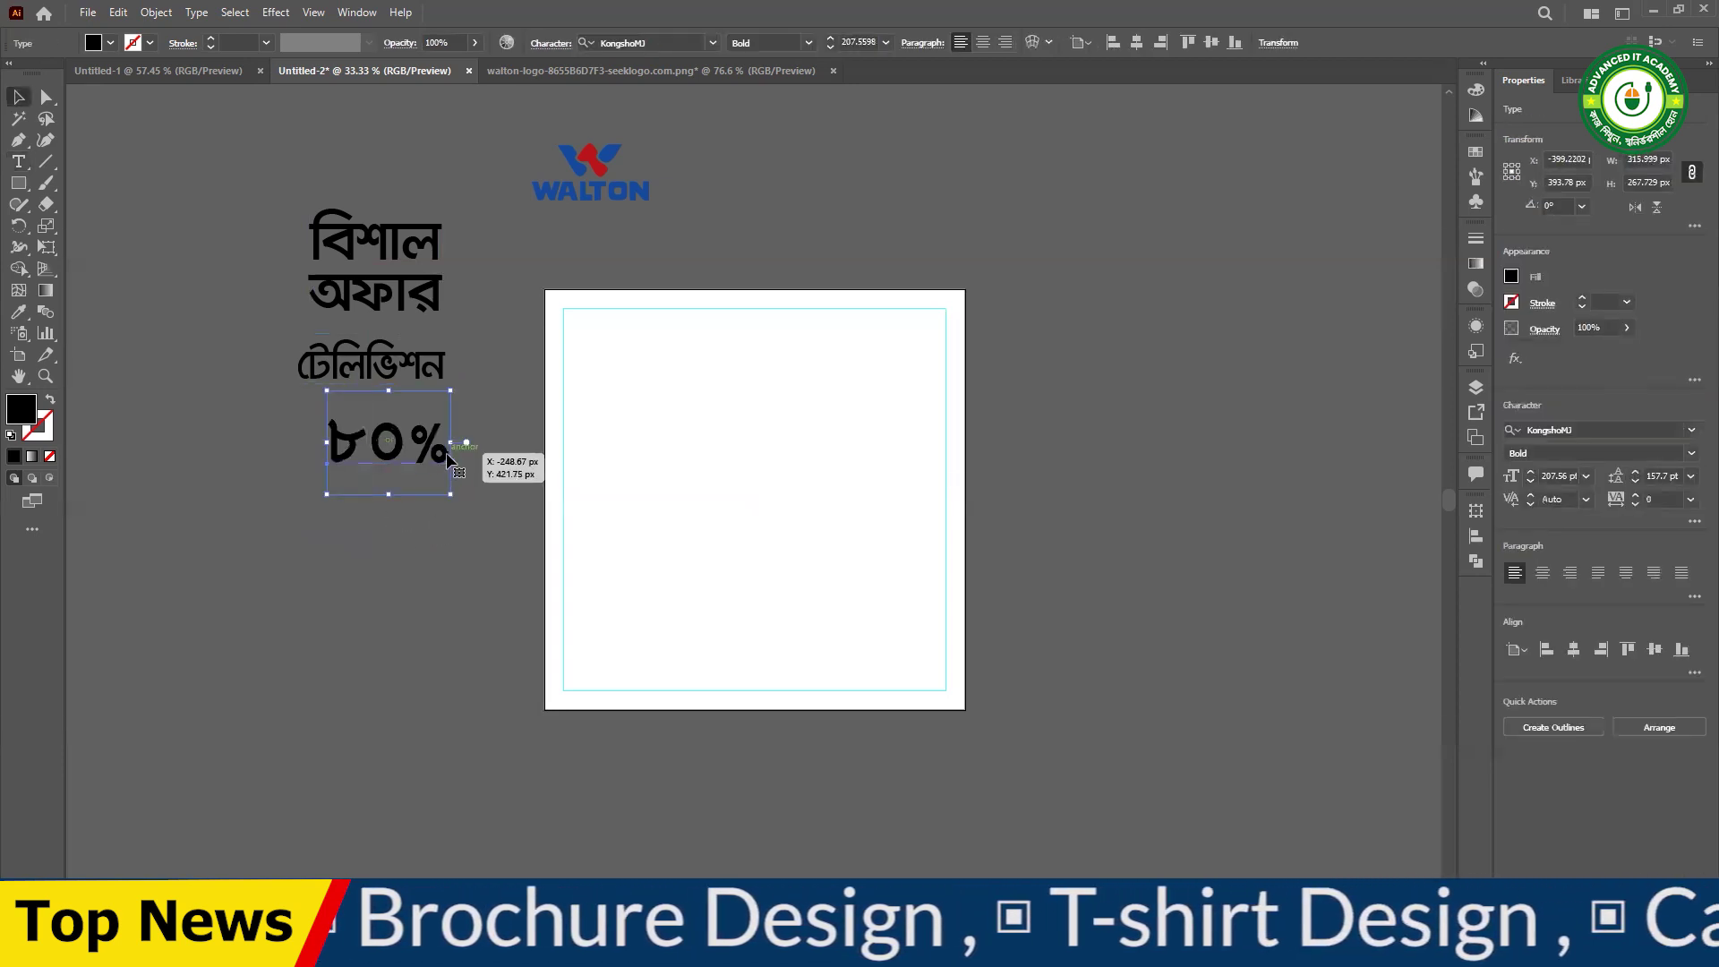
# - Move the "৮০%" text so its right edge lines up with "টেলিভিশন" above it
pyautogui.moveTo(390, 461)
pyautogui.mouseDown()
pyautogui.moveTo(383, 447)
pyautogui.moveTo(398, 458)
pyautogui.mouseUp()
pyautogui.click(383, 503)
pyautogui.click(392, 444)
pyautogui.click(409, 502)
pyautogui.click(393, 453)
pyautogui.click(410, 524)
# - Nudge the "৮০%" text slightly upward, closer to "টেলিভিশন", and select the "টেলিভিশন" text
pyautogui.moveTo(240, 254); pyautogui.dragTo(445, 595)
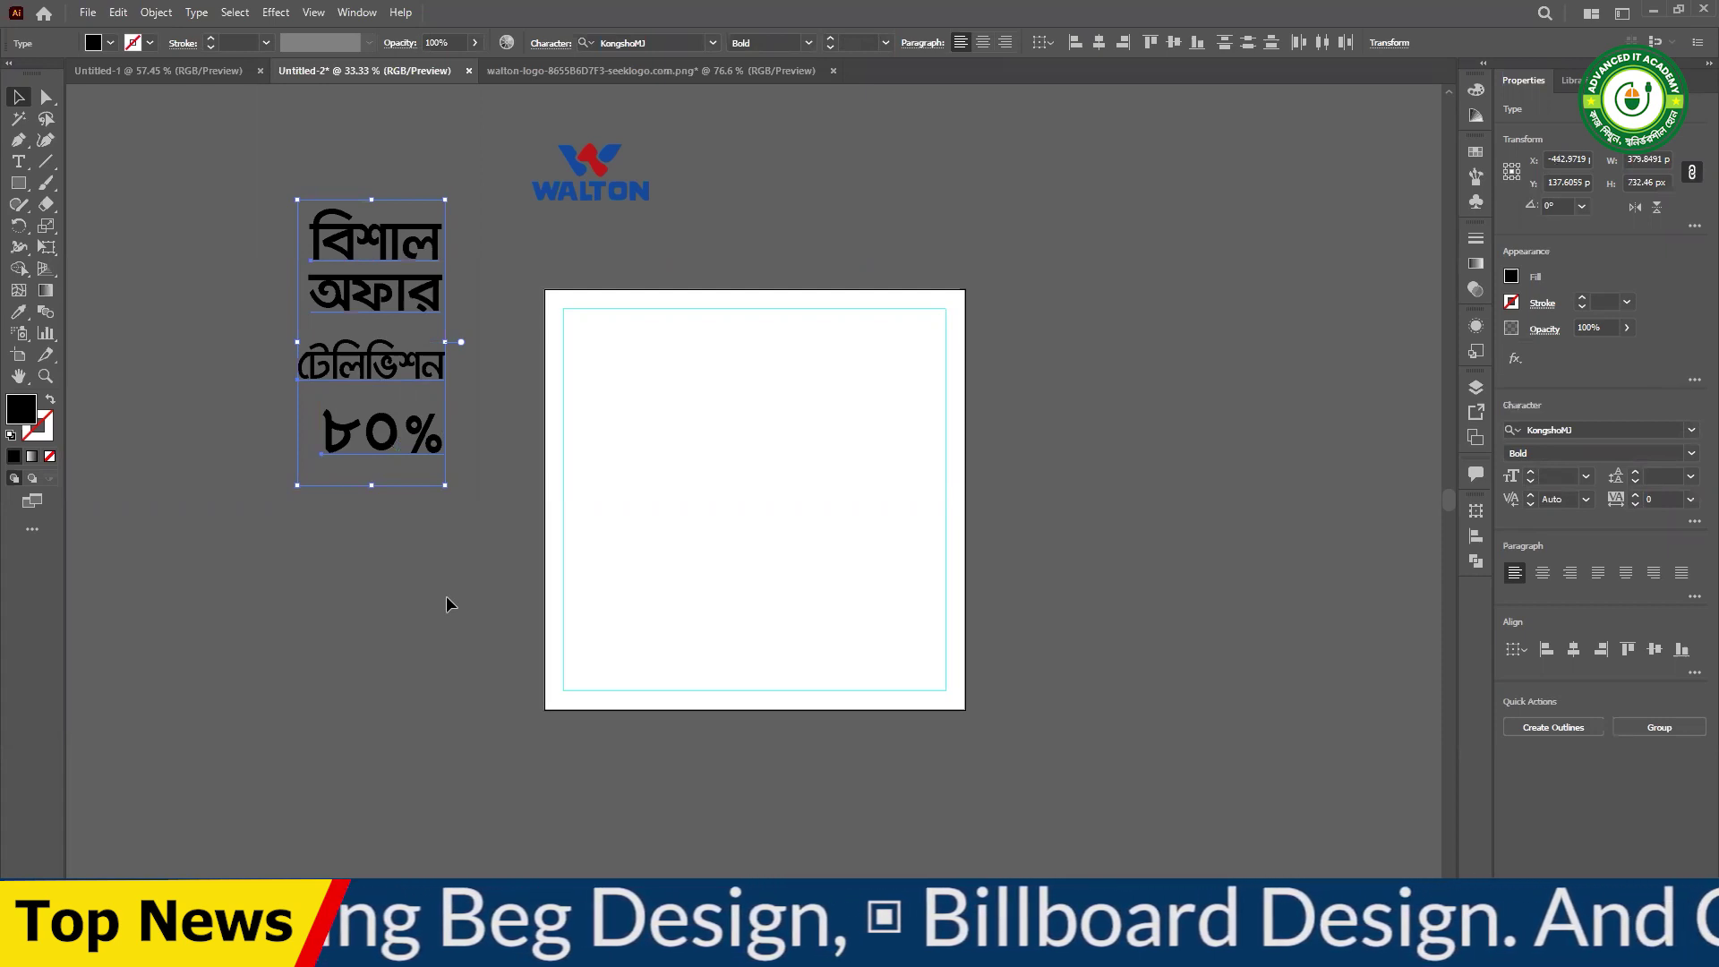
pyautogui.click(451, 597)
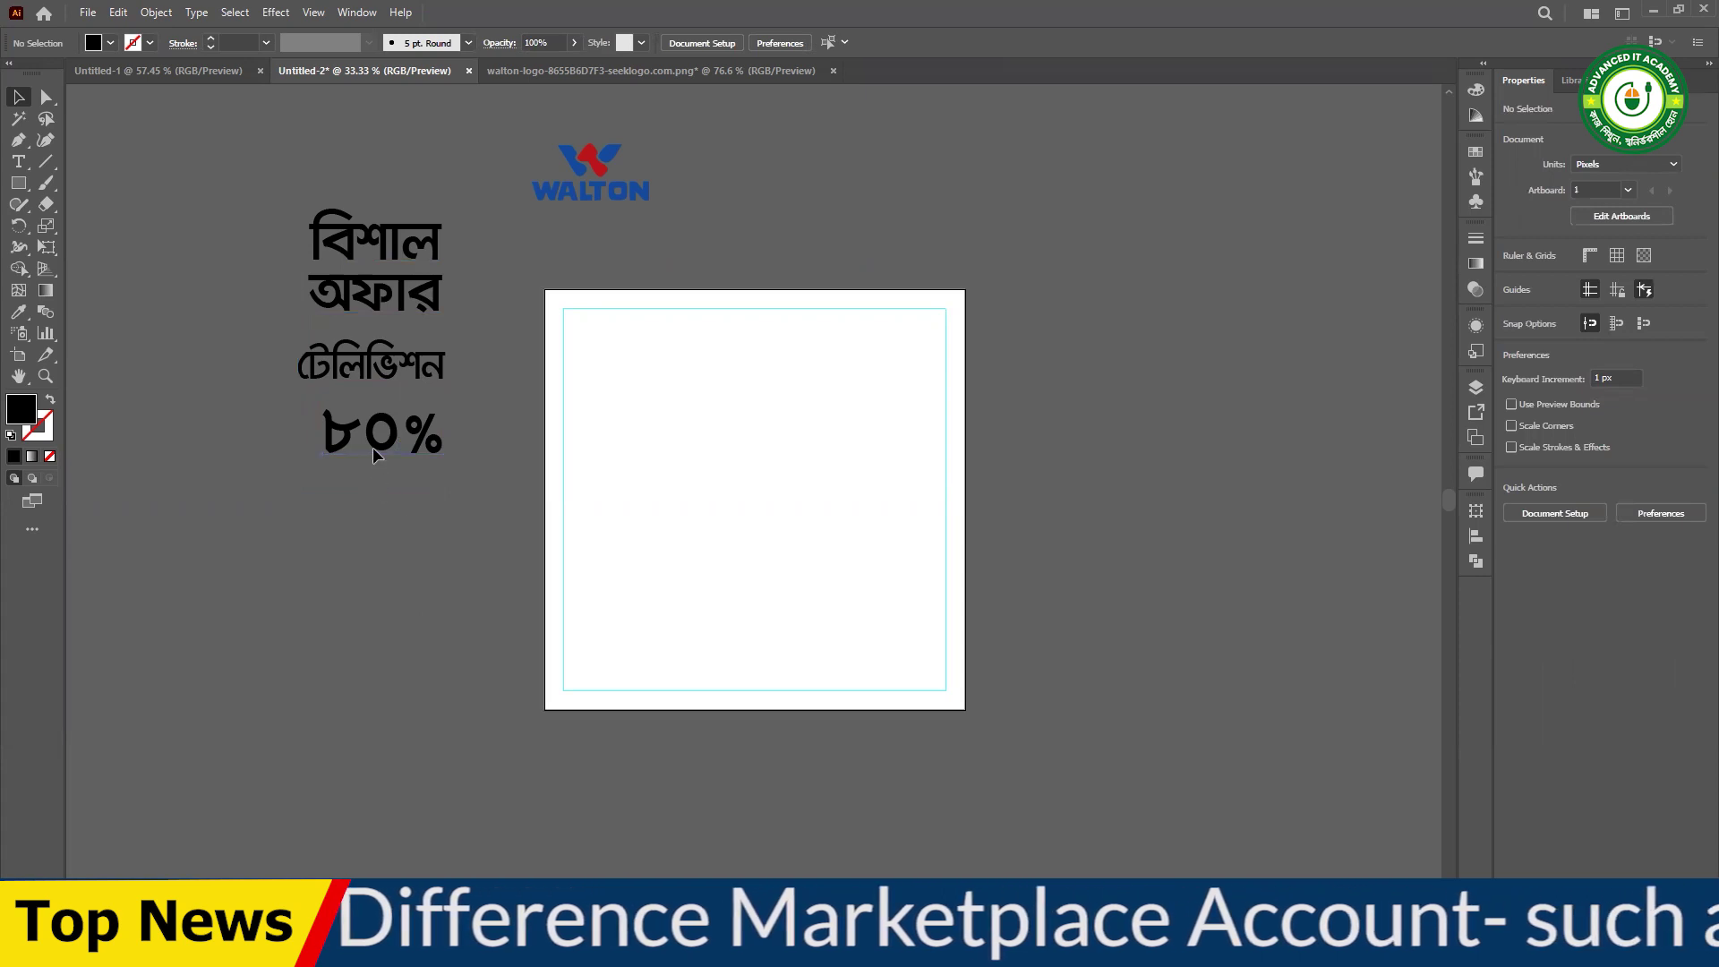
pyautogui.moveTo(373, 448); pyautogui.dragTo(369, 441)
pyautogui.click(410, 498)
pyautogui.click(394, 365)
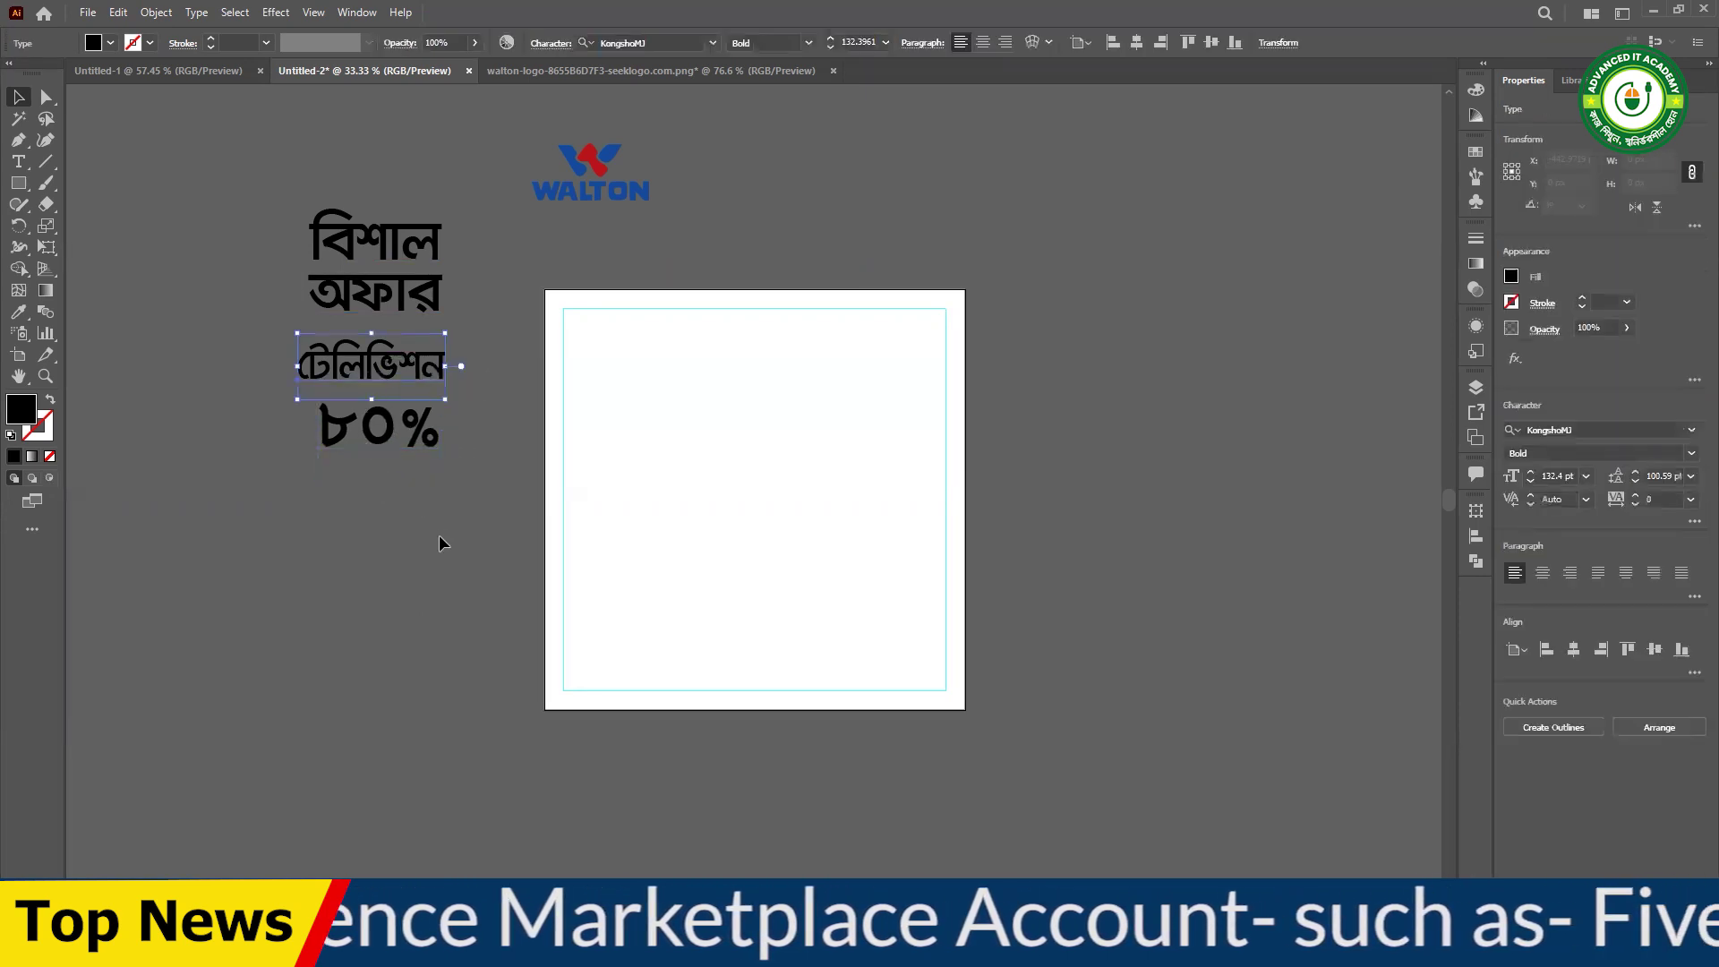
# - Shift the "৮০%" text slightly so it sits centred beneath "টেলিভিশন"
pyautogui.moveTo(394, 448); pyautogui.dragTo(383, 446)
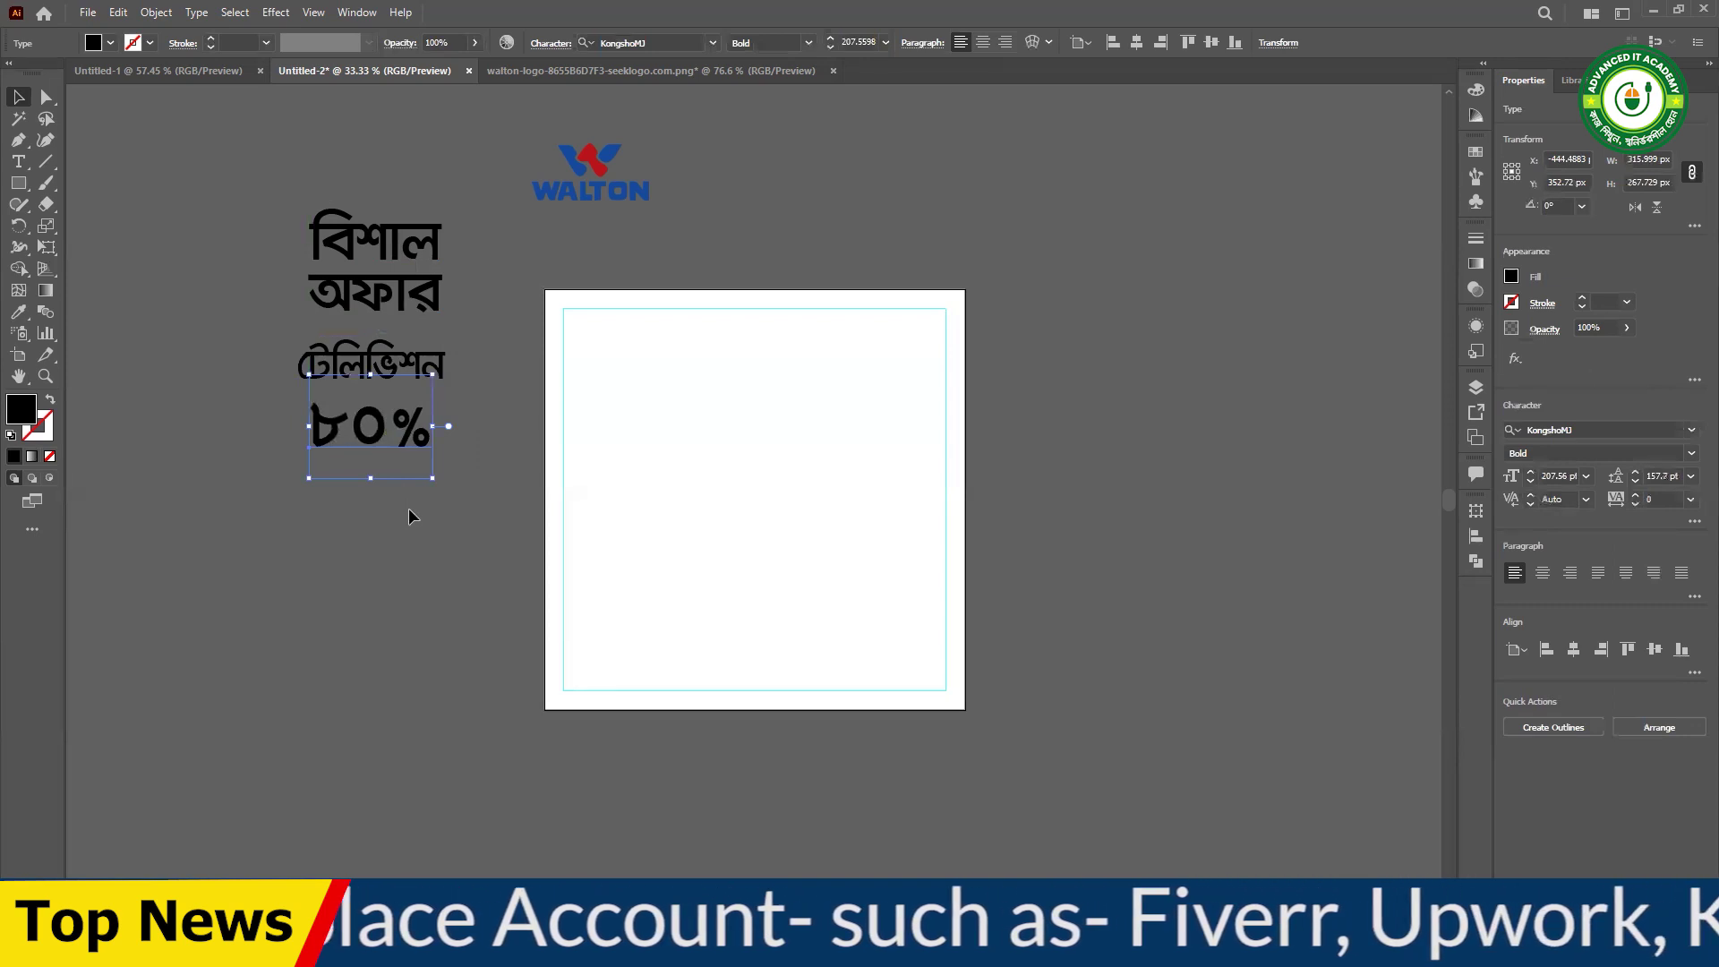
pyautogui.click(403, 560)
pyautogui.click(376, 446)
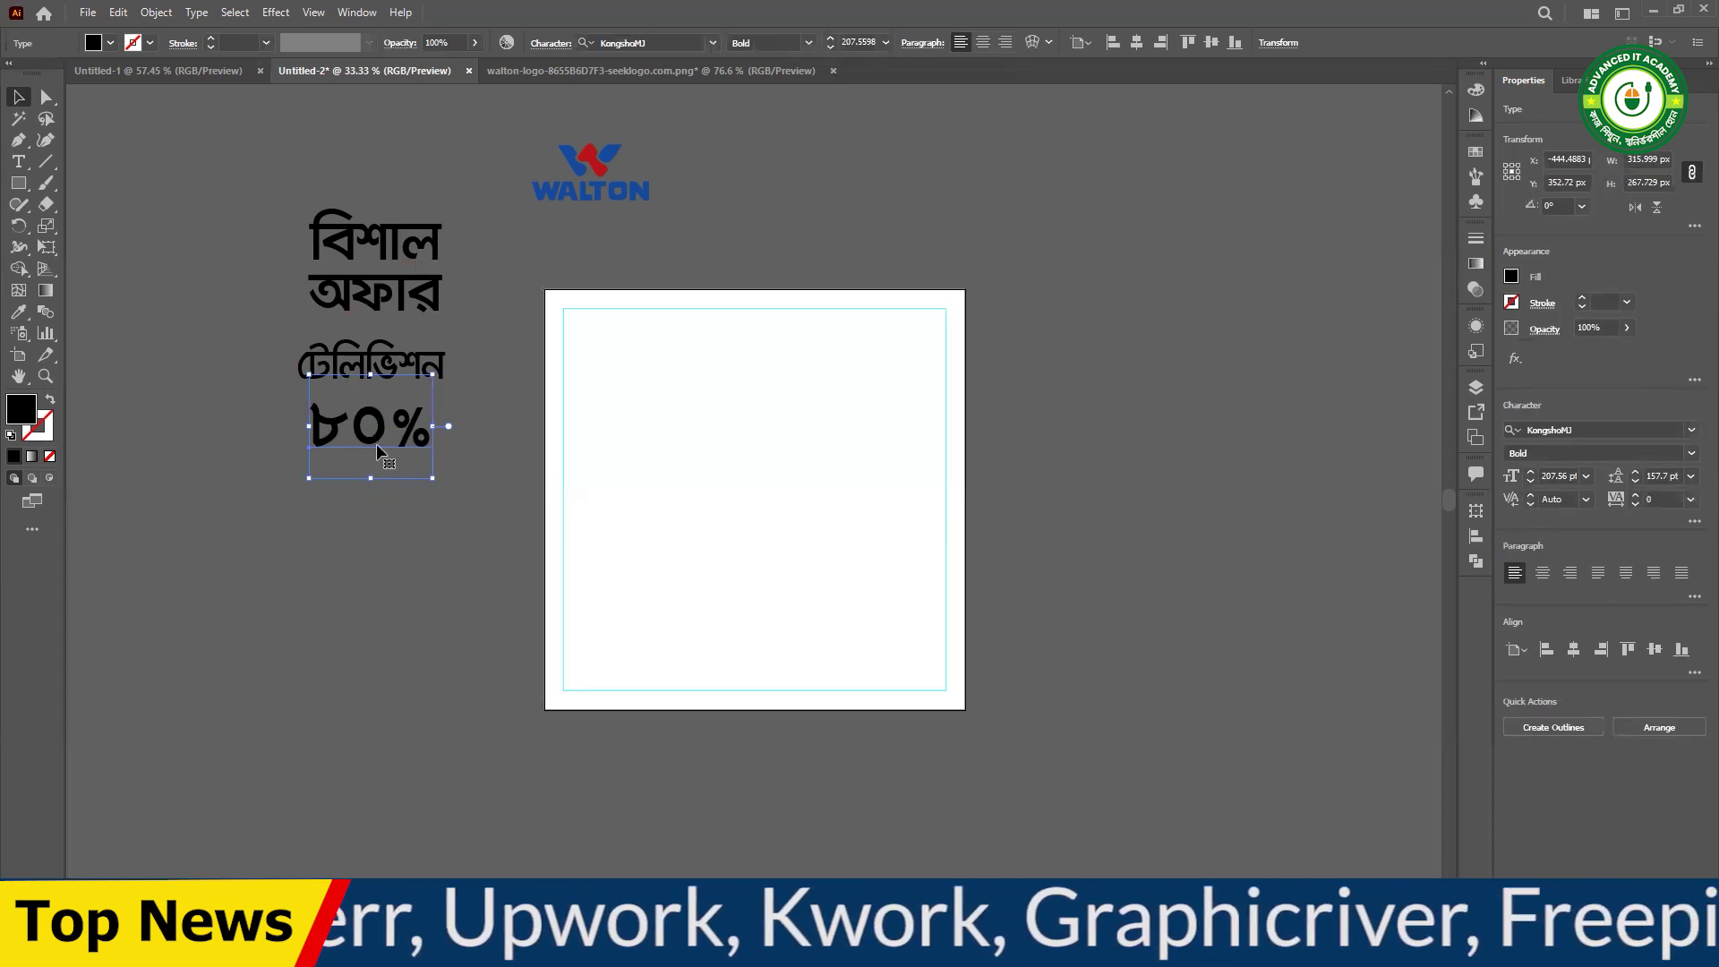
pyautogui.click(385, 504)
pyautogui.click(385, 472)
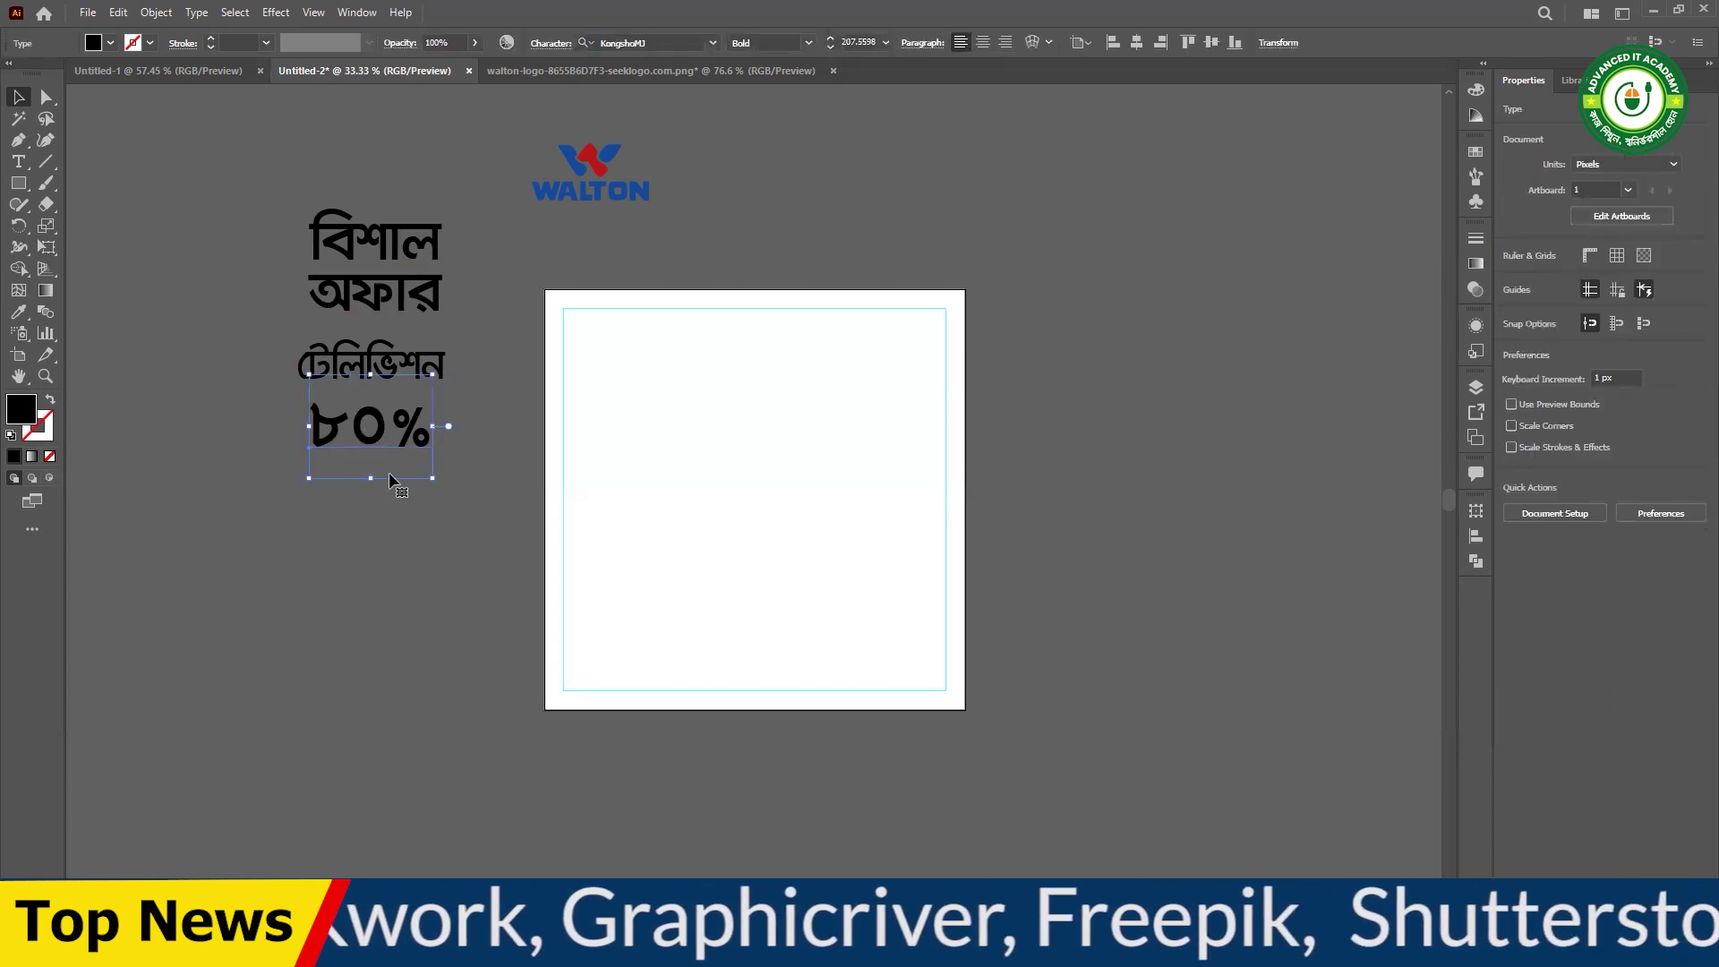
# - Duplicate the "৮০%" text below itself and replace the copy's content with "মধুপুর ওয়ালটন প্লাজা"
pyautogui.moveTo(373, 474); pyautogui.dragTo(380, 579)
pyautogui.doubleClick(410, 551)
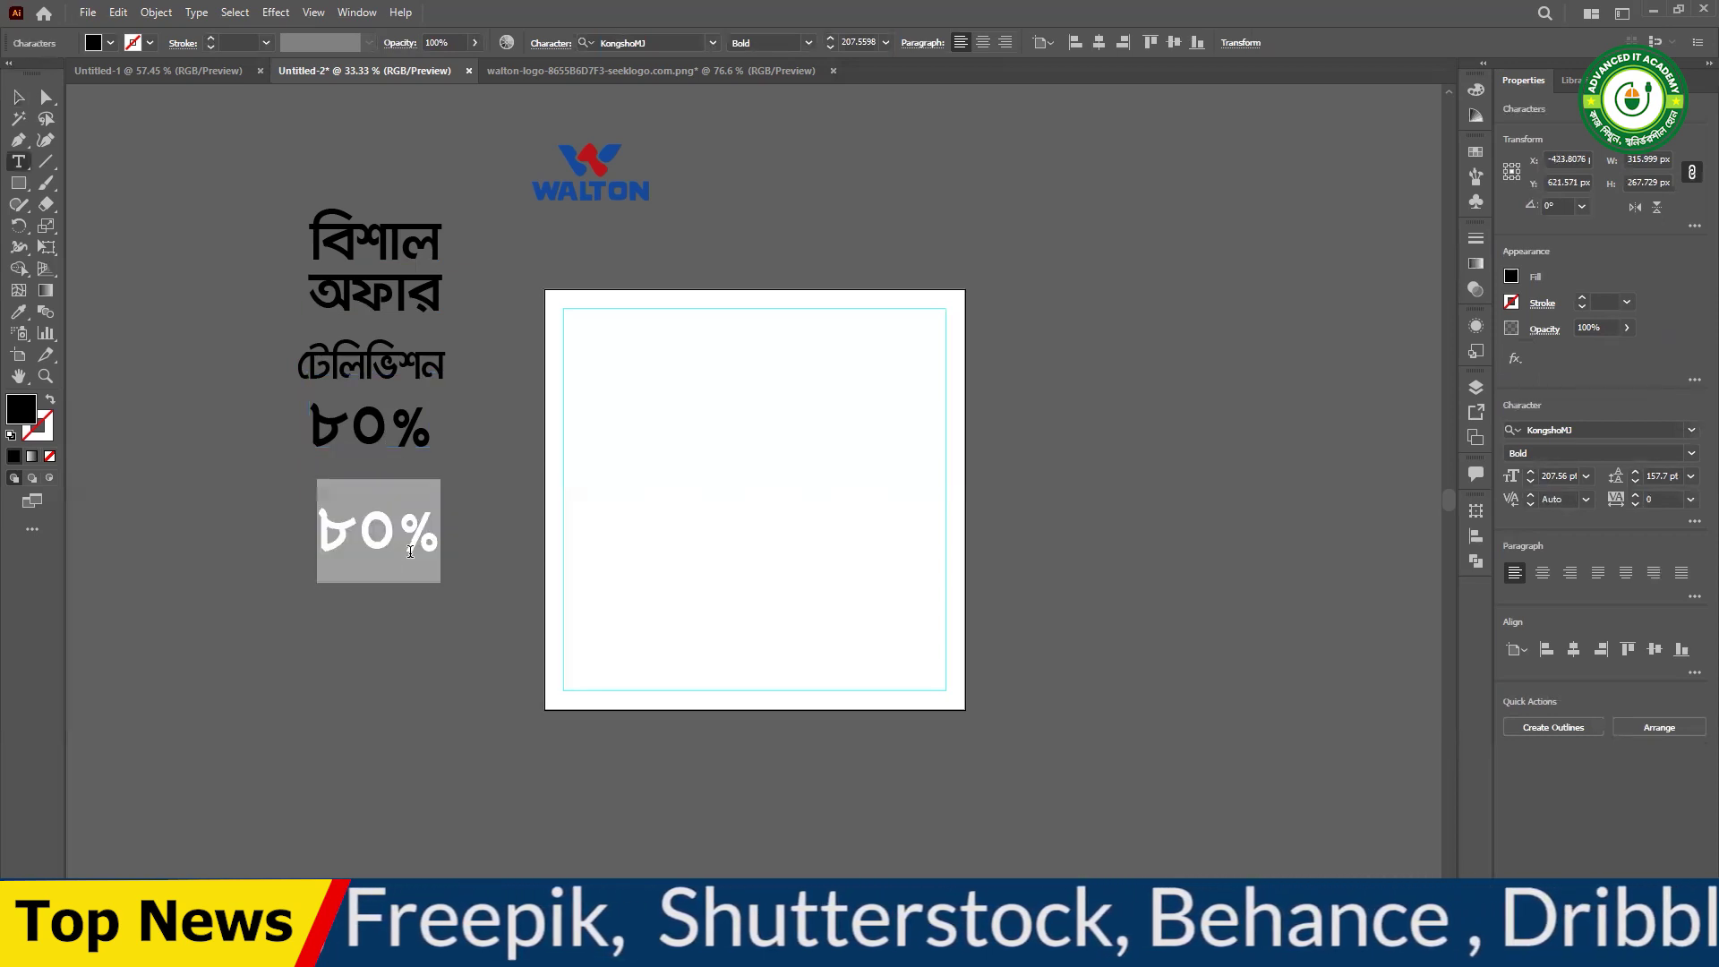
pyautogui.write('মধুপটিয়')
pyautogui.press('BackSpace')
pyautogui.press('BackSpace')
pyautogui.press('BackSpace')
pyautogui.press('BackSpace')
pyautogui.press('BackSpace')
pyautogui.write('পুর ওয়া')
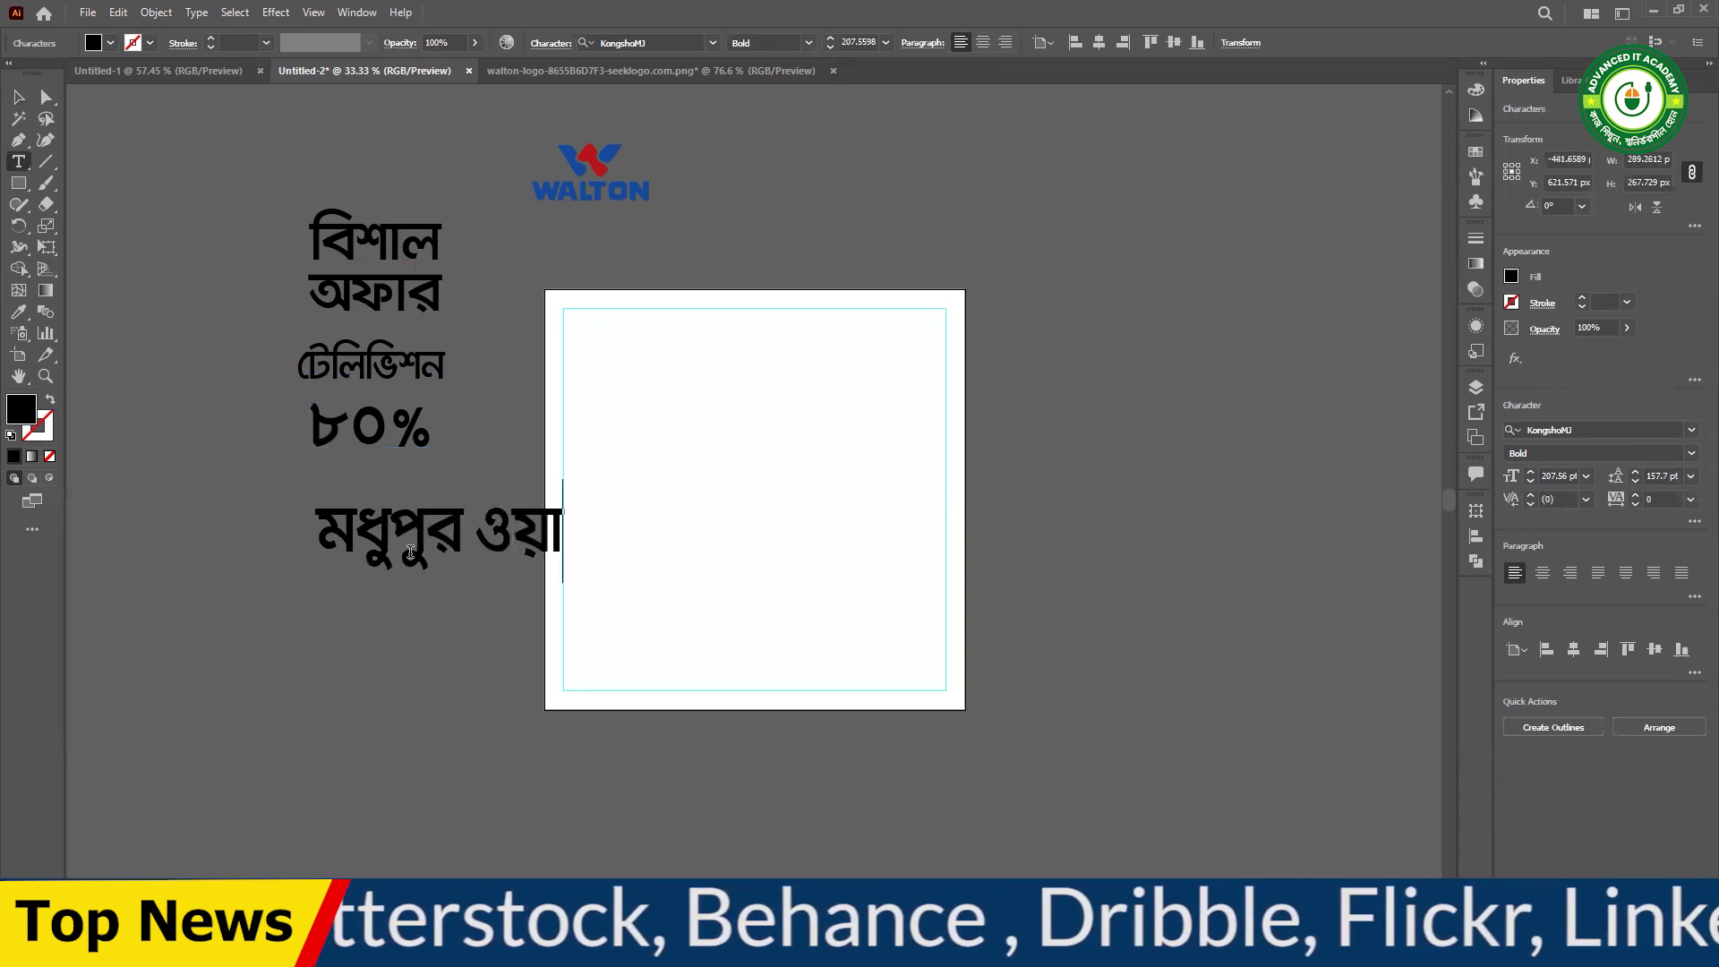
pyautogui.write('লটন পলাজচা')
pyautogui.press('BackSpace')
pyautogui.press('BackSpace')
pyautogui.press('BackSpace')
pyautogui.press('BackSpace')
pyautogui.press('BackSpace')
pyautogui.press('BackSpace')
pyautogui.write('প্')
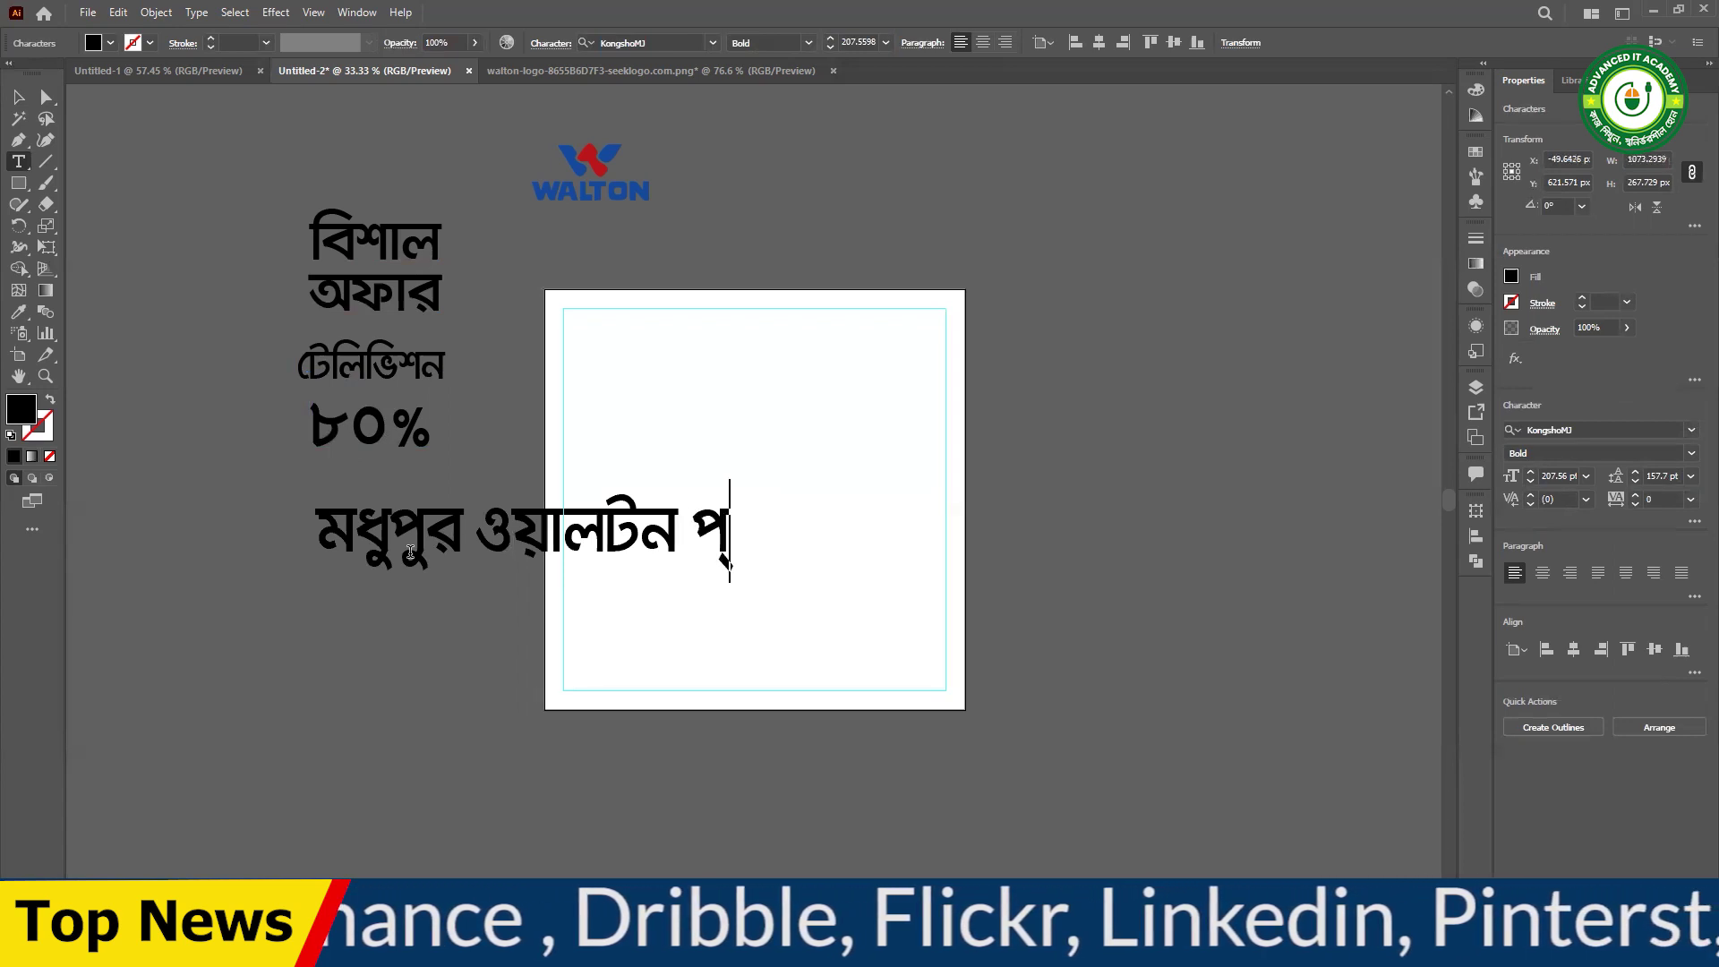
pyautogui.write('লাজা')
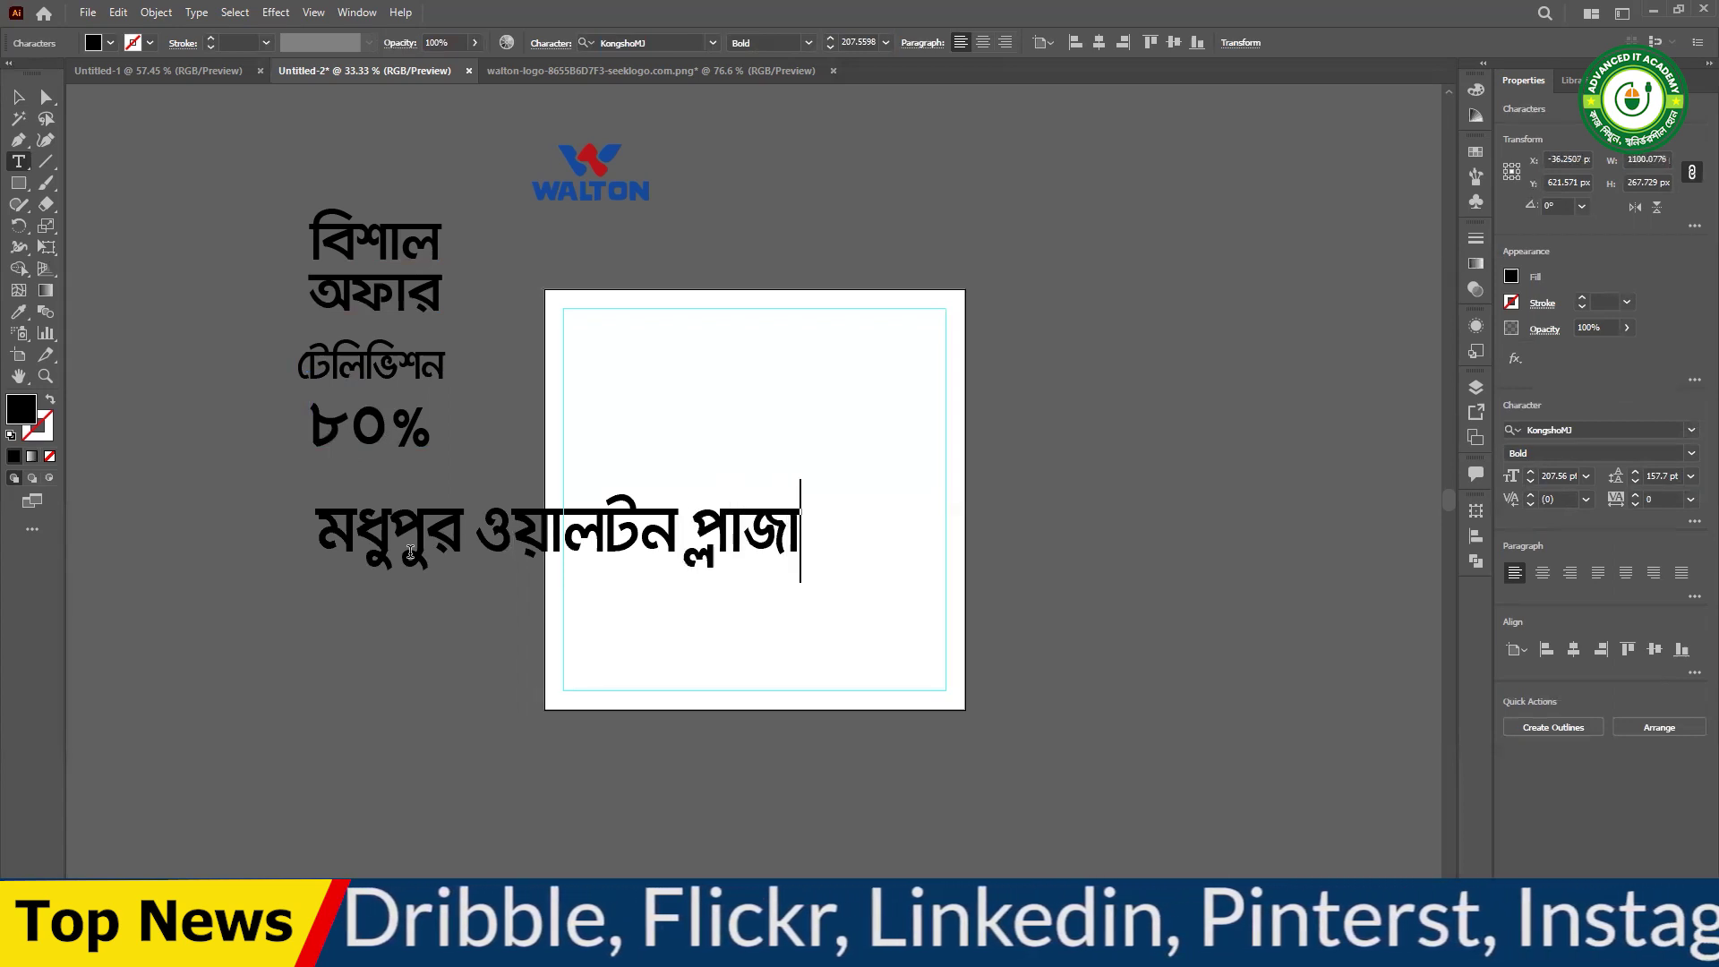
pyautogui.press('Escape')
# - Reduce the "মধুপুর ওয়ালটন প্লাজা" text to about 134 pt beneath "৮০%" and set its font to SutonnyMJ
pyautogui.moveTo(781, 555); pyautogui.dragTo(474, 522)
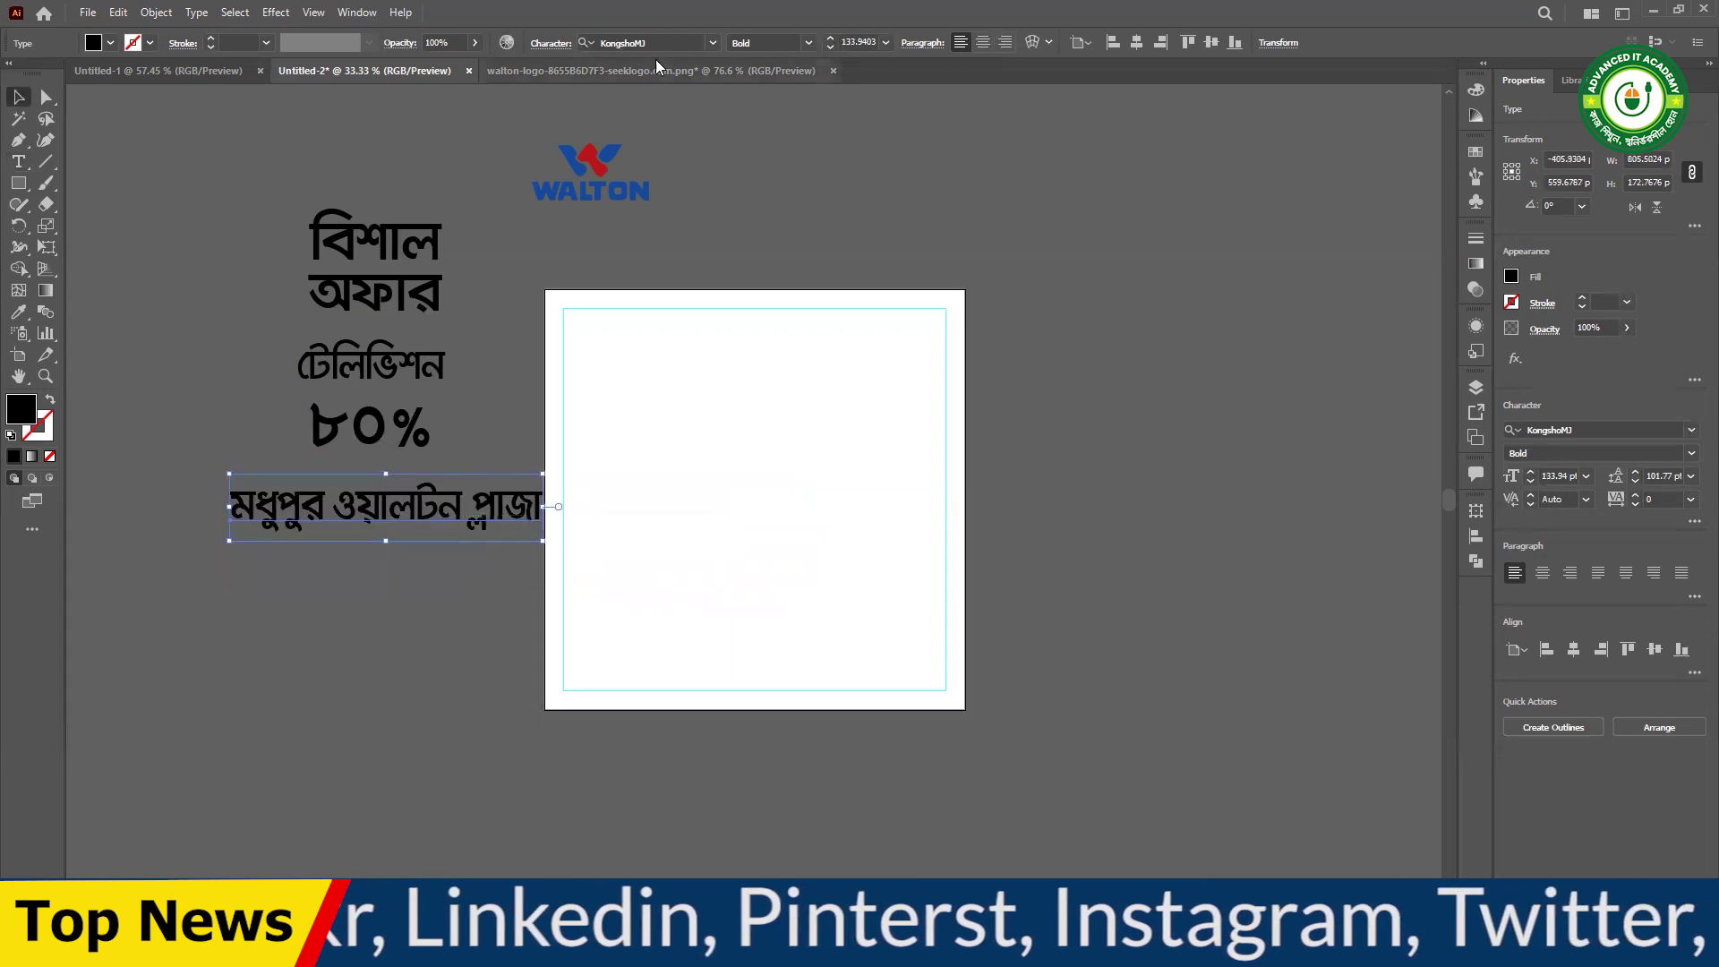
pyautogui.click(713, 42)
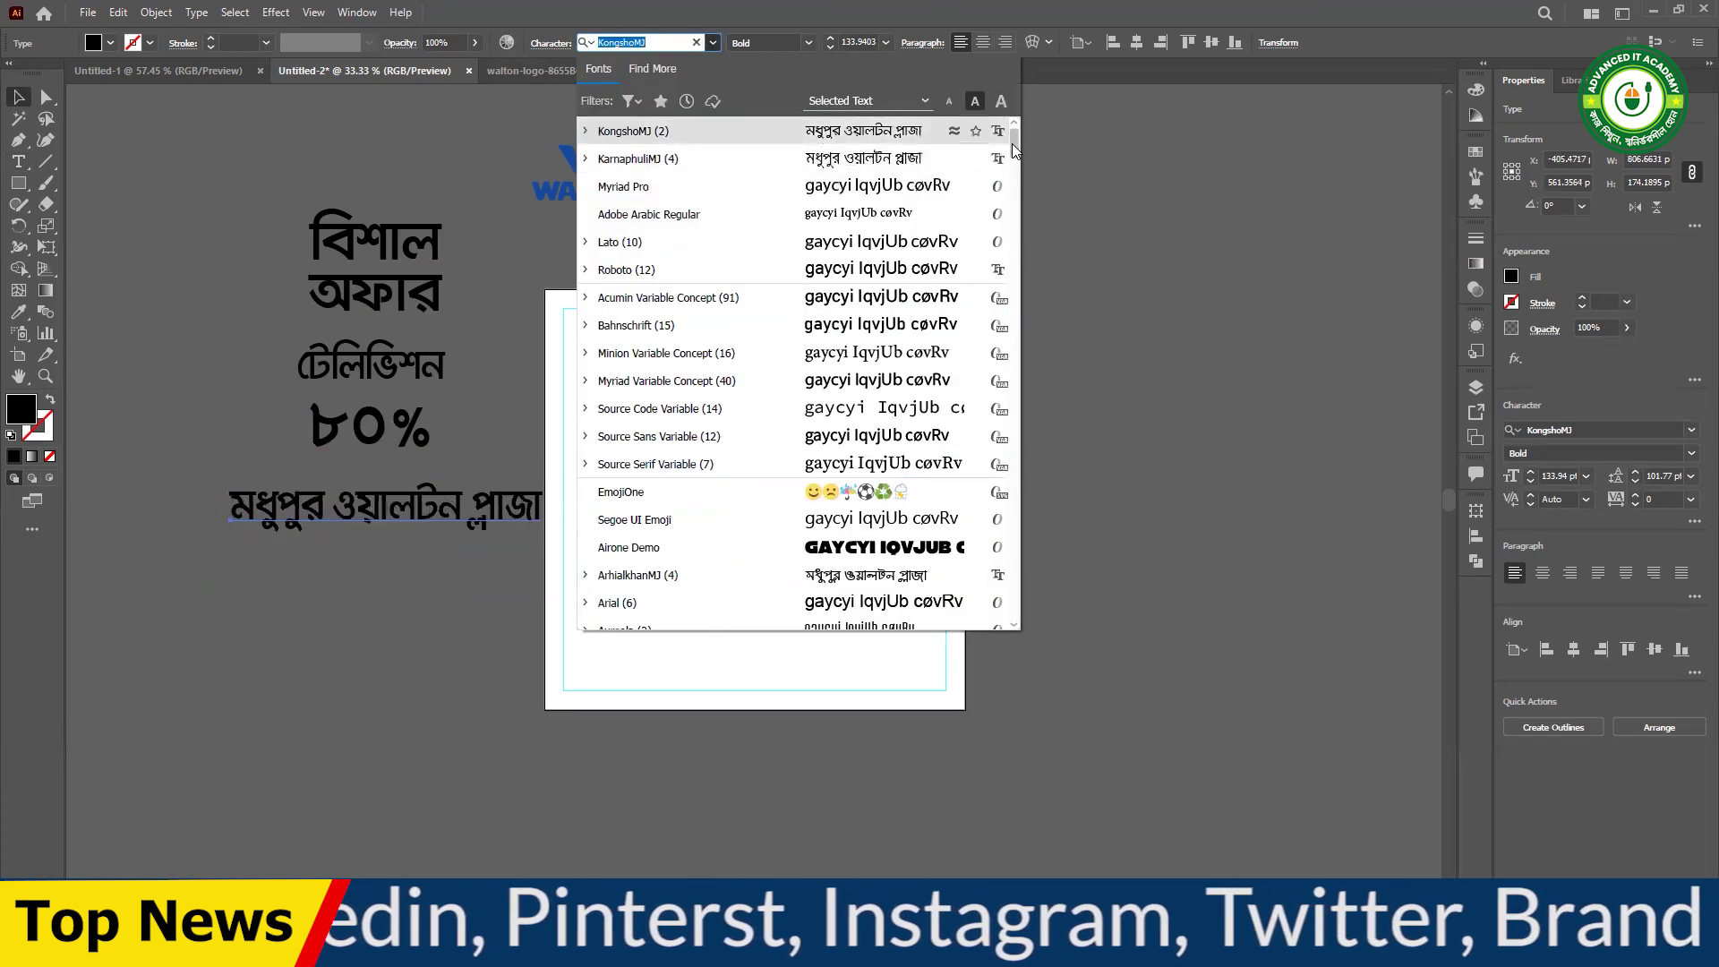
pyautogui.scroll(-20, 1006, 481)
pyautogui.scroll(-15, 1006, 481)
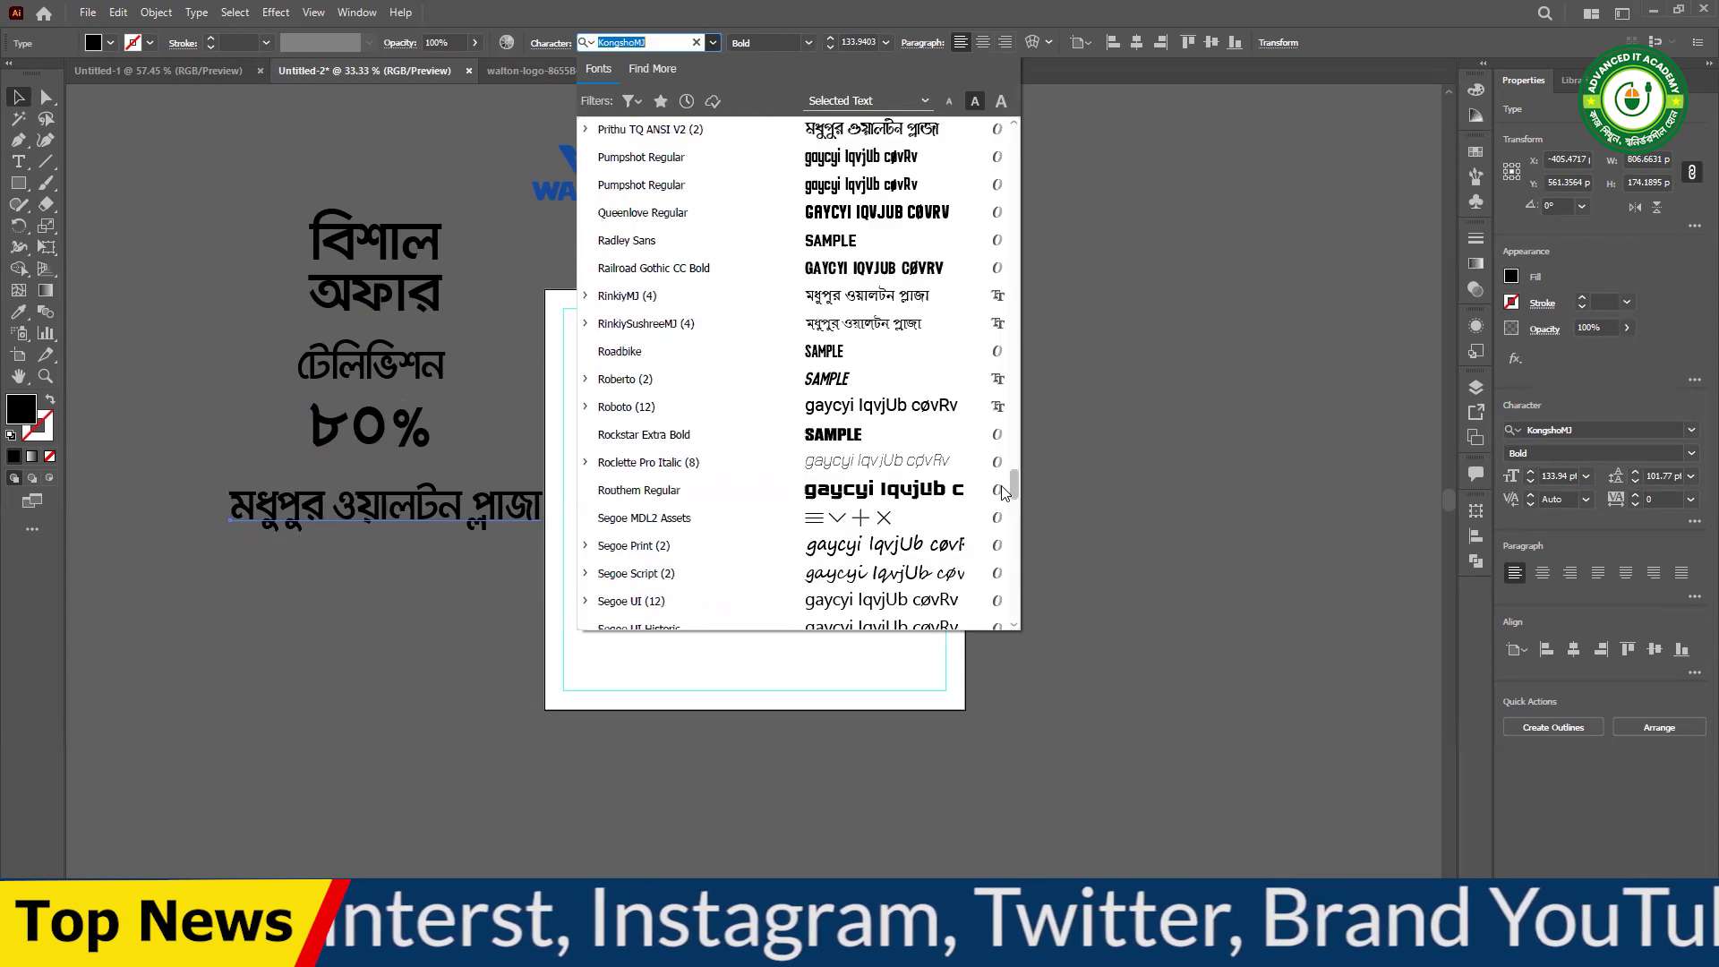
pyautogui.click(663, 301)
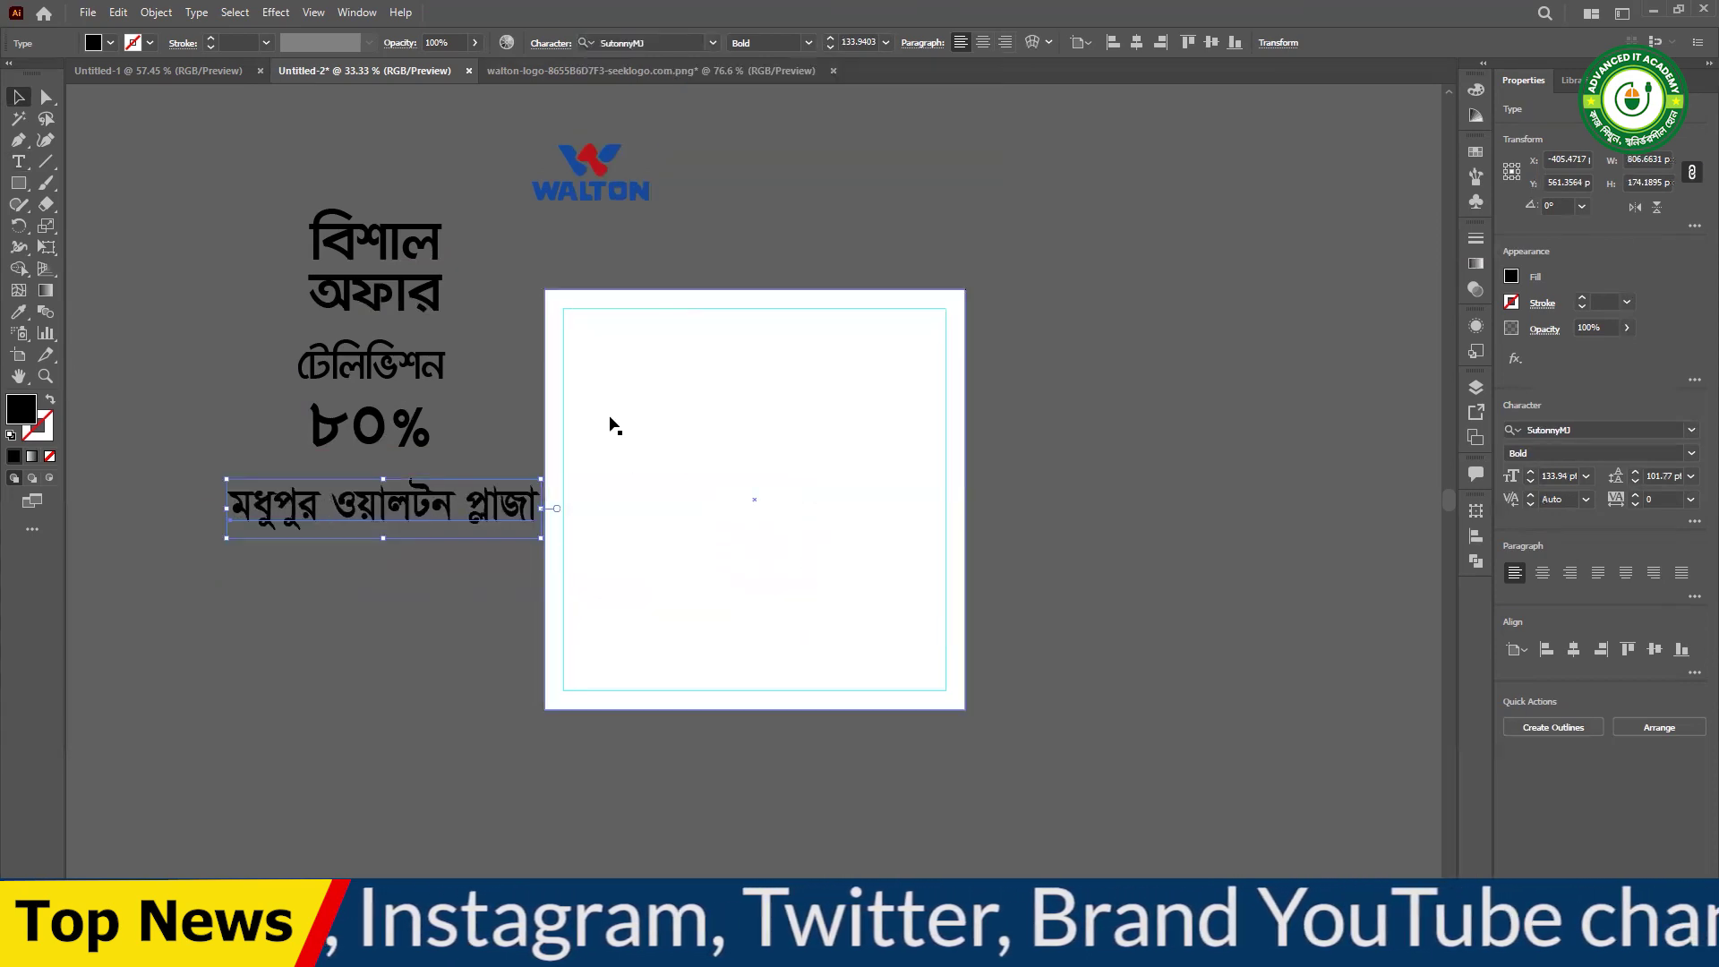
# - Shrink the "মধুপুর ওয়ালটন প্লাজা" text to about 120 pt and place it below "৮০%" with a small gap
pyautogui.moveTo(398, 523); pyautogui.dragTo(376, 591)
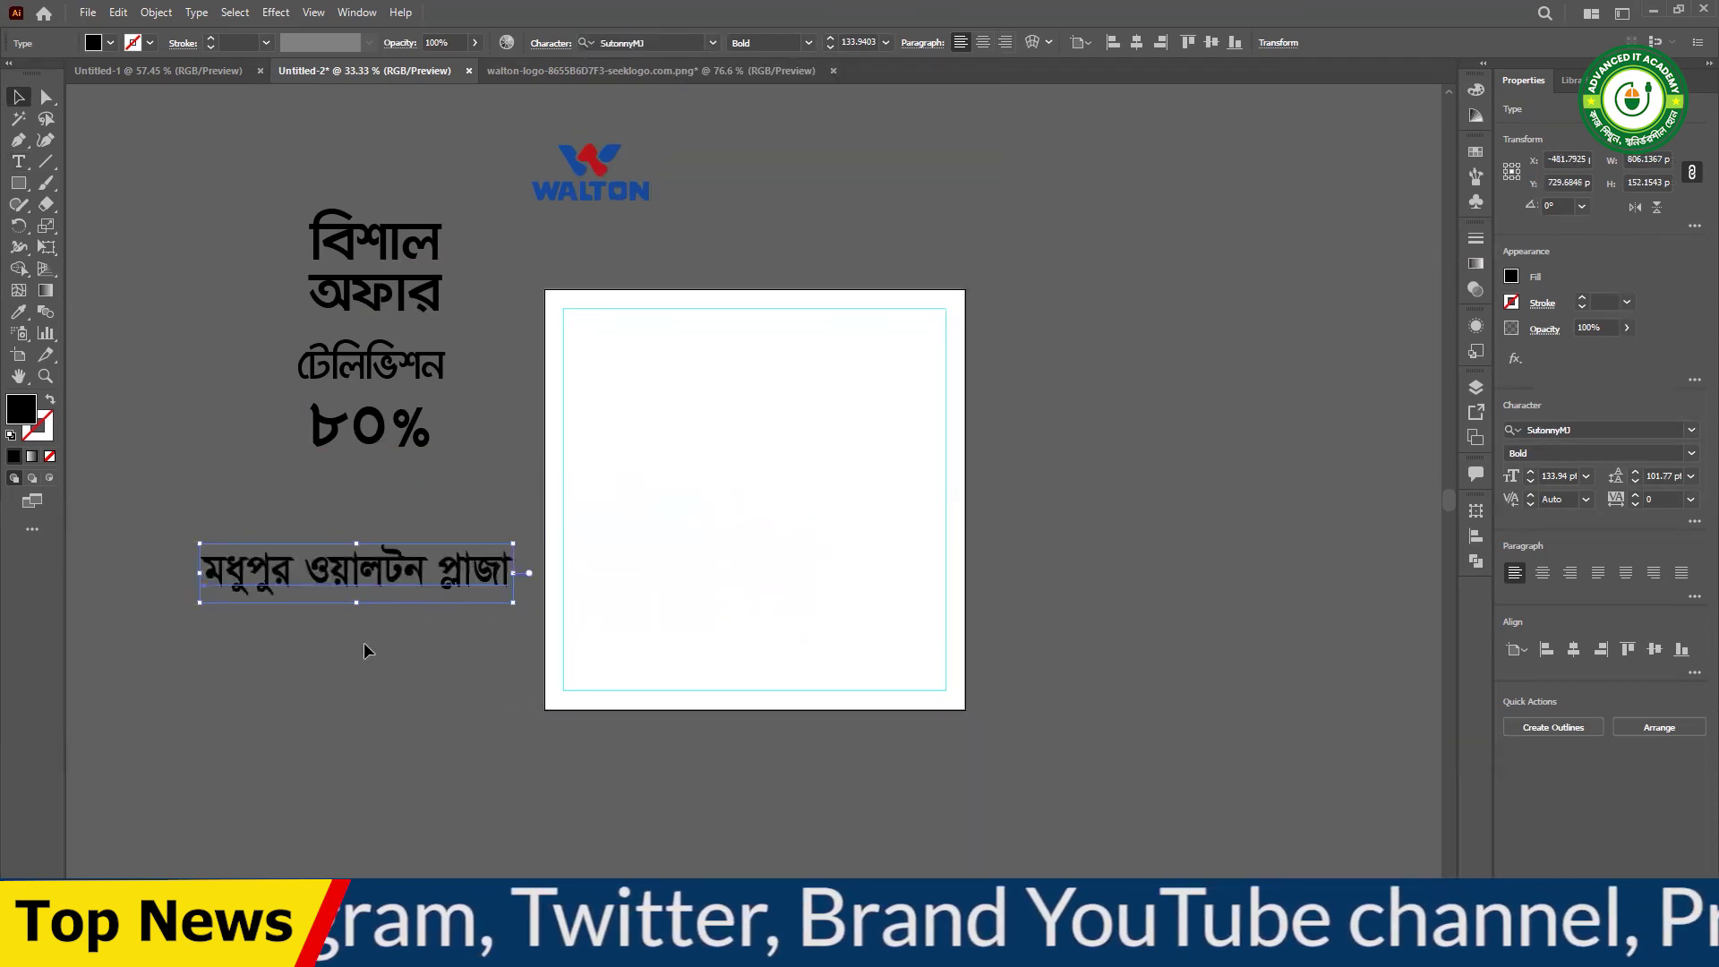
pyautogui.moveTo(513, 573); pyautogui.dragTo(480, 576)
pyautogui.moveTo(420, 585); pyautogui.dragTo(431, 534)
pyautogui.click(388, 603)
pyautogui.click(370, 530)
pyautogui.click(375, 604)
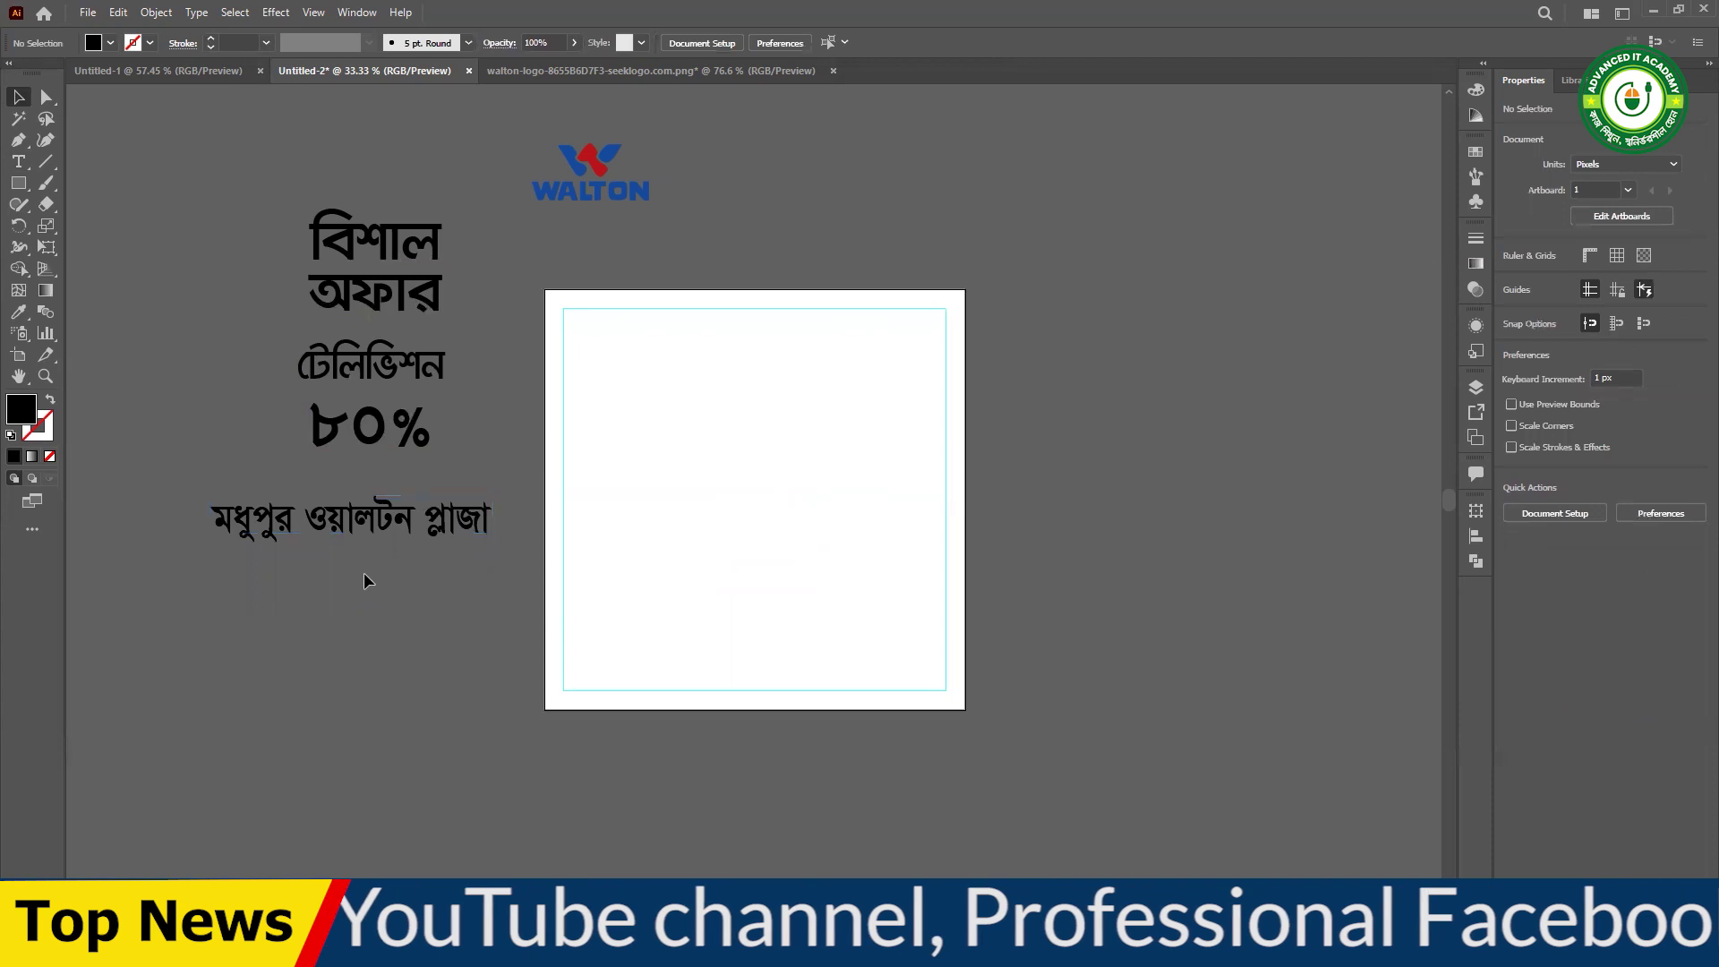
# - Duplicate the "মধুপুর ওয়ালটন প্লাজা" line beneath itself and replace the copy's content with the contact phone number
pyautogui.click(354, 519)
pyautogui.moveTo(355, 537); pyautogui.dragTo(352, 601)
pyautogui.doubleClick(352, 601)
pyautogui.hotkey('ctrl', 'a')
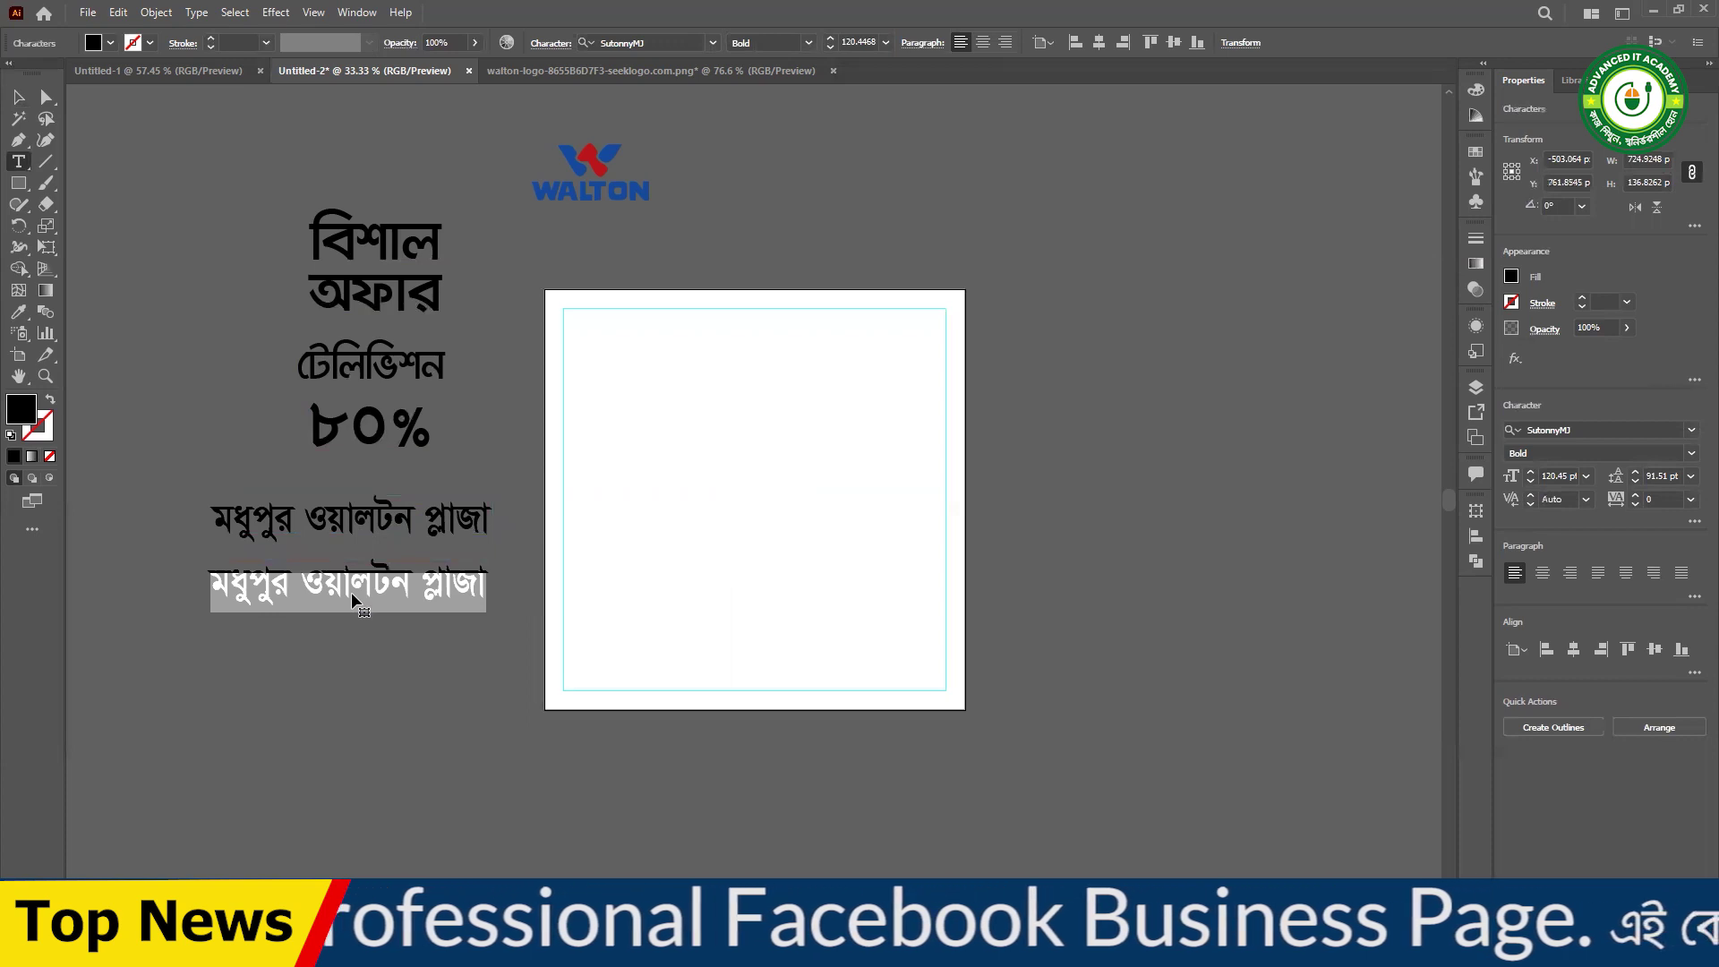
pyautogui.write('+88 00')
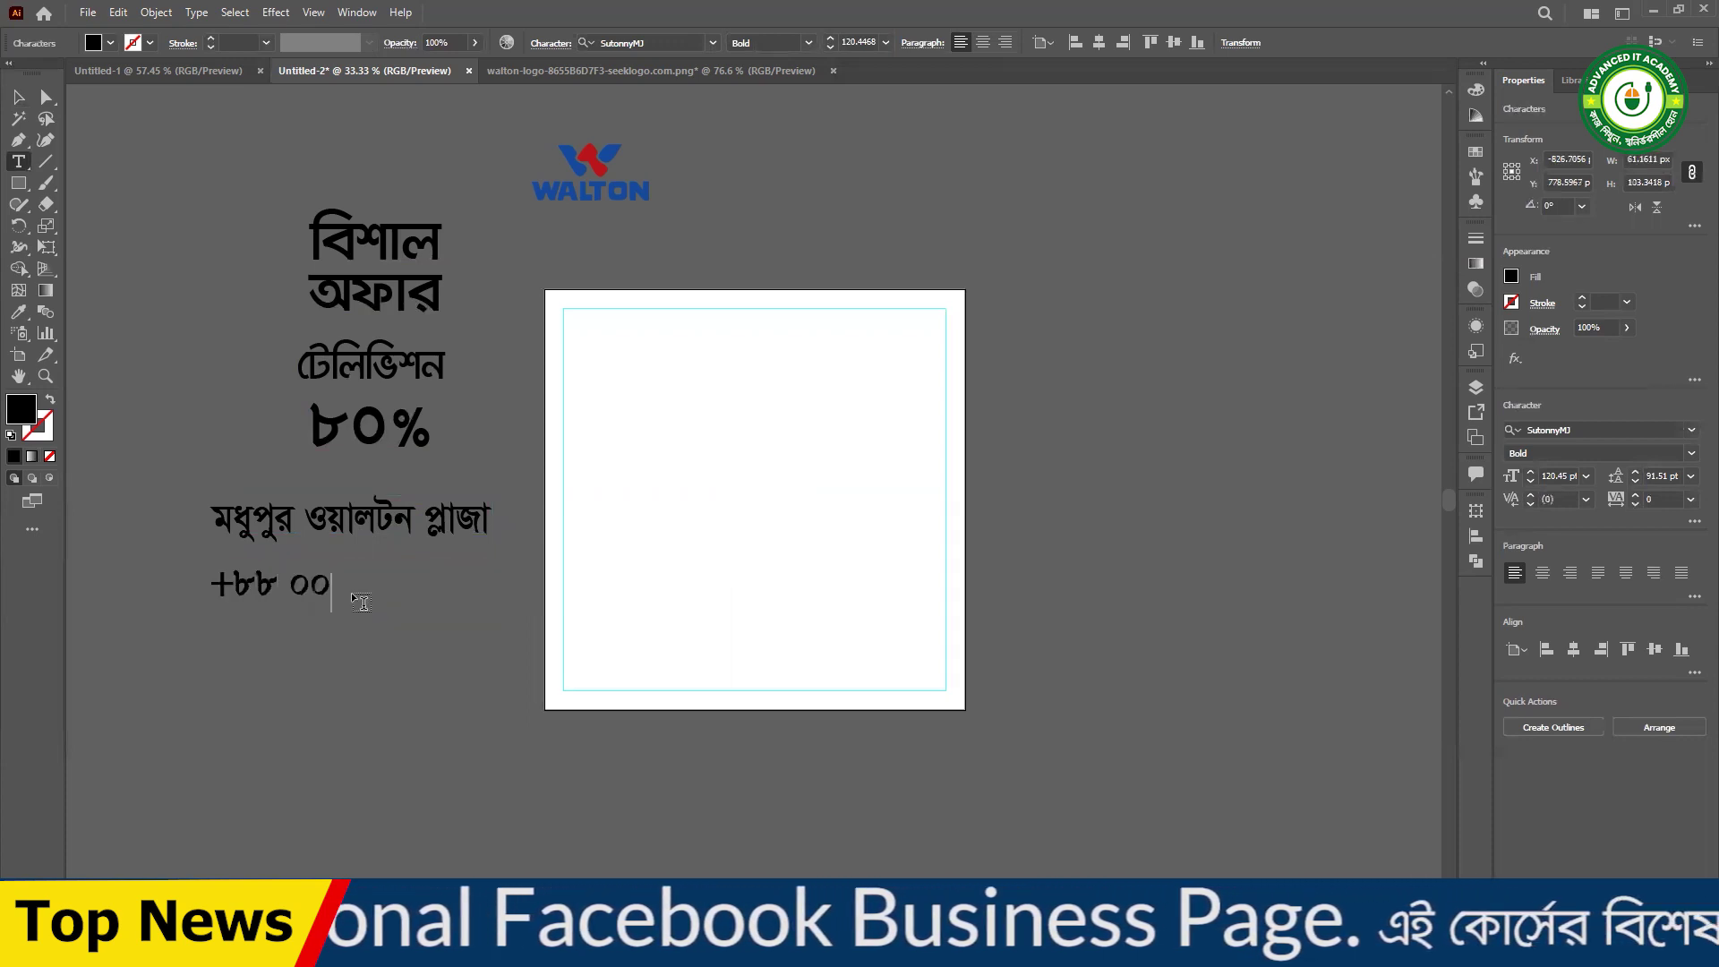
pyautogui.press('BackSpace')
pyautogui.write('12 45')
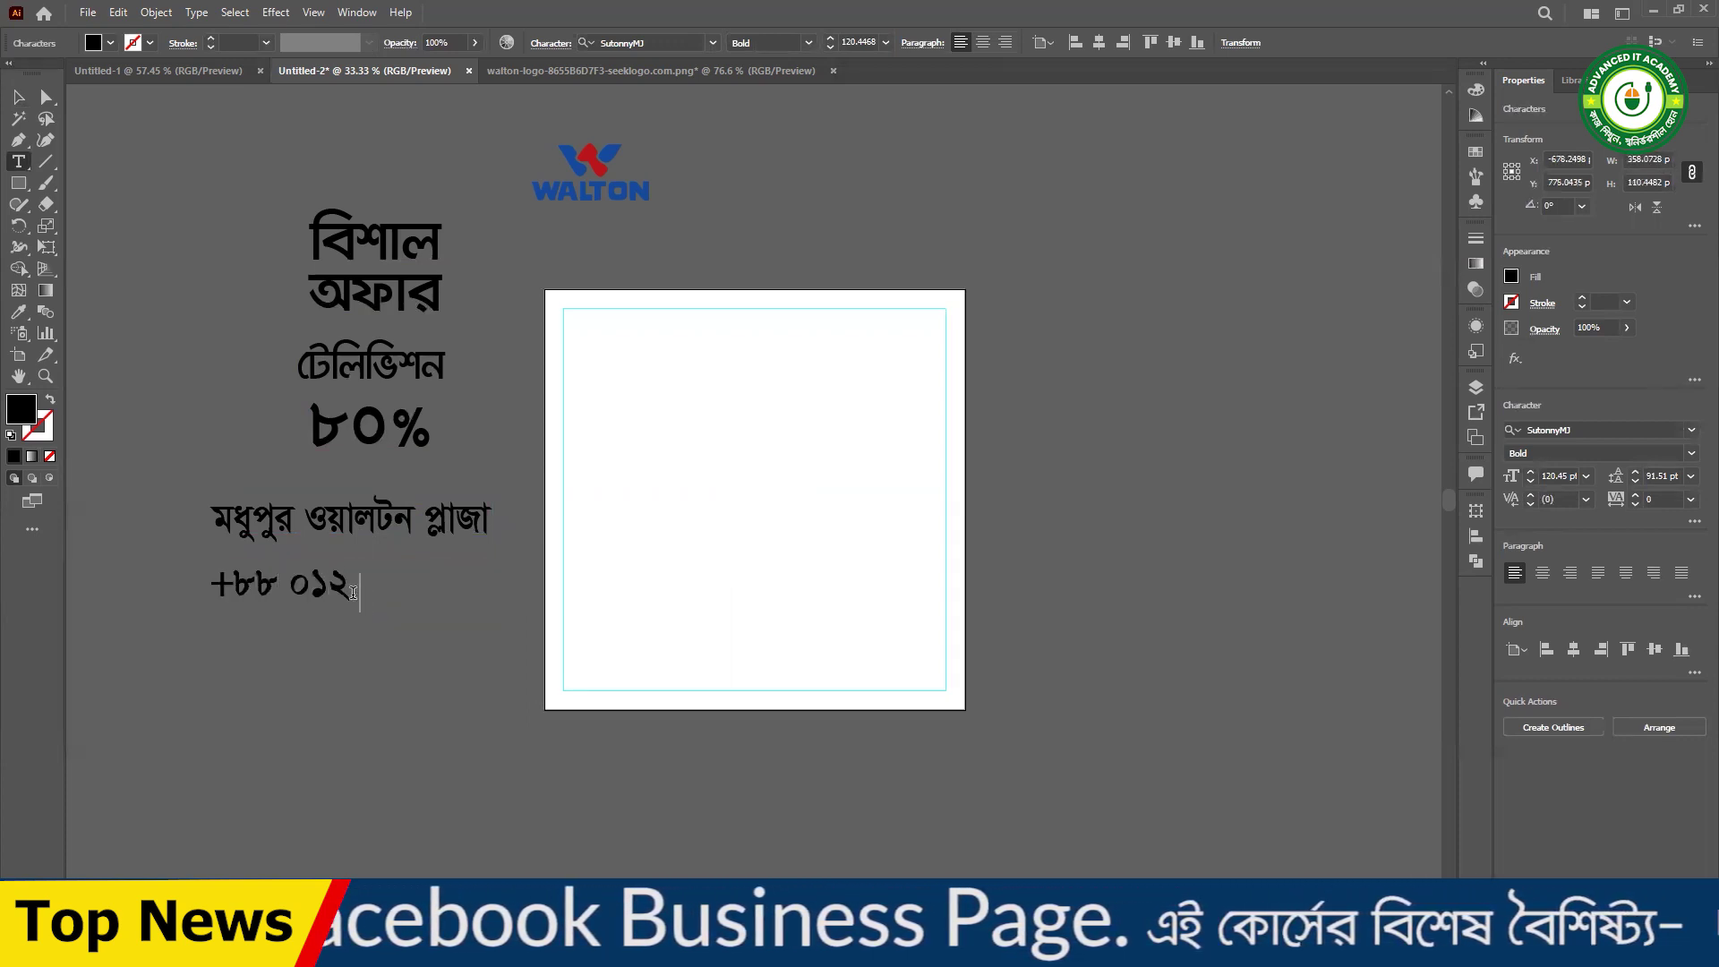
pyautogui.write('6 789')
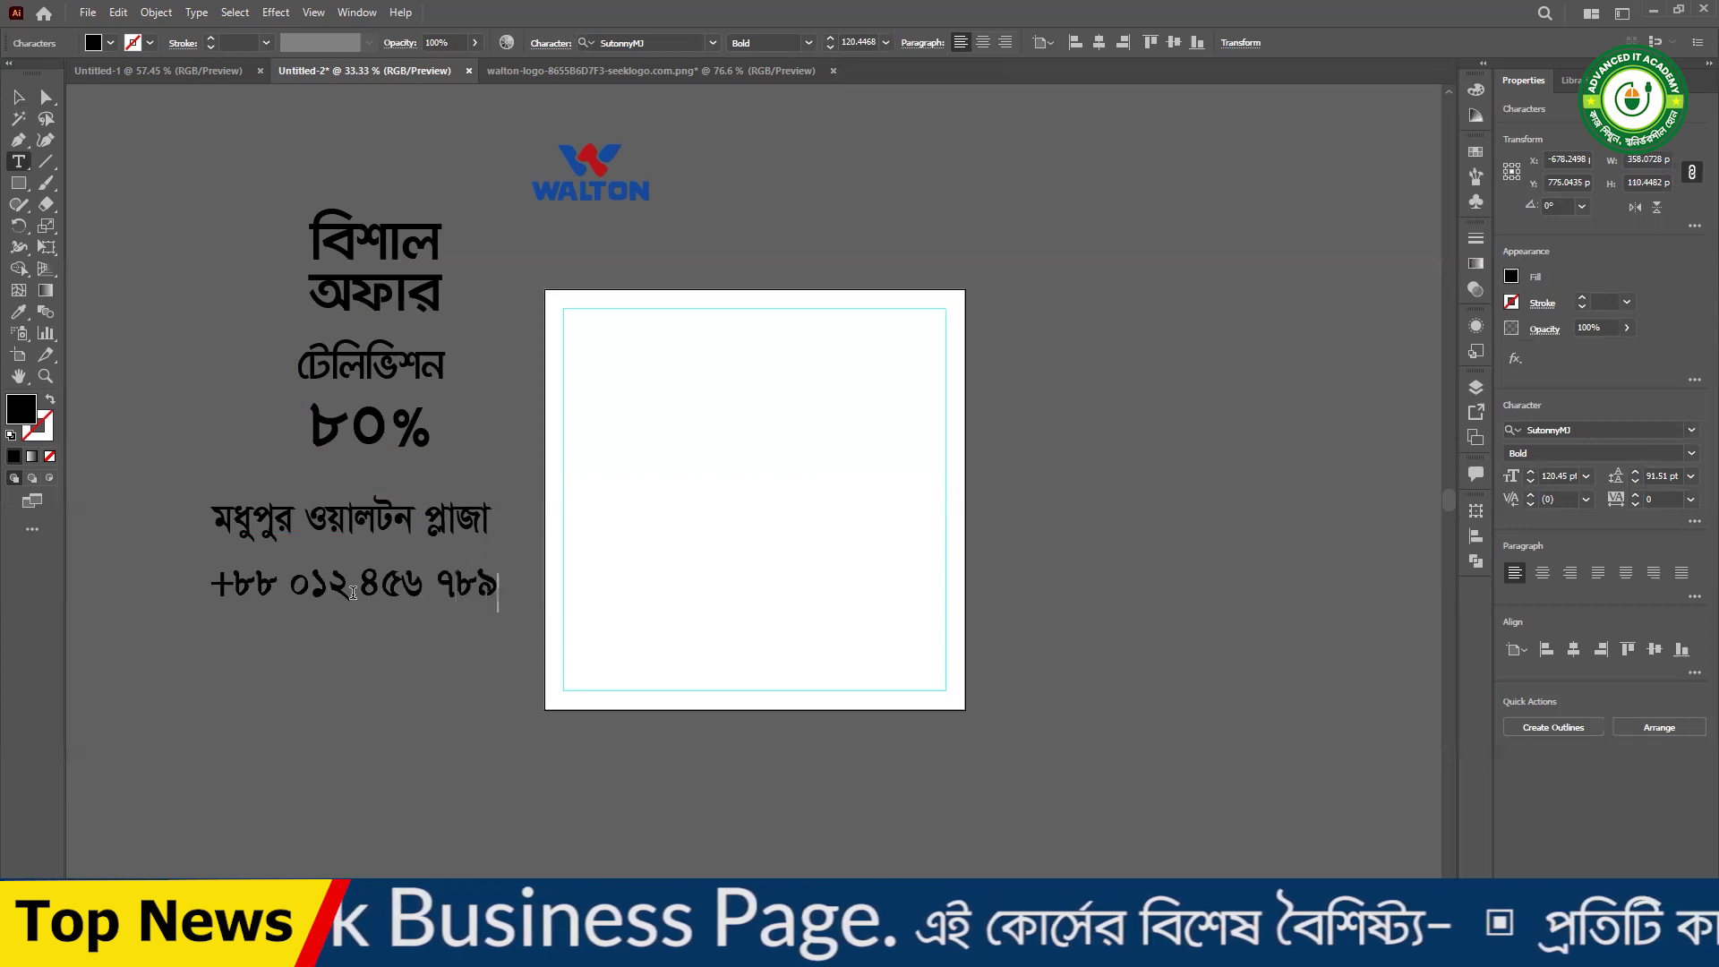
pyautogui.press('Escape')
# - Reduce the phone number text to about 108 pt and move it up closer to the "মধুপুর ওয়ালটন প্লাজা" line
pyautogui.moveTo(480, 592); pyautogui.dragTo(403, 591)
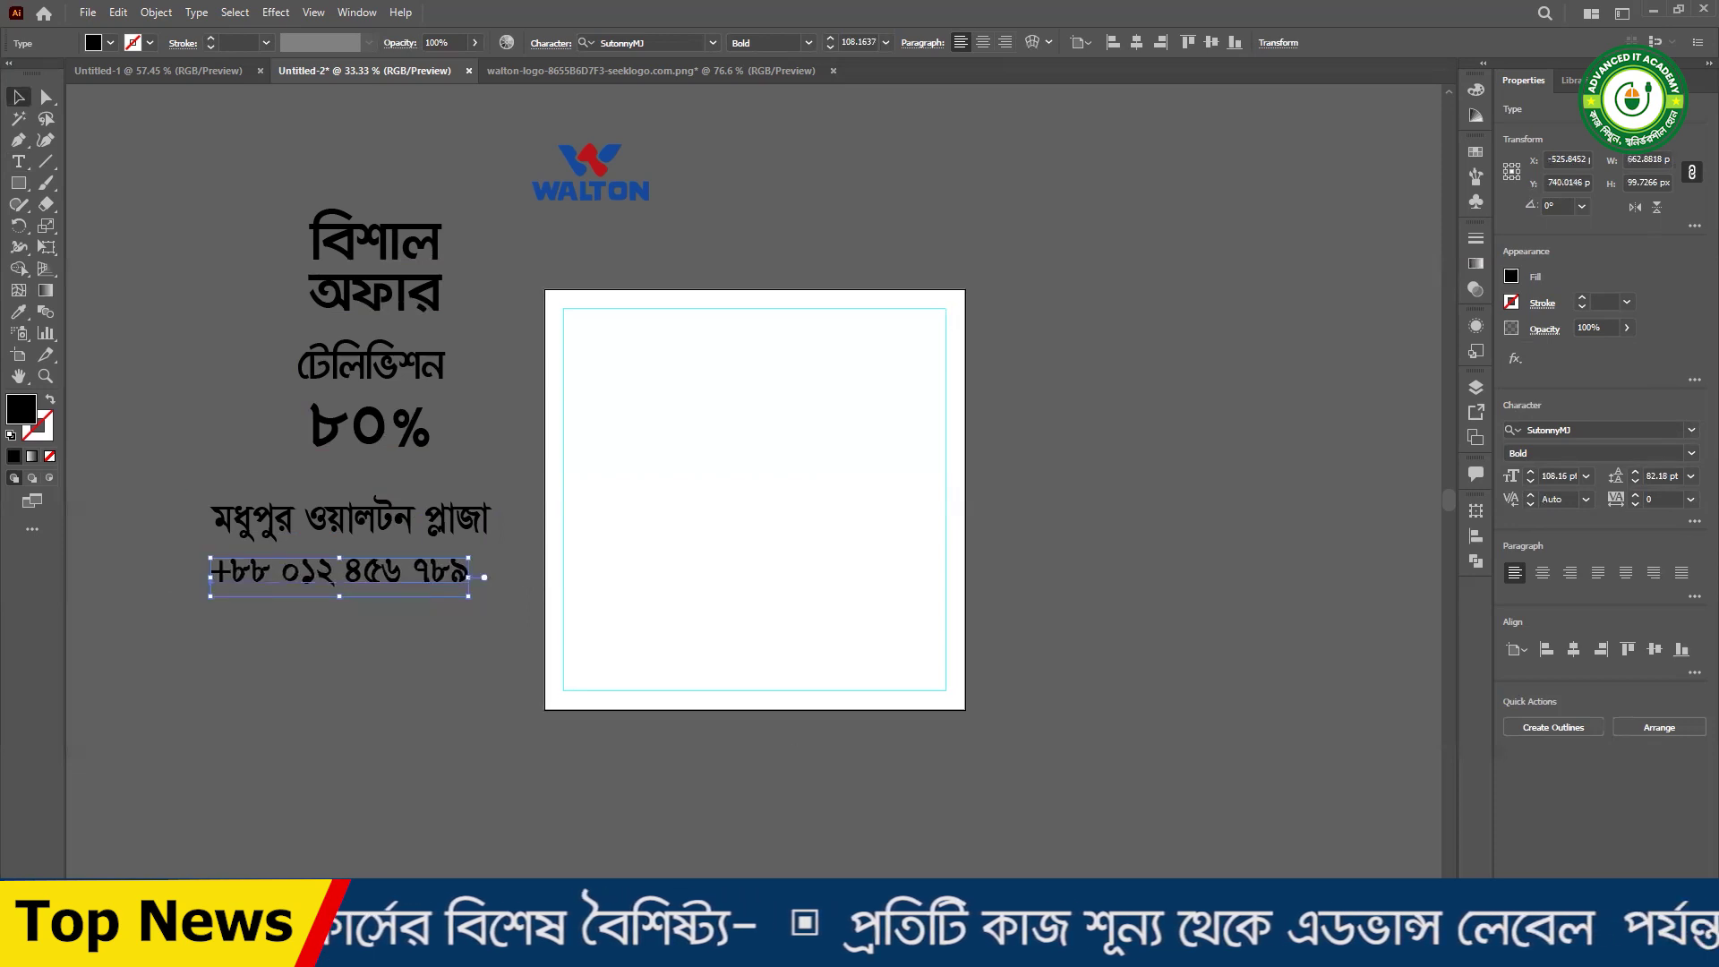
pyautogui.moveTo(254, 317); pyautogui.dragTo(341, 636)
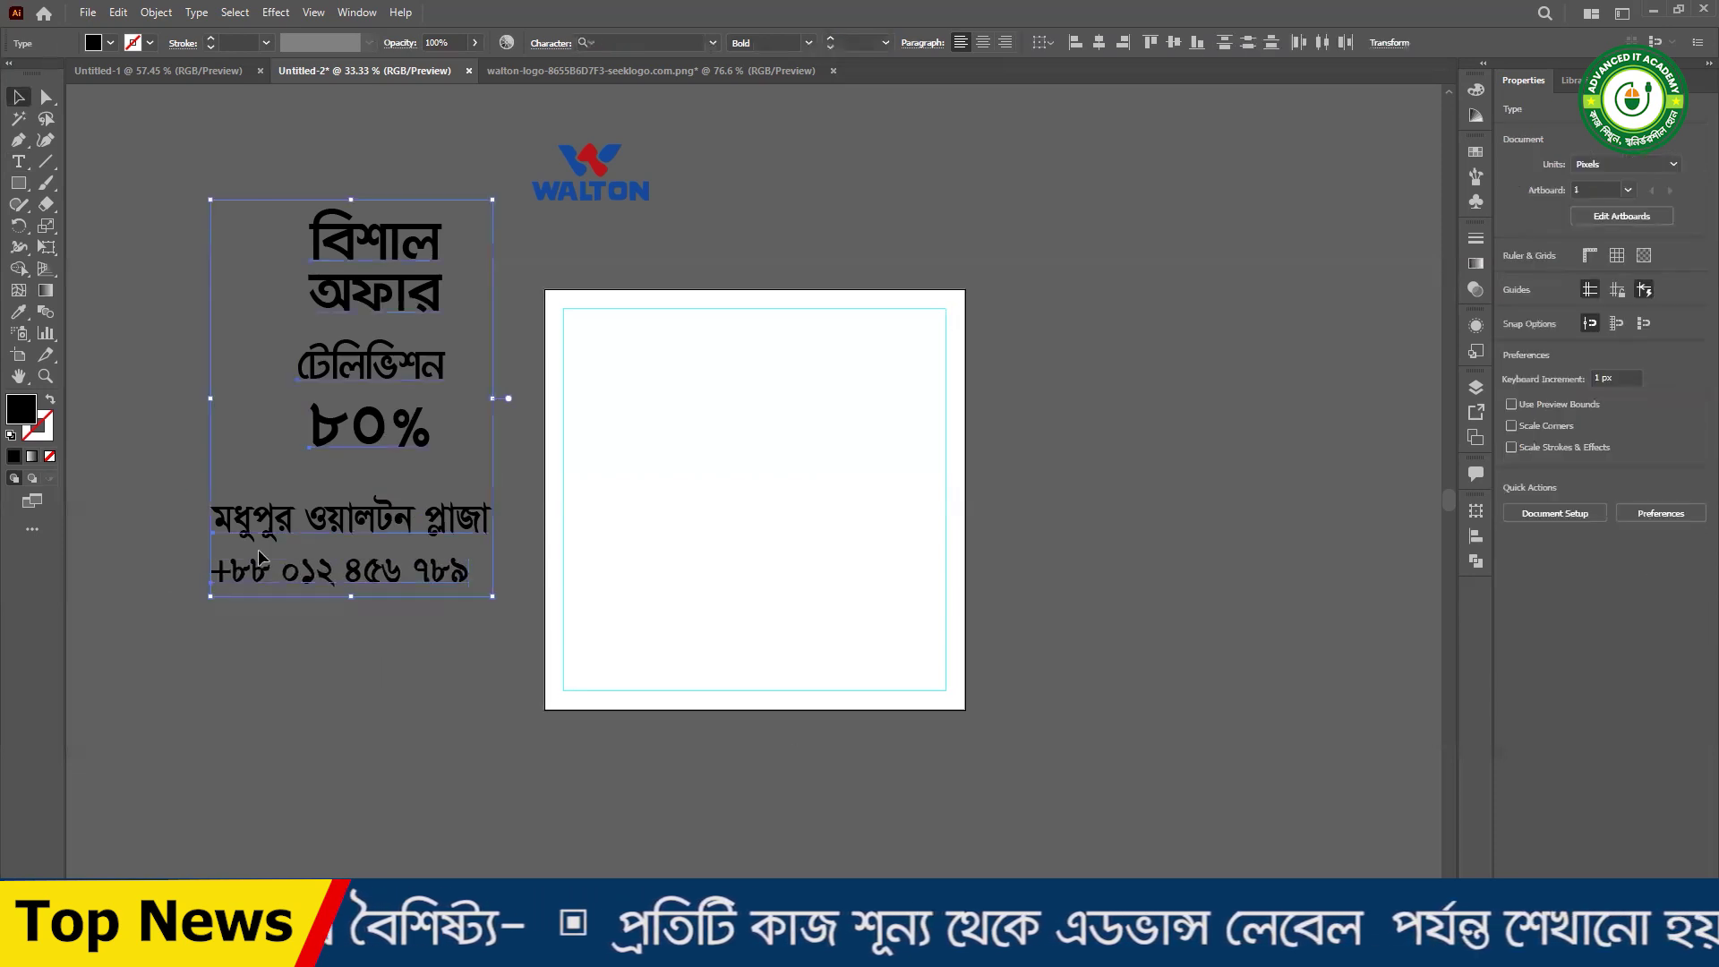
pyautogui.click(150, 426)
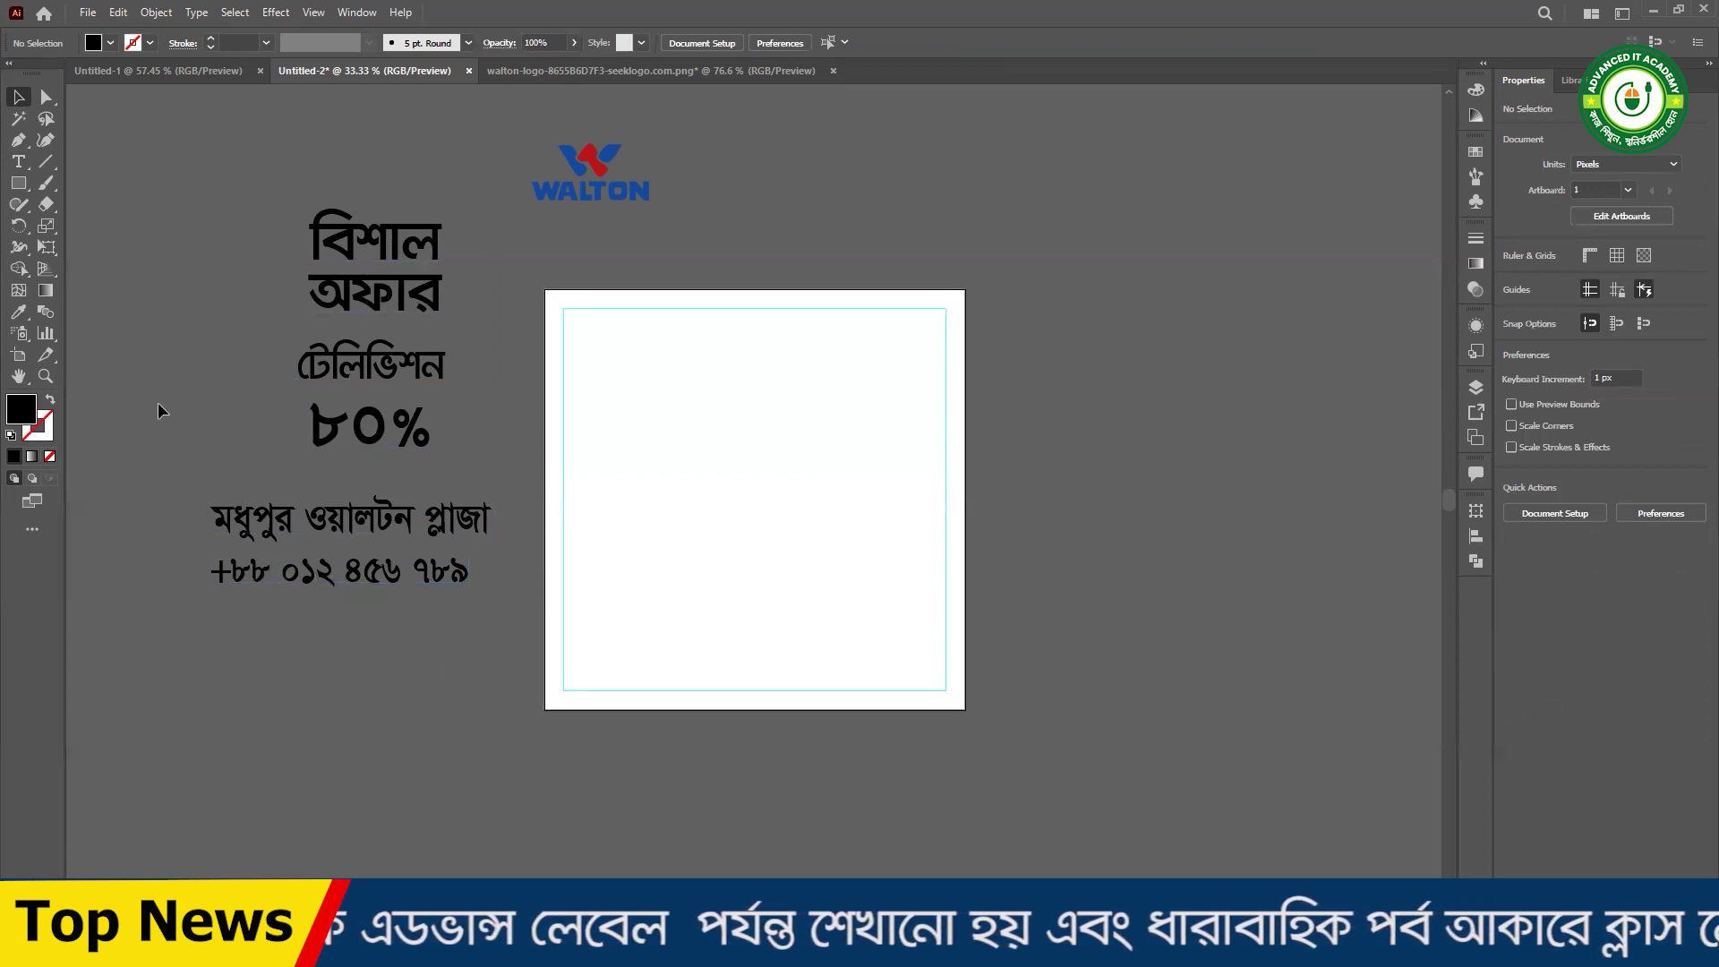
# - Scale down the phone number and the "মধুপুর ওয়ালটন প্লাজা" line to nearly equal widths and stack them tightly
pyautogui.click(287, 582)
pyautogui.moveTo(475, 594); pyautogui.dragTo(449, 554)
pyautogui.moveTo(363, 637); pyautogui.dragTo(299, 528)
pyautogui.moveTo(495, 541); pyautogui.dragTo(450, 541)
pyautogui.click(356, 635)
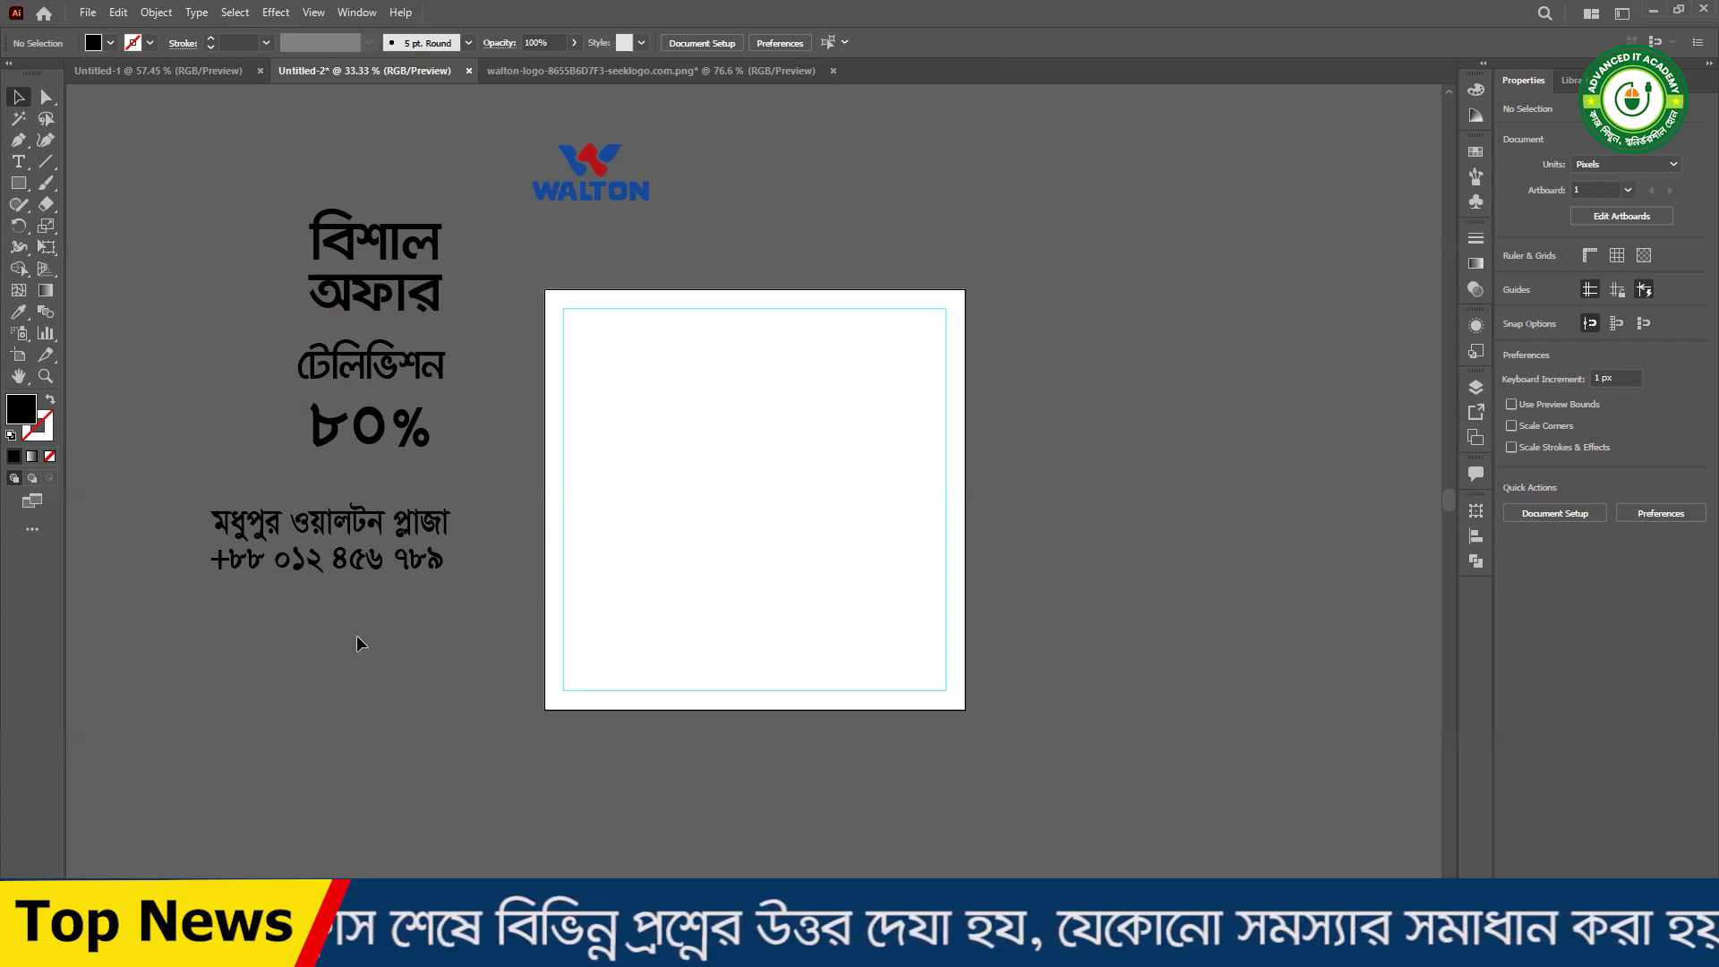
pyautogui.moveTo(197, 514); pyautogui.dragTo(322, 582)
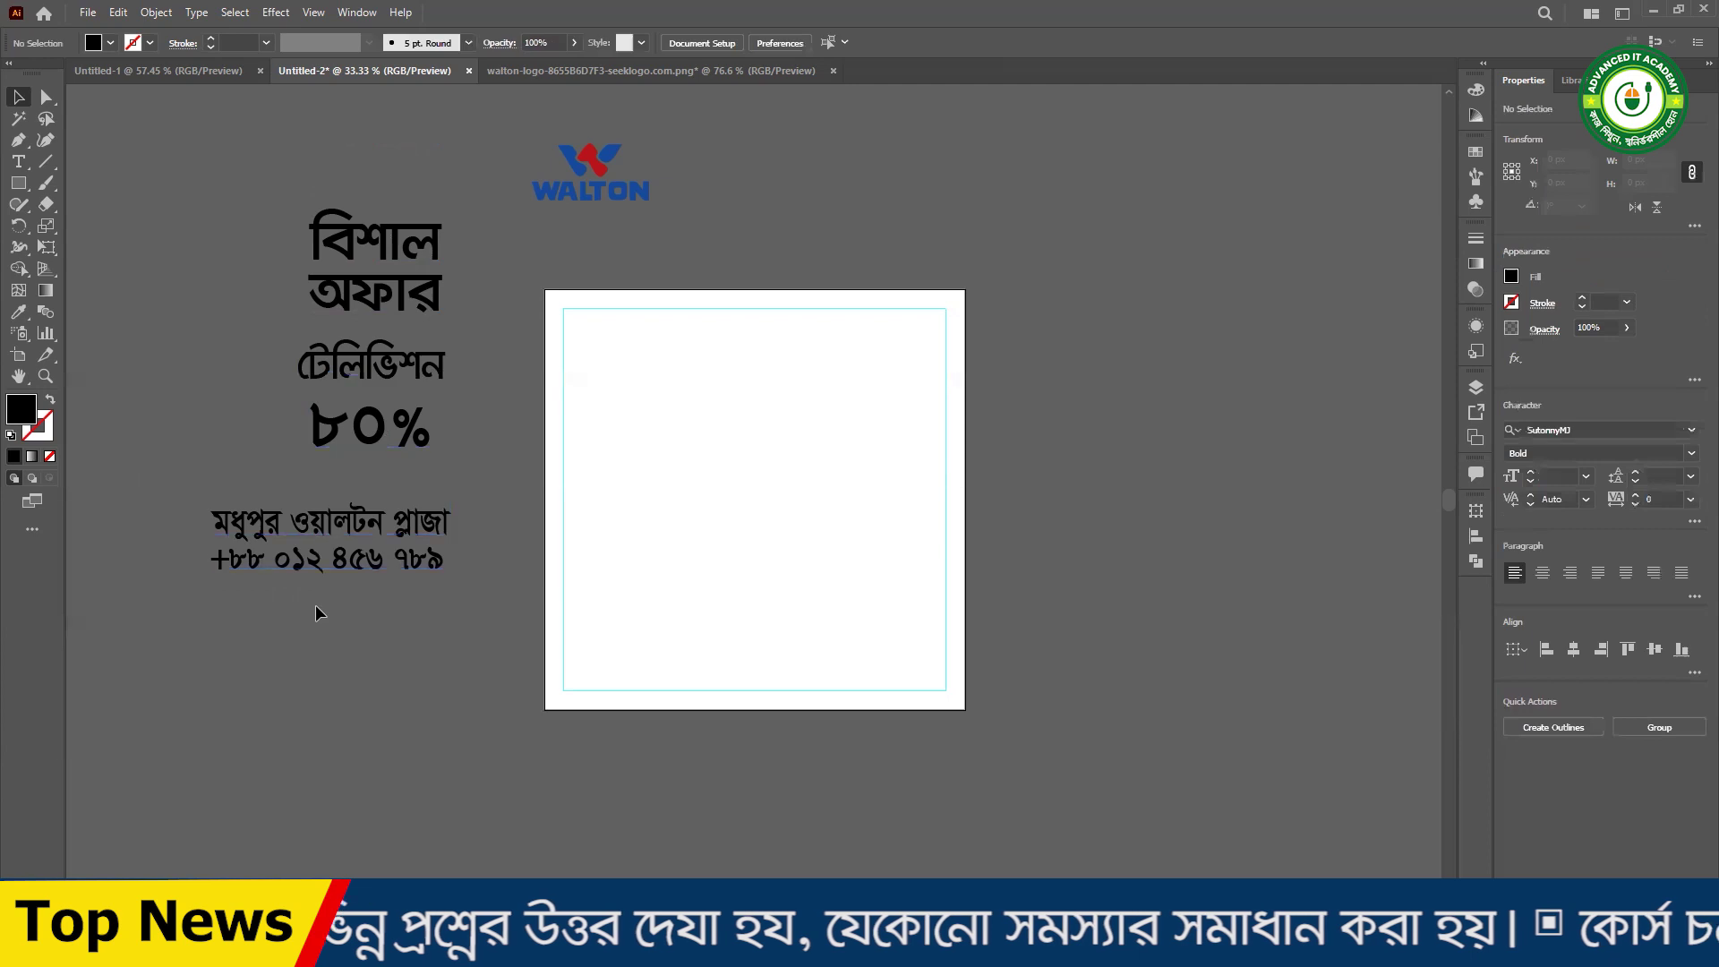
pyautogui.click(150, 481)
pyautogui.click(259, 521)
pyautogui.moveTo(466, 465); pyautogui.dragTo(206, 215)
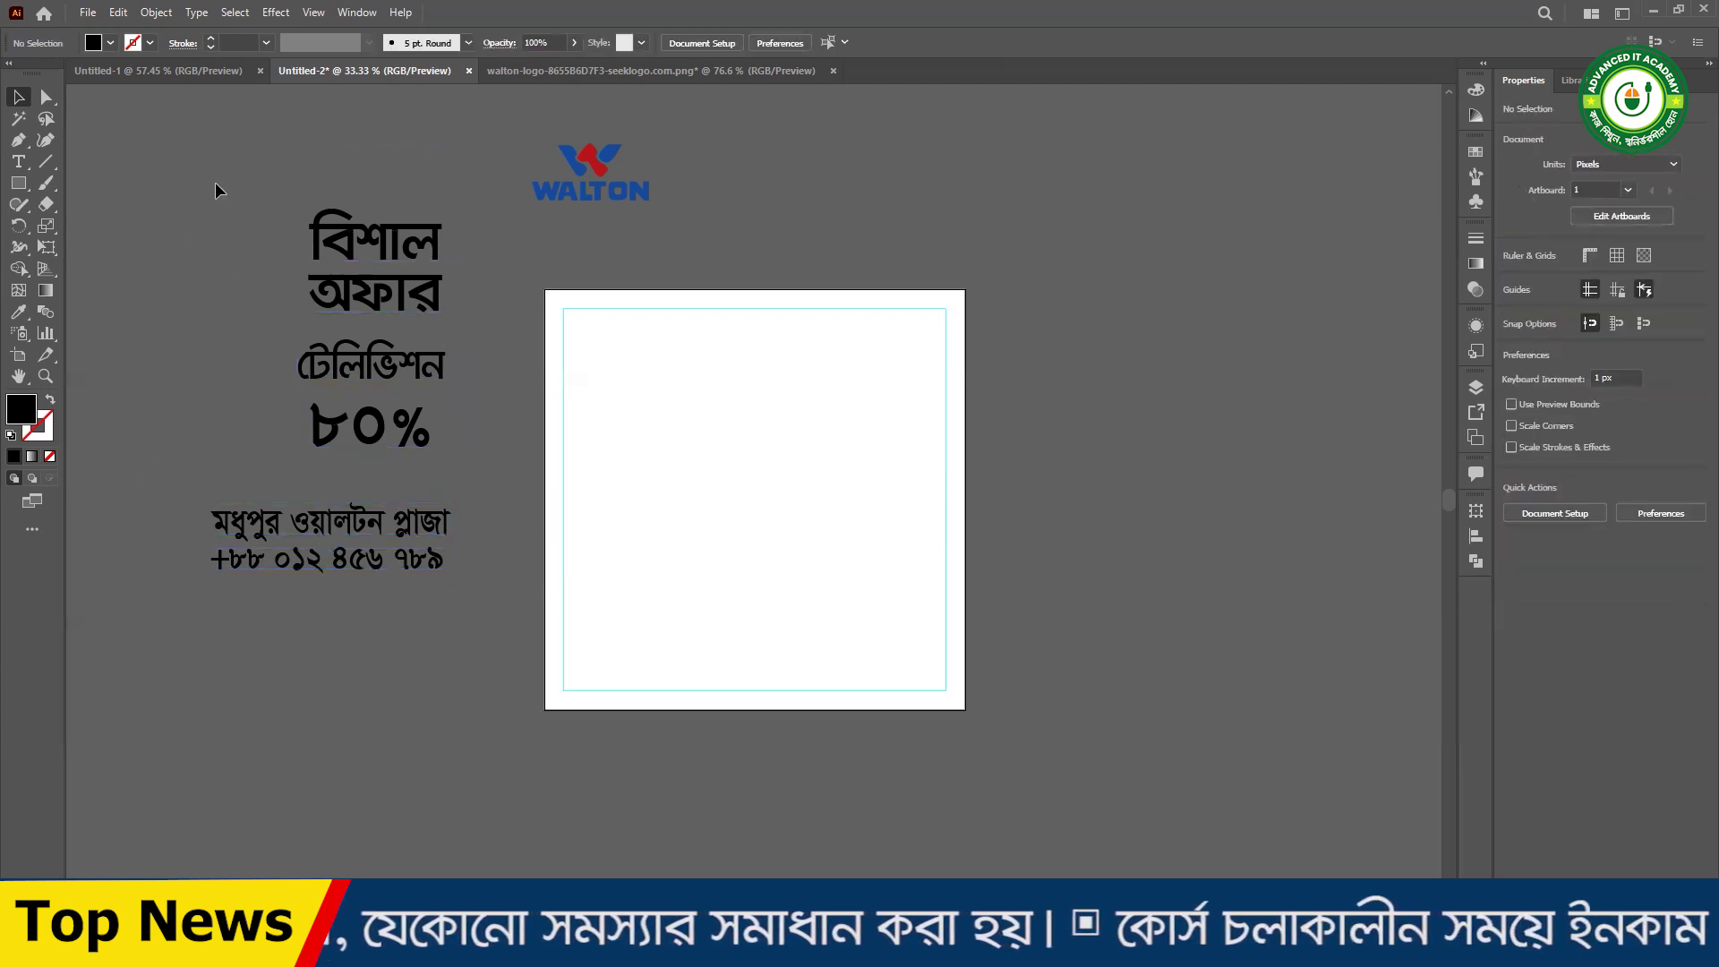
pyautogui.moveTo(177, 254); pyautogui.dragTo(246, 333)
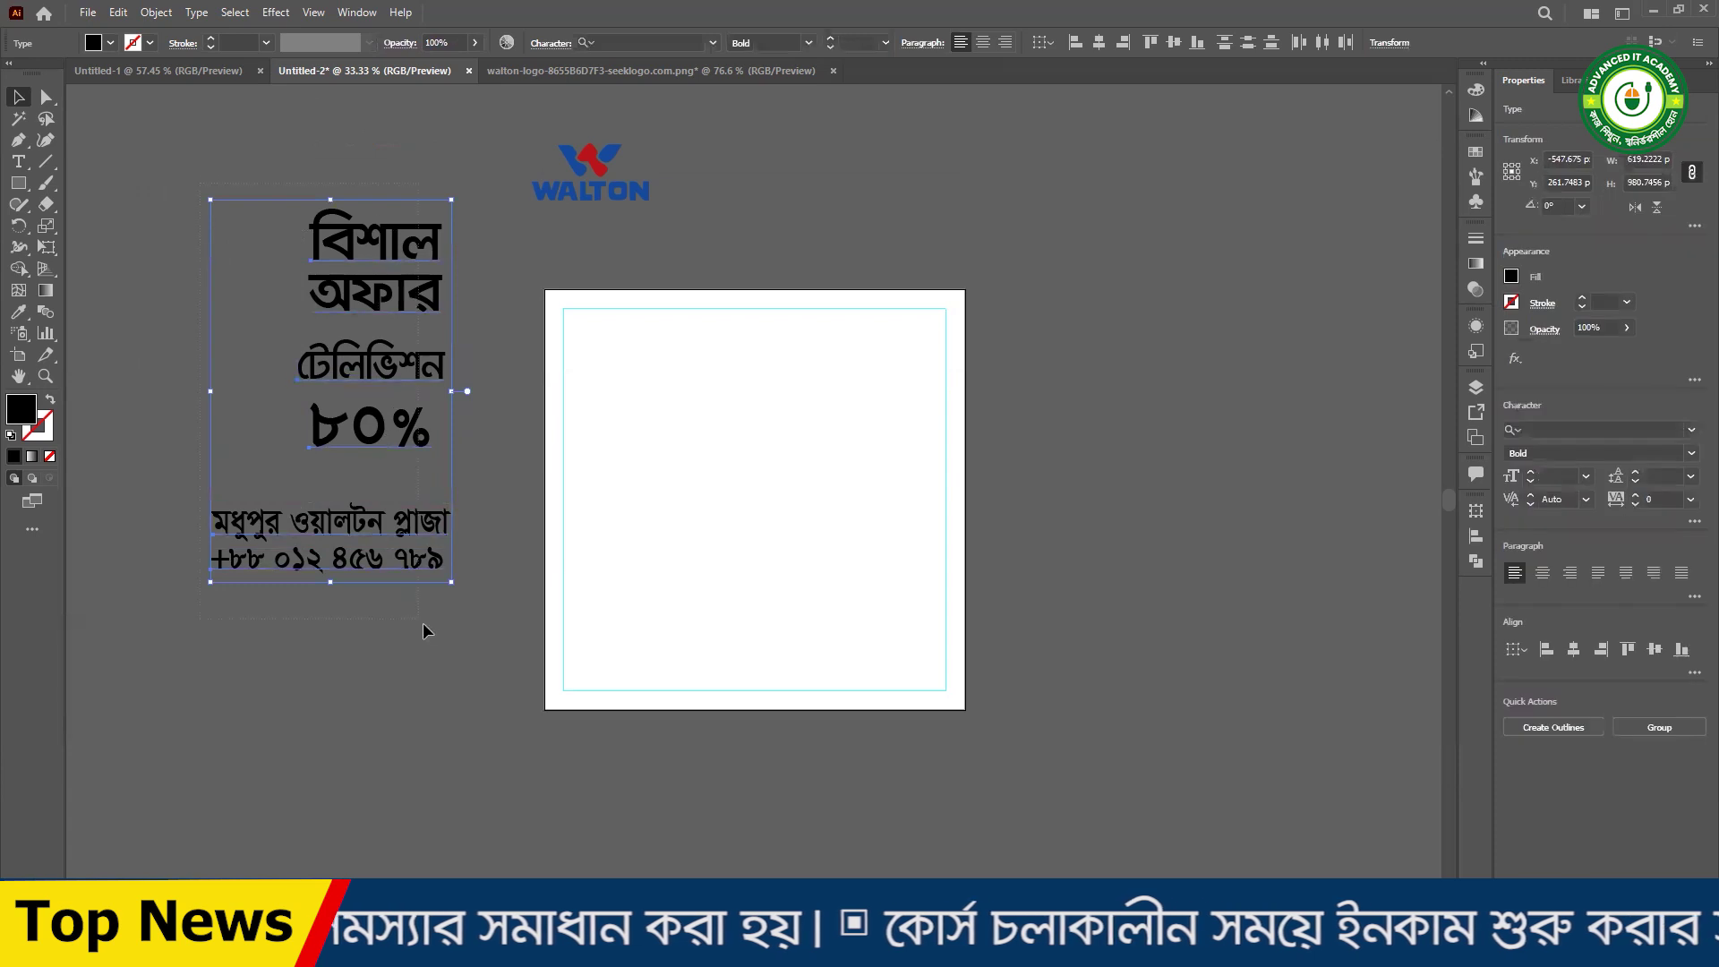
pyautogui.moveTo(179, 354); pyautogui.dragTo(358, 691)
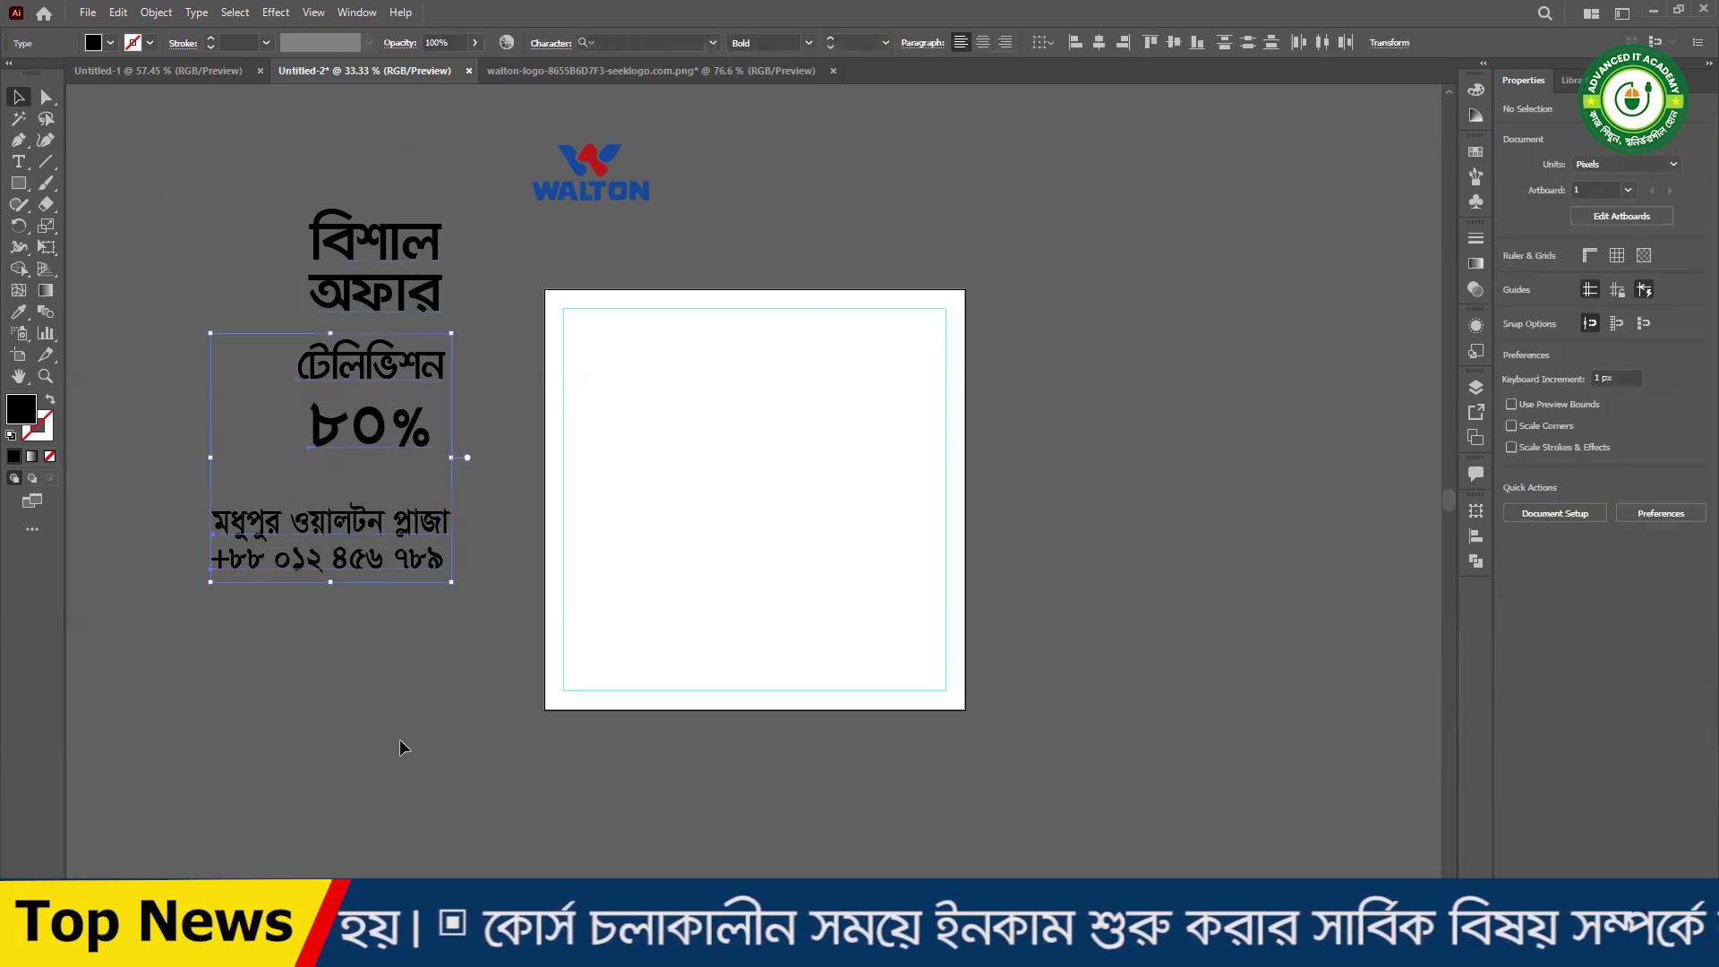
pyautogui.click(363, 609)
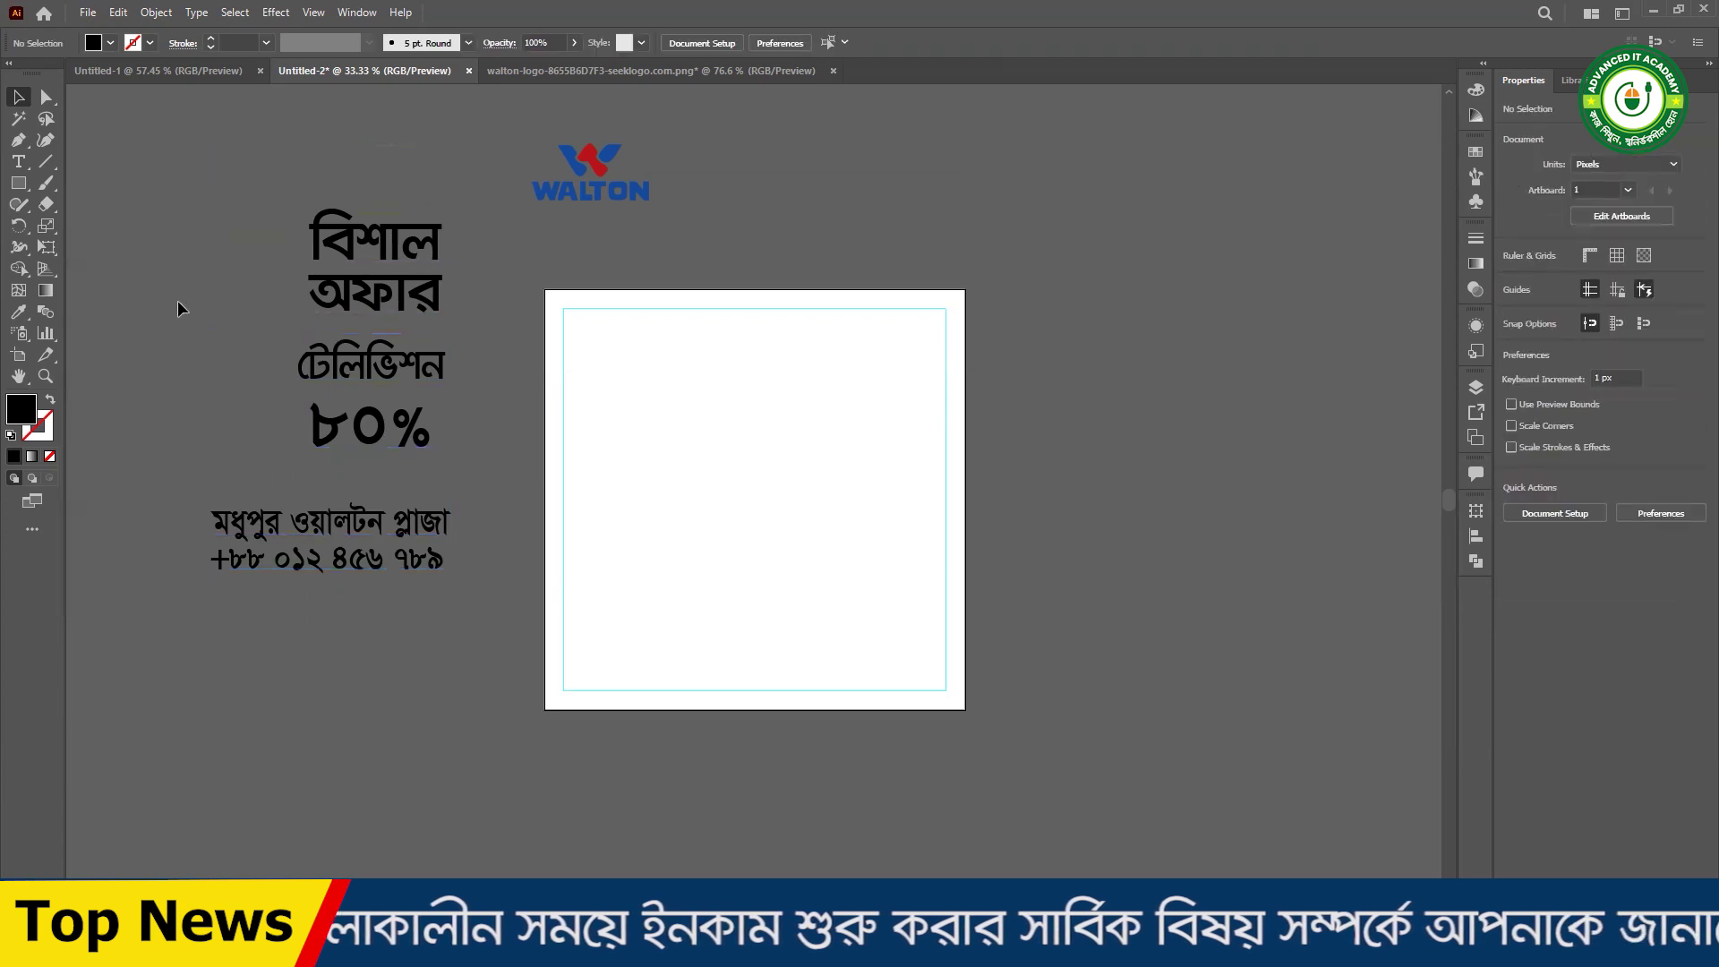
# - Switch to Chrome and search Google for "television" in a new tab
pyautogui.hotkey('ctrl', 'a')
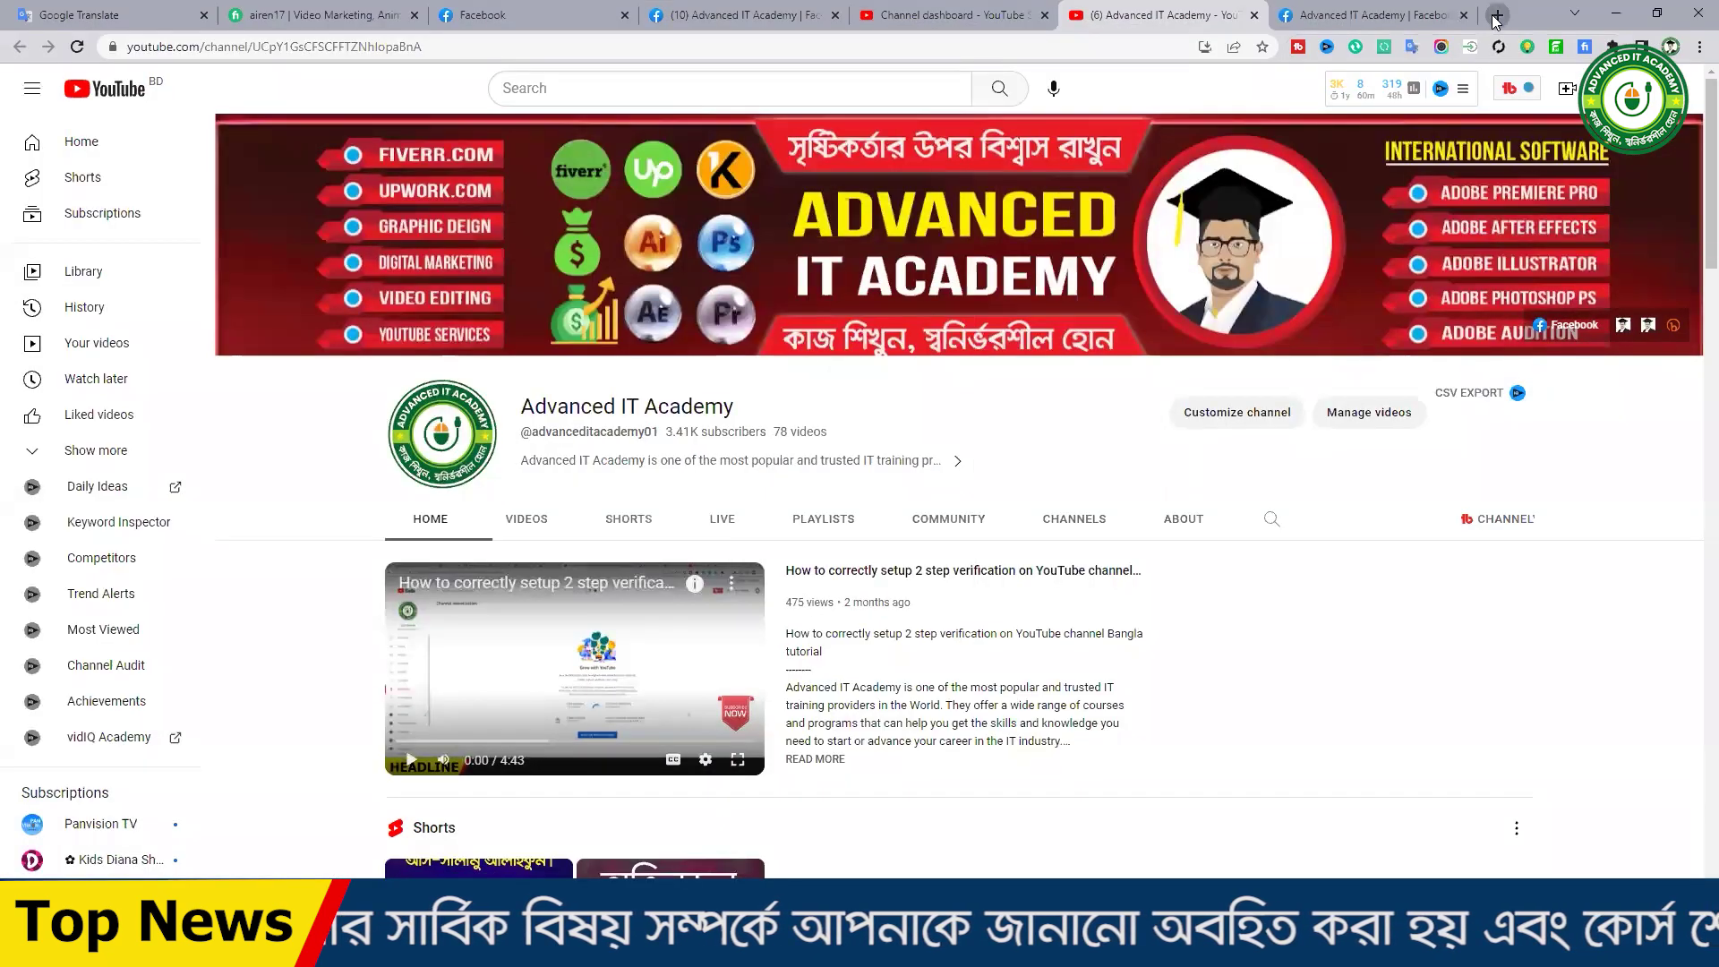
pyautogui.click(1495, 15)
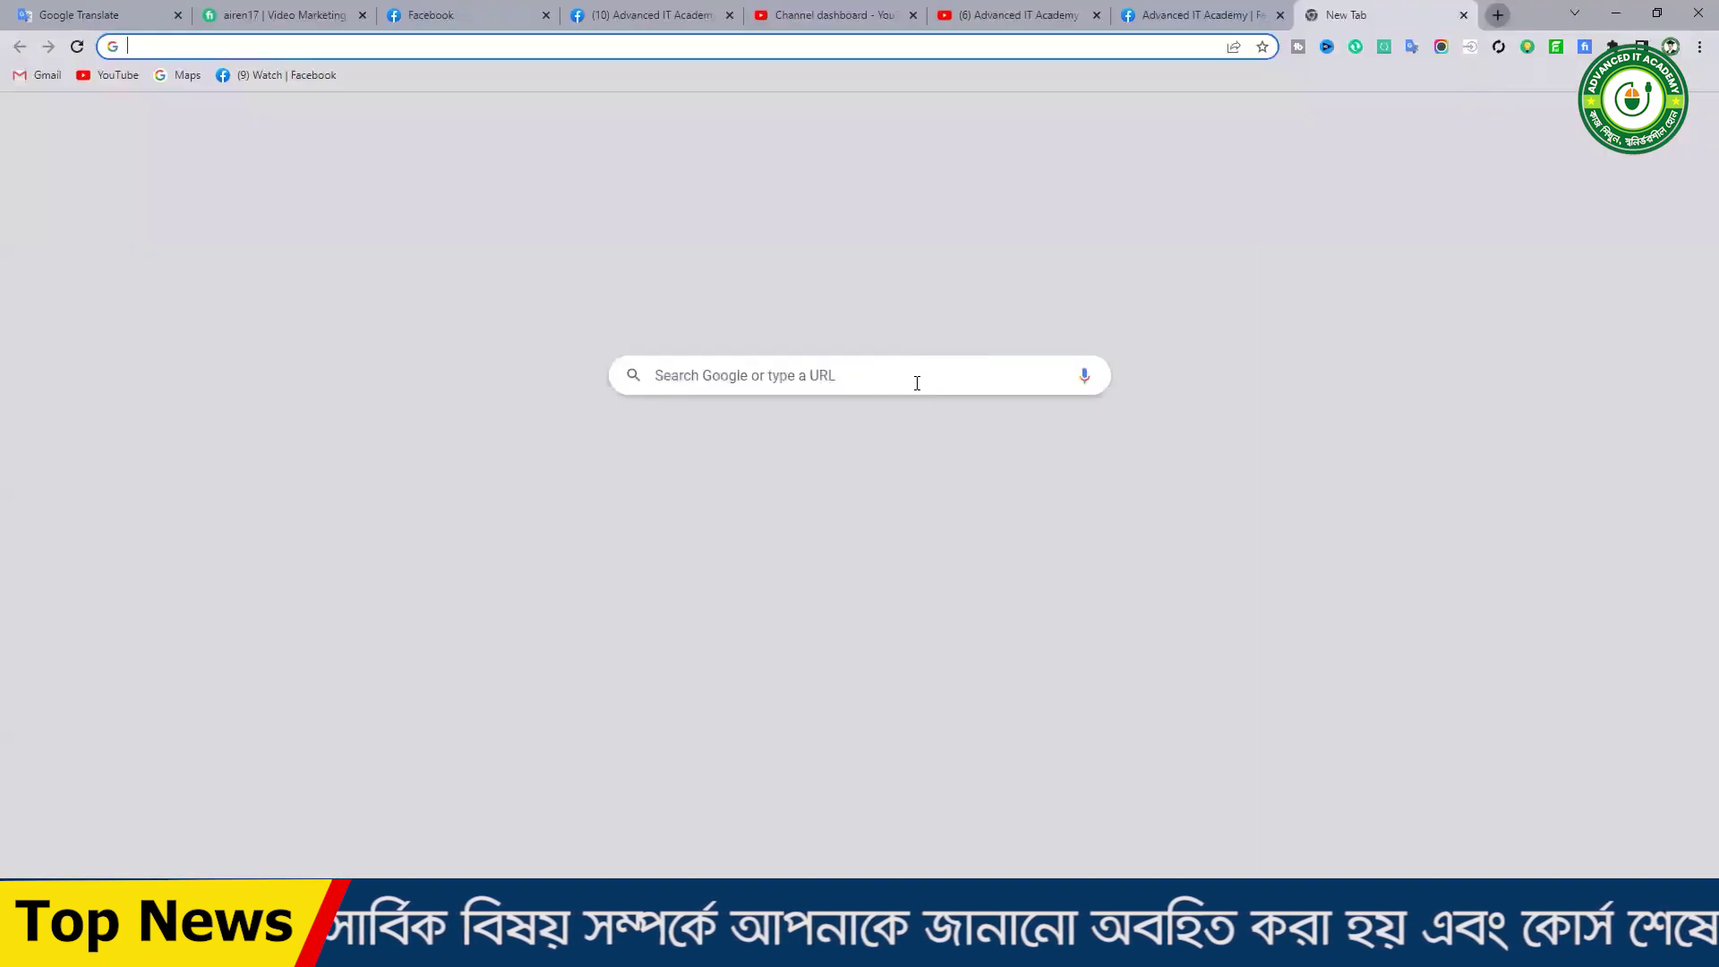
pyautogui.click(997, 377)
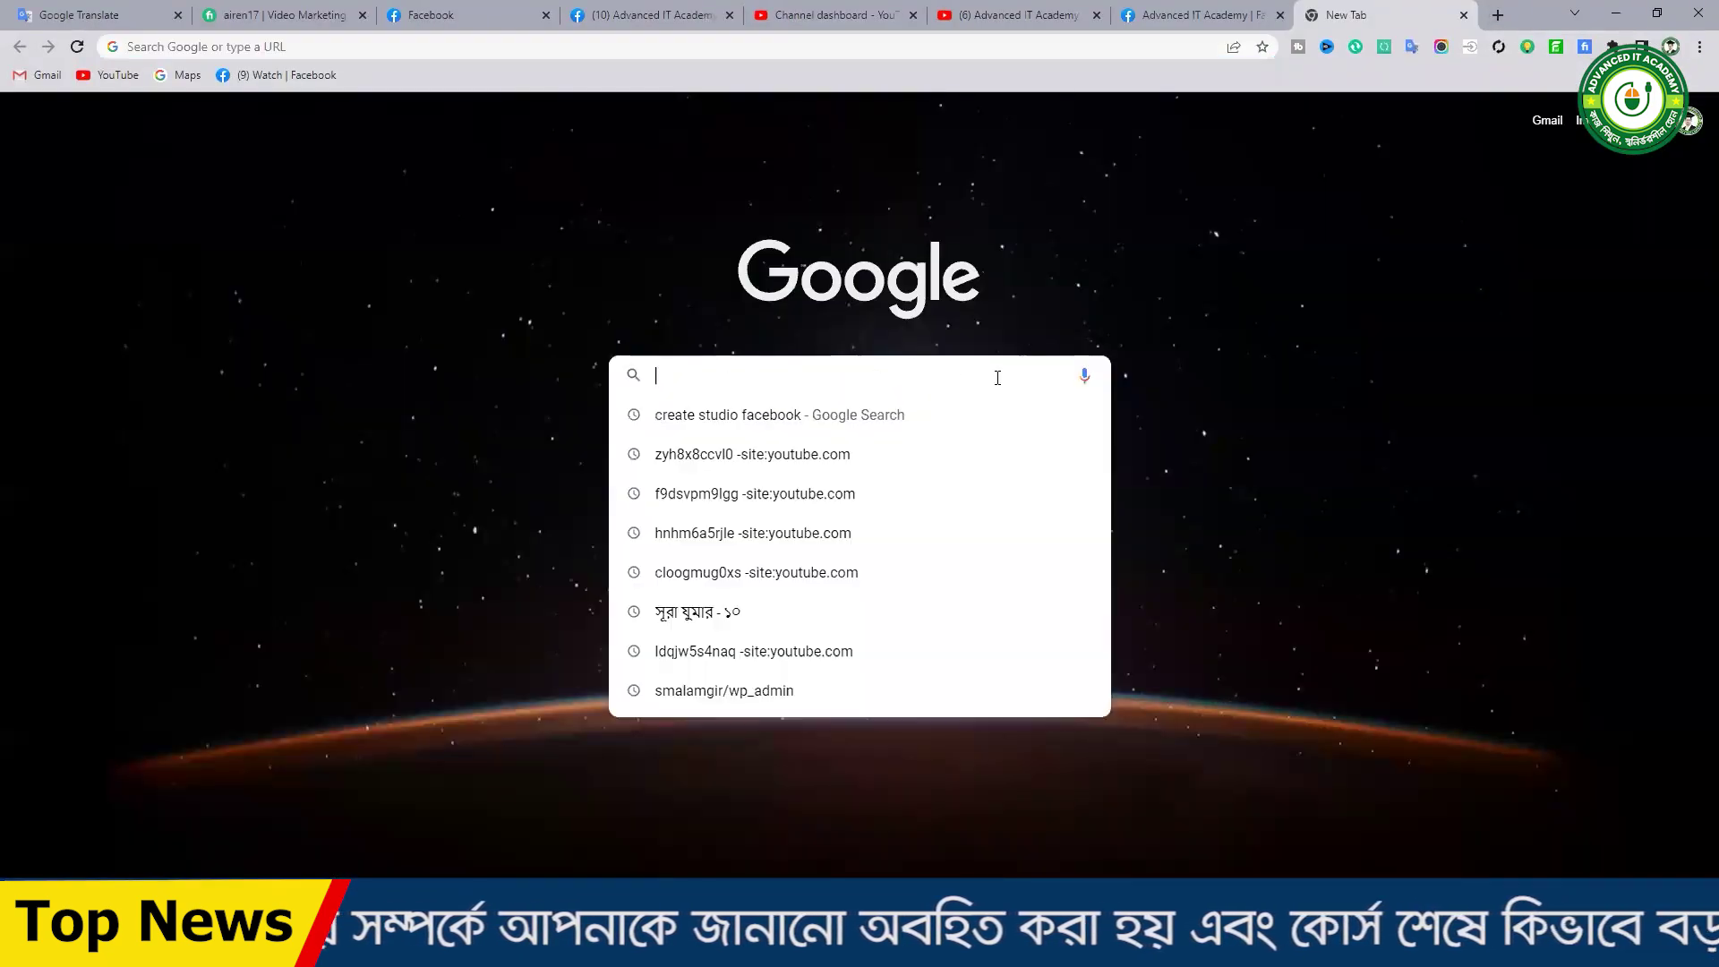
pyautogui.write('telive')
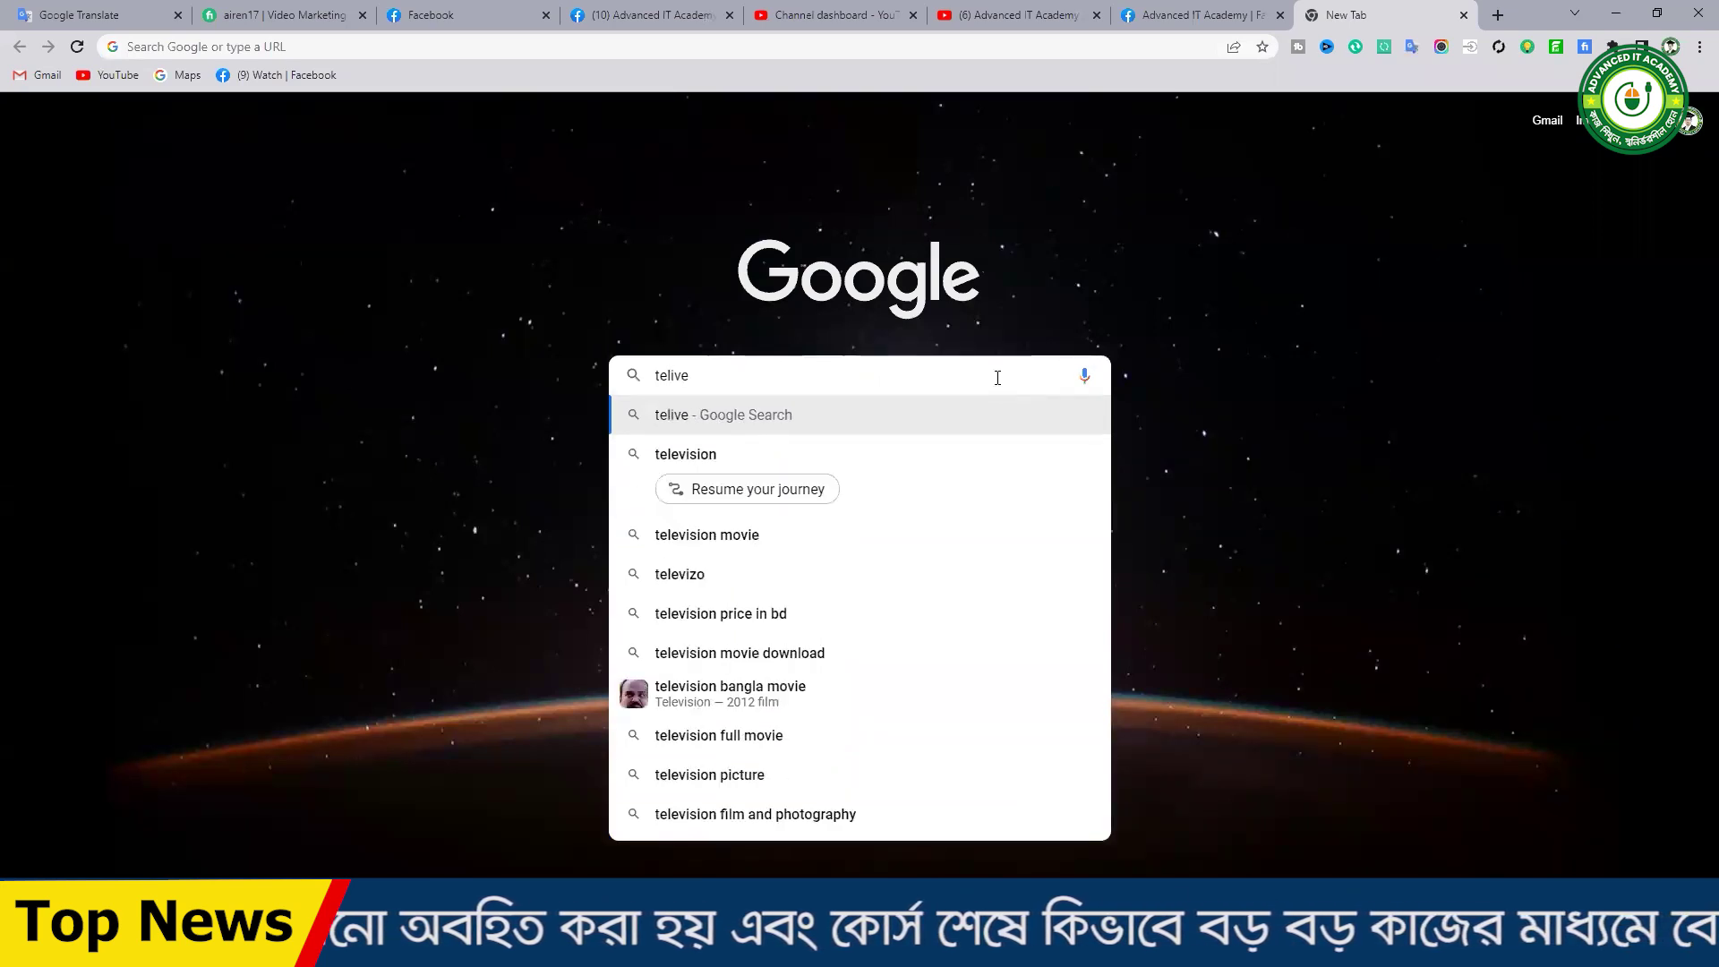
pyautogui.click(734, 462)
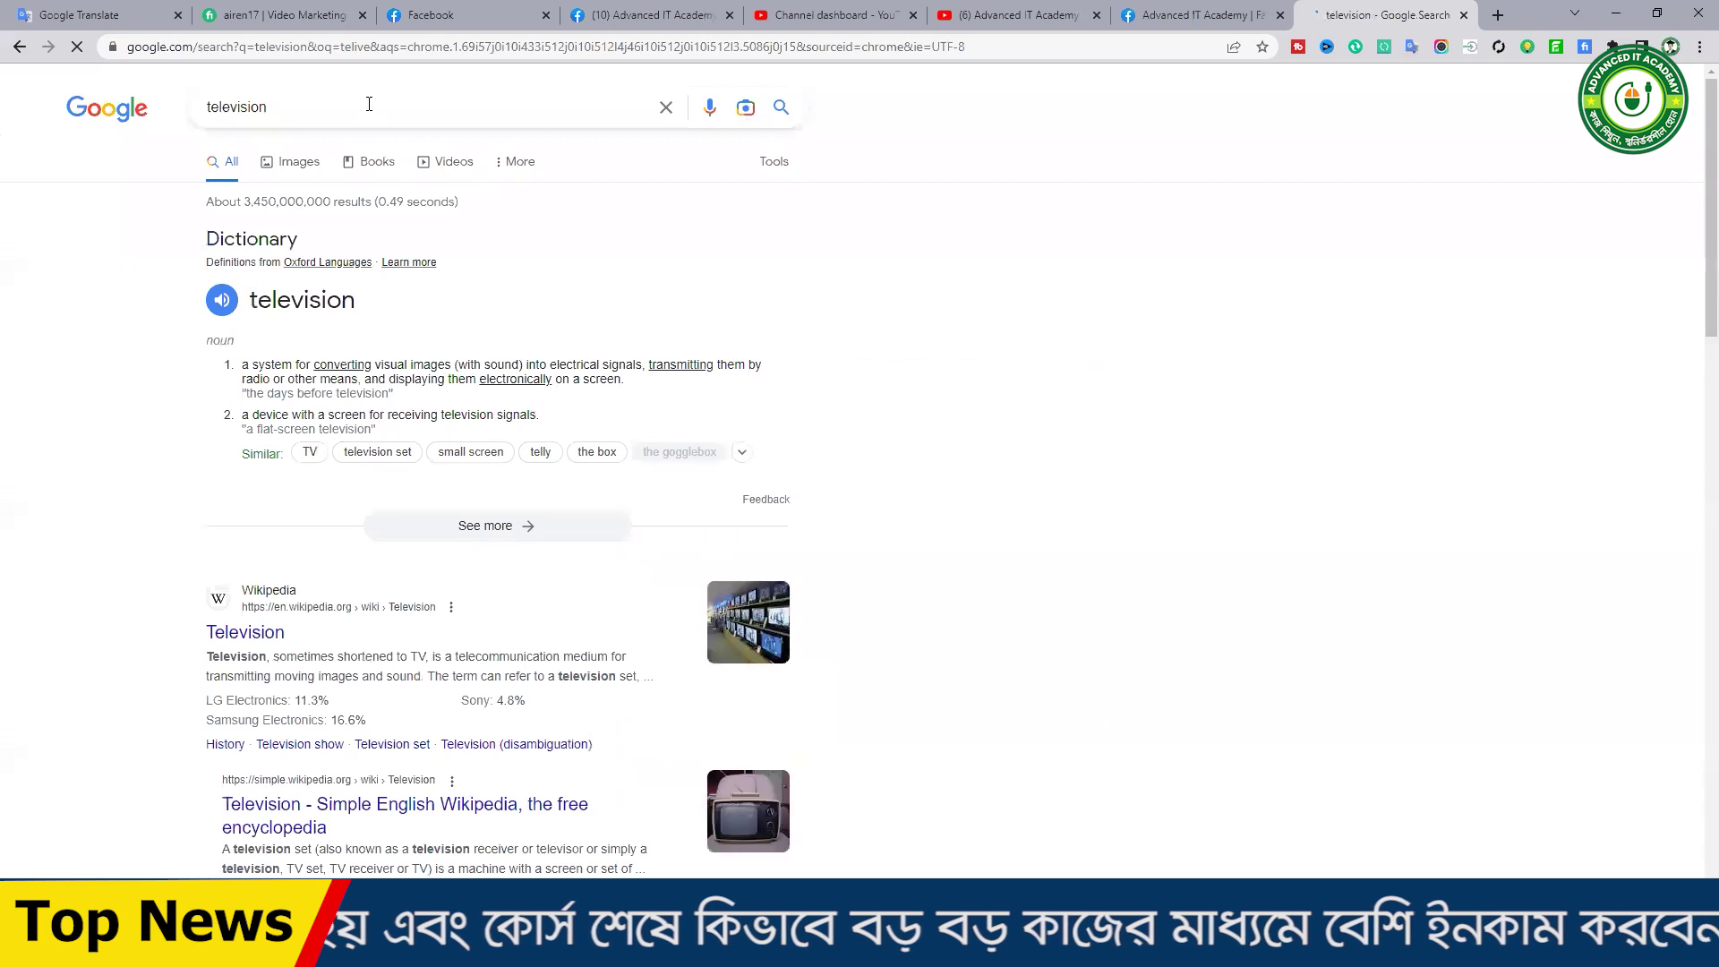
# - Refine the search to "television png" and browse the image results for a suitable television picture
pyautogui.click(369, 104)
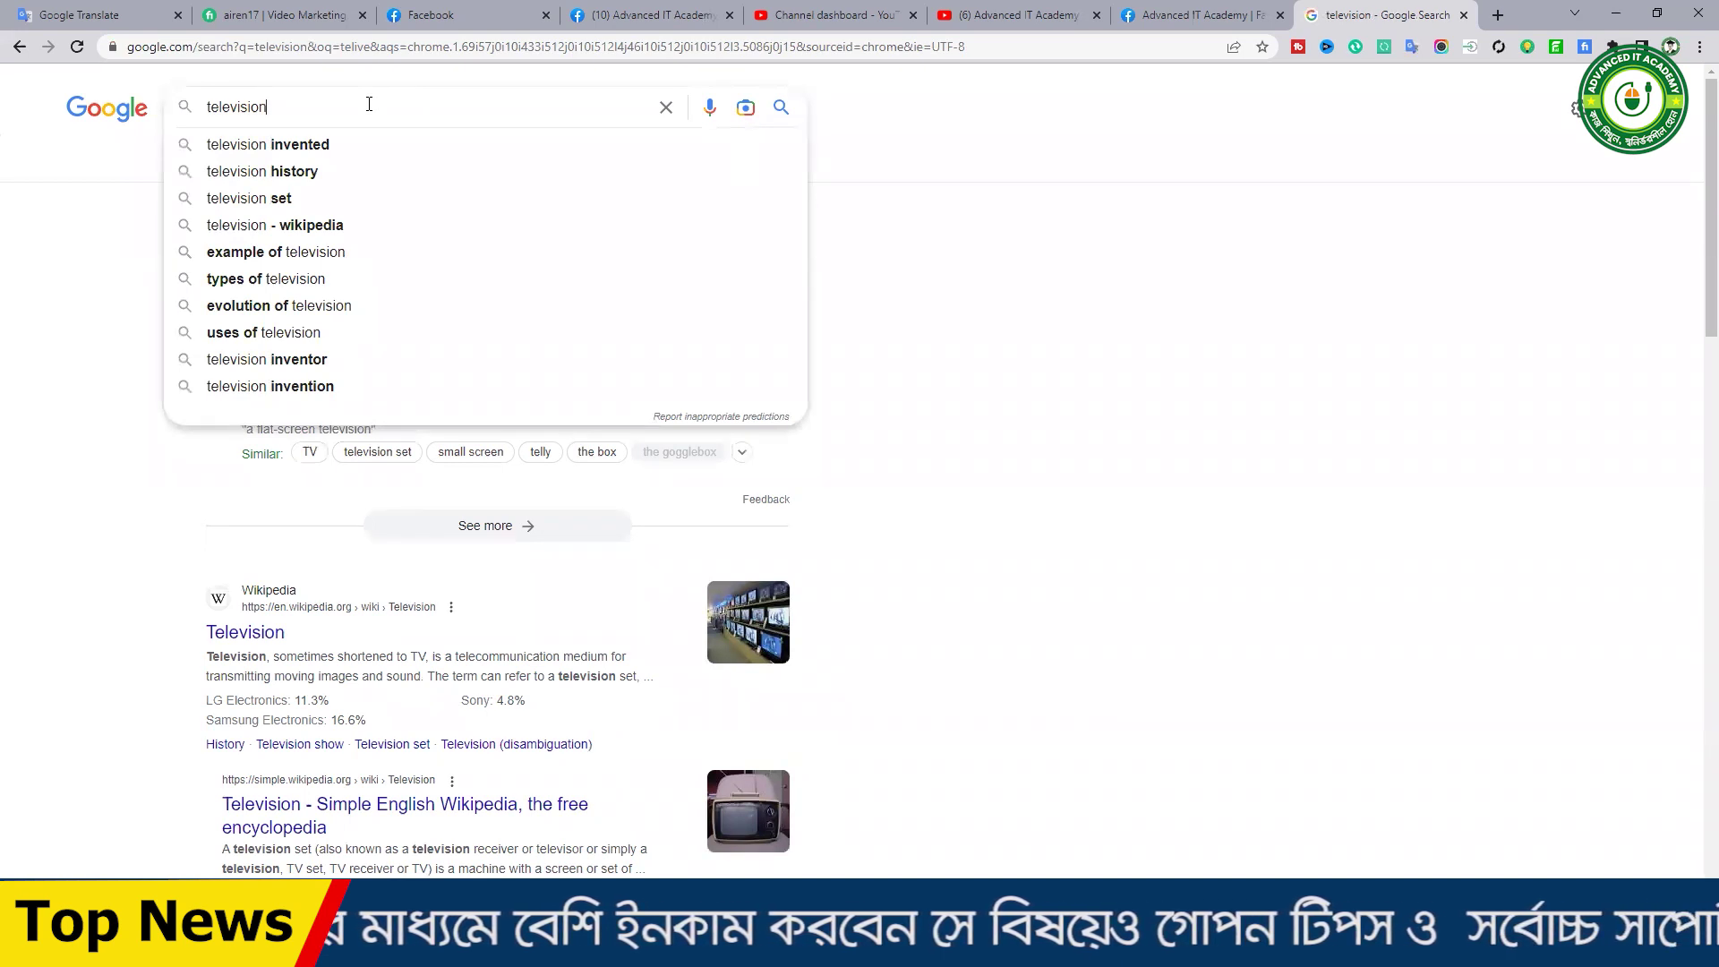
pyautogui.write('png')
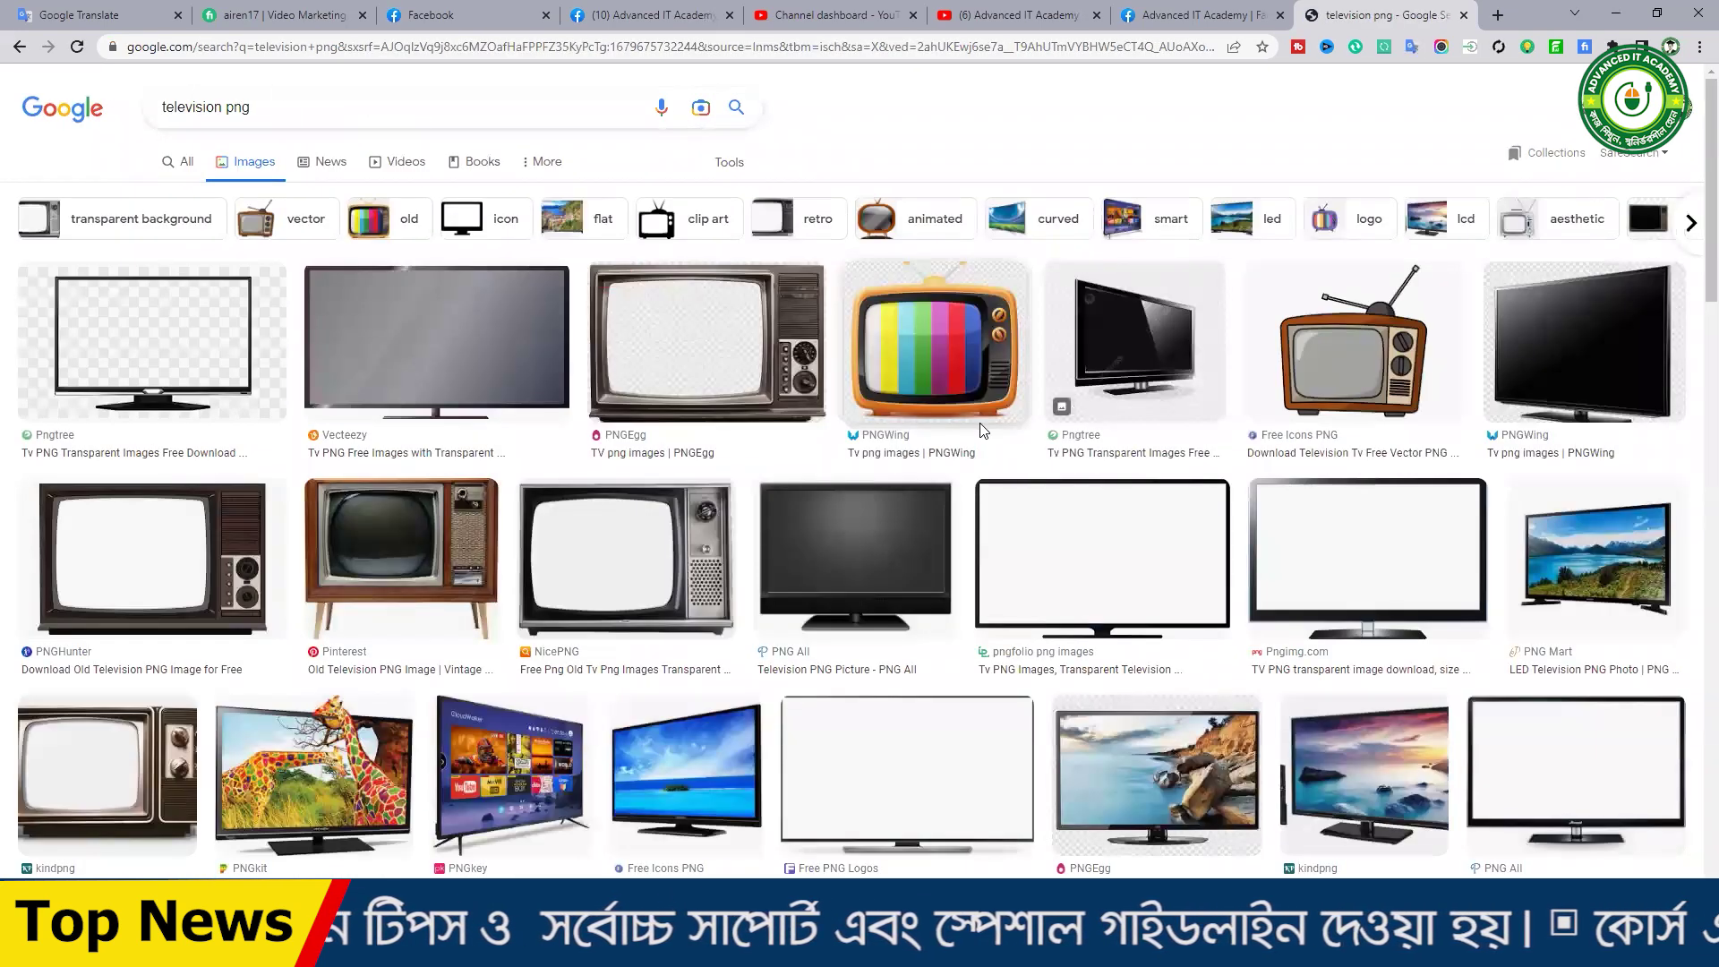
pyautogui.scroll(-2, 756, 553)
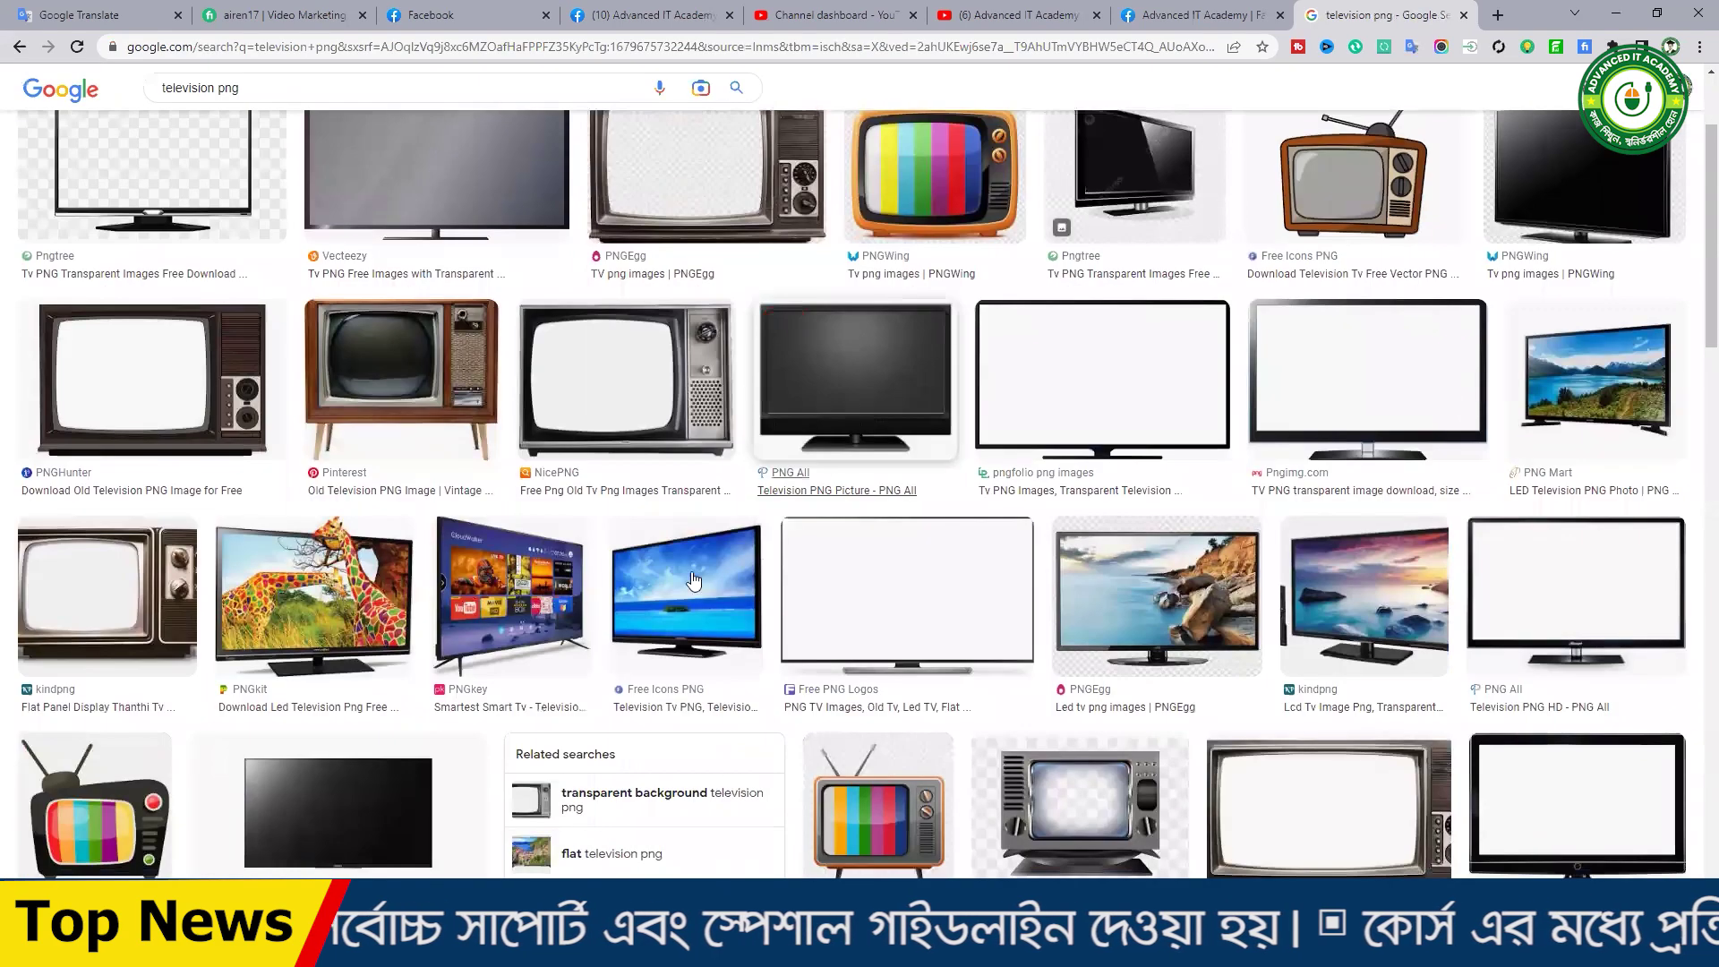
pyautogui.scroll(-2, 734, 555)
pyautogui.scroll(2, 734, 555)
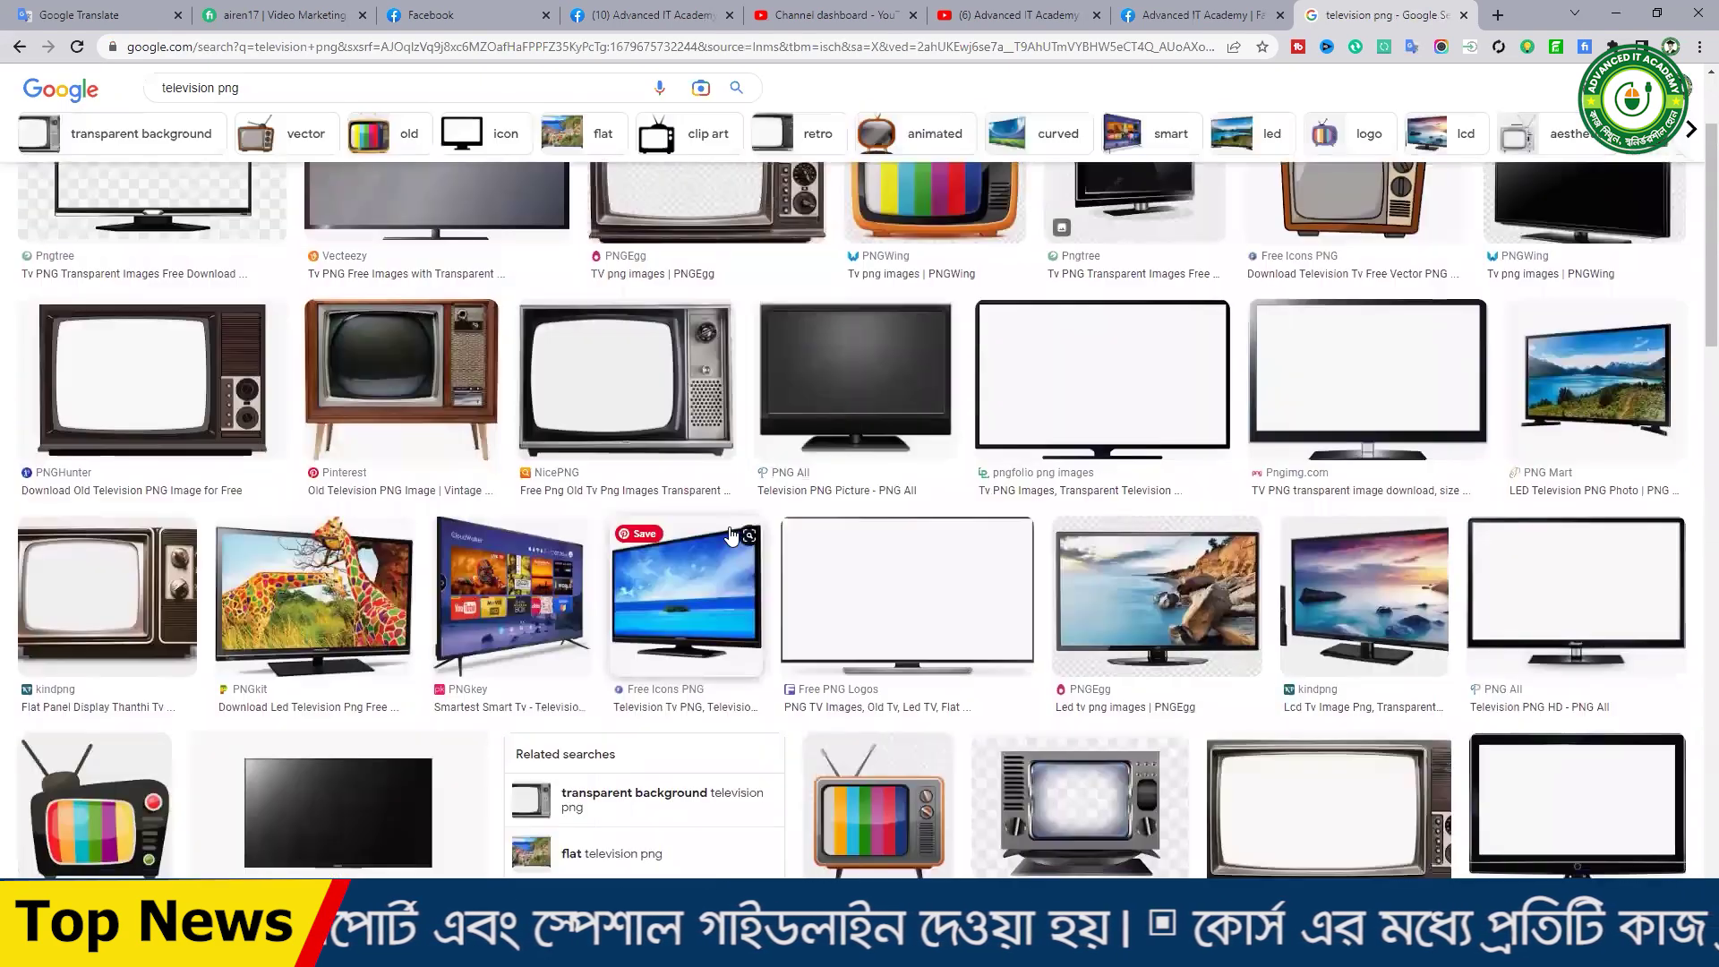
# - Preview candidate television pictures in the image results, including the PNG Mart LED television with the lake landscape
pyautogui.click(1512, 456)
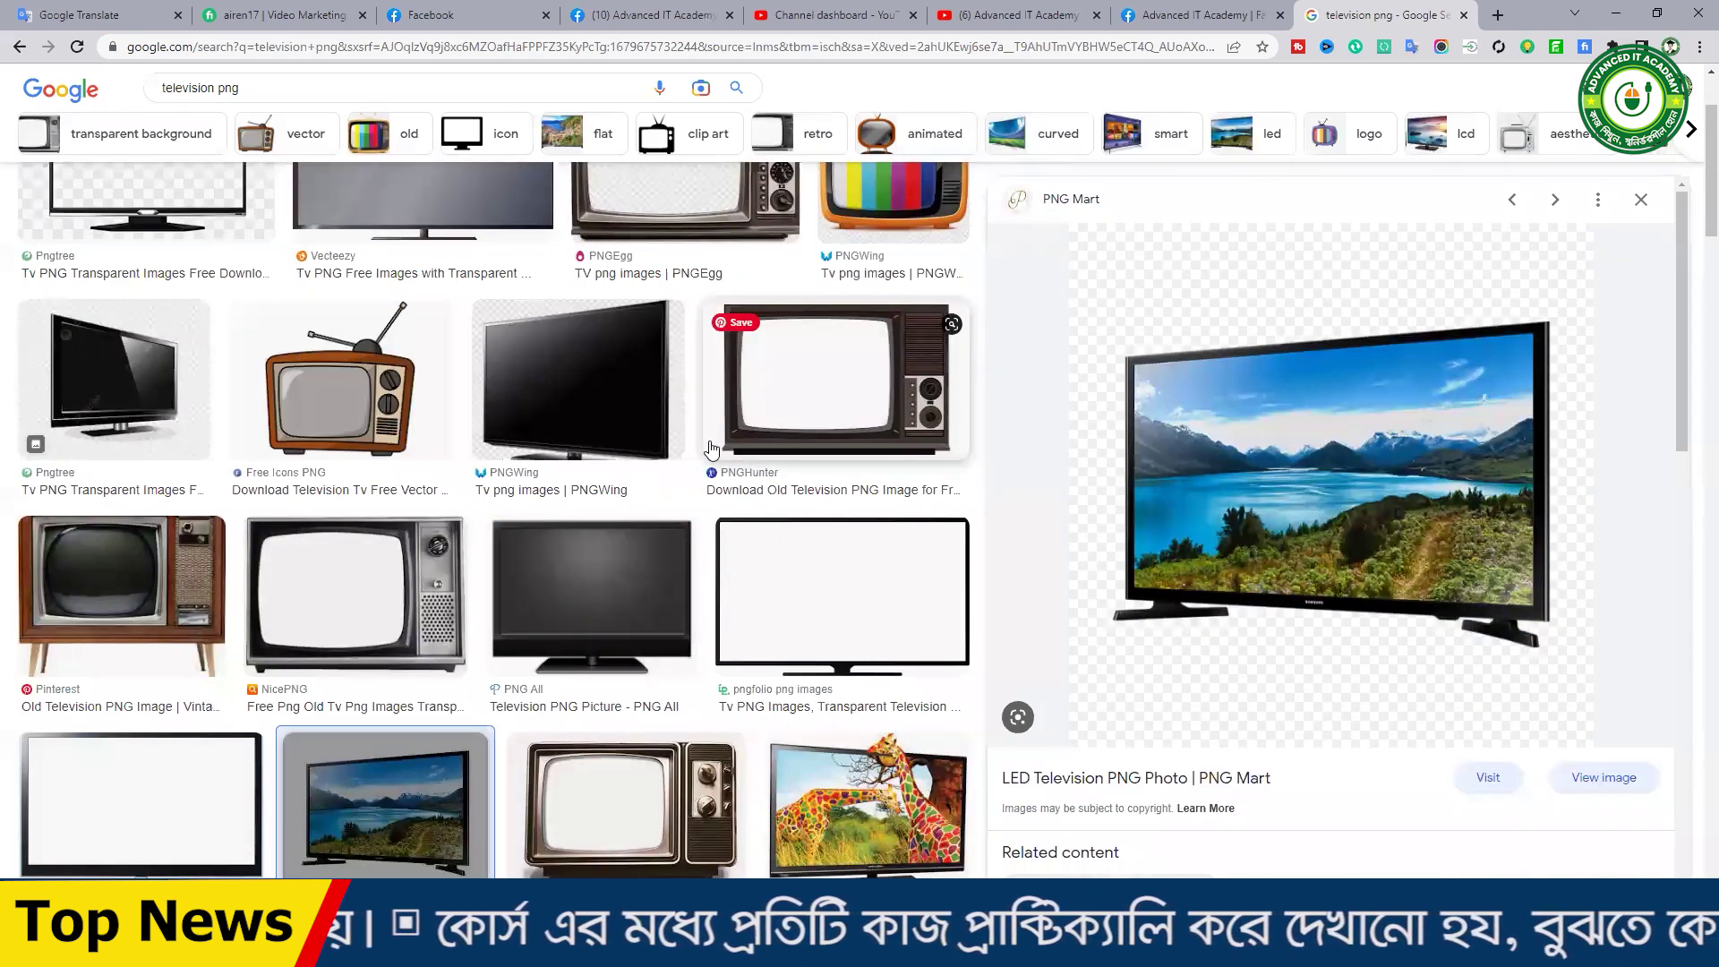
pyautogui.click(811, 610)
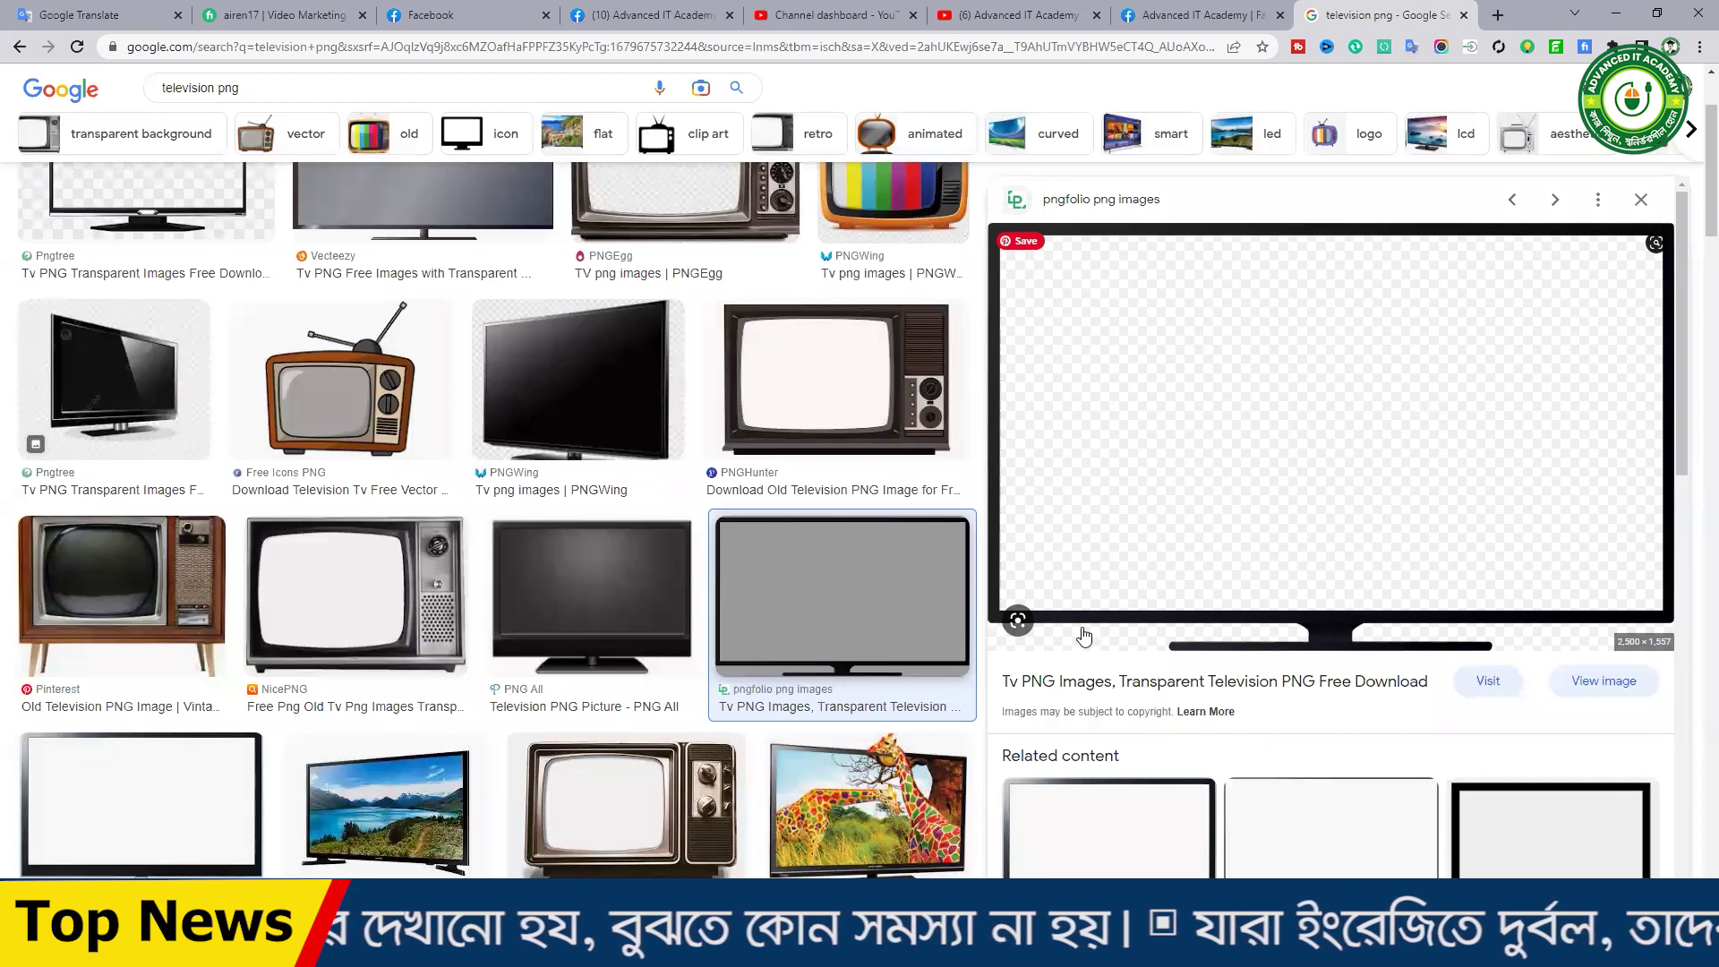
pyautogui.scroll(1, 704, 537)
pyautogui.scroll(-1, 693, 557)
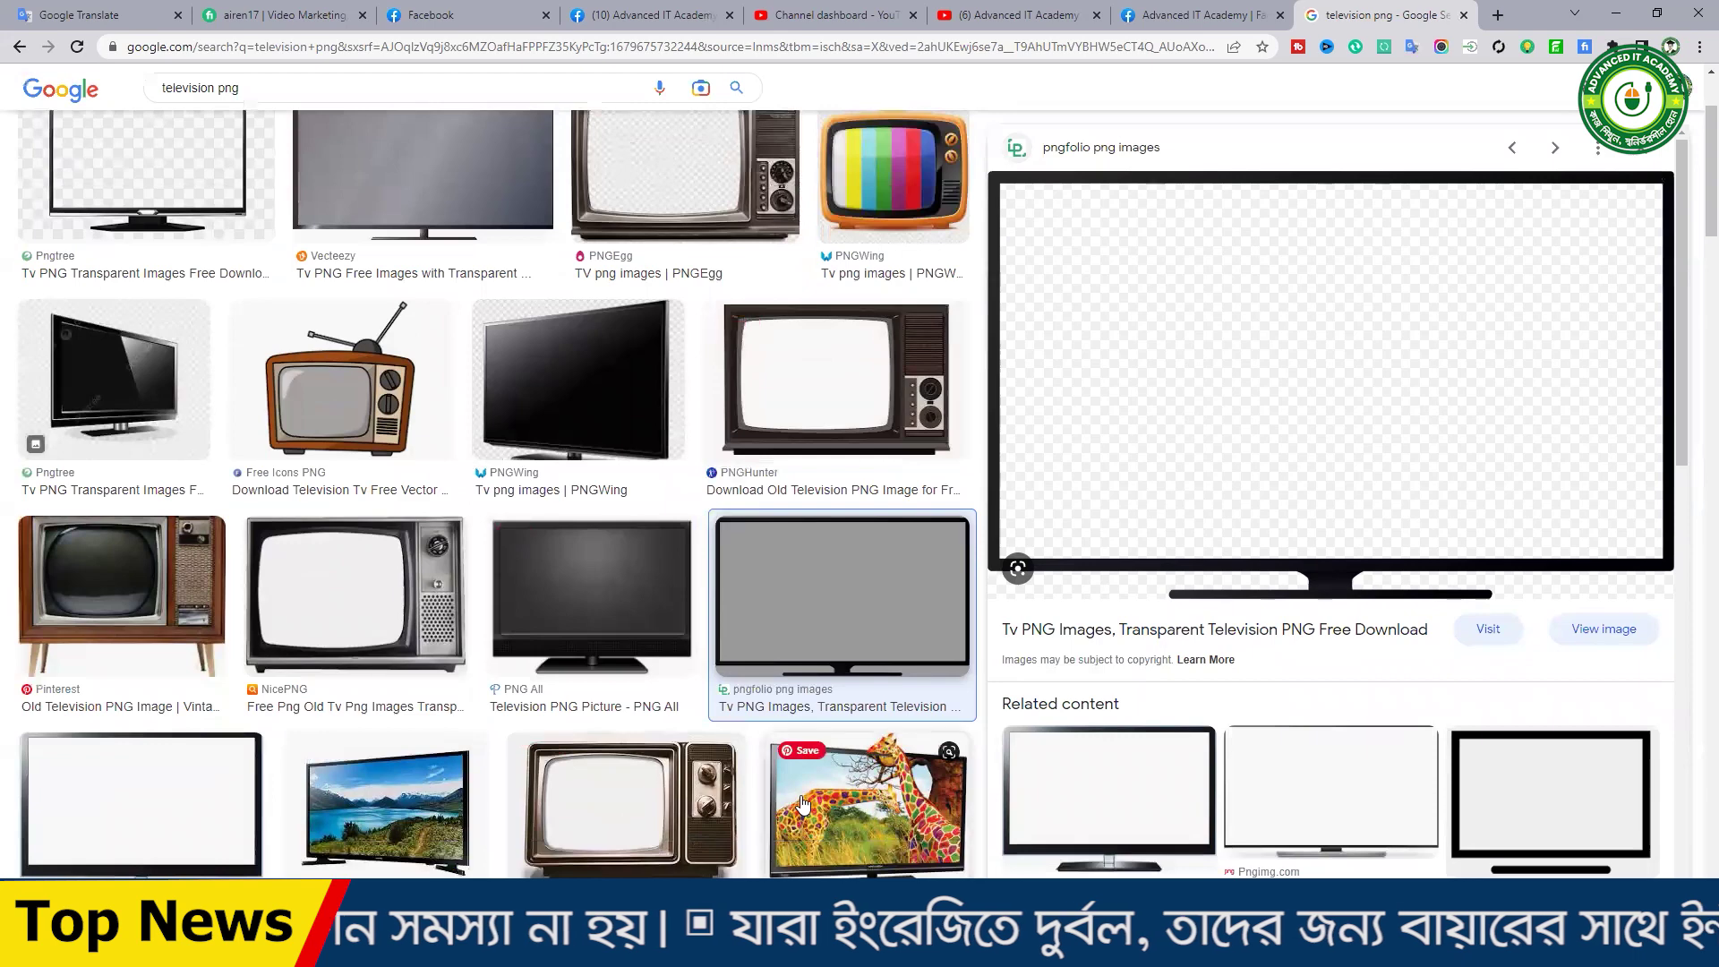
pyautogui.click(384, 806)
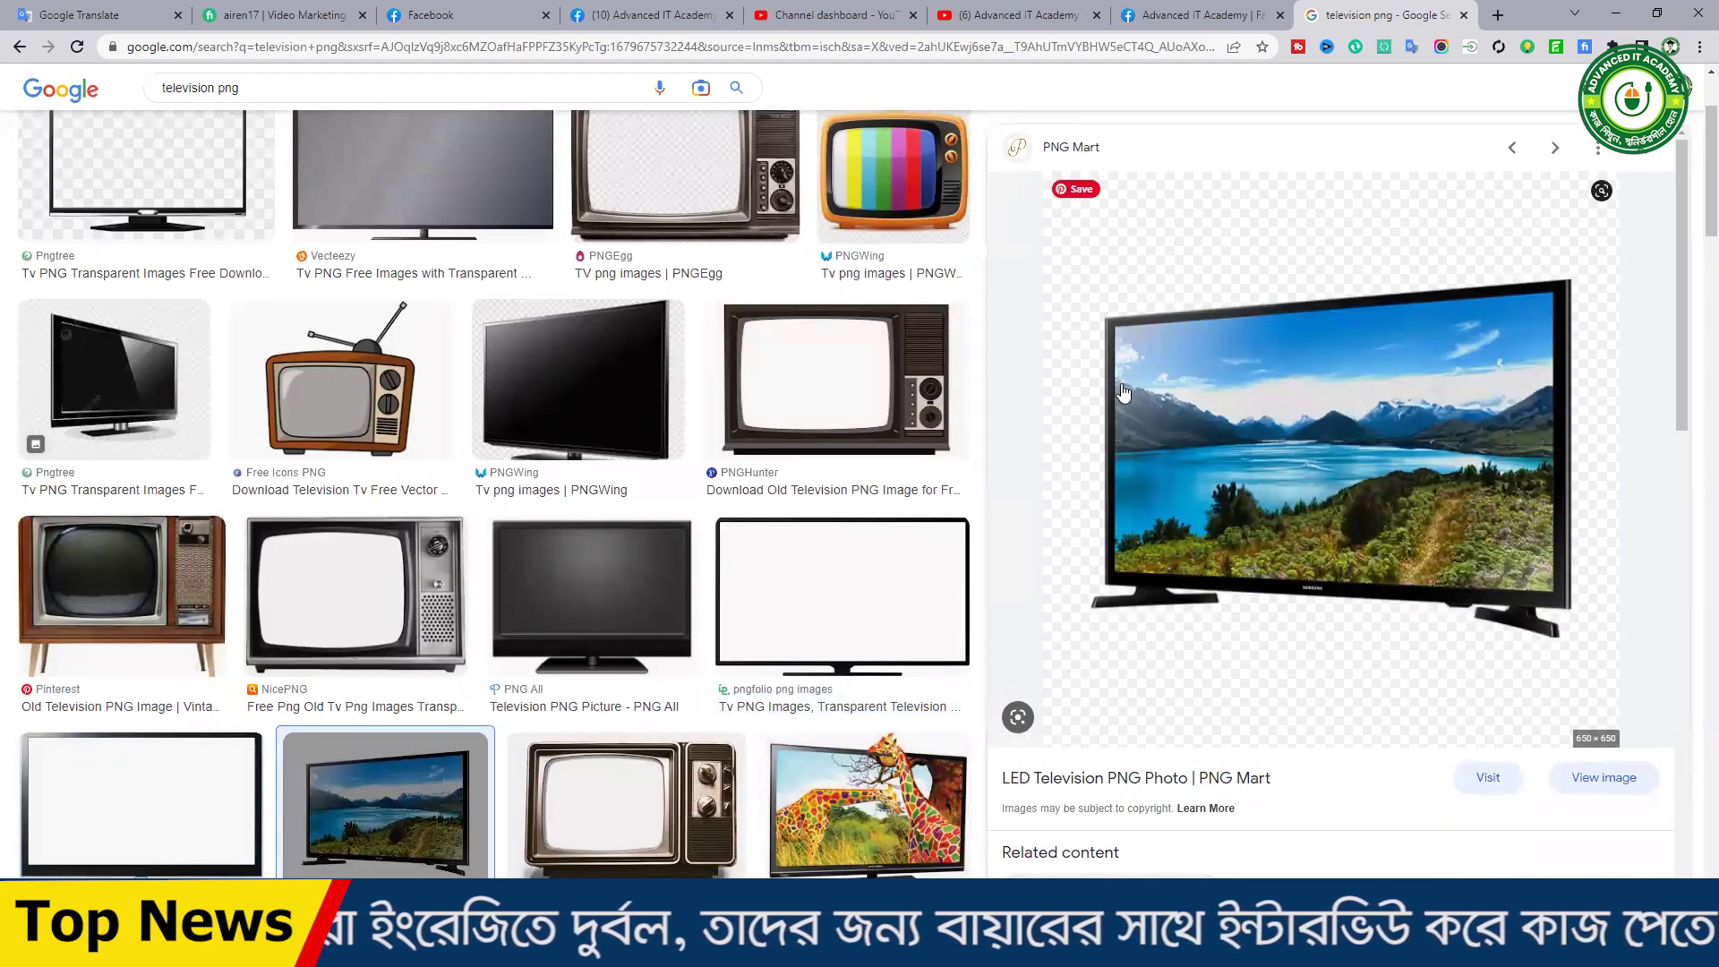
# - Save the PNG Mart LED television picture to the Desktop as the PNG image LED-Television-PNG-Photo
pyautogui.click(1234, 240)
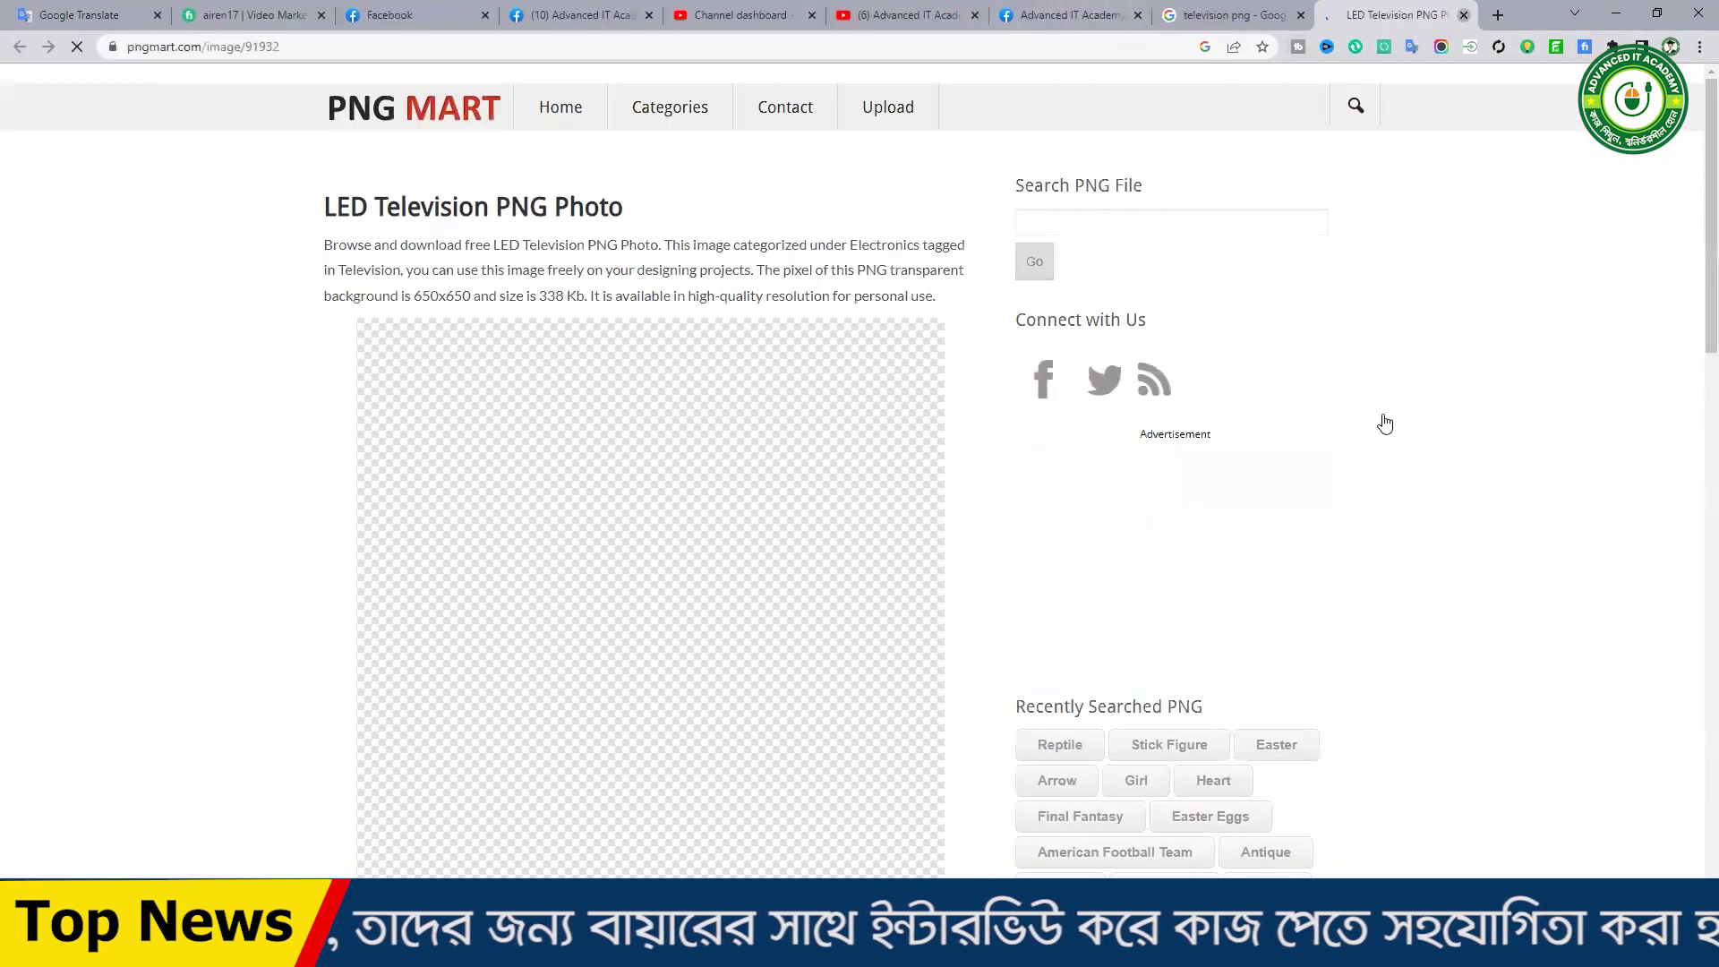
pyautogui.click(1463, 15)
pyautogui.rightClick(1365, 383)
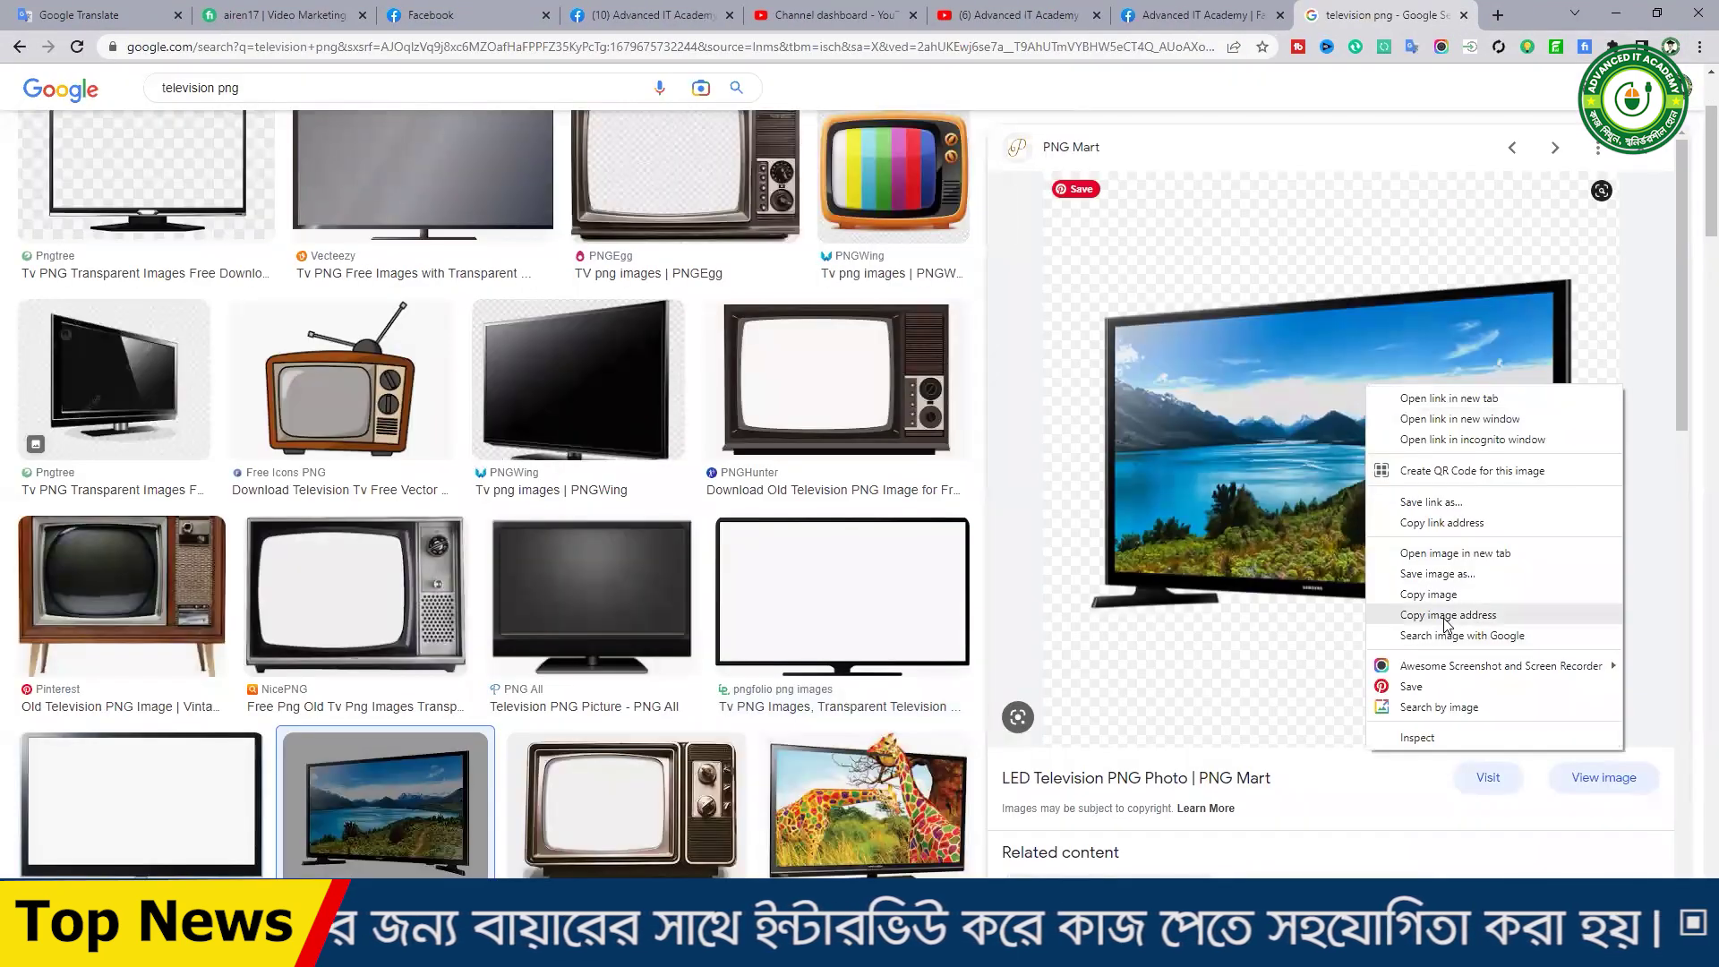
pyautogui.click(1448, 574)
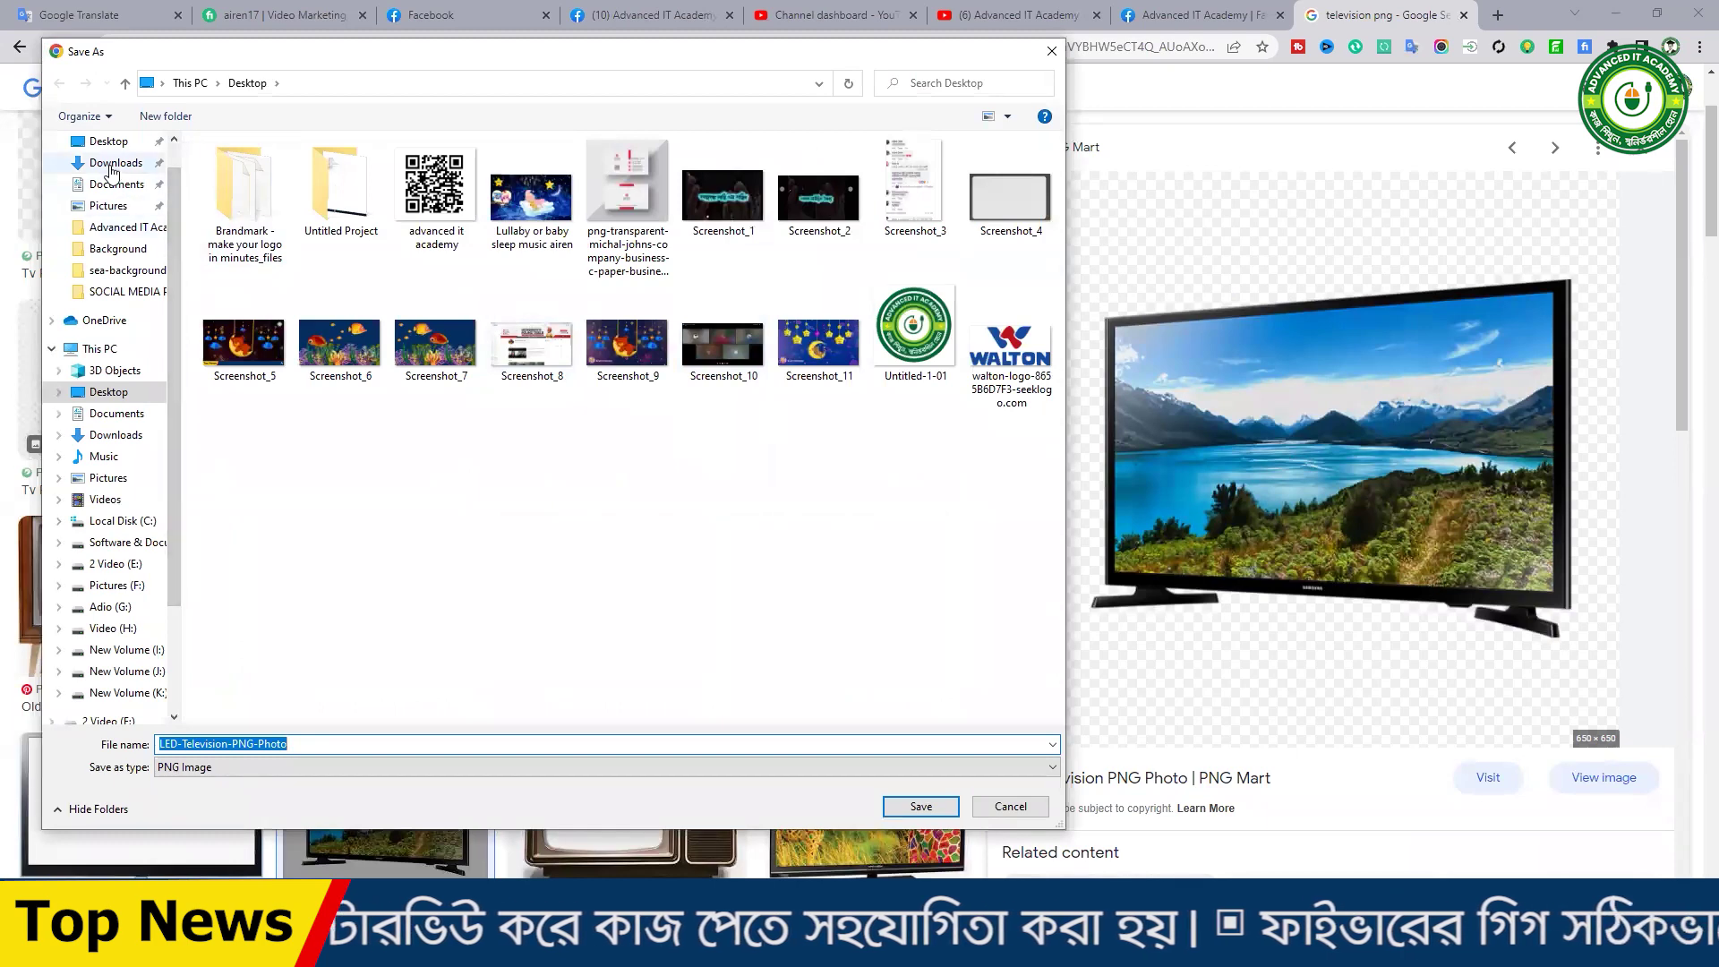
pyautogui.click(922, 804)
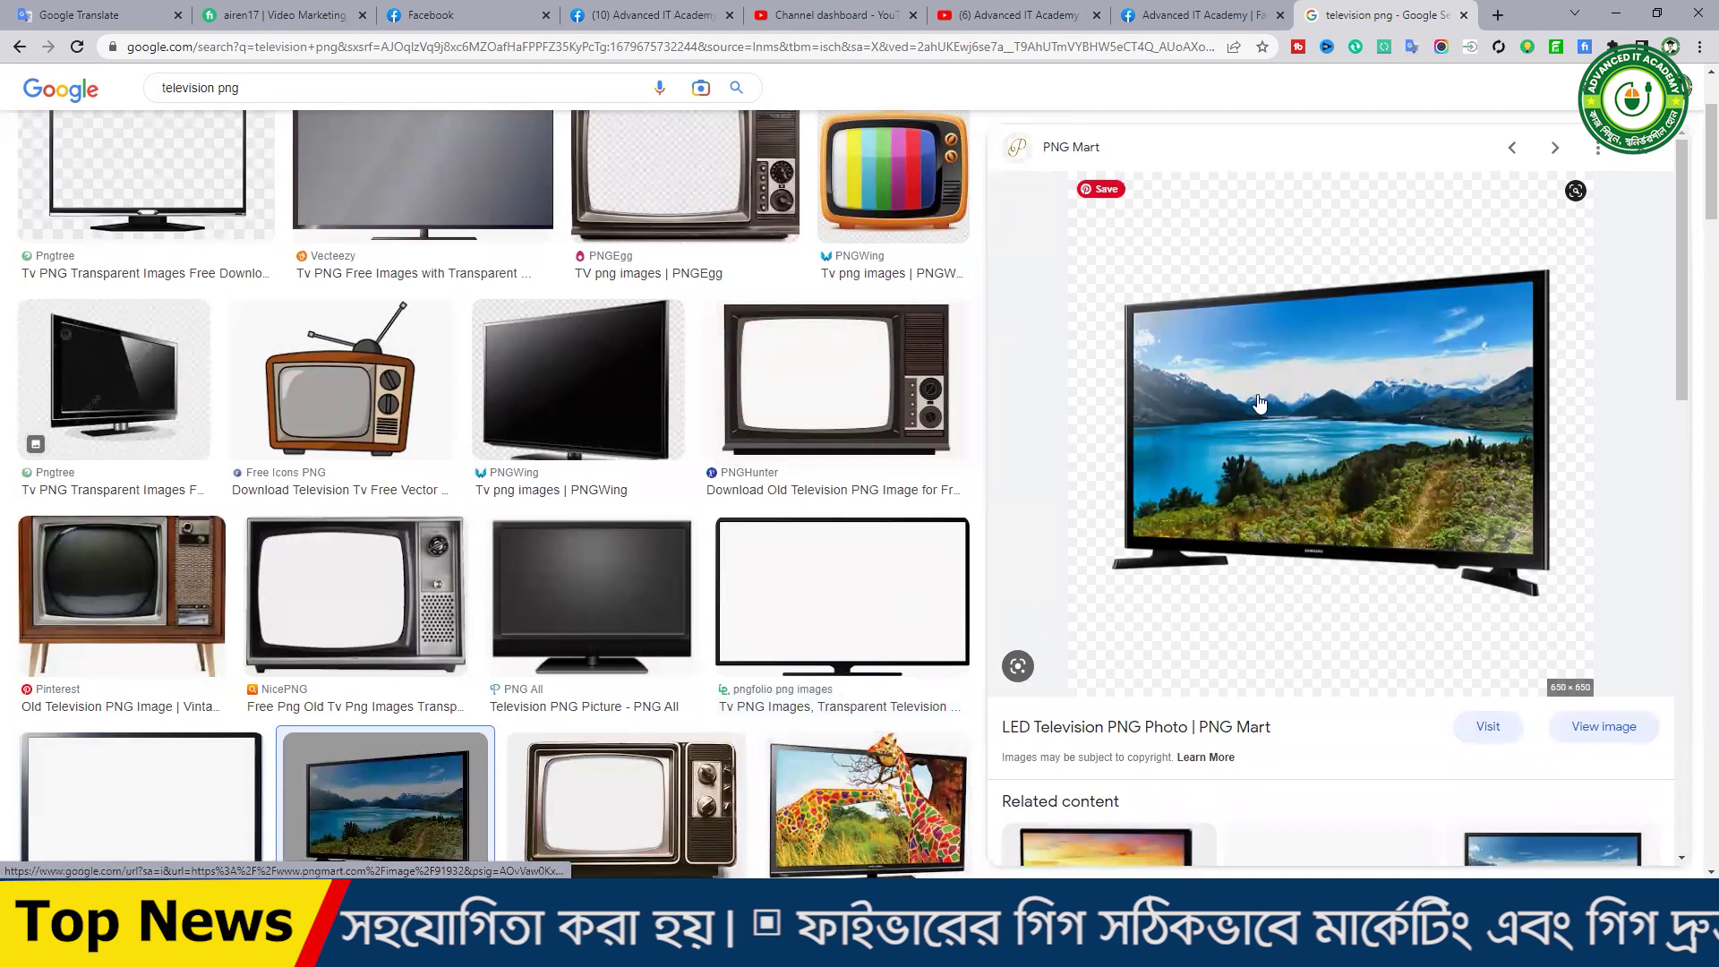
# - Try copying the LED television picture from Chrome and pasting it beside the Illustrator artboard, and delete the pasted copy
pyautogui.rightClick(1308, 376)
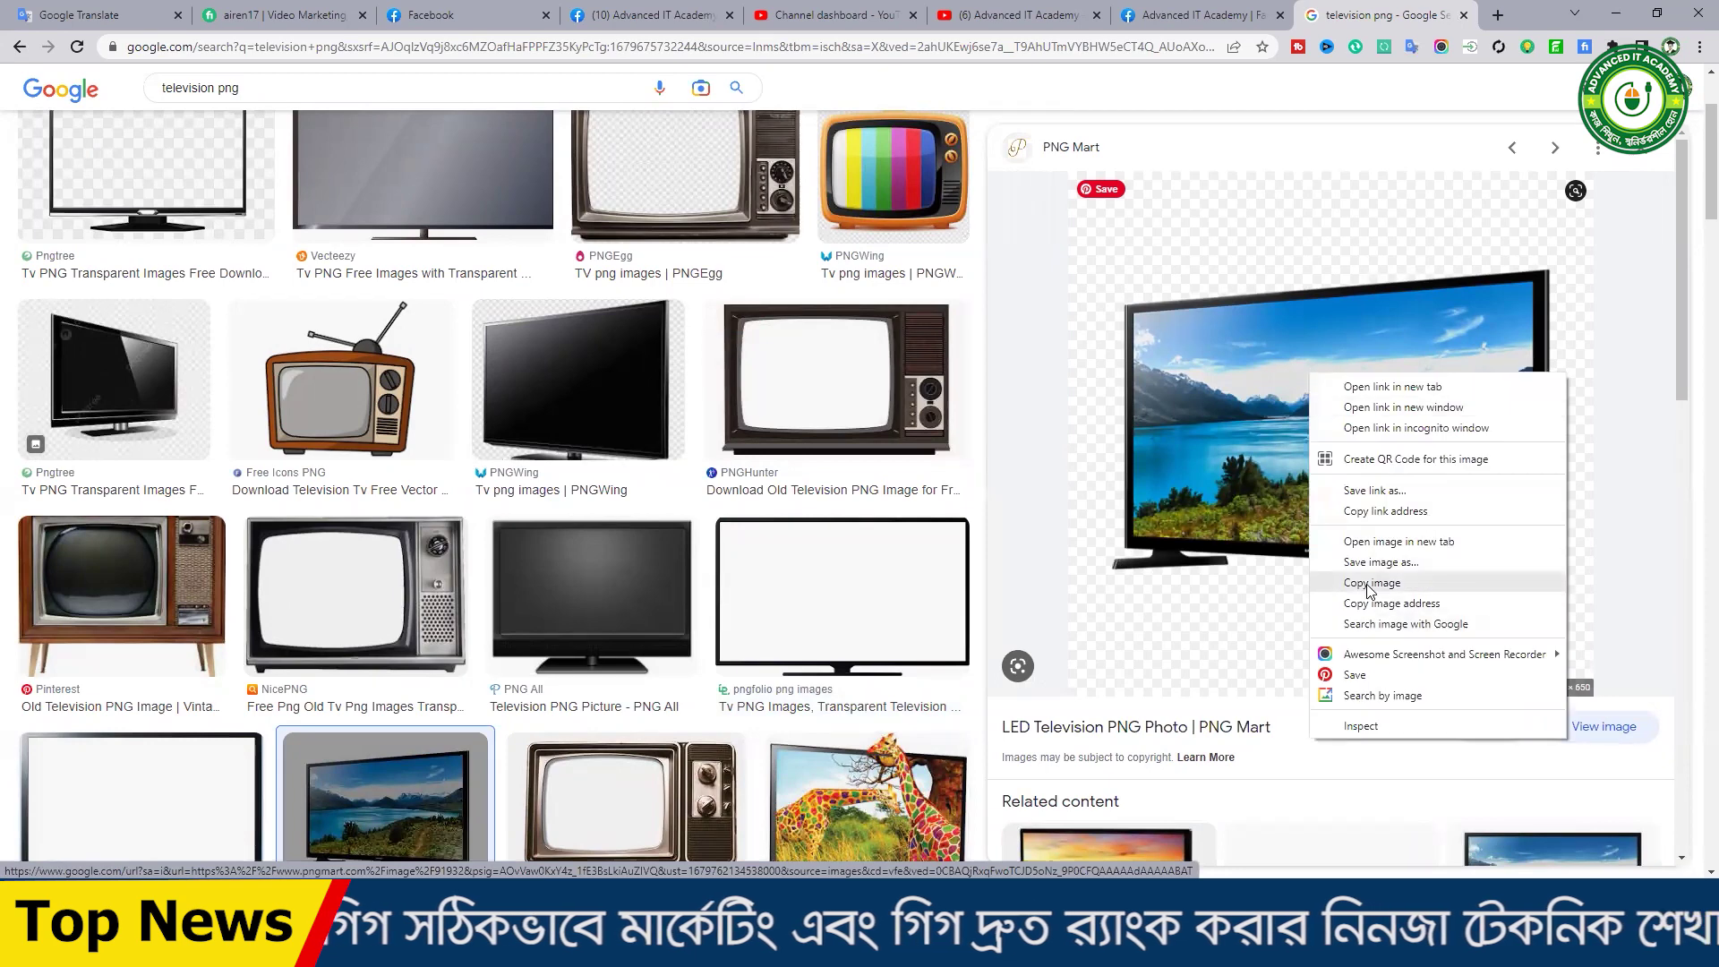
pyautogui.click(1371, 583)
pyautogui.hotkey('alt', 'Tab')
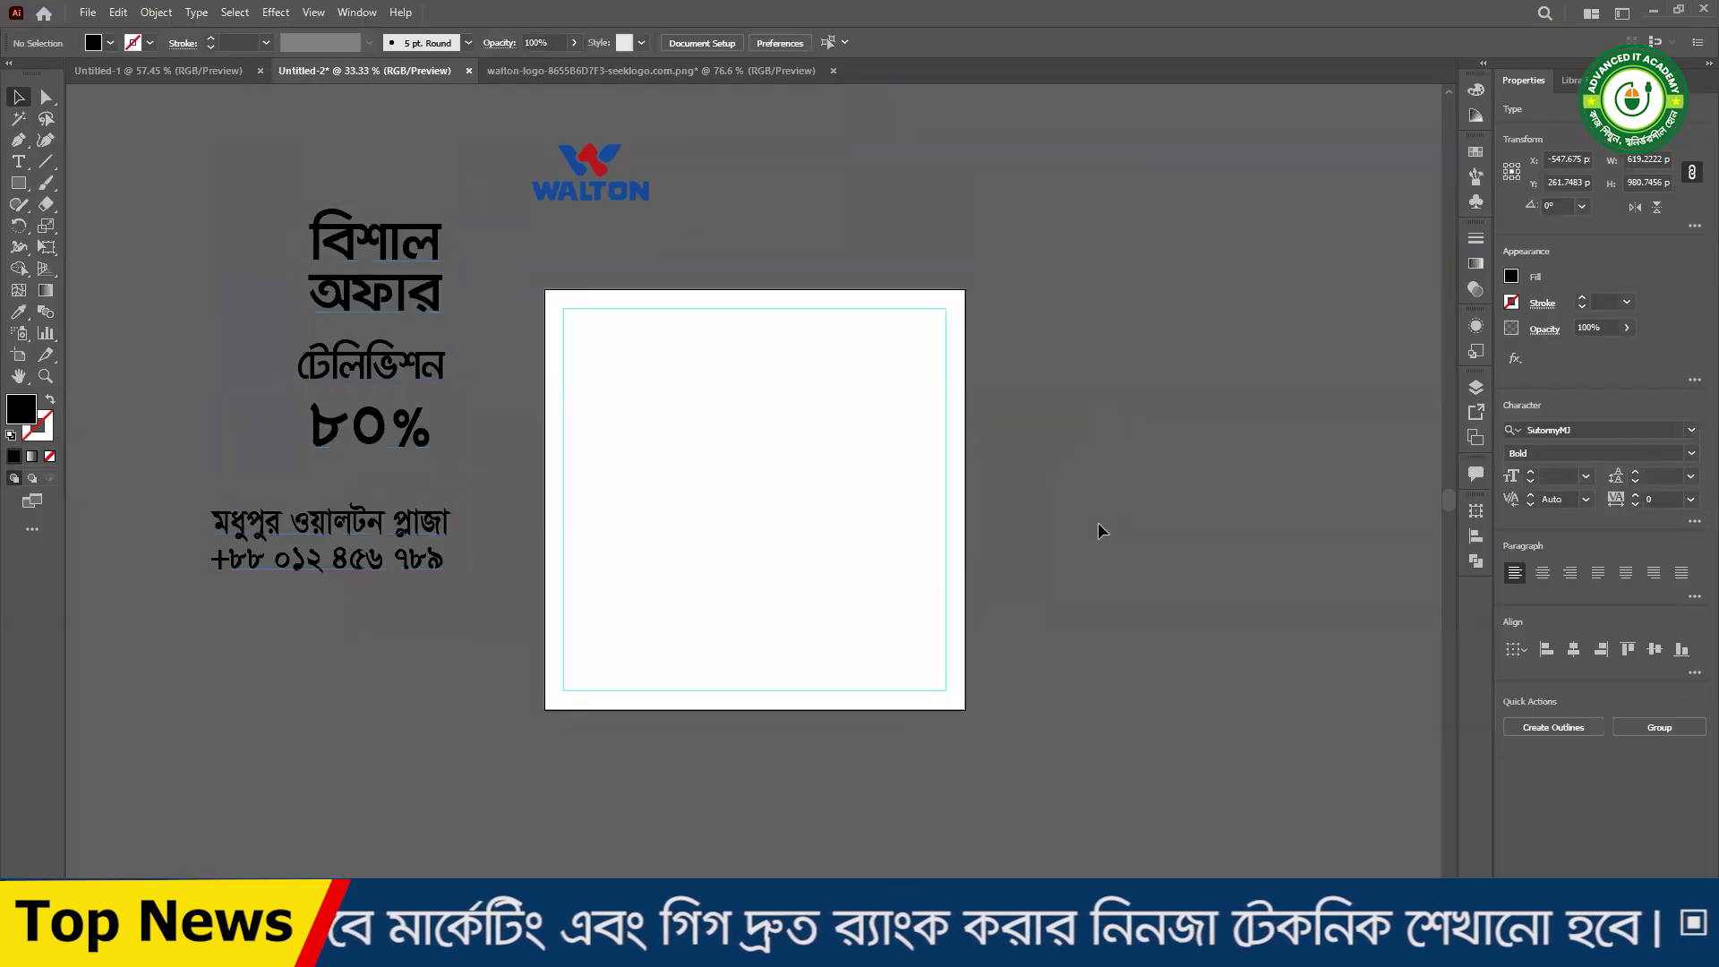
pyautogui.hotkey('ctrl', 'v')
pyautogui.moveTo(817, 528); pyautogui.dragTo(1223, 359)
pyautogui.click(1054, 200)
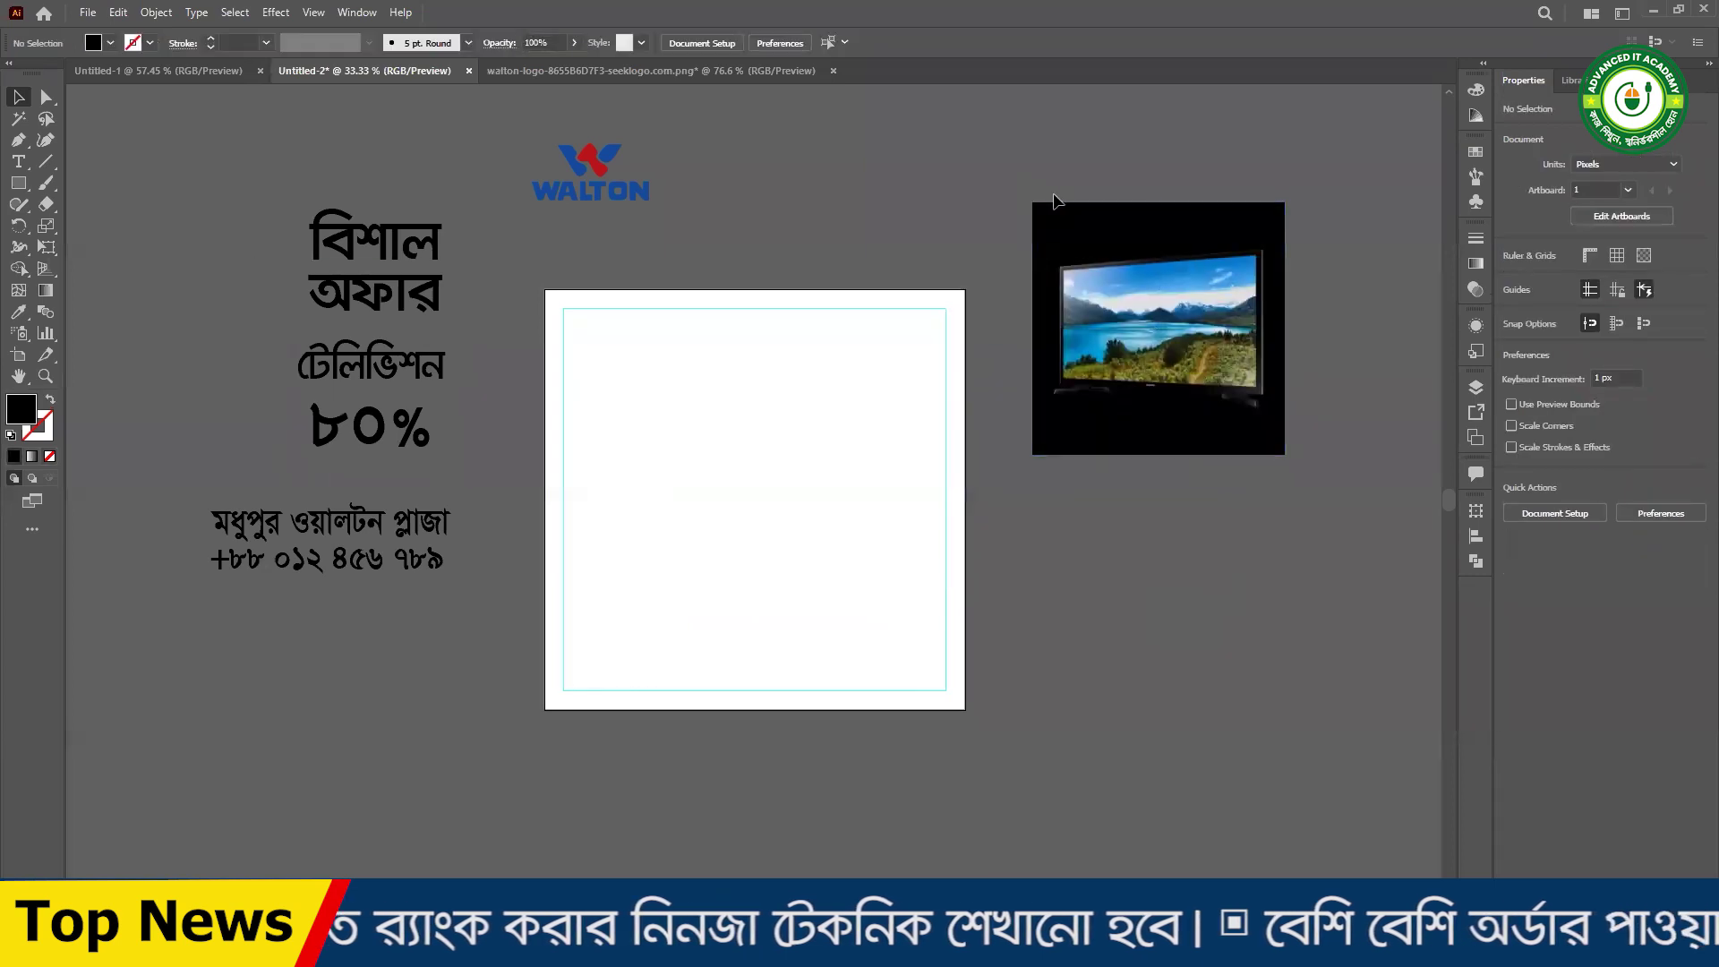
pyautogui.click(1169, 365)
pyautogui.press('Delete')
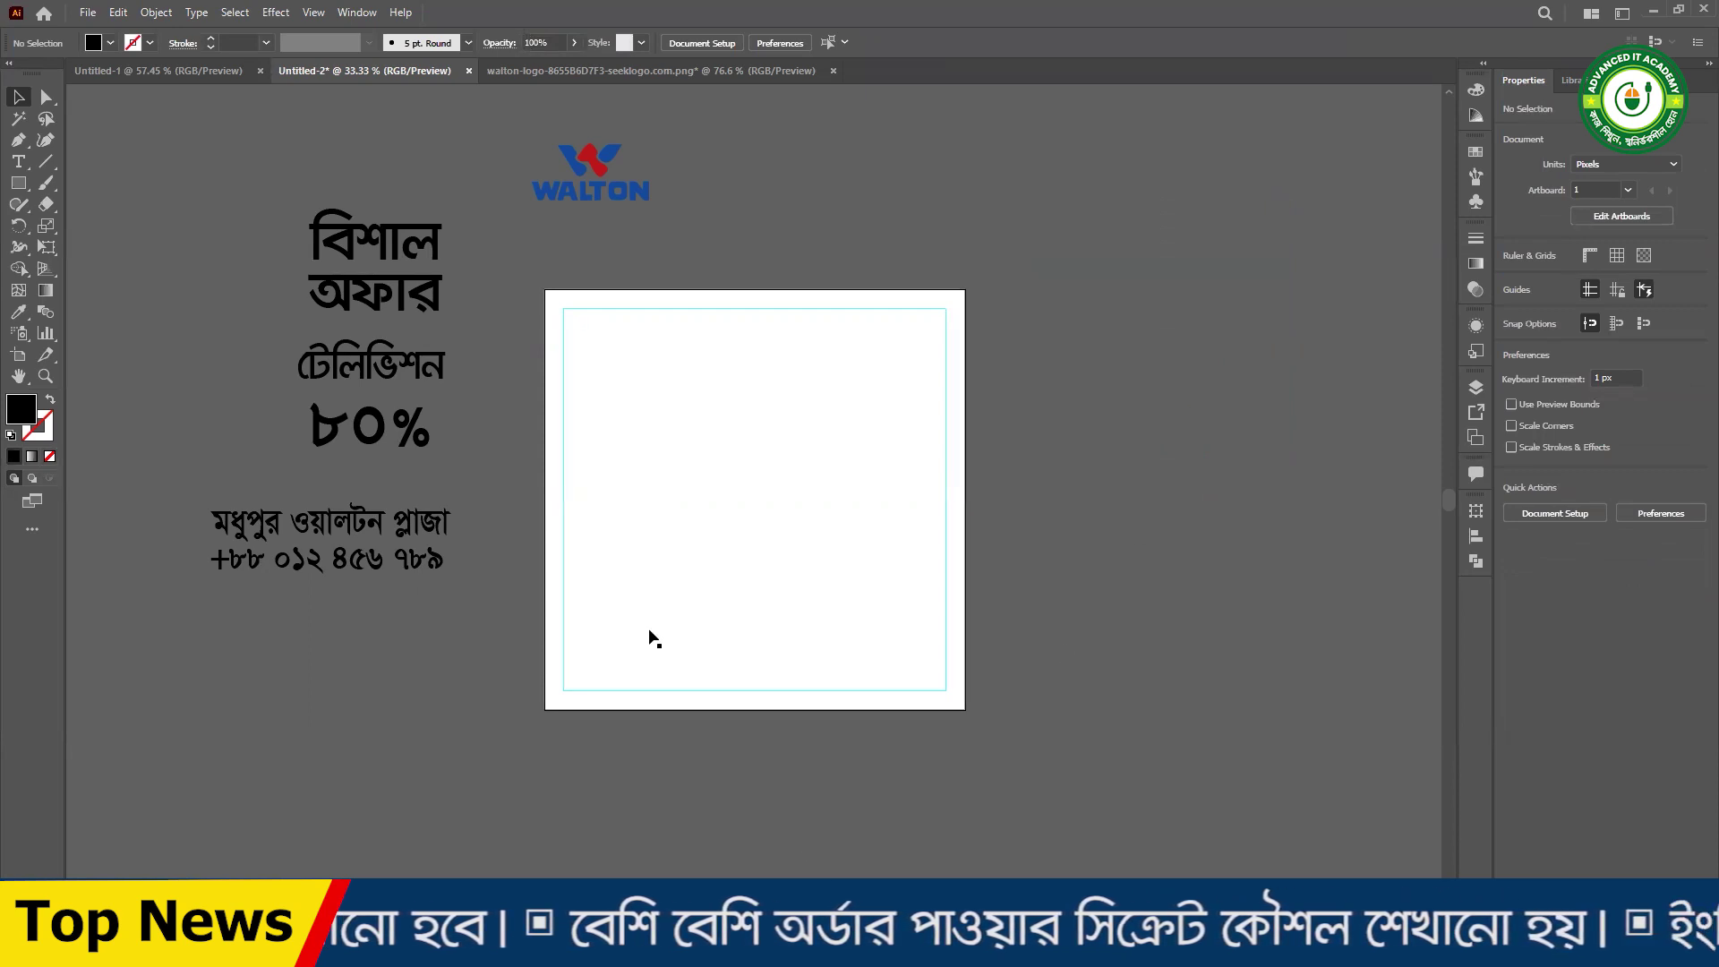
# - Open the saved LED-Television-PNG-Photo file from the Windows desktop in Illustrator as its own document
pyautogui.moveTo(417, 947)
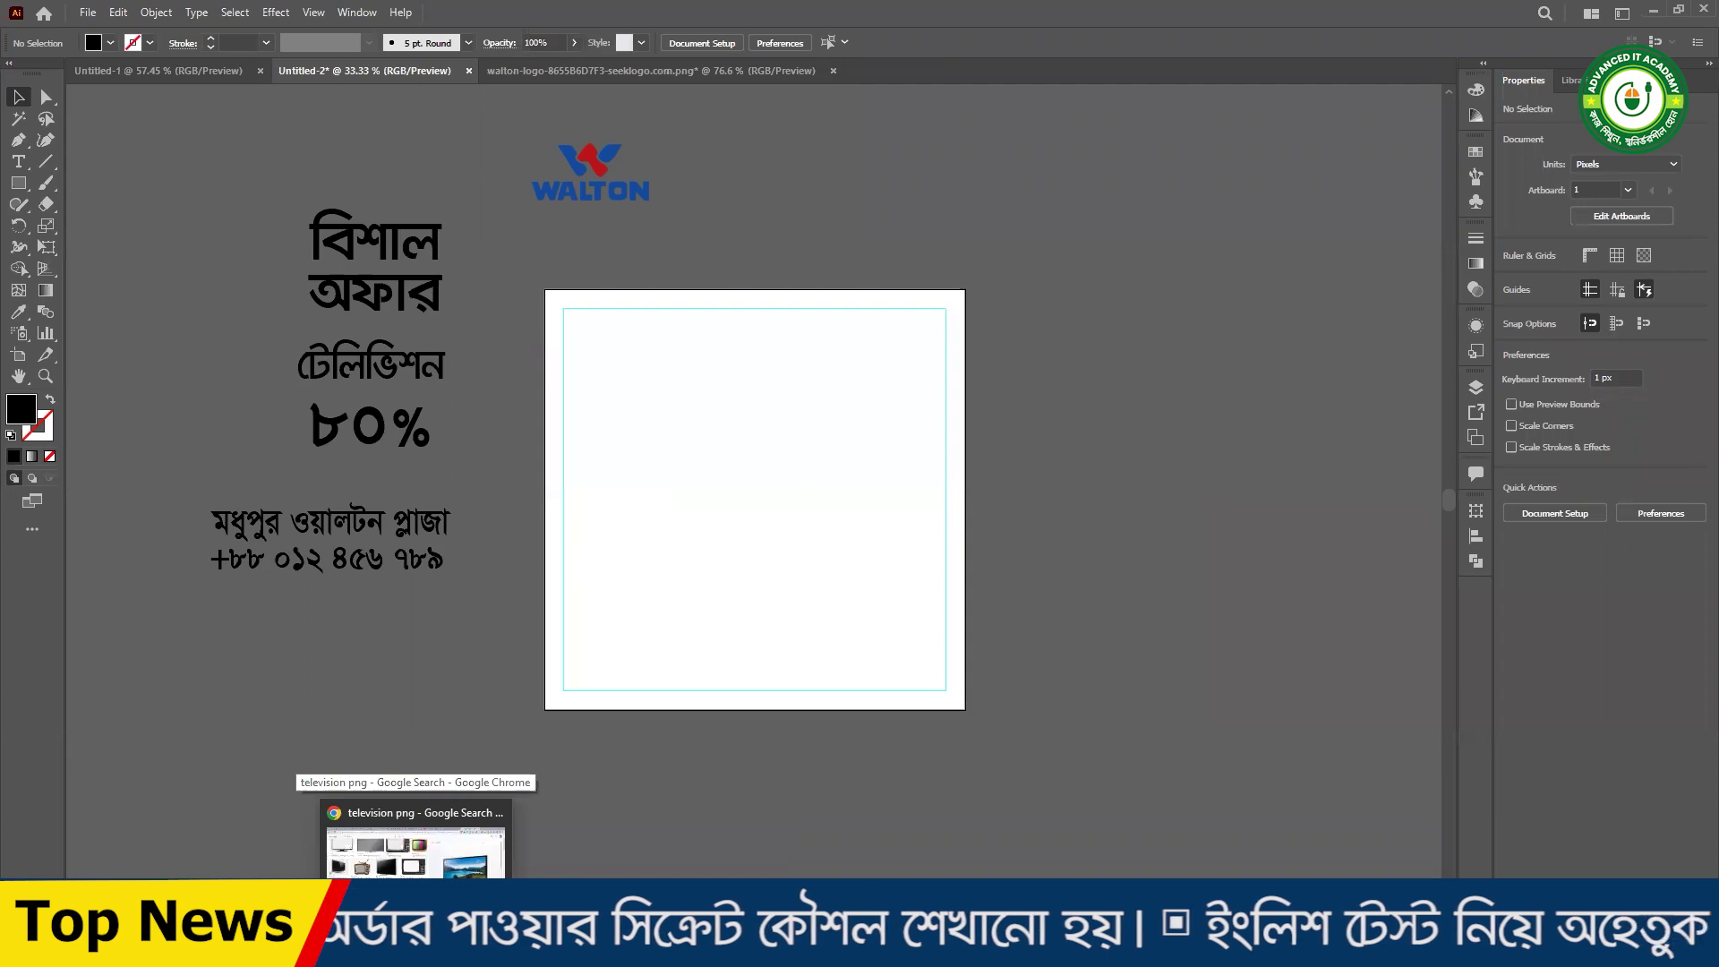
pyautogui.click(414, 849)
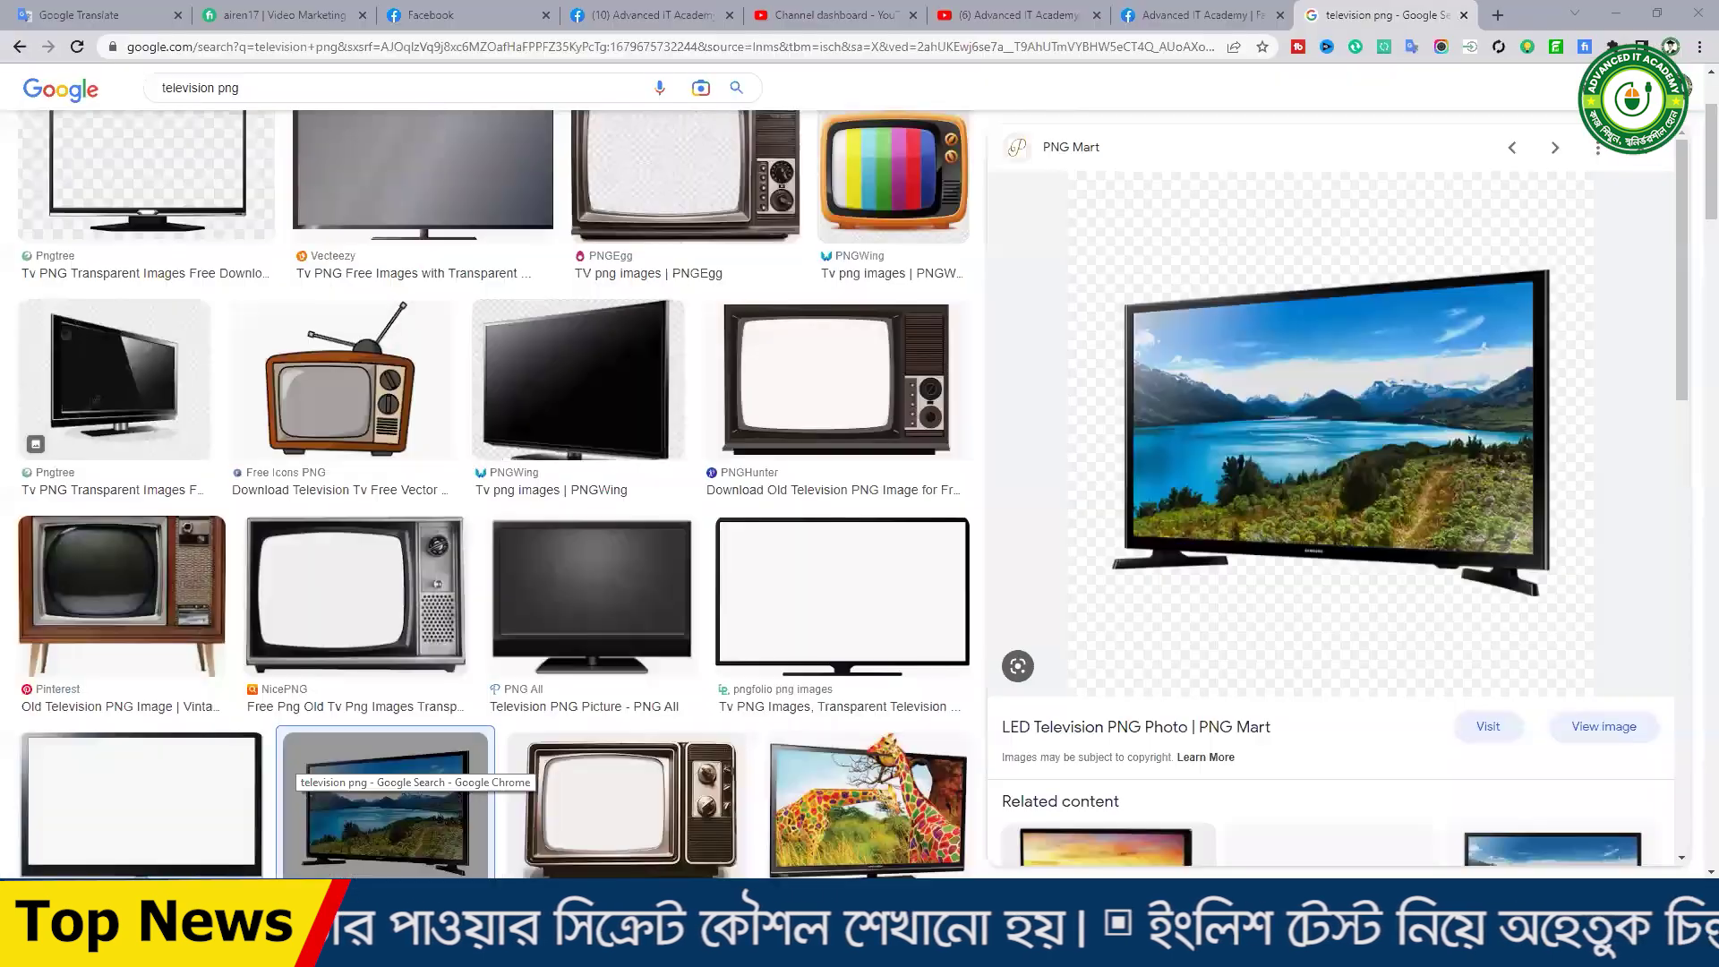
pyautogui.click(1614, 18)
pyautogui.press('super+d')
pyautogui.rightClick(818, 257)
pyautogui.click(855, 308)
pyautogui.click(372, 206)
pyautogui.moveTo(373, 206); pyautogui.dragTo(893, 65)
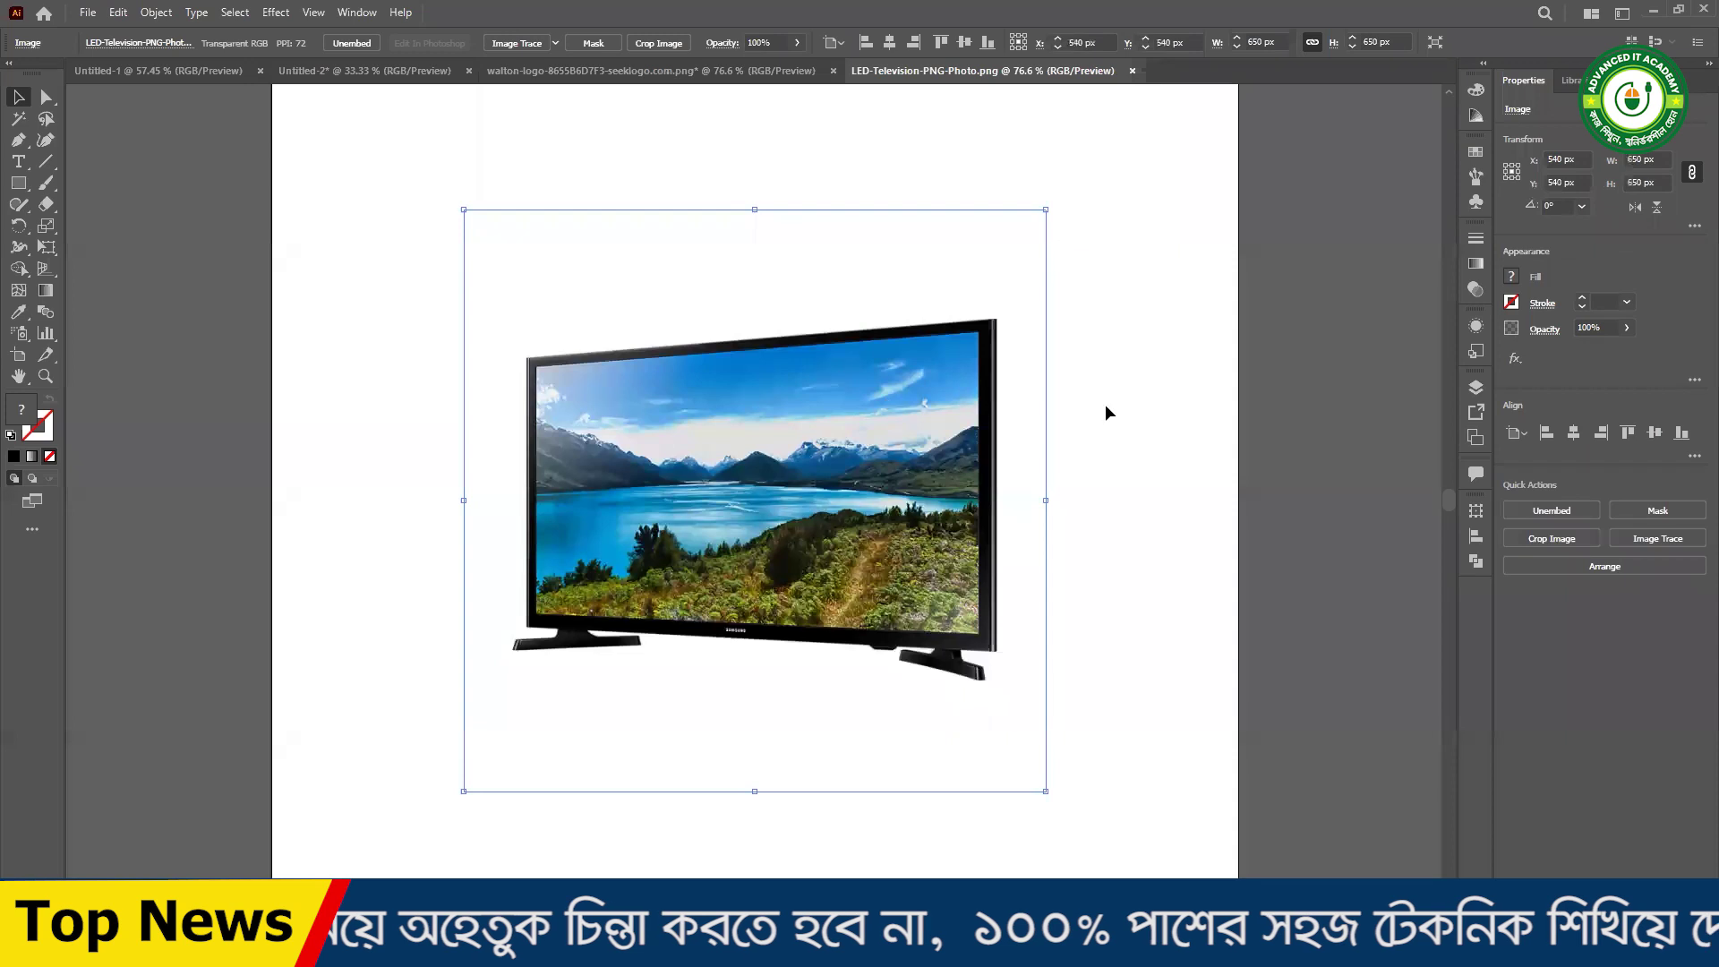
# - Cut the television image from its own document and paste it into Untitled-2, placing it to the right of the artboard
pyautogui.moveTo(728, 491)
pyautogui.mouseDown()
pyautogui.moveTo(632, 476)
pyautogui.moveTo(795, 492)
pyautogui.moveTo(731, 458)
pyautogui.mouseUp()
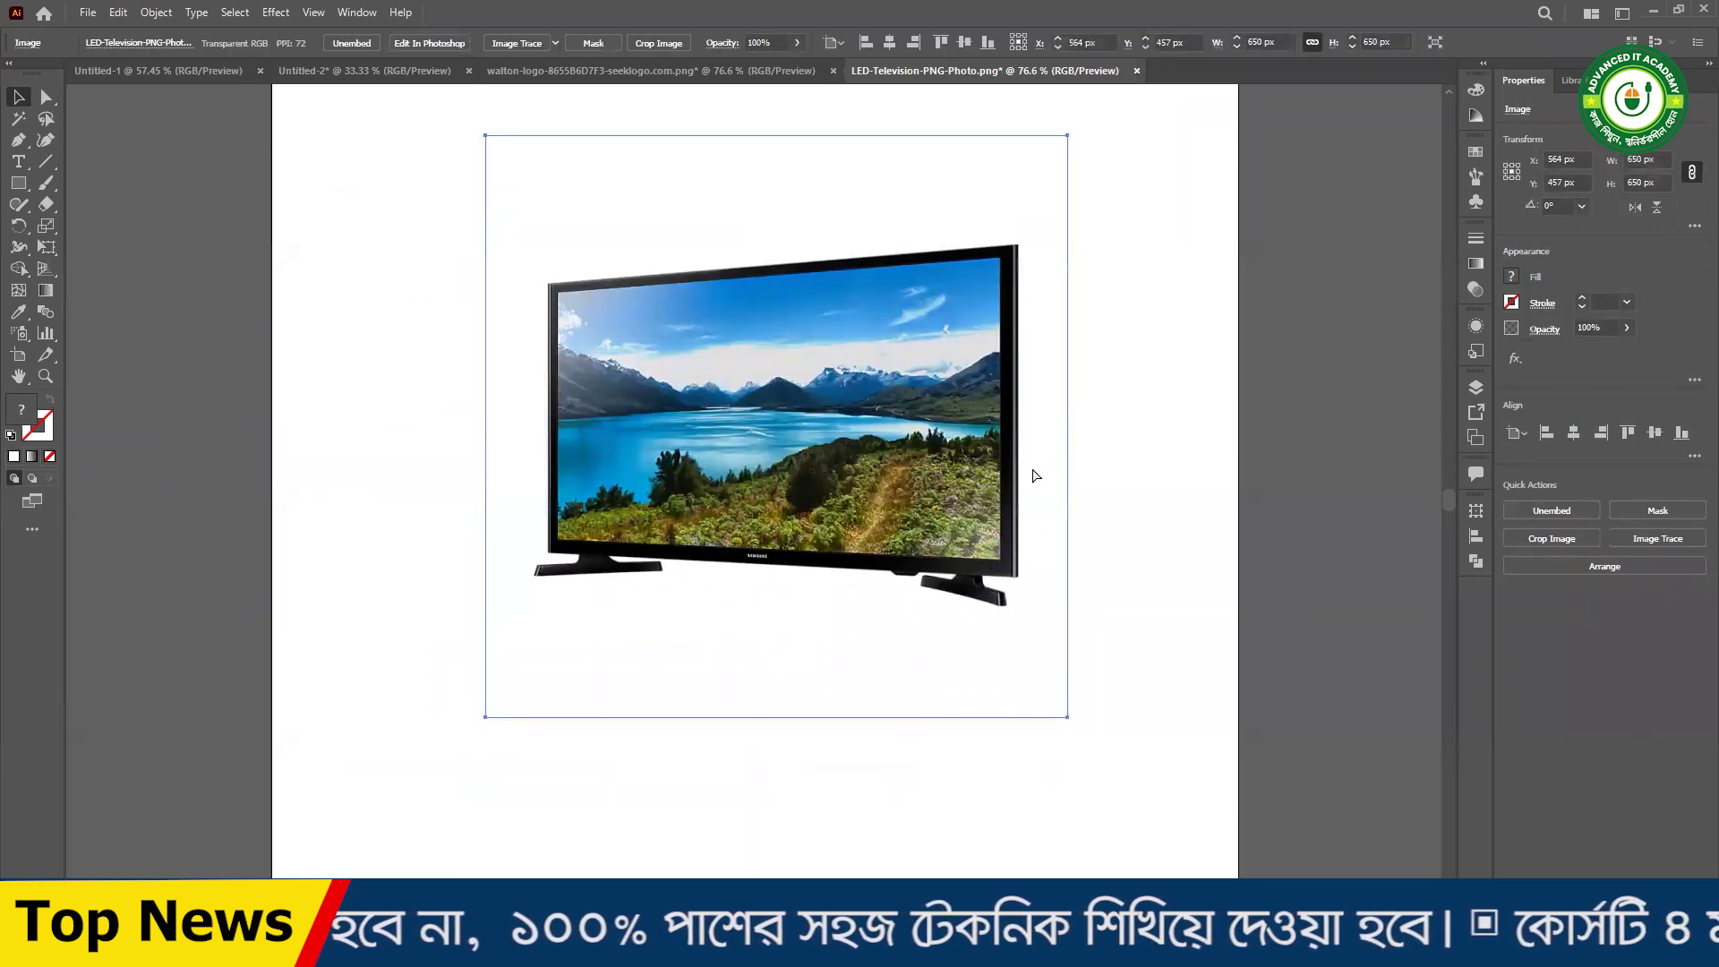
pyautogui.press('Delete')
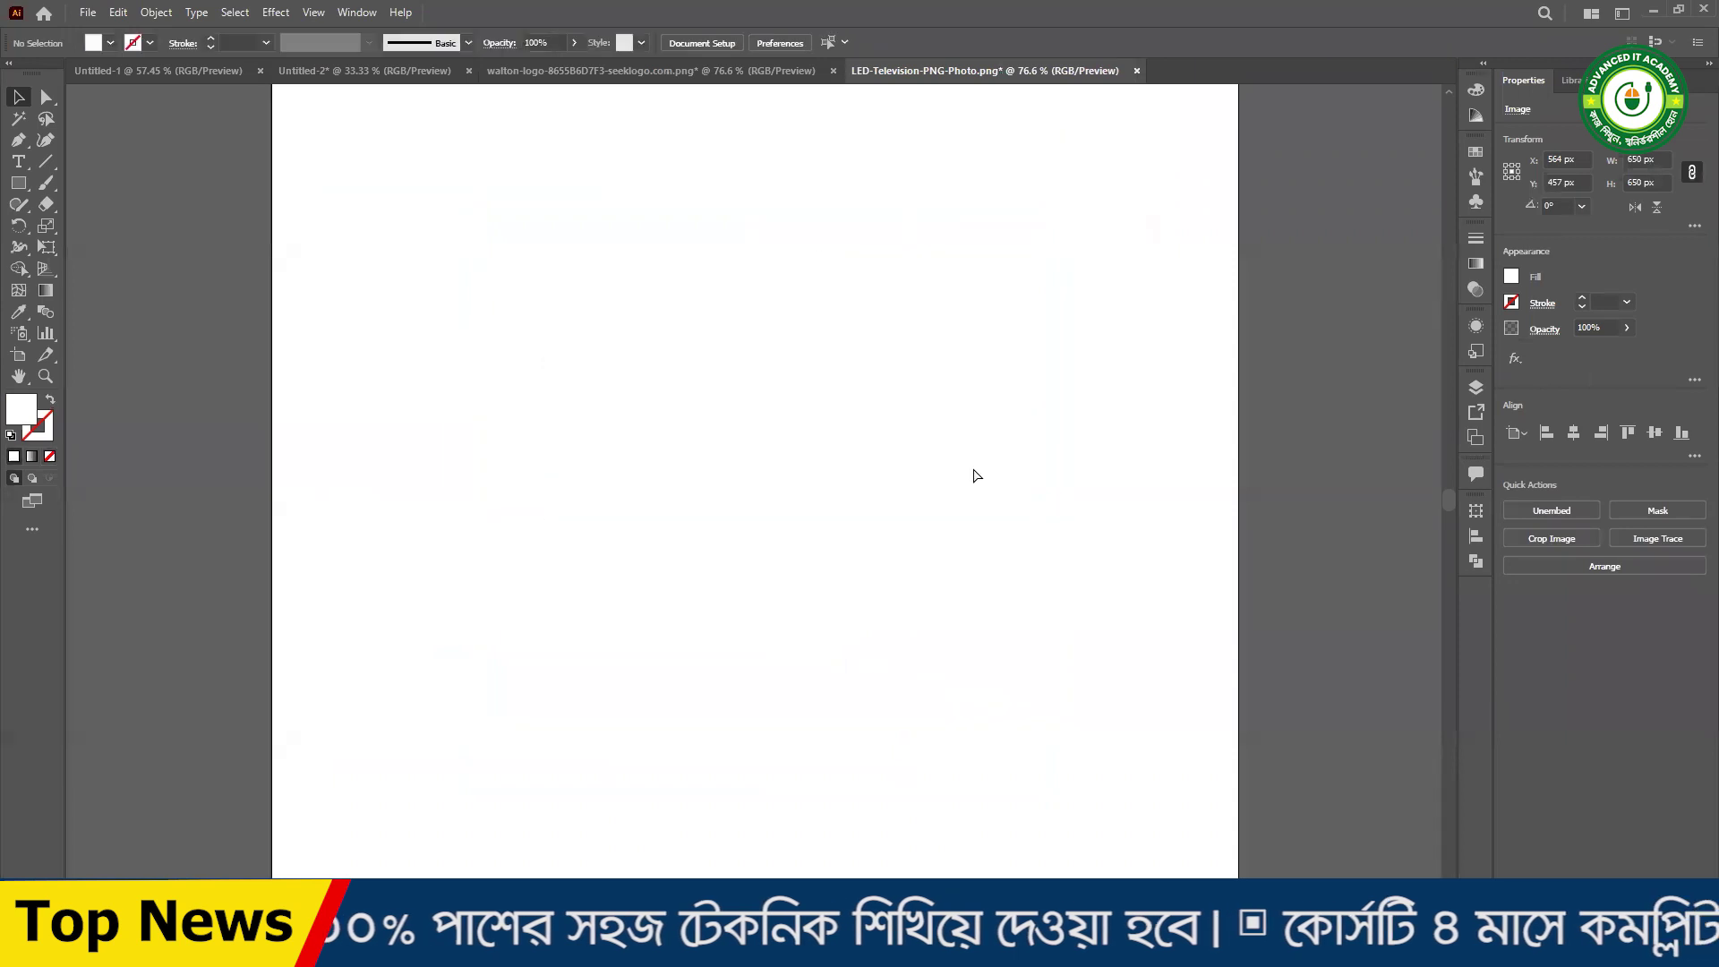
pyautogui.click(420, 76)
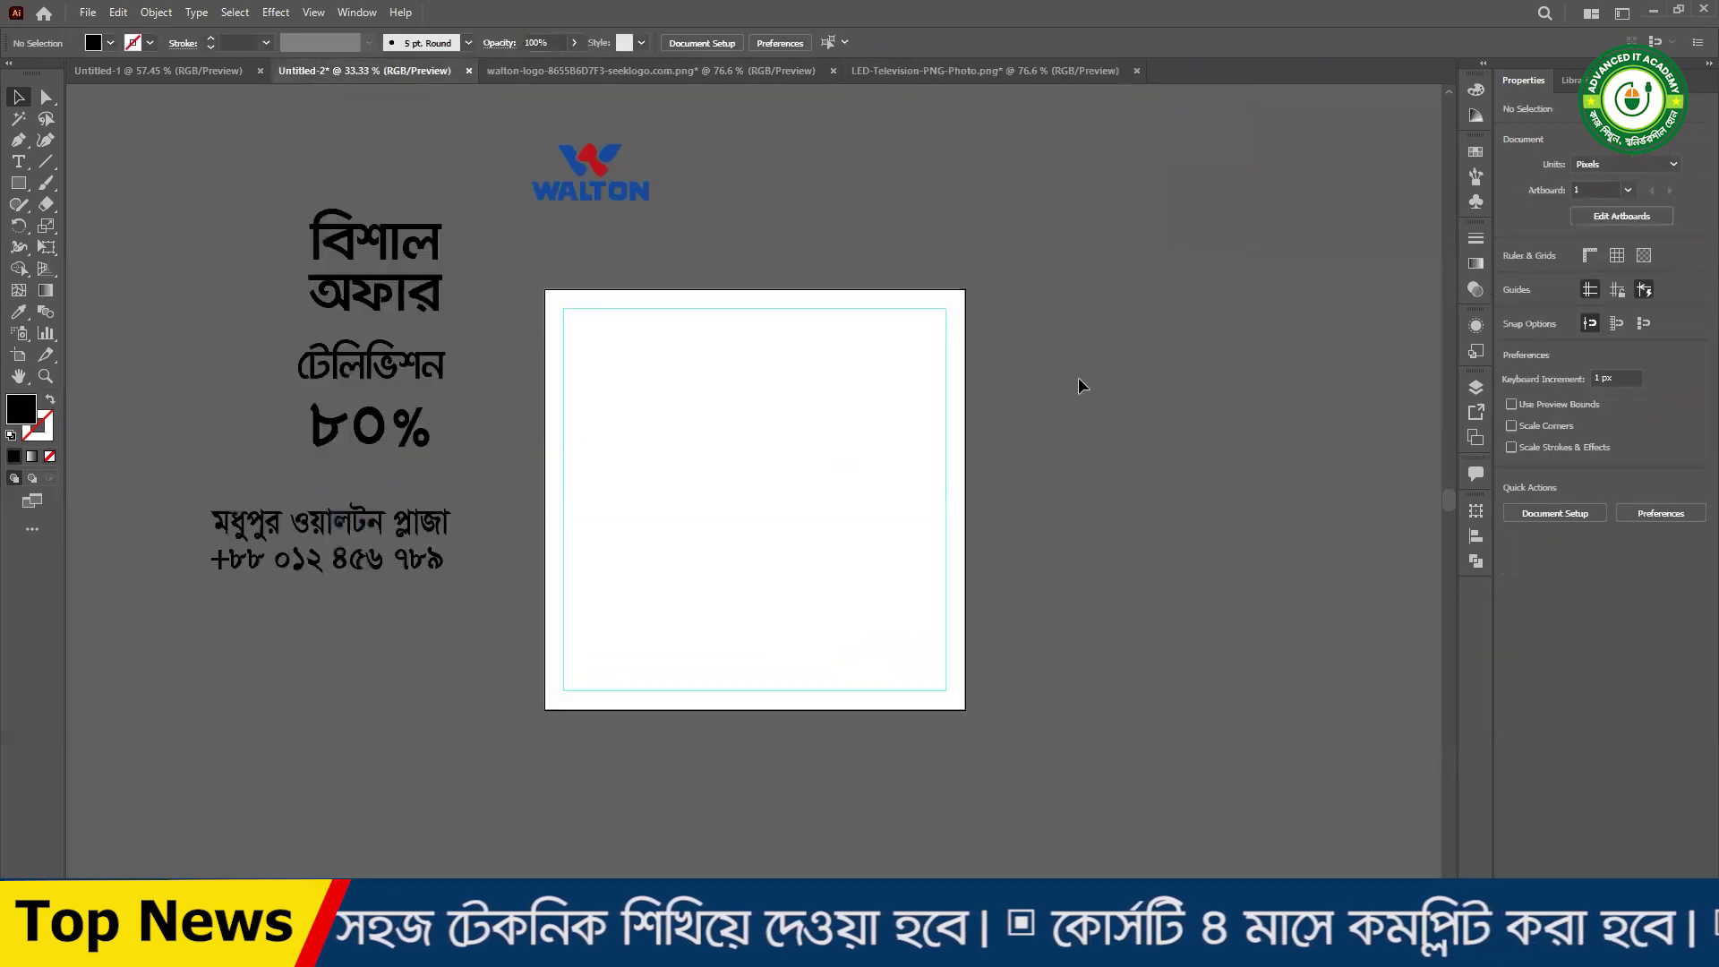
pyautogui.hotkey('ctrl', 'v')
pyautogui.moveTo(870, 409); pyautogui.dragTo(1143, 427)
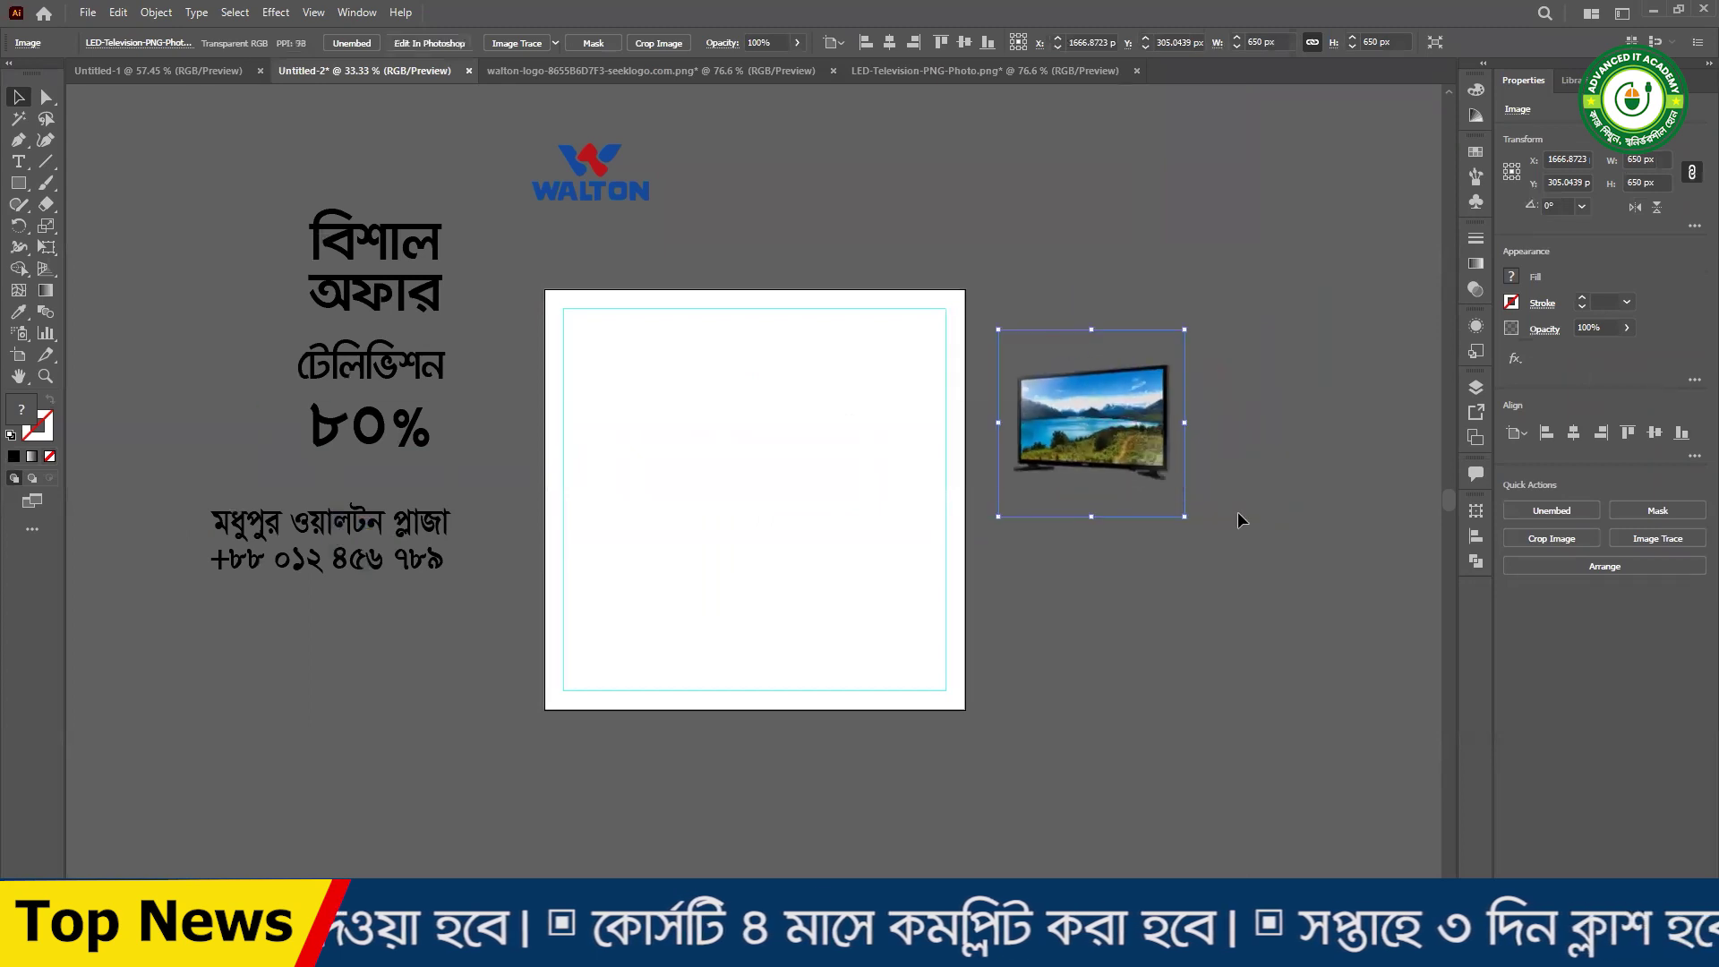
pyautogui.click(1239, 513)
# - Move the "মধুপুর ওয়ালটন প্লাজা" line and the phone number together slightly right and up, closer to the artboard
pyautogui.keyDown('ctrl'); pyautogui.click(810, 499); pyautogui.keyUp('ctrl')
pyautogui.moveTo(982, 536); pyautogui.dragTo(1094, 471)
pyautogui.keyDown('ctrl'); pyautogui.keyDown('alt'); pyautogui.click(1016, 456); pyautogui.keyUp('alt'); pyautogui.keyUp('ctrl')
pyautogui.moveTo(922, 468); pyautogui.dragTo(1013, 419)
pyautogui.keyDown('ctrl'); pyautogui.click(731, 390); pyautogui.keyUp('ctrl')
pyautogui.moveTo(962, 508); pyautogui.dragTo(877, 347)
pyautogui.keyDown('ctrl'); pyautogui.keyDown('alt'); pyautogui.click(878, 363); pyautogui.keyUp('alt'); pyautogui.keyUp('ctrl')
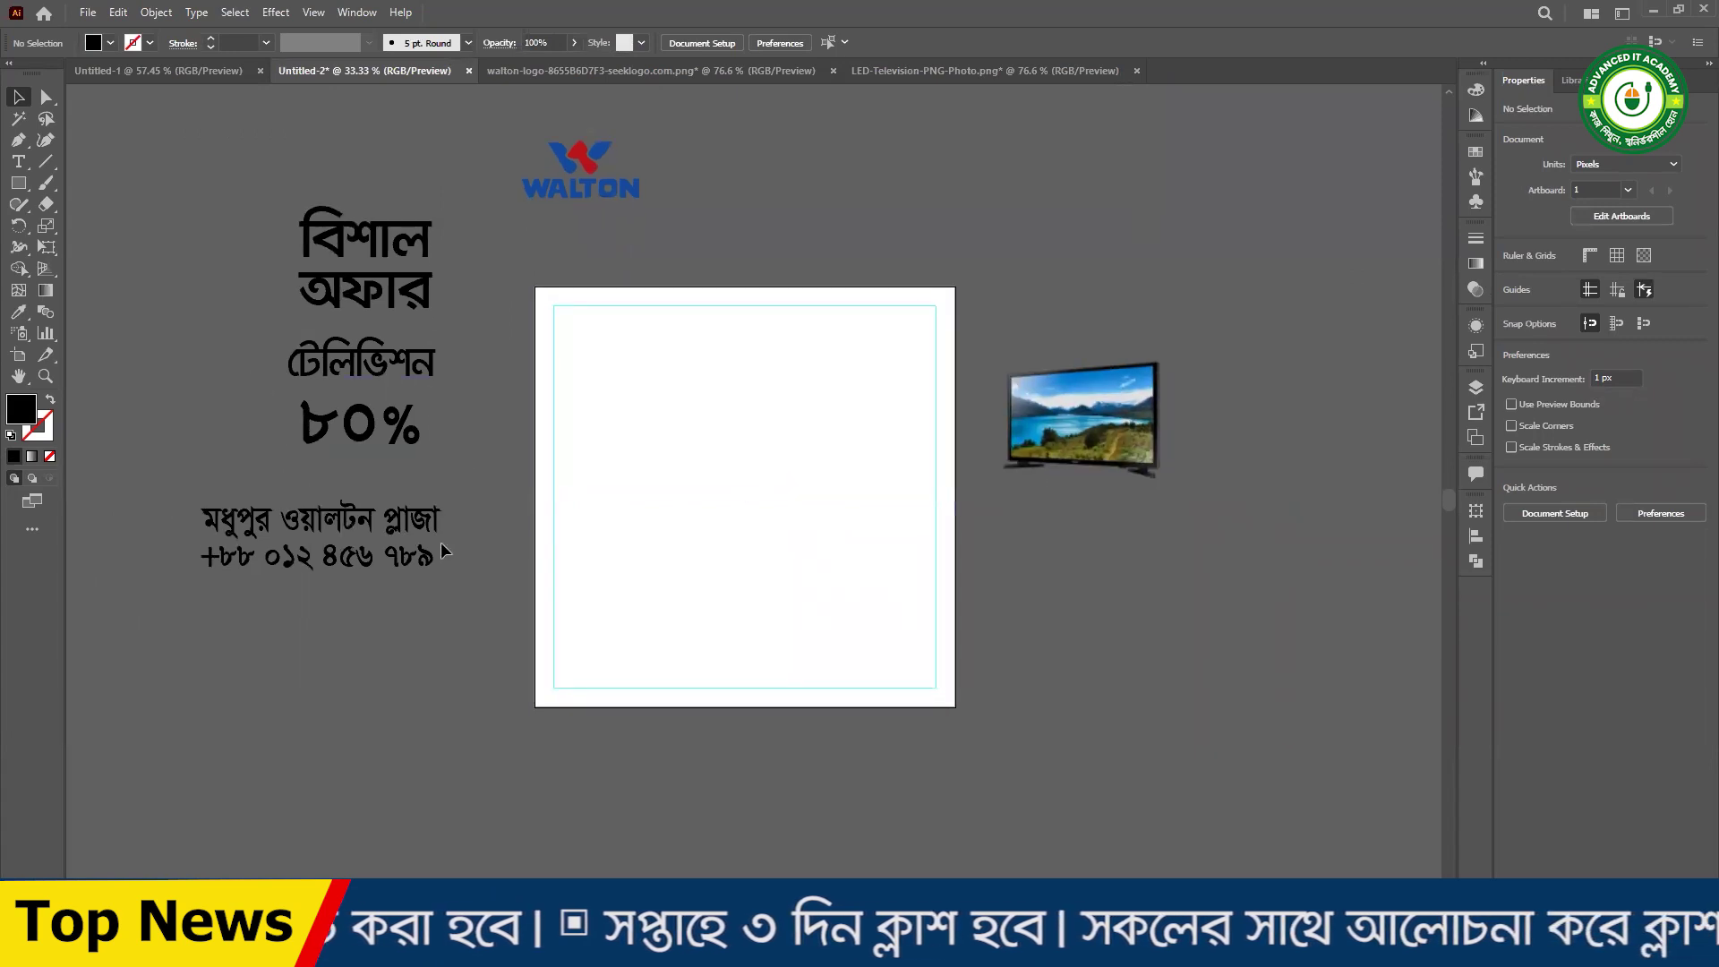
pyautogui.moveTo(374, 539)
pyautogui.mouseDown()
pyautogui.moveTo(994, 211)
pyautogui.moveTo(372, 588)
pyautogui.moveTo(423, 548)
pyautogui.moveTo(394, 548)
pyautogui.mouseUp()
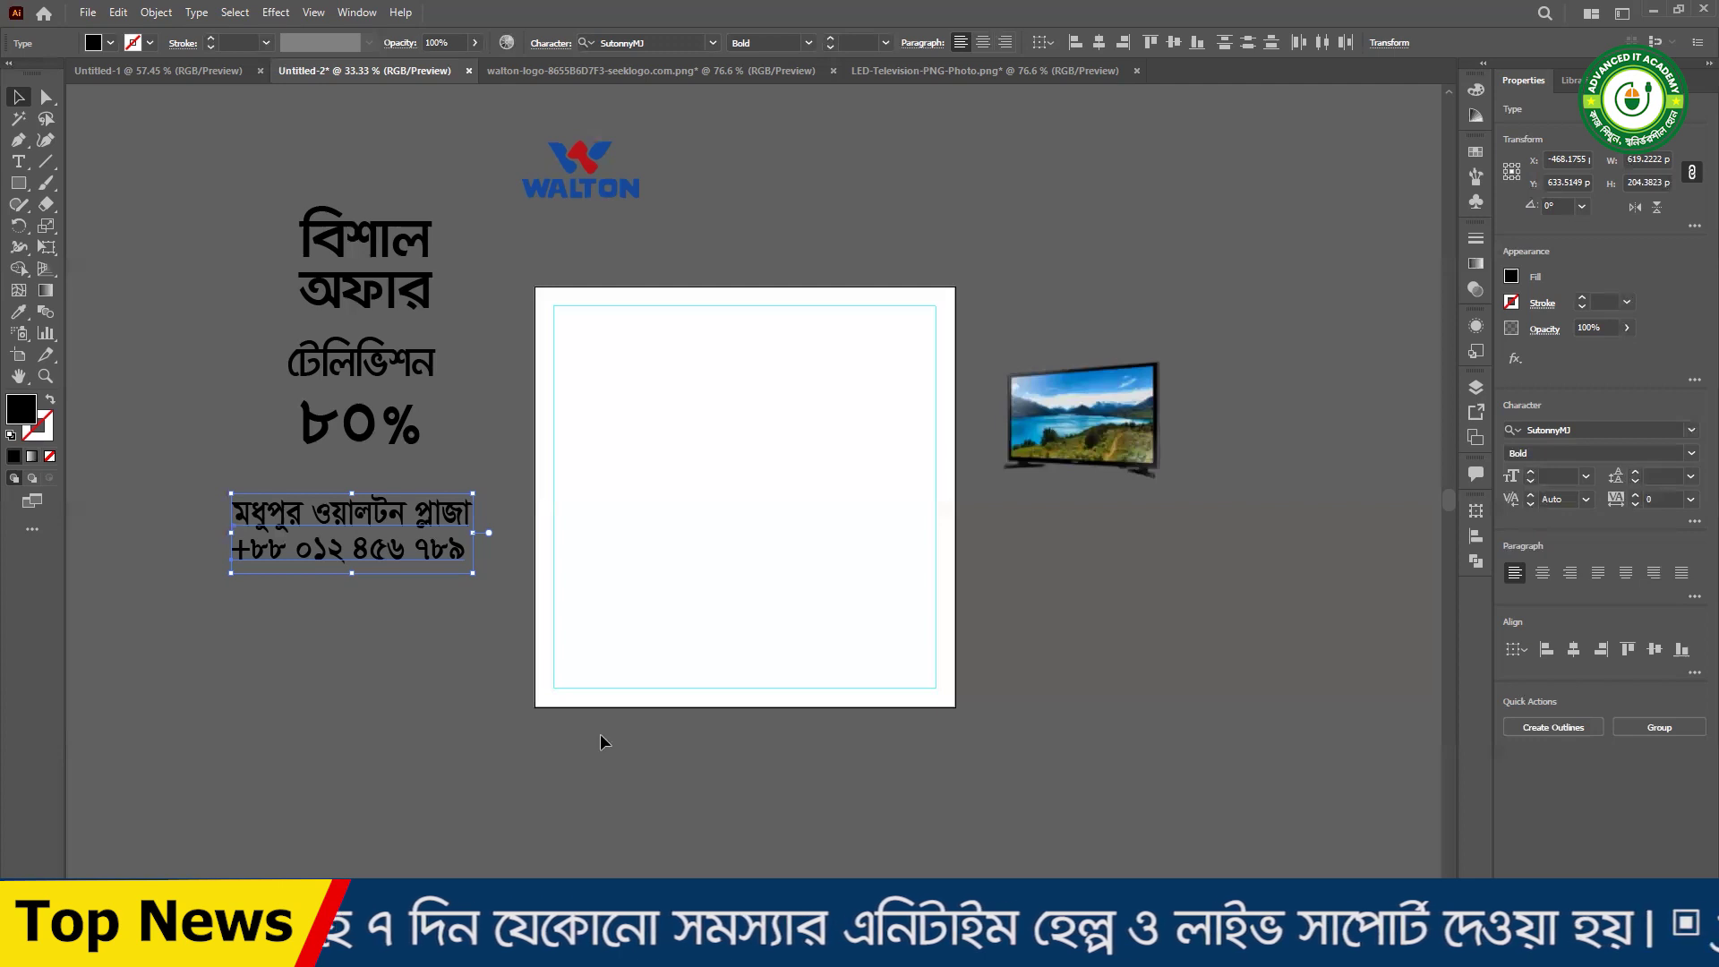
# - Try the television image enlarged to about 1225 px square over the lower right part of the artboard
pyautogui.click(995, 421)
pyautogui.moveTo(994, 419); pyautogui.dragTo(697, 420)
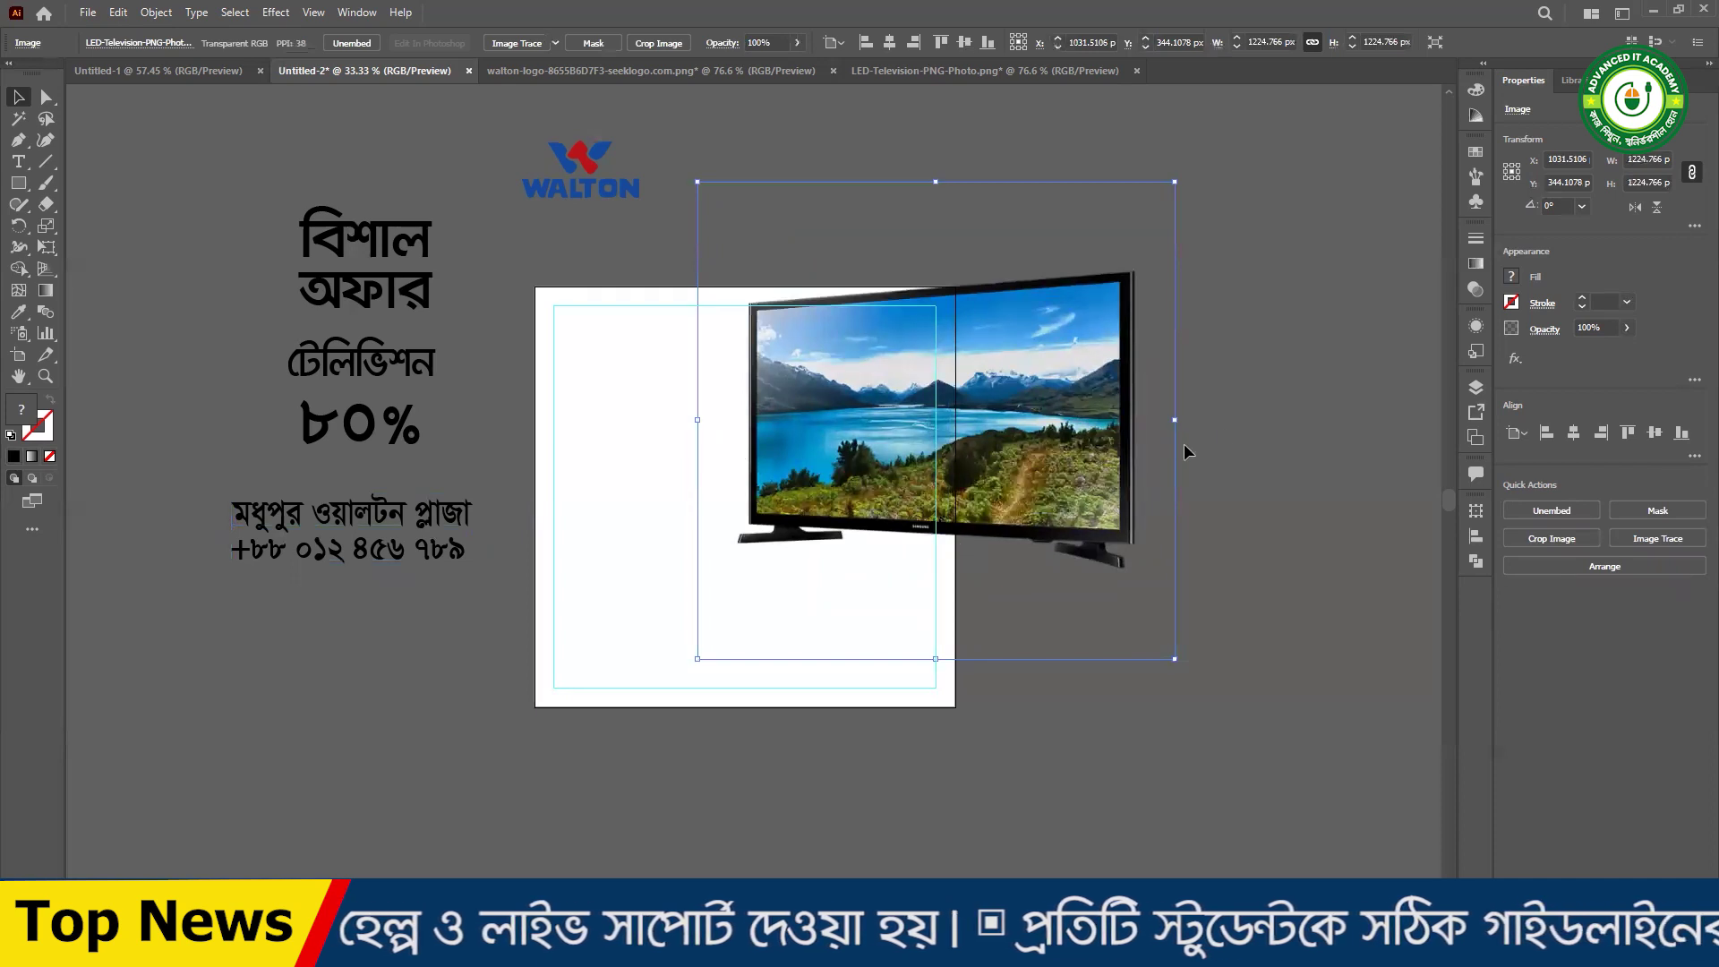
pyautogui.moveTo(1183, 443); pyautogui.dragTo(1164, 556)
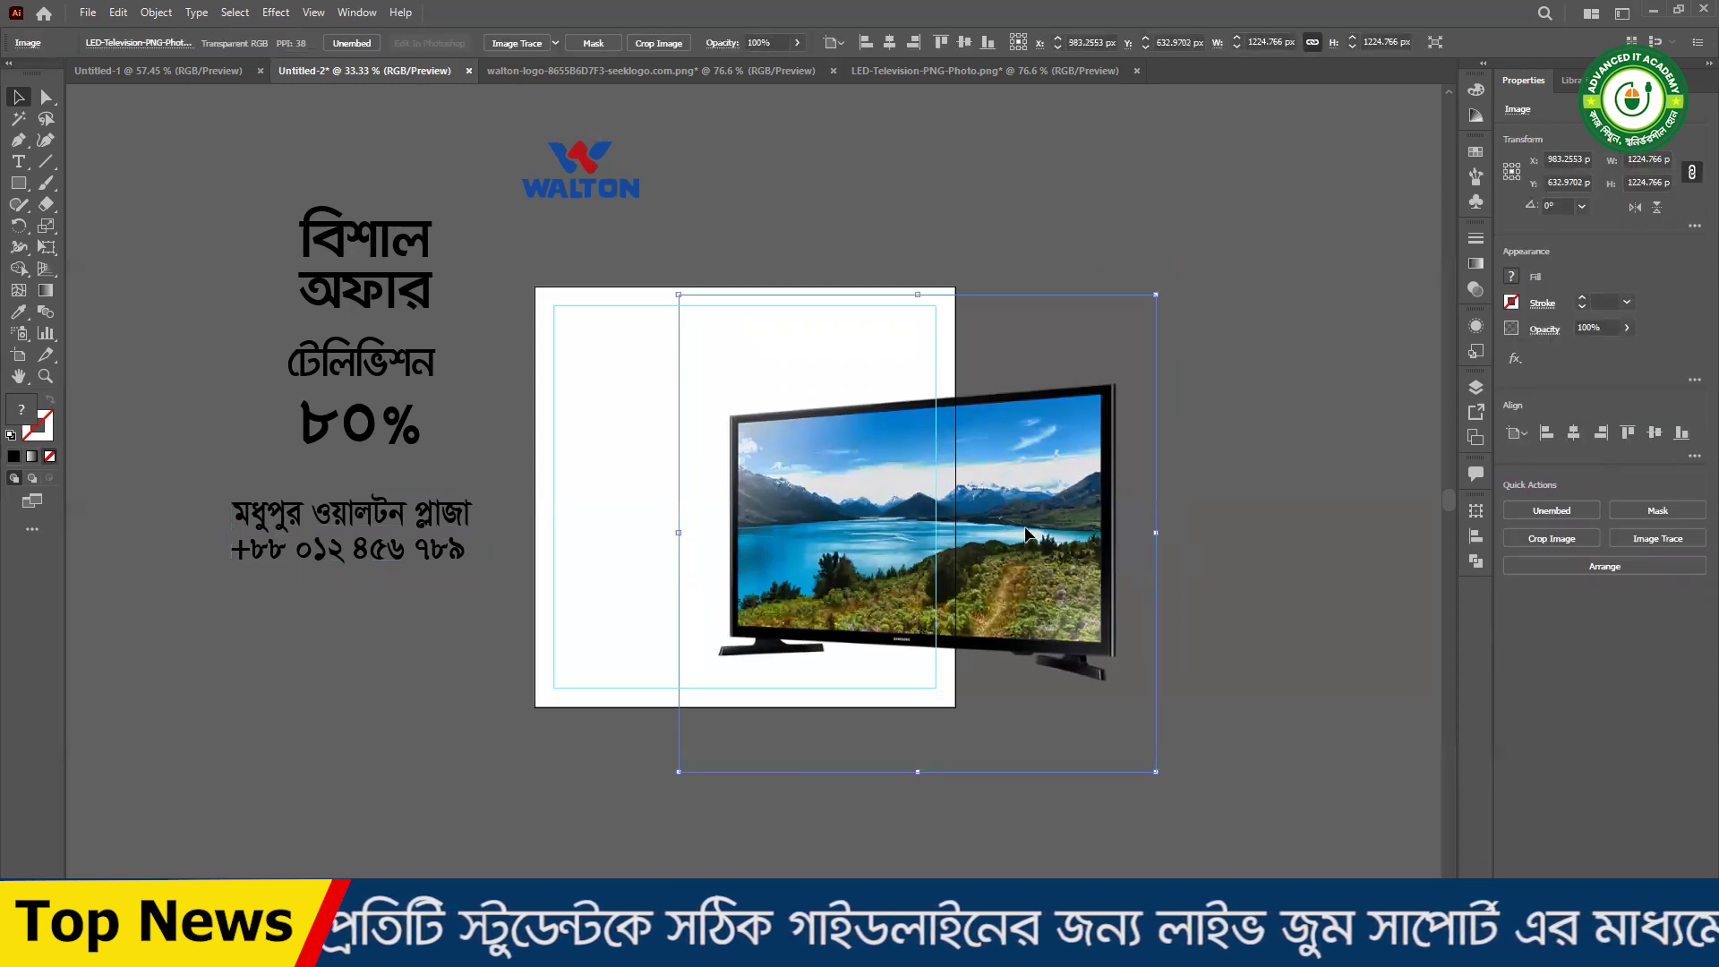
# - Move the television image off the artboard to its right side and shrink it proportionally to about 678 px square
pyautogui.moveTo(1025, 534); pyautogui.dragTo(1221, 432)
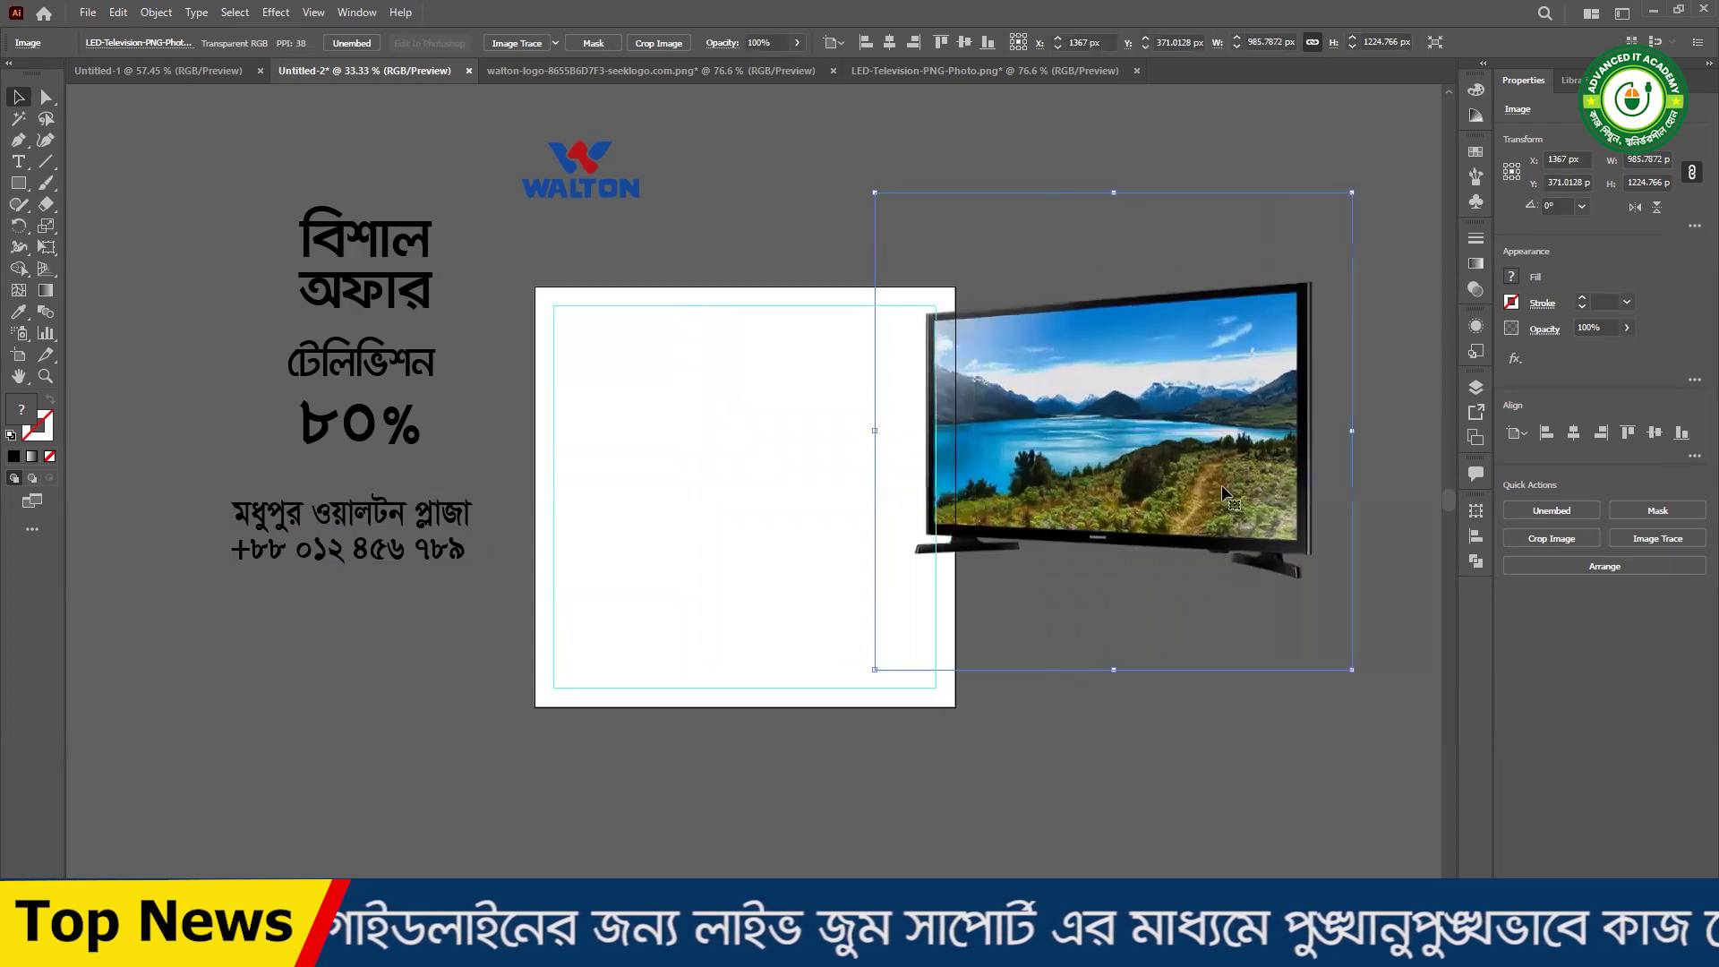
pyautogui.moveTo(1352, 431); pyautogui.dragTo(1230, 442)
pyautogui.moveTo(1100, 462); pyautogui.dragTo(1213, 356)
pyautogui.moveTo(1193, 382); pyautogui.dragTo(1231, 463)
pyautogui.moveTo(215, 438); pyautogui.dragTo(425, 626)
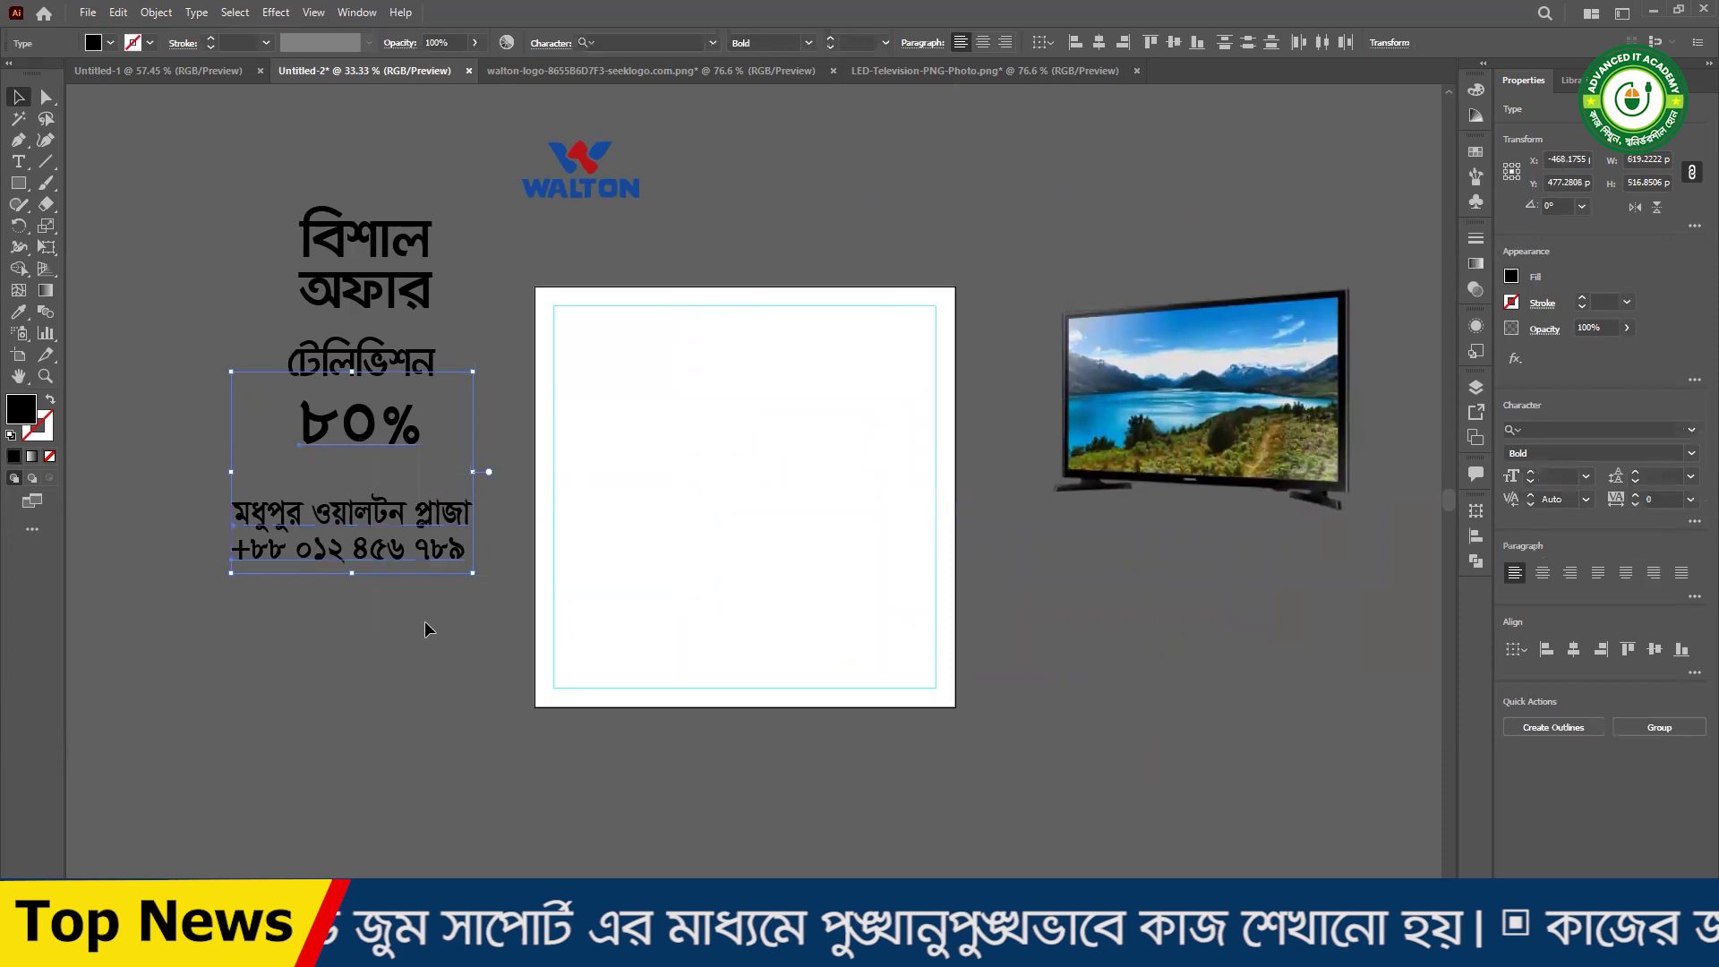
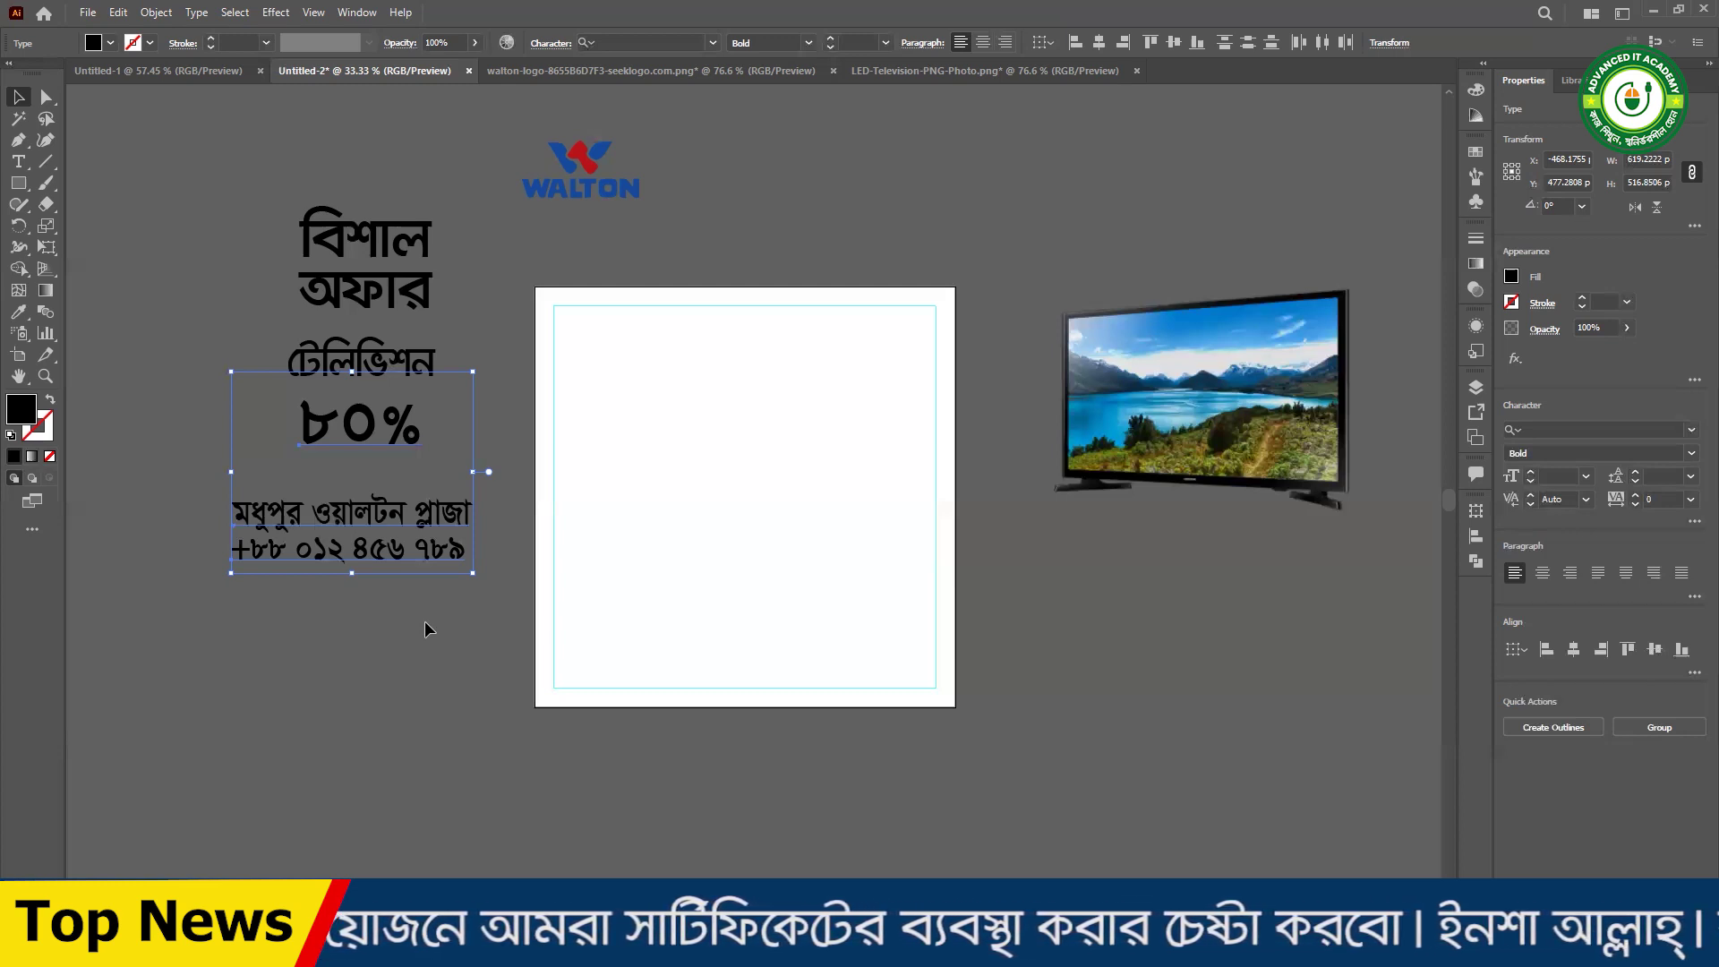
pyautogui.click(739, 201)
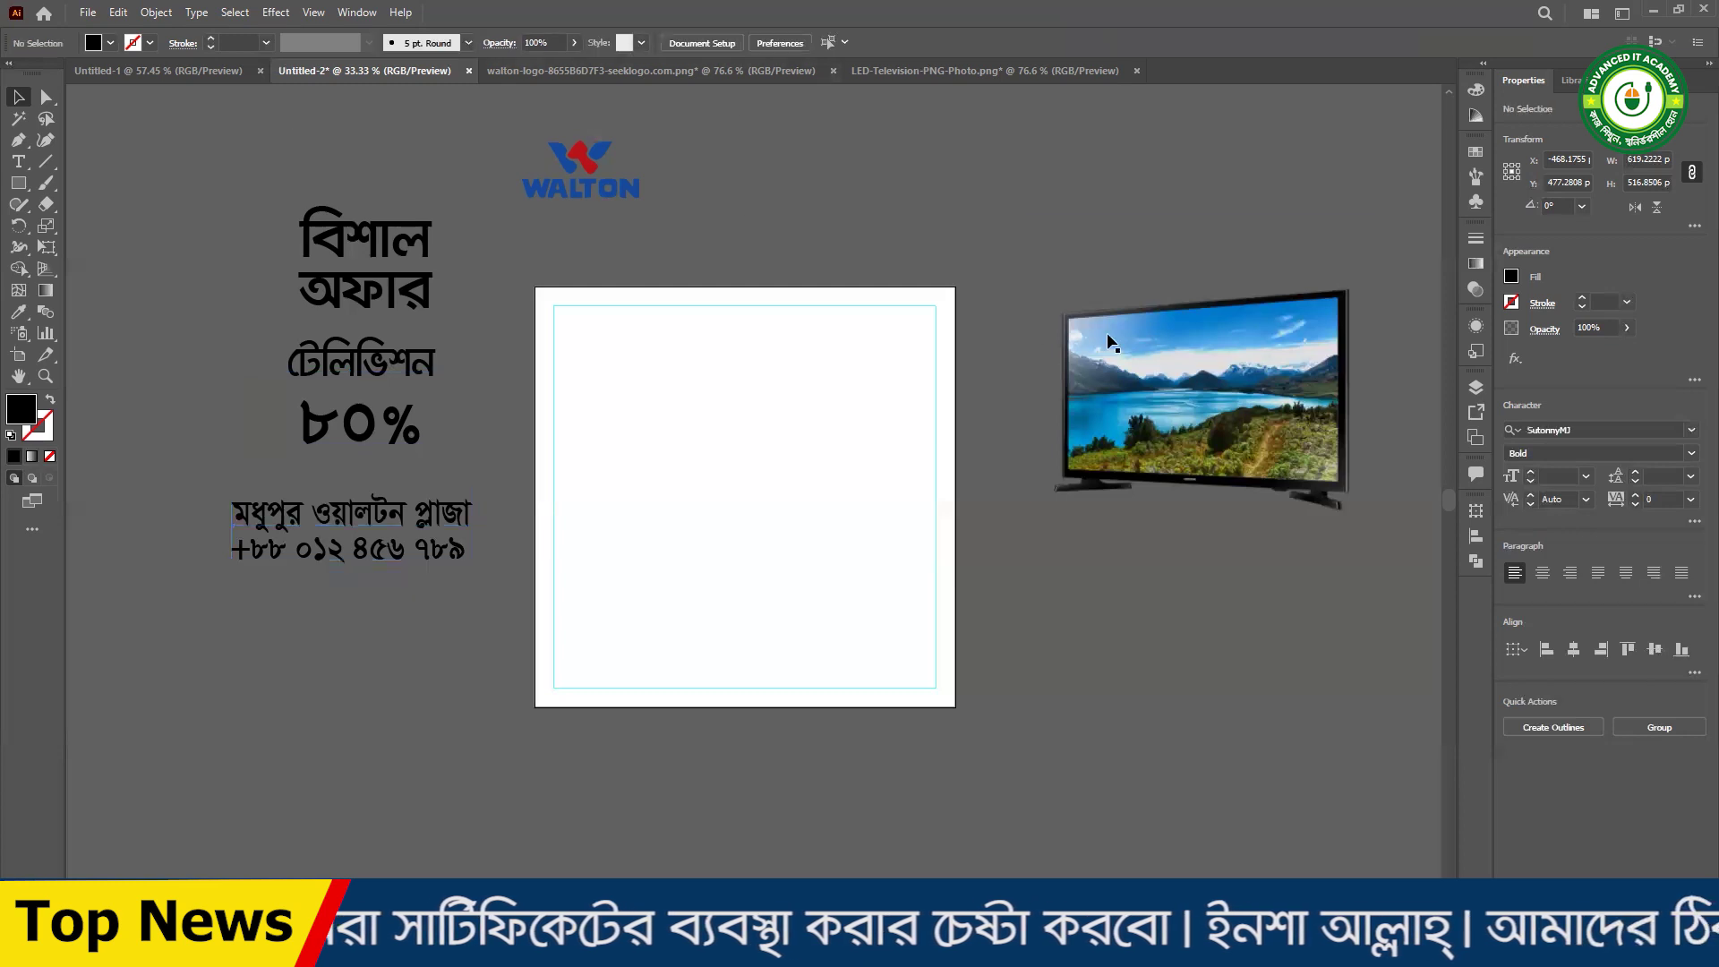
pyautogui.click(1068, 358)
pyautogui.moveTo(1384, 400); pyautogui.dragTo(1289, 400)
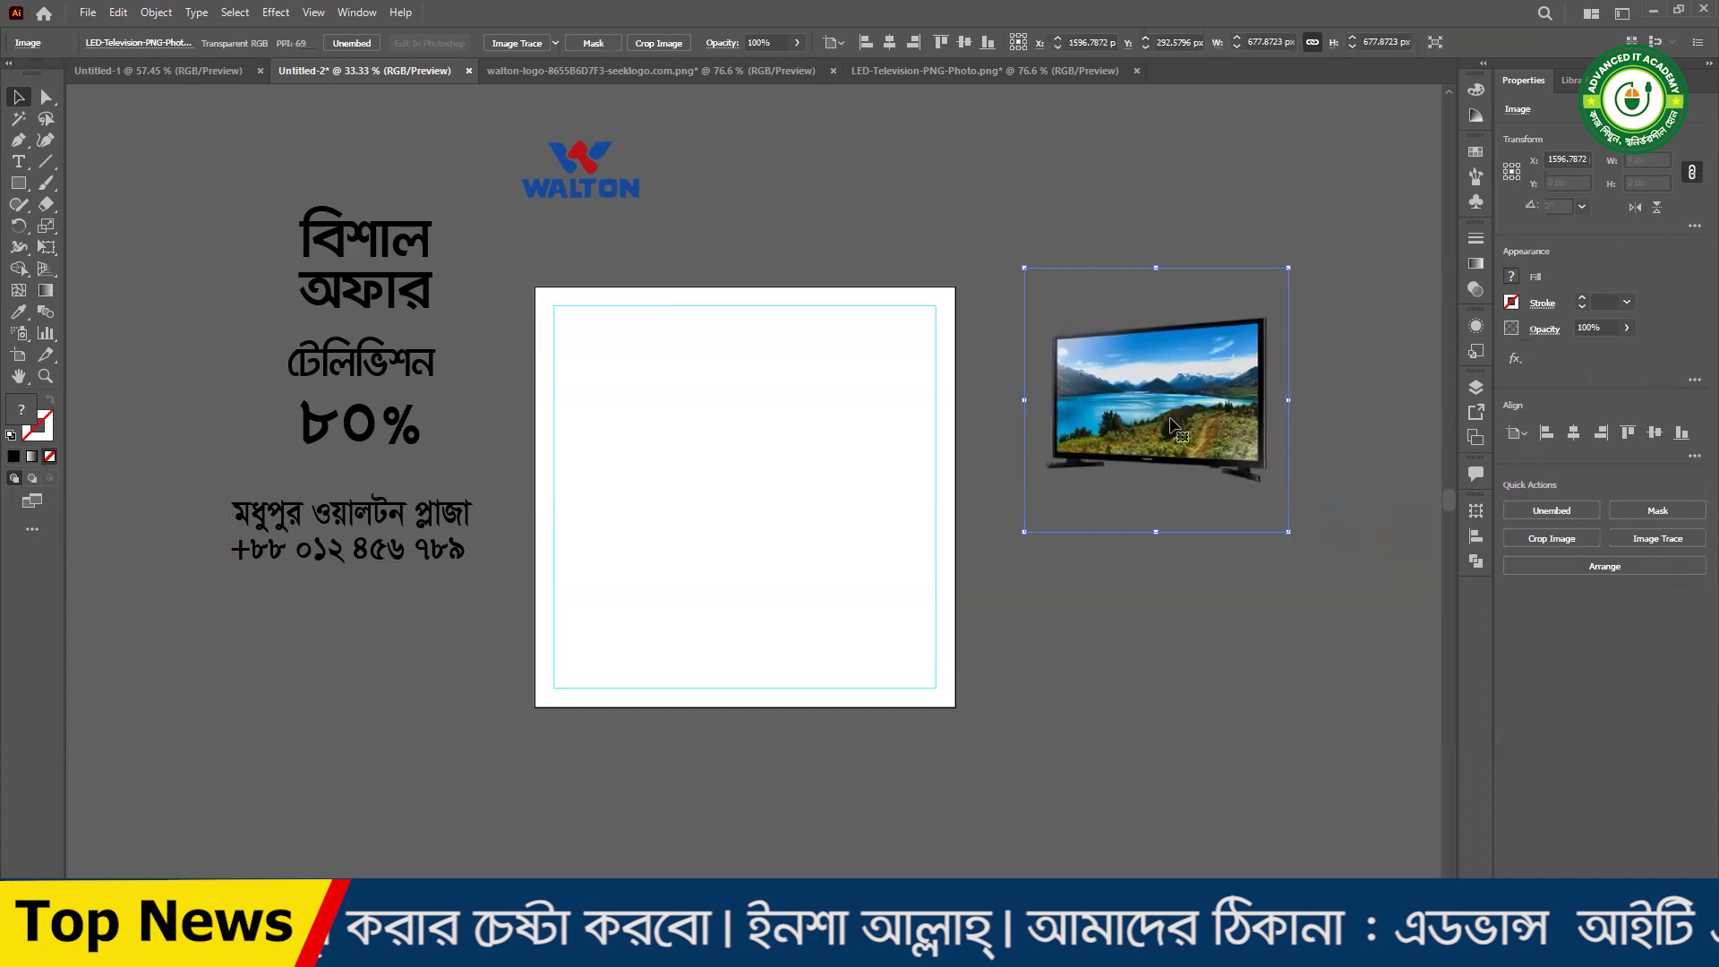
pyautogui.click(954, 240)
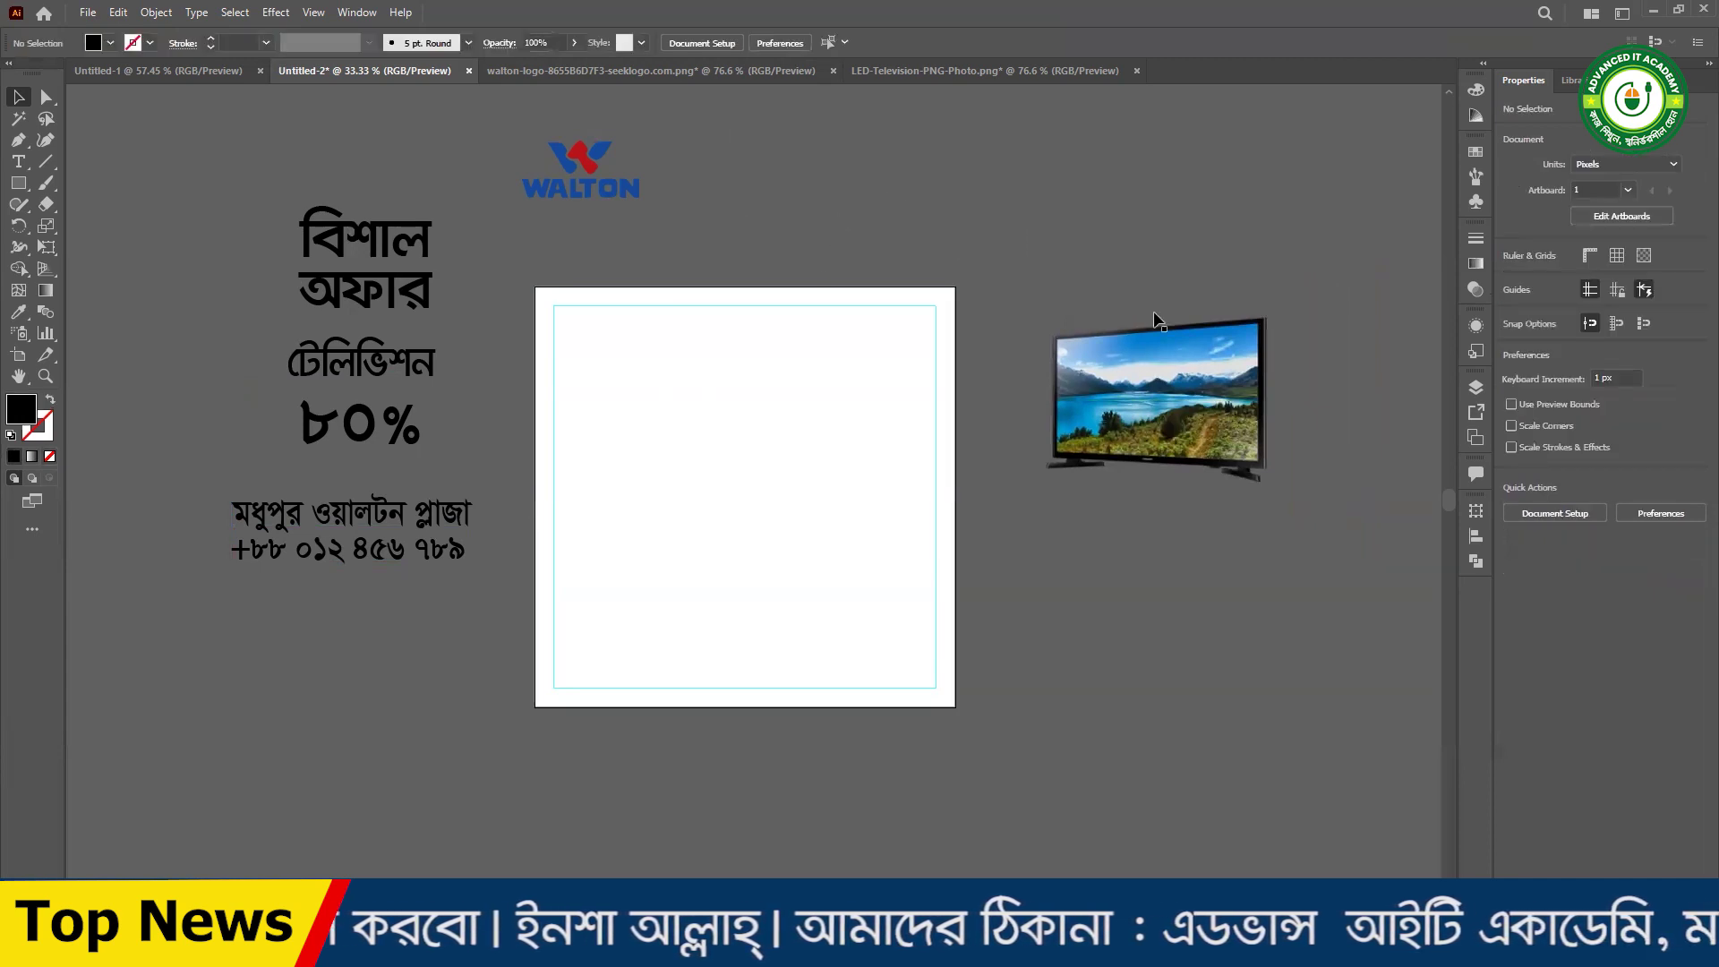
# - Draw a black rectangle about 790 x 648 px against the artboard's right edge and shift it up about 25 px
pyautogui.click(1182, 452)
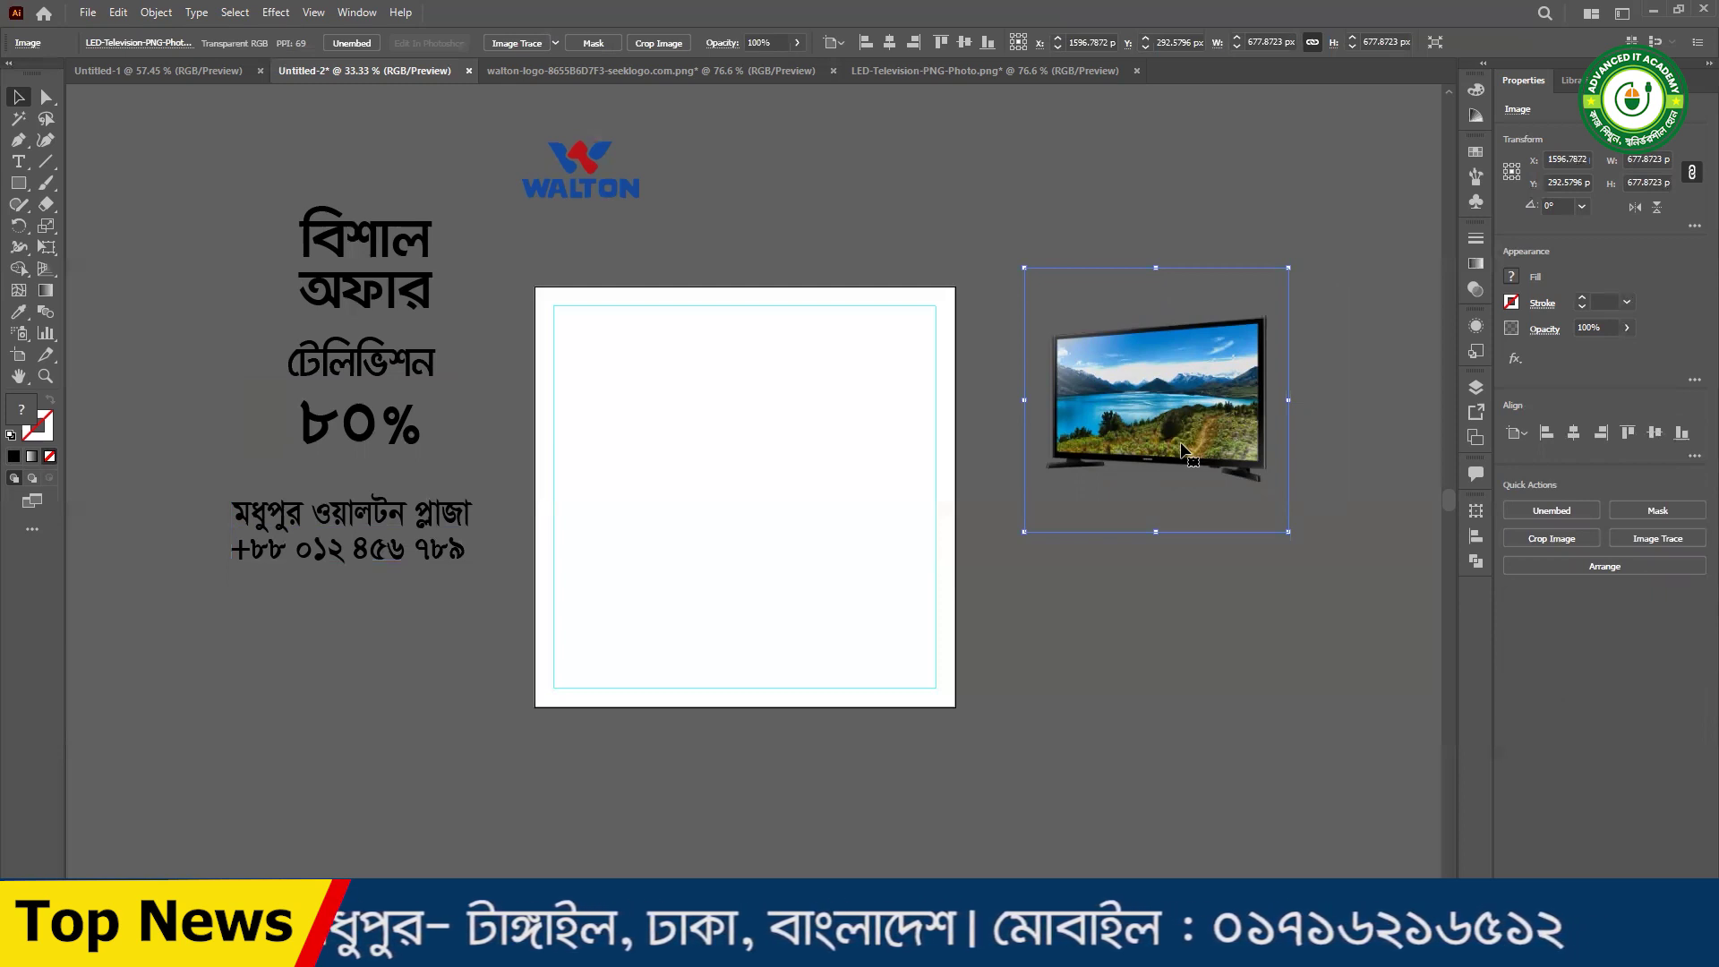
pyautogui.click(19, 183)
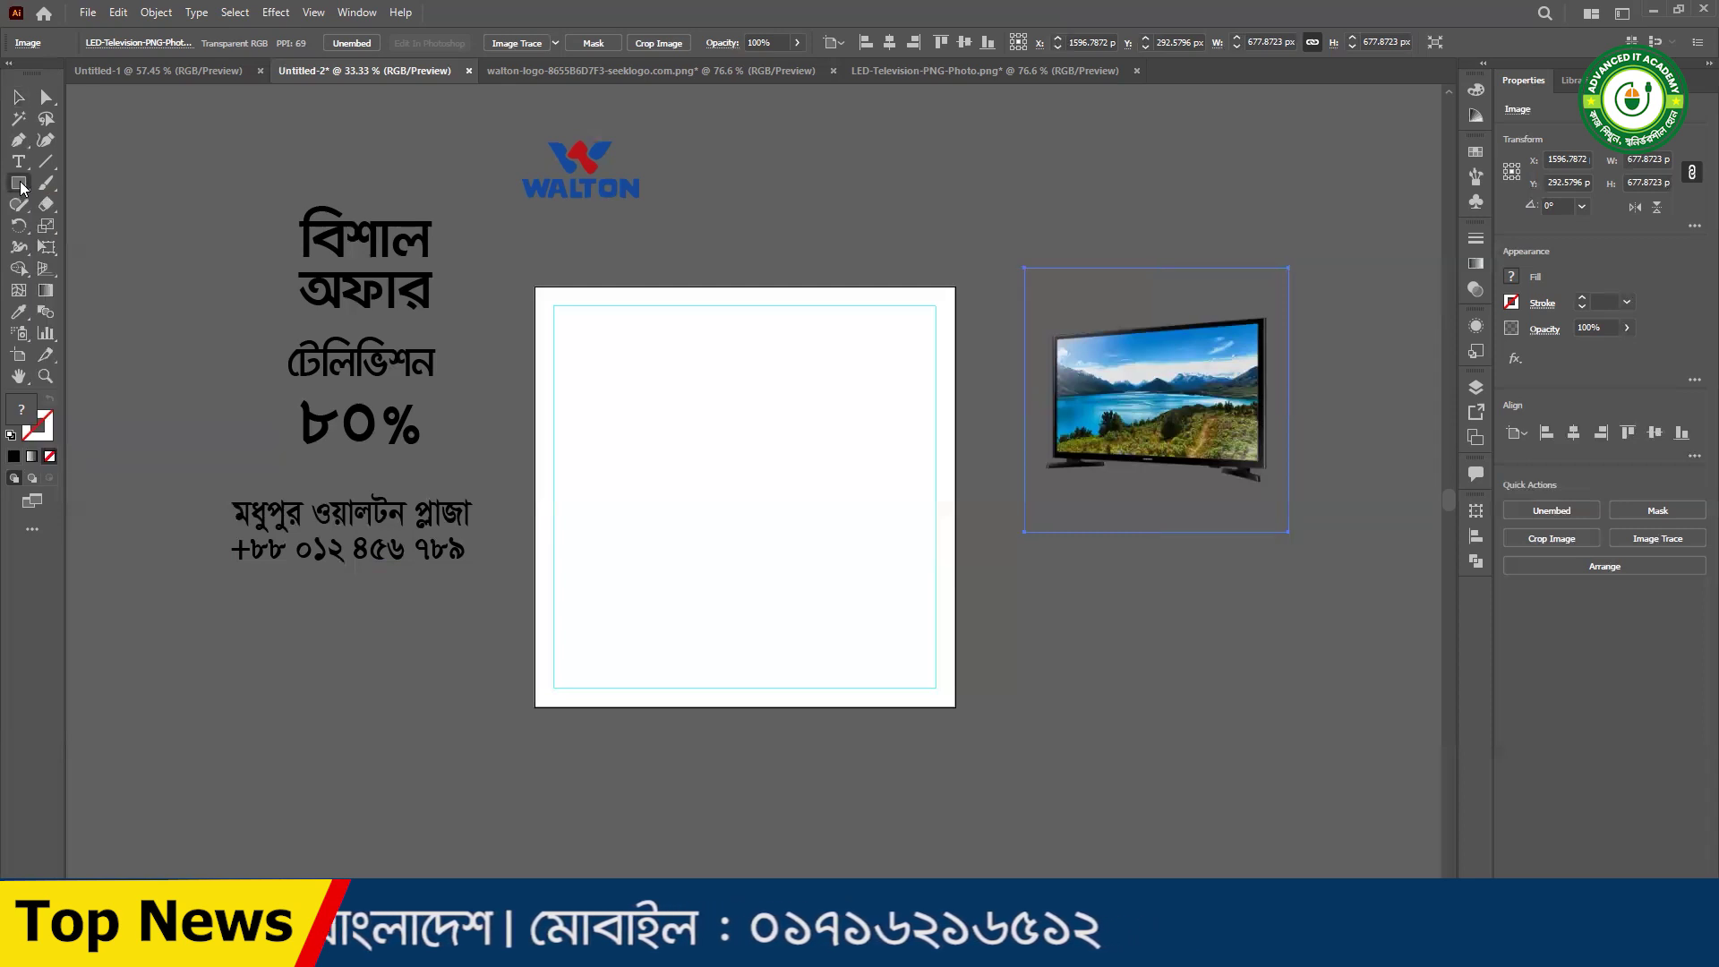
pyautogui.moveTo(646, 386); pyautogui.dragTo(955, 639)
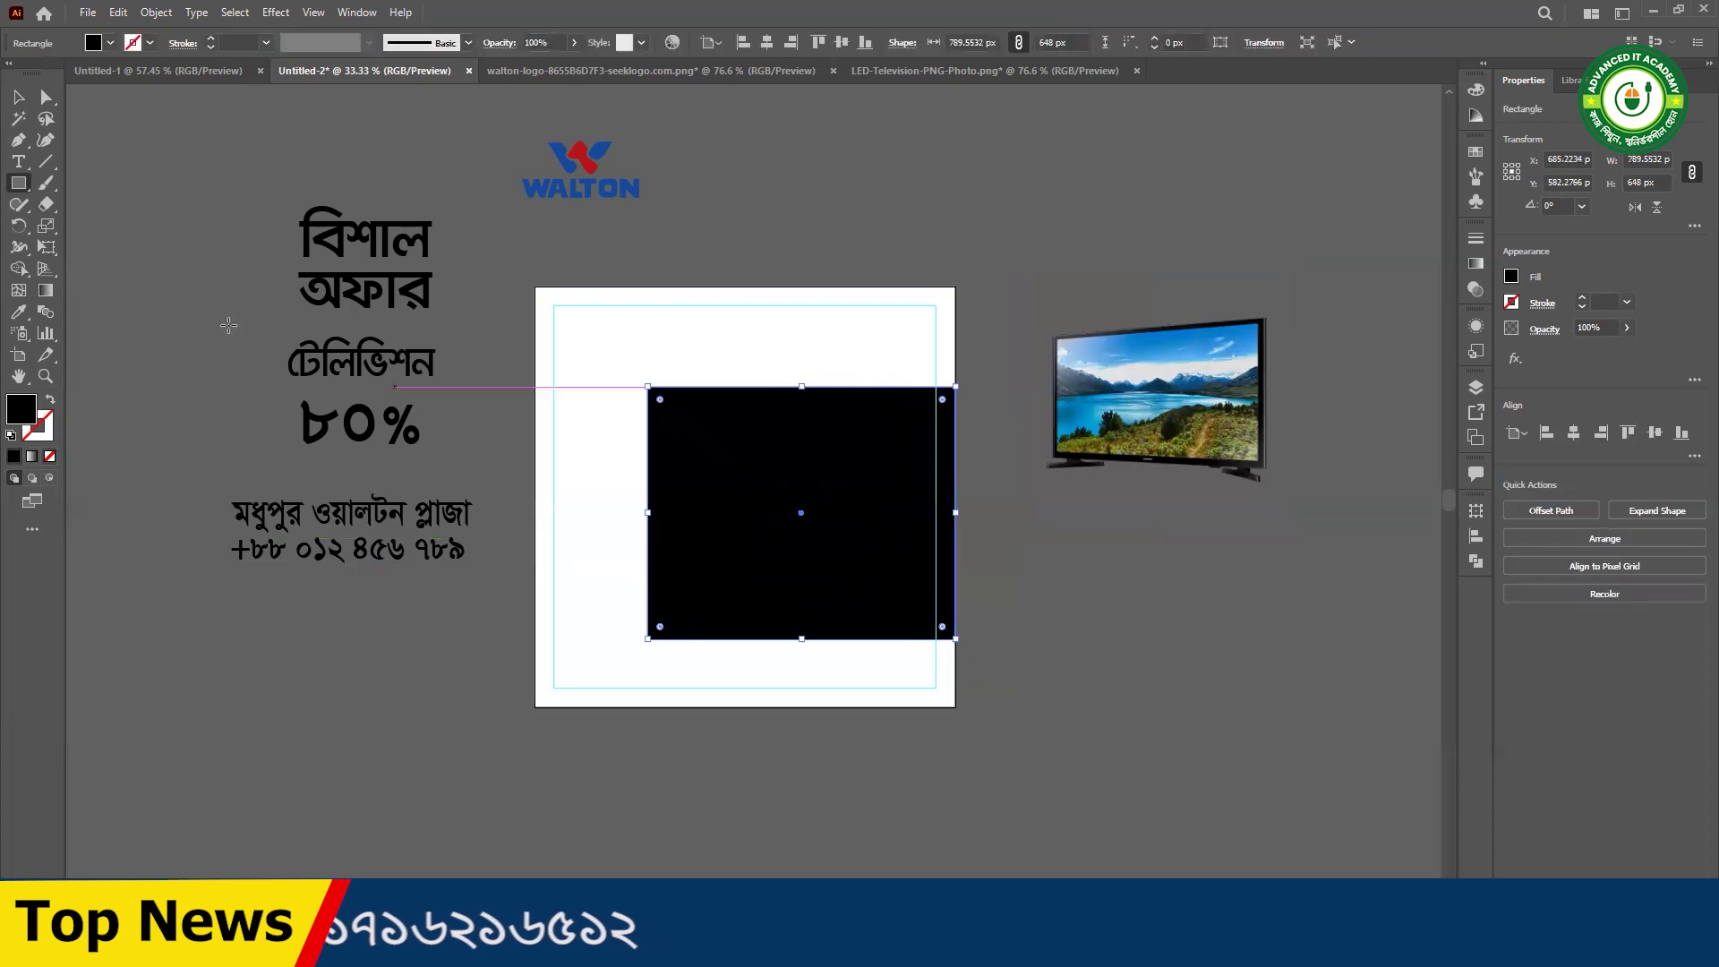
pyautogui.click(19, 96)
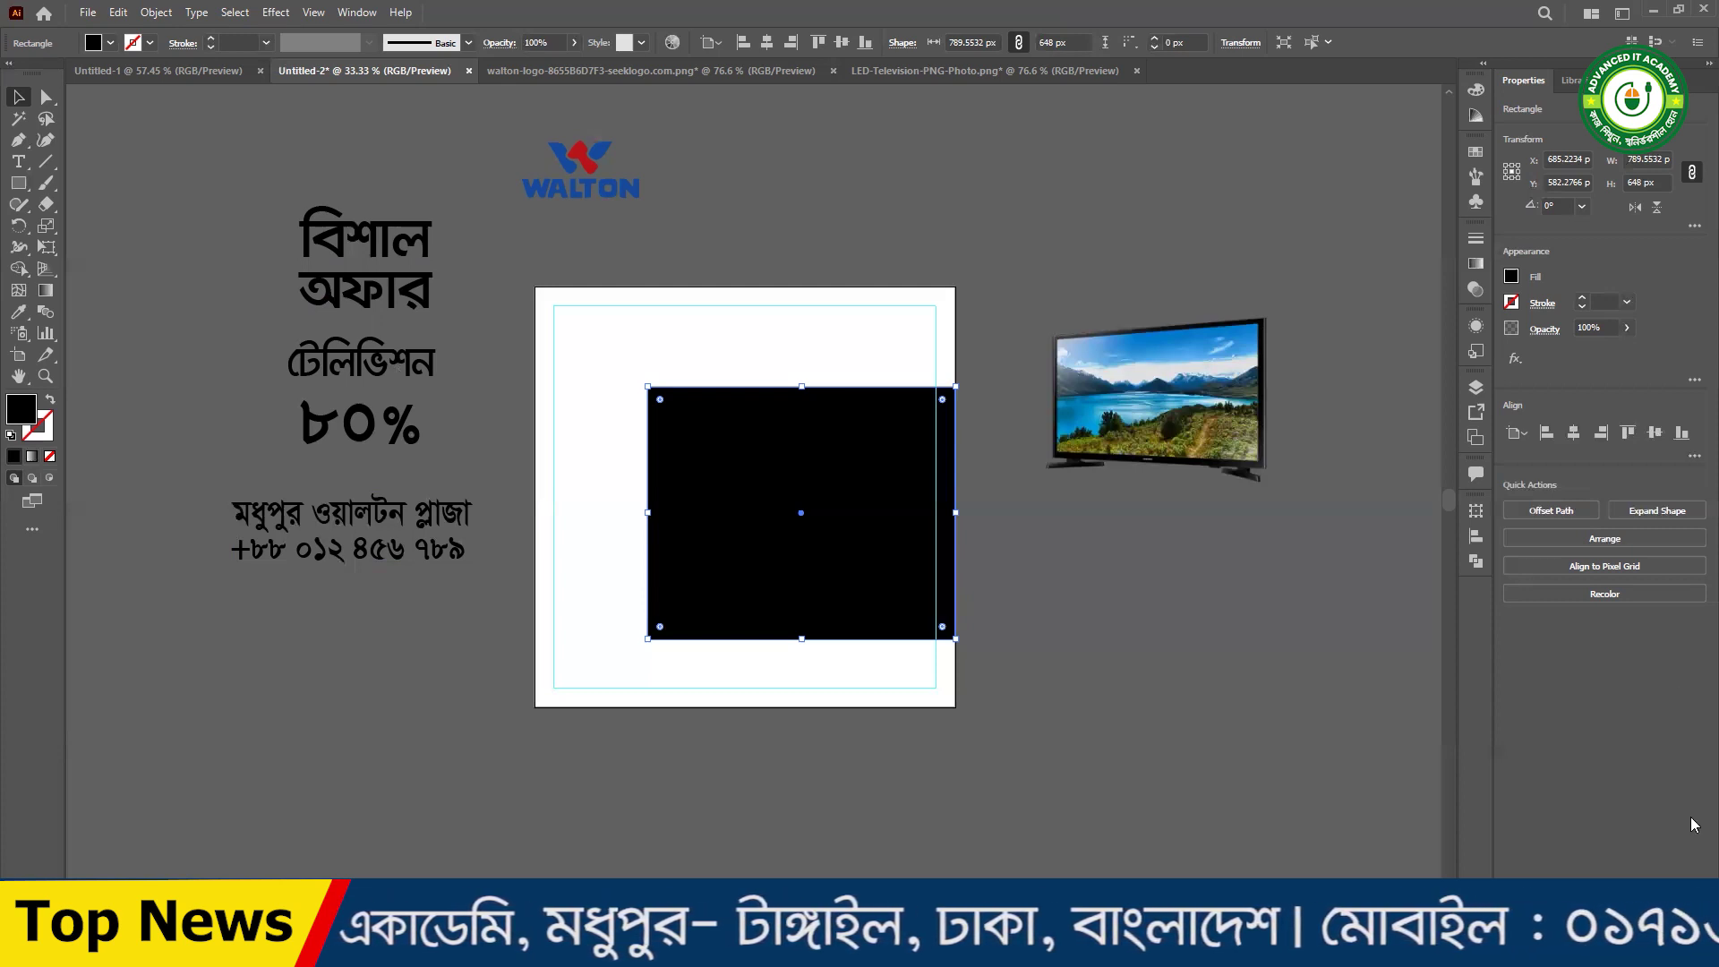
pyautogui.moveTo(1102, 645); pyautogui.dragTo(776, 514)
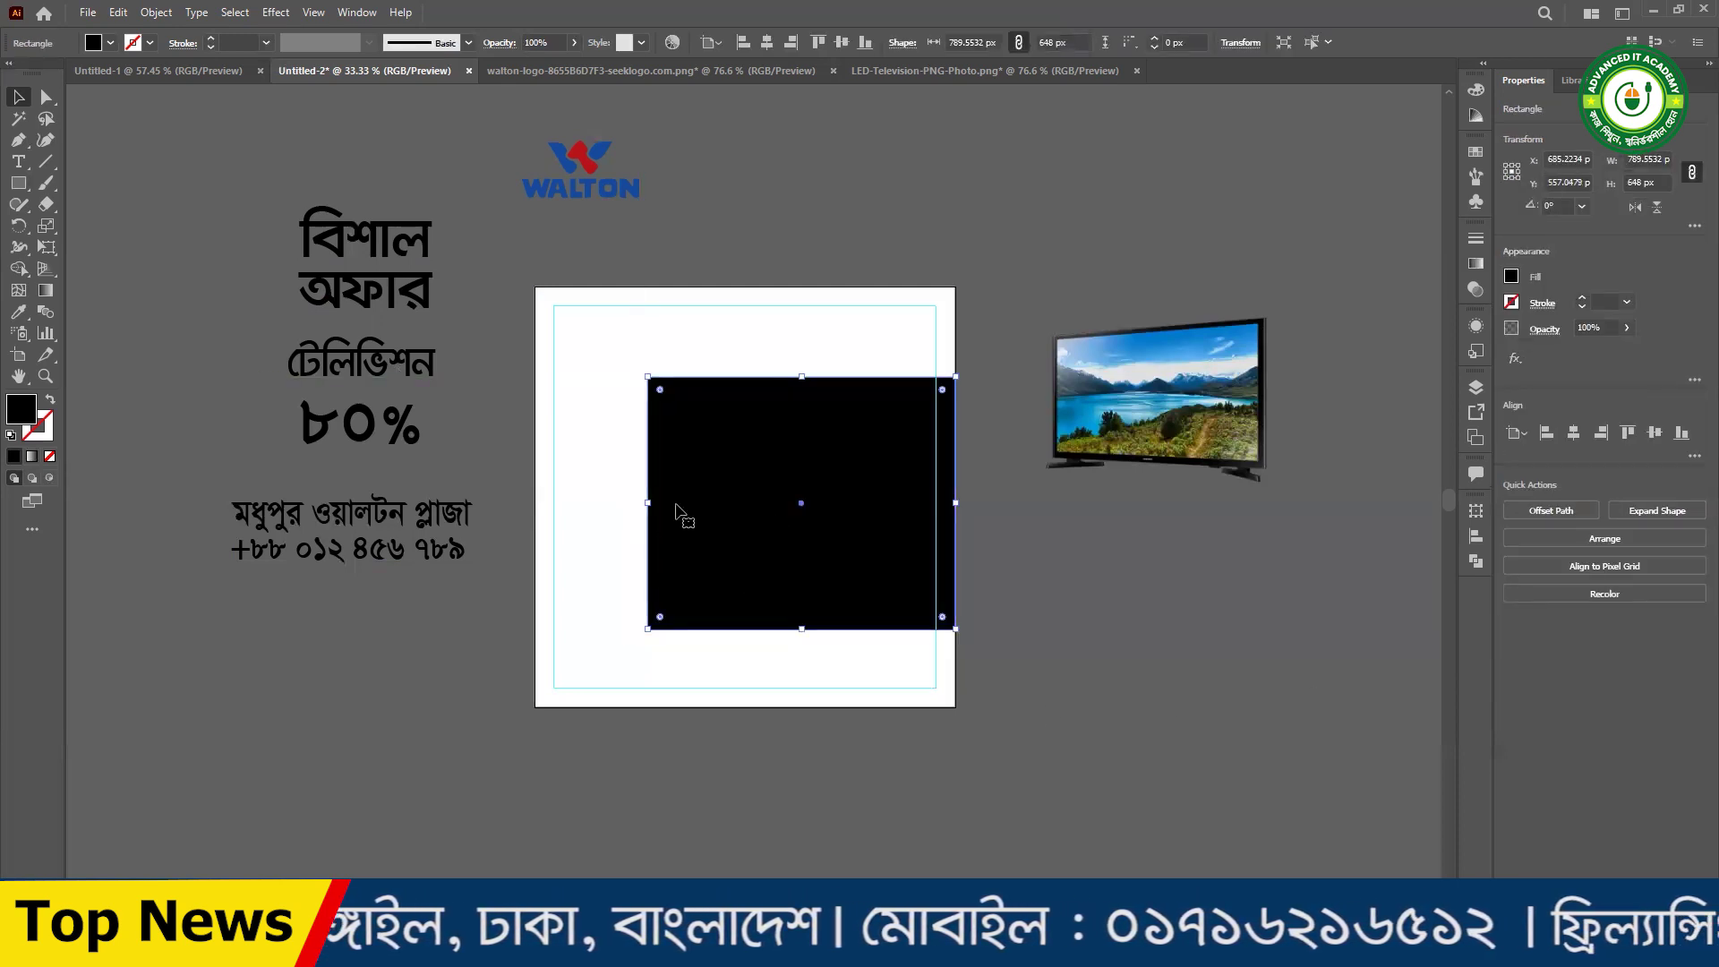
pyautogui.click(1191, 618)
pyautogui.click(812, 496)
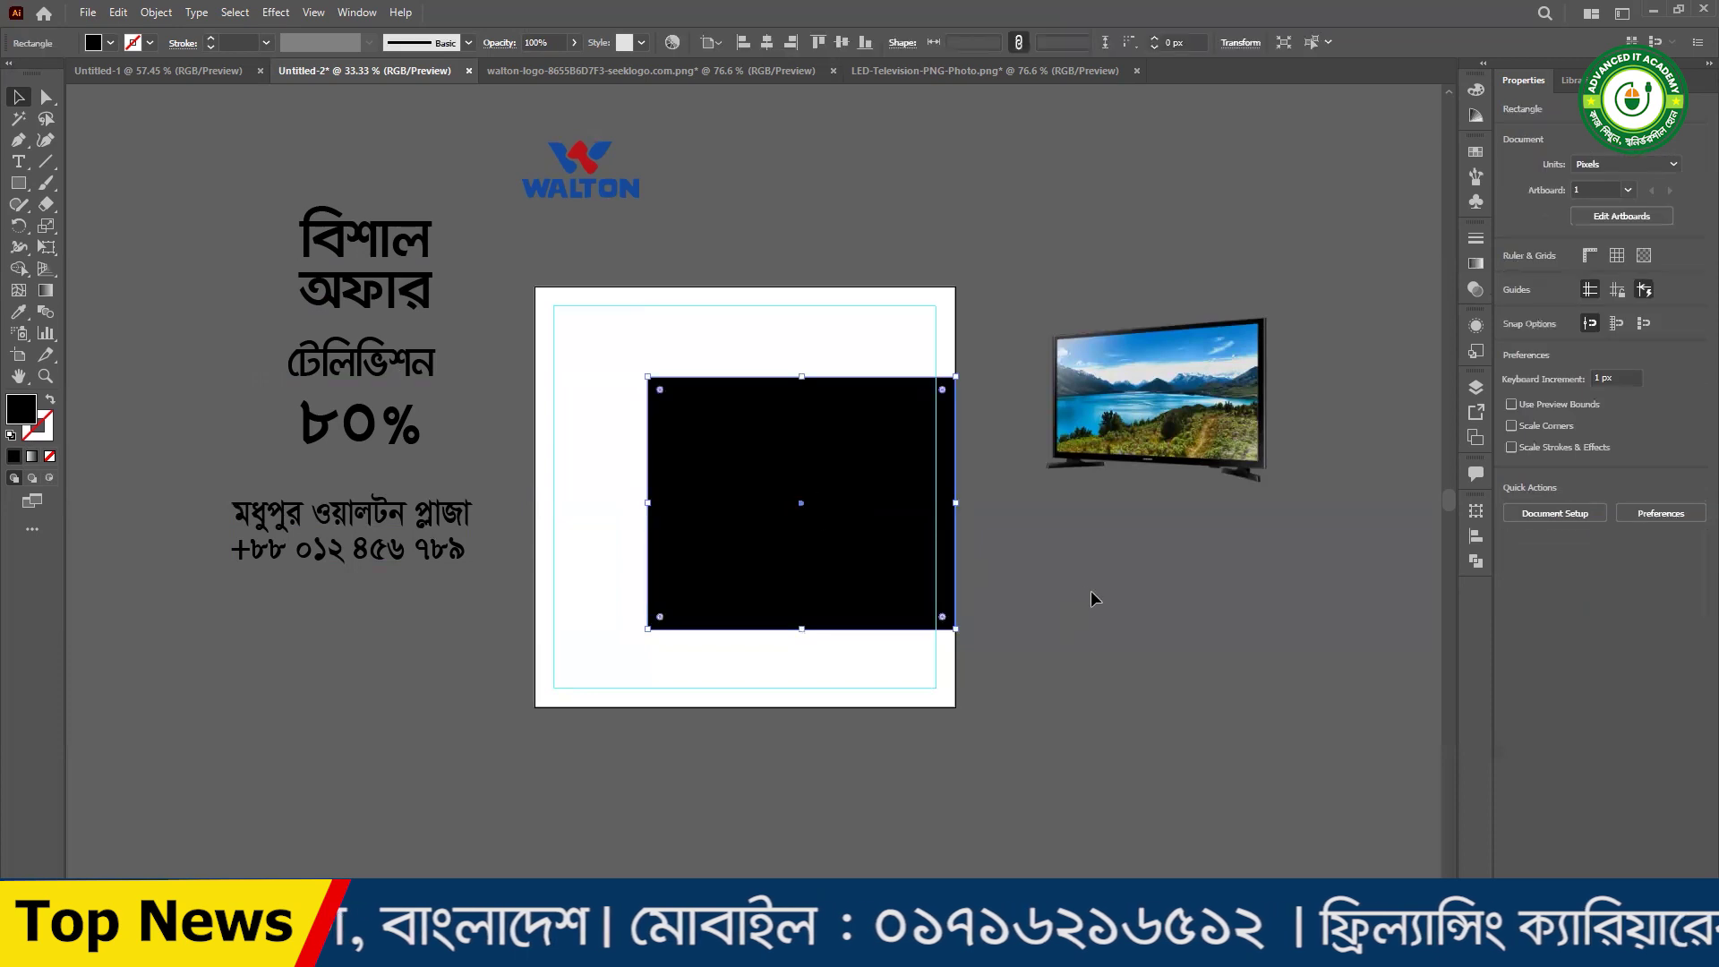
# - Draw a black square about 119 px wide beside the Bangla headline and place an identical copy directly below it
pyautogui.click(1080, 602)
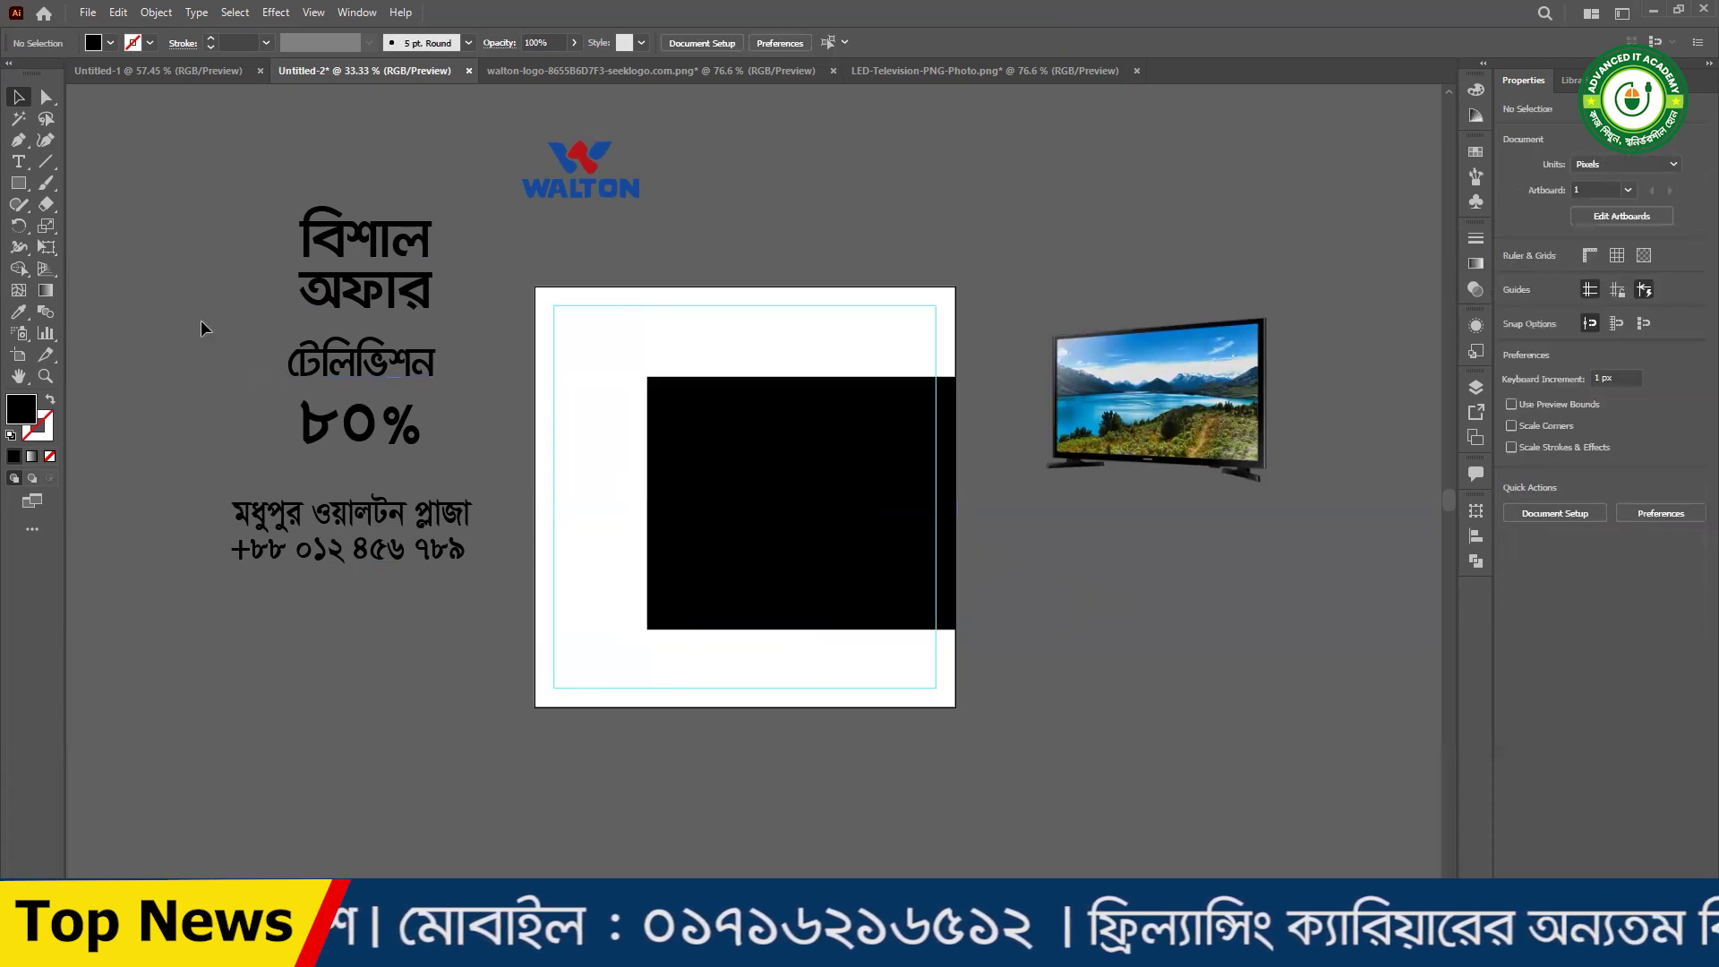
pyautogui.click(18, 190)
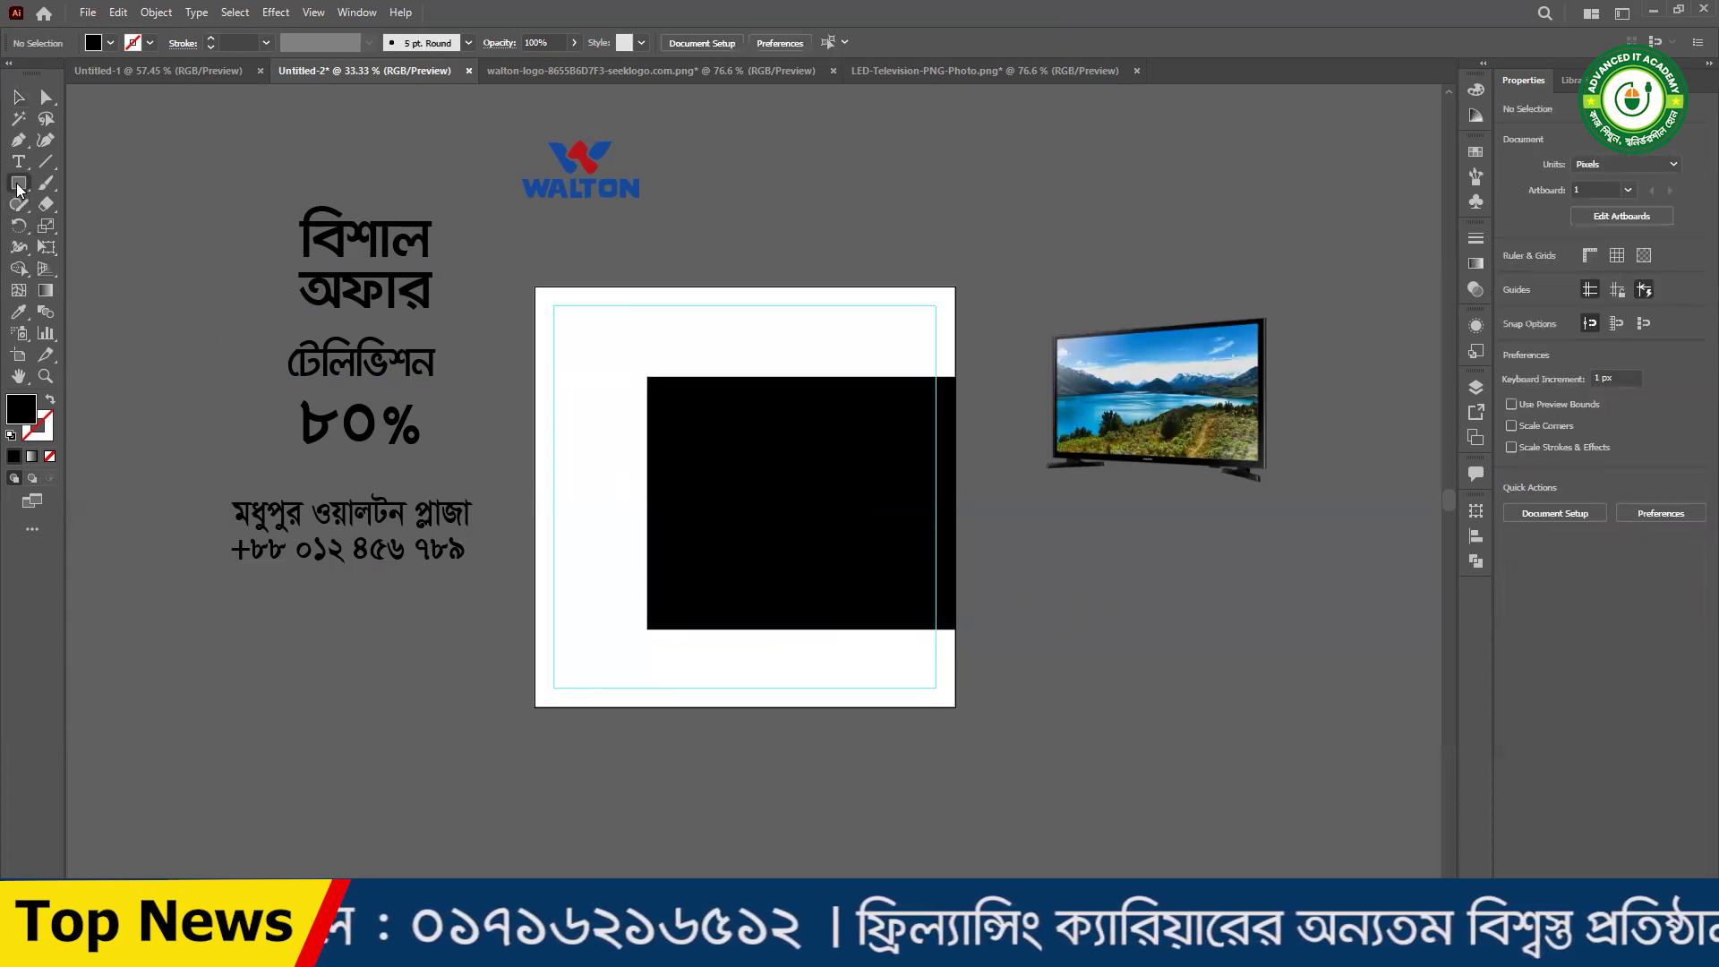
pyautogui.scroll(-1, 367, 584)
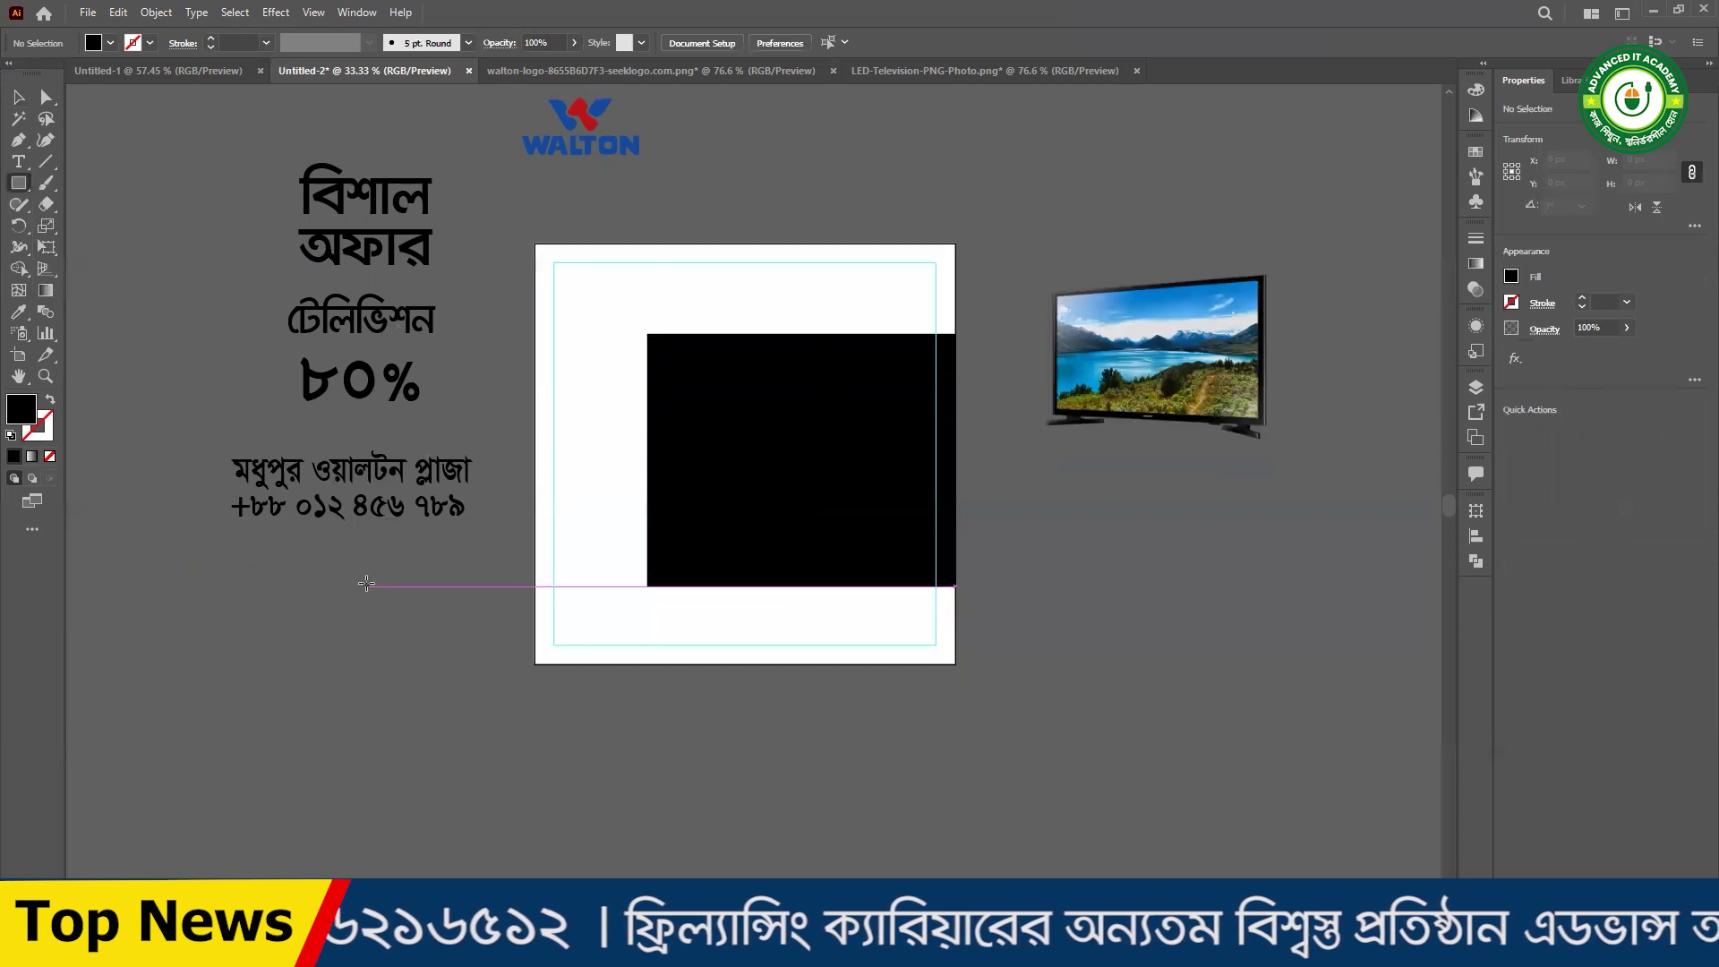
pyautogui.moveTo(178, 297)
pyautogui.mouseDown()
pyautogui.moveTo(161, 255)
pyautogui.moveTo(127, 245)
pyautogui.moveTo(154, 350)
pyautogui.mouseUp()
pyautogui.press('v')
pyautogui.click(127, 146)
pyautogui.click(208, 425)
pyautogui.moveTo(112, 215); pyautogui.dragTo(200, 448)
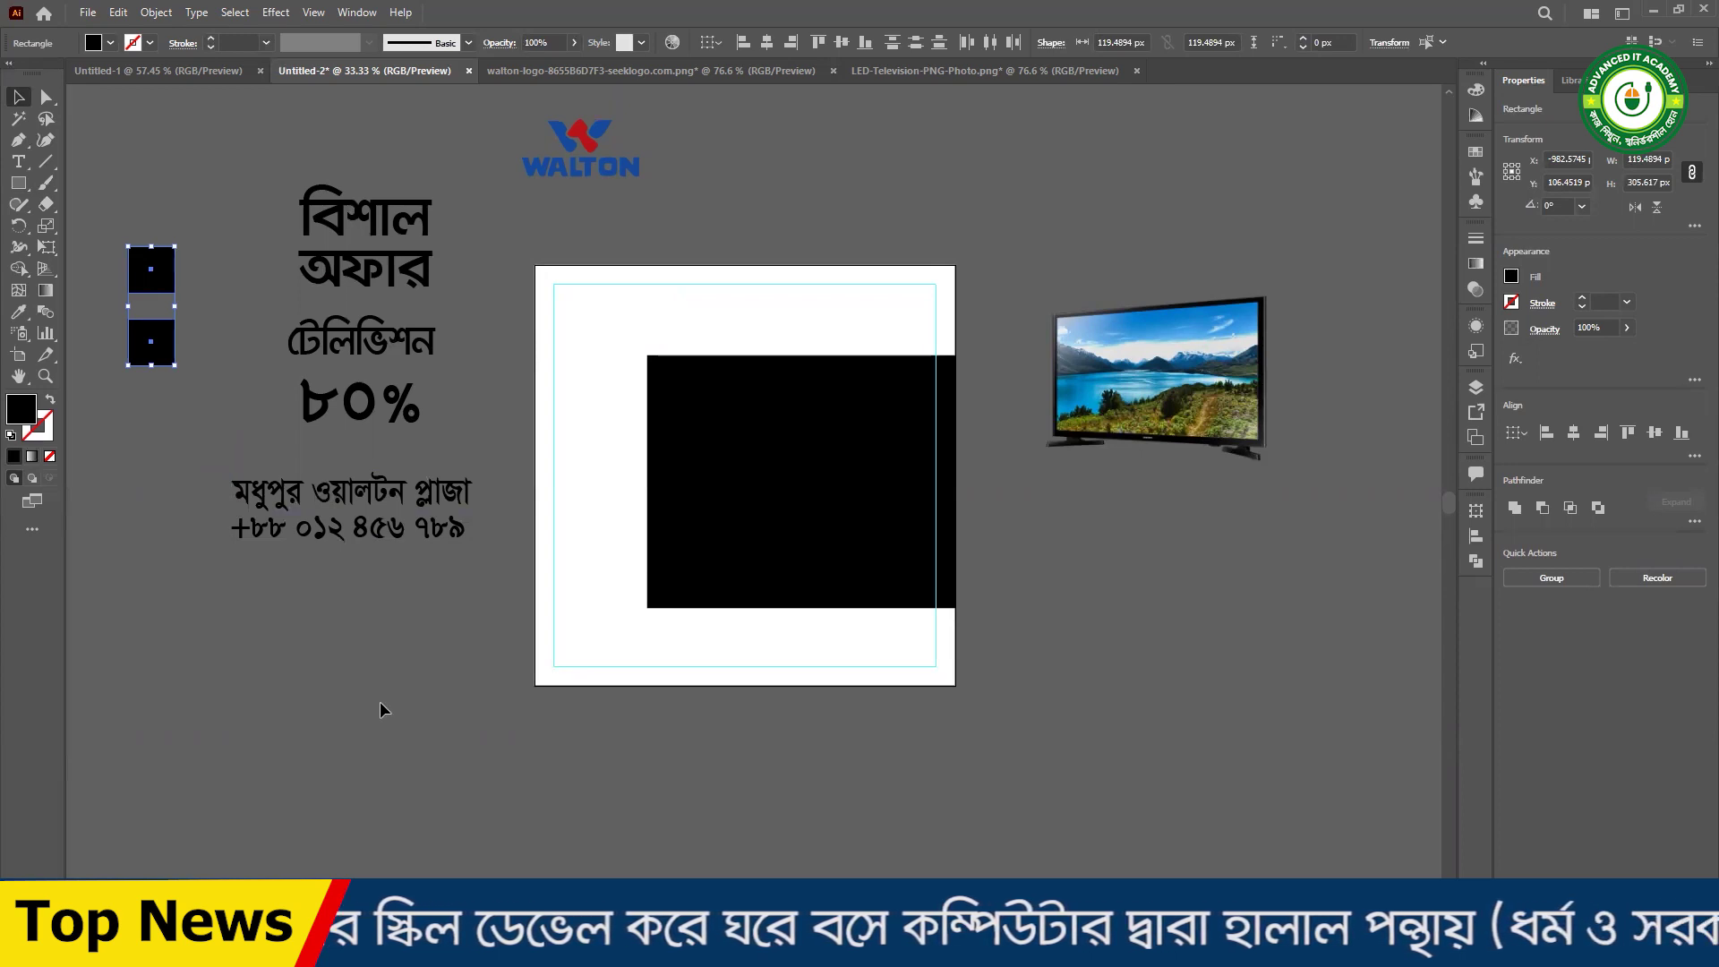
pyautogui.click(220, 433)
pyautogui.moveTo(135, 221)
pyautogui.mouseDown()
pyautogui.moveTo(219, 426)
pyautogui.moveTo(121, 235)
pyautogui.mouseUp()
pyautogui.click(225, 406)
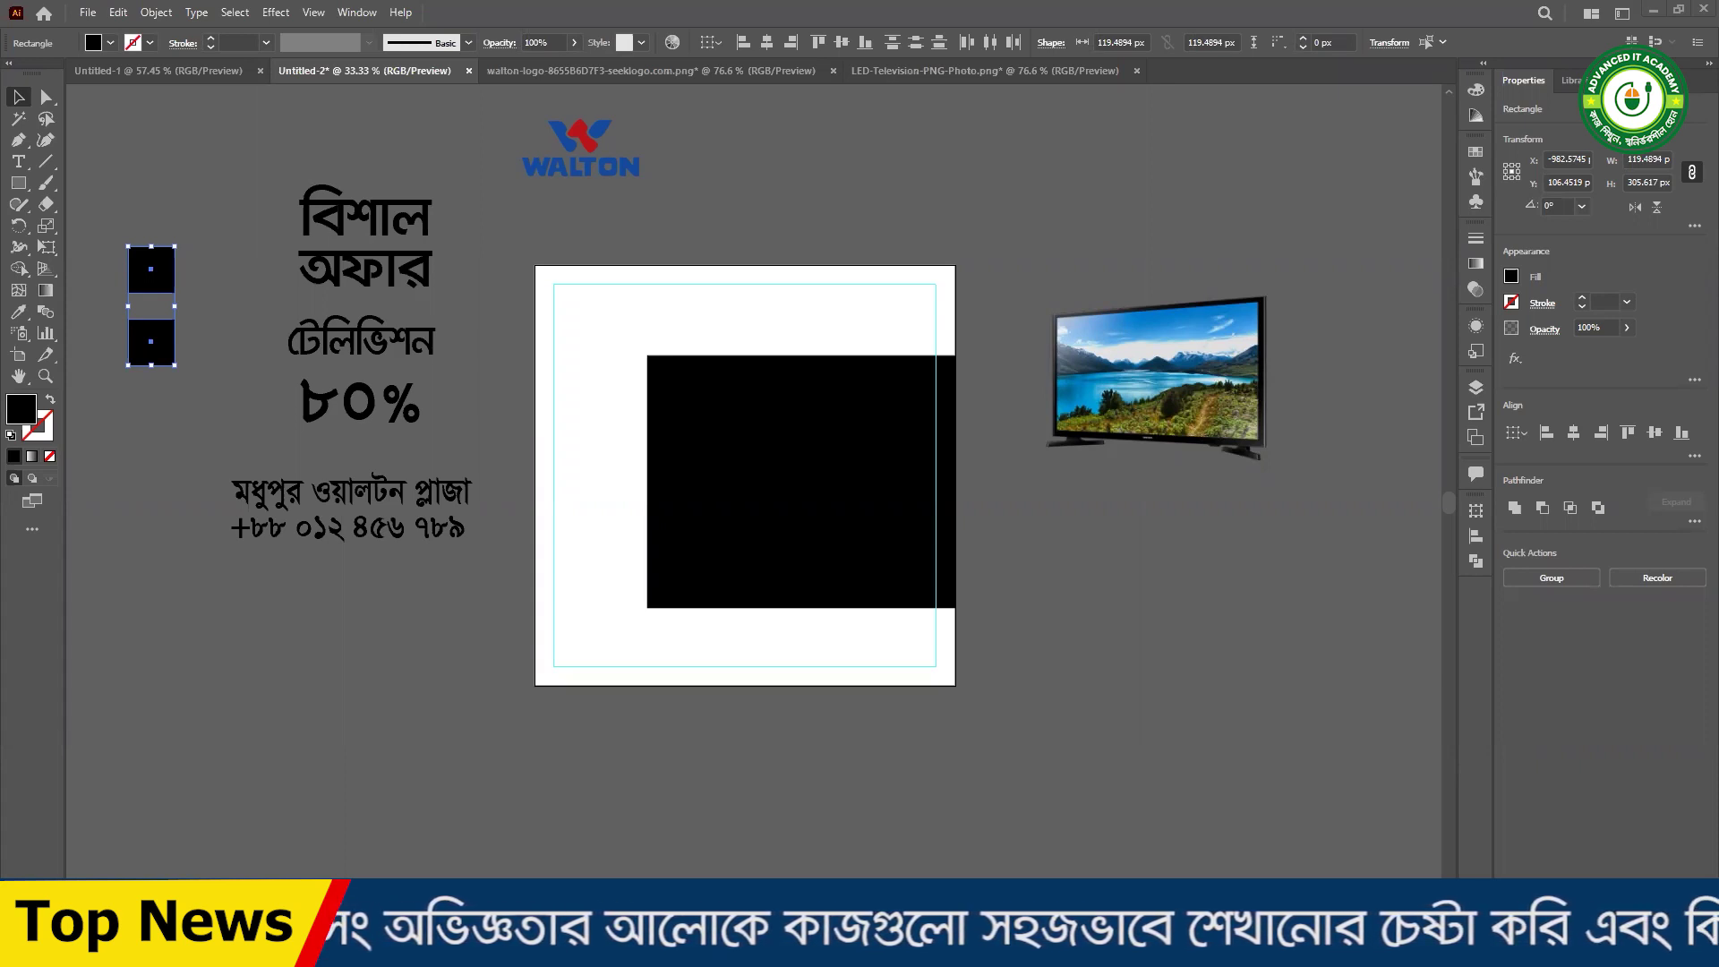
pyautogui.click(1137, 598)
pyautogui.click(787, 471)
pyautogui.click(790, 477)
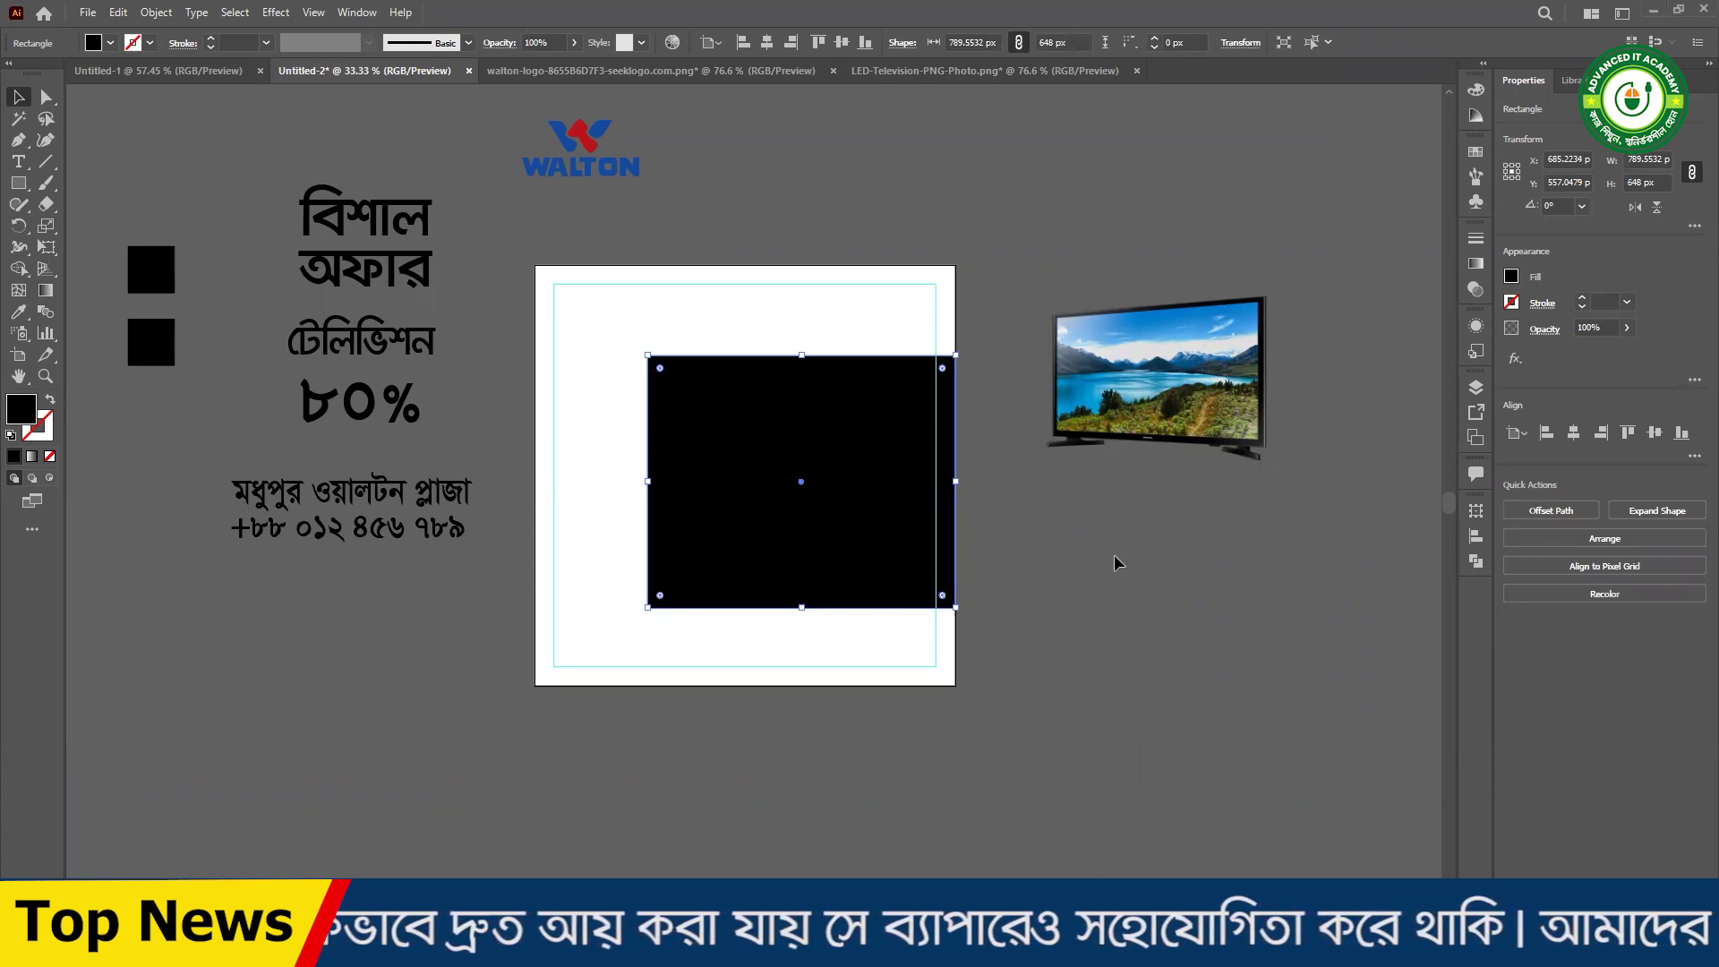
pyautogui.click(1244, 620)
pyautogui.click(770, 467)
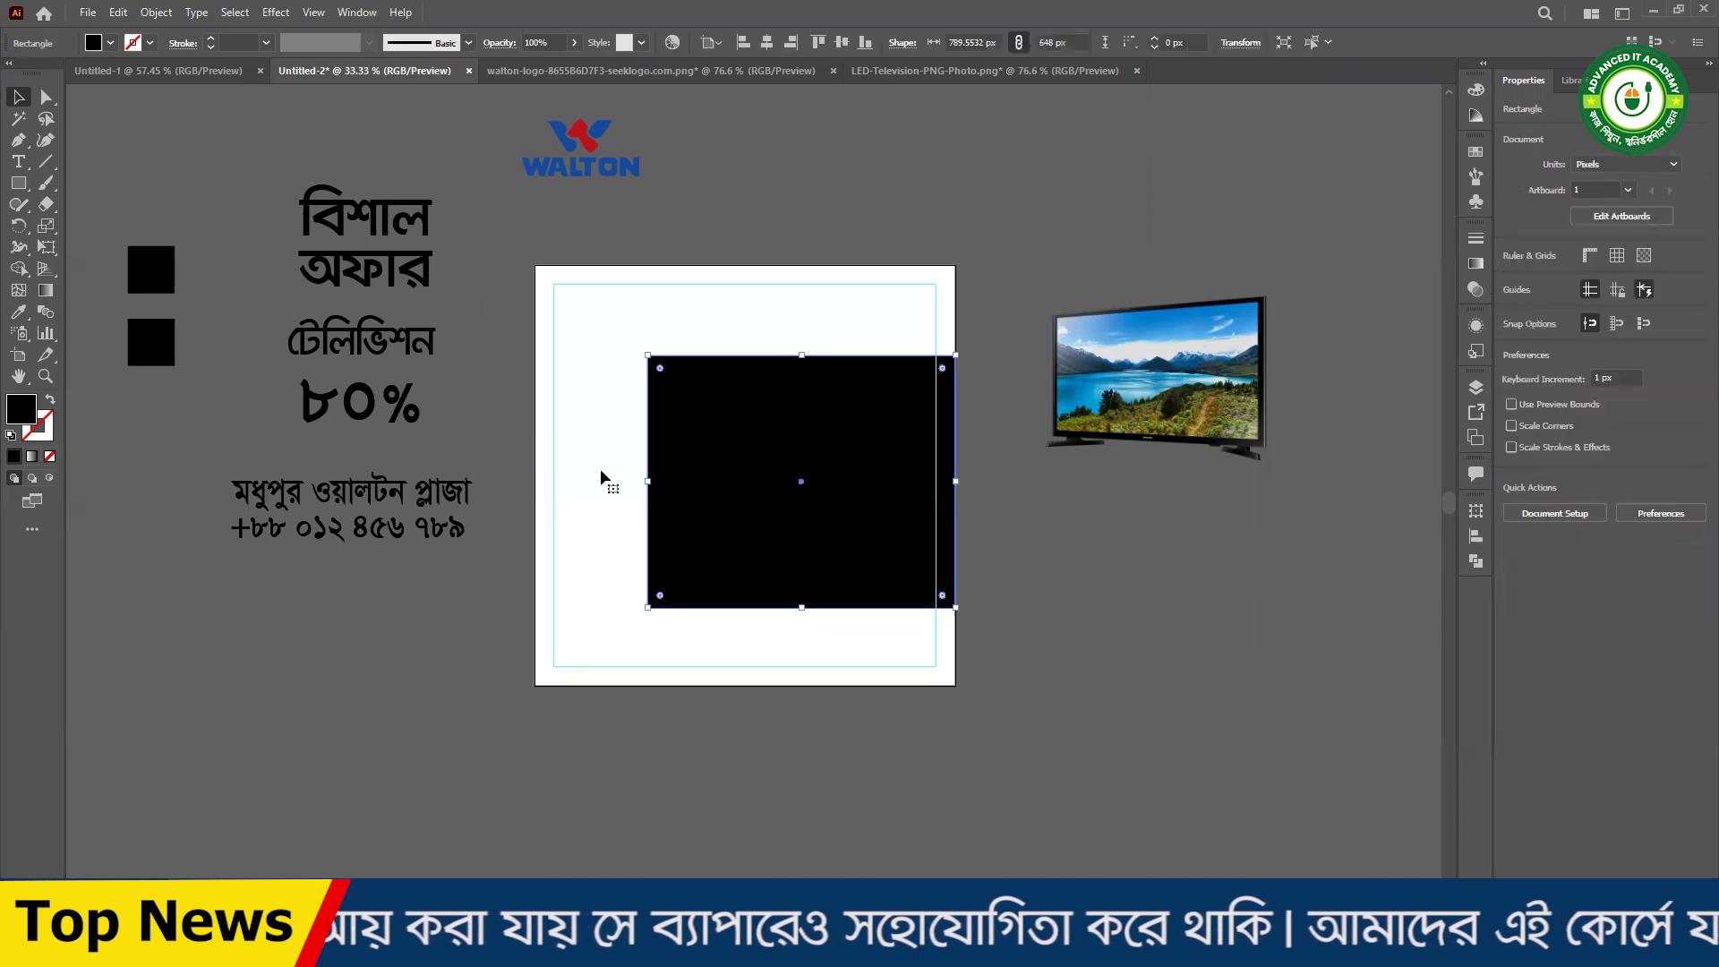
pyautogui.click(795, 230)
pyautogui.moveTo(691, 191); pyautogui.dragTo(1037, 734)
pyautogui.click(1013, 598)
pyautogui.moveTo(698, 242); pyautogui.dragTo(1046, 773)
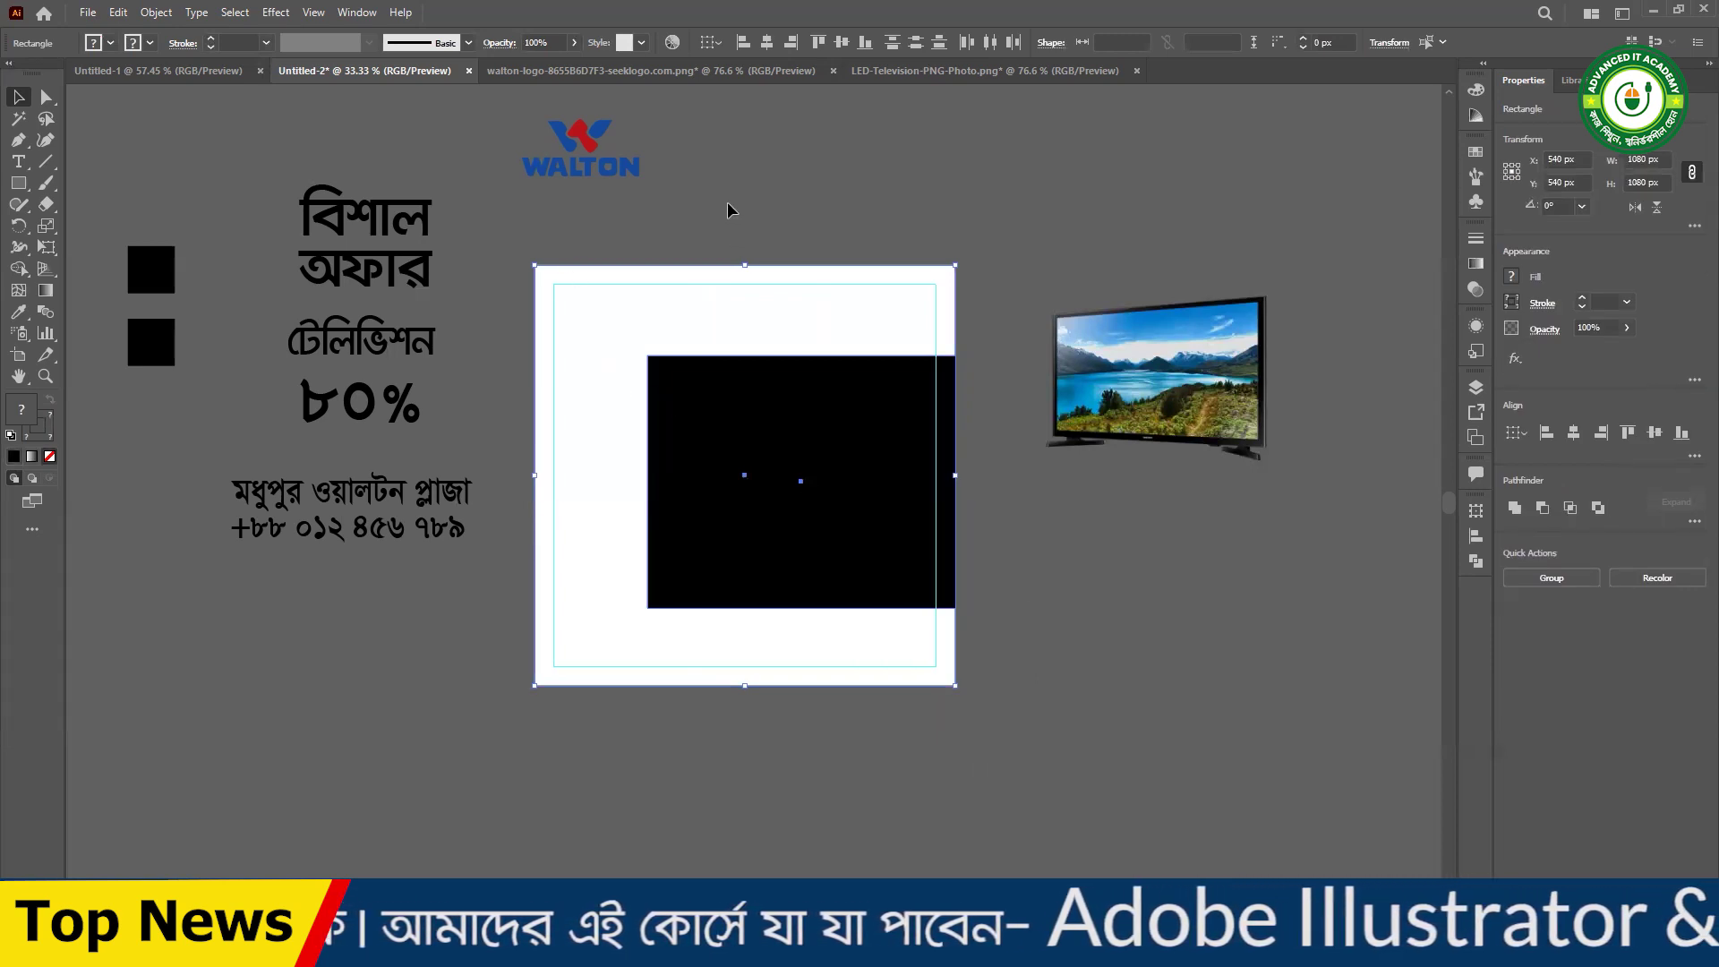
# - Fill the upper small square with the dark blue swatch
pyautogui.moveTo(153, 173); pyautogui.dragTo(175, 426)
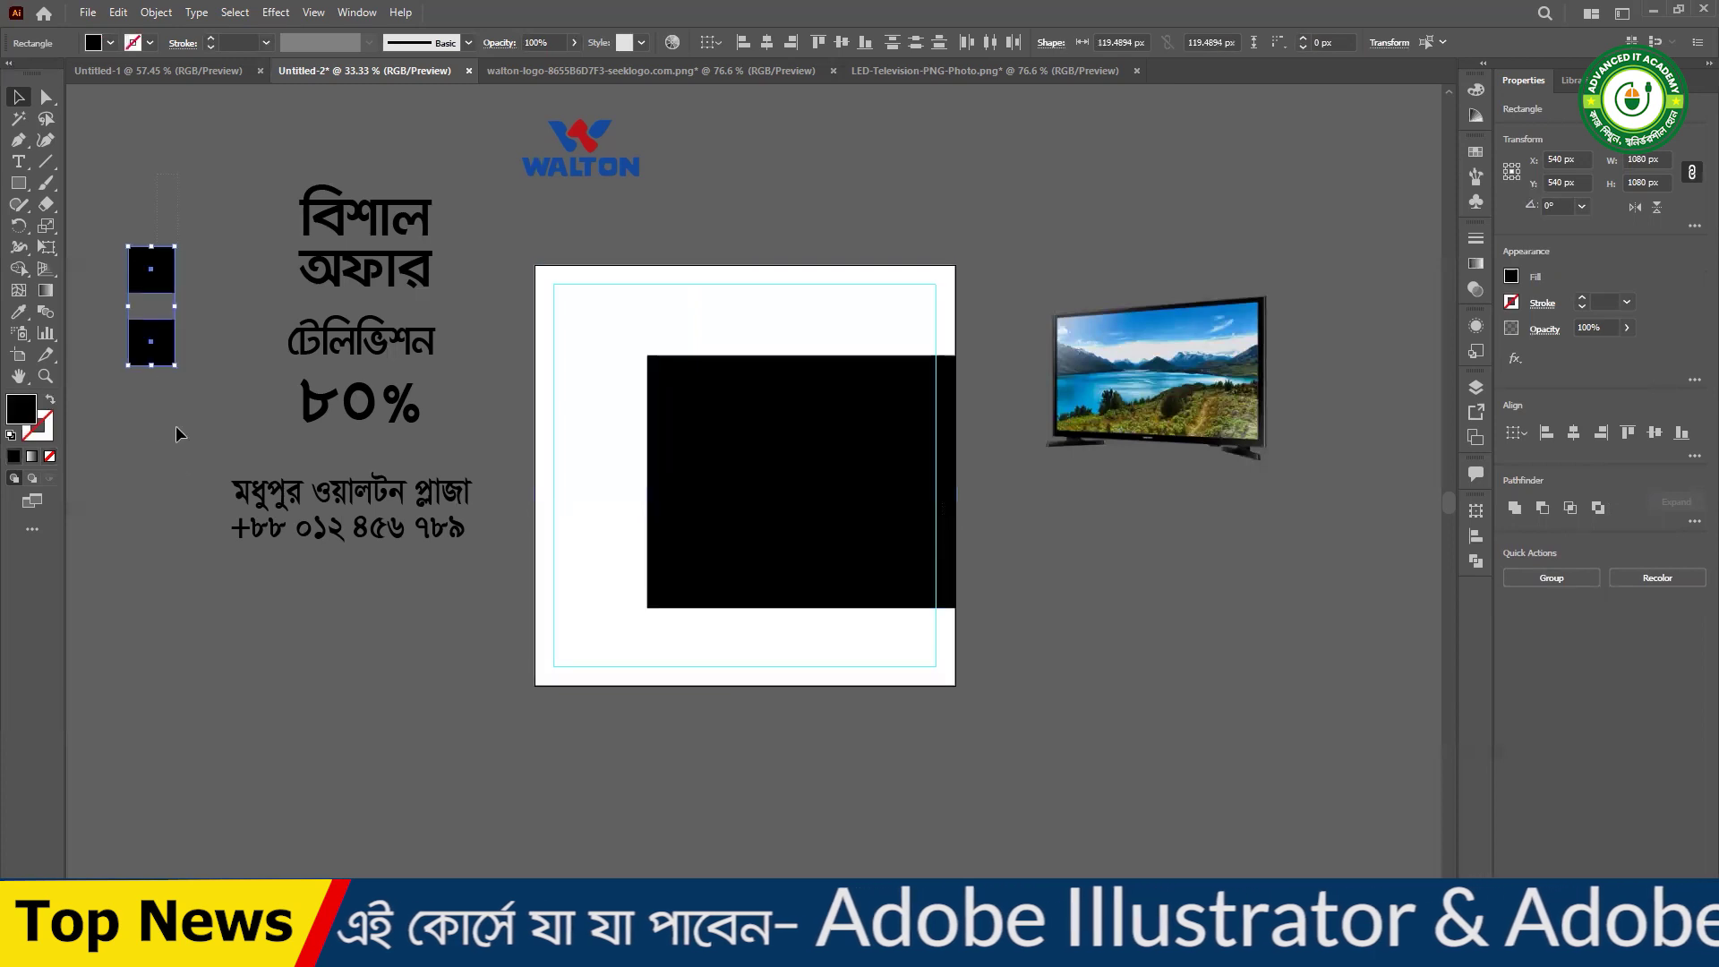
pyautogui.moveTo(198, 207); pyautogui.dragTo(168, 276)
pyautogui.click(168, 276)
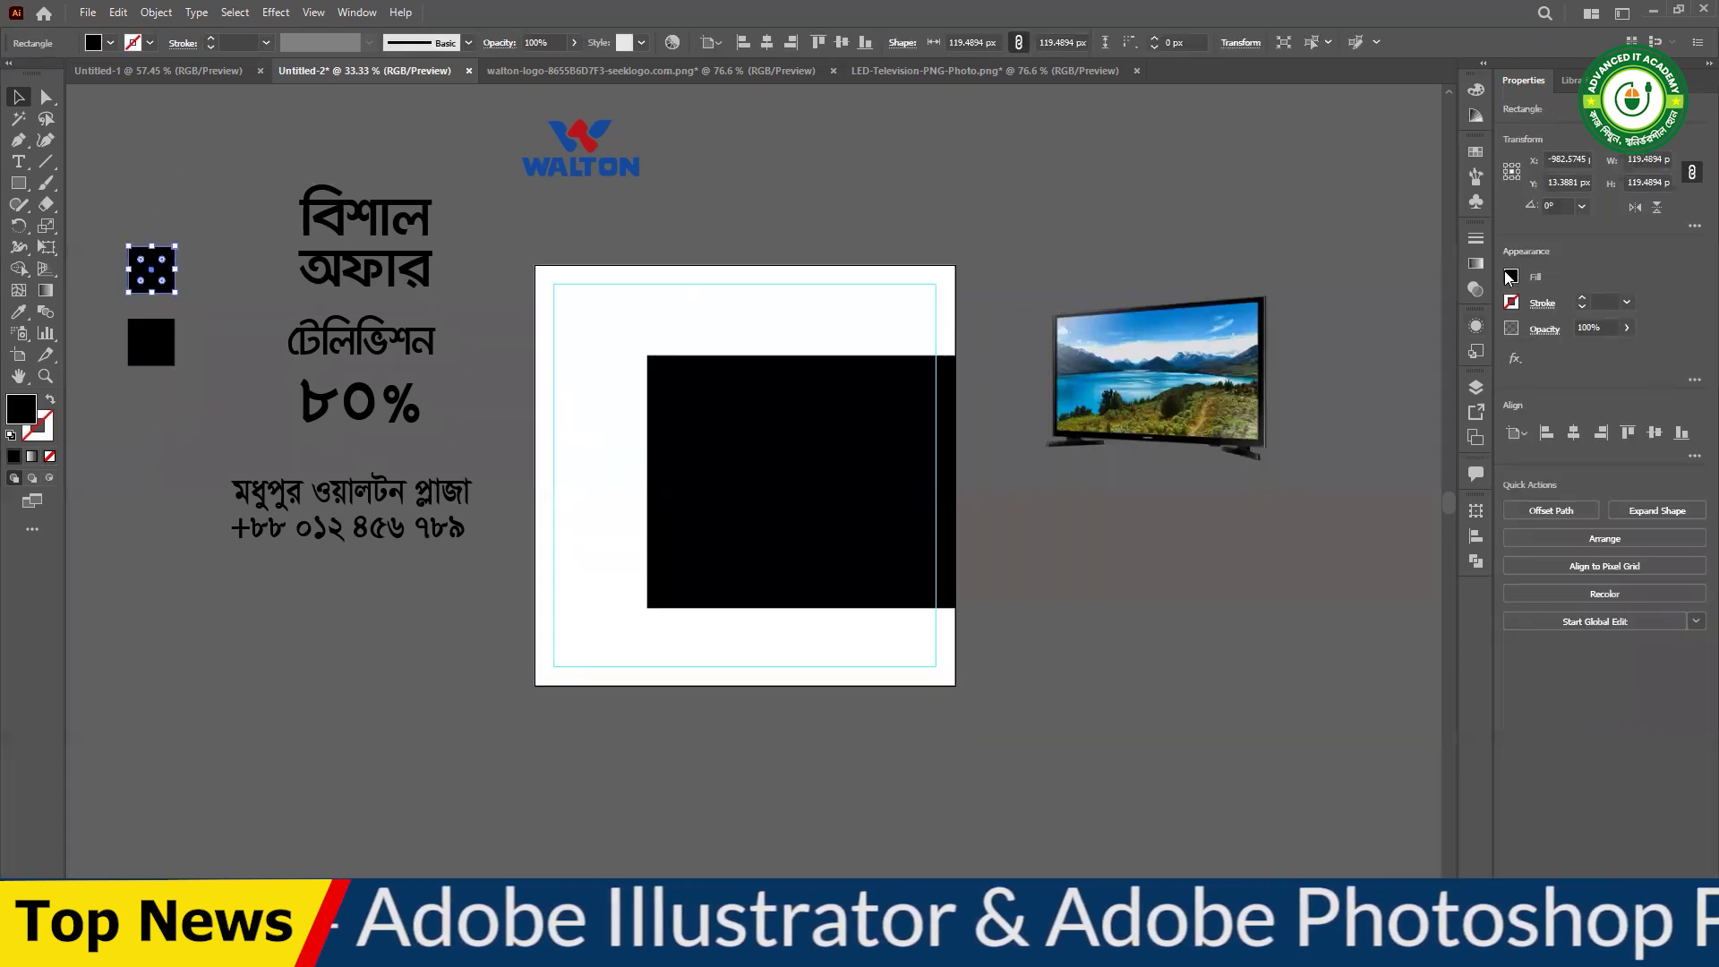
pyautogui.click(1511, 276)
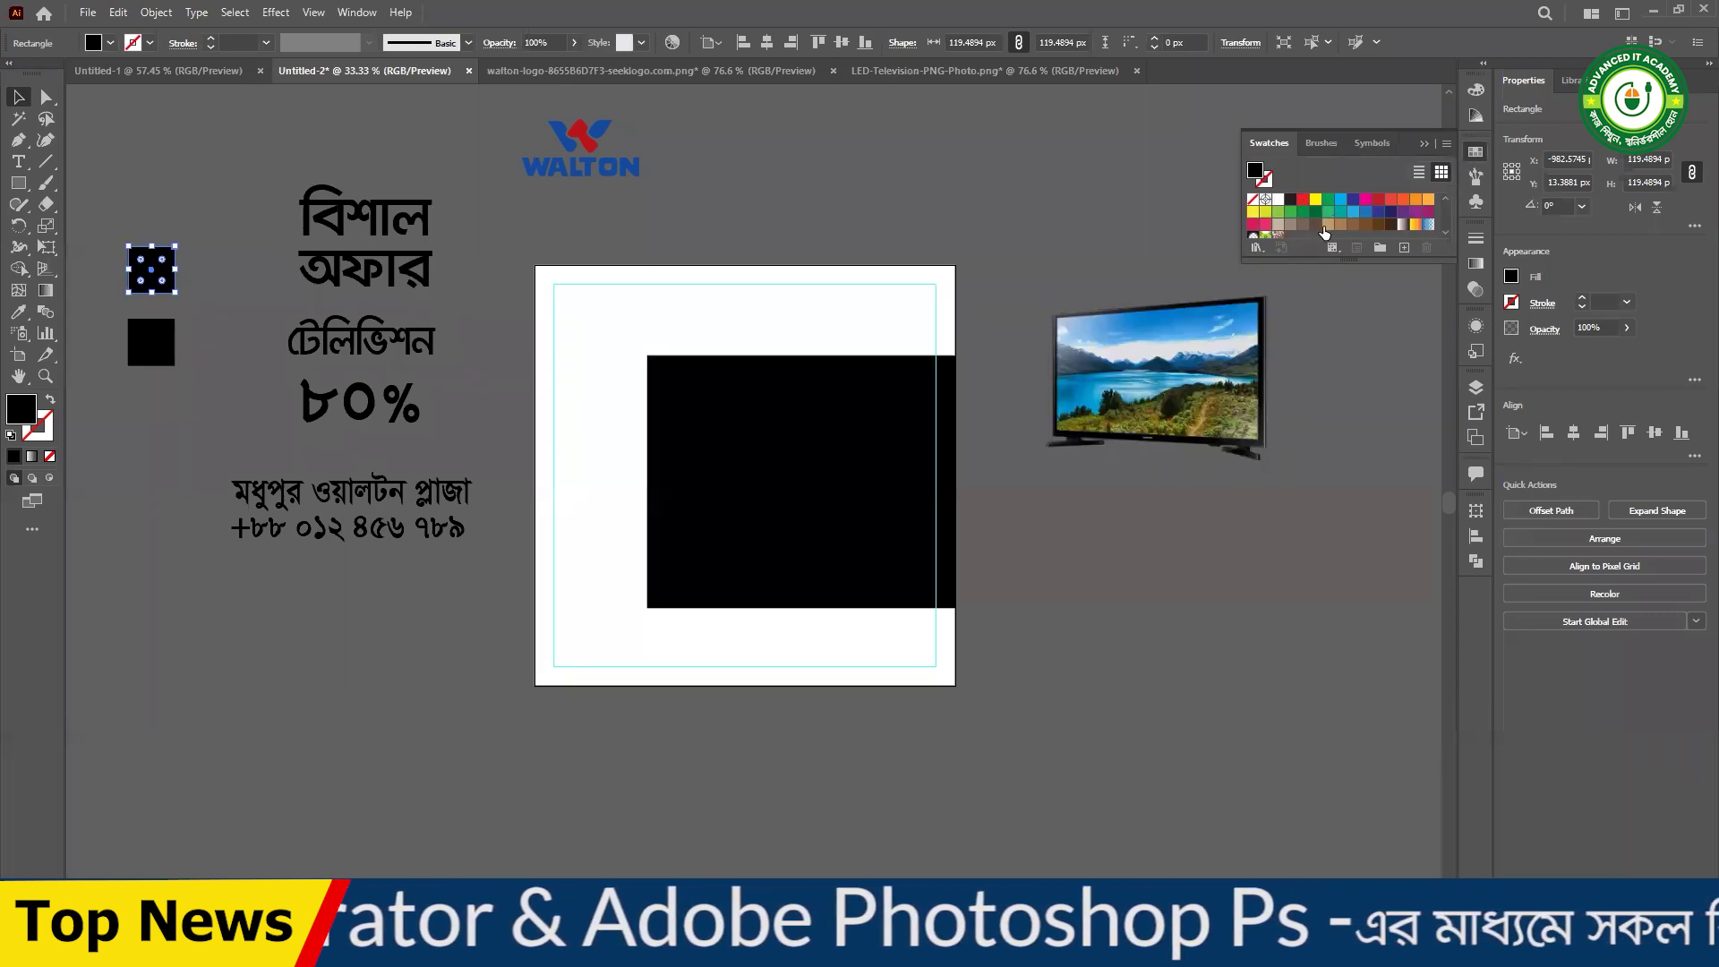
pyautogui.click(1378, 211)
pyautogui.click(218, 267)
pyautogui.moveTo(127, 212); pyautogui.dragTo(209, 305)
pyautogui.click(215, 349)
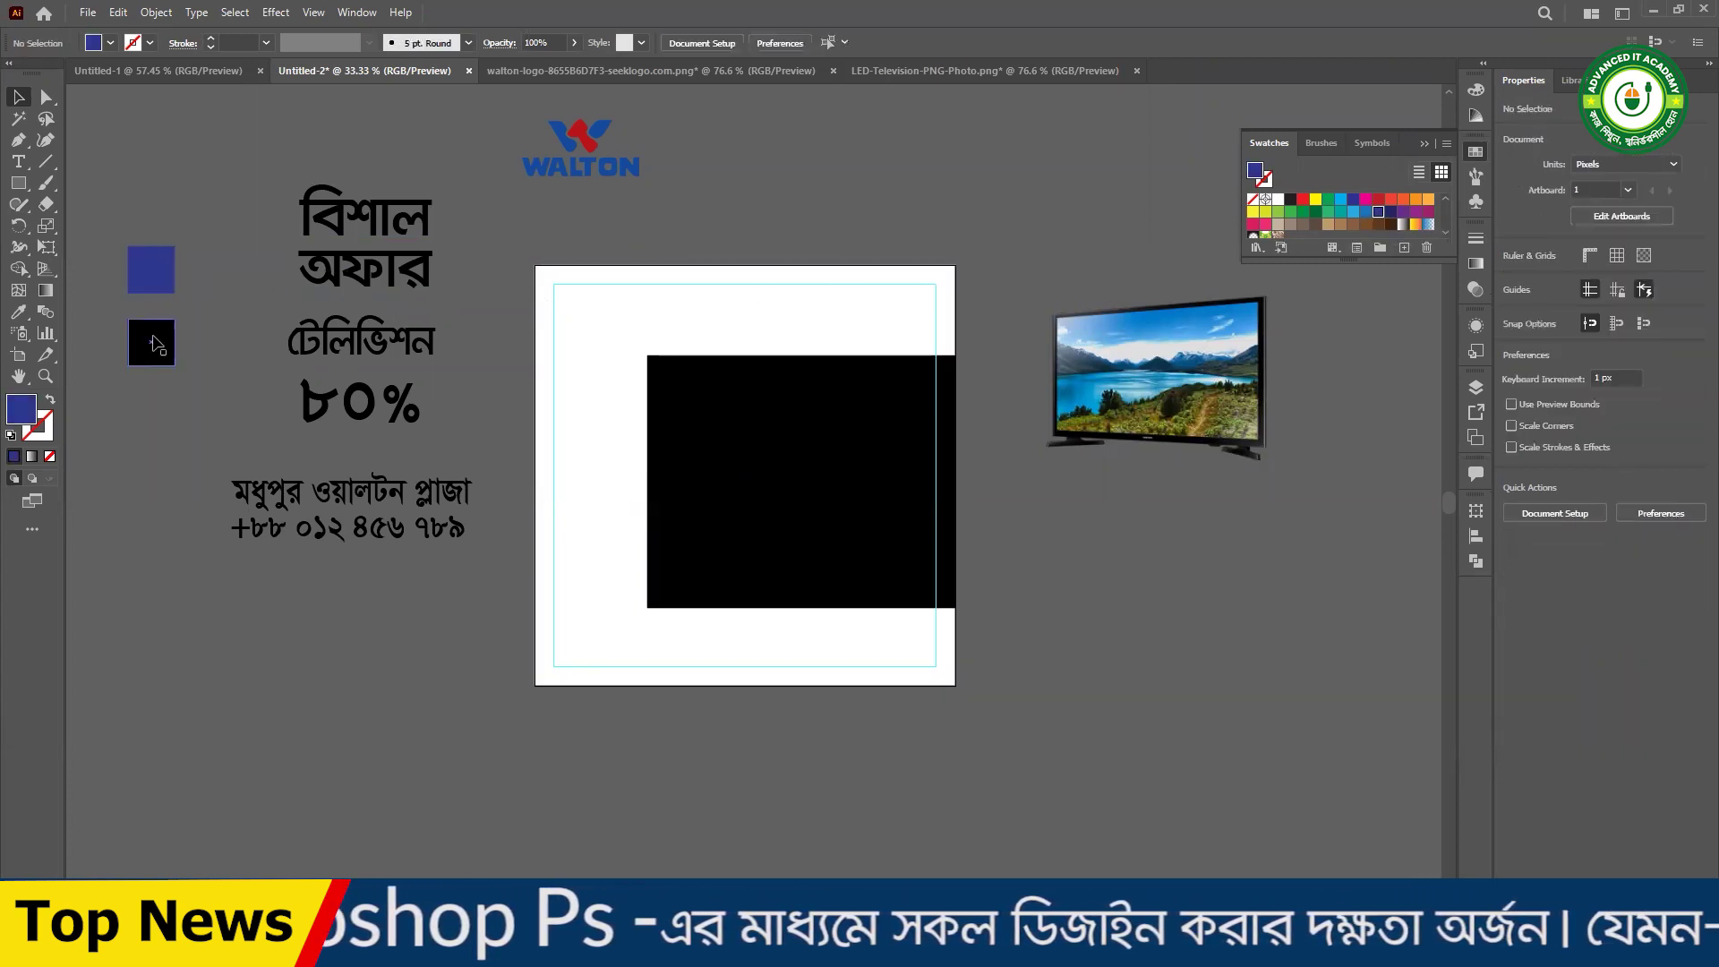
# - Fill the lower small square with the bright cyan-blue swatch
pyautogui.click(150, 342)
pyautogui.click(1339, 201)
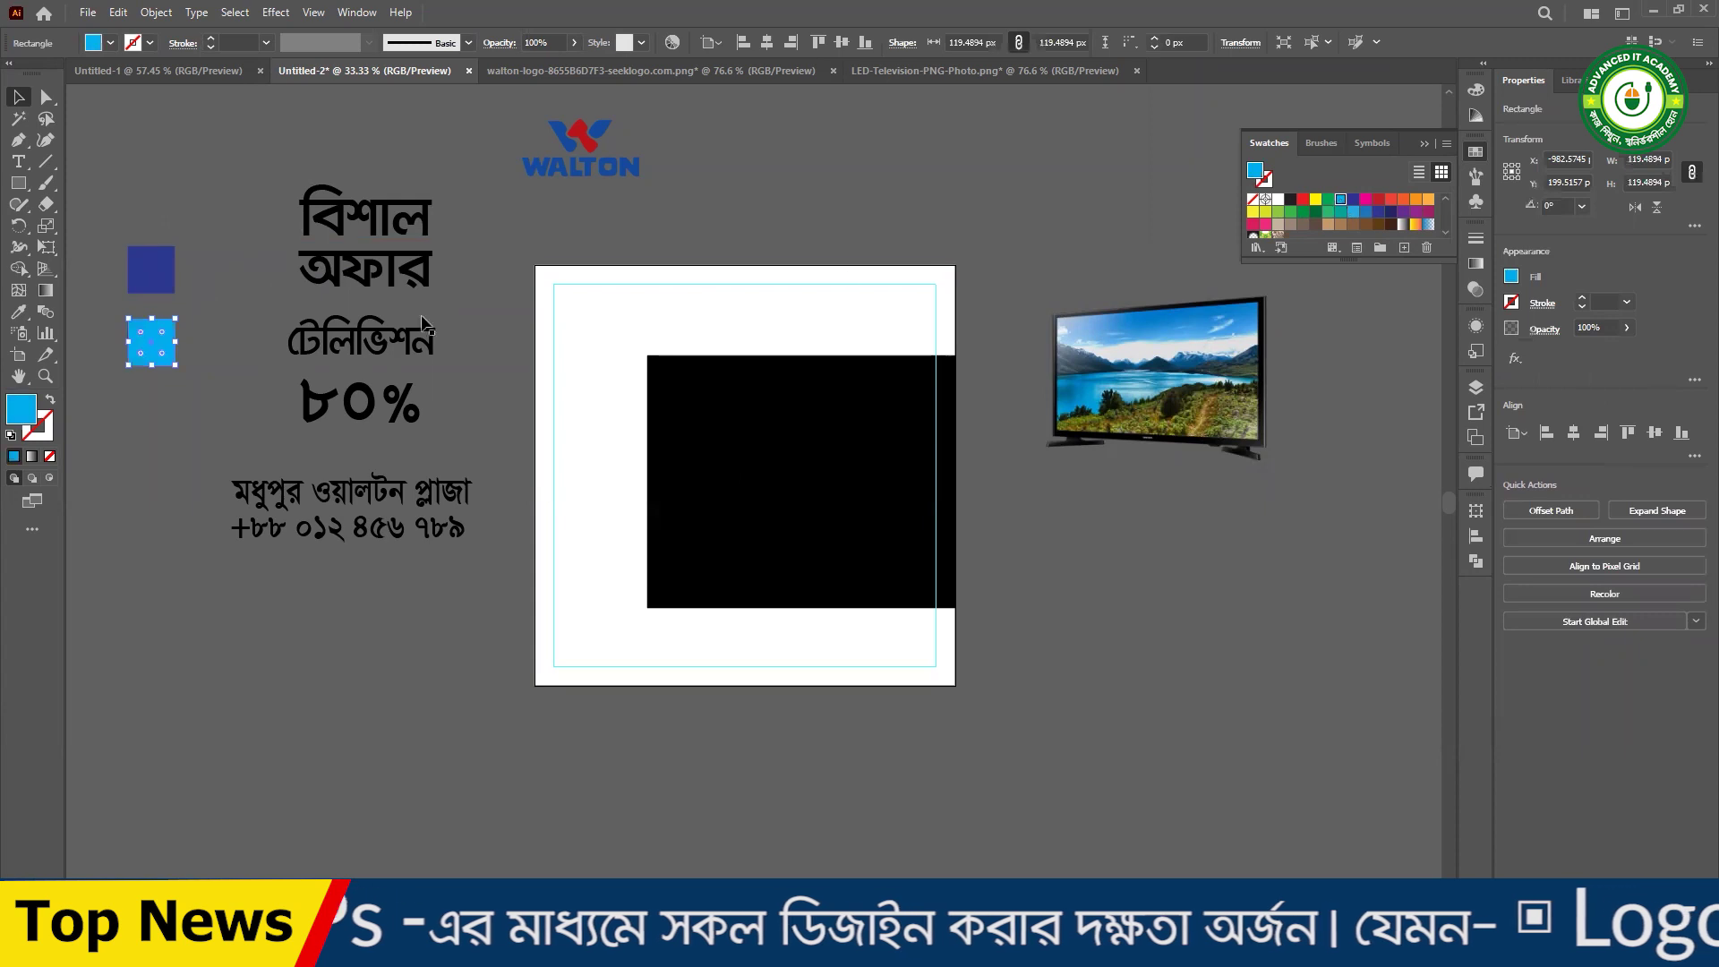
pyautogui.click(246, 390)
pyautogui.moveTo(115, 220); pyautogui.dragTo(194, 383)
pyautogui.click(206, 376)
# - Change the upper small square's fill color to cyan 100% and magenta 80%
pyautogui.click(150, 270)
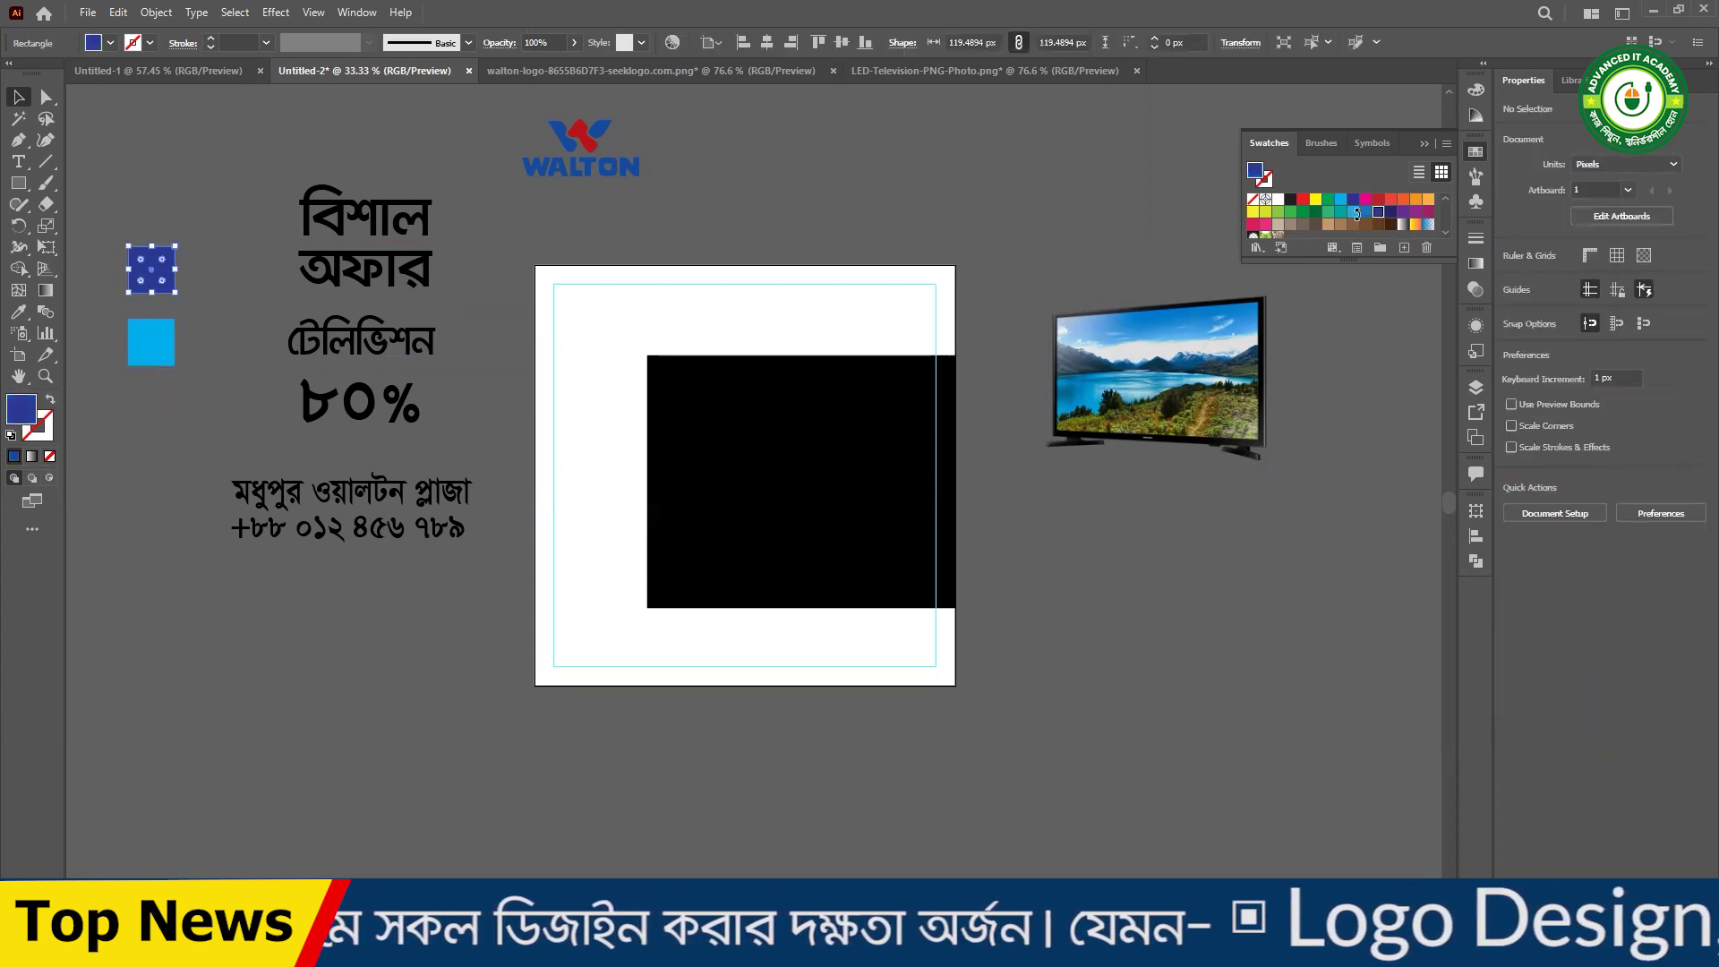
pyautogui.doubleClick(22, 409)
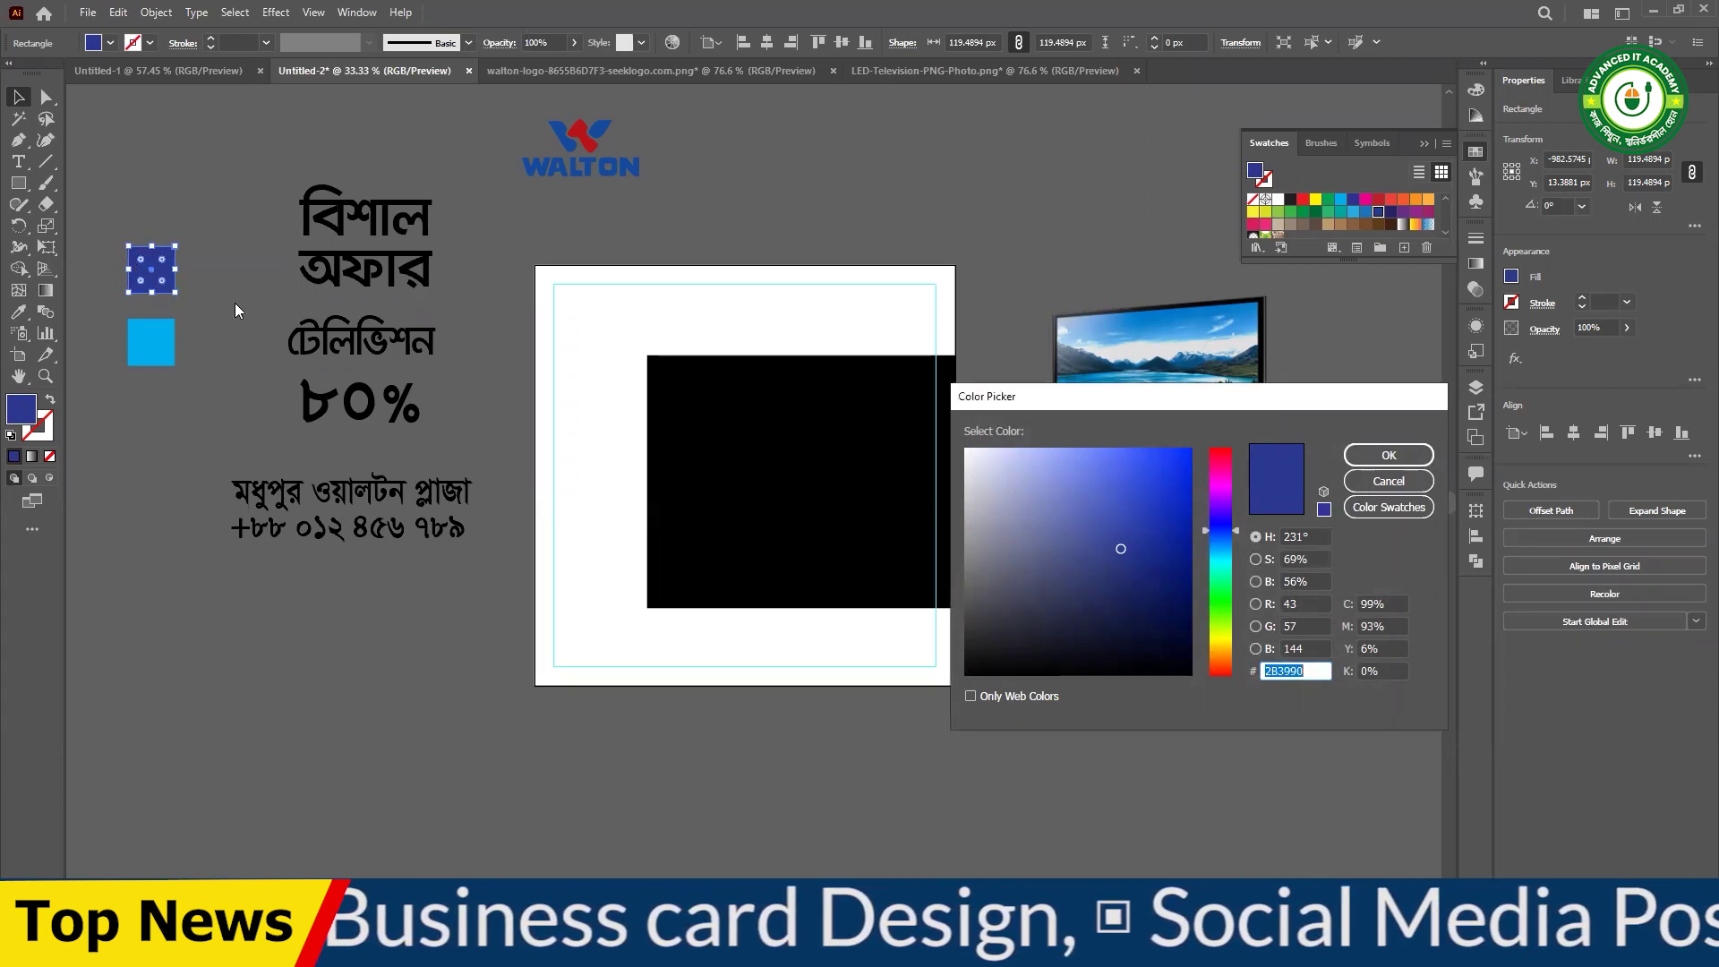
pyautogui.click(1394, 610)
pyautogui.click(1394, 627)
pyautogui.write('8')
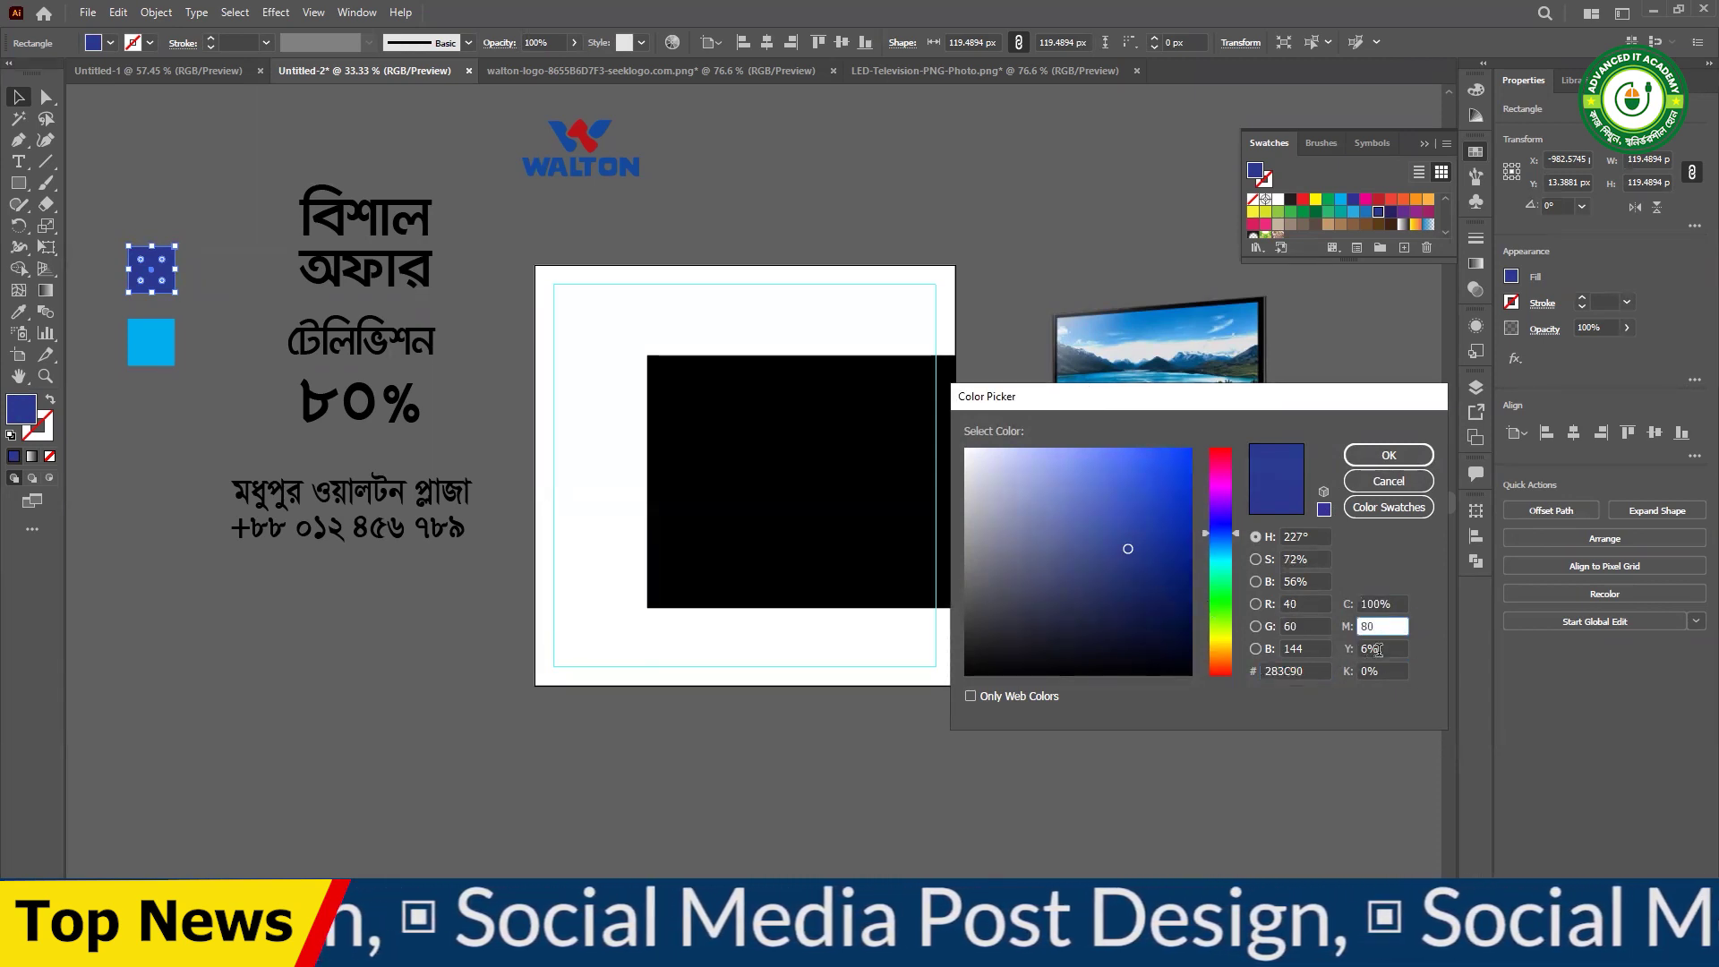
pyautogui.write('0')
pyautogui.press('Tab')
pyautogui.click(1389, 455)
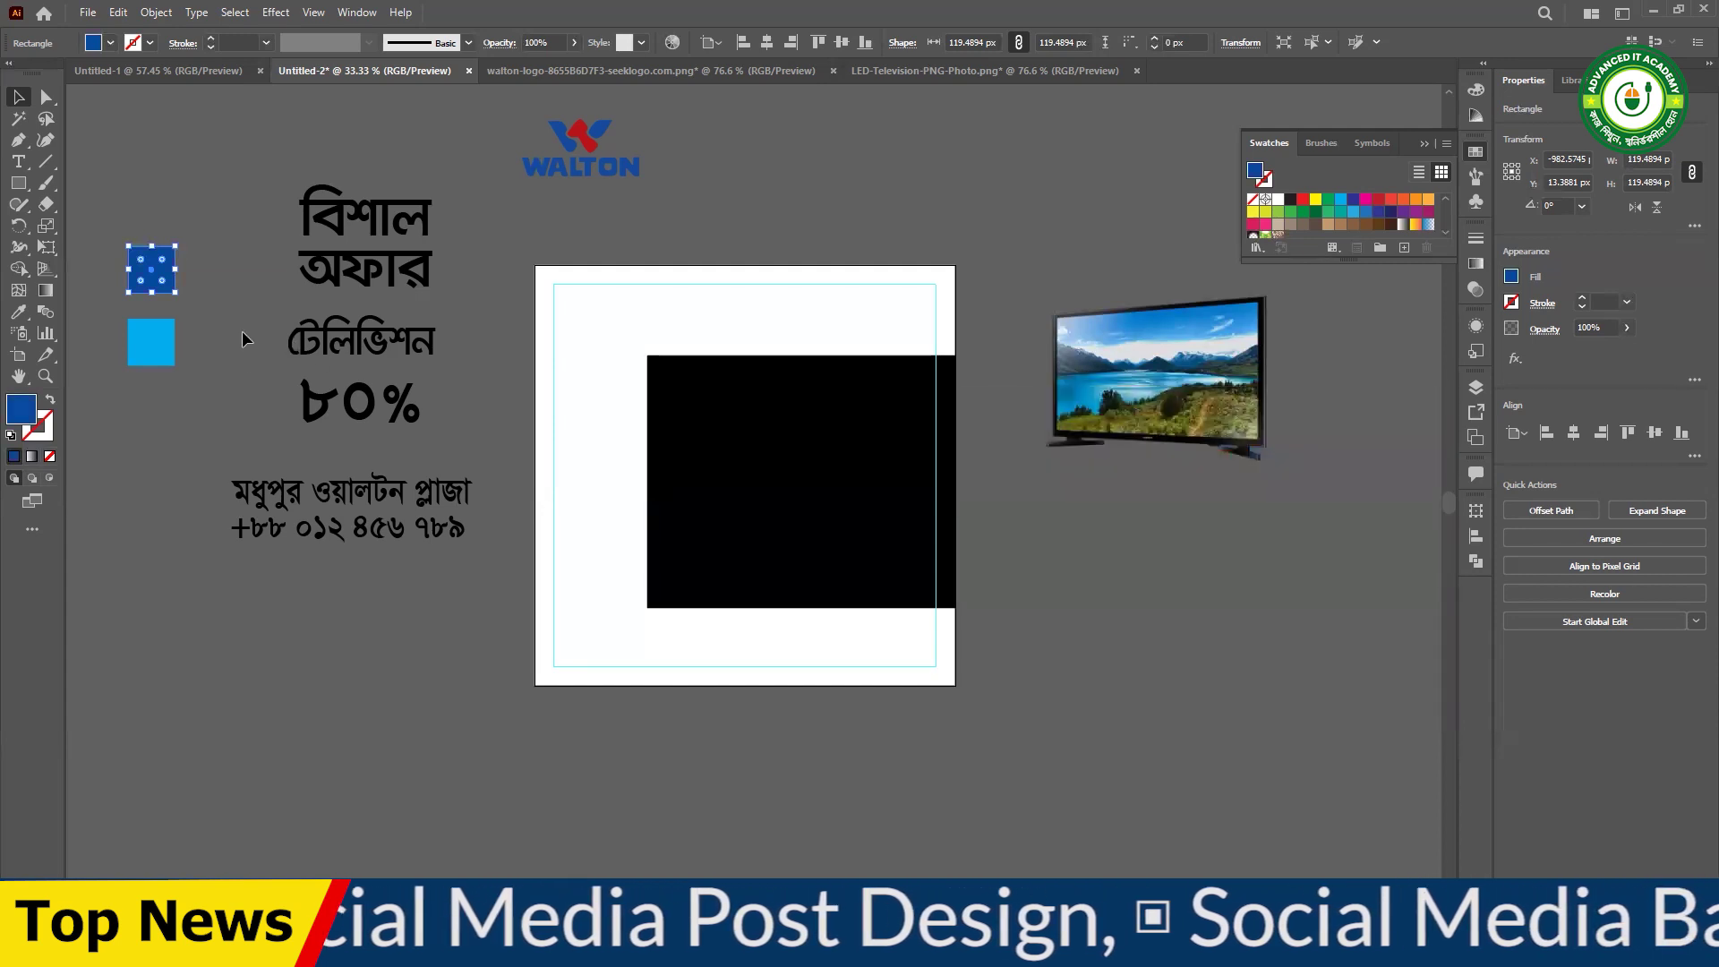
# - Move the two small color squares together slightly right and down, beside the Bangla text
pyautogui.click(797, 476)
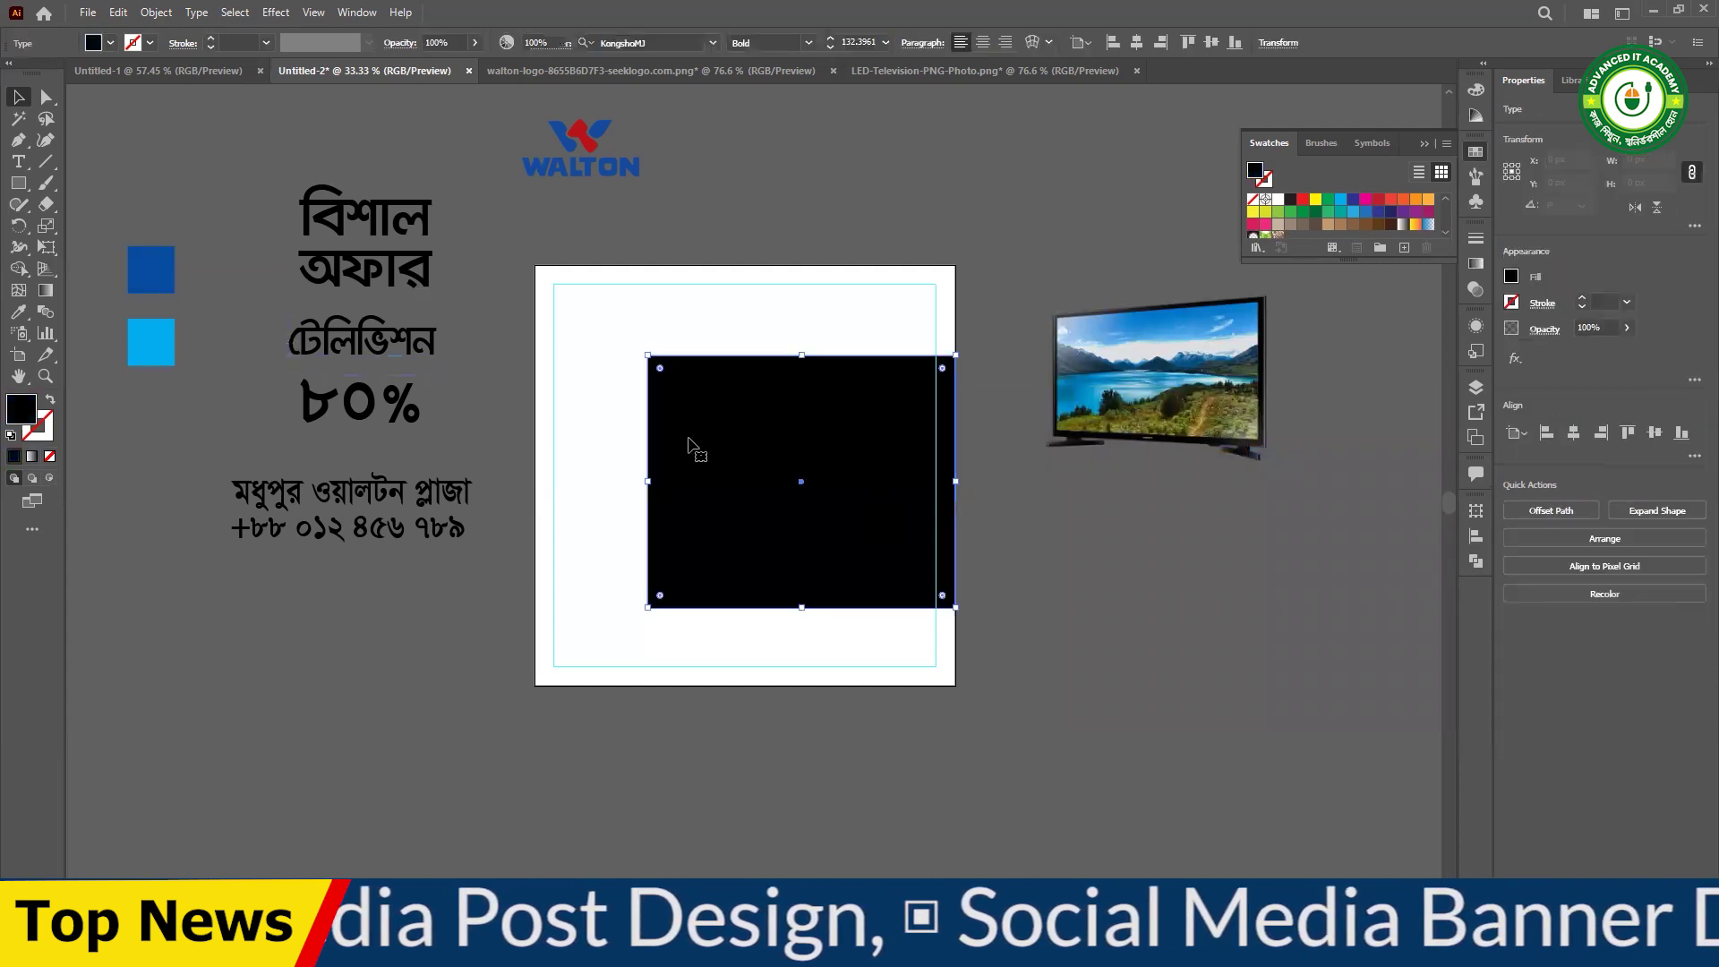
pyautogui.moveTo(123, 207); pyautogui.dragTo(181, 344)
pyautogui.moveTo(159, 271); pyautogui.dragTo(385, 423)
pyautogui.click(789, 472)
pyautogui.moveTo(122, 233); pyautogui.dragTo(172, 588)
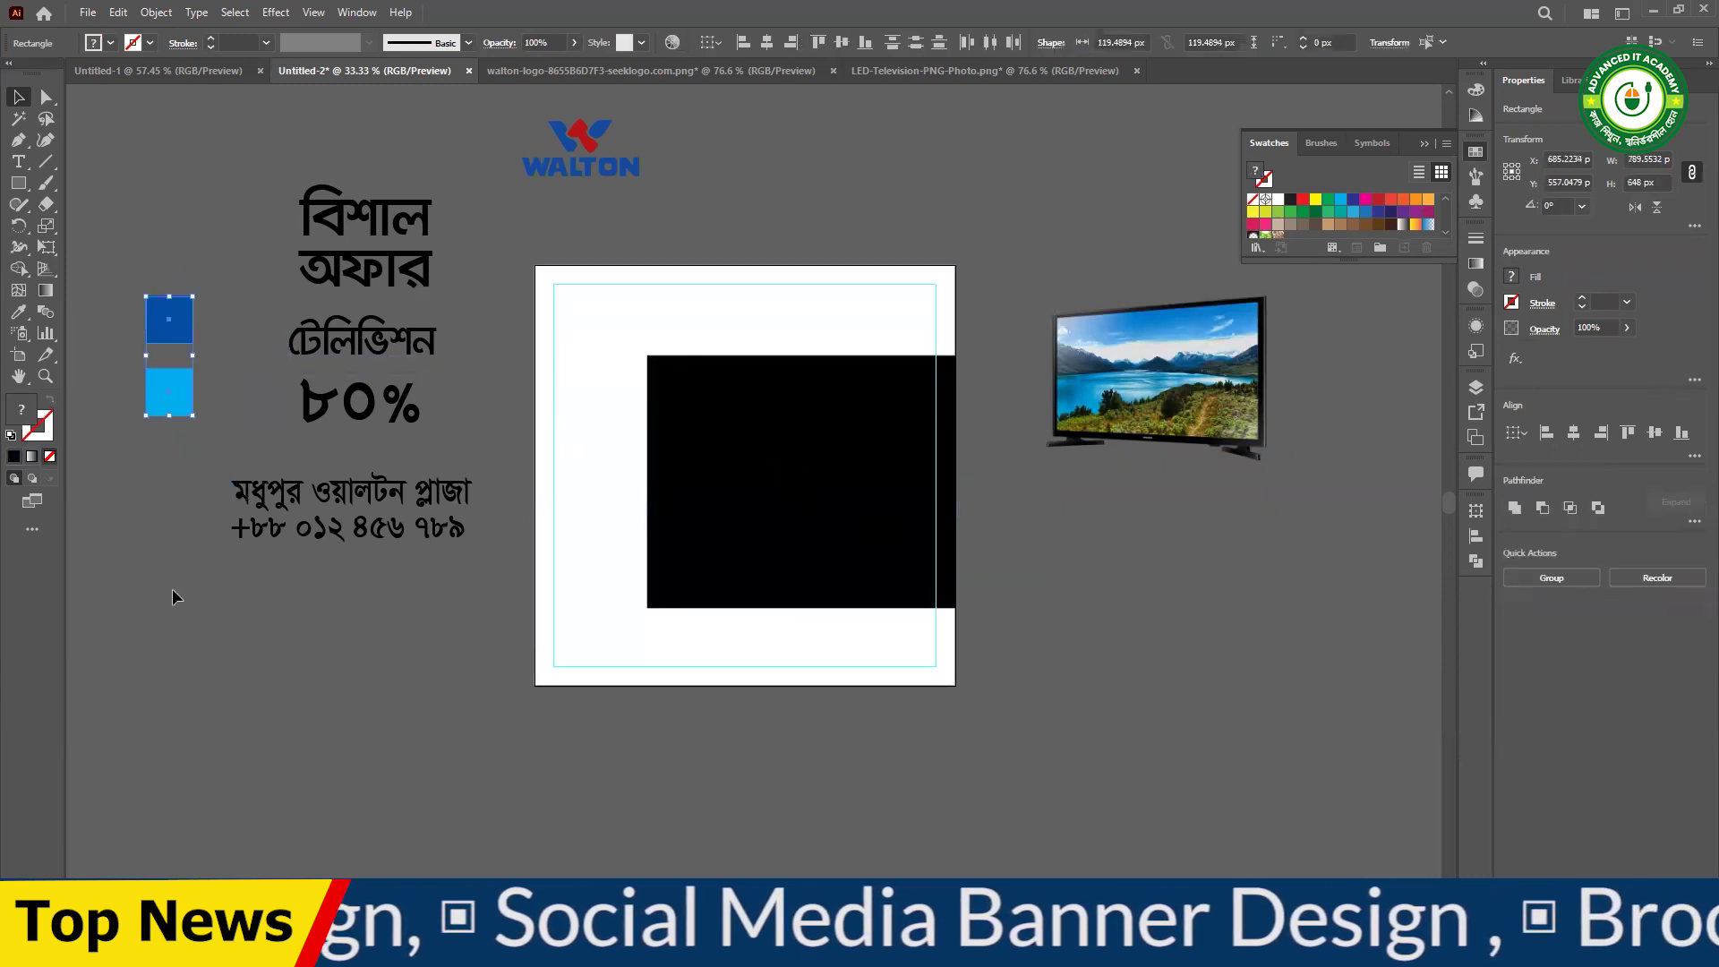
# - Fill the large black rectangle with the upper small square's dark blue using the Eyedropper
pyautogui.click(776, 477)
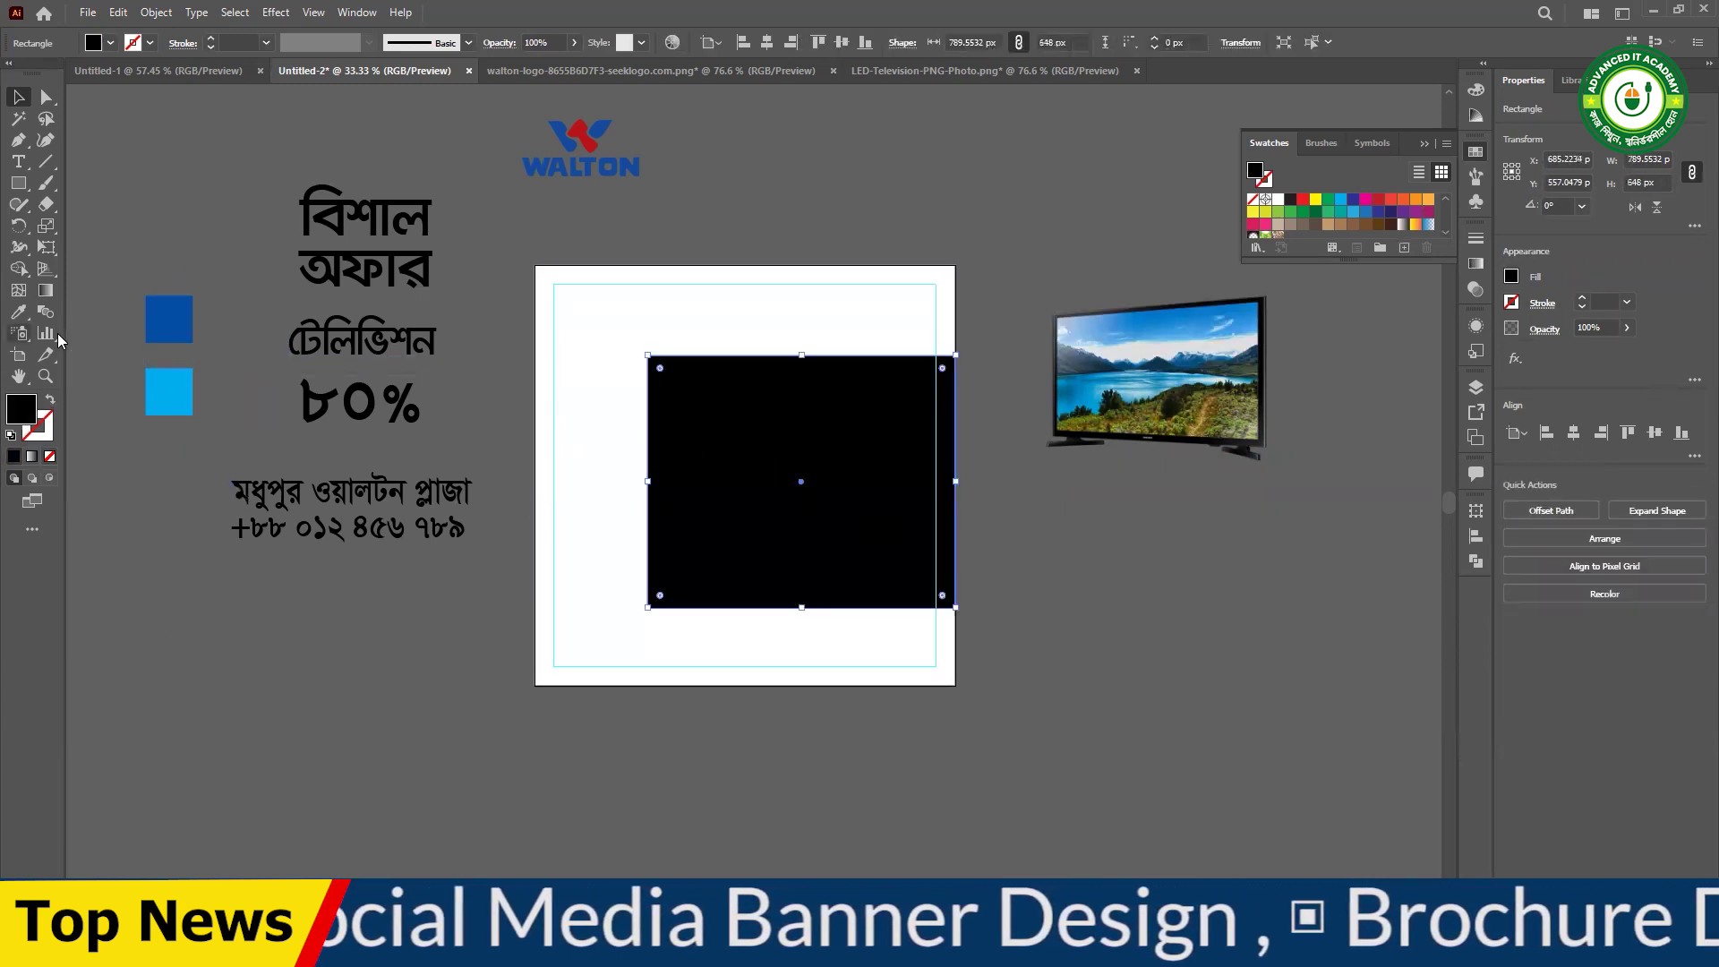
pyautogui.click(18, 311)
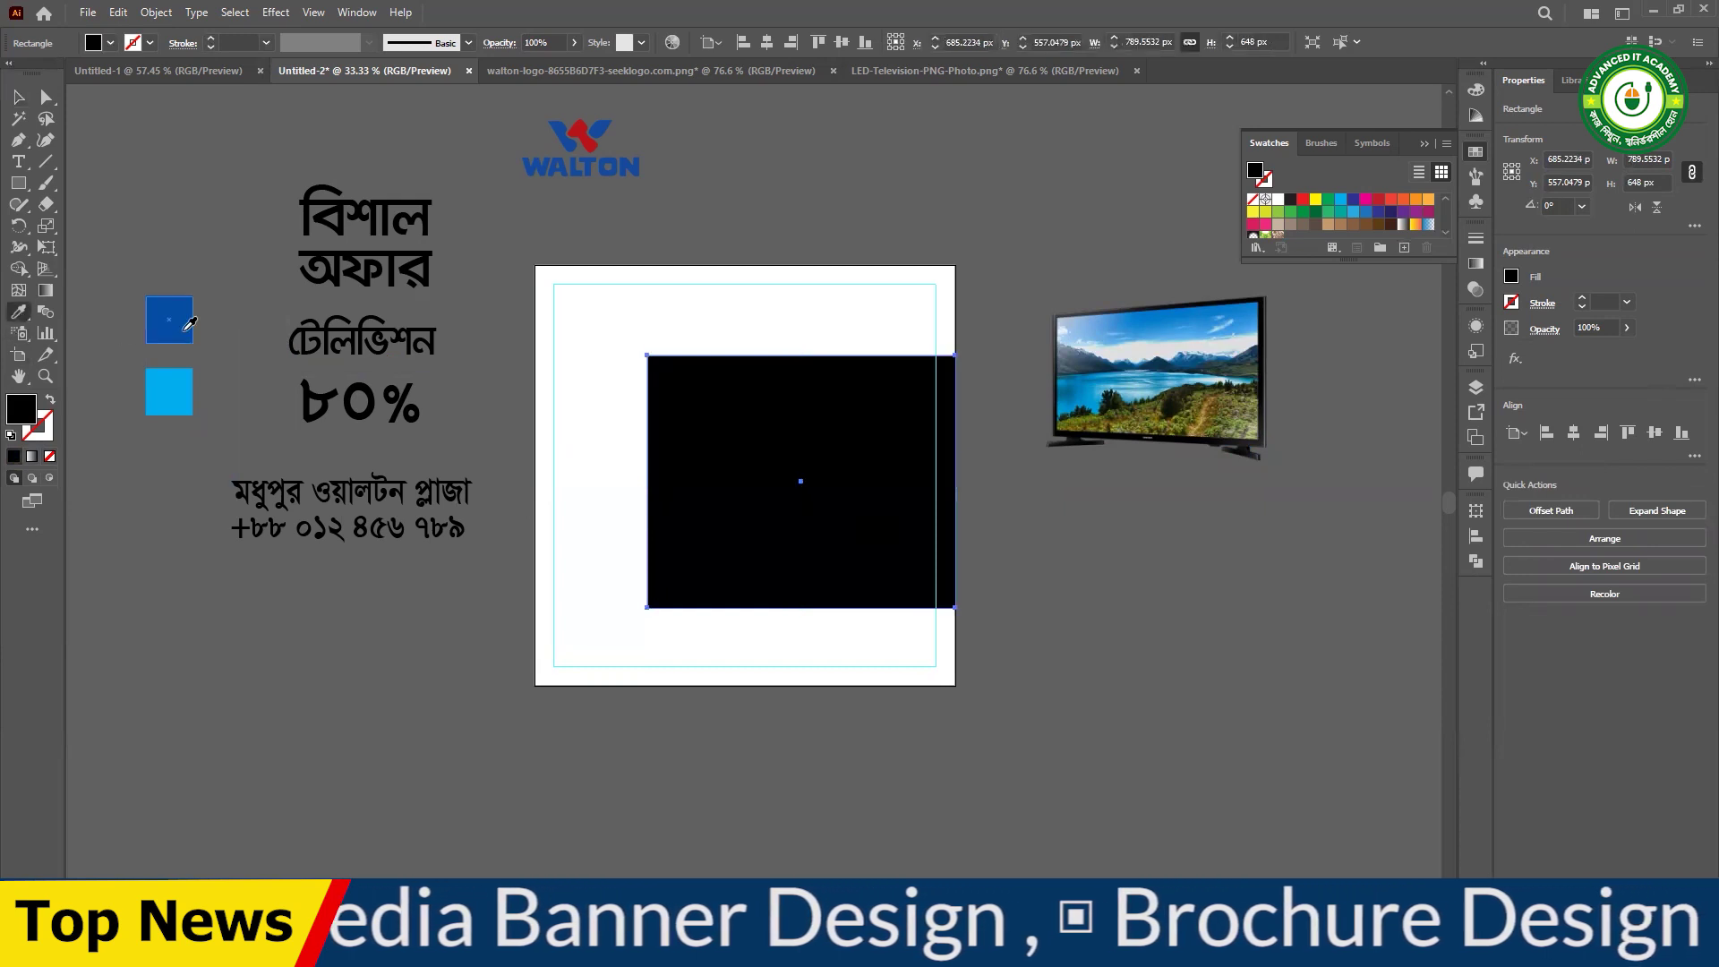
pyautogui.click(177, 318)
pyautogui.click(13, 99)
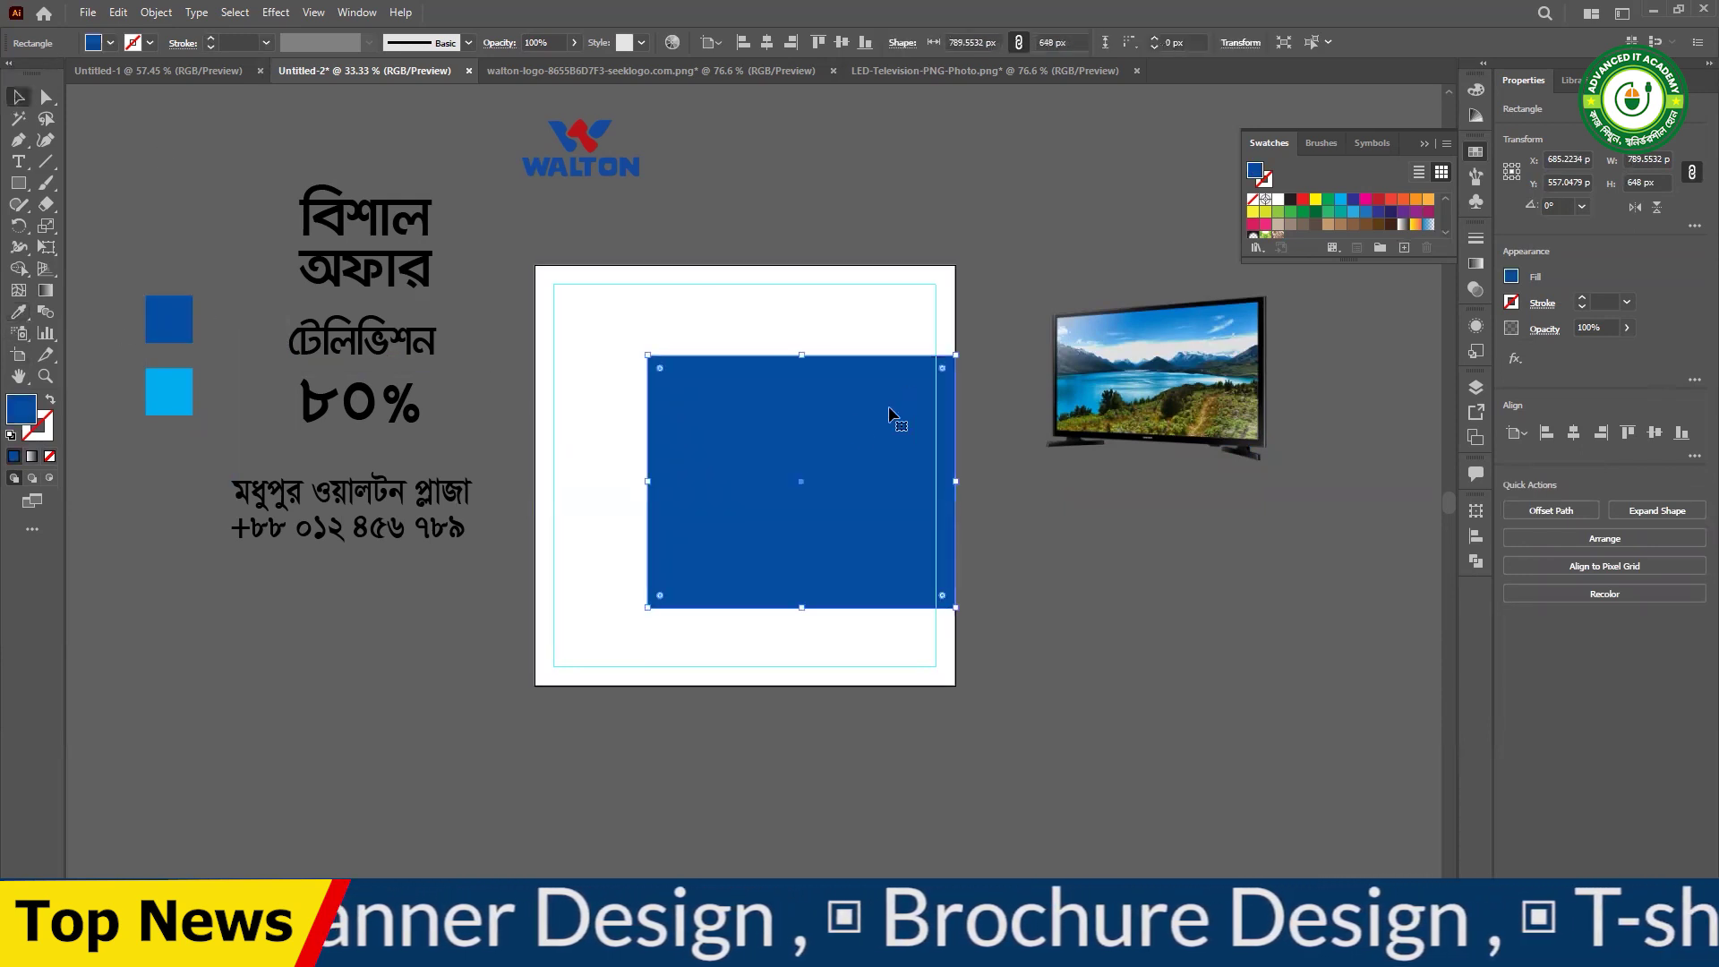
pyautogui.click(1066, 526)
# - Narrow the blue rectangle to about 718 px from its left edge and move its top-left anchor right to about X 552 px
pyautogui.click(806, 466)
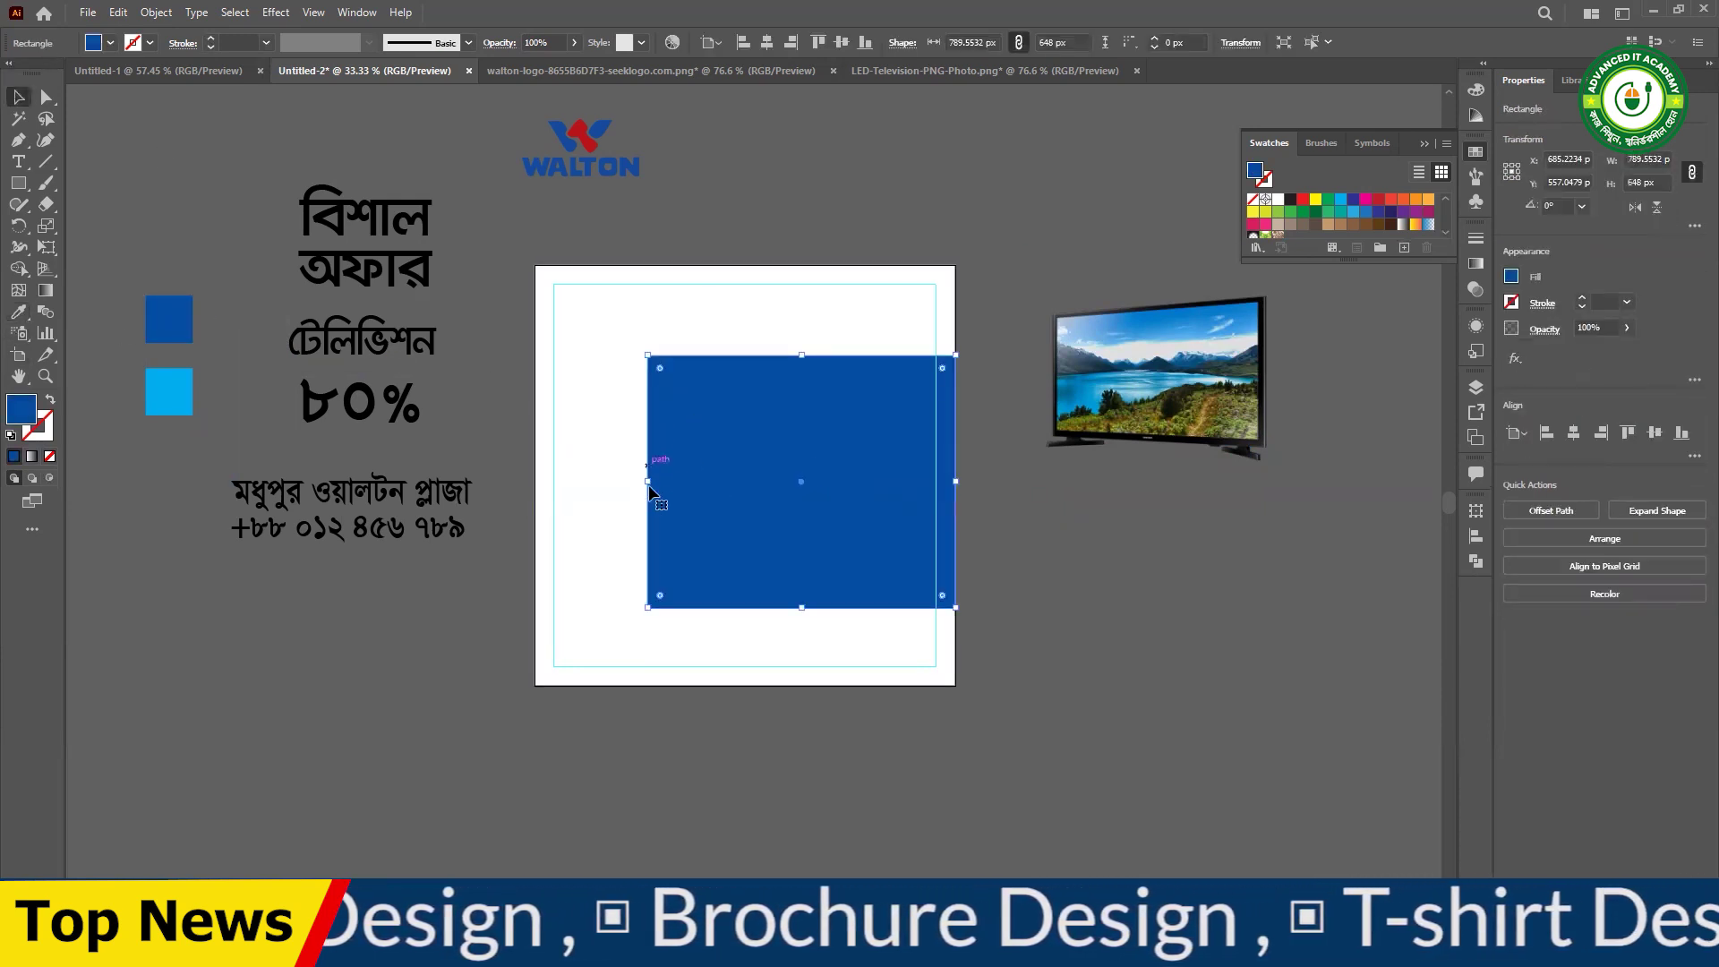
pyautogui.moveTo(650, 483); pyautogui.dragTo(675, 483)
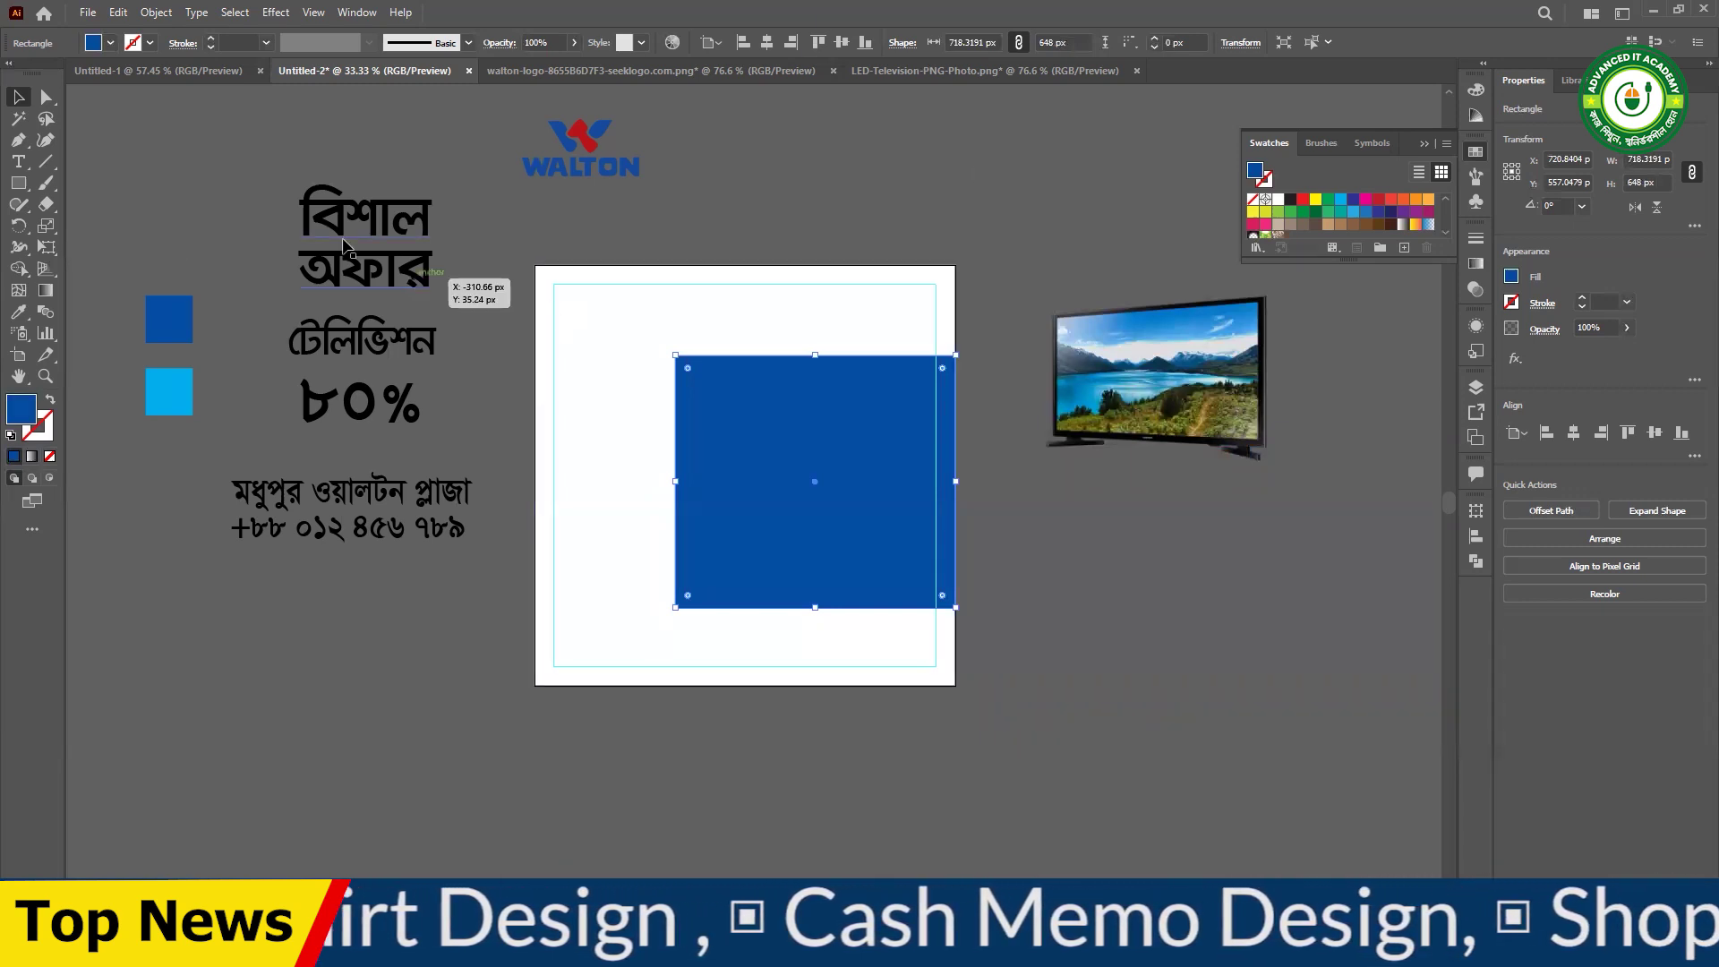
pyautogui.click(41, 101)
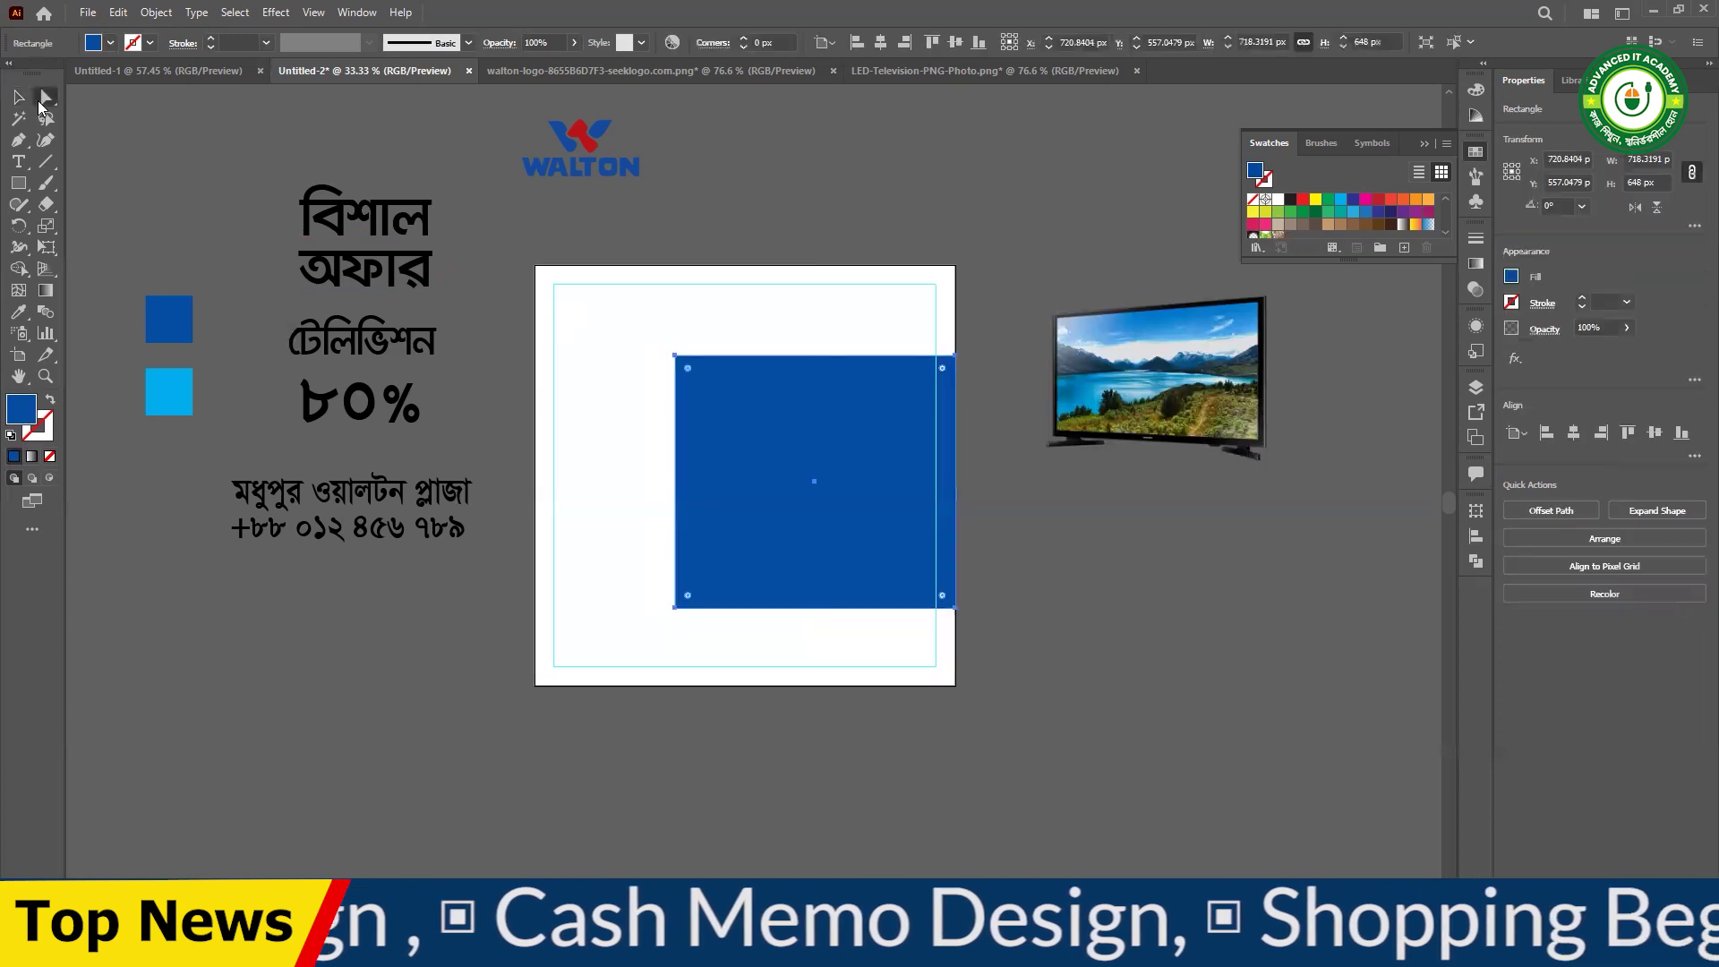
pyautogui.click(674, 357)
pyautogui.moveTo(674, 360); pyautogui.dragTo(752, 363)
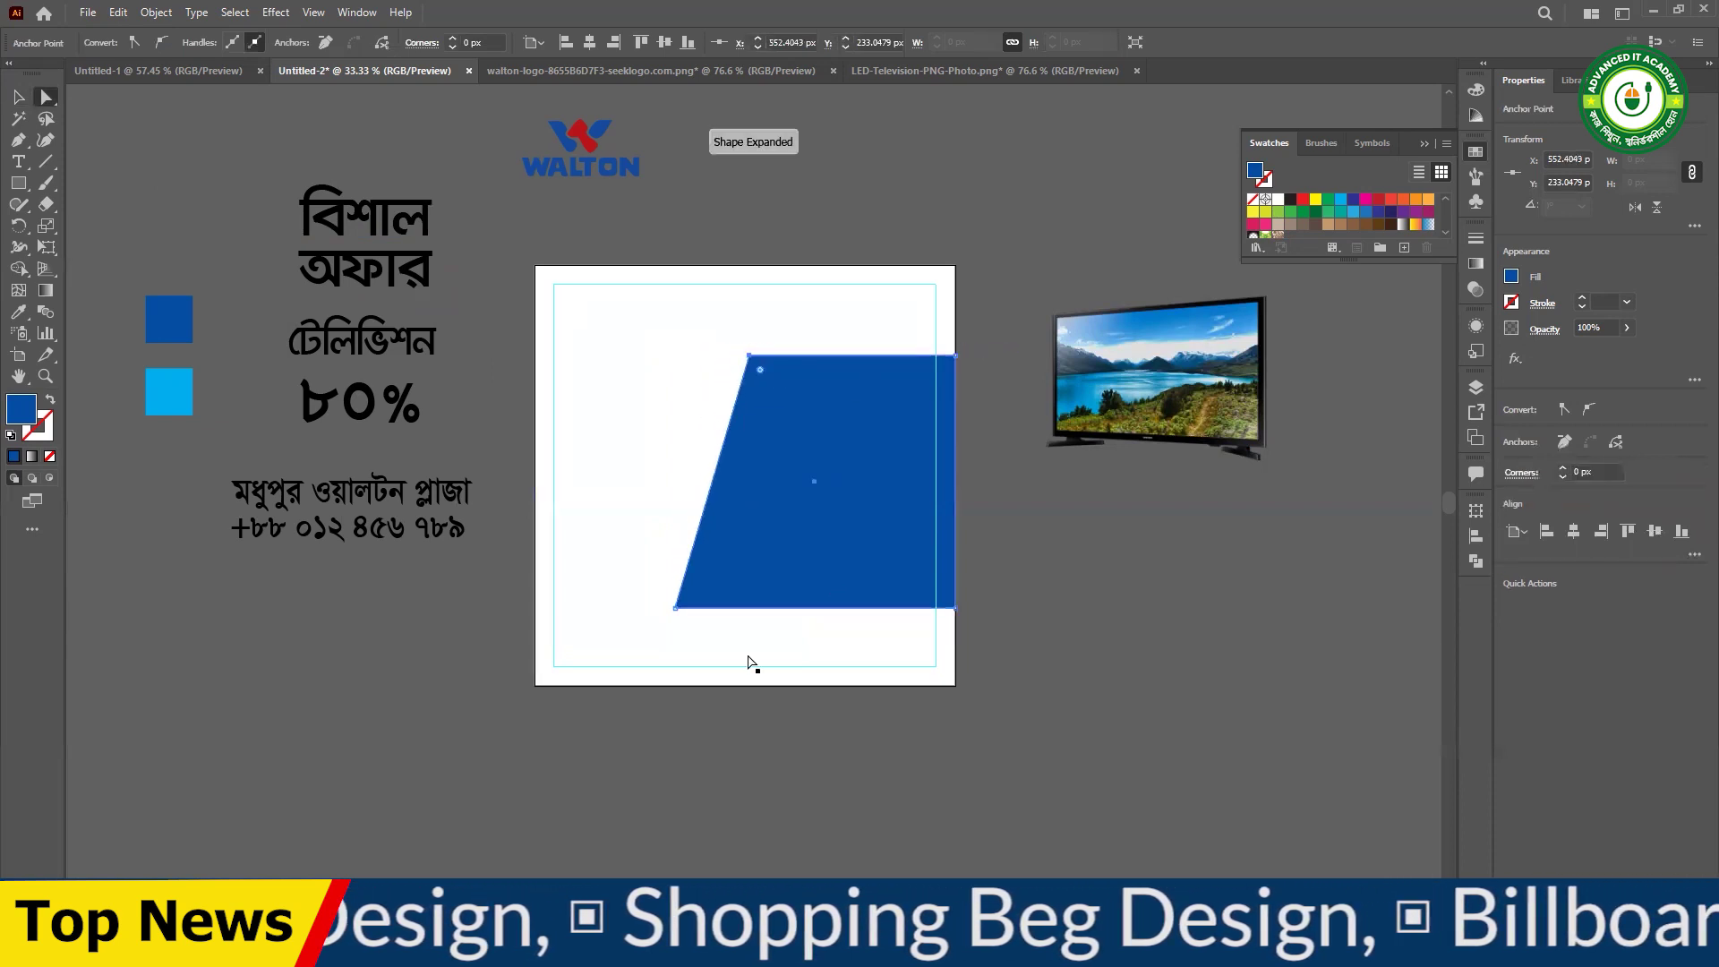
# - Round the blue shape's two left corners and extend its bottom edge downward to a height of about 692 px
pyautogui.click(694, 594)
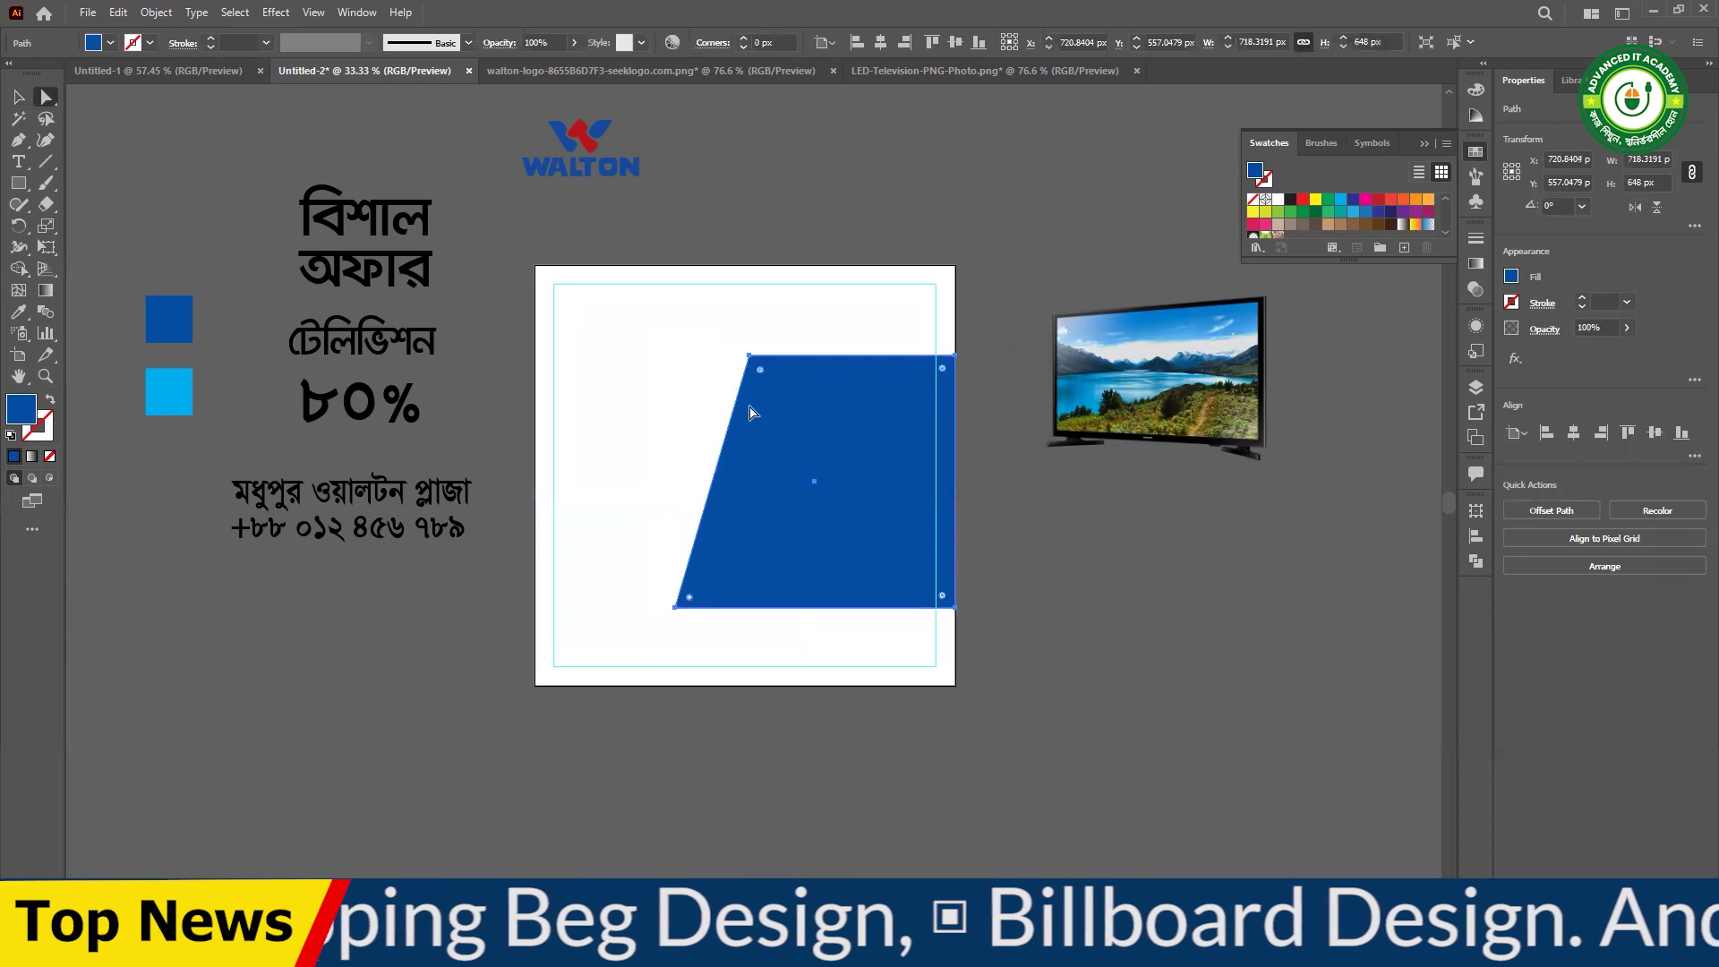
pyautogui.moveTo(760, 371); pyautogui.dragTo(779, 392)
pyautogui.click(22, 103)
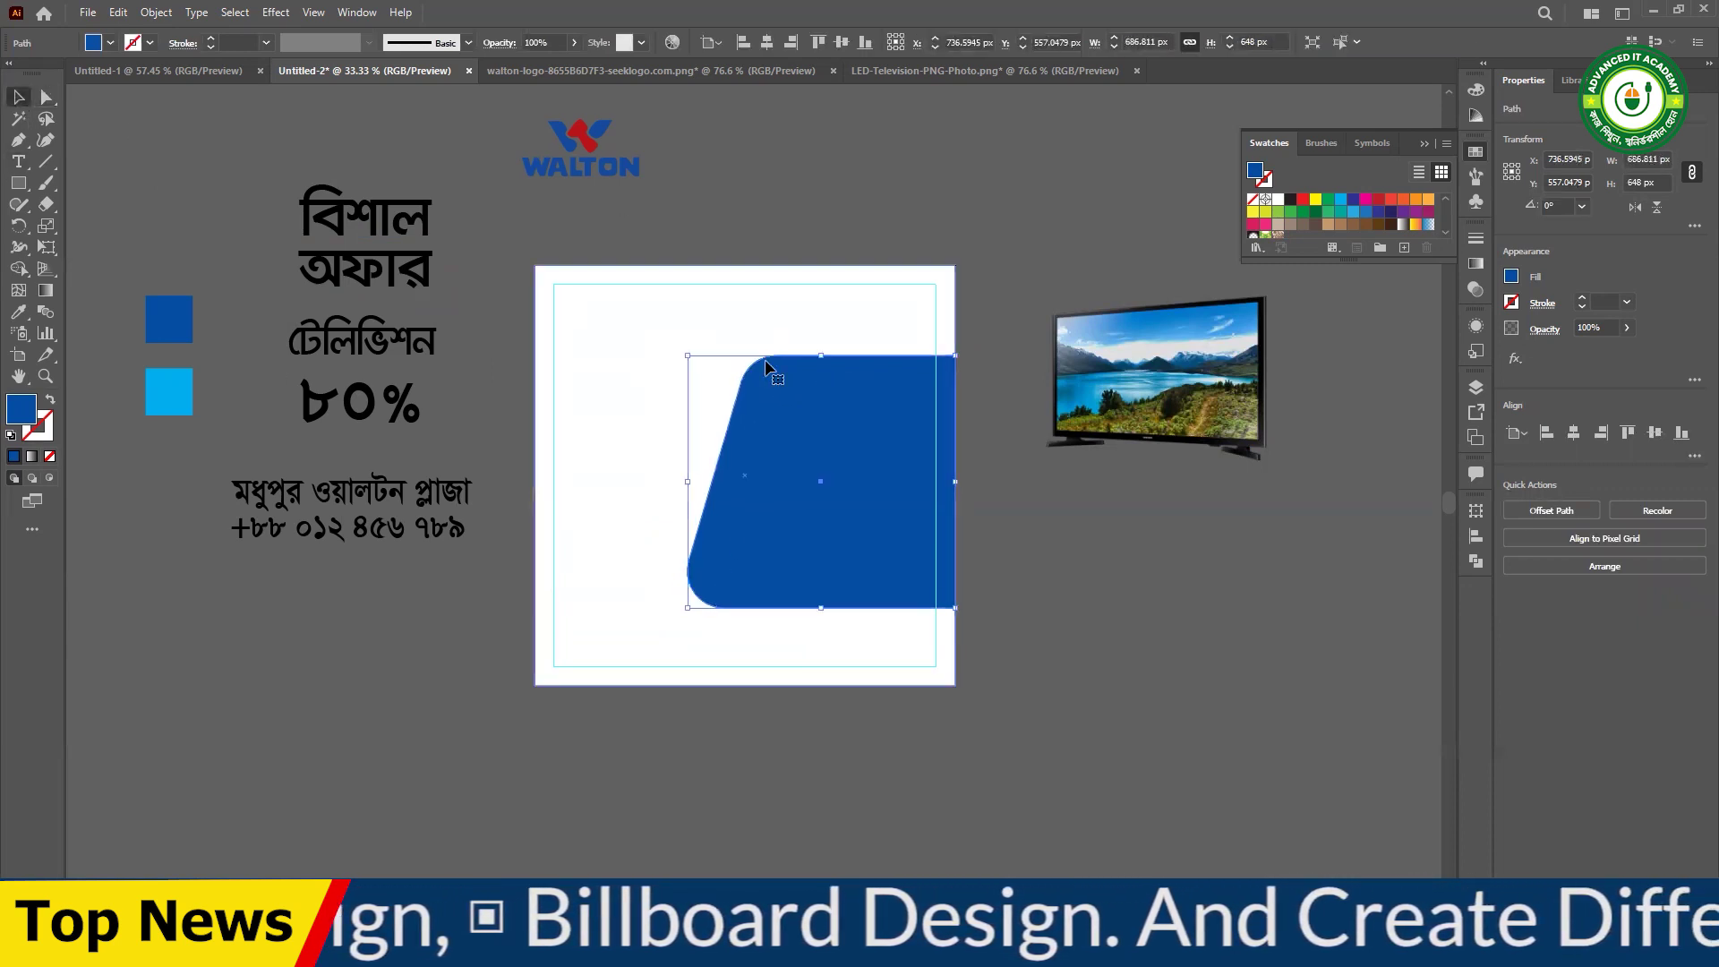
pyautogui.click(991, 315)
pyautogui.click(845, 561)
pyautogui.moveTo(821, 608); pyautogui.dragTo(820, 624)
pyautogui.click(865, 573)
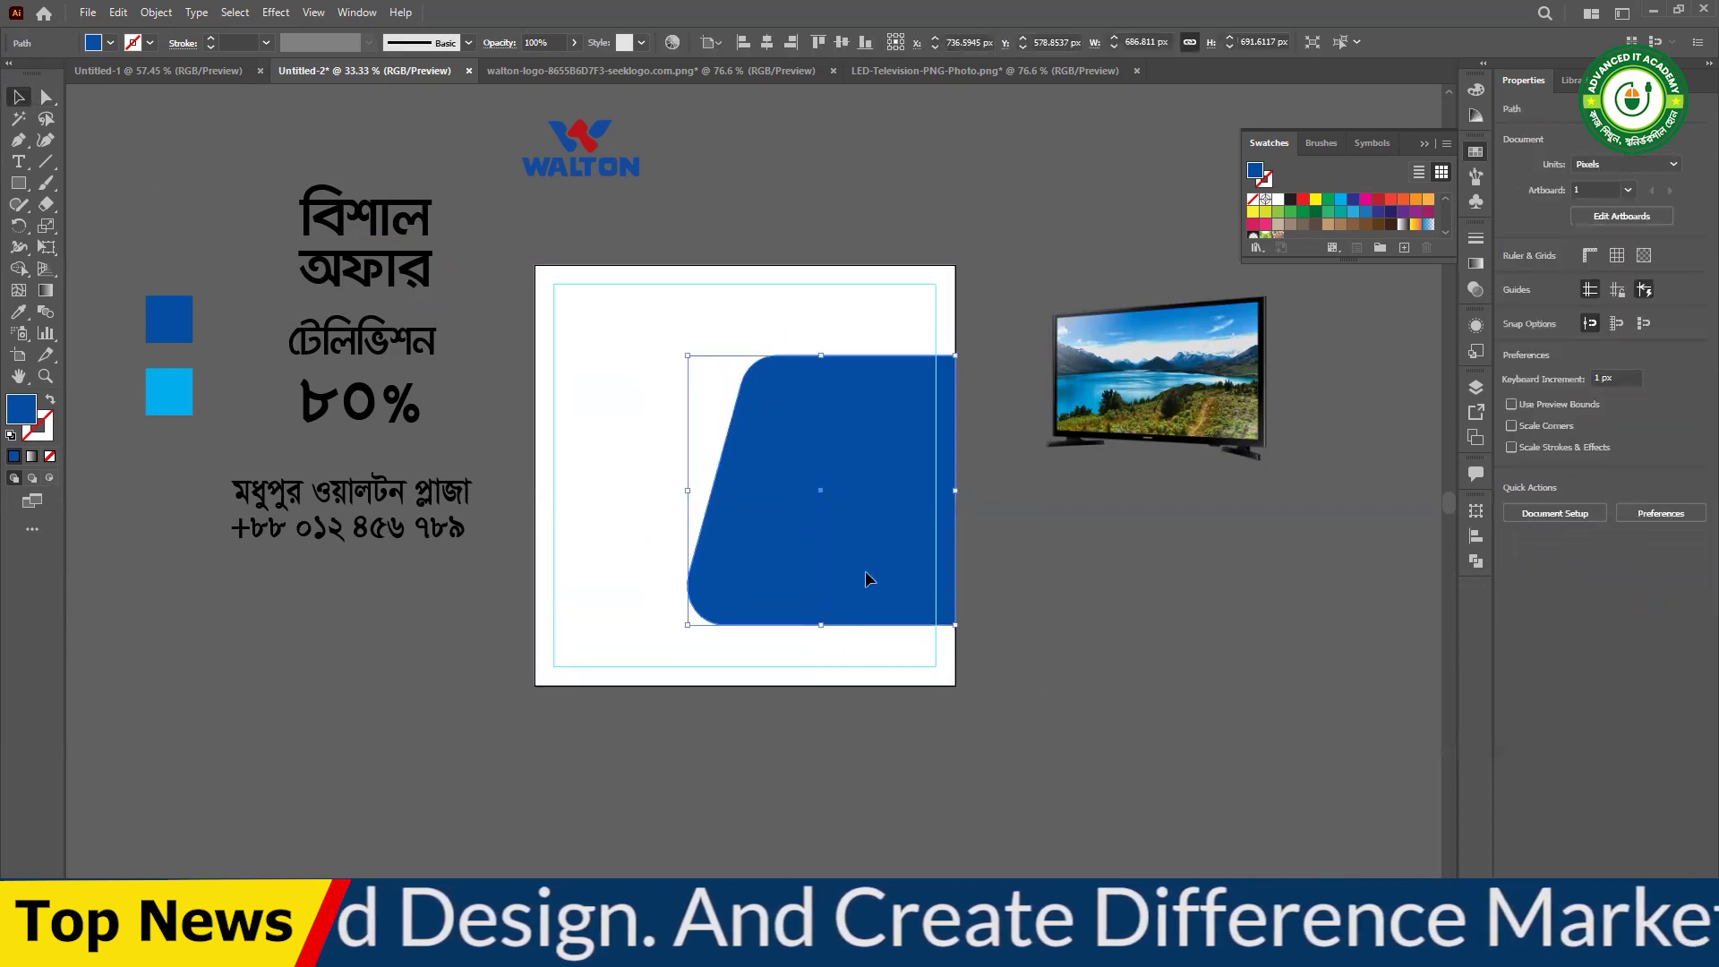
pyautogui.moveTo(807, 528); pyautogui.dragTo(836, 516)
pyautogui.hotkey('ctrl', 'z')
pyautogui.click(1087, 631)
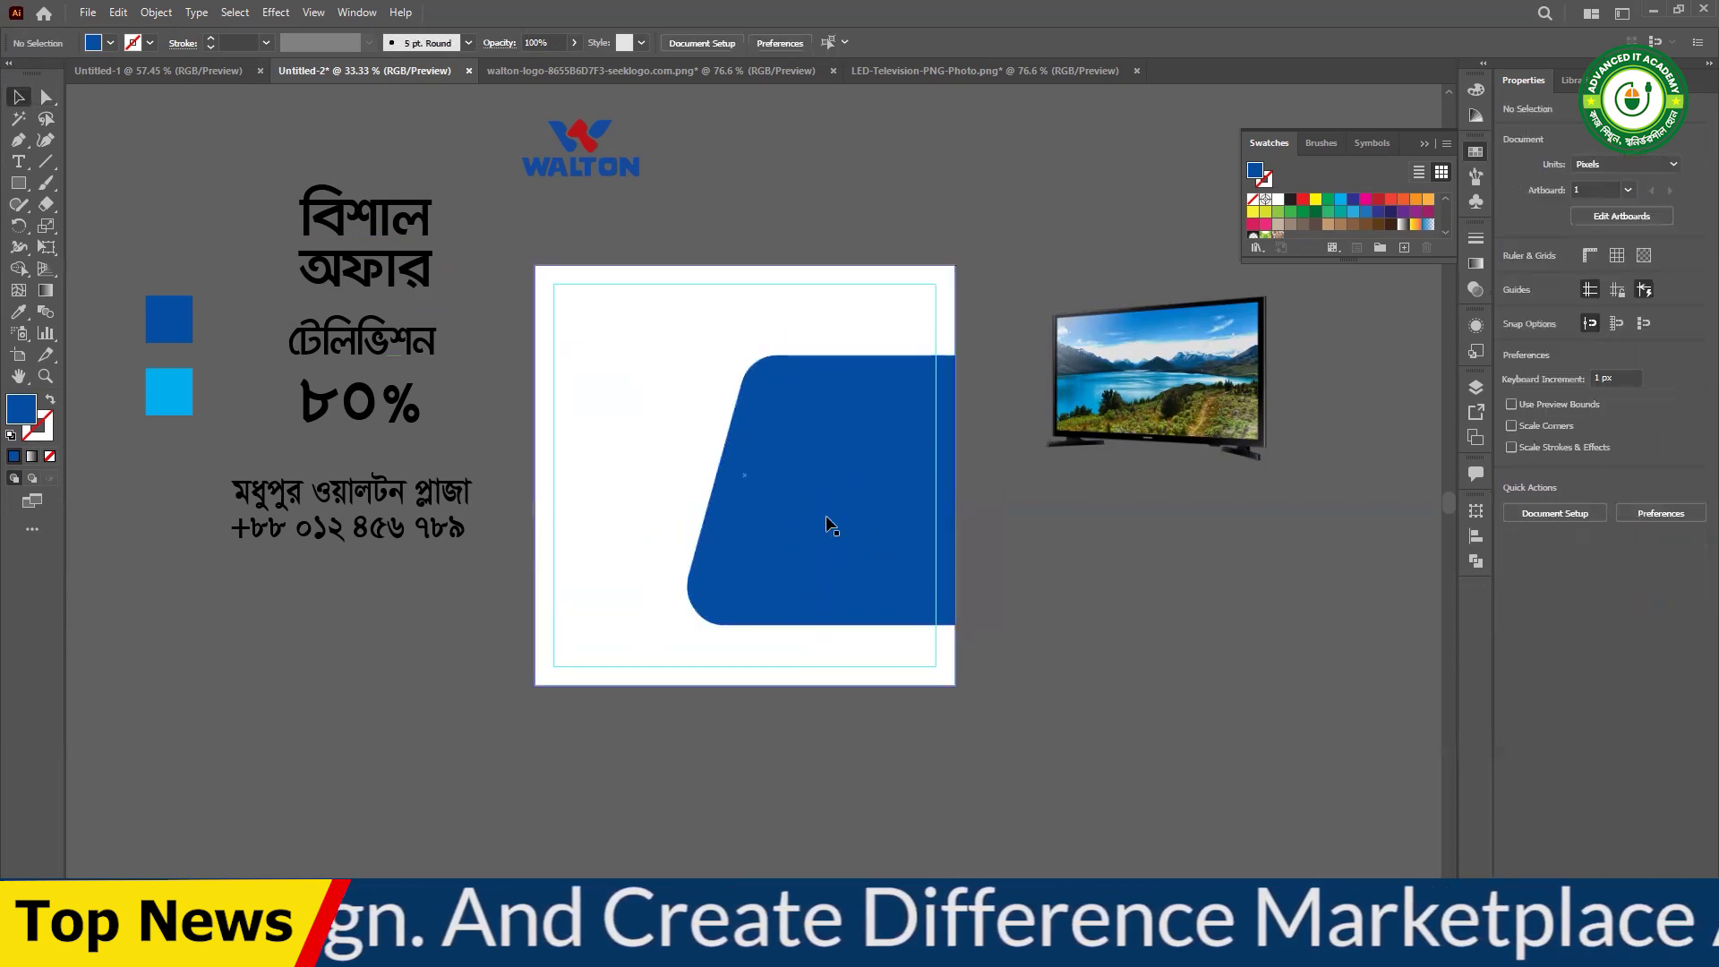
# - Duplicate the blue shape in place on the artboard
pyautogui.click(924, 606)
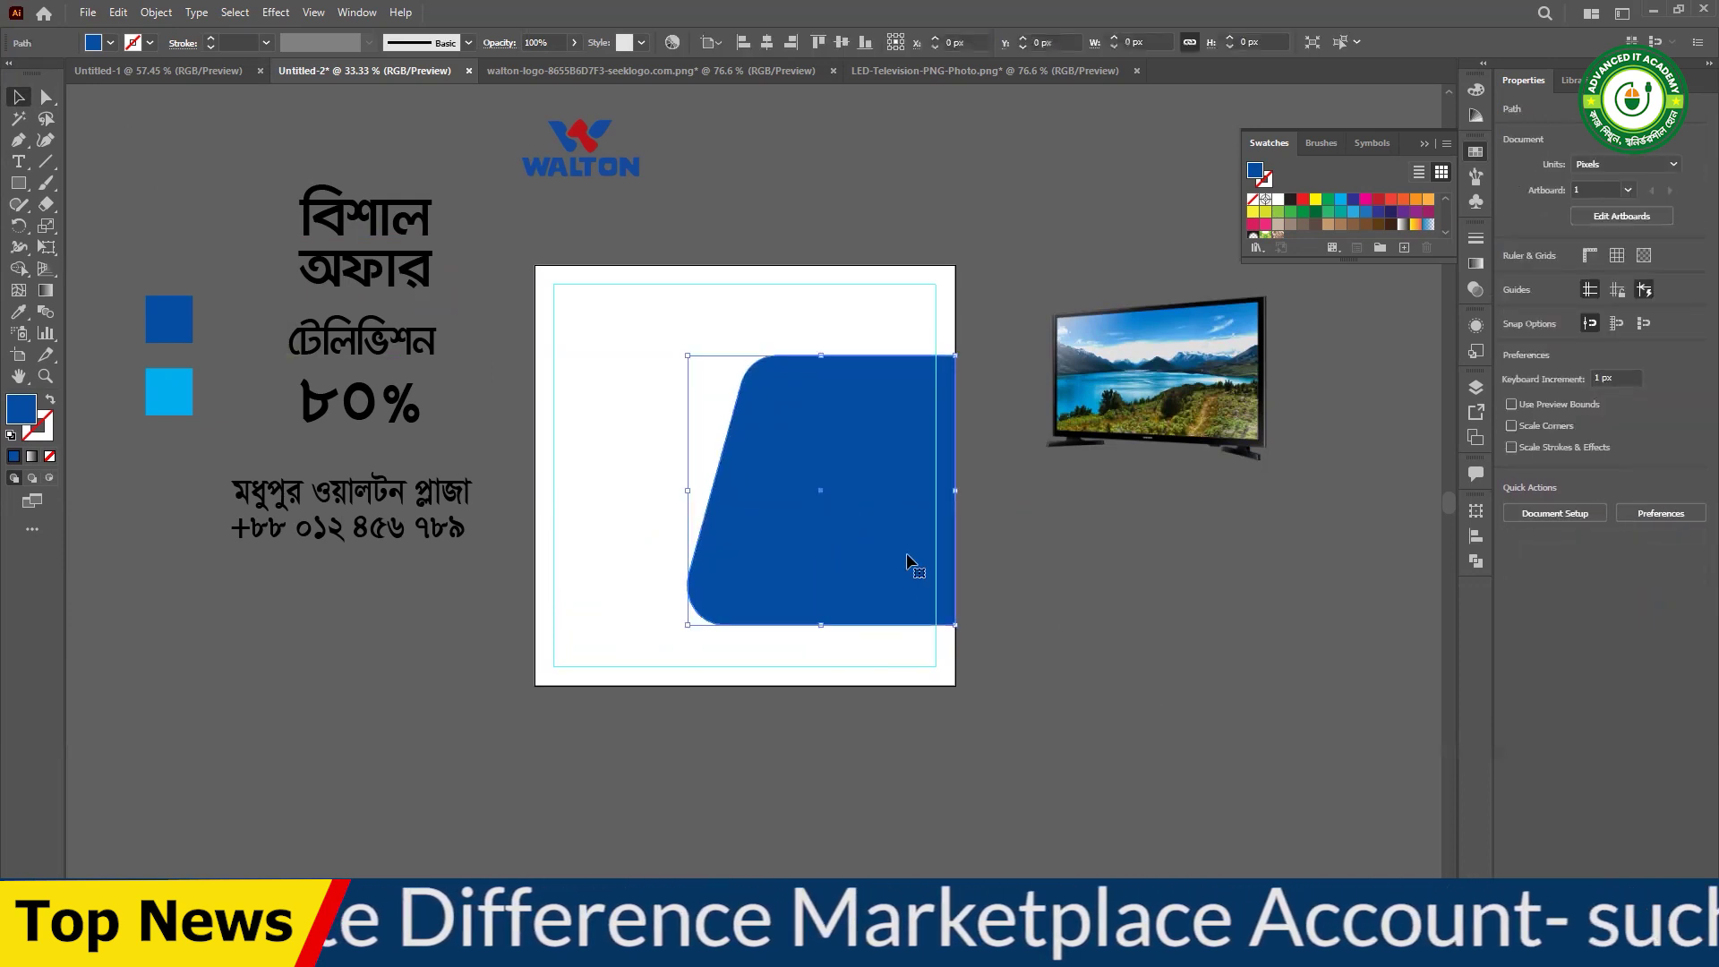
pyautogui.press('a')
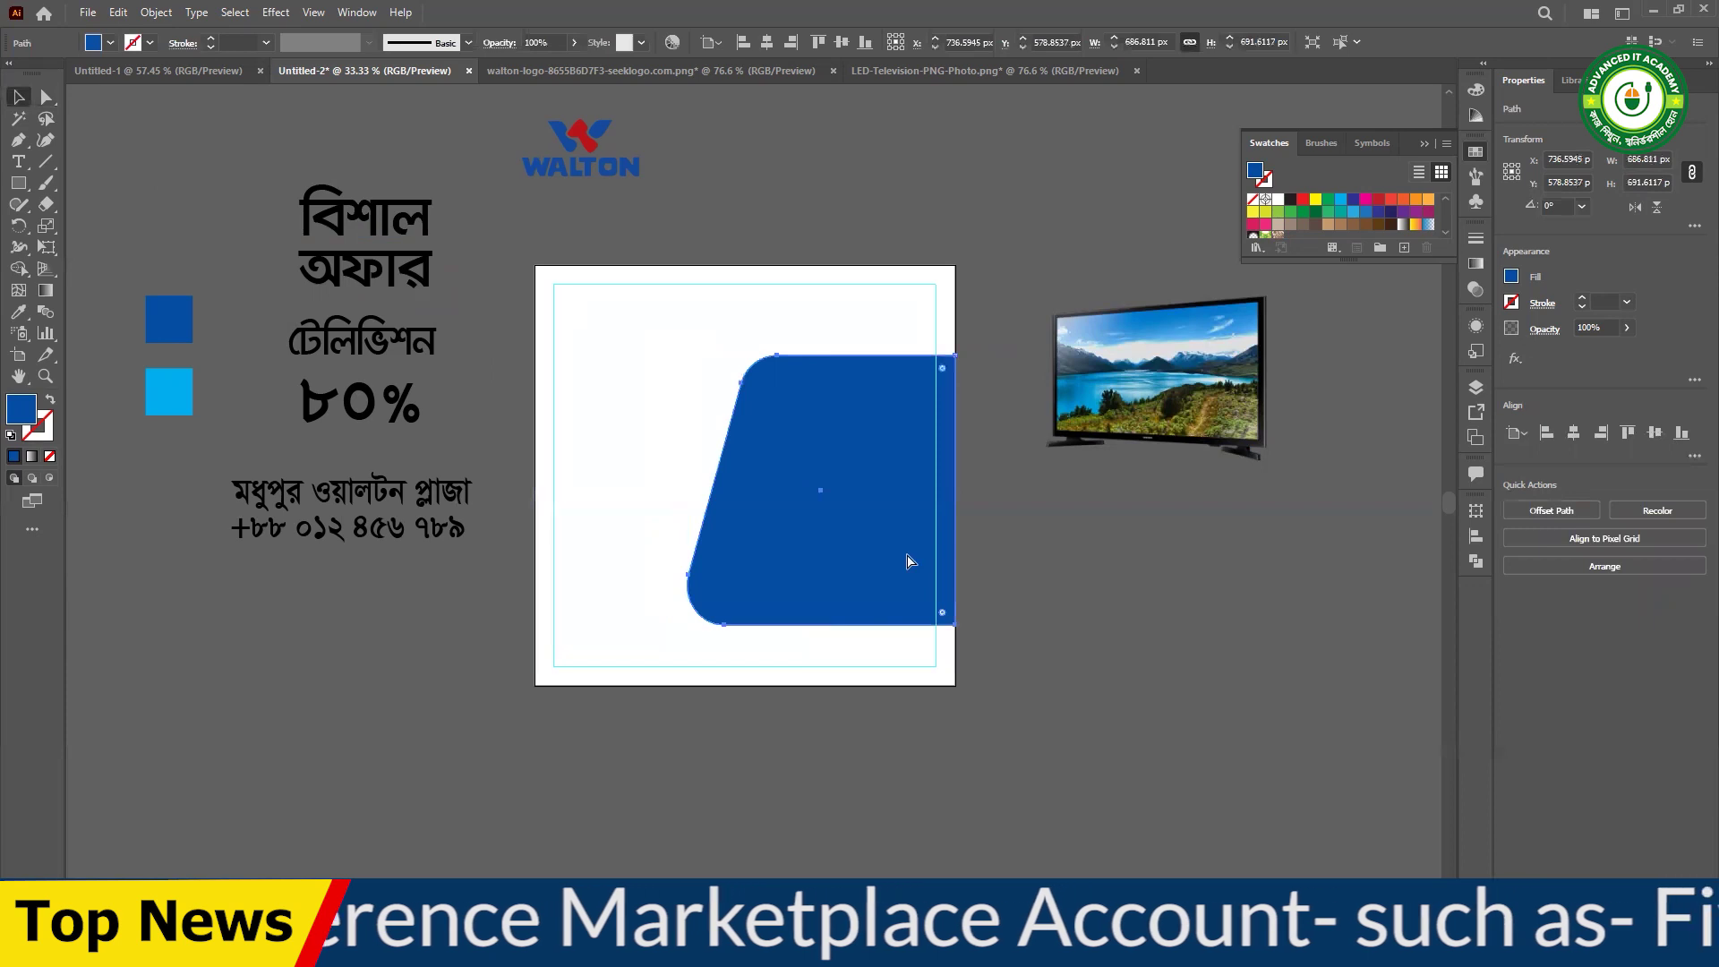
pyautogui.click(1085, 619)
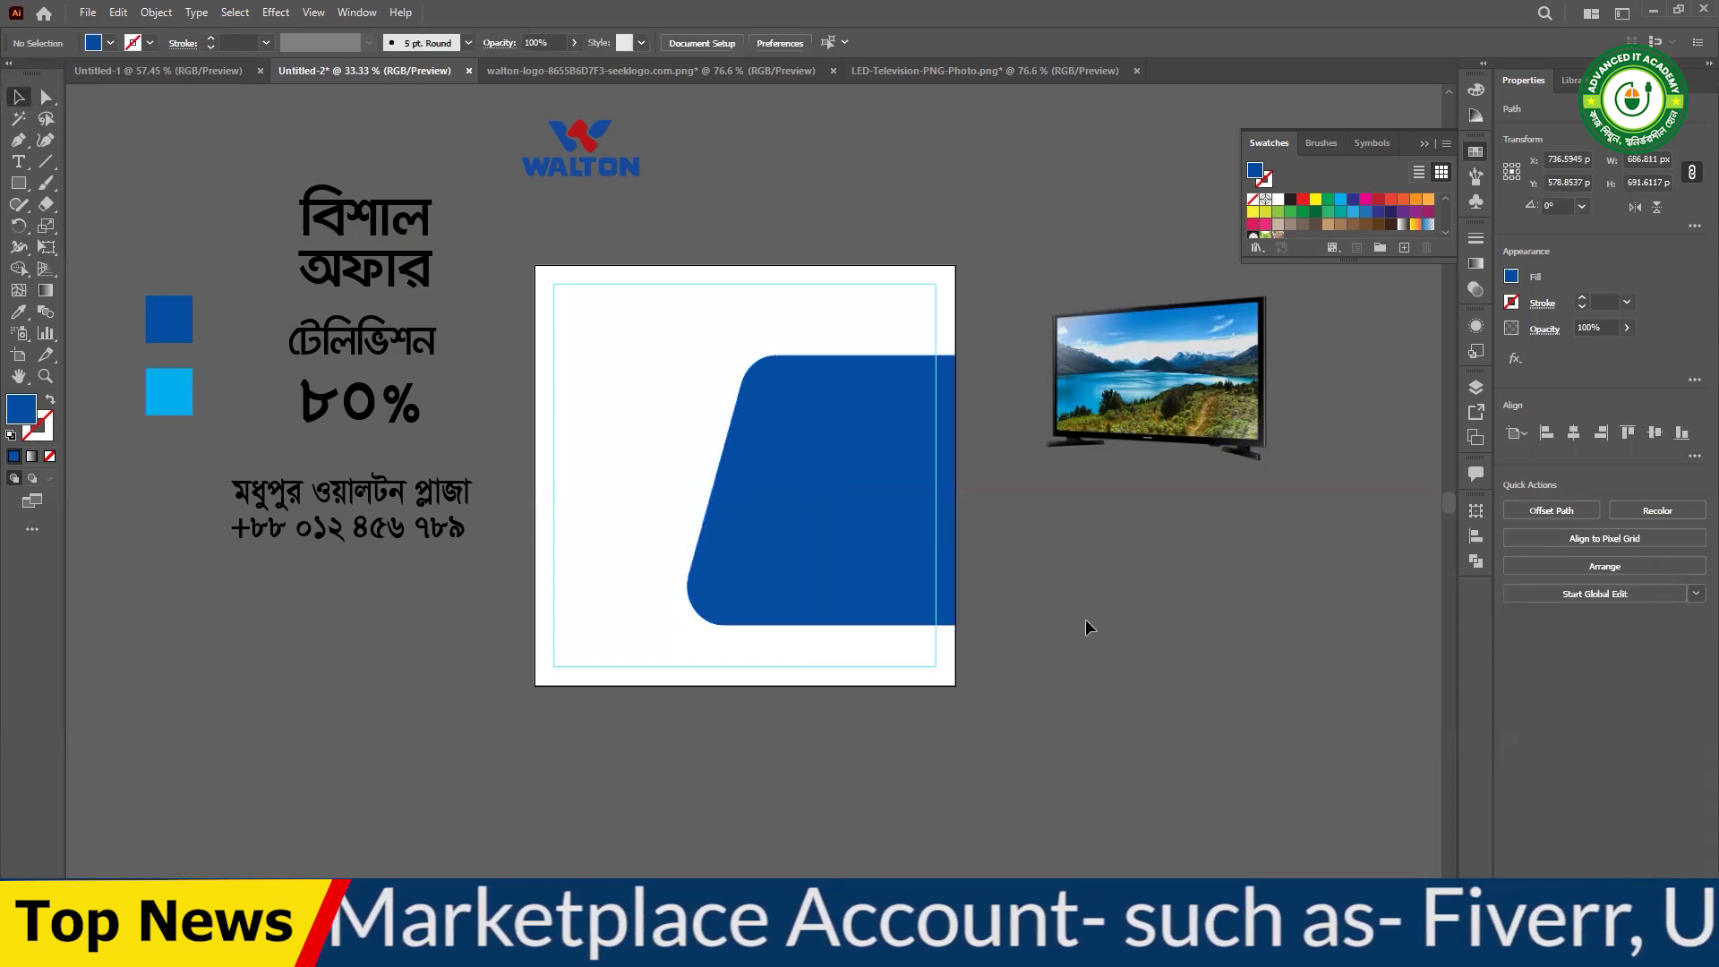
pyautogui.press('v')
pyautogui.moveTo(841, 487); pyautogui.dragTo(898, 502)
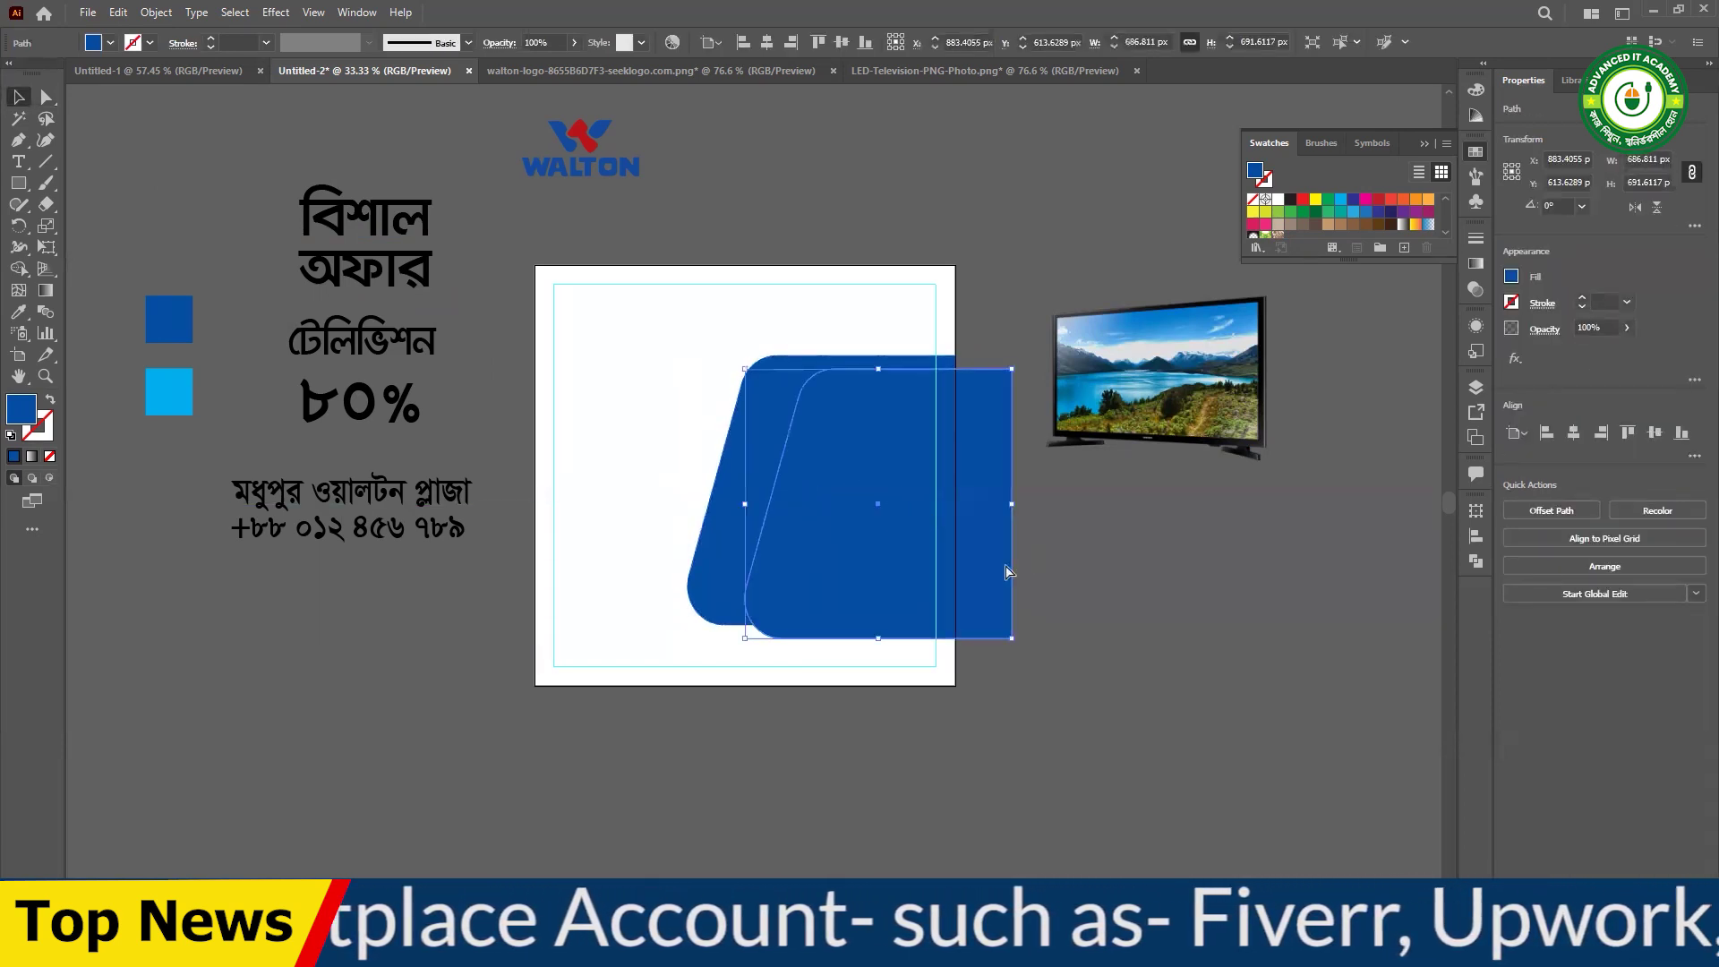
pyautogui.hotkey('ctrl', 'z')
pyautogui.moveTo(828, 382)
pyautogui.mouseDown()
pyautogui.moveTo(868, 587)
pyautogui.moveTo(829, 384)
pyautogui.moveTo(821, 405)
pyautogui.mouseUp()
pyautogui.moveTo(687, 489); pyautogui.dragTo(654, 495)
pyautogui.hotkey('ctrl', 'z')
pyautogui.hotkey('ctrl', 'z')
pyautogui.moveTo(832, 417); pyautogui.dragTo(943, 459)
pyautogui.hotkey('ctrl', 'z')
# - Try stretching the duplicated blue shape to about 820 px high and narrowing it to about 640 px from its left side
pyautogui.moveTo(820, 354); pyautogui.dragTo(821, 331)
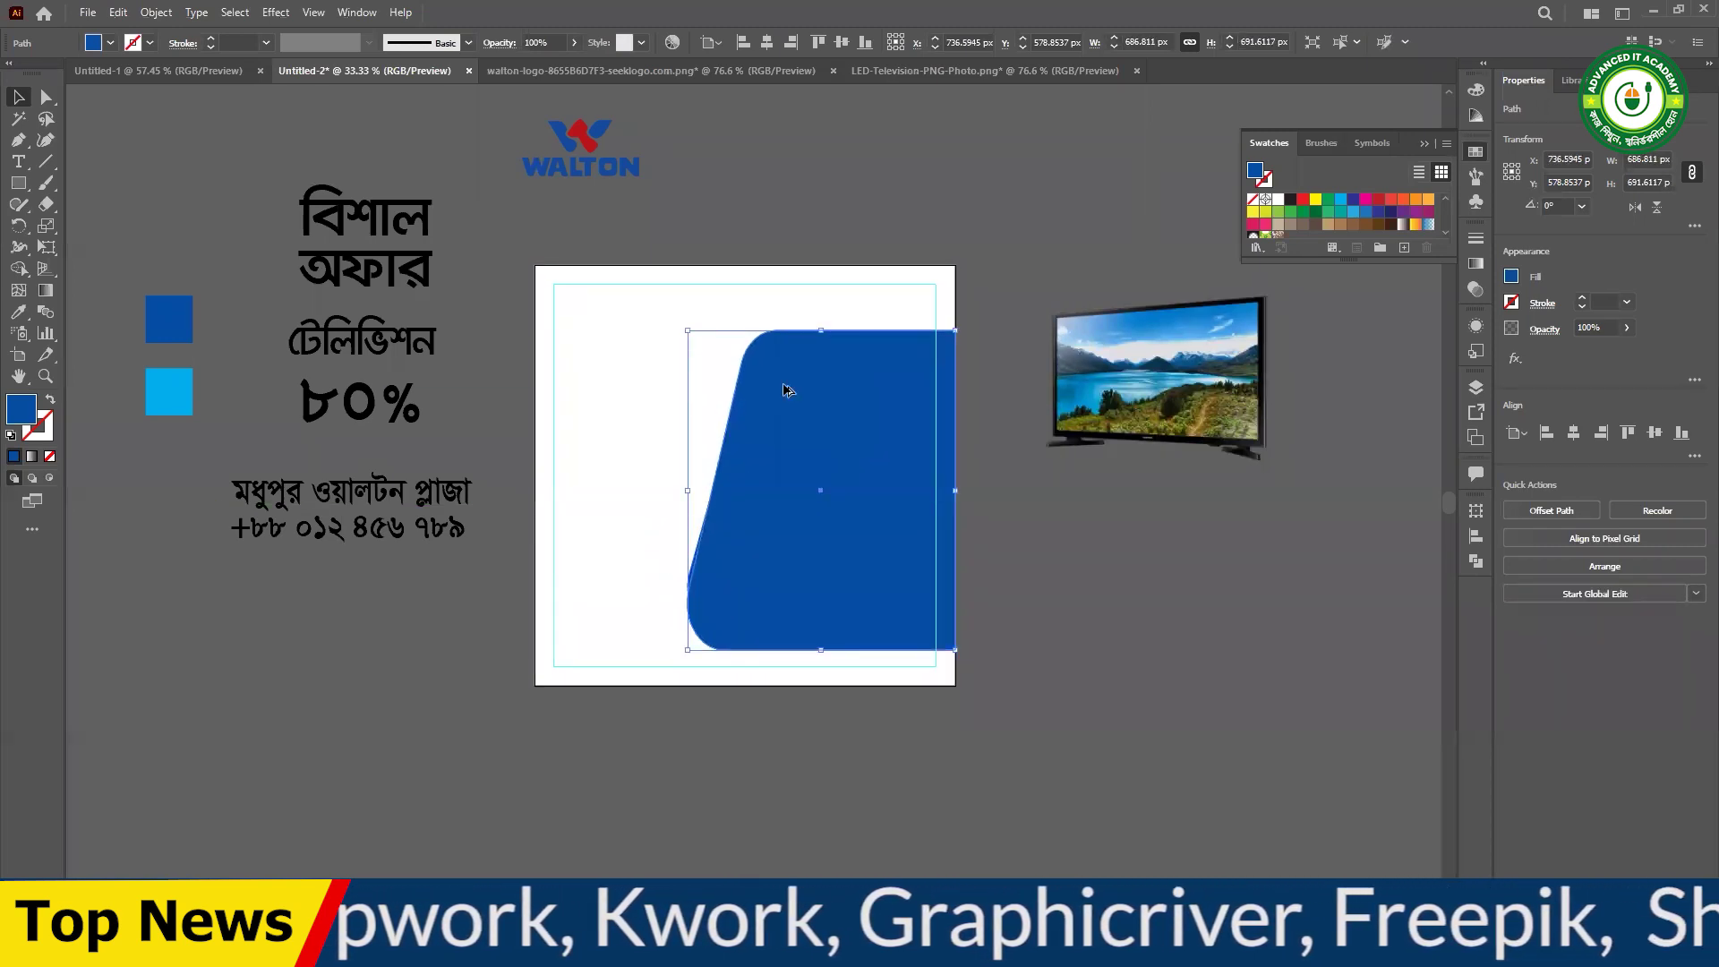
pyautogui.moveTo(687, 488)
pyautogui.mouseDown()
pyautogui.moveTo(727, 491)
pyautogui.moveTo(706, 490)
pyautogui.mouseUp()
pyautogui.click(1080, 605)
pyautogui.click(829, 482)
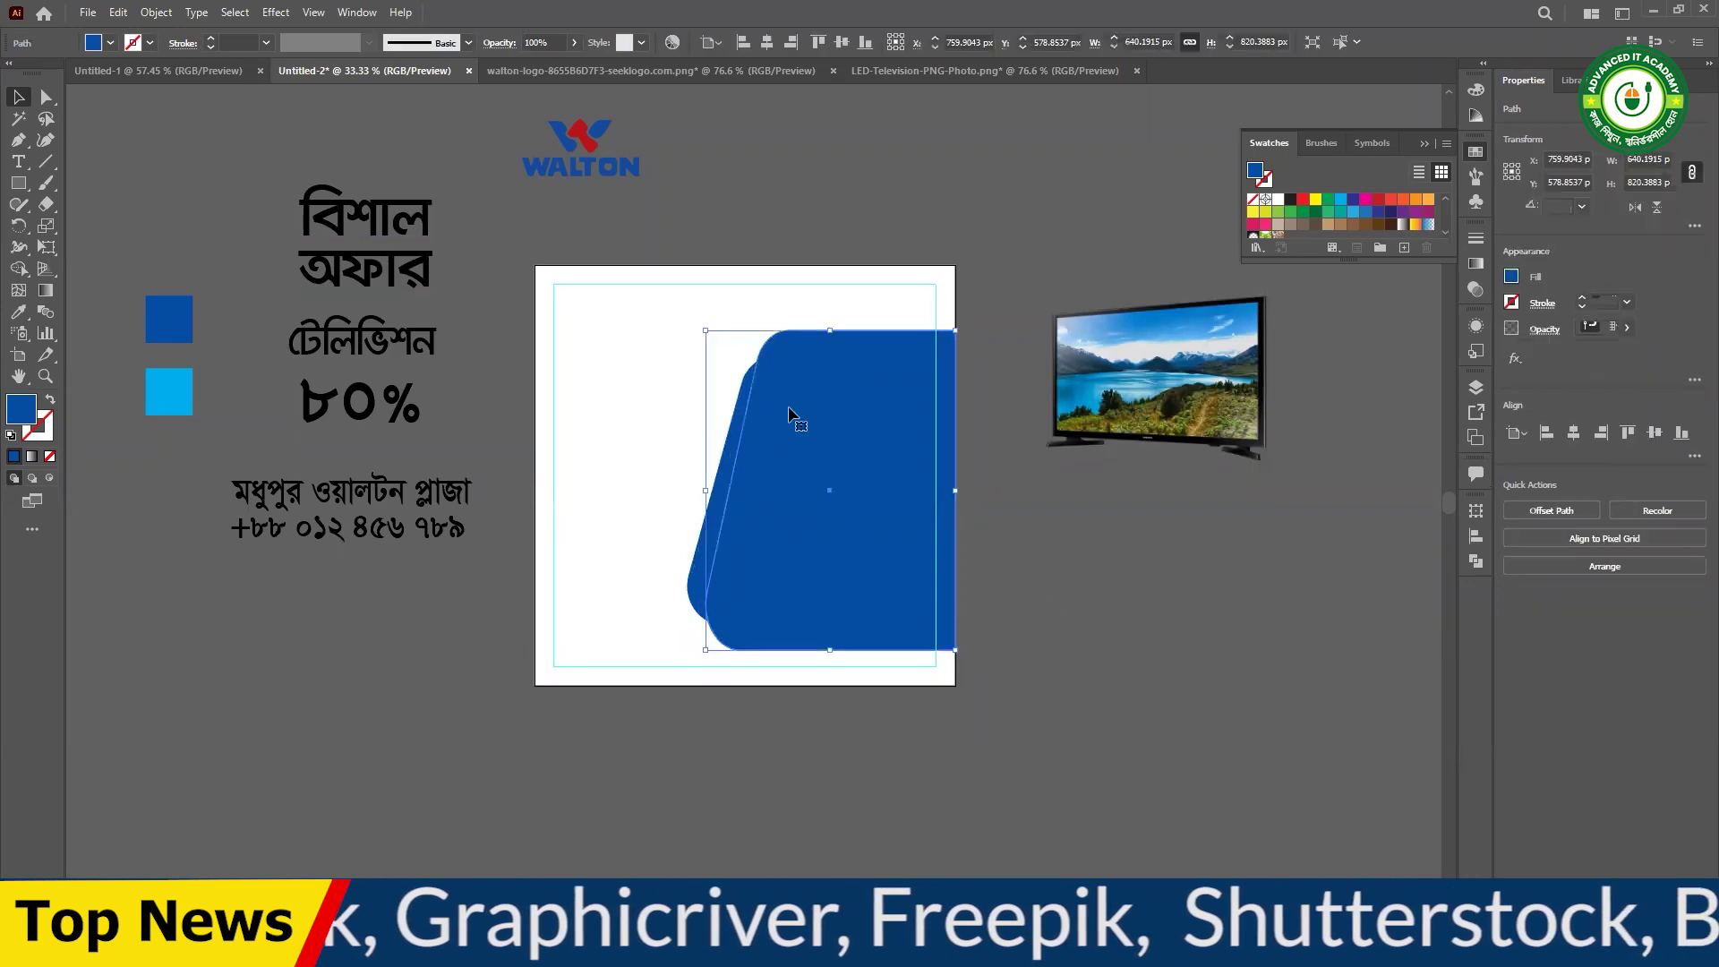
pyautogui.click(1098, 597)
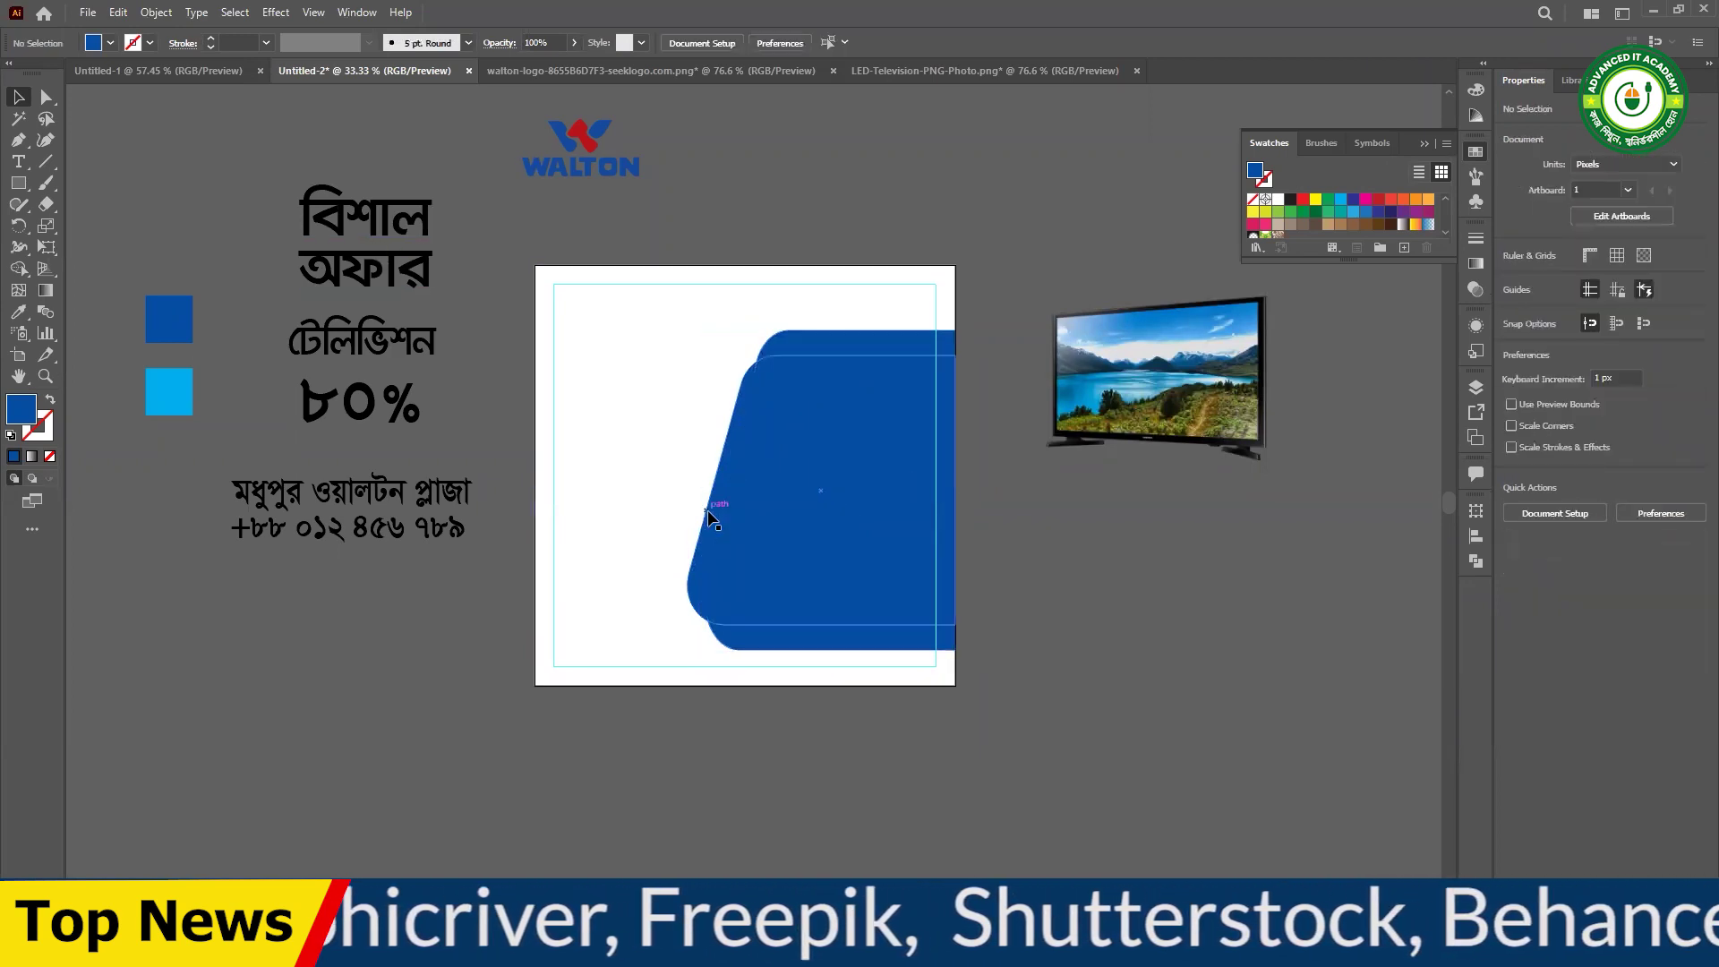
# - Fill the original, shorter blue shape with the small square's light blue using the Eyedropper
pyautogui.click(716, 519)
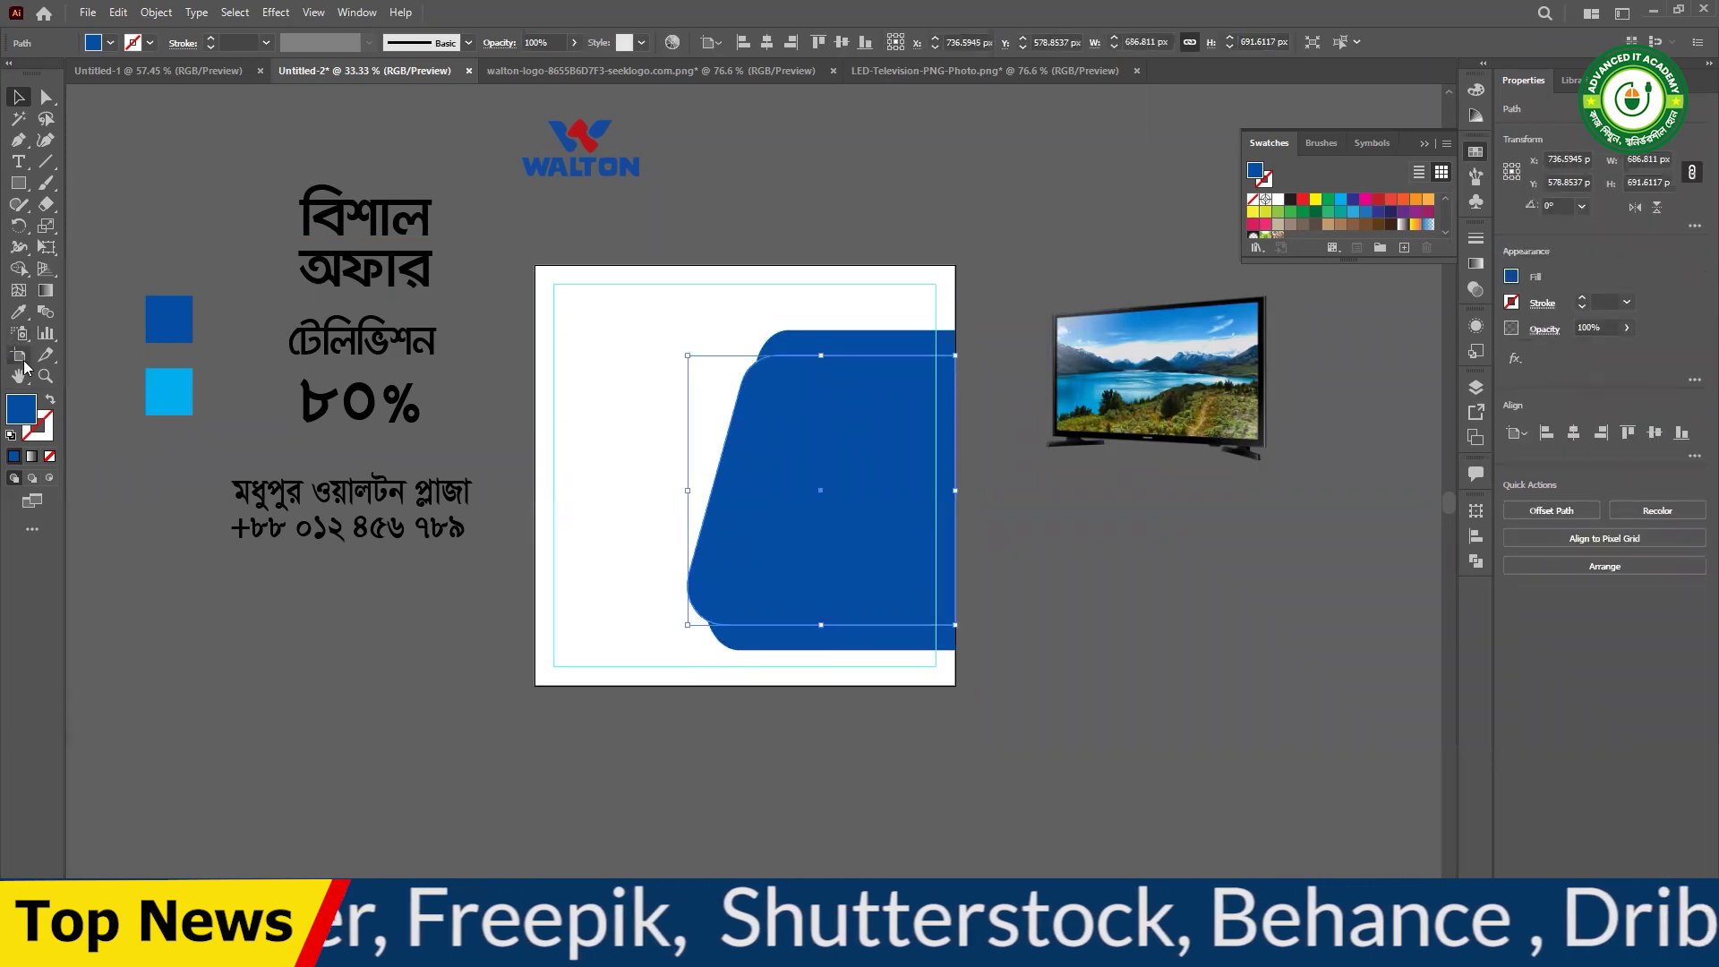
pyautogui.click(18, 311)
pyautogui.click(169, 391)
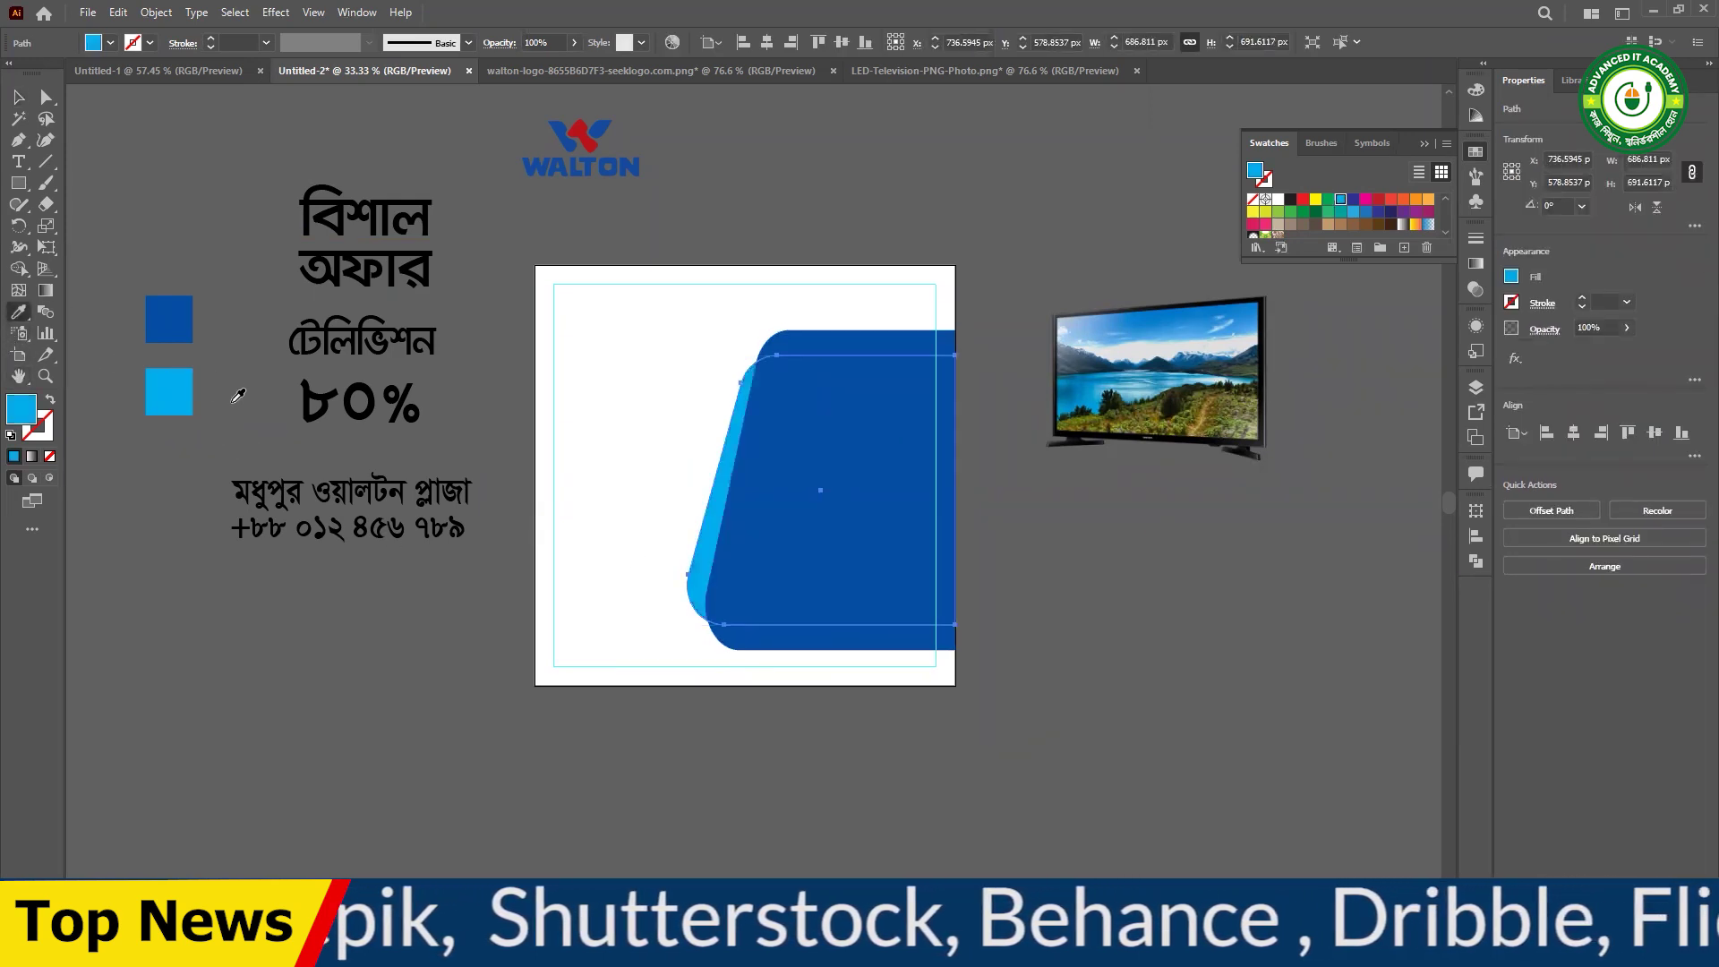
pyautogui.press('v')
pyautogui.click(1074, 577)
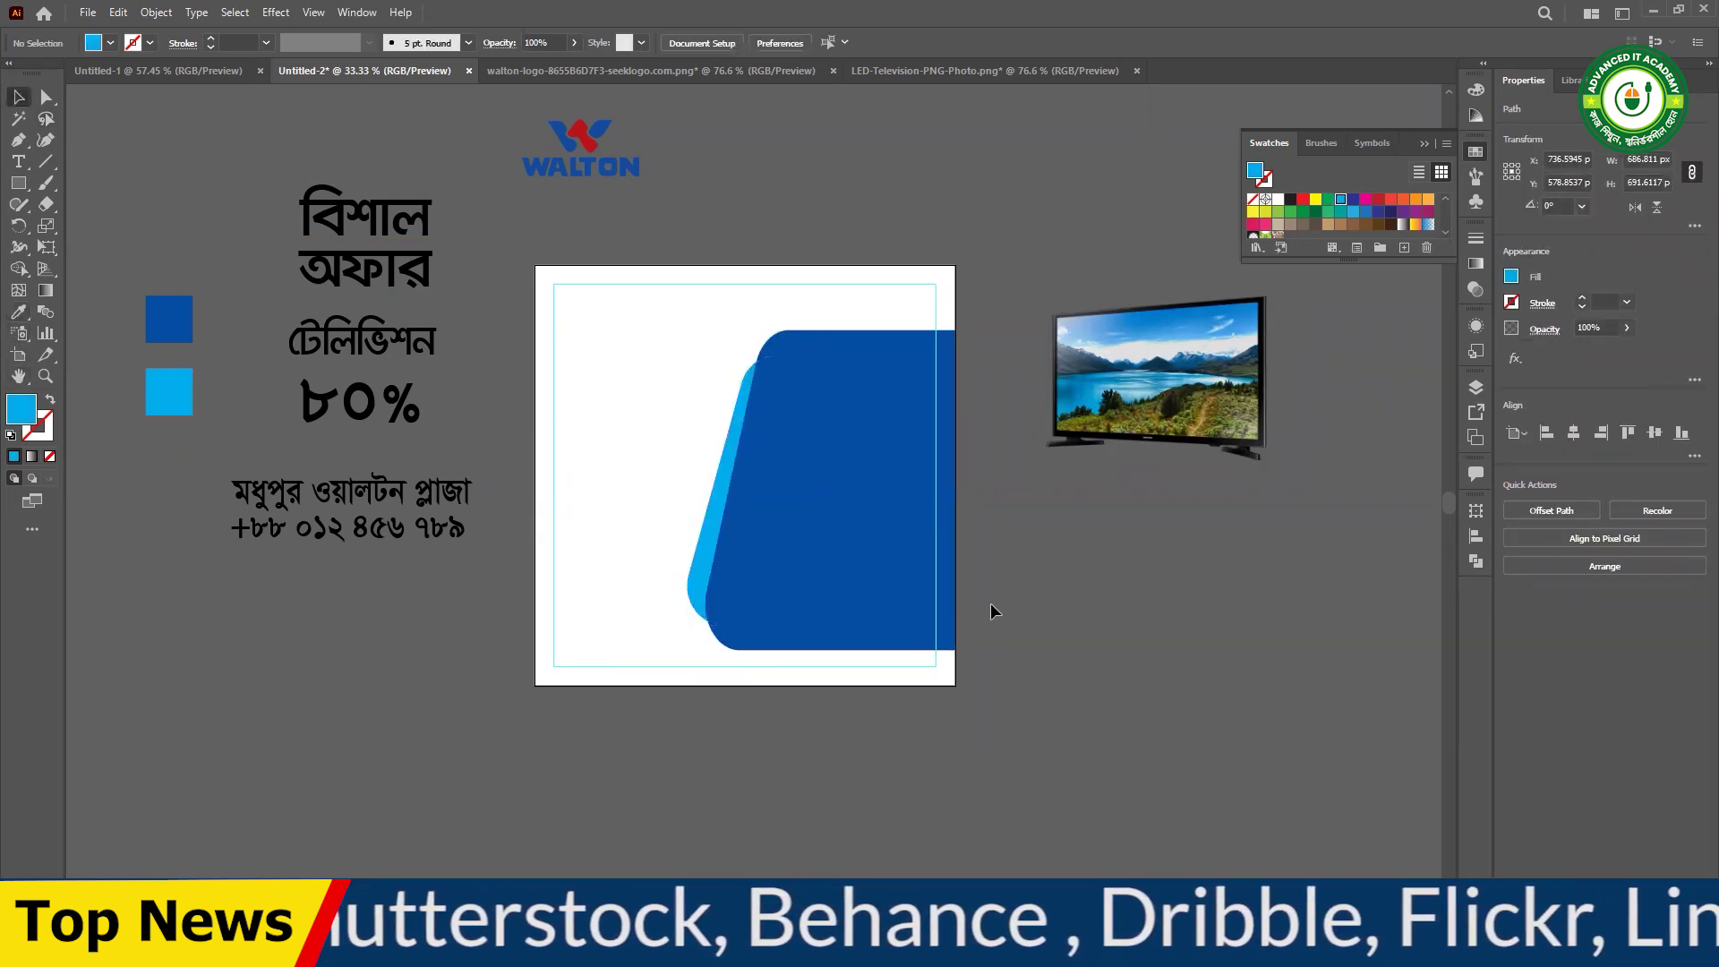
# - Delete the stretched dark blue duplicate from the artboard
pyautogui.click(814, 583)
pyautogui.click(46, 95)
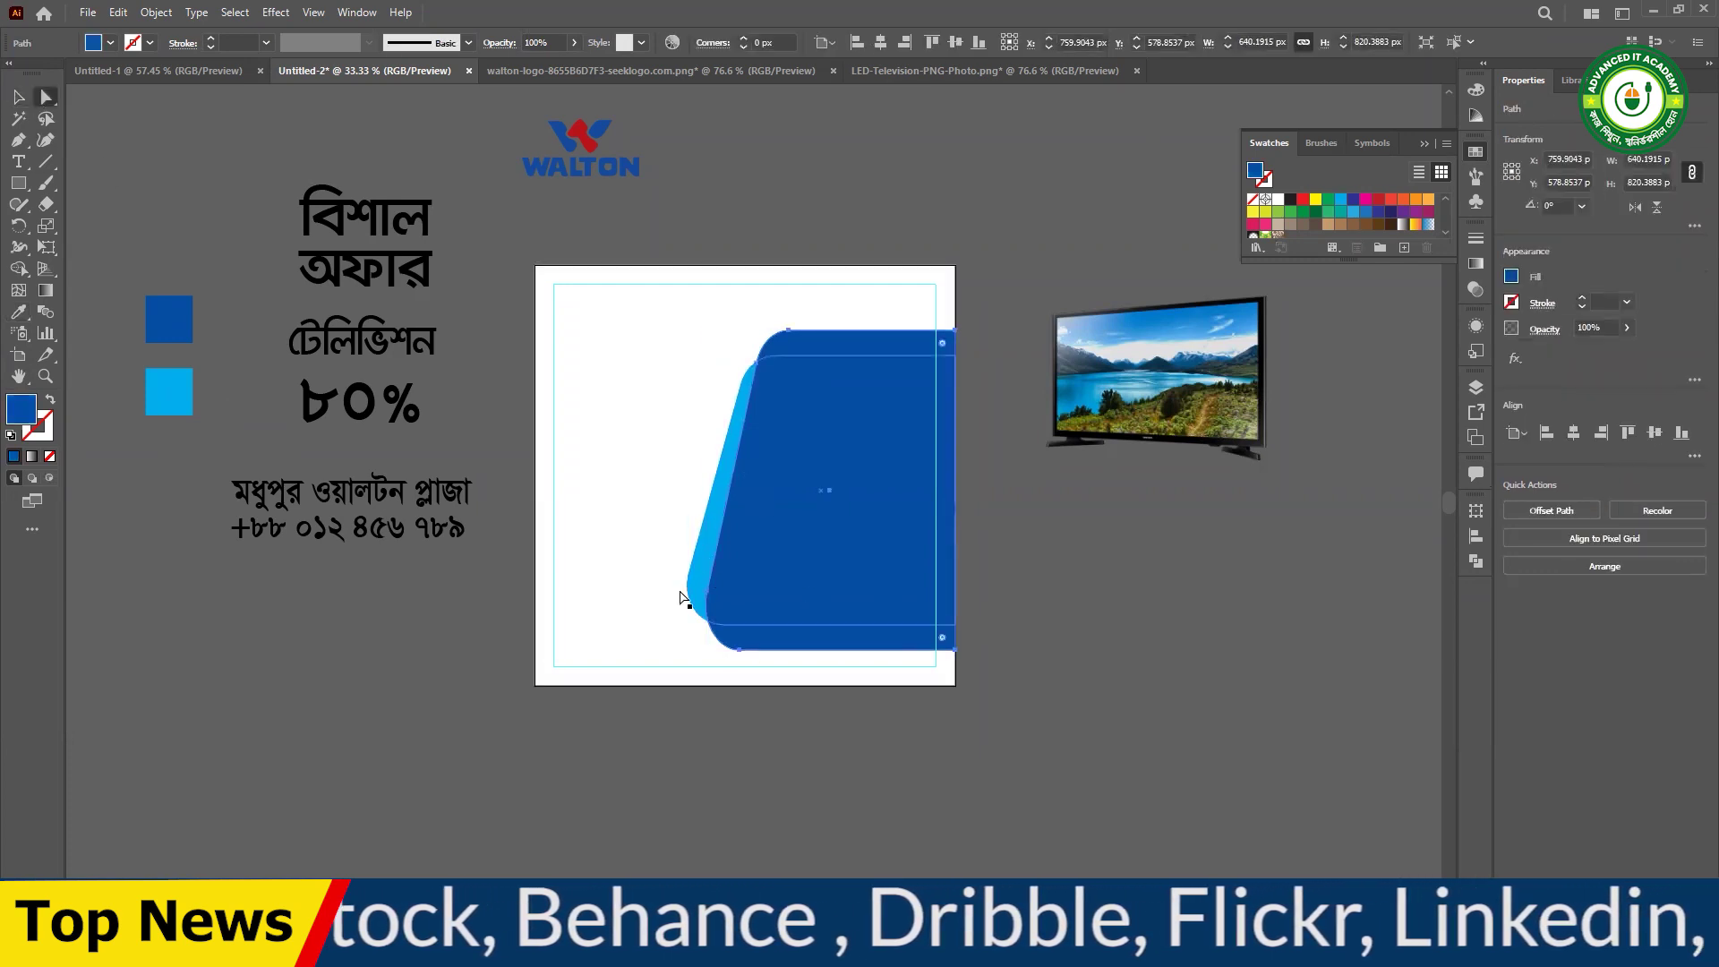
pyautogui.click(667, 591)
pyautogui.click(756, 571)
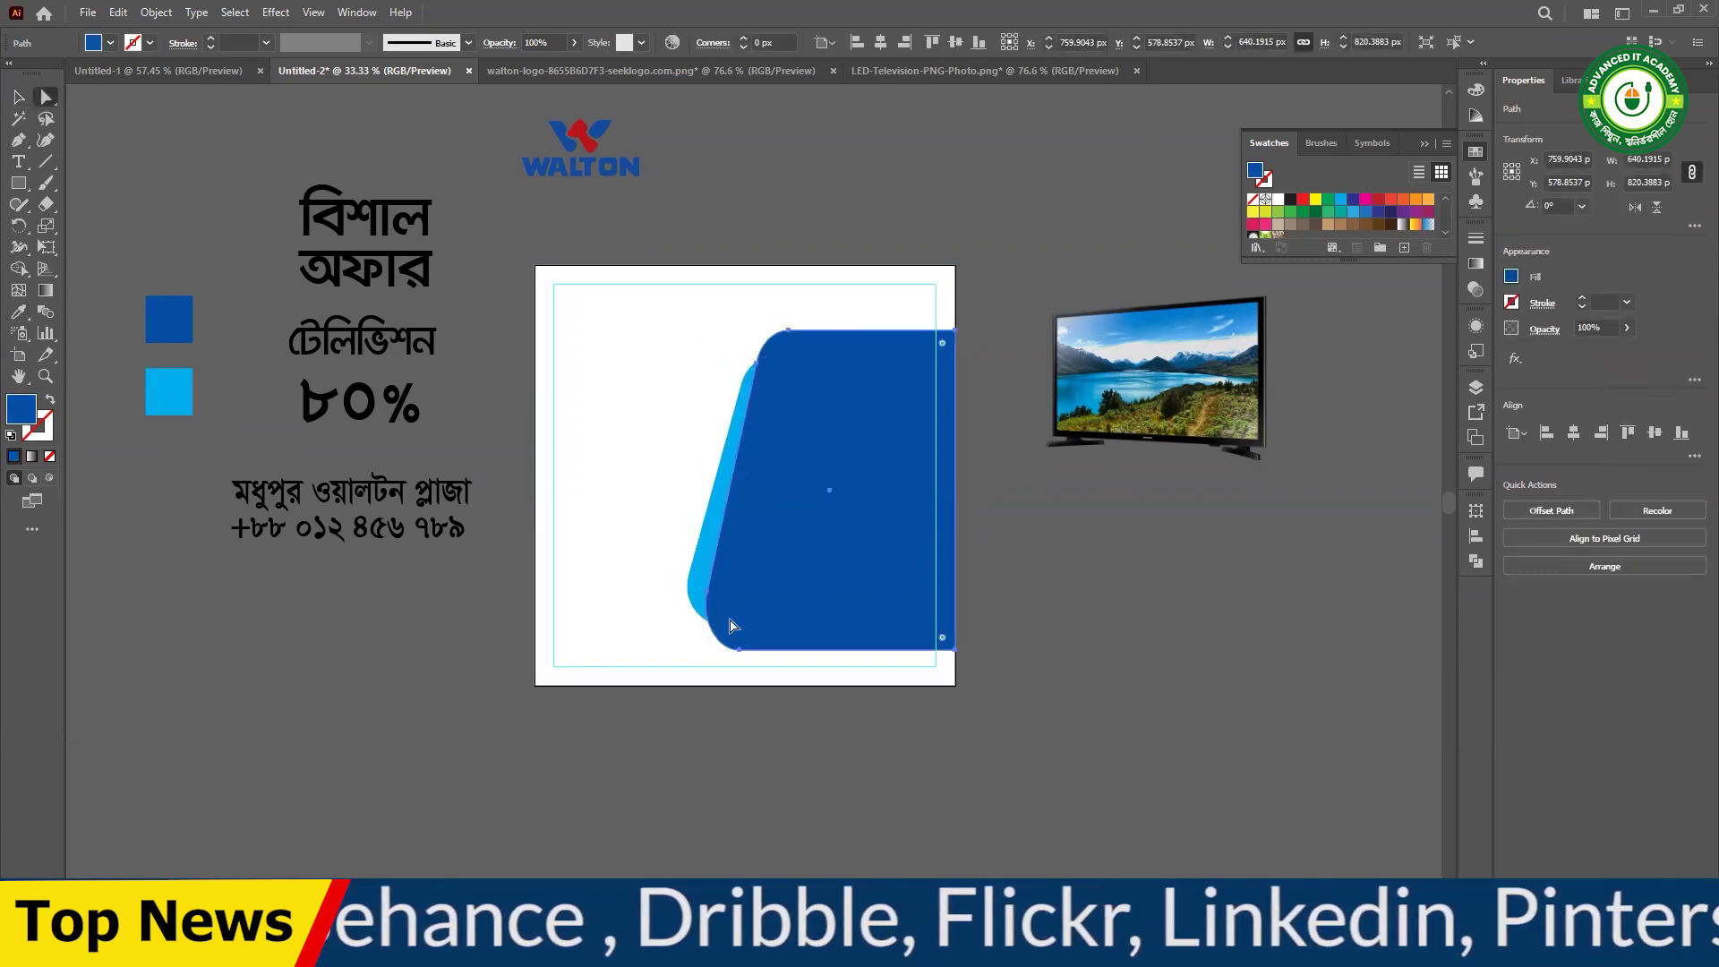
pyautogui.press('v')
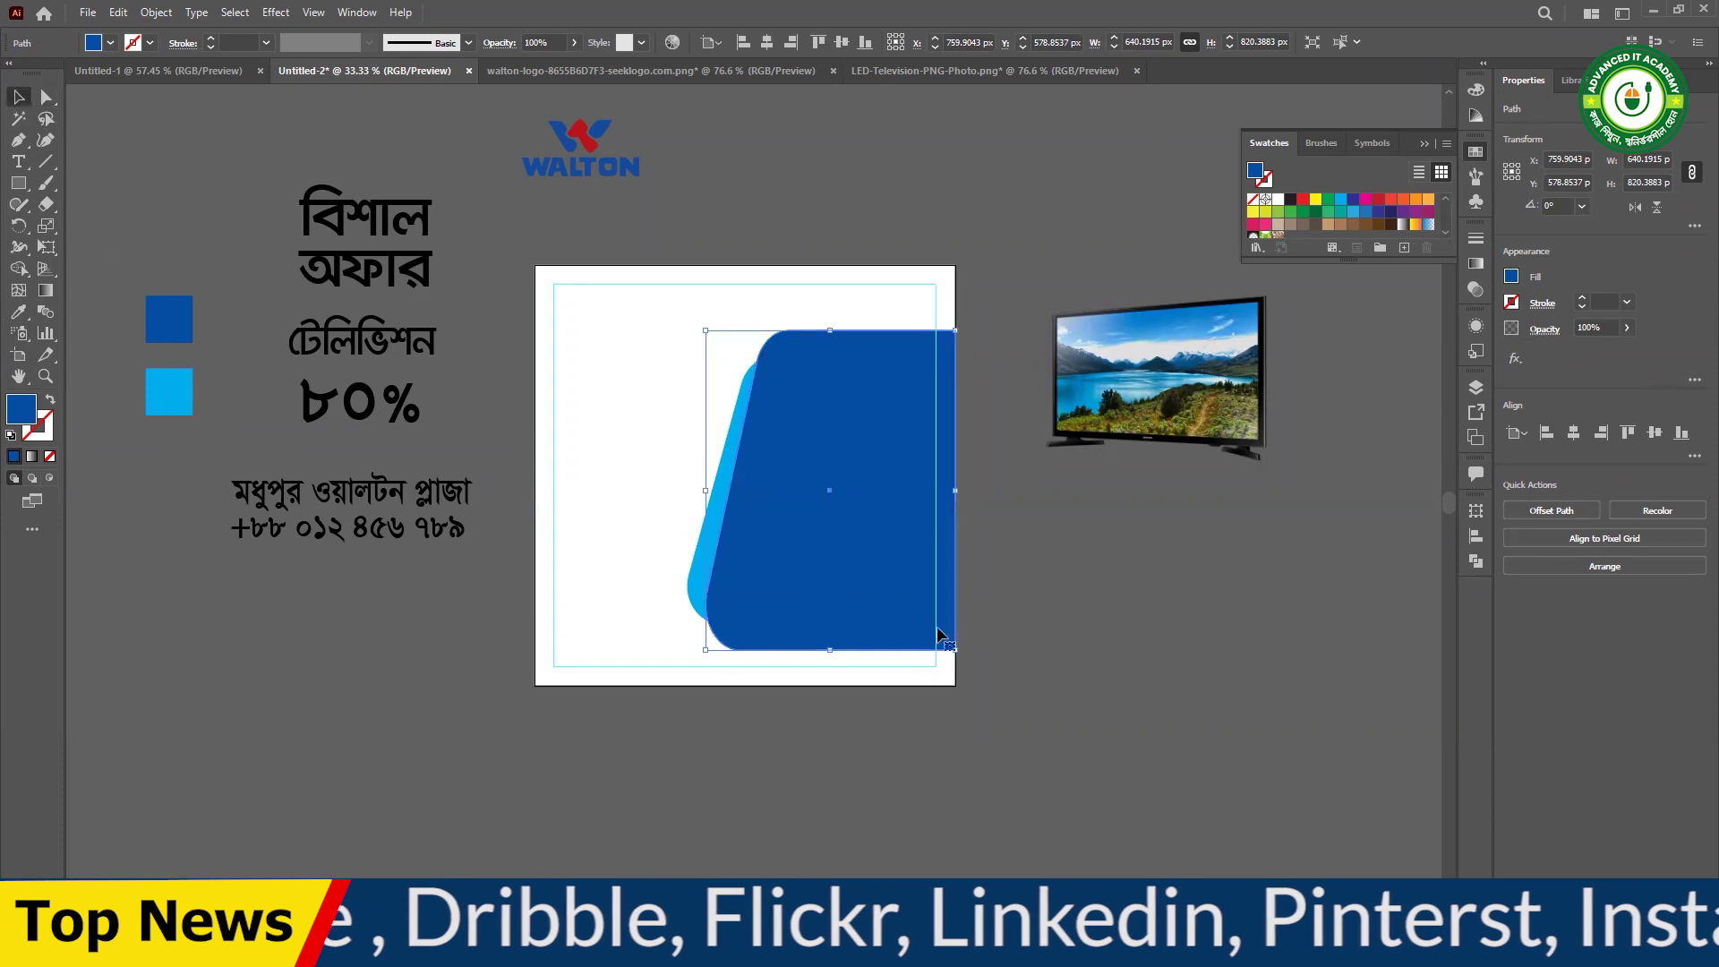
pyautogui.click(996, 630)
pyautogui.click(816, 562)
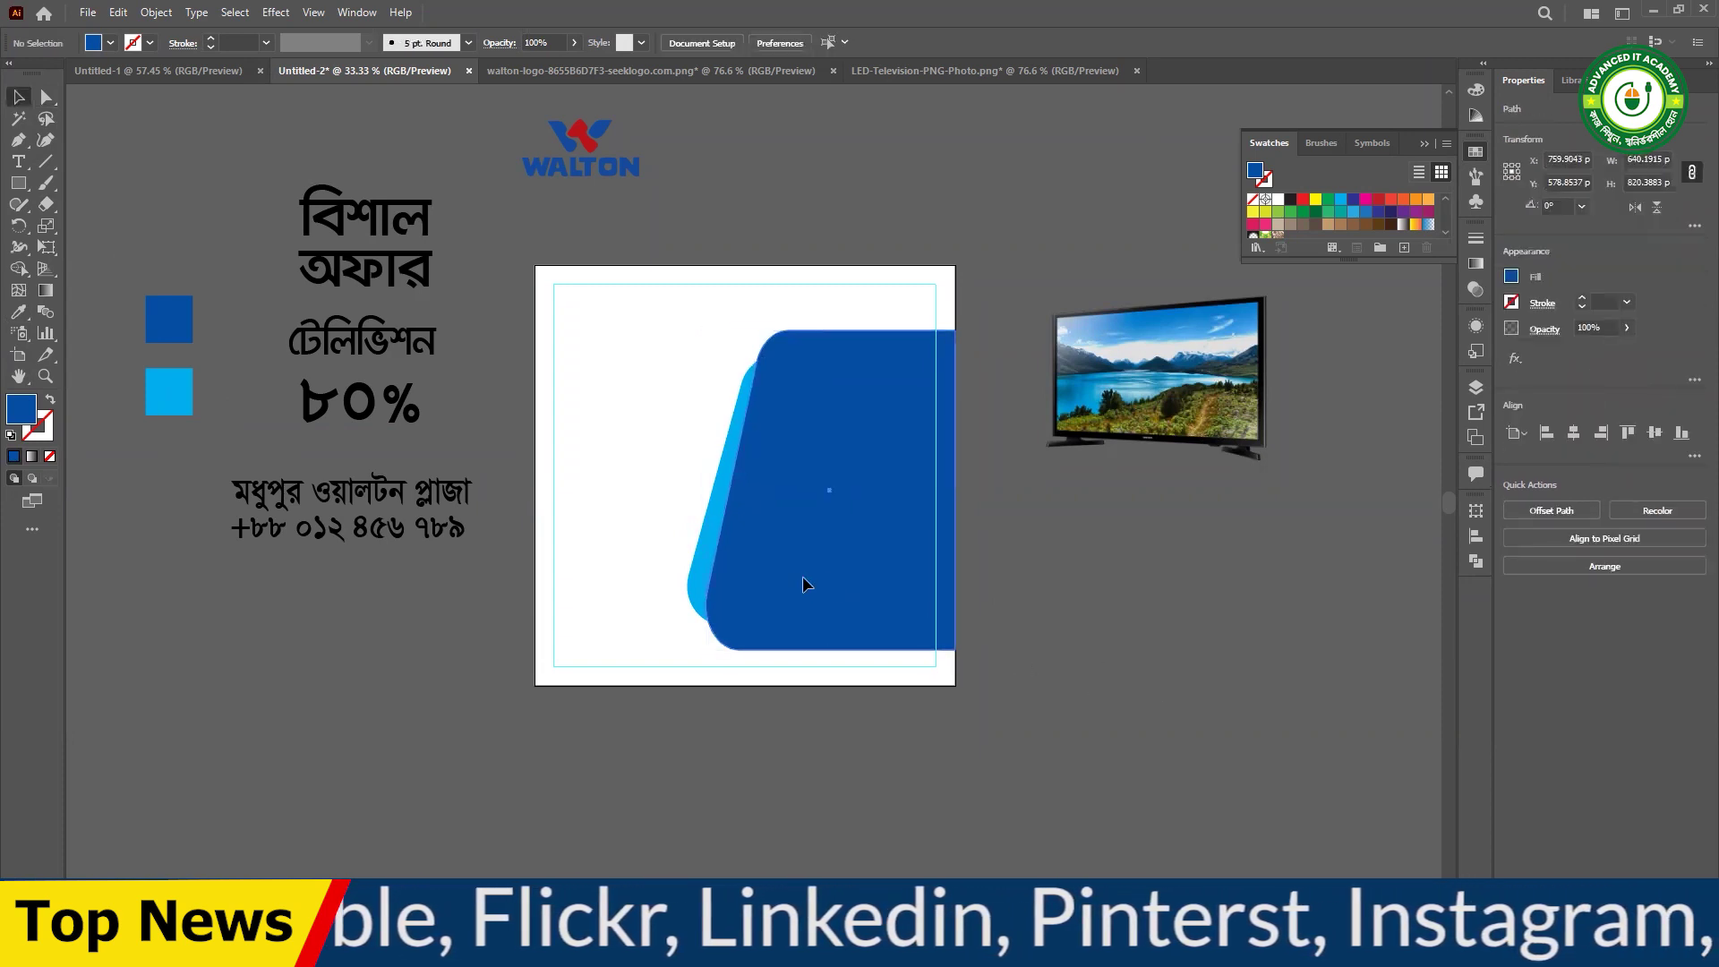
pyautogui.moveTo(829, 577); pyautogui.dragTo(1049, 634)
pyautogui.press('Delete')
# - Duplicate the light blue shape in front and move the copy right and up to about X 835 px, Y 531 px
pyautogui.click(873, 528)
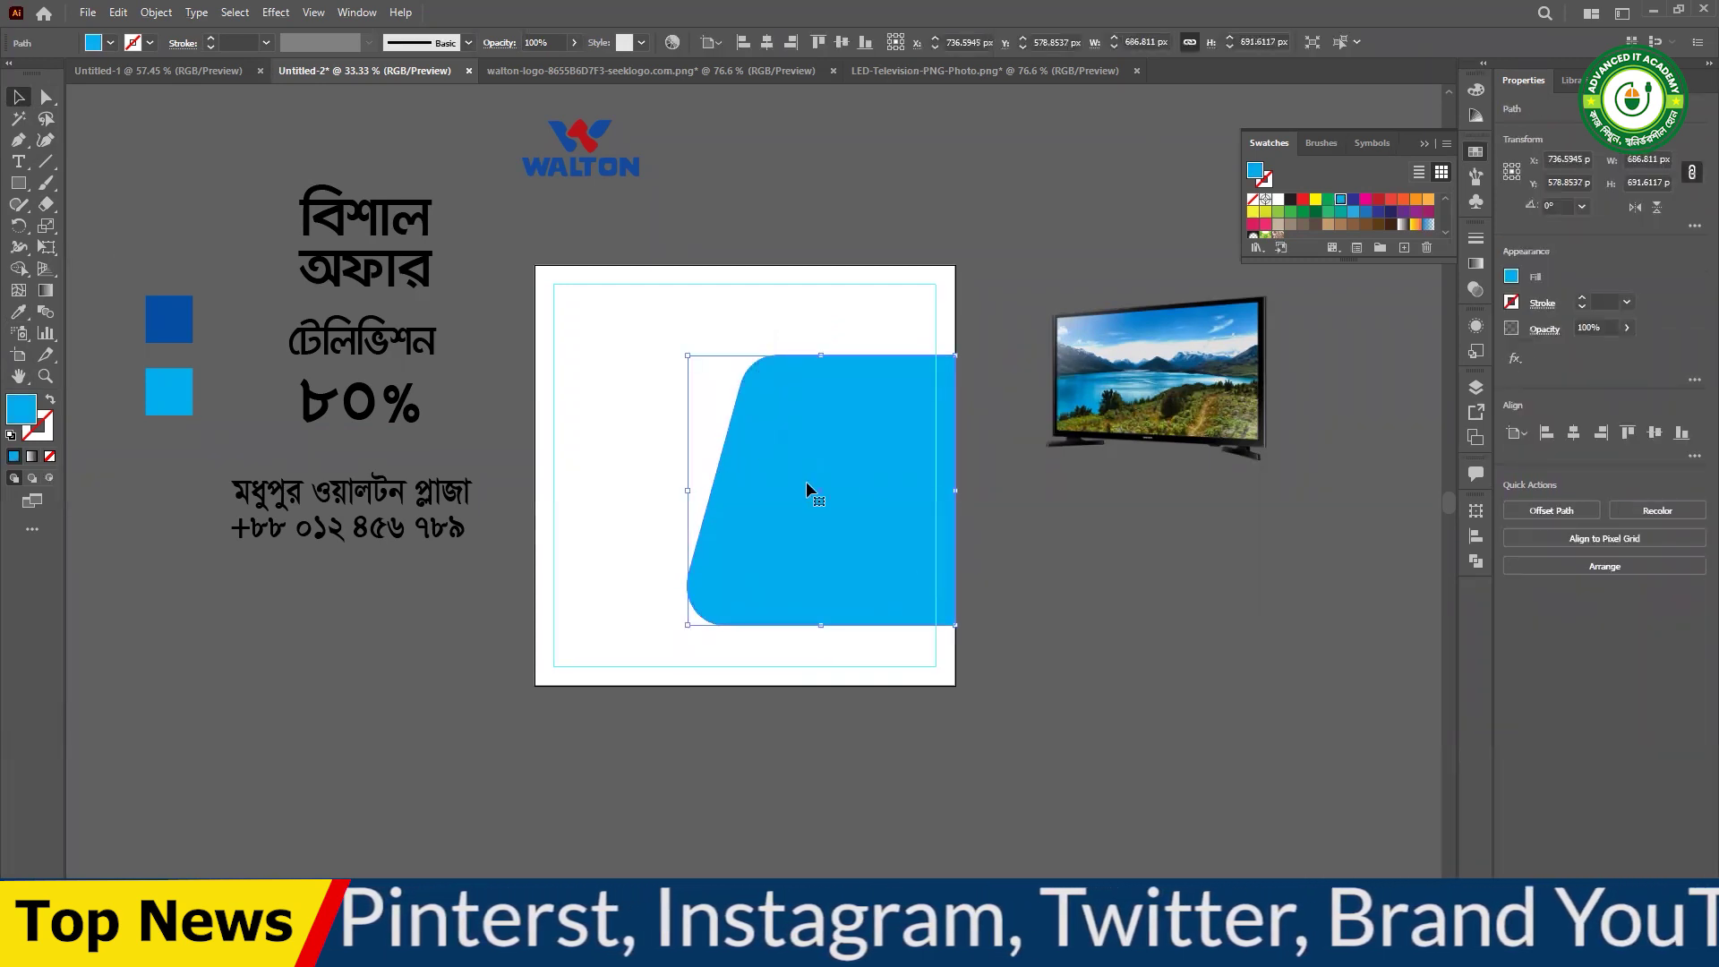
pyautogui.hotkey('ctrl', 'c')
pyautogui.hotkey('ctrl', 'f')
pyautogui.moveTo(834, 497); pyautogui.dragTo(955, 536)
pyautogui.hotkey('ctrl', 'z')
pyautogui.moveTo(853, 500); pyautogui.dragTo(879, 499)
pyautogui.moveTo(864, 521); pyautogui.dragTo(877, 503)
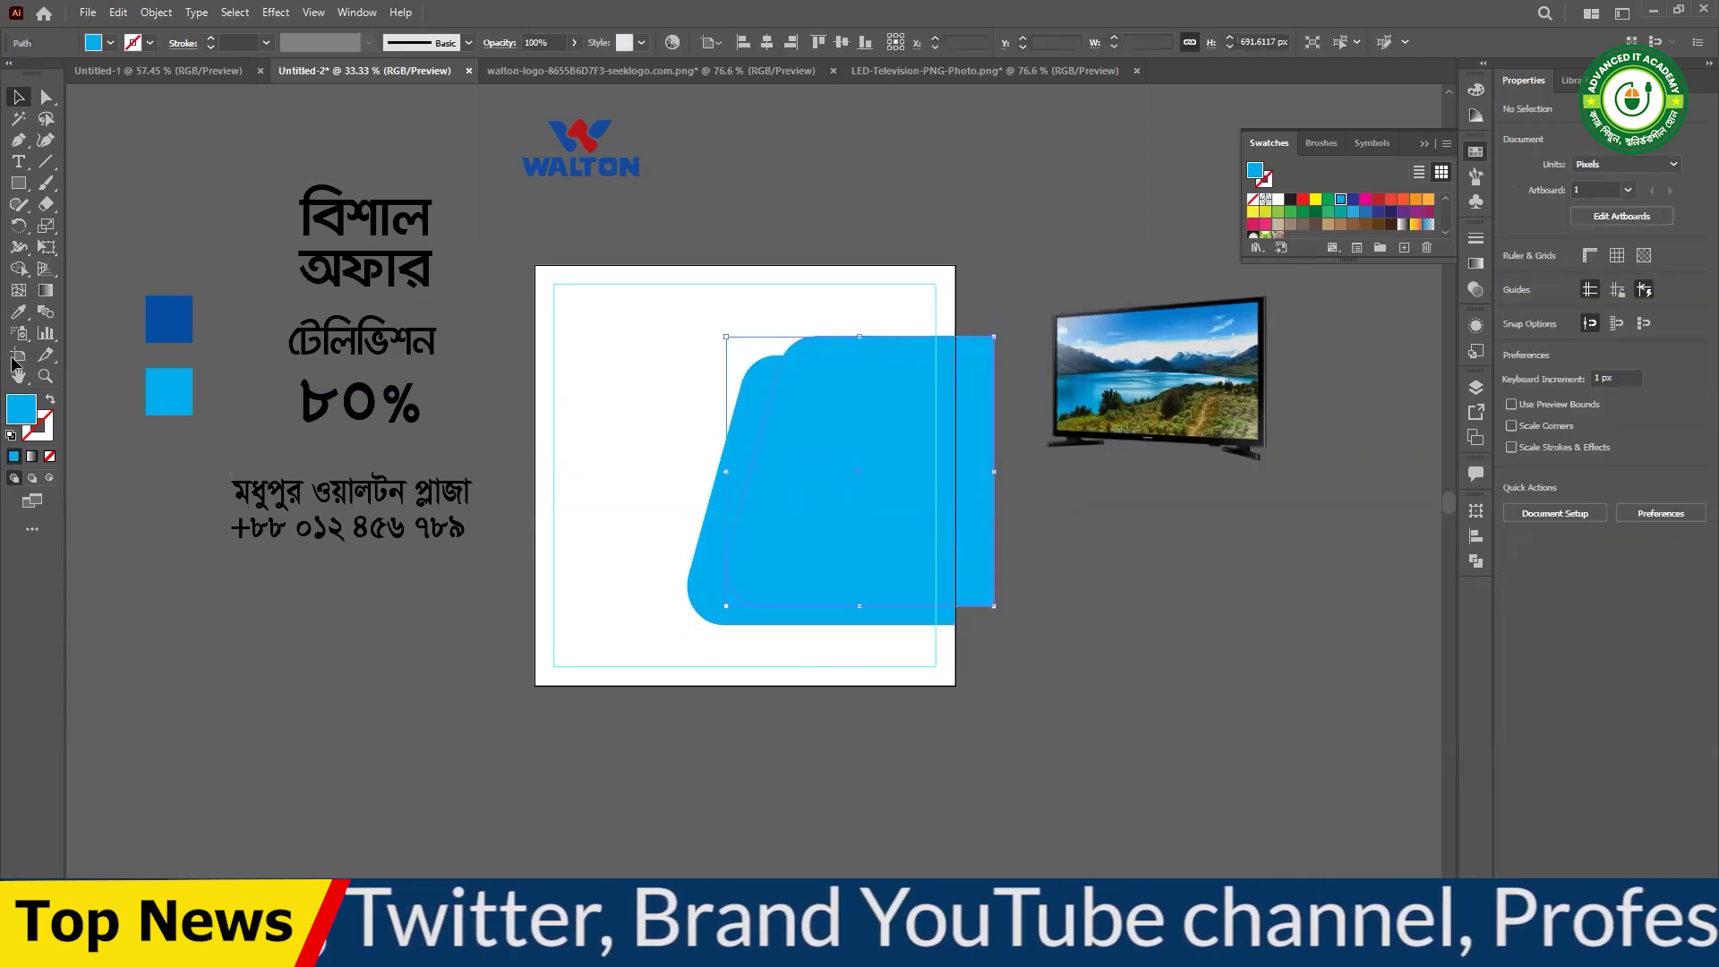
# - Fill the front copy with the small square's dark blue using the Eyedropper and shift it left to about X 805 px
pyautogui.click(18, 311)
pyautogui.click(184, 318)
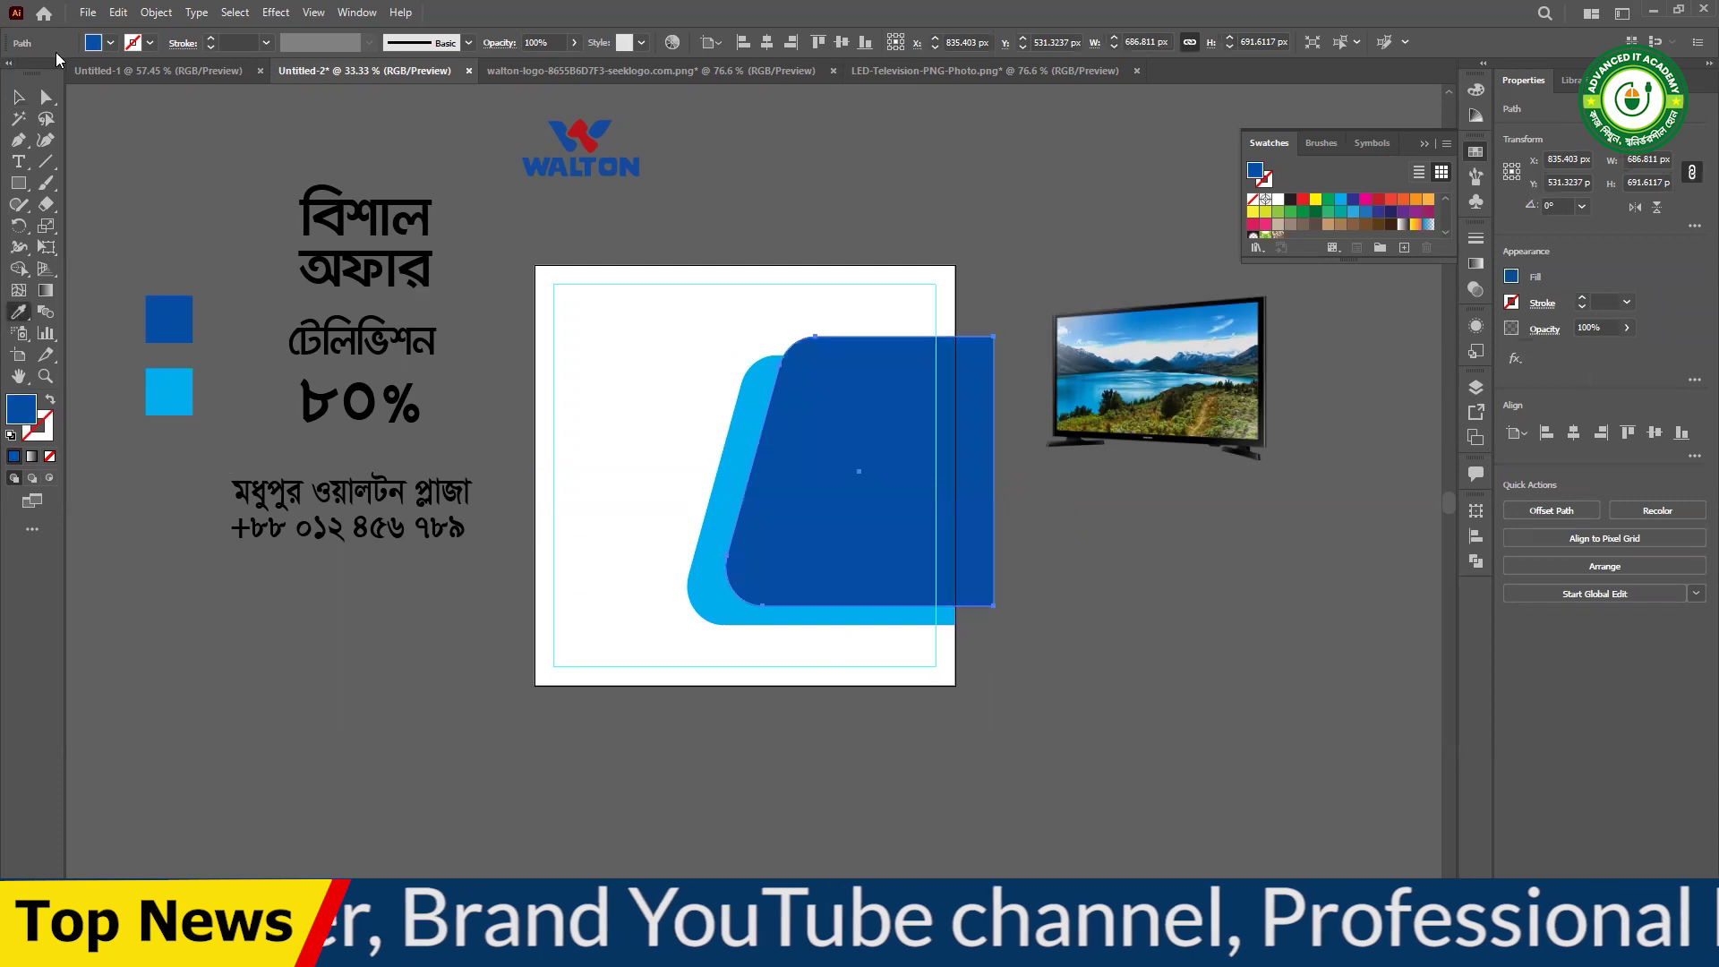
pyautogui.click(18, 96)
pyautogui.moveTo(905, 400); pyautogui.dragTo(893, 395)
pyautogui.click(1165, 593)
pyautogui.click(1178, 377)
pyautogui.click(1232, 594)
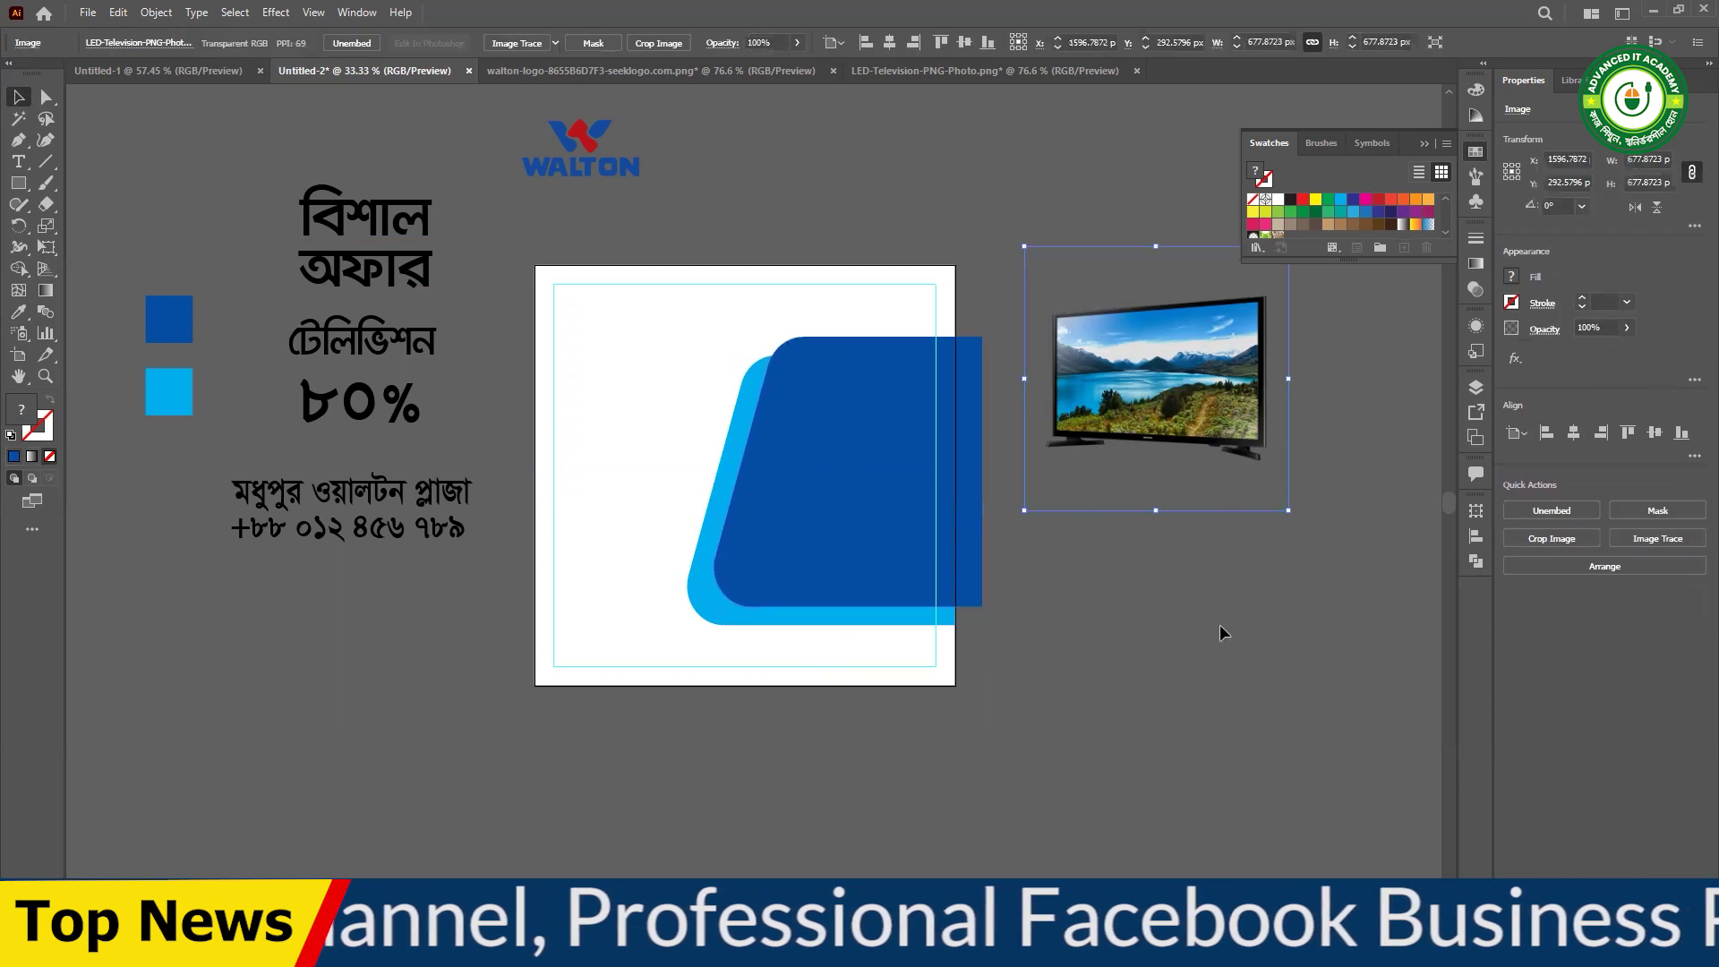
# - Try extending the dark blue shape's right edge outward to about X 1258 px
pyautogui.click(46, 96)
pyautogui.click(978, 403)
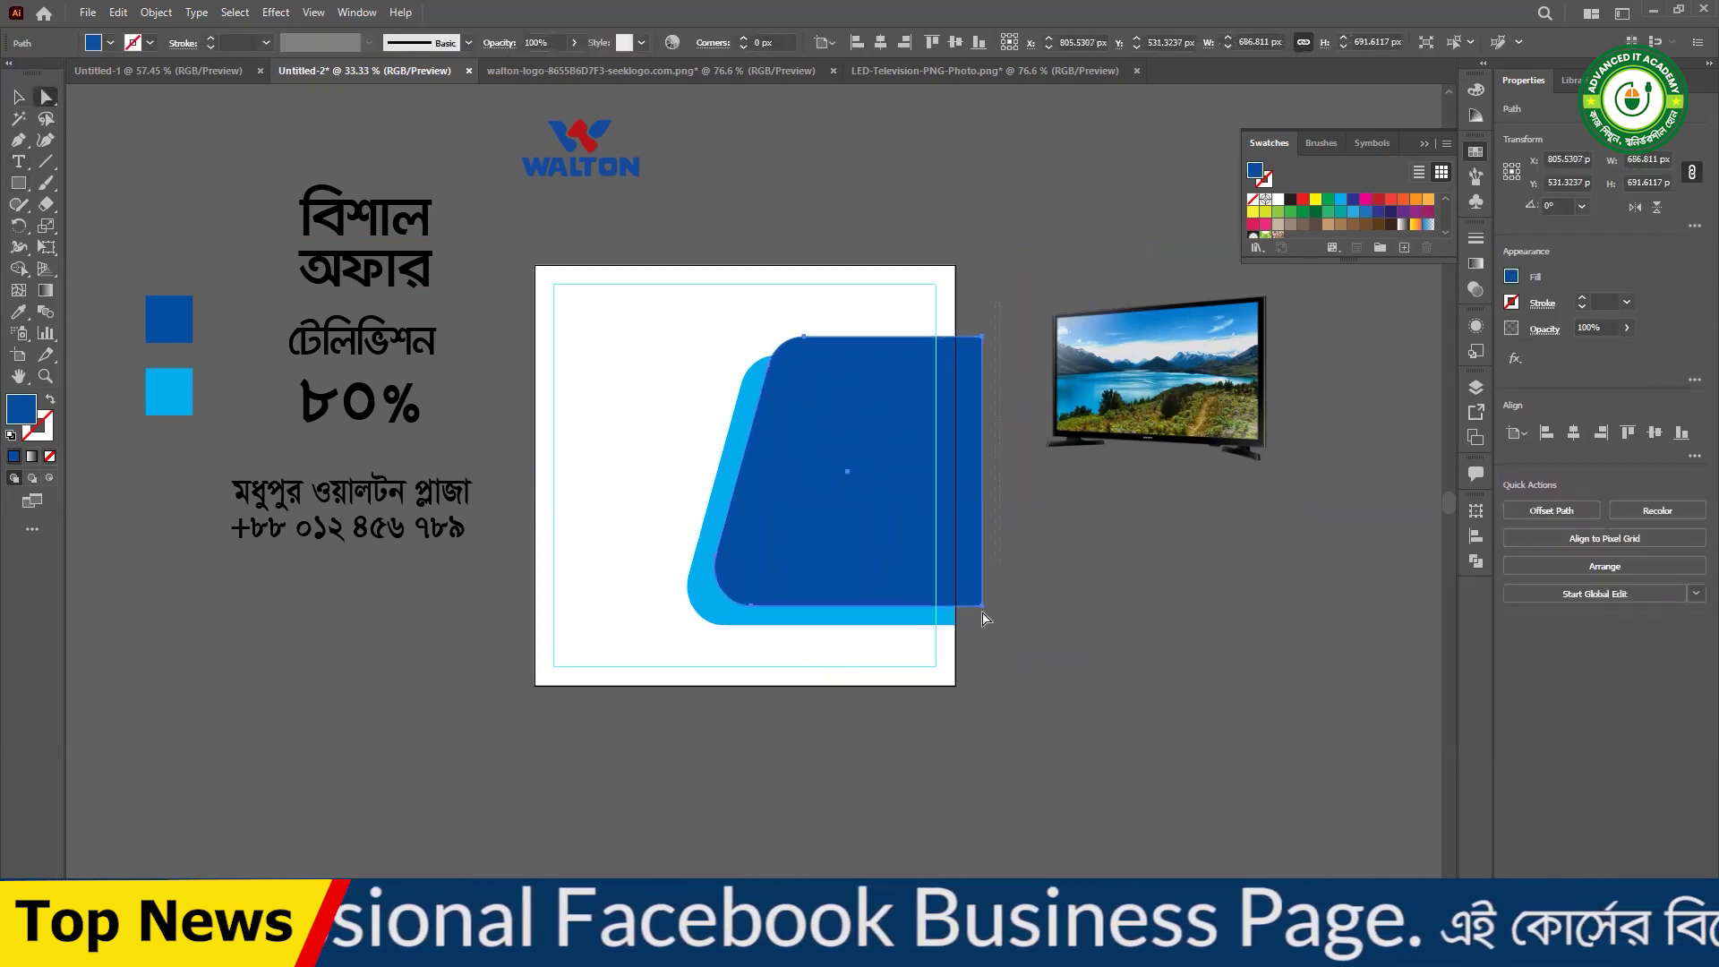
pyautogui.moveTo(966, 636); pyautogui.dragTo(965, 636)
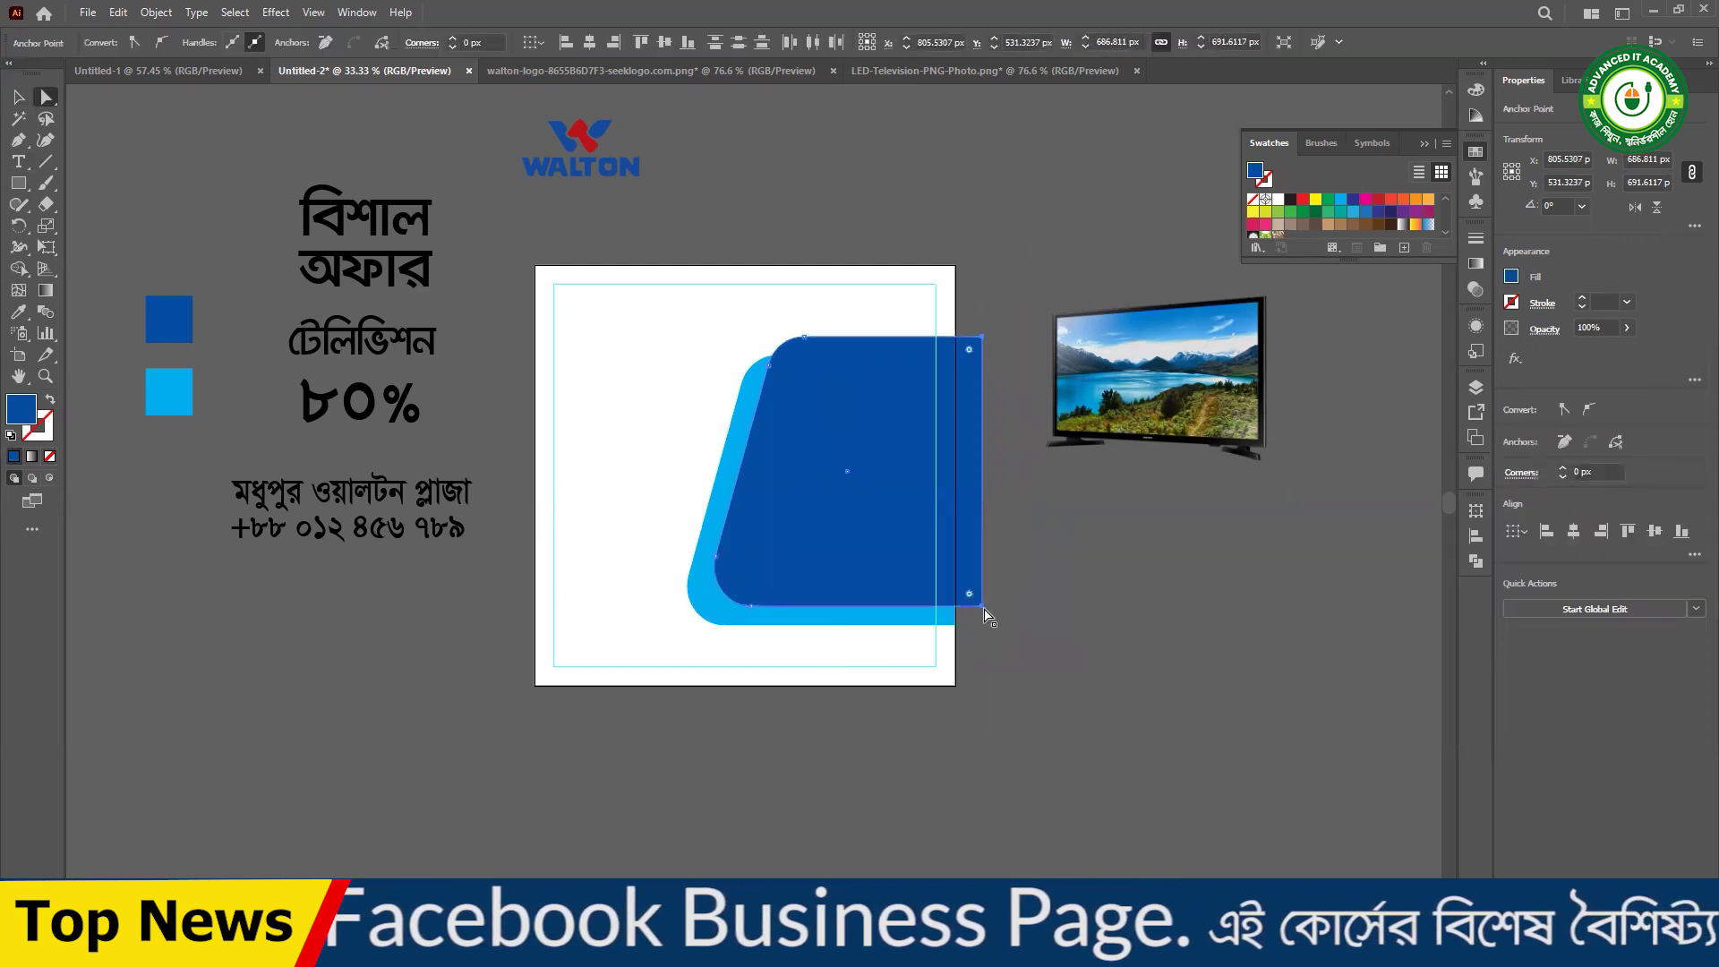
pyautogui.click(1012, 342)
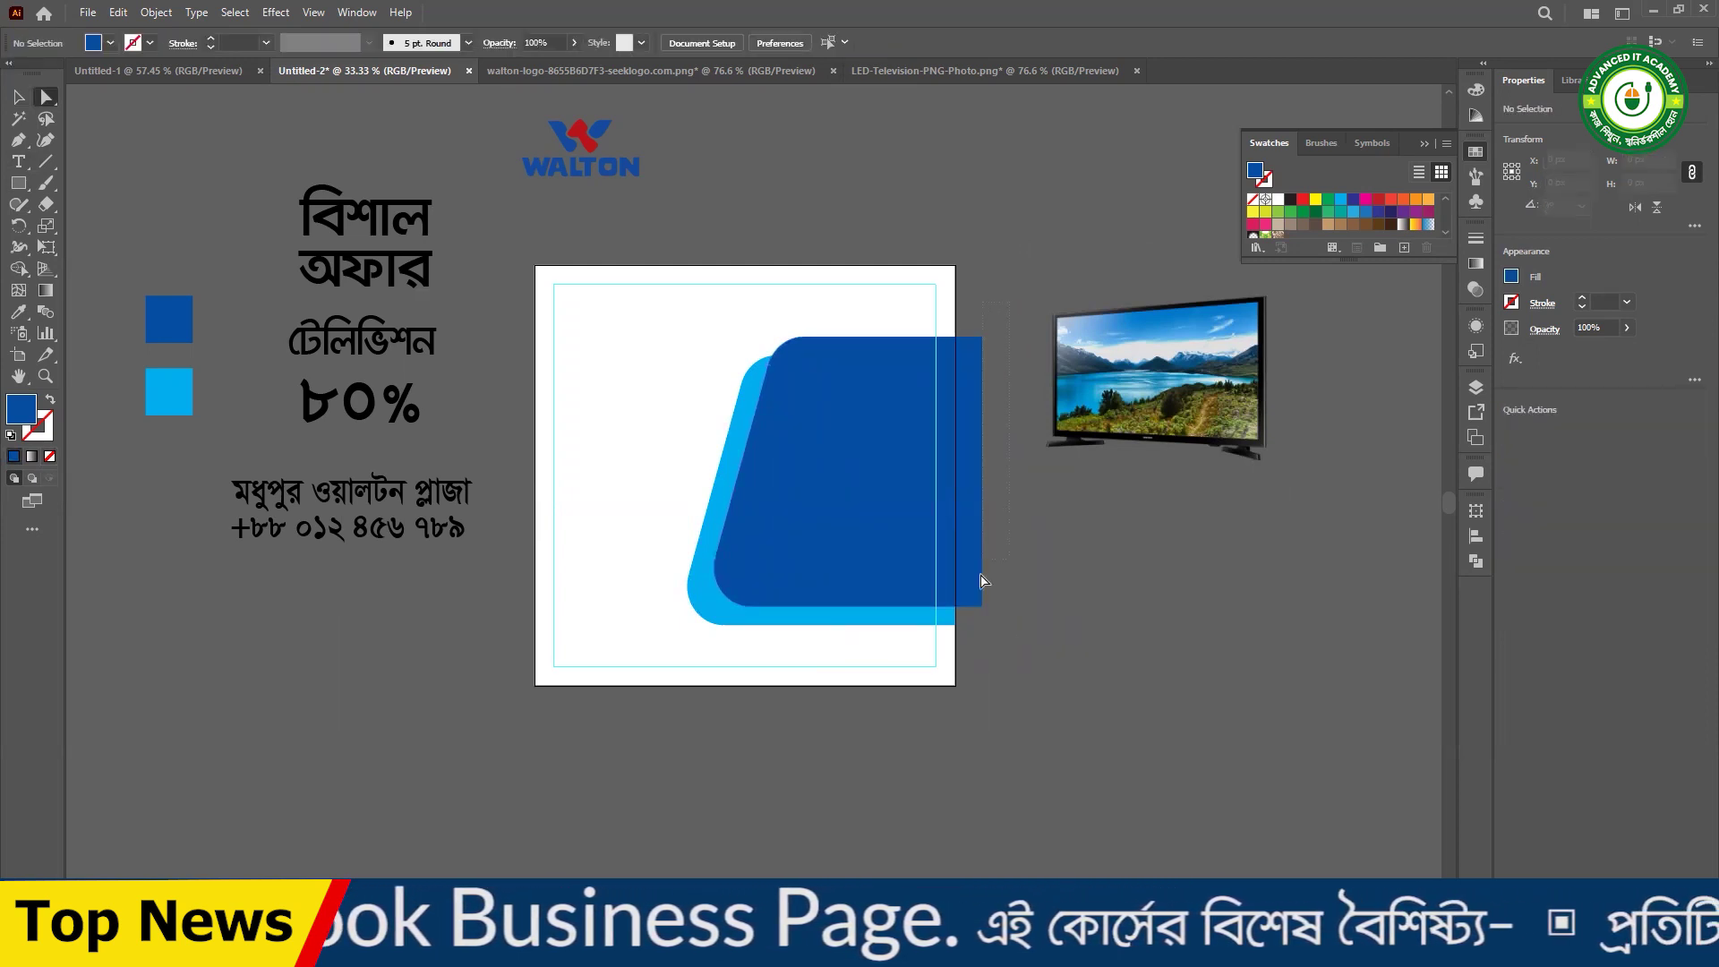
pyautogui.moveTo(976, 637); pyautogui.dragTo(992, 320)
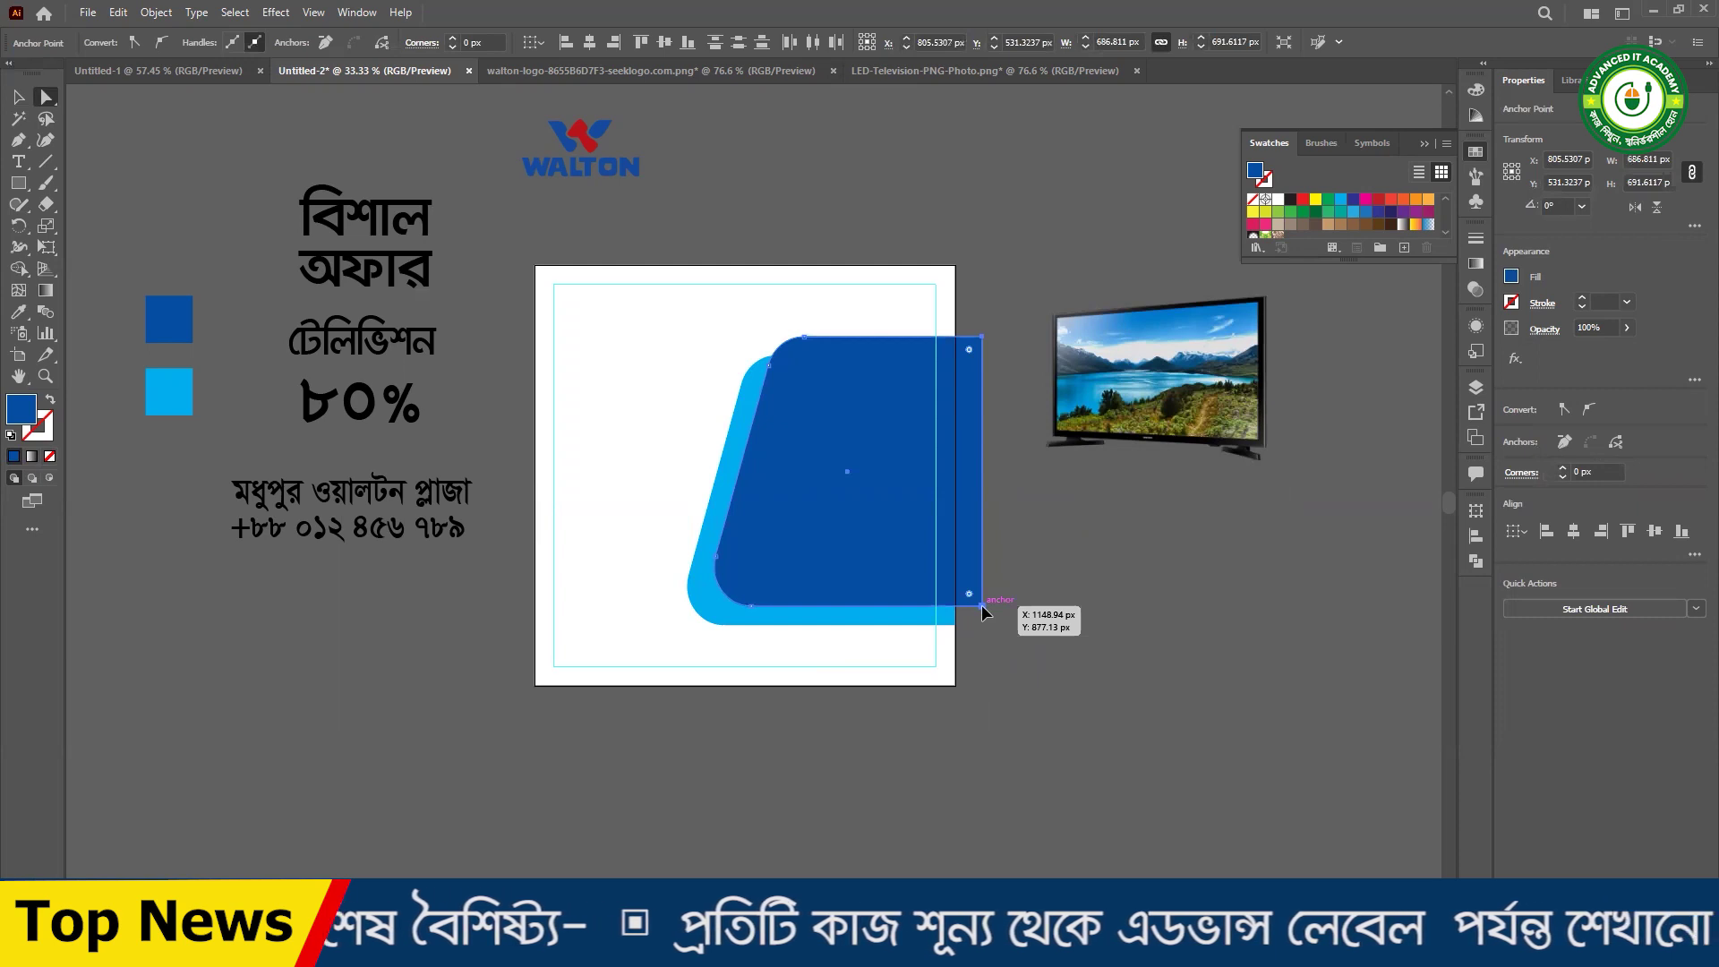
pyautogui.moveTo(981, 604); pyautogui.dragTo(1026, 609)
pyautogui.click(1038, 643)
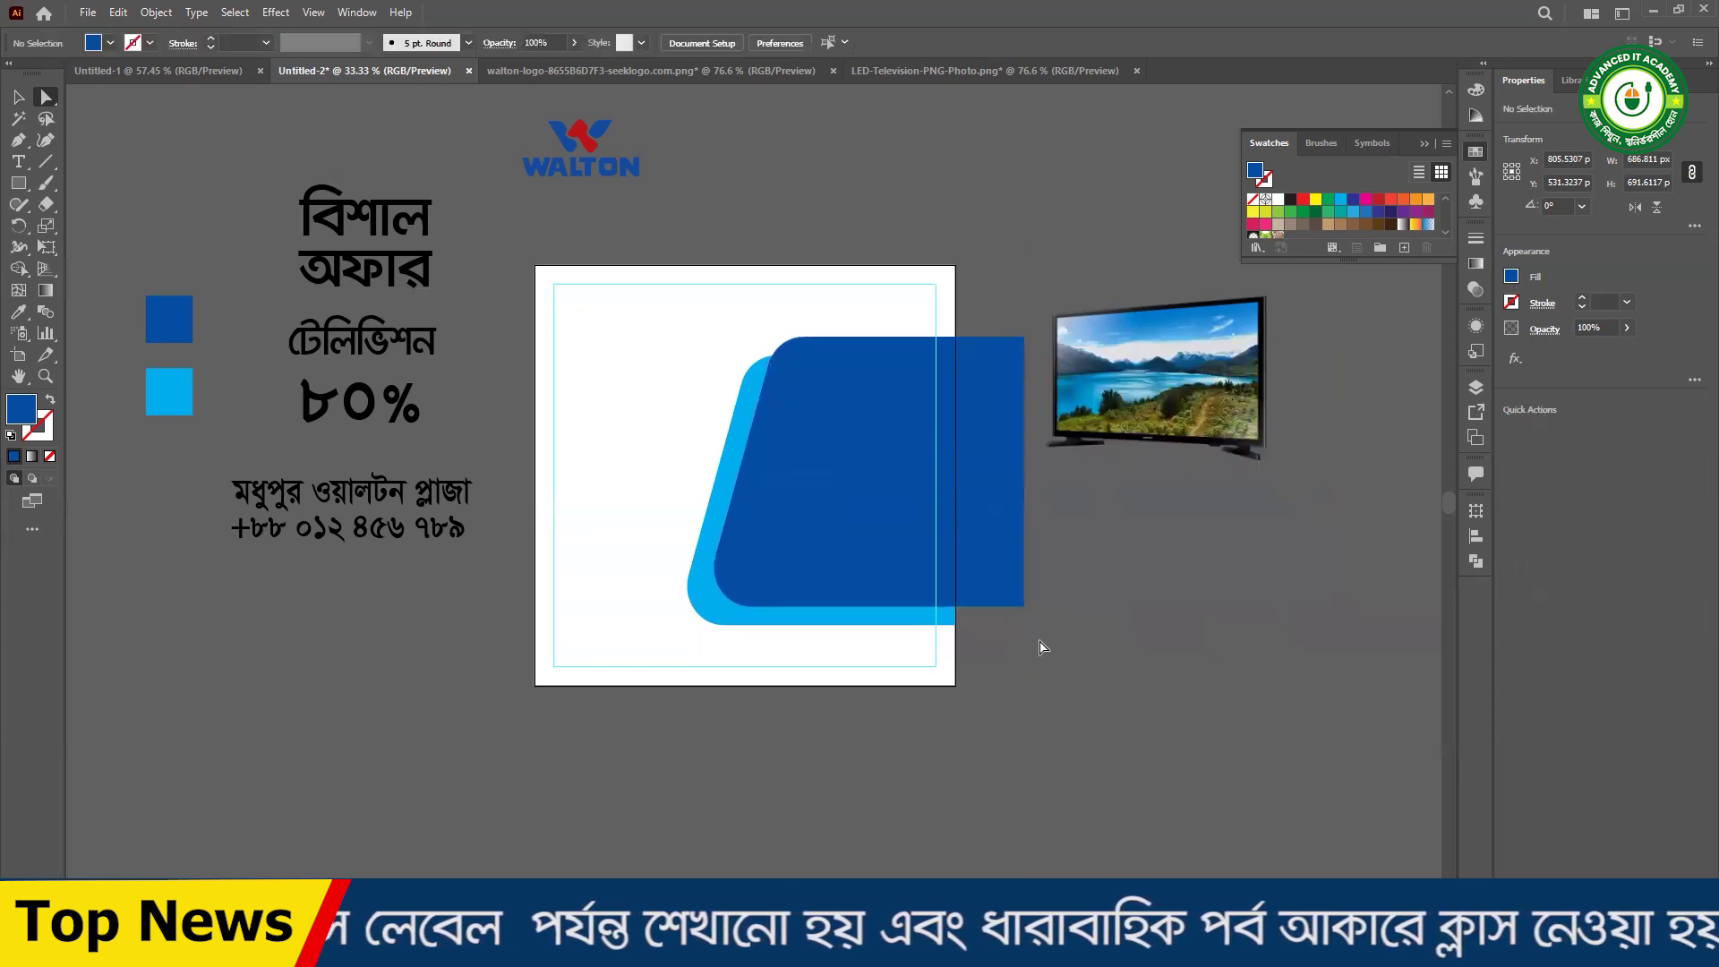
# - Move the television image farther from the artboard and pull the dark blue shape's right edge in to the artboard's right edge
pyautogui.click(1010, 598)
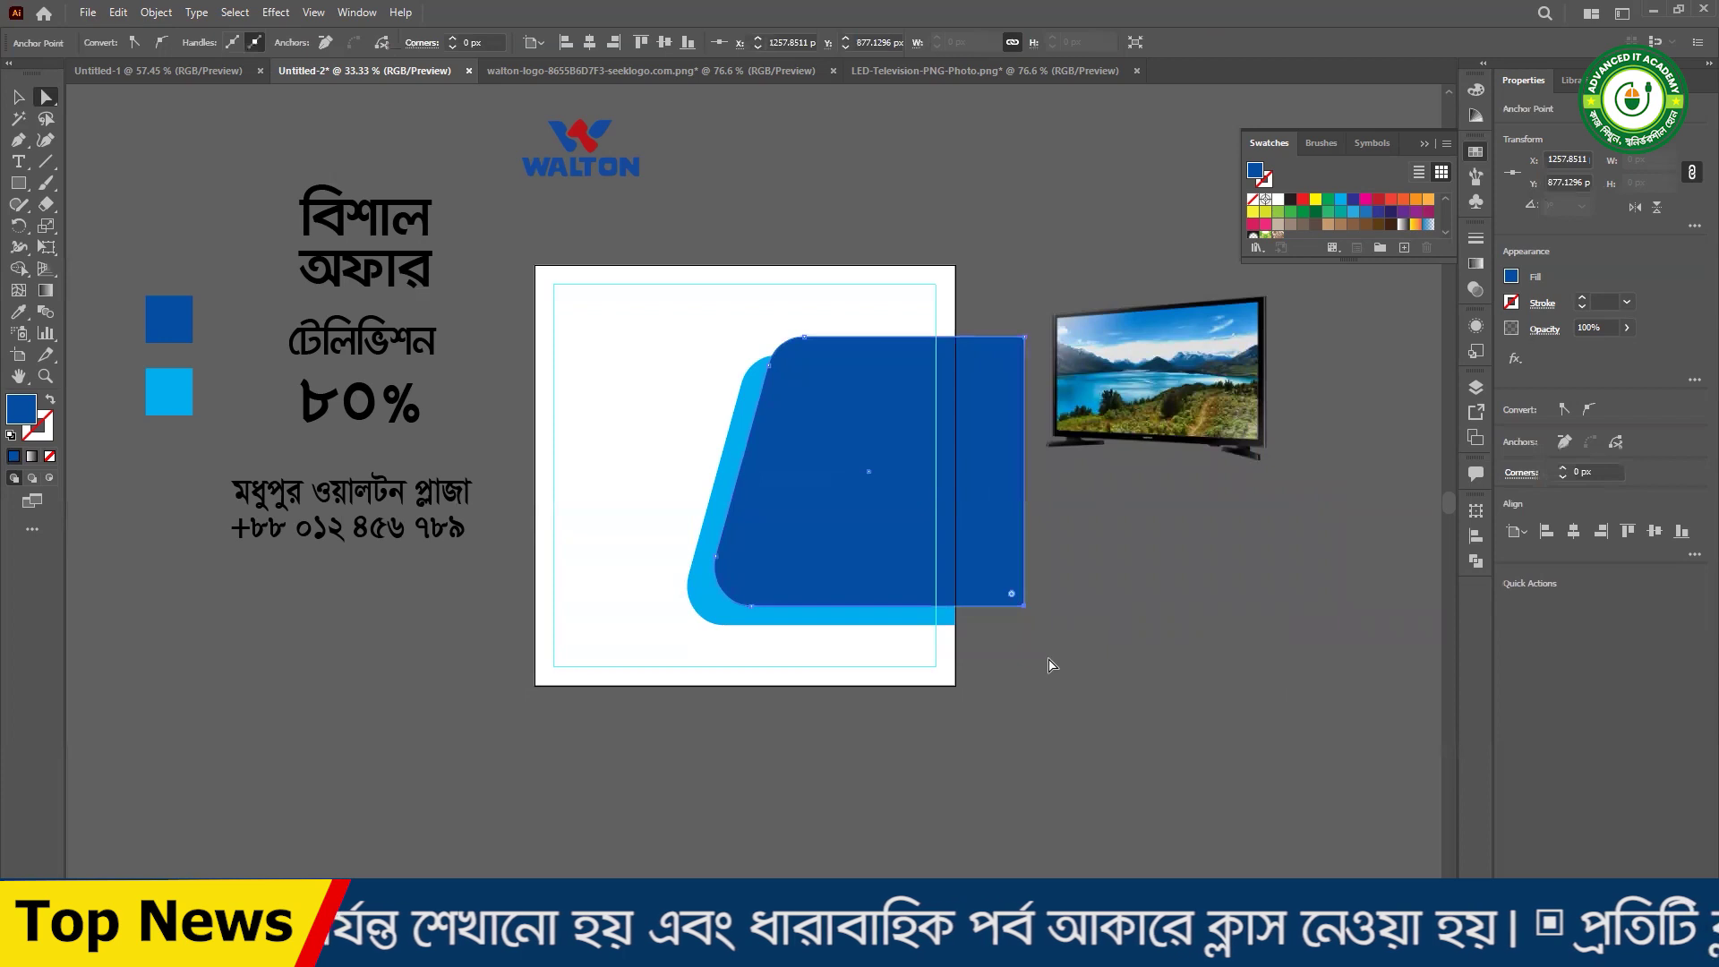
pyautogui.moveTo(1025, 611)
pyautogui.mouseDown()
pyautogui.moveTo(1258, 602)
pyautogui.moveTo(1030, 616)
pyautogui.mouseUp()
pyautogui.moveTo(1036, 606); pyautogui.dragTo(1034, 641)
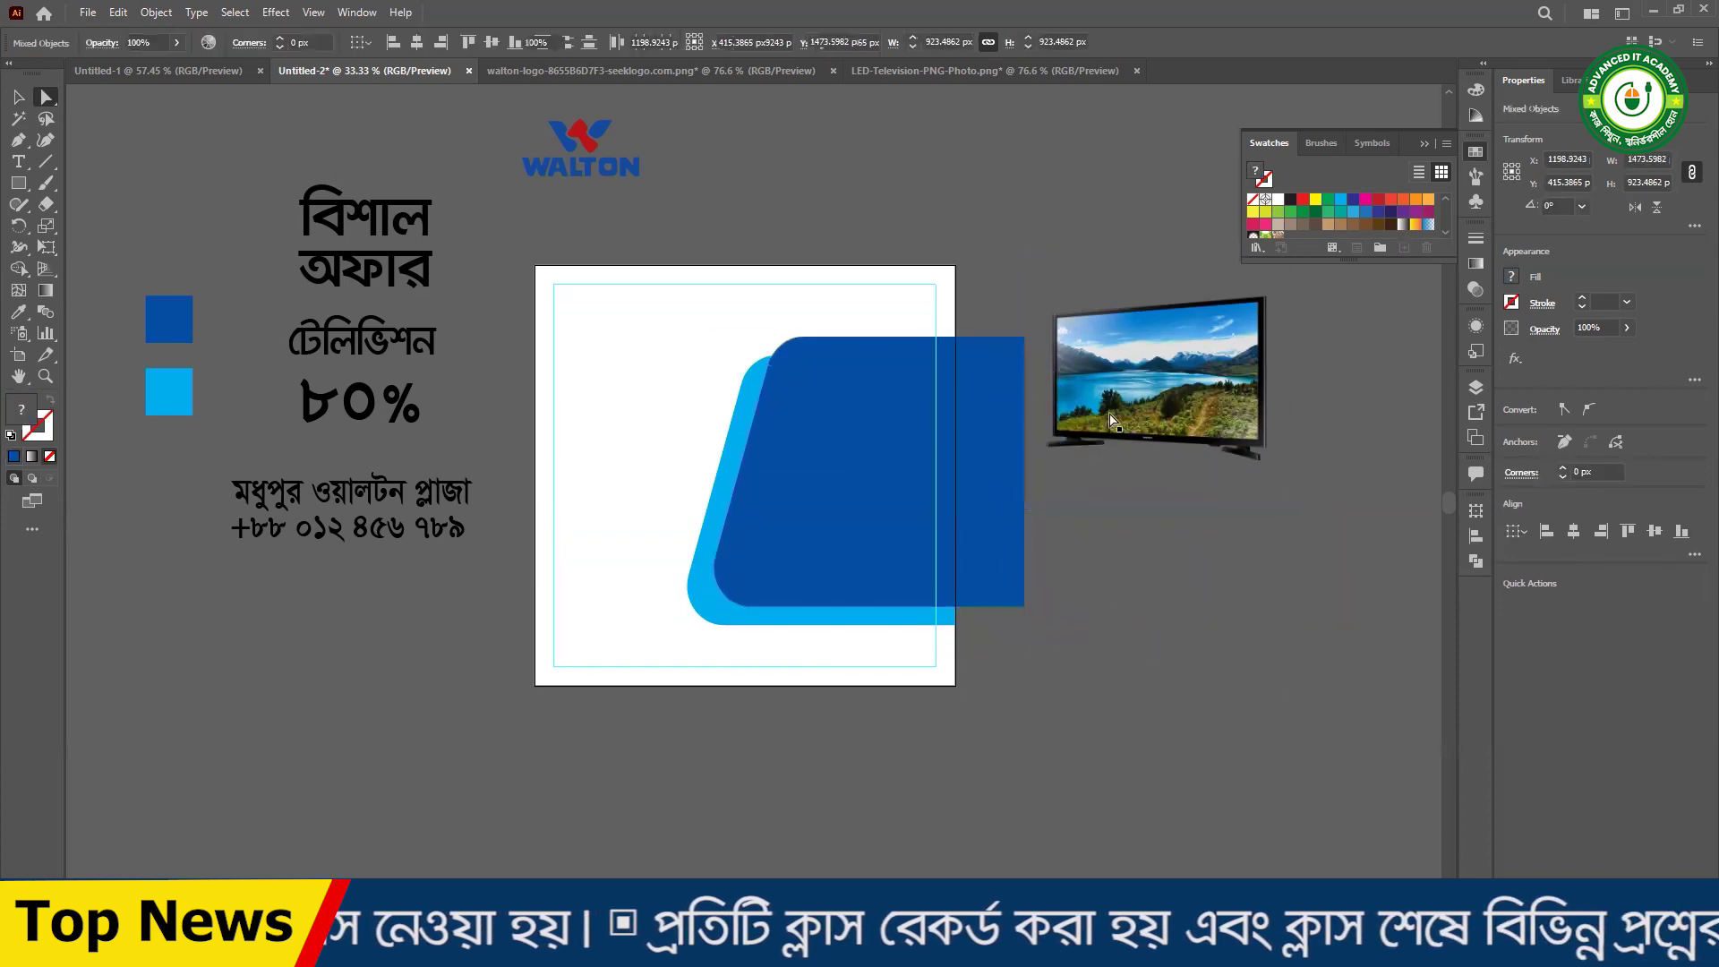
pyautogui.moveTo(1105, 452); pyautogui.dragTo(1230, 456)
pyautogui.moveTo(1048, 318); pyautogui.dragTo(954, 614)
pyautogui.click(1040, 660)
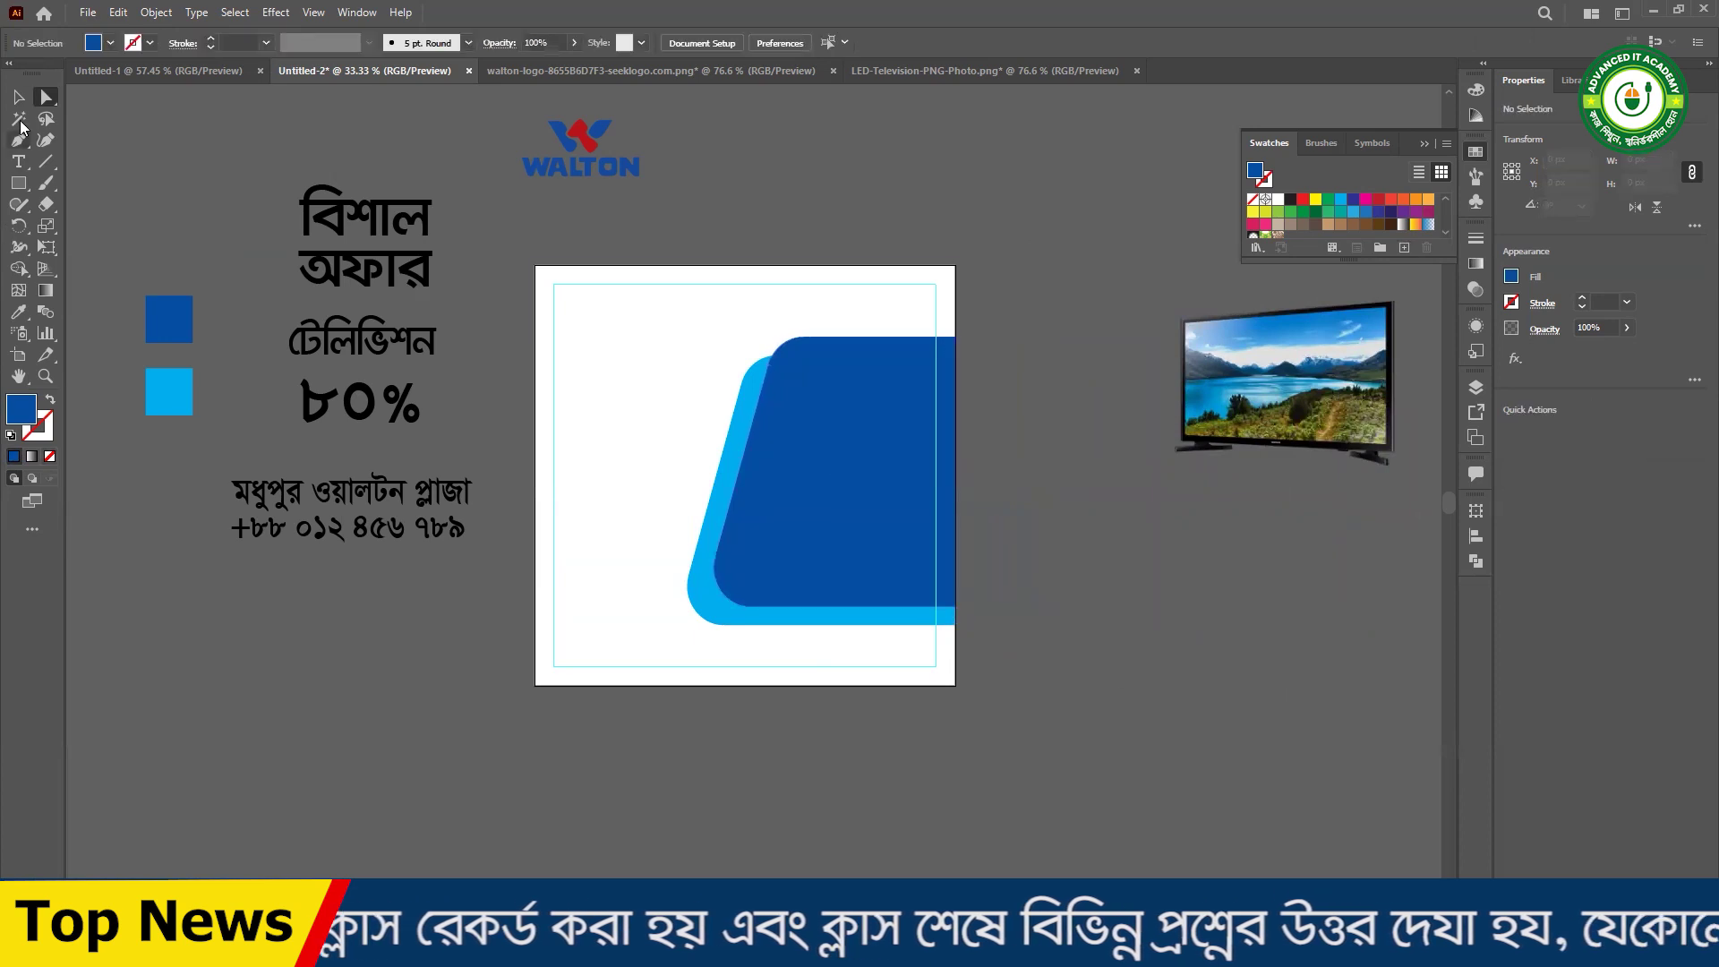
# - Move the television image onto the blue shapes at about X 609 px, Y 540 px and bring it to the front
pyautogui.click(1297, 451)
pyautogui.moveTo(1298, 450); pyautogui.dragTo(847, 528)
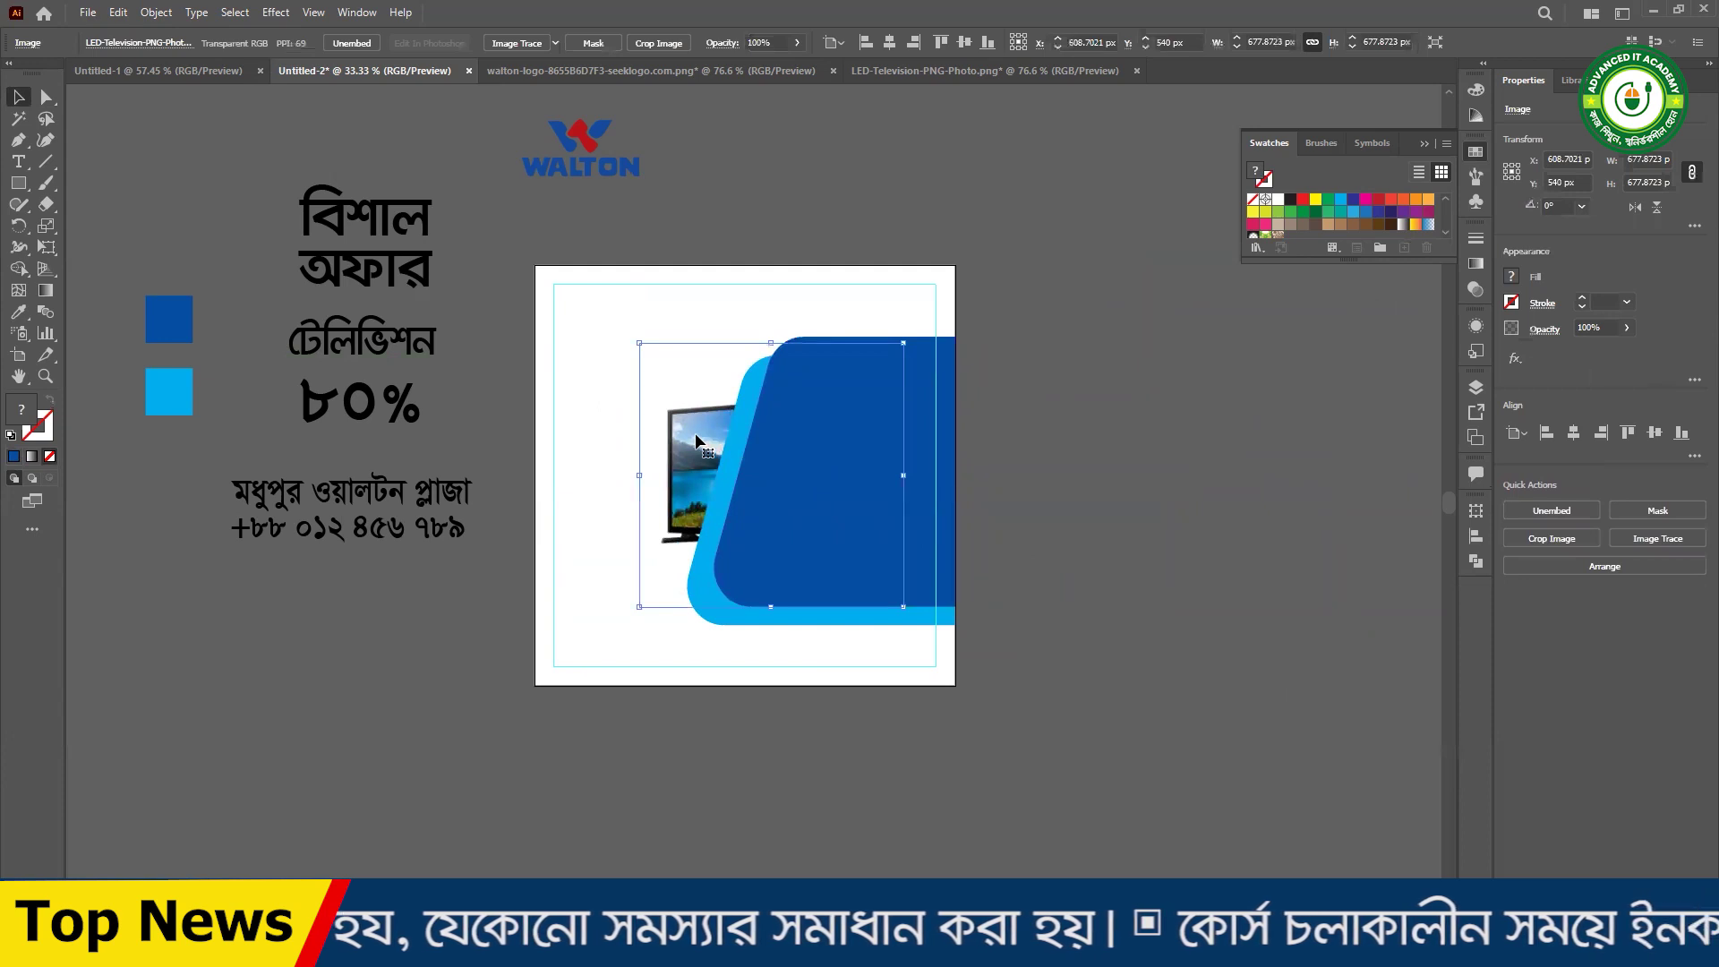
pyautogui.hotkey('ctrl', 'shift', ']')
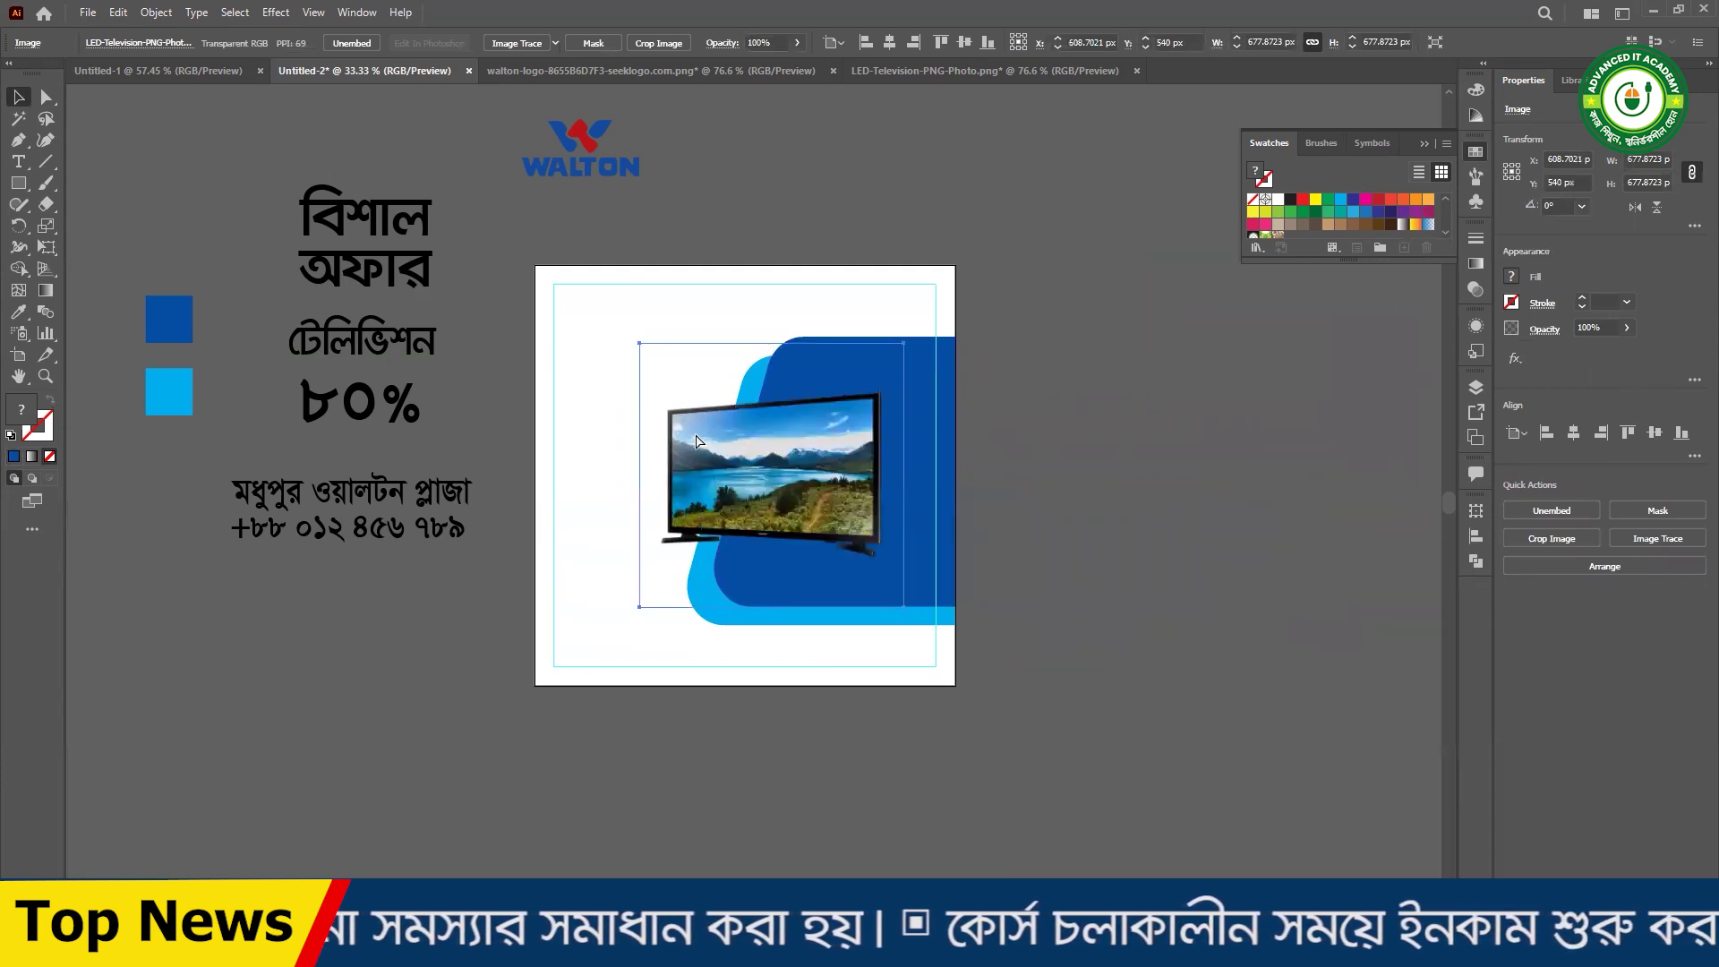
# - Enlarge the television image to about 755 px and position it across the blue shapes
pyautogui.moveTo(641, 475); pyautogui.dragTo(711, 476)
pyautogui.moveTo(837, 487); pyautogui.dragTo(925, 488)
pyautogui.click(1006, 541)
pyautogui.moveTo(802, 495); pyautogui.dragTo(809, 496)
pyautogui.click(1077, 543)
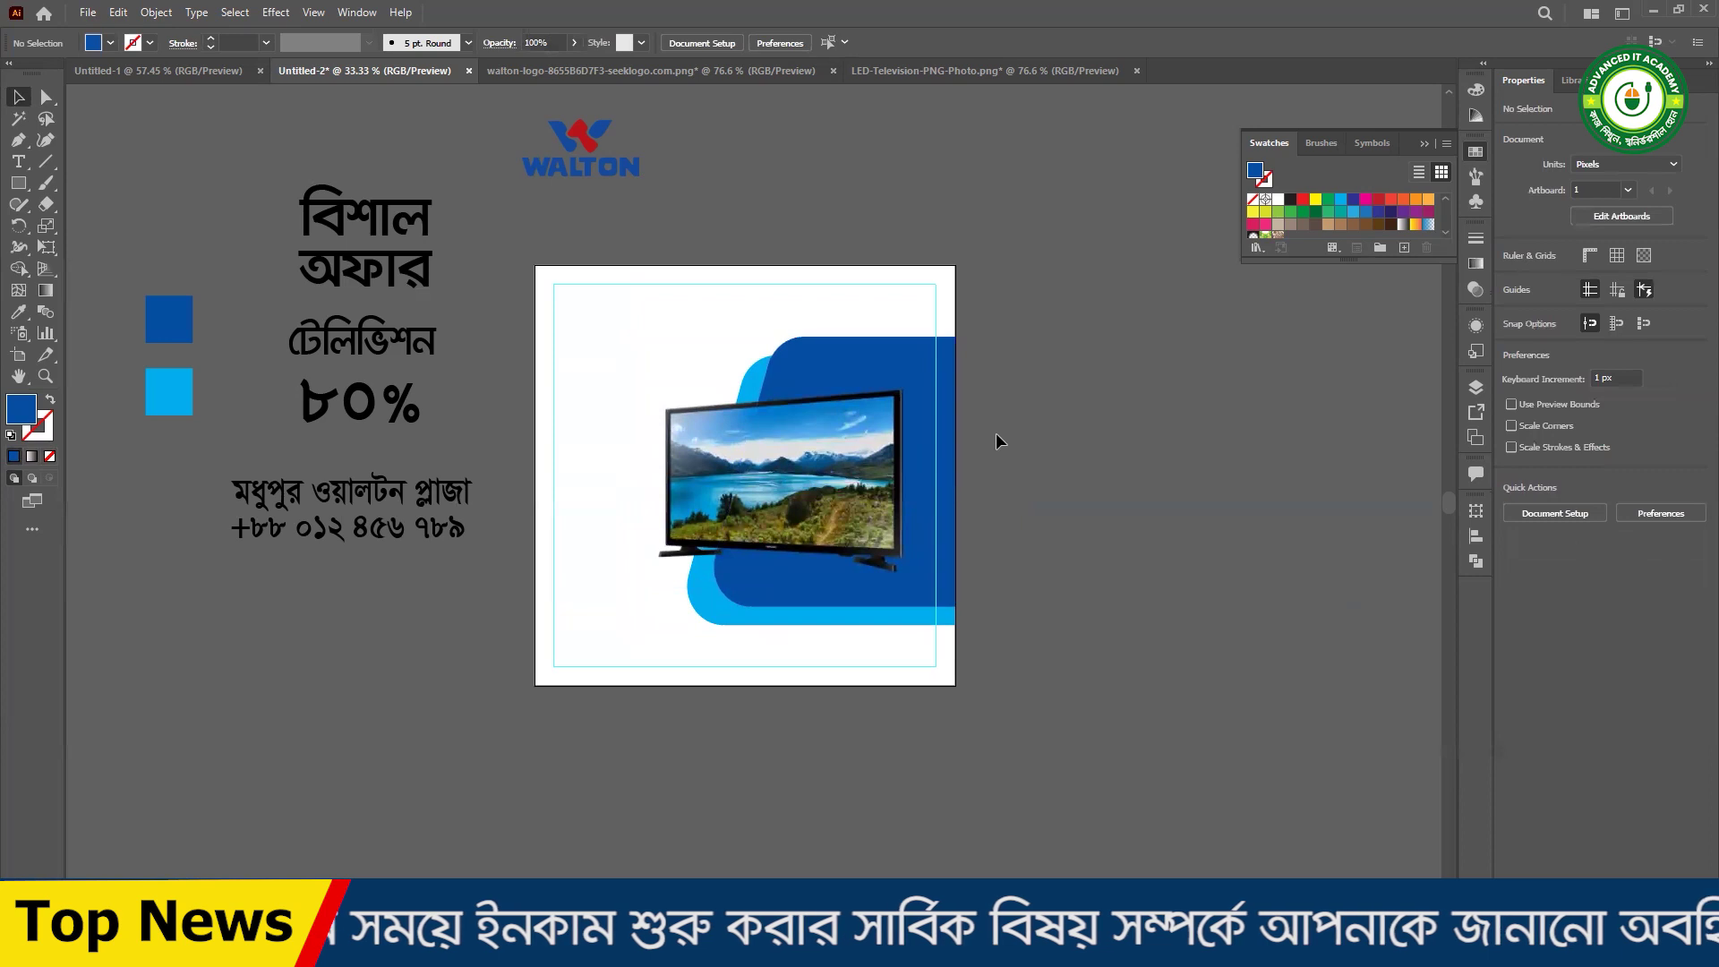
# - Enlarge the dark blue shape to about 637 x 713 px and move the television image slightly down
pyautogui.click(951, 345)
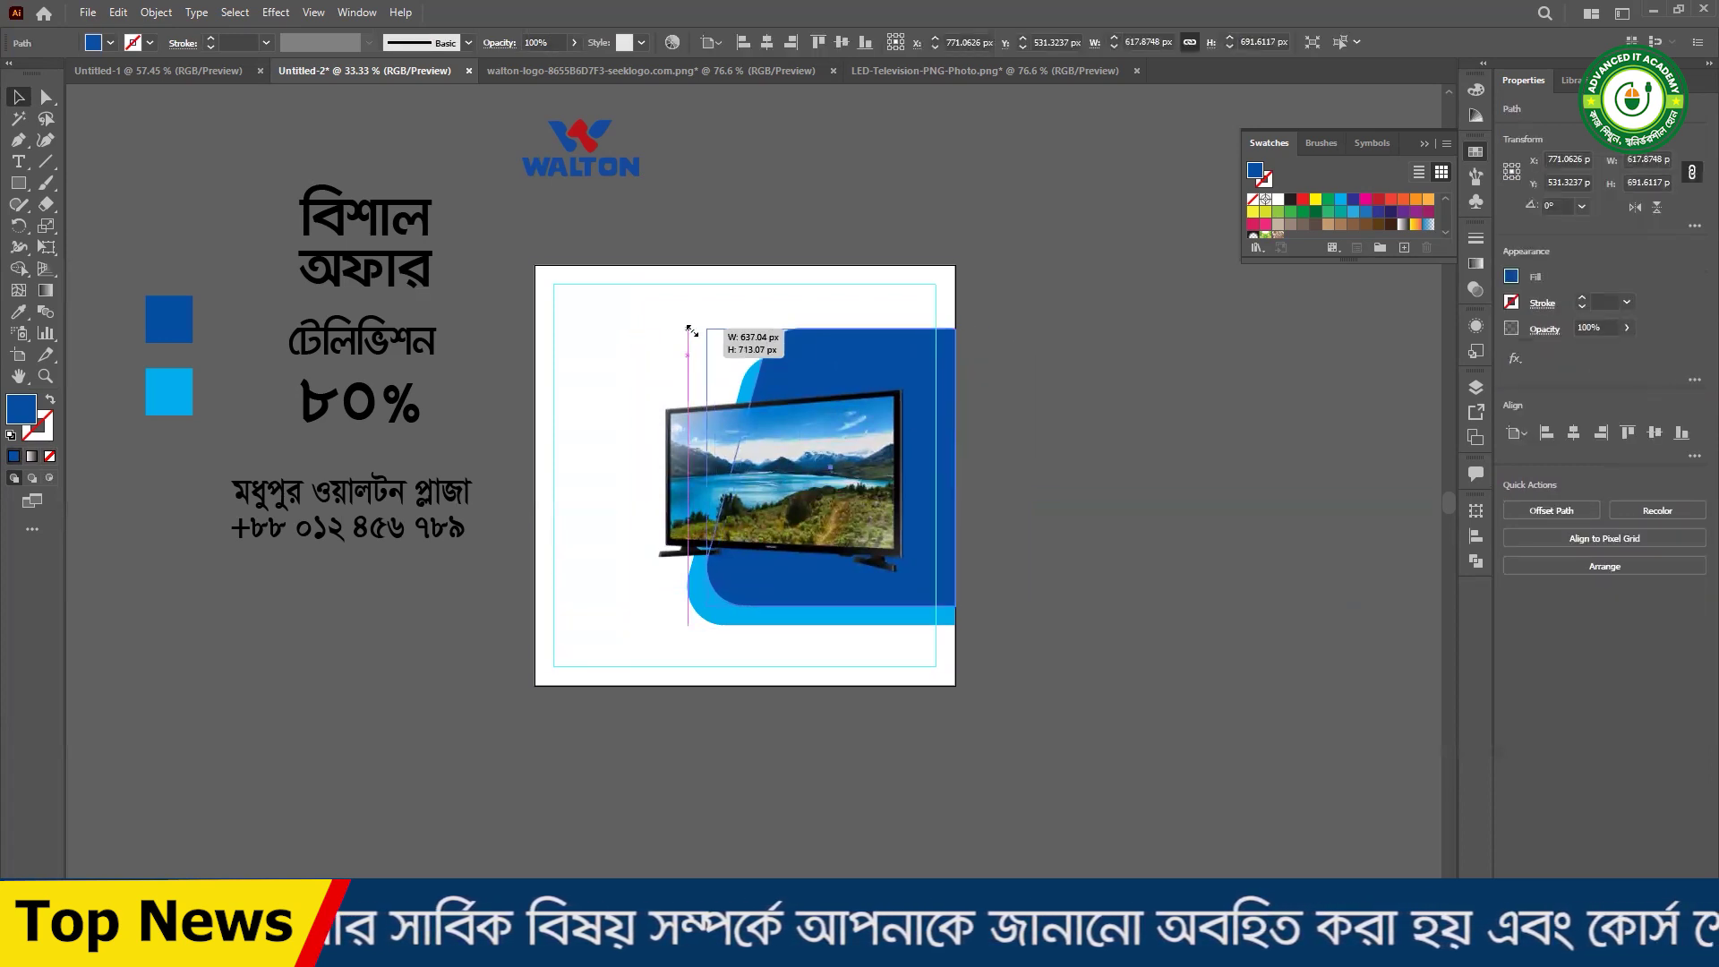
pyautogui.click(1117, 480)
pyautogui.click(870, 497)
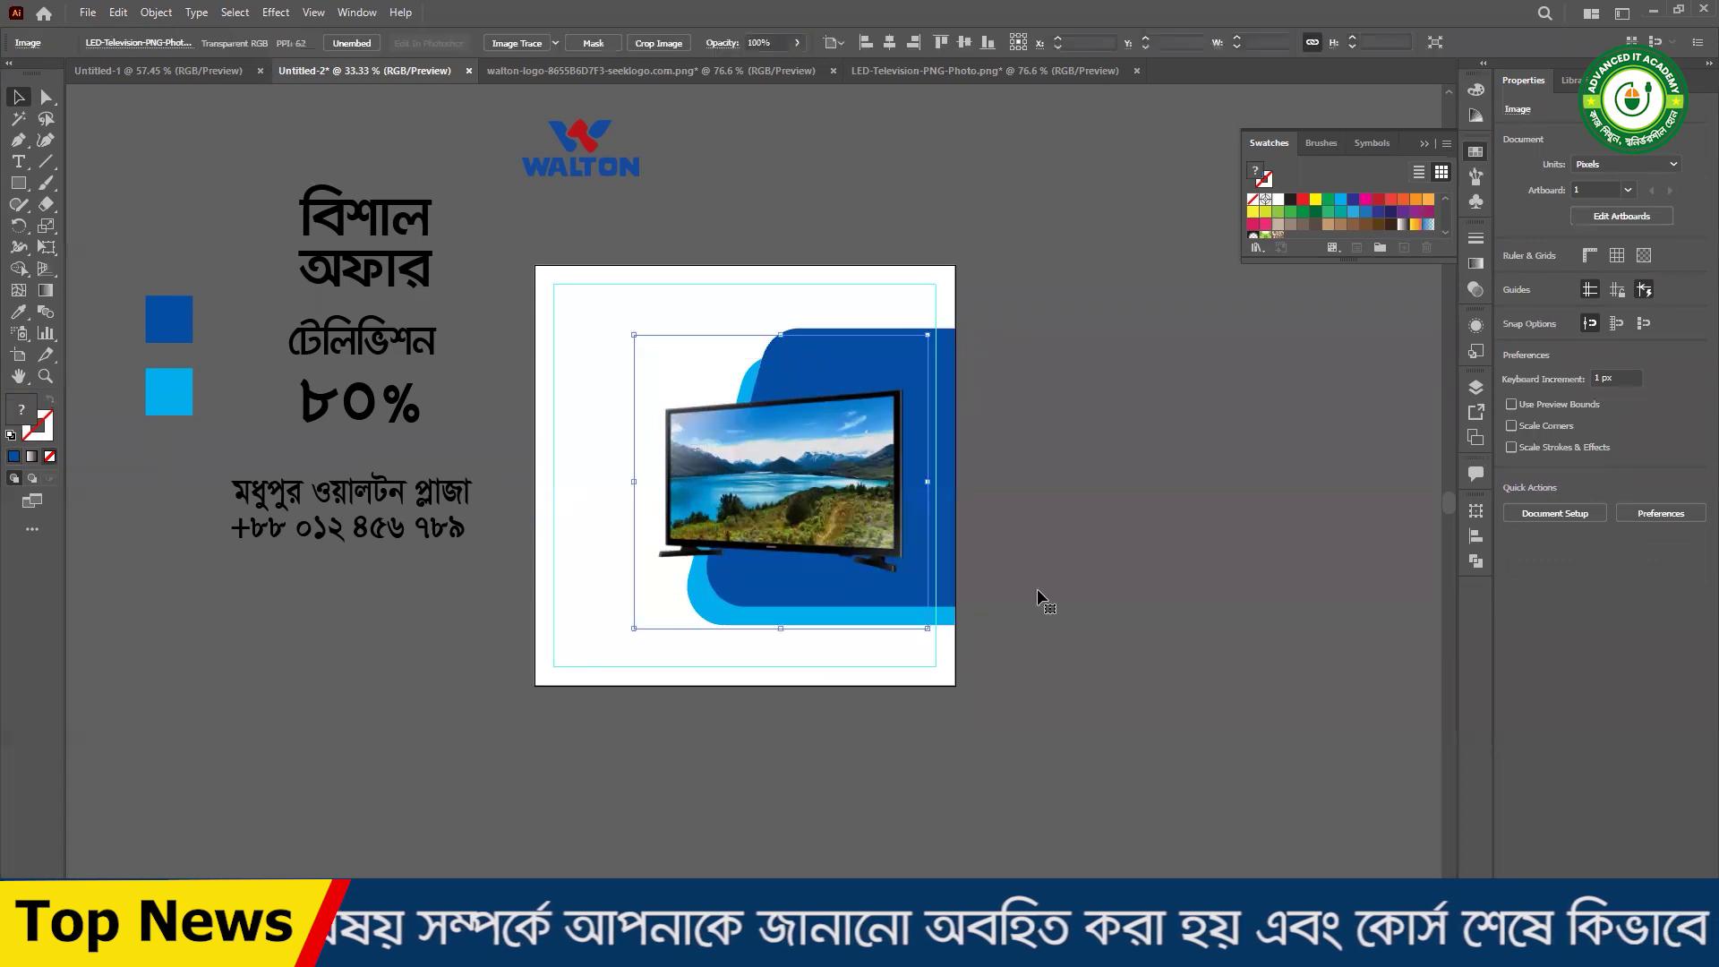
pyautogui.moveTo(899, 589); pyautogui.dragTo(899, 598)
pyautogui.click(1004, 444)
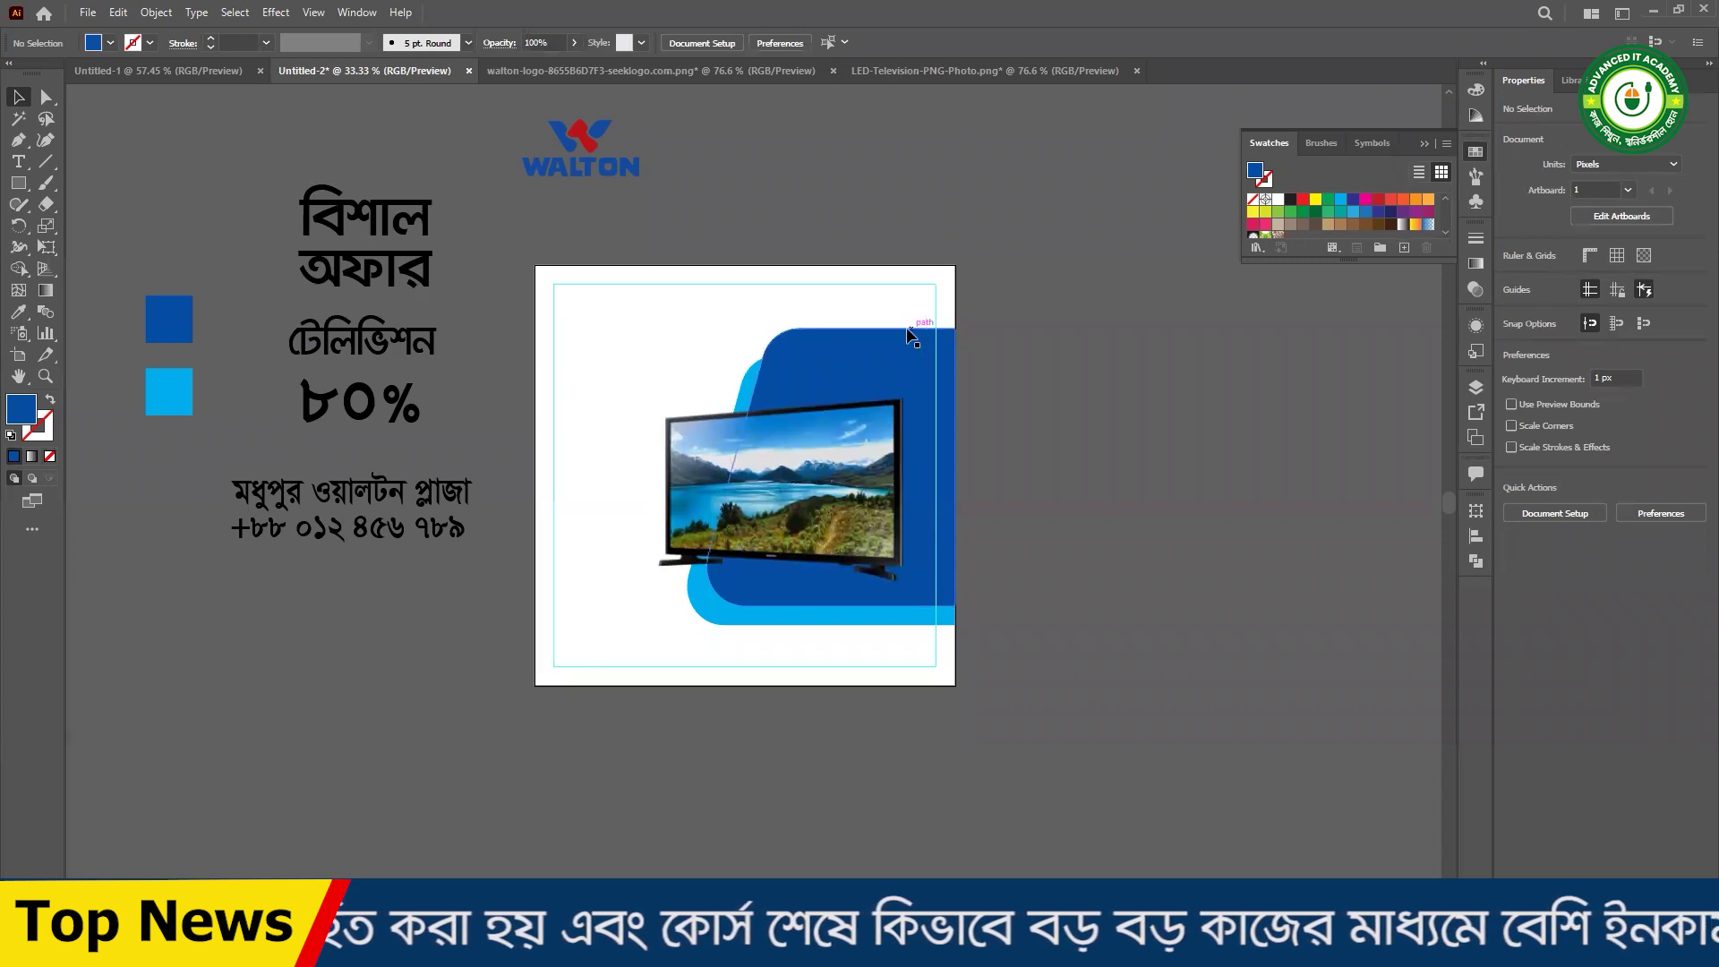
# - Nudge the dark blue shape down 6 px and lower its top edge slightly
pyautogui.click(910, 337)
pyautogui.press('Down')
pyautogui.press('Down')
pyautogui.press('Down')
pyautogui.press('Down')
pyautogui.press('Down')
pyautogui.press('Down')
pyautogui.moveTo(831, 332); pyautogui.dragTo(829, 344)
pyautogui.click(1151, 526)
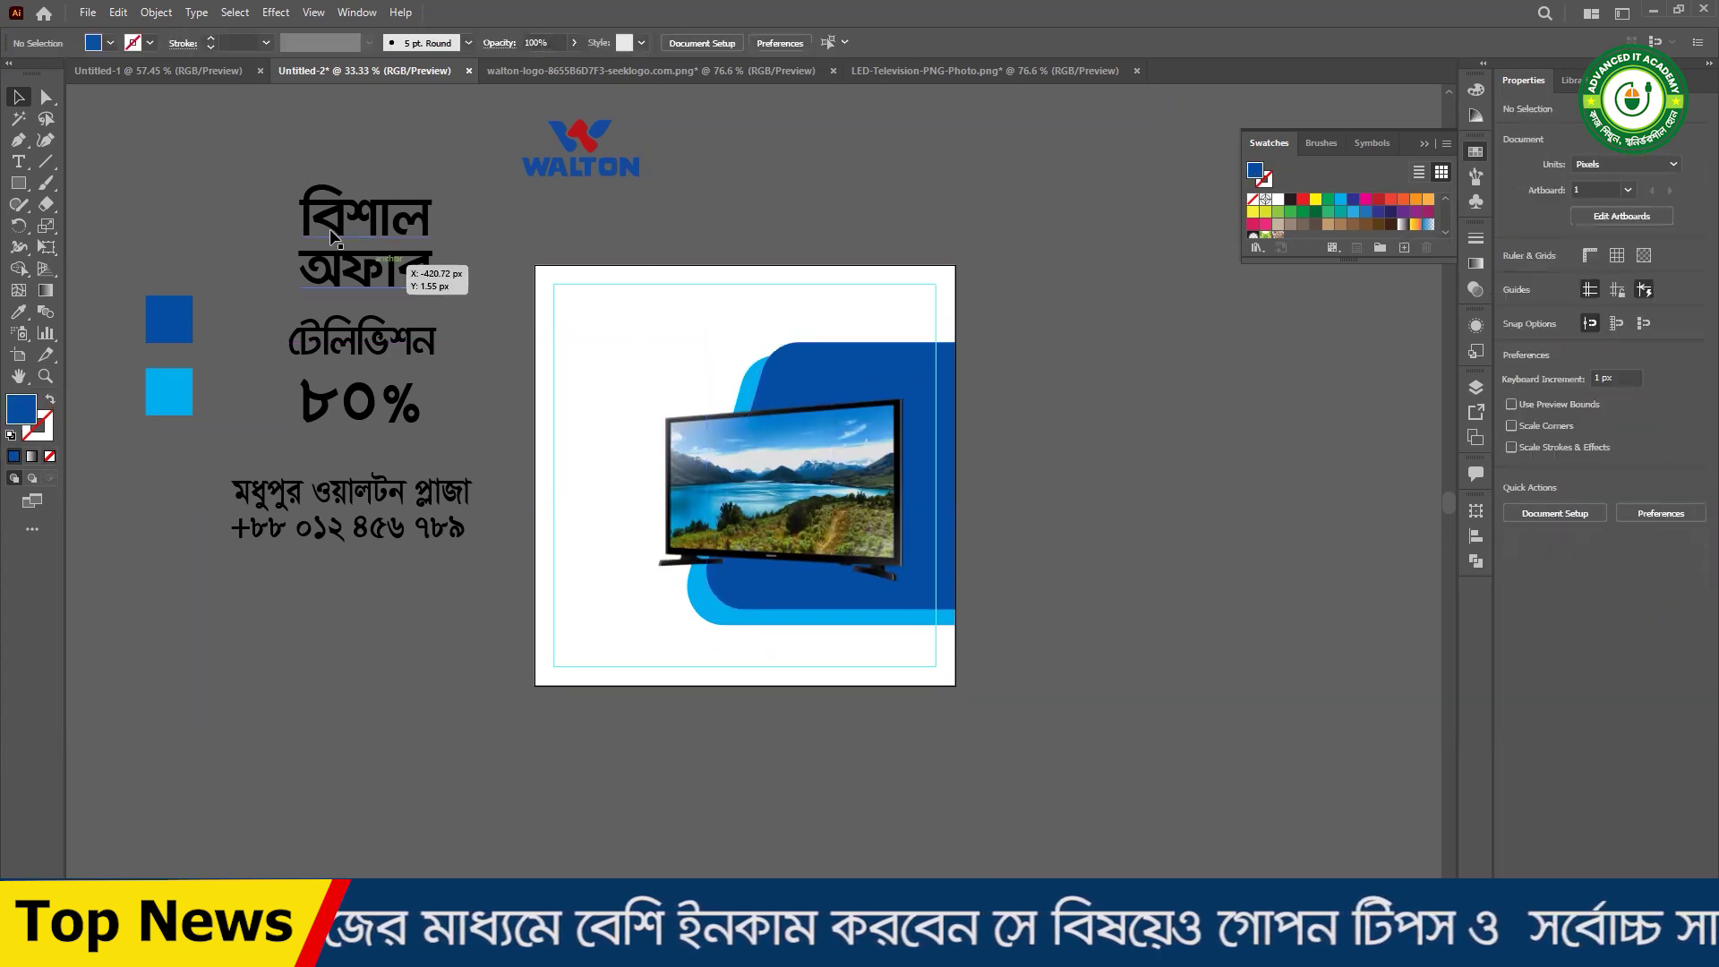
# - Place a smaller Walton logo in the artboard's upper-left corner and move the বিশাল অফার headline below it
pyautogui.click(446, 292)
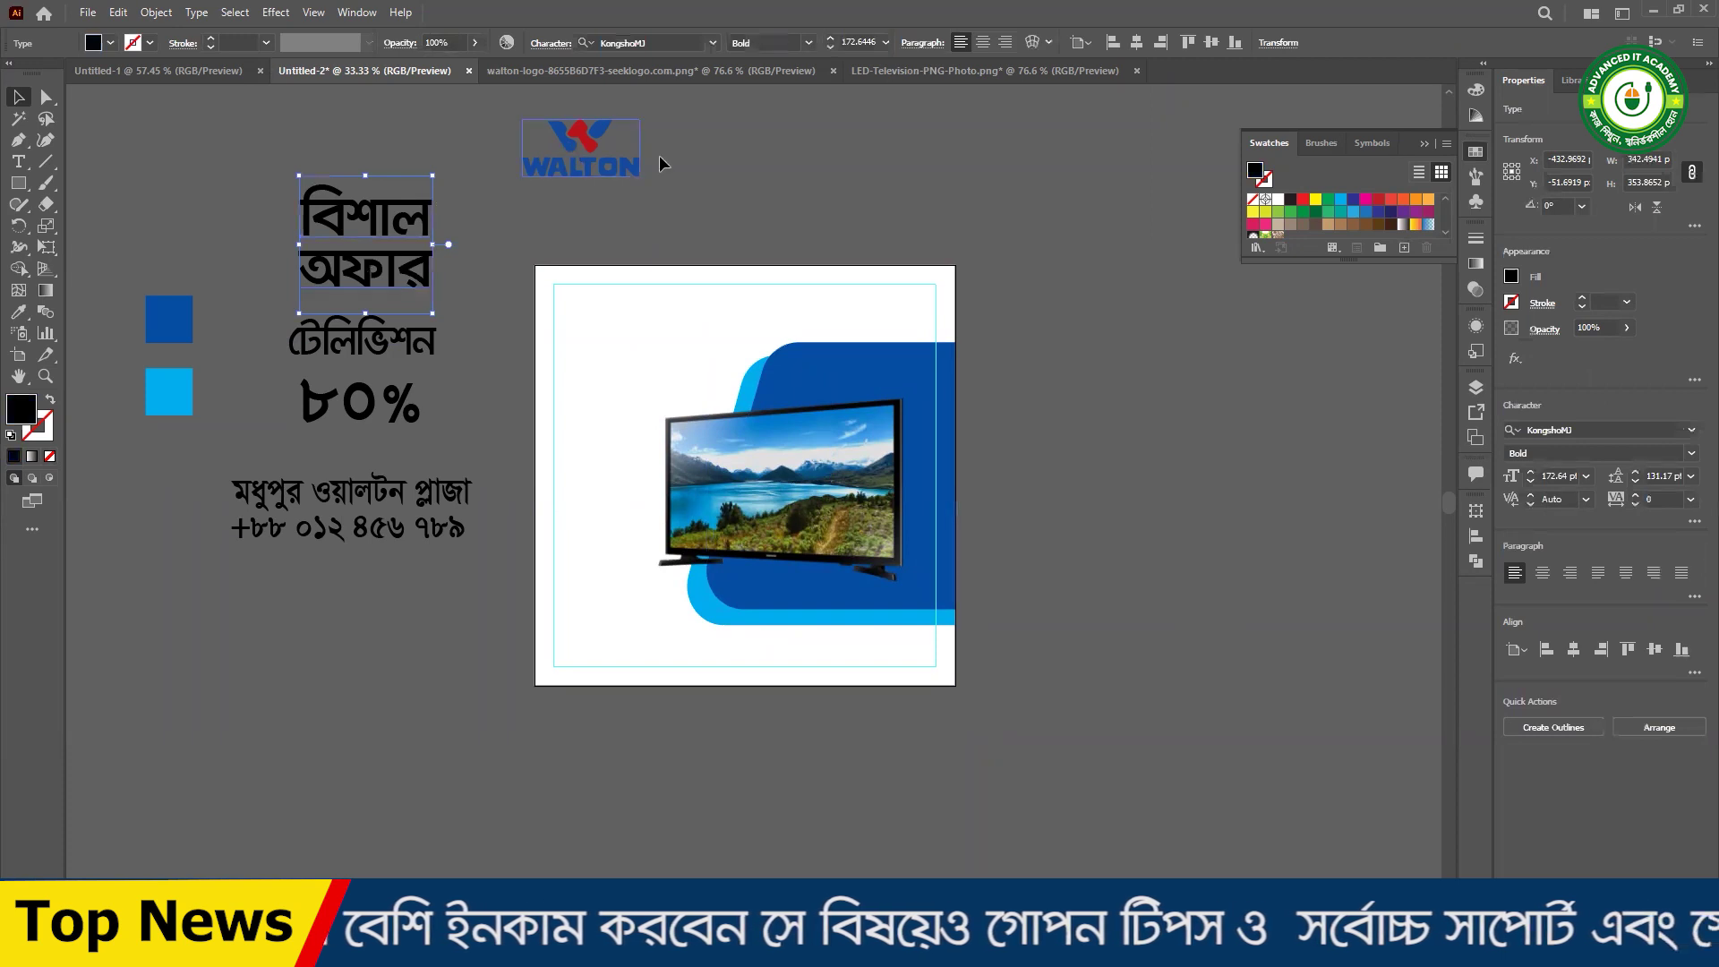
pyautogui.moveTo(584, 157); pyautogui.dragTo(603, 323)
pyautogui.click(455, 336)
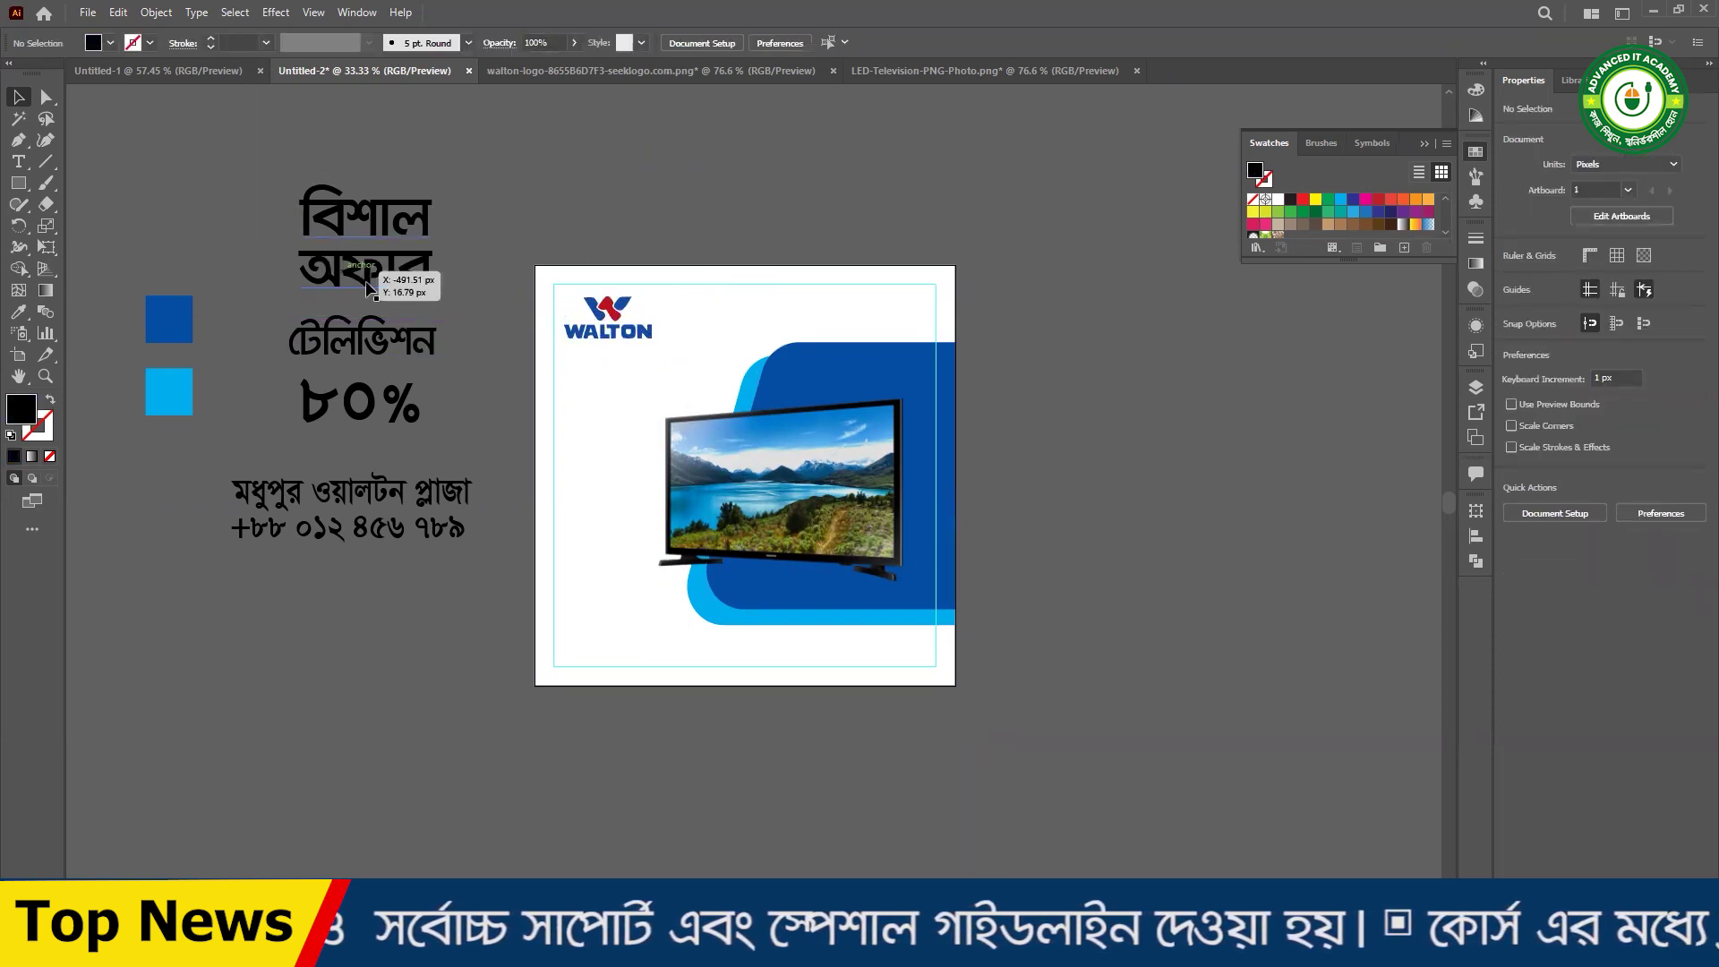
pyautogui.moveTo(382, 296); pyautogui.dragTo(620, 469)
pyautogui.click(766, 324)
pyautogui.moveTo(765, 324); pyautogui.dragTo(801, 391)
pyautogui.hotkey('ctrl', 'z')
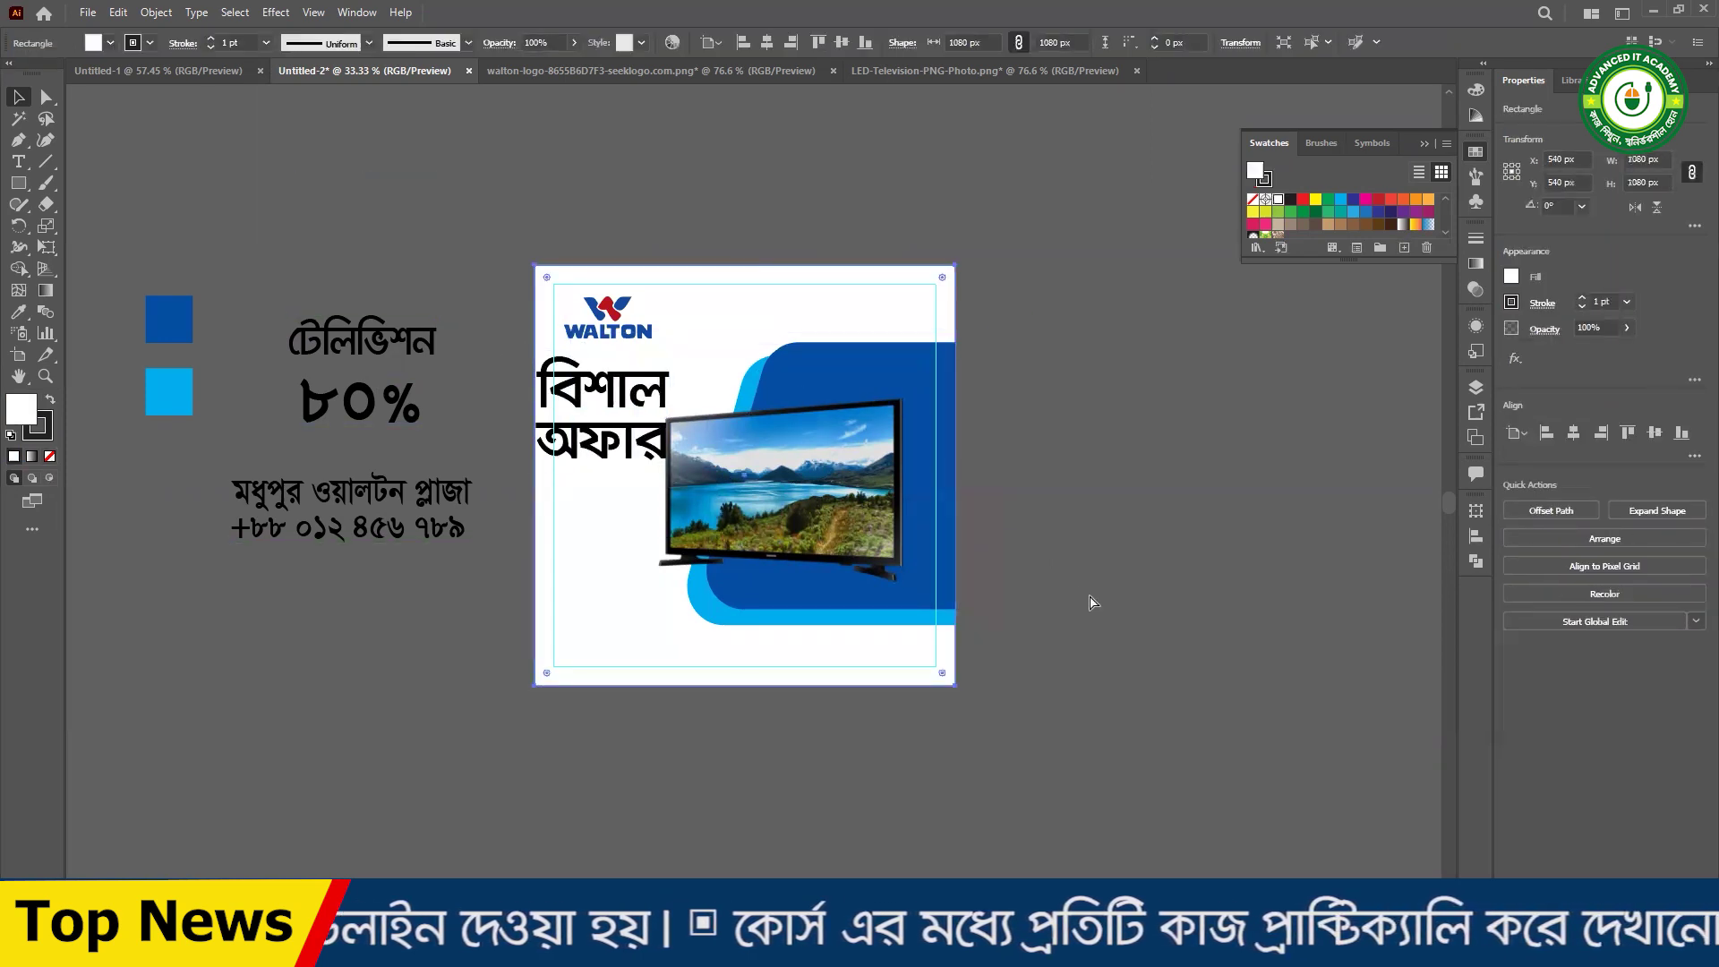
# - Scale the television image and both blue shapes down together to about 687 x 630 px, keeping them against the artboard's right edge
pyautogui.click(1085, 594)
pyautogui.moveTo(882, 552); pyautogui.dragTo(685, 493)
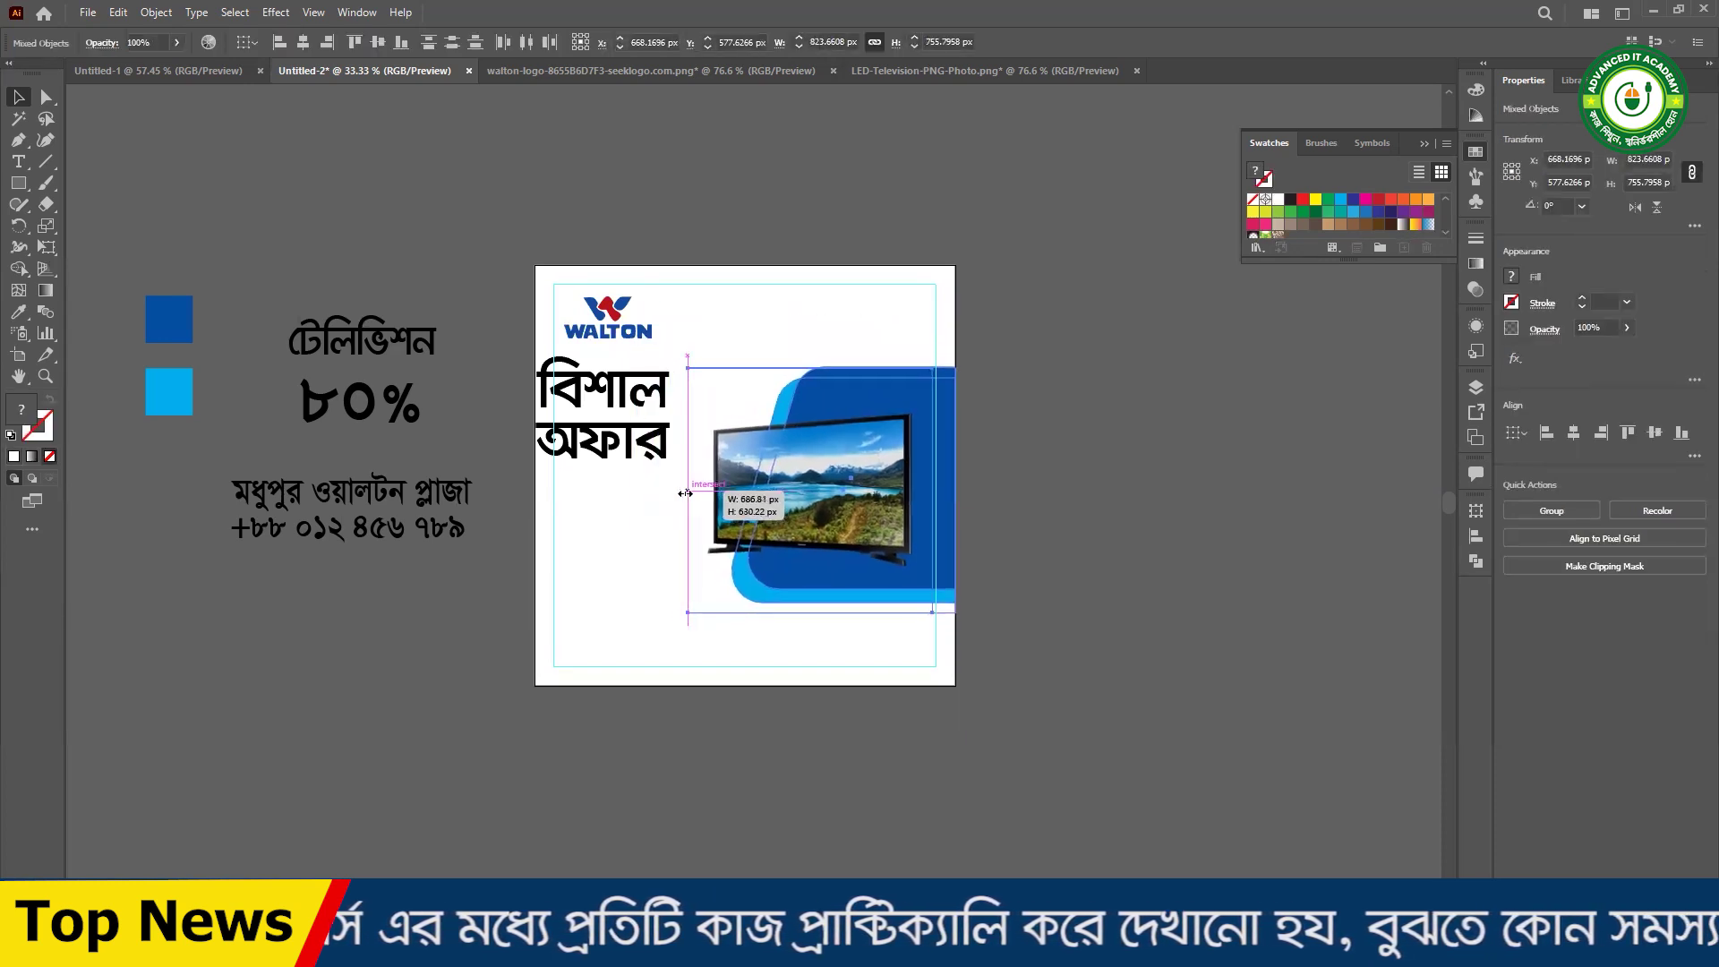
pyautogui.moveTo(920, 537); pyautogui.dragTo(920, 541)
pyautogui.click(1107, 597)
# - Move the বিশাল অফার headline down beside the television and place the টেলিভিশন text between it and the logo
pyautogui.moveTo(641, 456); pyautogui.dragTo(656, 518)
pyautogui.click(994, 618)
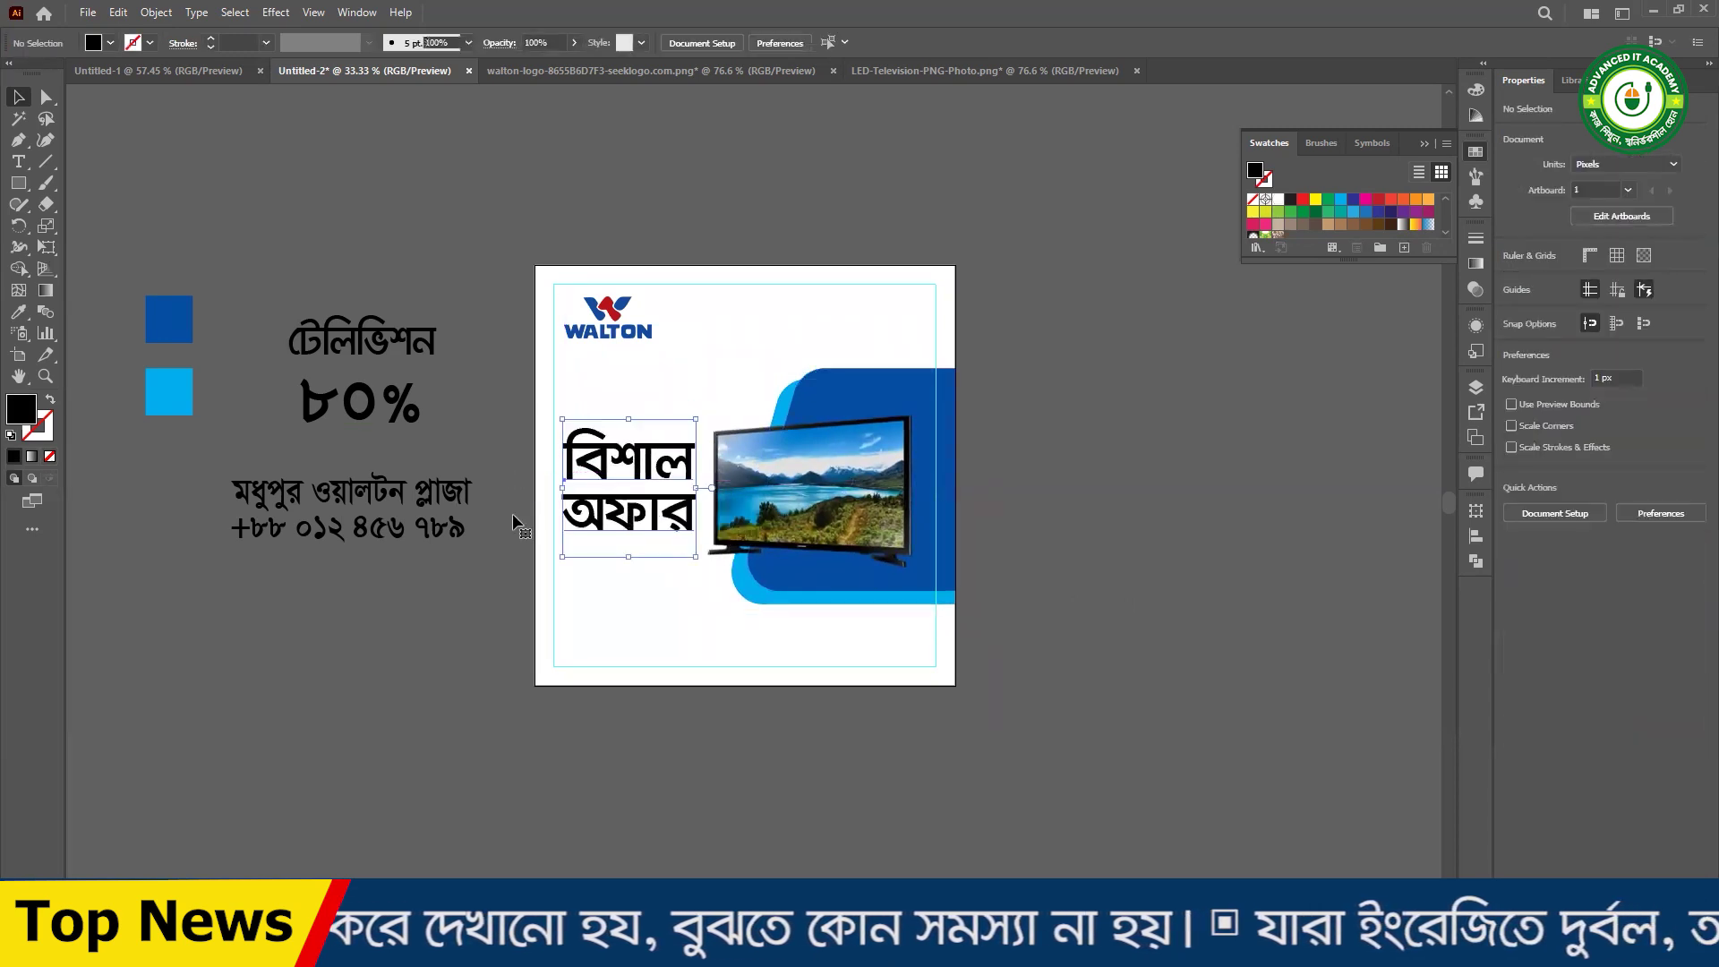
pyautogui.click(398, 345)
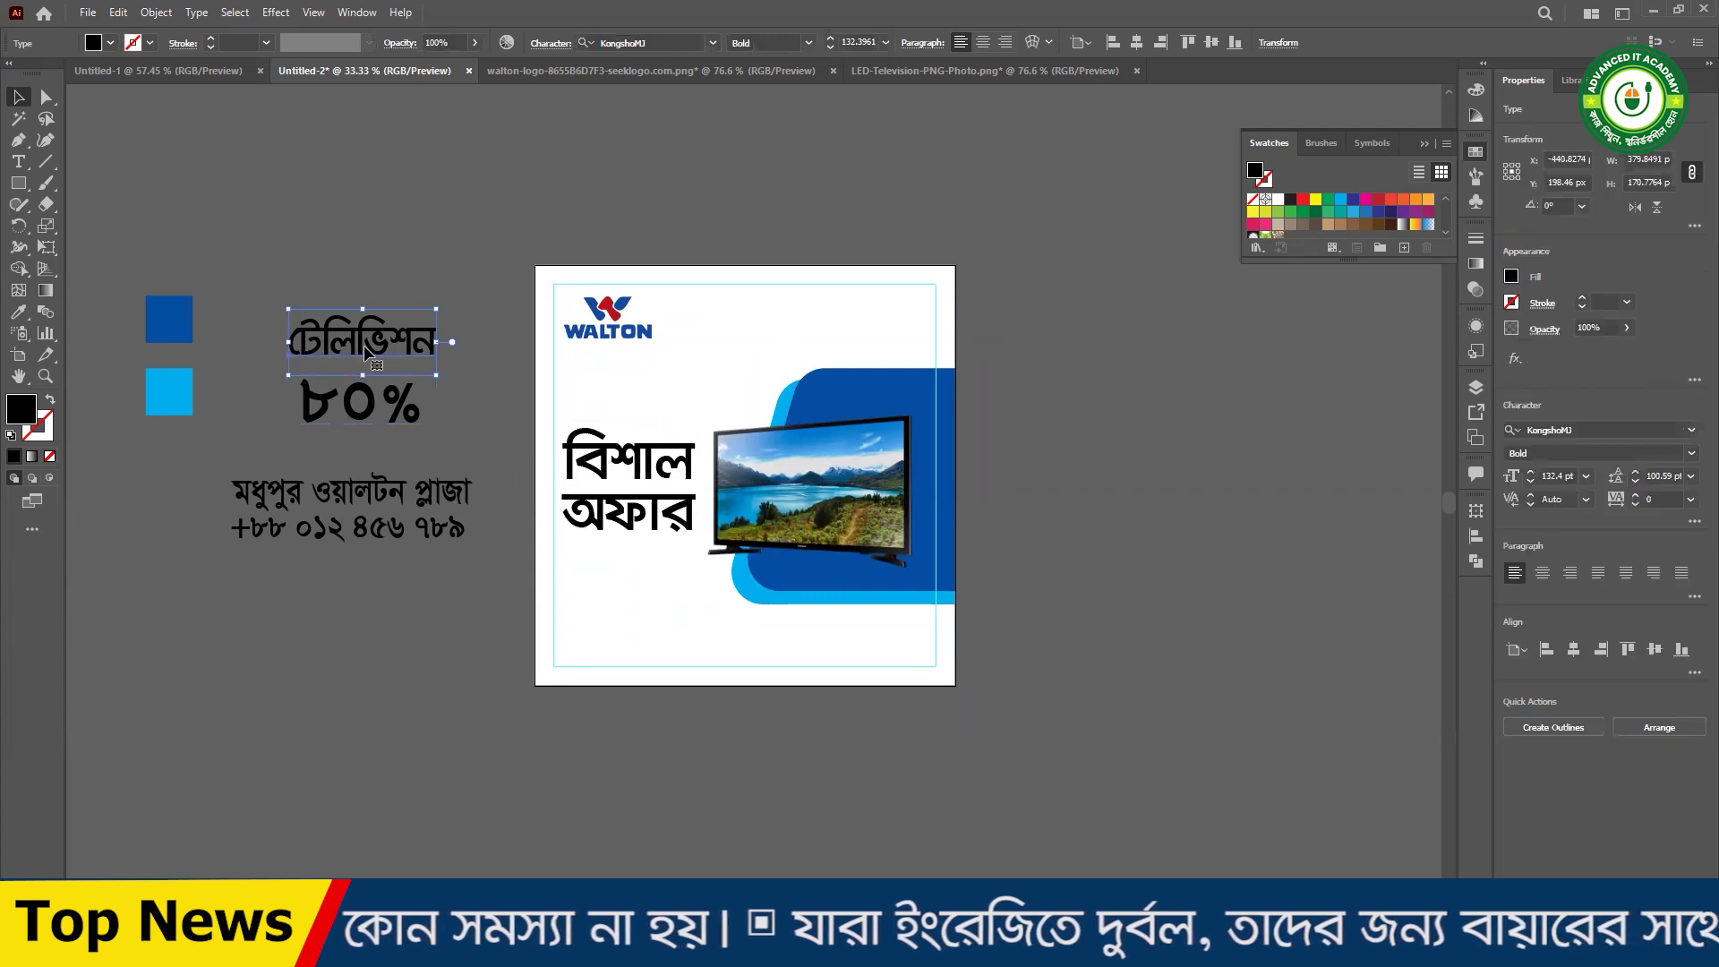
pyautogui.click(349, 244)
pyautogui.click(388, 390)
pyautogui.click(394, 270)
pyautogui.moveTo(400, 355); pyautogui.dragTo(640, 394)
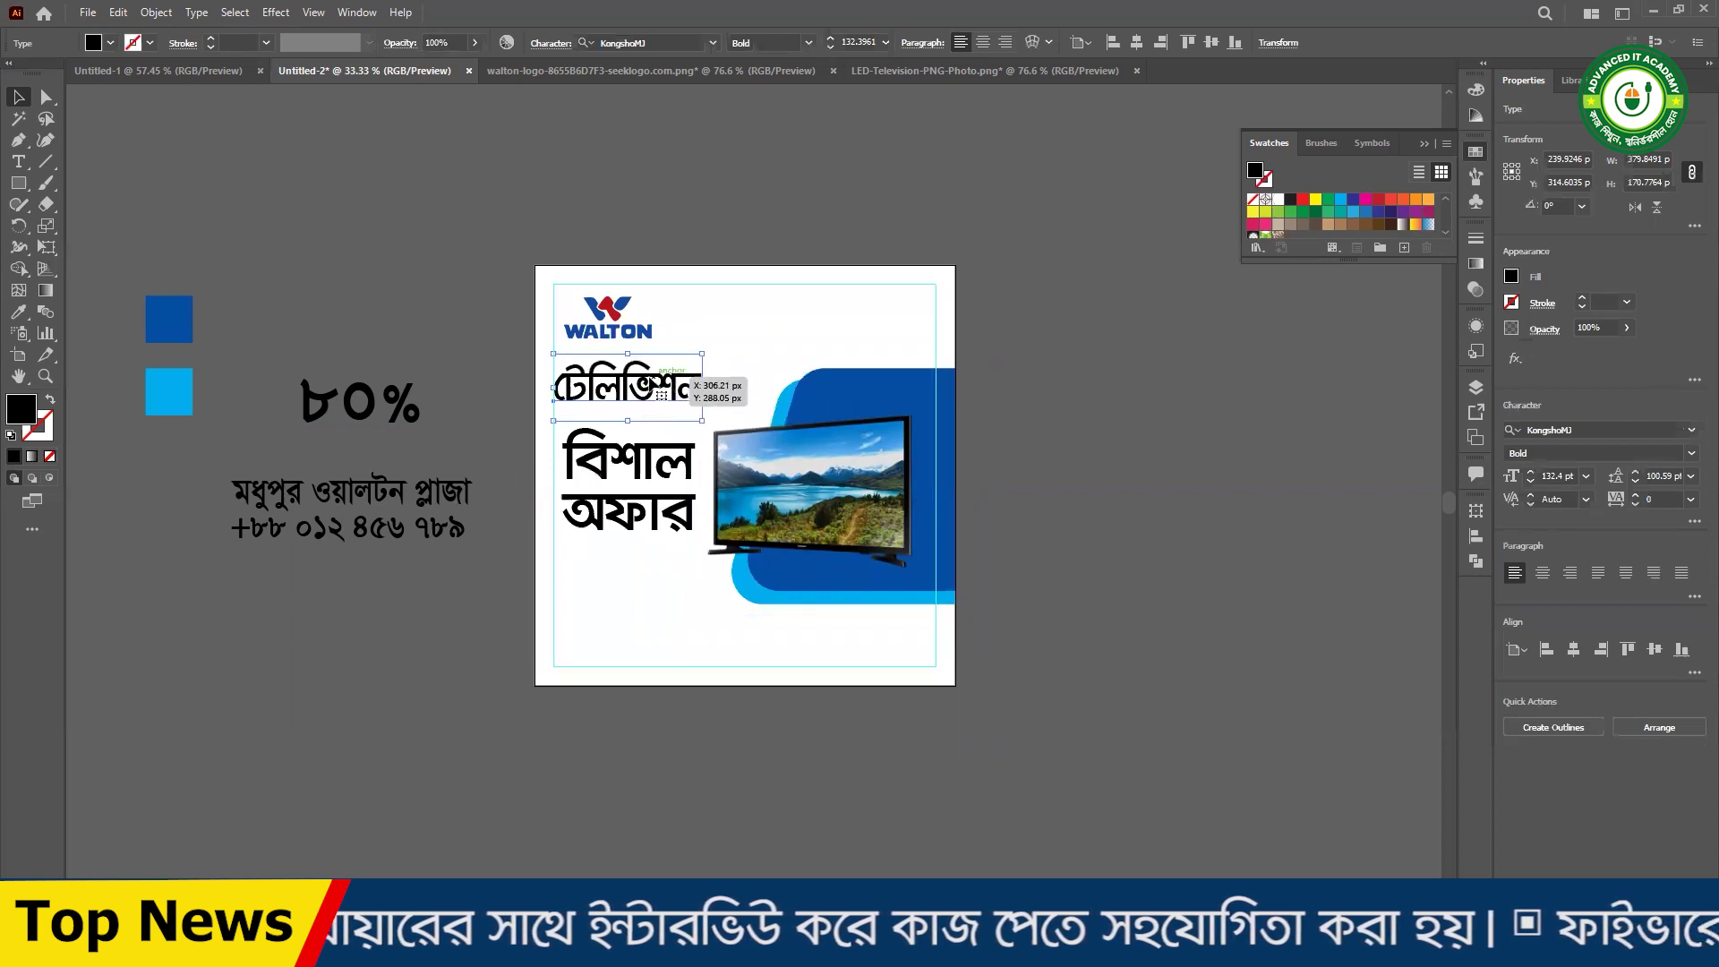
# - Scale the টেলিভিশন text and the বিশাল অফার headline down slightly
pyautogui.moveTo(700, 387)
pyautogui.mouseDown()
pyautogui.moveTo(673, 394)
pyautogui.moveTo(693, 394)
pyautogui.mouseUp()
pyautogui.click(706, 660)
pyautogui.click(685, 524)
pyautogui.moveTo(694, 489); pyautogui.dragTo(687, 490)
# - Shrink the ৮০% text and place it directly below the বিশাল অফার headline
pyautogui.click(390, 418)
pyautogui.click(418, 415)
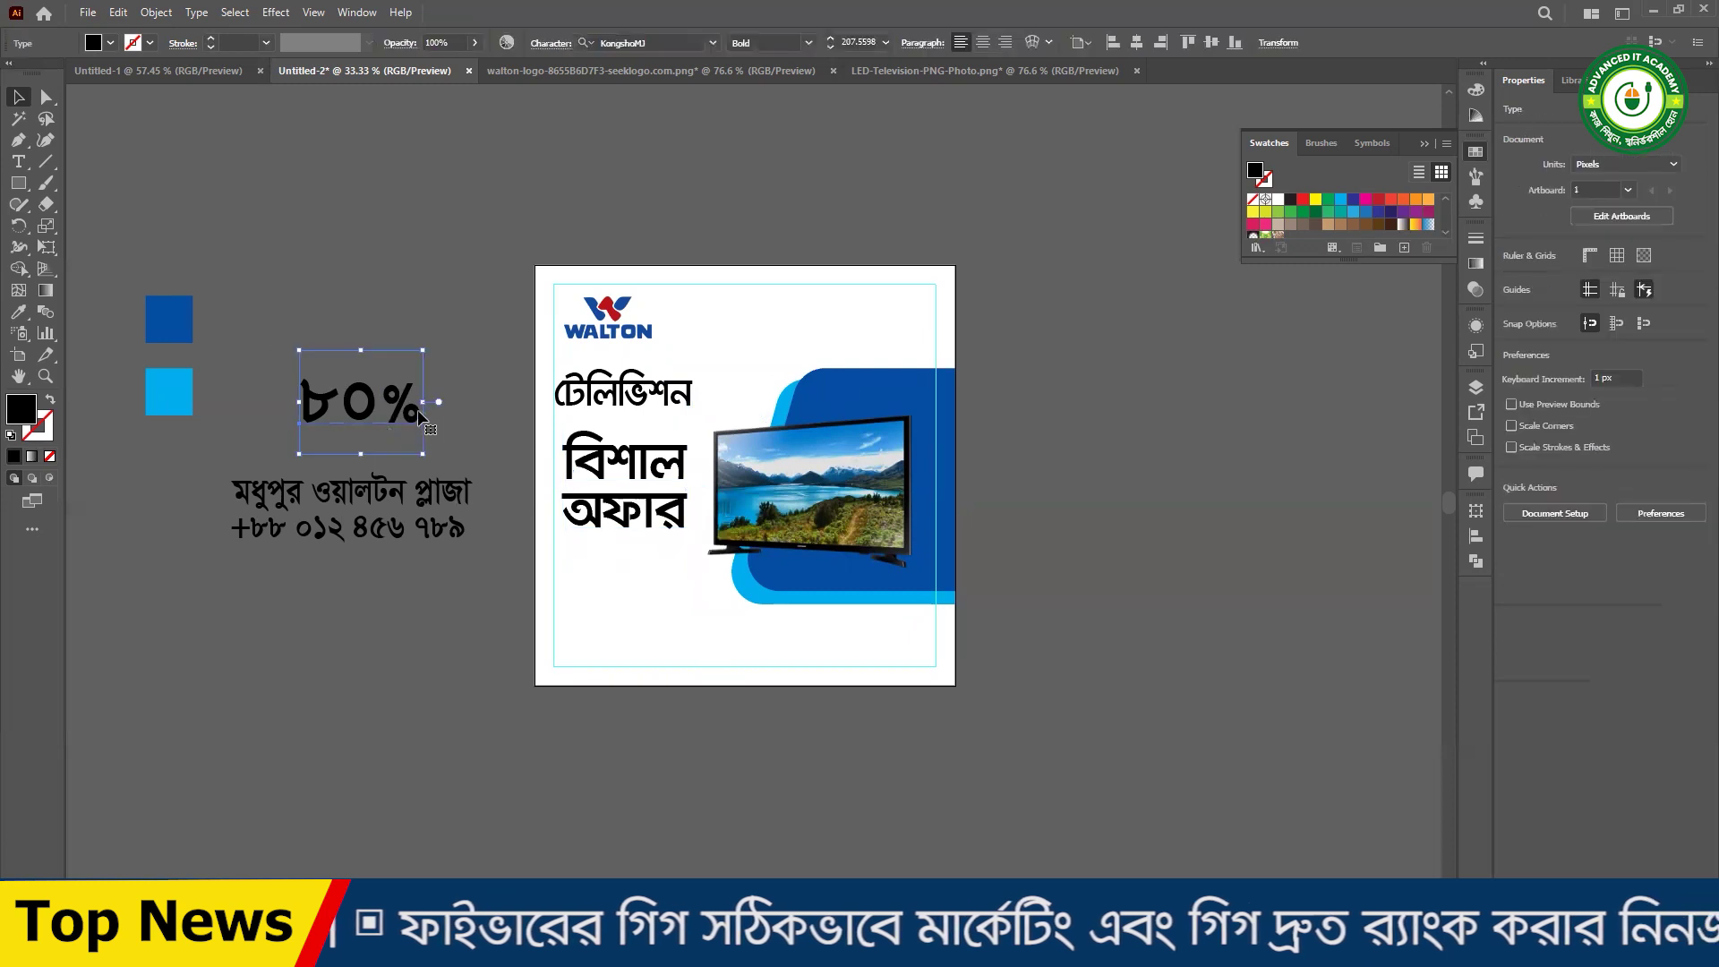
pyautogui.moveTo(424, 402); pyautogui.dragTo(404, 402)
pyautogui.moveTo(328, 413); pyautogui.dragTo(608, 582)
# - Select the shop name and phone number text lines together
pyautogui.moveTo(300, 440); pyautogui.dragTo(410, 613)
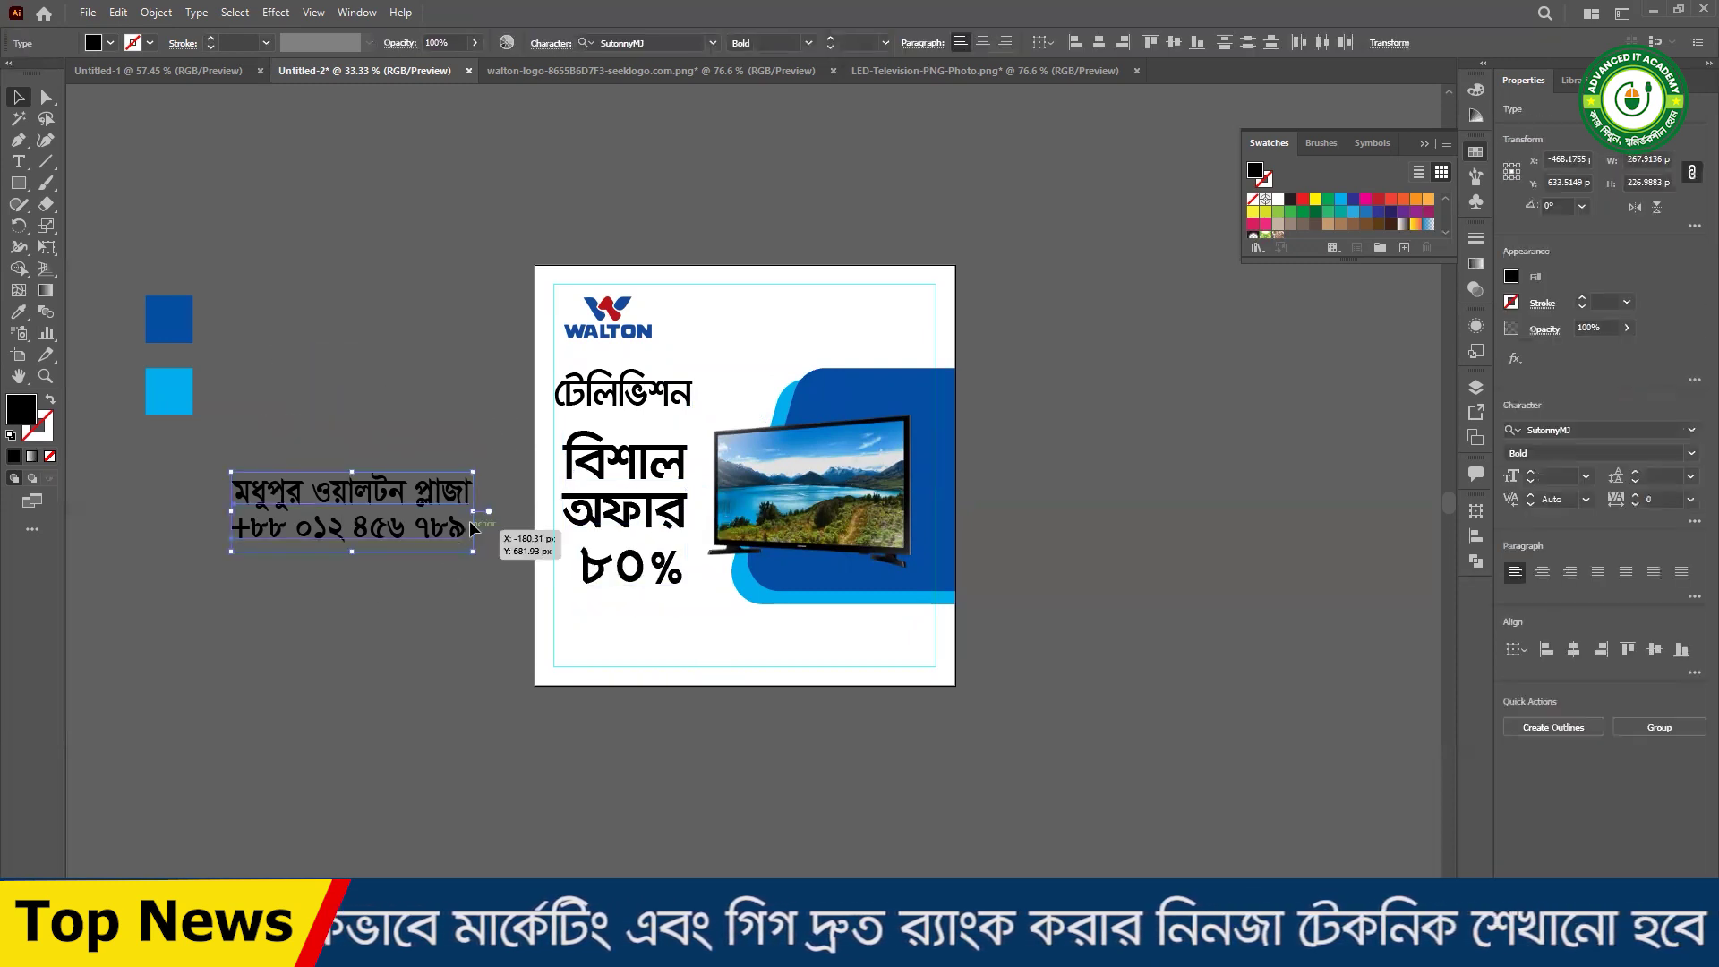
# - Shrink the shop name and phone text block and place it in the poster's lower-left corner inside the margin guide
pyautogui.moveTo(473, 511); pyautogui.dragTo(436, 511)
pyautogui.moveTo(307, 513); pyautogui.dragTo(672, 644)
pyautogui.click(761, 758)
pyautogui.click(758, 798)
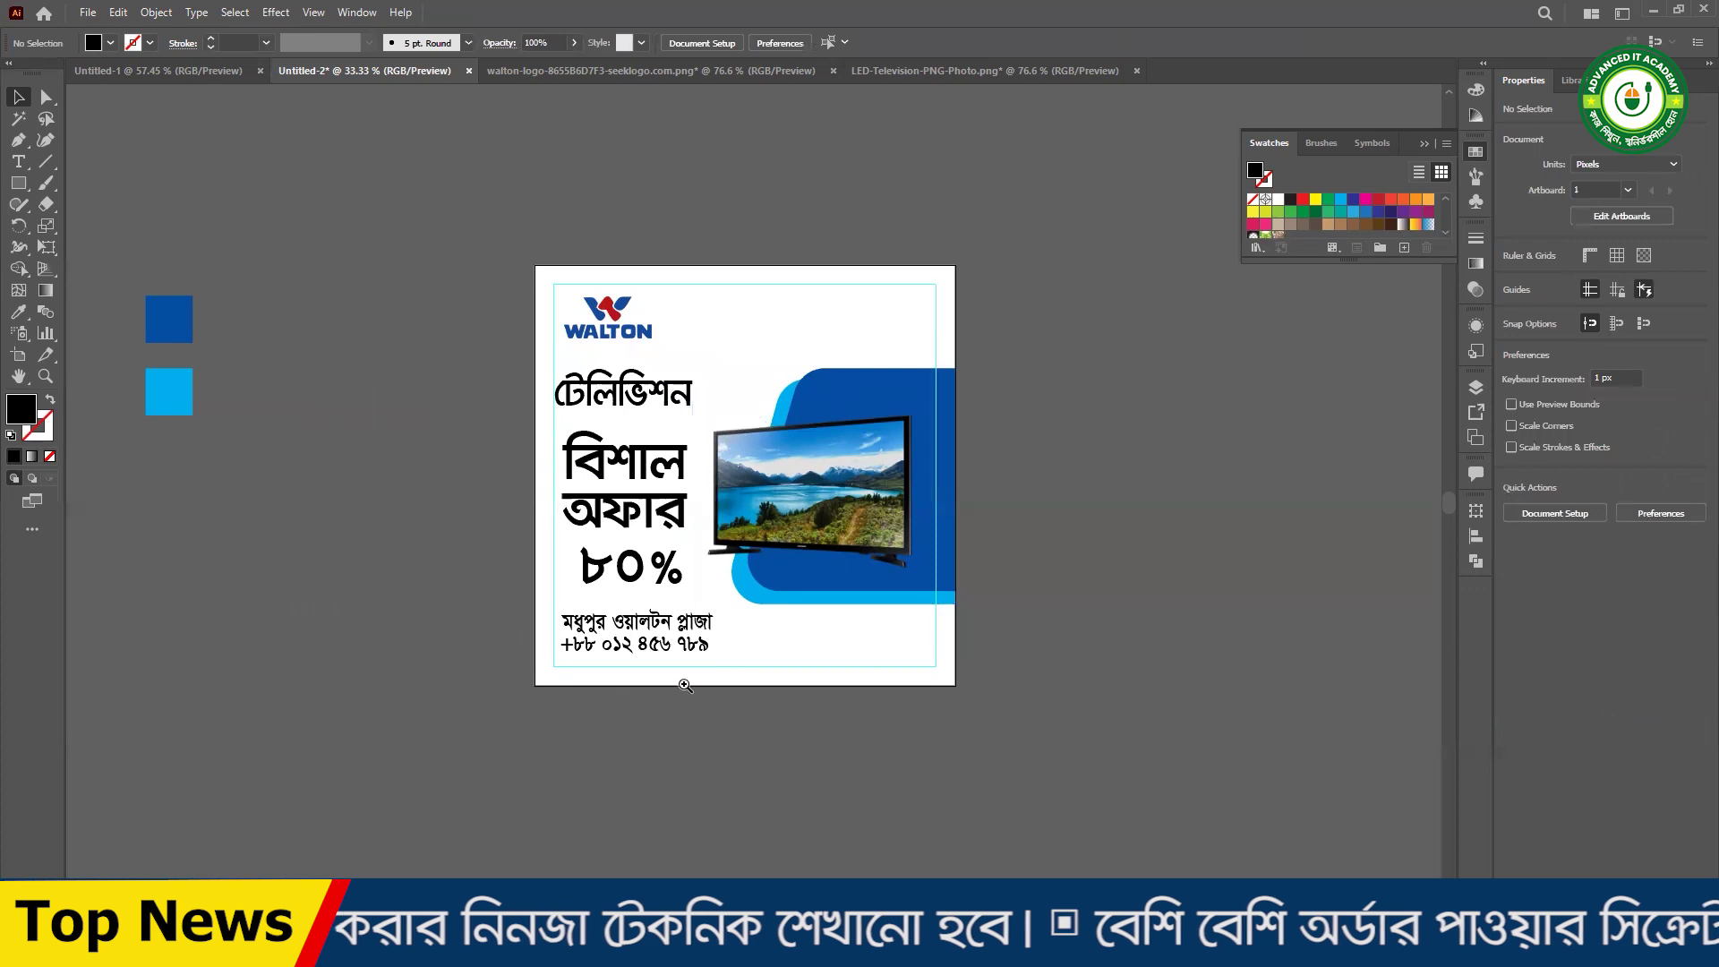
pyautogui.moveTo(584, 593); pyautogui.dragTo(680, 596)
pyautogui.click(583, 672)
pyautogui.click(626, 637)
pyautogui.click(691, 772)
pyautogui.click(691, 664)
pyautogui.keyDown('shift'); pyautogui.click(646, 629); pyautogui.keyUp('shift')
pyautogui.moveTo(647, 629); pyautogui.dragTo(680, 631)
pyautogui.click(752, 794)
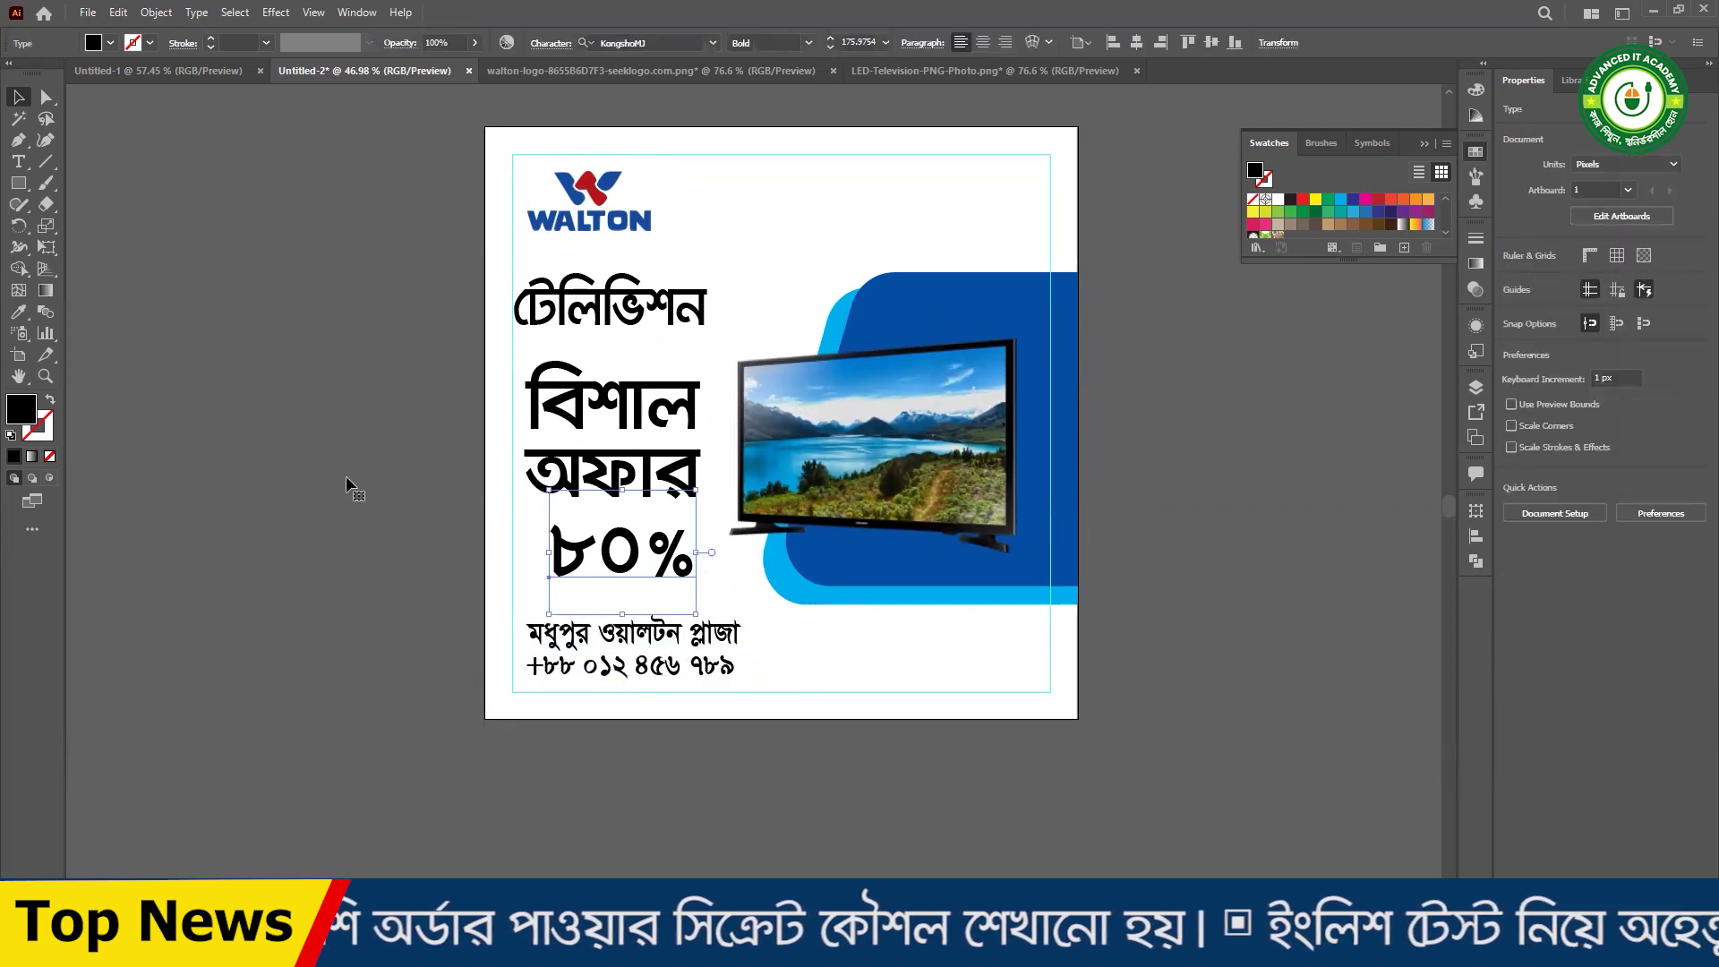
# - Move the ৮০% text onto the pasteboard left of the artboard, and reduce the বিশাল অফার heading slightly
pyautogui.click(681, 564)
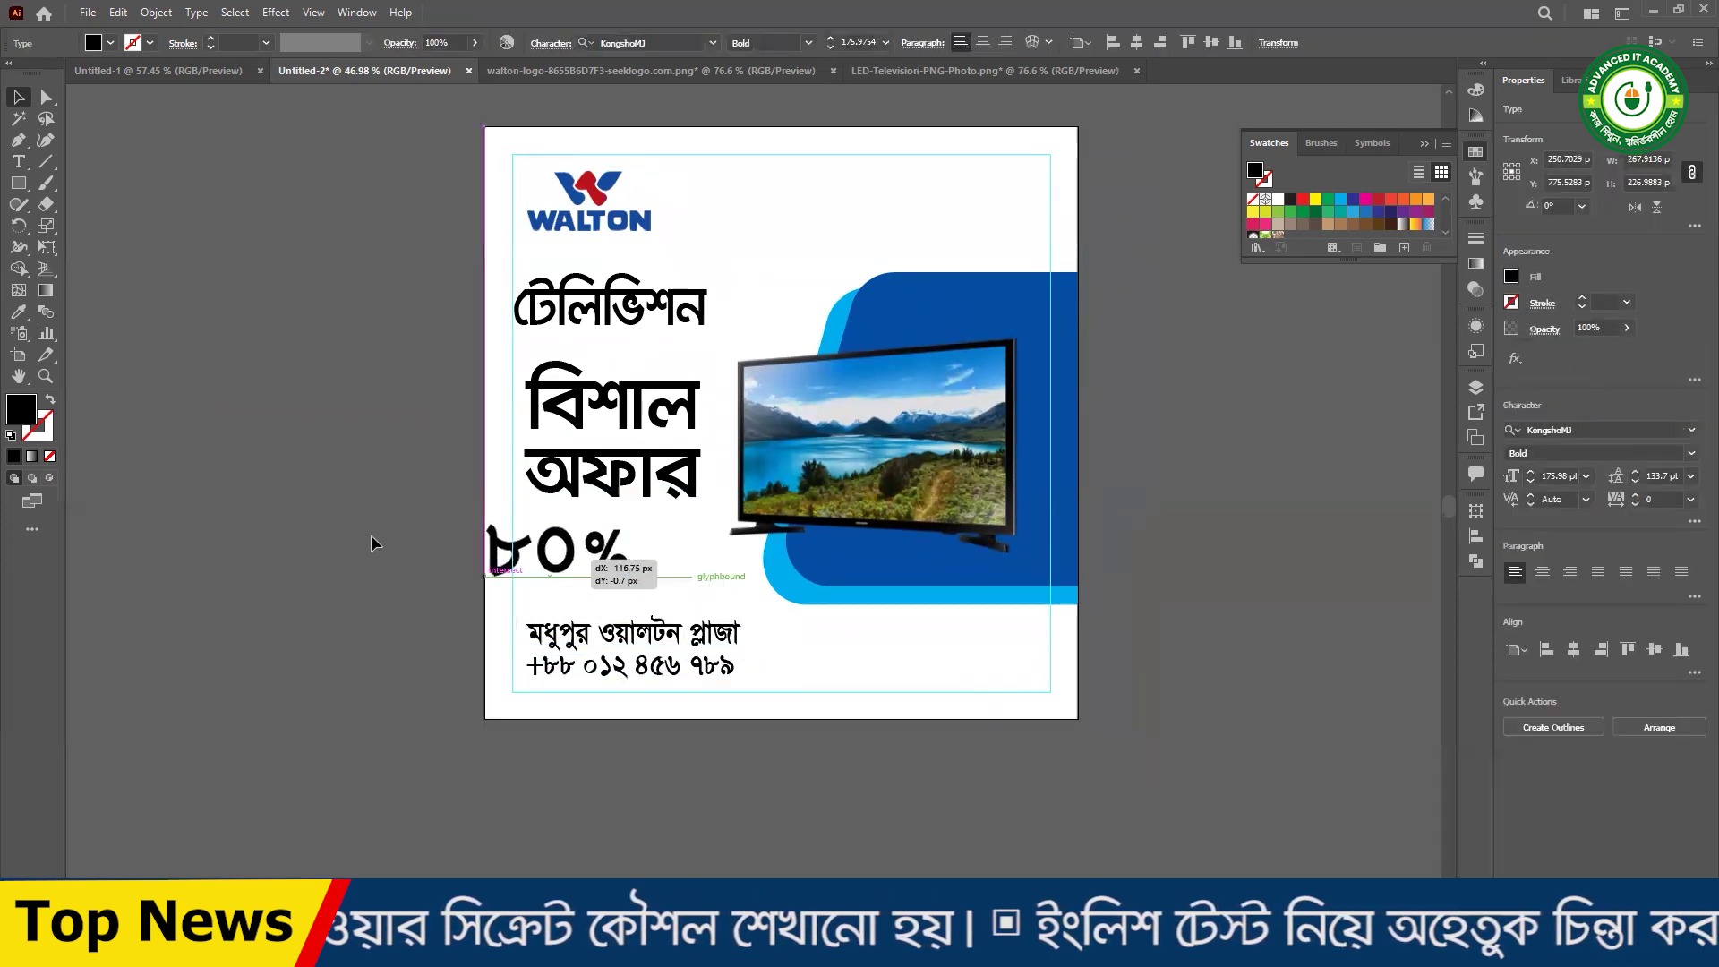
pyautogui.moveTo(681, 564); pyautogui.dragTo(398, 531)
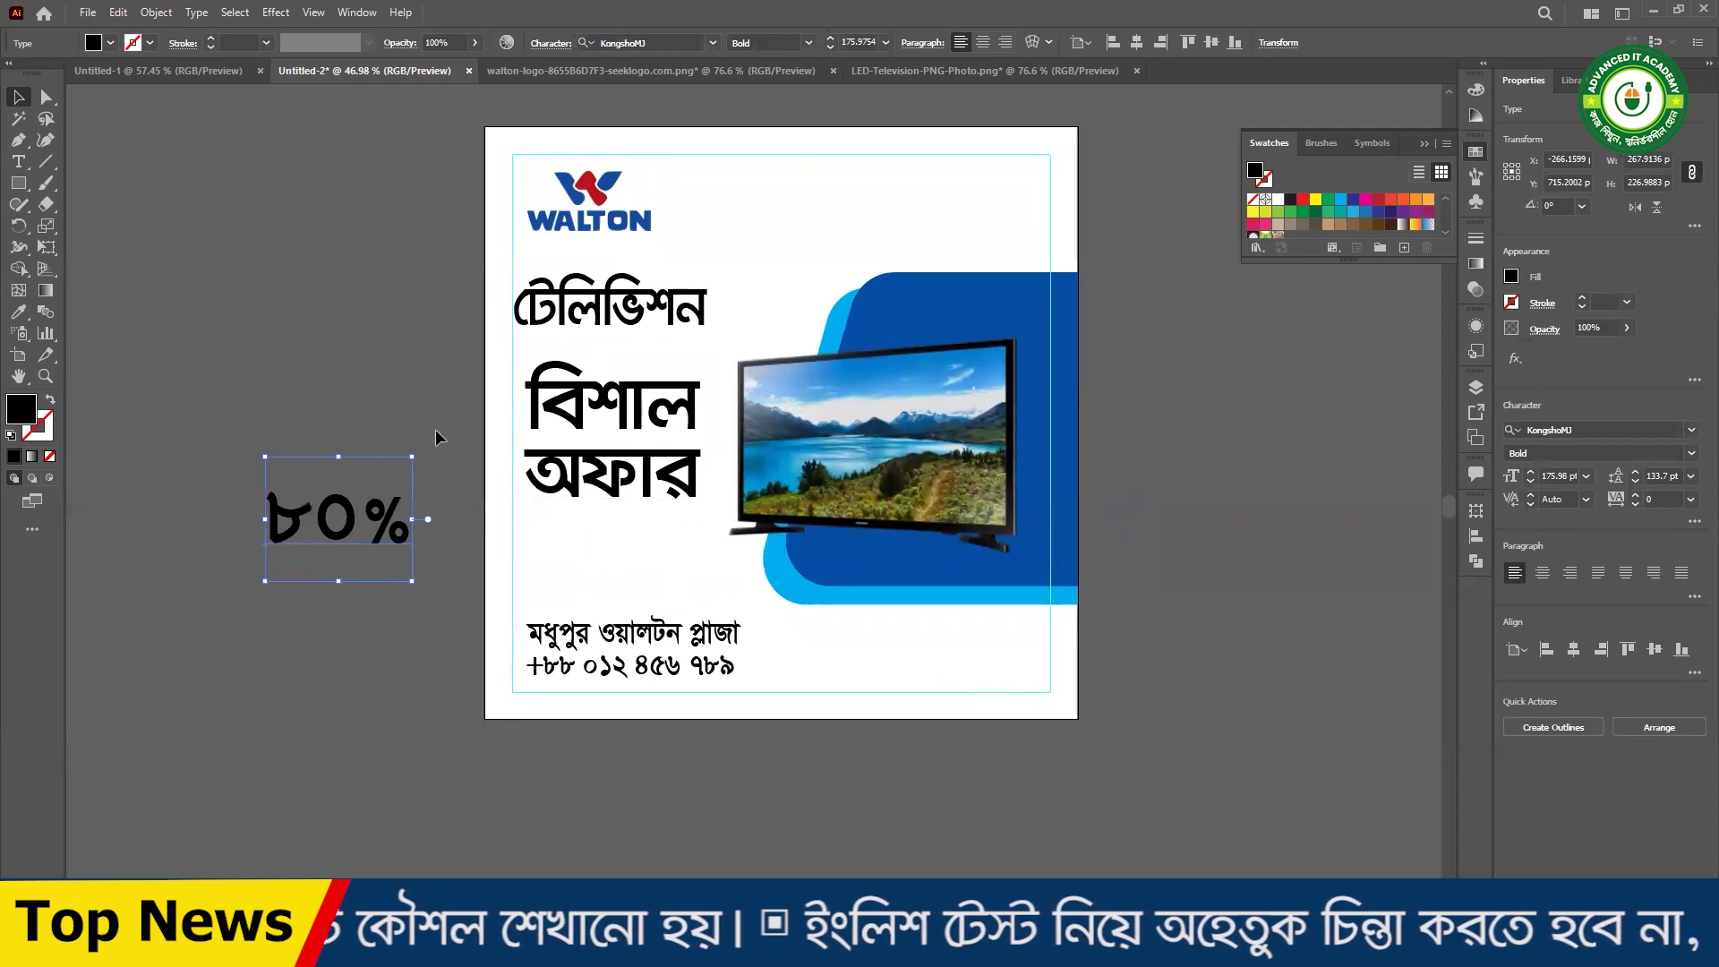
pyautogui.click(629, 438)
pyautogui.moveTo(703, 442); pyautogui.dragTo(629, 436)
pyautogui.moveTo(615, 518); pyautogui.dragTo(612, 499)
# - Convert the ৮০% text on the pasteboard to outlines and ungroup its characters
pyautogui.doubleClick(374, 537)
pyautogui.press('Escape')
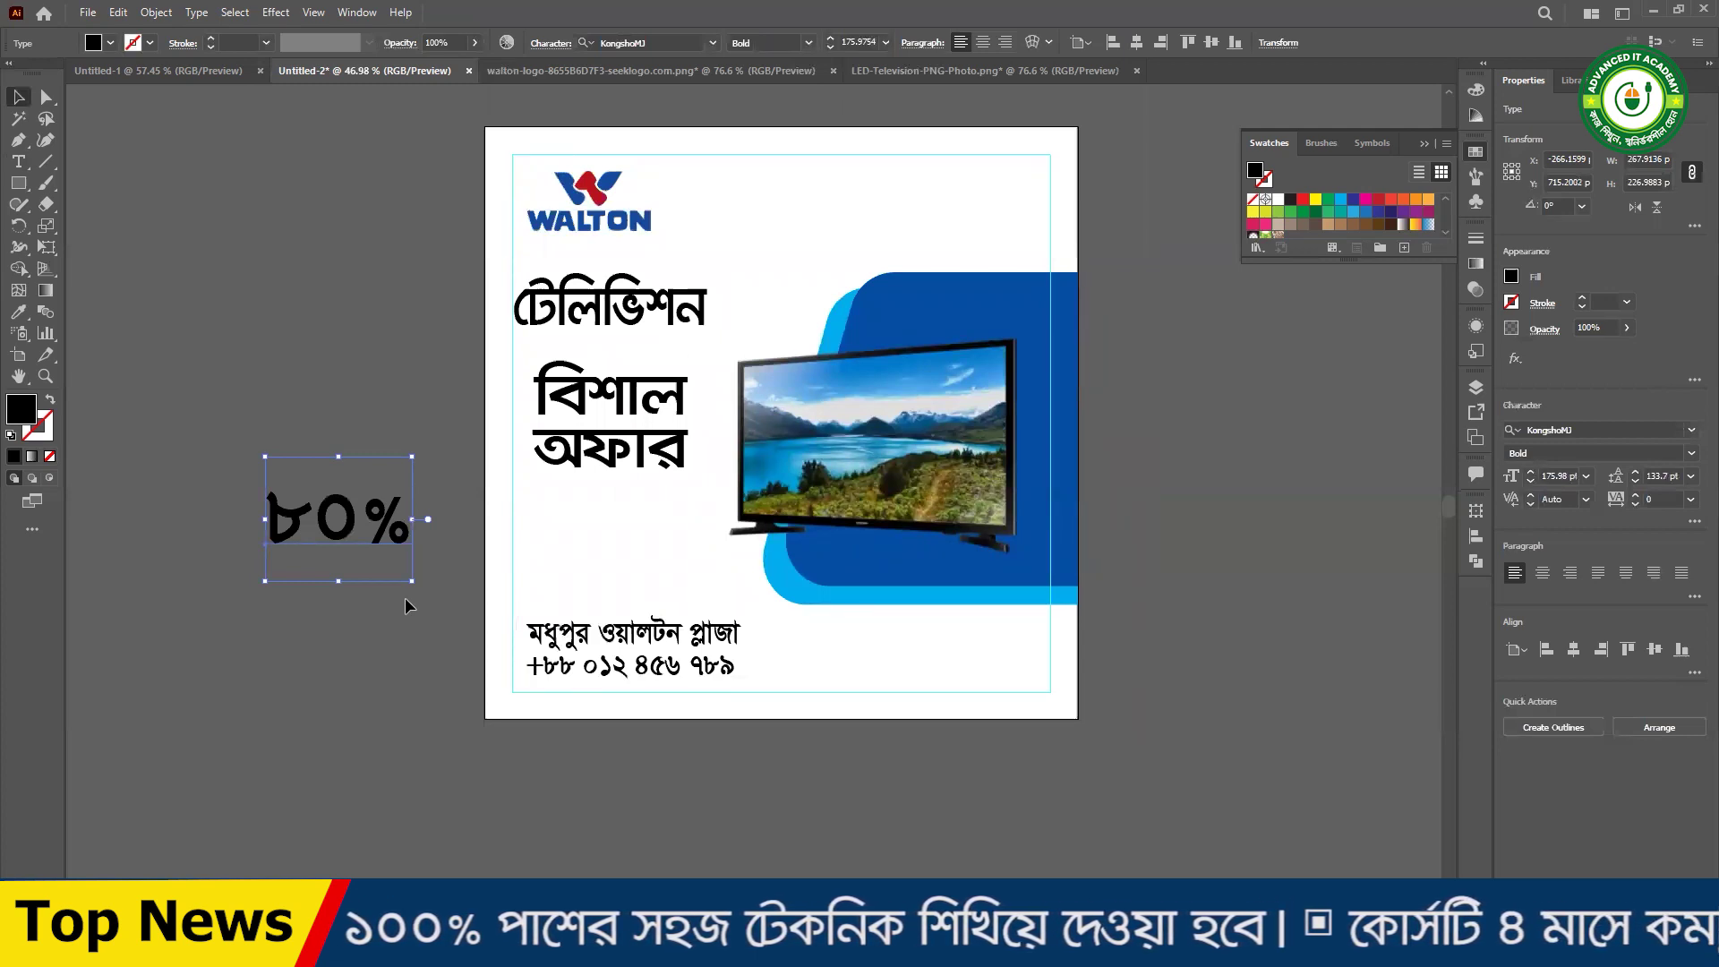
pyautogui.hotkey('ctrl', 'shift', 'b')
pyautogui.hotkey('ctrl', 'shift', 'o')
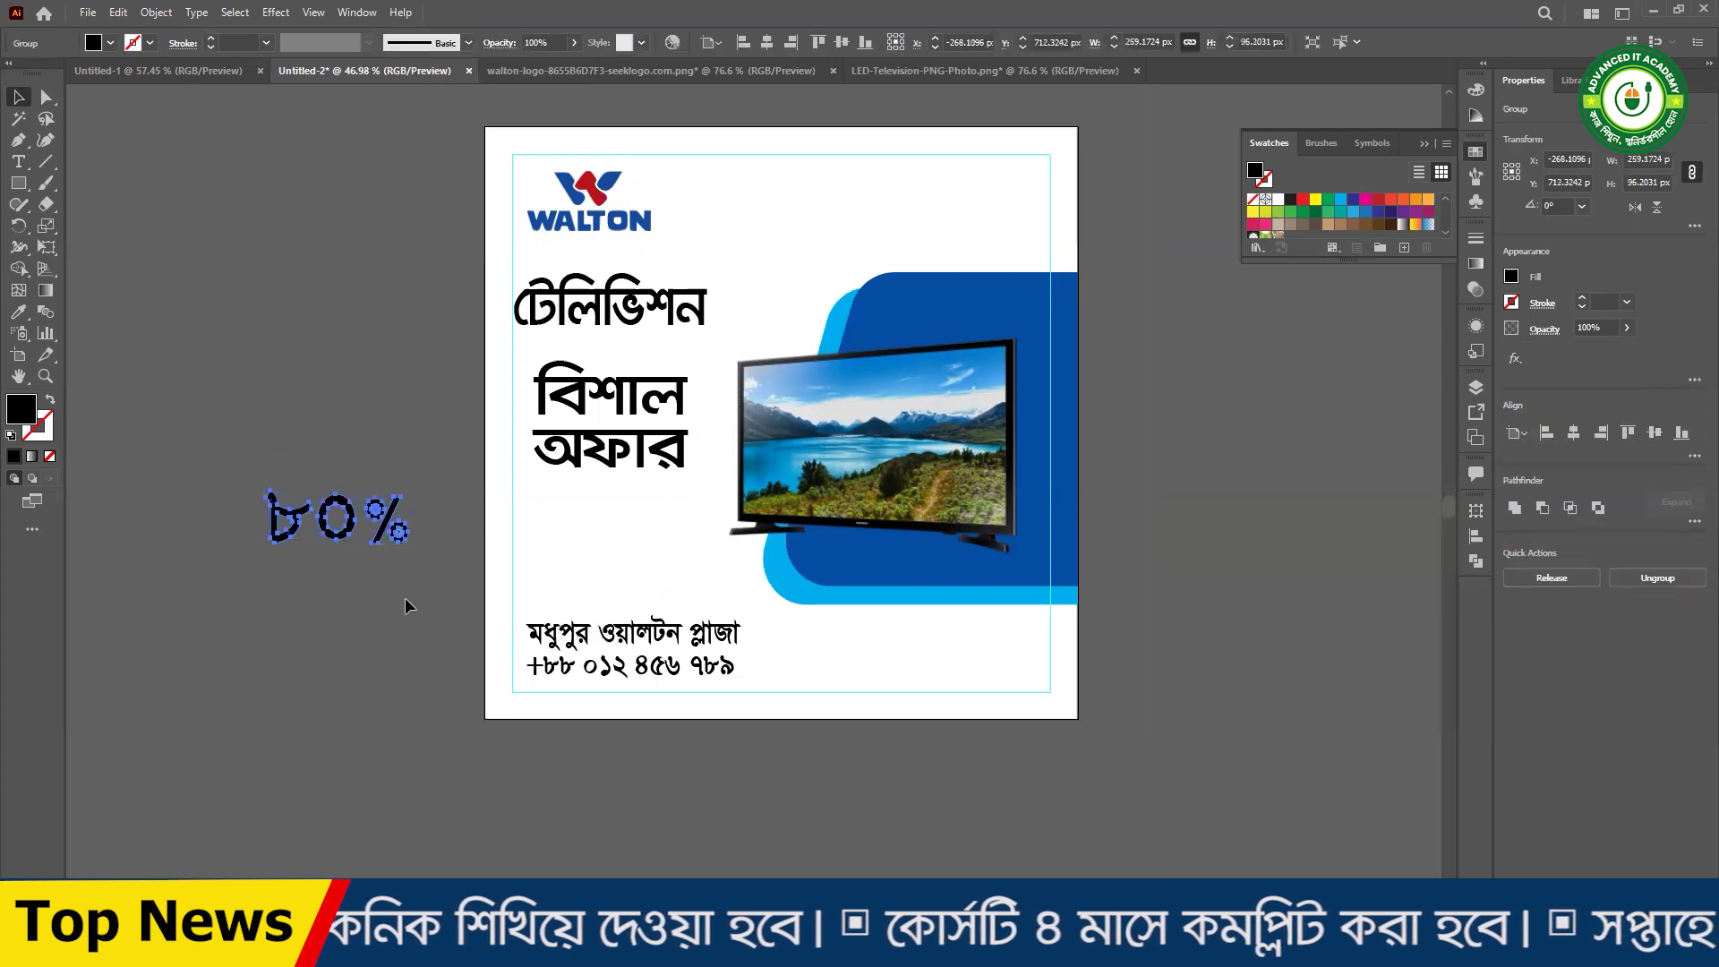
pyautogui.click(401, 626)
pyautogui.click(380, 530)
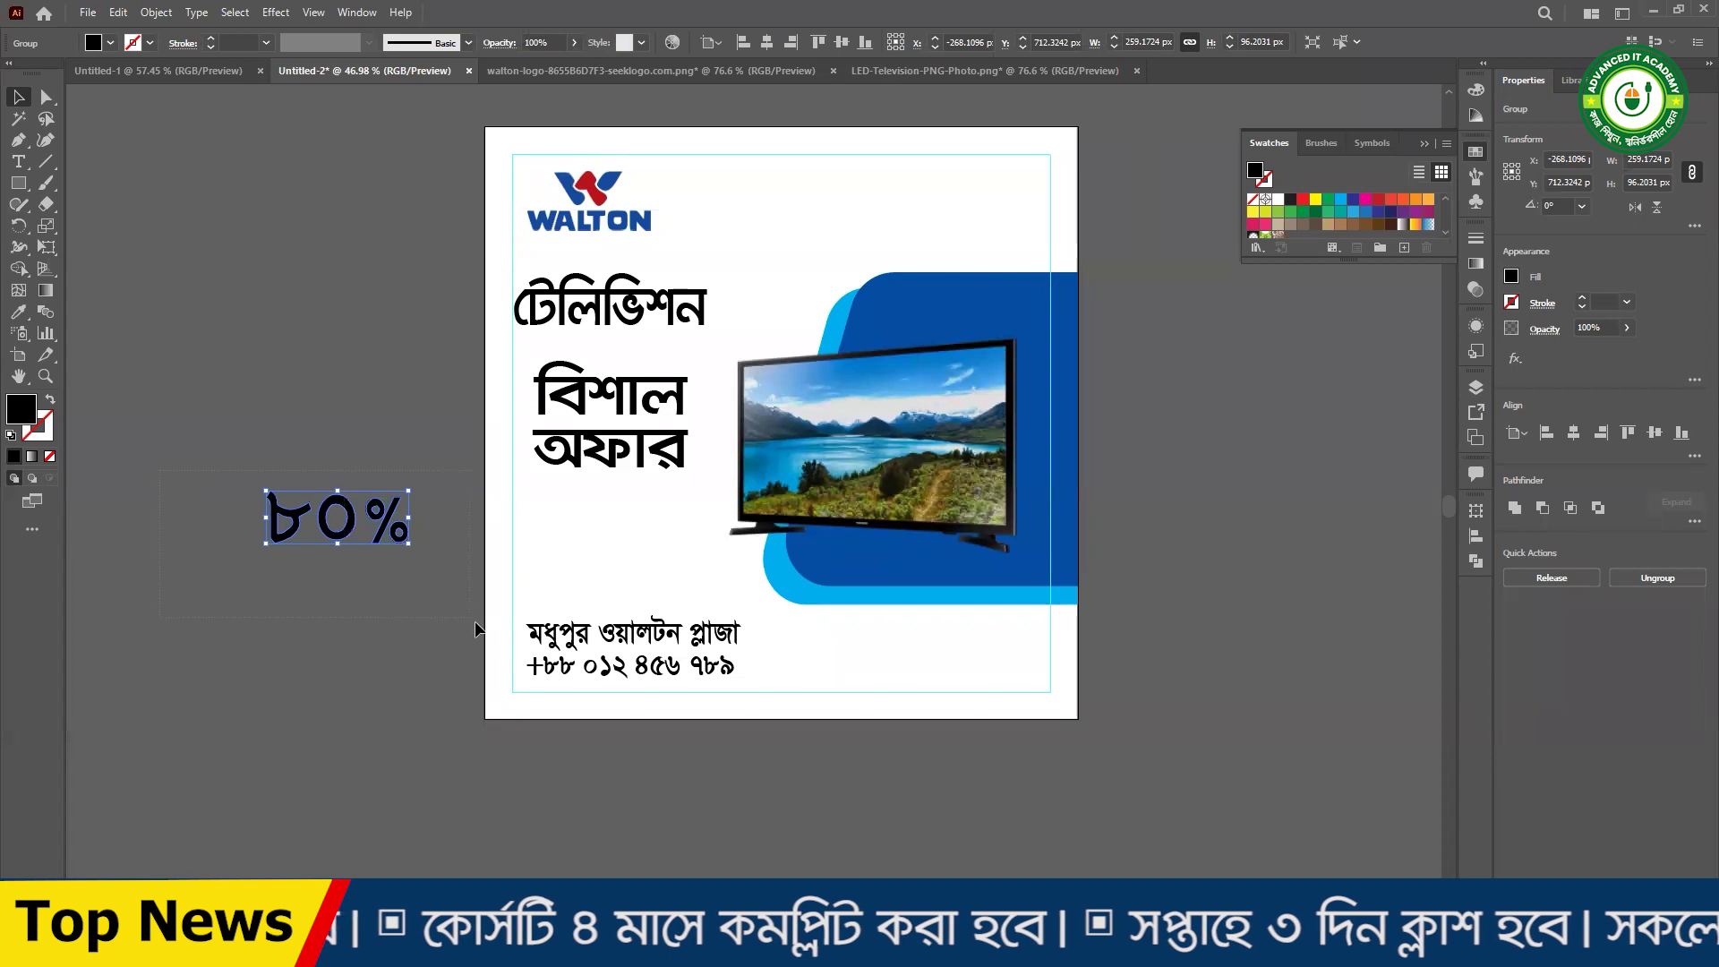
pyautogui.moveTo(333, 517); pyautogui.dragTo(314, 441)
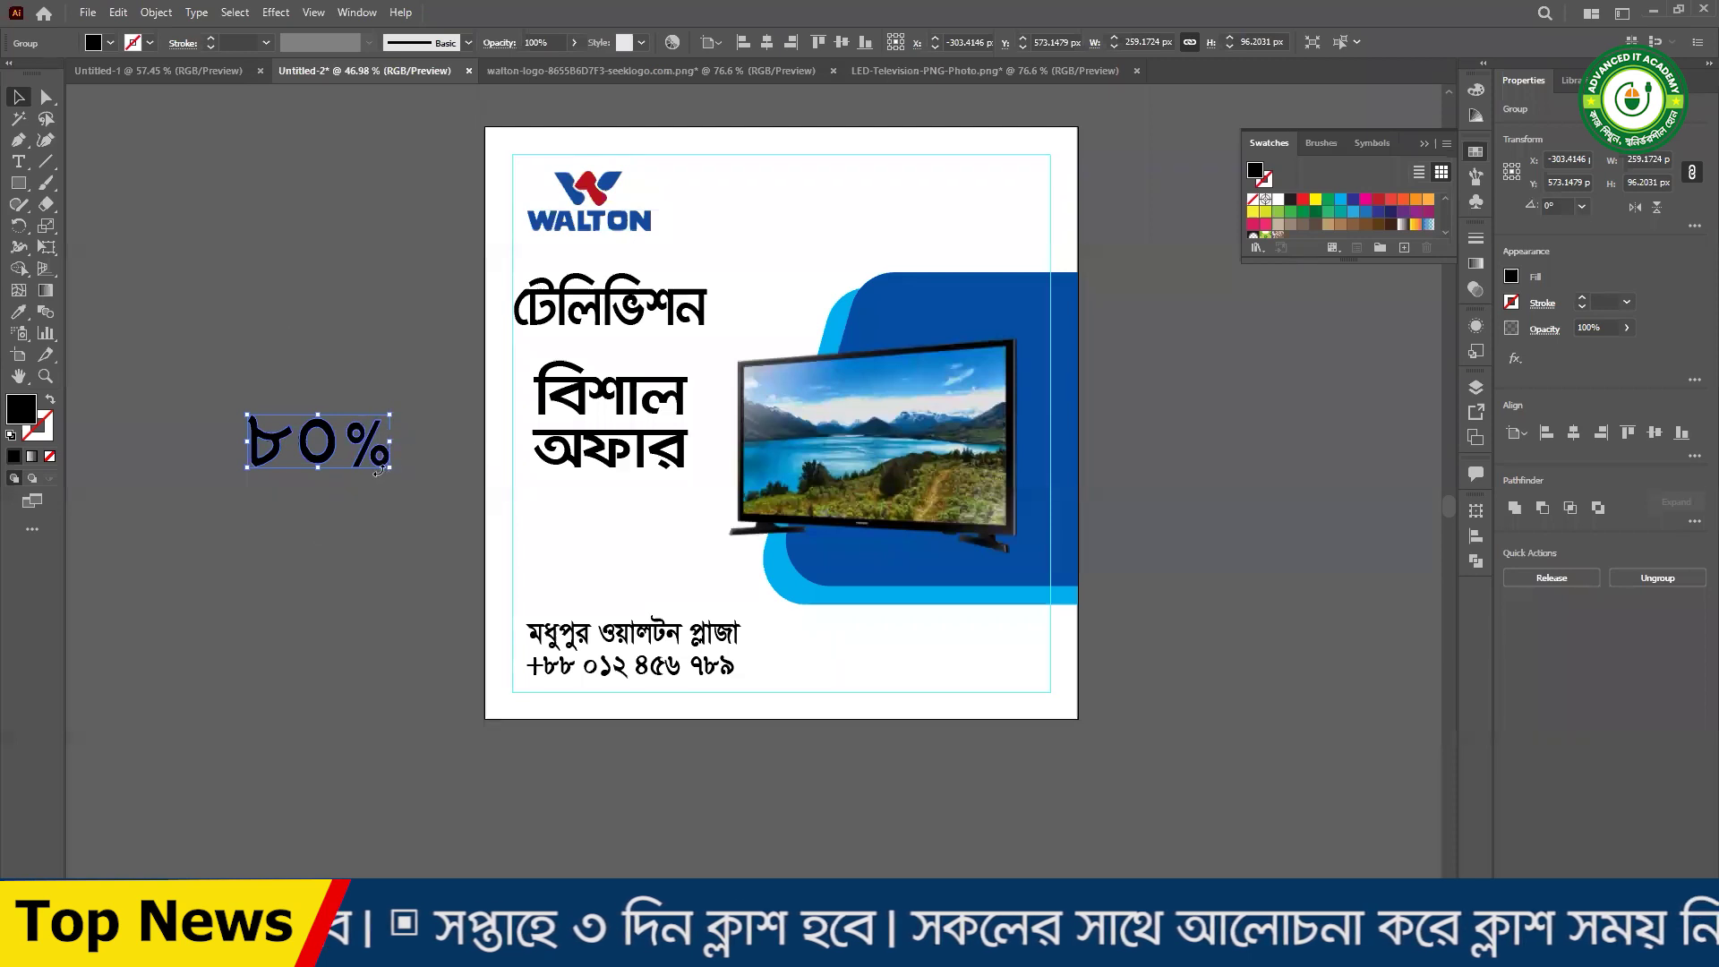
pyautogui.rightClick(355, 447)
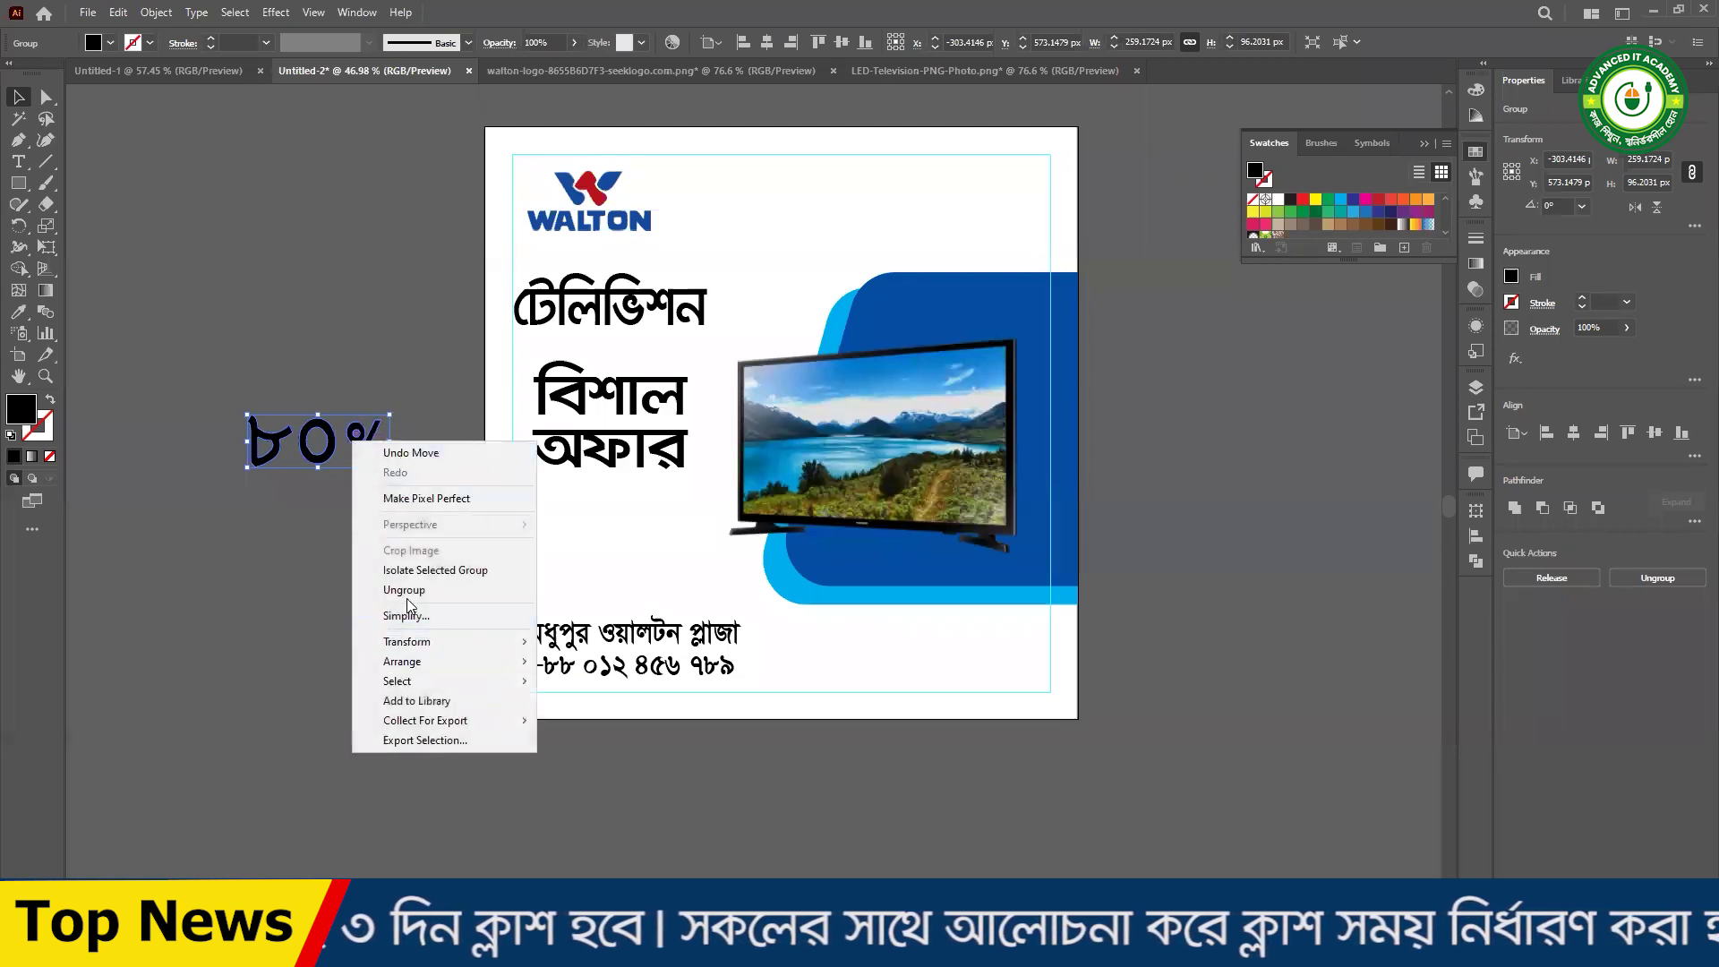
pyautogui.click(406, 592)
# - Tighten the spacing between the outlined ৮ and ০ on the pasteboard
pyautogui.click(347, 401)
pyautogui.moveTo(336, 374); pyautogui.dragTo(326, 443)
pyautogui.click(297, 478)
pyautogui.scroll(3, 260, 431)
pyautogui.click(374, 491)
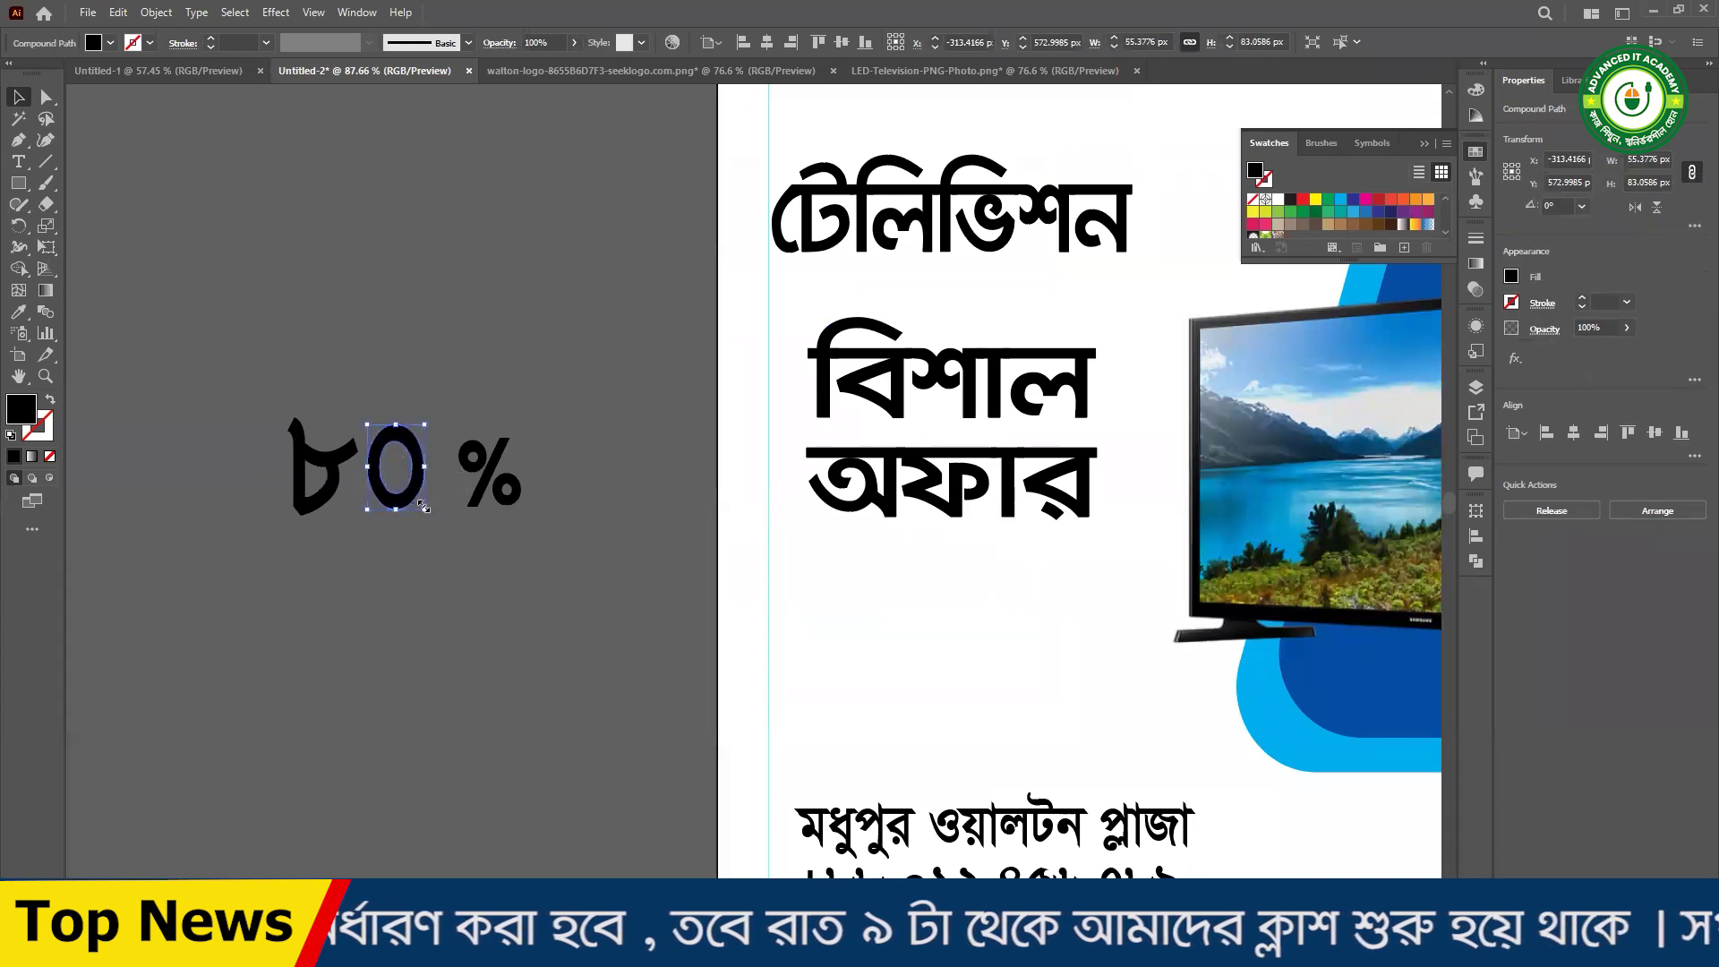
pyautogui.hotkey('ctrl', 'z')
pyautogui.hotkey('ctrl', 'z')
pyautogui.hotkey('ctrl', 'z')
pyautogui.hotkey('ctrl', 'z')
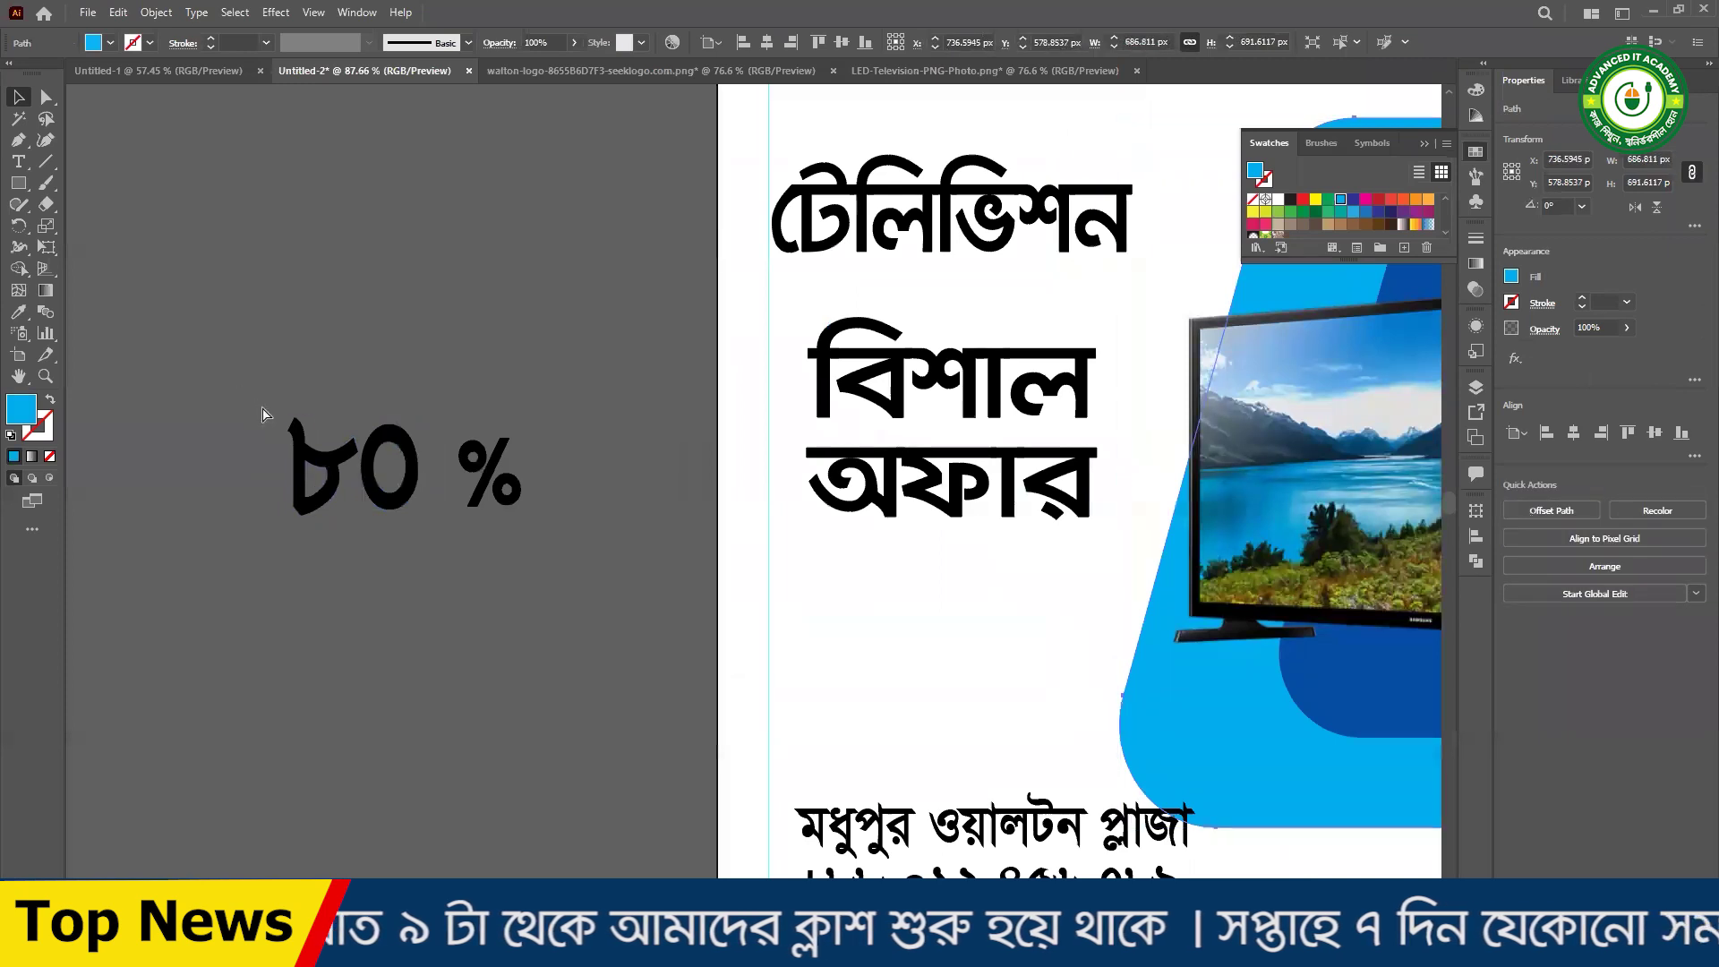
pyautogui.hotkey('ctrl', 'z')
# - Scale down the % sign, set it close beside the ০, and group it with the digits
pyautogui.click(488, 474)
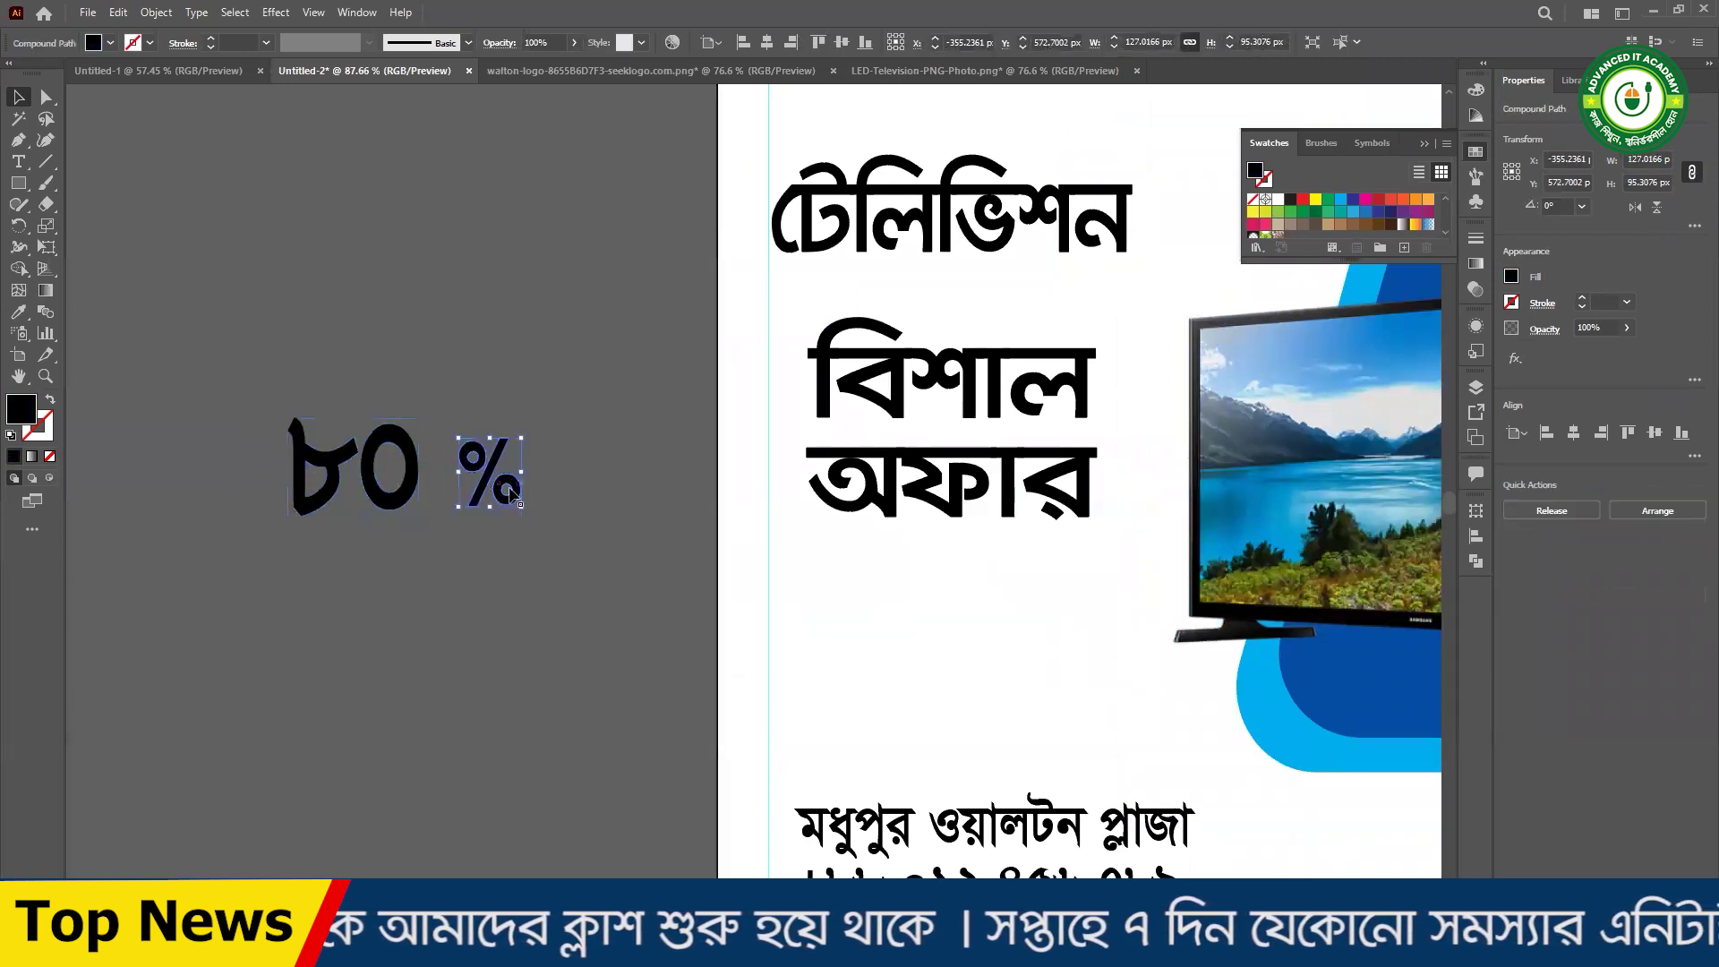
pyautogui.moveTo(521, 472); pyautogui.dragTo(430, 508)
pyautogui.click(446, 562)
pyautogui.keyDown('shift'); pyautogui.click(300, 499); pyautogui.keyUp('shift')
pyautogui.hotkey('ctrl', 'g')
pyautogui.click(507, 605)
pyautogui.moveTo(233, 414); pyautogui.dragTo(508, 572)
pyautogui.click(519, 595)
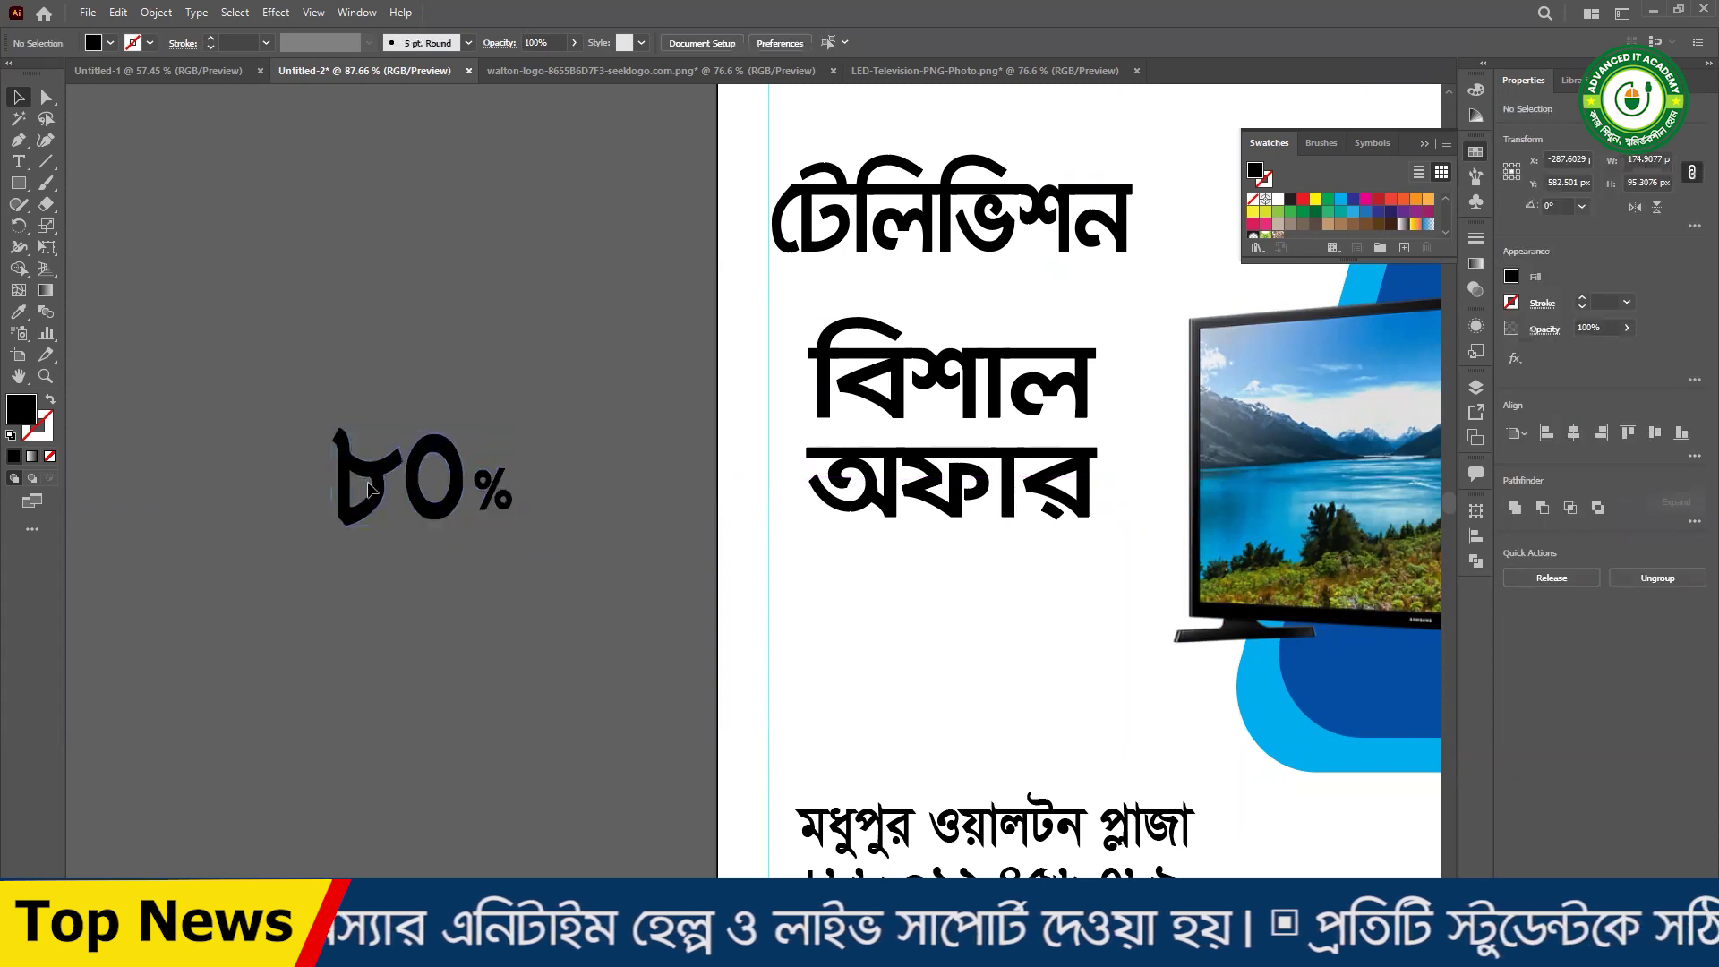
# - Duplicate the বিশাল অফার heading onto the pasteboard below the ৮০% group
pyautogui.moveTo(275, 431); pyautogui.dragTo(529, 572)
pyautogui.click(850, 460)
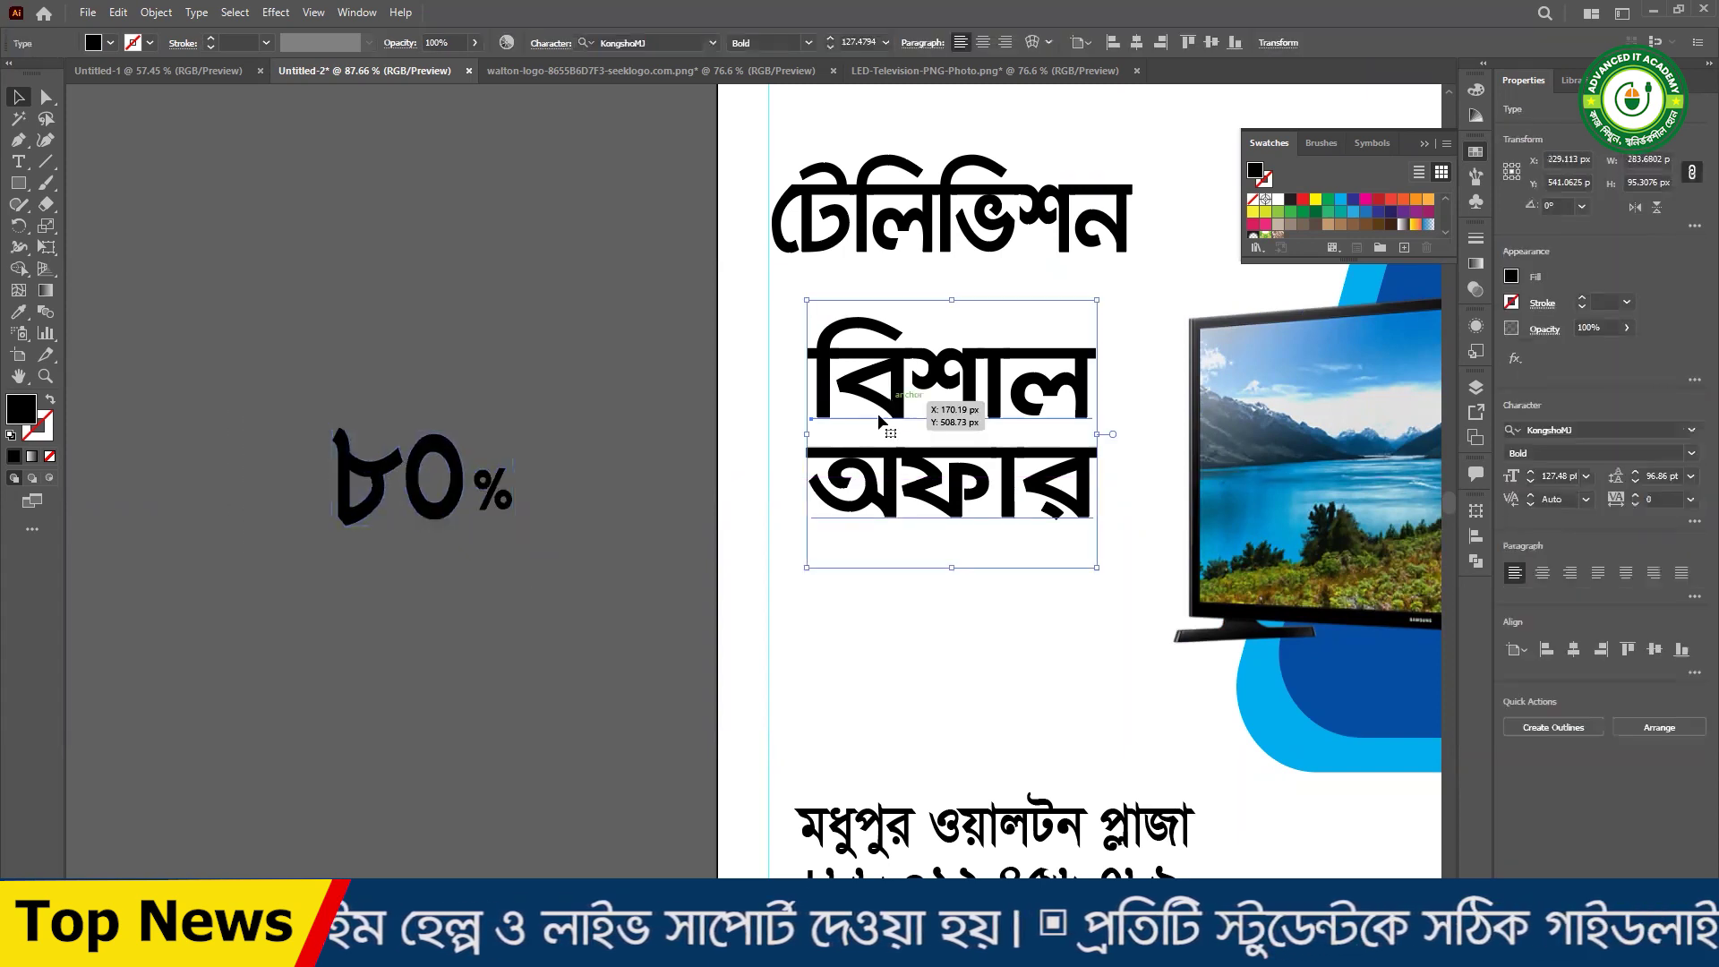
pyautogui.moveTo(846, 457); pyautogui.dragTo(537, 657)
# - Replace the duplicated heading's text with ডিস্কাউন
pyautogui.doubleClick(664, 626)
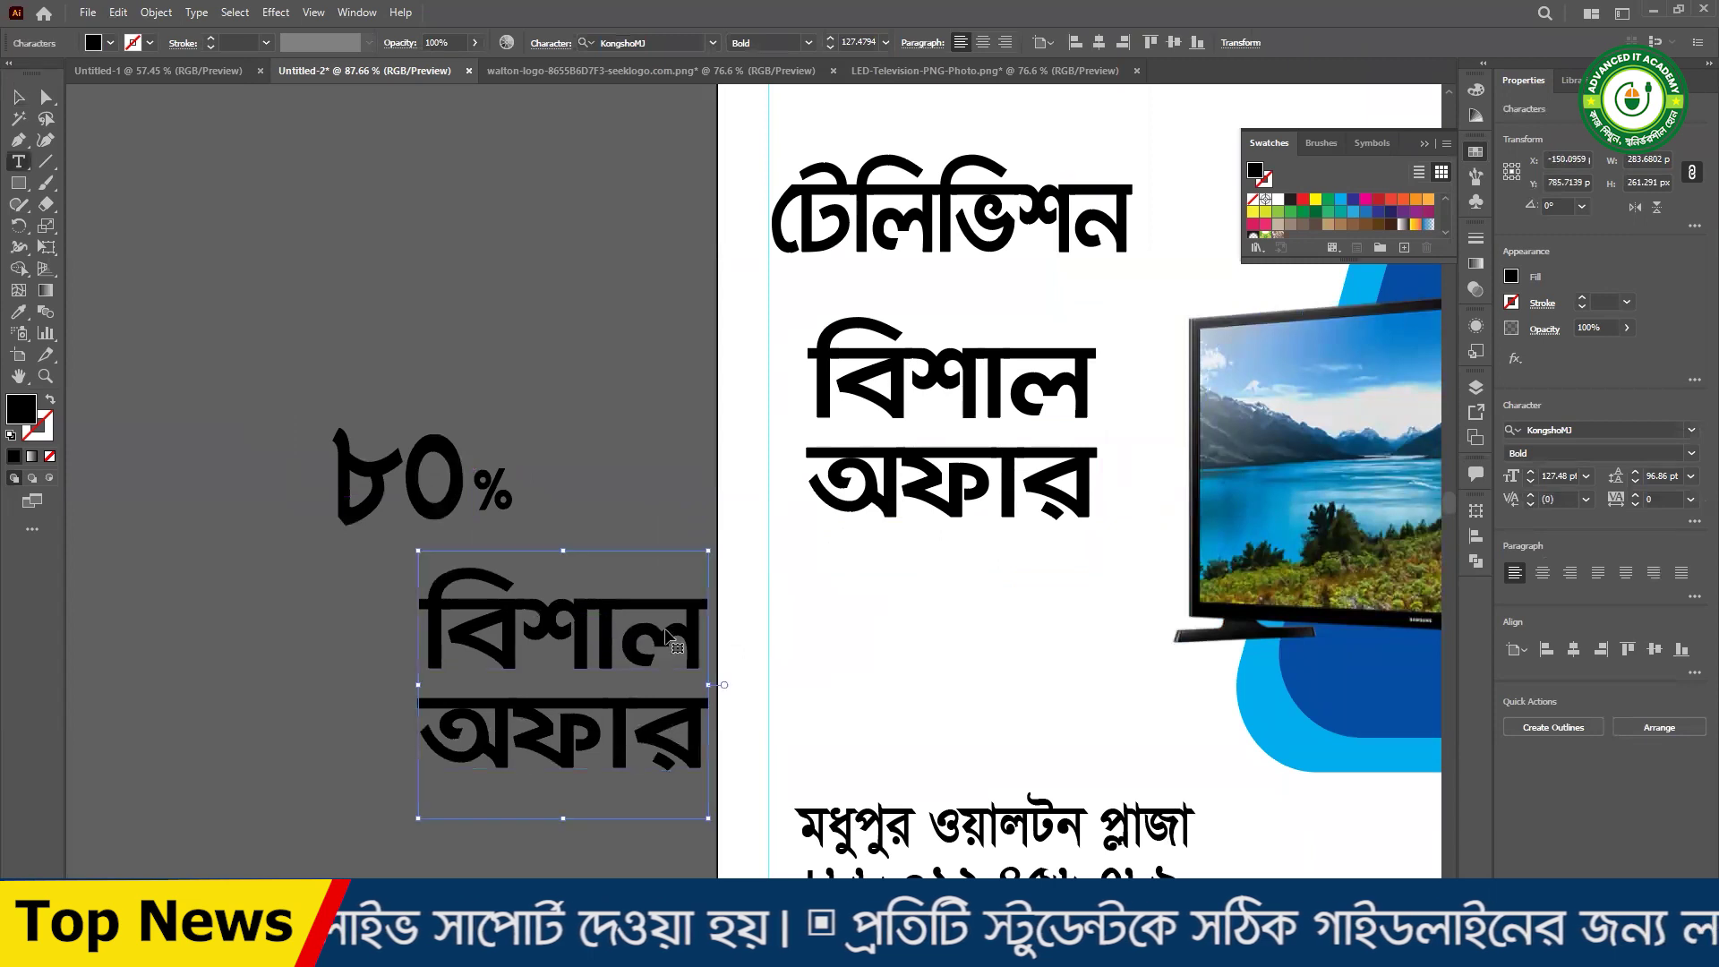
pyautogui.hotkey('ctrl', 'a')
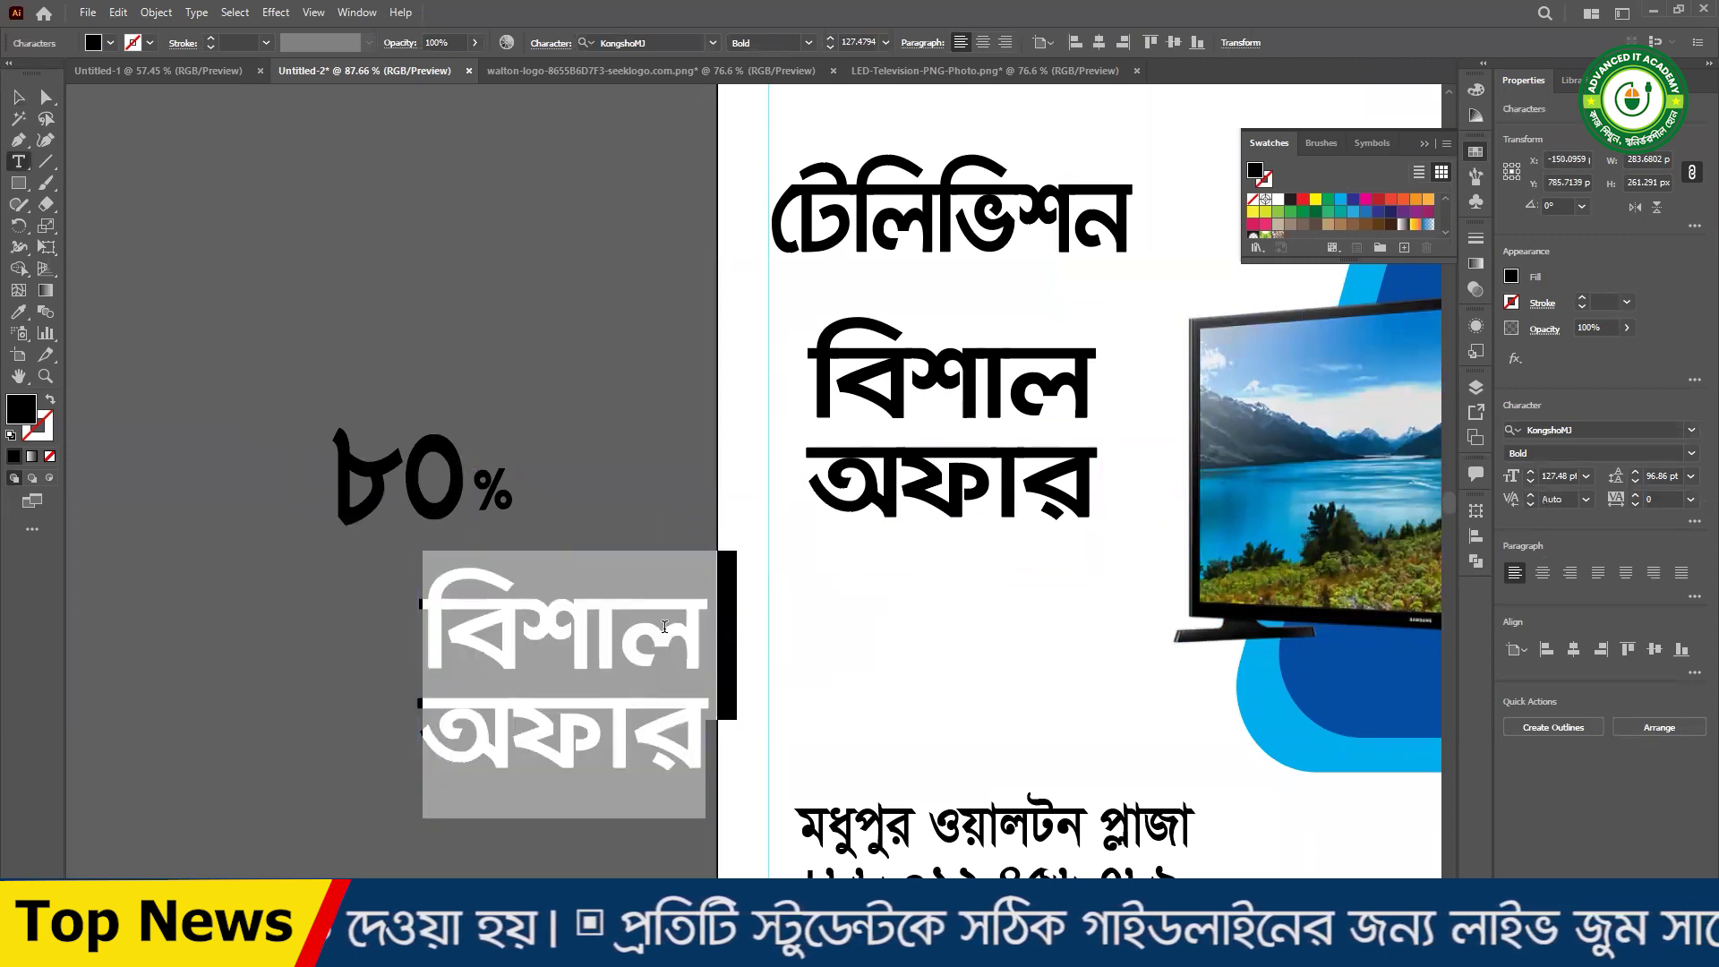
pyautogui.write('ফ')
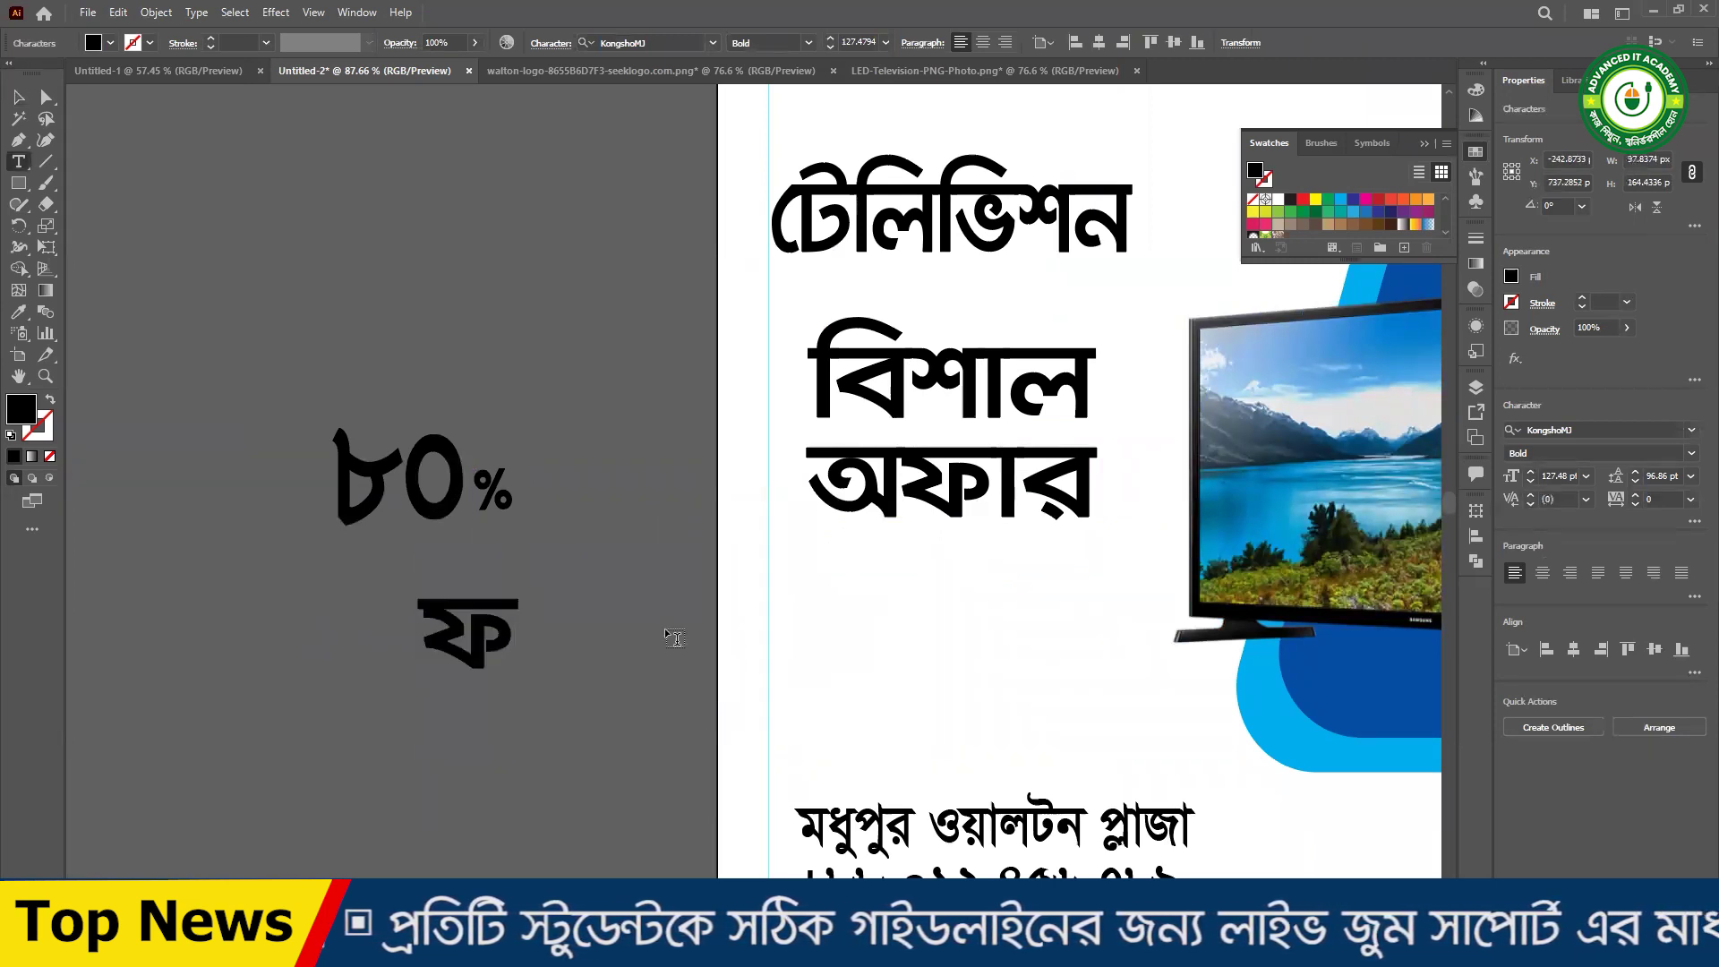
pyautogui.press('BackSpace')
pyautogui.write('ডি')
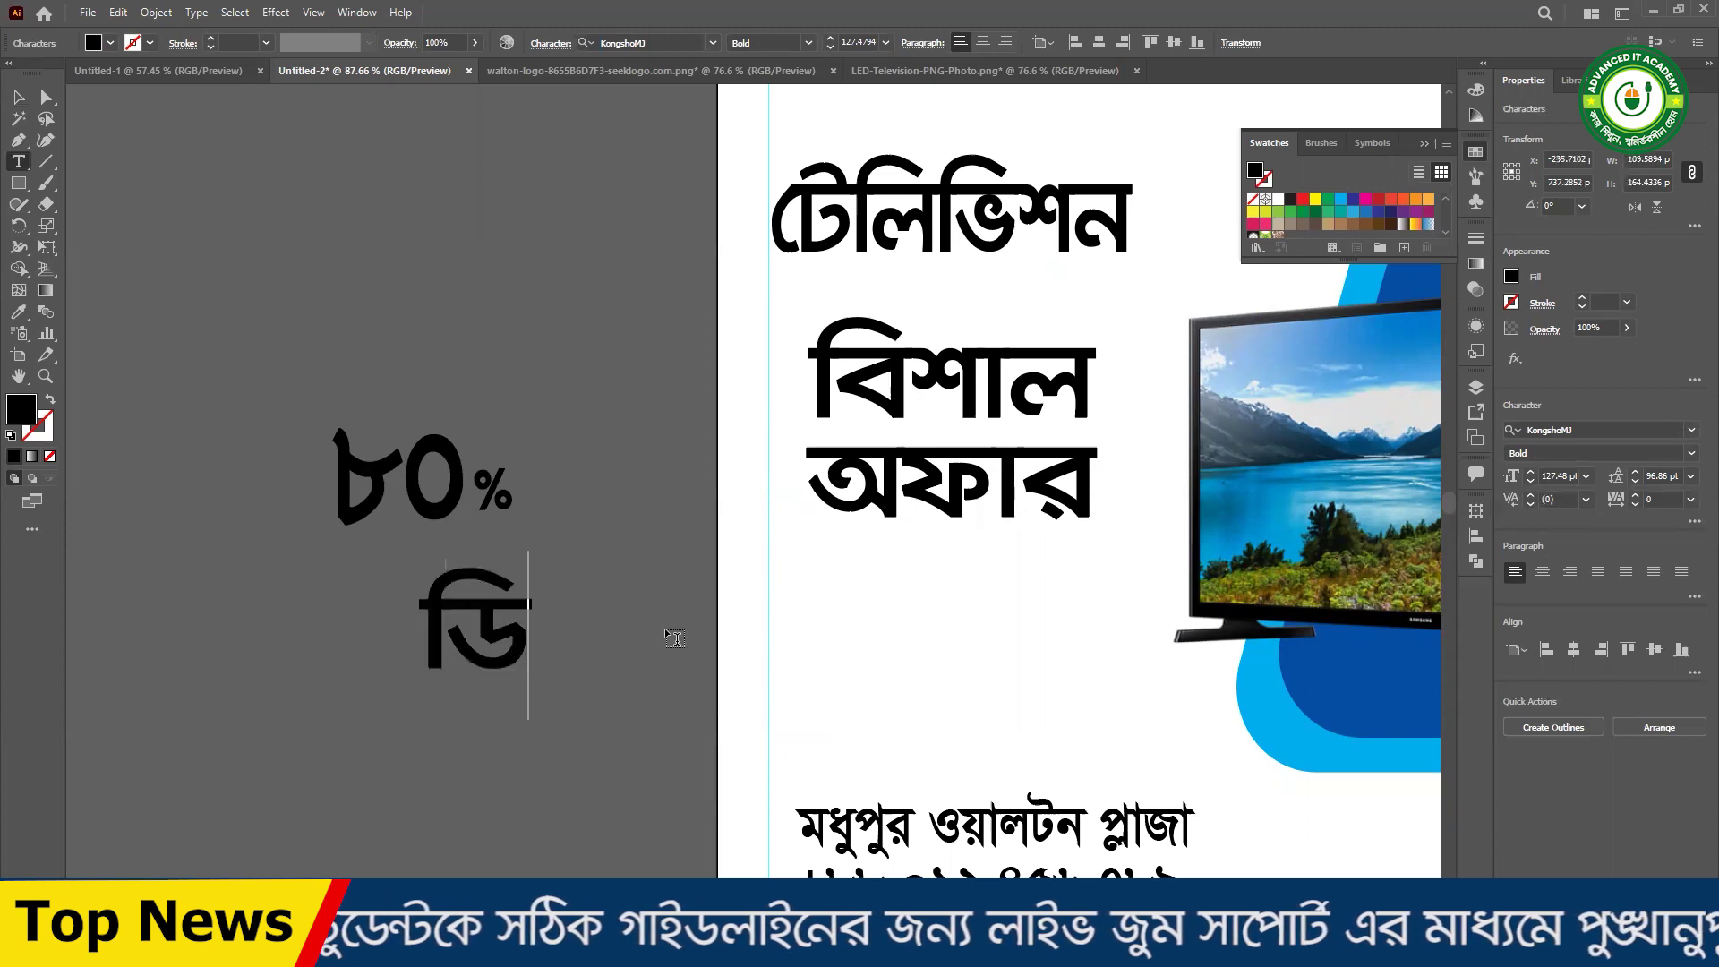
pyautogui.write('স্কাউন্ট')
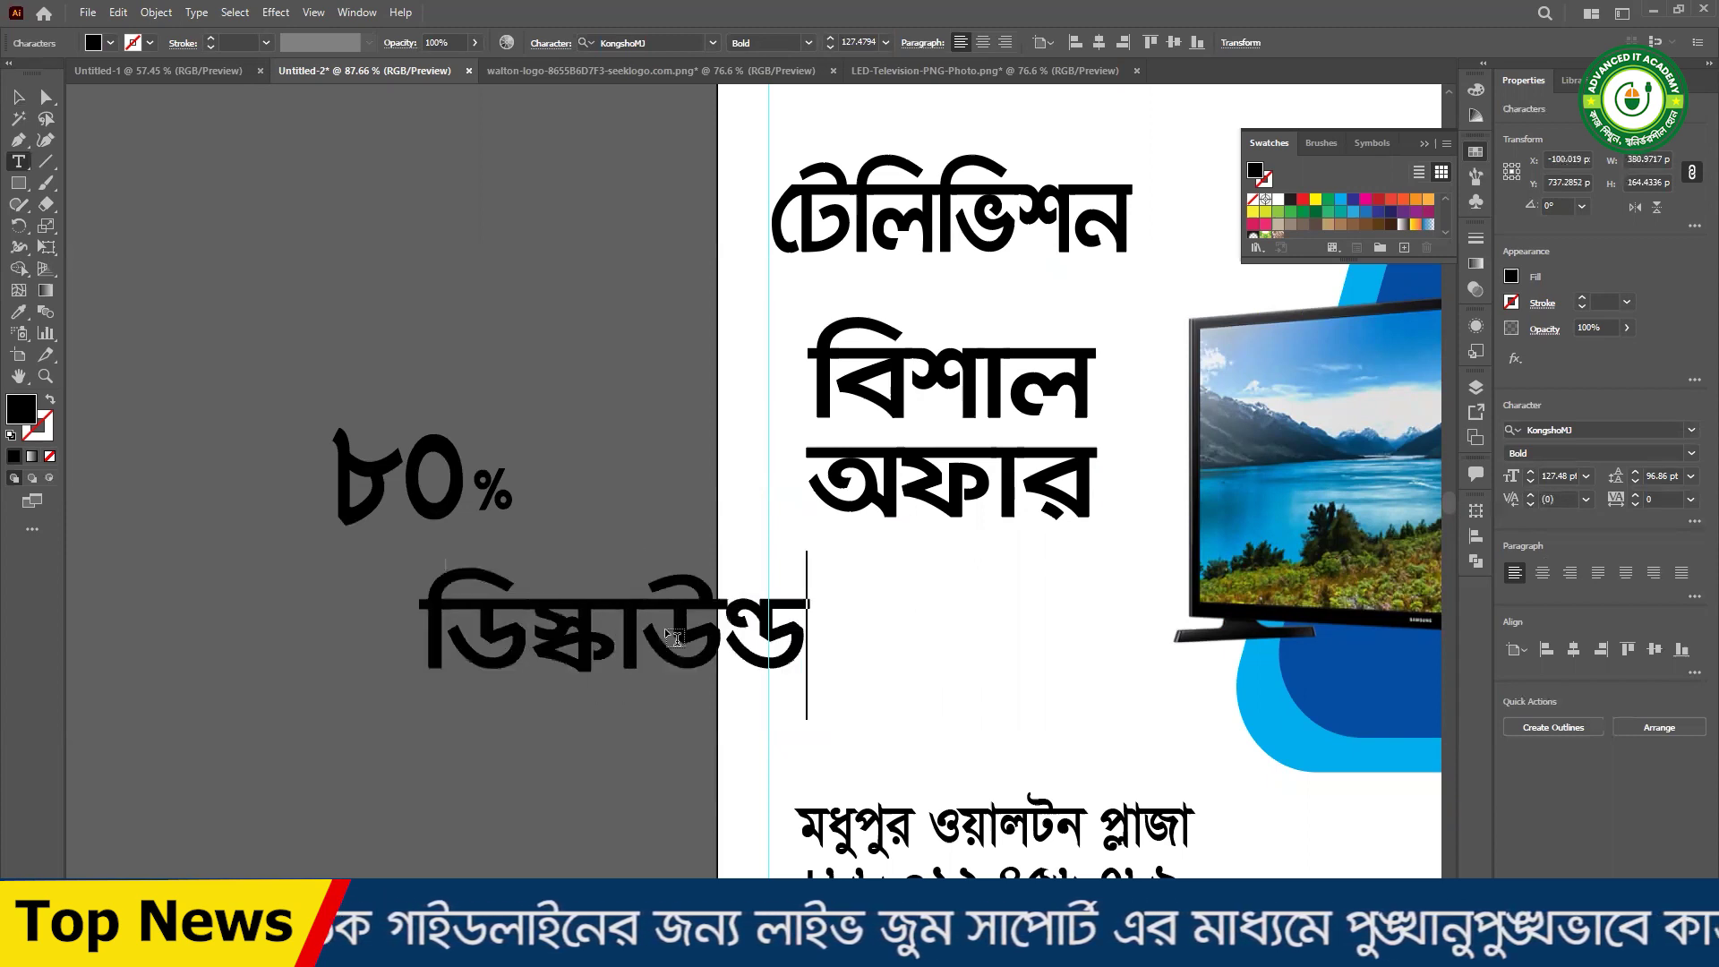
pyautogui.press('BackSpace')
pyautogui.write('রন')
pyautogui.press('BackSpace')
pyautogui.press('BackSpace')
pyautogui.write('ন')
pyautogui.press('Escape')
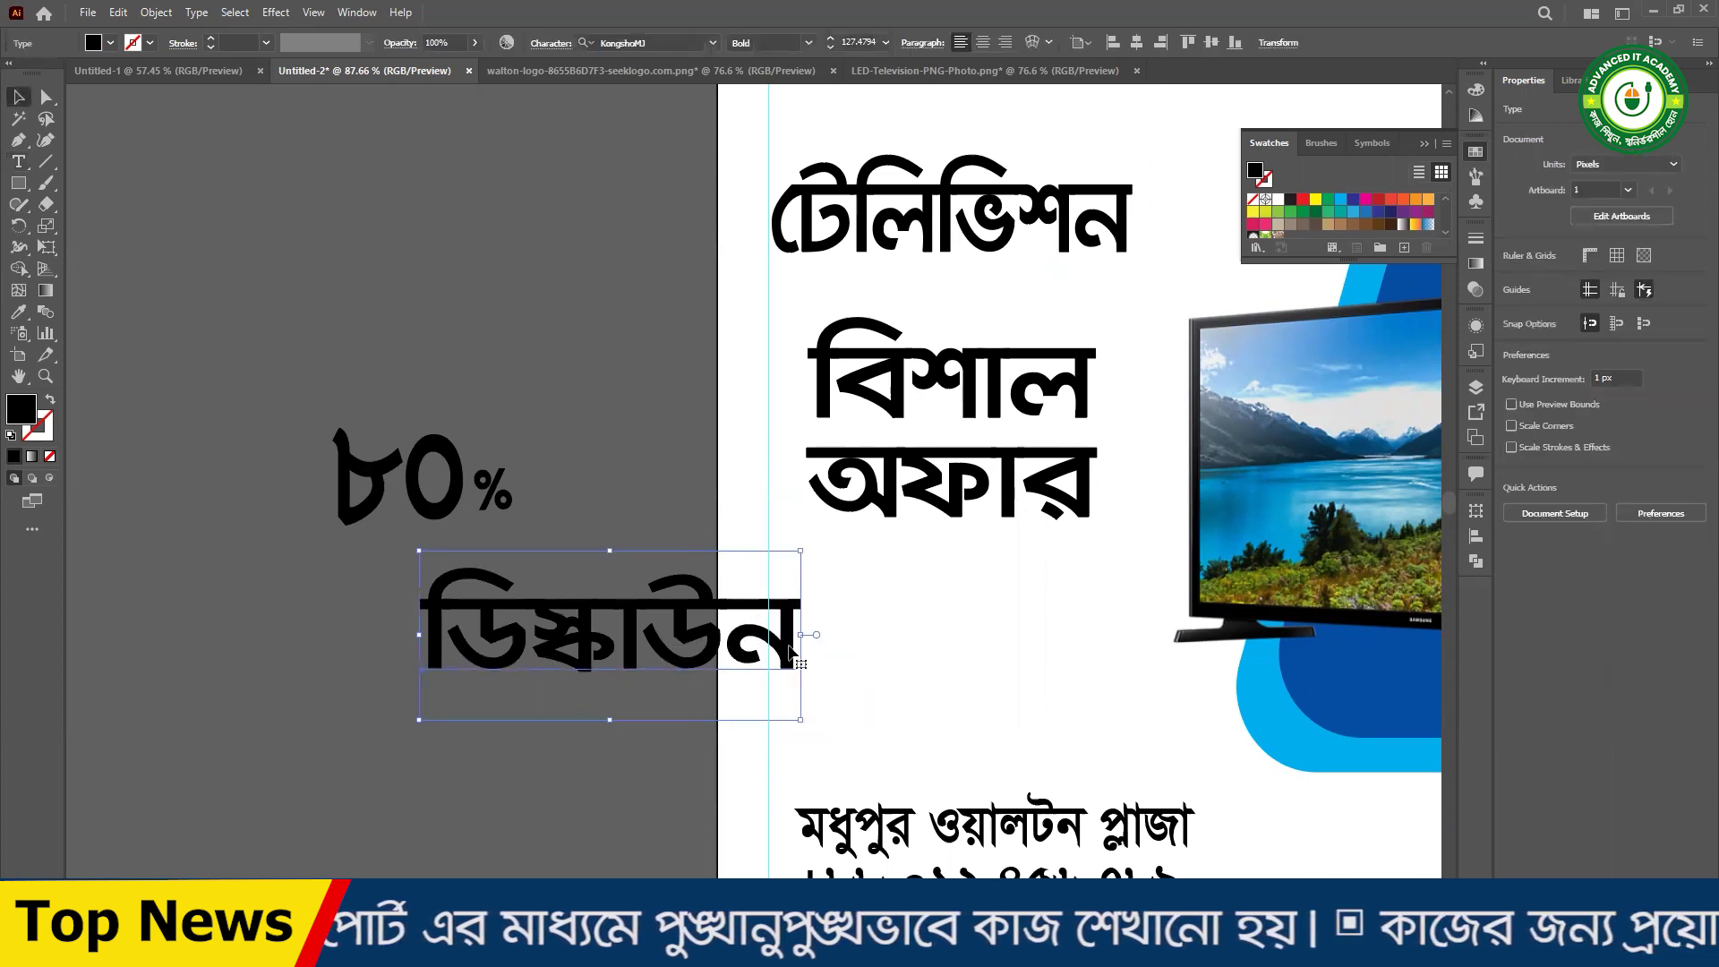
# - Move the ডিস্কাউন text under the ৮০% and give it the character style of the contact text using the Eyedropper
pyautogui.moveTo(799, 645); pyautogui.dragTo(622, 664)
pyautogui.click(18, 313)
pyautogui.click(862, 817)
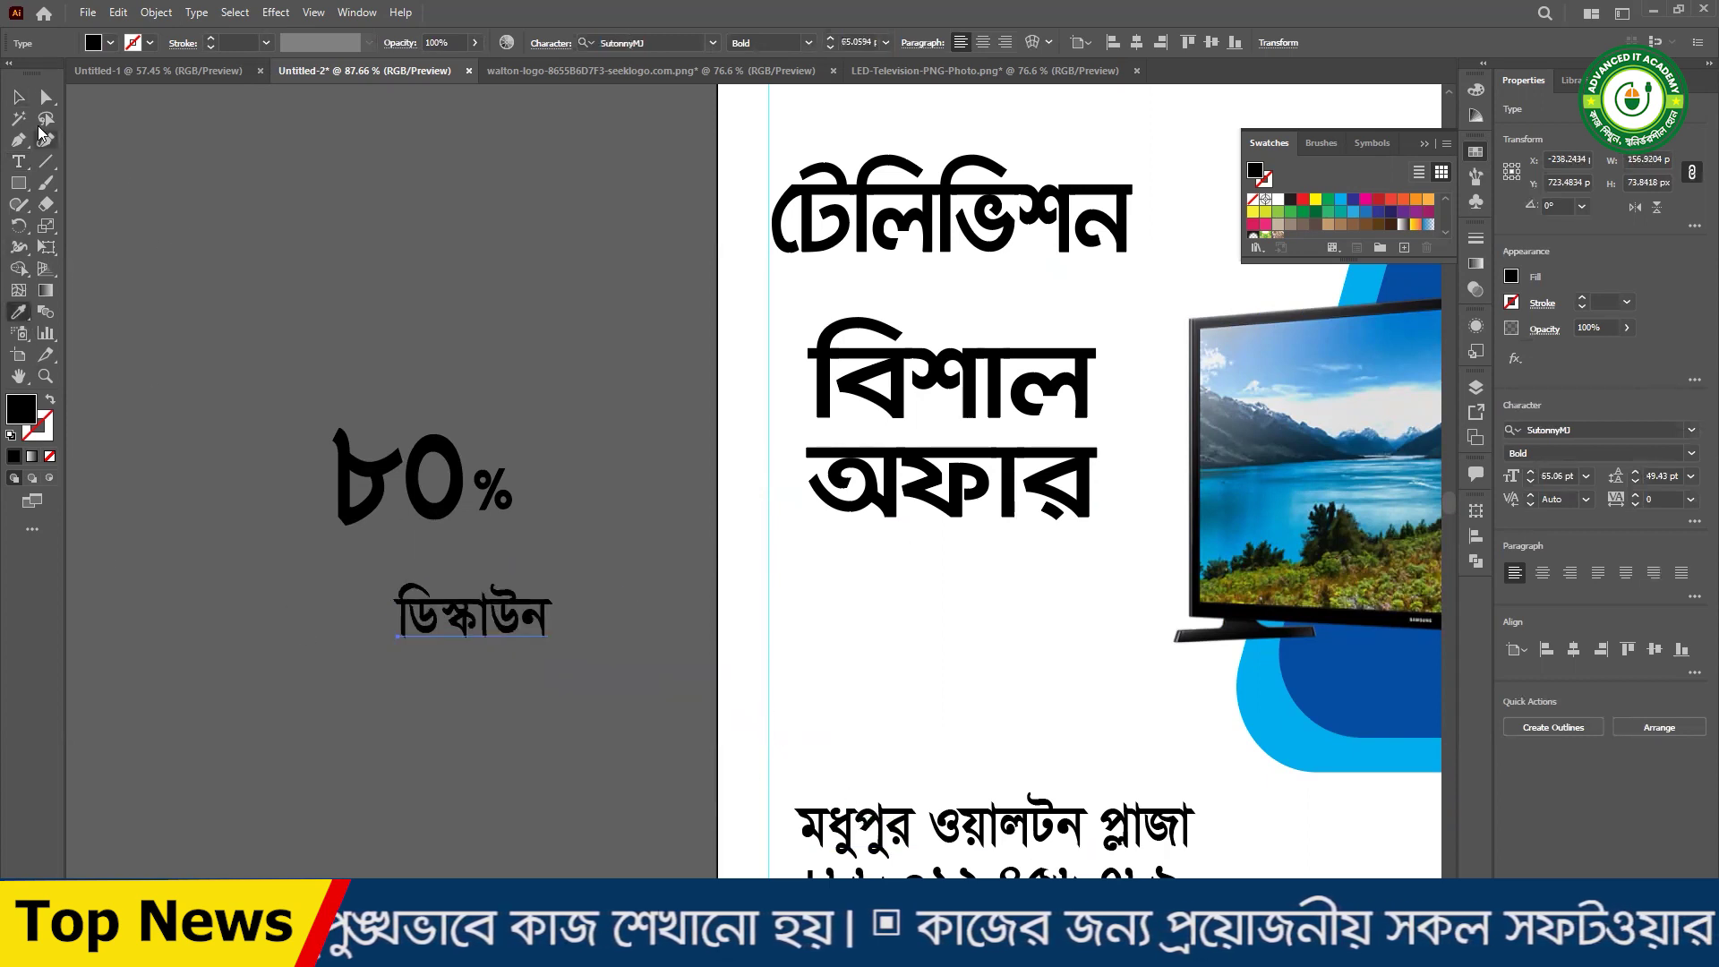
# - Respell the ডিস্কাউন text as ডিসকাউন
pyautogui.doubleClick(482, 644)
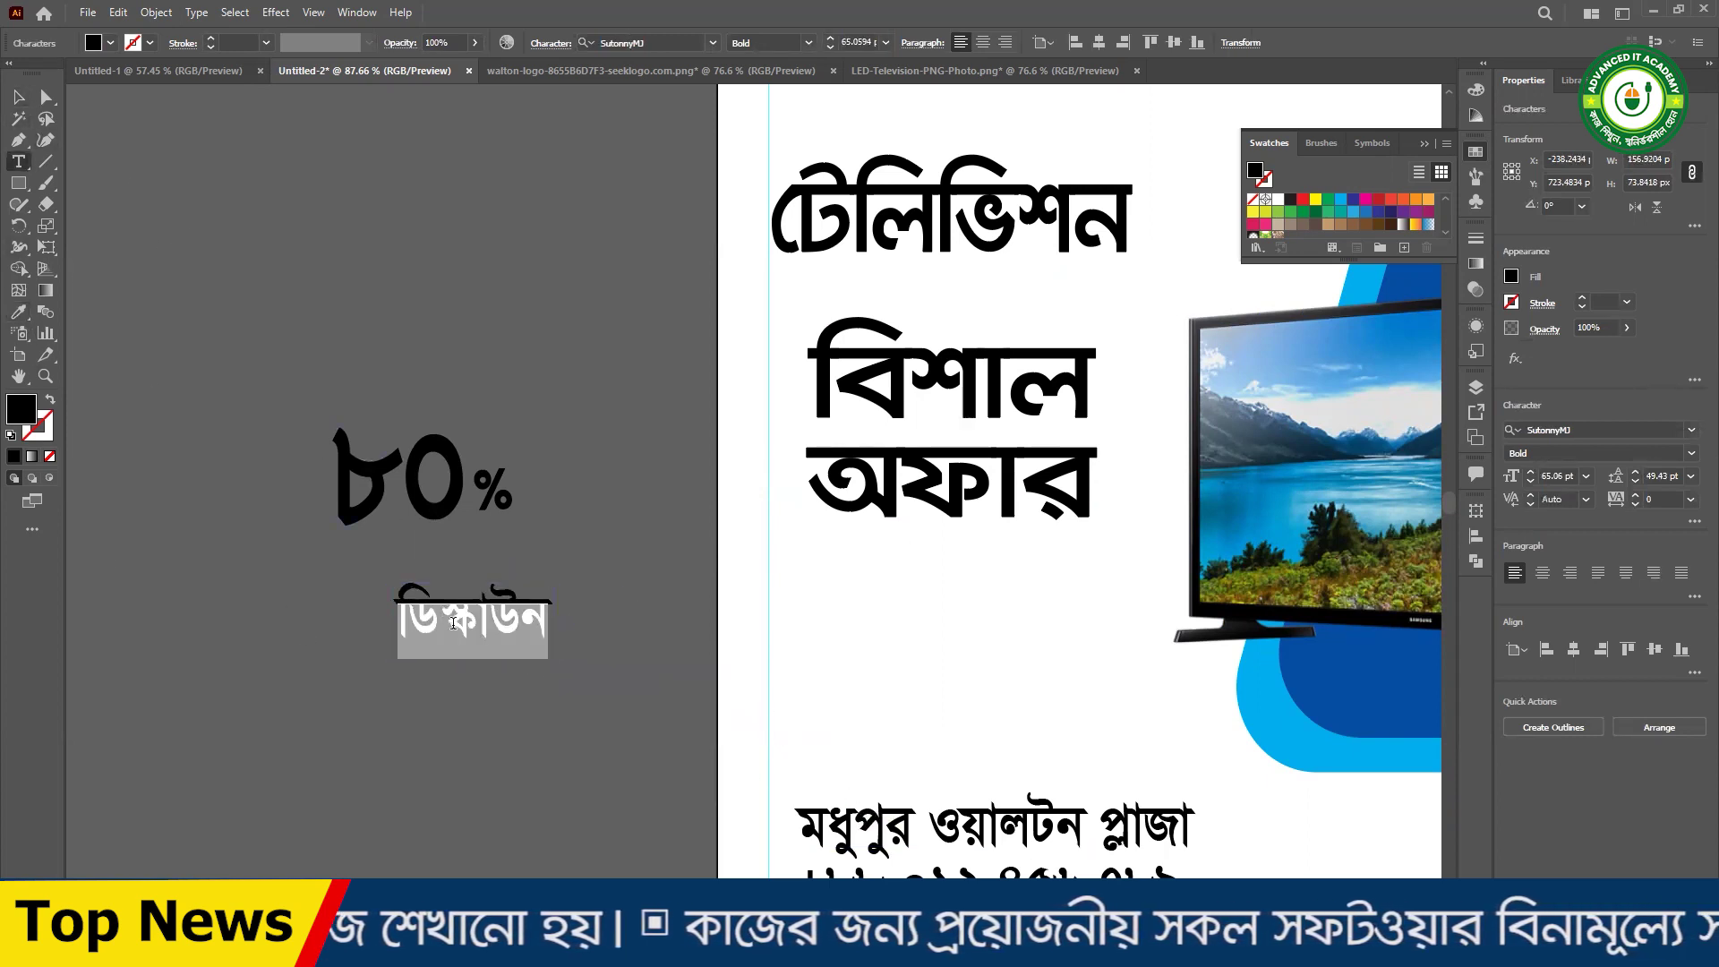
pyautogui.moveTo(443, 602); pyautogui.dragTo(599, 632)
pyautogui.keyDown('ctrl'); pyautogui.click(417, 586); pyautogui.keyUp('ctrl')
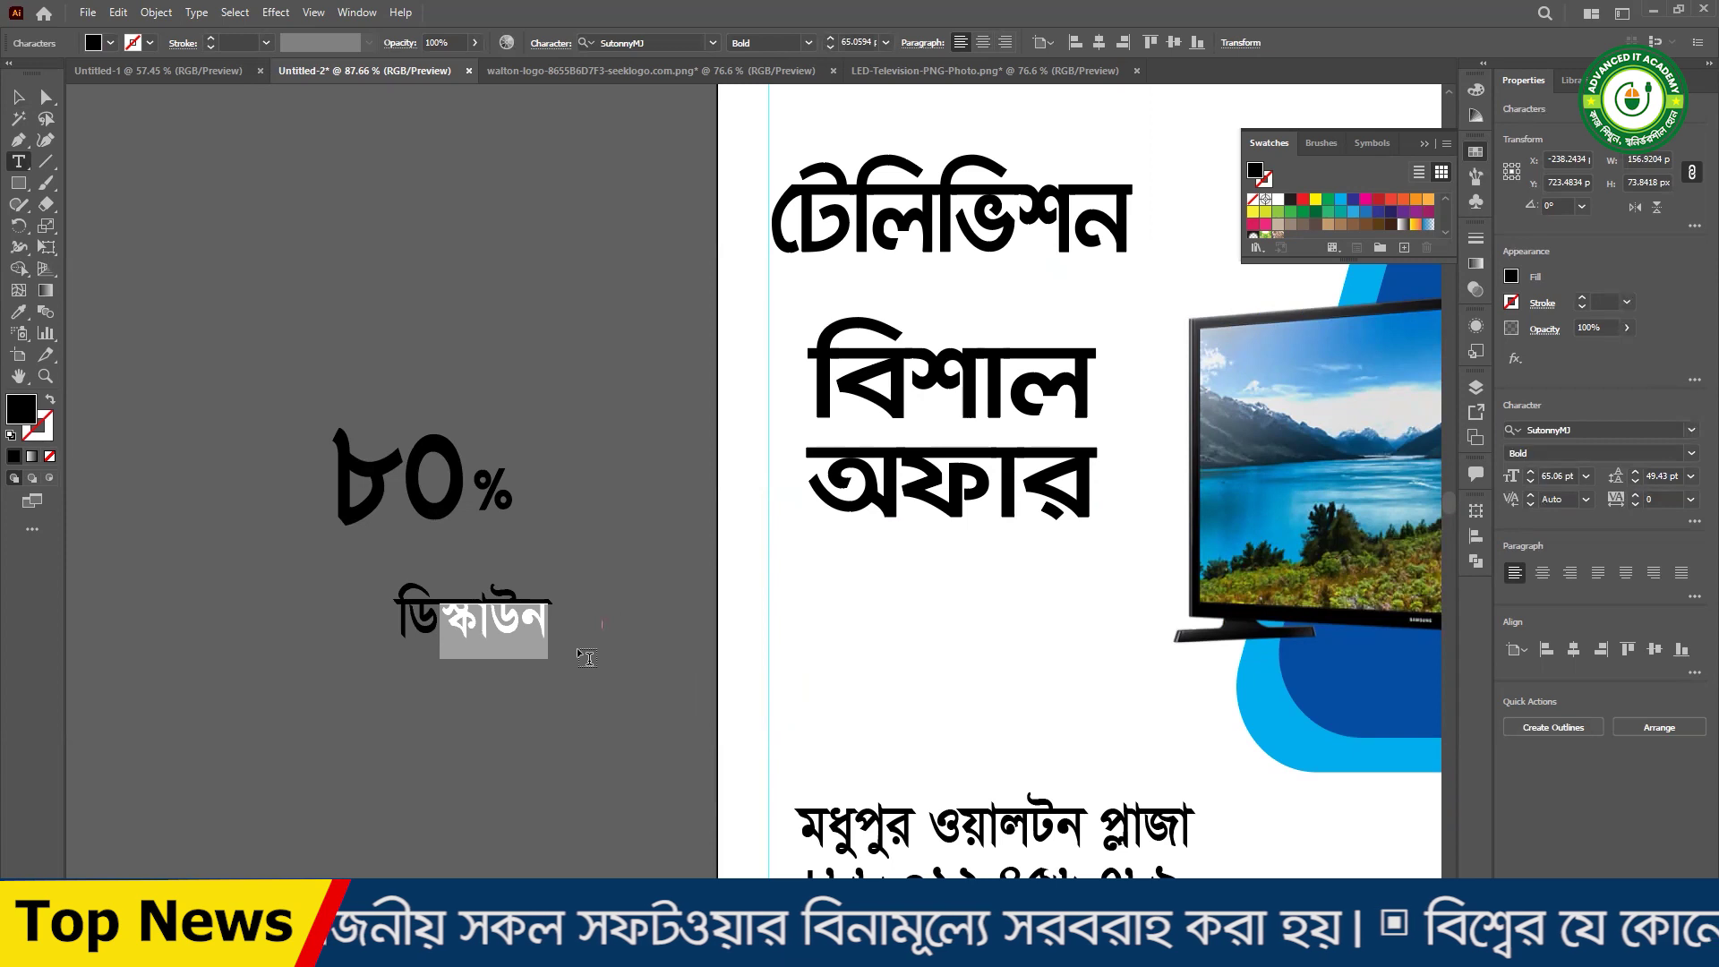
pyautogui.write('স')
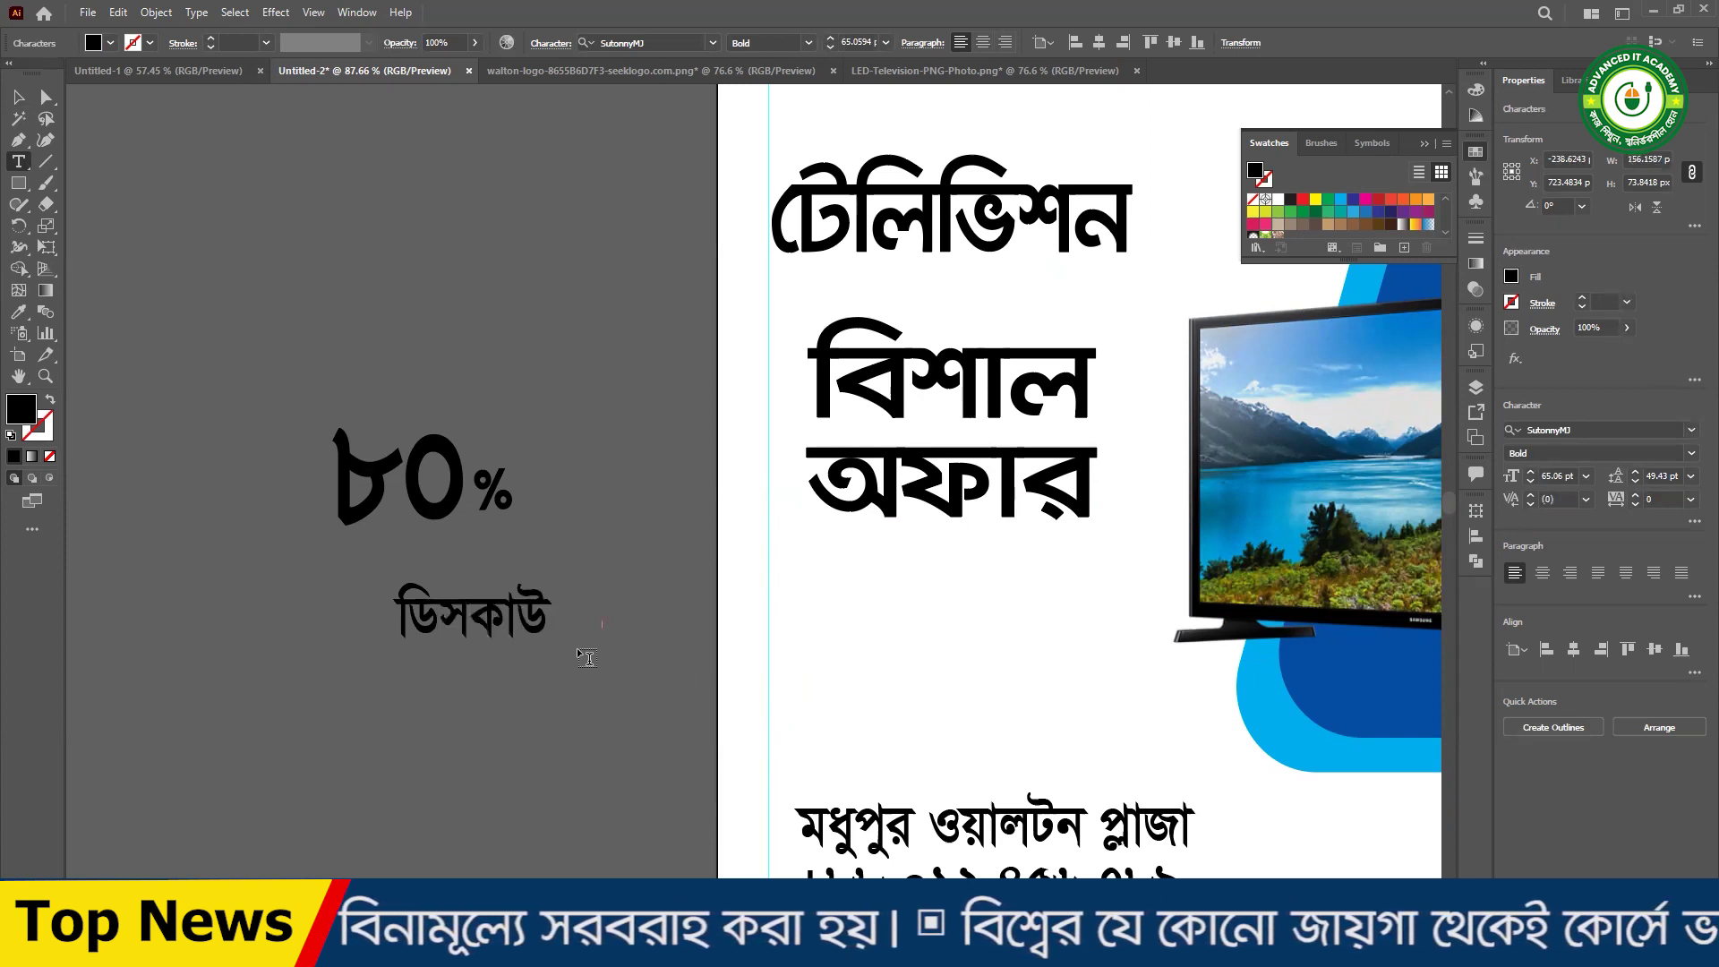
pyautogui.press('Escape')
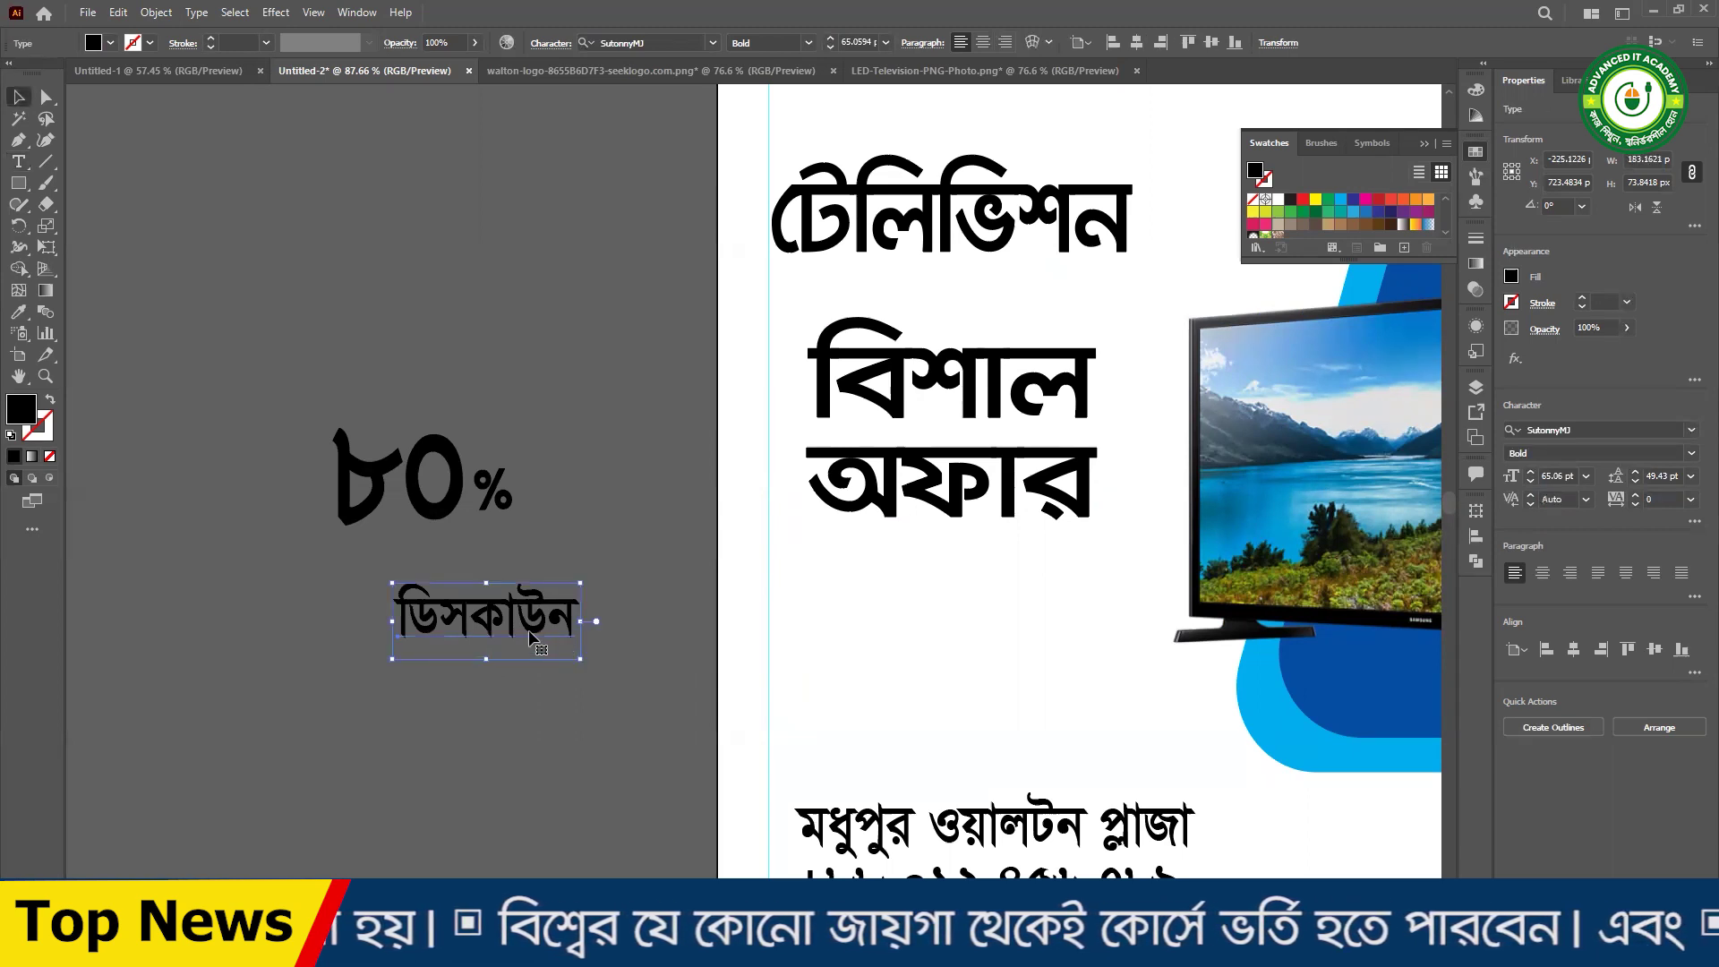
# - Replace the word under the ৮০% with ছাড়!
pyautogui.doubleClick(561, 632)
pyautogui.hotkey('ctrl', 'a')
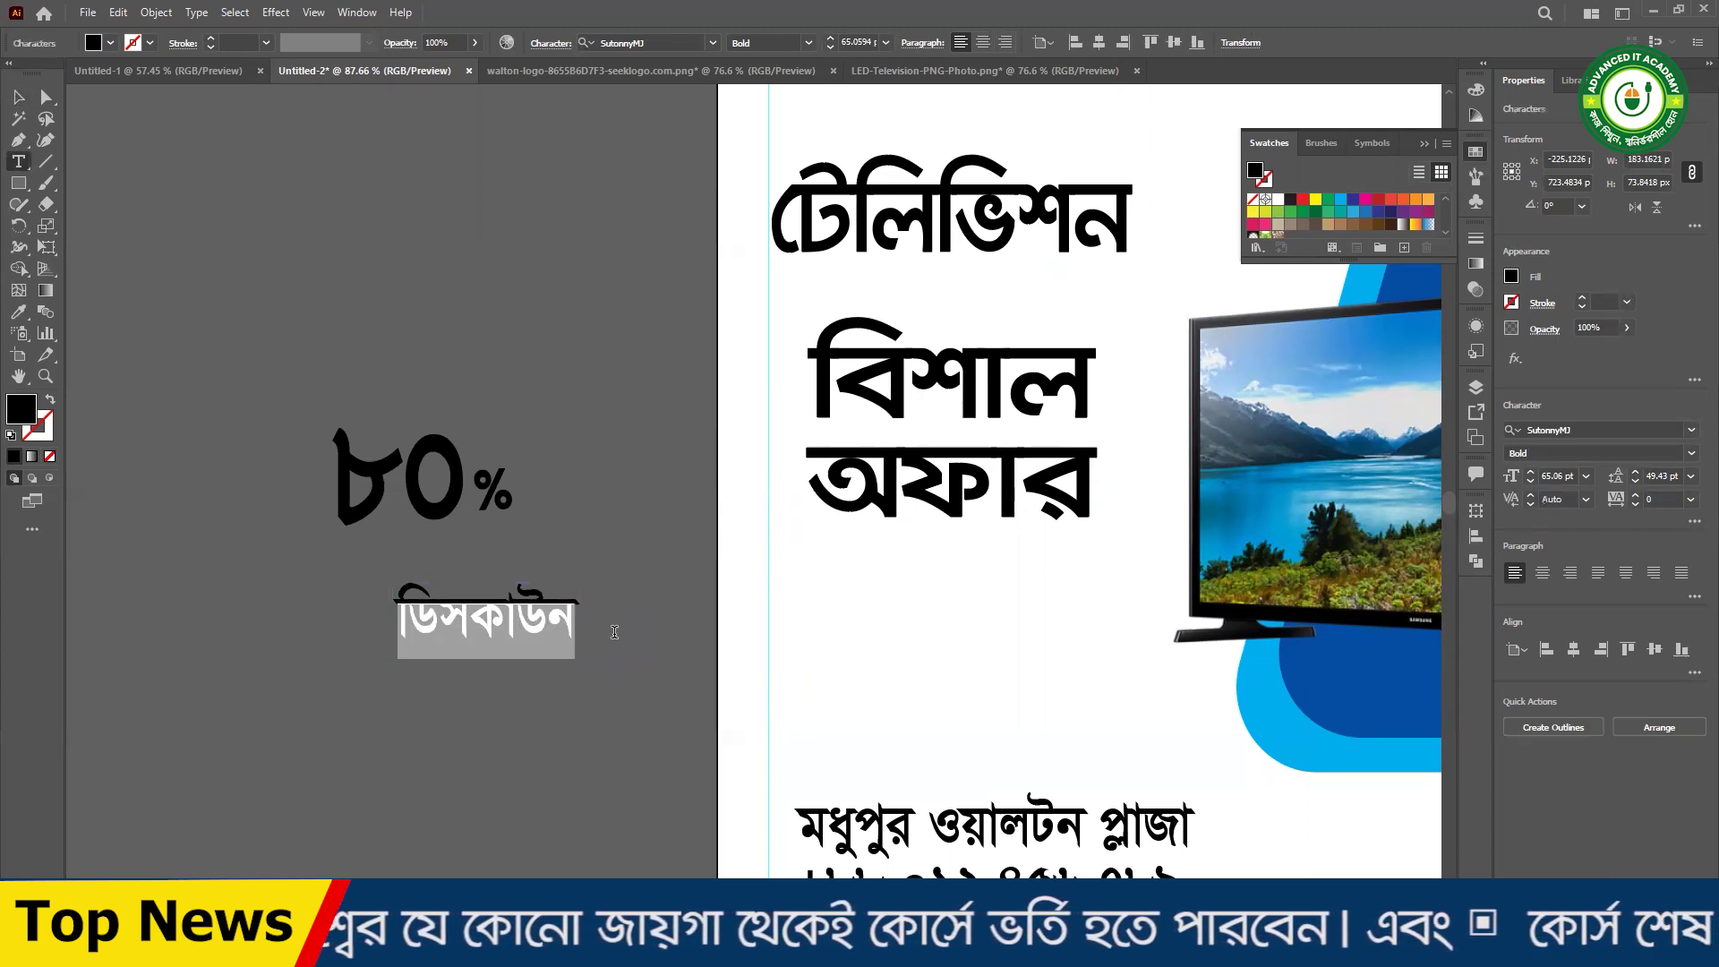
pyautogui.doubleClick(551, 605)
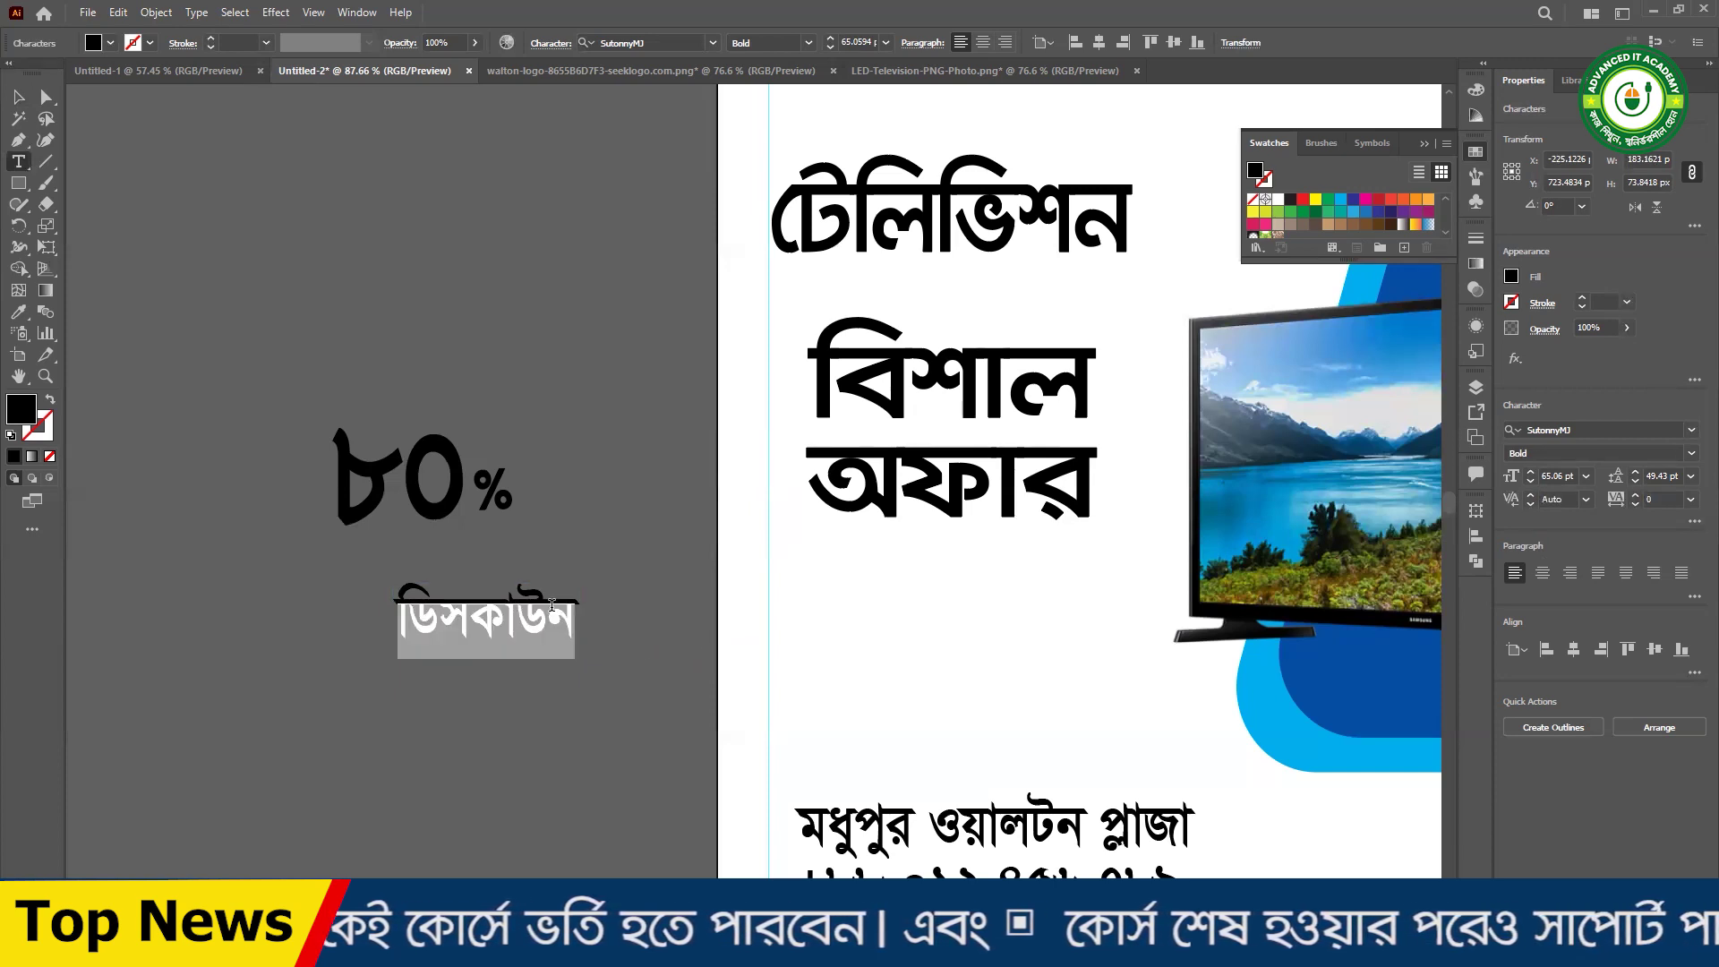
pyautogui.write('ছাড়')
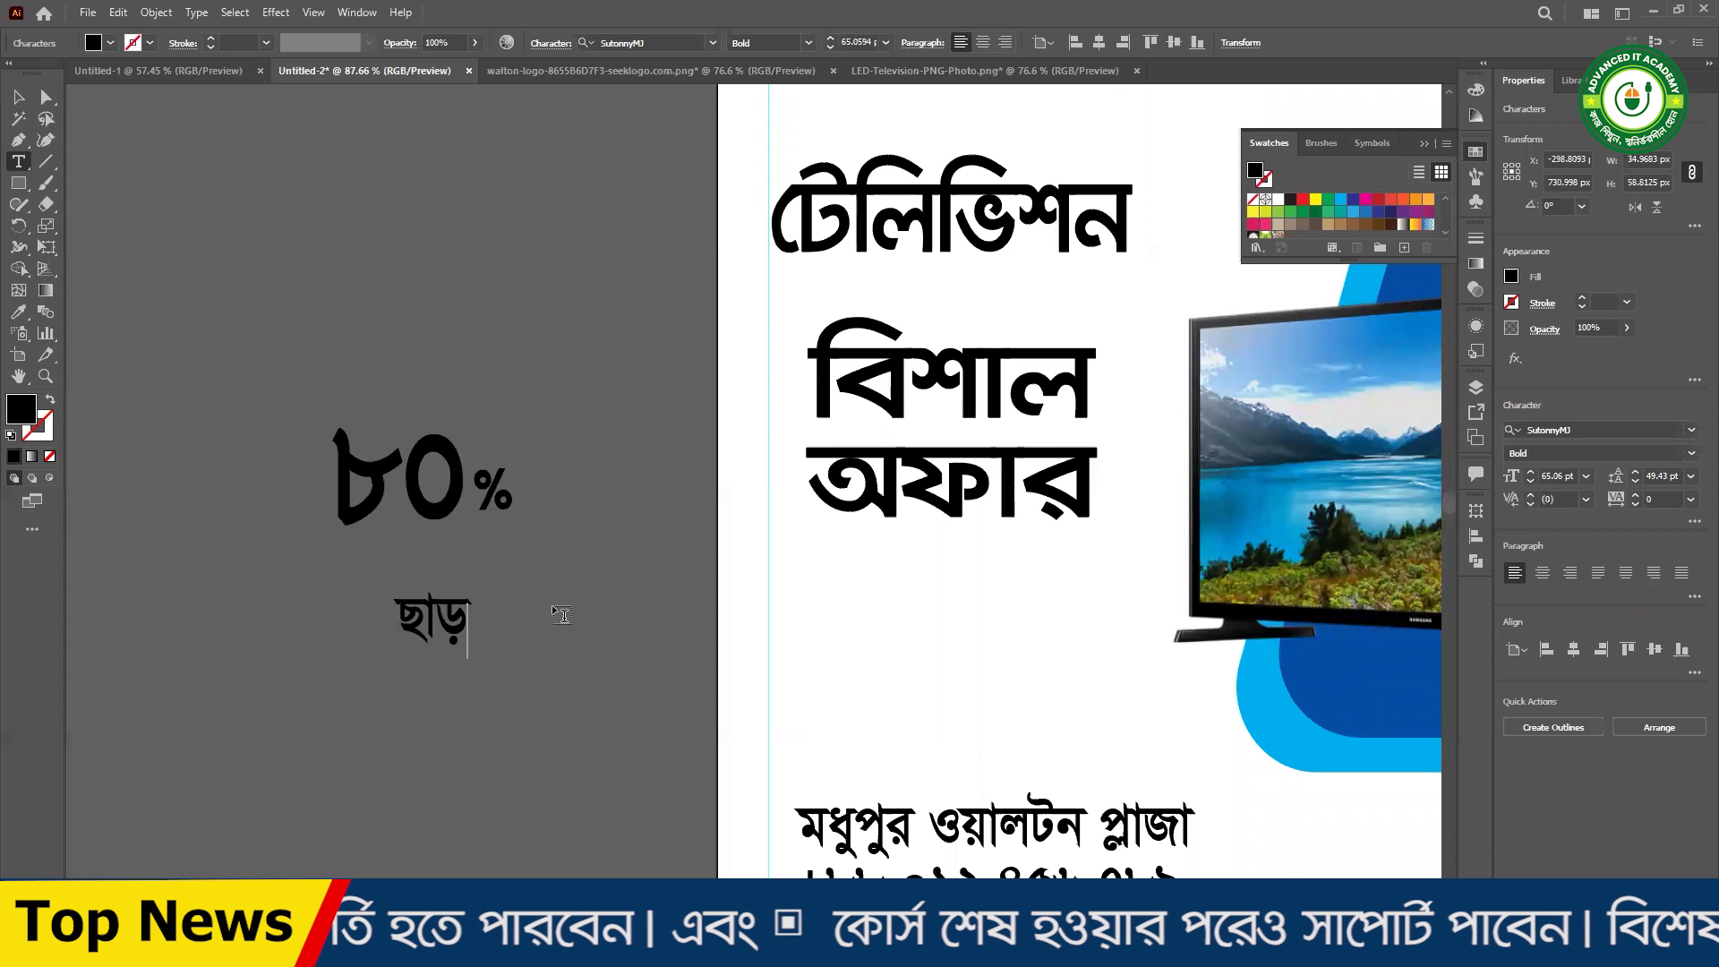
pyautogui.write('“')
pyautogui.press('BackSpace')
pyautogui.write('!')
pyautogui.press('Escape')
# - Match the ছাড়! text to the বিশাল অফার heading's bold KongshoMJ style and scale it to fit beneath the ৮০%
pyautogui.moveTo(438, 623); pyautogui.dragTo(397, 593)
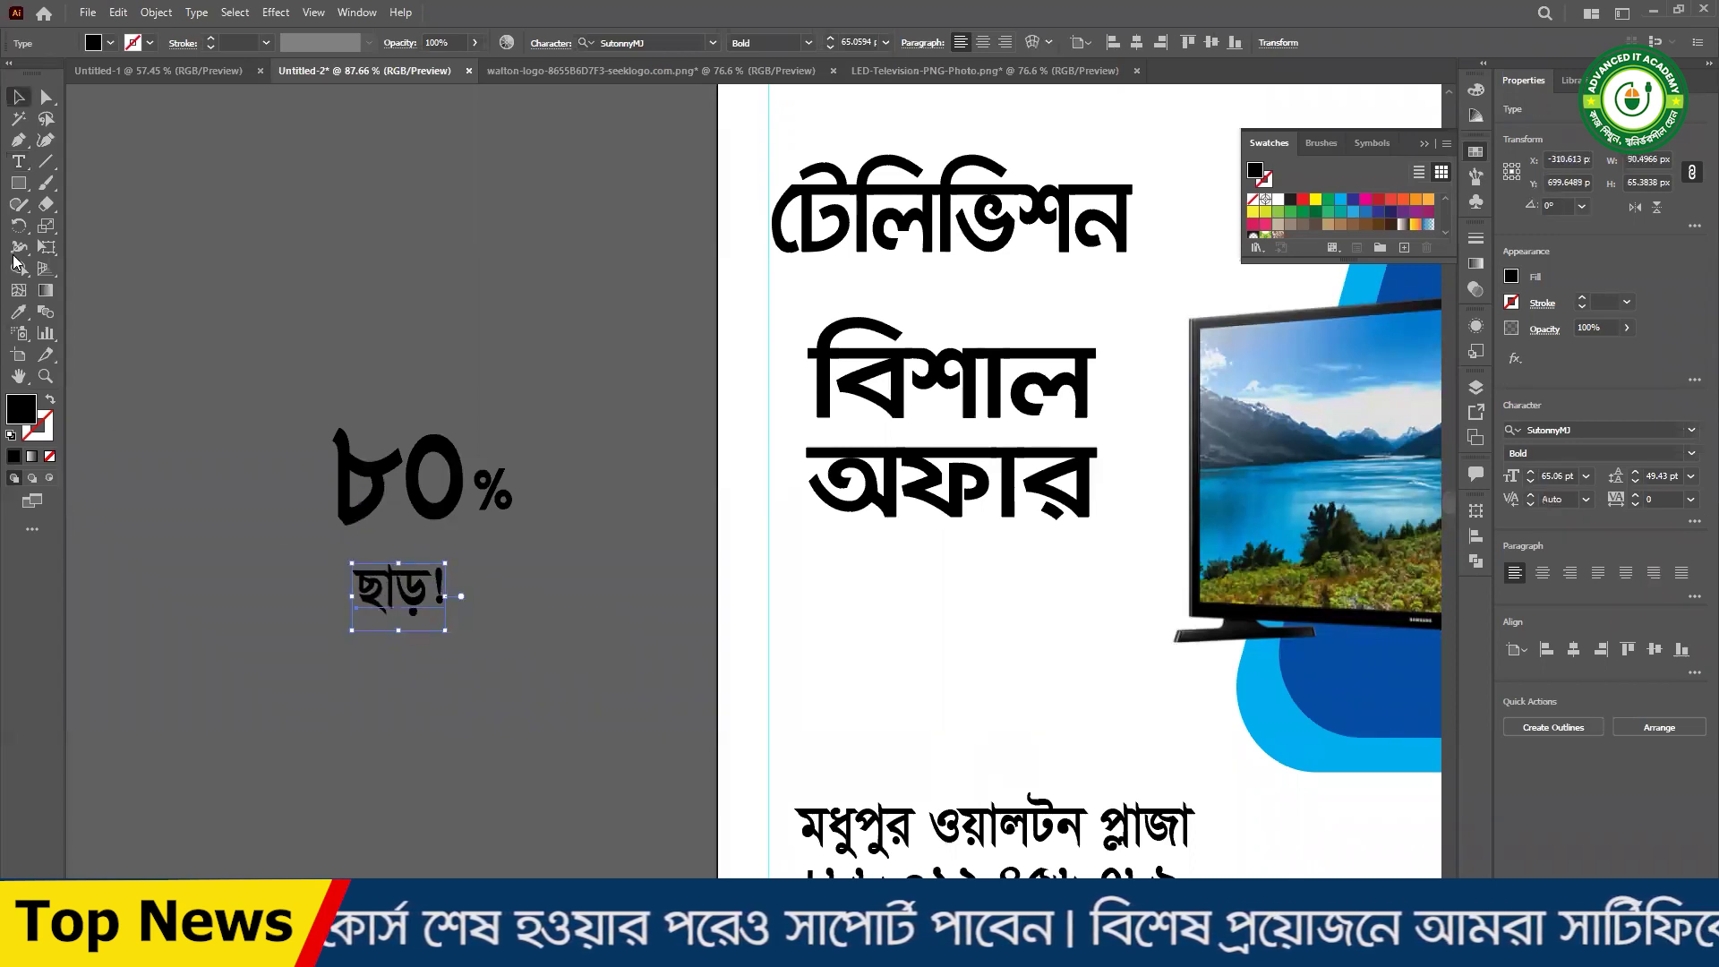
pyautogui.click(958, 483)
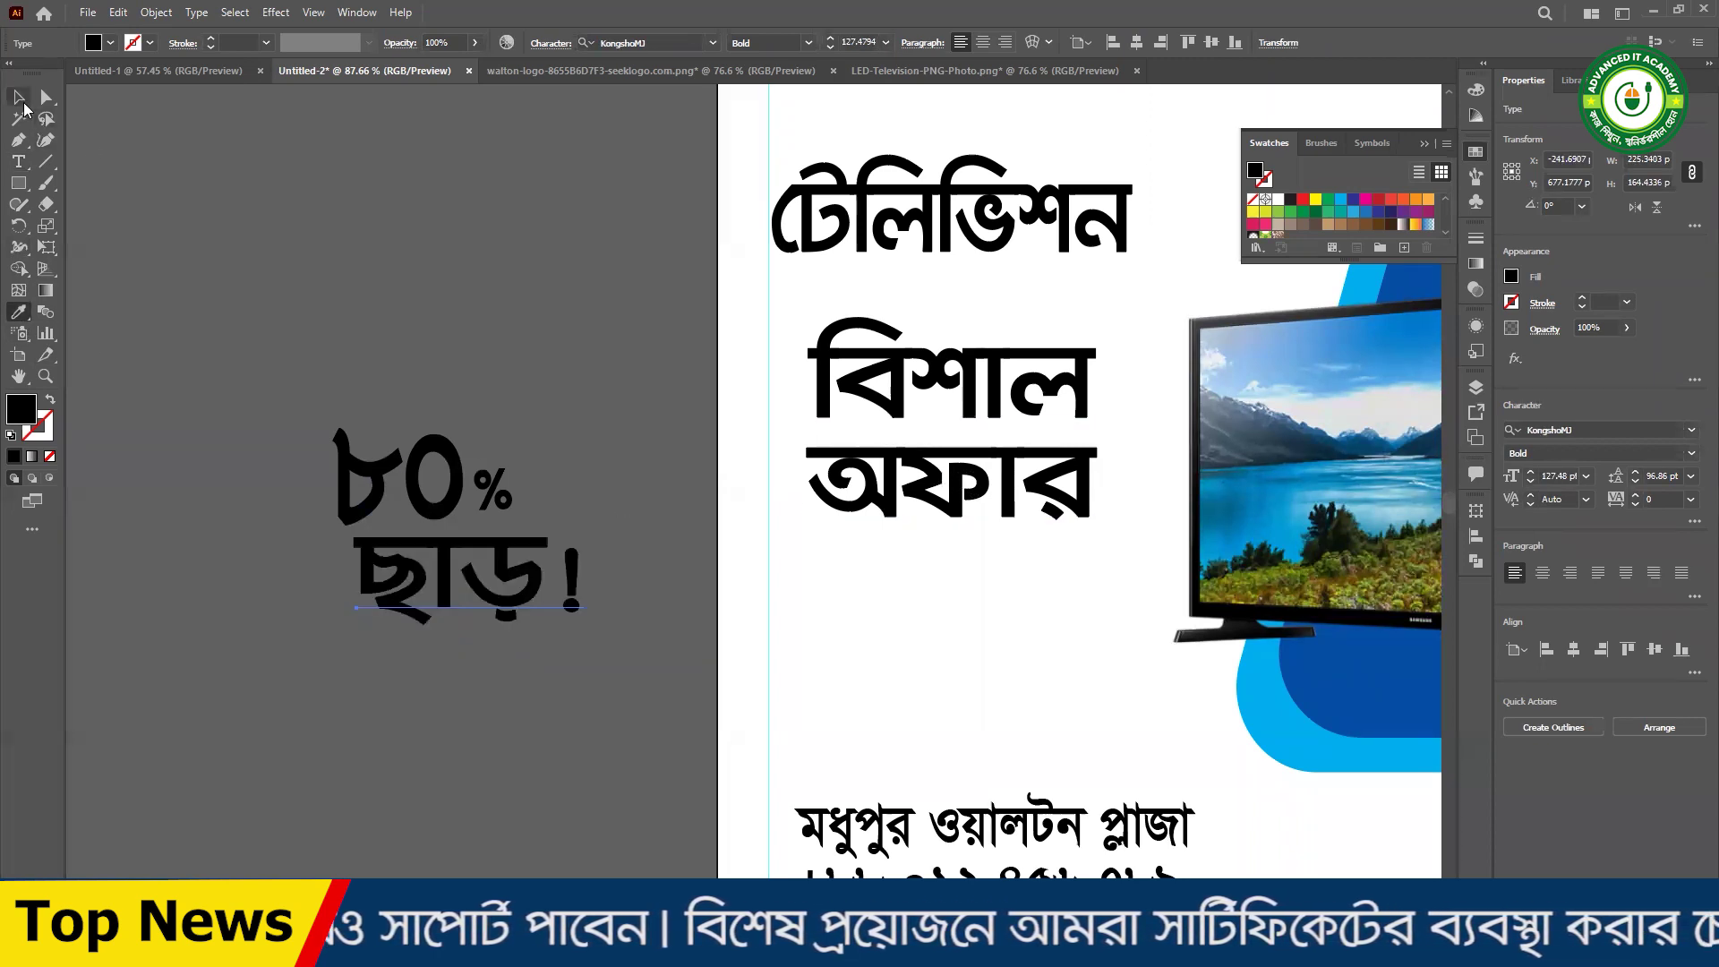
pyautogui.moveTo(582, 573); pyautogui.dragTo(439, 587)
pyautogui.click(546, 654)
# - Group the ৮০% with ছাড়! and move the group onto the poster below the বিশাল অফার heading
pyautogui.moveTo(208, 431); pyautogui.dragTo(559, 674)
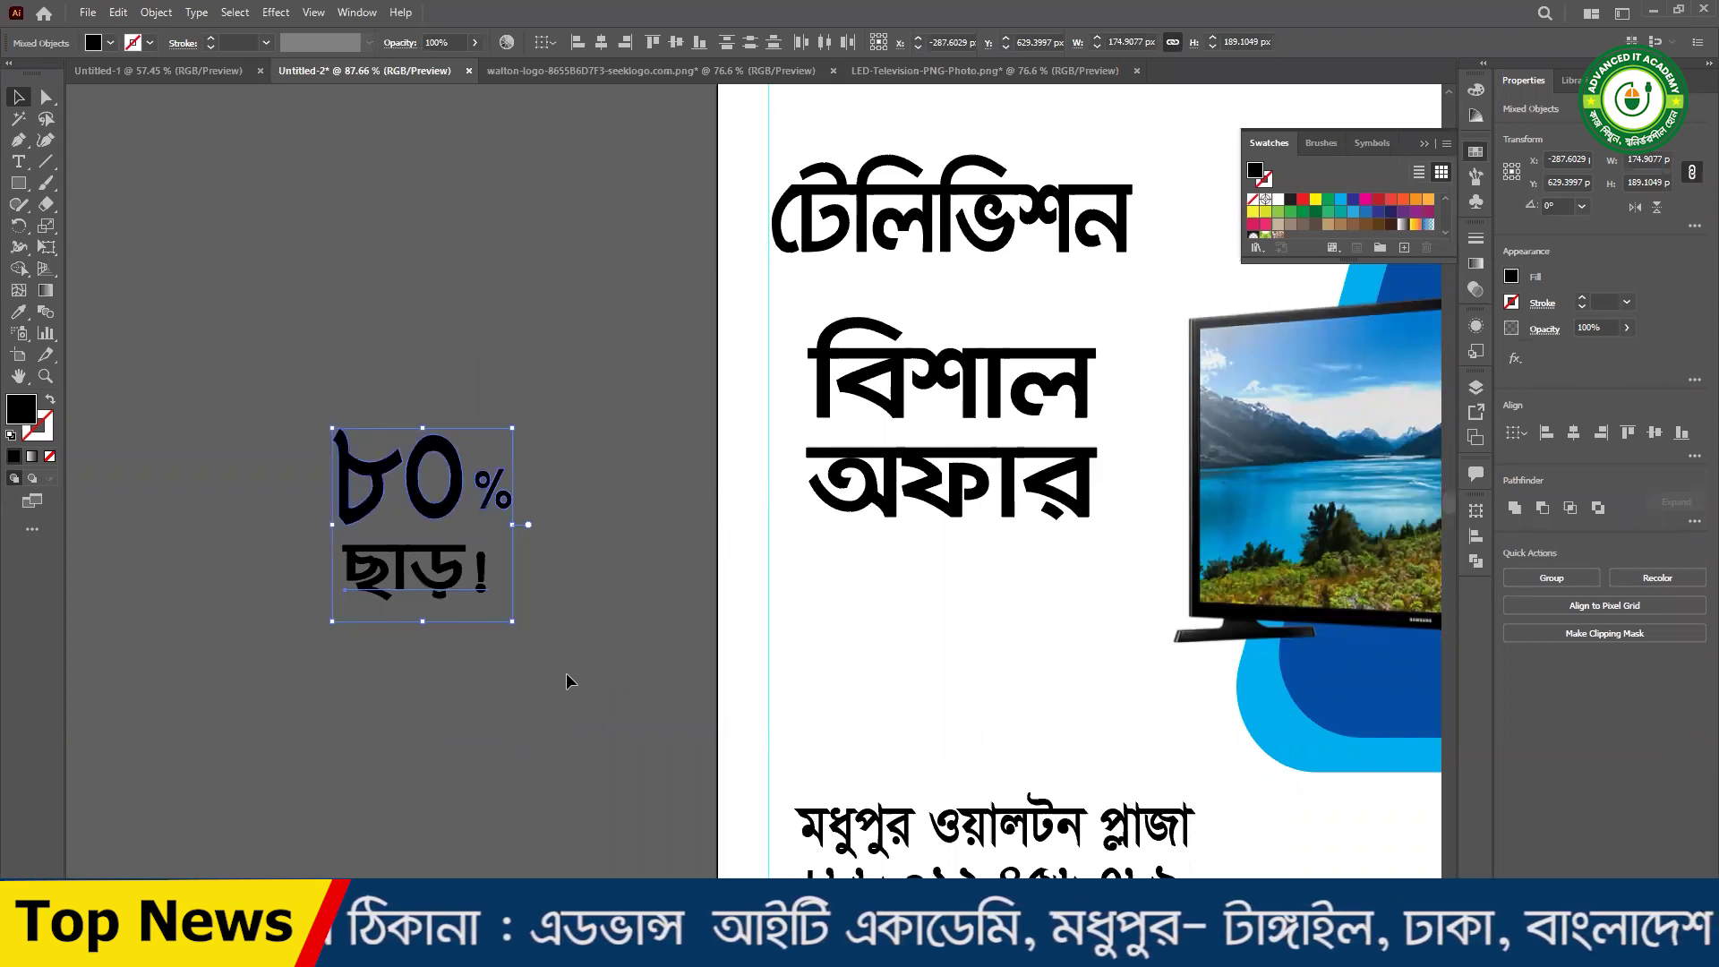
pyautogui.hotkey('ctrl', 'g')
pyautogui.moveTo(477, 546); pyautogui.dragTo(1057, 647)
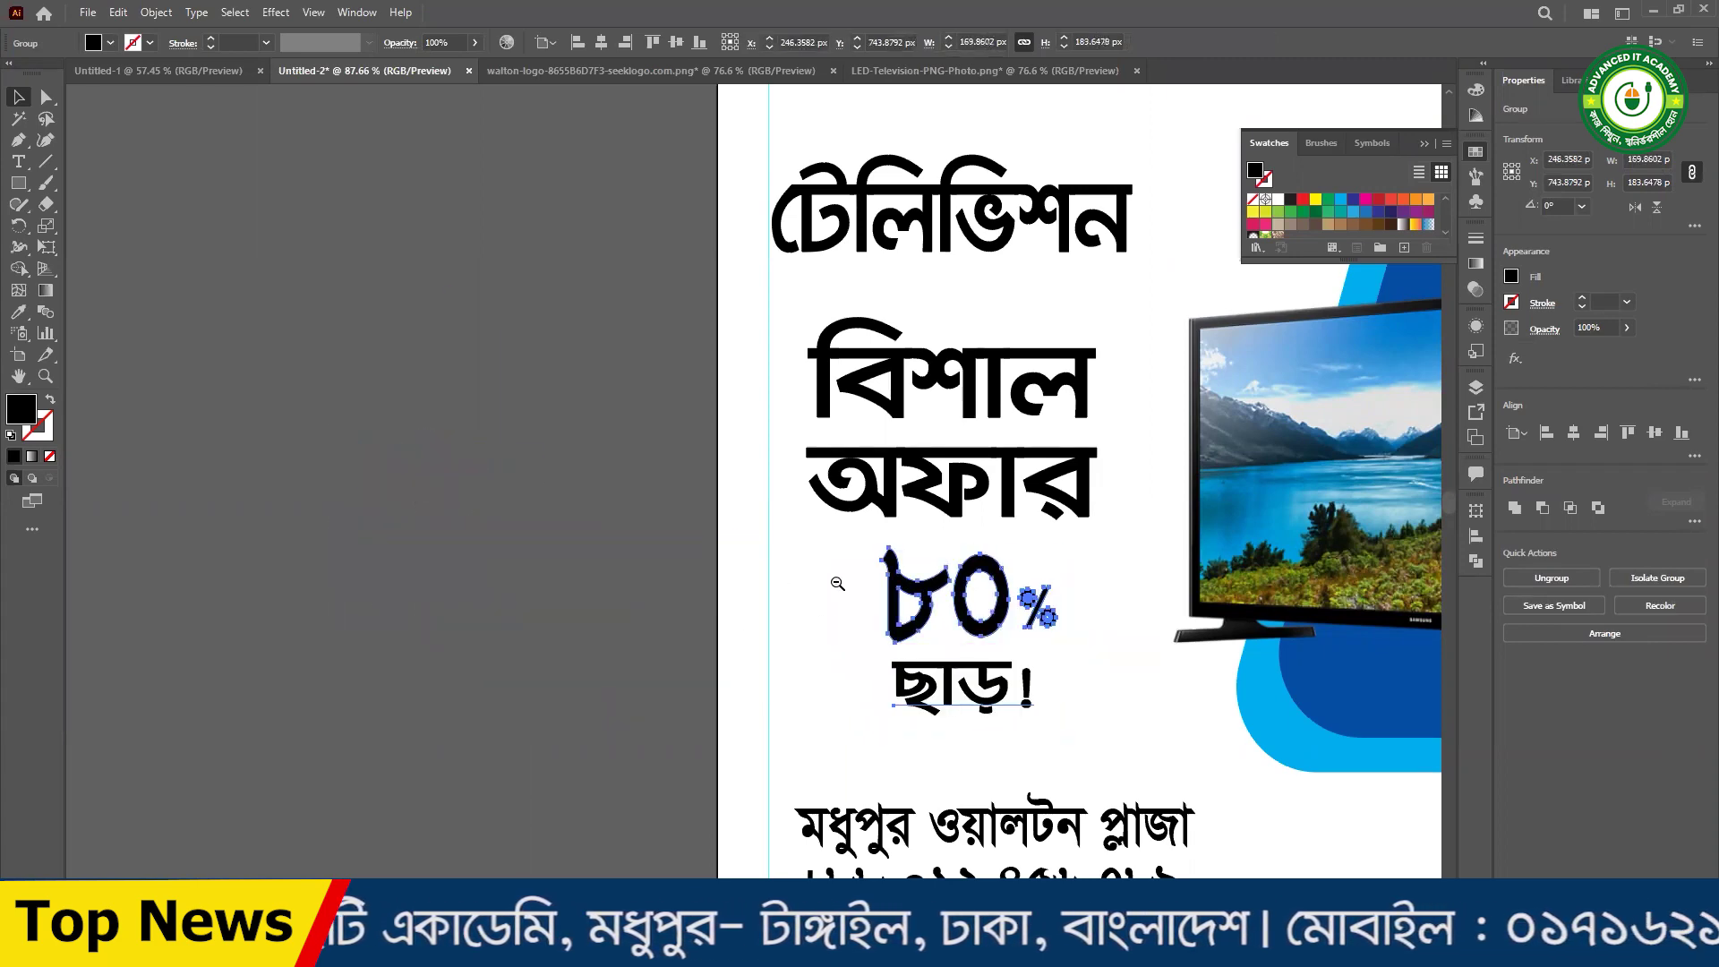
pyautogui.scroll(-1, 837, 589)
pyautogui.moveTo(822, 598); pyautogui.dragTo(714, 590)
pyautogui.scroll(-1, 766, 555)
# - Move the বিশাল অফার and টেলিভিশন headings up, and shrink the WALTON logo above them
pyautogui.click(829, 431)
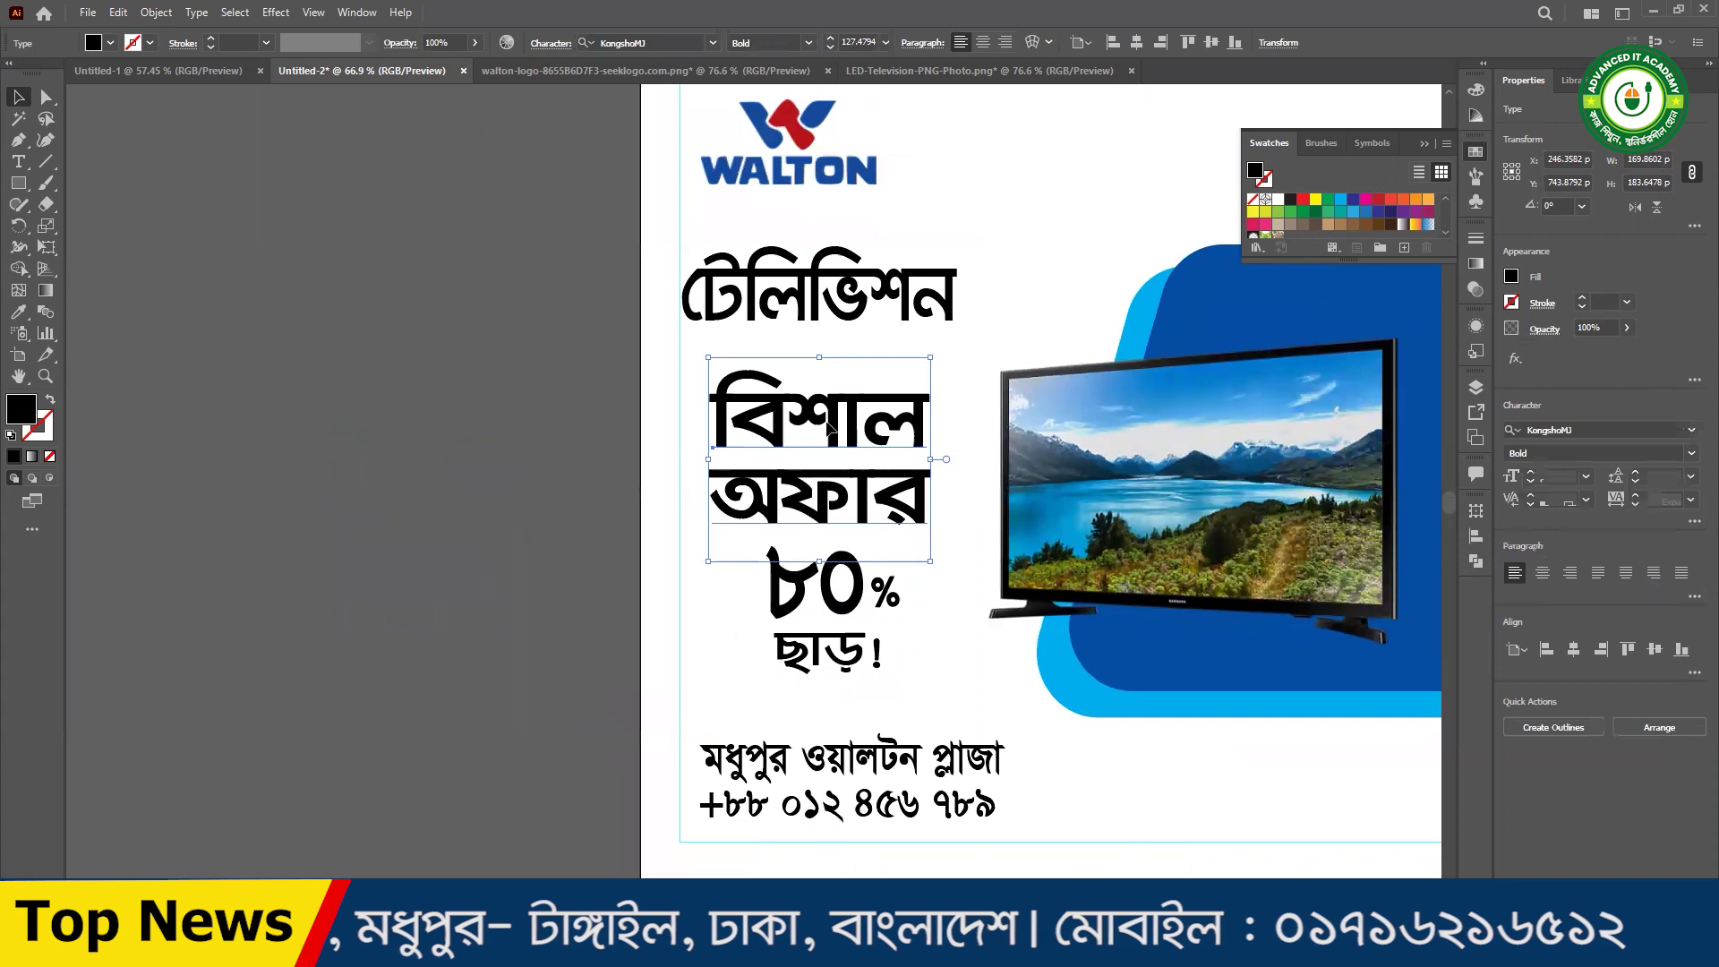
pyautogui.moveTo(827, 423); pyautogui.dragTo(827, 396)
pyautogui.moveTo(861, 305); pyautogui.dragTo(861, 285)
pyautogui.moveTo(786, 161); pyautogui.dragTo(814, 241)
pyautogui.click(772, 277)
pyautogui.click(773, 378)
pyautogui.click(769, 244)
# - Enlarge the ৮০% ছাড়! group and fit it directly below the বিশাল অফার heading
pyautogui.moveTo(828, 365); pyautogui.dragTo(930, 351)
pyautogui.moveTo(872, 513); pyautogui.dragTo(861, 464)
pyautogui.moveTo(841, 746); pyautogui.dragTo(869, 669)
pyautogui.moveTo(770, 705); pyautogui.dragTo(644, 614)
# - Move the two blue colour sample squares closer to the artboard, then select the ৮০% ছাড়! group
pyautogui.moveTo(144, 335); pyautogui.dragTo(230, 355)
pyautogui.moveTo(275, 475); pyautogui.dragTo(192, 304)
pyautogui.moveTo(215, 381); pyautogui.dragTo(380, 423)
pyautogui.moveTo(599, 614); pyautogui.dragTo(440, 573)
pyautogui.moveTo(620, 573); pyautogui.dragTo(573, 567)
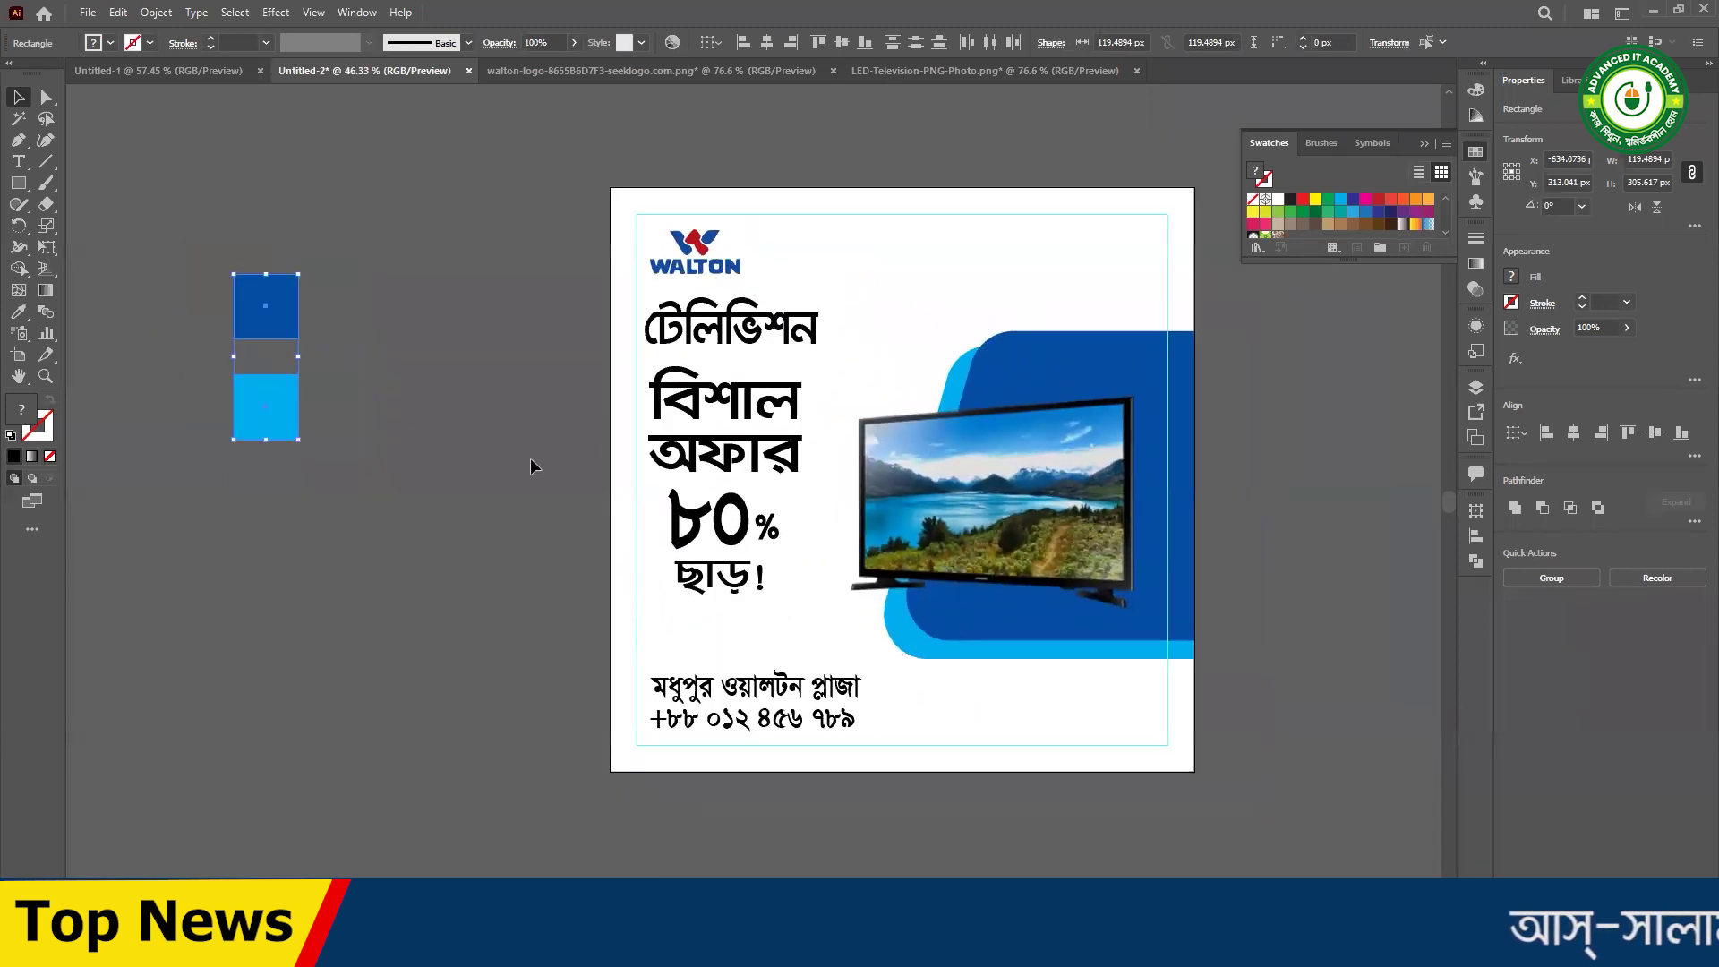
pyautogui.click(532, 460)
pyautogui.click(727, 540)
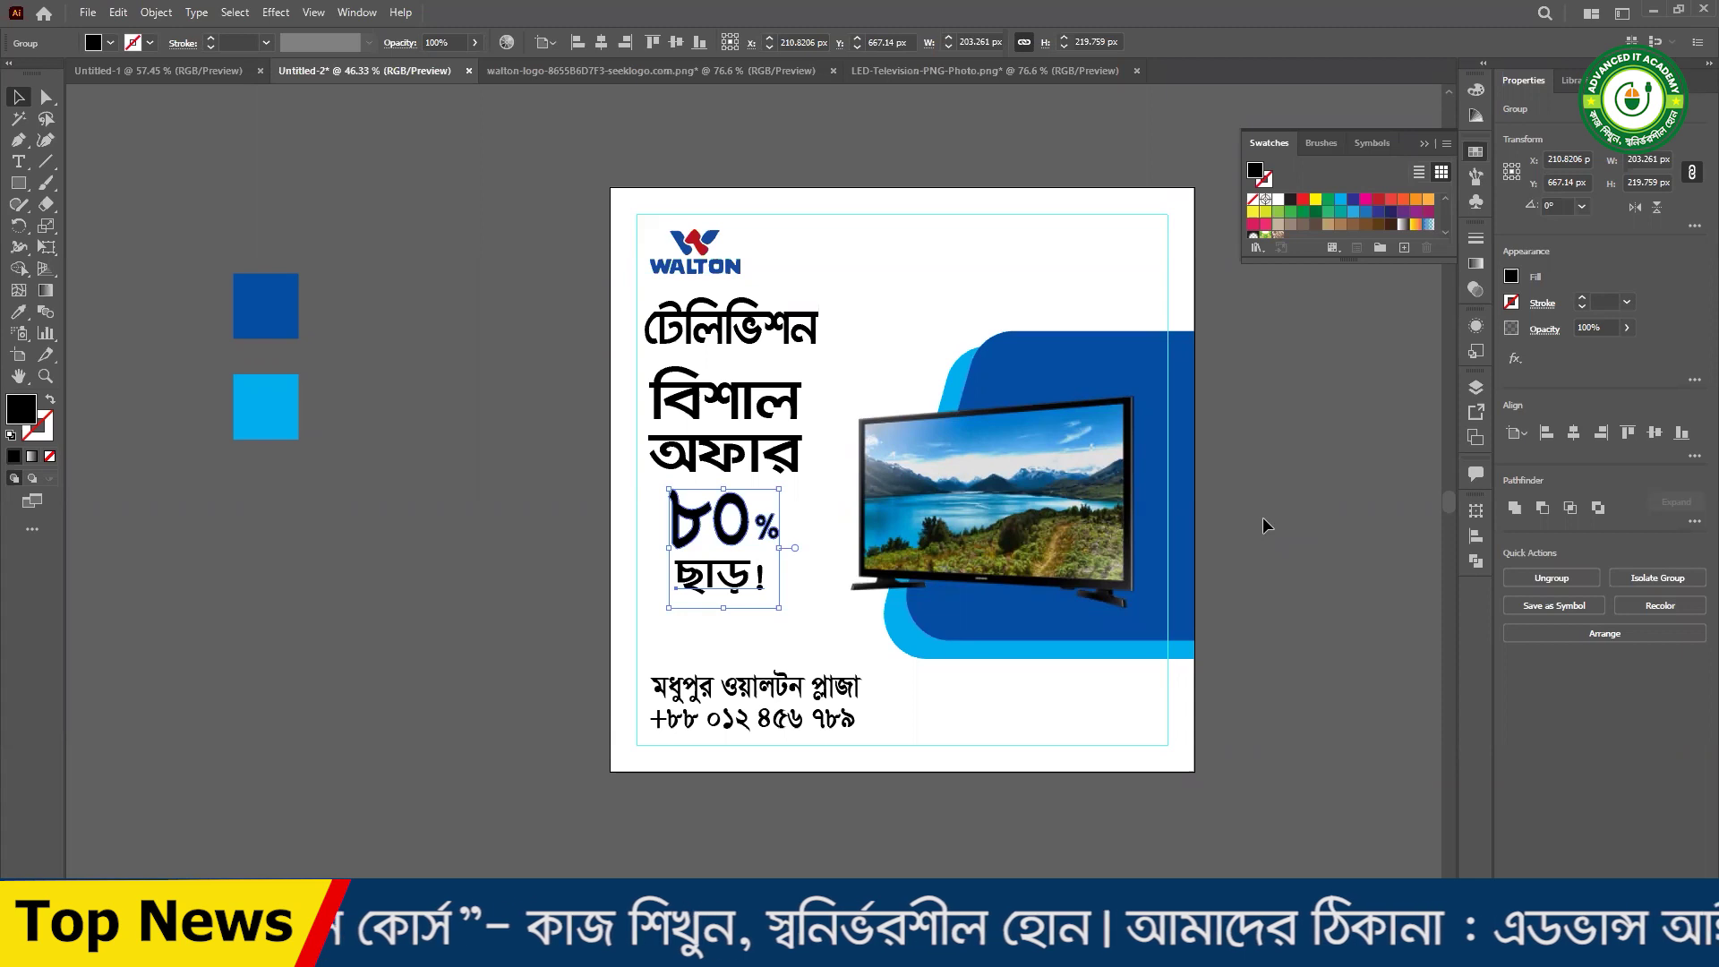
# - Cut the television image and paste it back in place over the blue panels
pyautogui.click(452, 248)
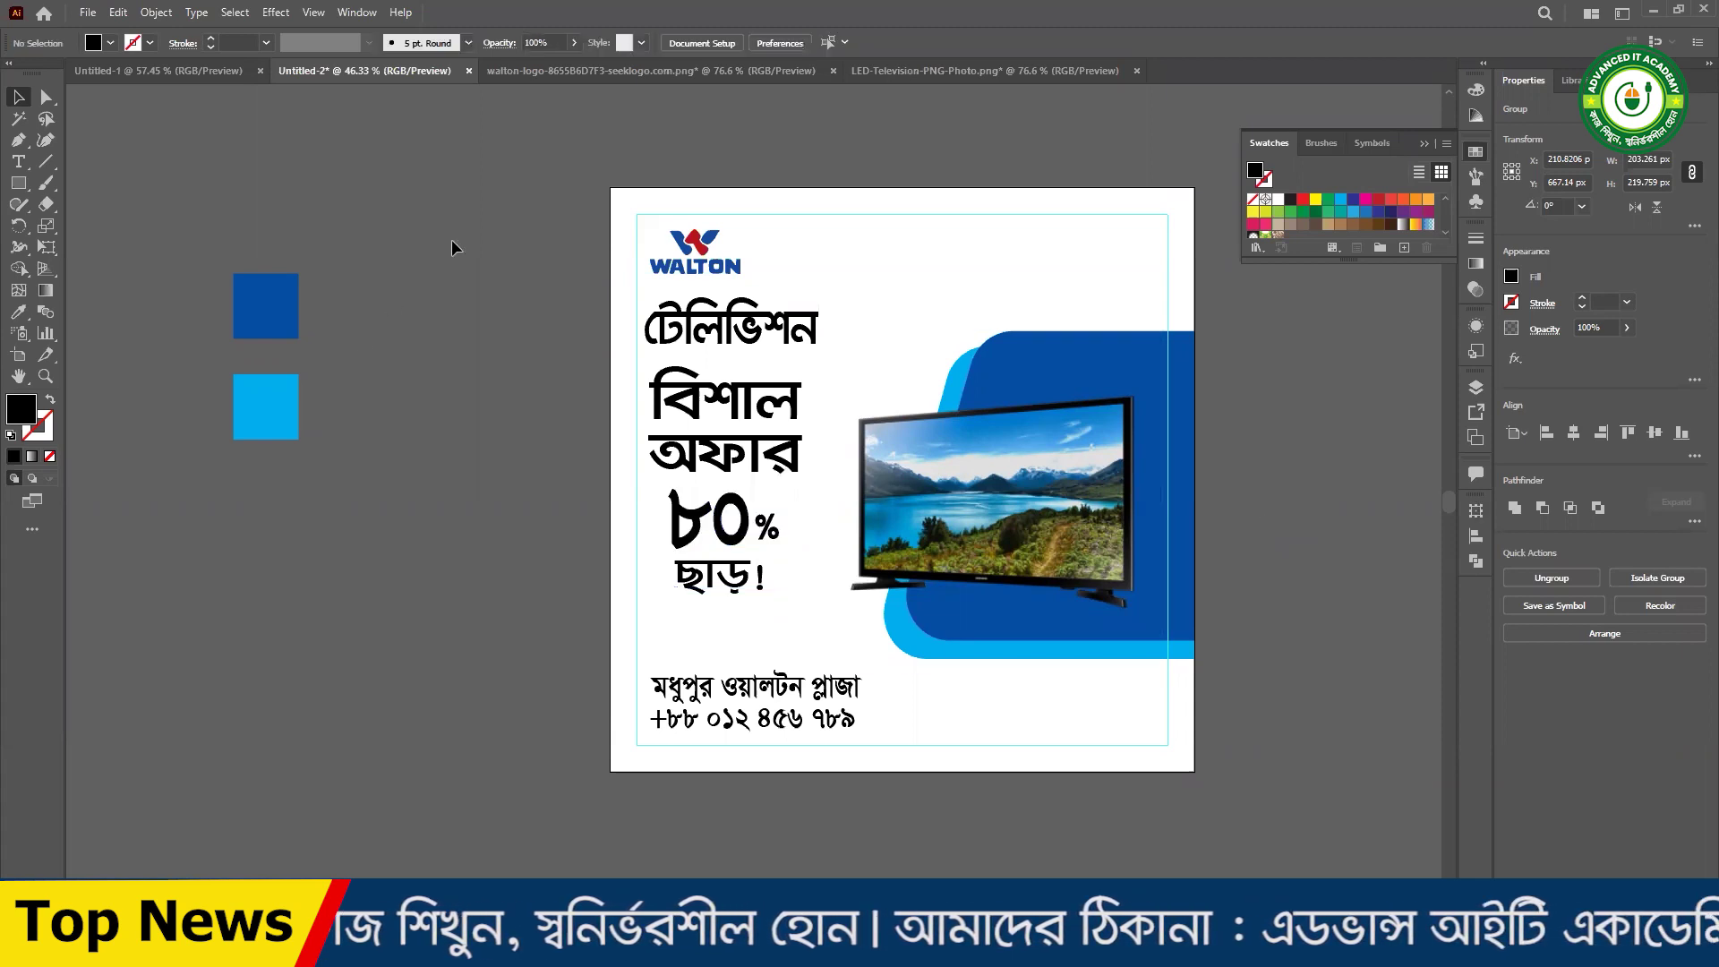
pyautogui.click(1029, 386)
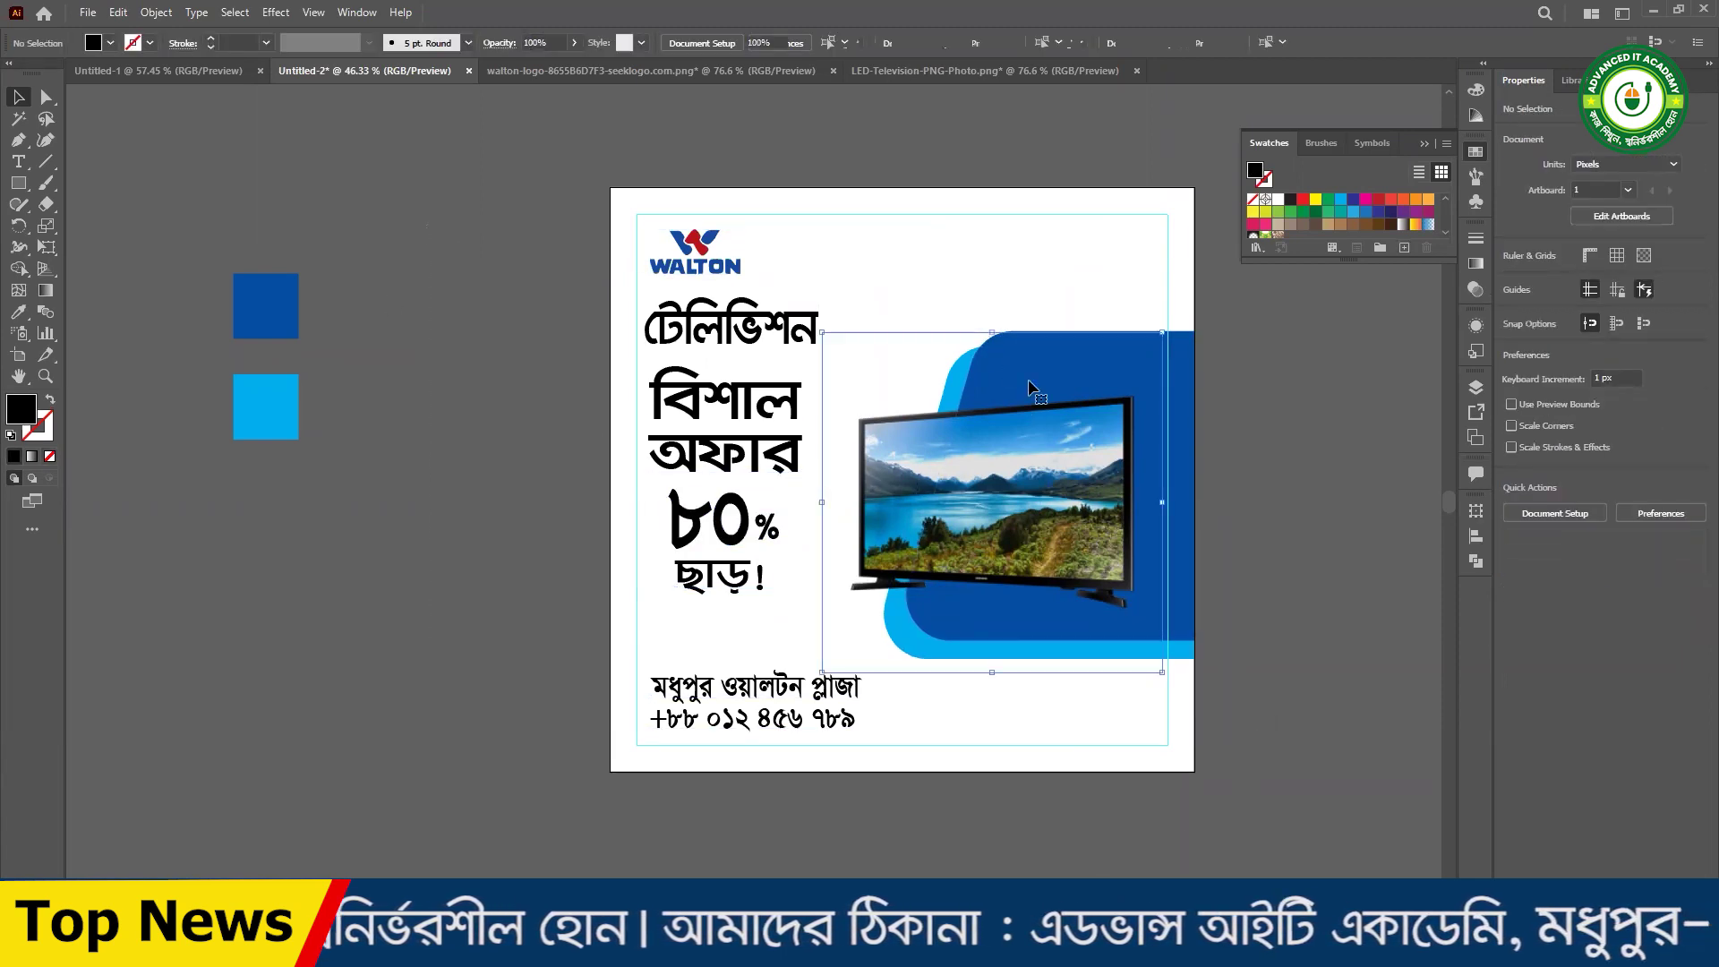
pyautogui.hotkey('ctrl', 'z')
pyautogui.moveTo(1029, 387); pyautogui.dragTo(1174, 507)
pyautogui.press('Delete')
pyautogui.hotkey('ctrl', 'z')
pyautogui.moveTo(1015, 447); pyautogui.dragTo(1020, 488)
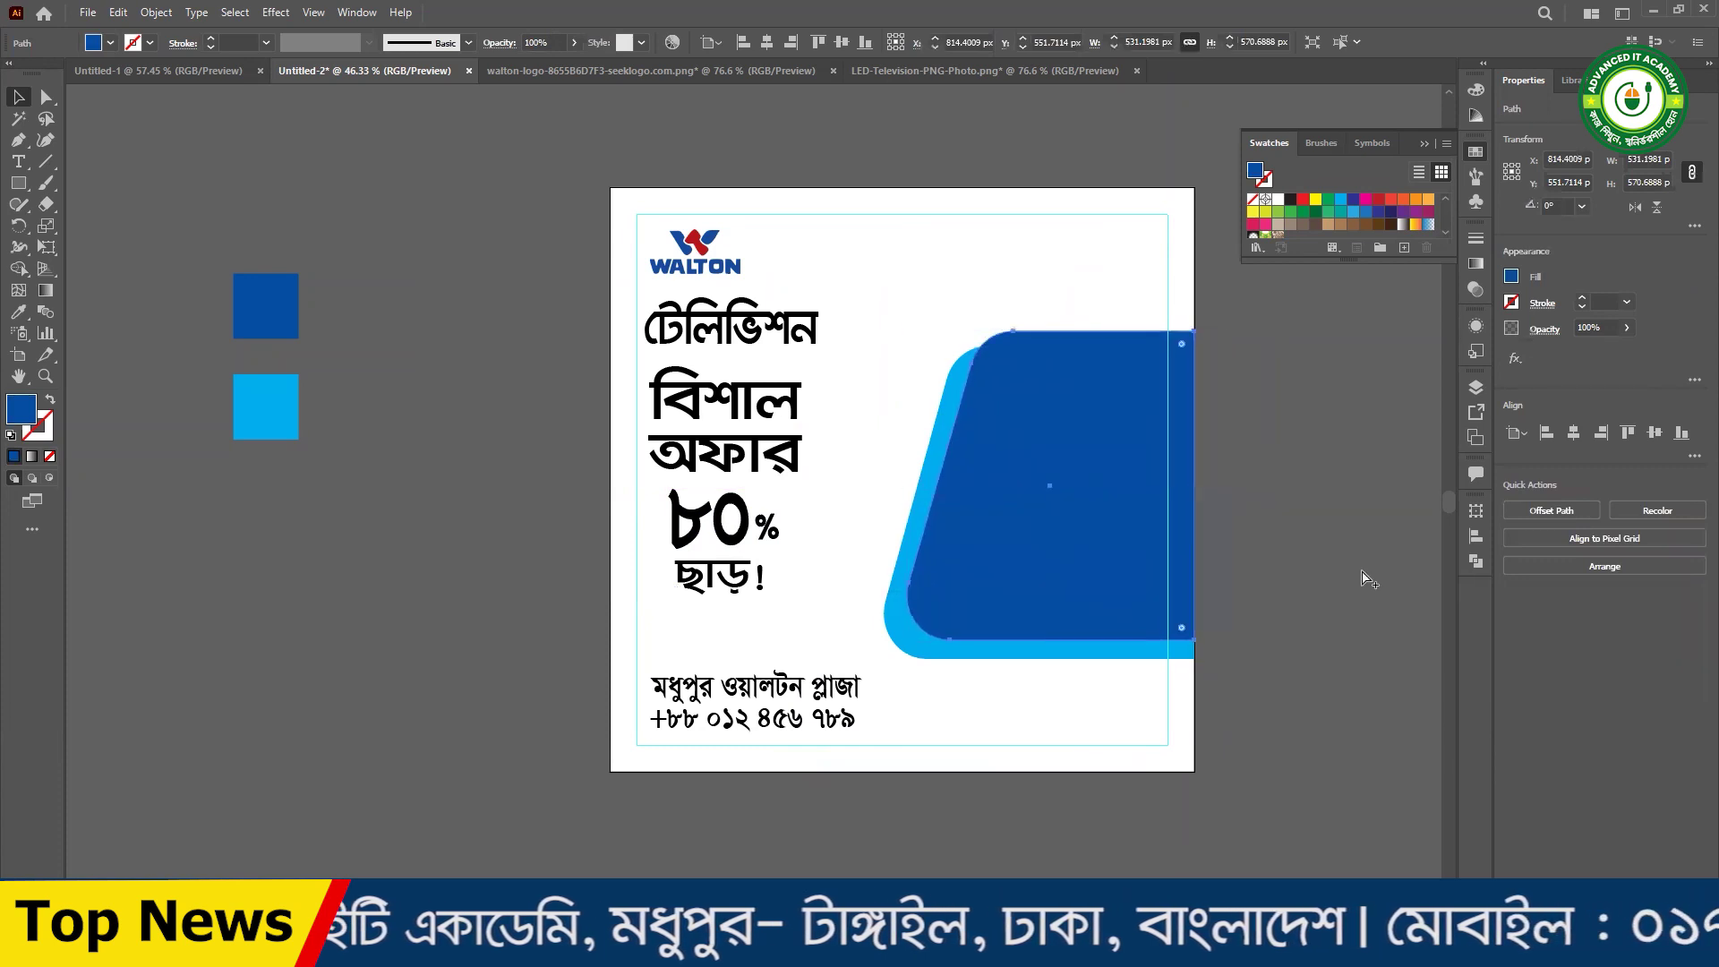
pyautogui.hotkey('ctrl', 'v')
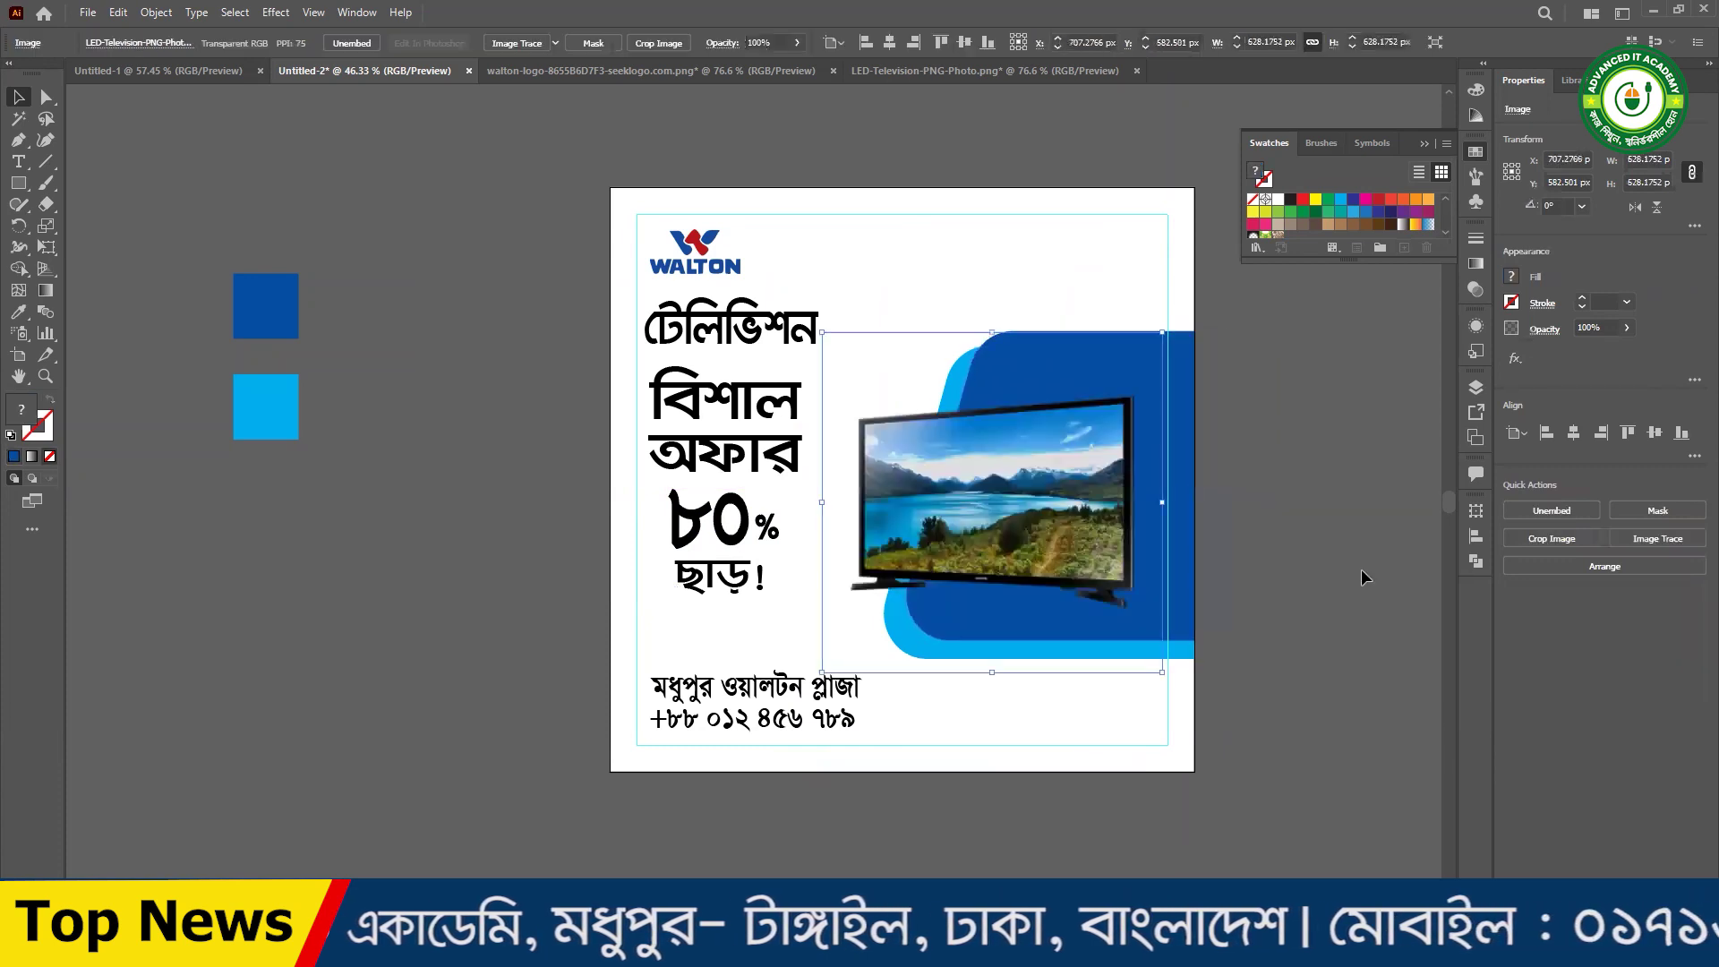
pyautogui.click(1292, 488)
# - Draw a dark blue rectangle about 935 × 371 px from the poster's lower-left corner, then slant its right side inward and round that upper corner
pyautogui.press('m')
pyautogui.moveTo(608, 770); pyautogui.dragTo(1115, 570)
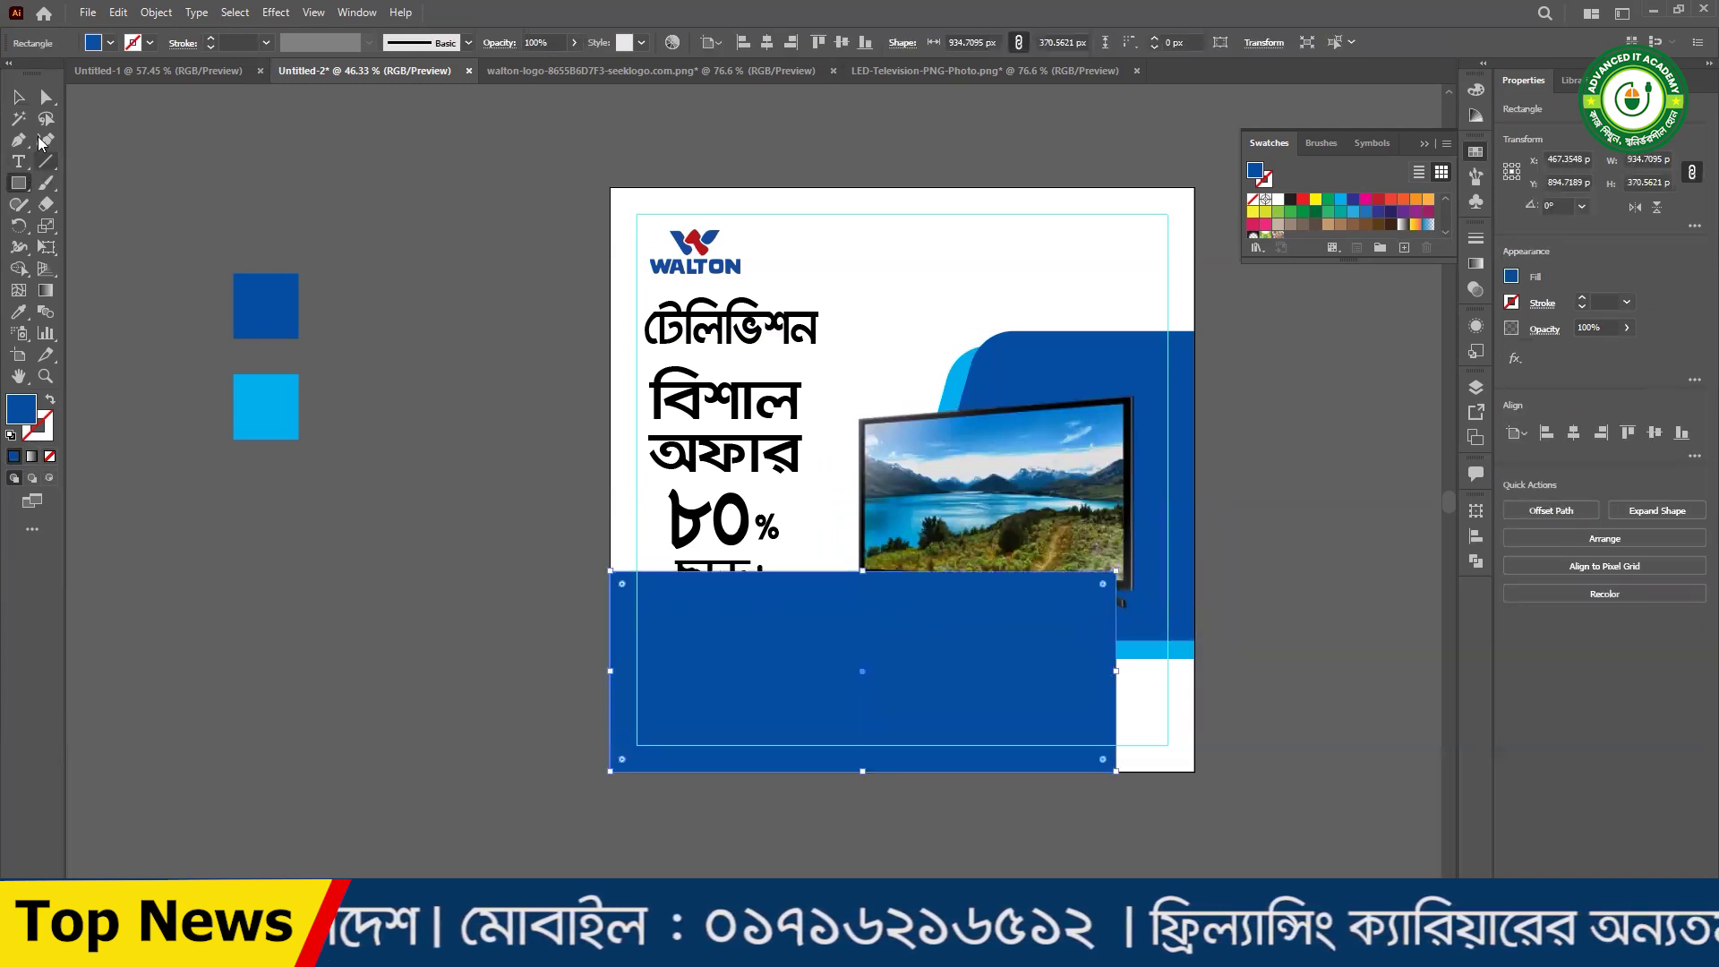
pyautogui.click(19, 99)
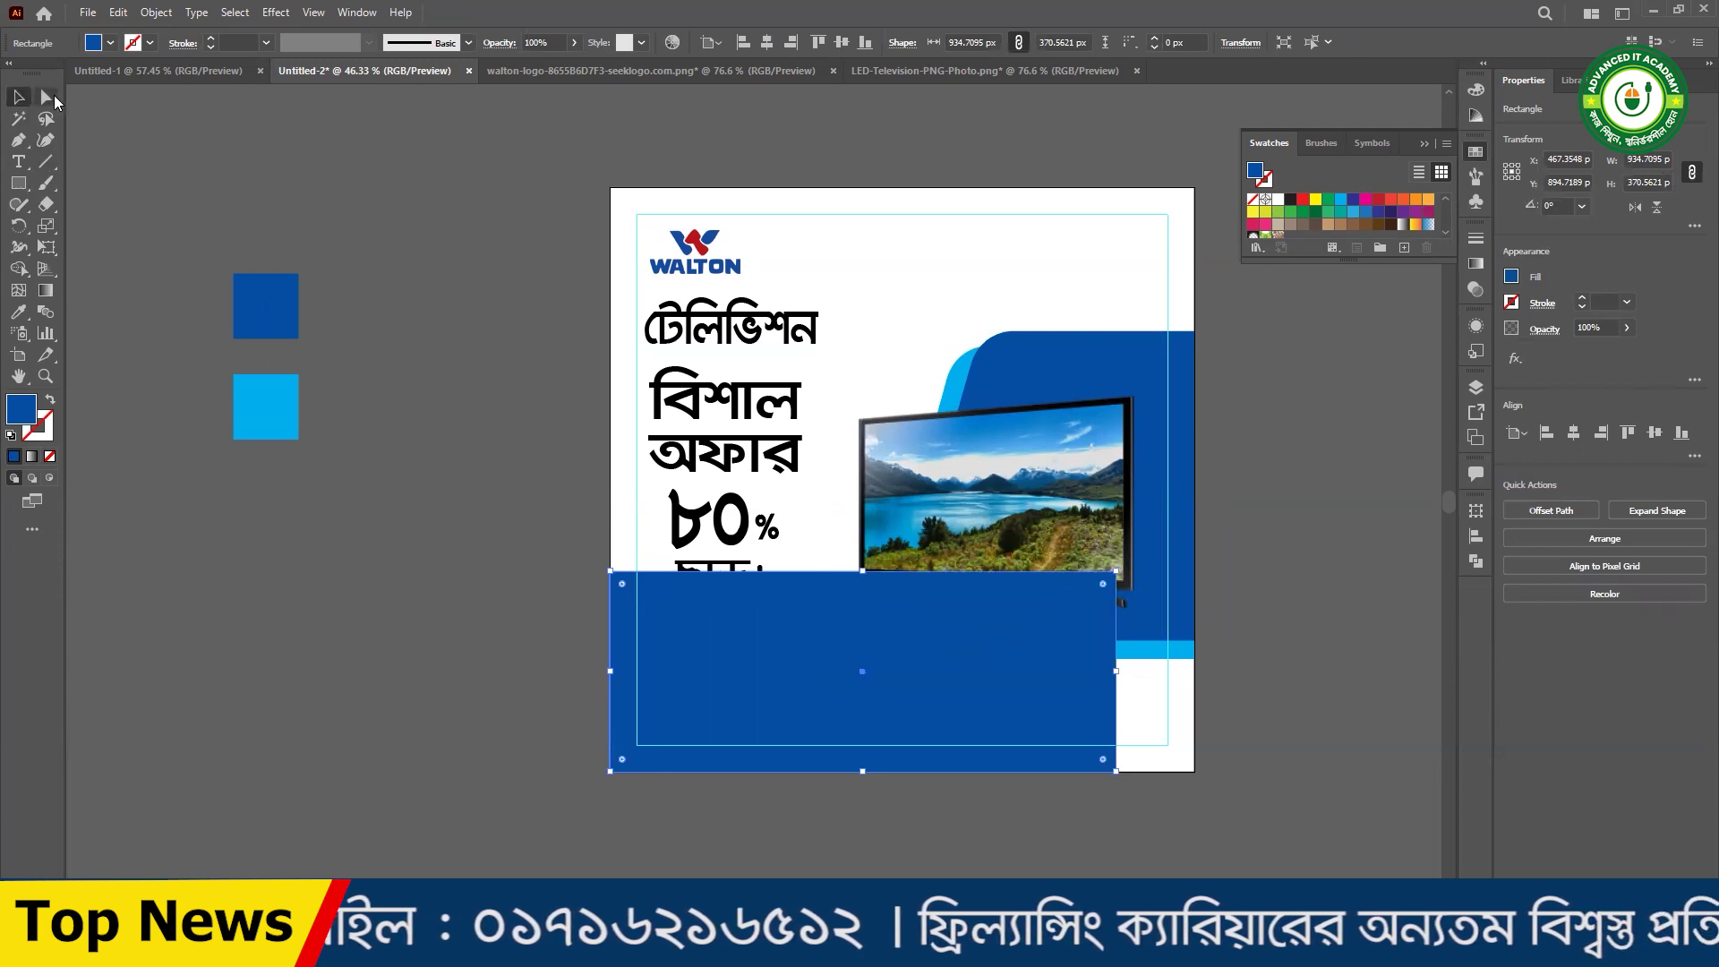
pyautogui.click(50, 97)
pyautogui.moveTo(1115, 572); pyautogui.dragTo(1052, 571)
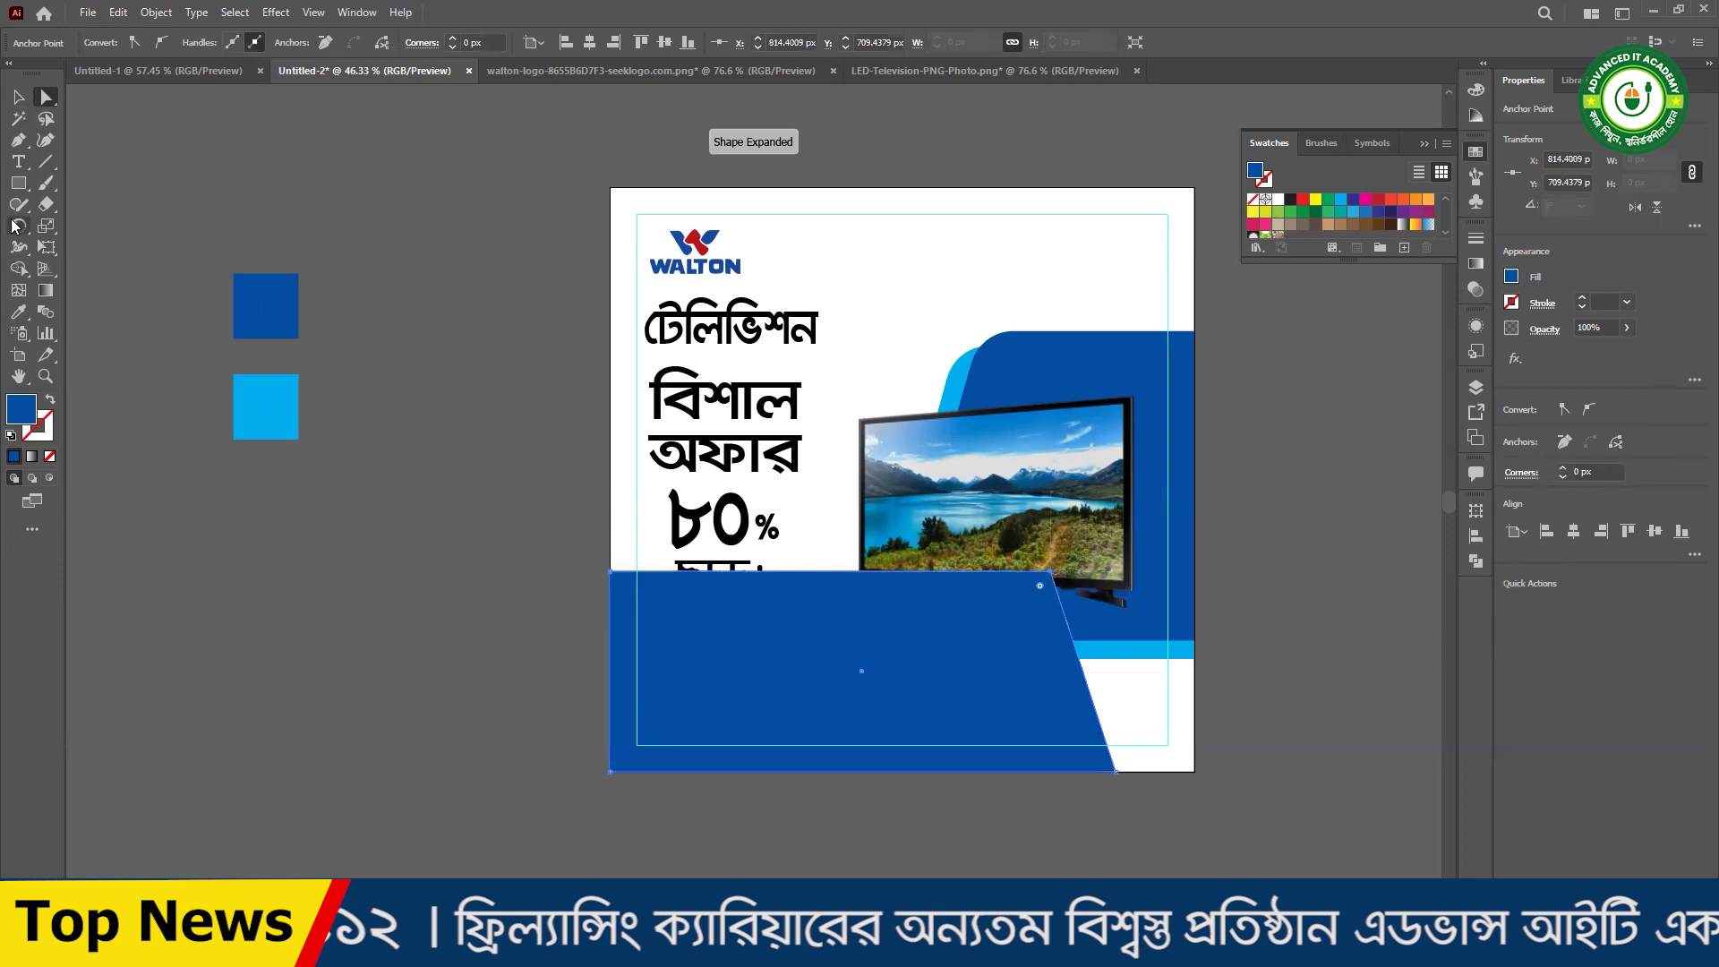
pyautogui.moveTo(1030, 609); pyautogui.dragTo(1012, 627)
# - Reduce the bottom band's height to about 308 px from its upper edge and send it behind the television, panels and contact text
pyautogui.click(22, 99)
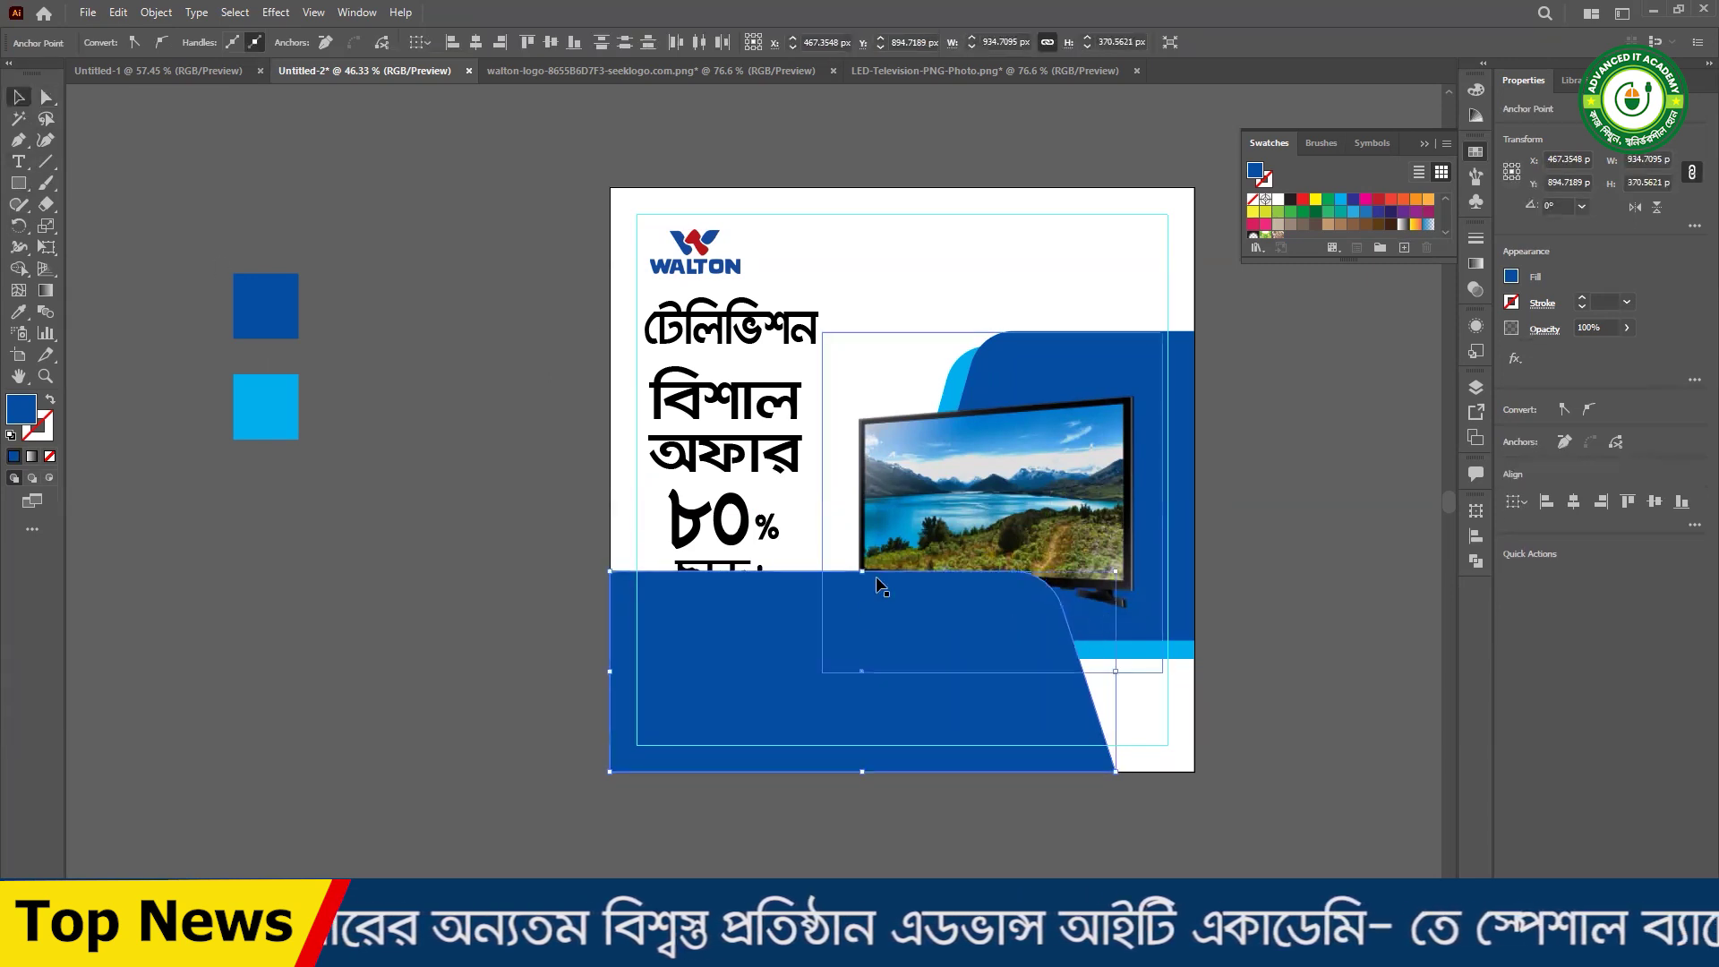
pyautogui.moveTo(860, 609)
pyautogui.mouseDown()
pyautogui.moveTo(860, 675)
pyautogui.moveTo(861, 617)
pyautogui.mouseUp()
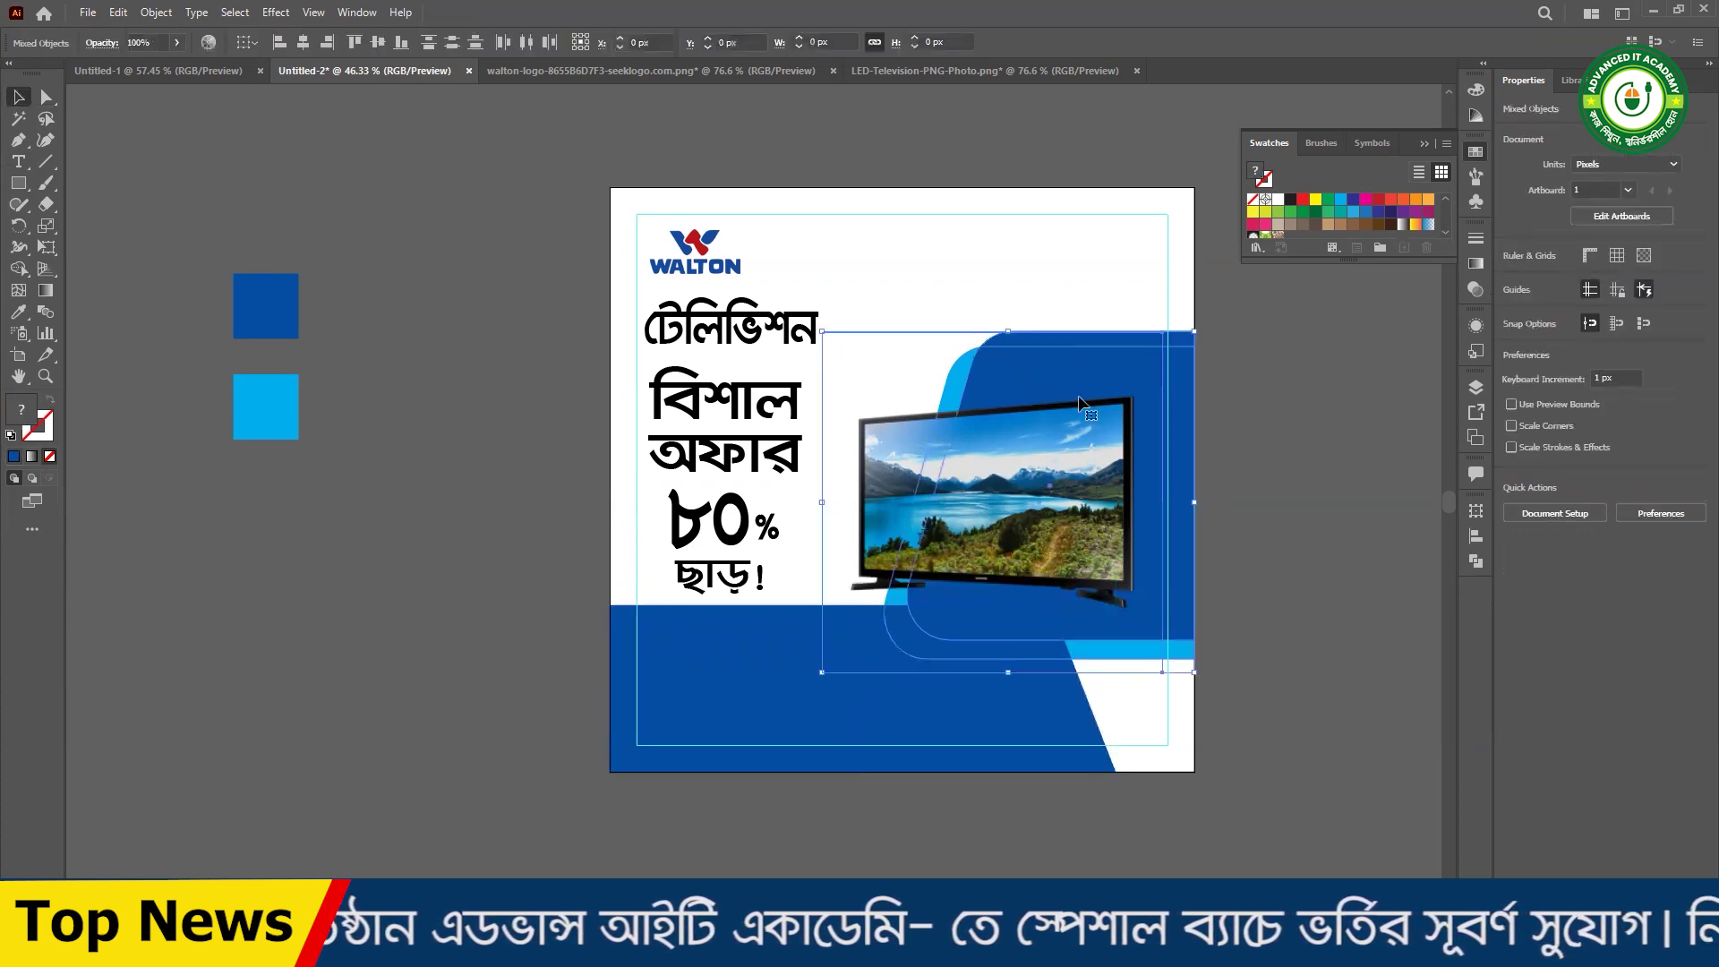
pyautogui.click(1225, 696)
pyautogui.click(1087, 714)
pyautogui.click(1150, 753)
pyautogui.moveTo(1090, 739); pyautogui.dragTo(1099, 770)
pyautogui.hotkey('ctrl', 'z')
pyautogui.scroll(1, 946, 775)
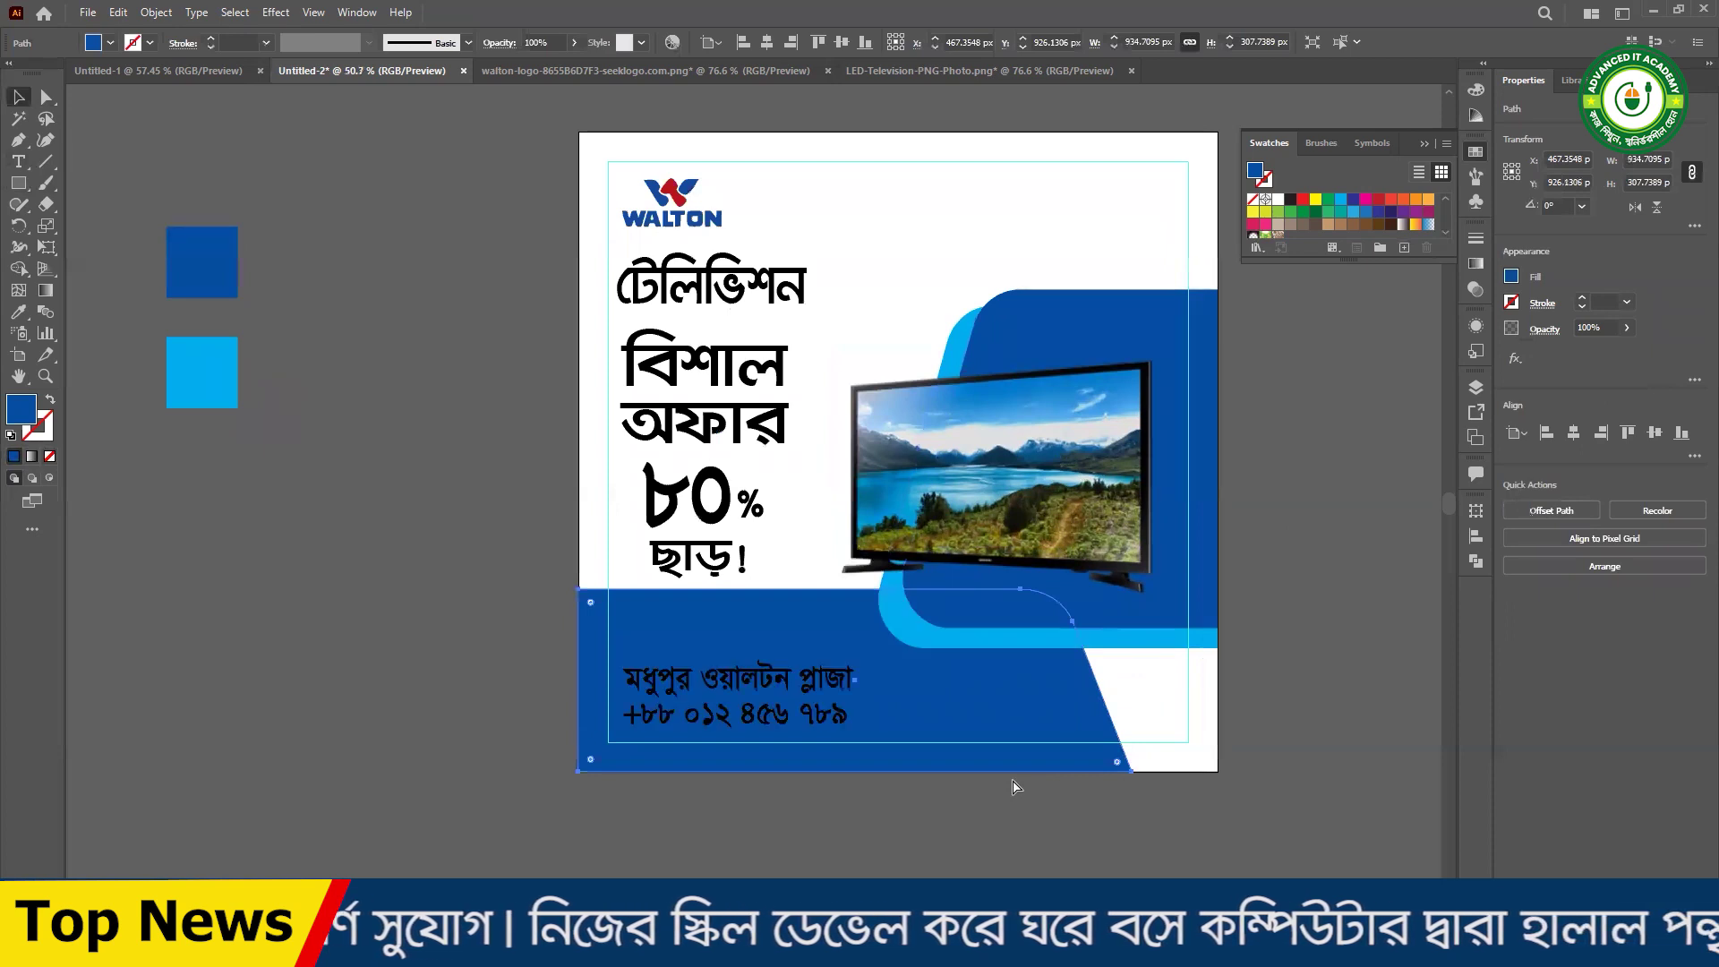
pyautogui.click(1384, 761)
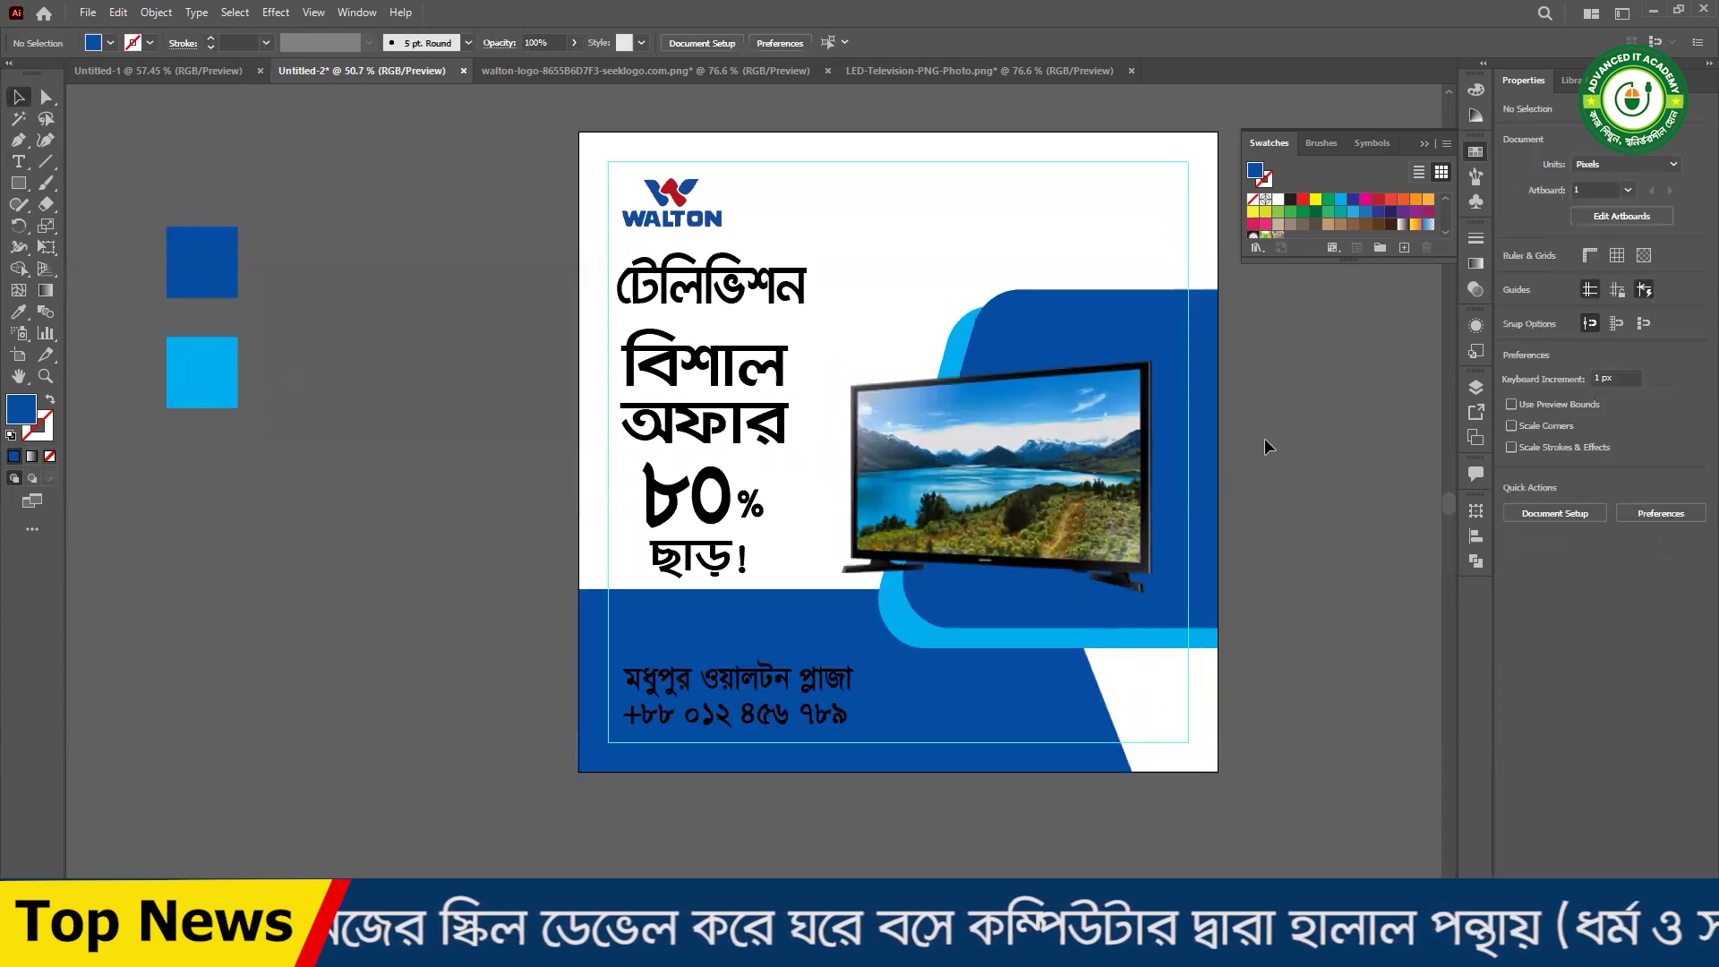
# - Move the television and its blue panels slightly down, and resize the bottom band to about 916 × 251 px
pyautogui.moveTo(1106, 483); pyautogui.dragTo(1107, 517)
pyautogui.click(815, 616)
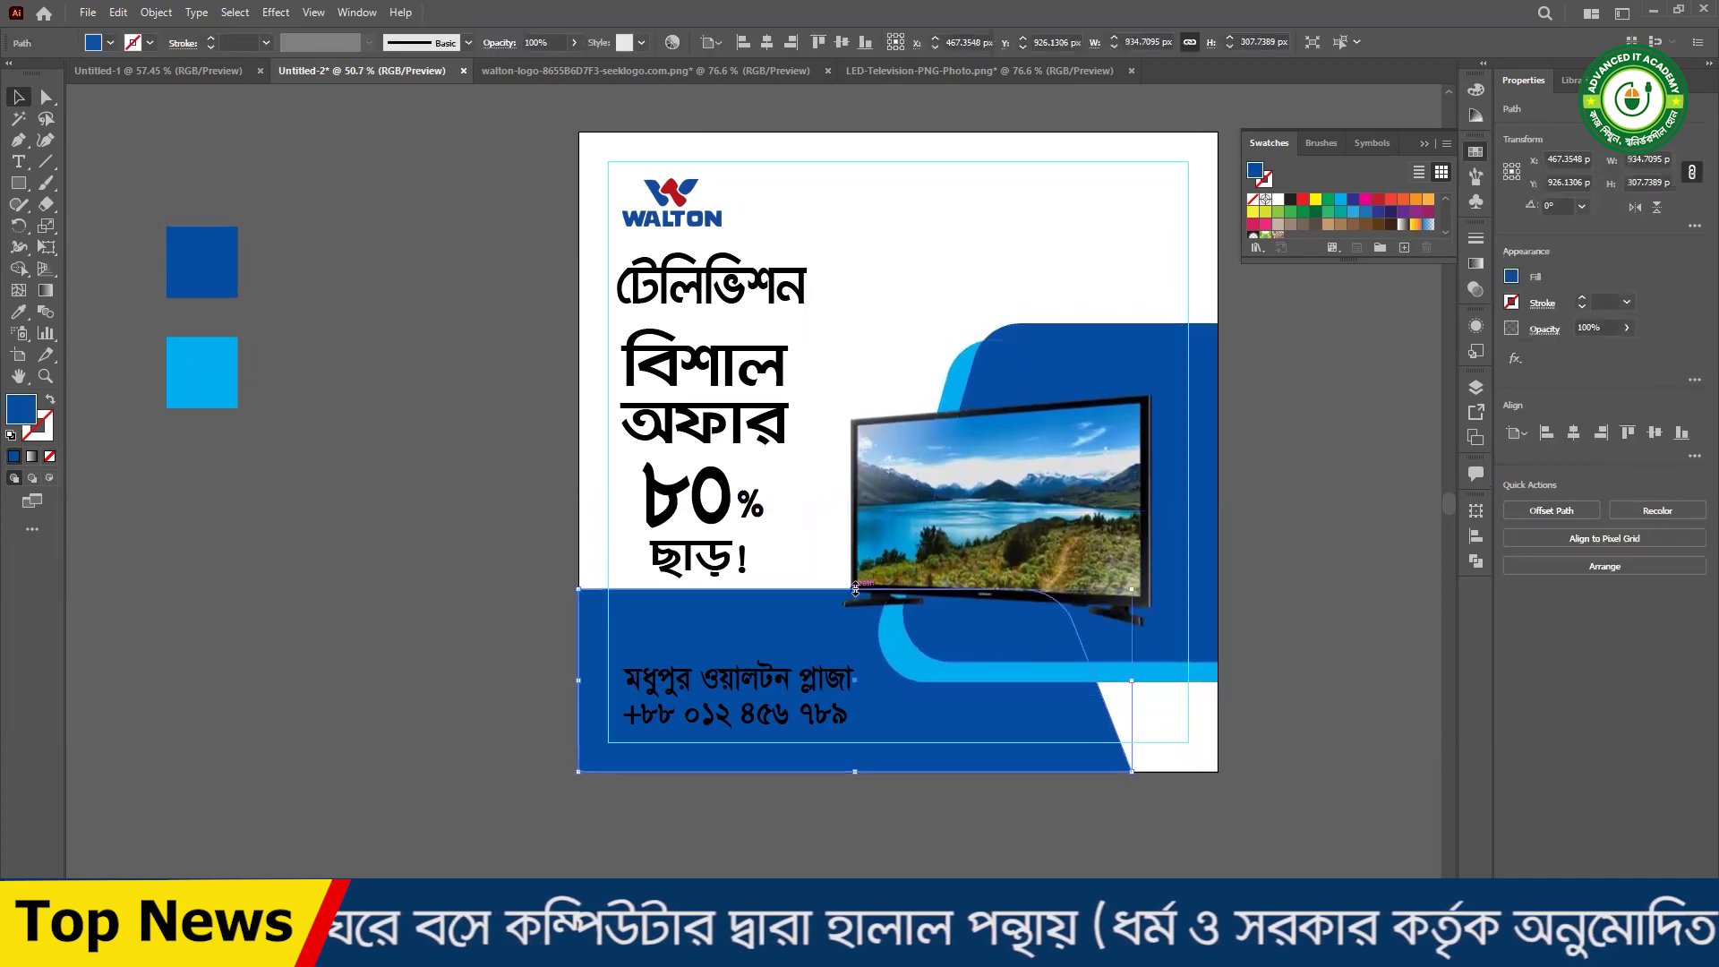
pyautogui.moveTo(858, 592); pyautogui.dragTo(858, 624)
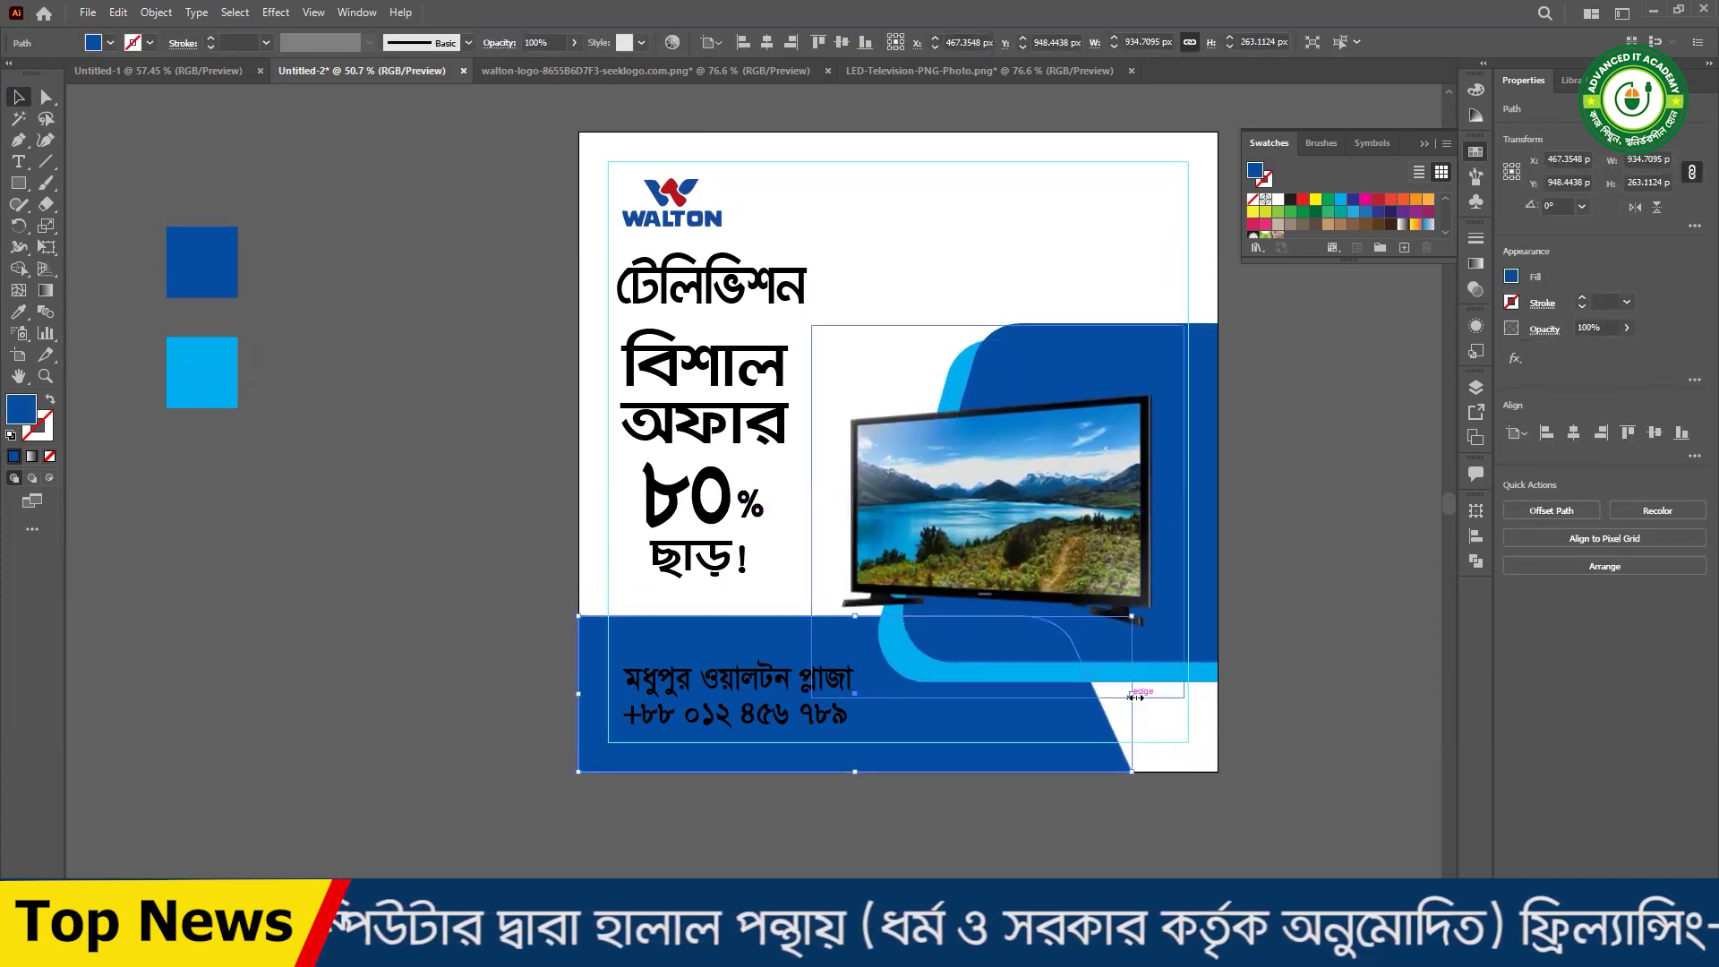
pyautogui.moveTo(1132, 695); pyautogui.dragTo(1147, 696)
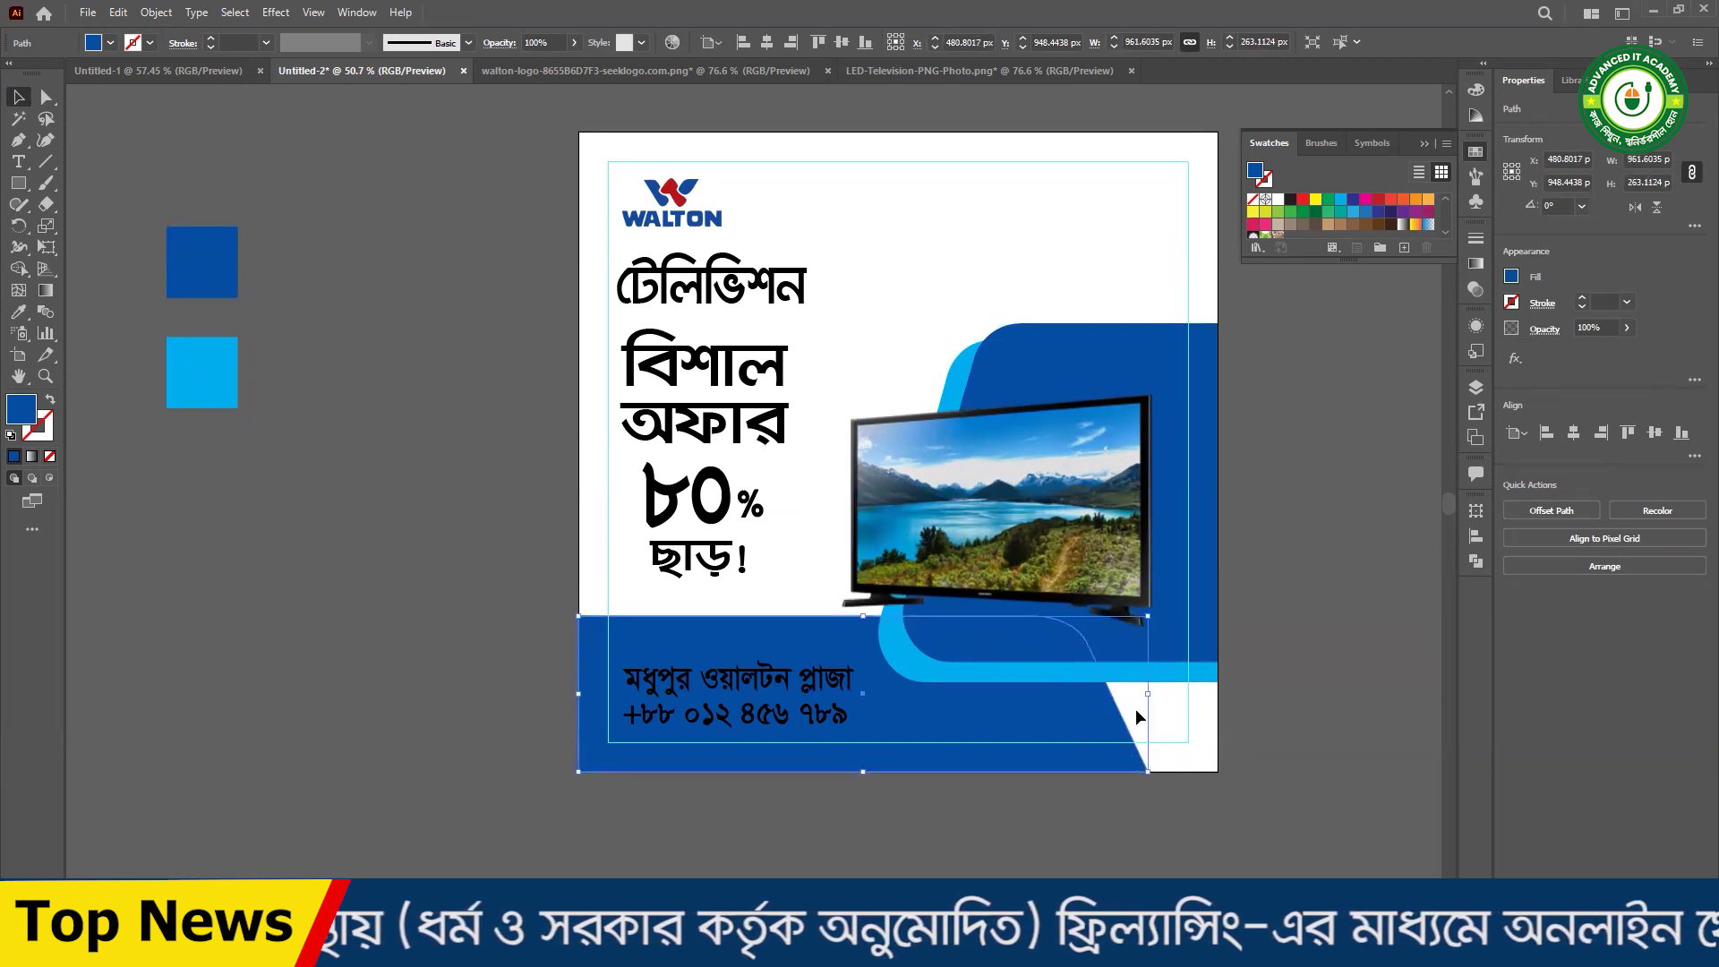
pyautogui.moveTo(1150, 696); pyautogui.dragTo(932, 731)
pyautogui.click(1232, 793)
# - Duplicate the bottom band above the poster and rotate the copy 180°
pyautogui.keyDown('ctrl'); pyautogui.click(966, 677); pyautogui.keyUp('ctrl')
pyautogui.hotkey('ctrl', 'z')
pyautogui.moveTo(626, 620); pyautogui.dragTo(737, 775)
pyautogui.moveTo(376, 648); pyautogui.dragTo(369, 647)
pyautogui.click(573, 828)
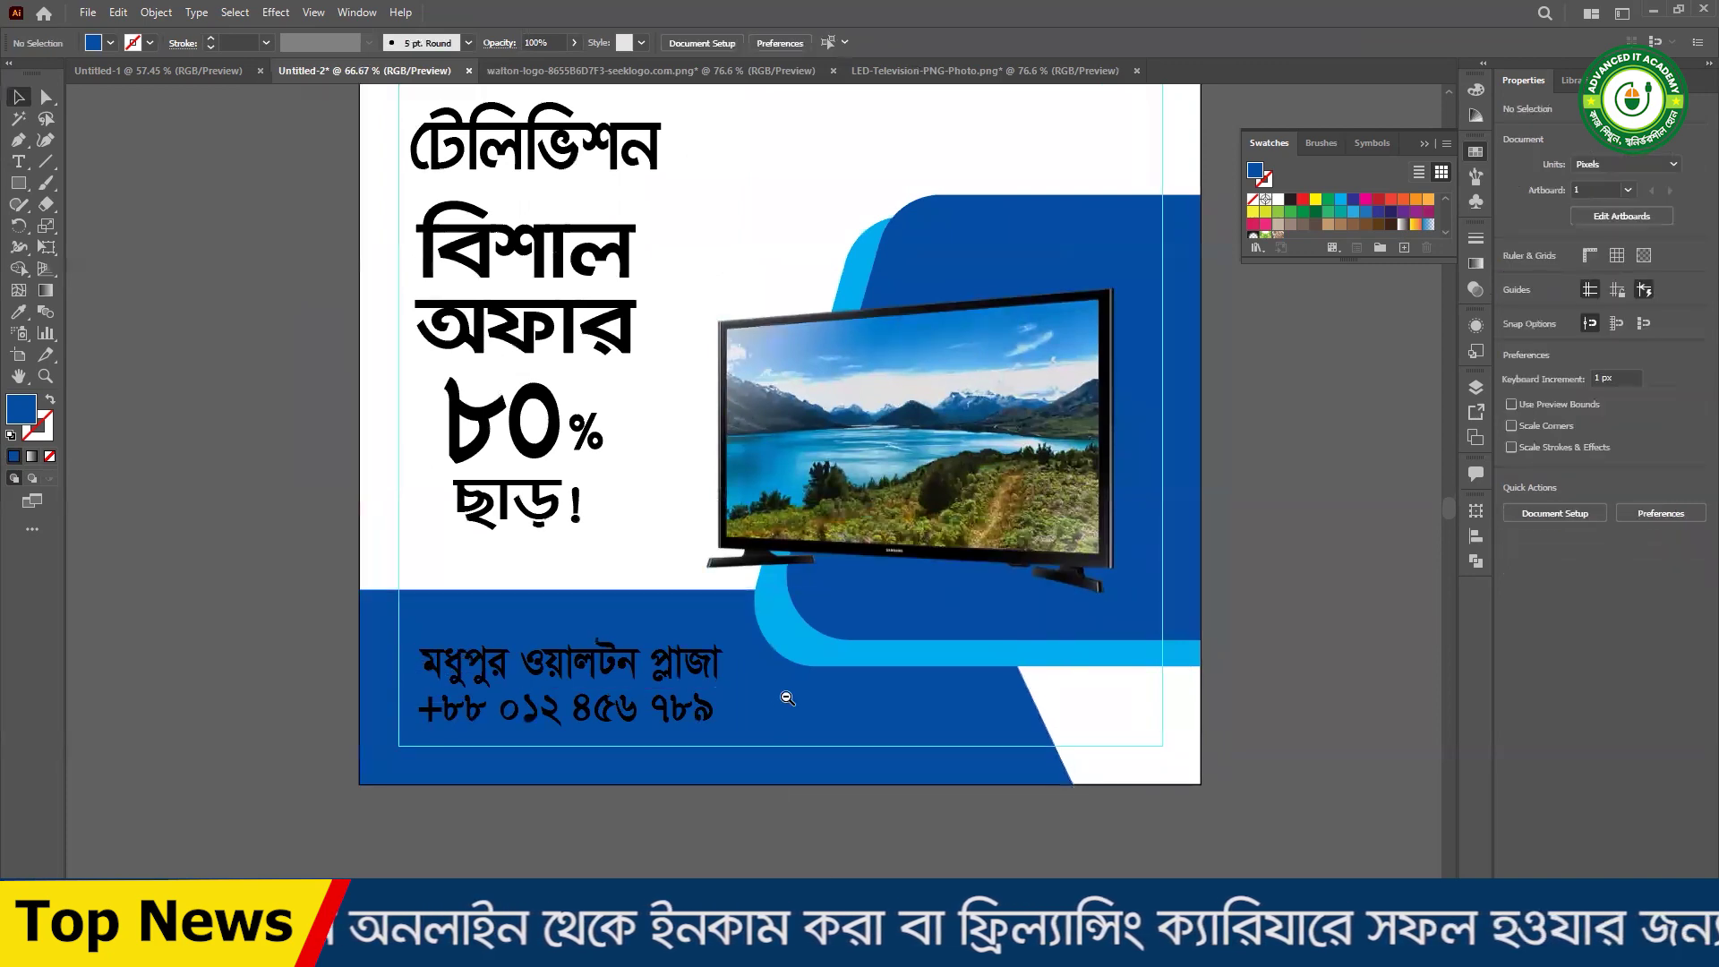
pyautogui.keyDown('ctrl'); pyautogui.keyDown('alt'); pyautogui.click(787, 699); pyautogui.keyUp('alt'); pyautogui.keyUp('ctrl')
pyautogui.moveTo(746, 548); pyautogui.dragTo(851, 787)
pyautogui.click(1029, 759)
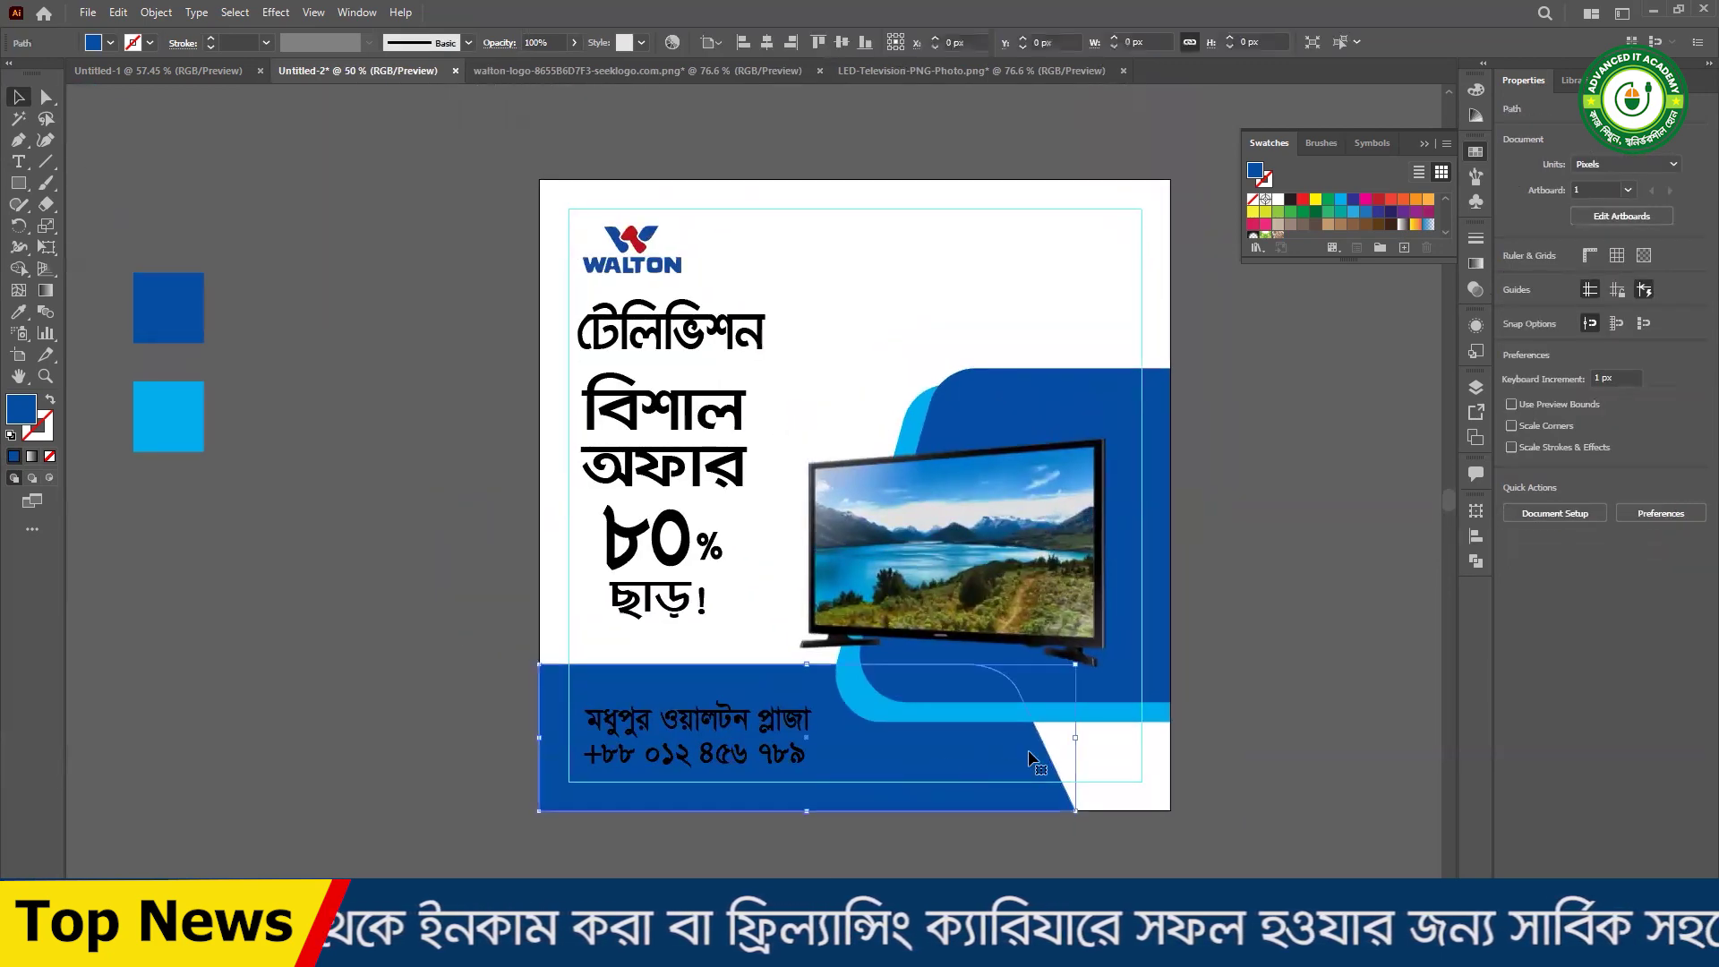
pyautogui.moveTo(919, 724); pyautogui.dragTo(913, 246)
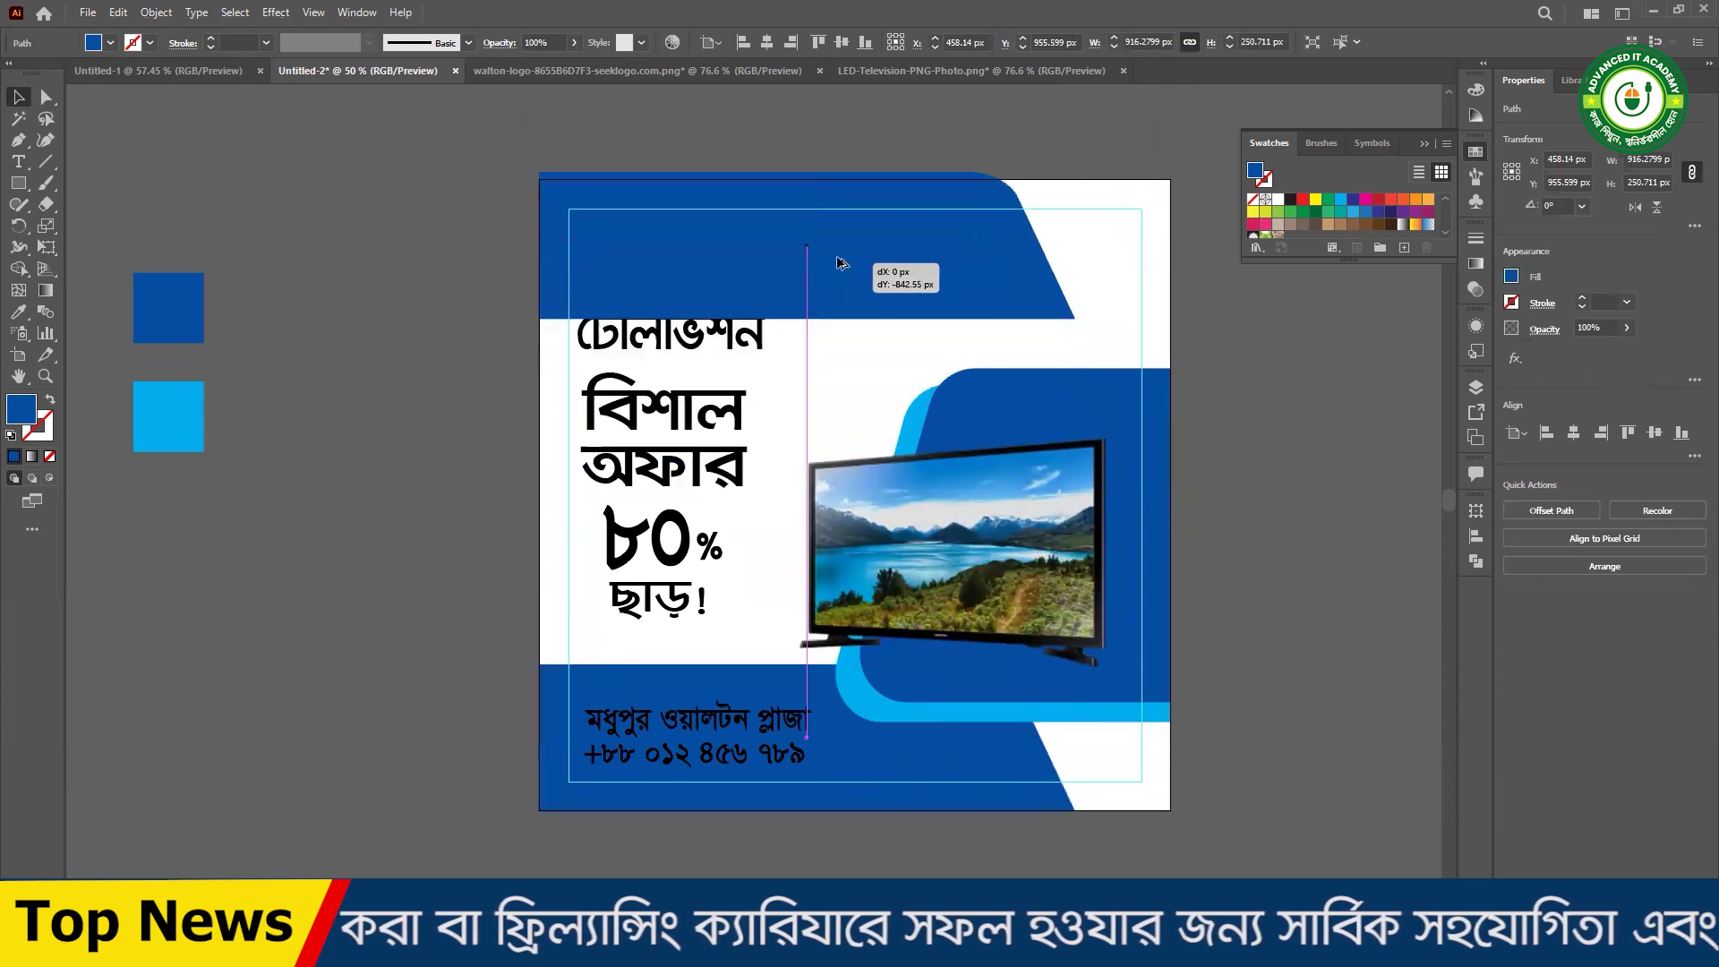
pyautogui.scroll(3, 913, 412)
pyautogui.moveTo(913, 412); pyautogui.dragTo(880, 250)
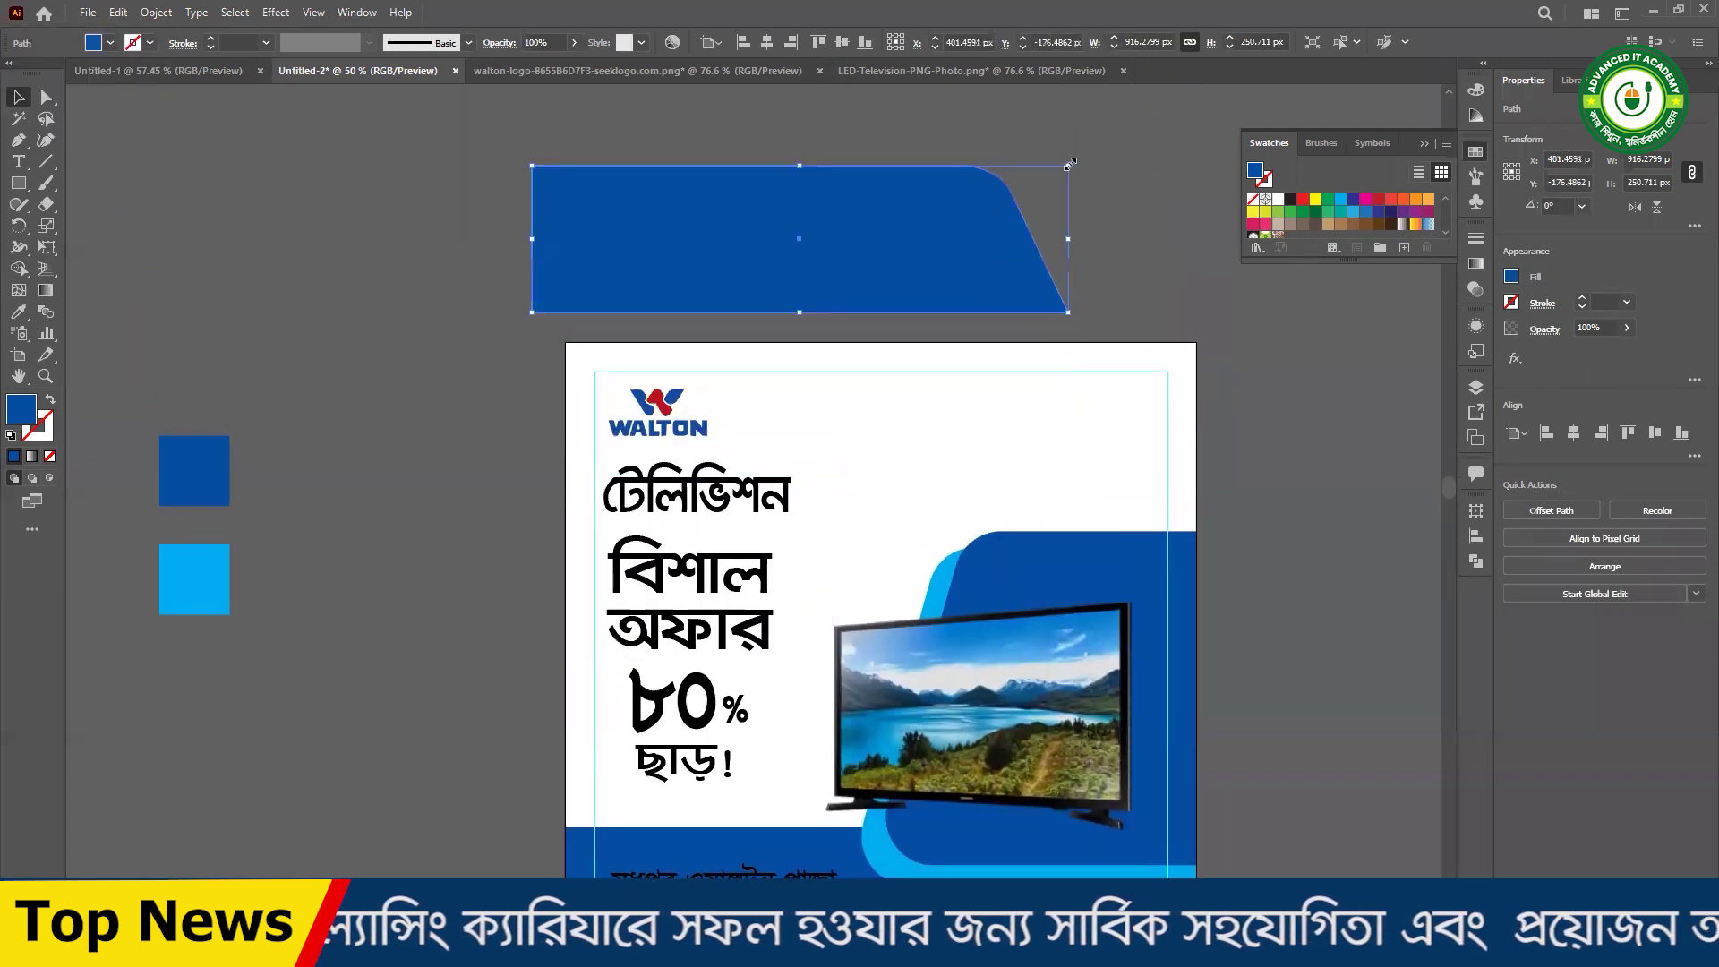
pyautogui.moveTo(1075, 160); pyautogui.dragTo(515, 329)
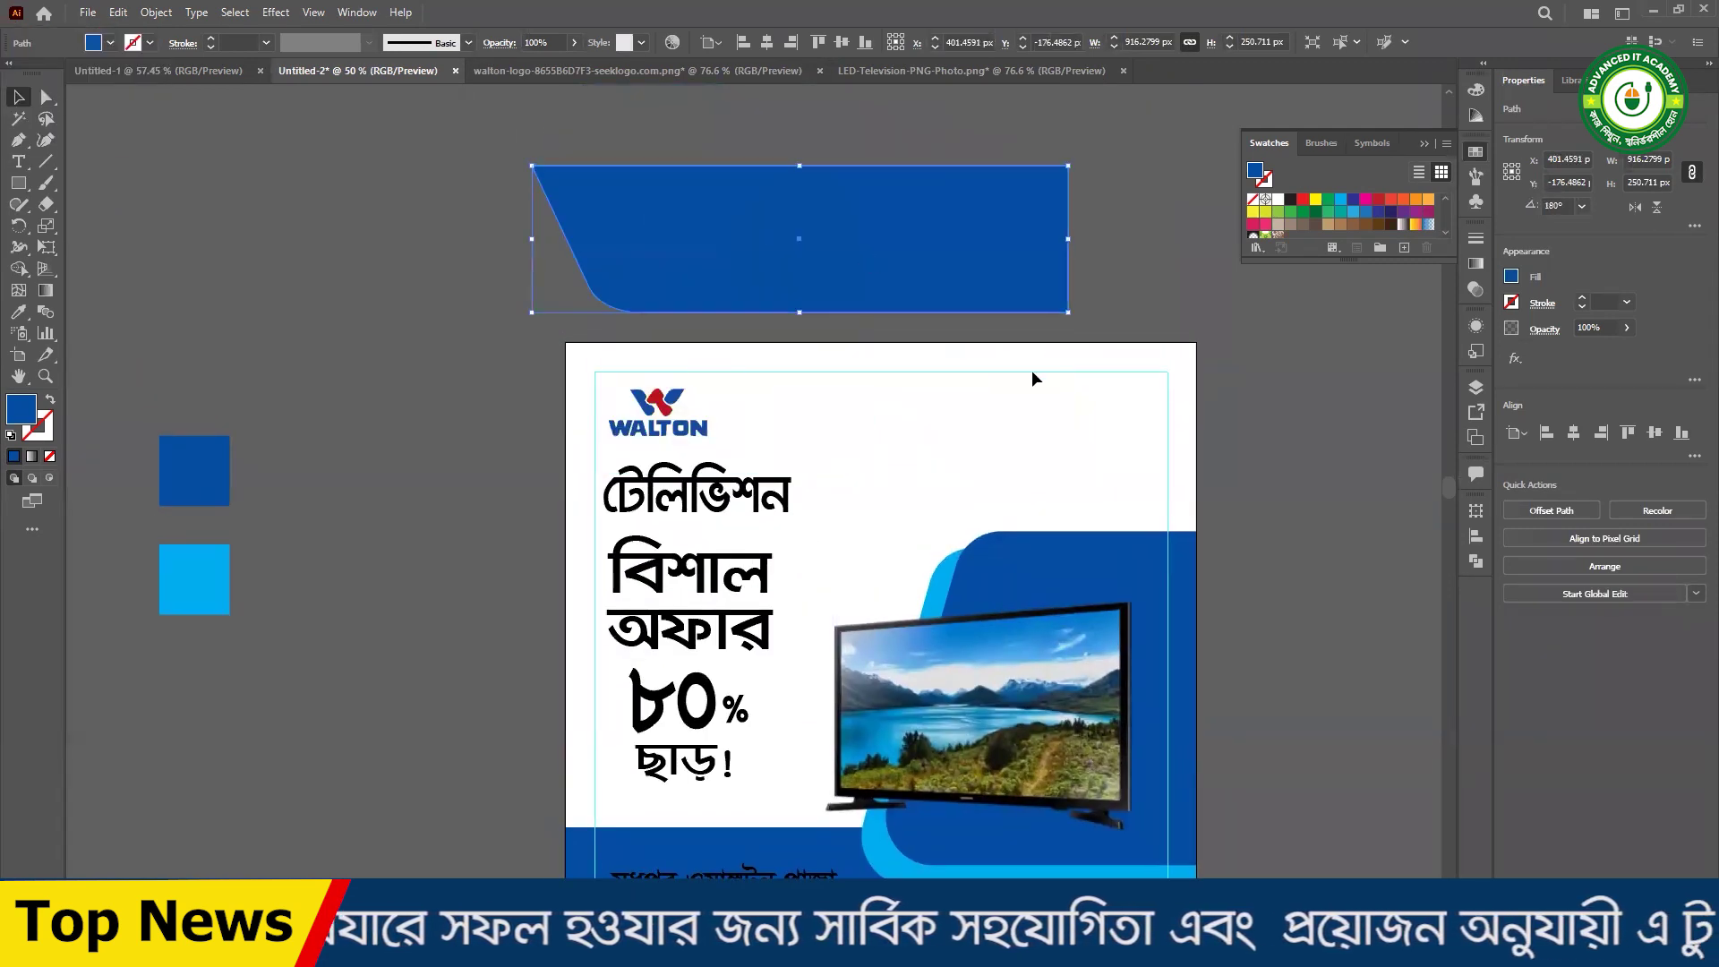
# - Fit the rotated band into the poster's upper-right corner, flush with both edges, at about 922 × 245 px
pyautogui.moveTo(1003, 287); pyautogui.dragTo(1006, 445)
pyautogui.scroll(-1, 896, 424)
pyautogui.moveTo(896, 424); pyautogui.dragTo(1080, 349)
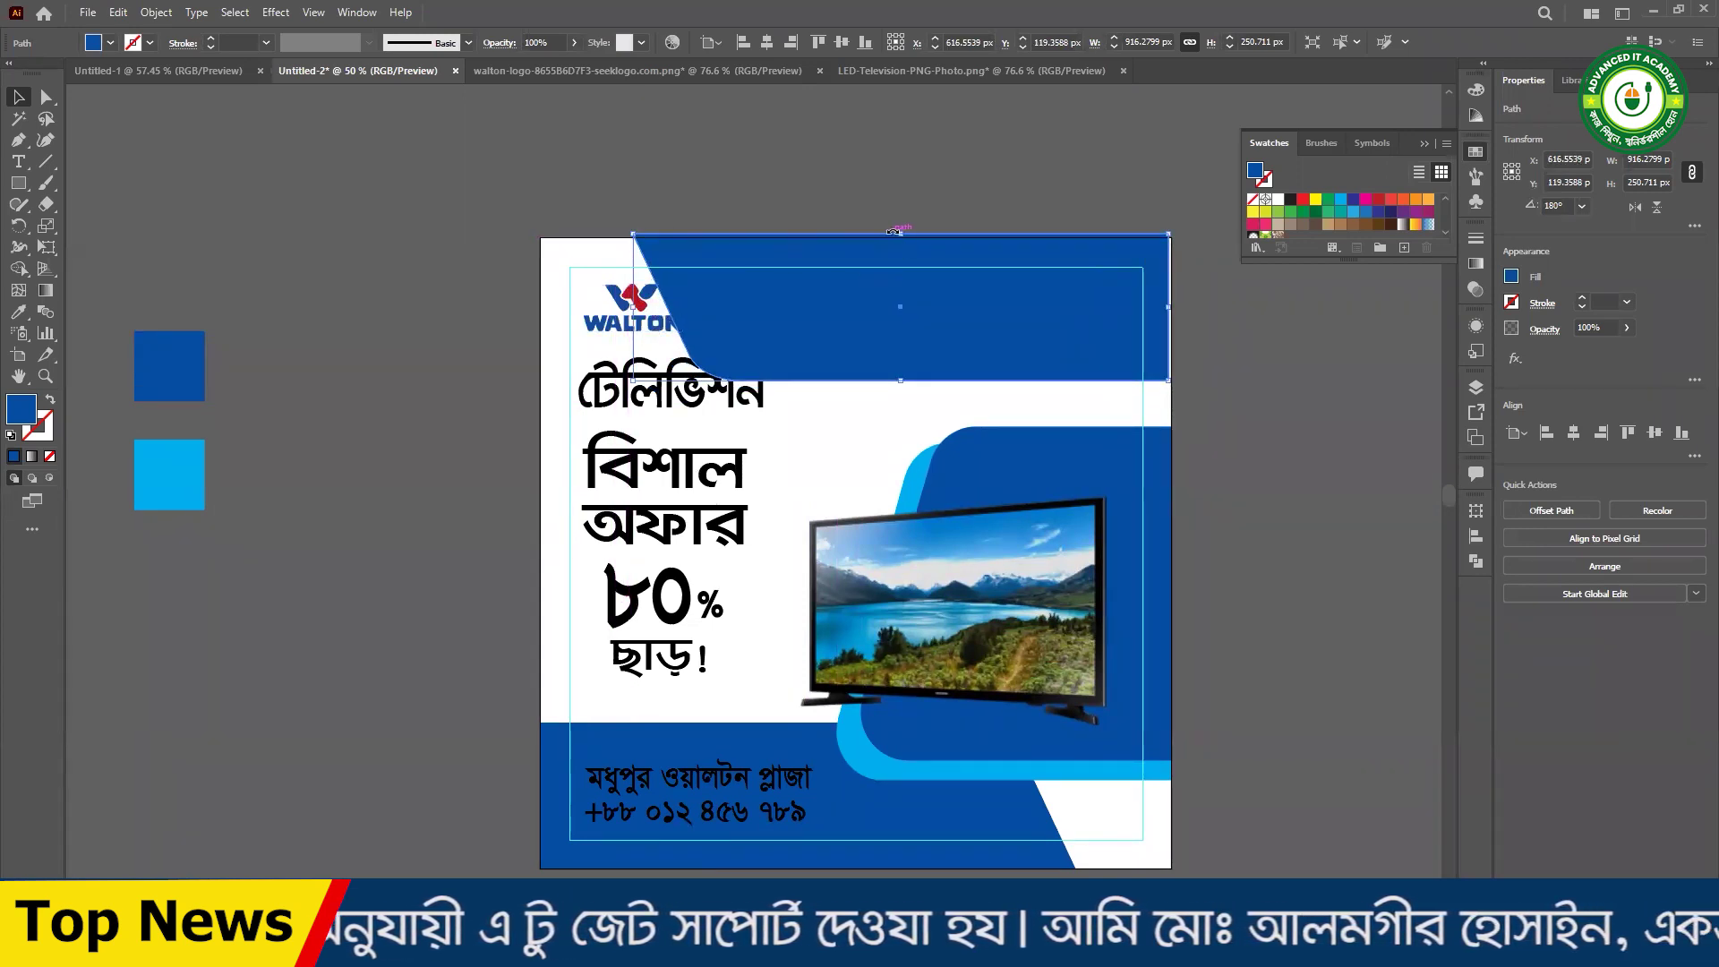
pyautogui.moveTo(900, 239); pyautogui.dragTo(899, 242)
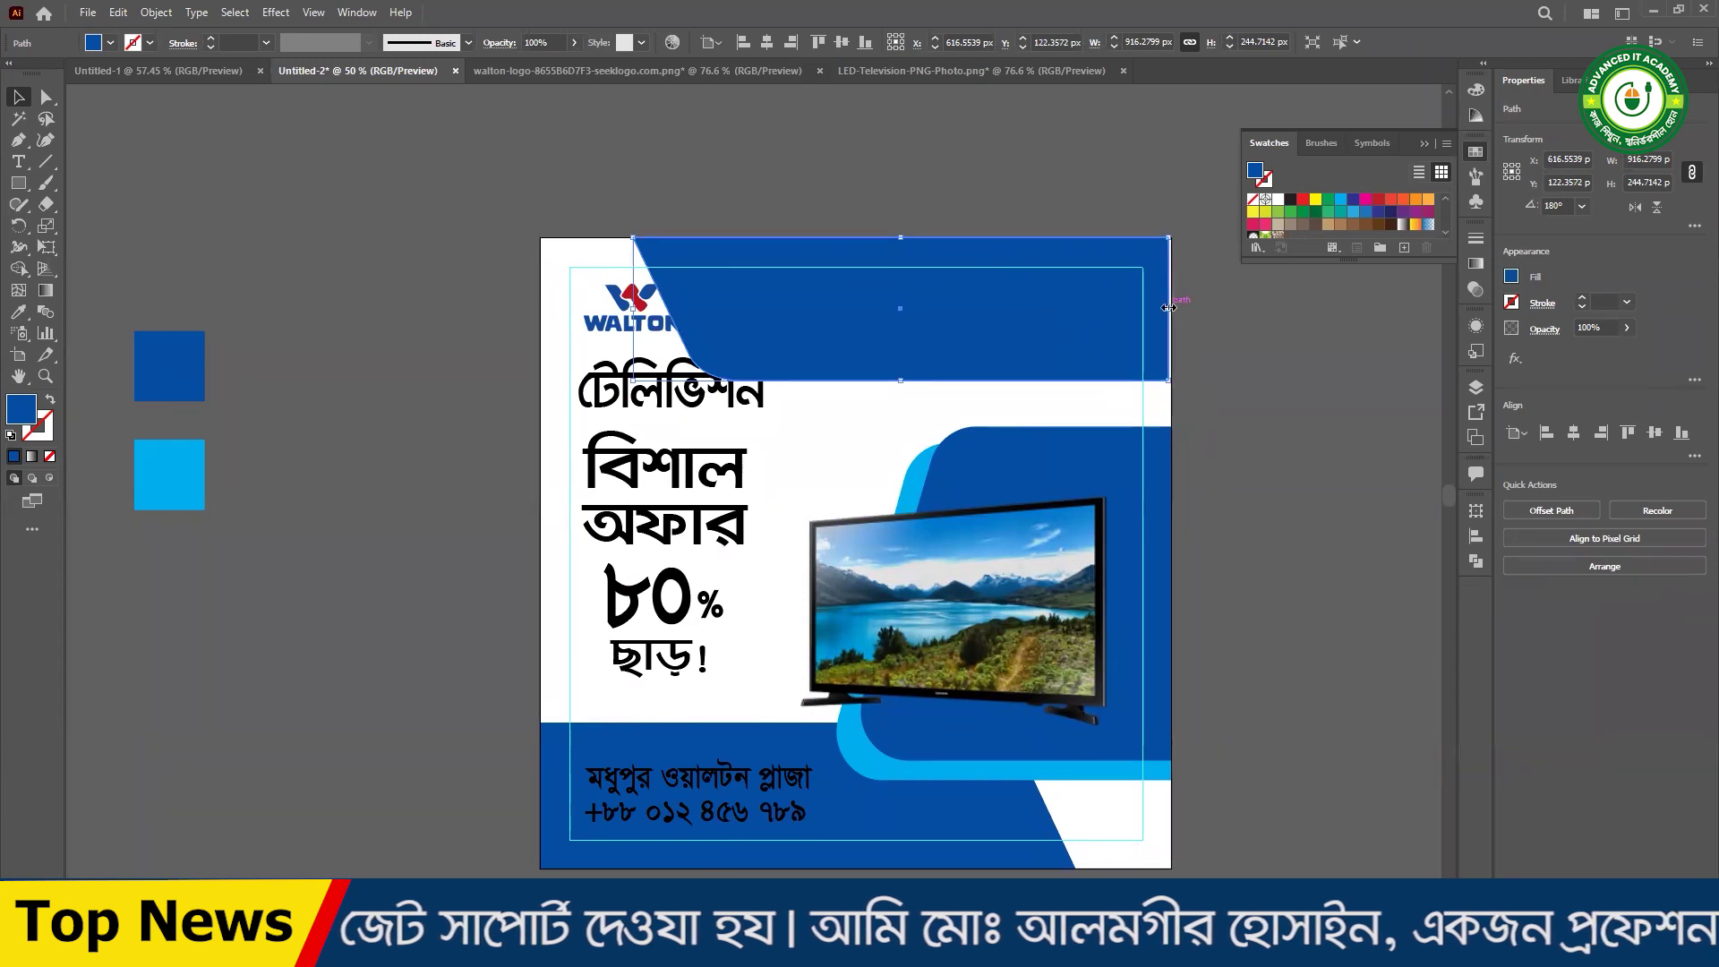
pyautogui.moveTo(1174, 307); pyautogui.dragTo(1174, 307)
pyautogui.click(368, 302)
# - Make a copy of the top band above the poster, shrunk to about 434 × 115 px and rotated back to 0°
pyautogui.moveTo(807, 354); pyautogui.dragTo(821, 406)
pyautogui.keyDown('ctrl'); pyautogui.click(675, 350); pyautogui.keyUp('ctrl')
pyautogui.moveTo(953, 451); pyautogui.dragTo(854, 324)
pyautogui.keyDown('ctrl'); pyautogui.click(918, 405); pyautogui.keyUp('ctrl')
pyautogui.moveTo(798, 490); pyautogui.dragTo(951, 462)
pyautogui.keyDown('ctrl'); pyautogui.keyDown('alt'); pyautogui.click(661, 475); pyautogui.keyUp('alt'); pyautogui.keyUp('ctrl')
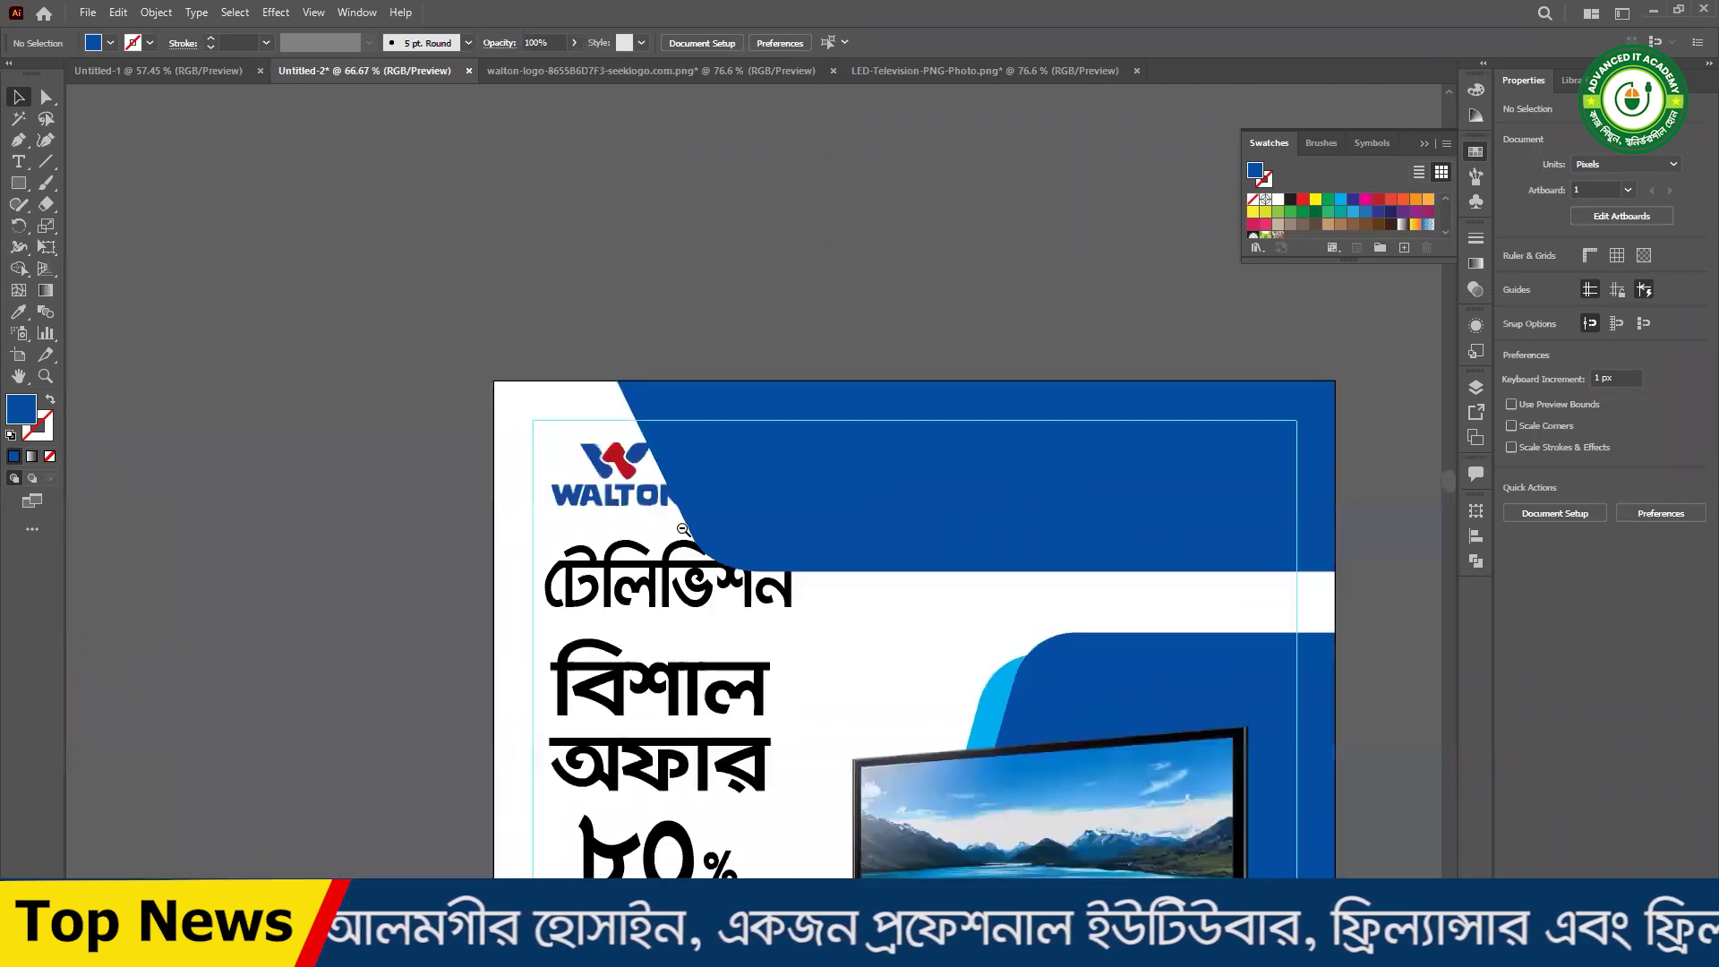
pyautogui.moveTo(902, 554); pyautogui.dragTo(853, 460)
pyautogui.click(856, 458)
pyautogui.moveTo(989, 418); pyautogui.dragTo(791, 292)
pyautogui.moveTo(1086, 257); pyautogui.dragTo(732, 208)
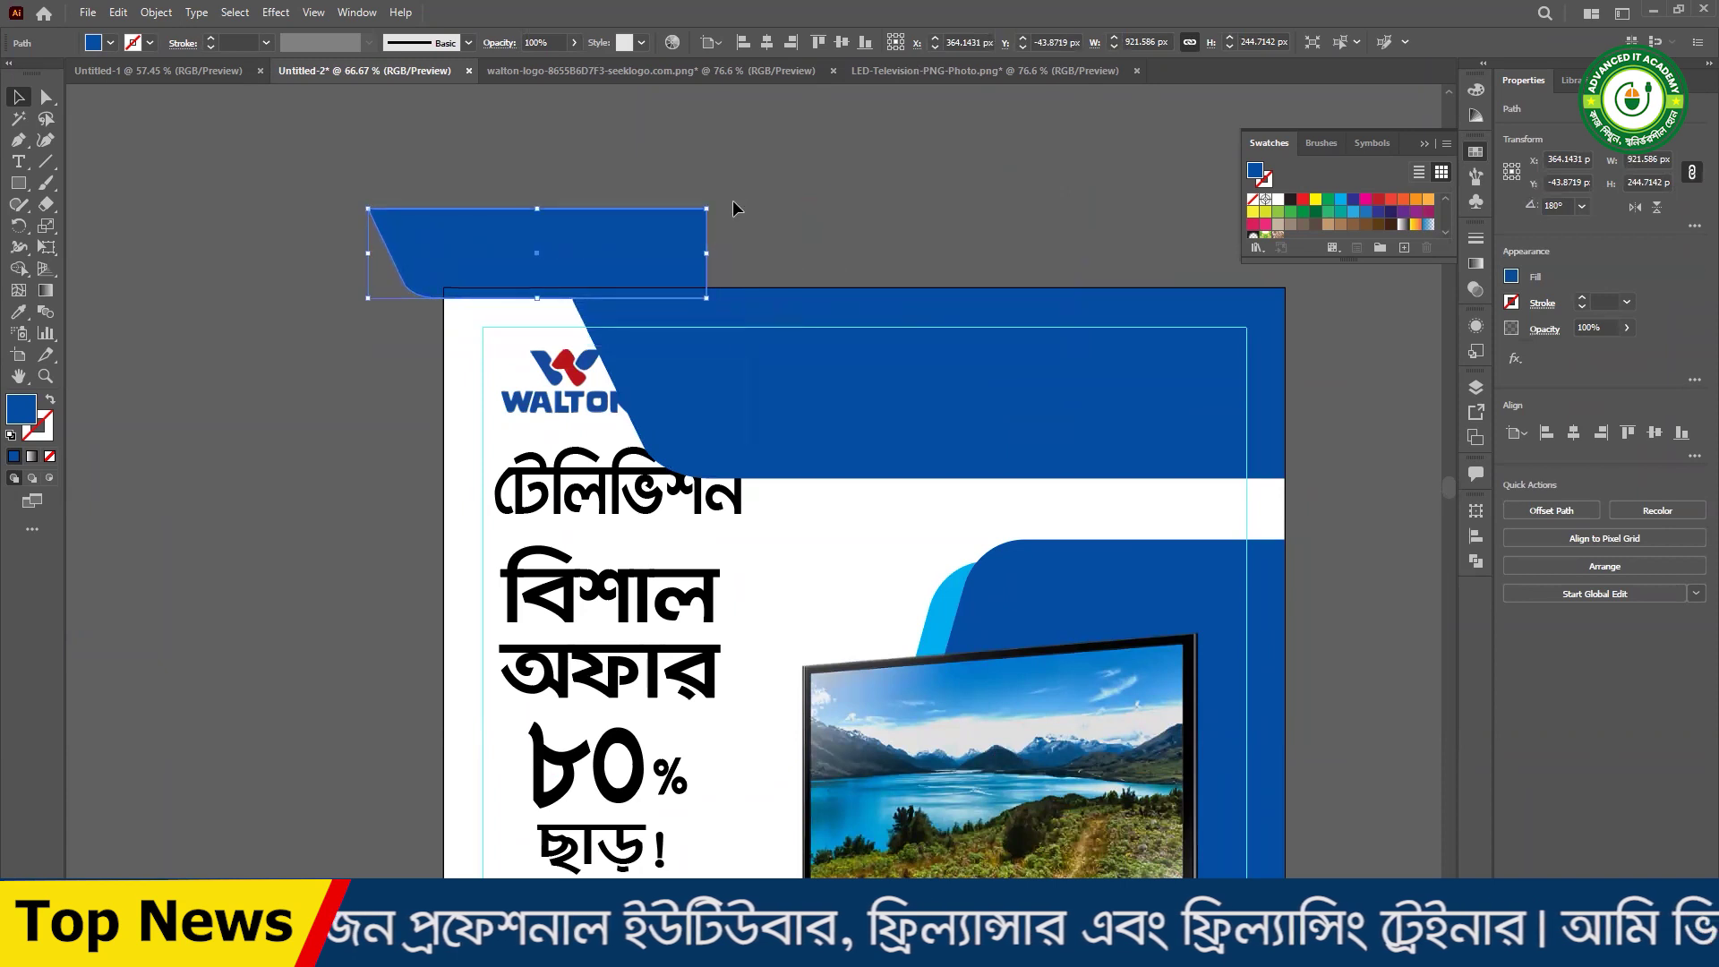
pyautogui.moveTo(718, 200); pyautogui.dragTo(389, 221)
# - Enlarge the small copy to about 586 × 156 px along the poster's top edge and pull its left-side anchor points to the artboard edge
pyautogui.moveTo(555, 221); pyautogui.dragTo(581, 336)
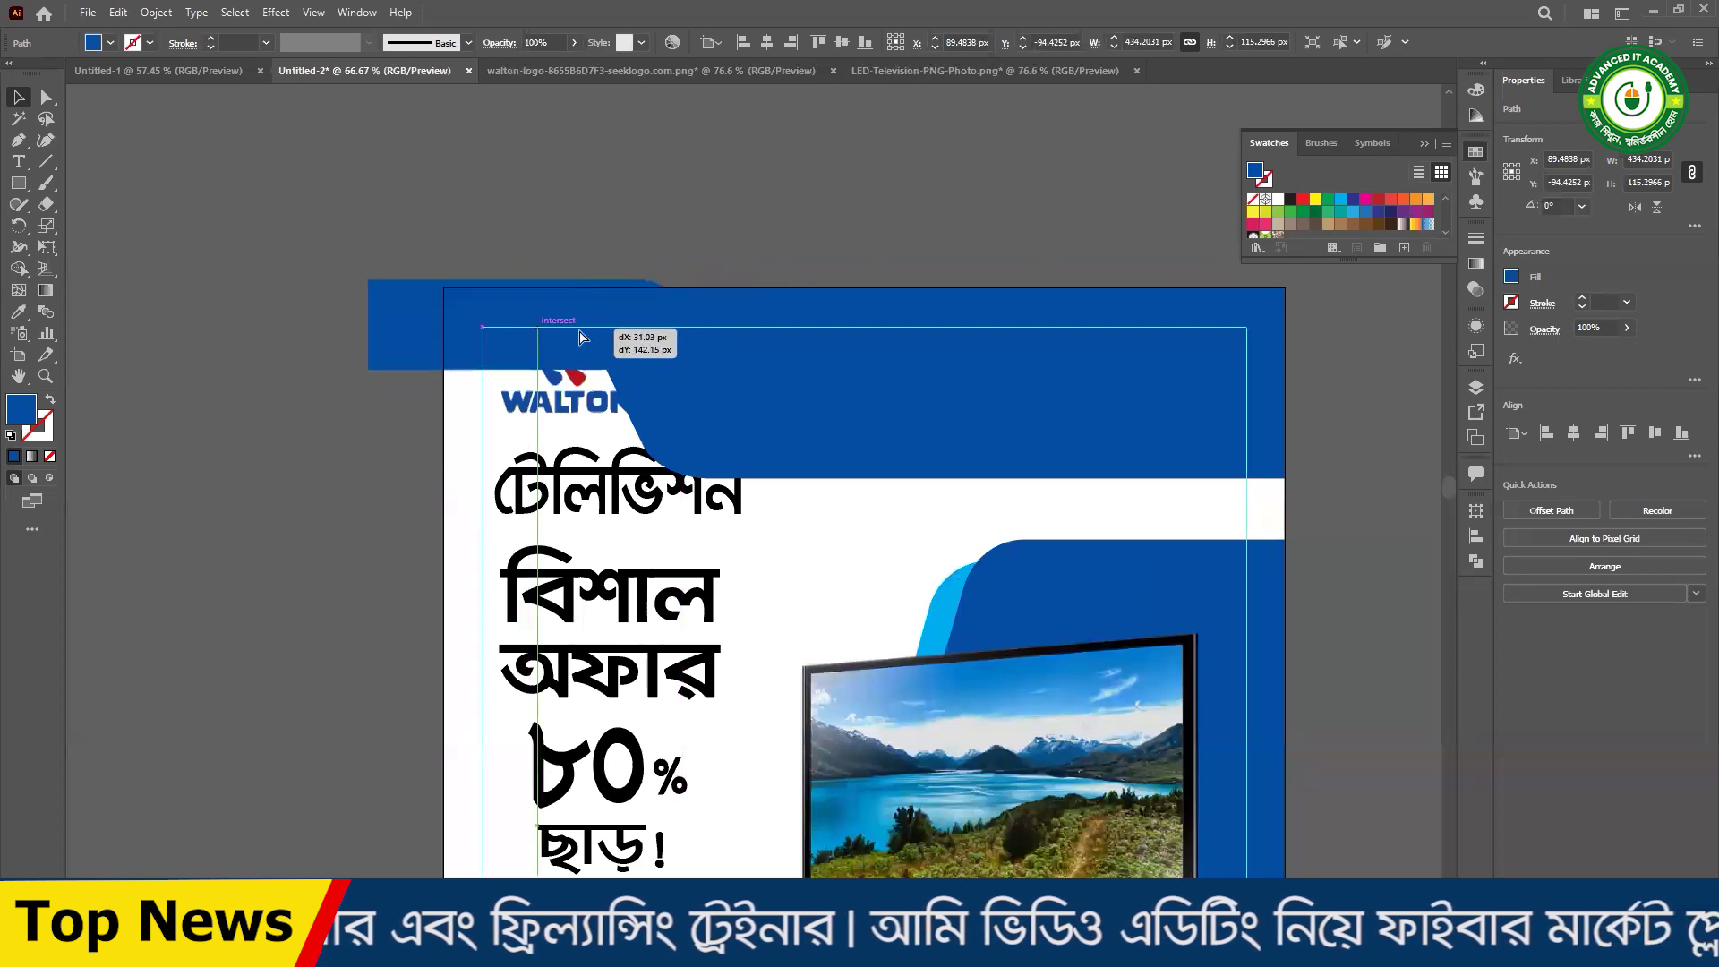
pyautogui.moveTo(664, 341); pyautogui.dragTo(824, 445)
pyautogui.moveTo(730, 381); pyautogui.dragTo(603, 384)
pyautogui.click(46, 97)
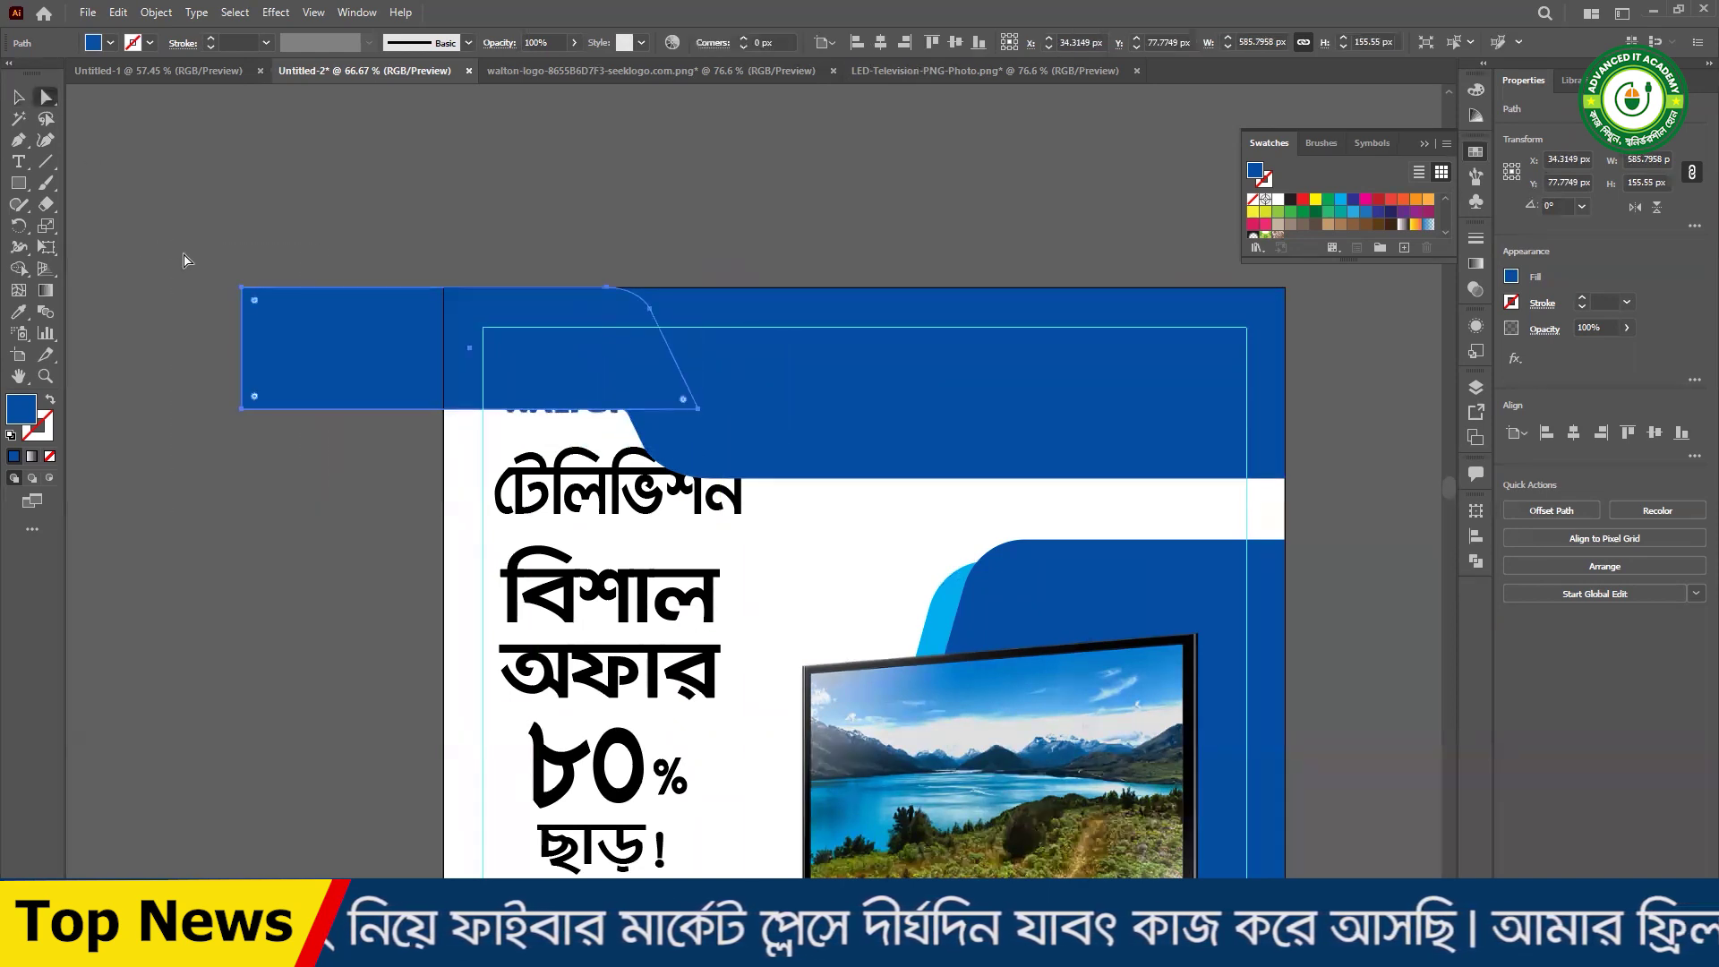
pyautogui.click(245, 403)
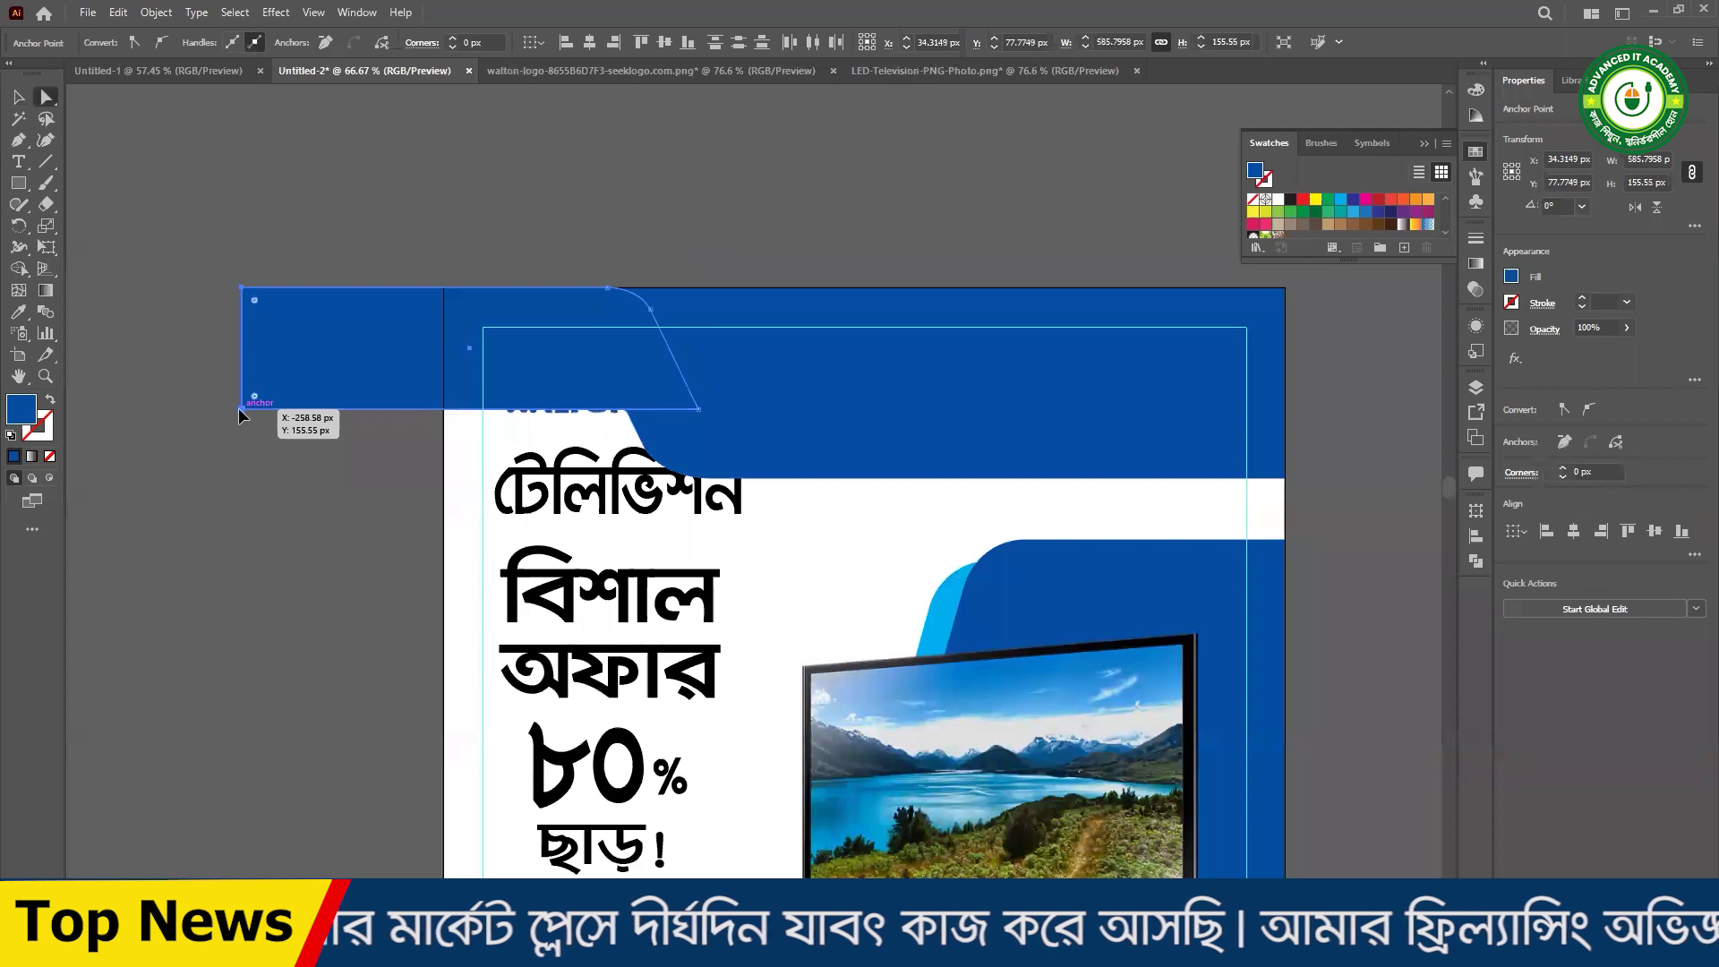
pyautogui.moveTo(240, 414); pyautogui.dragTo(443, 413)
# - Scale the corner shape to about 198 px high and align its left side with the artboard edge, leaving it about 341 px wide
pyautogui.press('v')
pyautogui.click(701, 392)
pyautogui.click(612, 385)
pyautogui.moveTo(701, 414)
pyautogui.mouseDown()
pyautogui.moveTo(740, 421)
pyautogui.moveTo(684, 430)
pyautogui.moveTo(709, 440)
pyautogui.mouseUp()
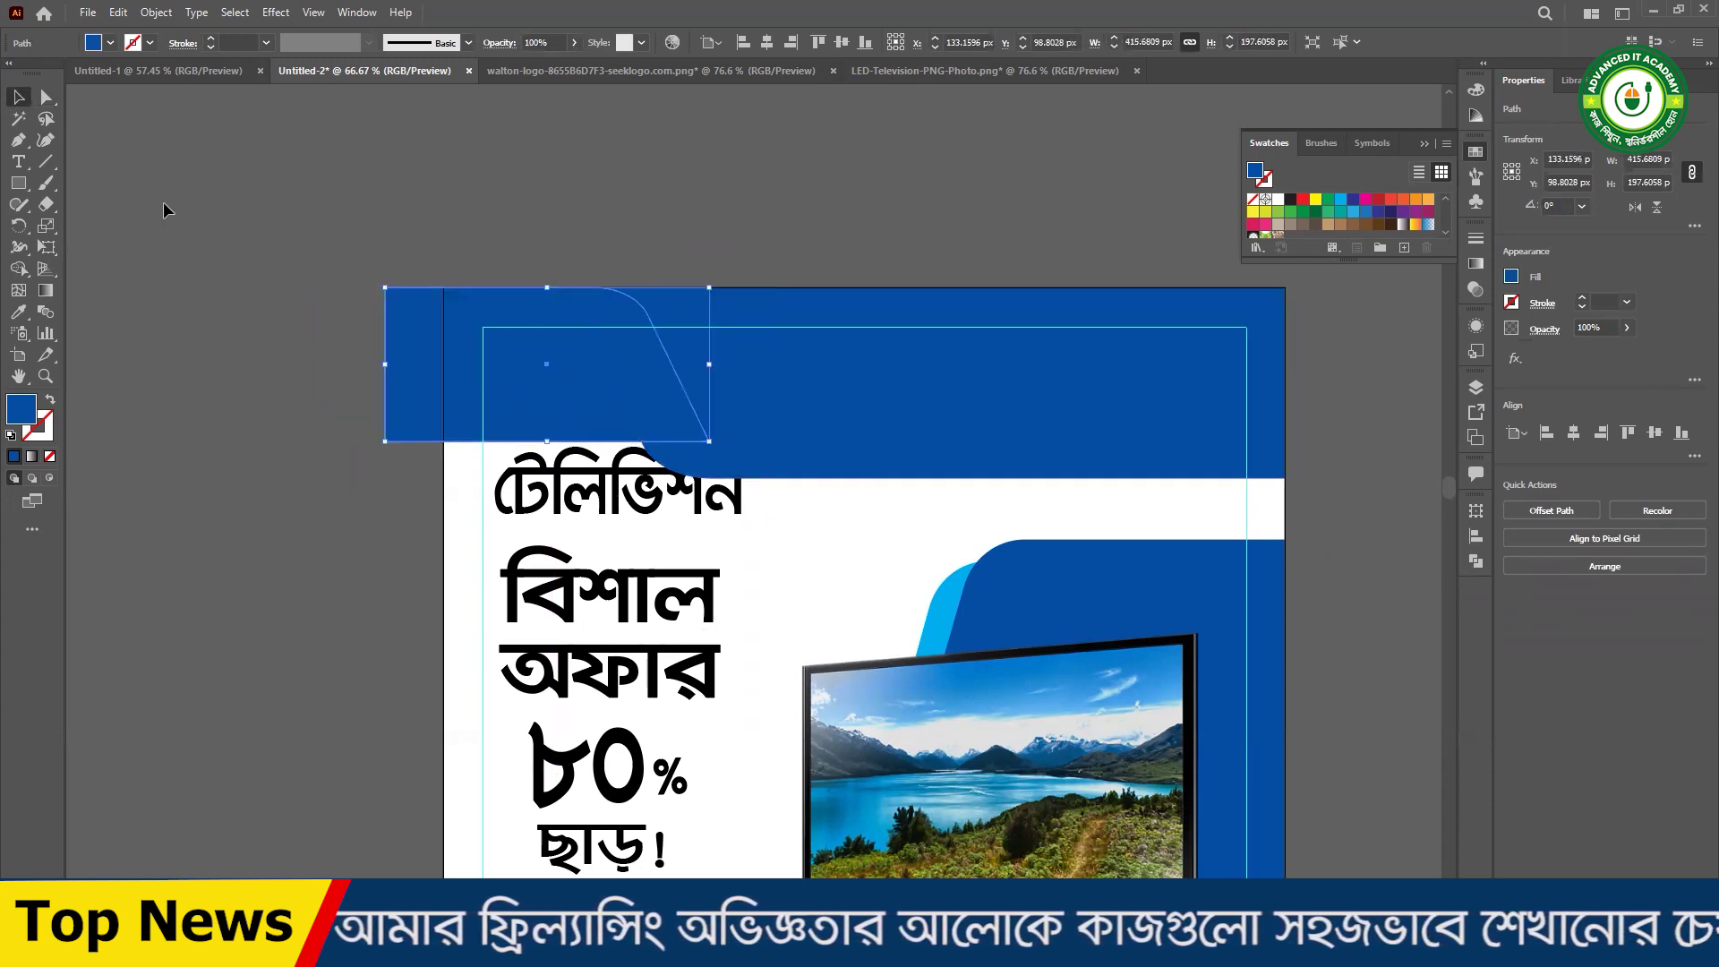
pyautogui.click(47, 96)
pyautogui.click(386, 441)
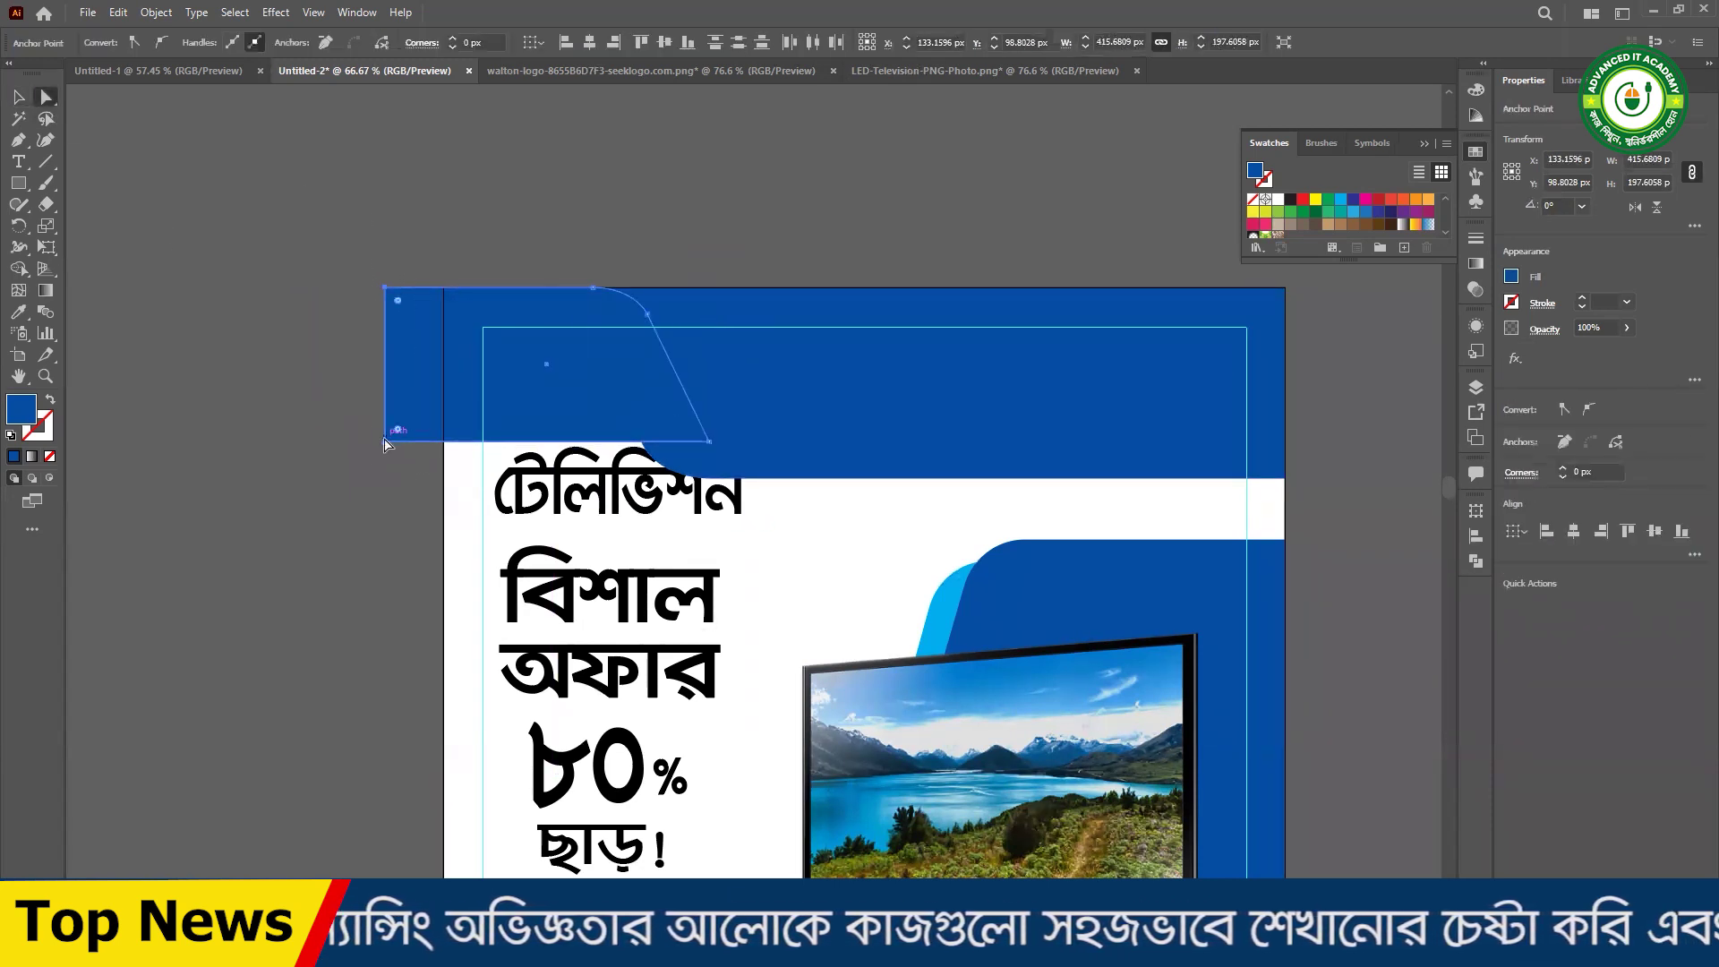
pyautogui.moveTo(404, 443); pyautogui.dragTo(441, 441)
pyautogui.click(19, 97)
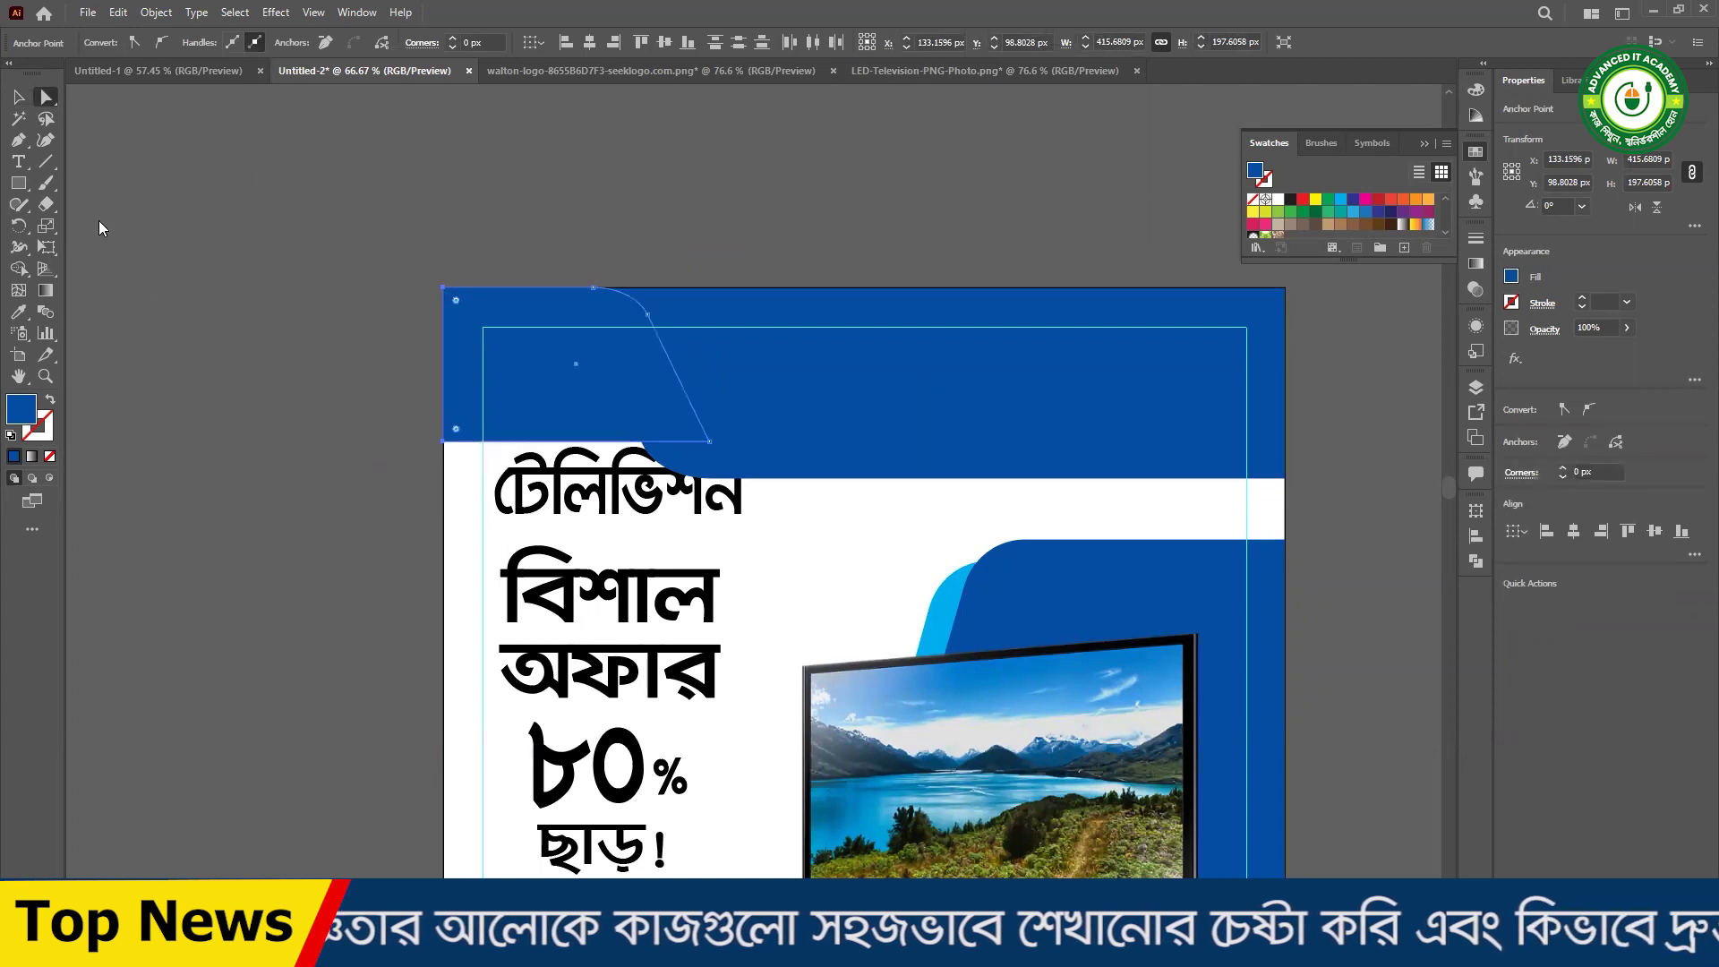
pyautogui.click(479, 248)
# - Recolour the upper-left corner shape with the light blue of the colour sample square
pyautogui.click(466, 400)
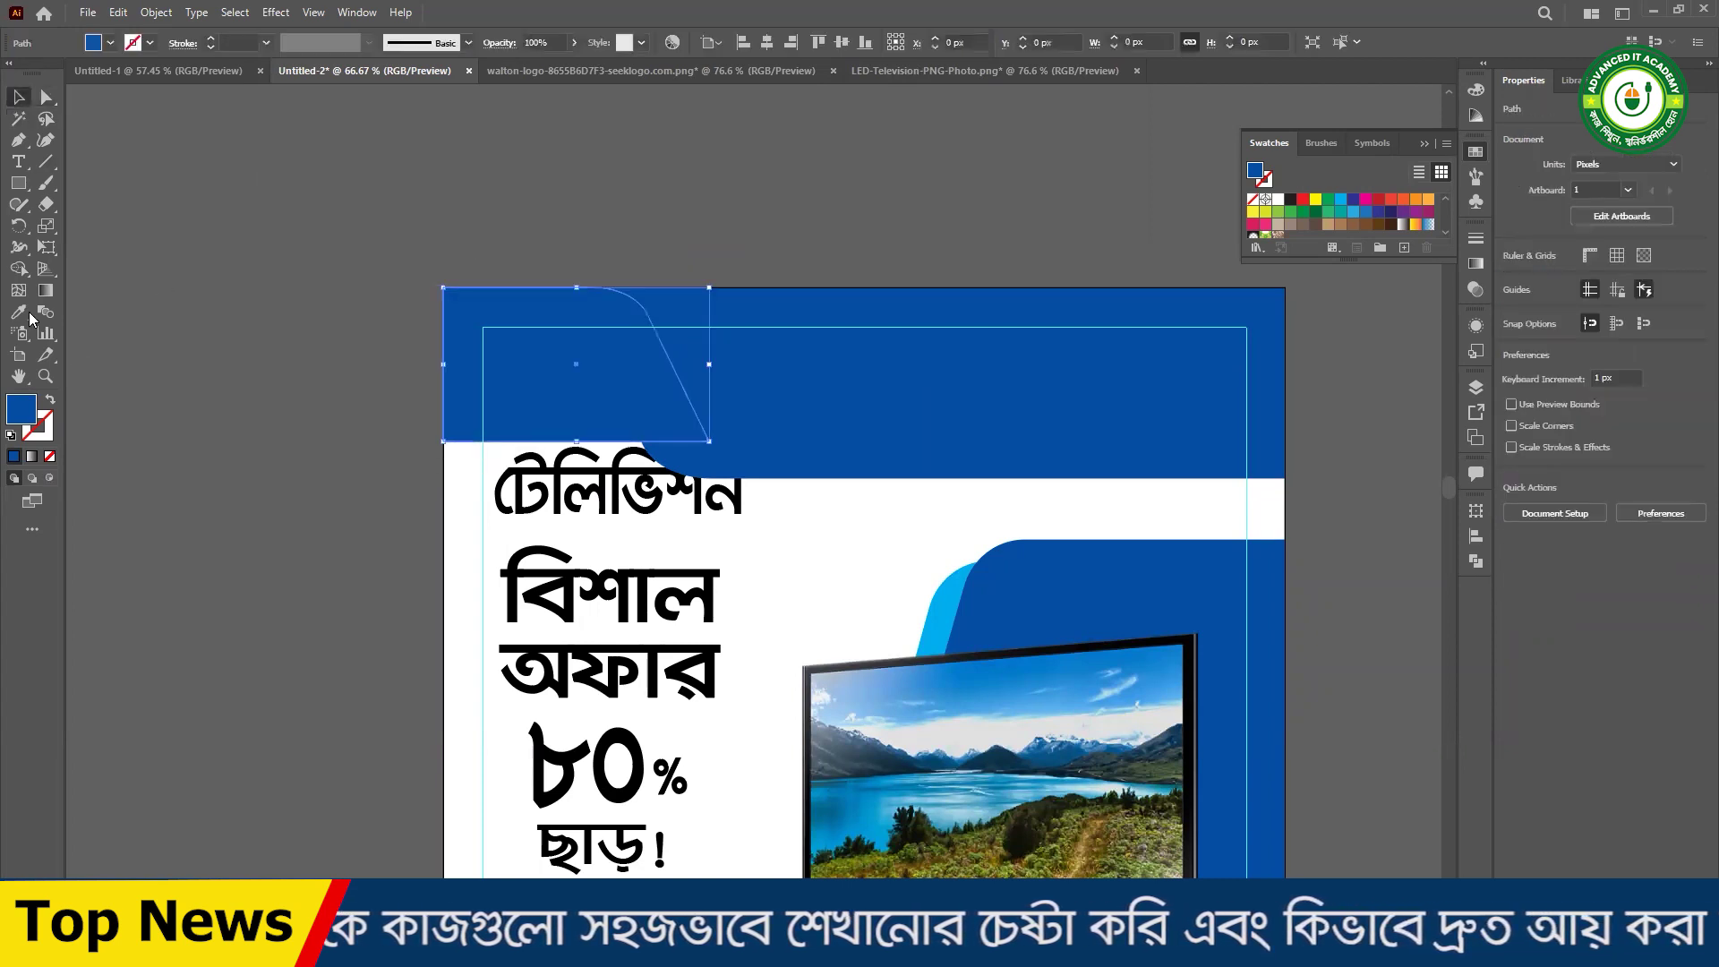
pyautogui.keyDown('ctrl'); pyautogui.keyDown('alt'); pyautogui.click(322, 451); pyautogui.keyUp('alt'); pyautogui.keyUp('ctrl')
pyautogui.moveTo(497, 625); pyautogui.dragTo(433, 501)
pyautogui.moveTo(421, 485); pyautogui.dragTo(628, 460)
pyautogui.scroll(1, 825, 406)
pyautogui.moveTo(825, 406); pyautogui.dragTo(704, 485)
pyautogui.hotkey('ctrl', 'z')
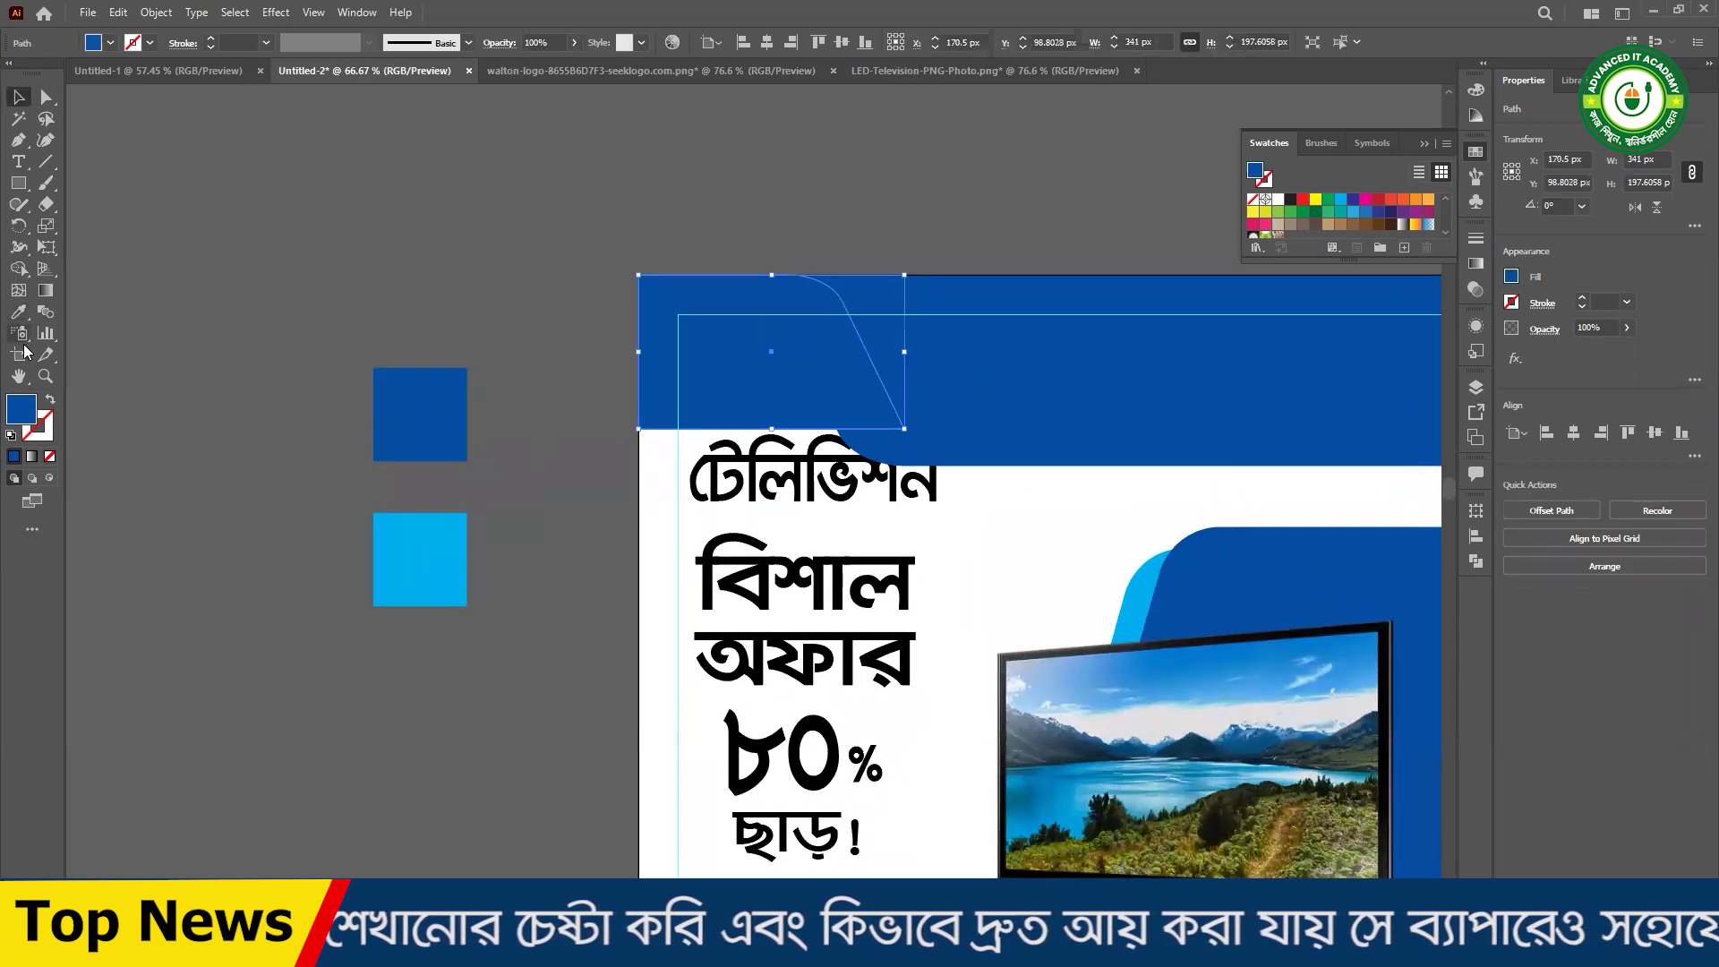
pyautogui.click(18, 314)
pyautogui.click(456, 555)
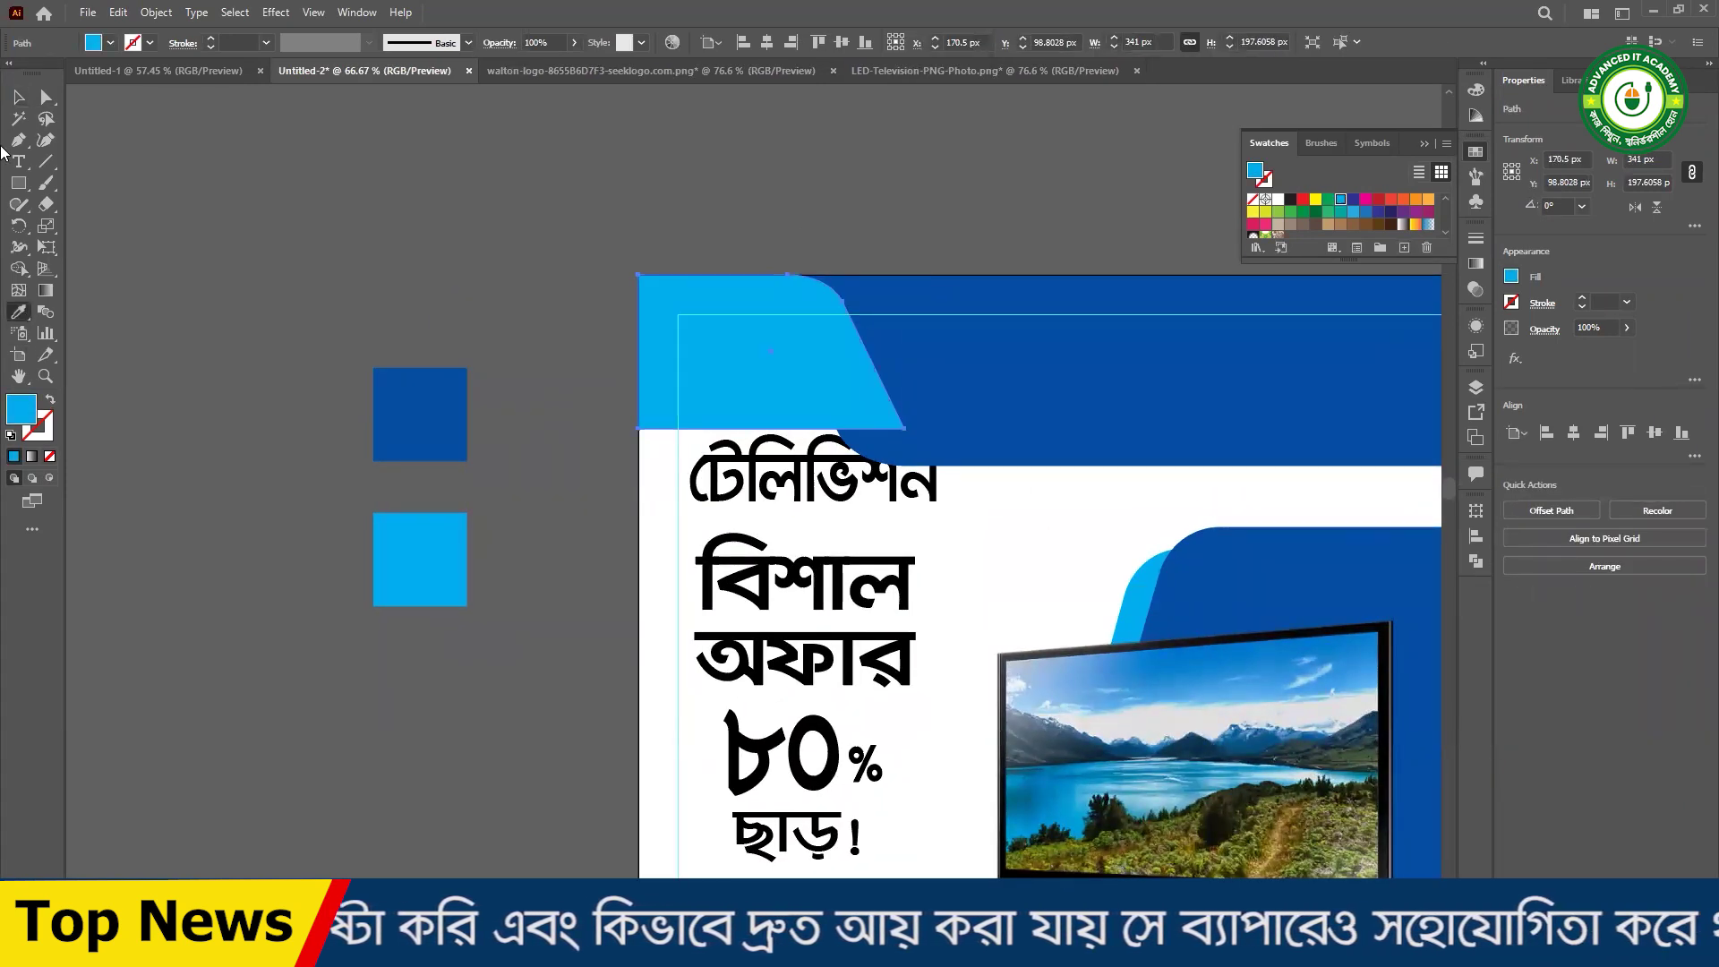
pyautogui.click(18, 96)
# - Bring the WALTON logo in front of the light blue shape and fit the shape back into the poster's upper-left corner
pyautogui.hotkey('ctrl', '=')
pyautogui.scroll(-2, 761, 412)
pyautogui.moveTo(728, 404); pyautogui.dragTo(717, 315)
pyautogui.click(717, 437)
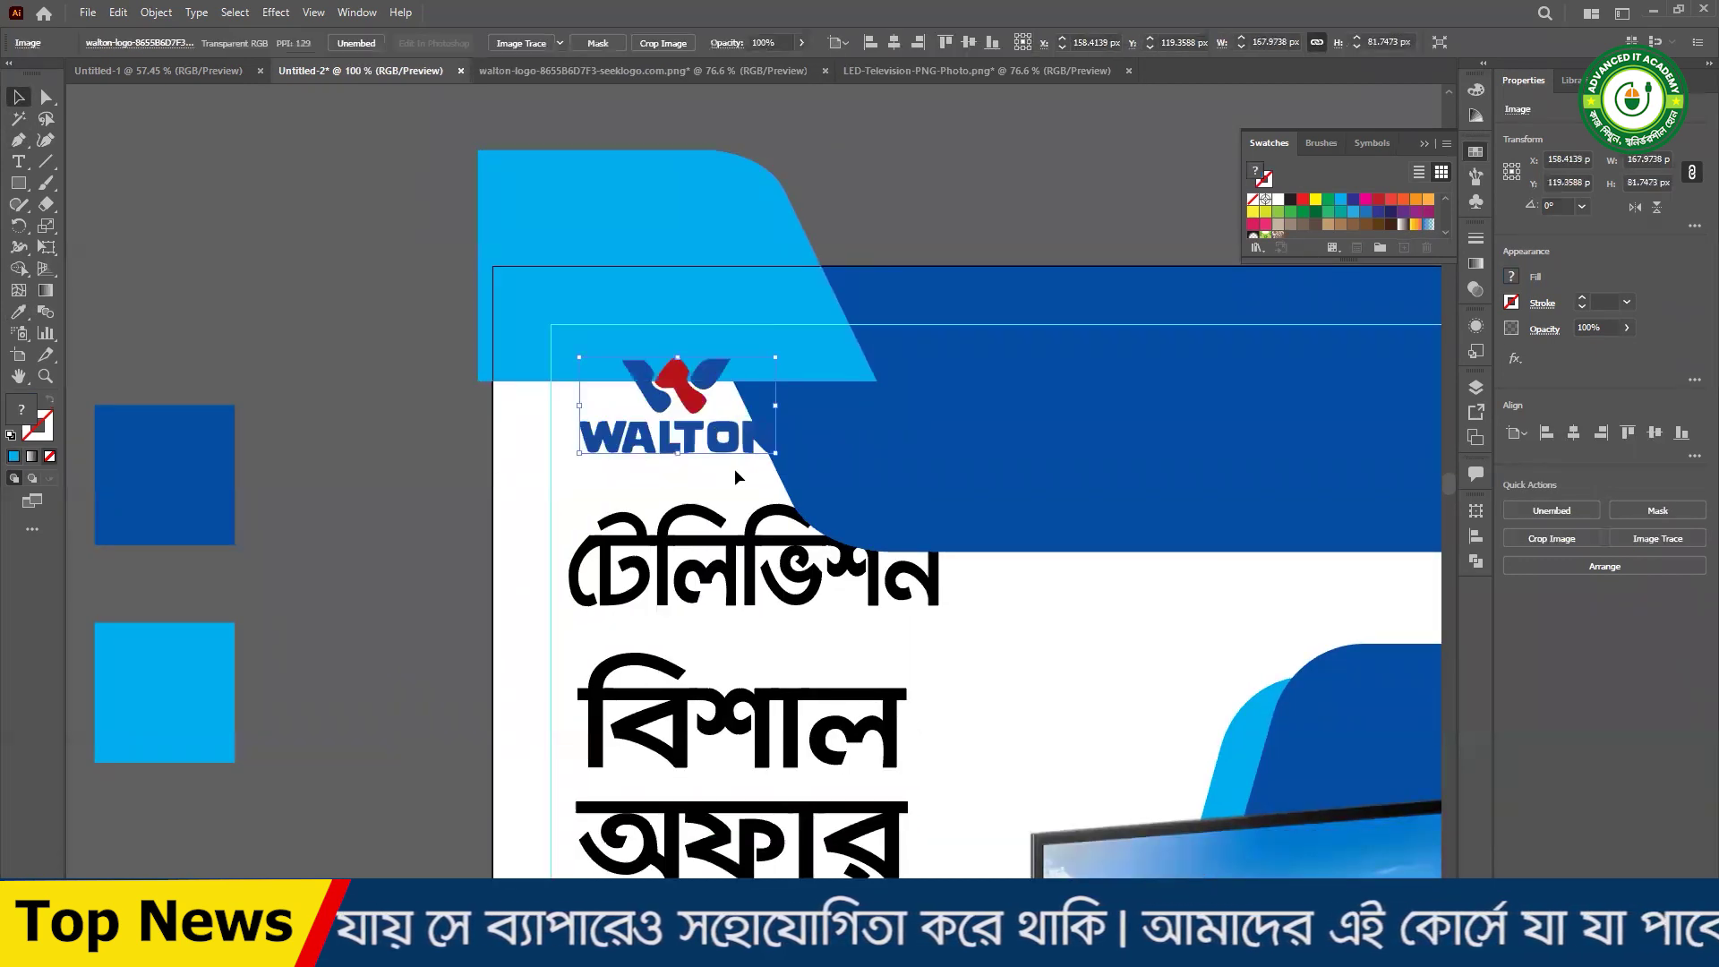
pyautogui.moveTo(650, 284); pyautogui.dragTo(664, 392)
pyautogui.click(468, 371)
pyautogui.keyDown('ctrl'); pyautogui.keyDown('alt'); pyautogui.click(460, 392); pyautogui.keyUp('alt'); pyautogui.keyUp('ctrl')
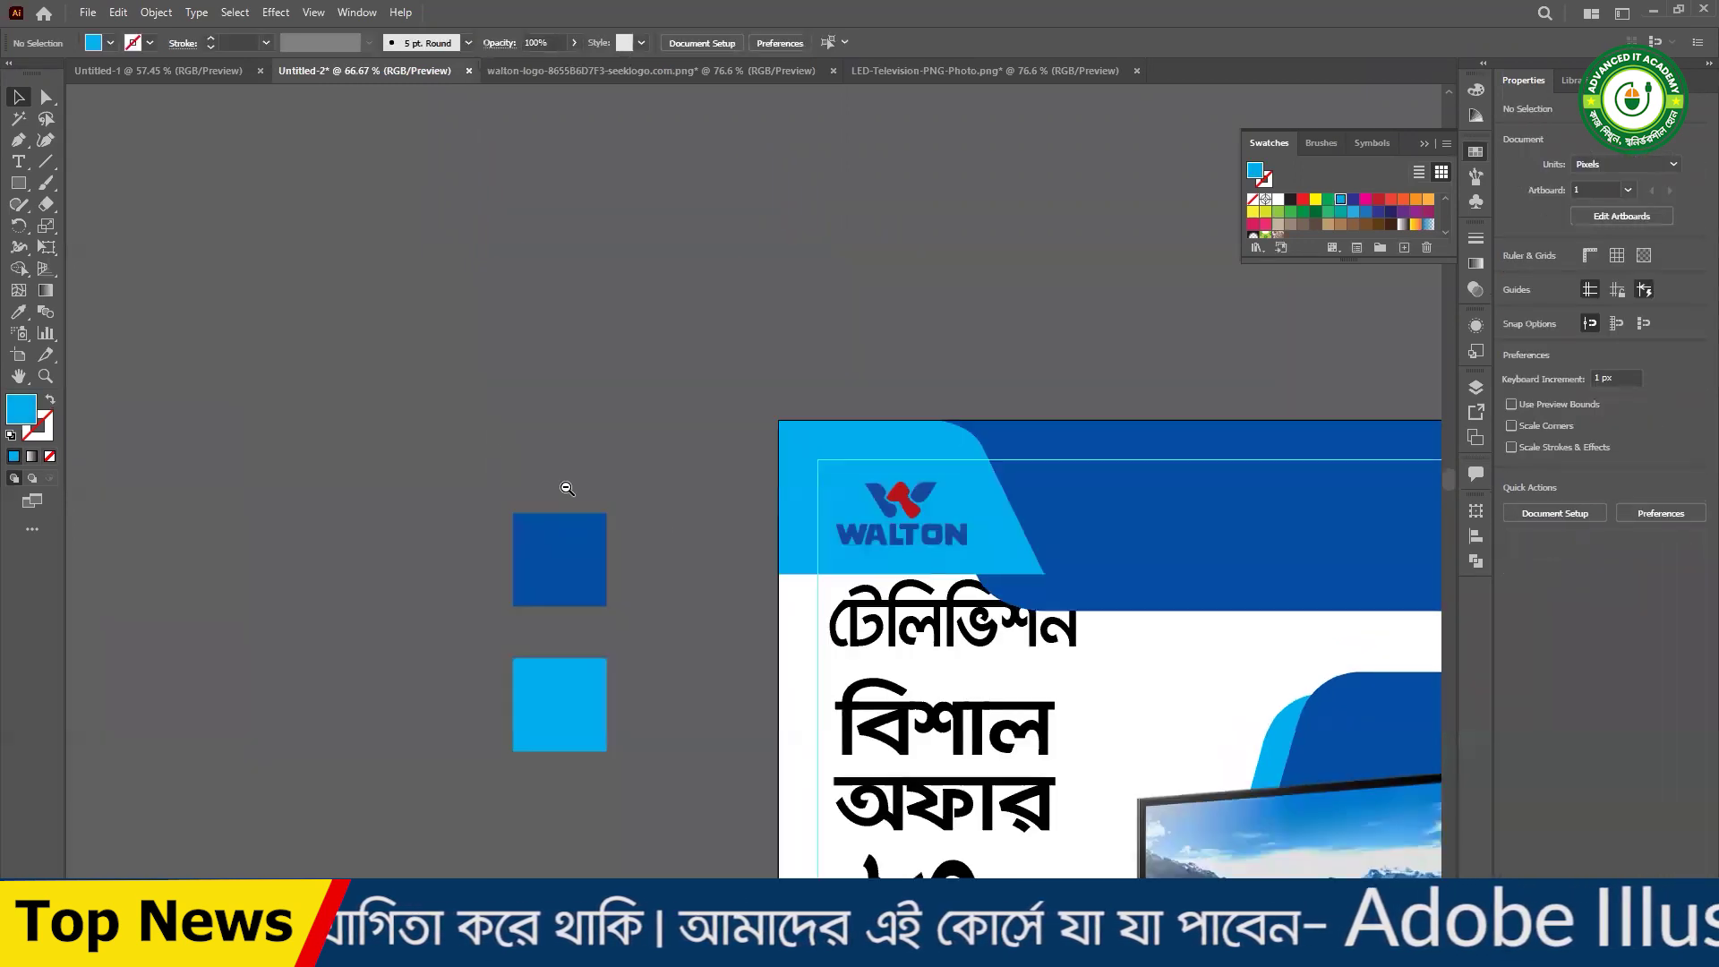
pyautogui.moveTo(750, 577); pyautogui.dragTo(407, 375)
pyautogui.keyDown('ctrl'); pyautogui.click(539, 378); pyautogui.keyUp('ctrl')
pyautogui.moveTo(550, 372); pyautogui.dragTo(410, 296)
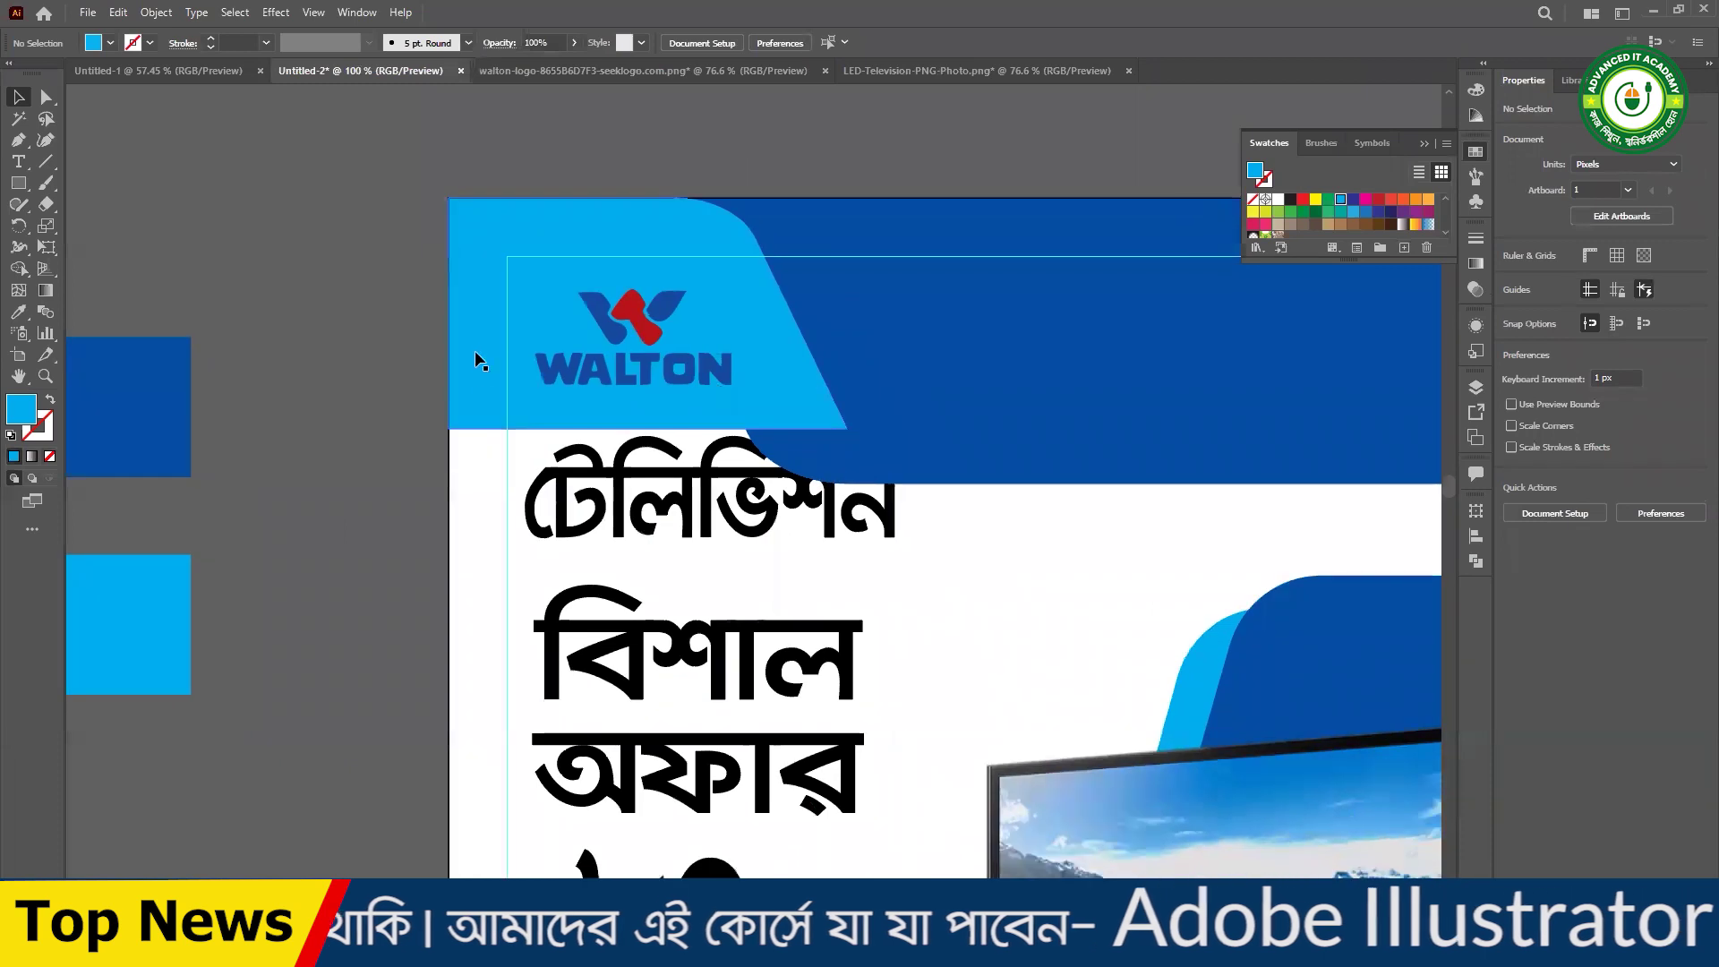
# - Narrow the light blue corner shape behind the WALTON logo to about 312 px wide
pyautogui.click(475, 353)
pyautogui.hotkey('ctrl', 'space')
pyautogui.keyDown('ctrl'); pyautogui.keyDown('alt'); pyautogui.click(539, 405); pyautogui.keyUp('alt'); pyautogui.keyUp('ctrl')
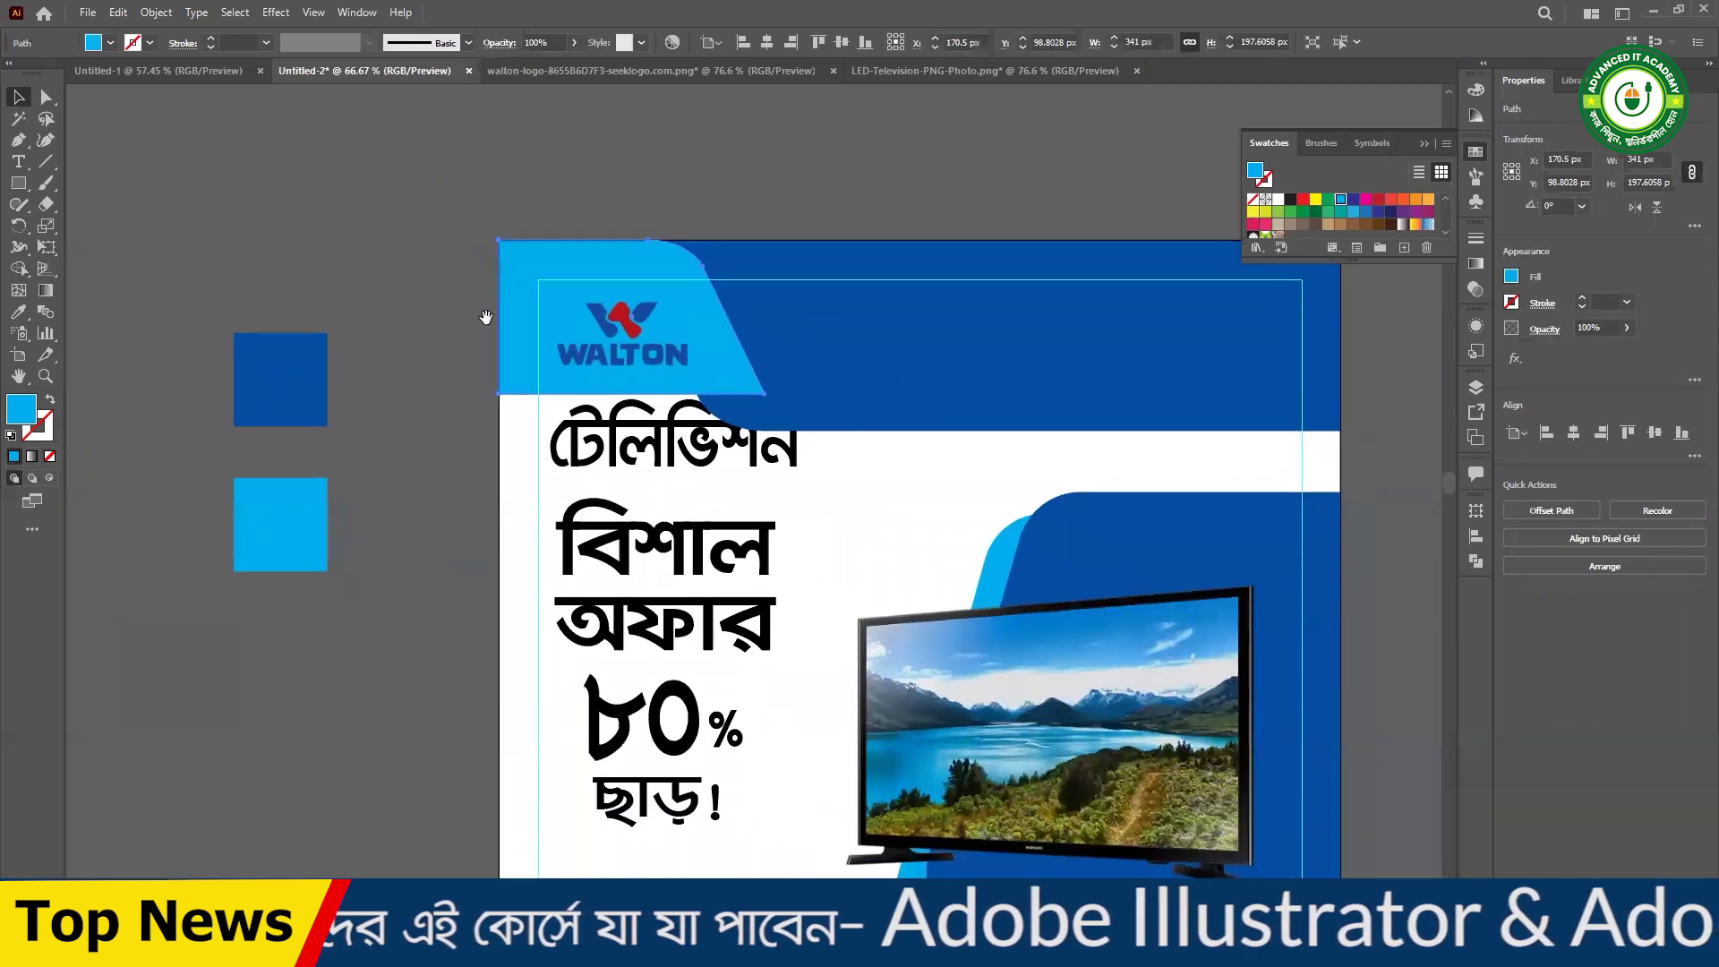
pyautogui.moveTo(763, 318); pyautogui.dragTo(740, 314)
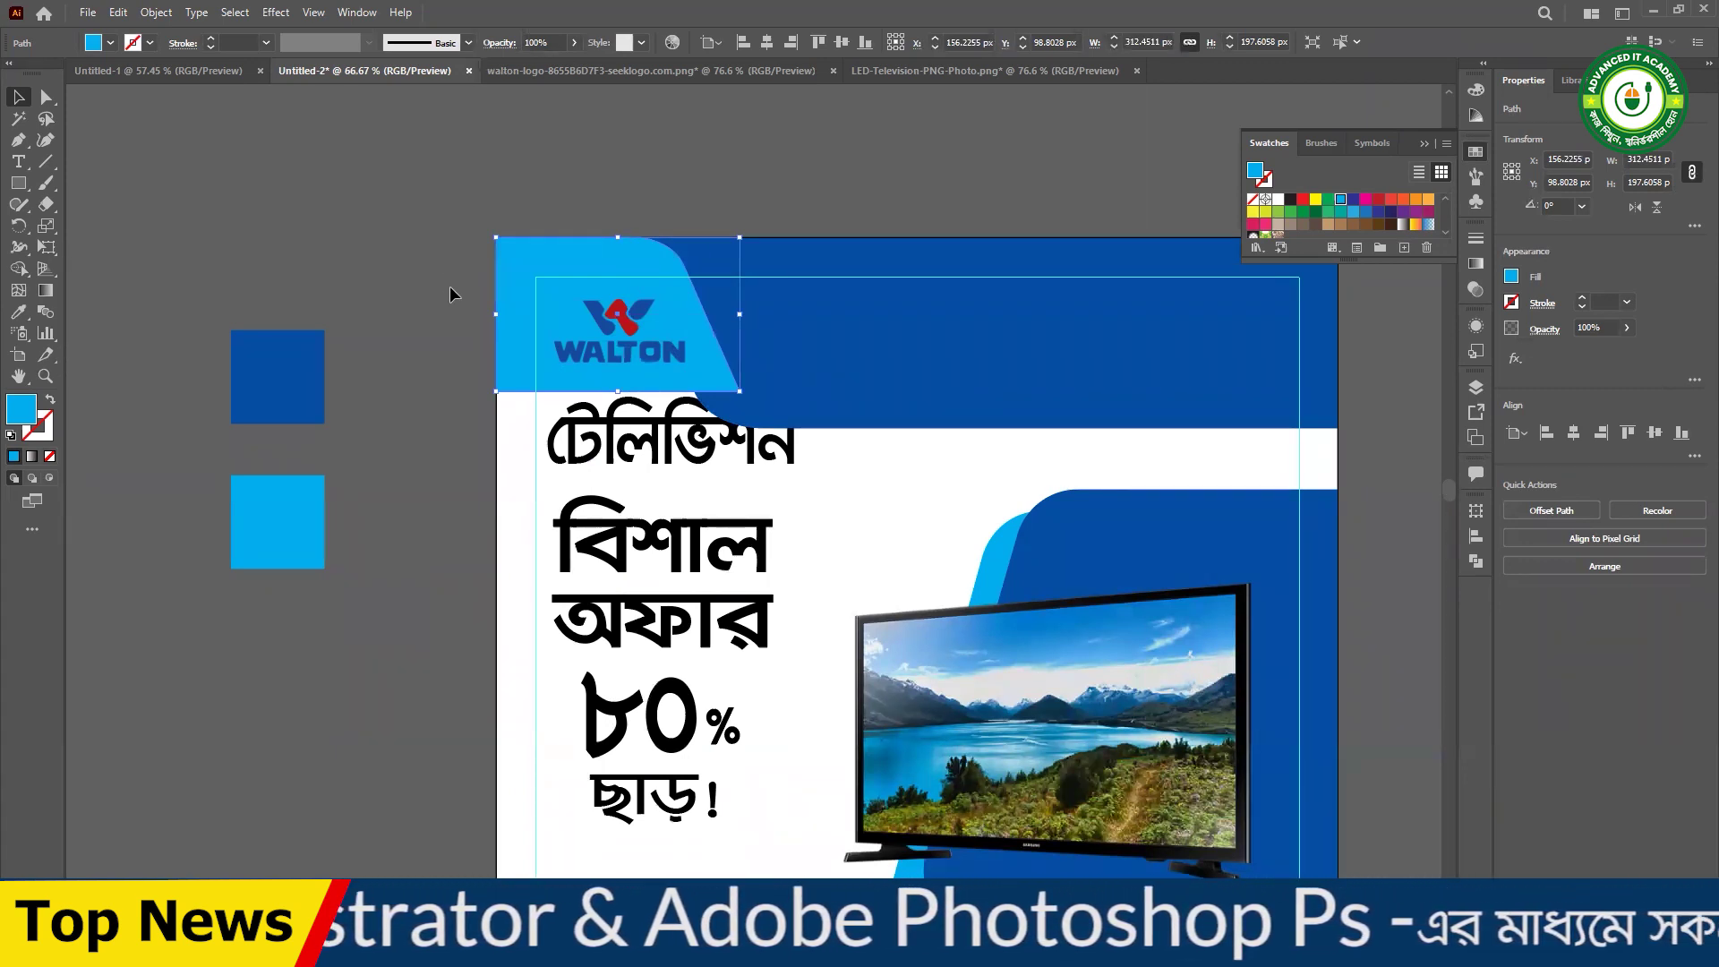
# - Move the dark blue and light blue colour sample squares together, closer to the poster's left edge
pyautogui.keyDown('ctrl'); pyautogui.keyDown('alt'); pyautogui.click(770, 533); pyautogui.keyUp('alt'); pyautogui.keyUp('ctrl')
pyautogui.moveTo(760, 529)
pyautogui.mouseDown()
pyautogui.moveTo(751, 501)
pyautogui.moveTo(742, 517)
pyautogui.mouseUp()
pyautogui.keyDown('ctrl'); pyautogui.click(732, 421); pyautogui.keyUp('ctrl')
pyautogui.moveTo(134, 363); pyautogui.dragTo(353, 674)
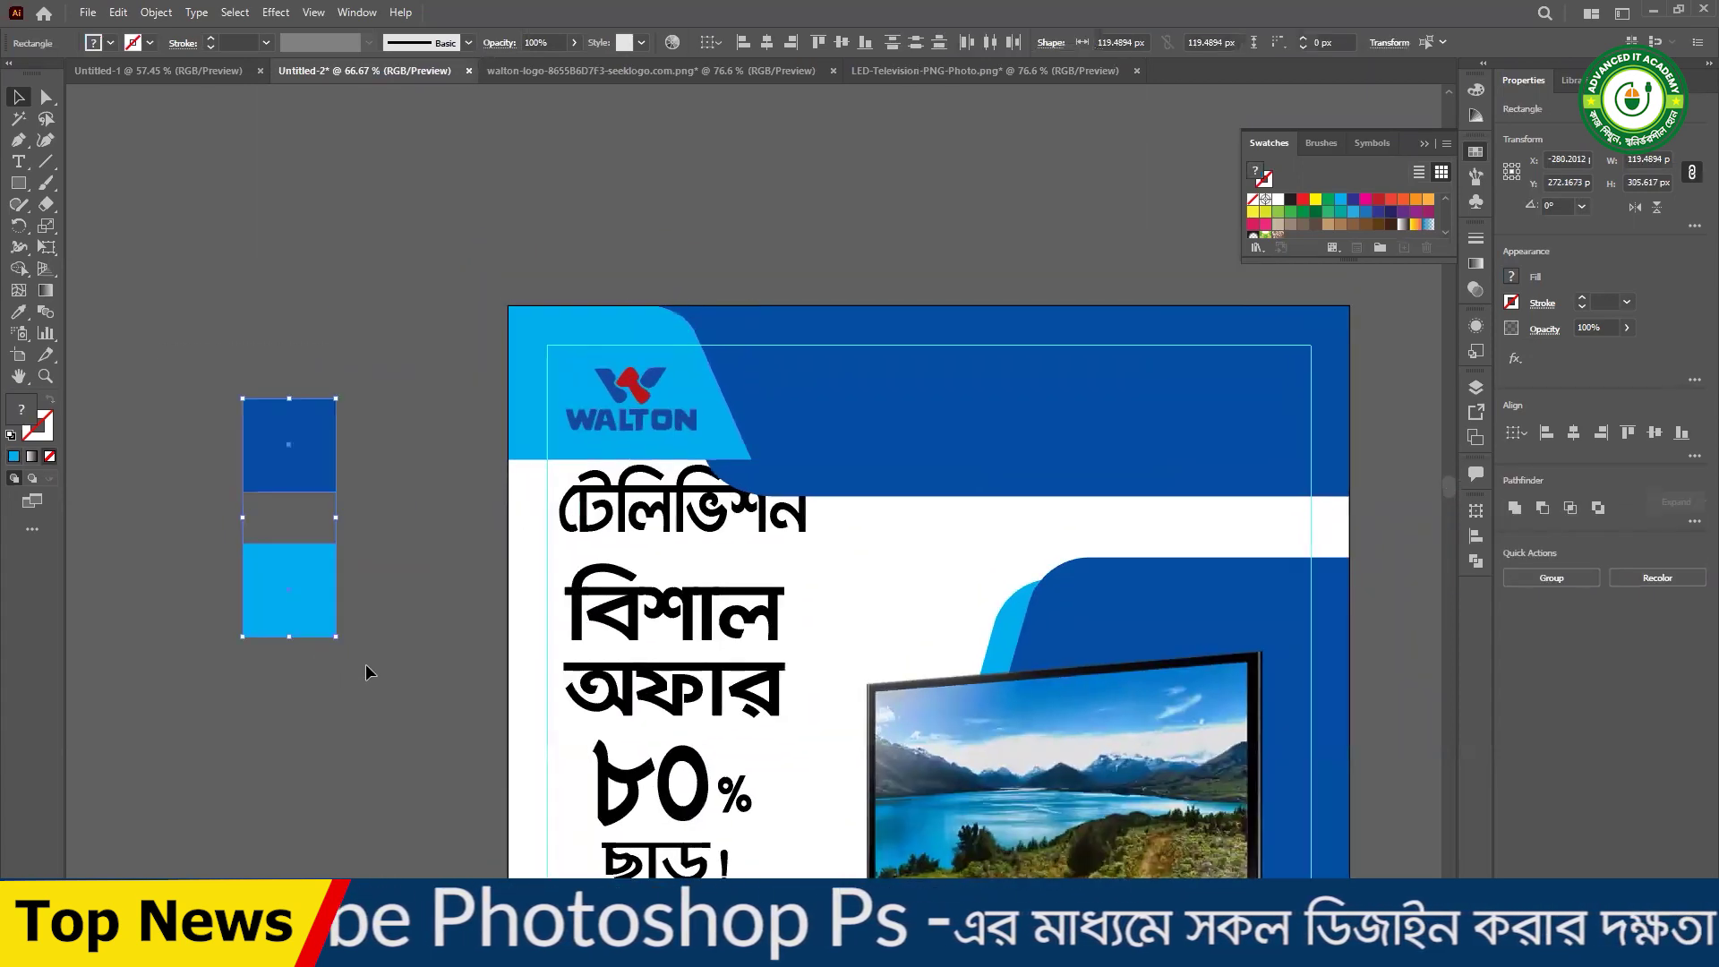
pyautogui.click(417, 377)
pyautogui.moveTo(353, 612); pyautogui.dragTo(391, 579)
pyautogui.click(310, 573)
pyautogui.keyDown('shift'); pyautogui.click(285, 468); pyautogui.keyUp('shift')
pyautogui.click(259, 530)
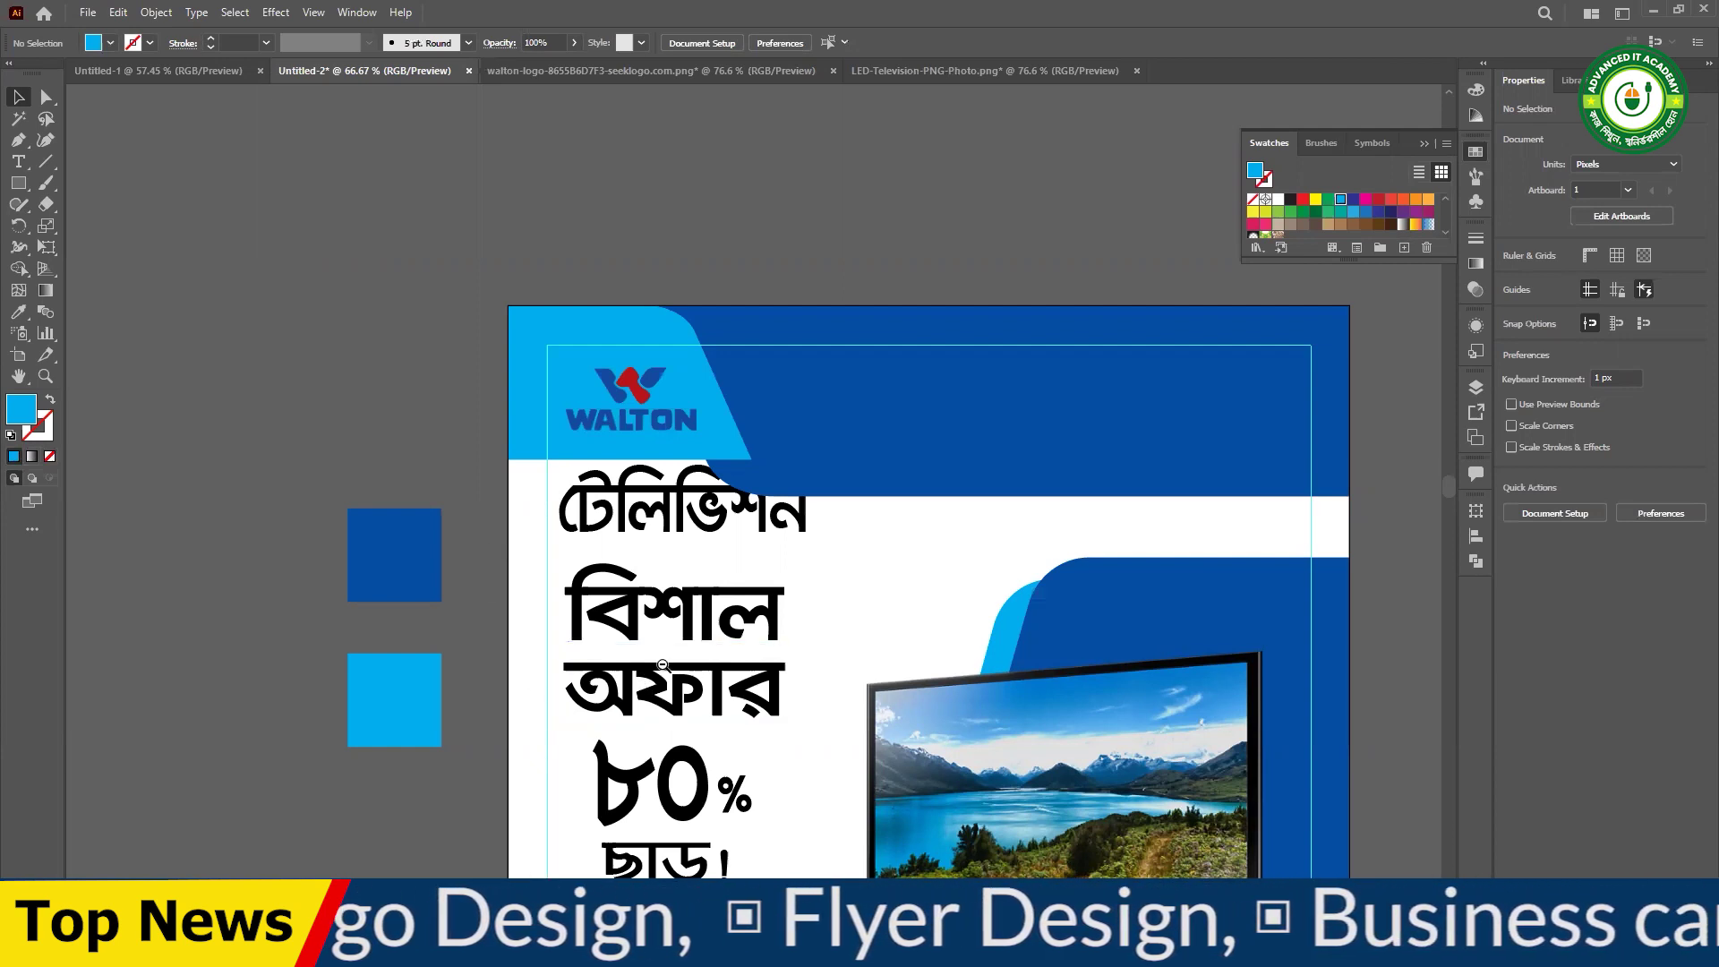
# - Shift the Bengali headline lines and the ৮০% ছাড়! text down so they stack below the blue top band
pyautogui.keyDown('ctrl'); pyautogui.keyDown('alt'); pyautogui.click(697, 641); pyautogui.keyUp('alt'); pyautogui.keyUp('ctrl')
pyautogui.moveTo(791, 663); pyautogui.dragTo(786, 787)
pyautogui.keyDown('ctrl'); pyautogui.click(765, 589); pyautogui.keyUp('ctrl')
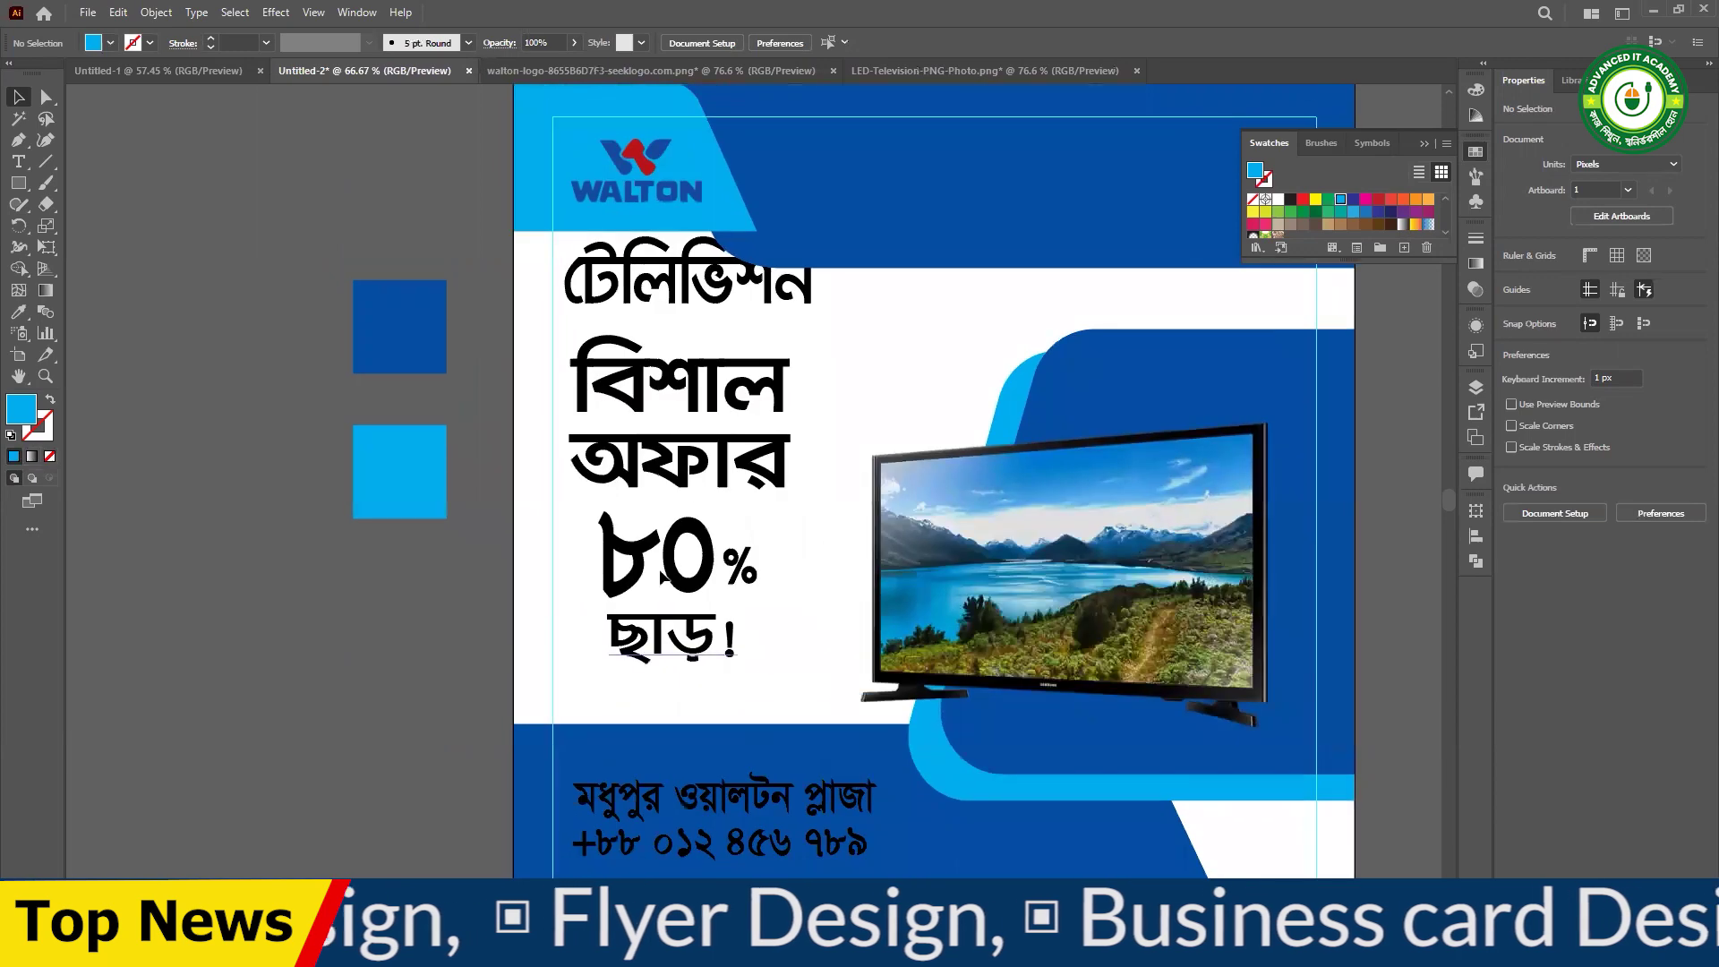
pyautogui.moveTo(647, 556); pyautogui.dragTo(683, 676)
pyautogui.click(350, 593)
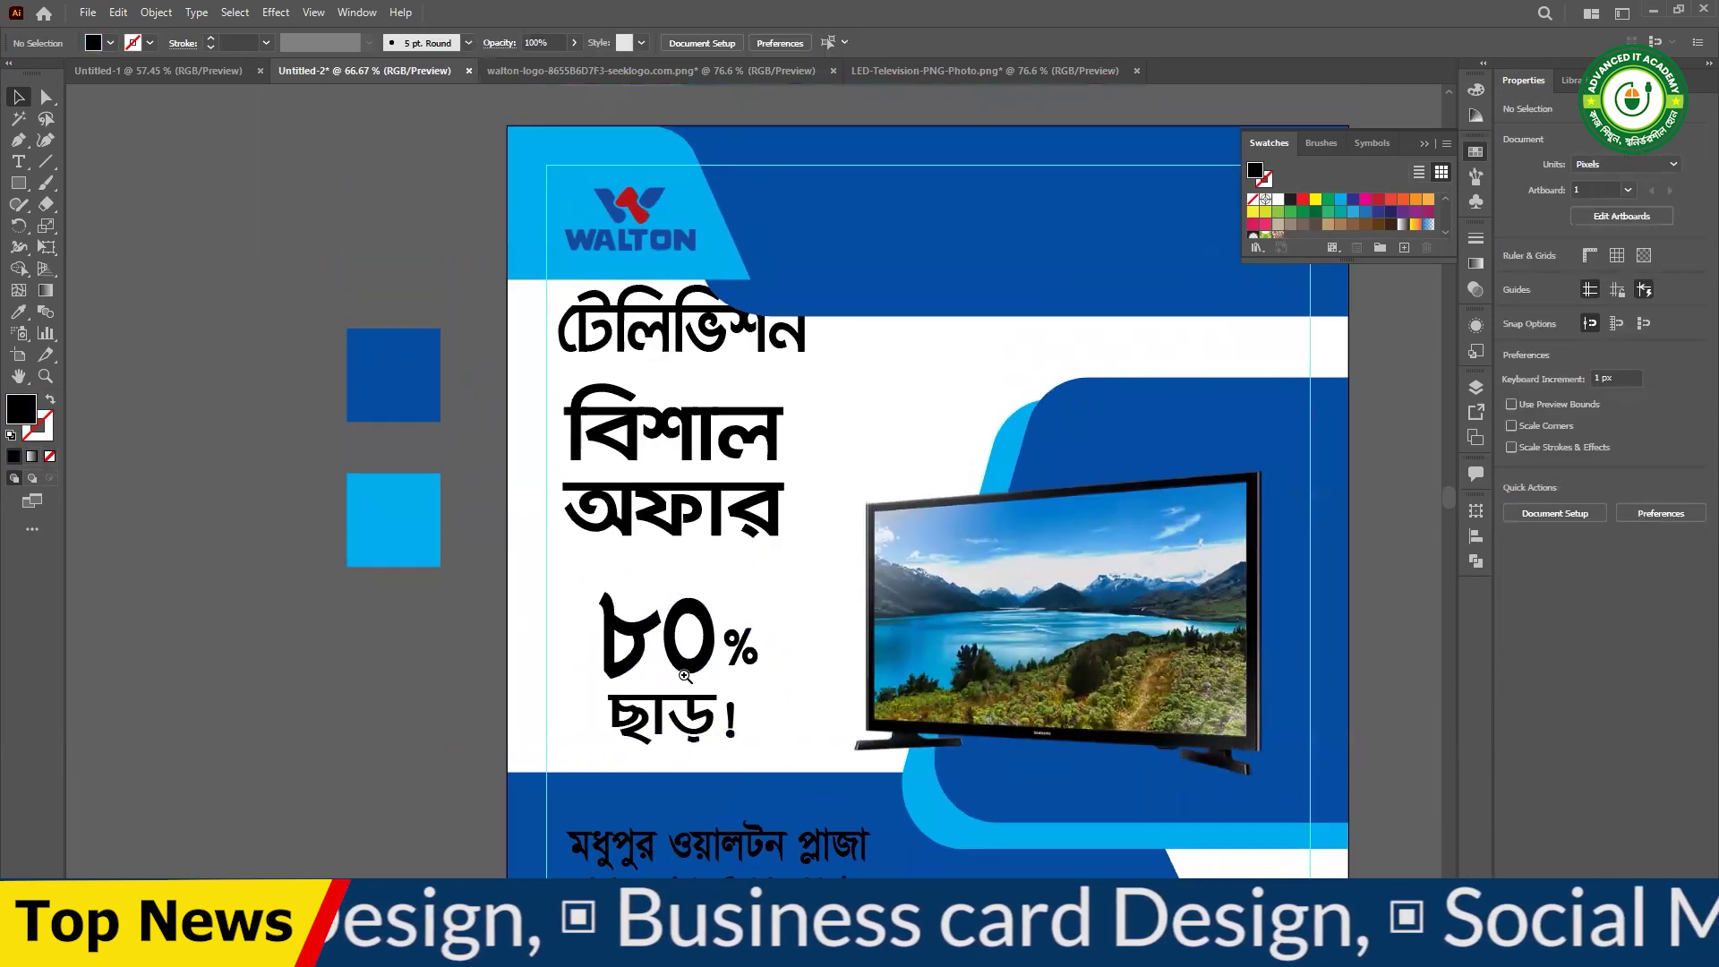
pyautogui.keyDown('ctrl'); pyautogui.keyDown('alt'); pyautogui.click(688, 655); pyautogui.keyUp('alt'); pyautogui.keyUp('ctrl')
pyautogui.scroll(1, 699, 608)
pyautogui.moveTo(765, 507); pyautogui.dragTo(766, 530)
pyautogui.moveTo(745, 370); pyautogui.dragTo(747, 406)
pyautogui.moveTo(776, 482); pyautogui.dragTo(776, 491)
pyautogui.click(750, 603)
pyautogui.moveTo(734, 557); pyautogui.dragTo(734, 562)
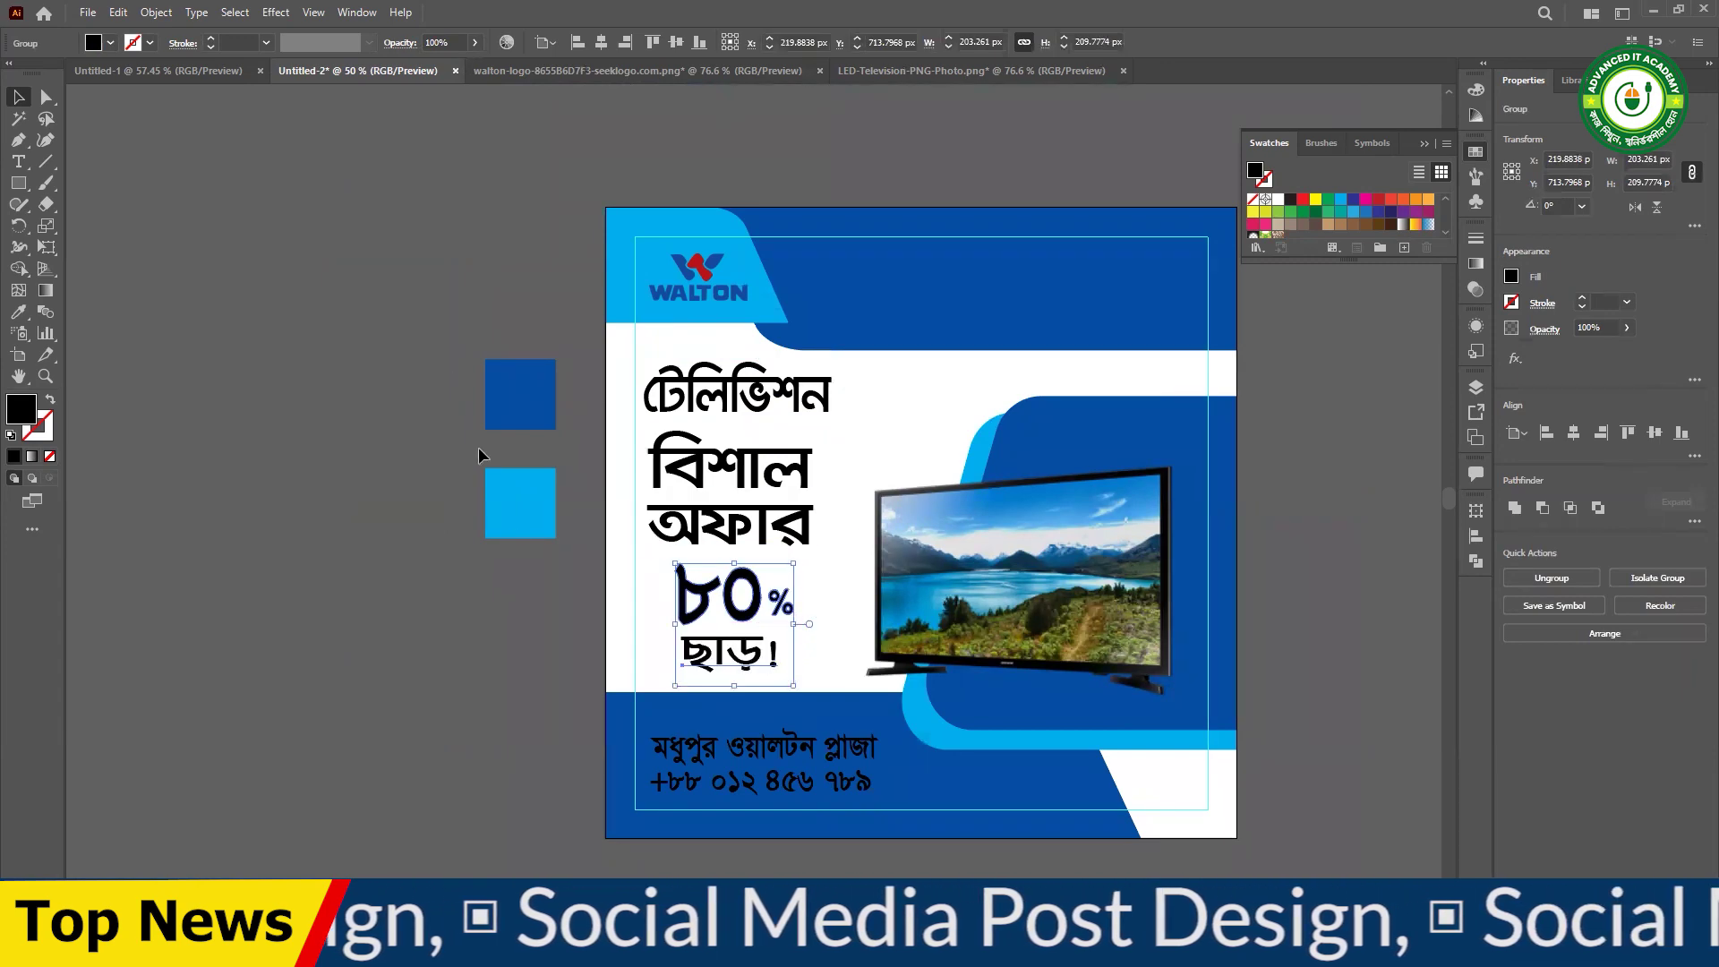
# - Move the television image slightly upward on the poster
pyautogui.moveTo(450, 380); pyautogui.dragTo(560, 652)
pyautogui.keyDown('ctrl'); pyautogui.click(858, 566); pyautogui.keyUp('ctrl')
pyautogui.moveTo(824, 504); pyautogui.dragTo(812, 657)
pyautogui.keyDown('ctrl'); pyautogui.keyDown('alt'); pyautogui.click(782, 561); pyautogui.keyUp('alt'); pyautogui.keyUp('ctrl')
pyautogui.click(970, 648)
pyautogui.moveTo(971, 652); pyautogui.dragTo(971, 631)
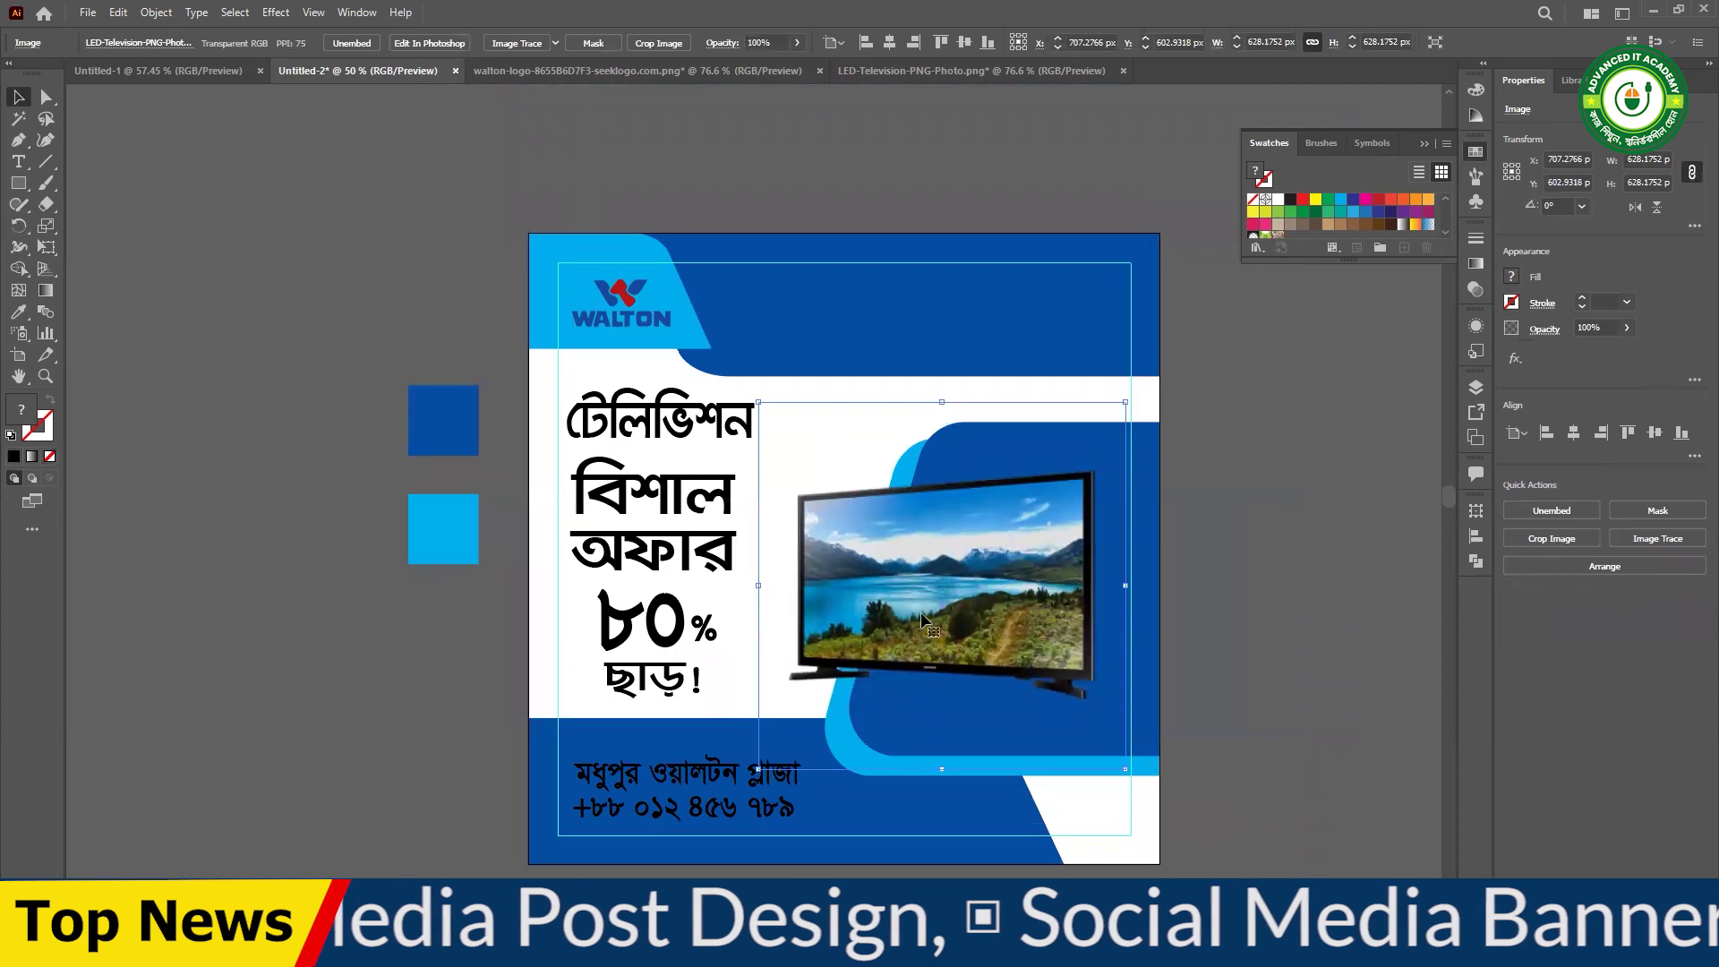
# - Draw a black square about 267 px wide beside the poster
pyautogui.click(315, 518)
pyautogui.click(19, 184)
pyautogui.moveTo(238, 347); pyautogui.dragTo(395, 505)
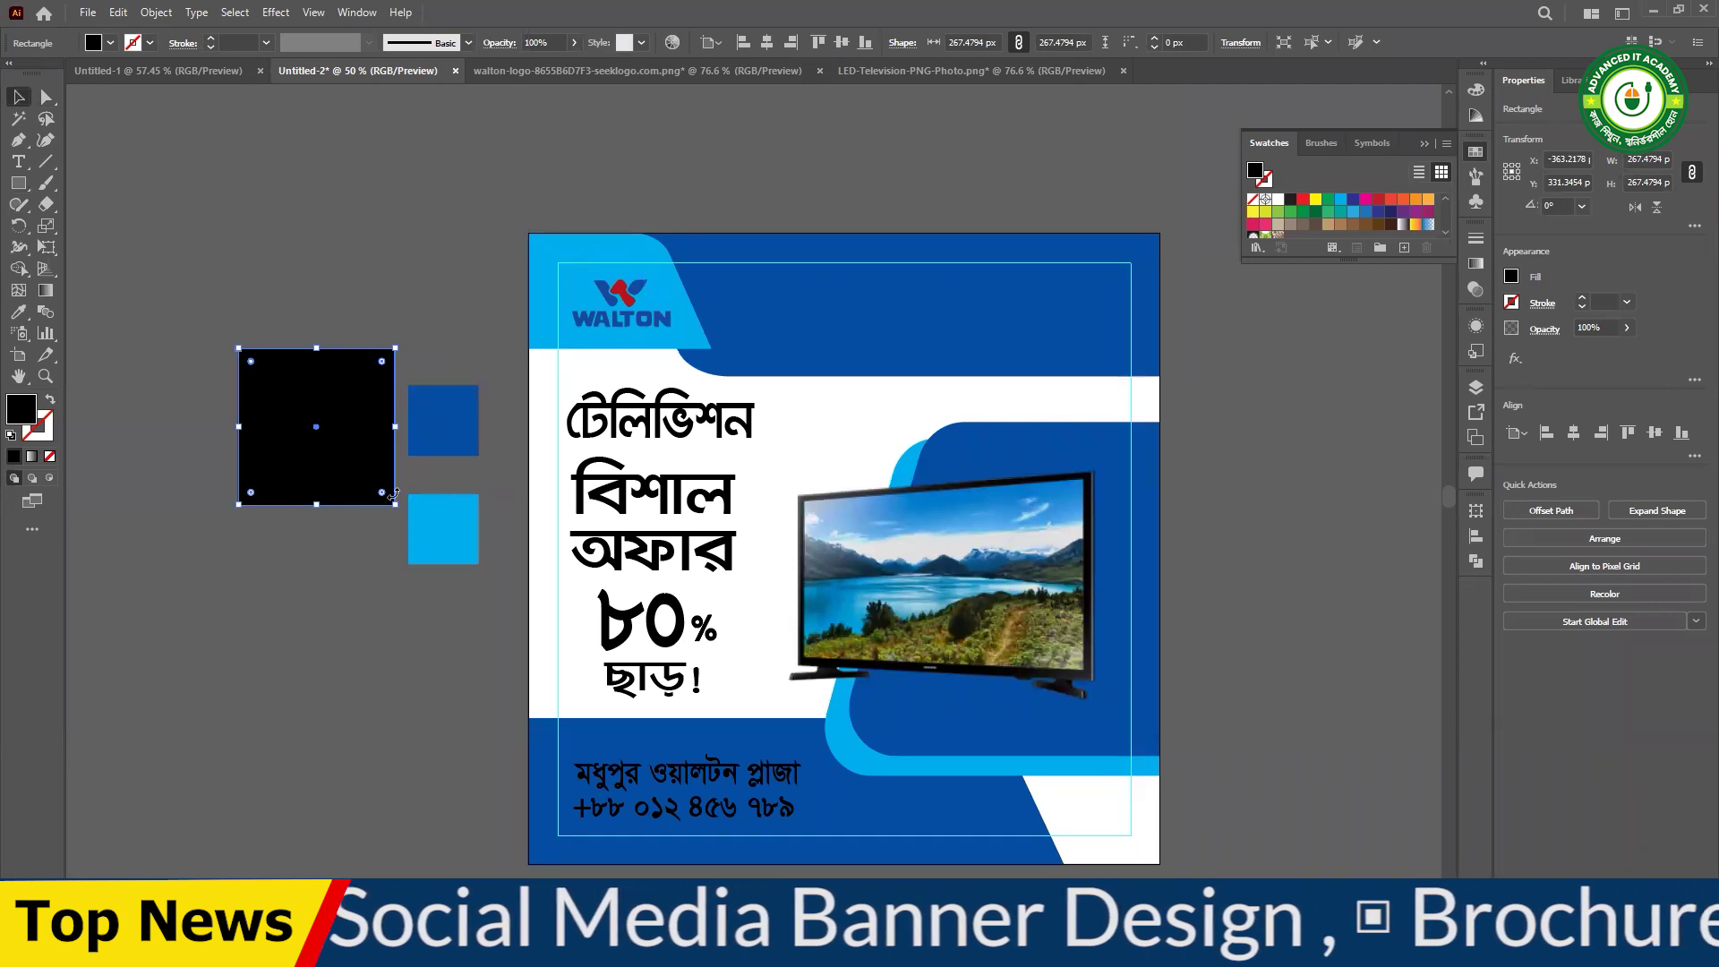
# - Round only the upper-left and lower-right corners of the black square
pyautogui.moveTo(251, 362); pyautogui.dragTo(266, 391)
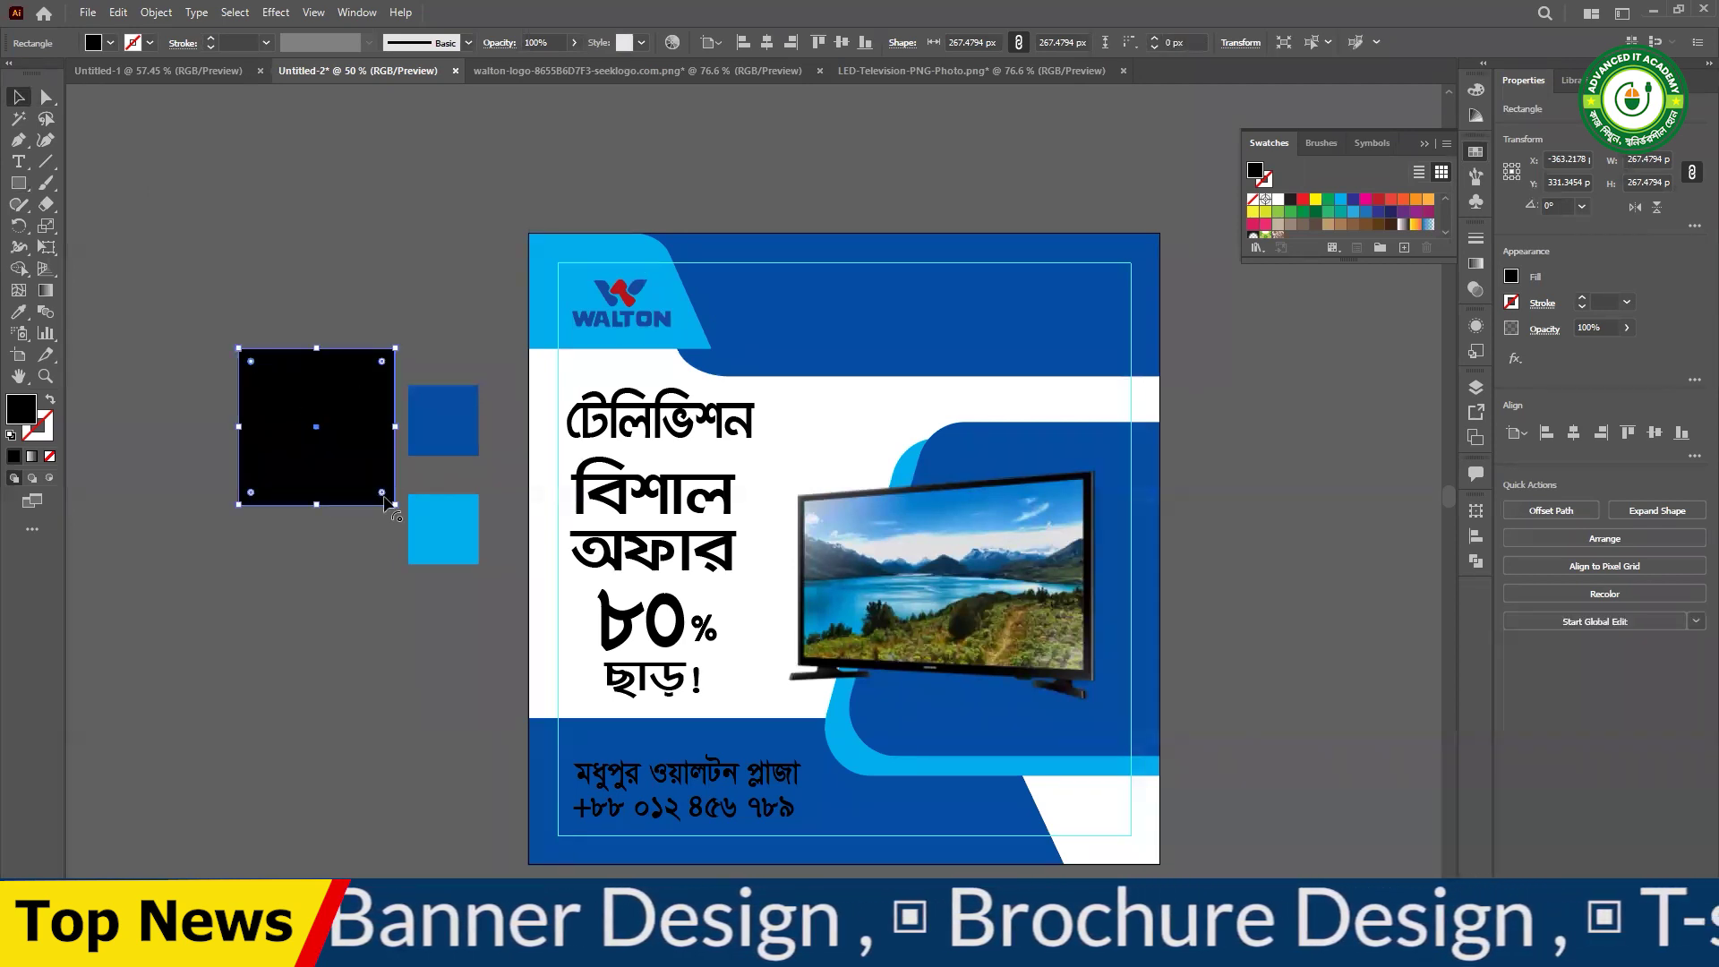
pyautogui.moveTo(382, 492); pyautogui.dragTo(363, 480)
pyautogui.hotkey('ctrl', 'z')
pyautogui.click(398, 577)
pyautogui.click(382, 491)
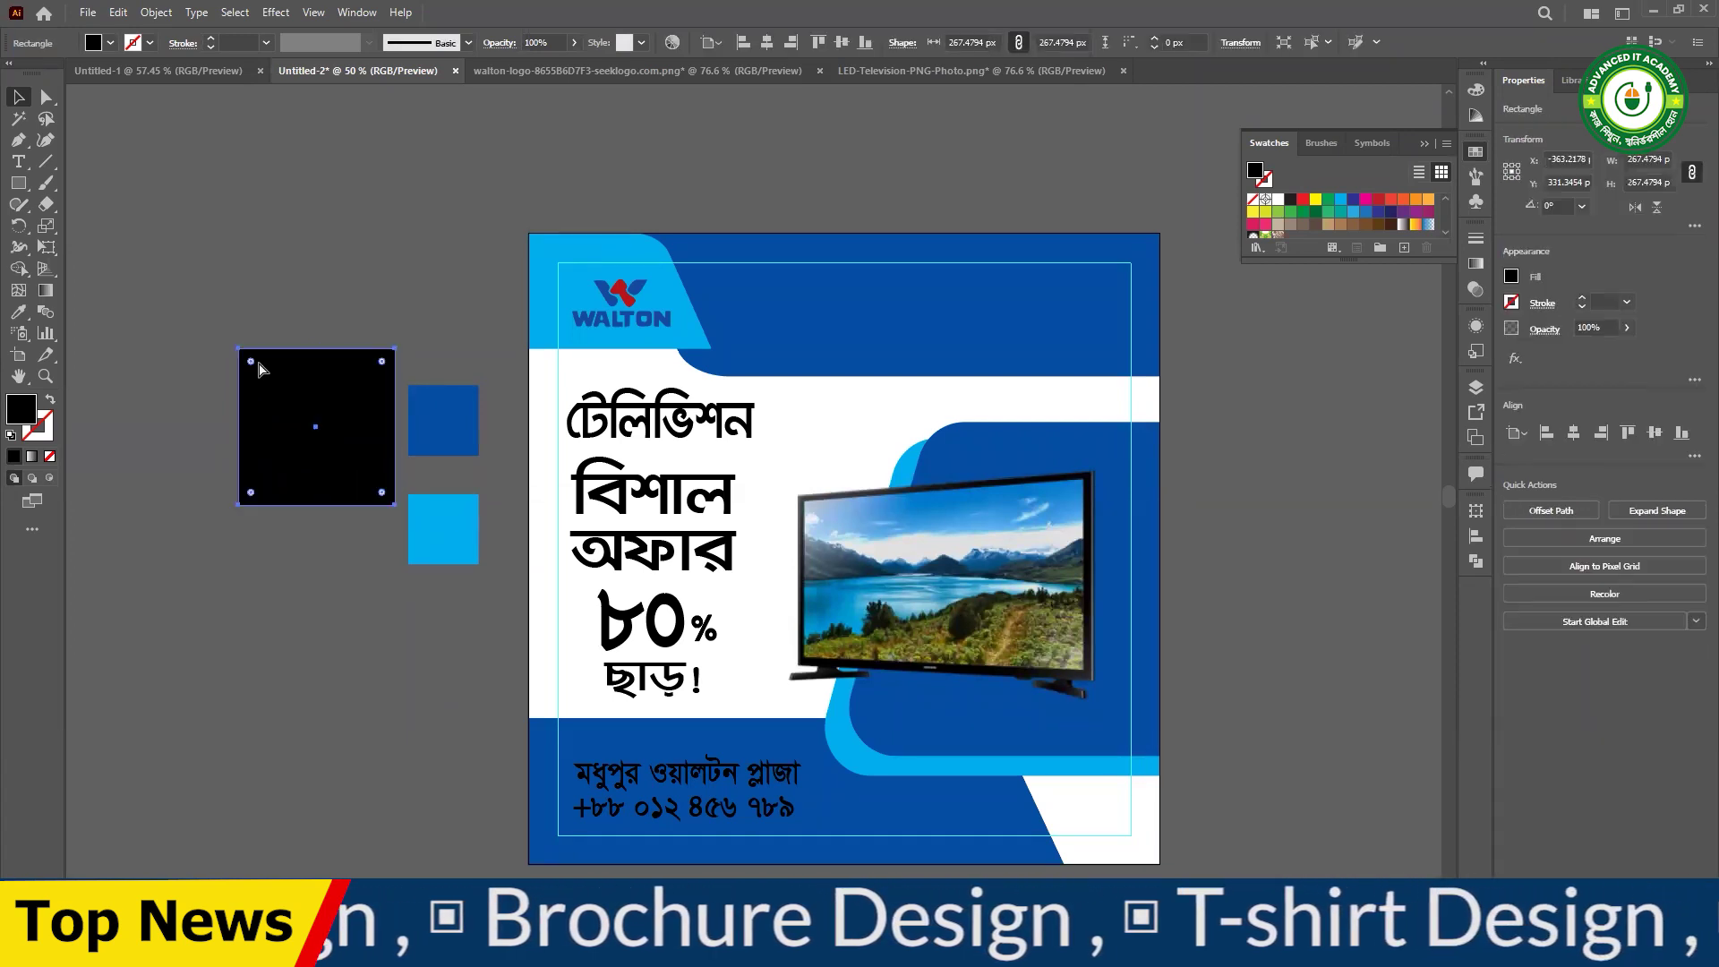
pyautogui.moveTo(250, 363); pyautogui.dragTo(270, 383)
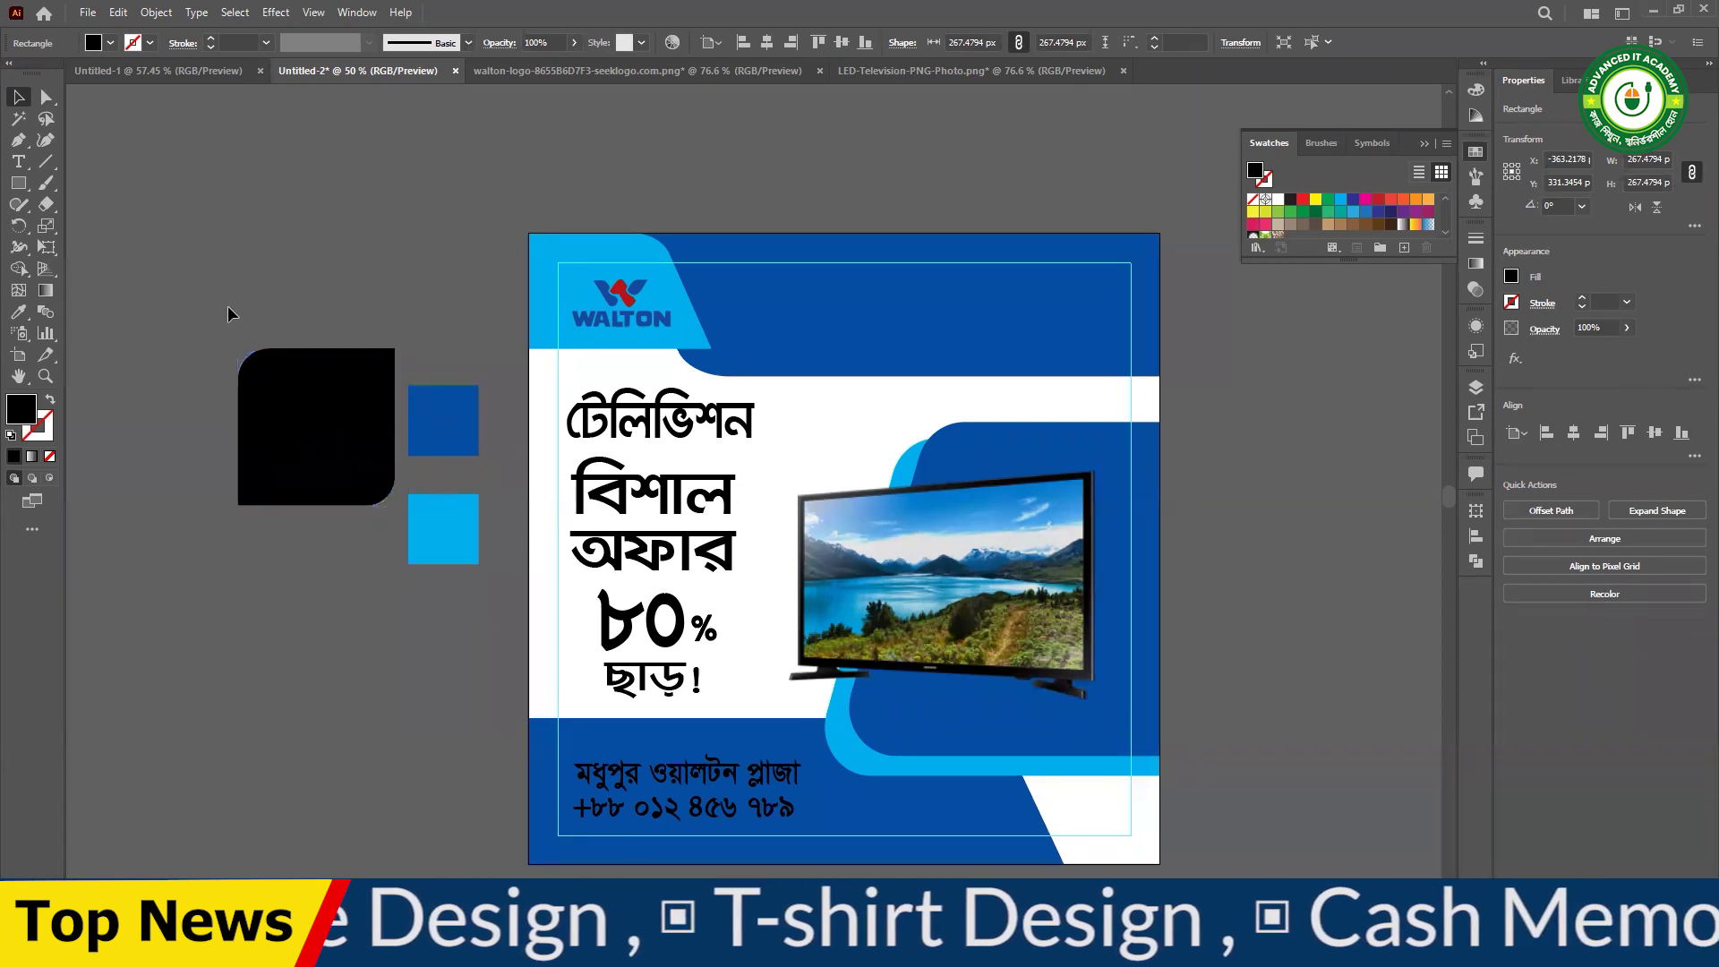
pyautogui.click(227, 312)
# - Group the rounded square over the ৮০% ছাড়! text and add a smaller copy about 242 px wide in its lower-left corner
pyautogui.moveTo(342, 396); pyautogui.dragTo(764, 703)
pyautogui.hotkey('ctrl', '+')
pyautogui.moveTo(750, 610); pyautogui.dragTo(735, 644)
pyautogui.hotkey('ctrl', 'g')
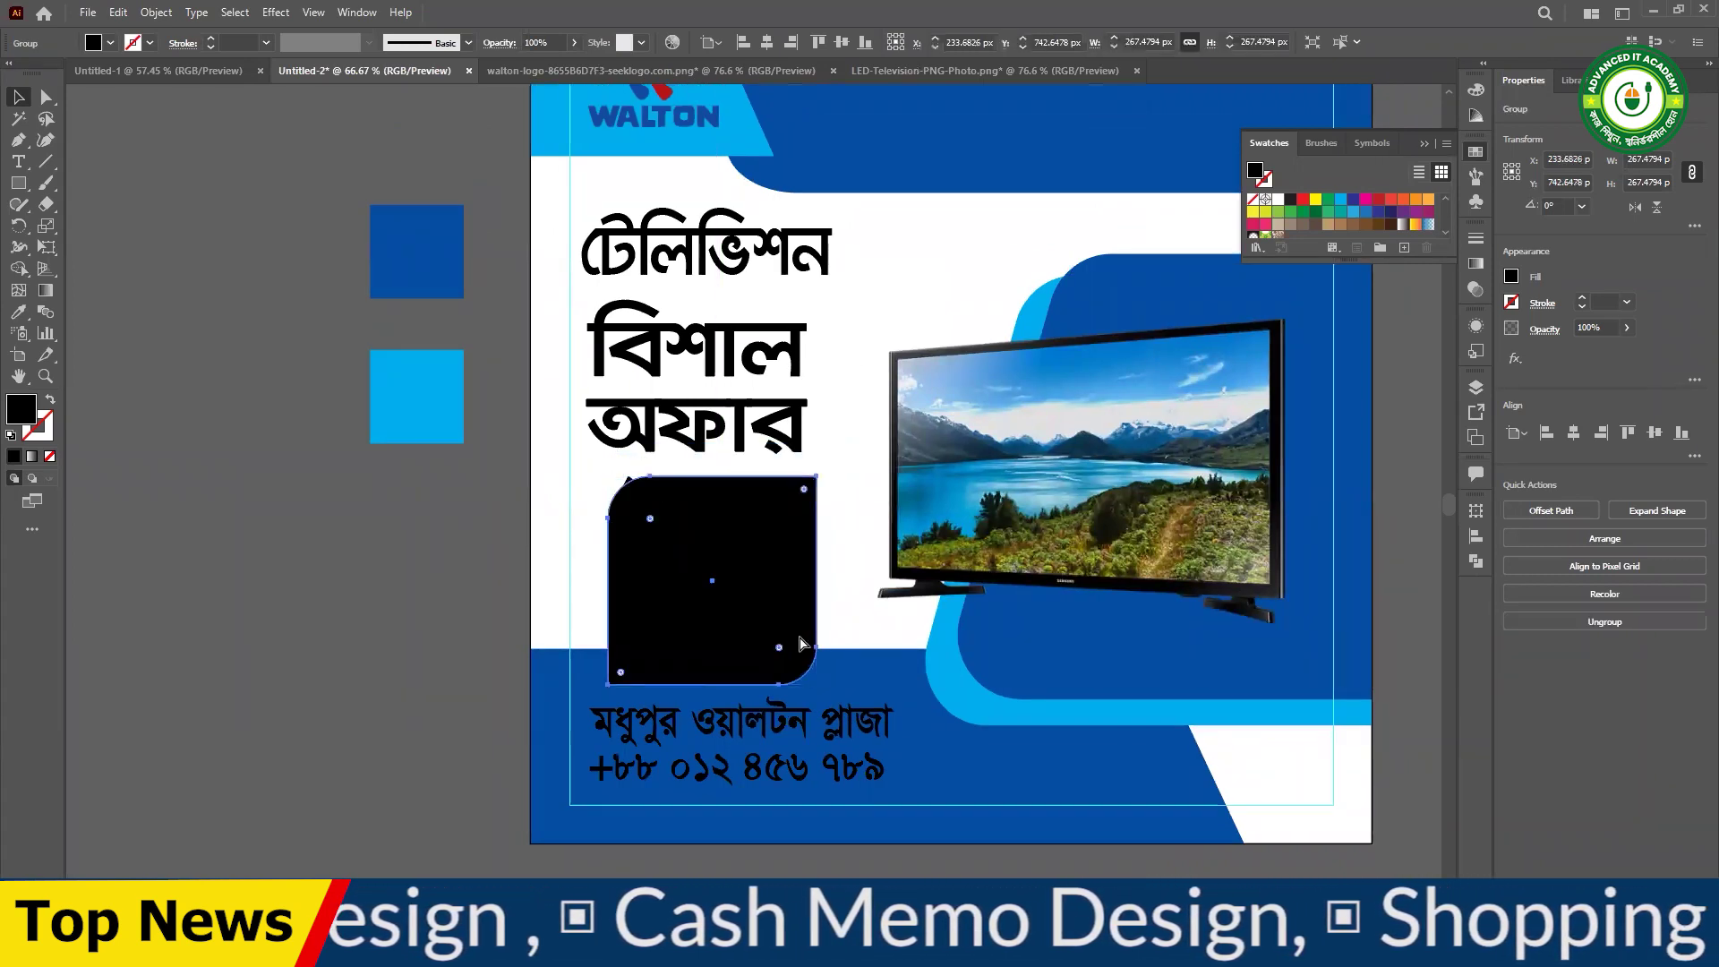
pyautogui.click(792, 593)
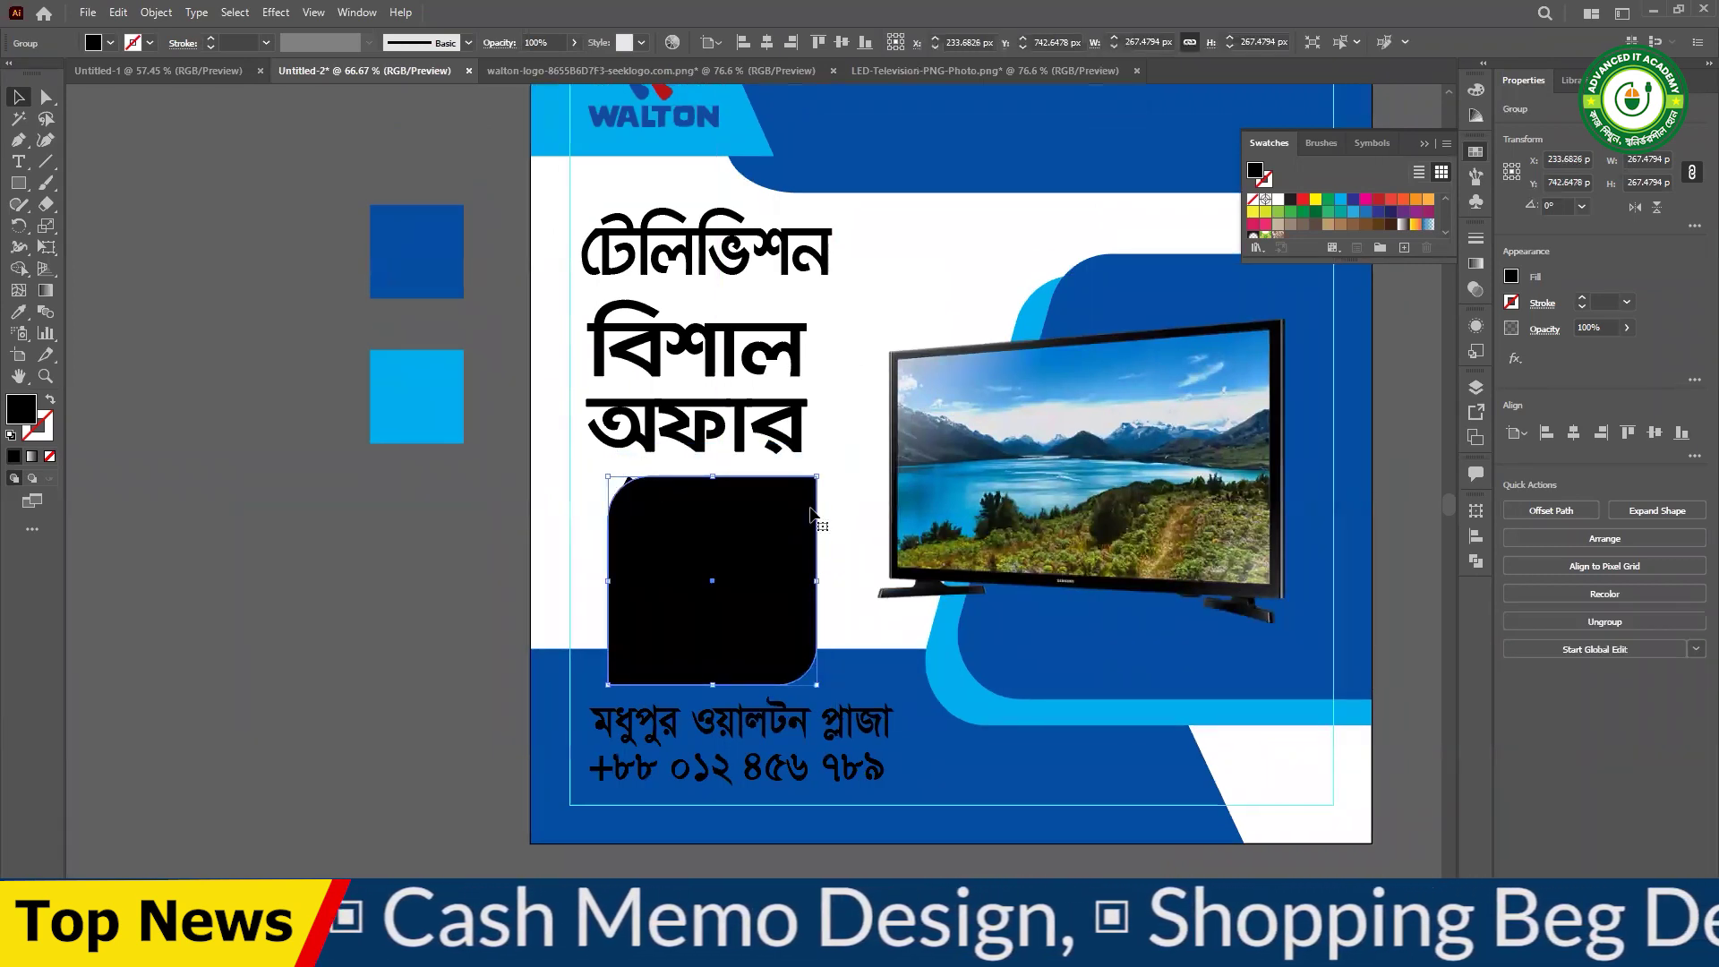
pyautogui.moveTo(818, 477); pyautogui.dragTo(803, 498)
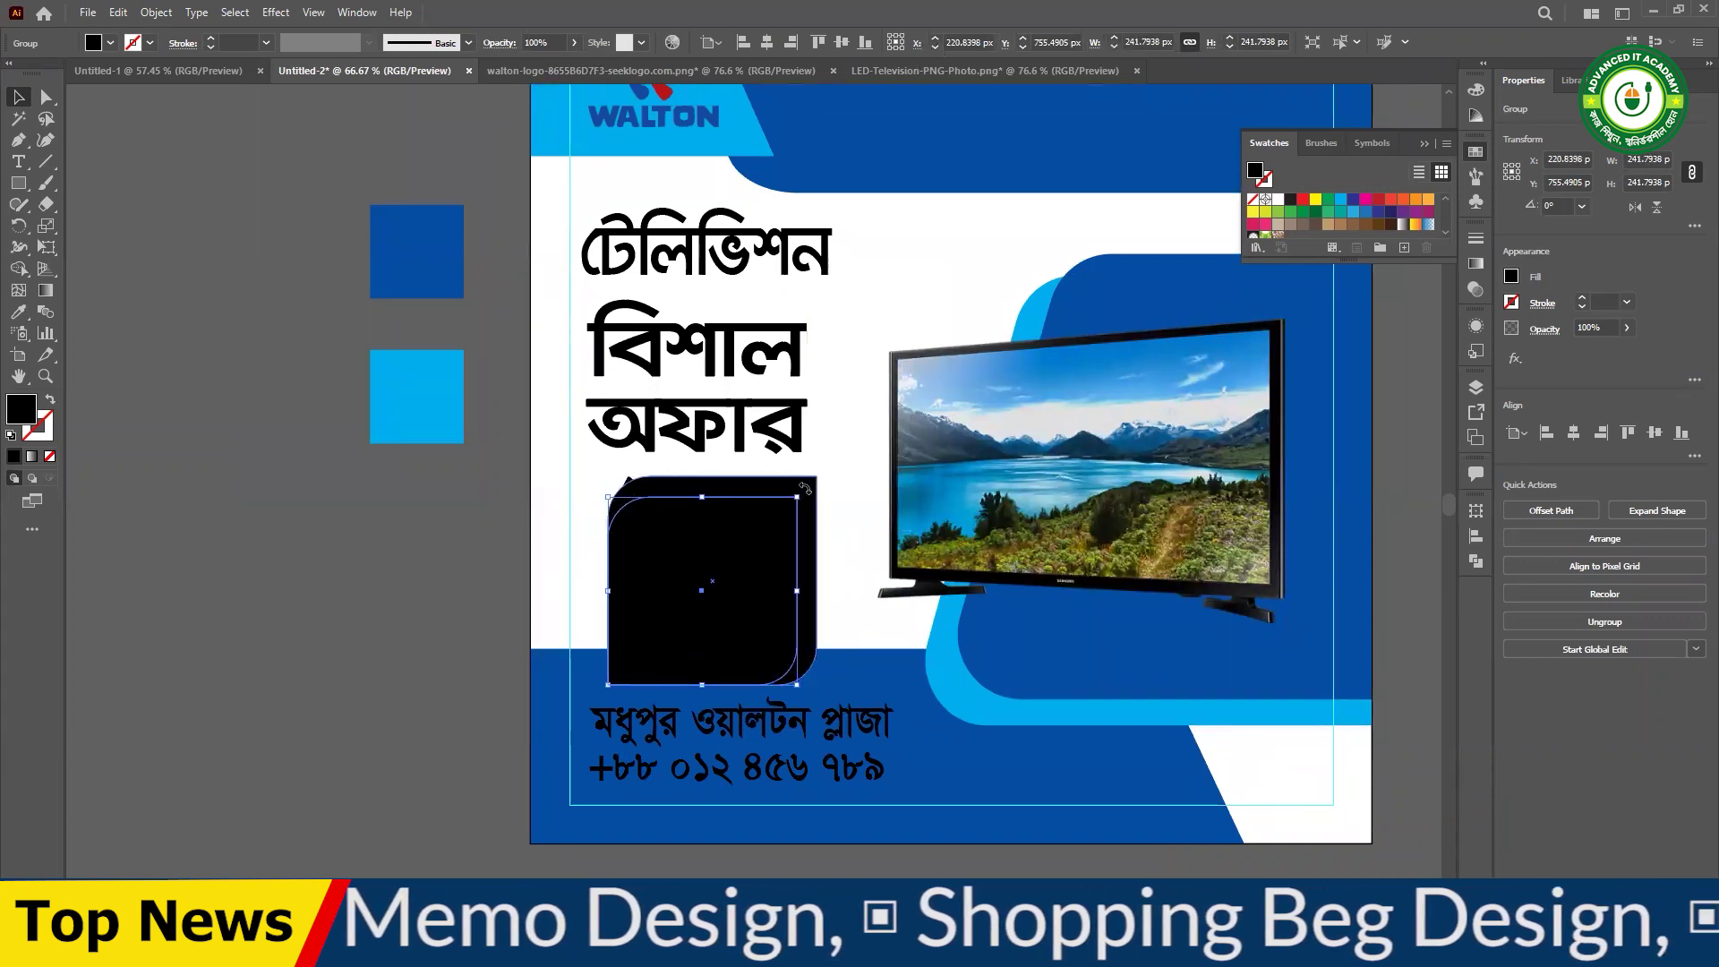
# - Recolour the larger rounded square with the dark blue of the colour sample
pyautogui.click(809, 494)
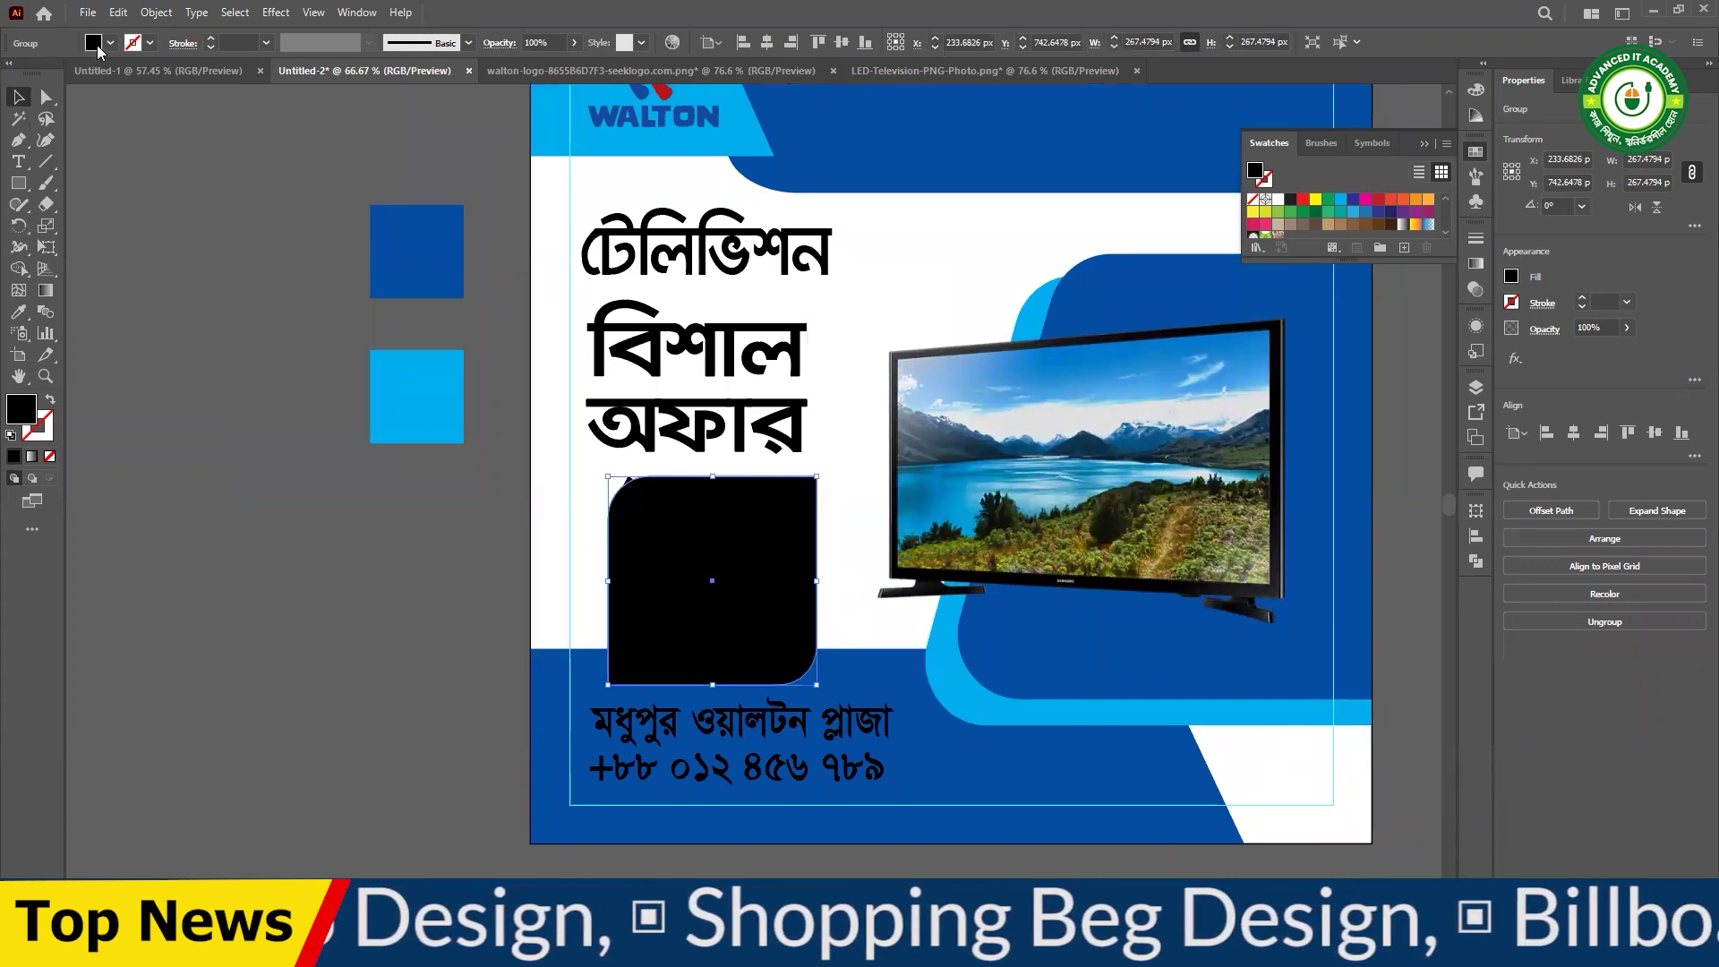
pyautogui.click(424, 255)
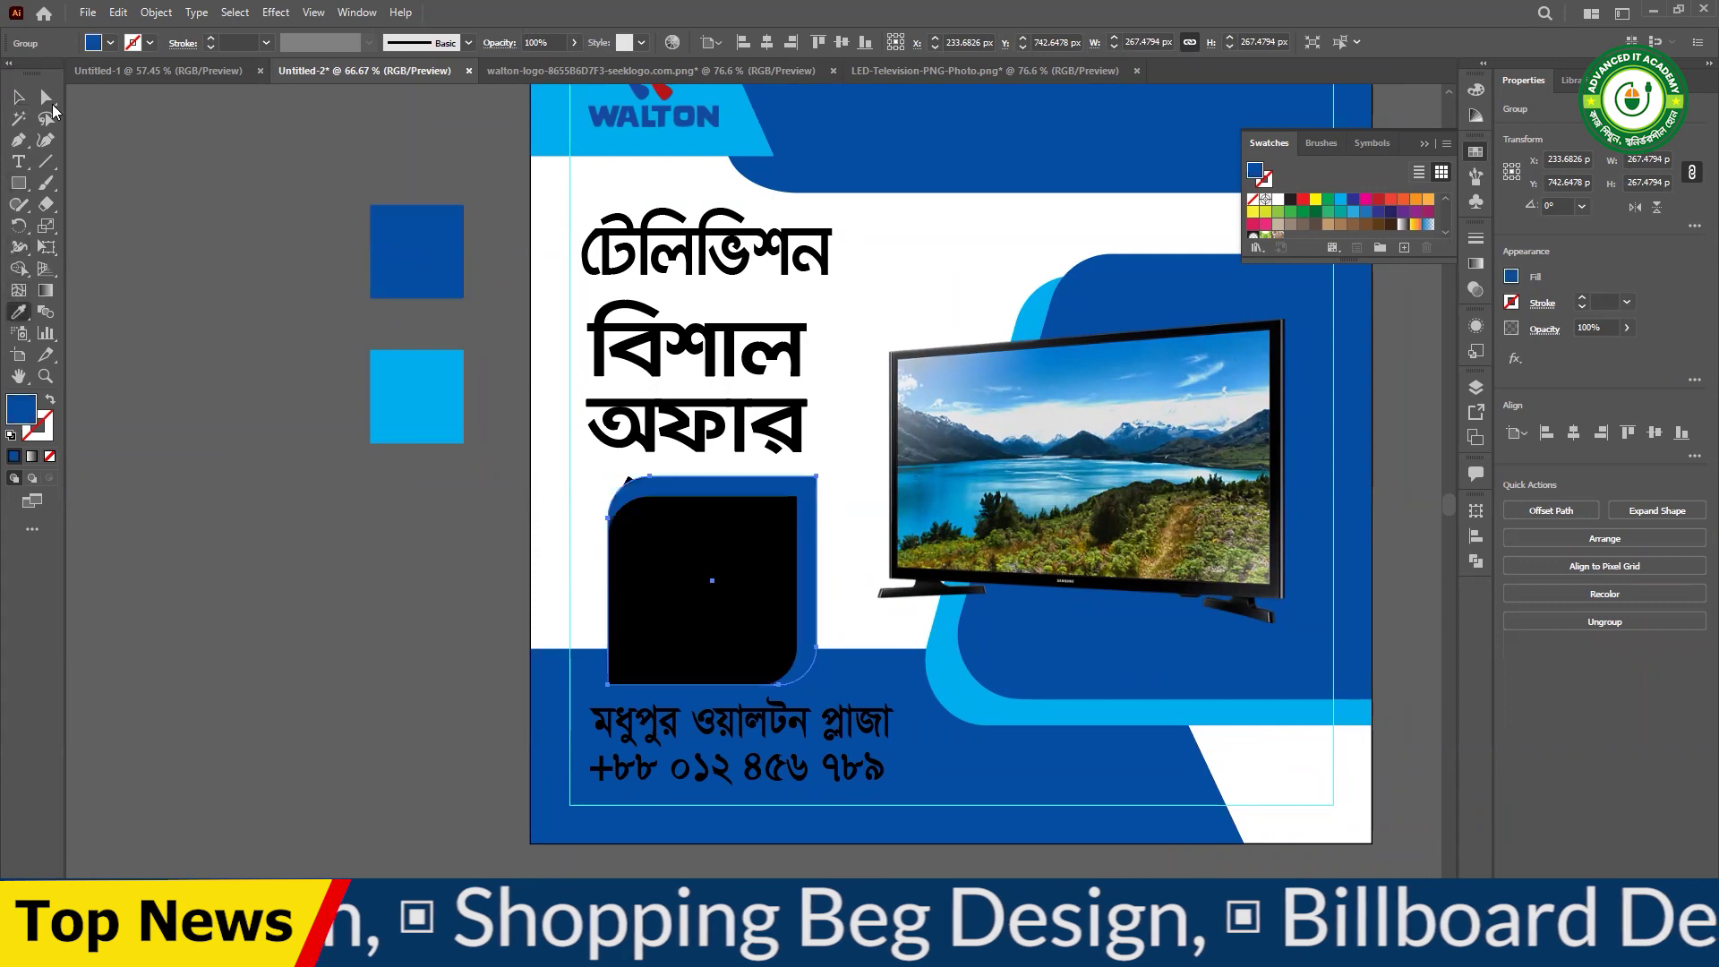
pyautogui.click(23, 106)
pyautogui.click(702, 608)
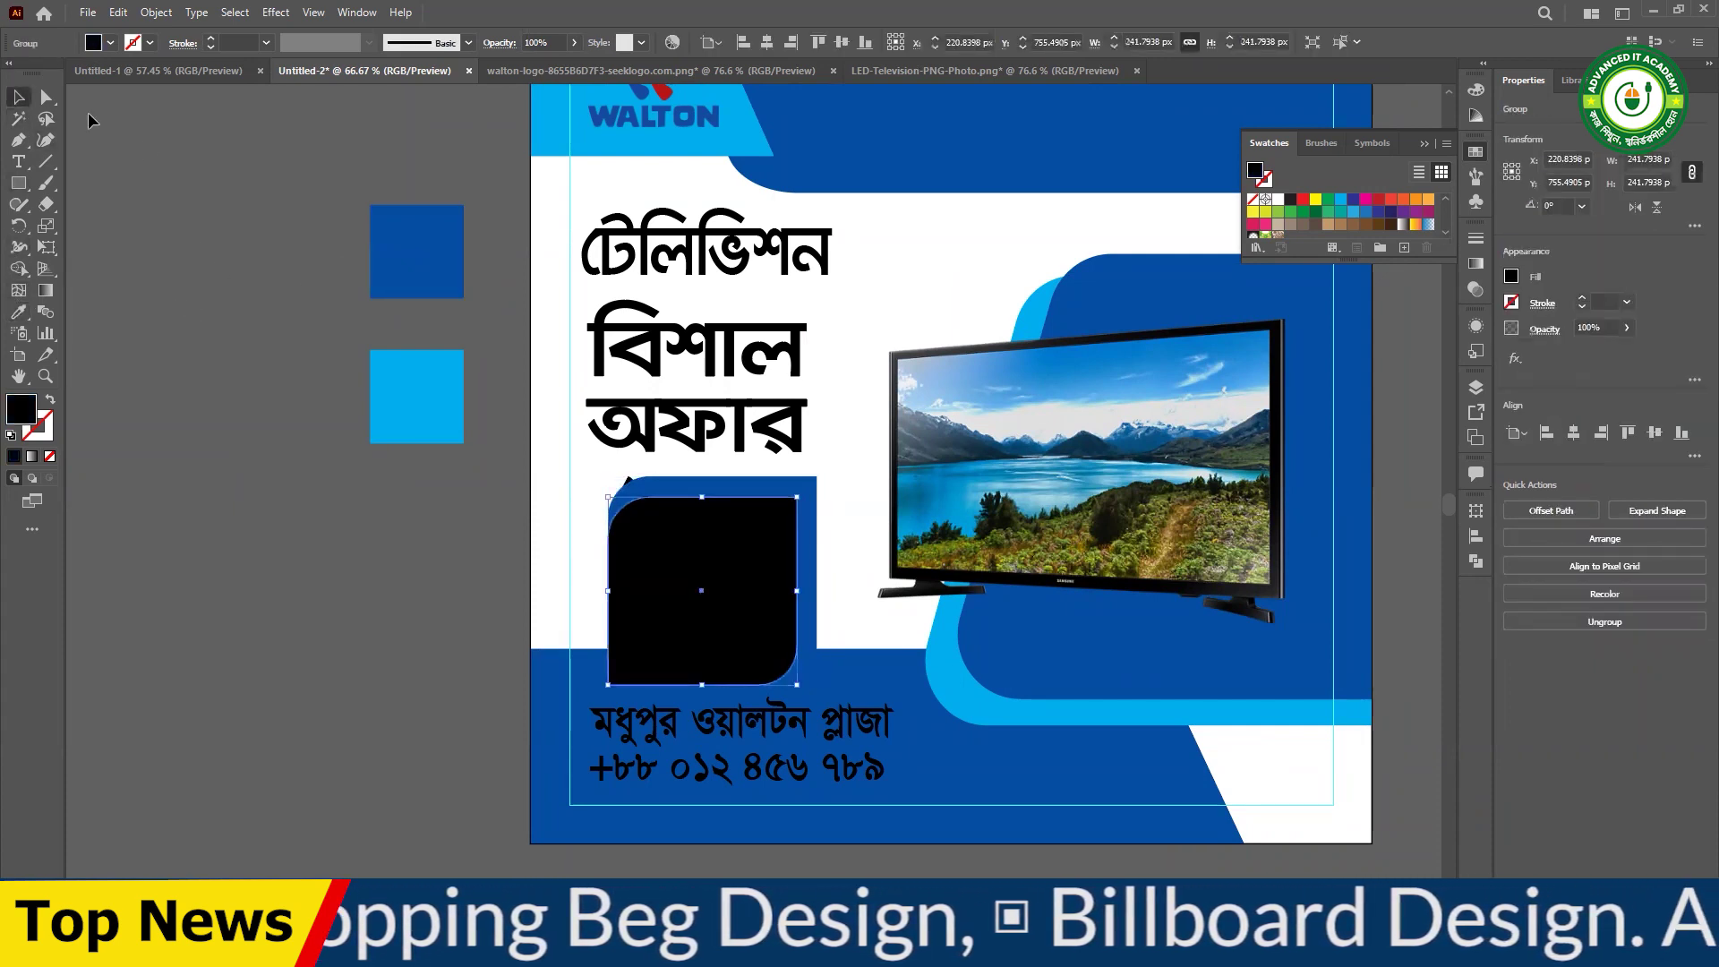
pyautogui.click(111, 44)
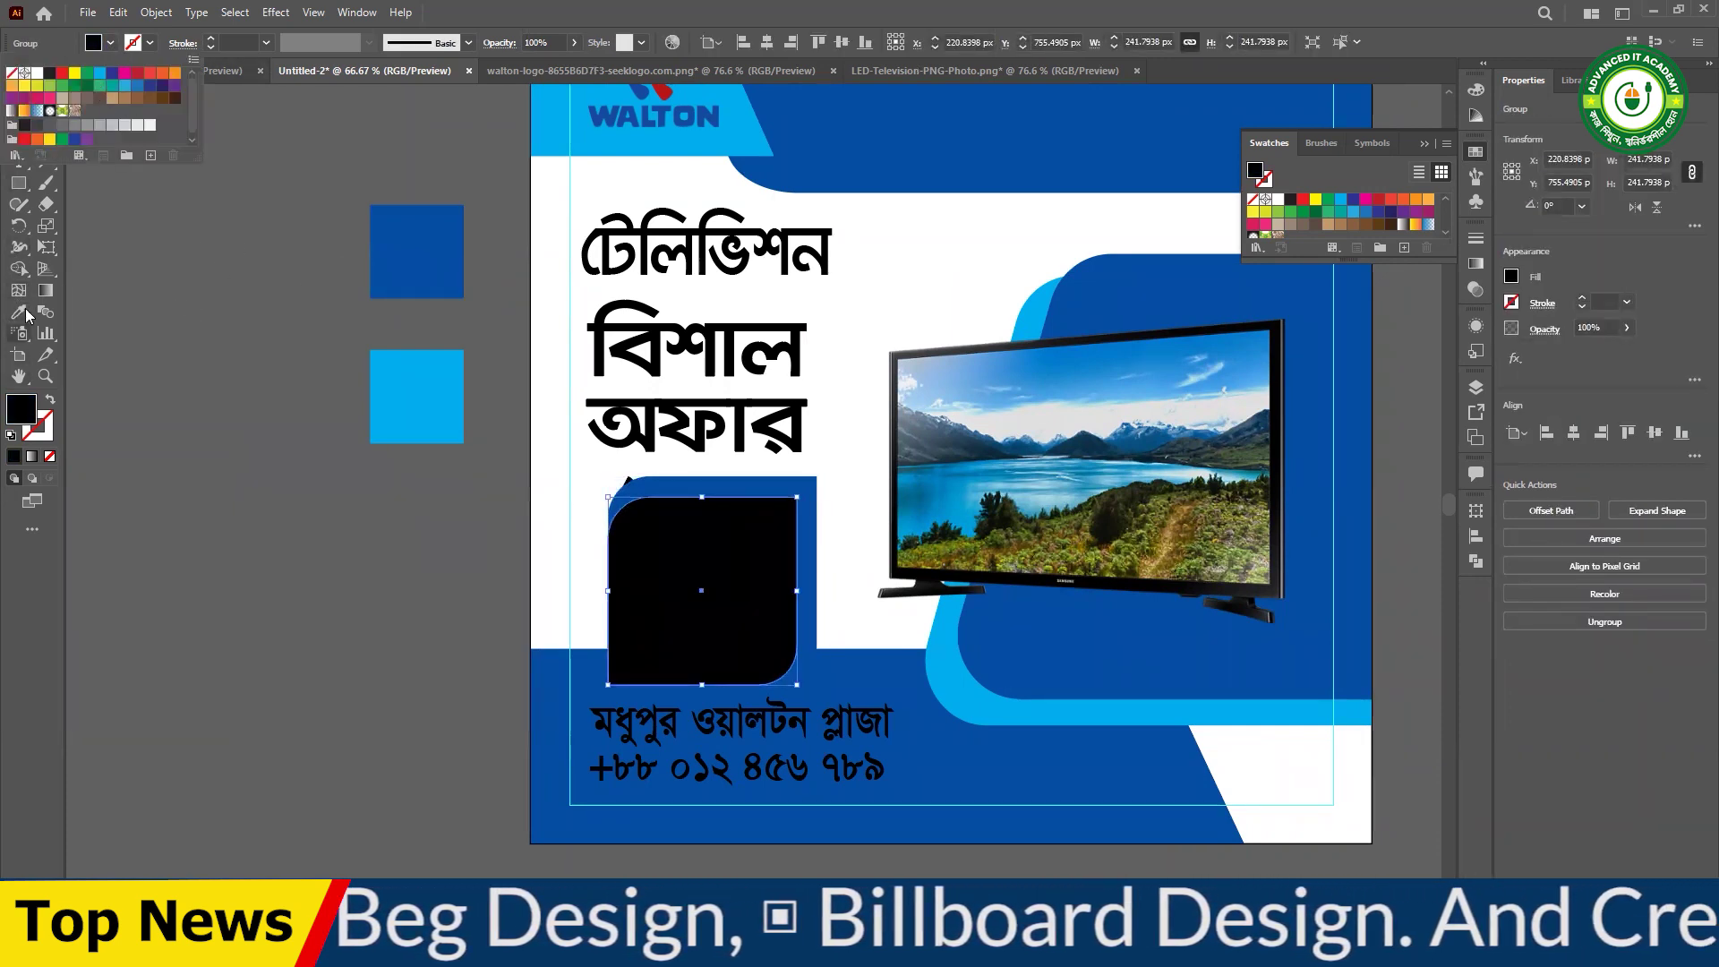
pyautogui.click(428, 393)
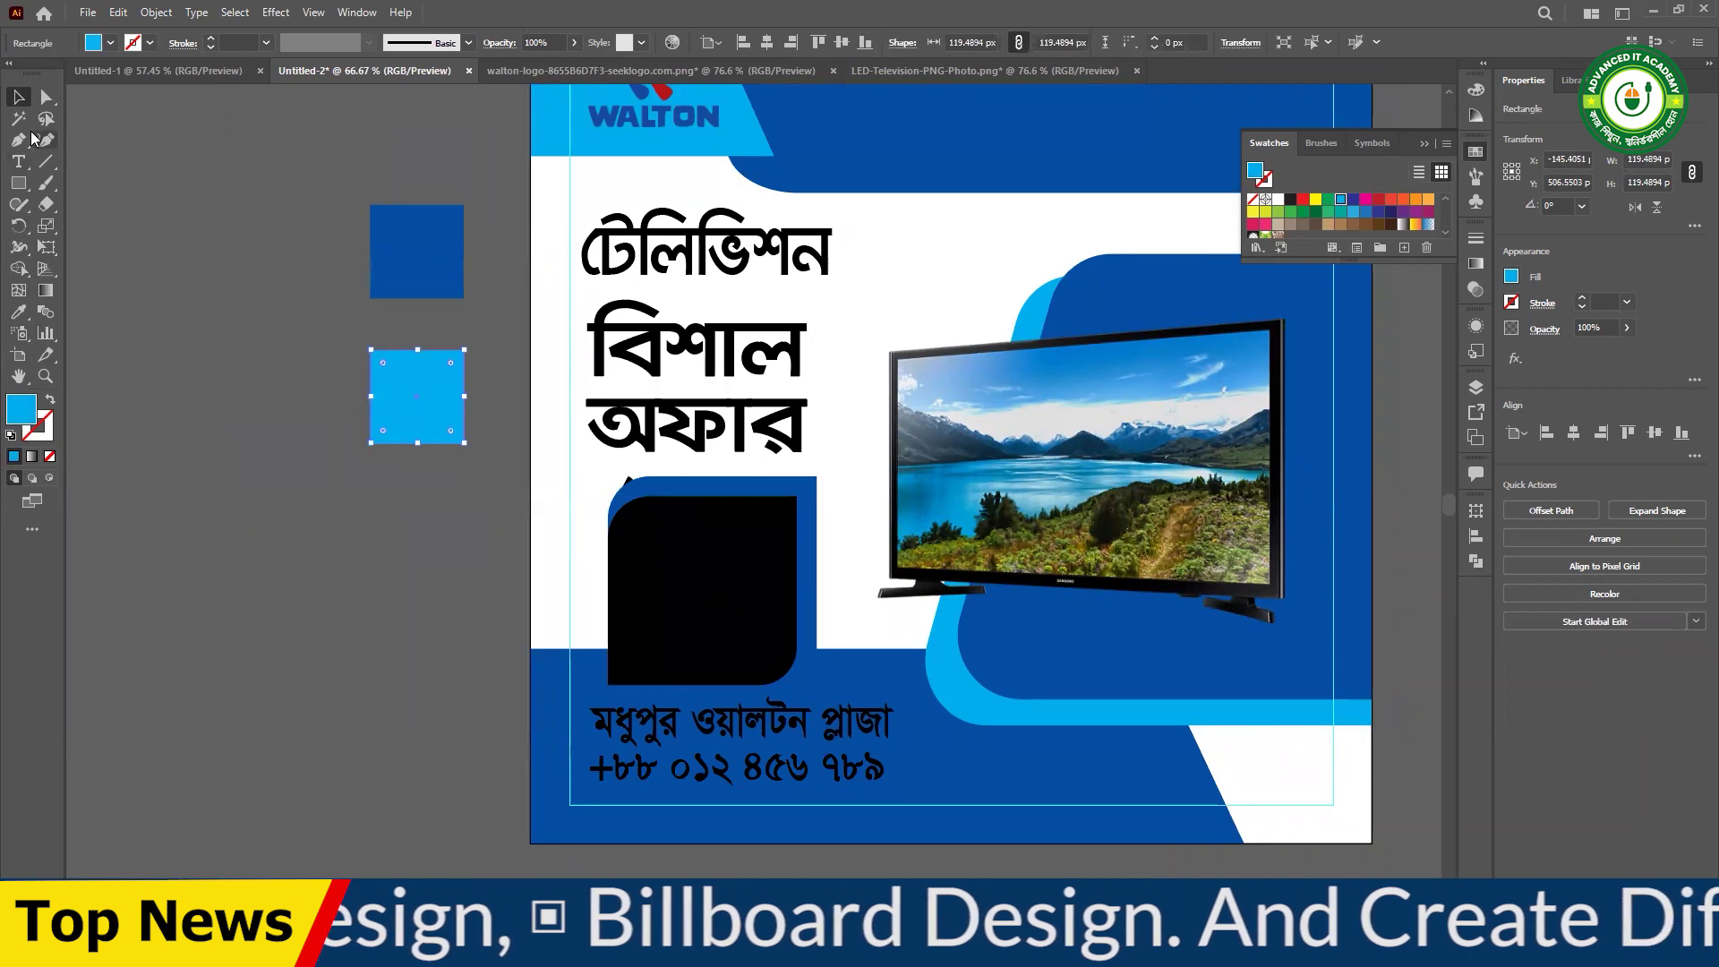
pyautogui.click(114, 288)
# - Recolour the larger rounded square light blue and the smaller one dark blue, matching the colour sample squares
pyautogui.click(811, 500)
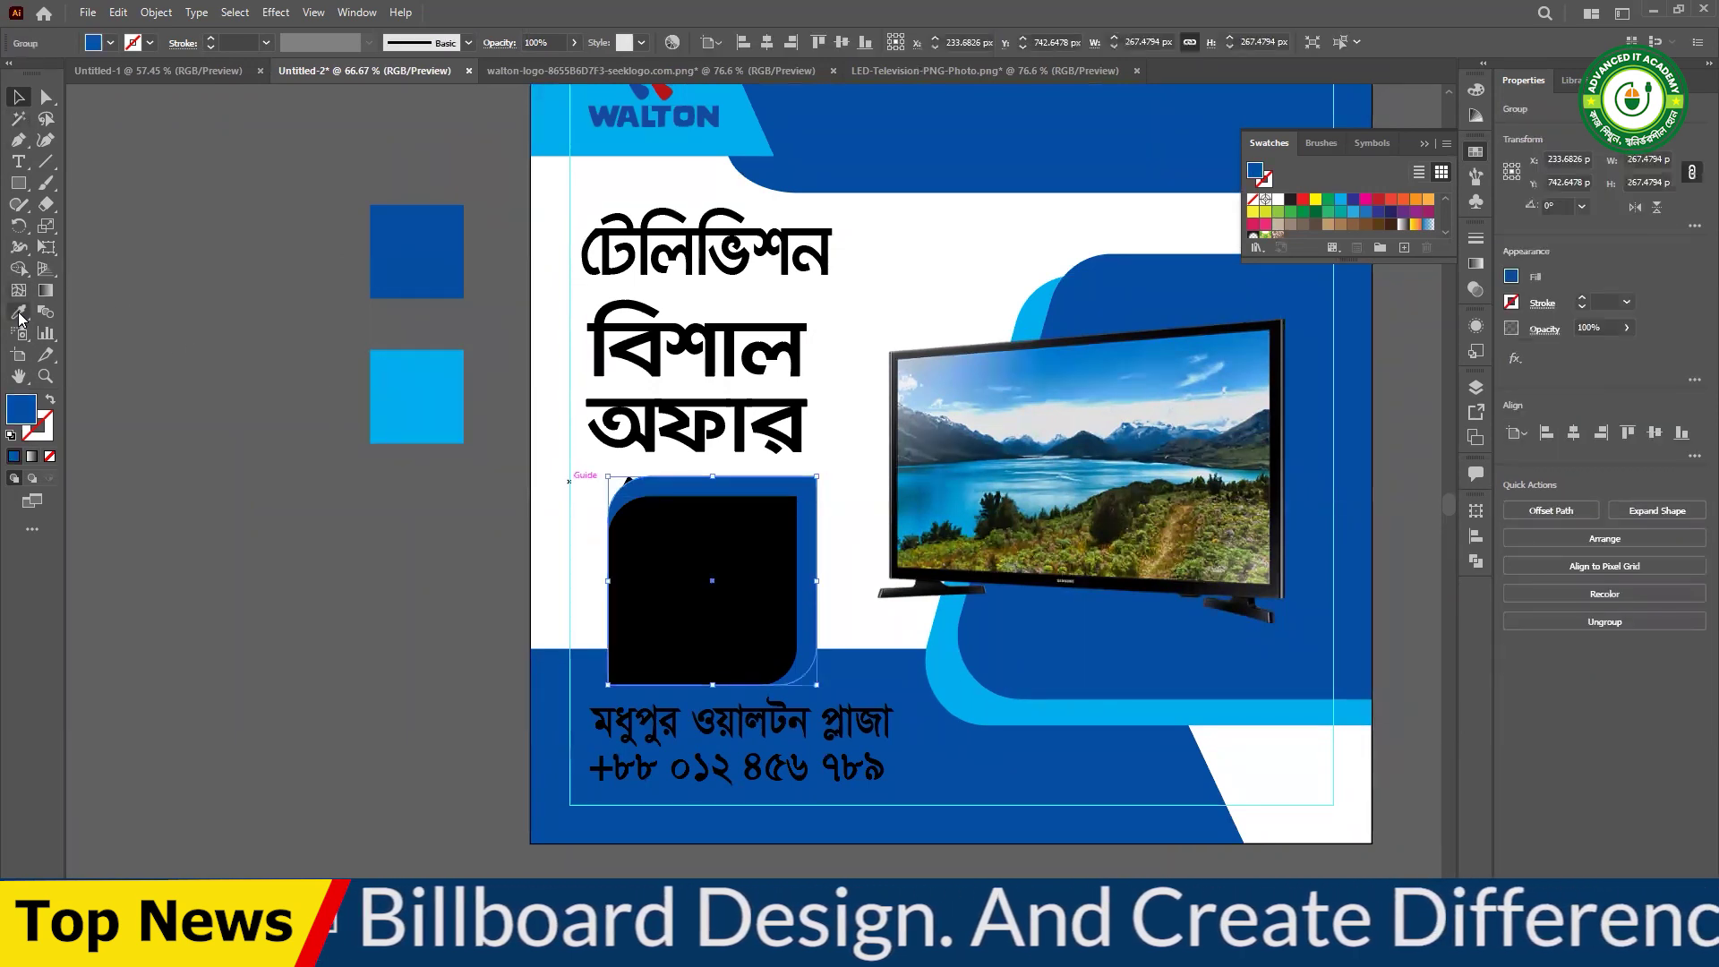
pyautogui.click(19, 311)
pyautogui.click(400, 394)
pyautogui.click(709, 594)
pyautogui.click(19, 312)
pyautogui.click(410, 405)
pyautogui.click(417, 255)
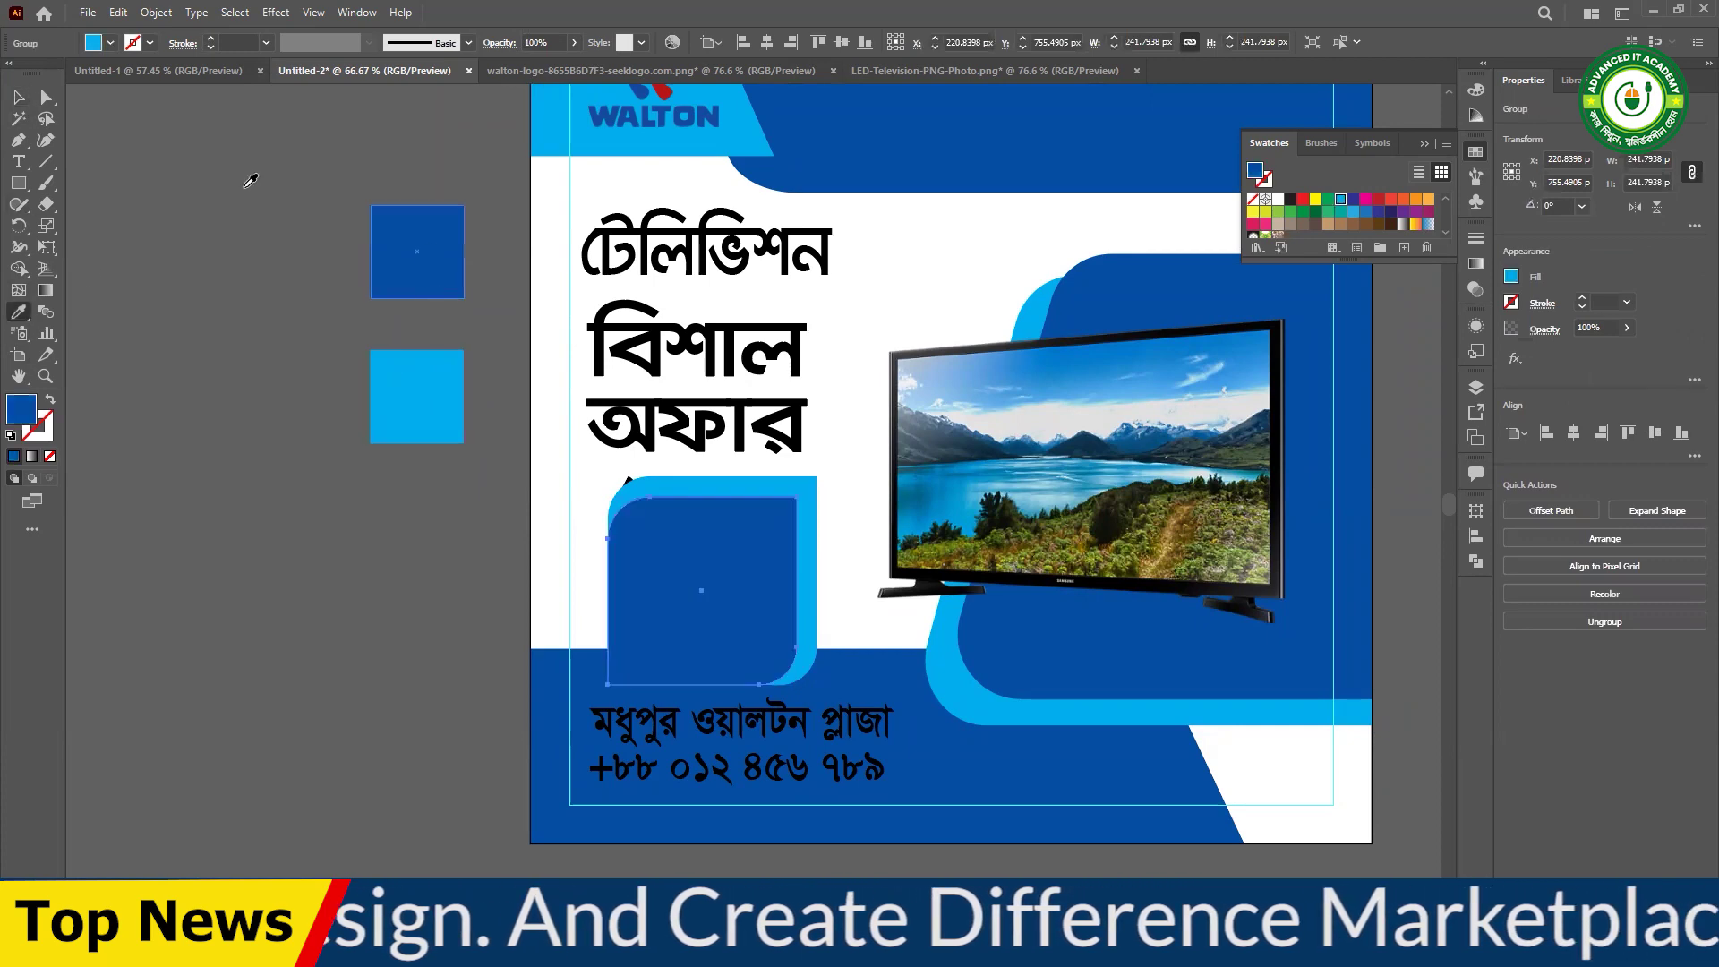
pyautogui.click(16, 100)
pyautogui.click(179, 269)
# - Rotate the two rounded squares together 90° clockwise so the light blue edge runs along their right and bottom sides
pyautogui.keyDown('ctrl'); pyautogui.click(797, 643); pyautogui.keyUp('ctrl')
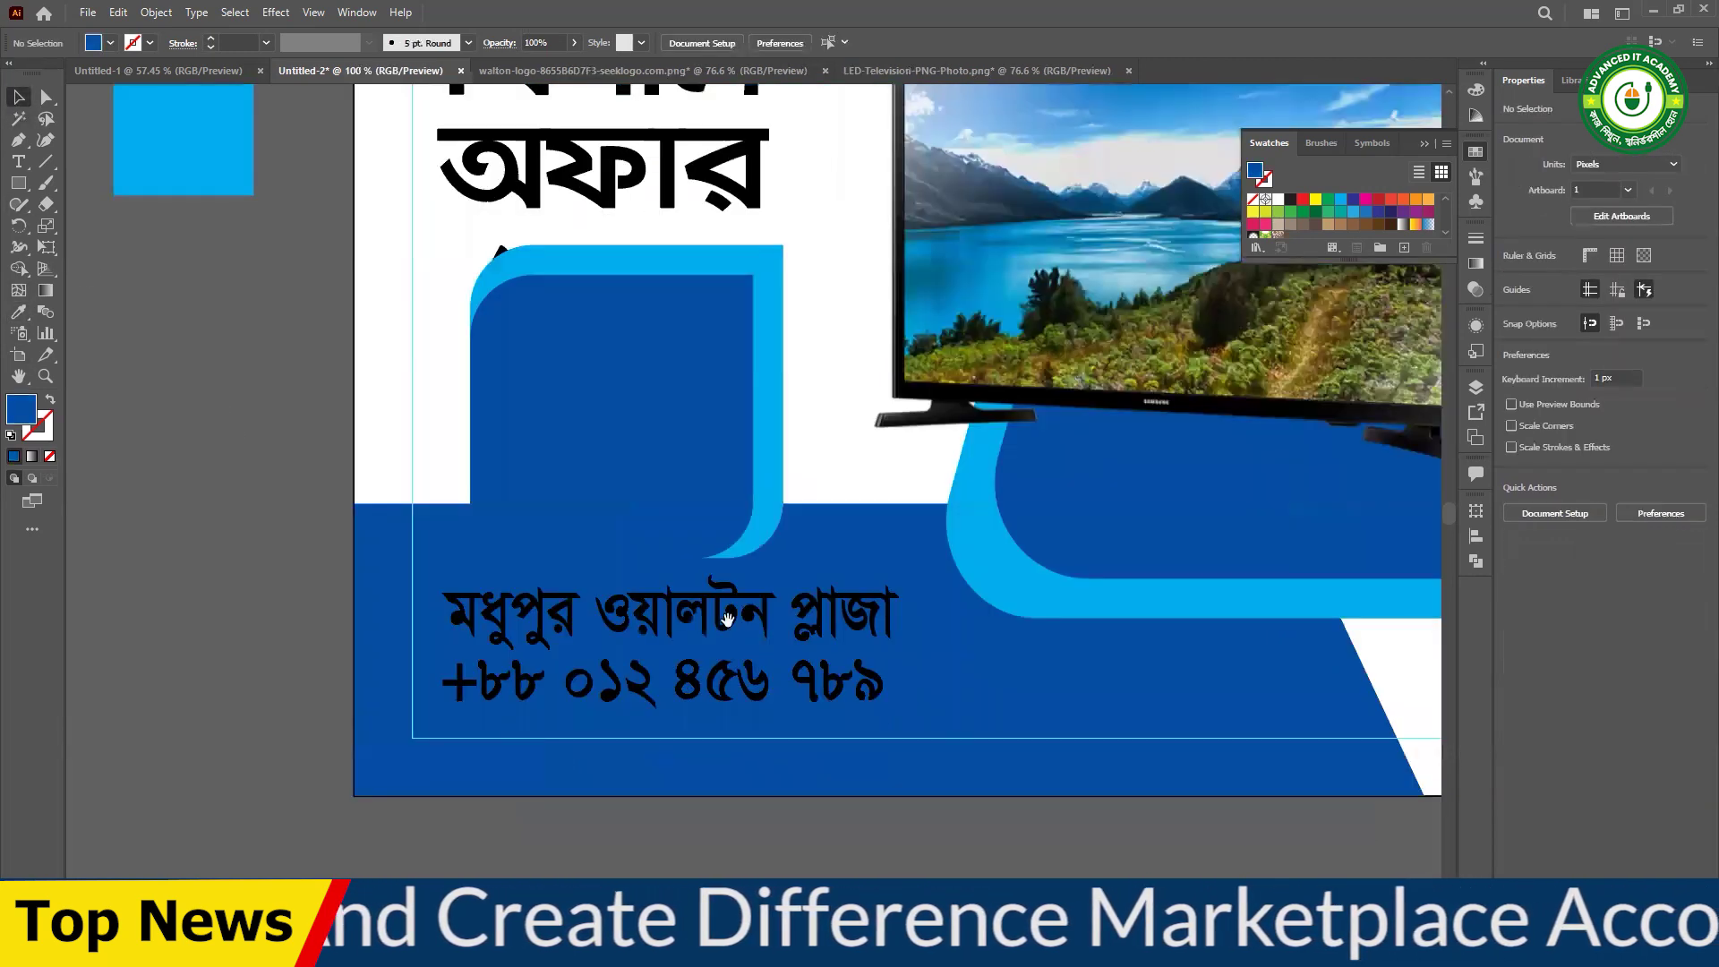
pyautogui.moveTo(647, 493); pyautogui.dragTo(741, 639)
pyautogui.click(741, 638)
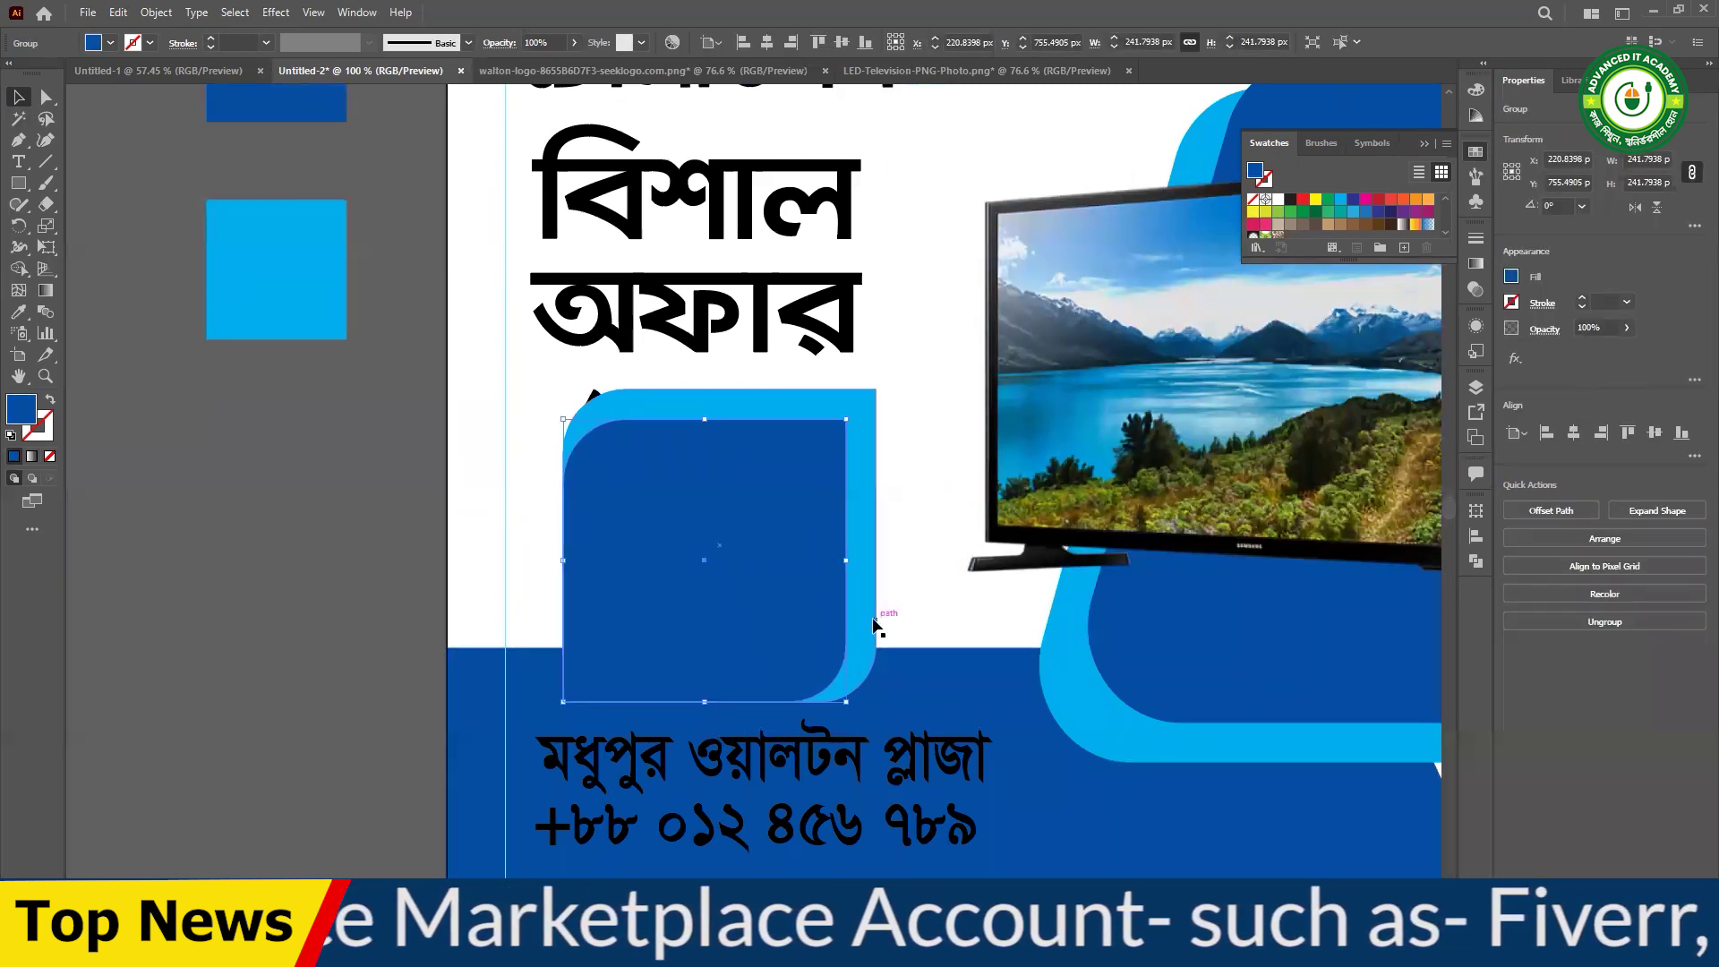
pyautogui.keyDown('shift'); pyautogui.click(861, 444); pyautogui.keyUp('shift')
pyautogui.moveTo(883, 386); pyautogui.dragTo(823, 643)
pyautogui.click(299, 533)
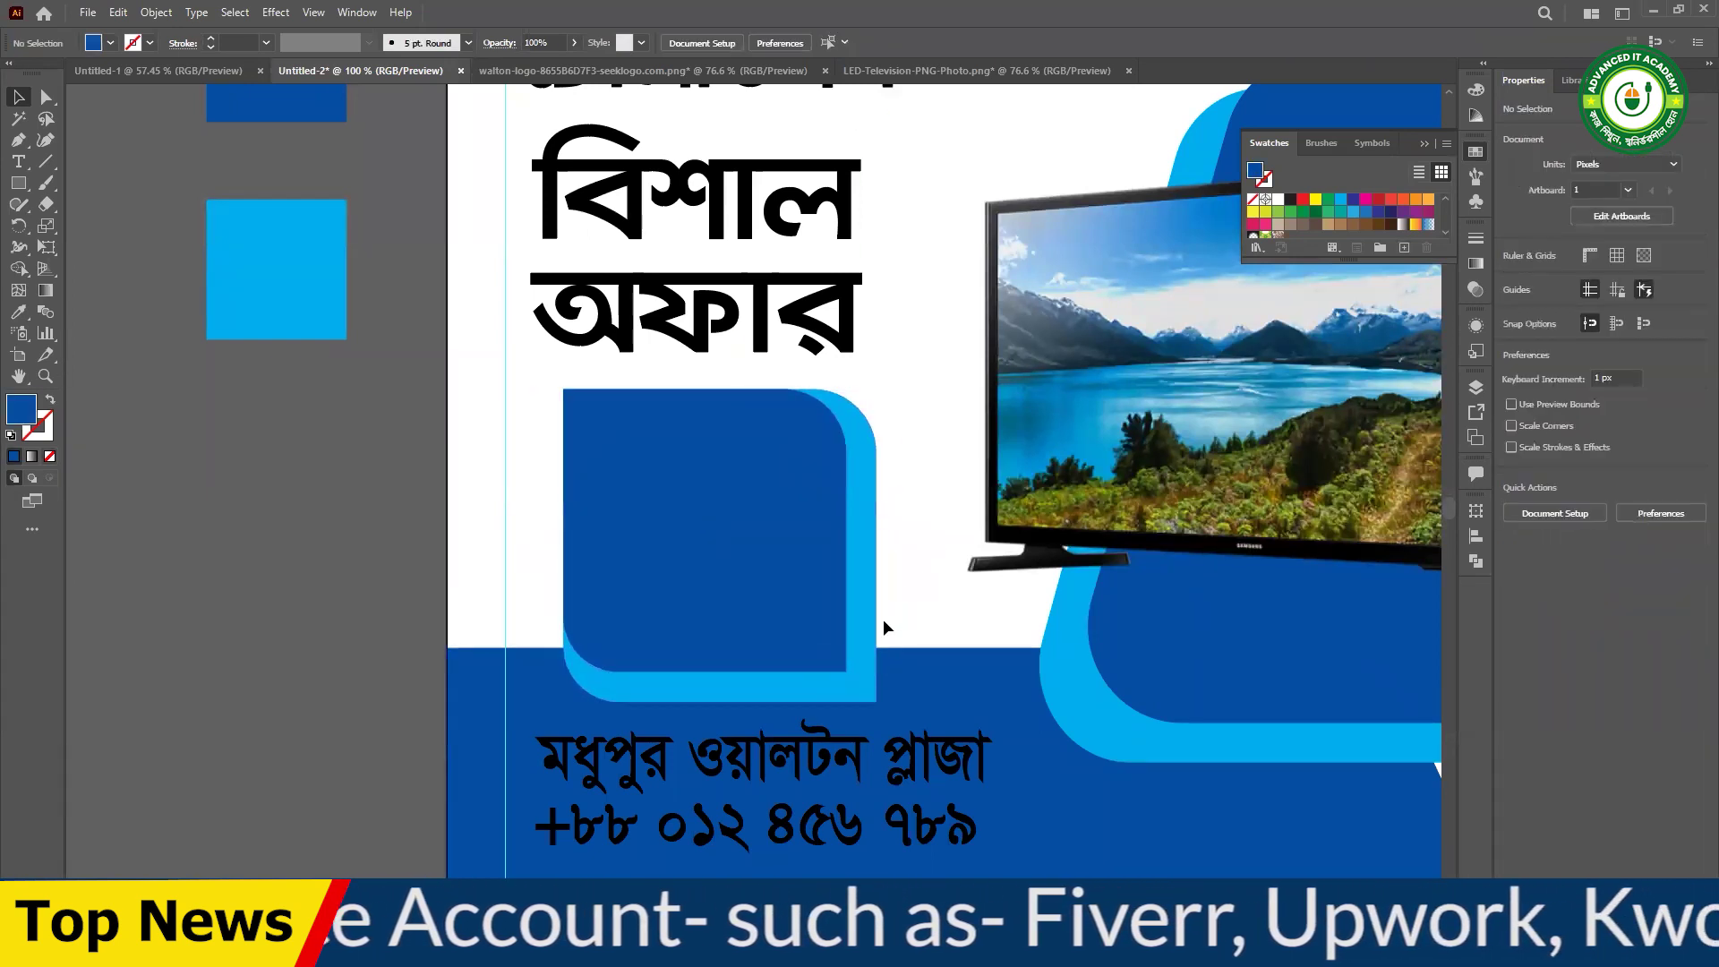
# - Nudge the two-tone badge and the two contact text lines slightly down
pyautogui.click(861, 641)
pyautogui.moveTo(824, 594); pyautogui.dragTo(818, 593)
pyautogui.click(785, 765)
pyautogui.keyDown('shift'); pyautogui.click(777, 819); pyautogui.keyUp('shift')
pyautogui.moveTo(768, 732); pyautogui.dragTo(769, 734)
pyautogui.click(357, 683)
# - Place the ৮০% ছাড়! text group in front of the blue badge and scale it to about 184 px wide
pyautogui.click(595, 403)
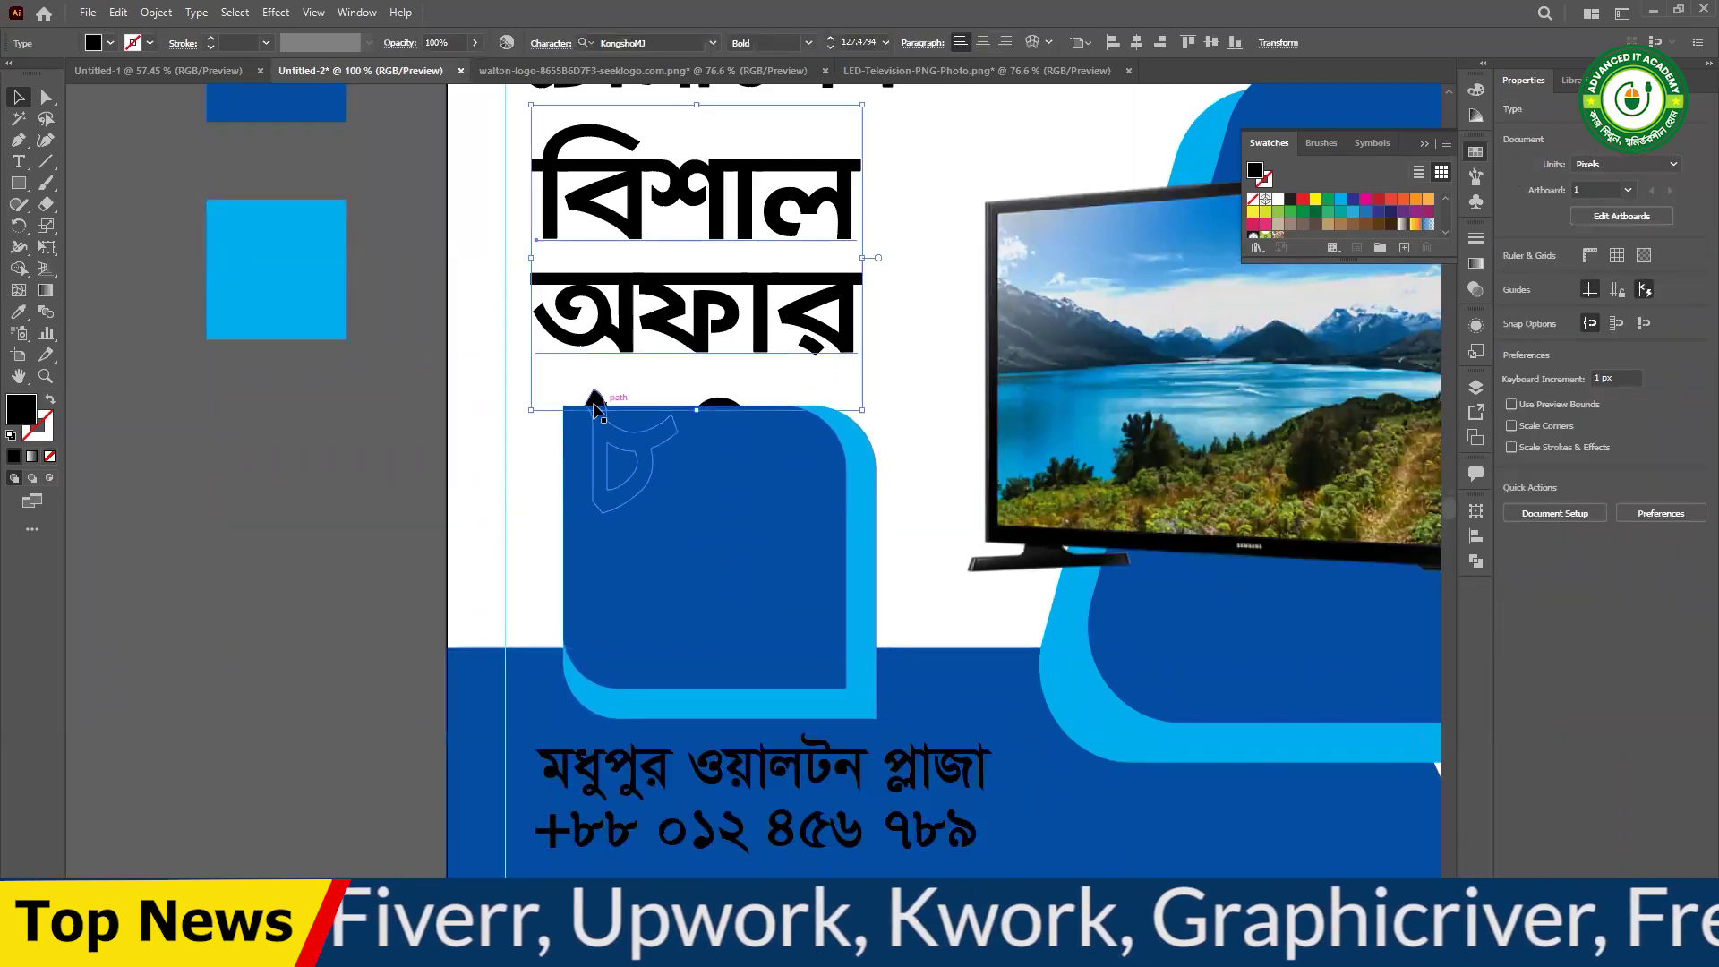
pyautogui.moveTo(595, 403); pyautogui.dragTo(624, 466)
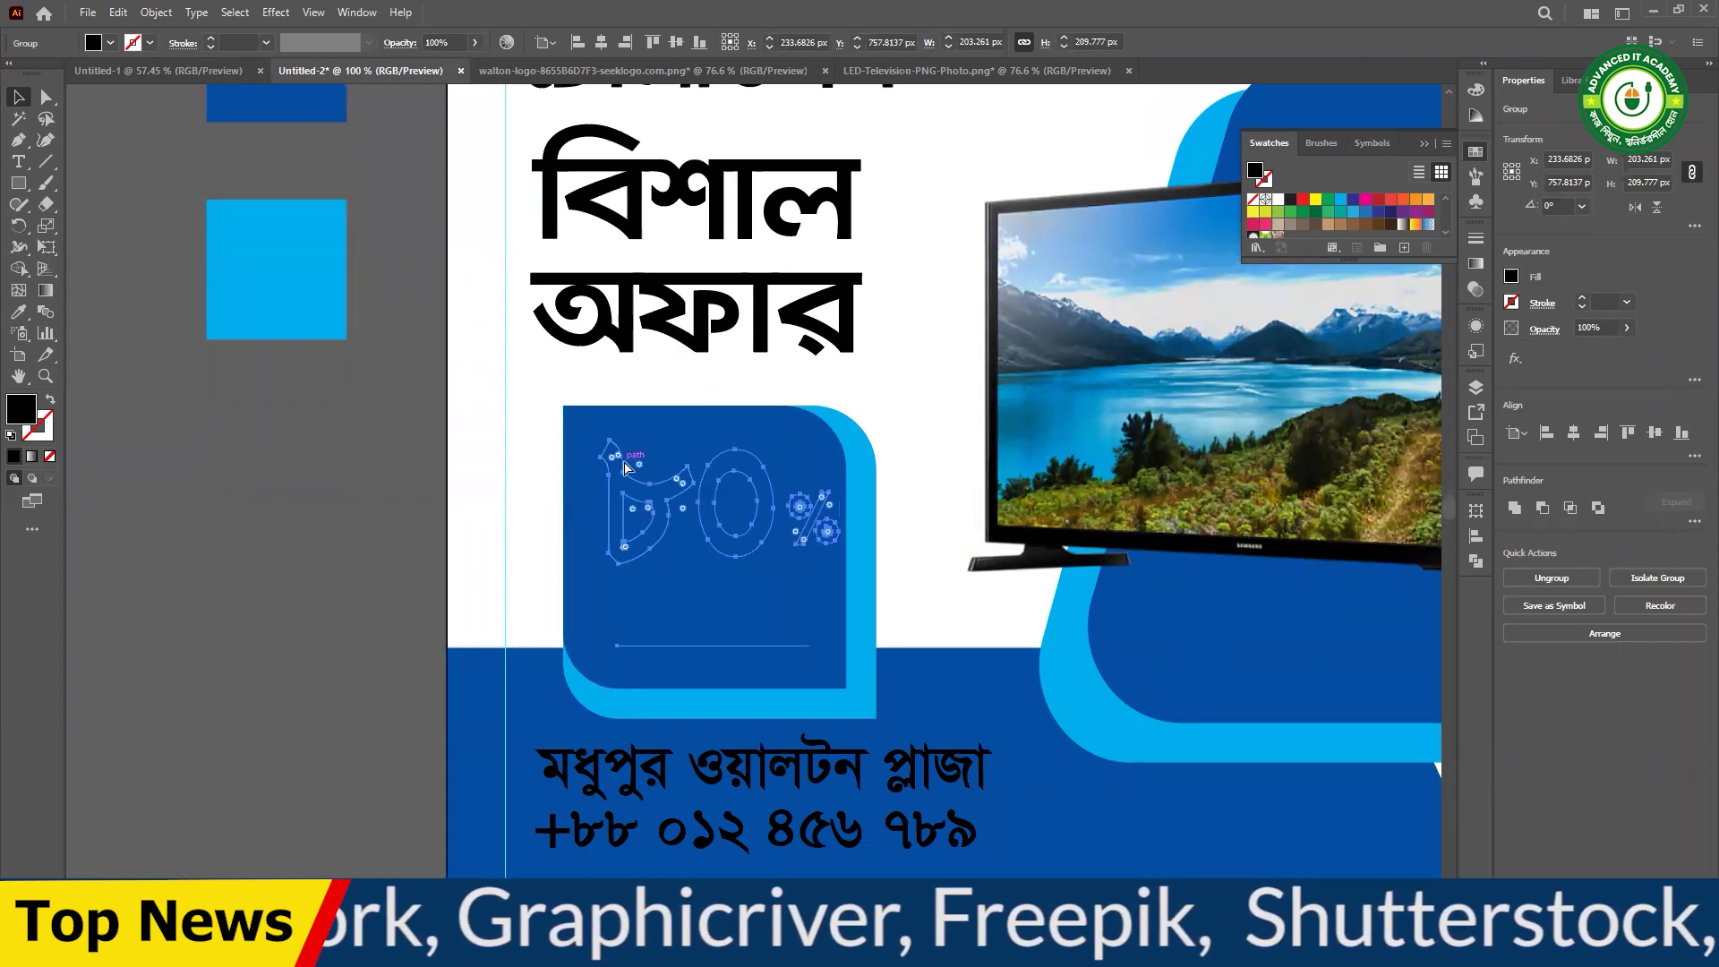
pyautogui.moveTo(624, 467); pyautogui.dragTo(624, 467)
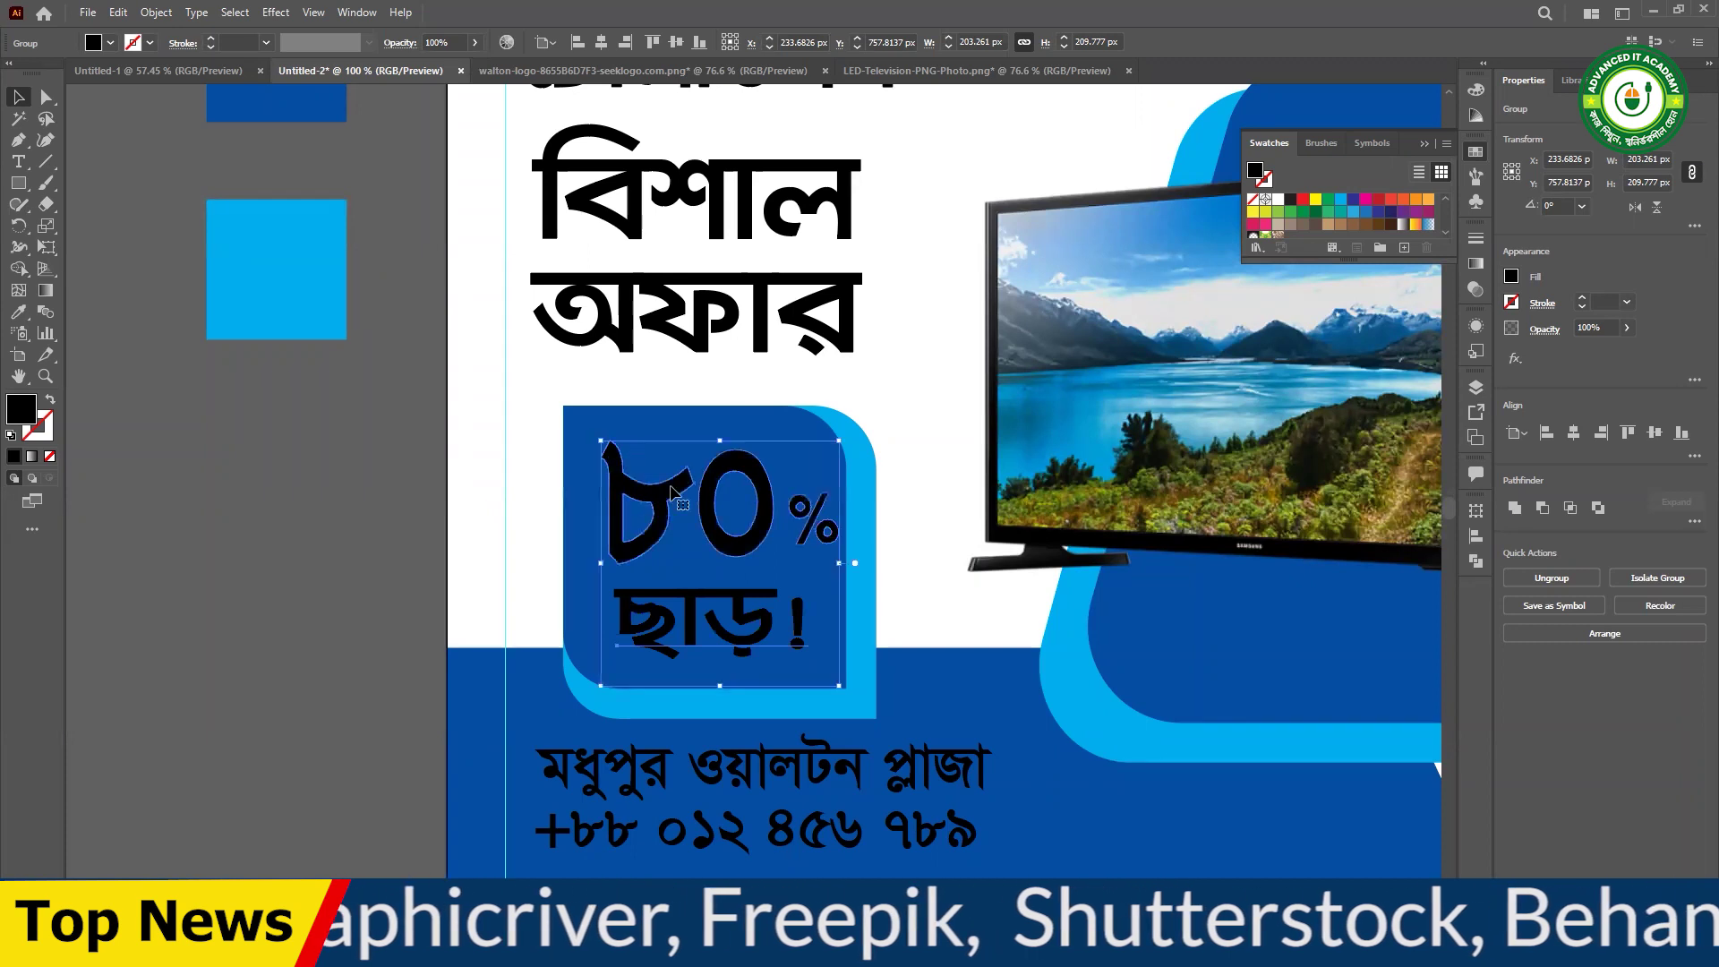
pyautogui.moveTo(842, 565)
pyautogui.mouseDown()
pyautogui.moveTo(867, 567)
pyautogui.moveTo(816, 563)
pyautogui.mouseUp()
pyautogui.click(366, 528)
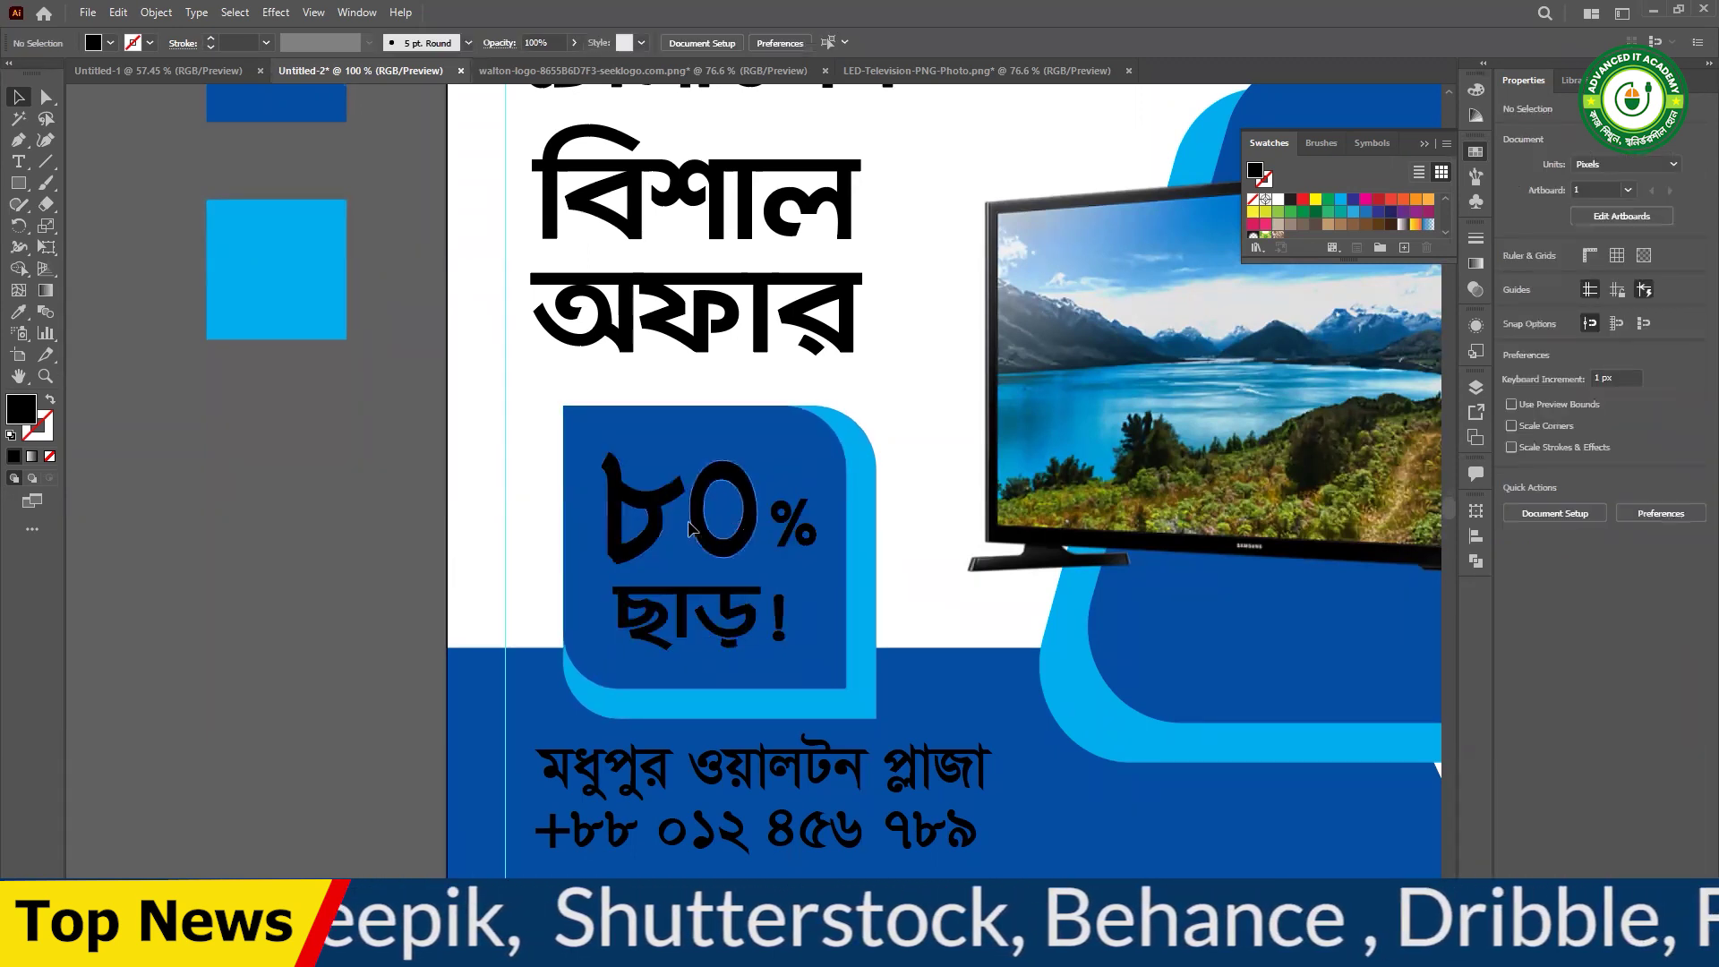
# - Fill the ৮০% ছাড়! text group with white
pyautogui.click(770, 552)
pyautogui.click(731, 548)
pyautogui.click(734, 555)
pyautogui.click(110, 42)
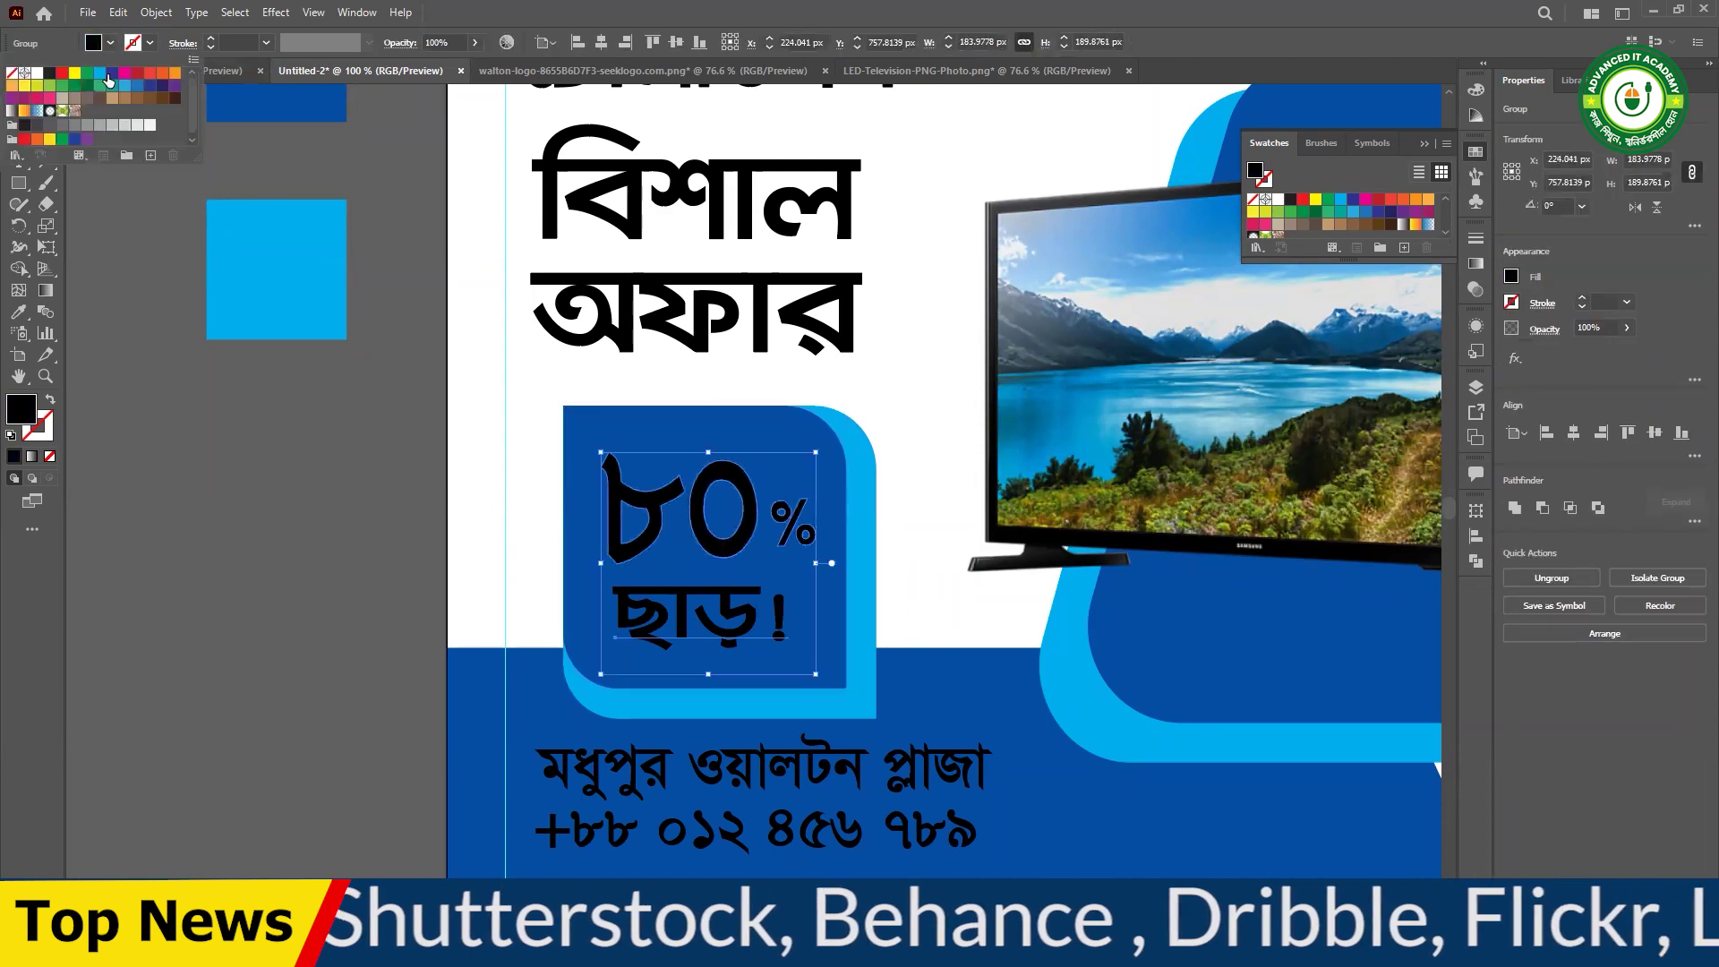
pyautogui.click(35, 74)
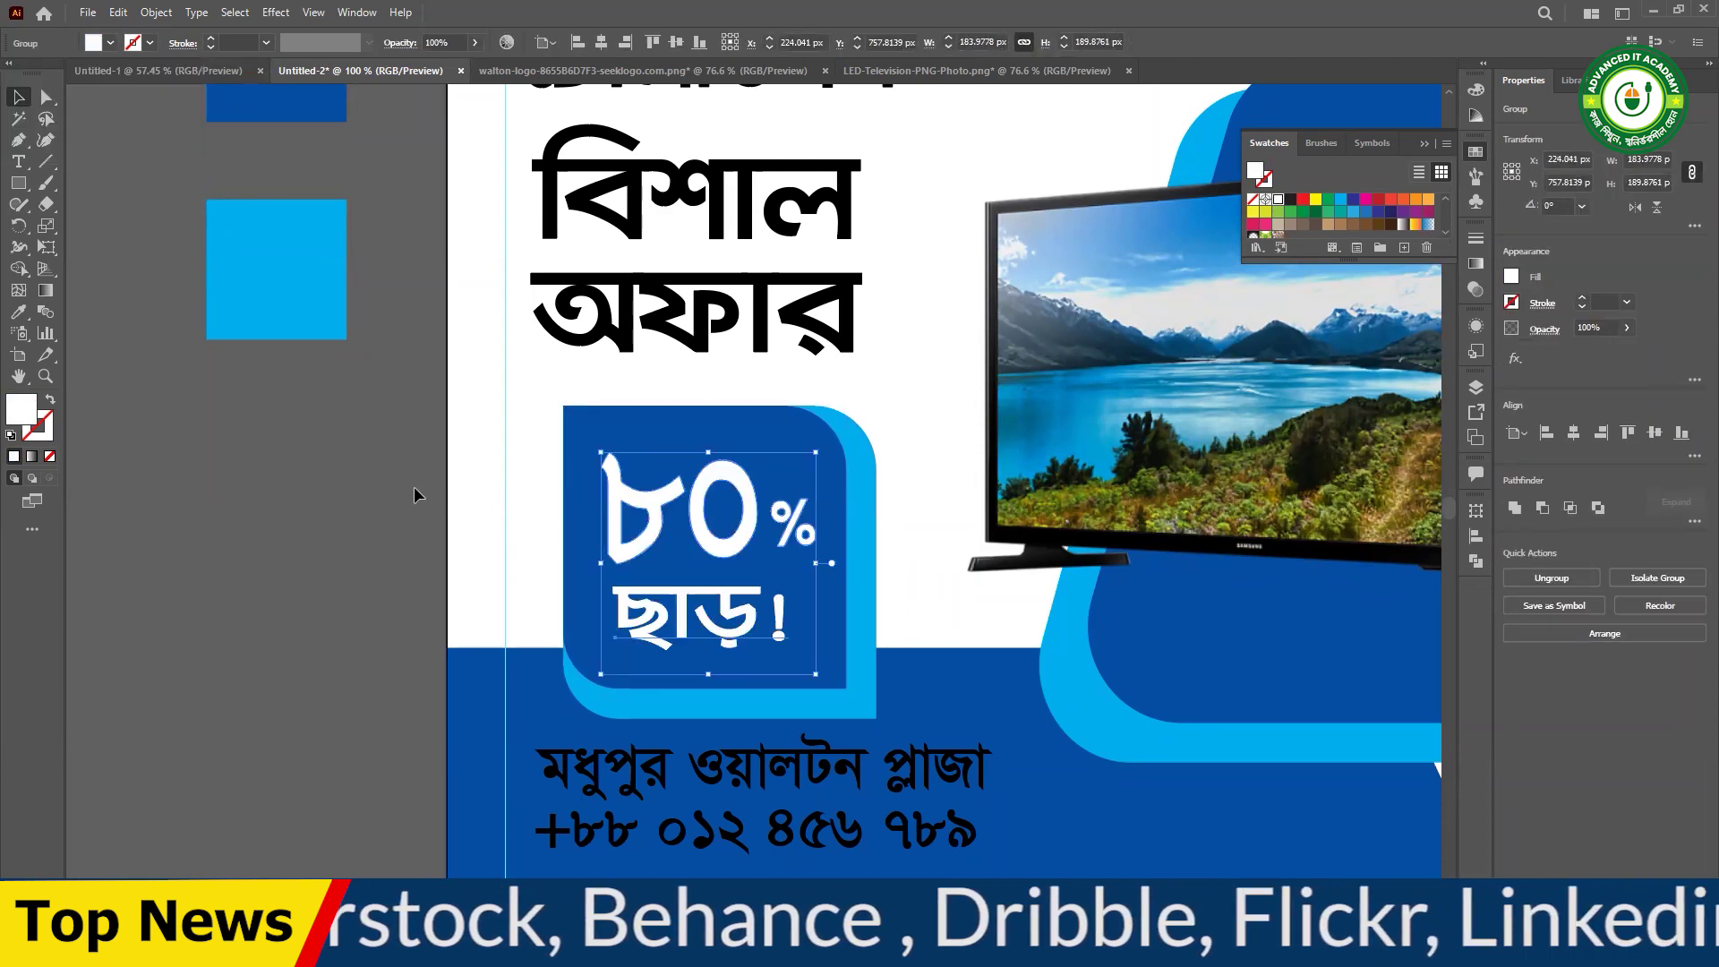
# - Move both colour sample squares slightly up and farther away from the poster
pyautogui.scroll(2, 344, 557)
pyautogui.moveTo(321, 408); pyautogui.dragTo(322, 410)
pyautogui.moveTo(297, 179); pyautogui.dragTo(297, 340)
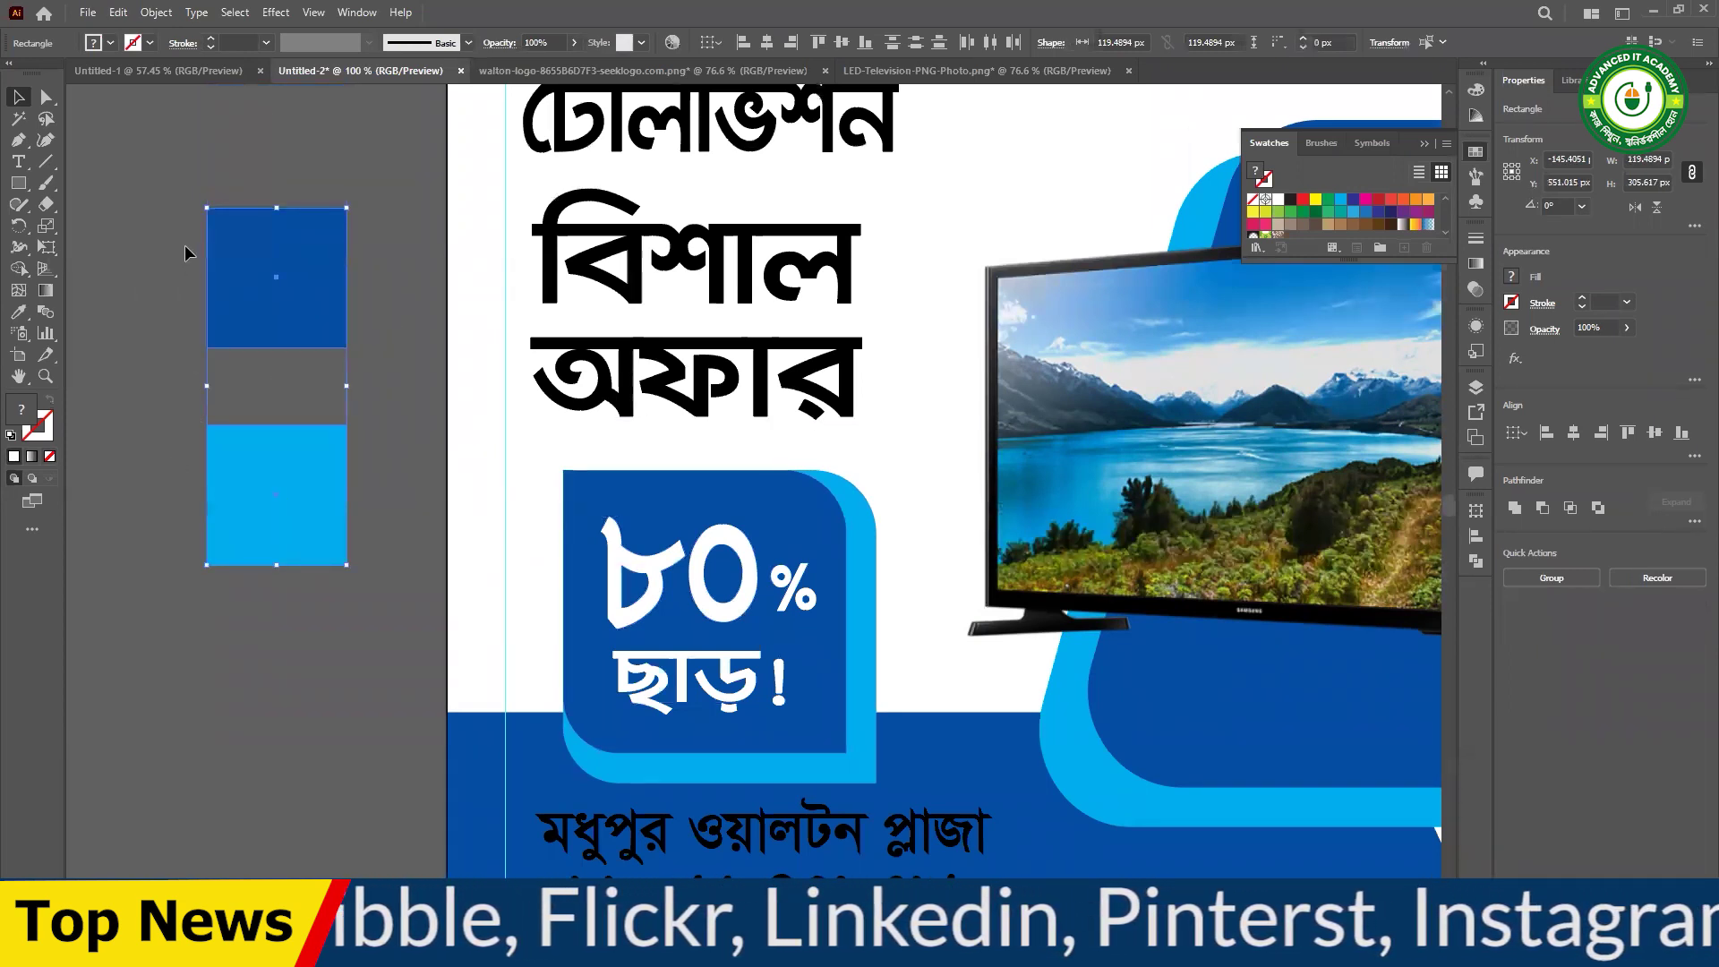
pyautogui.moveTo(177, 227); pyautogui.dragTo(277, 475)
pyautogui.click(369, 472)
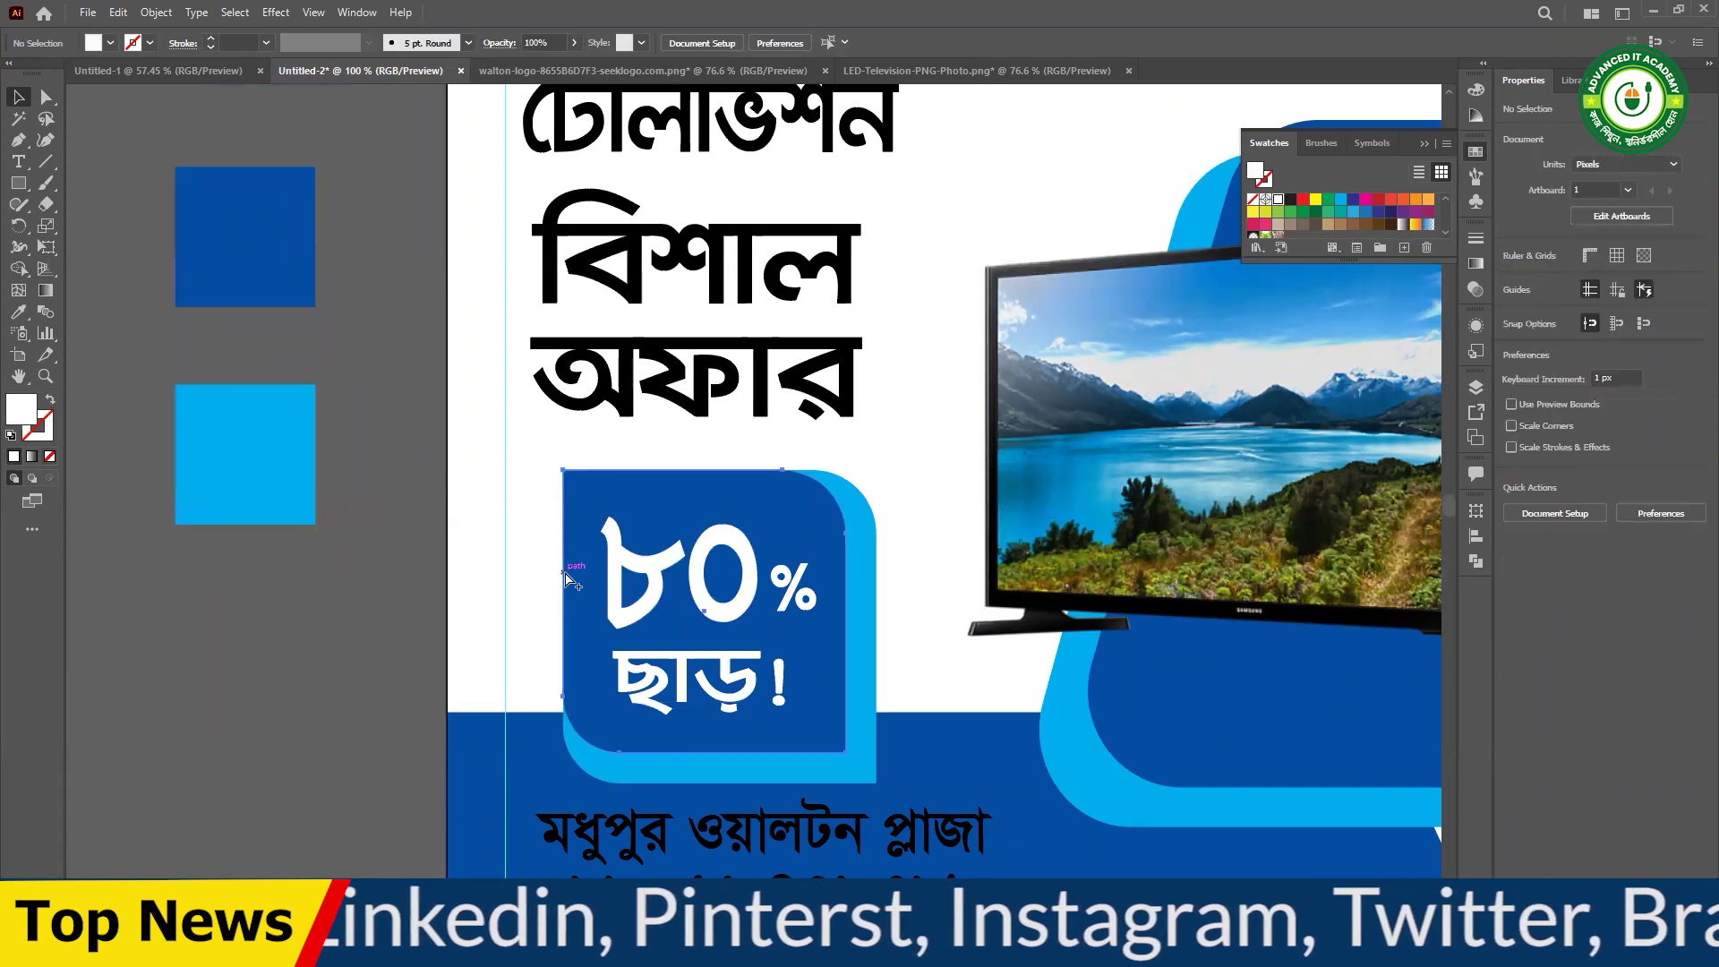
# - Enlarge the white ৮০% ছাড়! text slightly within the badge
pyautogui.click(806, 624)
pyautogui.moveTo(815, 628); pyautogui.dragTo(830, 633)
pyautogui.click(277, 628)
# - Fill both shop contact lines in the bottom blue band with white
pyautogui.keyDown('ctrl'); pyautogui.keyDown('alt'); pyautogui.click(660, 553); pyautogui.keyUp('alt'); pyautogui.keyUp('ctrl')
pyautogui.keyDown('ctrl'); pyautogui.keyDown('alt'); pyautogui.click(660, 553); pyautogui.keyUp('alt'); pyautogui.keyUp('ctrl')
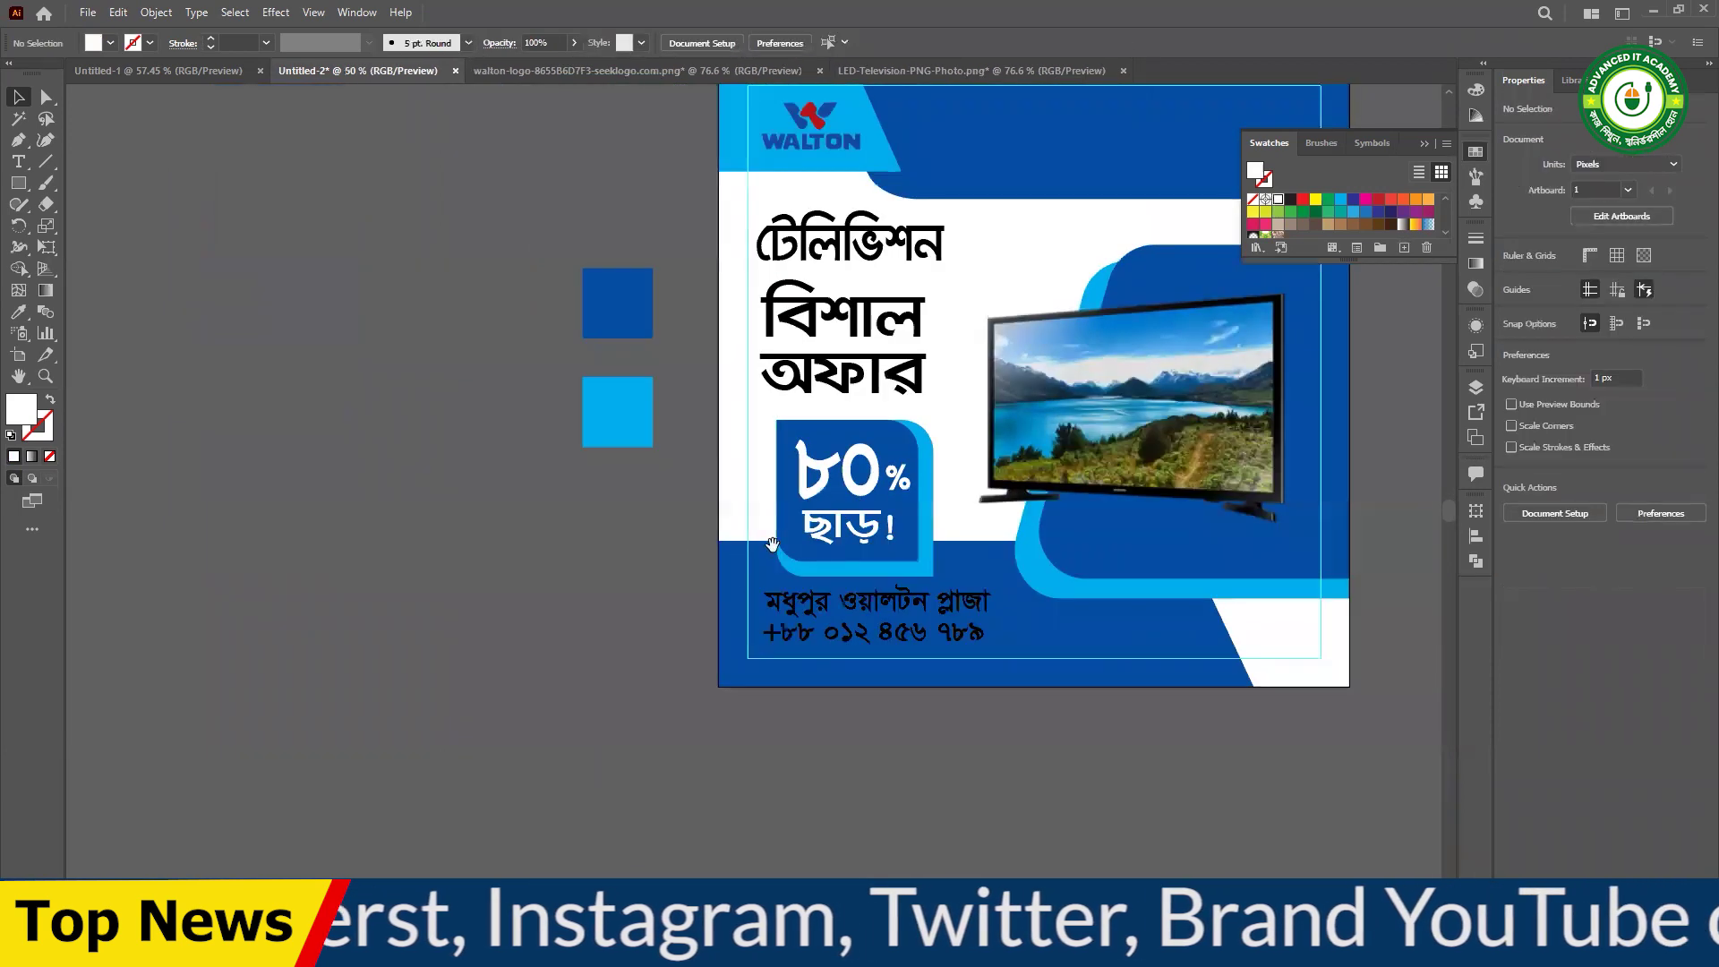
pyautogui.moveTo(1070, 710); pyautogui.dragTo(940, 770)
pyautogui.click(821, 698)
pyautogui.keyDown('shift'); pyautogui.click(826, 665); pyautogui.keyUp('shift')
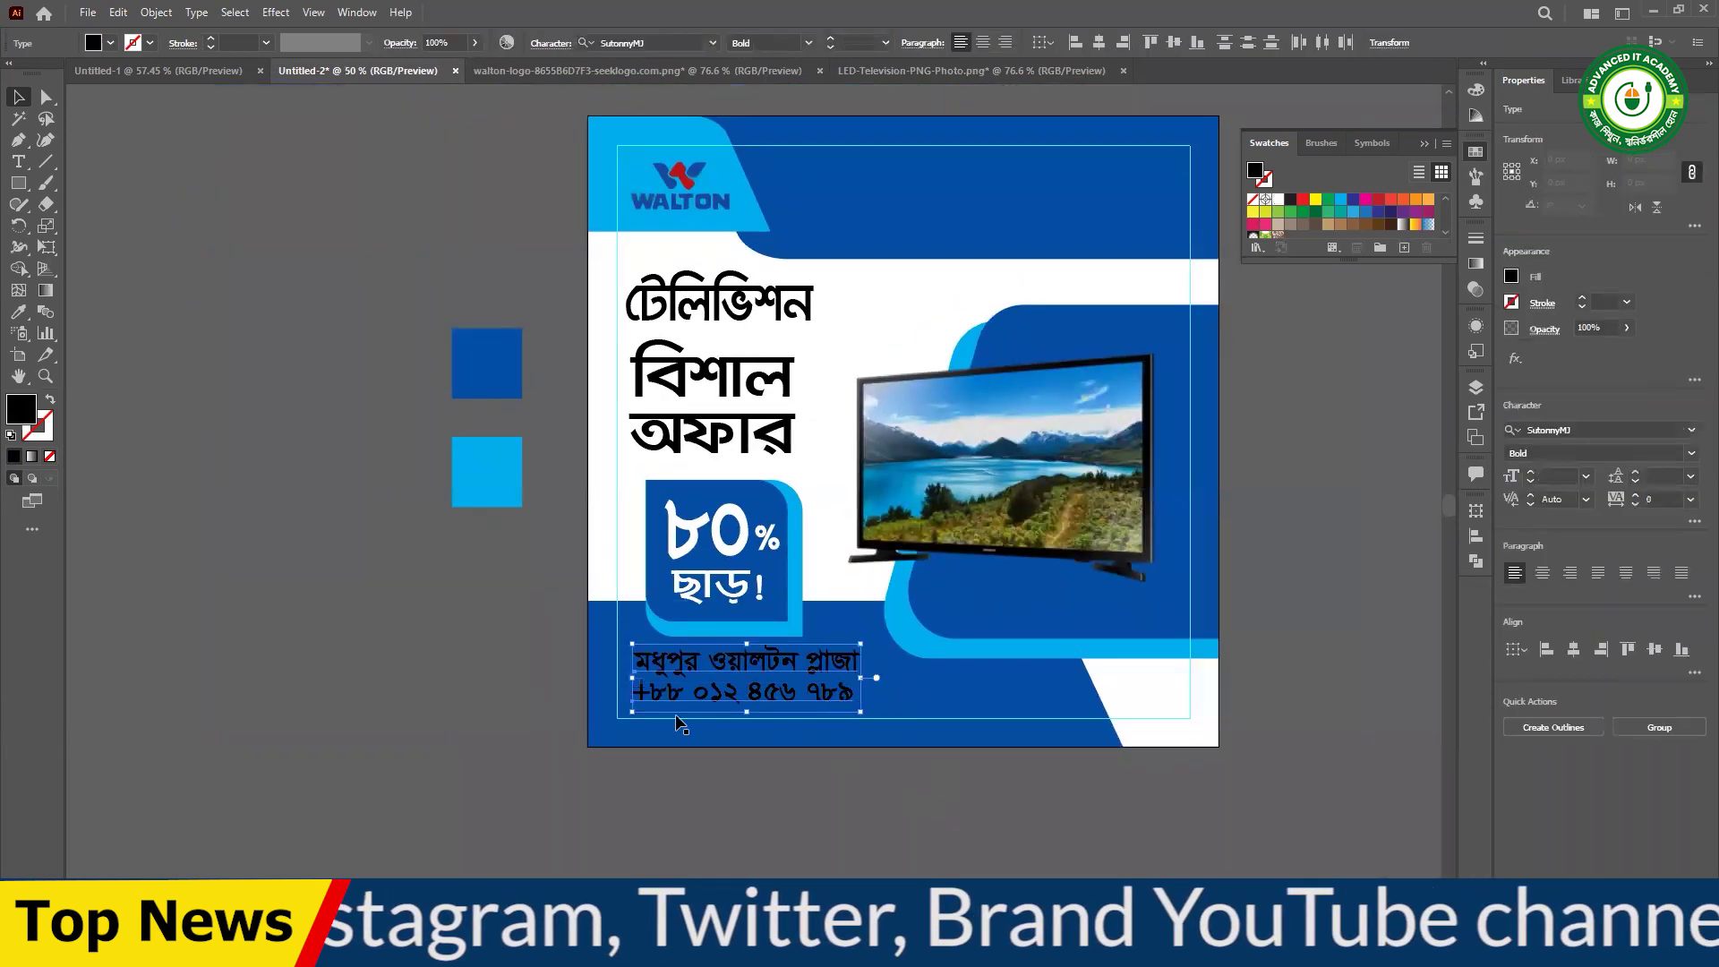
pyautogui.click(109, 43)
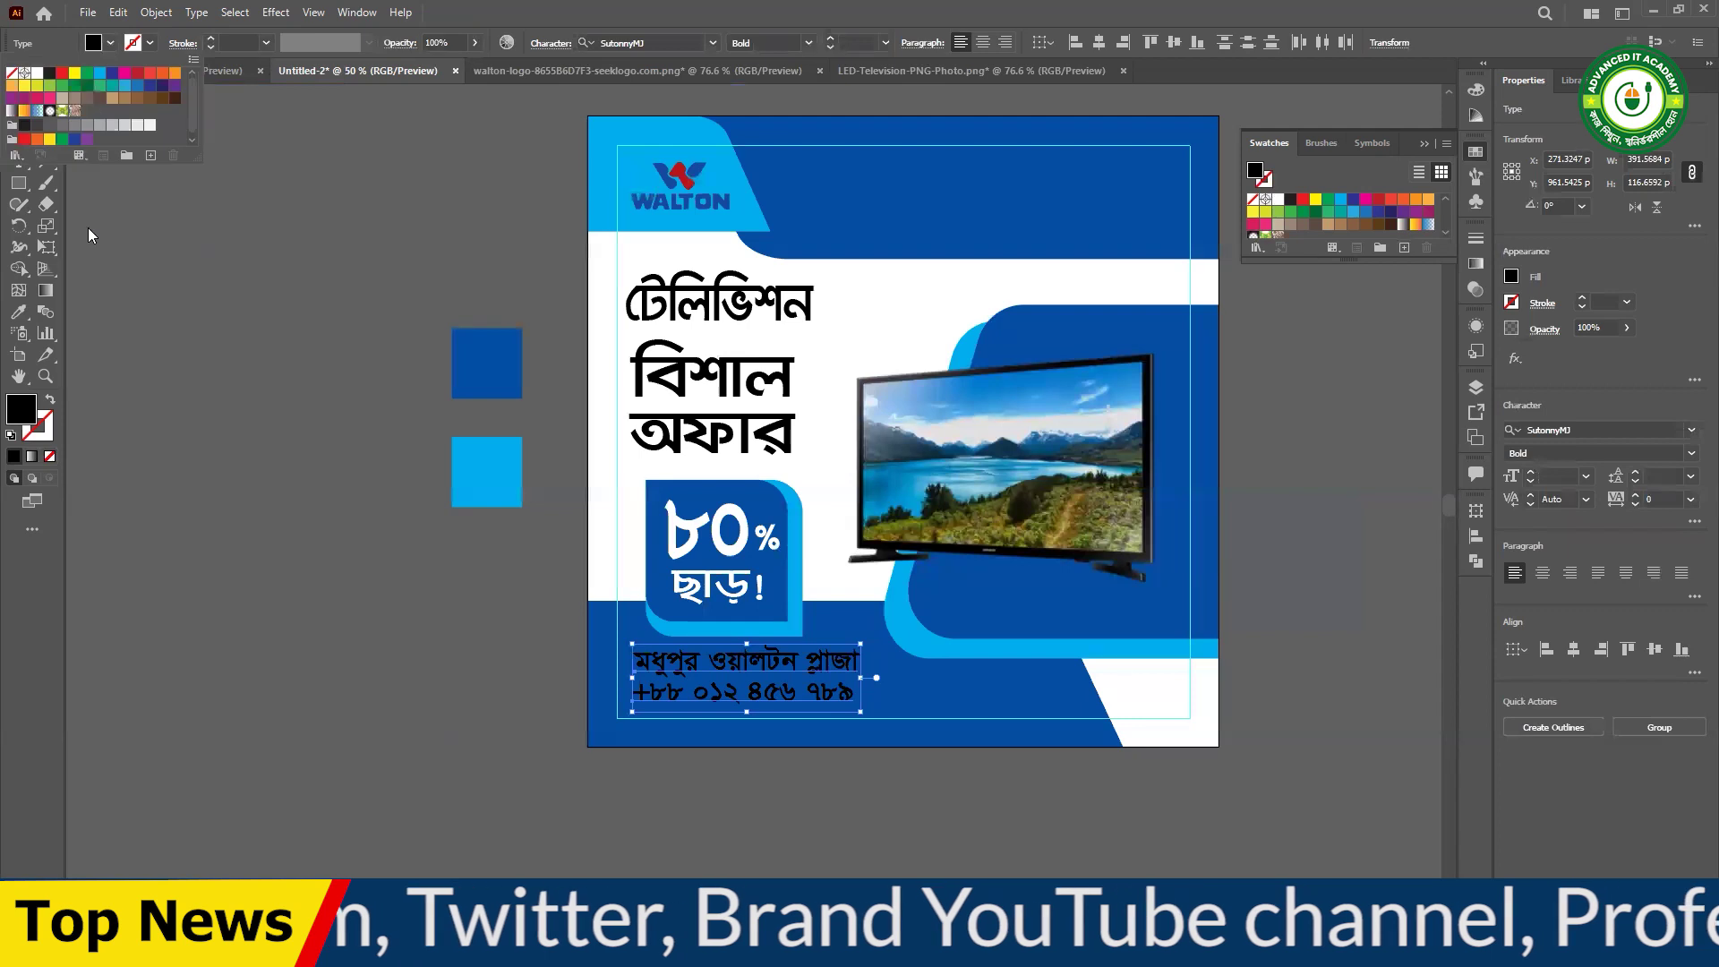
pyautogui.click(37, 73)
pyautogui.click(280, 445)
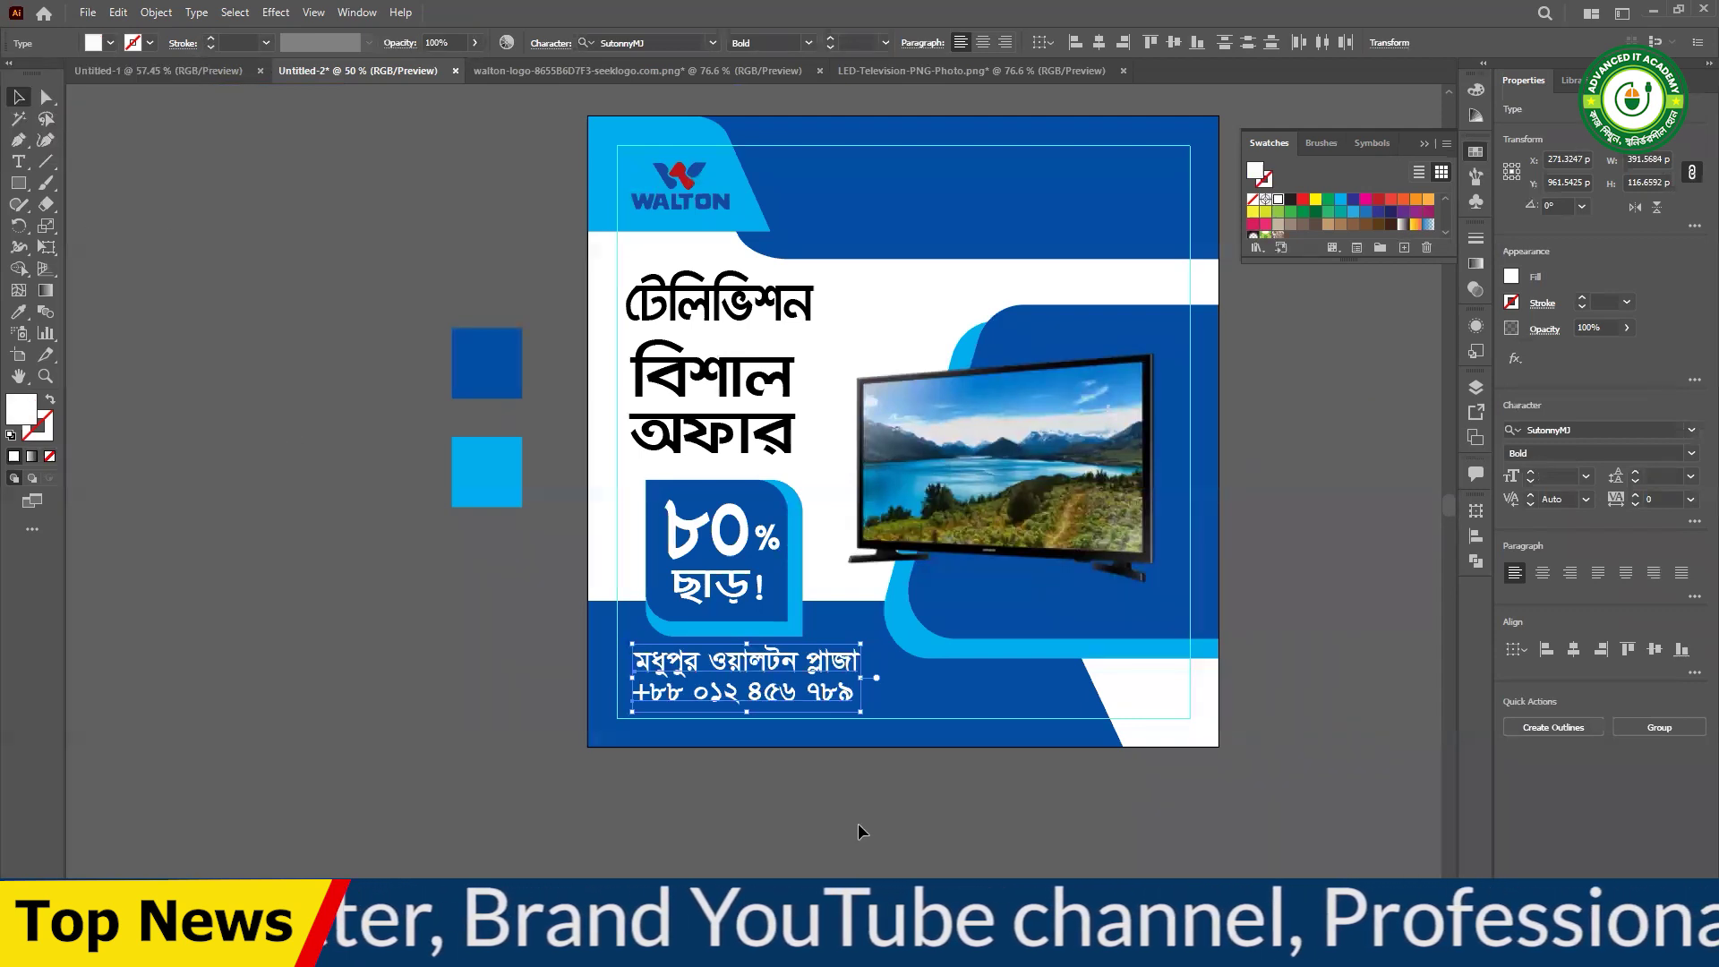
# - Scale the two white contact lines down slightly and shift them inward within the bottom blue band
pyautogui.moveTo(805, 677); pyautogui.dragTo(855, 701)
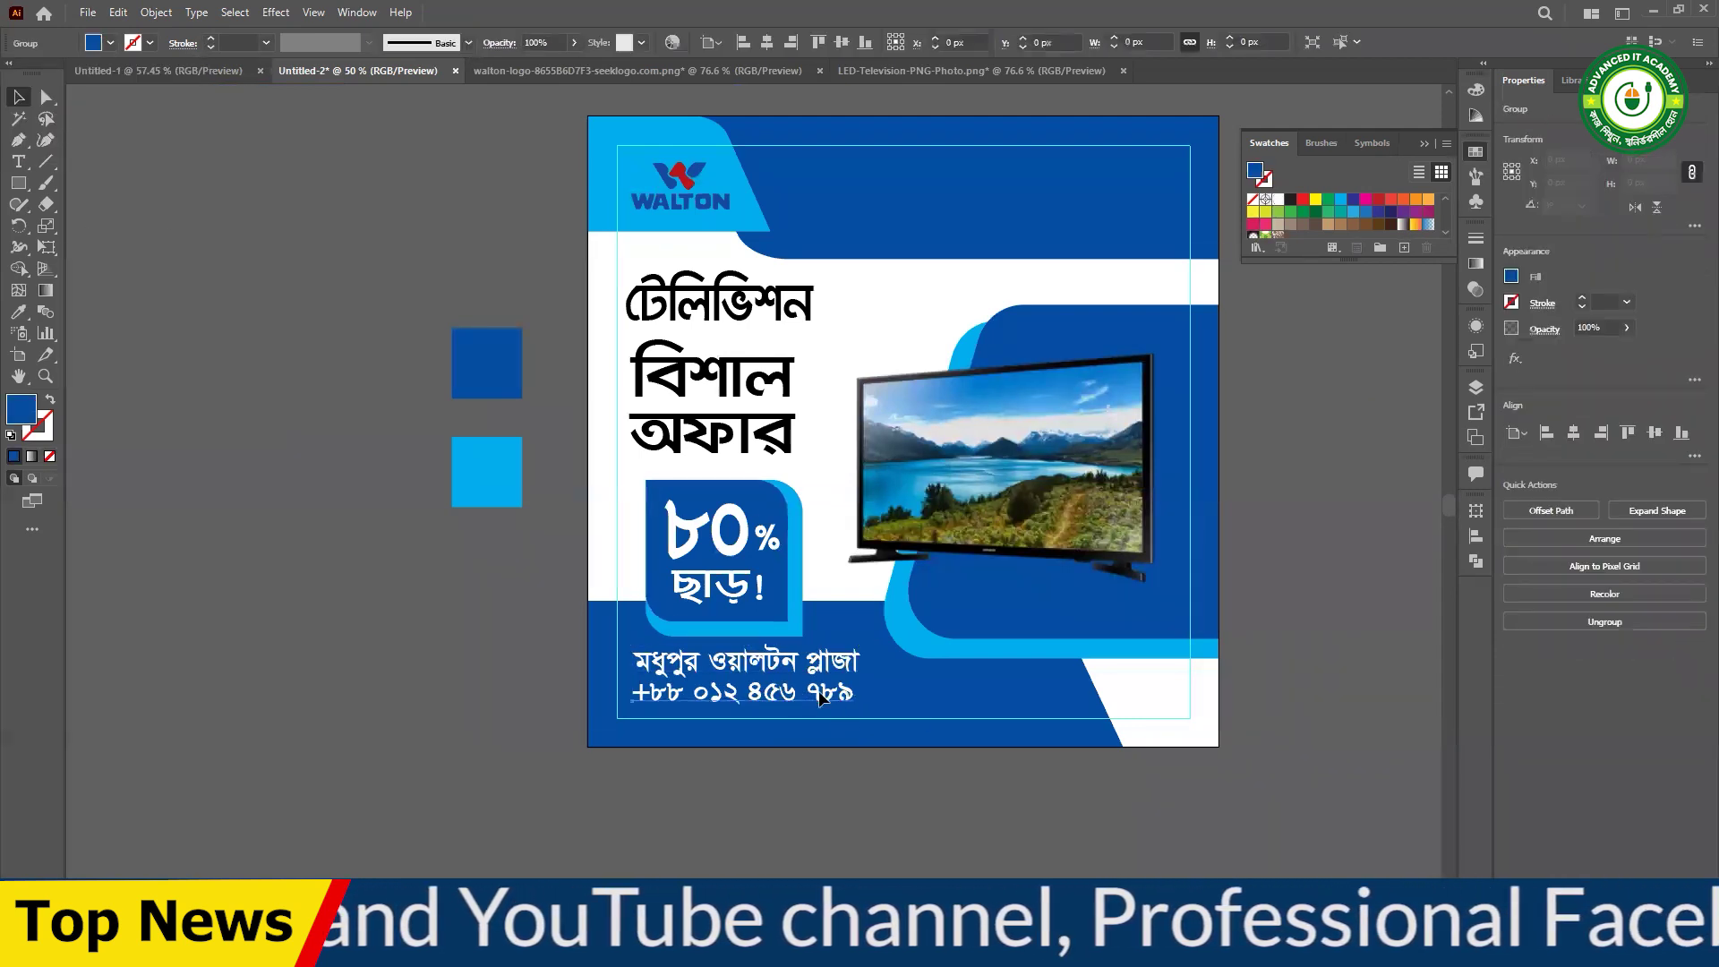
pyautogui.hotkey('ctrl', 'z')
pyautogui.keyDown('ctrl'); pyautogui.click(784, 683); pyautogui.keyUp('ctrl')
pyautogui.keyDown('ctrl'); pyautogui.click(783, 683); pyautogui.keyUp('ctrl')
pyautogui.moveTo(757, 374); pyautogui.dragTo(716, 847)
pyautogui.keyDown('shift'); pyautogui.click(627, 611); pyautogui.keyUp('shift')
pyautogui.moveTo(562, 628); pyautogui.dragTo(598, 661)
pyautogui.moveTo(822, 606); pyautogui.dragTo(822, 614)
pyautogui.click(876, 706)
pyautogui.hotkey('ctrl', '-')
pyautogui.hotkey('ctrl', '-')
pyautogui.moveTo(798, 521); pyautogui.dragTo(869, 813)
pyautogui.click(903, 629)
pyautogui.moveTo(963, 526); pyautogui.dragTo(923, 539)
pyautogui.click(840, 808)
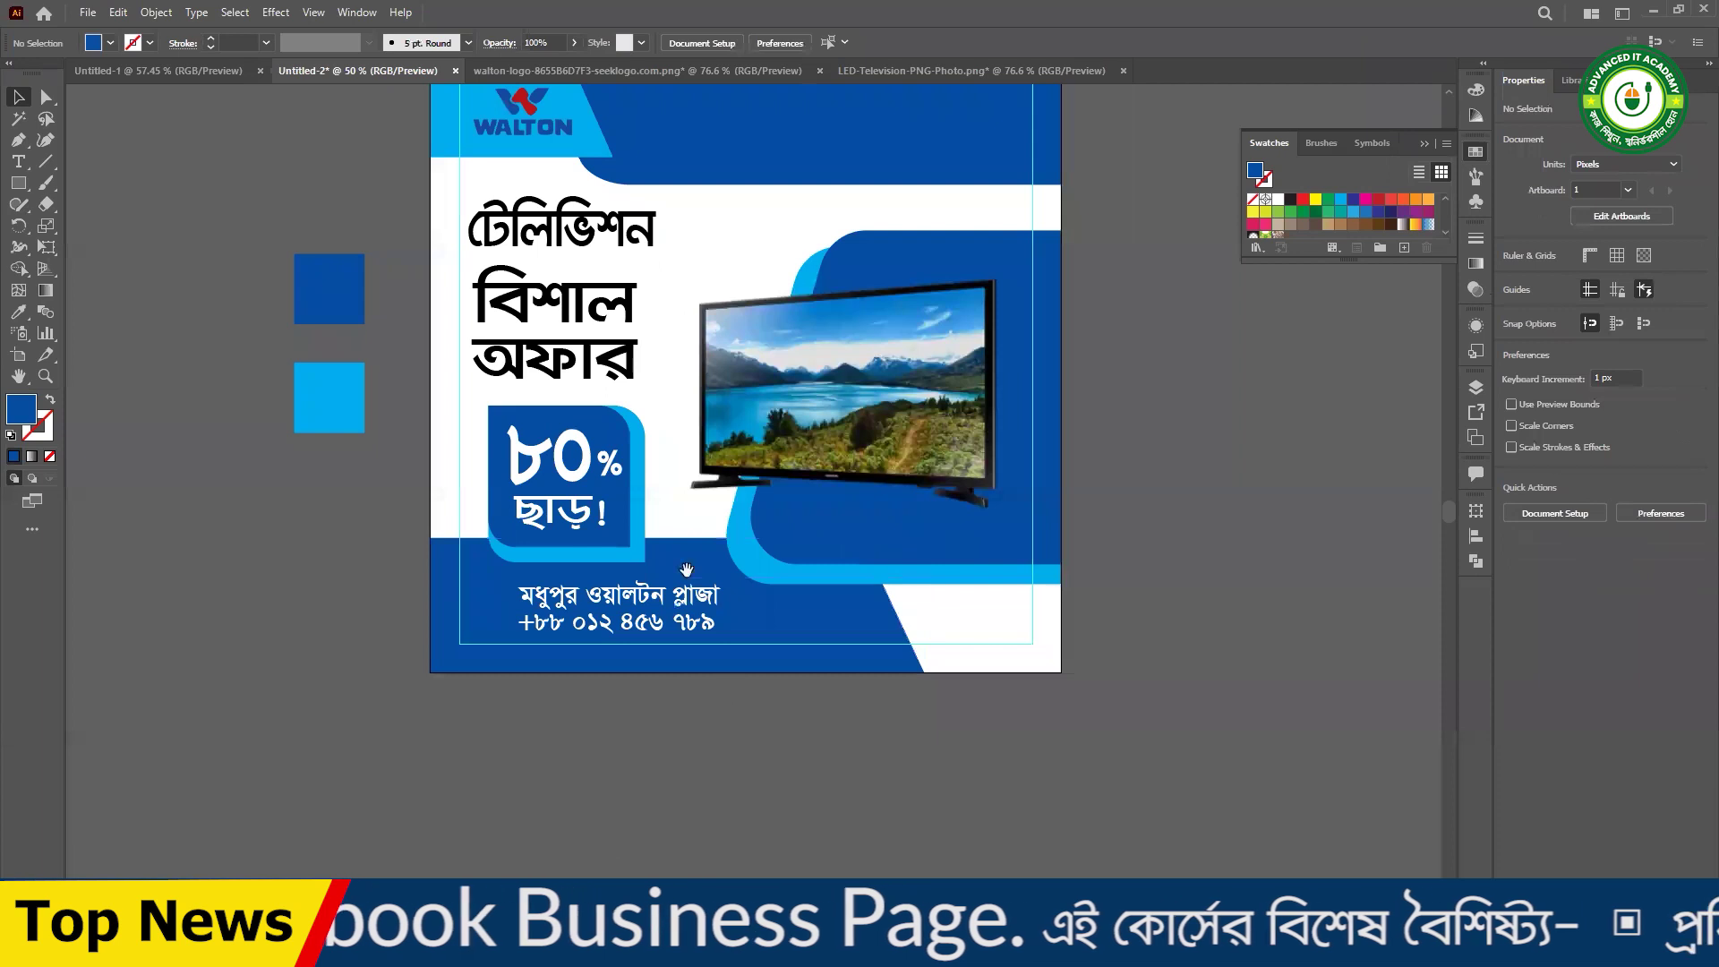
pyautogui.keyDown('ctrl'); pyautogui.keyDown('alt'); pyautogui.click(713, 484); pyautogui.keyUp('alt'); pyautogui.keyUp('ctrl')
pyautogui.moveTo(721, 424); pyautogui.dragTo(741, 584)
pyautogui.keyDown('ctrl'); pyautogui.click(740, 561); pyautogui.keyUp('ctrl')
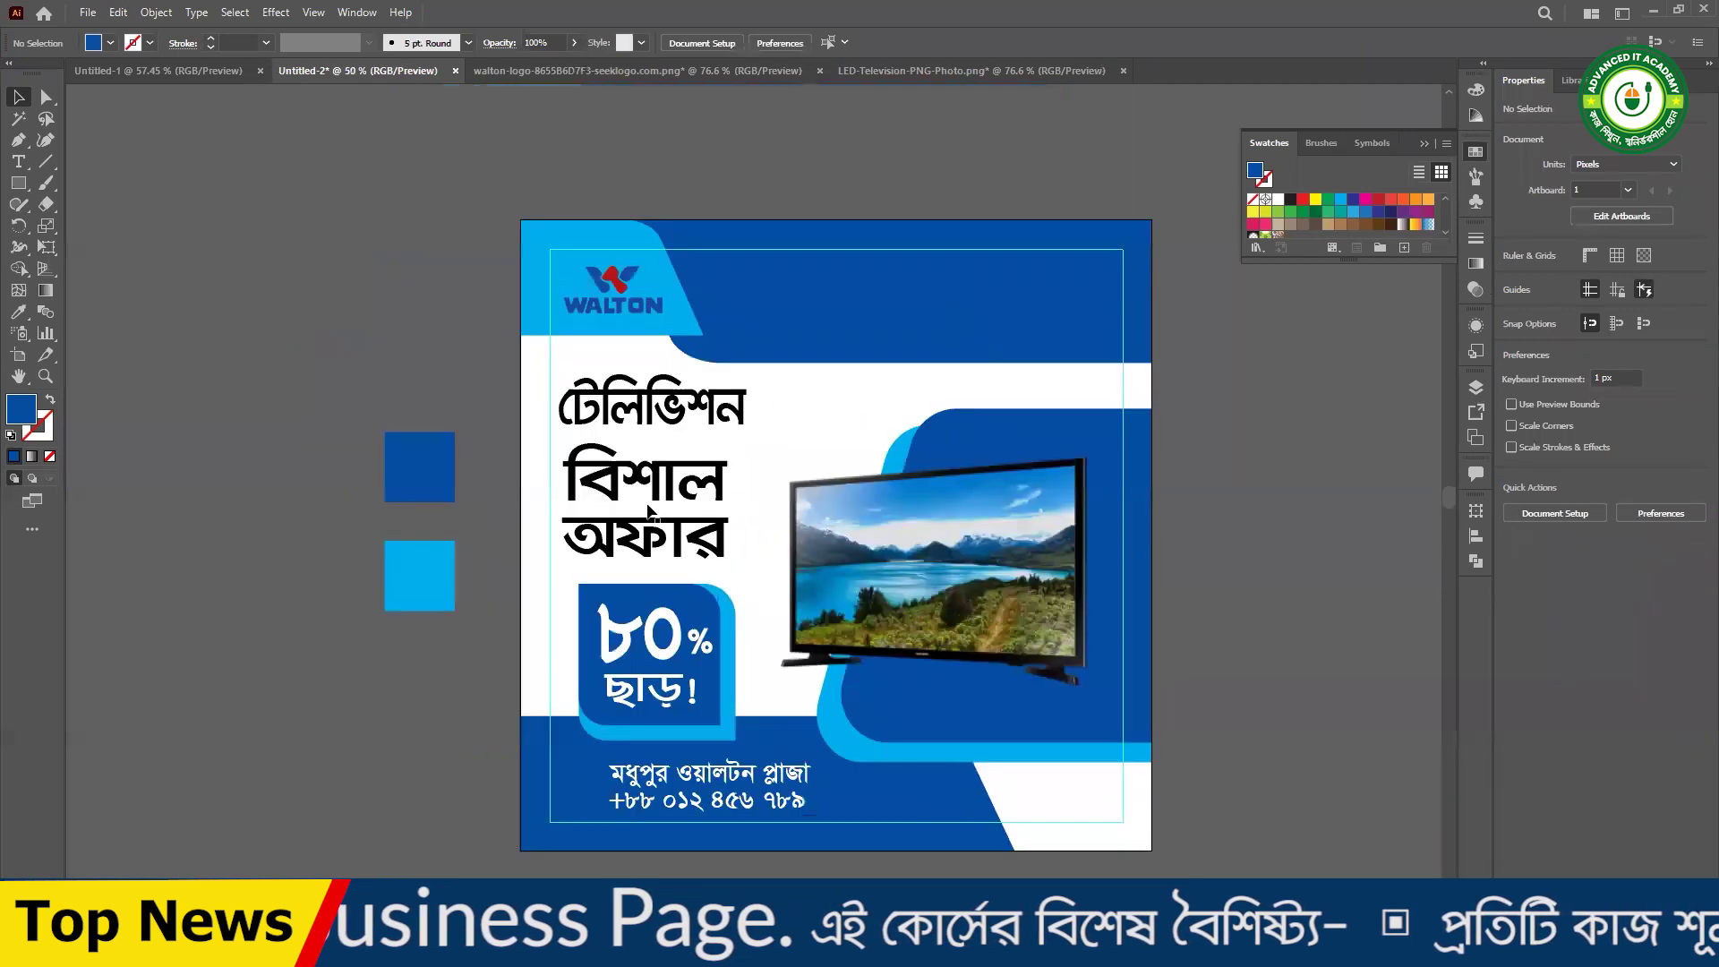
# - Fill the বিশাল অফার headline with a violet-blue swatch
pyautogui.click(655, 553)
pyautogui.keyDown('shift'); pyautogui.click(673, 409); pyautogui.keyUp('shift')
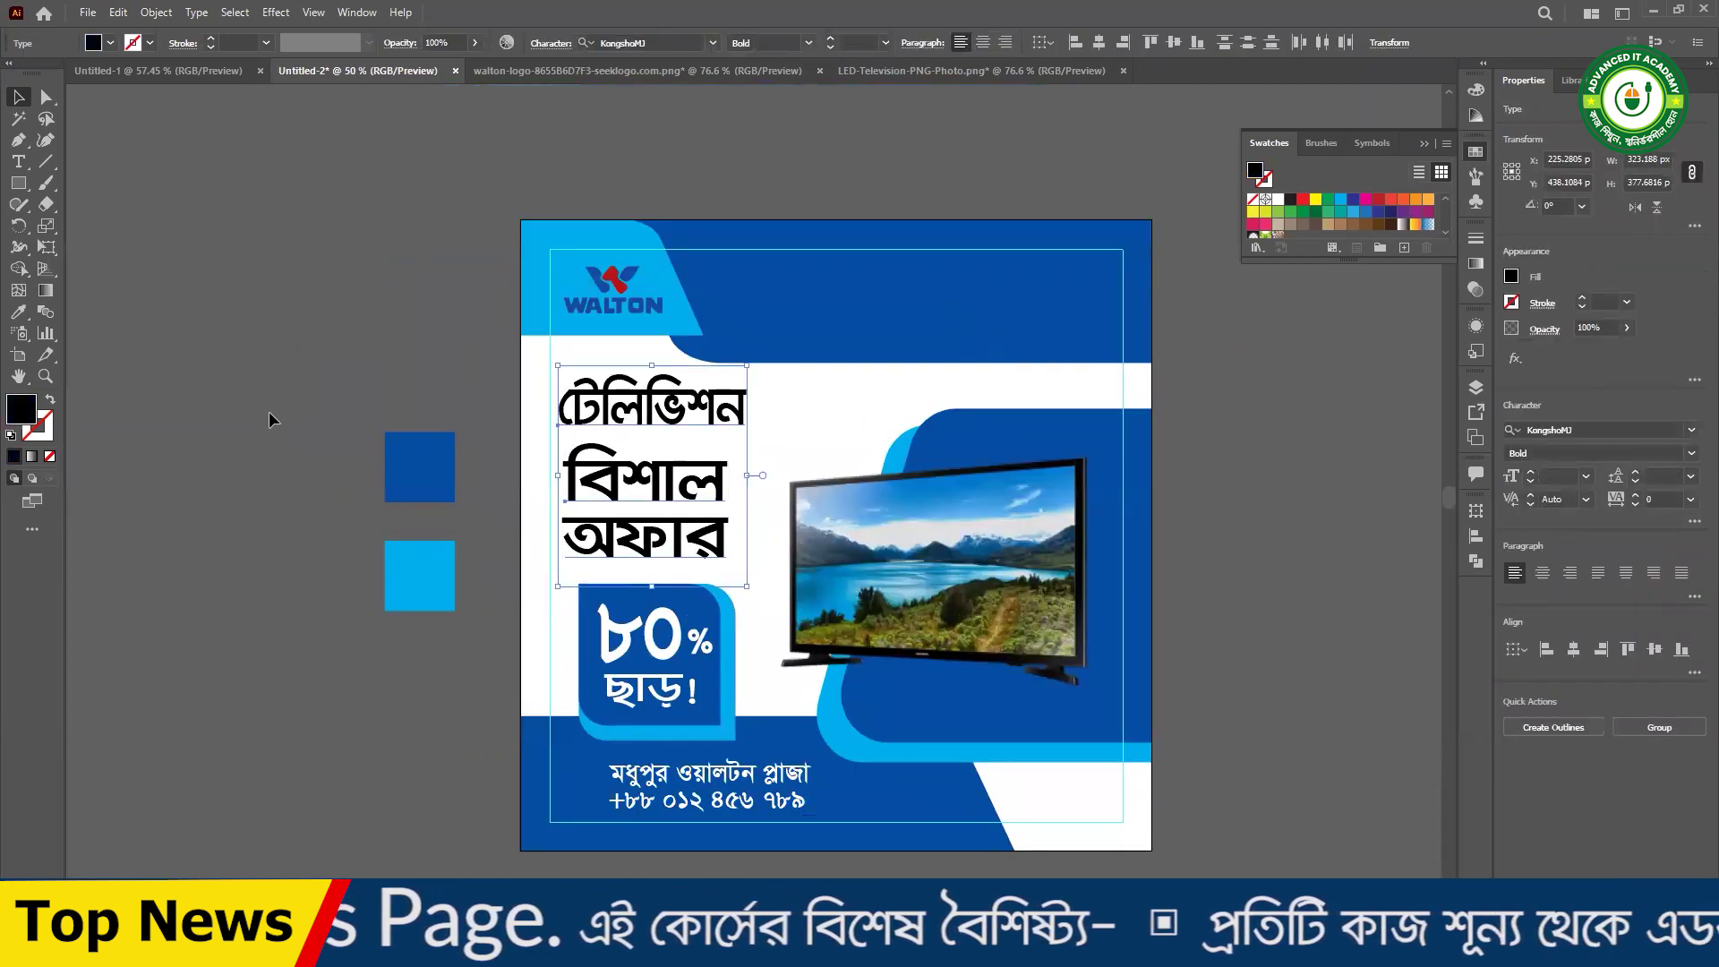
pyautogui.moveTo(279, 399); pyautogui.dragTo(414, 637)
pyautogui.click(680, 501)
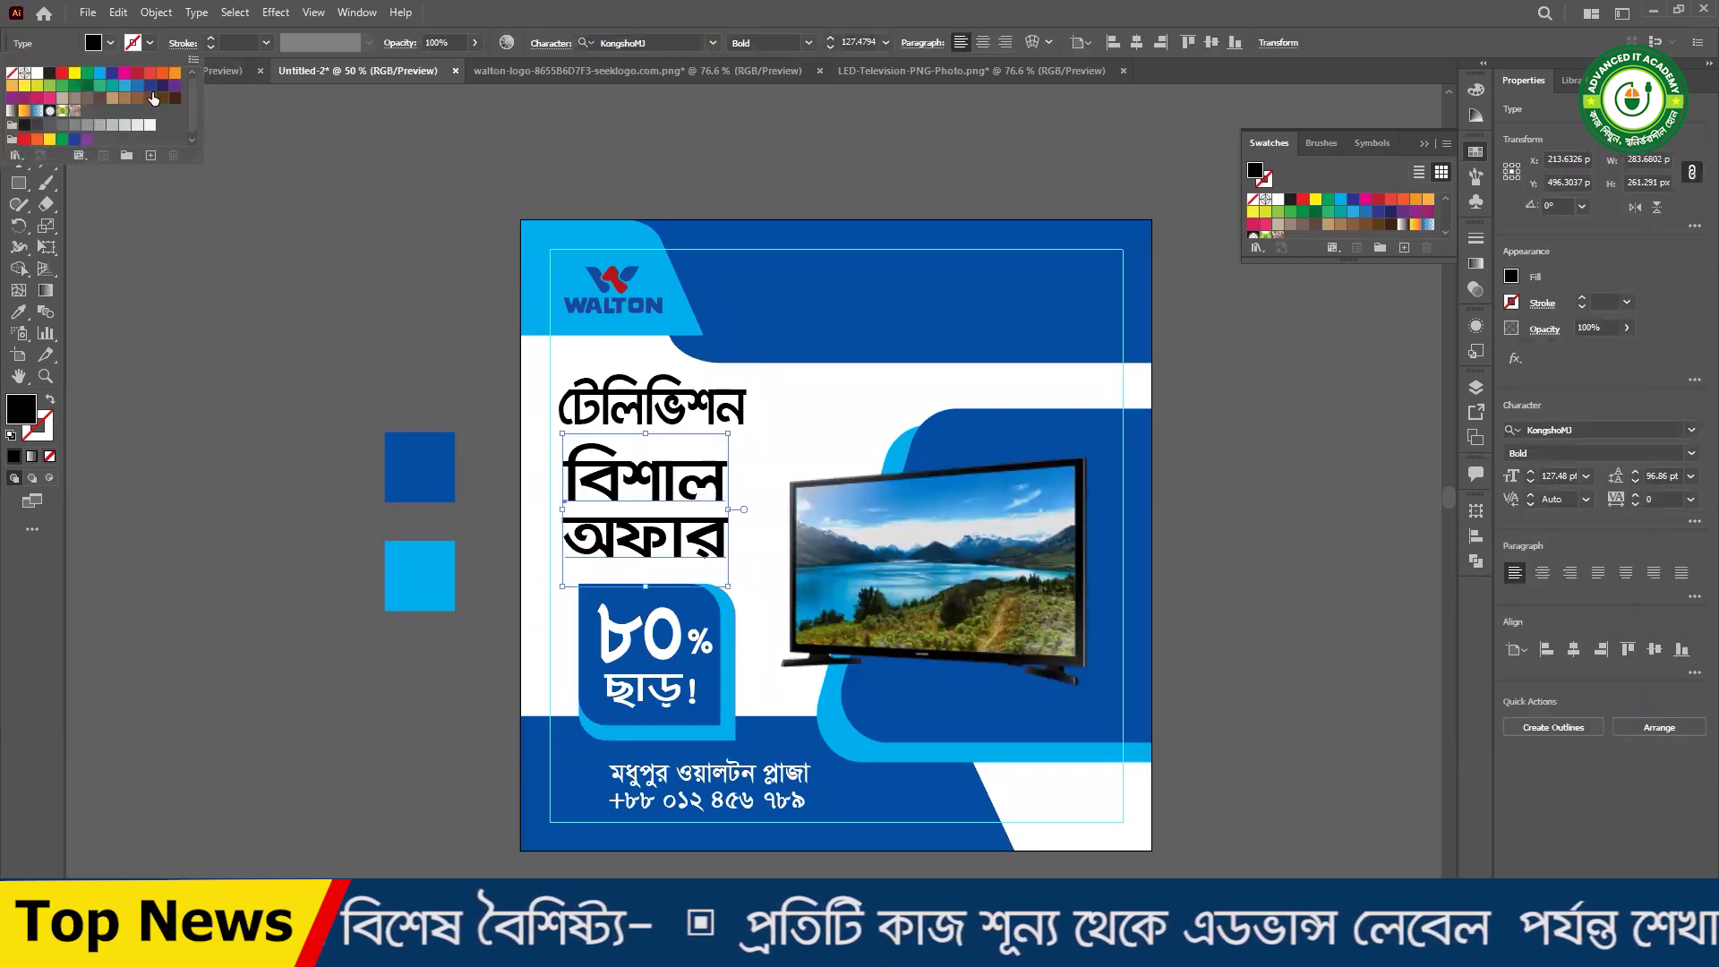
pyautogui.click(162, 85)
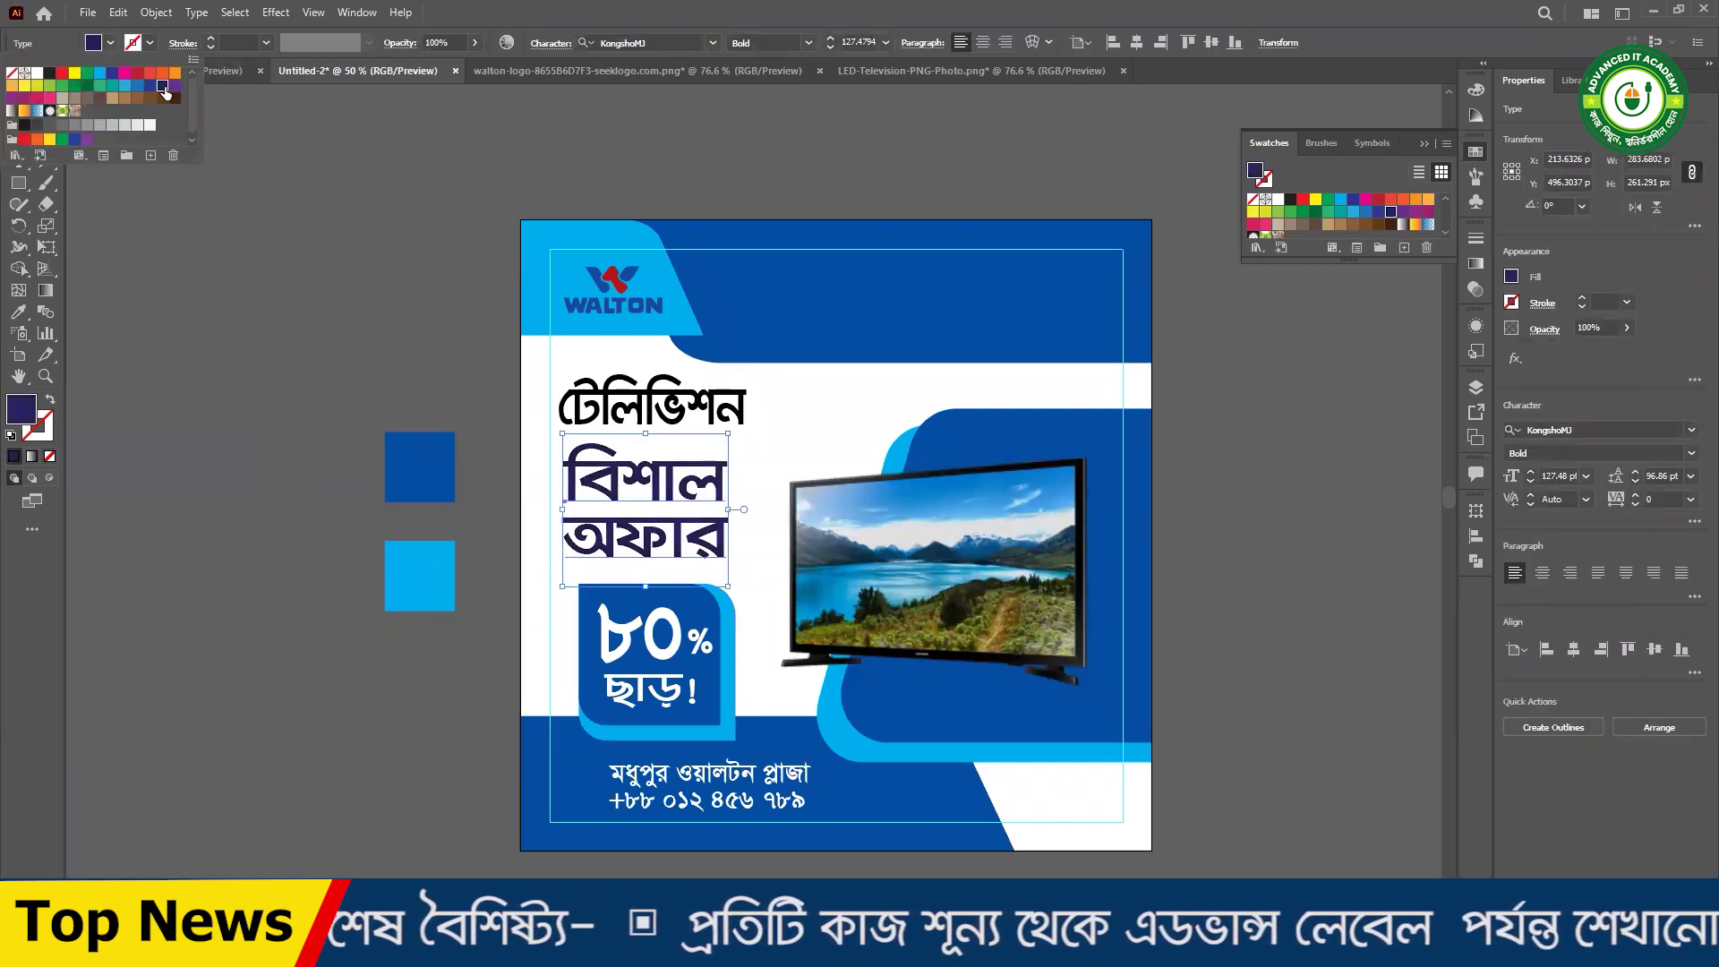
pyautogui.click(112, 76)
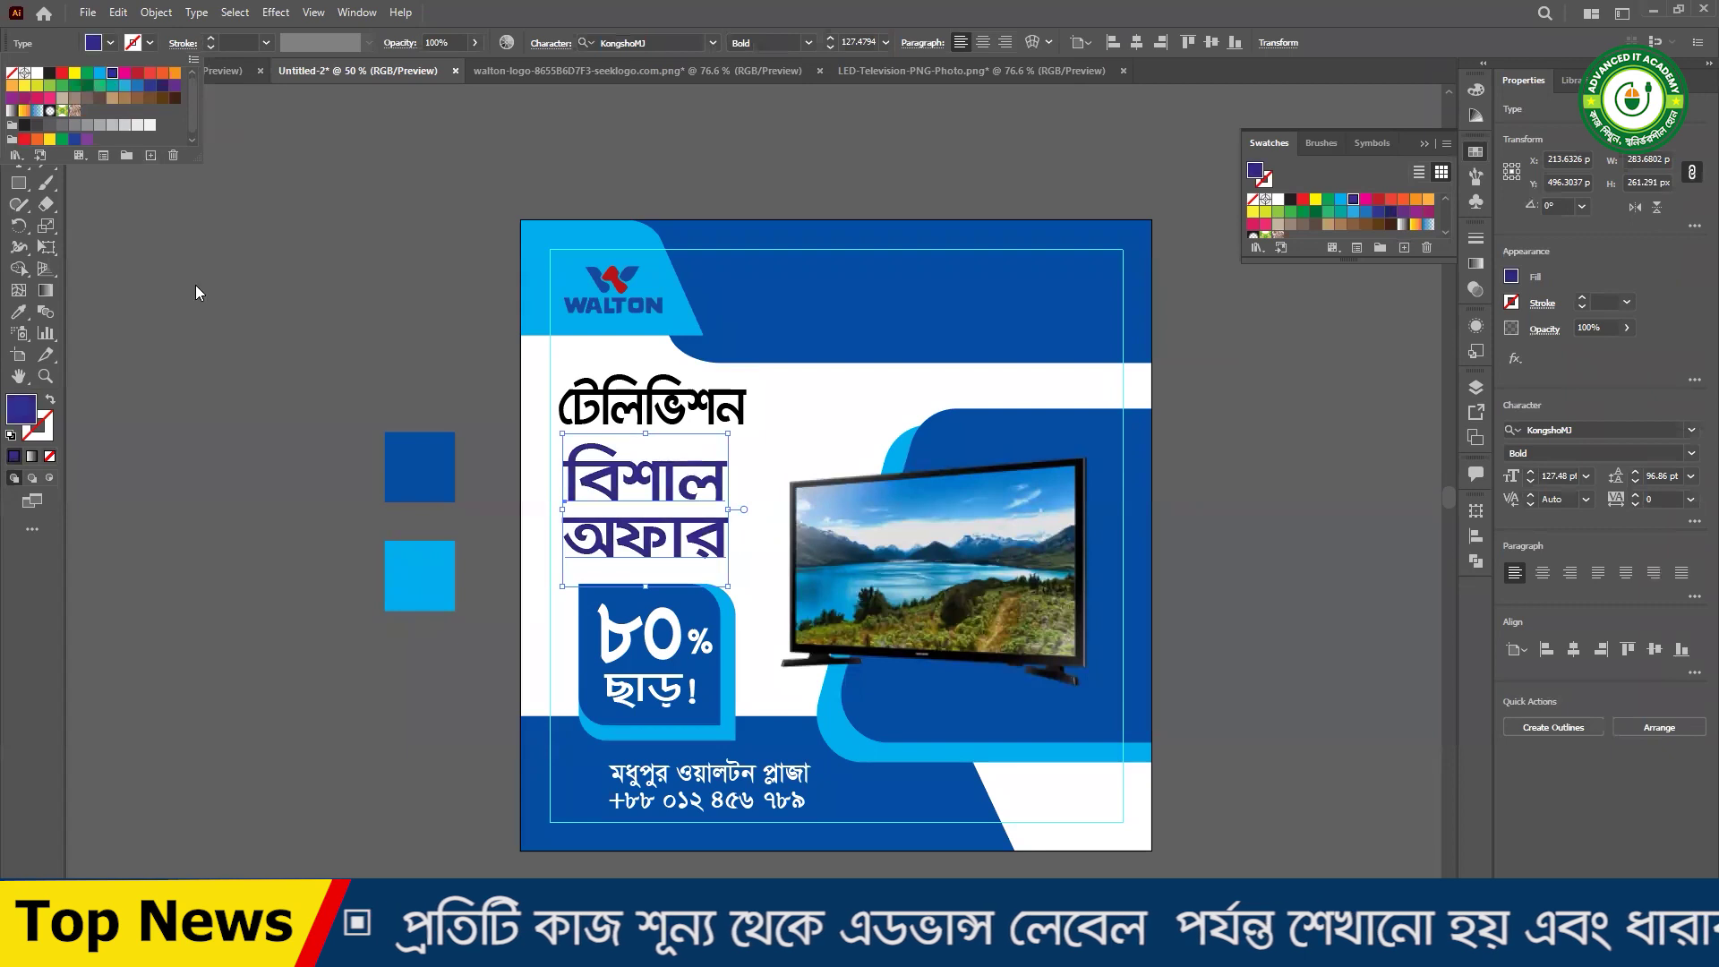
pyautogui.click(246, 387)
# - Move both colour sample squares up and farther away from the poster
pyautogui.click(610, 394)
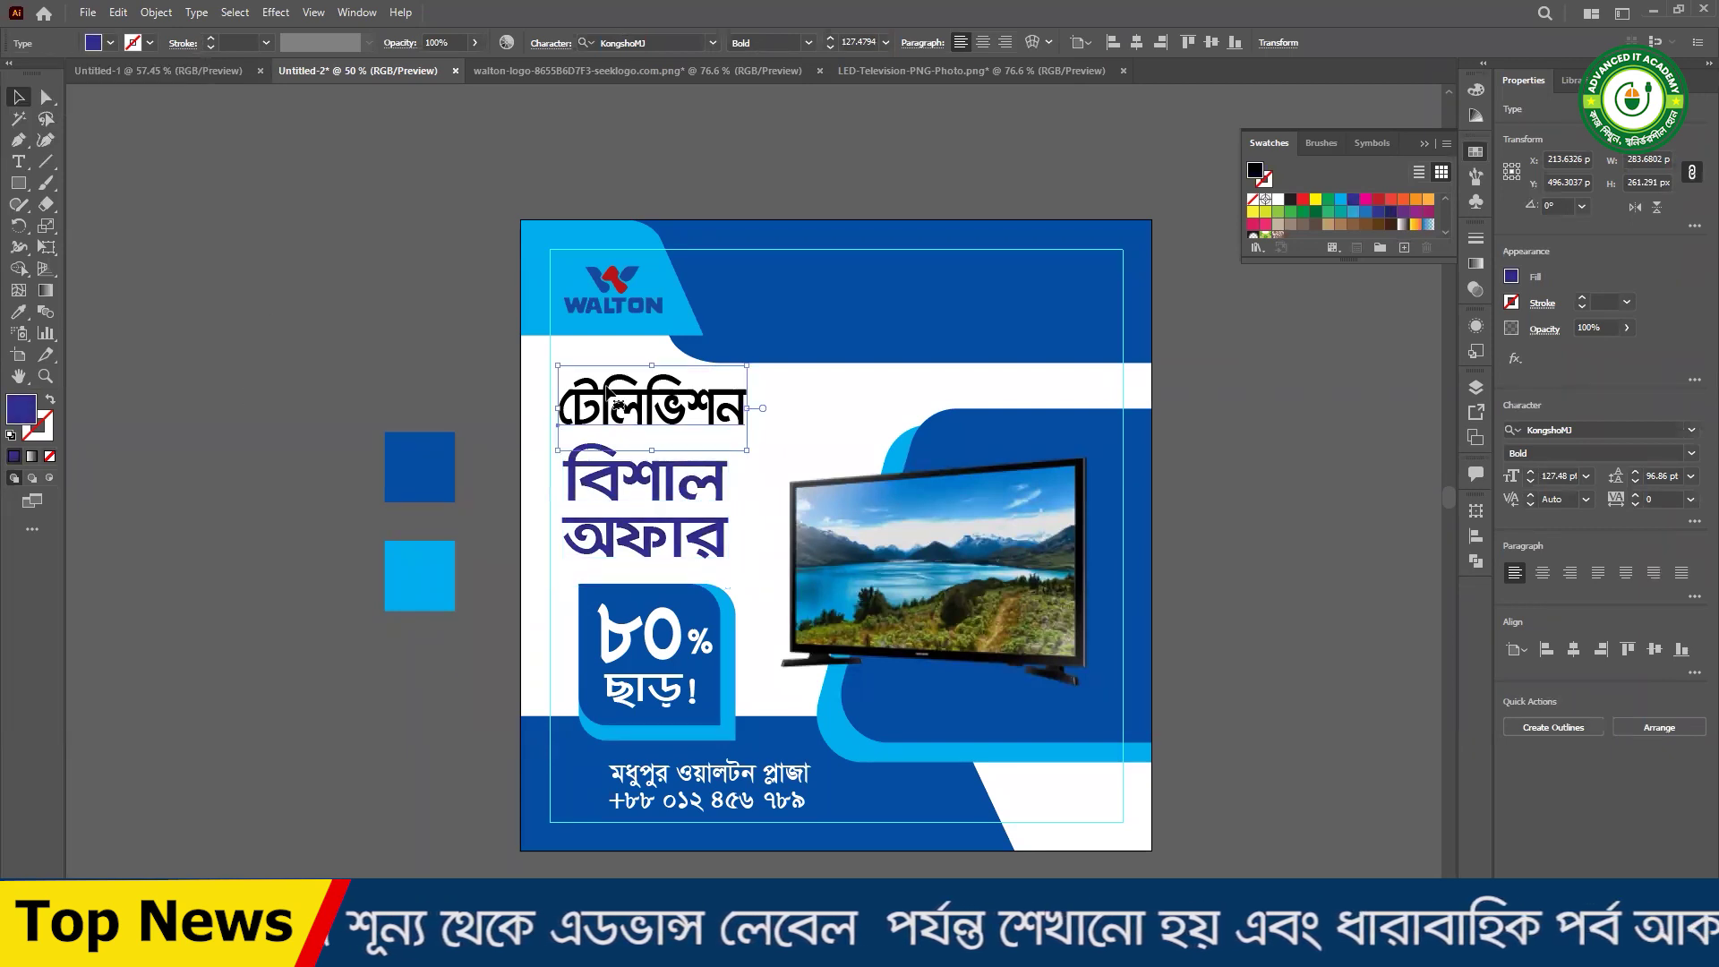
pyautogui.click(324, 317)
pyautogui.click(901, 320)
pyautogui.click(256, 358)
pyautogui.moveTo(267, 418); pyautogui.dragTo(381, 551)
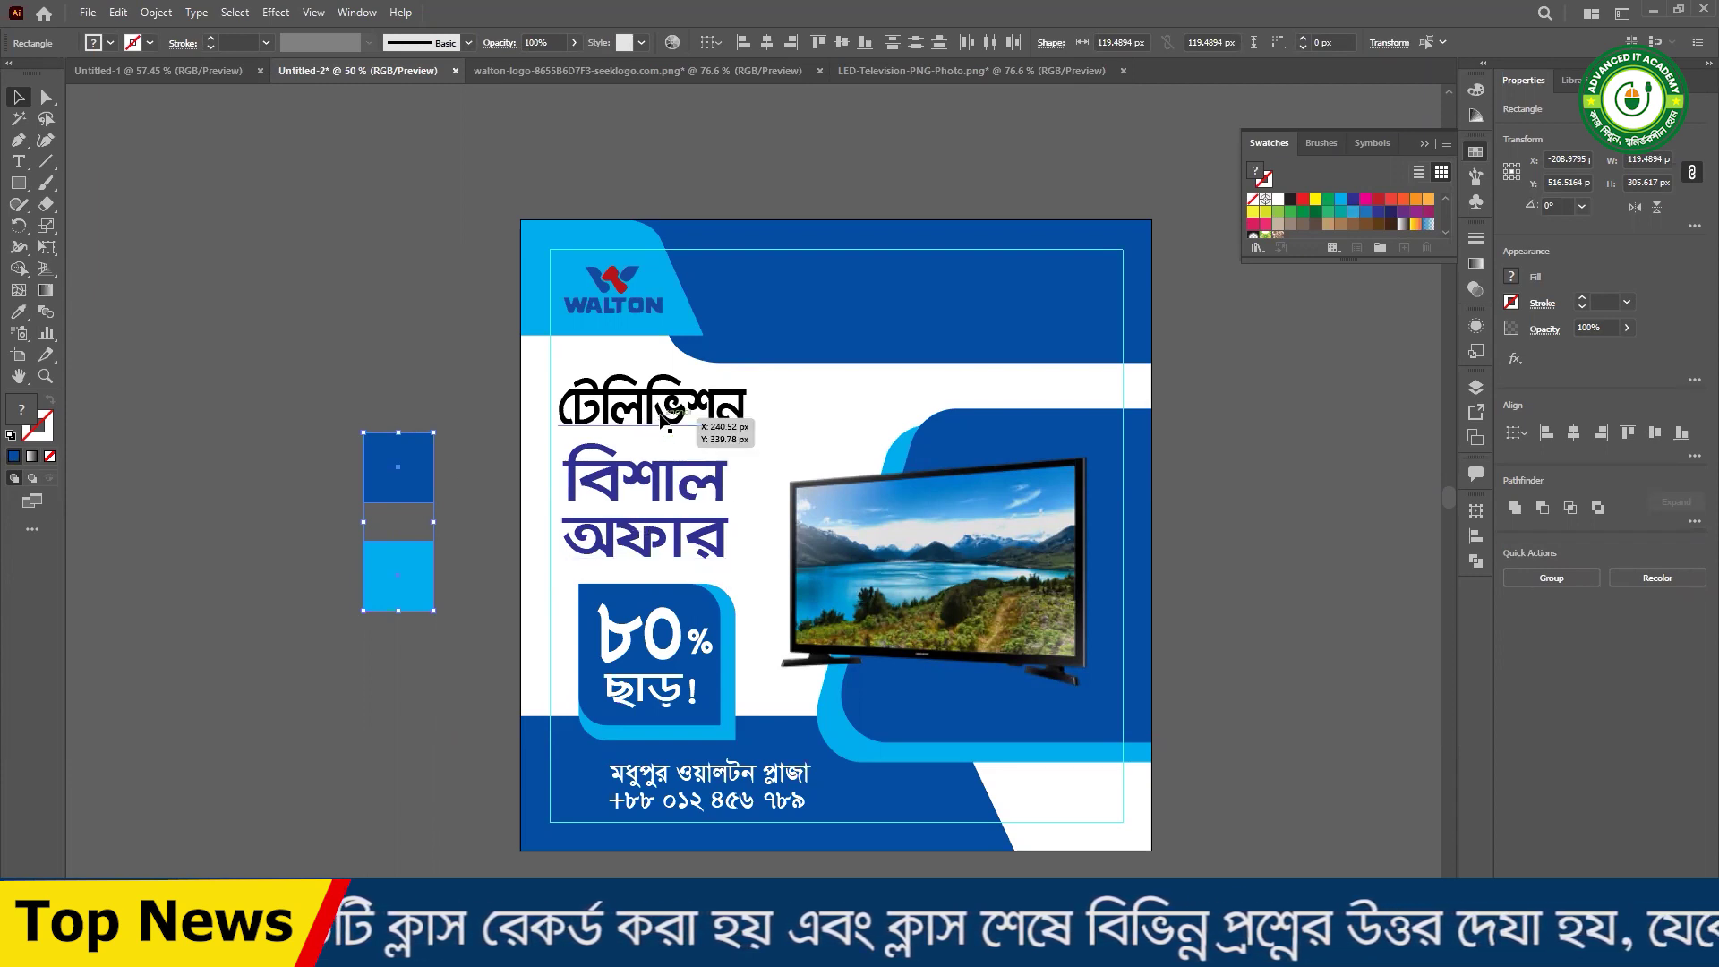
pyautogui.moveTo(412, 574); pyautogui.dragTo(356, 527)
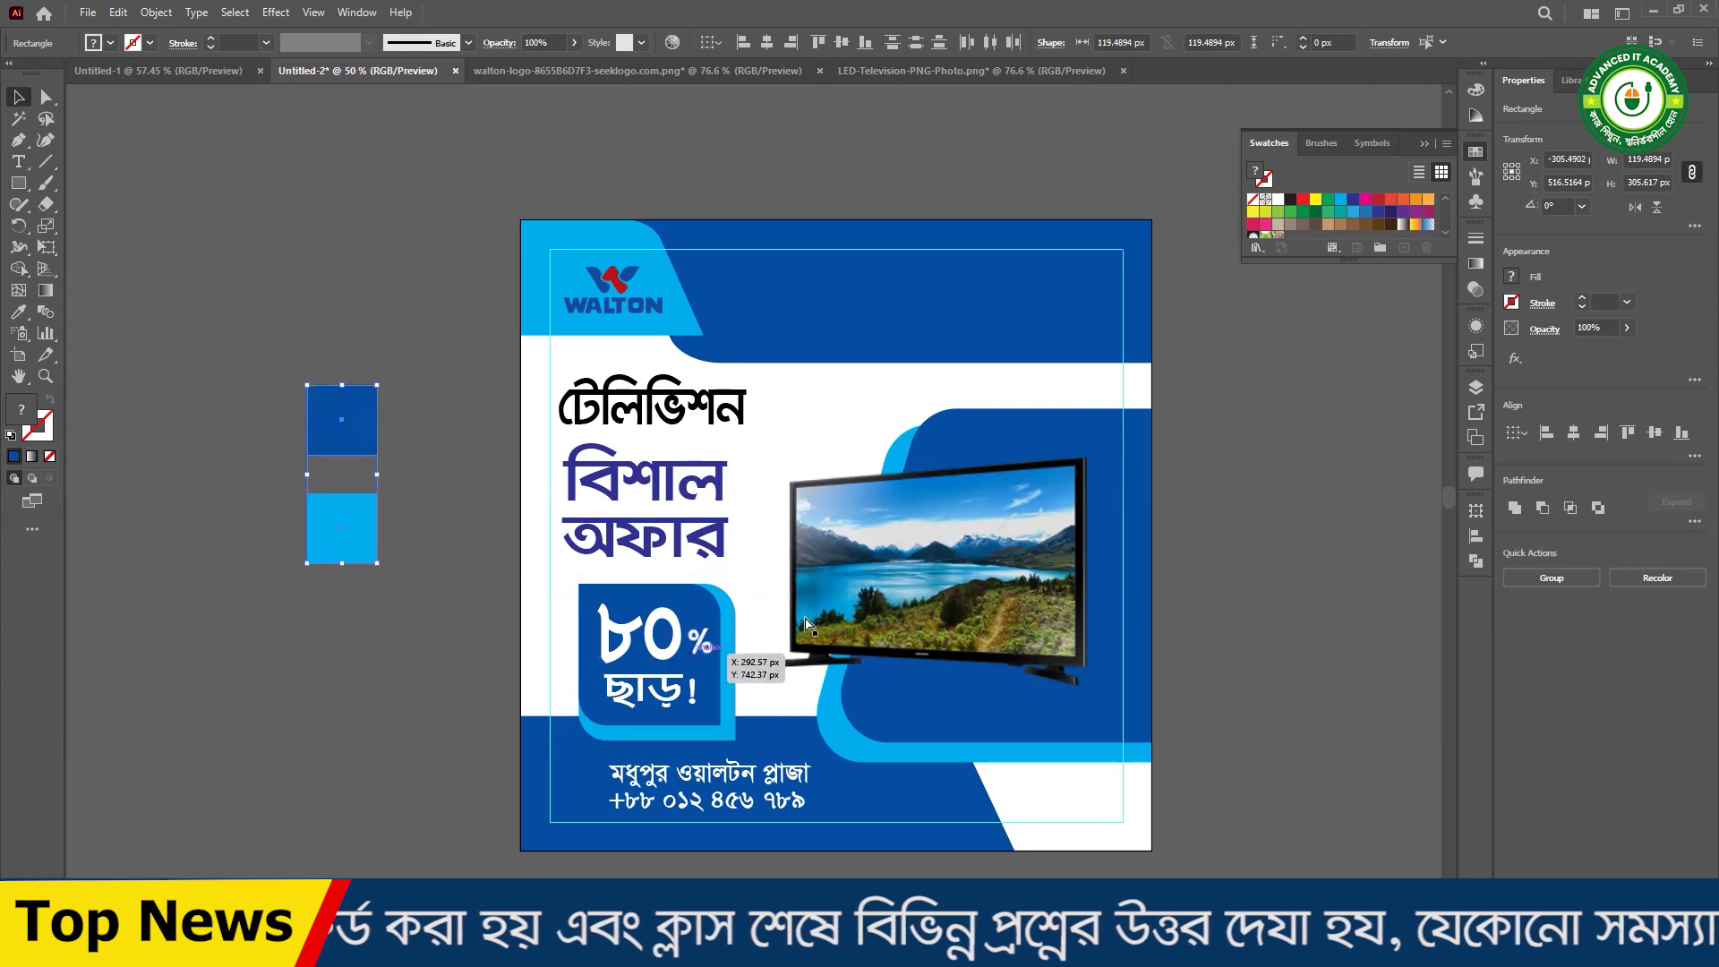
# - Move the টেলিভিশন text up beside the logo over the top blue band and enlarge it to about 562 px wide
pyautogui.keyDown('ctrl'); pyautogui.click(790, 484); pyautogui.keyUp('ctrl')
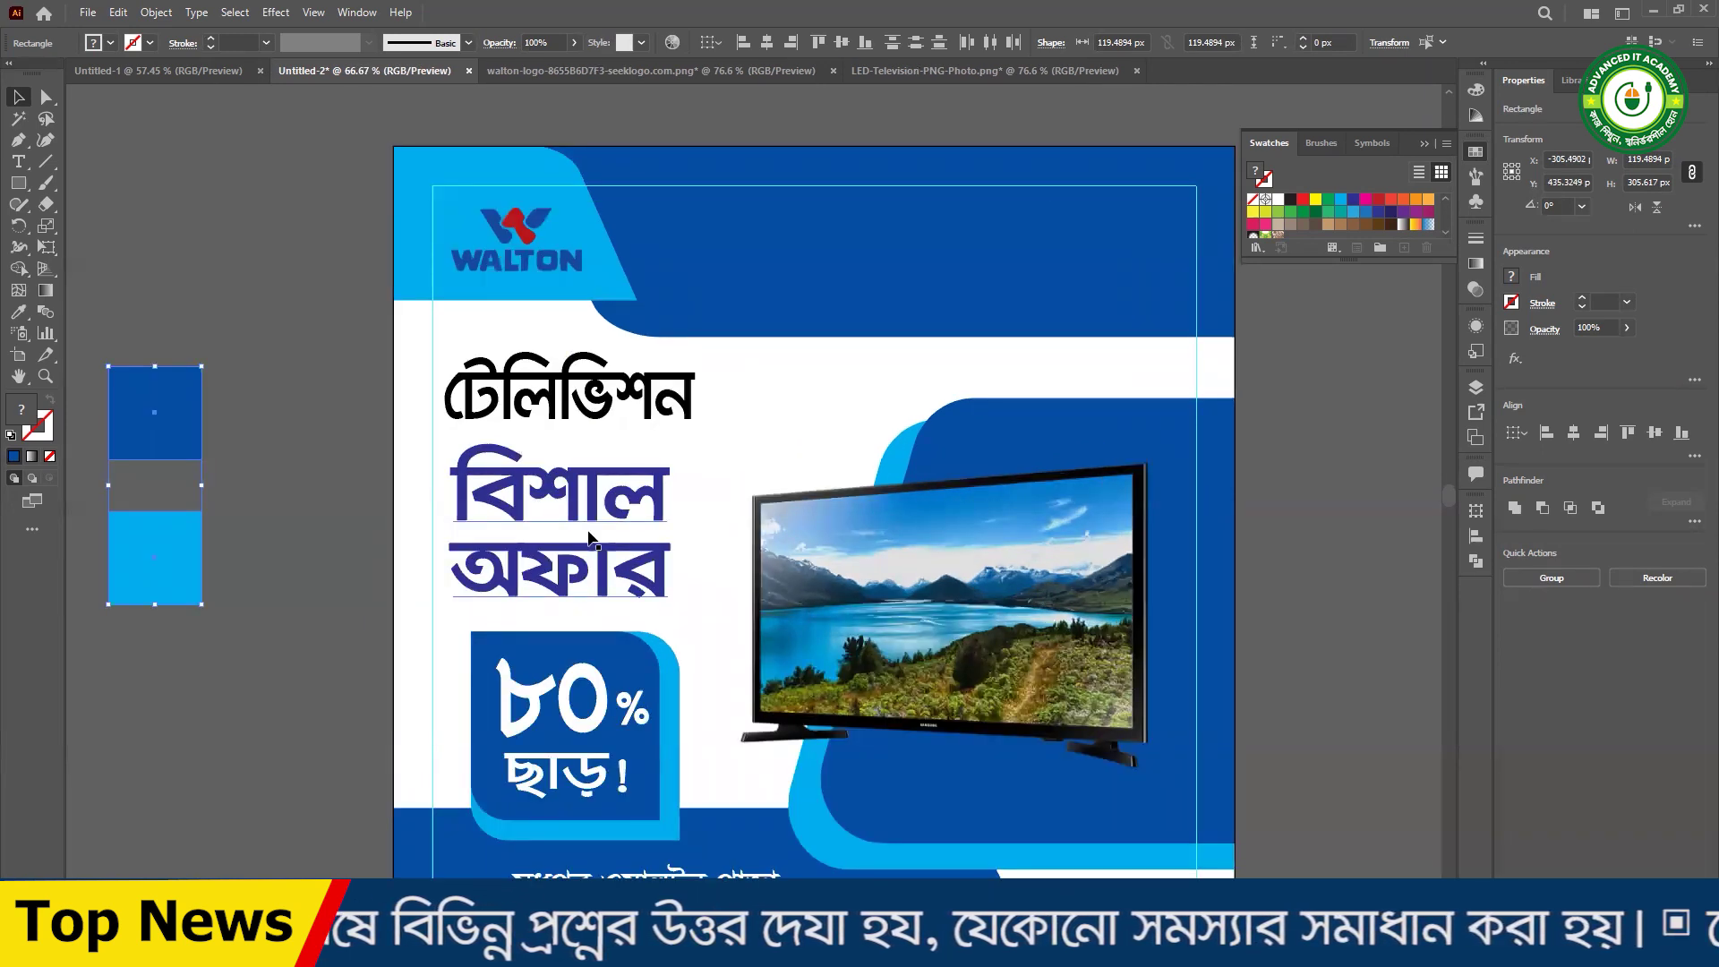
pyautogui.moveTo(649, 394); pyautogui.dragTo(742, 353)
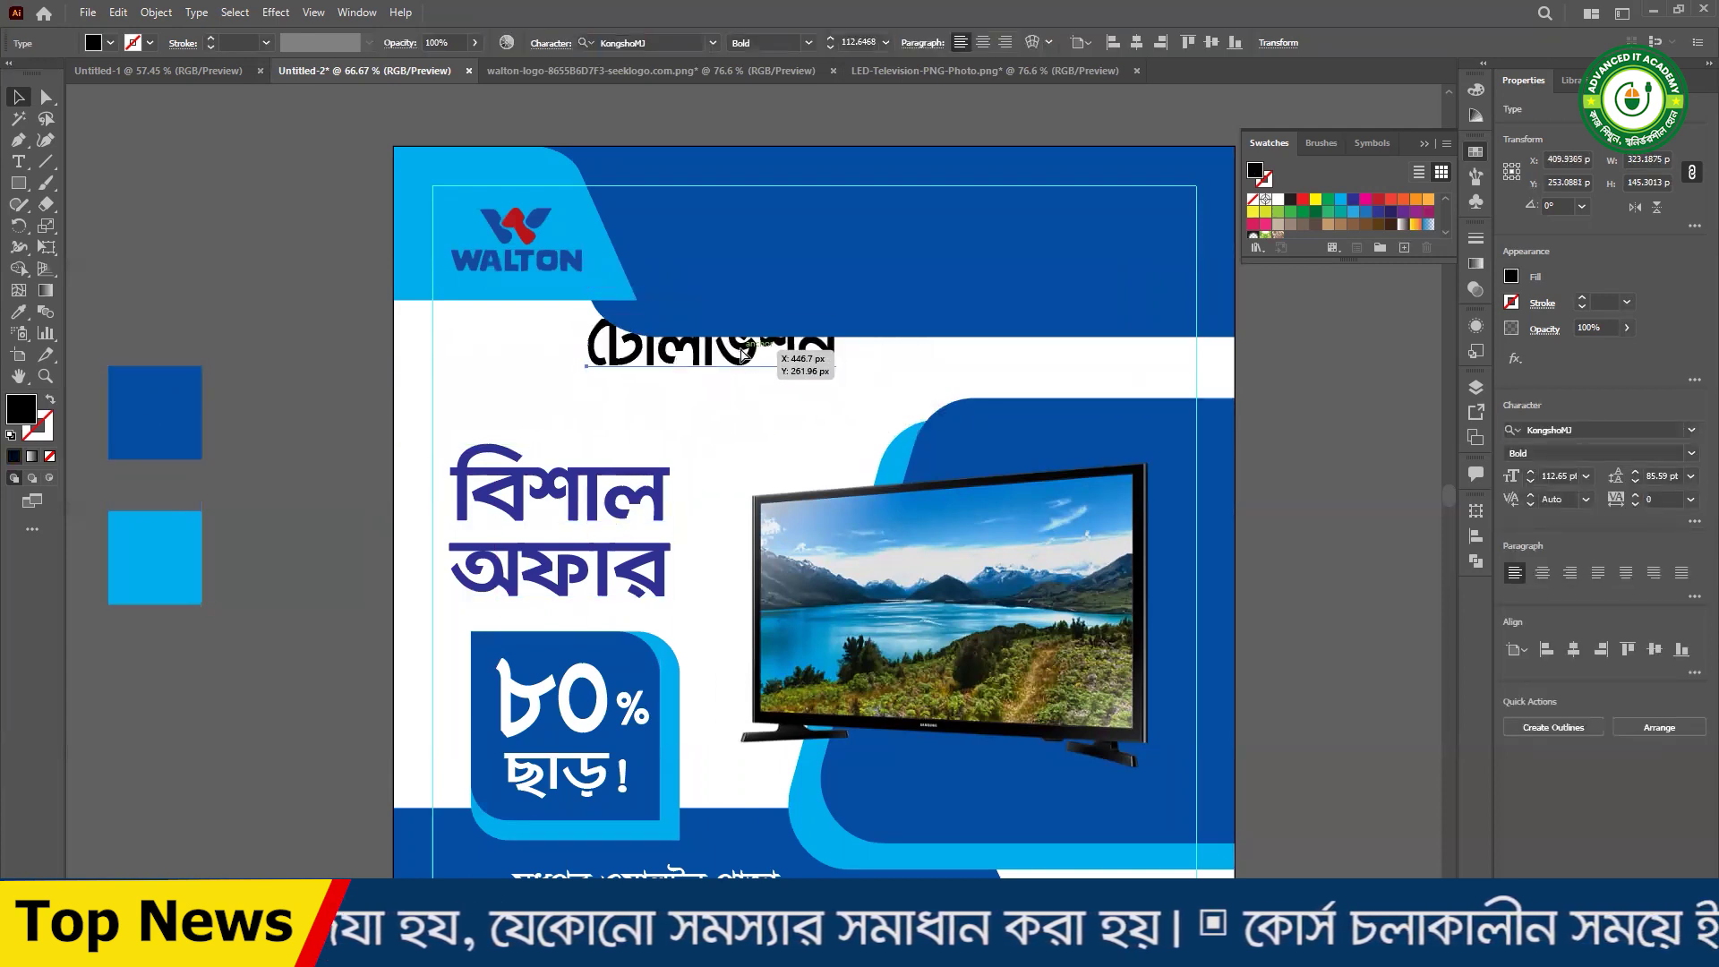
pyautogui.moveTo(839, 343); pyautogui.dragTo(1098, 338)
pyautogui.keyDown('ctrl'); pyautogui.keyDown('alt'); pyautogui.click(845, 479); pyautogui.keyUp('alt'); pyautogui.keyUp('ctrl')
pyautogui.moveTo(852, 483); pyautogui.dragTo(986, 373)
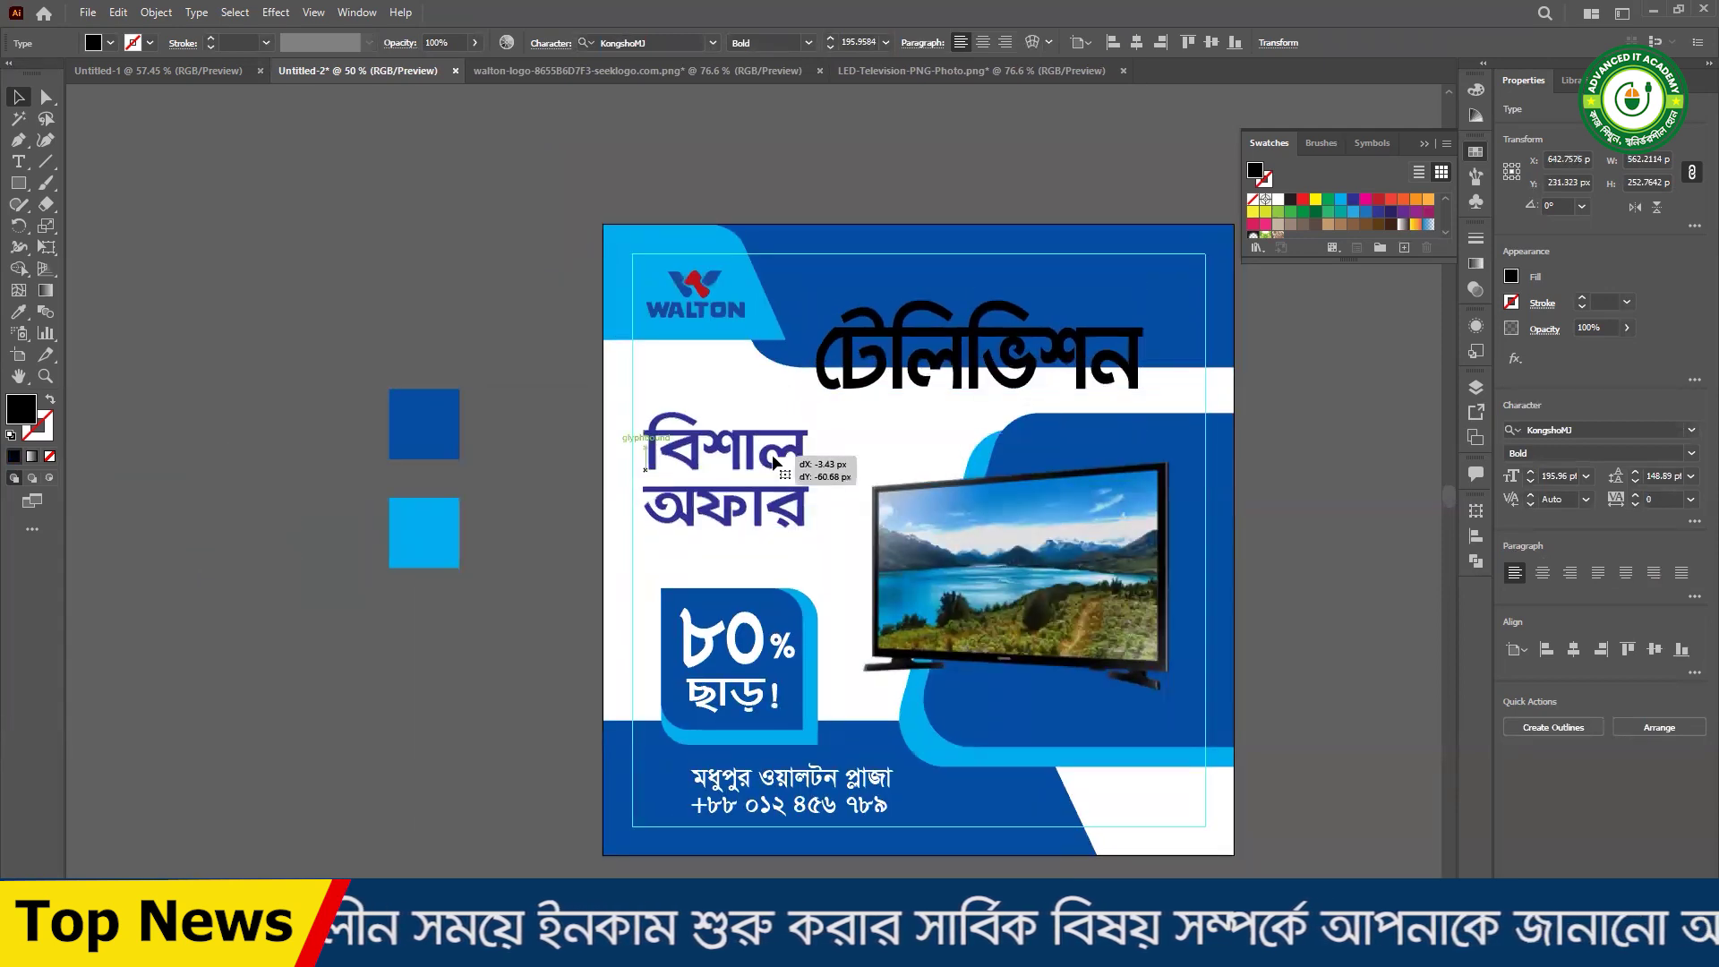
# - Move the বিশাল অফার headline up towards the top band and enlarge it slightly
pyautogui.click(779, 501)
pyautogui.moveTo(808, 554); pyautogui.dragTo(832, 591)
pyautogui.click(445, 660)
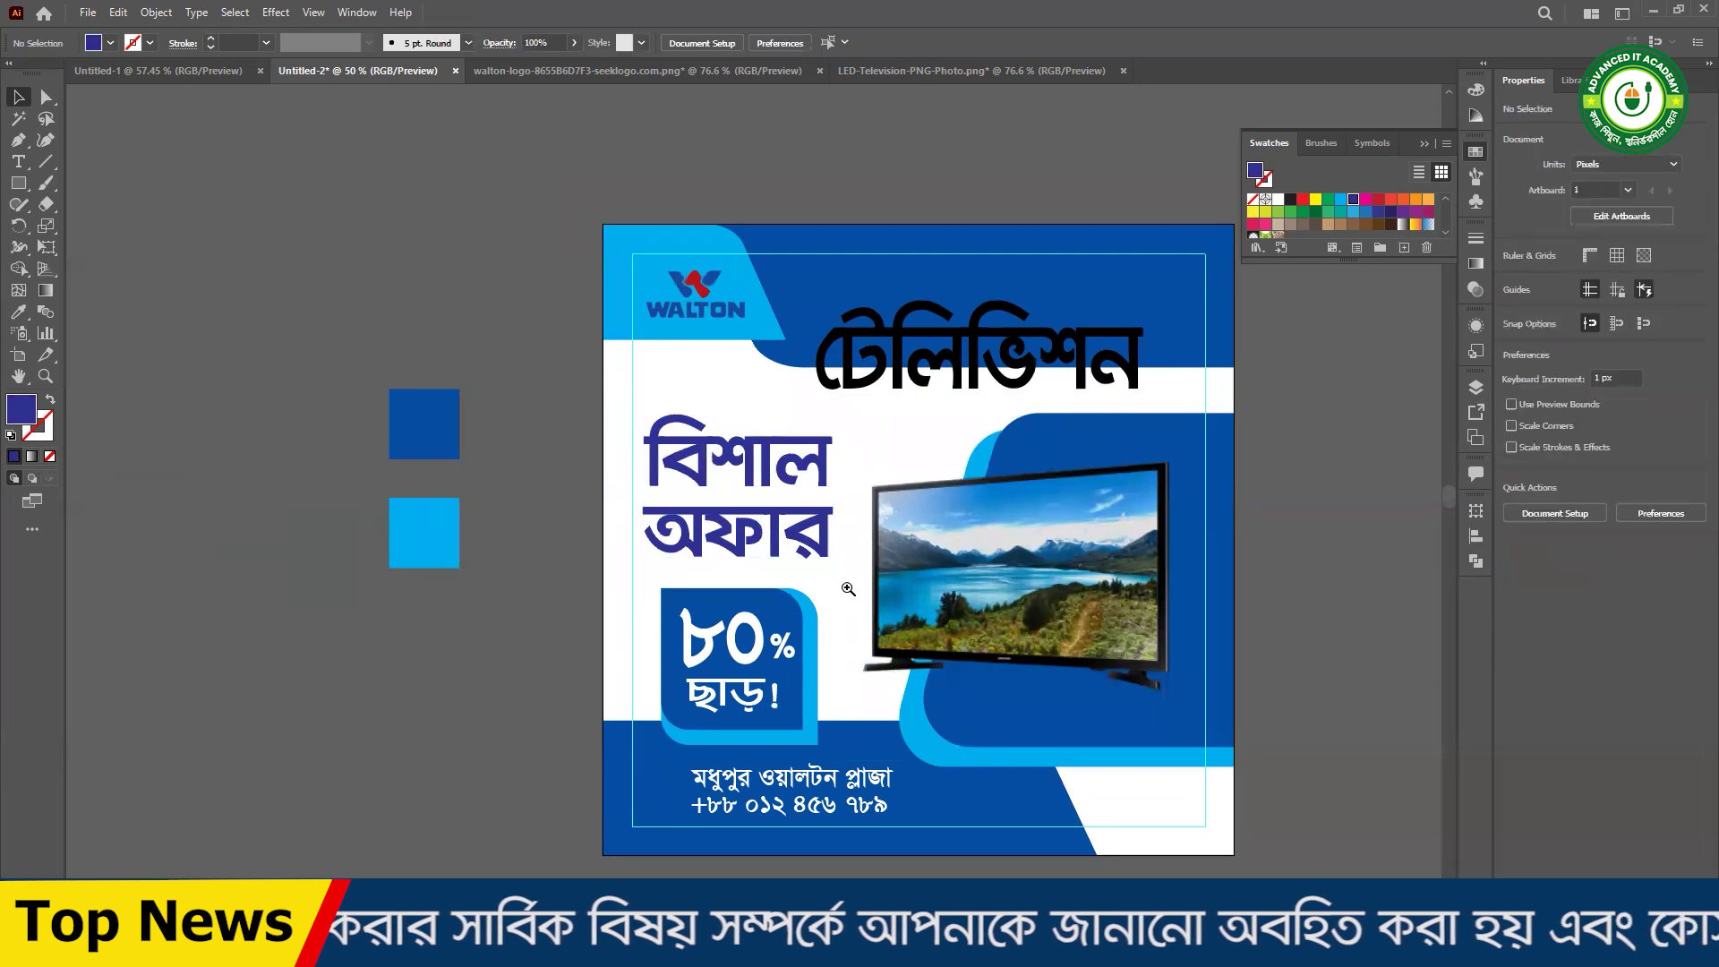
# - Shift both colour sample squares slightly down and away from the poster
pyautogui.moveTo(966, 445); pyautogui.dragTo(940, 501)
pyautogui.moveTo(321, 498); pyautogui.dragTo(376, 646)
pyautogui.moveTo(925, 552); pyautogui.dragTo(933, 502)
# - Enlarge the টেলিভিশন text over the top band to about 643 px wide and nudge it slightly towards the logo
pyautogui.click(975, 380)
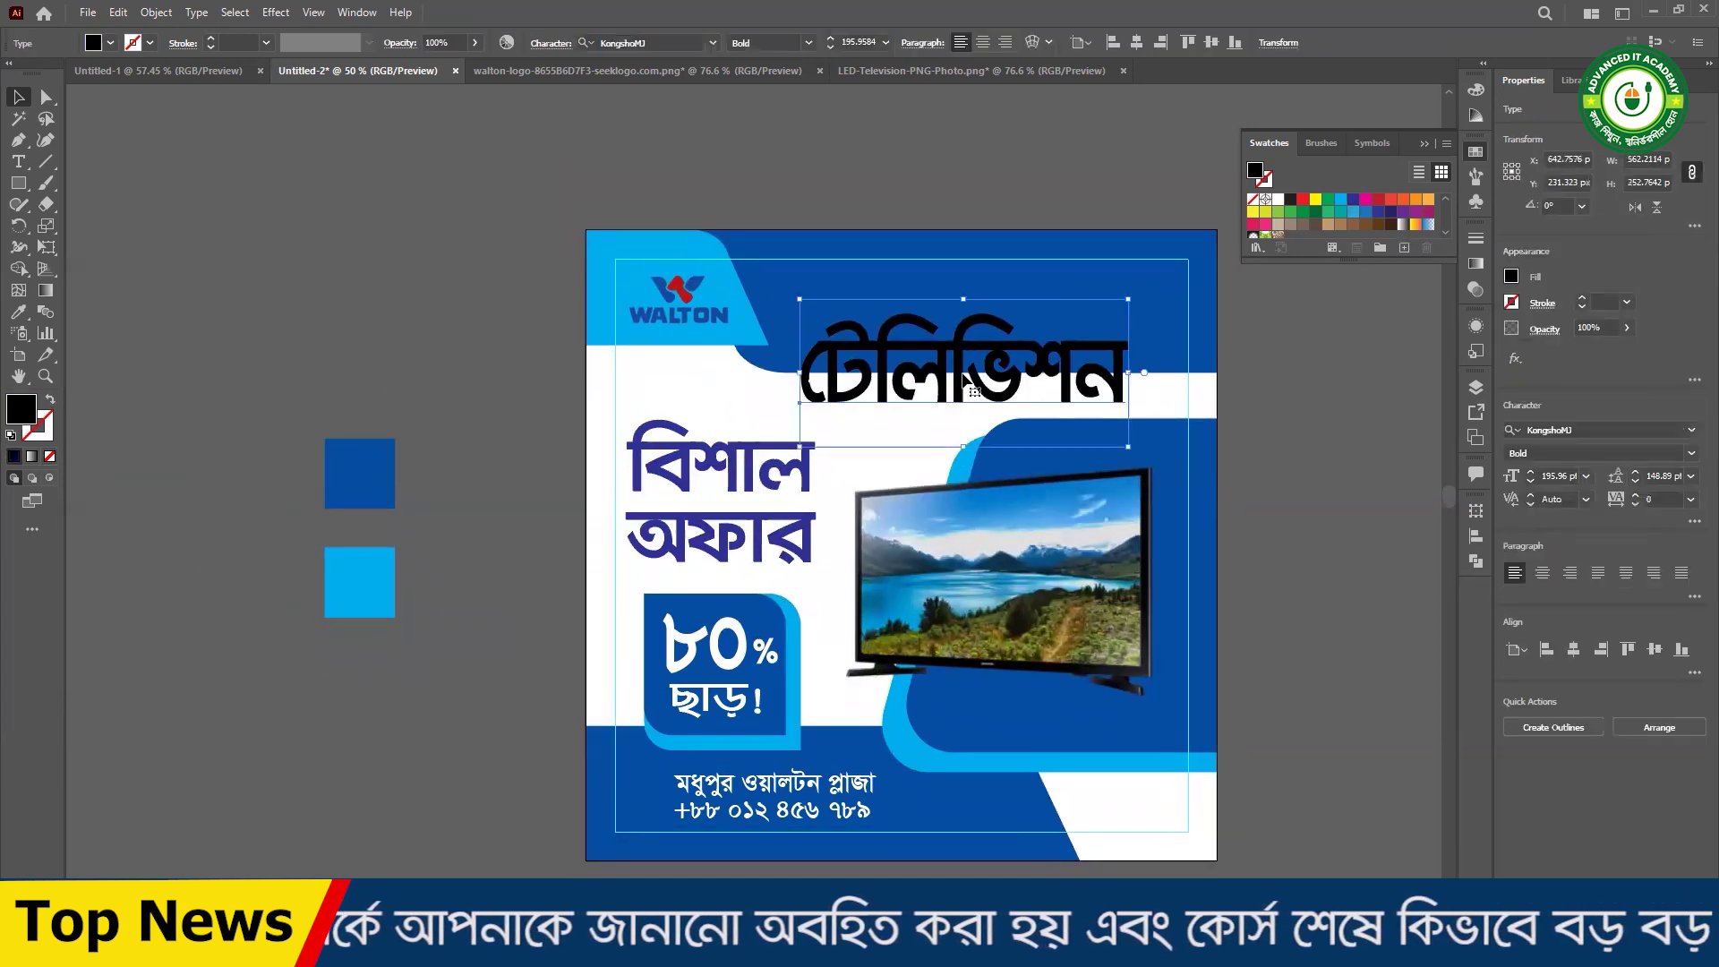
pyautogui.moveTo(796, 369); pyautogui.dragTo(785, 370)
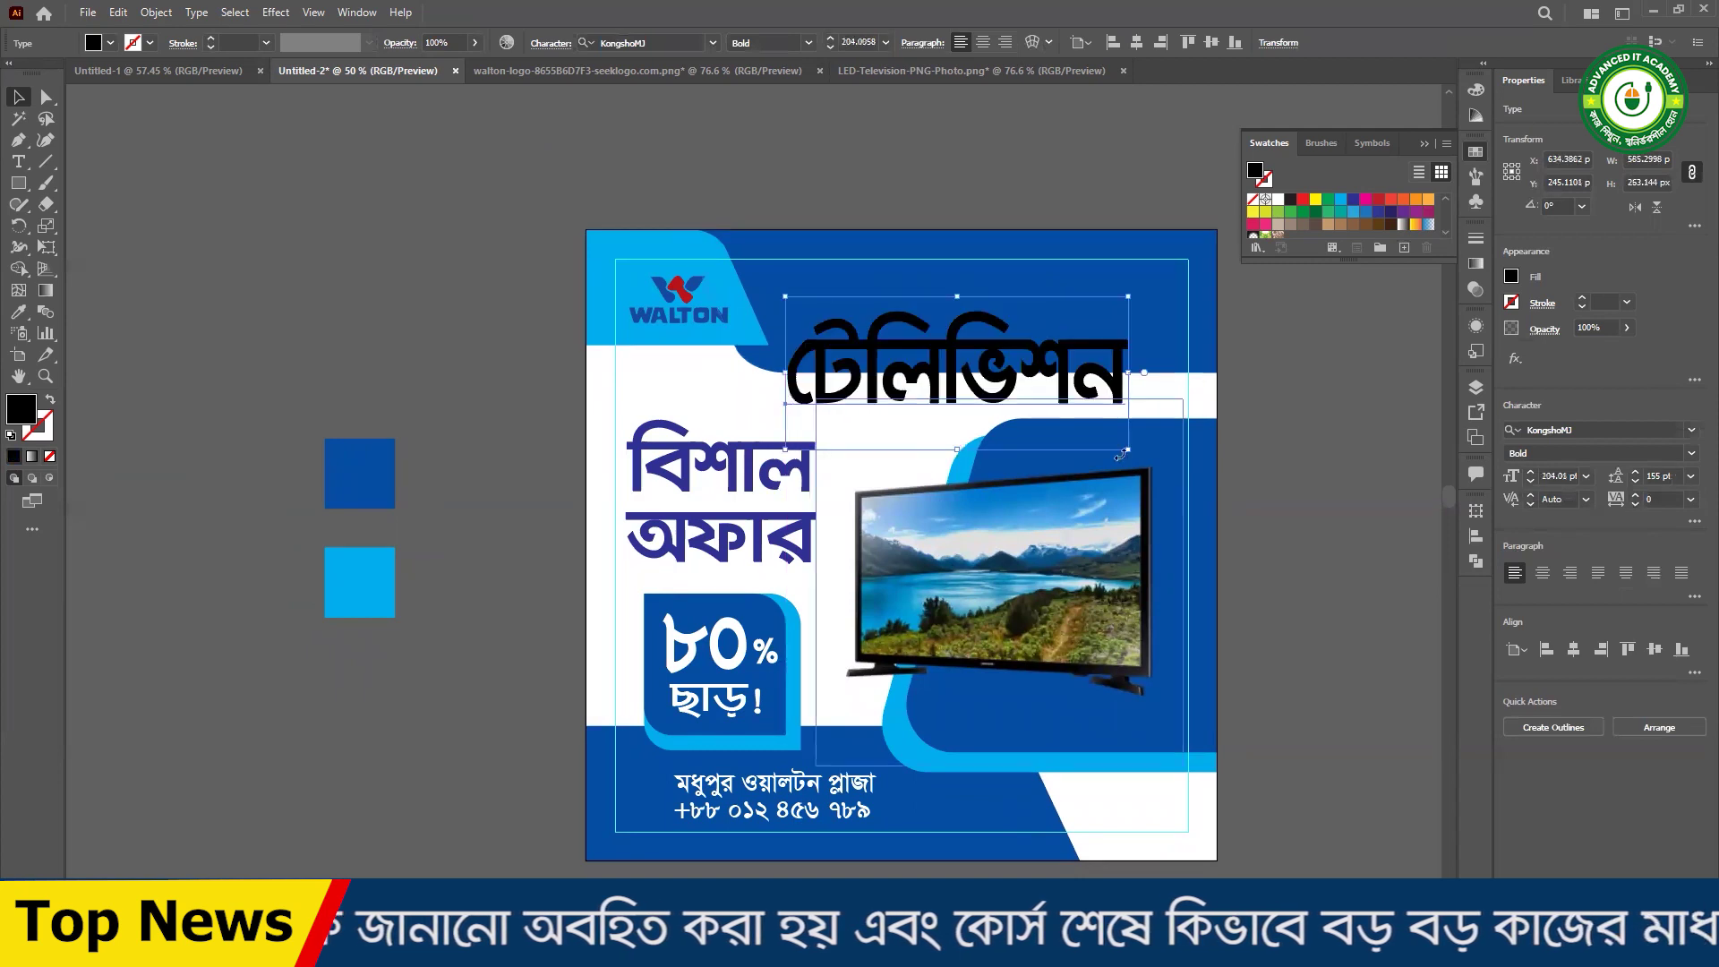
pyautogui.moveTo(1149, 373); pyautogui.dragTo(1164, 373)
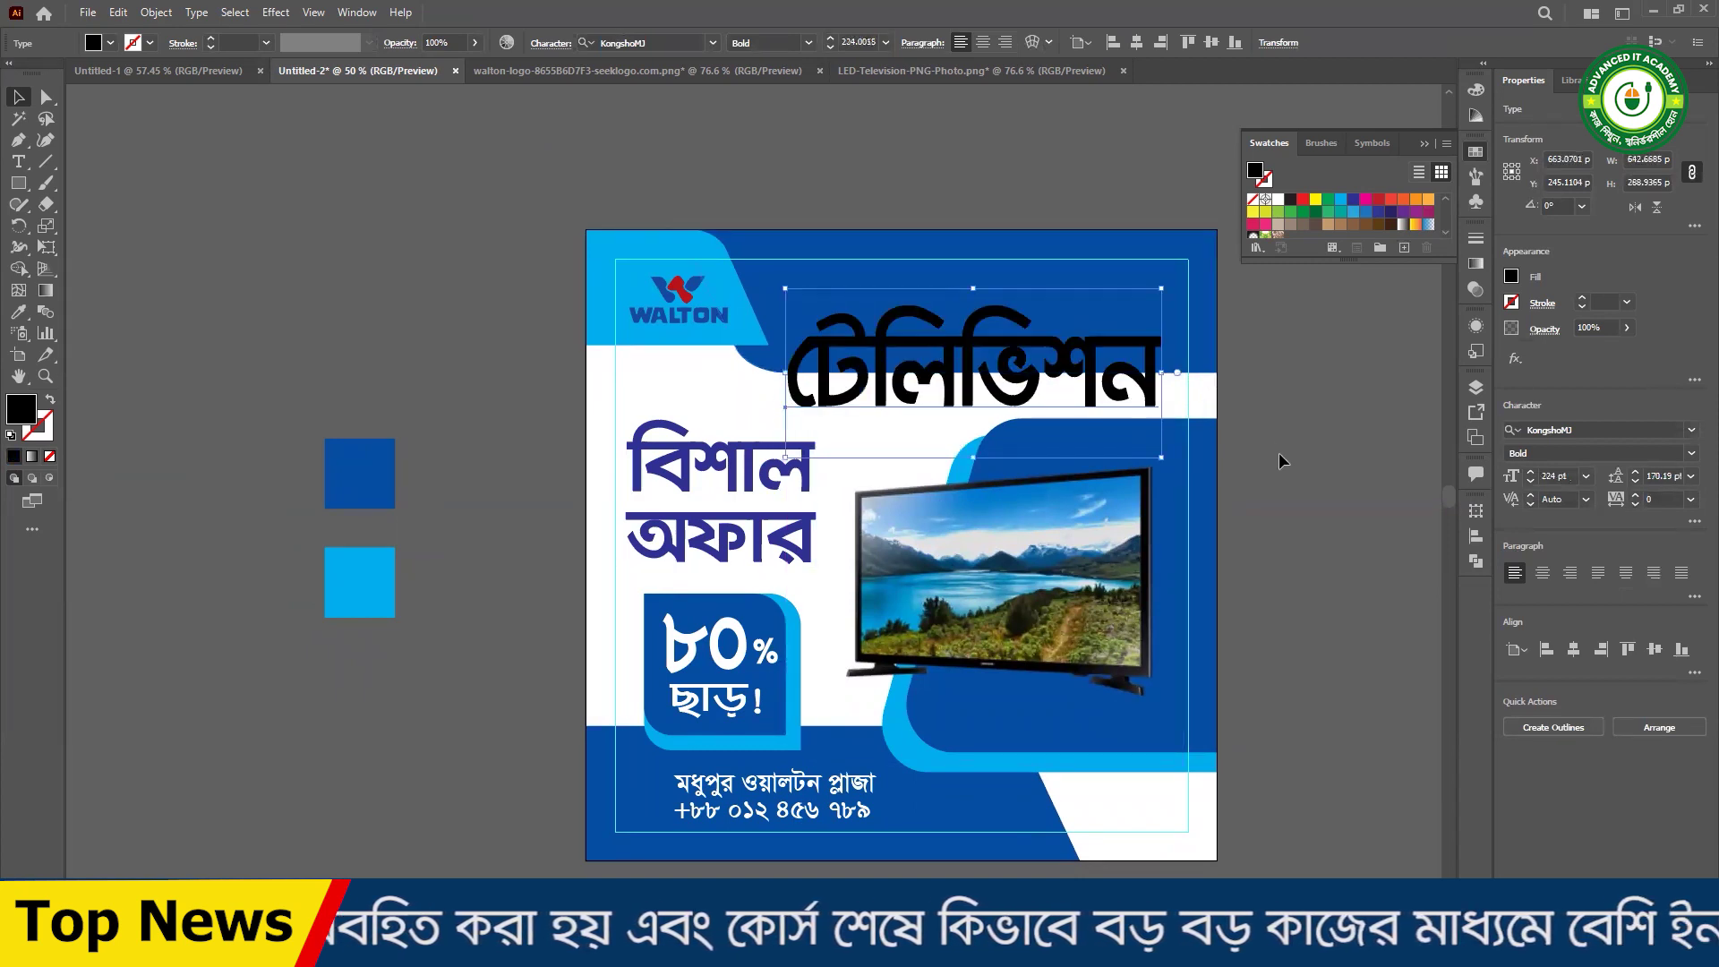
pyautogui.click(1279, 453)
pyautogui.click(984, 376)
pyautogui.moveTo(947, 360); pyautogui.dragTo(939, 360)
# - Lower both colour sample squares further and offset them a little more from the poster
pyautogui.moveTo(211, 408); pyautogui.dragTo(420, 646)
pyautogui.moveTo(376, 574); pyautogui.dragTo(335, 631)
# - Move the টেলিভিশন text off the poster to the empty area above the colour samples and duplicate it directly above
pyautogui.click(927, 391)
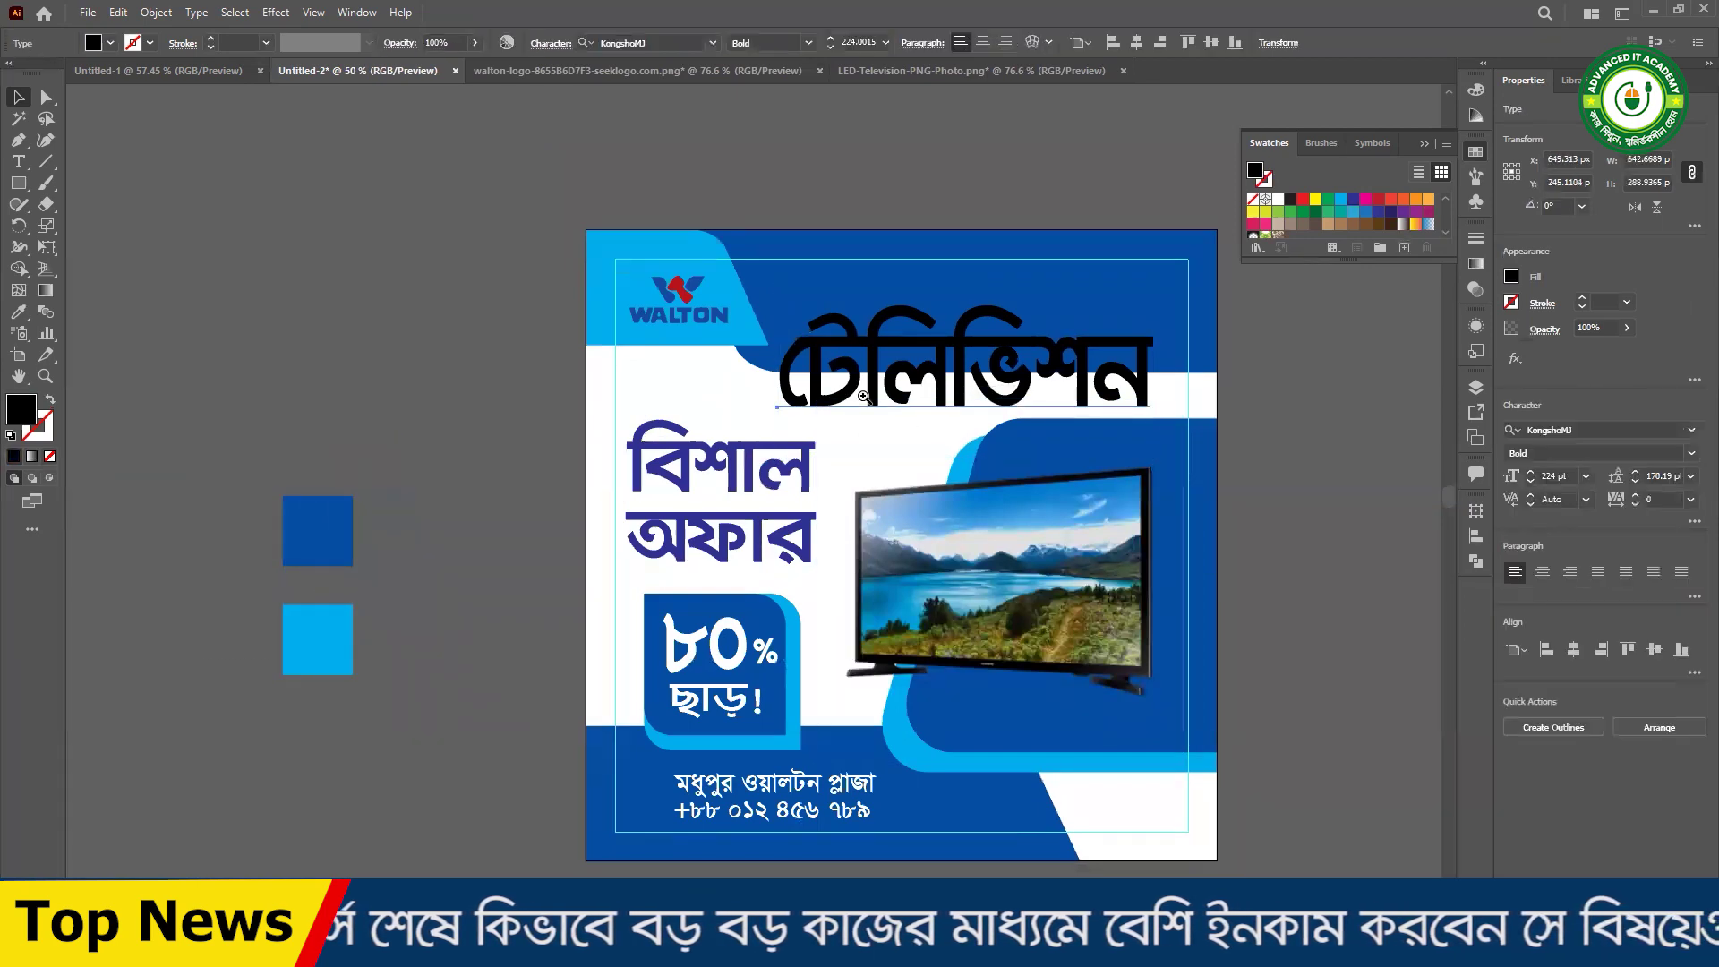
pyautogui.hotkey('ctrl', '=')
pyautogui.moveTo(805, 460); pyautogui.dragTo(1110, 401)
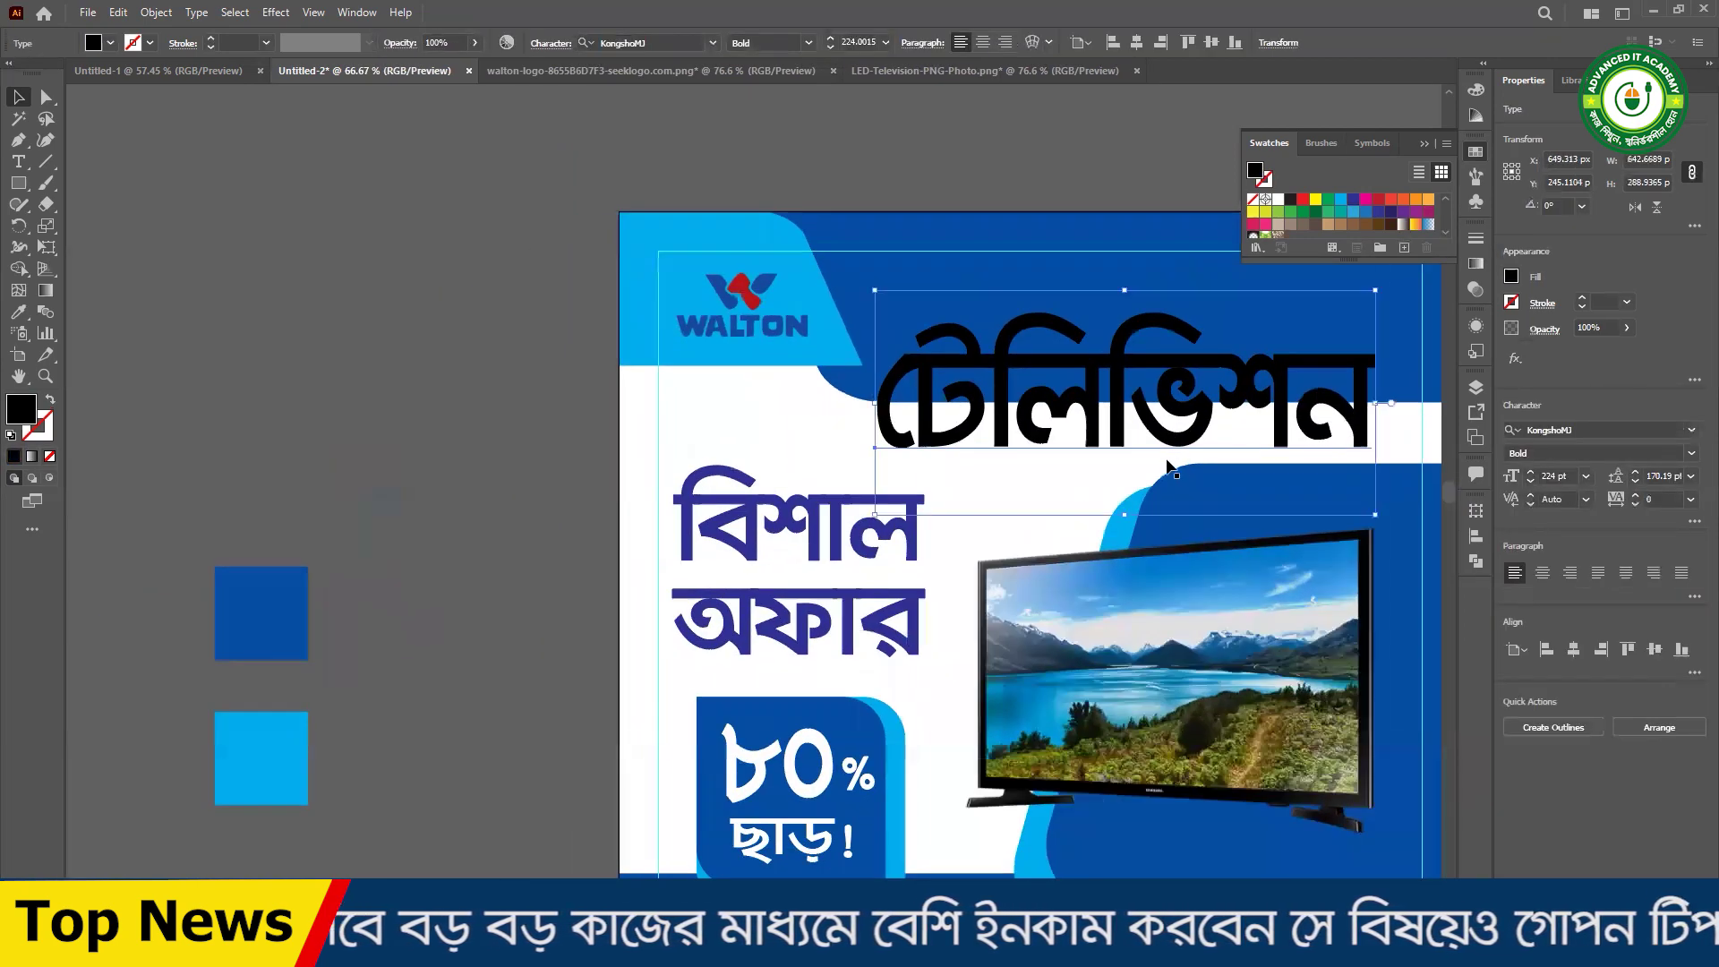
pyautogui.moveTo(1197, 410); pyautogui.dragTo(379, 365)
pyautogui.moveTo(228, 480); pyautogui.dragTo(591, 549)
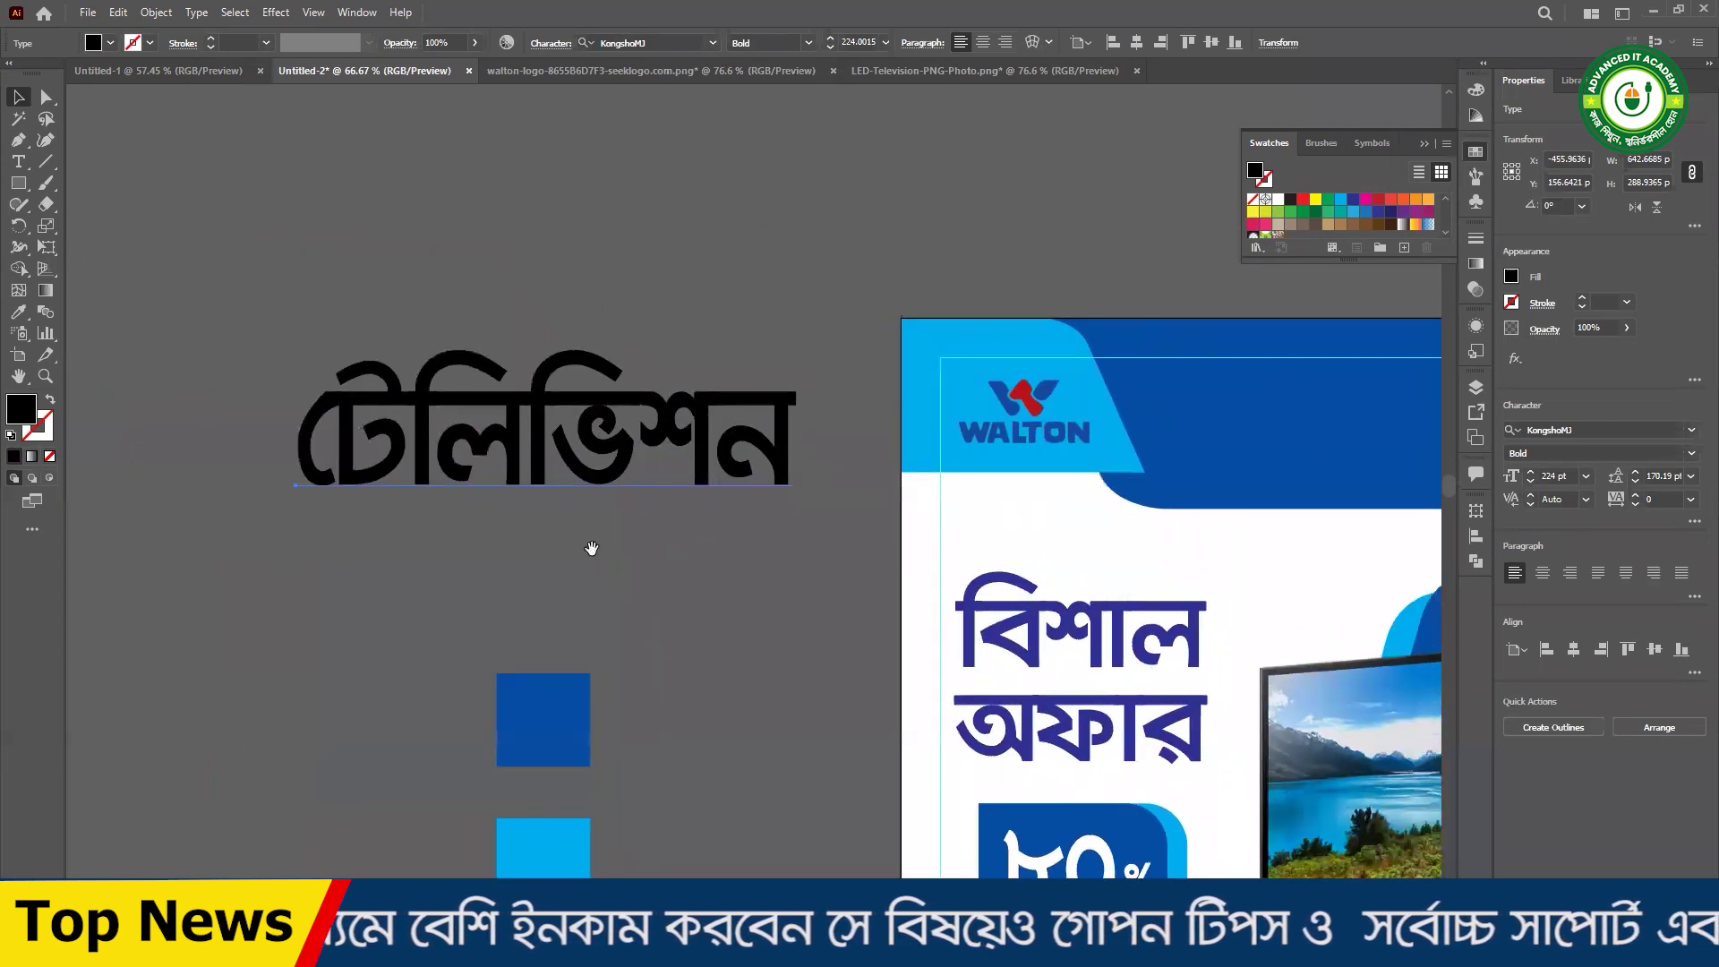
pyautogui.moveTo(590, 455); pyautogui.dragTo(541, 503)
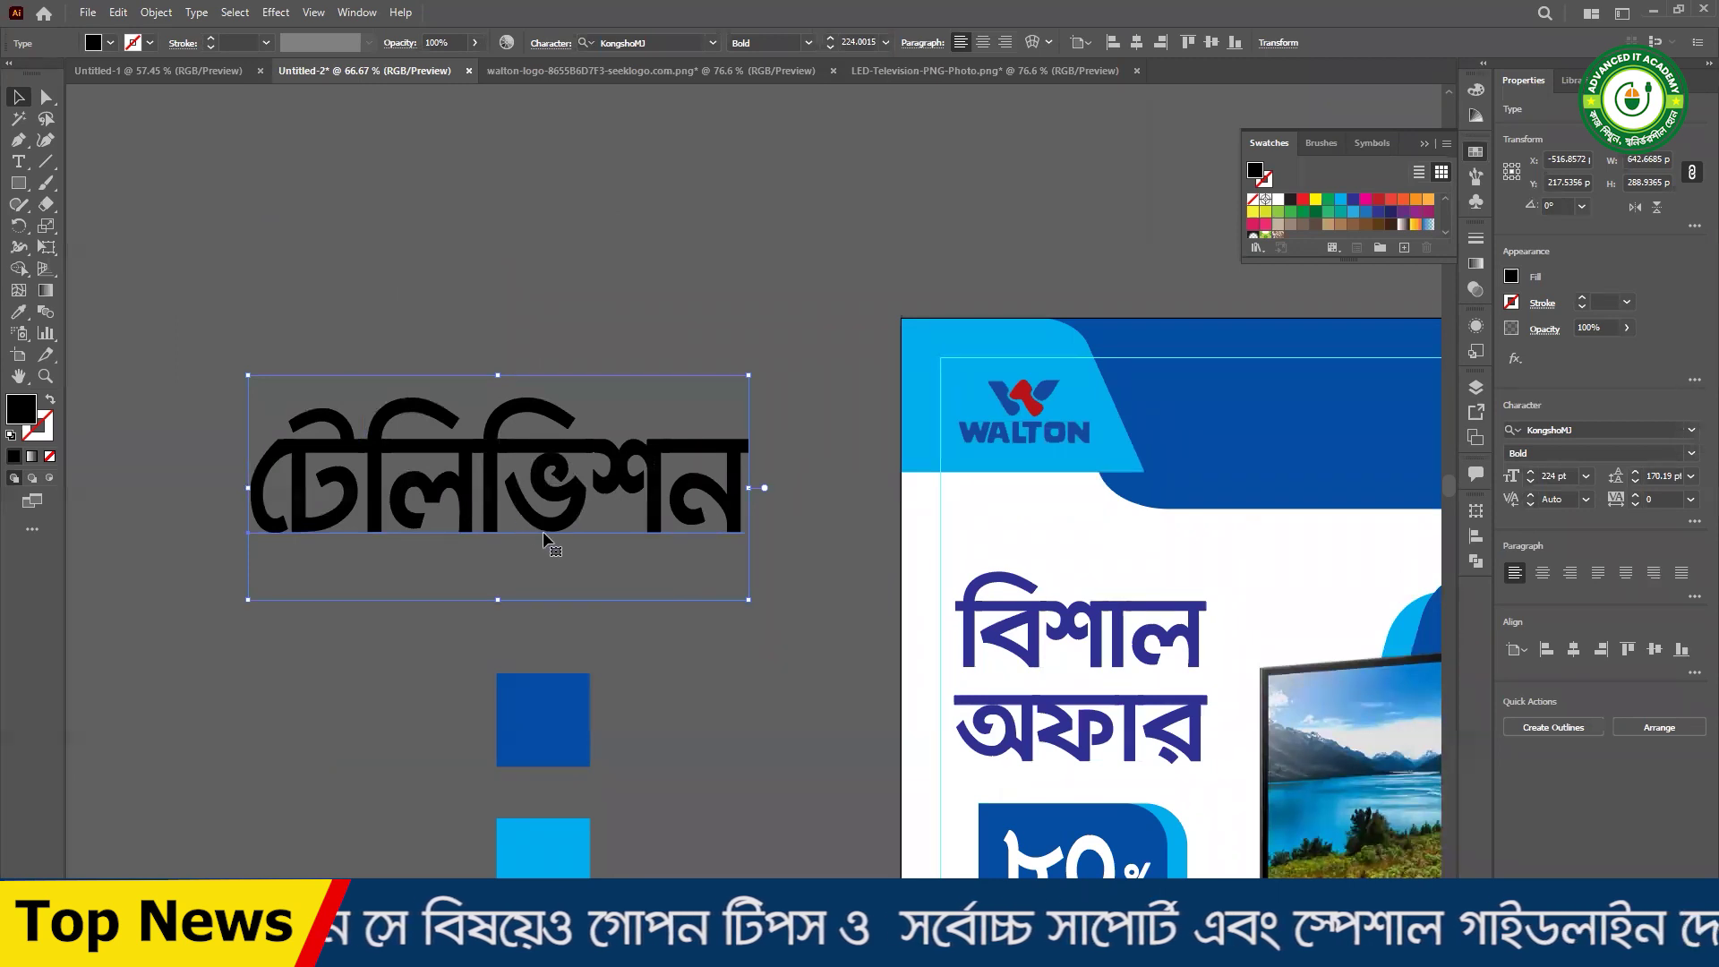
pyautogui.moveTo(475, 518); pyautogui.dragTo(464, 285)
pyautogui.click(652, 535)
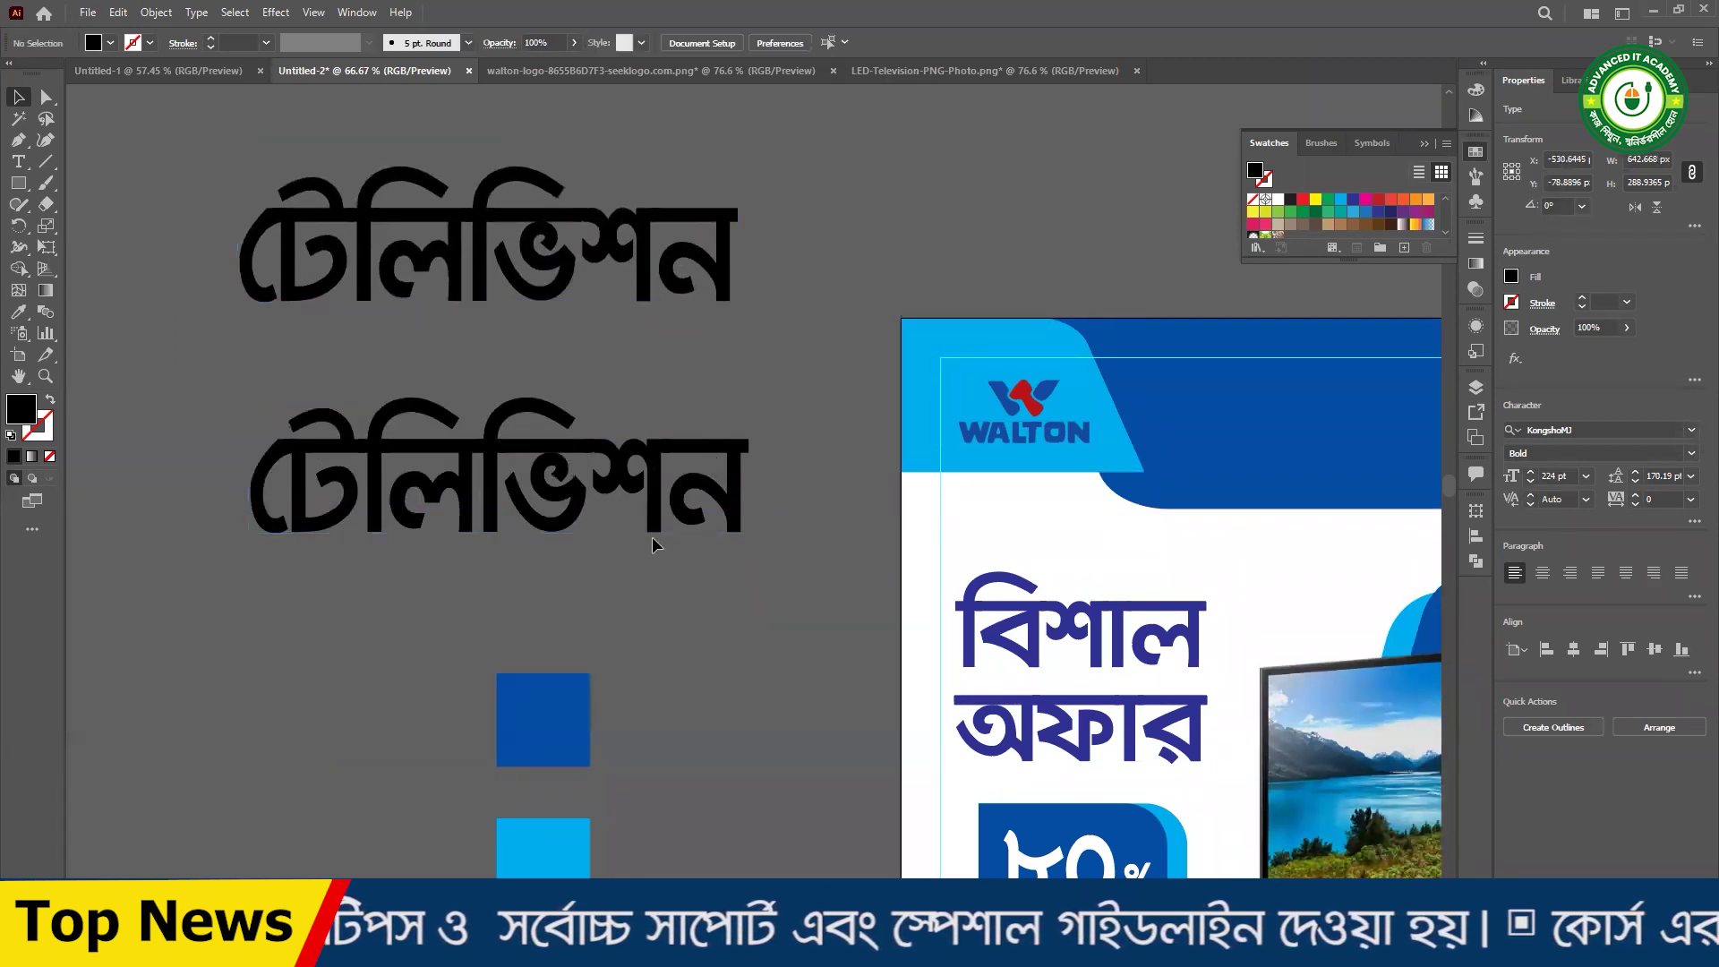
# - Convert the lower টেলিভিশন text to outlines and unite its overlapping letter shapes
pyautogui.click(450, 498)
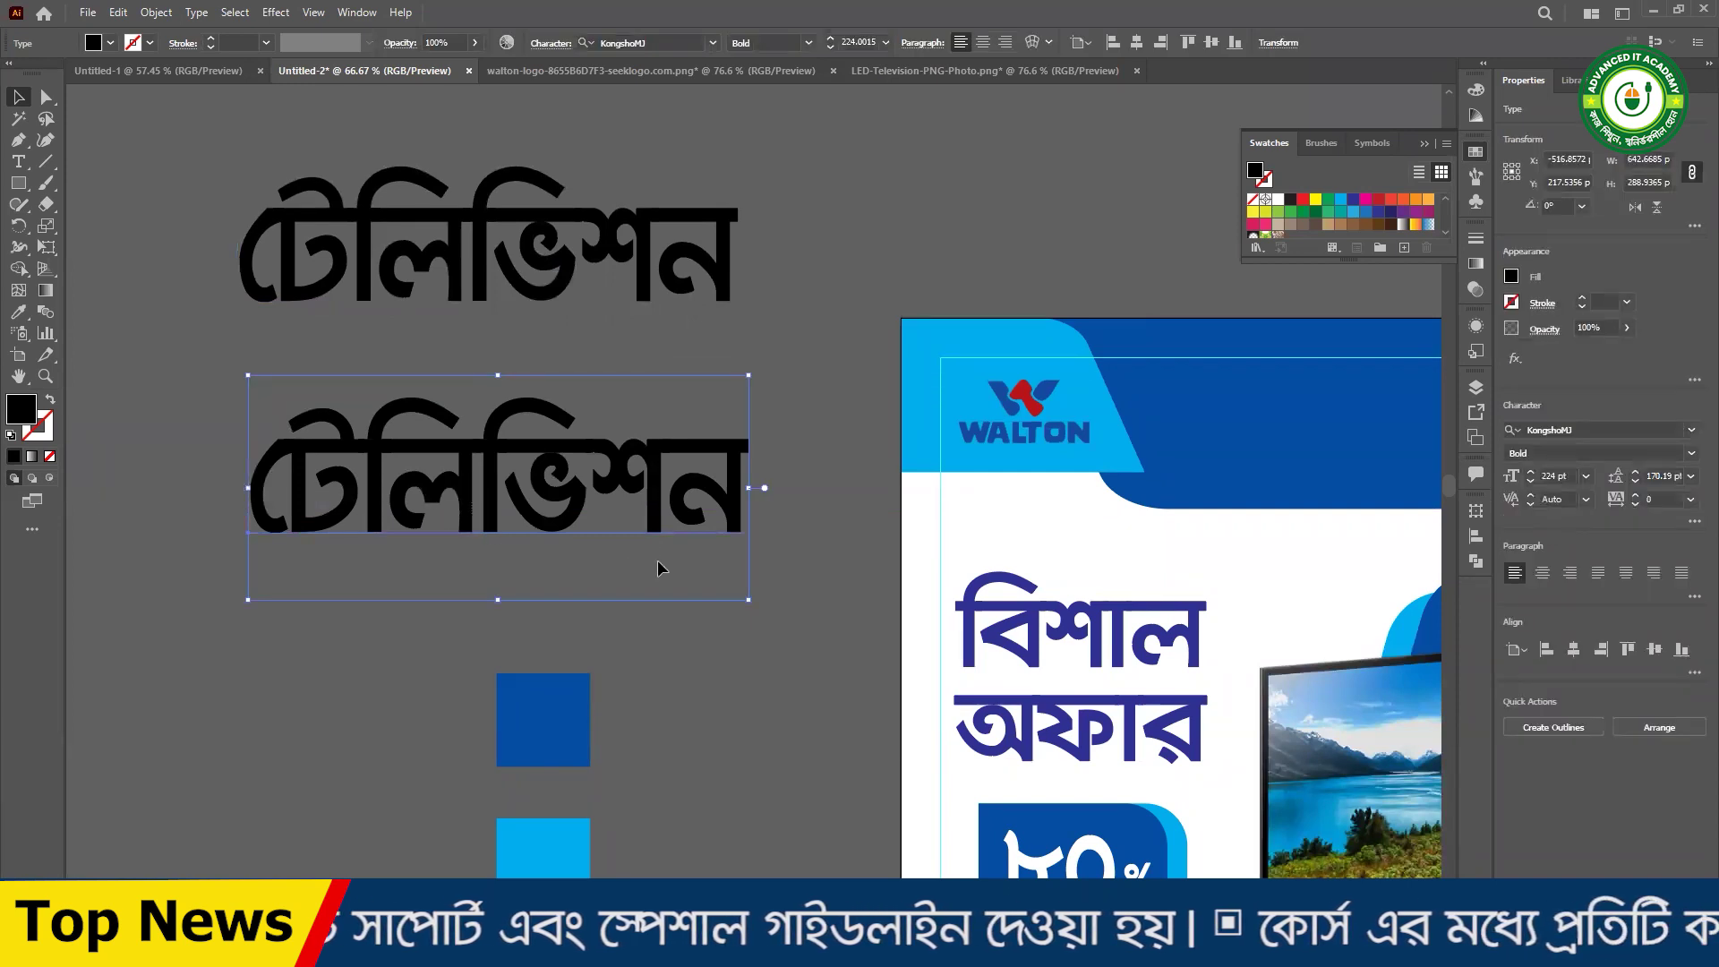
pyautogui.hotkey('ctrl', 'shift', 'o')
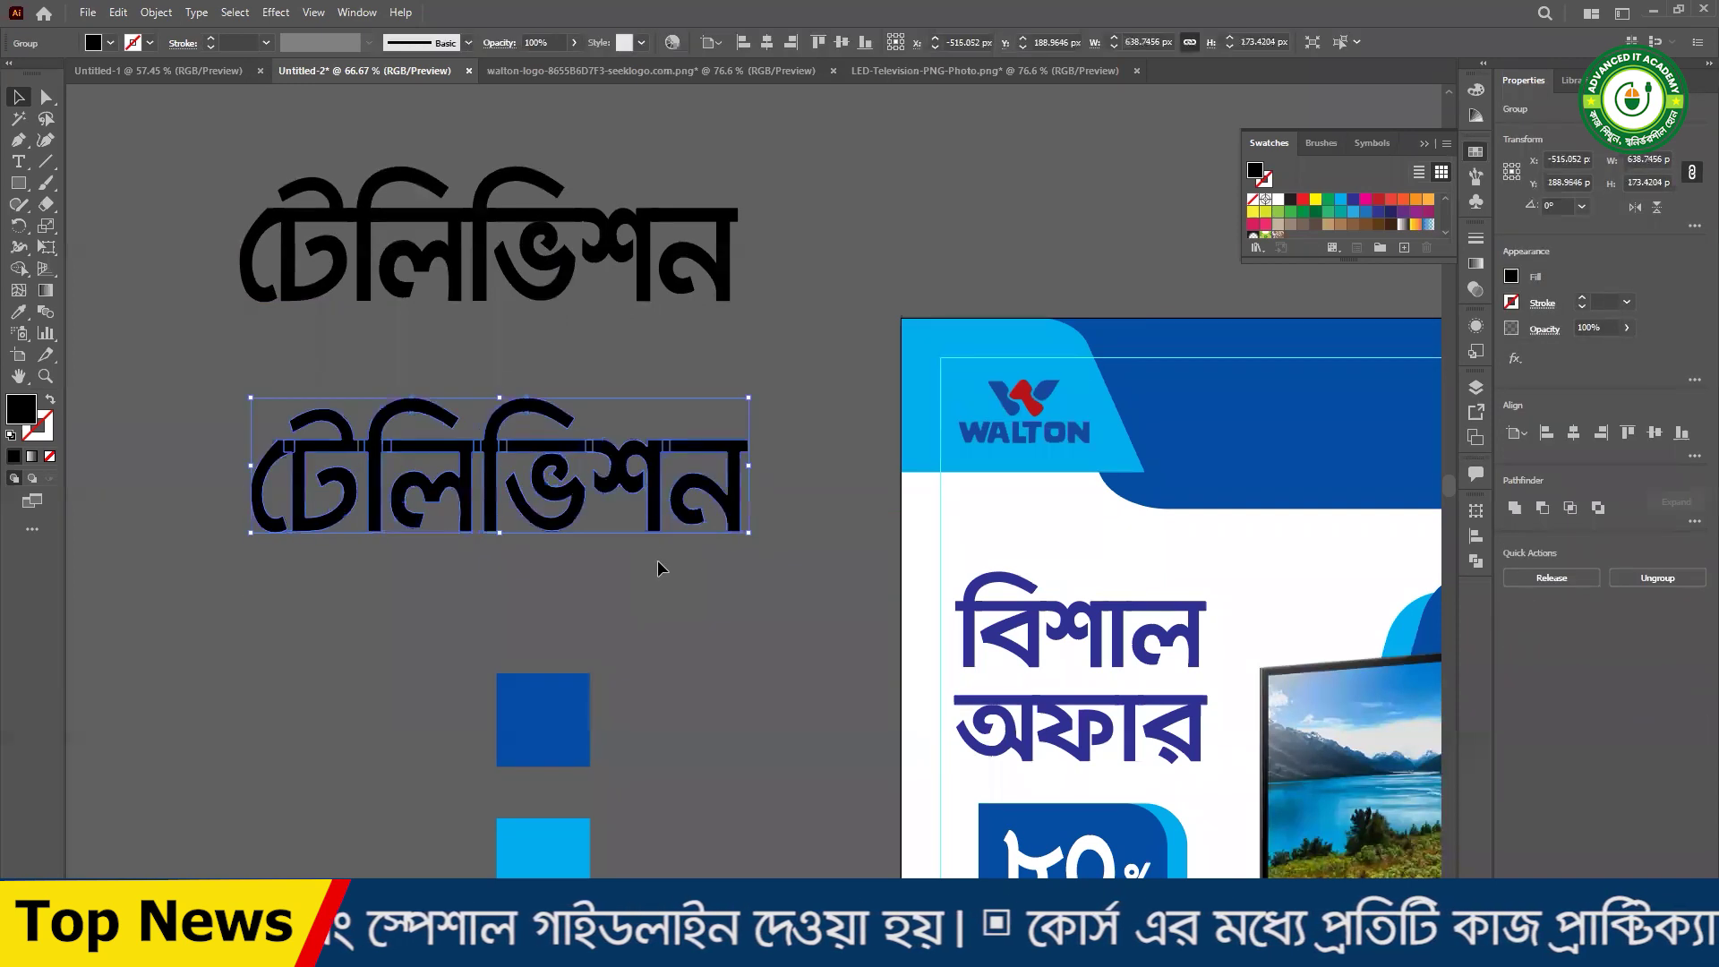
pyautogui.click(688, 571)
pyautogui.click(335, 491)
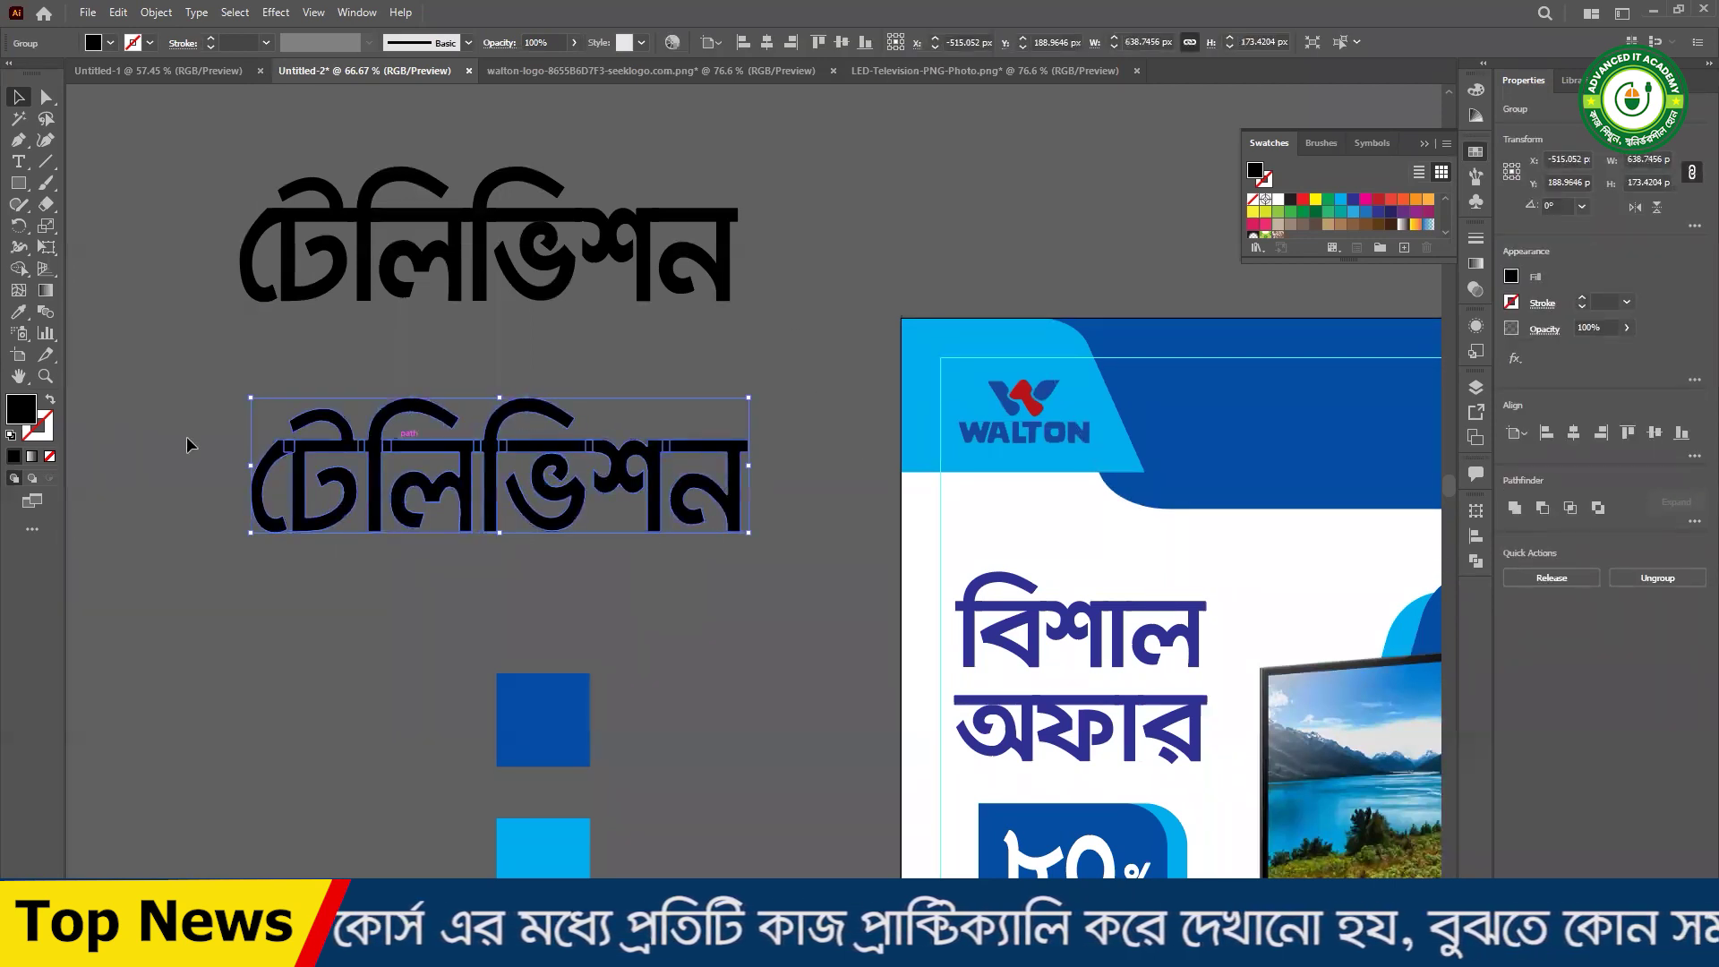
pyautogui.click(1514, 507)
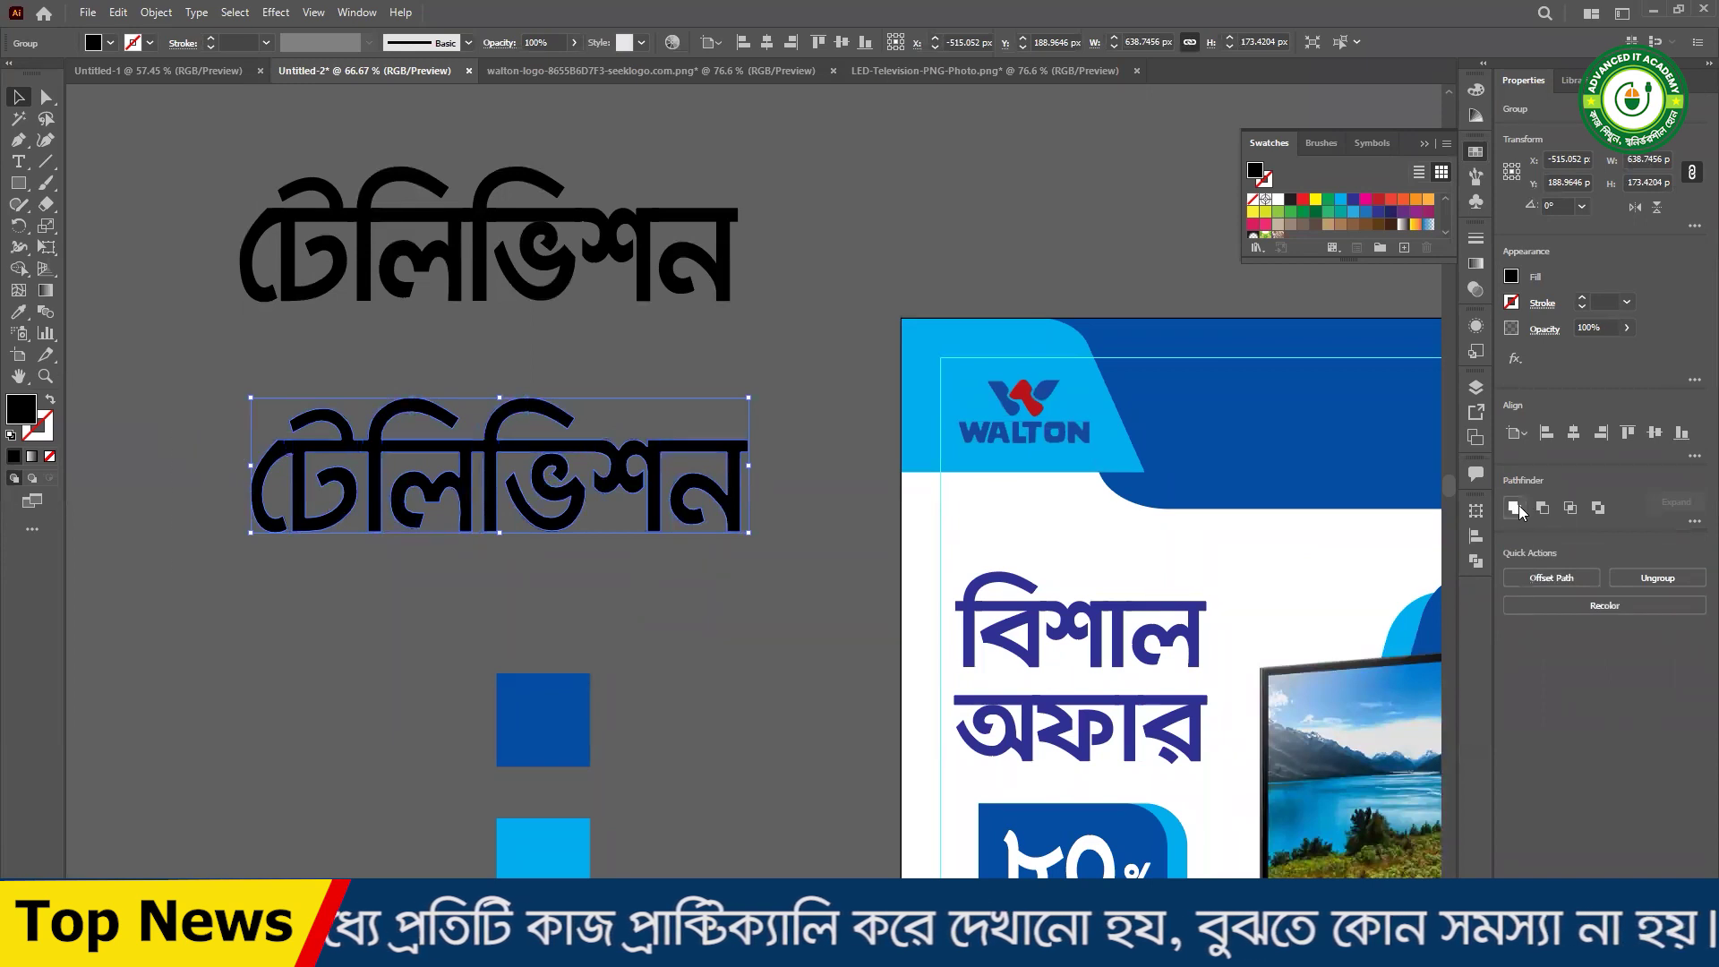
pyautogui.moveTo(147, 451); pyautogui.dragTo(681, 540)
pyautogui.click(775, 597)
# - Draw a horizontal line about 759 px long across the outlined টেলিভিশন word and select both together
pyautogui.click(542, 527)
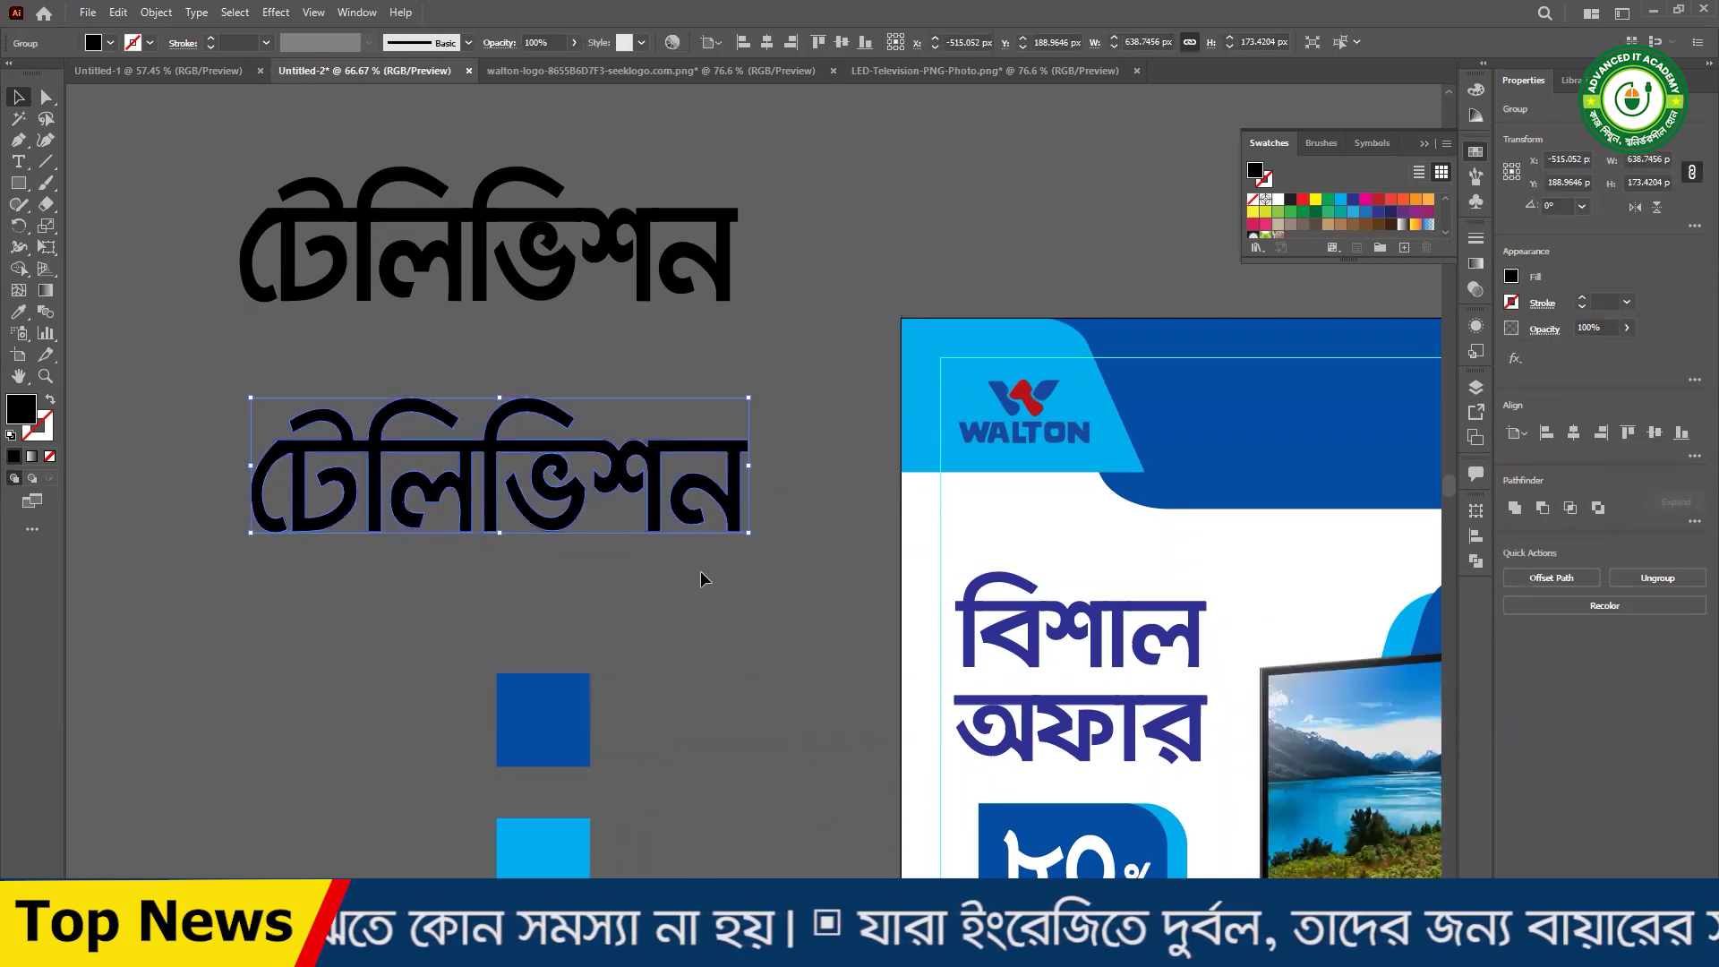
pyautogui.click(46, 162)
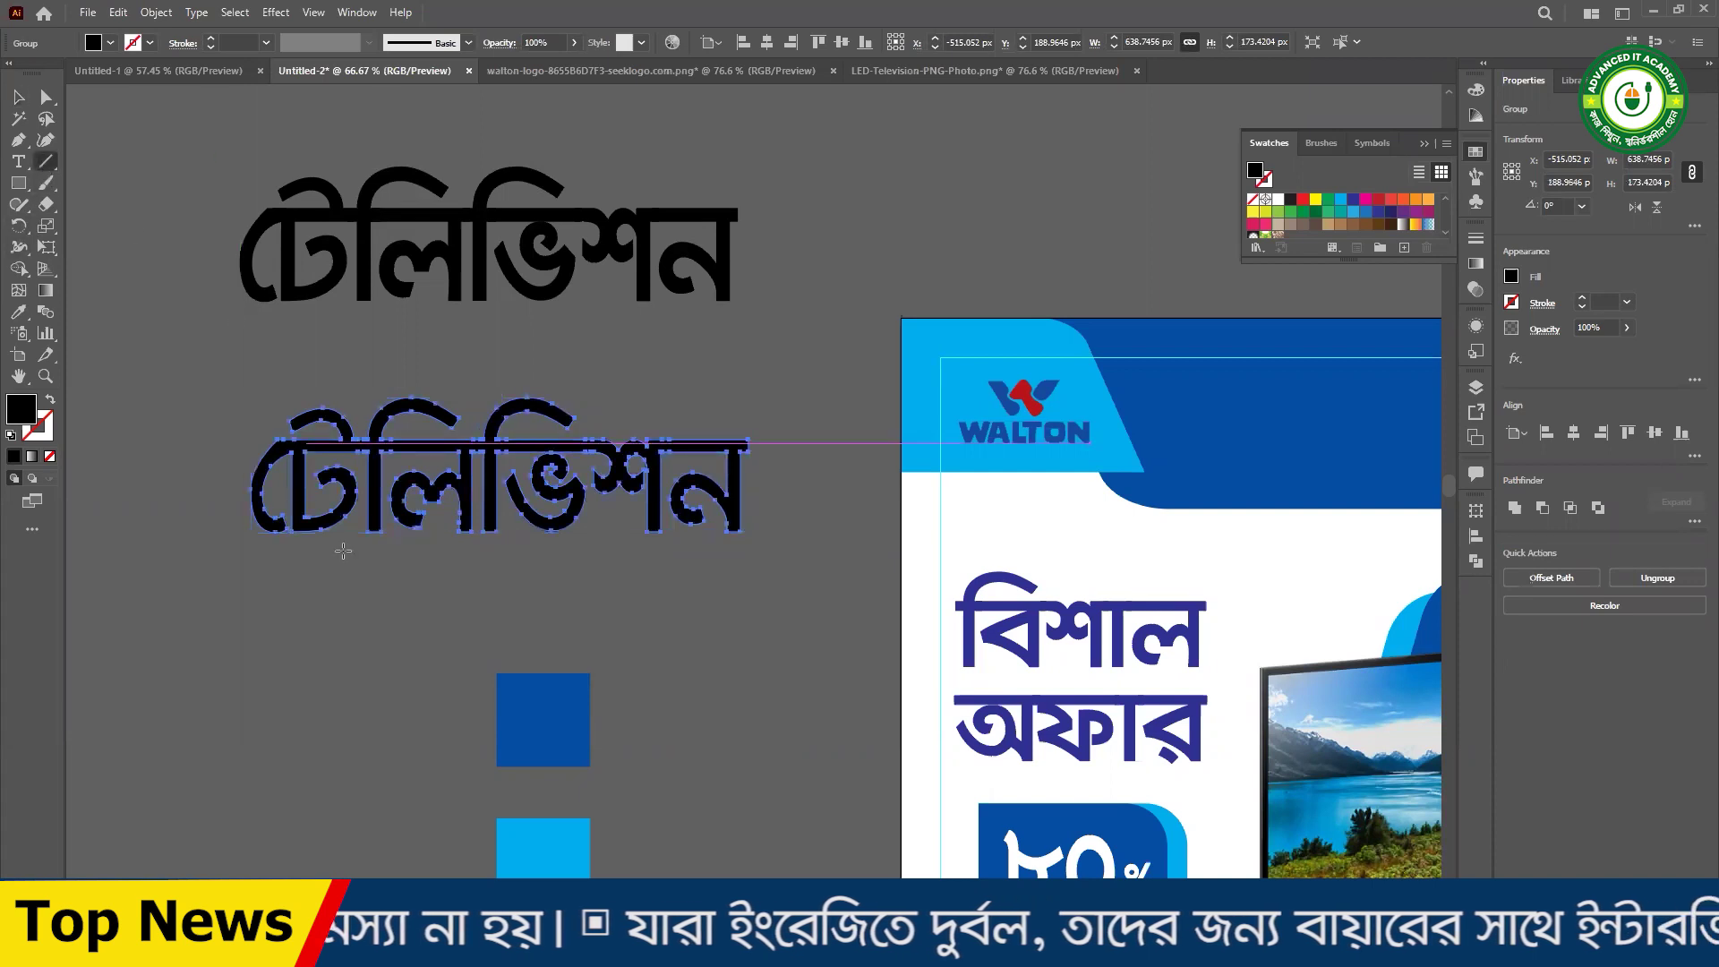
pyautogui.click(46, 163)
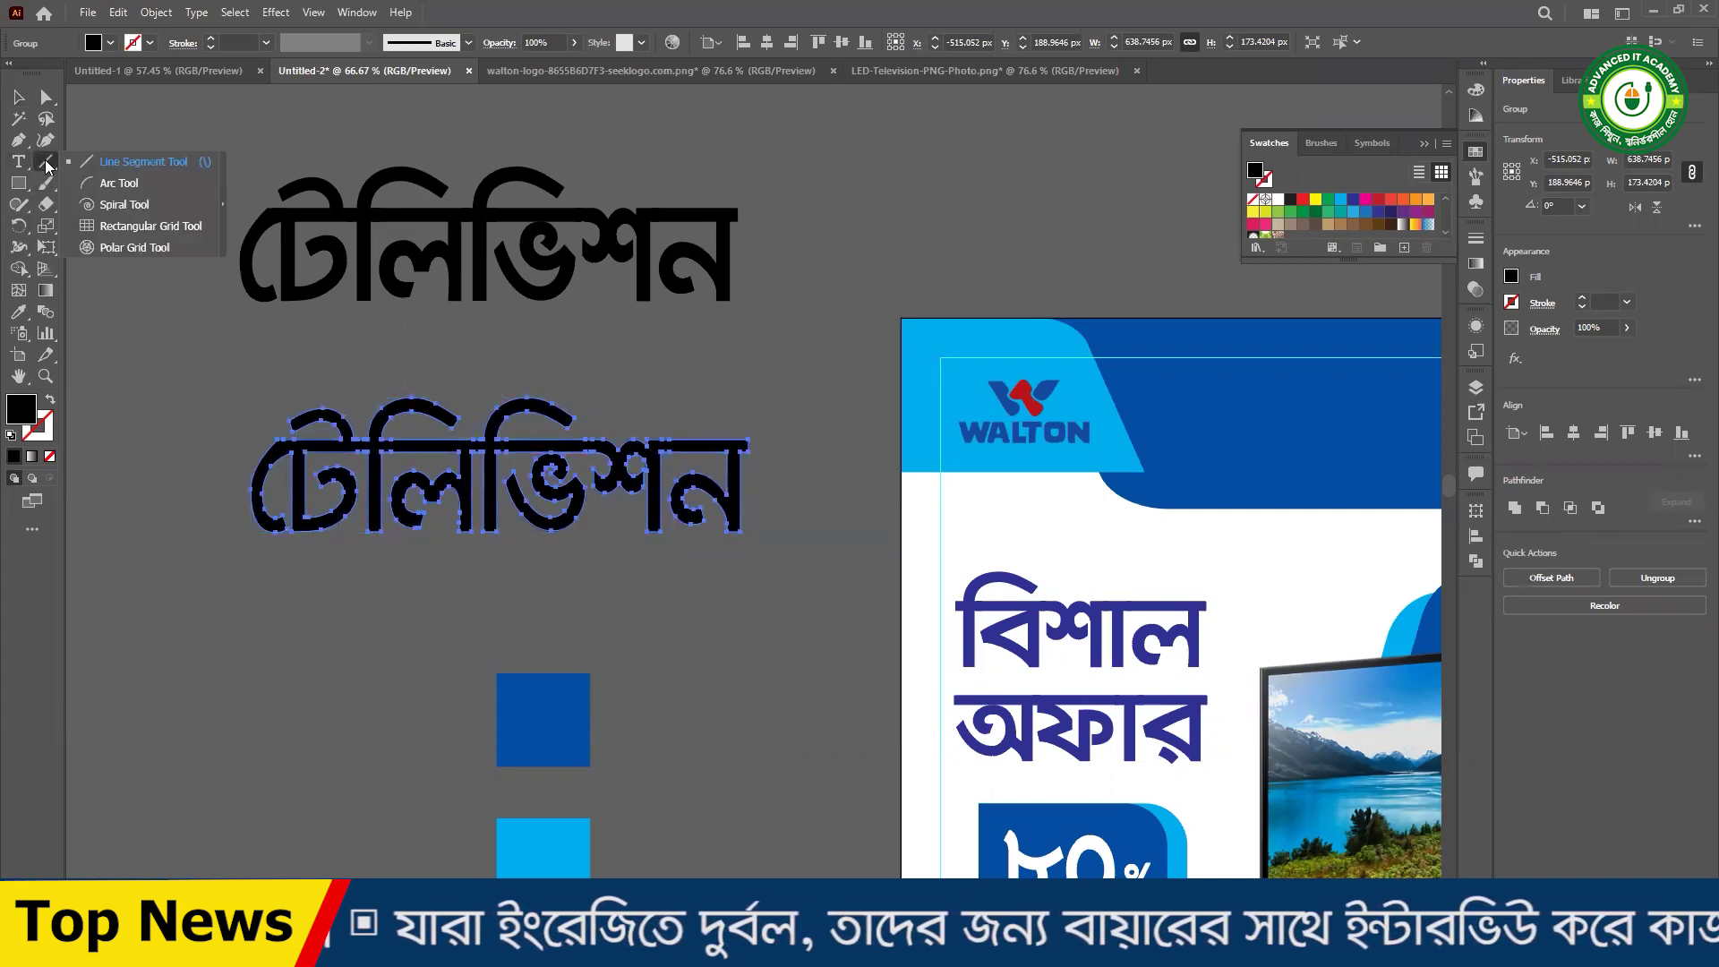
pyautogui.moveTo(208, 479); pyautogui.dragTo(800, 478)
pyautogui.press('v')
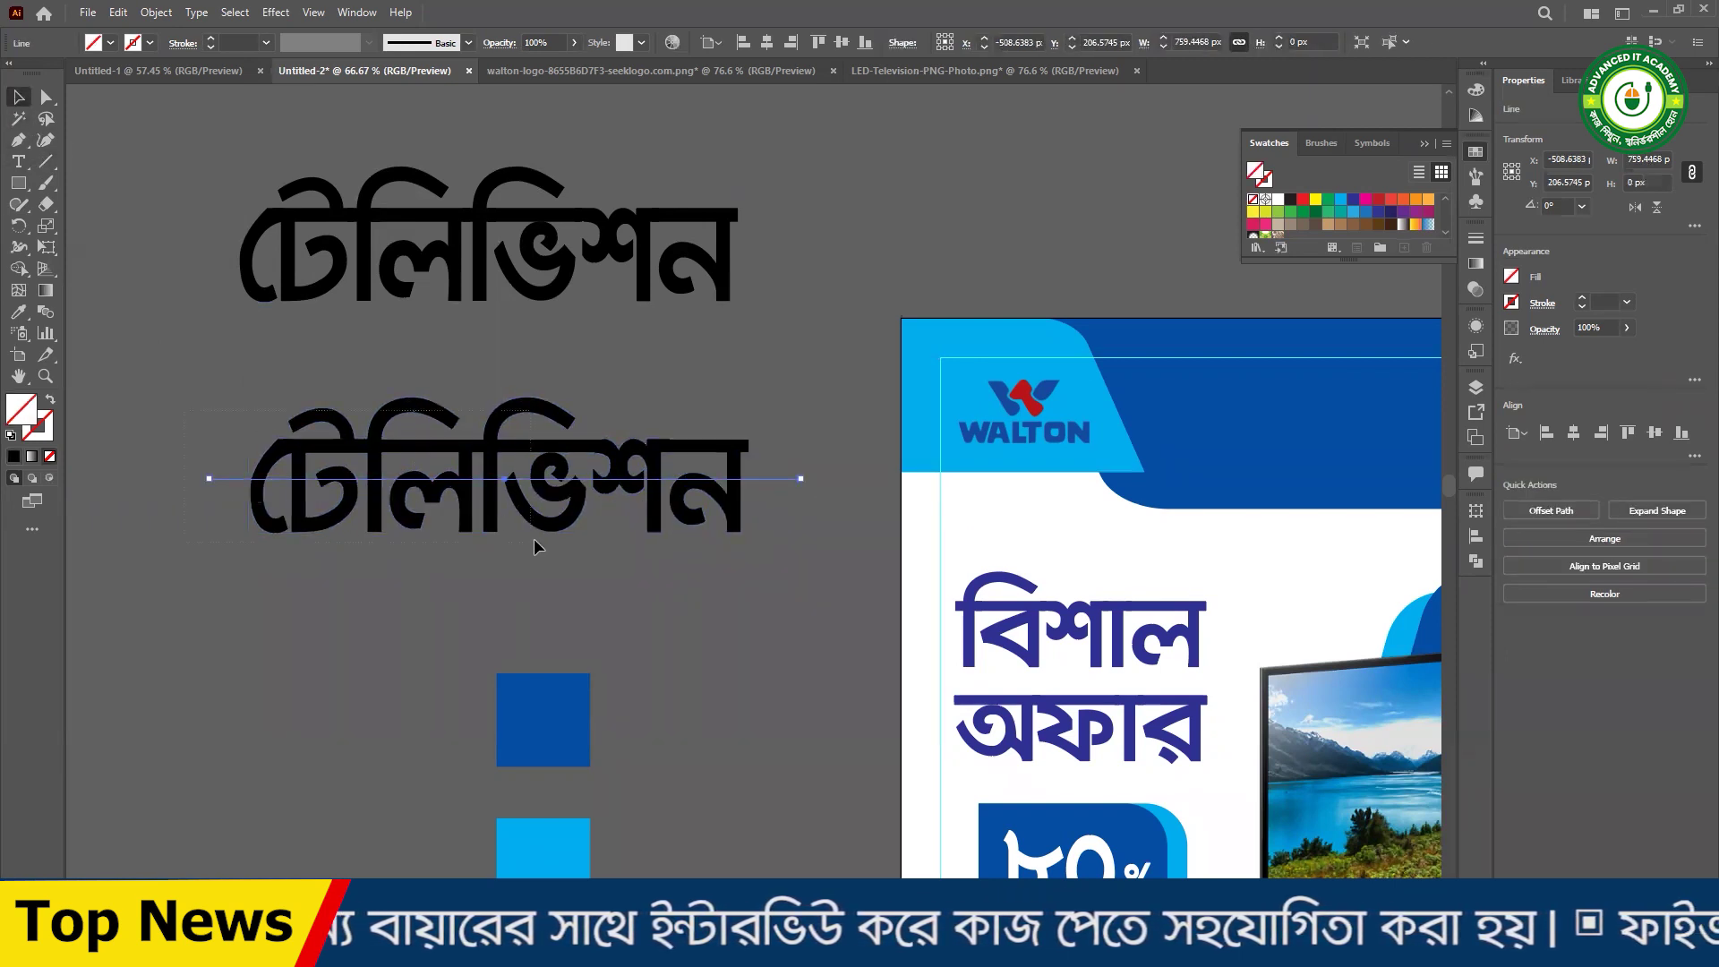
pyautogui.keyDown('shift'); pyautogui.click(534, 538); pyautogui.keyUp('shift')
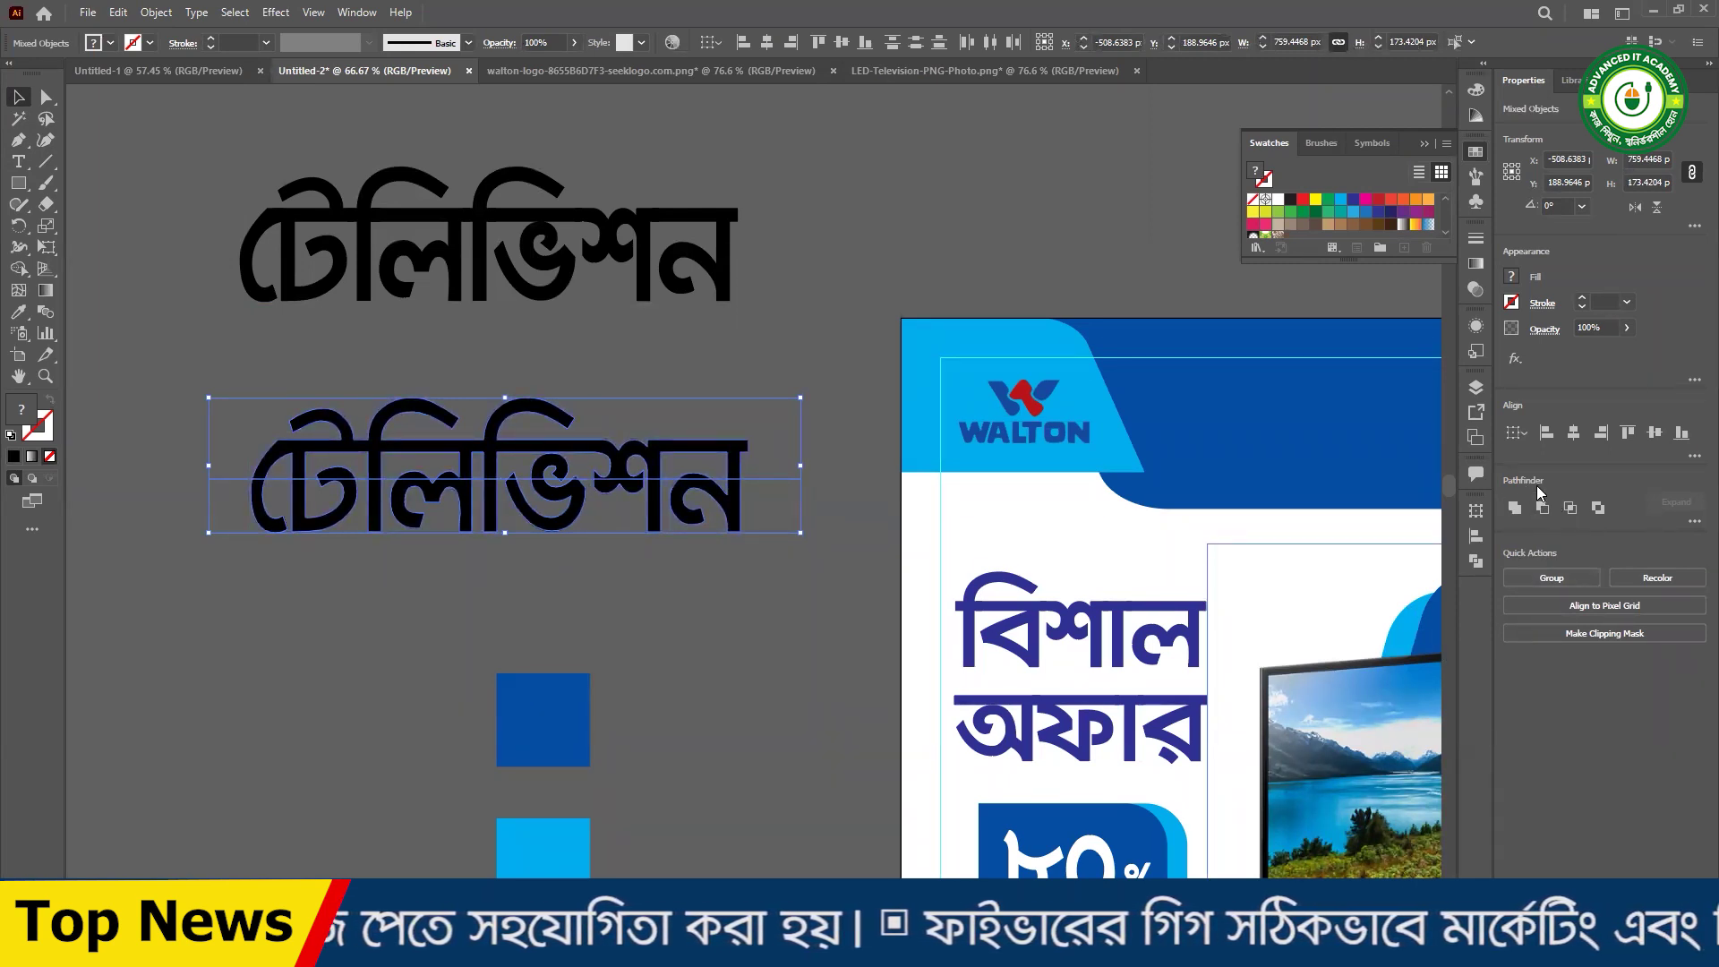
# - Divide the outlined টেলিভিশন word along the horizontal line and ungroup the resulting pieces
pyautogui.click(1694, 524)
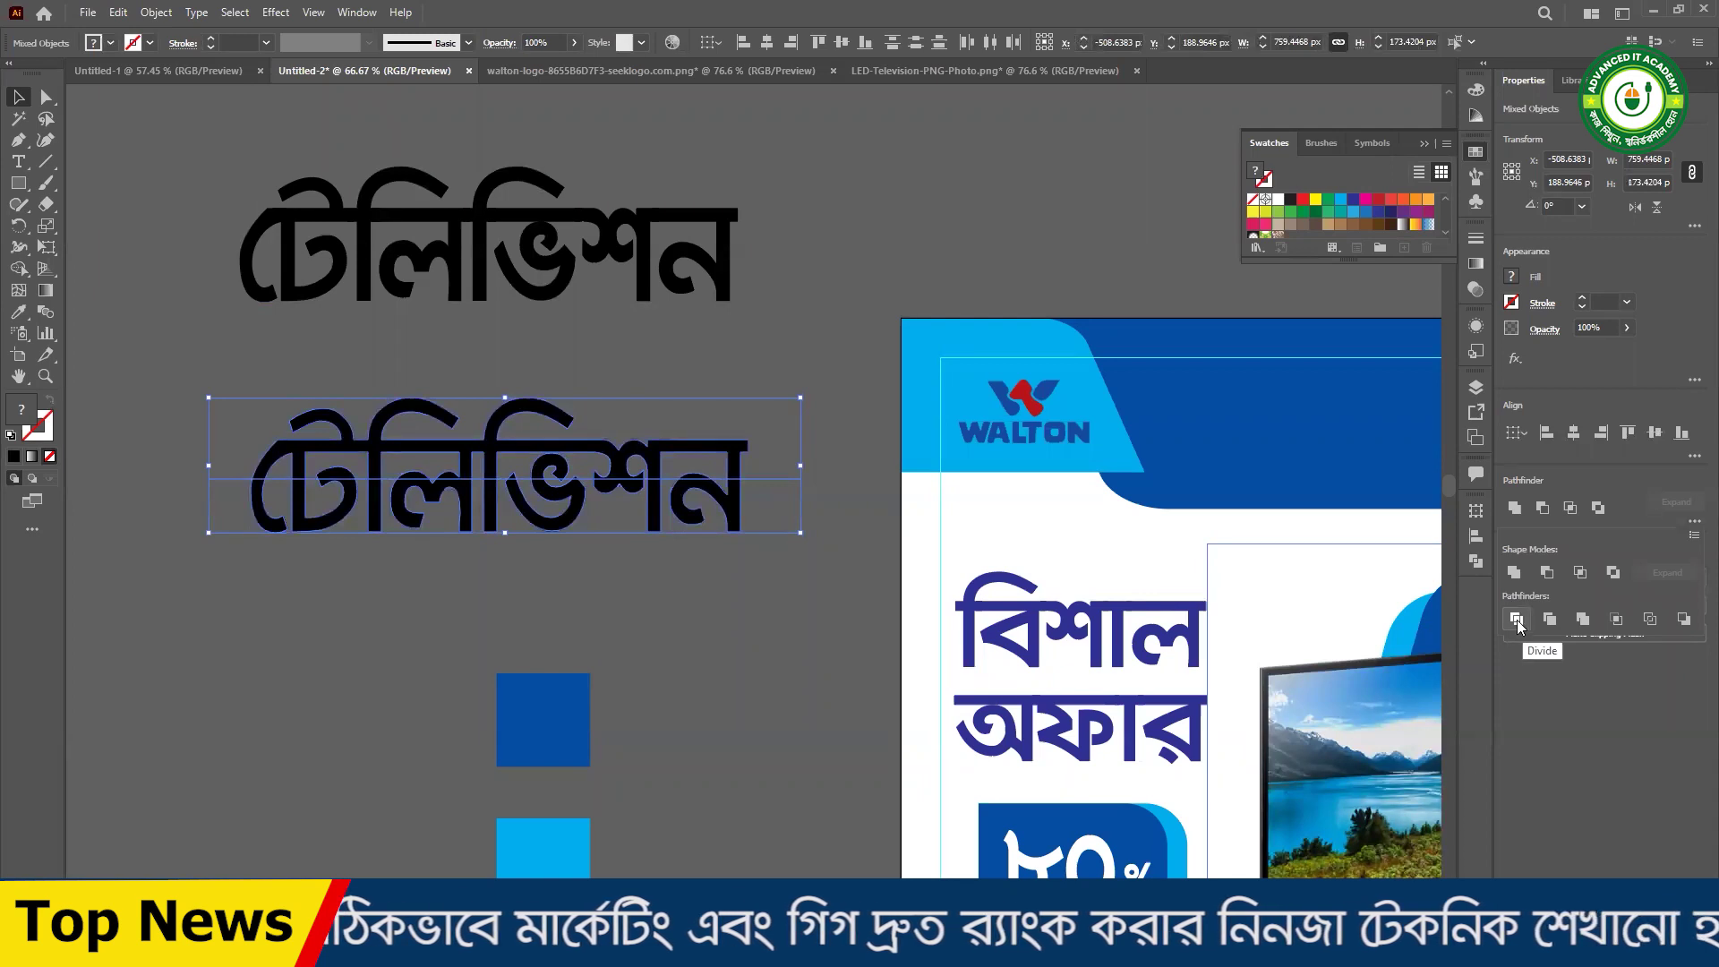
pyautogui.click(1516, 618)
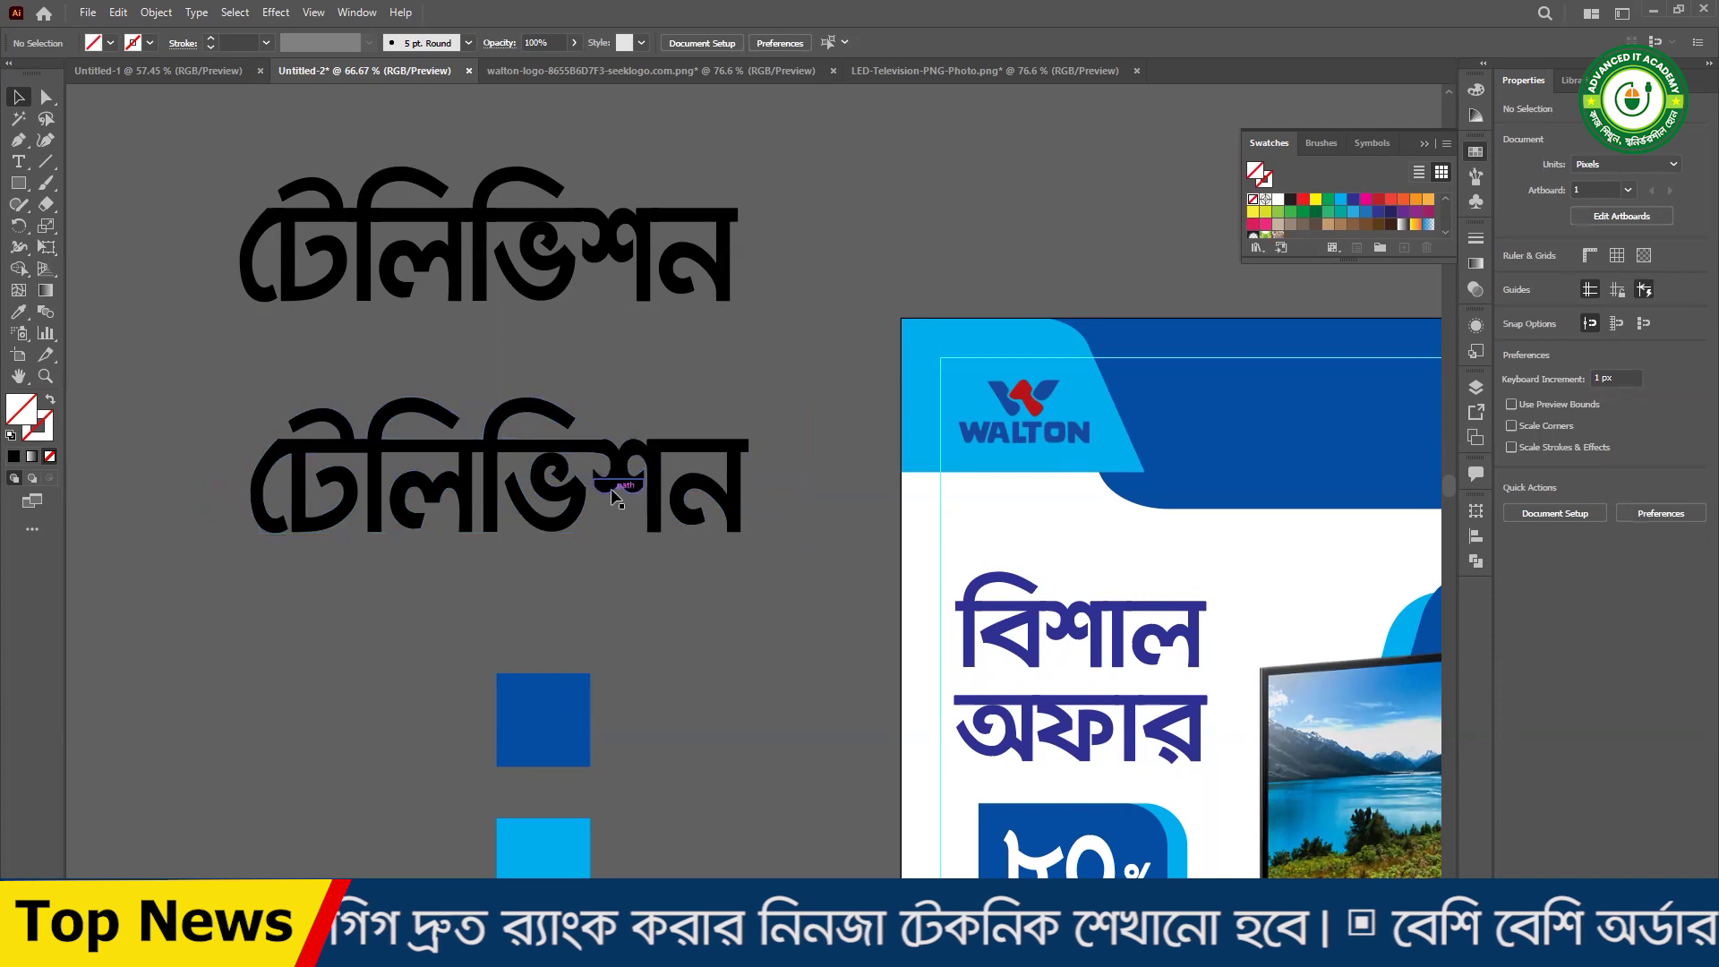
pyautogui.rightClick(549, 501)
pyautogui.click(618, 635)
pyautogui.click(726, 630)
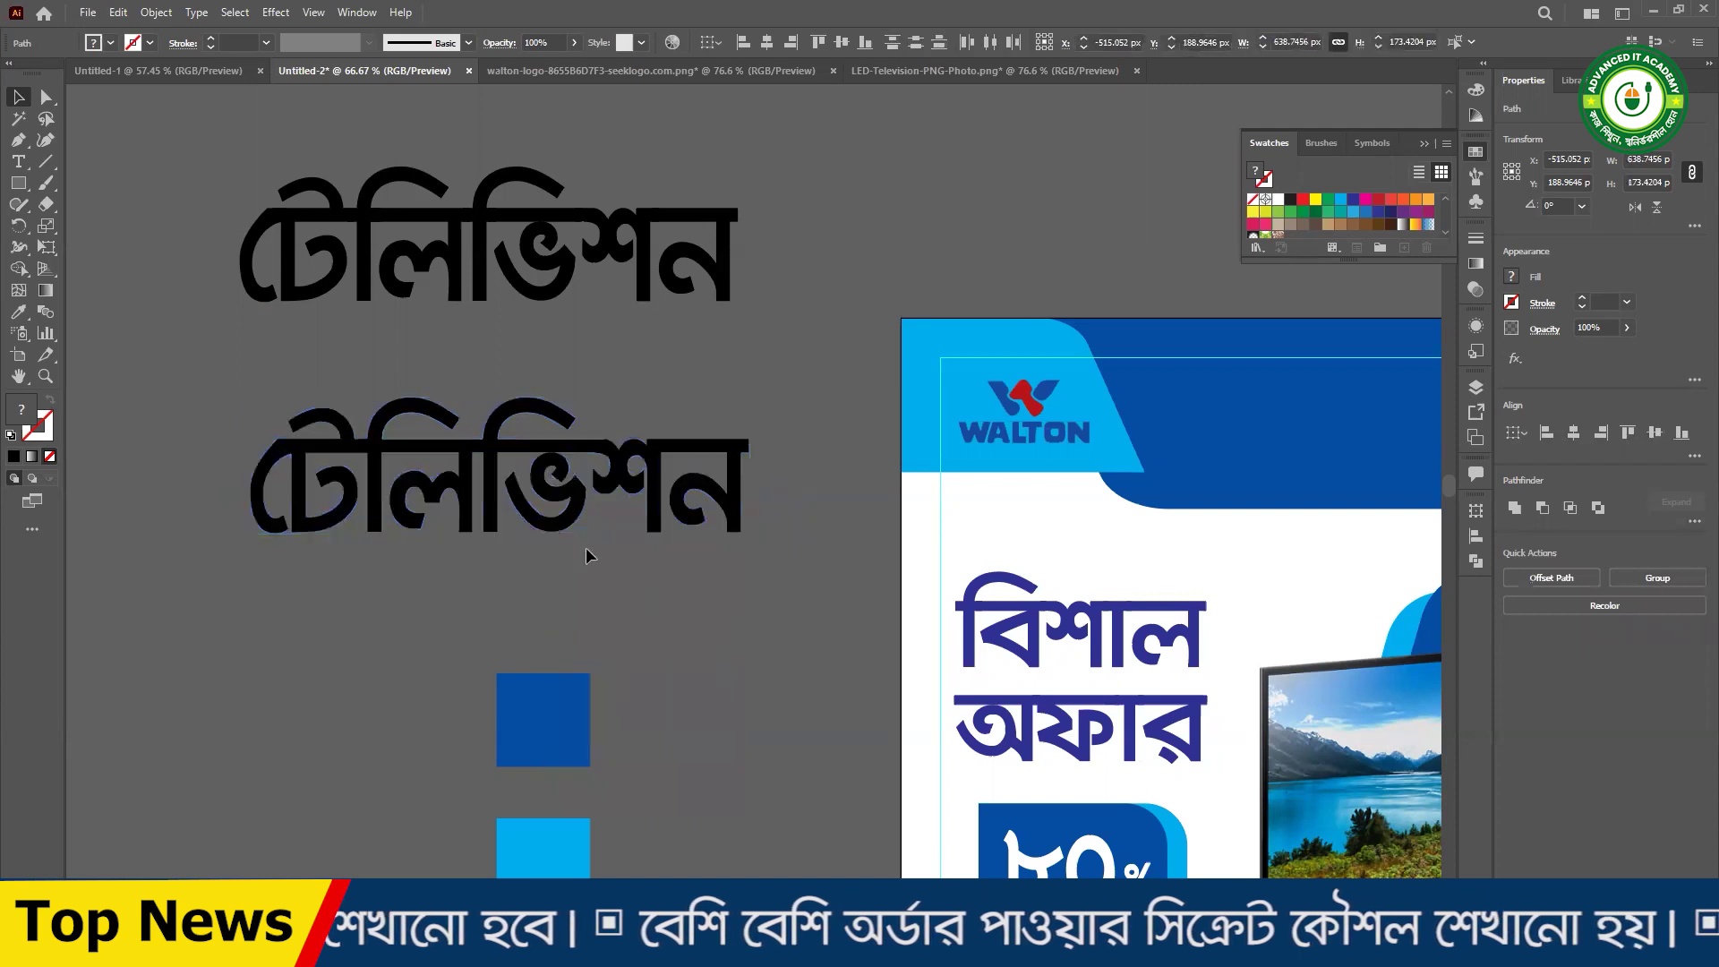
# - Select the lower-half pieces of the divided টেলিভিশন word and fill them with the dark blue of the sample square
pyautogui.click(251, 531)
pyautogui.click(785, 575)
pyautogui.moveTo(154, 517); pyautogui.dragTo(154, 519)
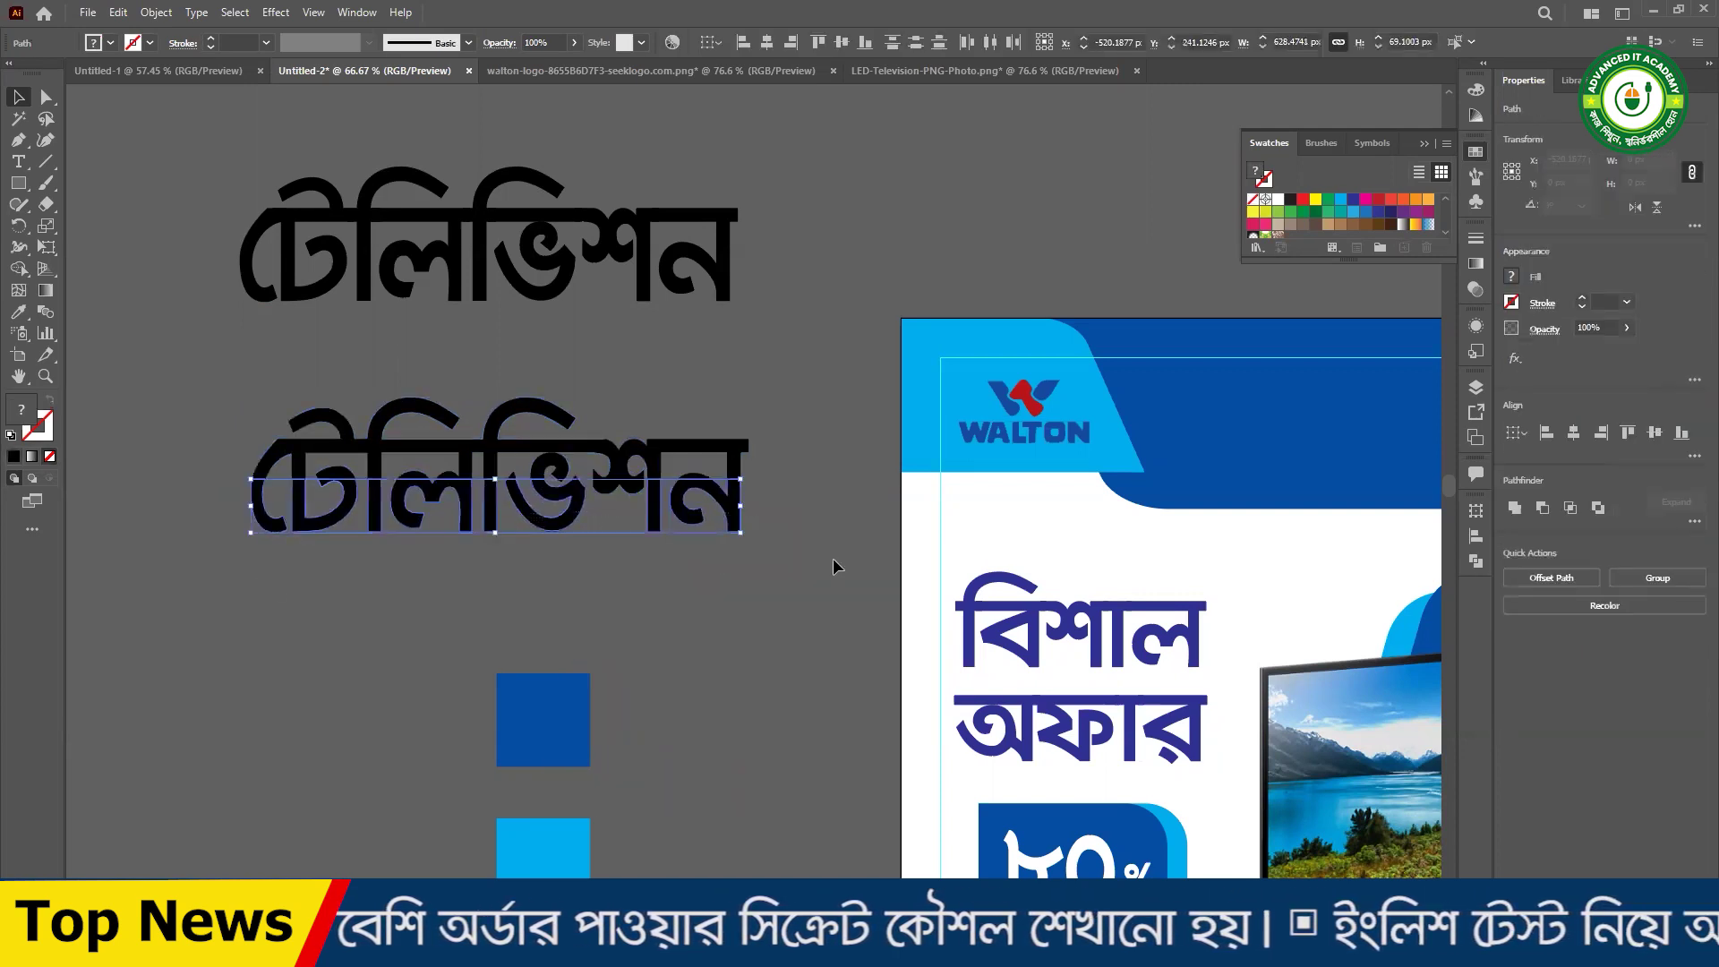
pyautogui.moveTo(409, 678); pyautogui.dragTo(618, 770)
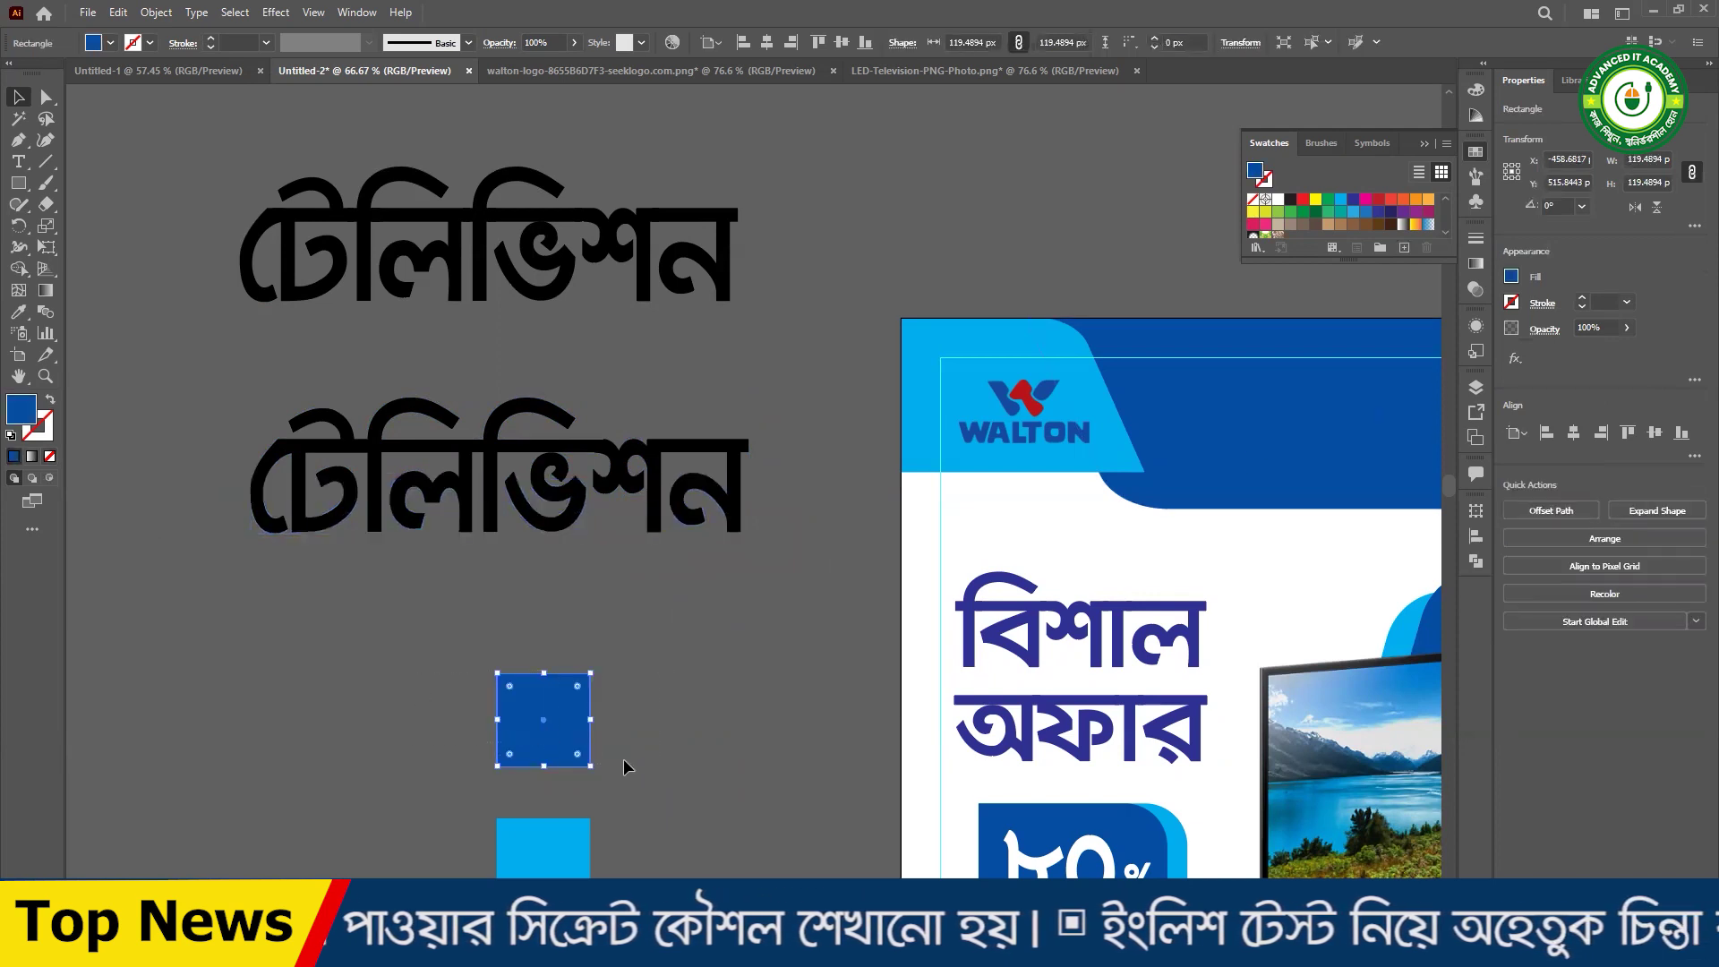
pyautogui.click(199, 525)
pyautogui.click(18, 311)
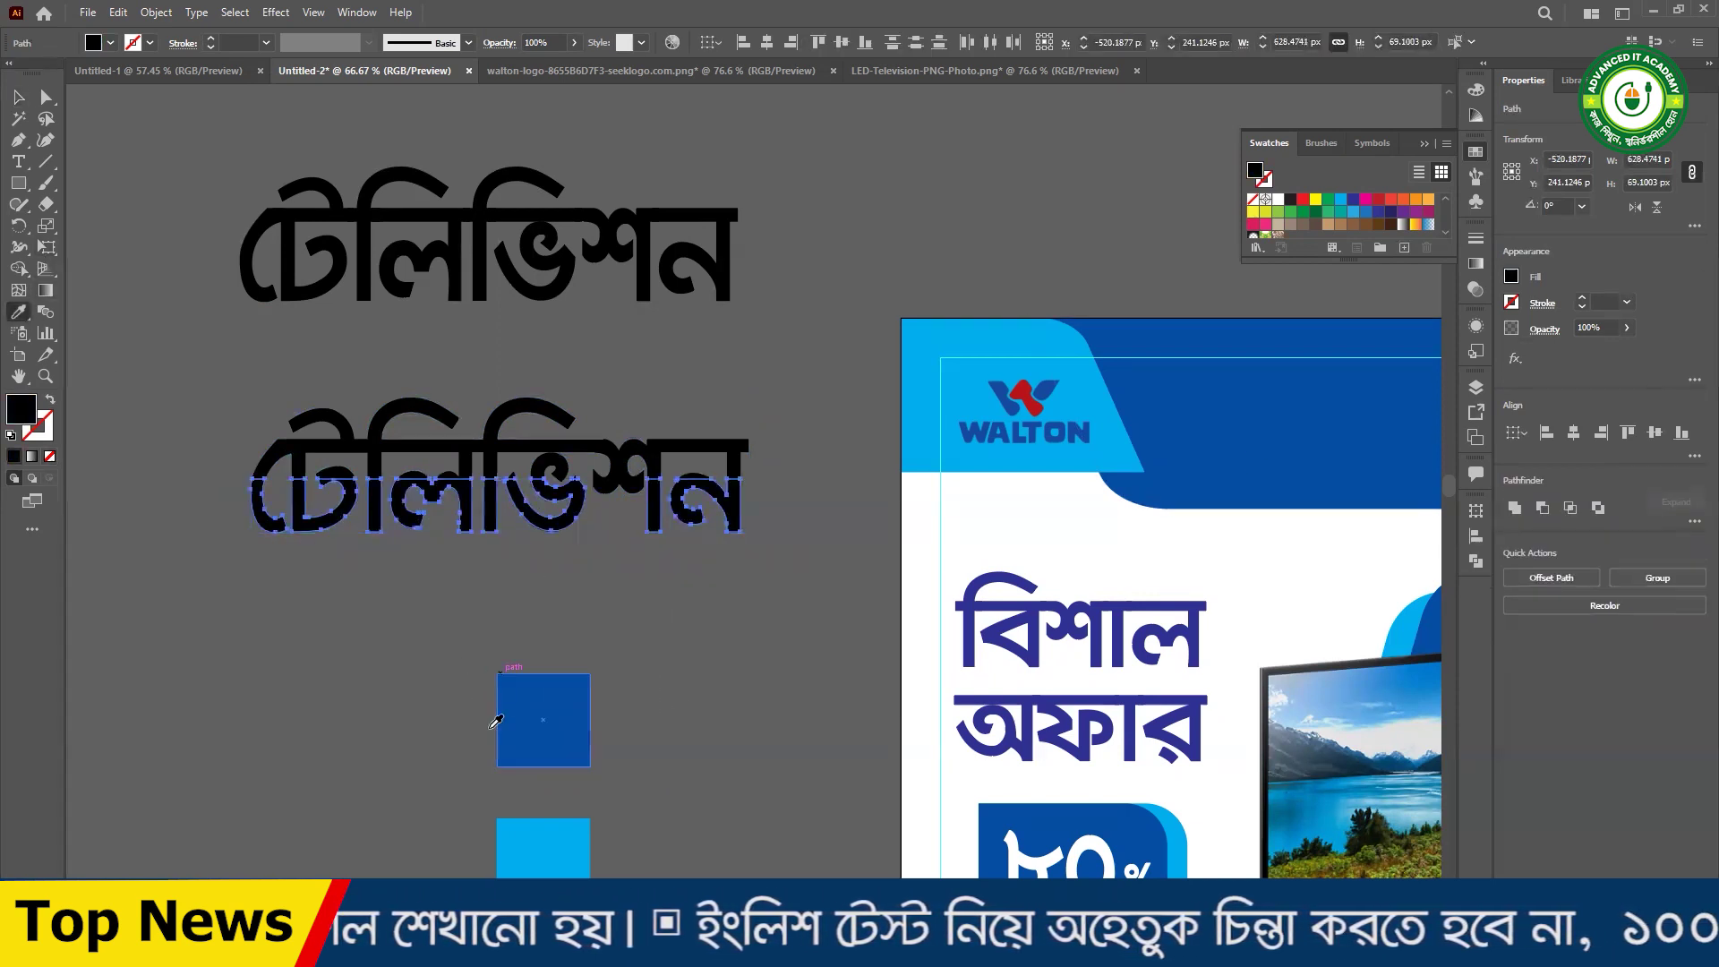
pyautogui.click(545, 715)
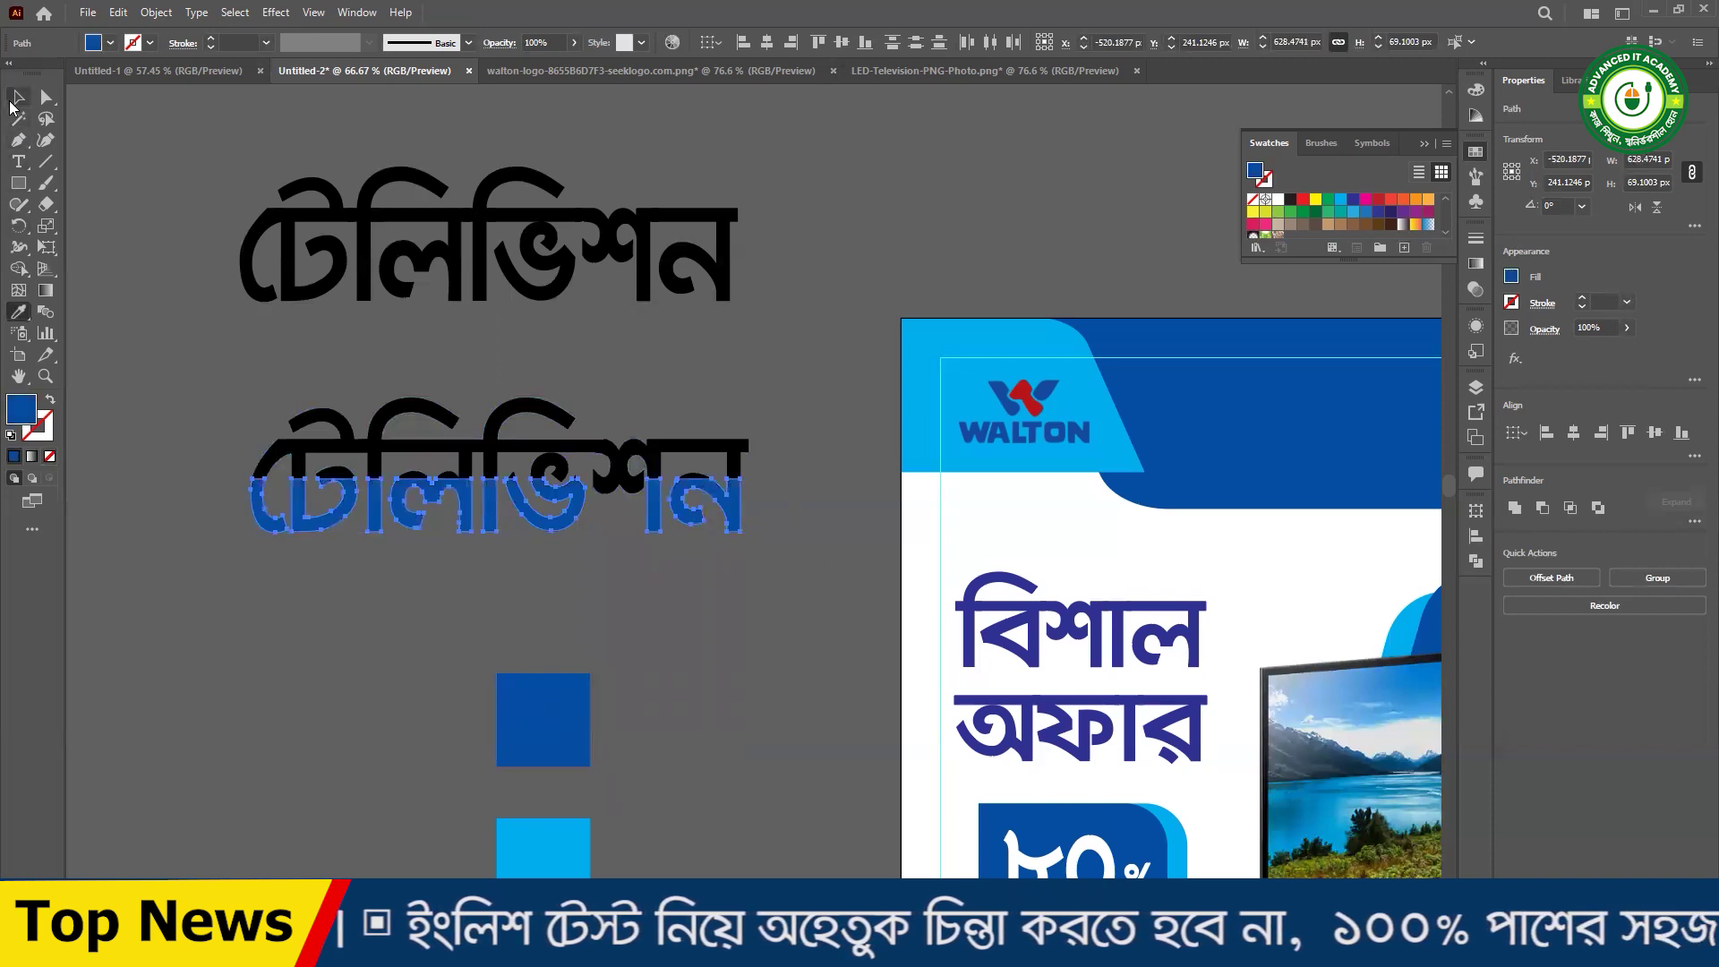
pyautogui.click(17, 99)
# - Test that the upper half of the divided word moves separately, and group the lower-half letter pieces
pyautogui.moveTo(149, 380); pyautogui.dragTo(836, 462)
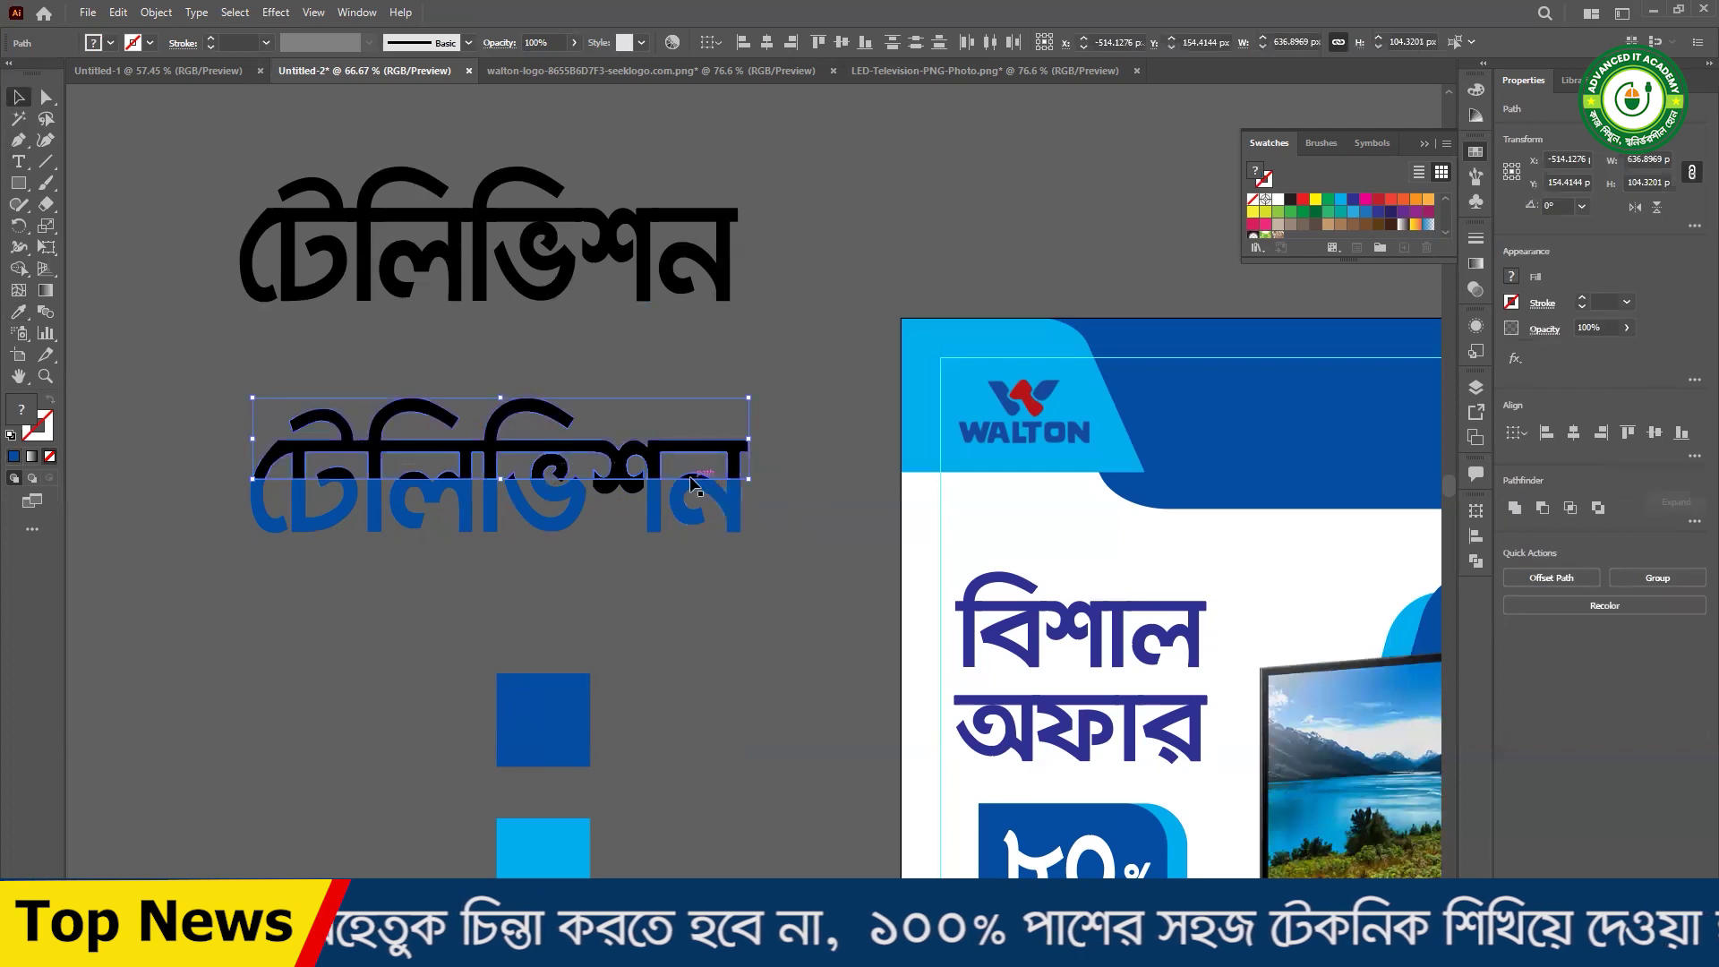
pyautogui.moveTo(627, 469); pyautogui.dragTo(639, 395)
pyautogui.hotkey('ctrl', 'z')
pyautogui.click(677, 589)
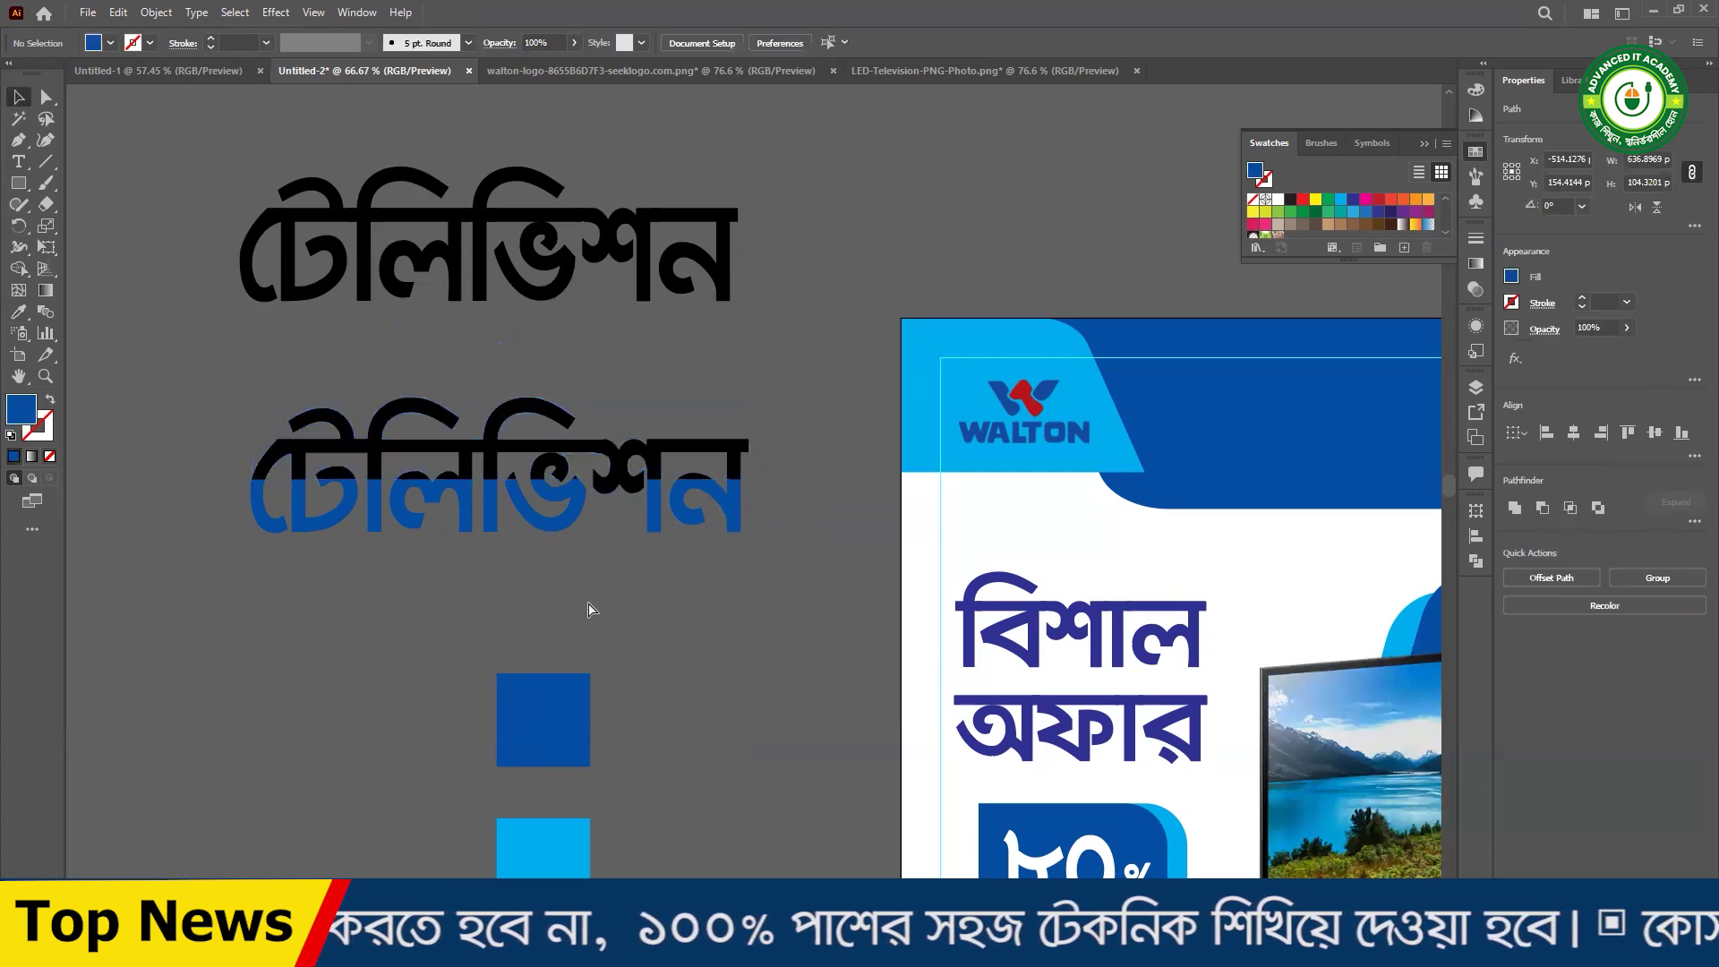
pyautogui.hotkey('ctrl', '1')
pyautogui.moveTo(173, 478); pyautogui.dragTo(173, 468)
pyautogui.hotkey('ctrl', 'g')
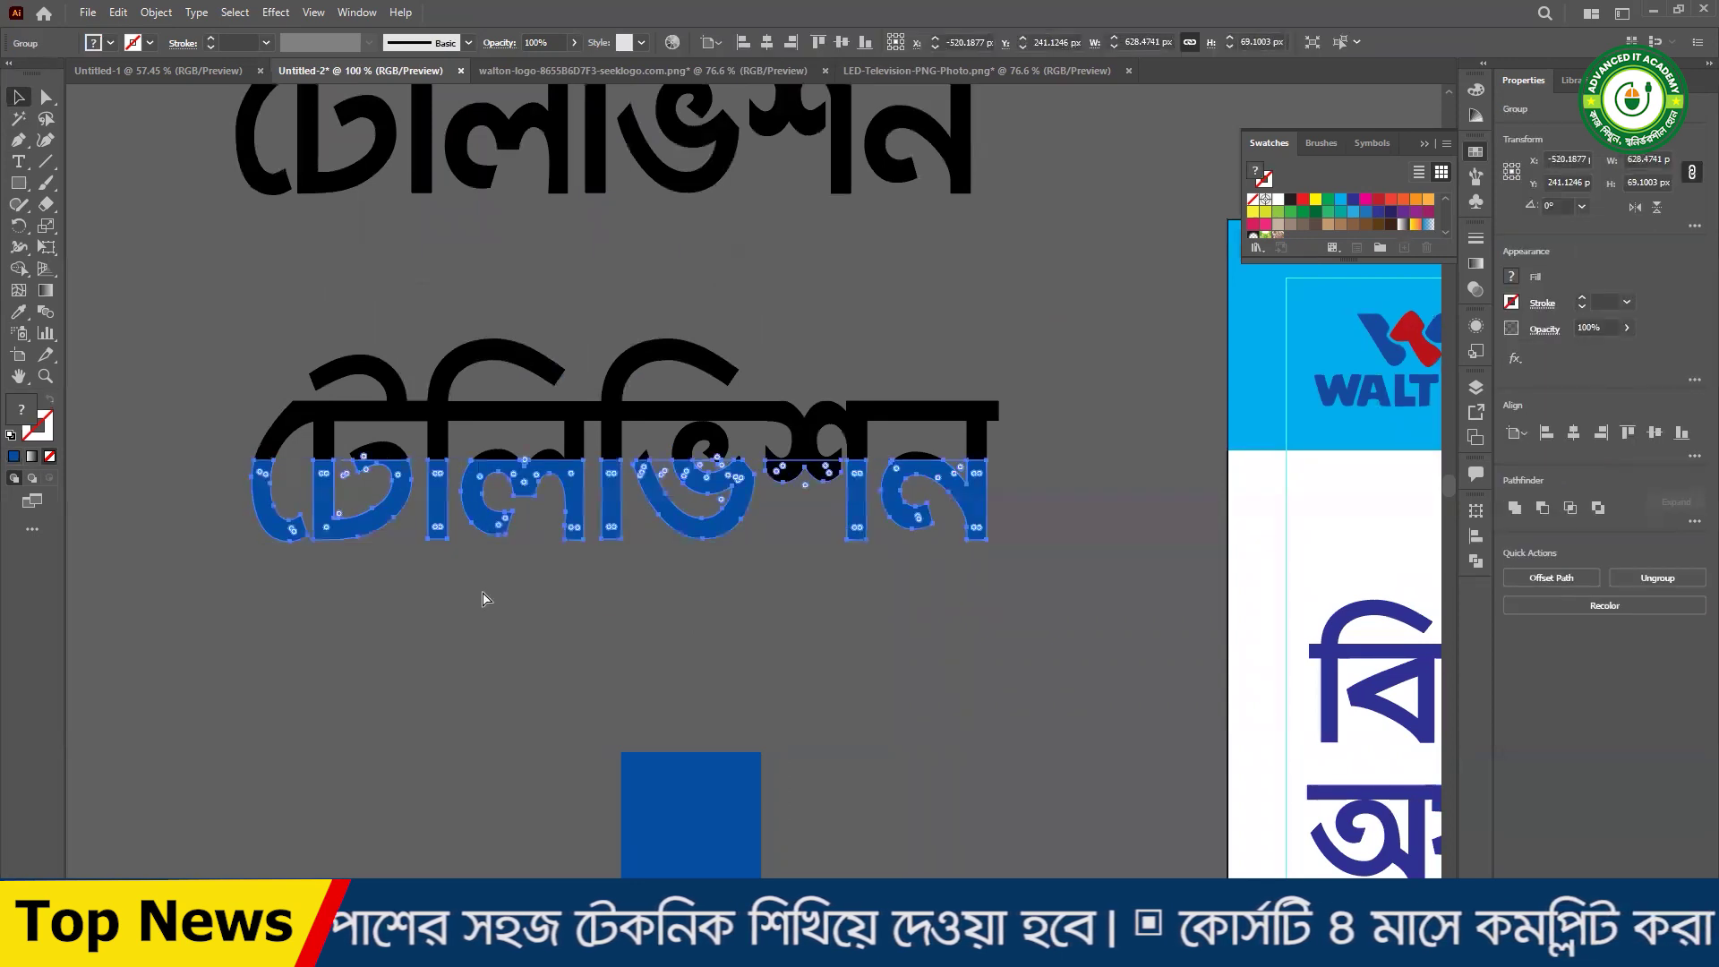
# - Group the upper-half letter pieces with the blue lower group temporarily hidden
pyautogui.moveTo(603, 506); pyautogui.dragTo(611, 543)
pyautogui.hotkey('ctrl', 'z')
pyautogui.press('Delete')
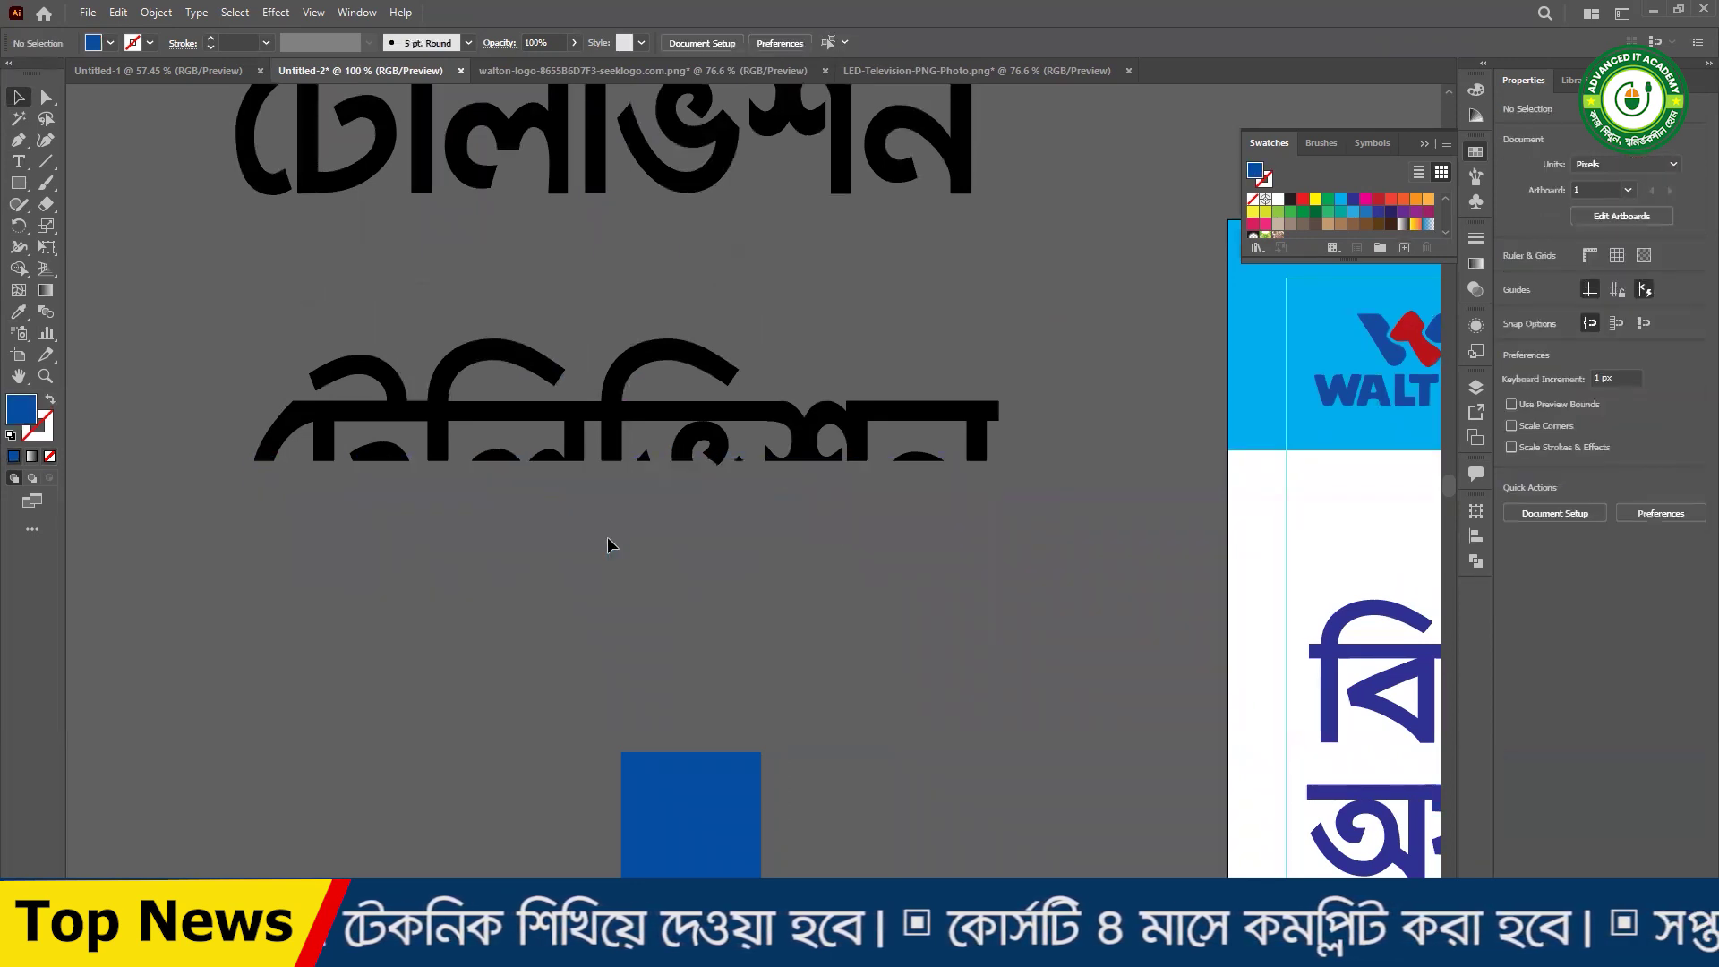
pyautogui.moveTo(265, 307); pyautogui.dragTo(1027, 519)
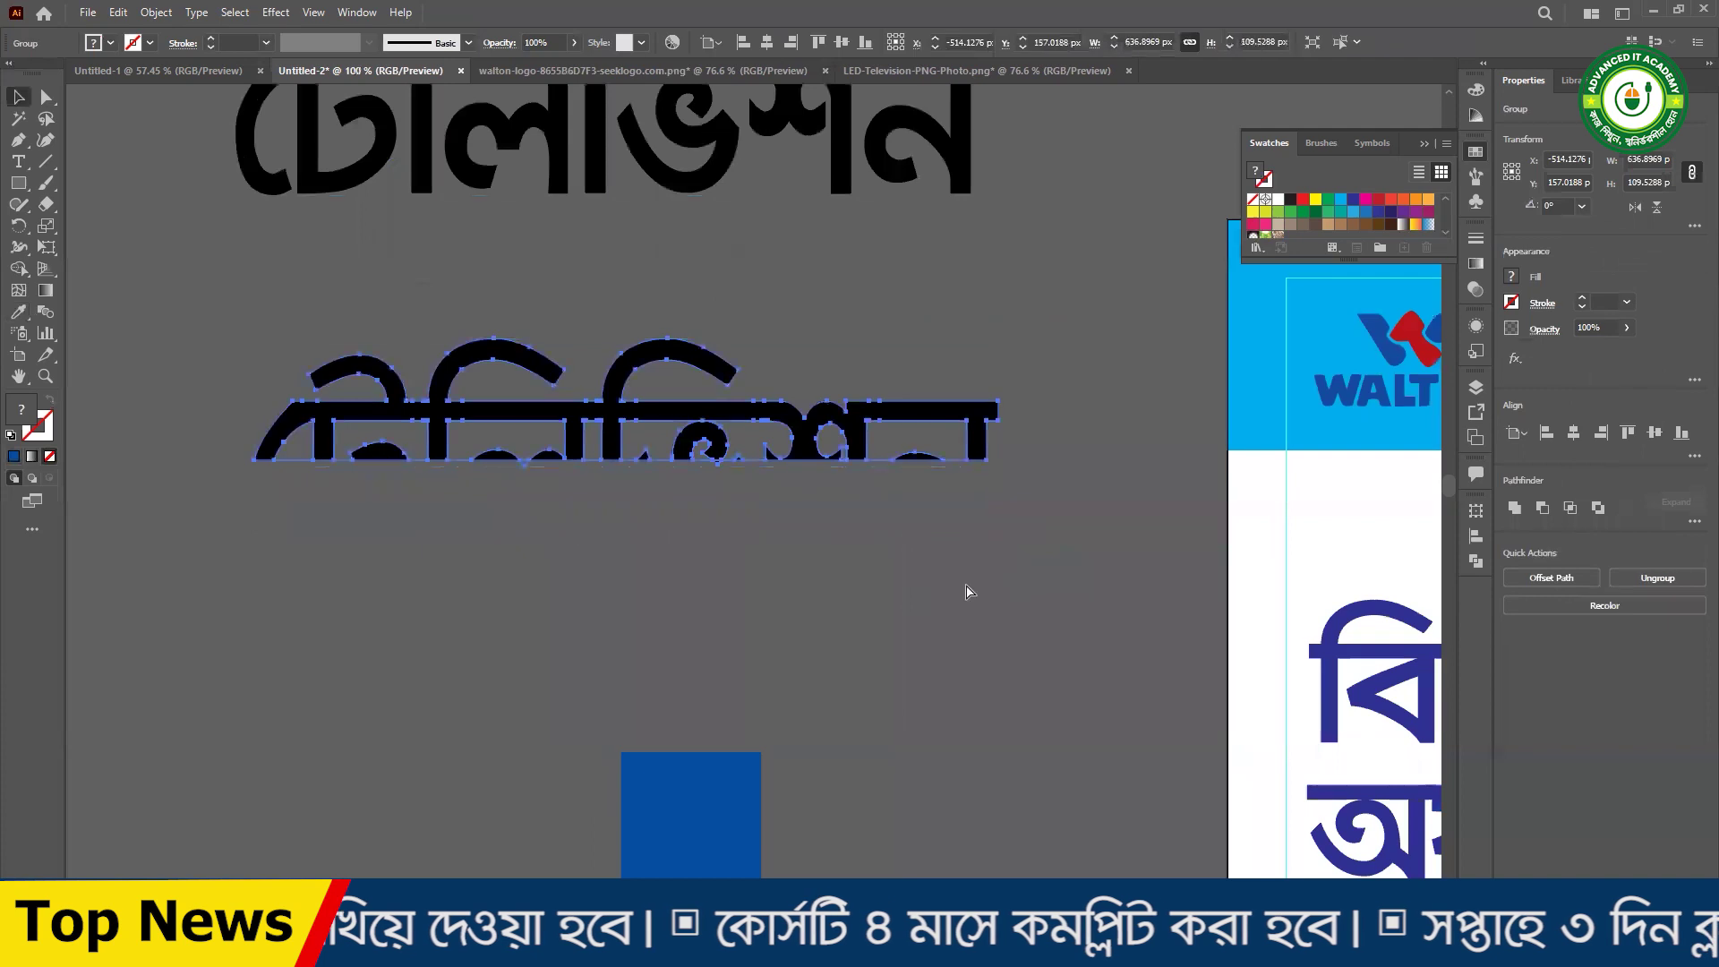
pyautogui.hotkey('ctrl', 'b')
pyautogui.hotkey('ctrl', 'shift', 'a')
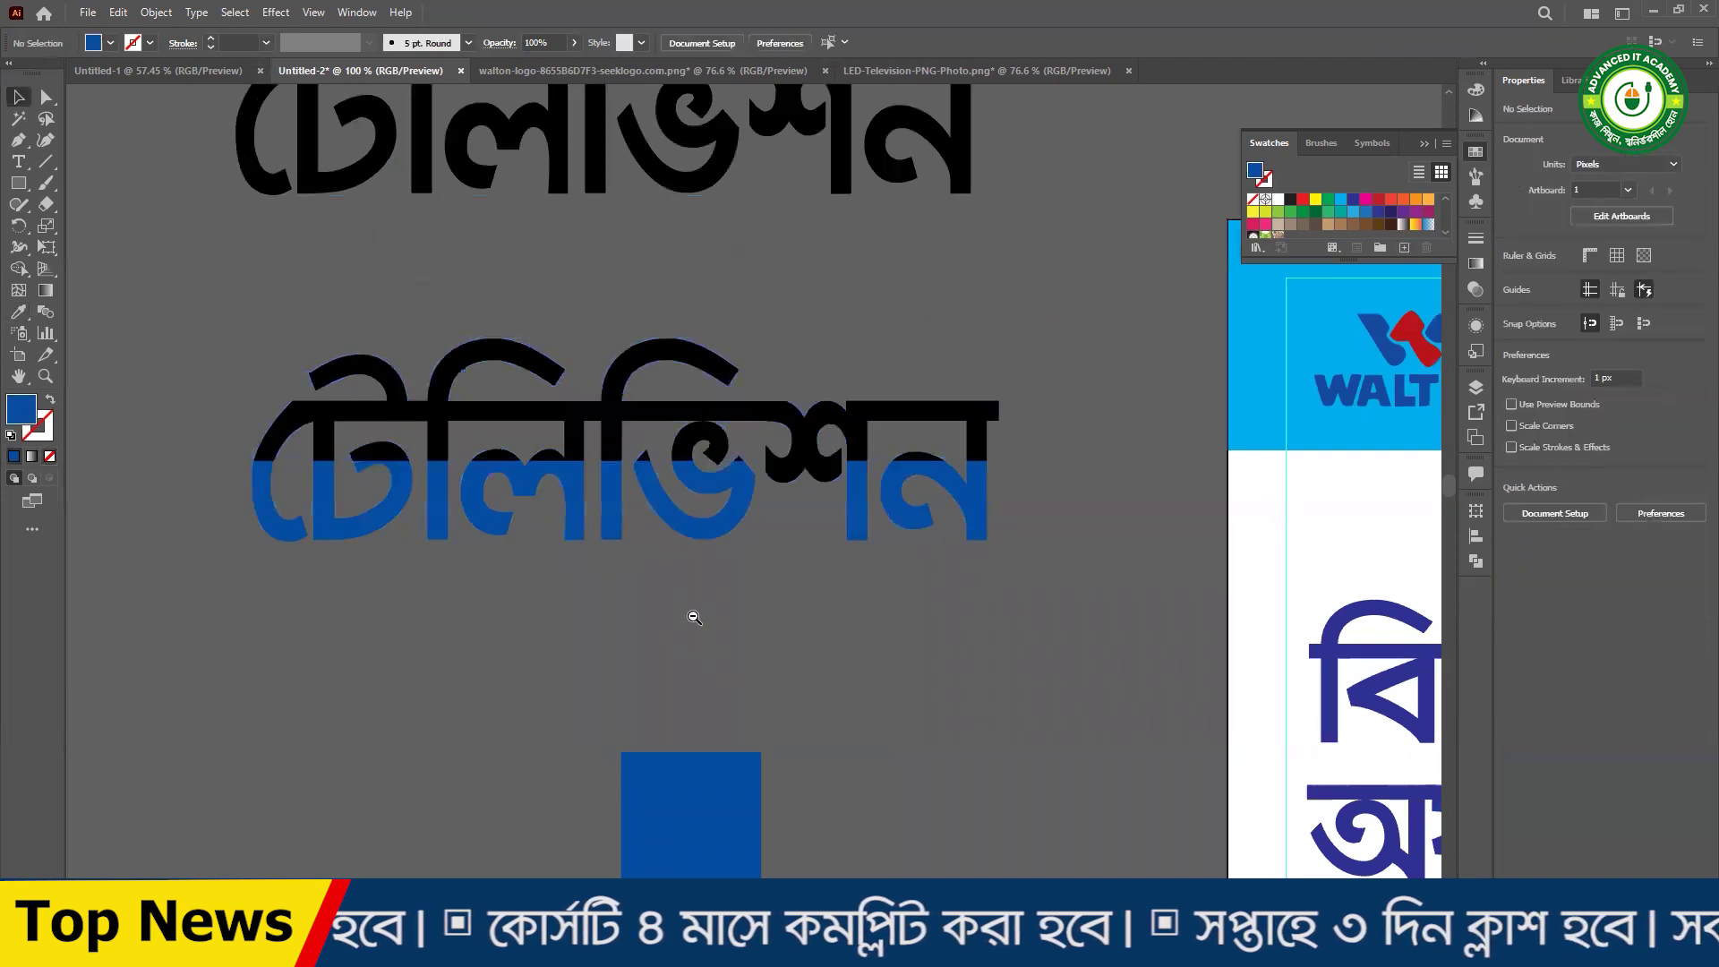
# - Try filling the upper half of the divided word with white sampled from the poster background
pyautogui.keyDown('ctrl'); pyautogui.keyDown('alt'); pyautogui.click(694, 617); pyautogui.keyUp('alt'); pyautogui.keyUp('ctrl')
pyautogui.moveTo(748, 636); pyautogui.dragTo(589, 648)
pyautogui.click(409, 394)
pyautogui.moveTo(409, 394); pyautogui.dragTo(417, 375)
pyautogui.hotkey('ctrl', 'z')
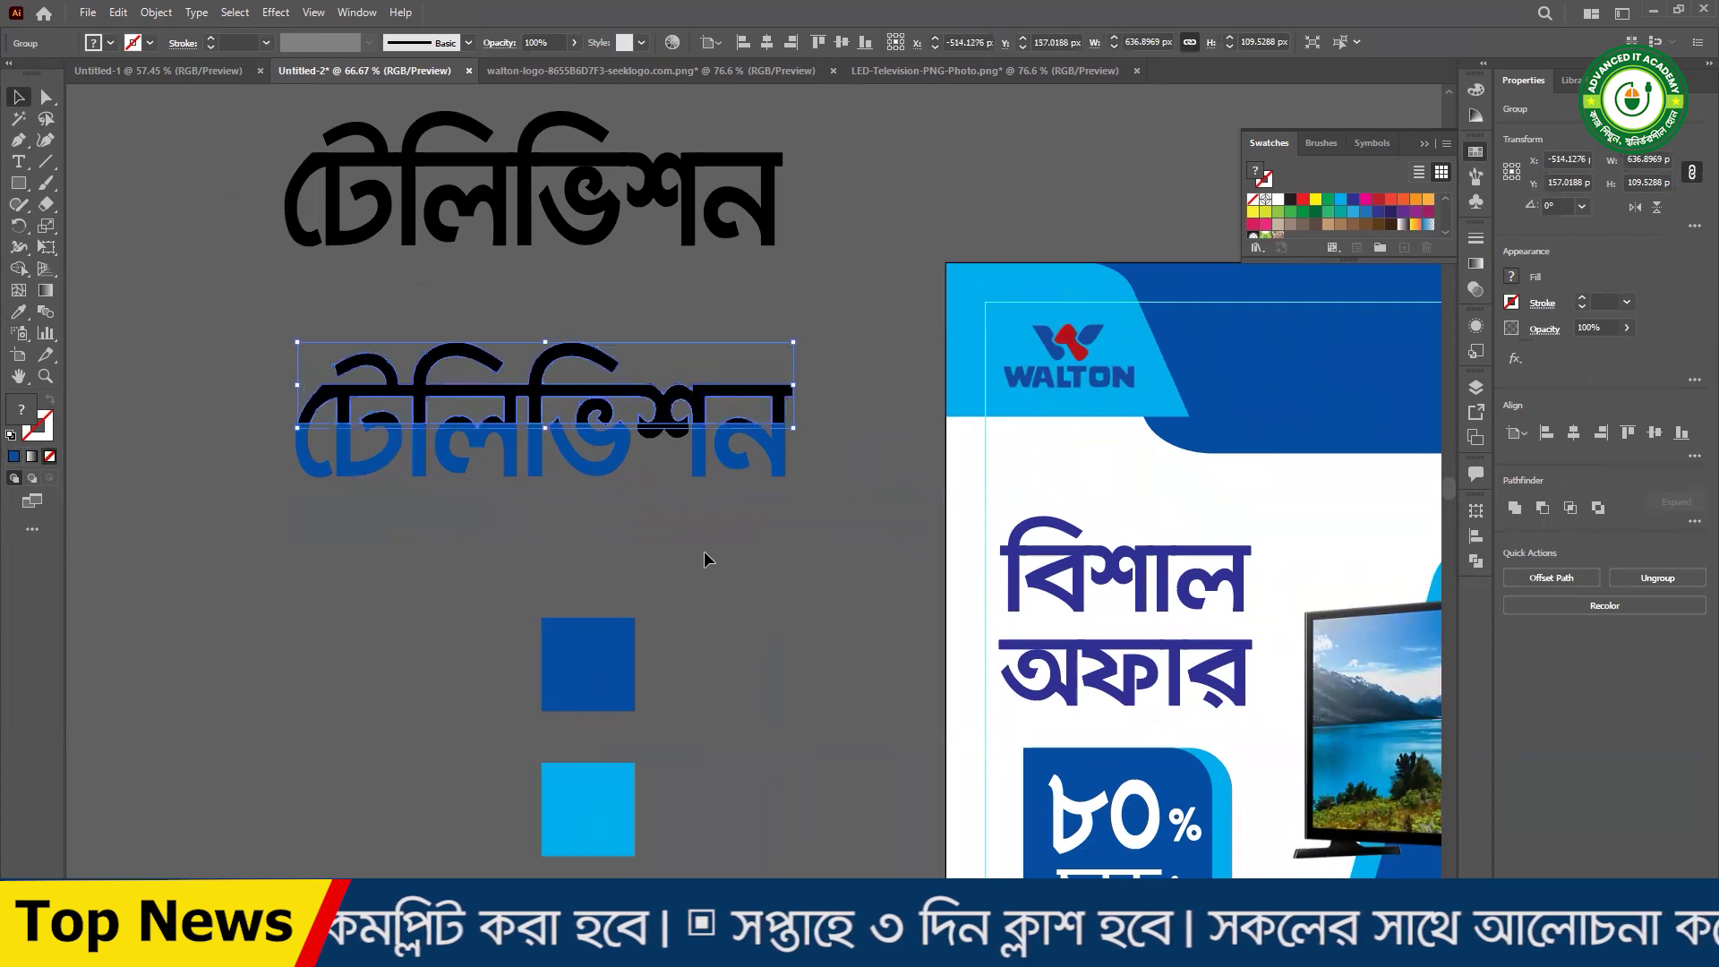
pyautogui.click(18, 312)
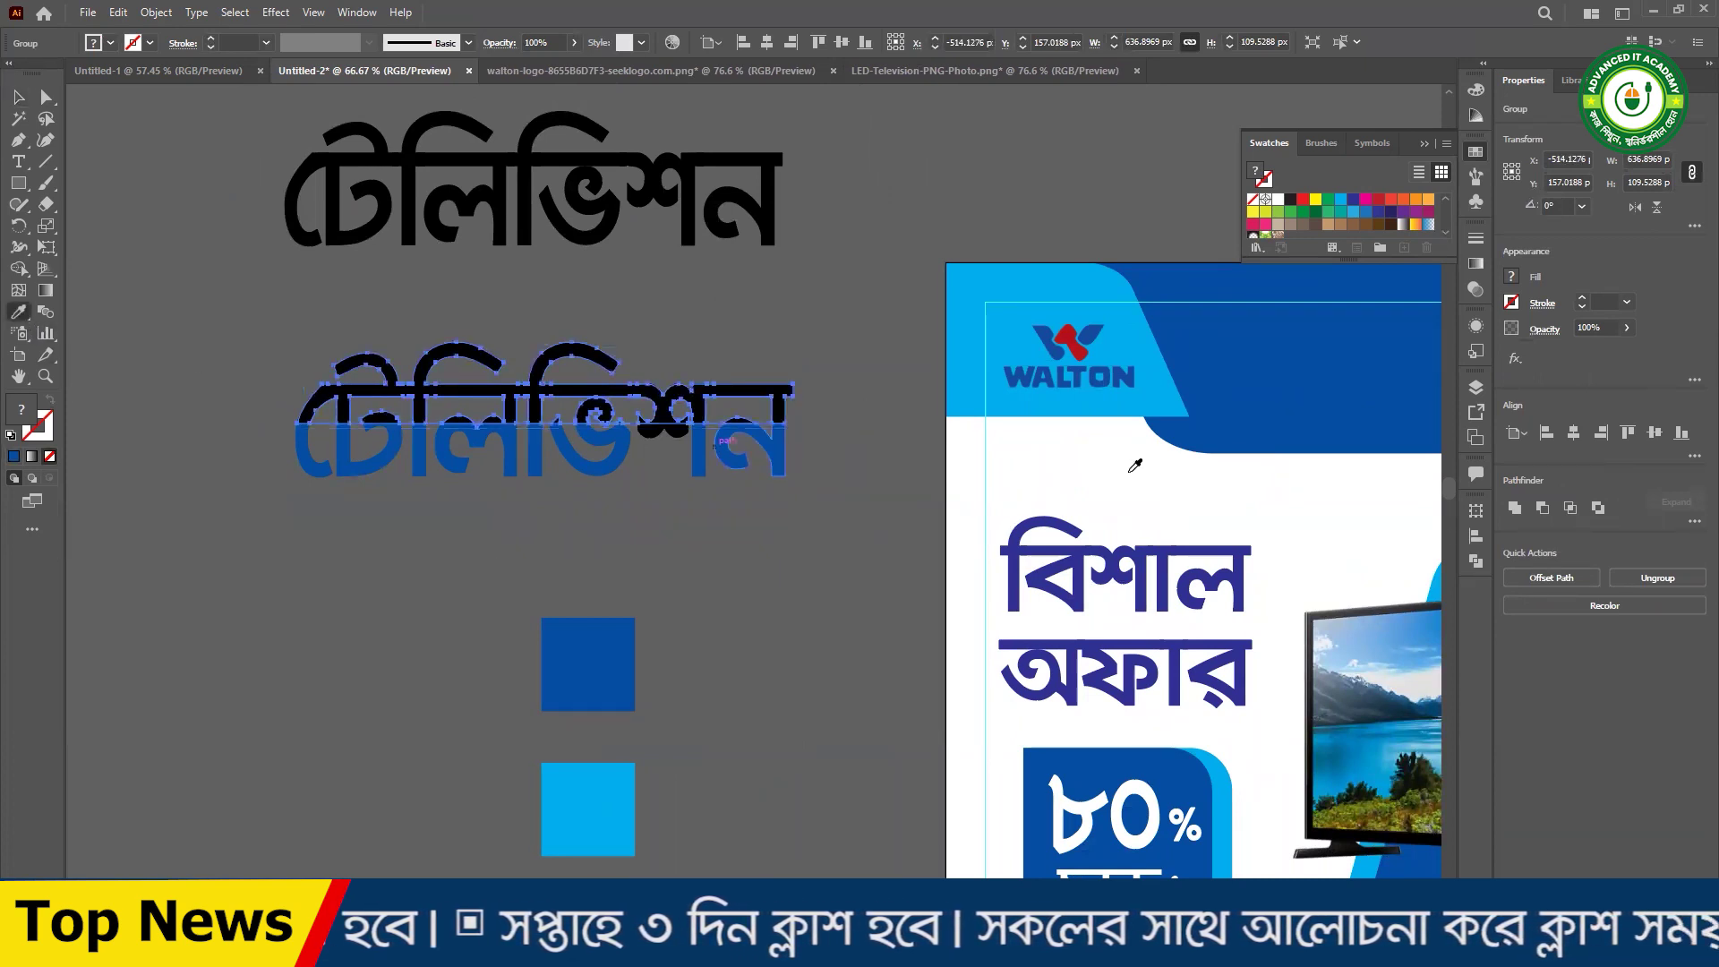
pyautogui.click(1235, 462)
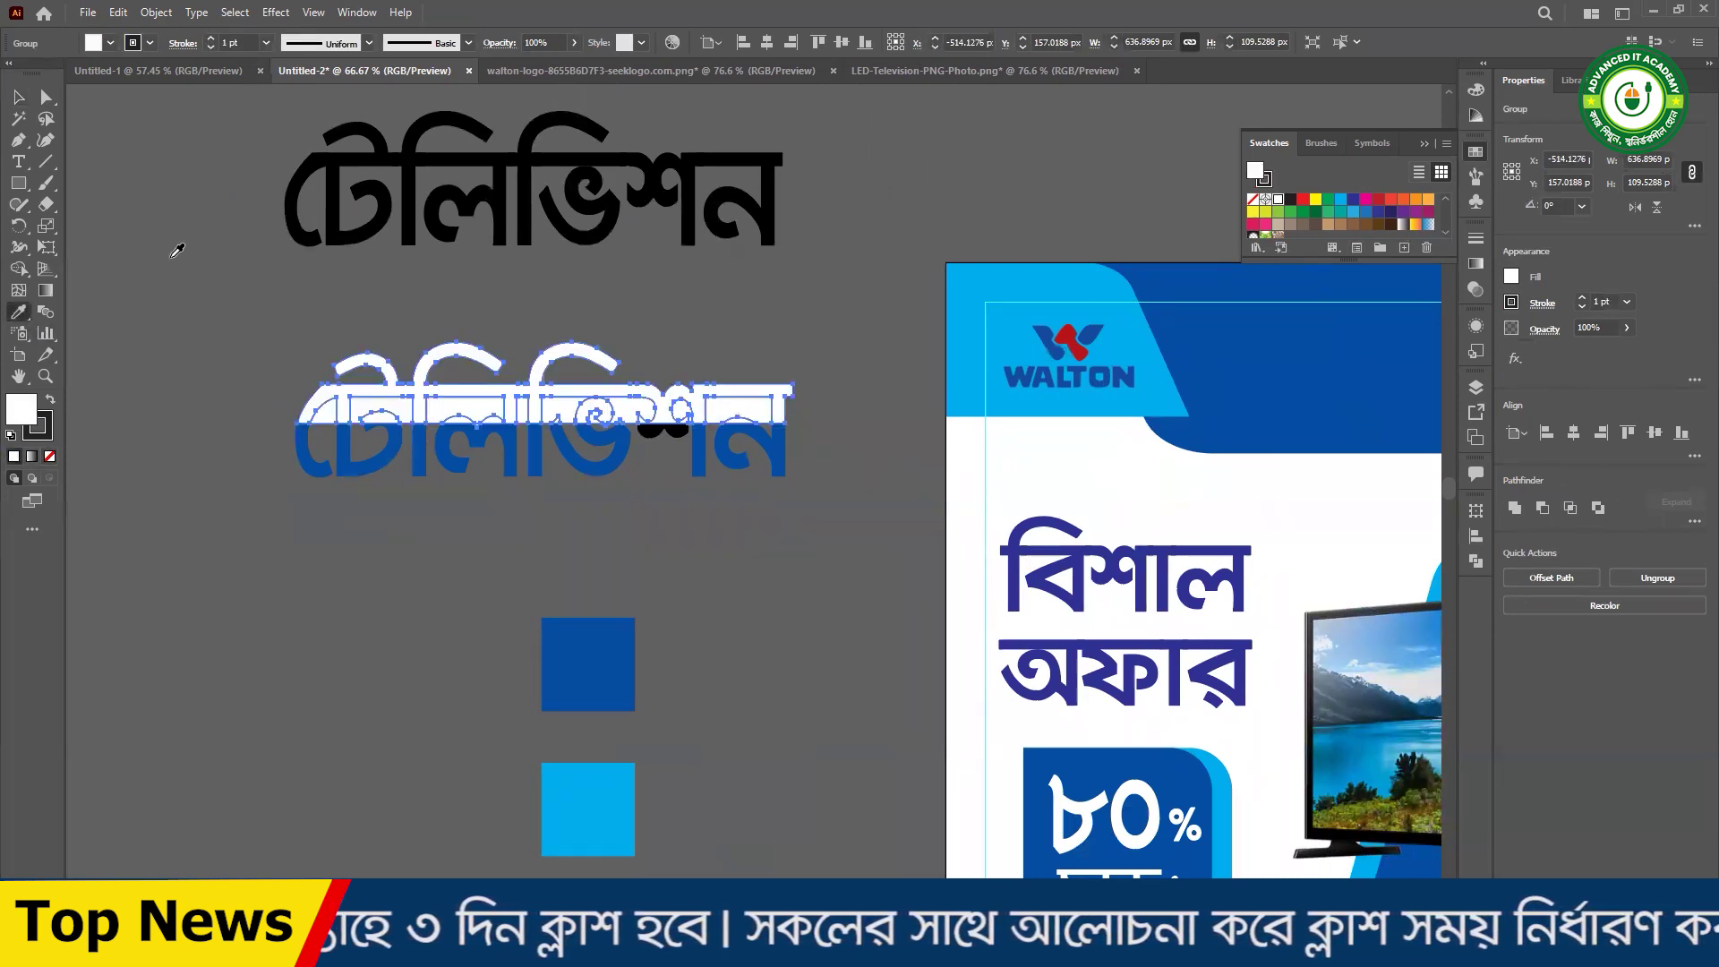
pyautogui.hotkey('ctrl', 'z')
pyautogui.press('v')
pyautogui.moveTo(447, 416); pyautogui.dragTo(454, 383)
pyautogui.hotkey('ctrl', 'z')
# - Hide the blue lower group of the divided টেলিভিশন word
pyautogui.keyDown('ctrl'); pyautogui.click(577, 437); pyautogui.keyUp('ctrl')
pyautogui.moveTo(727, 577); pyautogui.dragTo(656, 626)
pyautogui.click(748, 573)
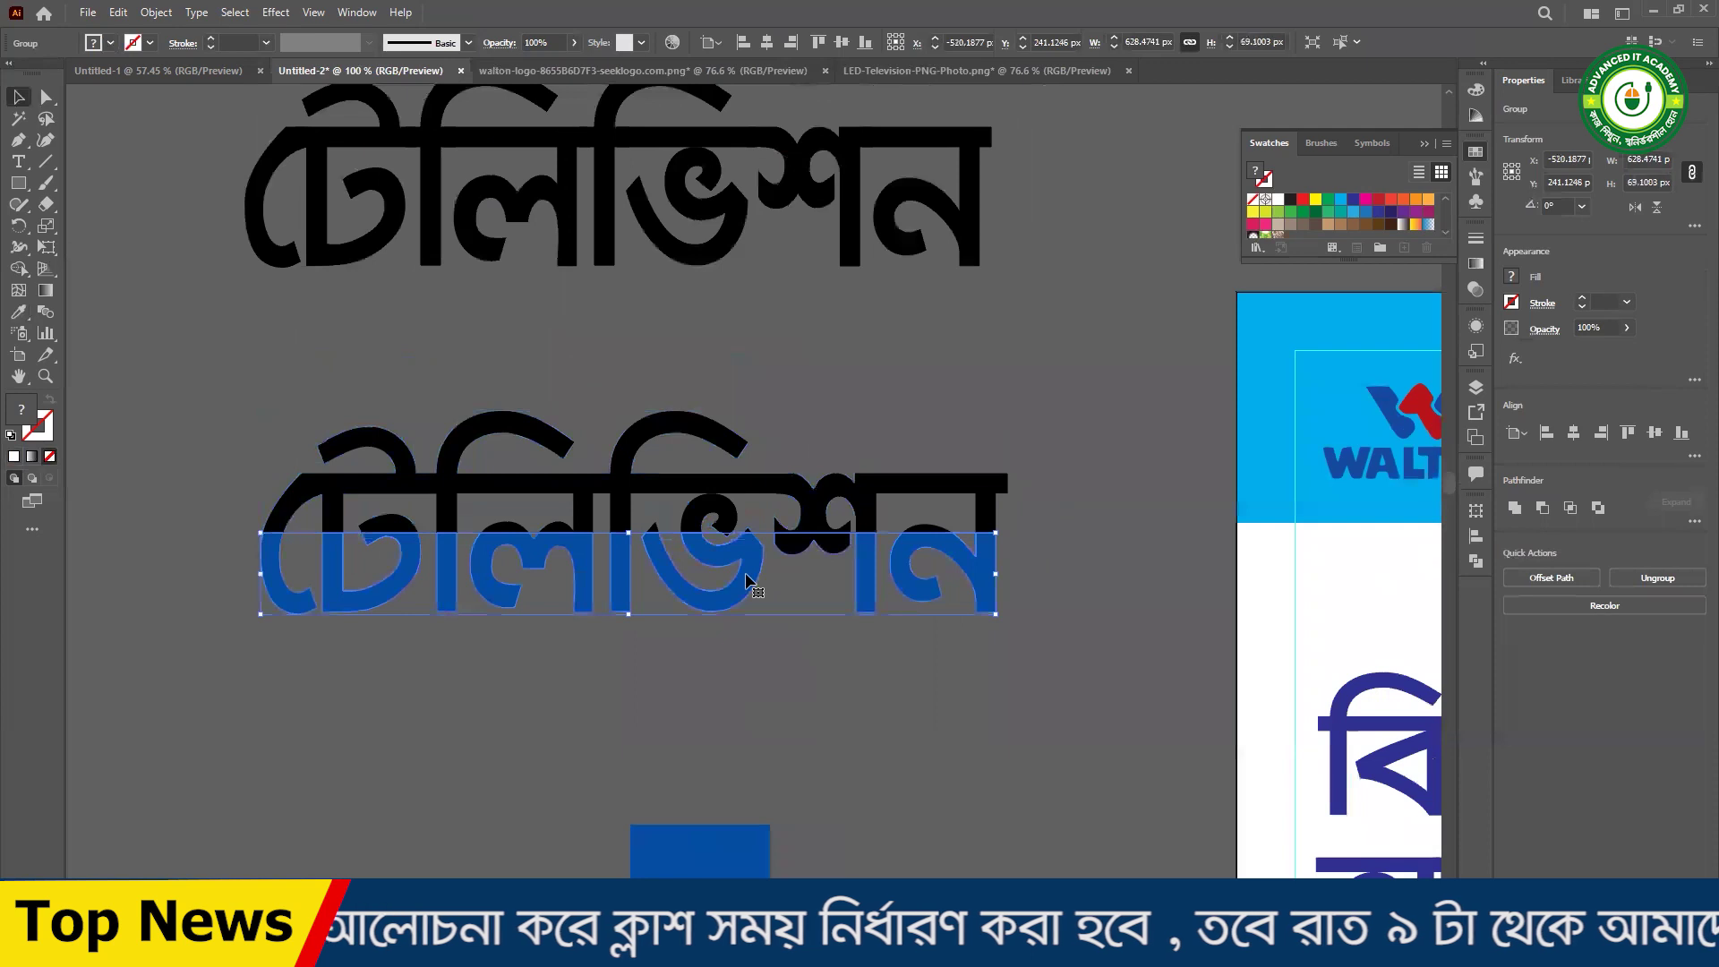
pyautogui.press('Delete')
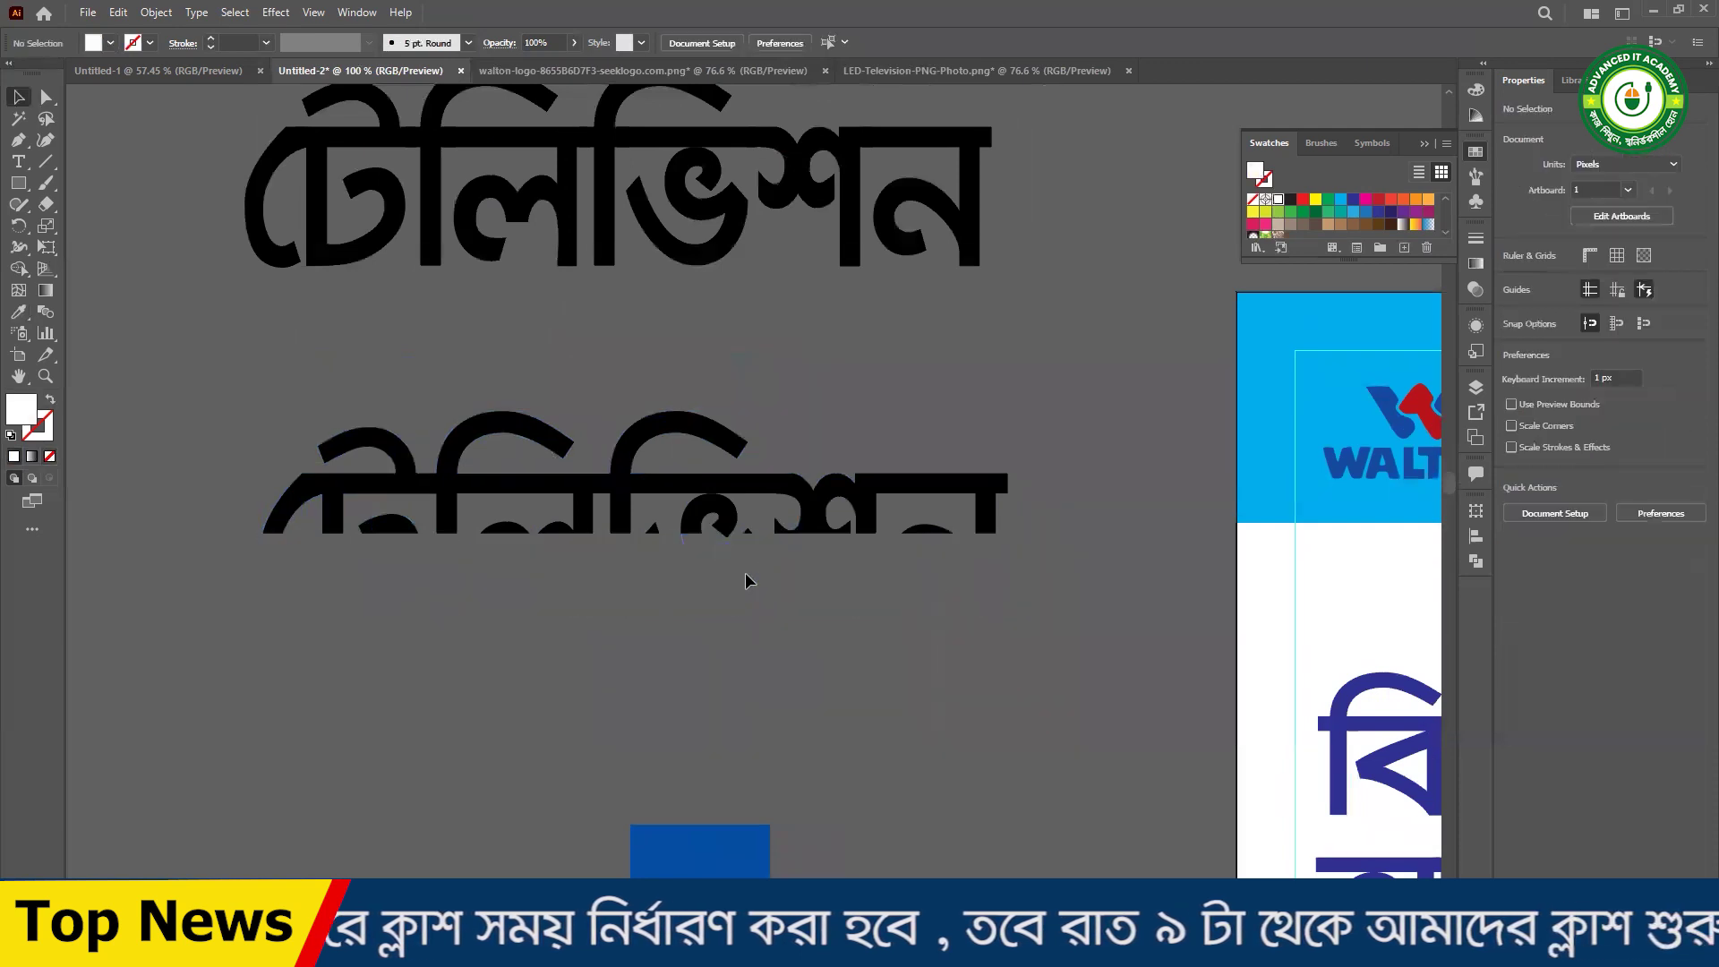
# - Ungroup the upper-half pieces of the divided word so they can be selected individually
pyautogui.click(851, 477)
pyautogui.rightClick(788, 508)
pyautogui.click(865, 654)
pyautogui.click(813, 629)
pyautogui.click(779, 584)
pyautogui.click(764, 519)
pyautogui.rightClick(763, 520)
pyautogui.click(708, 615)
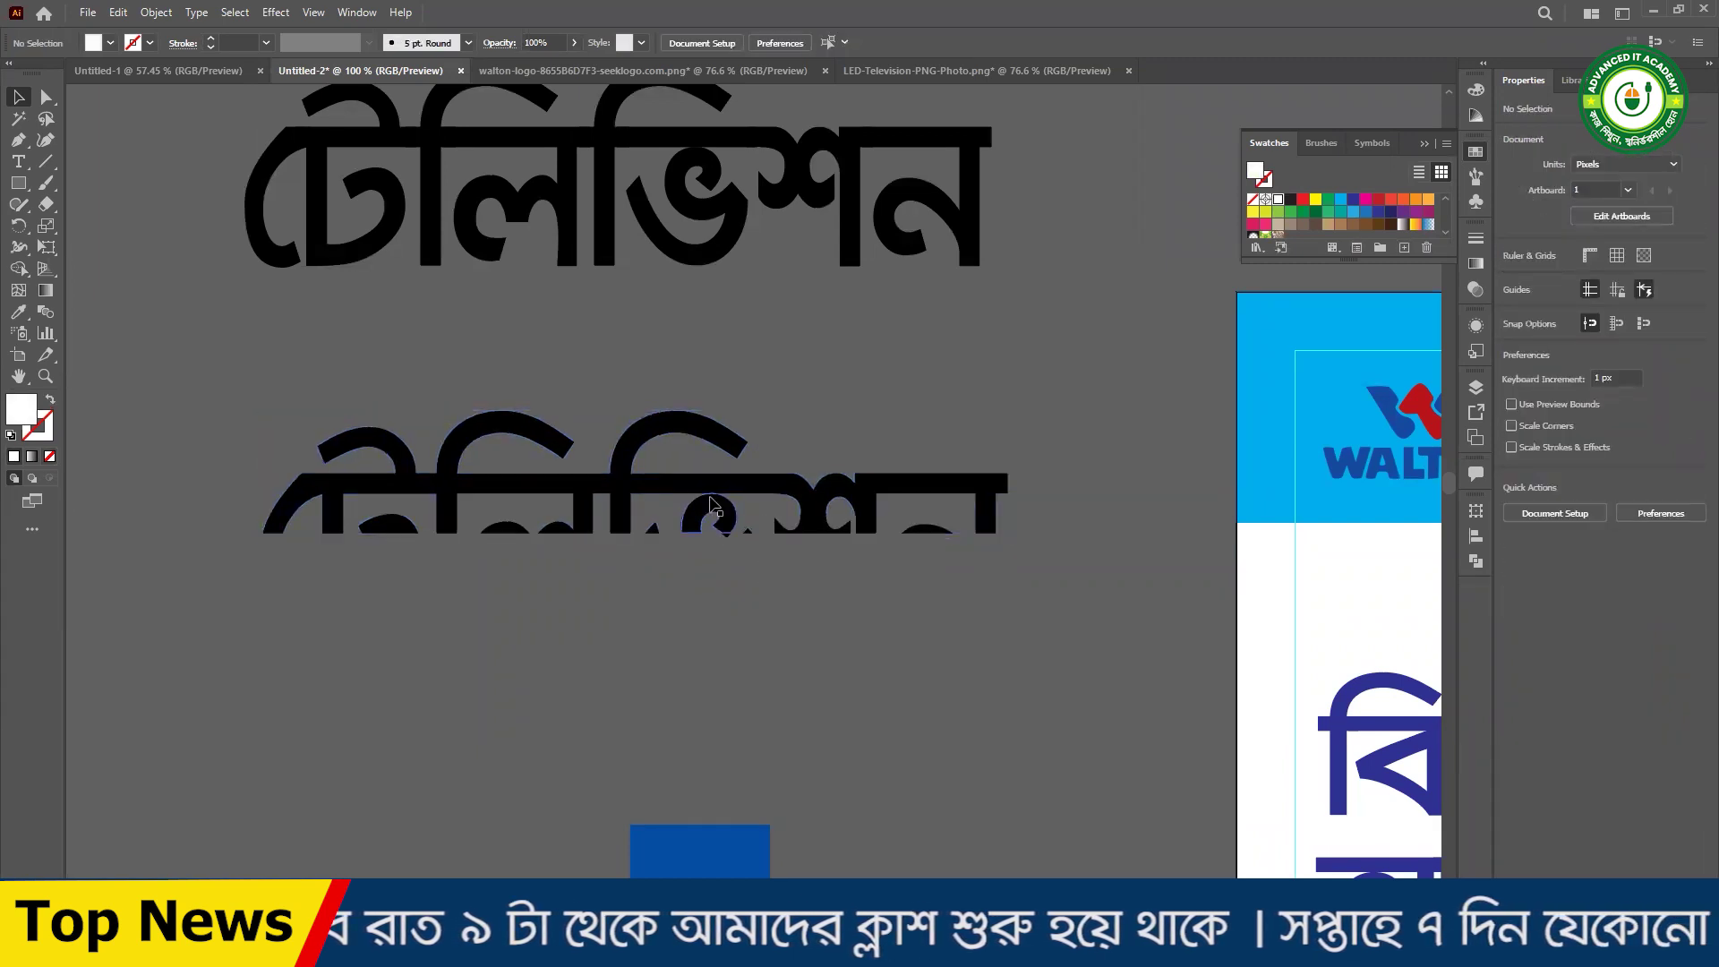
# - Select the black upper-half letter pieces and group them apart from the transparent leftovers
pyautogui.click(709, 511)
pyautogui.click(678, 563)
pyautogui.click(658, 521)
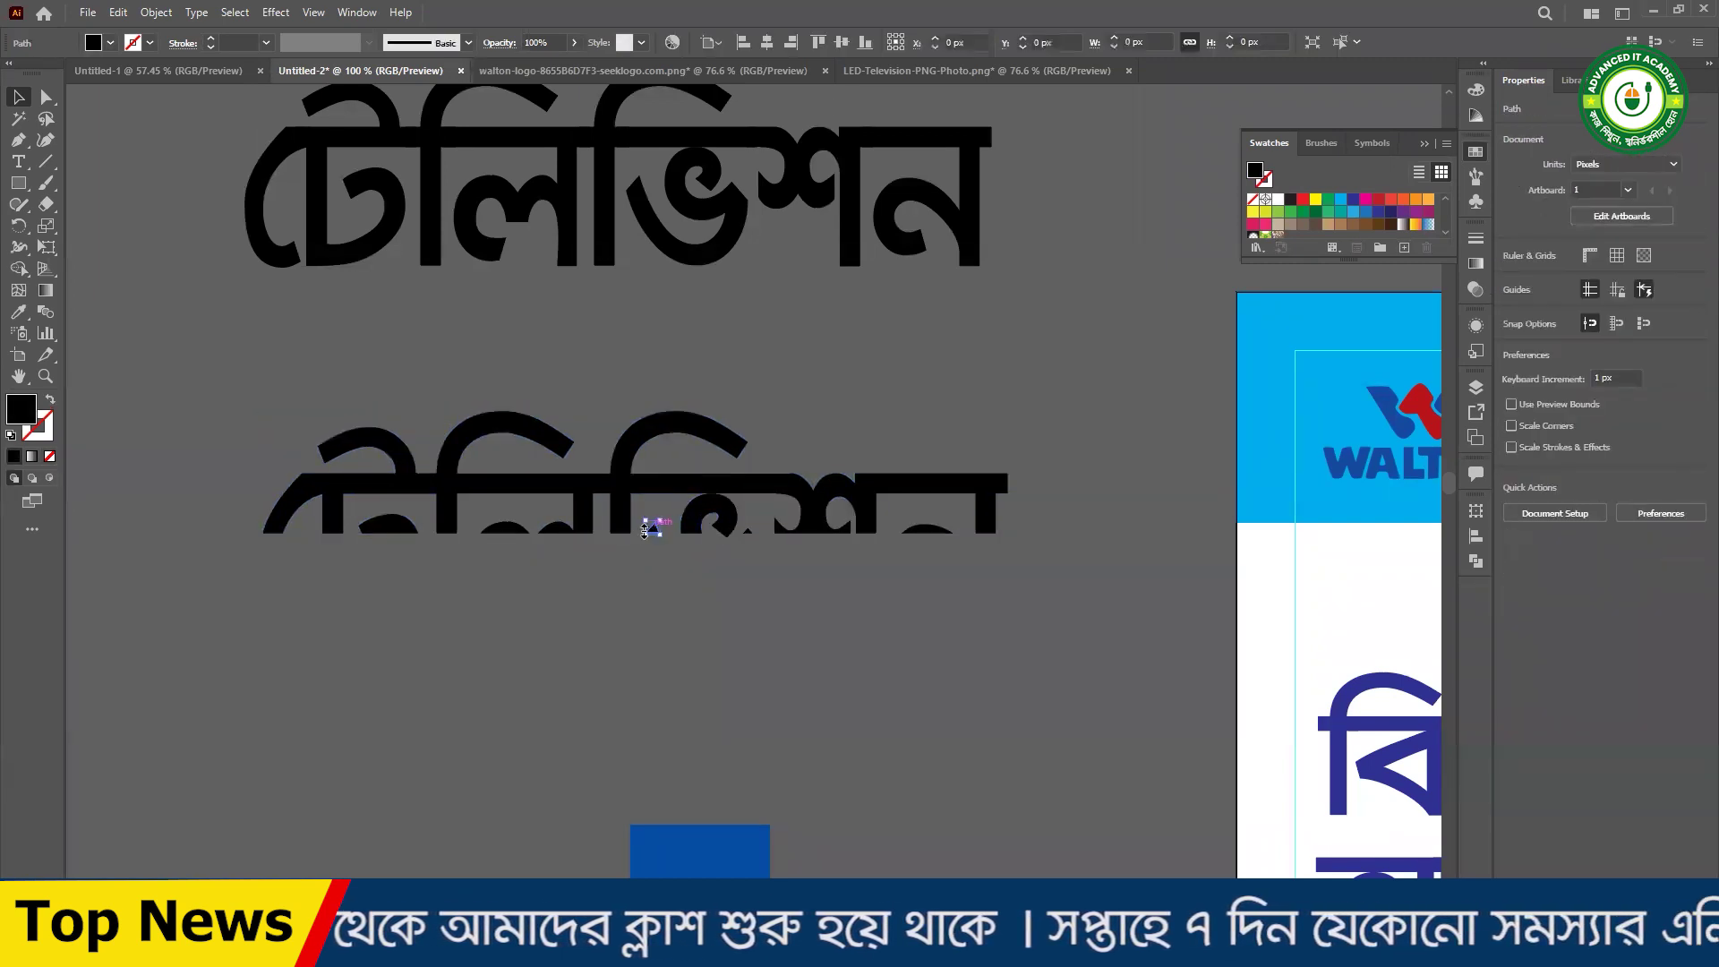
pyautogui.keyDown('shift'); pyautogui.click(654, 530); pyautogui.keyUp('shift')
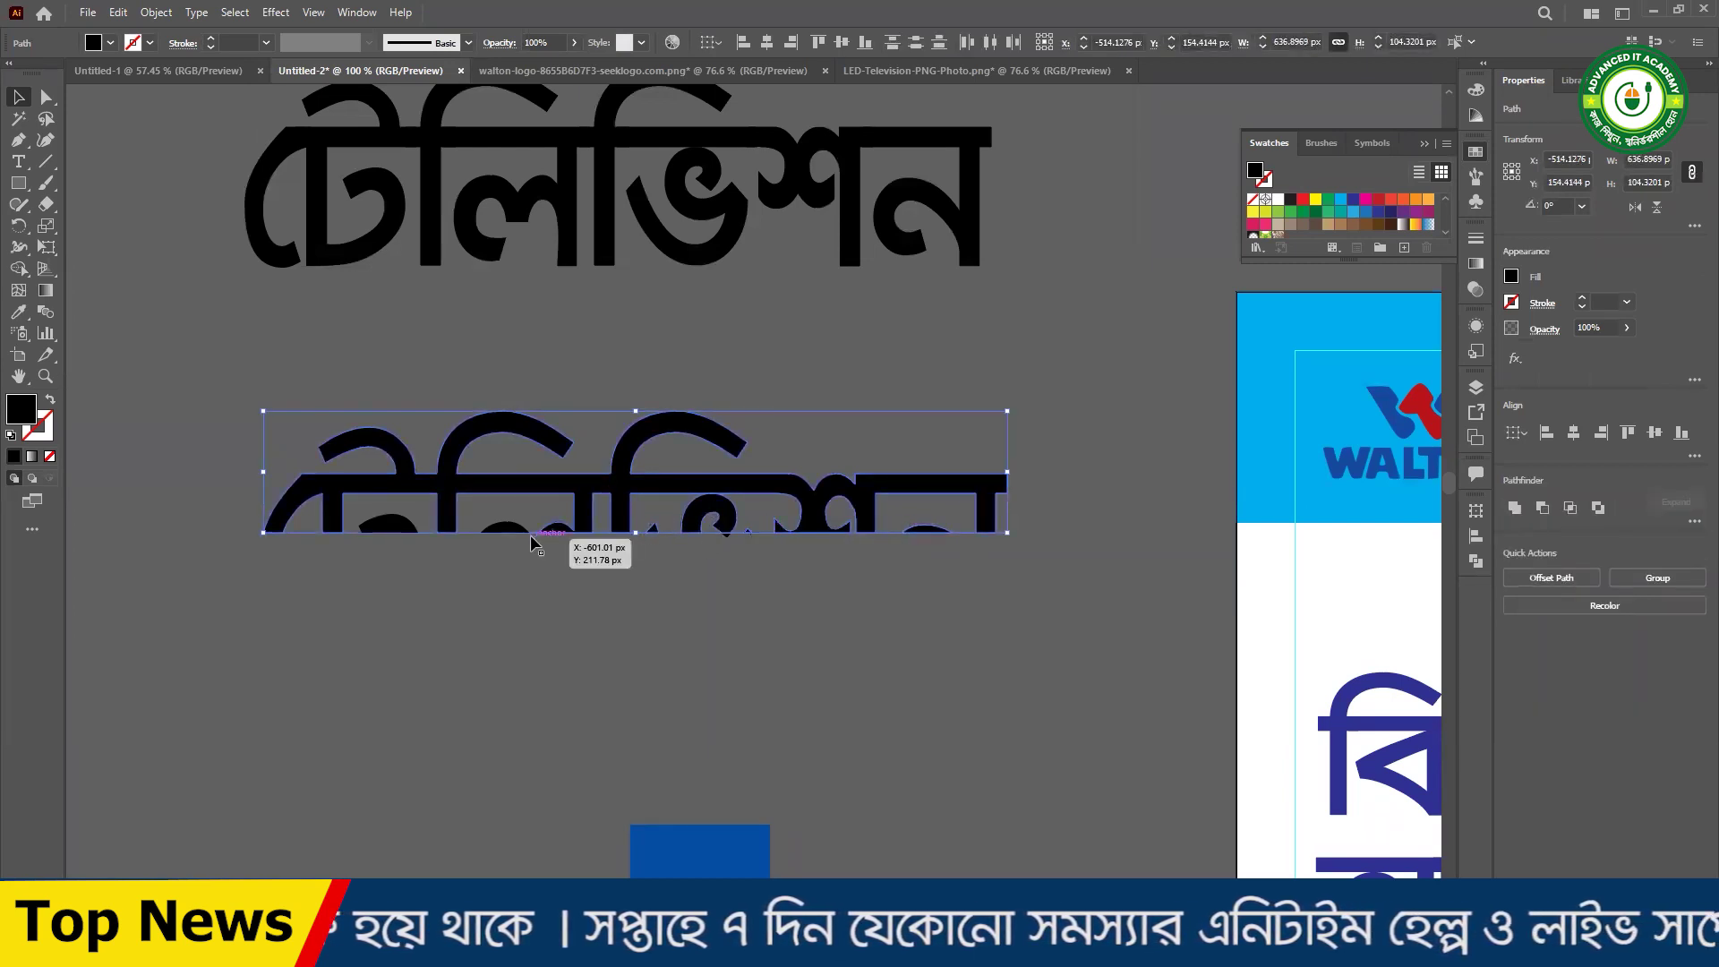
pyautogui.moveTo(482, 457)
pyautogui.mouseDown()
pyautogui.moveTo(500, 420)
pyautogui.moveTo(478, 469)
pyautogui.mouseUp()
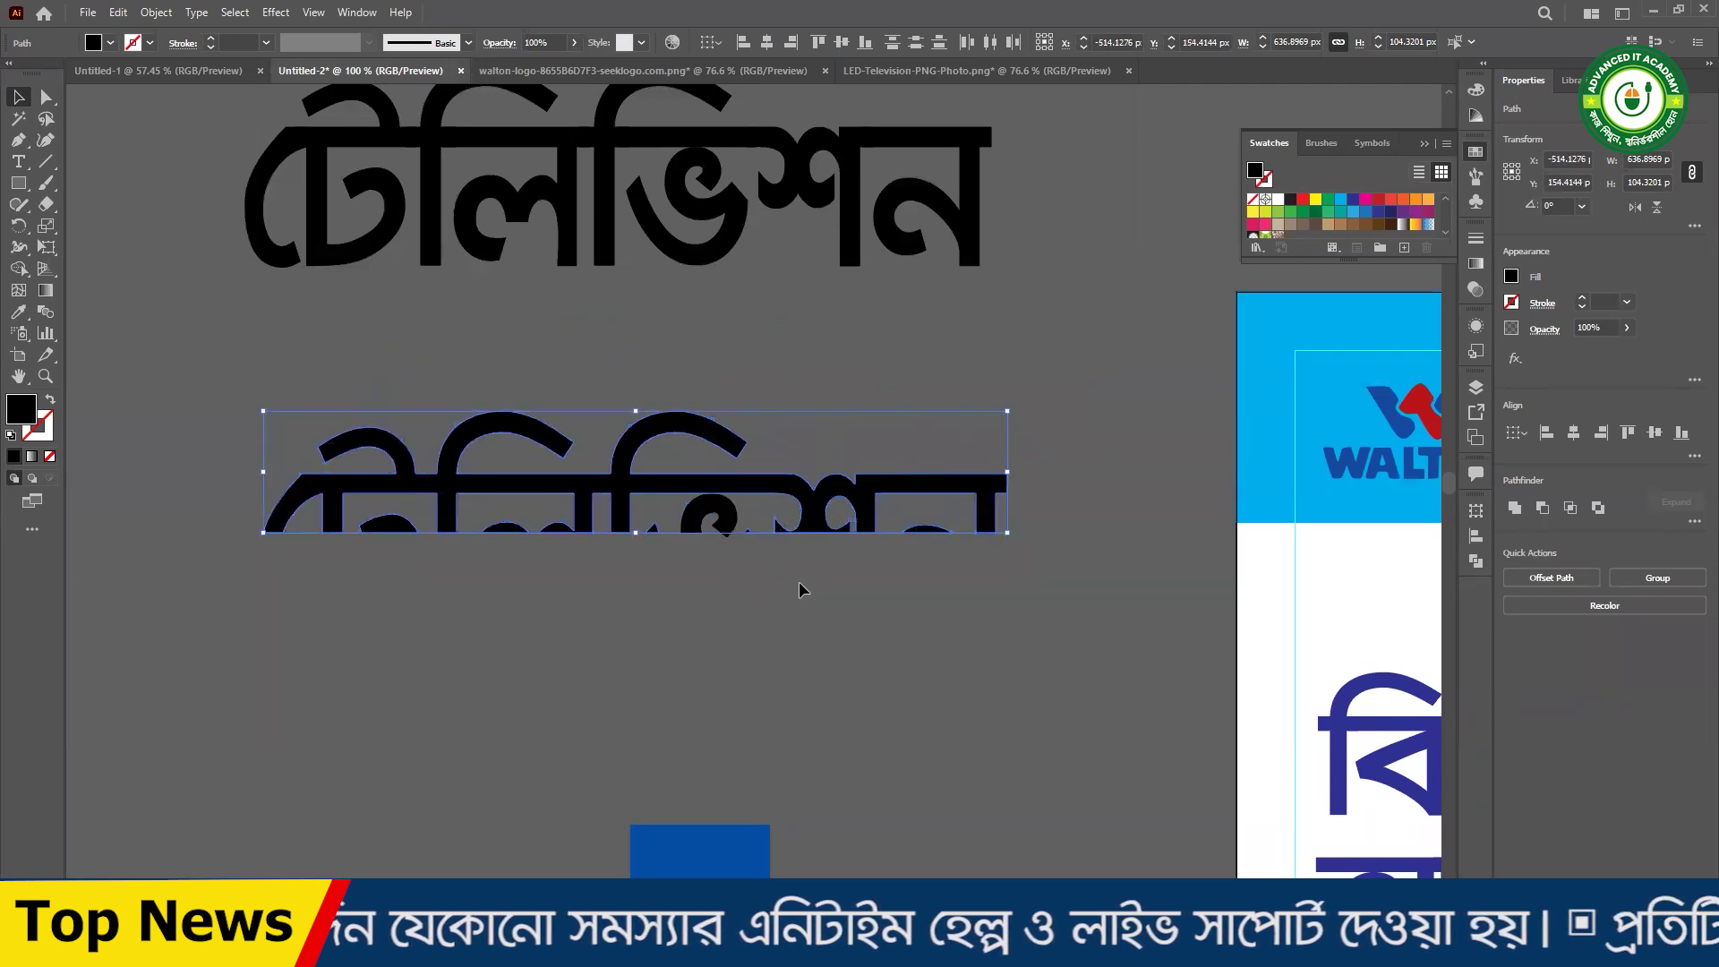
pyautogui.hotkey('ctrl', 'g')
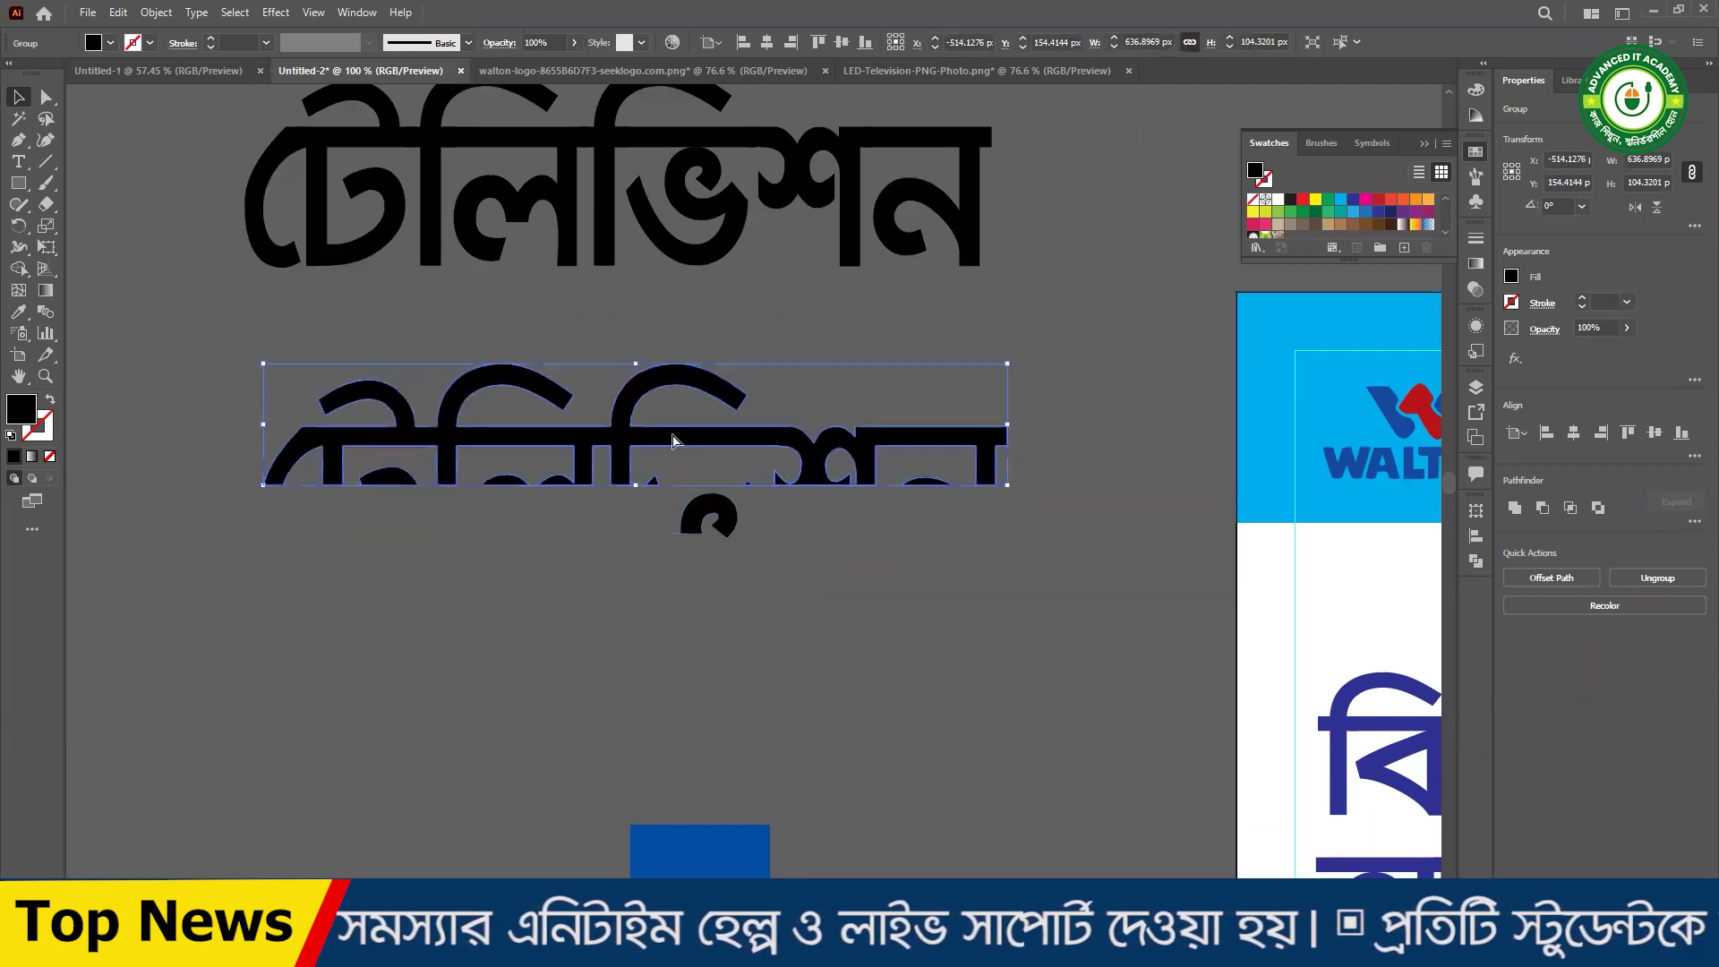
pyautogui.moveTo(709, 505); pyautogui.dragTo(709, 427)
pyautogui.hotkey('ctrl', 'z')
# - Hide the black upper group and select the transparent leftover shapes between the letters
pyautogui.hotkey('ctrl', '=')
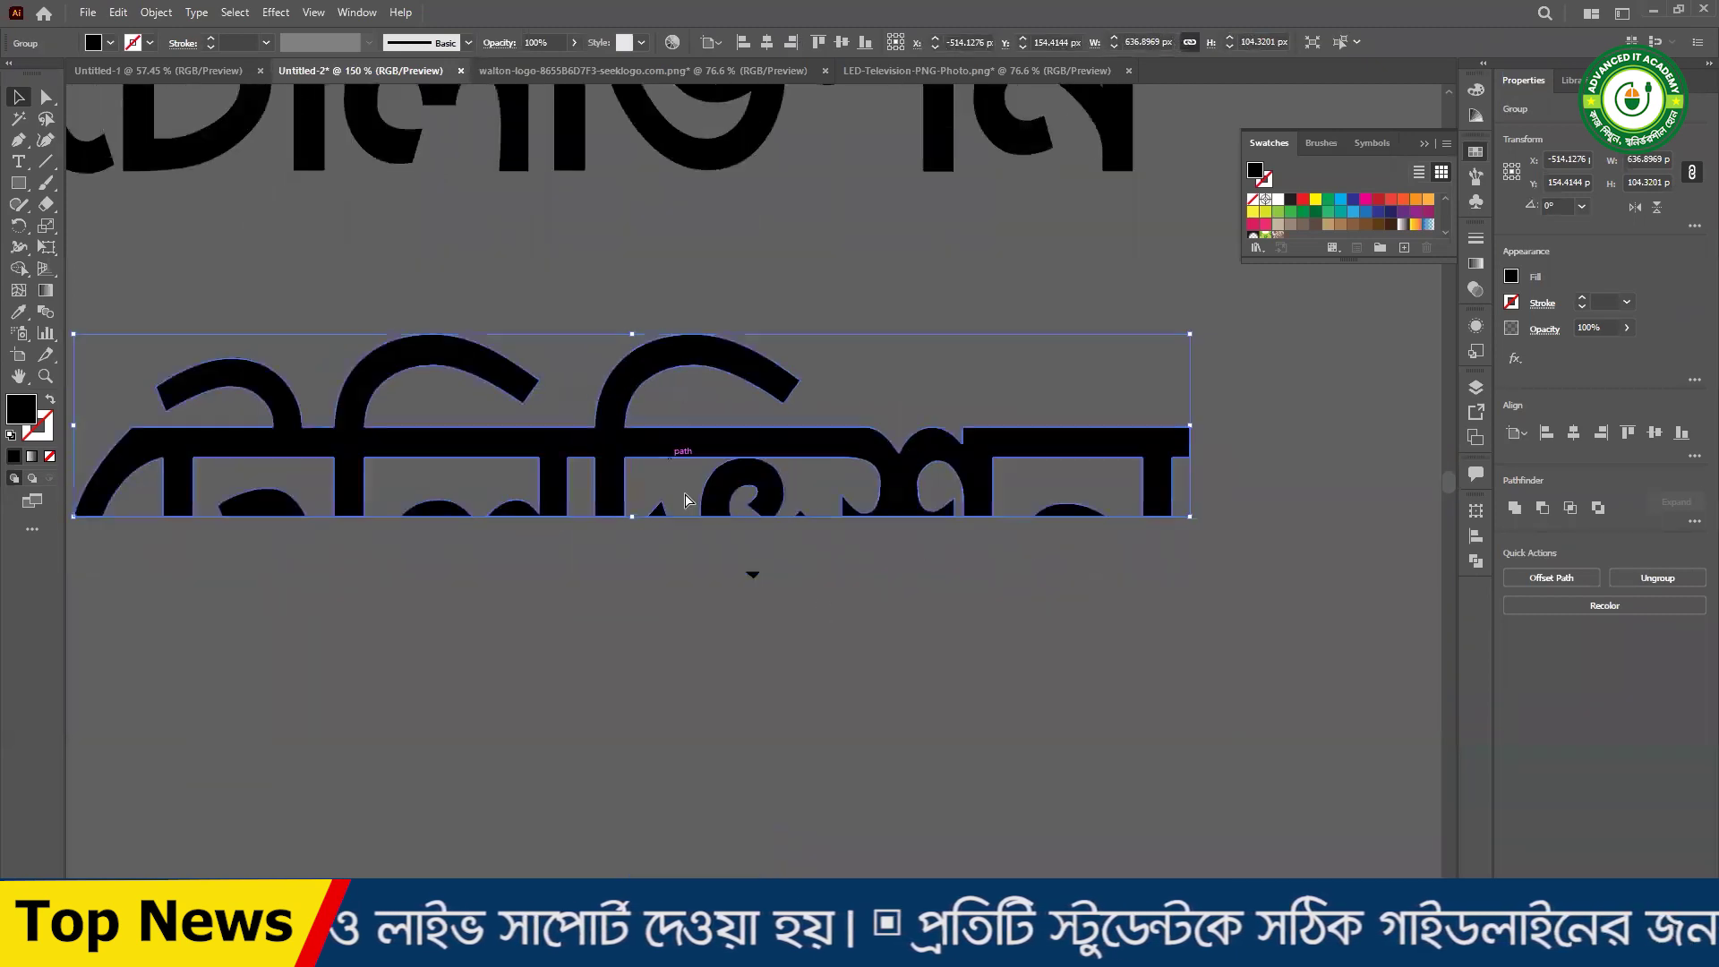
pyautogui.press('Delete')
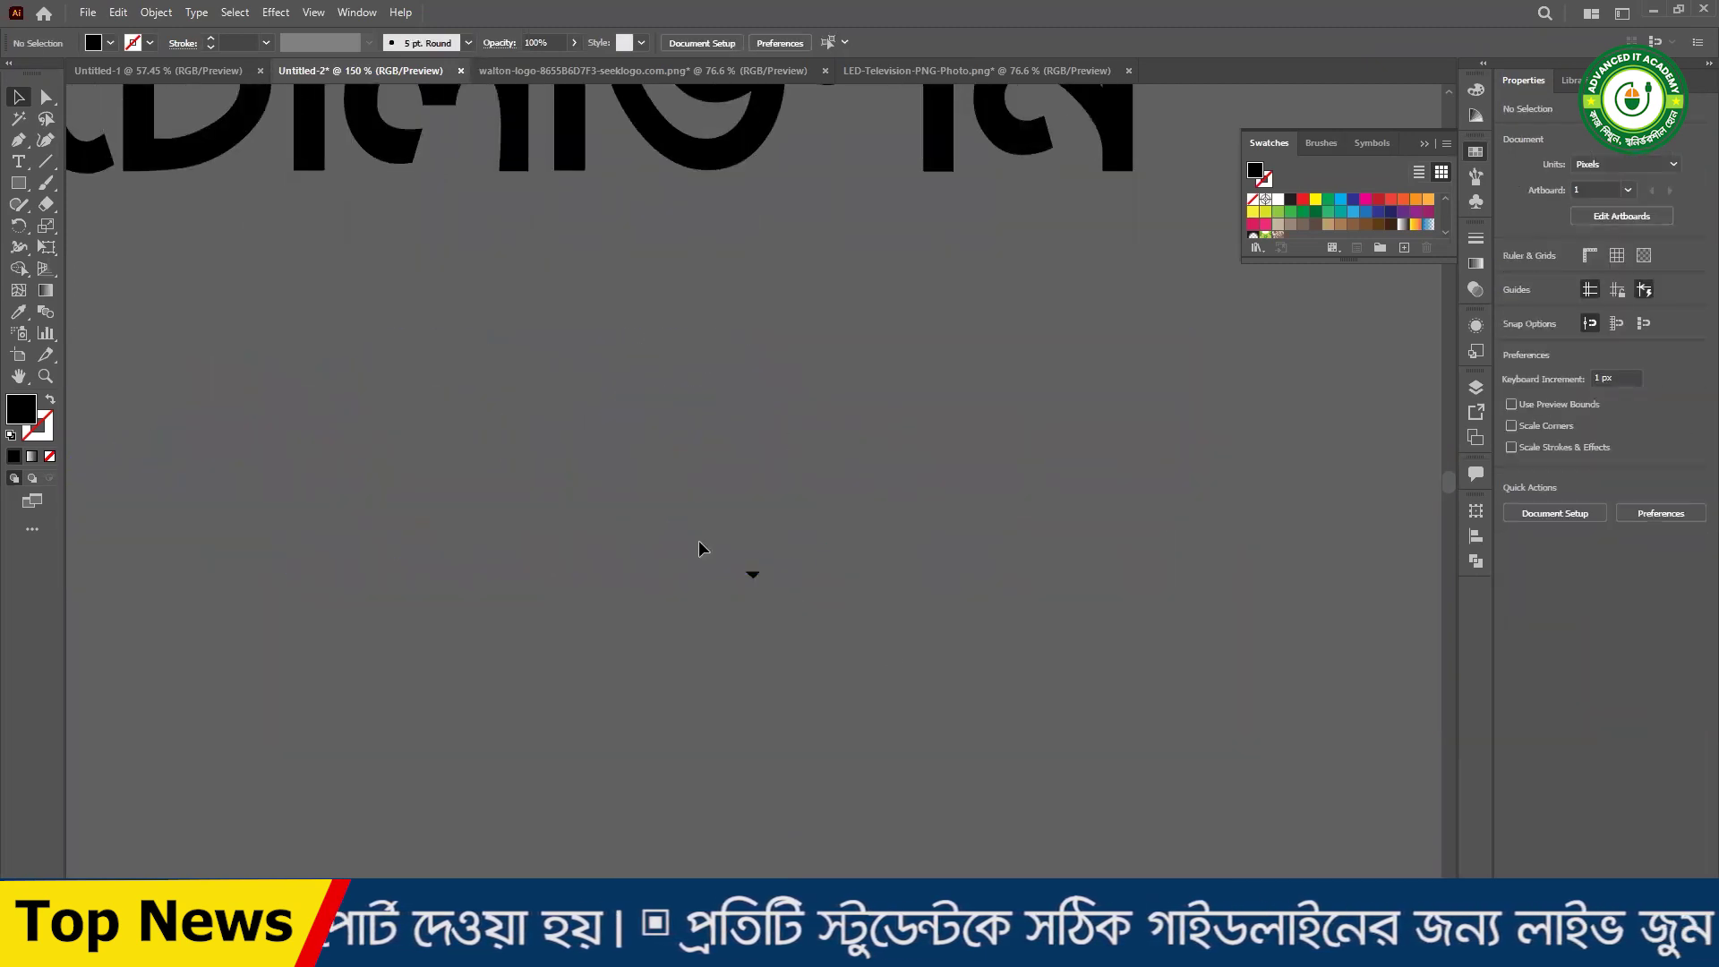
pyautogui.moveTo(698, 540); pyautogui.dragTo(949, 680)
pyautogui.press('Delete')
pyautogui.moveTo(1035, 541); pyautogui.dragTo(928, 631)
pyautogui.press('Delete')
pyautogui.moveTo(307, 468); pyautogui.dragTo(394, 546)
pyautogui.moveTo(240, 450); pyautogui.dragTo(1216, 561)
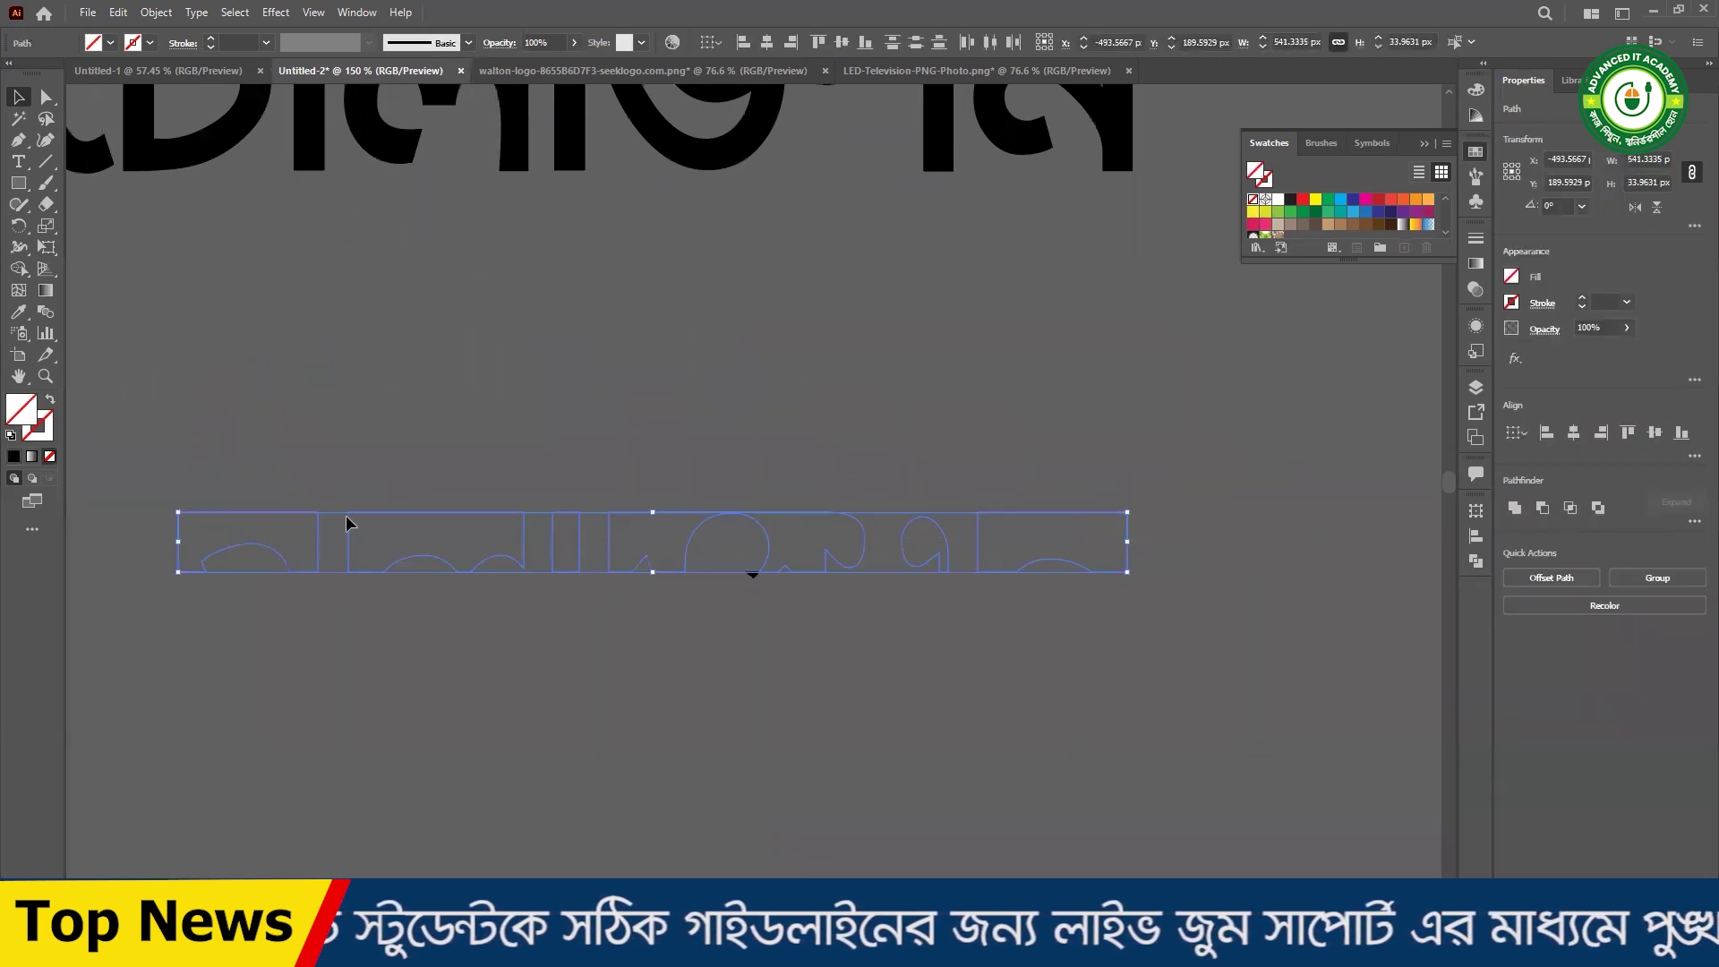
pyautogui.moveTo(943, 567)
pyautogui.mouseDown()
pyautogui.moveTo(947, 493)
pyautogui.moveTo(949, 535)
pyautogui.mouseUp()
pyautogui.hotkey('ctrl', 'z')
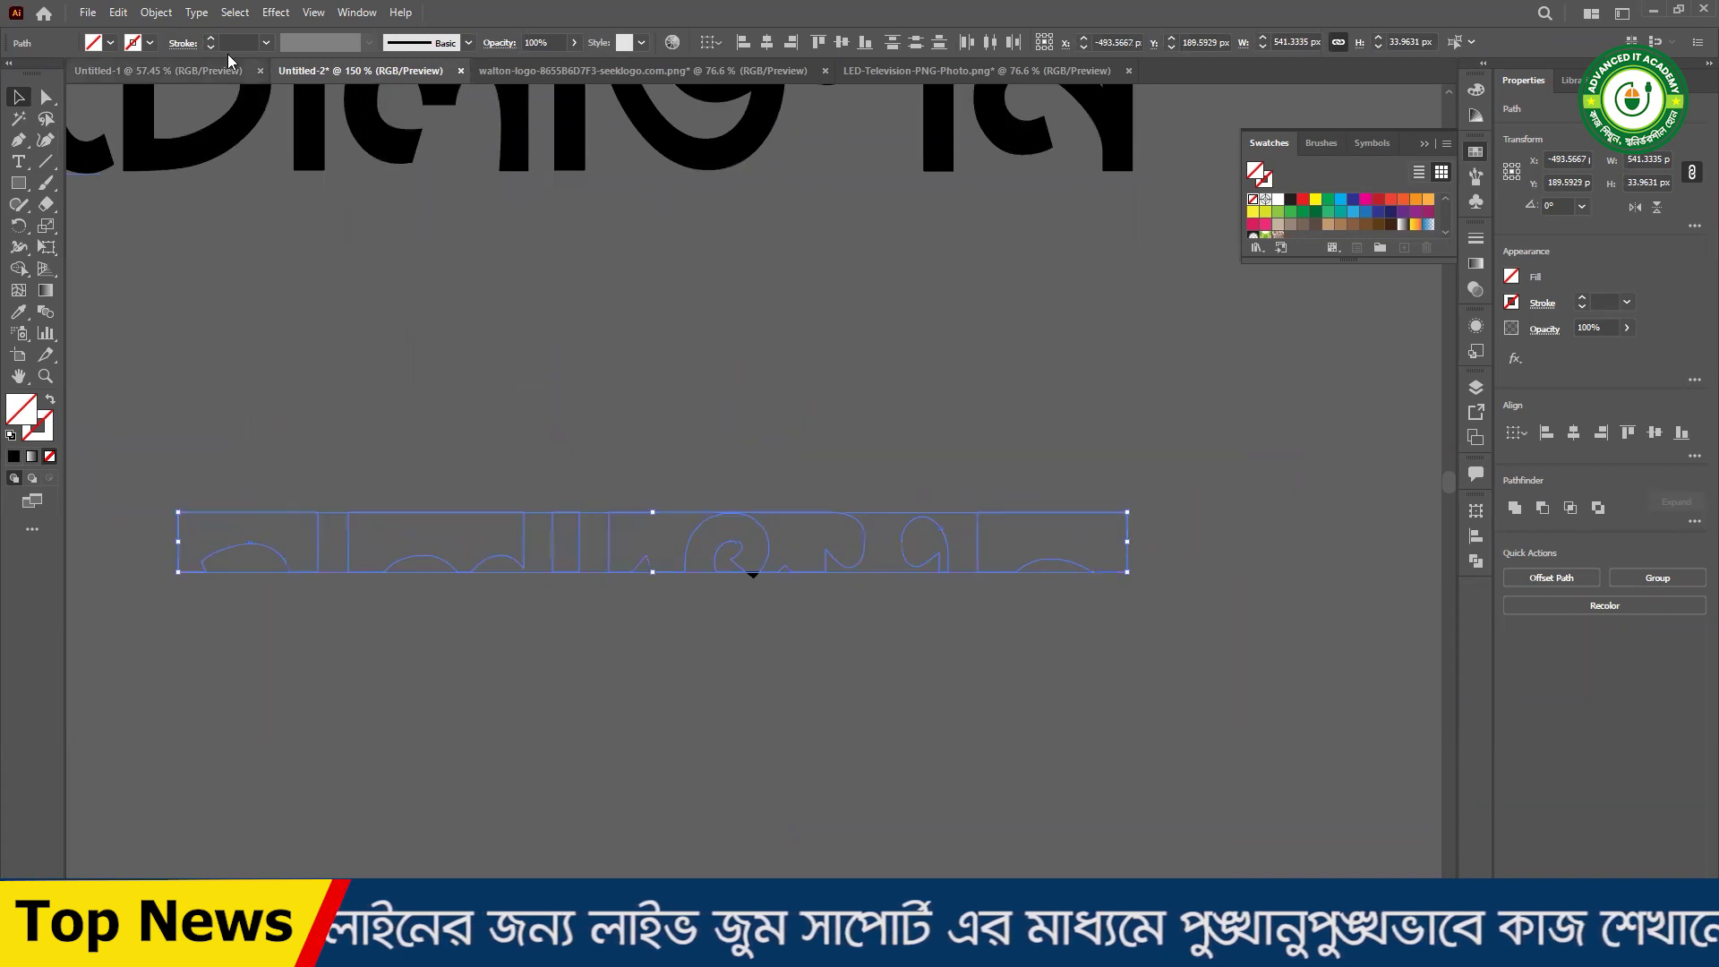
# - Give the transparent leftover shapes a 3 pt stroke to reveal them and delete them
pyautogui.click(213, 40)
pyautogui.click(213, 39)
pyautogui.click(213, 40)
pyautogui.click(495, 413)
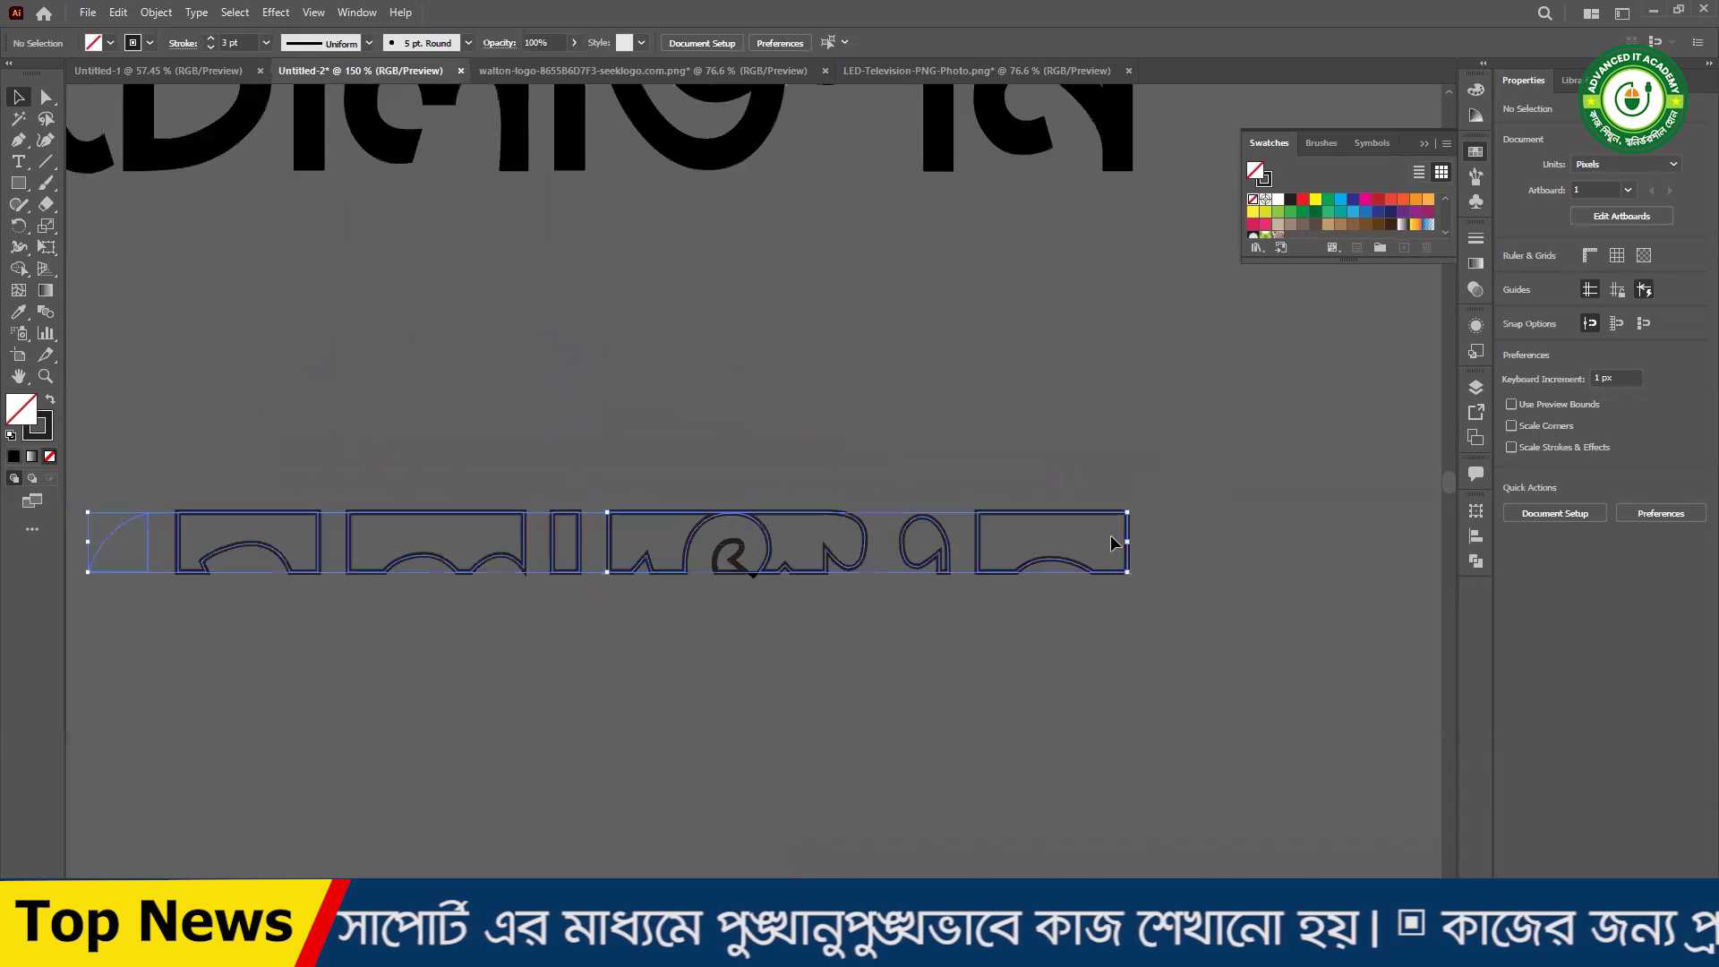
pyautogui.moveTo(1107, 535); pyautogui.dragTo(1103, 671)
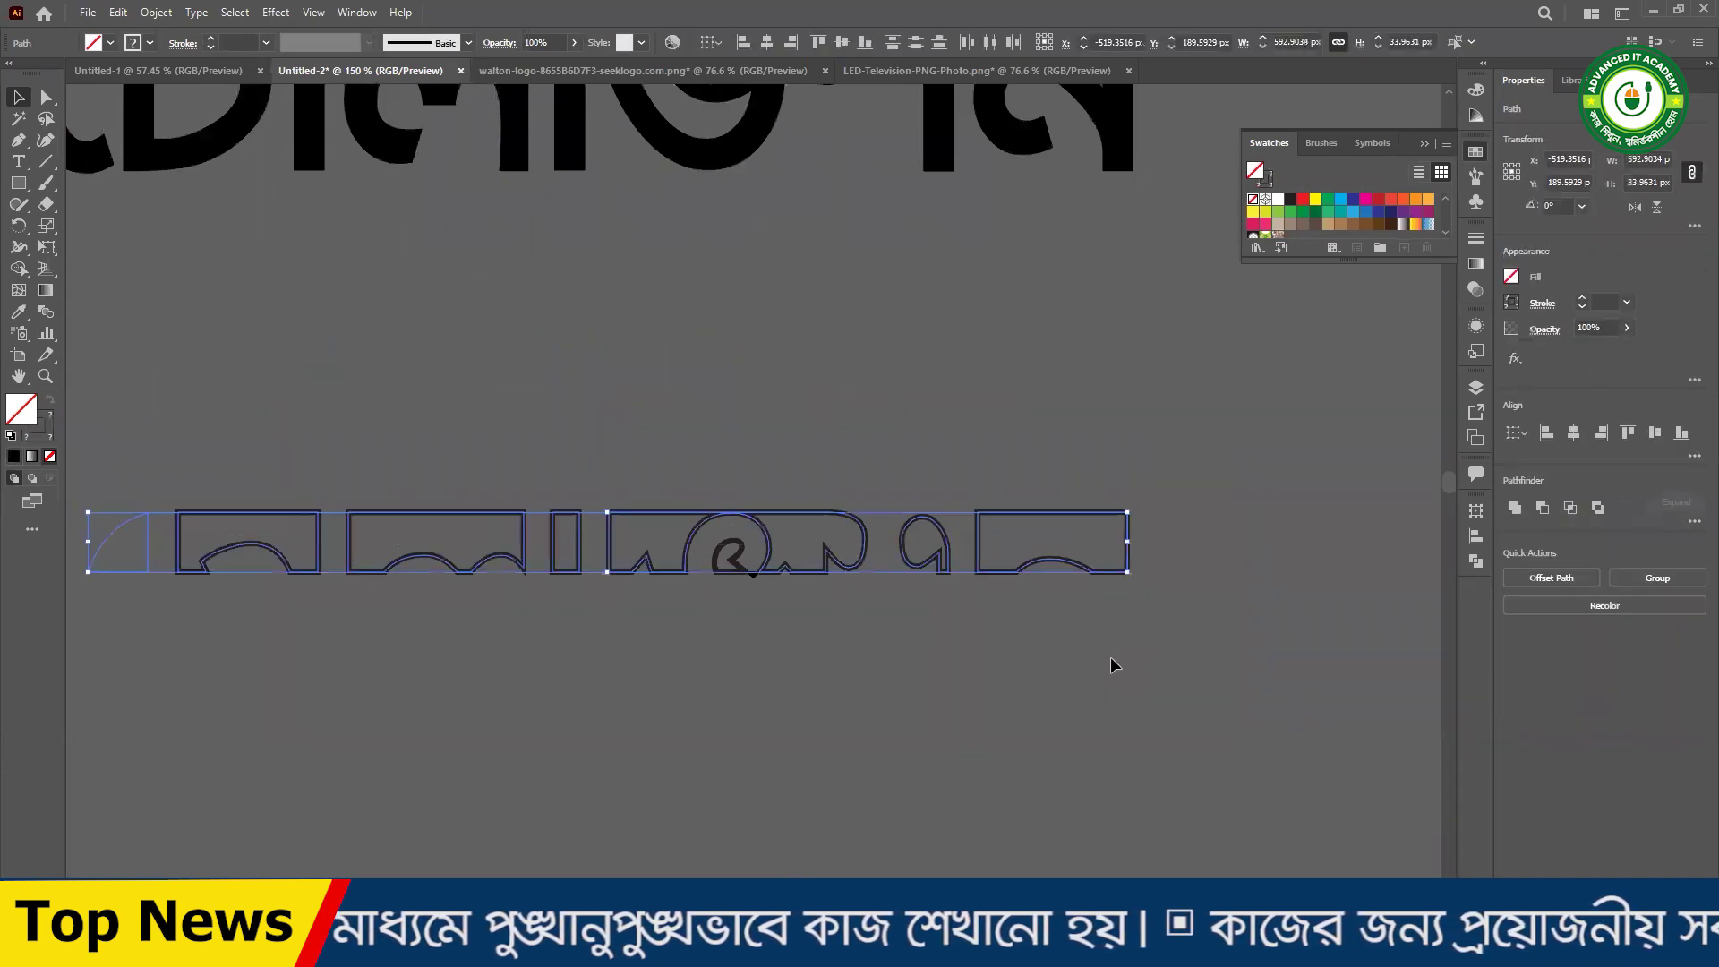
pyautogui.press('Delete')
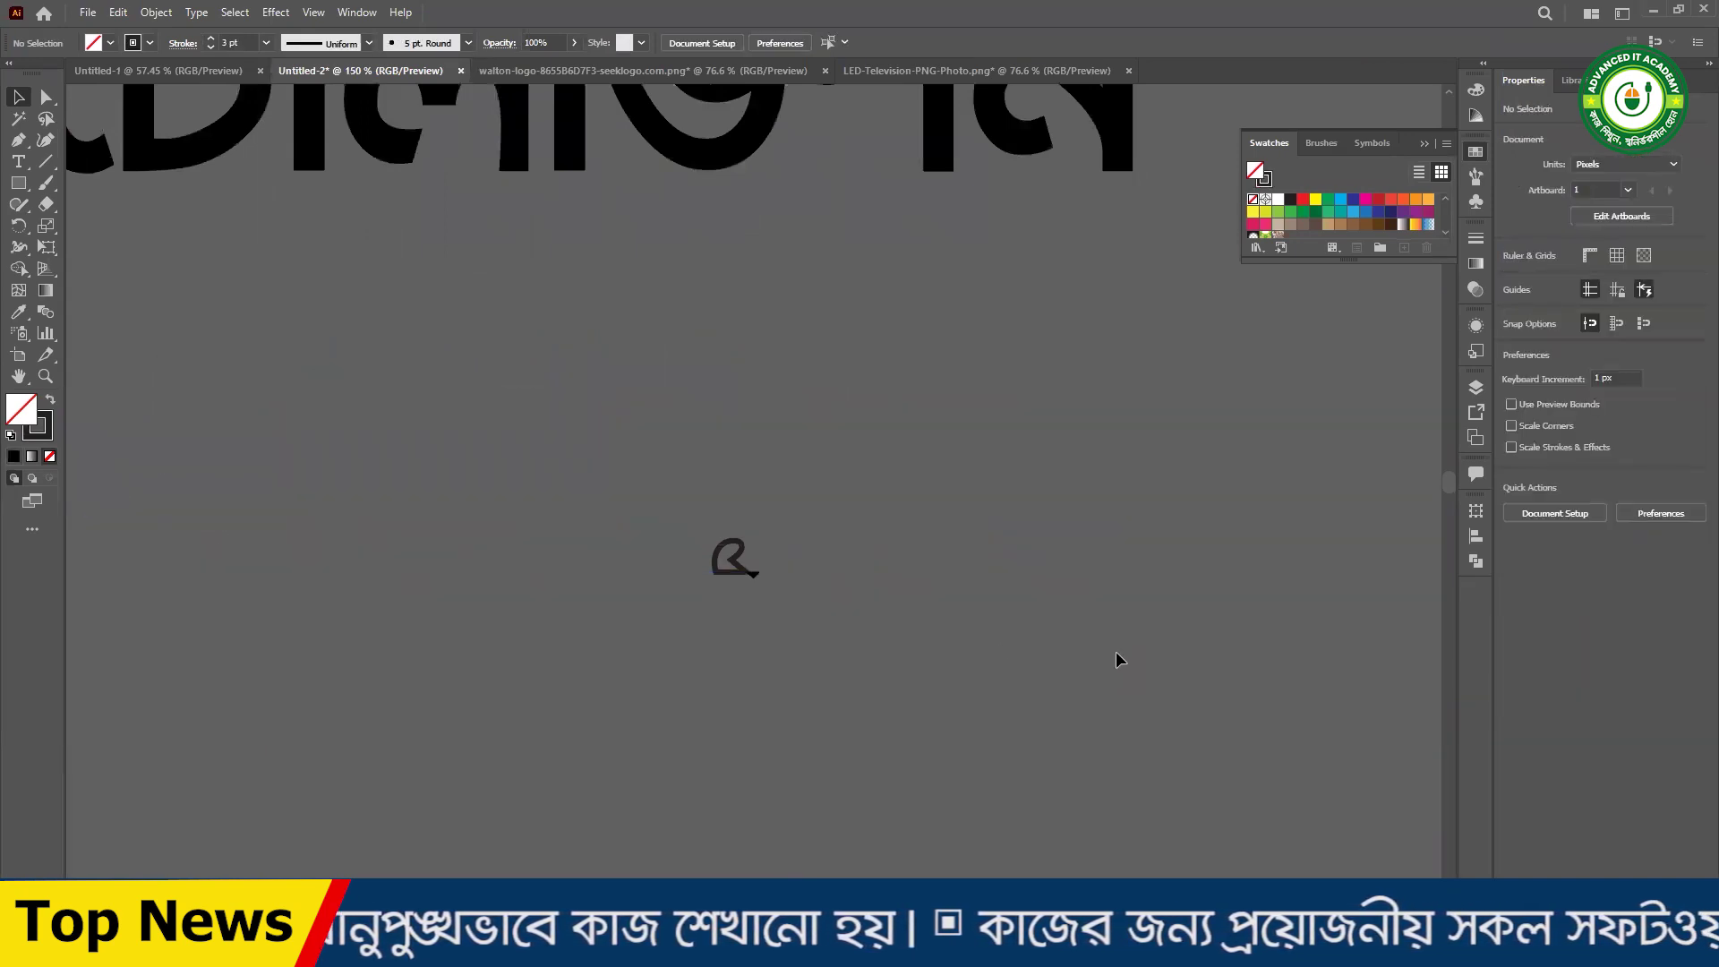
pyautogui.press('Delete')
# - Show all the hidden lettering again and select the tiny black fragment inside the letter ভ
pyautogui.moveTo(587, 465); pyautogui.dragTo(915, 614)
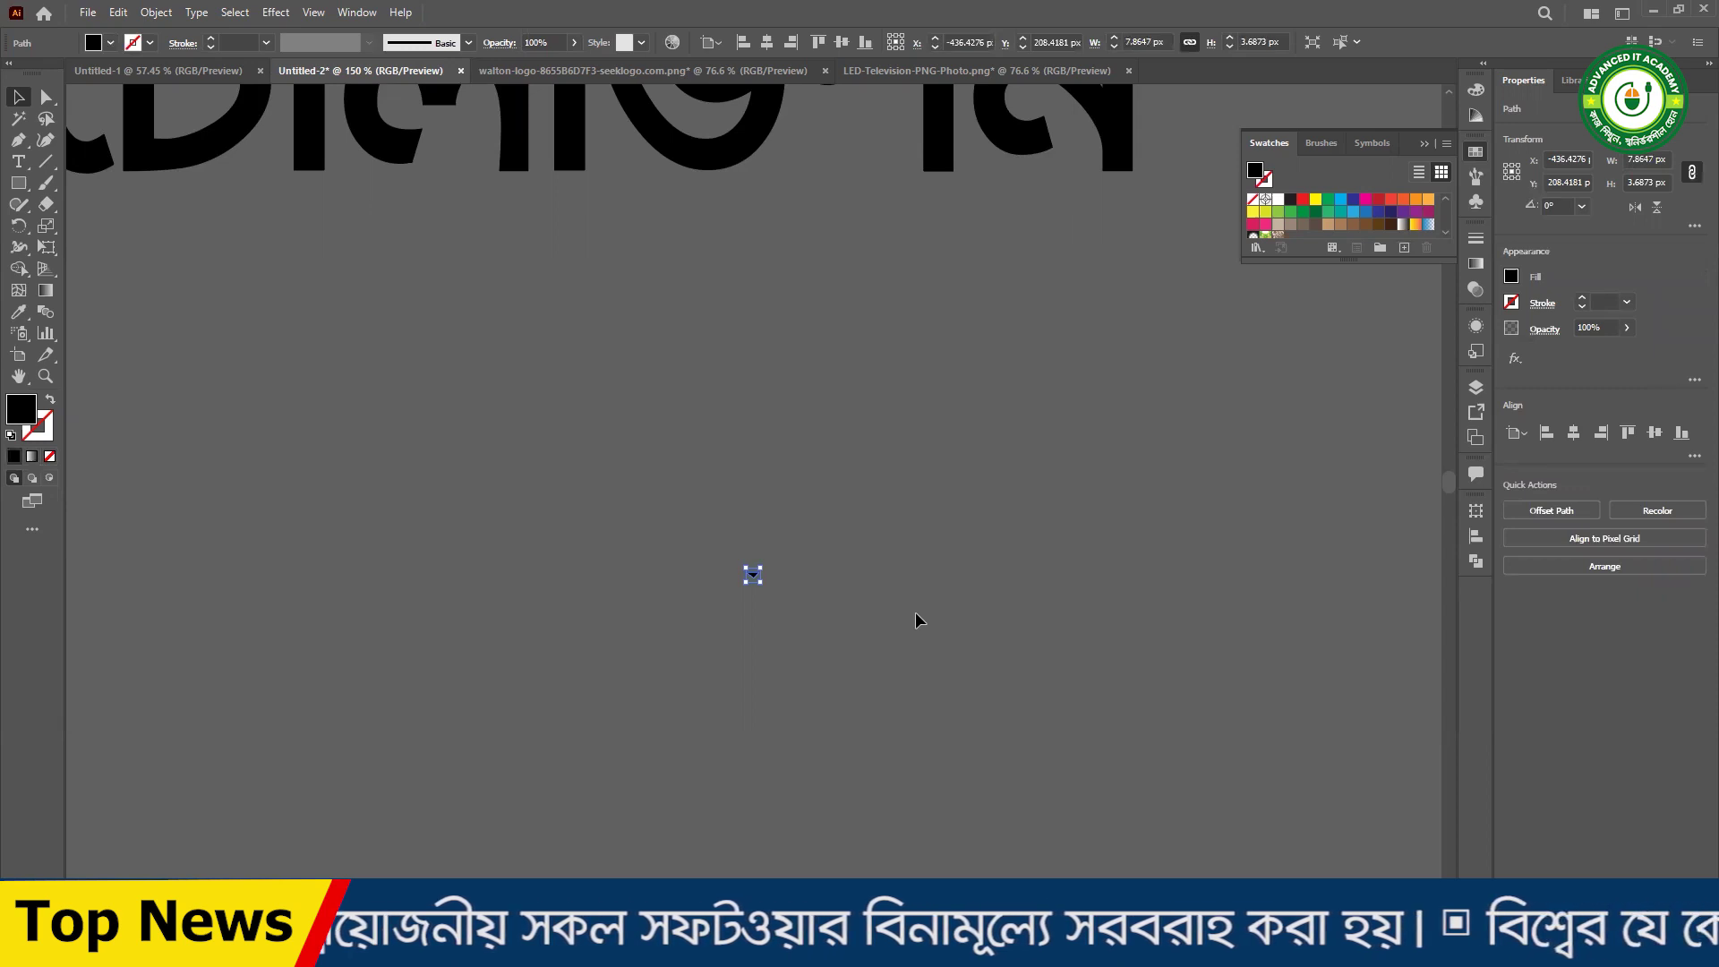
pyautogui.hotkey('ctrl', 'z')
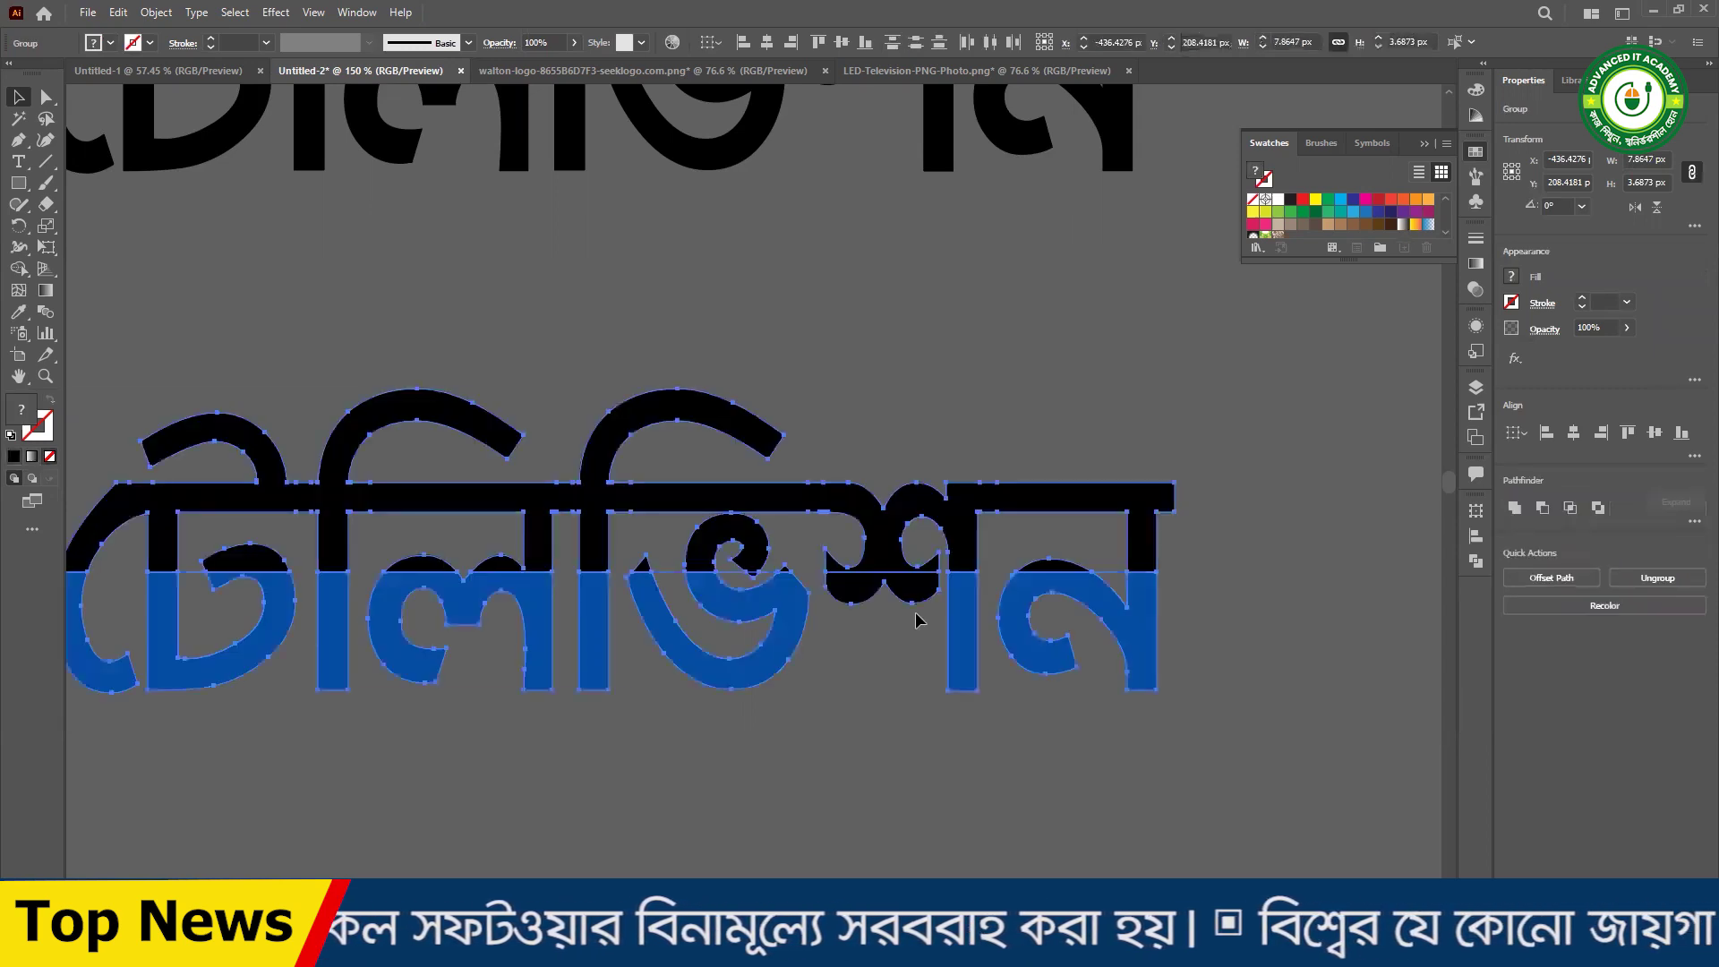
pyautogui.click(864, 730)
pyautogui.click(761, 595)
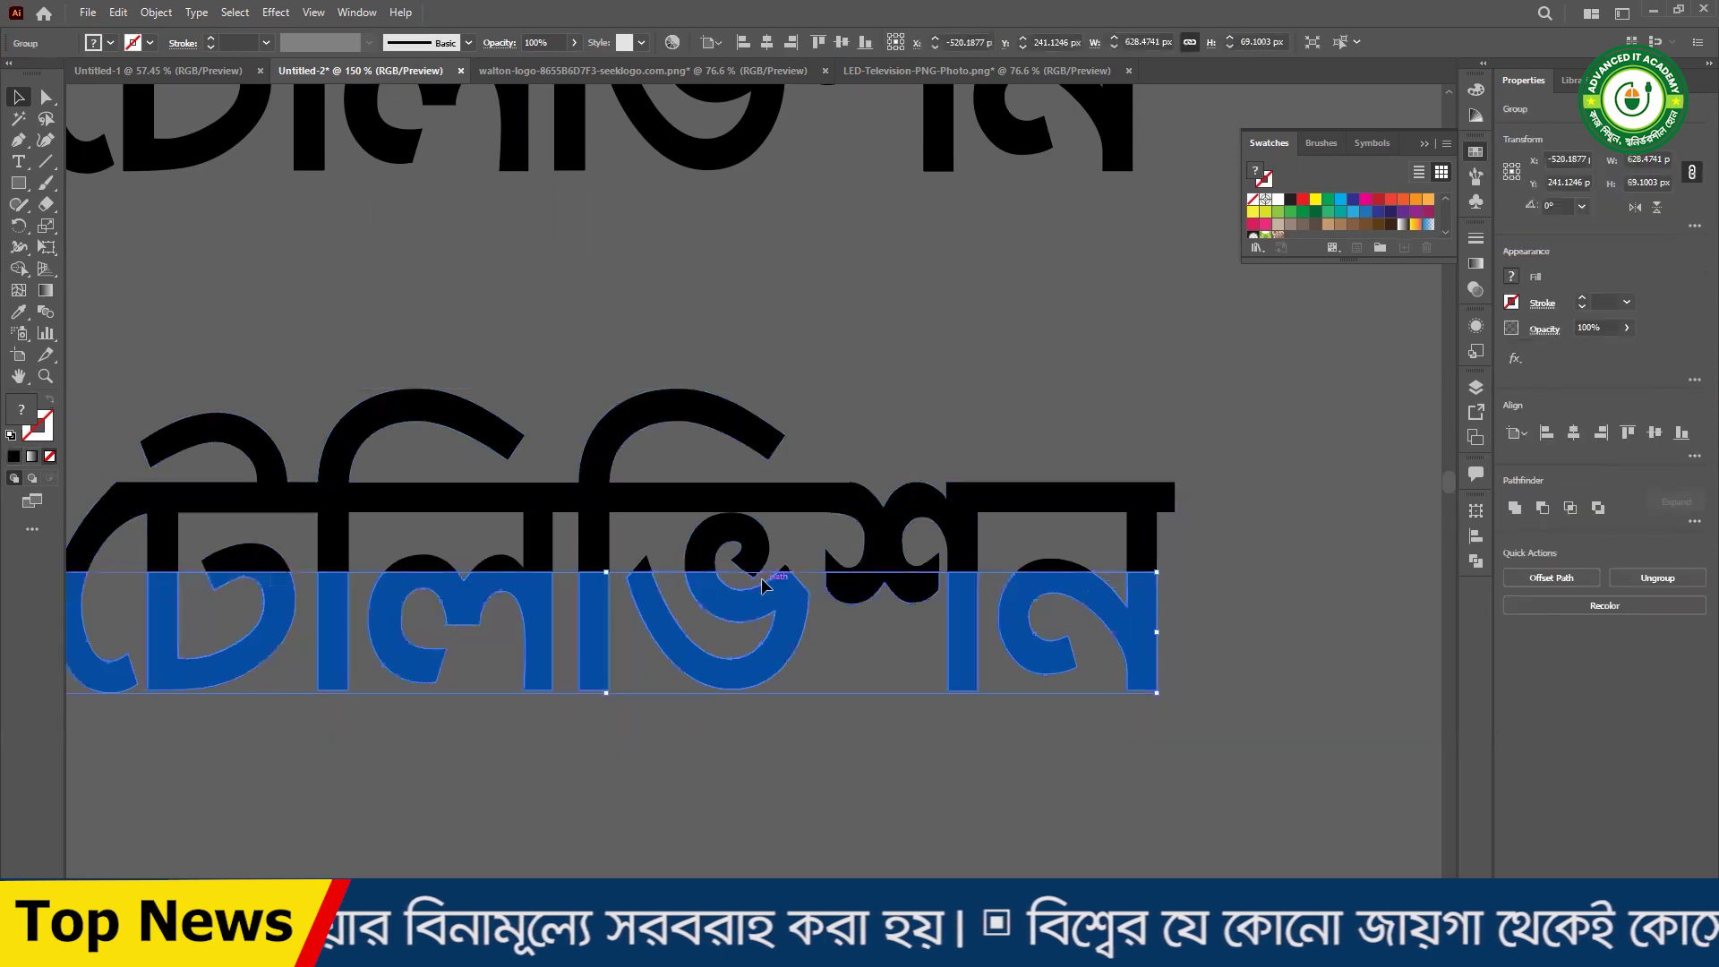
pyautogui.doubleClick(754, 582)
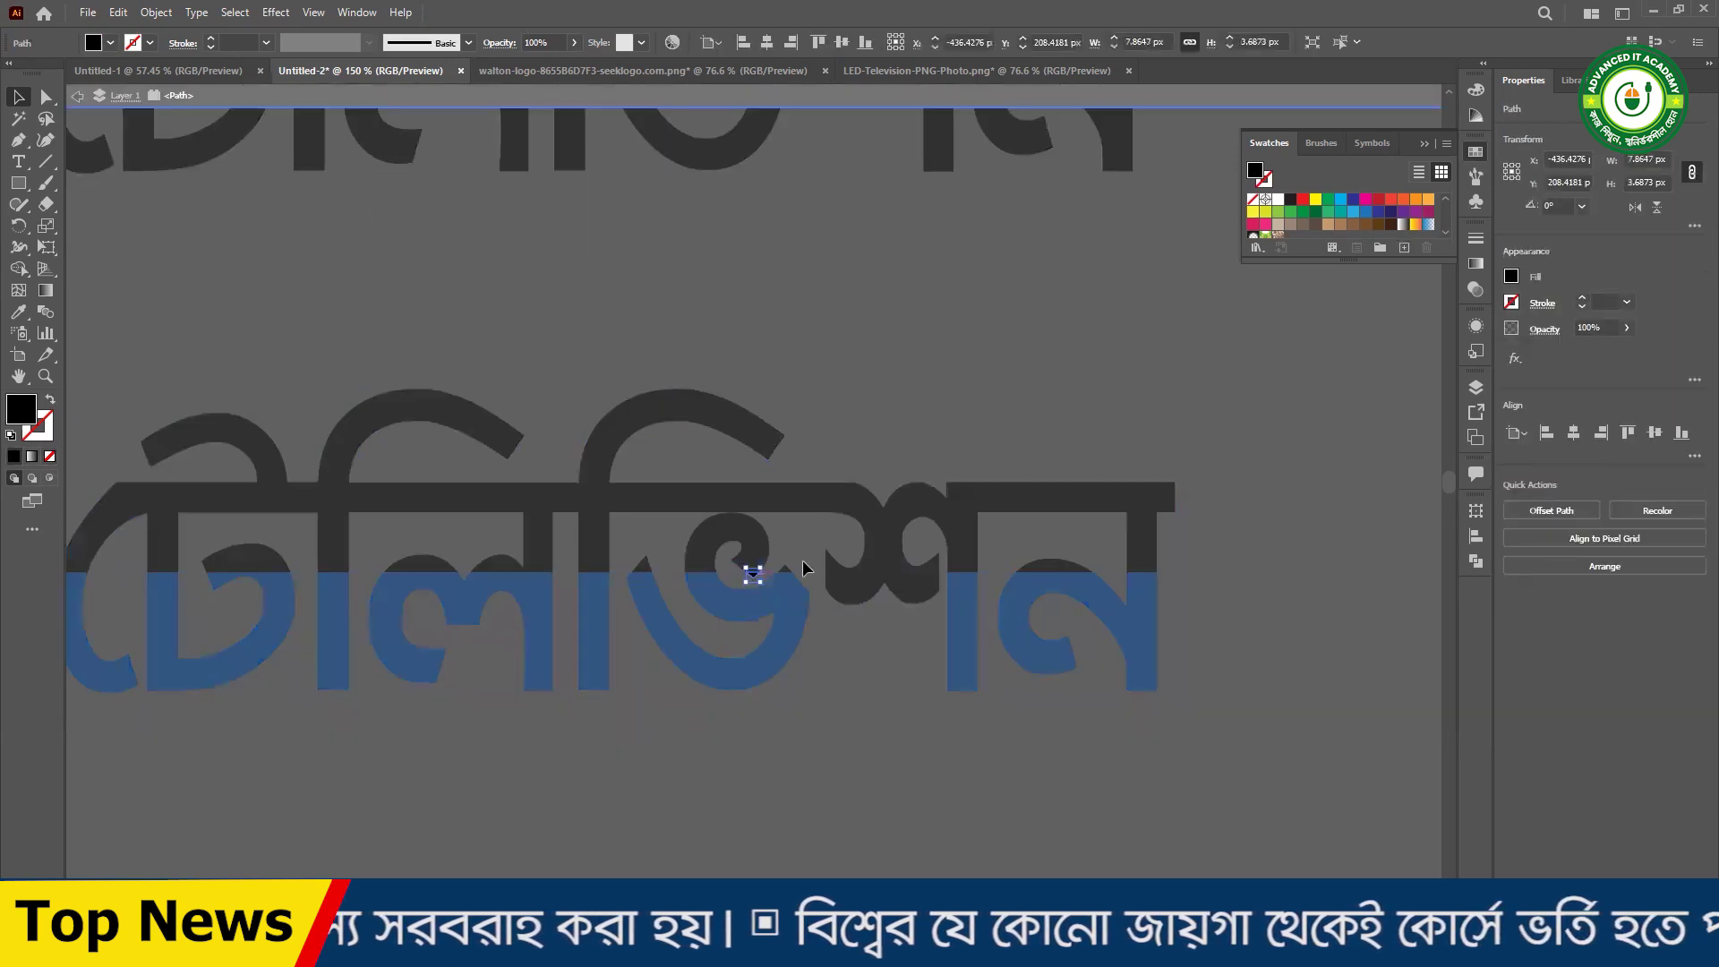
pyautogui.click(813, 100)
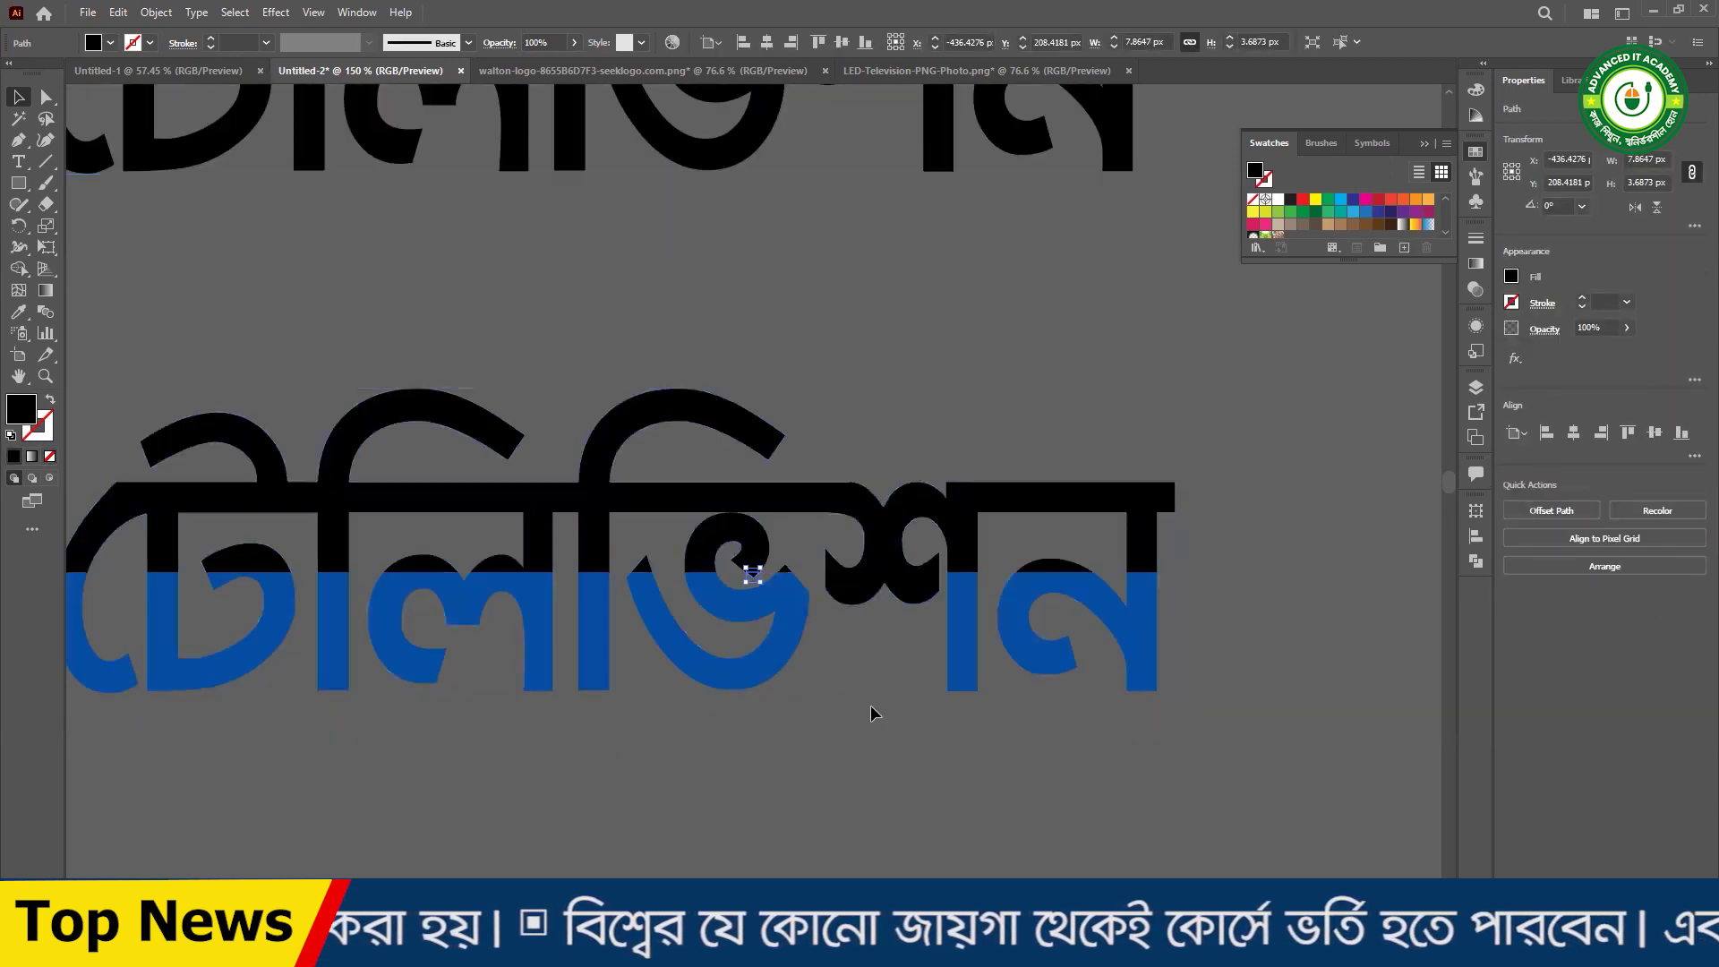
# - Group the lower-half letter pieces of the টেলিভিশন lettering and fill the whole group with the sampled dark blue
pyautogui.keyDown('shift'); pyautogui.click(786, 615); pyautogui.keyUp('shift')
pyautogui.moveTo(782, 612); pyautogui.dragTo(793, 685)
pyautogui.hotkey('ctrl', 'z')
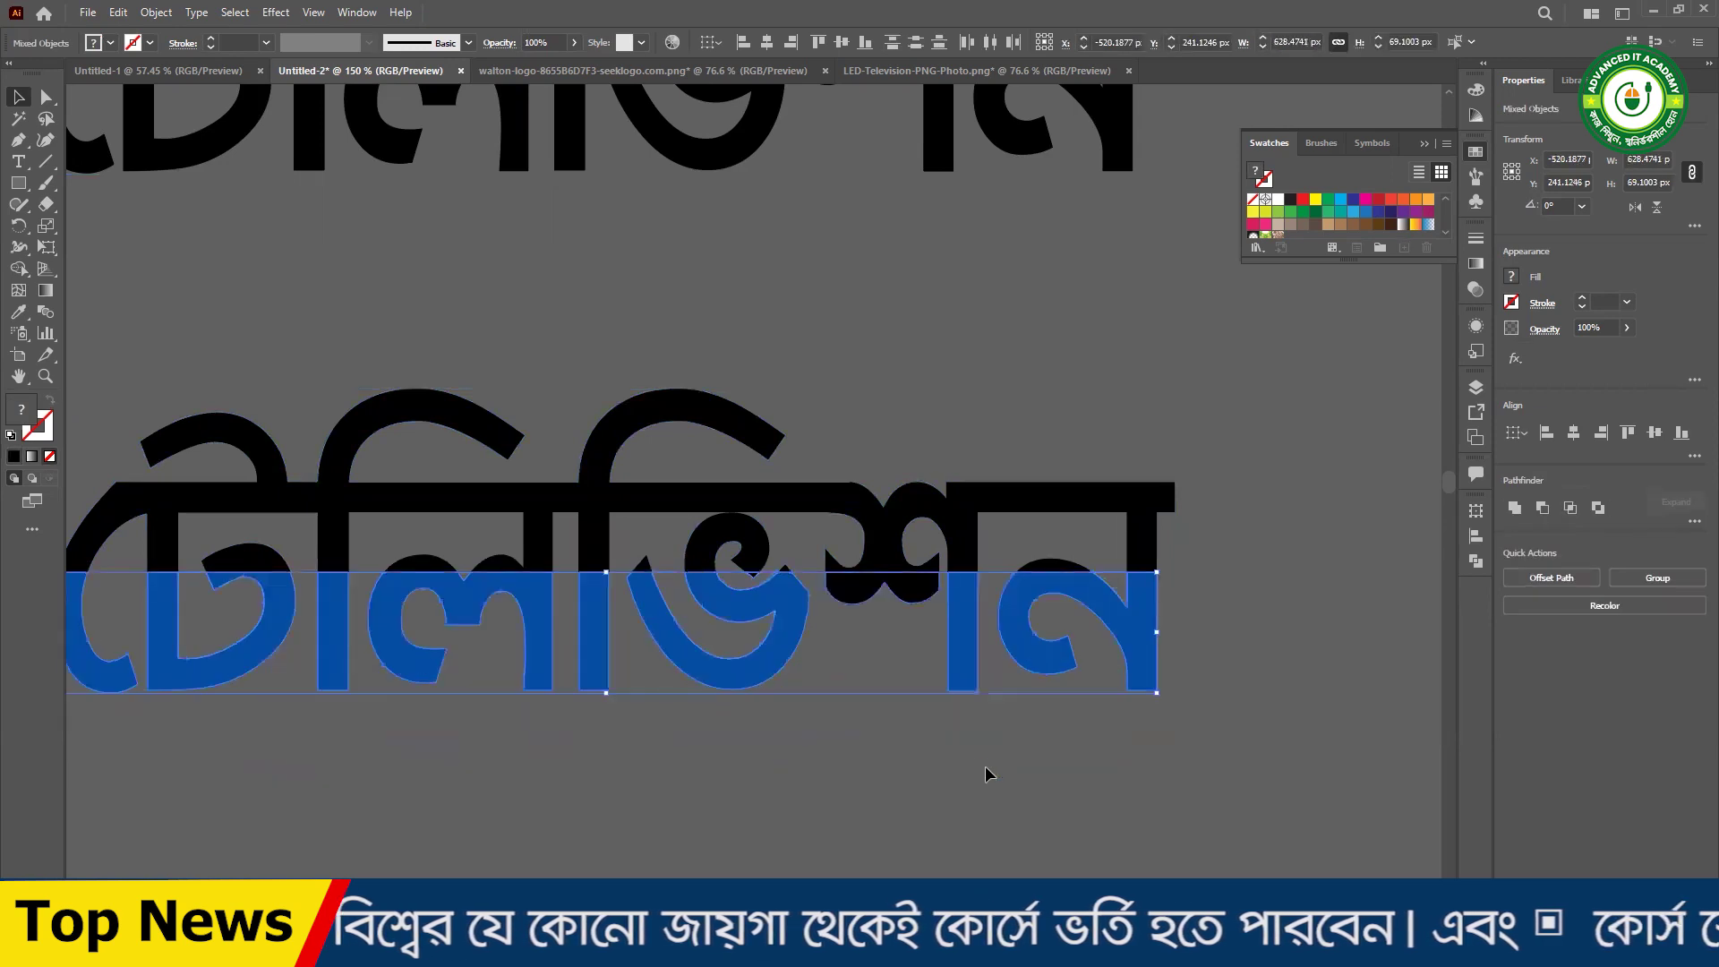
pyautogui.hotkey('ctrl', 'z')
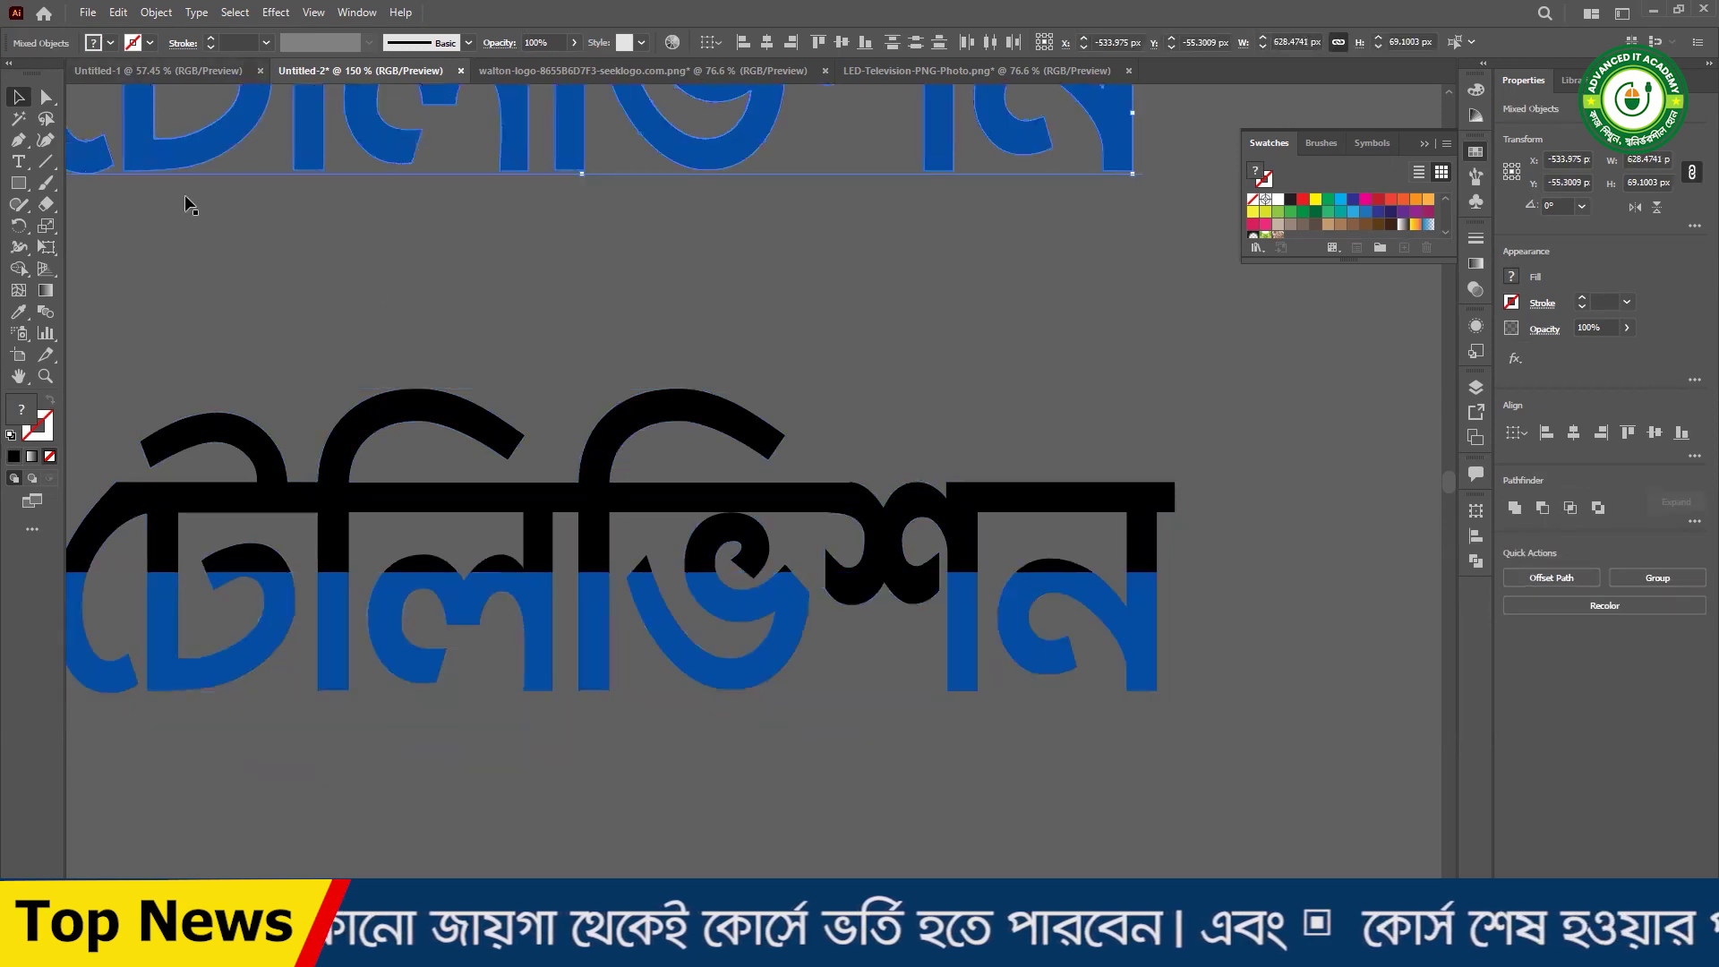
pyautogui.moveTo(794, 613); pyautogui.dragTo(812, 689)
pyautogui.hotkey('ctrl', 'z')
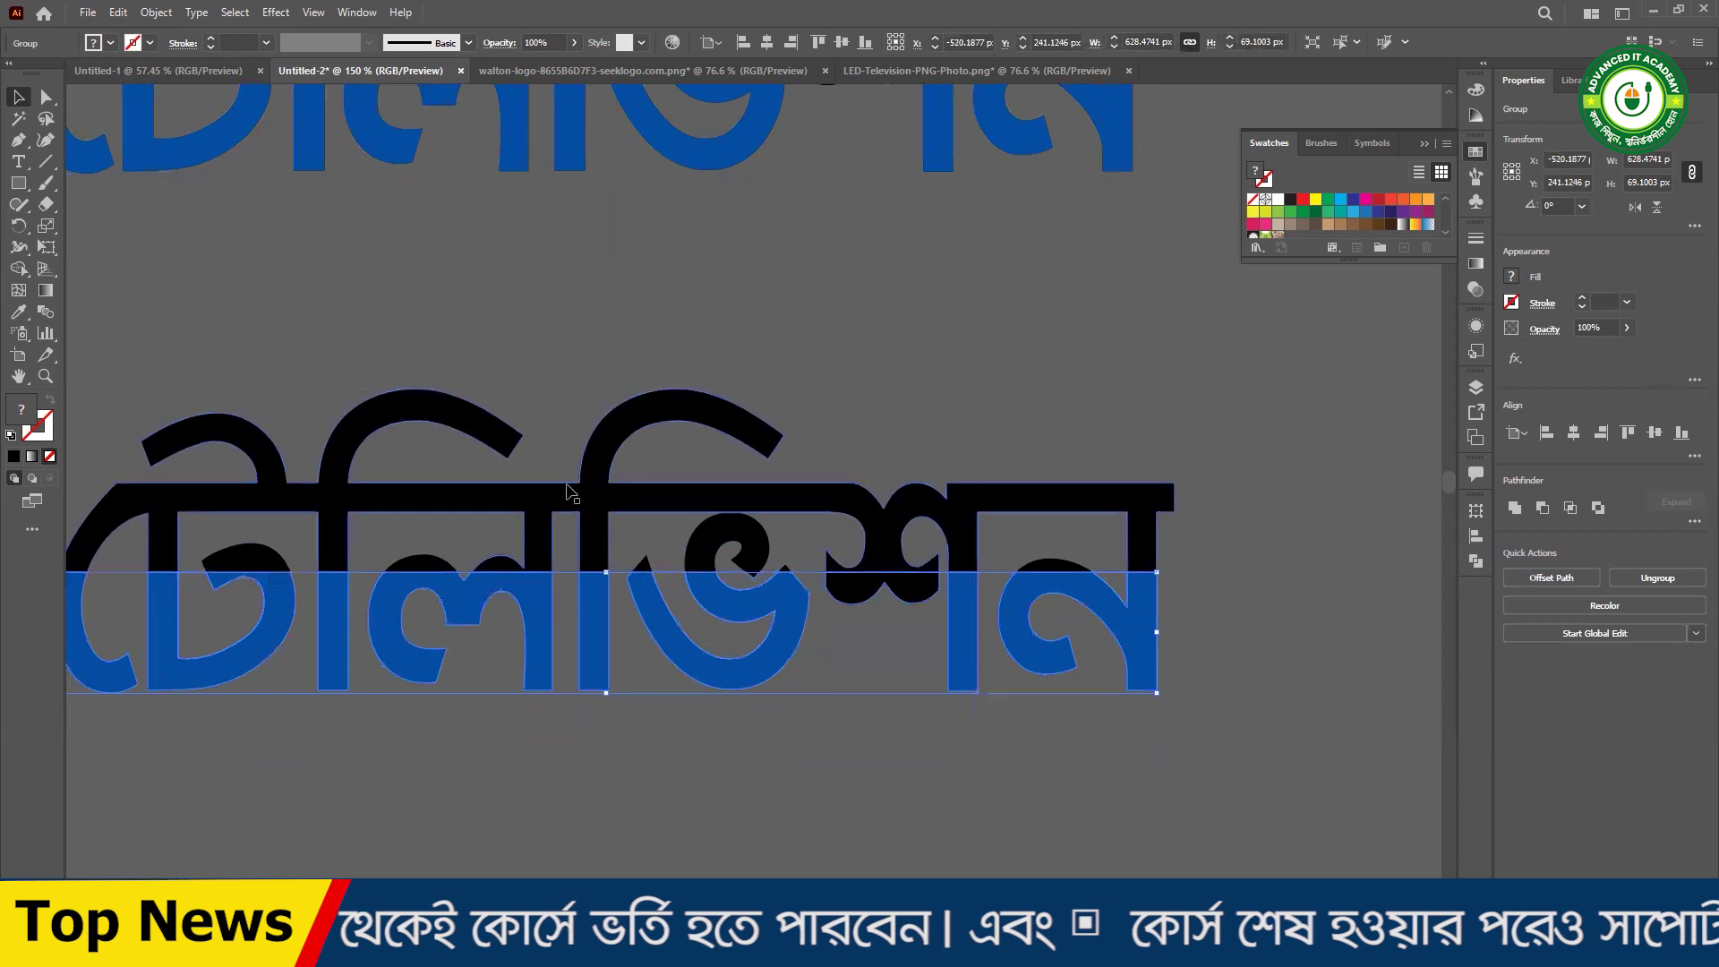
pyautogui.click(20, 316)
pyautogui.click(169, 587)
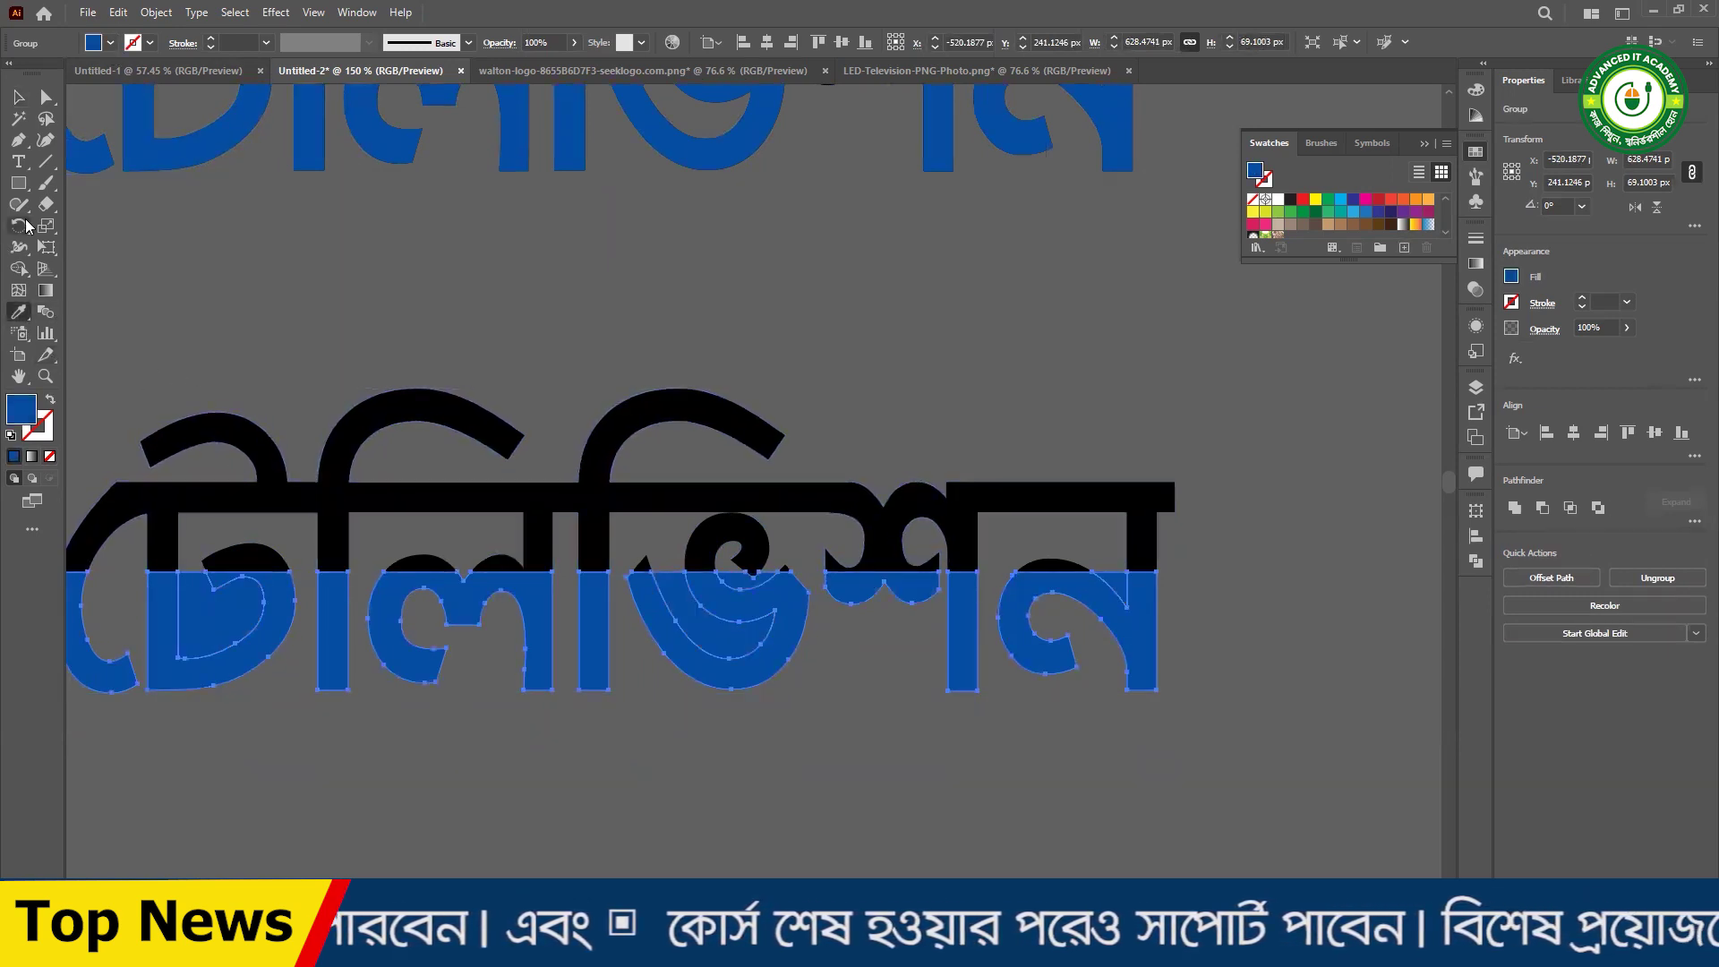
# - Cut the black upper-half lettering out of the artwork and select the remaining blue lower-half pieces
pyautogui.click(14, 100)
pyautogui.moveTo(797, 716); pyautogui.dragTo(853, 711)
pyautogui.moveTo(806, 531); pyautogui.dragTo(818, 464)
pyautogui.hotkey('ctrl', 'z')
pyautogui.moveTo(371, 501); pyautogui.dragTo(372, 452)
pyautogui.hotkey('ctrl', 'z')
pyautogui.press('Delete')
pyautogui.moveTo(125, 447); pyautogui.dragTo(932, 683)
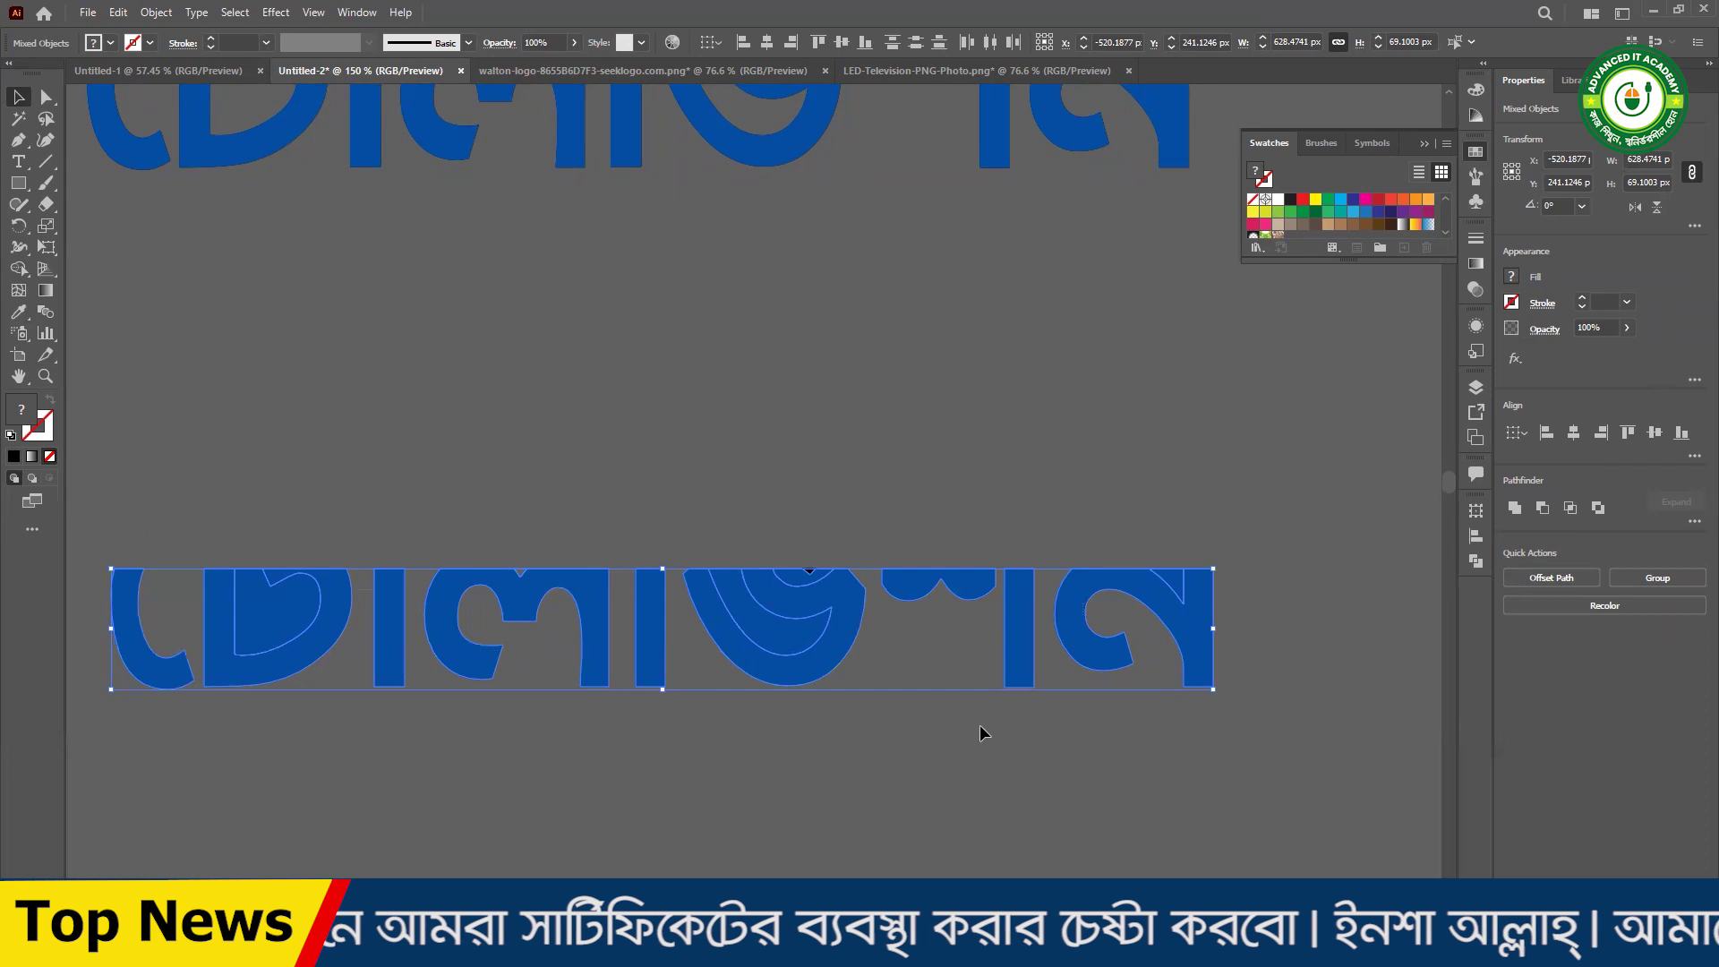
# - Paste the black upper-half lettering back in place, cut it out again and reselect the blue lower half
pyautogui.hotkey('ctrl', 'f')
pyautogui.moveTo(663, 499)
pyautogui.mouseDown()
pyautogui.moveTo(662, 433)
pyautogui.moveTo(665, 500)
pyautogui.mouseUp()
pyautogui.click(775, 709)
pyautogui.click(654, 503)
pyautogui.press('Delete')
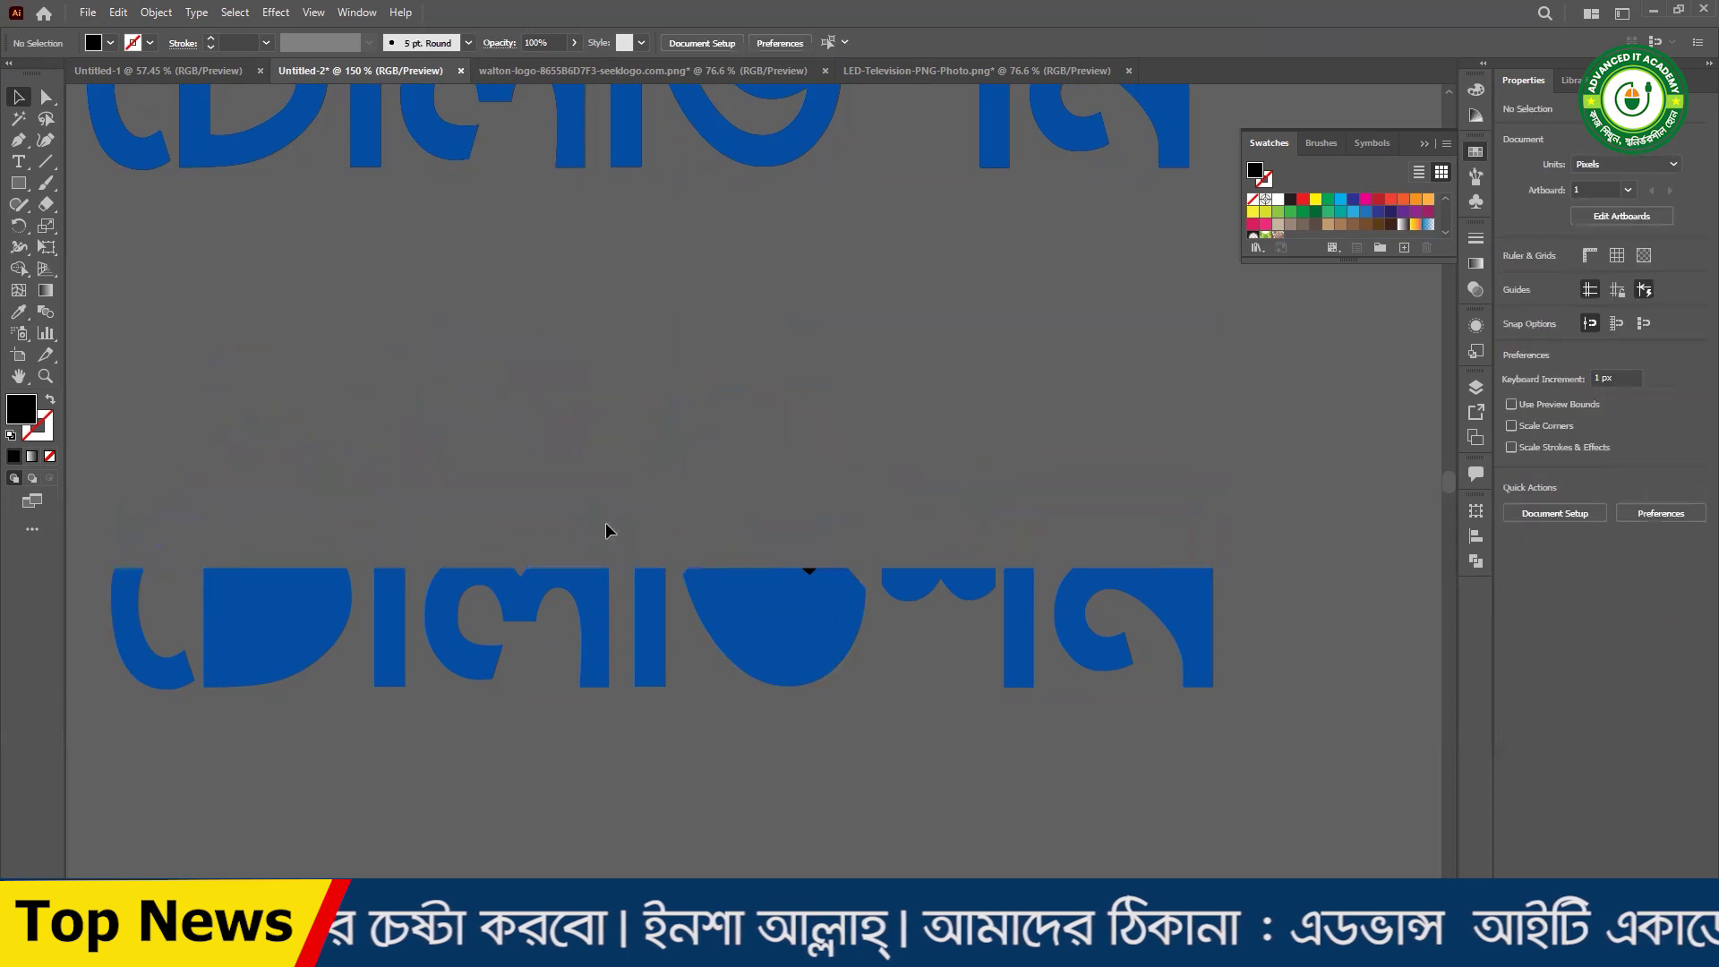
pyautogui.click(1189, 667)
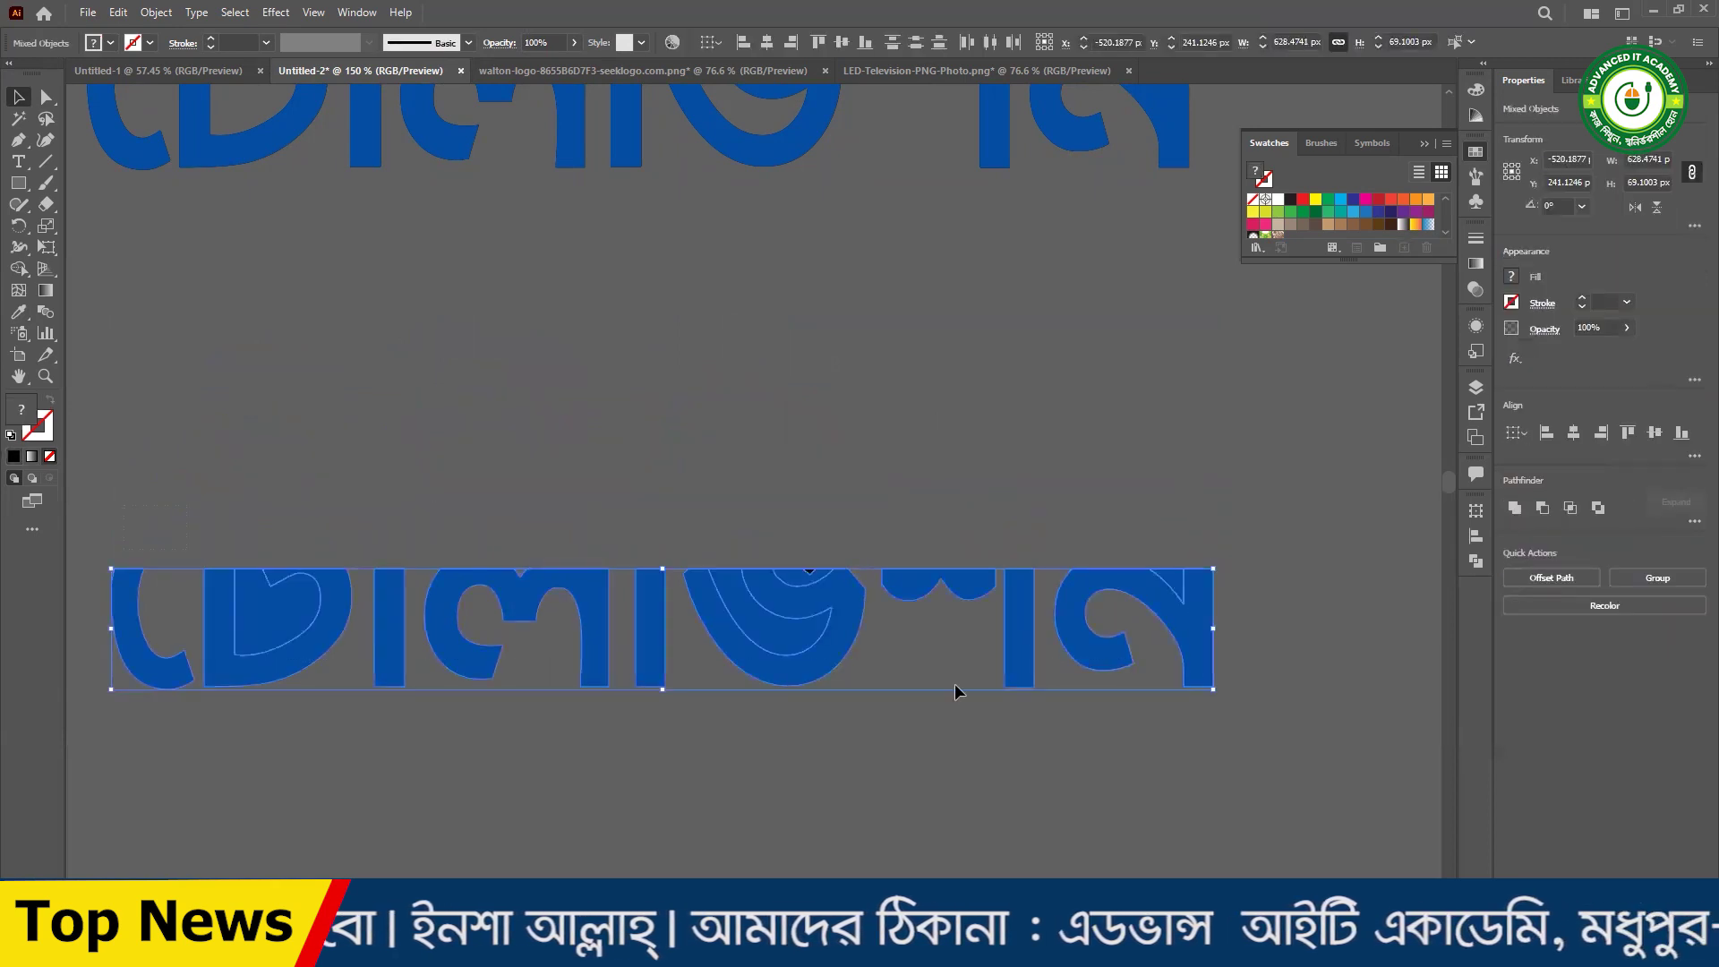
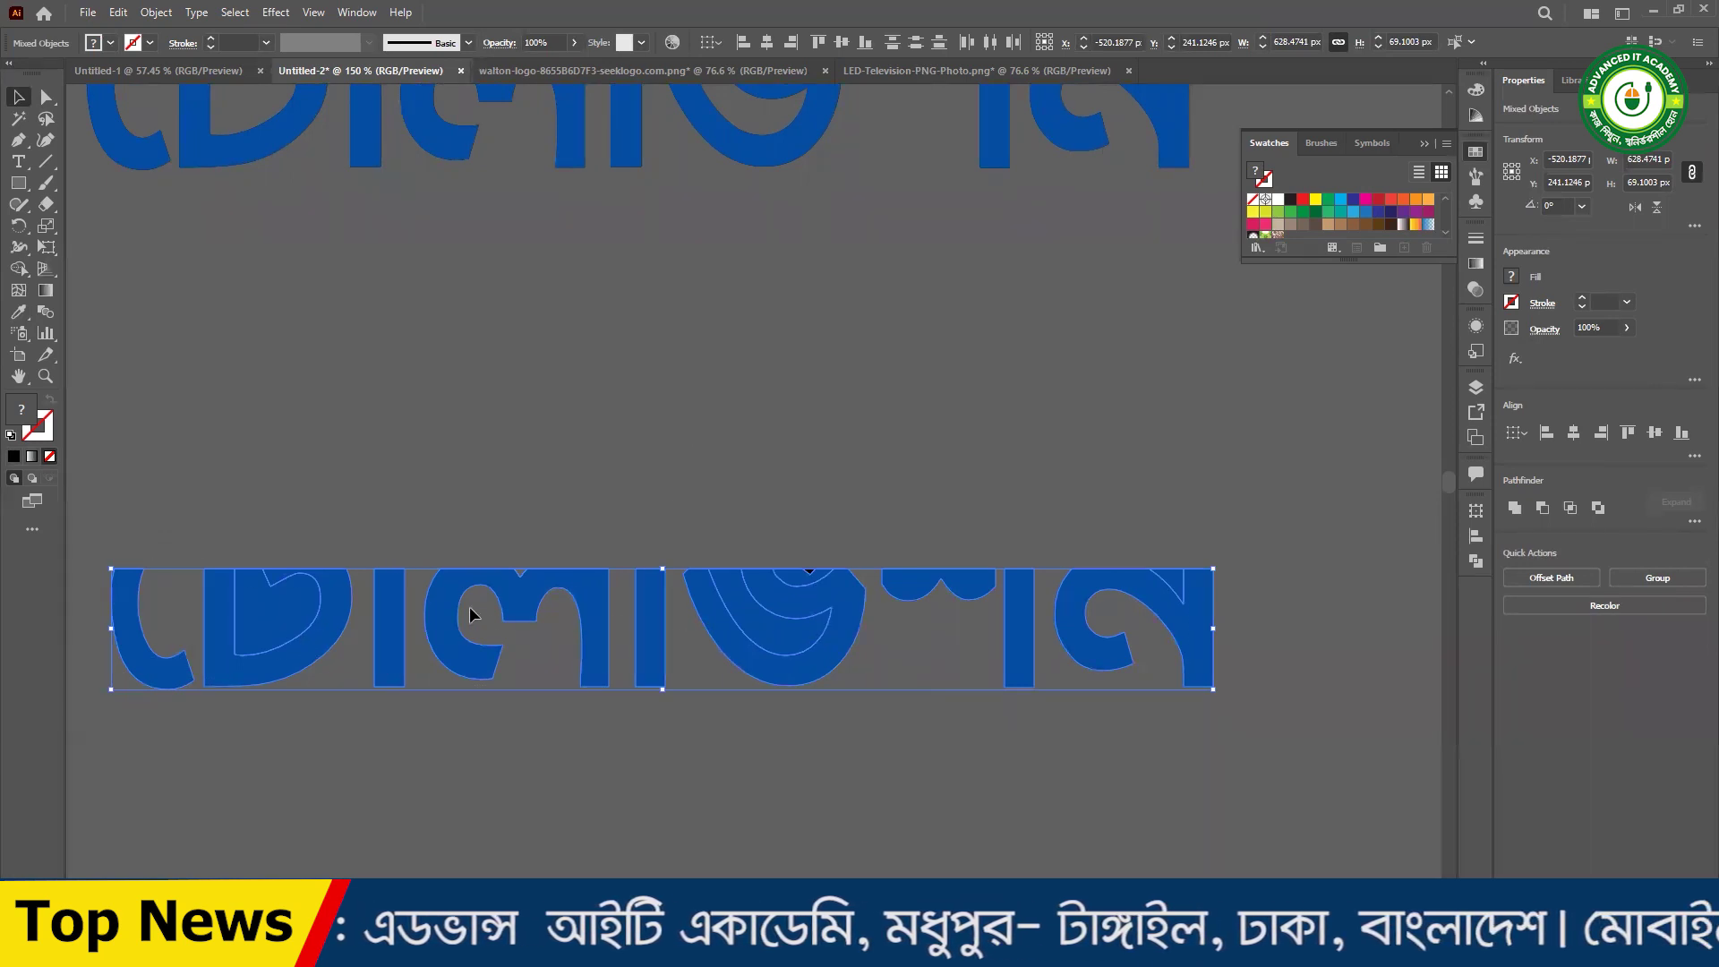
# - Swap the lower-half group's fill and stroke to inspect its outlines, and swap them back to a solid blue fill
pyautogui.hotkey('ctrl', 'g')
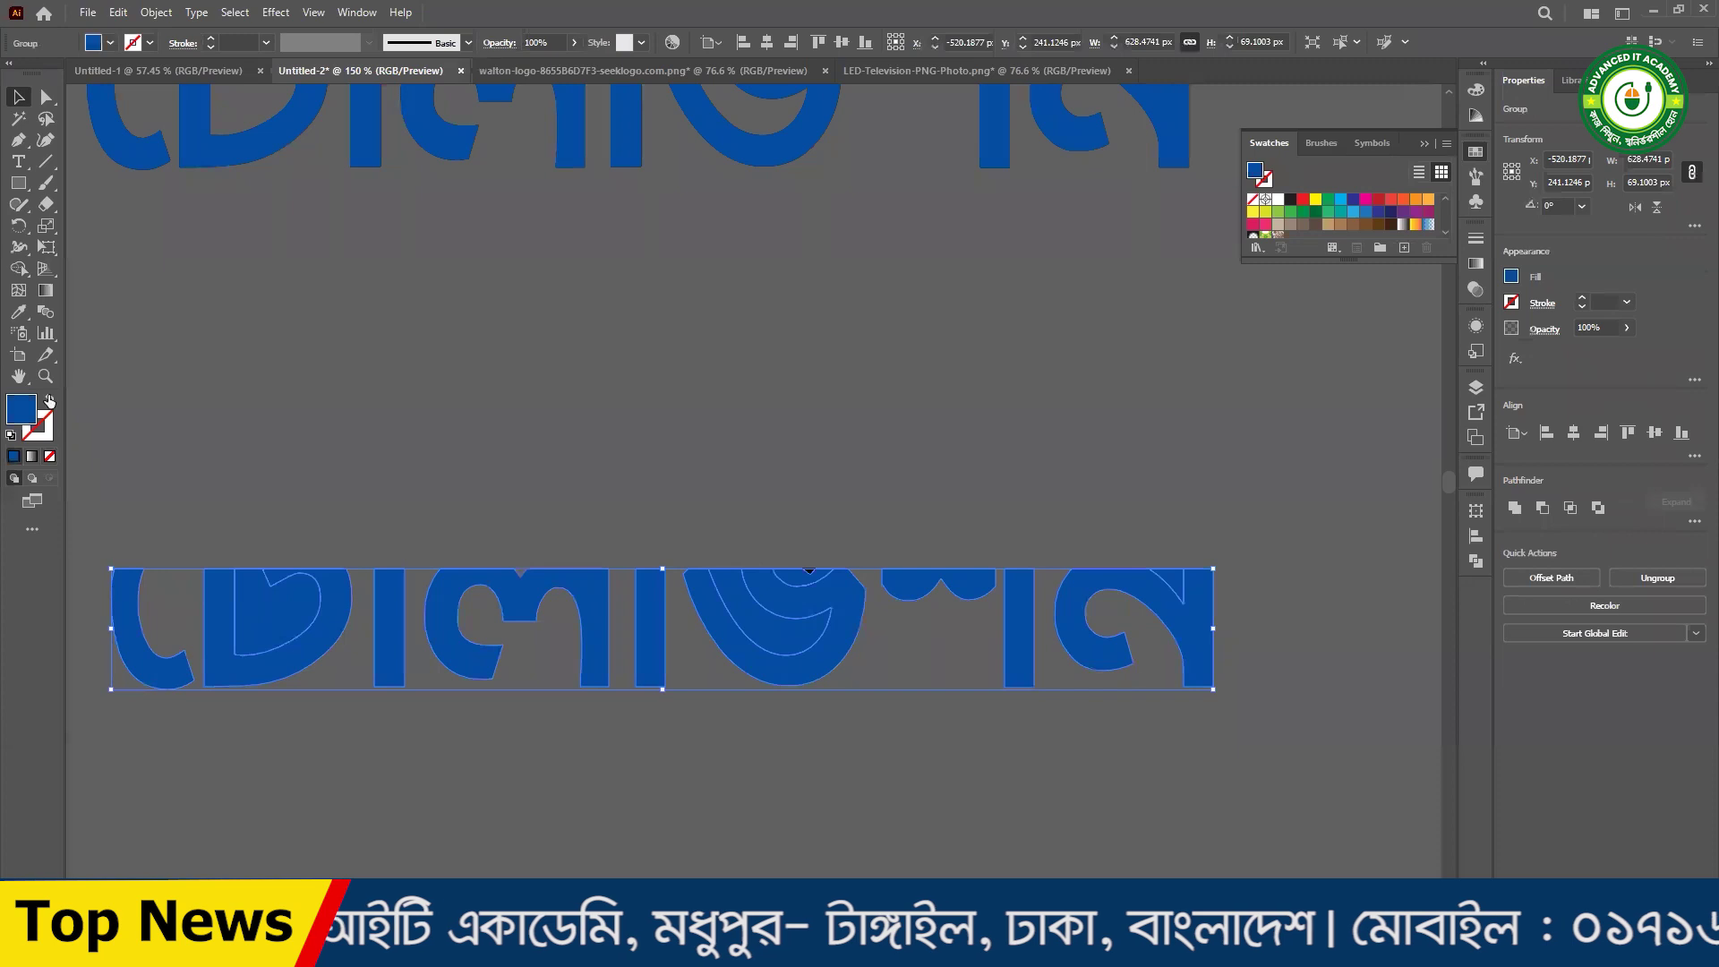
pyautogui.hotkey('shift', 'x')
pyautogui.moveTo(859, 684); pyautogui.dragTo(415, 540)
pyautogui.click(414, 540)
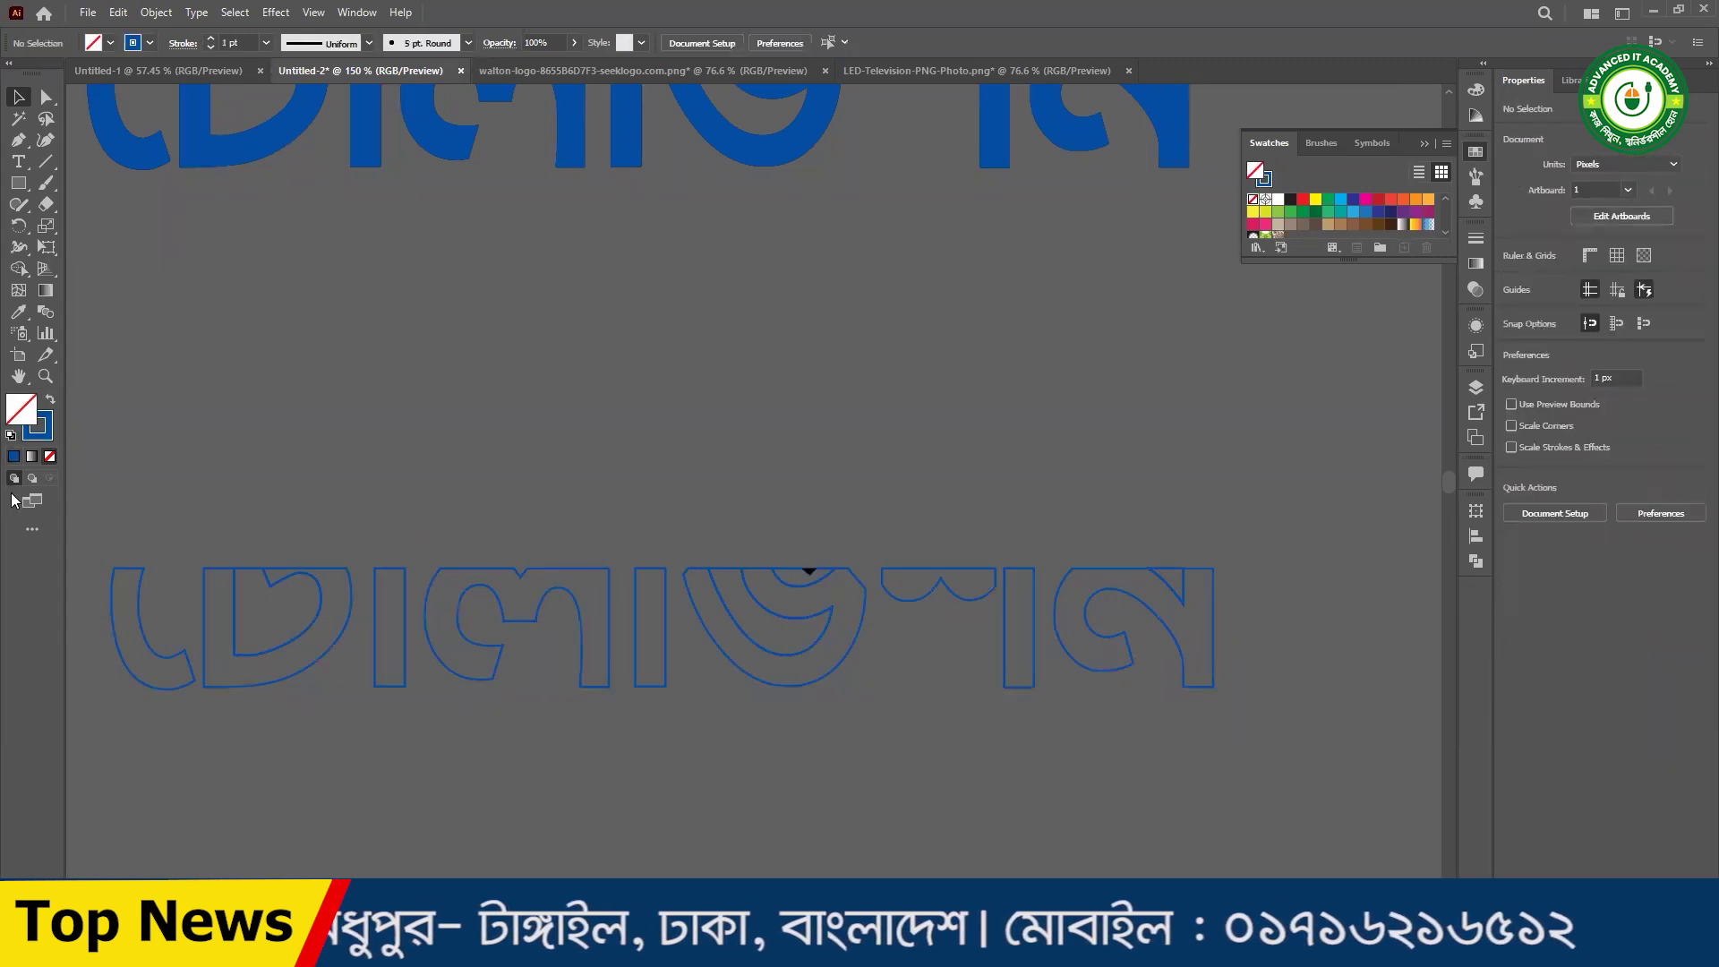
pyautogui.click(49, 400)
pyautogui.moveTo(157, 470); pyautogui.dragTo(549, 617)
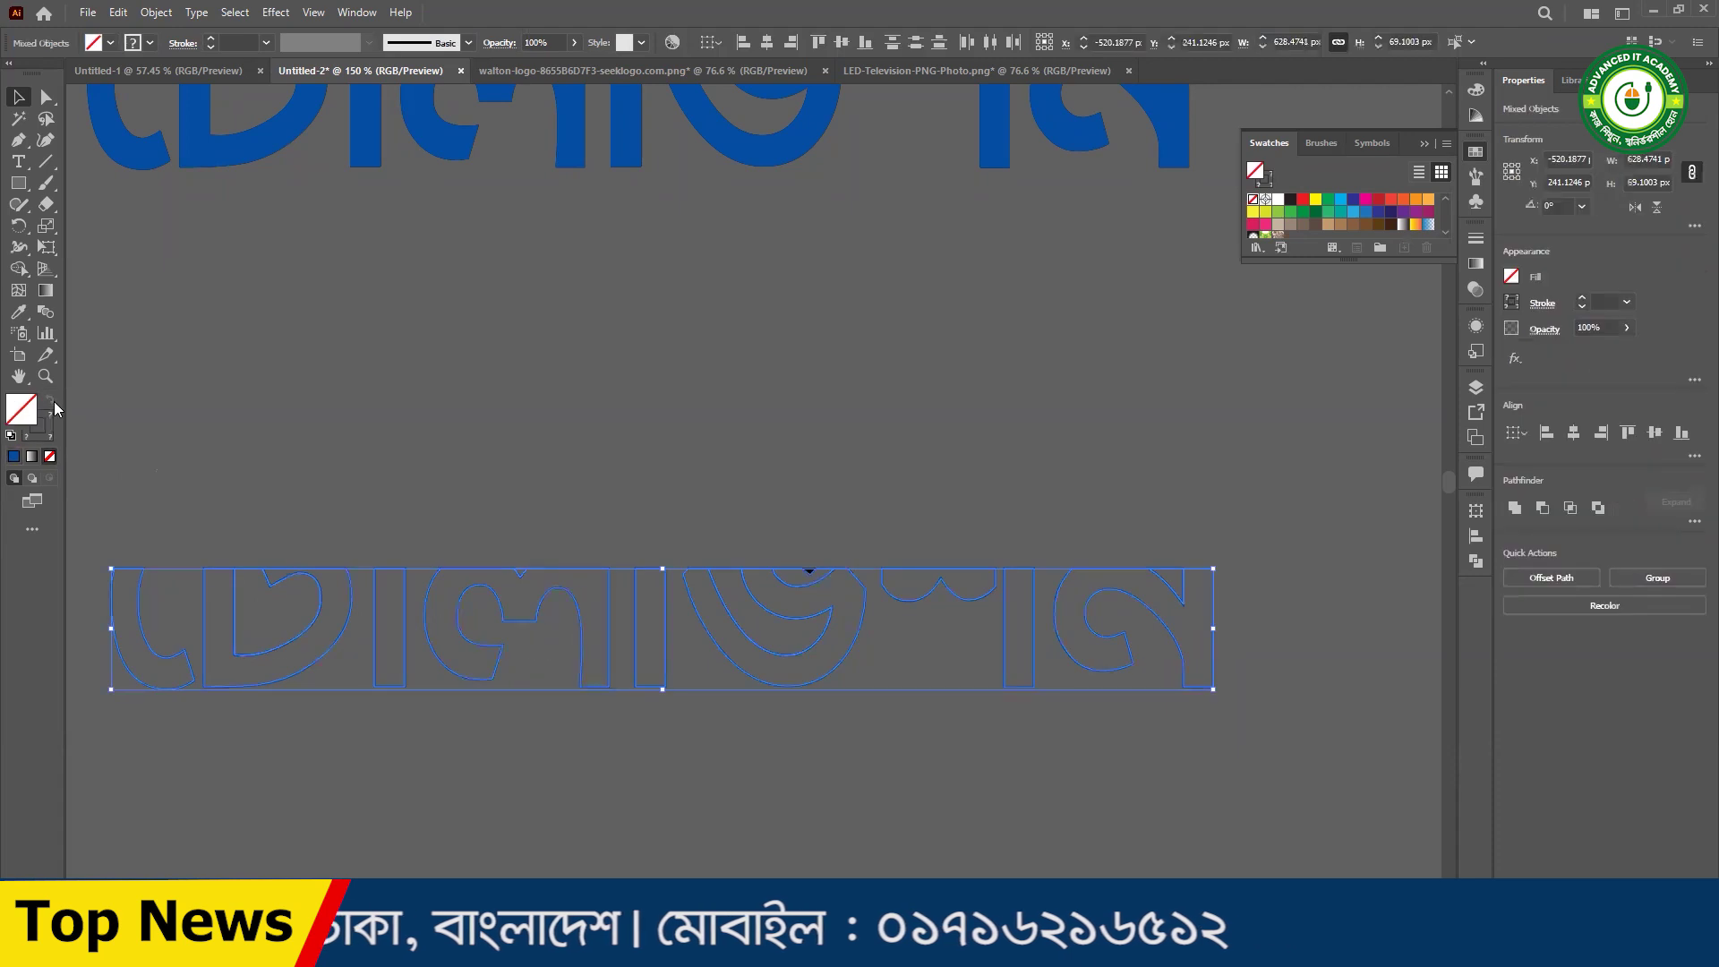
pyautogui.click(442, 470)
pyautogui.click(542, 609)
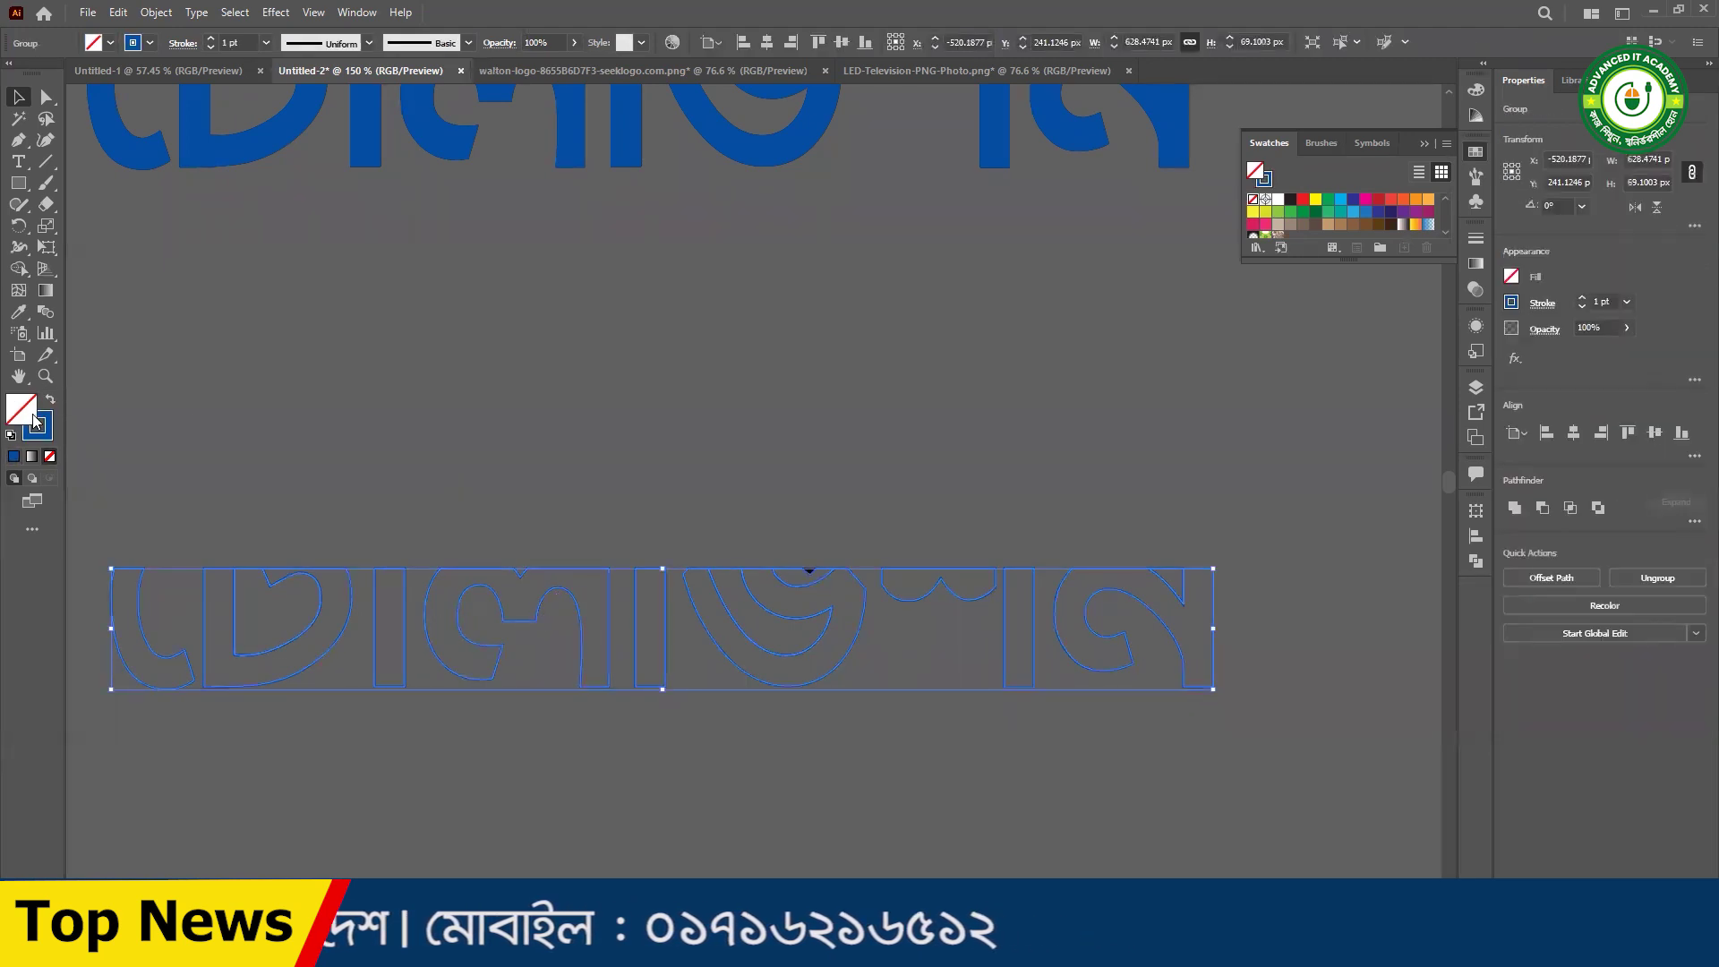
pyautogui.click(49, 401)
pyautogui.click(338, 460)
pyautogui.click(689, 611)
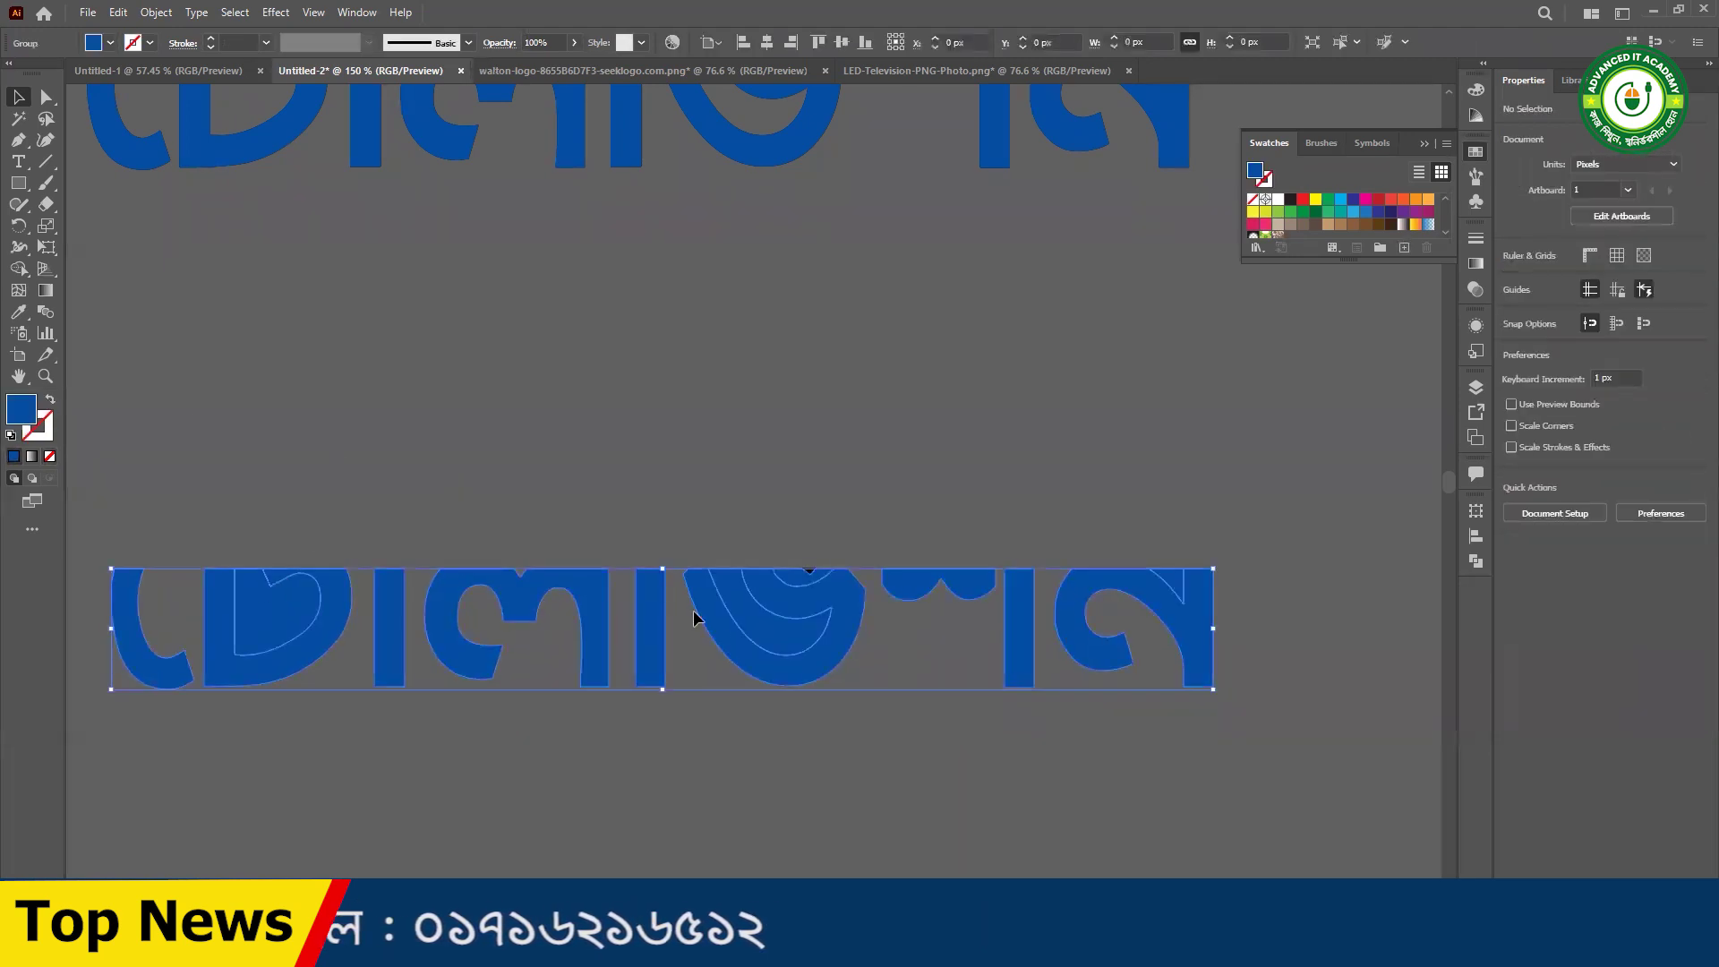
# - Ungroup the blue lower-half lettering into separate pieces
pyautogui.hotkey('shift', 'ctrl', 'g')
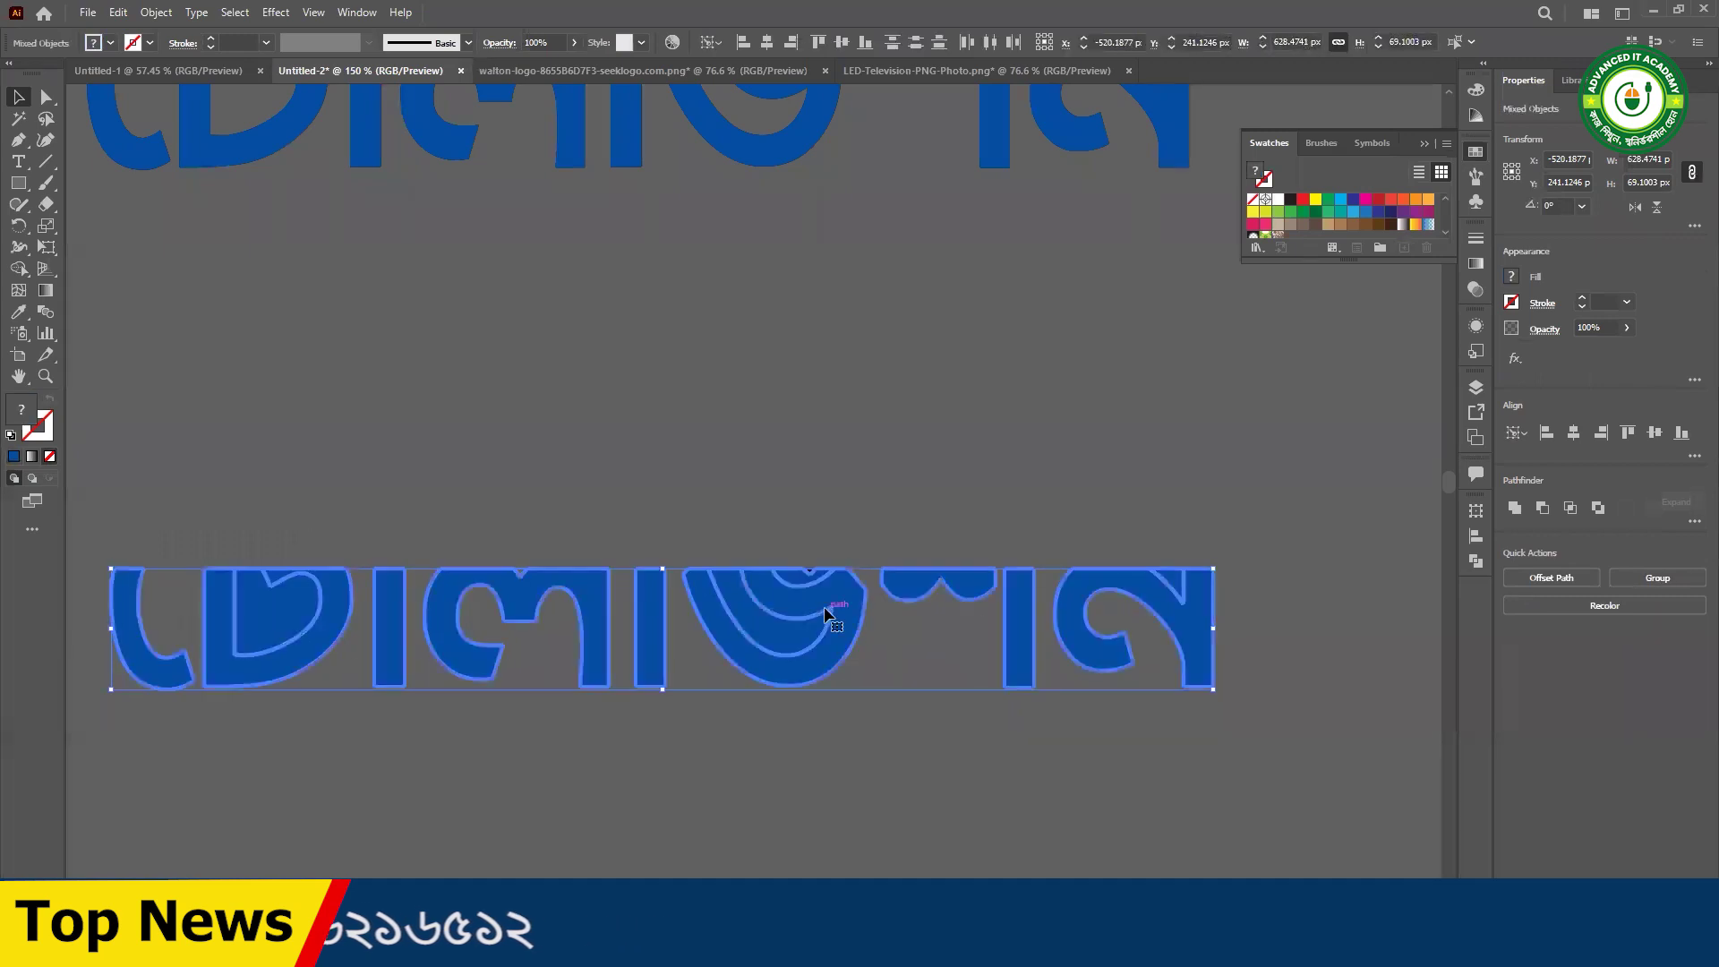
pyautogui.rightClick(791, 624)
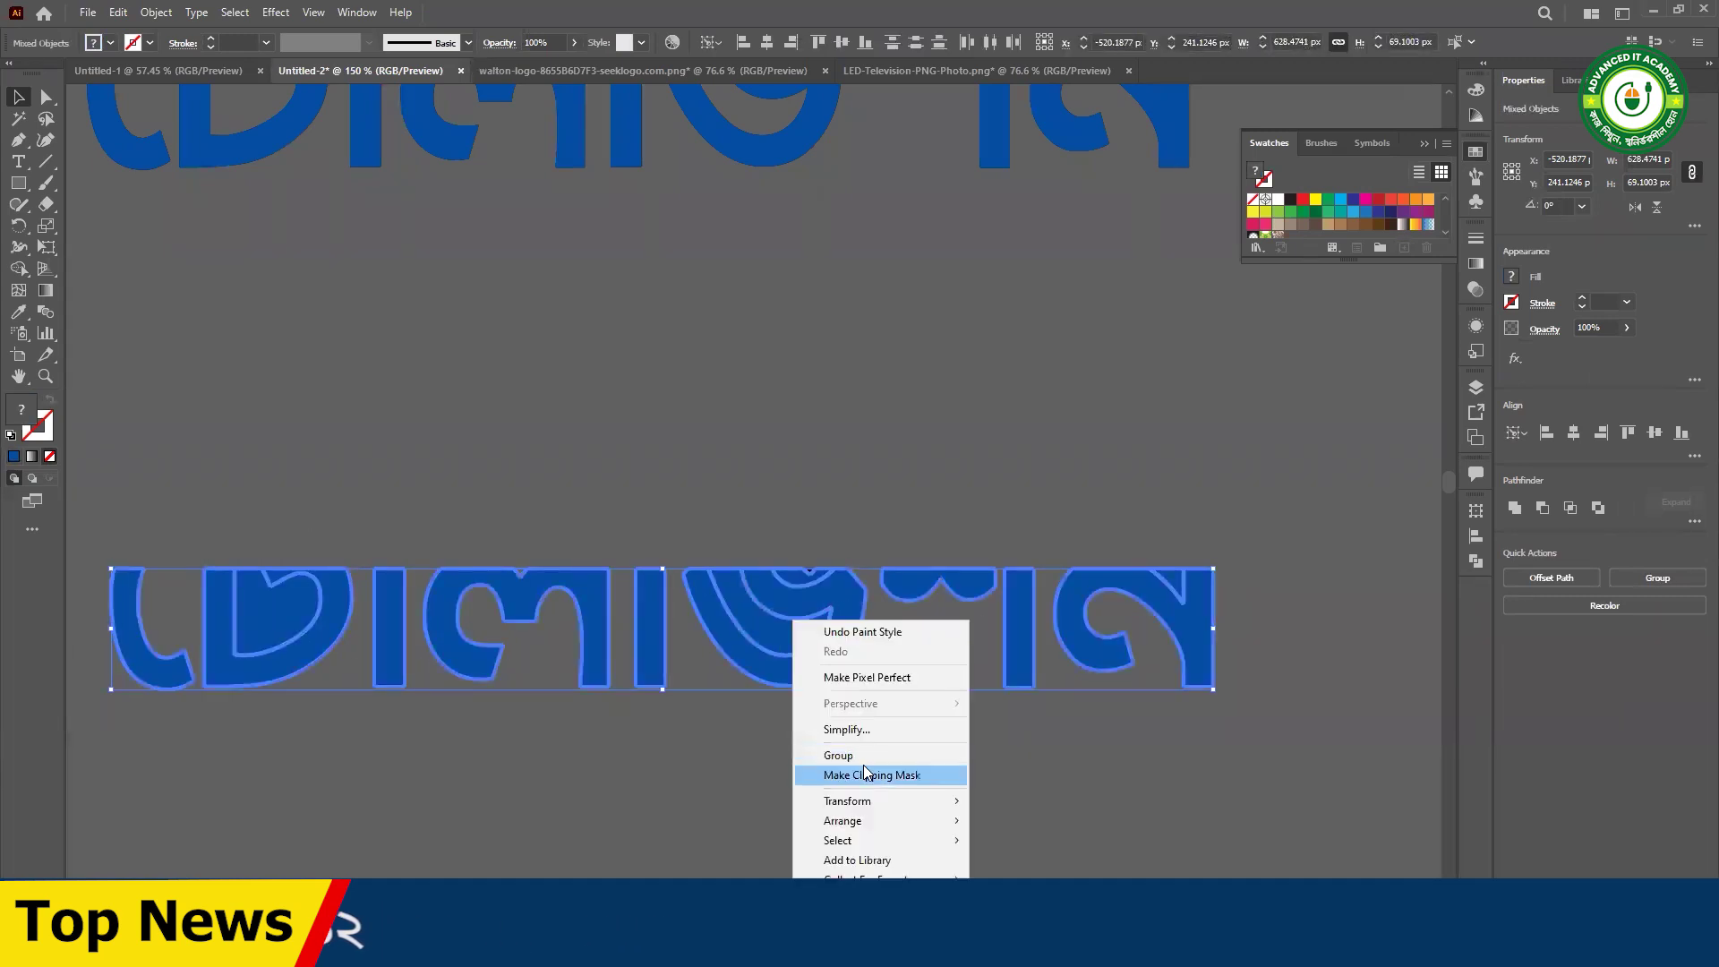
pyautogui.click(1146, 809)
pyautogui.click(940, 584)
pyautogui.rightClick(801, 589)
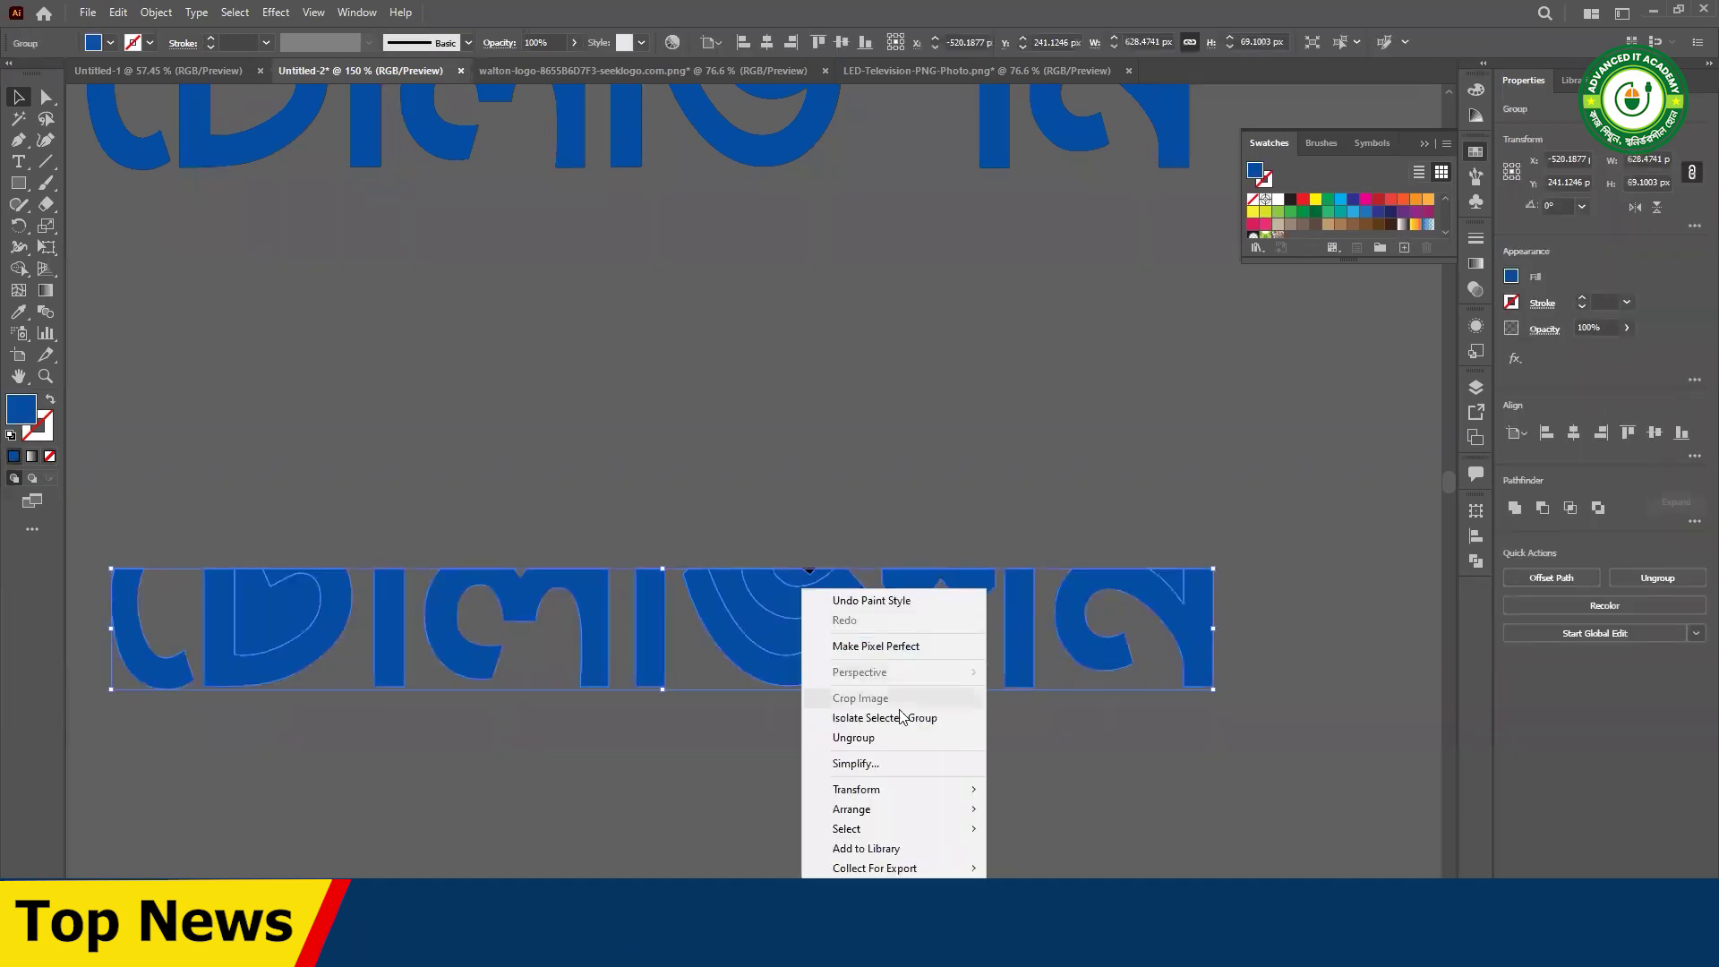
pyautogui.click(864, 739)
pyautogui.click(859, 745)
# - Delete the unwanted blue shapes filling the inner openings of the letters ভ, ট and ন
pyautogui.click(800, 646)
pyautogui.press('Delete')
pyautogui.click(799, 580)
pyautogui.click(800, 577)
pyautogui.press('Delete')
pyautogui.click(299, 638)
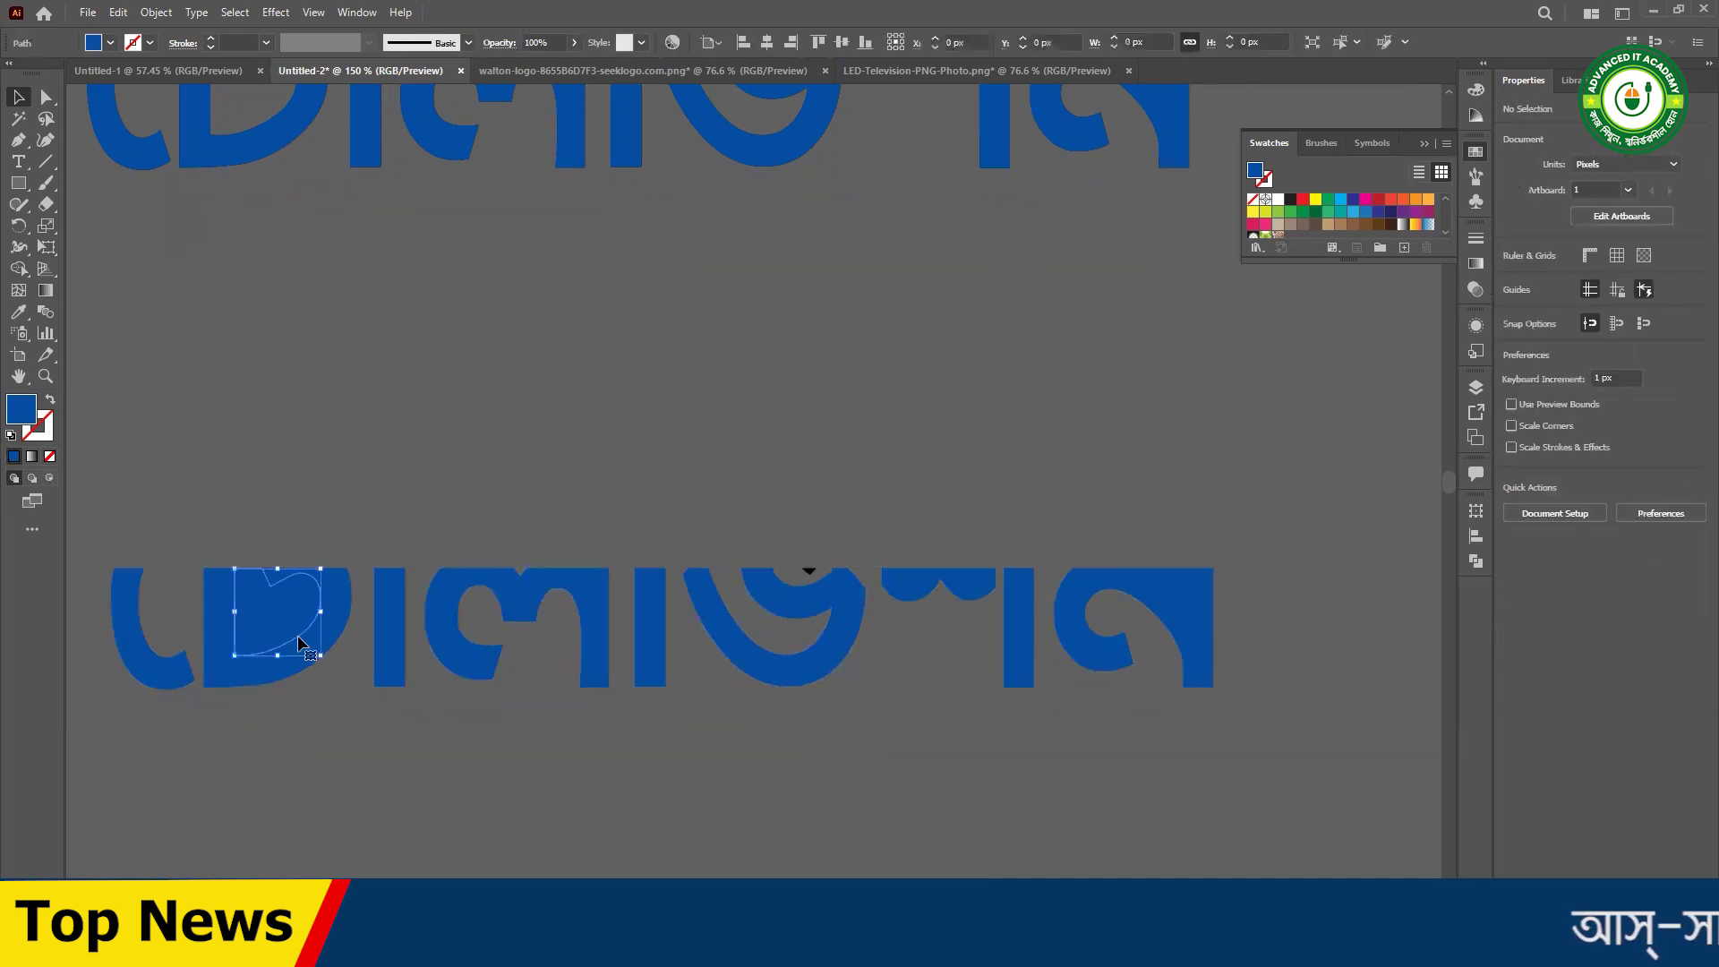
pyautogui.hotkey('ctrl', 'shift', 'a')
pyautogui.click(1173, 570)
pyautogui.press('Delete')
# - Group all the cleaned lower-half letter pieces and apply the sampled dark blue fill to them
pyautogui.moveTo(1310, 717); pyautogui.dragTo(465, 530)
pyautogui.click(117, 510)
pyautogui.moveTo(117, 511); pyautogui.dragTo(1062, 724)
pyautogui.moveTo(99, 486); pyautogui.dragTo(1229, 727)
pyautogui.hotkey('ctrl', 'g')
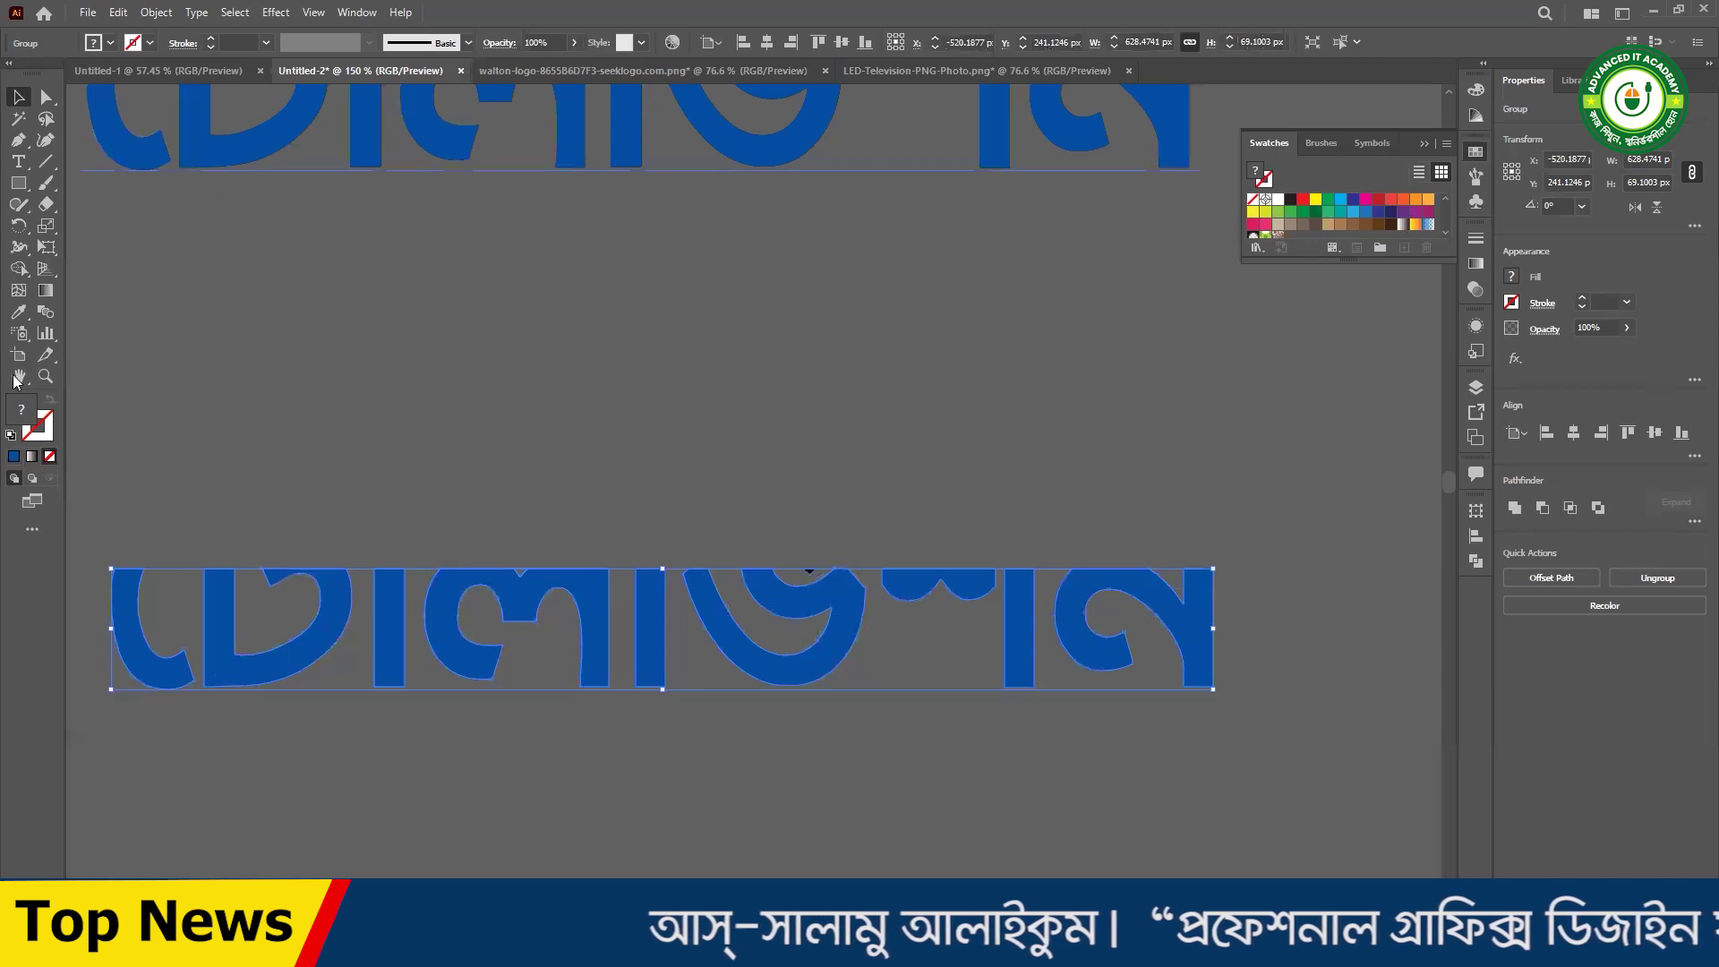
pyautogui.click(18, 312)
pyautogui.click(131, 595)
# - Paste the black upper-half lettering back in place above the blue lower half and select it
pyautogui.click(20, 97)
pyautogui.hotkey('ctrl', 'v')
pyautogui.click(455, 433)
pyautogui.moveTo(440, 420); pyautogui.dragTo(463, 340)
pyautogui.hotkey('ctrl', 'z')
pyautogui.click(692, 381)
pyautogui.click(562, 435)
# - Recolor the upper-half lettering white by sampling the poster's white background
pyautogui.click(18, 315)
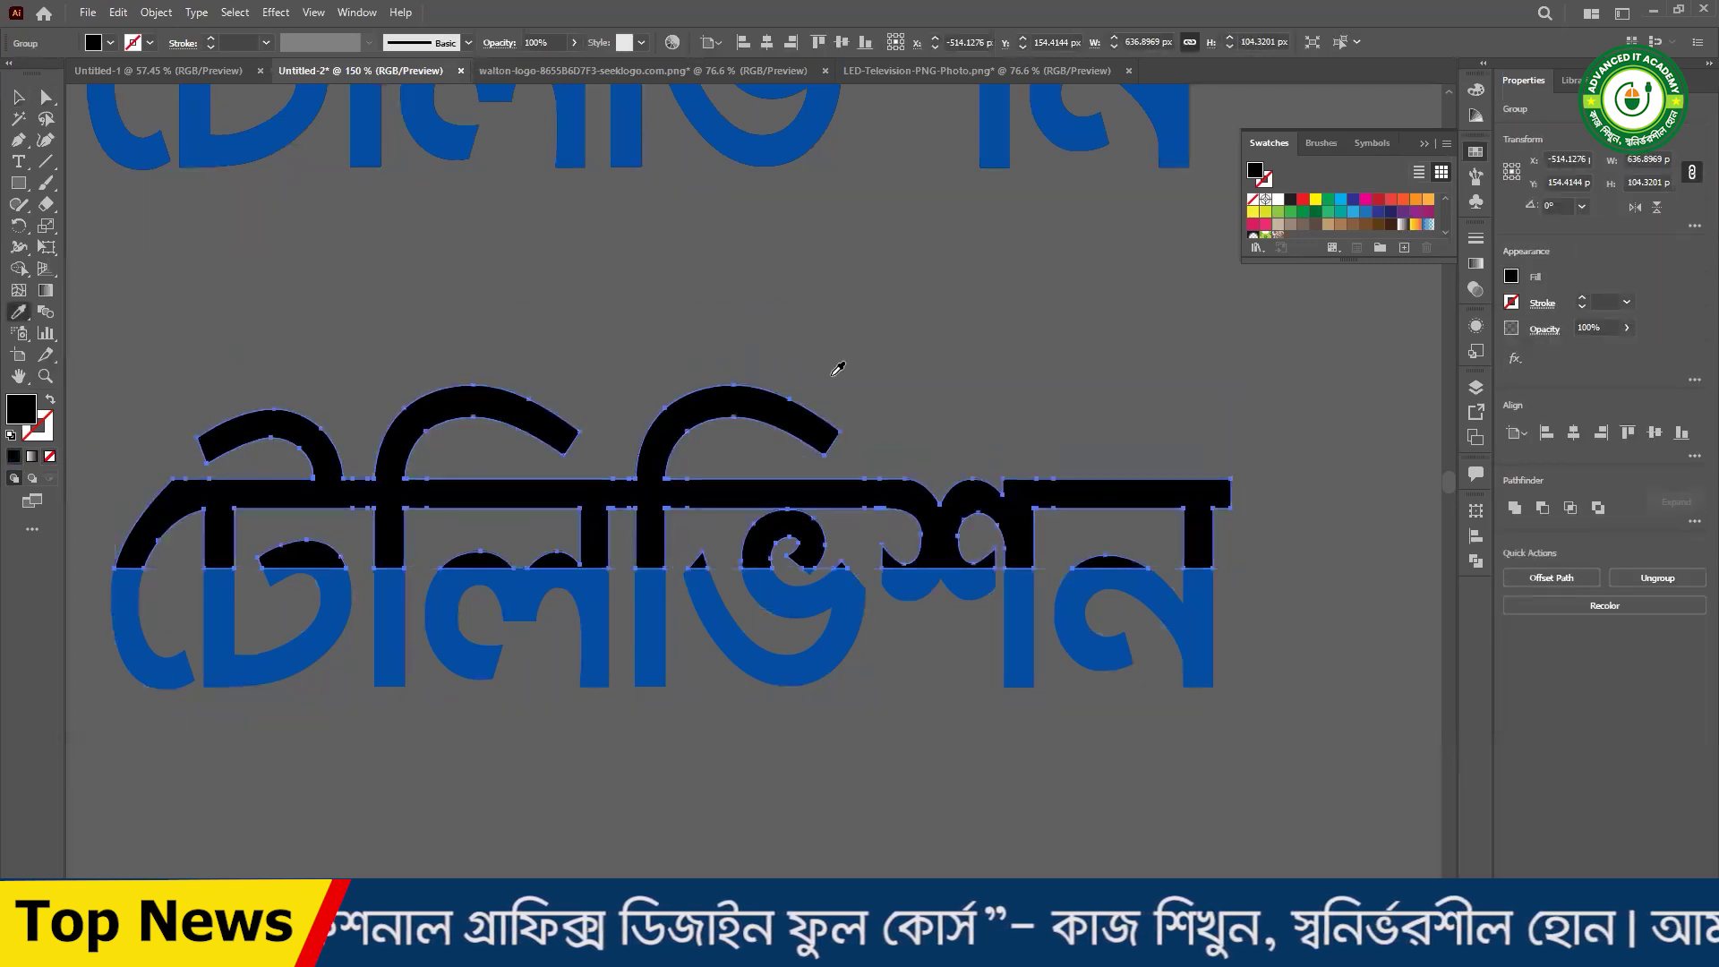
pyautogui.hotkey('ctrl', '-')
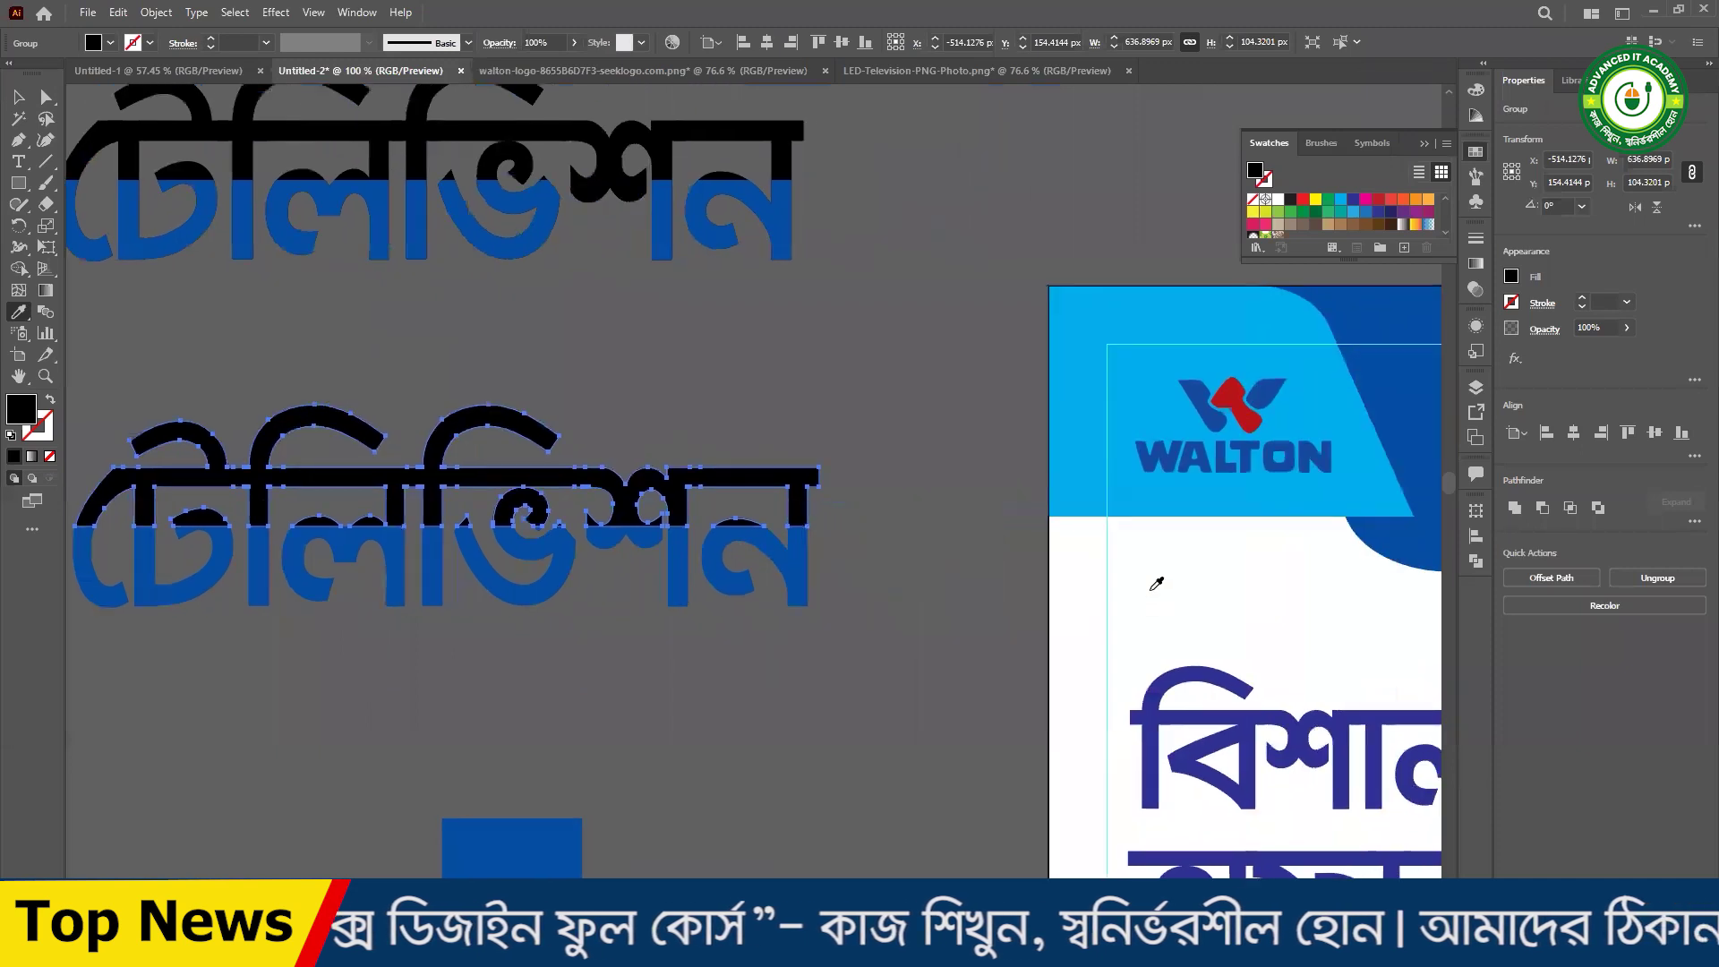
pyautogui.click(1152, 582)
pyautogui.moveTo(438, 451); pyautogui.dragTo(486, 373)
pyautogui.hotkey('ctrl', 'z')
pyautogui.click(870, 508)
pyautogui.moveTo(815, 469); pyautogui.dragTo(829, 394)
pyautogui.hotkey('ctrl', 'z')
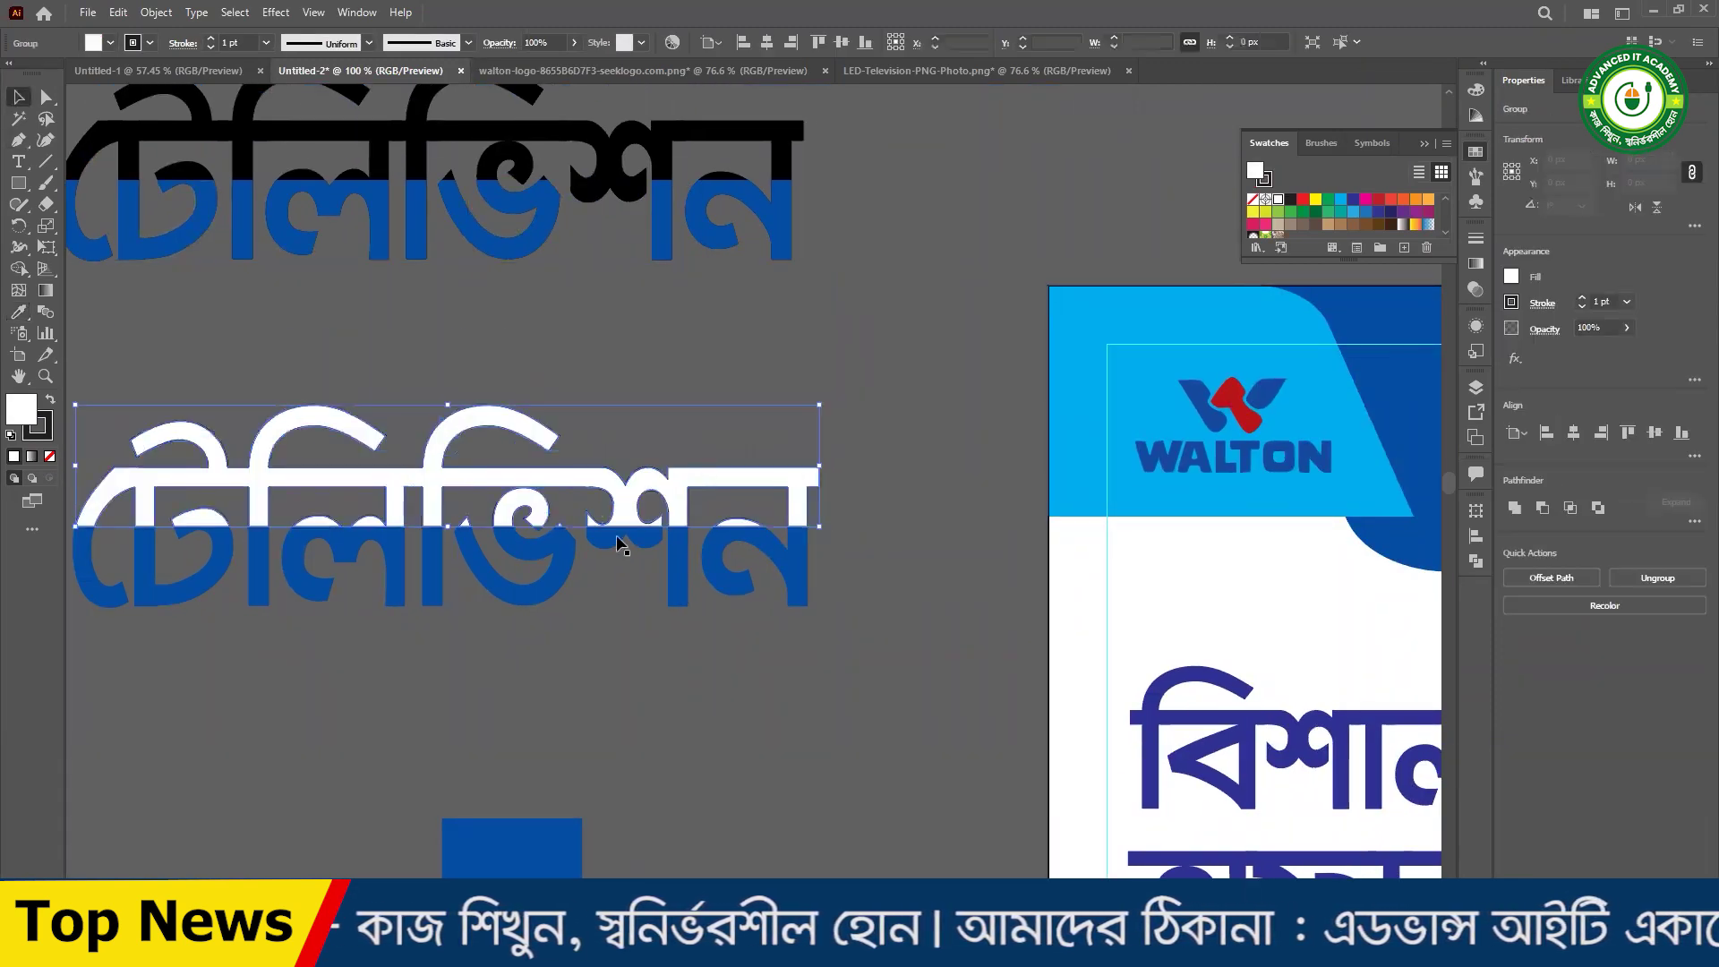
# - Remove the thin black stroke from the white upper-half lettering
pyautogui.click(1204, 608)
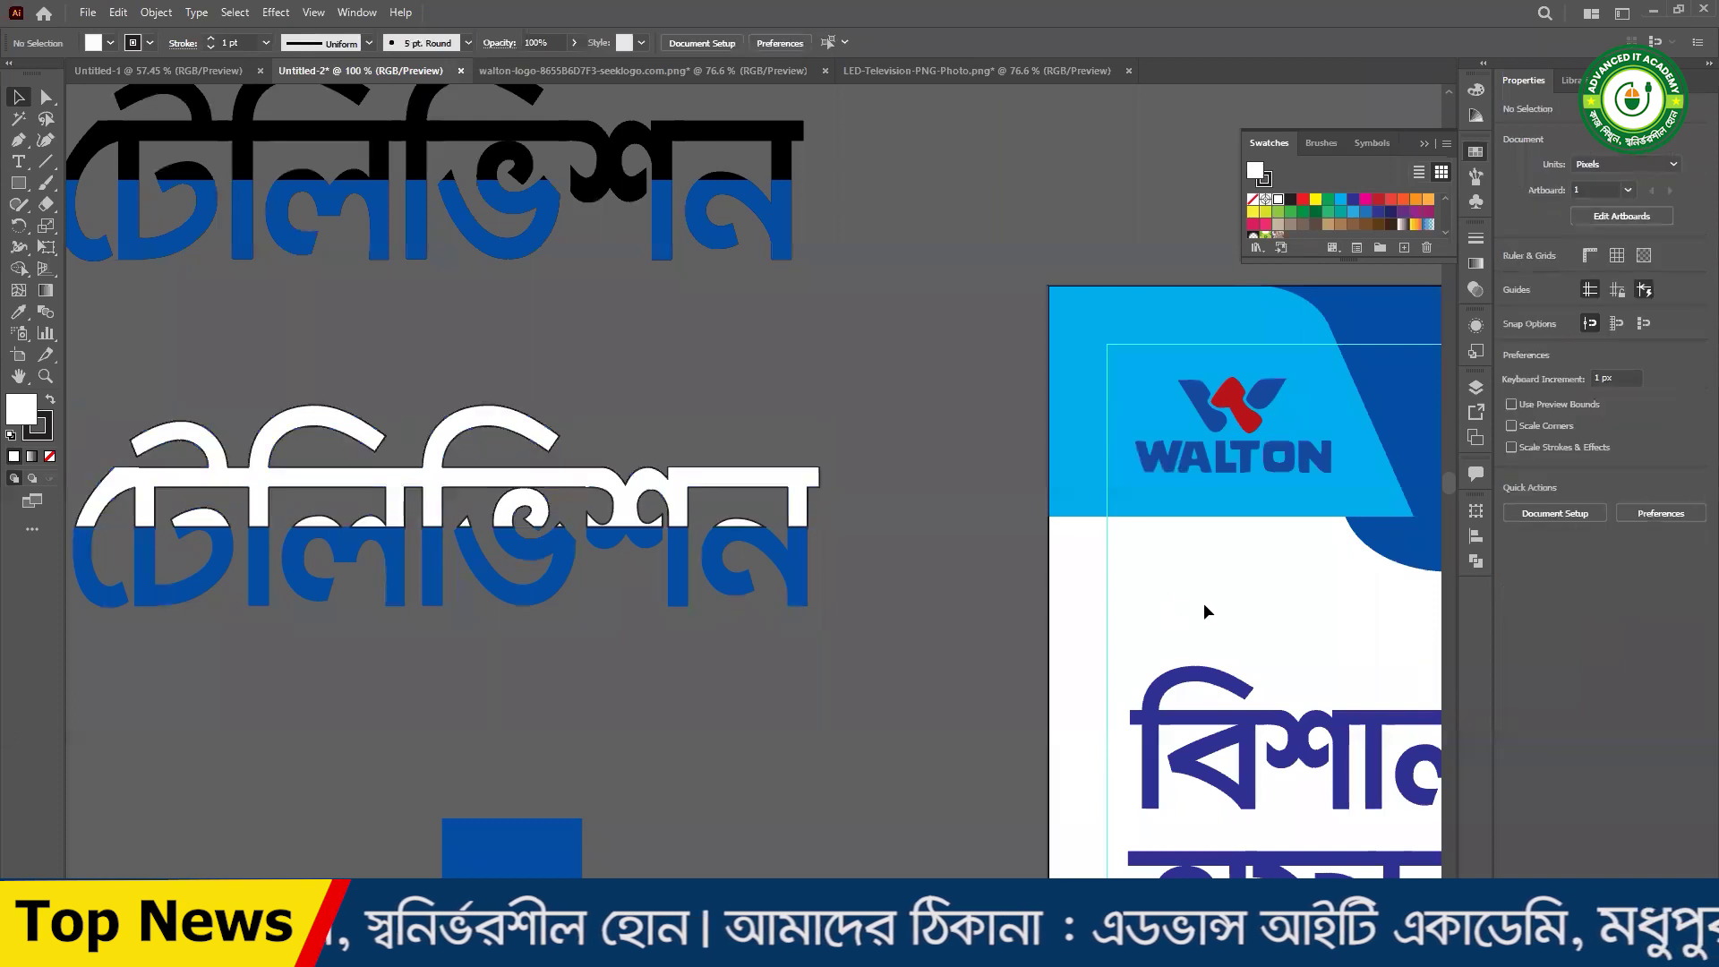
pyautogui.moveTo(343, 479); pyautogui.dragTo(344, 433)
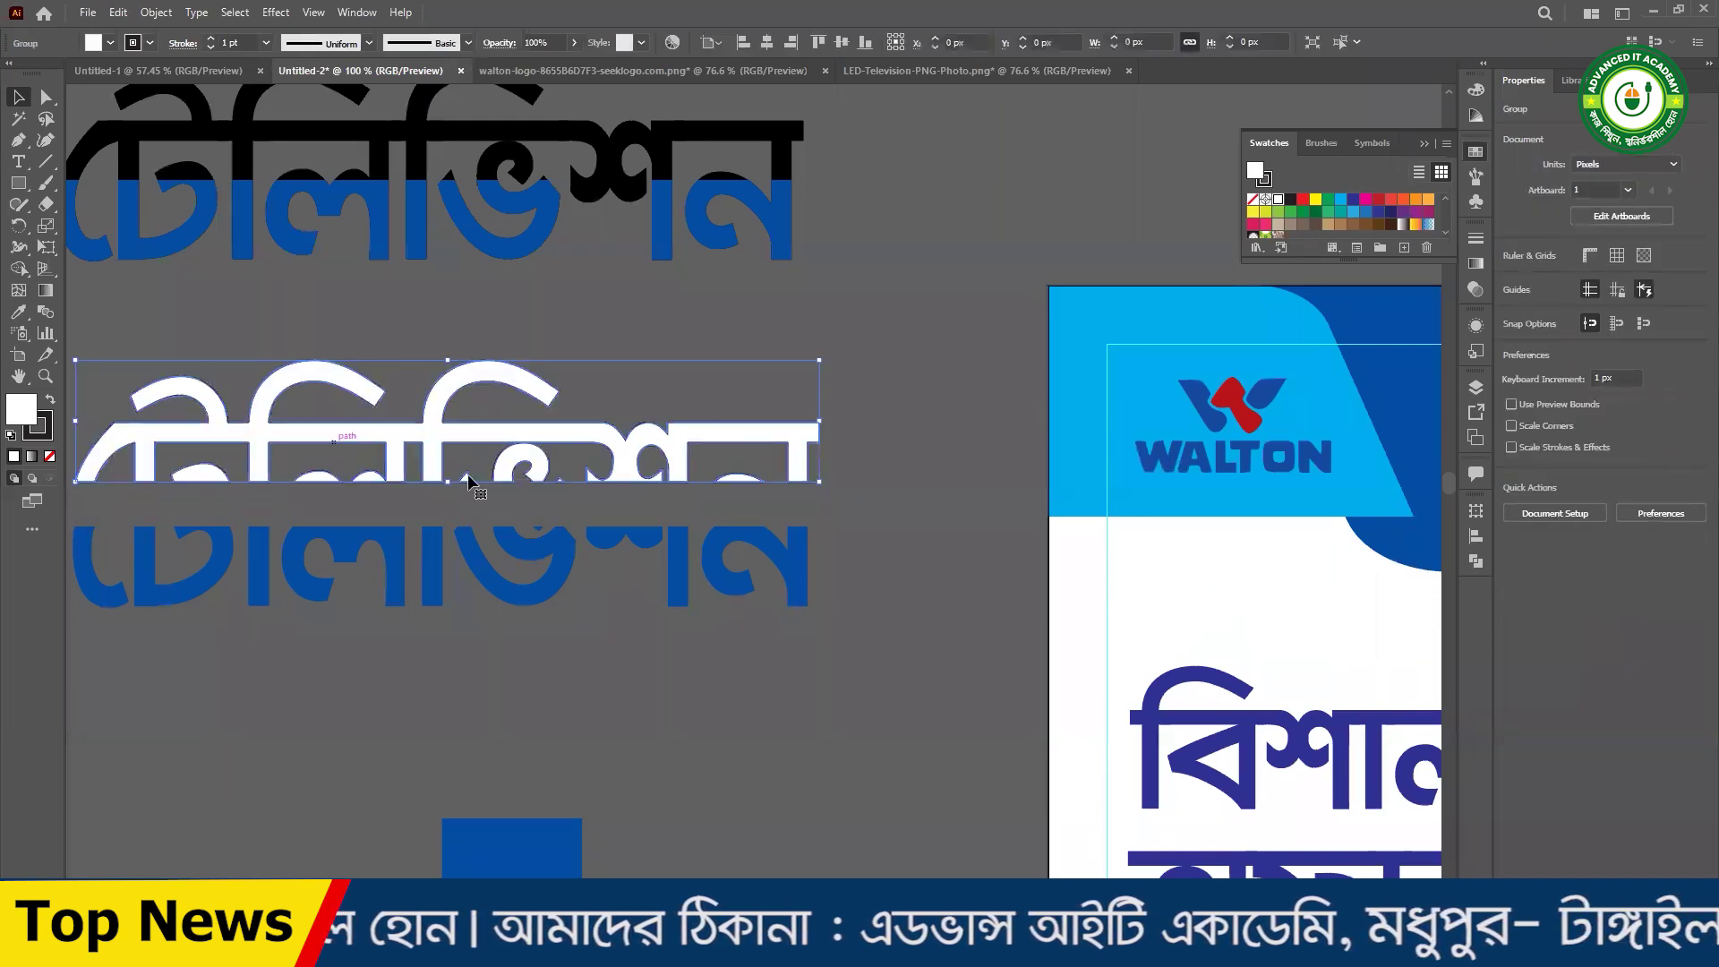
pyautogui.hotkey('ctrl', 'z')
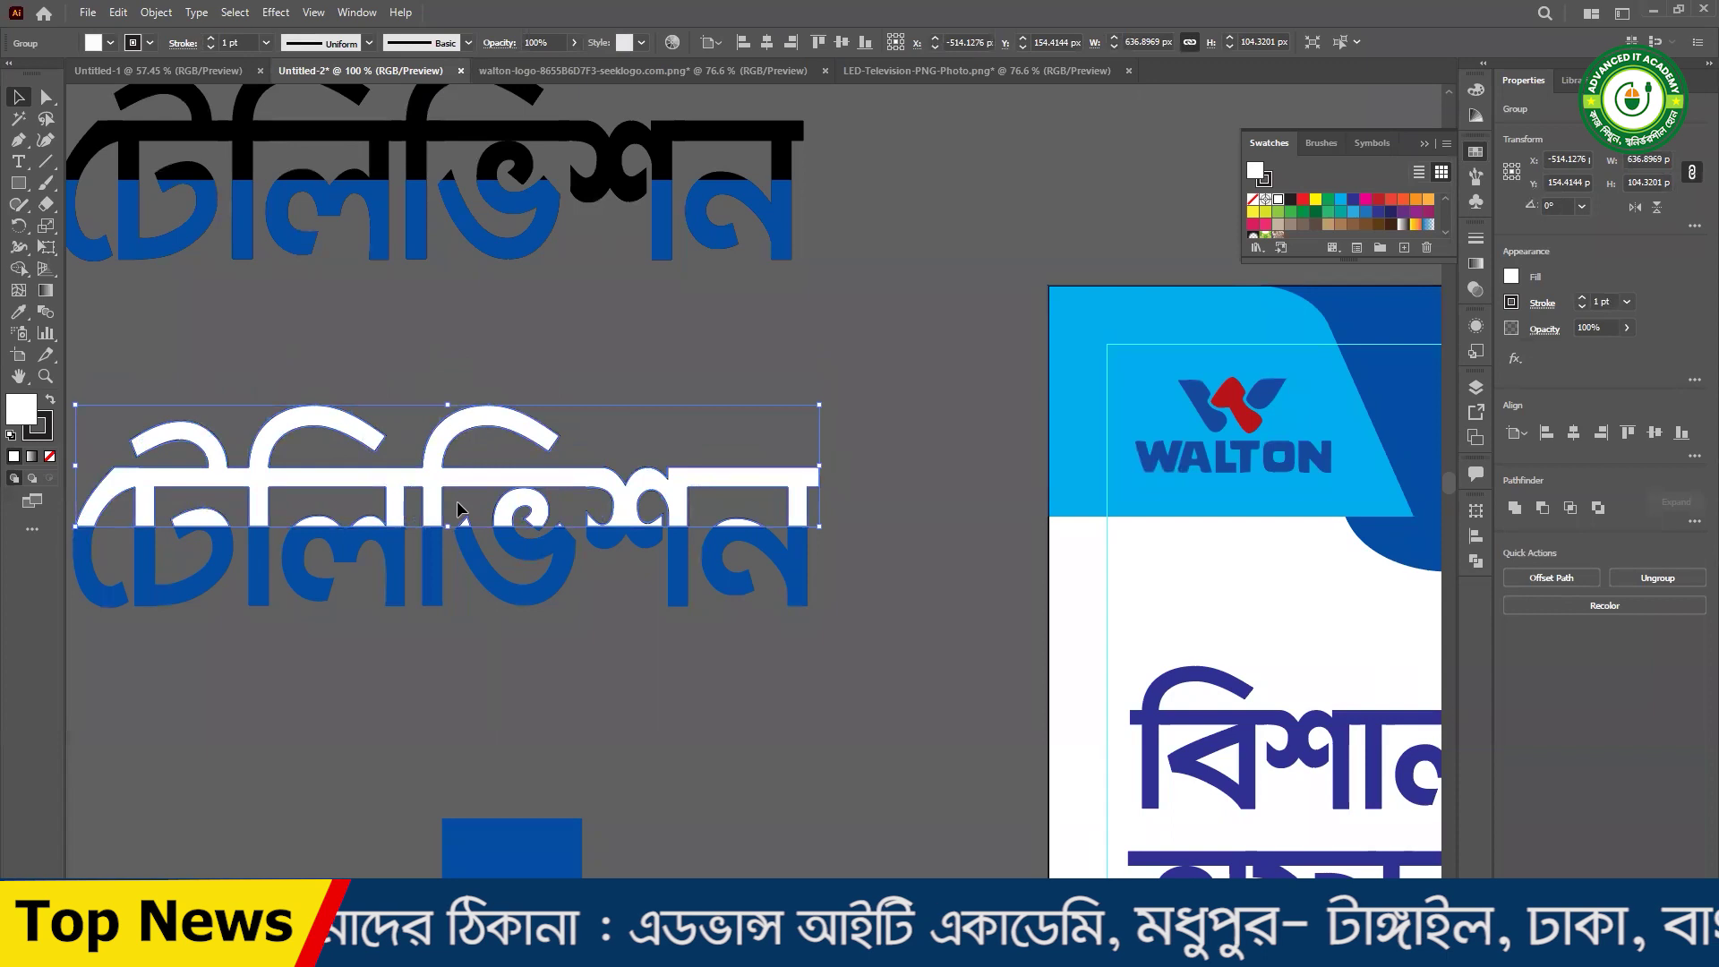
pyautogui.click(149, 44)
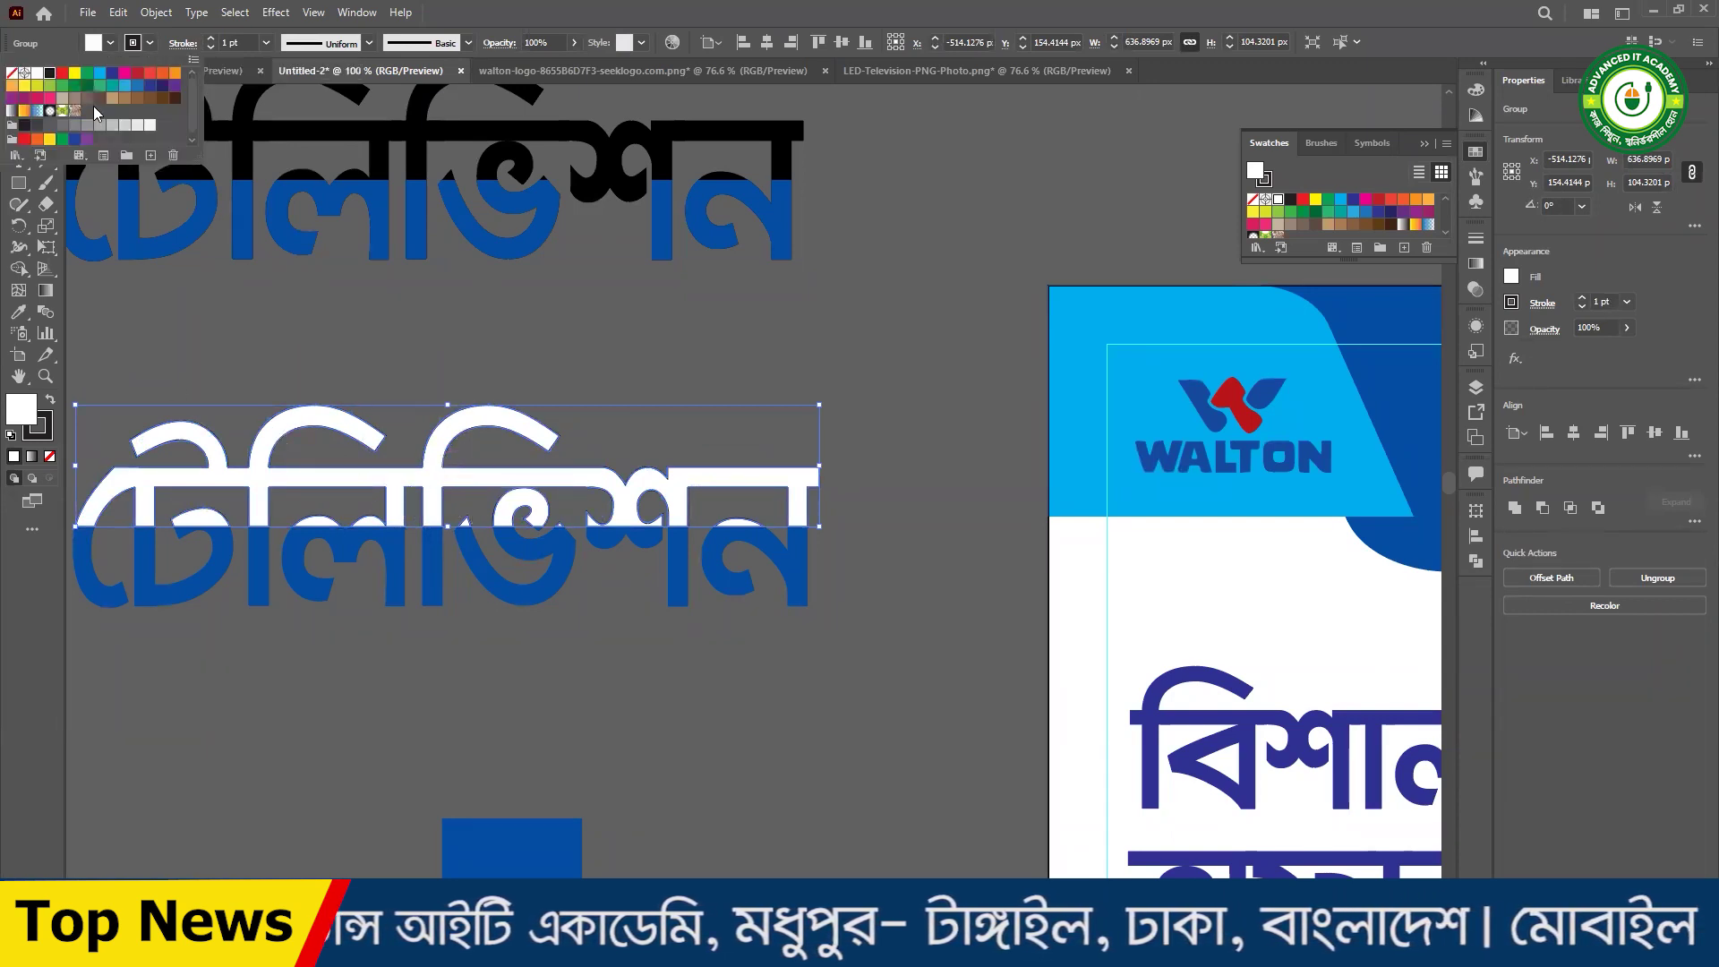
pyautogui.click(12, 76)
# - Group the white and blue halves and move the headline onto the poster, with its color split on the blue header's lower edge
pyautogui.moveTo(621, 302); pyautogui.dragTo(627, 658)
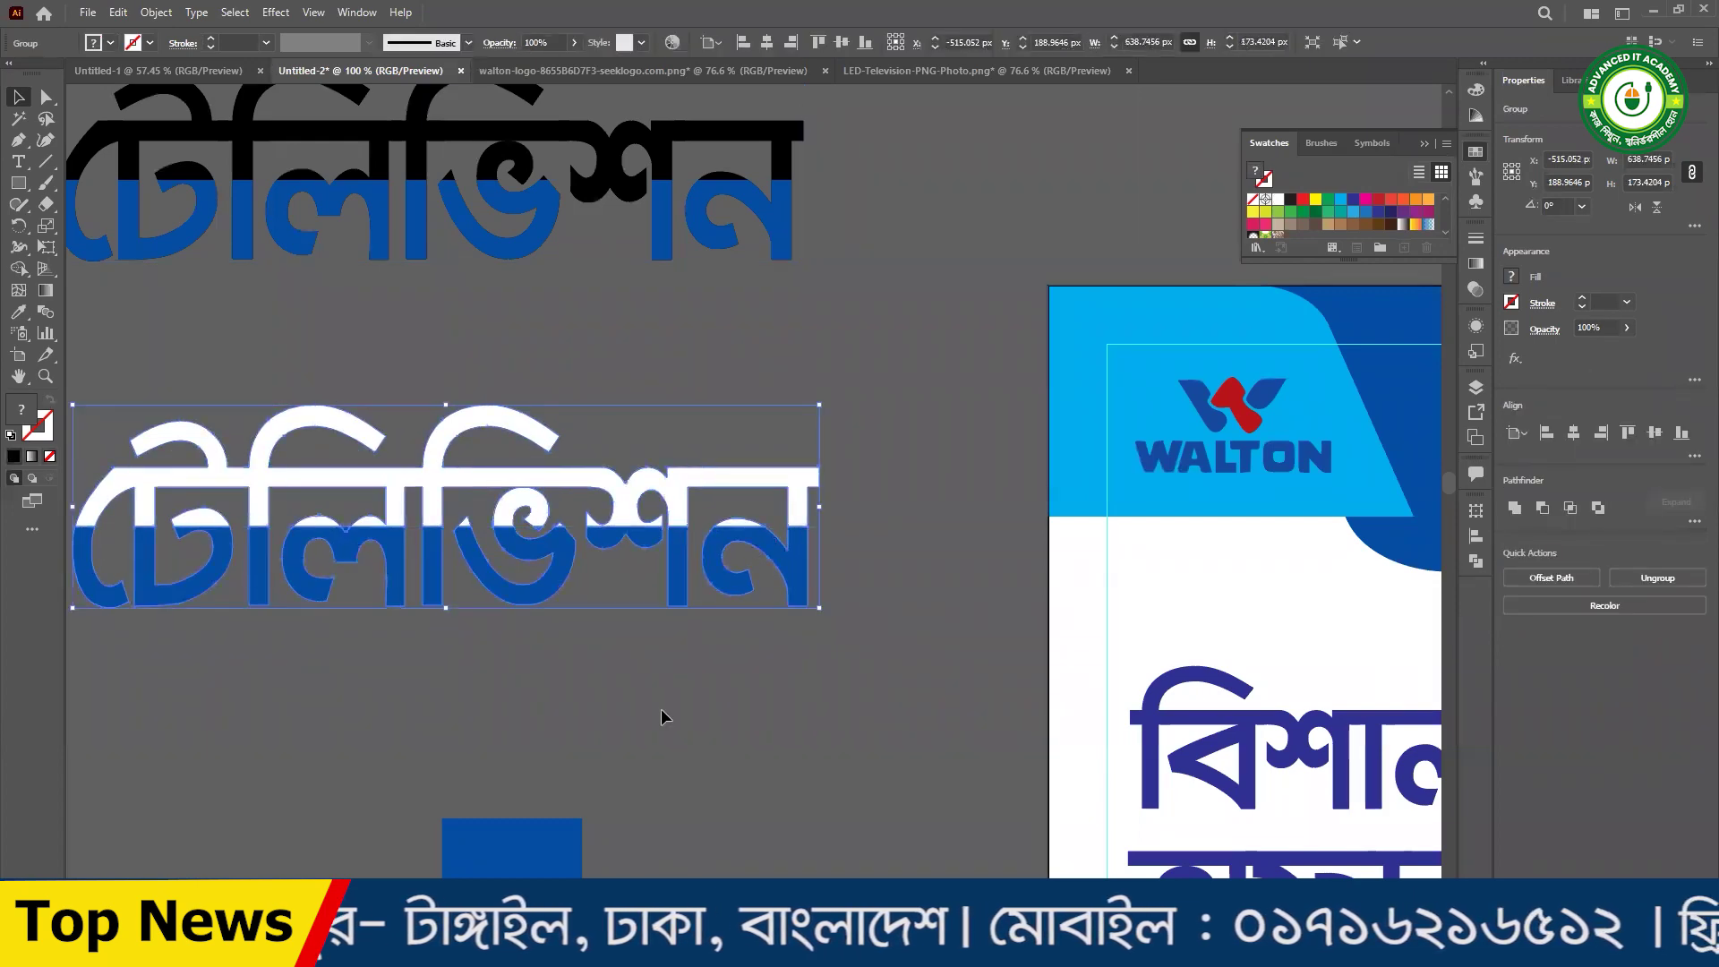
pyautogui.hotkey('ctrl', '-')
pyautogui.moveTo(684, 616); pyautogui.dragTo(285, 699)
pyautogui.click(247, 551)
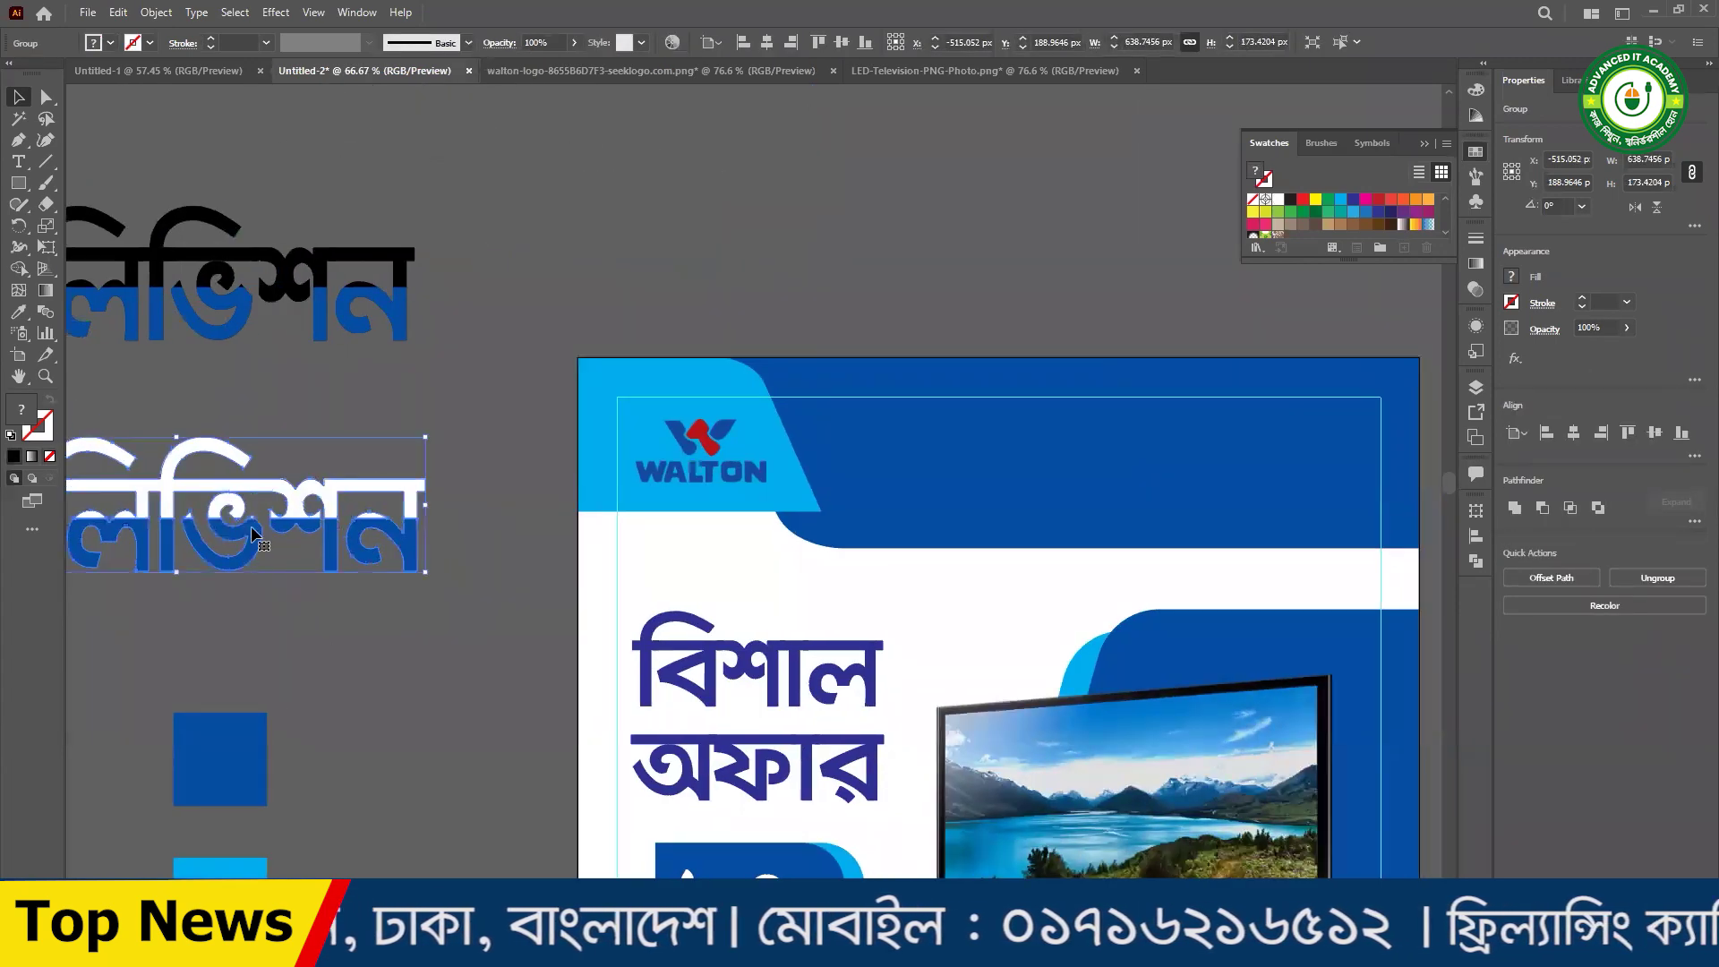
pyautogui.moveTo(253, 532); pyautogui.dragTo(1159, 559)
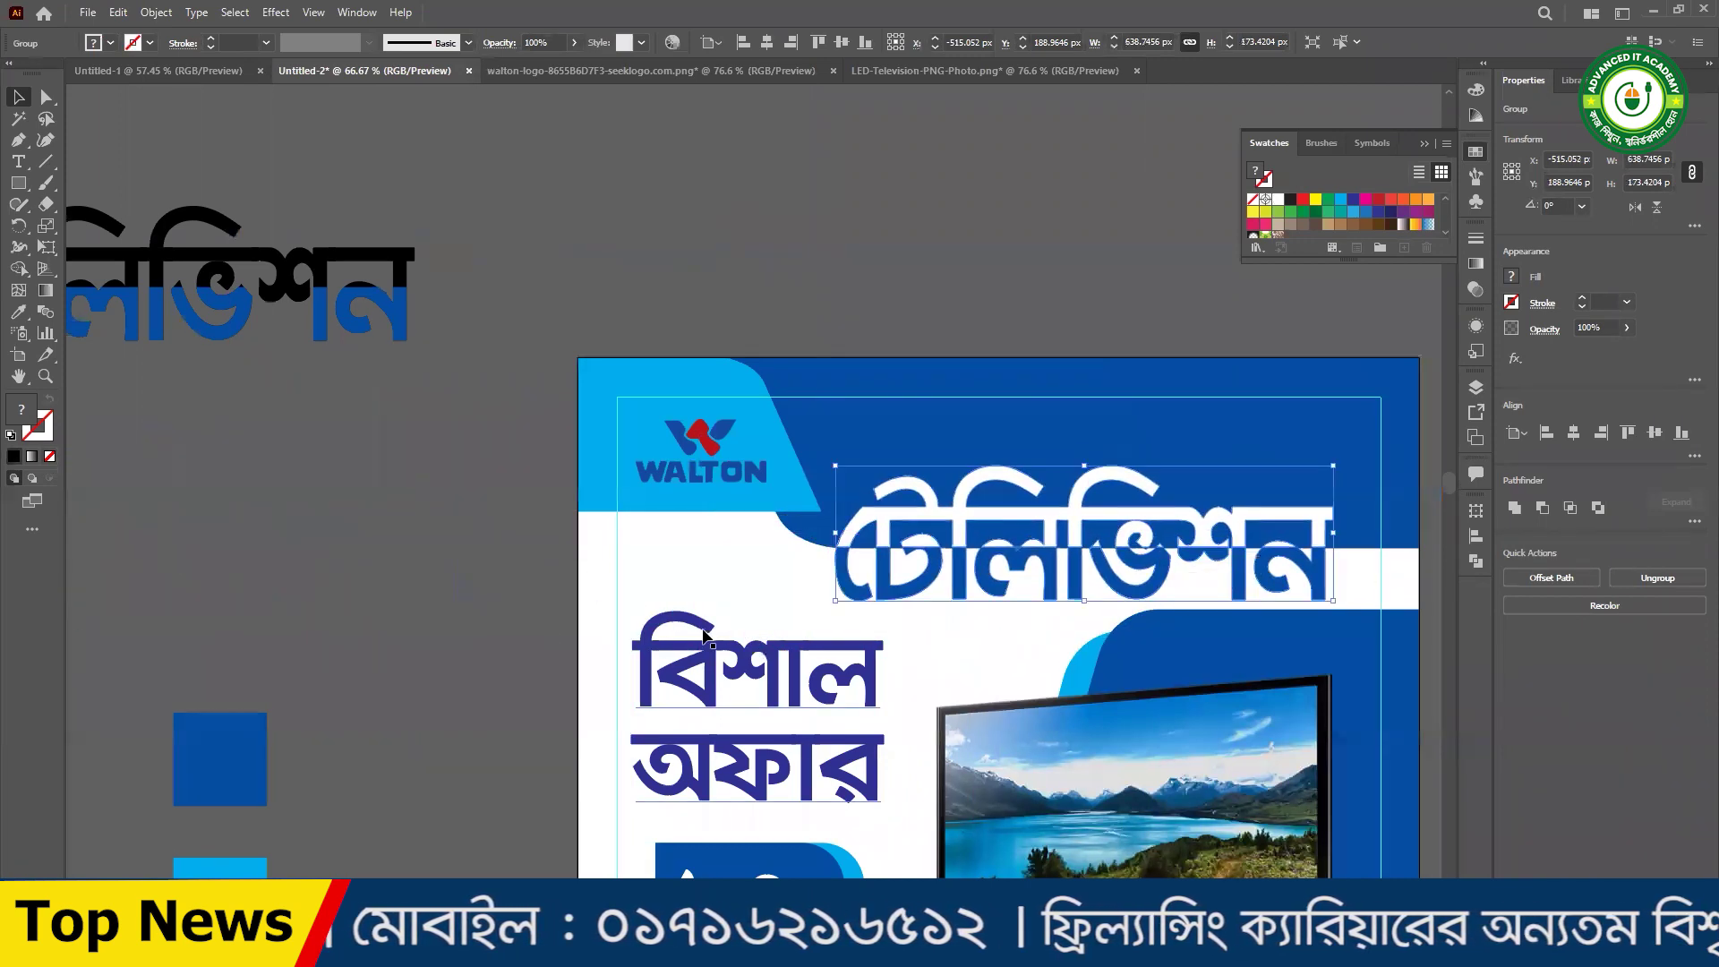
# - Shorten the blue header shape to about 226 px high and raise the headline so its color split meets the shape's lower edge
pyautogui.click(395, 578)
pyautogui.moveTo(817, 621); pyautogui.dragTo(587, 543)
pyautogui.hotkey('ctrl', 'z')
pyautogui.moveTo(703, 546); pyautogui.dragTo(403, 519)
pyautogui.click(1049, 455)
pyautogui.moveTo(759, 521); pyautogui.dragTo(759, 507)
pyautogui.click(1125, 560)
pyautogui.moveTo(1017, 530); pyautogui.dragTo(1017, 518)
# - Duplicate the blue header shape in place and enlarge the copy to about 937 × 230 px toward its lower-left corner
pyautogui.click(837, 580)
pyautogui.keyDown('ctrl'); pyautogui.keyDown('alt'); pyautogui.click(840, 589); pyautogui.keyUp('alt'); pyautogui.keyUp('ctrl')
pyautogui.moveTo(806, 589); pyautogui.dragTo(946, 516)
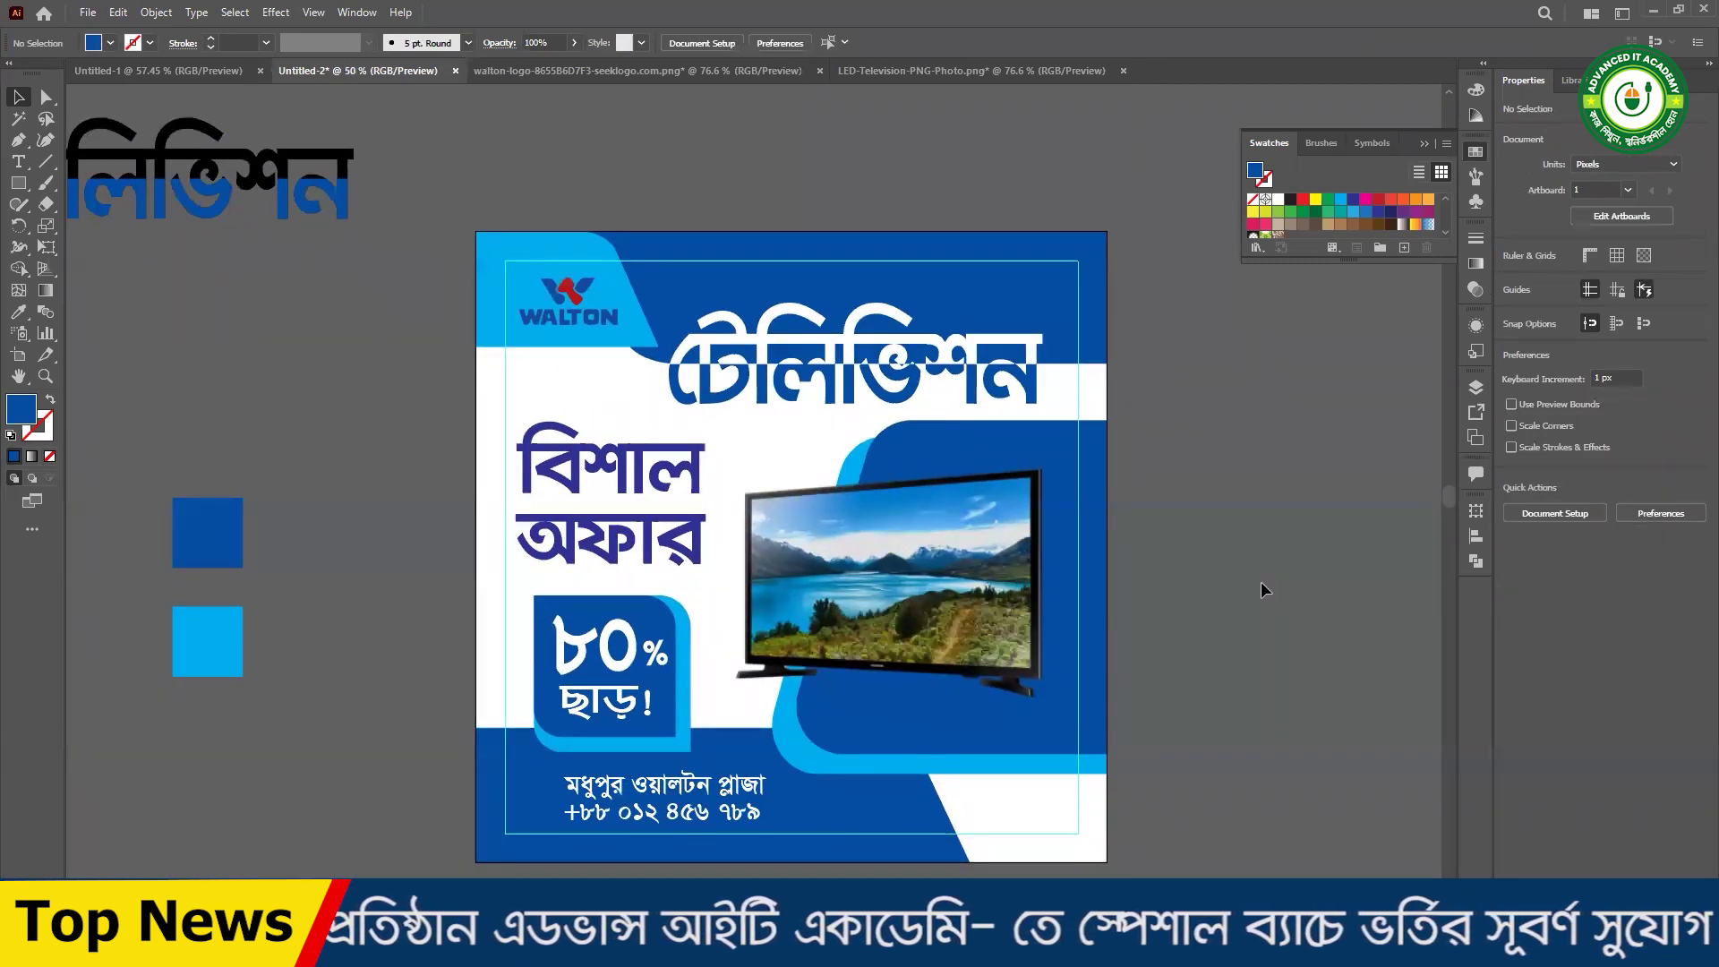
pyautogui.keyDown('ctrl'); pyautogui.click(895, 403); pyautogui.keyUp('ctrl')
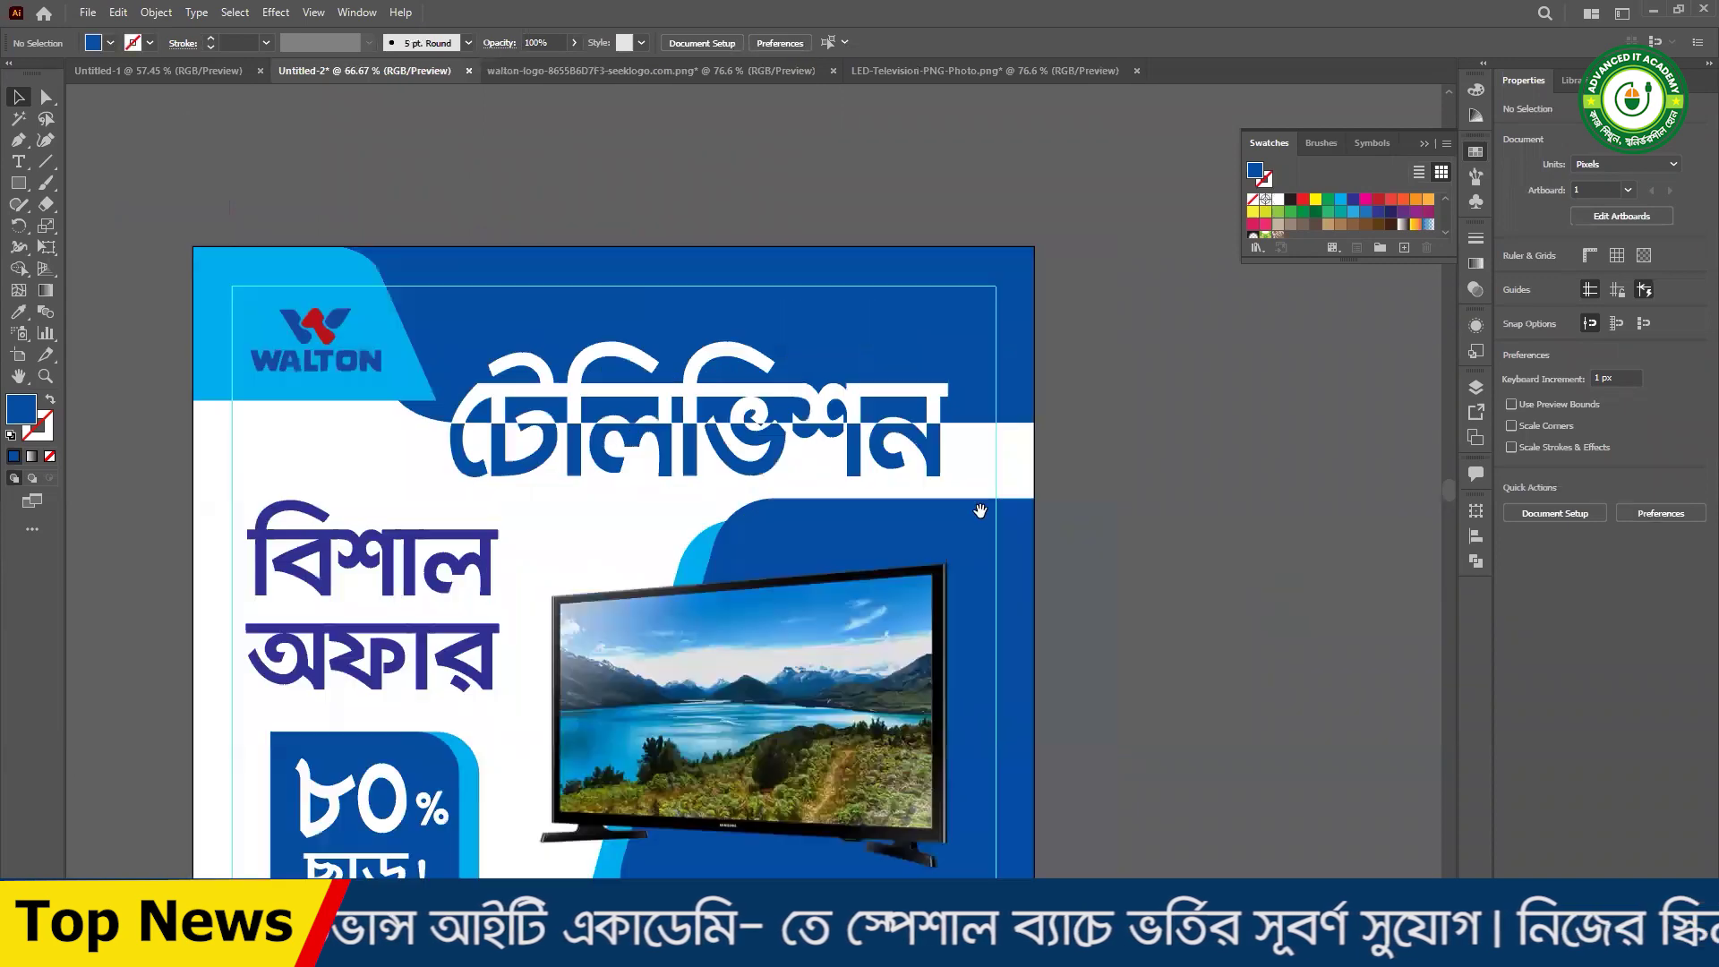
pyautogui.moveTo(962, 420); pyautogui.dragTo(1081, 441)
pyautogui.click(1080, 441)
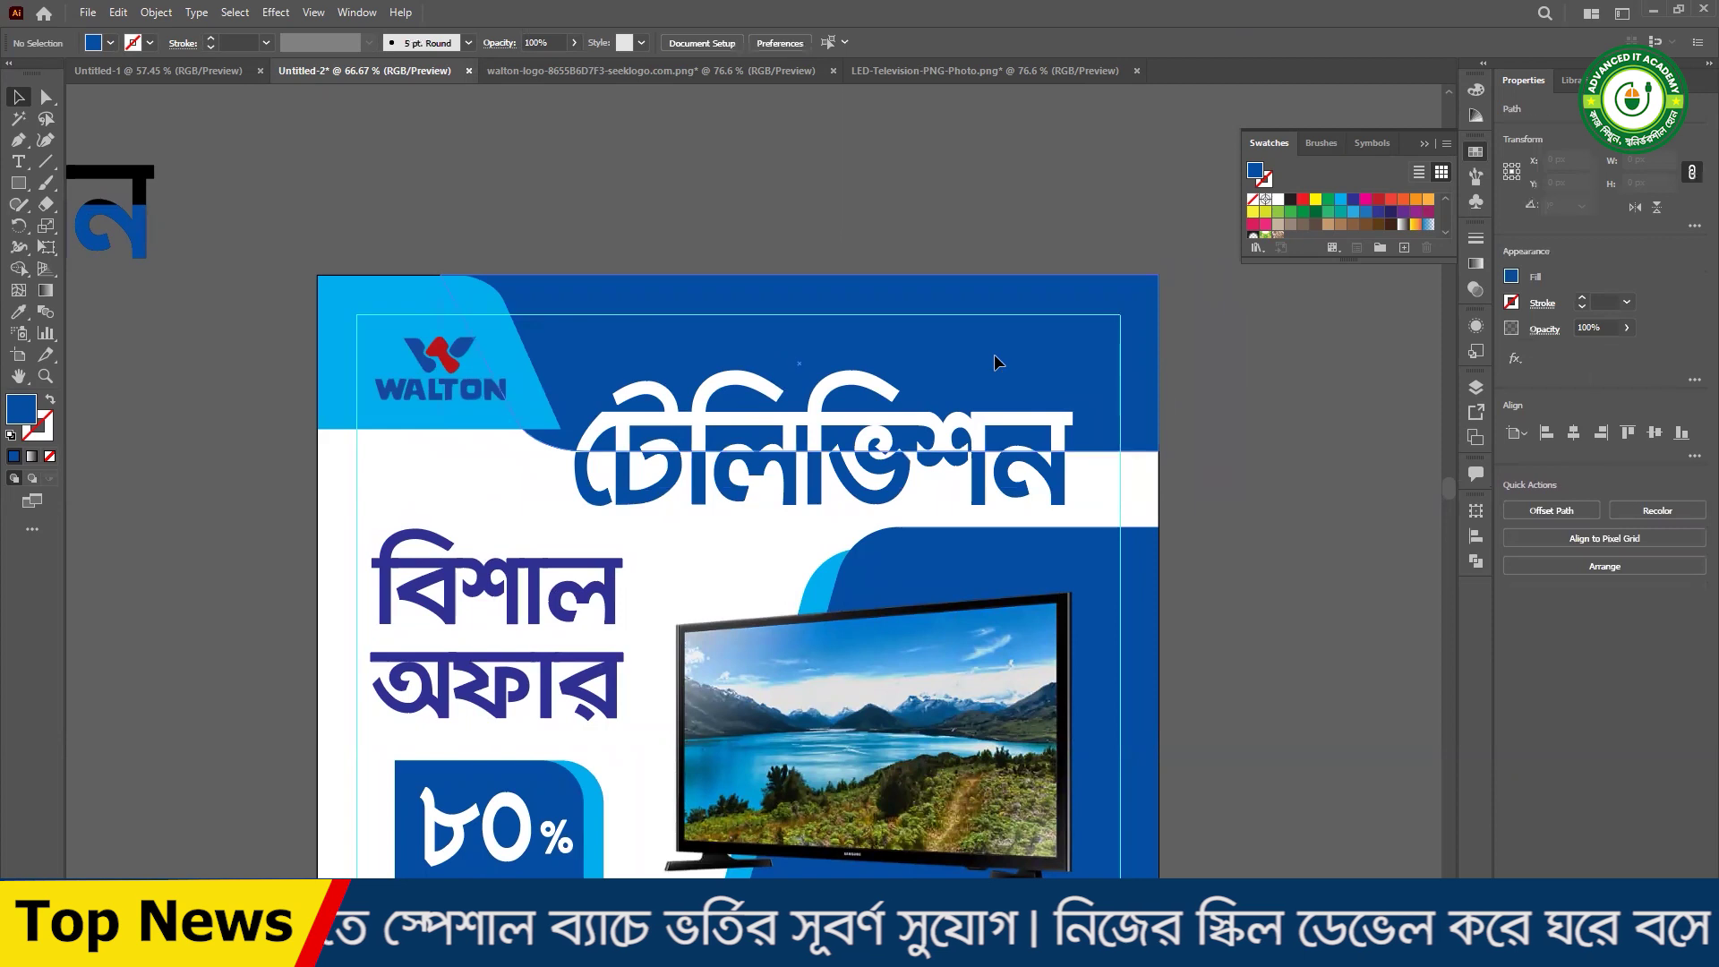
pyautogui.click(1311, 491)
pyautogui.click(1022, 347)
pyautogui.moveTo(1022, 347); pyautogui.dragTo(1117, 379)
pyautogui.hotkey('ctrl', 'z')
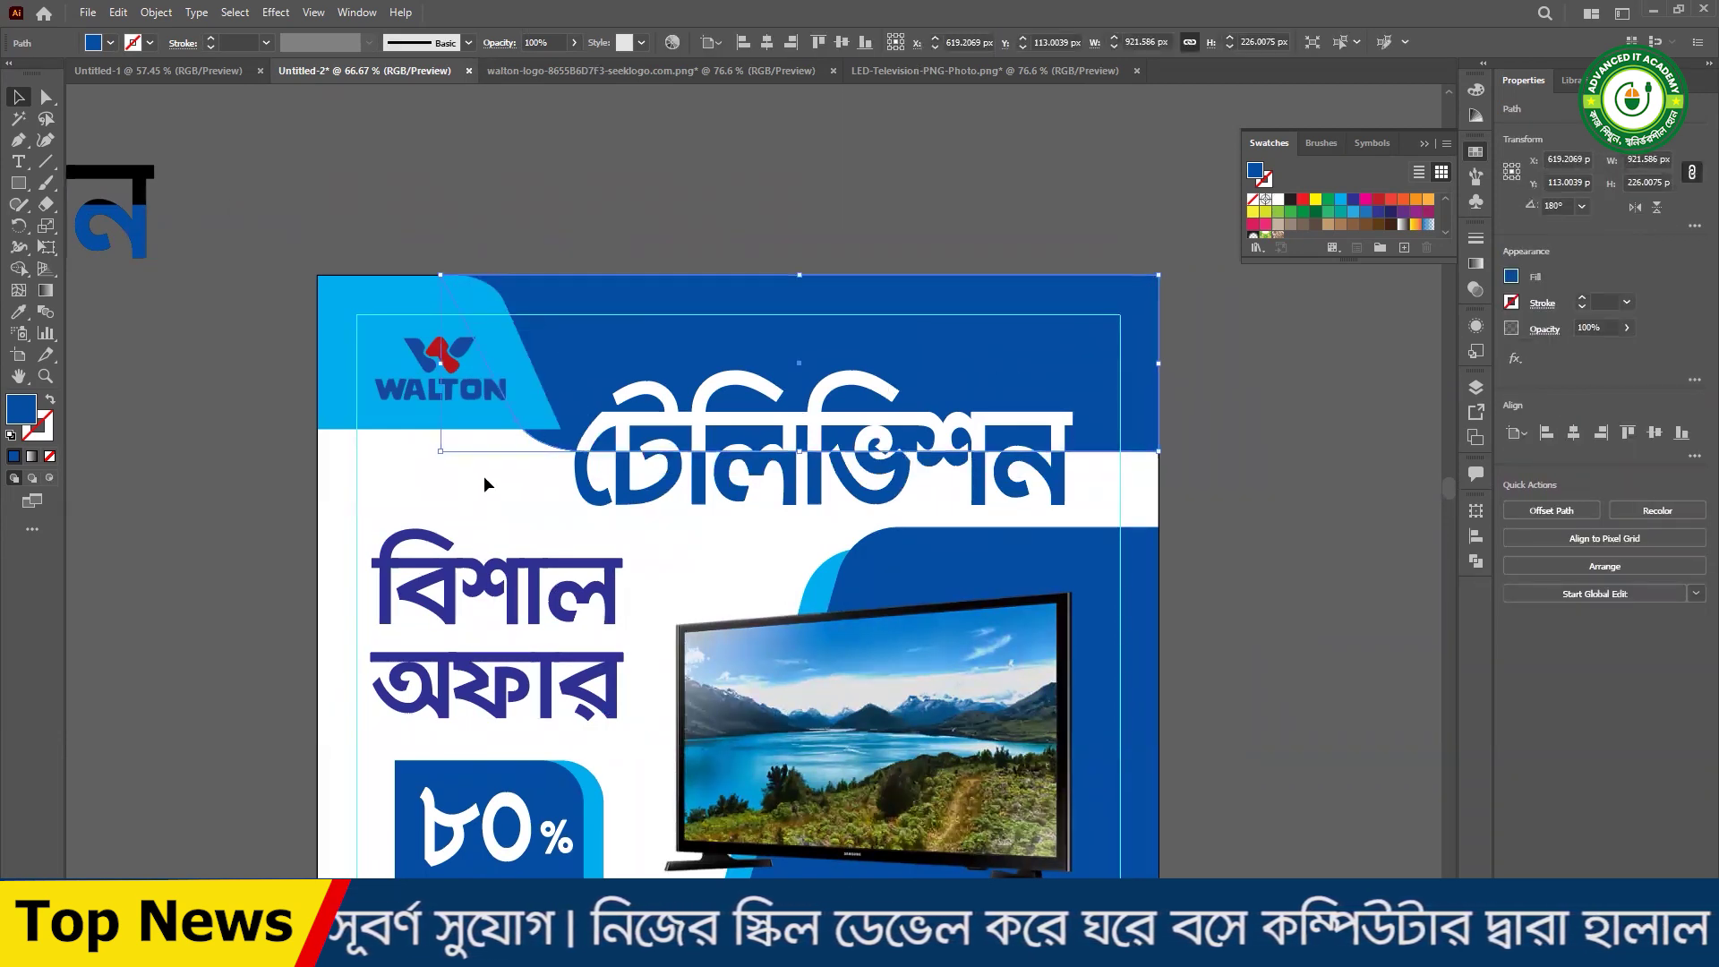
pyautogui.moveTo(438, 456)
pyautogui.mouseDown()
pyautogui.moveTo(420, 425)
pyautogui.moveTo(427, 464)
pyautogui.mouseUp()
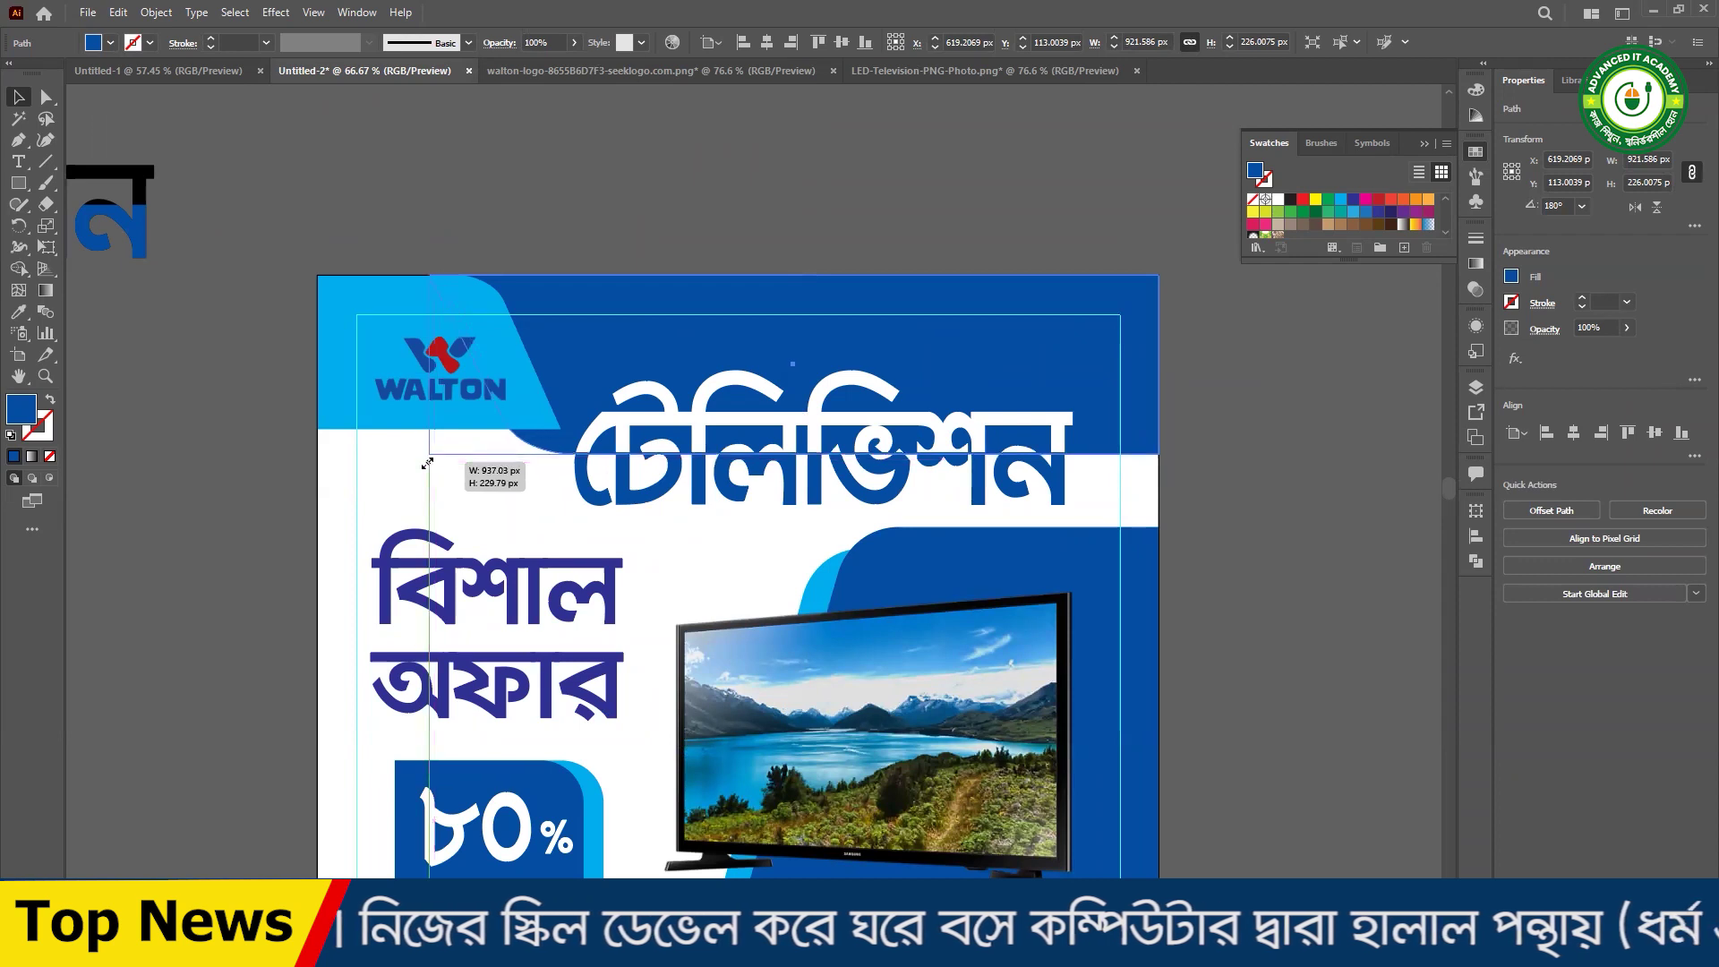
# - Fill the enlarged header copy with the logo panel's light blue and send it behind the dark blue header
pyautogui.click(365, 292)
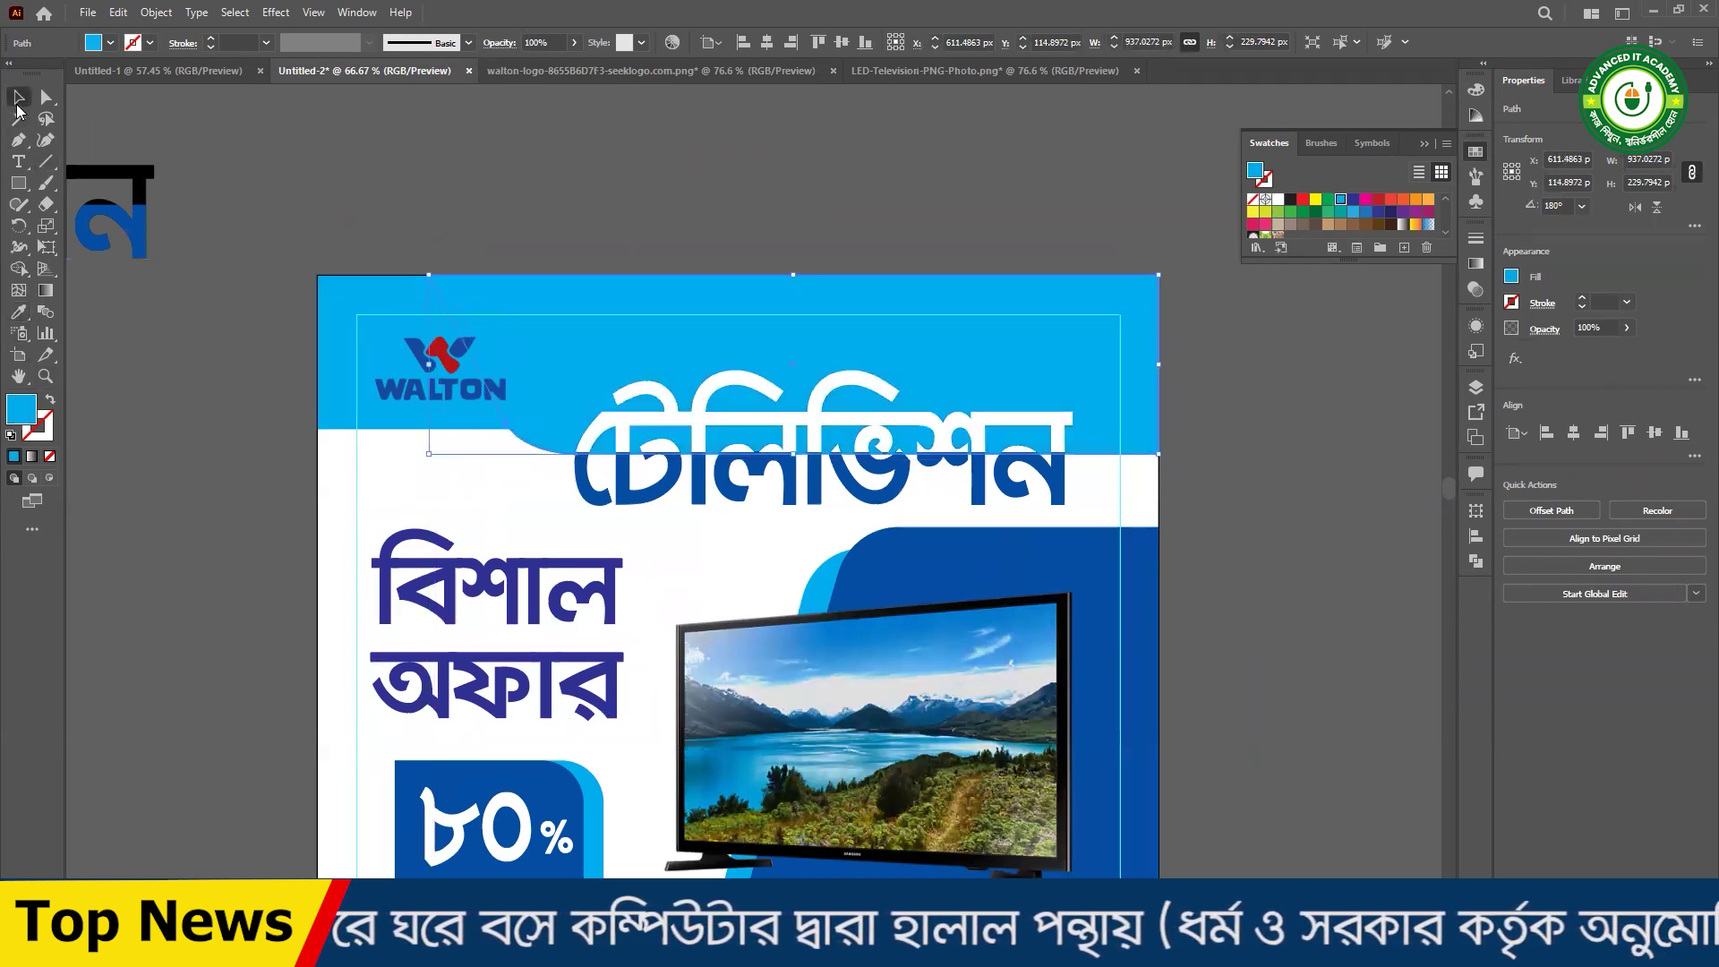
pyautogui.hotkey('ctrl', 'z')
pyautogui.click(18, 103)
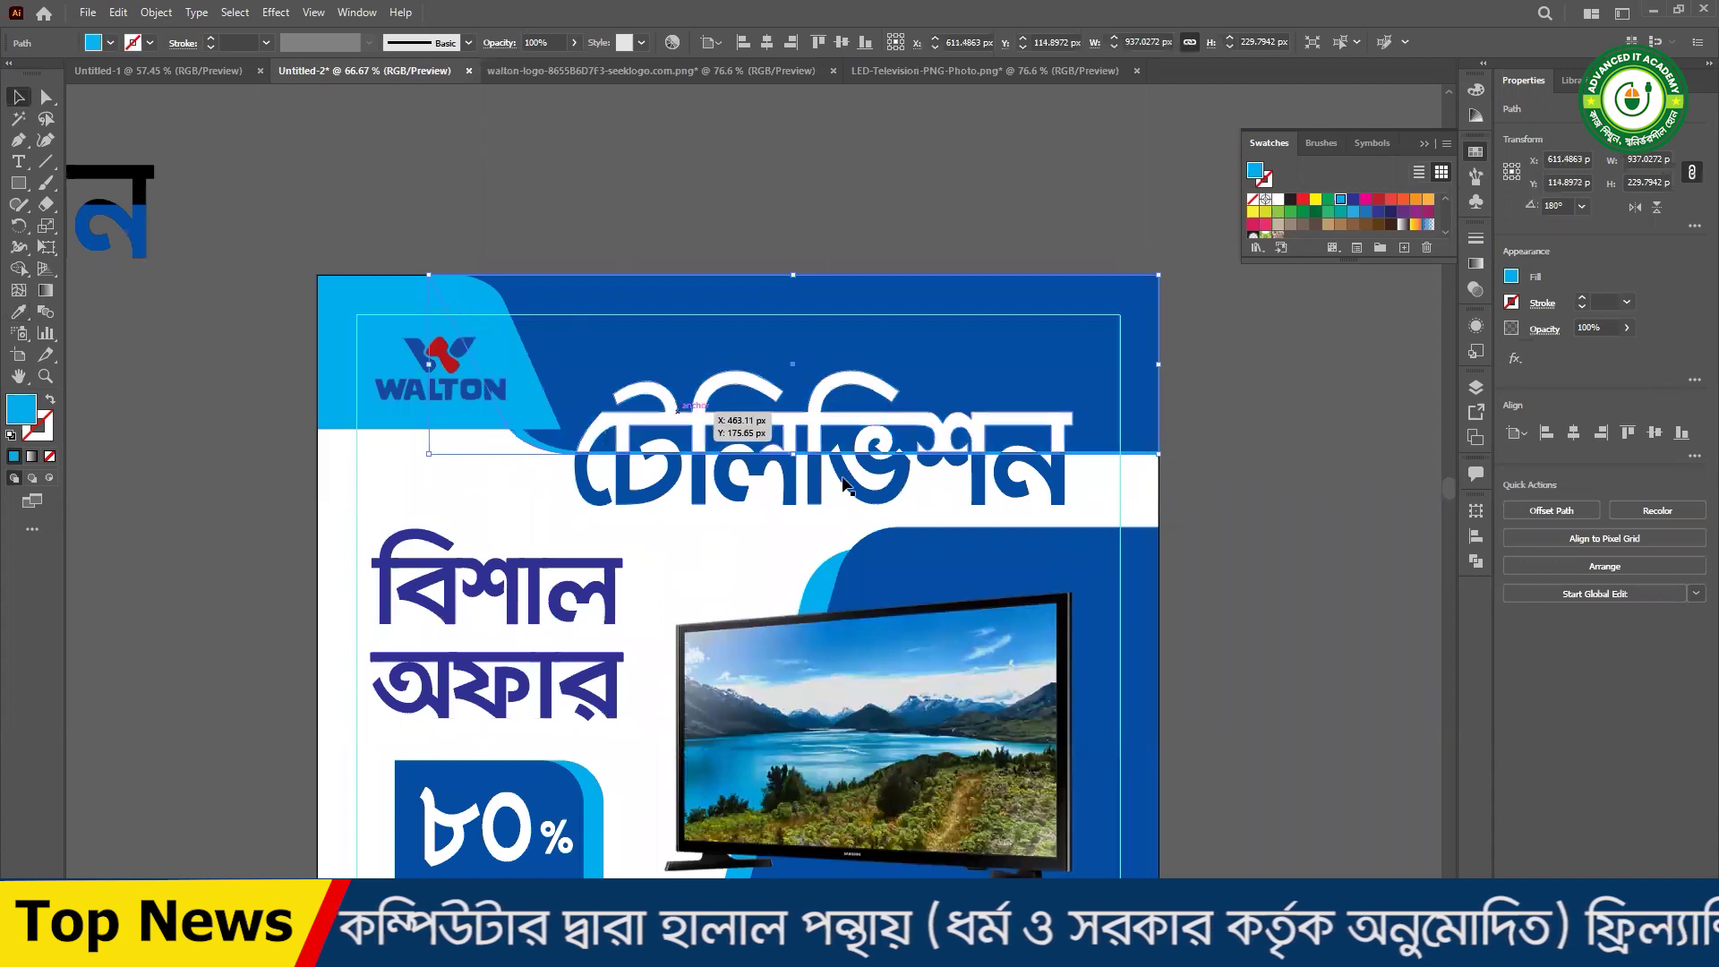
# - Stretch the light blue header copy downward to about 236 px high behind the dark blue header
pyautogui.moveTo(794, 453); pyautogui.dragTo(799, 458)
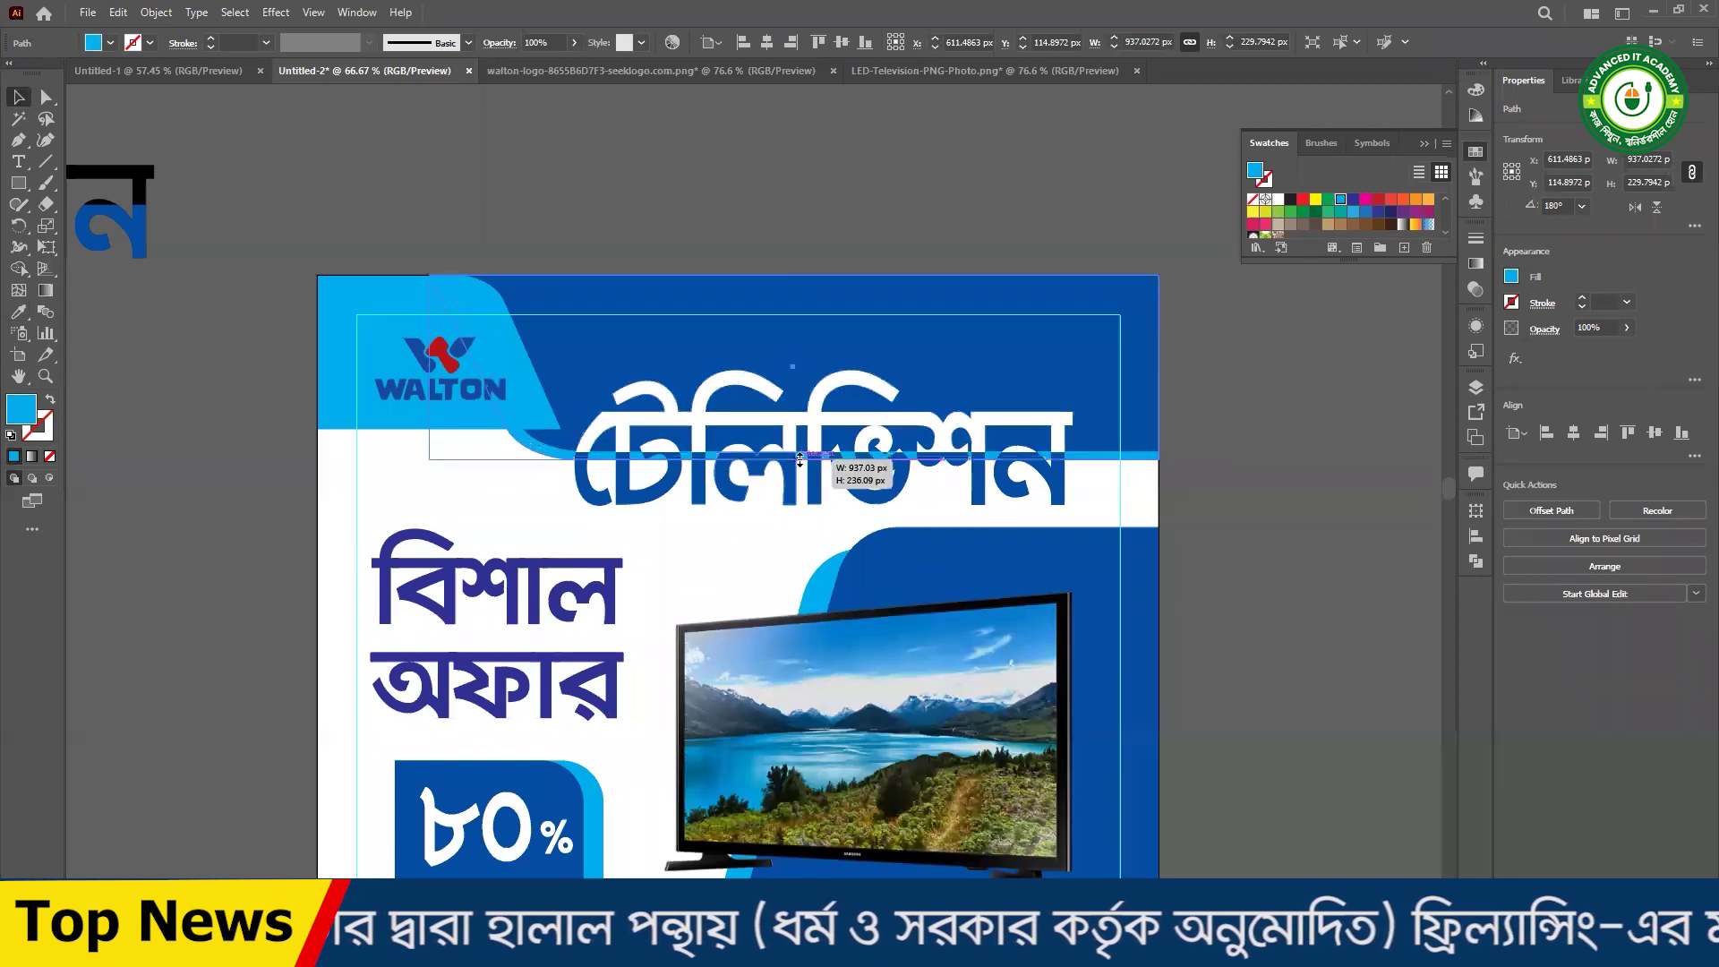
pyautogui.click(1253, 543)
pyautogui.keyDown('ctrl'); pyautogui.keyDown('alt'); pyautogui.click(853, 558); pyautogui.keyUp('alt'); pyautogui.keyUp('ctrl')
pyautogui.moveTo(1148, 563); pyautogui.dragTo(1352, 583)
pyautogui.keyDown('ctrl'); pyautogui.click(967, 557); pyautogui.keyUp('ctrl')
pyautogui.moveTo(917, 541); pyautogui.dragTo(1040, 582)
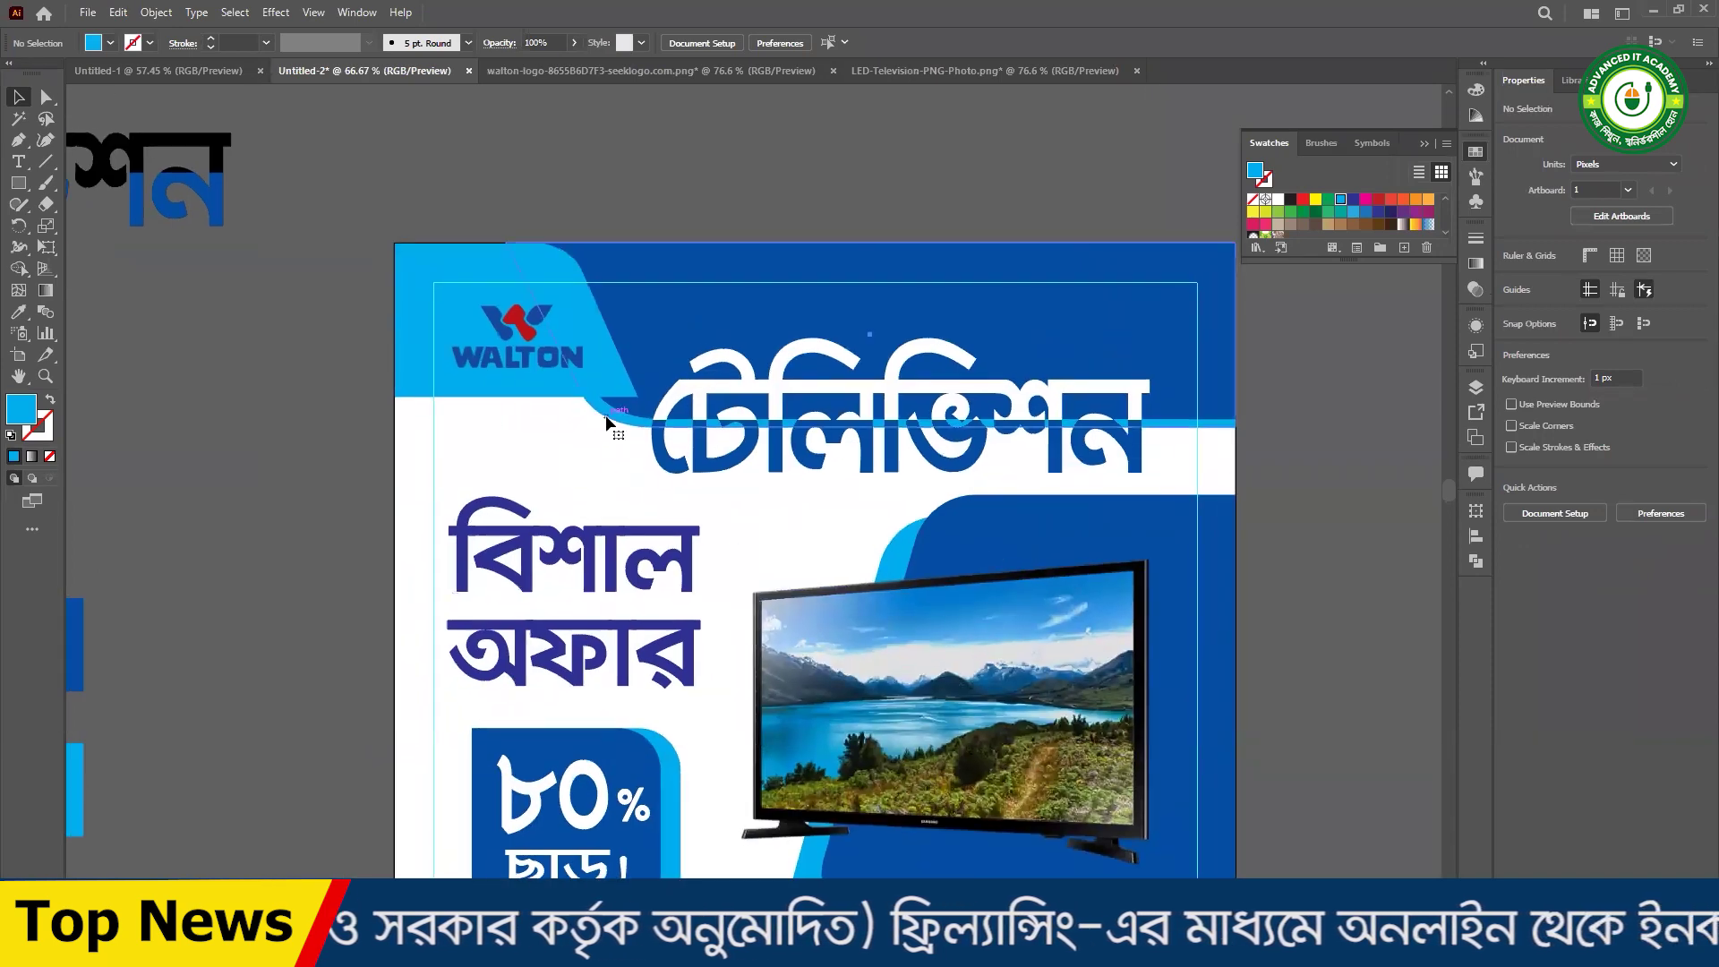
pyautogui.keyDown('ctrl'); pyautogui.keyDown('alt'); pyautogui.click(975, 542); pyautogui.keyUp('alt'); pyautogui.keyUp('ctrl')
pyautogui.moveTo(1057, 661); pyautogui.dragTo(1147, 599)
pyautogui.moveTo(929, 578); pyautogui.dragTo(1007, 564)
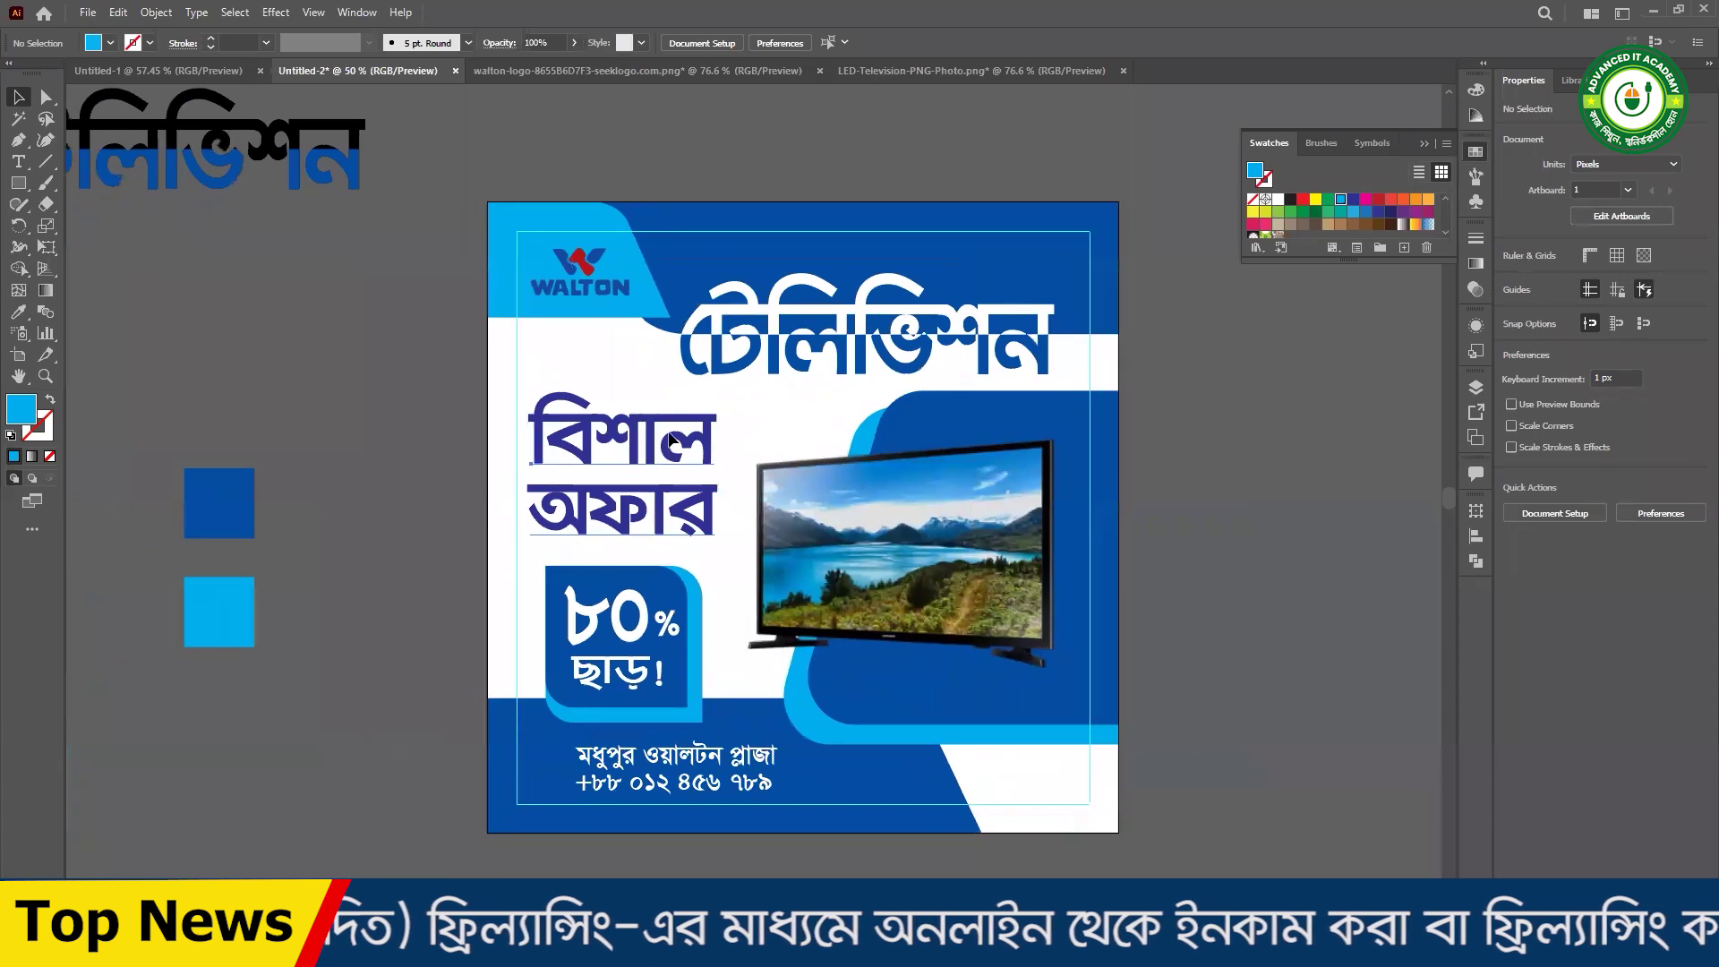
# - Move the বিশাল অফার text slightly upward above the discount badge
pyautogui.moveTo(673, 440); pyautogui.dragTo(673, 431)
pyautogui.moveTo(844, 595); pyautogui.dragTo(940, 574)
pyautogui.click(1305, 678)
pyautogui.scroll(-2, 1154, 711)
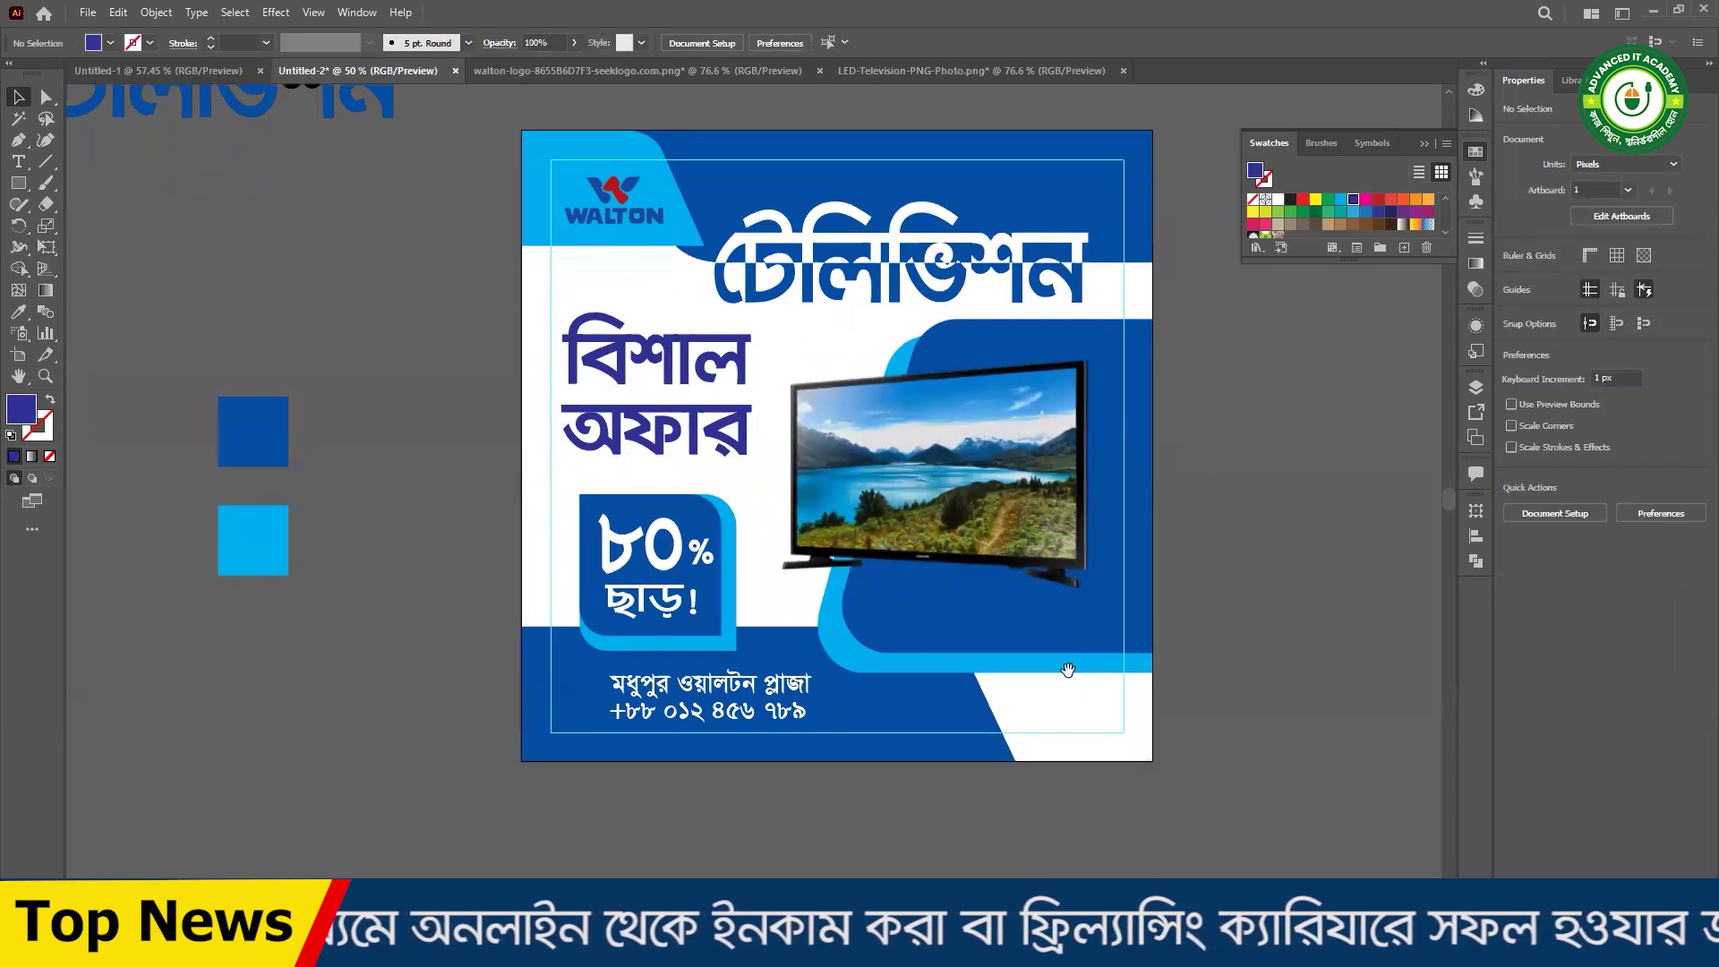
# - Narrow the blue footer shape behind the contact details to about 747 px wide, keeping its left edge in place
pyautogui.click(1006, 690)
pyautogui.moveTo(1017, 695); pyautogui.dragTo(957, 696)
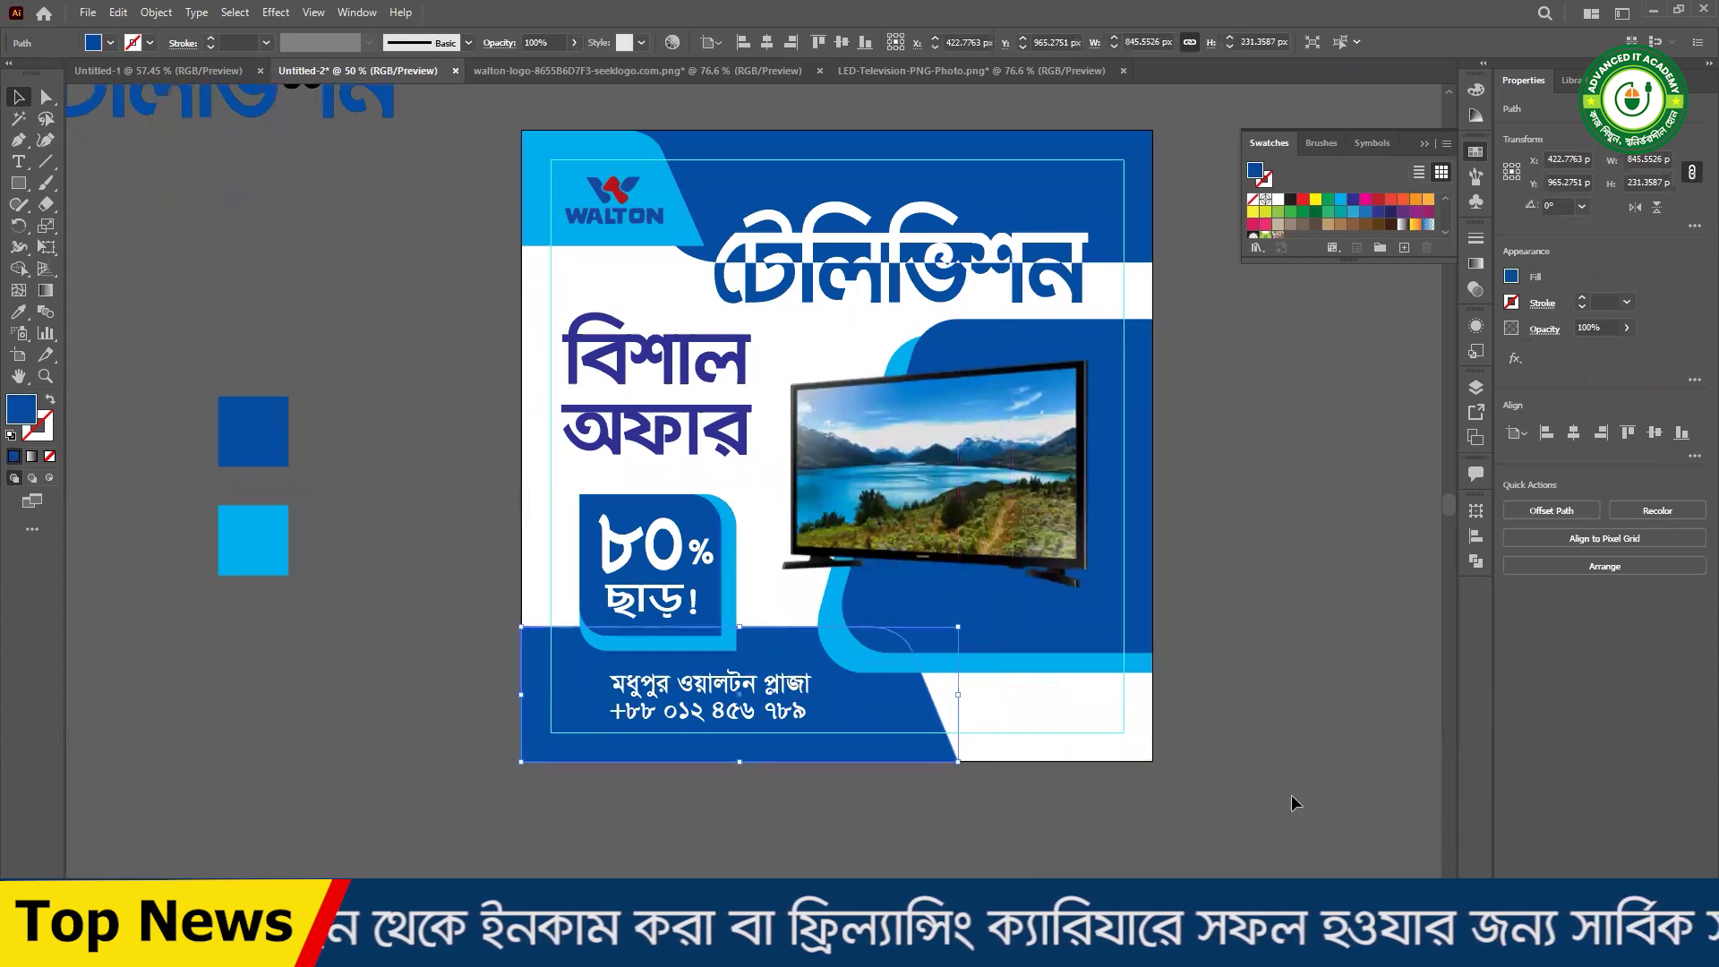
pyautogui.scroll(1, 881, 809)
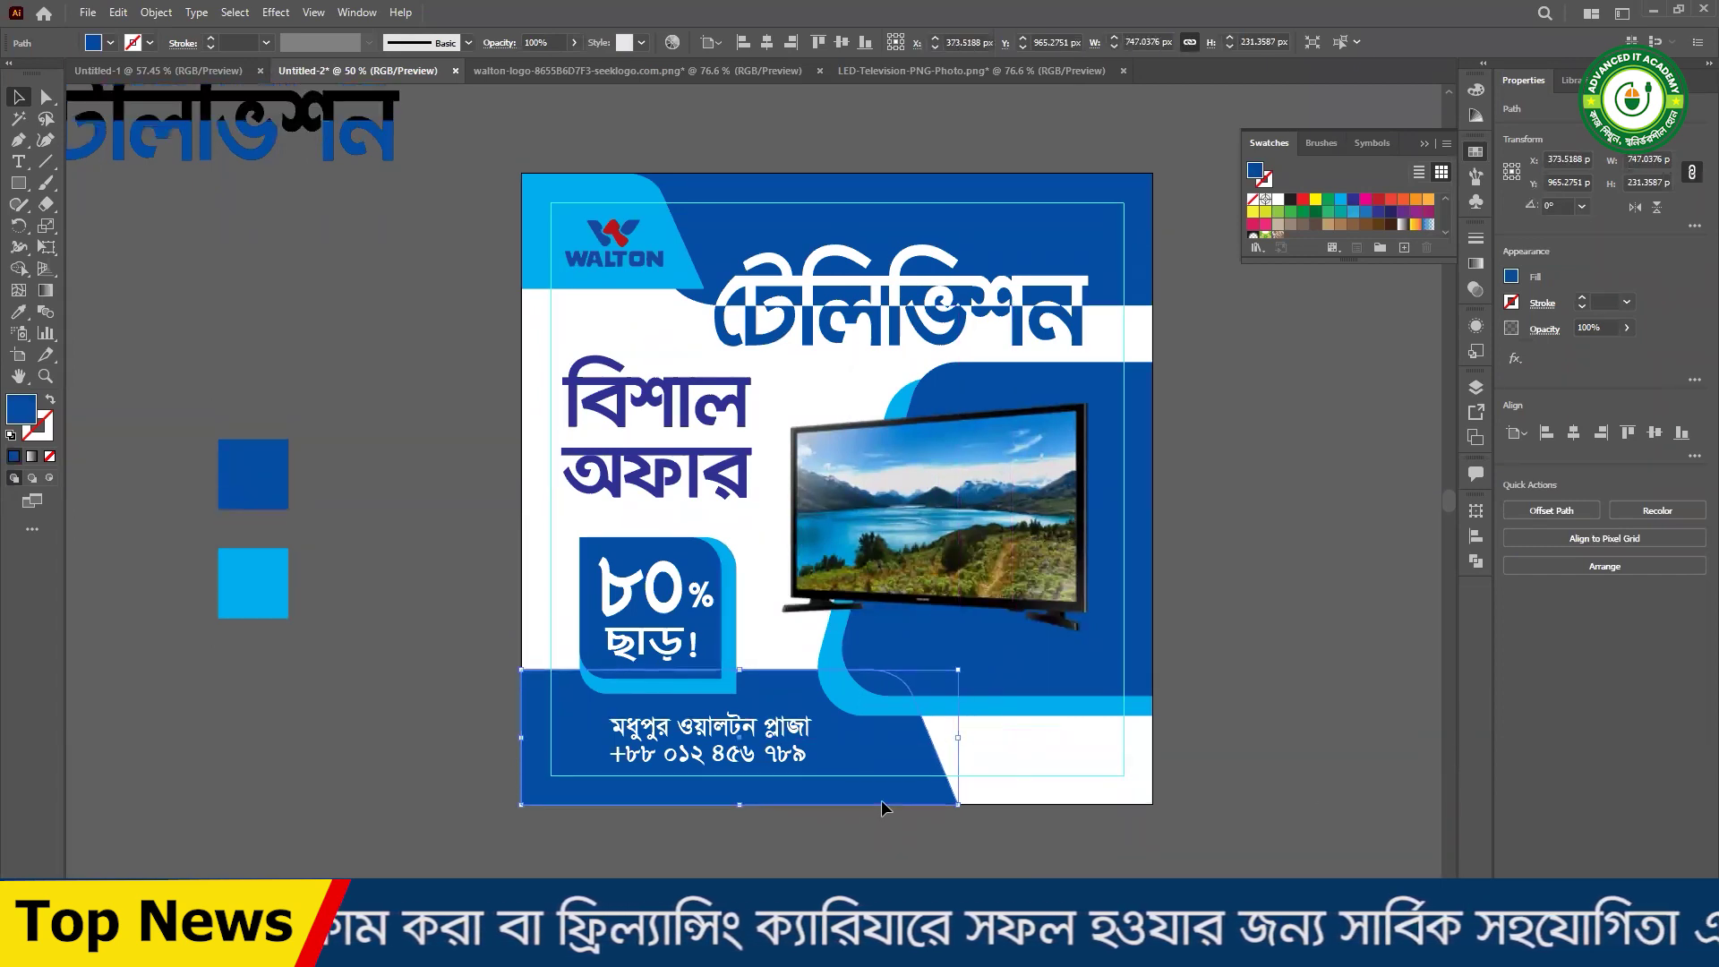
pyautogui.click(1423, 144)
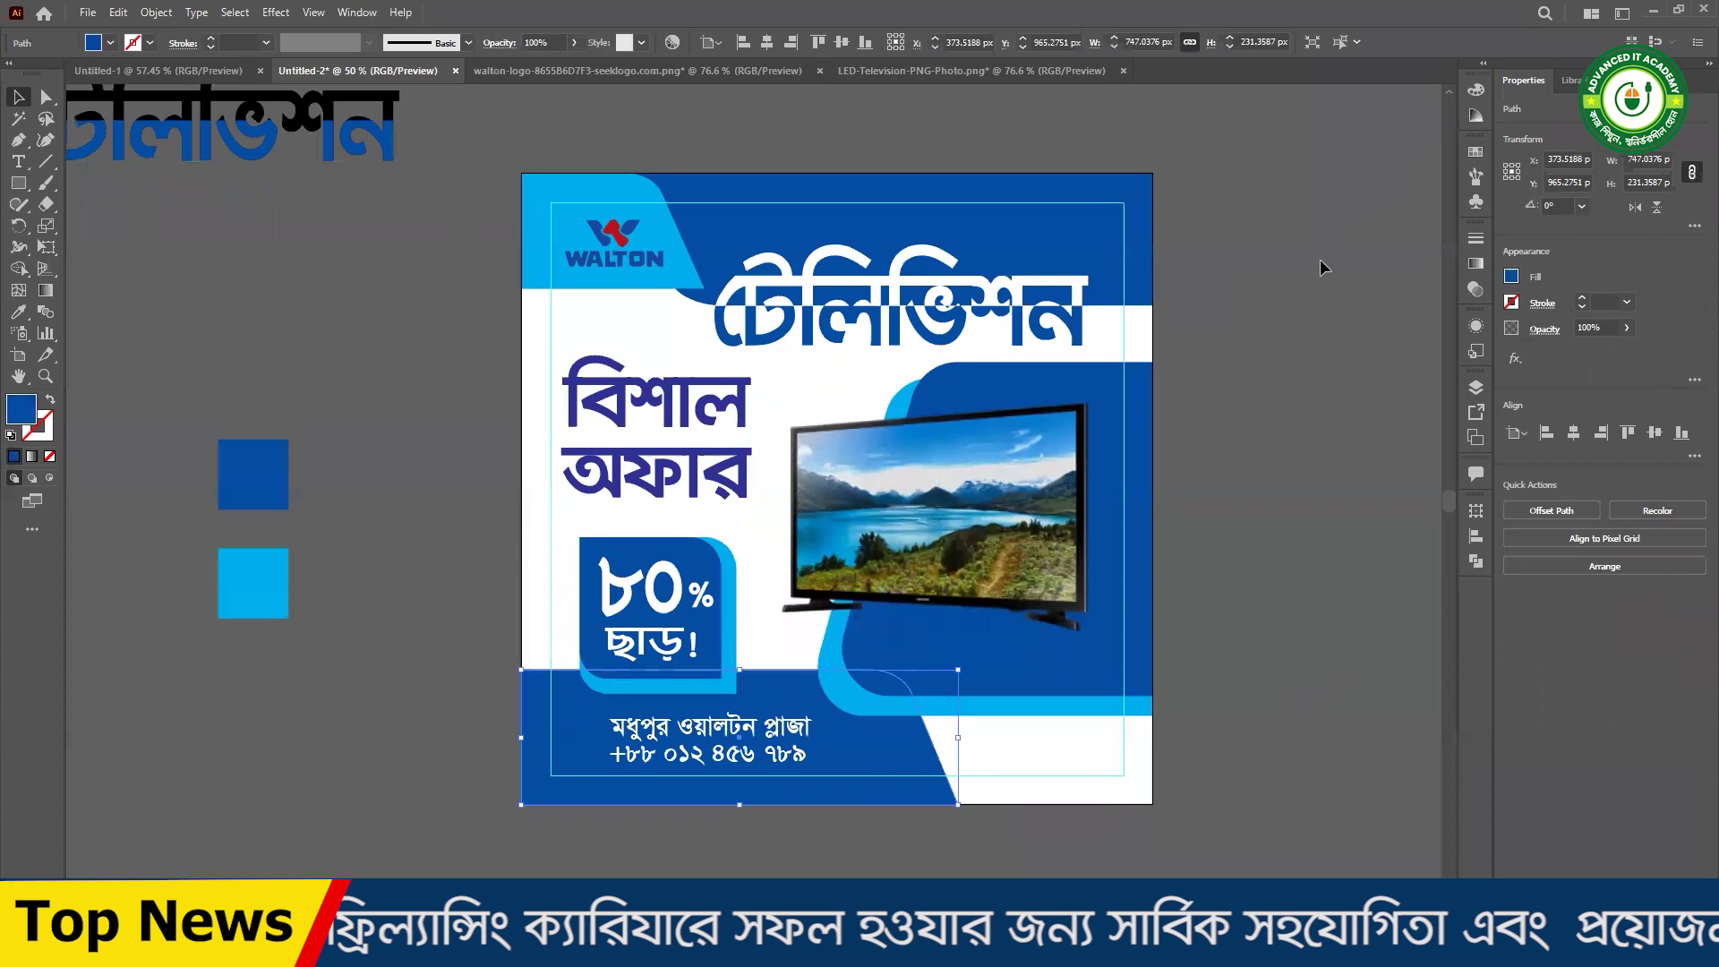
pyautogui.click(1319, 260)
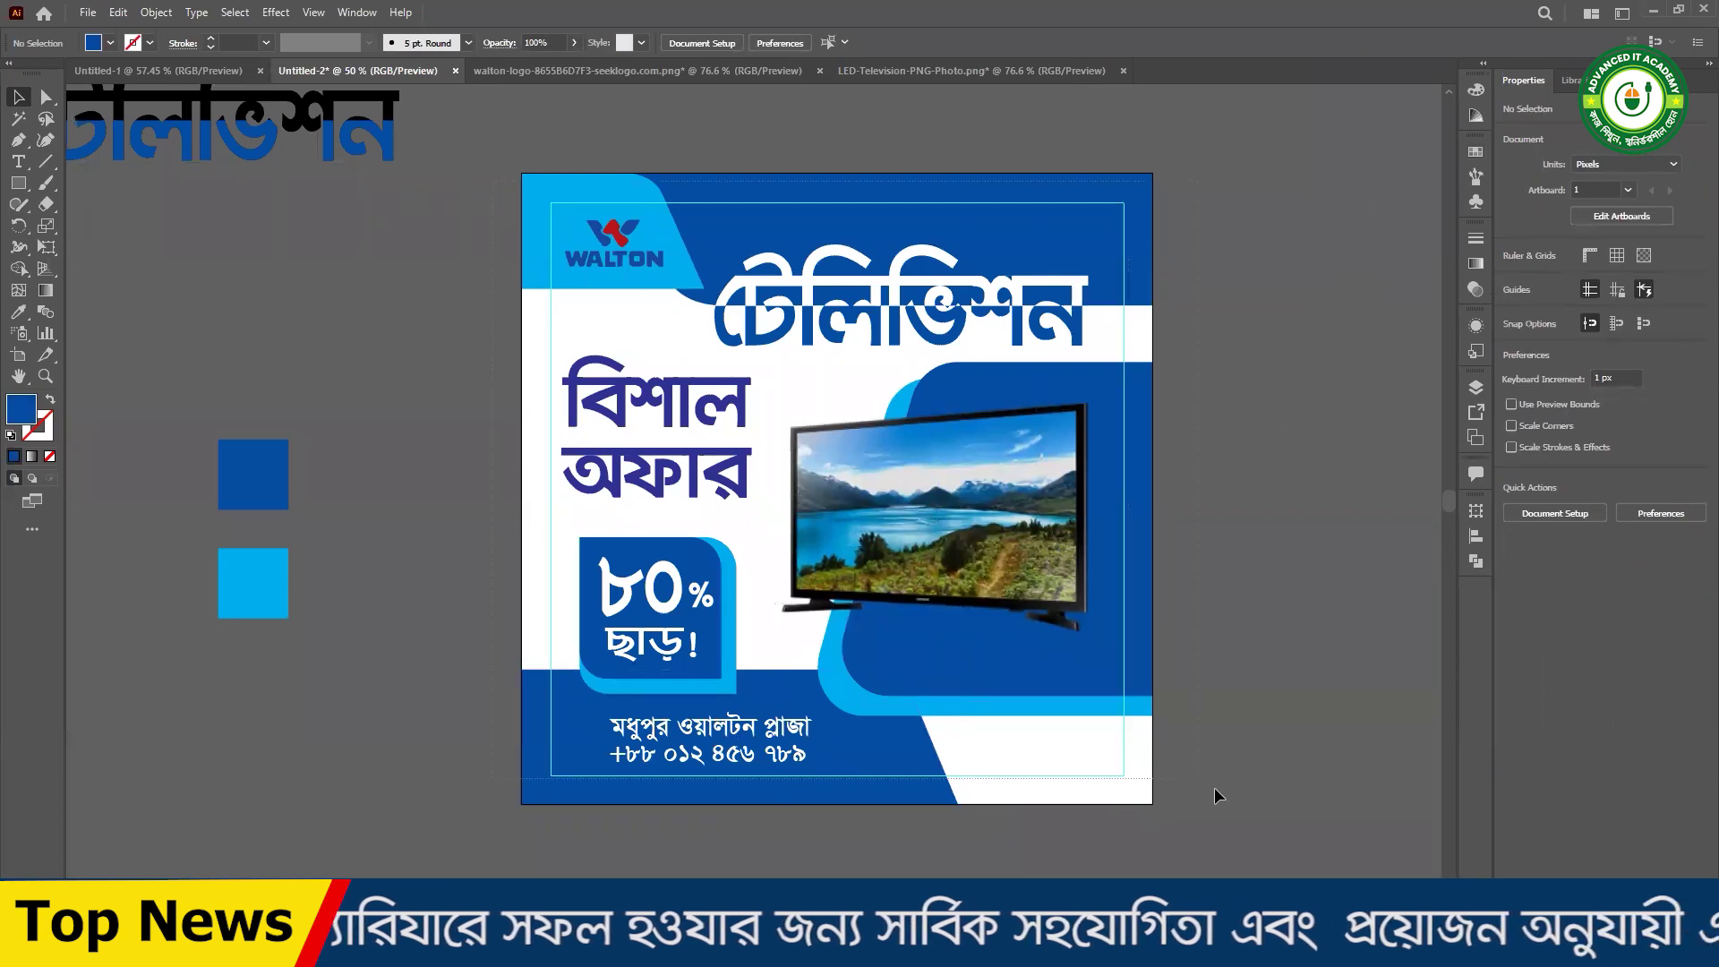
pyautogui.hotkey('ctrl', 'a')
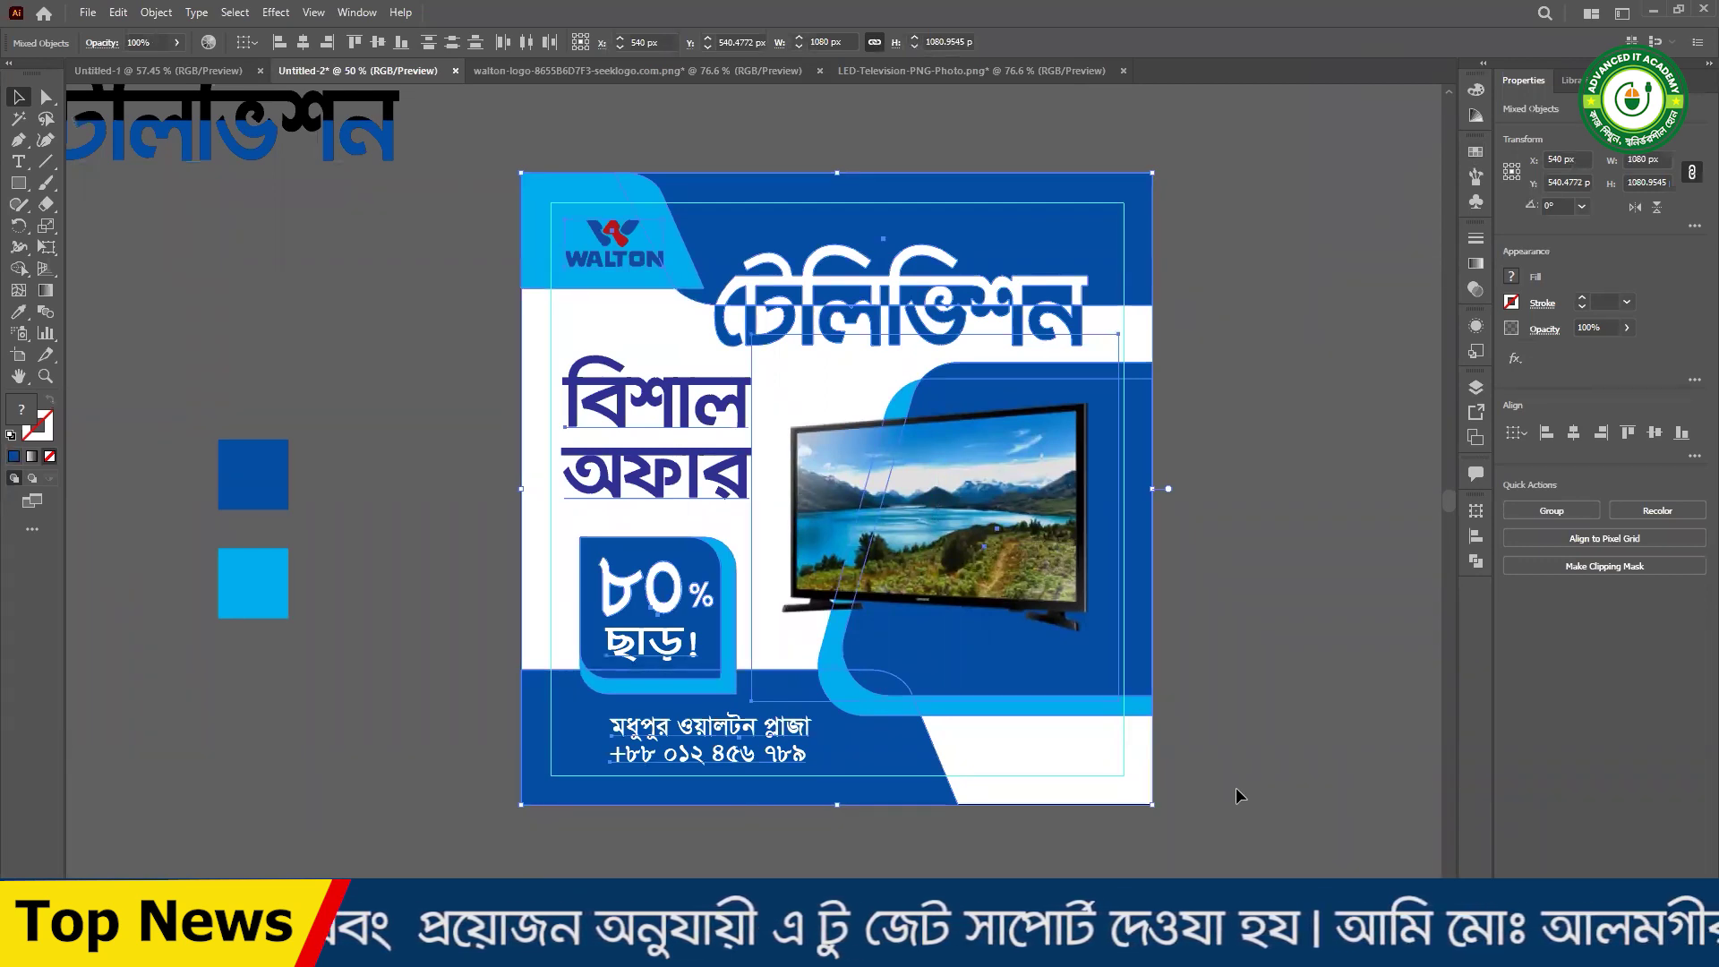
pyautogui.click(398, 391)
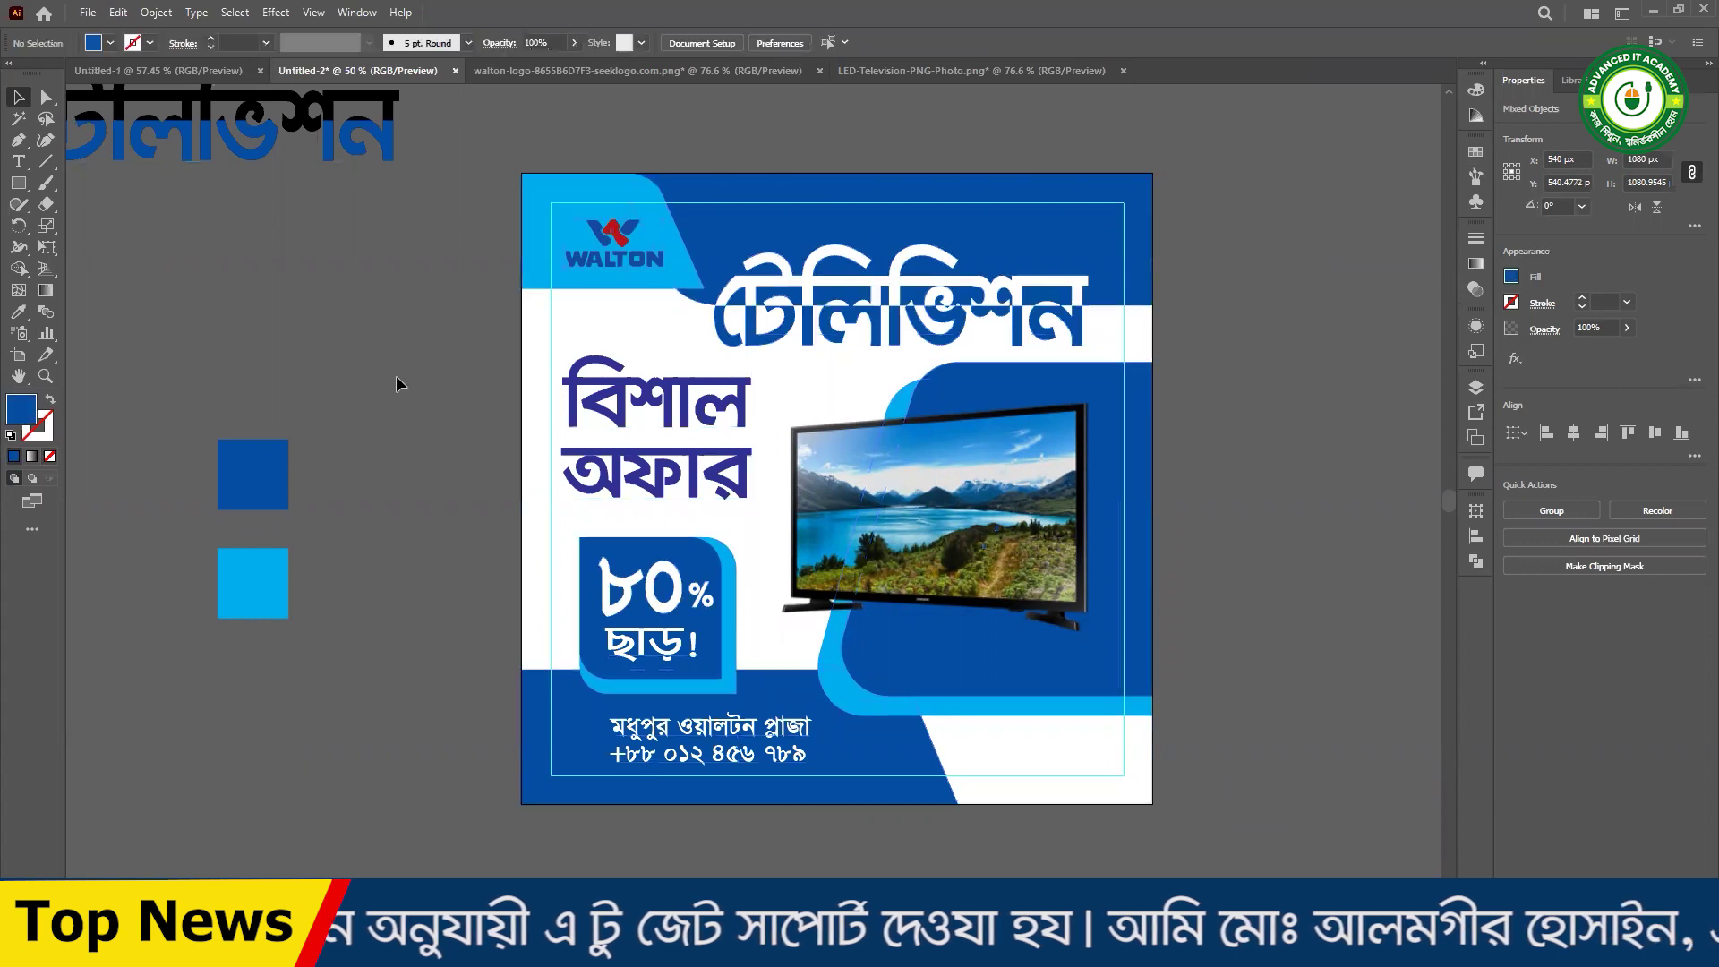
pyautogui.click(1057, 245)
pyautogui.click(1227, 406)
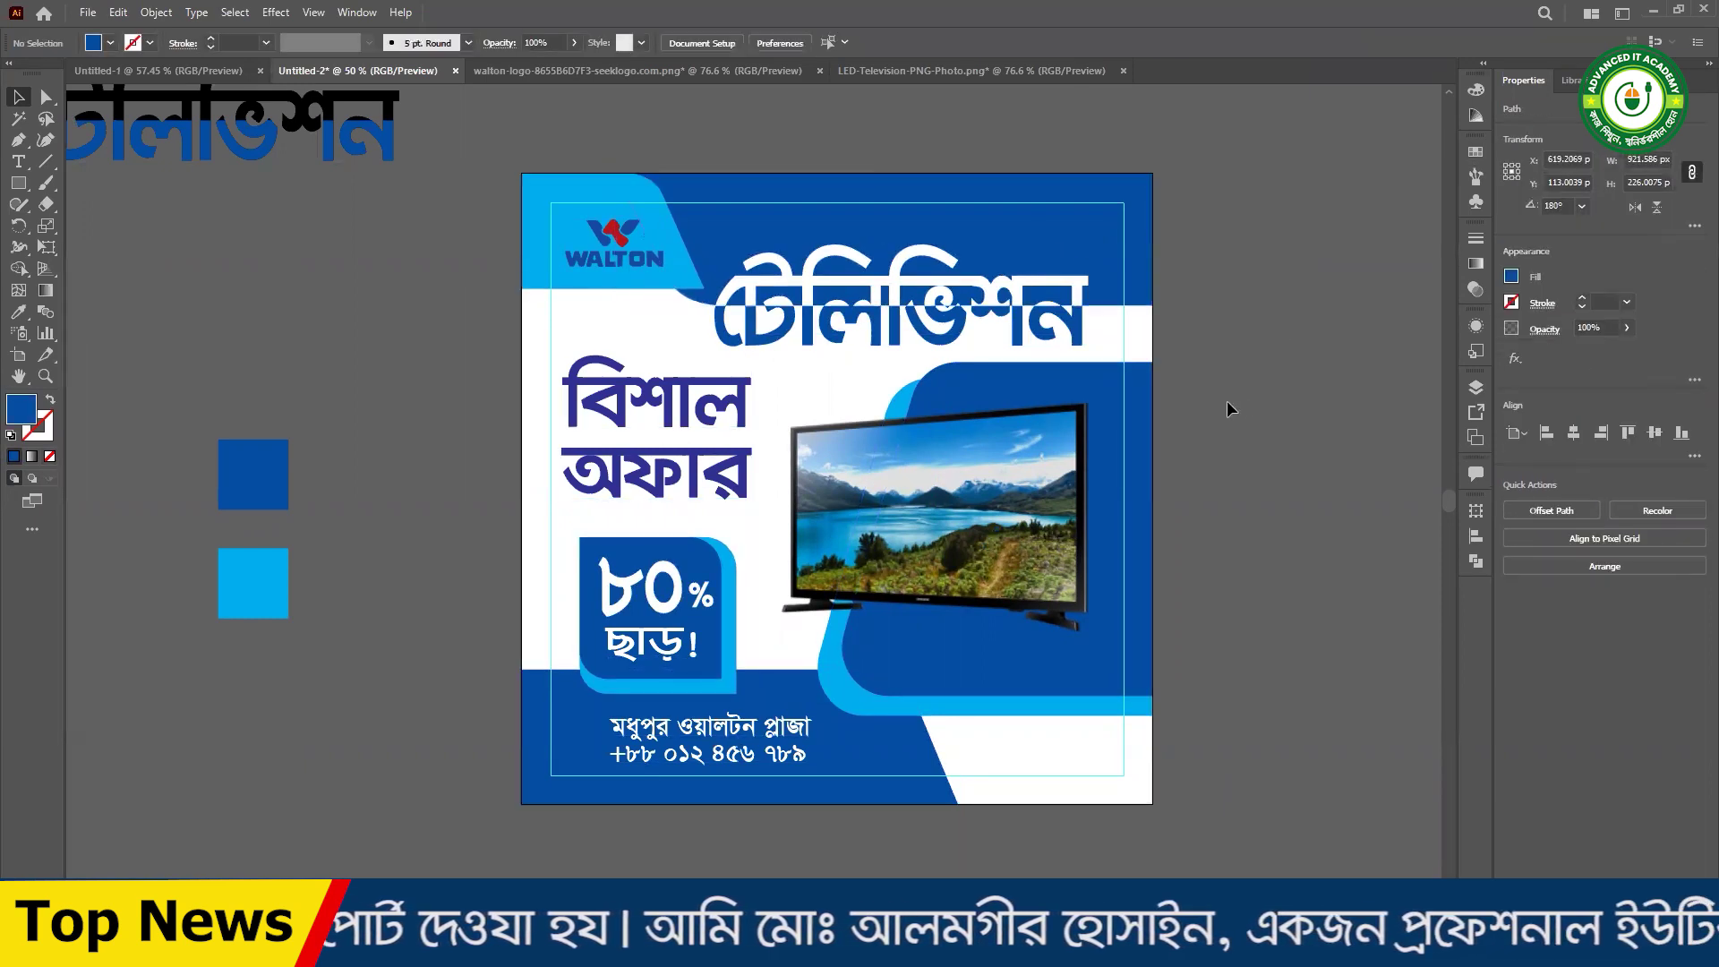
# - Isolate the টেলিভিশন headline group and fill its blue lower half with red
pyautogui.scroll(1, 967, 324)
pyautogui.moveTo(967, 324); pyautogui.dragTo(830, 425)
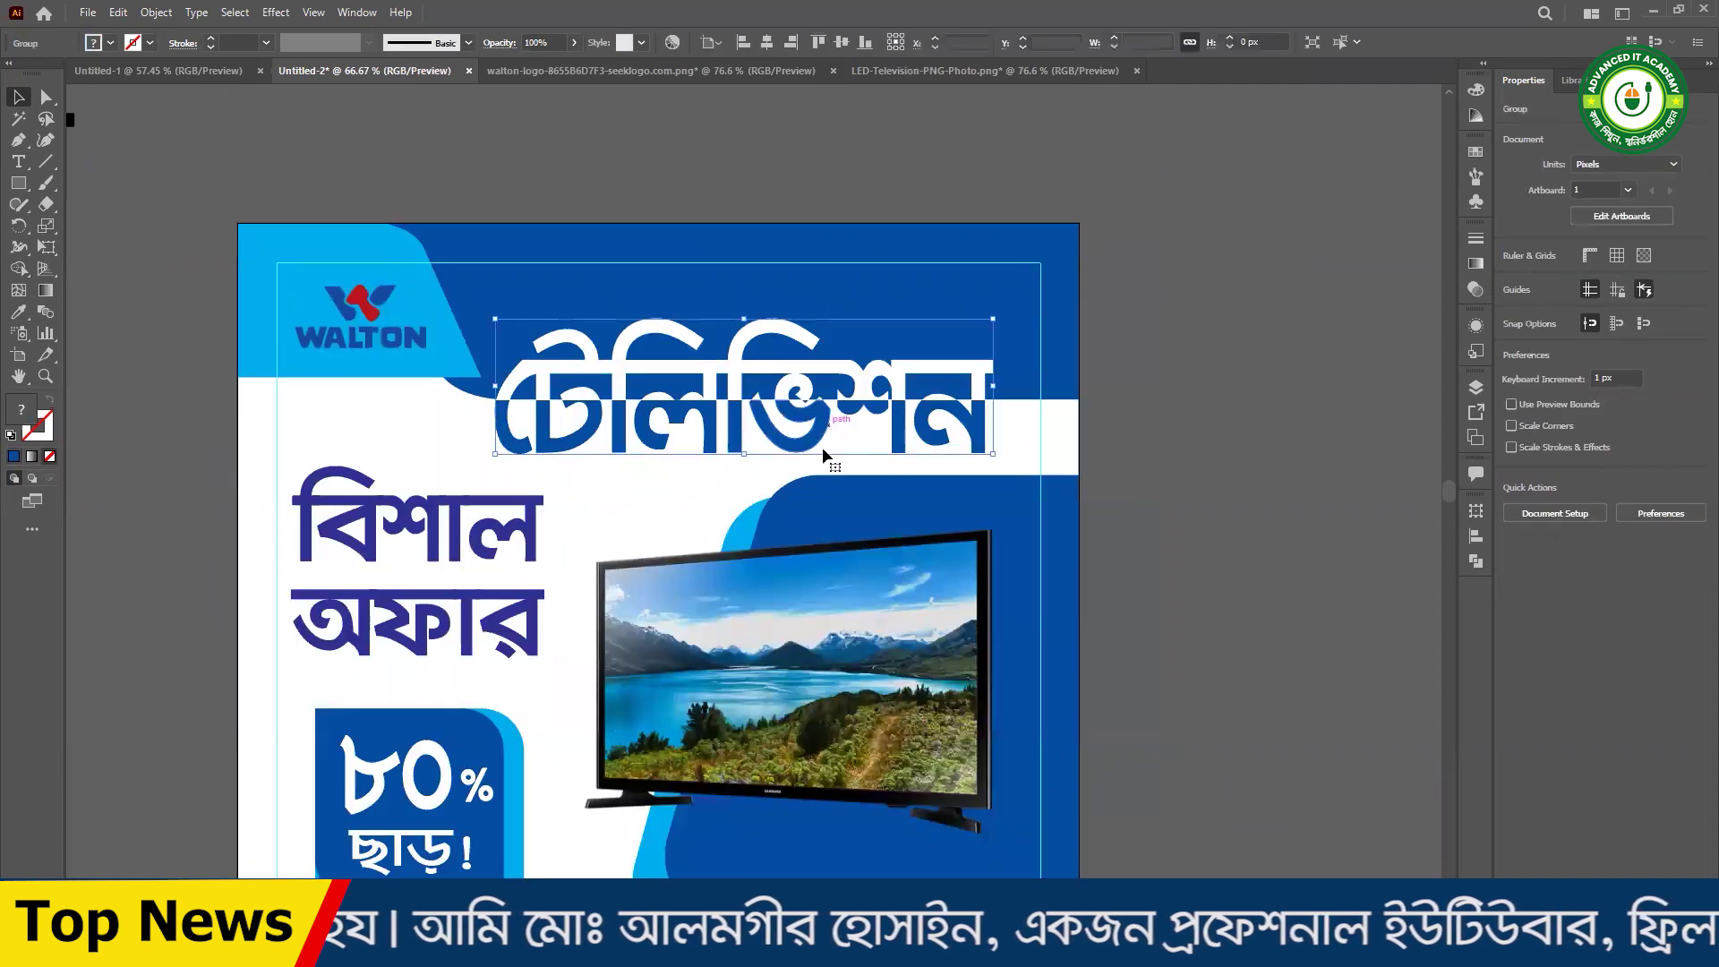
pyautogui.doubleClick(824, 443)
pyautogui.click(111, 42)
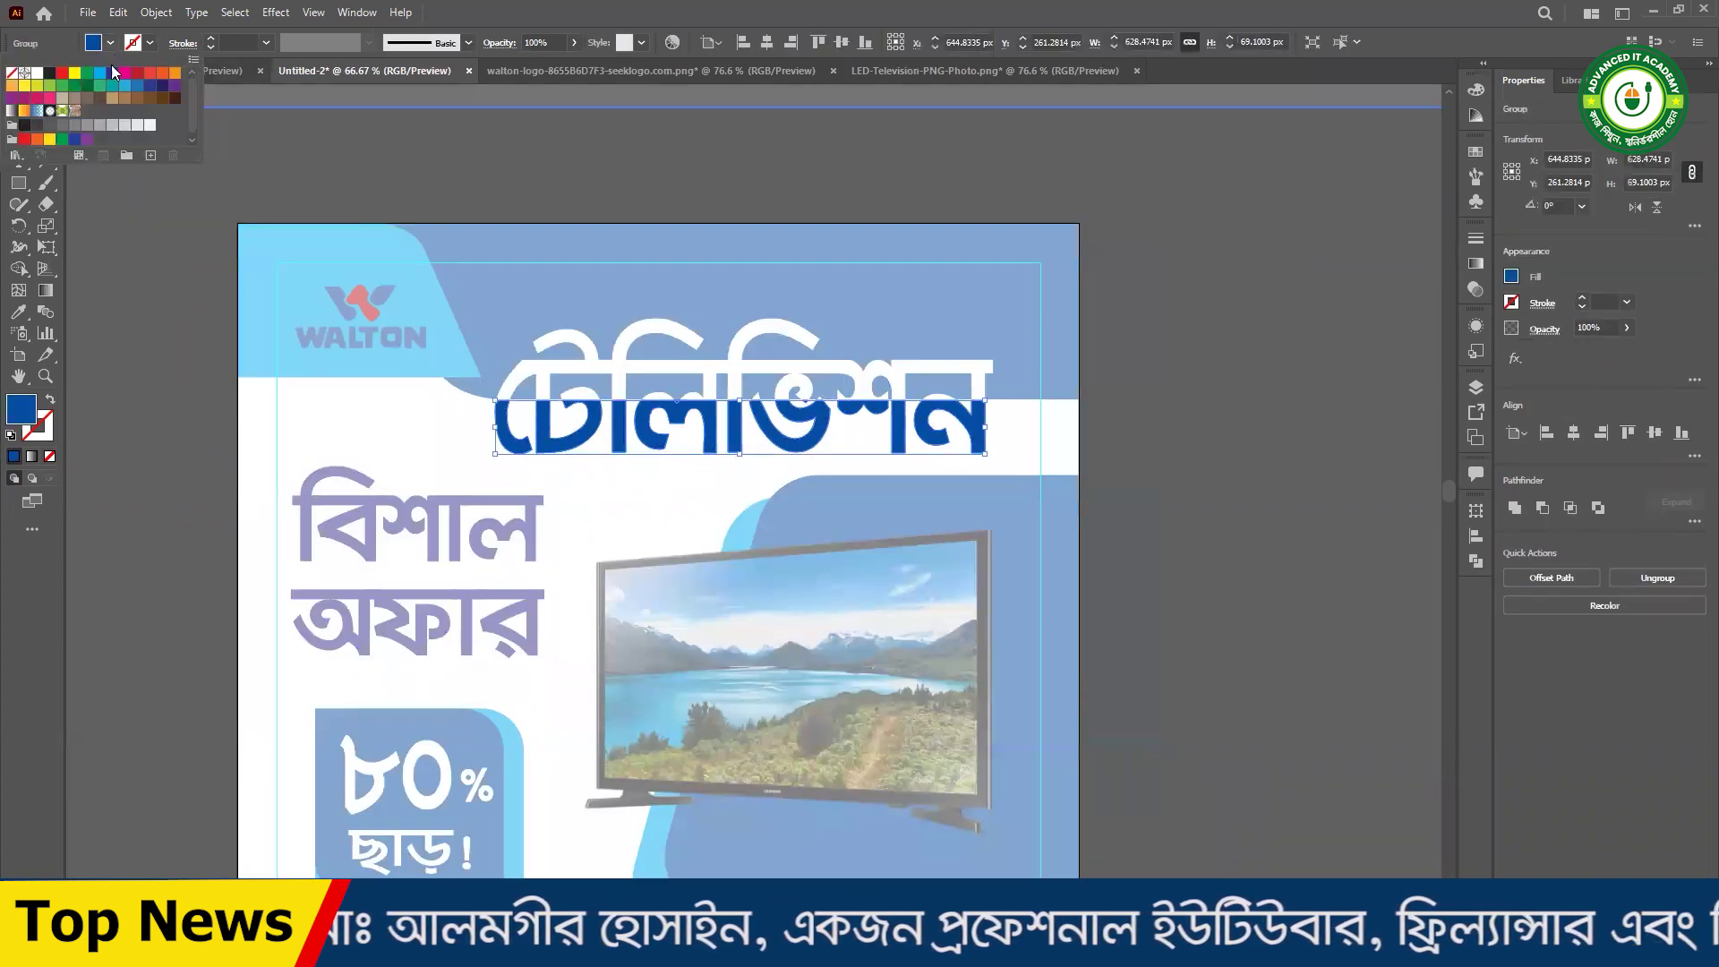
pyautogui.click(60, 77)
pyautogui.click(533, 93)
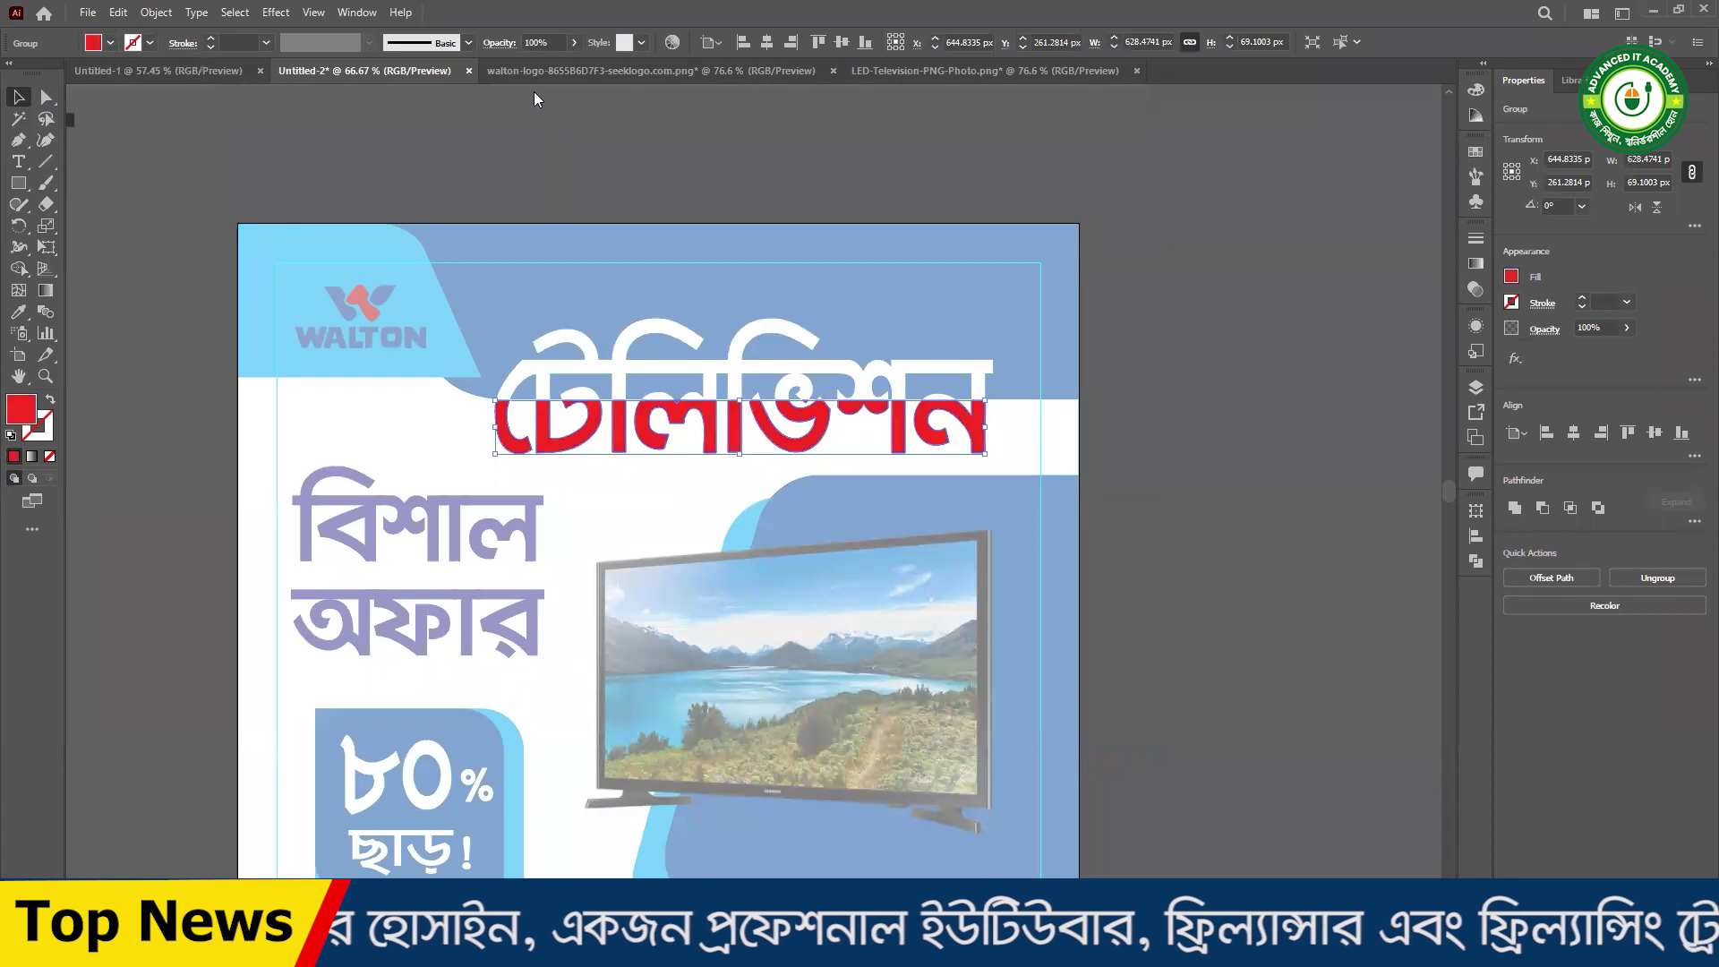
pyautogui.click(1247, 491)
# - Recolor the headline's white upper half with another swatch, and undo both headline color changes
pyautogui.doubleClick(752, 400)
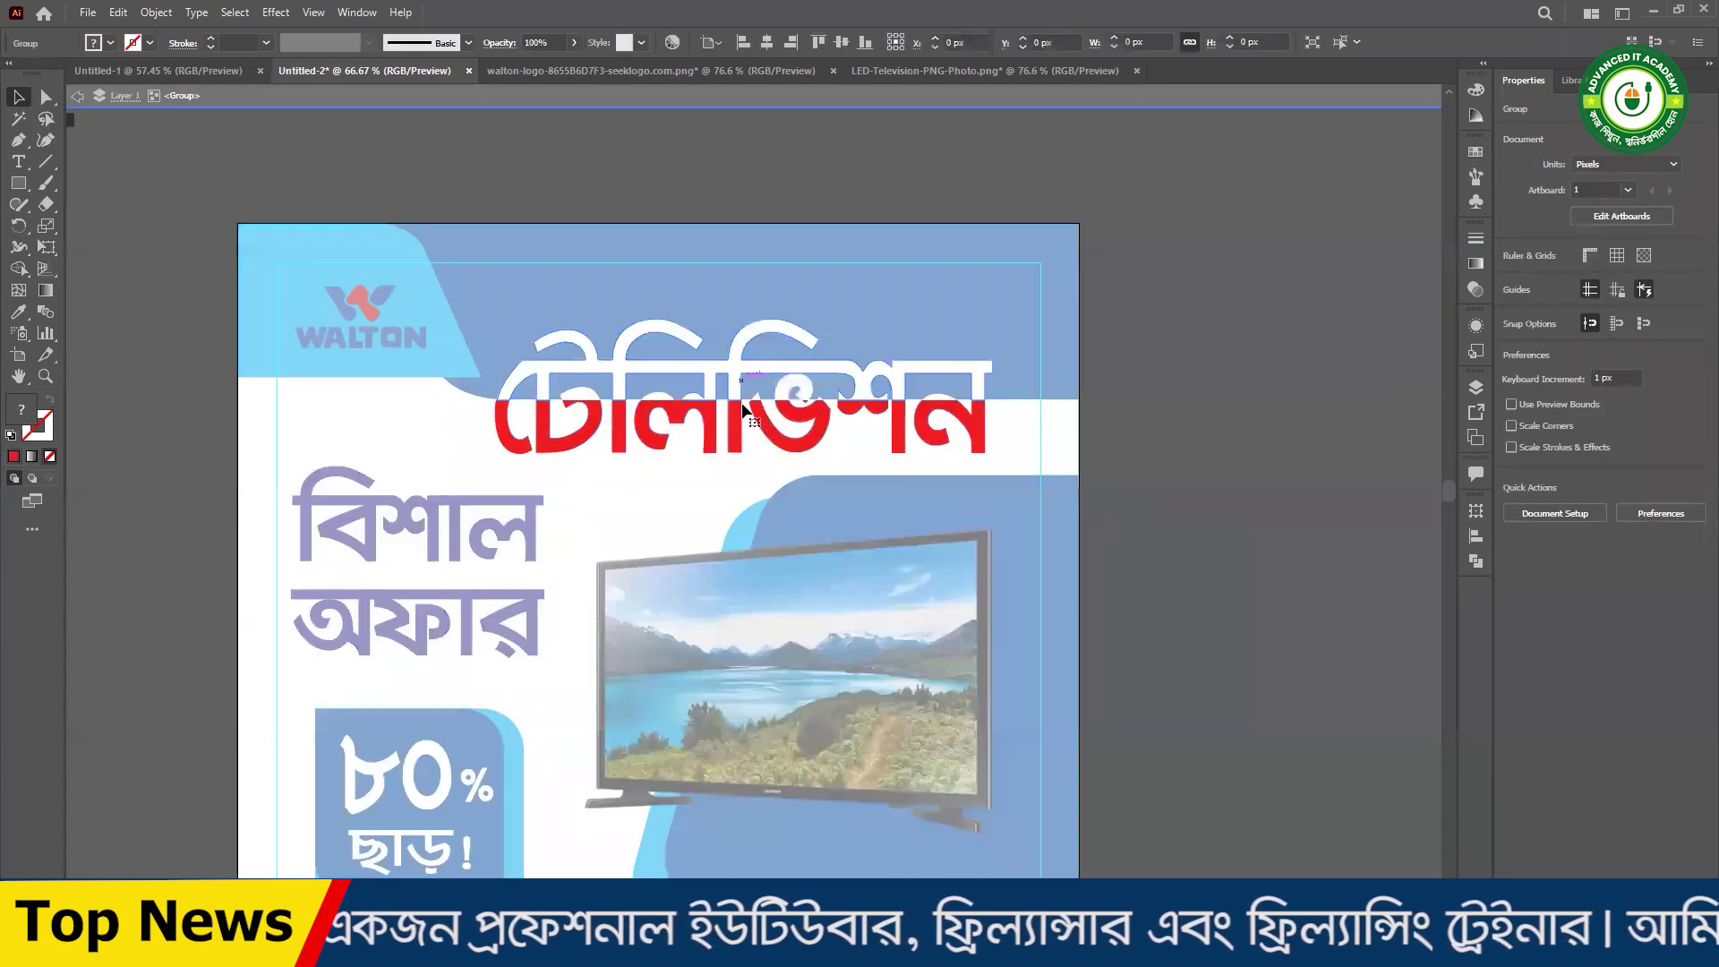
pyautogui.click(111, 45)
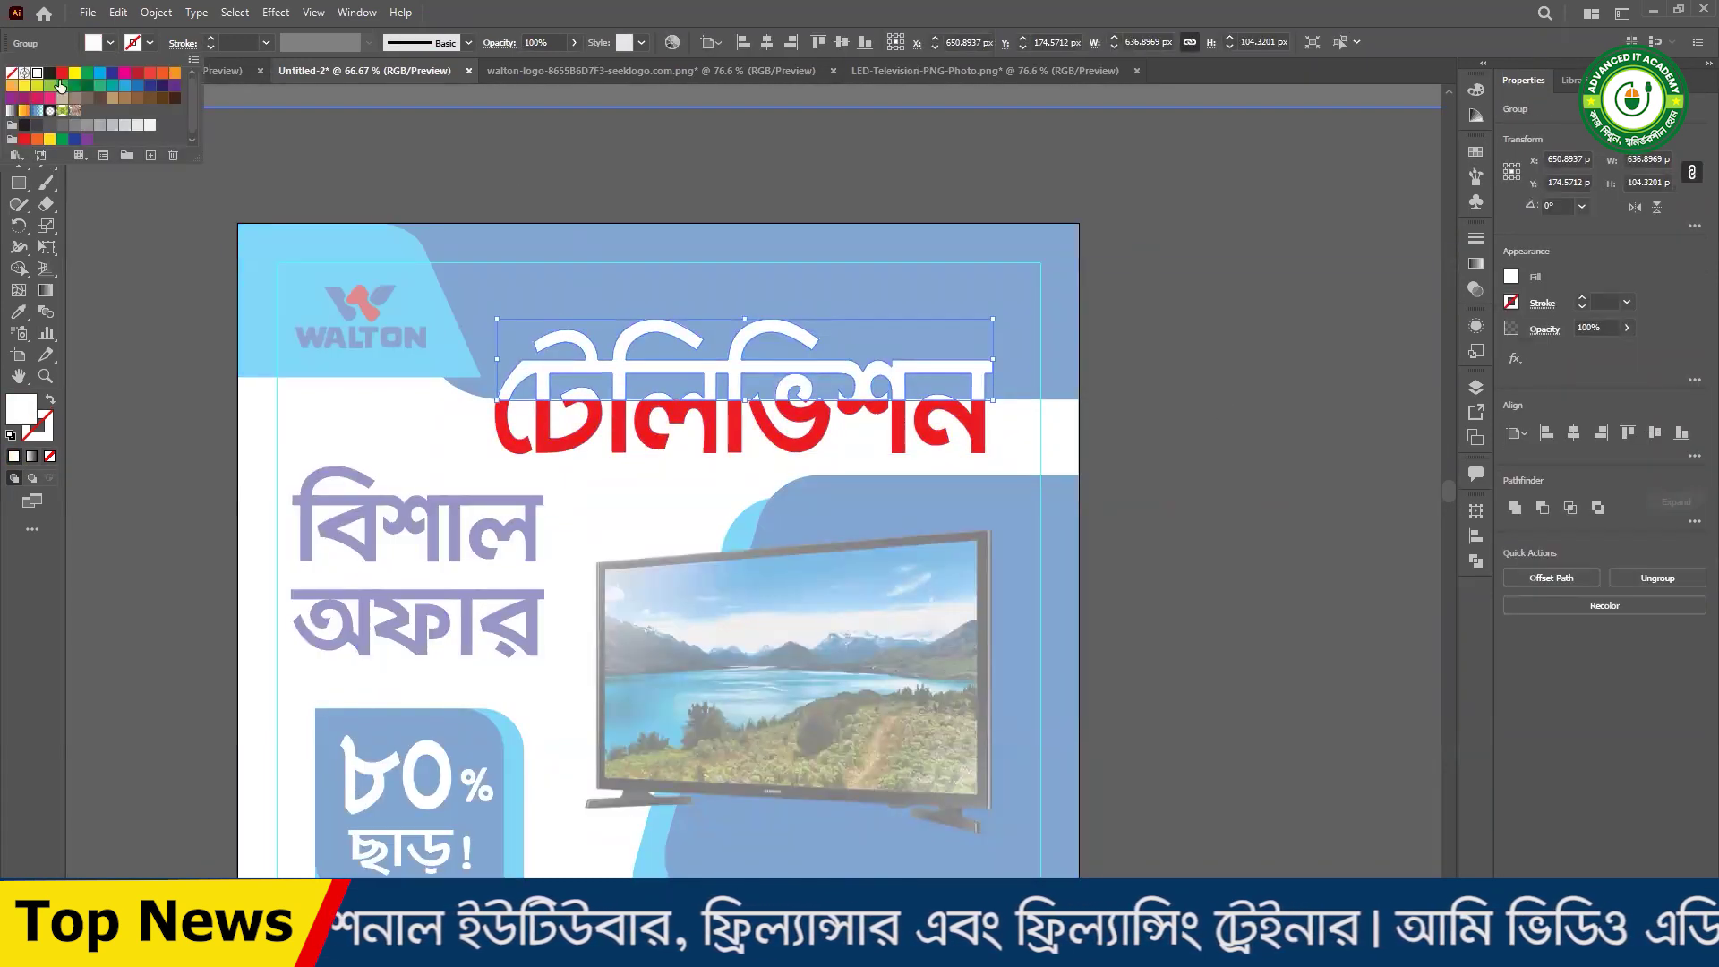
pyautogui.click(132, 76)
pyautogui.click(557, 104)
pyautogui.click(556, 102)
pyautogui.click(1213, 302)
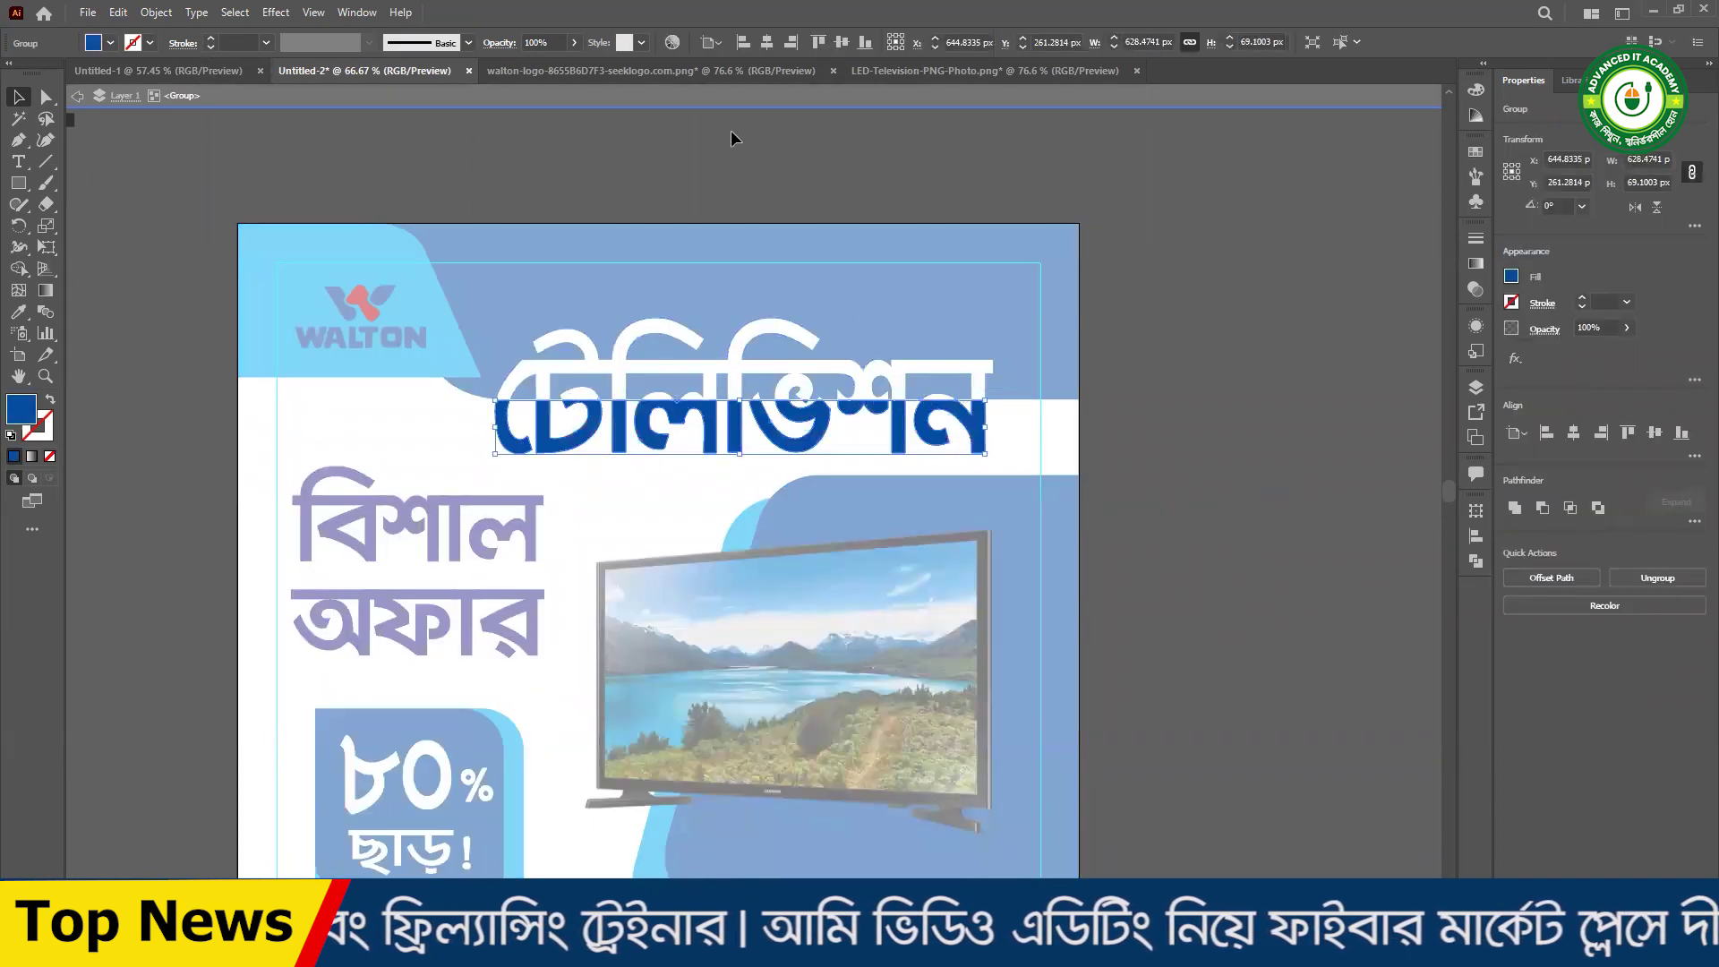
pyautogui.click(710, 100)
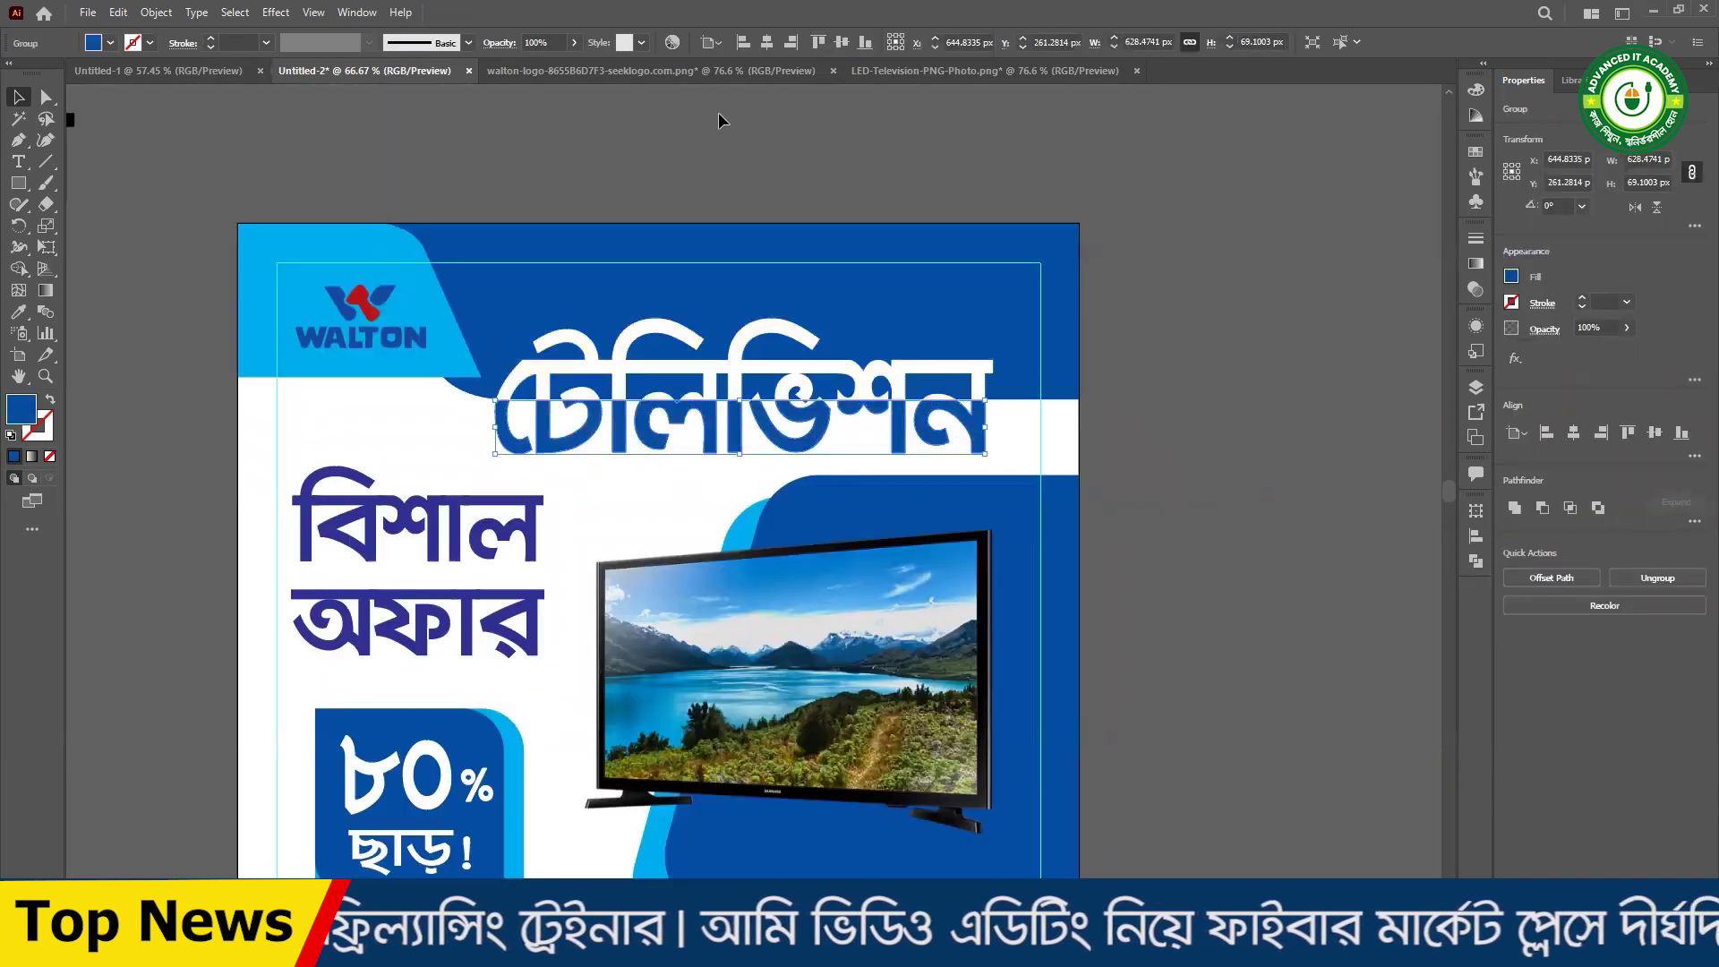
# - Unlock all locked objects and select everything on the poster
pyautogui.hotkey('ctrl', 'alt', '2')
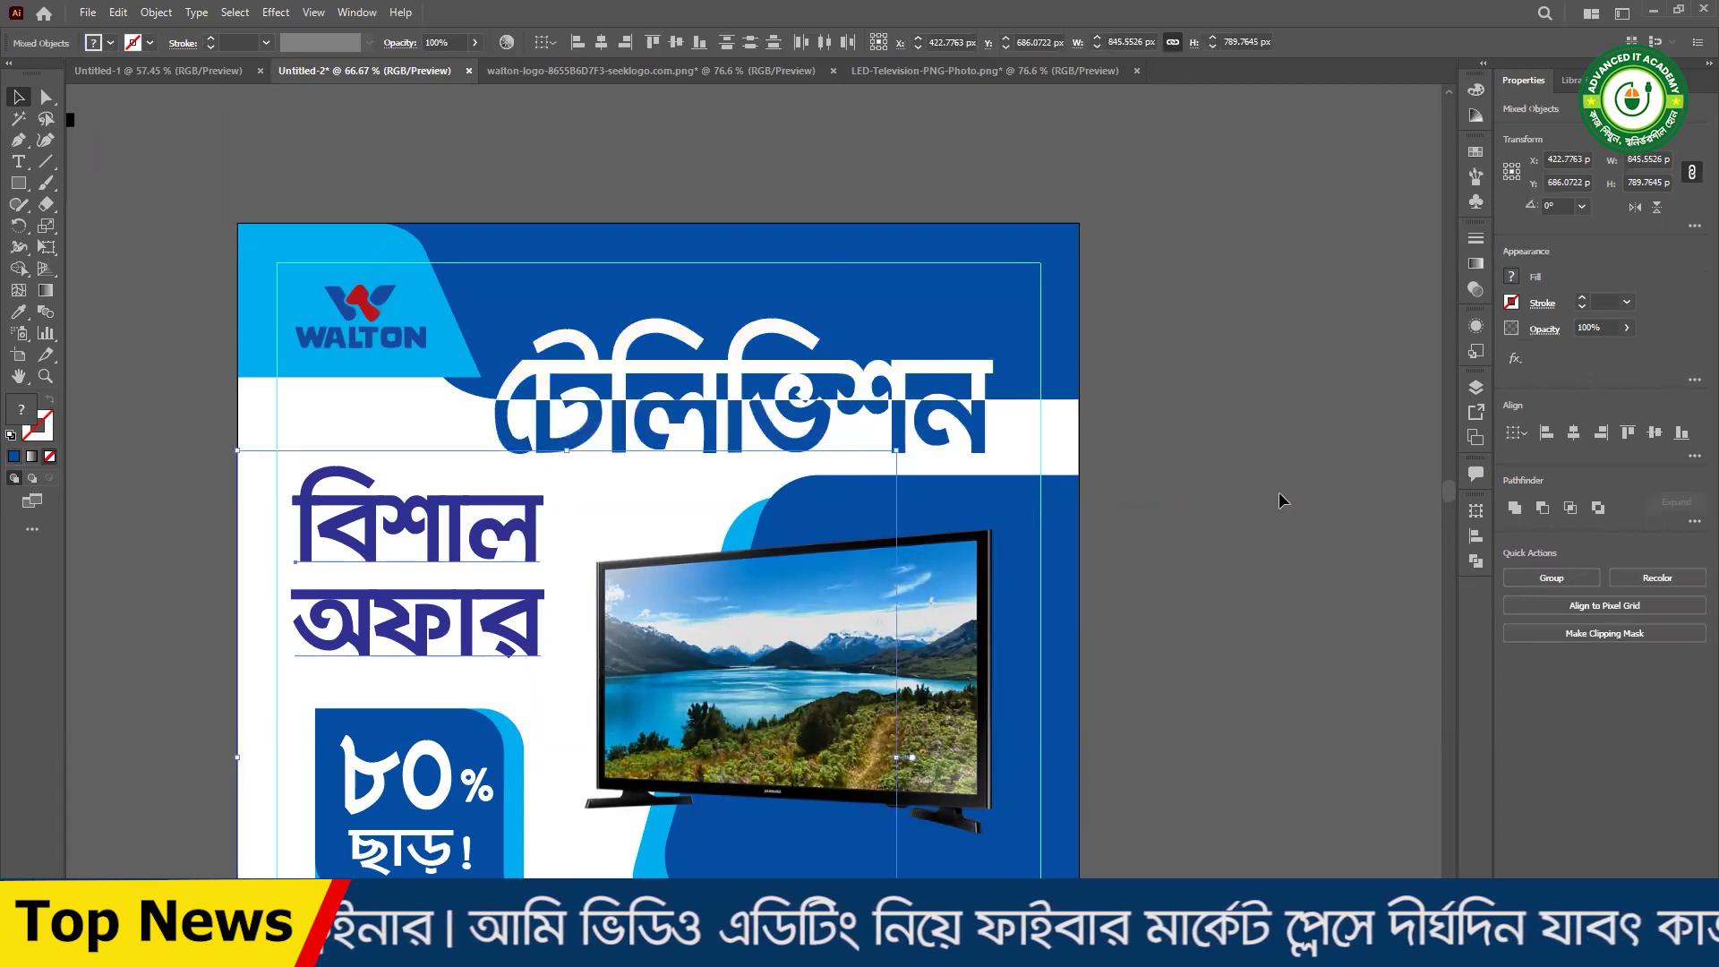
pyautogui.hotkey('ctrl', '-')
pyautogui.moveTo(840, 573); pyautogui.dragTo(1001, 532)
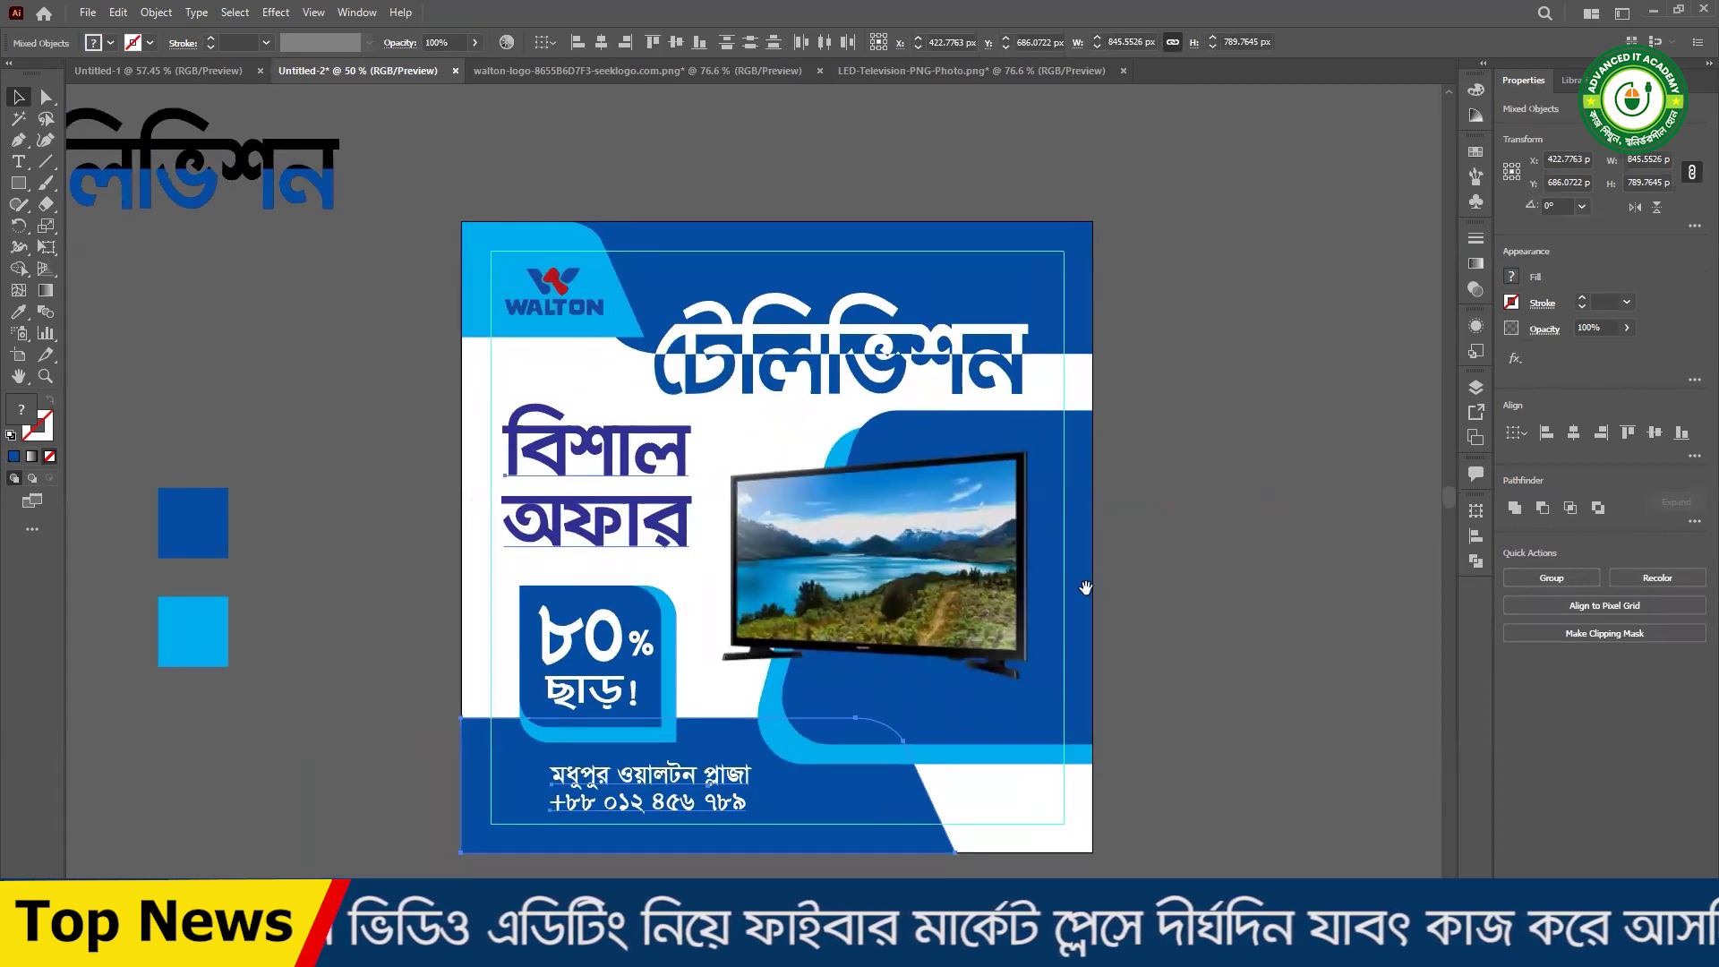
pyautogui.moveTo(901, 695); pyautogui.dragTo(1014, 680)
pyautogui.moveTo(535, 199); pyautogui.dragTo(1322, 809)
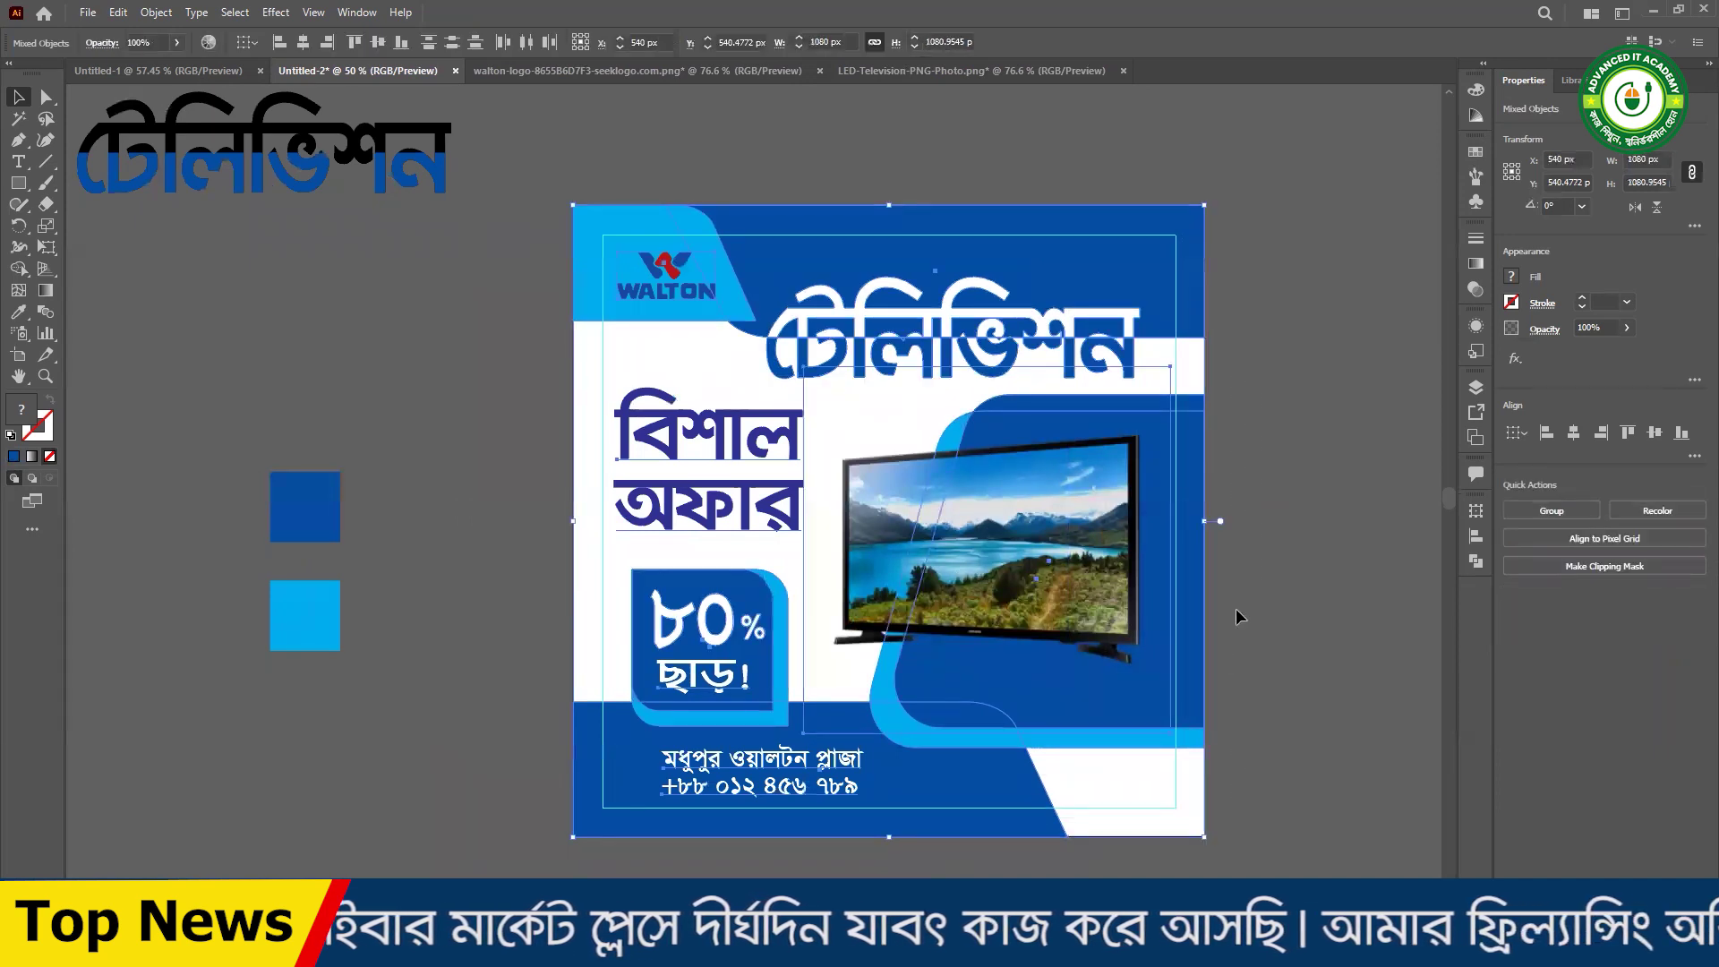
pyautogui.click(1256, 475)
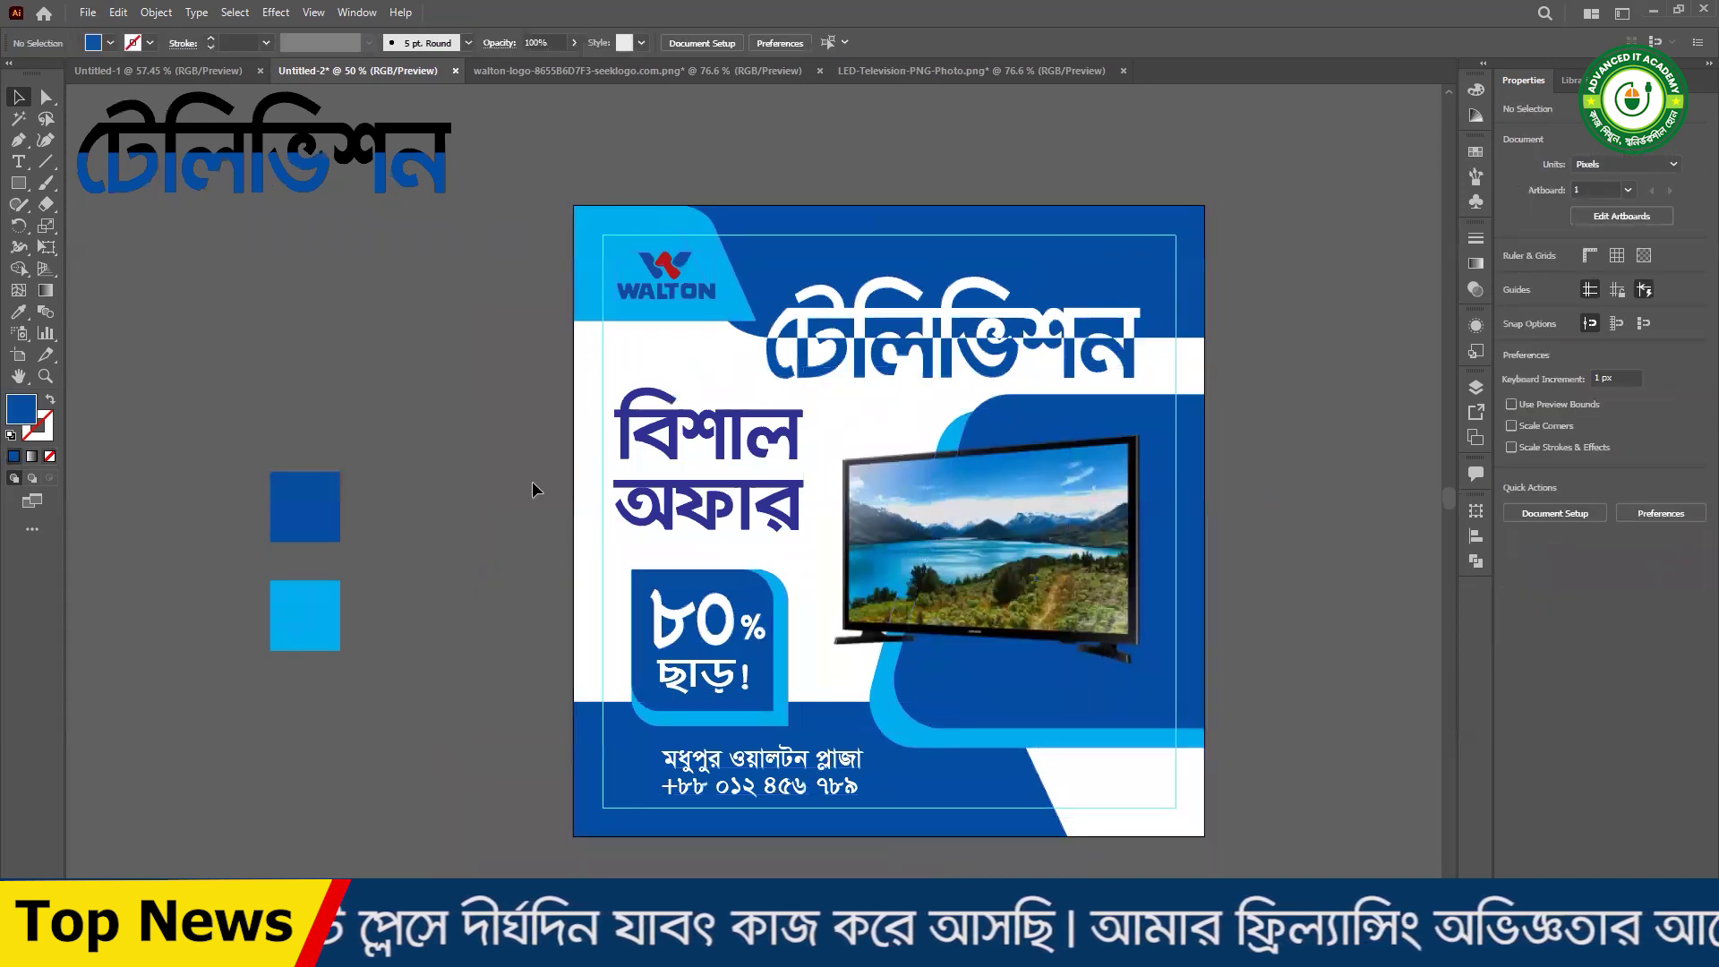
# - Move the dark blue and light blue sample squares up beside the poster's upper-left side
pyautogui.scroll(-1, 983, 810)
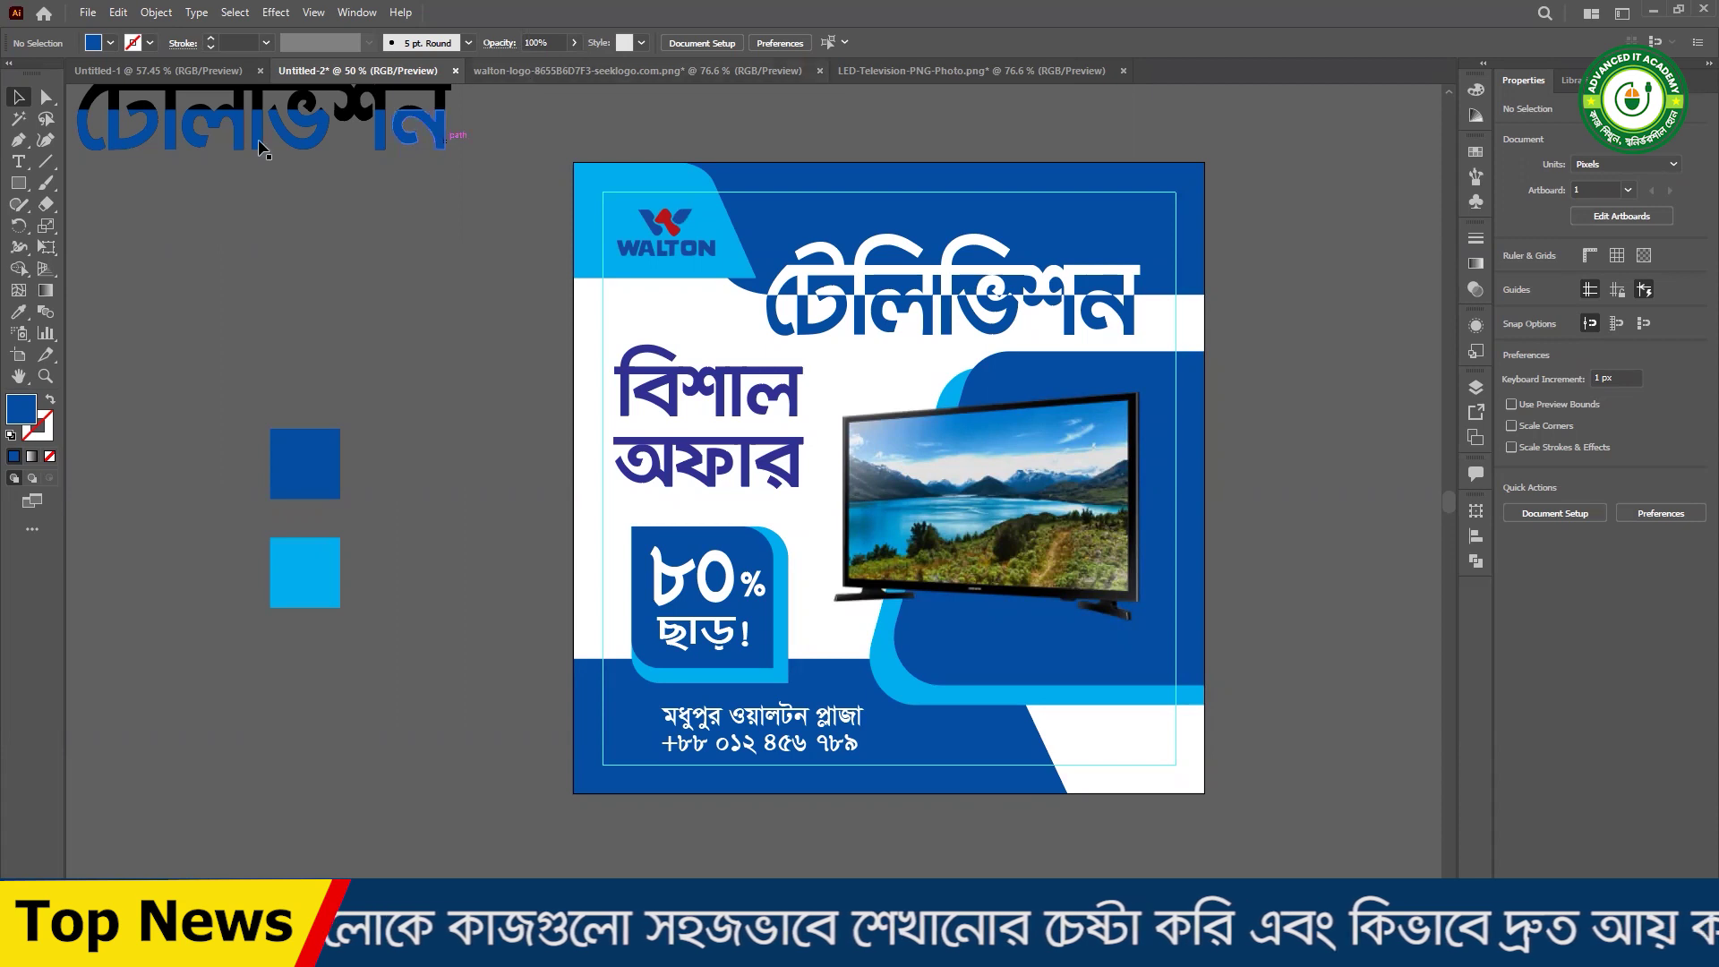
pyautogui.moveTo(391, 652); pyautogui.dragTo(356, 280)
pyautogui.click(248, 238)
pyautogui.moveTo(248, 238); pyautogui.dragTo(441, 366)
pyautogui.click(433, 497)
pyautogui.moveTo(333, 238); pyautogui.dragTo(482, 545)
pyautogui.click(458, 512)
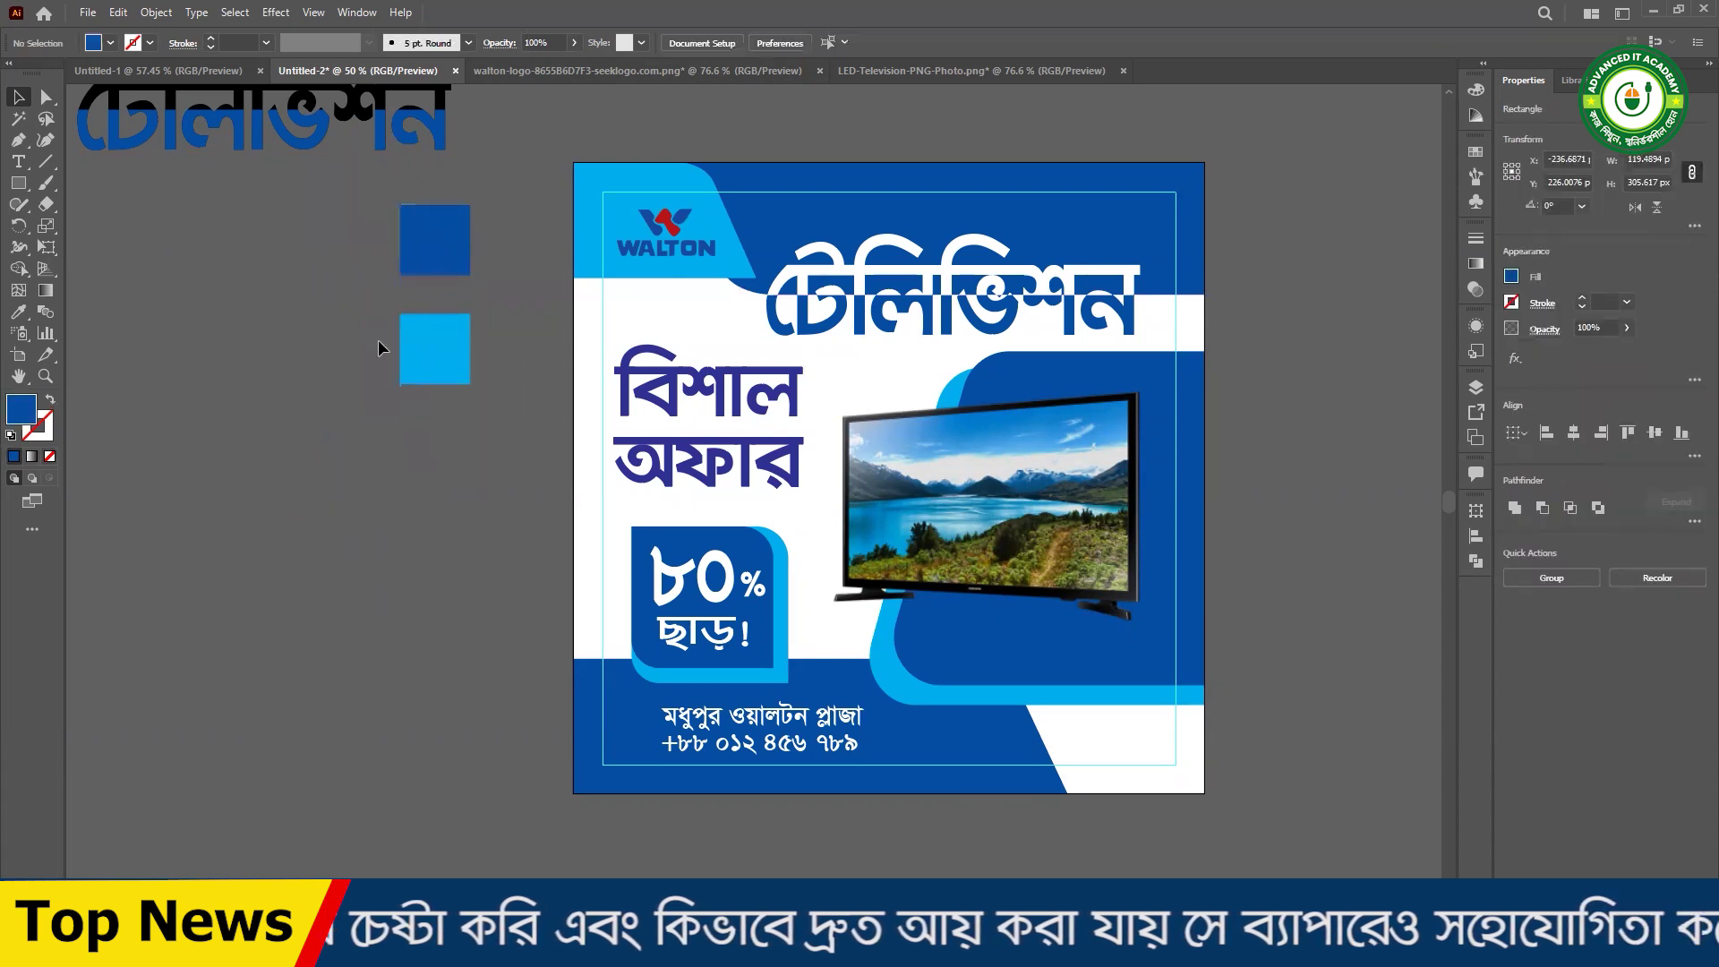
pyautogui.moveTo(347, 248); pyautogui.dragTo(476, 541)
pyautogui.click(465, 510)
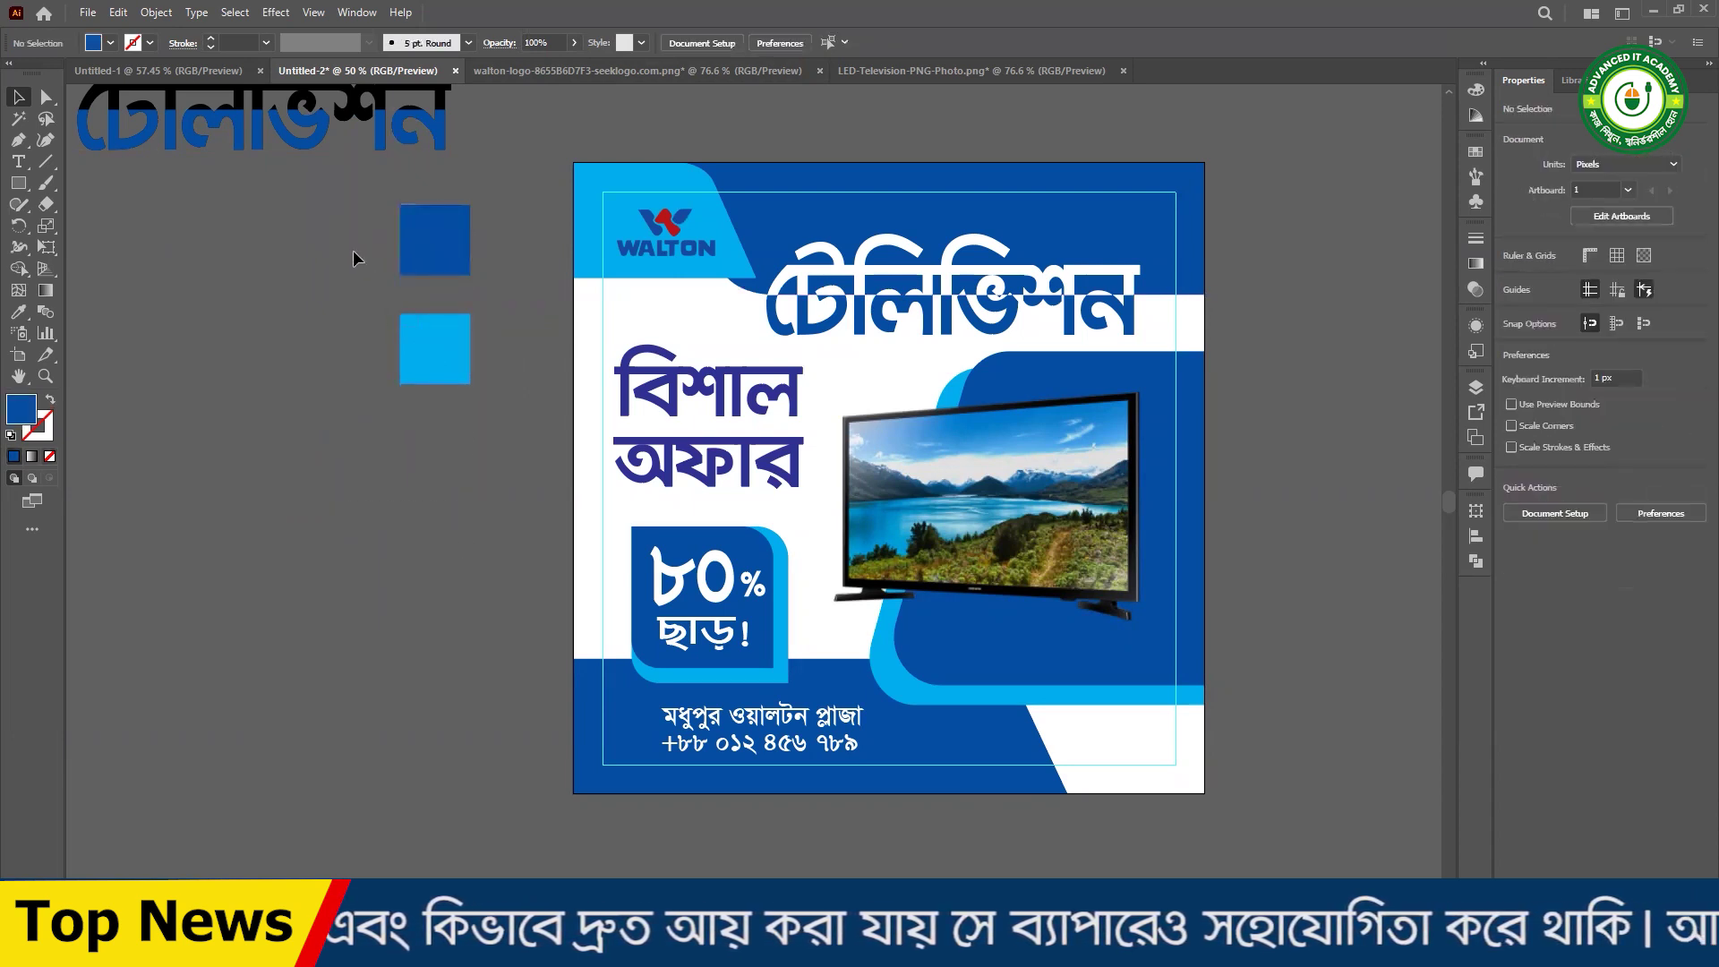
pyautogui.moveTo(353, 254); pyautogui.dragTo(483, 476)
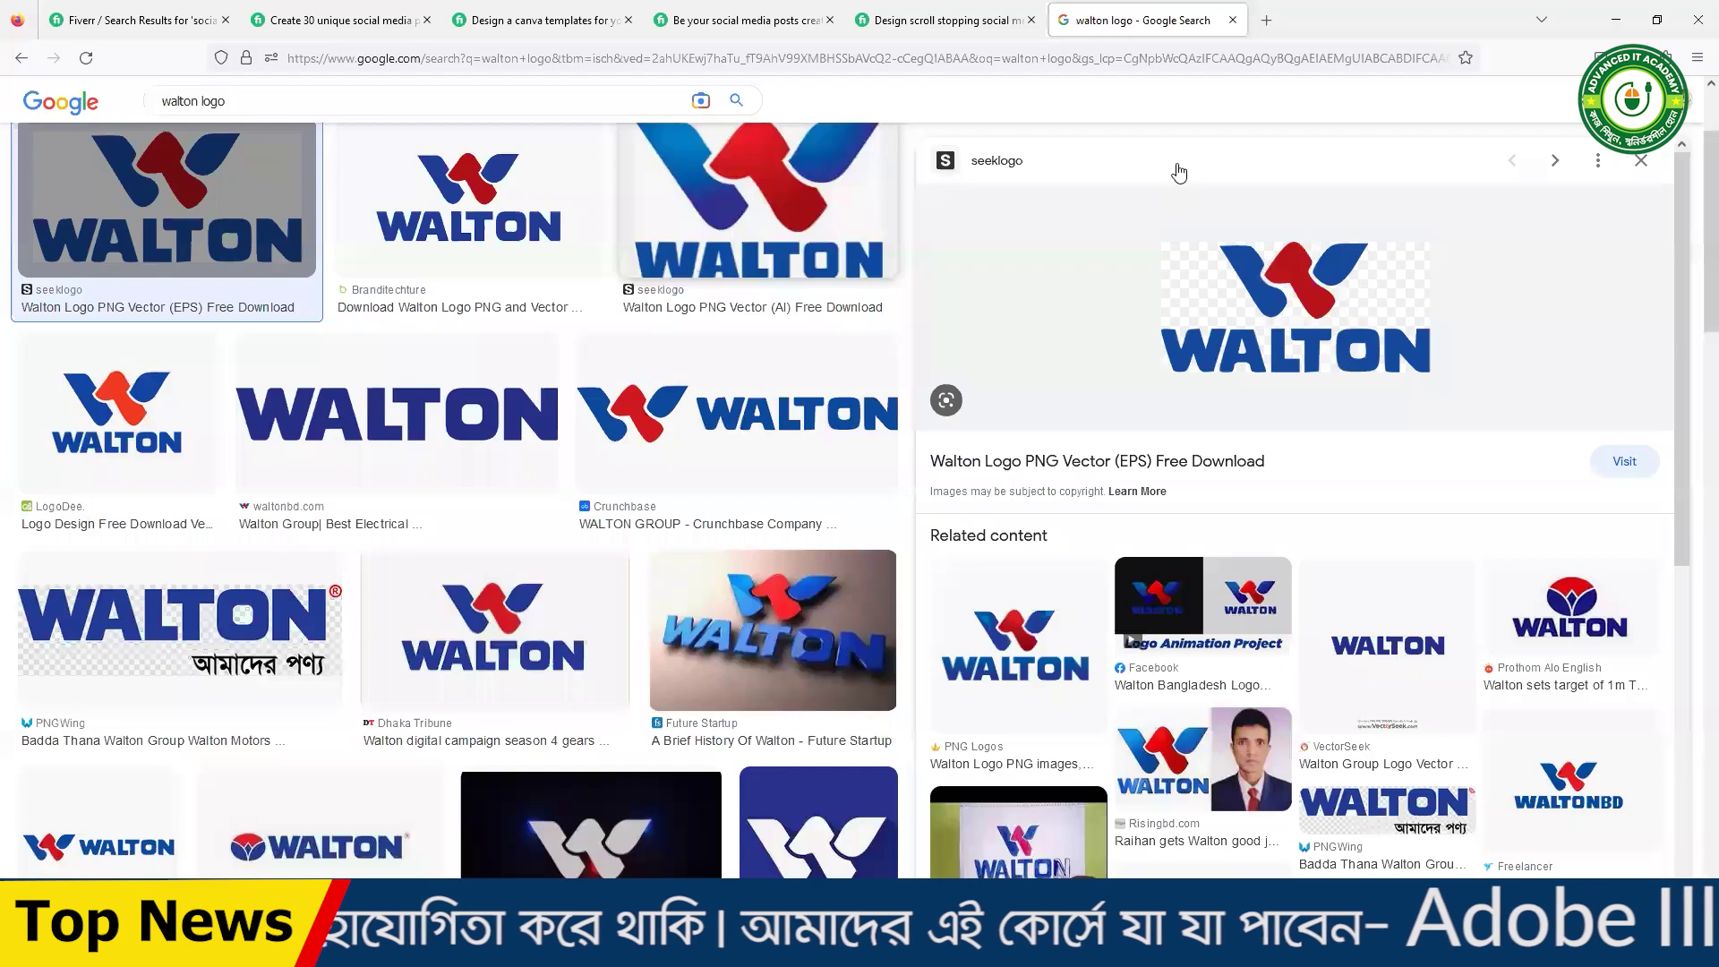
# - Switch to Firefox and search the web for flaticon in a new tab
pyautogui.hotkey('ctrl', 't')
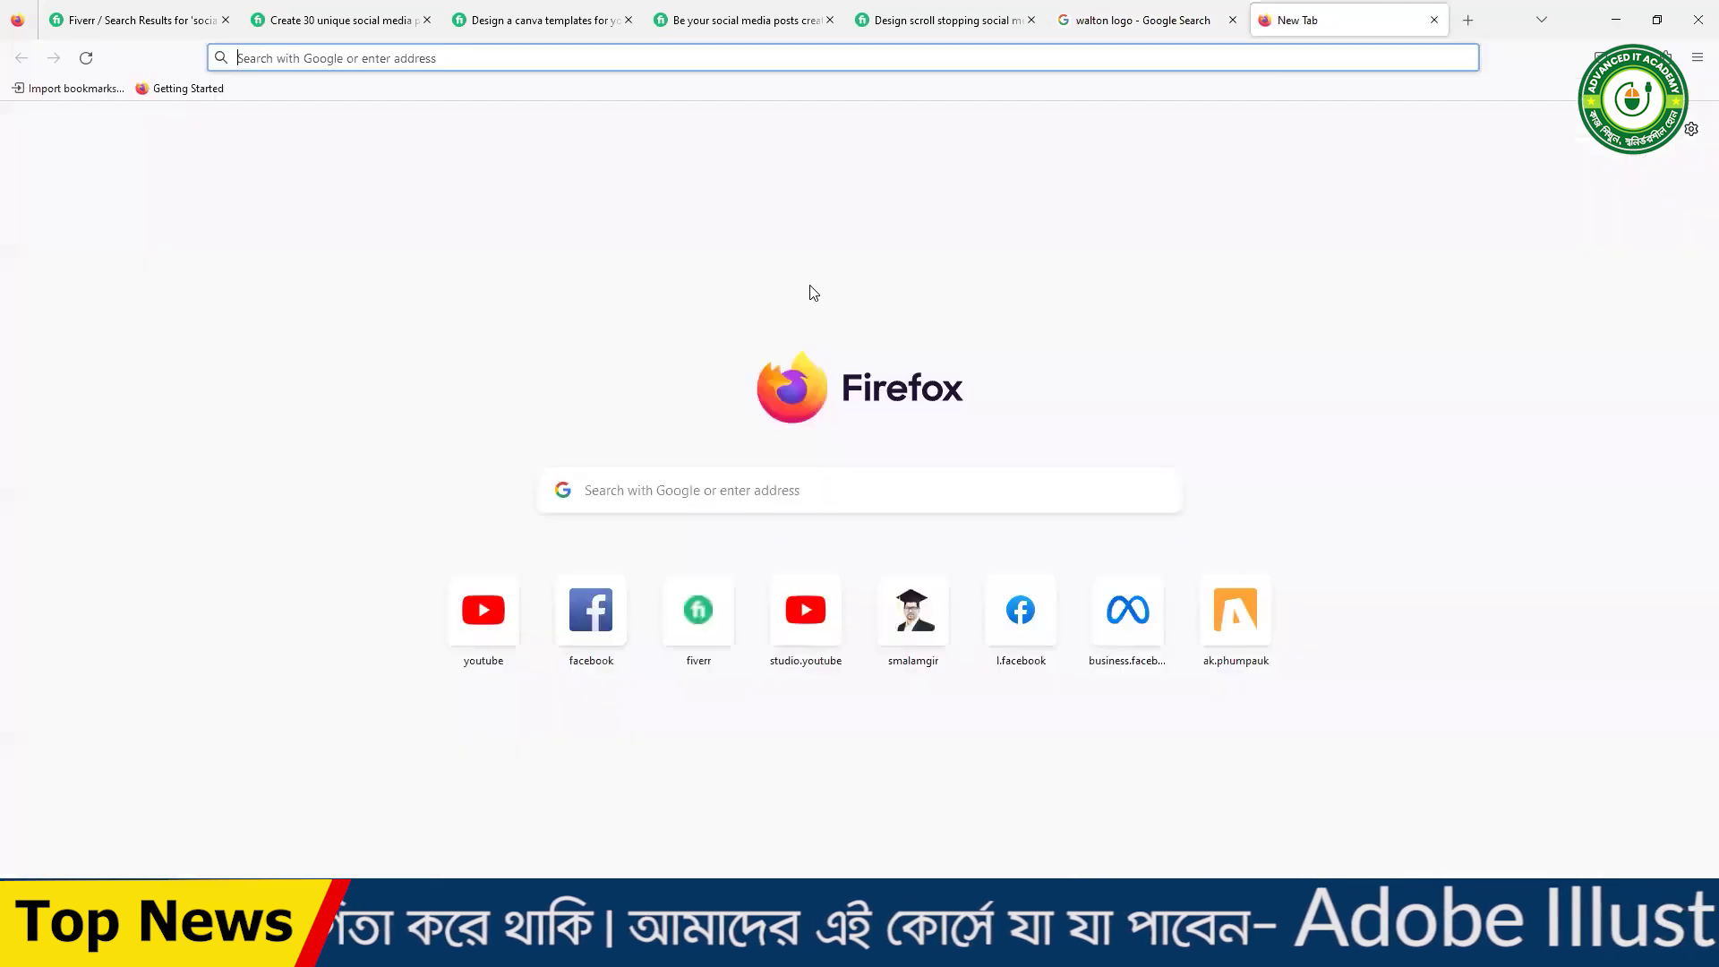
pyautogui.click(404, 65)
pyautogui.write('v`')
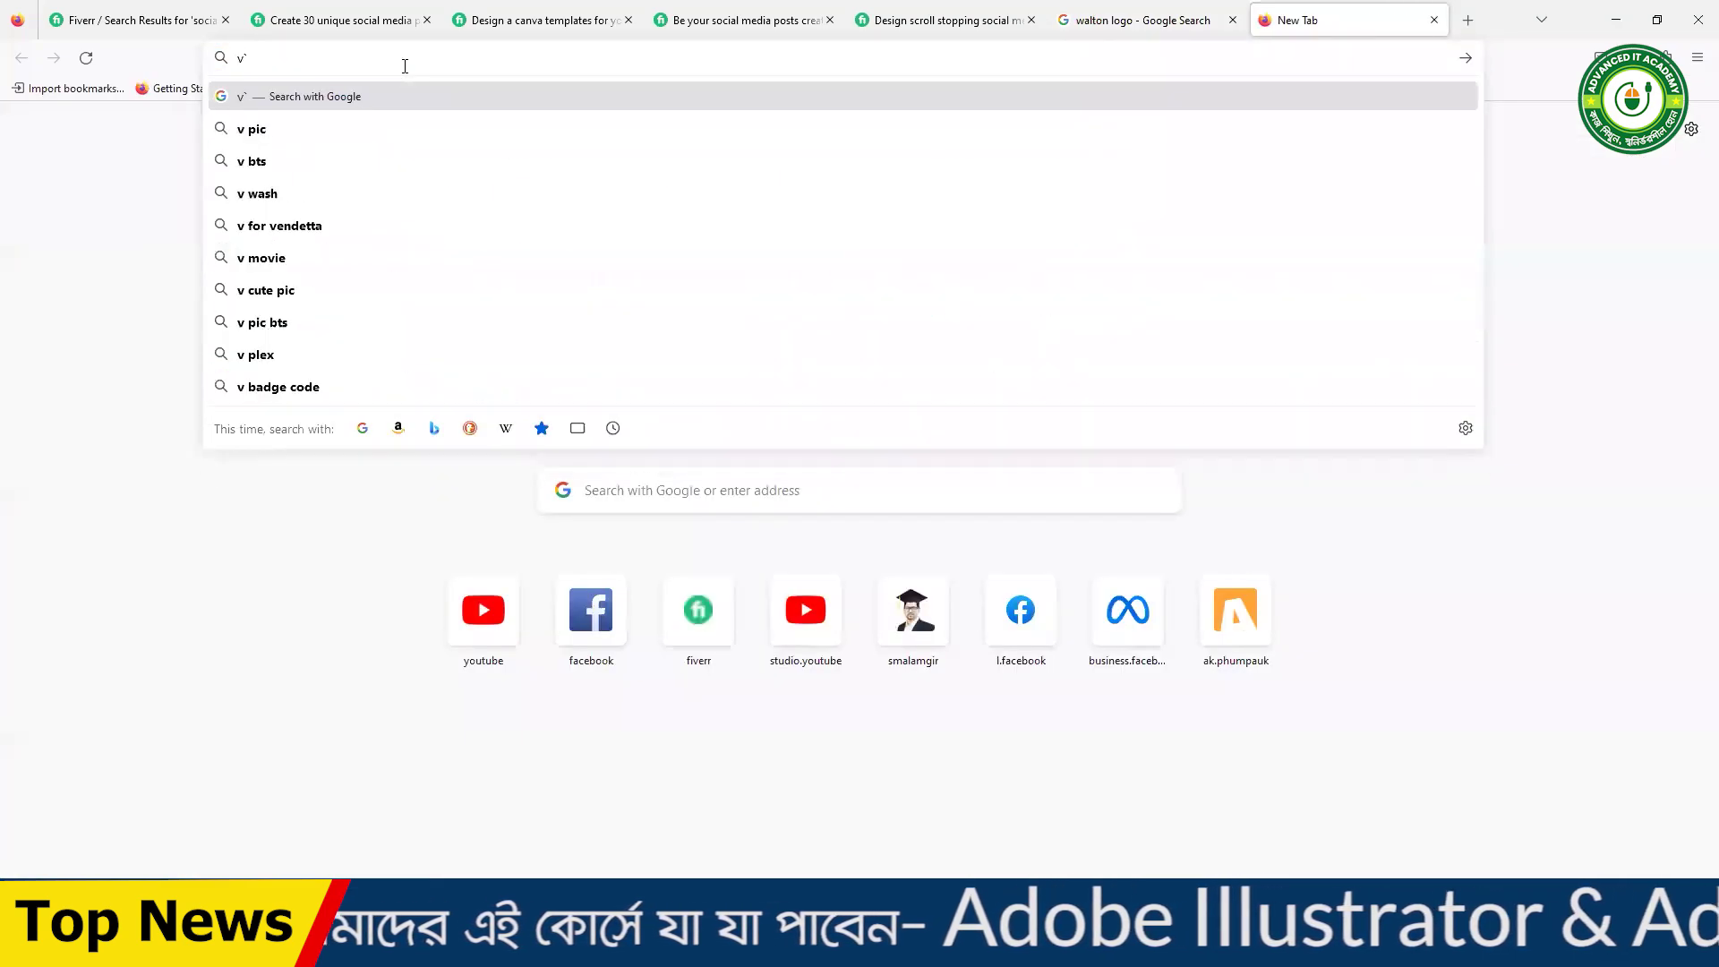
pyautogui.press('BackSpace')
pyautogui.write('flat')
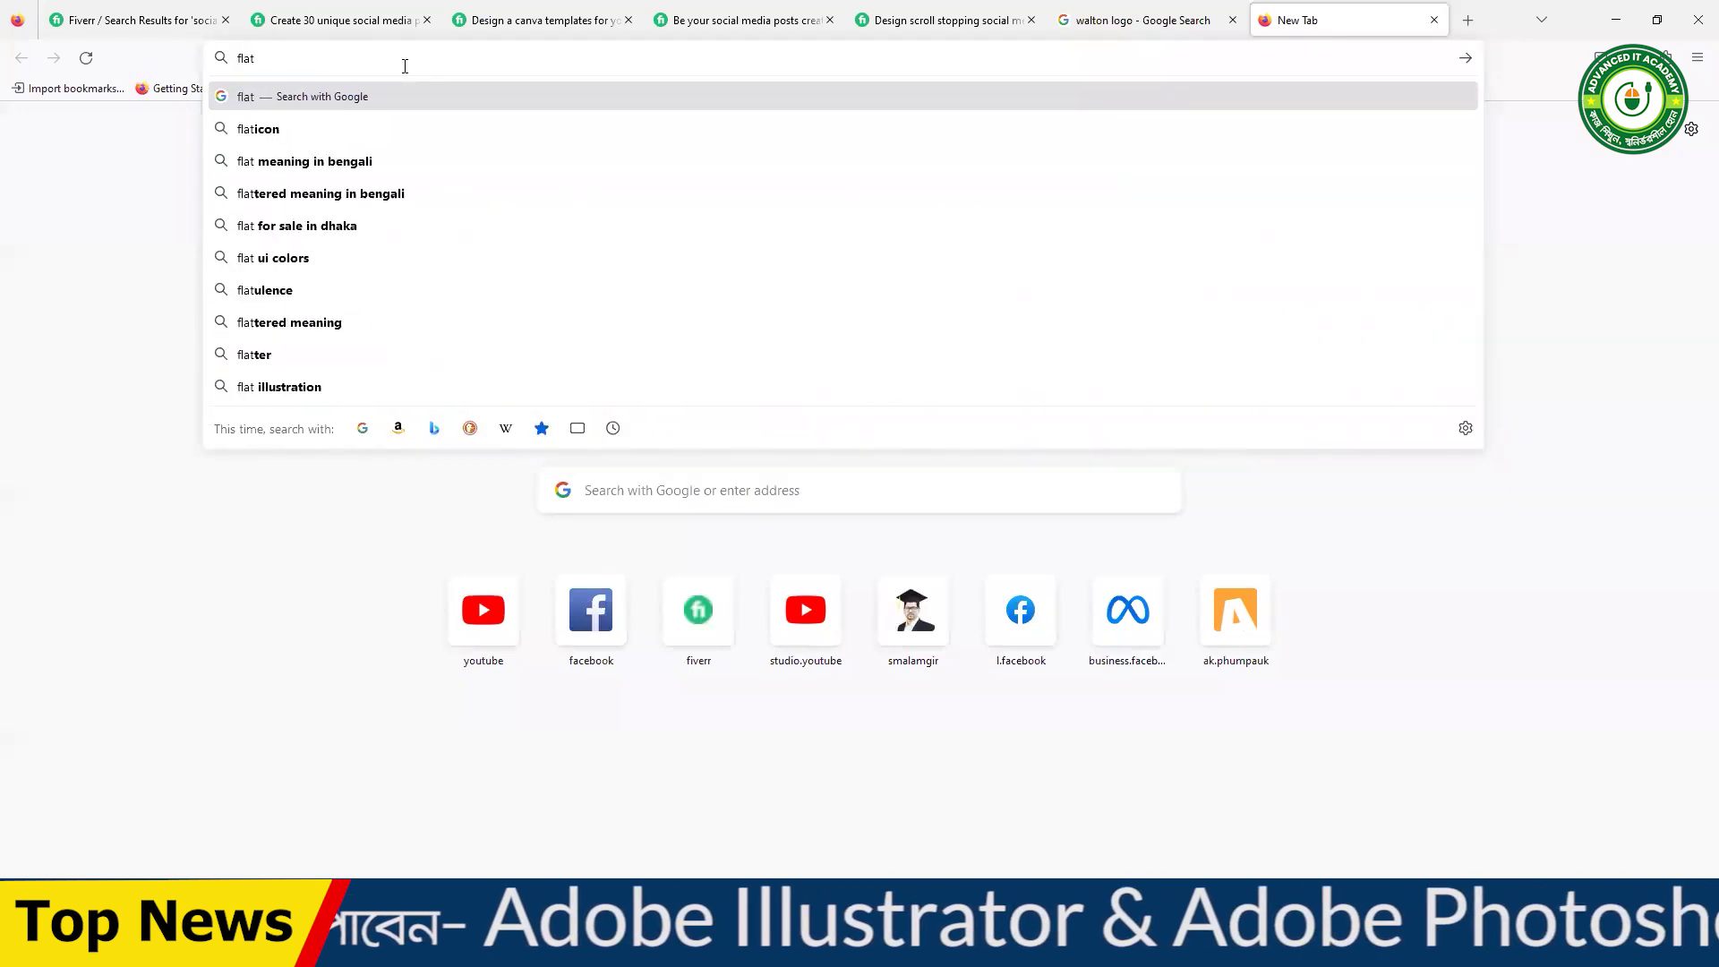
pyautogui.click(394, 130)
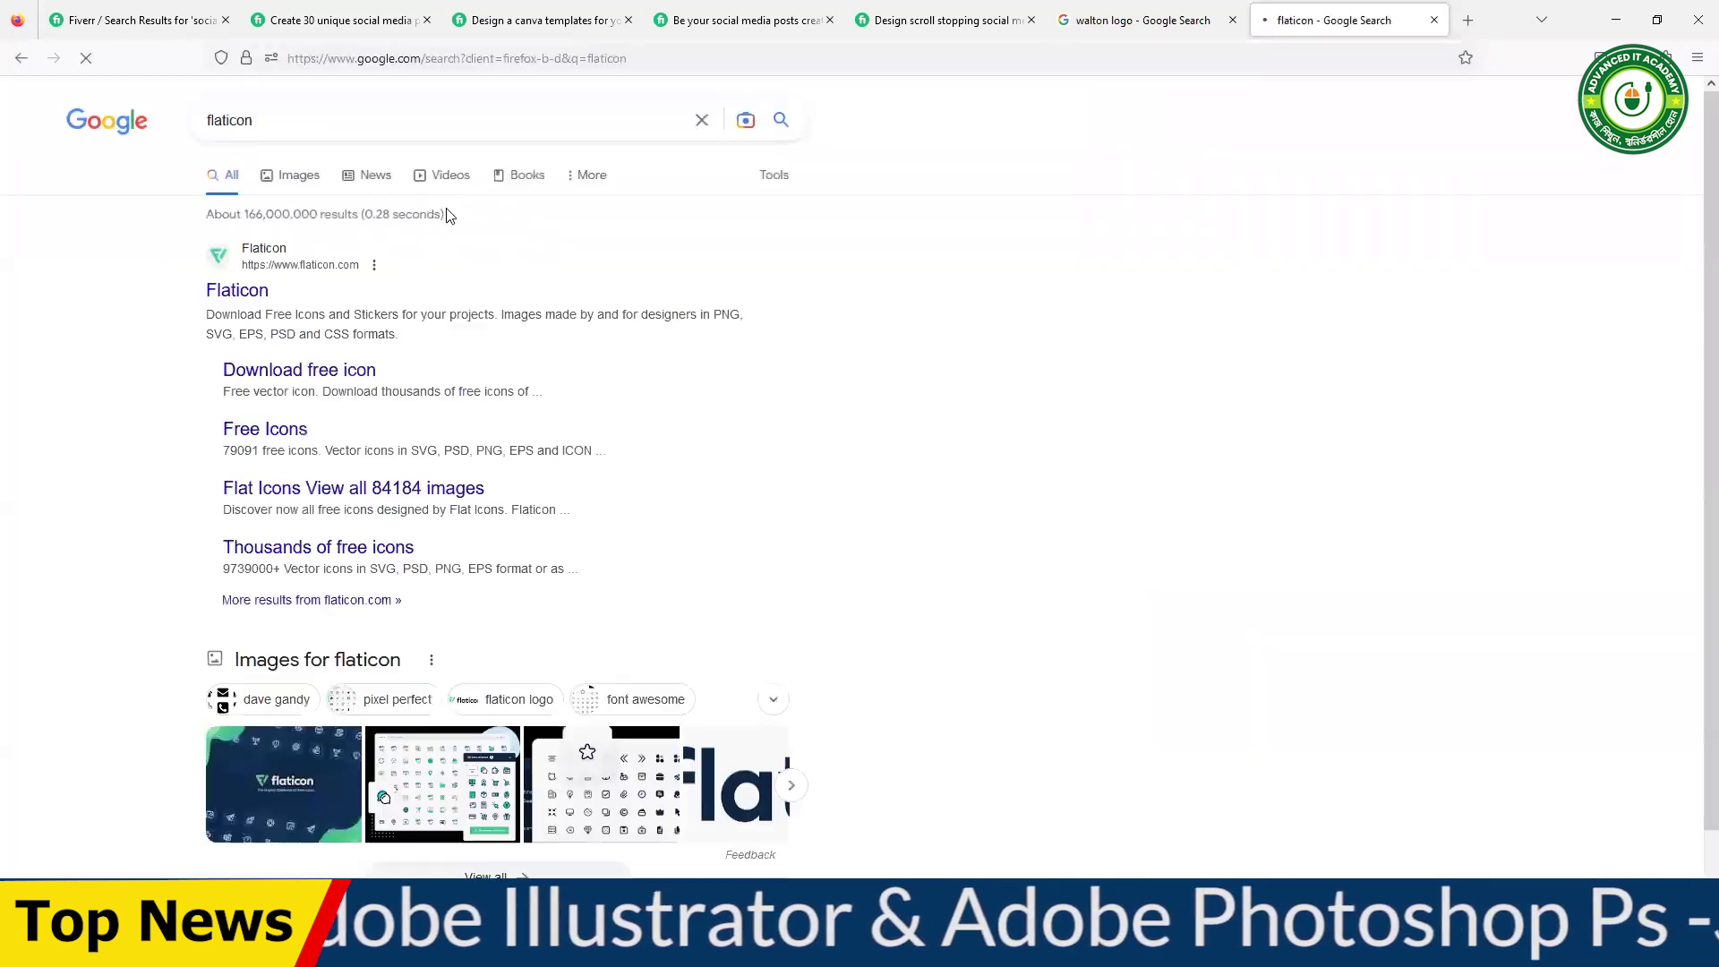
# - Browse the image results for flaticon to see the kinds of icons available
pyautogui.click(299, 175)
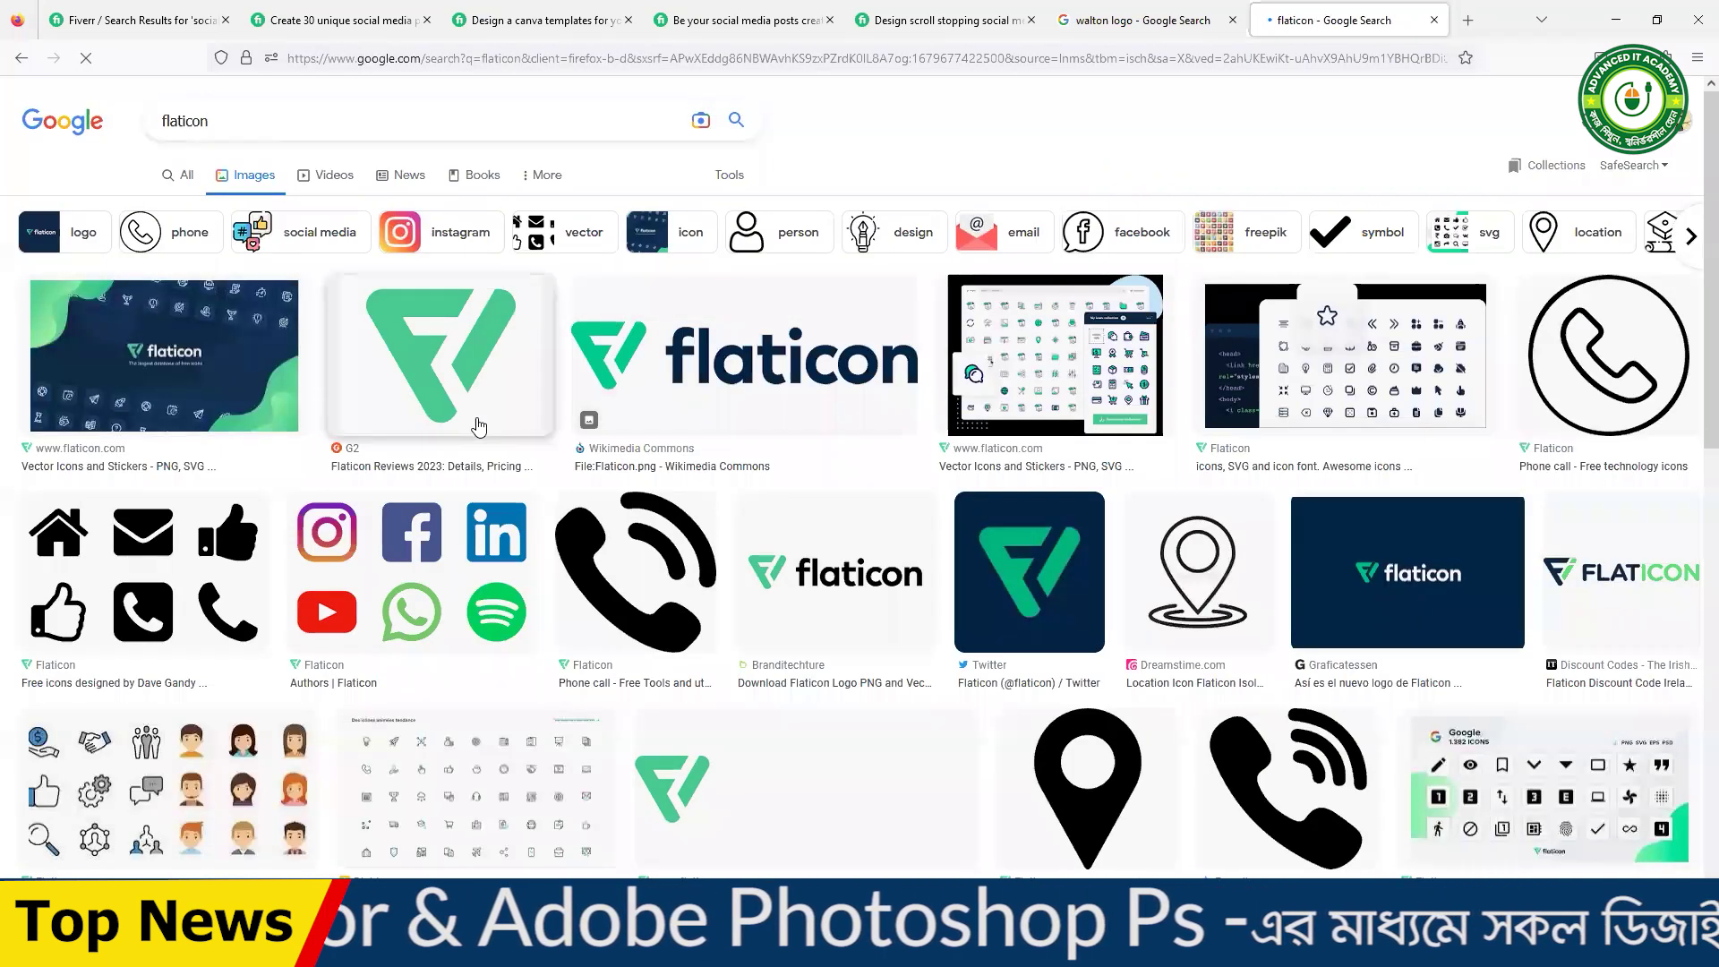
pyautogui.scroll(-5, 658, 490)
pyautogui.scroll(-15, 661, 488)
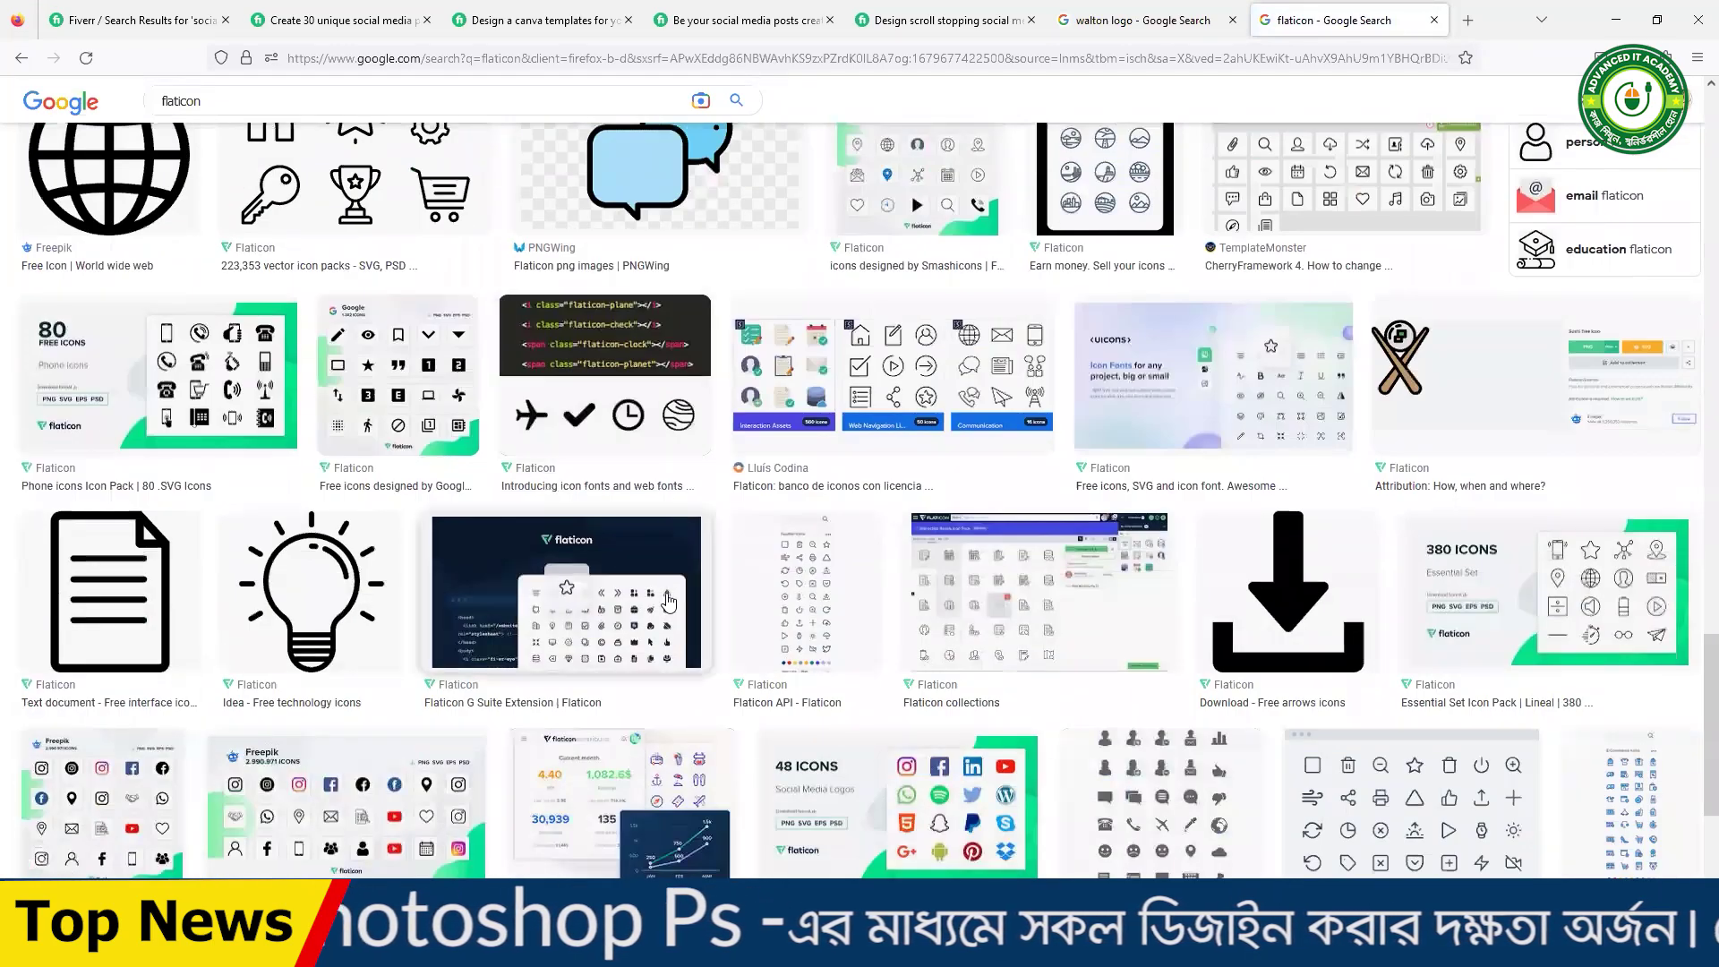
pyautogui.scroll(7, 788, 533)
pyautogui.scroll(4, 900, 553)
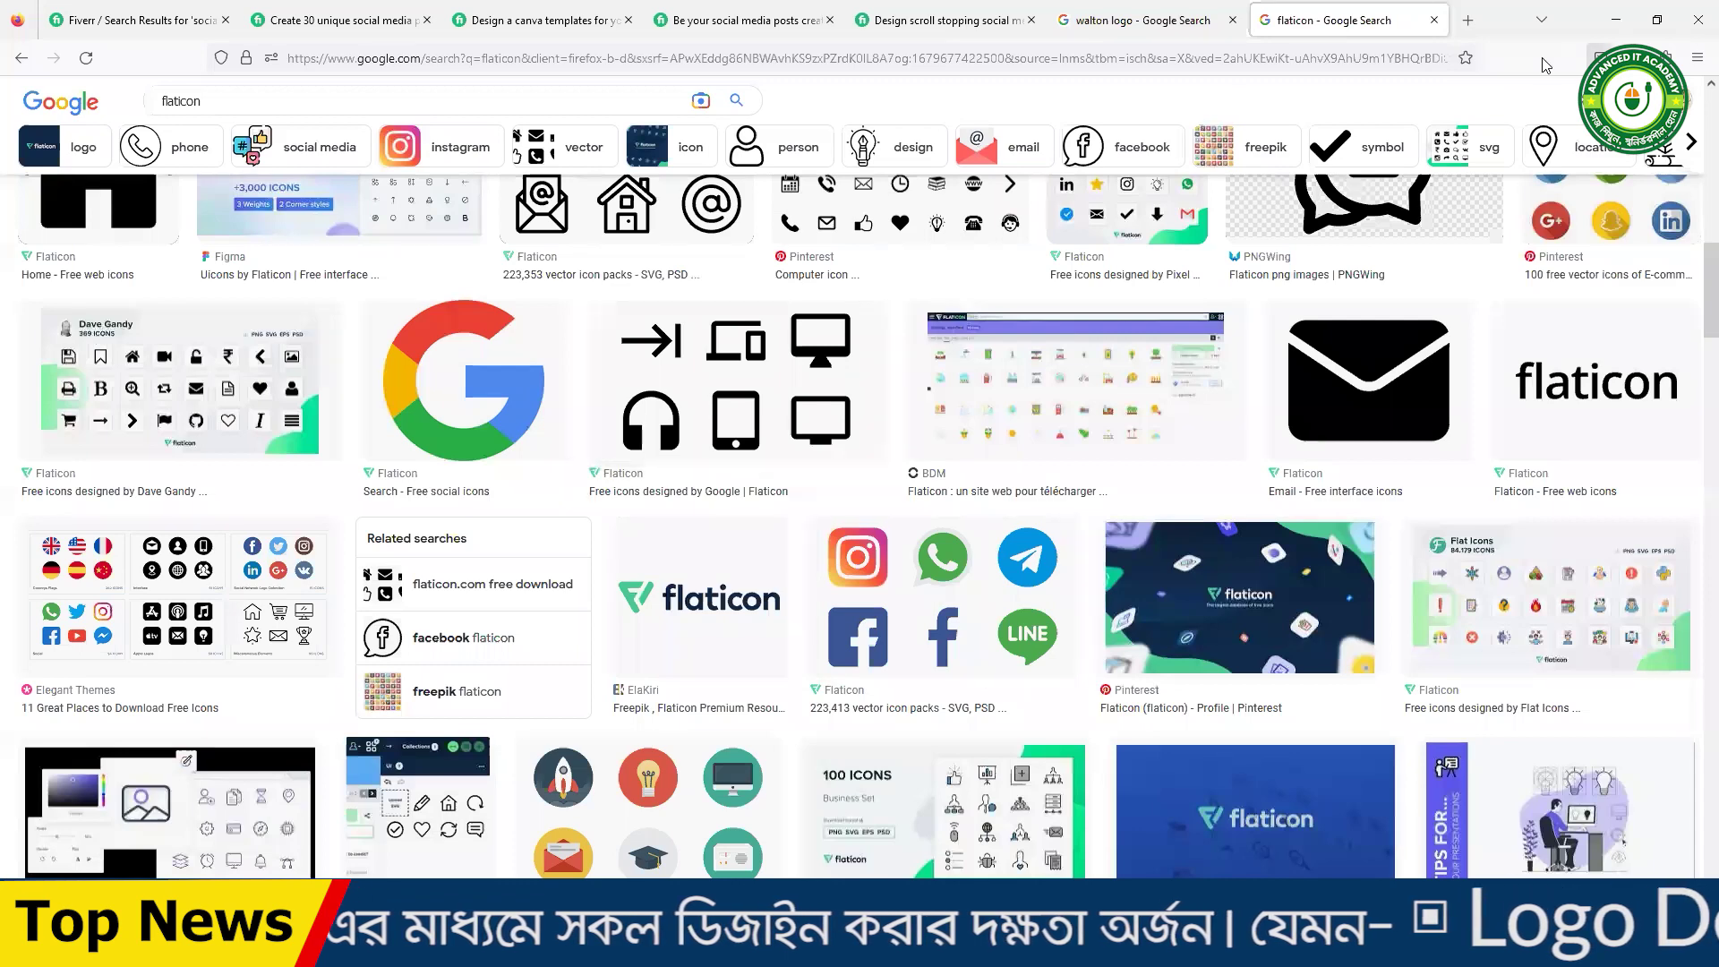
# - Search the web for freepik in a new tab and open Freepik's icons page
pyautogui.click(1469, 20)
pyautogui.click(825, 493)
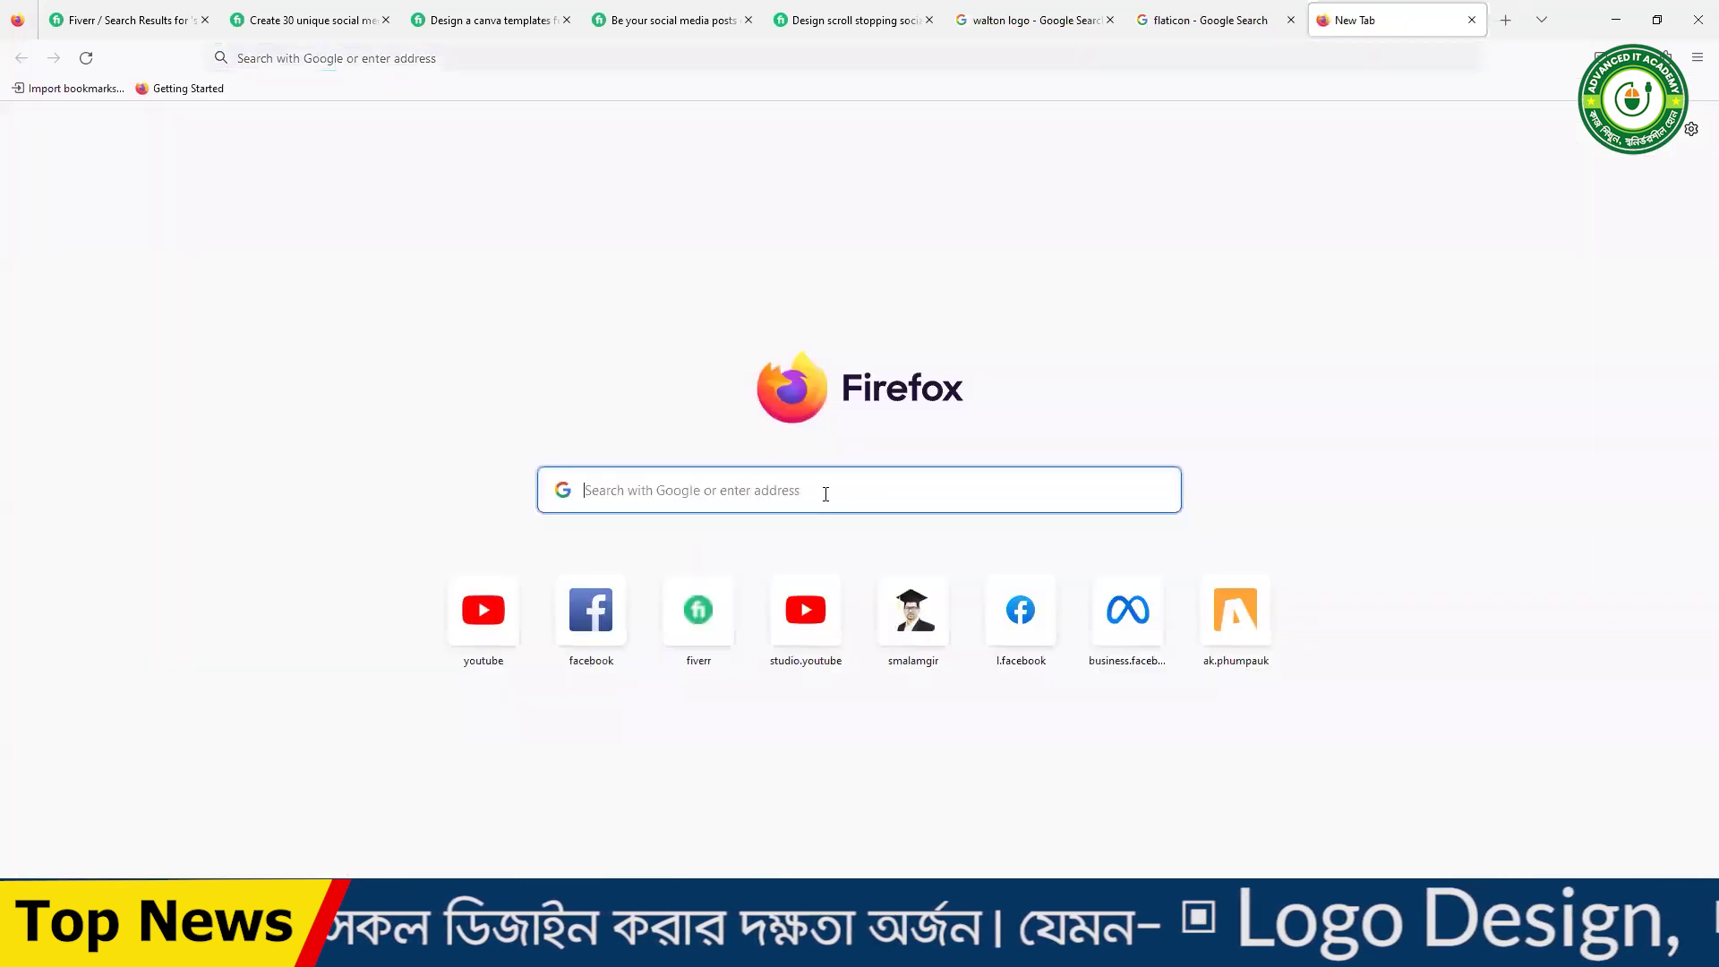
pyautogui.write('free')
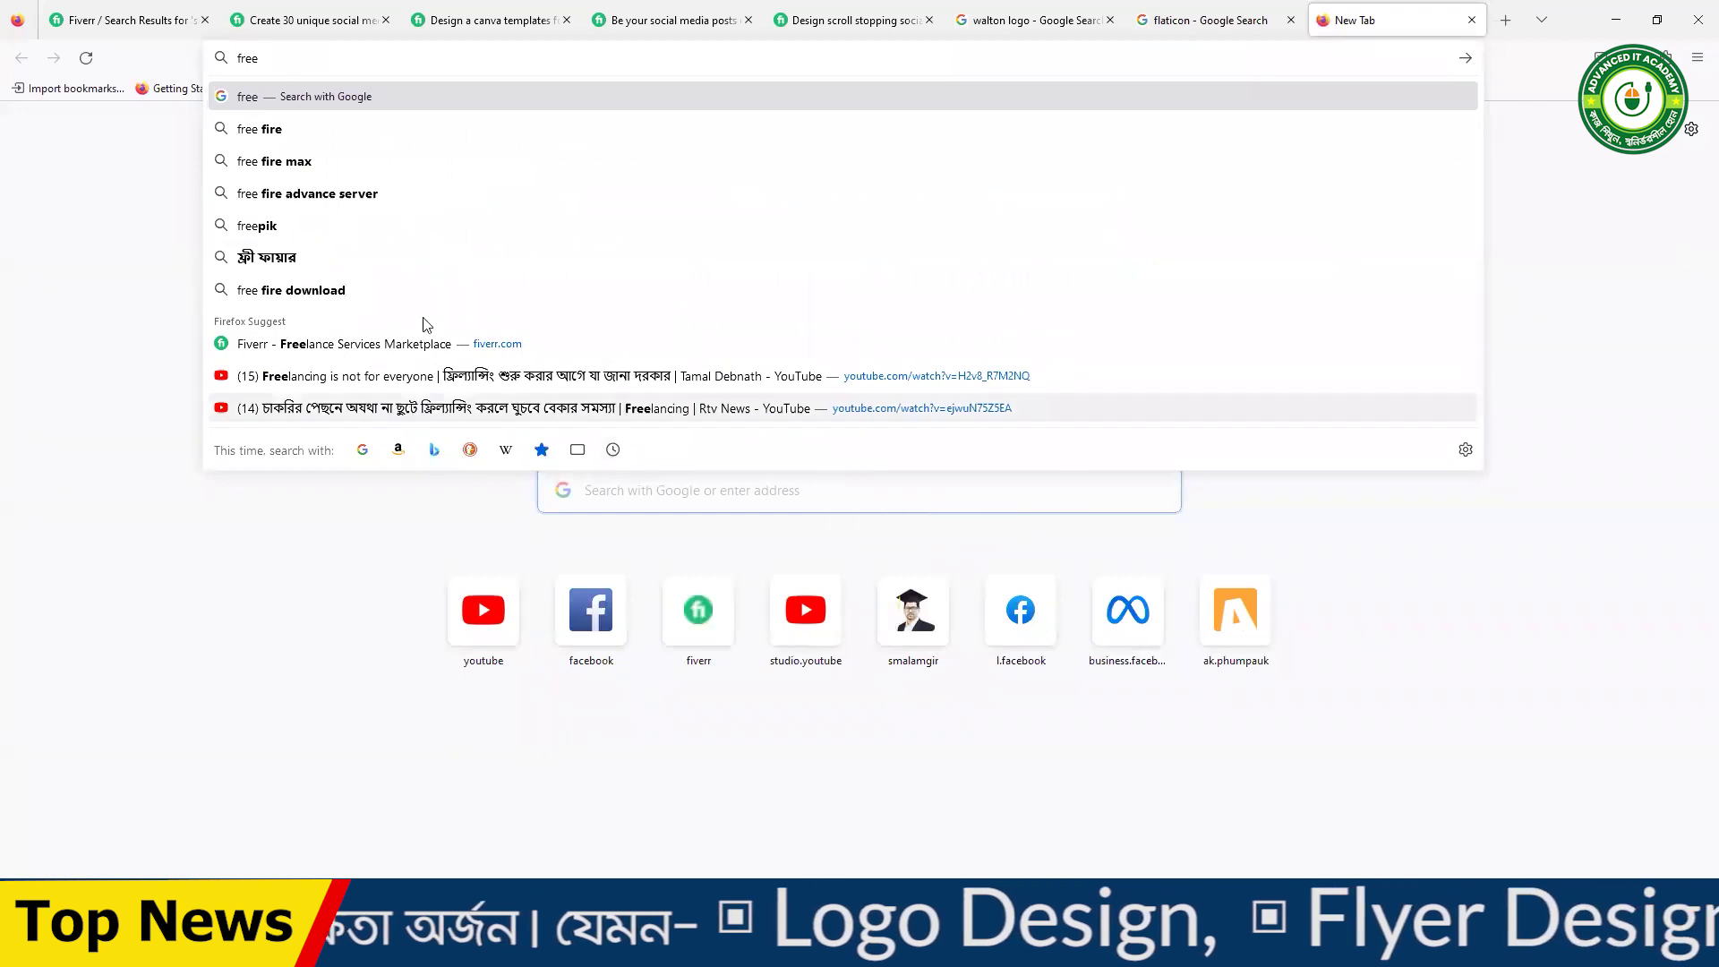
pyautogui.click(280, 231)
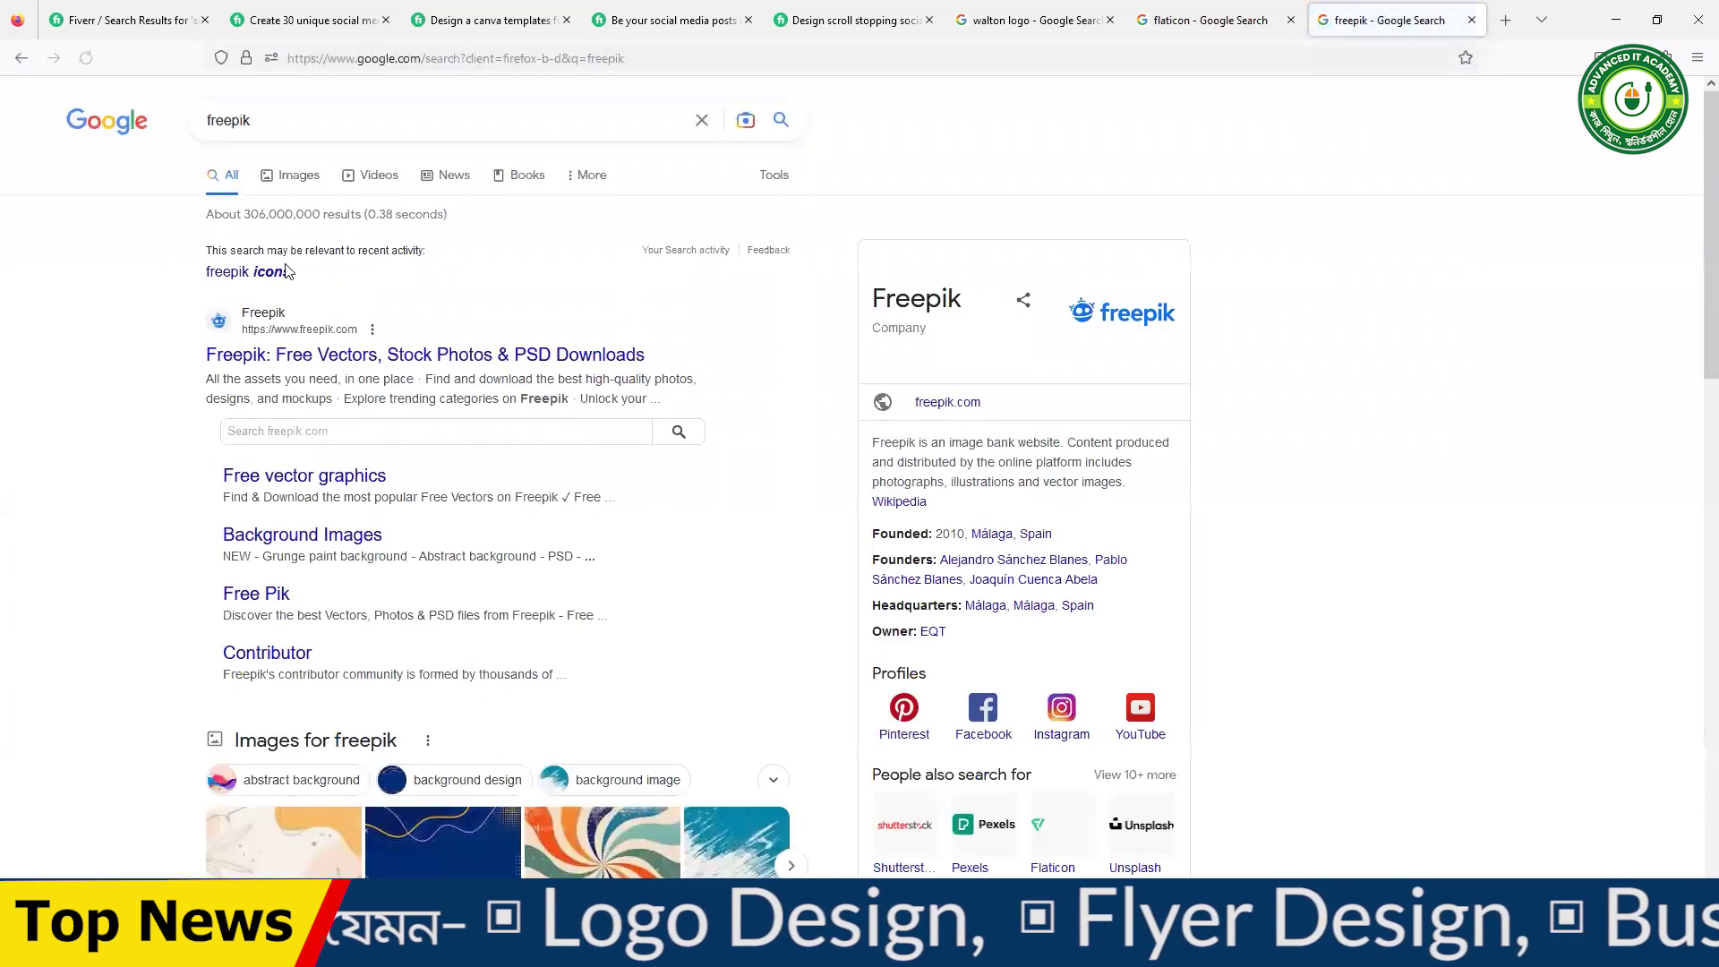
pyautogui.click(255, 274)
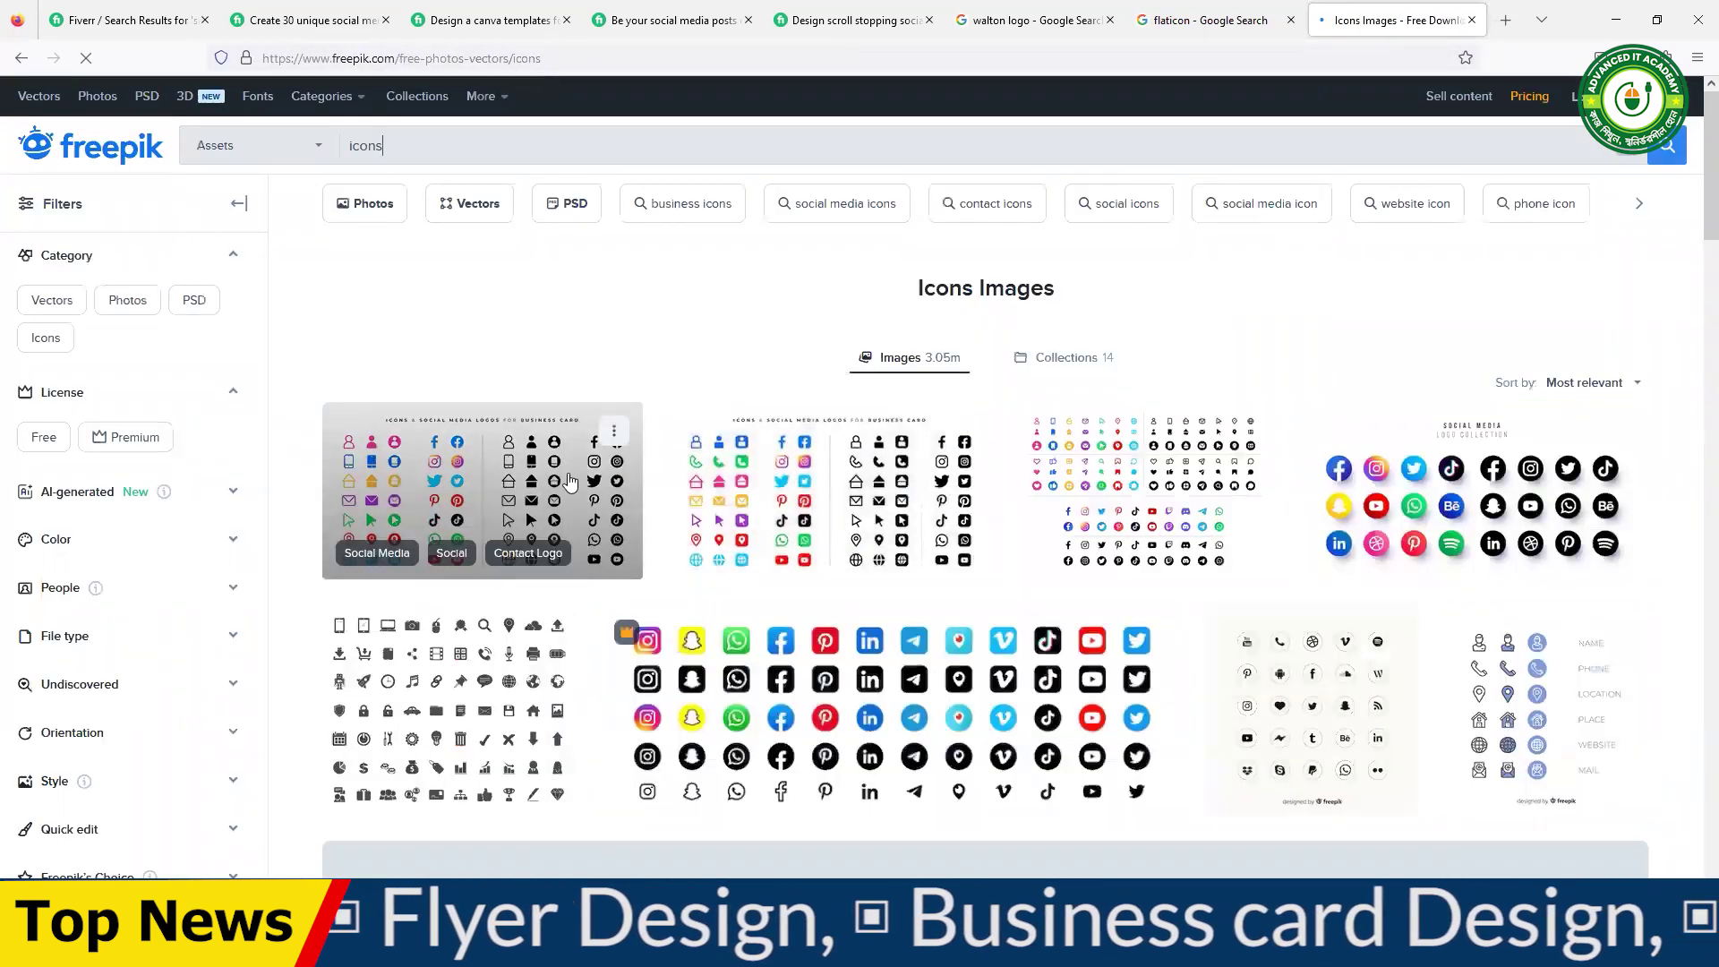
# - Download the free vector social media logos and icons set from Freepik, and close the archive window that opens
pyautogui.click(569, 484)
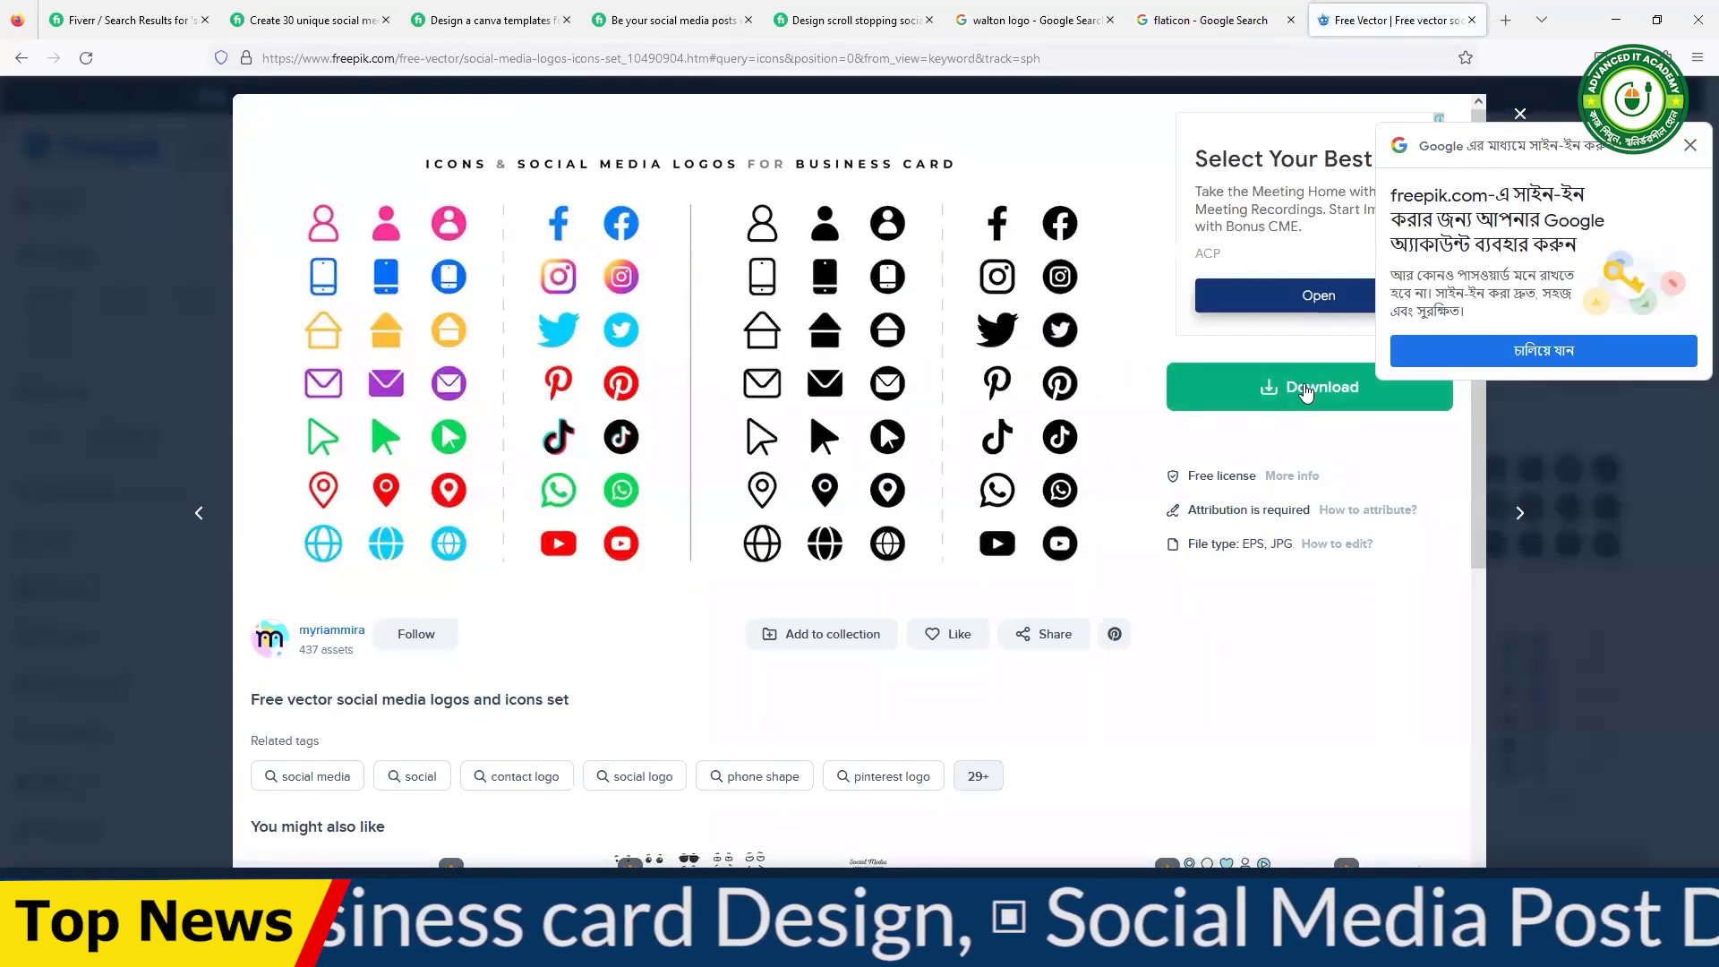
pyautogui.click(1306, 394)
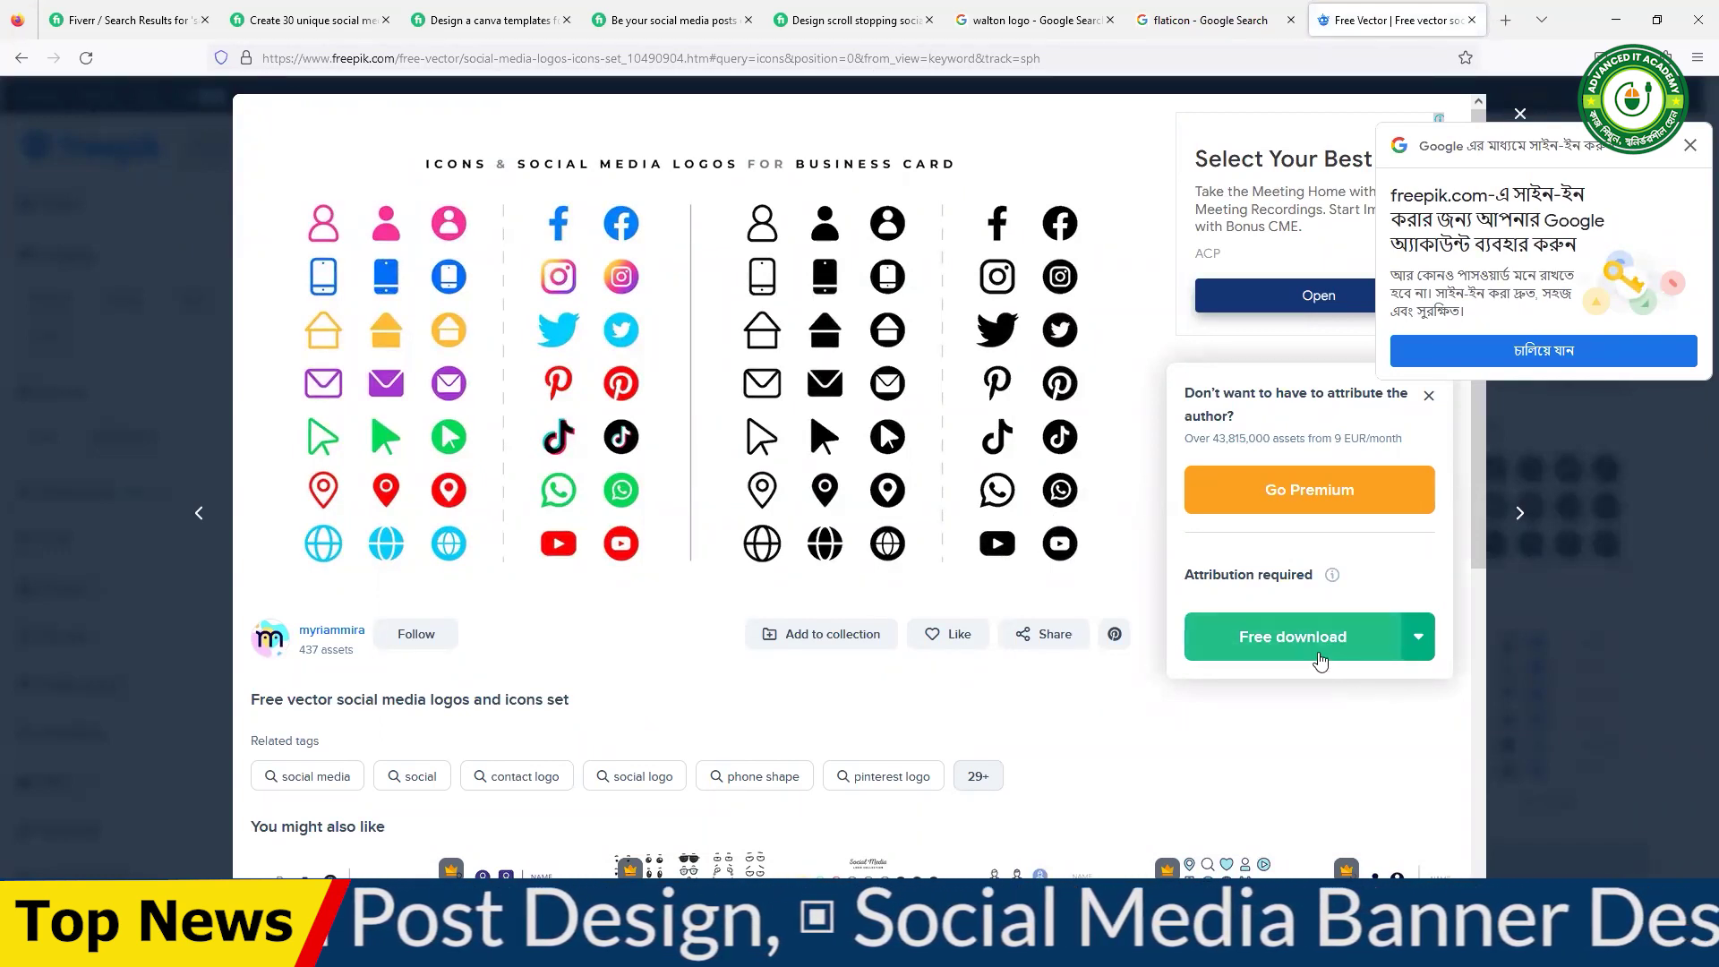
pyautogui.click(1314, 652)
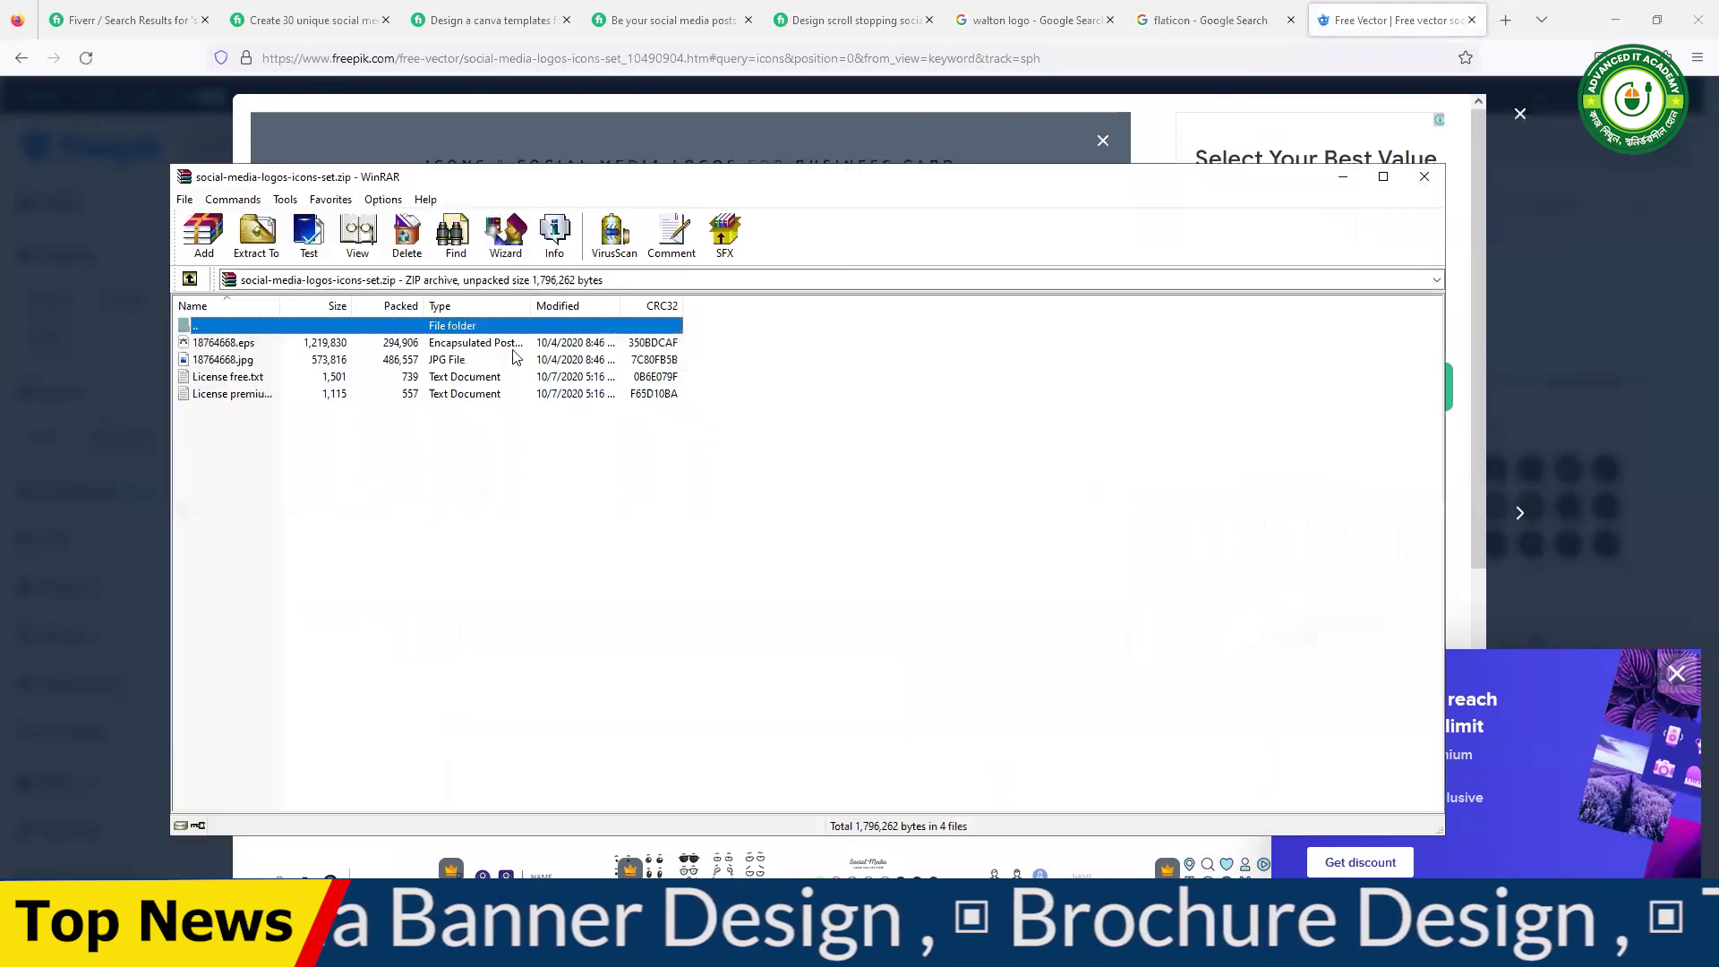
pyautogui.click(1425, 180)
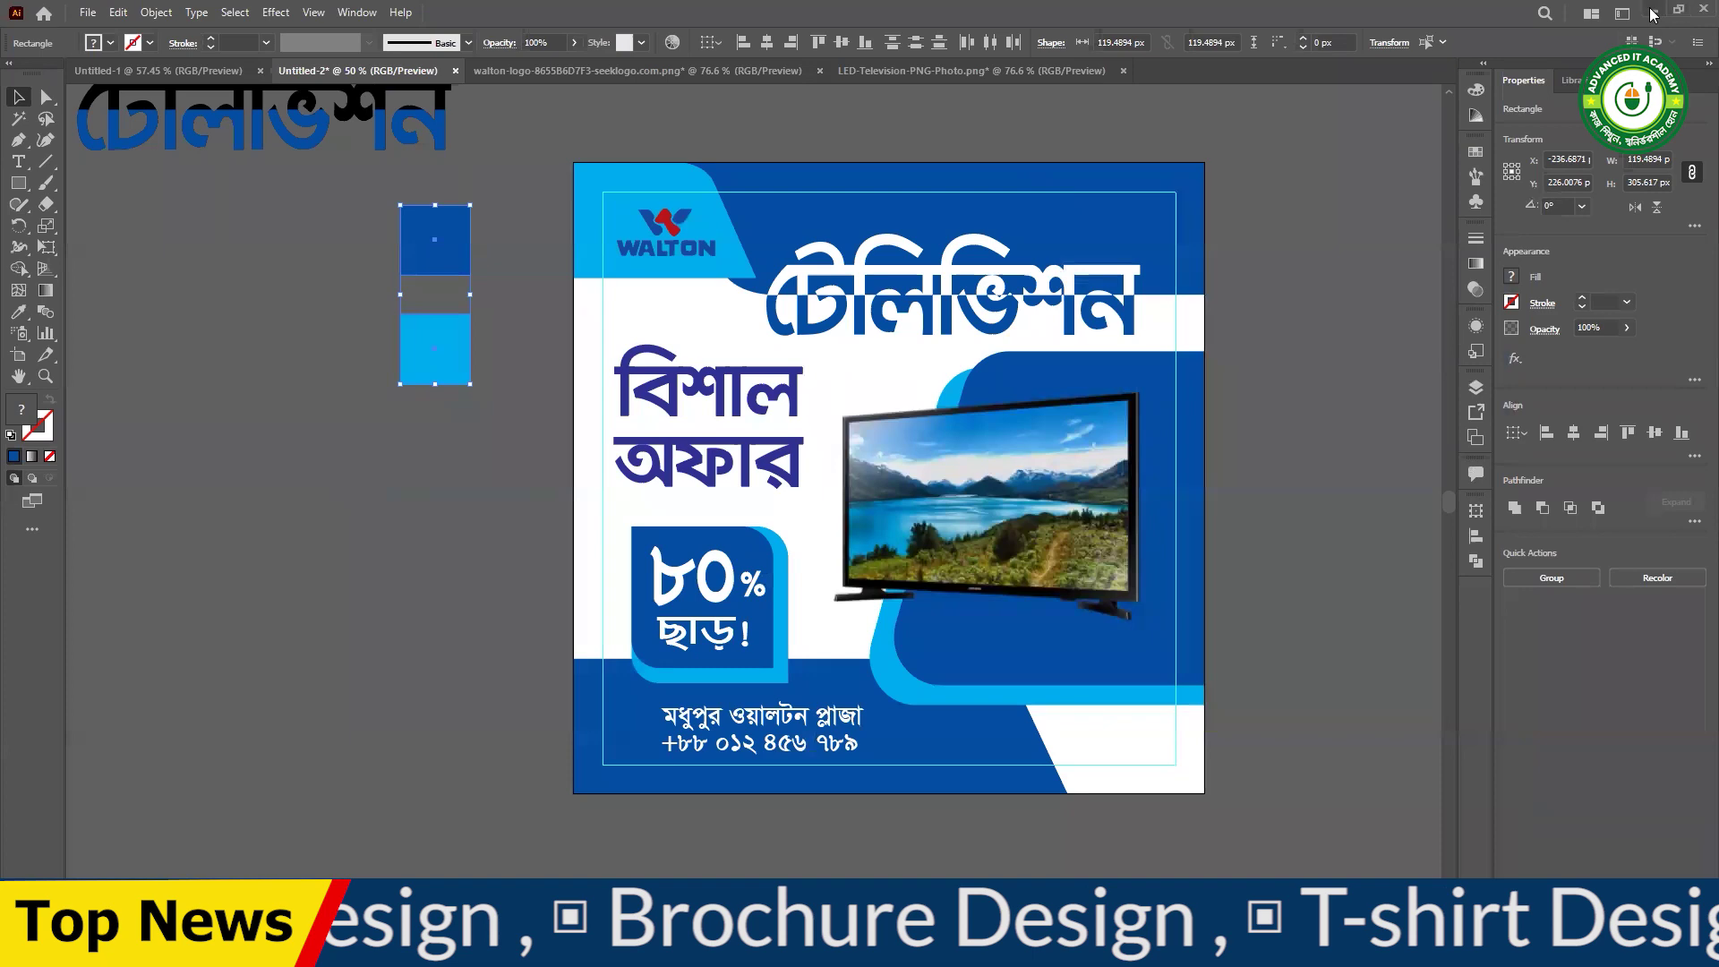
# - Switch to File Explorer and select the social-media-logos-icons-set archive in the Downloads folder
pyautogui.click(1654, 13)
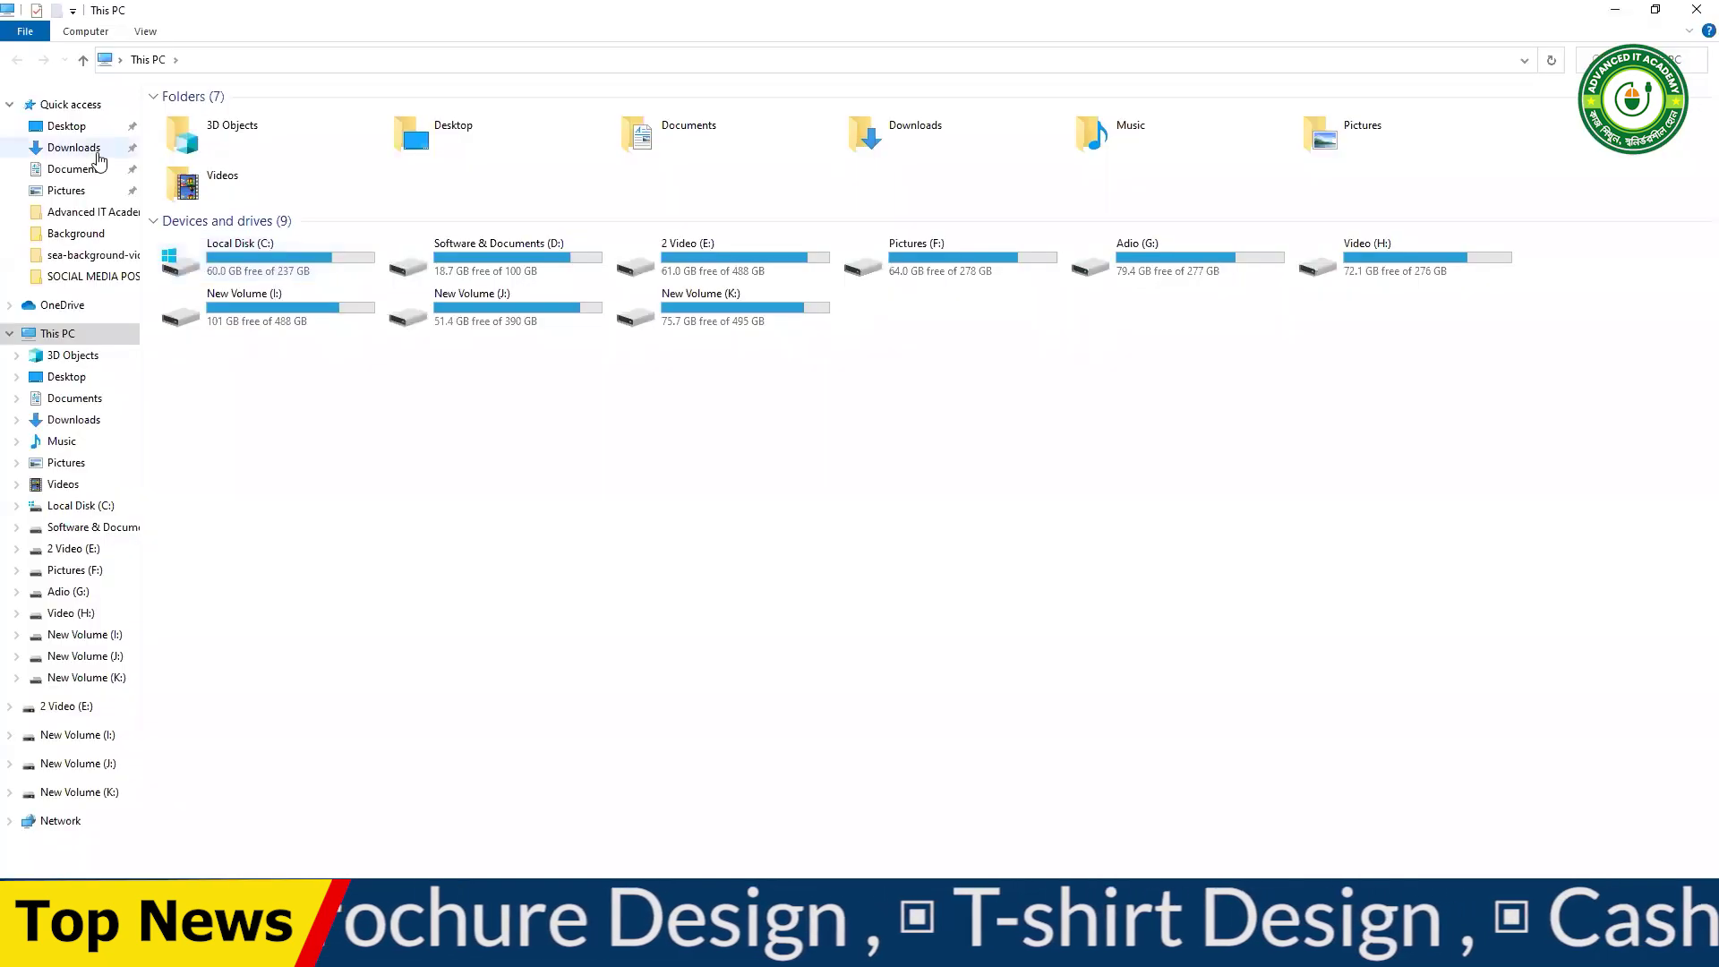
pyautogui.click(73, 147)
pyautogui.click(226, 170)
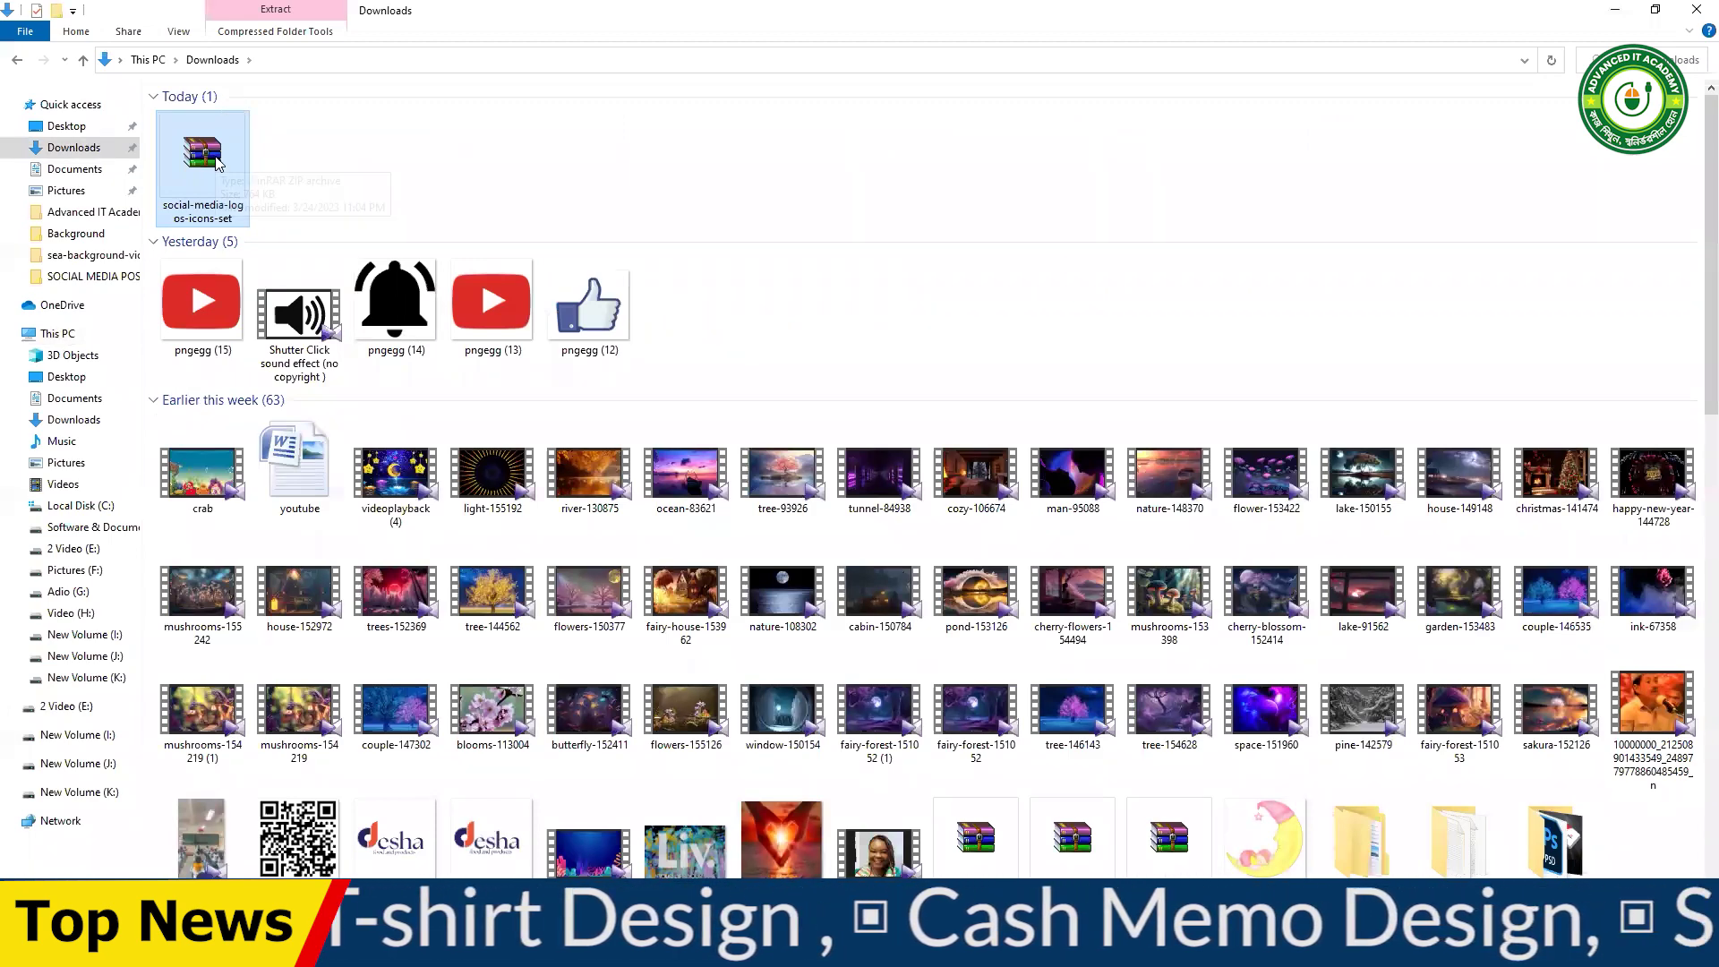
# - Try to extract the social-media-logos-icons-set archive into its default destination in the Downloads folder
pyautogui.rightClick(208, 153)
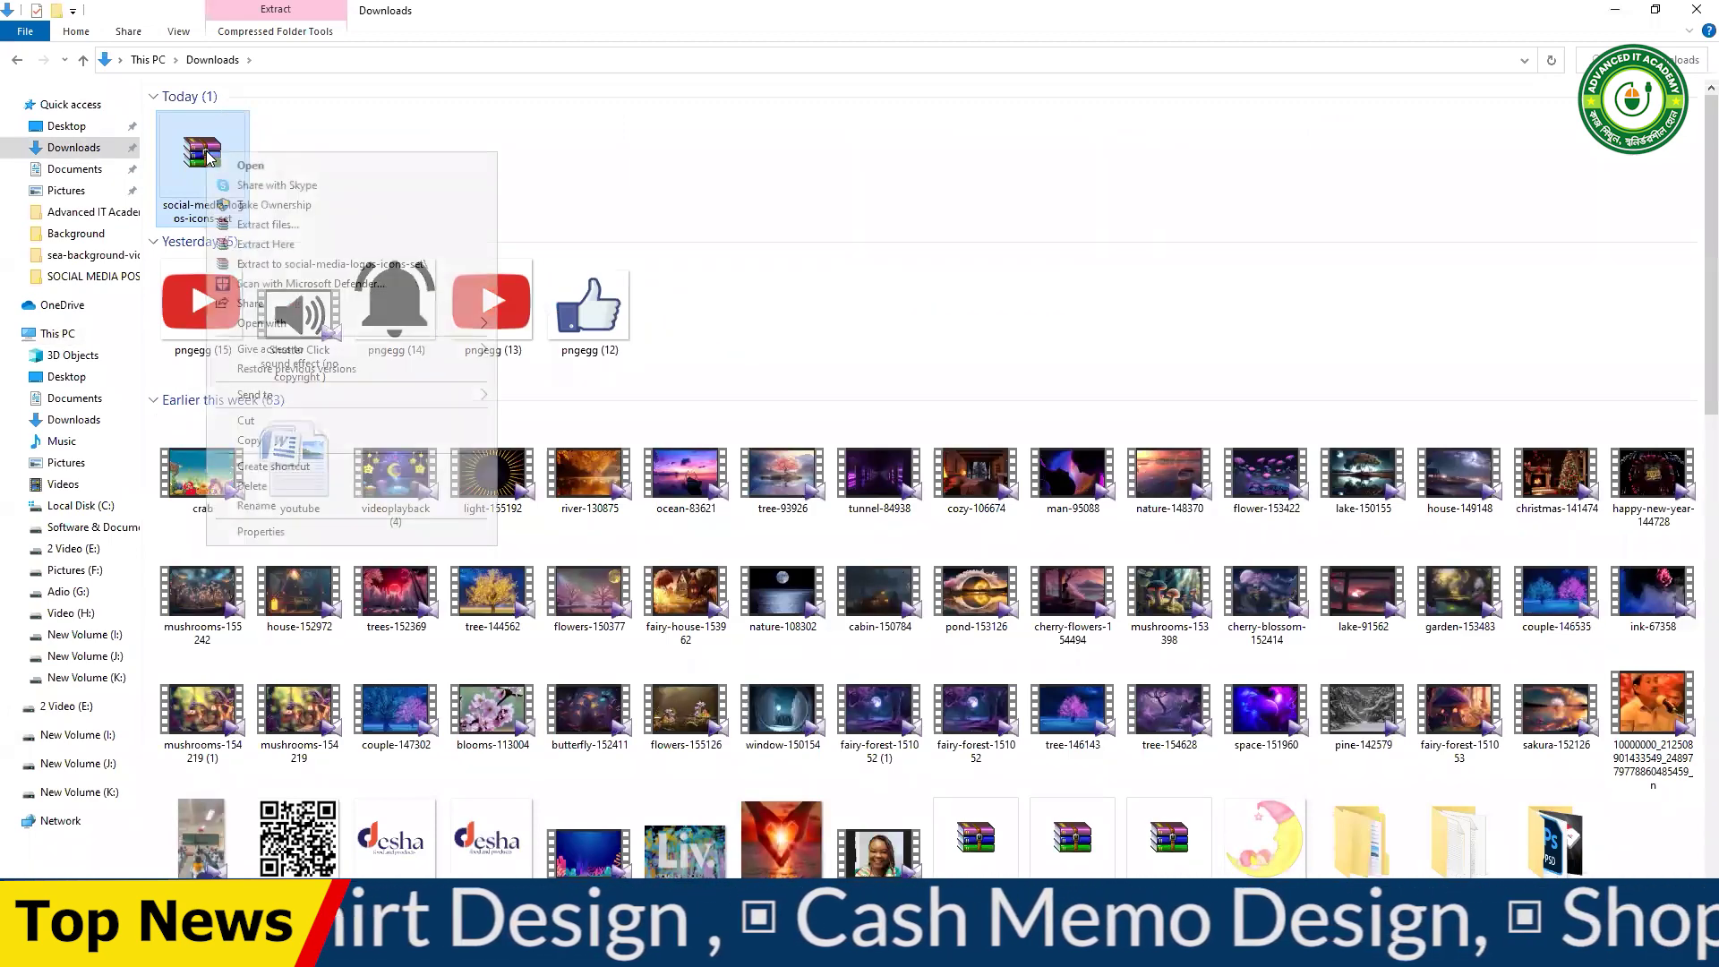
pyautogui.click(300, 232)
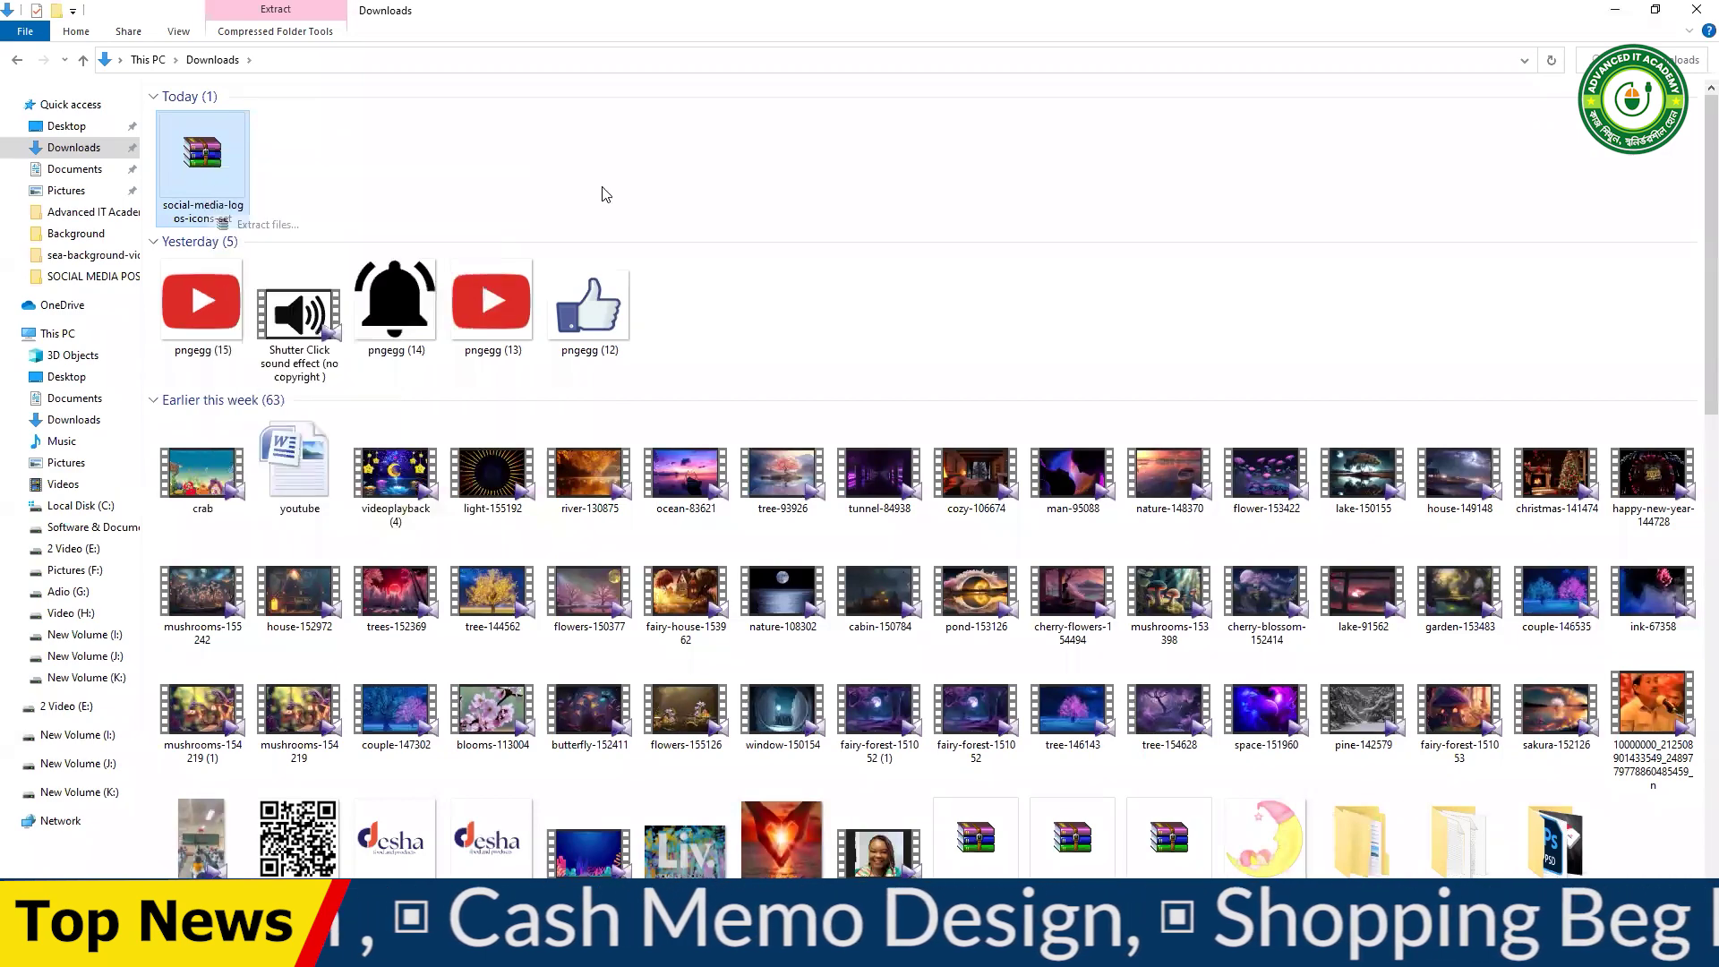
pyautogui.click(912, 656)
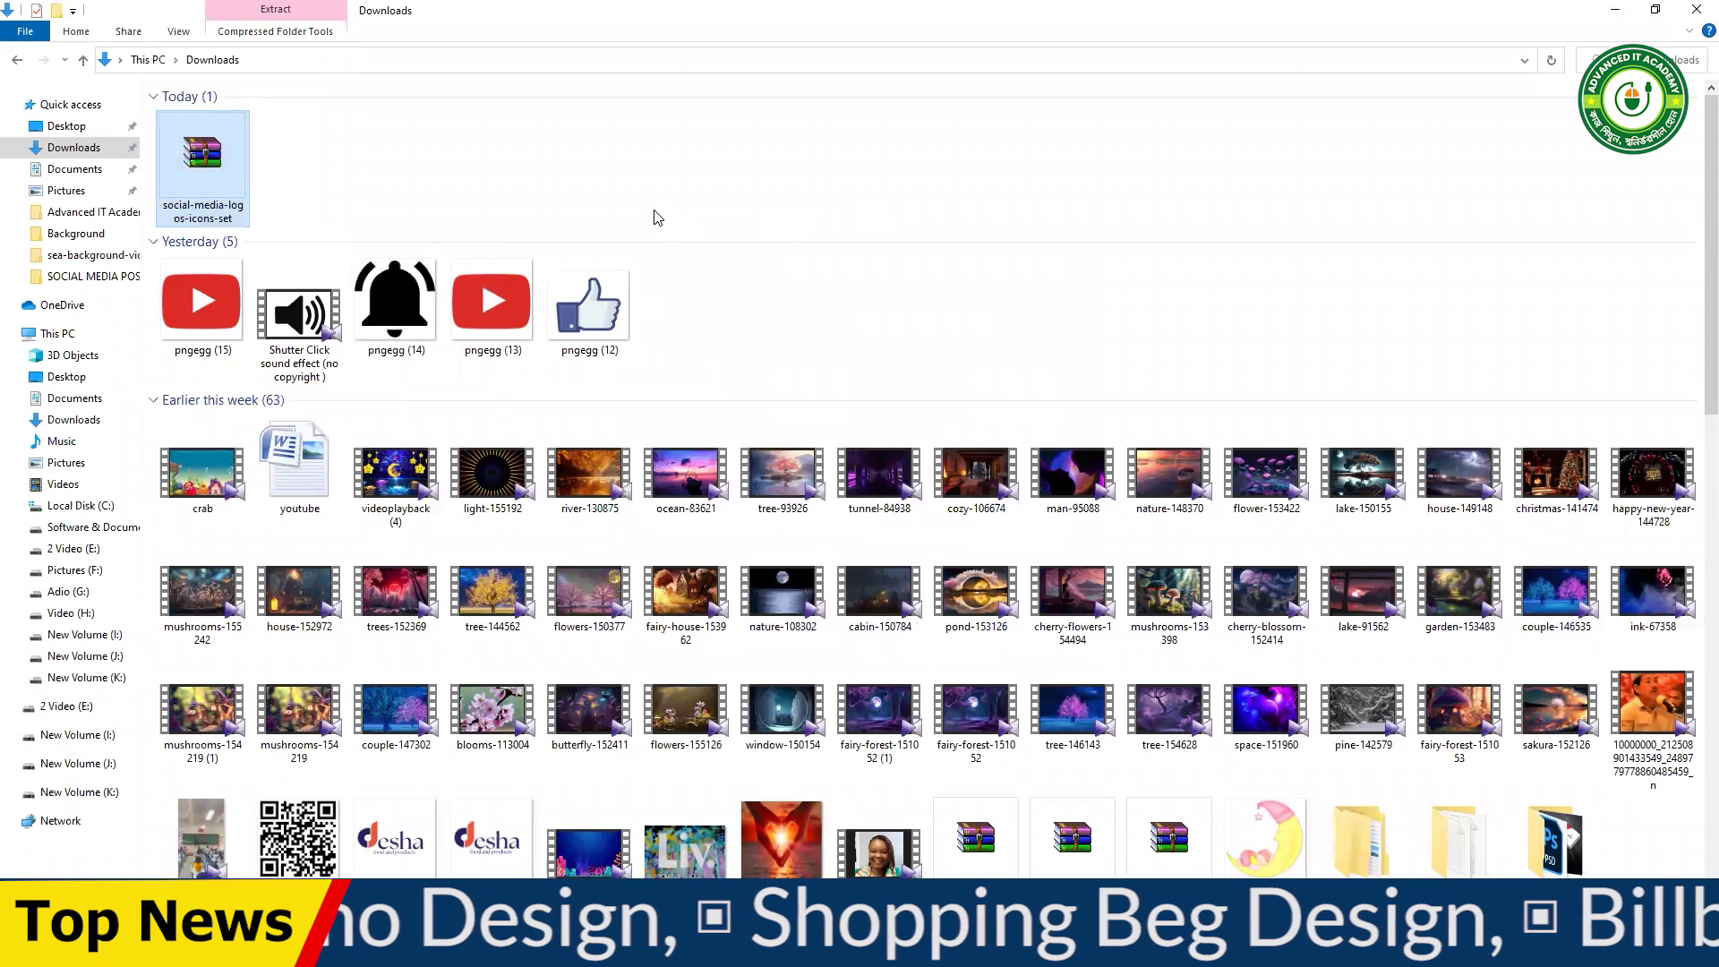
pyautogui.click(343, 184)
pyautogui.click(221, 151)
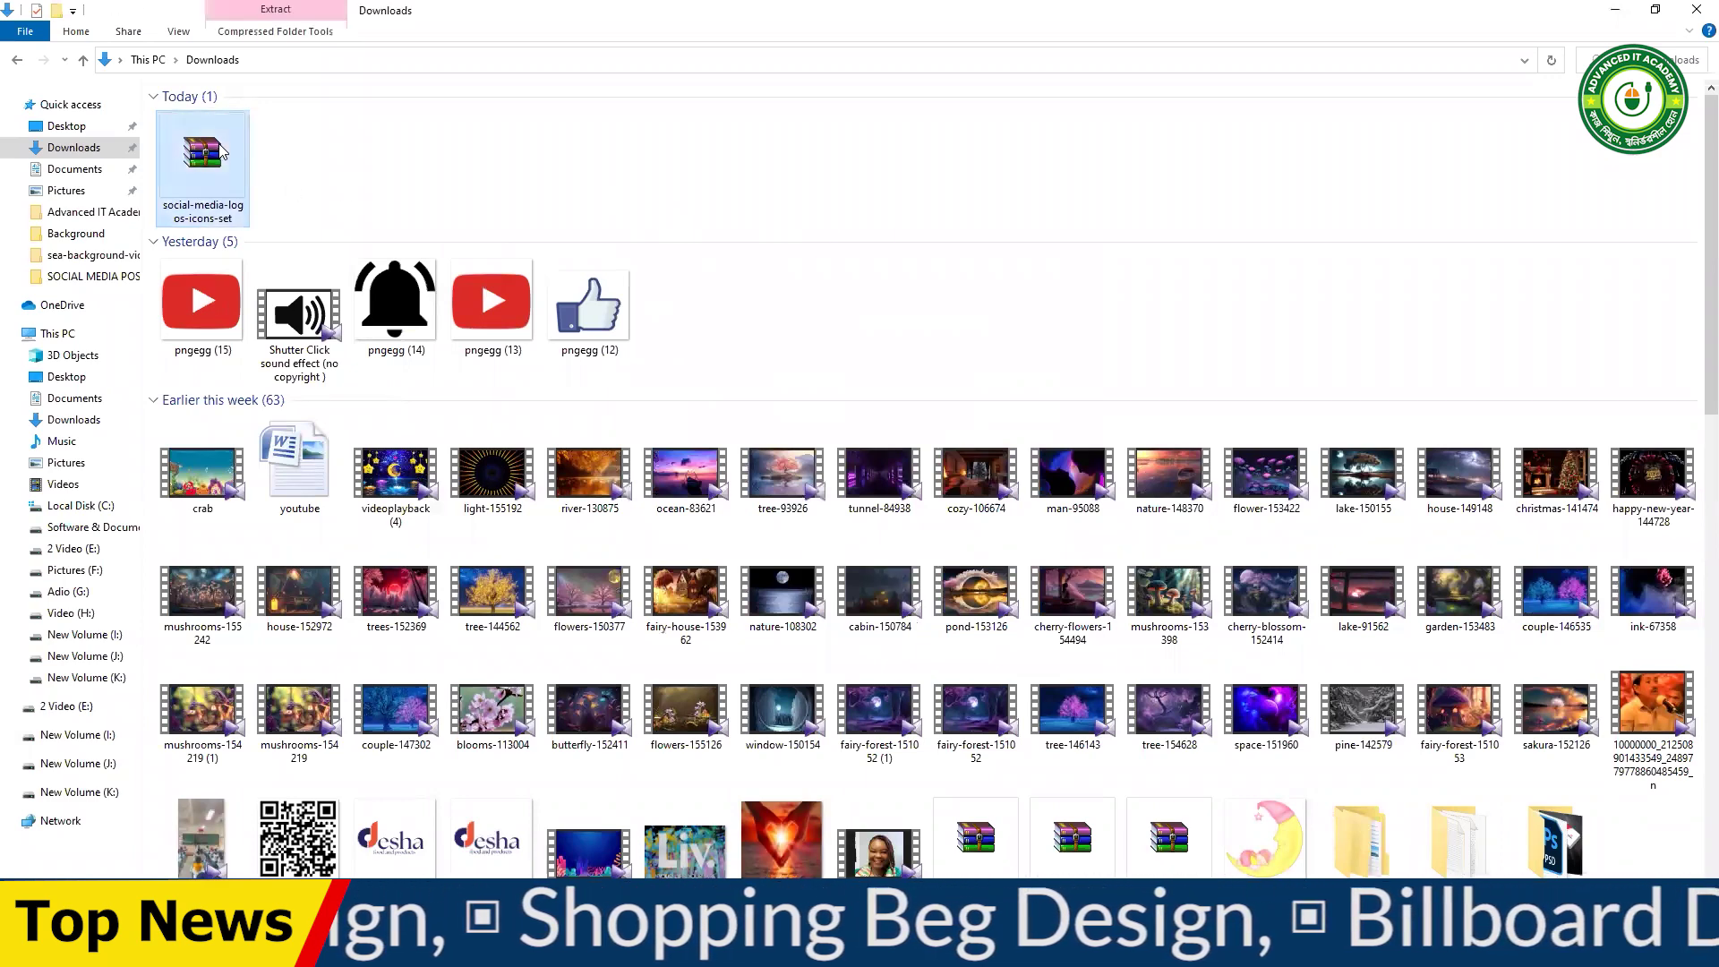
pyautogui.rightClick(215, 143)
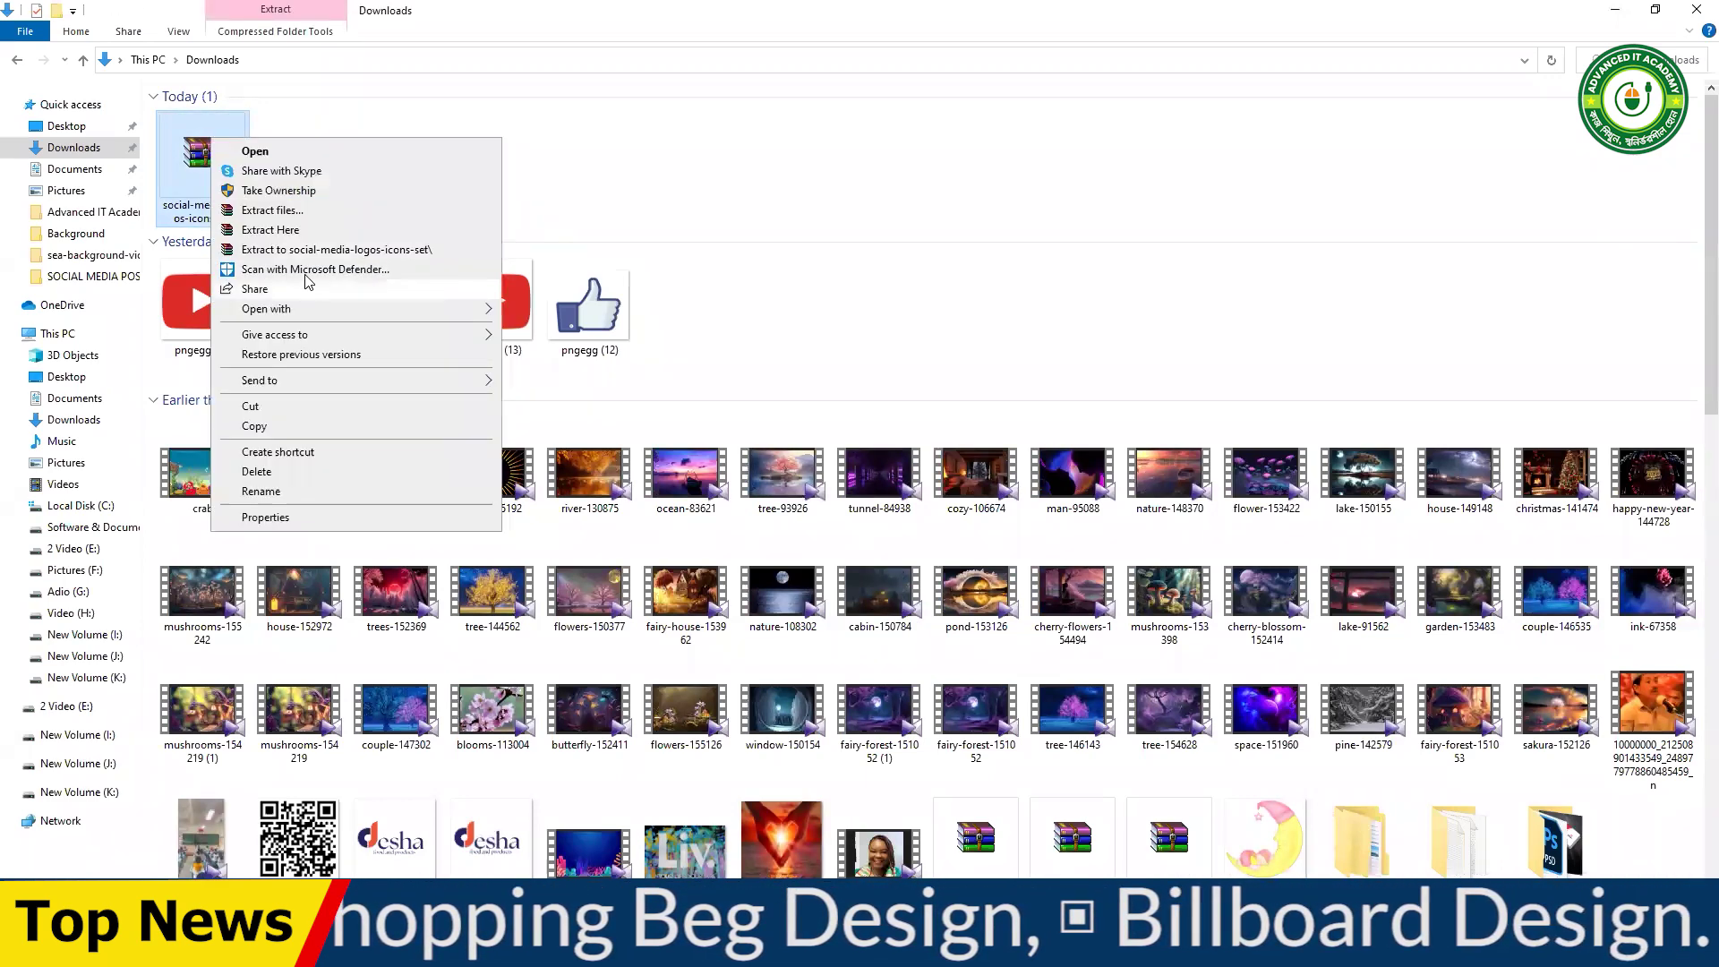
pyautogui.click(268, 217)
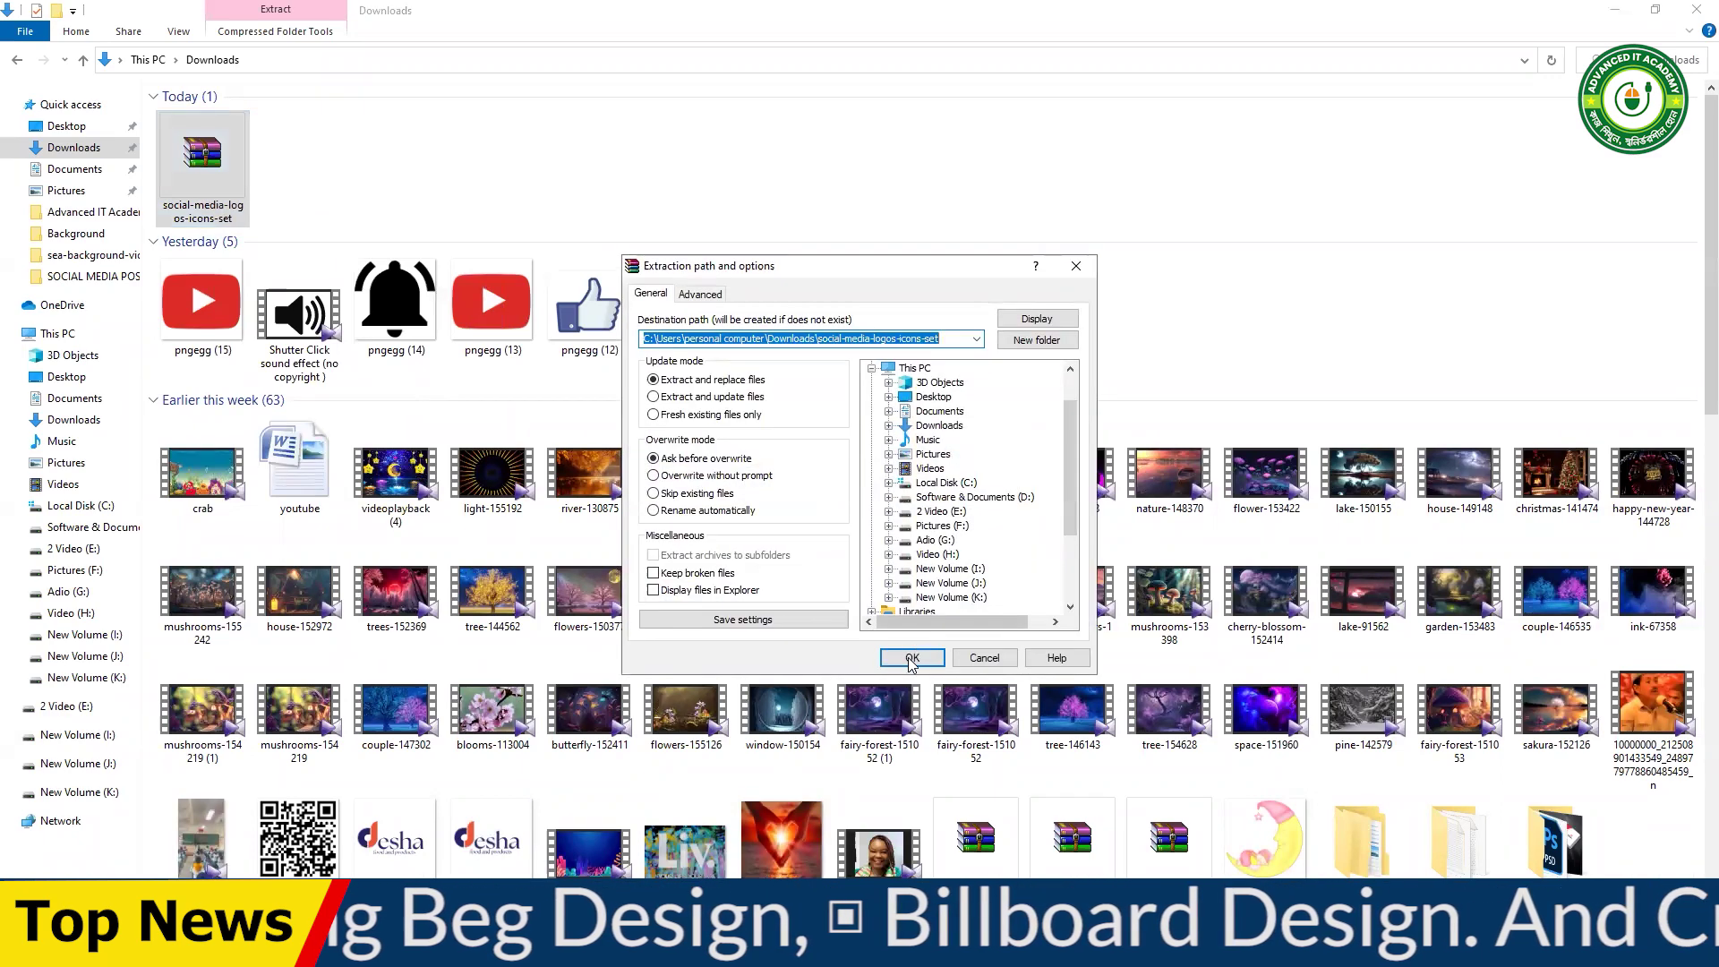
pyautogui.click(912, 660)
pyautogui.click(828, 580)
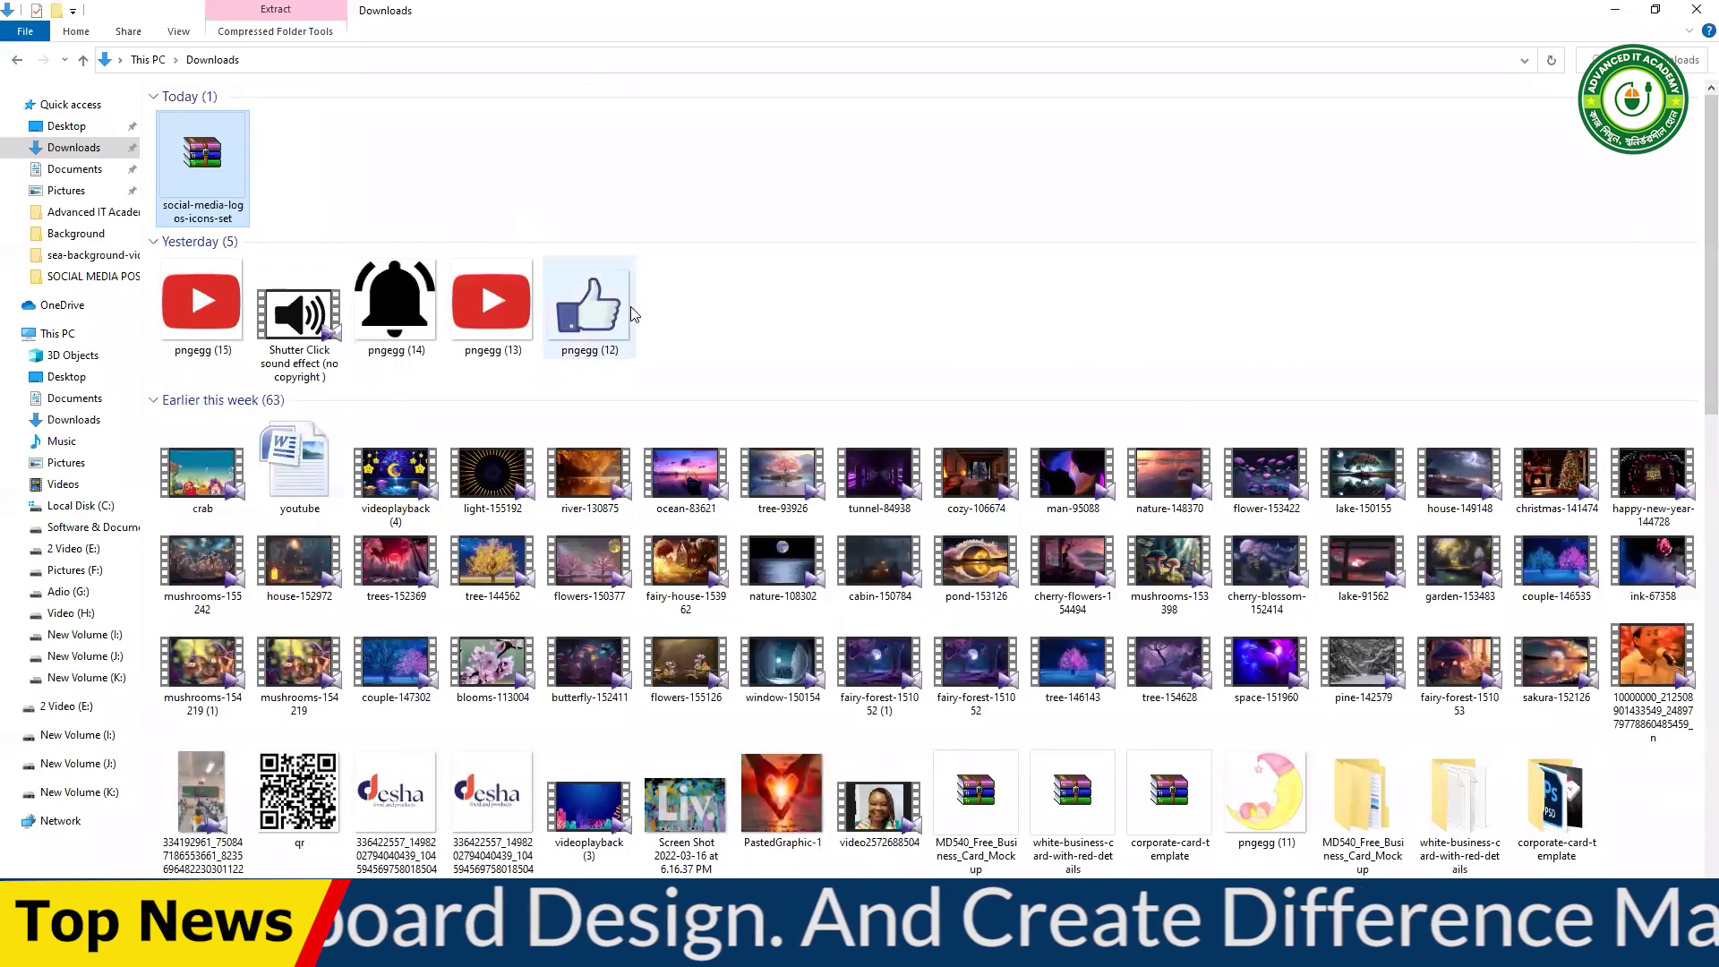
# - Look through the Downloads folder for the files extracted from the icon archive
pyautogui.scroll(-15, 631, 316)
pyautogui.scroll(15, 679, 409)
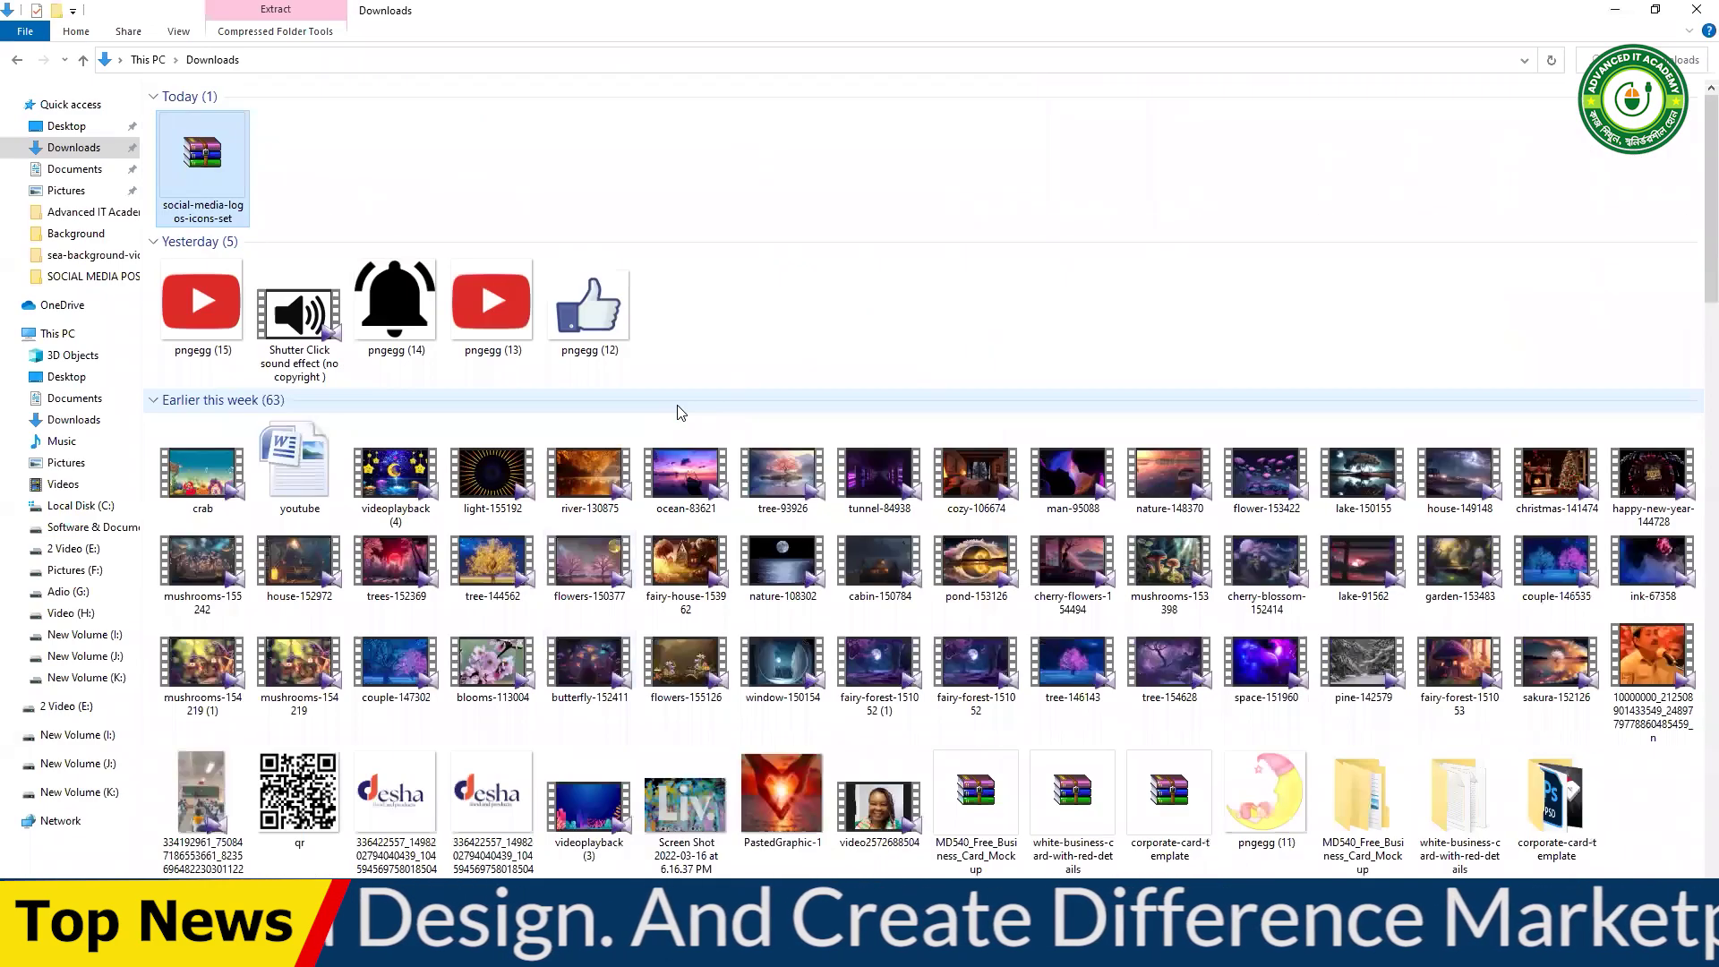
pyautogui.rightClick(176, 152)
pyautogui.click(237, 235)
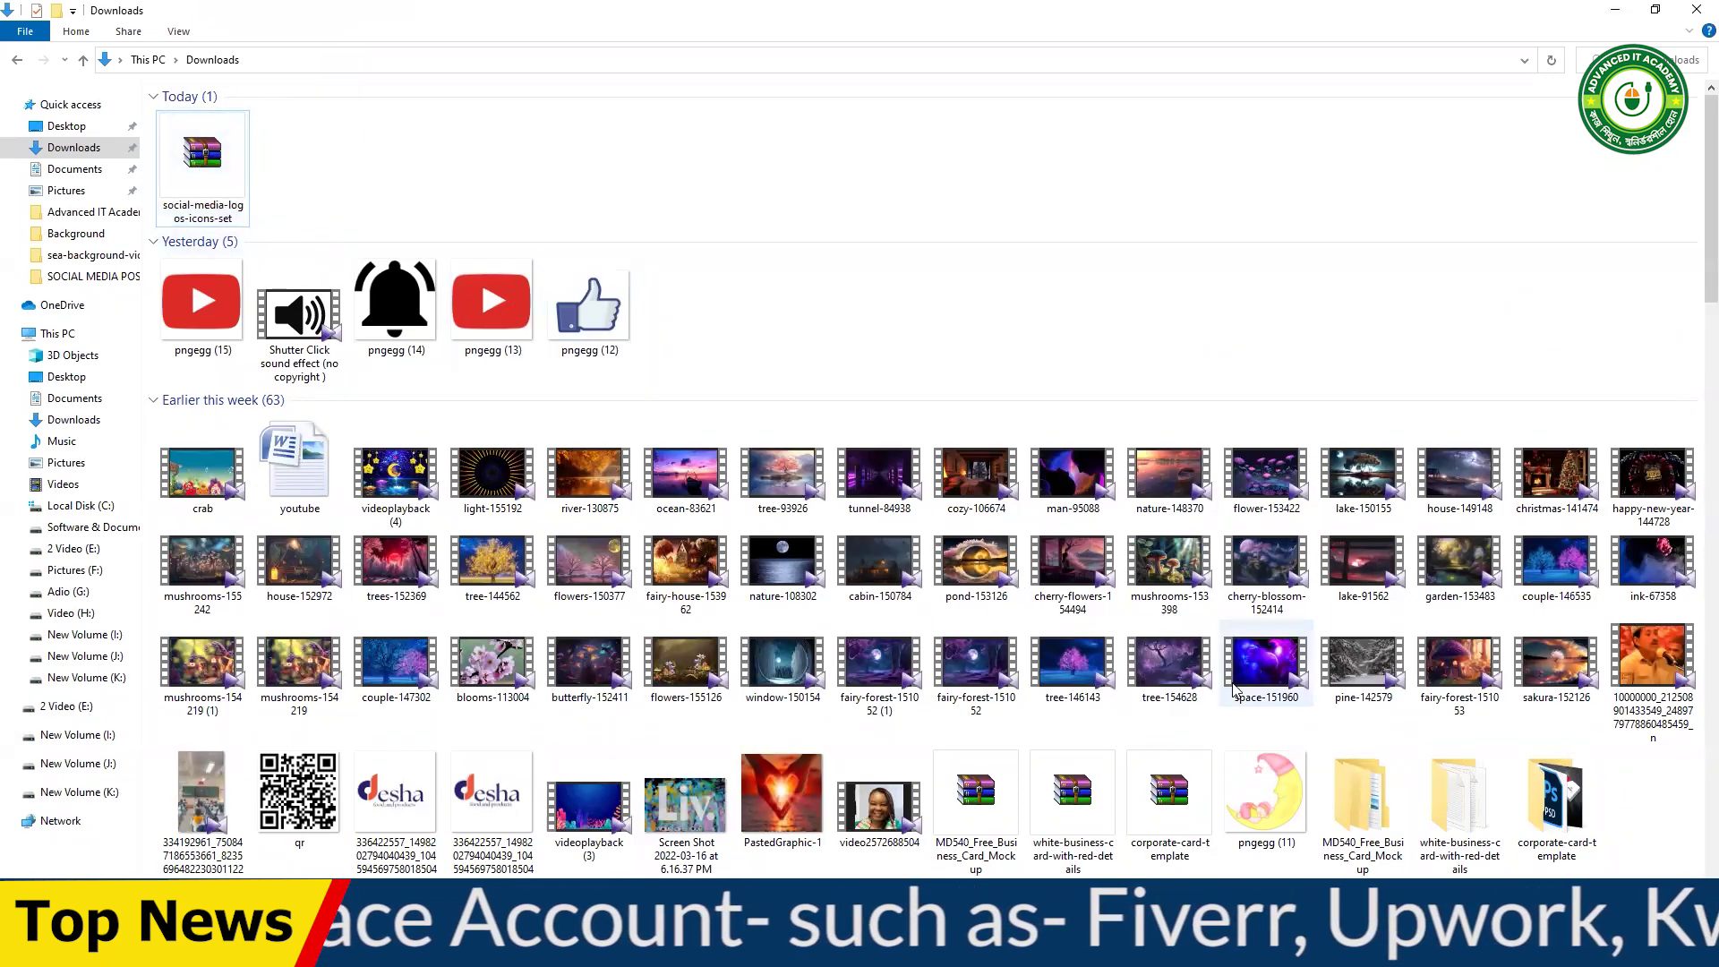
pyautogui.scroll(-10, 1234, 686)
pyautogui.scroll(-6, 1234, 686)
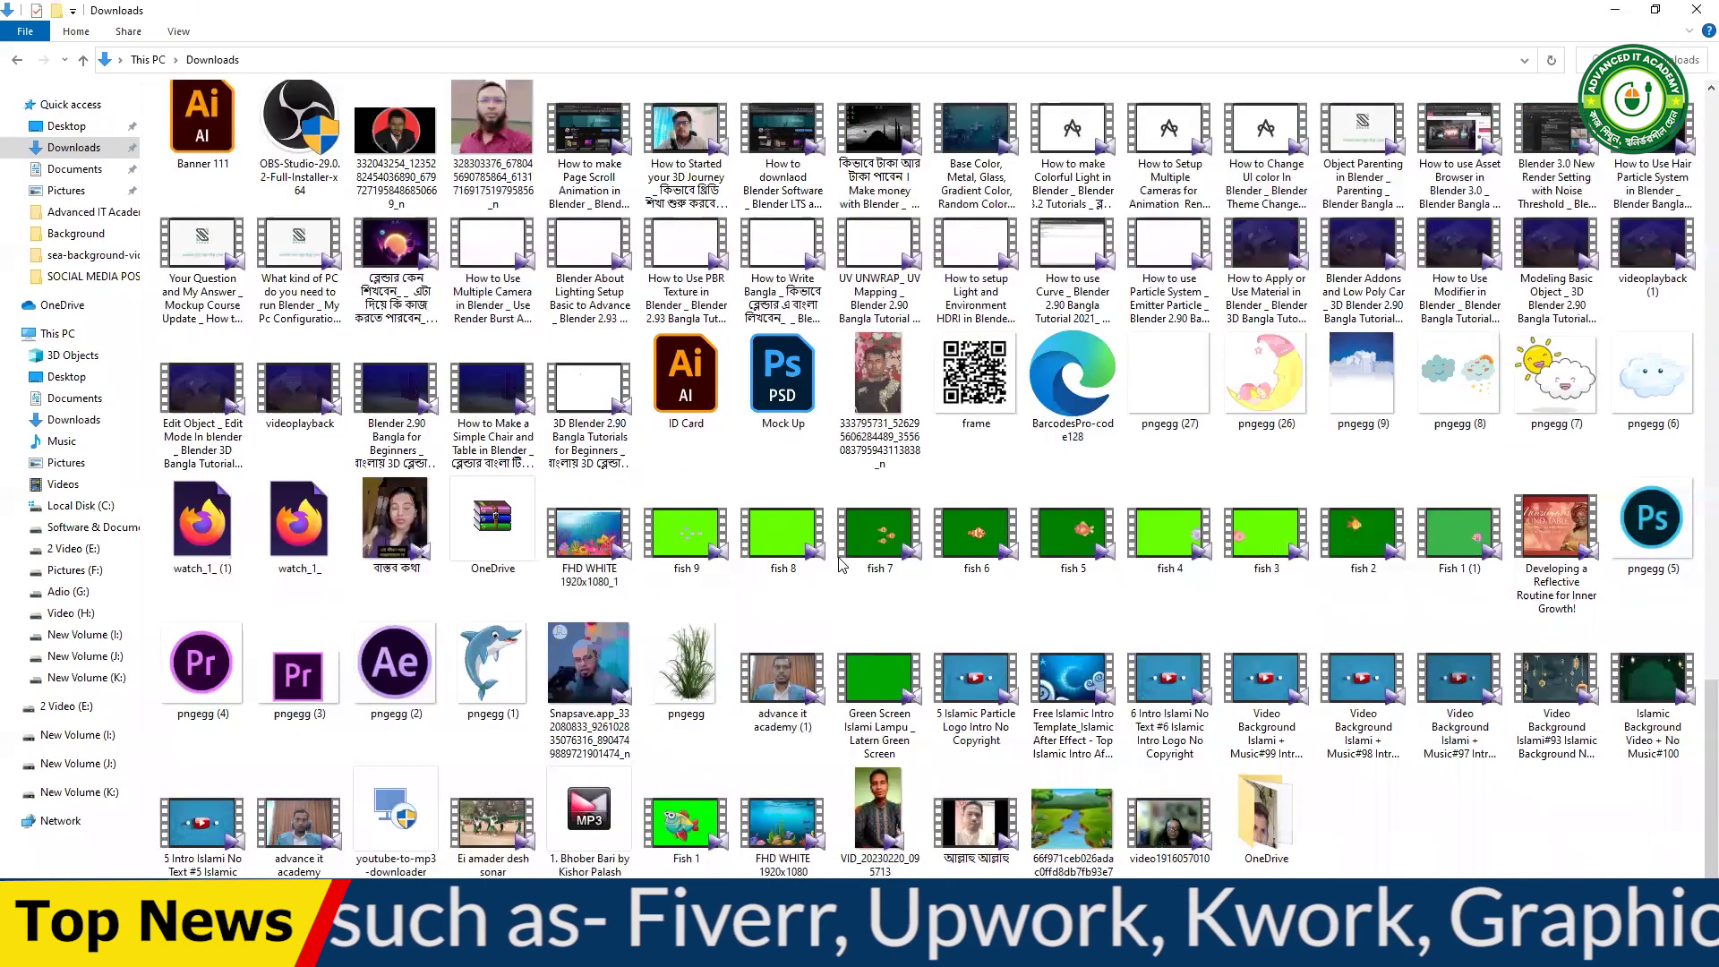
pyautogui.scroll(5, 842, 564)
pyautogui.scroll(10, 842, 565)
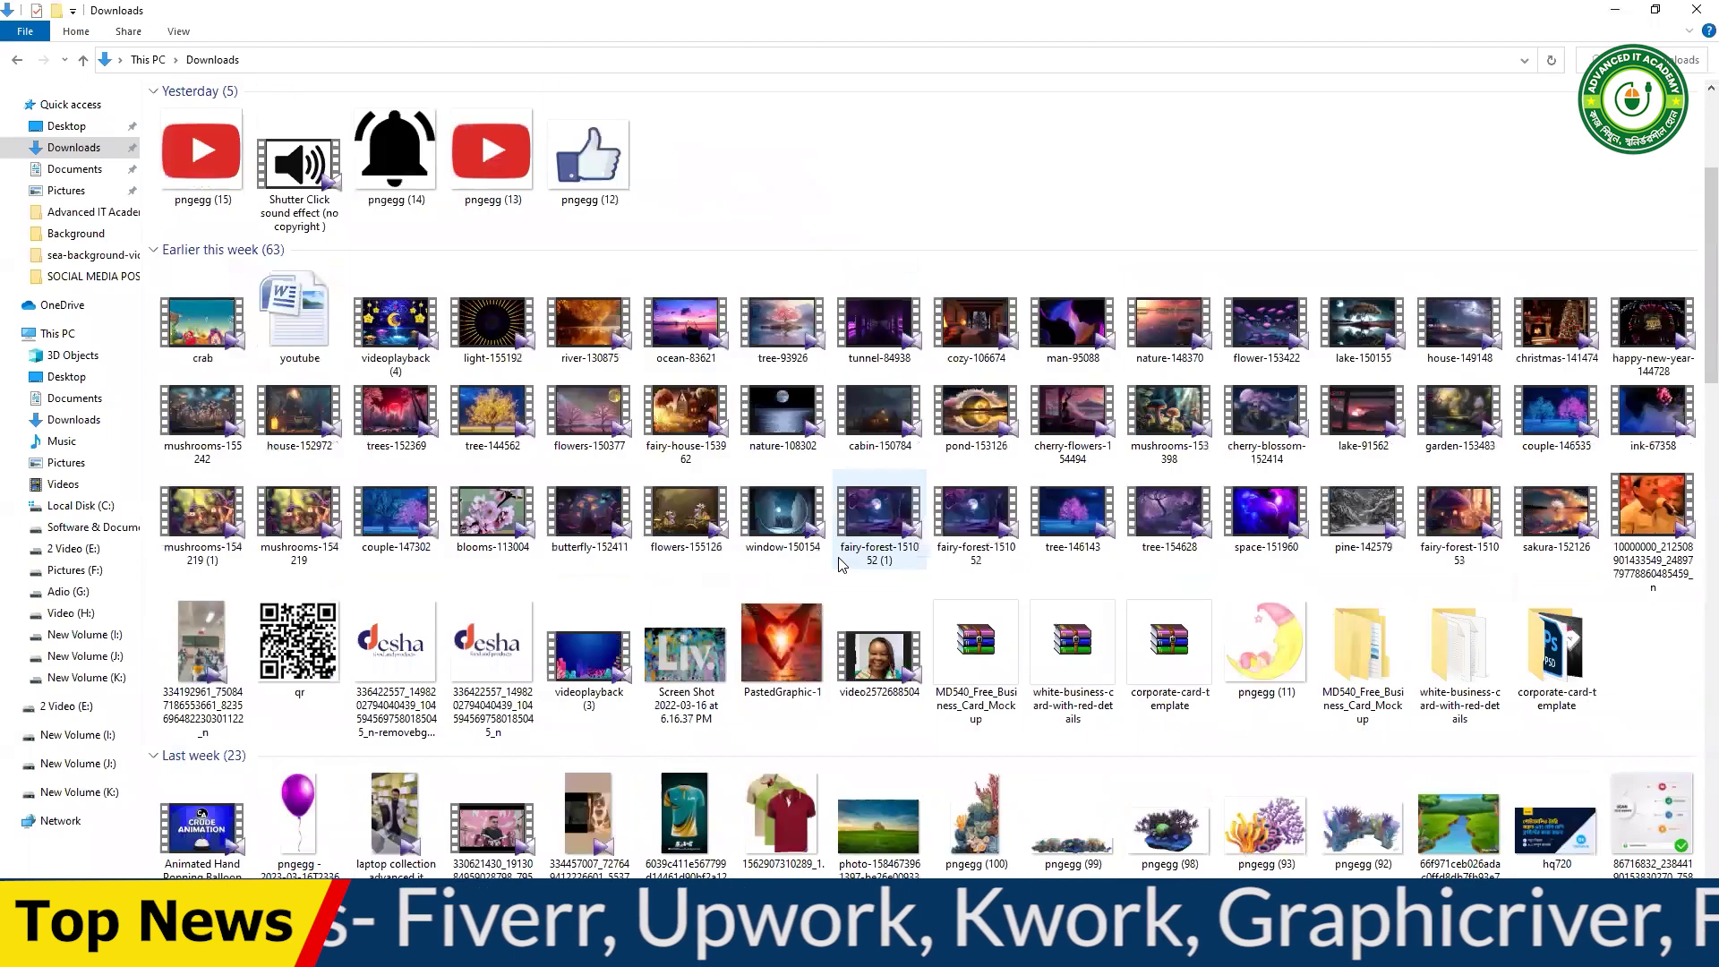
pyautogui.scroll(-9, 841, 565)
pyautogui.scroll(10, 842, 562)
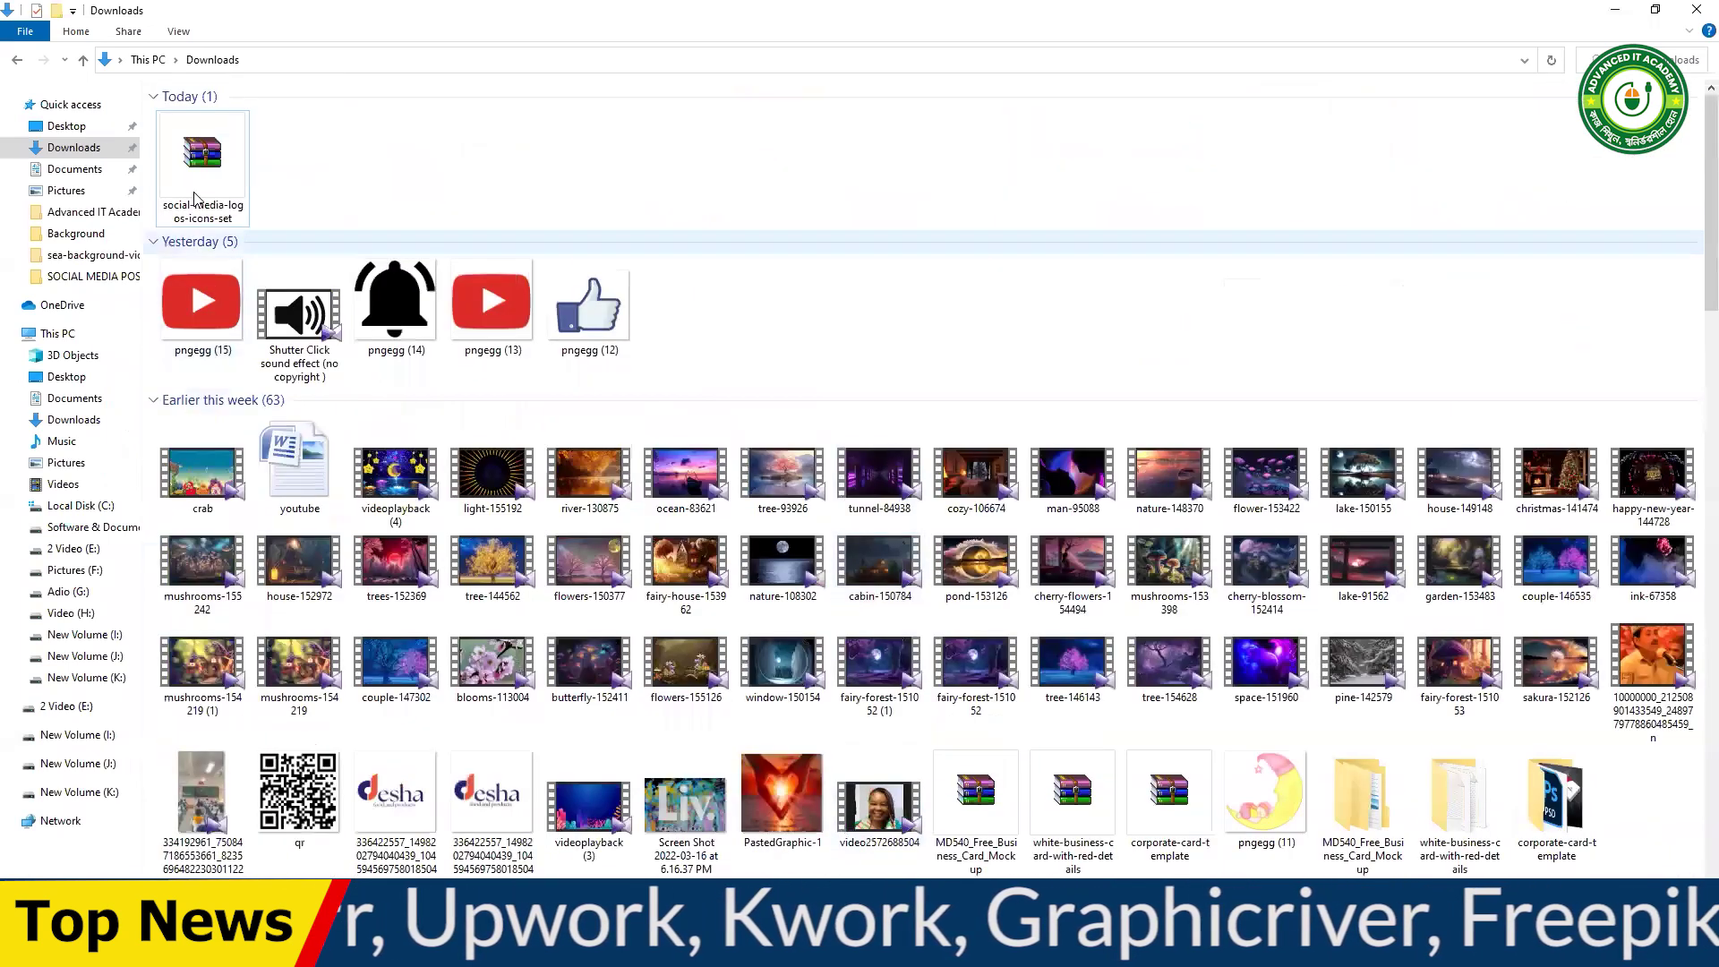
# - Move the social-media-logos-icons-set archive from the Downloads folder to the desktop
pyautogui.rightClick(208, 172)
pyautogui.click(277, 442)
pyautogui.click(1696, 9)
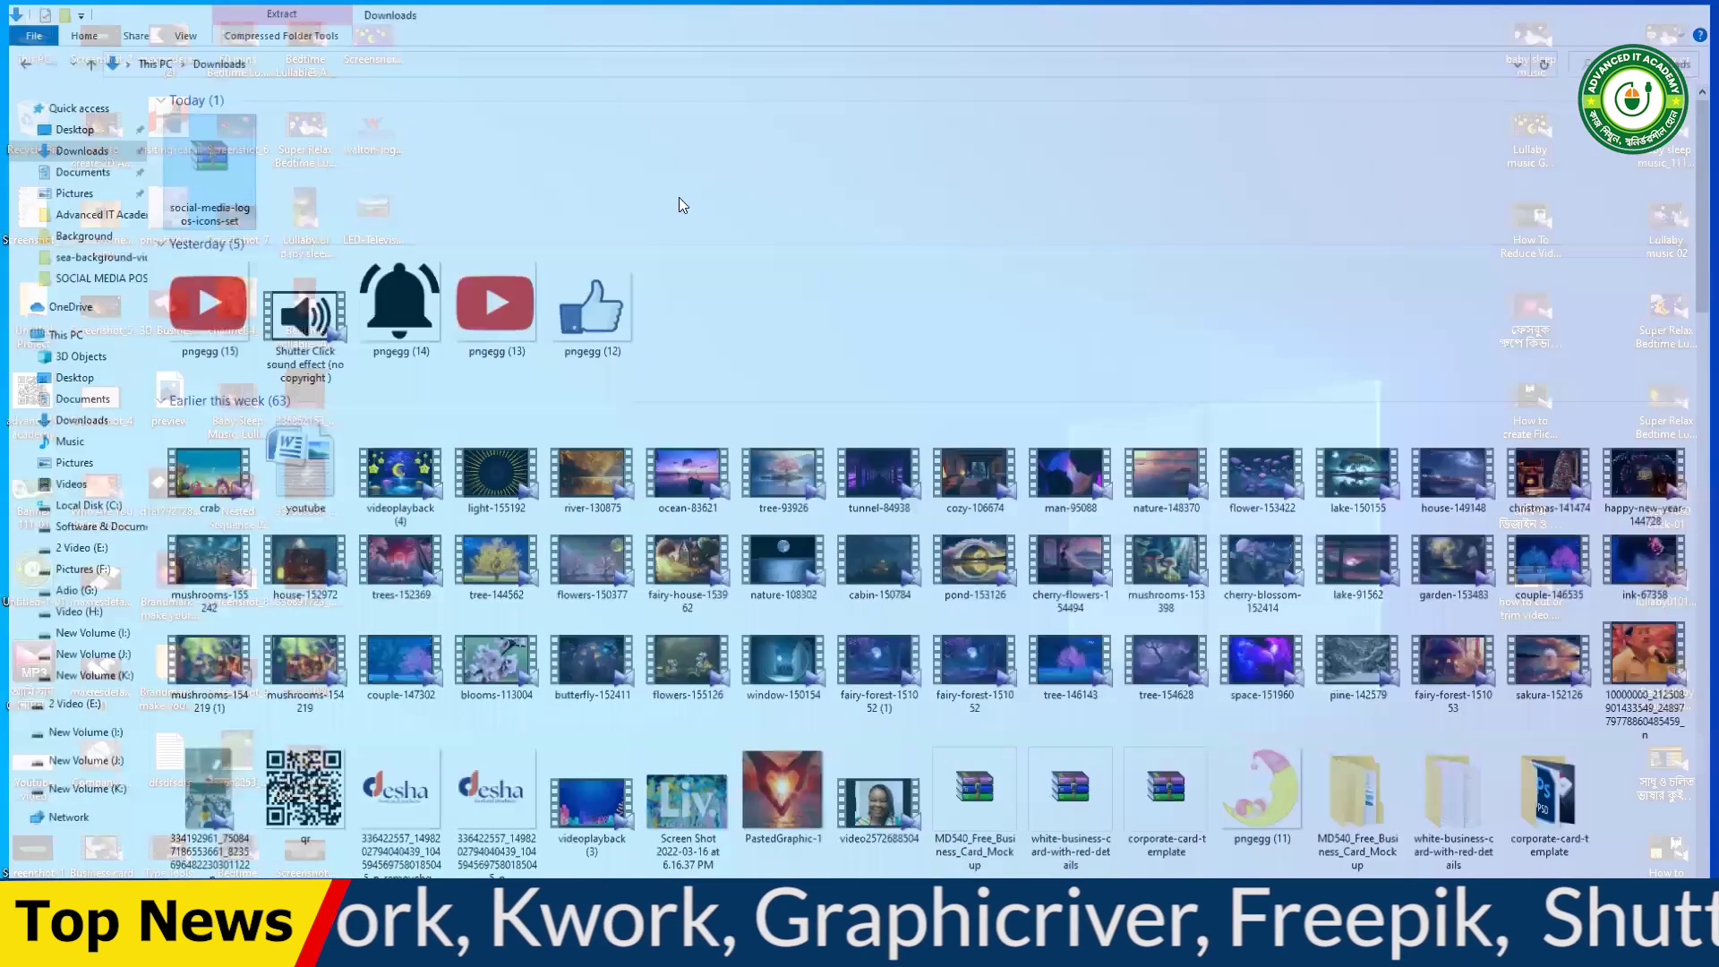
pyautogui.rightClick(848, 225)
pyautogui.click(890, 305)
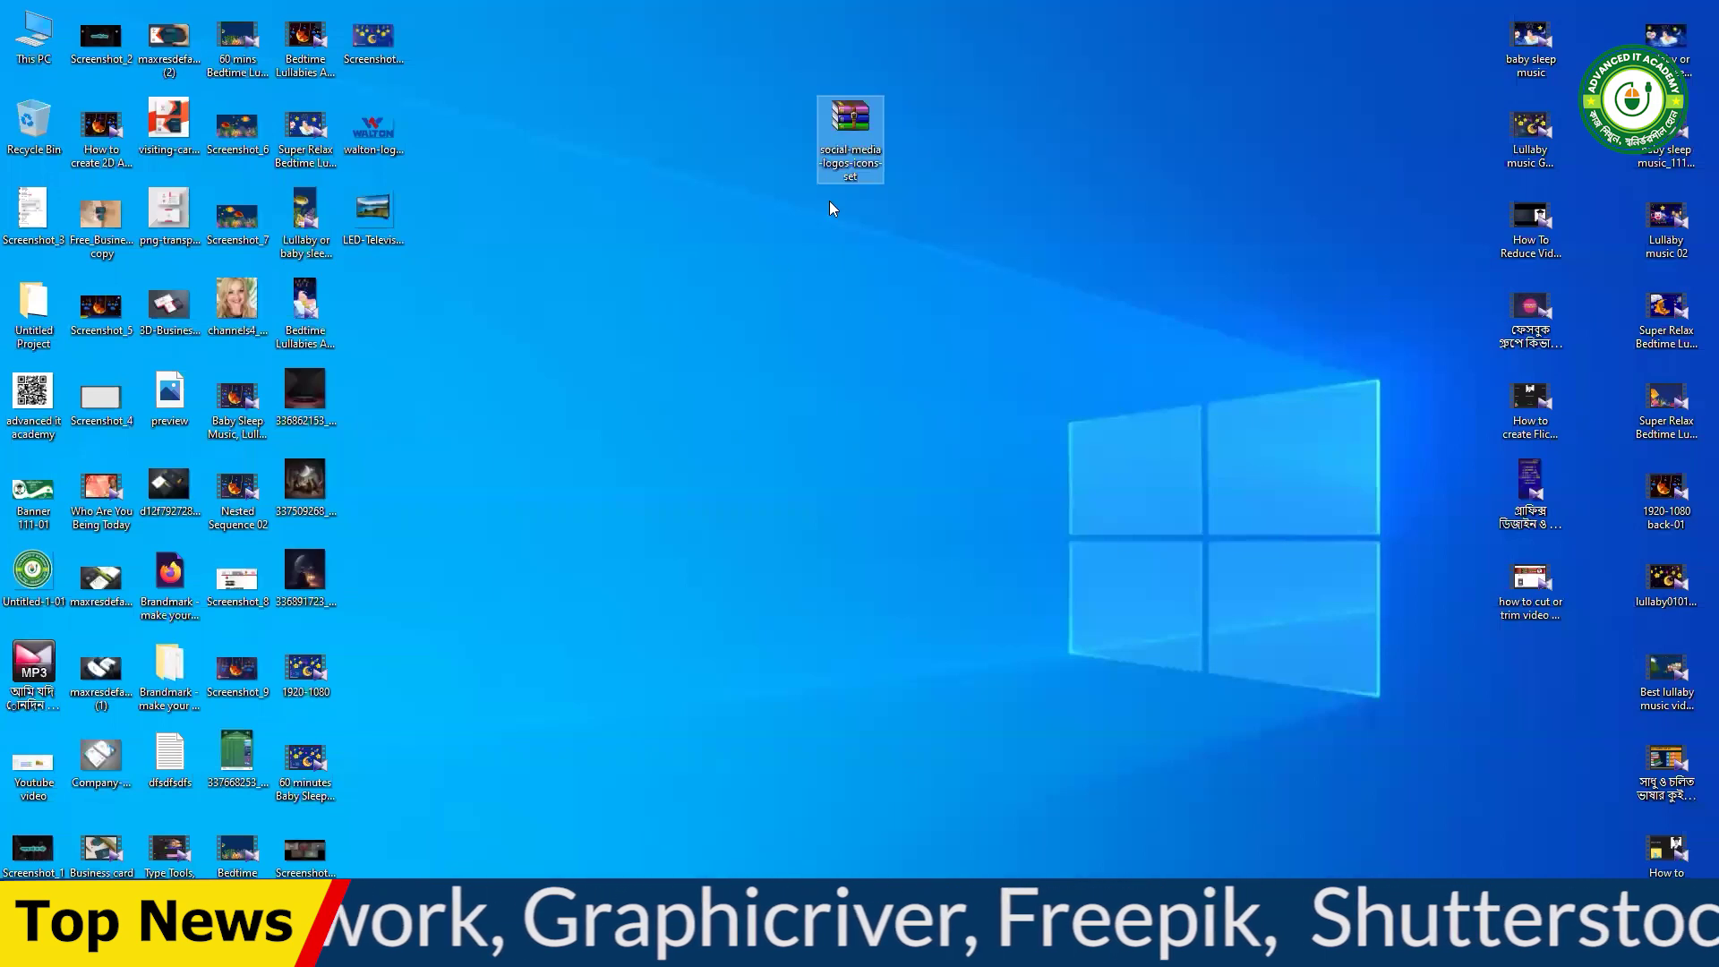
# - Extract the icon archive on the desktop into its own folder
pyautogui.rightClick(831, 127)
pyautogui.click(958, 200)
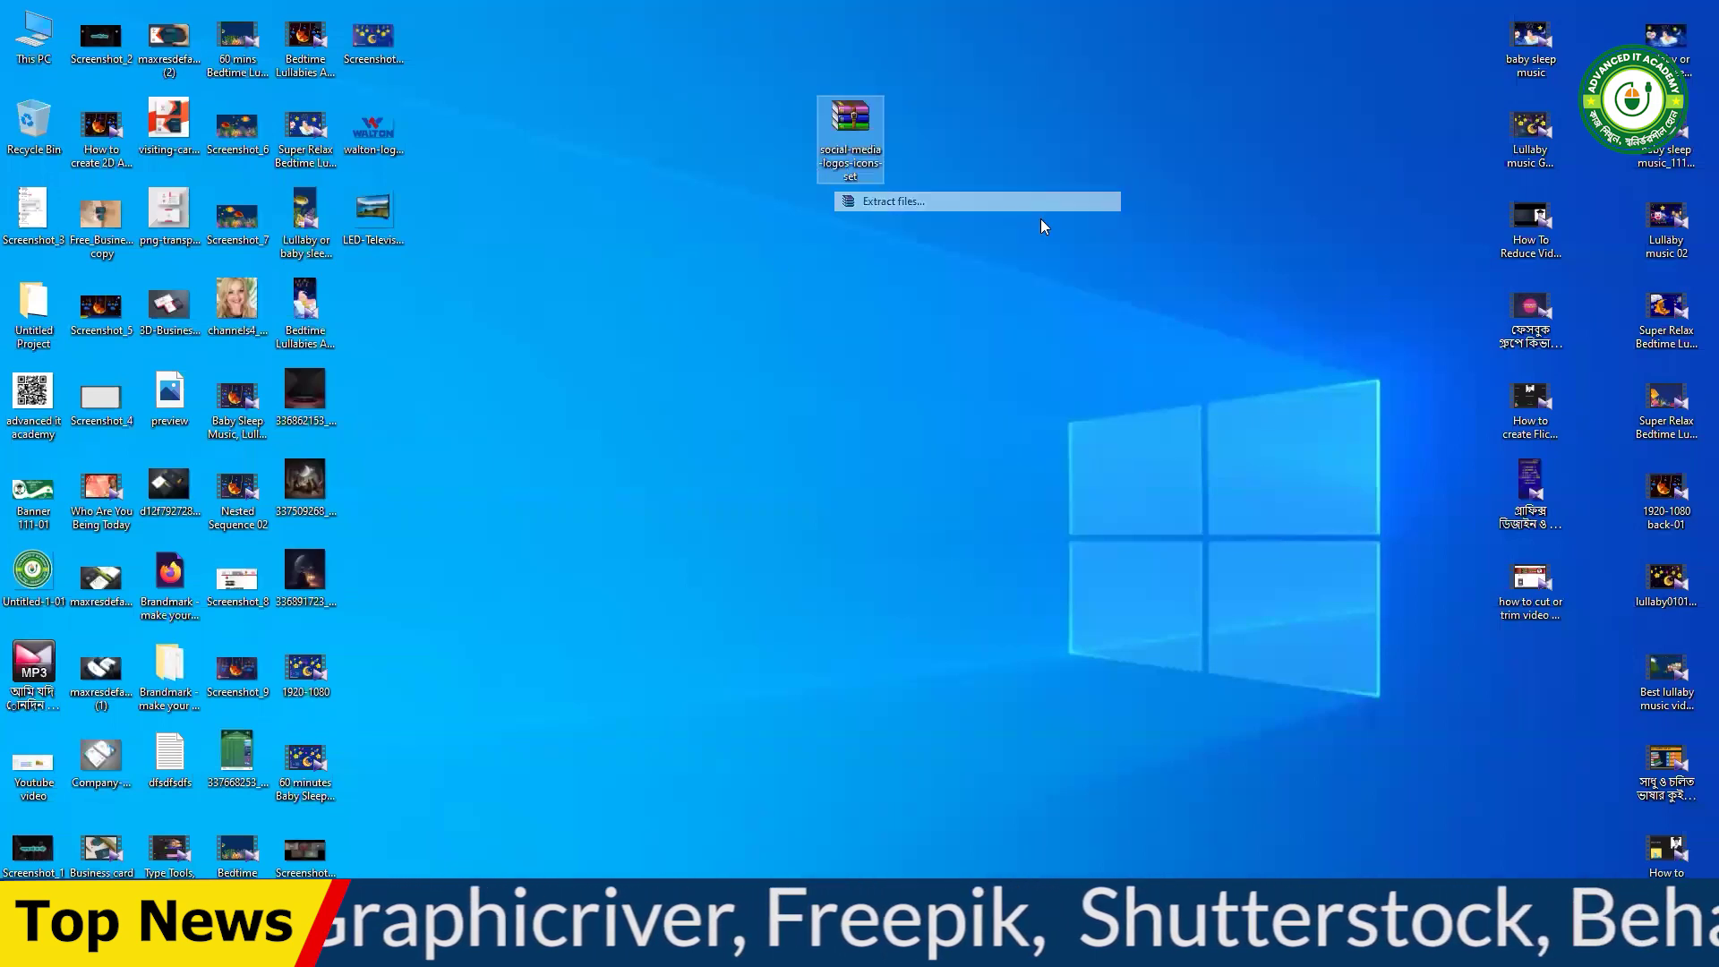
pyautogui.press('Return')
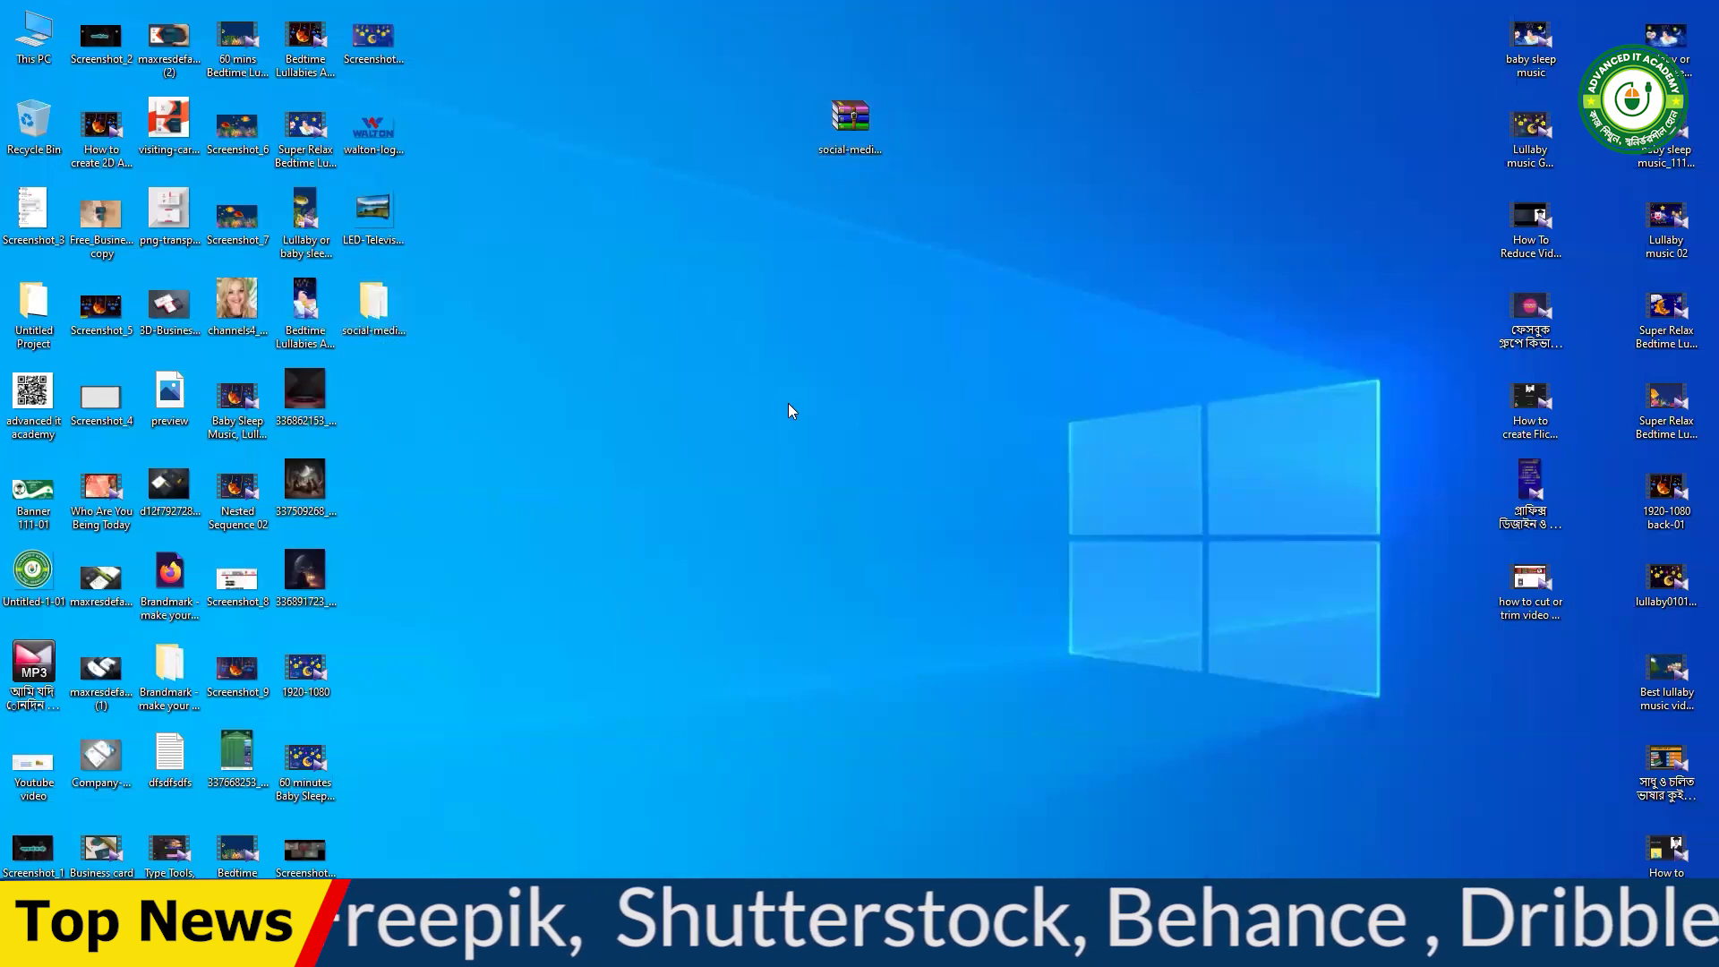
# - Open the extracted social-media-logos-icons-set folder and show its files as large icons
pyautogui.doubleClick(374, 302)
pyautogui.rightClick(421, 332)
pyautogui.moveTo(462, 338)
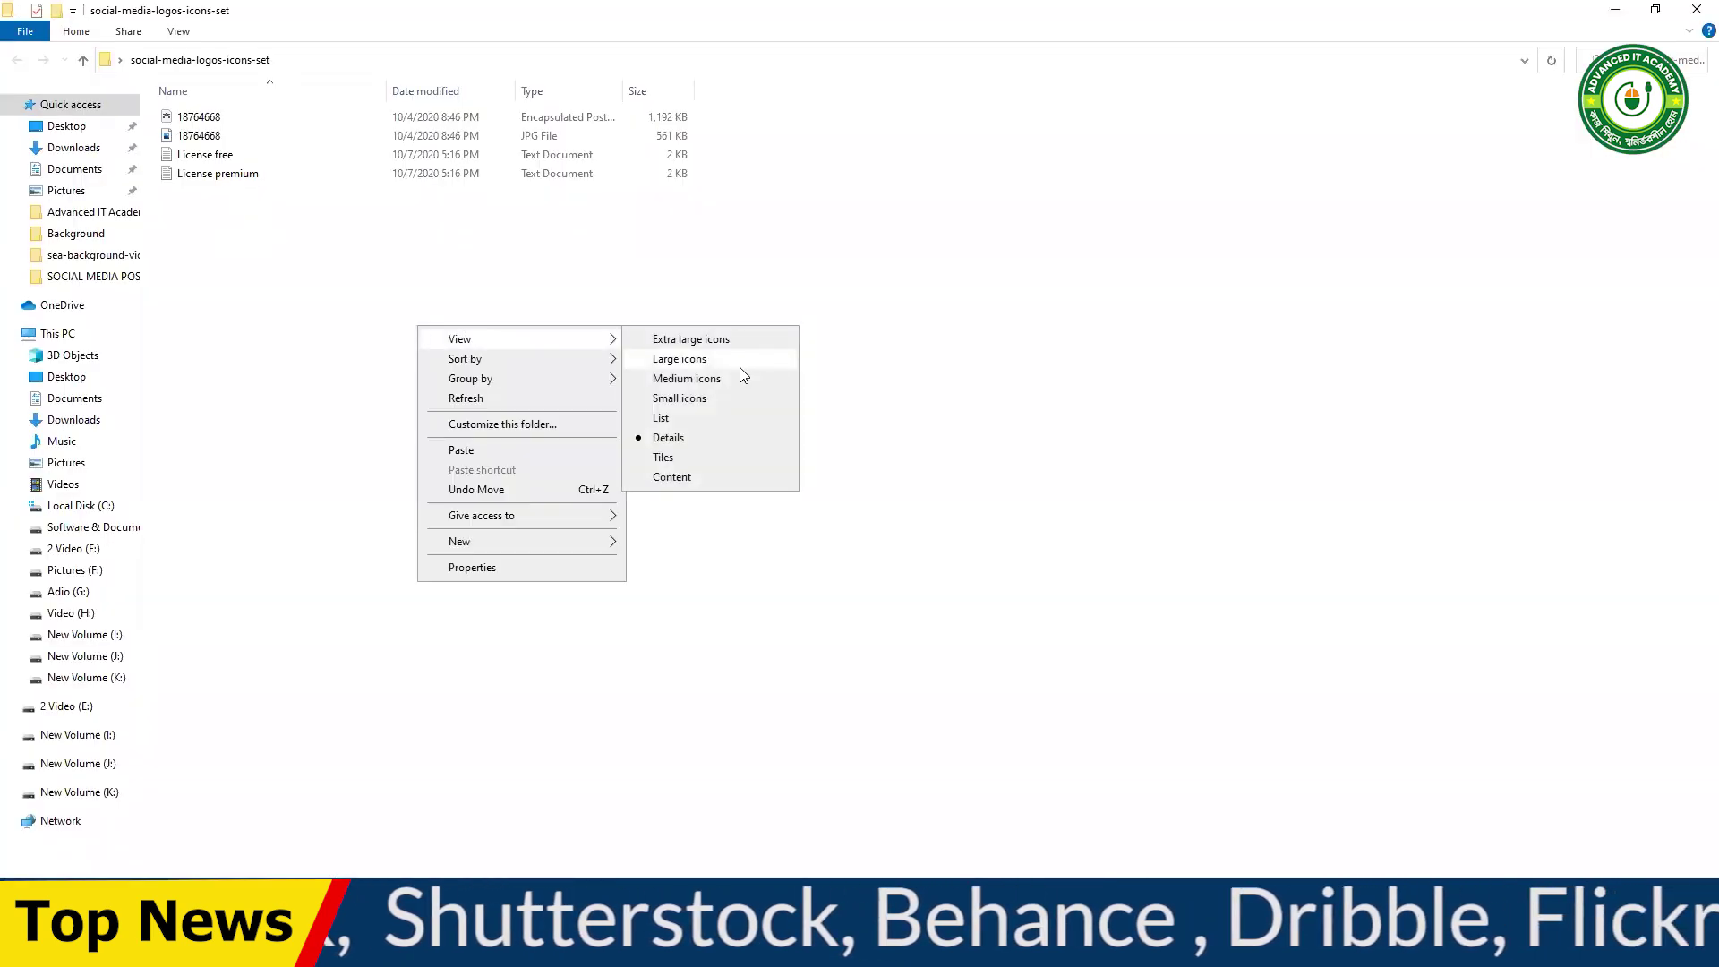
pyautogui.click(707, 356)
# - Open the 18764668 EPS file as its own Illustrator document, select all its artwork, and close the document
pyautogui.click(214, 154)
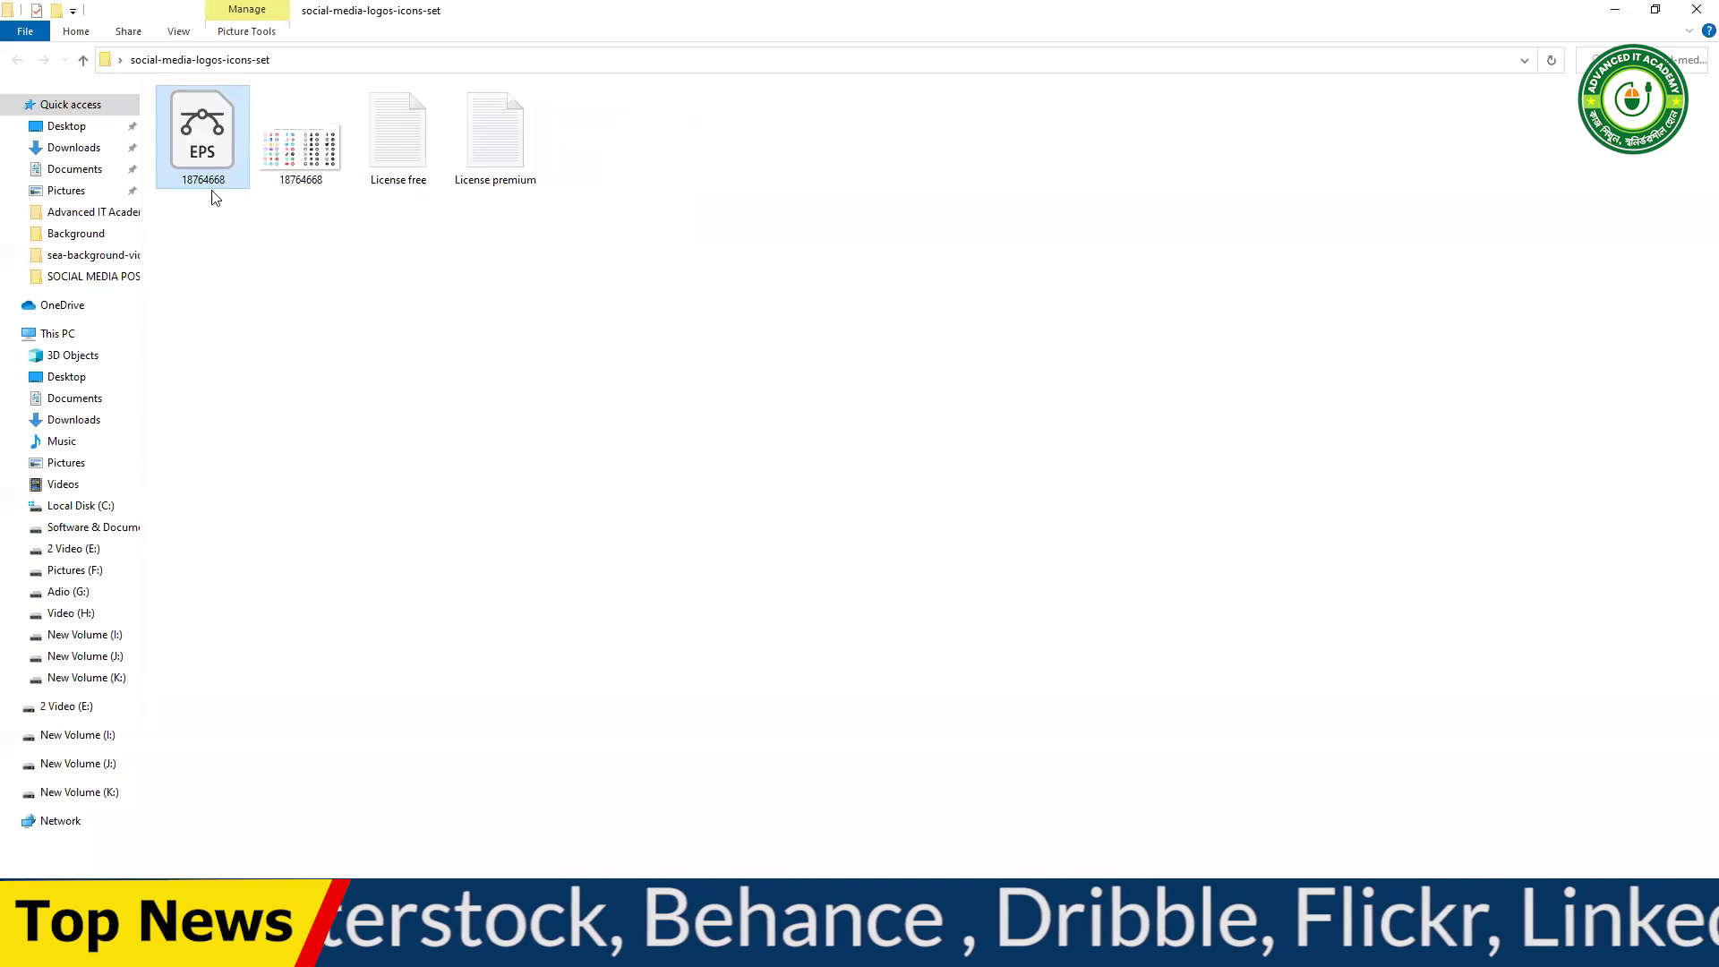
pyautogui.moveTo(222, 197); pyautogui.dragTo(1258, 79)
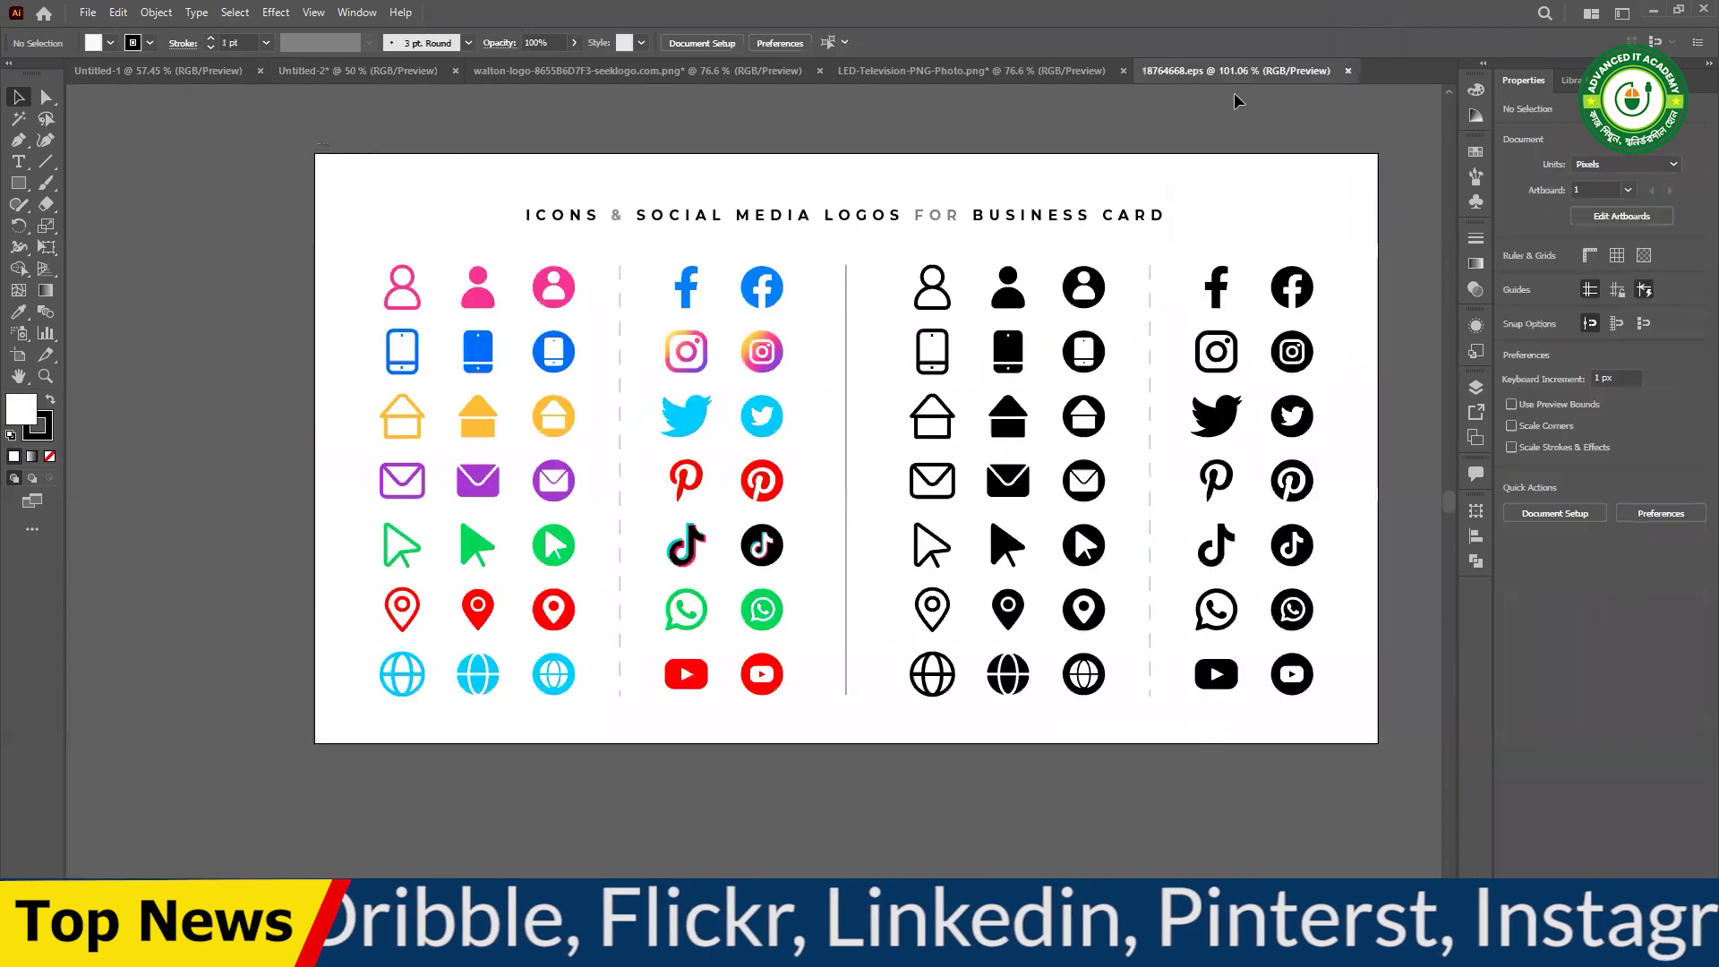
pyautogui.hotkey('ctrl', 'a')
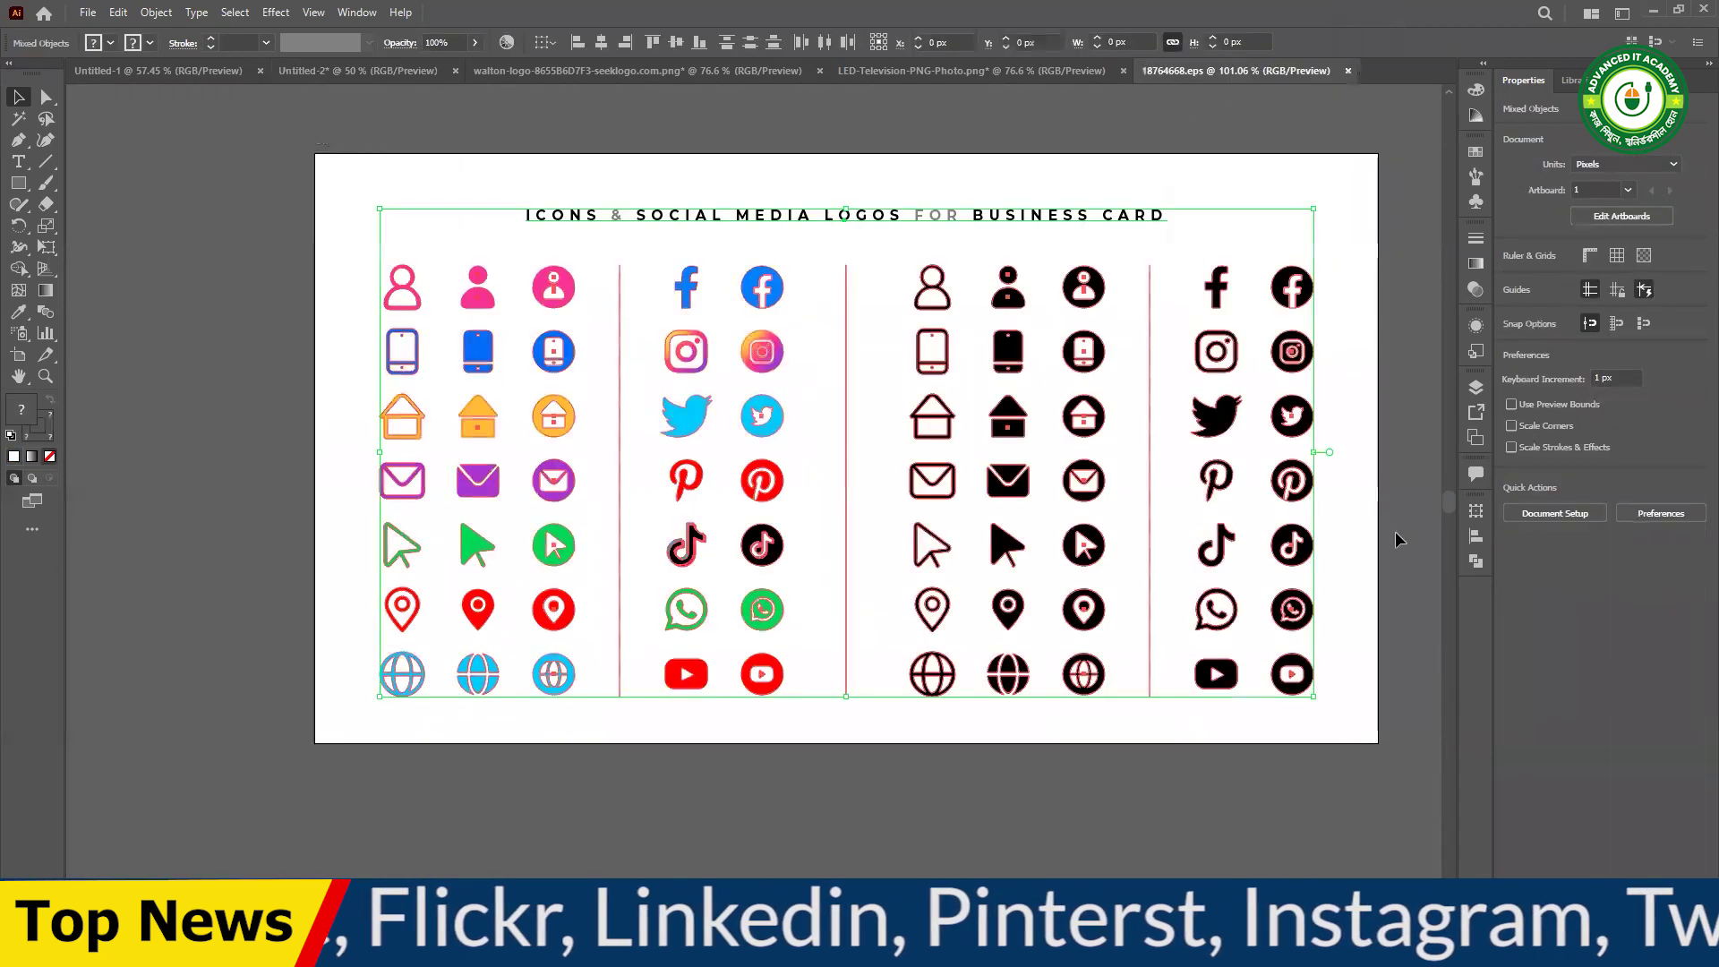
pyautogui.click(1347, 74)
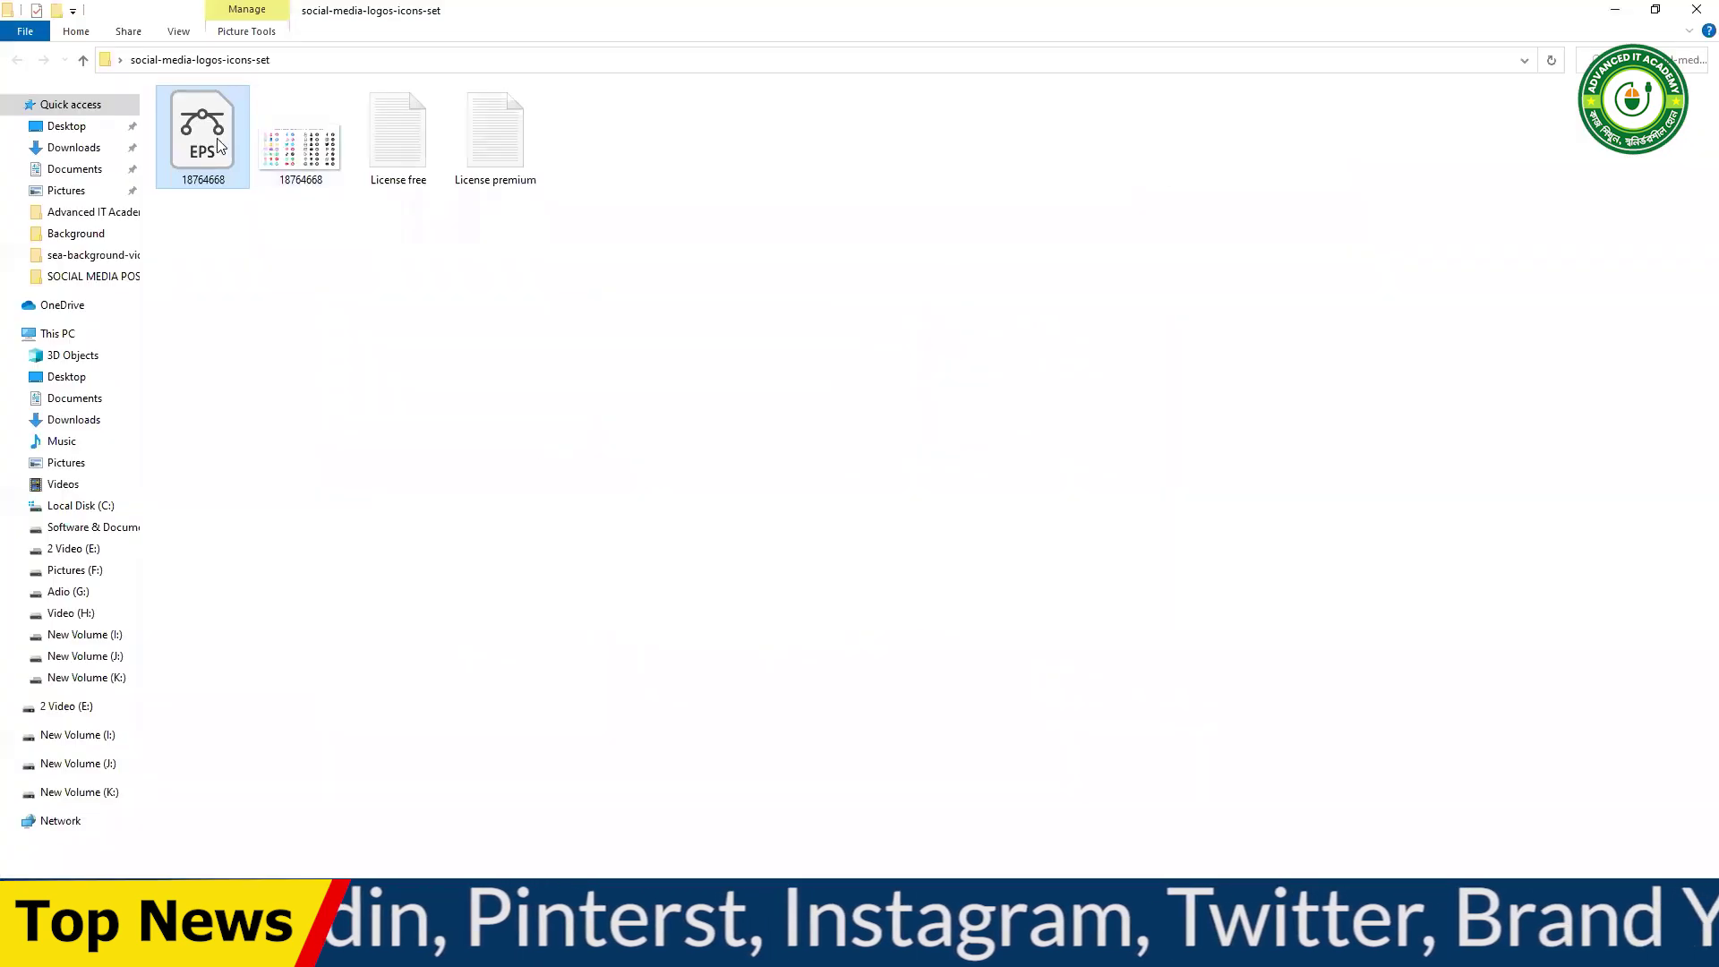
# - Place the 18764668 EPS icon sheet in the poster document and position it beside the poster, below the colour sample squares
pyautogui.moveTo(218, 145); pyautogui.dragTo(500, 846)
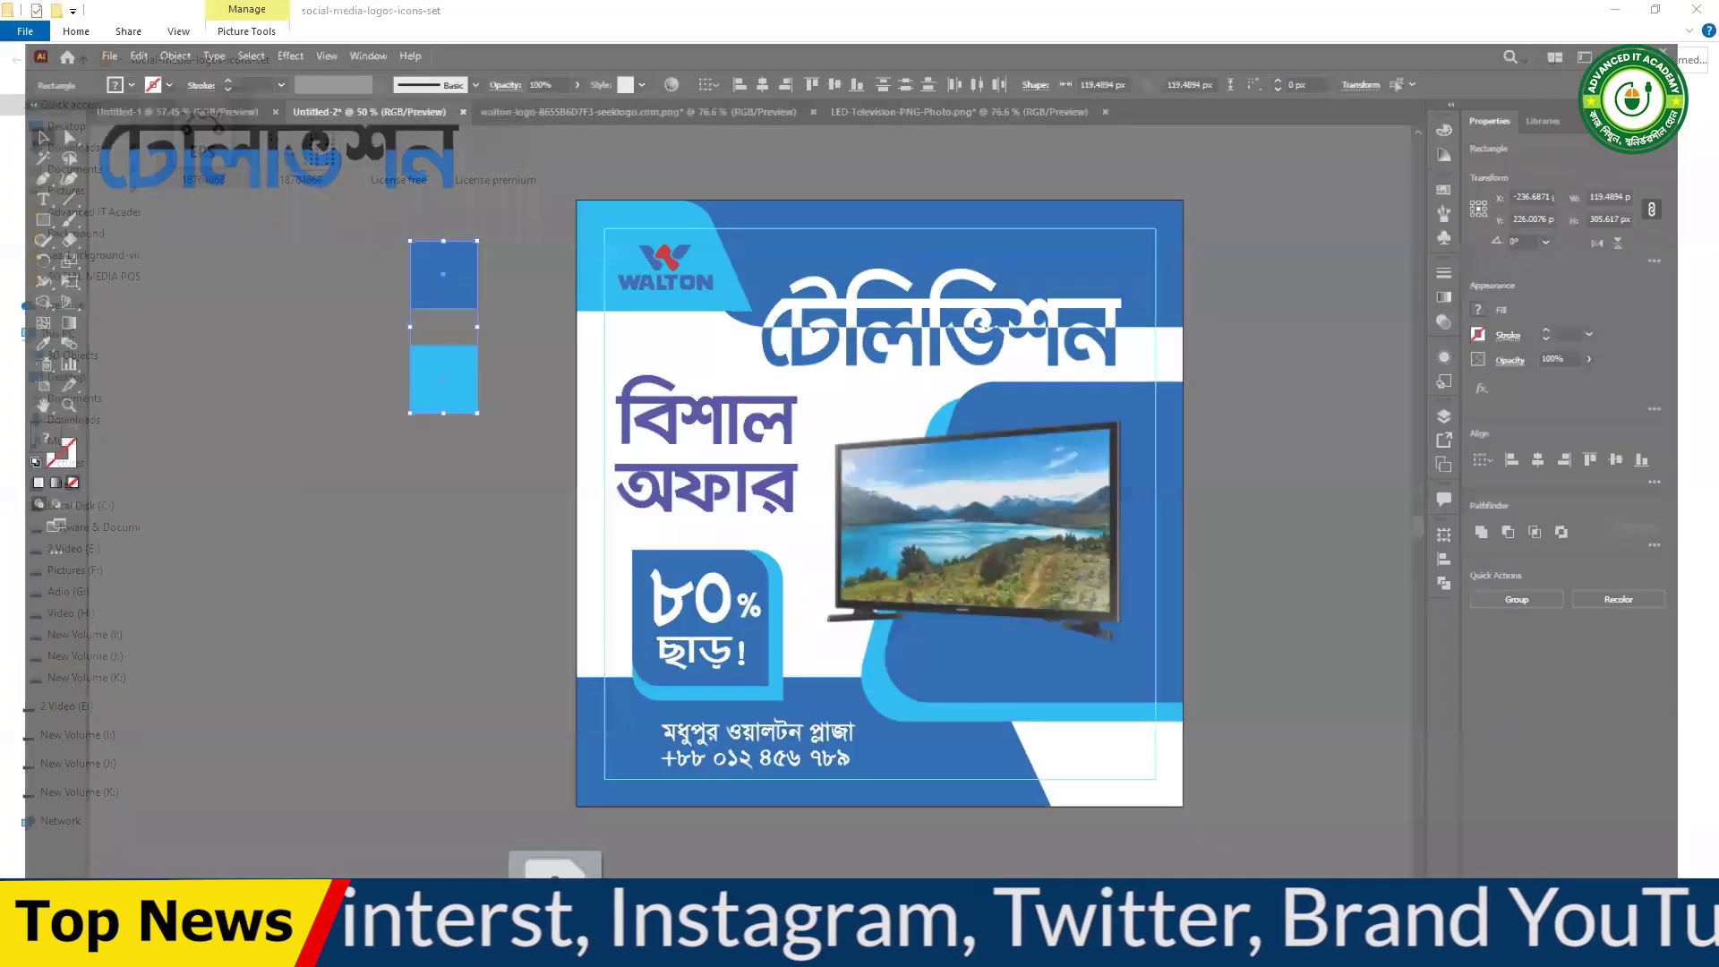
pyautogui.moveTo(499, 846); pyautogui.dragTo(416, 631)
pyautogui.moveTo(369, 701); pyautogui.dragTo(338, 719)
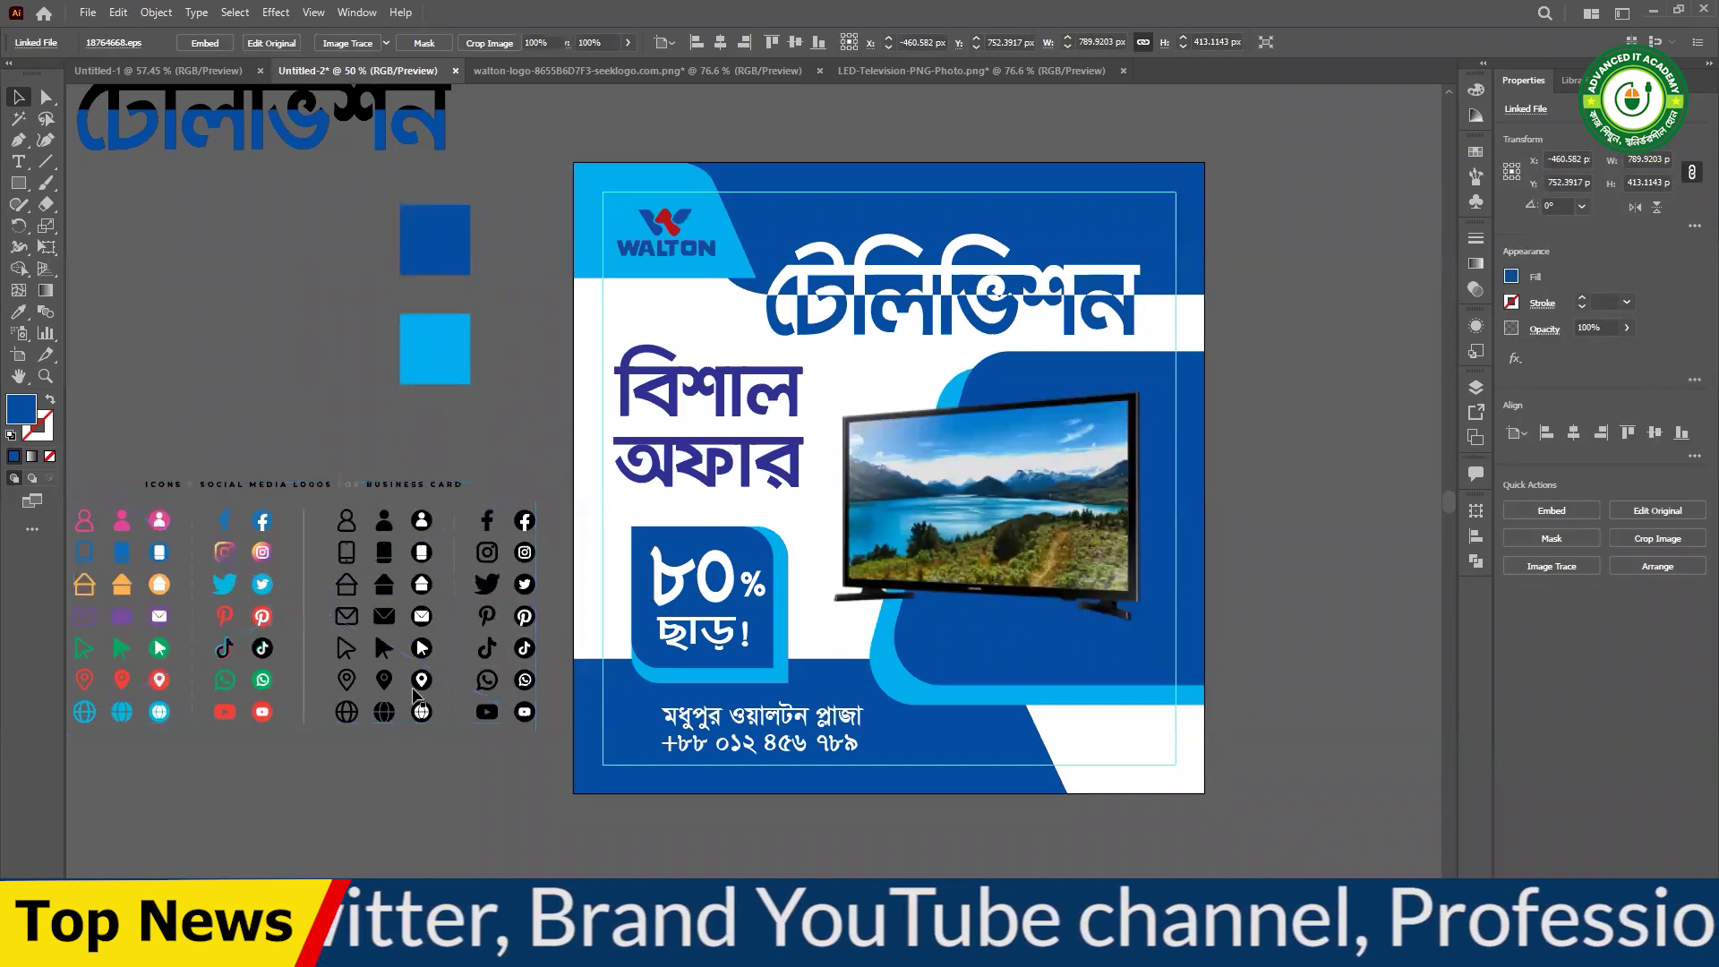
pyautogui.moveTo(350, 717); pyautogui.dragTo(349, 658)
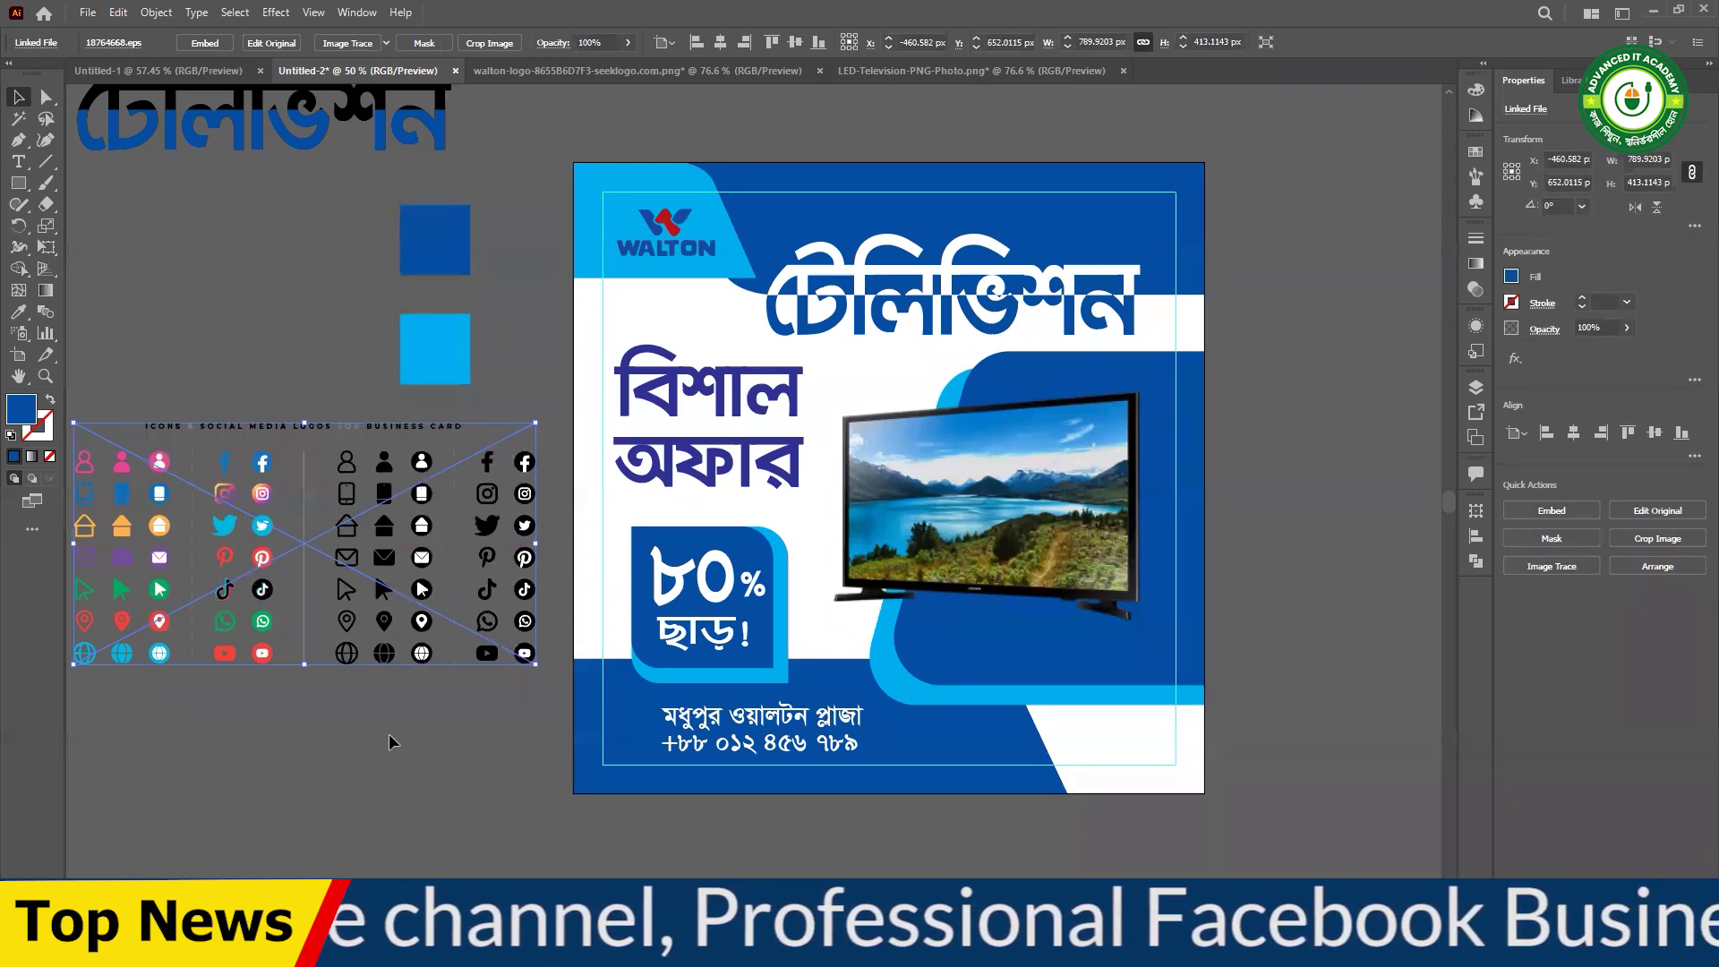
pyautogui.click(402, 804)
pyautogui.moveTo(280, 557); pyautogui.dragTo(284, 560)
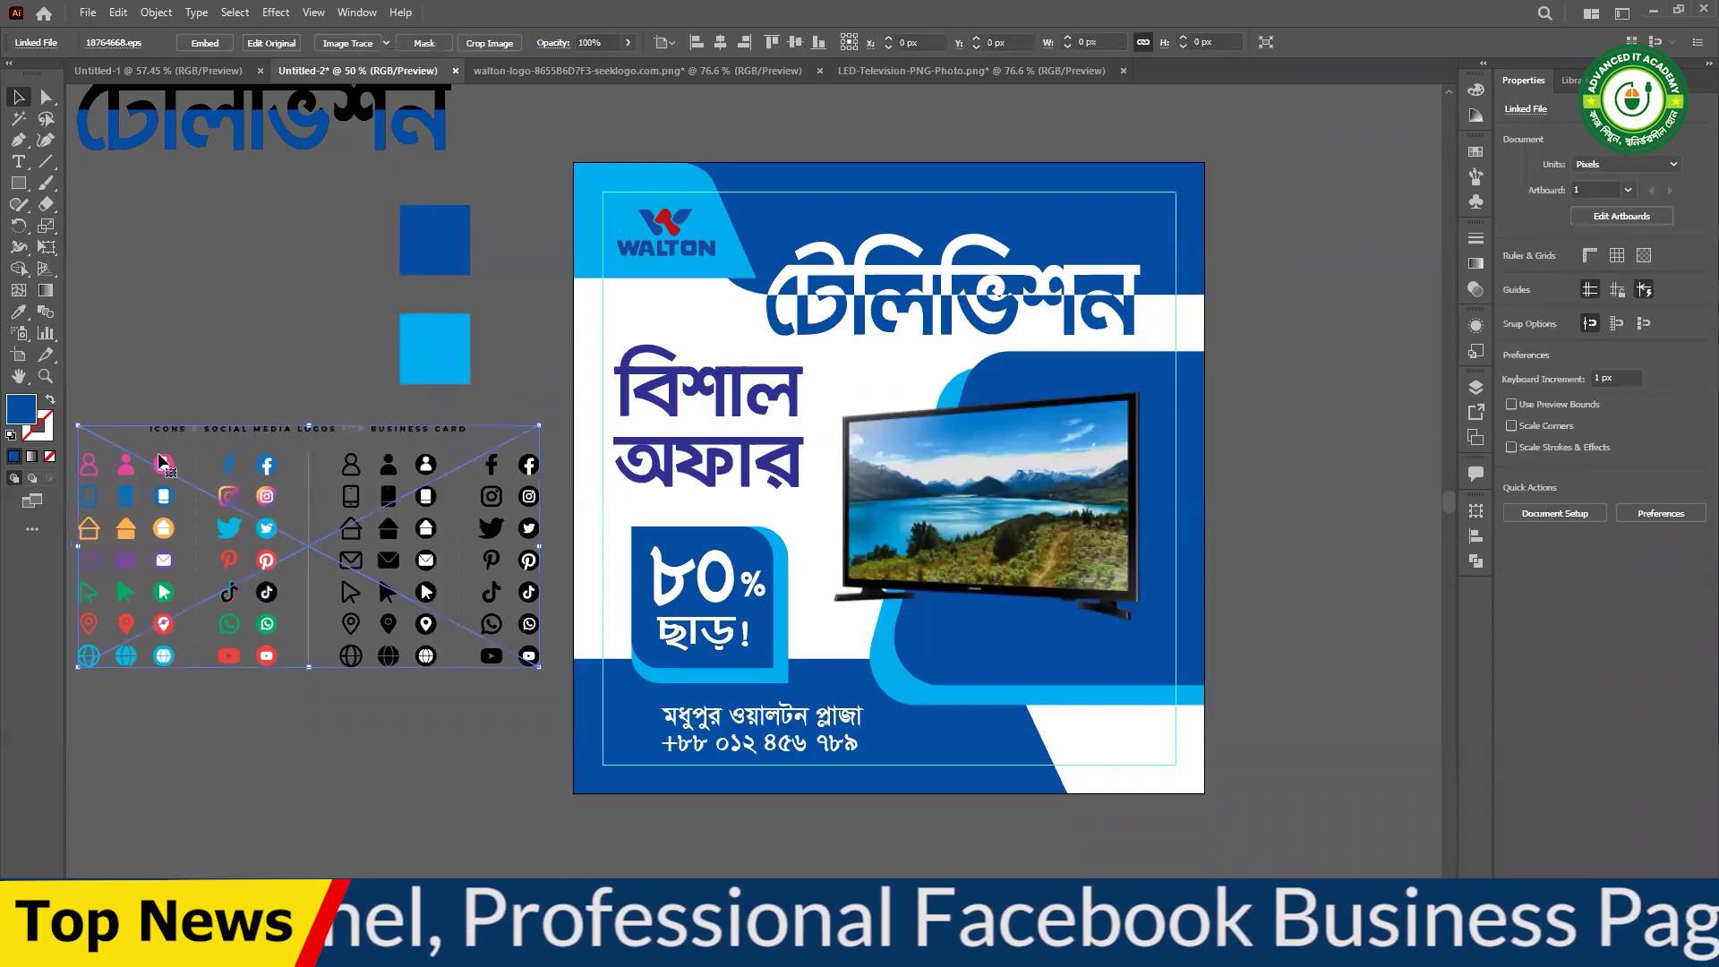
# - Delete the placed 18764668 icon sheet from beside the poster
pyautogui.moveTo(109, 438); pyautogui.dragTo(150, 445)
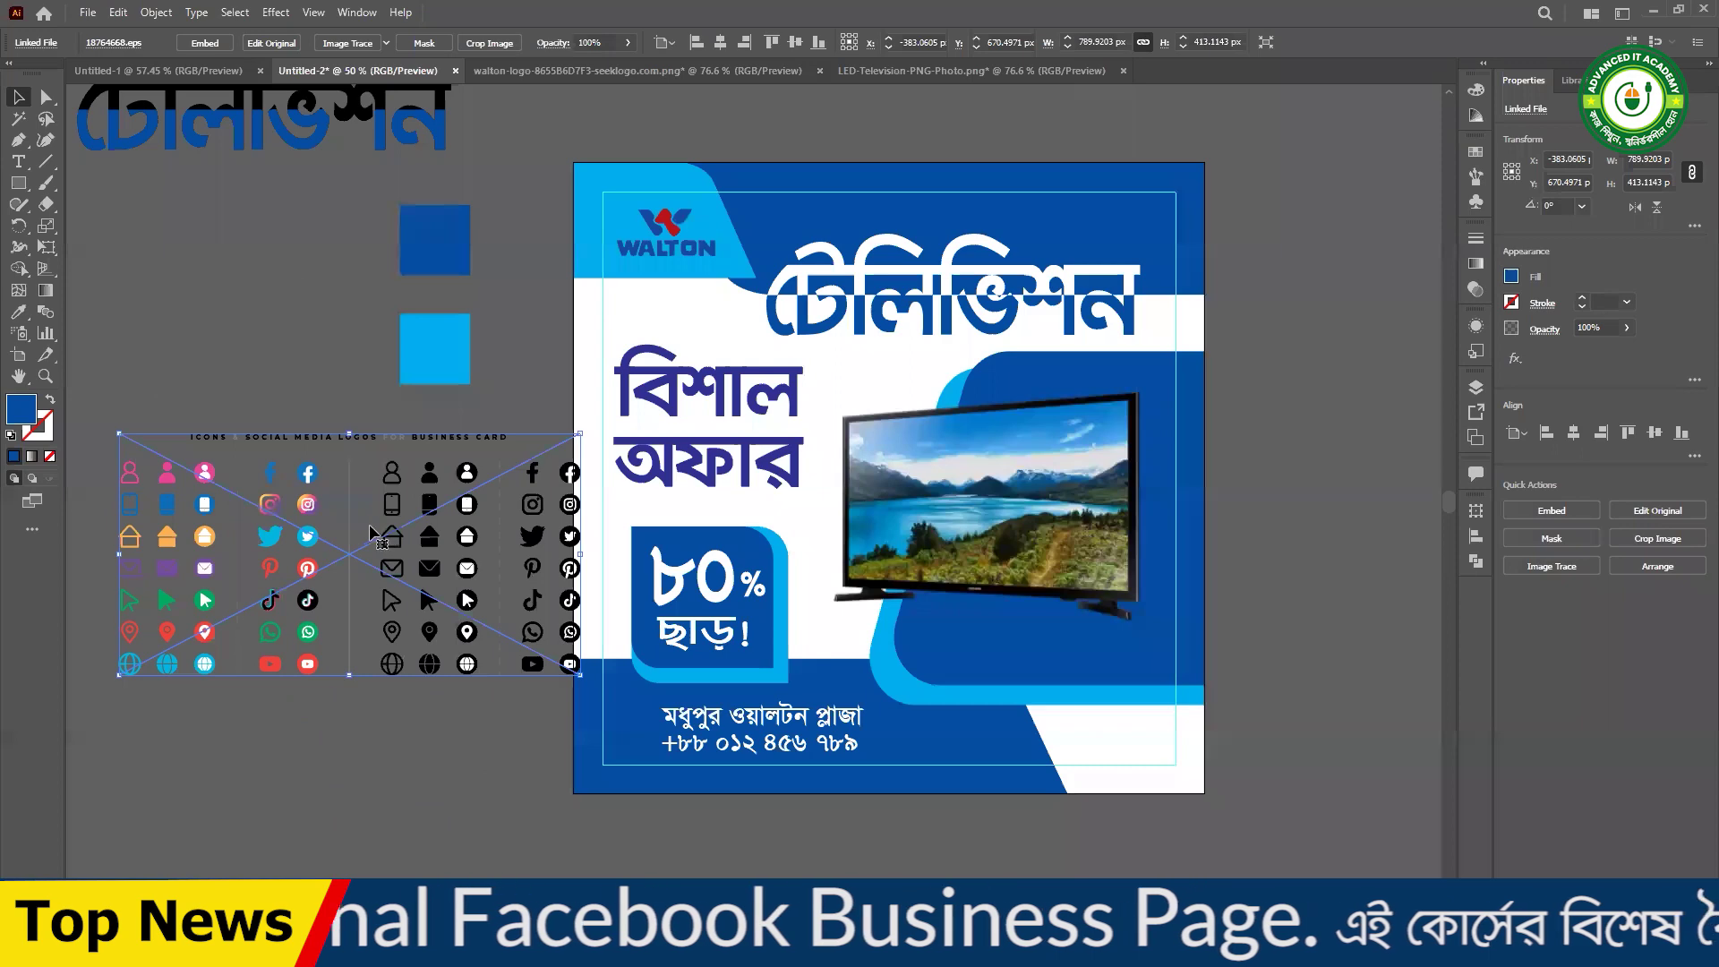
pyautogui.press('Delete')
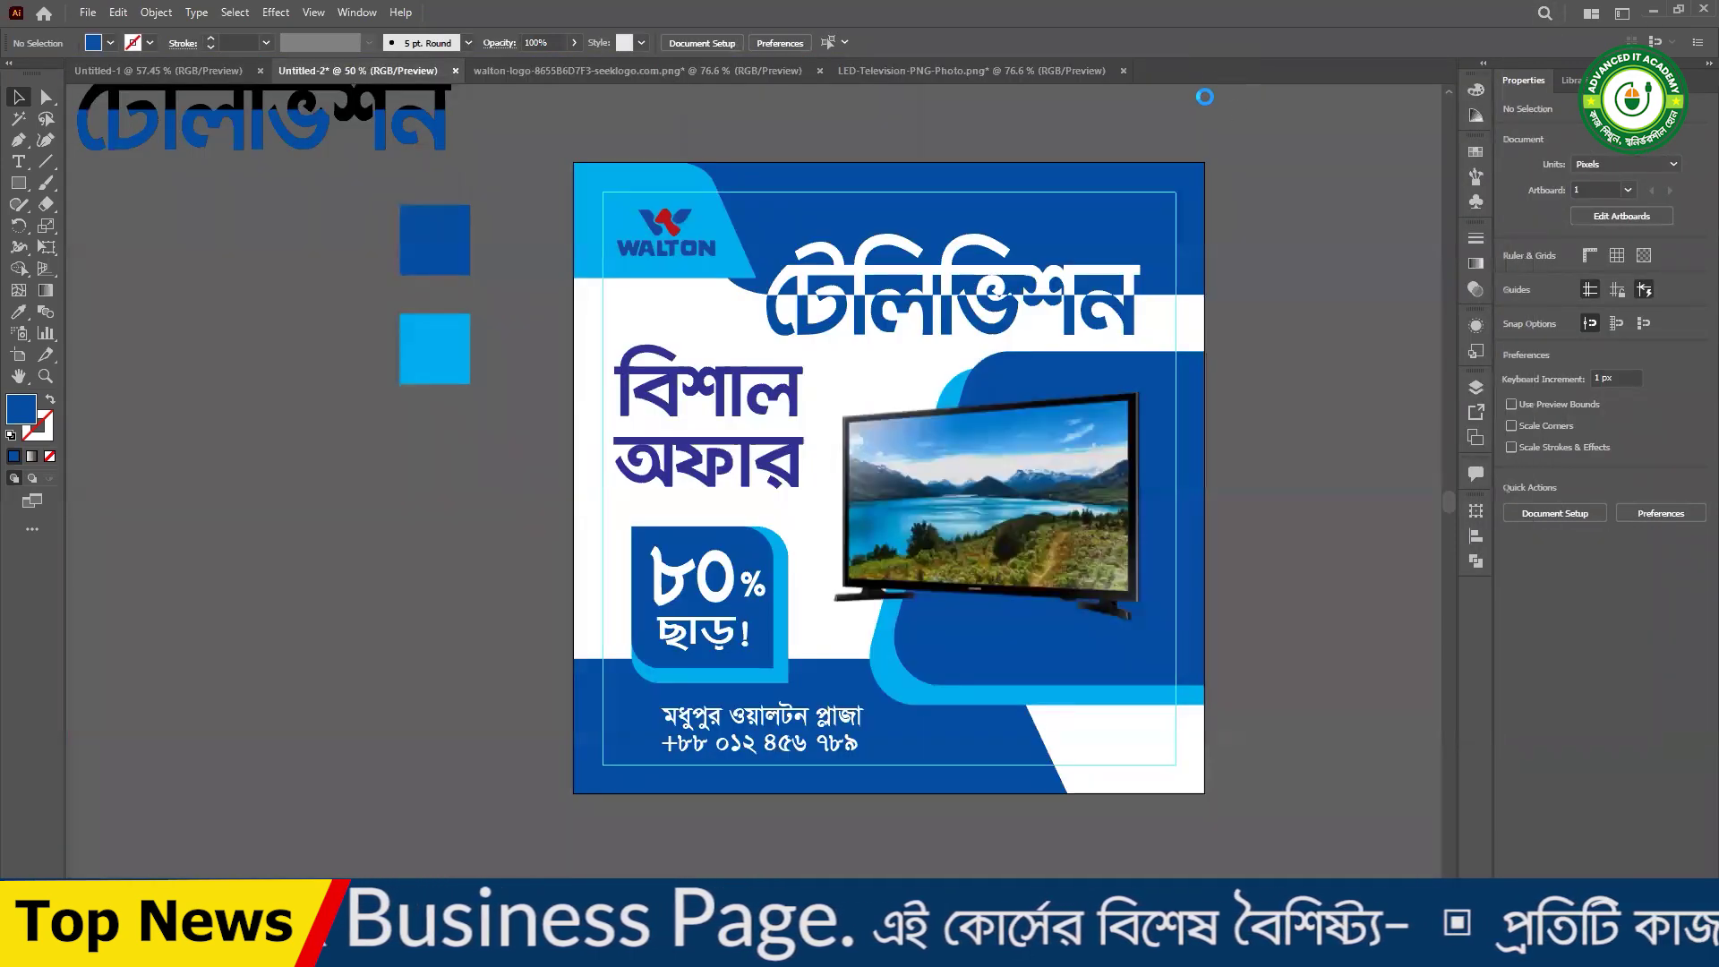
pyautogui.press('Print')
pyautogui.moveTo(1146, 55); pyautogui.dragTo(1465, 89)
pyautogui.moveTo(908, 63); pyautogui.dragTo(1365, 90)
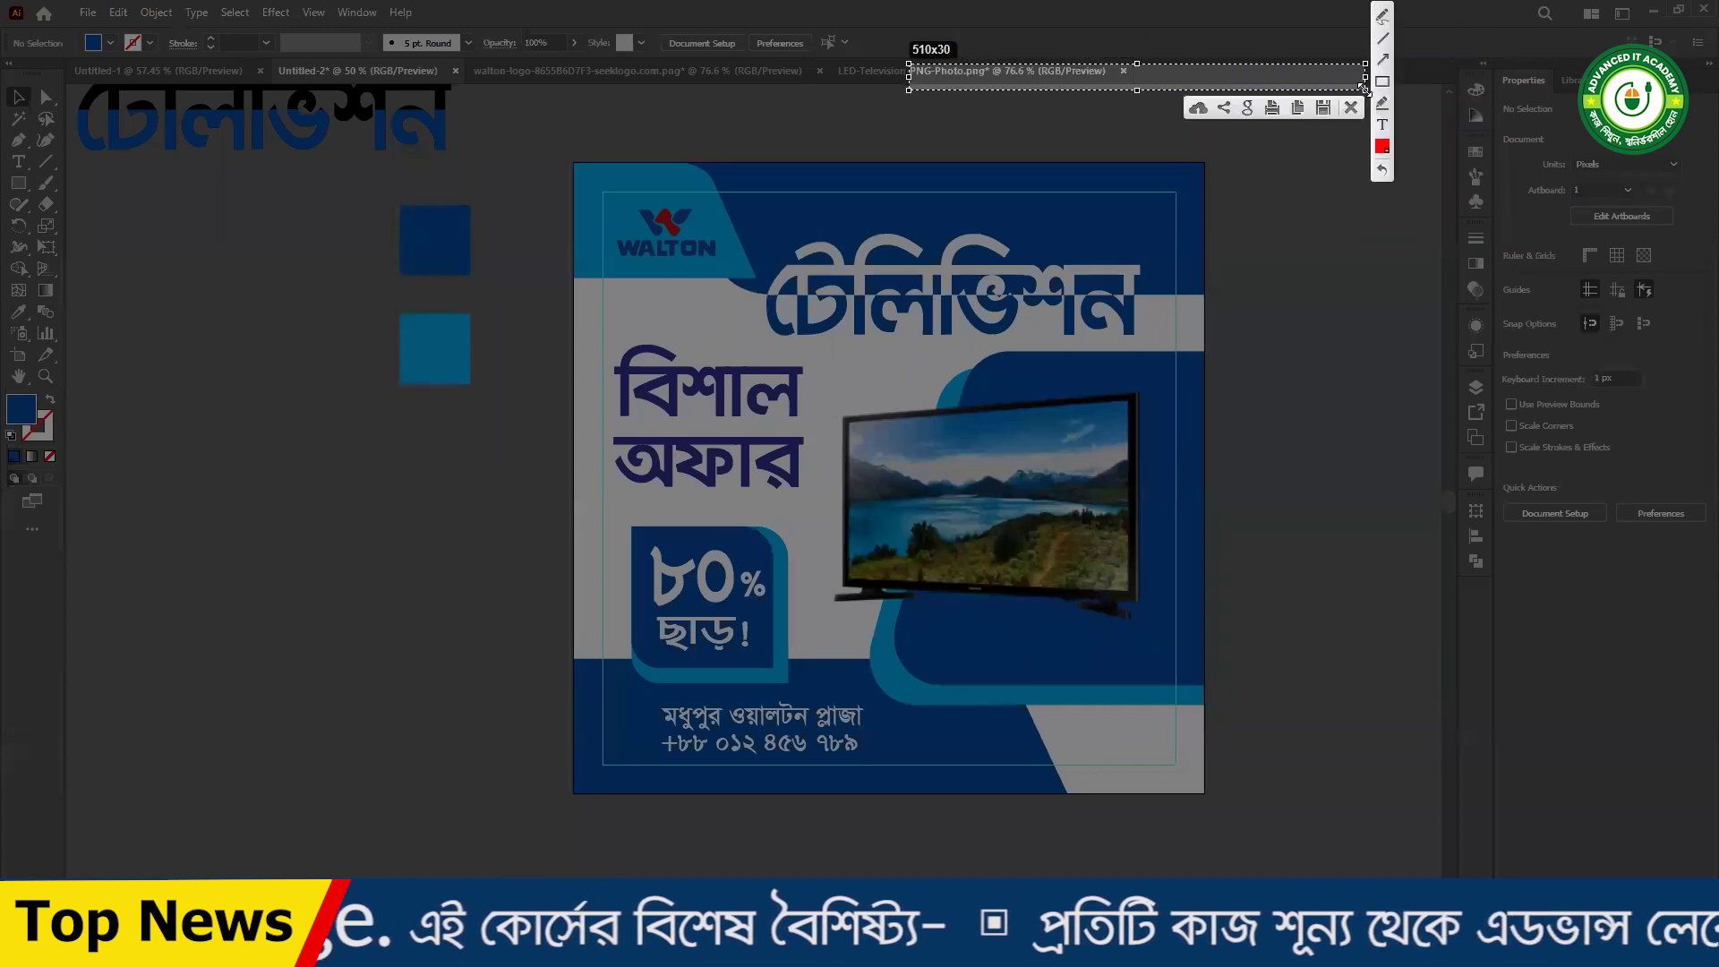
pyautogui.click(1351, 108)
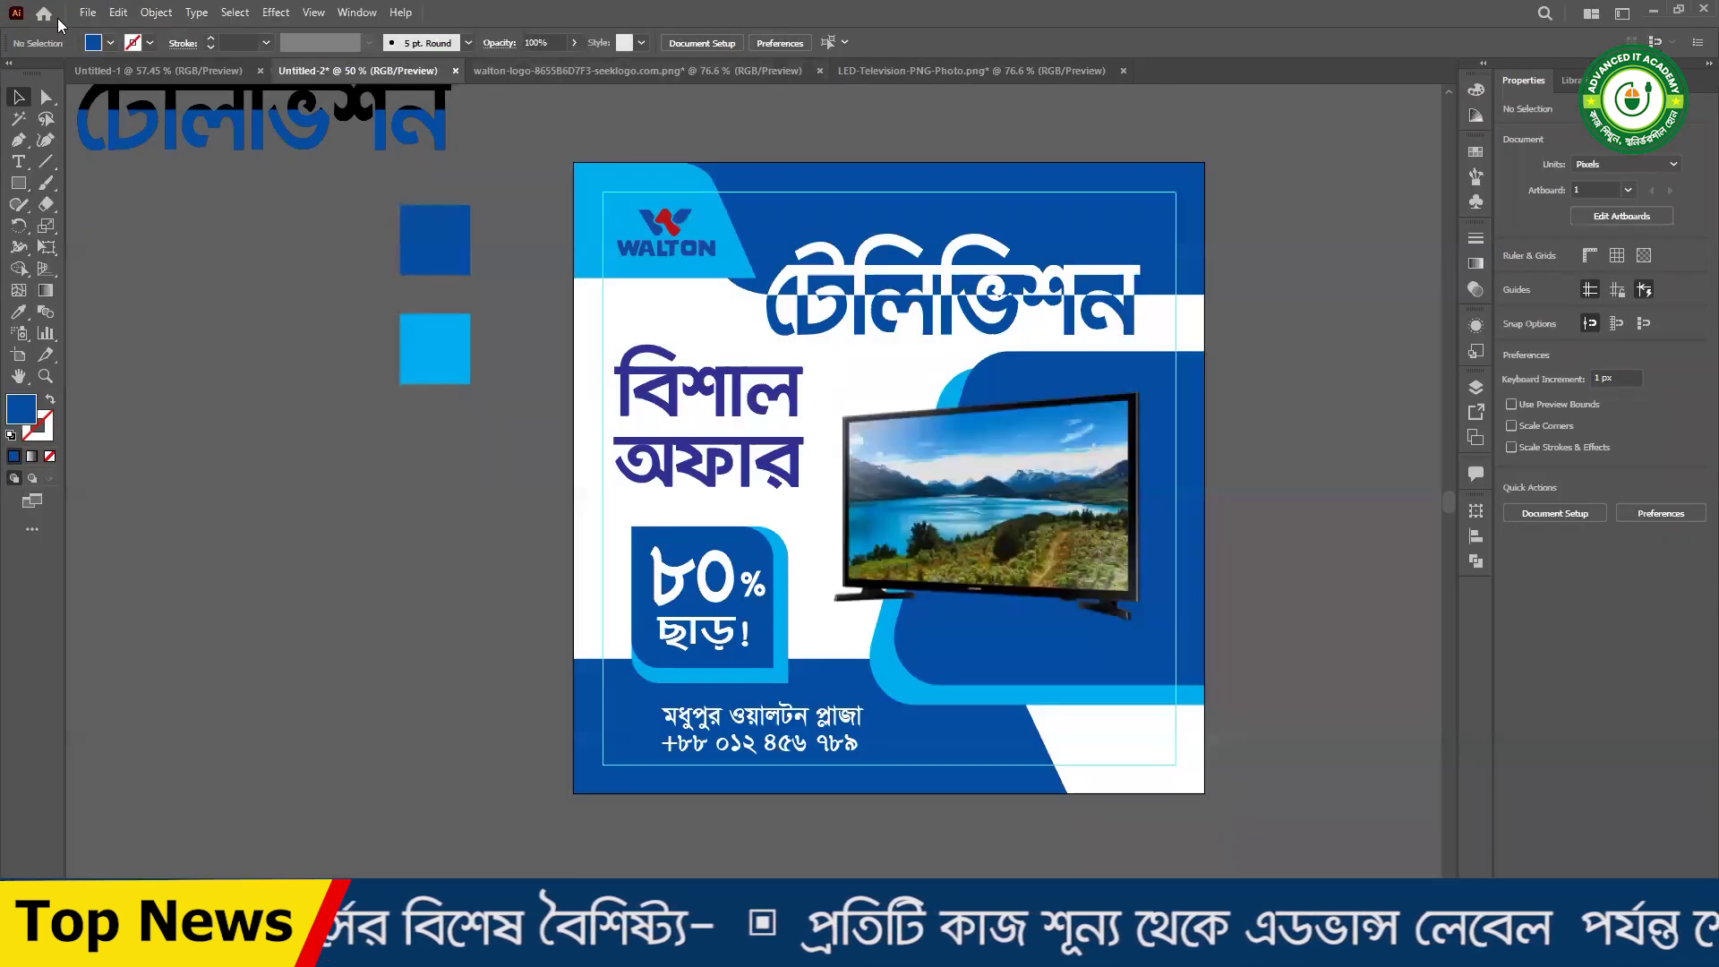
pyautogui.click(86, 12)
pyautogui.click(116, 71)
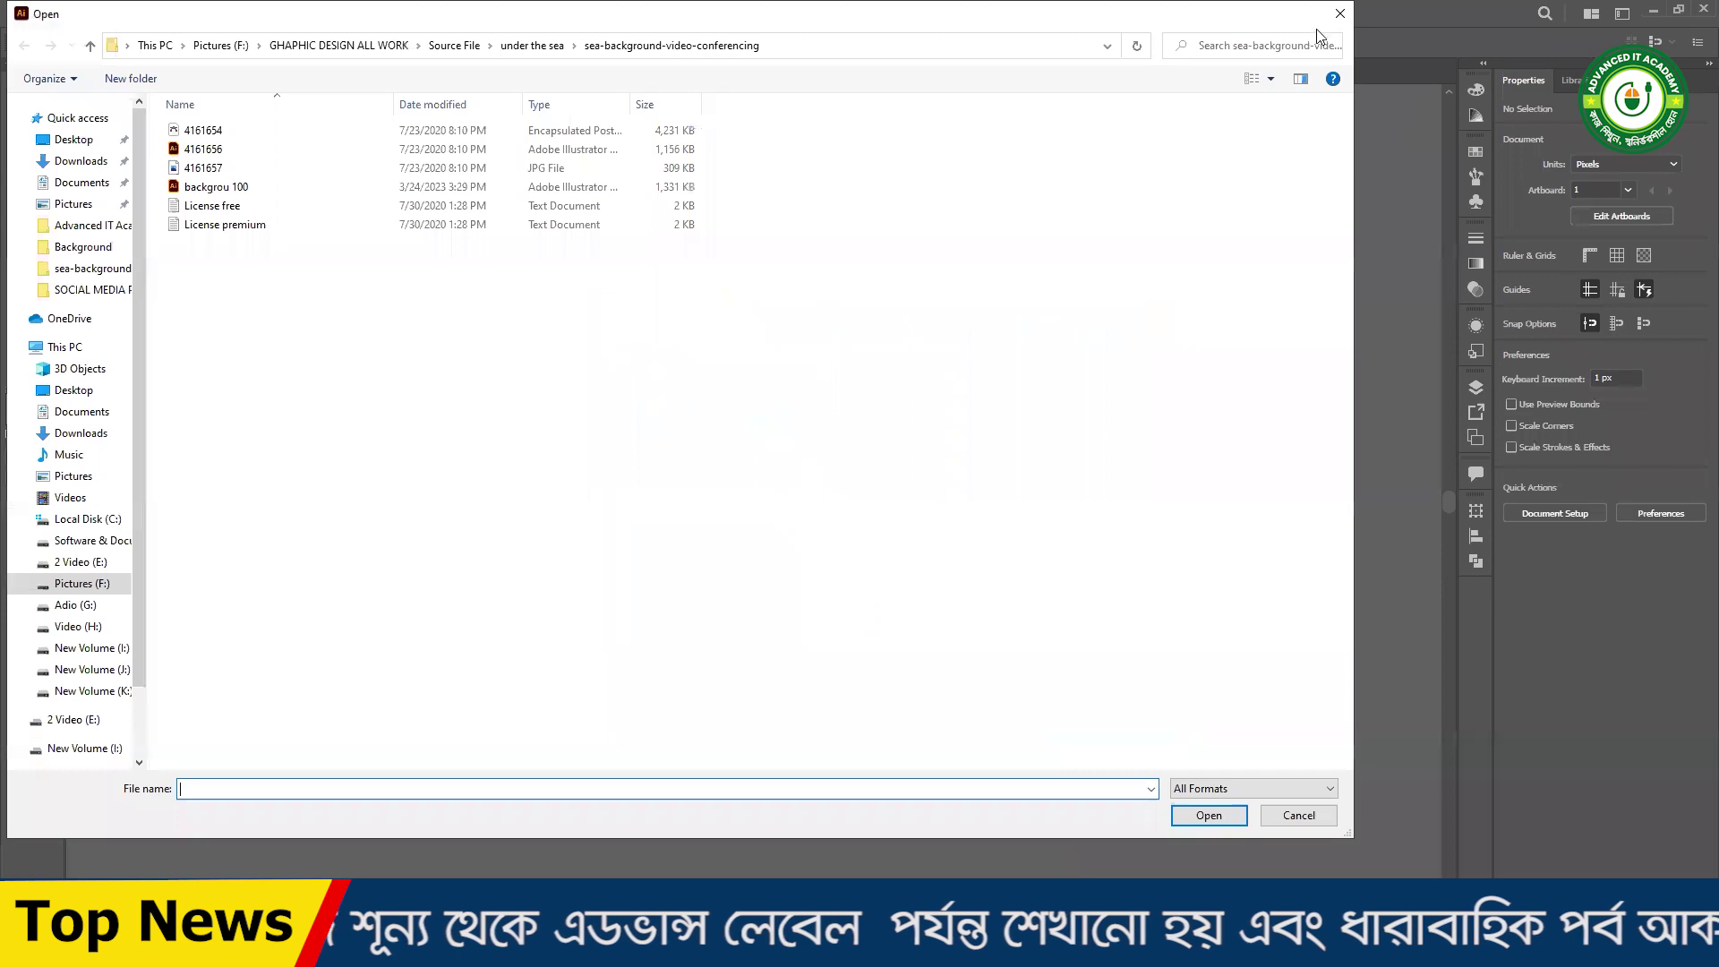
pyautogui.click(1332, 18)
# - Open the 18764668 EPS file from the social-media-logos-icons-set folder as its own Illustrator document
pyautogui.click(1650, 14)
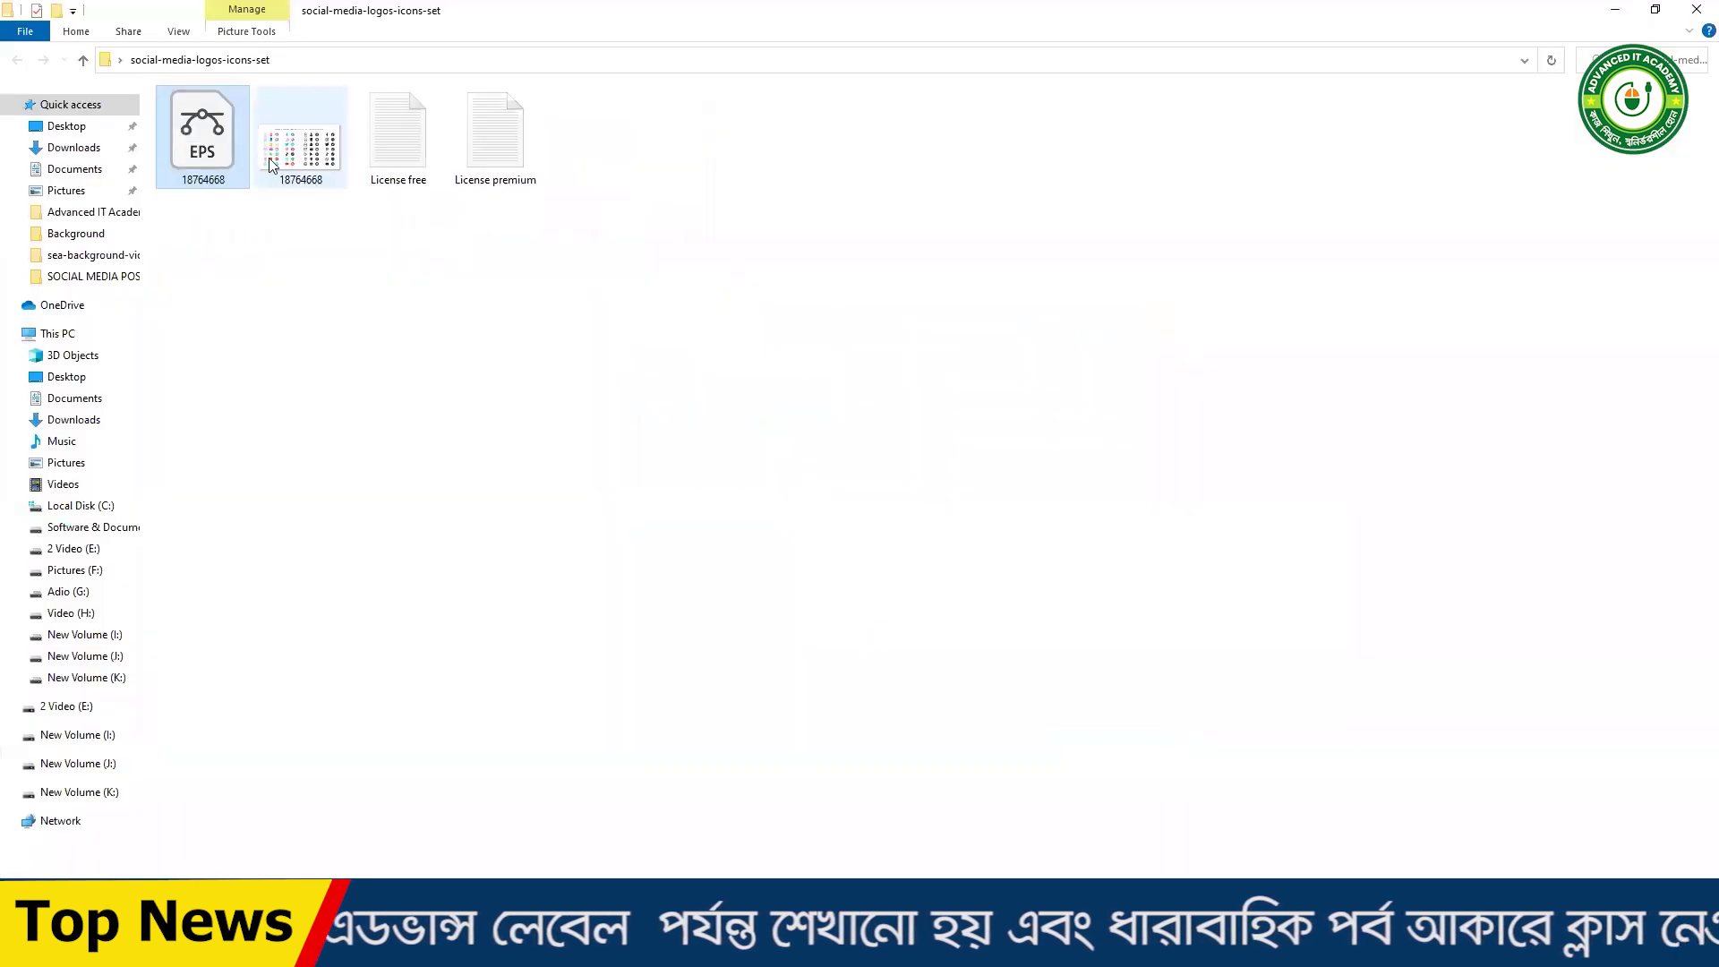
pyautogui.moveTo(401, 570); pyautogui.dragTo(1199, 98)
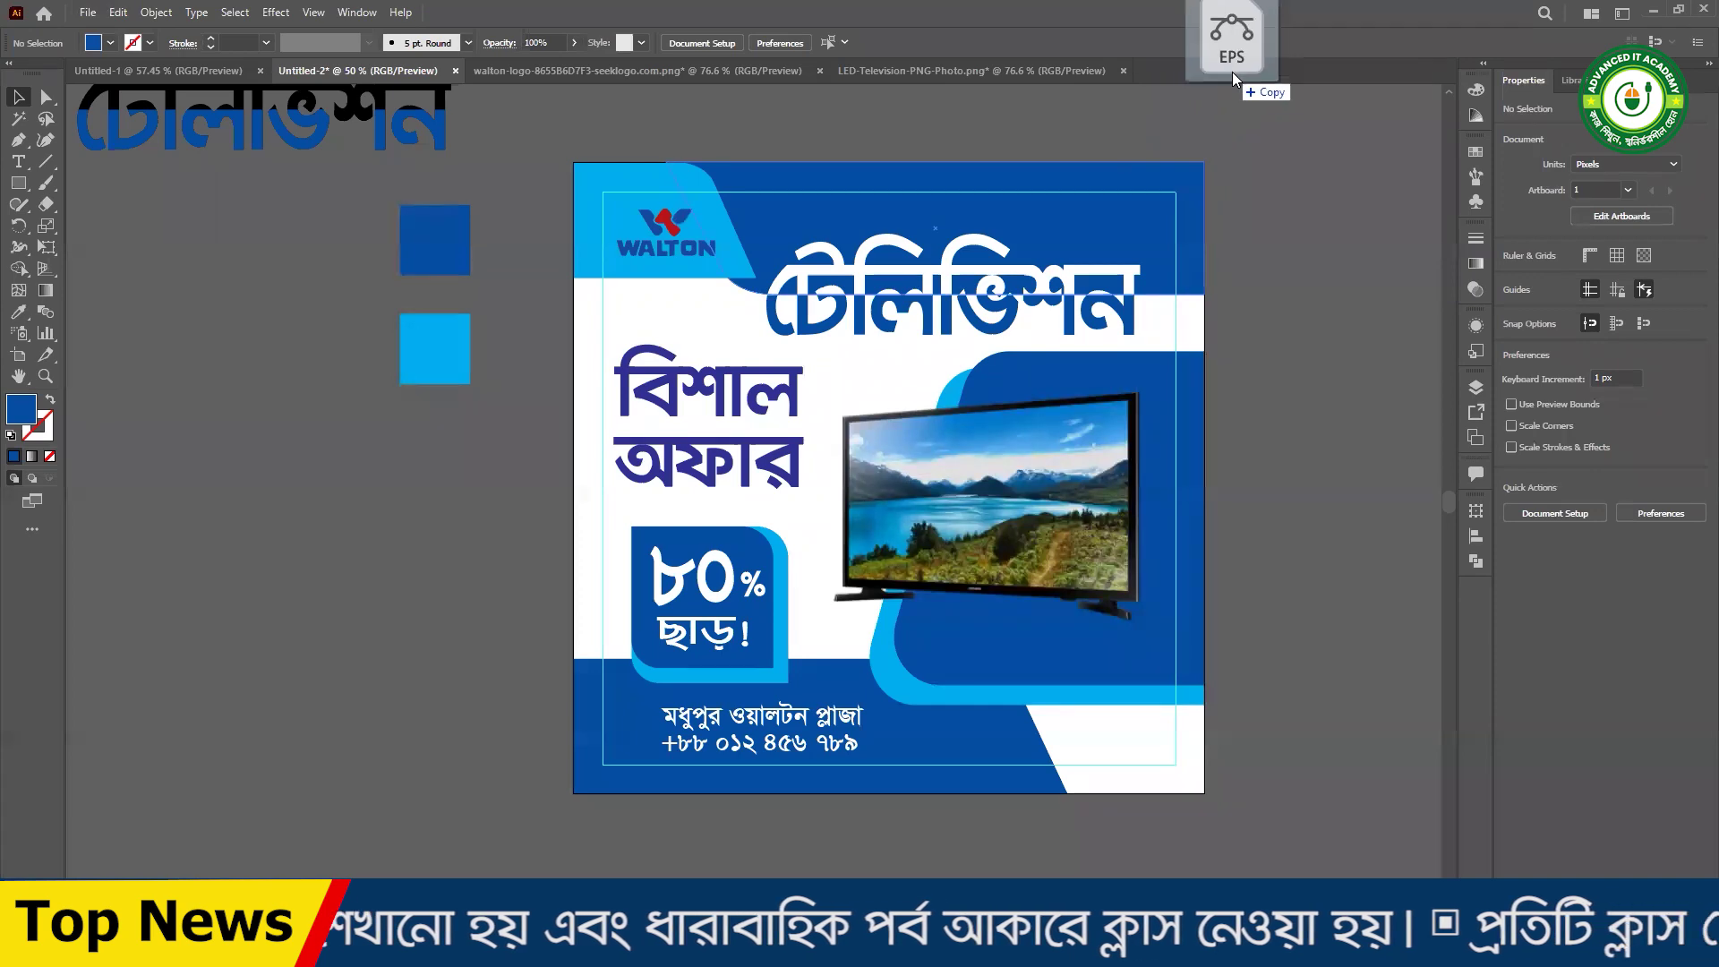
pyautogui.moveTo(1231, 71); pyautogui.dragTo(1232, 74)
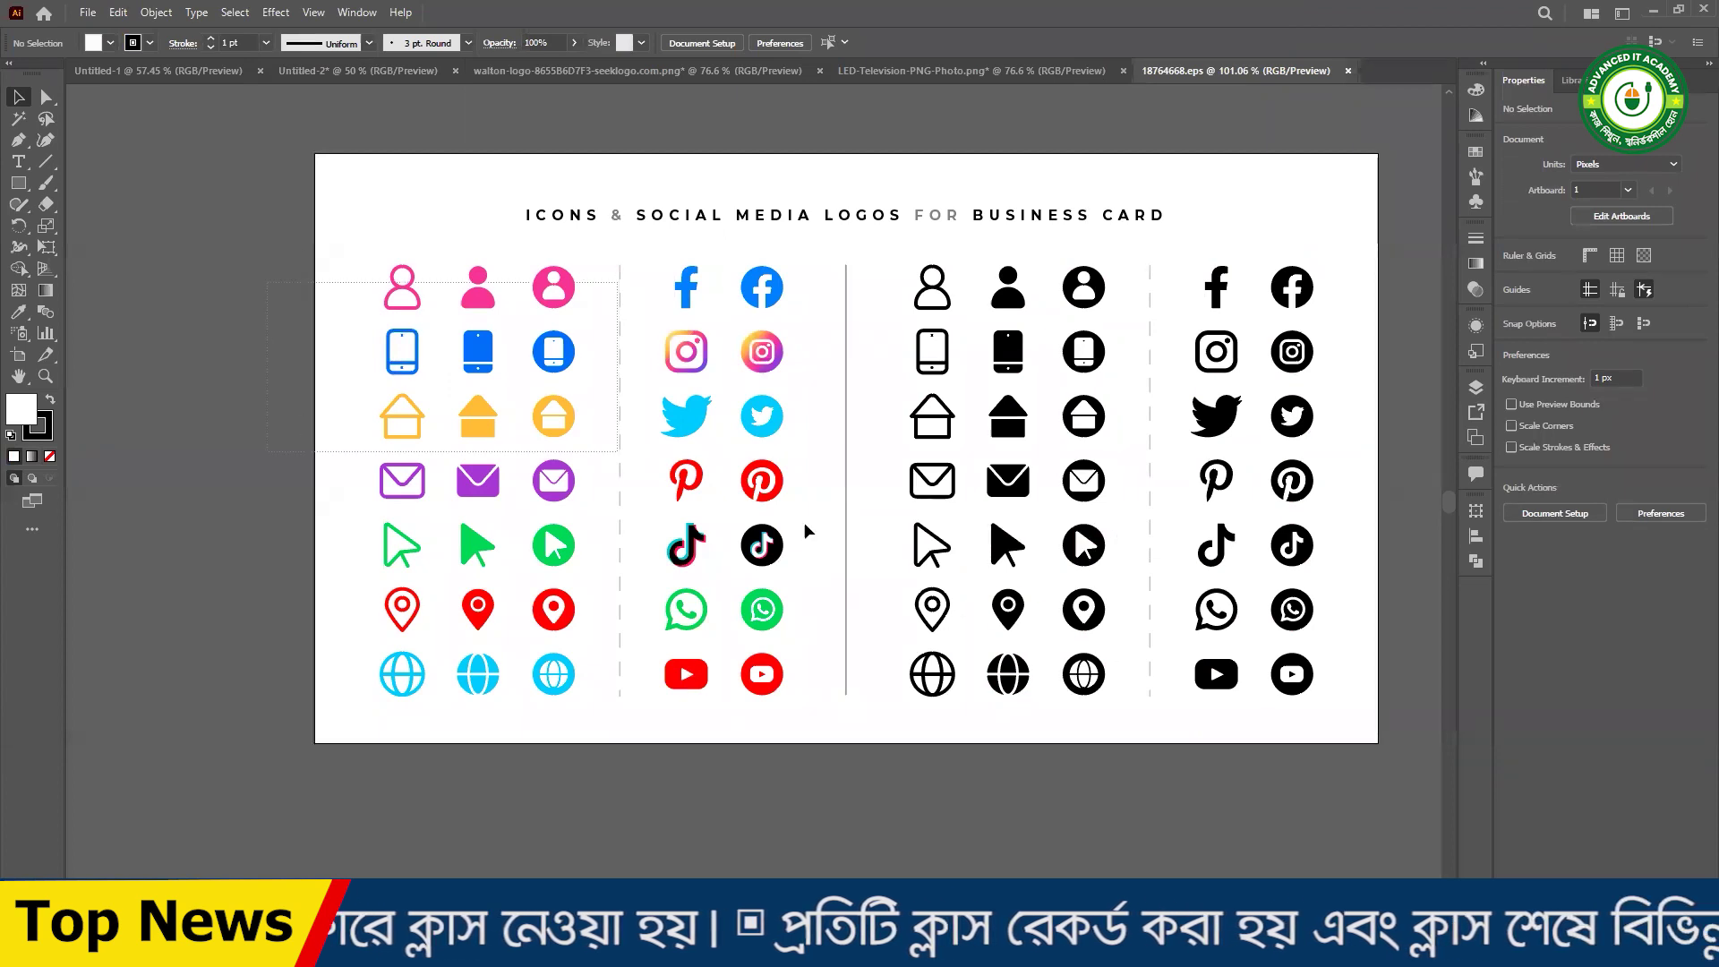
# - Select the whole group of icons on the sheet and ungroup it
pyautogui.hotkey('ctrl', 'a')
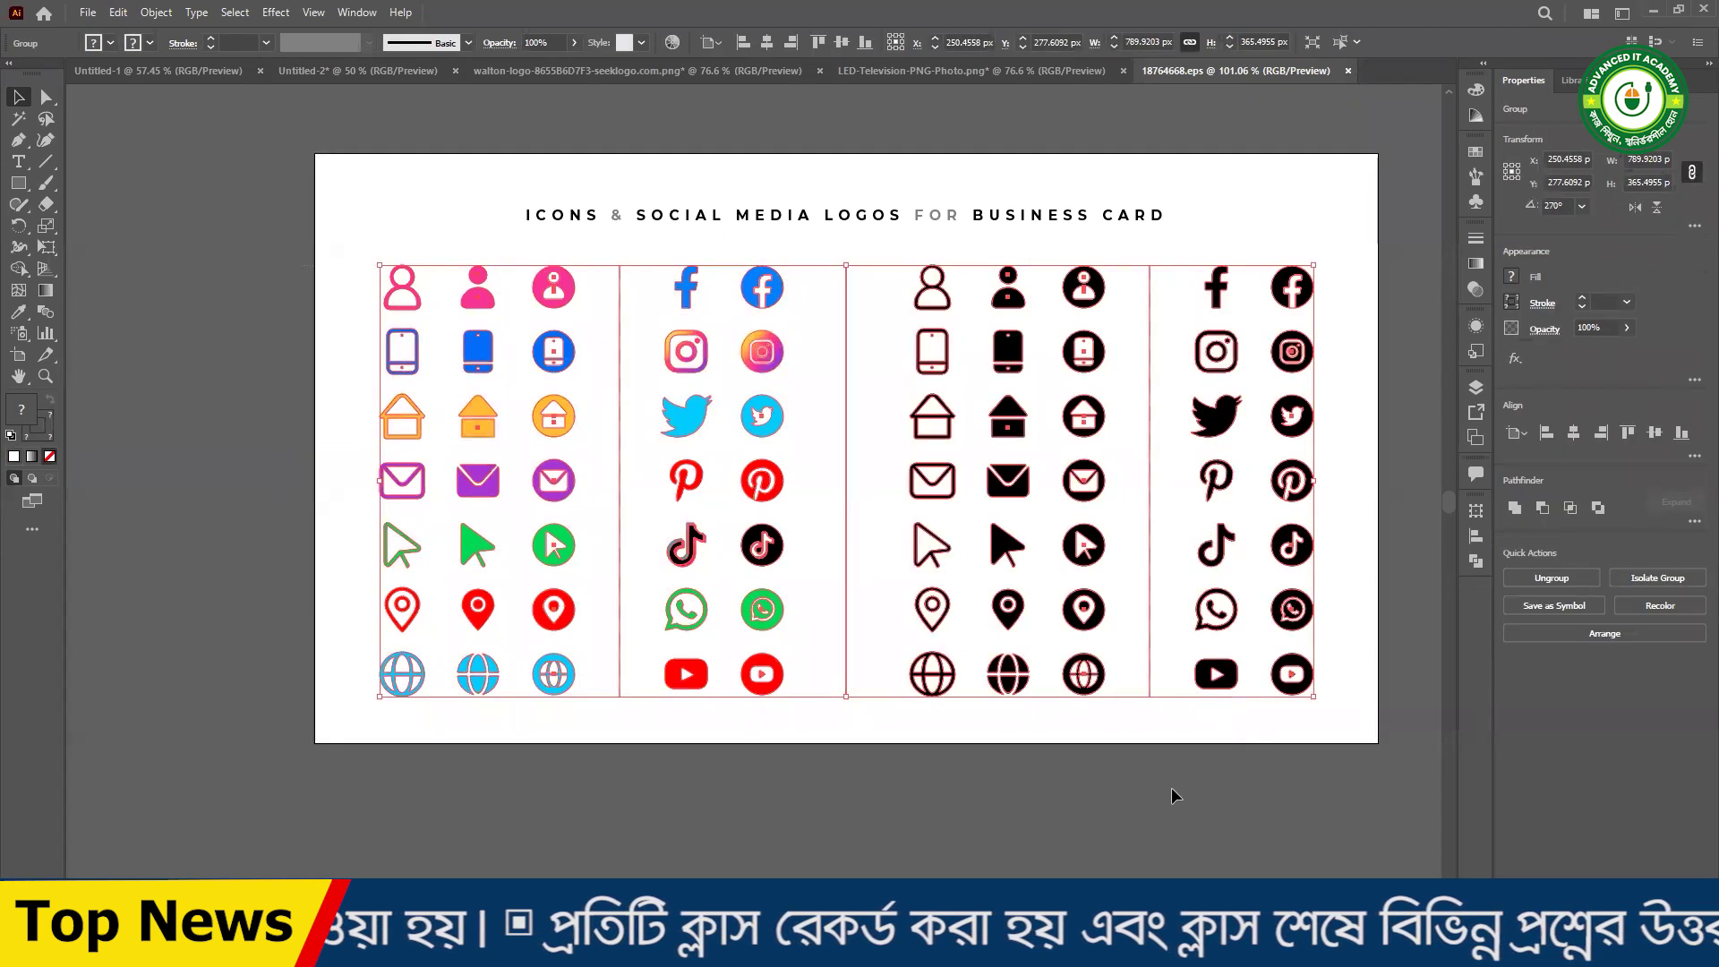
pyautogui.click(1129, 744)
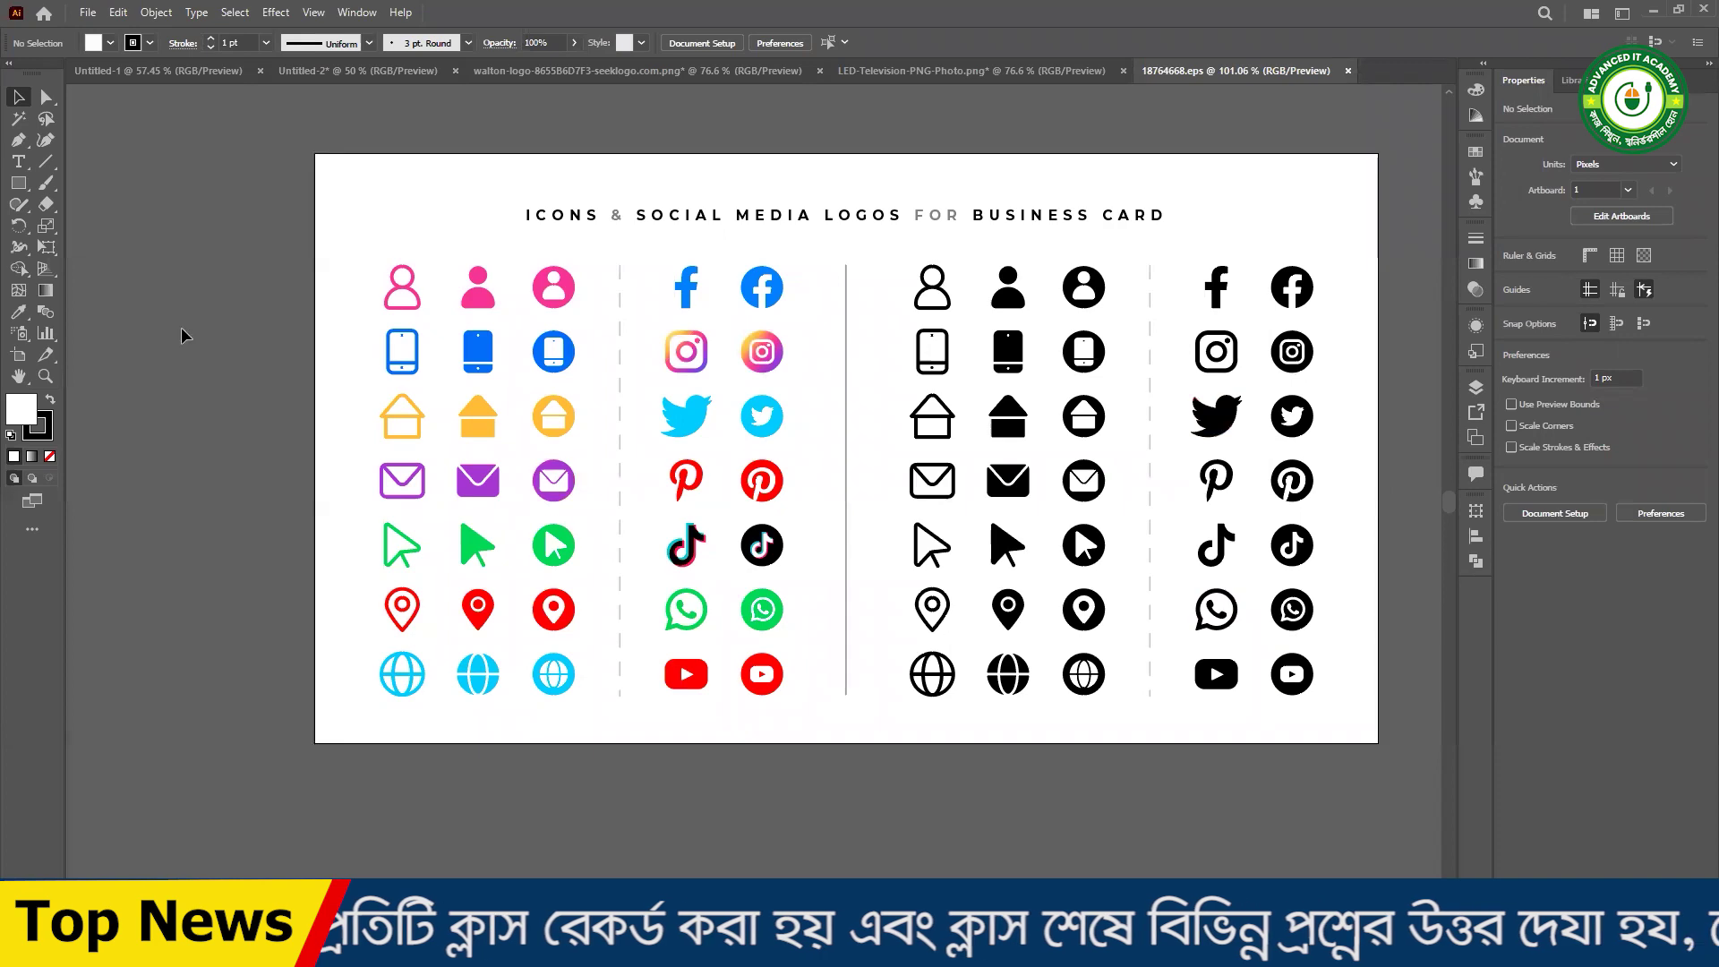
pyautogui.click(420, 562)
pyautogui.moveTo(268, 330); pyautogui.dragTo(1300, 800)
pyautogui.moveTo(351, 261); pyautogui.dragTo(922, 528)
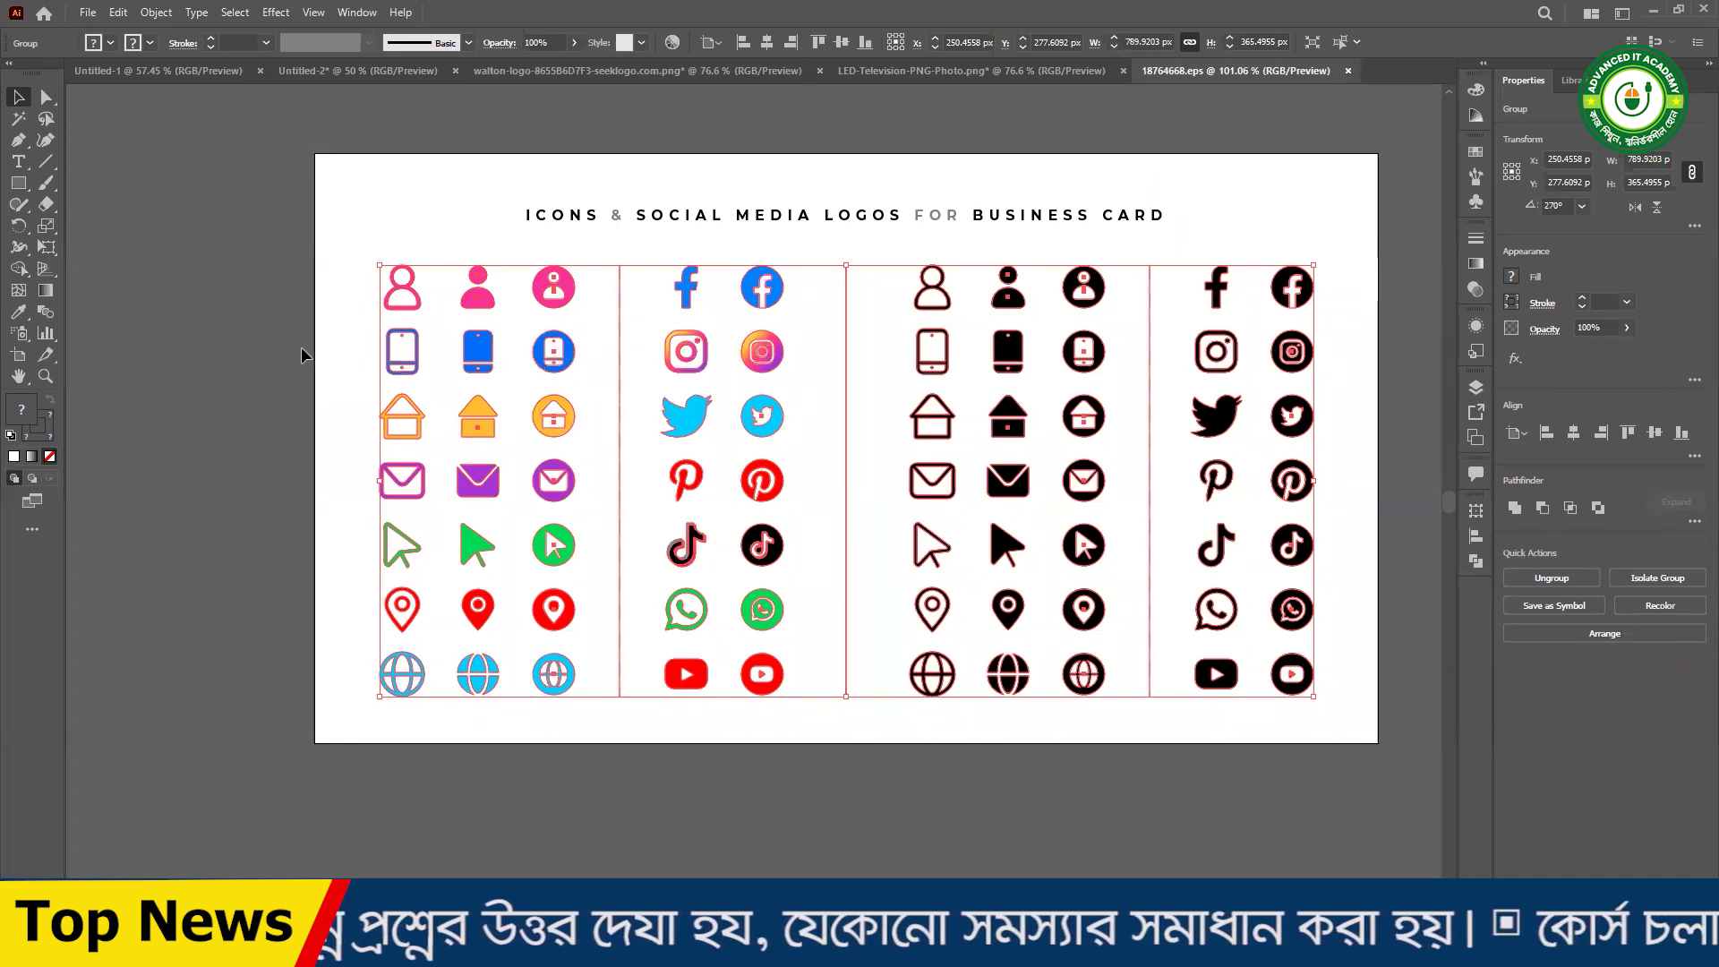
pyautogui.click(290, 292)
pyautogui.moveTo(265, 260); pyautogui.dragTo(1005, 737)
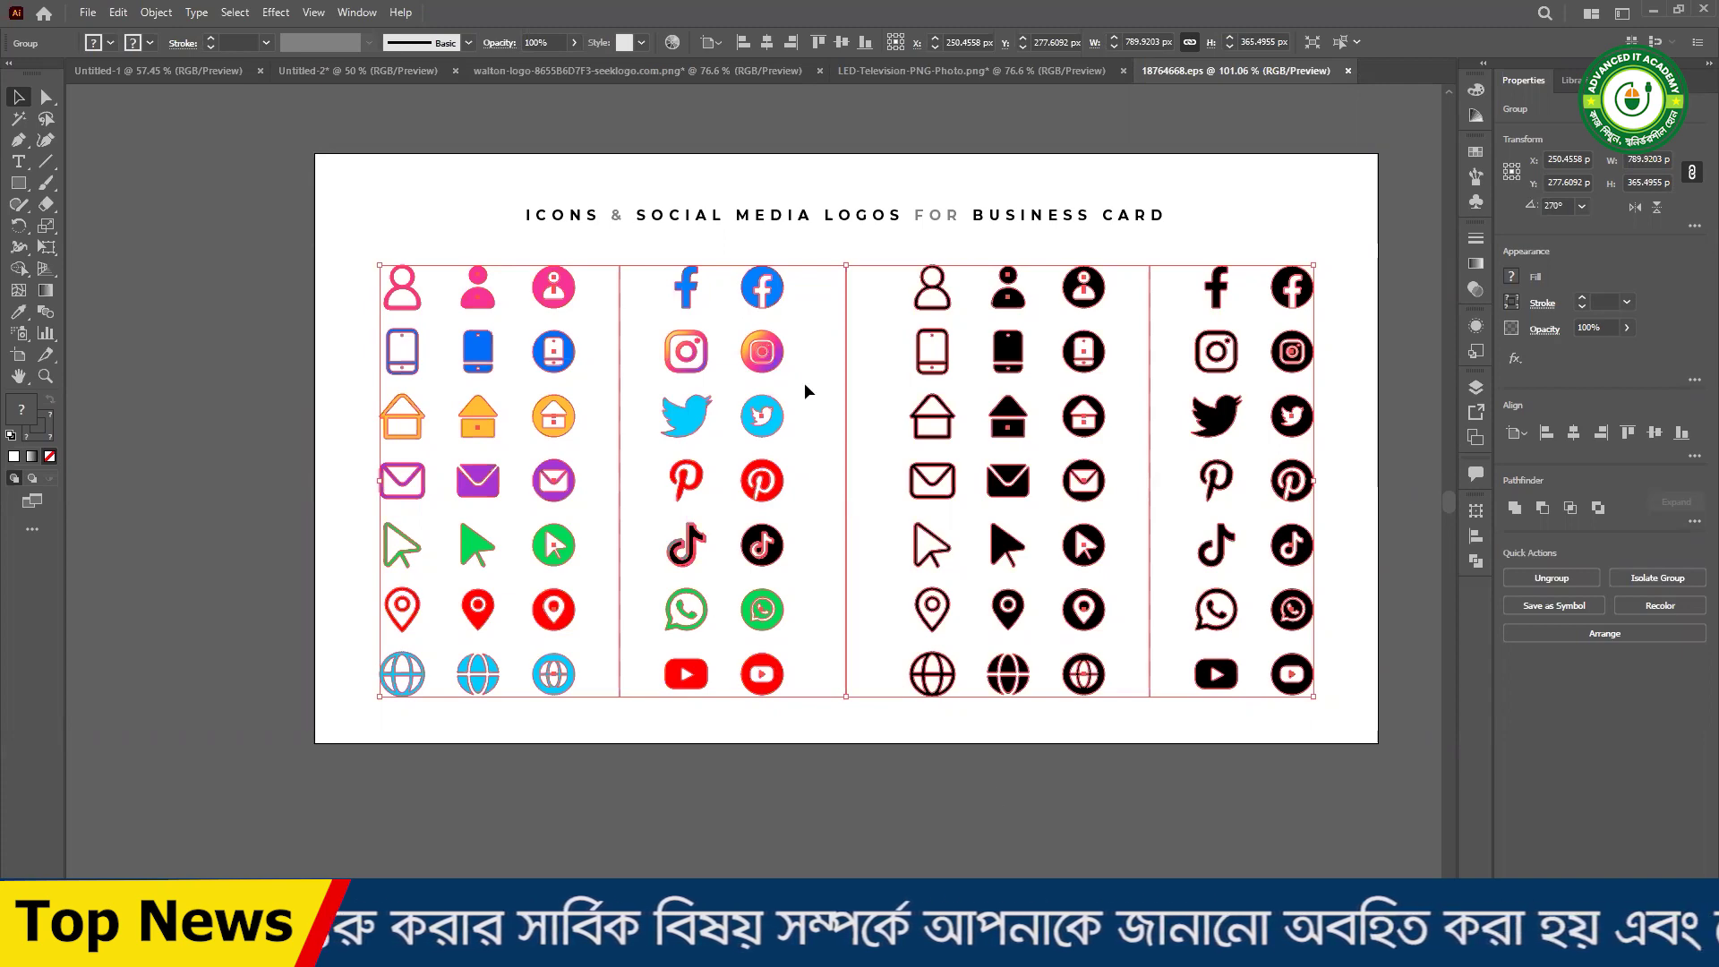
pyautogui.rightClick(774, 342)
pyautogui.click(844, 492)
pyautogui.click(890, 756)
# - Copy the column of round coloured social media logos into the poster document, beside the poster below the cyan sample square
pyautogui.click(690, 297)
pyautogui.click(781, 347)
pyautogui.moveTo(767, 369); pyautogui.dragTo(425, 358)
pyautogui.moveTo(363, 78); pyautogui.dragTo(327, 103)
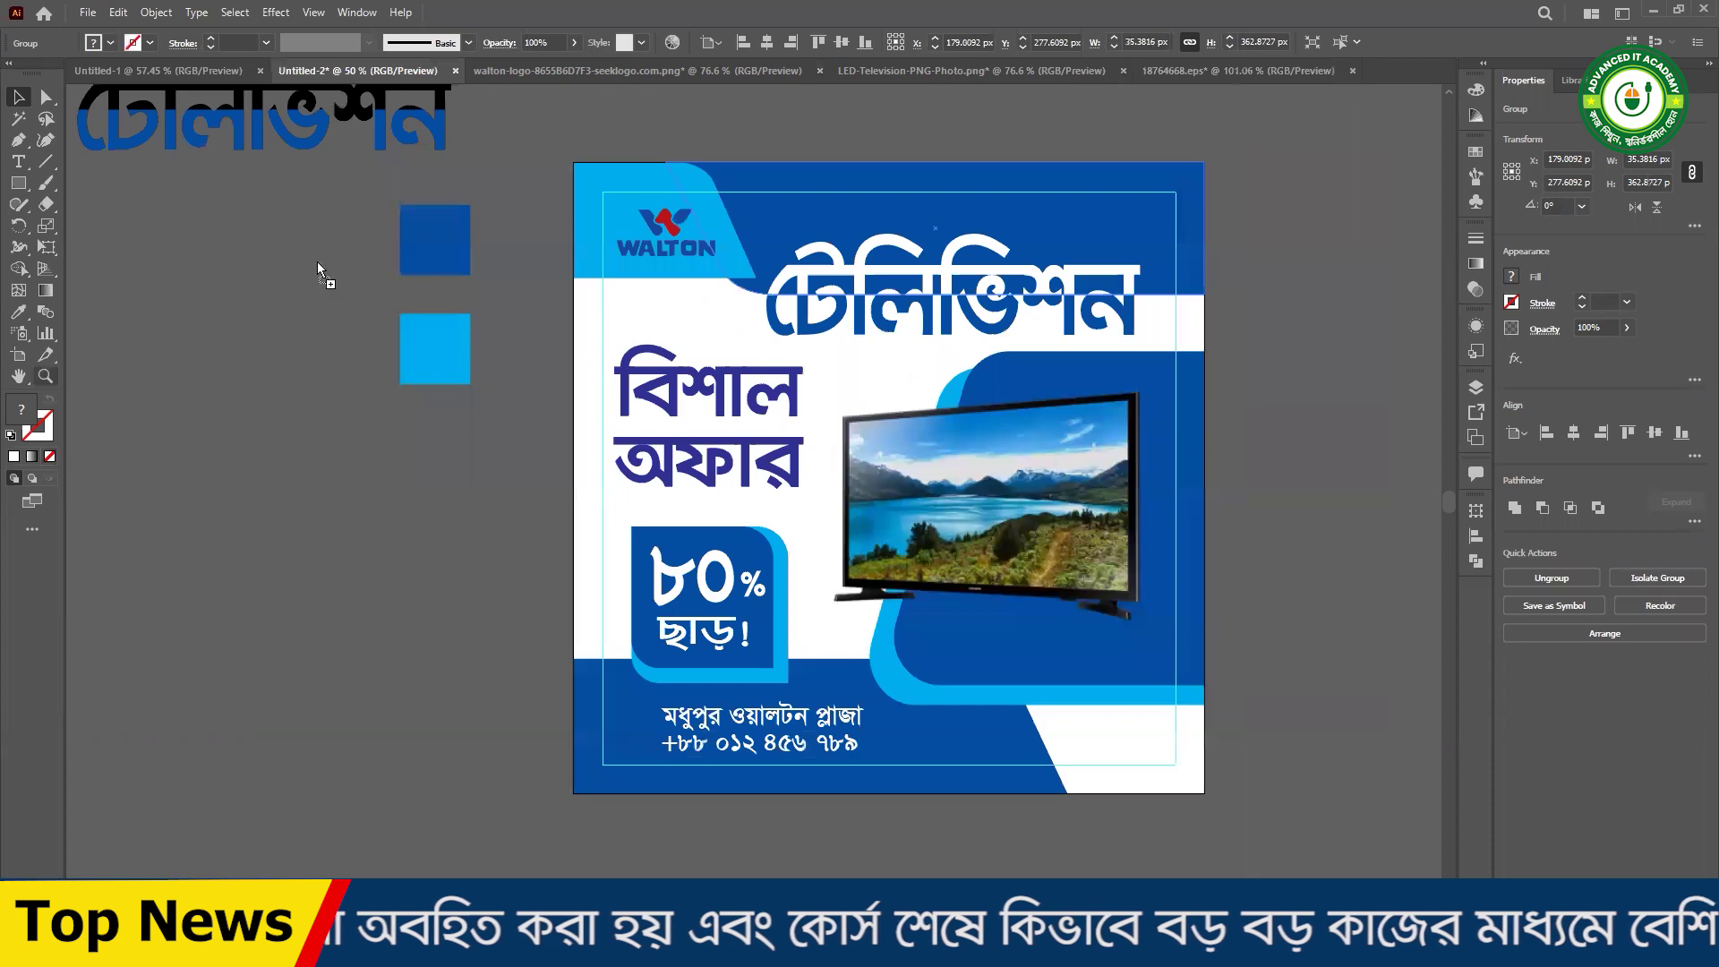
pyautogui.moveTo(243, 770); pyautogui.dragTo(432, 368)
pyautogui.scroll(4, 528, 582)
pyautogui.moveTo(356, 428); pyautogui.dragTo(360, 483)
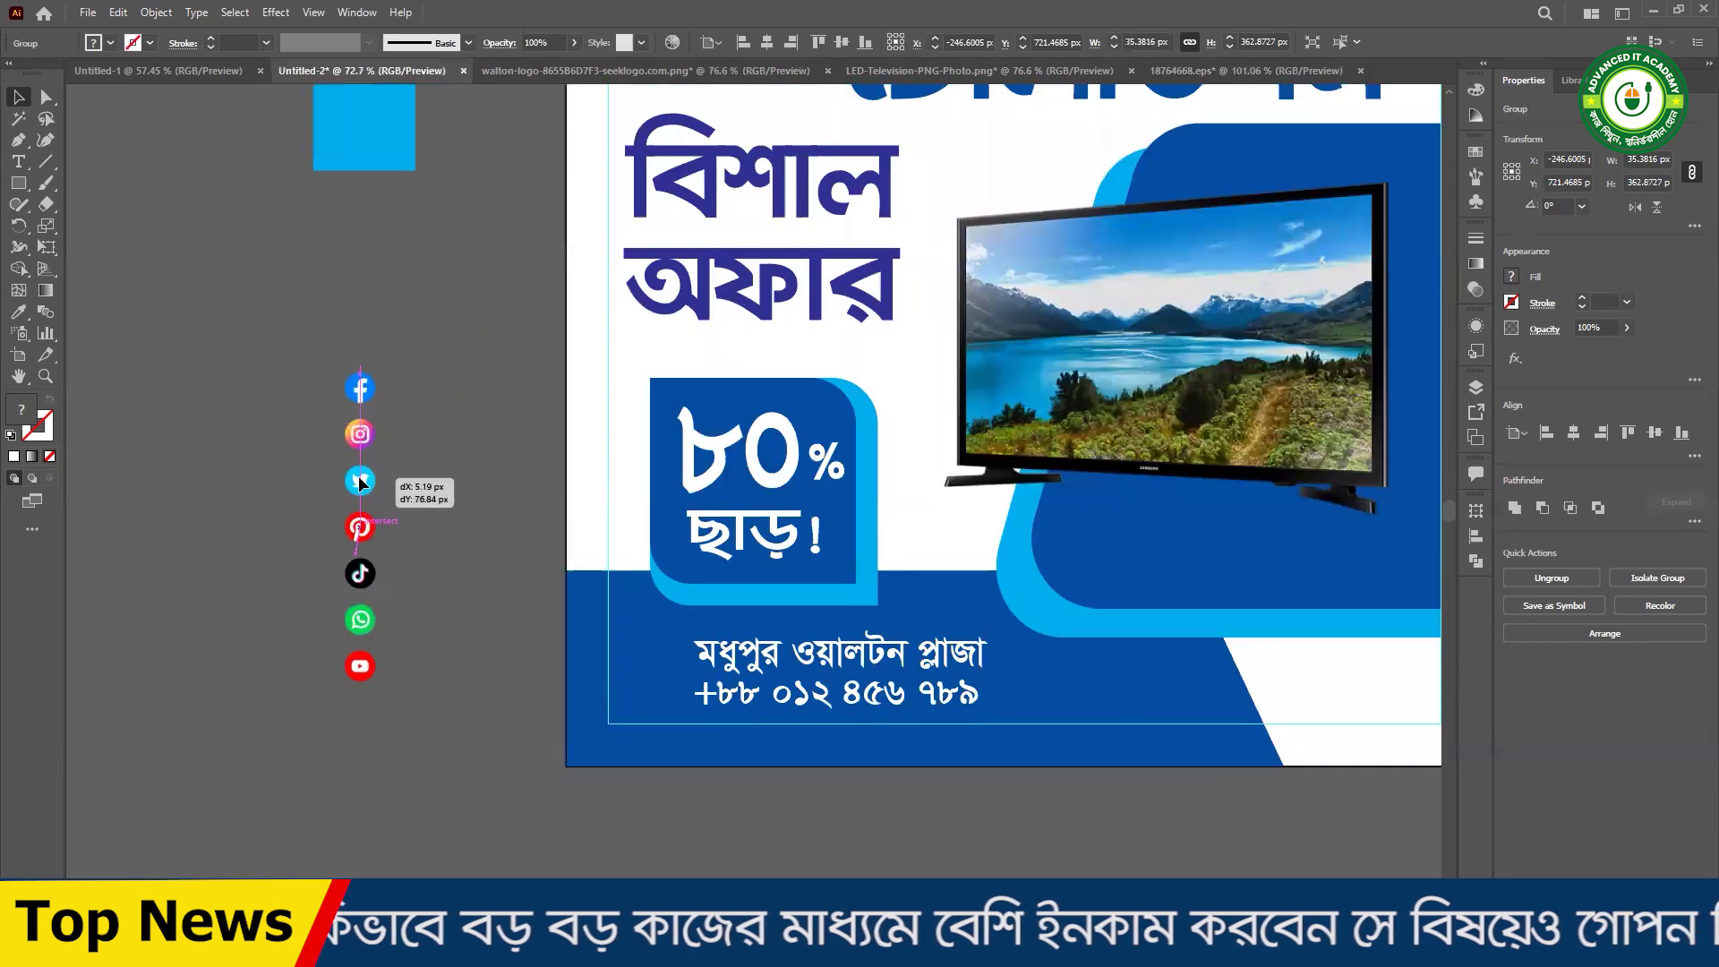
# - Ungroup the logo column and move the Facebook, Instagram, Twitter and Pinterest logos into a rough horizontal row
pyautogui.rightClick(361, 432)
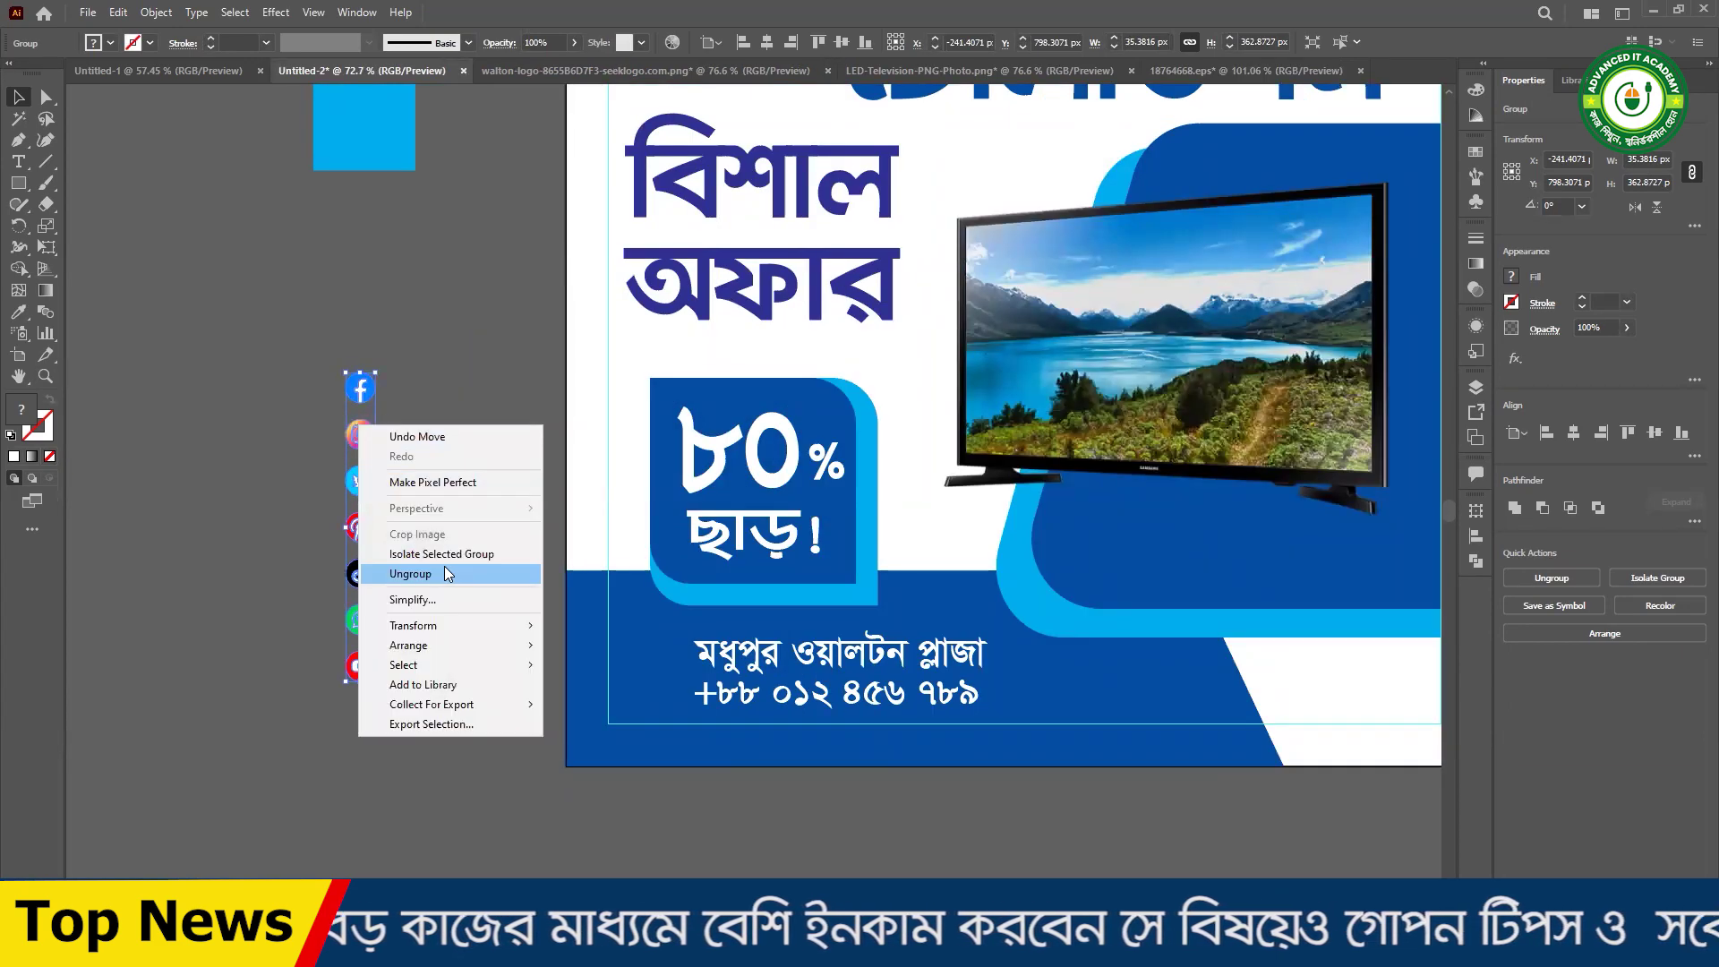
pyautogui.click(444, 565)
pyautogui.click(416, 399)
pyautogui.moveTo(359, 389); pyautogui.dragTo(274, 425)
pyautogui.click(360, 437)
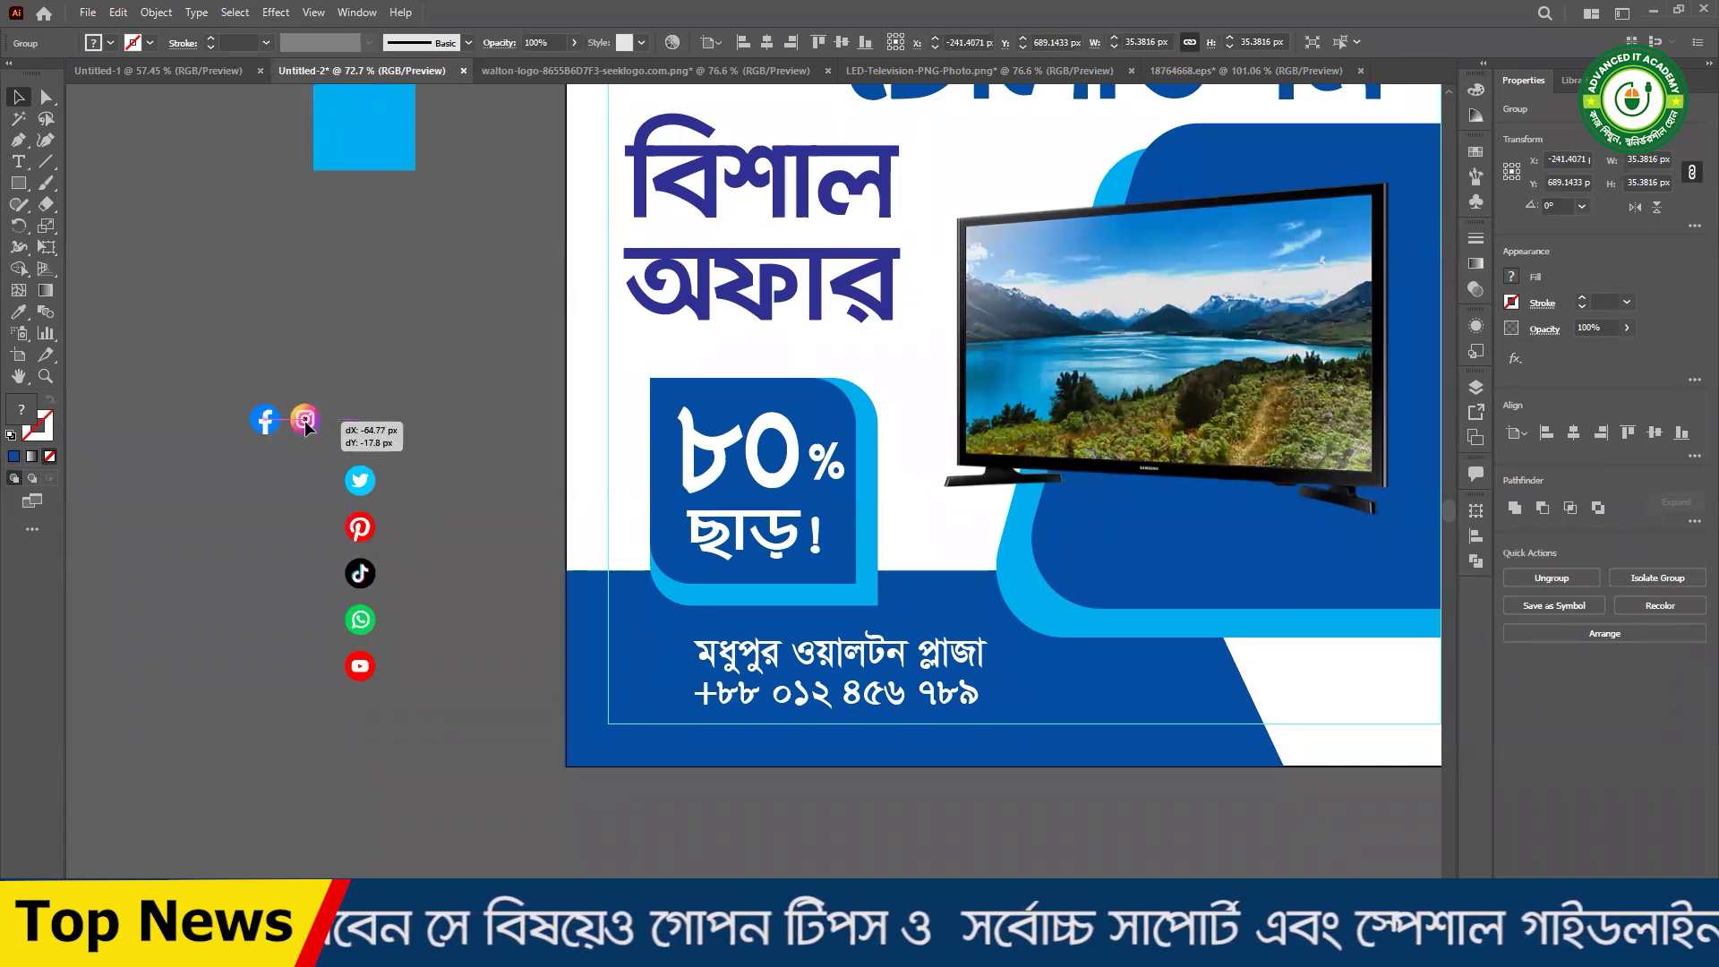
pyautogui.moveTo(368, 491); pyautogui.dragTo(356, 448)
pyautogui.moveTo(360, 528); pyautogui.dragTo(388, 444)
# - Align the four logos along their top edges, space them evenly, and place the row in the poster's white lower-right corner
pyautogui.moveTo(167, 391); pyautogui.dragTo(412, 466)
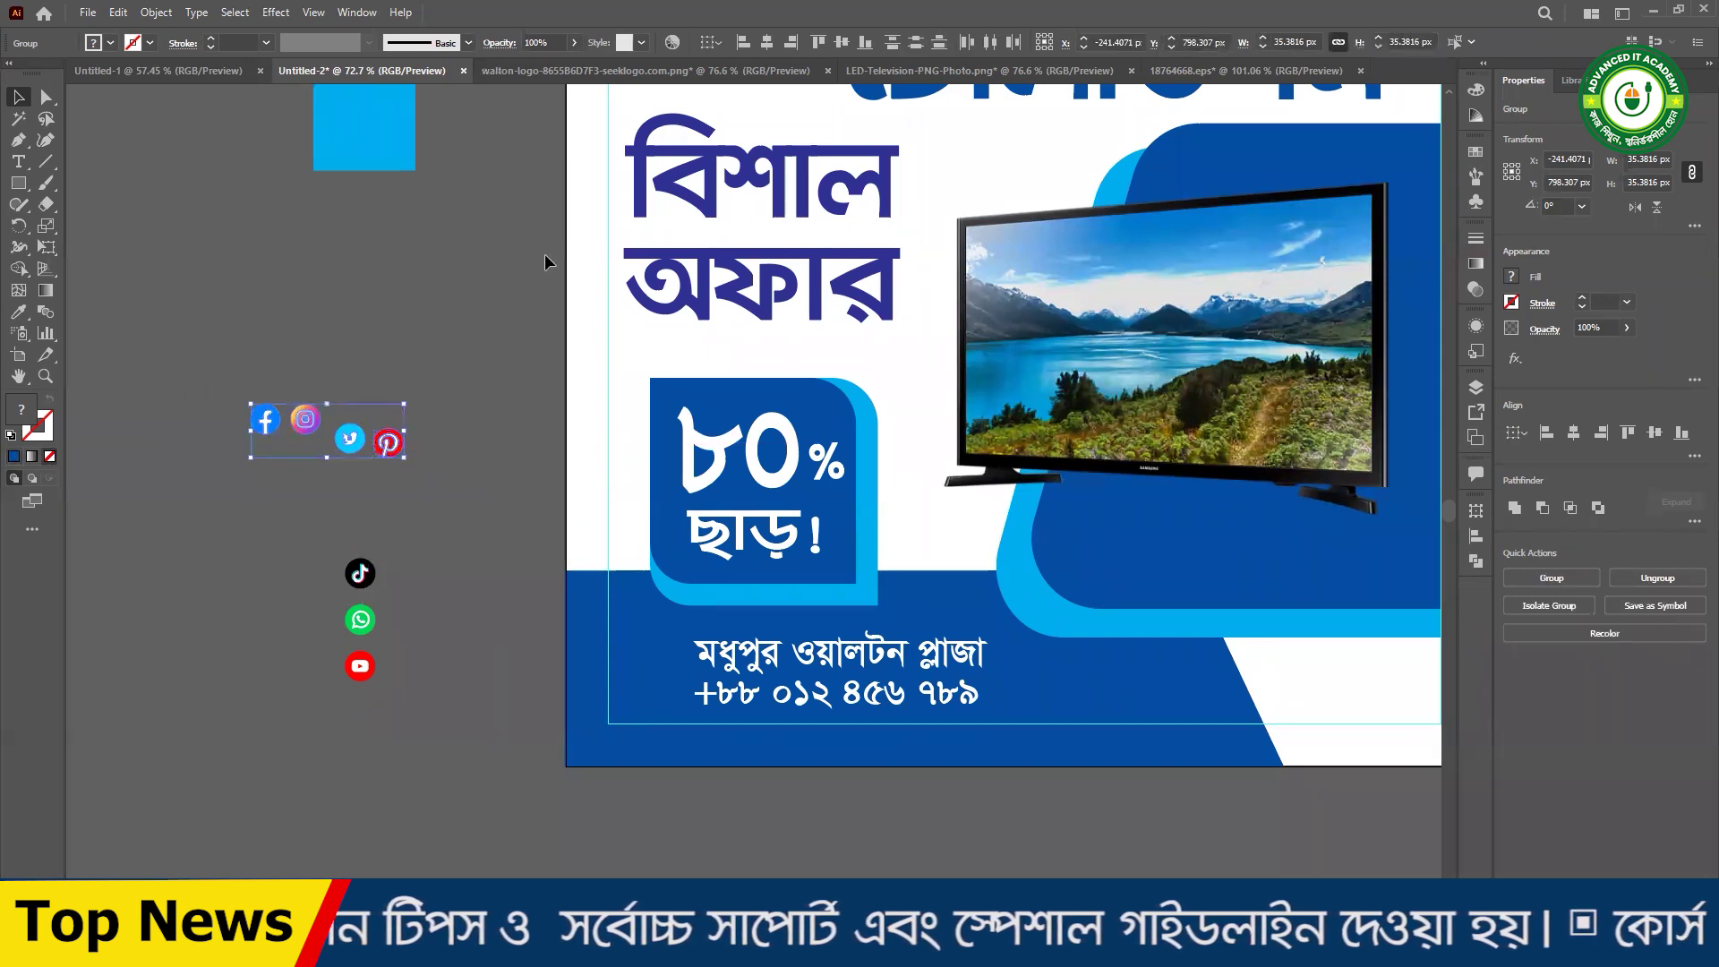
pyautogui.click(817, 42)
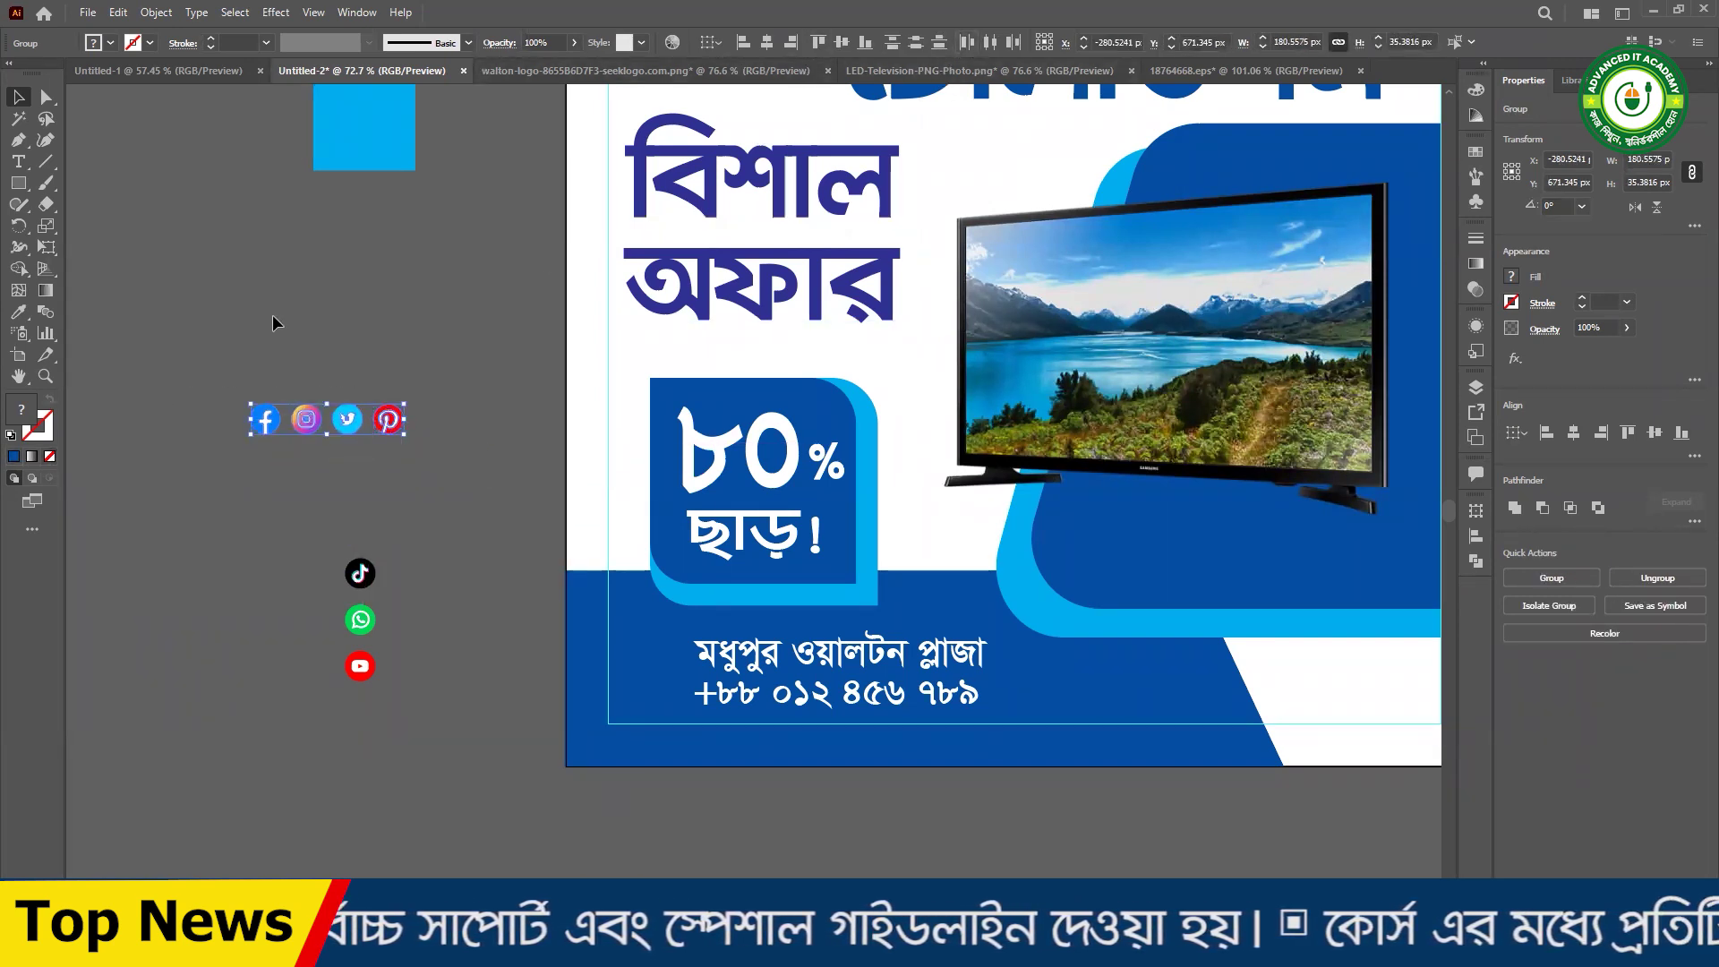
pyautogui.moveTo(357, 440); pyautogui.dragTo(1383, 709)
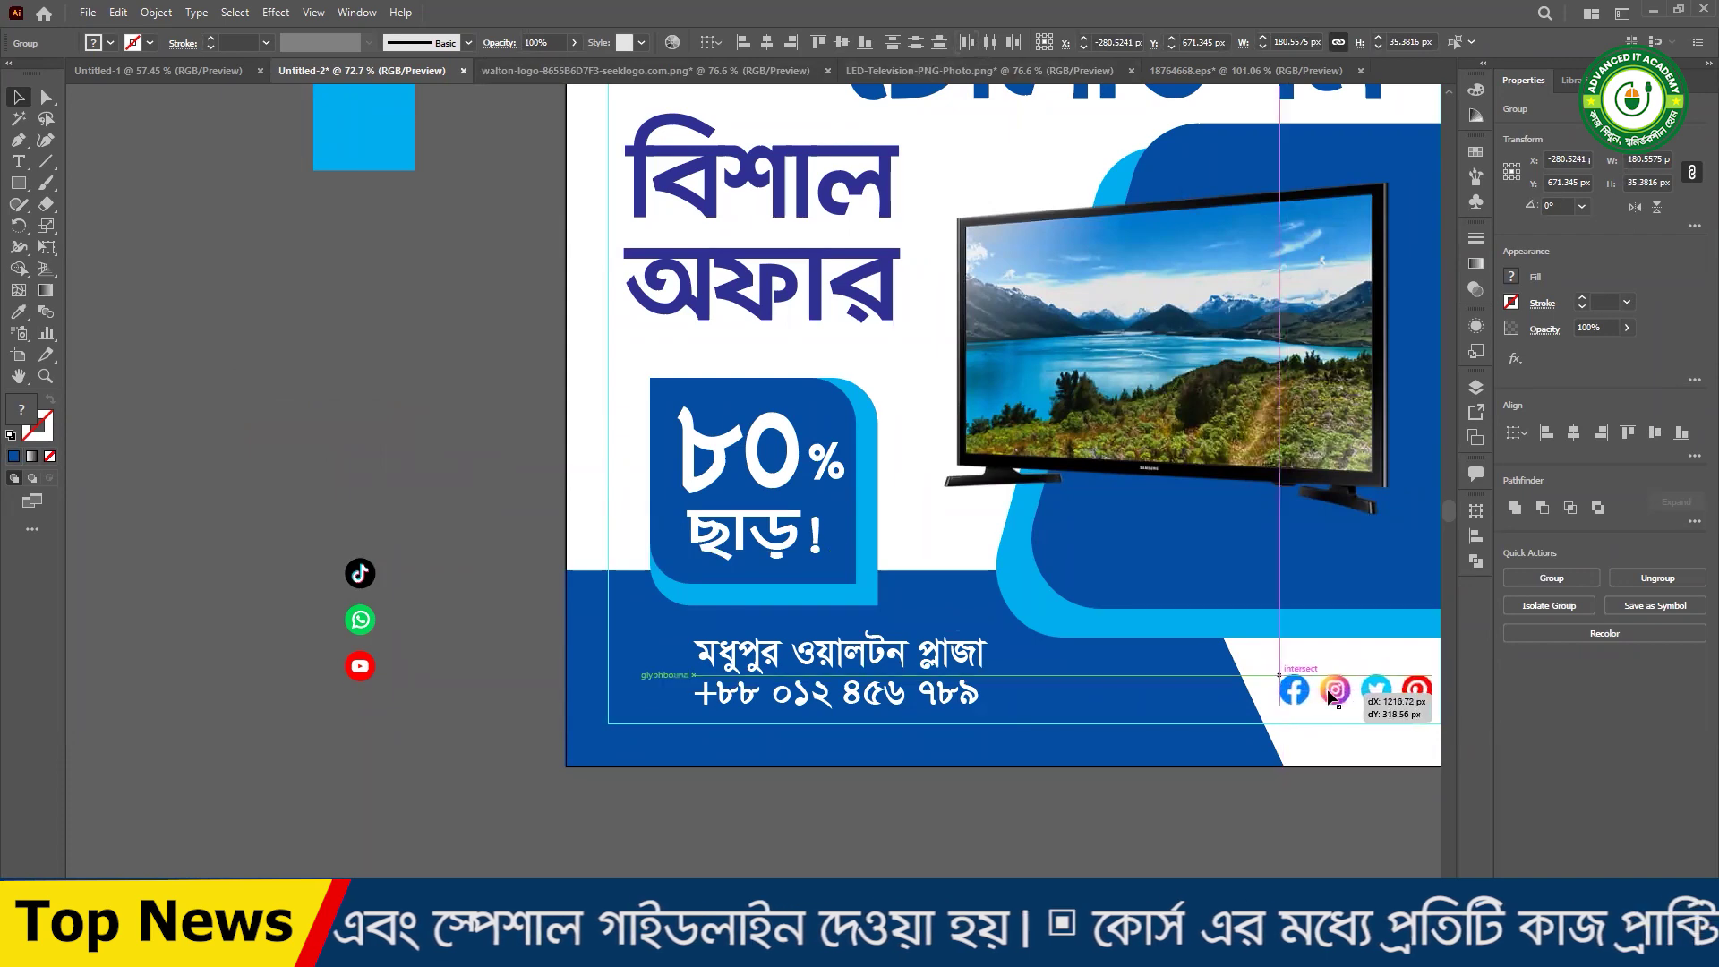
pyautogui.scroll(4, 1208, 752)
pyautogui.moveTo(986, 593); pyautogui.dragTo(979, 610)
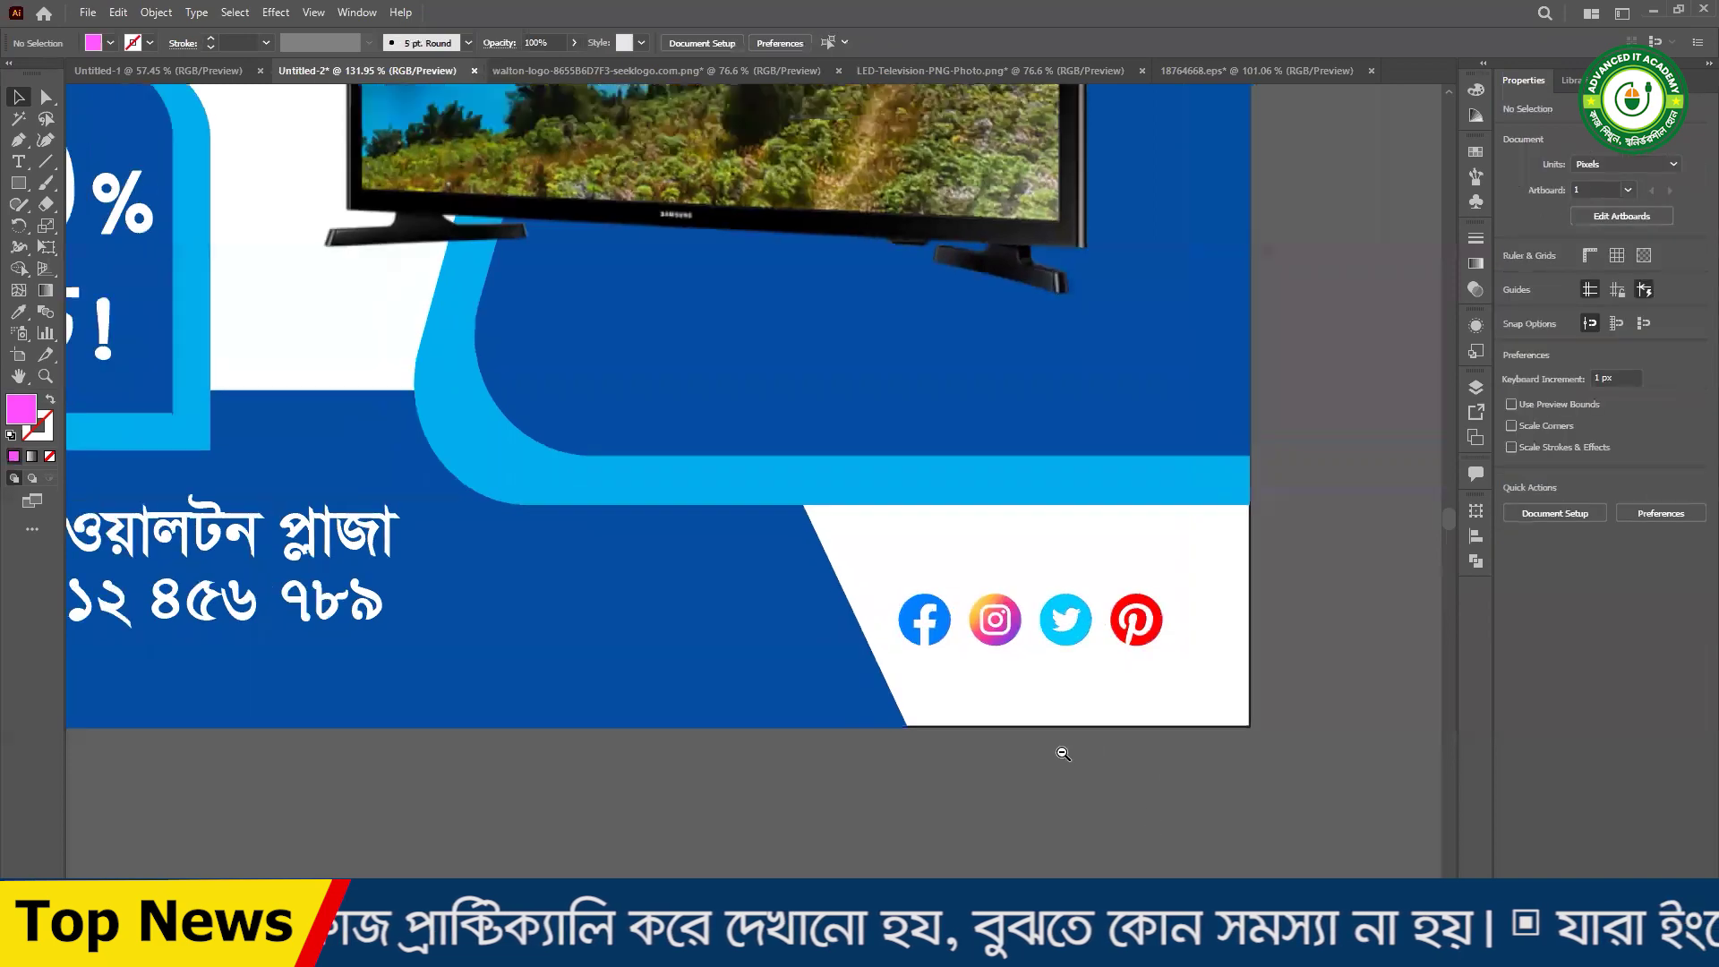
# - Delete the leftover TikTok, WhatsApp and YouTube logos beside the poster
pyautogui.scroll(-4, 1063, 754)
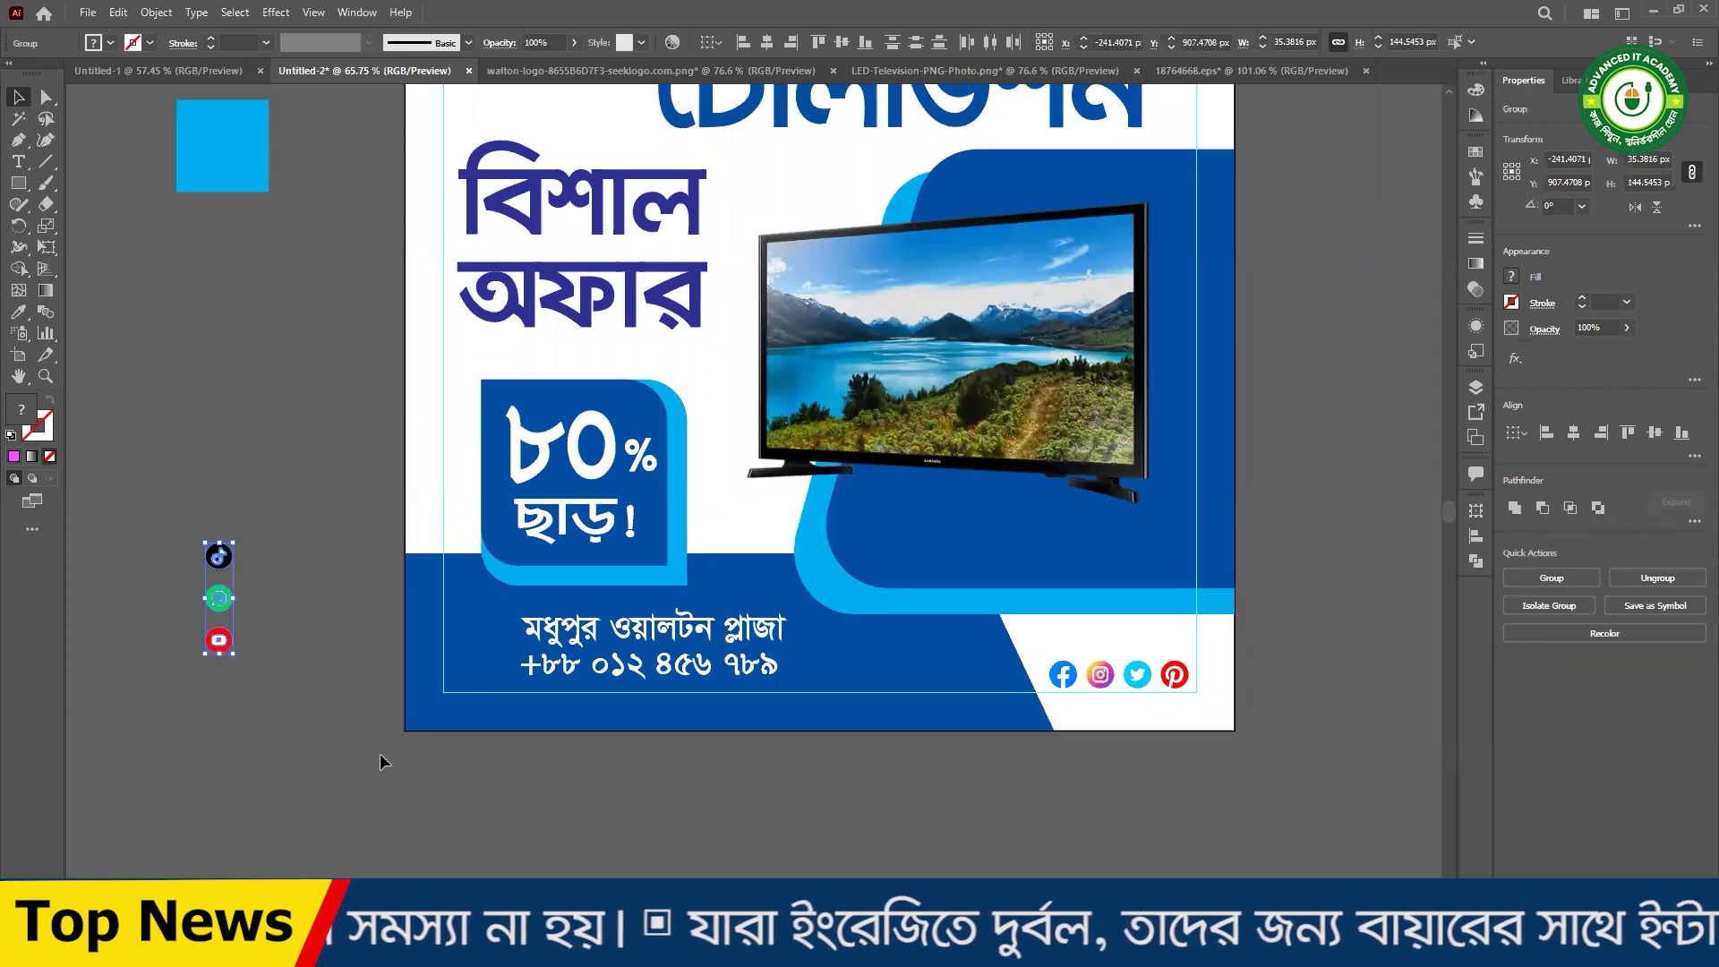
pyautogui.press('Delete')
pyautogui.moveTo(1269, 798); pyautogui.dragTo(1053, 668)
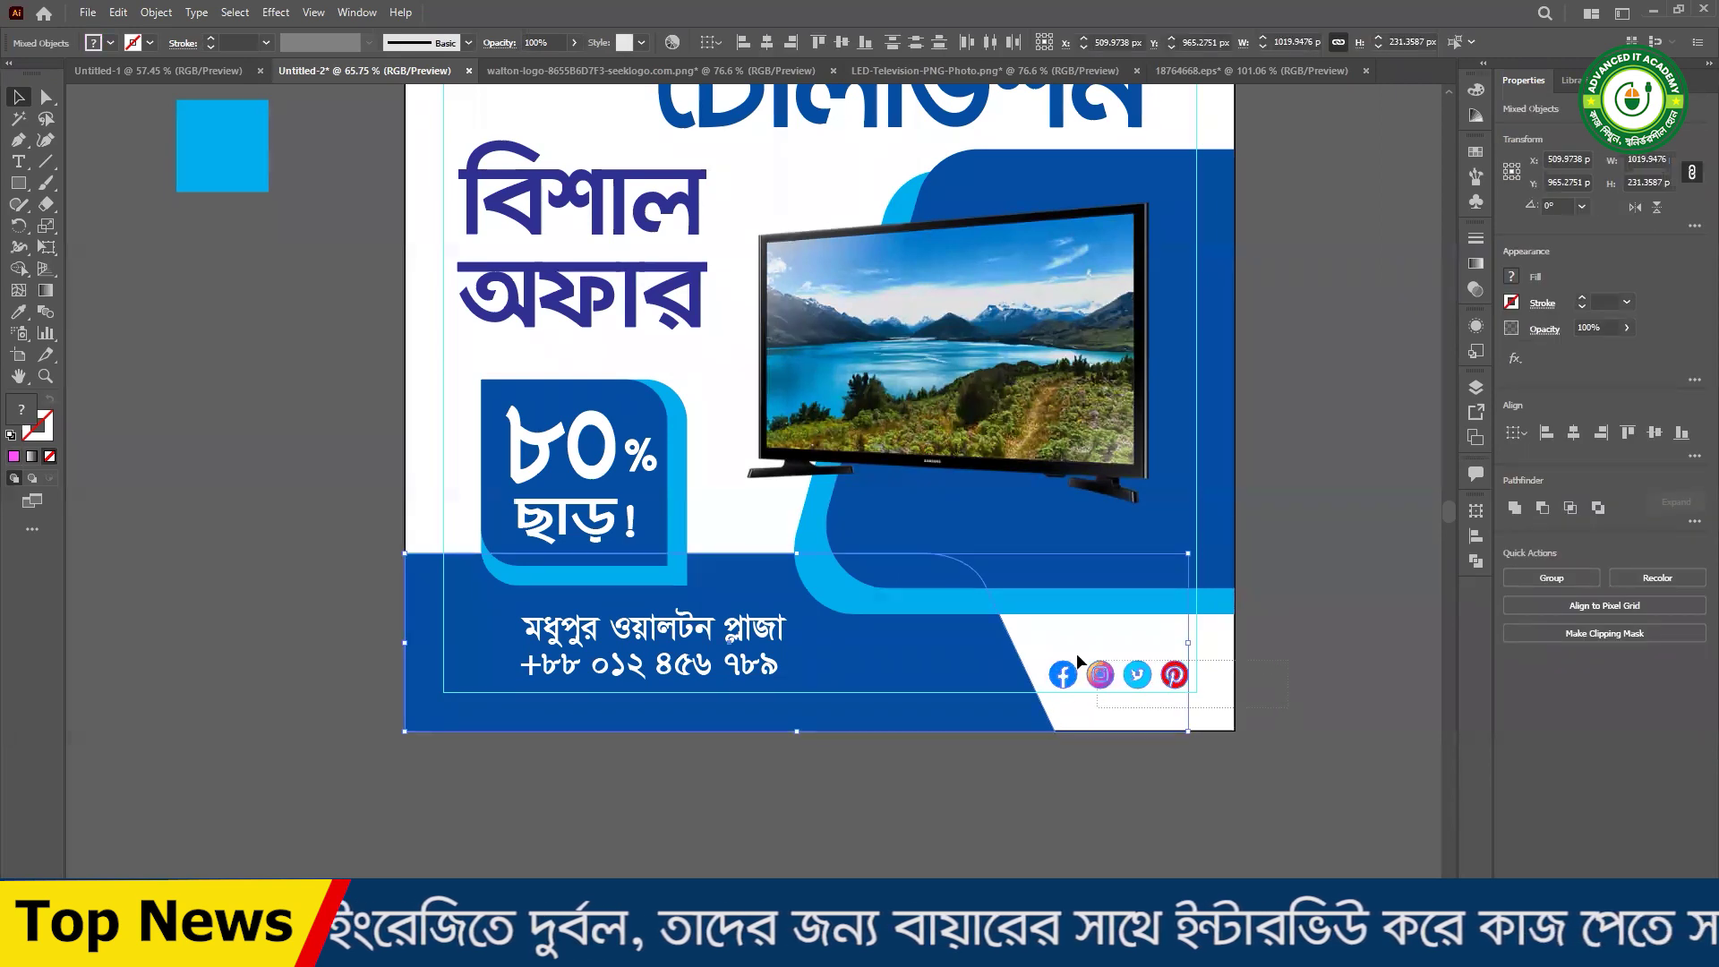
pyautogui.moveTo(1248, 815); pyautogui.dragTo(1079, 673)
pyautogui.moveTo(1264, 713); pyautogui.dragTo(1085, 665)
pyautogui.click(1108, 734)
pyautogui.moveTo(1258, 736); pyautogui.dragTo(1081, 667)
pyautogui.click(1098, 736)
pyautogui.moveTo(1100, 741); pyautogui.dragTo(1175, 678)
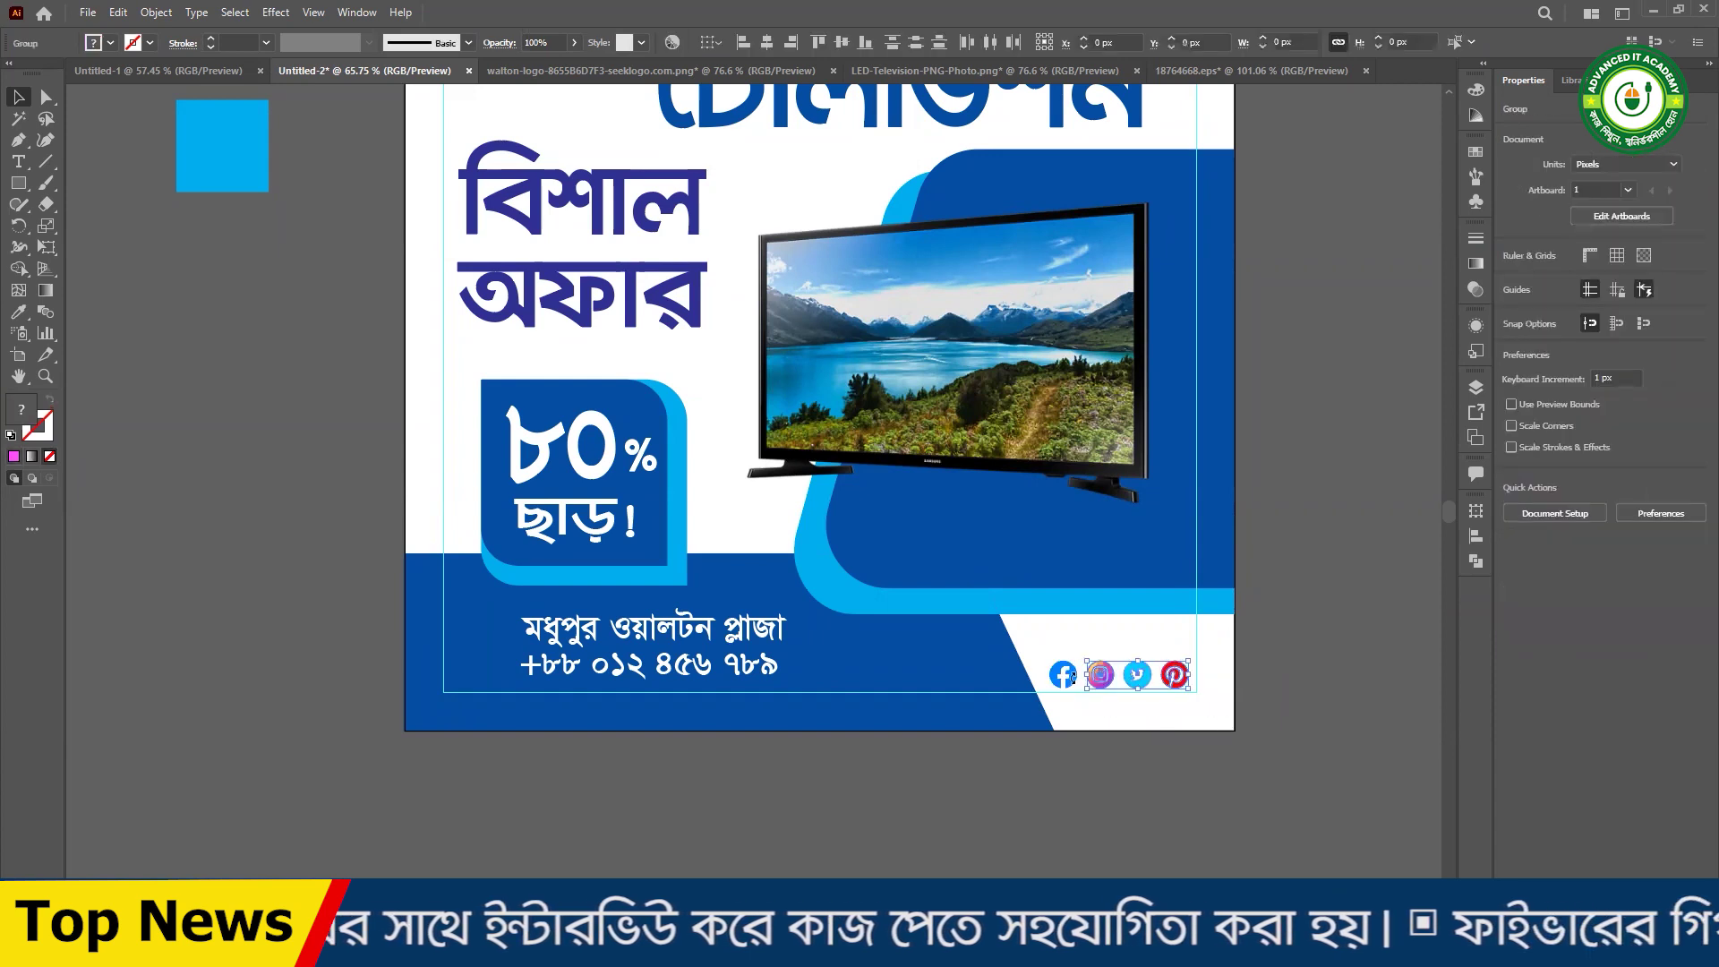
pyautogui.moveTo(1220, 750); pyautogui.dragTo(1071, 675)
pyautogui.click(703, 628)
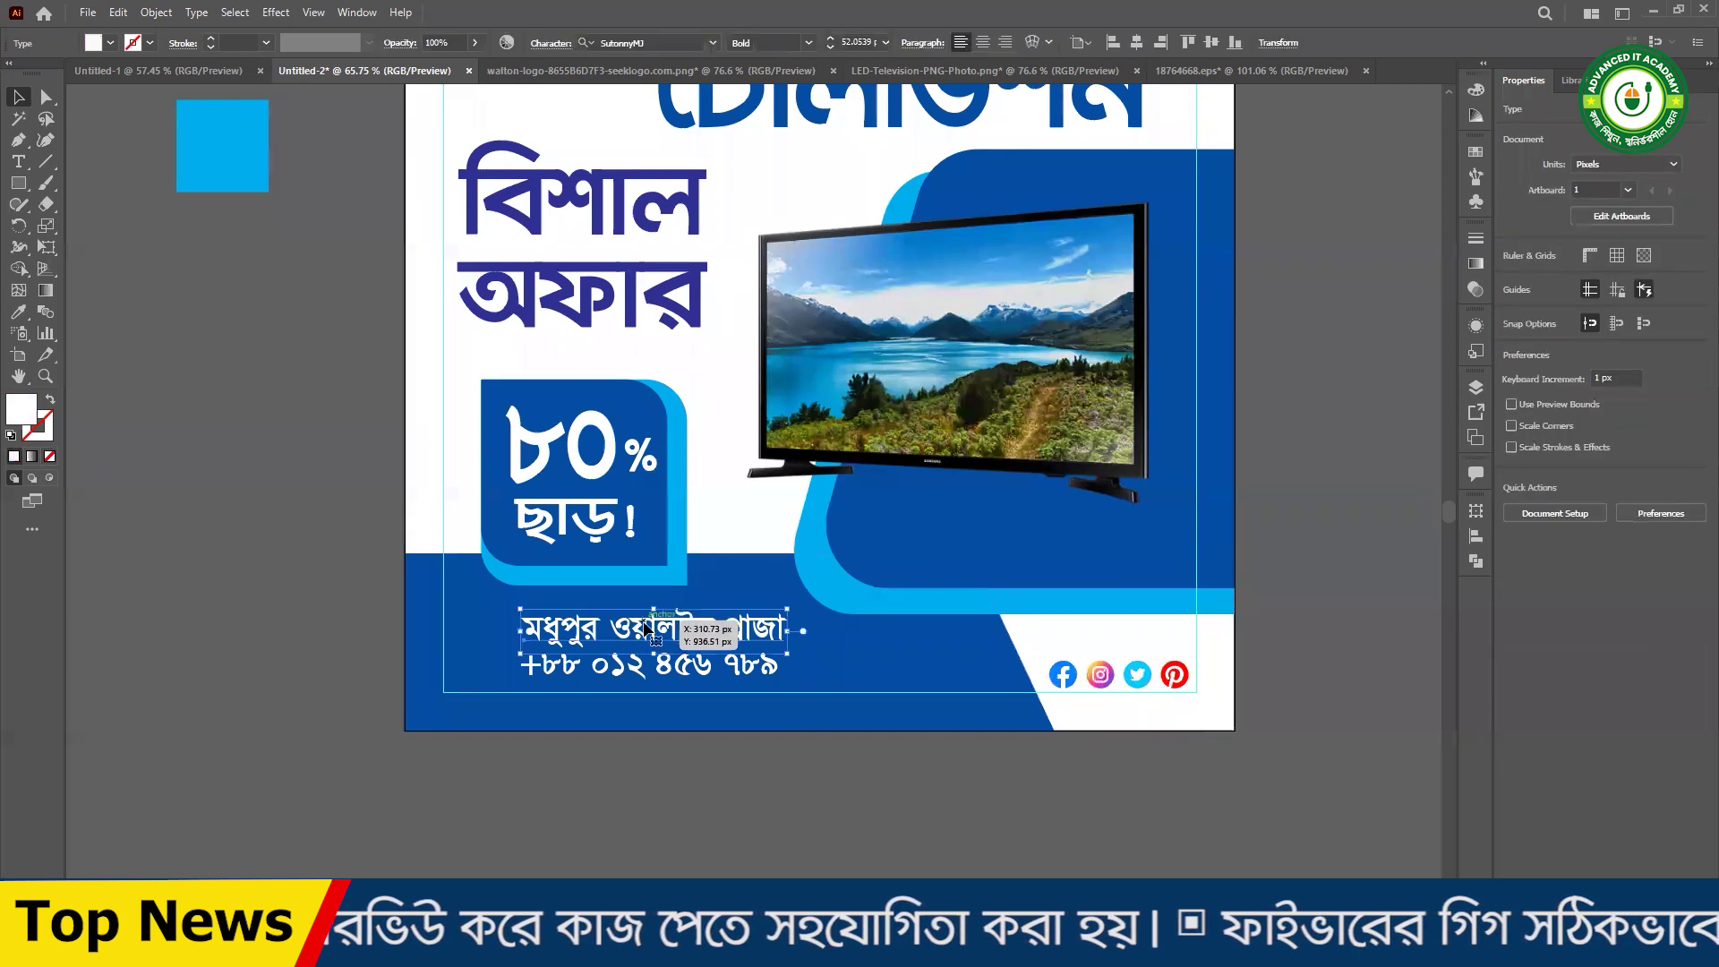
pyautogui.click(653, 736)
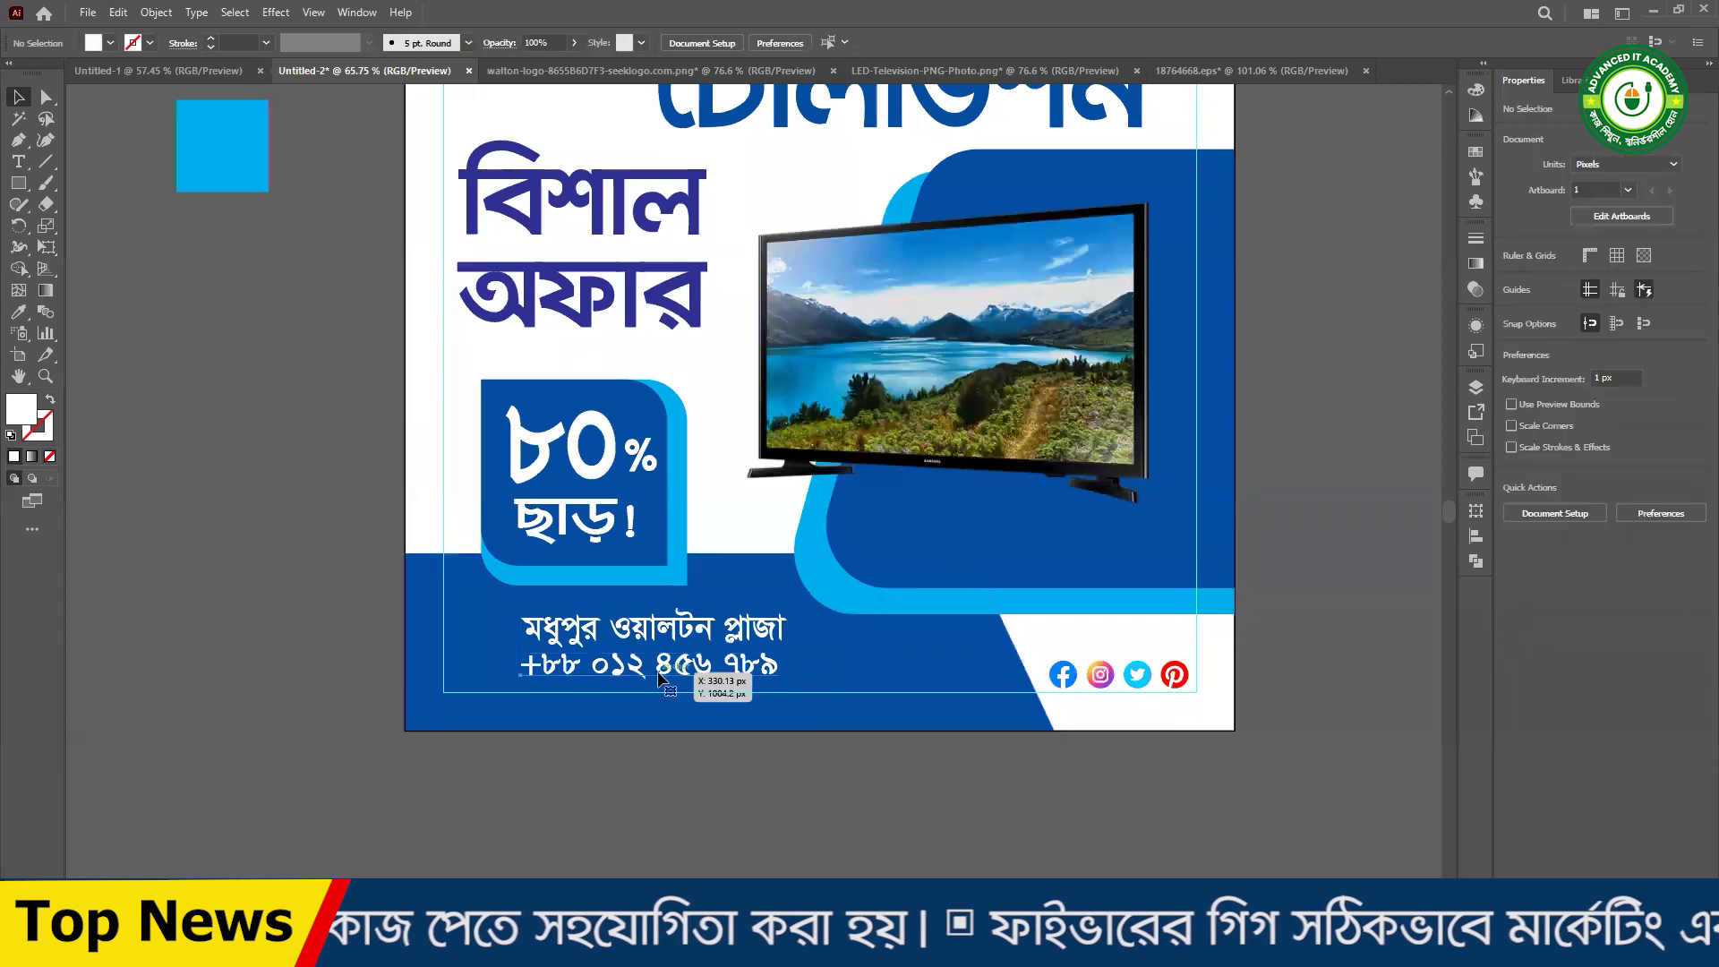
pyautogui.click(671, 674)
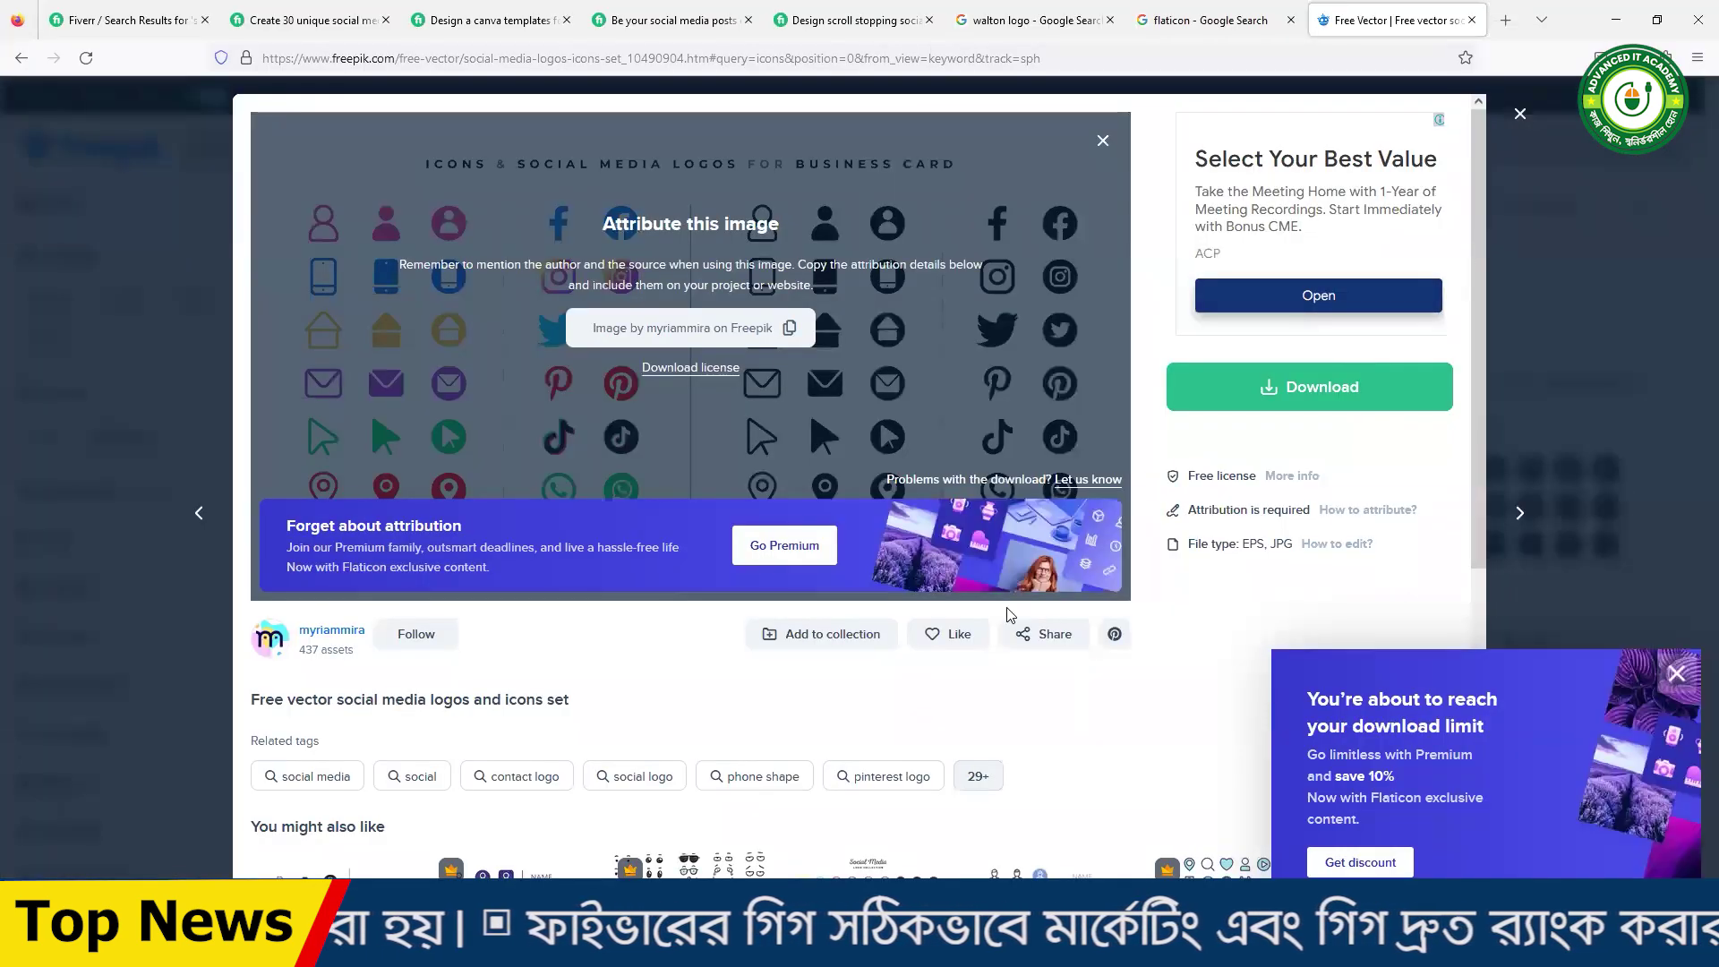
# - On the Freepik page in Firefox, open the related business card icon collection with name, phone and location icons and download it free
pyautogui.scroll(-3, 949, 573)
pyautogui.scroll(-2, 1029, 493)
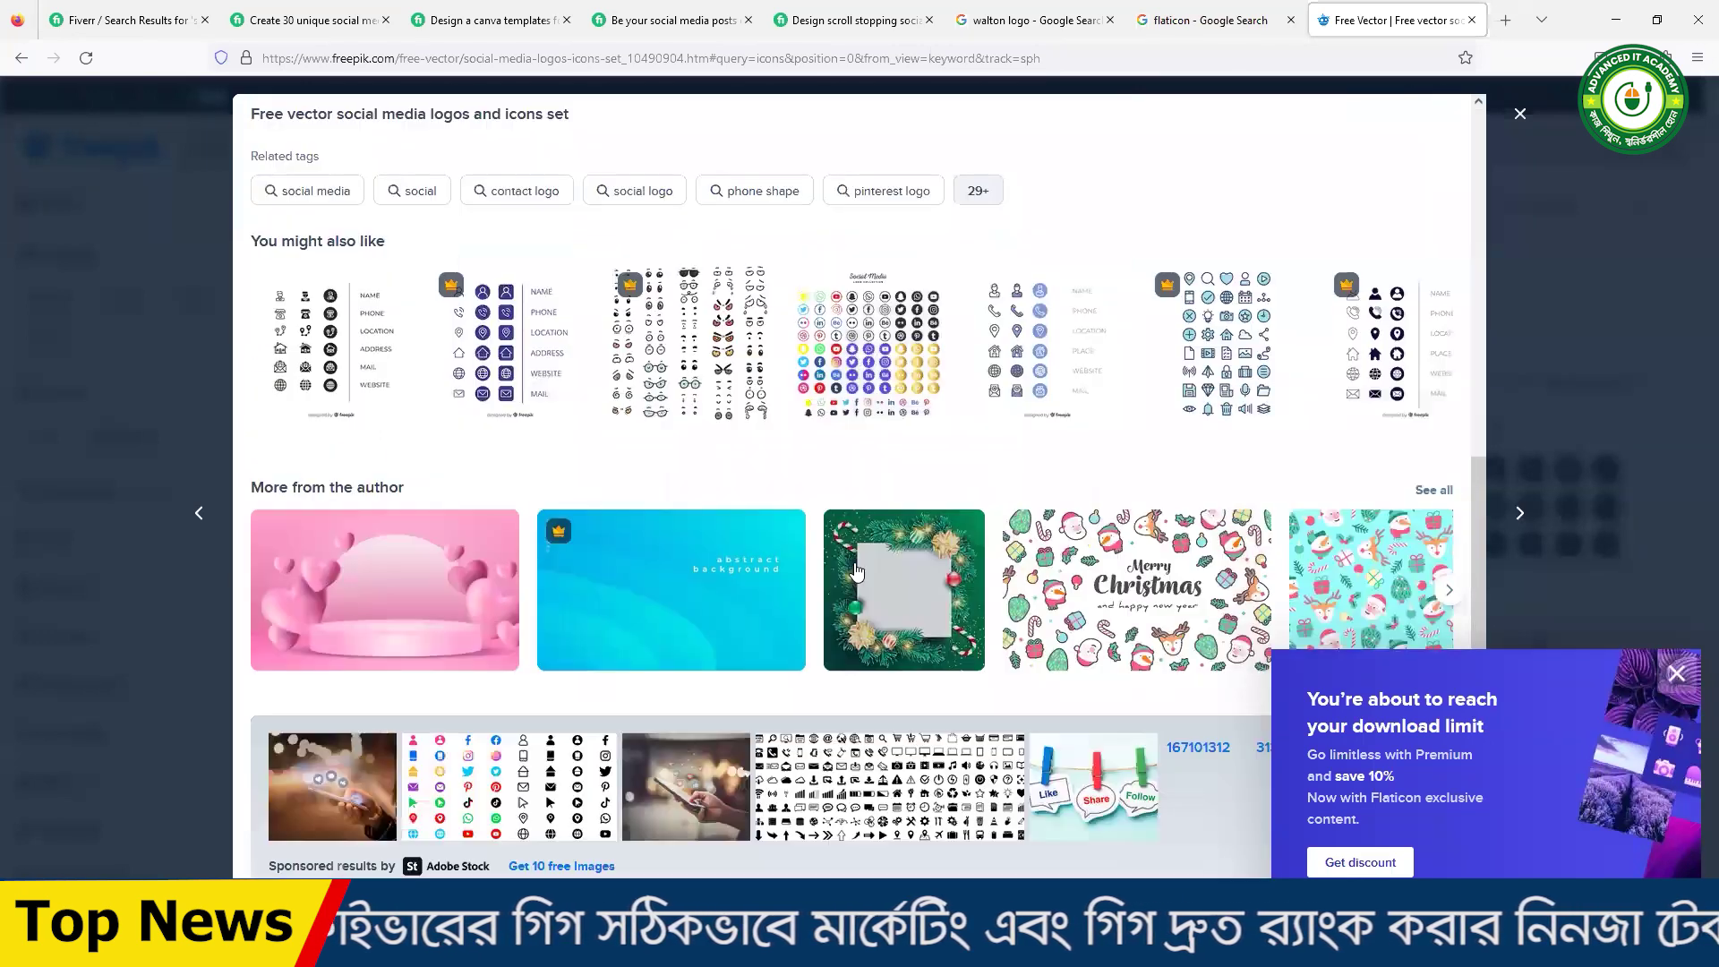
pyautogui.click(1046, 360)
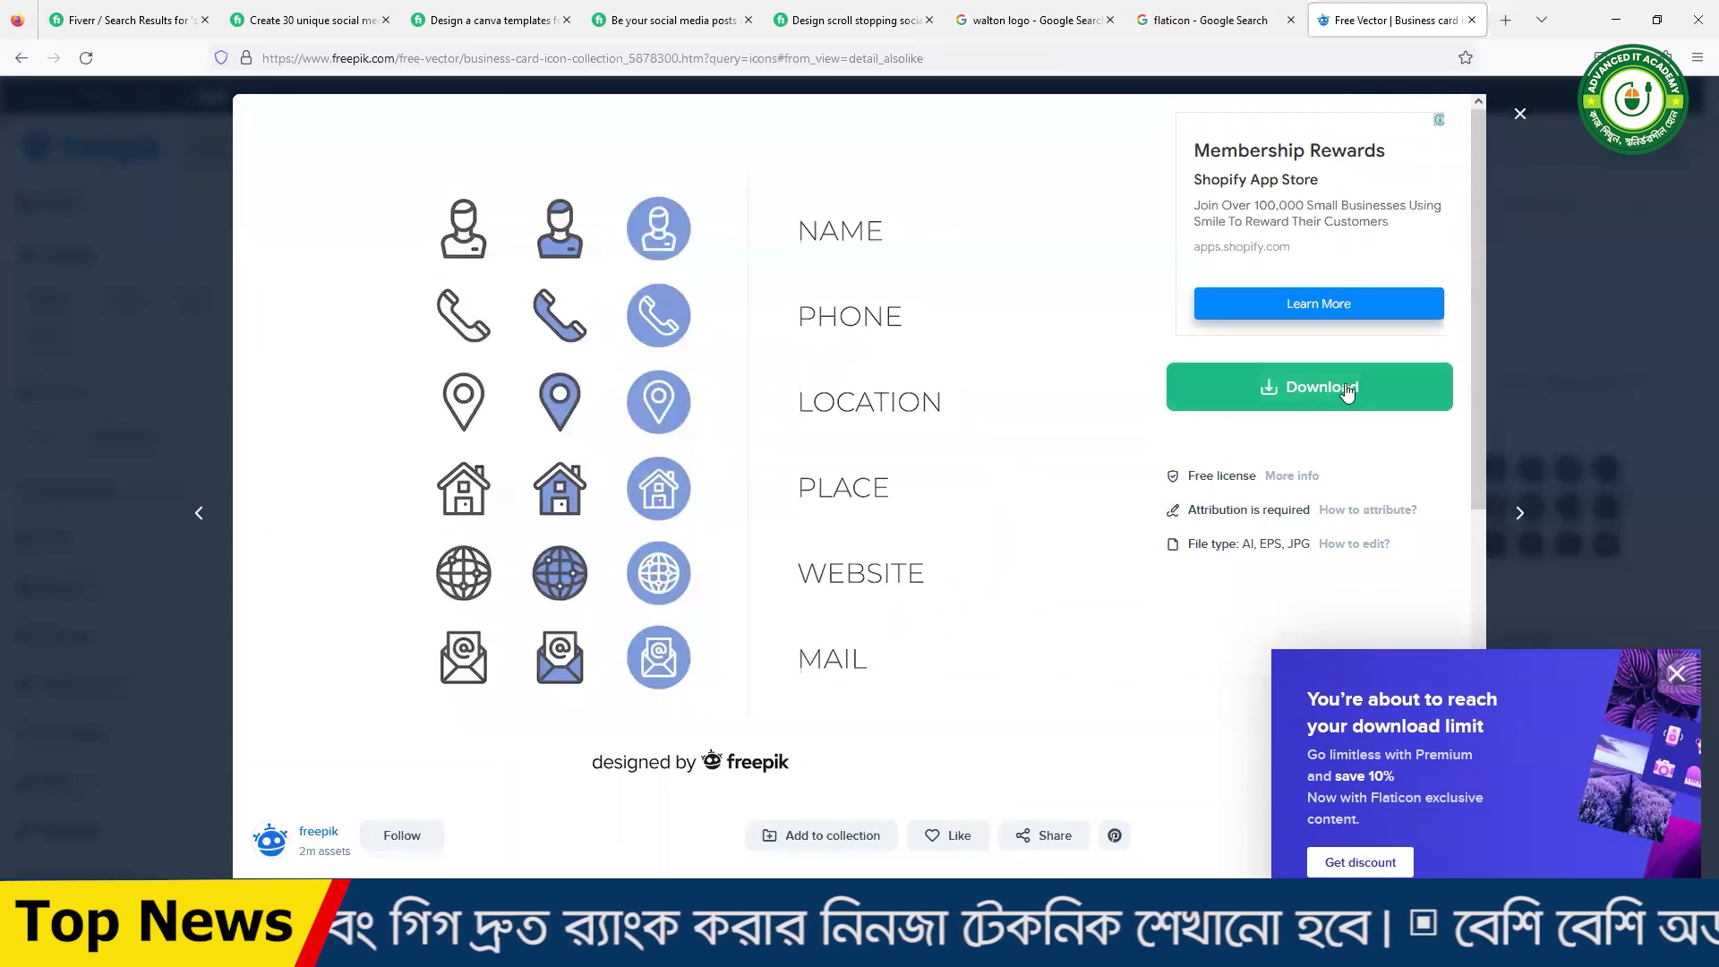
pyautogui.click(1246, 662)
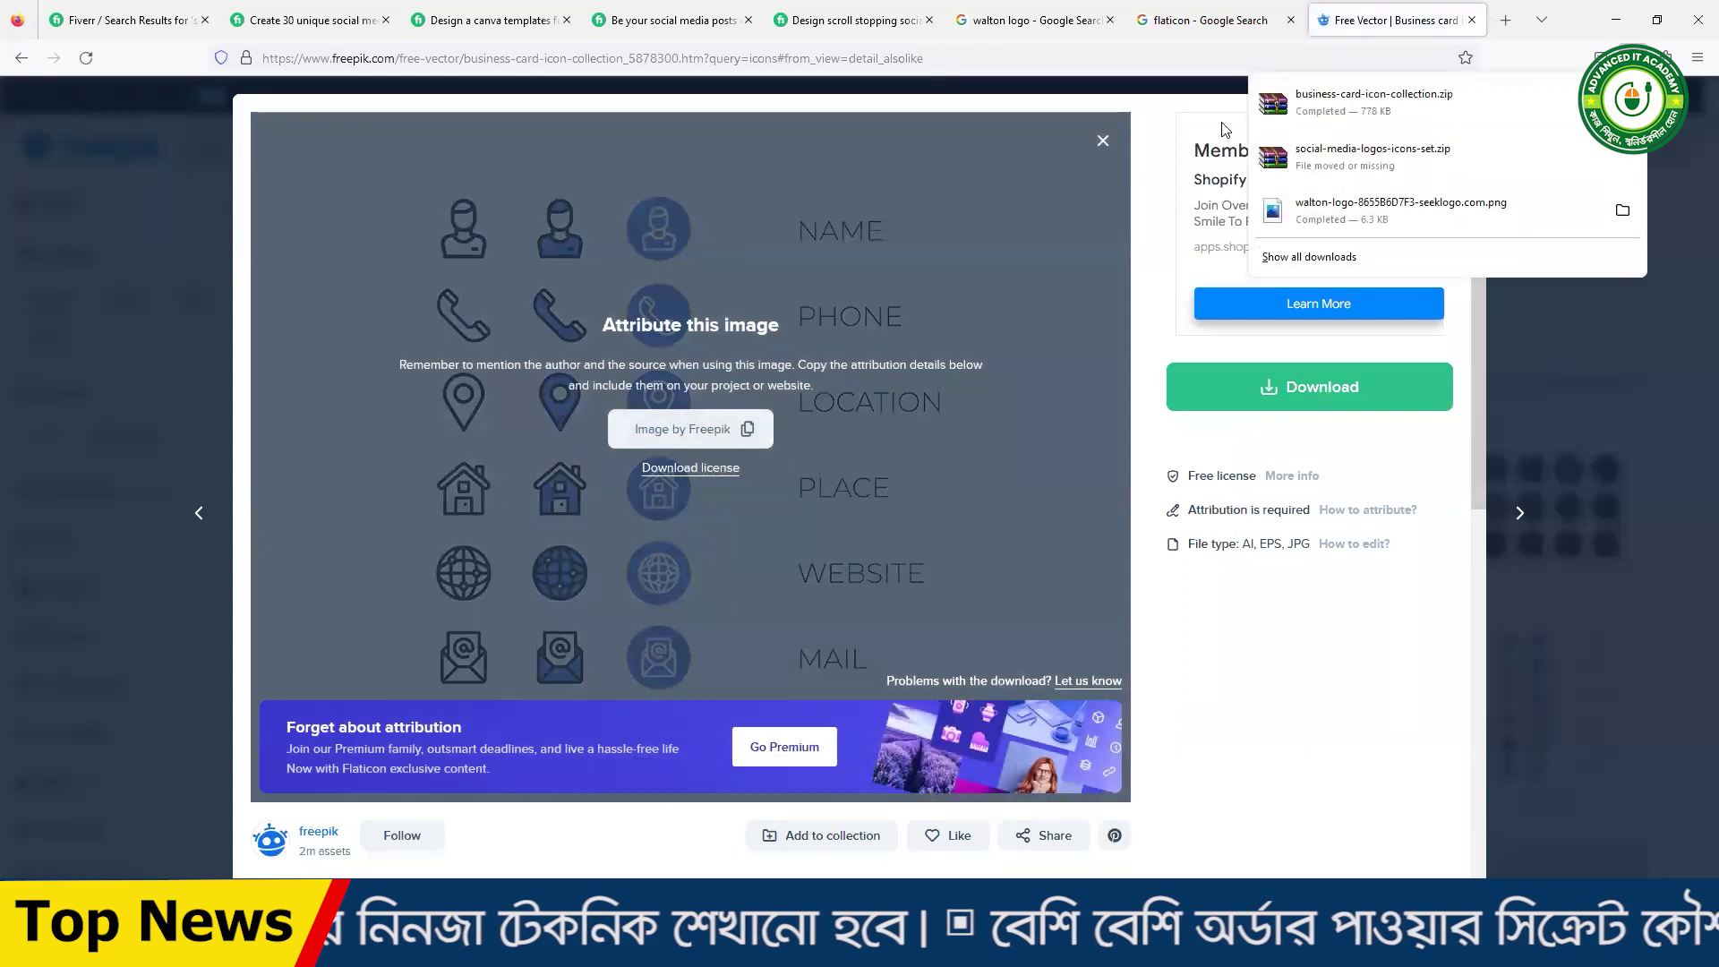
# - Switch to File Explorer and open the Downloads folder
pyautogui.click(1617, 22)
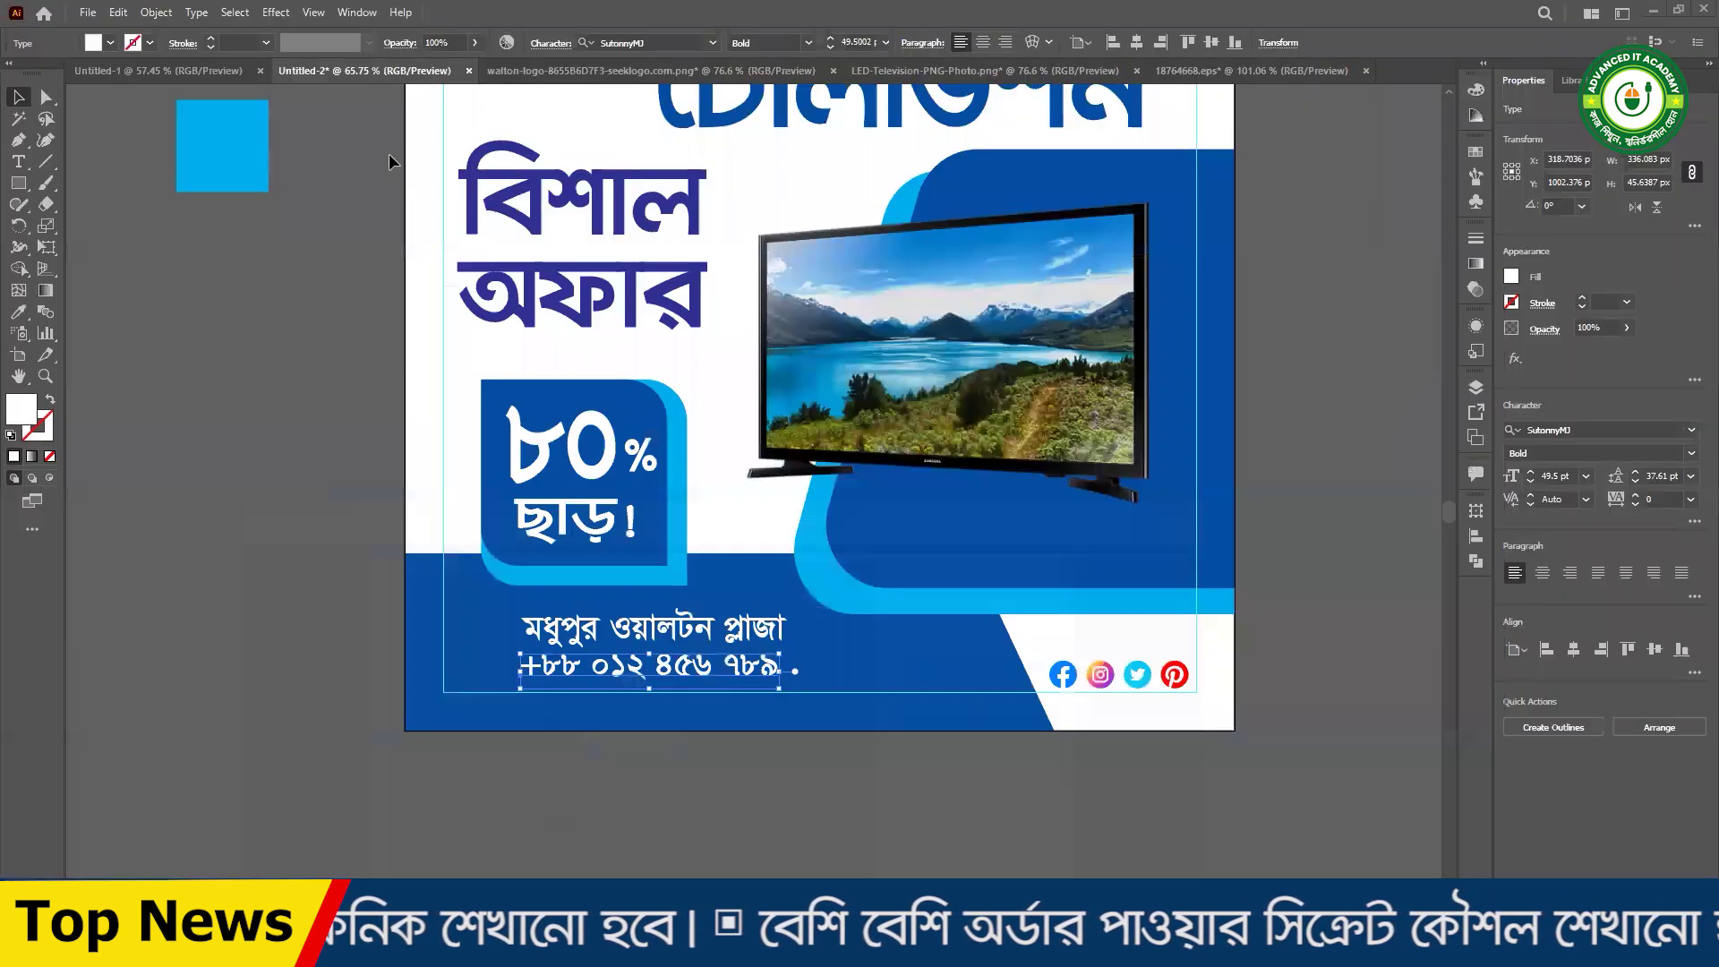
pyautogui.click(1653, 11)
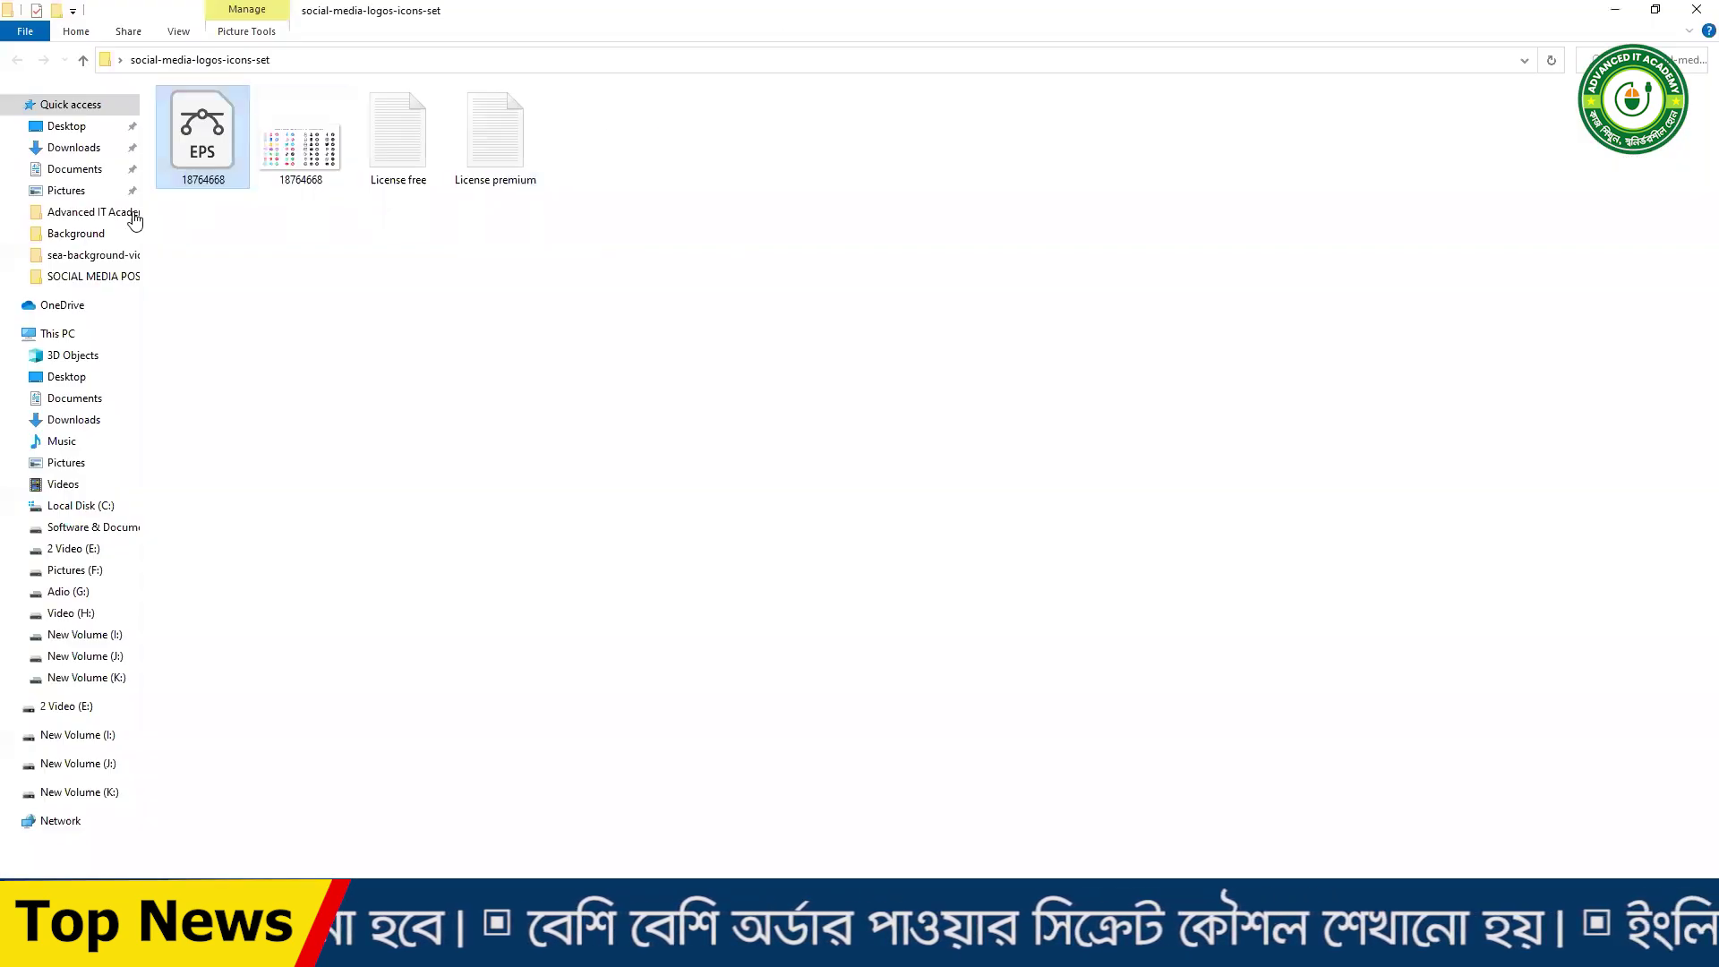
pyautogui.click(73, 147)
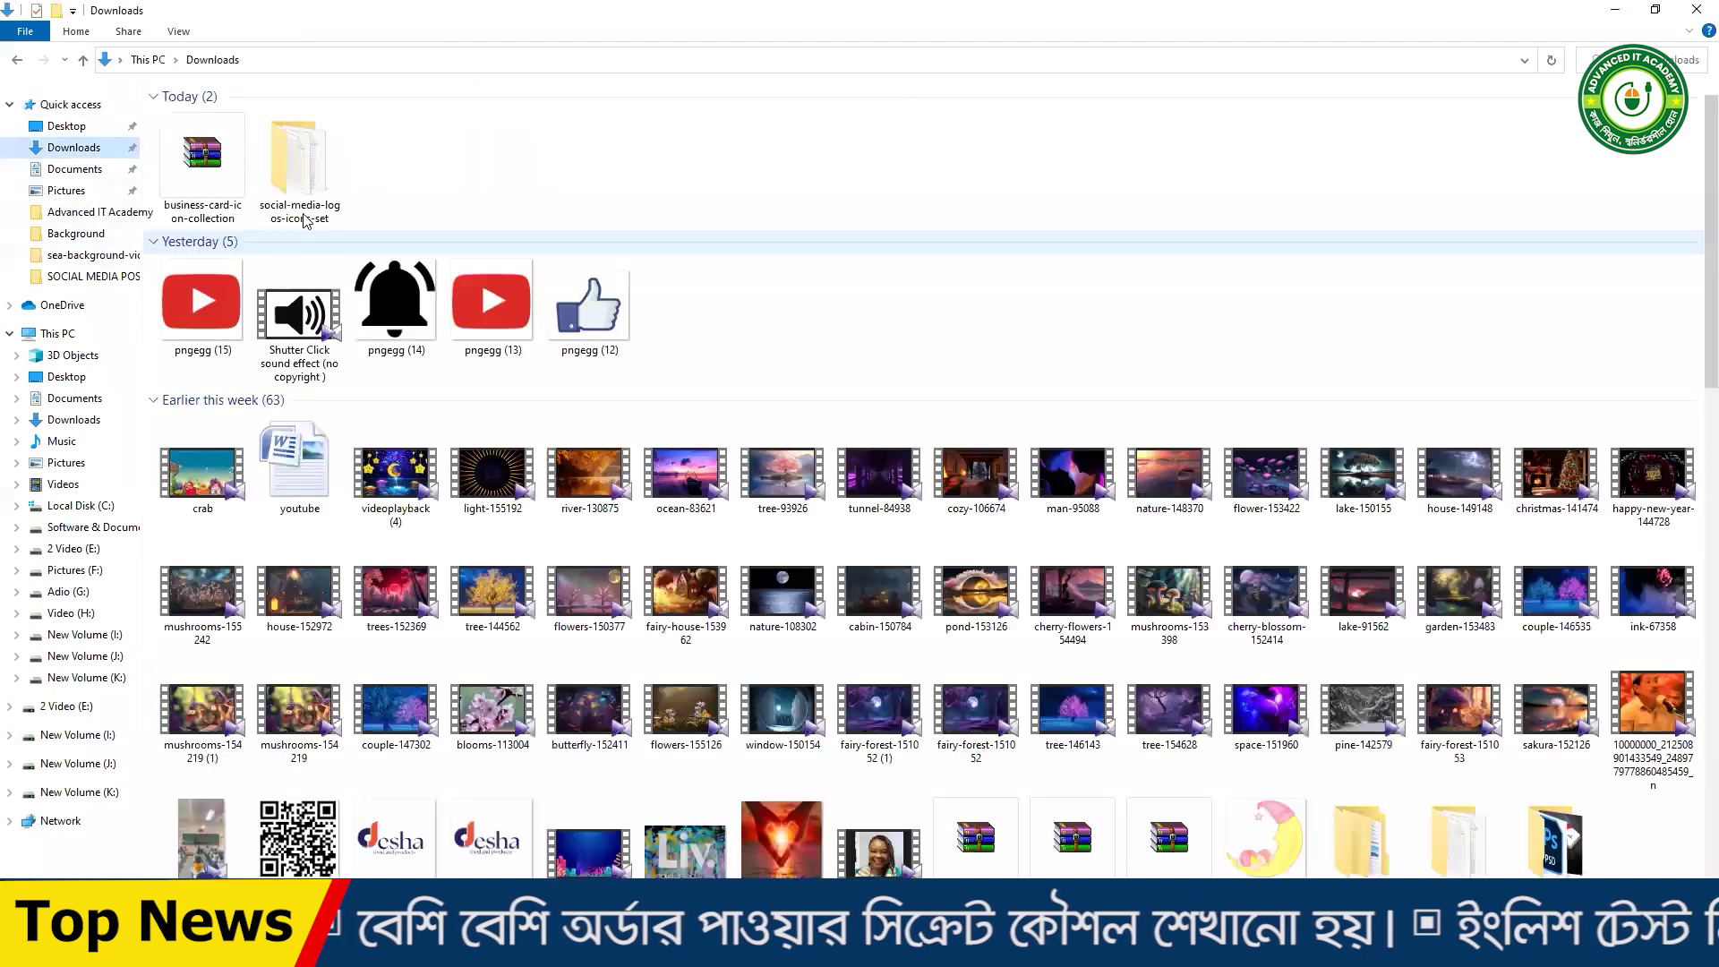
pyautogui.rightClick(211, 162)
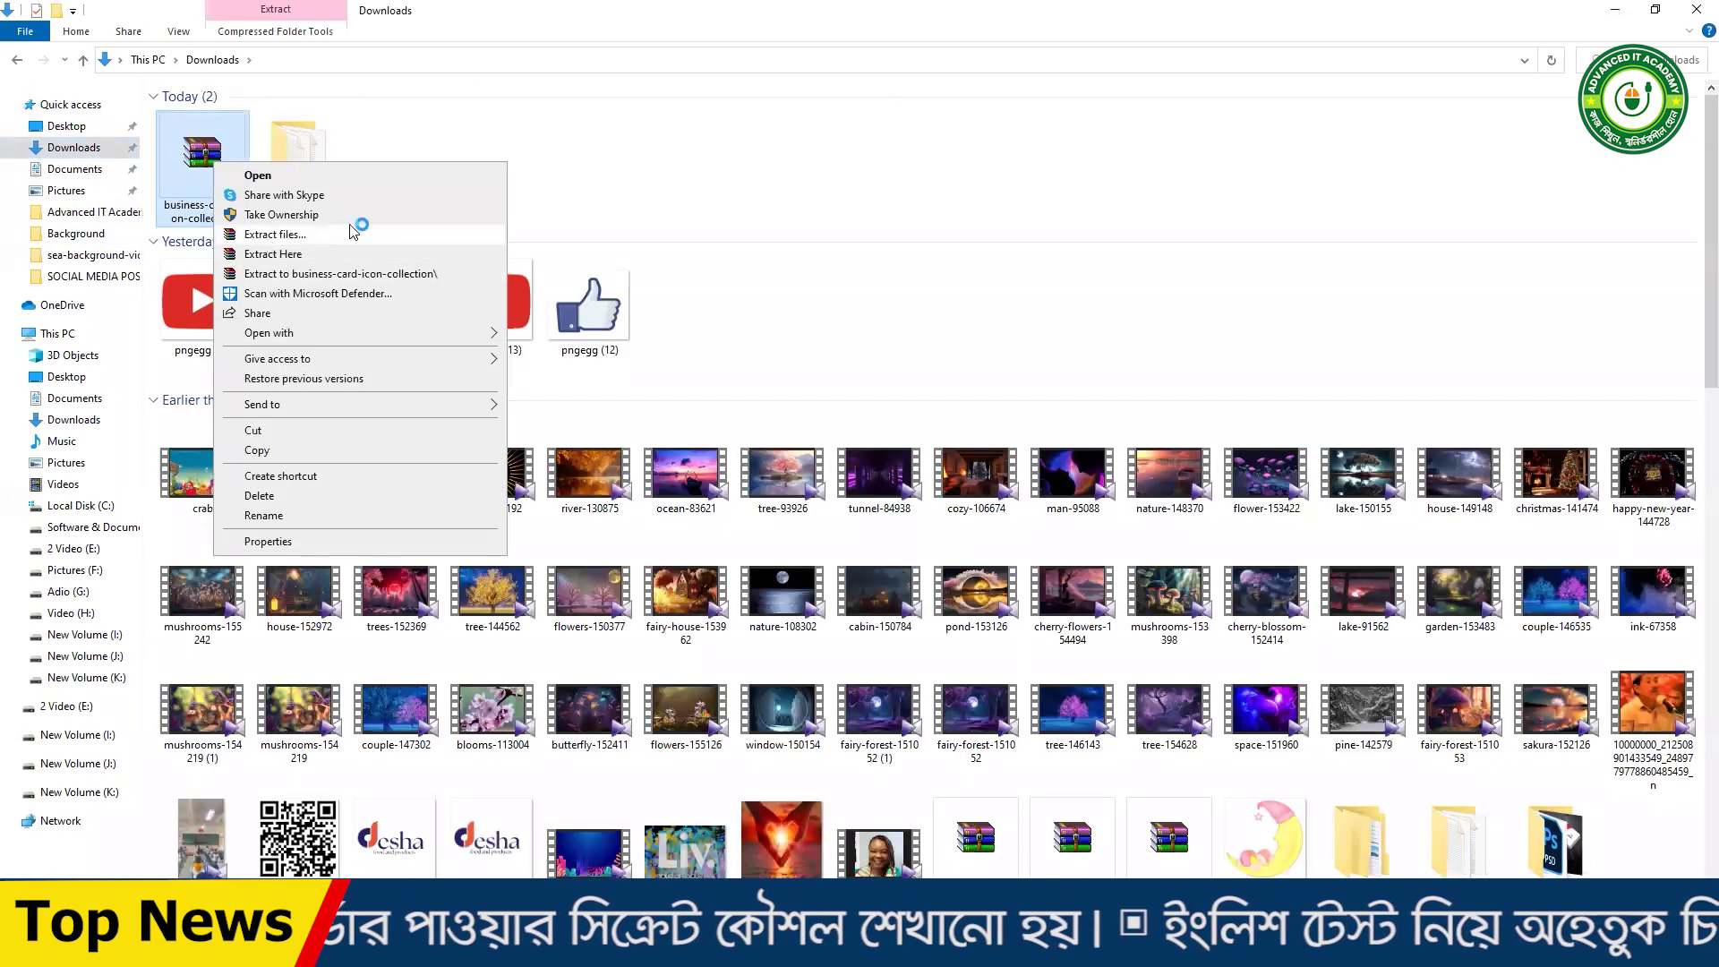
pyautogui.click(268, 236)
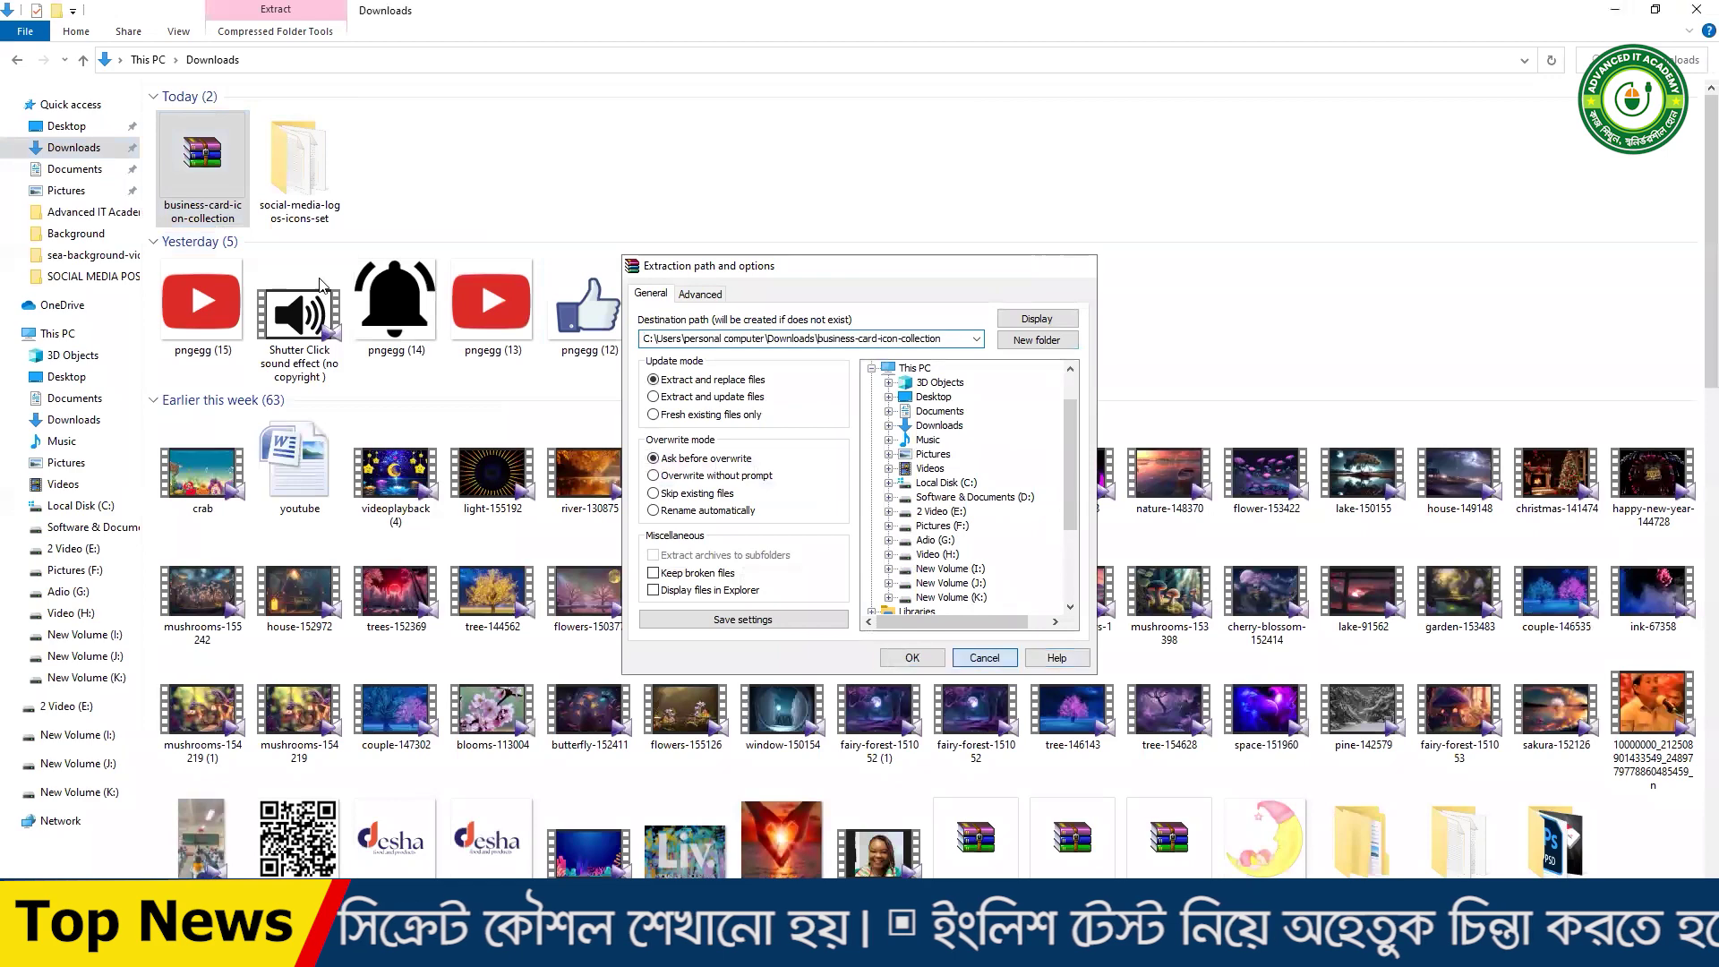
pyautogui.press('Escape')
# - Move the business-card-icon-collection archive from Downloads onto the desktop
pyautogui.rightClick(190, 166)
pyautogui.click(251, 435)
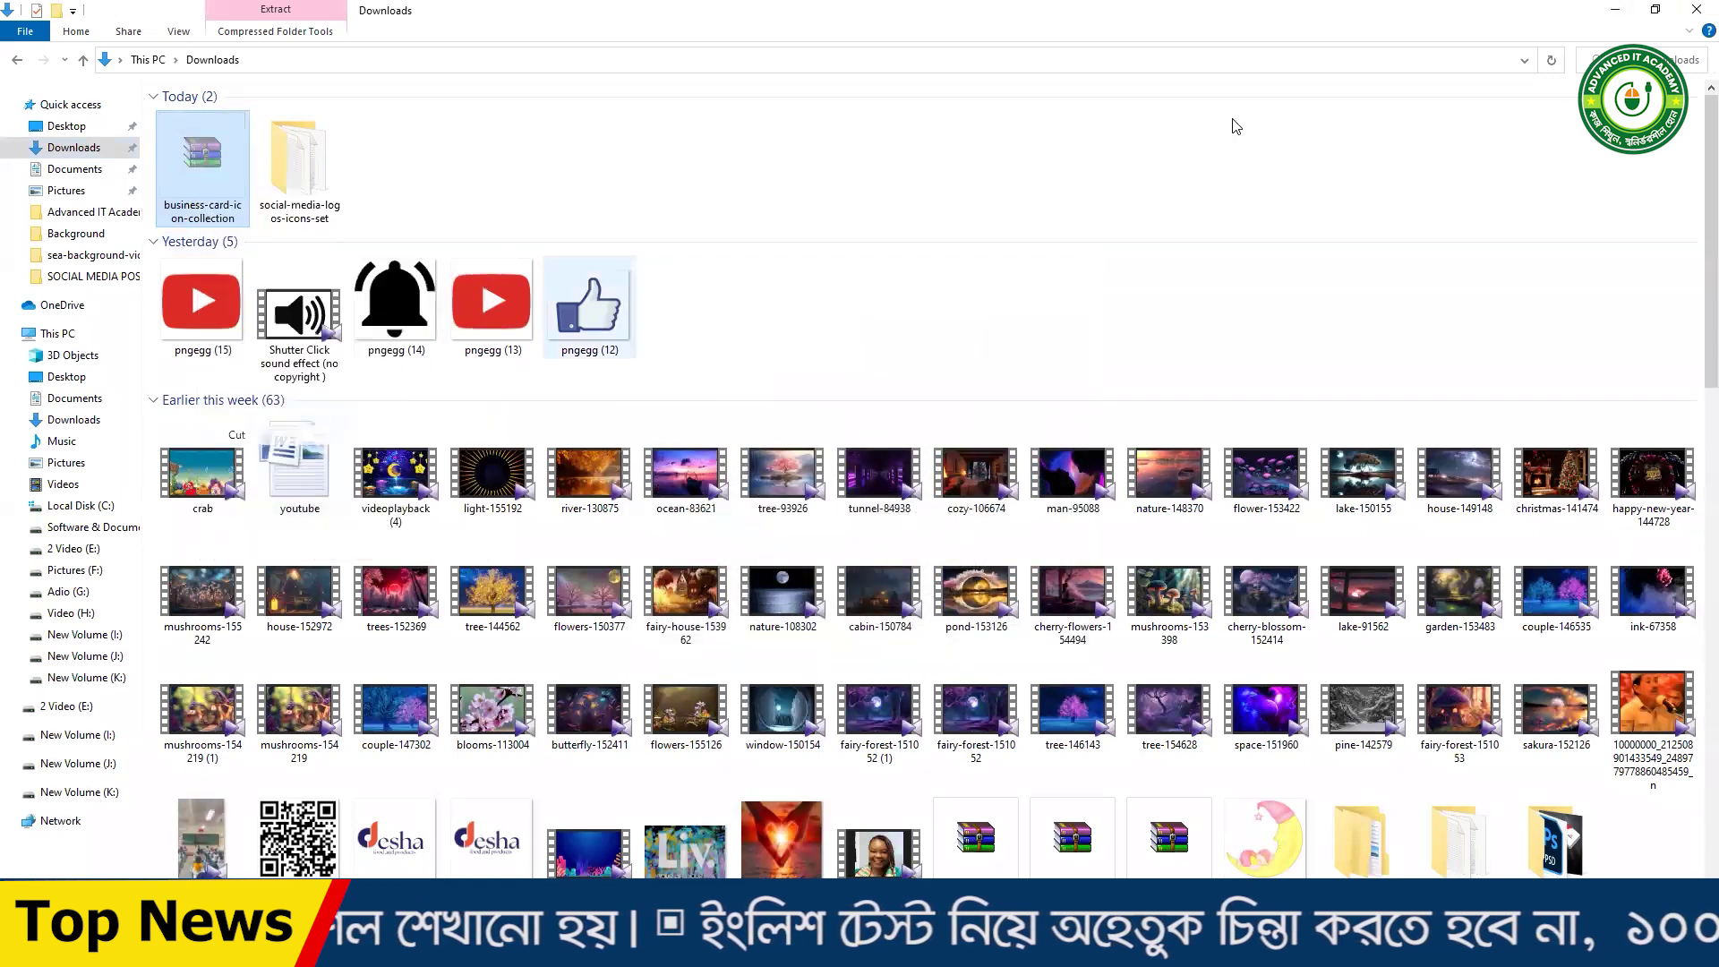
pyautogui.click(1695, 9)
pyautogui.rightClick(754, 238)
pyautogui.click(803, 319)
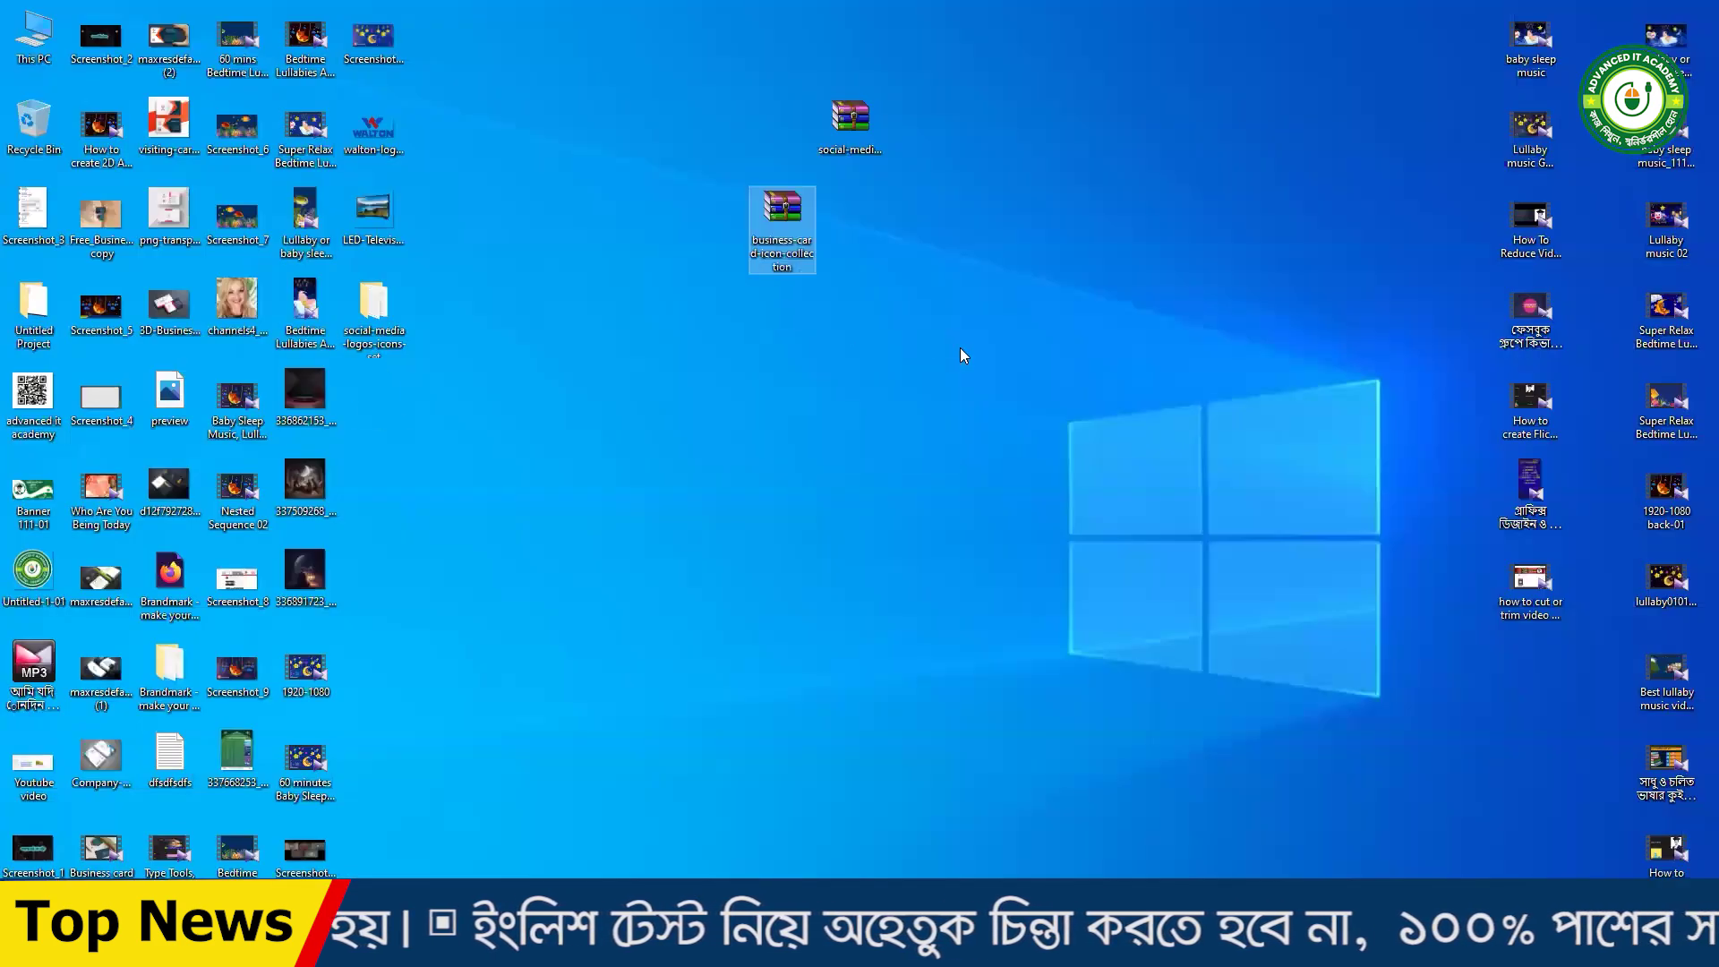
# - Extract the business-card-icon-collection archive into its own folder on the desktop
pyautogui.rightClick(792, 210)
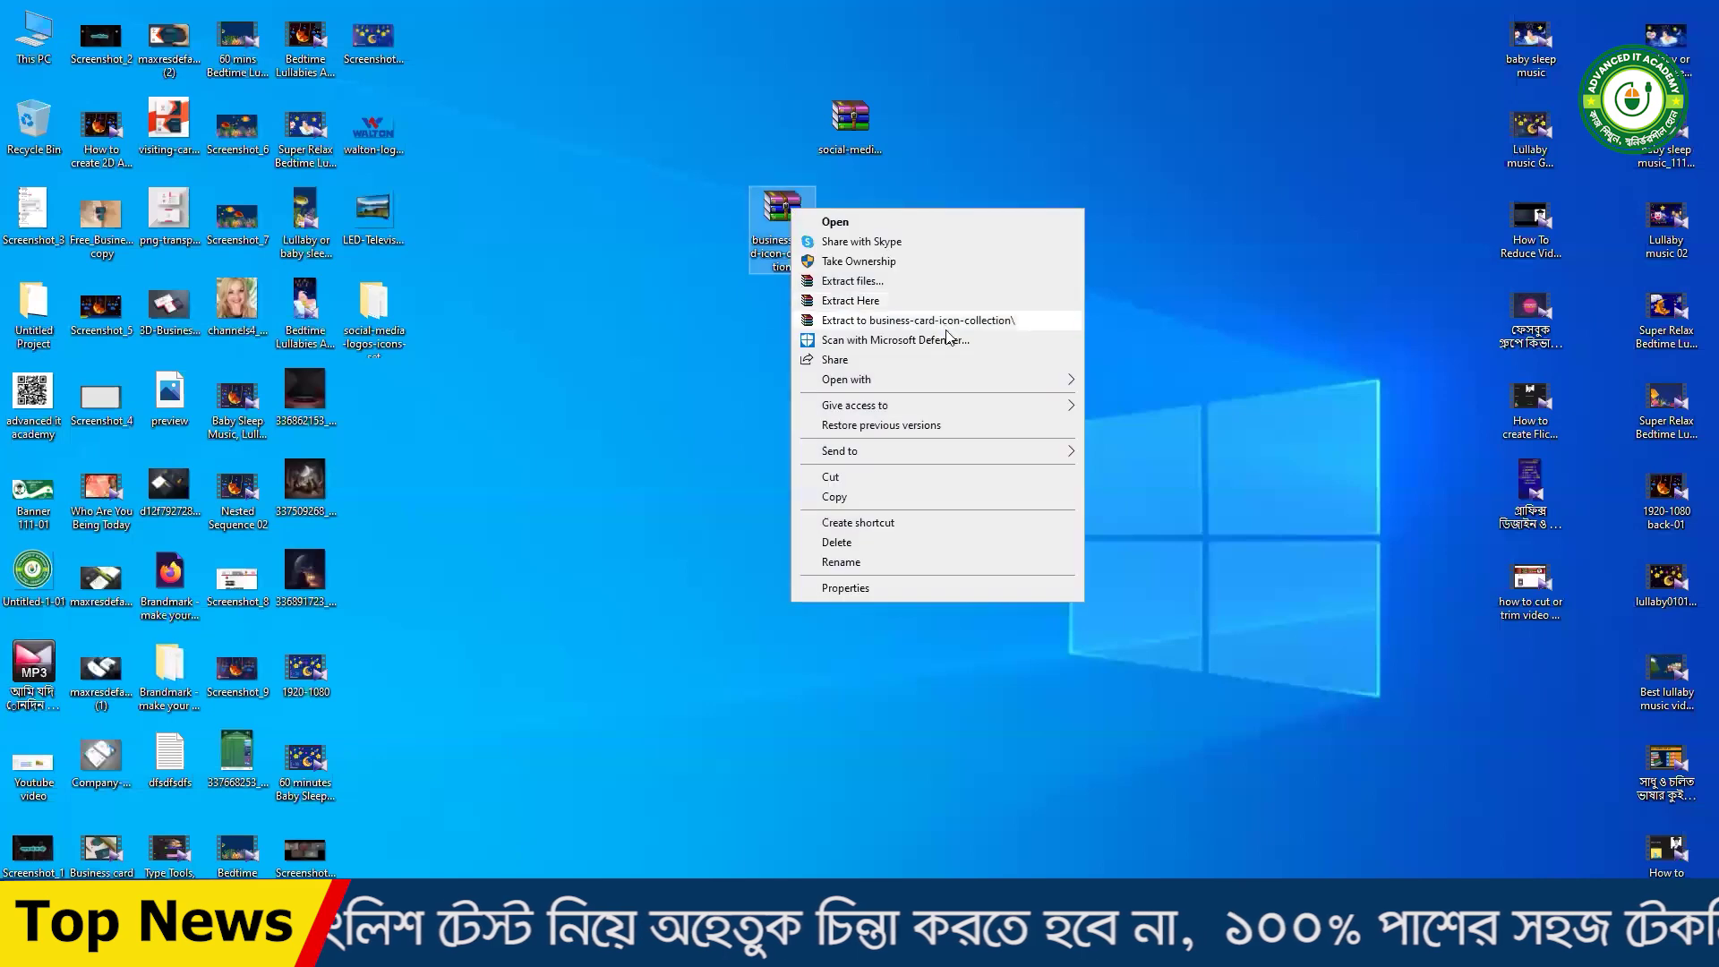
pyautogui.click(860, 288)
pyautogui.click(1044, 252)
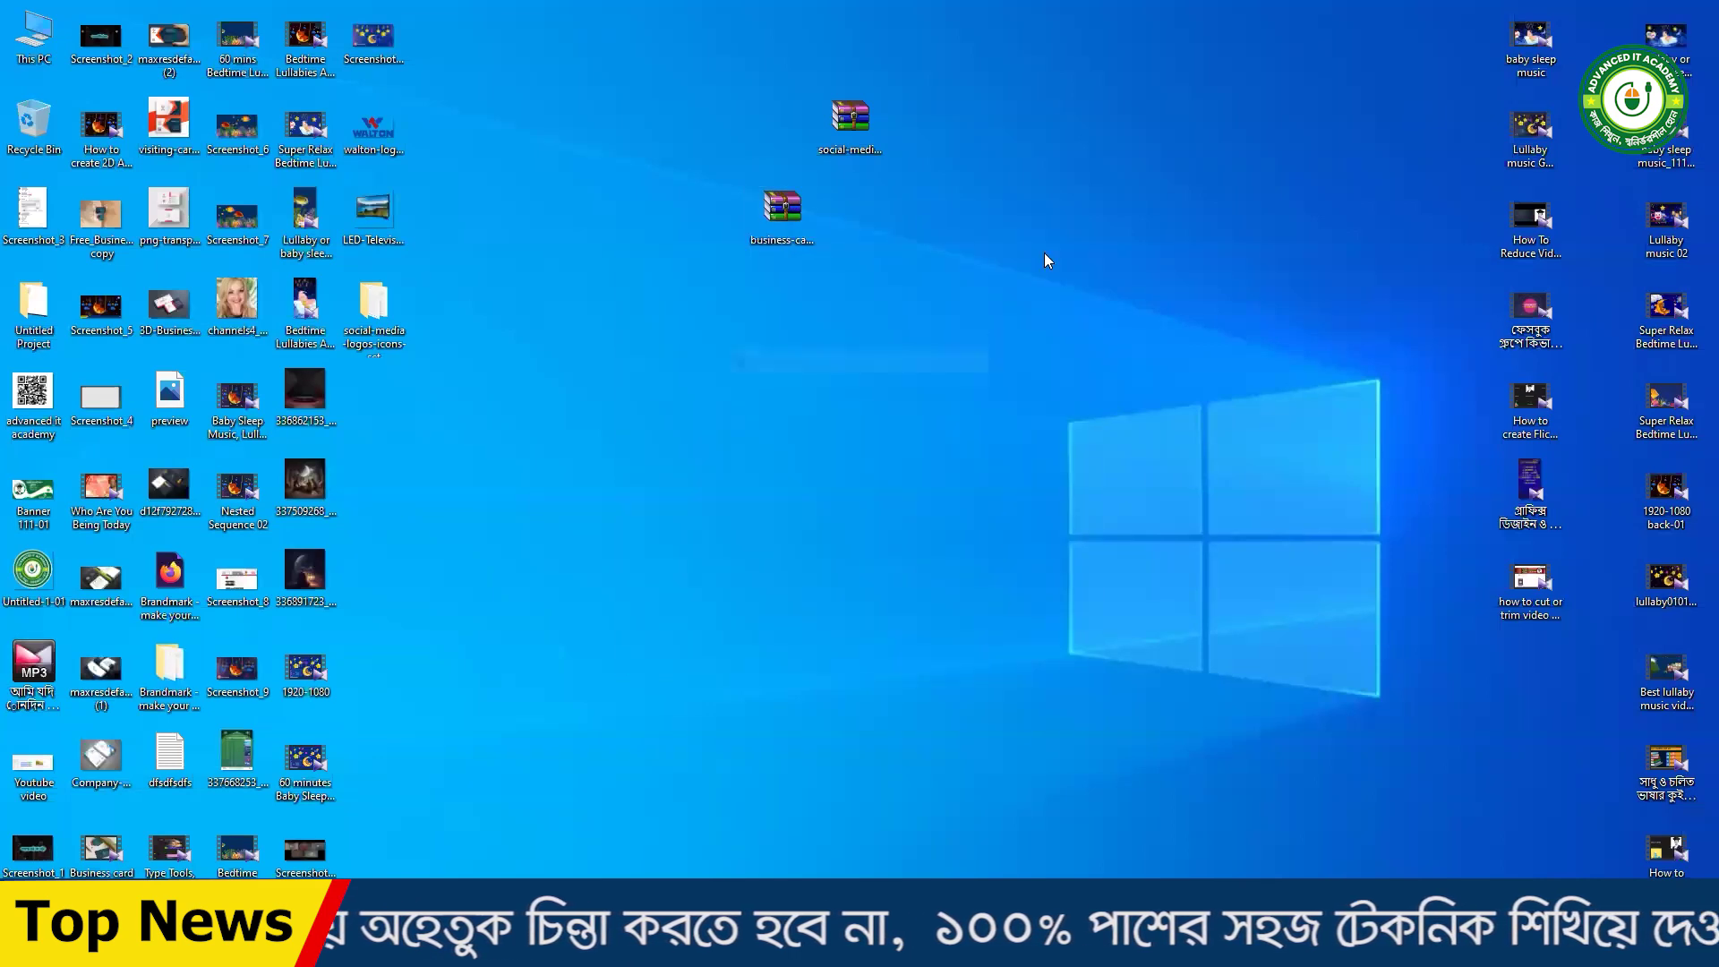
# - From the extracted business-card-icon-collection folder, open the EPS file 3024067 in Illustrator
pyautogui.doubleClick(376, 390)
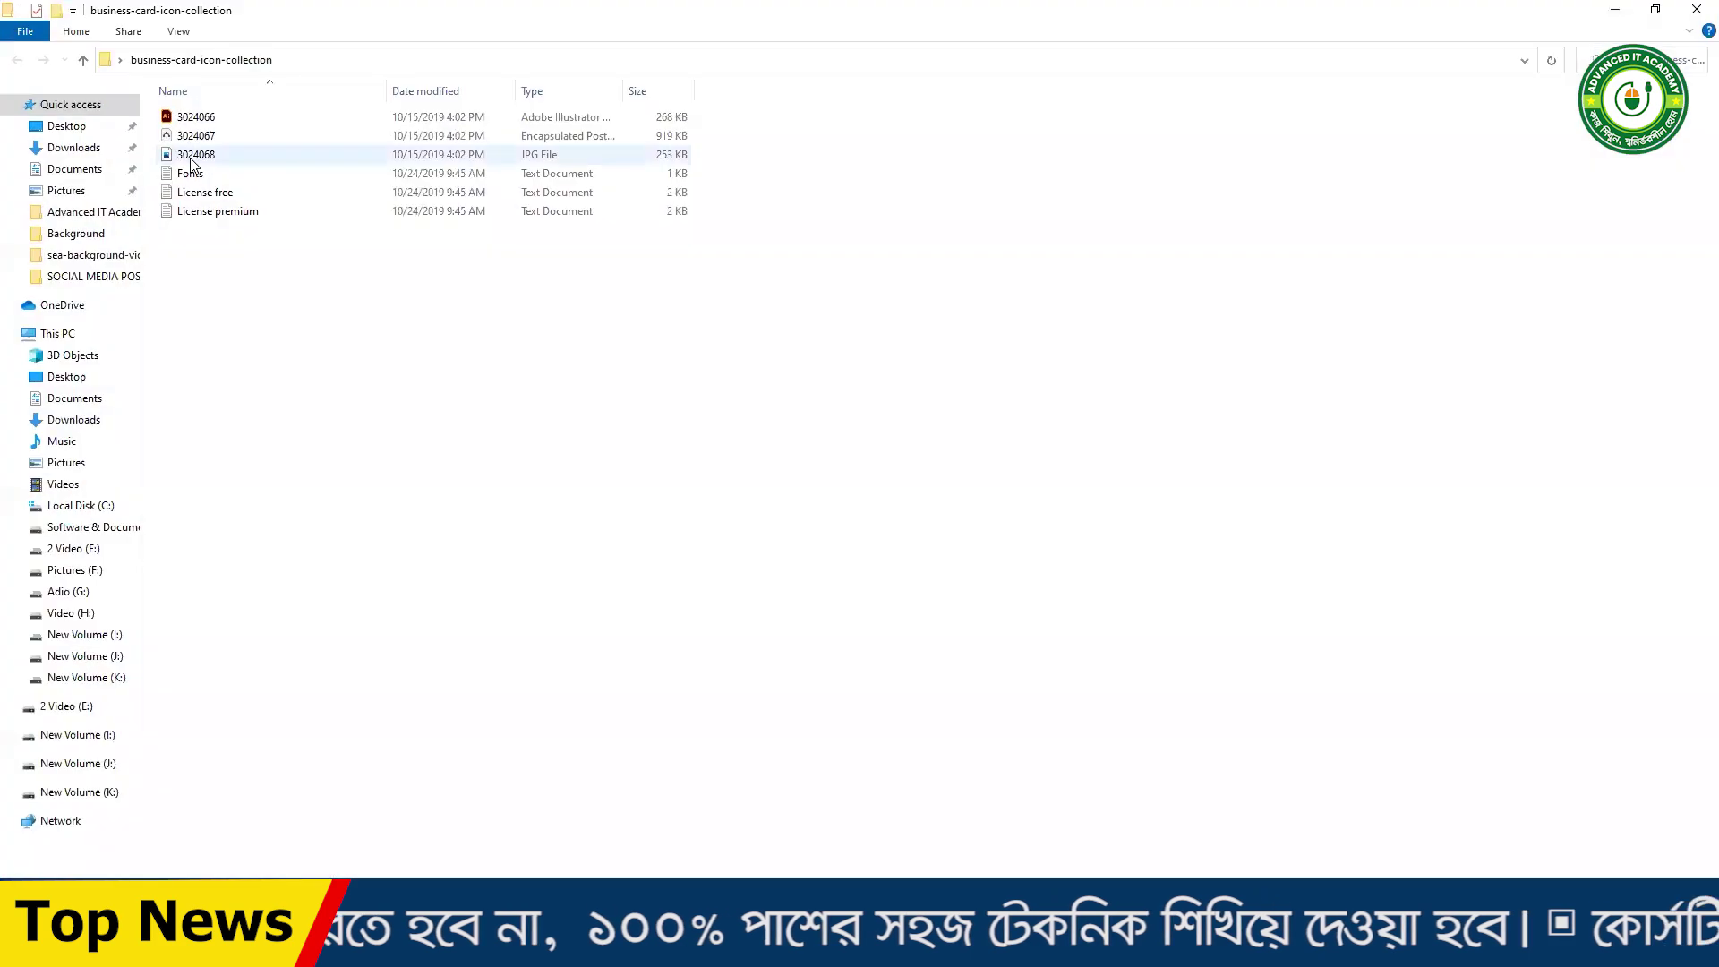
pyautogui.click(197, 139)
pyautogui.moveTo(196, 134); pyautogui.dragTo(1418, 68)
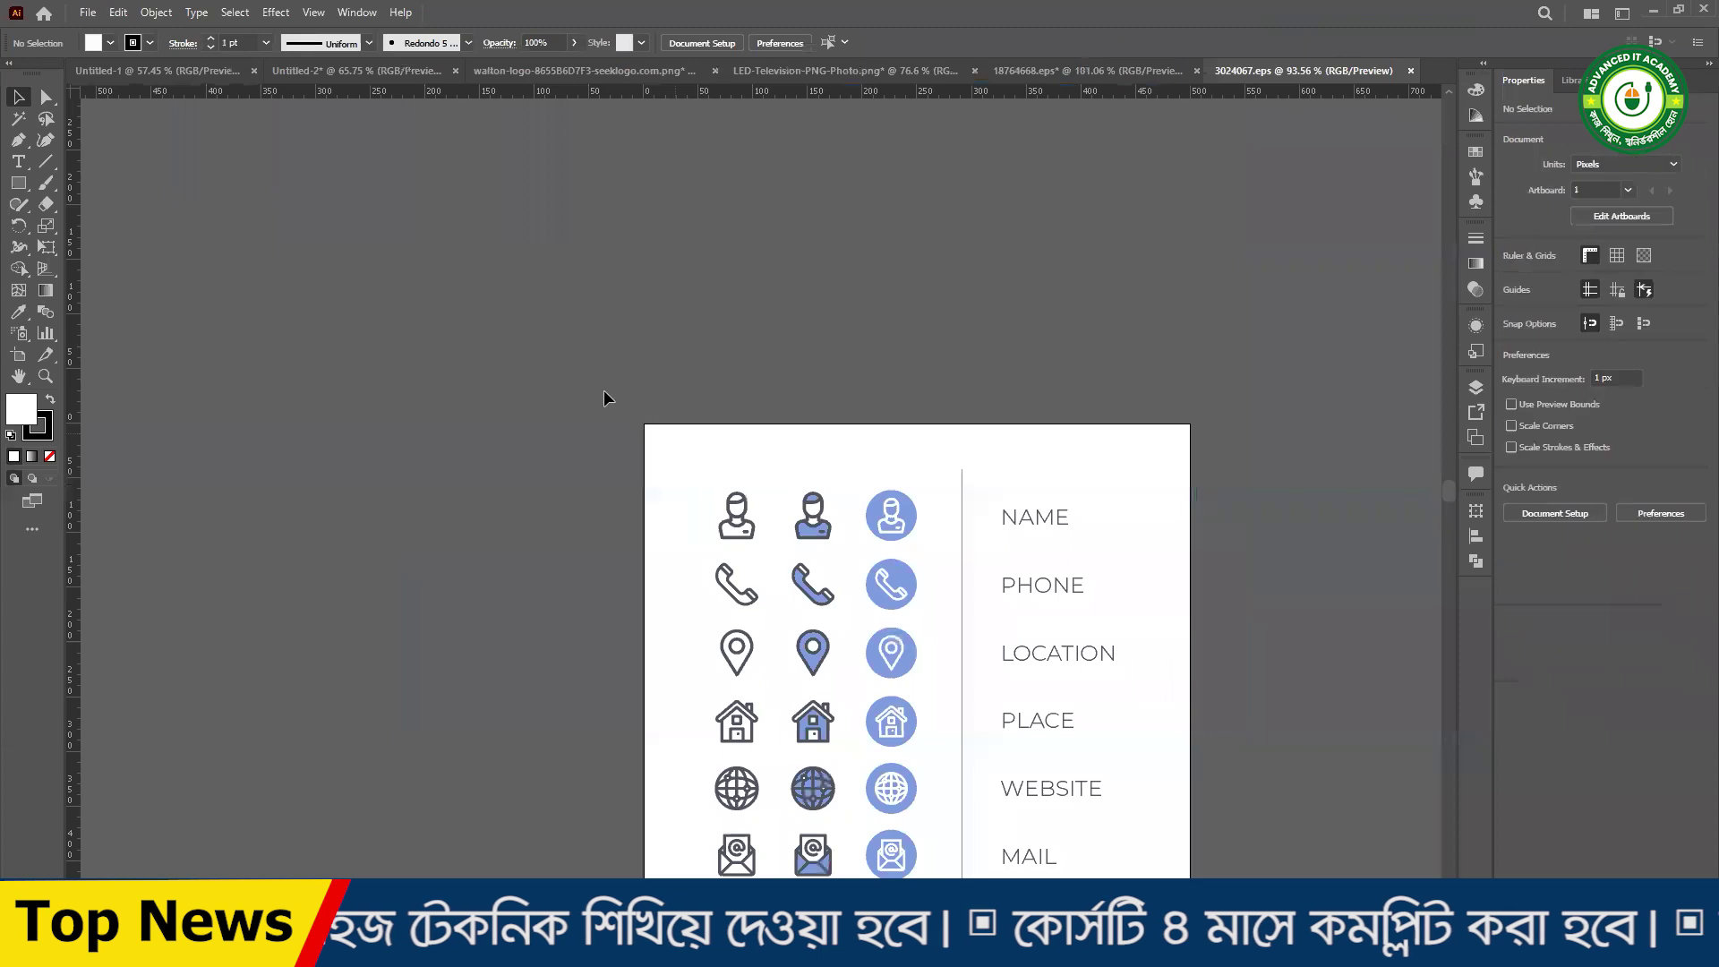
# - Move the whole icon group off the artboard onto the empty canvas and ungroup it until single icons can be selected
pyautogui.click(823, 704)
pyautogui.moveTo(798, 535); pyautogui.dragTo(440, 315)
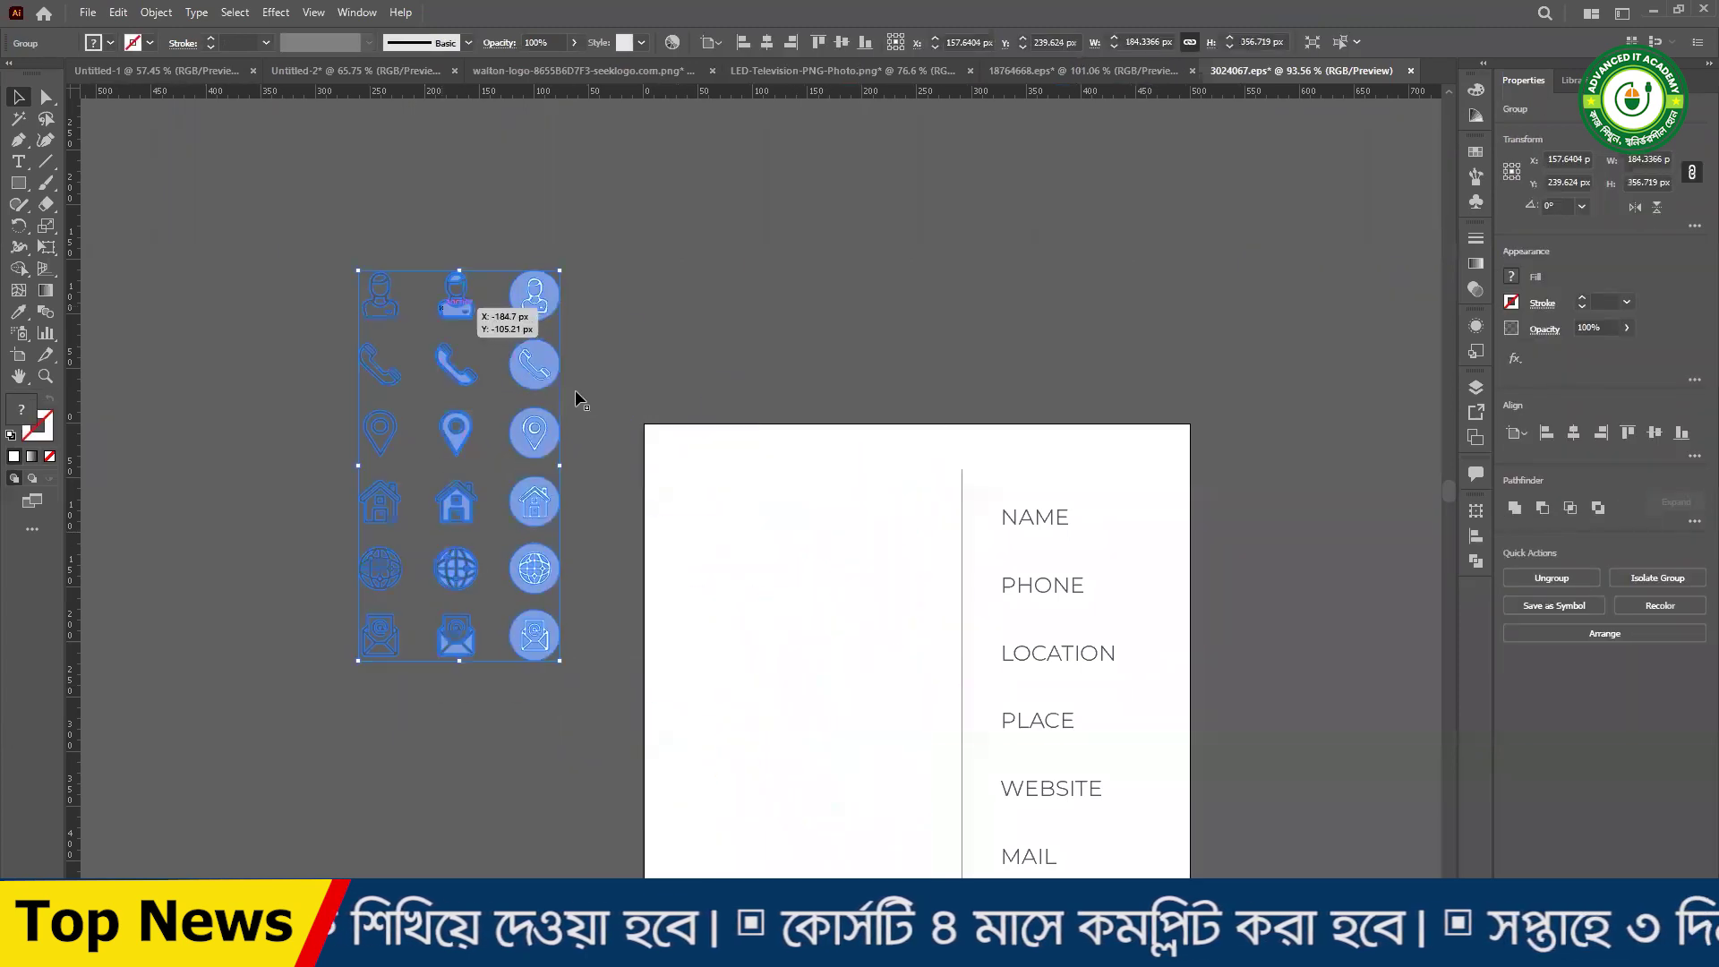
pyautogui.rightClick(520, 376)
pyautogui.click(591, 525)
pyautogui.click(530, 376)
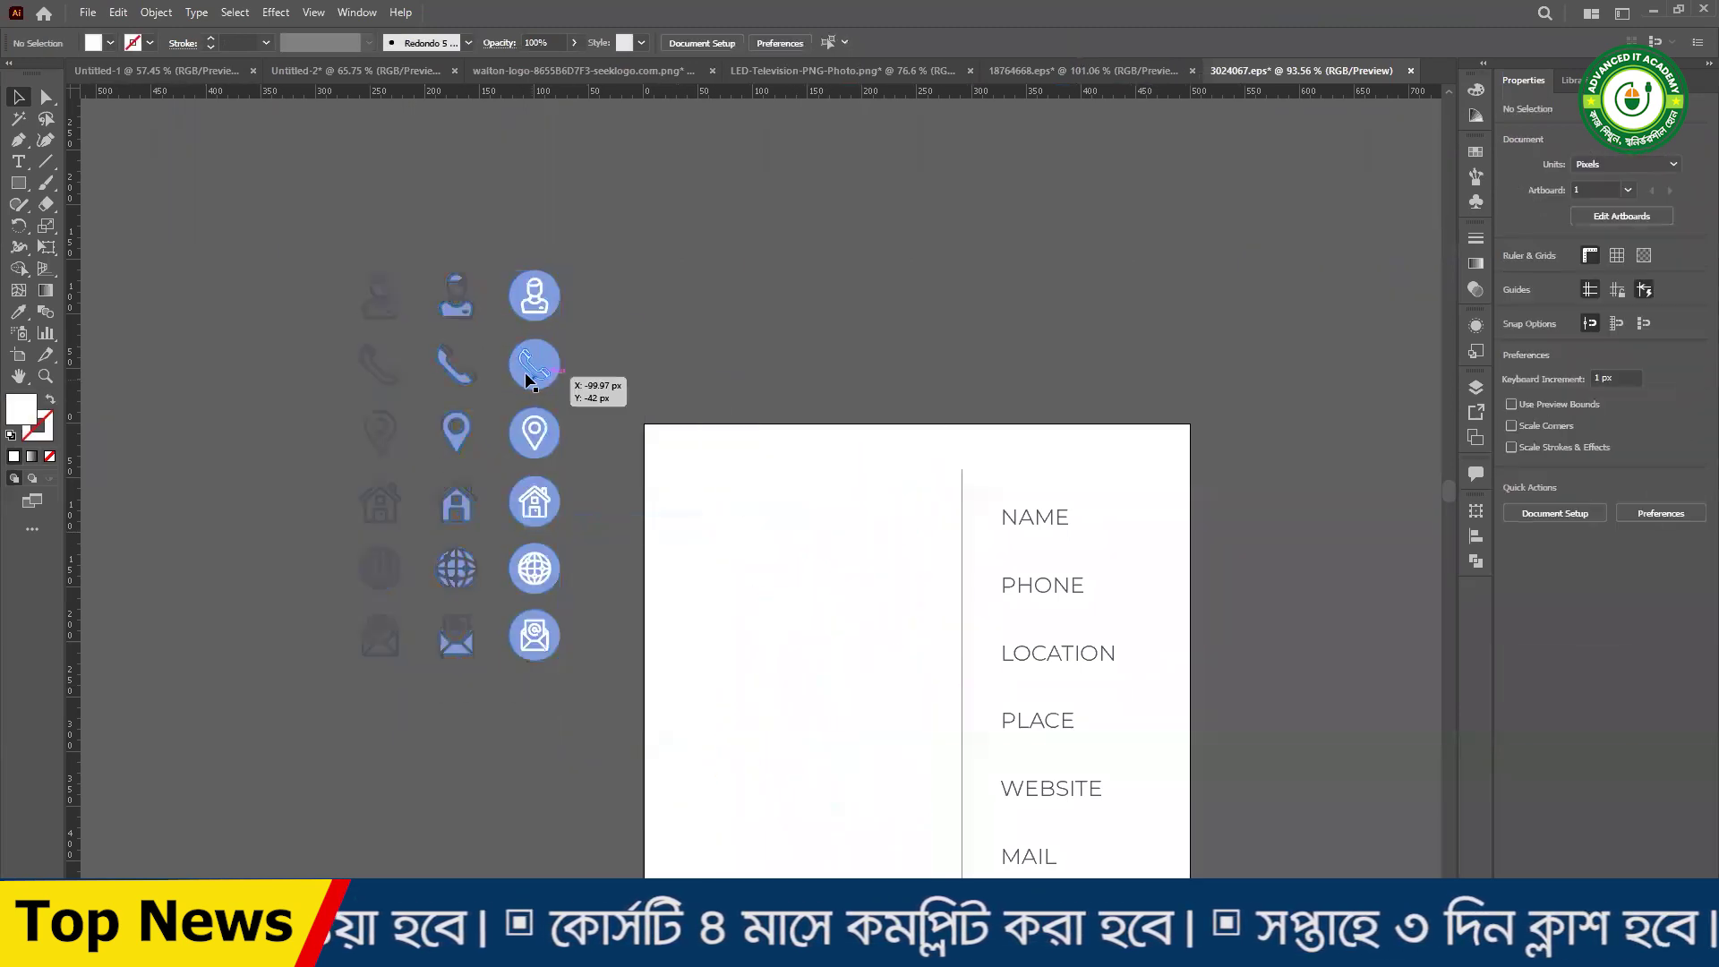
pyautogui.click(603, 437)
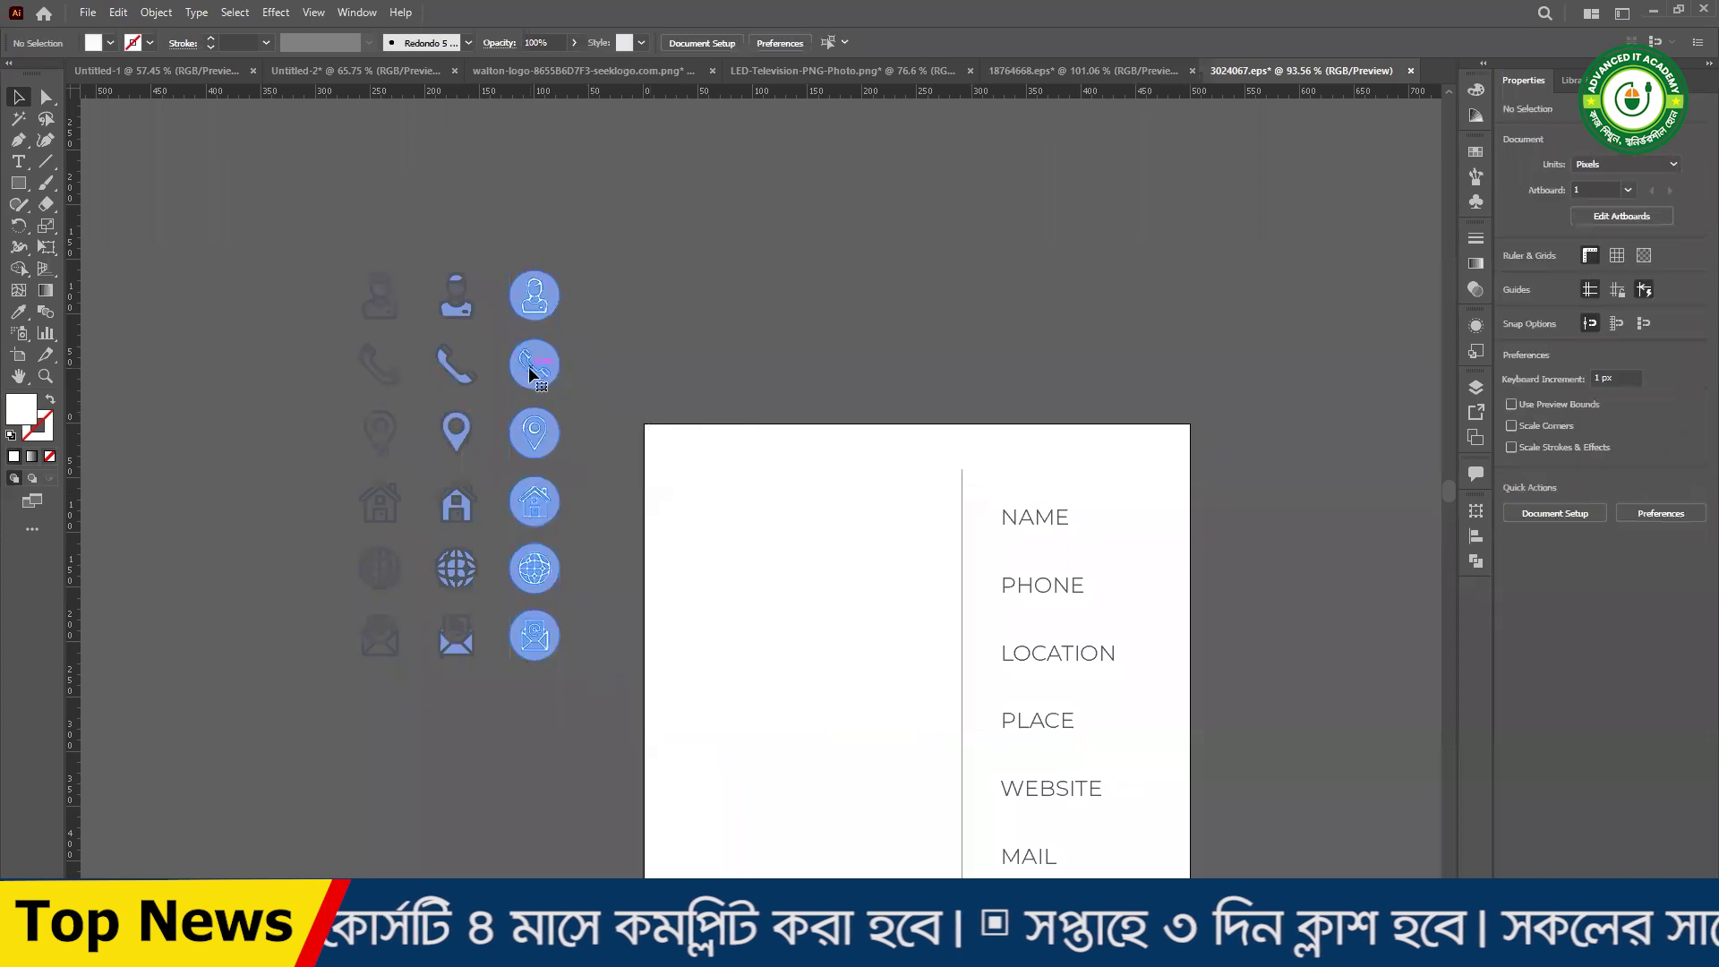
pyautogui.rightClick(530, 370)
pyautogui.click(577, 518)
# - Copy the circular phone and location icons into the Untitled-2 poster document and place them beside its lower-left corner
pyautogui.click(572, 366)
pyautogui.moveTo(571, 365); pyautogui.dragTo(541, 453)
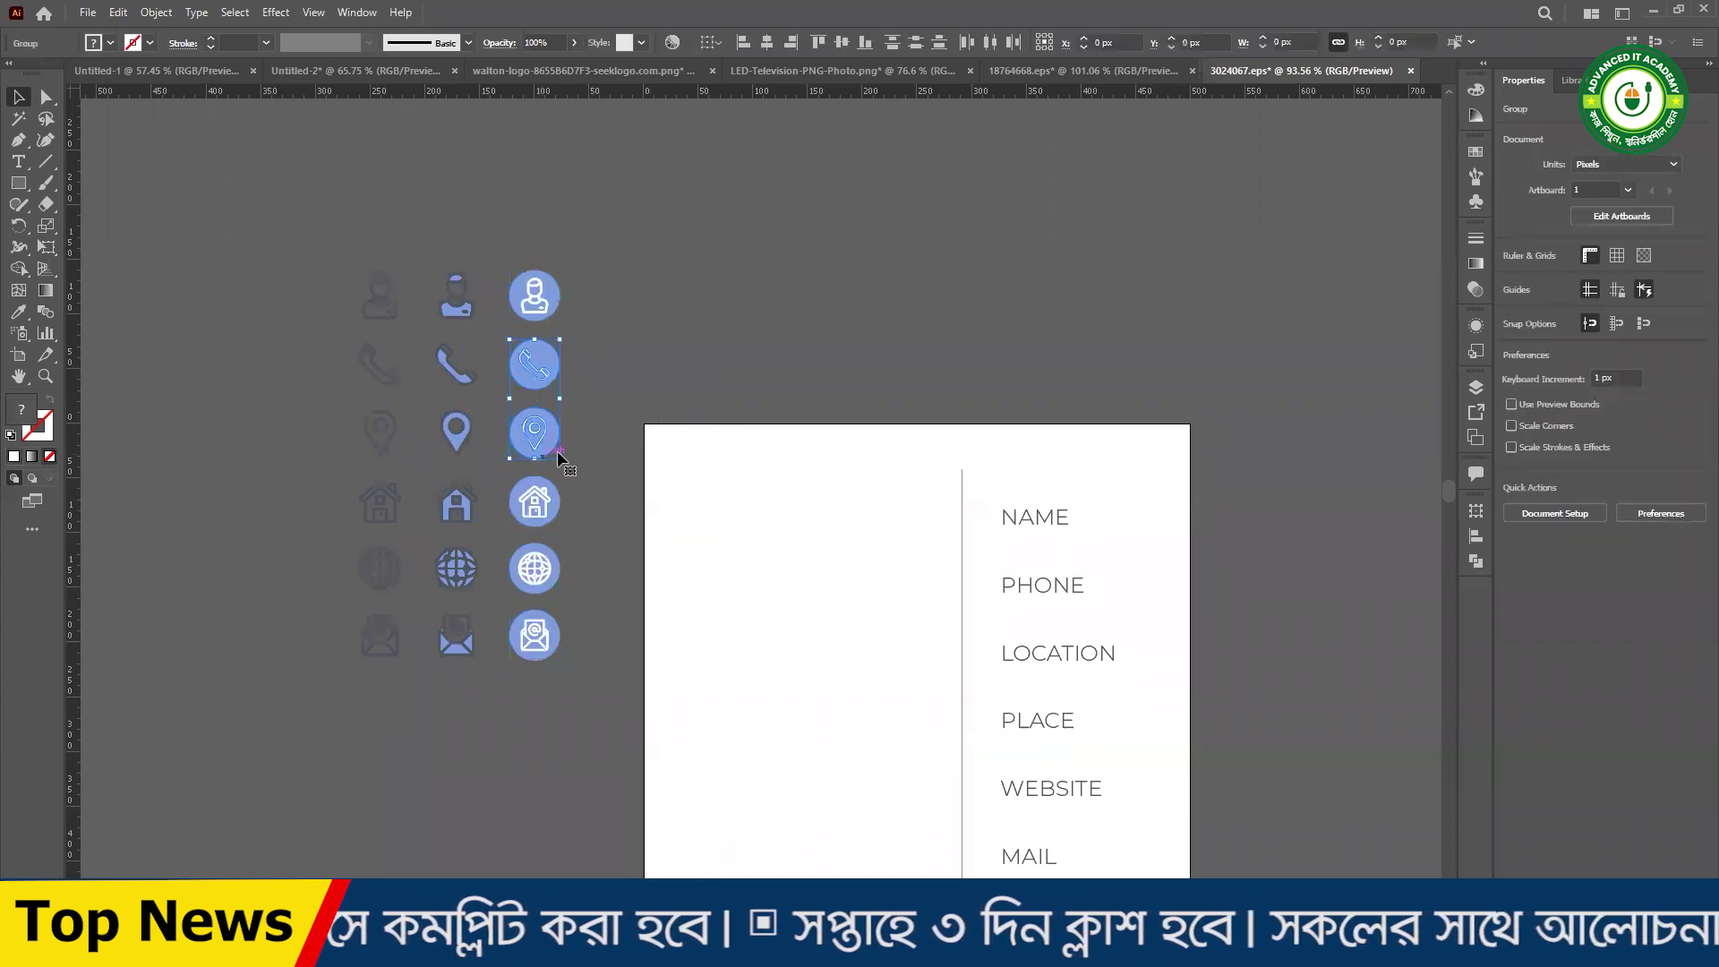
pyautogui.press('Delete')
pyautogui.click(205, 76)
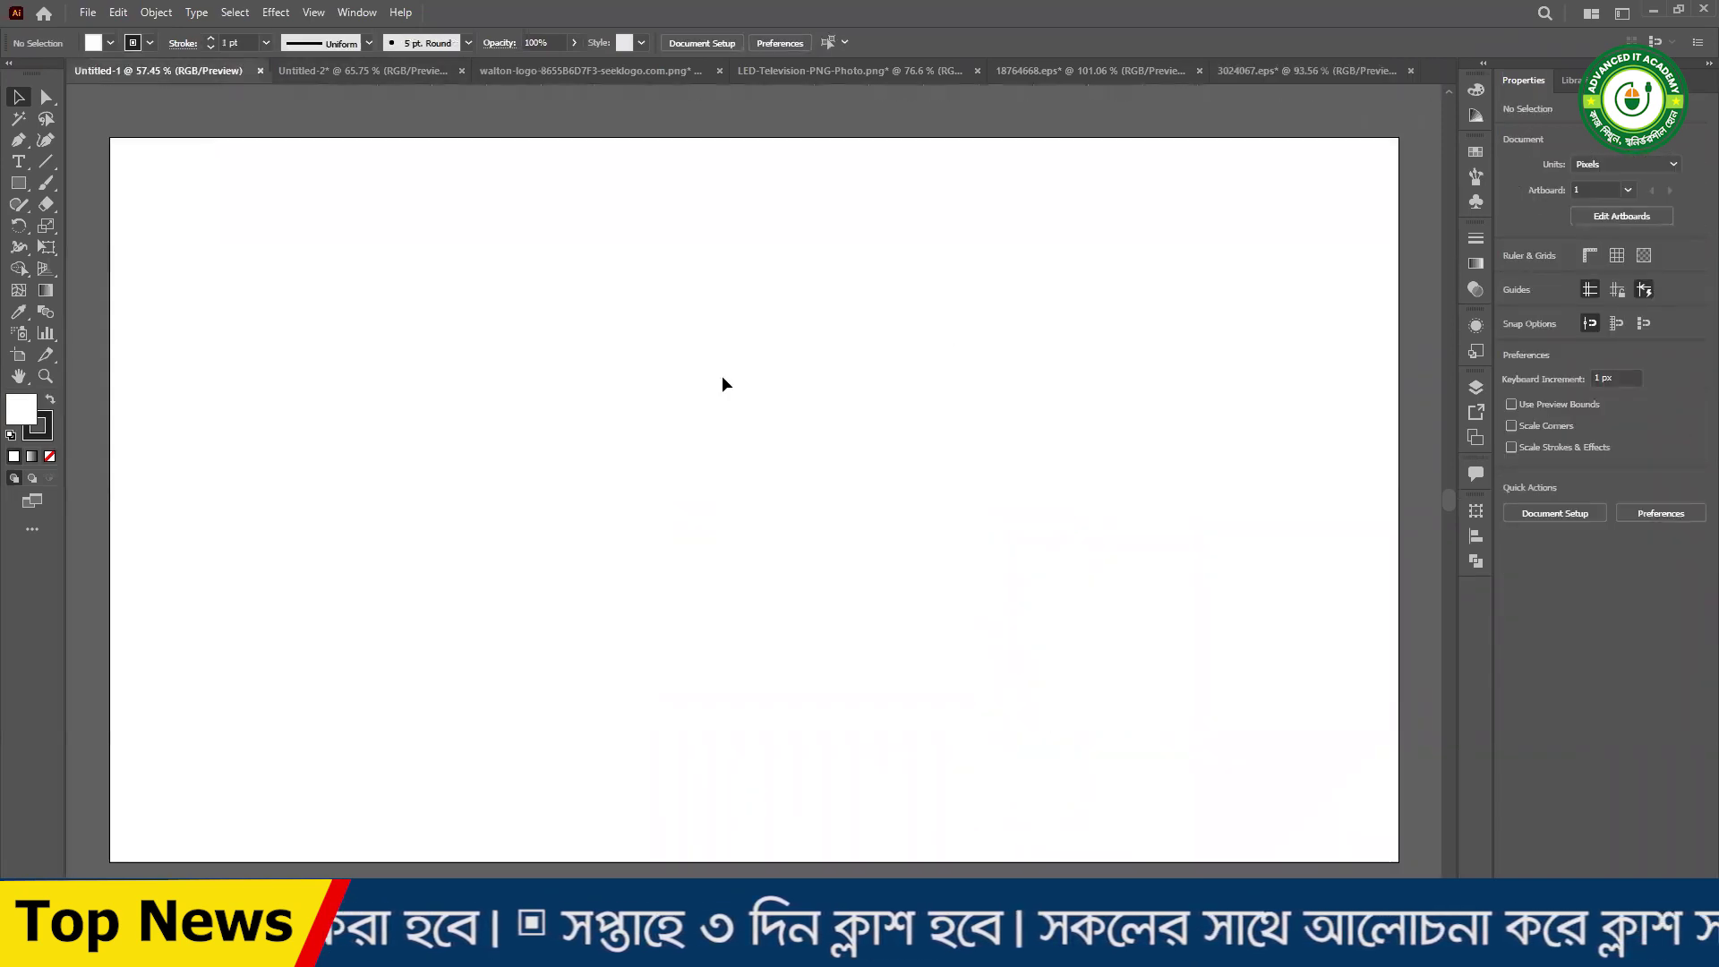
pyautogui.click(354, 75)
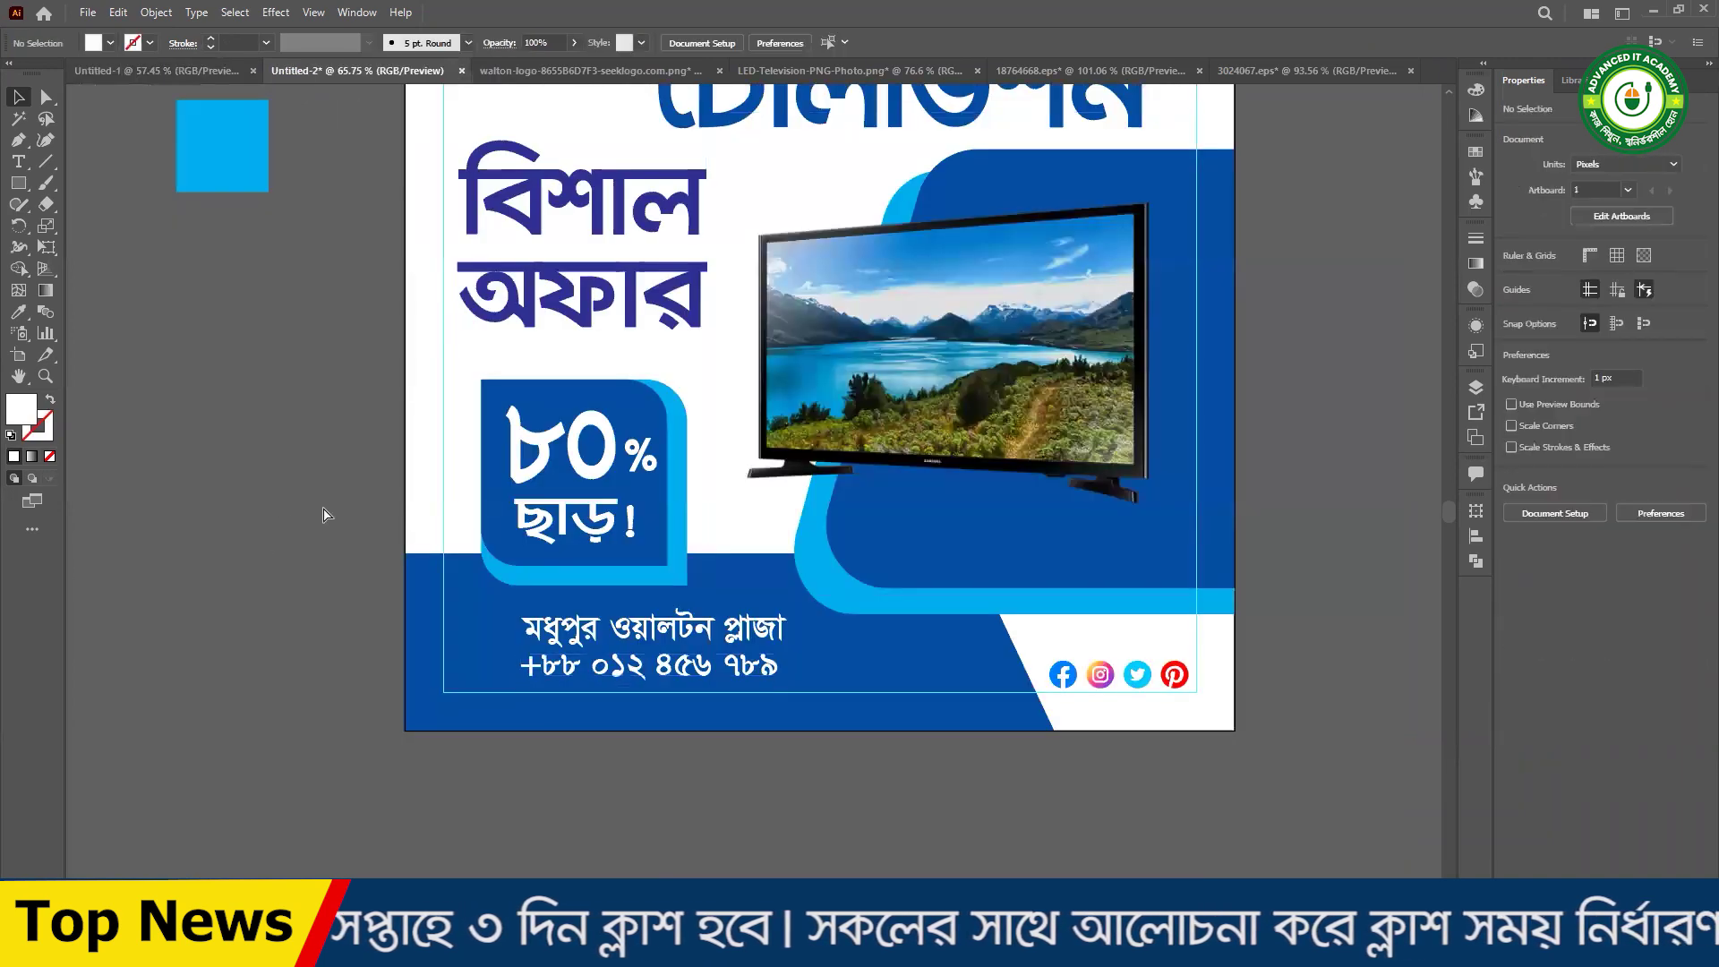
pyautogui.hotkey('ctrl', 'v')
pyautogui.moveTo(754, 498); pyautogui.dragTo(326, 662)
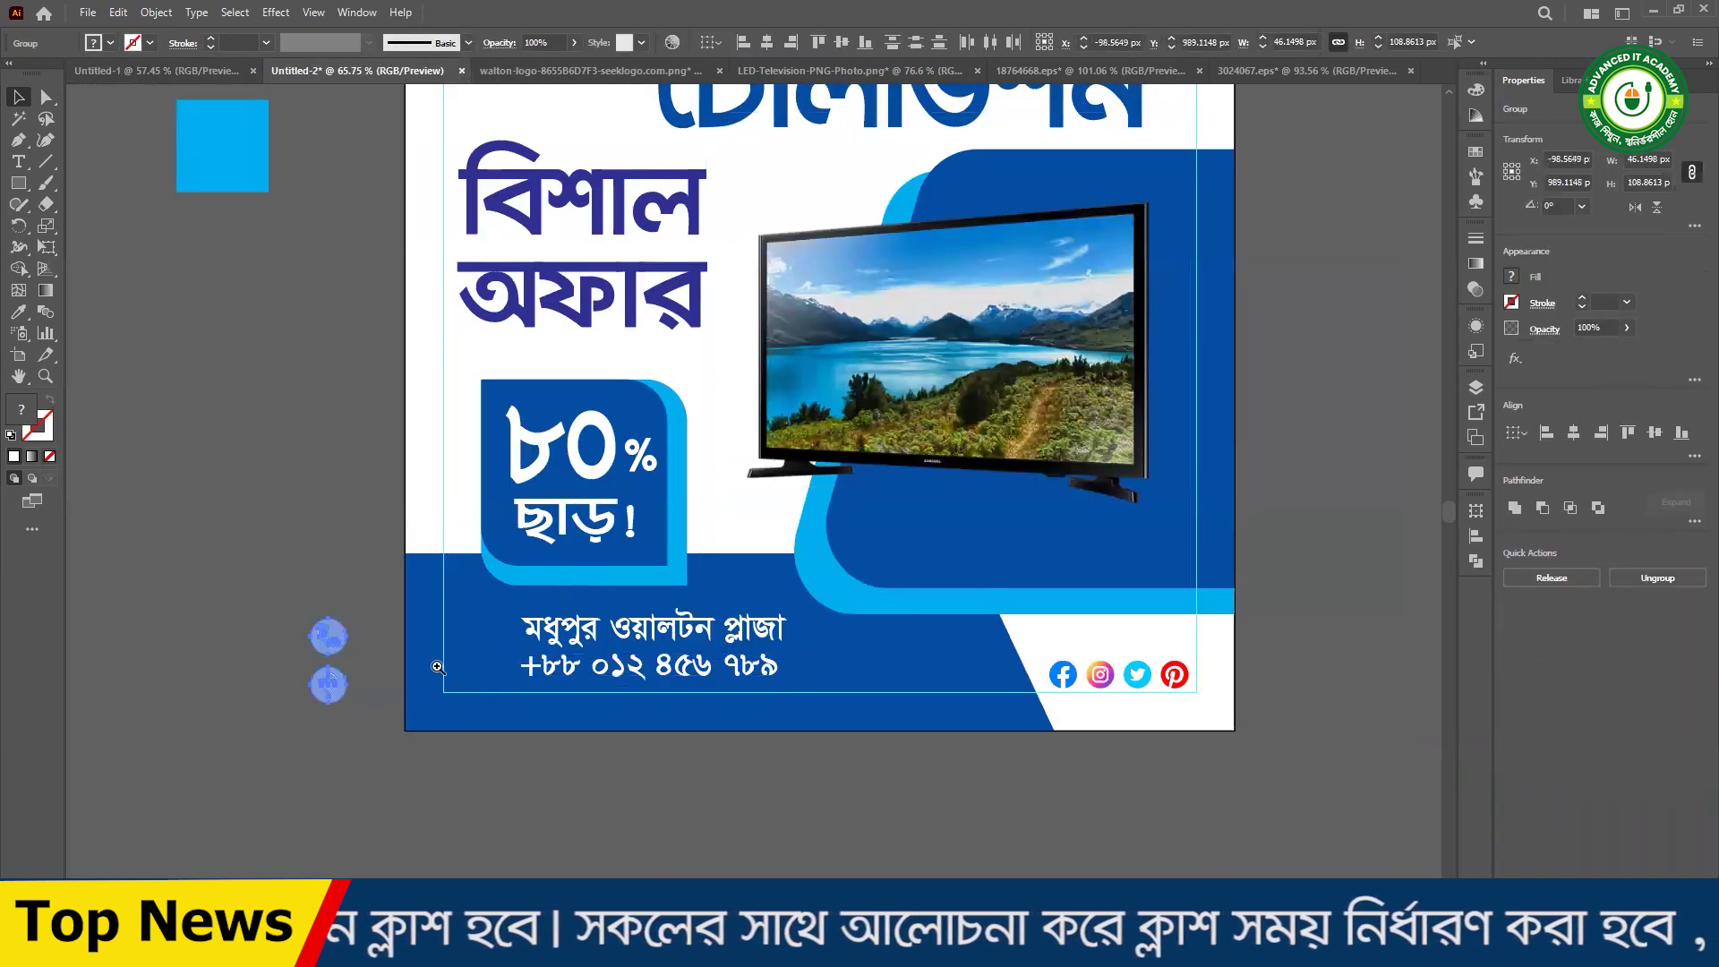
# - Ungroup the pasted phone and location icons and undo the accidental shift of the location circle
pyautogui.scroll(3, 416, 667)
pyautogui.scroll(3, 508, 681)
pyautogui.click(875, 660)
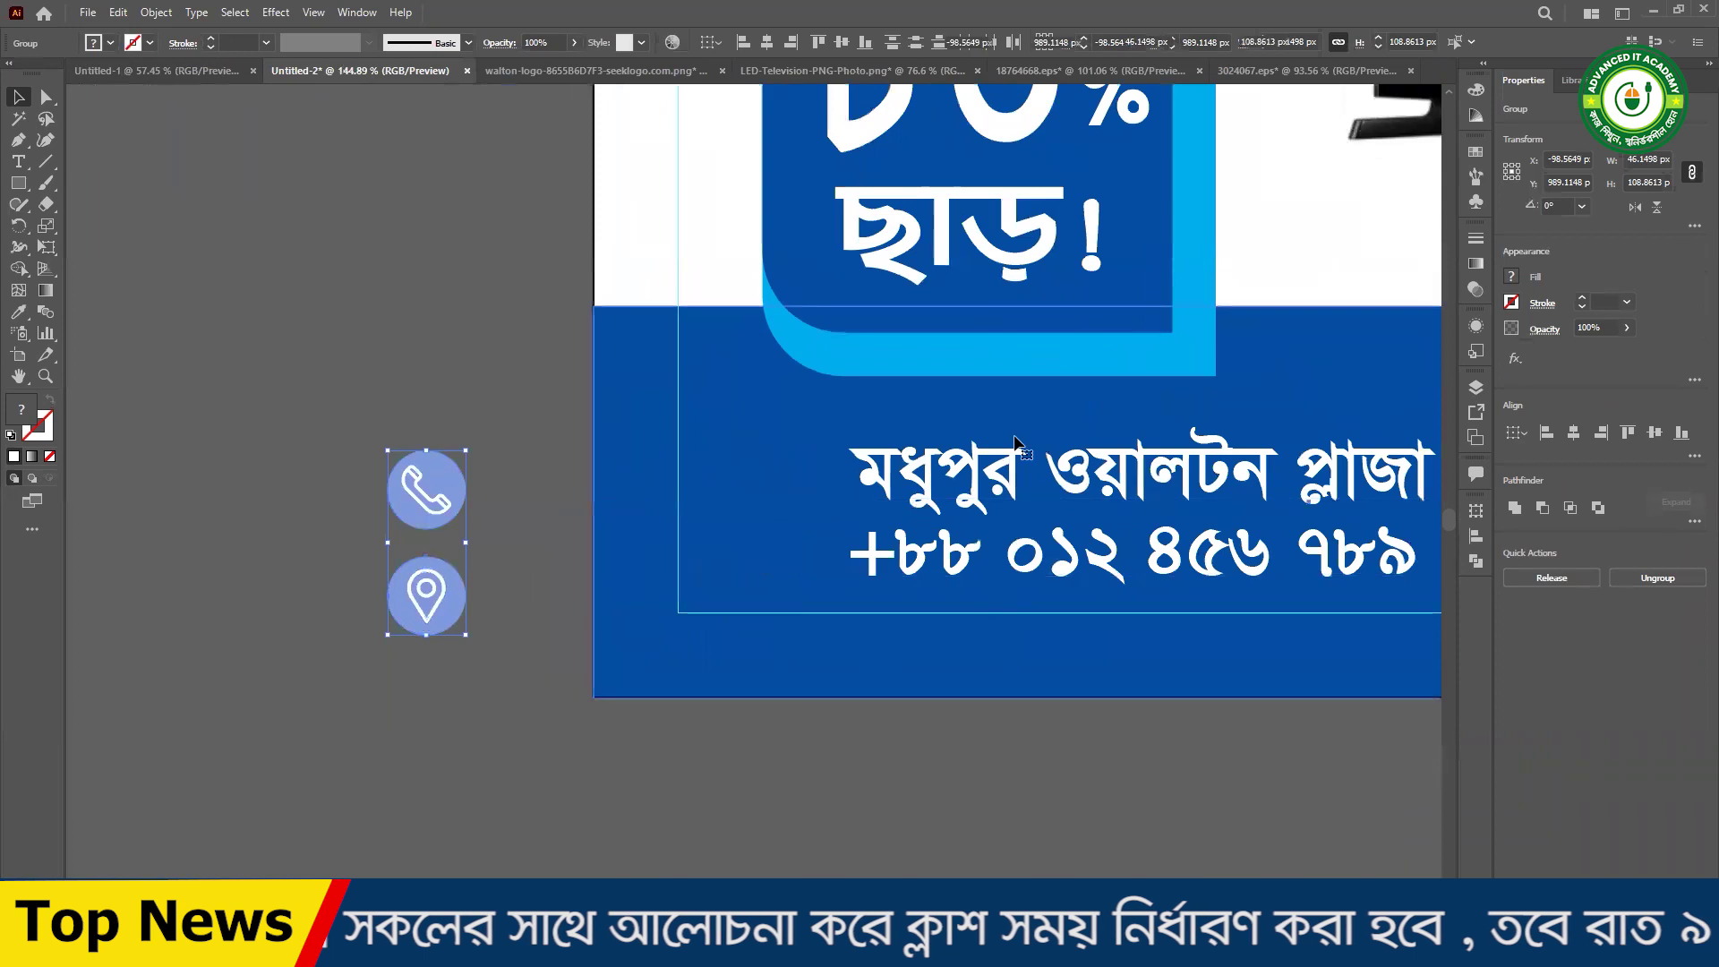
pyautogui.moveTo(574, 661); pyautogui.dragTo(529, 682)
pyautogui.moveTo(296, 568); pyautogui.dragTo(385, 627)
pyautogui.moveTo(321, 458); pyautogui.dragTo(443, 655)
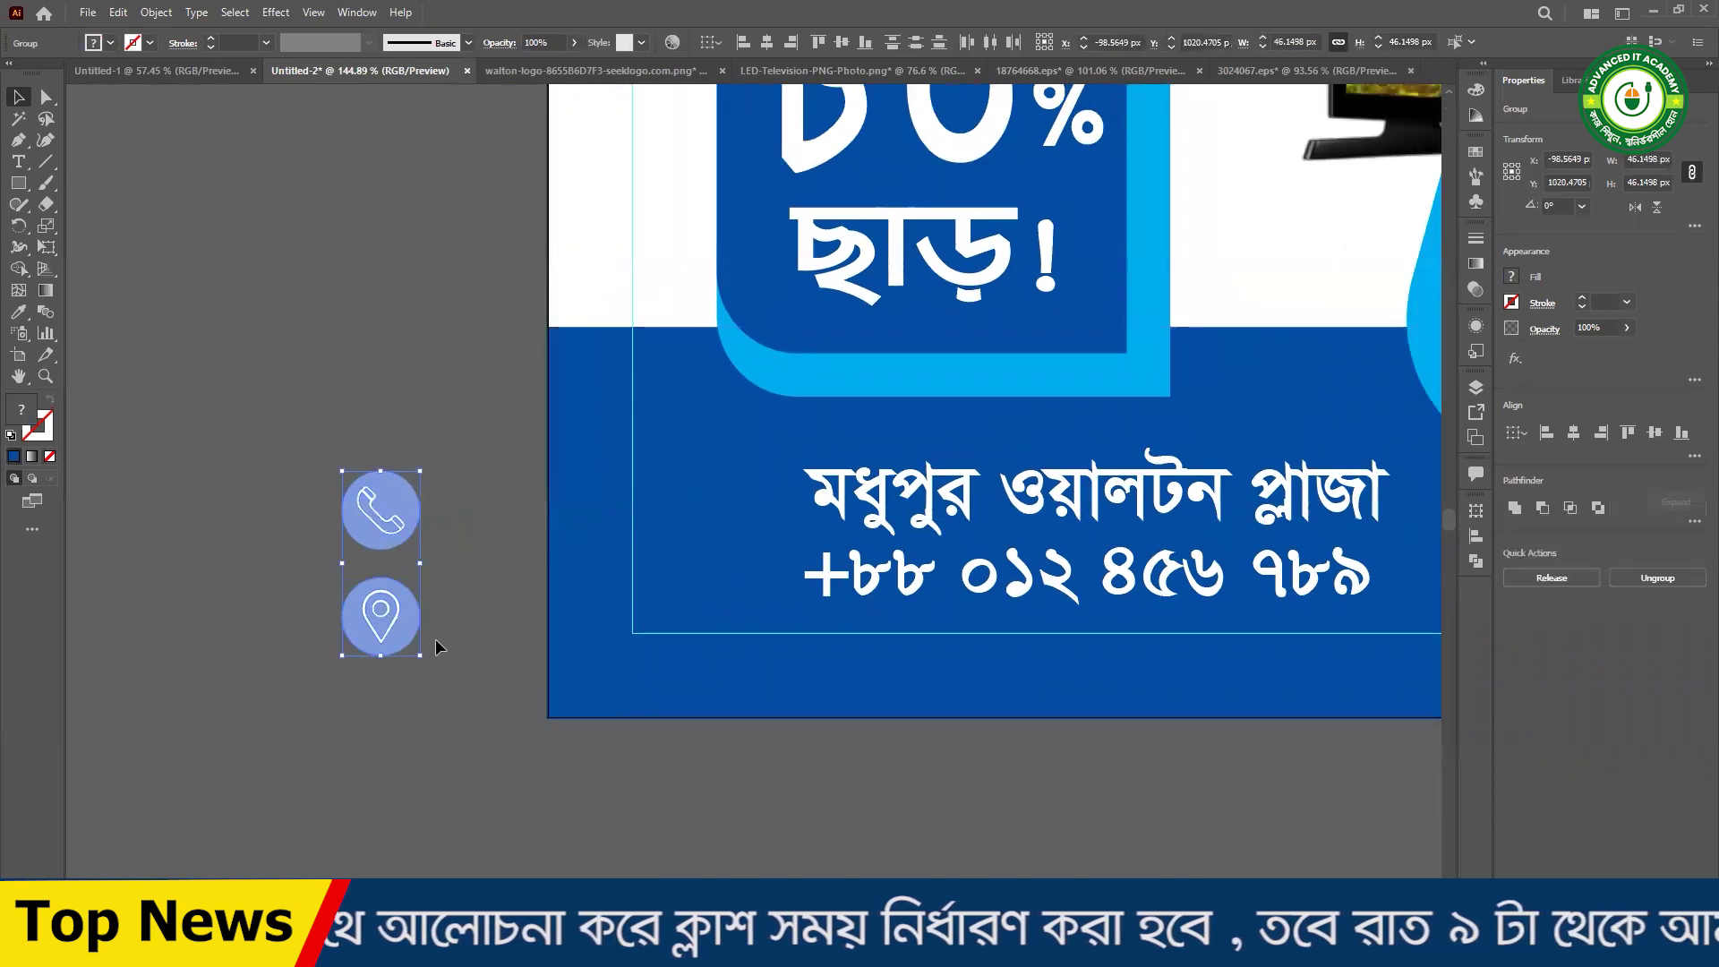
pyautogui.rightClick(386, 532)
pyautogui.click(437, 684)
pyautogui.click(444, 729)
pyautogui.moveTo(413, 630); pyautogui.dragTo(474, 642)
pyautogui.hotkey('ctrl', 'z')
# - Fill the background circles of both the phone and location icons with the bright cyan-blue swatch
pyautogui.scroll(3, 448, 564)
pyautogui.moveTo(404, 471); pyautogui.dragTo(405, 473)
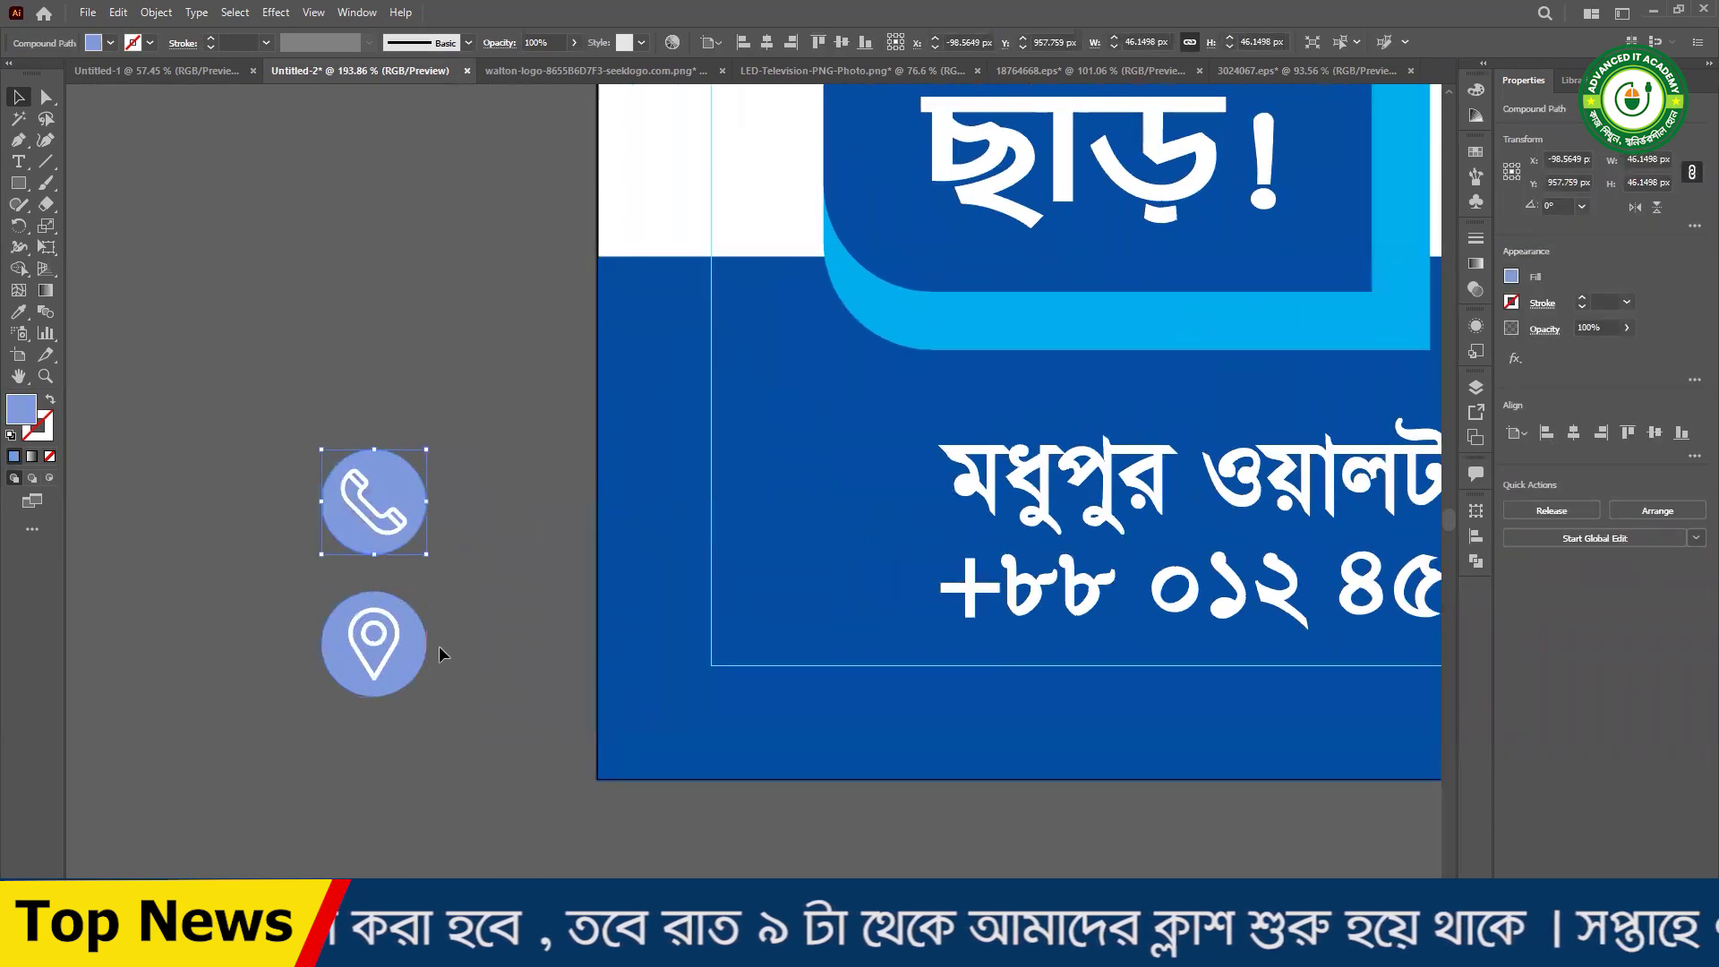
pyautogui.keyDown('shift'); pyautogui.click(418, 636); pyautogui.keyUp('shift')
pyautogui.click(18, 311)
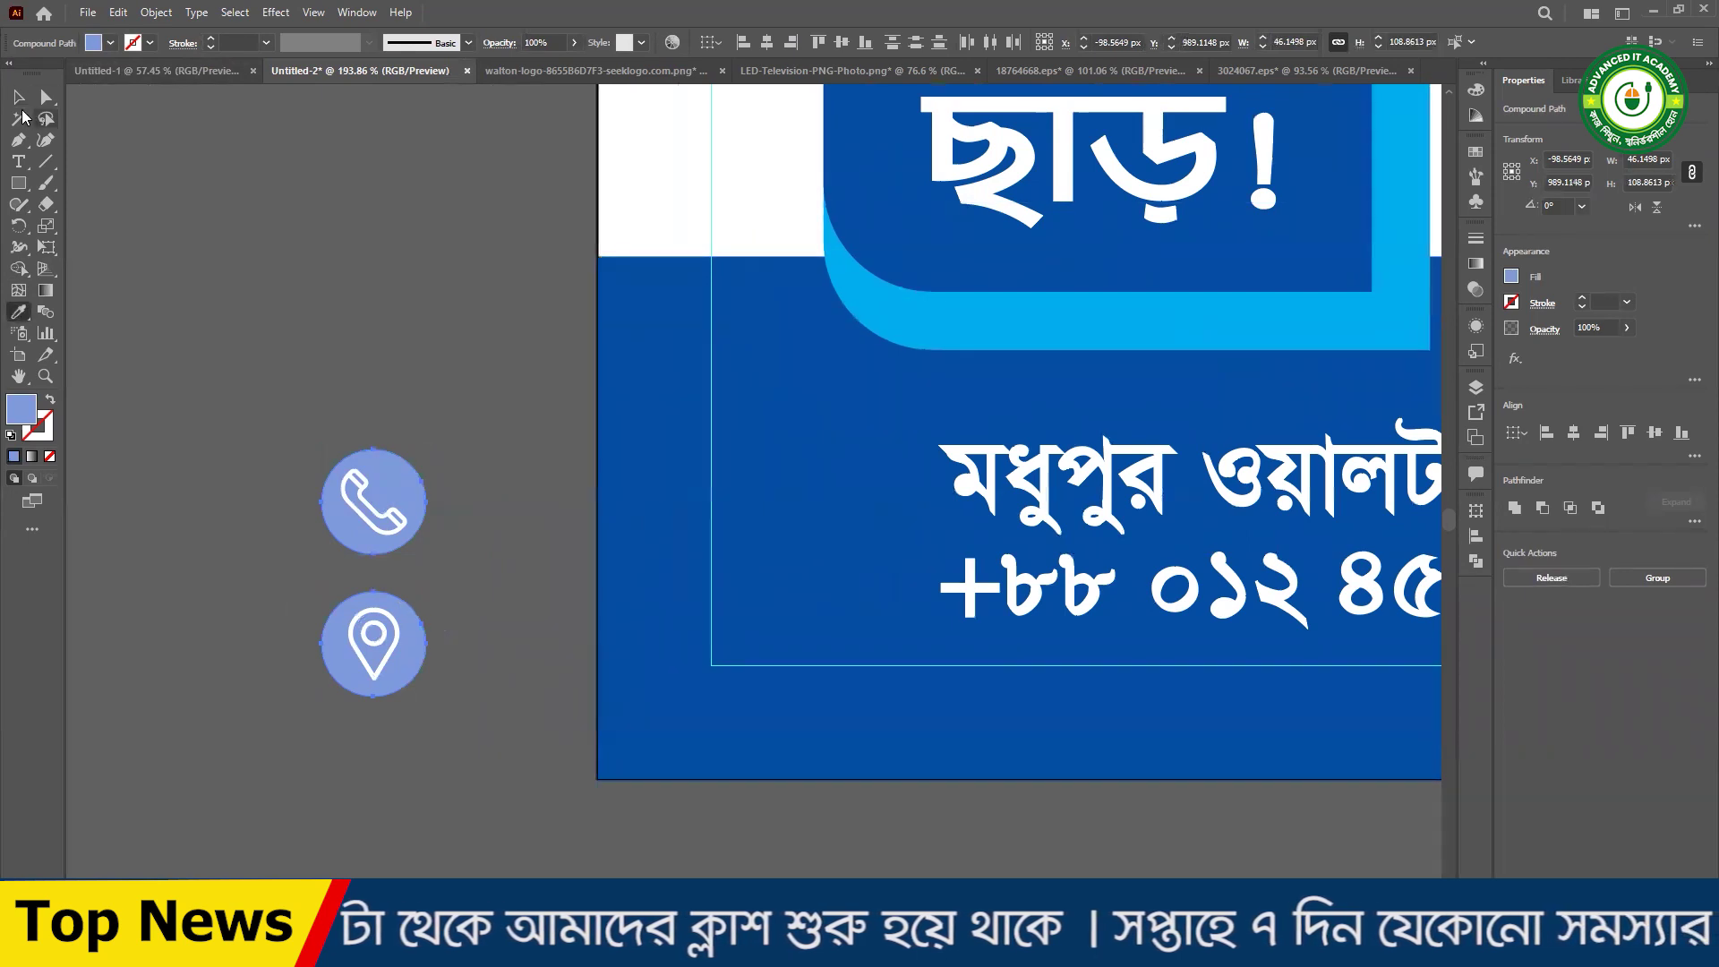
pyautogui.click(110, 42)
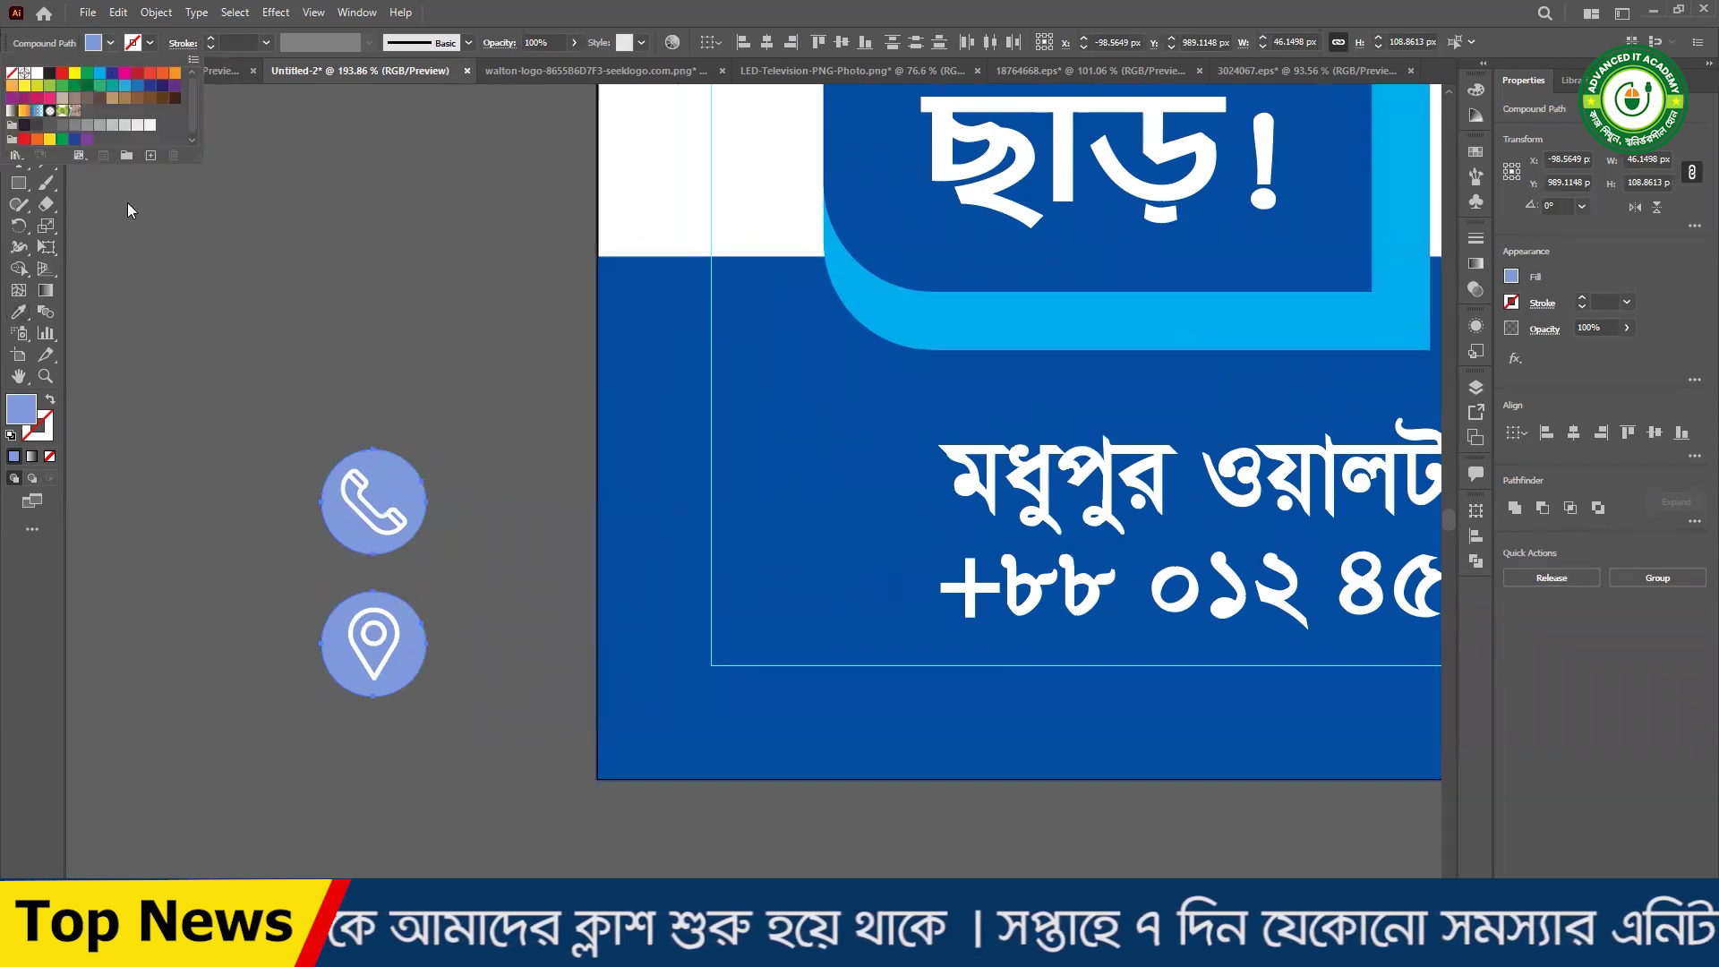
pyautogui.click(100, 74)
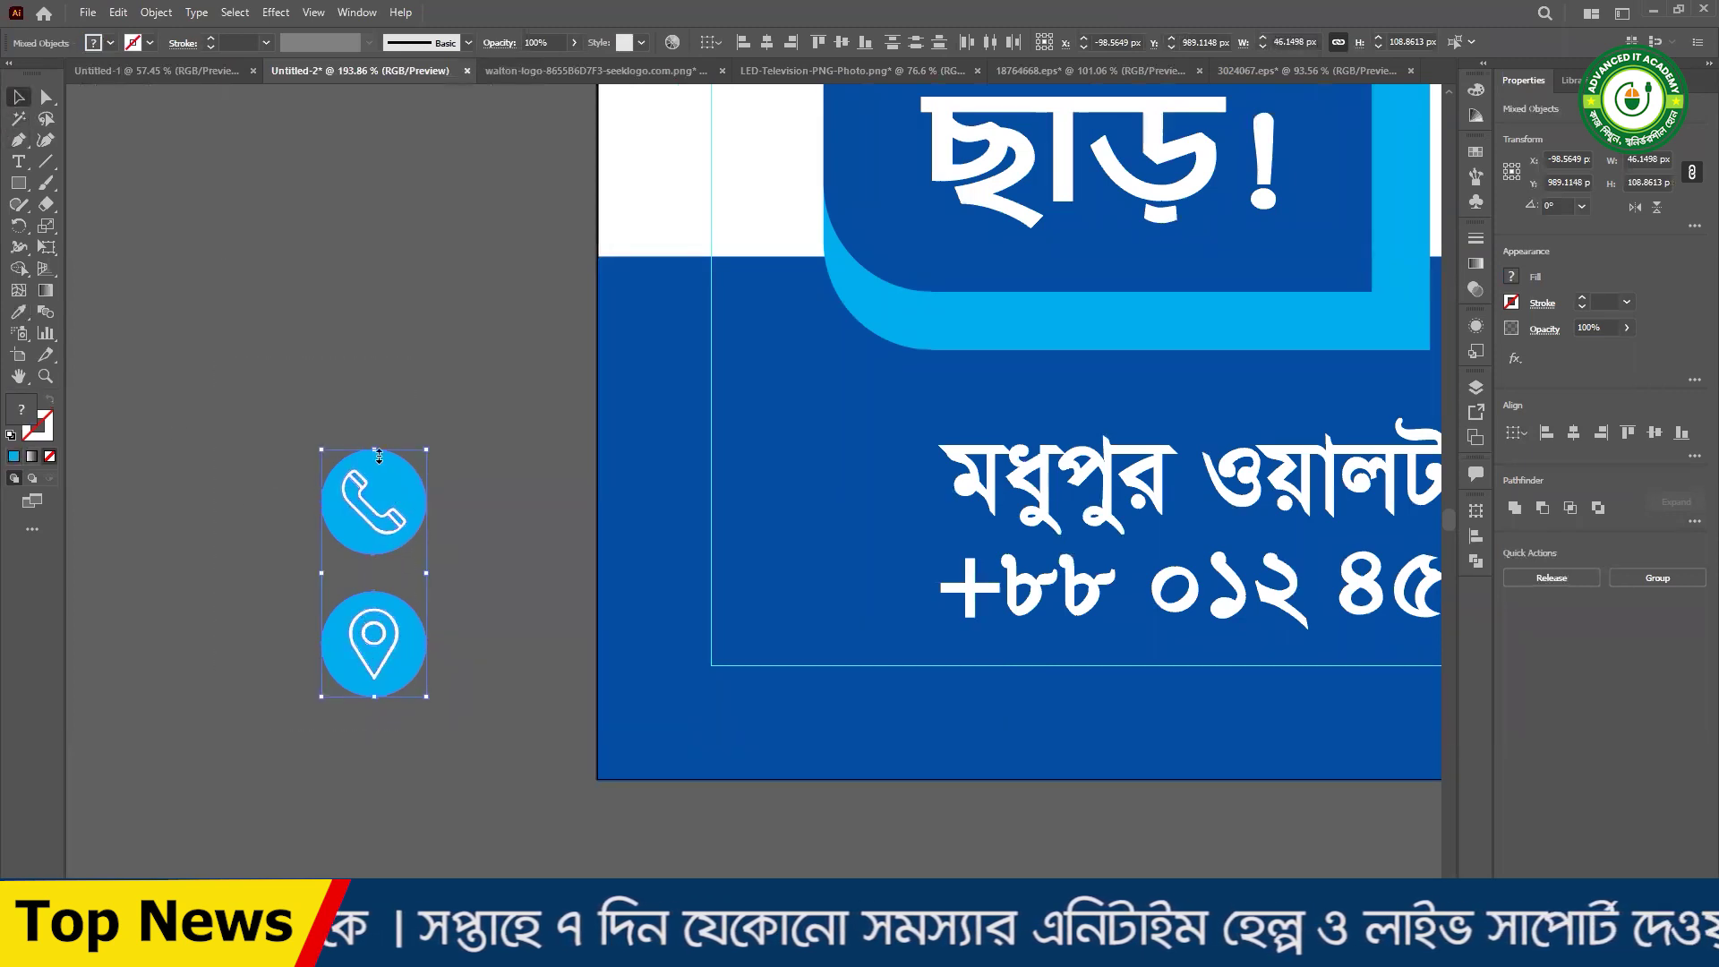
# - Group each icon with its circle, scale the pair to about 36 px wide, and place it in front of the contact lines
pyautogui.moveTo(274, 434); pyautogui.dragTo(450, 542)
pyautogui.hotkey('ctrl', 'g')
pyautogui.moveTo(253, 597); pyautogui.dragTo(410, 659)
pyautogui.hotkey('ctrl', 'g')
pyautogui.moveTo(335, 435); pyautogui.dragTo(442, 635)
pyautogui.moveTo(379, 492); pyautogui.dragTo(838, 485)
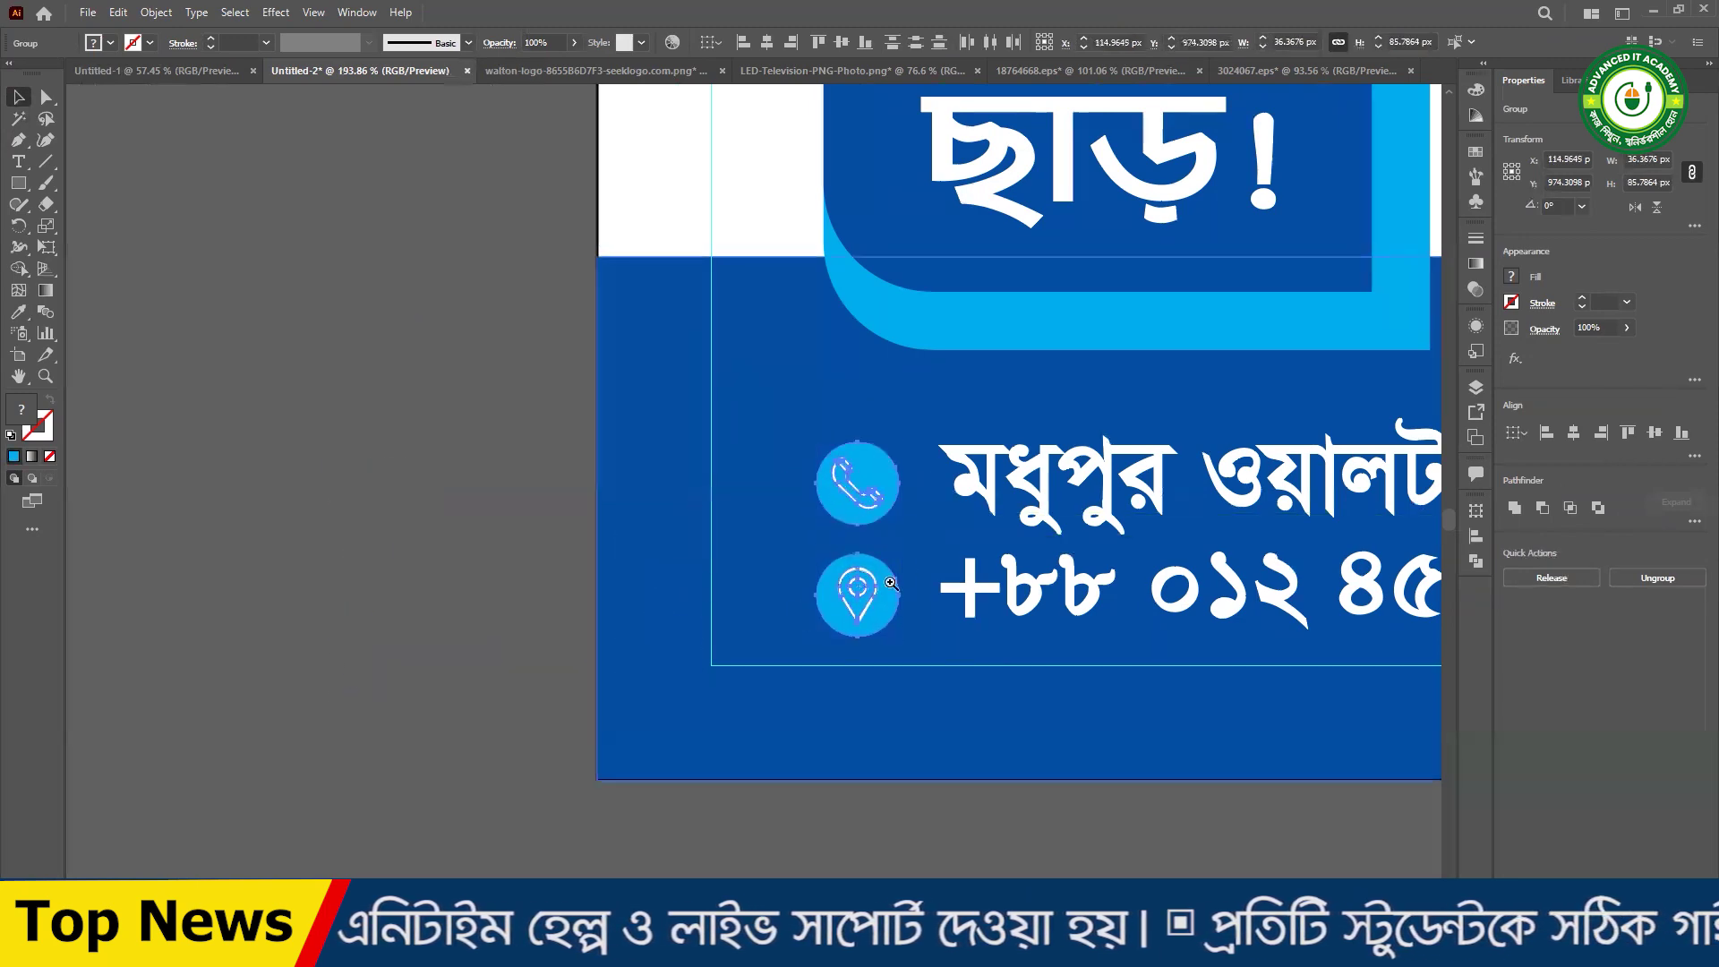
# - Swap the two contact lines so the phone number sits beside the phone icon and the address beside the location icon
pyautogui.scroll(-3, 840, 814)
pyautogui.moveTo(777, 493); pyautogui.dragTo(779, 613)
pyautogui.moveTo(759, 547); pyautogui.dragTo(759, 476)
pyautogui.moveTo(806, 591); pyautogui.dragTo(801, 548)
pyautogui.scroll(1, 805, 474)
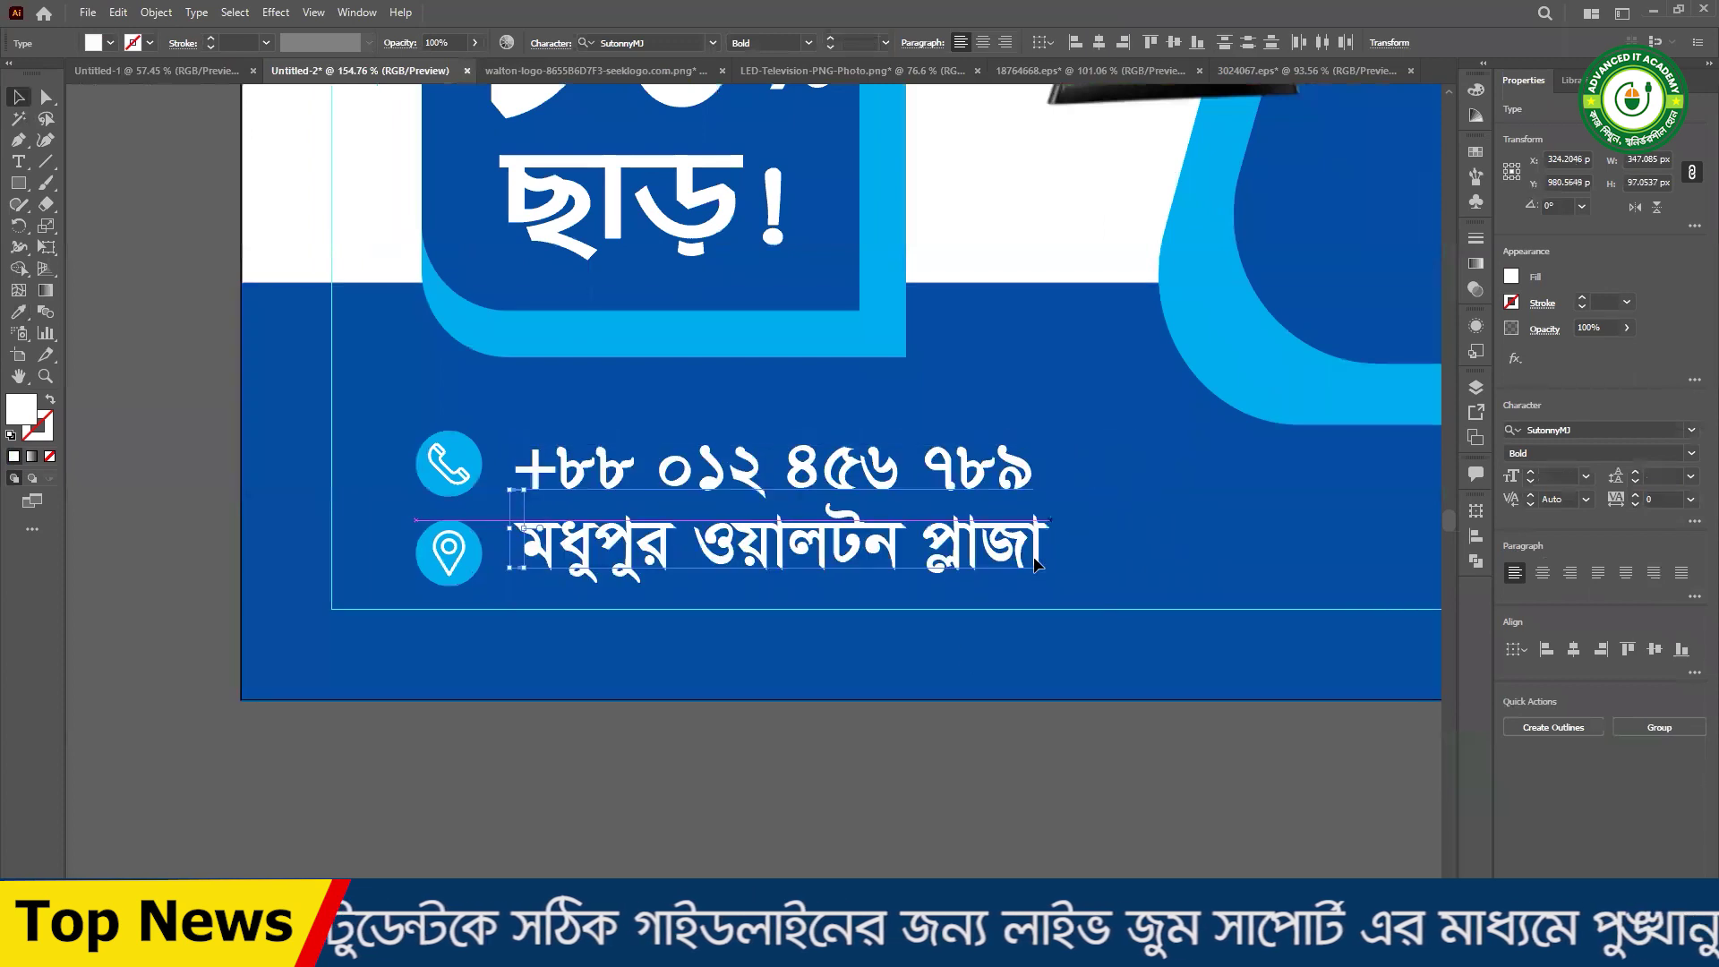
# - Resize the address line to match the phone number's width and align both text lines with their icons
pyautogui.click(851, 666)
pyautogui.click(844, 573)
pyautogui.moveTo(1043, 555); pyautogui.dragTo(1032, 556)
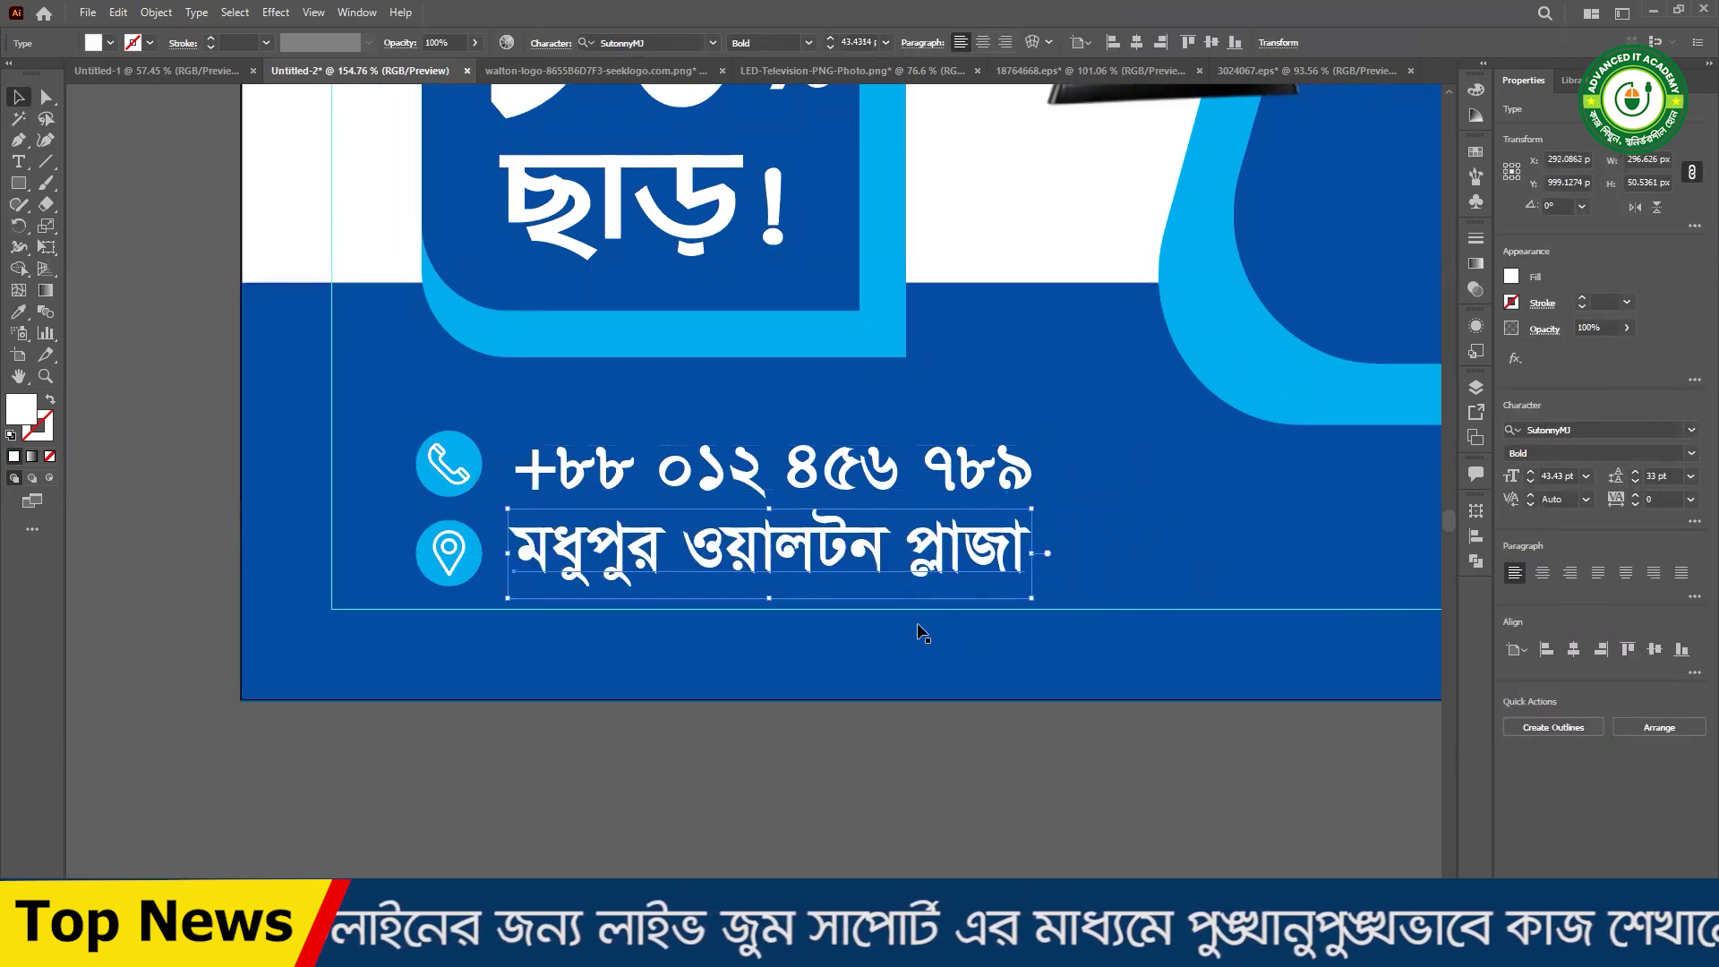
pyautogui.moveTo(769, 508); pyautogui.dragTo(769, 520)
pyautogui.click(767, 488)
pyautogui.keyDown('shift'); pyautogui.click(767, 567); pyautogui.keyUp('shift')
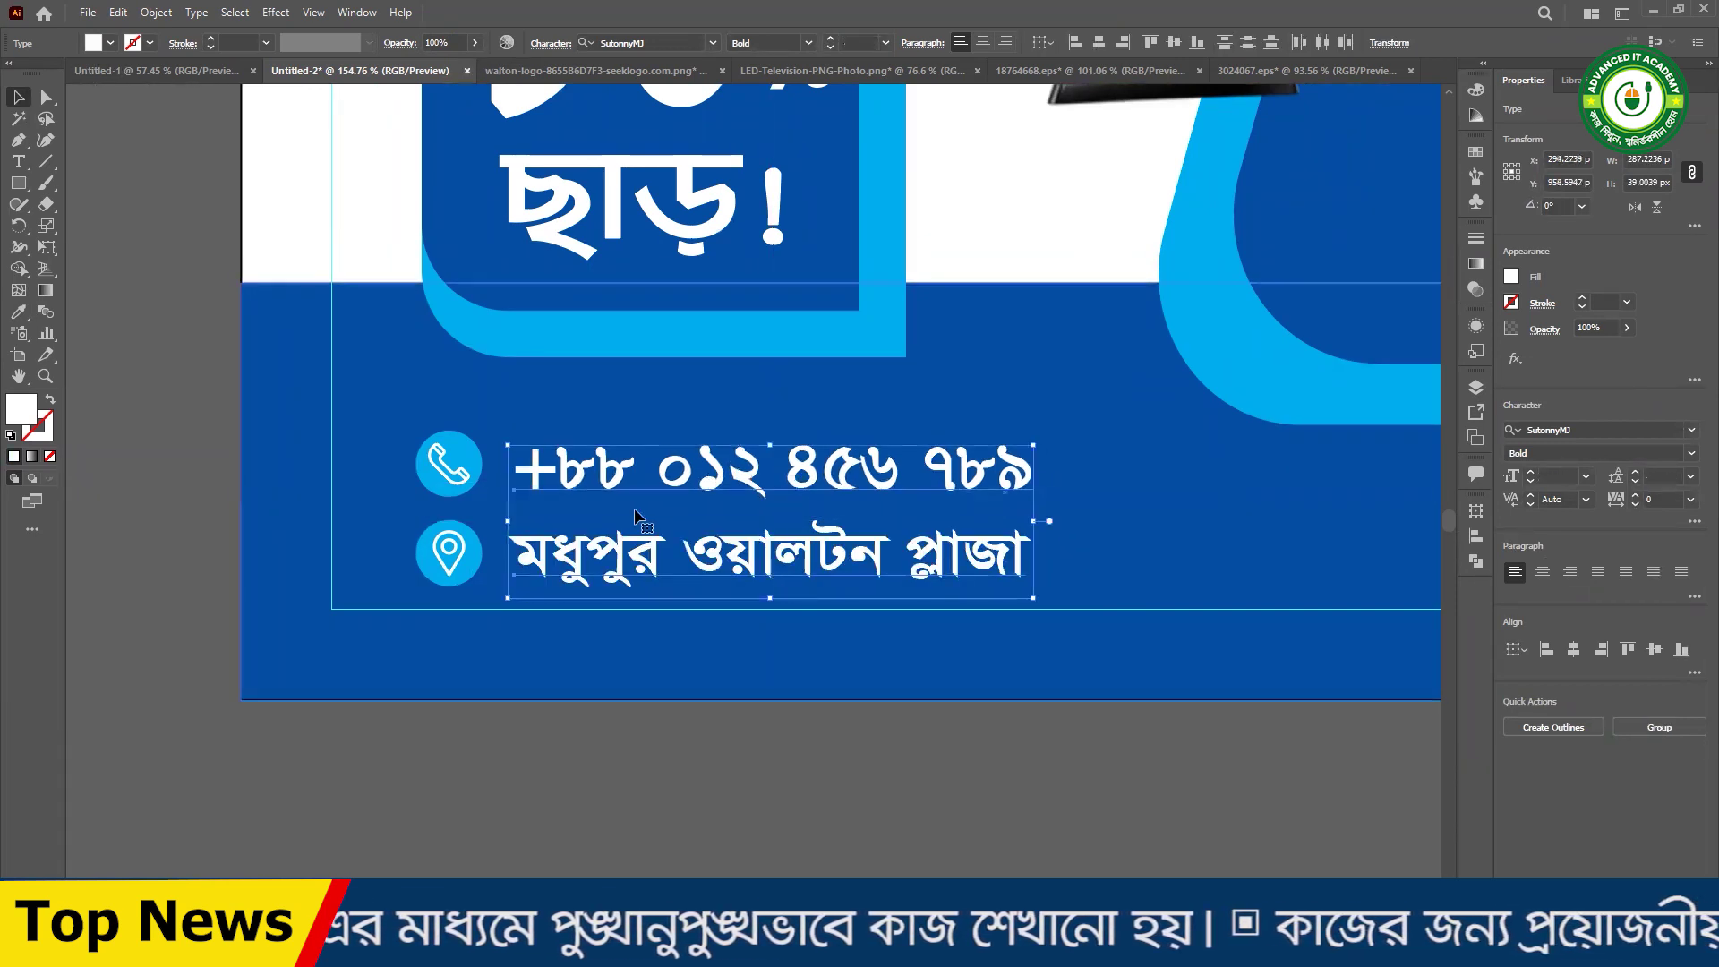
pyautogui.moveTo(628, 476); pyautogui.dragTo(623, 472)
pyautogui.keyDown('alt'); pyautogui.click(717, 618); pyautogui.keyUp('alt')
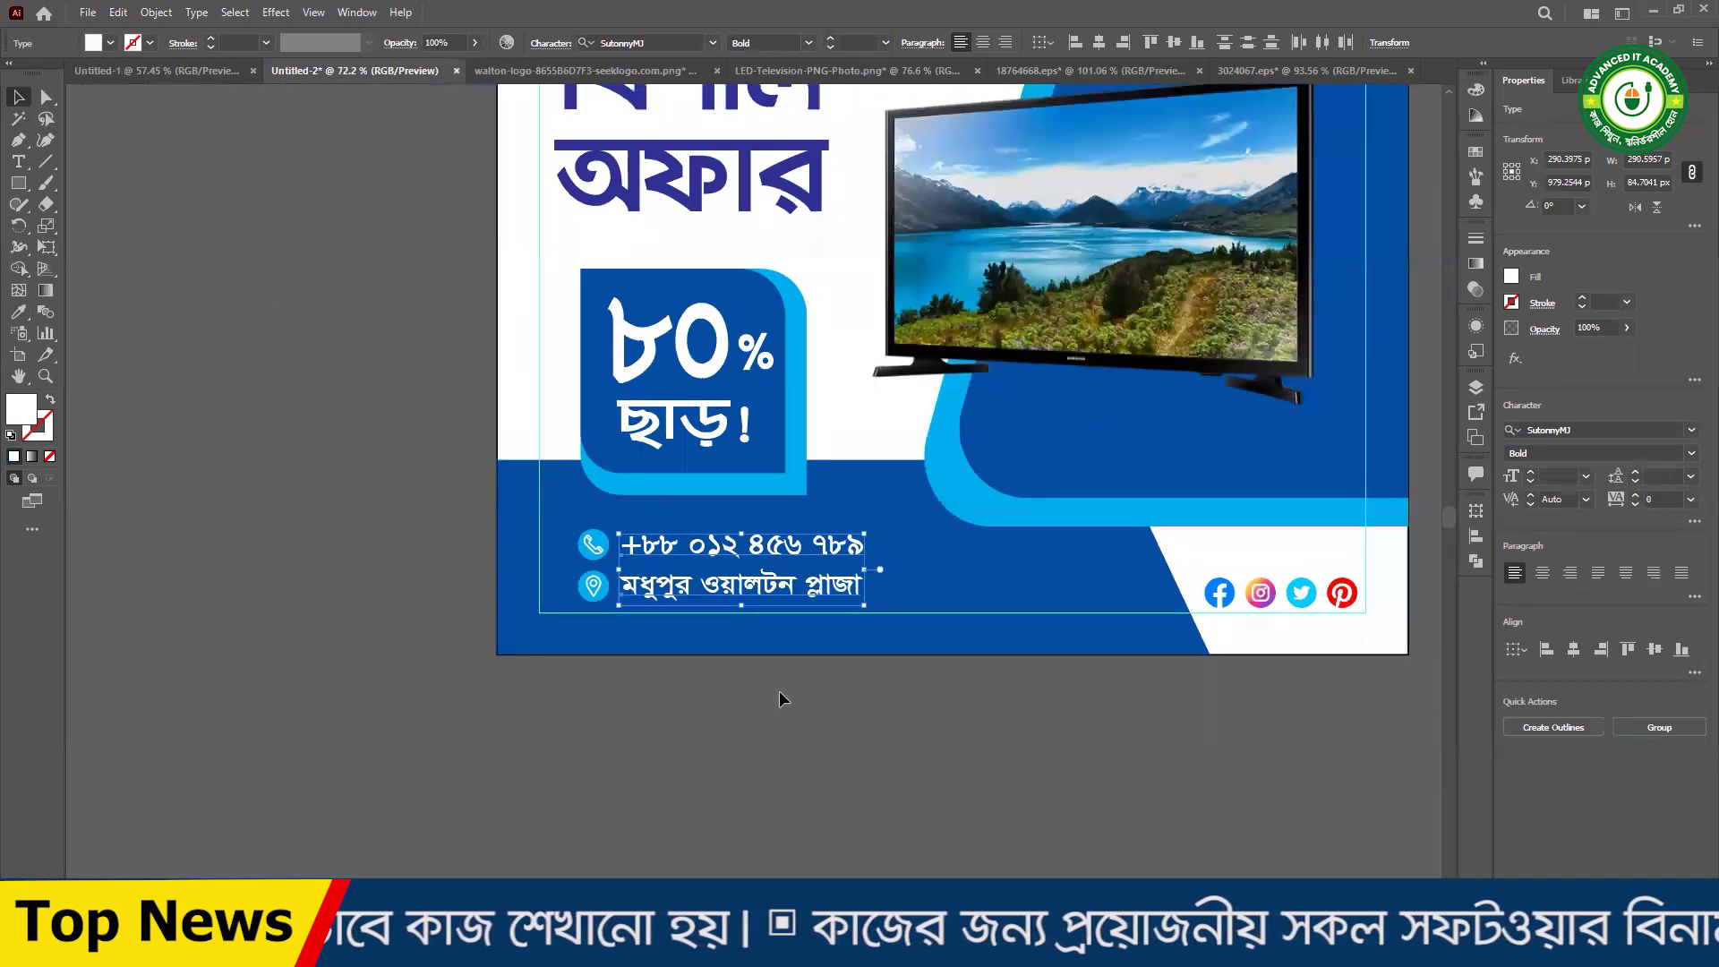
# - Move the blue and cyan colour sample squares farther away from the poster on the empty canvas
pyautogui.scroll(1, 792, 694)
pyautogui.scroll(5, 792, 691)
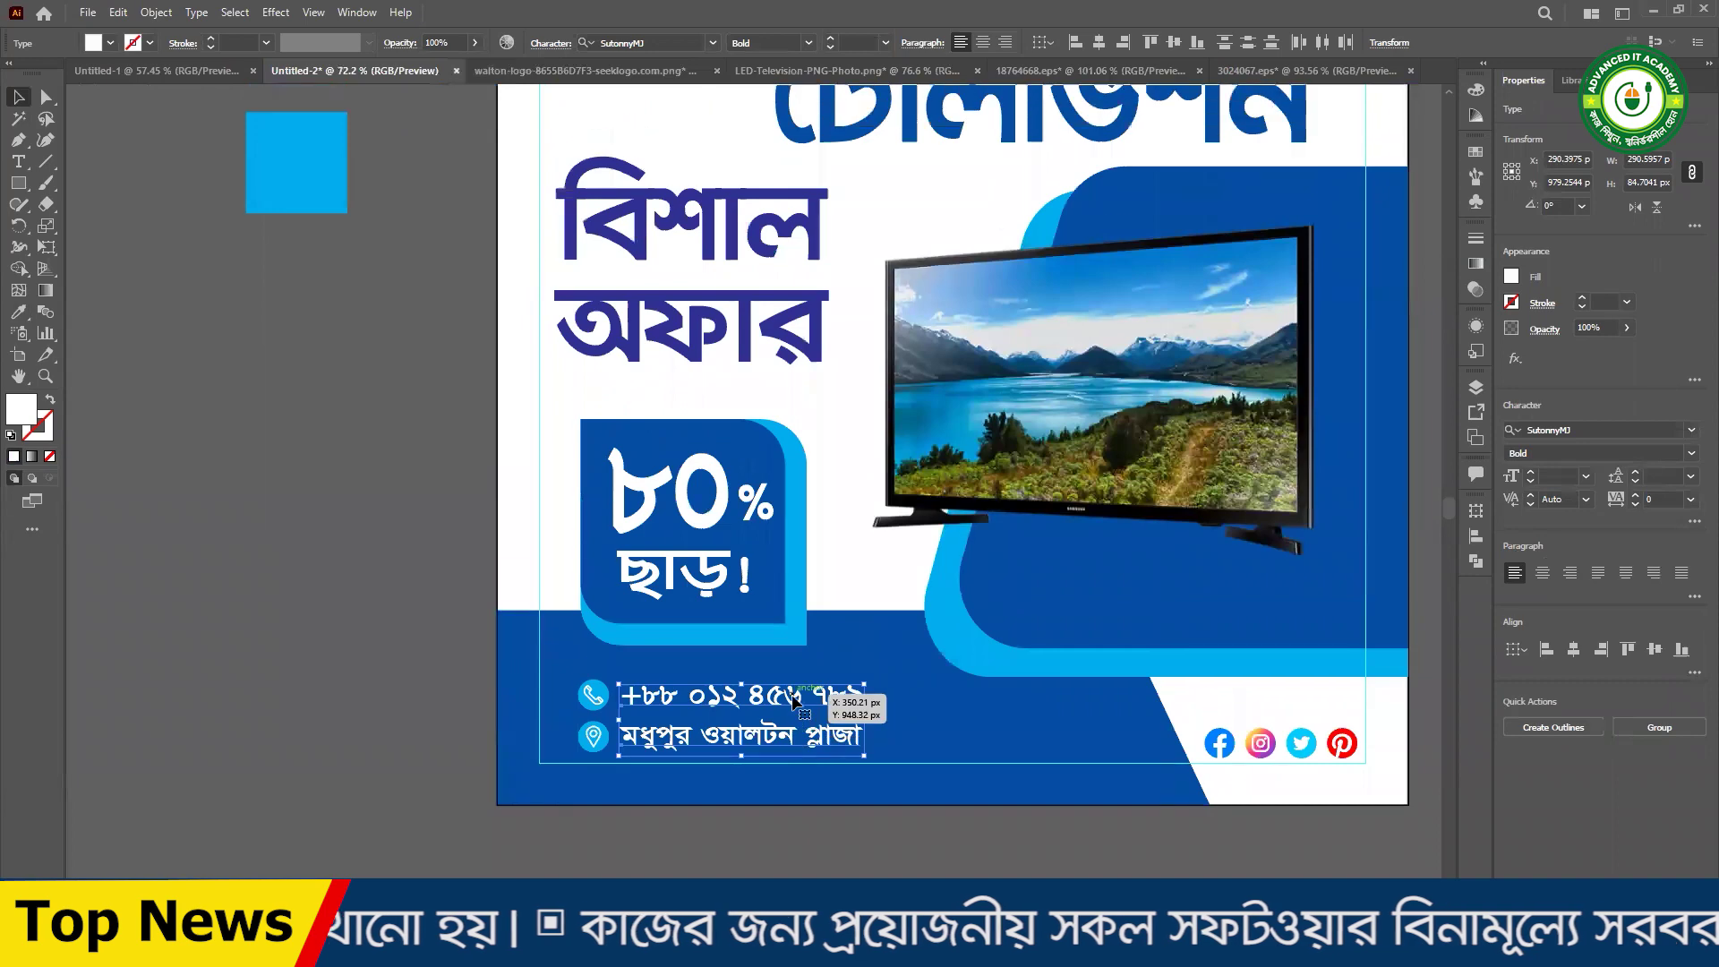
pyautogui.keyDown('alt'); pyautogui.click(1001, 461); pyautogui.keyUp('alt')
pyautogui.moveTo(800, 441); pyautogui.dragTo(800, 447)
pyautogui.moveTo(383, 202); pyautogui.dragTo(560, 494)
pyautogui.moveTo(777, 495); pyautogui.dragTo(700, 580)
pyautogui.moveTo(218, 236); pyautogui.dragTo(386, 551)
pyautogui.hotkey('ctrl', 'z')
pyautogui.moveTo(423, 490); pyautogui.dragTo(340, 436)
pyautogui.moveTo(436, 540); pyautogui.dragTo(356, 400)
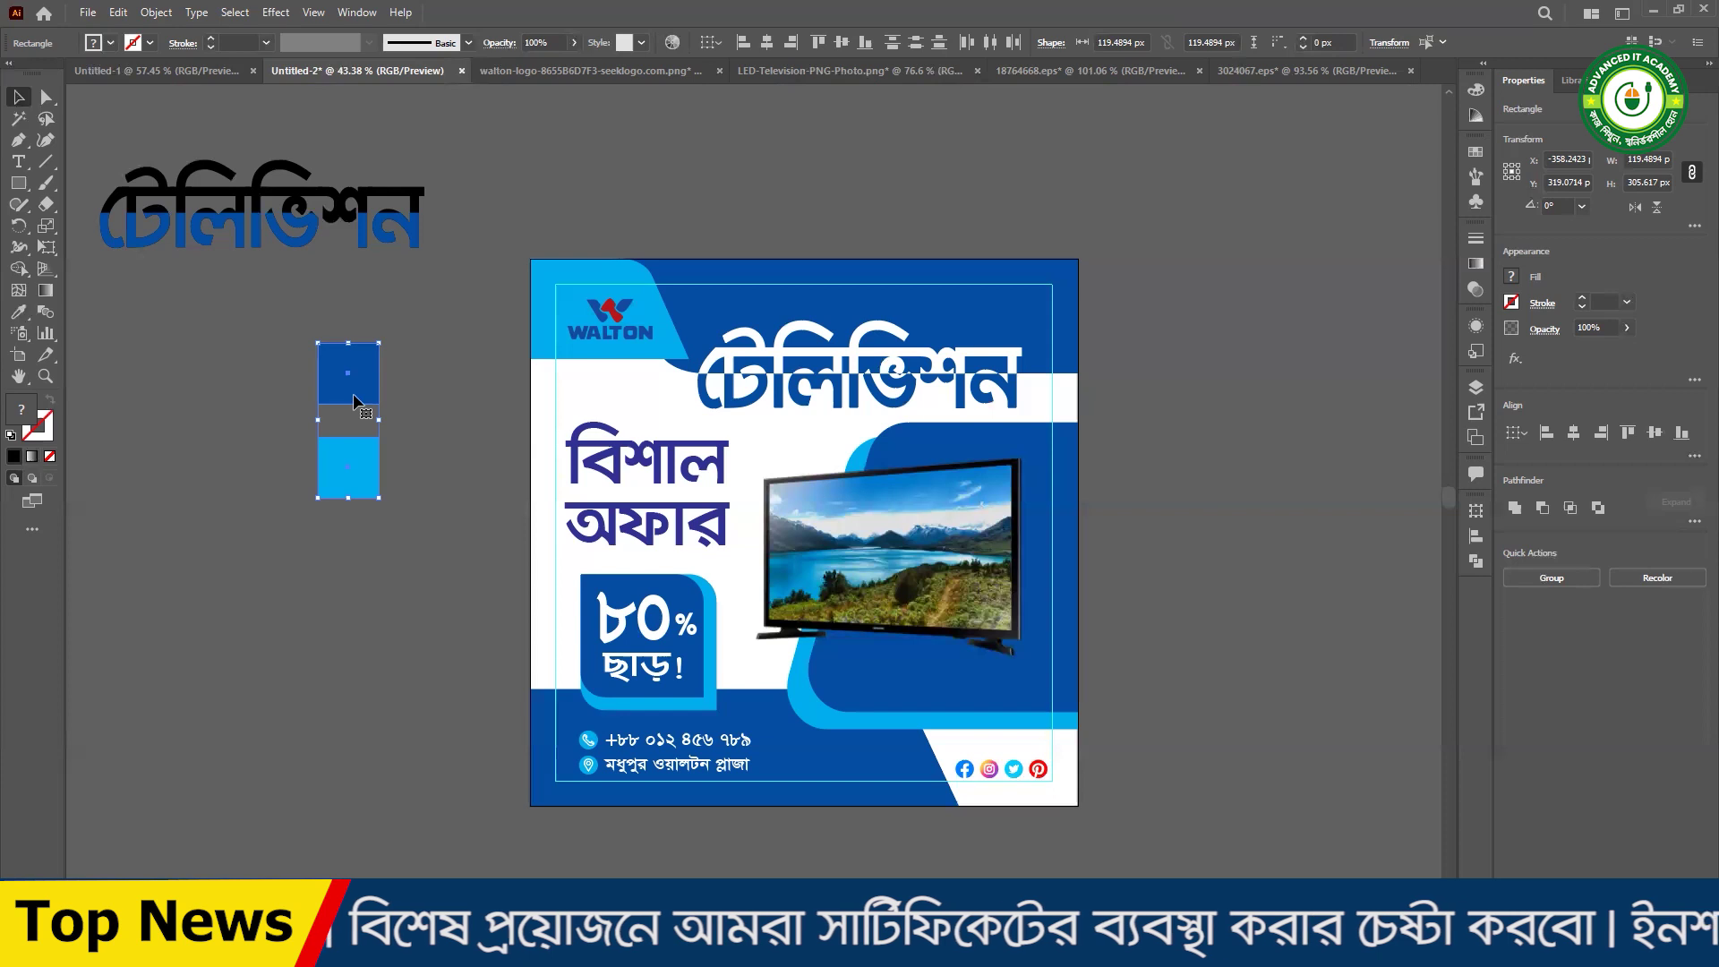
# - Scale the two colour sample squares down together to about 89 px wide
pyautogui.keyDown('shift'); pyautogui.click(557, 335); pyautogui.keyUp('shift')
pyautogui.click(275, 365)
pyautogui.moveTo(275, 368); pyautogui.dragTo(358, 458)
pyautogui.moveTo(348, 342); pyautogui.dragTo(364, 387)
pyautogui.click(249, 368)
pyautogui.moveTo(249, 368); pyautogui.dragTo(407, 573)
pyautogui.moveTo(431, 494); pyautogui.dragTo(476, 537)
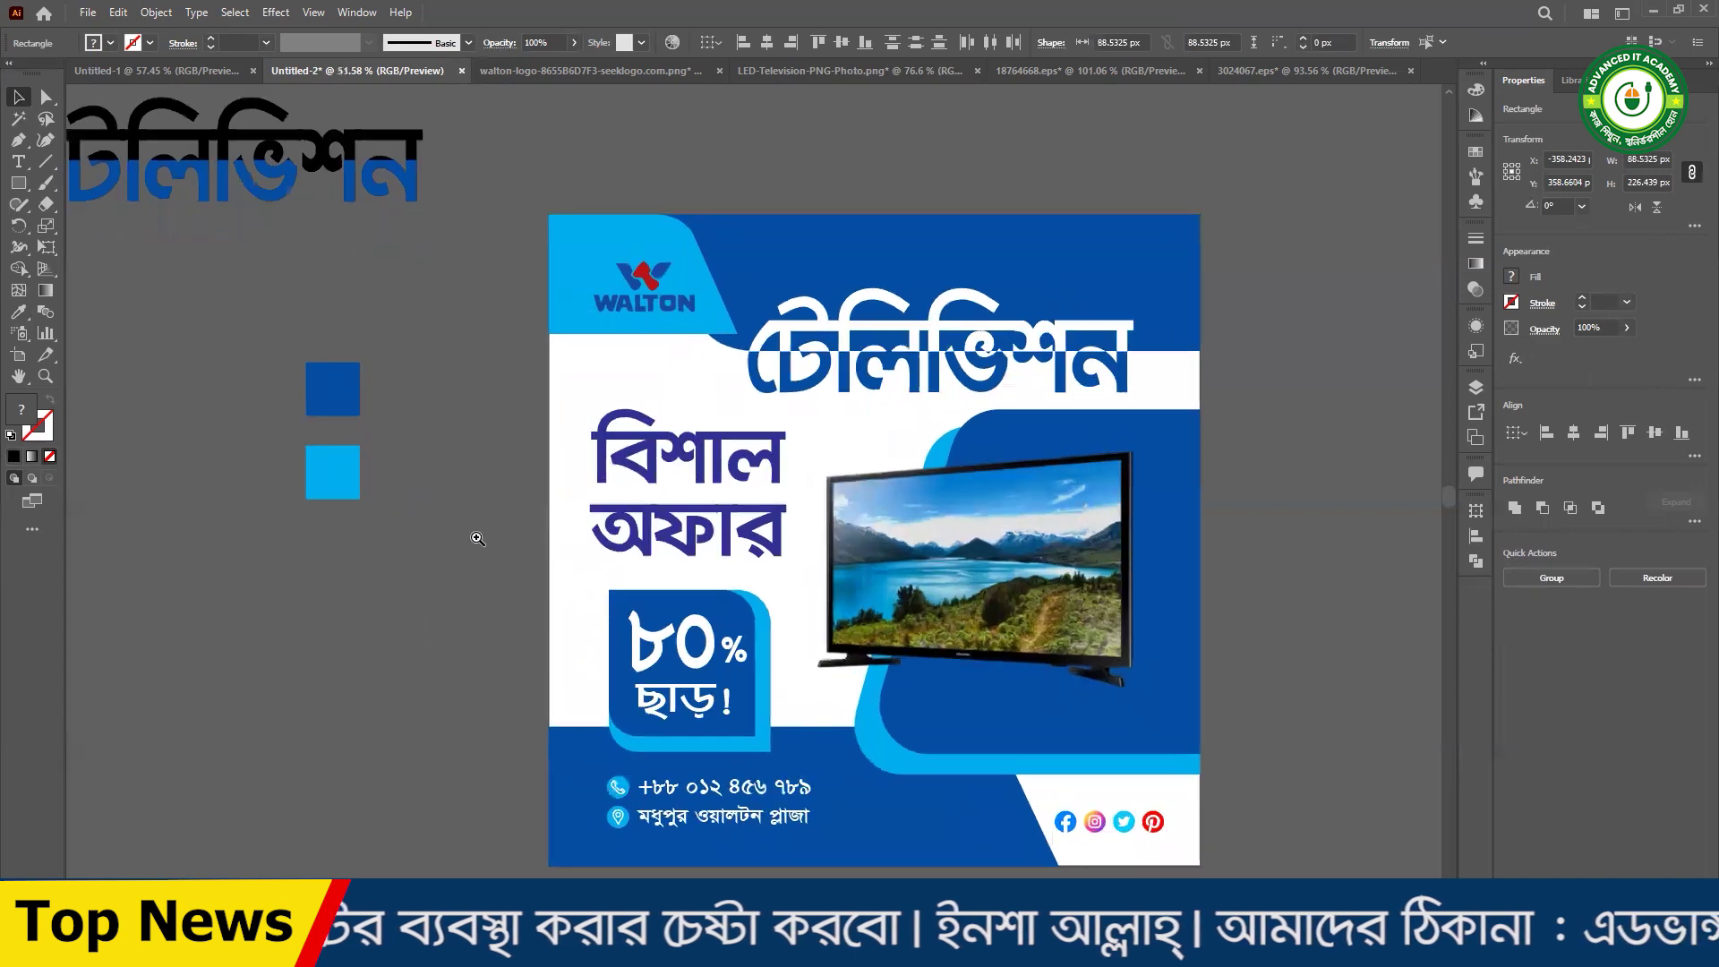
pyautogui.moveTo(488, 610); pyautogui.dragTo(453, 475)
pyautogui.click(232, 256)
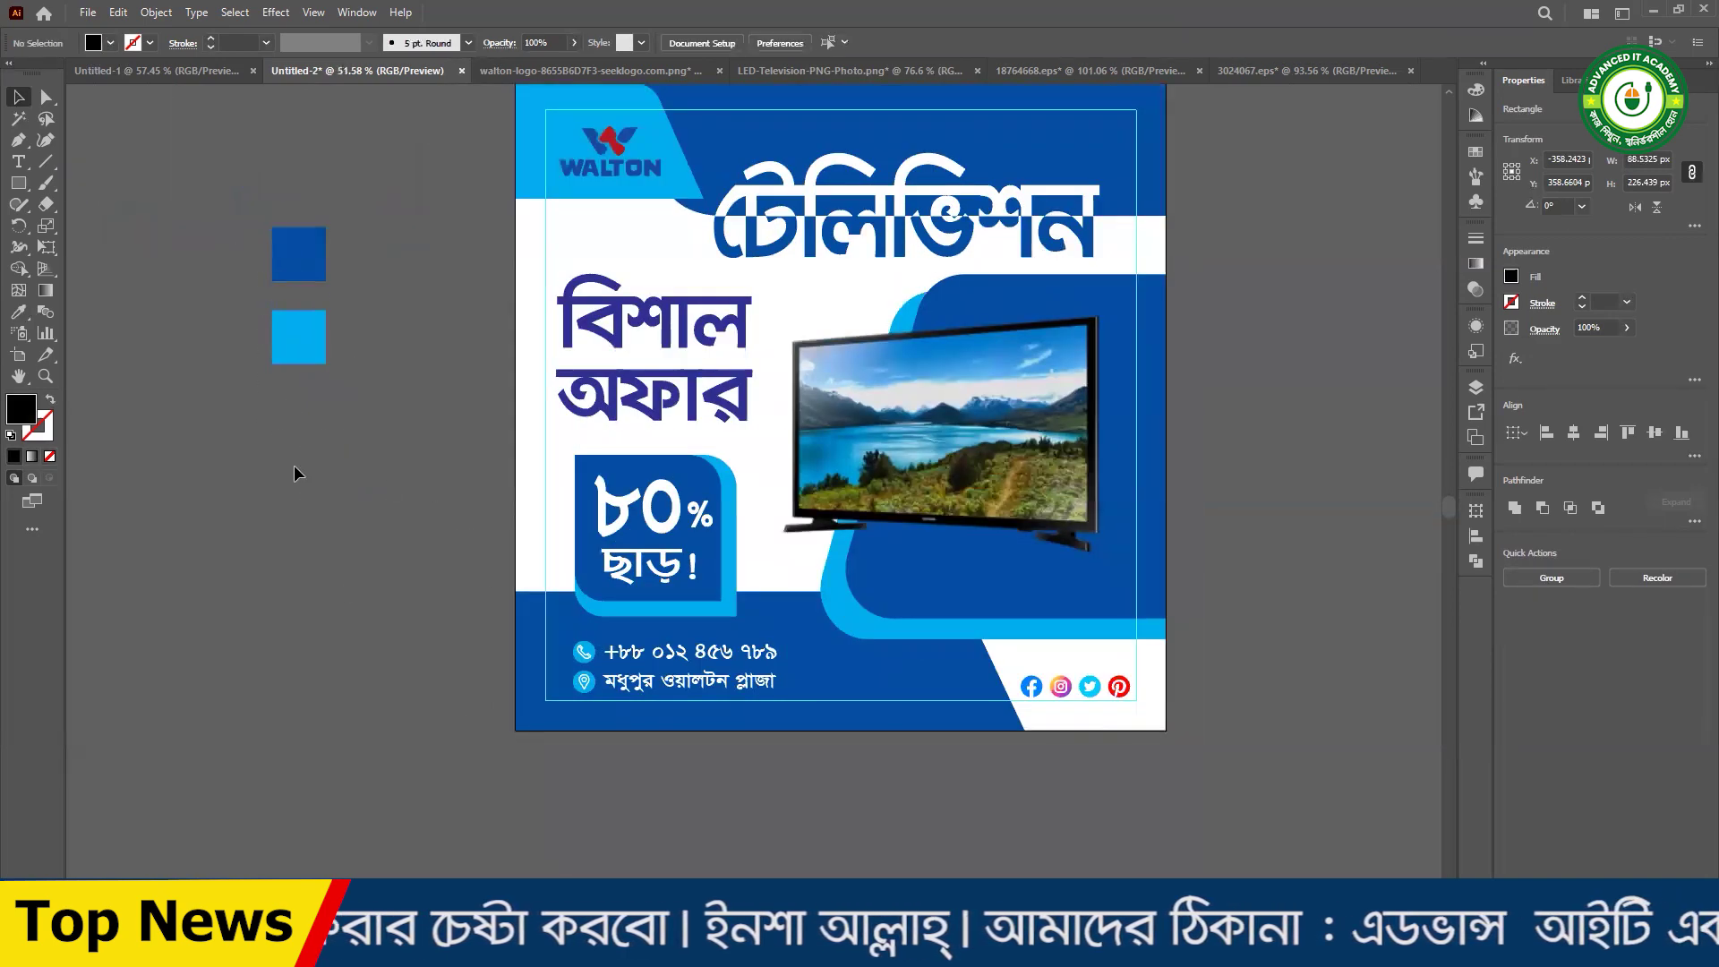
# - Duplicate the address line onto the canvas beside the poster and place a second copy directly below it
pyautogui.moveTo(615, 740); pyautogui.dragTo(736, 784)
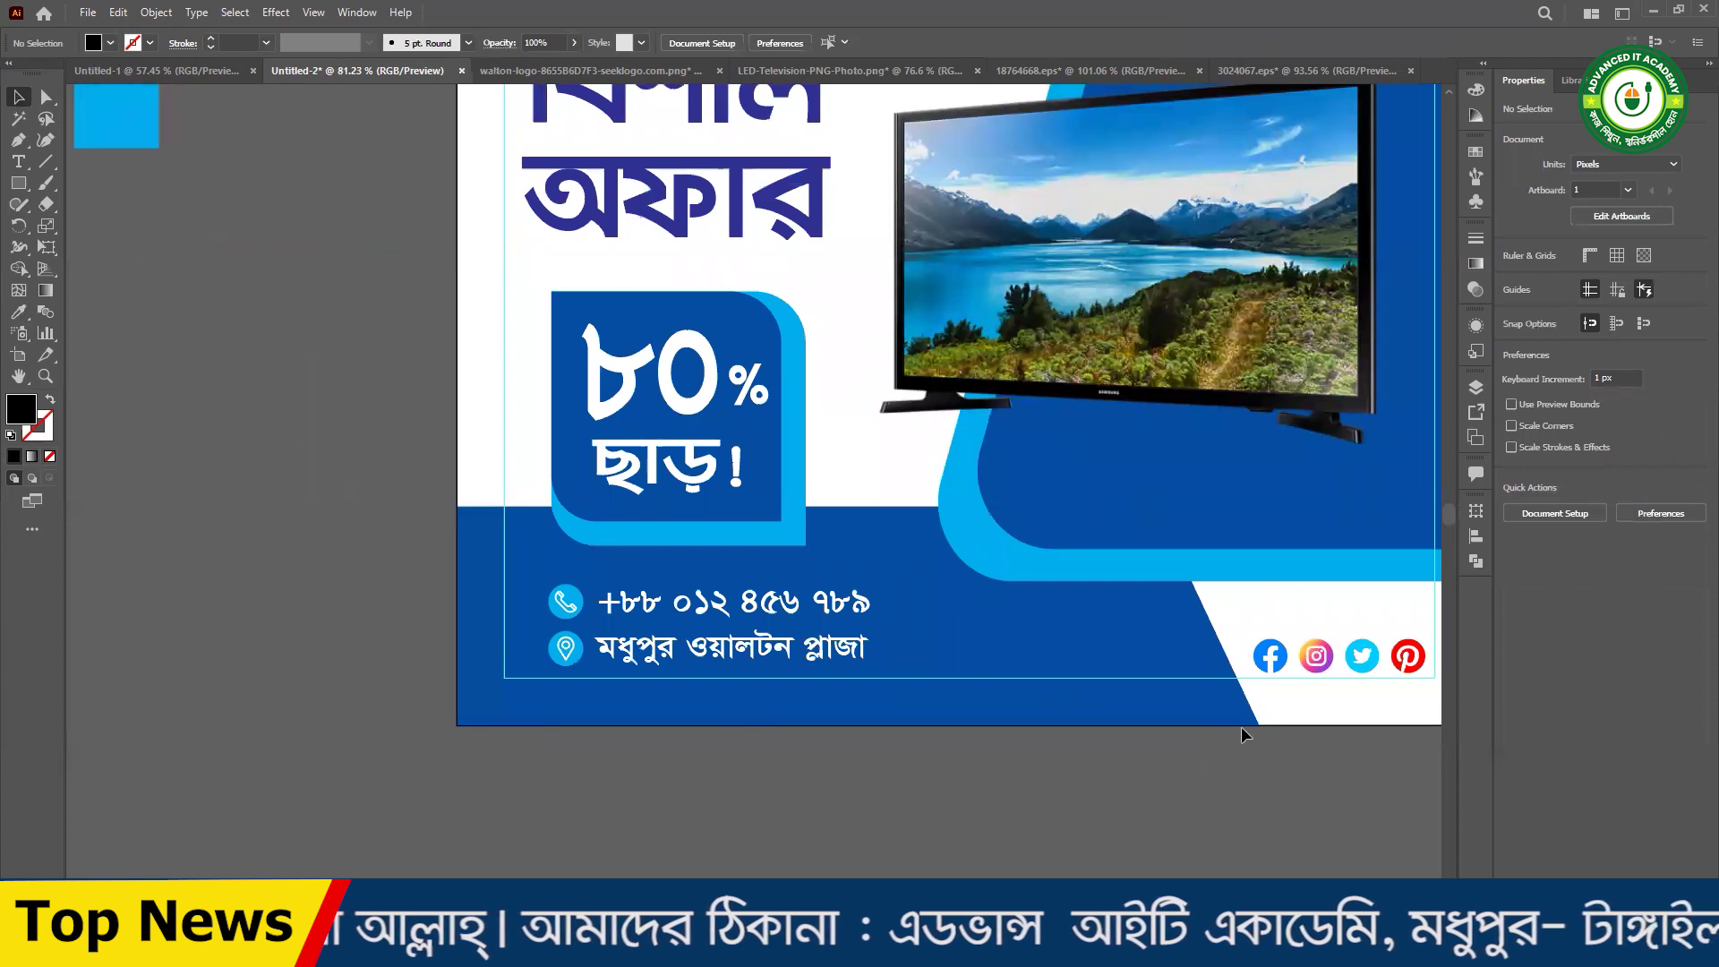
pyautogui.click(786, 660)
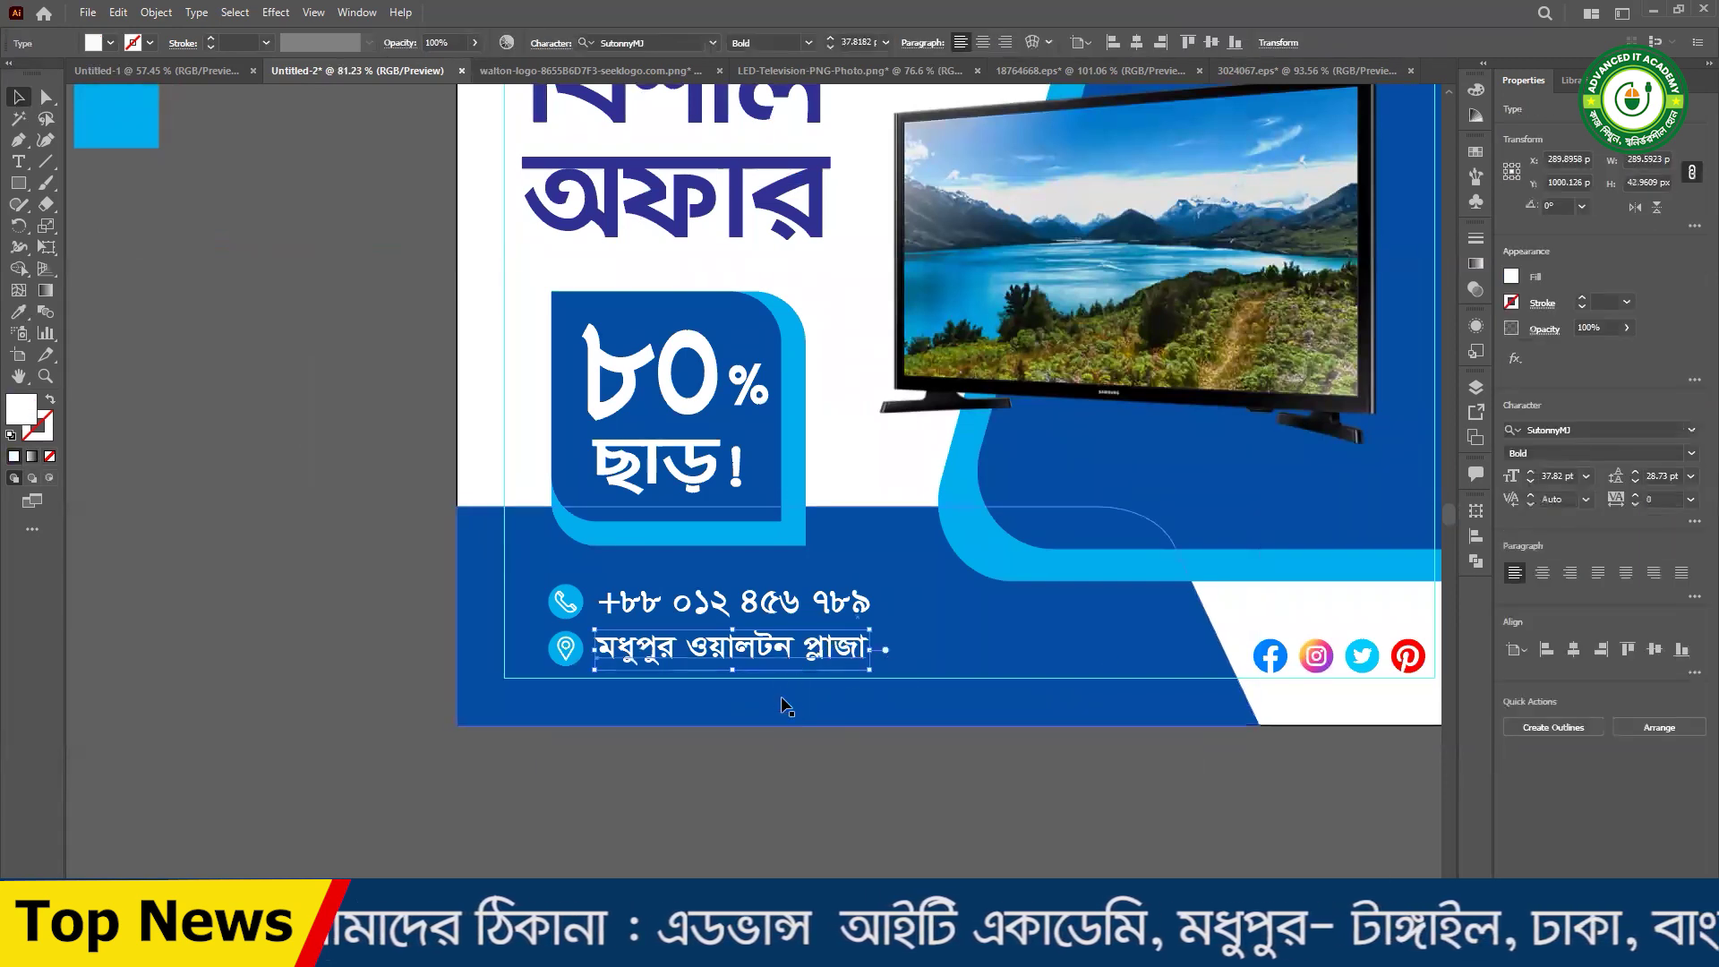
pyautogui.moveTo(797, 652); pyautogui.dragTo(253, 598)
pyautogui.moveTo(166, 538); pyautogui.dragTo(434, 705)
pyautogui.moveTo(495, 636); pyautogui.dragTo(422, 398)
pyautogui.moveTo(318, 456); pyautogui.dragTo(523, 599)
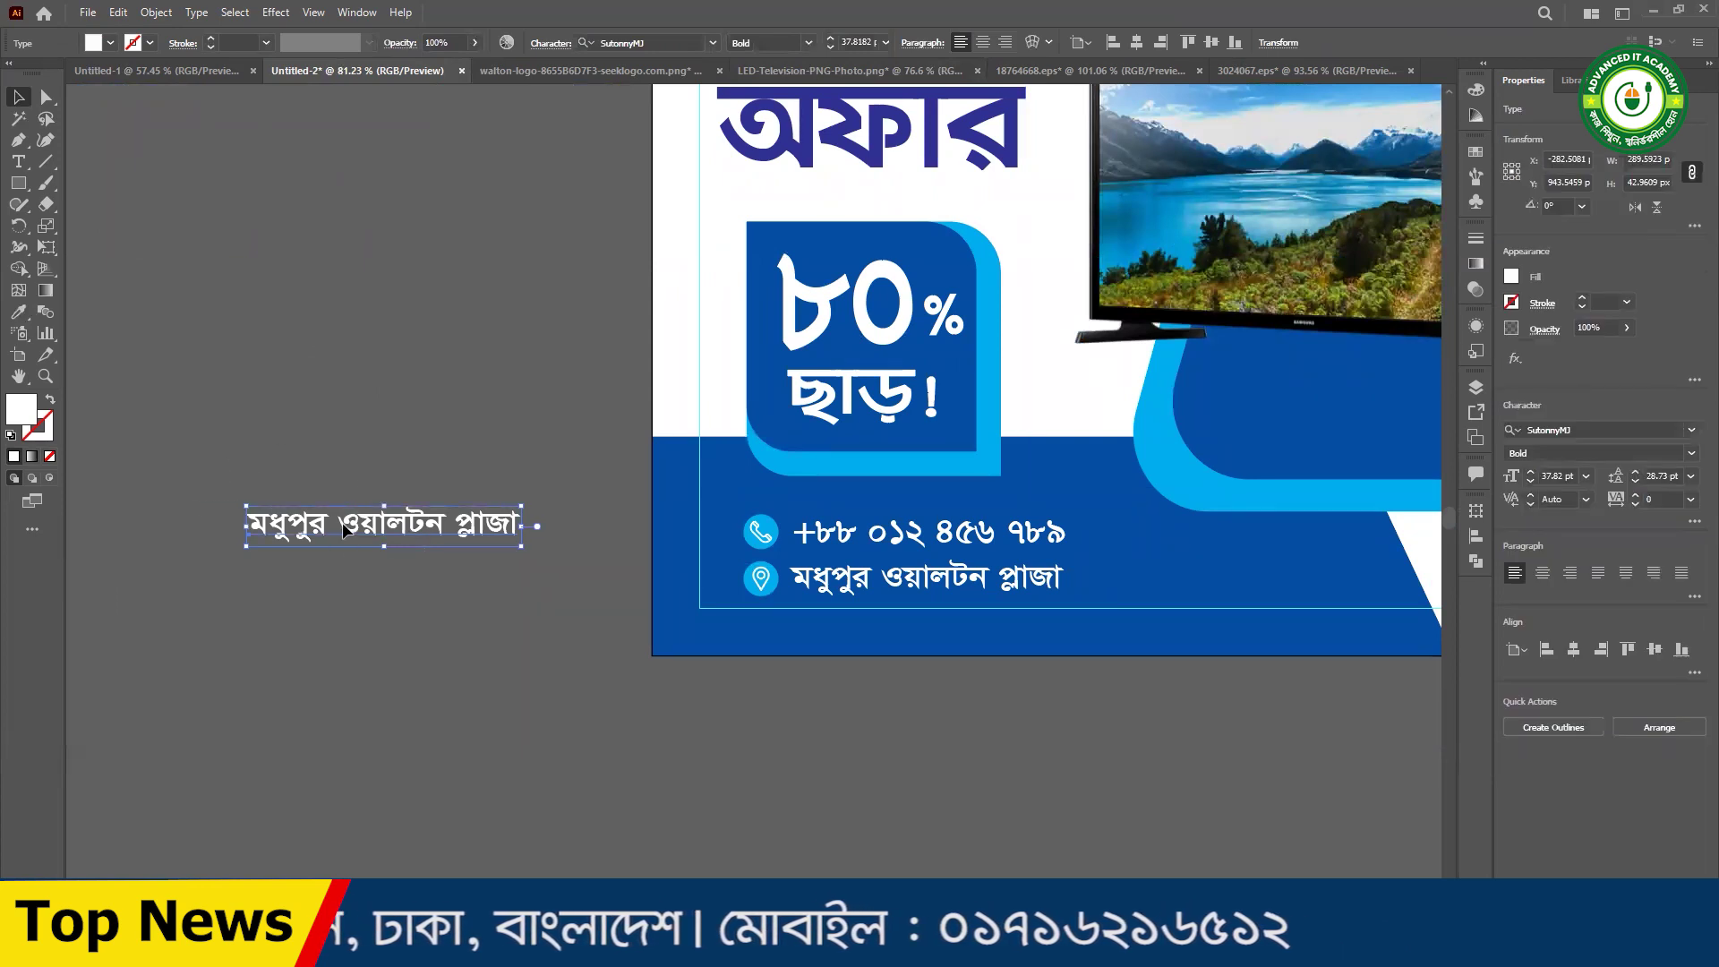
pyautogui.moveTo(342, 523); pyautogui.dragTo(358, 487)
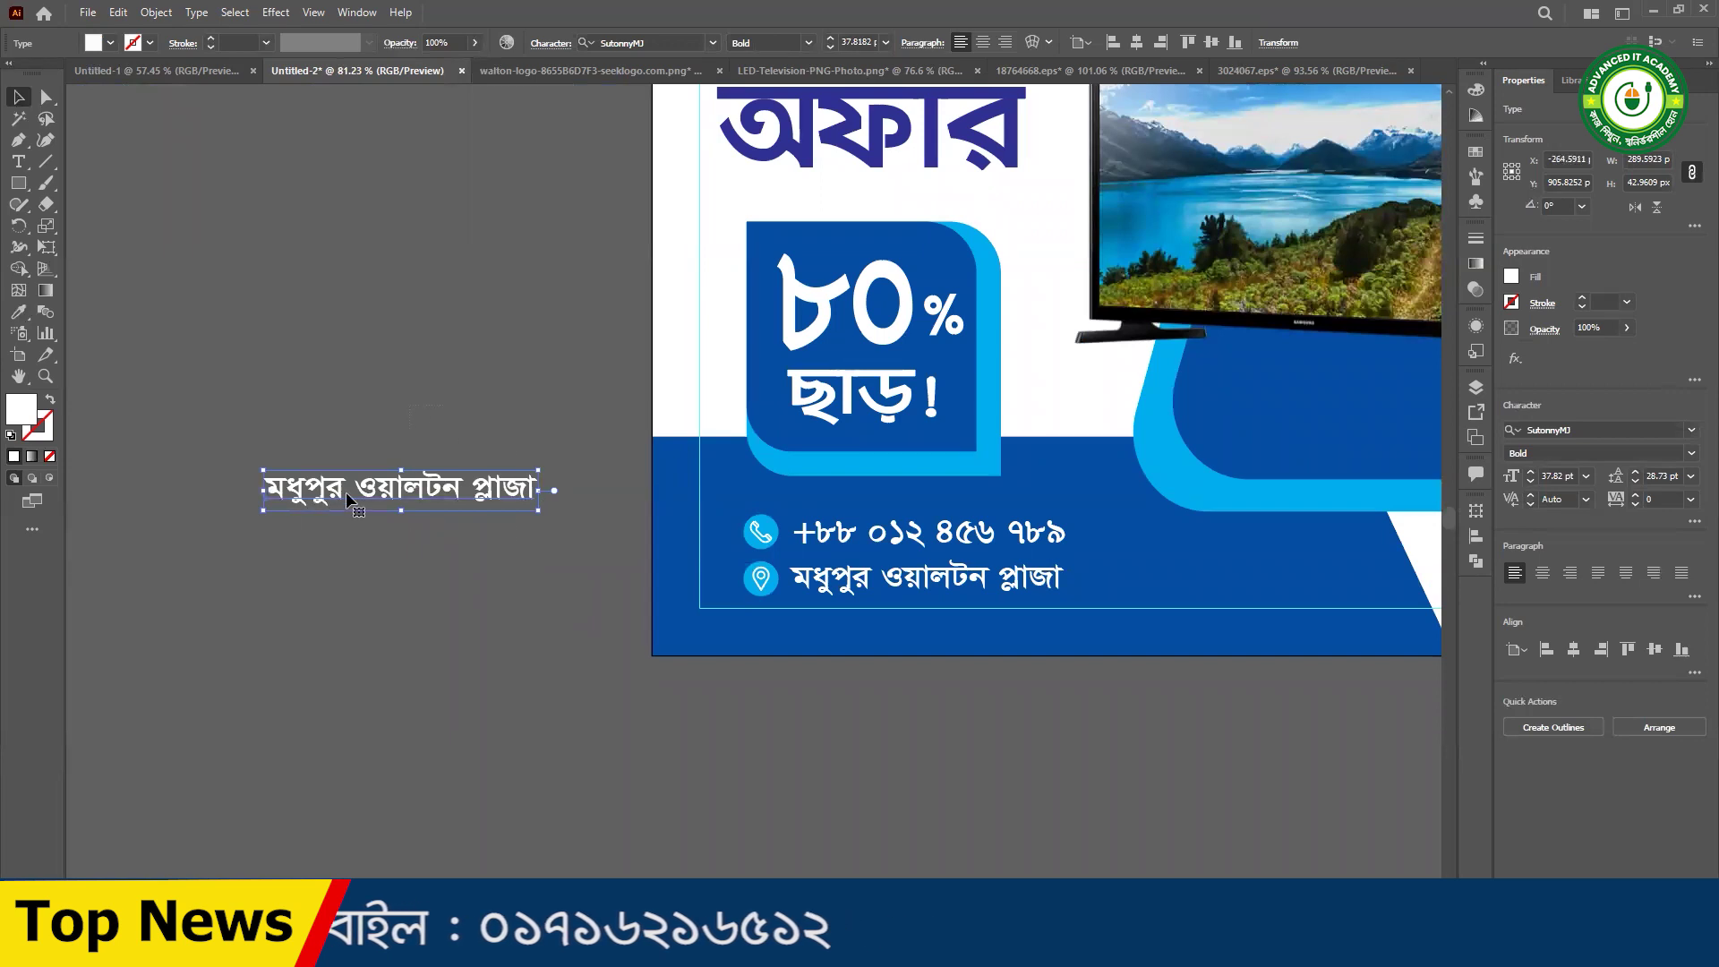
pyautogui.moveTo(389, 507); pyautogui.dragTo(387, 602)
# - Change the font of the lower address copy to Roboto
pyautogui.rightClick(449, 587)
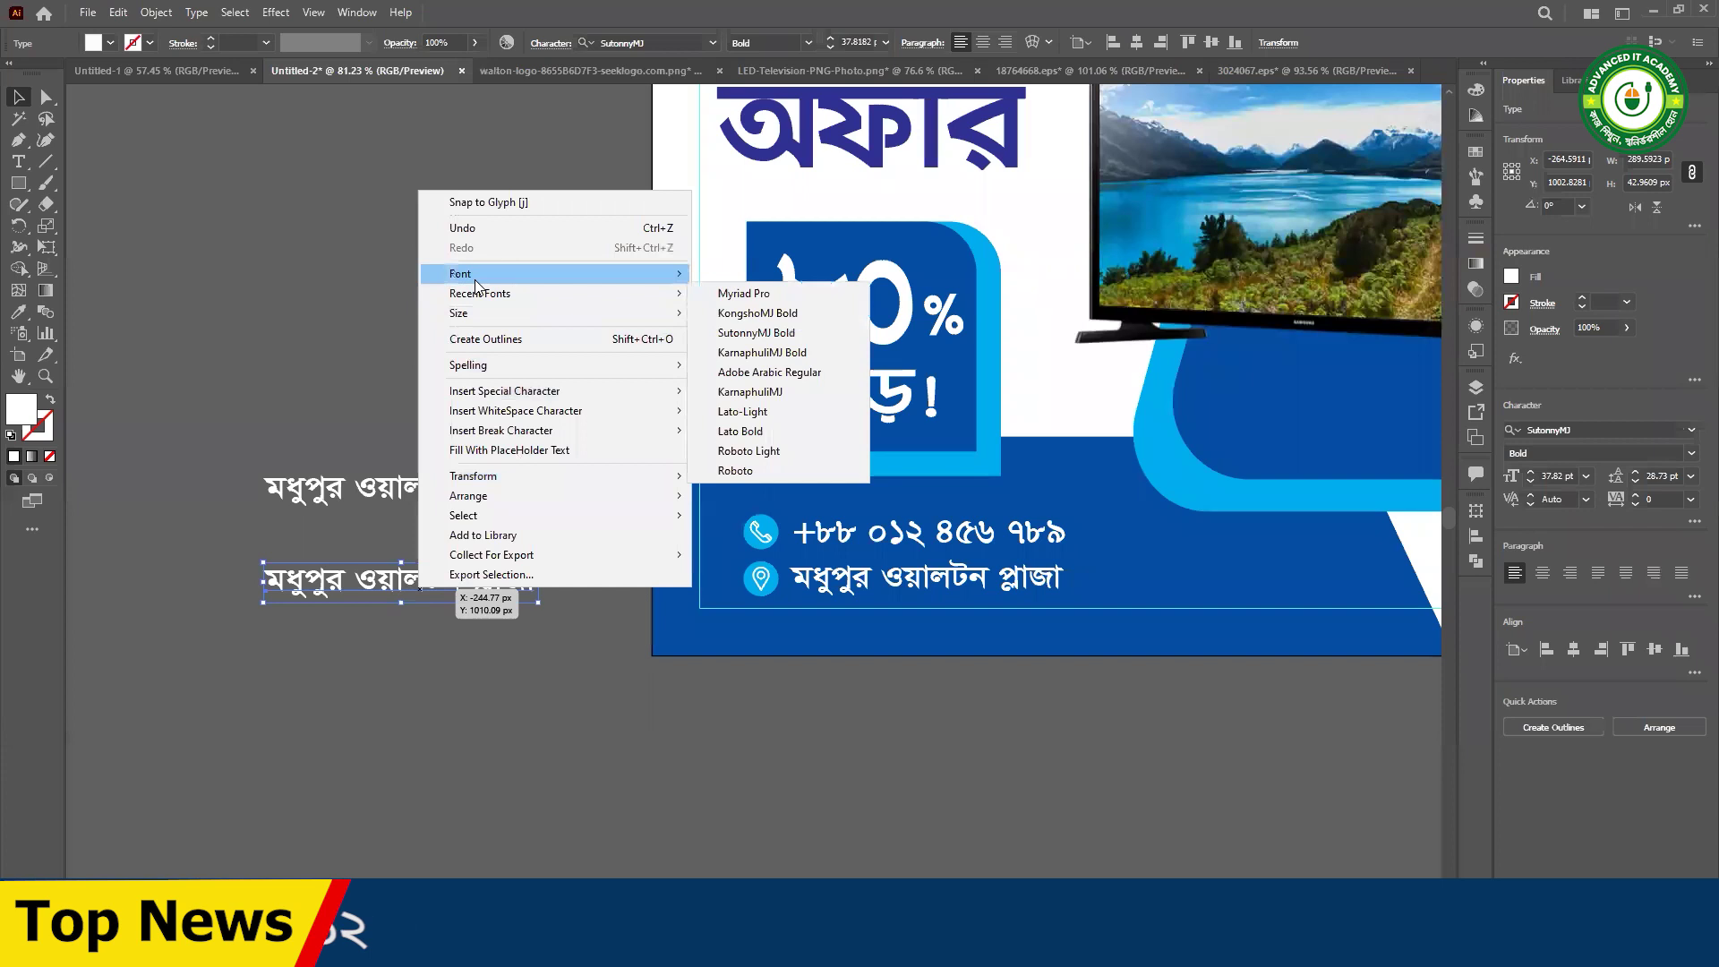
pyautogui.moveTo(557, 295)
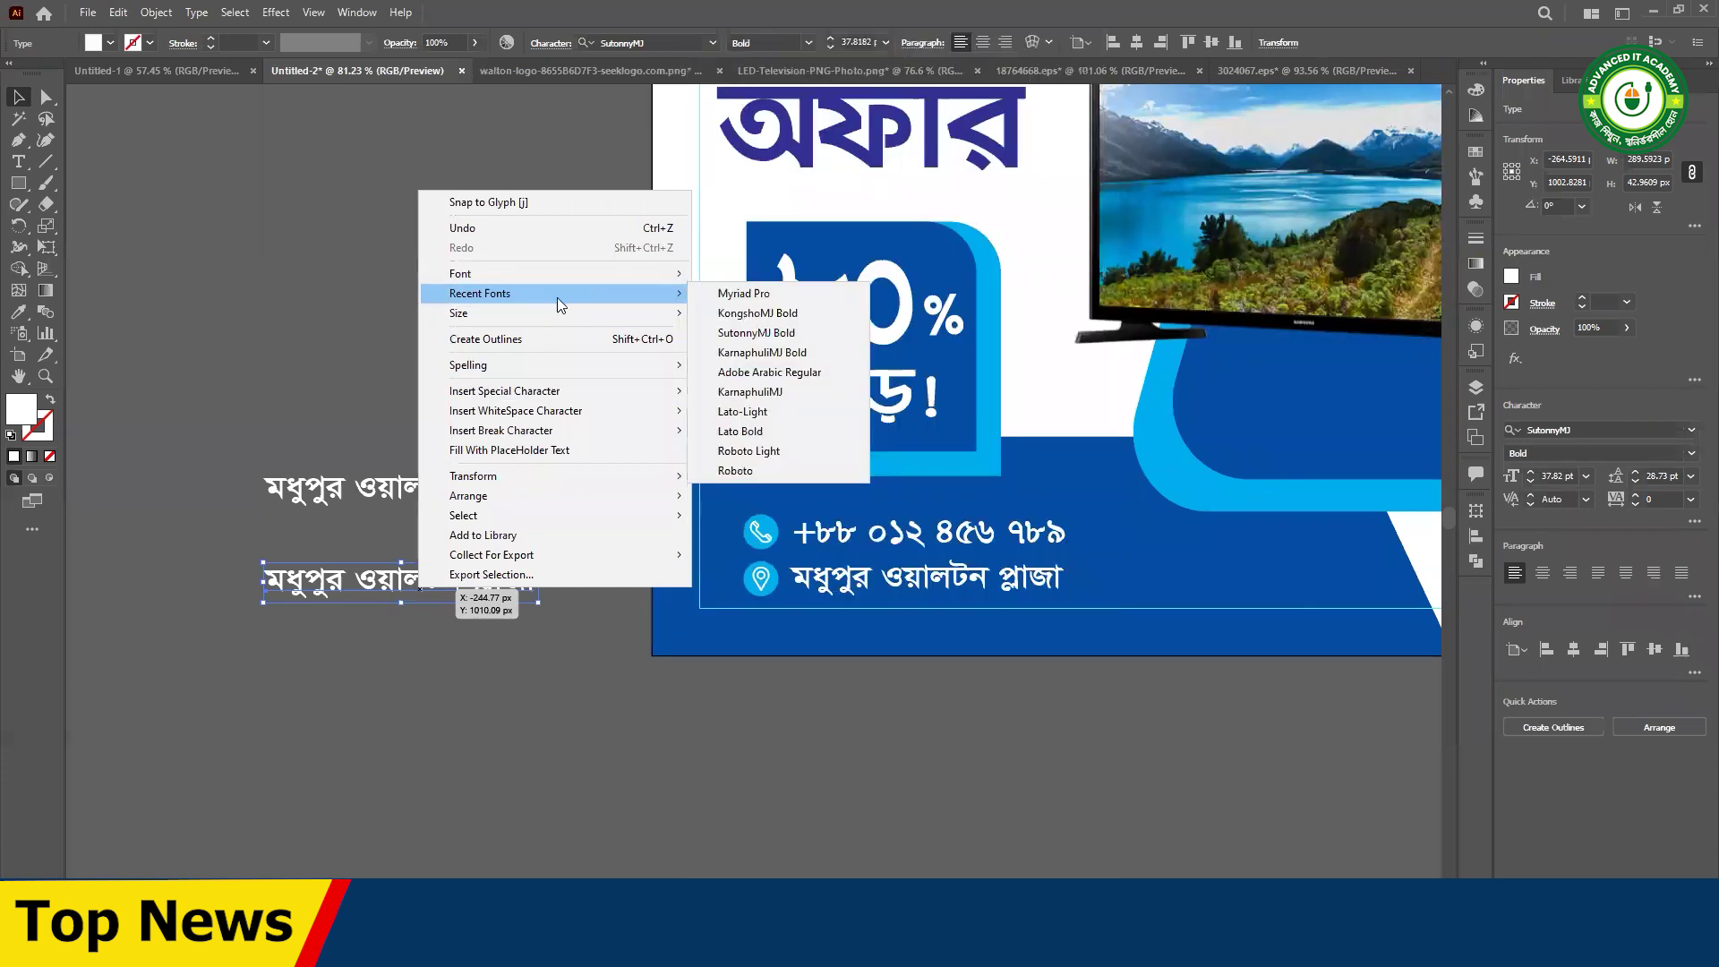
pyautogui.click(755, 462)
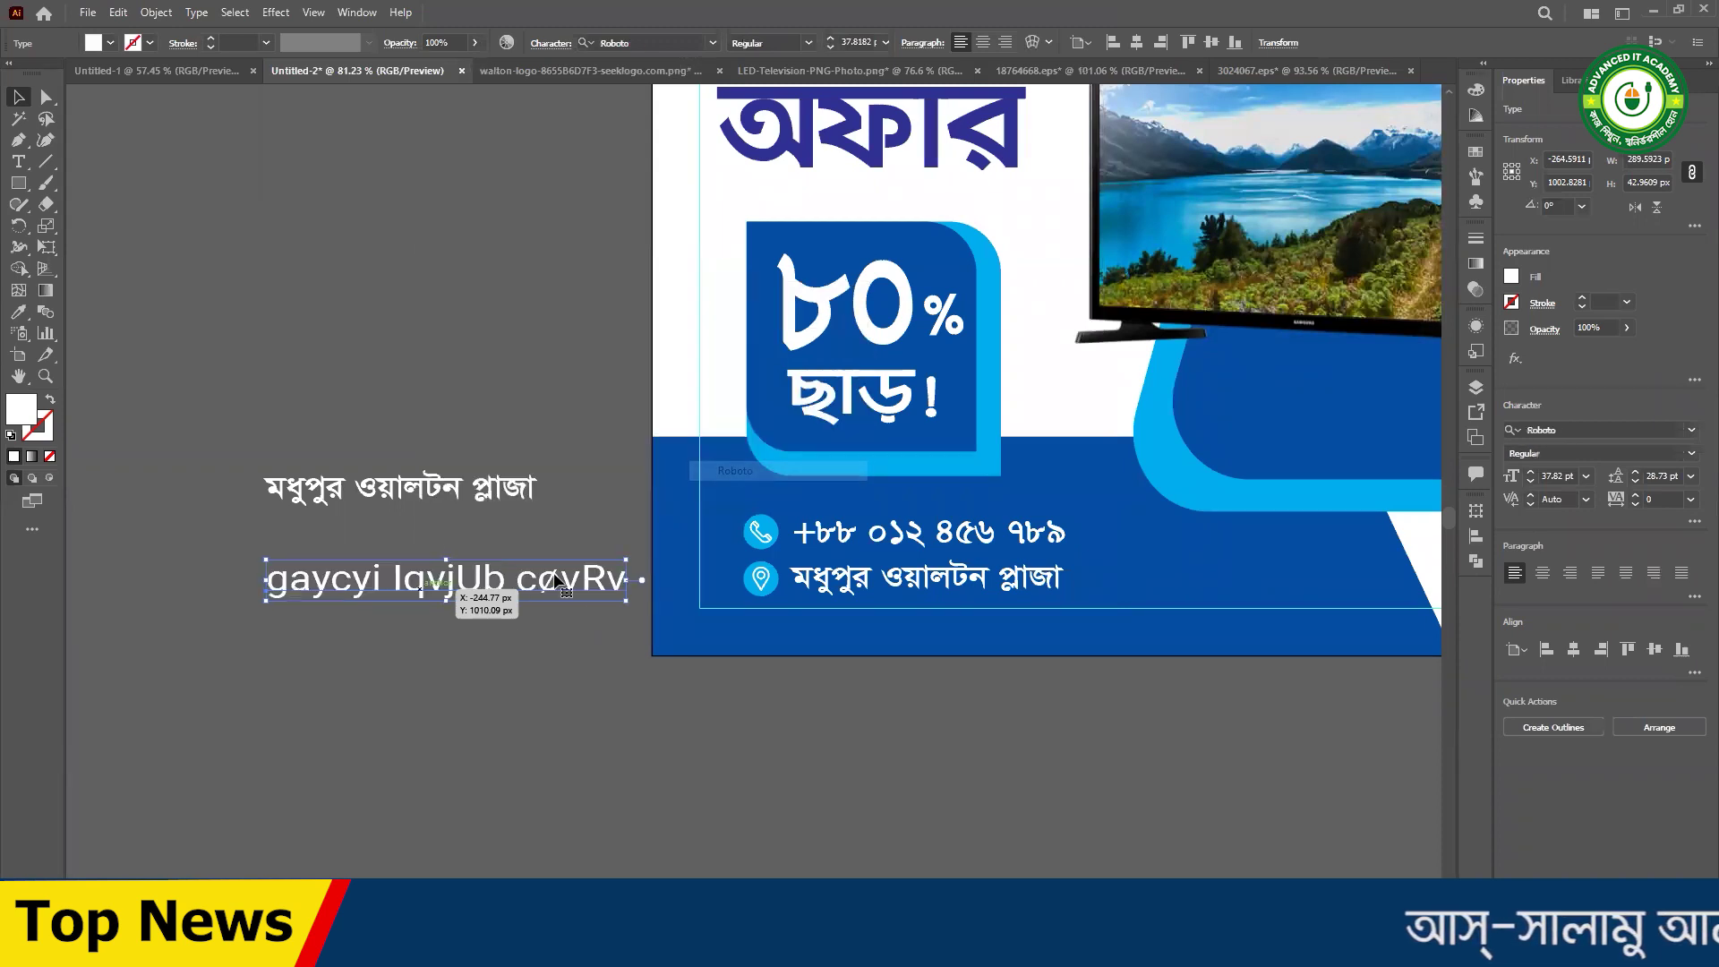
# - Set the font style of the lower address copy to Bold
pyautogui.click(807, 42)
pyautogui.click(771, 220)
pyautogui.doubleClick(292, 552)
pyautogui.moveTo(359, 597); pyautogui.dragTo(241, 545)
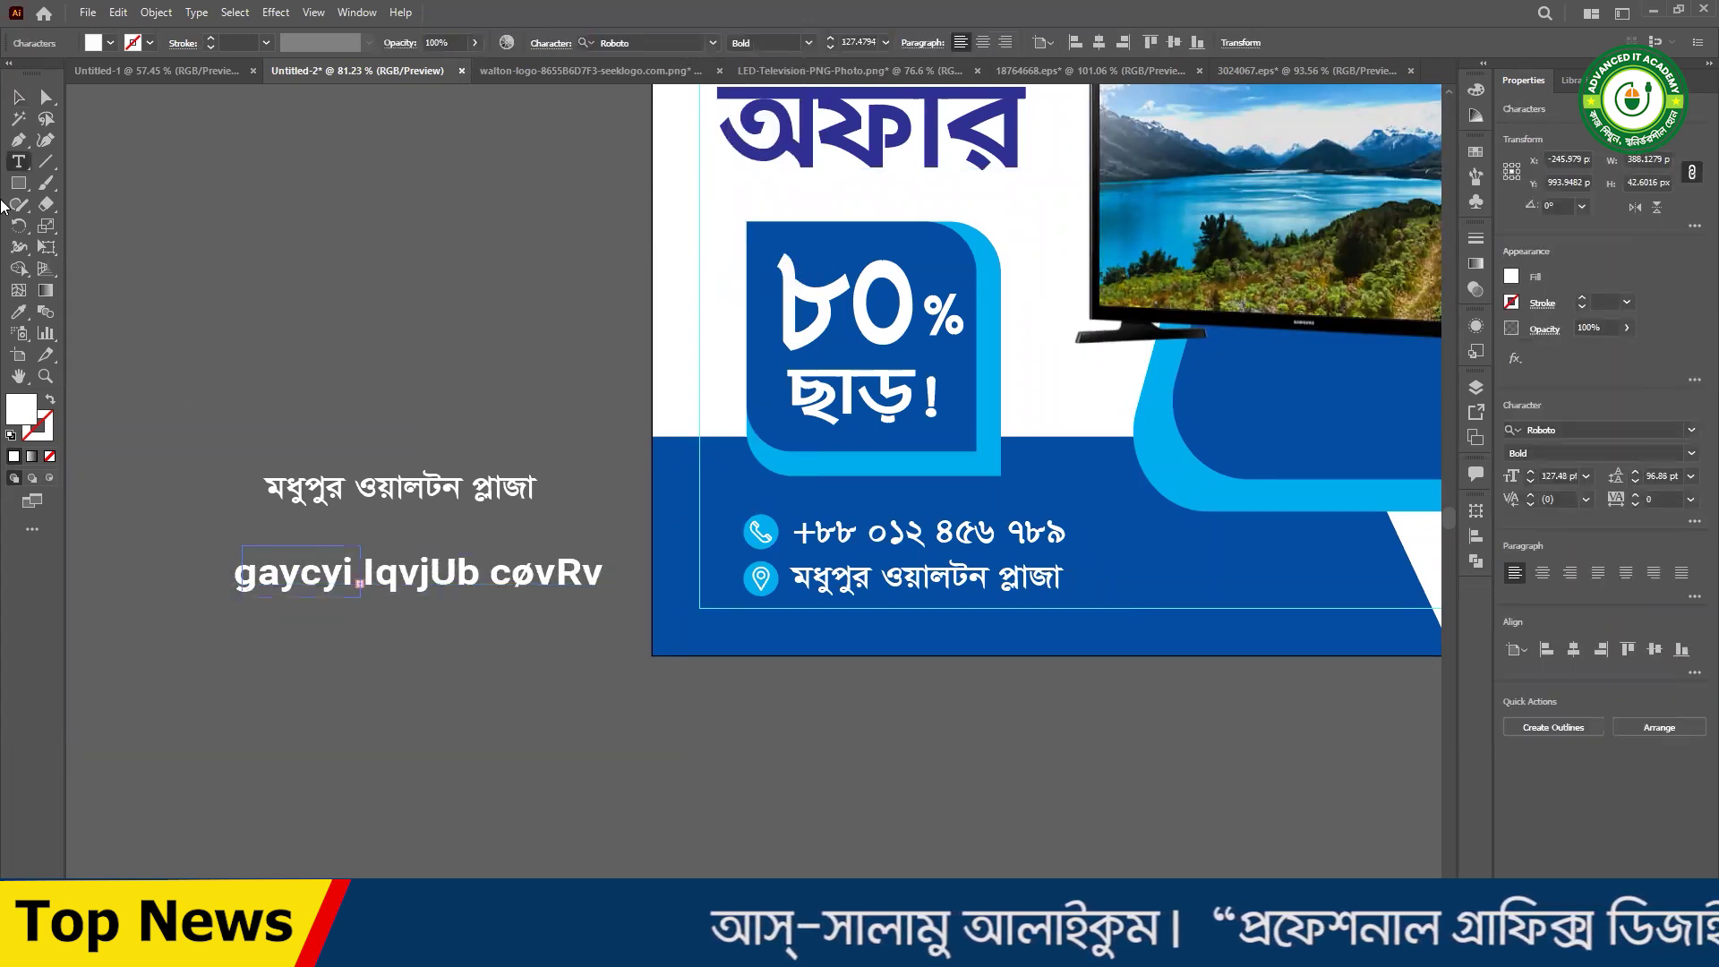
pyautogui.click(19, 98)
# - Change the case of the lower Roboto text line to UPPERCASE
pyautogui.click(331, 582)
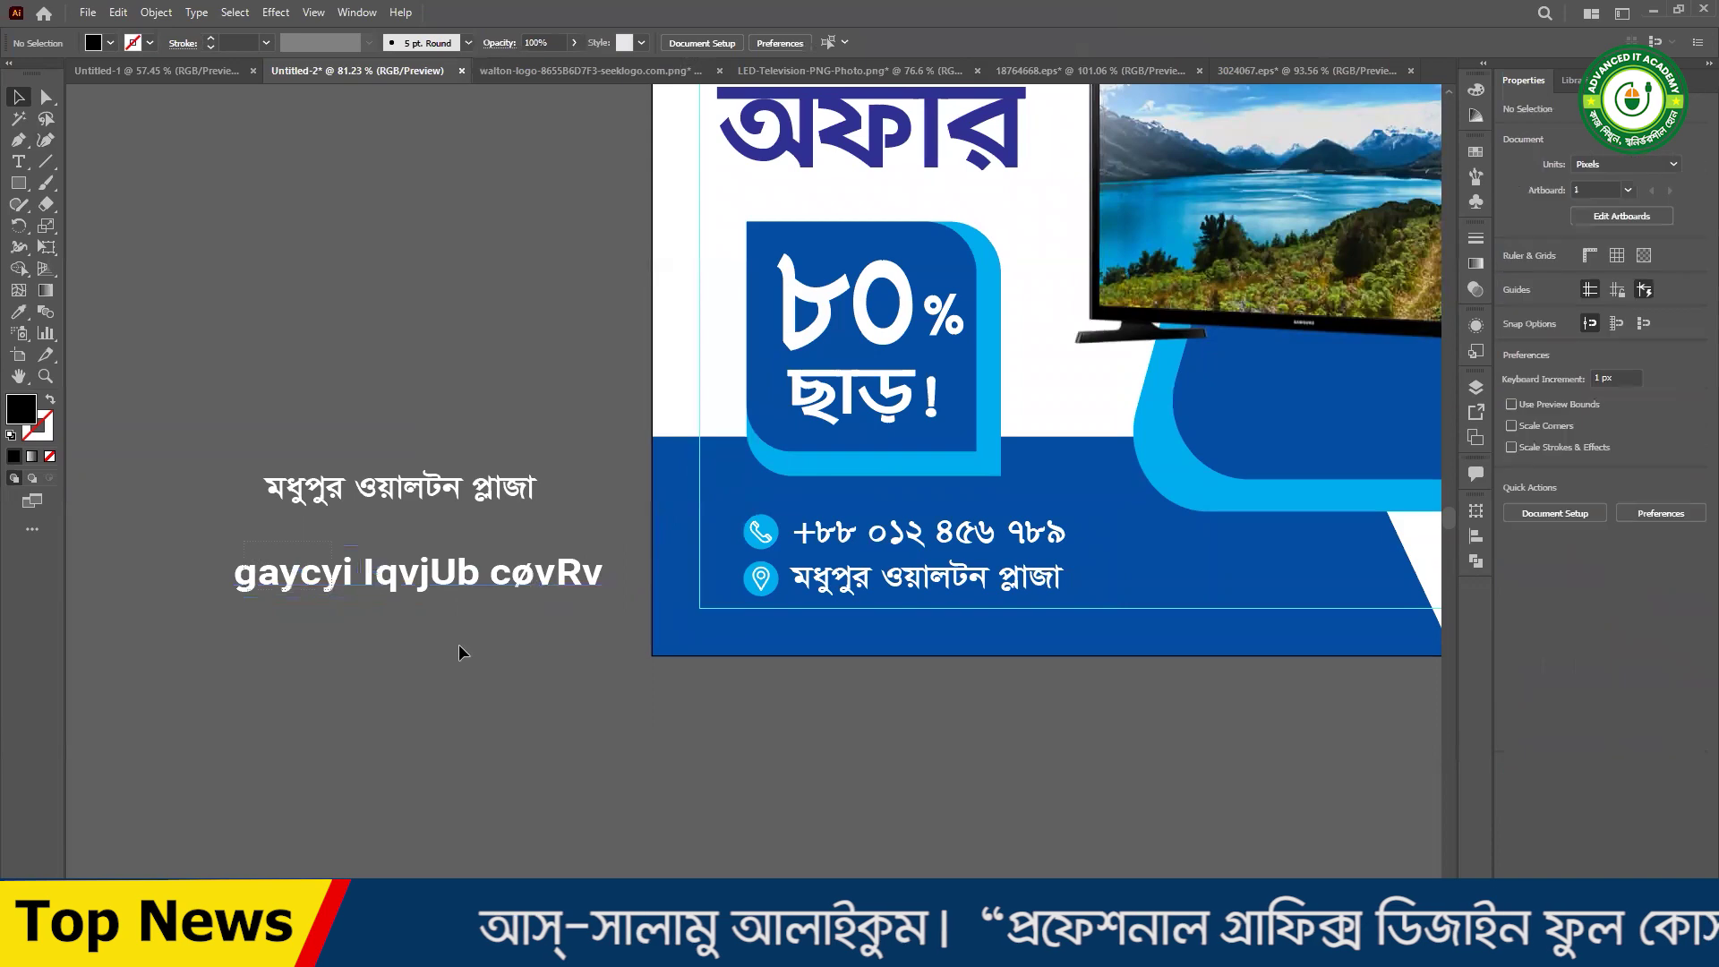
pyautogui.click(168, 13)
pyautogui.moveTo(196, 13)
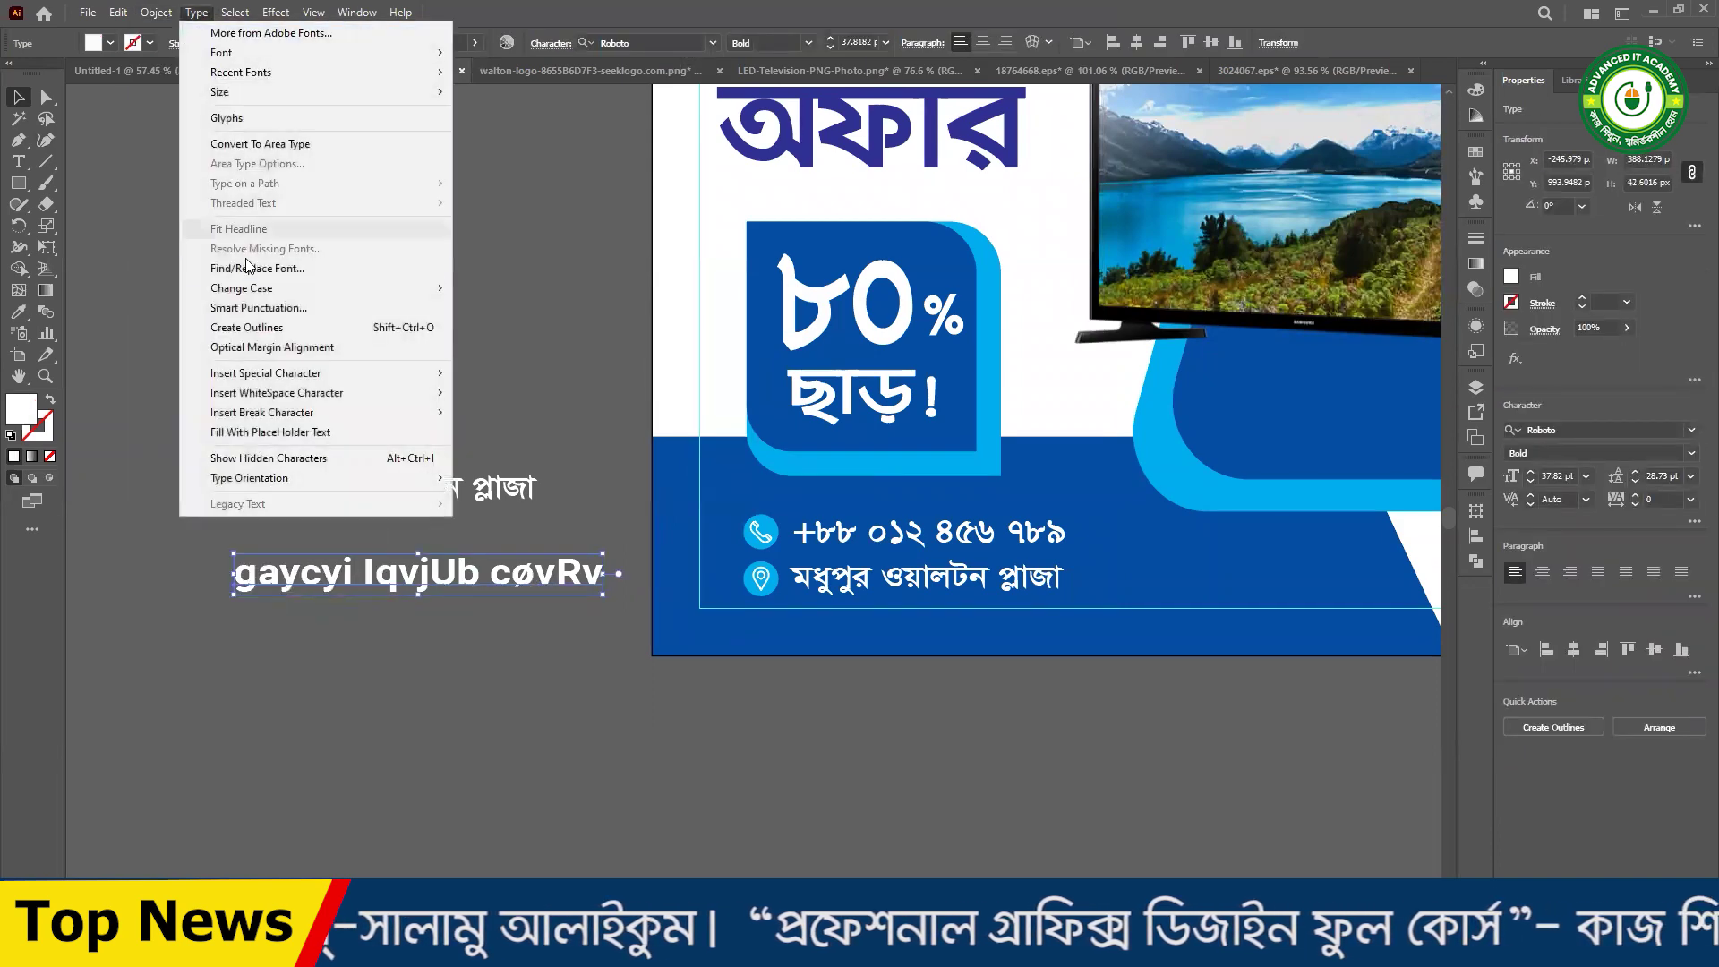
pyautogui.moveTo(259, 289)
pyautogui.click(483, 287)
pyautogui.click(369, 333)
# - Stack the two text lines beside the poster closely, with the uppercase line directly under the Bengali line and their starts roughly aligned
pyautogui.moveTo(568, 581); pyautogui.dragTo(563, 575)
pyautogui.scroll(3, 219, 542)
pyautogui.moveTo(498, 488); pyautogui.dragTo(434, 540)
pyautogui.moveTo(423, 602); pyautogui.dragTo(426, 588)
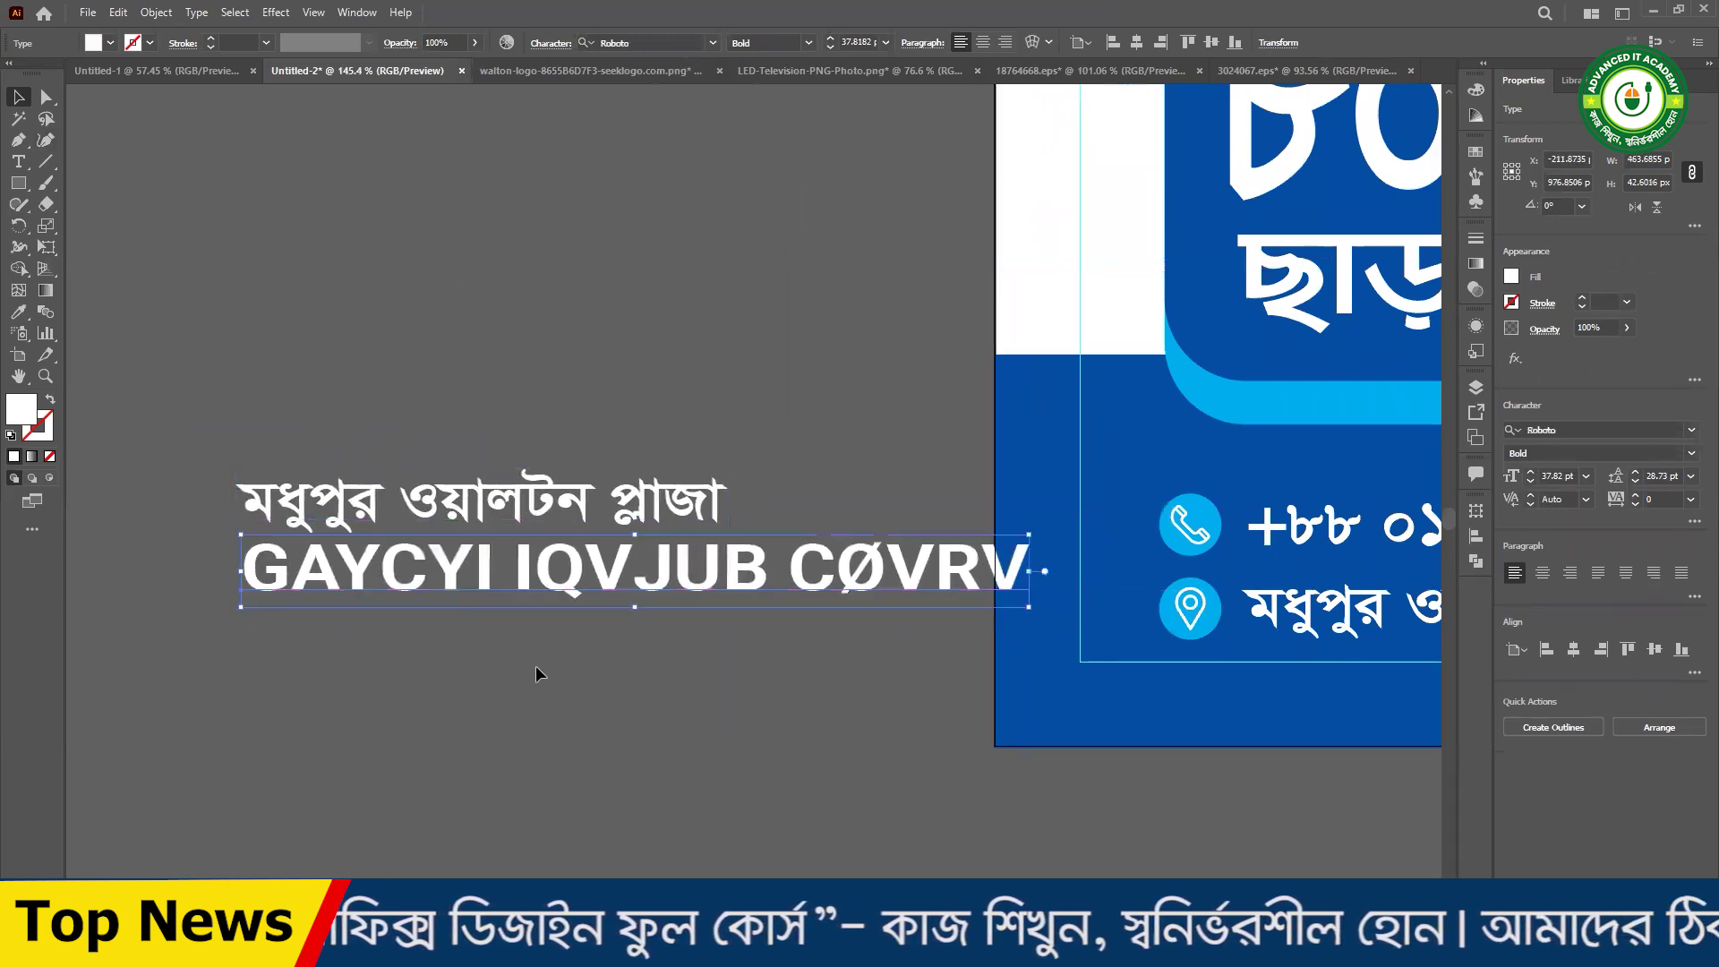
pyautogui.moveTo(526, 497); pyautogui.dragTo(535, 490)
pyautogui.click(632, 651)
pyautogui.click(557, 512)
# - Scale the uppercase text line down to about 379 px wide, keeping it directly below the Bengali line
pyautogui.moveTo(561, 595); pyautogui.dragTo(562, 598)
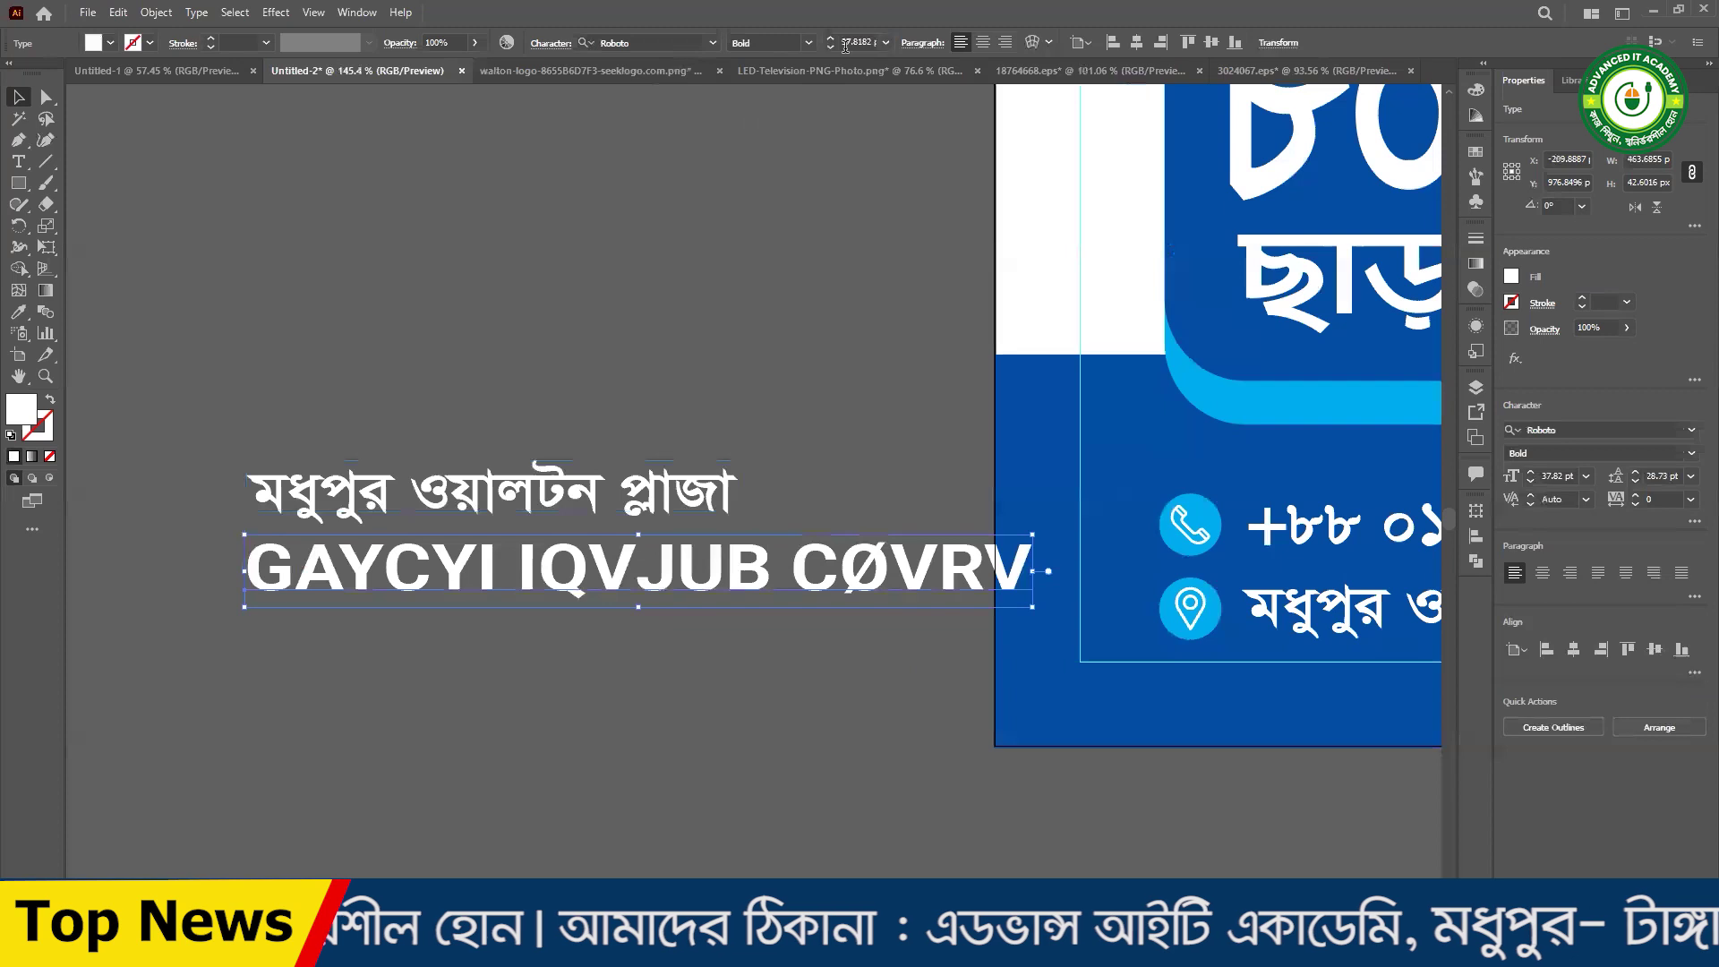
pyautogui.moveTo(1032, 571); pyautogui.dragTo(888, 575)
pyautogui.moveTo(678, 572)
pyautogui.mouseDown()
pyautogui.moveTo(681, 498)
pyautogui.moveTo(682, 580)
pyautogui.mouseUp()
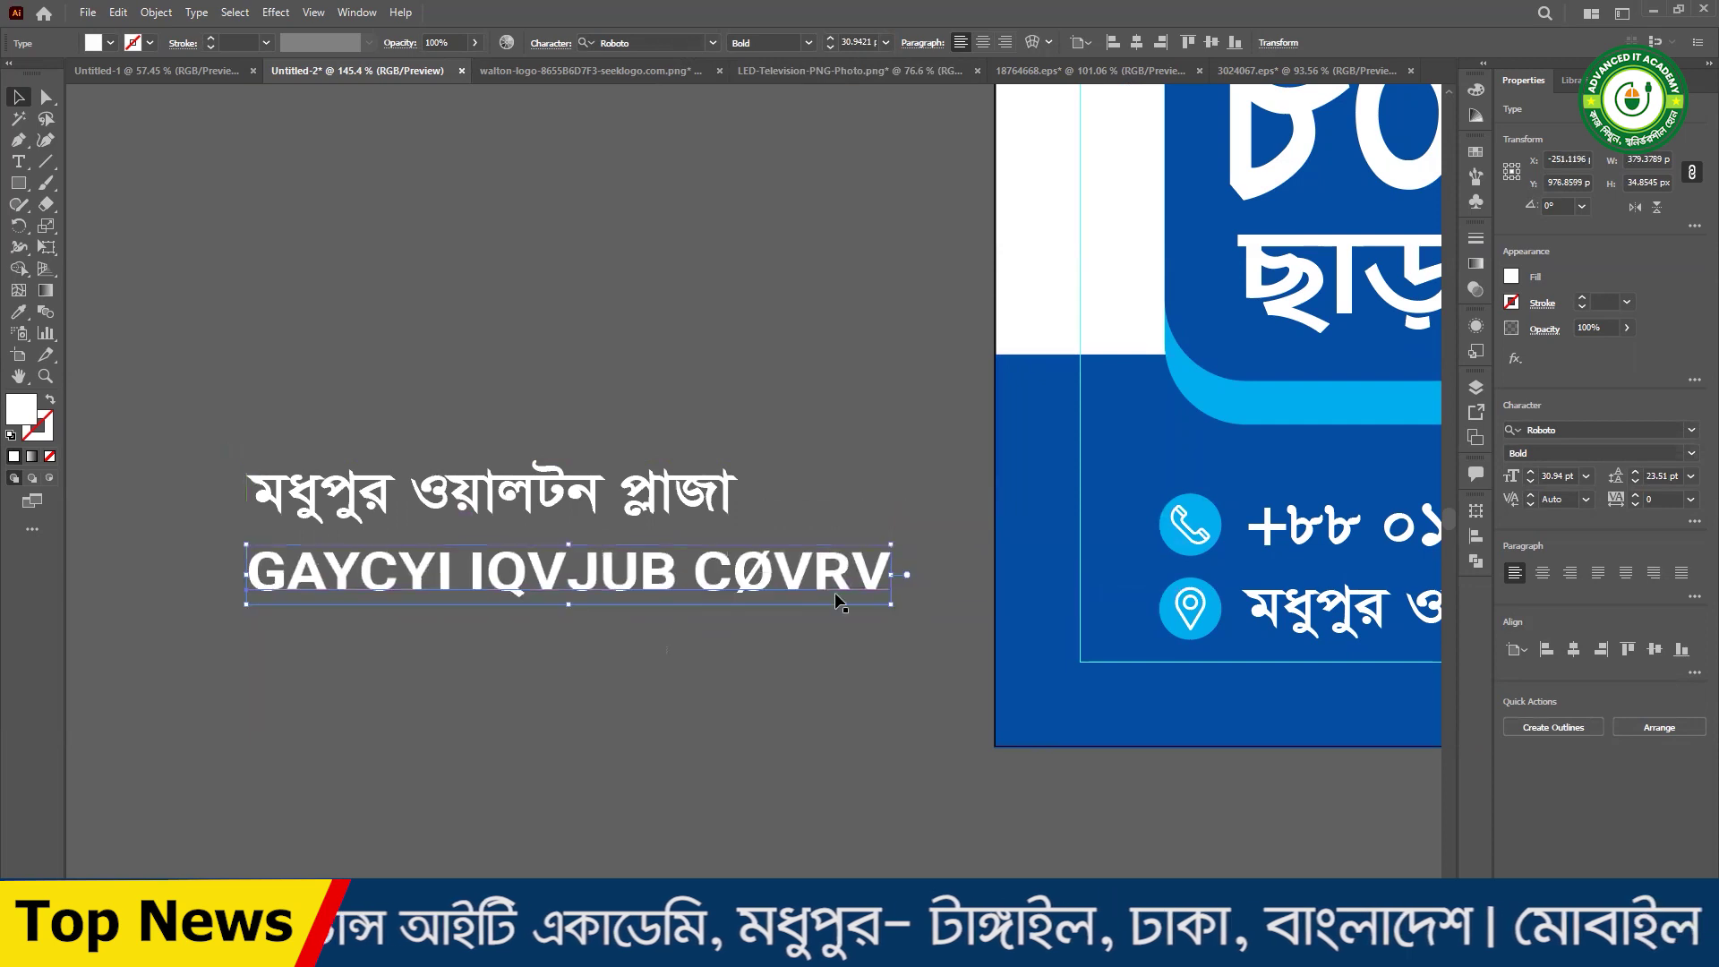
# - Delete the two spare text lines "মধুপুর ওয়ালটন প্লাজা" and "GAYCYI IQVJUB CØVRV" beside the artboard
pyautogui.click(633, 636)
pyautogui.scroll(-3, 743, 636)
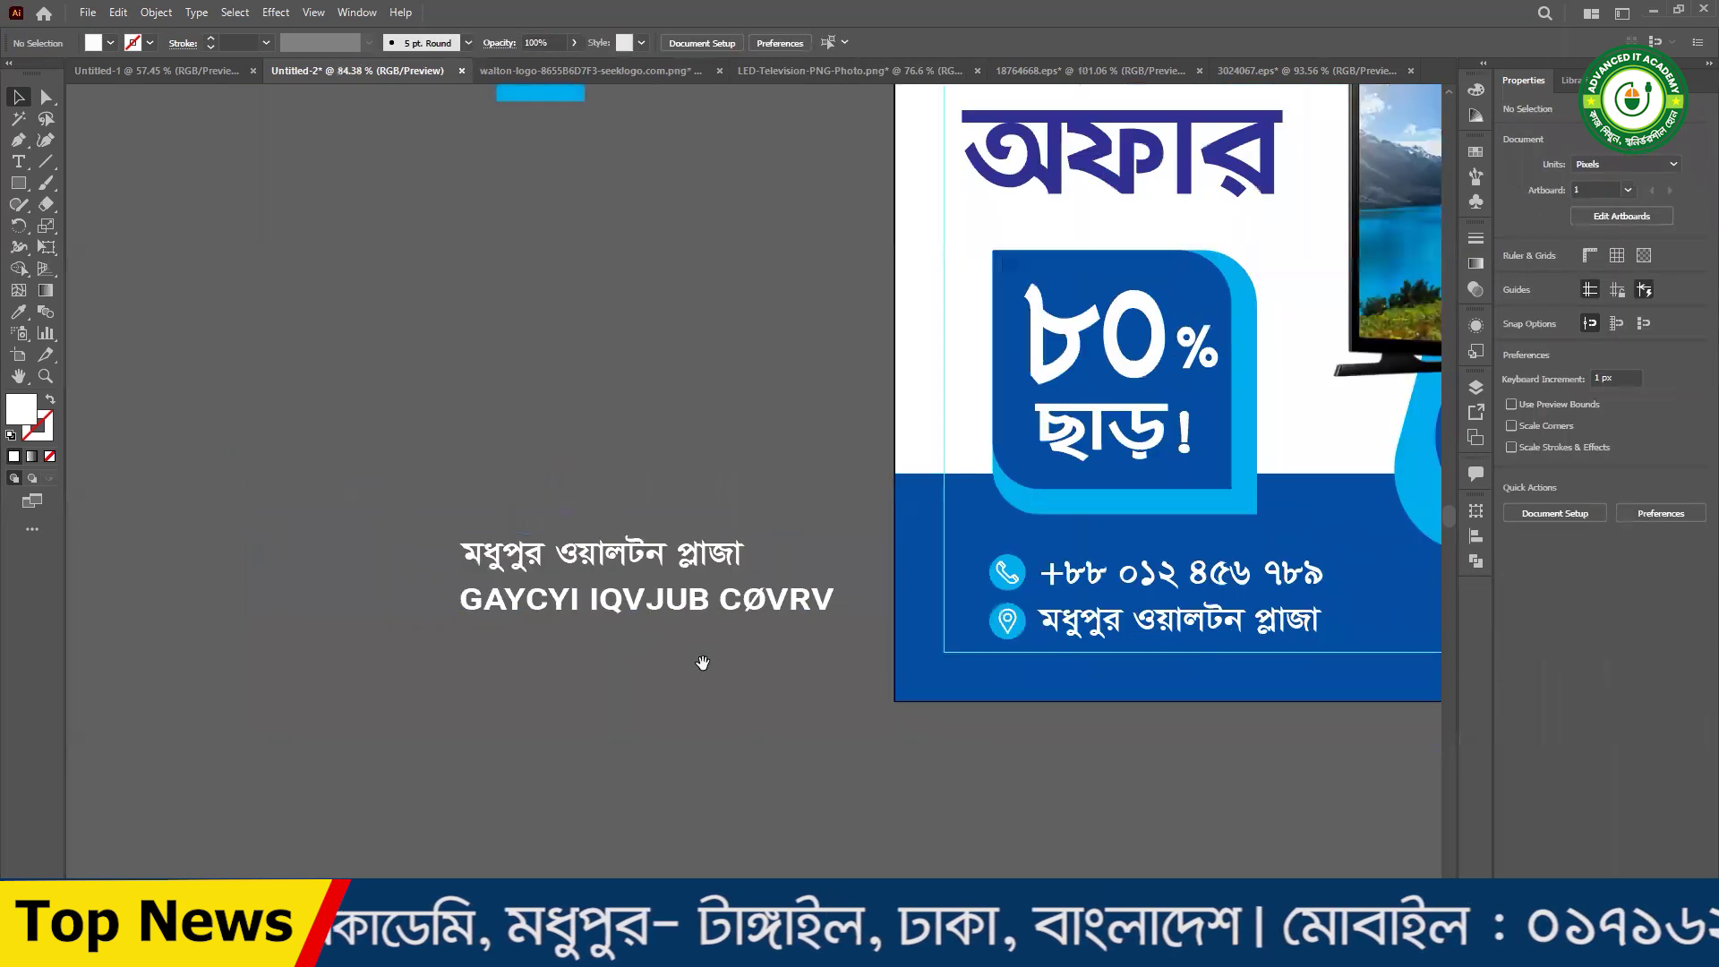
pyautogui.moveTo(702, 663); pyautogui.dragTo(555, 612)
pyautogui.moveTo(157, 398); pyautogui.dragTo(524, 599)
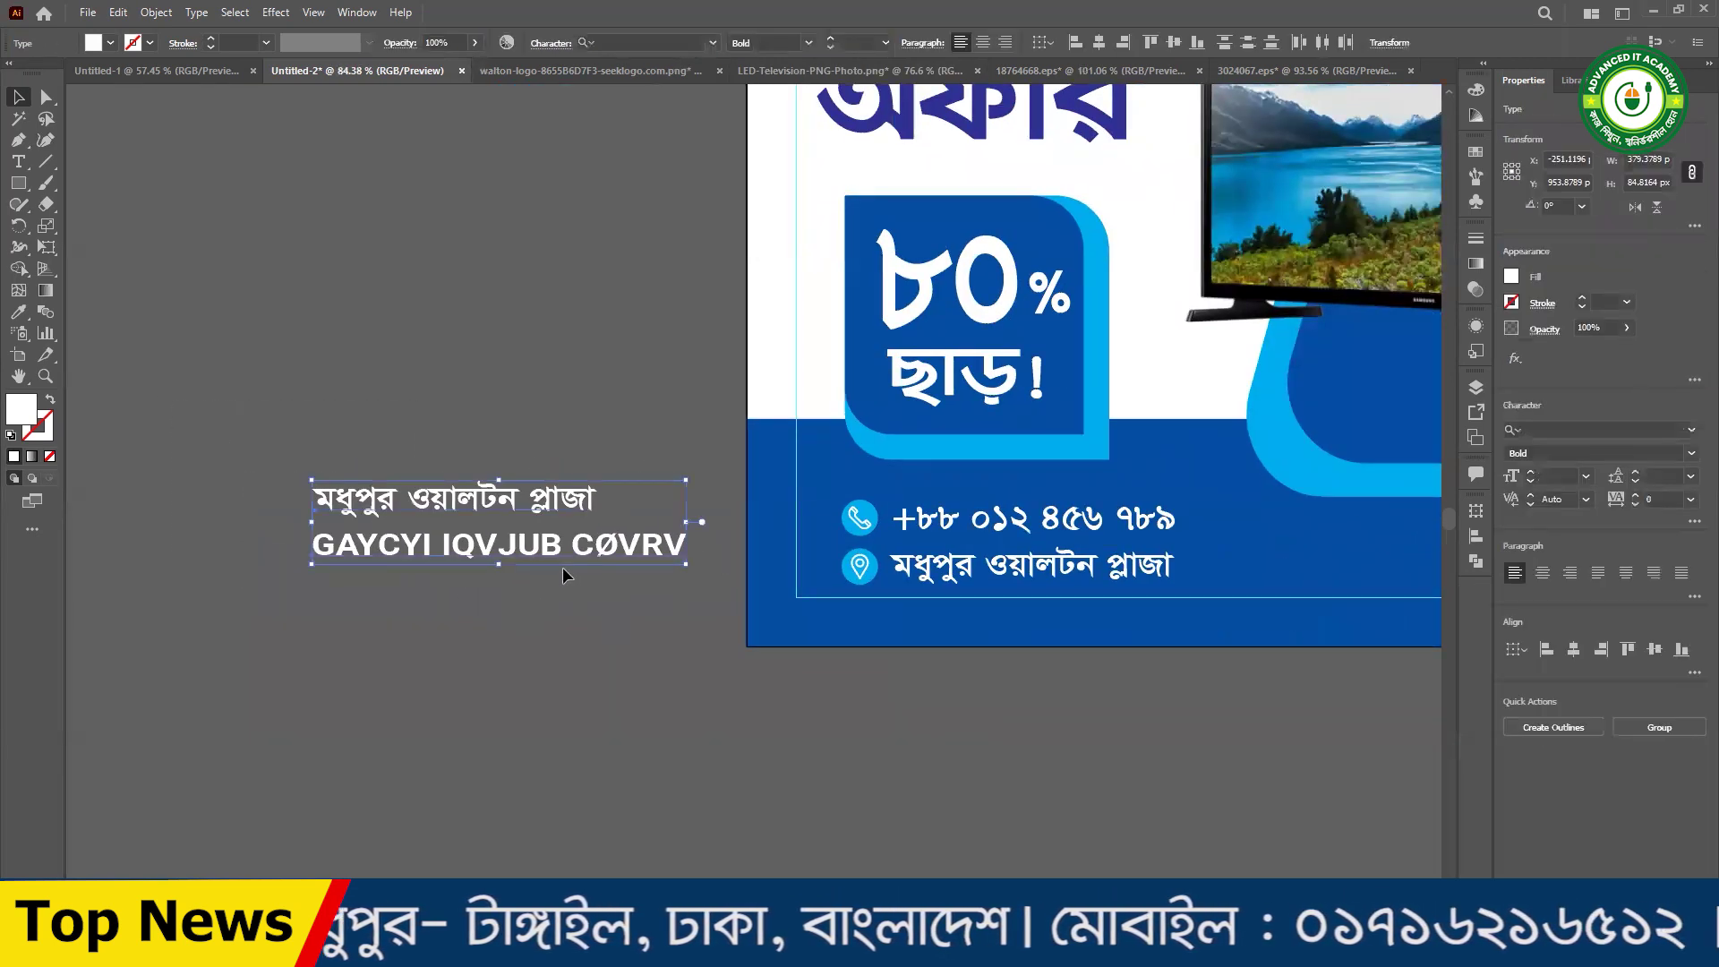
pyautogui.press('Delete')
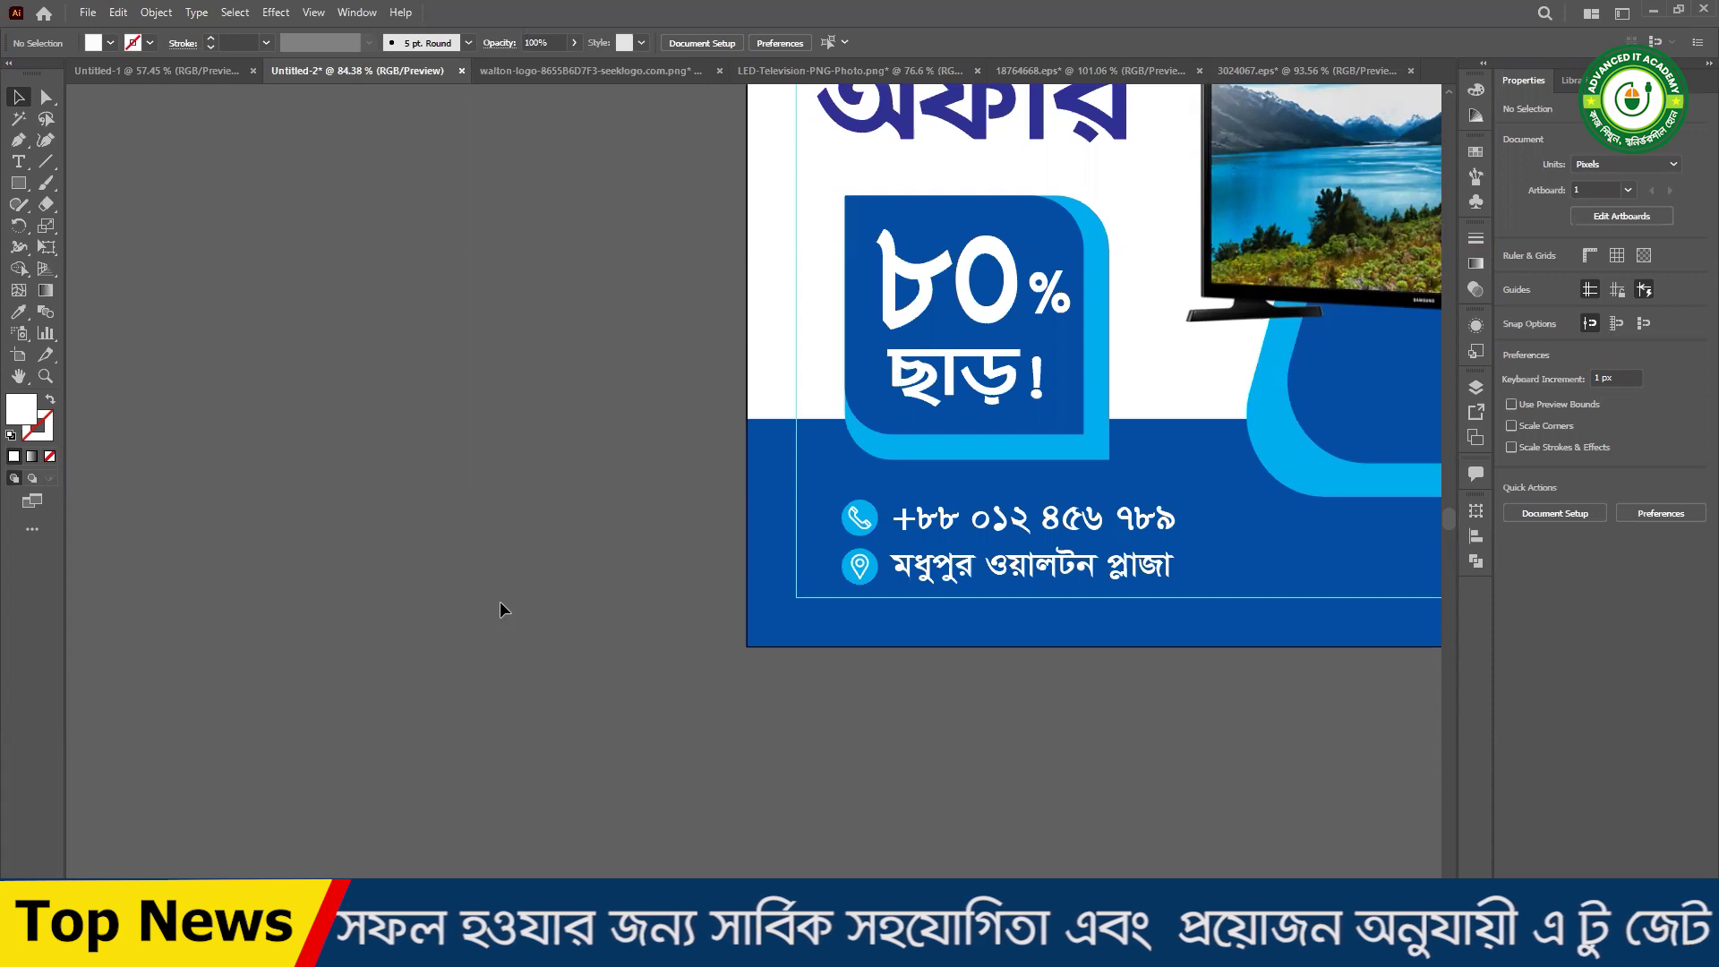
# - Delete the dark blue and light blue colour sample squares beside the artboard
pyautogui.keyDown('ctrl'); pyautogui.keyDown('alt'); pyautogui.click(884, 539); pyautogui.keyUp('alt'); pyautogui.keyUp('ctrl')
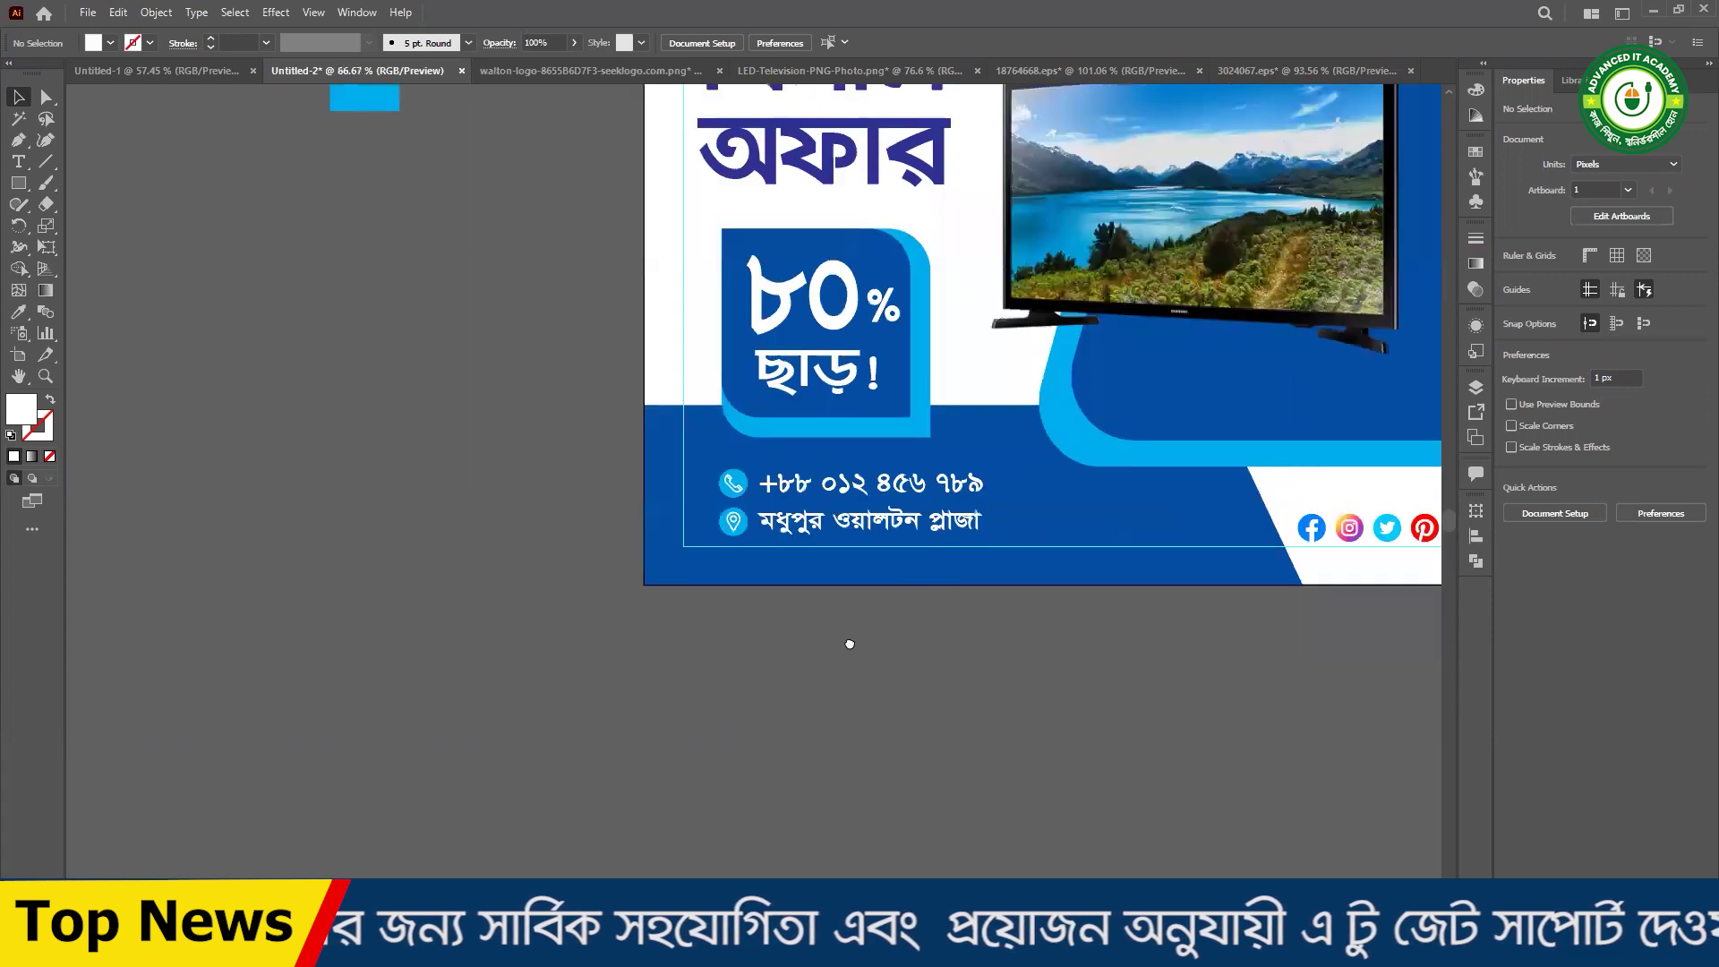
pyautogui.moveTo(850, 645); pyautogui.dragTo(696, 798)
pyautogui.keyDown('ctrl'); pyautogui.keyDown('alt'); pyautogui.click(944, 546); pyautogui.keyUp('alt'); pyautogui.keyUp('ctrl')
pyautogui.moveTo(799, 527); pyautogui.dragTo(848, 672)
pyautogui.moveTo(848, 581); pyautogui.dragTo(920, 594)
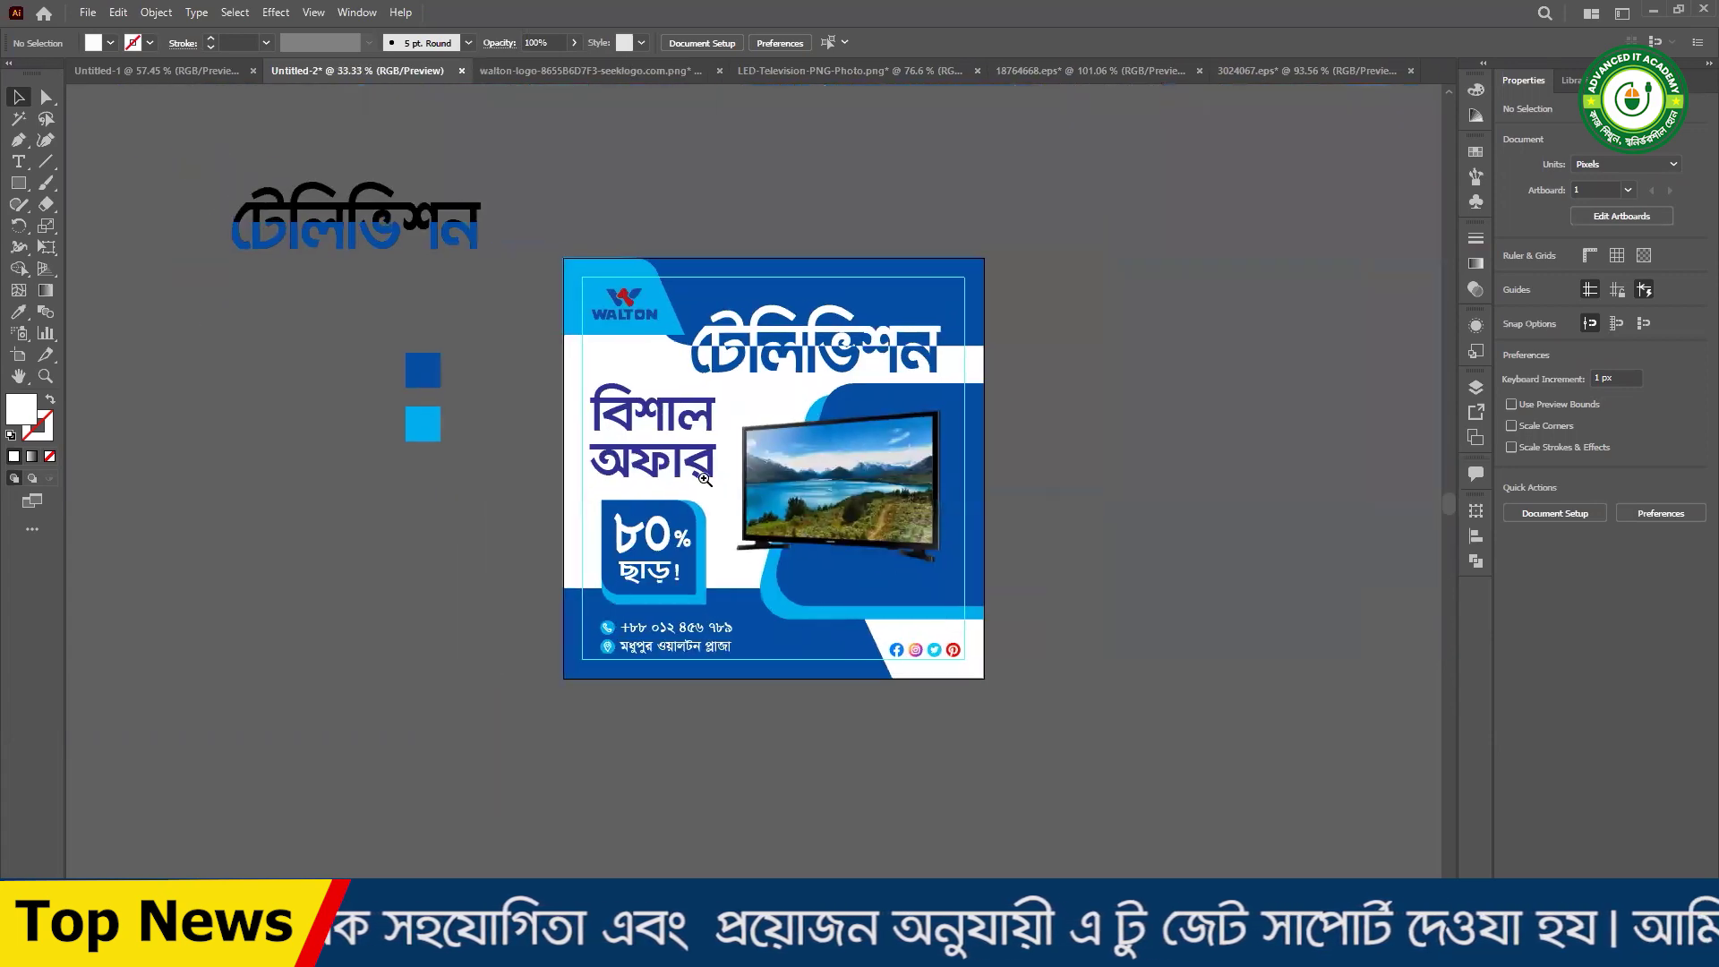
pyautogui.scroll(1, 585, 395)
pyautogui.moveTo(585, 396); pyautogui.dragTo(566, 368)
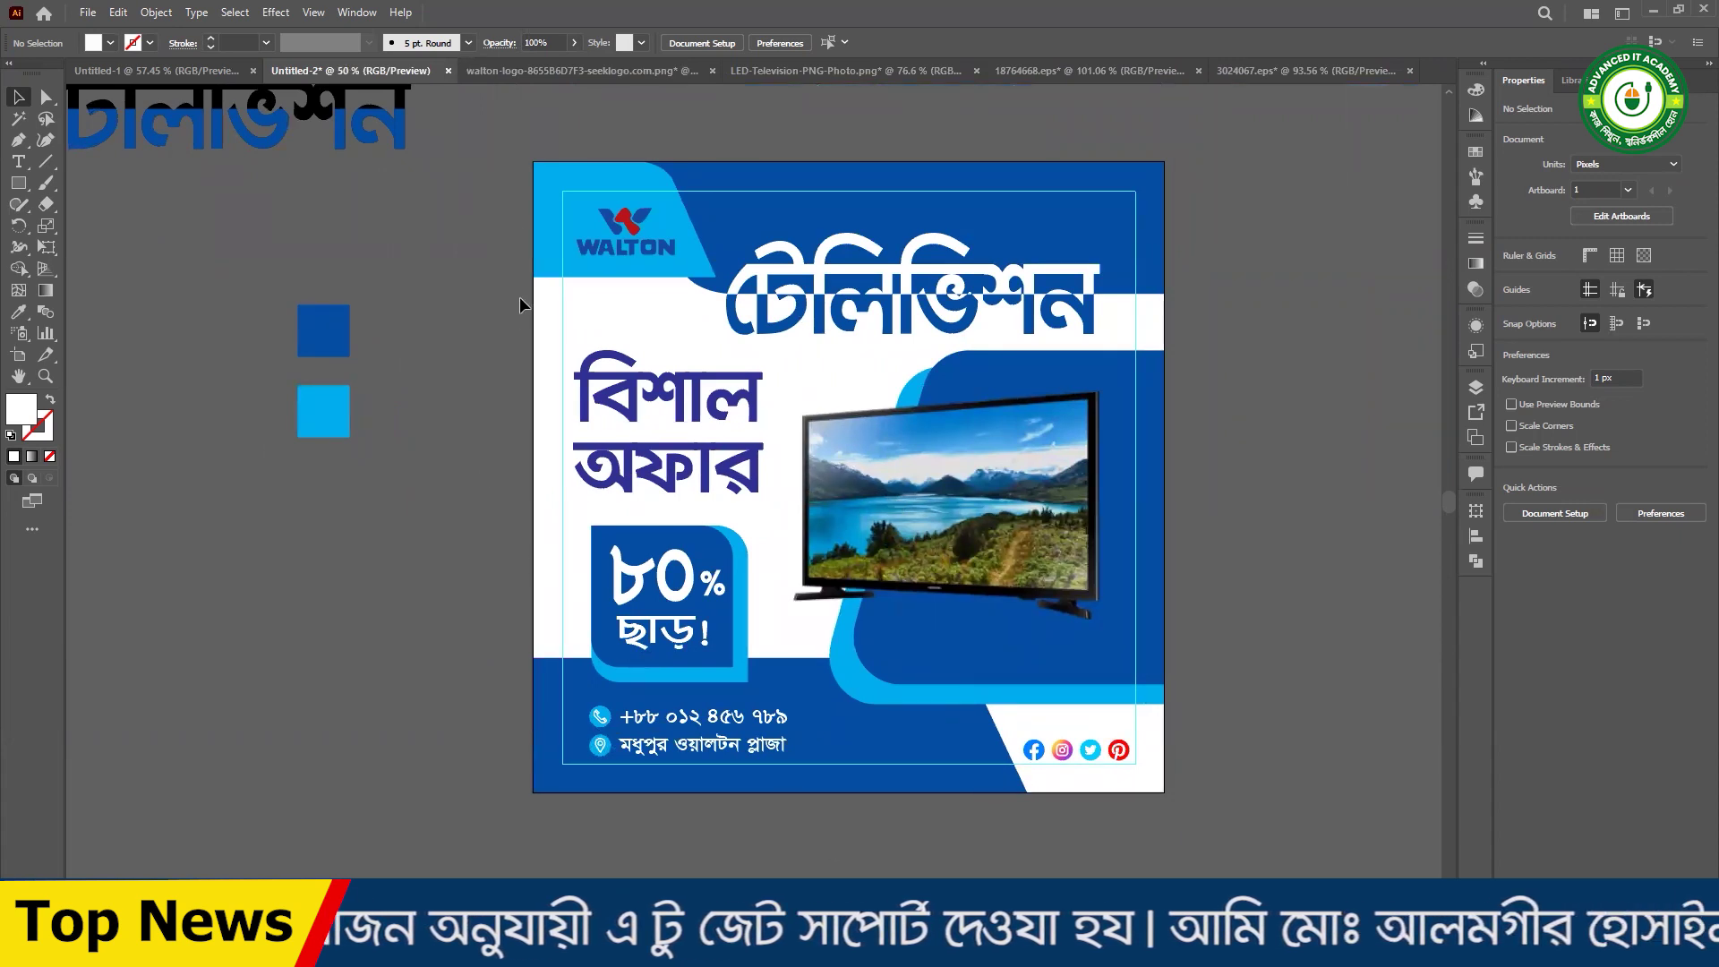
pyautogui.moveTo(521, 170); pyautogui.dragTo(1189, 847)
pyautogui.click(1268, 601)
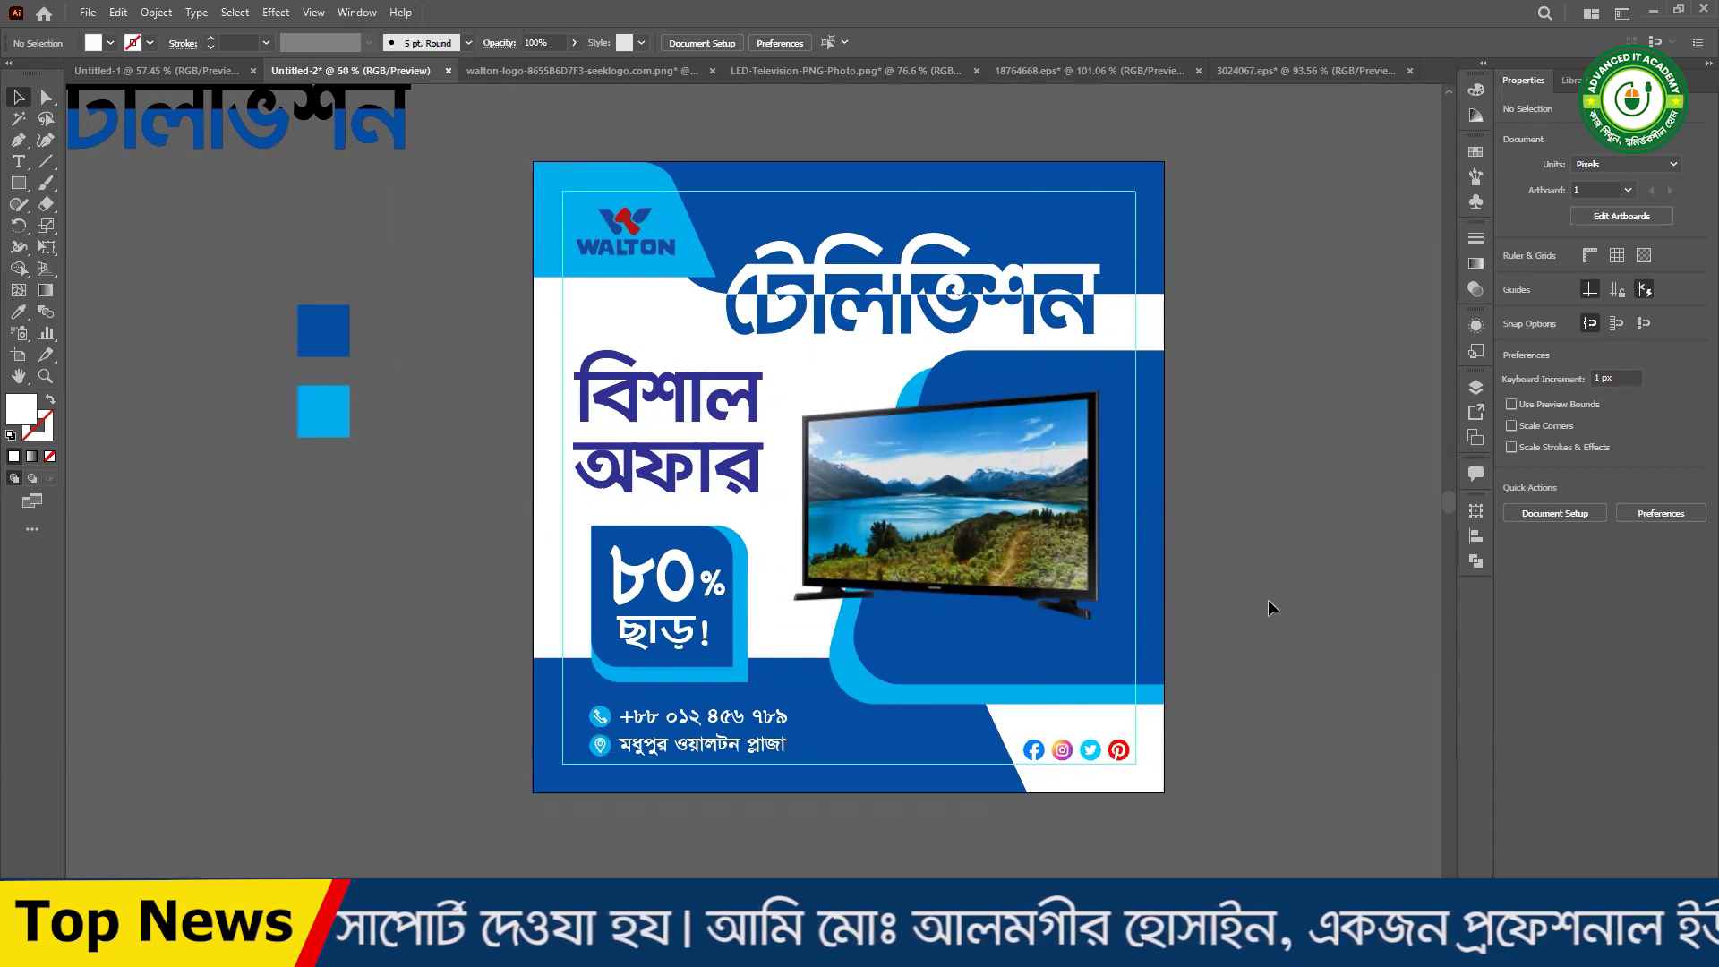
pyautogui.moveTo(296, 267); pyautogui.dragTo(419, 512)
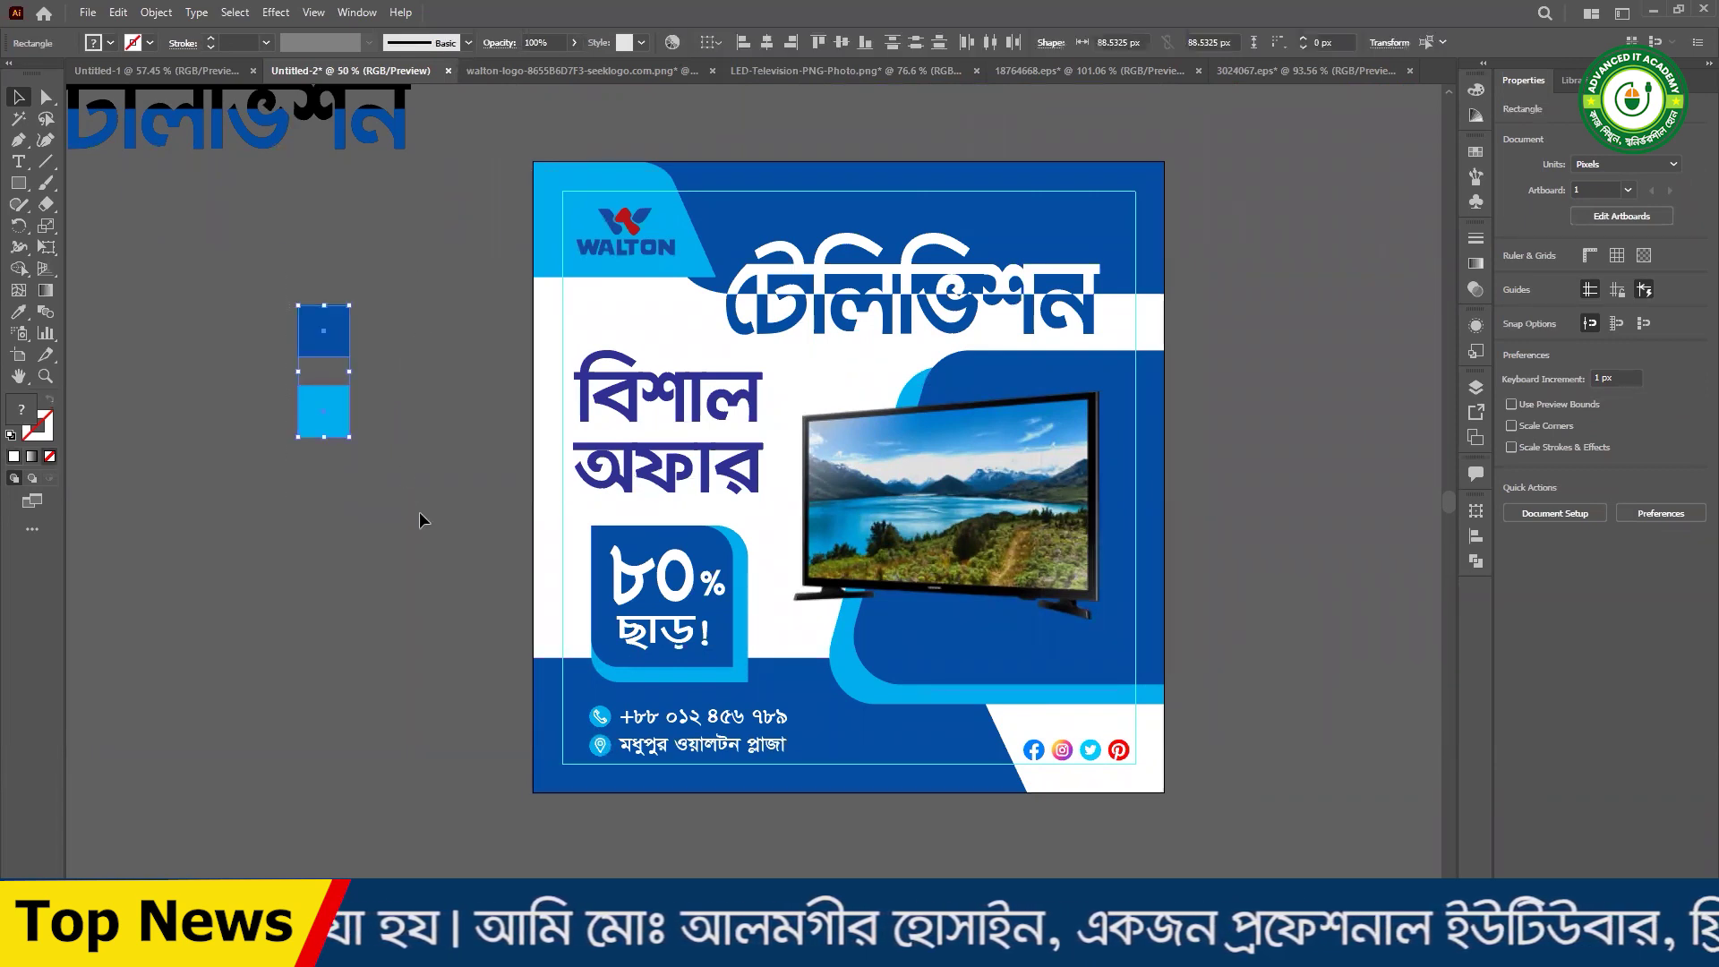
pyautogui.press('Delete')
# - Delete the leftover black-and-blue "টেলিভিশন" heading copies outside the artboard
pyautogui.scroll(2, 408, 517)
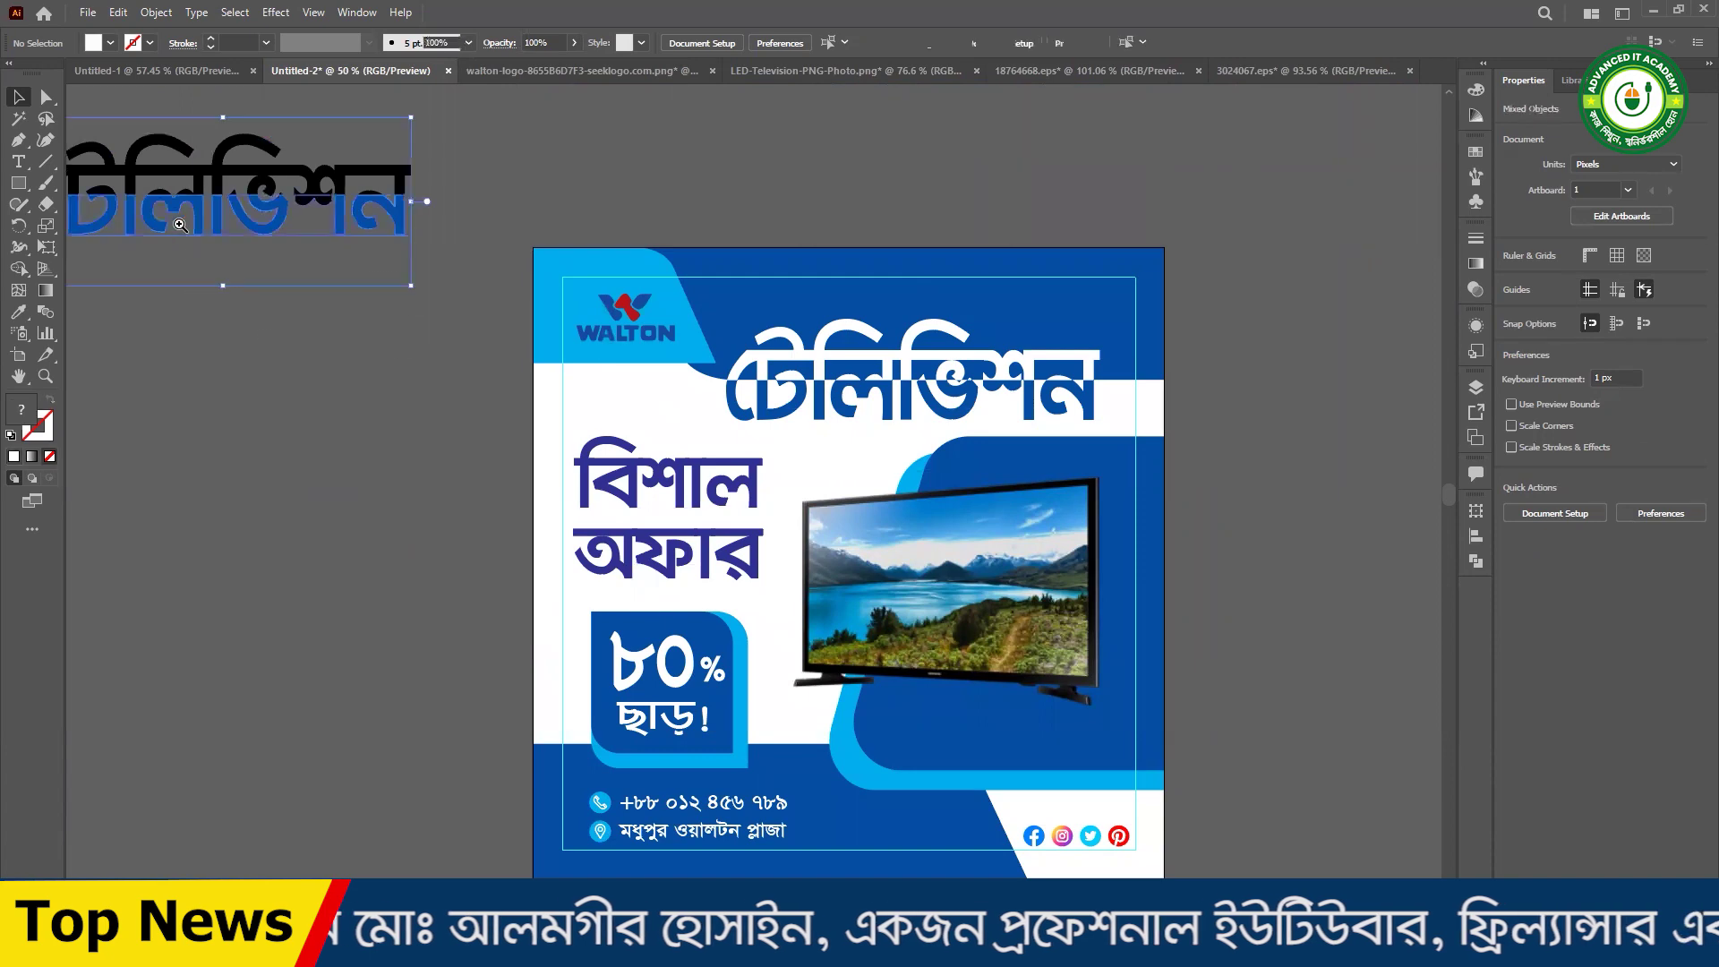
pyautogui.scroll(-2, 410, 323)
pyautogui.moveTo(131, 188); pyautogui.dragTo(508, 391)
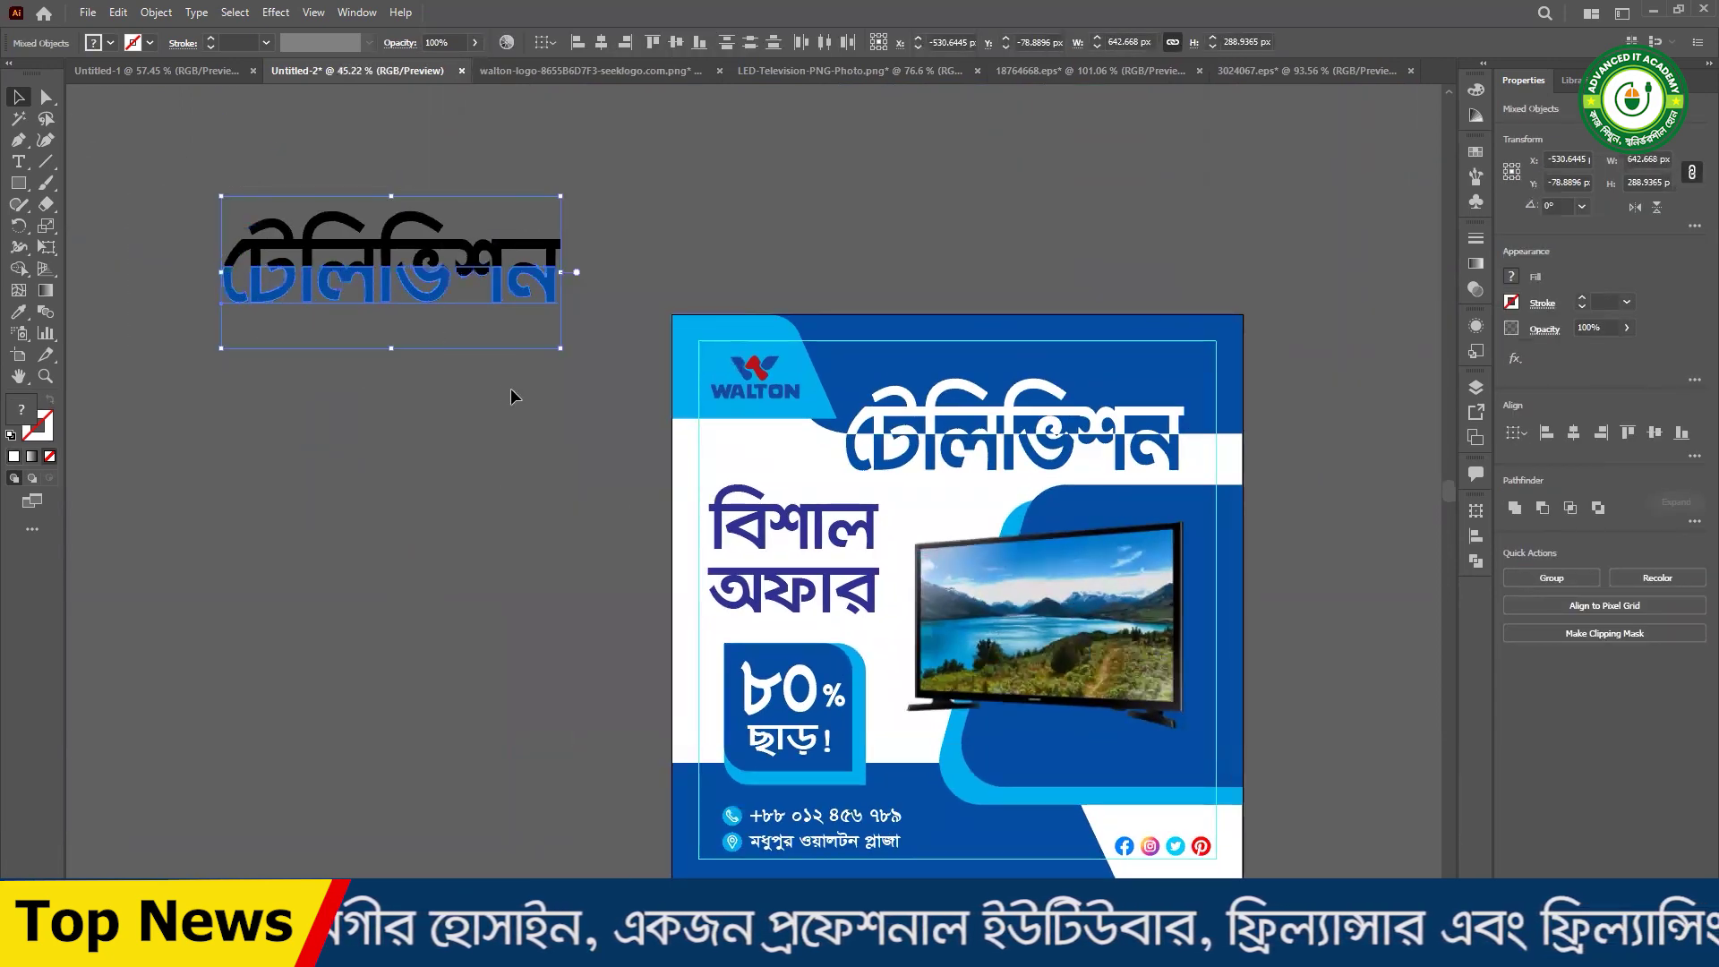
pyautogui.press('Delete')
pyautogui.scroll(1, 1030, 573)
pyautogui.moveTo(1025, 572); pyautogui.dragTo(769, 386)
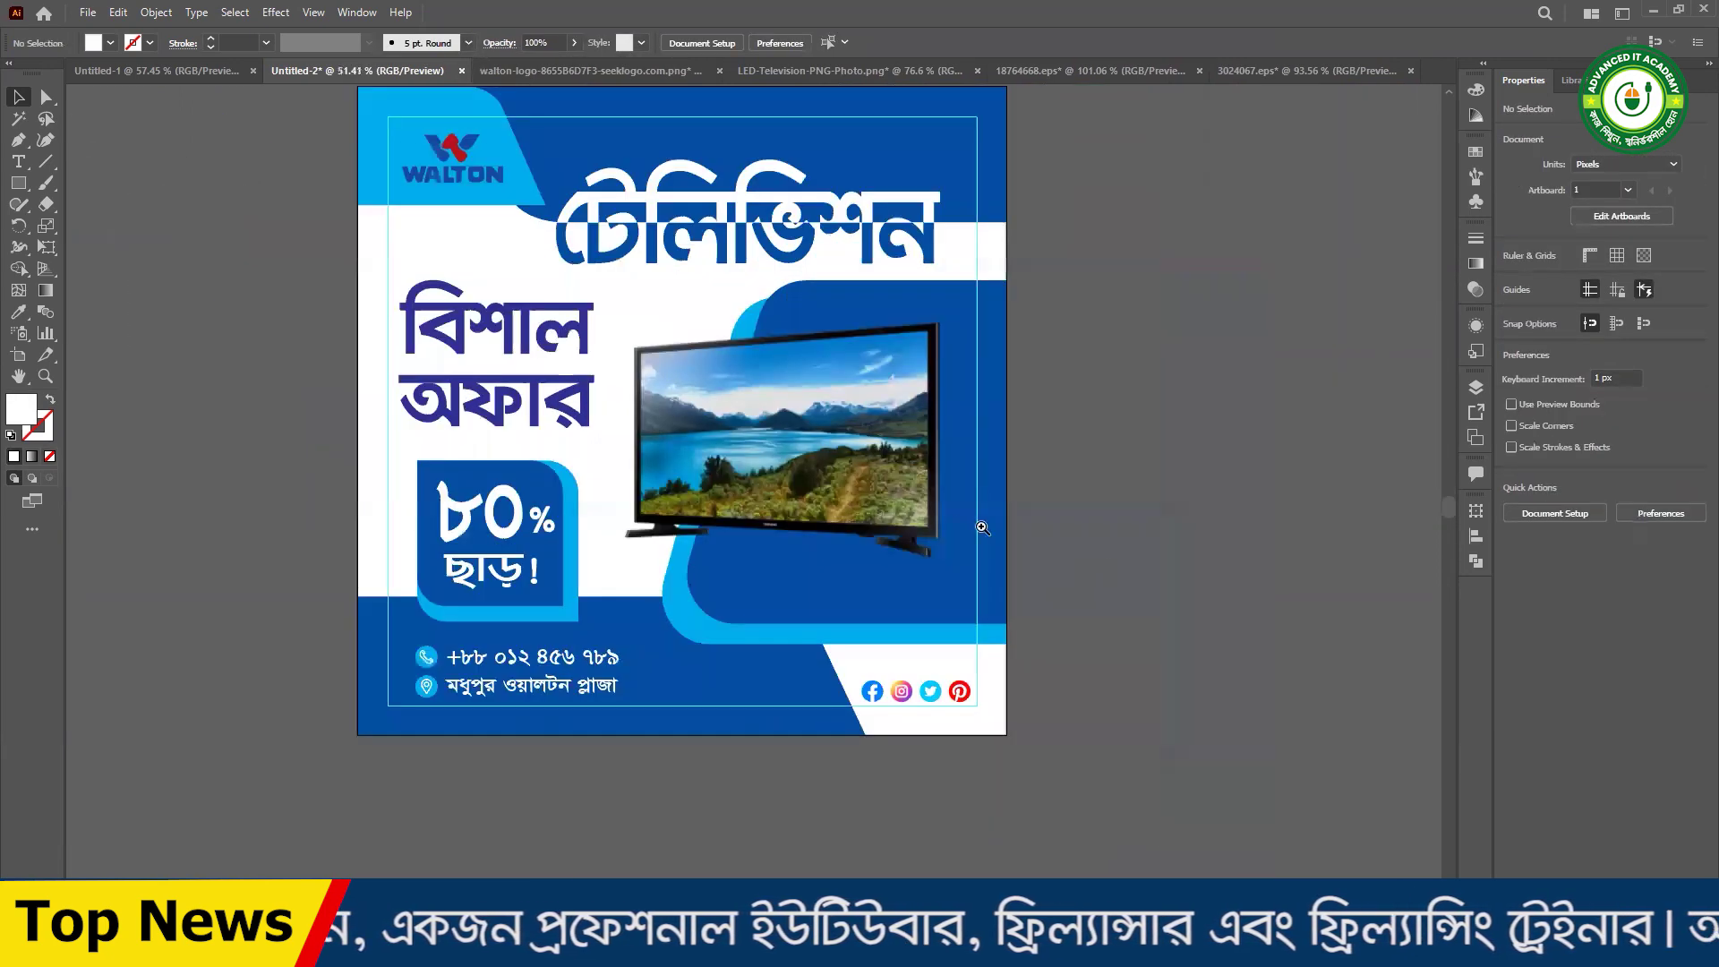
pyautogui.scroll(1, 813, 430)
pyautogui.moveTo(913, 517); pyautogui.dragTo(948, 539)
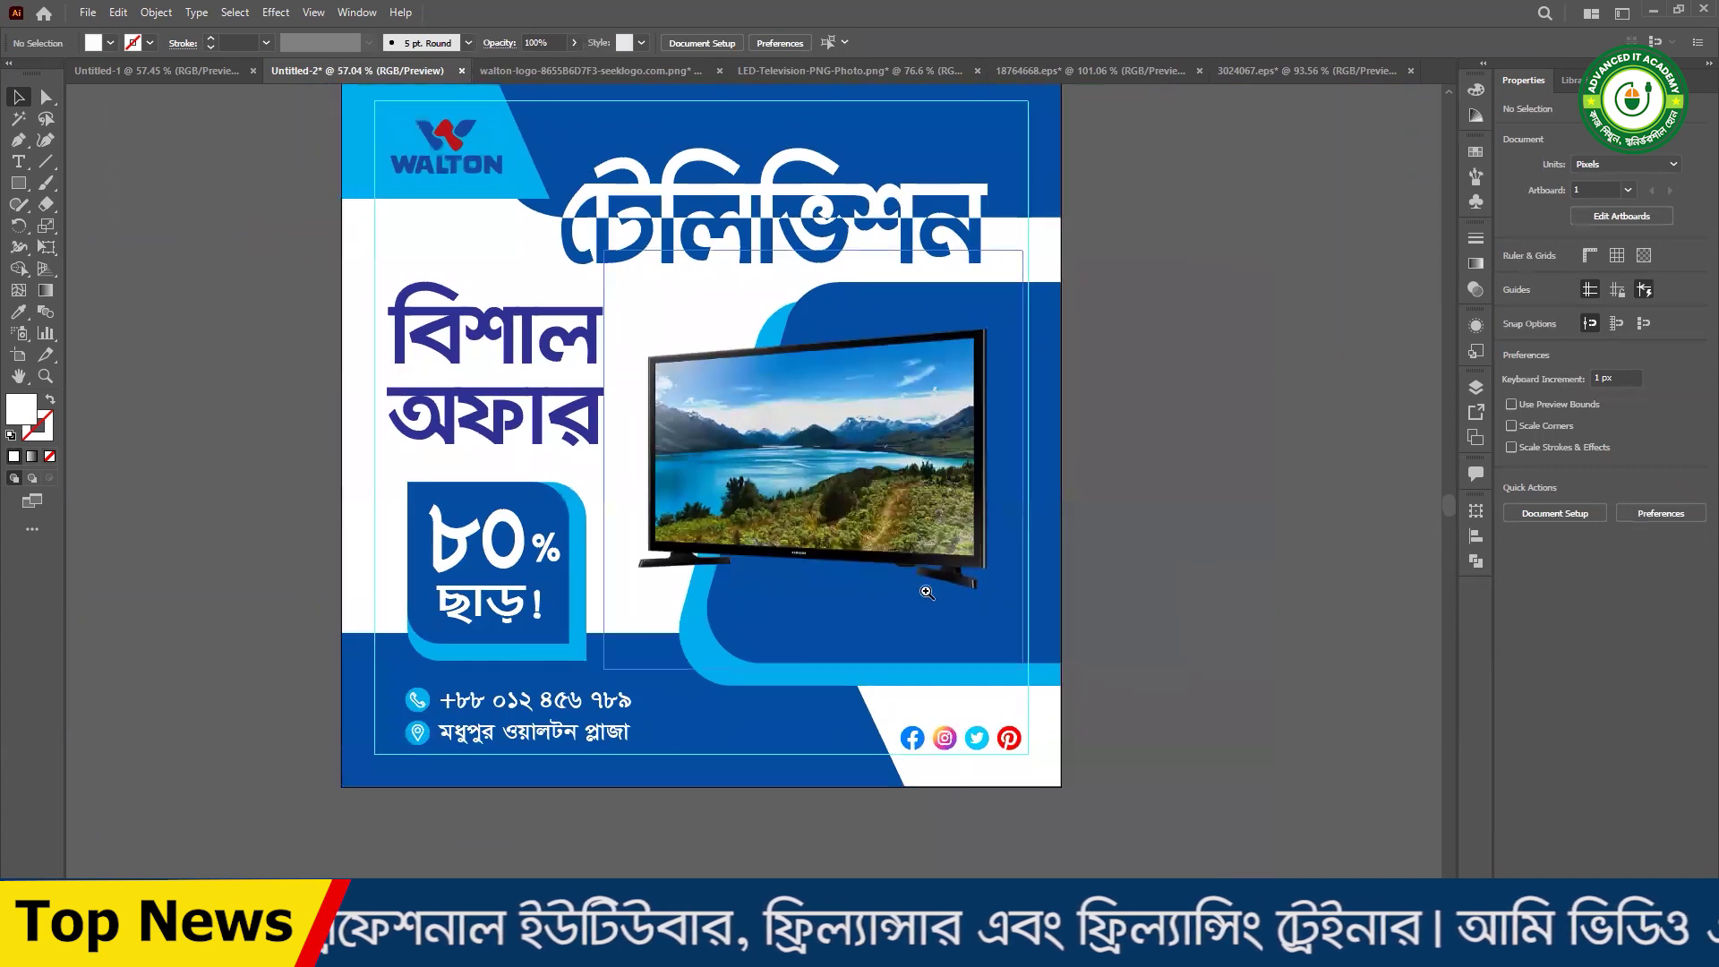
pyautogui.scroll(-1, 1164, 609)
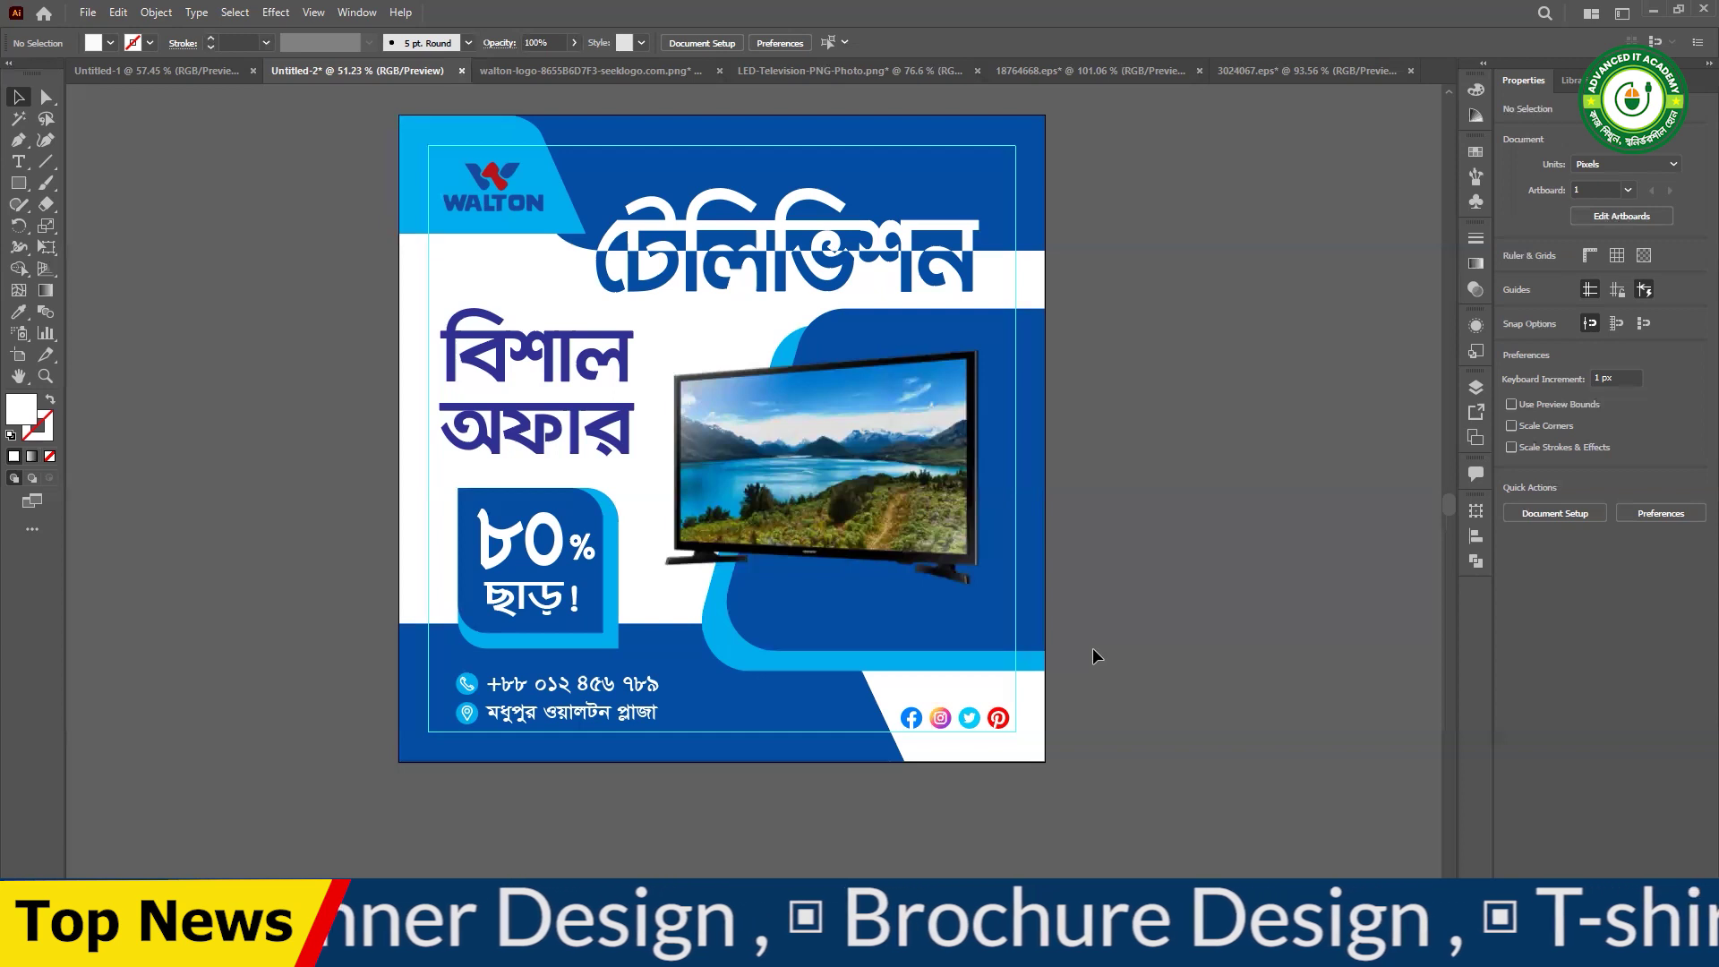
# - Place a copy of the discount badge's dark blue rounded square on the empty canvas beside the artboard
pyautogui.moveTo(570, 503); pyautogui.dragTo(269, 380)
pyautogui.hotkey('ctrl', 'z')
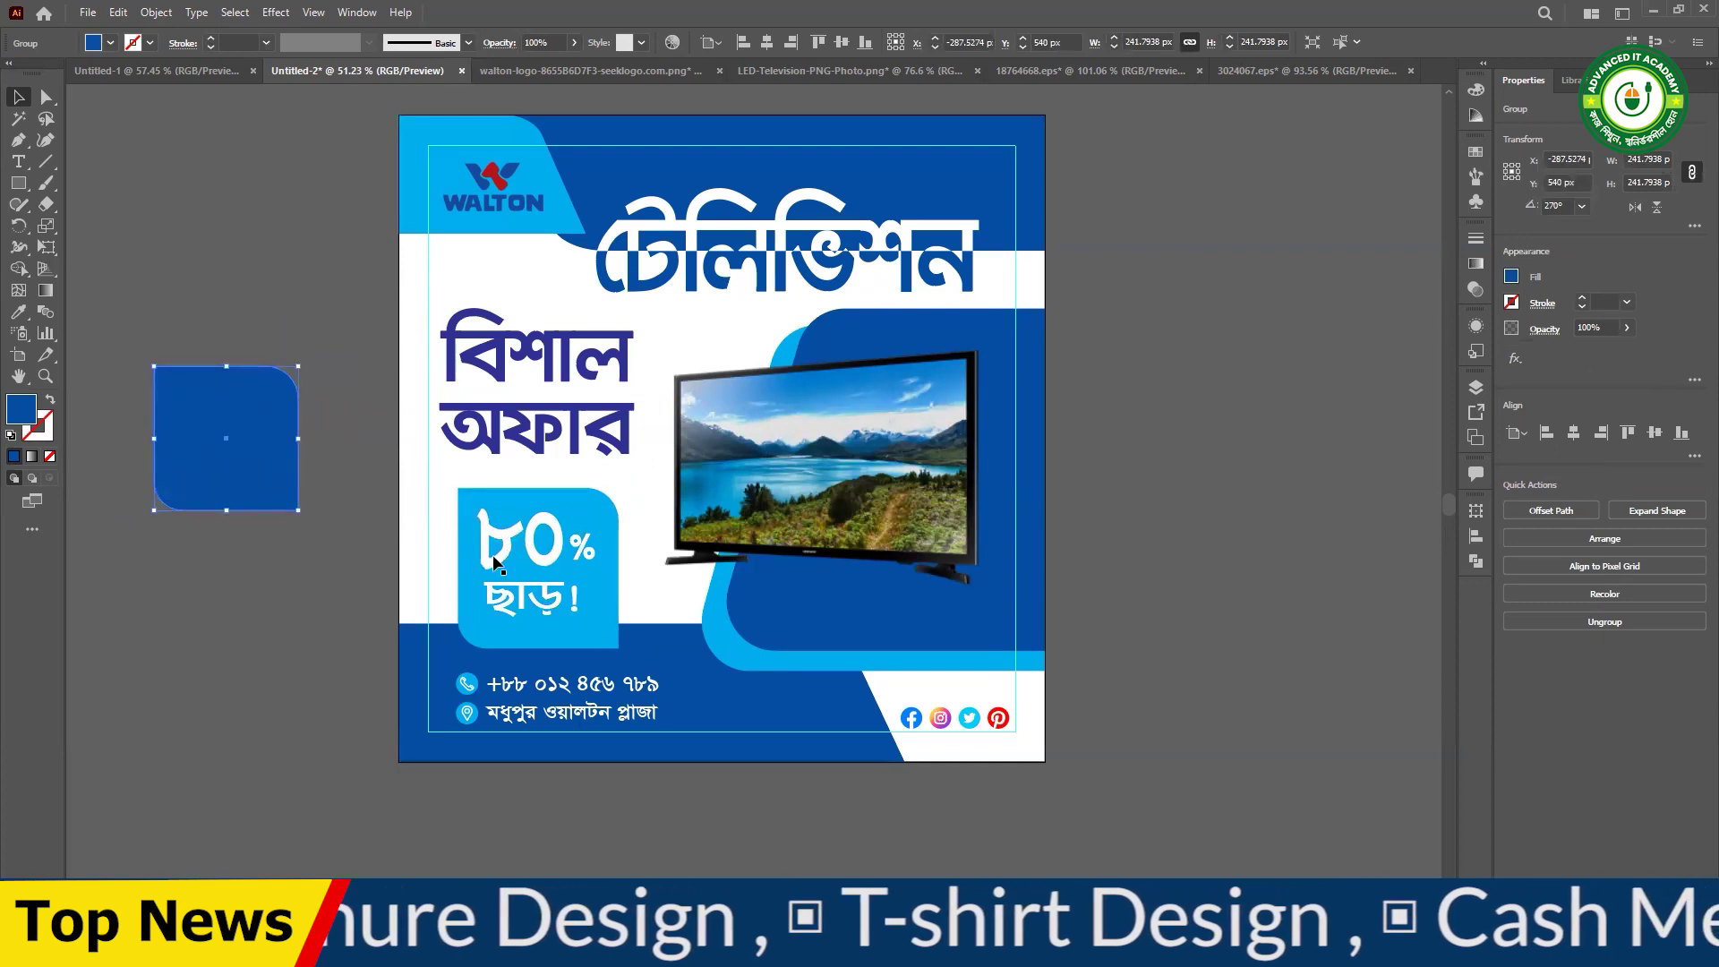
pyautogui.hotkey('ctrl', 'z')
pyautogui.moveTo(586, 500); pyautogui.dragTo(293, 407)
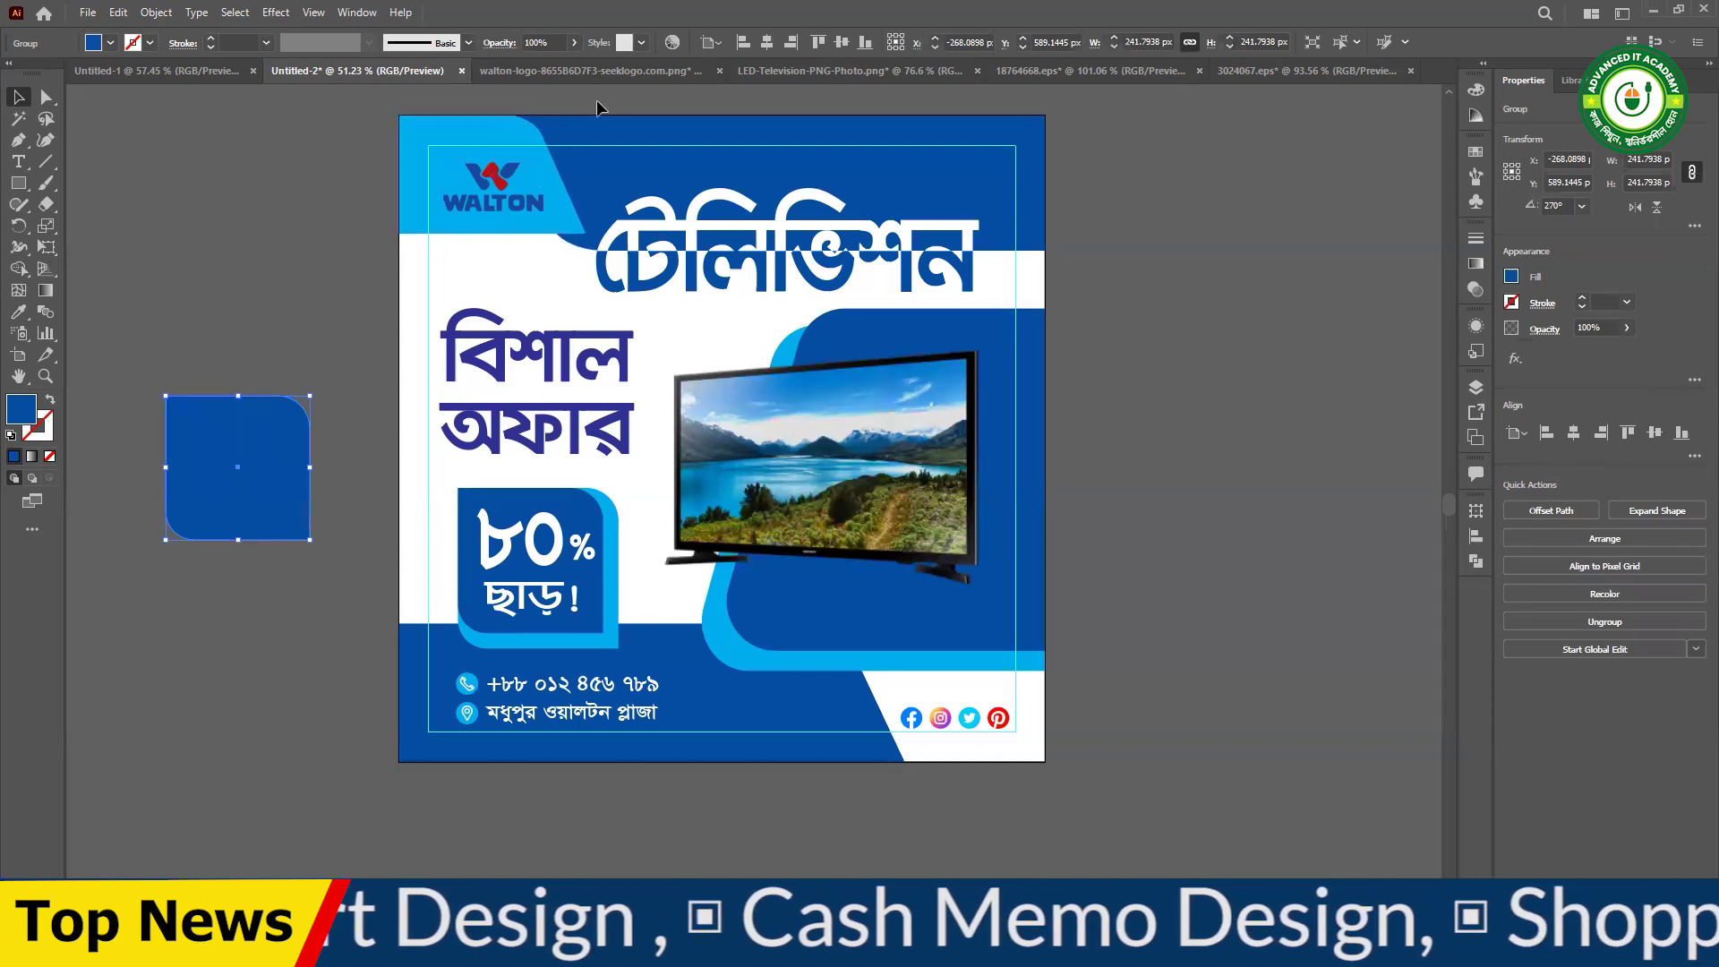
pyautogui.moveTo(1021, 341); pyautogui.dragTo(1224, 356)
pyautogui.hotkey('ctrl', 'z')
pyautogui.moveTo(839, 716); pyautogui.dragTo(875, 766)
pyautogui.hotkey('ctrl', 'z')
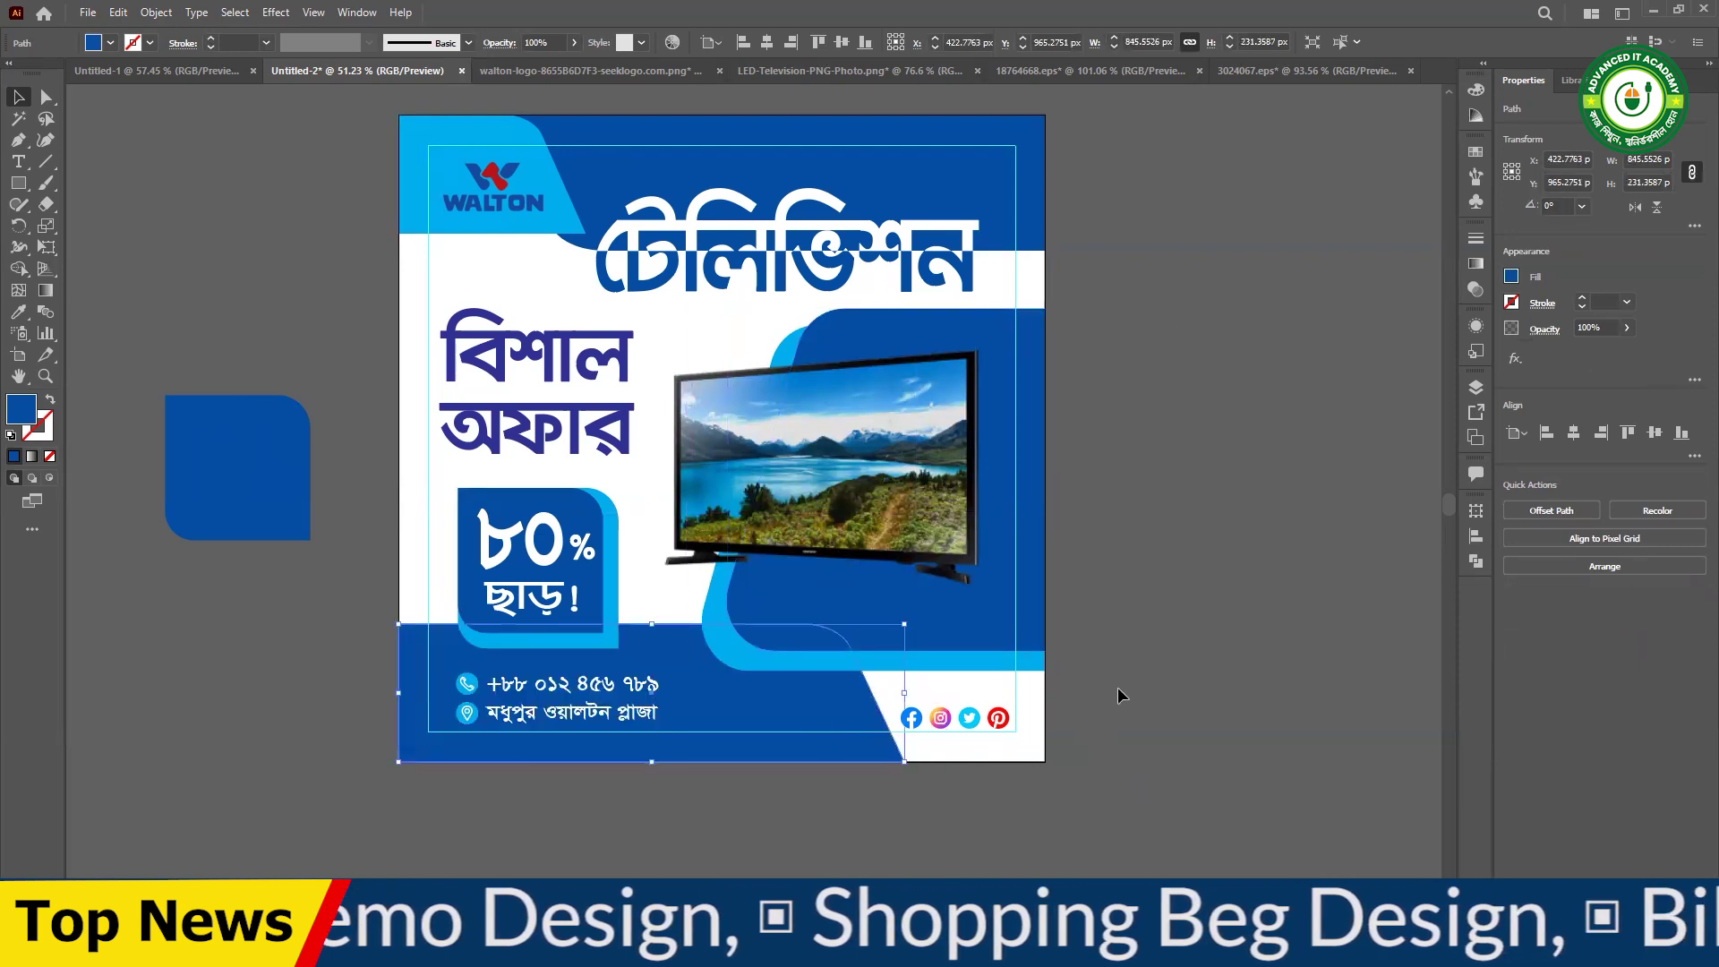
# - Slightly lower the opacity of the dark blue band across the banner's upper edge
pyautogui.click(959, 180)
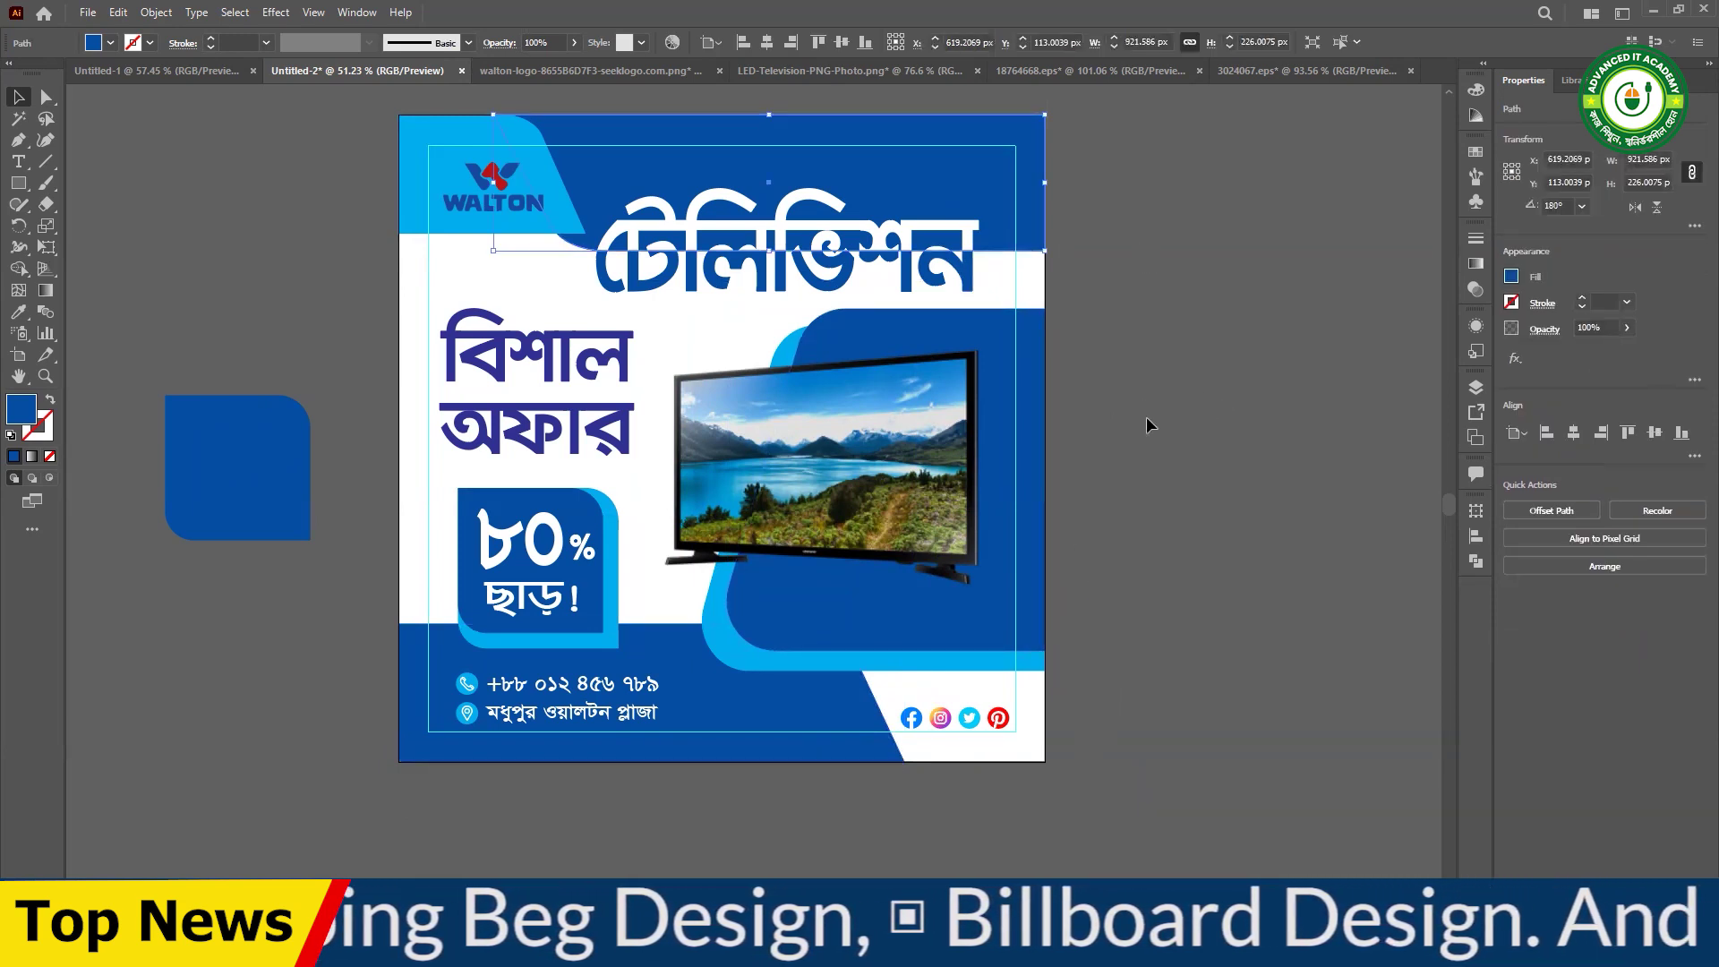
pyautogui.click(1475, 289)
pyautogui.click(1432, 258)
pyautogui.moveTo(1430, 278)
pyautogui.mouseDown()
pyautogui.moveTo(1395, 273)
pyautogui.moveTo(1422, 279)
pyautogui.mouseUp()
pyautogui.click(1432, 258)
pyautogui.click(1425, 230)
pyautogui.click(1163, 304)
# - Lower the opacity of the dark blue panel behind the television to 39%
pyautogui.click(886, 333)
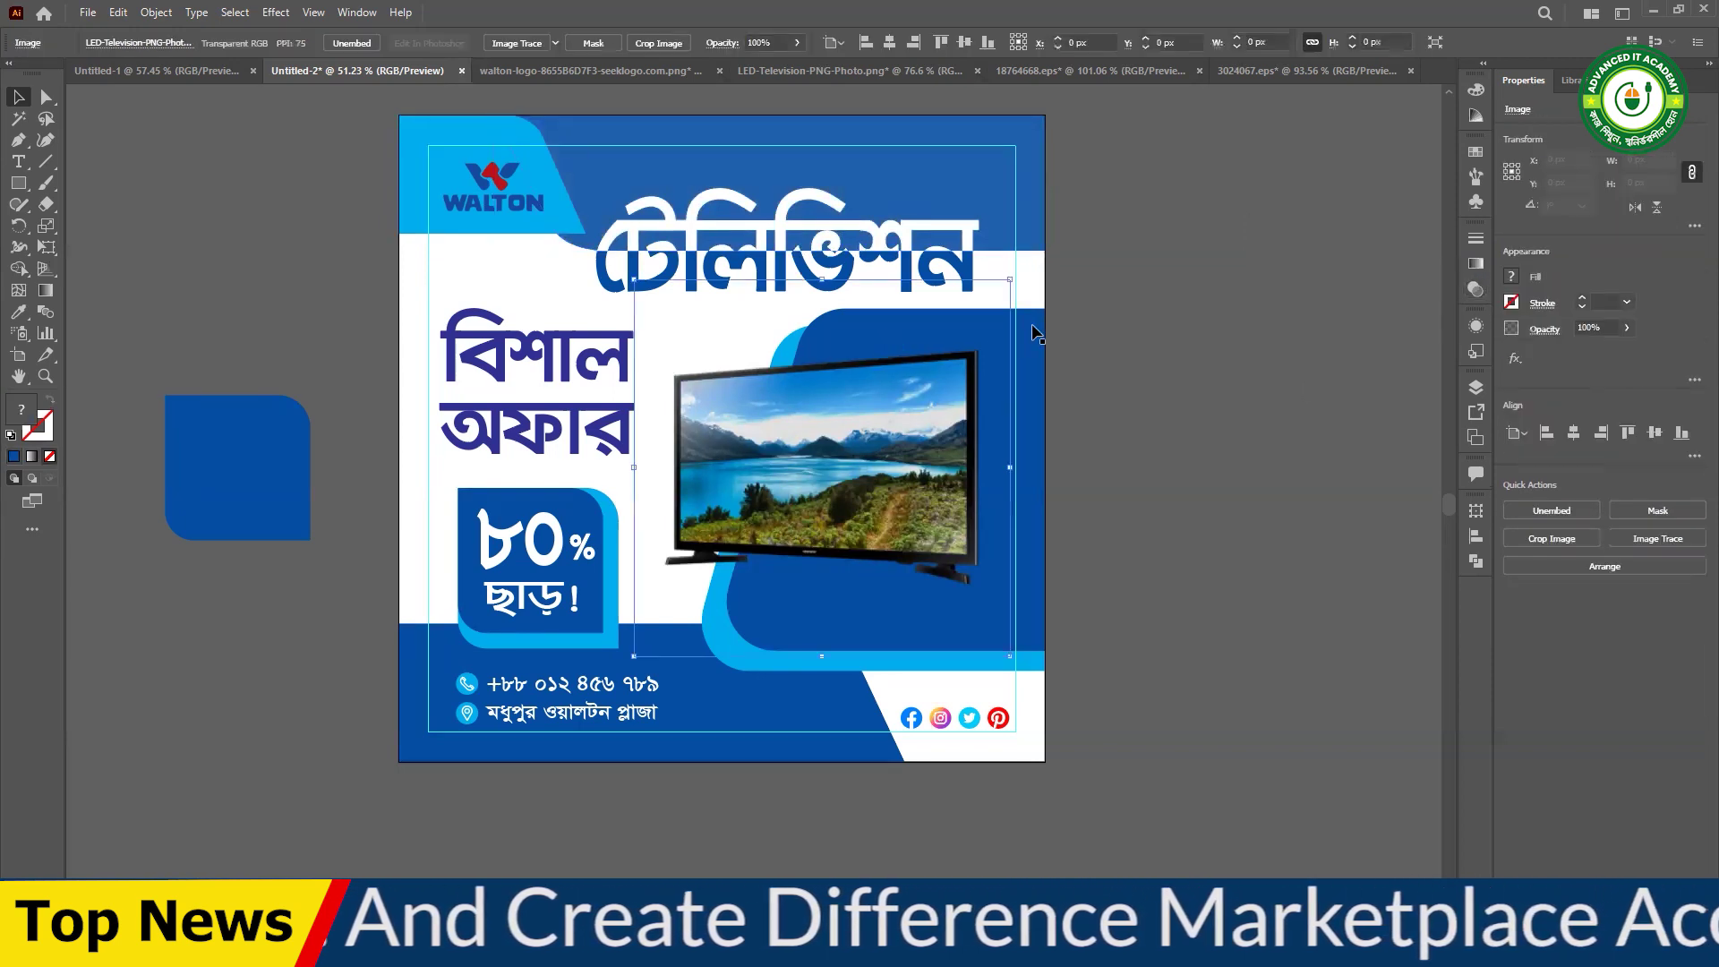
pyautogui.click(1476, 289)
pyautogui.click(1430, 258)
pyautogui.moveTo(1418, 278); pyautogui.dragTo(1387, 281)
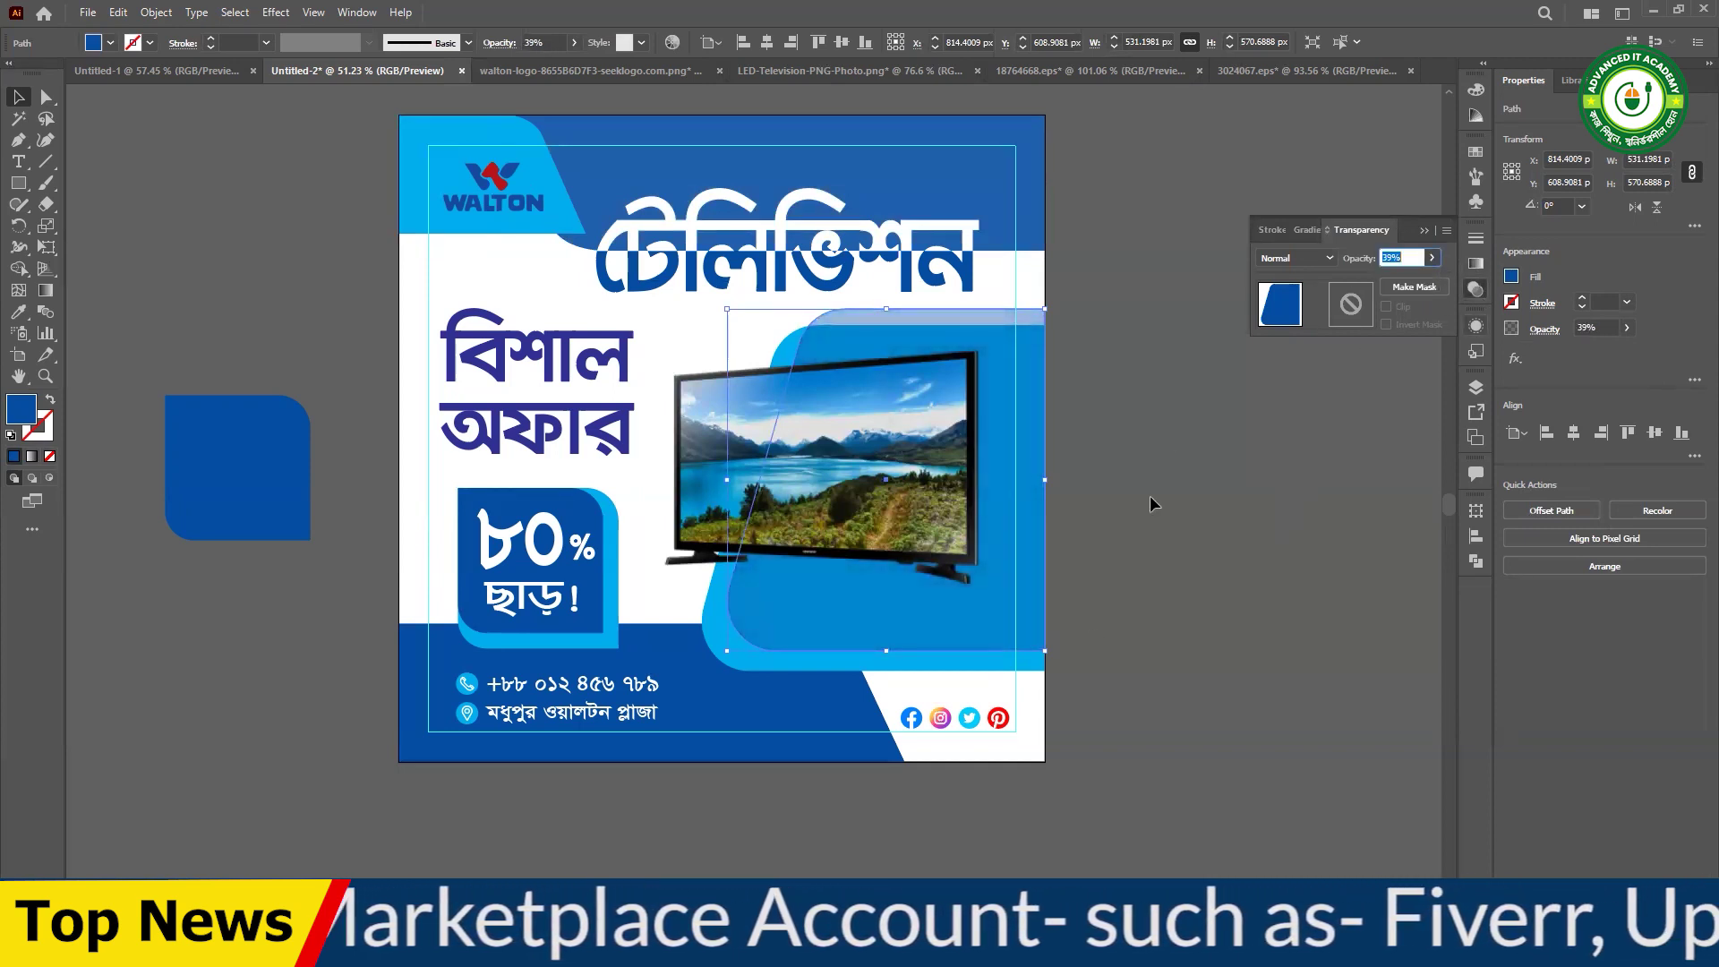
# - Change the fill of the panel behind the television to the dark purple swatch
pyautogui.click(106, 44)
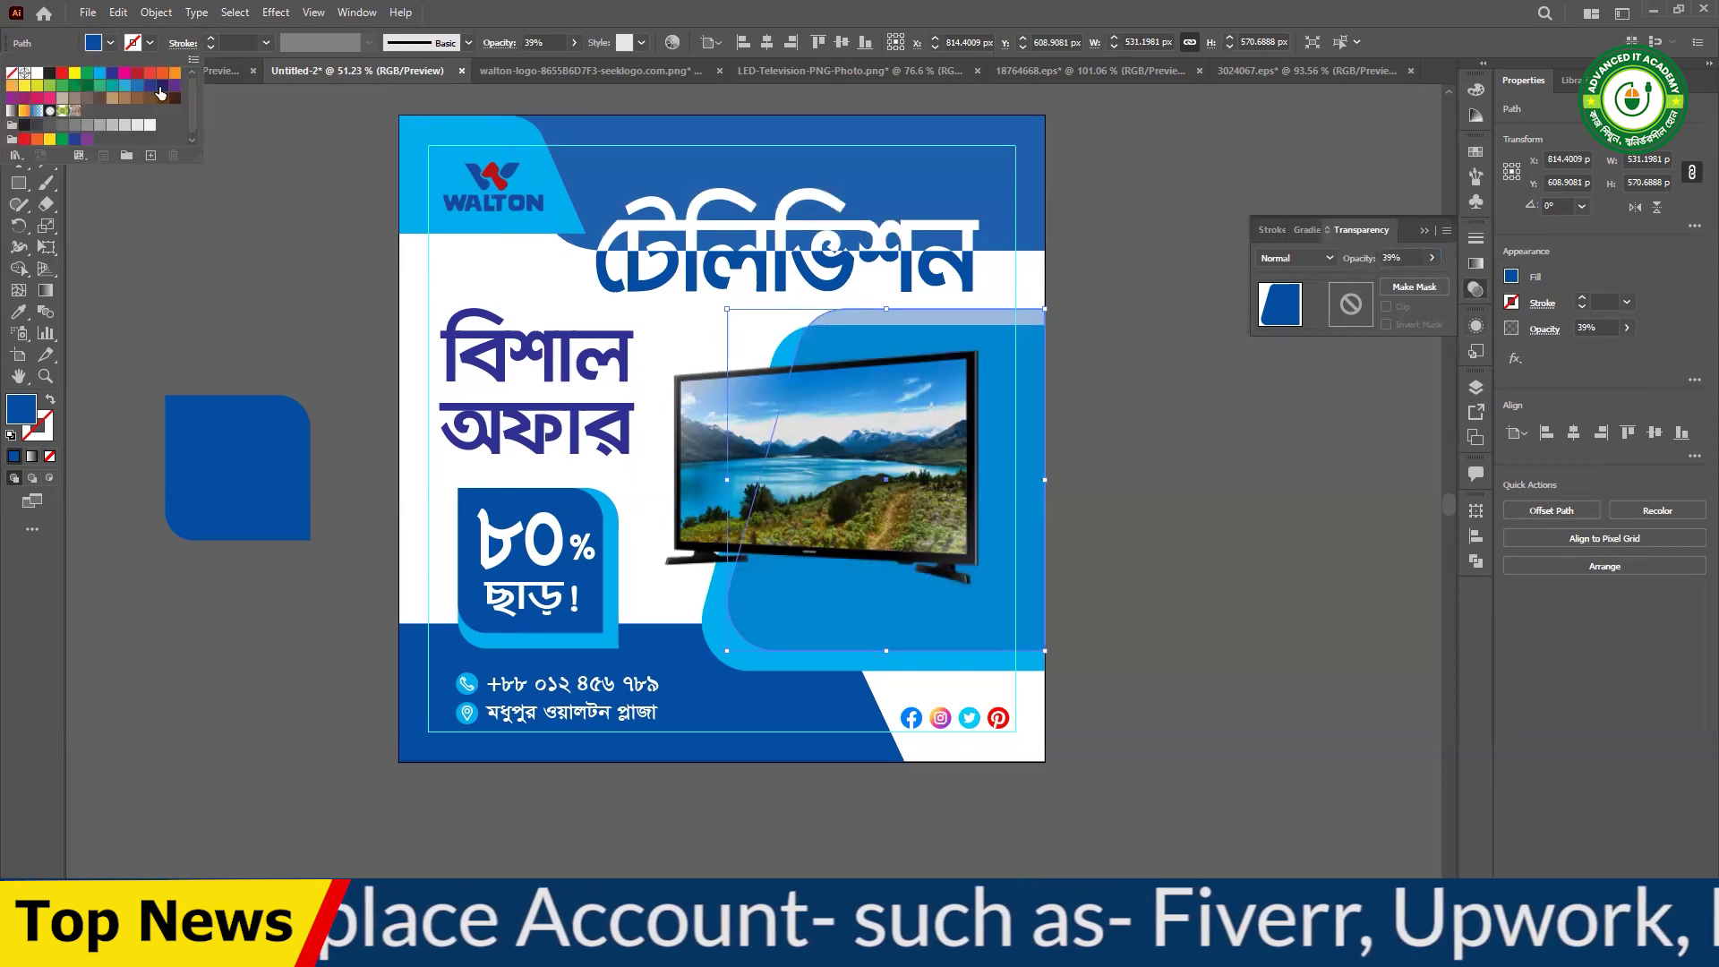
pyautogui.click(153, 91)
pyautogui.click(734, 648)
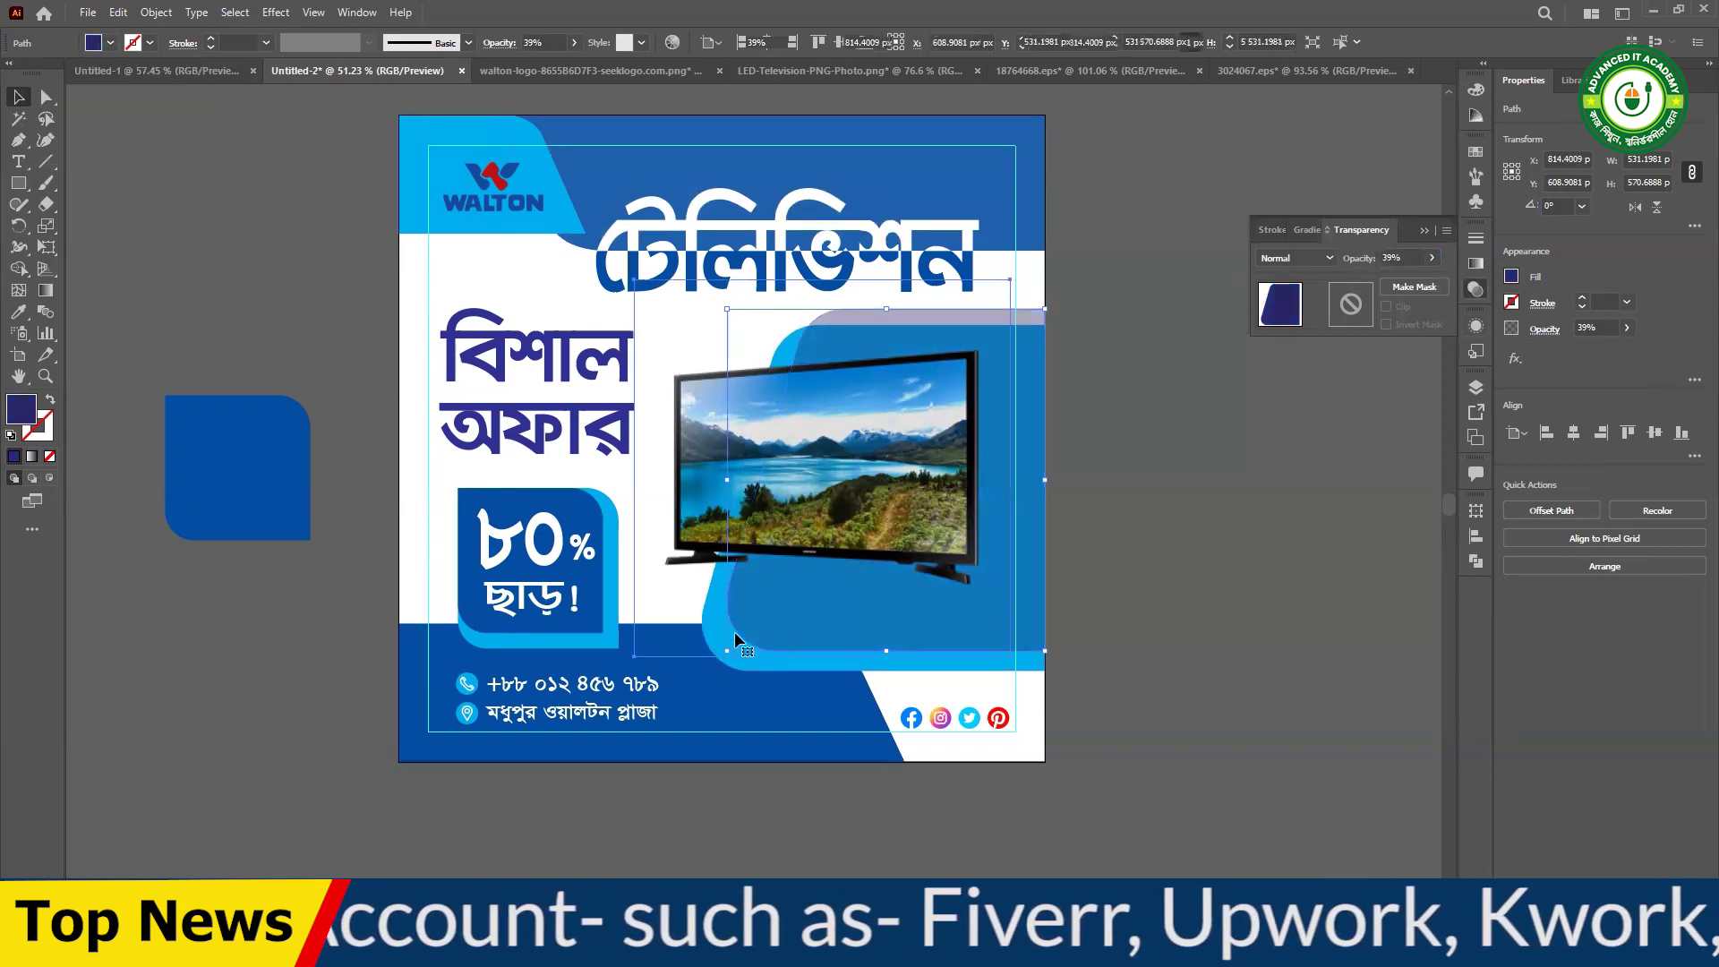
pyautogui.click(1239, 591)
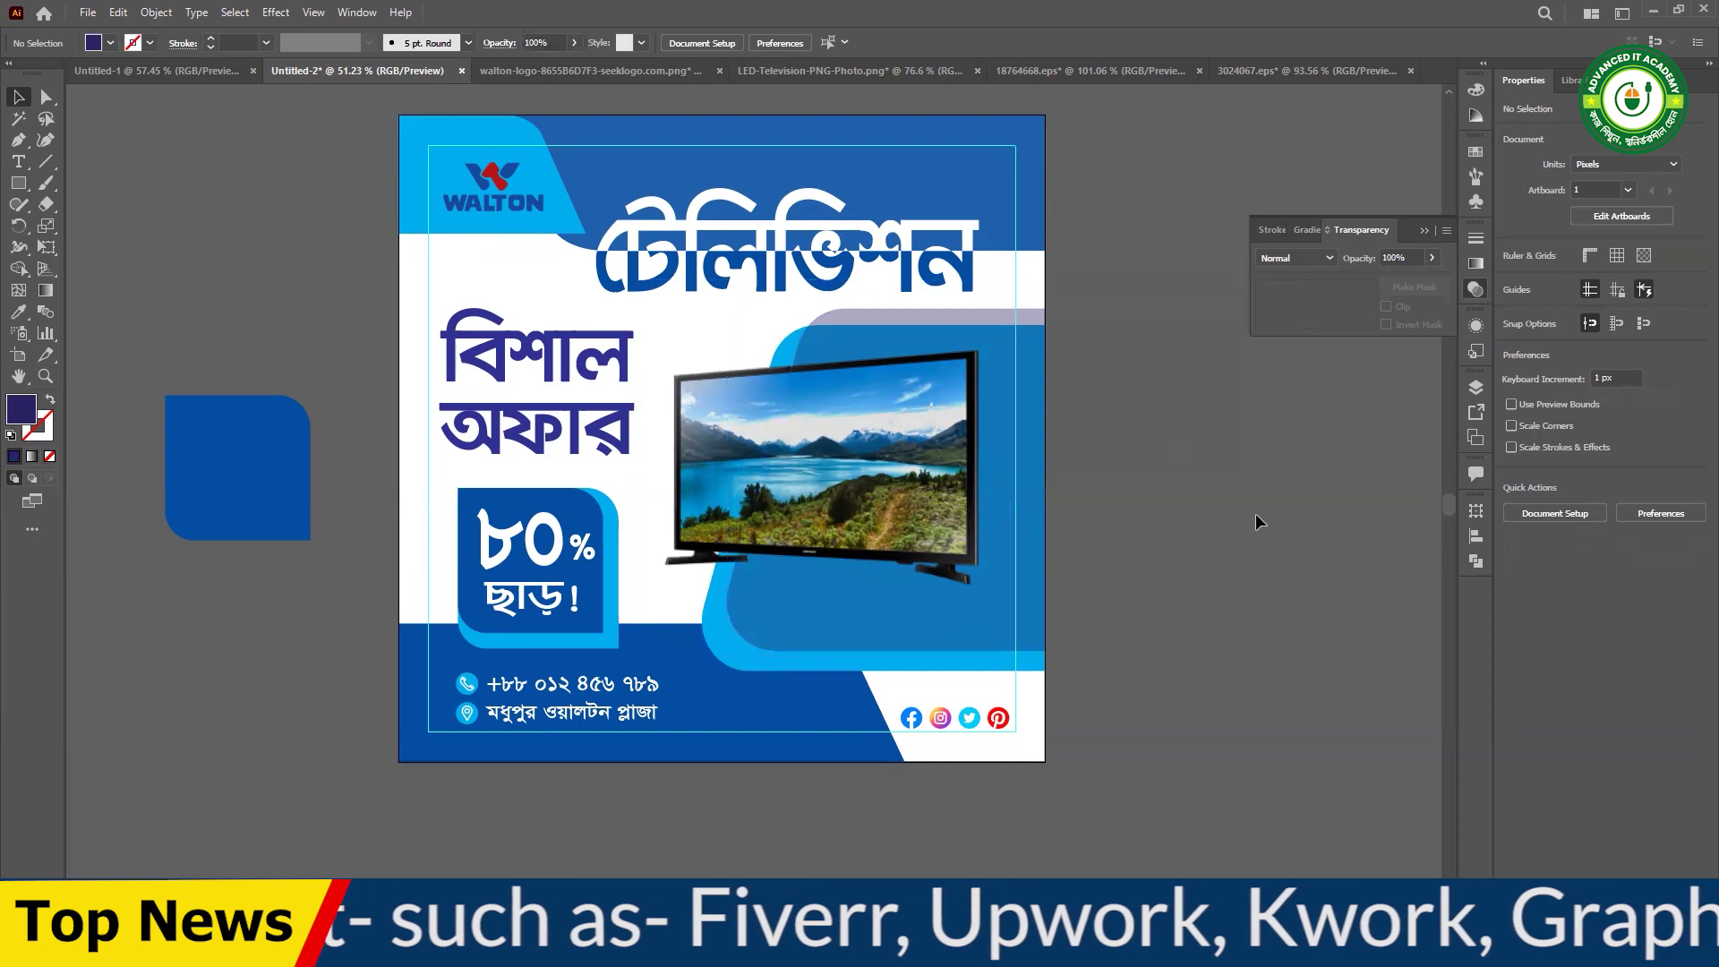
# - Set the opacity of the panel behind the television to 100%
pyautogui.click(1044, 320)
pyautogui.click(1431, 258)
pyautogui.moveTo(1418, 283); pyautogui.dragTo(1433, 279)
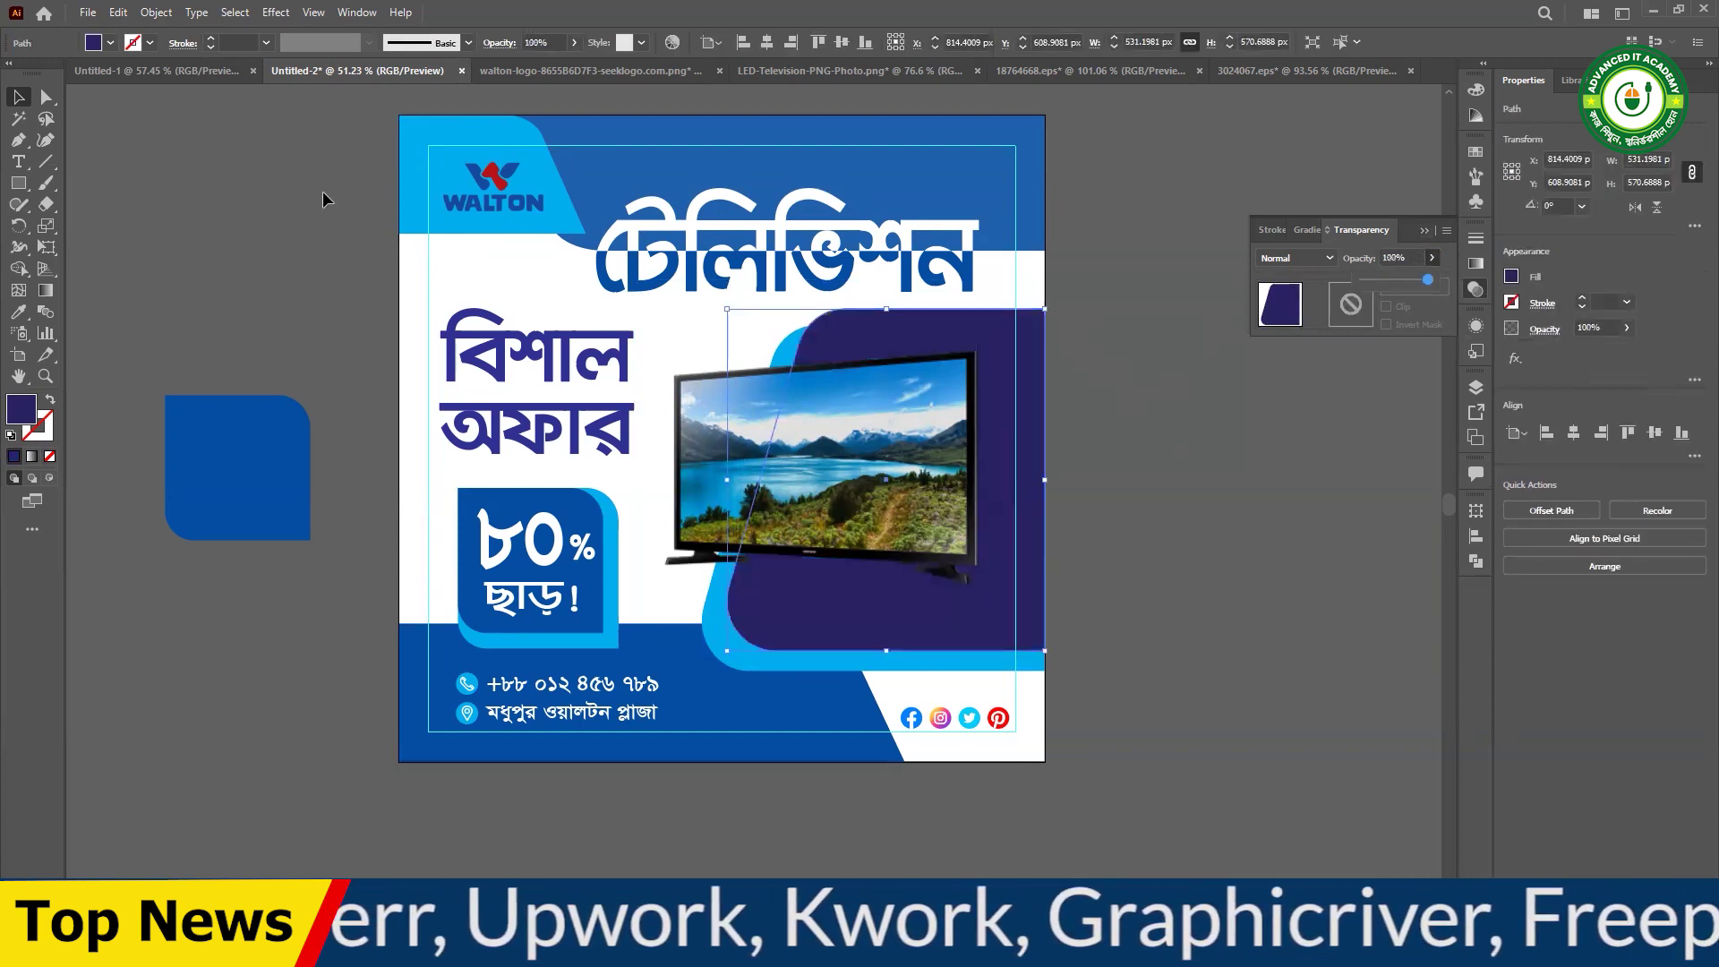
# - Recolour the panel behind the television by sampling the blue of the spare rounded square with the Eyedropper
pyautogui.click(256, 471)
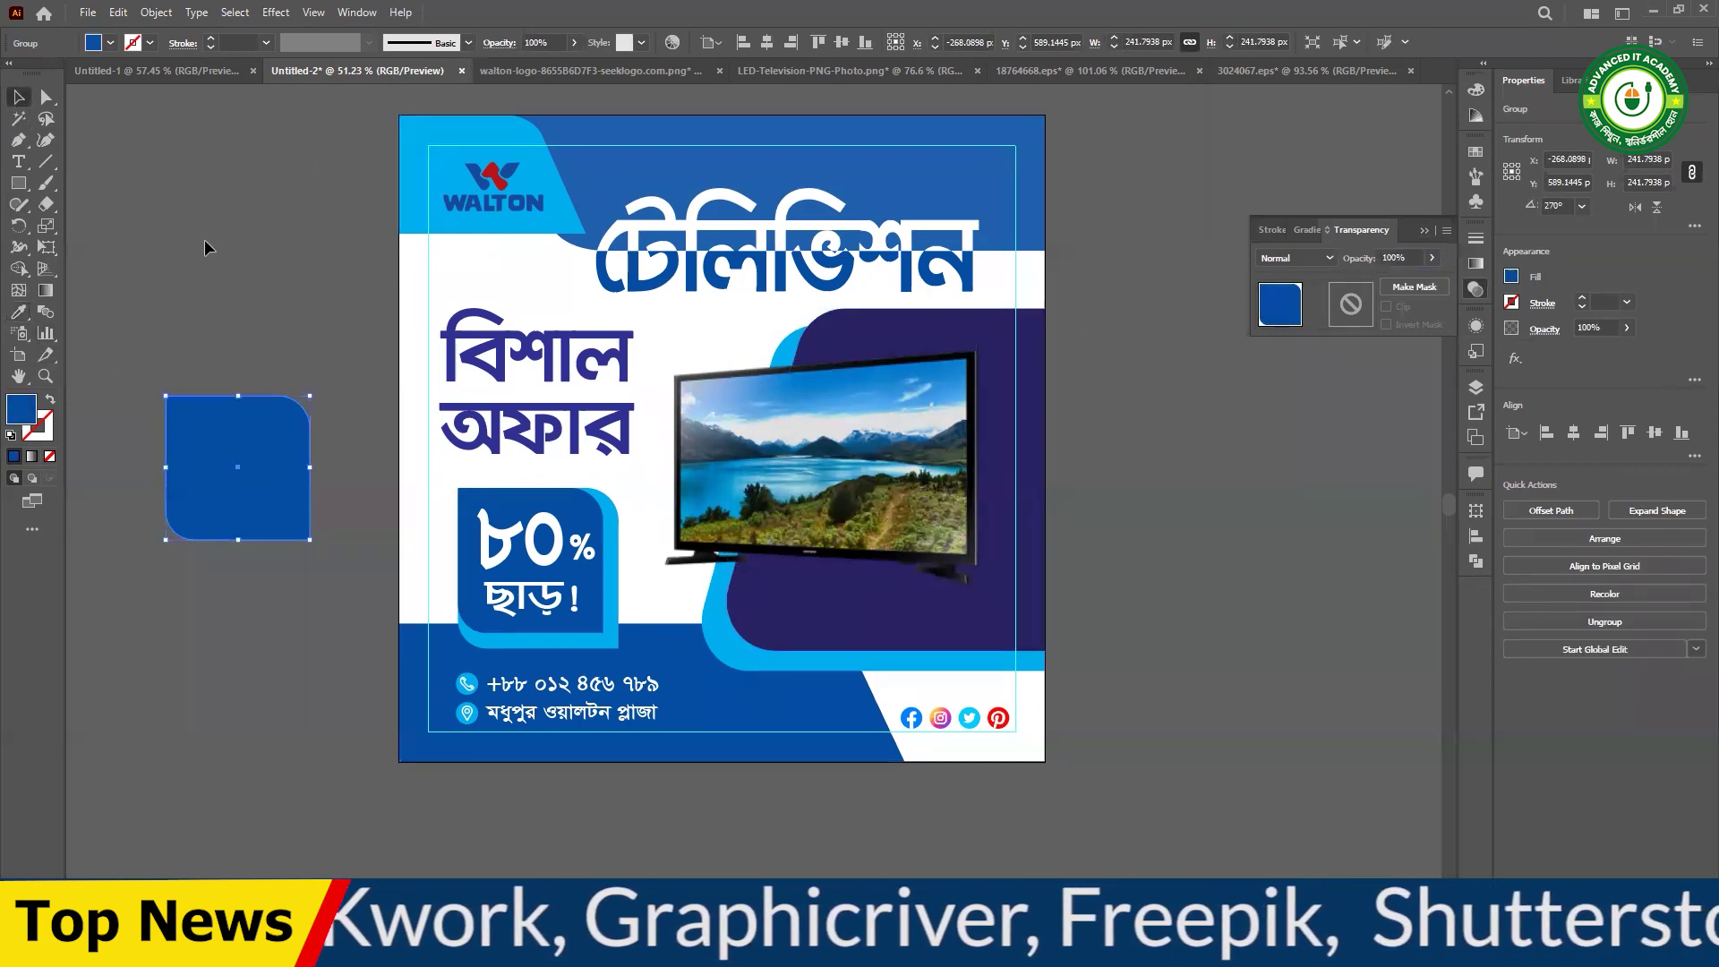
pyautogui.click(1121, 358)
pyautogui.click(18, 311)
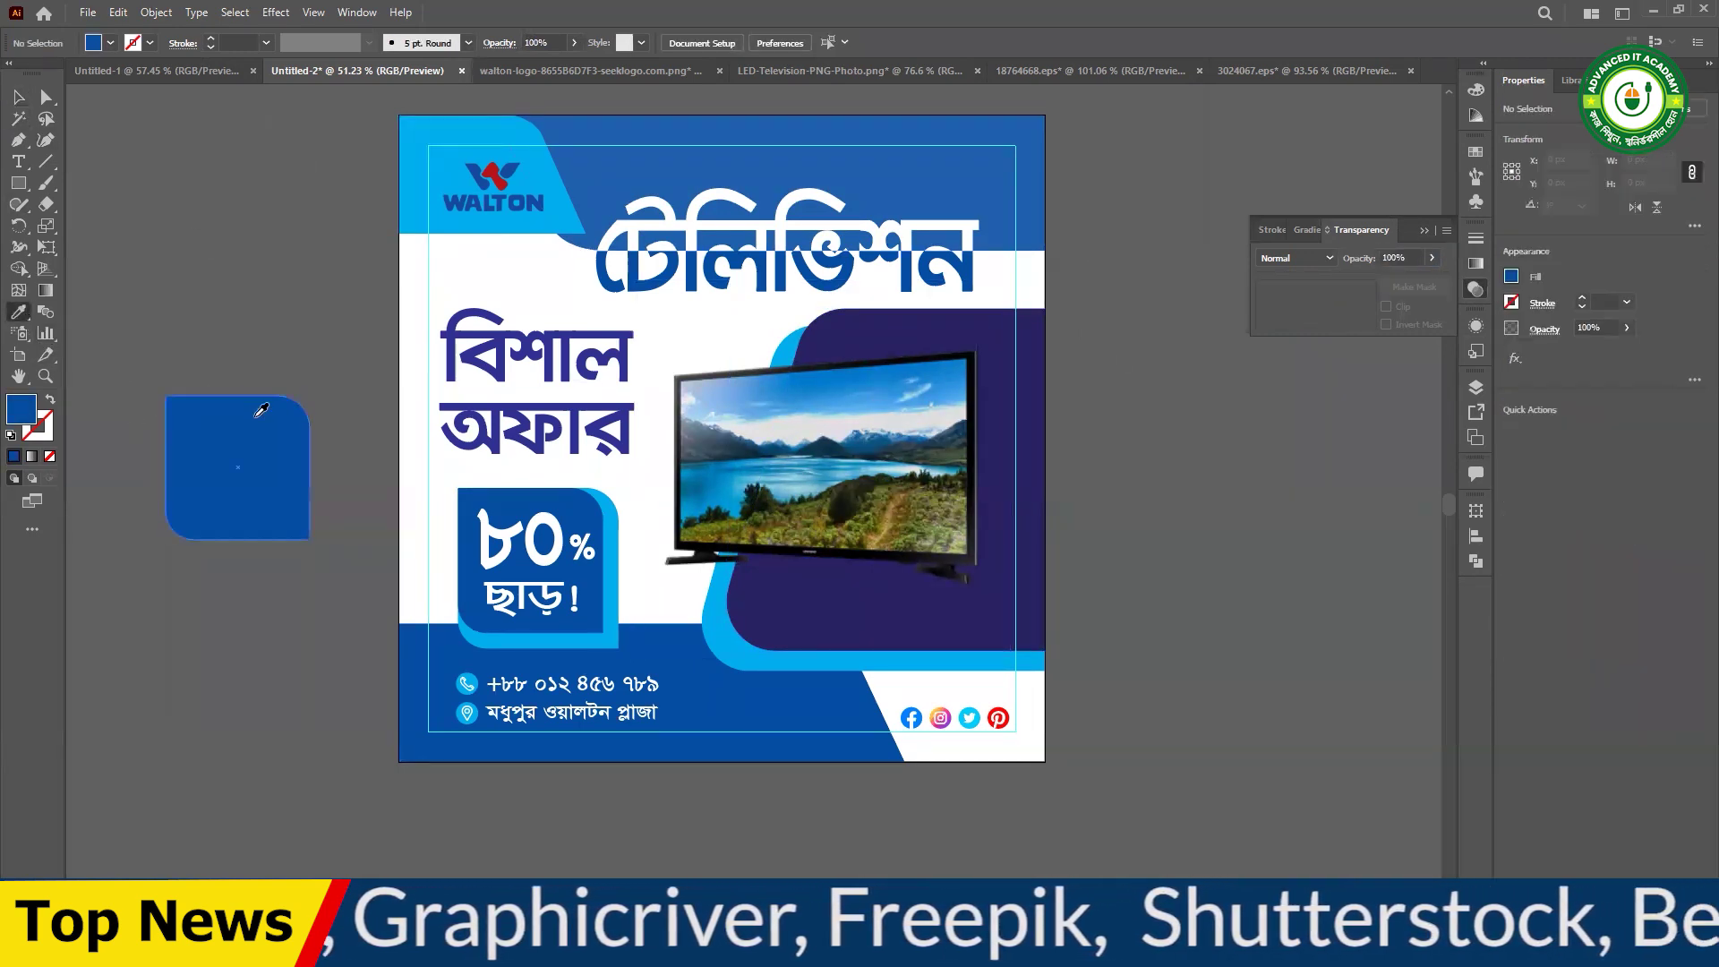
pyautogui.click(19, 97)
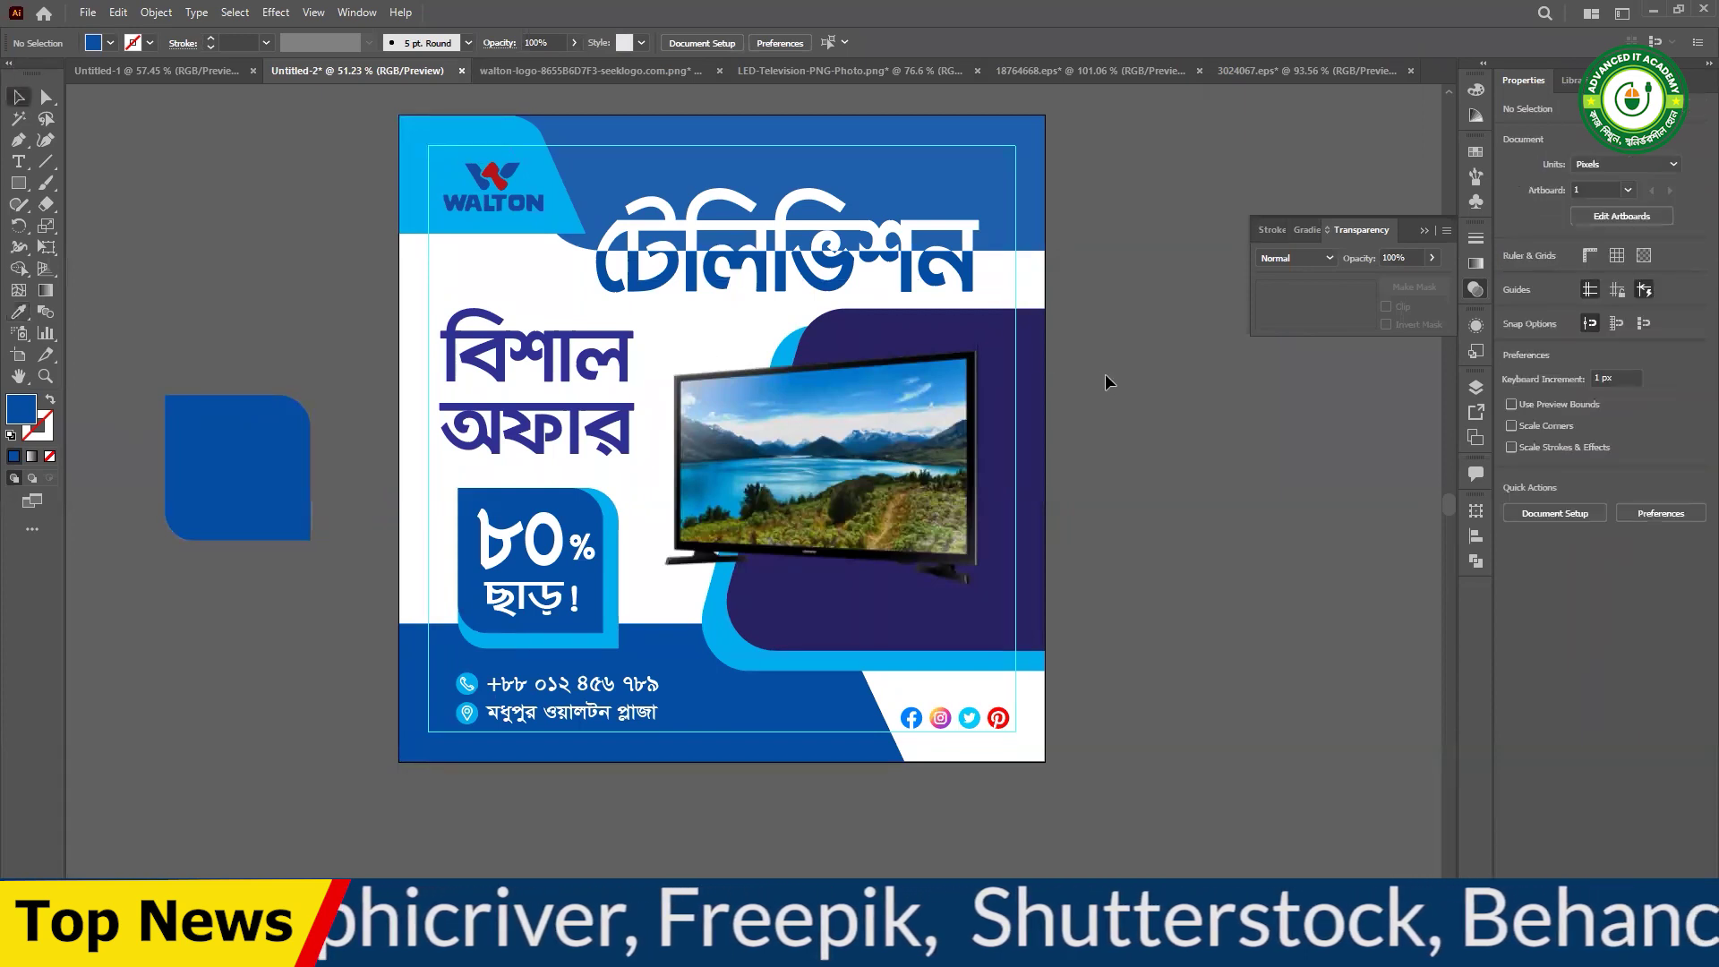
pyautogui.click(1040, 336)
pyautogui.click(19, 312)
pyautogui.click(275, 452)
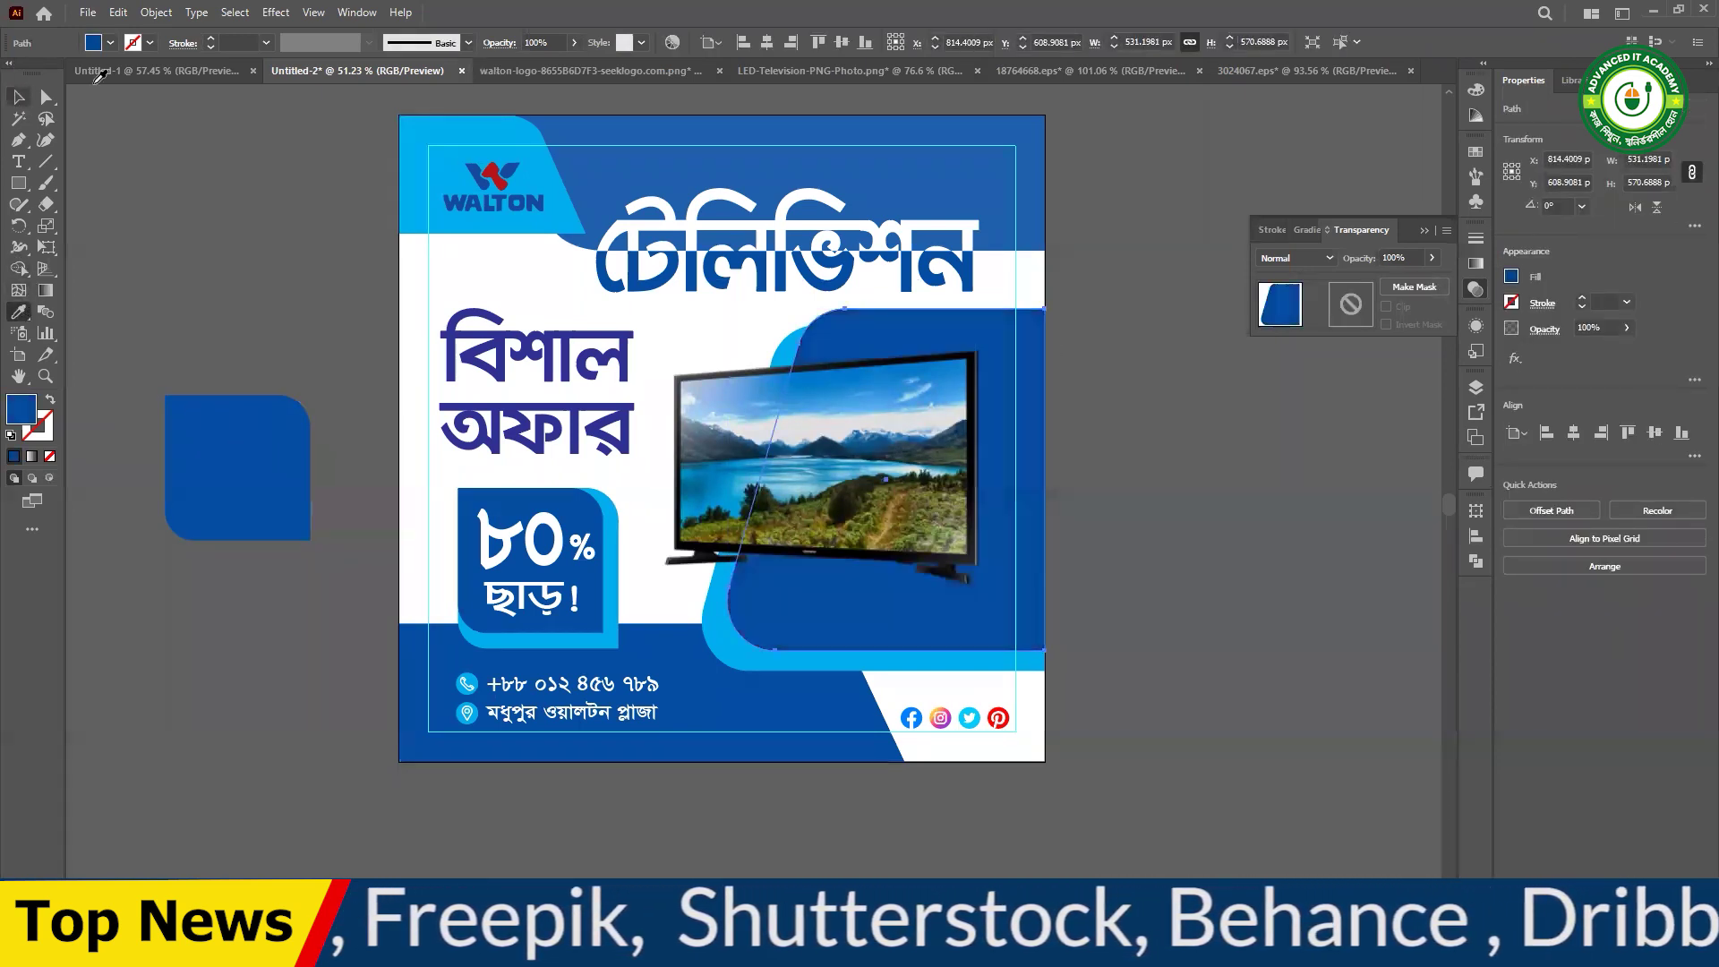
pyautogui.click(17, 96)
pyautogui.click(1212, 191)
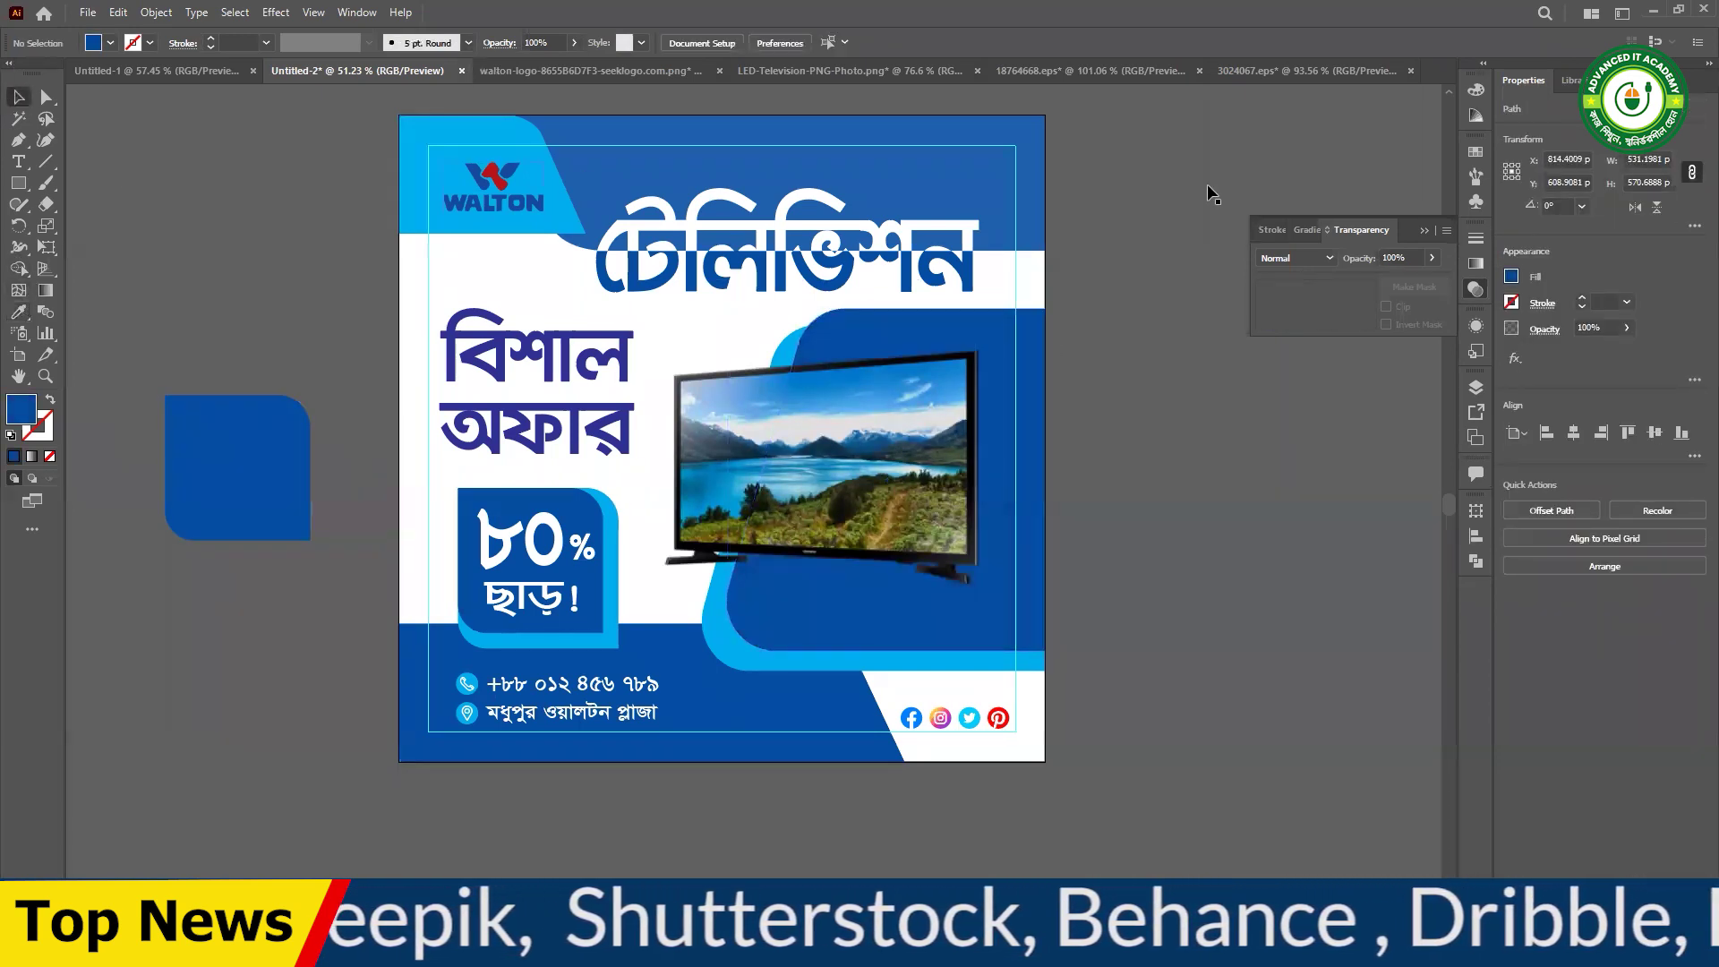
pyautogui.click(1424, 234)
# - Move the spare blue rounded square farther up and away from the artboard
pyautogui.scroll(-1, 924, 525)
pyautogui.moveTo(887, 562); pyautogui.dragTo(1131, 557)
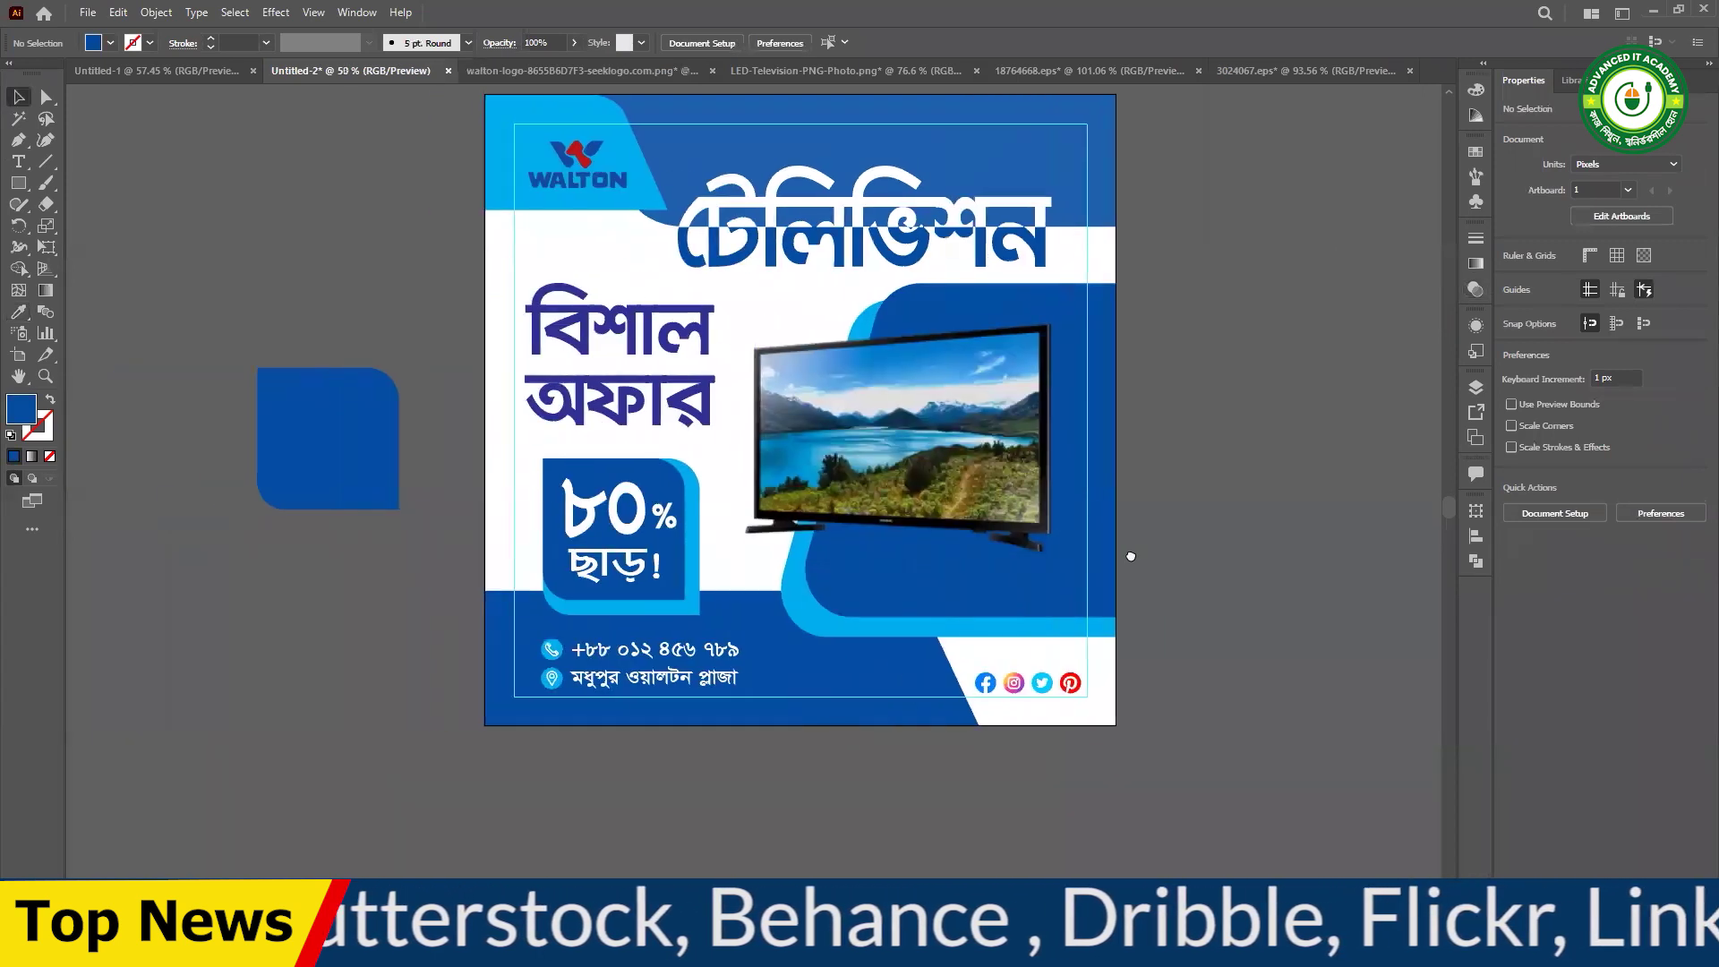
pyautogui.click(342, 467)
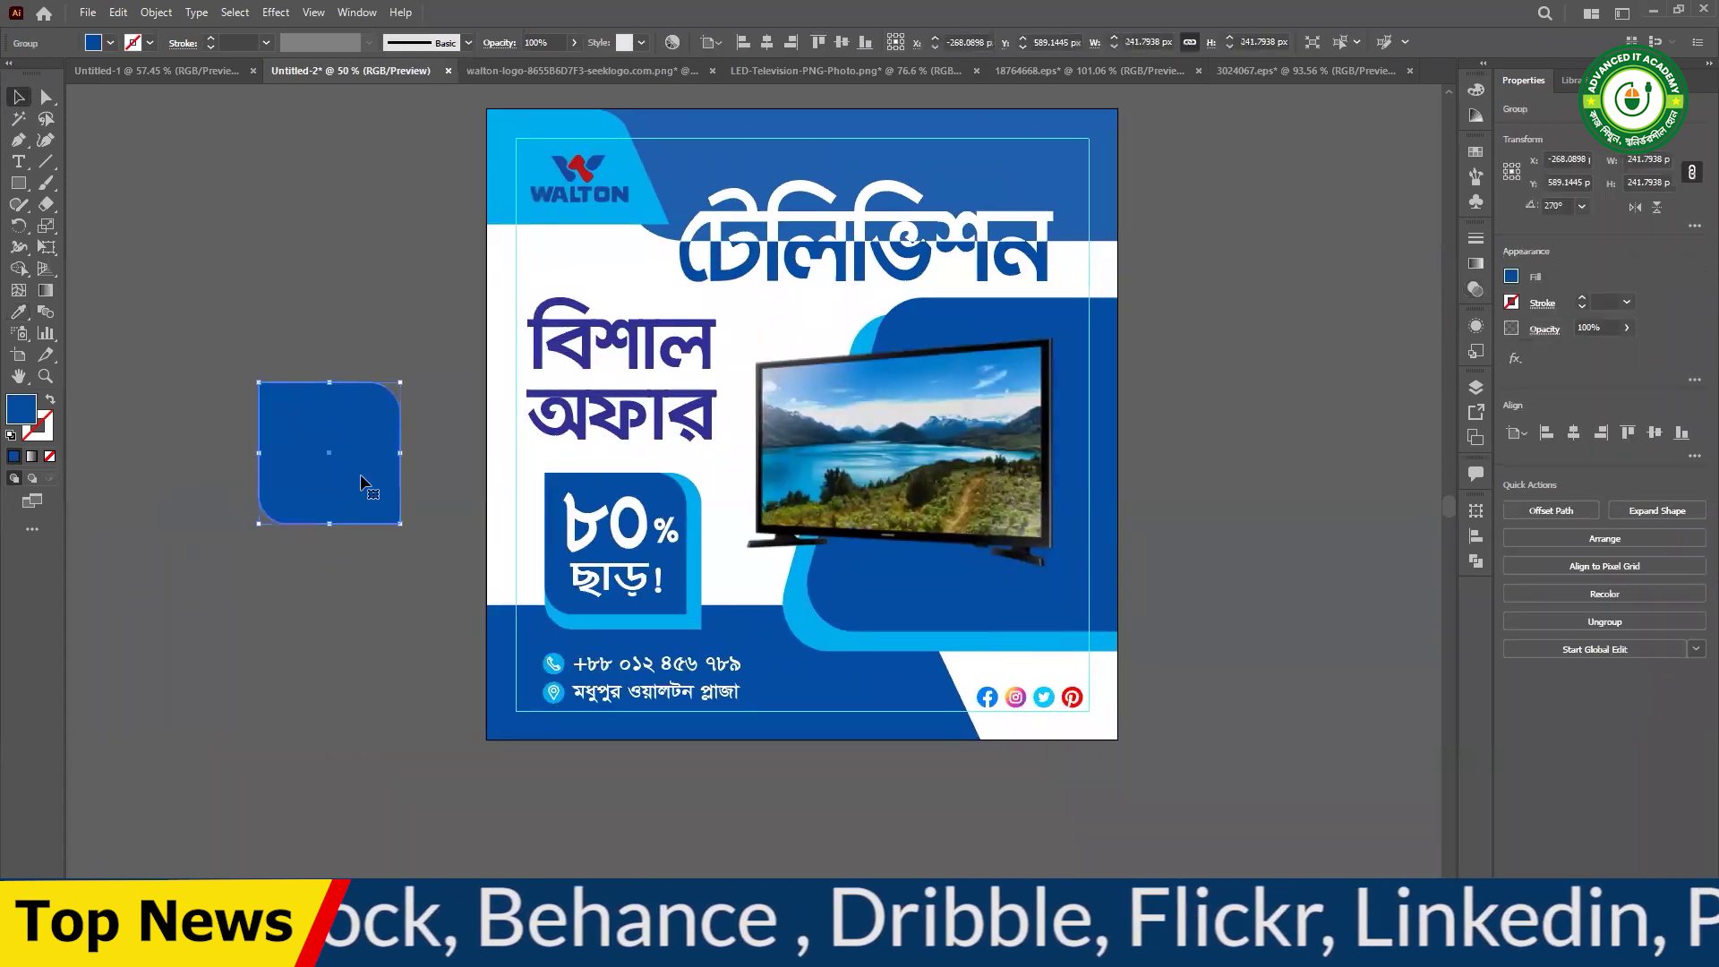
pyautogui.moveTo(360, 476); pyautogui.dragTo(289, 414)
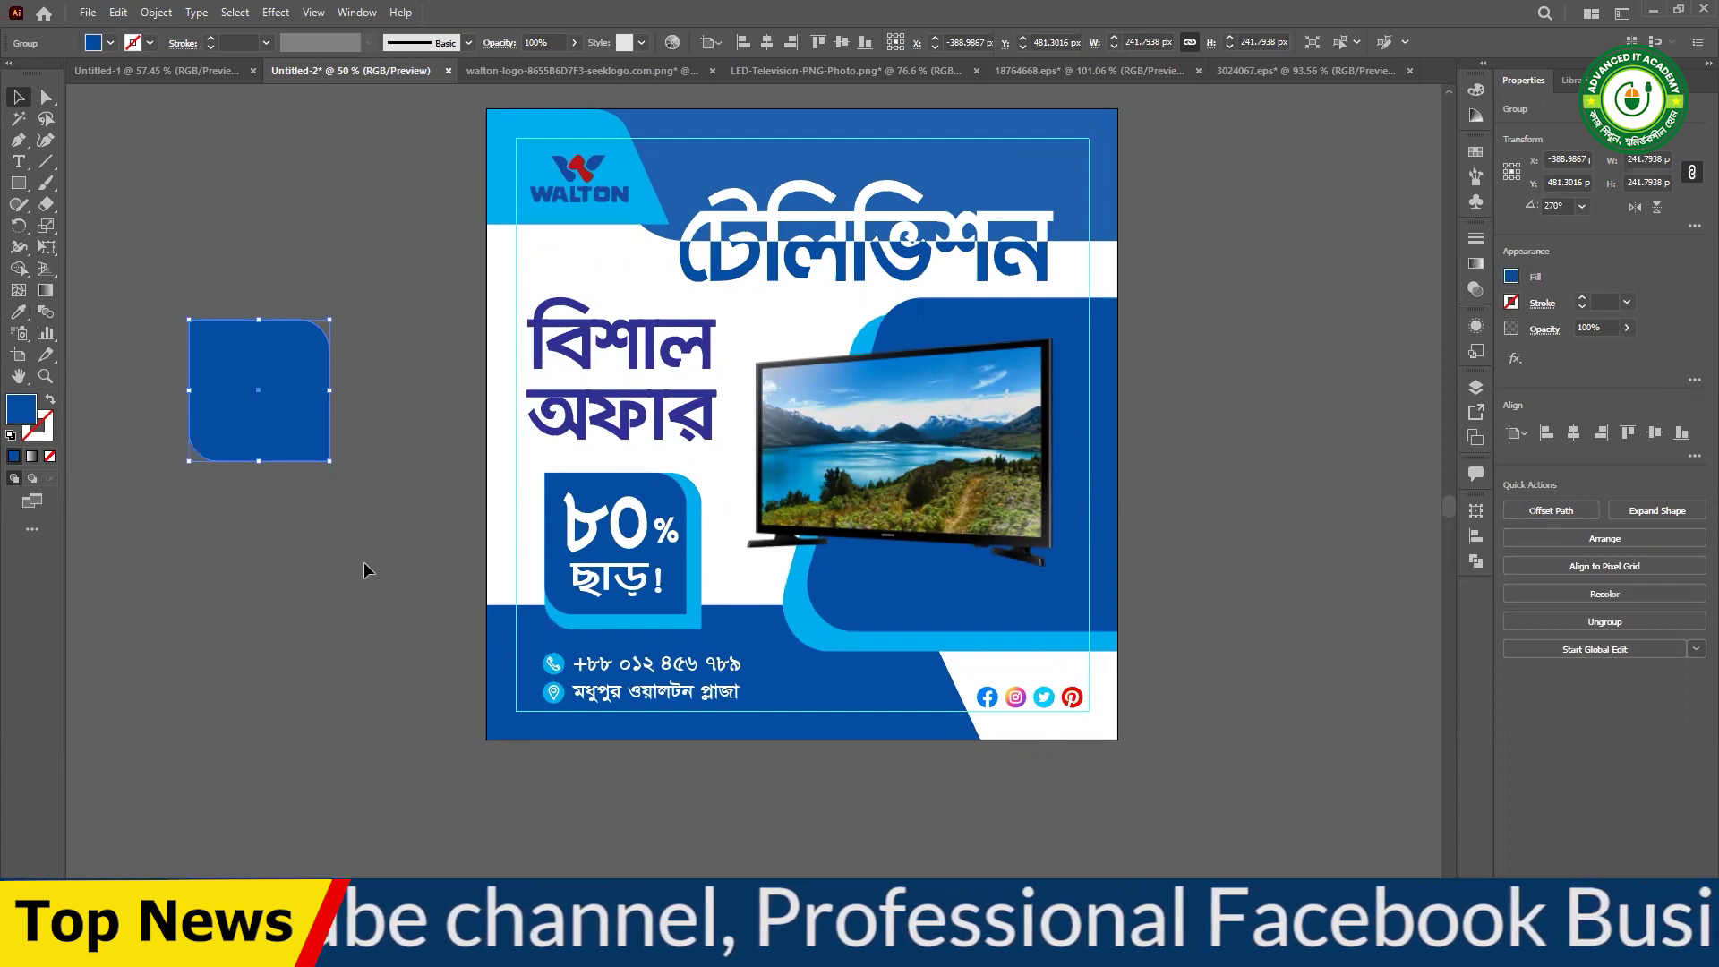
# - Place a copy of the purple "বিশাল অফার" heading on the empty canvas beside the artboard
pyautogui.click(635, 368)
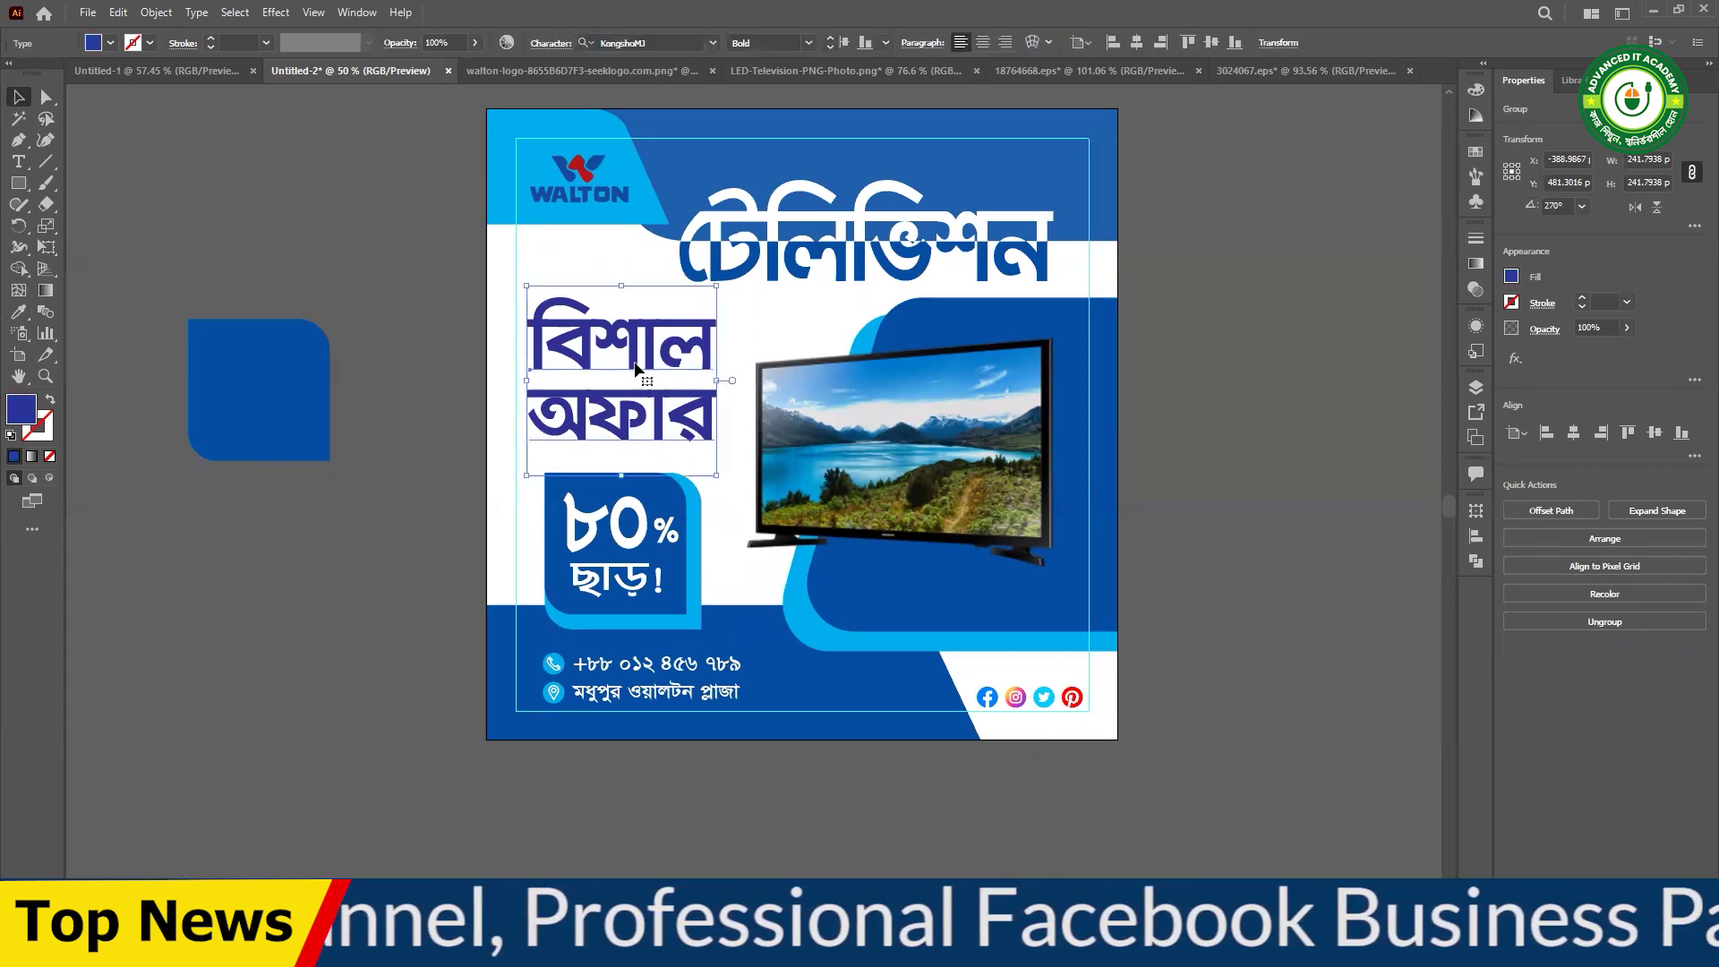
pyautogui.moveTo(399, 380); pyautogui.dragTo(832, 223)
pyautogui.moveTo(1000, 487); pyautogui.dragTo(837, 391)
pyautogui.click(837, 391)
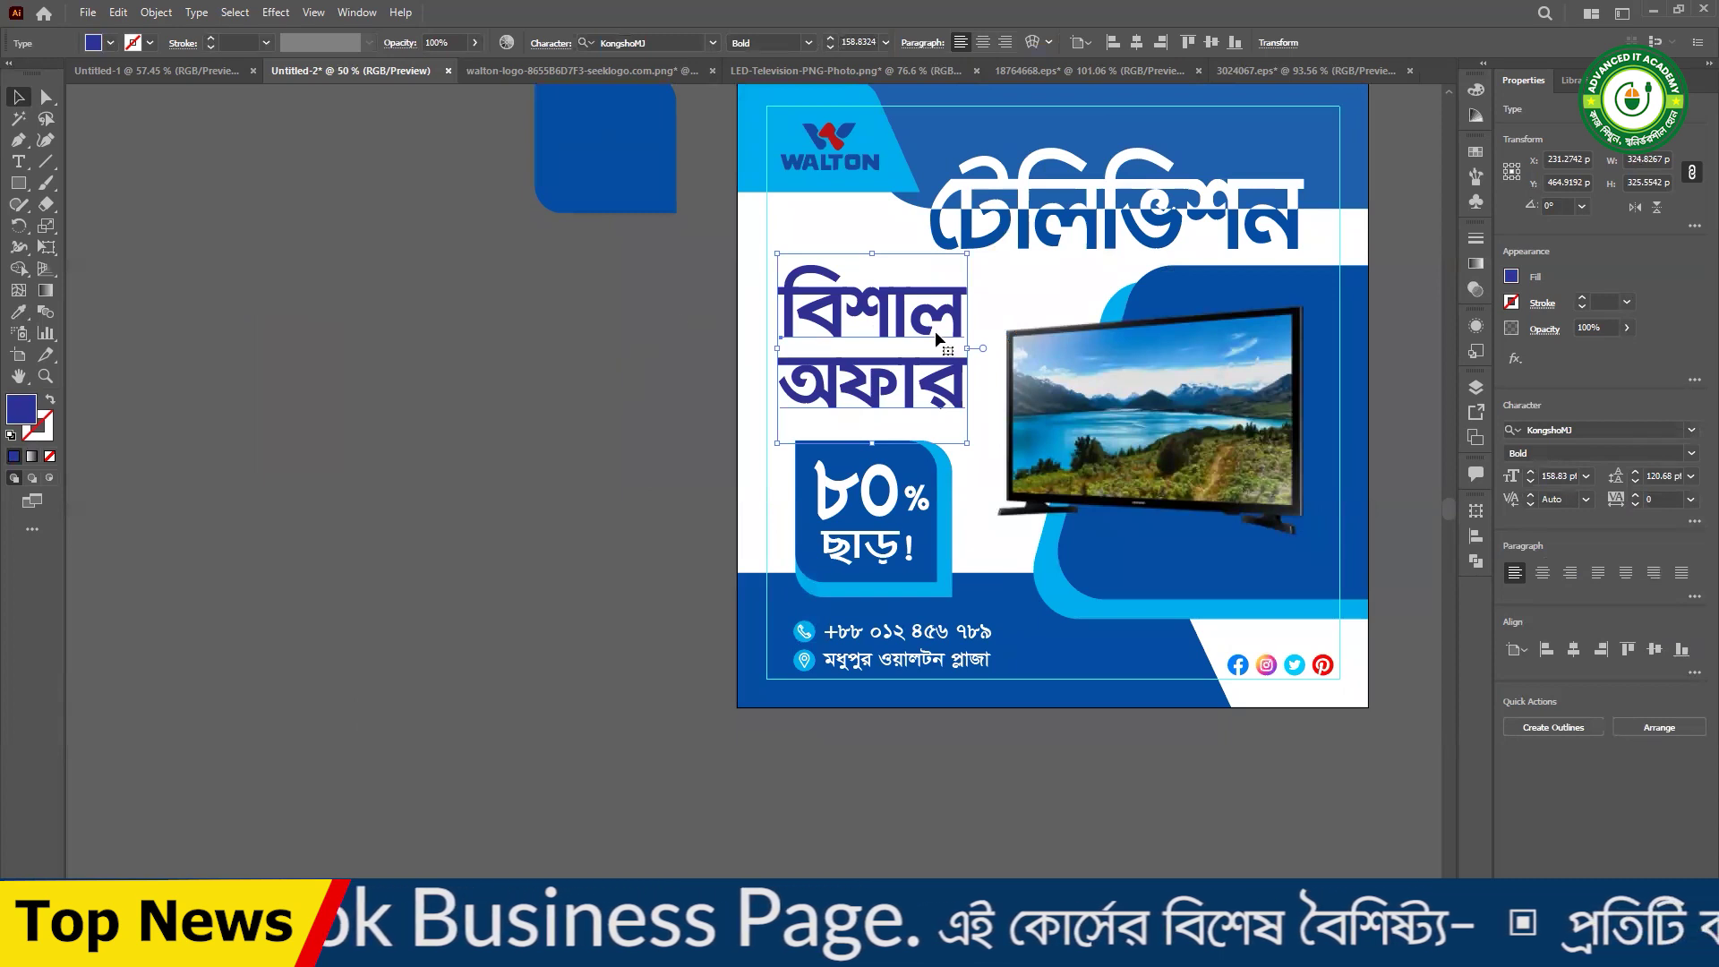
pyautogui.moveTo(934, 331); pyautogui.dragTo(516, 345)
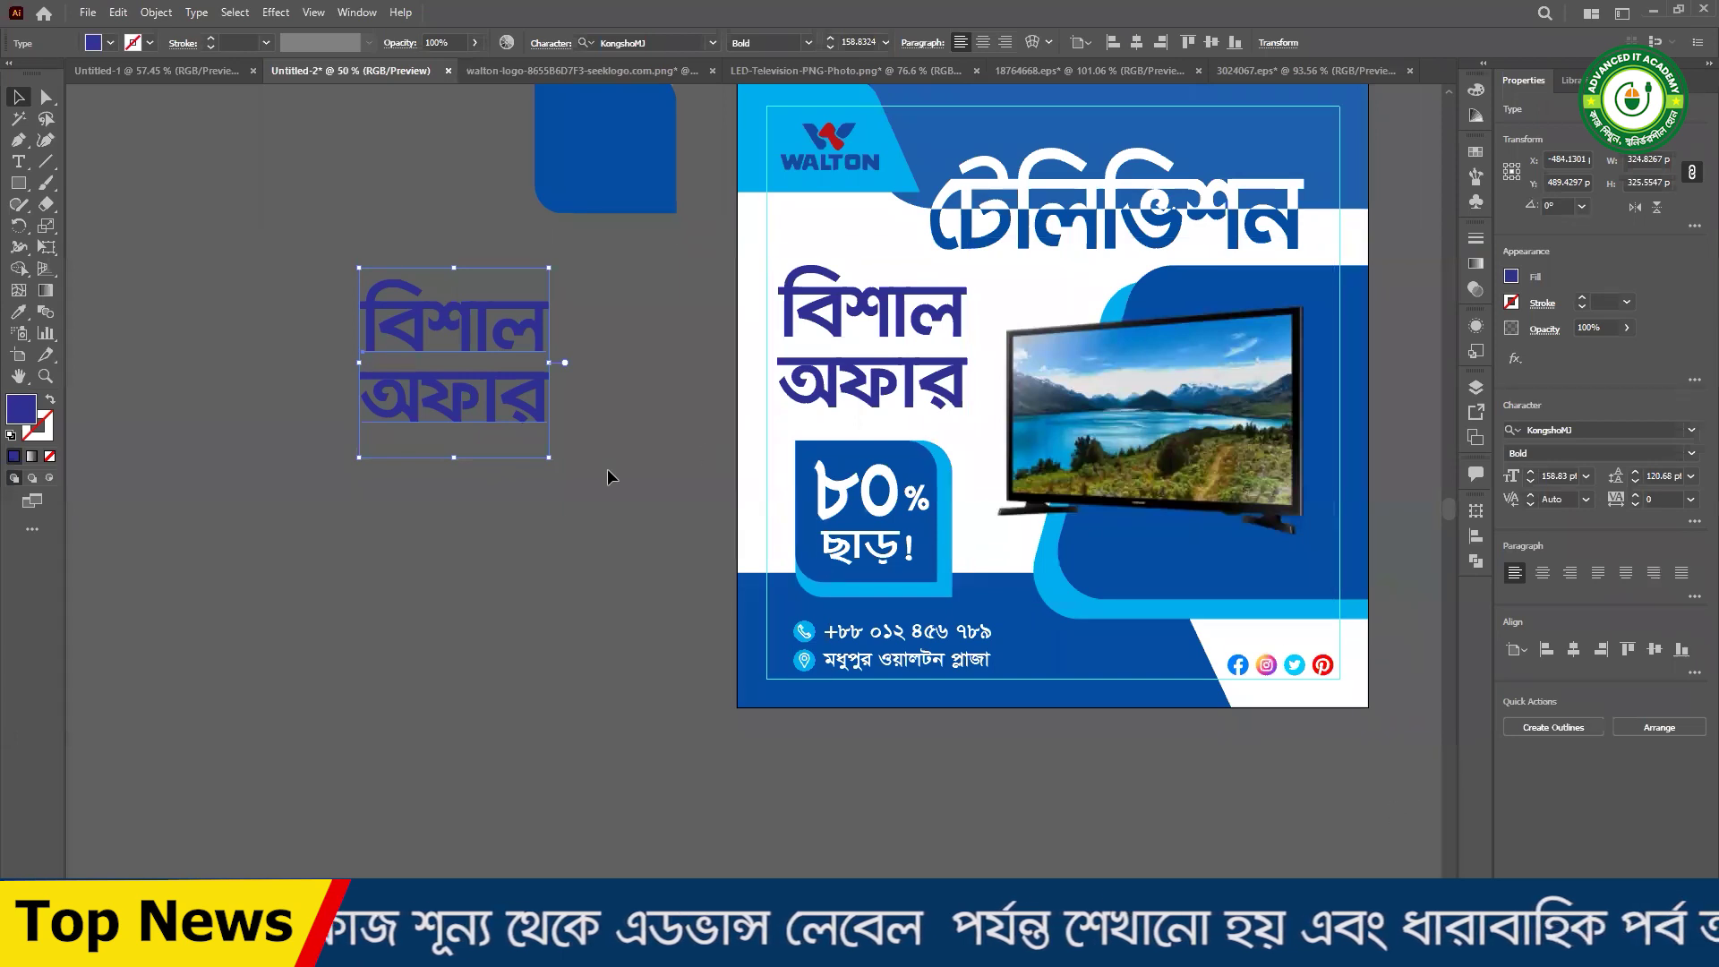
# - Show the character settings and set the font size of the copied purple heading to 160 pt
pyautogui.hotkey('ctrl', 't')
pyautogui.click(1268, 588)
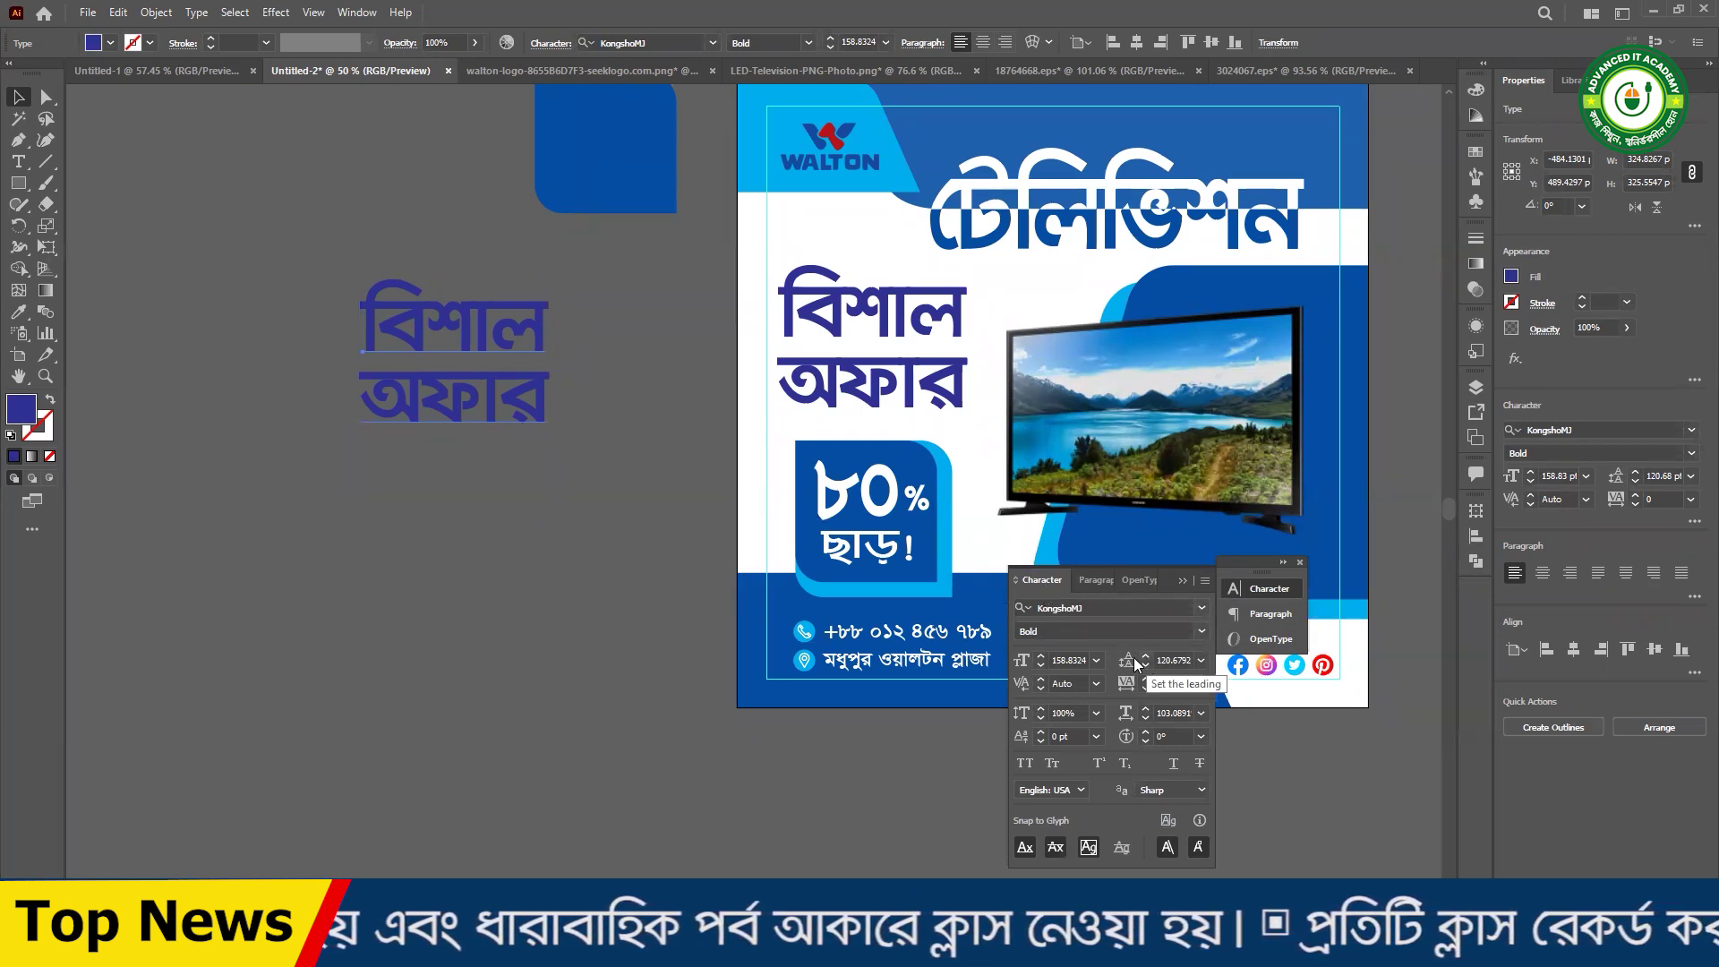
pyautogui.click(1078, 660)
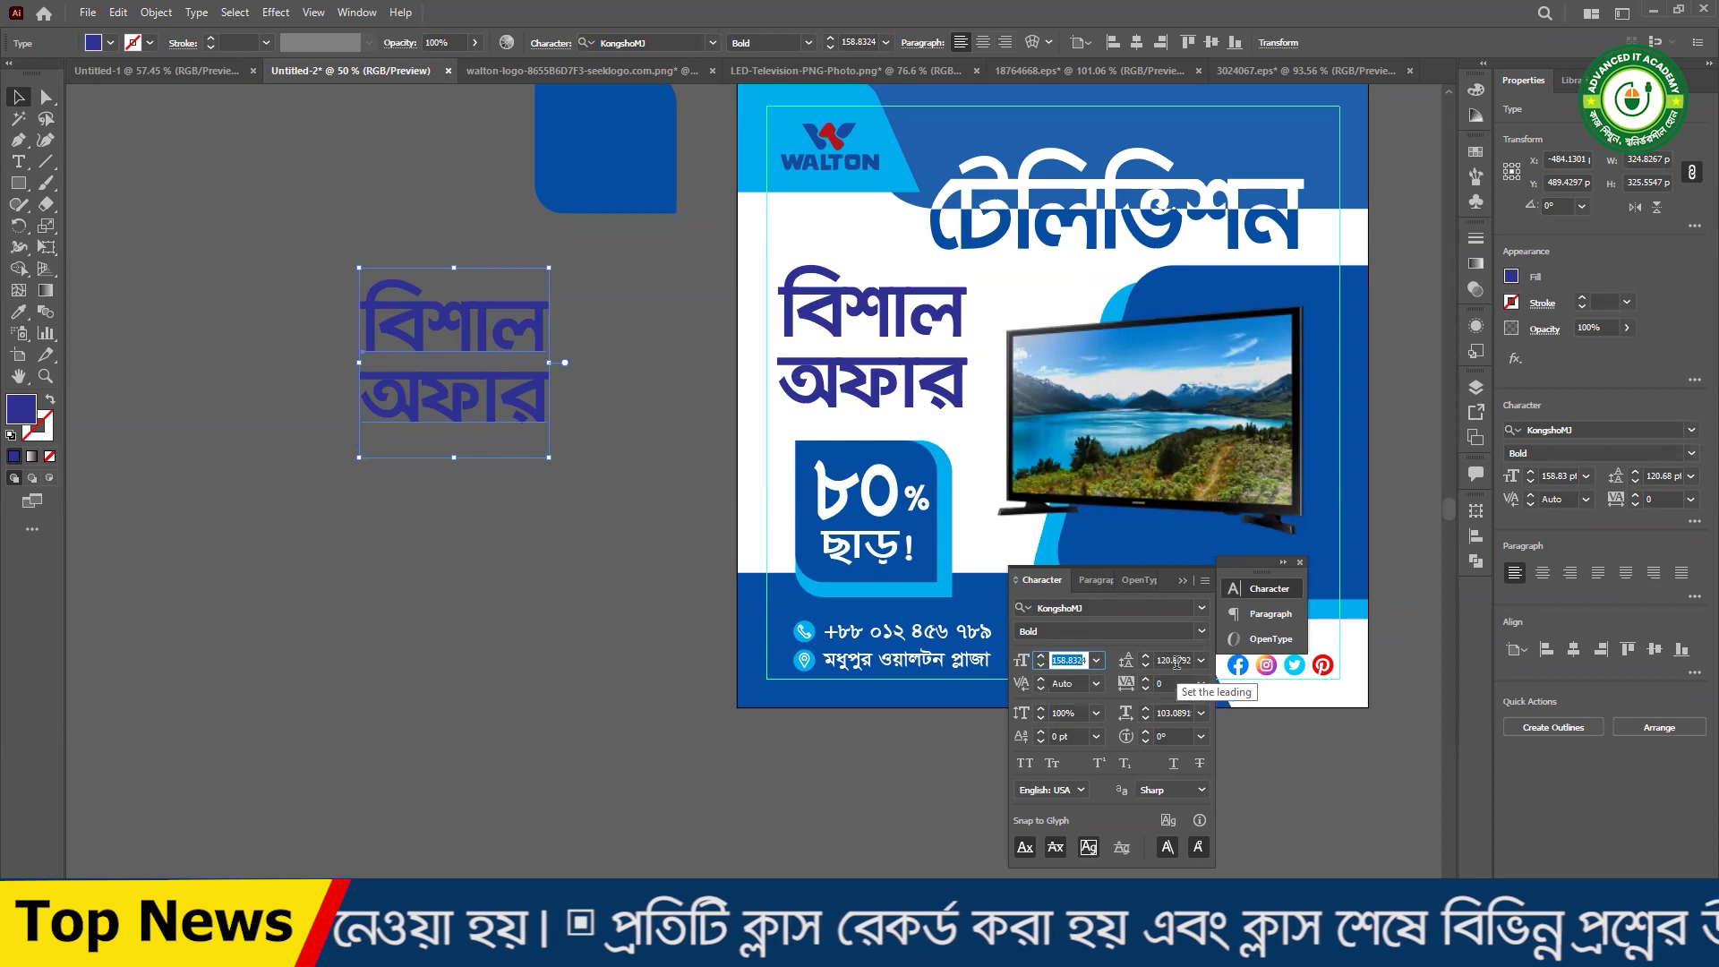
pyautogui.press('Tab')
pyautogui.click(1040, 655)
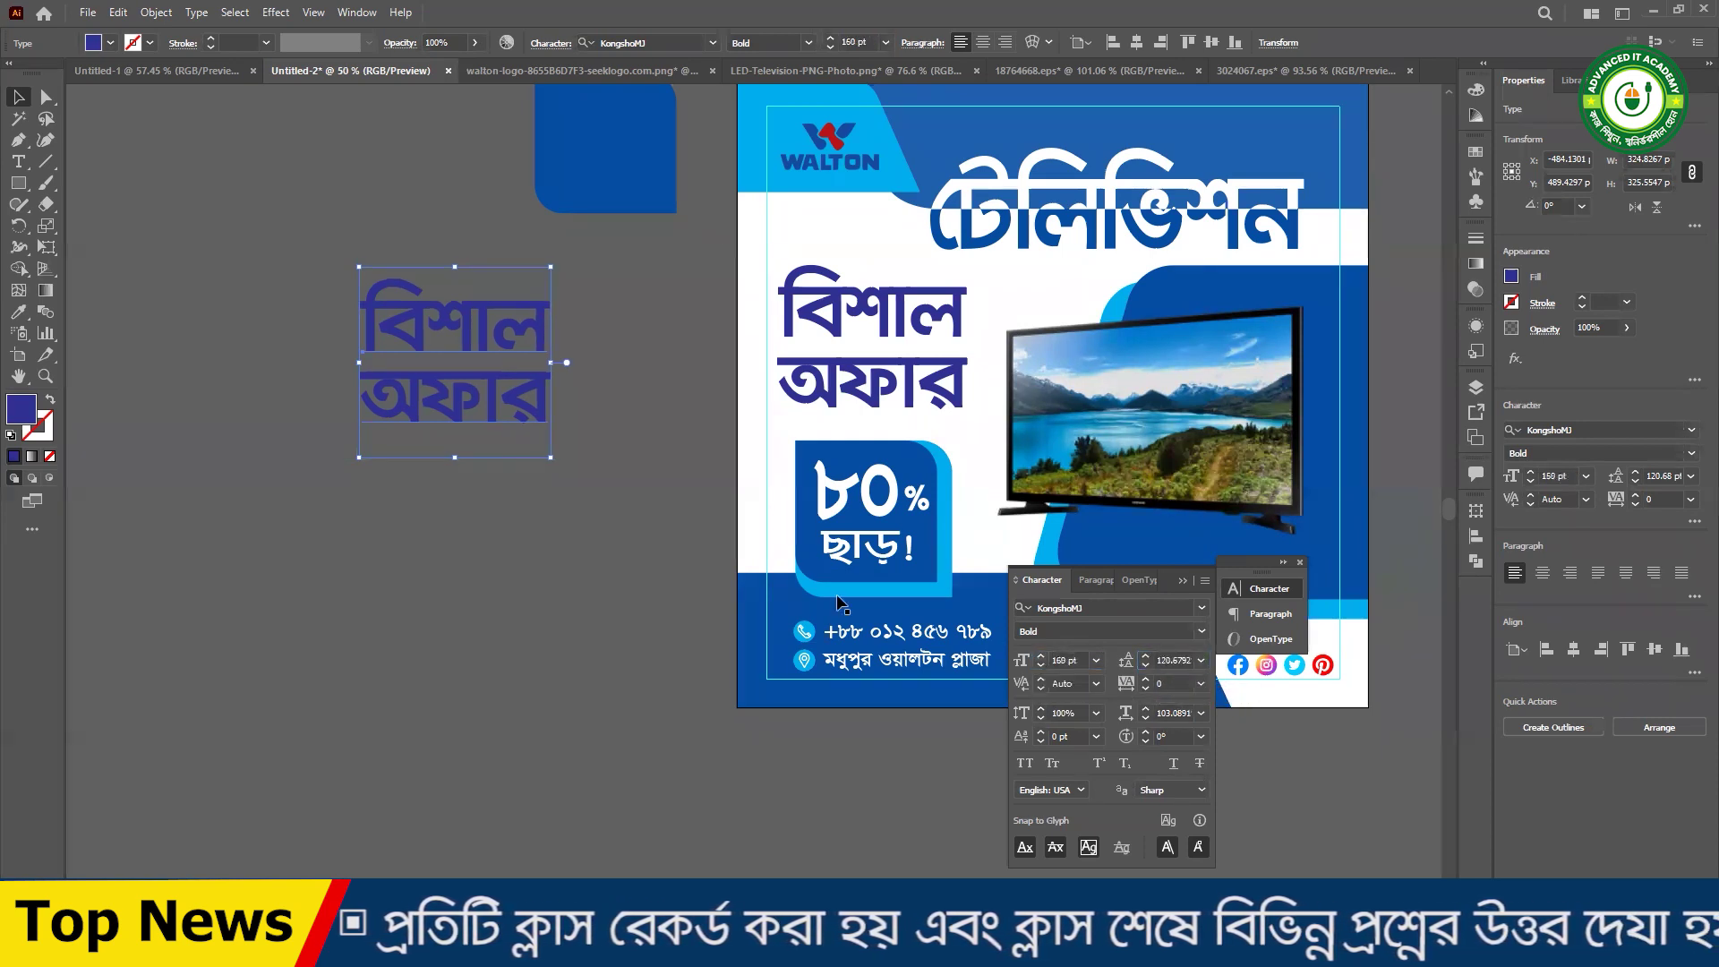
# - Place a small copy of the purple heading, about 89 px wide, below it and compare the character settings of both
pyautogui.moveTo(482, 329); pyautogui.dragTo(620, 502)
pyautogui.scroll(3, 621, 528)
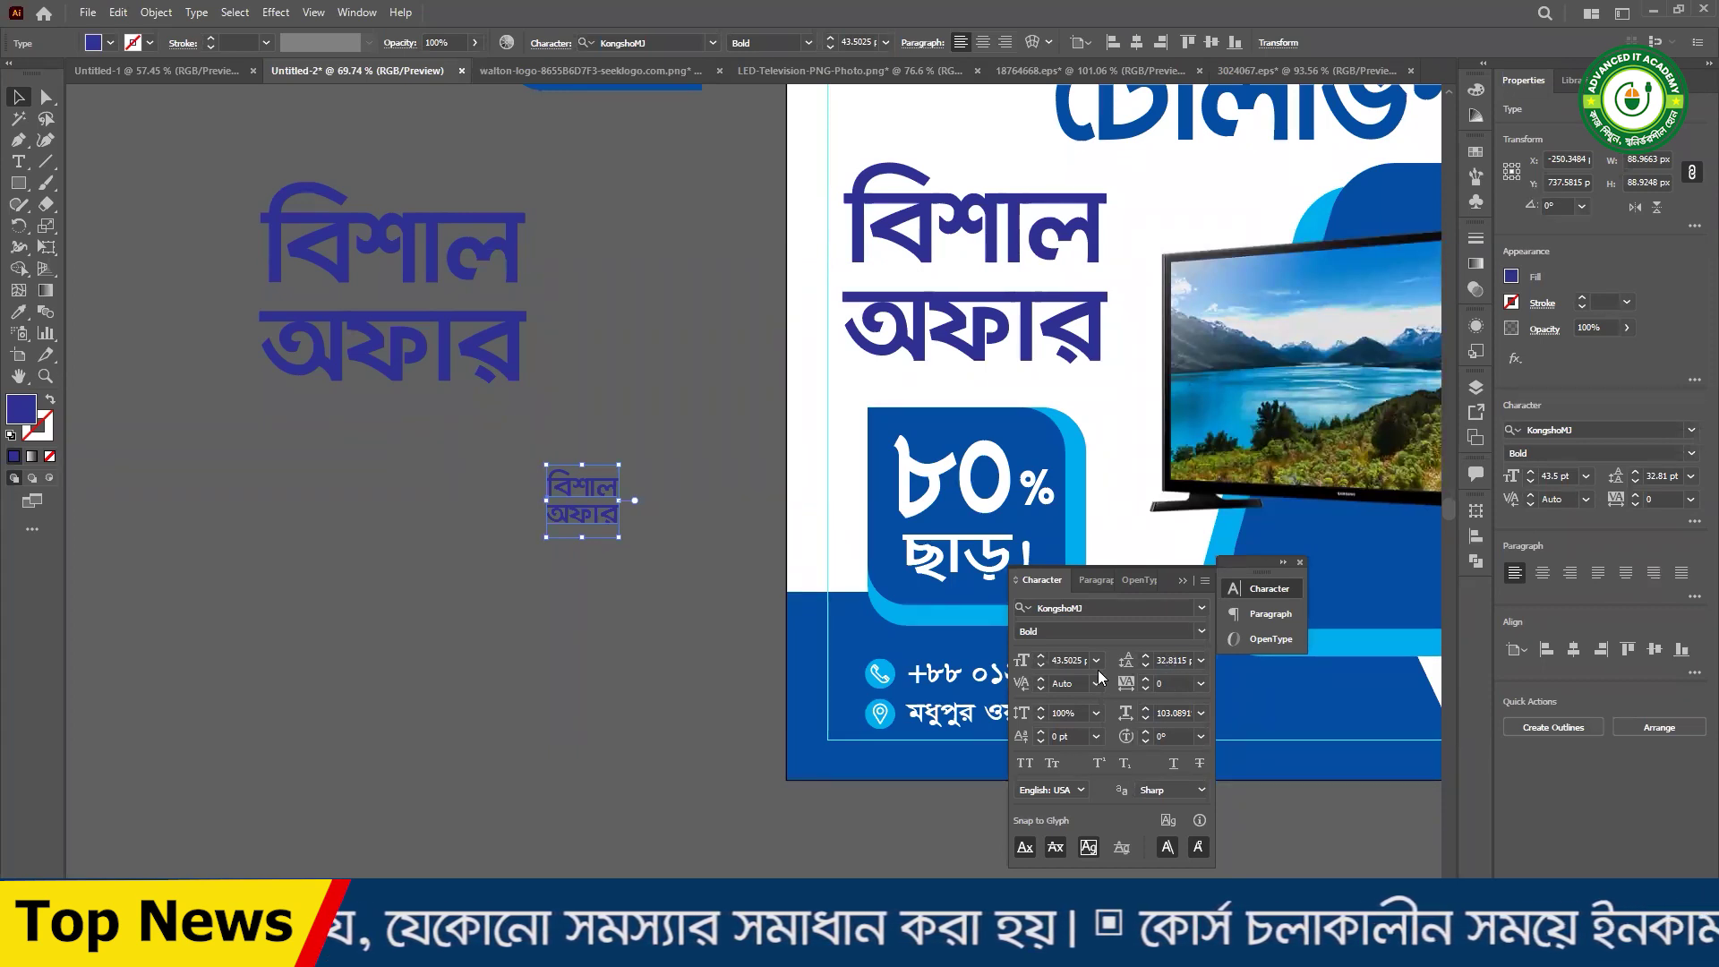
pyautogui.click(400, 283)
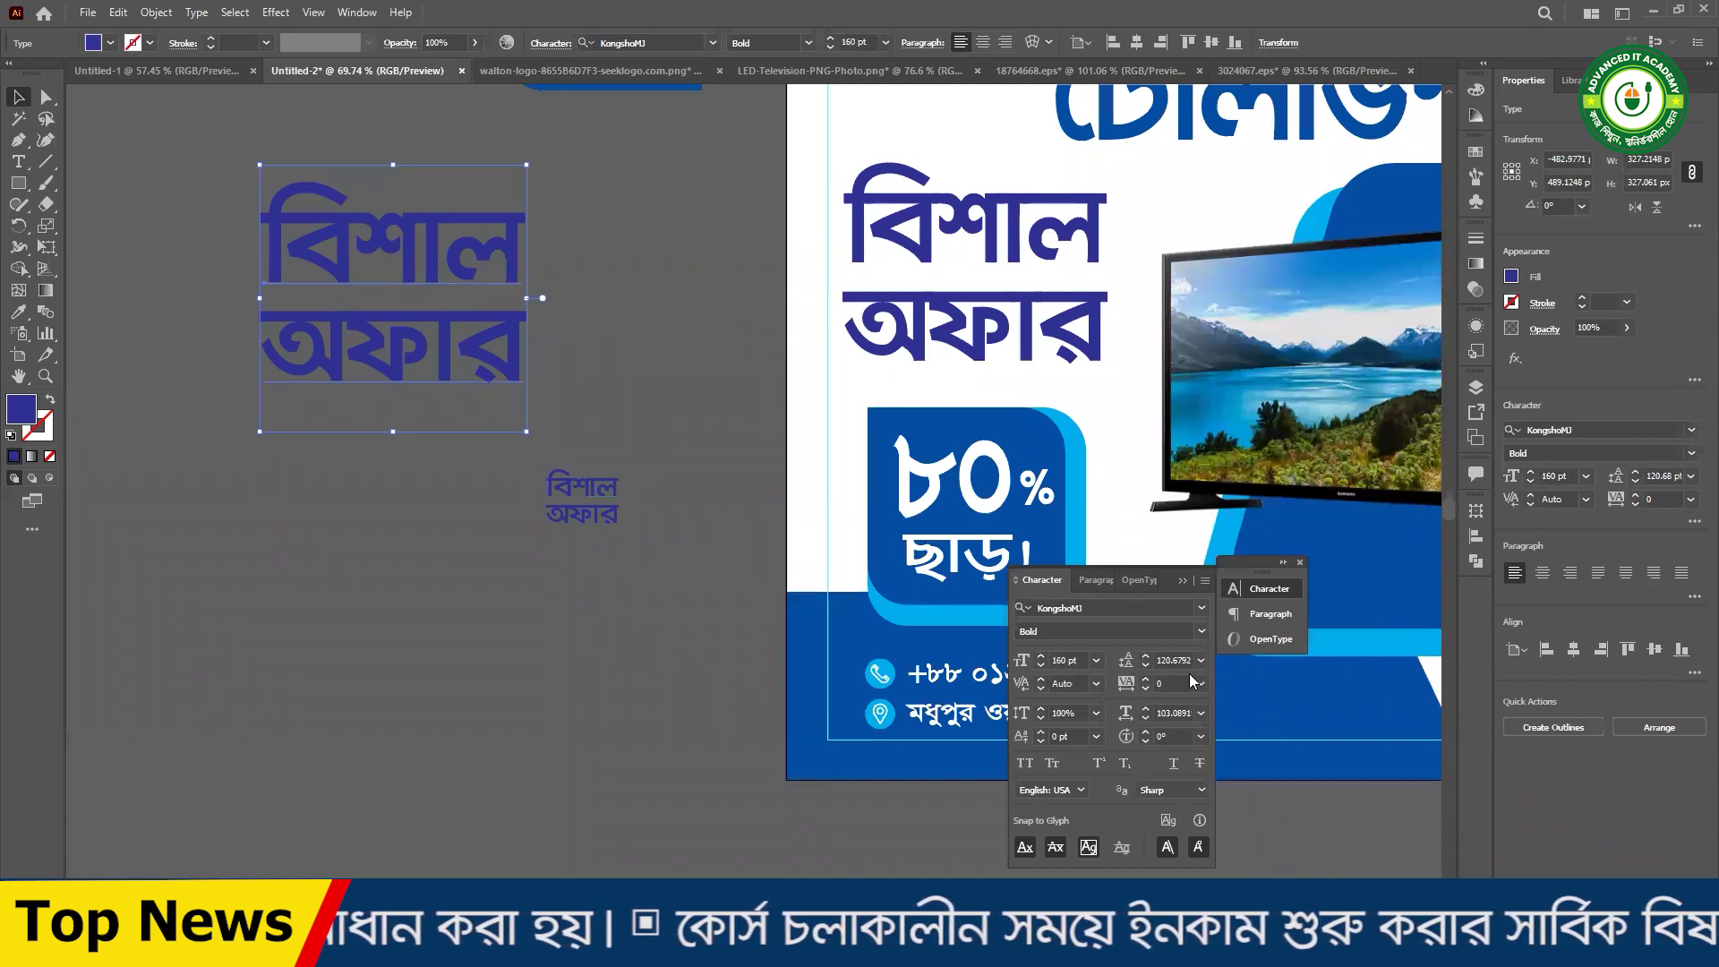
pyautogui.click(582, 499)
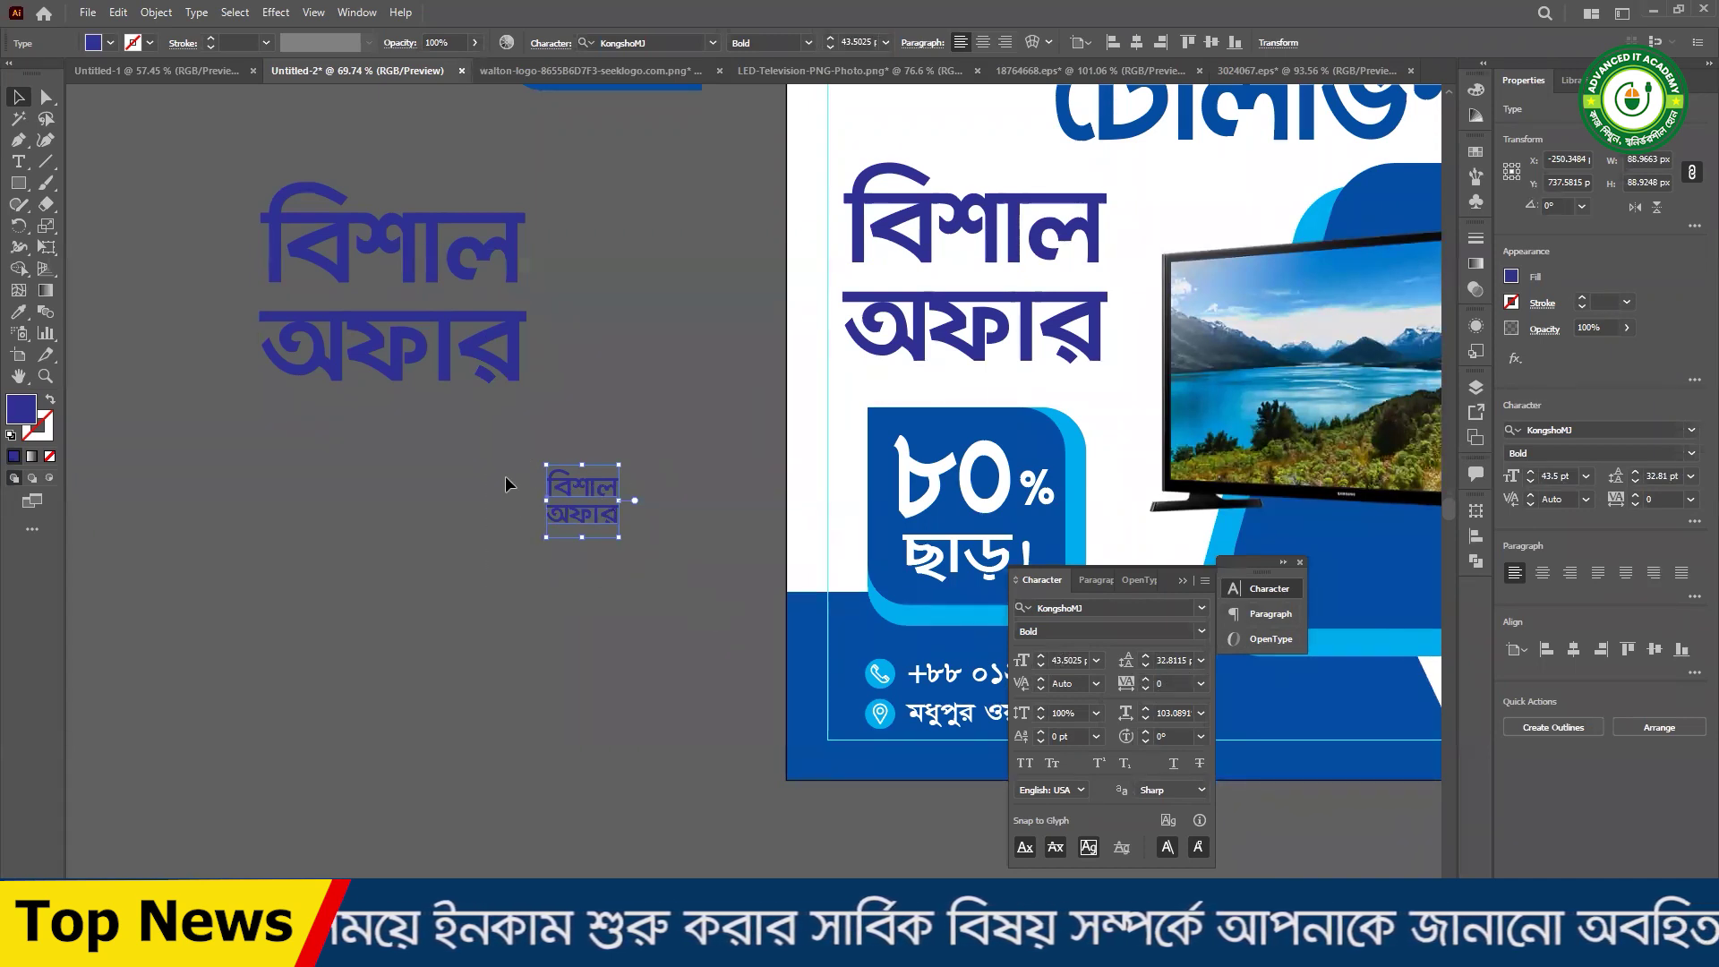
# - Tighten the leading of the small heading copy to about 24.8 pt
pyautogui.moveTo(499, 451); pyautogui.dragTo(677, 573)
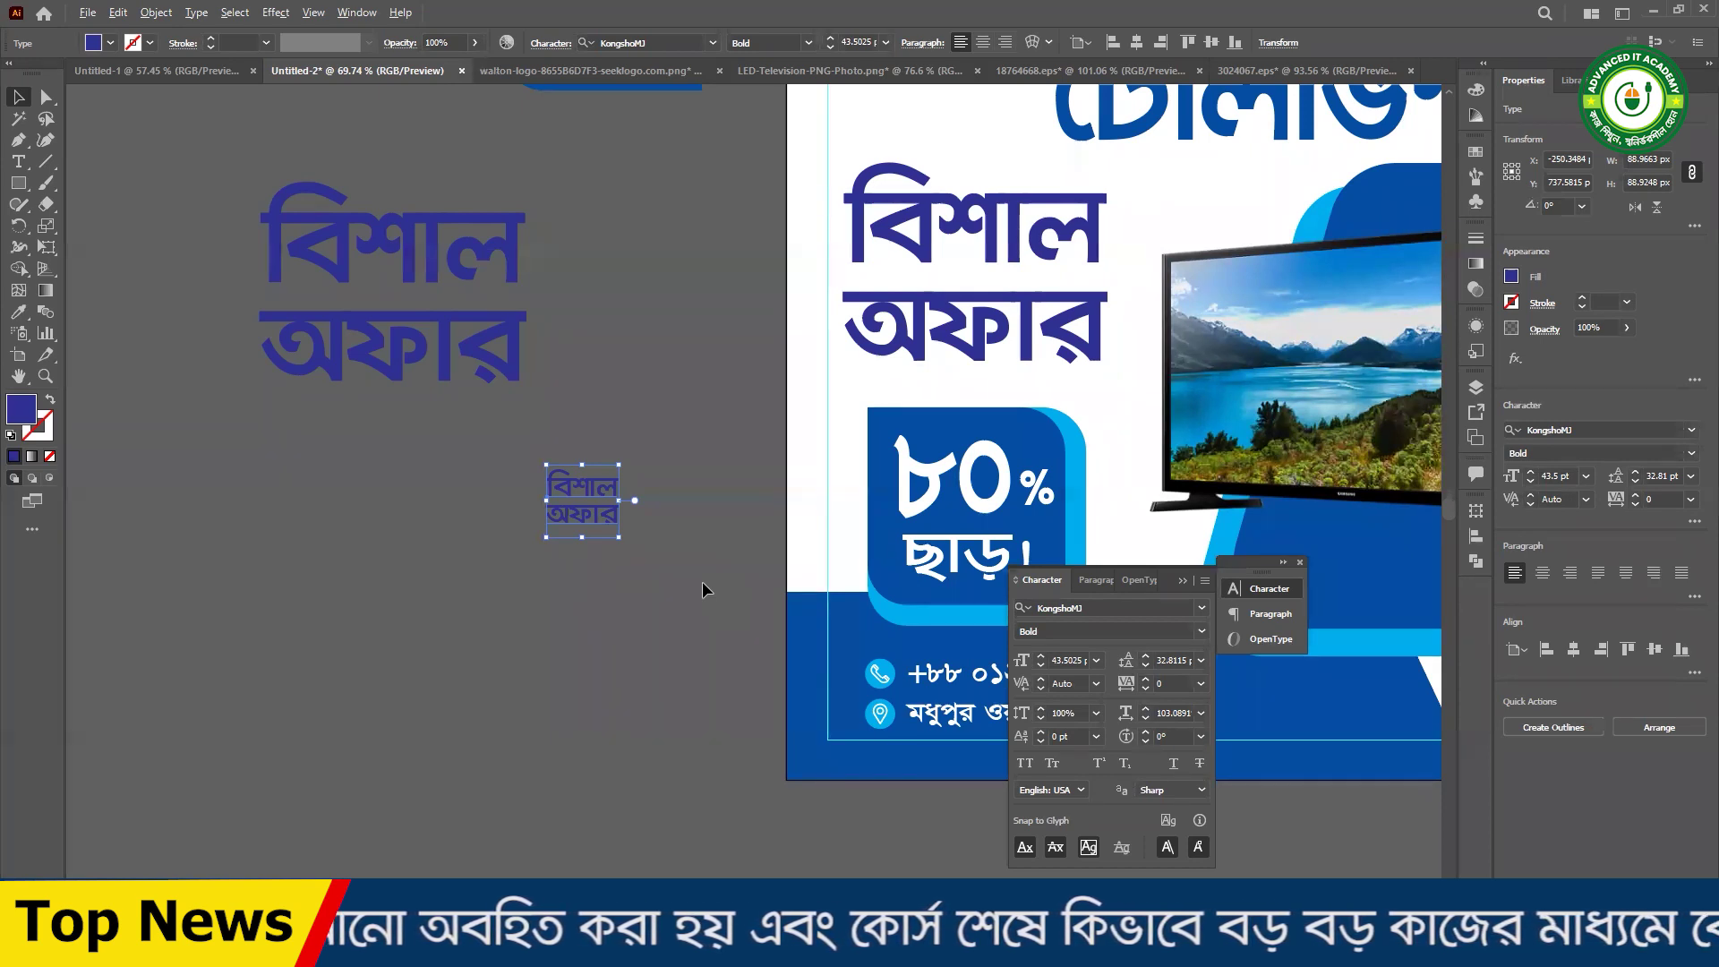
pyautogui.hotkey('alt', 'Up')
pyautogui.hotkey('alt', 'Up')
pyautogui.hotkey('alt', 'Up')
pyautogui.hotkey('alt', 'Up')
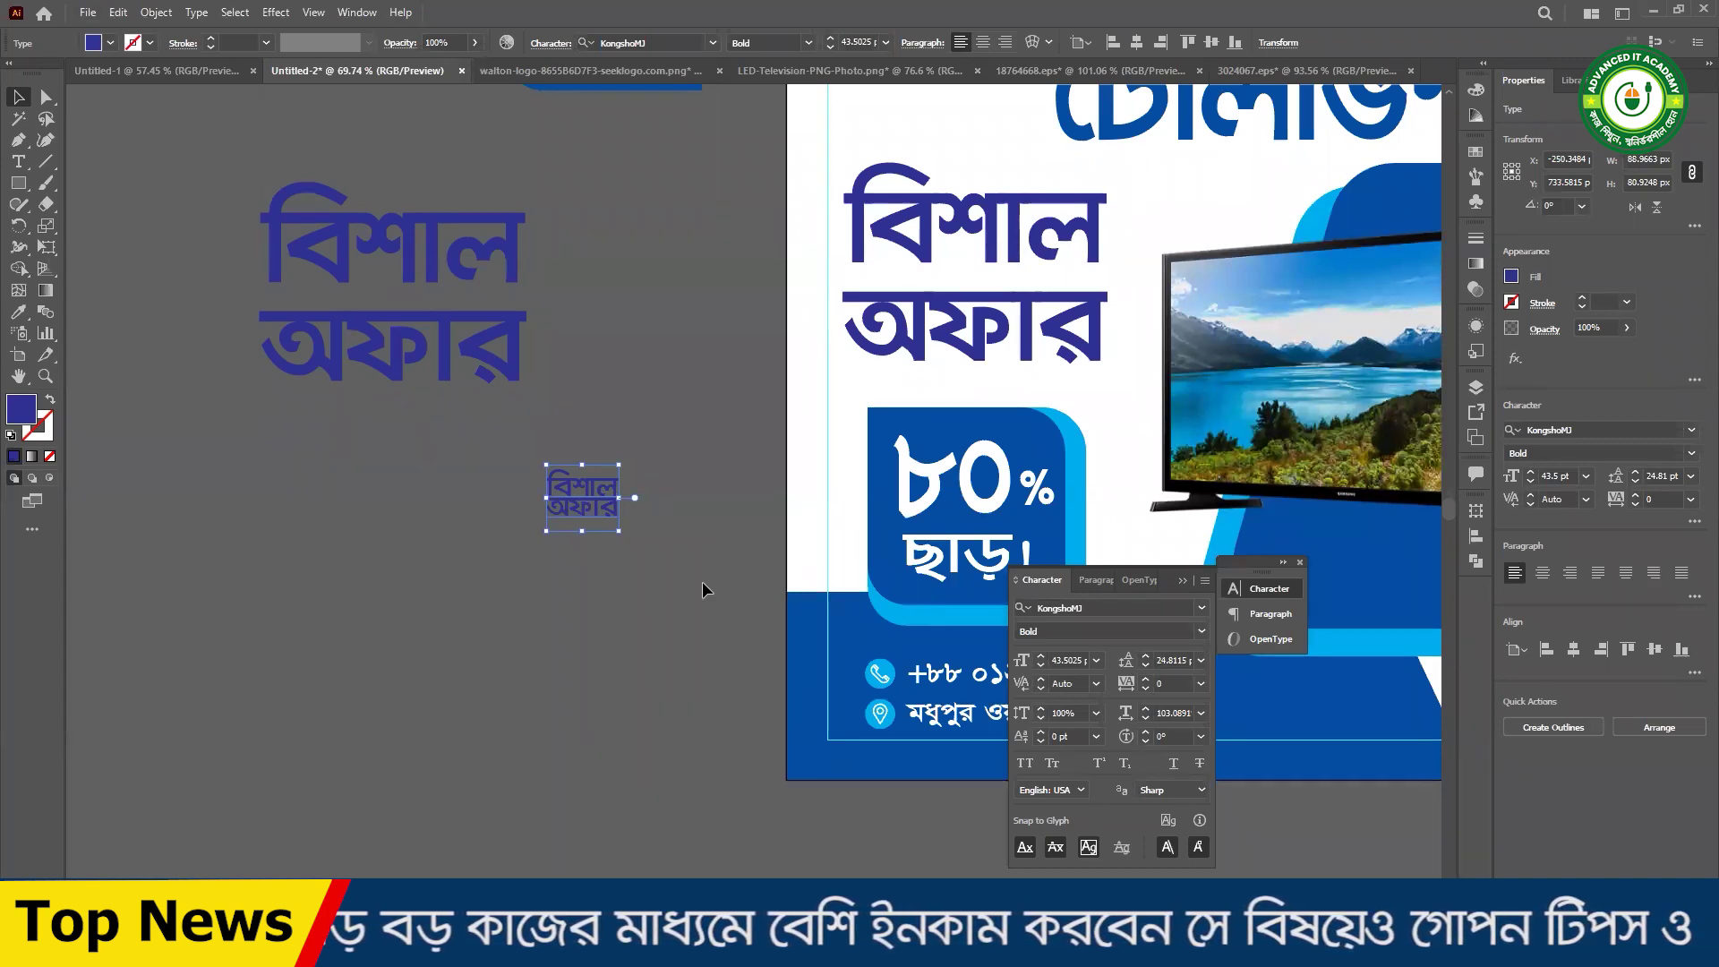
# - Widen the leading of the small heading copy gradually to about 63 pt
pyautogui.hotkey('alt', 'Down')
pyautogui.hotkey('alt', 'Down')
pyautogui.hotkey('alt', 'Down')
pyautogui.hotkey('alt', 'Down')
pyautogui.hotkey('alt', 'Down')
pyautogui.hotkey('alt', 'Down')
pyautogui.hotkey('alt', 'Down')
pyautogui.hotkey('alt', 'Down')
pyautogui.hotkey('alt', 'Down')
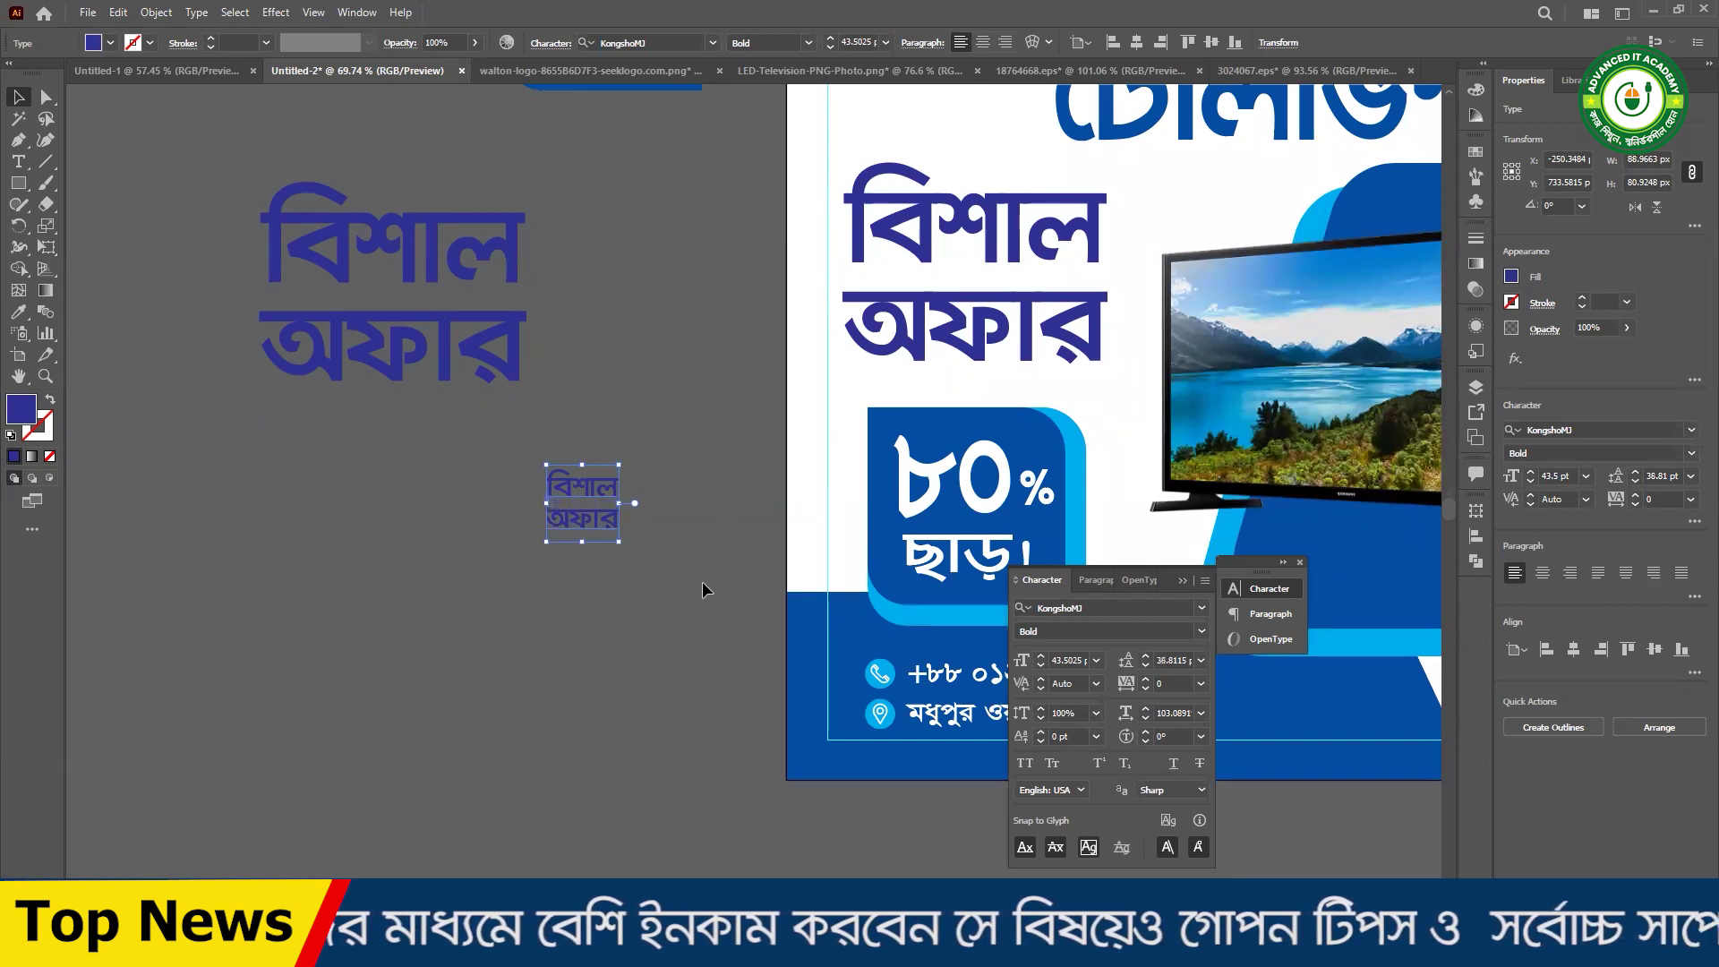
pyautogui.hotkey('alt', 'Down')
pyautogui.hotkey('alt', 'Down')
pyautogui.hotkey('alt', 'Down')
pyautogui.hotkey('alt', 'Down')
pyautogui.hotkey('alt', 'Down')
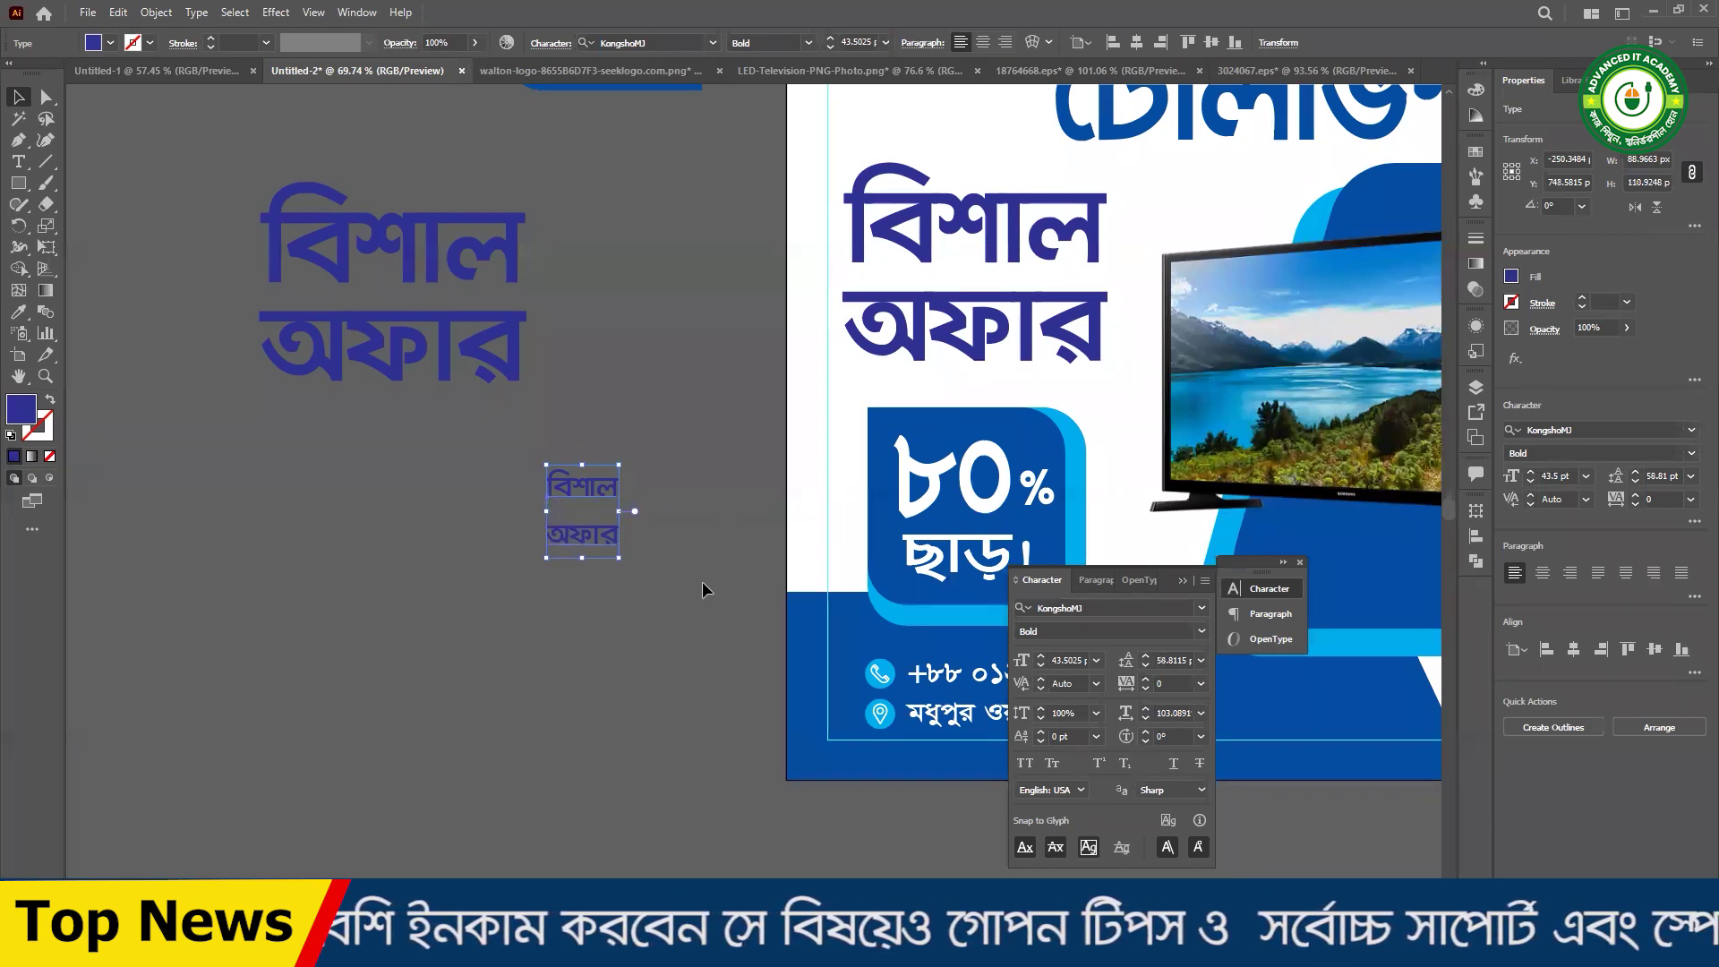
# - Bring the two lines of the small heading copy closer together again by reducing the leading
pyautogui.hotkey('alt', 'Up')
pyautogui.hotkey('alt', 'Up')
pyautogui.hotkey('alt', 'Up')
pyautogui.hotkey('alt', 'Up')
pyautogui.hotkey('alt', 'Up')
pyautogui.hotkey('alt', 'Up')
pyautogui.hotkey('alt', 'Up')
pyautogui.hotkey('alt', 'Up')
pyautogui.hotkey('alt', 'Up')
pyautogui.hotkey('alt', 'Up')
pyautogui.hotkey('alt', 'Up')
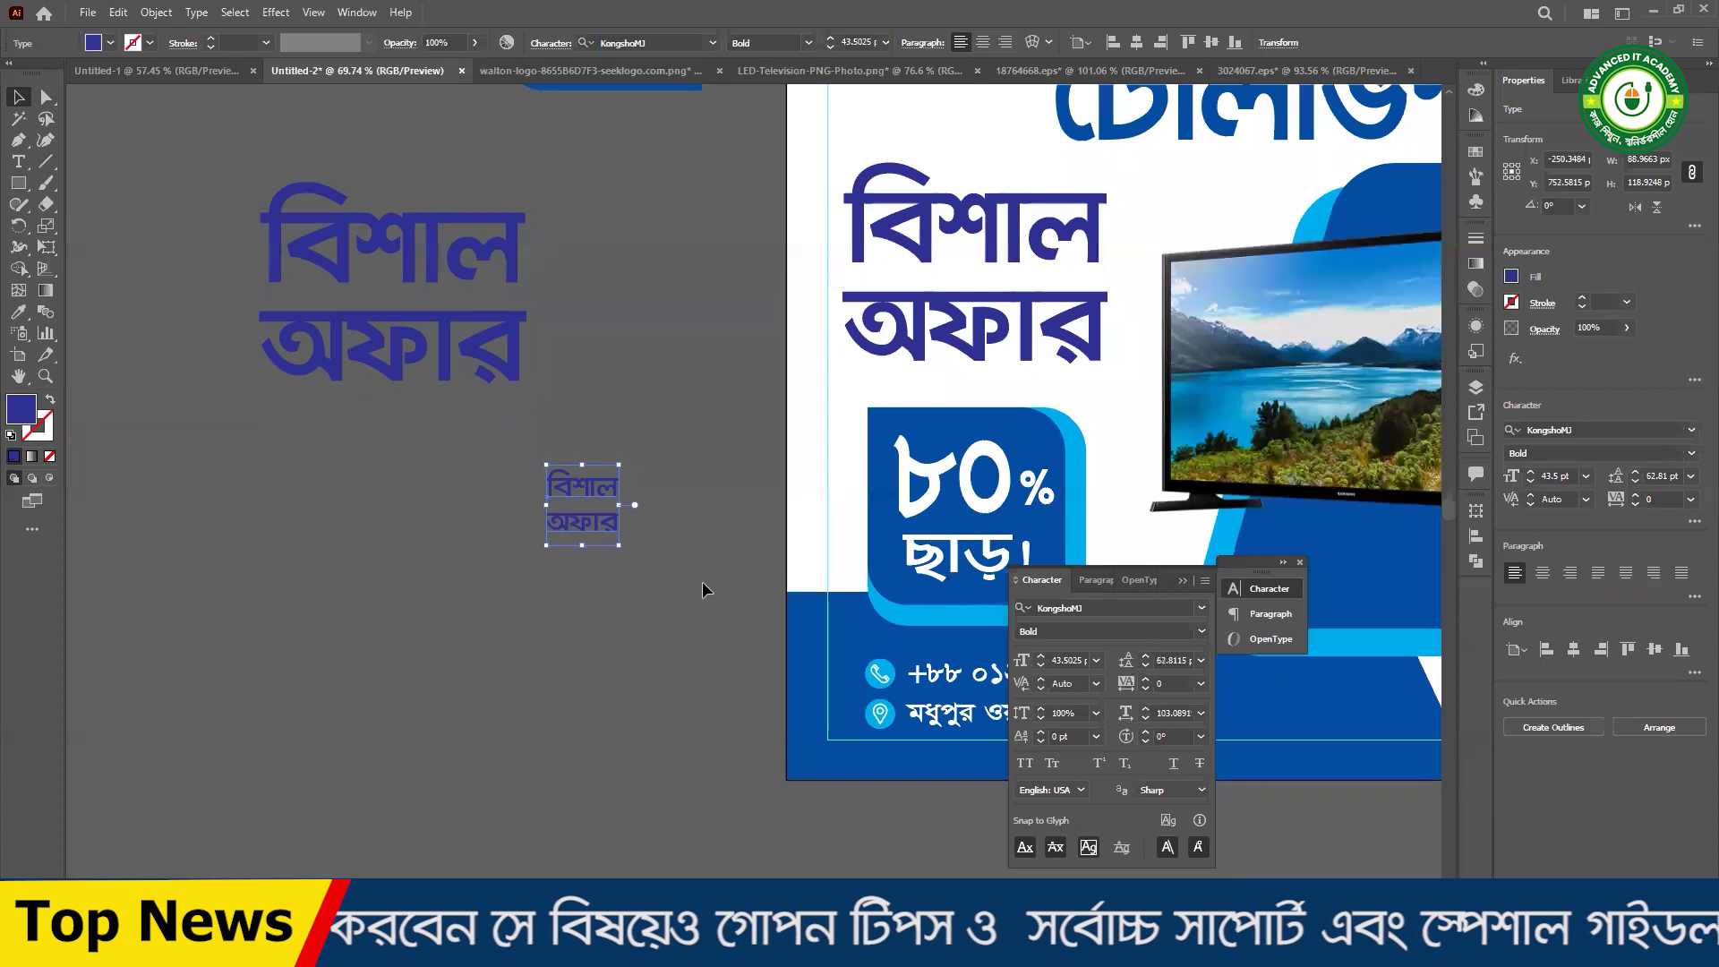
# - Adjust the small heading copy's leading up and down to 34 pt, and move the text slightly up and to the left
pyautogui.click(1146, 665)
pyautogui.click(1146, 657)
pyautogui.click(1146, 657)
pyautogui.click(1145, 658)
pyautogui.click(1146, 657)
pyautogui.click(1145, 657)
pyautogui.click(1145, 657)
pyautogui.click(1146, 657)
pyautogui.click(1145, 657)
pyautogui.click(1146, 657)
pyautogui.click(1146, 657)
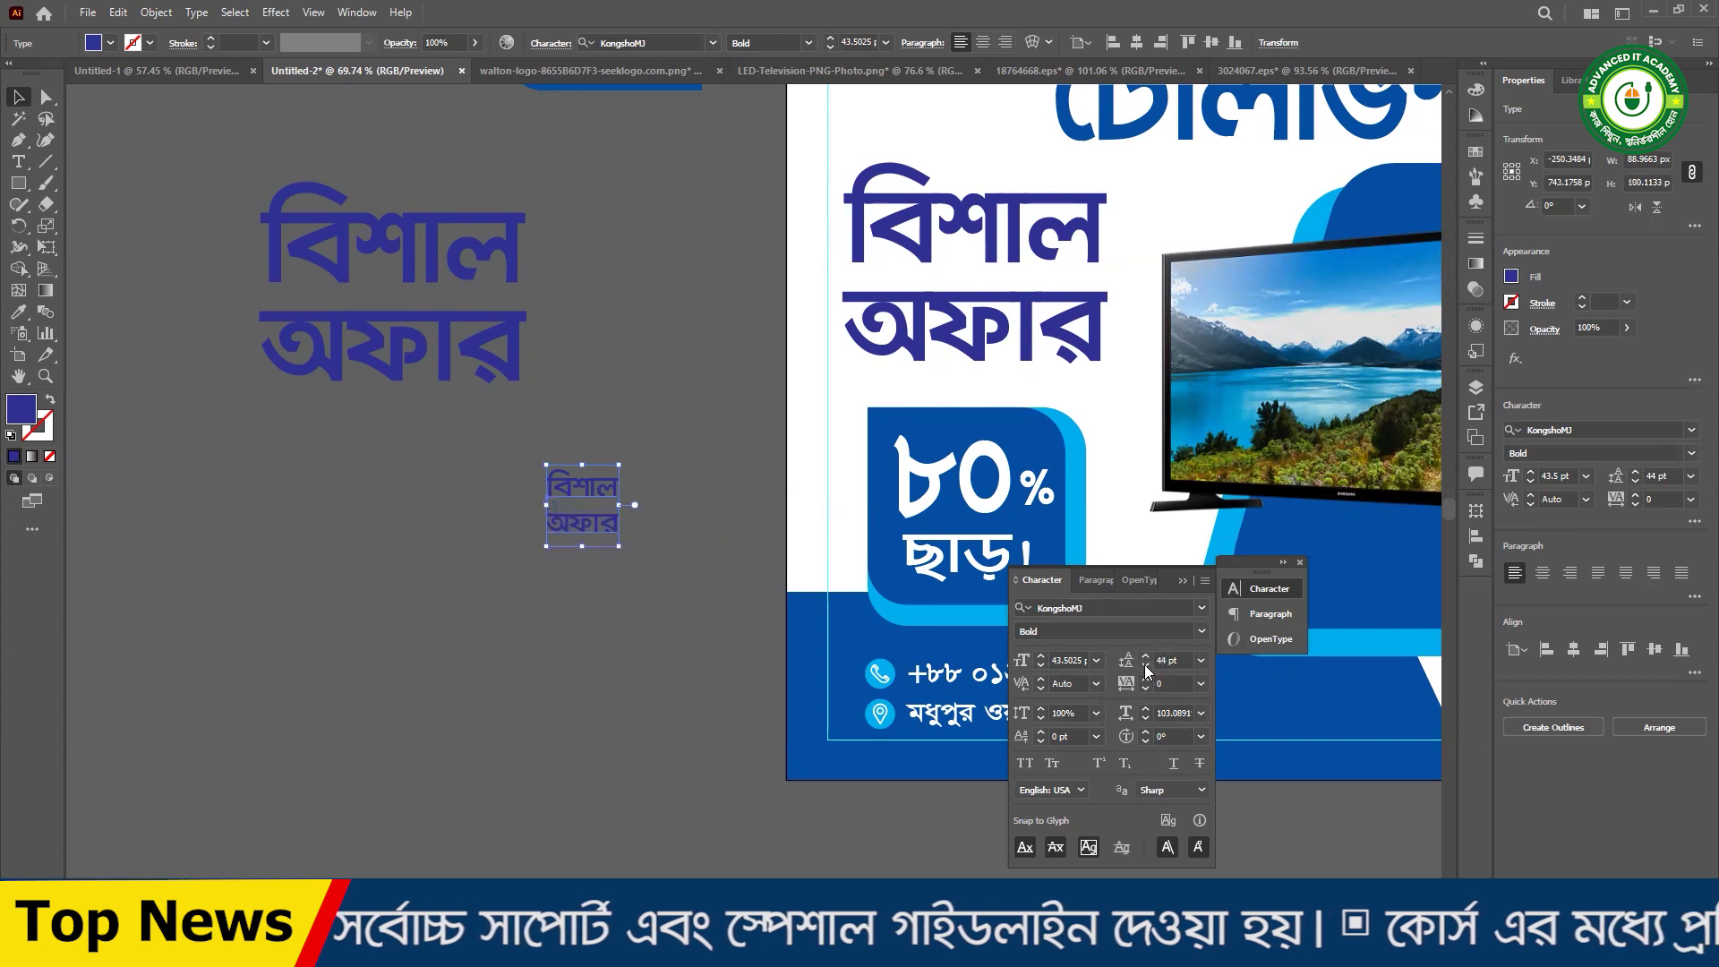
pyautogui.click(1146, 664)
pyautogui.click(1146, 664)
pyautogui.click(1146, 665)
pyautogui.click(1146, 664)
pyautogui.click(1146, 664)
pyautogui.click(1146, 664)
pyautogui.click(1146, 664)
pyautogui.moveTo(459, 452); pyautogui.dragTo(559, 498)
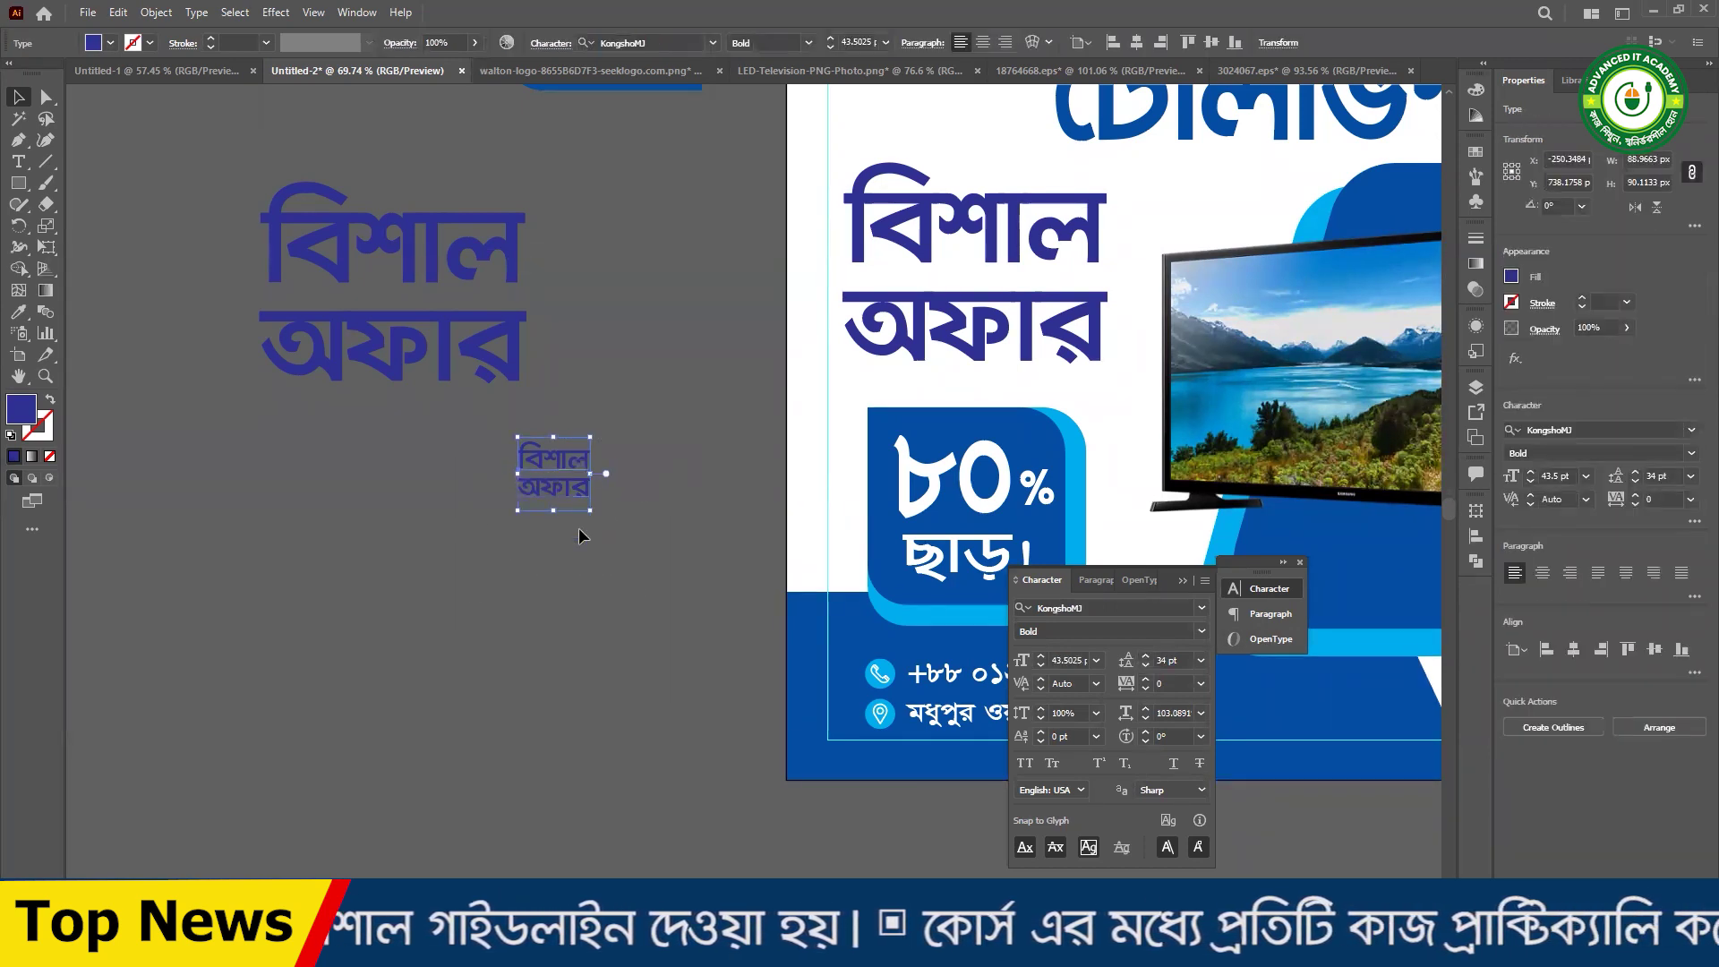
# - Change the font of the small heading copy to Roboto from the recent fonts
pyautogui.rightClick(570, 462)
pyautogui.moveTo(636, 562)
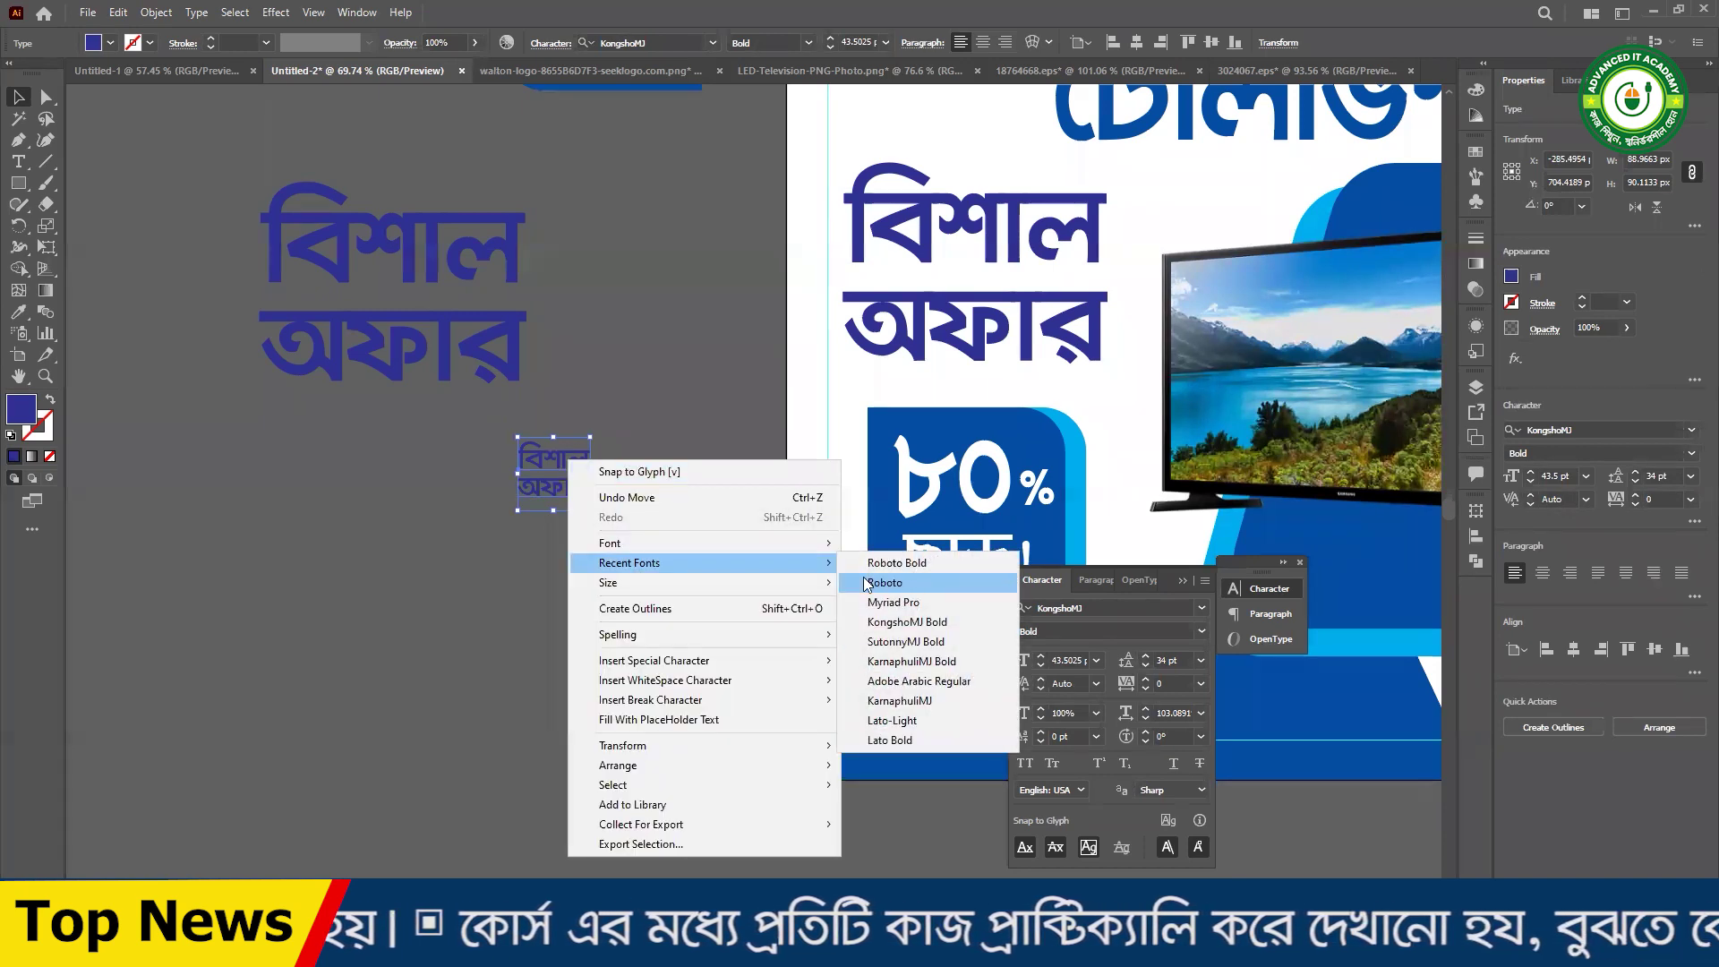
pyautogui.click(914, 583)
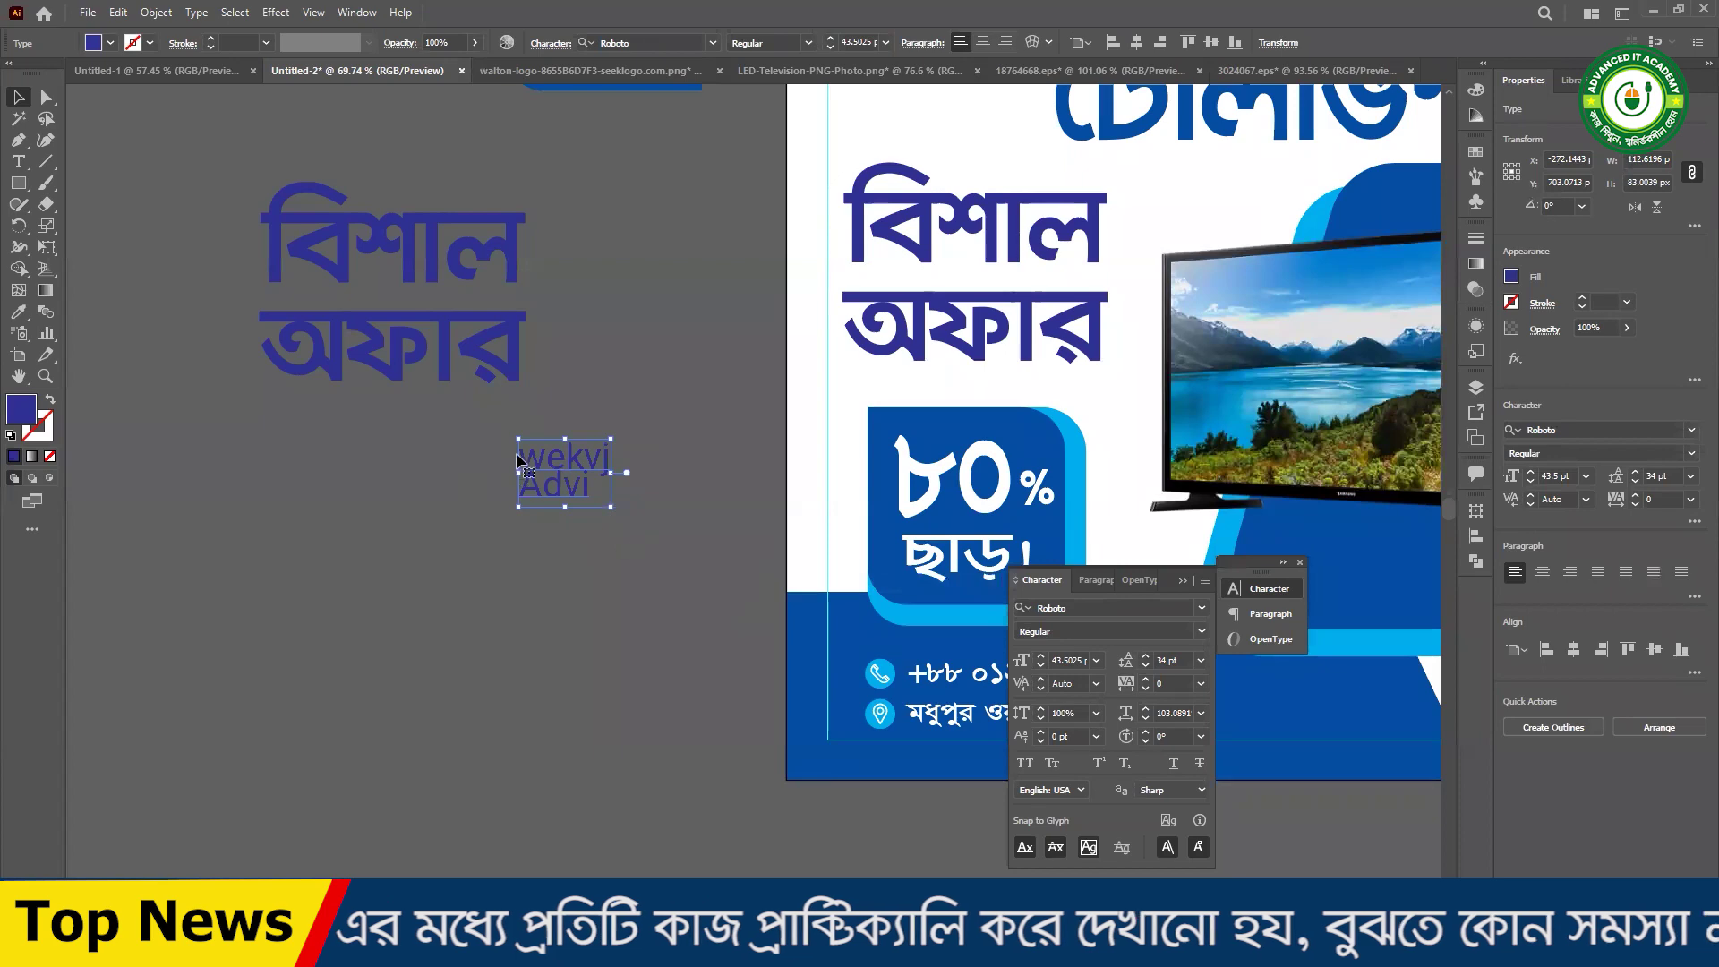
# - Change the case of the small Roboto text to uppercase
pyautogui.click(164, 13)
pyautogui.moveTo(195, 13)
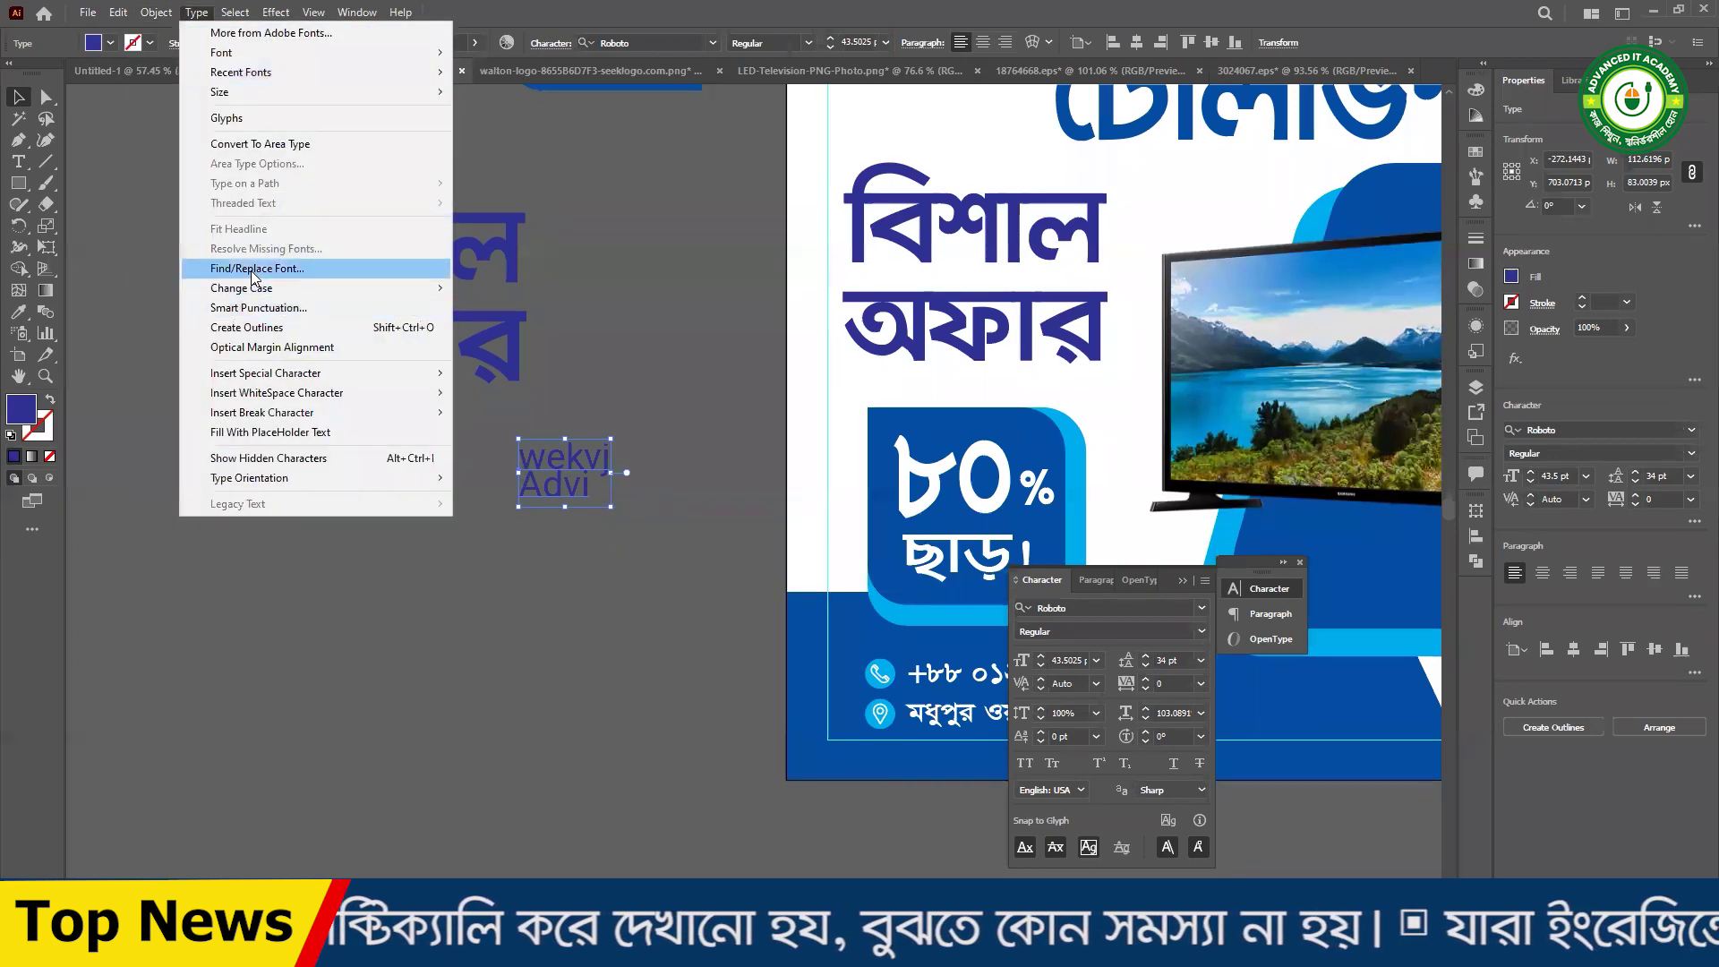
pyautogui.moveTo(250, 288)
pyautogui.click(488, 289)
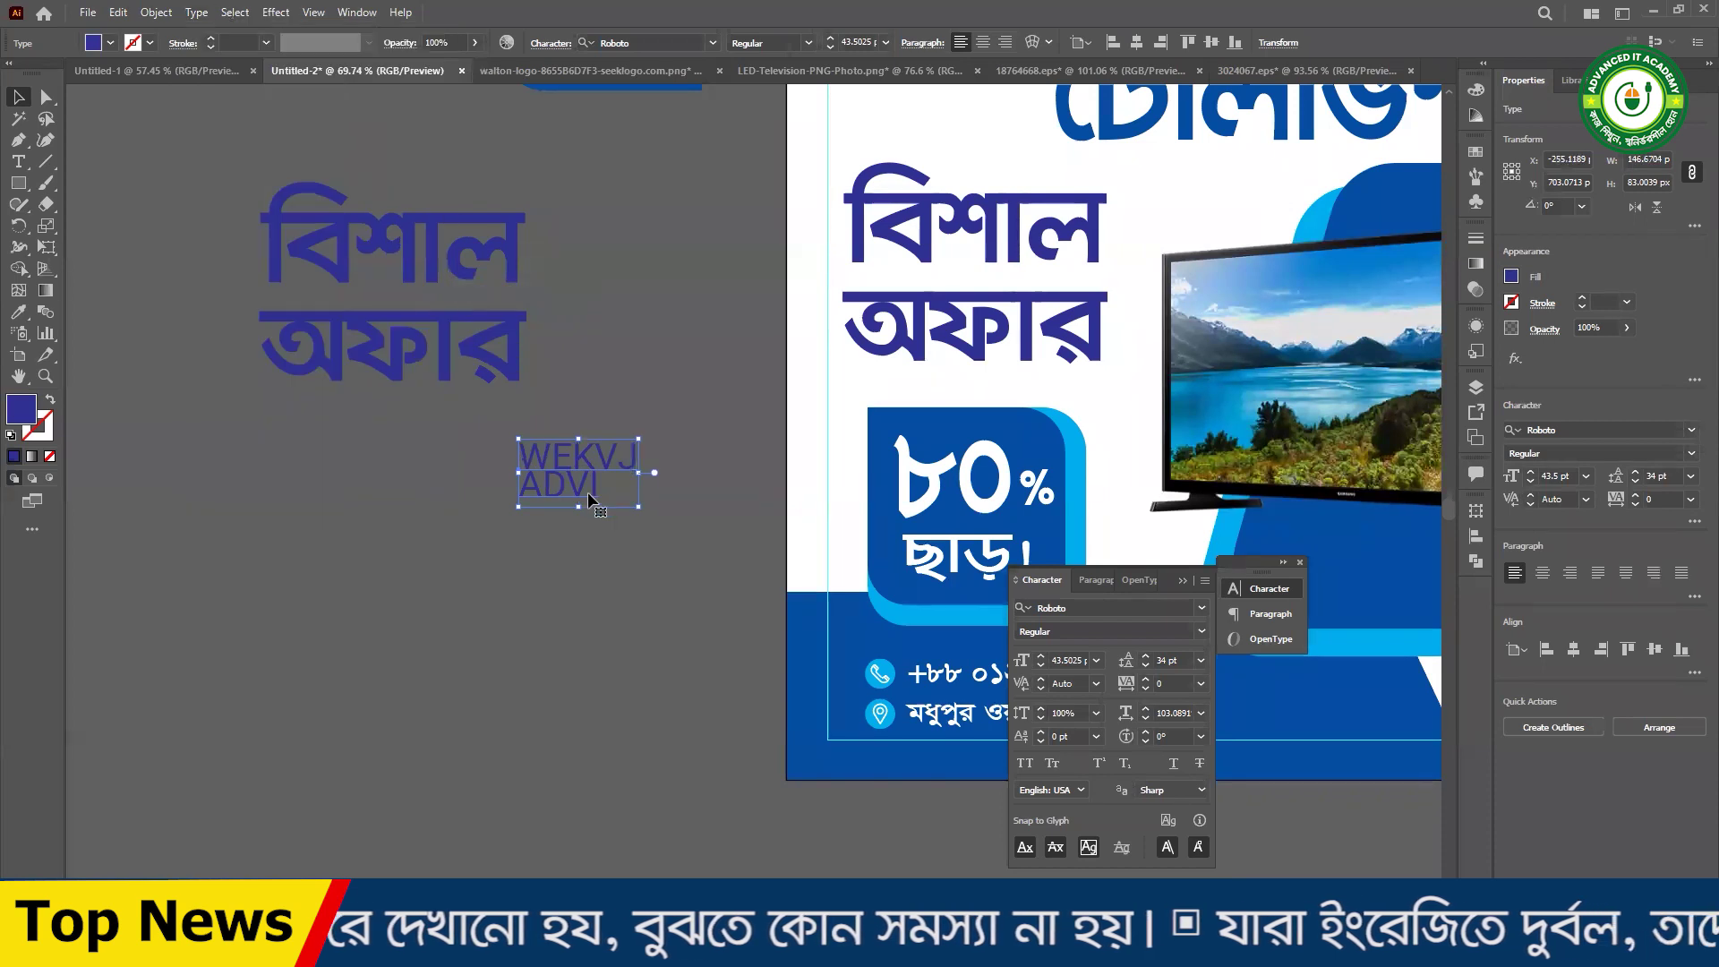
# - Increase the uppercase text's leading to 46 pt and set its font size to 18 pt
pyautogui.hotkey('alt', 'Down')
pyautogui.hotkey('alt', 'Down')
pyautogui.hotkey('alt', 'Down')
pyautogui.hotkey('alt', 'Down')
pyautogui.hotkey('alt', 'Down')
pyautogui.hotkey('alt', 'Down')
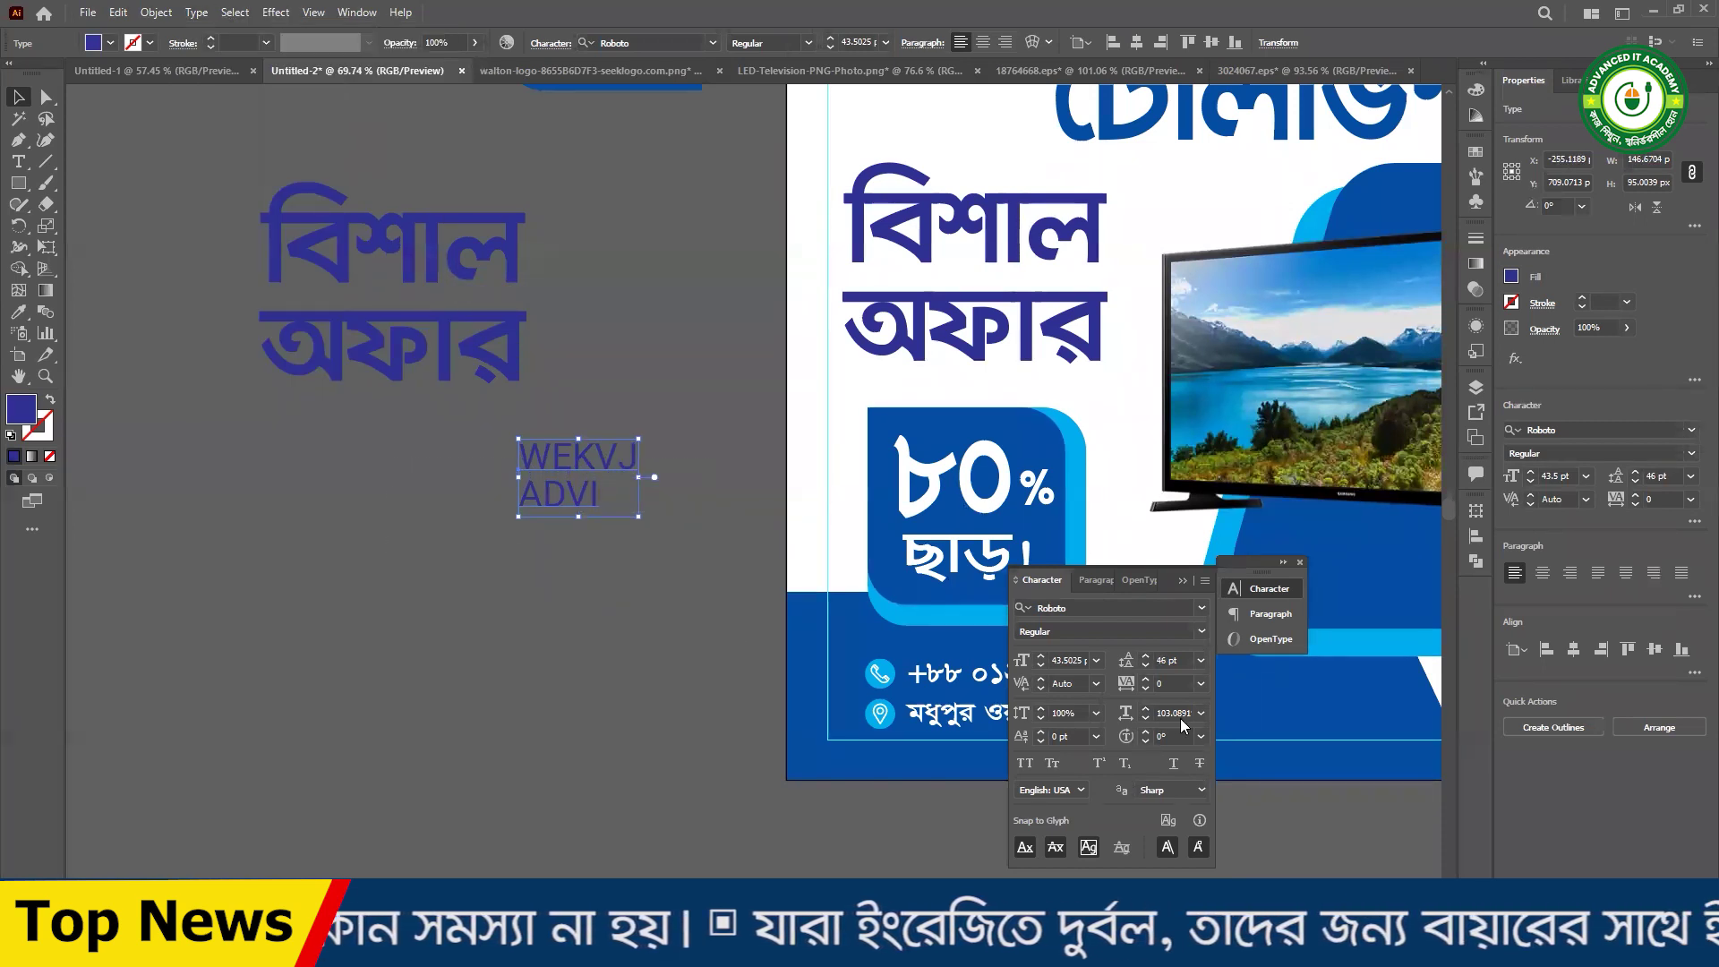
pyautogui.click(1096, 661)
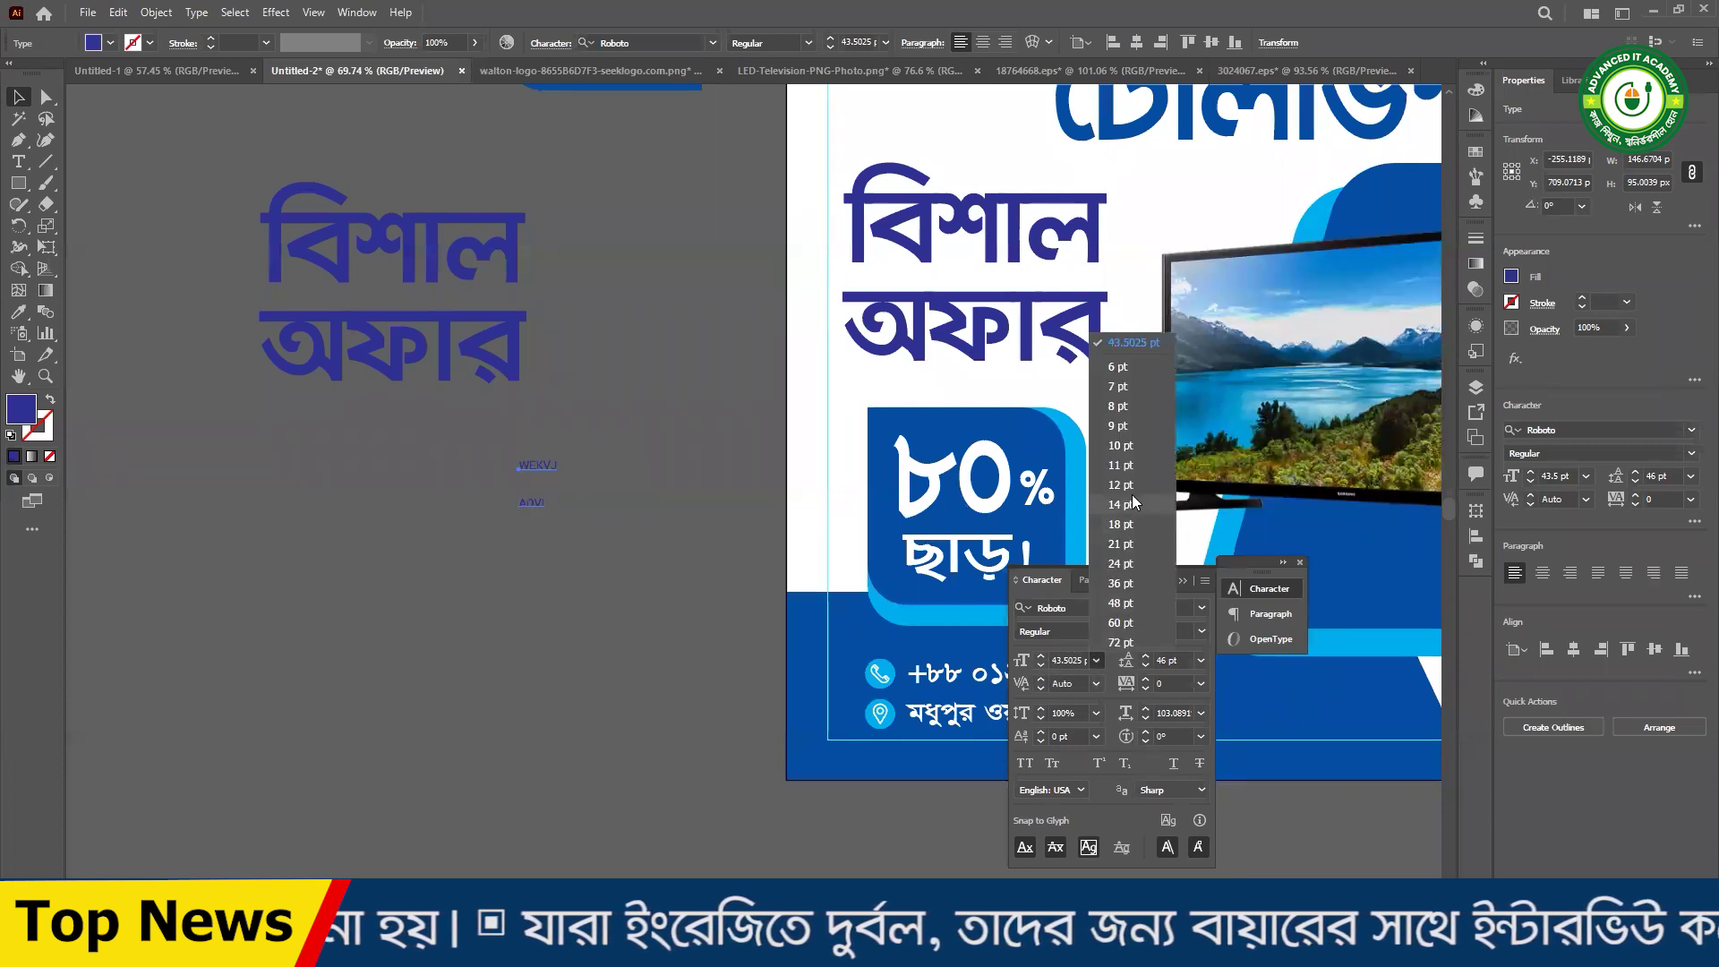
pyautogui.click(1115, 525)
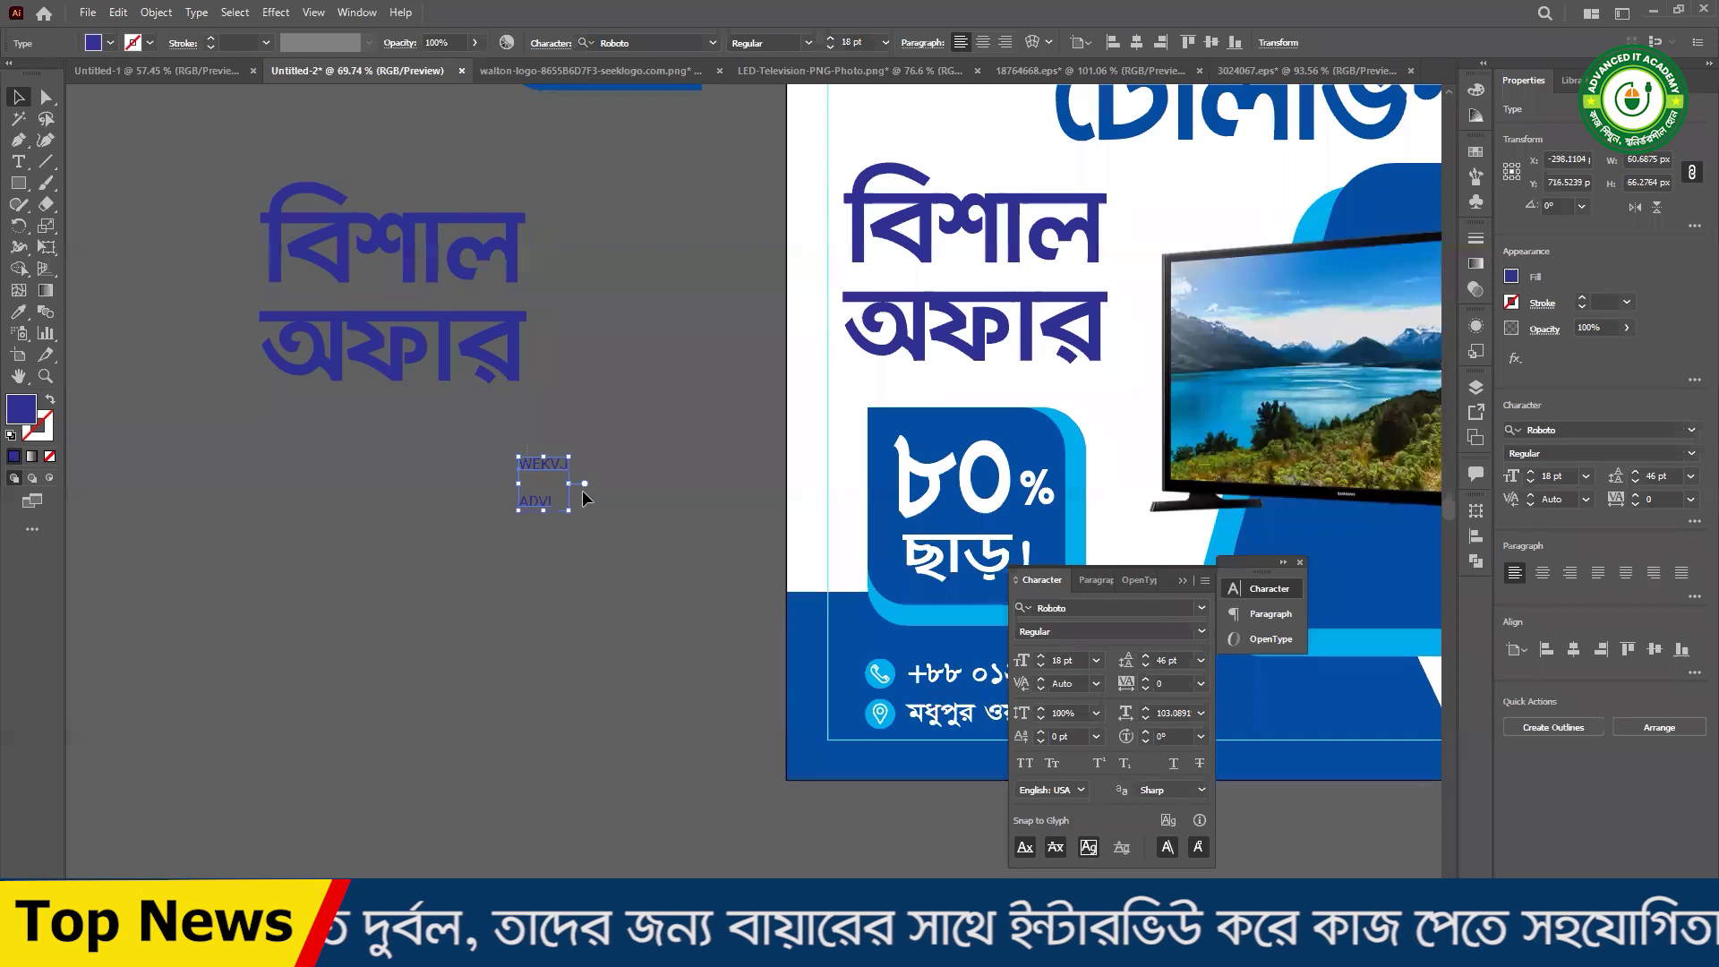
# - Move the uppercase text down and to the right, and set its leading to 18 pt to match the font size
pyautogui.moveTo(573, 539); pyautogui.dragTo(687, 558)
pyautogui.moveTo(548, 415); pyautogui.dragTo(747, 555)
pyautogui.keyDown('ctrl'); pyautogui.click(836, 614); pyautogui.keyUp('ctrl')
pyautogui.click(1183, 663)
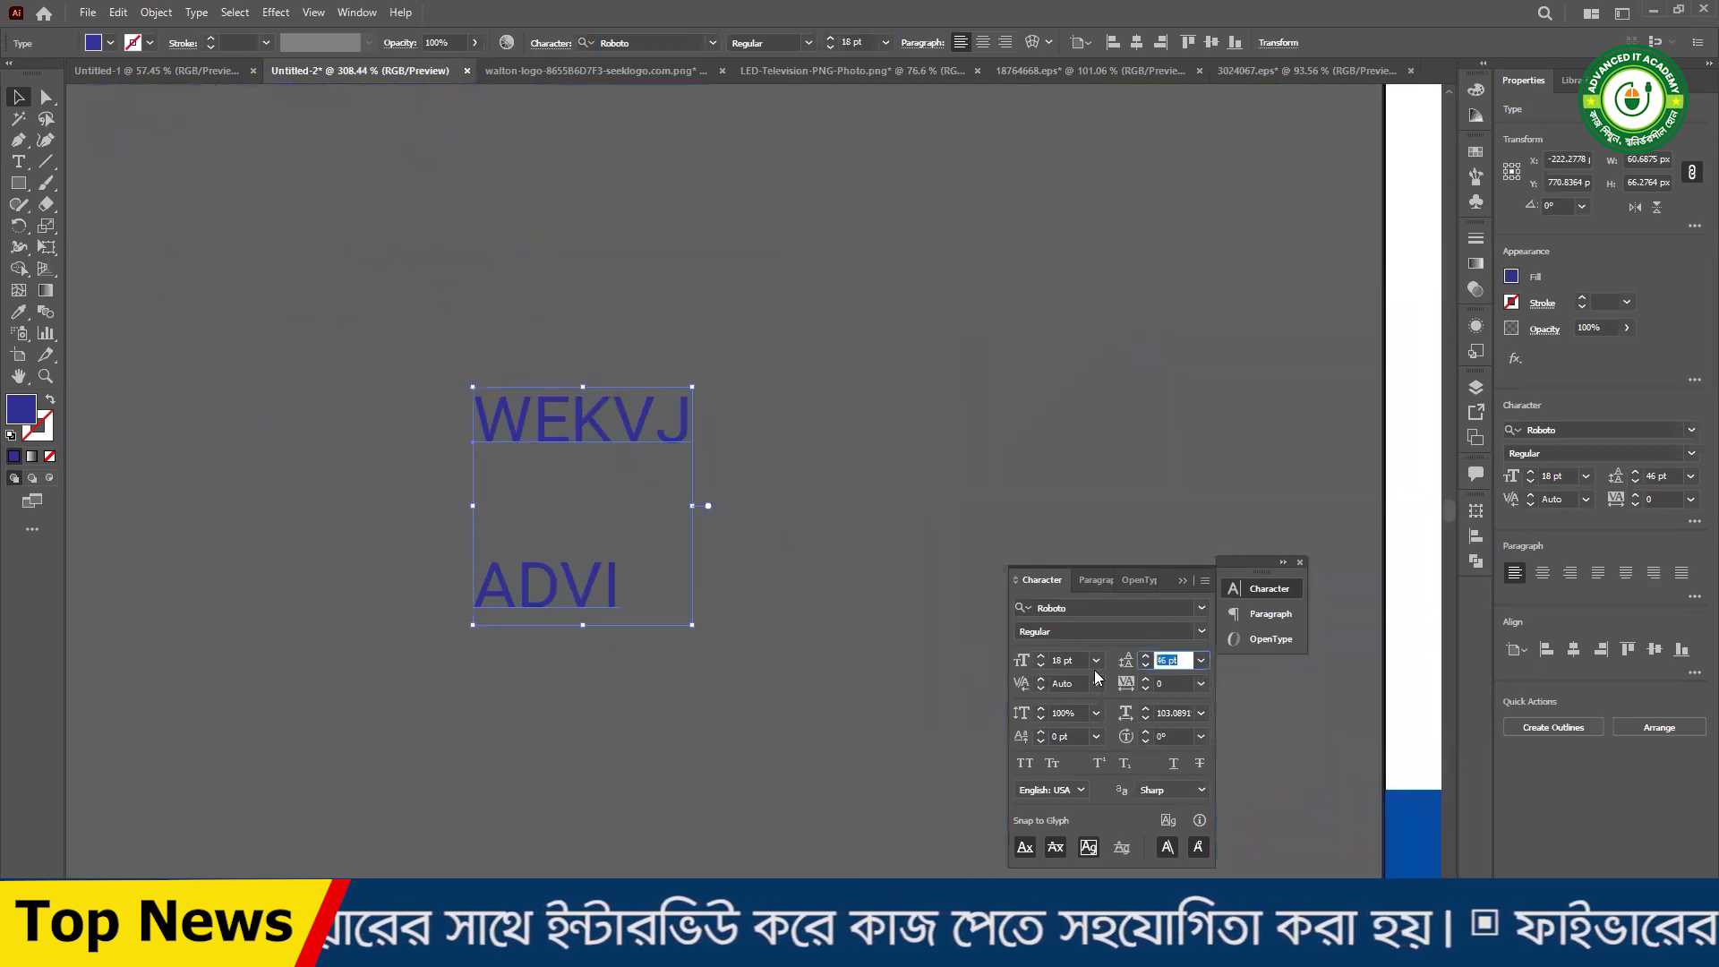
pyautogui.write('10')
pyautogui.press('BackSpace')
pyautogui.write('8')
pyautogui.click(1081, 663)
pyautogui.click(839, 619)
# - Enlarge the uppercase text proportionally to a font size of about 49.5 pt and reposition it on the empty canvas
pyautogui.moveTo(439, 393); pyautogui.dragTo(811, 613)
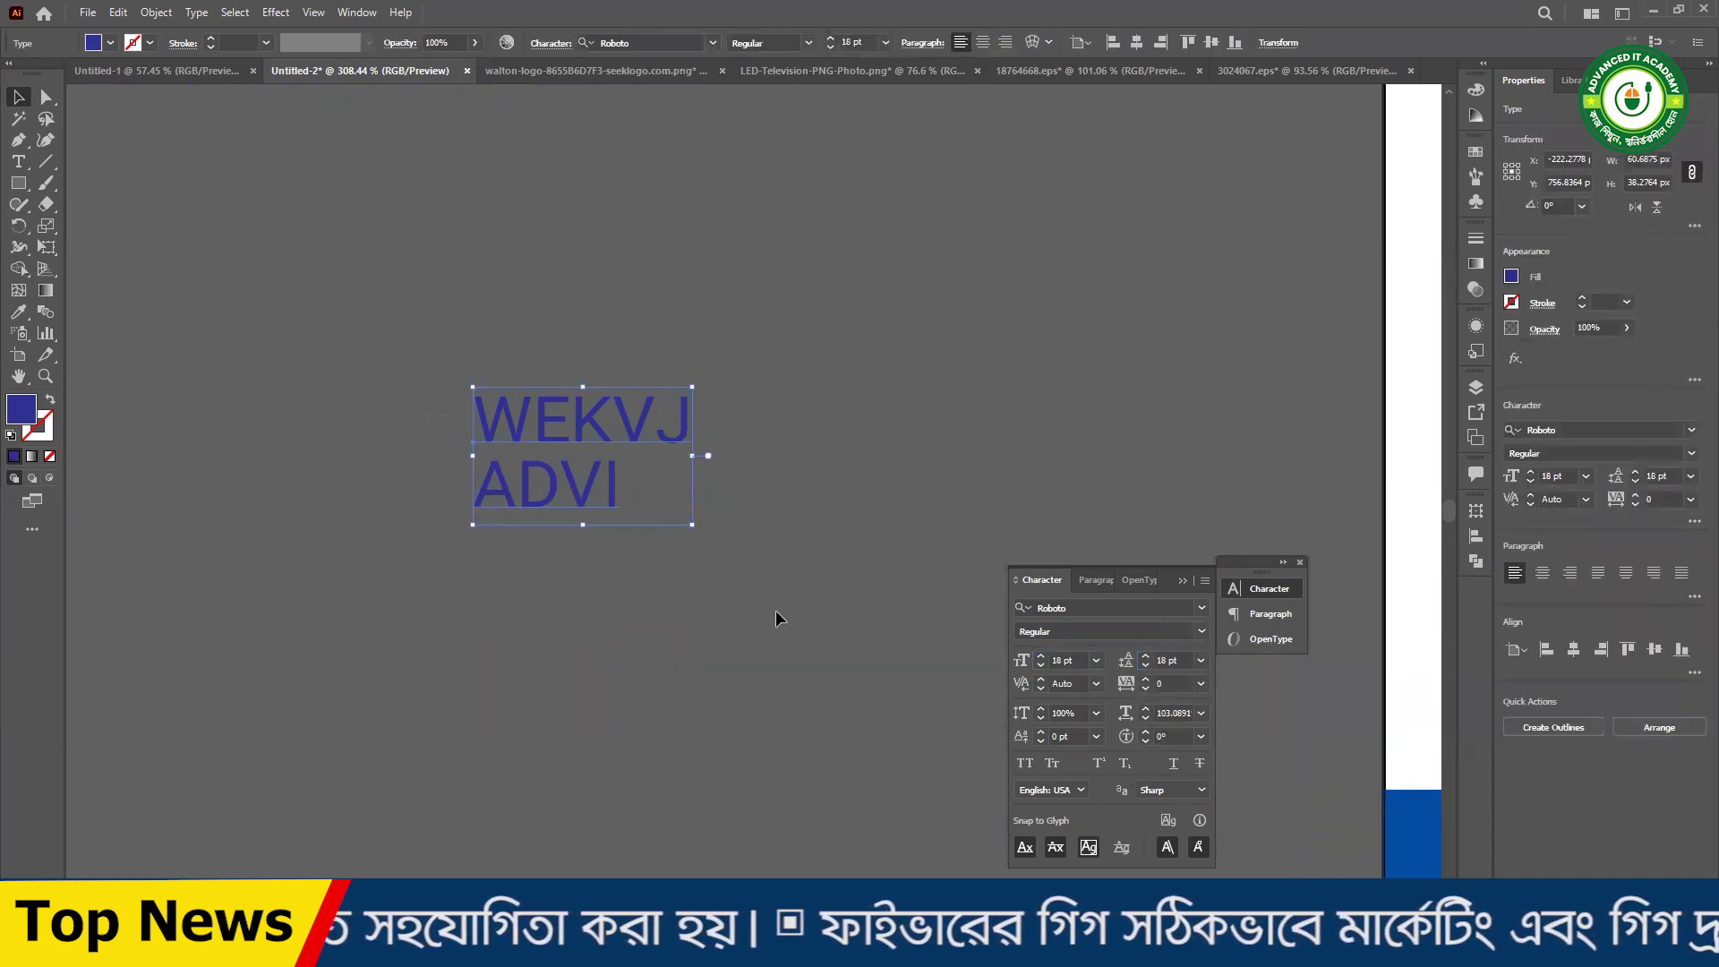
pyautogui.moveTo(692, 456); pyautogui.dragTo(1139, 492)
pyautogui.moveTo(838, 496); pyautogui.dragTo(737, 431)
pyautogui.scroll(-3, 698, 465)
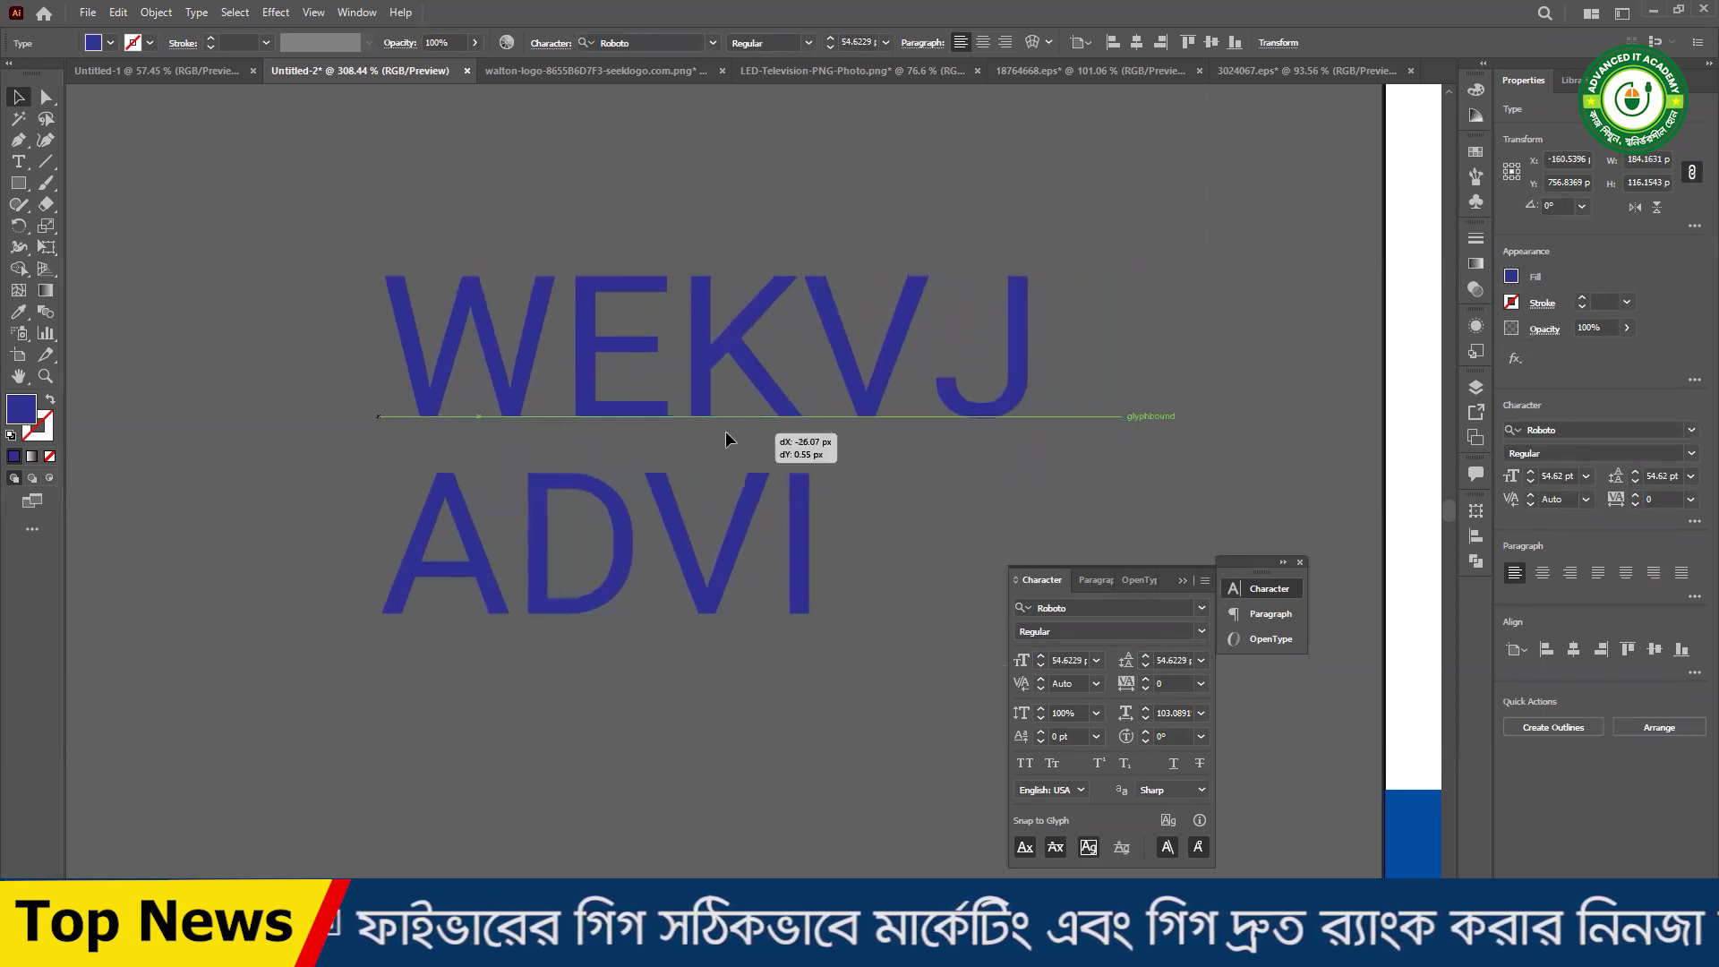
pyautogui.moveTo(663, 499); pyautogui.dragTo(595, 498)
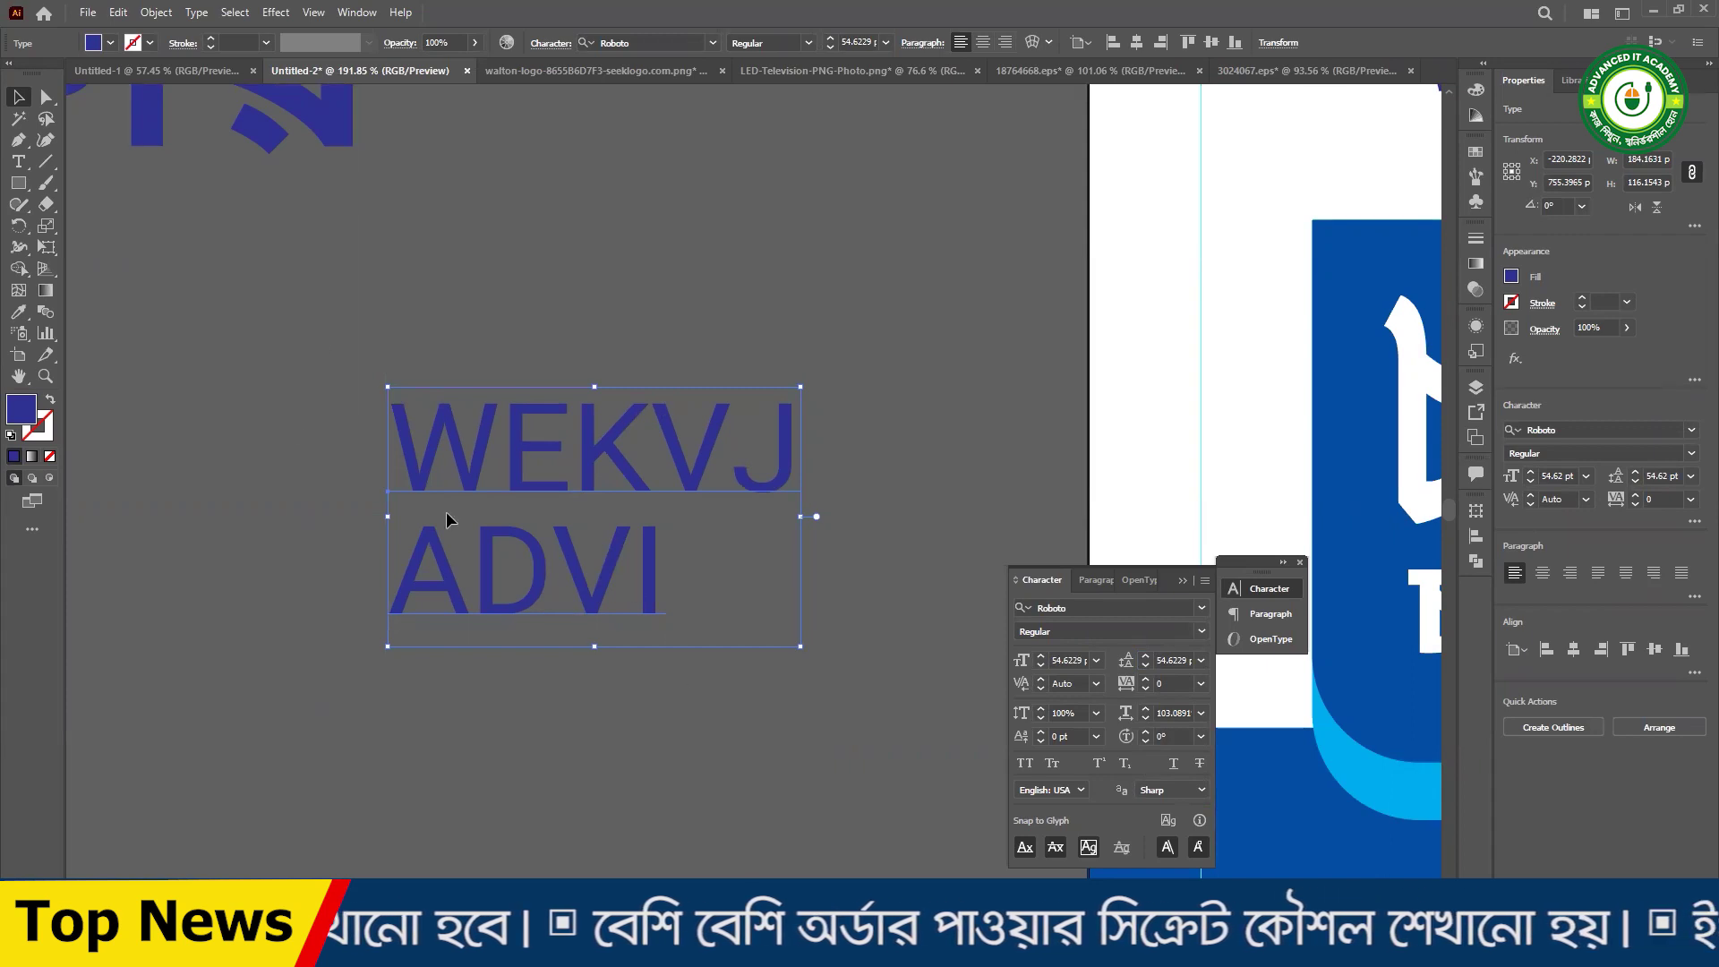
pyautogui.moveTo(804, 520); pyautogui.dragTo(766, 519)
pyautogui.moveTo(595, 473); pyautogui.dragTo(675, 473)
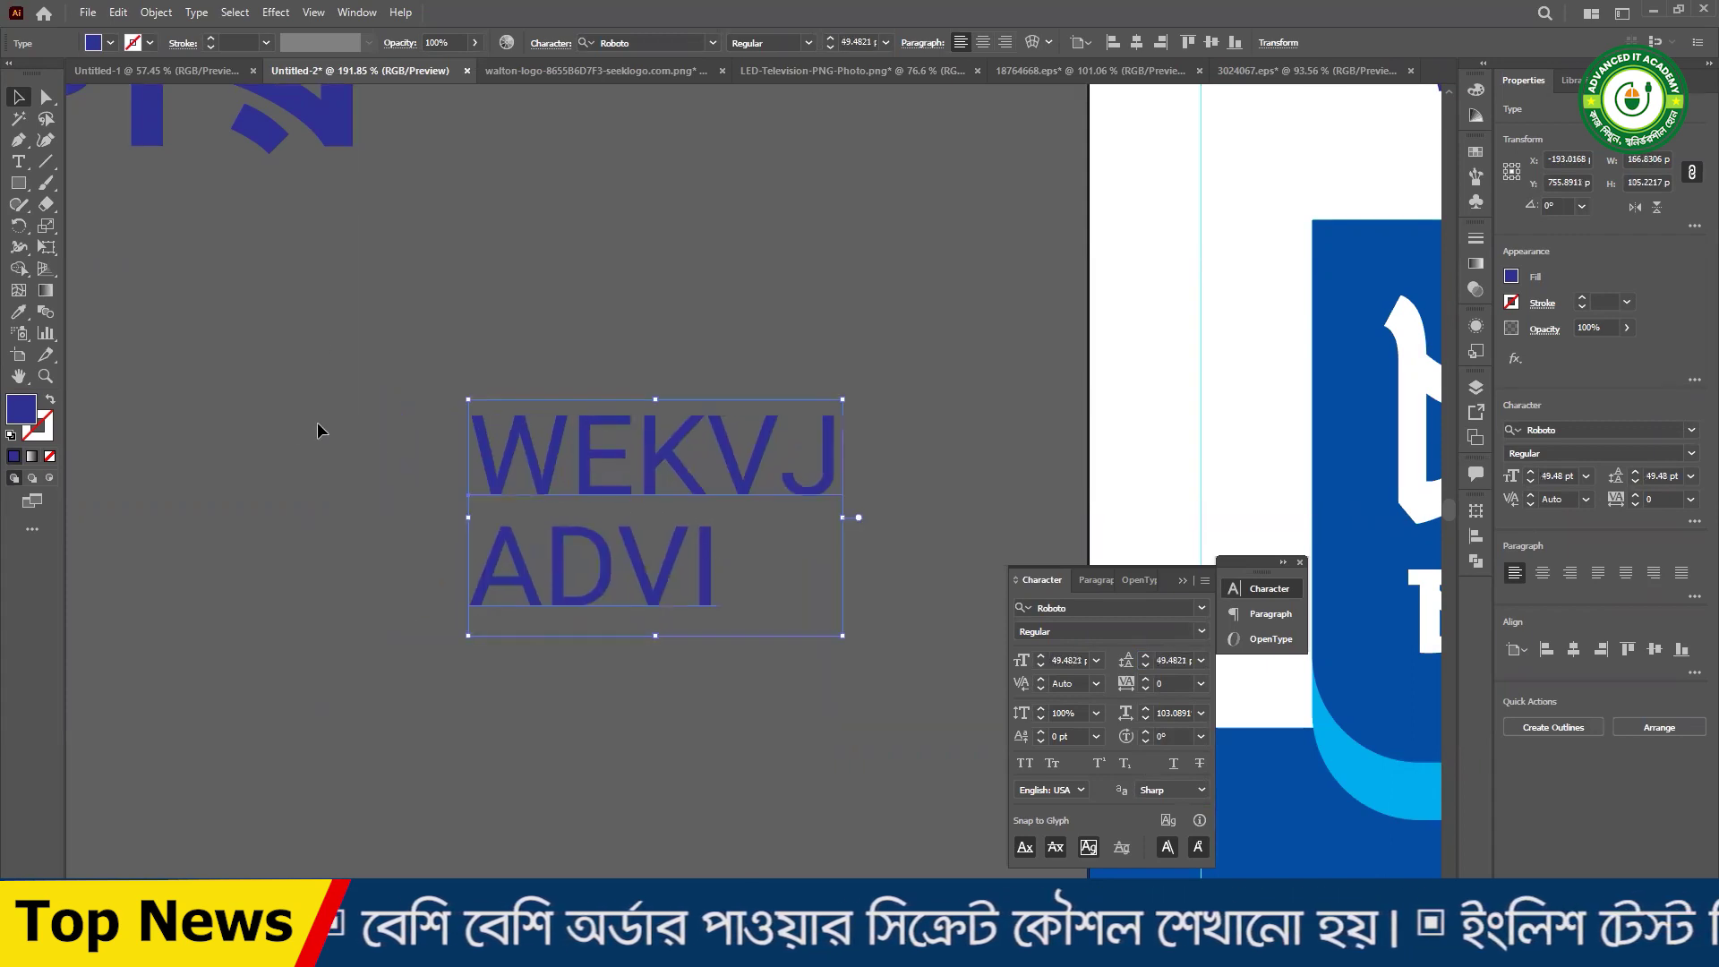
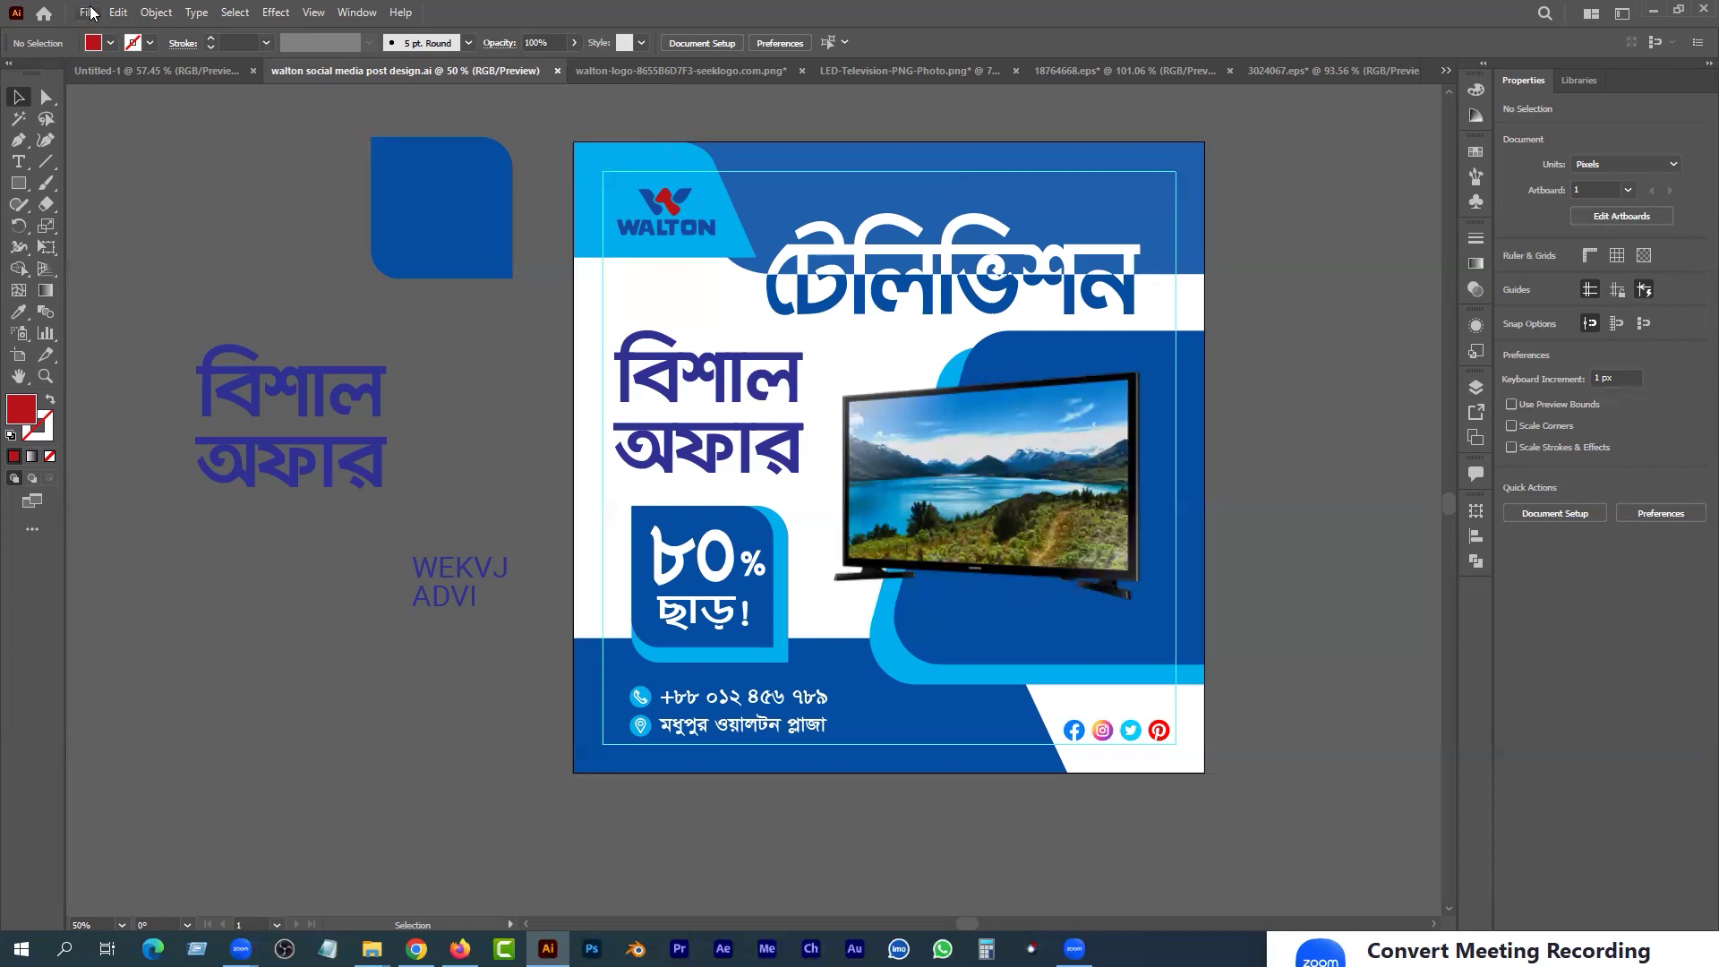
# - Start a new document from the recent 1080 x 1080 px custom preset and highlight its width and height values
pyautogui.hotkey('ctrl', 'n')
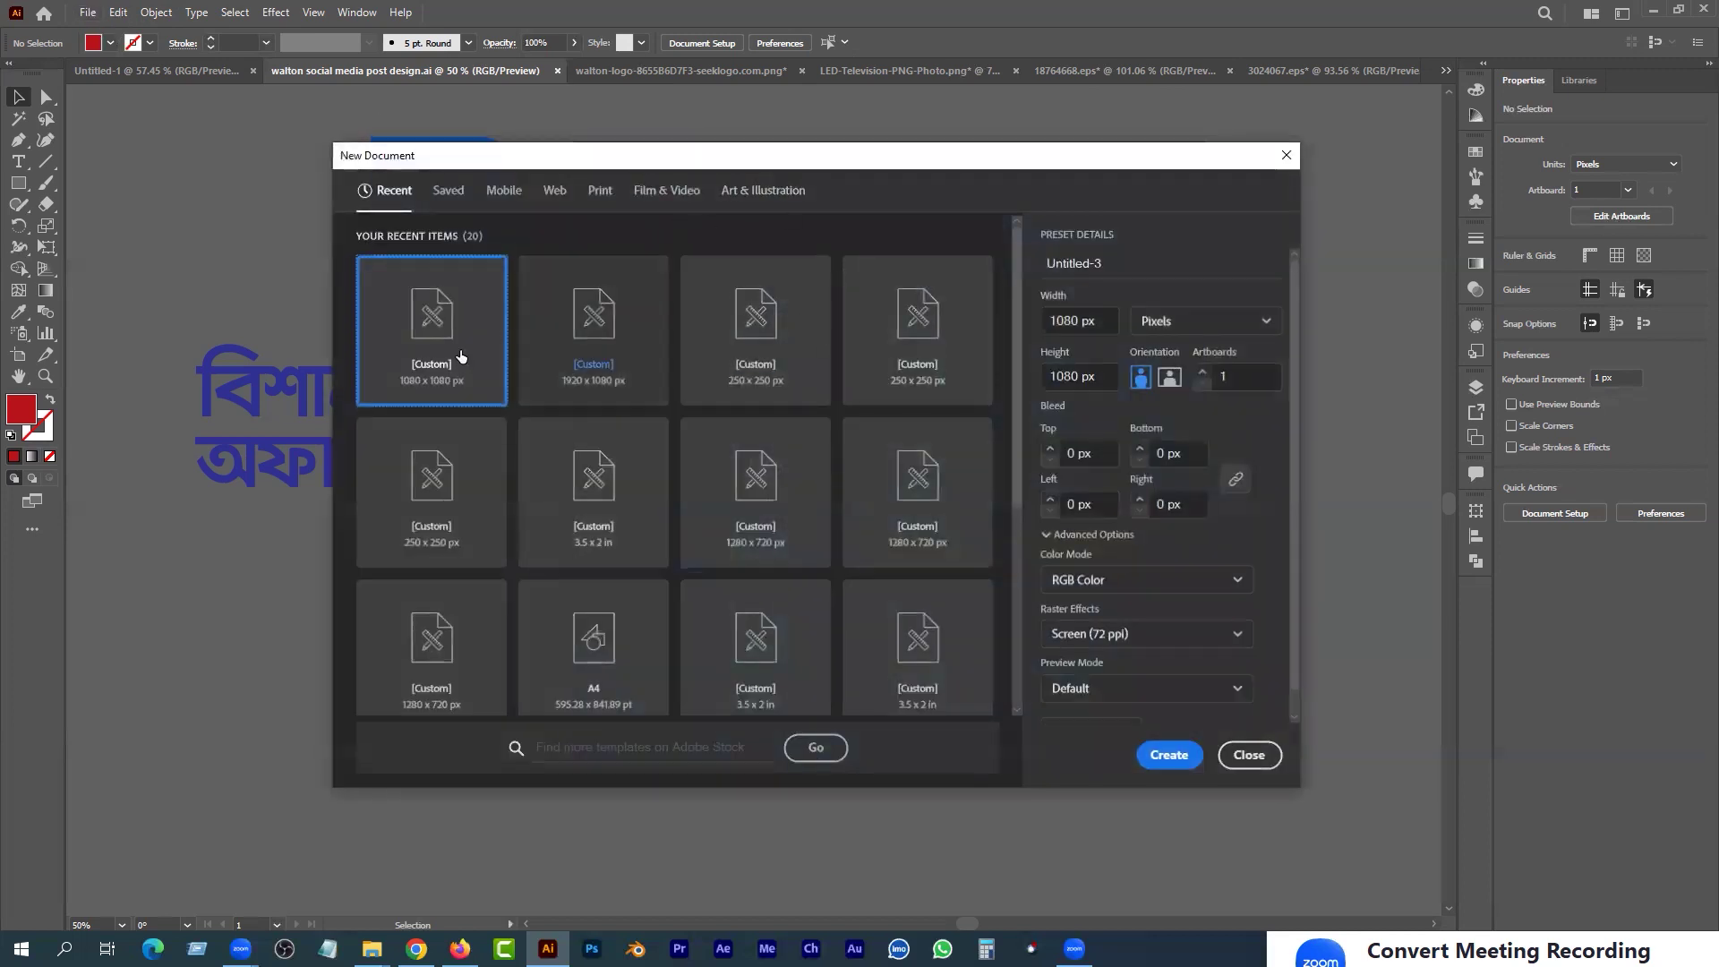
pyautogui.click(433, 342)
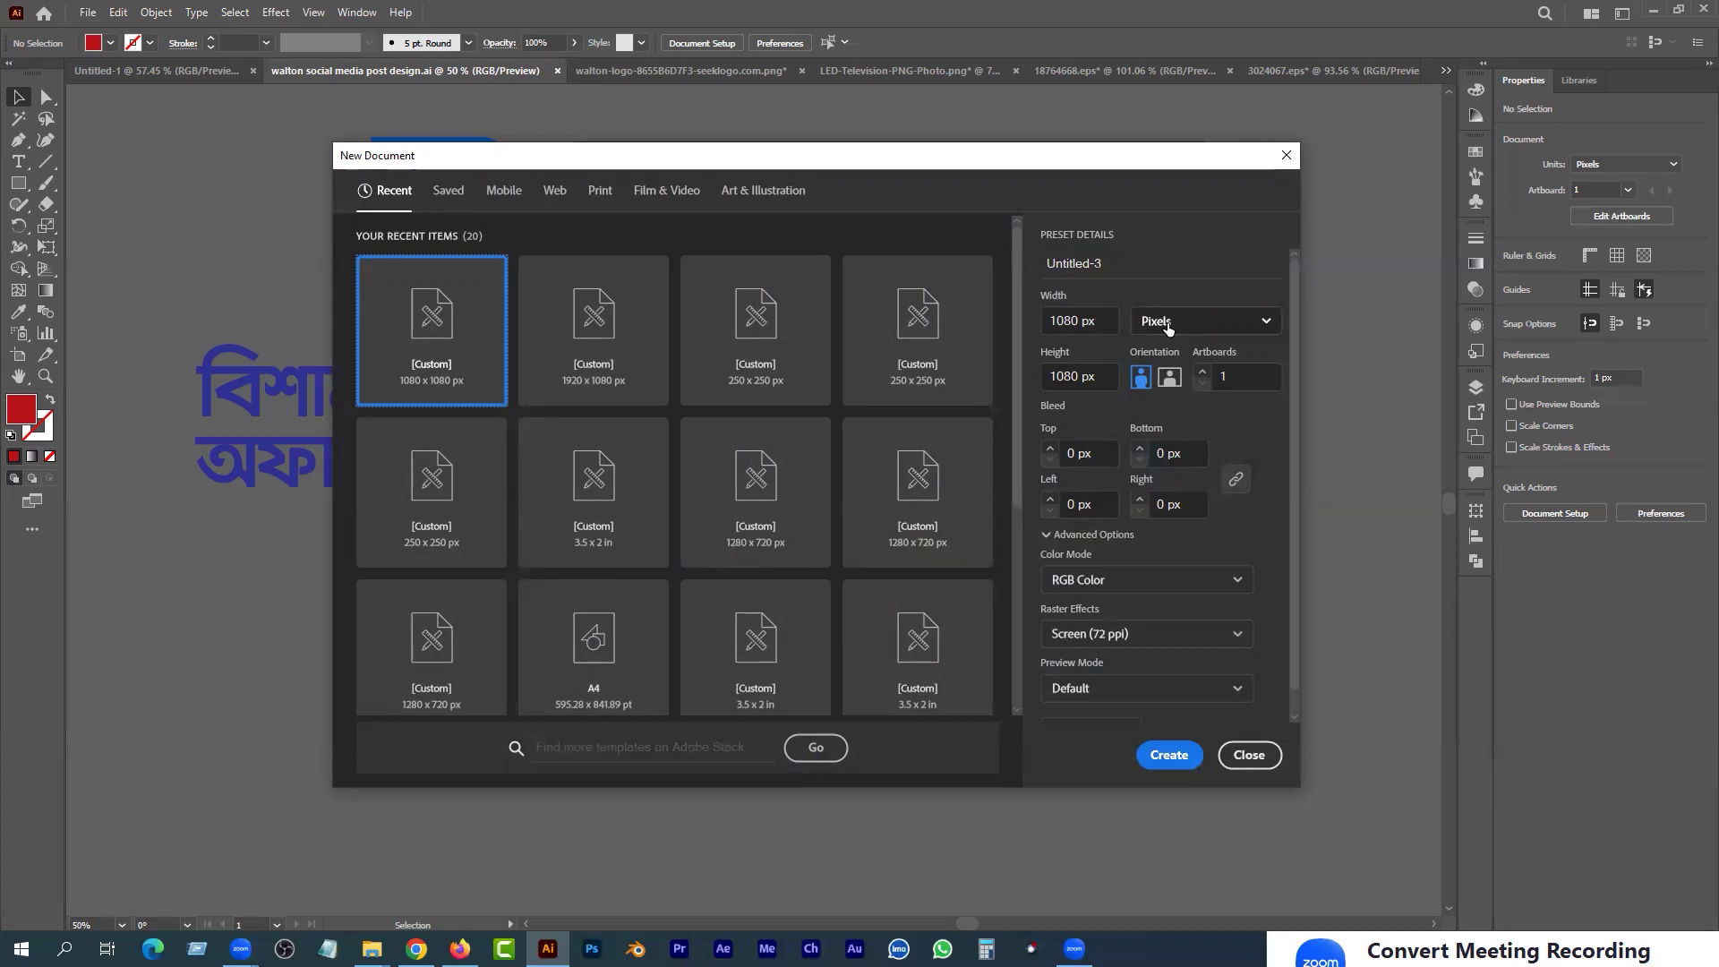
pyautogui.moveTo(1108, 320); pyautogui.dragTo(1015, 317)
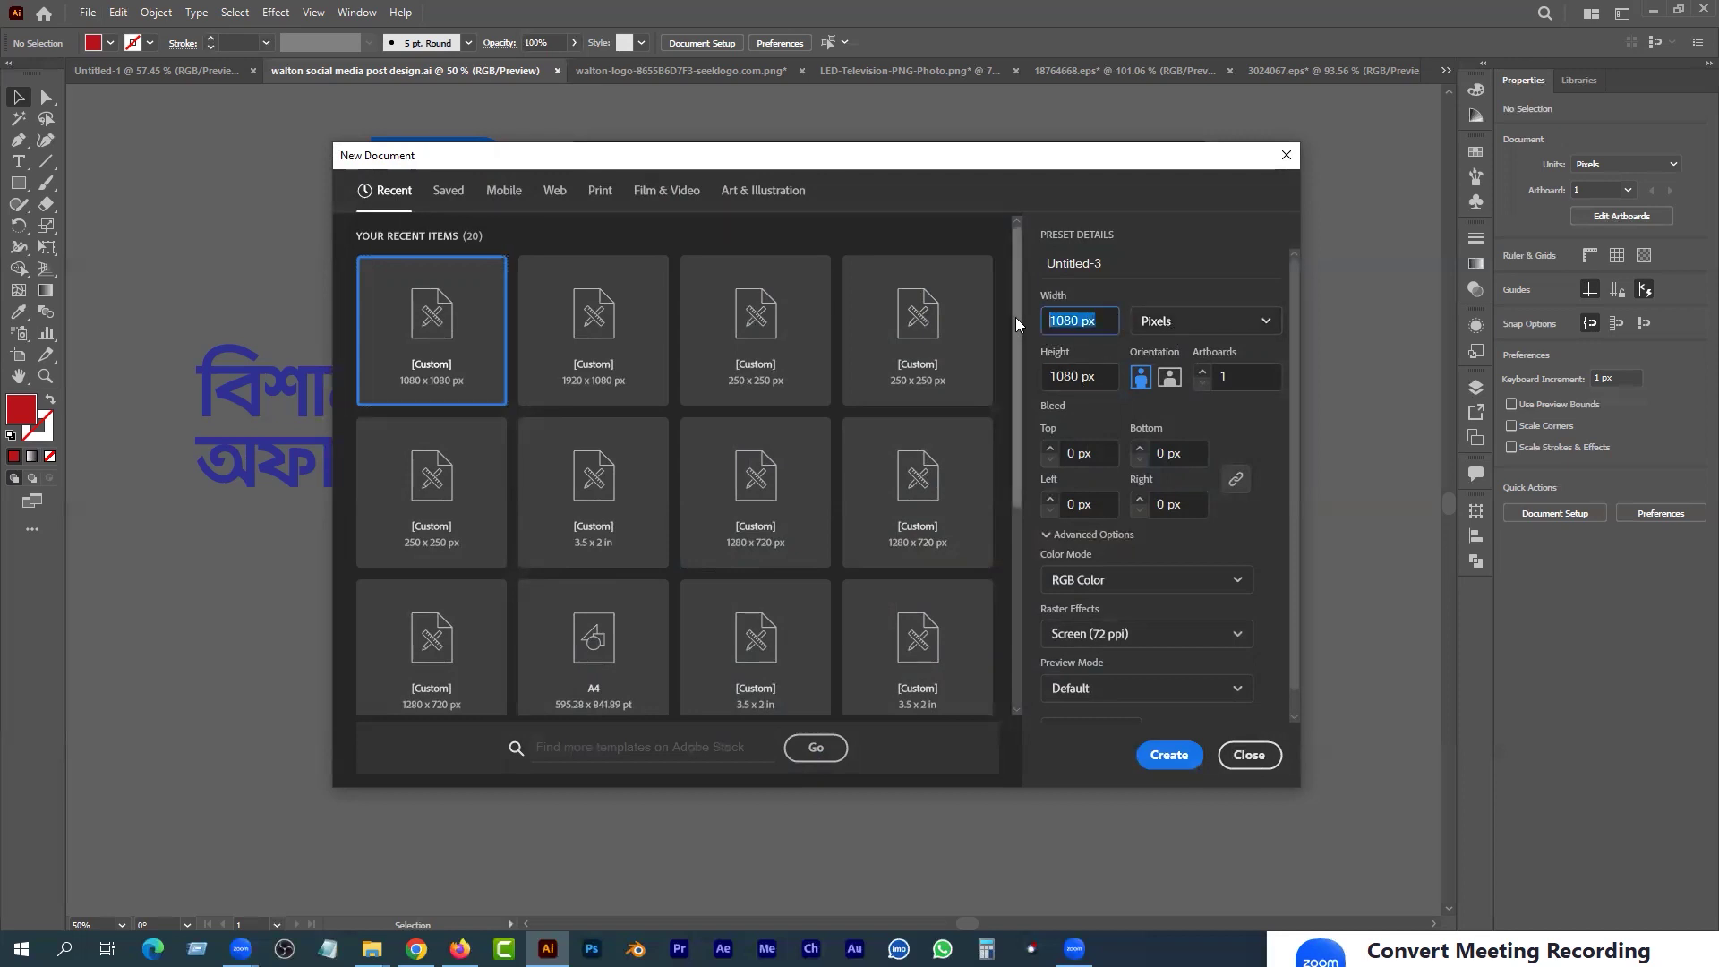
pyautogui.moveTo(1098, 368); pyautogui.dragTo(931, 386)
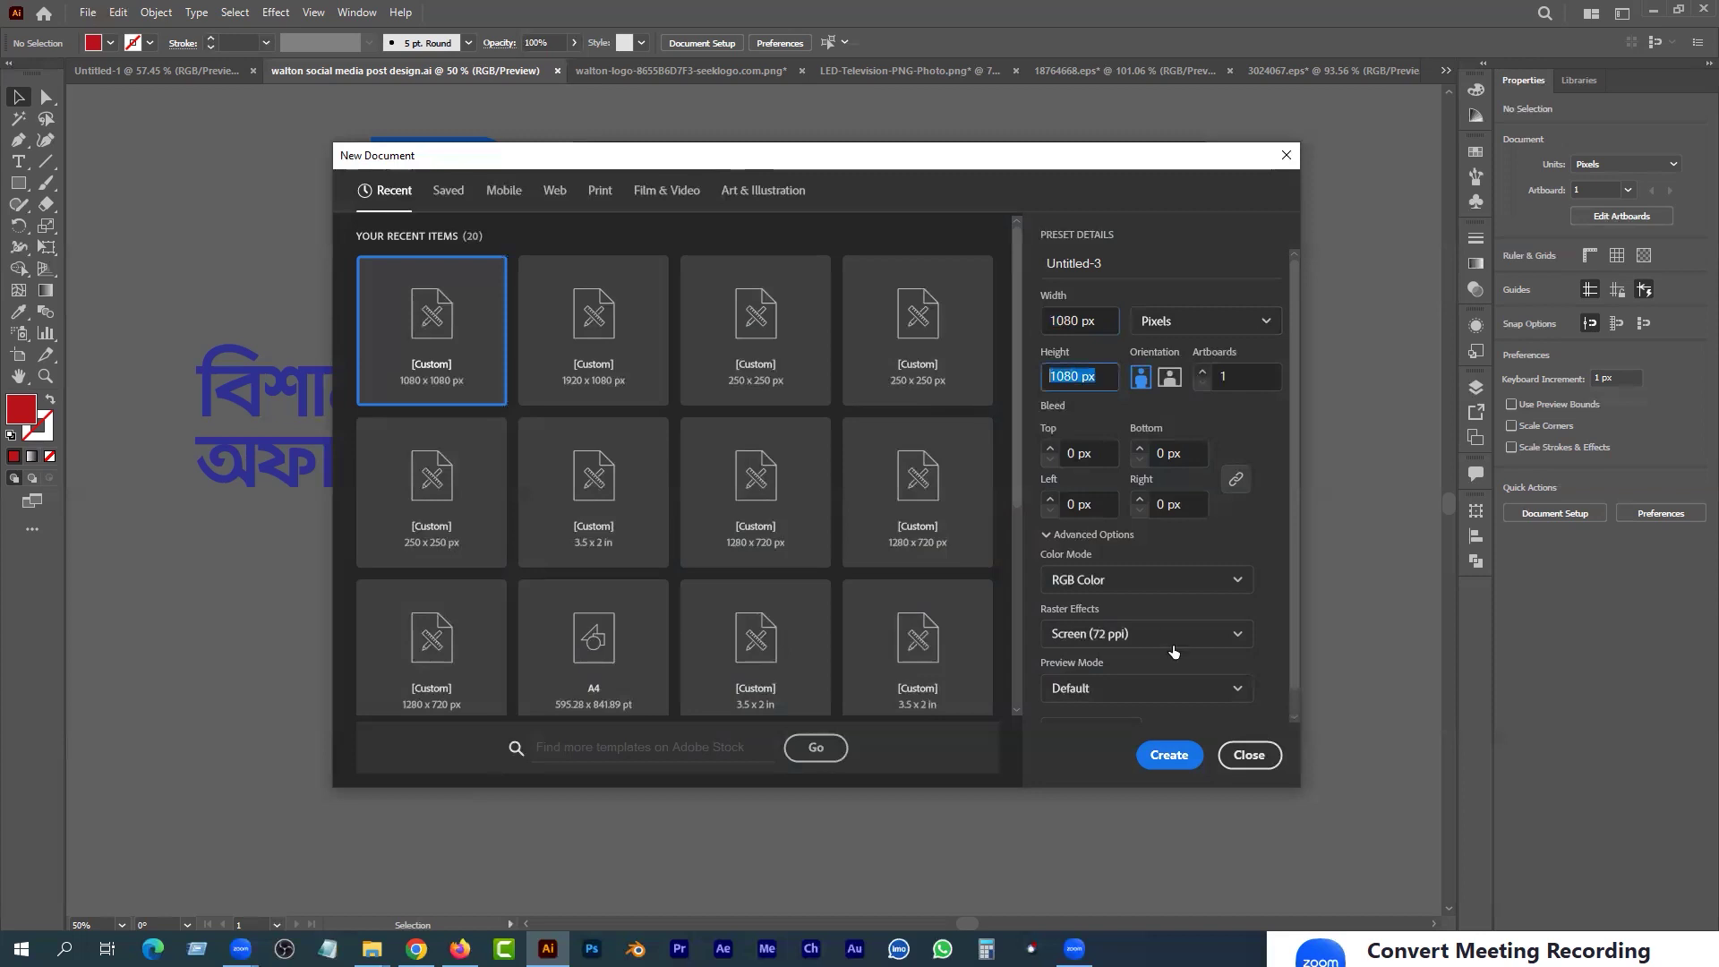
# - Create the 1080 x 1080 px document with RGB Color mode, Screen (72 ppi) raster effects and Default preview mode
pyautogui.click(1102, 586)
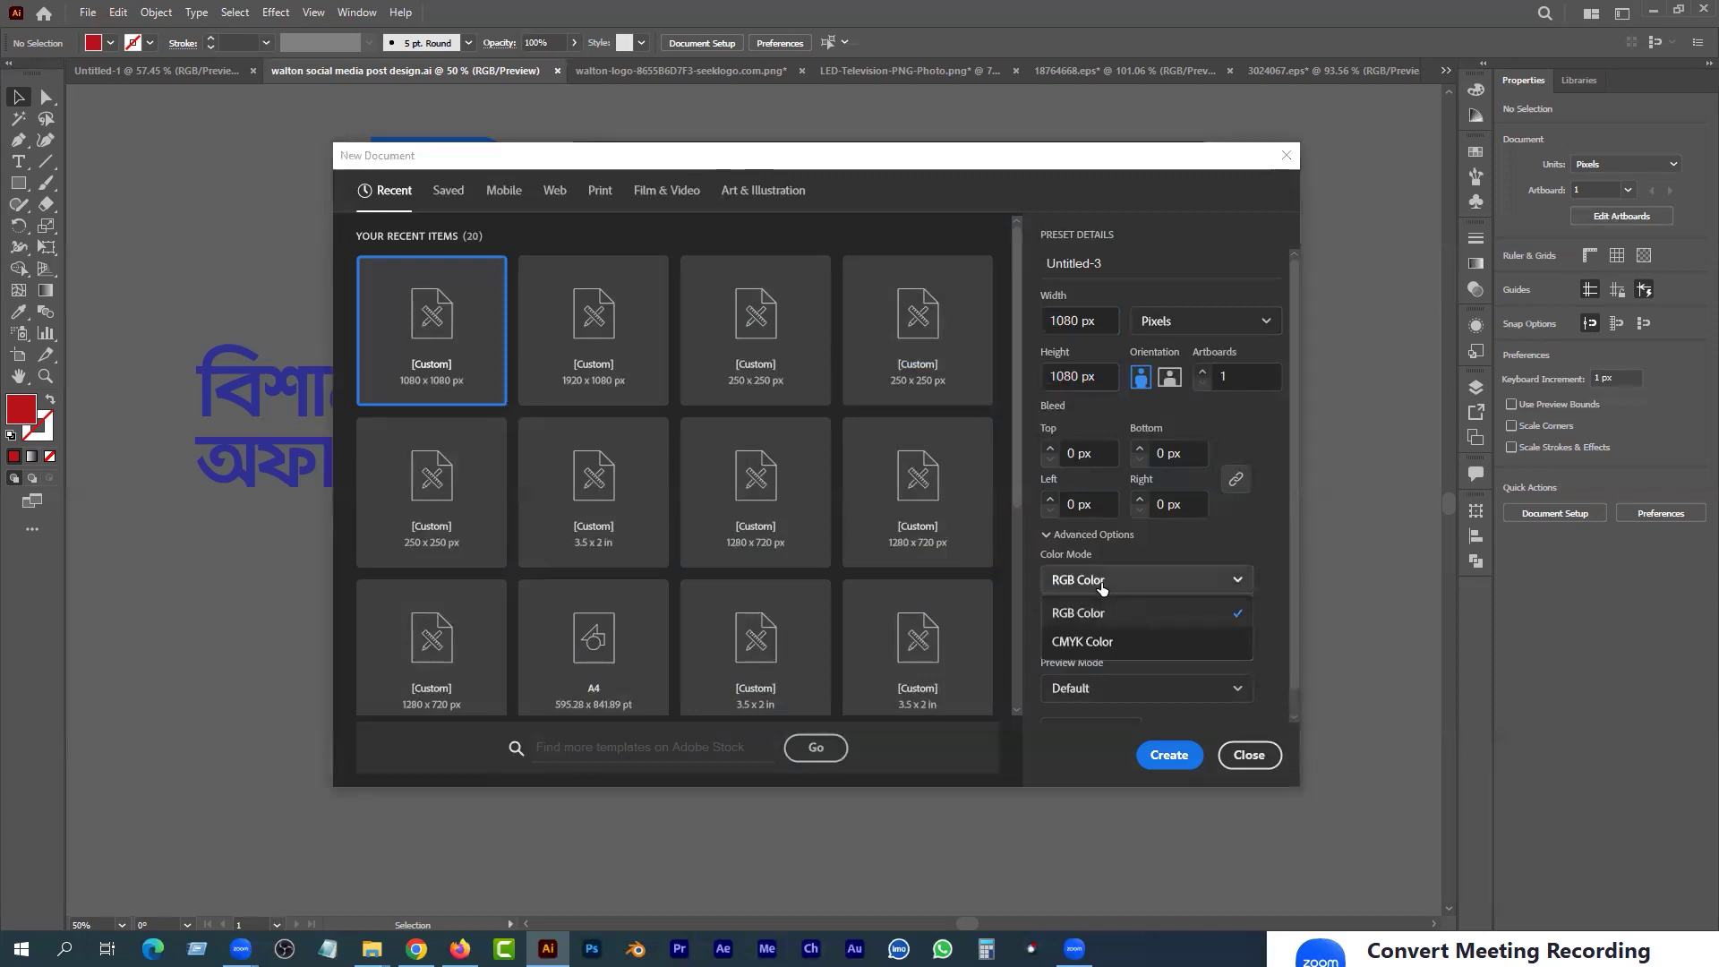
pyautogui.click(1101, 613)
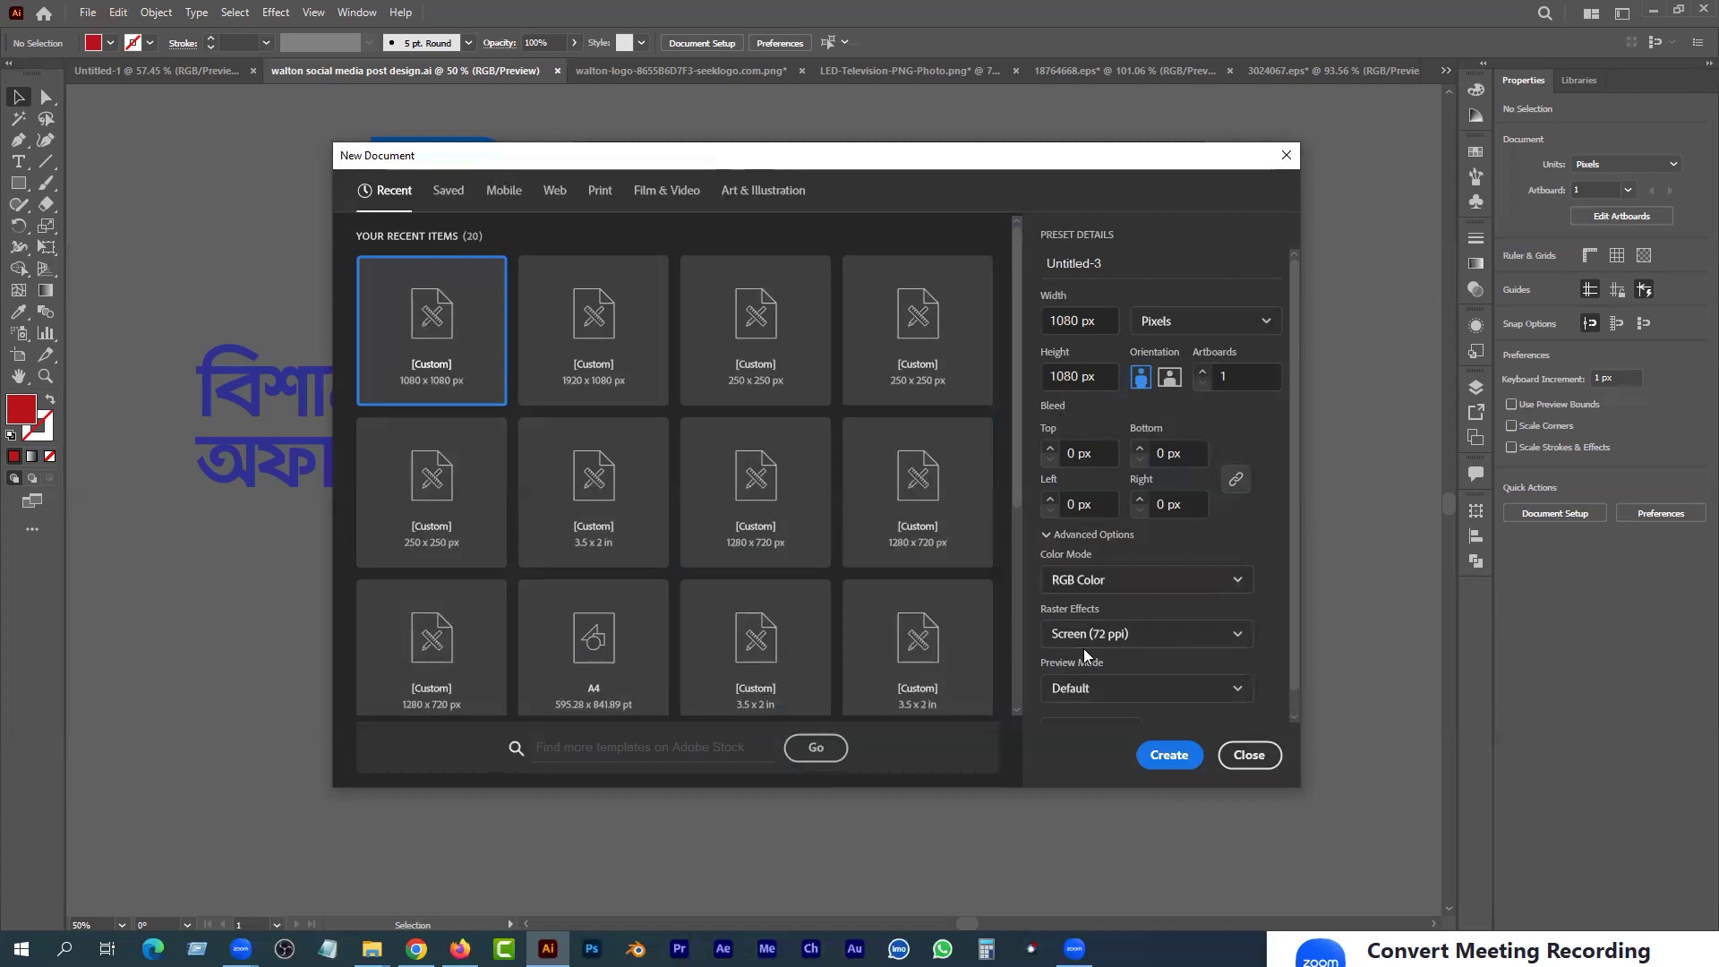
pyautogui.click(1137, 635)
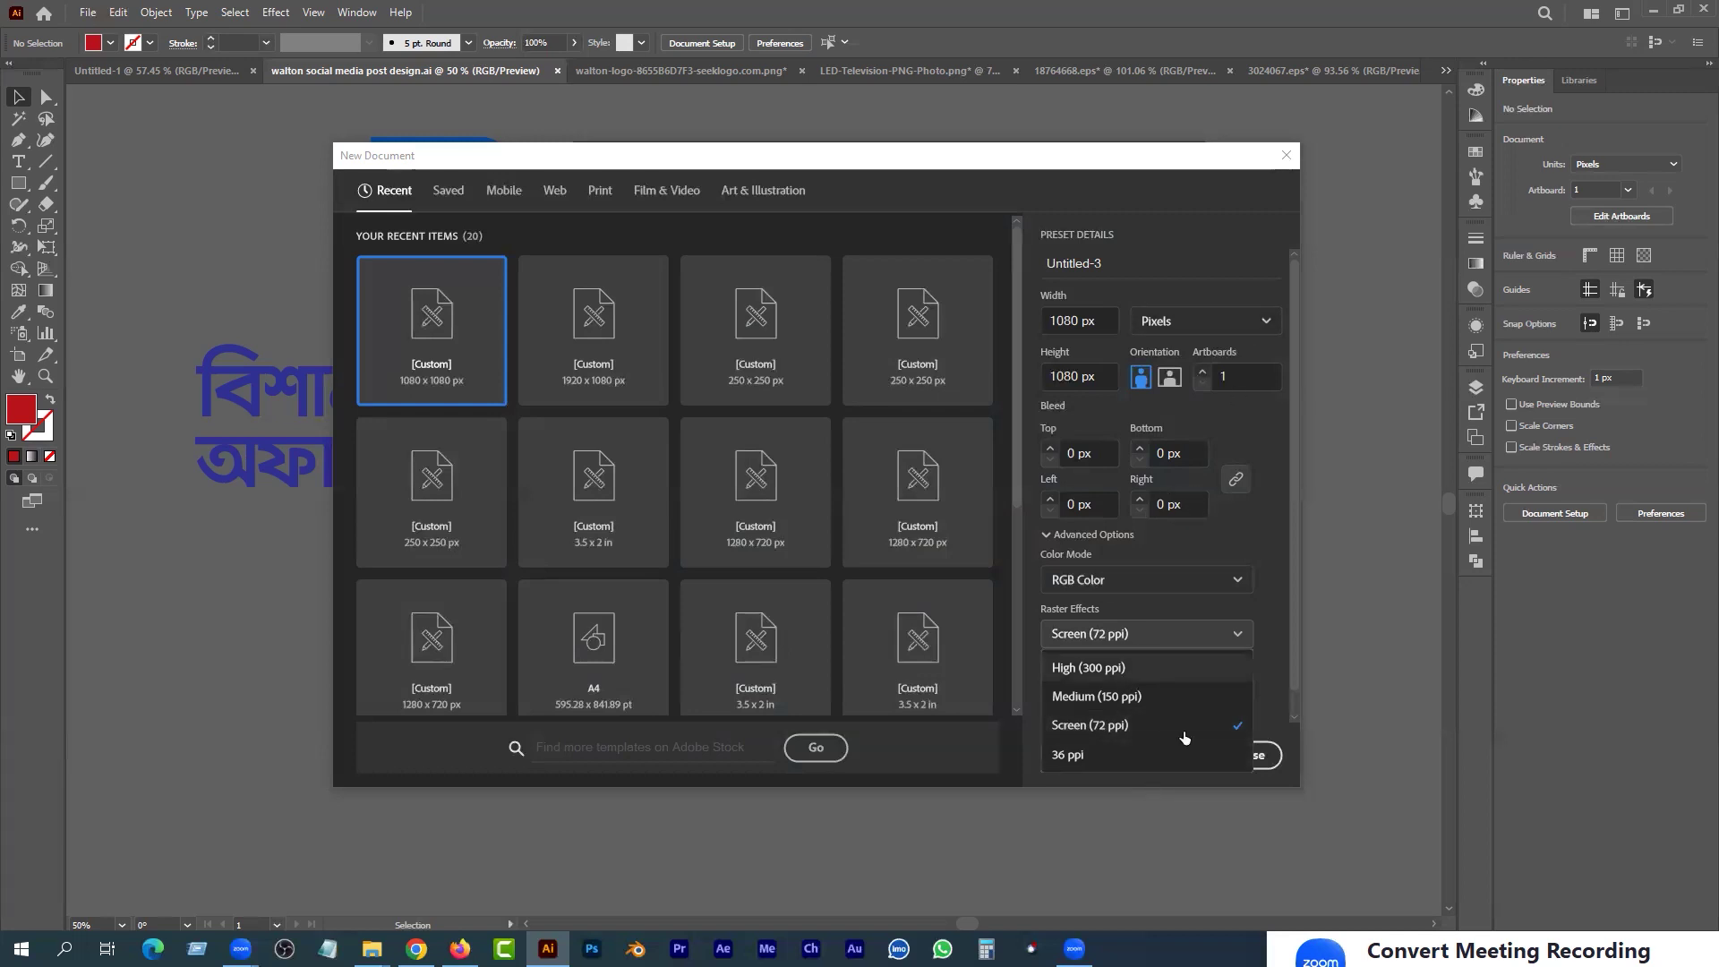
pyautogui.click(1133, 631)
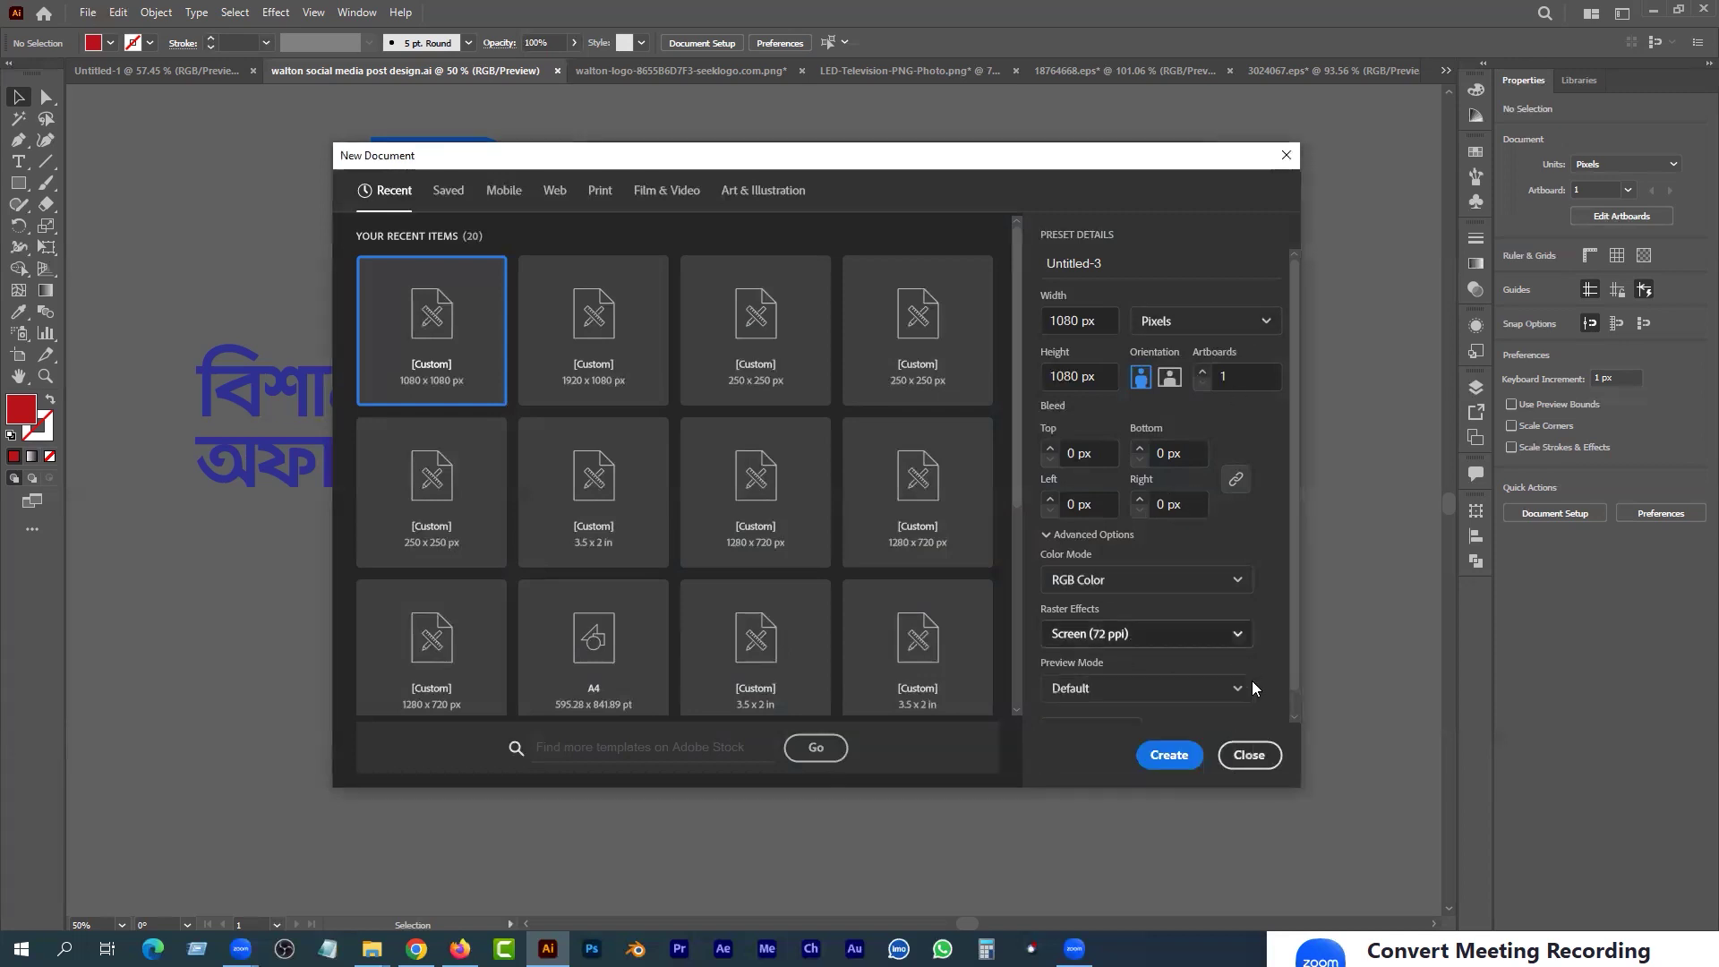
pyautogui.click(1128, 691)
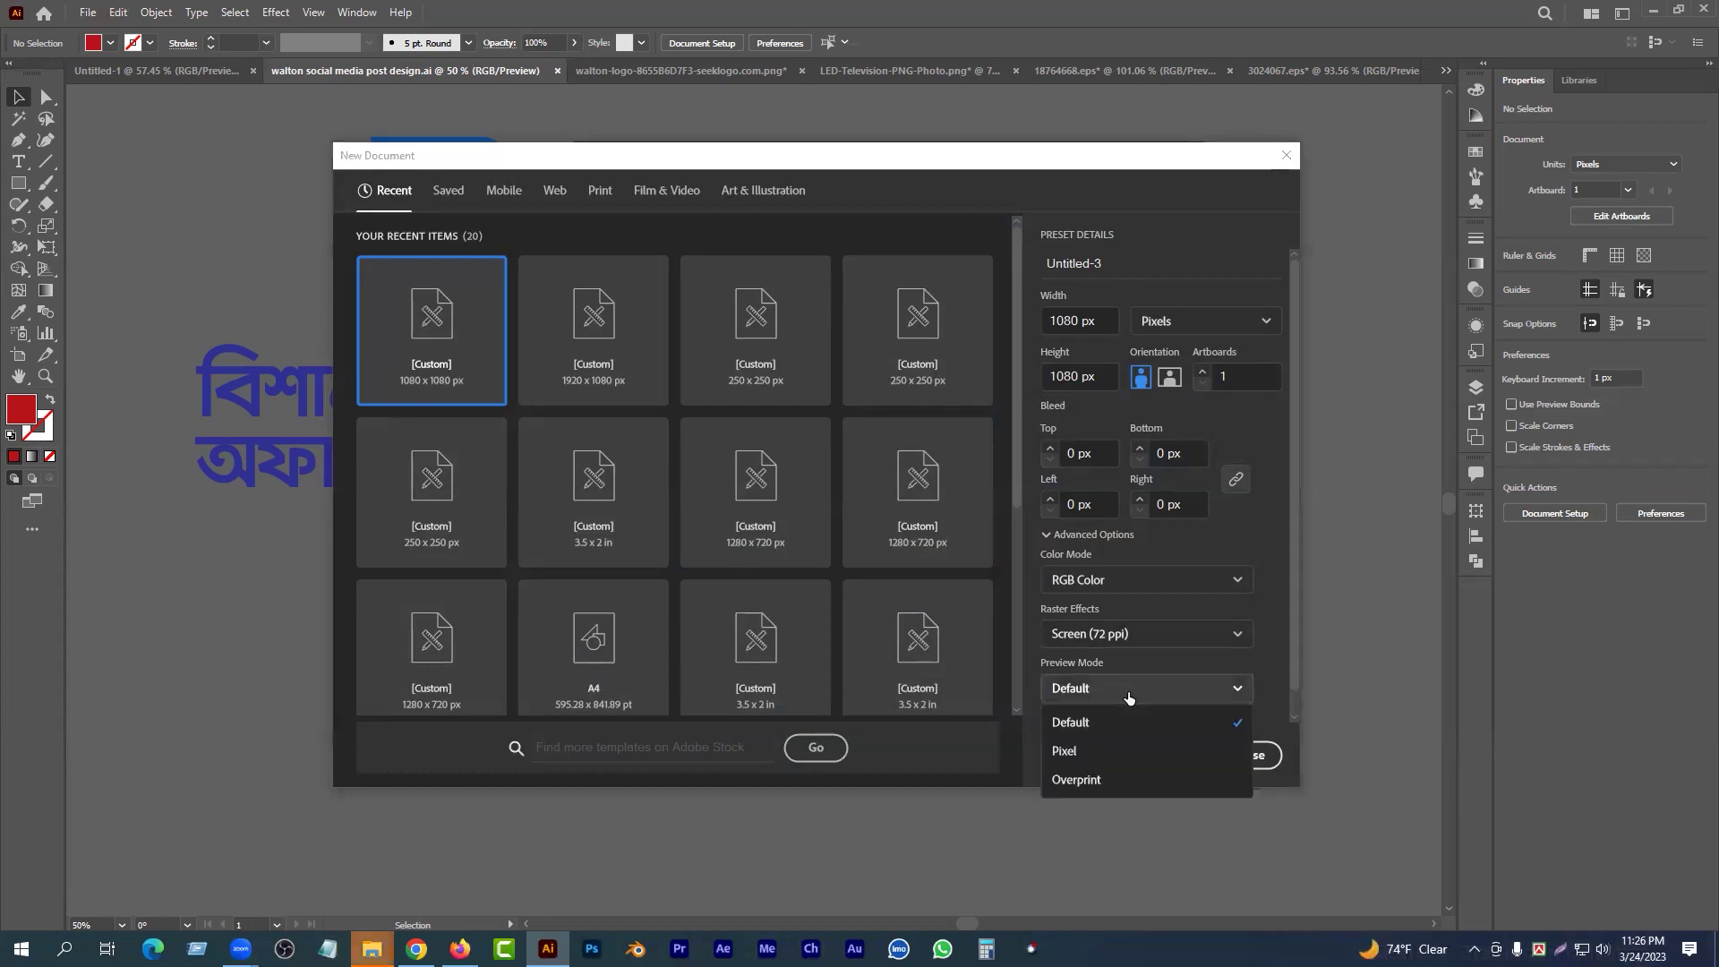
pyautogui.click(1075, 723)
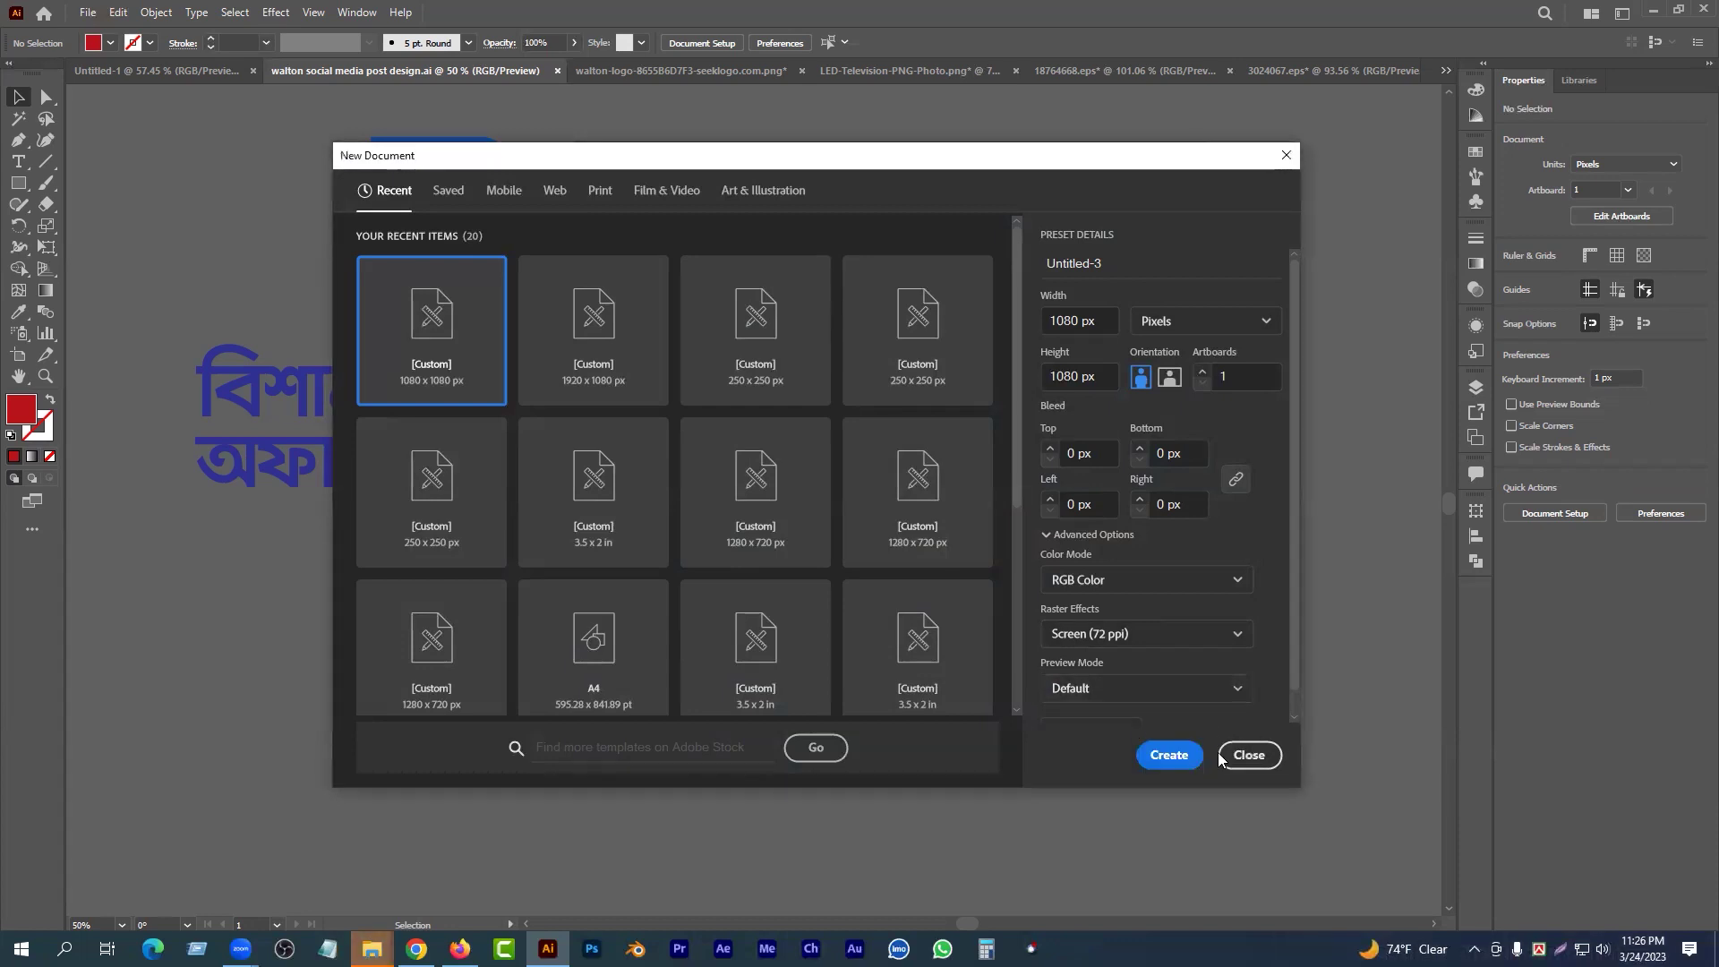
pyautogui.click(1165, 758)
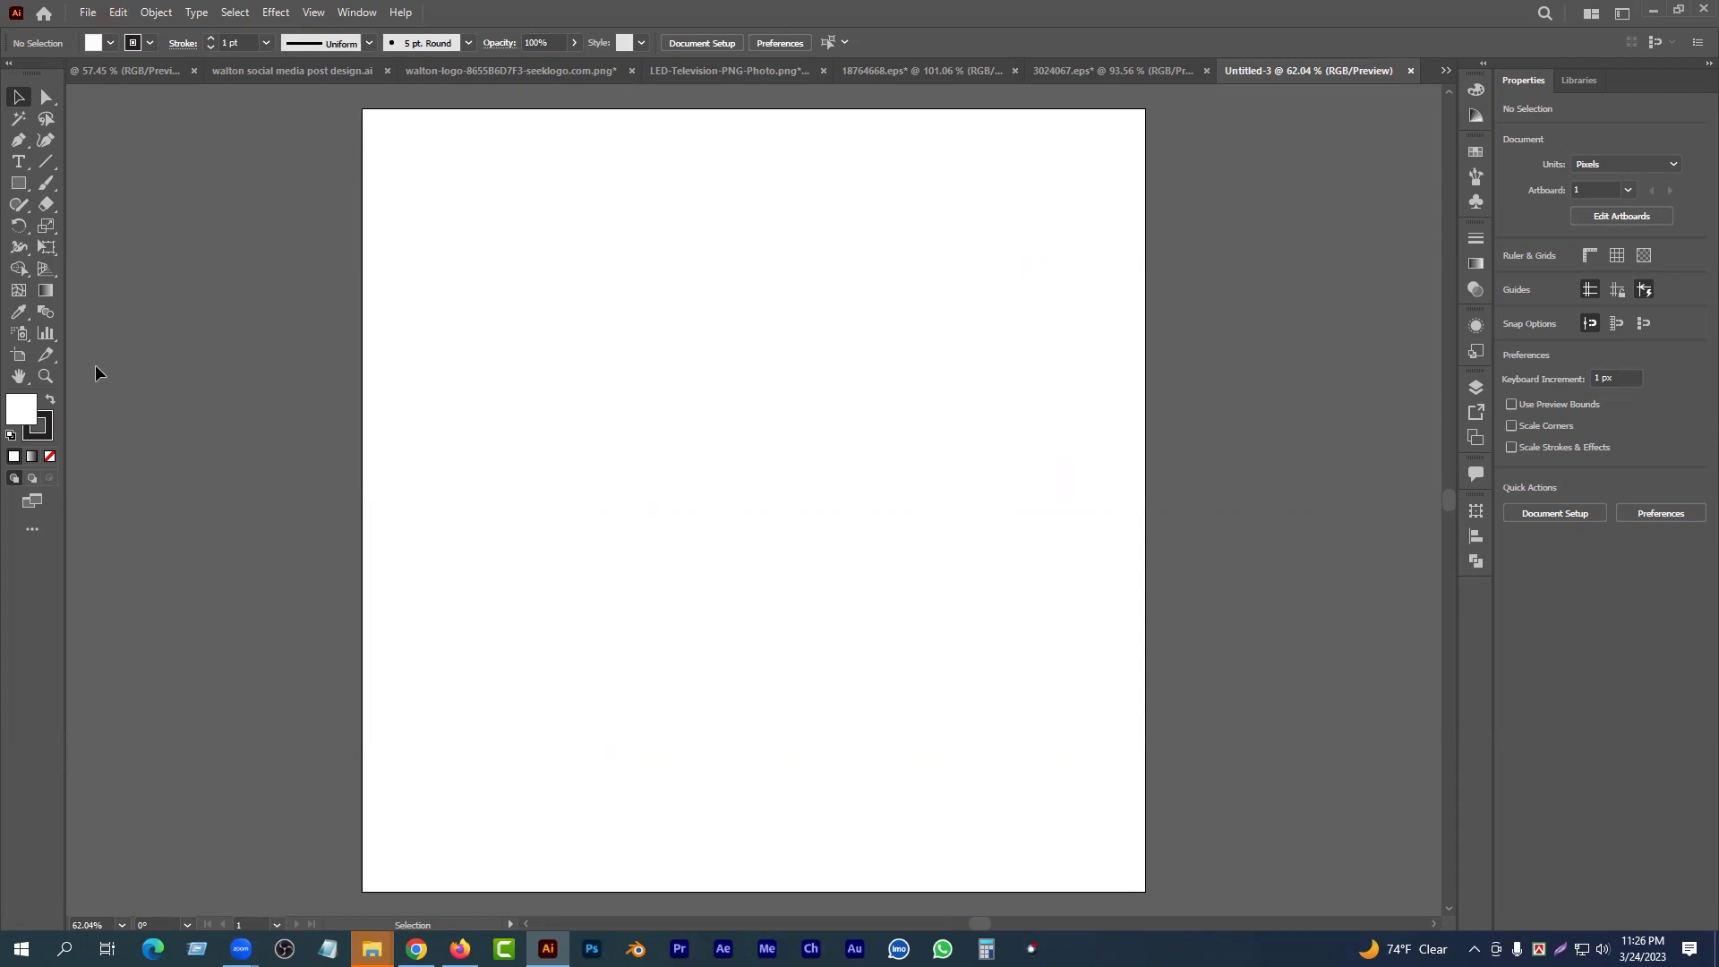
# - Draw a square about 67 px wide against the artboard's left edge, with a black fill and no stroke
pyautogui.click(18, 183)
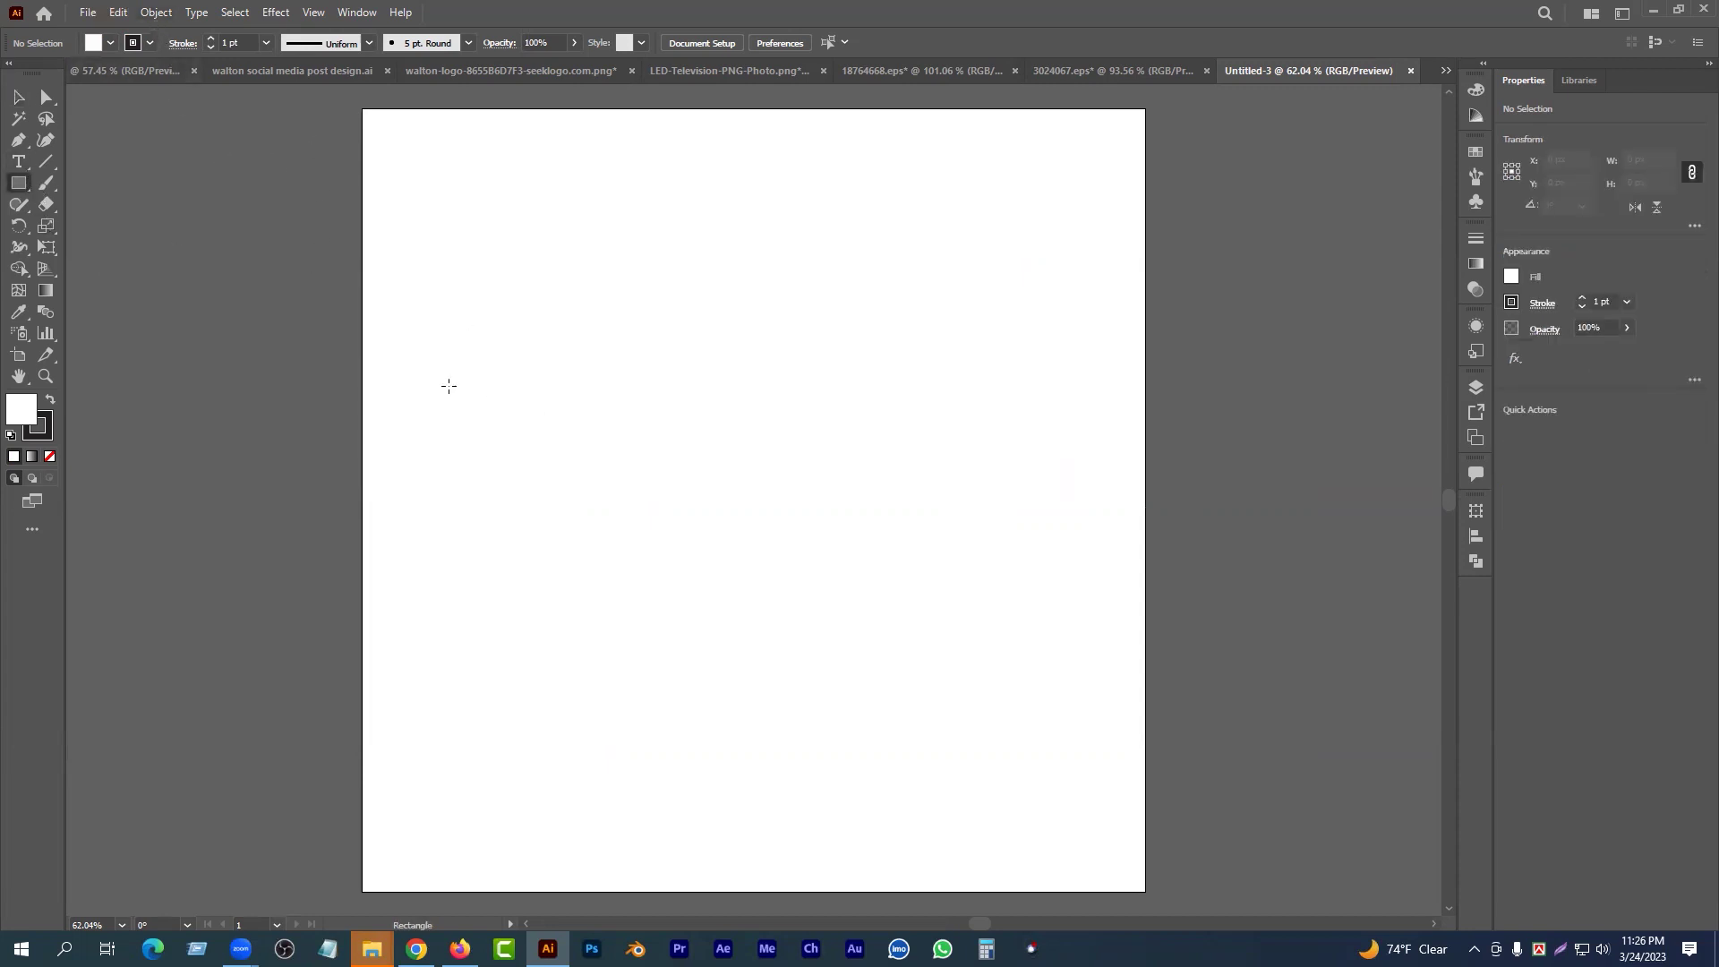
pyautogui.moveTo(367, 283); pyautogui.dragTo(415, 331)
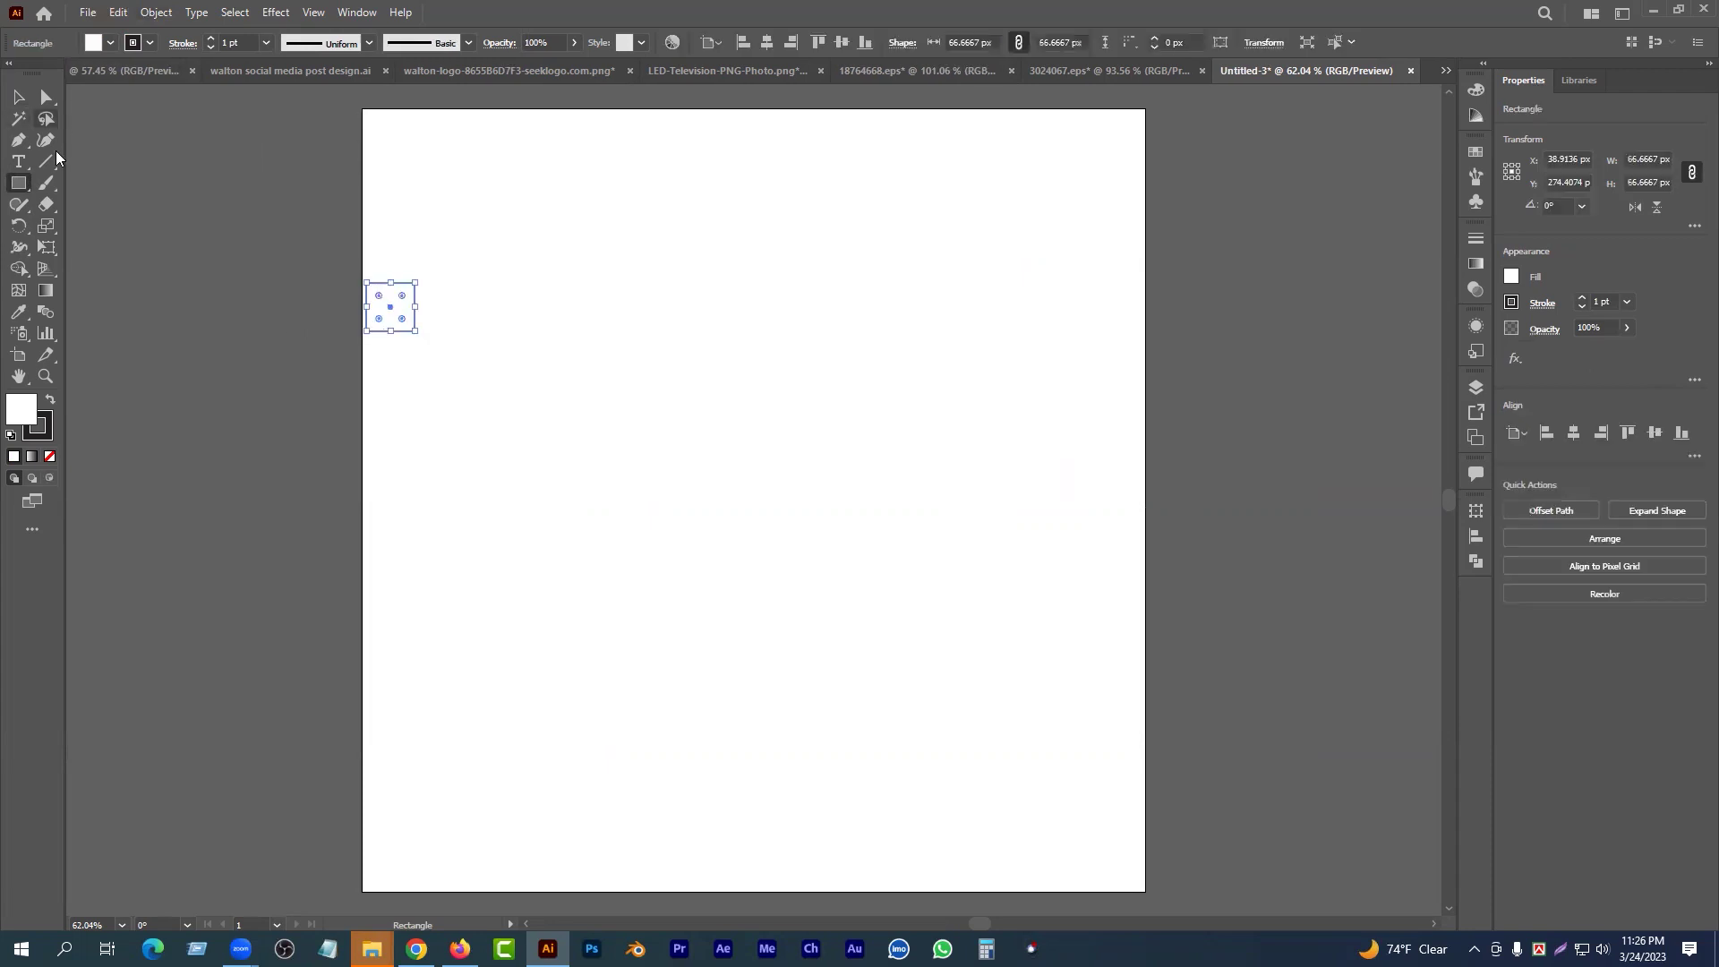
pyautogui.click(26, 107)
pyautogui.click(50, 400)
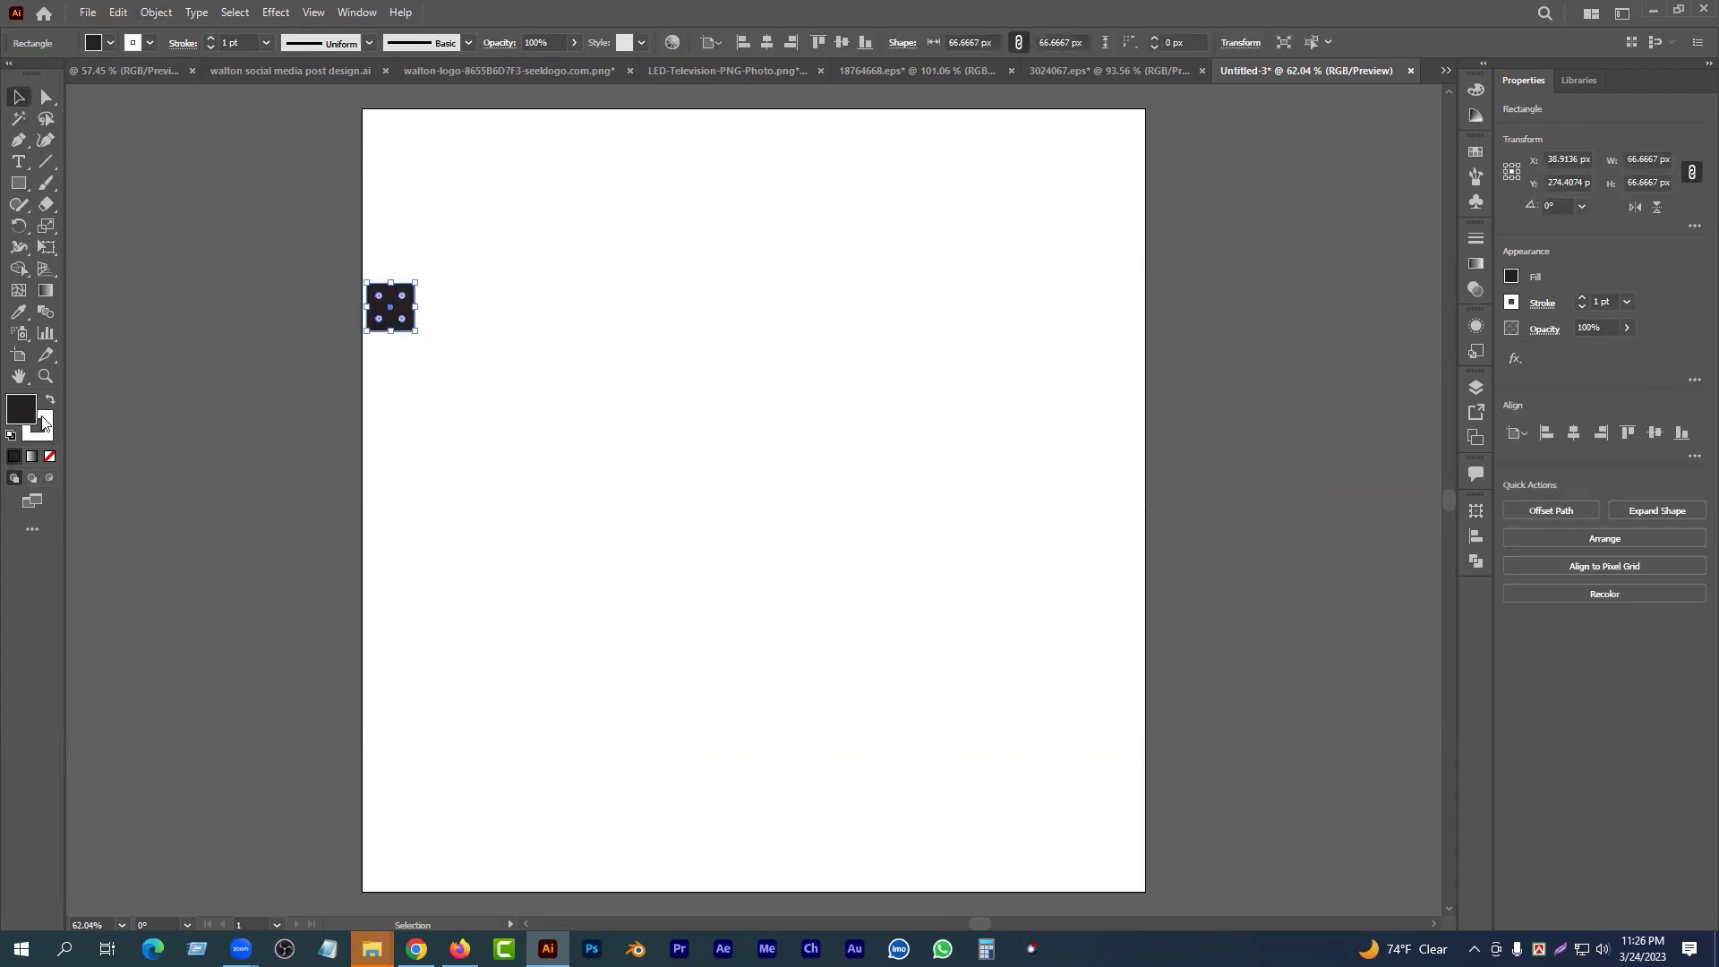
pyautogui.click(51, 454)
pyautogui.click(112, 269)
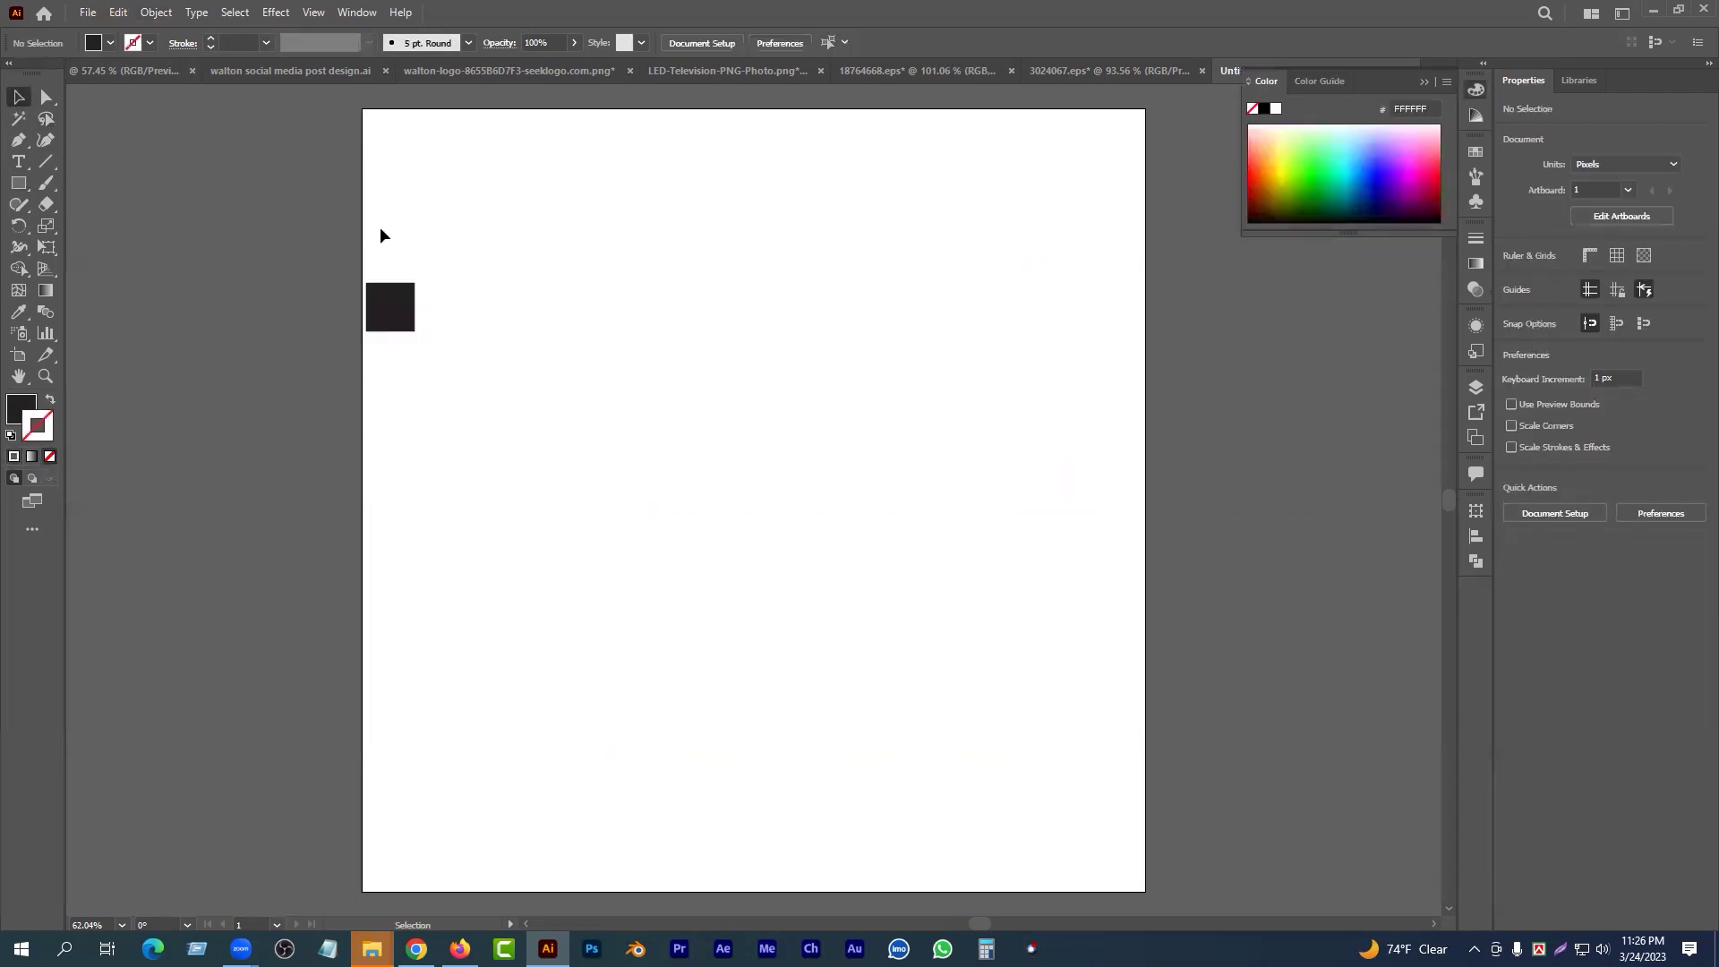
pyautogui.moveTo(378, 330); pyautogui.dragTo(373, 331)
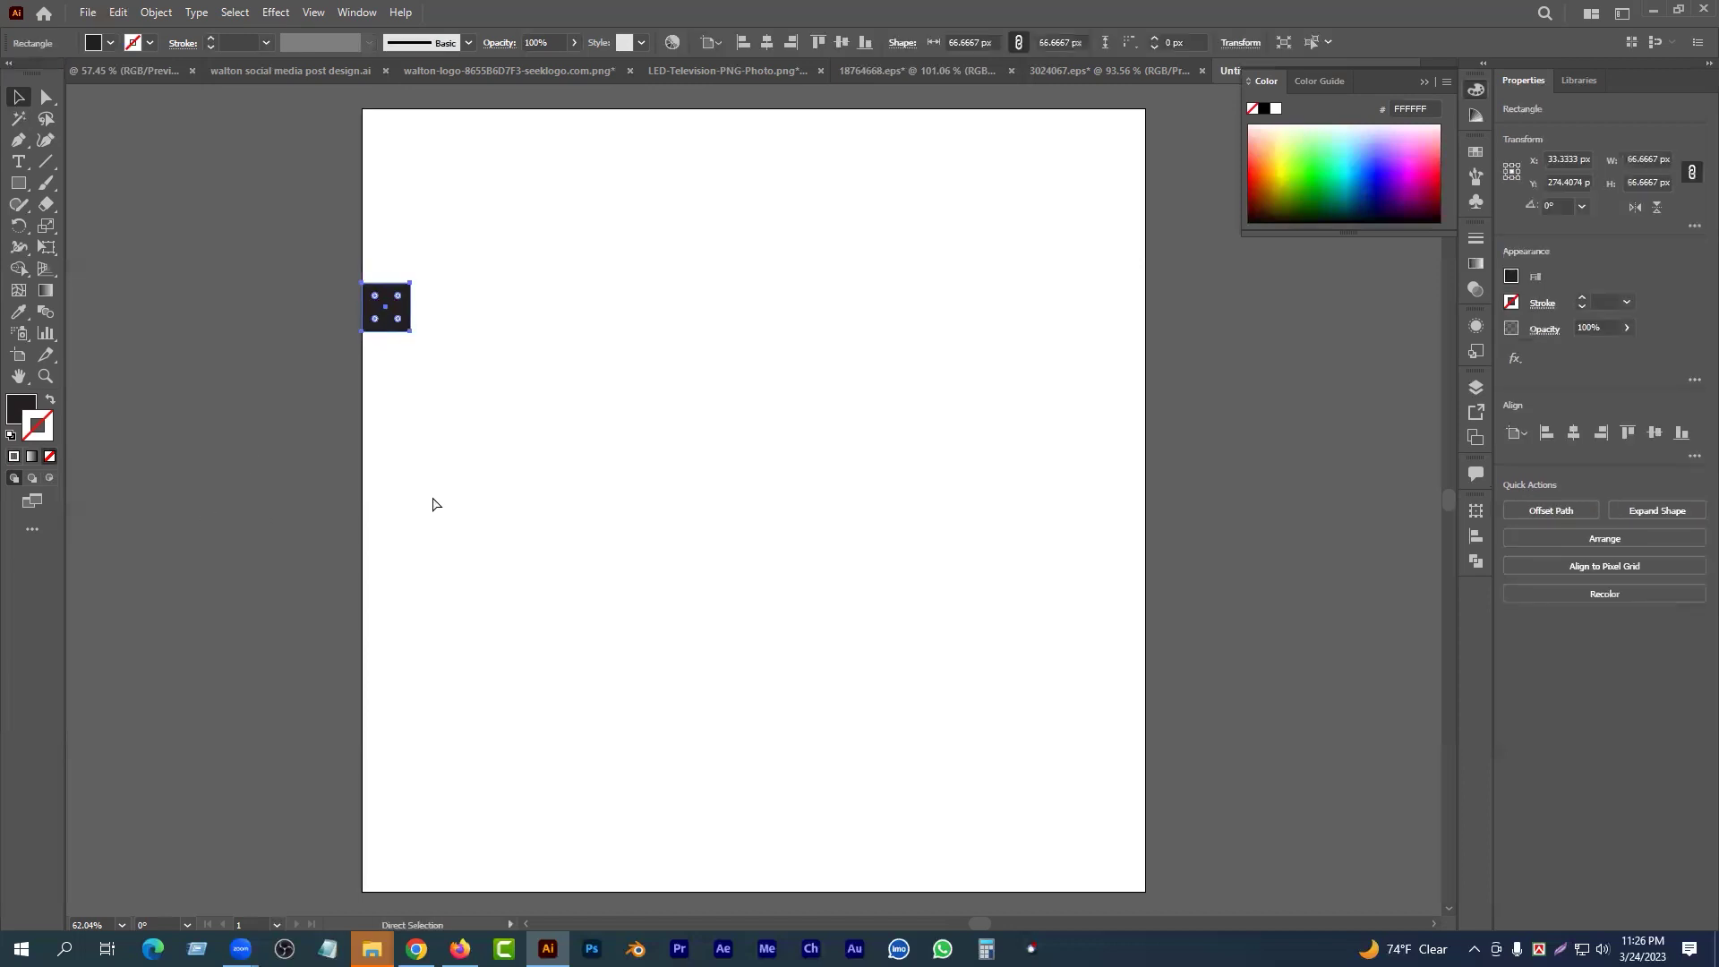
# - Show the rulers and place guides for the left, right and top margins, using copies of the black square as spacers
pyautogui.hotkey('ctrl', 'r')
pyautogui.moveTo(73, 483); pyautogui.dragTo(408, 490)
pyautogui.click(502, 500)
pyautogui.moveTo(389, 324); pyautogui.dragTo(1126, 320)
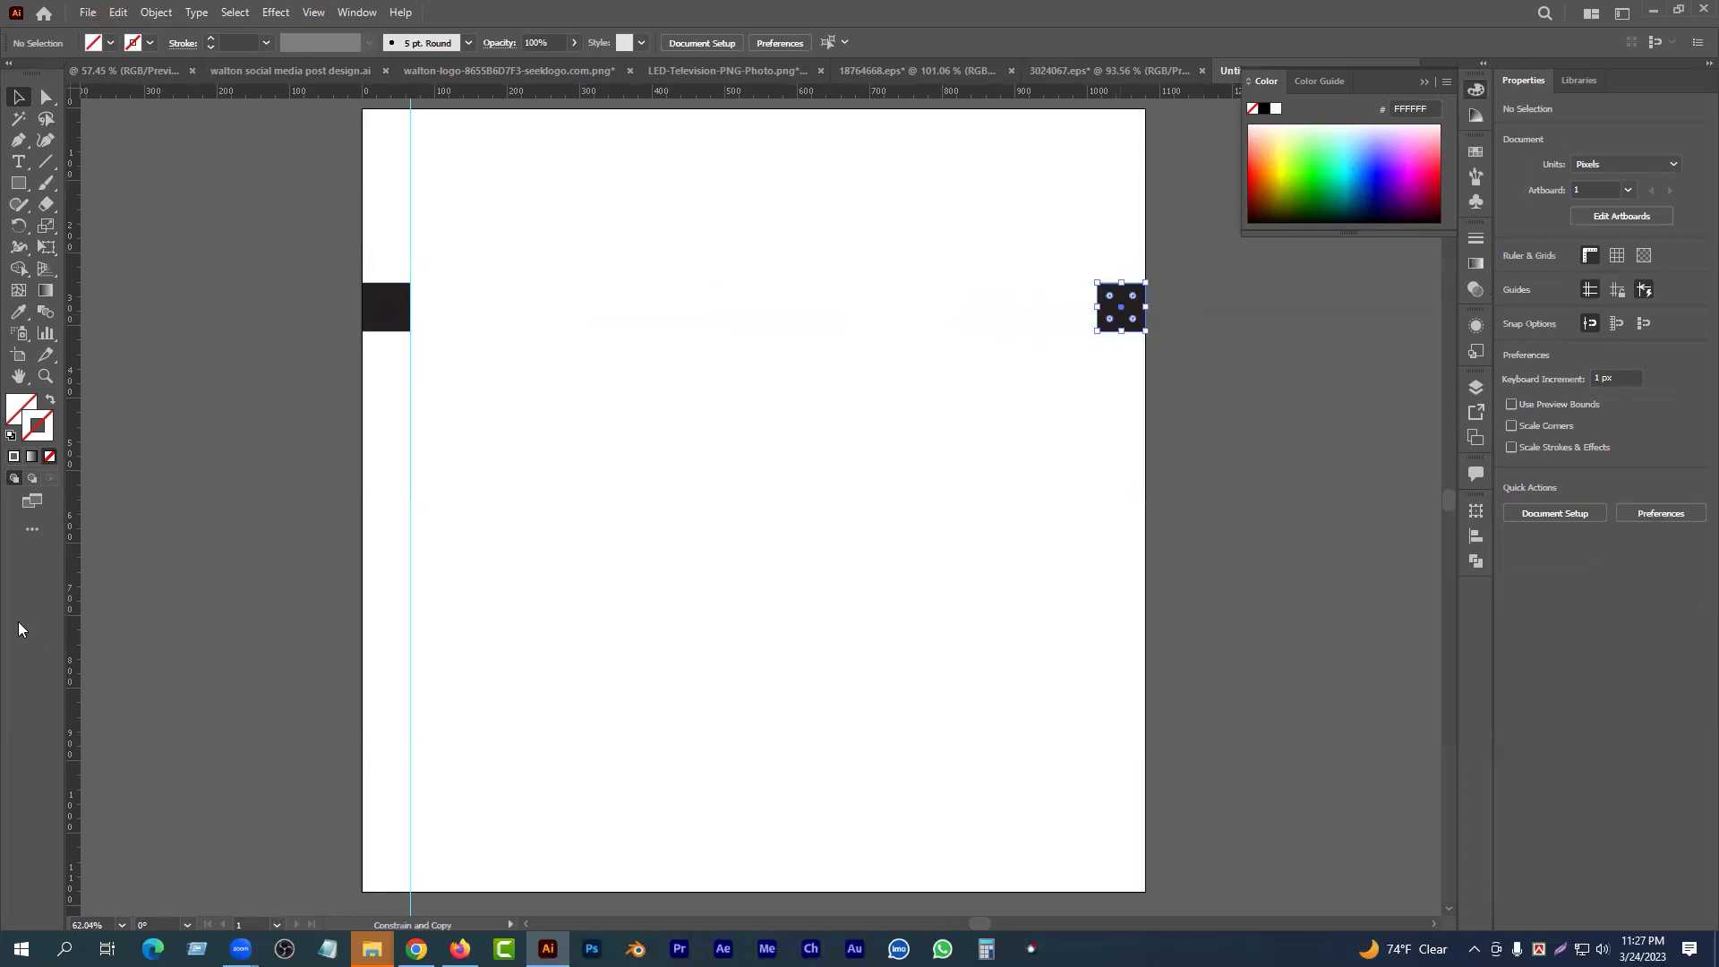
pyautogui.moveTo(1043, 603); pyautogui.dragTo(1095, 606)
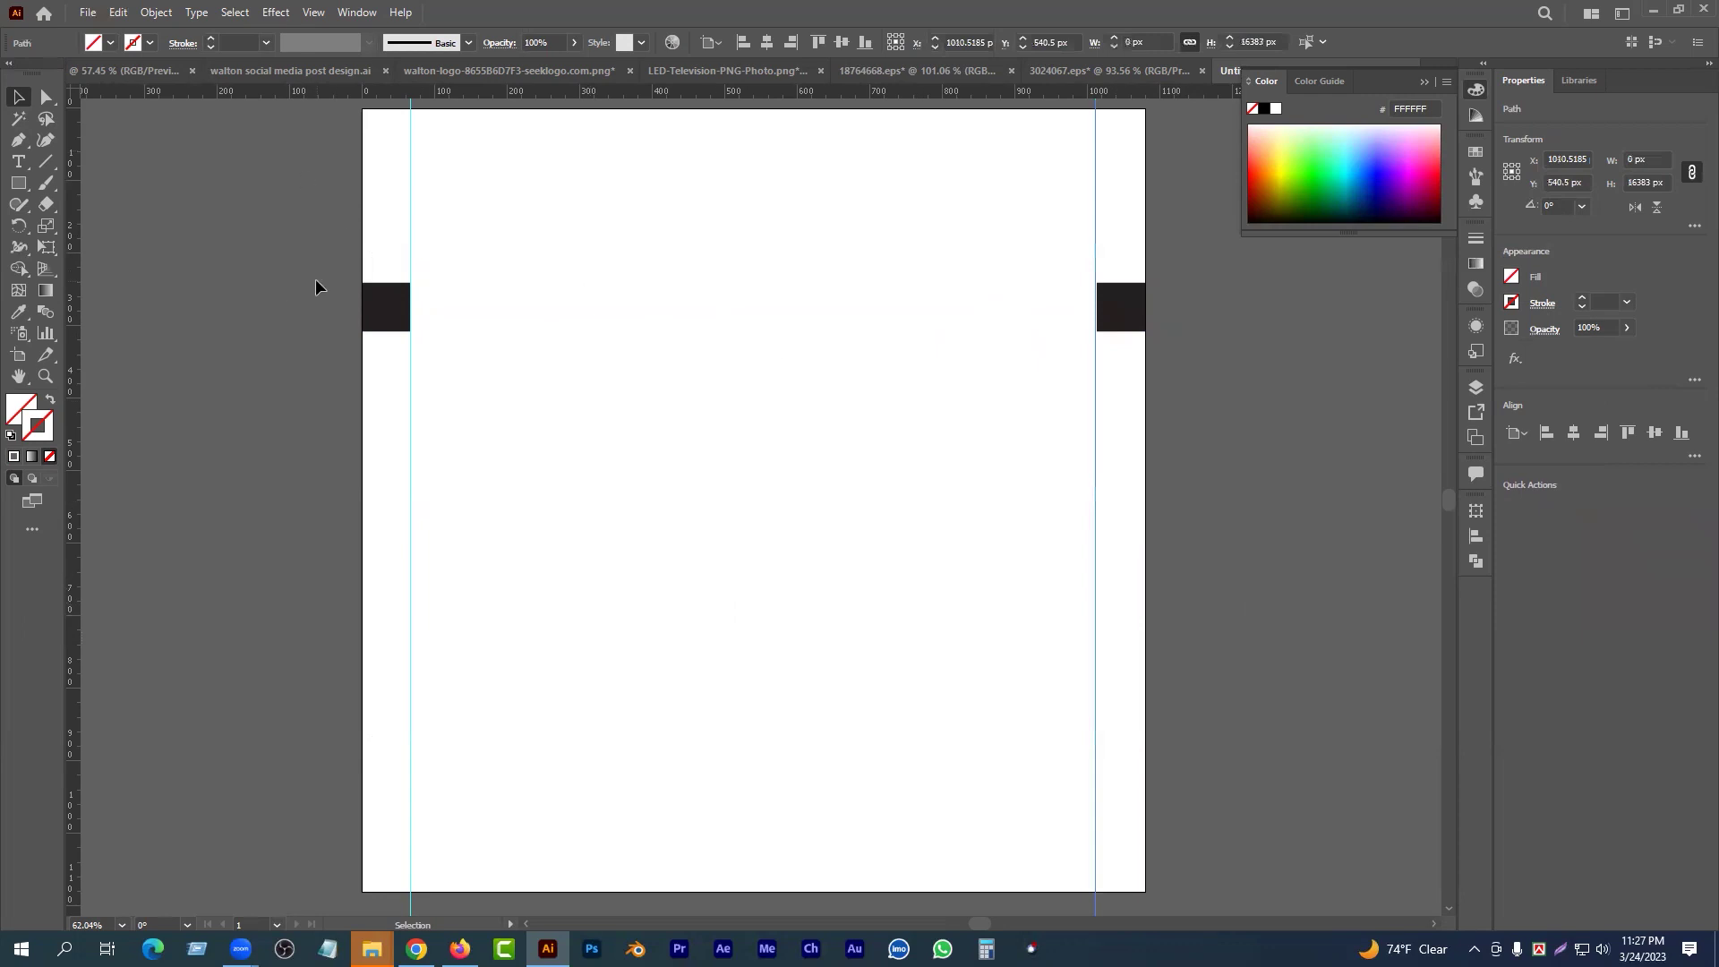
pyautogui.moveTo(405, 318); pyautogui.dragTo(406, 144)
pyautogui.moveTo(487, 87); pyautogui.dragTo(470, 157)
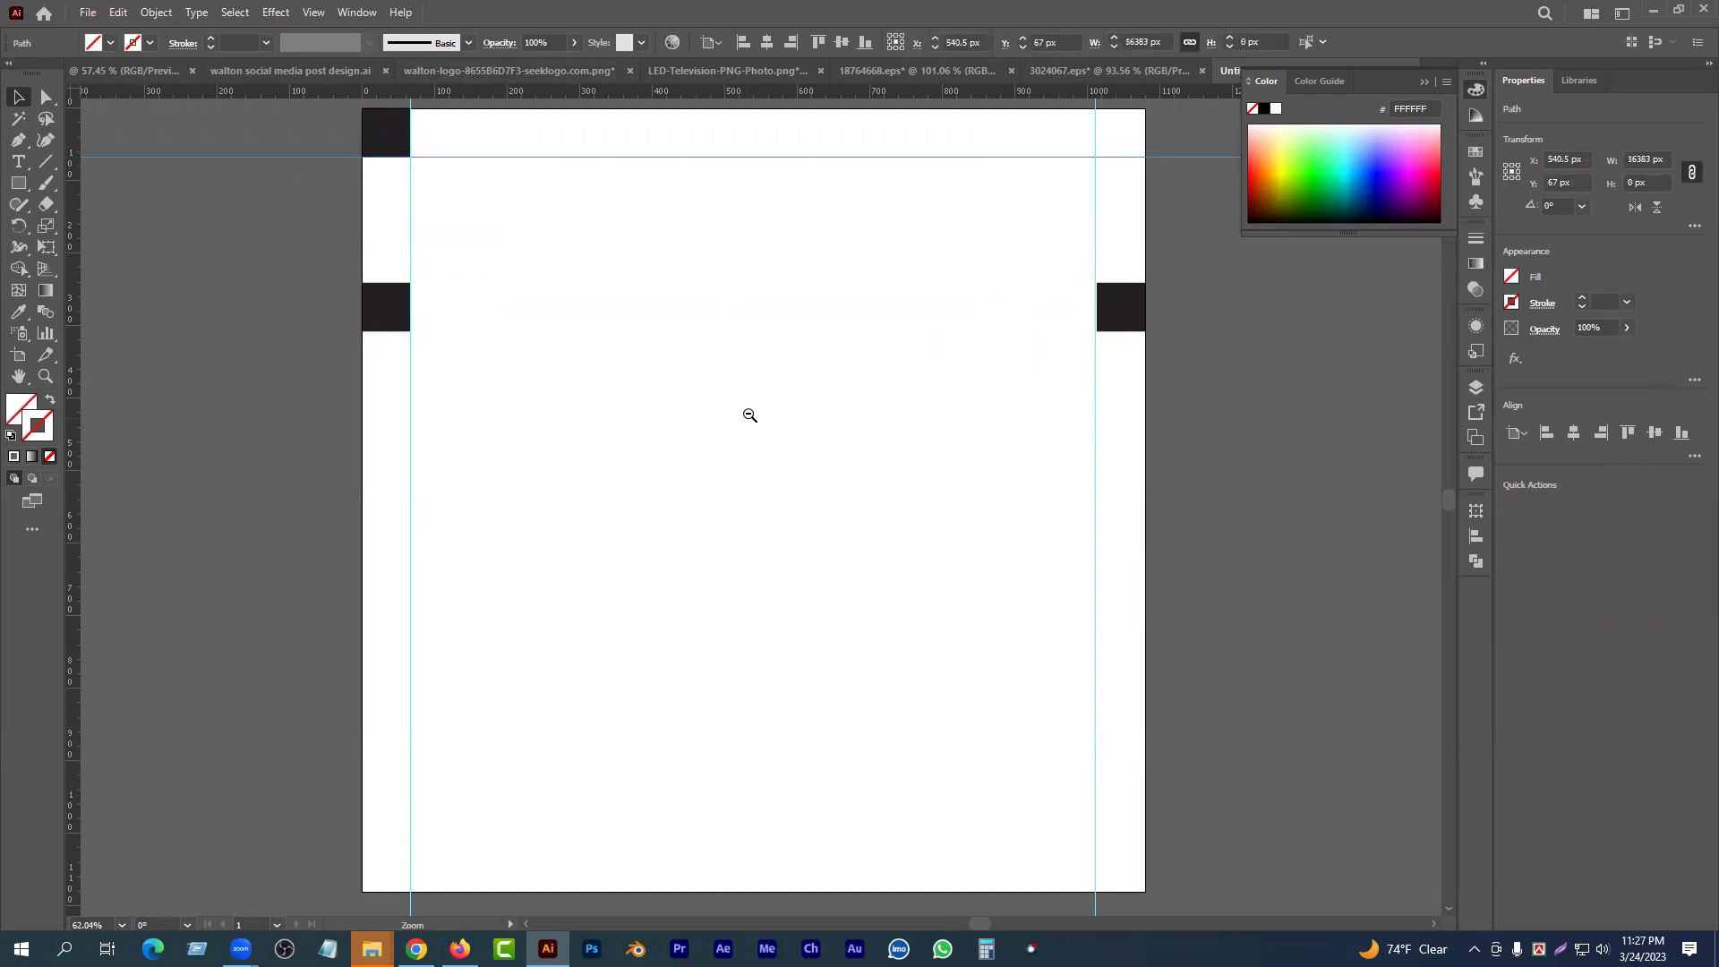
# - Delete the black squares and the margin guides from the artboard
pyautogui.keyDown('ctrl'); pyautogui.keyDown('alt'); pyautogui.click(749, 418); pyautogui.keyUp('alt'); pyautogui.keyUp('ctrl')
pyautogui.moveTo(1314, 546); pyautogui.dragTo(1309, 541)
pyautogui.press('Delete')
pyautogui.moveTo(297, 185); pyautogui.dragTo(1103, 620)
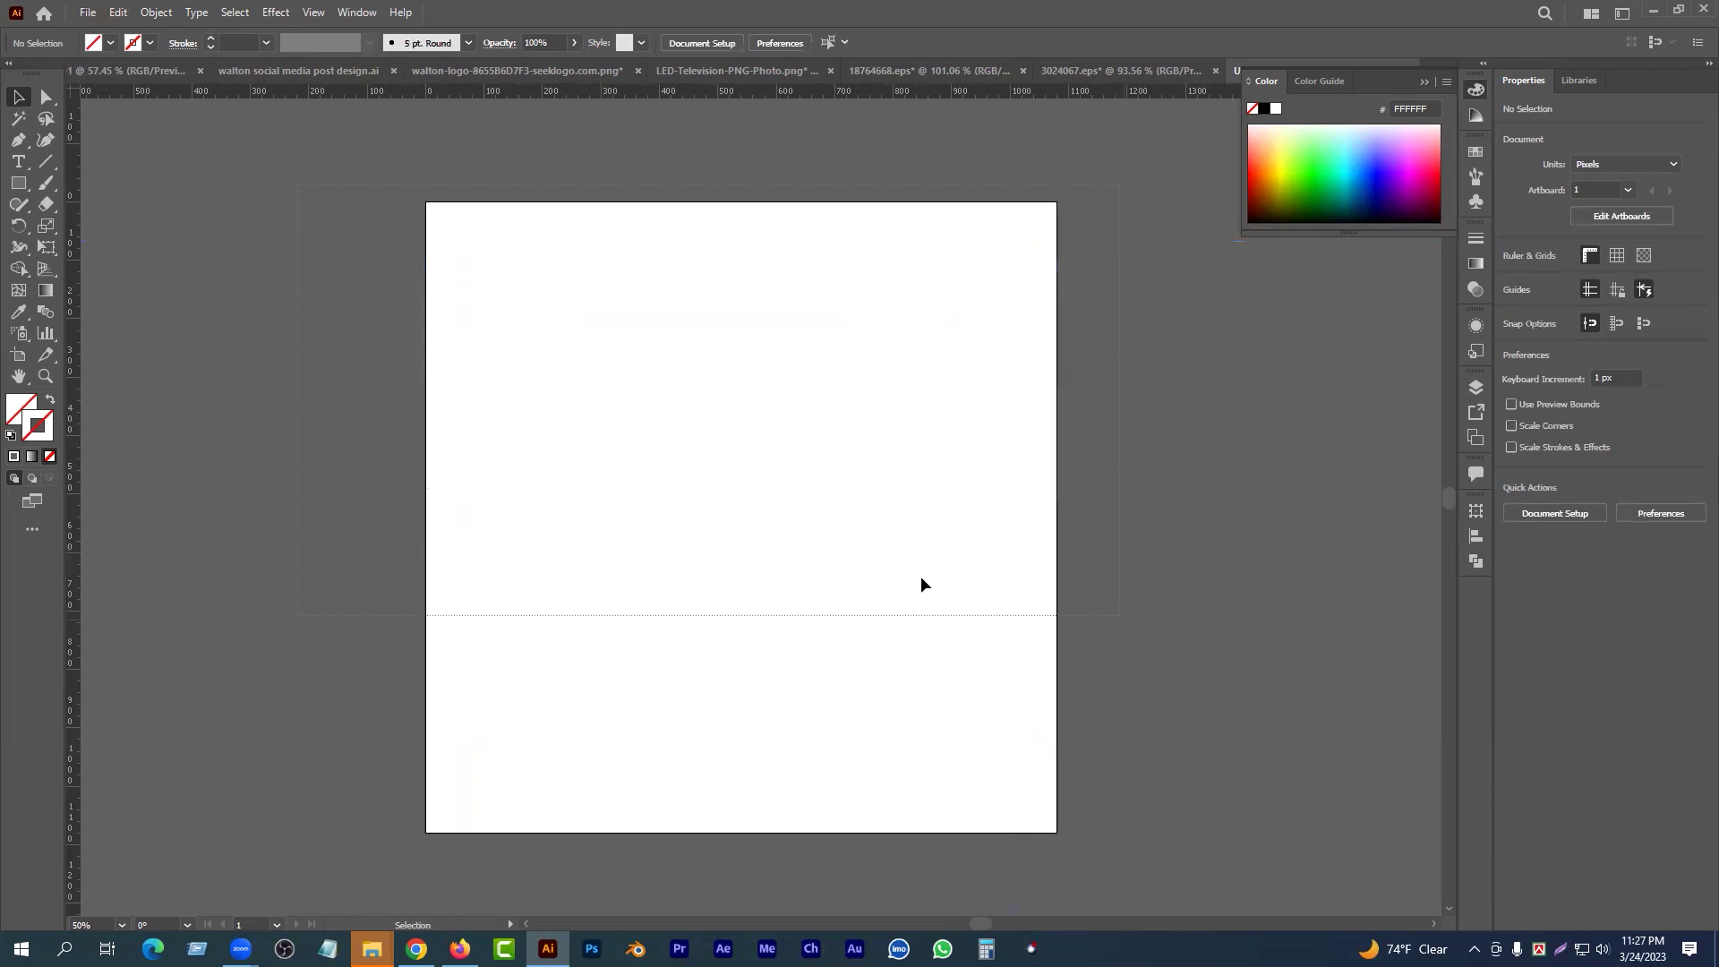
# - Create a rectangle with an exact width and height of 1080 px
pyautogui.click(19, 183)
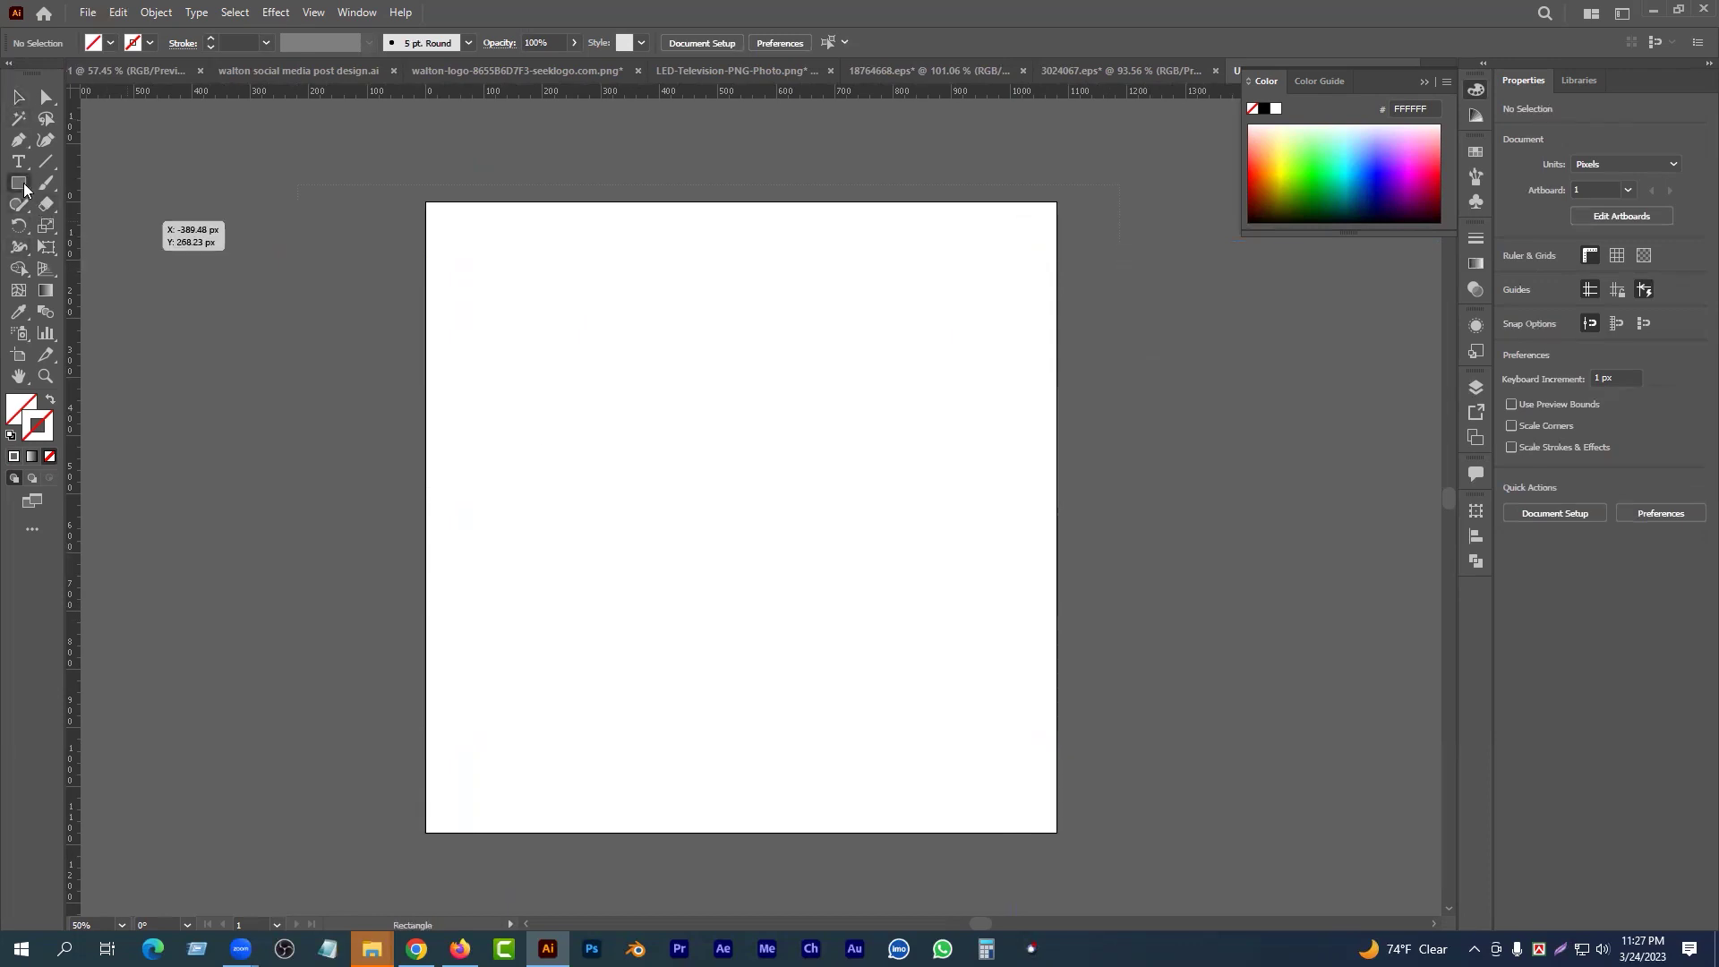
pyautogui.click(617, 364)
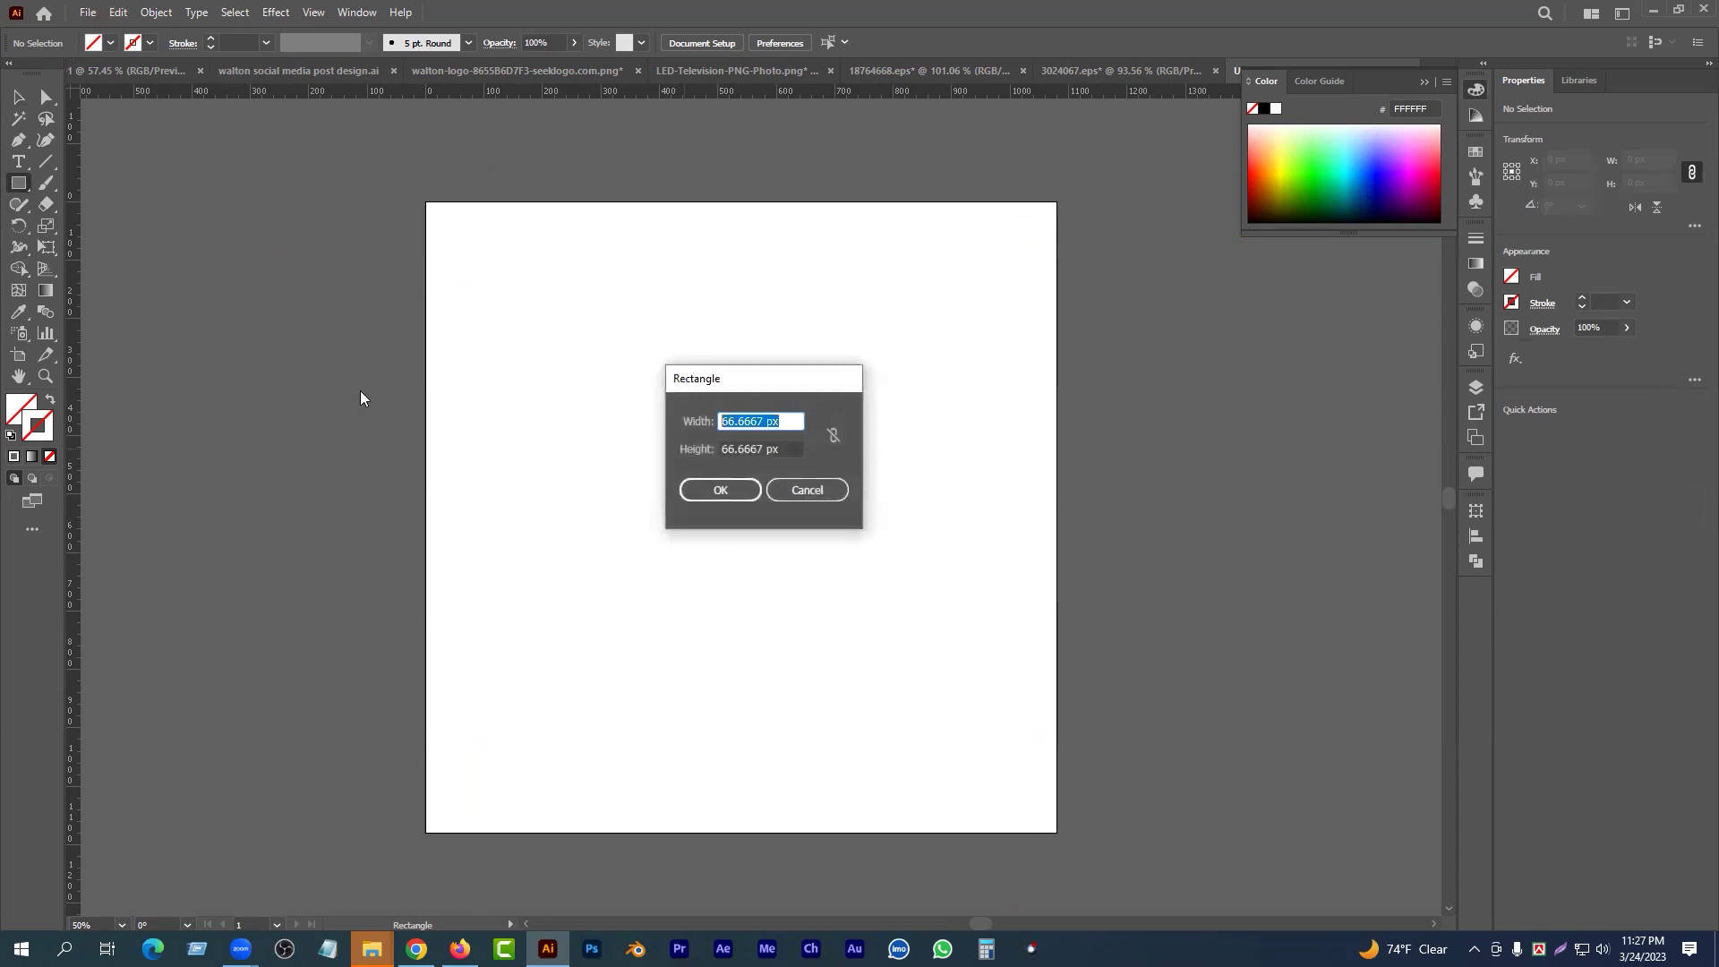
pyautogui.write('1080')
pyautogui.press('Tab')
pyautogui.write('1080')
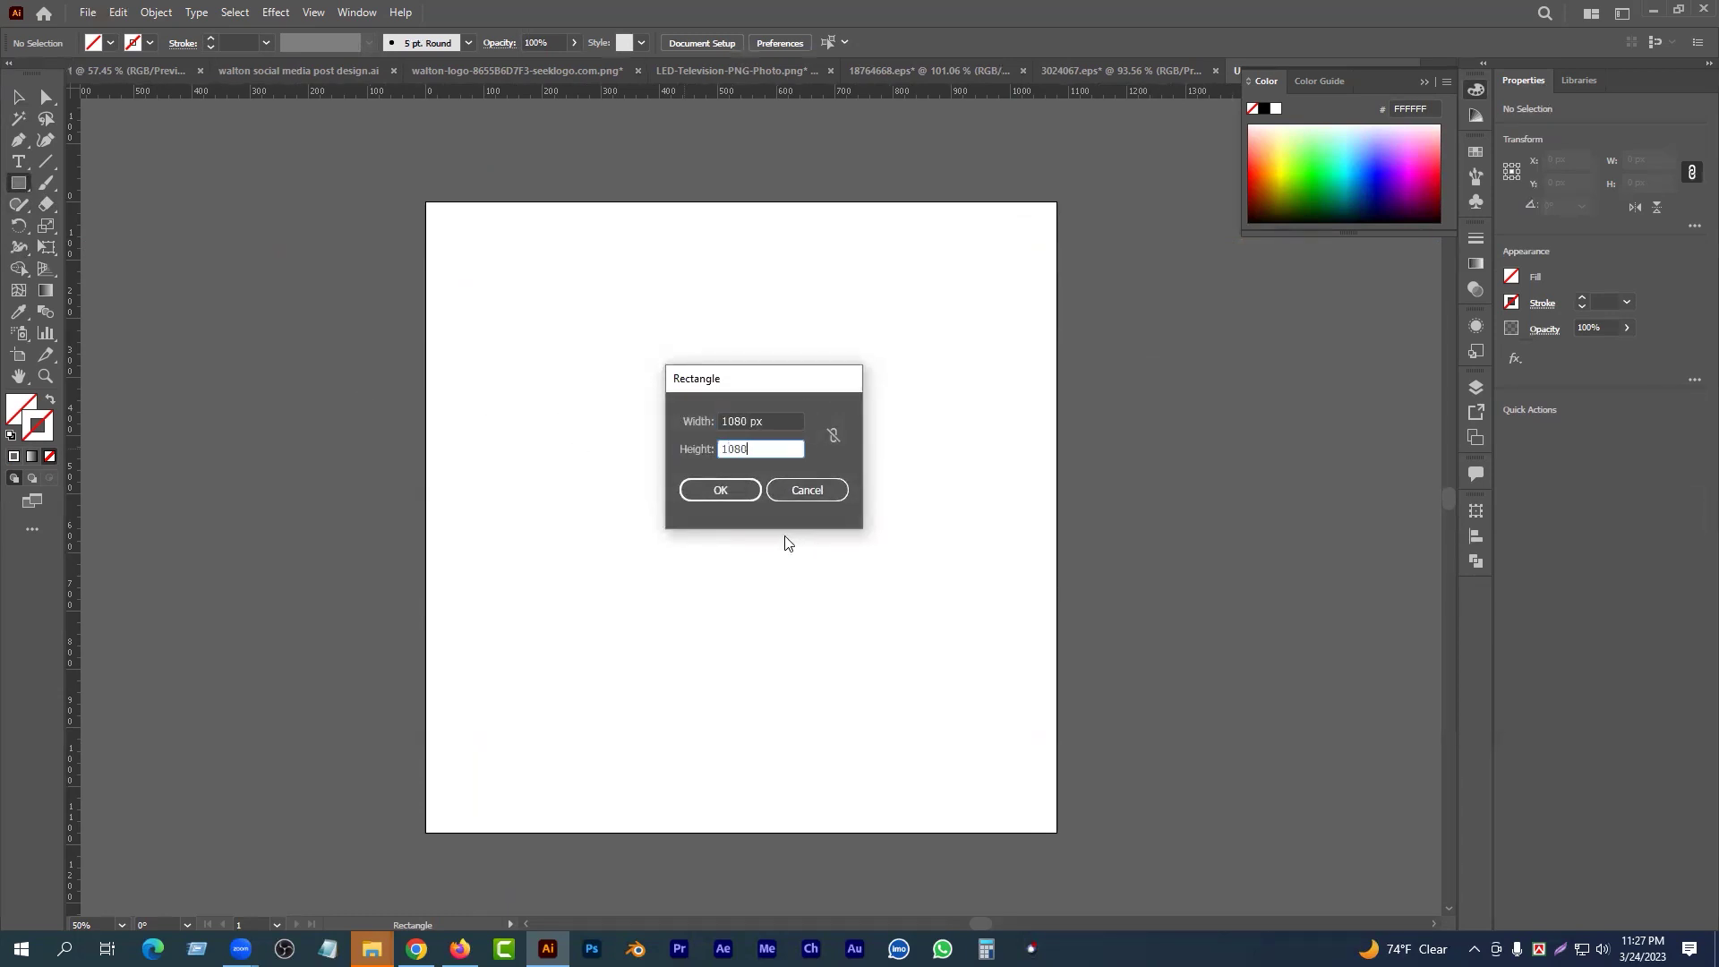
pyautogui.click(722, 491)
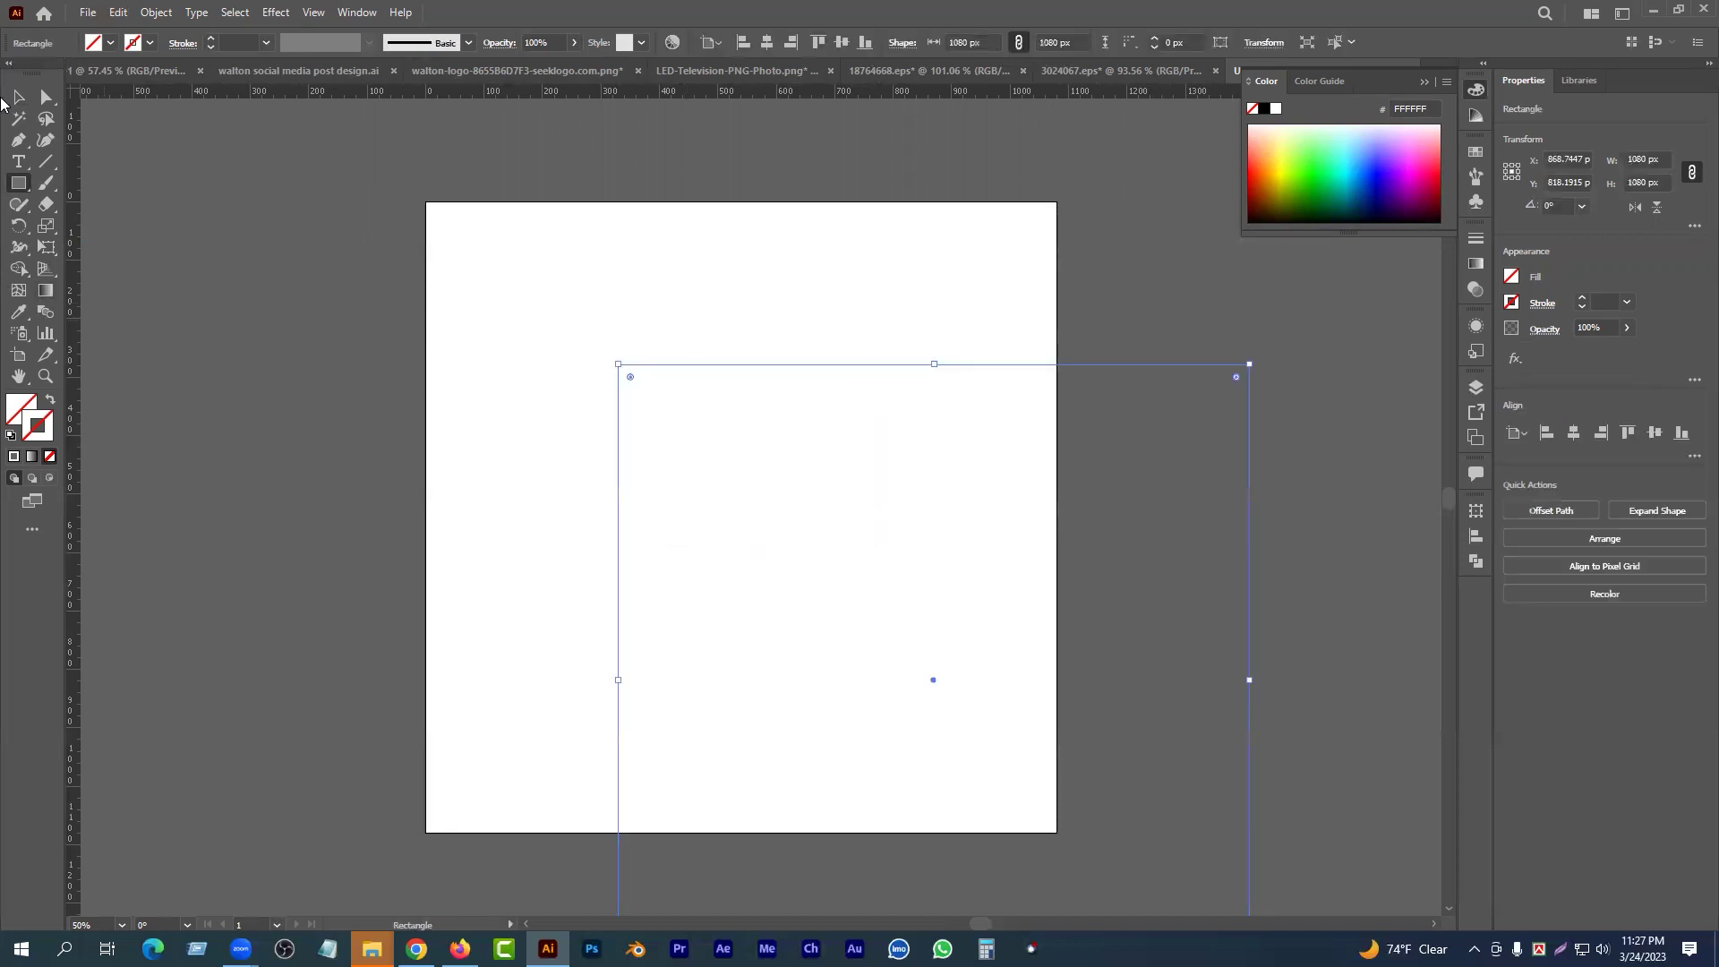
# - Fill the 1080 px rectangle with white
pyautogui.click(25, 105)
pyautogui.click(1307, 323)
pyautogui.moveTo(1307, 322); pyautogui.dragTo(980, 573)
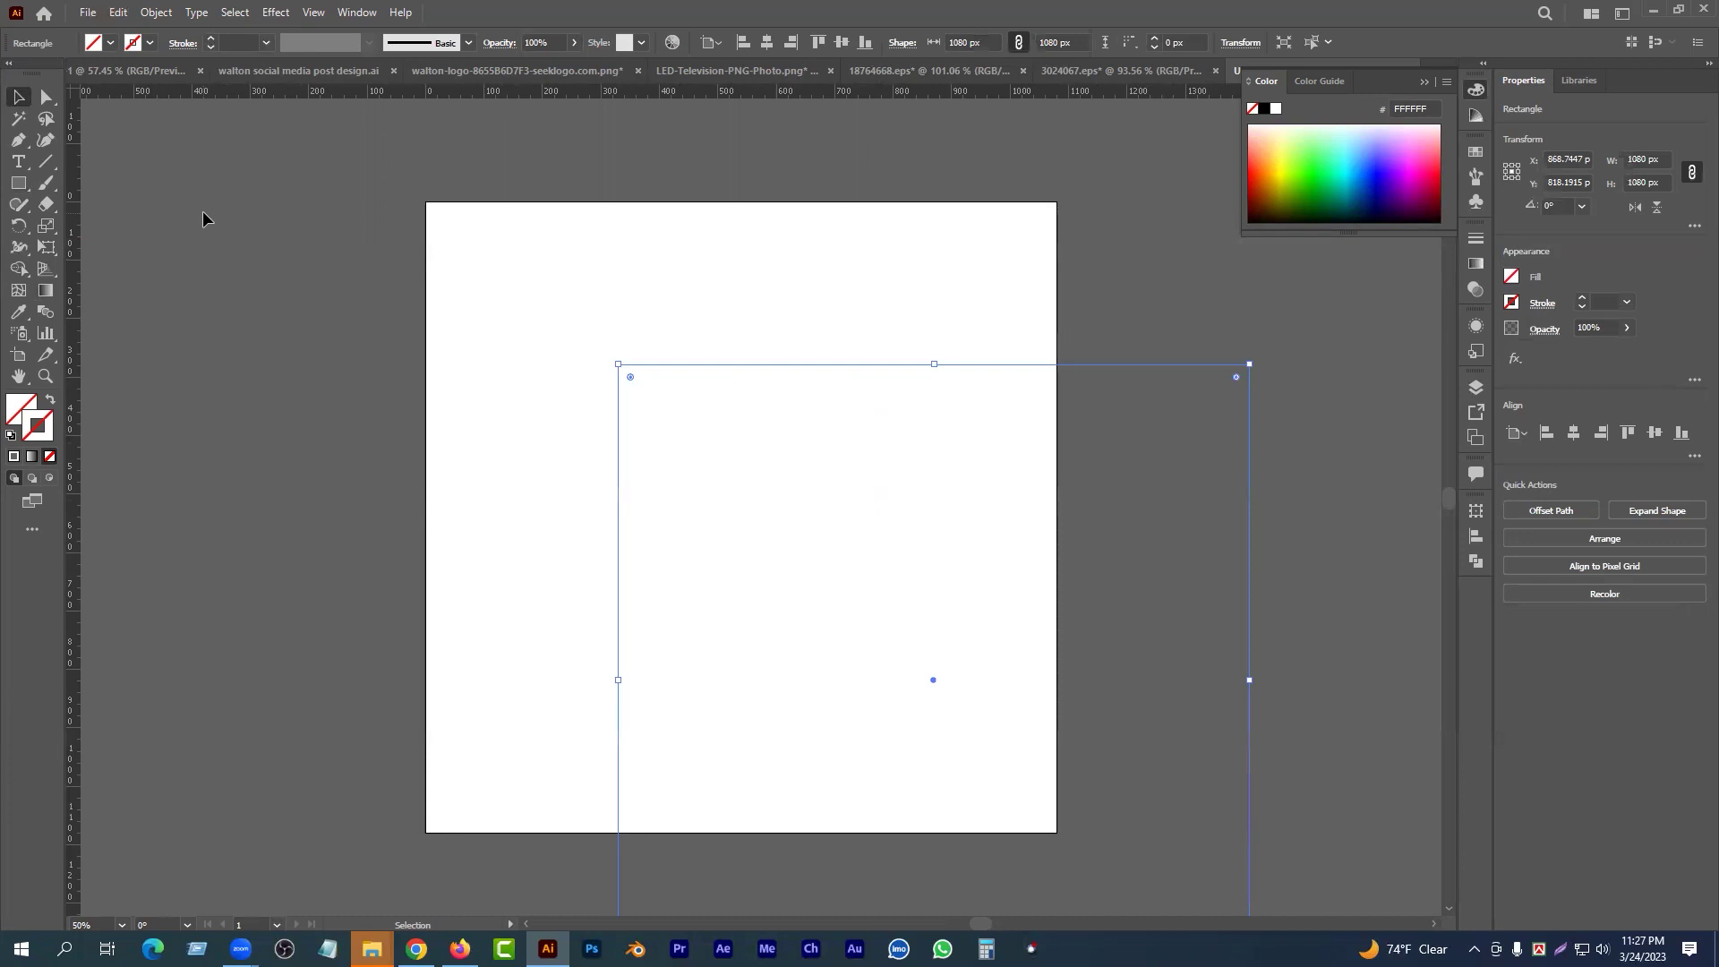
pyautogui.click(110, 42)
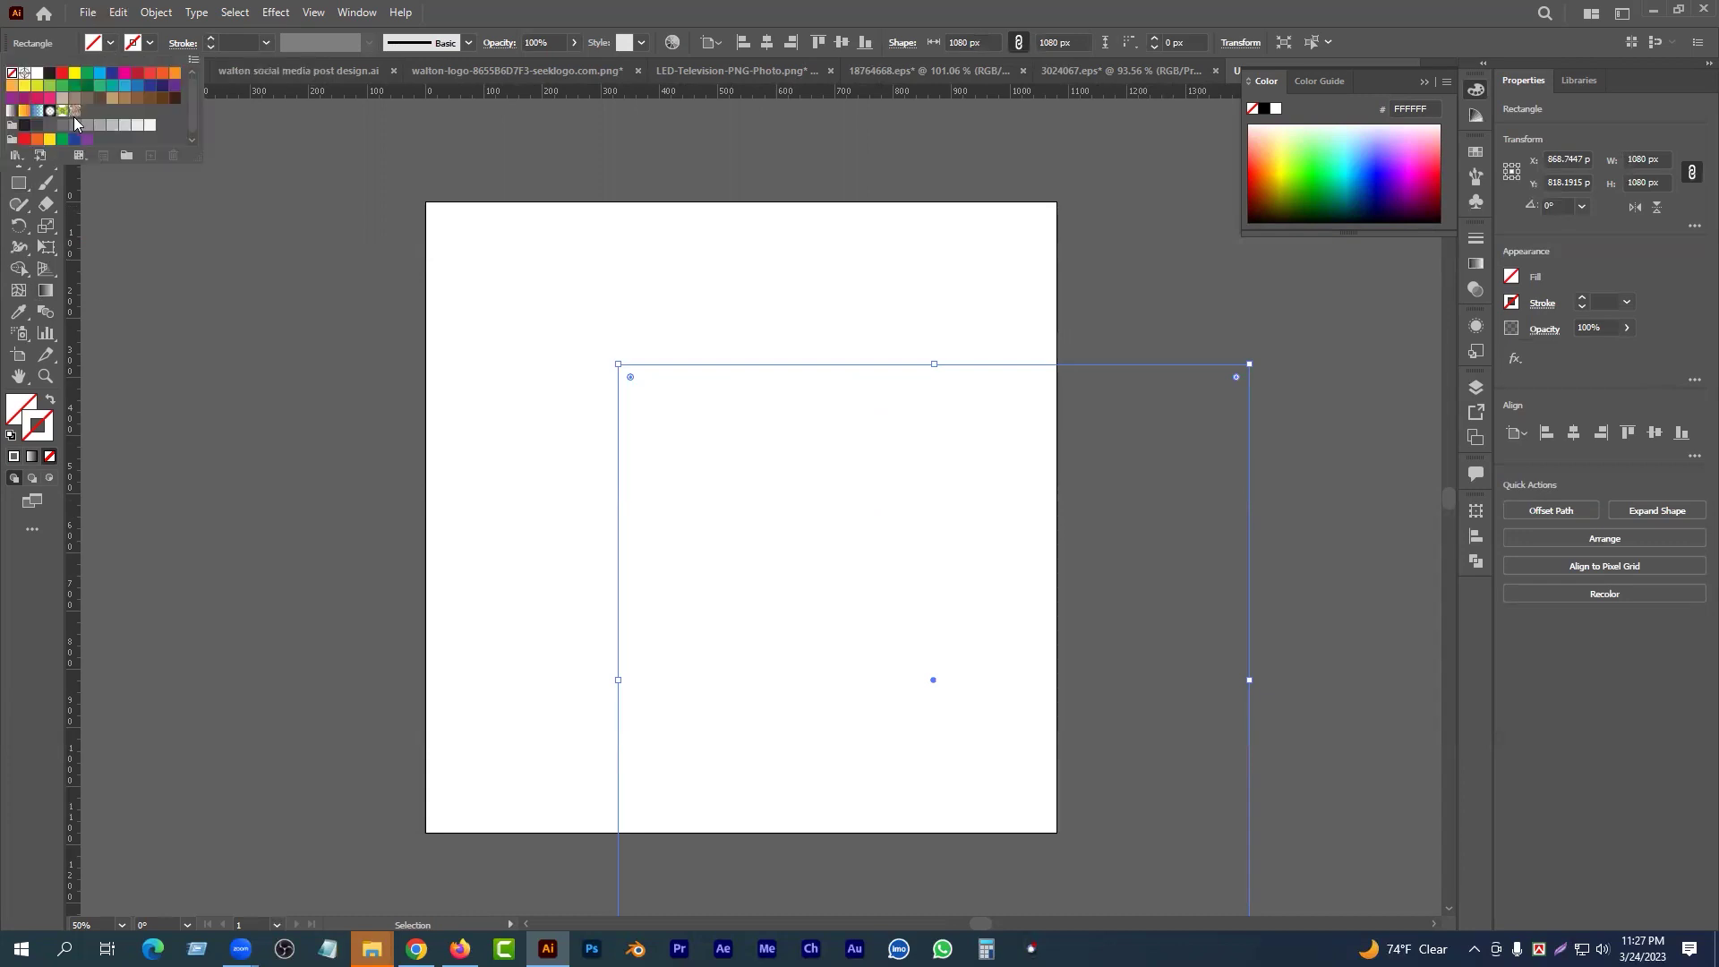
pyautogui.click(36, 73)
pyautogui.click(1293, 402)
pyautogui.click(1204, 545)
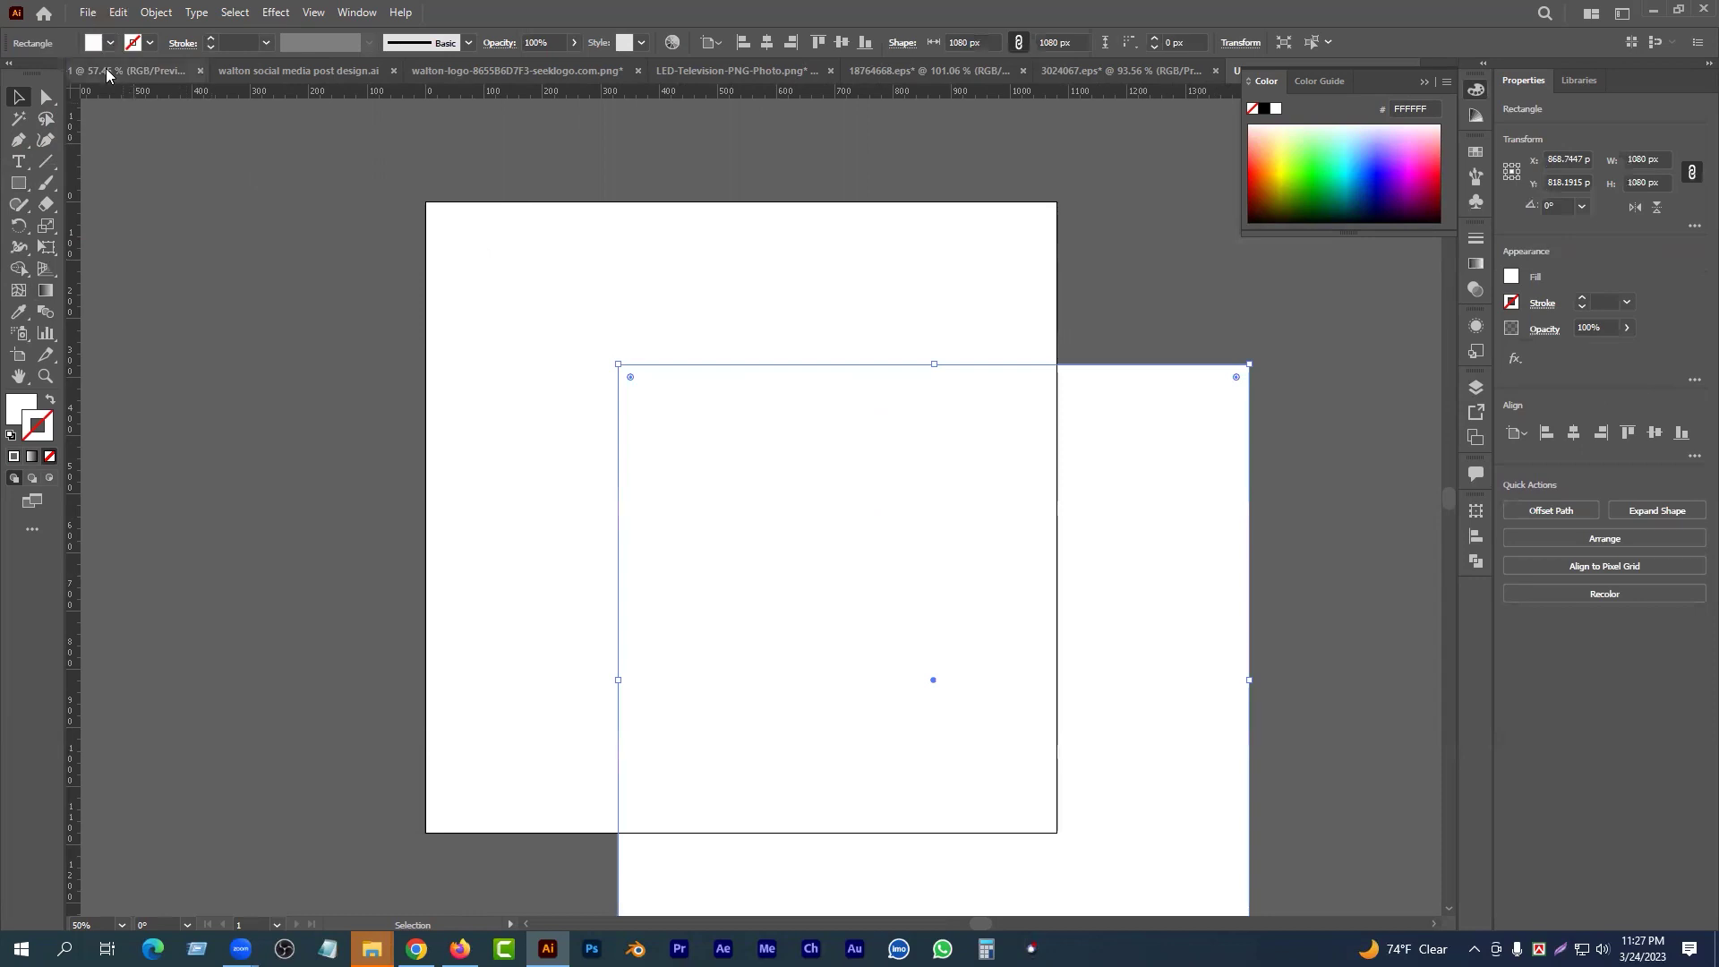
# - Fill the rectangle with black and move it to cover the artboard exactly
pyautogui.click(110, 42)
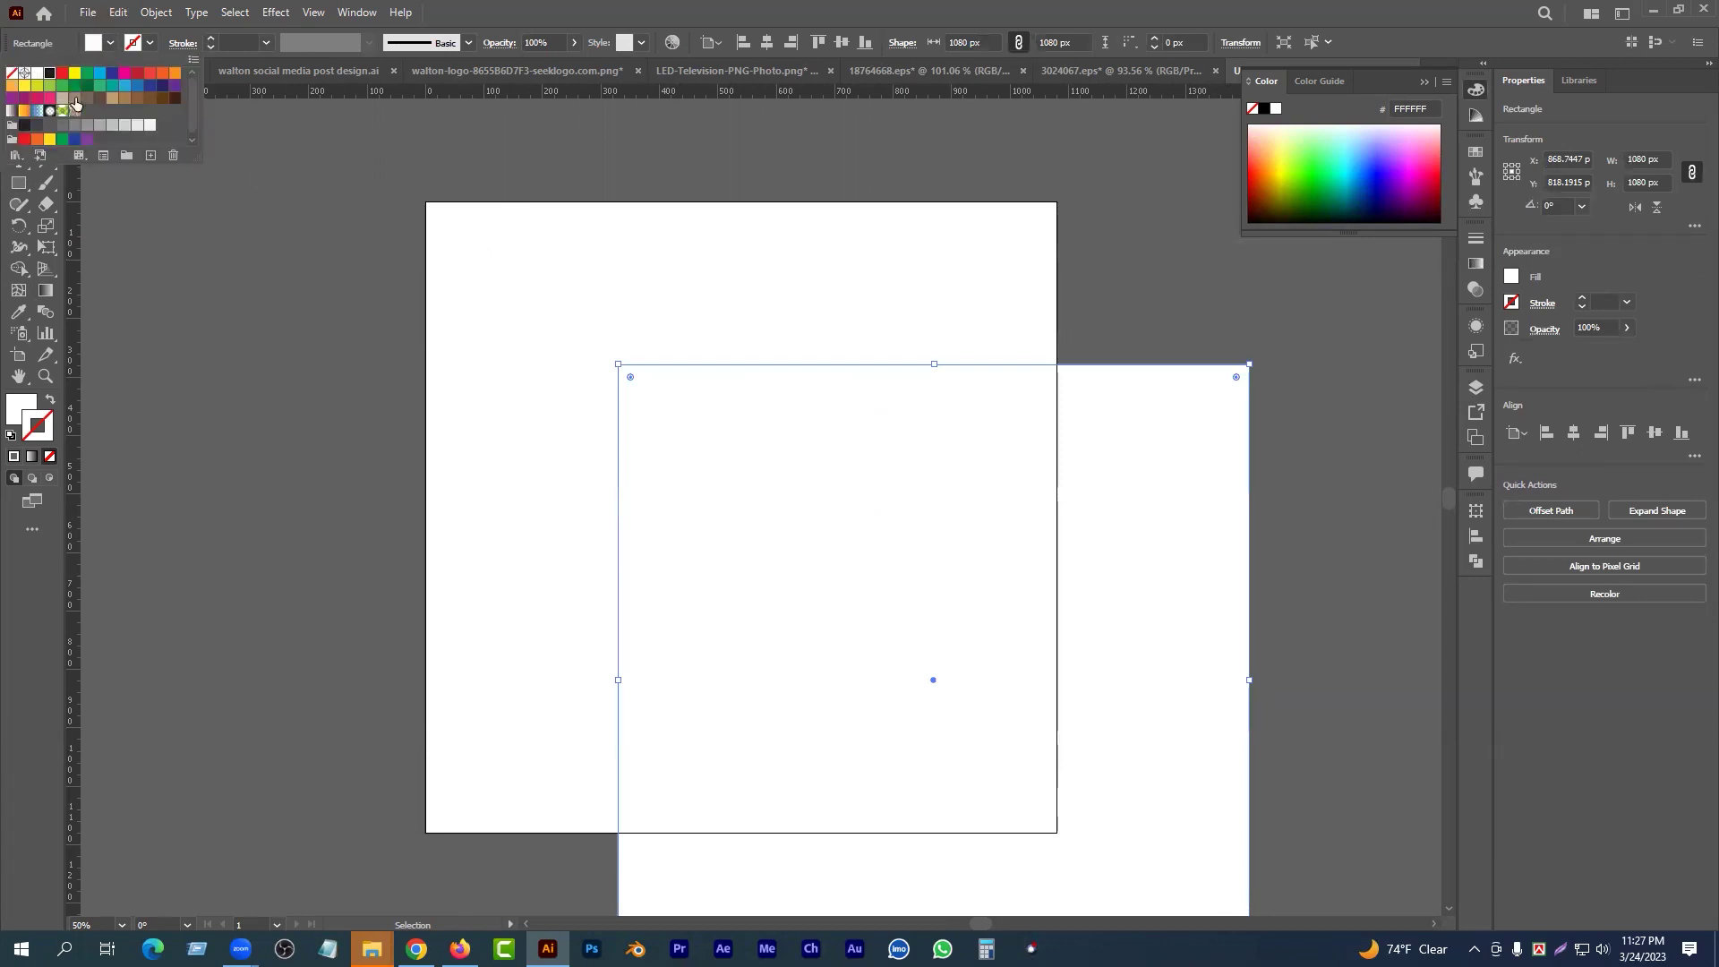
pyautogui.click(49, 79)
pyautogui.moveTo(808, 438); pyautogui.dragTo(614, 270)
pyautogui.click(1299, 492)
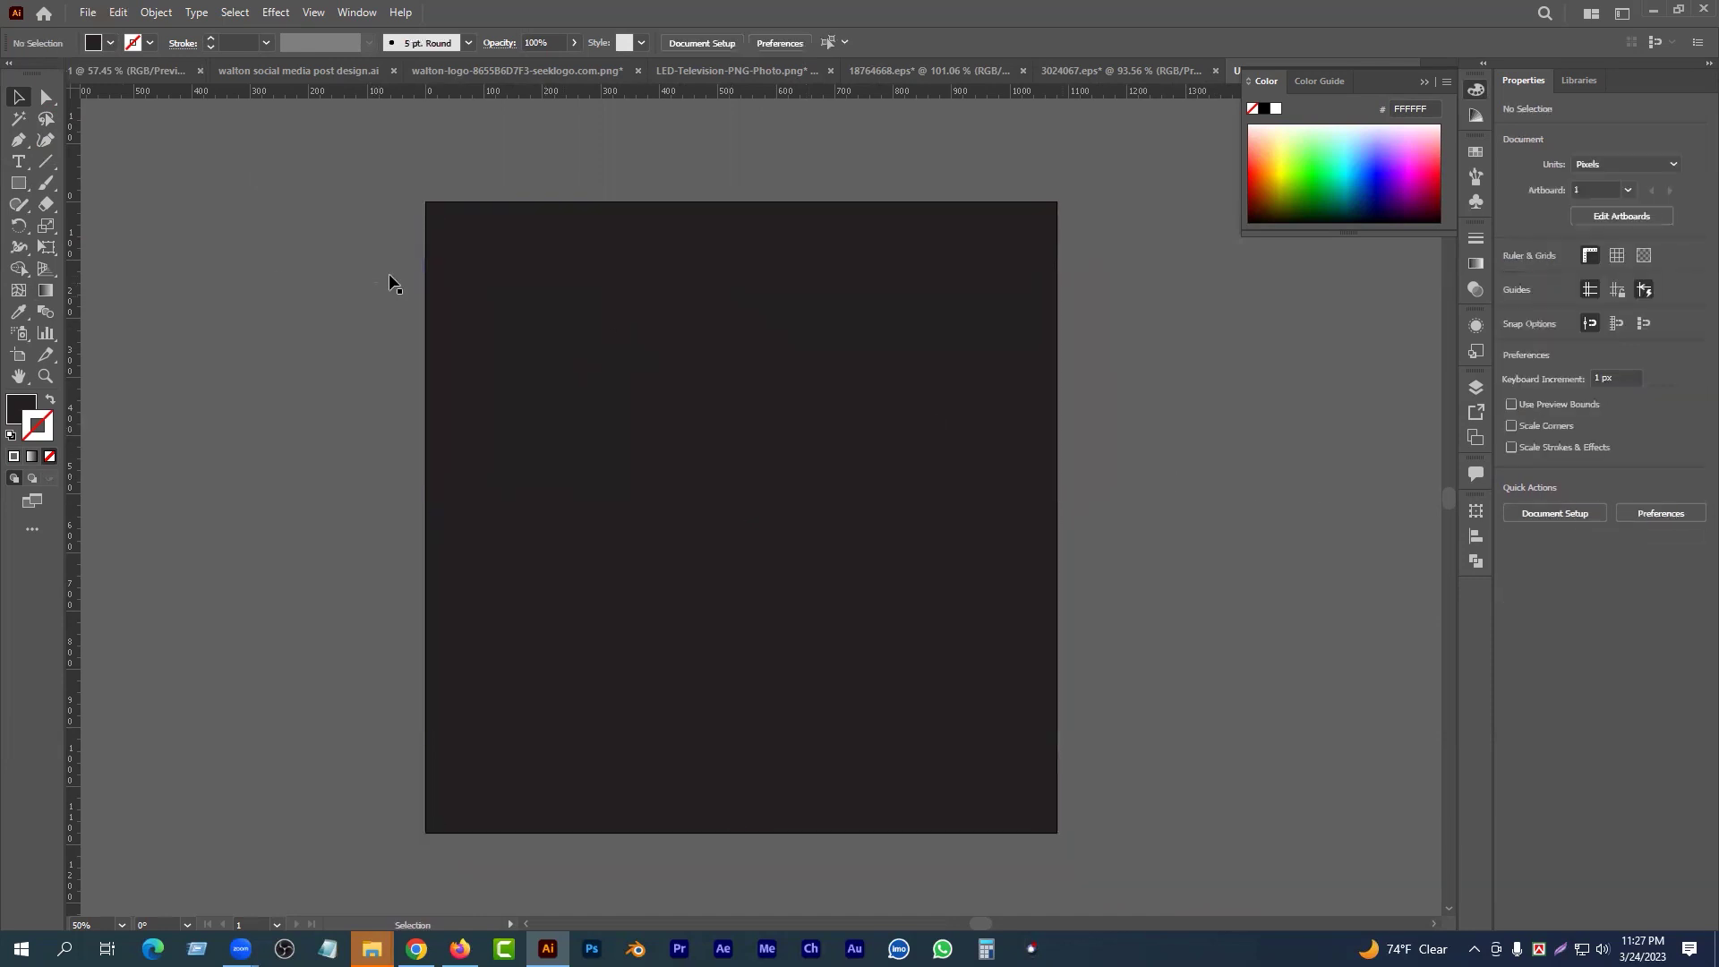
pyautogui.click(959, 538)
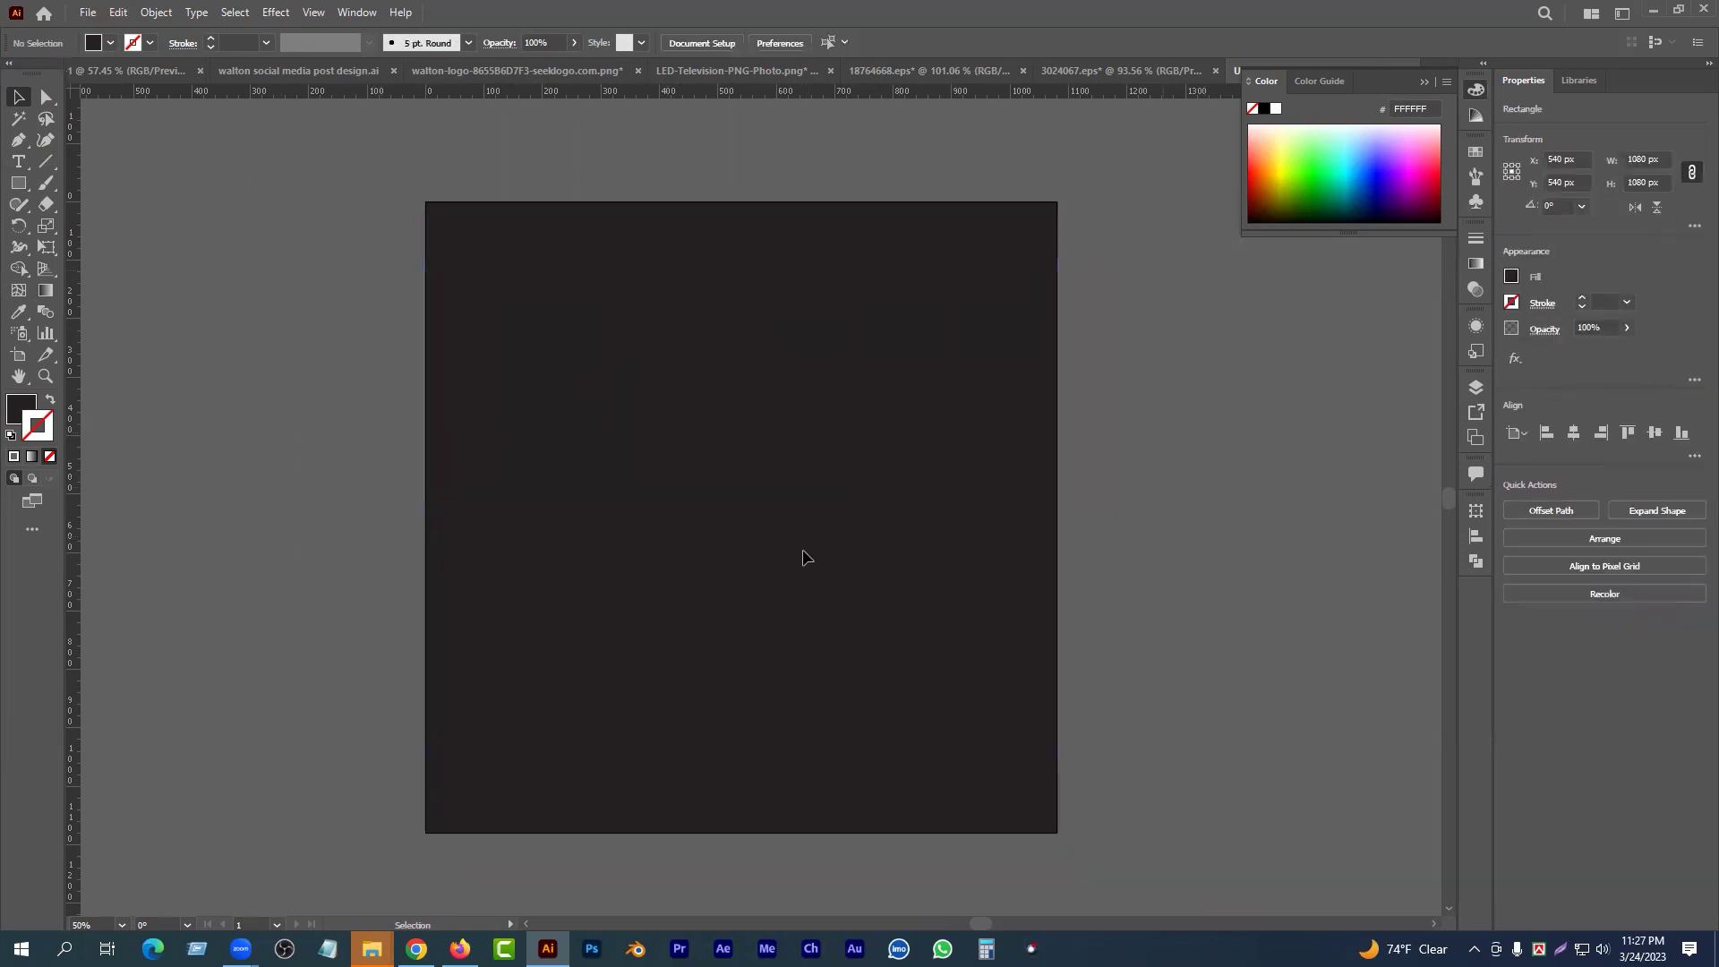
pyautogui.click(716, 494)
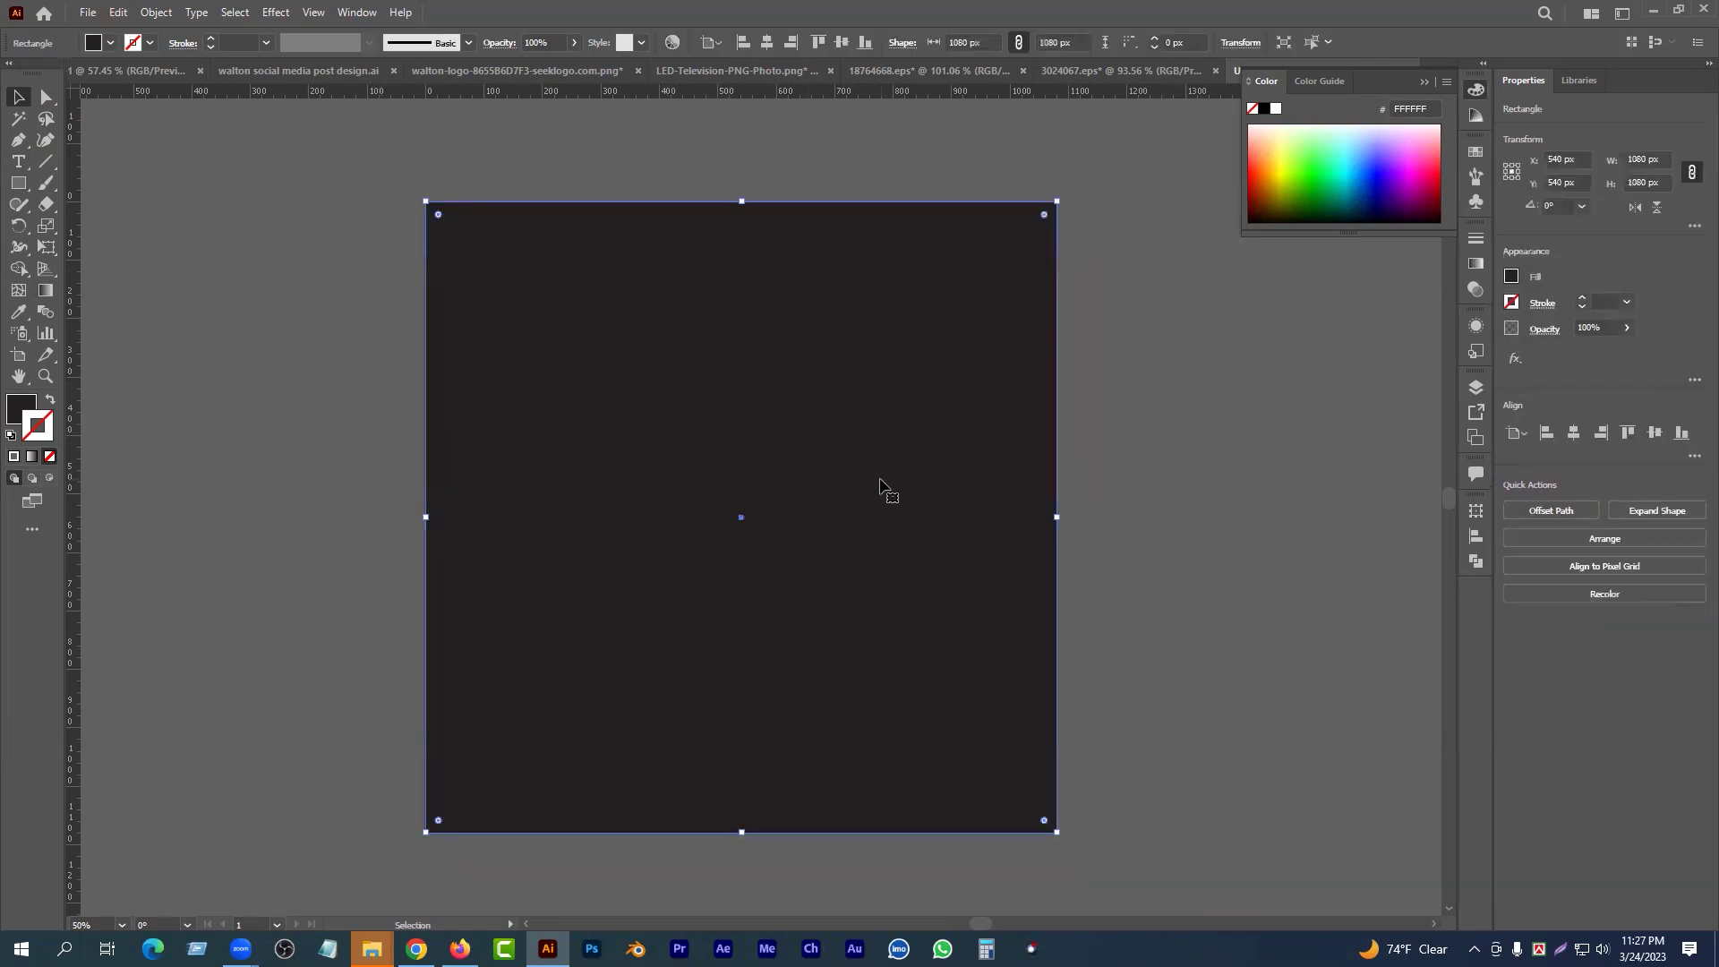
pyautogui.click(1213, 533)
pyautogui.moveTo(751, 515); pyautogui.dragTo(791, 510)
pyautogui.click(859, 510)
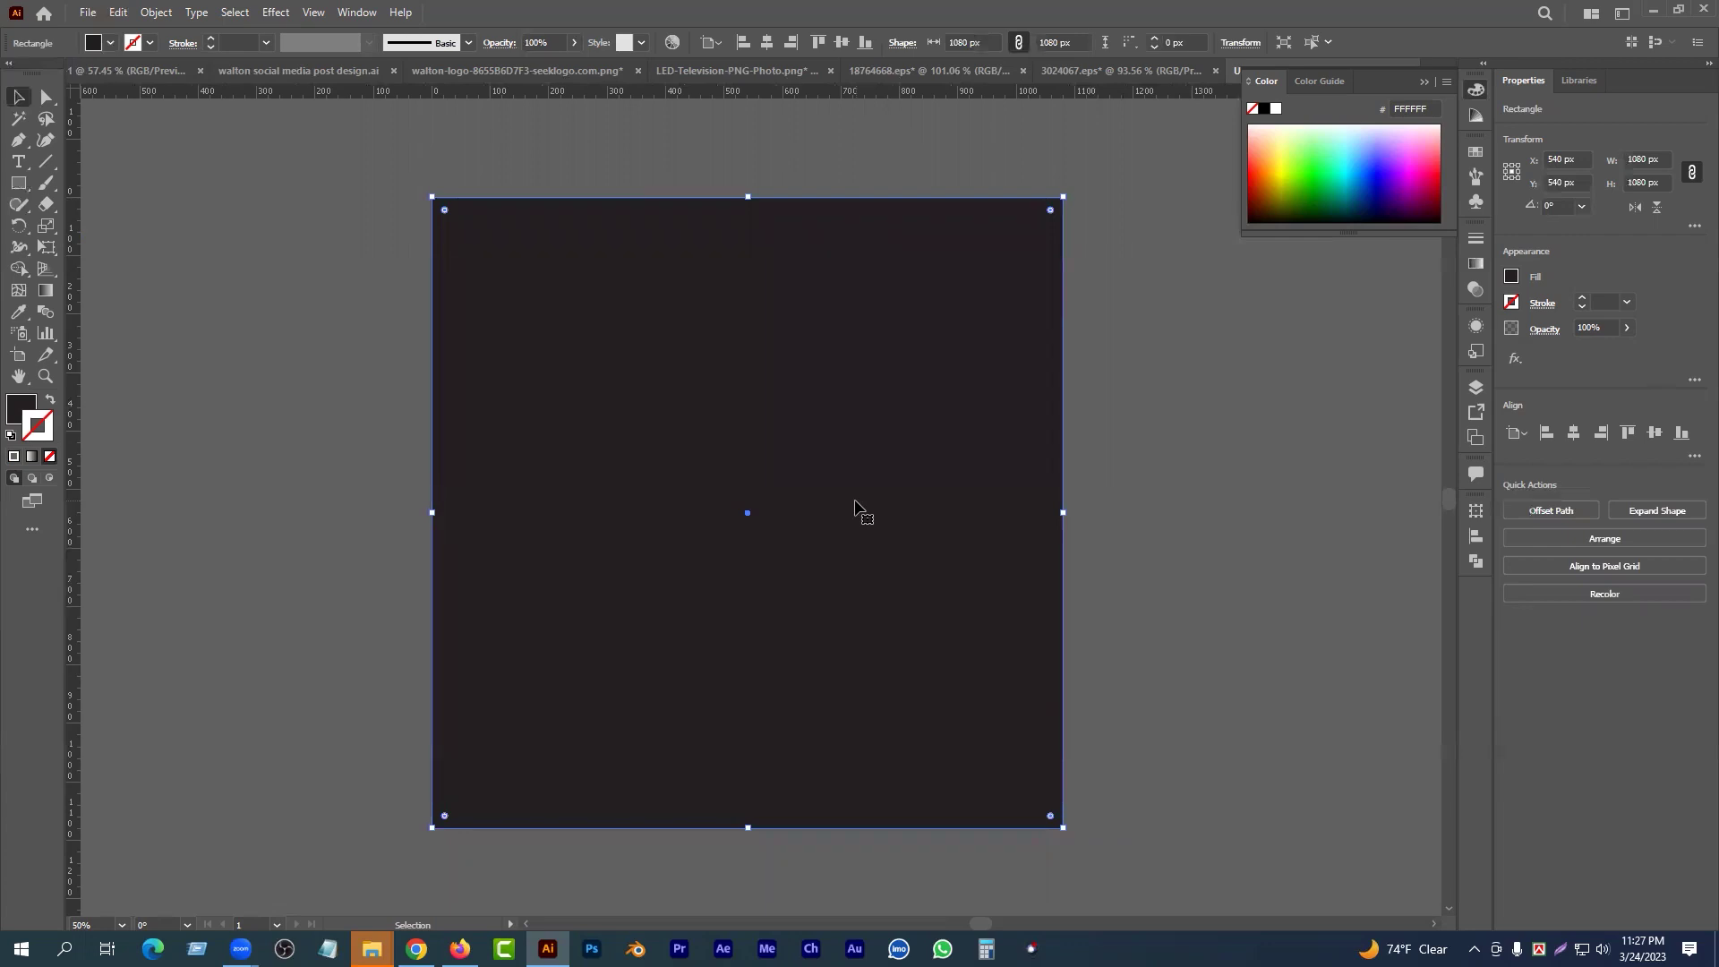
pyautogui.click(337, 332)
pyautogui.click(680, 374)
pyautogui.click(367, 284)
# - Start an Offset Path on the black rectangle with an offset of -50 px
pyautogui.click(733, 388)
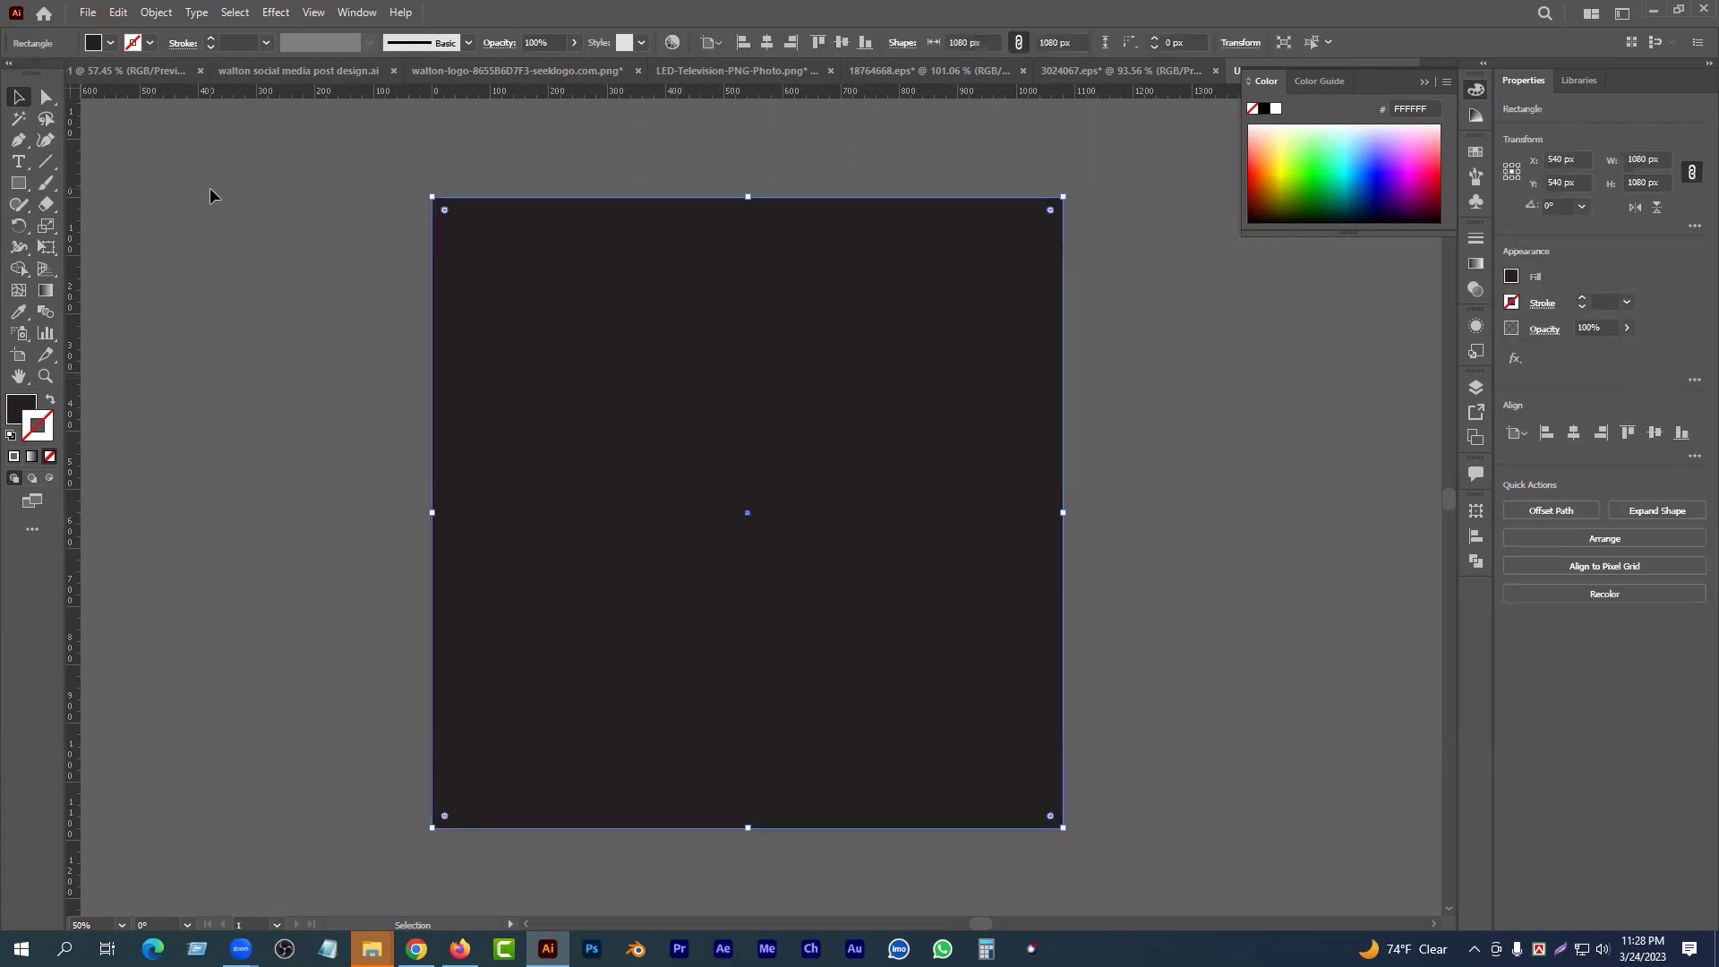
pyautogui.click(157, 13)
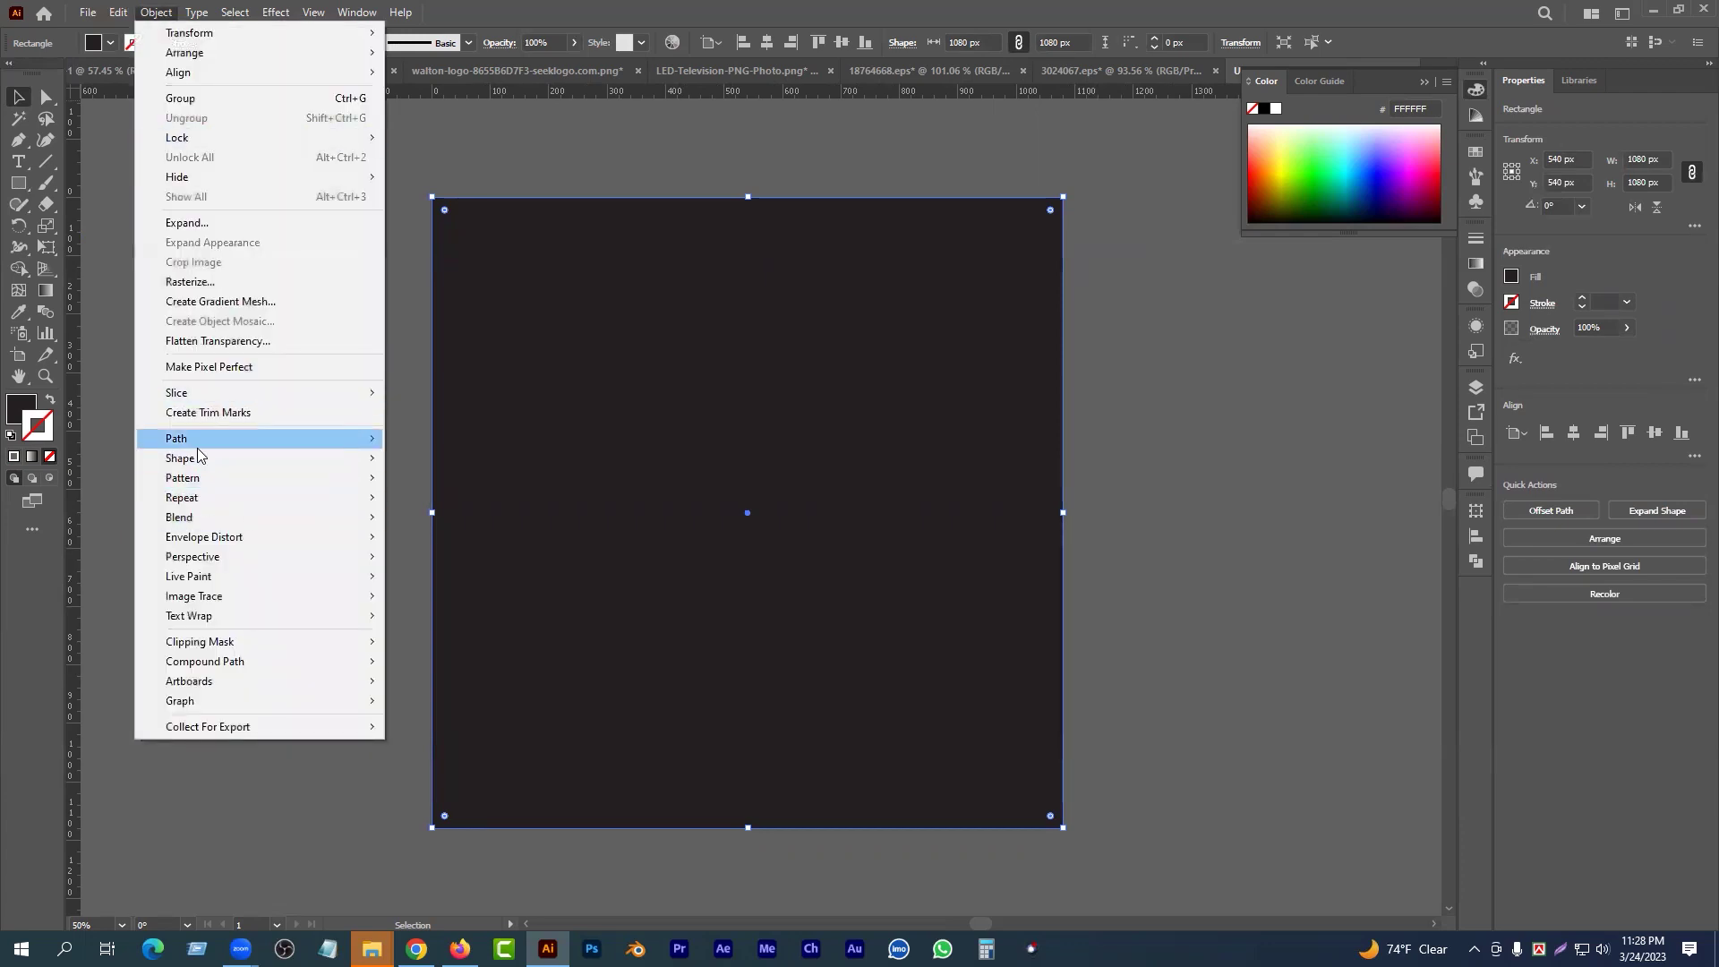
pyautogui.moveTo(199, 448)
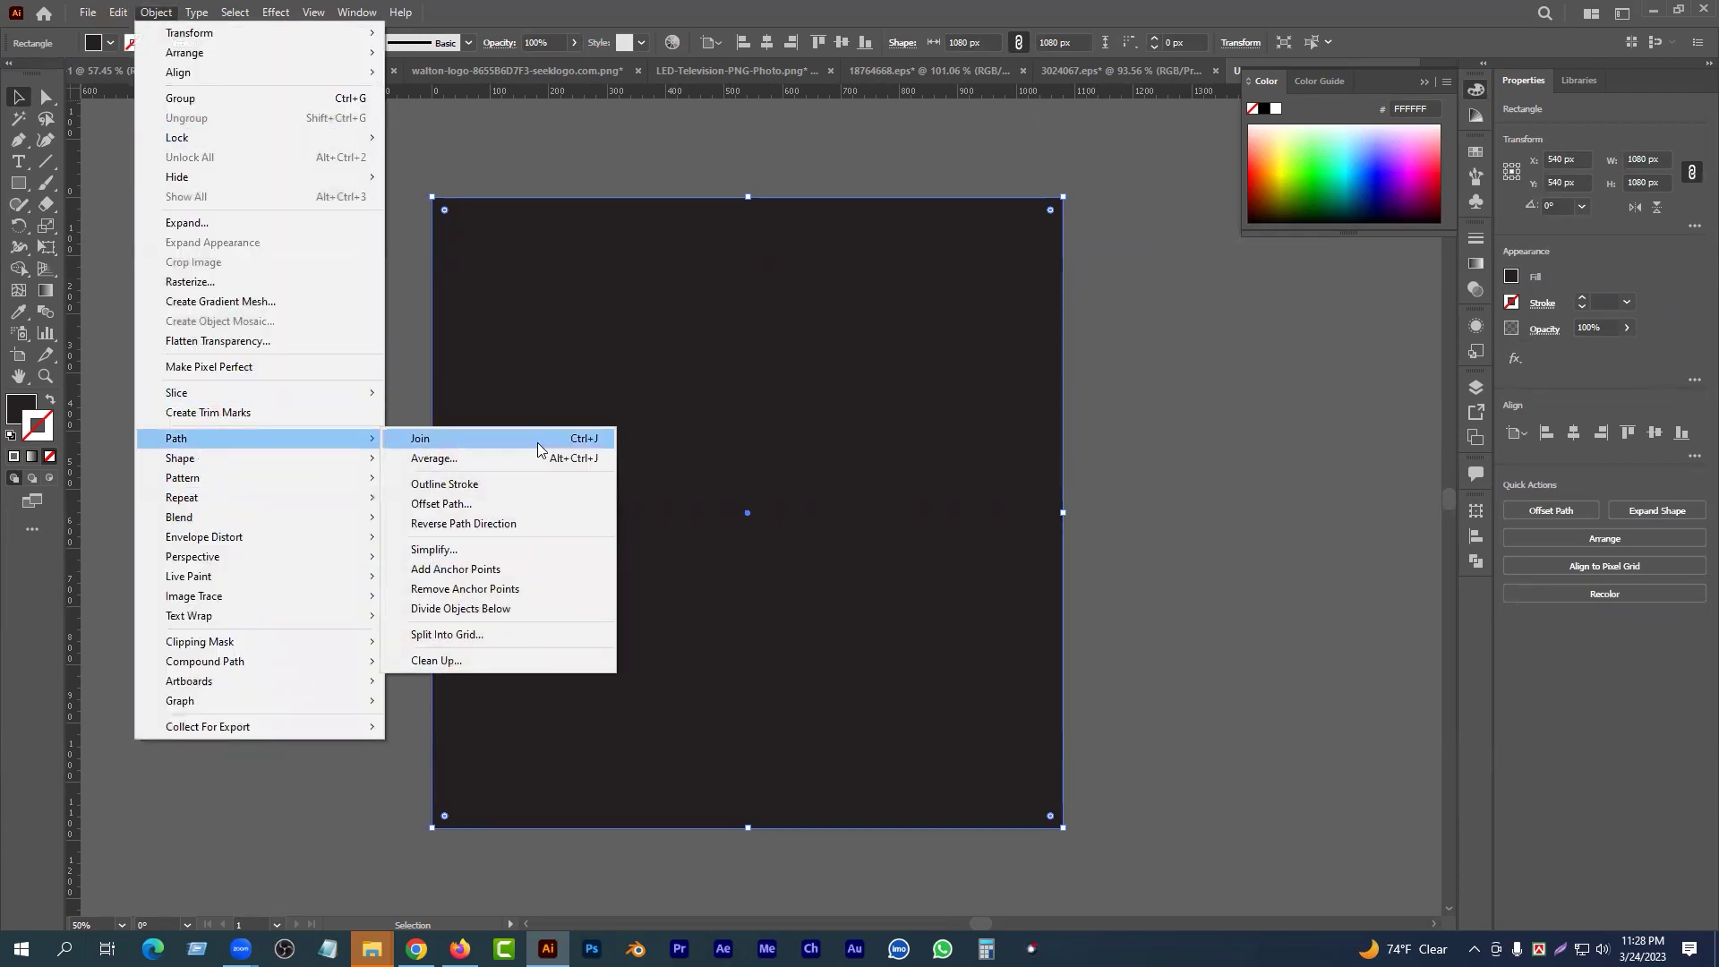
pyautogui.click(479, 503)
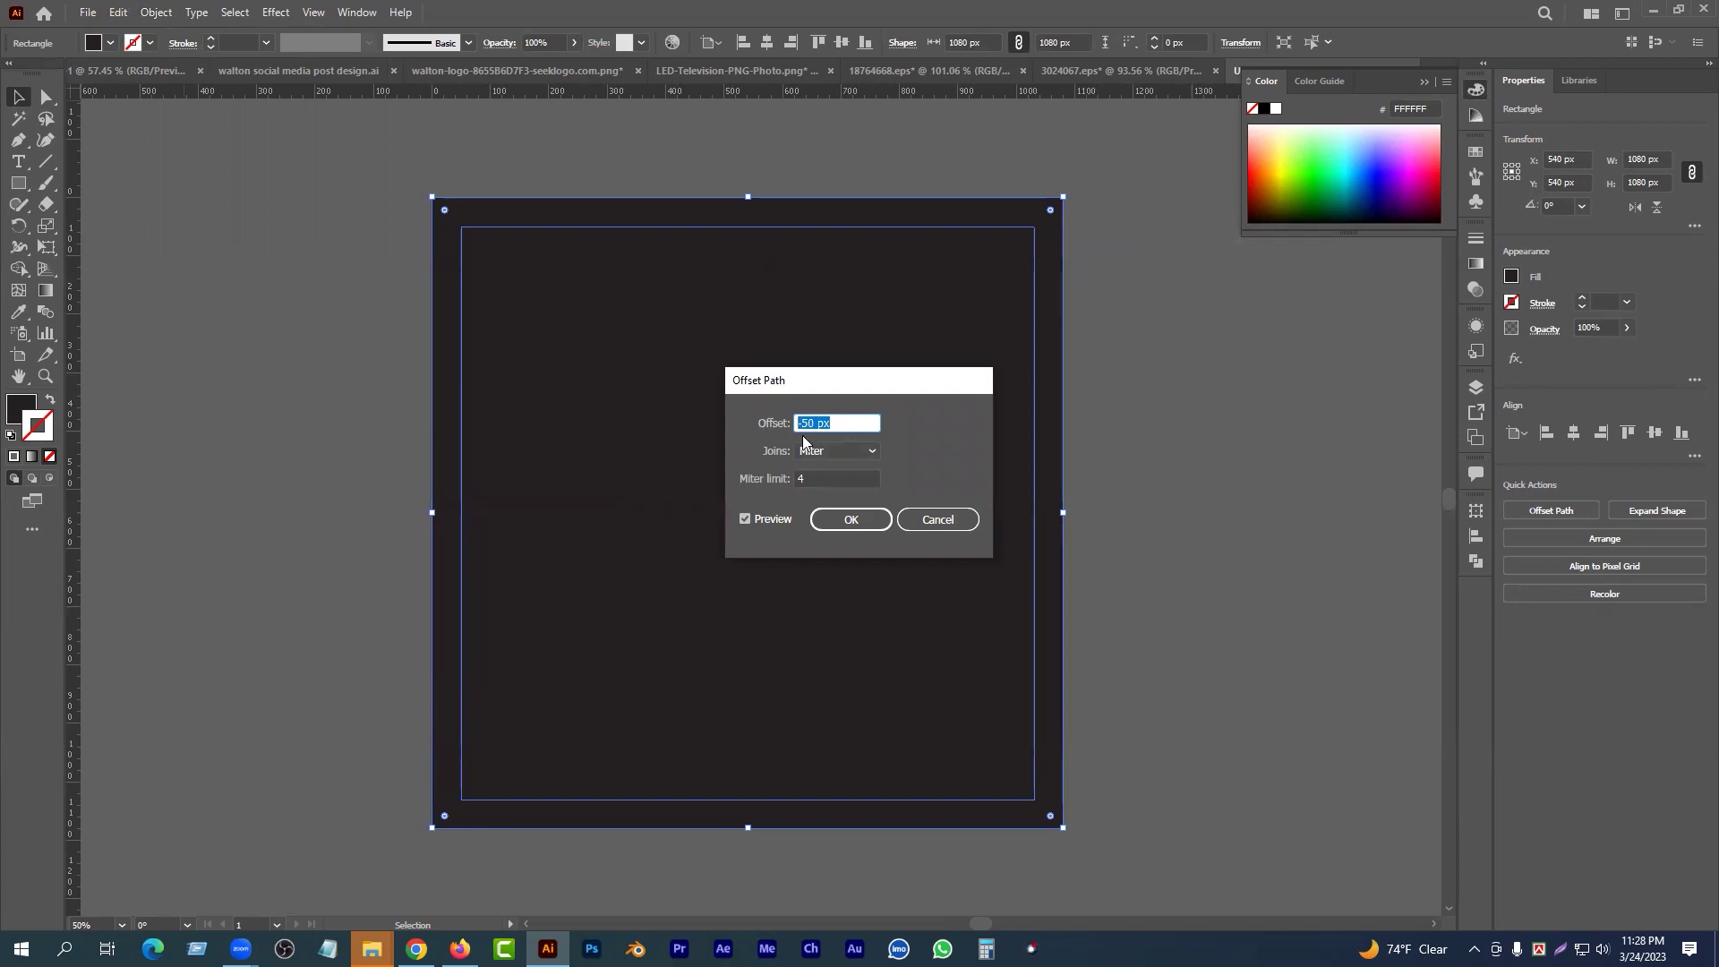
pyautogui.write('-50')
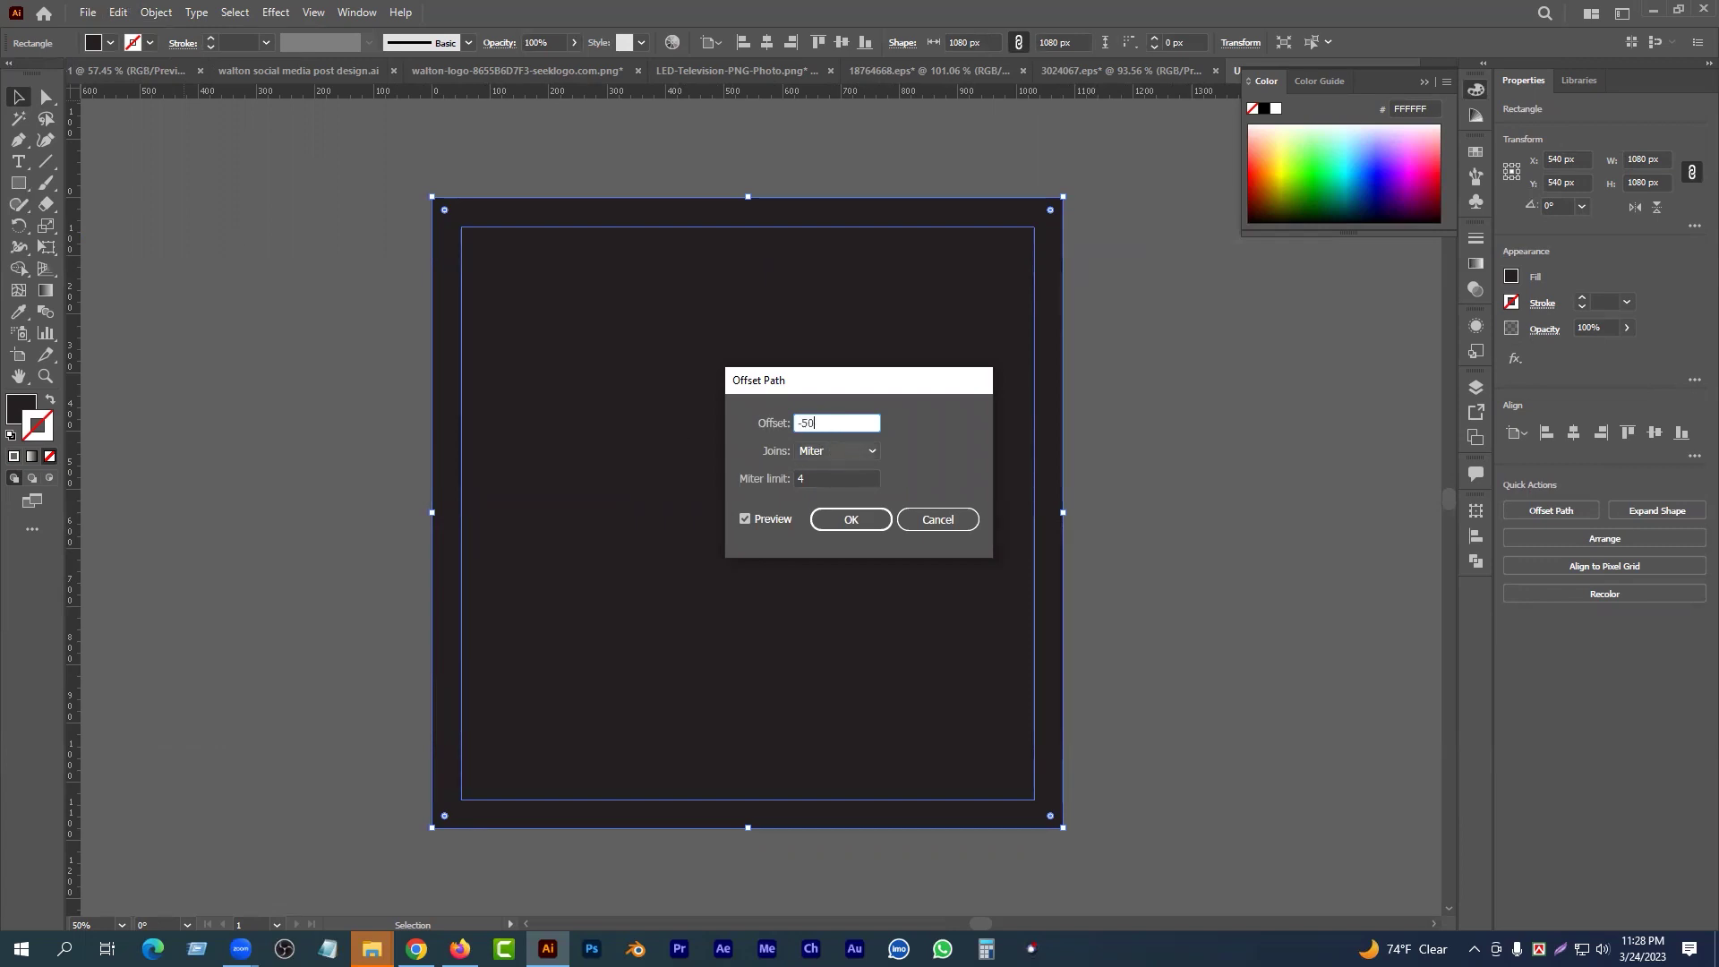
# - Examine the miter limit and joins options of the Offset Path, leaving the joins set to Miter
pyautogui.click(839, 481)
pyautogui.click(837, 449)
pyautogui.click(823, 471)
pyautogui.click(841, 482)
pyautogui.doubleClick(838, 480)
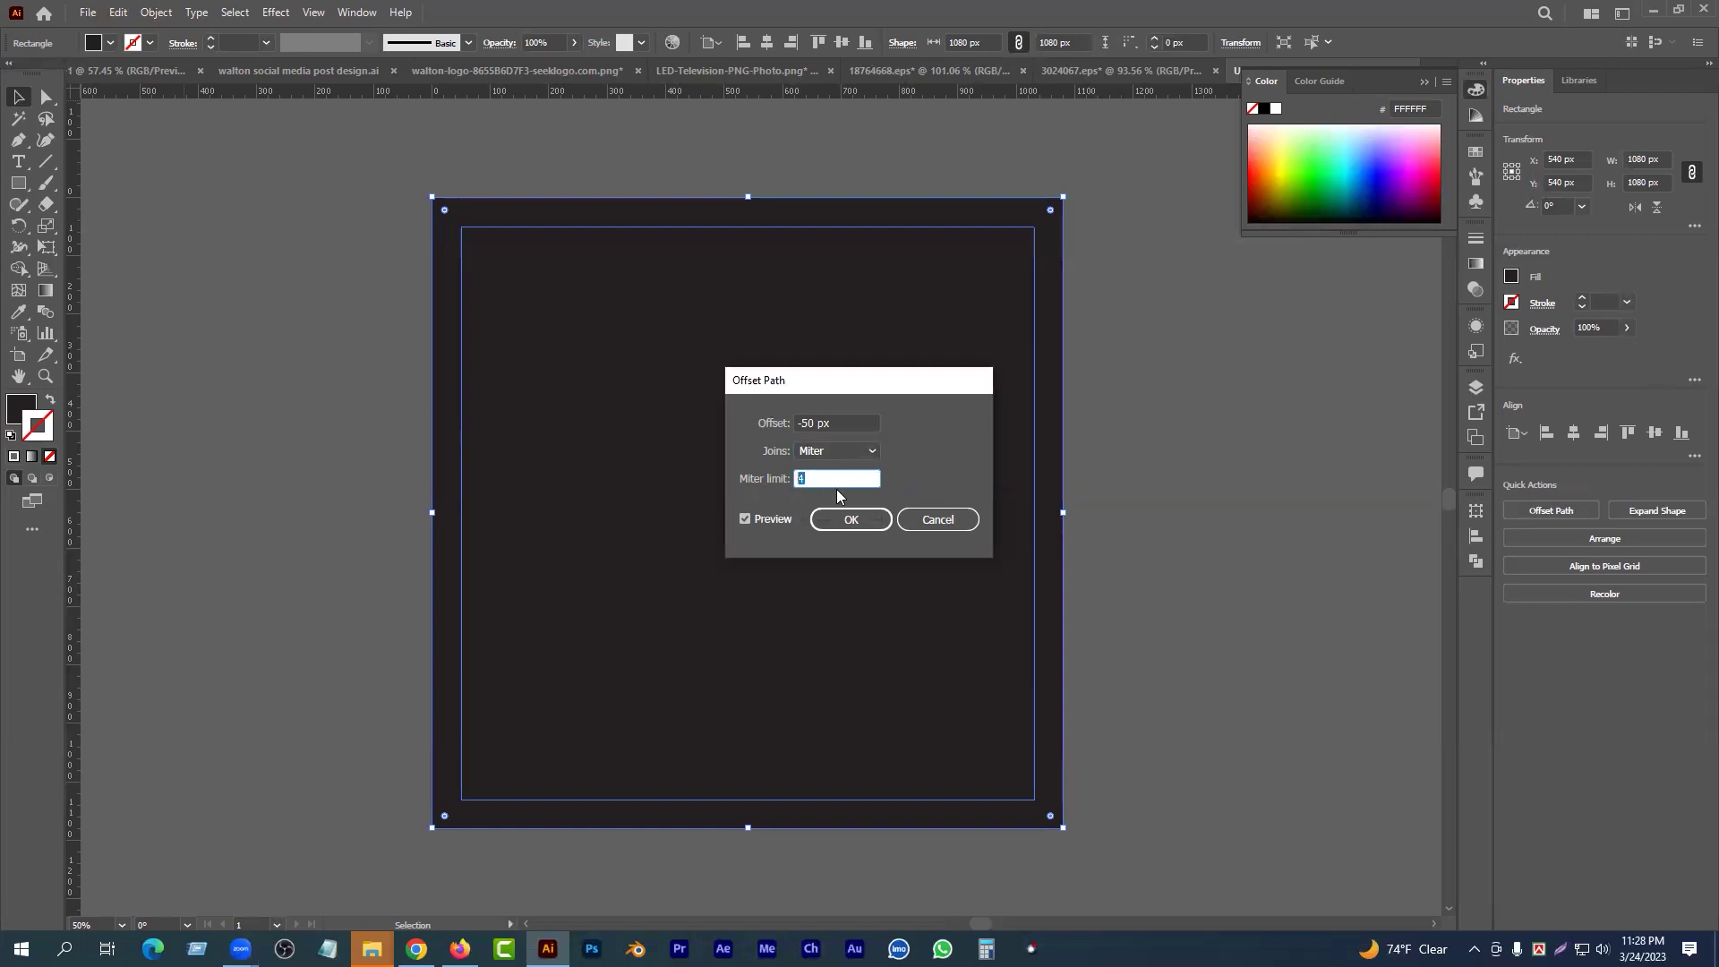
pyautogui.click(856, 450)
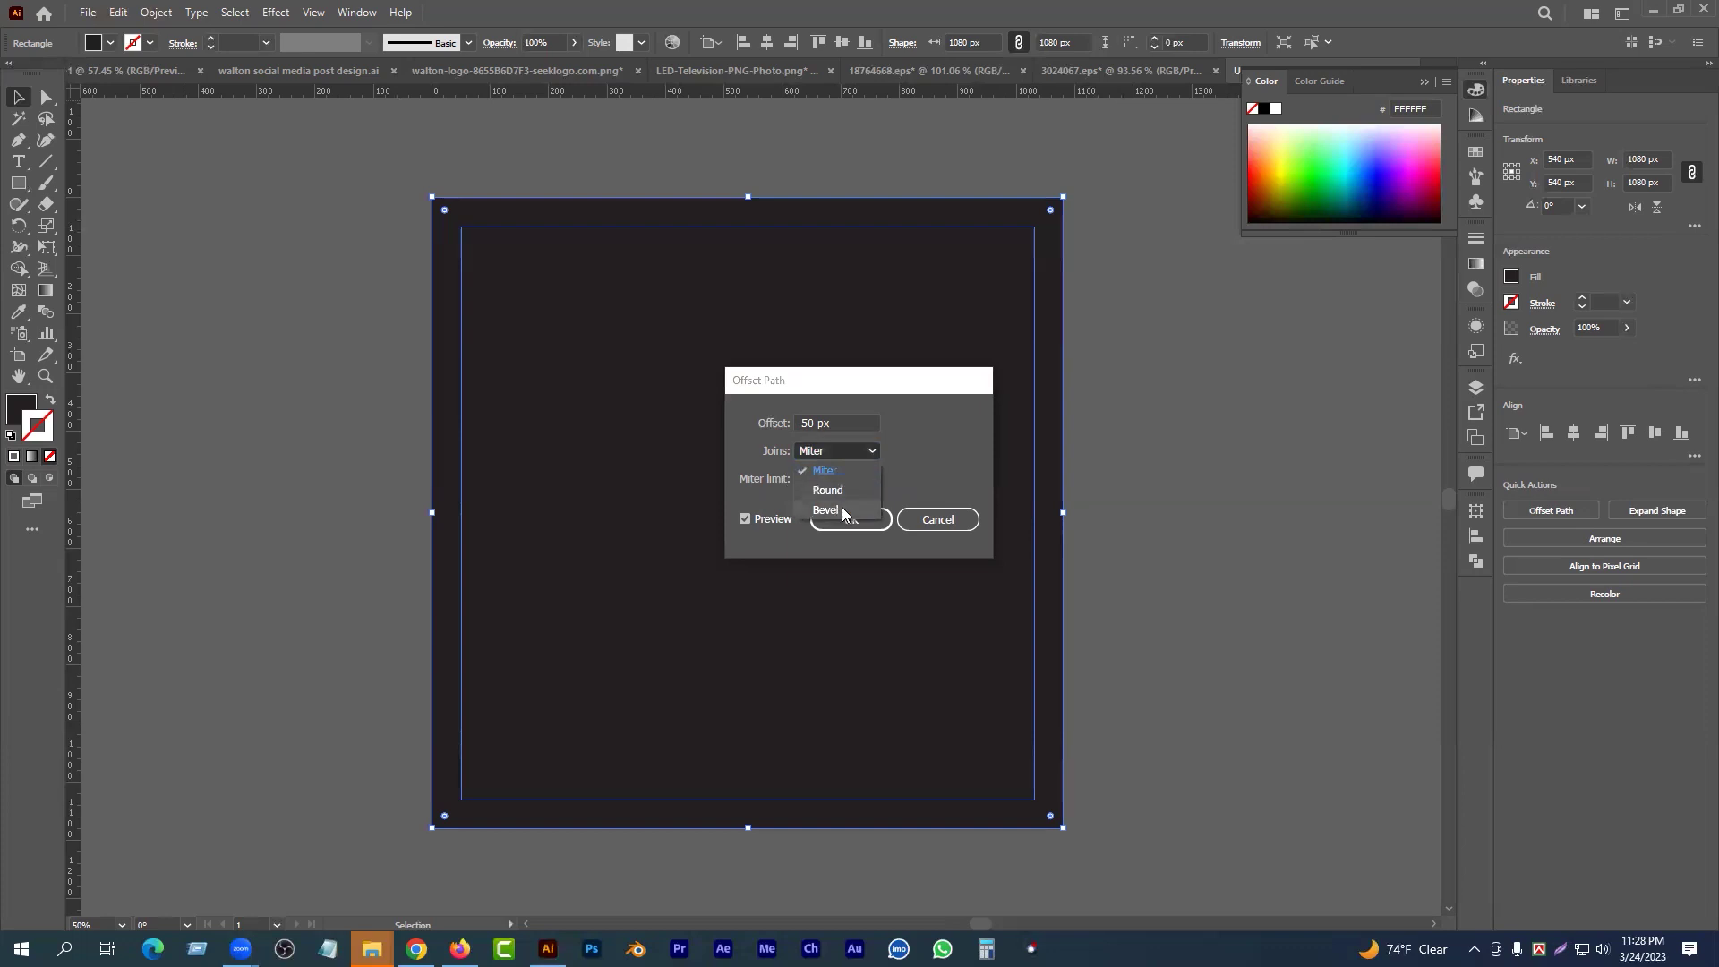
pyautogui.click(832, 455)
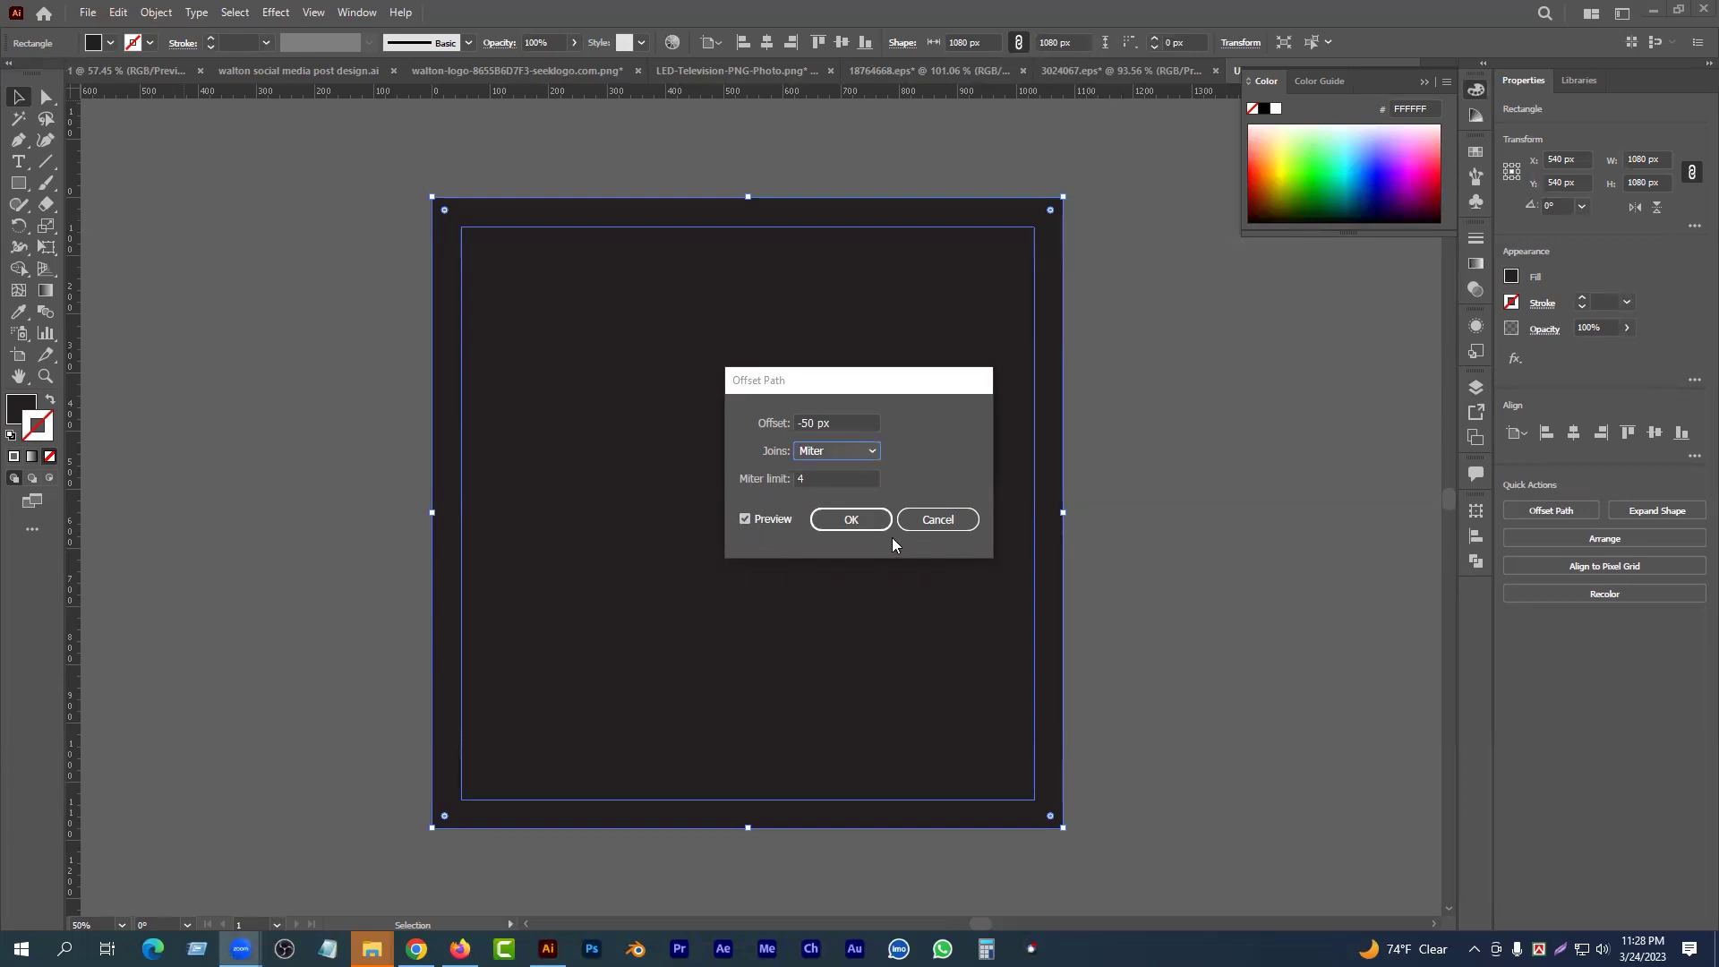
# - Compare the rectangle with and without the offset preview, and apply the -50 px Offset Path
pyautogui.click(745, 519)
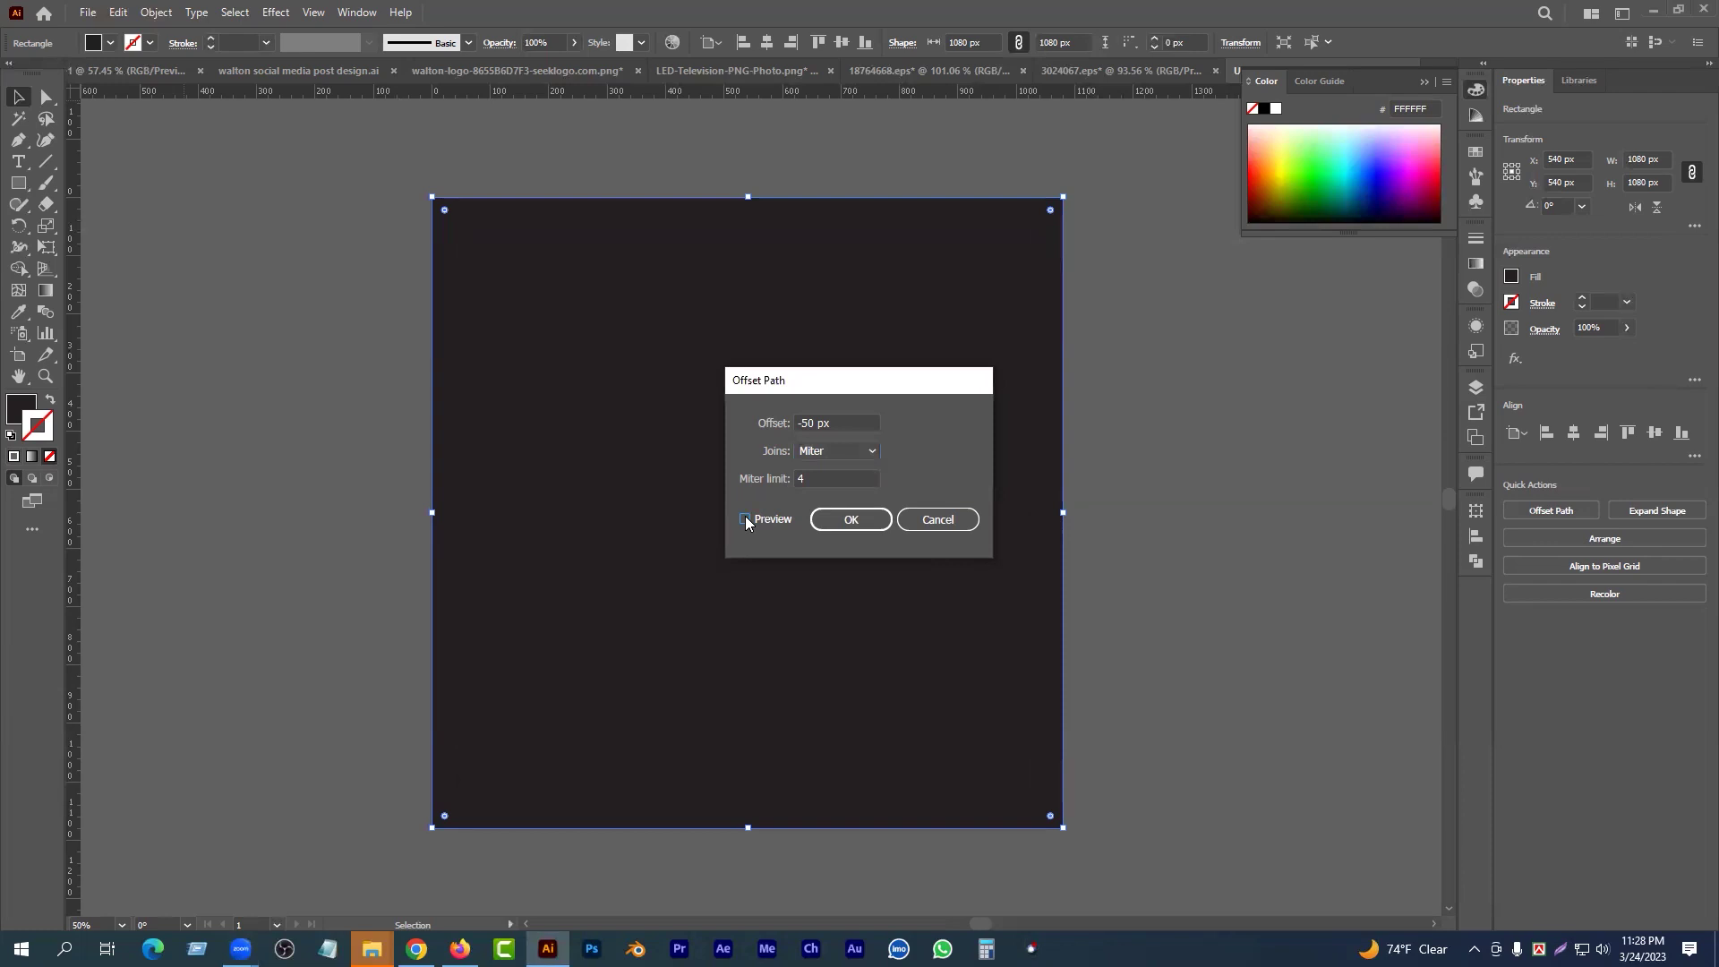
pyautogui.click(745, 520)
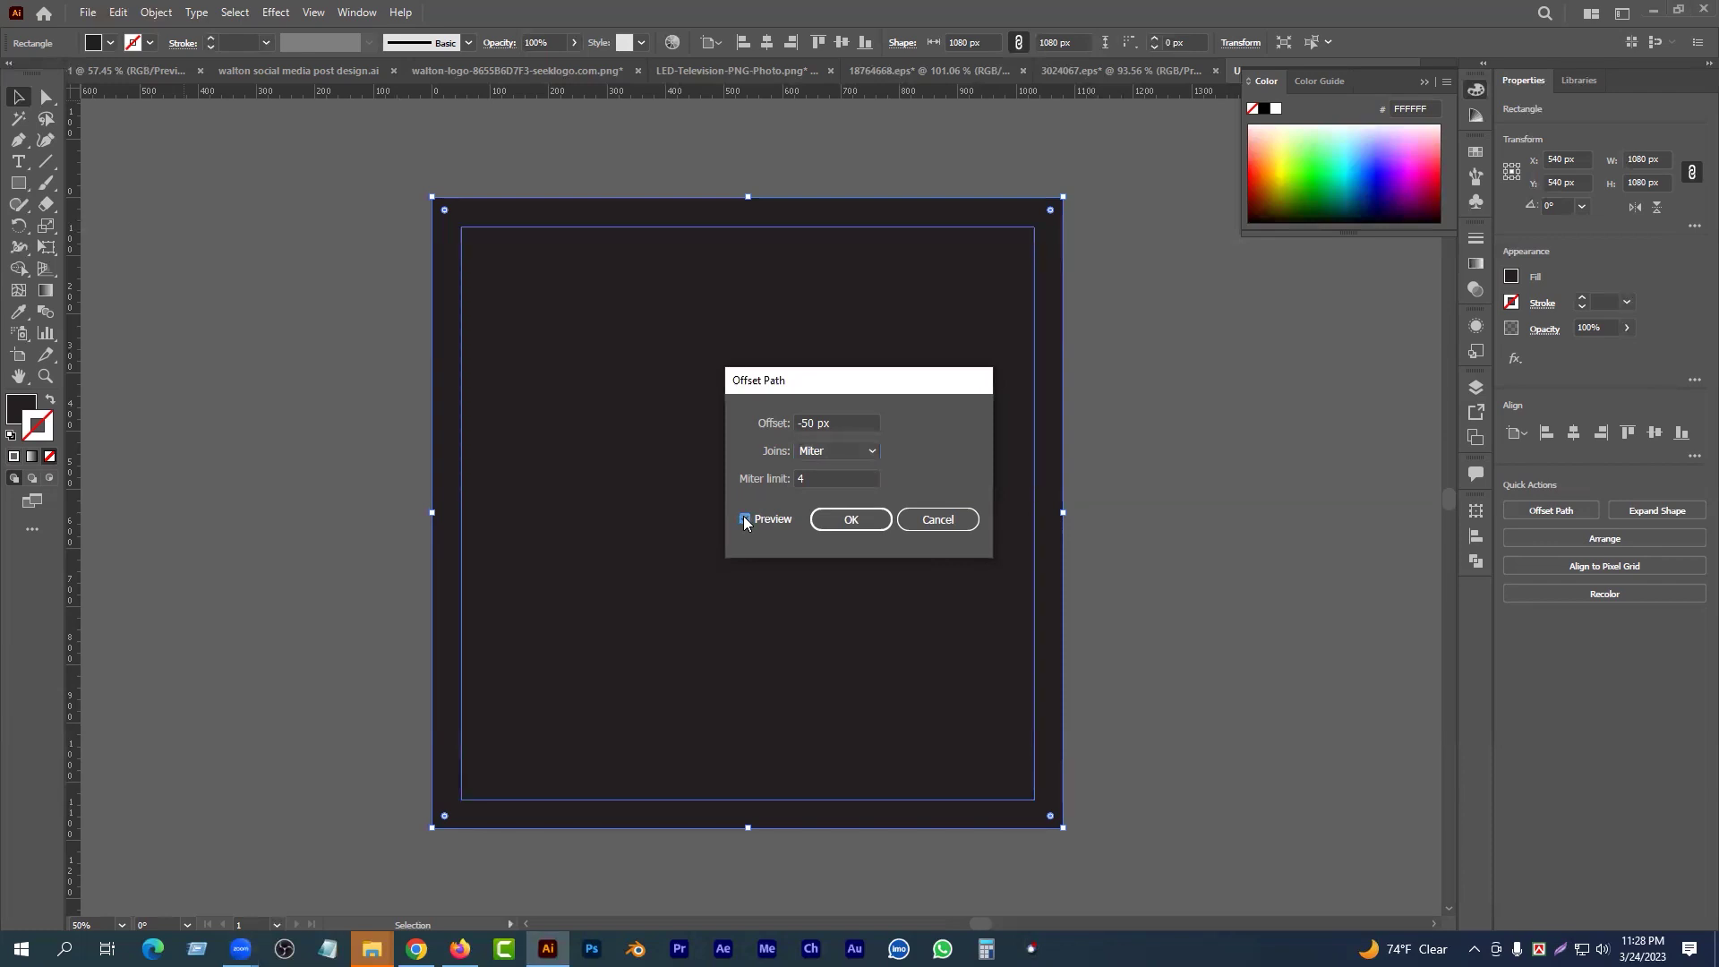
pyautogui.click(745, 519)
pyautogui.click(745, 519)
pyautogui.click(744, 518)
pyautogui.click(744, 518)
pyautogui.click(745, 519)
pyautogui.click(744, 519)
pyautogui.click(848, 520)
# - Convert the inset rectangle inside the black square into a margin guide
pyautogui.click(1150, 503)
pyautogui.click(793, 445)
pyautogui.click(1227, 537)
pyautogui.click(794, 476)
pyautogui.click(1158, 506)
pyautogui.click(699, 424)
pyautogui.rightClick(698, 419)
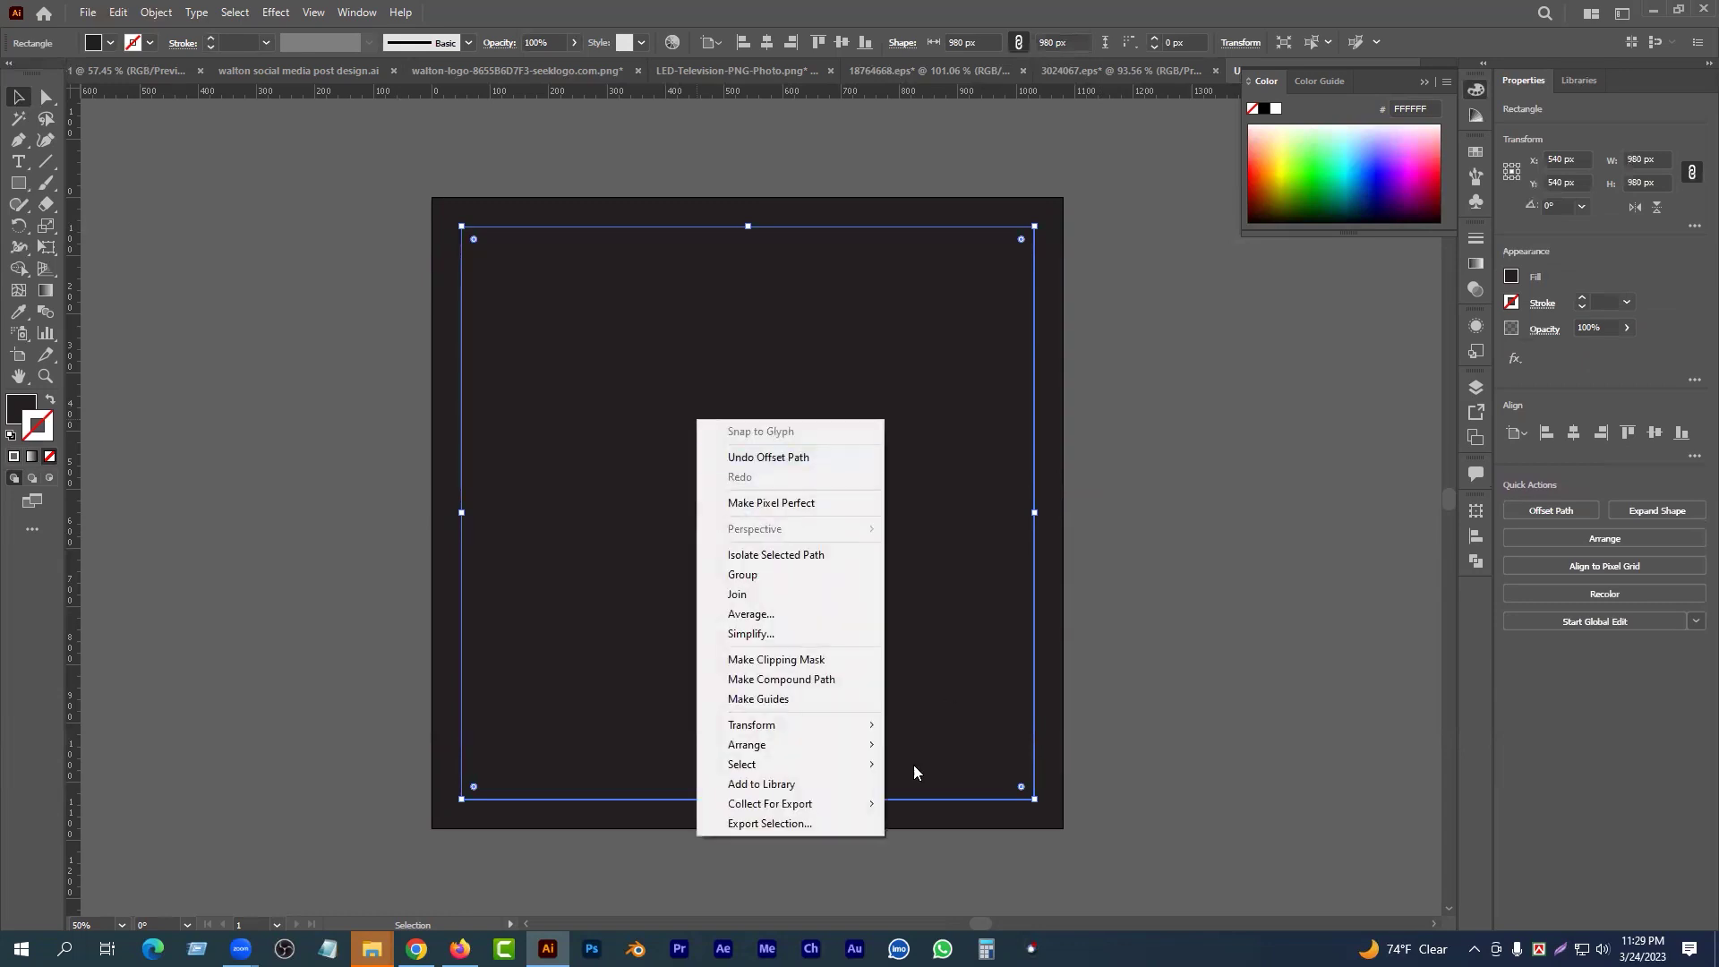
pyautogui.click(764, 699)
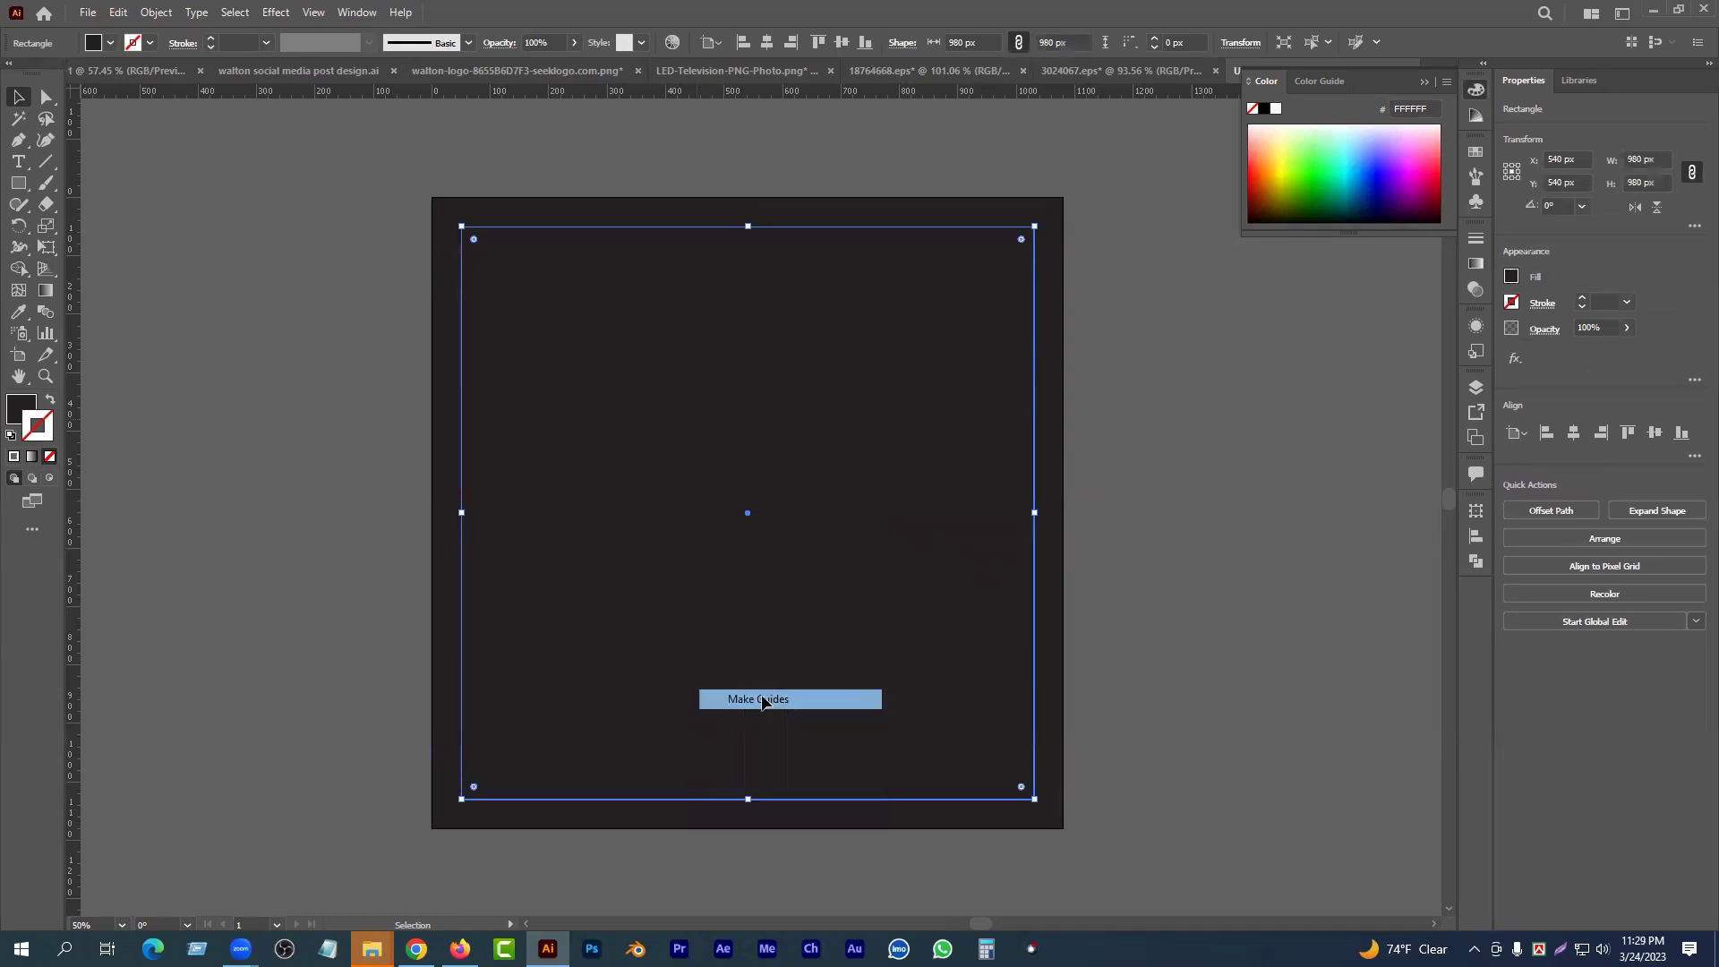
# - Try moving the inset margin guide away from its place and undo each move
pyautogui.click(1238, 537)
pyautogui.moveTo(723, 472); pyautogui.dragTo(1043, 502)
pyautogui.hotkey('ctrl', 'z')
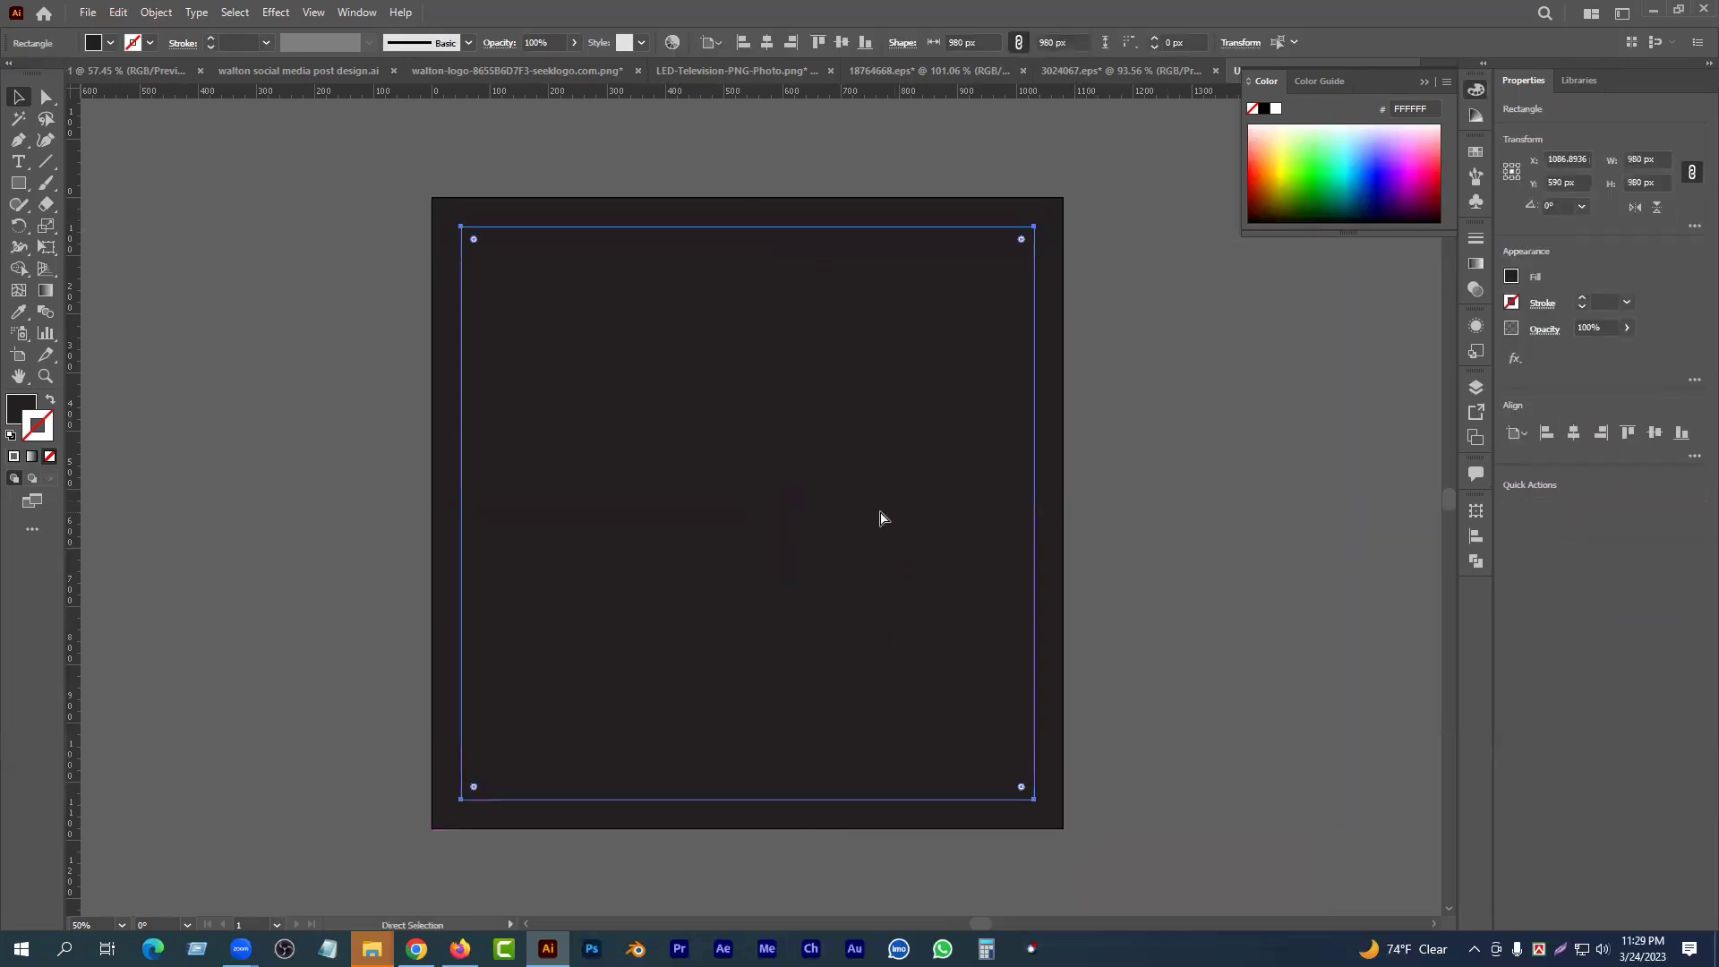
pyautogui.click(1176, 438)
pyautogui.moveTo(709, 479); pyautogui.dragTo(834, 491)
pyautogui.hotkey('ctrl', 'z')
pyautogui.click(1173, 496)
pyautogui.click(722, 481)
pyautogui.press('a')
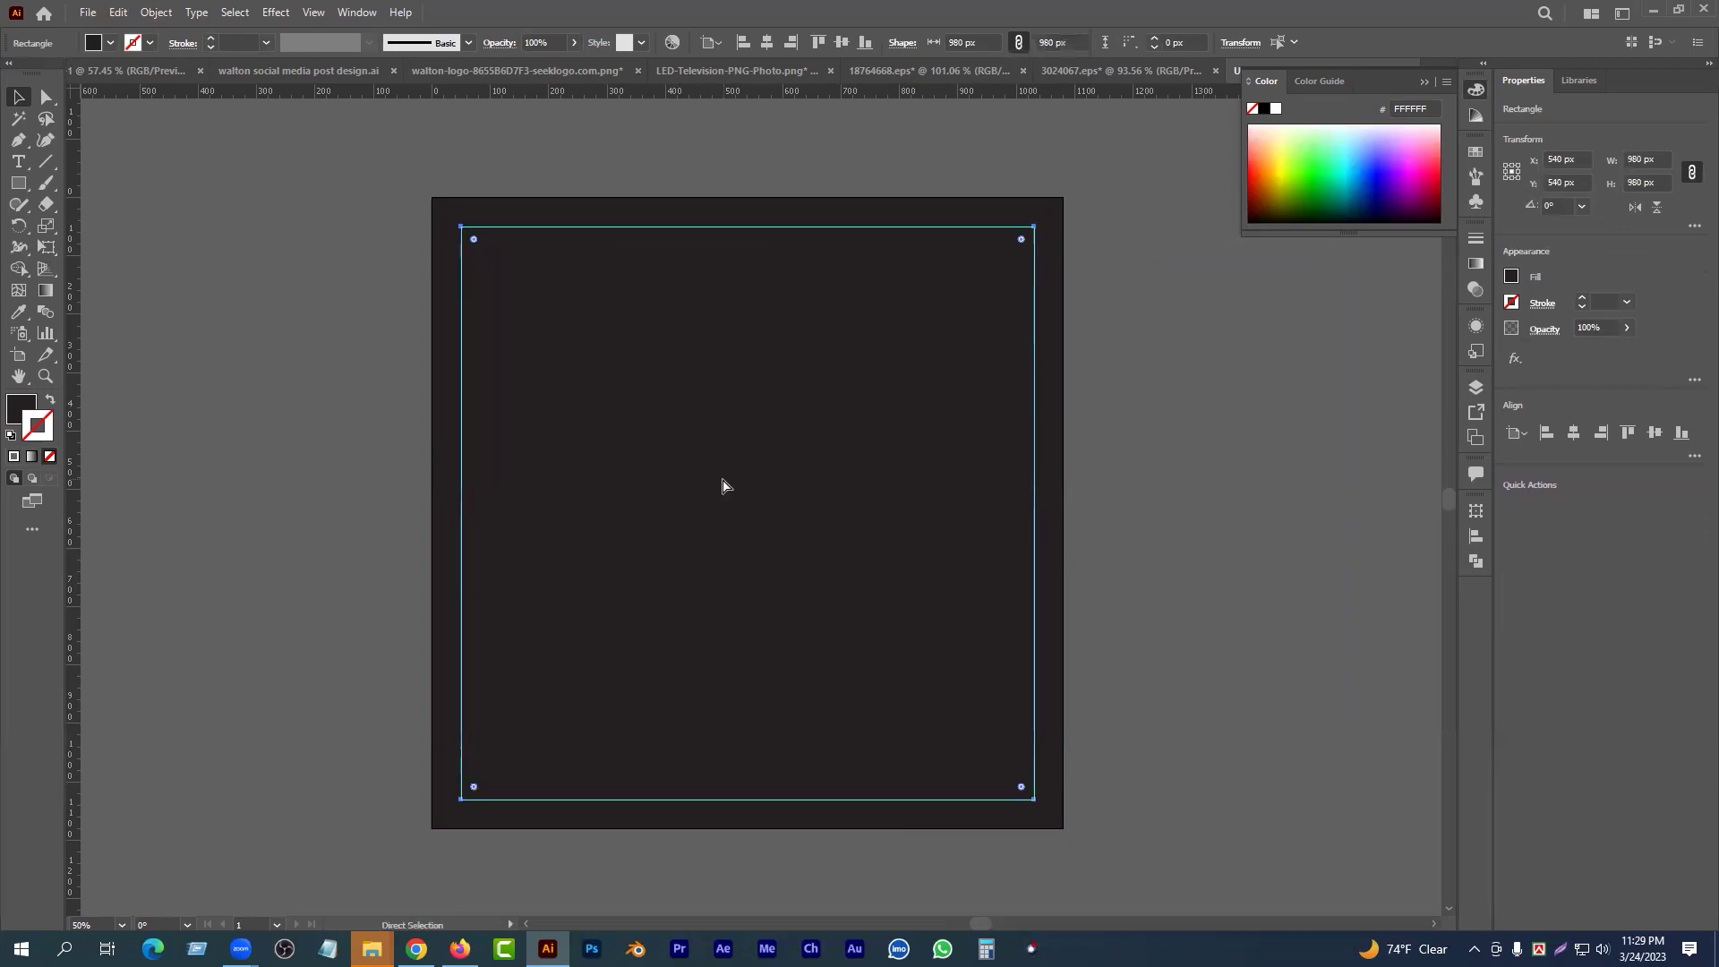
pyautogui.click(722, 484)
pyautogui.press('v')
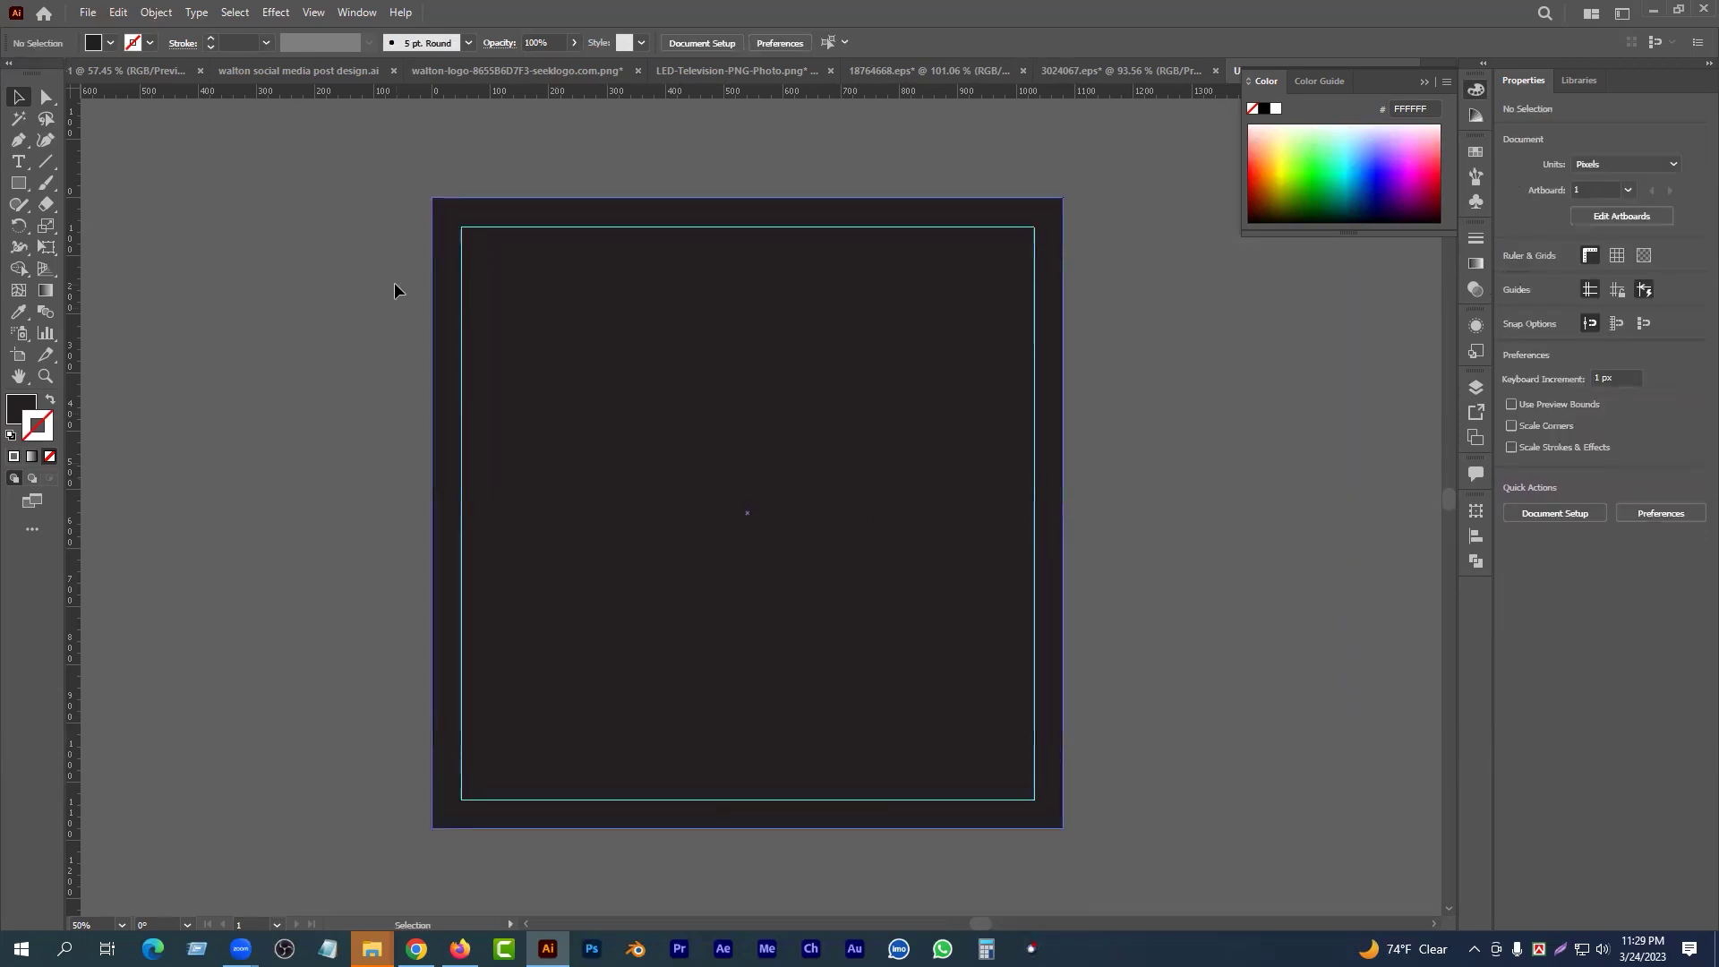
# - Try moving the black 1080 px rectangle and the margin guide separately, undoing every move
pyautogui.moveTo(566, 218); pyautogui.dragTo(1096, 662)
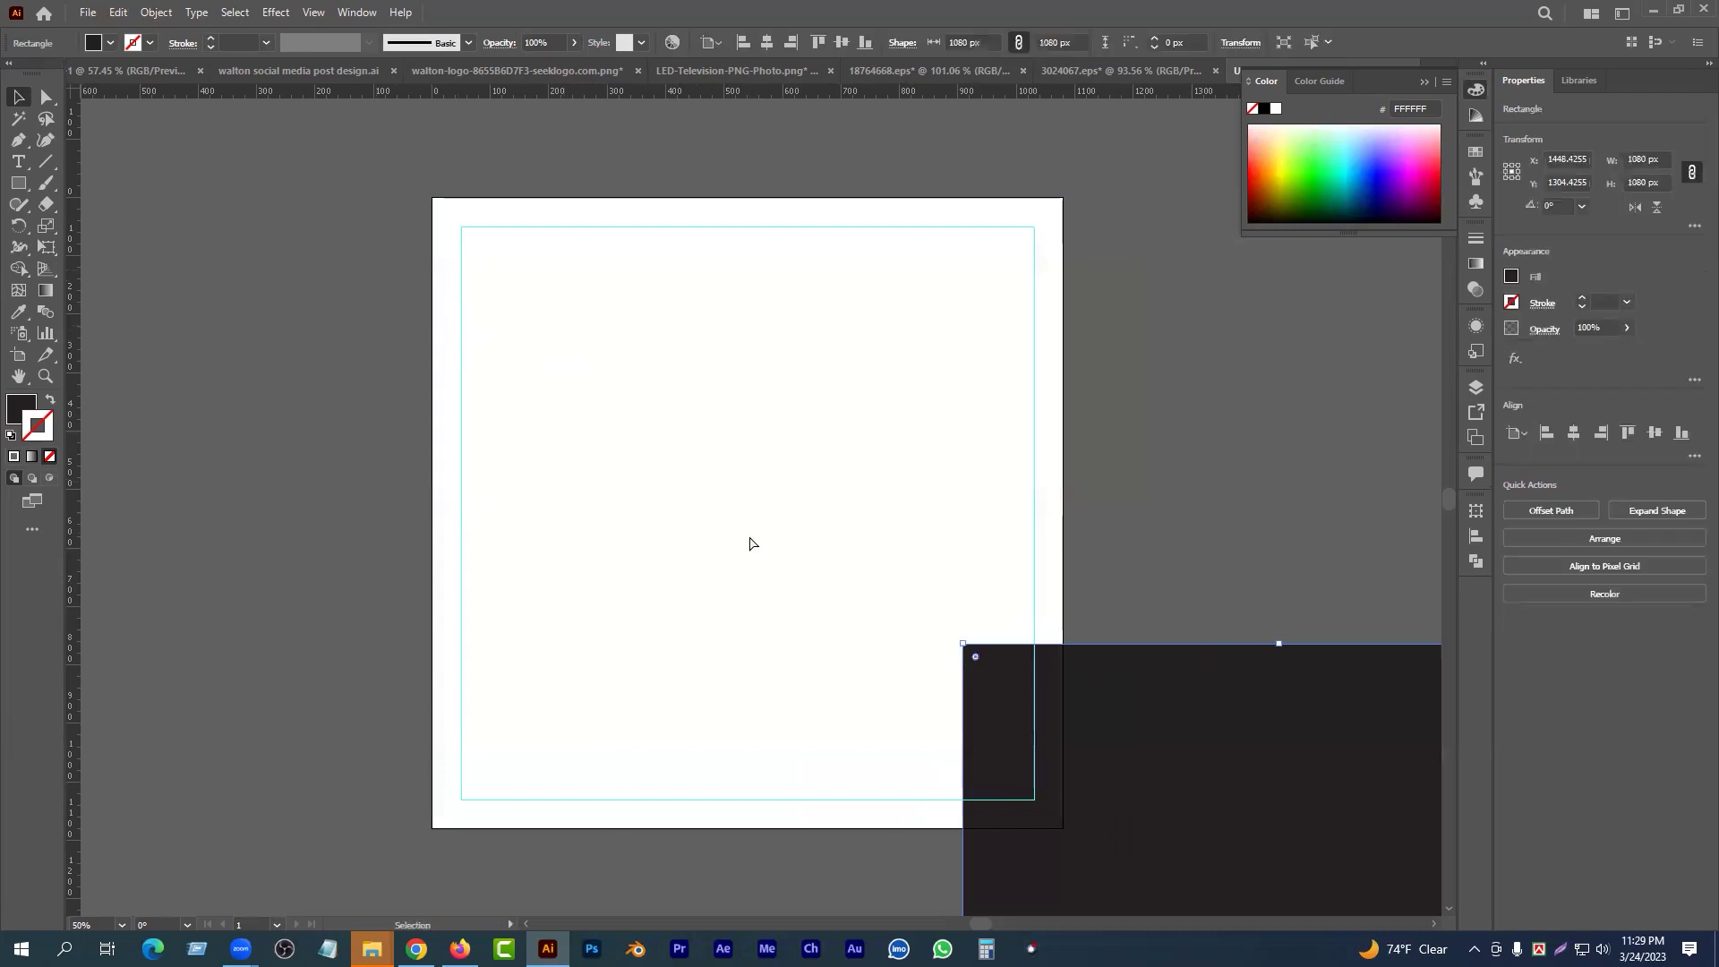
pyautogui.hotkey('ctrl', 'z')
pyautogui.moveTo(680, 483); pyautogui.dragTo(782, 527)
pyautogui.hotkey('ctrl', 'z')
pyautogui.hotkey('ctrl', 'z')
pyautogui.moveTo(642, 458); pyautogui.dragTo(744, 476)
pyautogui.hotkey('ctrl', 'z')
pyautogui.hotkey('ctrl', 'z')
pyautogui.hotkey('ctrl', 'z')
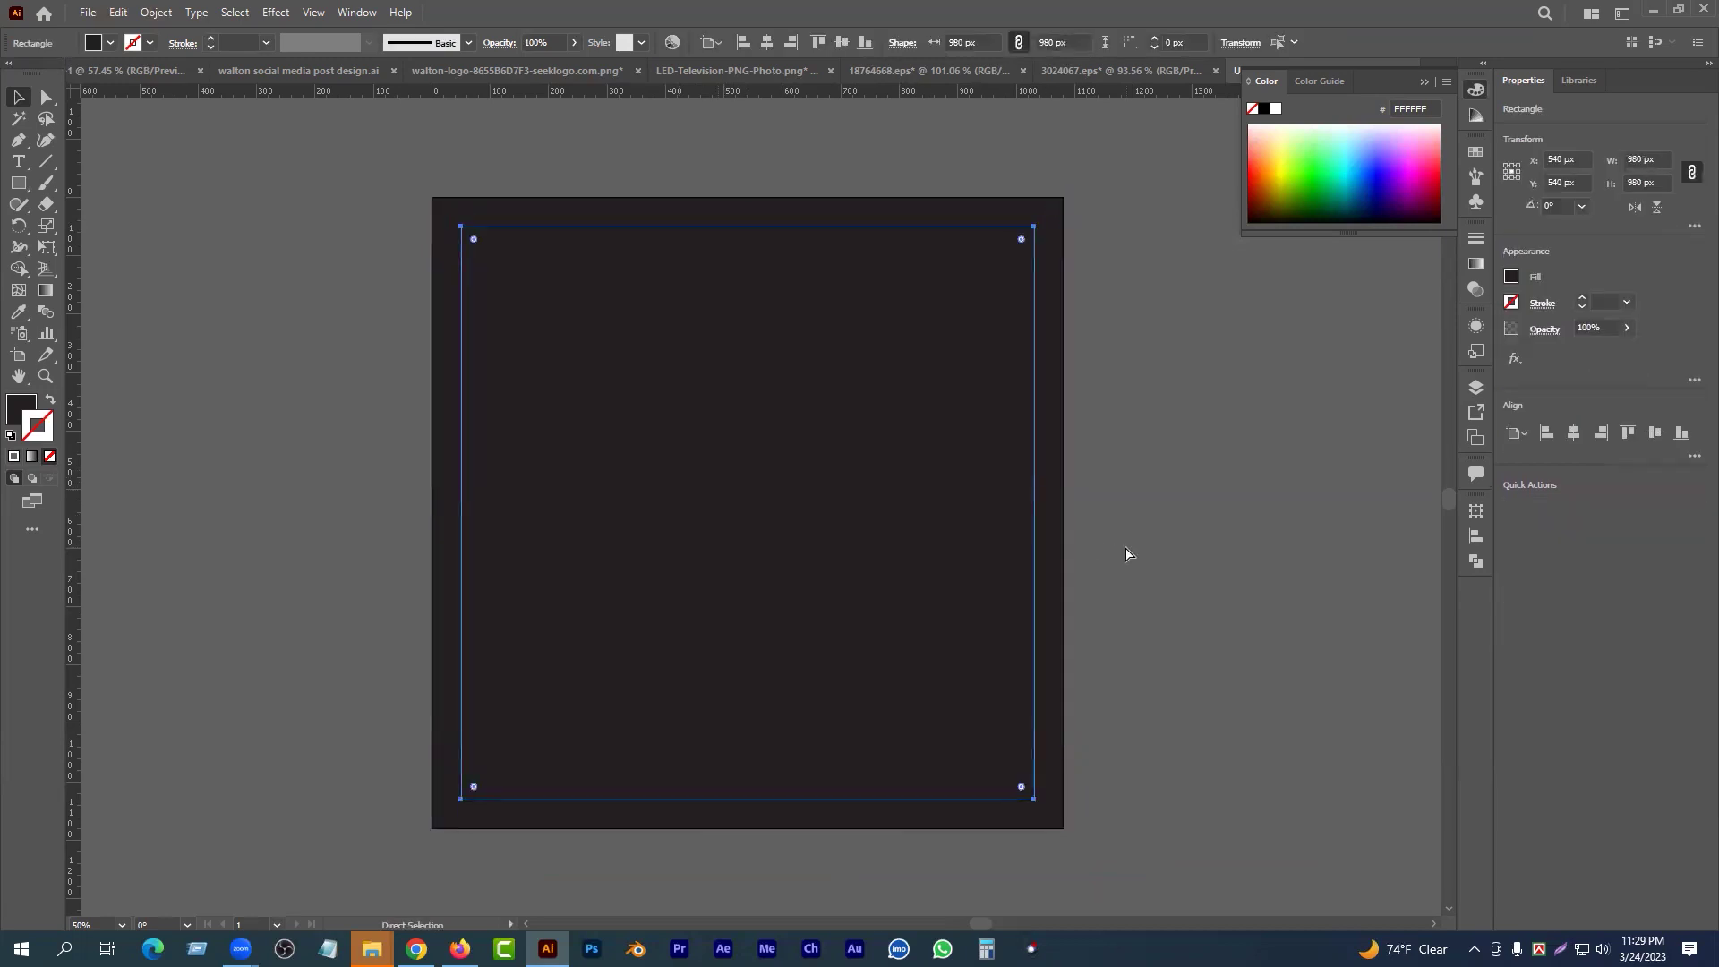
pyautogui.click(1124, 546)
pyautogui.moveTo(1056, 250); pyautogui.dragTo(1153, 318)
pyautogui.hotkey('ctrl', 'z')
pyautogui.hotkey('ctrl', 'shift', 'a')
pyautogui.moveTo(988, 219); pyautogui.dragTo(1094, 253)
pyautogui.hotkey('ctrl', 'z')
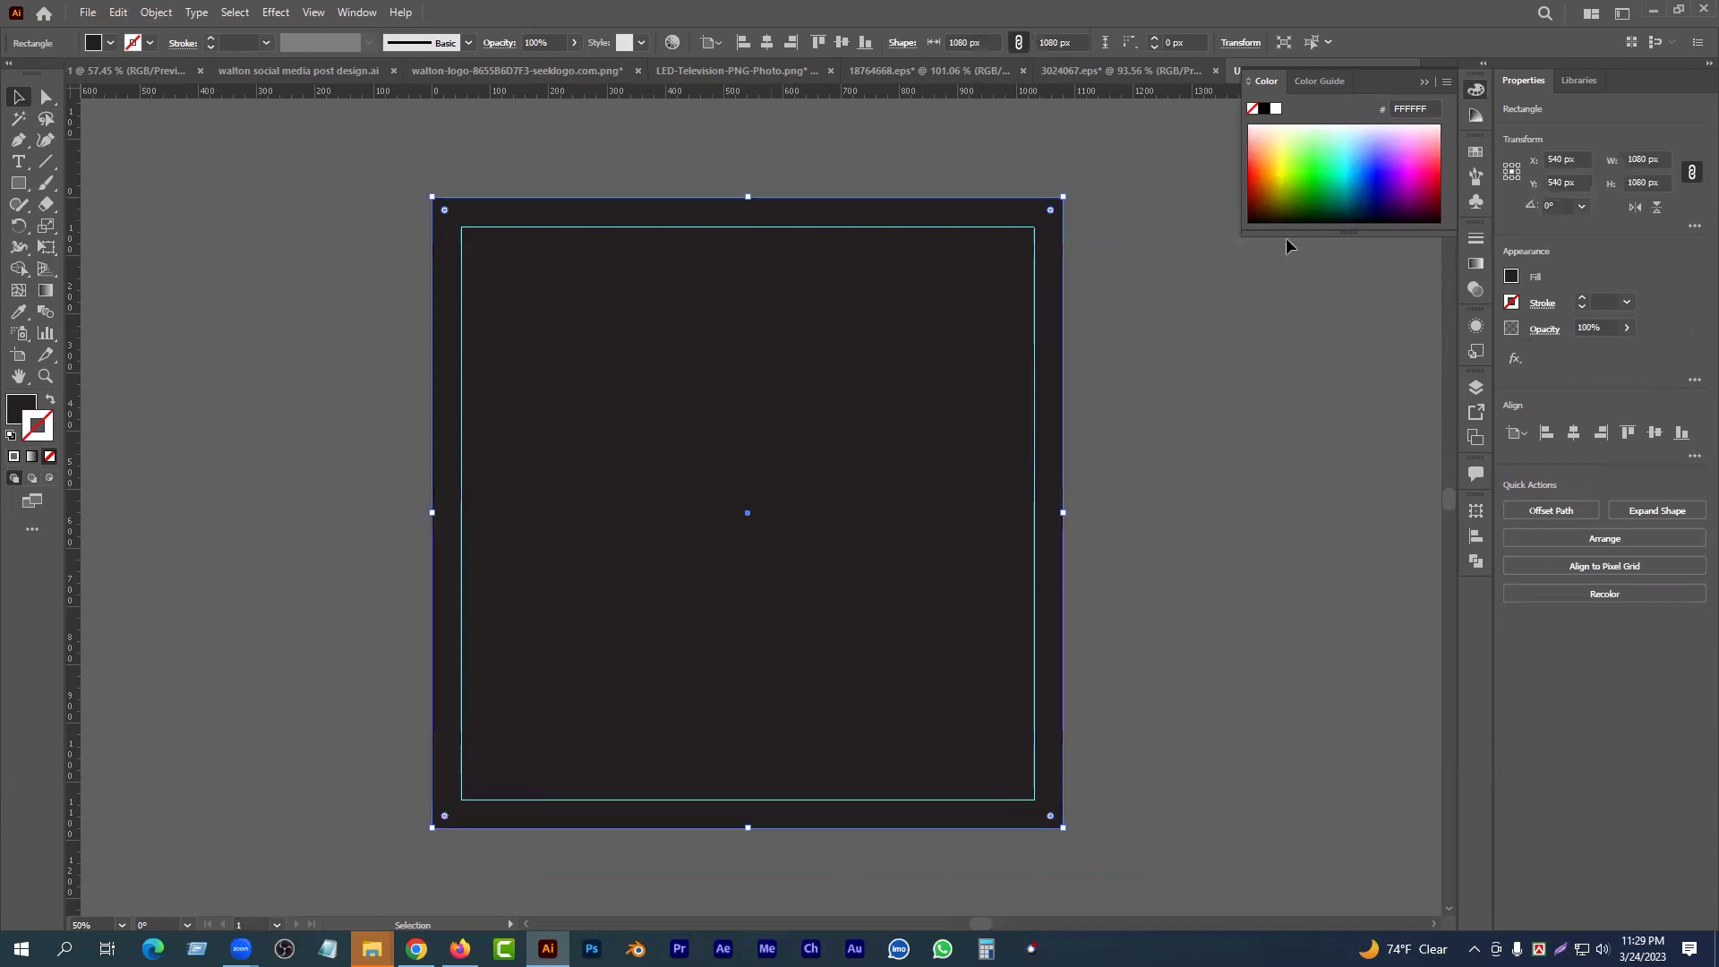
# - Draw a square about 149 px wide on the empty canvas beside the artboard and round its corners to about 24.5 px
pyautogui.click(1424, 82)
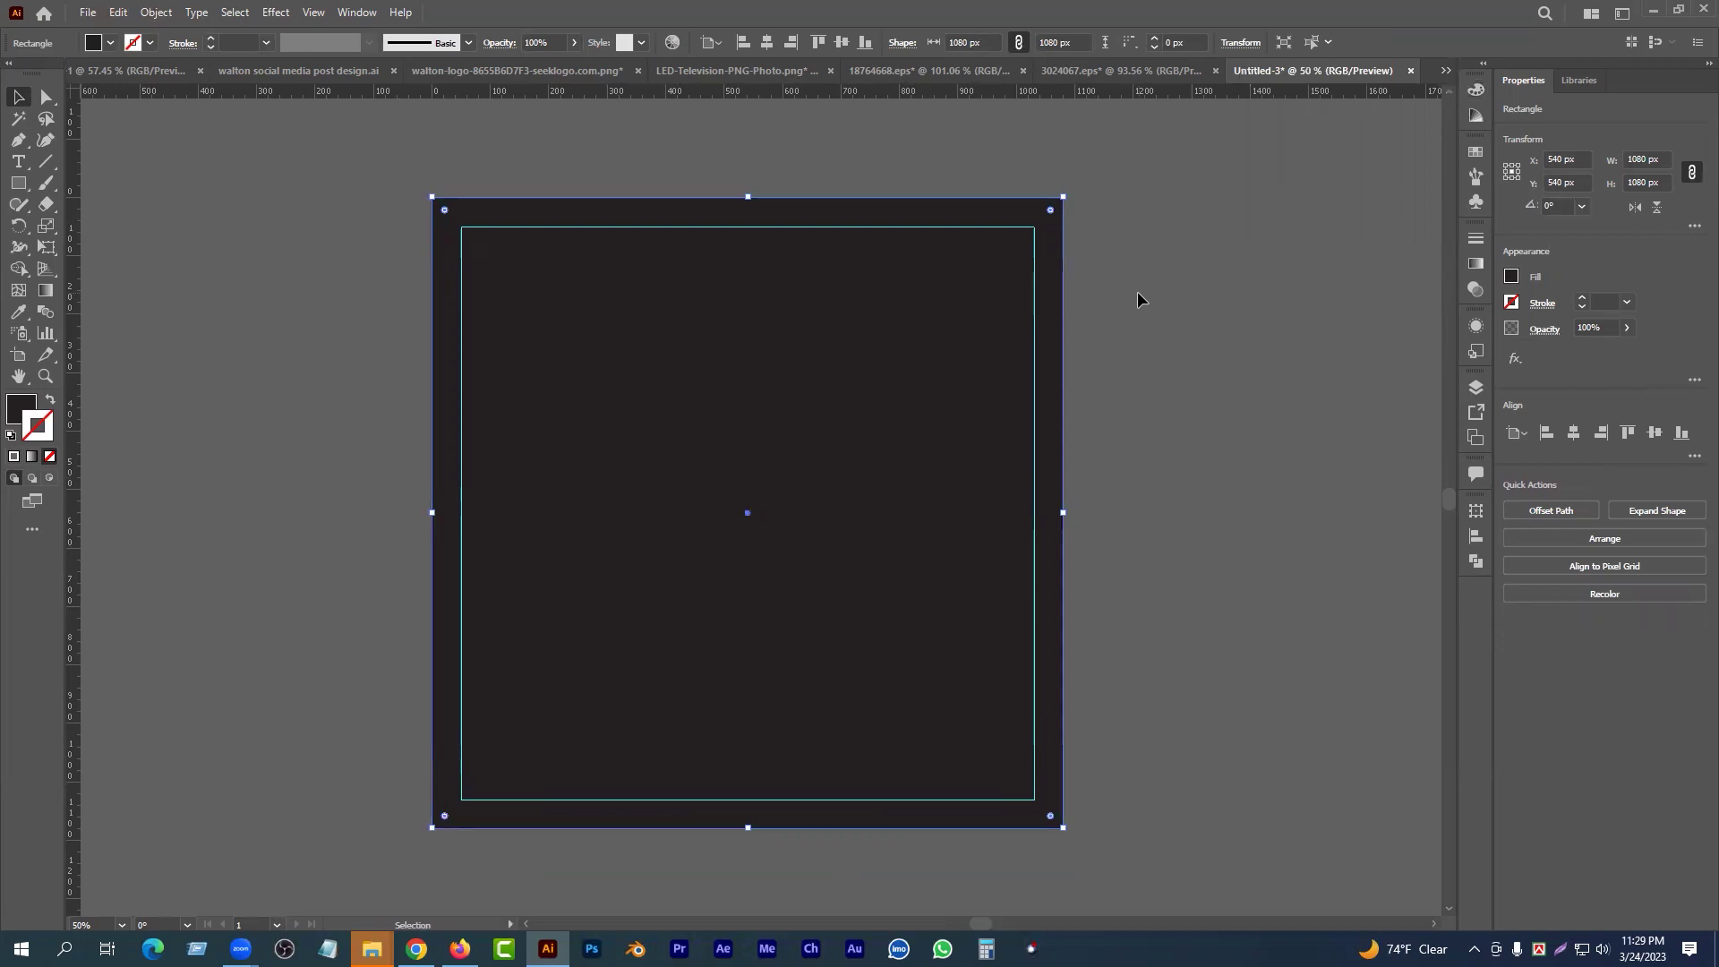
pyautogui.click(173, 250)
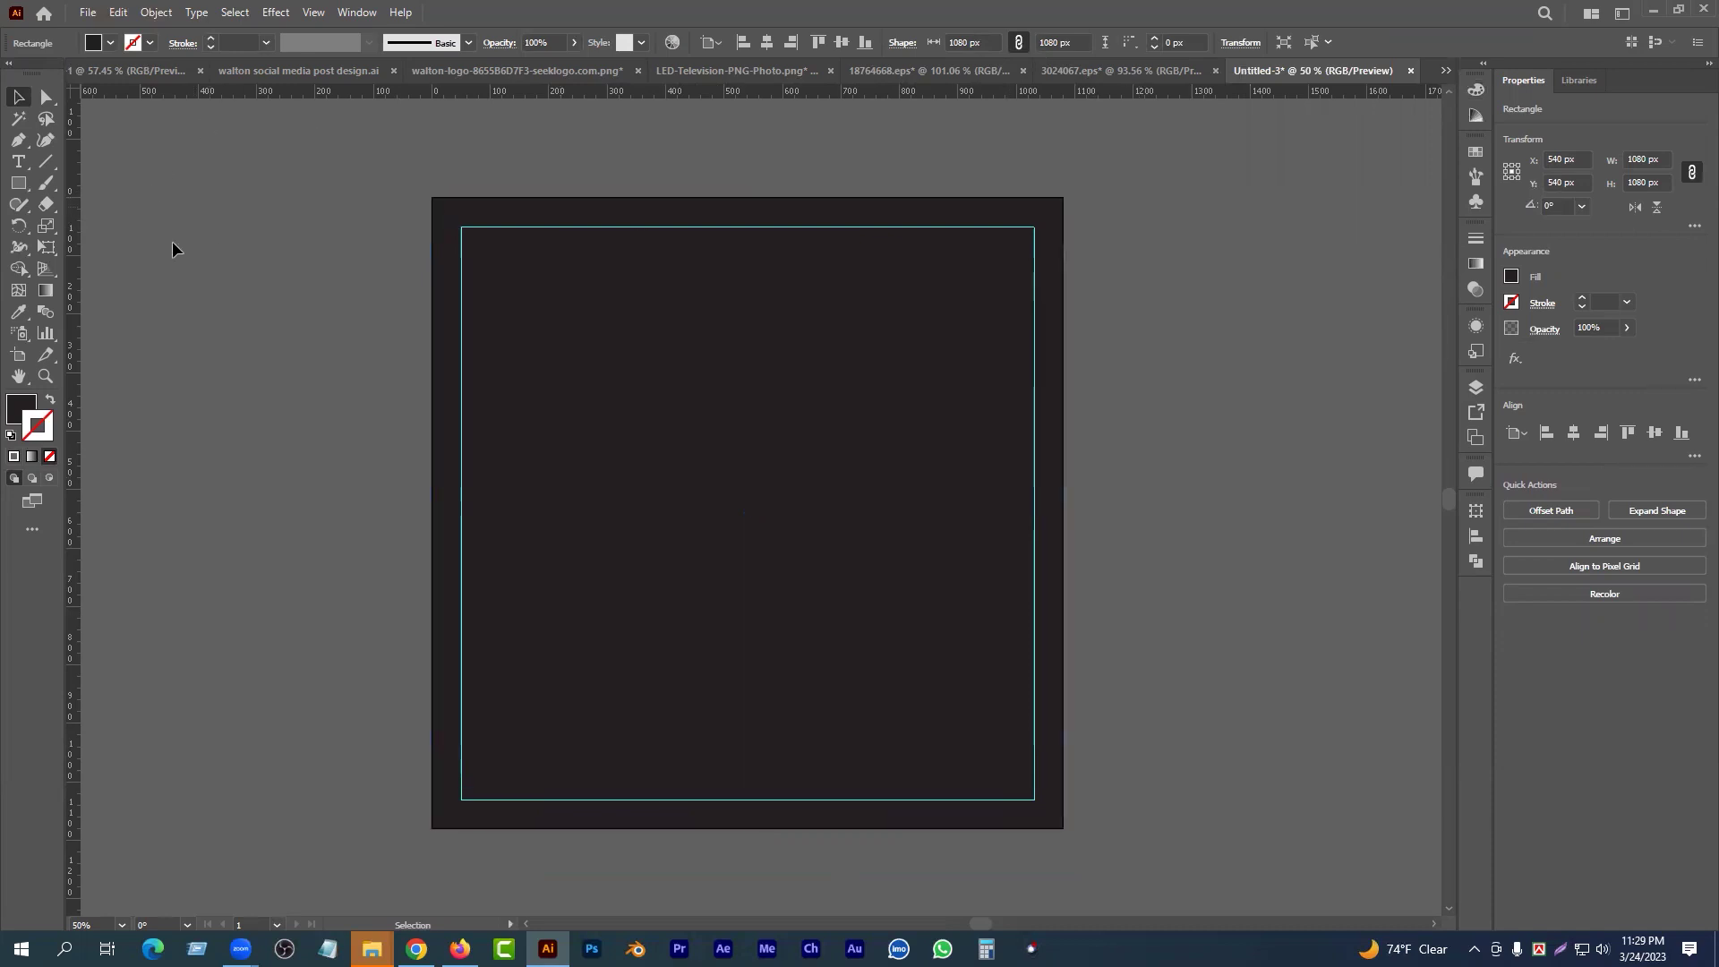
pyautogui.click(18, 182)
pyautogui.moveTo(208, 268); pyautogui.dragTo(295, 355)
pyautogui.click(16, 100)
pyautogui.moveTo(220, 282); pyautogui.dragTo(220, 291)
# - Duplicate the rounded square in place and scale the copy down about its centre to sit inside the original
pyautogui.hotkey('ctrl', 'space')
pyautogui.click(549, 363)
pyautogui.click(430, 369)
pyautogui.hotkey('ctrl', 'c')
pyautogui.hotkey('ctrl', 'f')
pyautogui.moveTo(463, 257); pyautogui.dragTo(431, 287)
# - Cut the inner rounded square out of the outer one with the Shape Builder to leave a rounded frame
pyautogui.moveTo(334, 438); pyautogui.dragTo(205, 456)
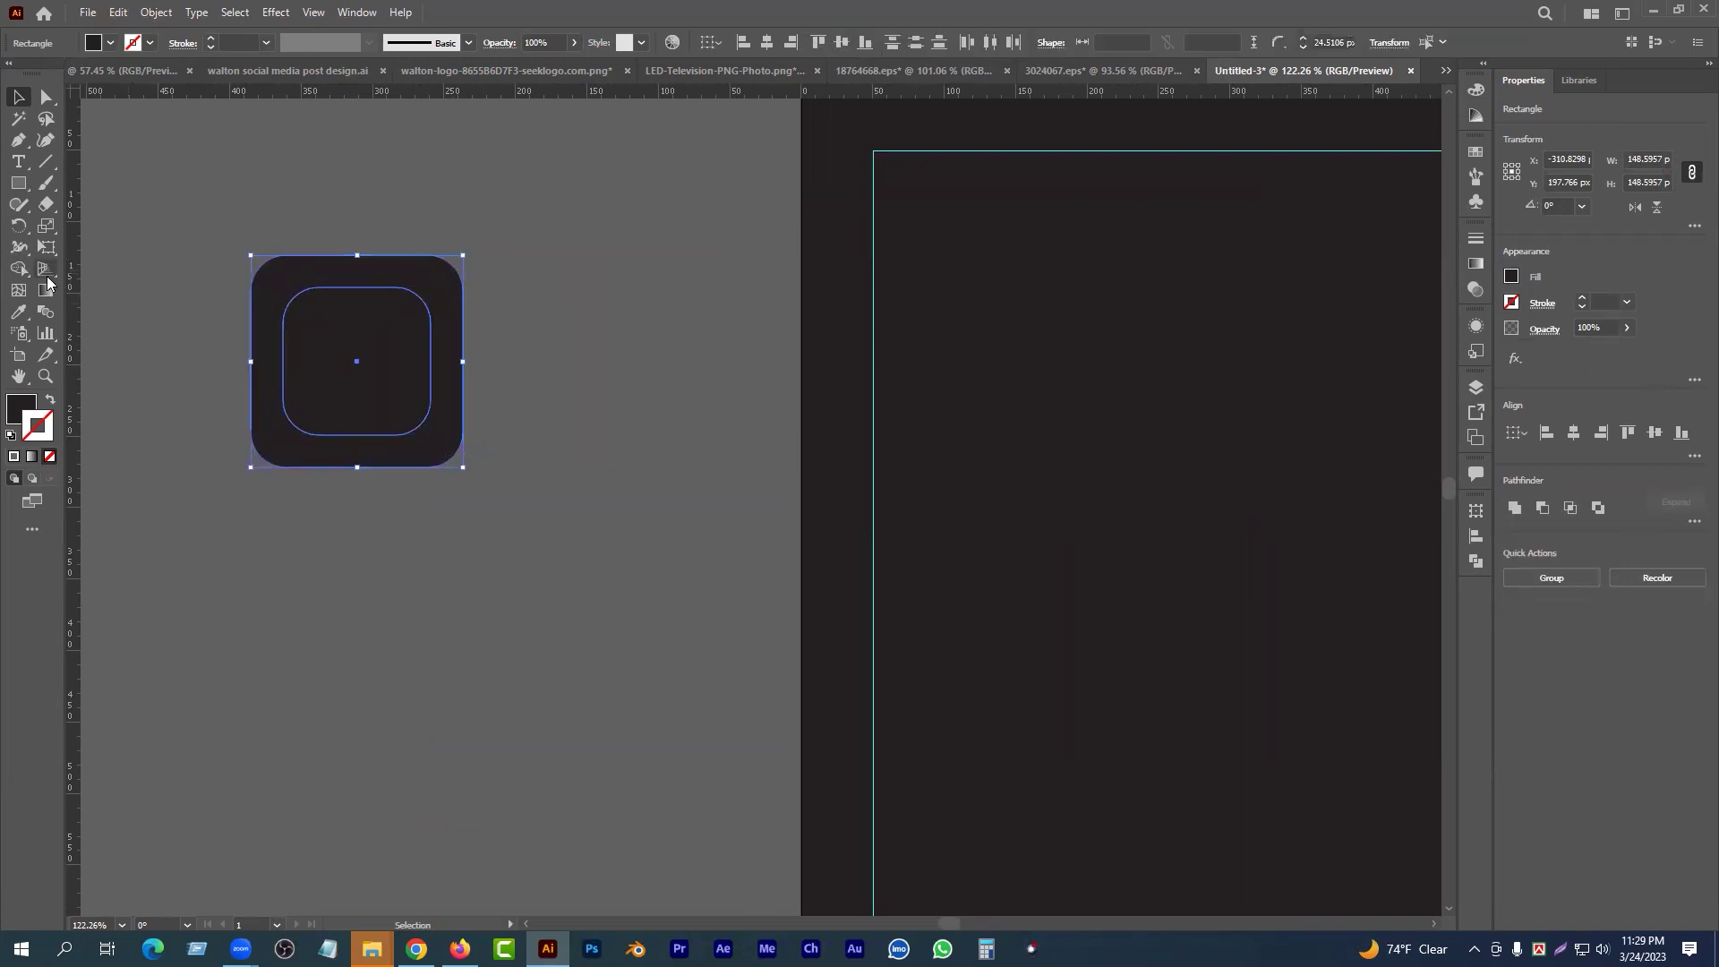
pyautogui.click(18, 269)
pyautogui.keyDown('alt'); pyautogui.click(309, 363); pyautogui.keyUp('alt')
pyautogui.press('v')
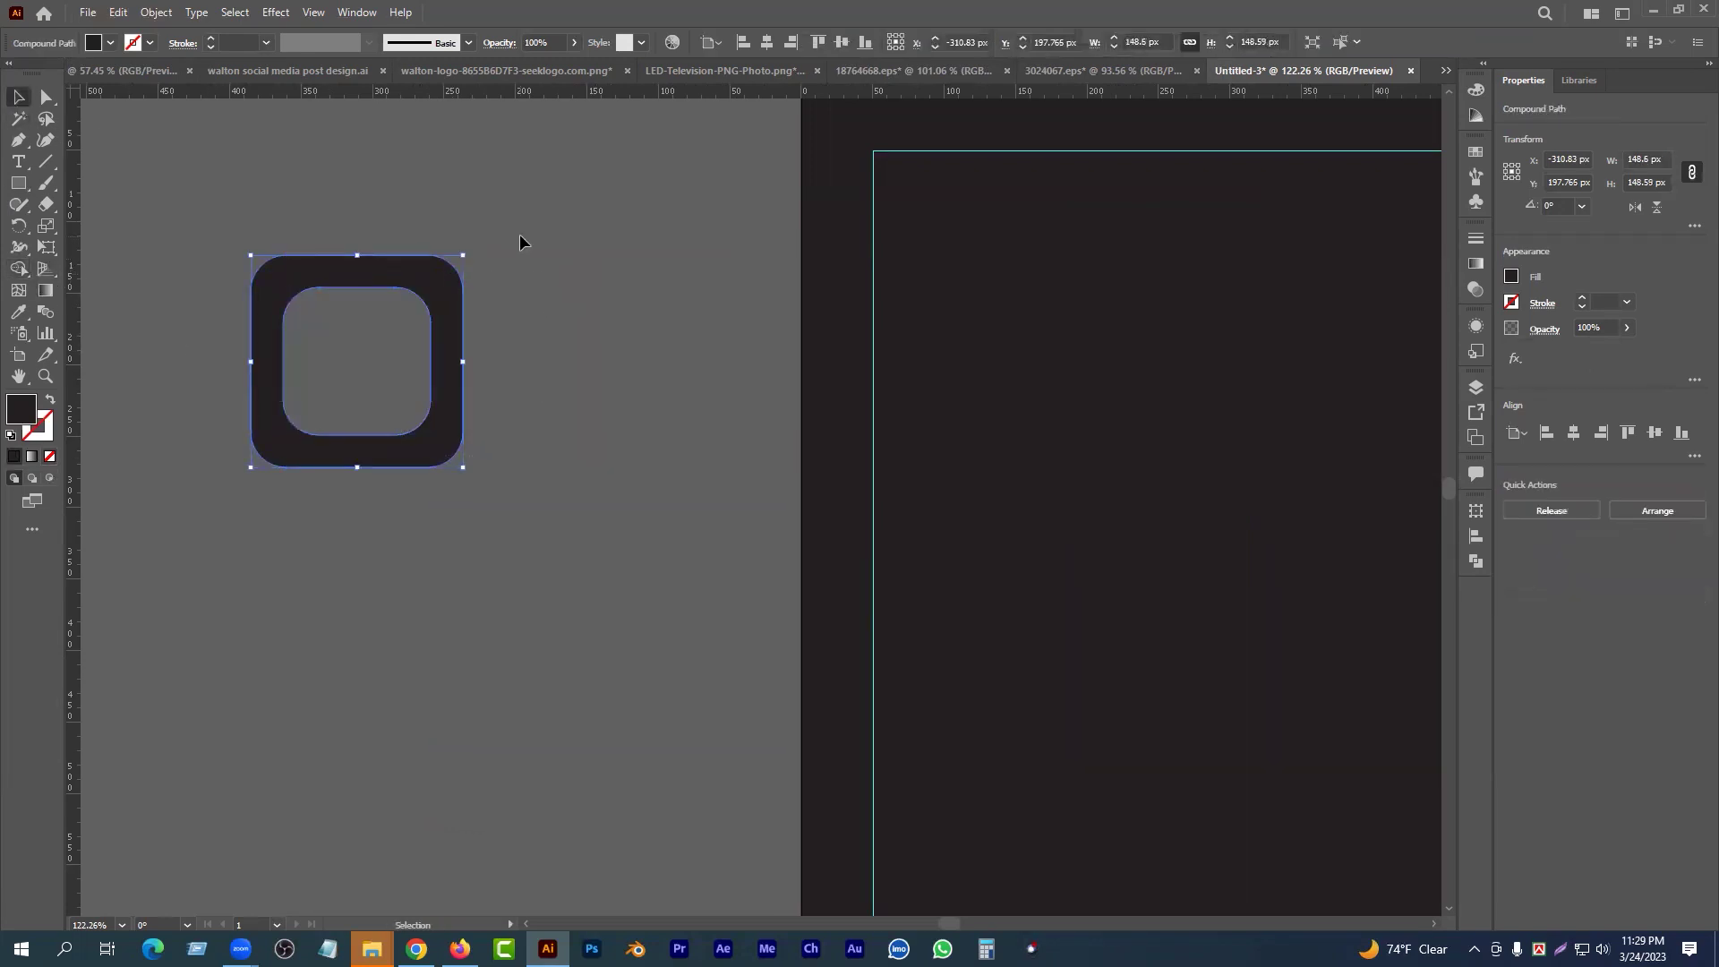
pyautogui.click(422, 242)
# - Rotate the rounded frame 45° and place a copy about 73 px to its right so the two diamonds overlap
pyautogui.moveTo(404, 325); pyautogui.dragTo(401, 330)
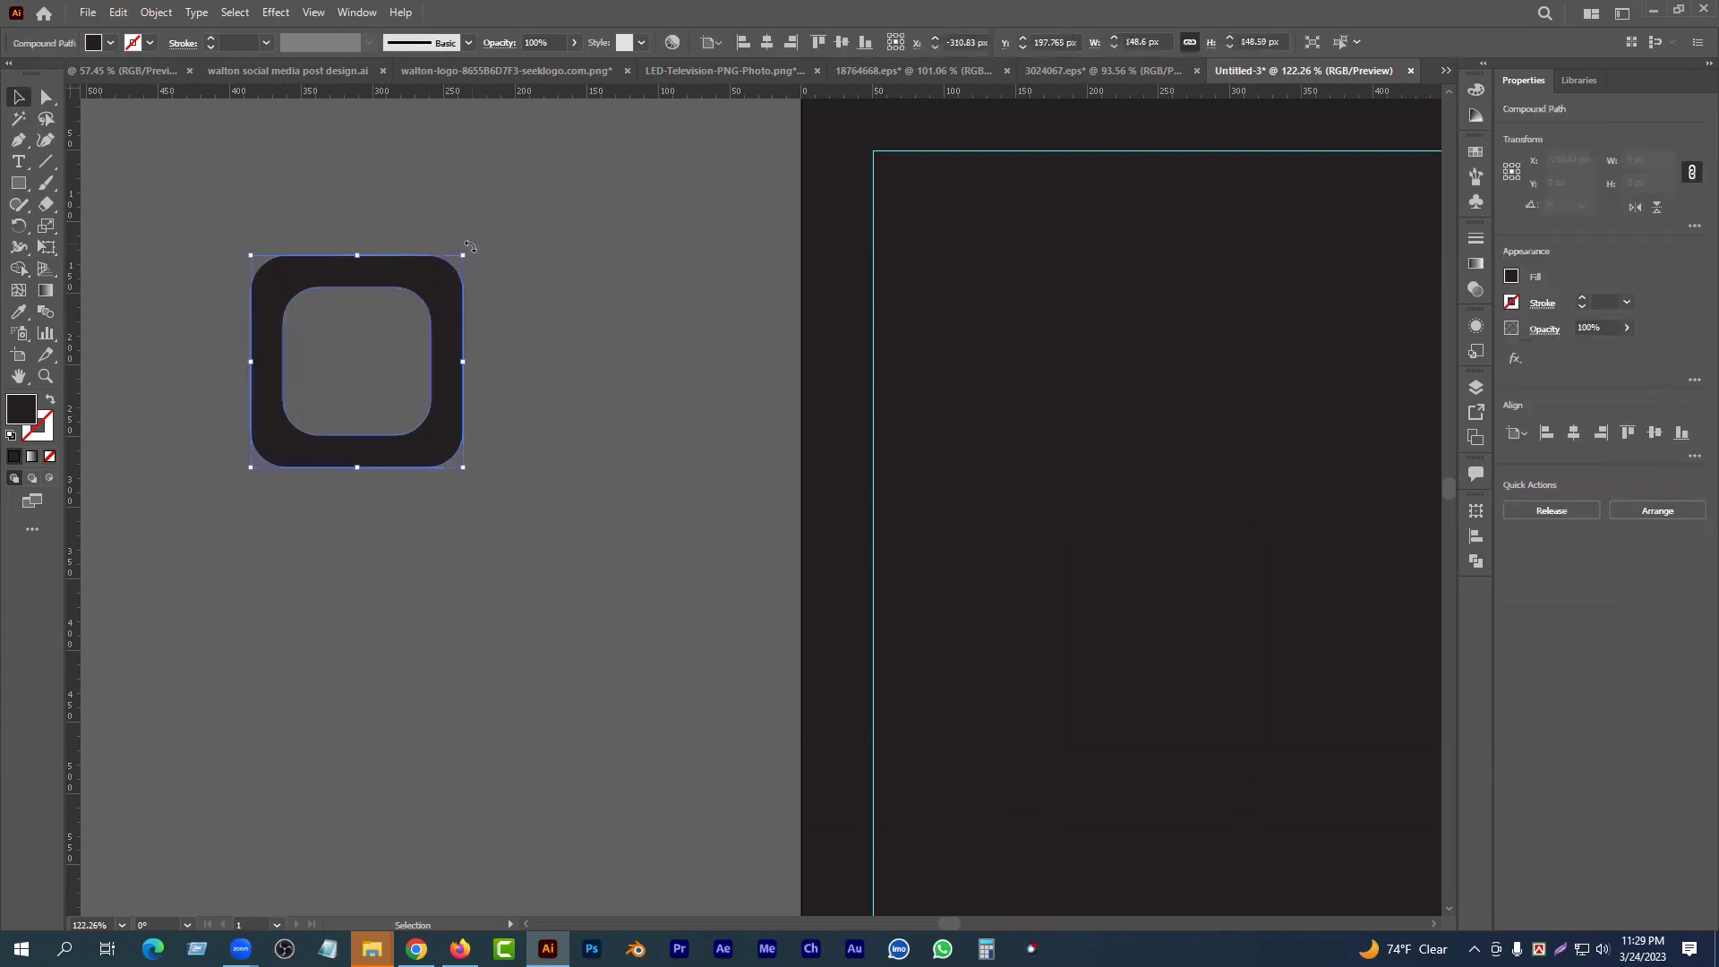
pyautogui.moveTo(460, 238); pyautogui.dragTo(401, 223)
pyautogui.click(592, 332)
pyautogui.moveTo(468, 350); pyautogui.dragTo(621, 360)
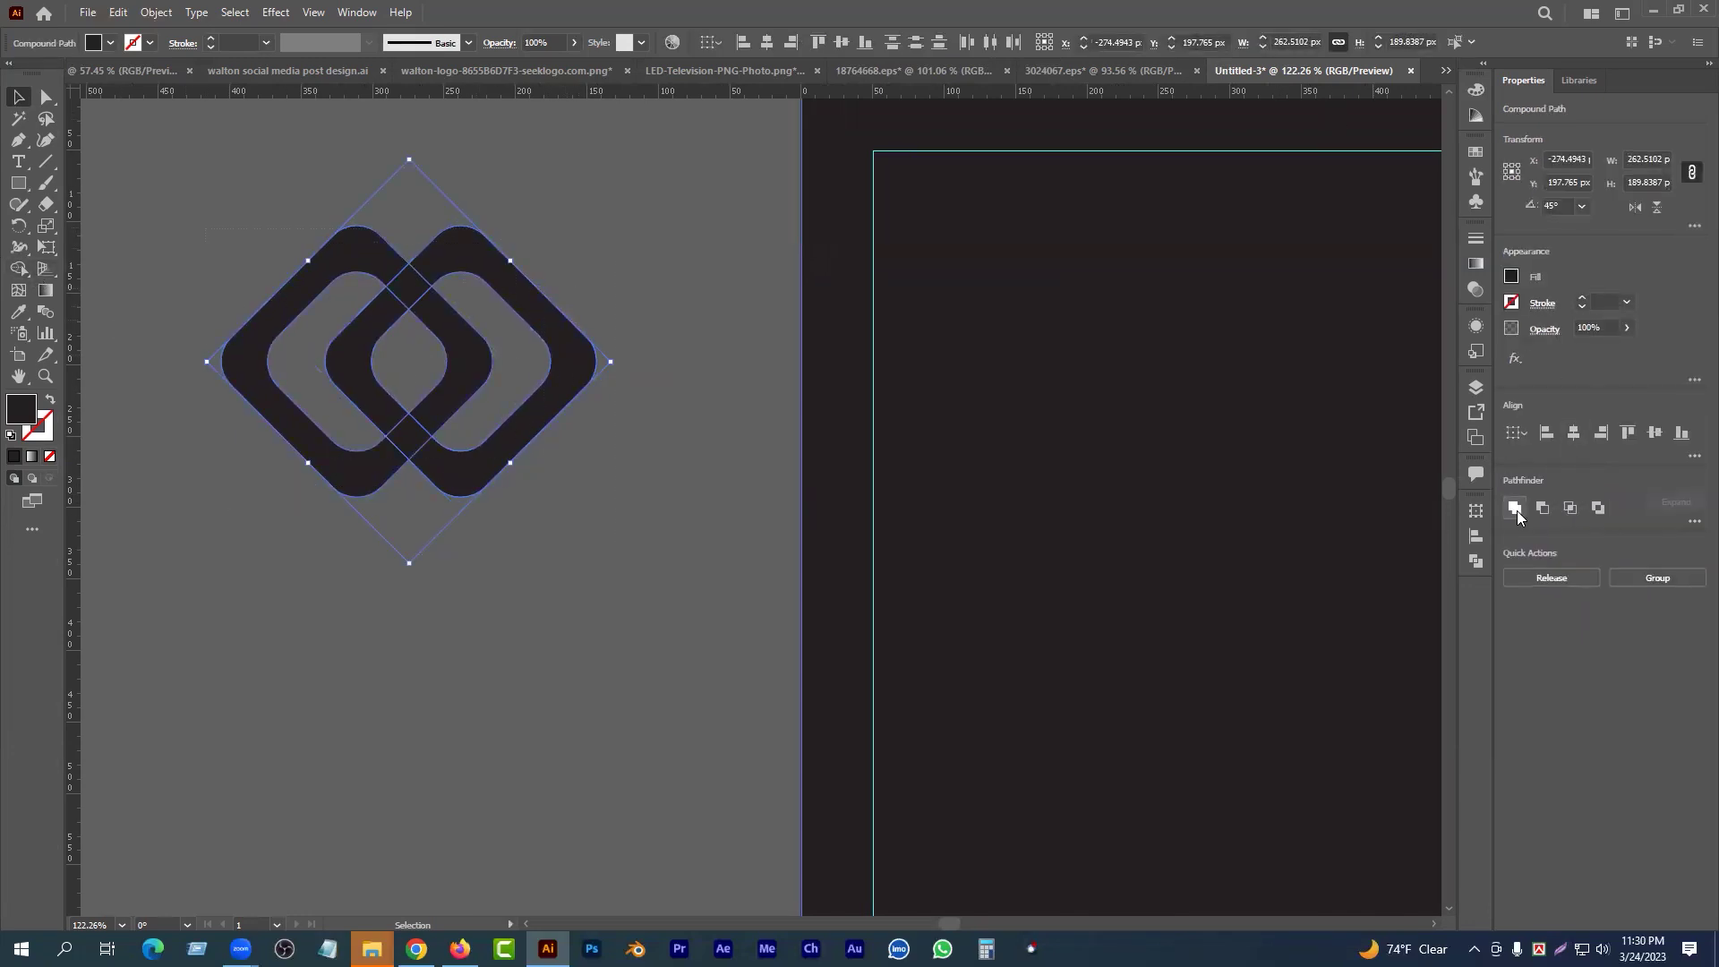
# - Divide the two overlapping diamond frames with Pathfinder and ungroup the resulting pieces
pyautogui.click(1691, 520)
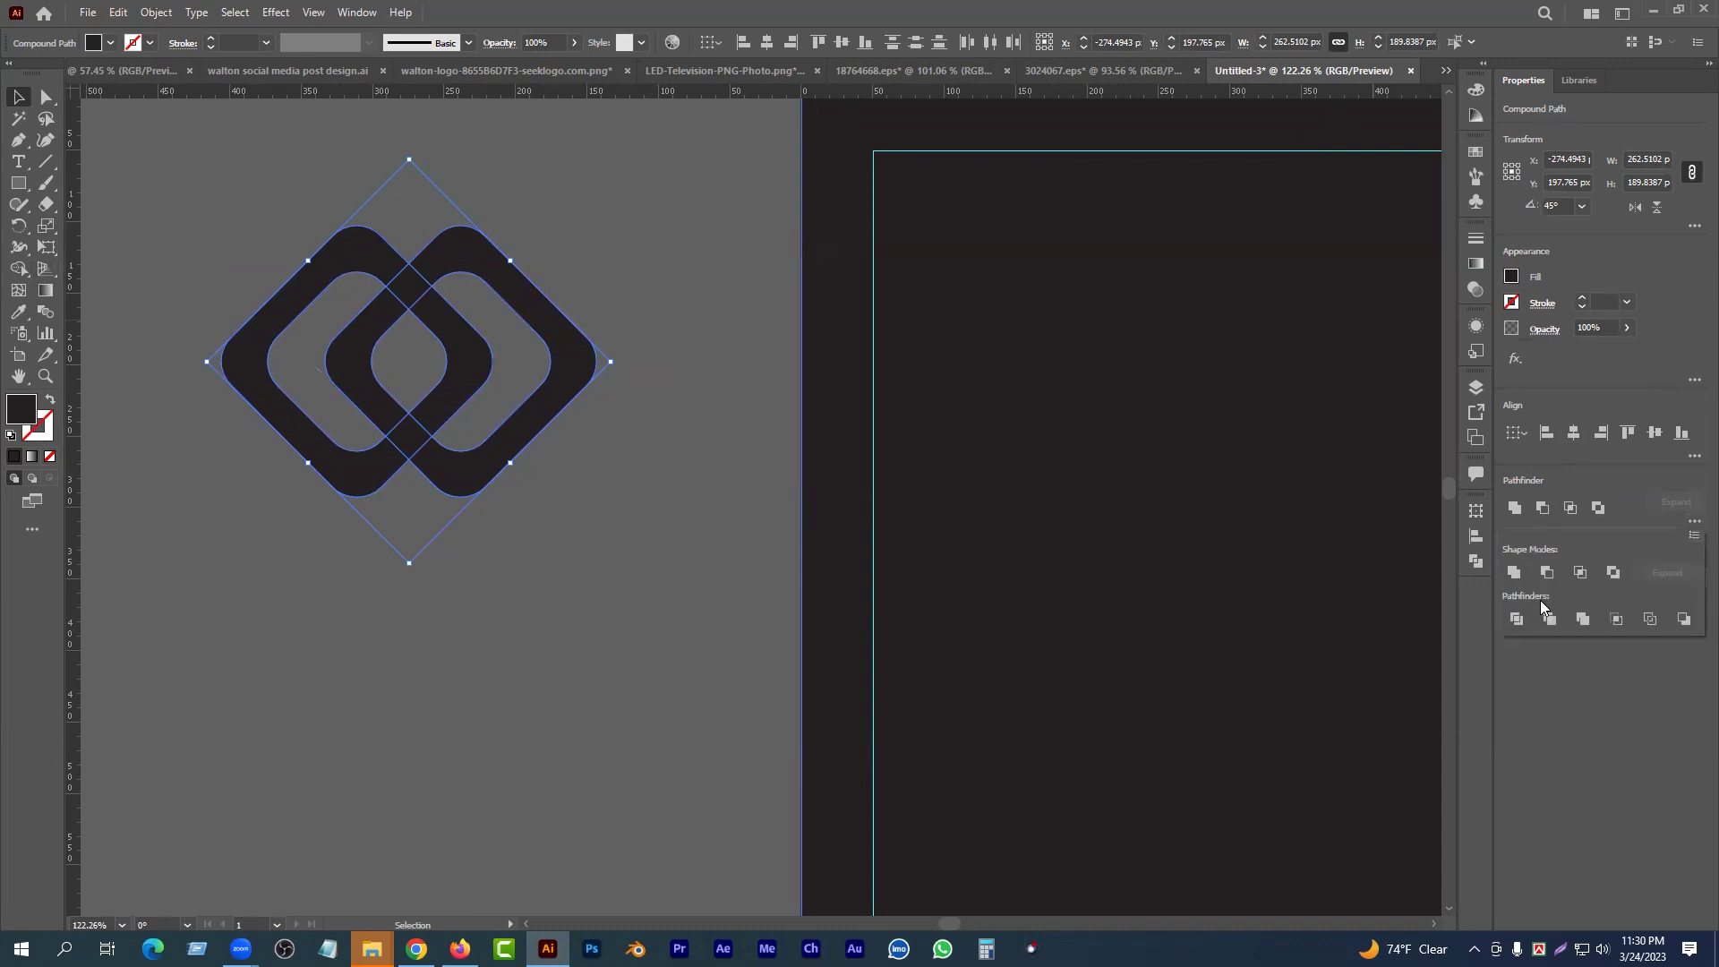
pyautogui.click(1516, 618)
pyautogui.click(536, 321)
pyautogui.moveTo(537, 506); pyautogui.dragTo(338, 409)
pyautogui.click(597, 573)
pyautogui.click(403, 309)
pyautogui.rightClick(398, 329)
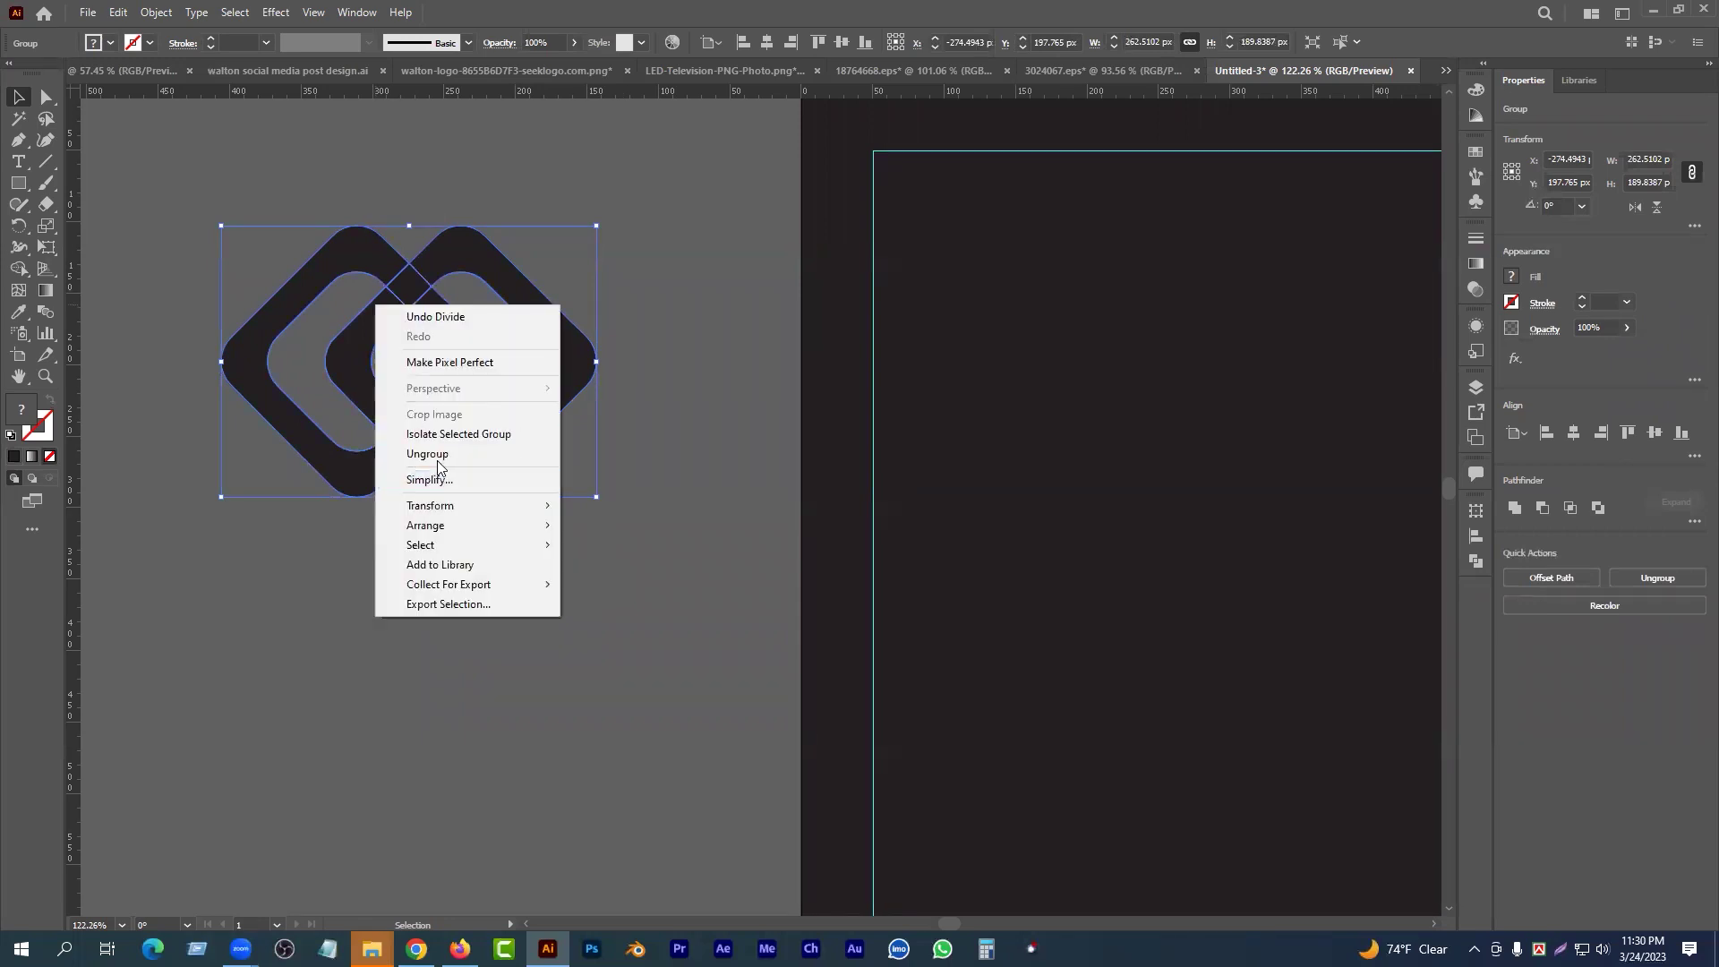
pyautogui.click(518, 453)
# - Try moving the inner piece of the left diamond out of place and undo the move
pyautogui.click(465, 593)
pyautogui.moveTo(466, 360); pyautogui.dragTo(506, 403)
pyautogui.hotkey('ctrl', 'z')
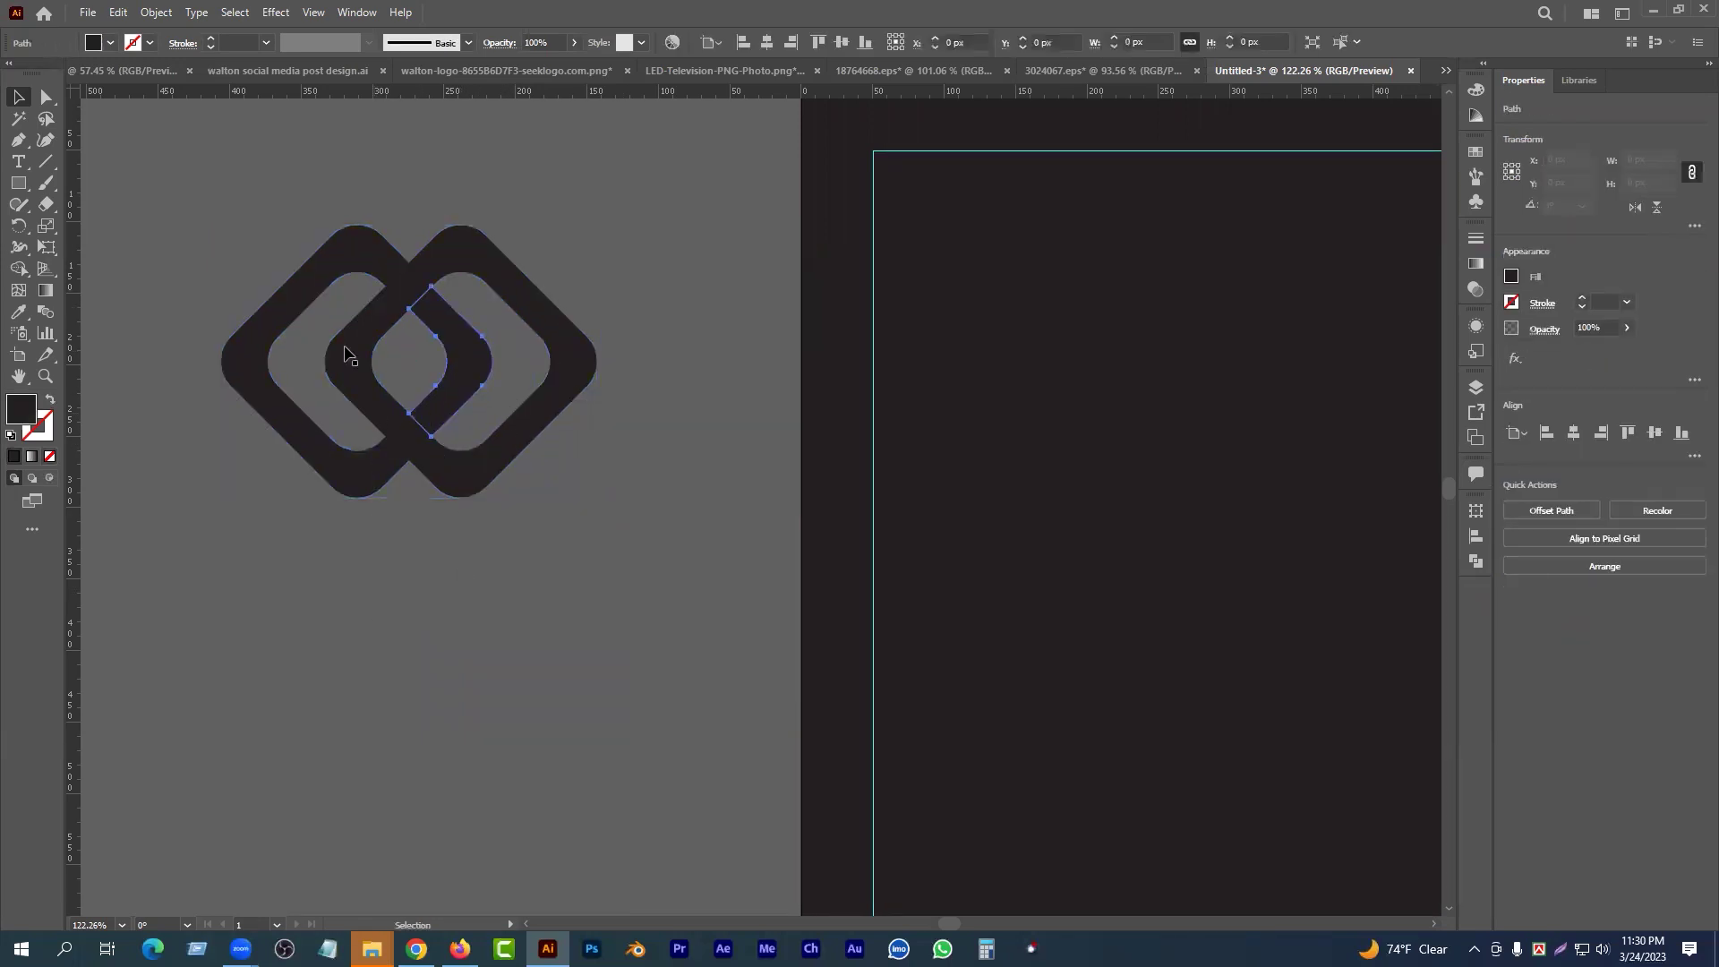
# - Fill the right diamond's large outer piece with green and its small inner piece with a lighter green
pyautogui.click(516, 296)
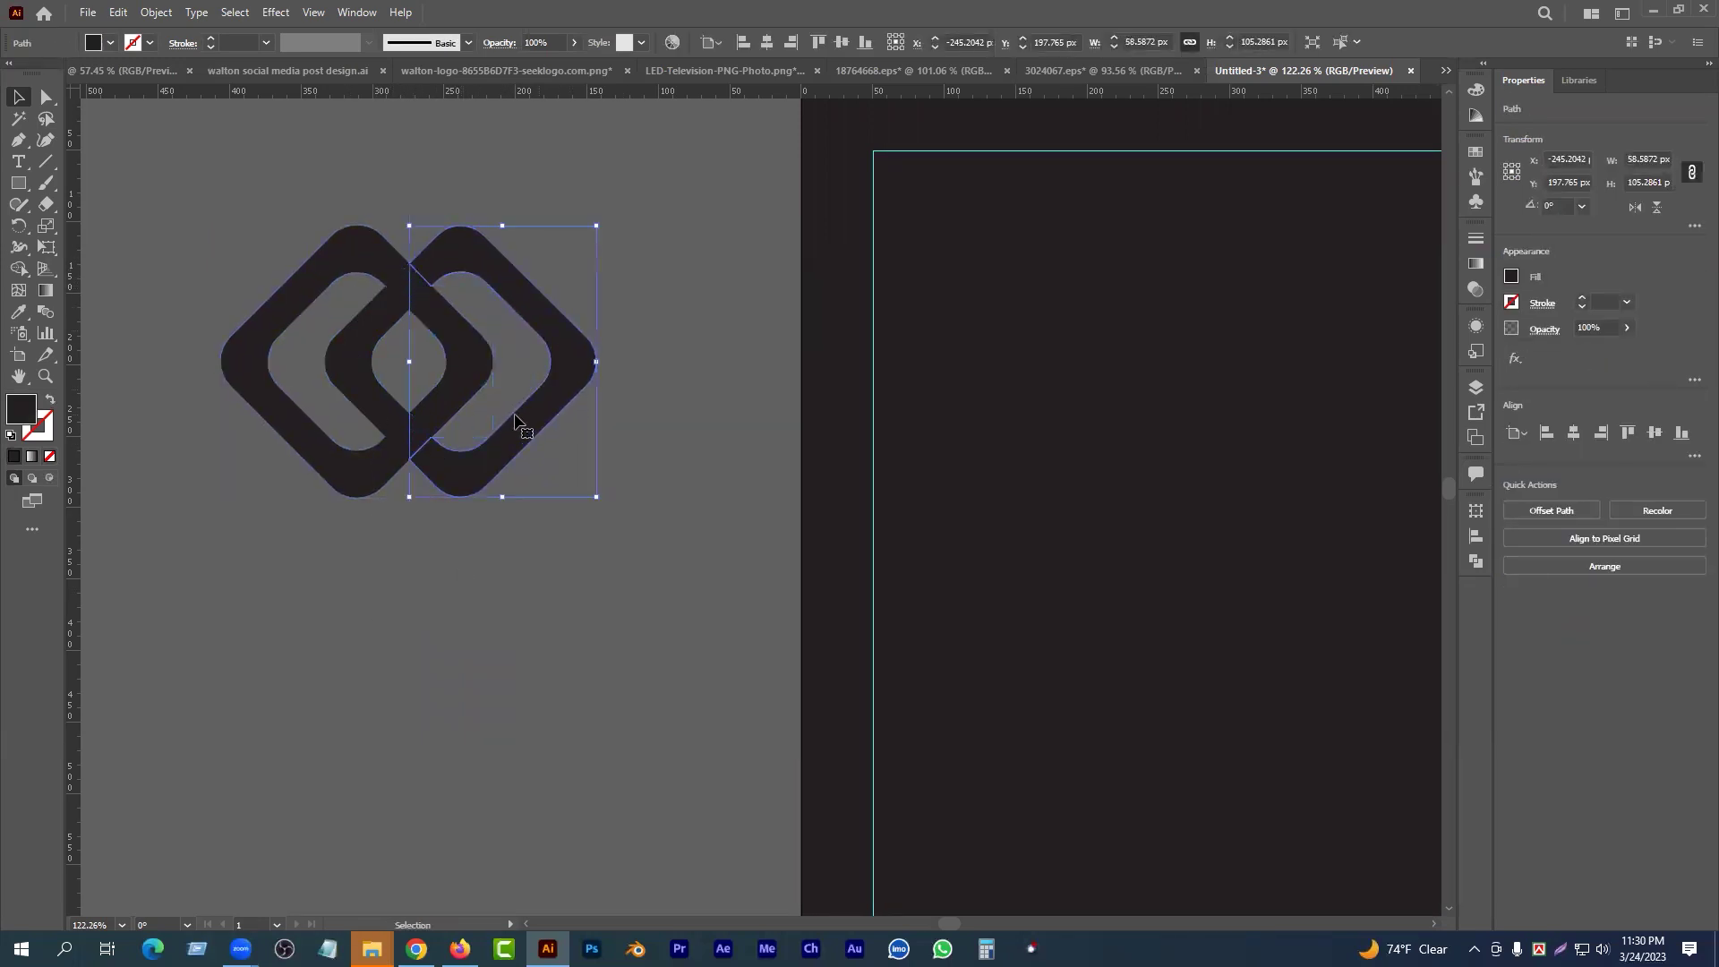
pyautogui.click(111, 43)
pyautogui.click(91, 80)
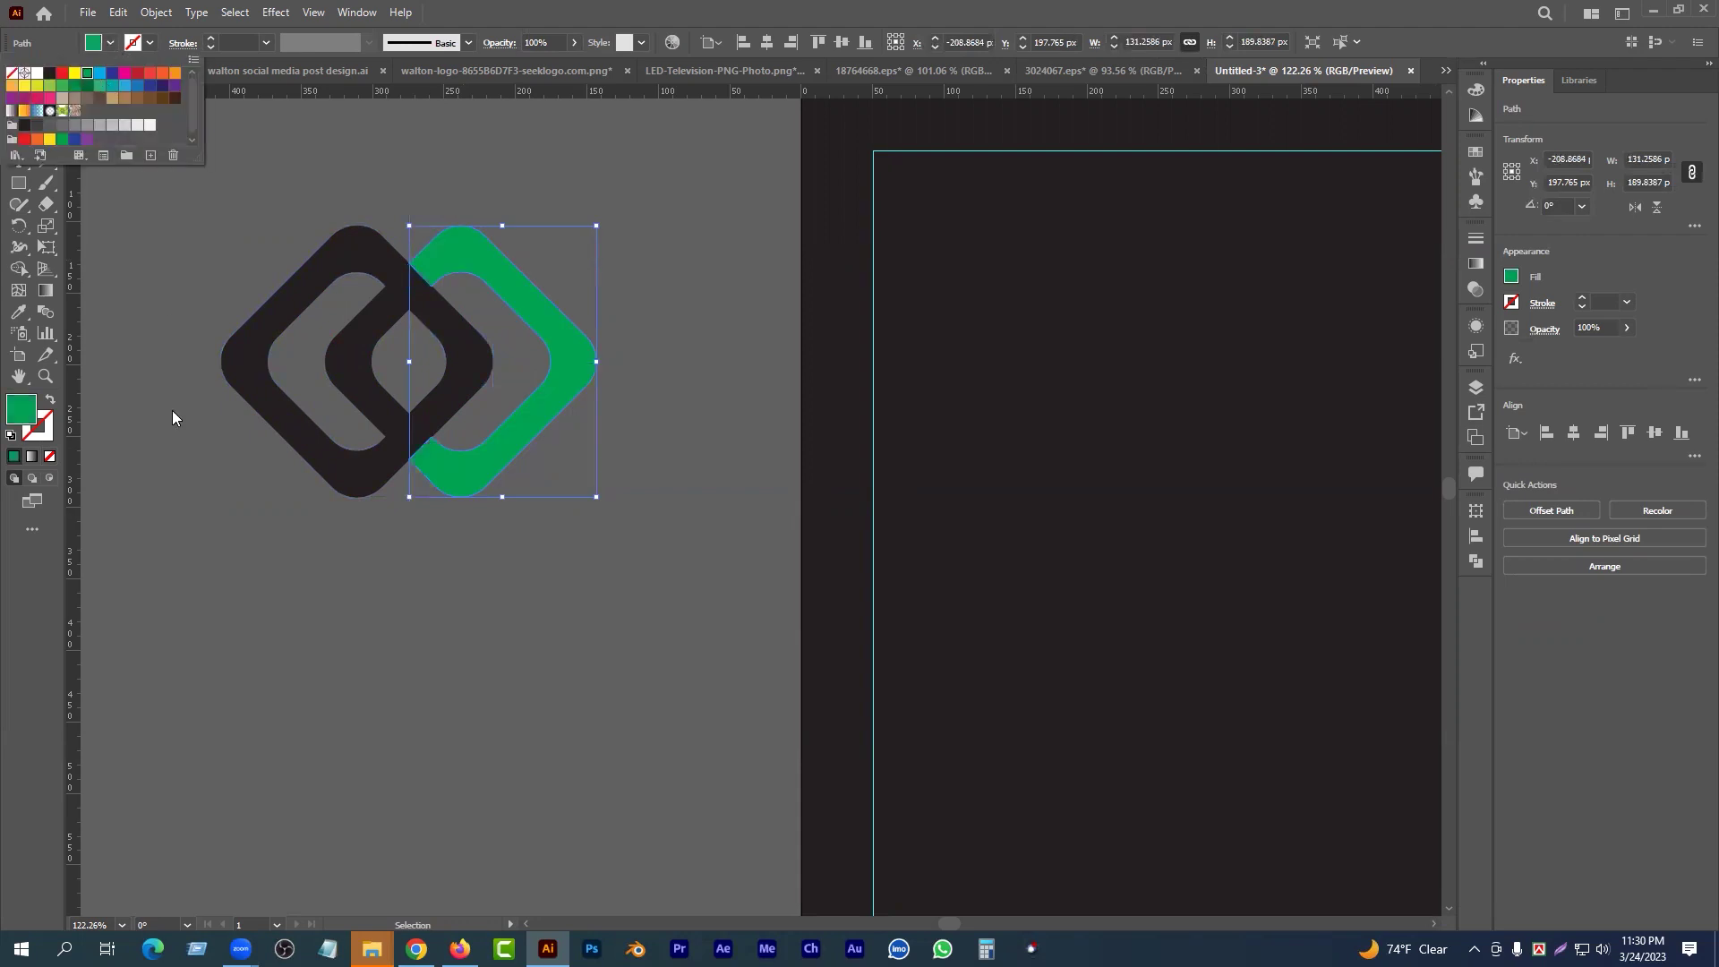
pyautogui.click(172, 410)
pyautogui.click(347, 361)
pyautogui.click(101, 46)
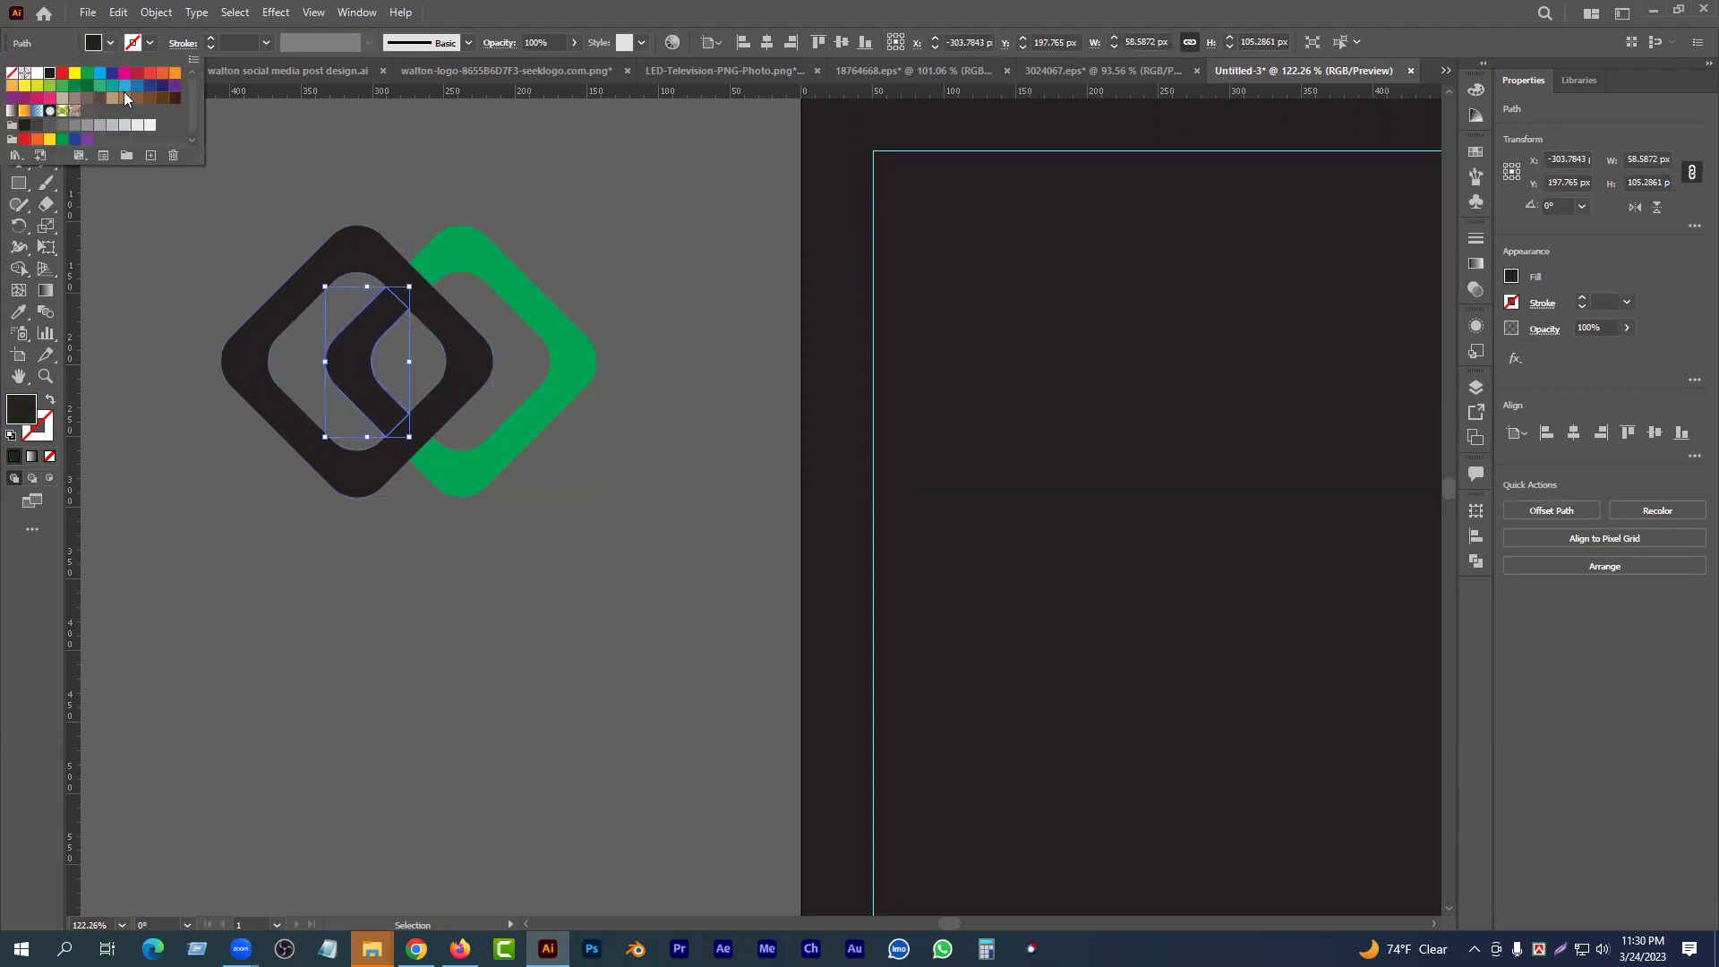
pyautogui.click(101, 87)
pyautogui.click(346, 595)
# - Fill the large outer piece and the small inner piece of the left diamond with teal
pyautogui.click(482, 344)
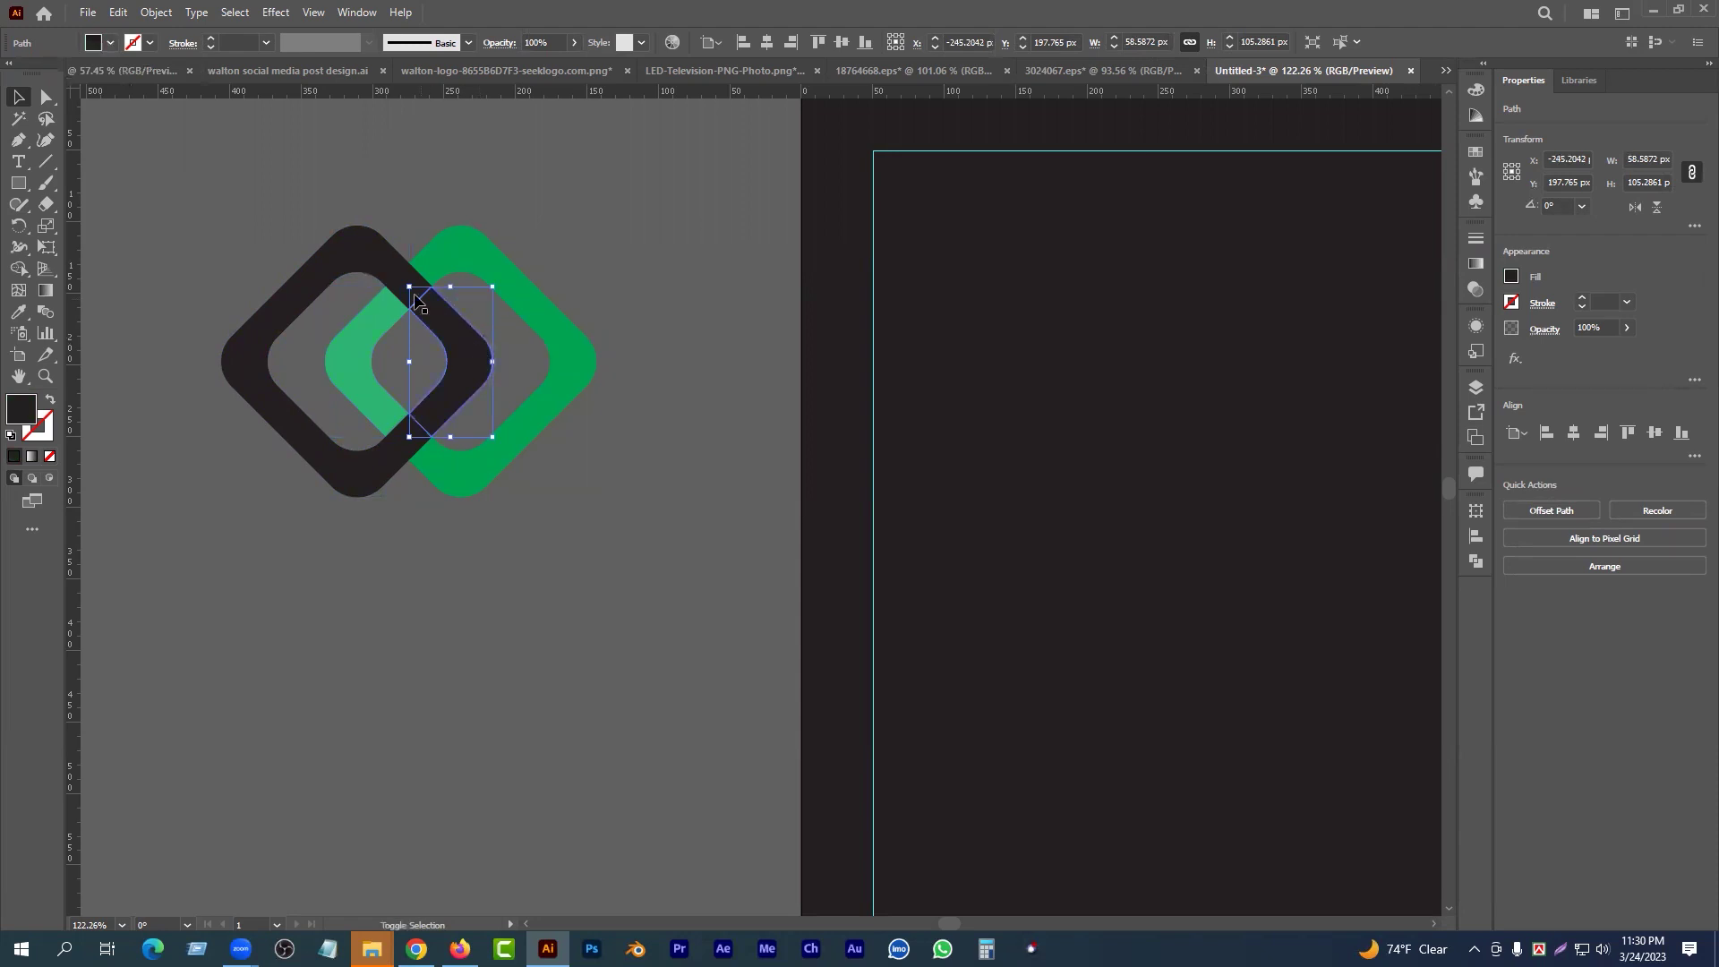
pyautogui.click(375, 260)
pyautogui.click(99, 43)
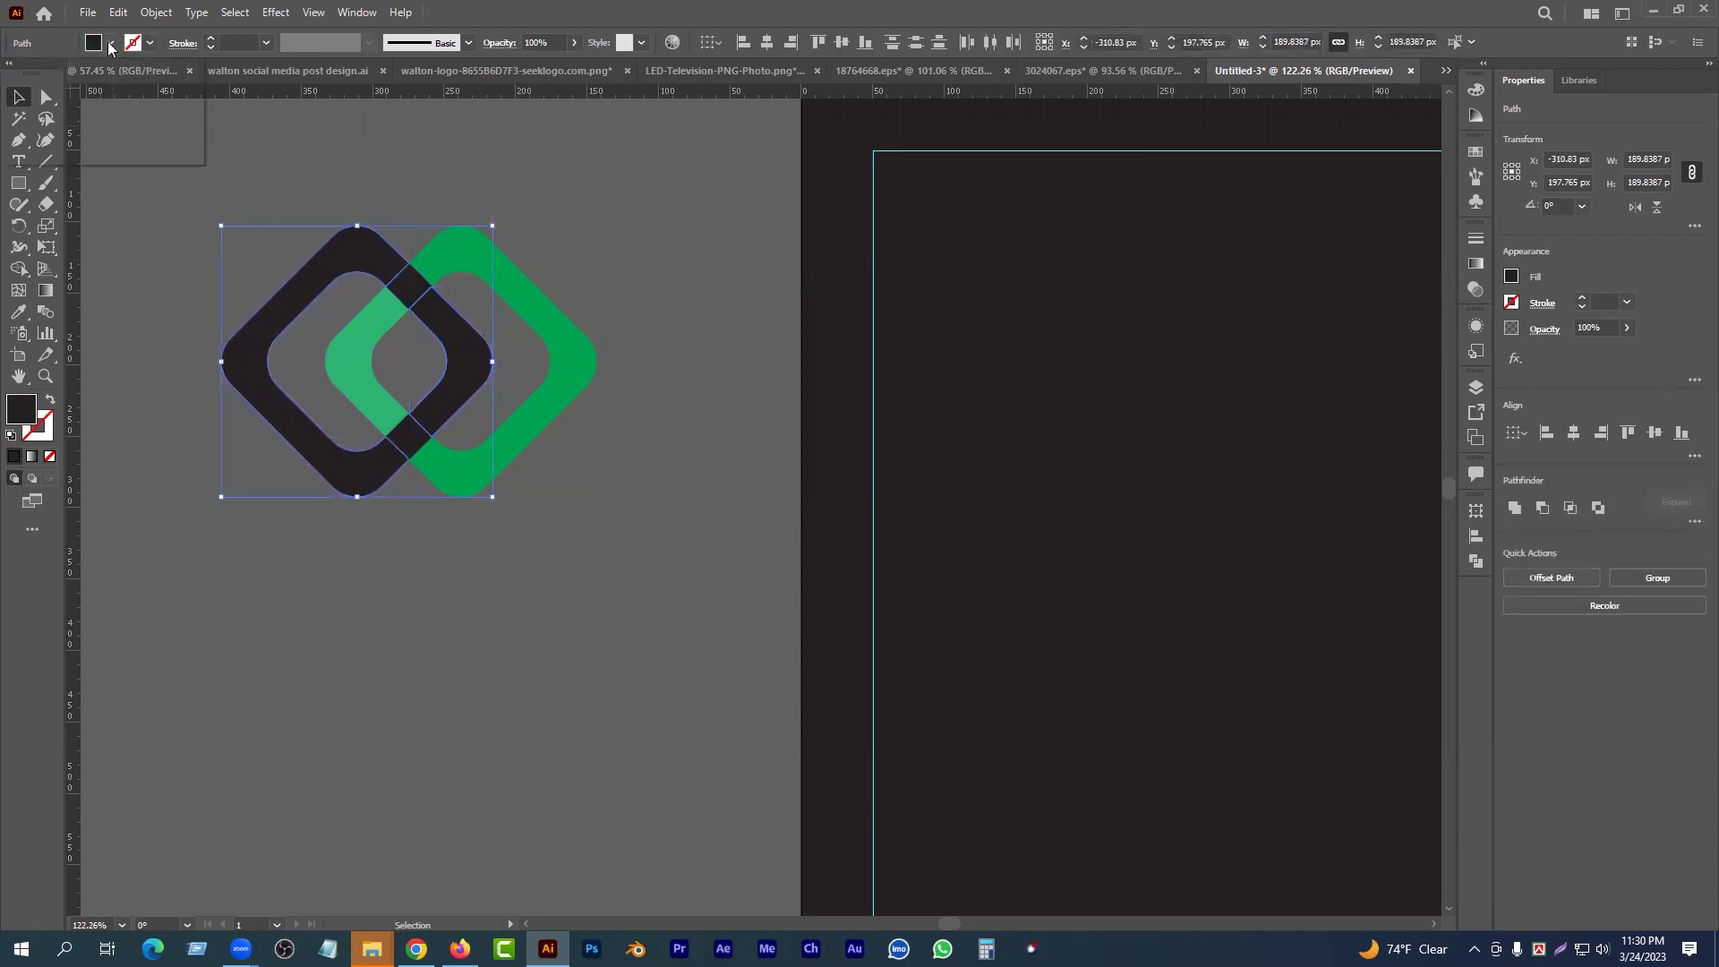
pyautogui.click(111, 88)
pyautogui.click(319, 529)
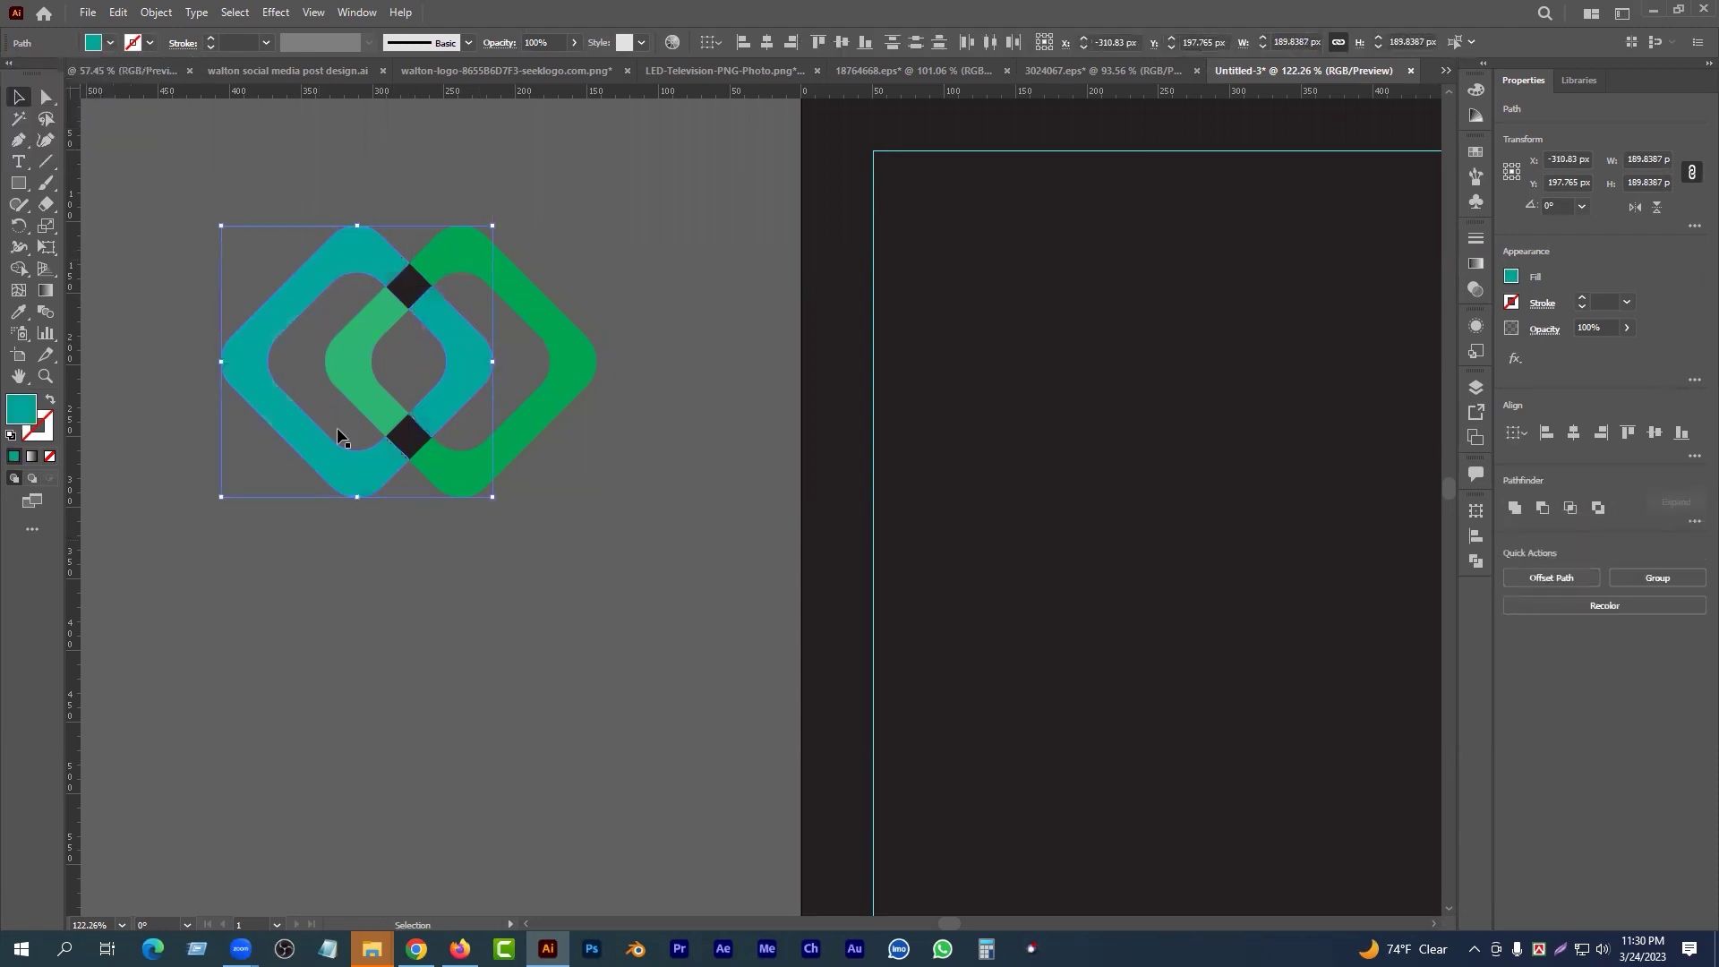
# - Fill the two small squares where the diamonds cross with dark green
pyautogui.click(406, 284)
pyautogui.keyDown('shift'); pyautogui.click(417, 434); pyautogui.keyUp('shift')
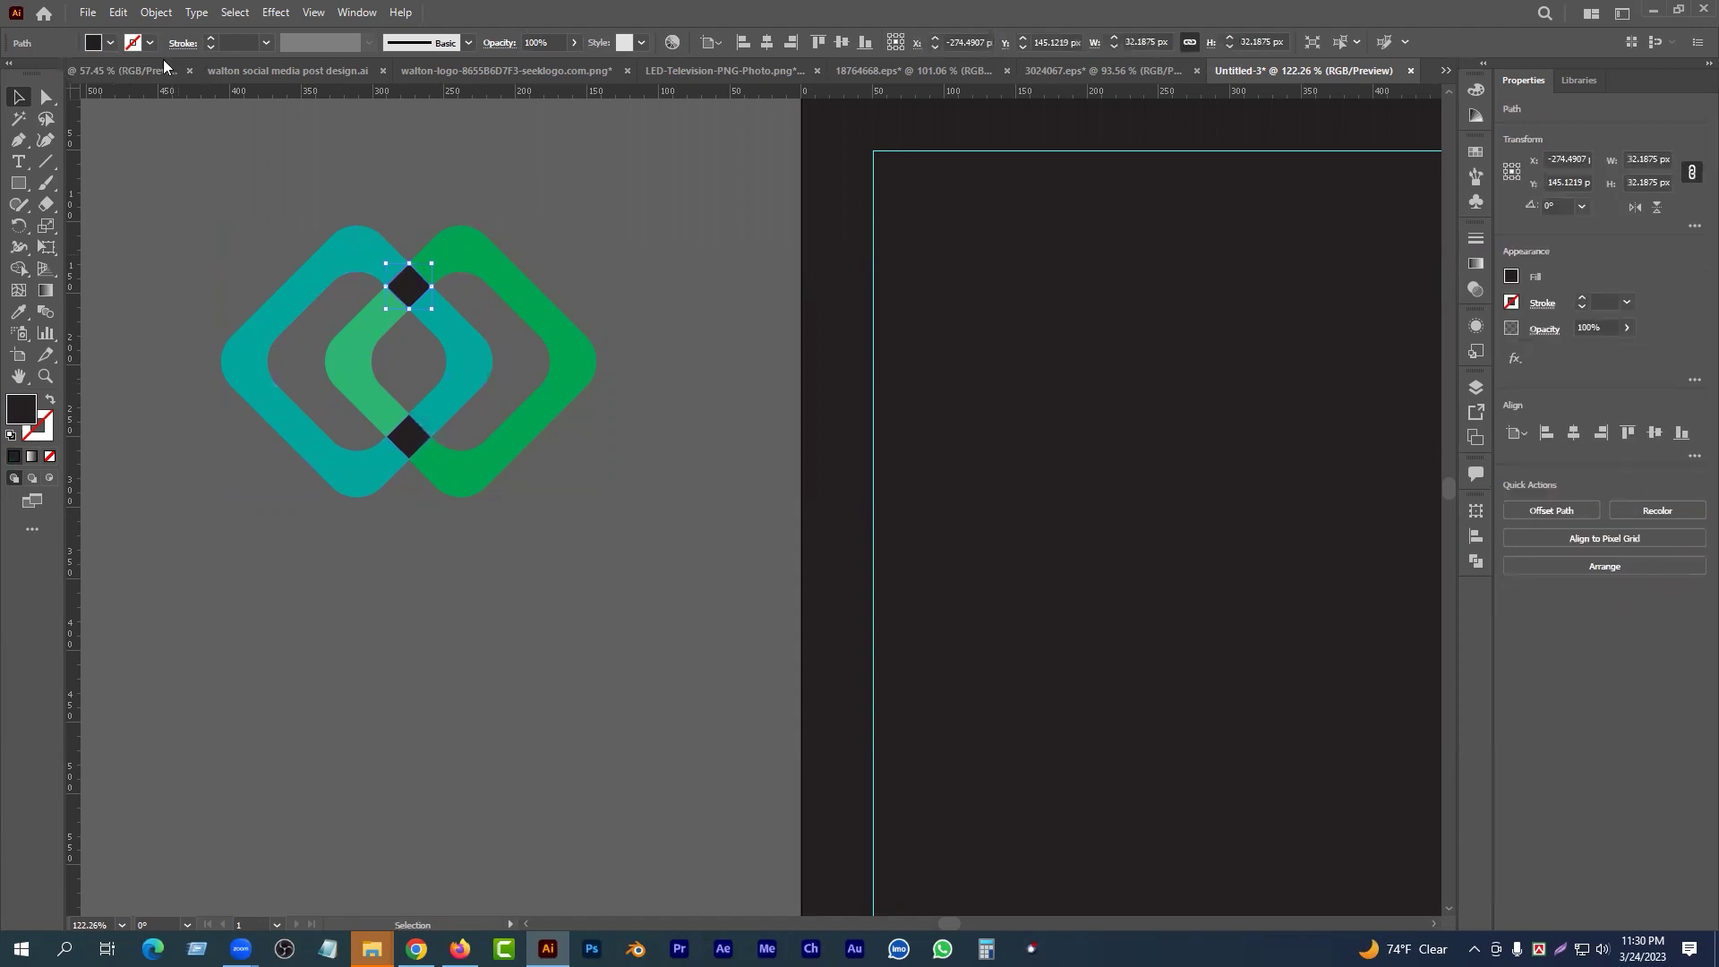
pyautogui.click(108, 43)
pyautogui.click(82, 89)
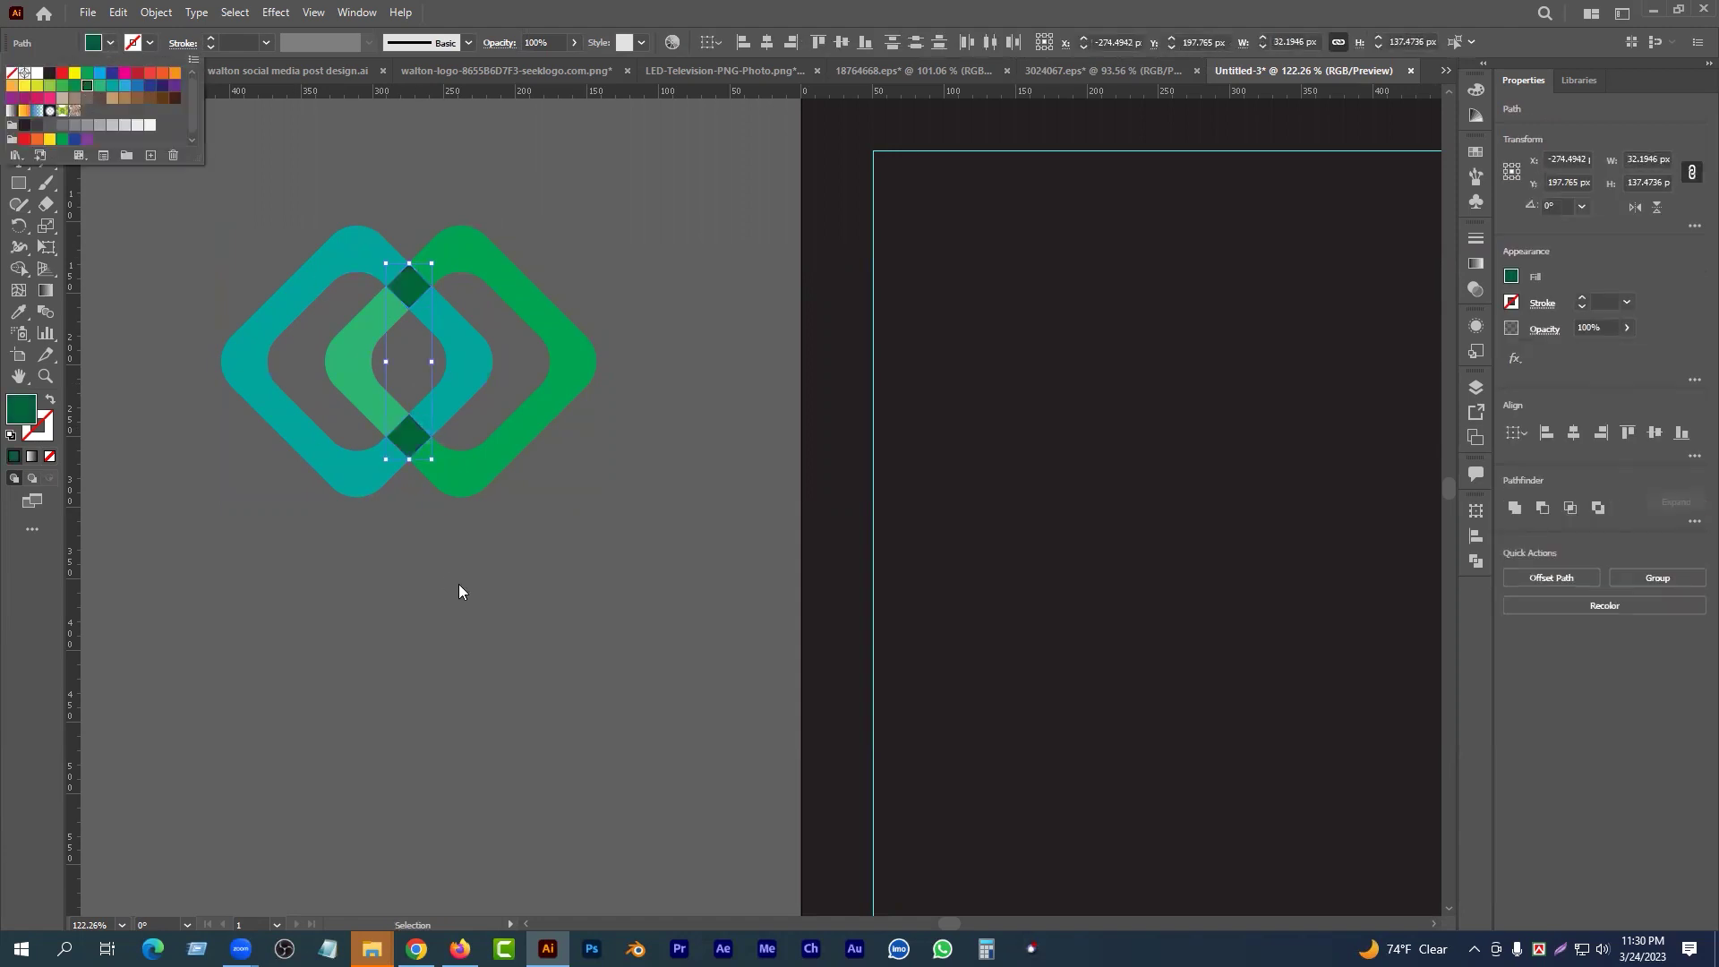
pyautogui.click(481, 512)
pyautogui.moveTo(186, 172); pyautogui.dragTo(632, 627)
pyautogui.click(632, 626)
# - Delete the inner teal piece, both dark green crossing squares and the leftover unfilled pieces inside the diamonds
pyautogui.moveTo(455, 372); pyautogui.dragTo(494, 358)
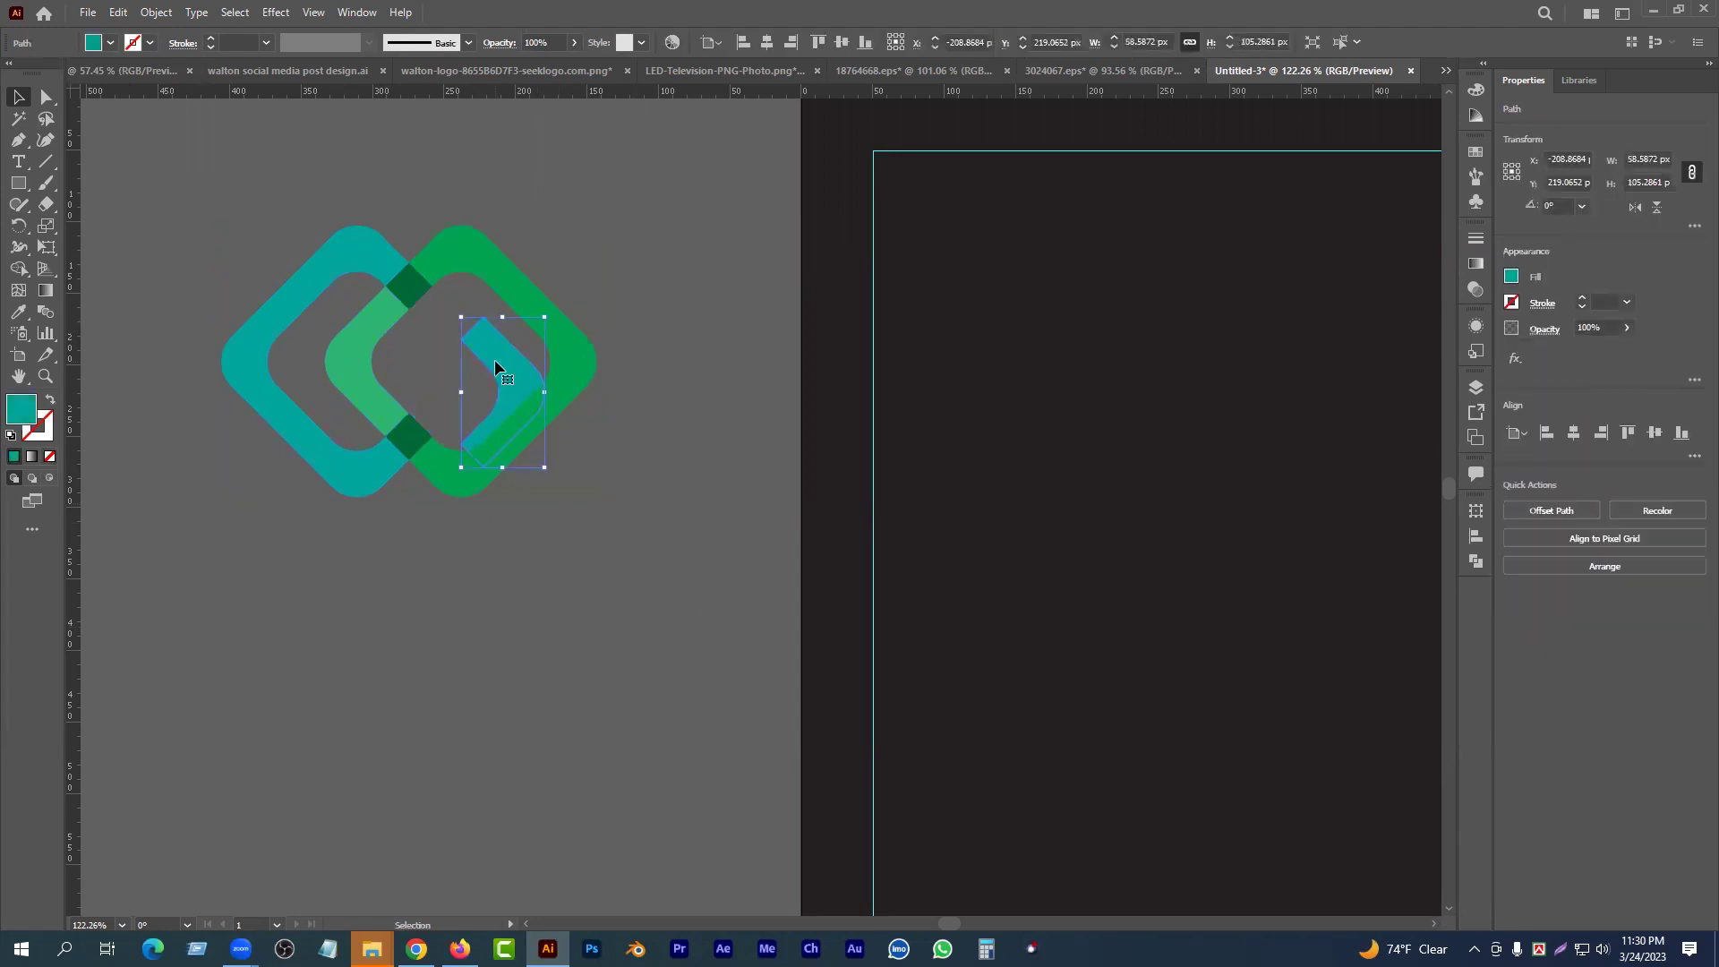
pyautogui.press('Delete')
pyautogui.click(410, 287)
pyautogui.press('Delete')
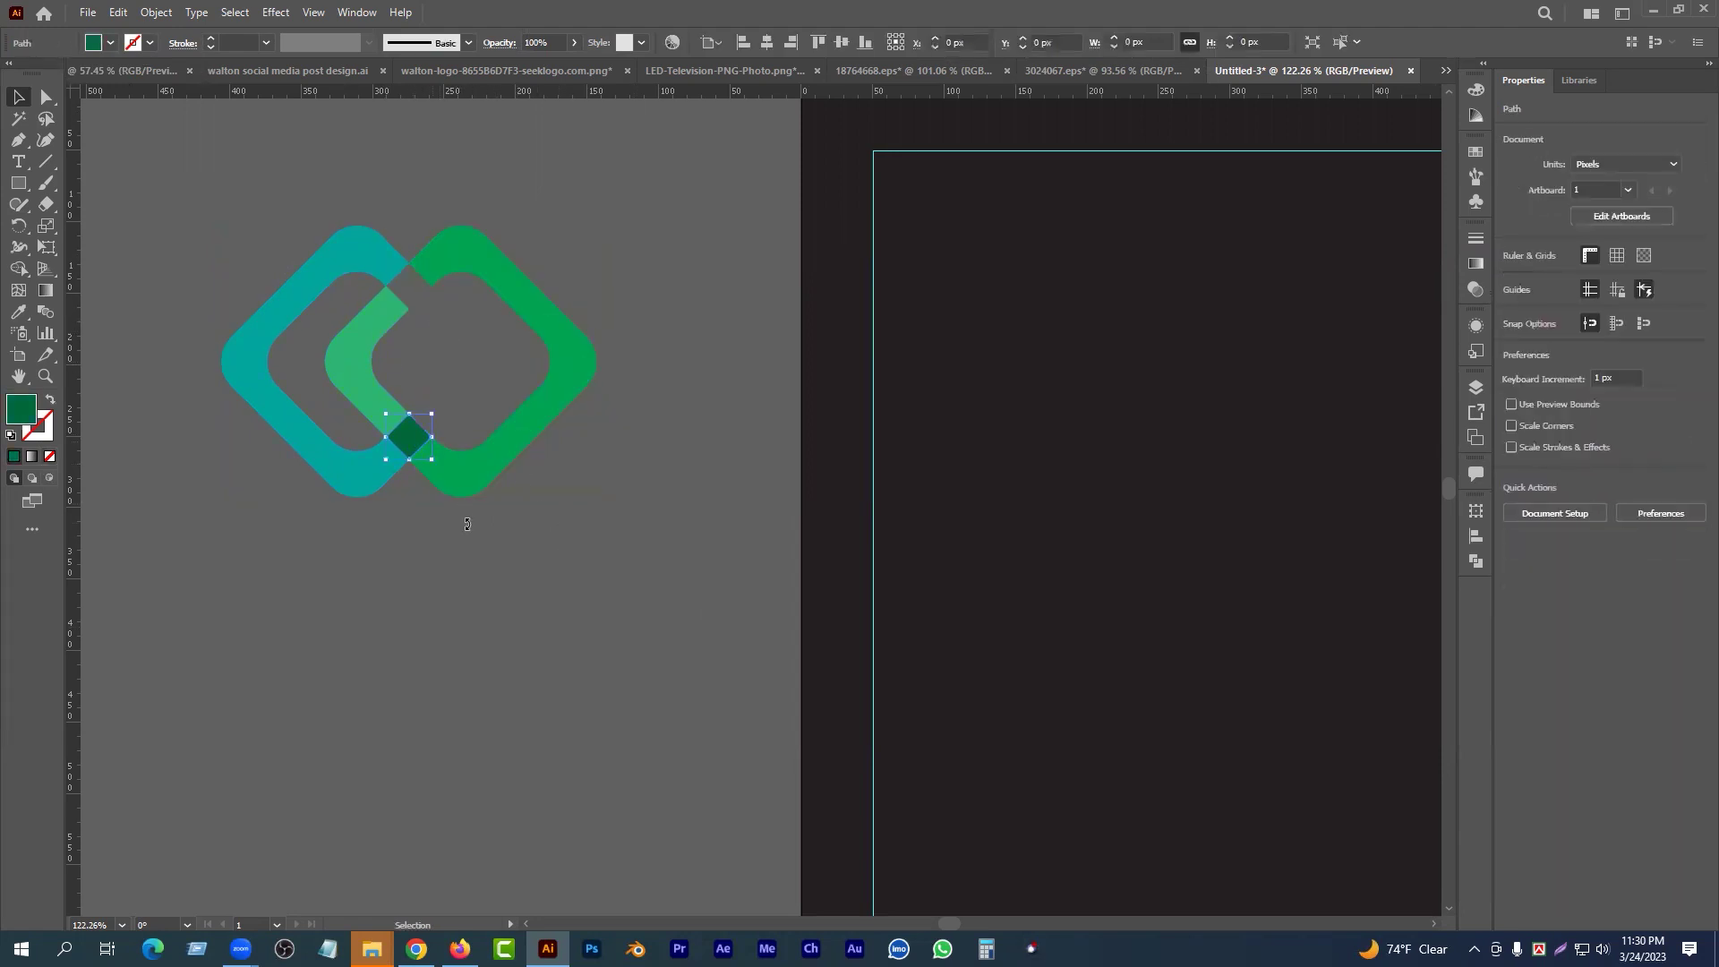
pyautogui.click(417, 444)
pyautogui.press('Delete')
pyautogui.click(371, 354)
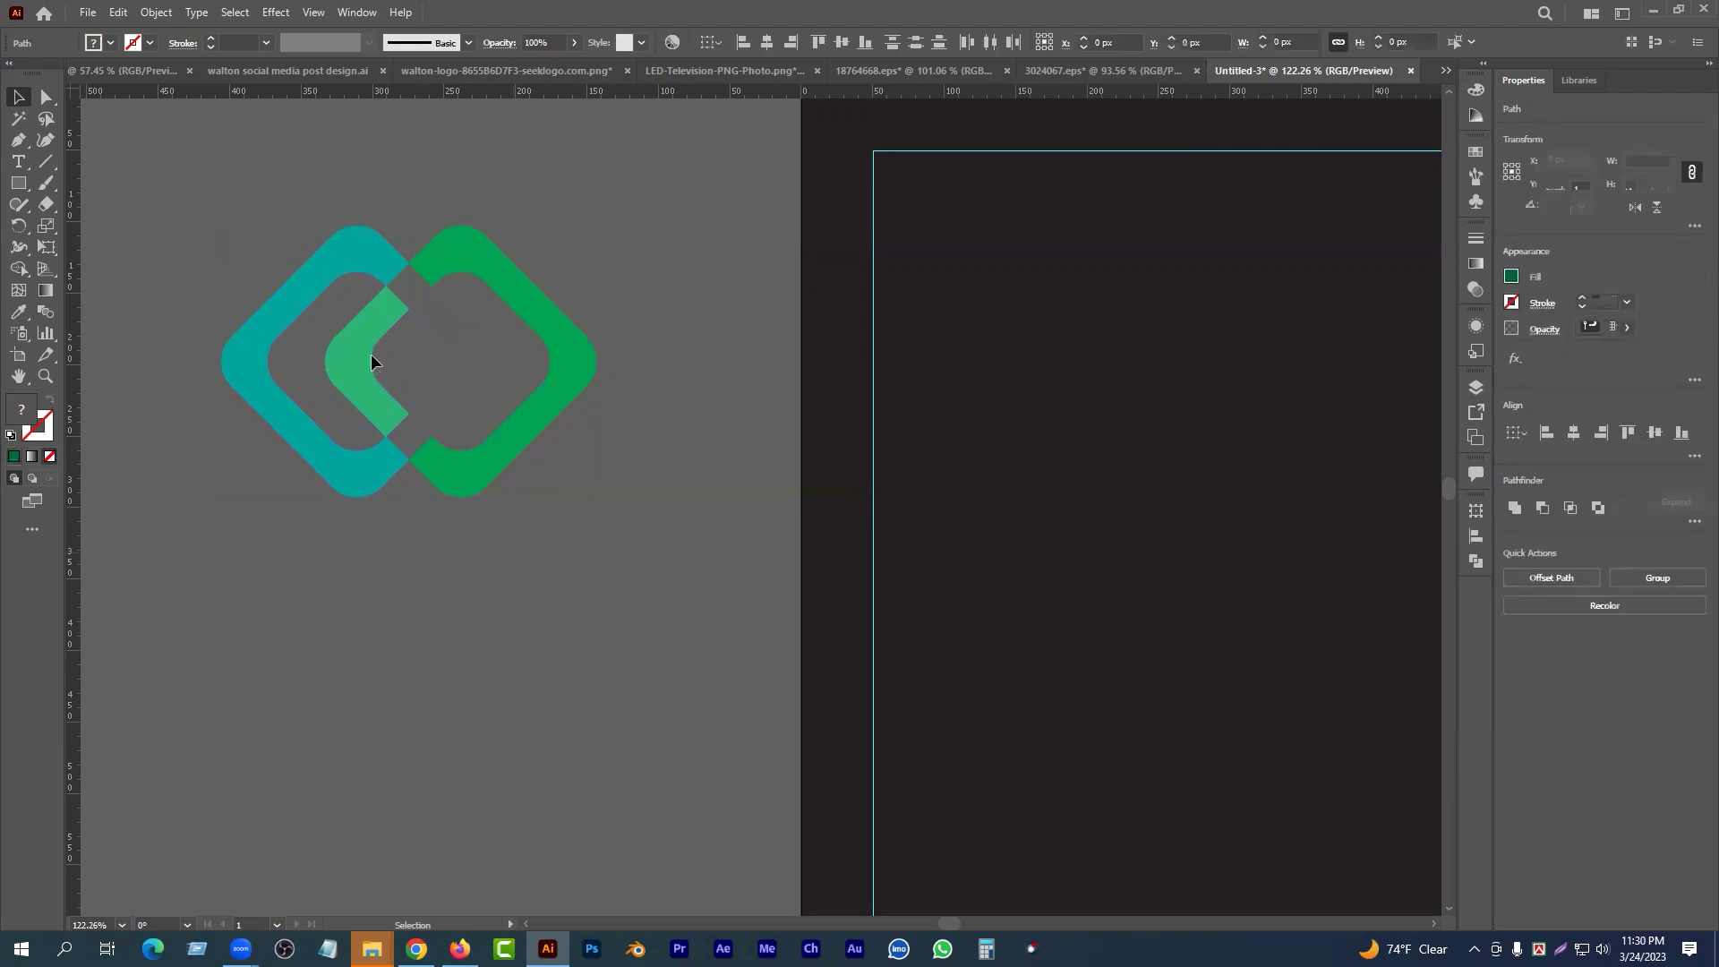
pyautogui.click(478, 347)
pyautogui.click(421, 372)
pyautogui.press('Delete')
# - Recolour the inner light green piece with the right diamond's green using the Eyedropper, and group all the logo pieces
pyautogui.click(359, 352)
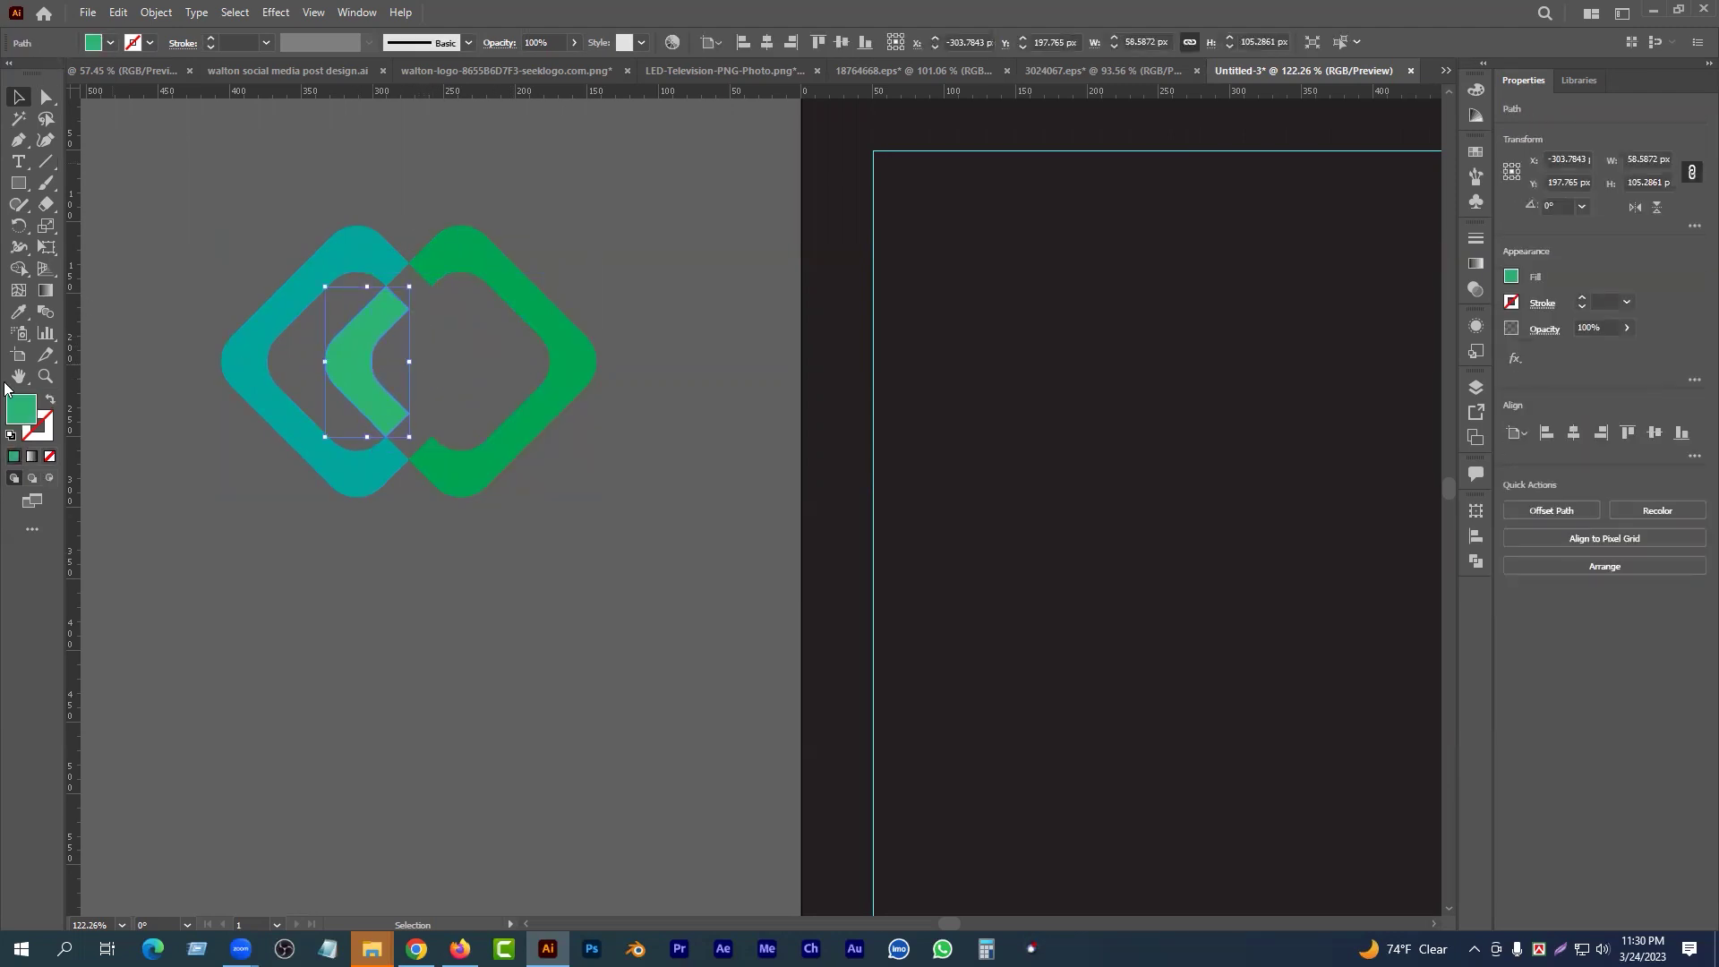
pyautogui.click(18, 311)
pyautogui.click(435, 283)
pyautogui.press('v')
pyautogui.hotkey('ctrl', 'a')
pyautogui.hotkey('ctrl', 'g')
pyautogui.press('a')
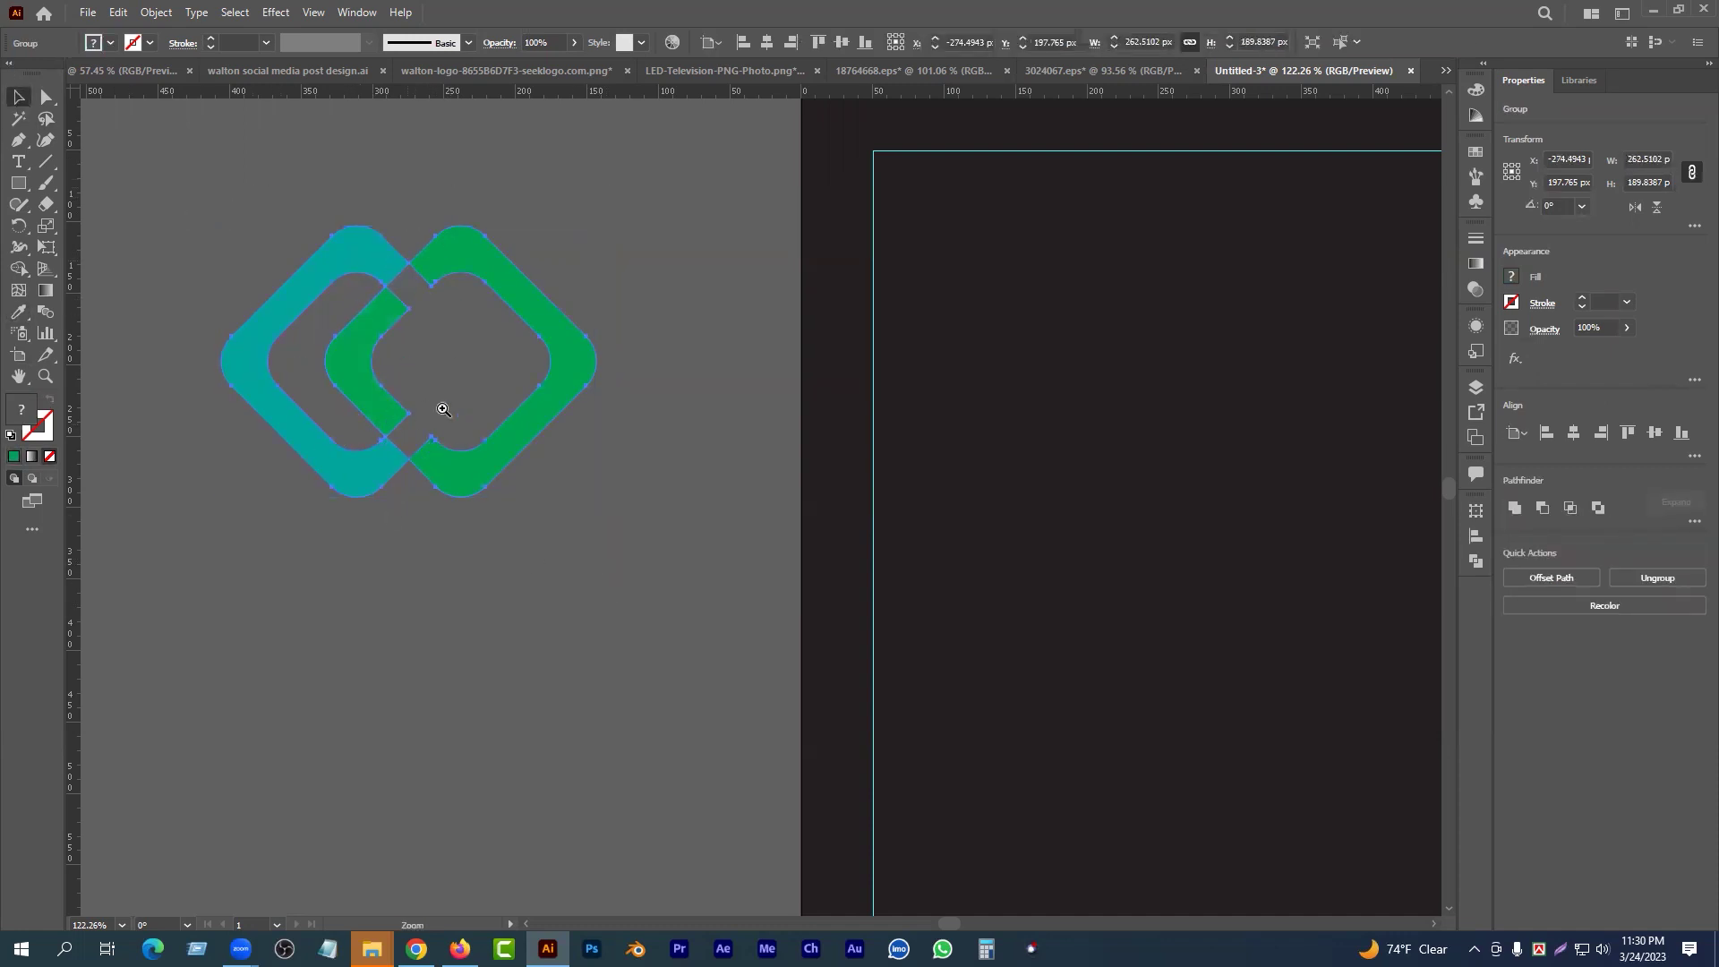
# - Move the logo group onto the artboard's upper-left area and scale it down to about 150 px wide
pyautogui.moveTo(435, 410); pyautogui.dragTo(380, 412)
pyautogui.moveTo(526, 383); pyautogui.dragTo(831, 374)
pyautogui.scroll(2, 658, 463)
pyautogui.moveTo(666, 458); pyautogui.dragTo(711, 511)
pyautogui.hotkey('ctrl', 'space')
pyautogui.press('v')
pyautogui.moveTo(699, 452); pyautogui.dragTo(682, 452)
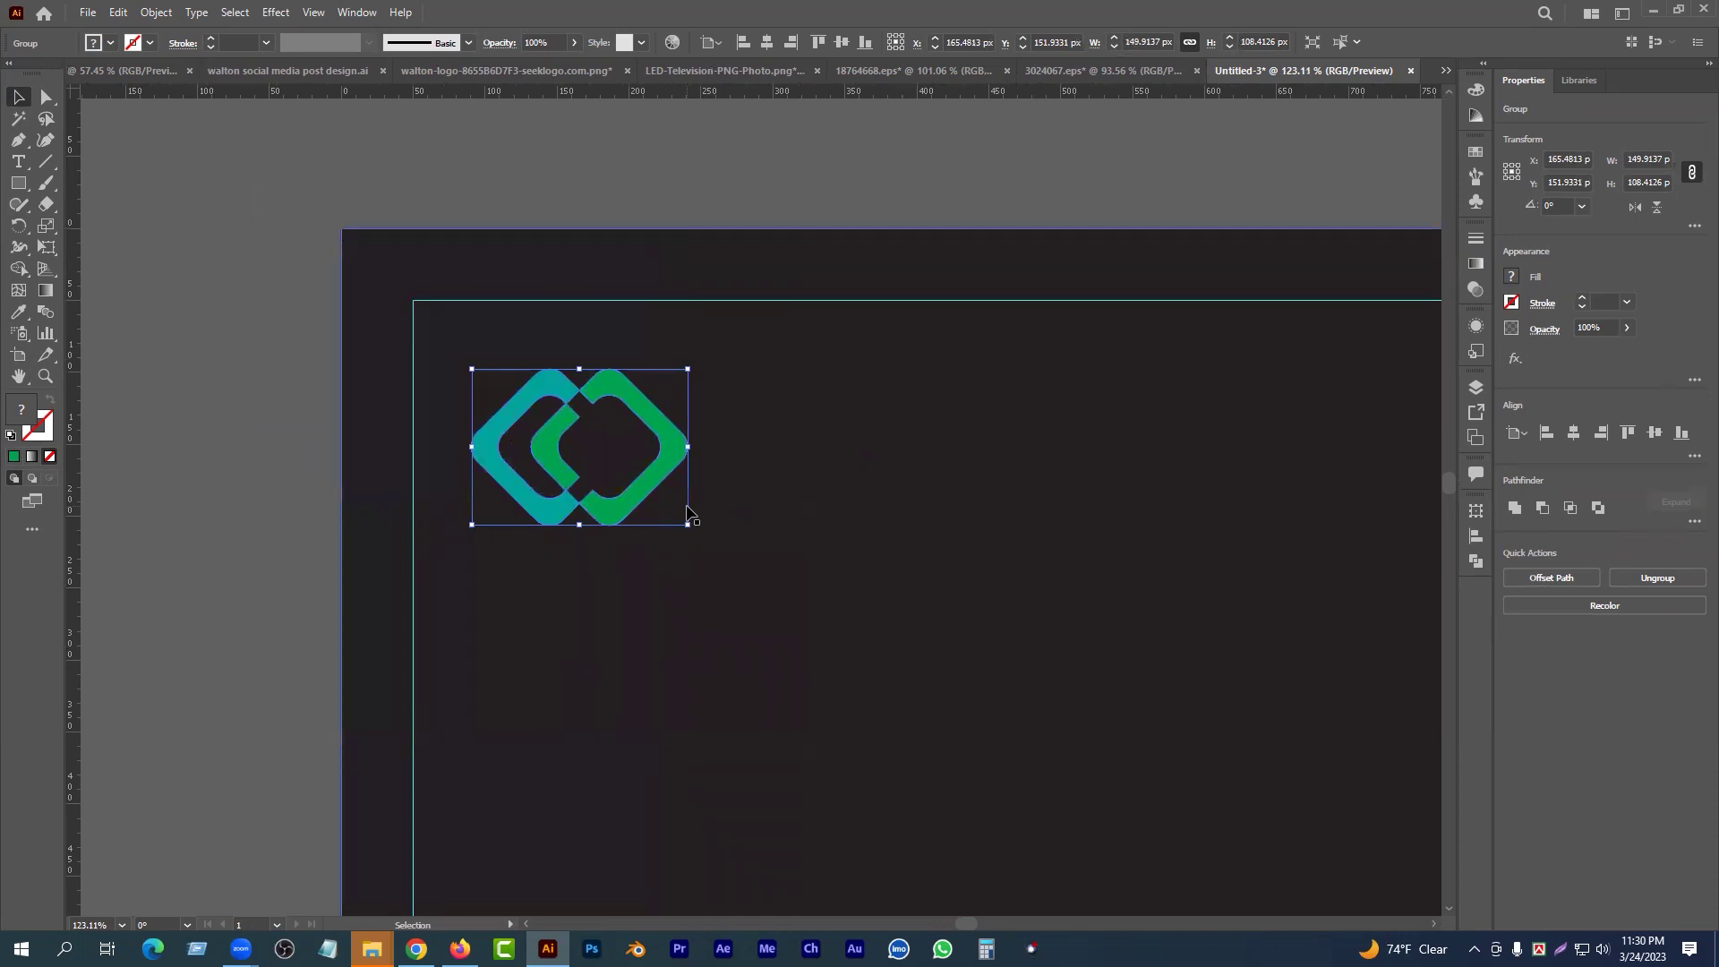
# - Reposition the logo closer to the corner of the upper and left margin guides
pyautogui.moveTo(679, 452); pyautogui.dragTo(659, 421)
pyautogui.press('a')
pyautogui.press('v')
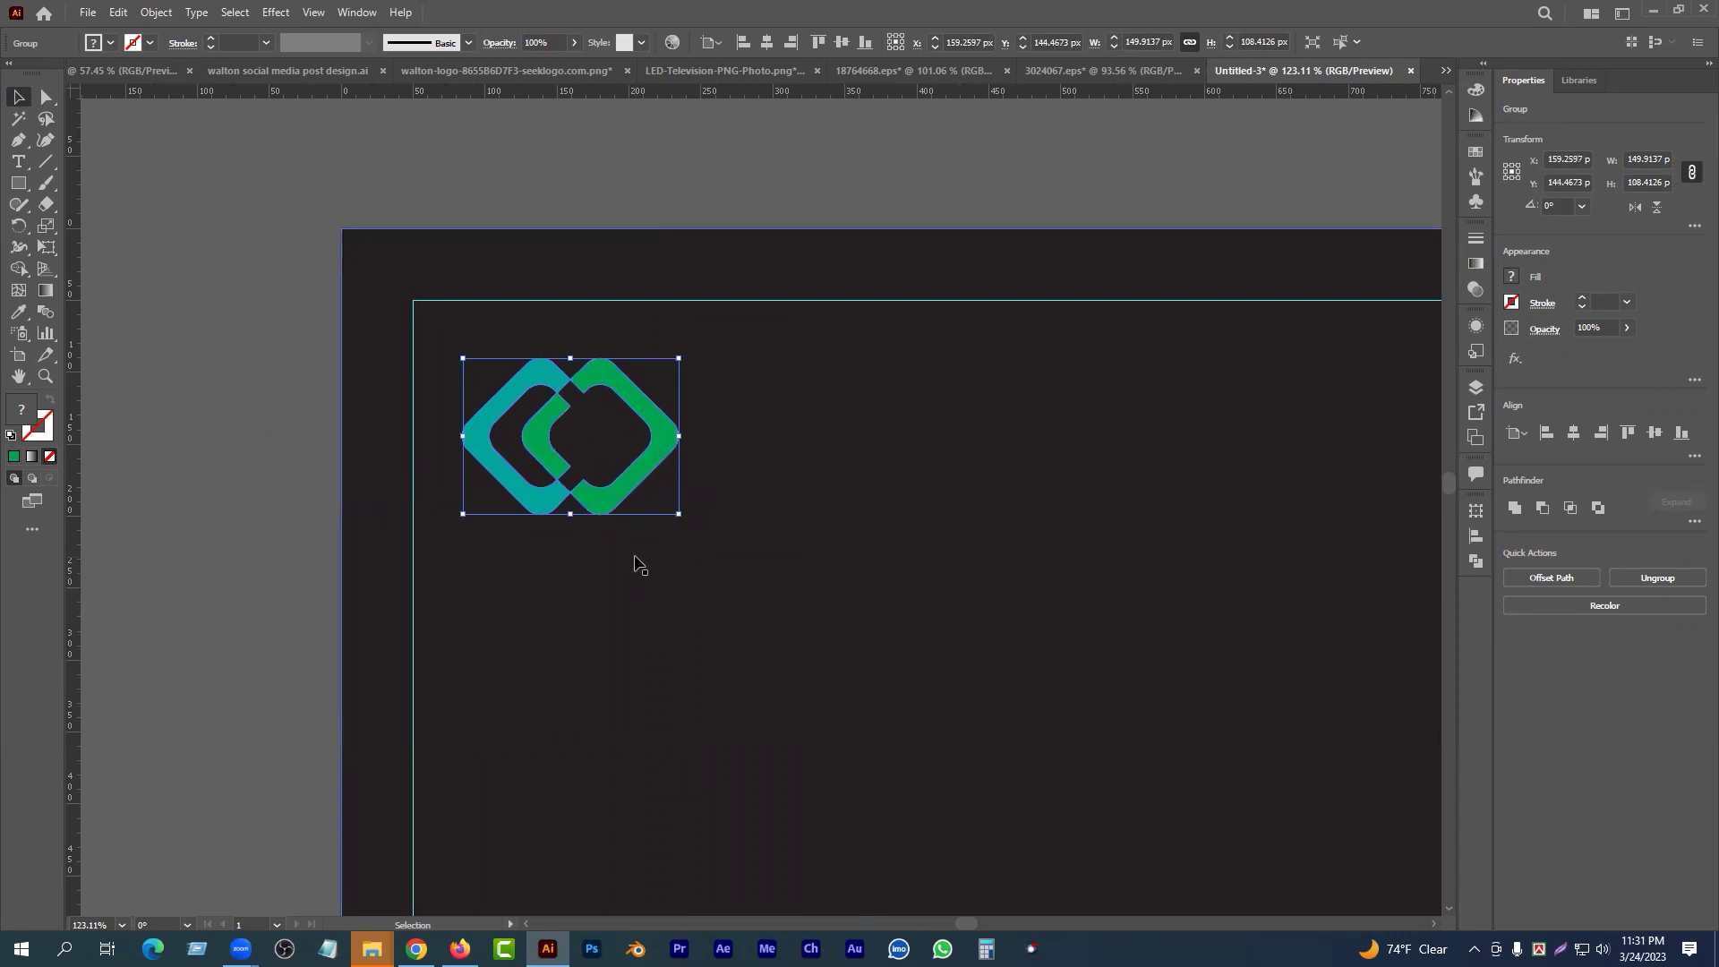
pyautogui.moveTo(671, 591); pyautogui.dragTo(656, 644)
pyautogui.moveTo(532, 487)
pyautogui.mouseDown()
pyautogui.moveTo(569, 530)
pyautogui.moveTo(466, 491)
pyautogui.moveTo(553, 517)
pyautogui.moveTo(530, 478)
pyautogui.mouseUp()
pyautogui.hotkey('ctrl', 'z')
pyautogui.scroll(6, 550, 484)
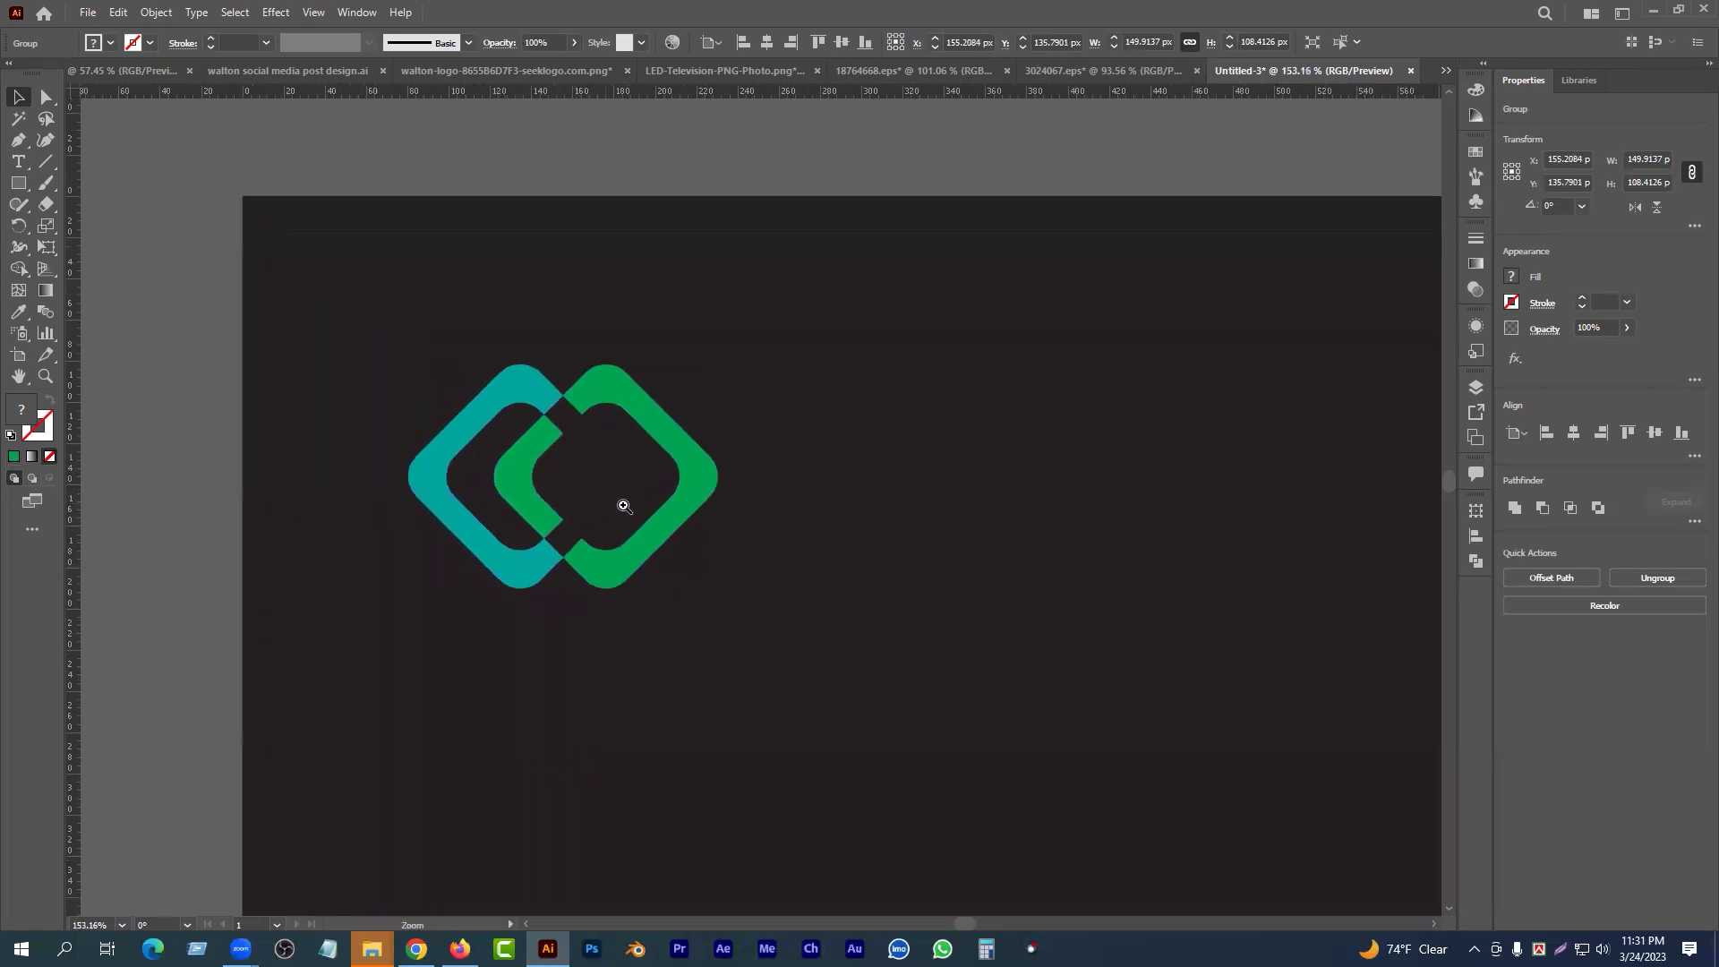
pyautogui.scroll(-2, 466, 555)
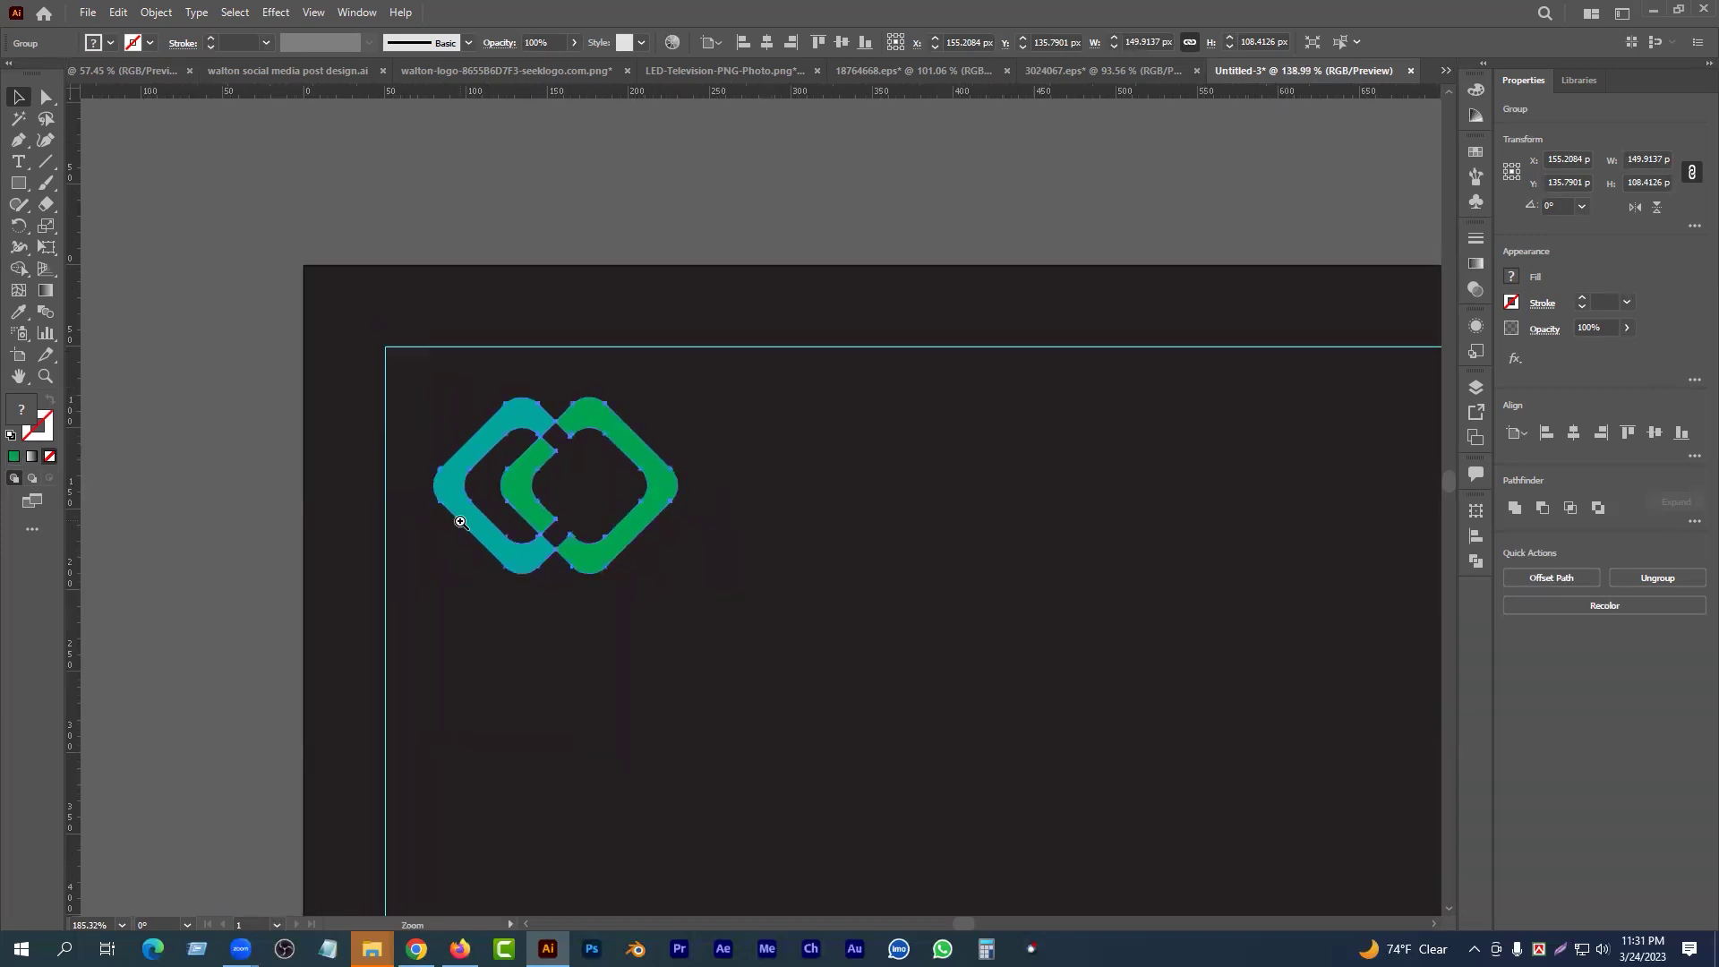
# - Create the two-line text "LOGO HERE" on the empty canvas beside the artboard
pyautogui.click(799, 569)
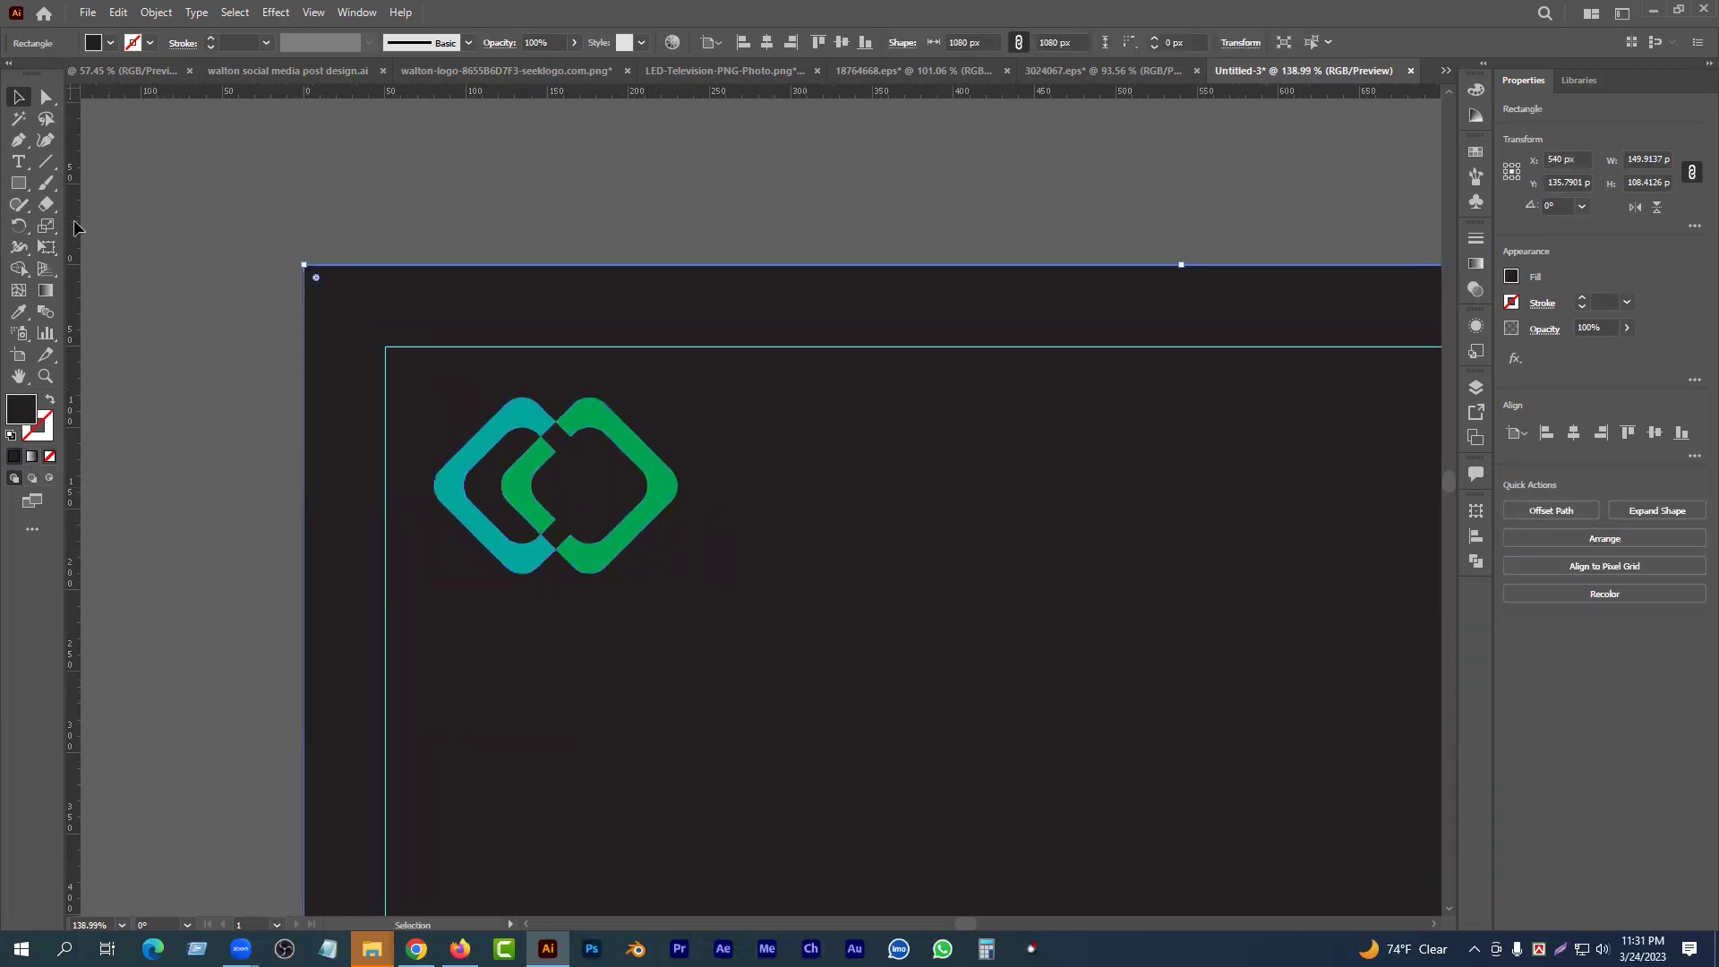
pyautogui.click(18, 161)
pyautogui.click(166, 306)
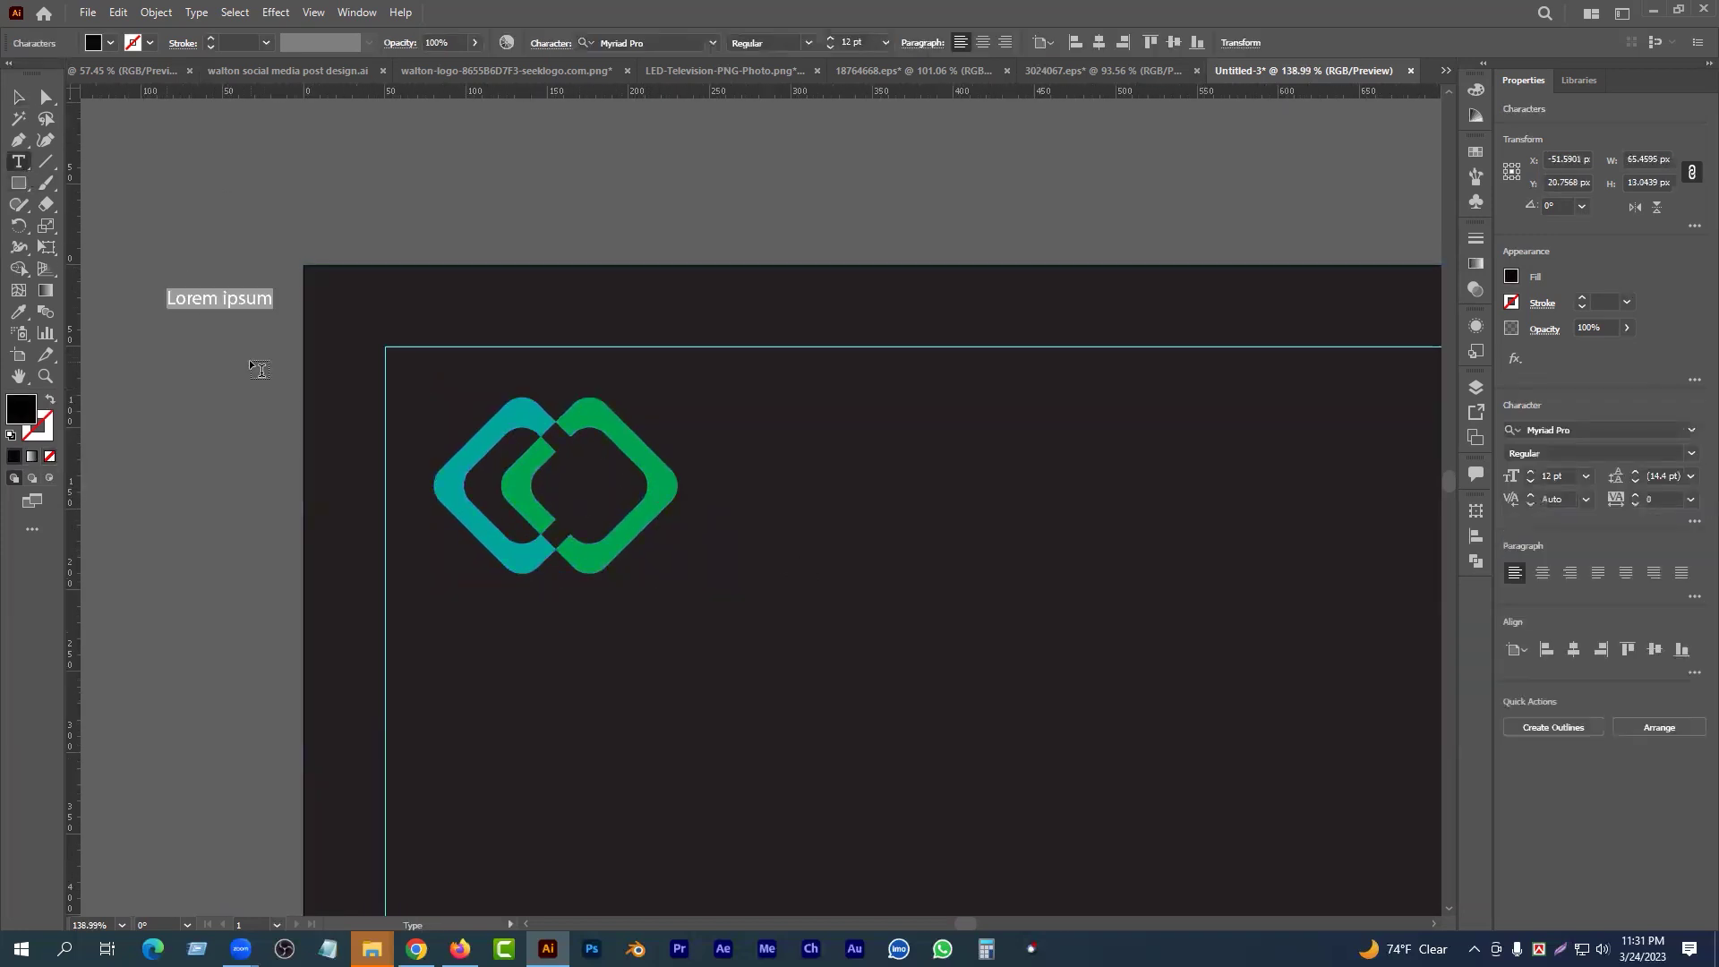
pyautogui.press('BackSpace')
pyautogui.write('LOGO')
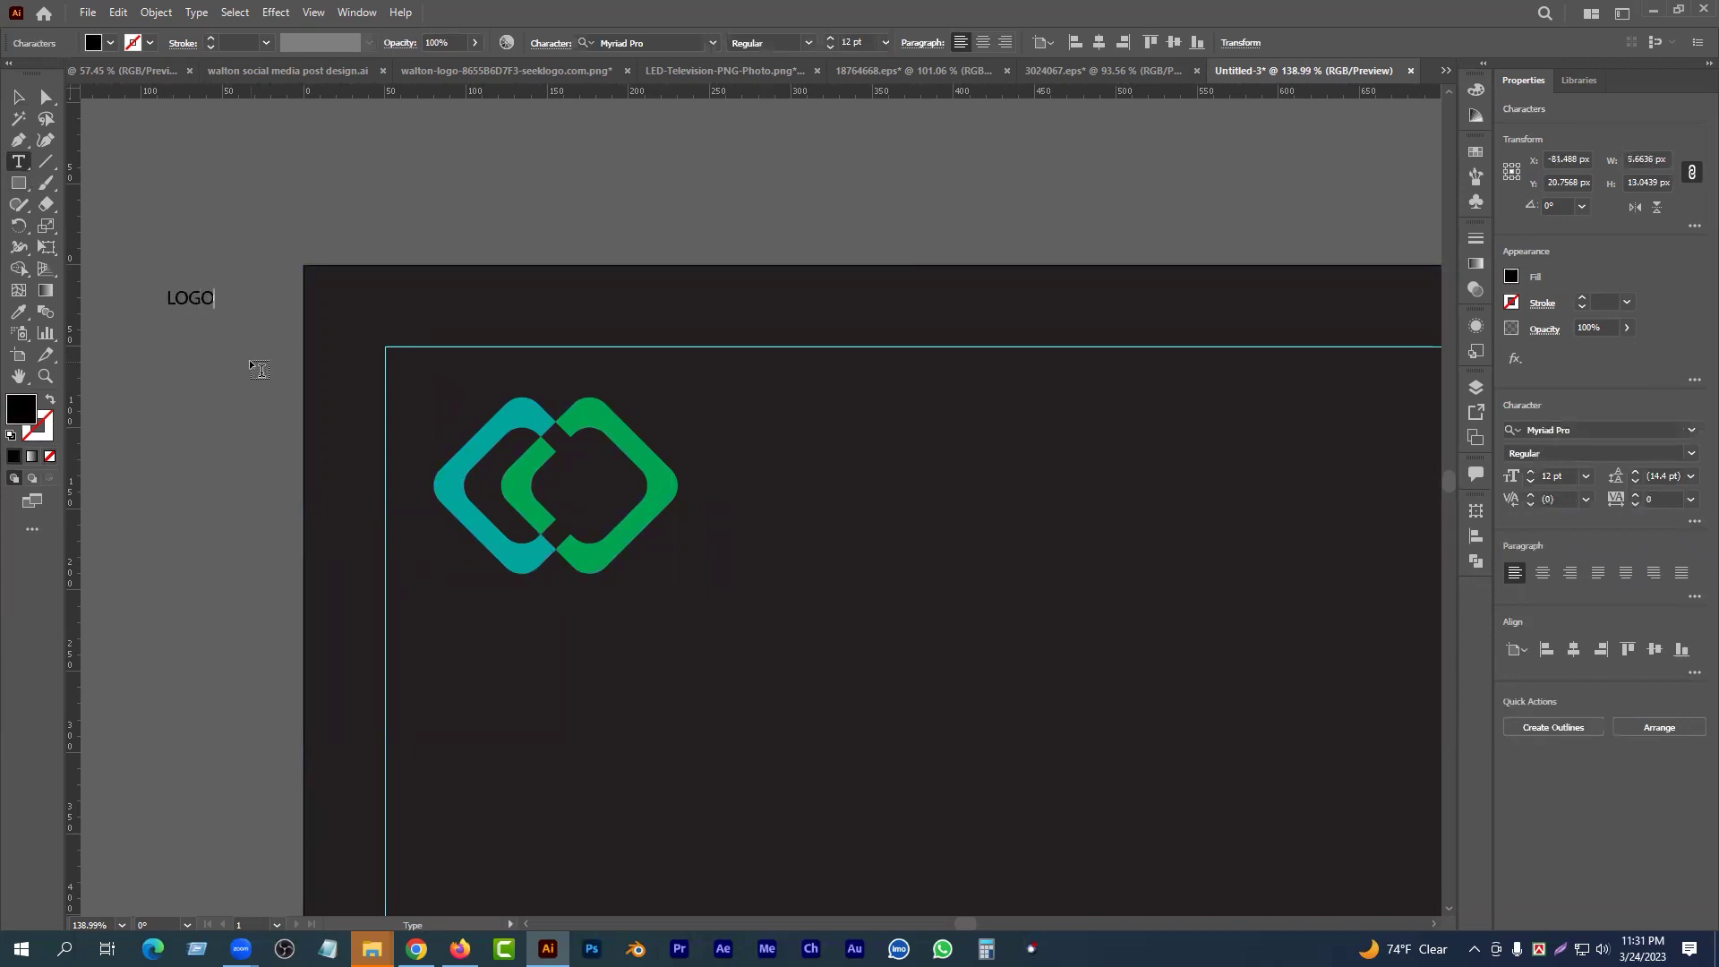
pyautogui.press('Return')
pyautogui.write('HERE')
pyautogui.press('Escape')
# - Fill the LOGO HERE text with white, place it to the right of the logo and enlarge it to about 44 pt
pyautogui.click(95, 44)
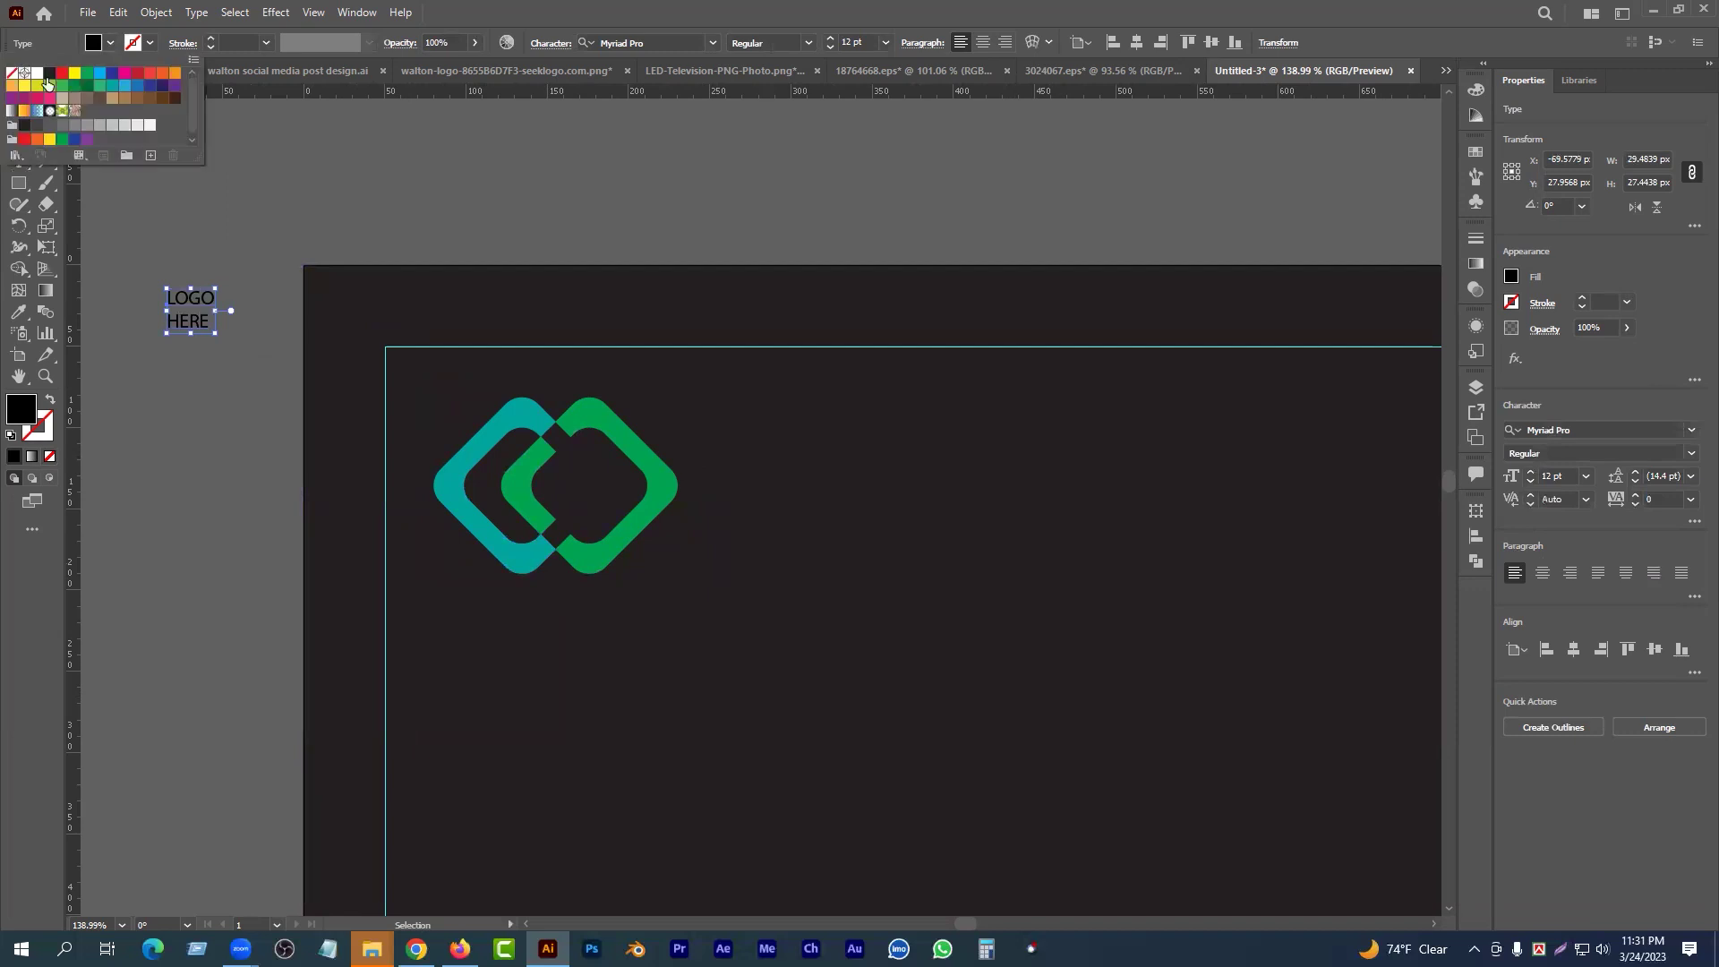
pyautogui.click(37, 74)
pyautogui.moveTo(190, 324); pyautogui.dragTo(873, 494)
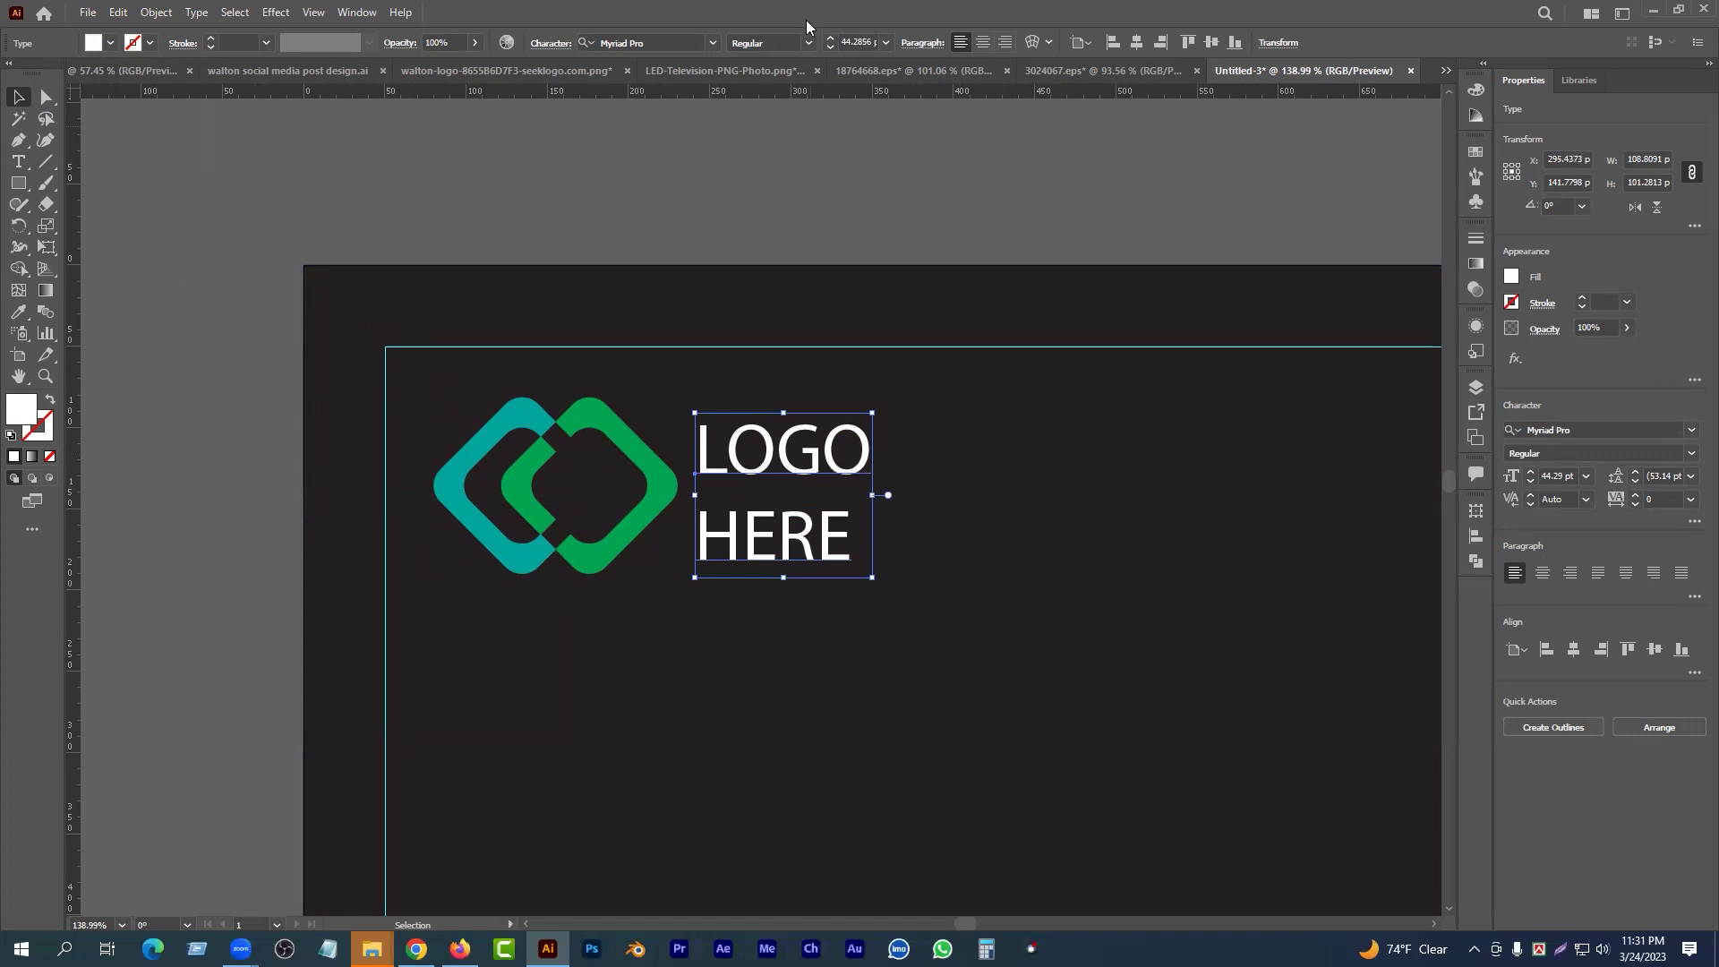
# - Set the LOGO HERE text in the Lato font with the Bold style
pyautogui.click(713, 43)
pyautogui.scroll(-10, 750, 340)
pyautogui.scroll(-15, 755, 375)
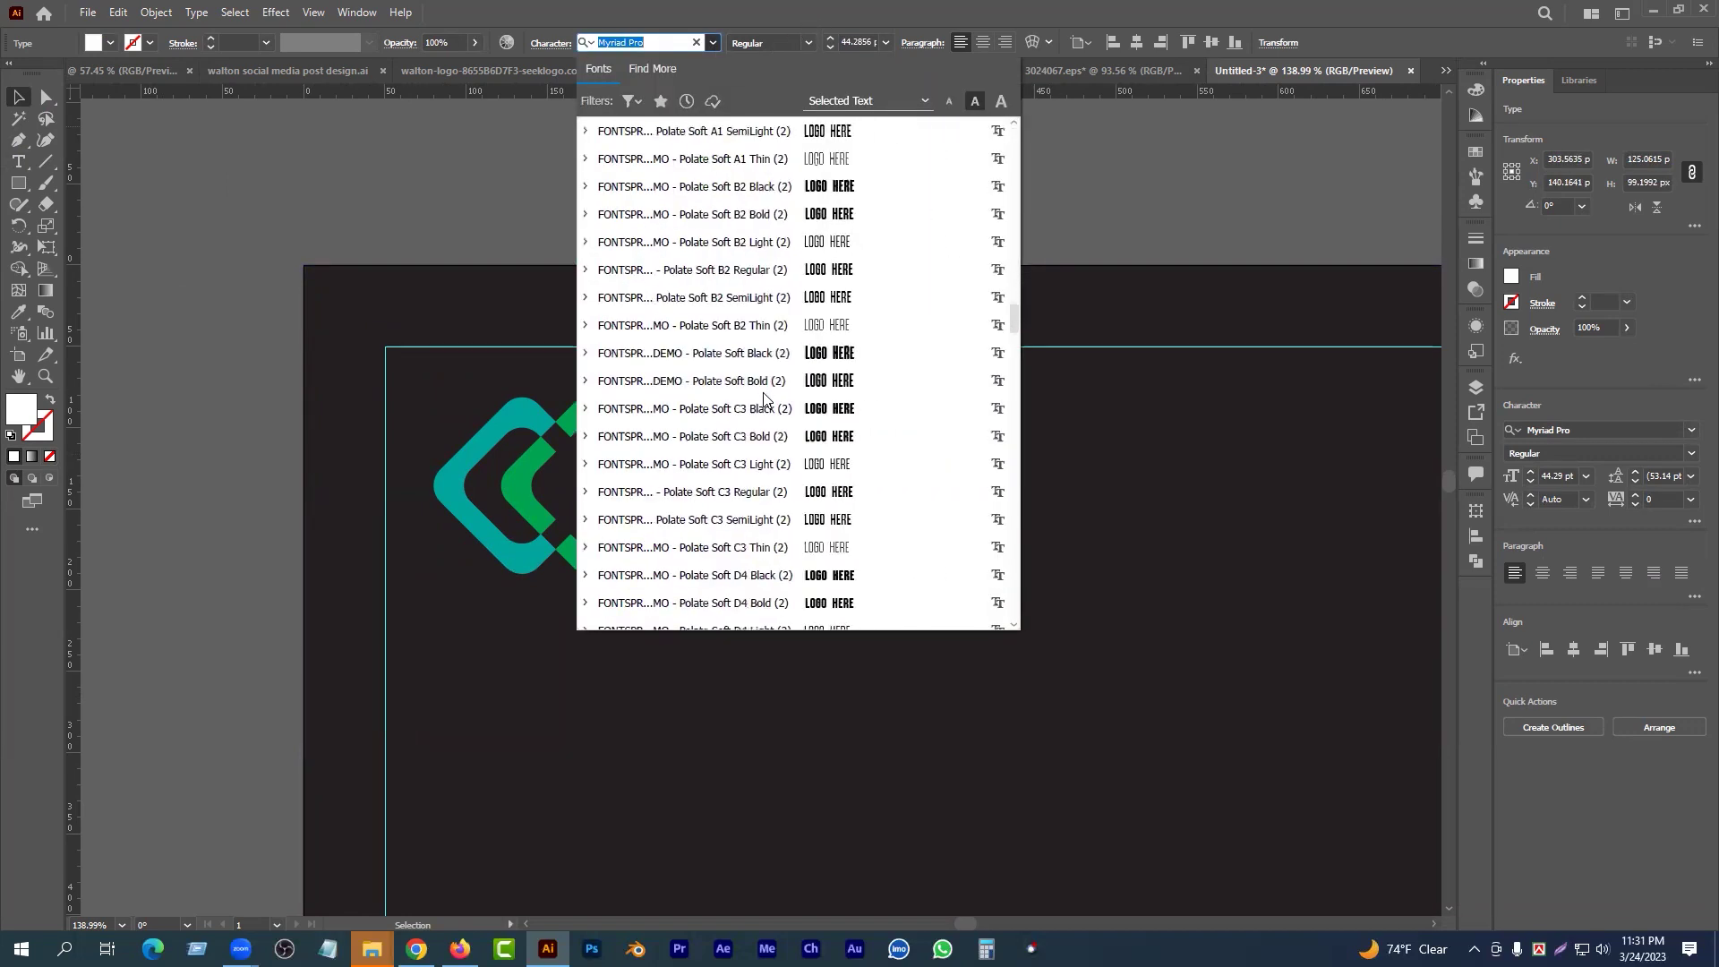
pyautogui.scroll(-10, 765, 403)
pyautogui.scroll(10, 768, 404)
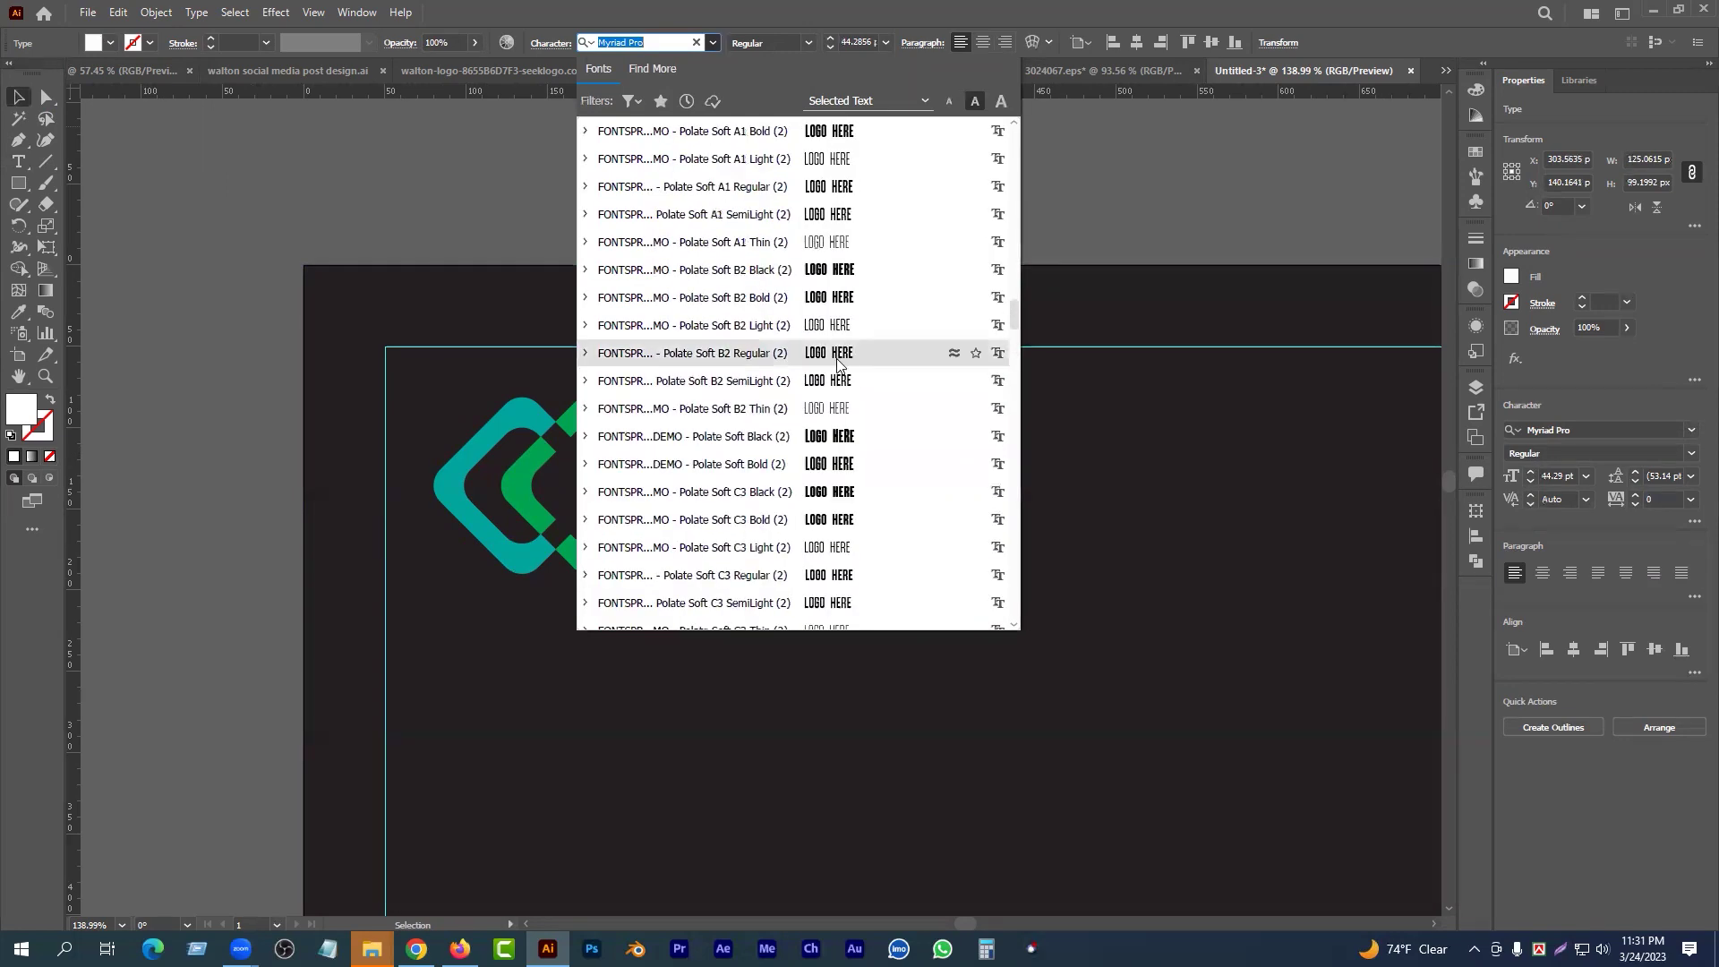
pyautogui.scroll(5, 805, 277)
pyautogui.scroll(-15, 734, 403)
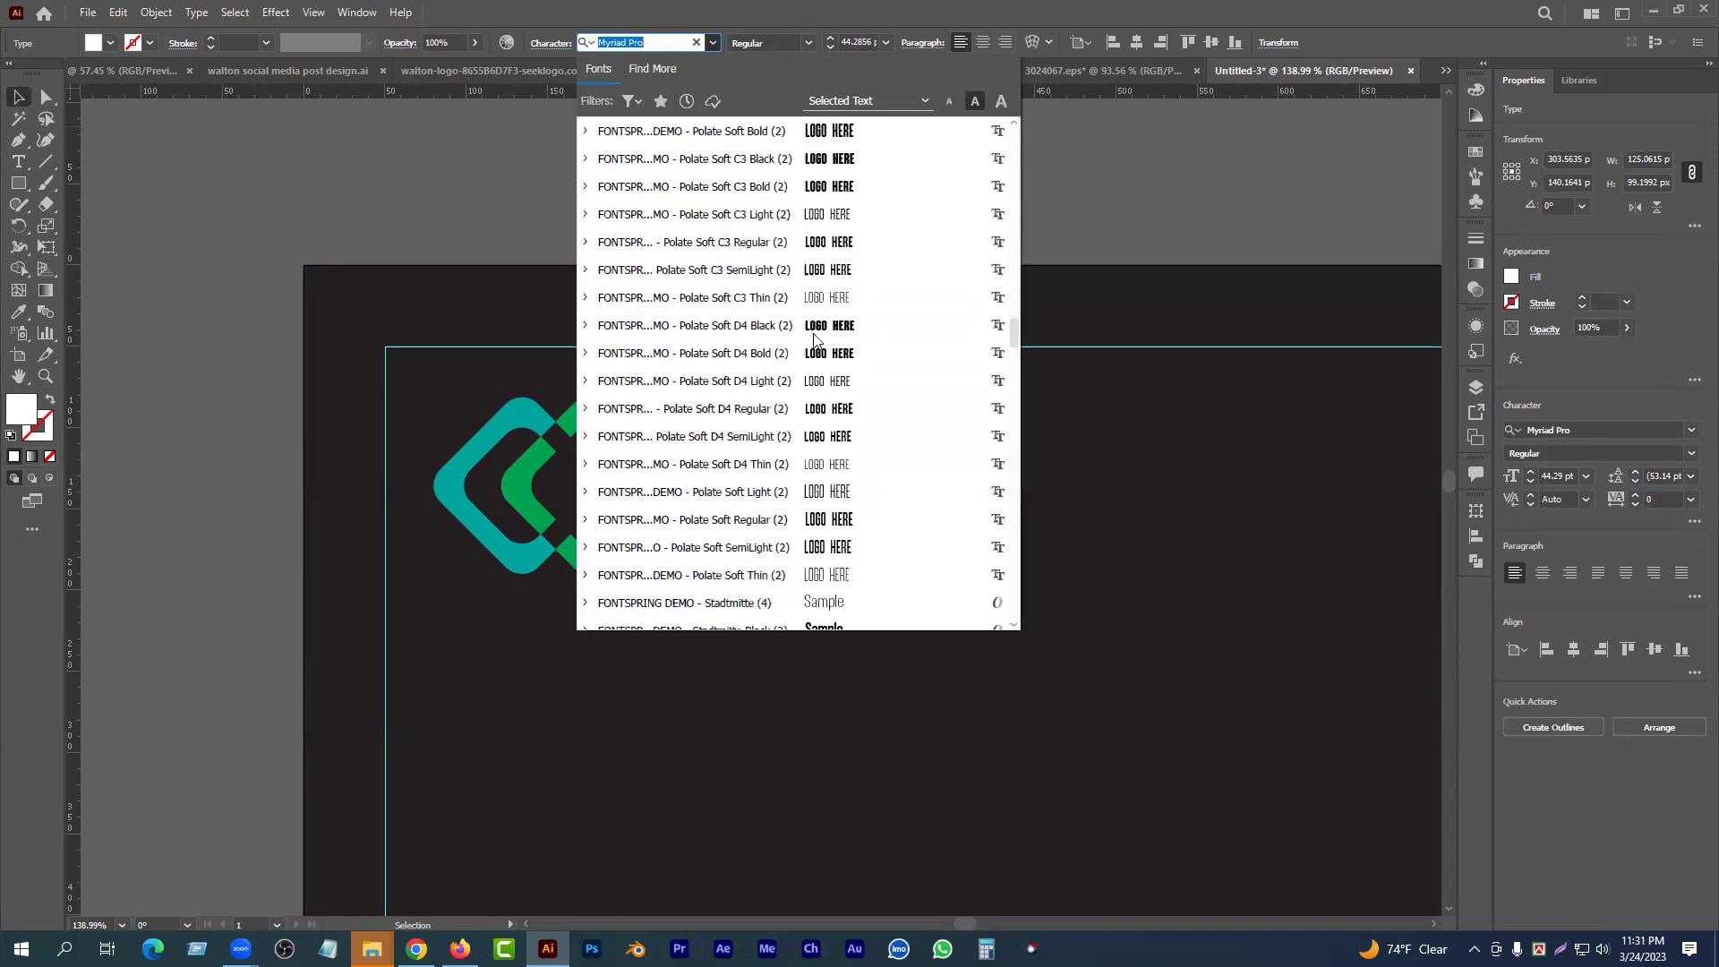
pyautogui.scroll(-15, 740, 403)
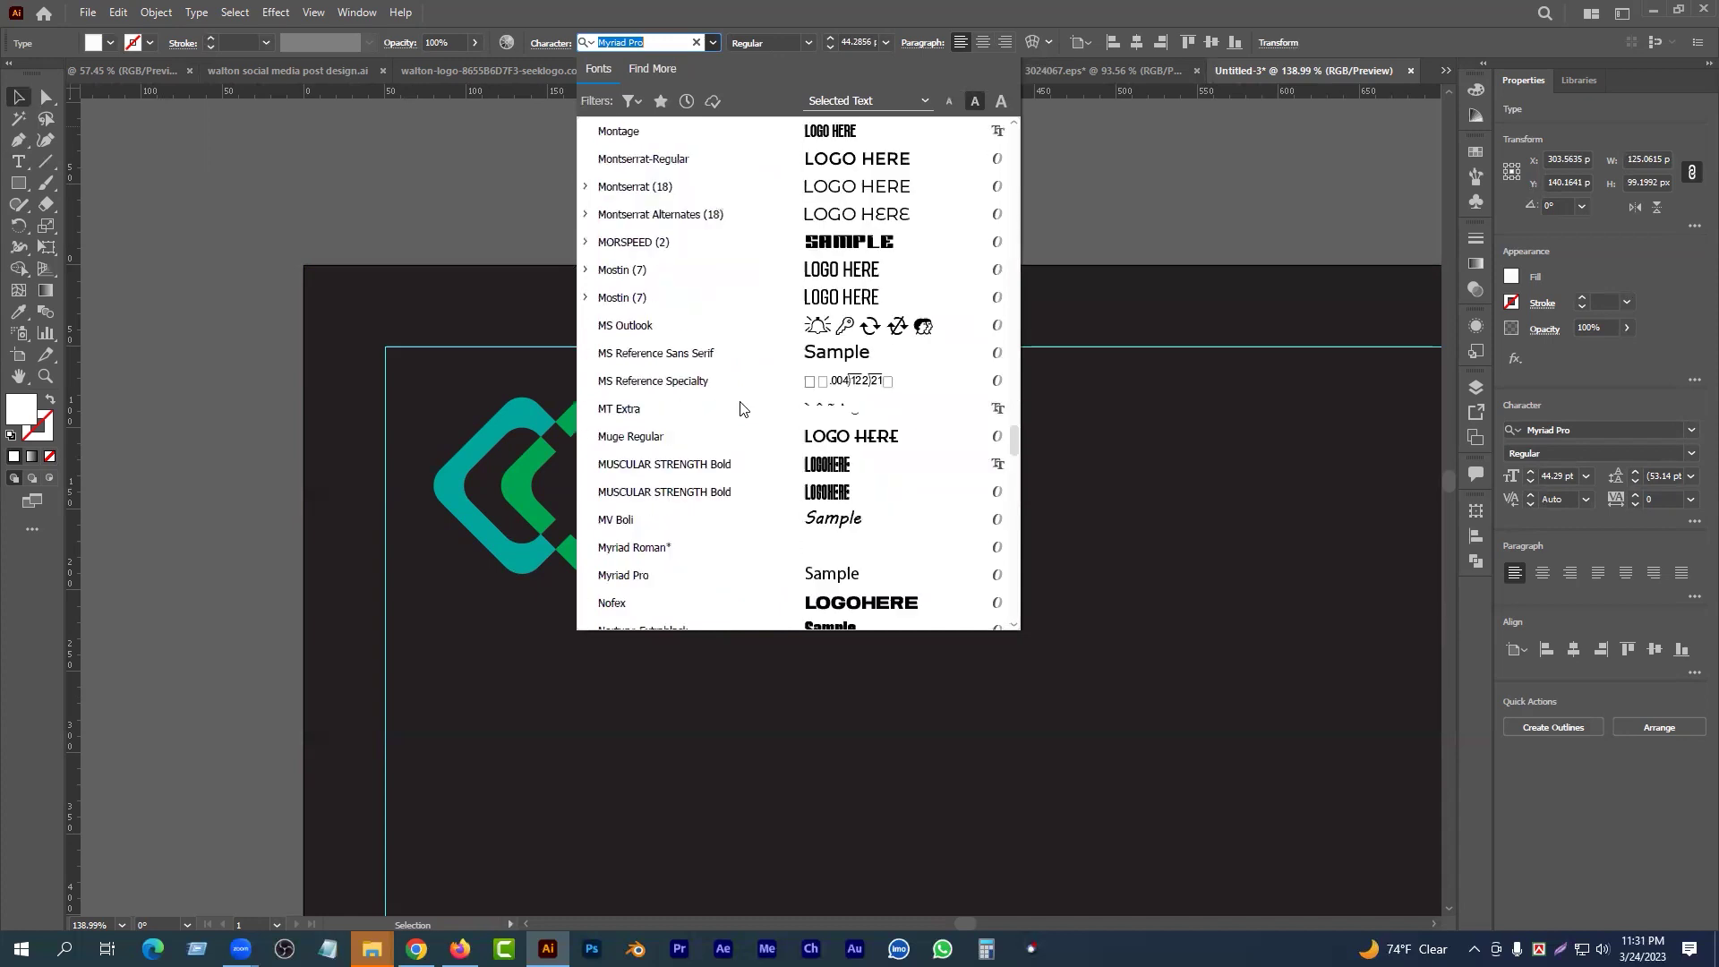
pyautogui.scroll(2, 737, 402)
pyautogui.scroll(2, 740, 403)
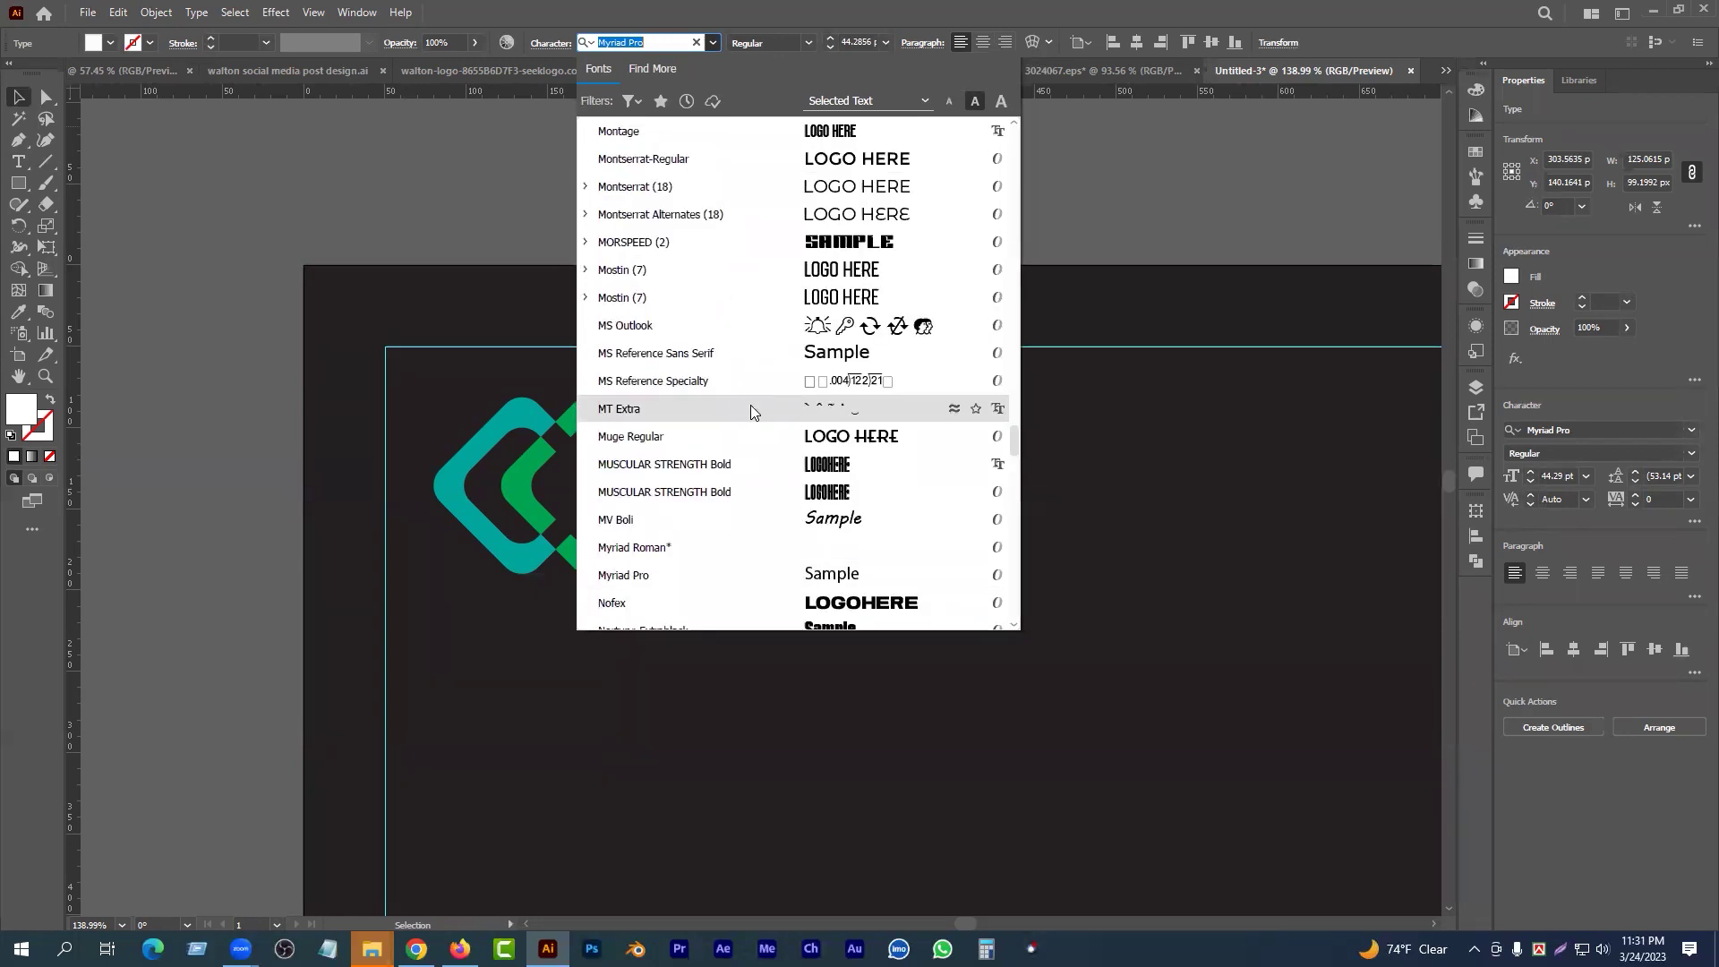
pyautogui.scroll(5, 750, 402)
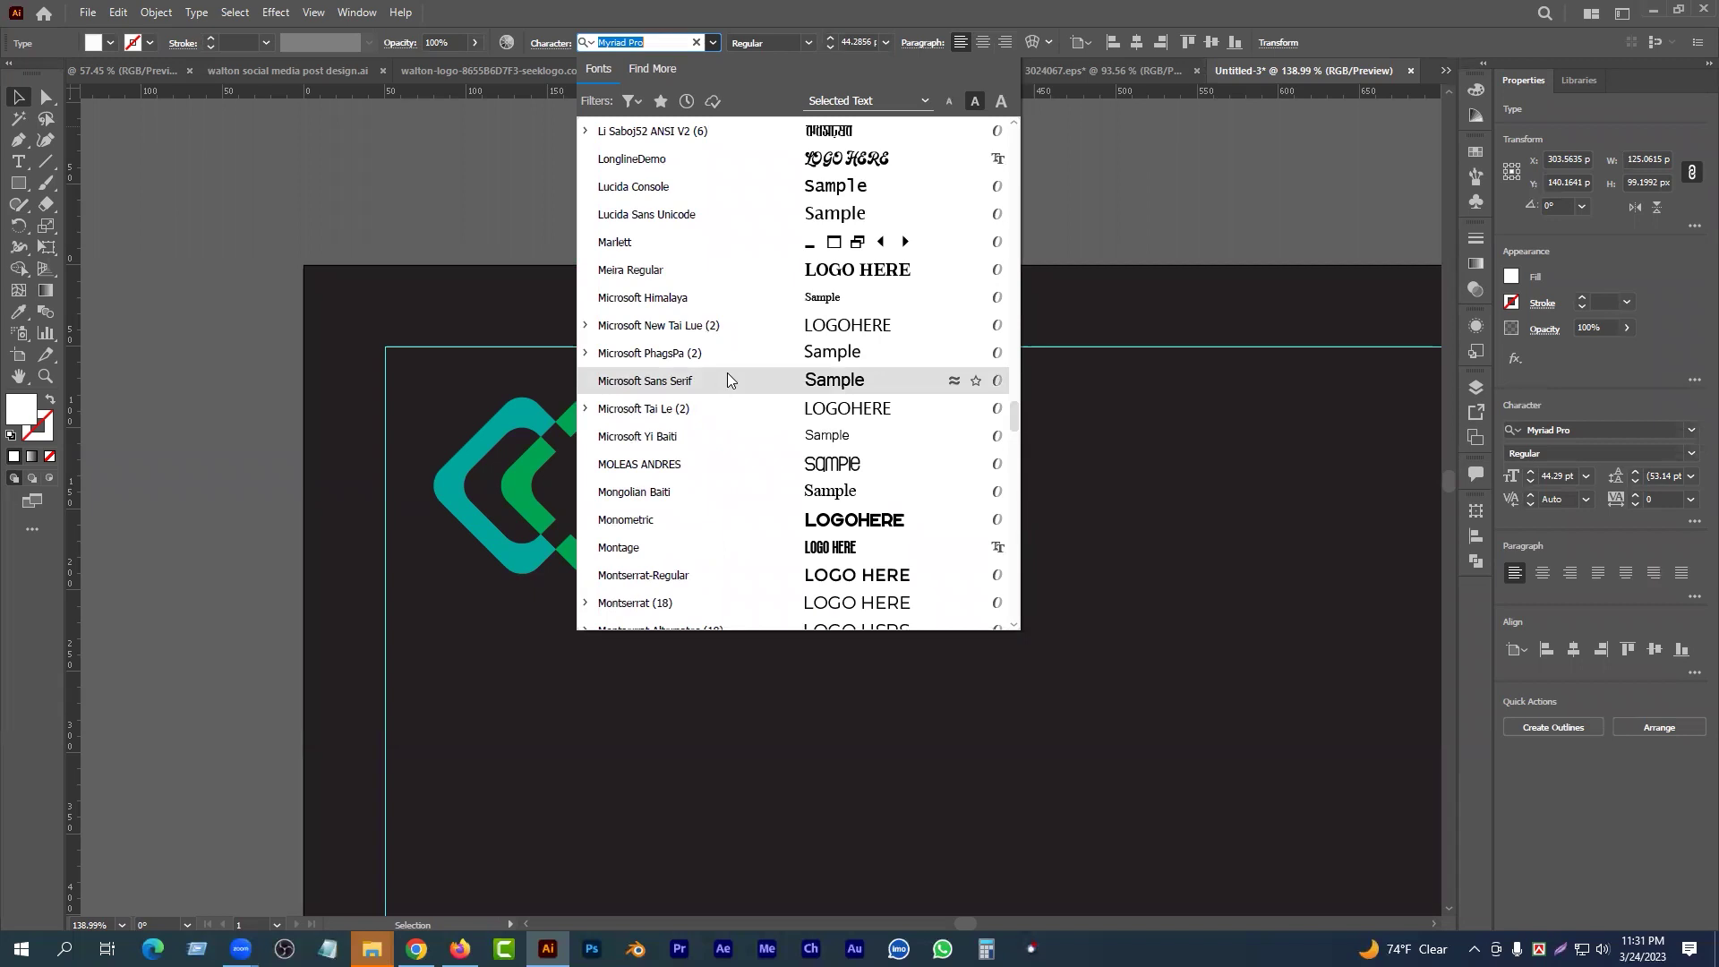
pyautogui.scroll(-3, 727, 373)
pyautogui.scroll(5, 727, 373)
pyautogui.scroll(3, 725, 372)
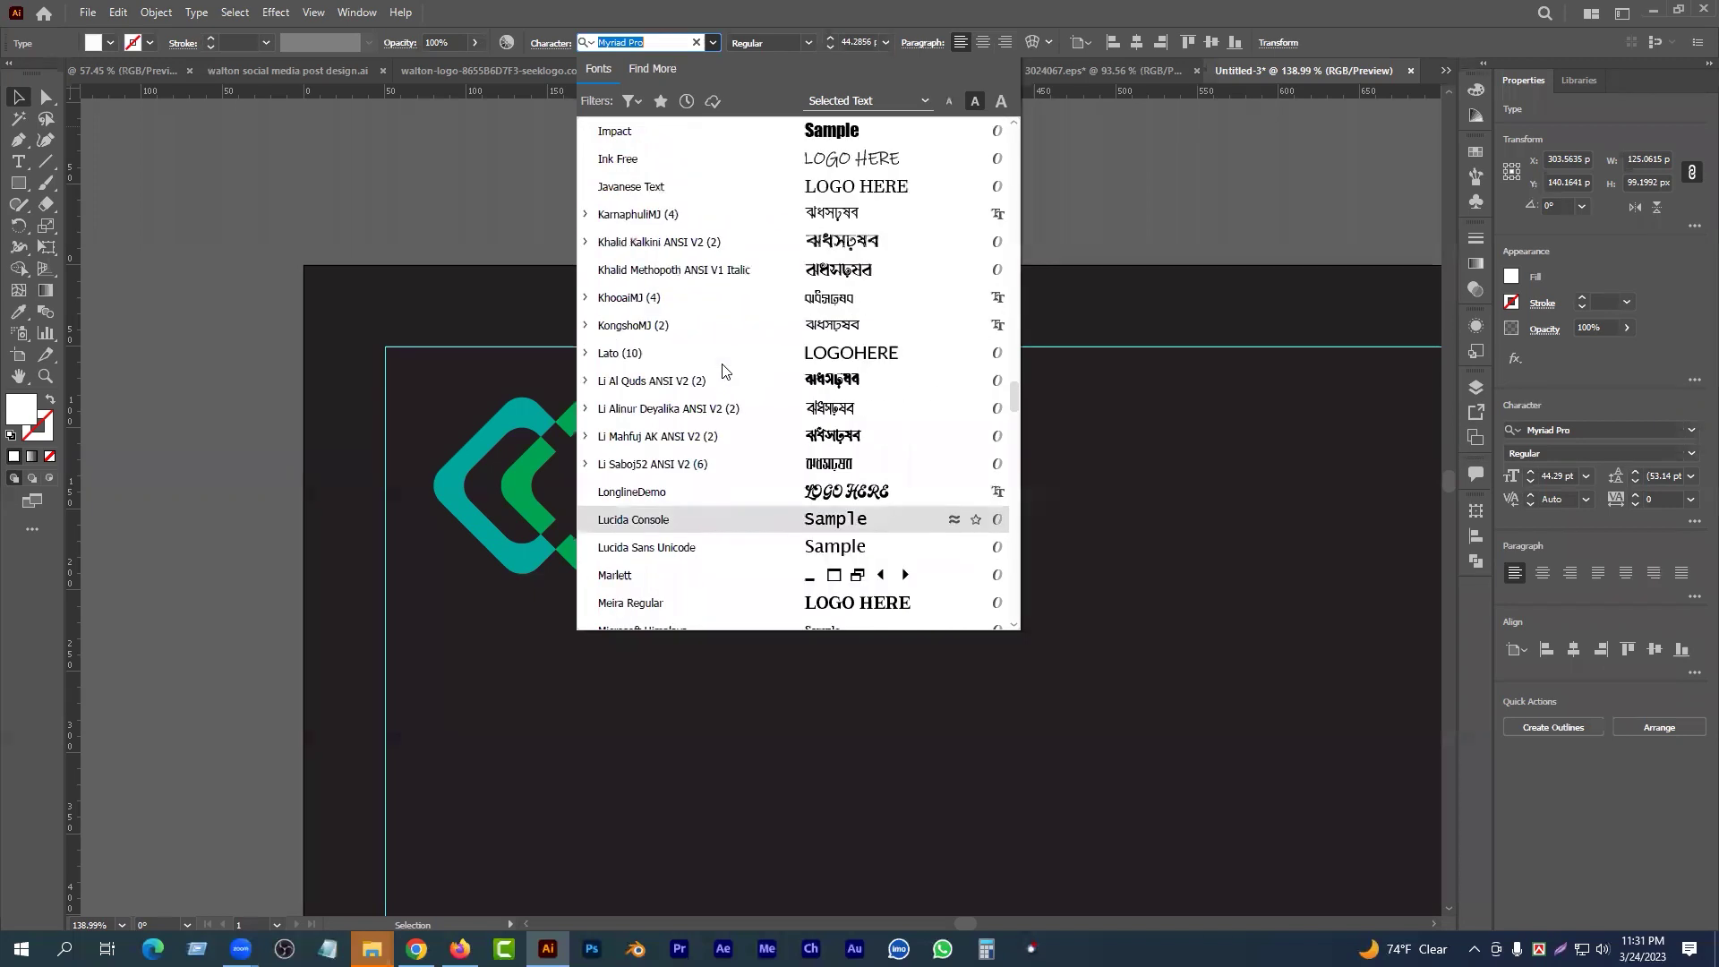
pyautogui.click(673, 445)
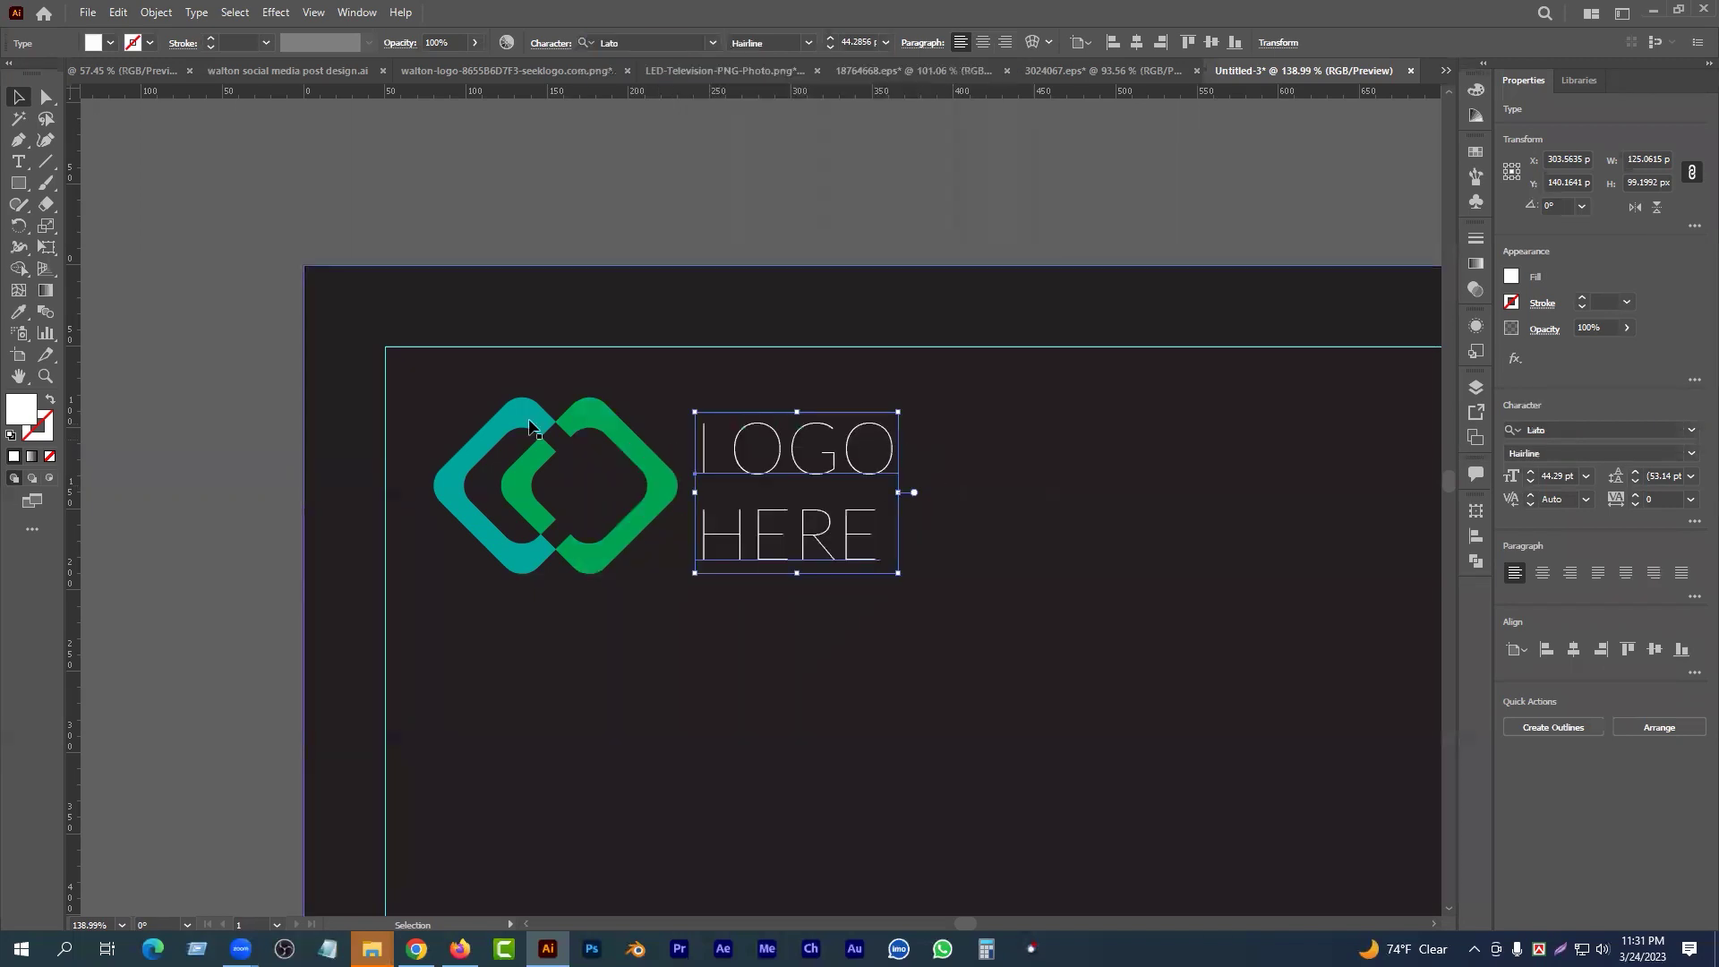
pyautogui.click(805, 48)
pyautogui.click(756, 175)
# - Centre-align the LOGO HERE text with slightly tighter leading of about 51 pt, and position it level with the logo
pyautogui.moveTo(850, 469); pyautogui.dragTo(853, 445)
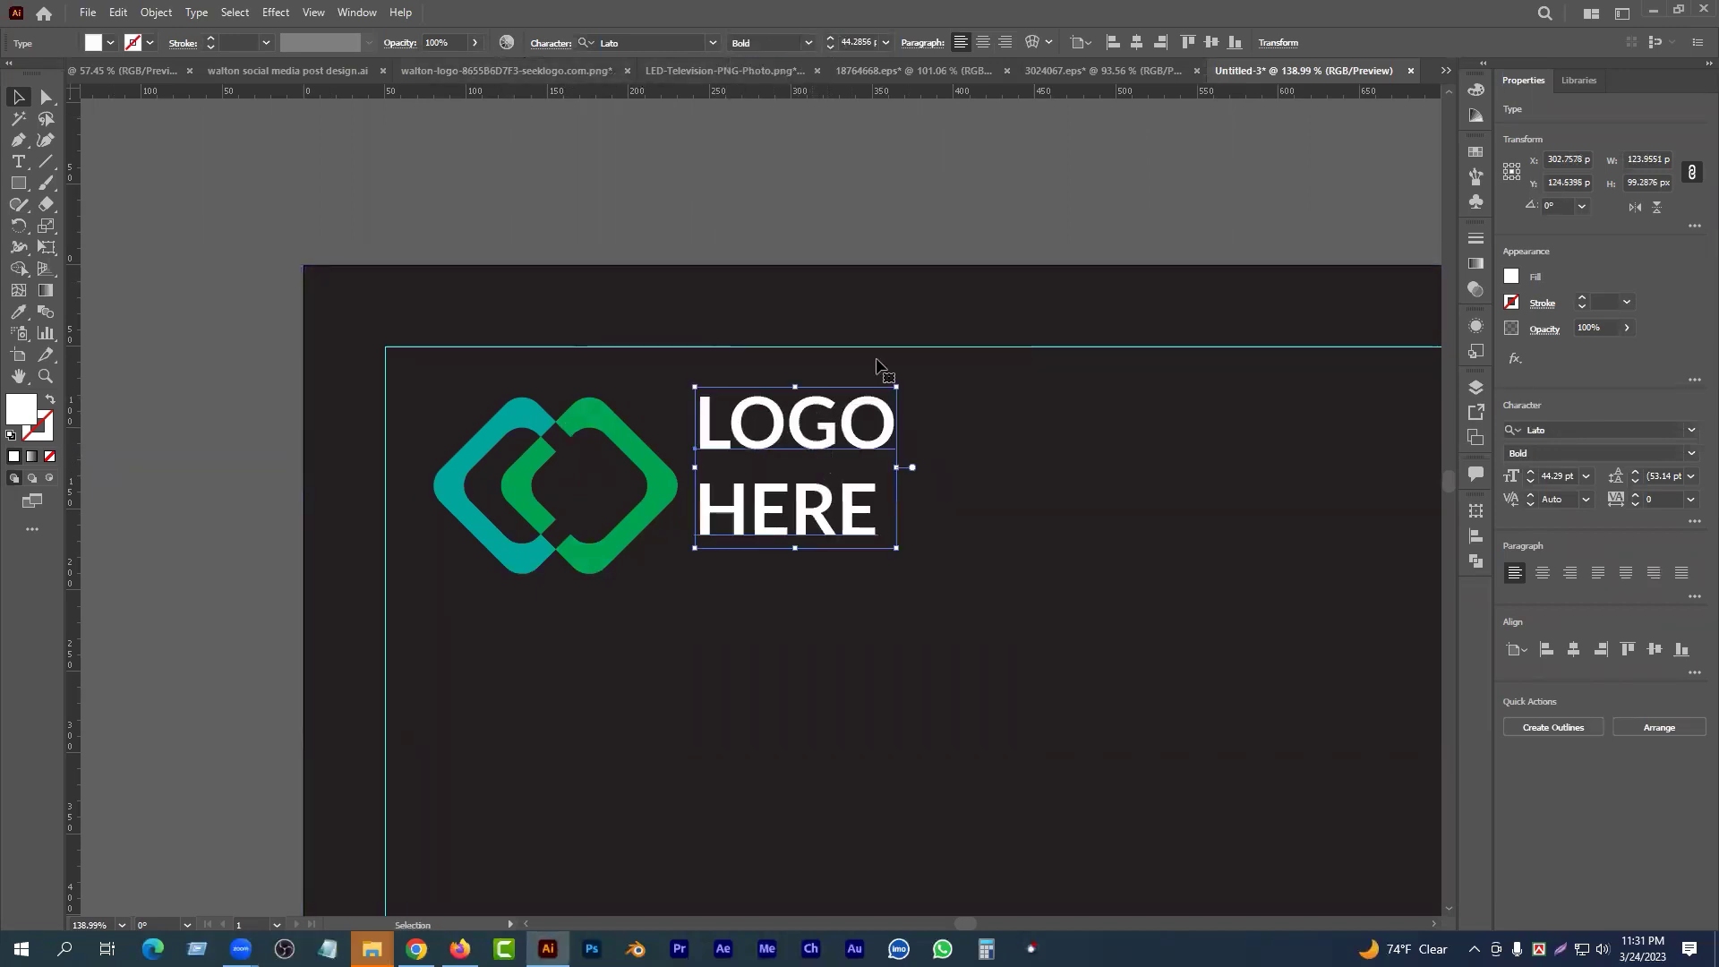
pyautogui.click(982, 43)
pyautogui.hotkey('alt', 'Up')
pyautogui.moveTo(800, 445)
pyautogui.mouseDown()
pyautogui.moveTo(878, 466)
pyautogui.moveTo(877, 487)
pyautogui.moveTo(810, 473)
pyautogui.mouseUp()
# - Scale down the logo and its LOGO HERE text, bringing the text to about 36 pt
pyautogui.click(673, 488)
pyautogui.moveTo(678, 485); pyautogui.dragTo(607, 486)
pyautogui.moveTo(760, 475); pyautogui.dragTo(434, 469)
# - Undo the accidental move of the dark background rectangle and lock the rectangle in place
pyautogui.moveTo(548, 464); pyautogui.dragTo(849, 568)
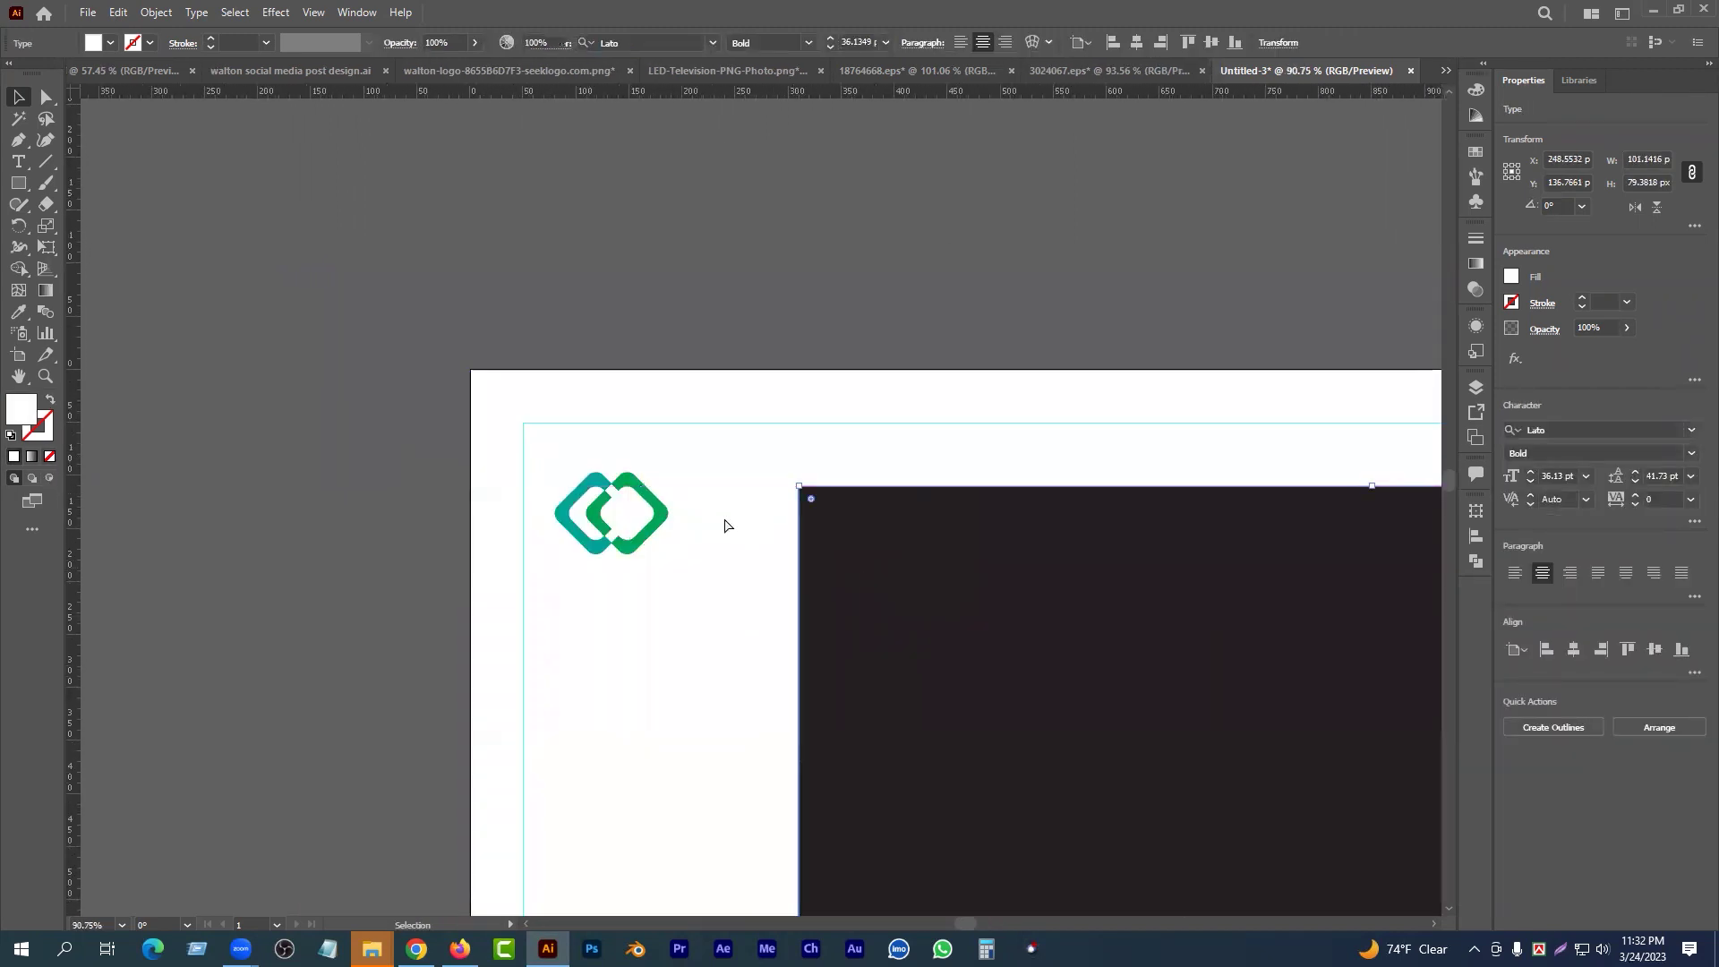
pyautogui.hotkey('ctrl', 'z')
pyautogui.hotkey('ctrl', '2')
# - Select the logo and LOGO HERE text together, scale them down slightly and place them inside the upper-left margin corner
pyautogui.moveTo(530, 480); pyautogui.dragTo(848, 579)
pyautogui.moveTo(787, 514); pyautogui.dragTo(711, 472)
pyautogui.moveTo(726, 535); pyautogui.dragTo(573, 547)
pyautogui.moveTo(662, 515); pyautogui.dragTo(655, 348)
pyautogui.click(371, 382)
pyautogui.scroll(3, 604, 360)
pyautogui.click(95, 331)
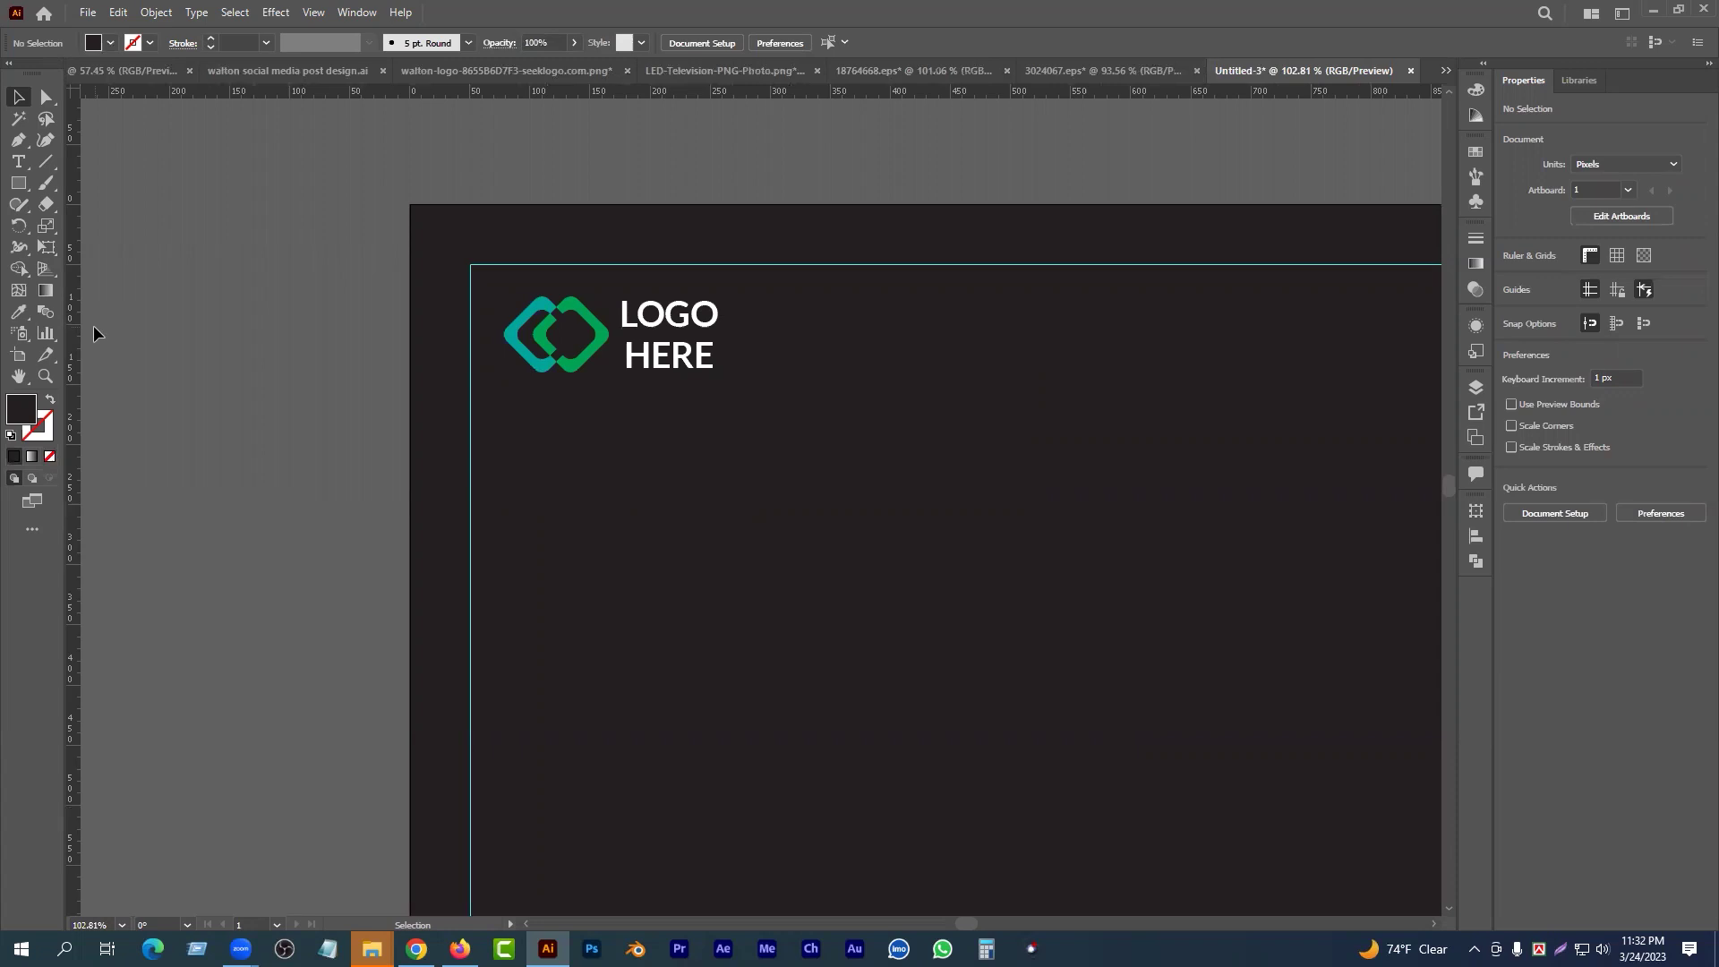
# - Create a two-line headline reading "Grow" and "YOUR" below the logo
pyautogui.click(18, 162)
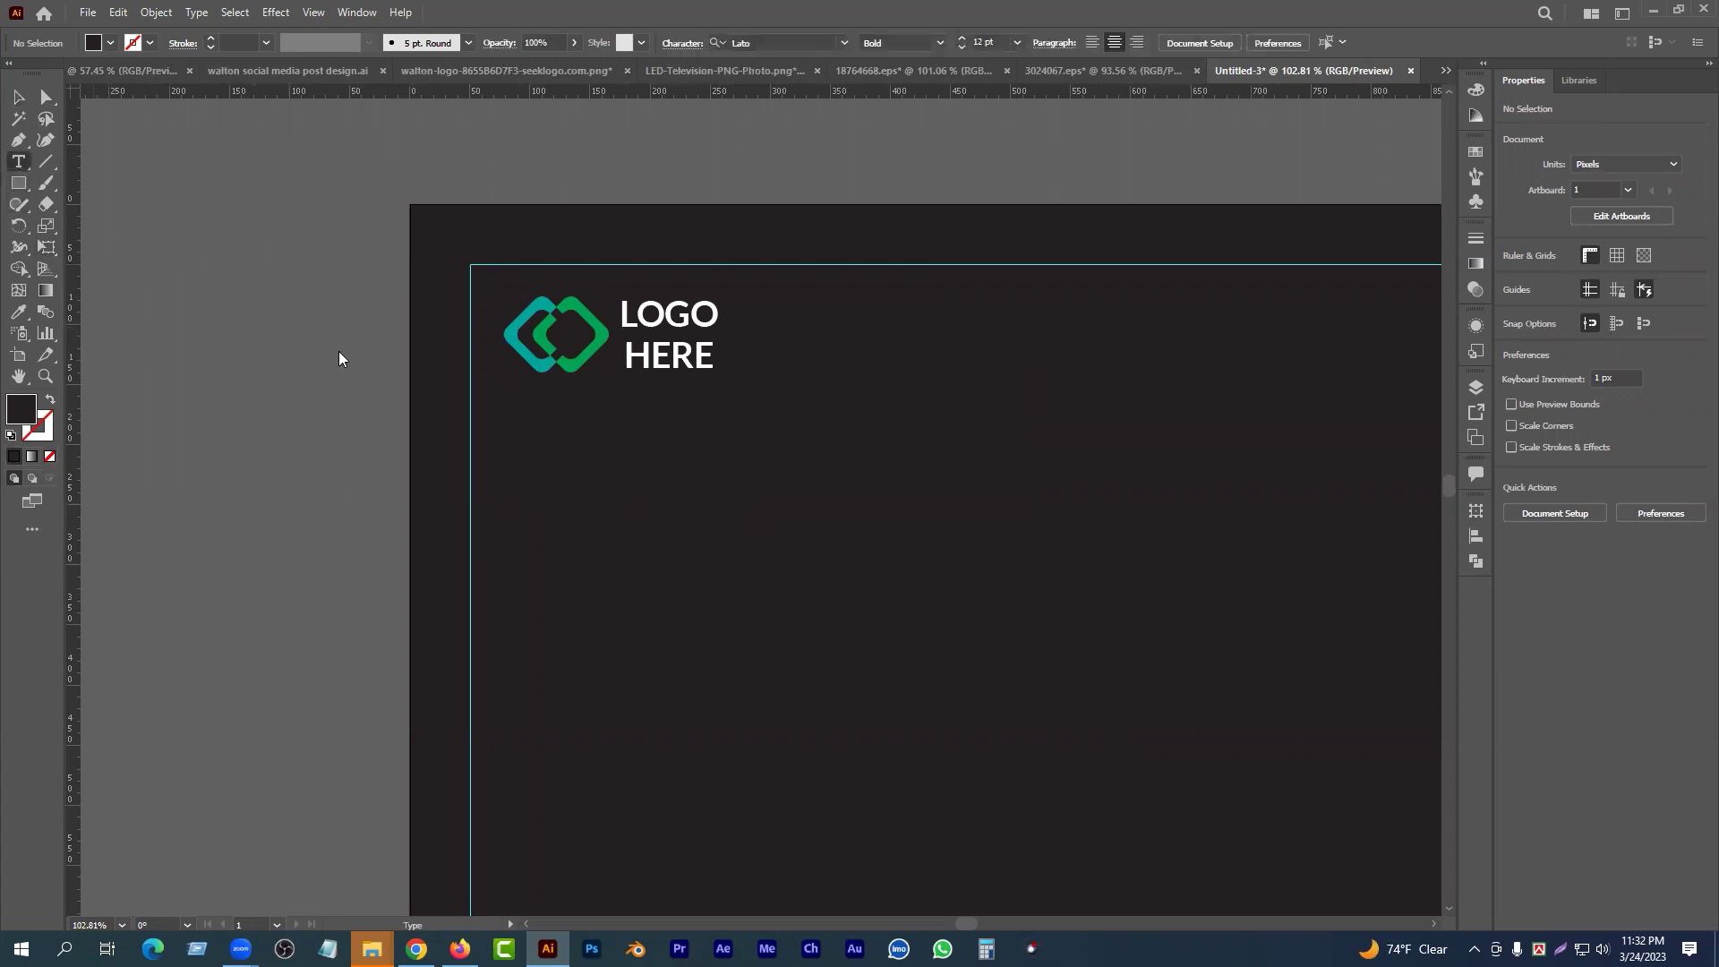
pyautogui.click(706, 519)
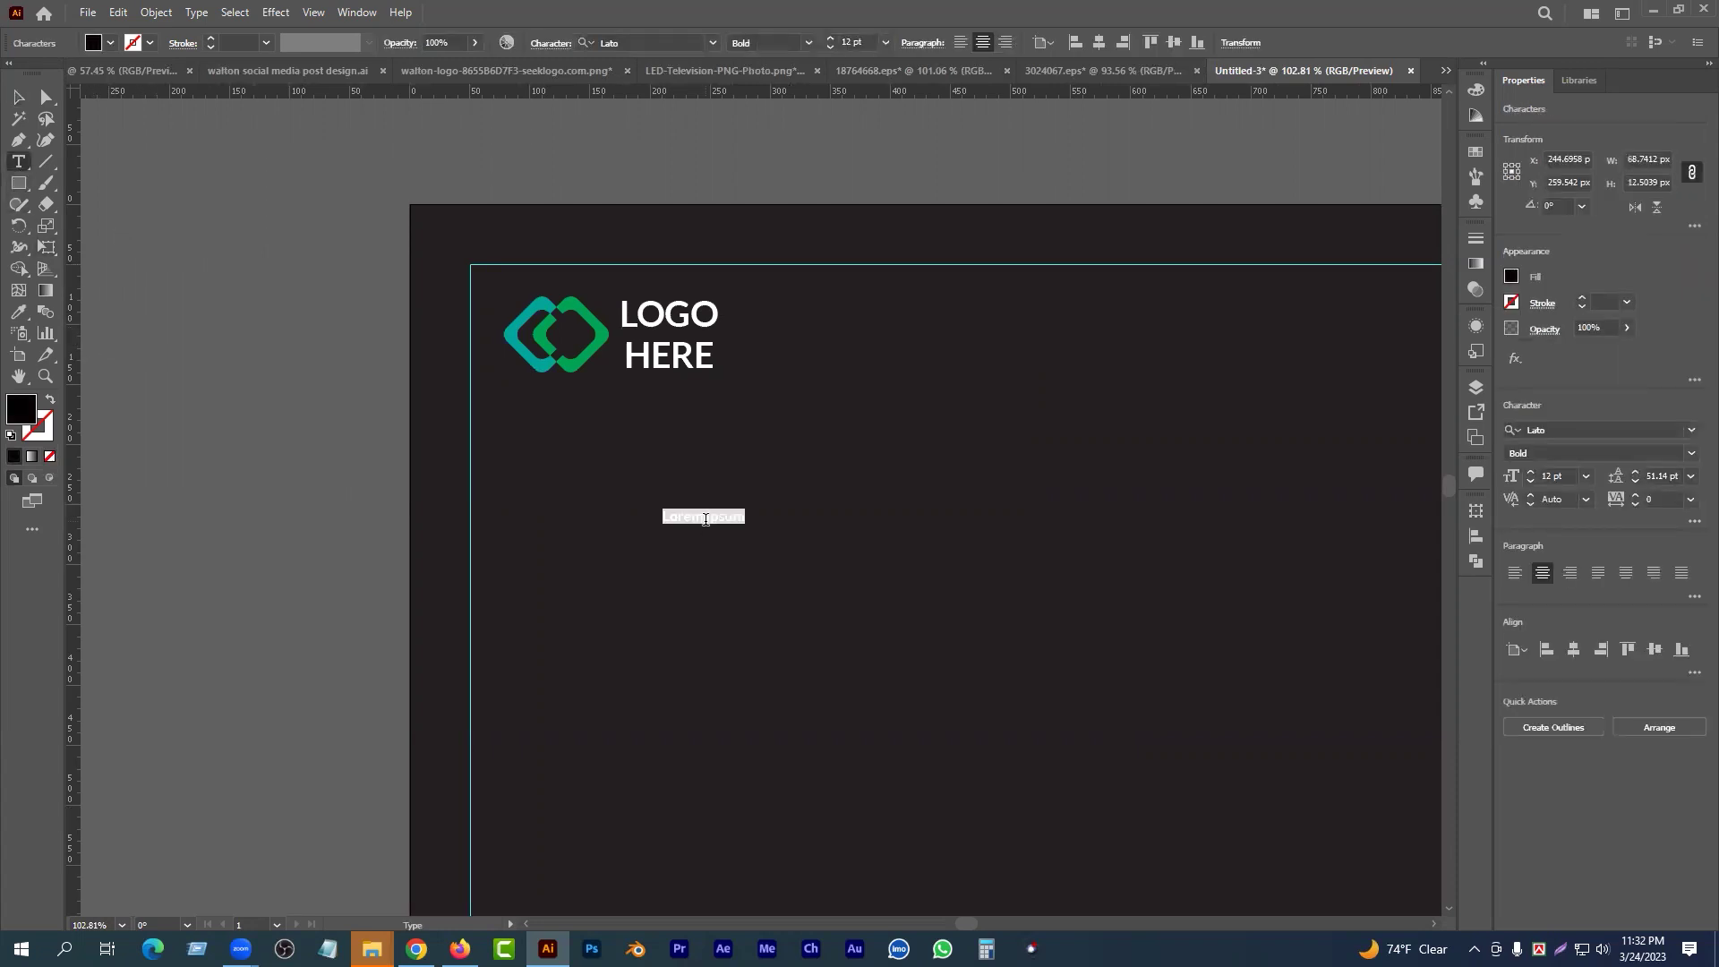
pyautogui.press('BackSpace')
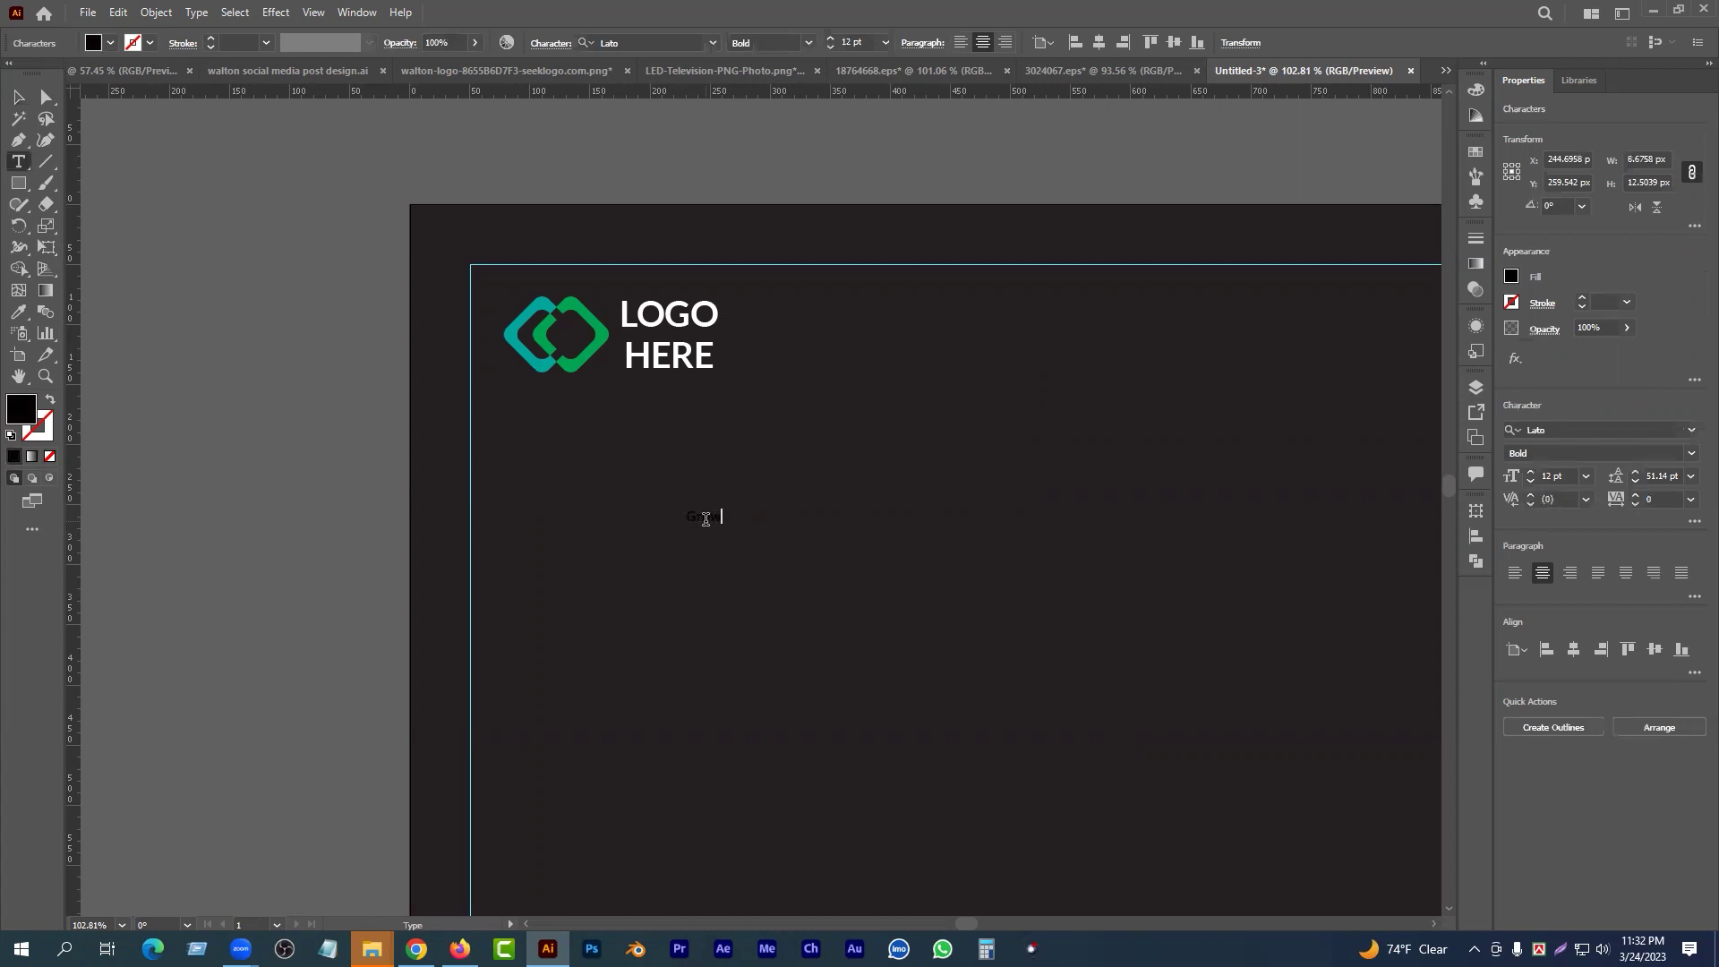
pyautogui.write('YOUR')
pyautogui.press('Escape')
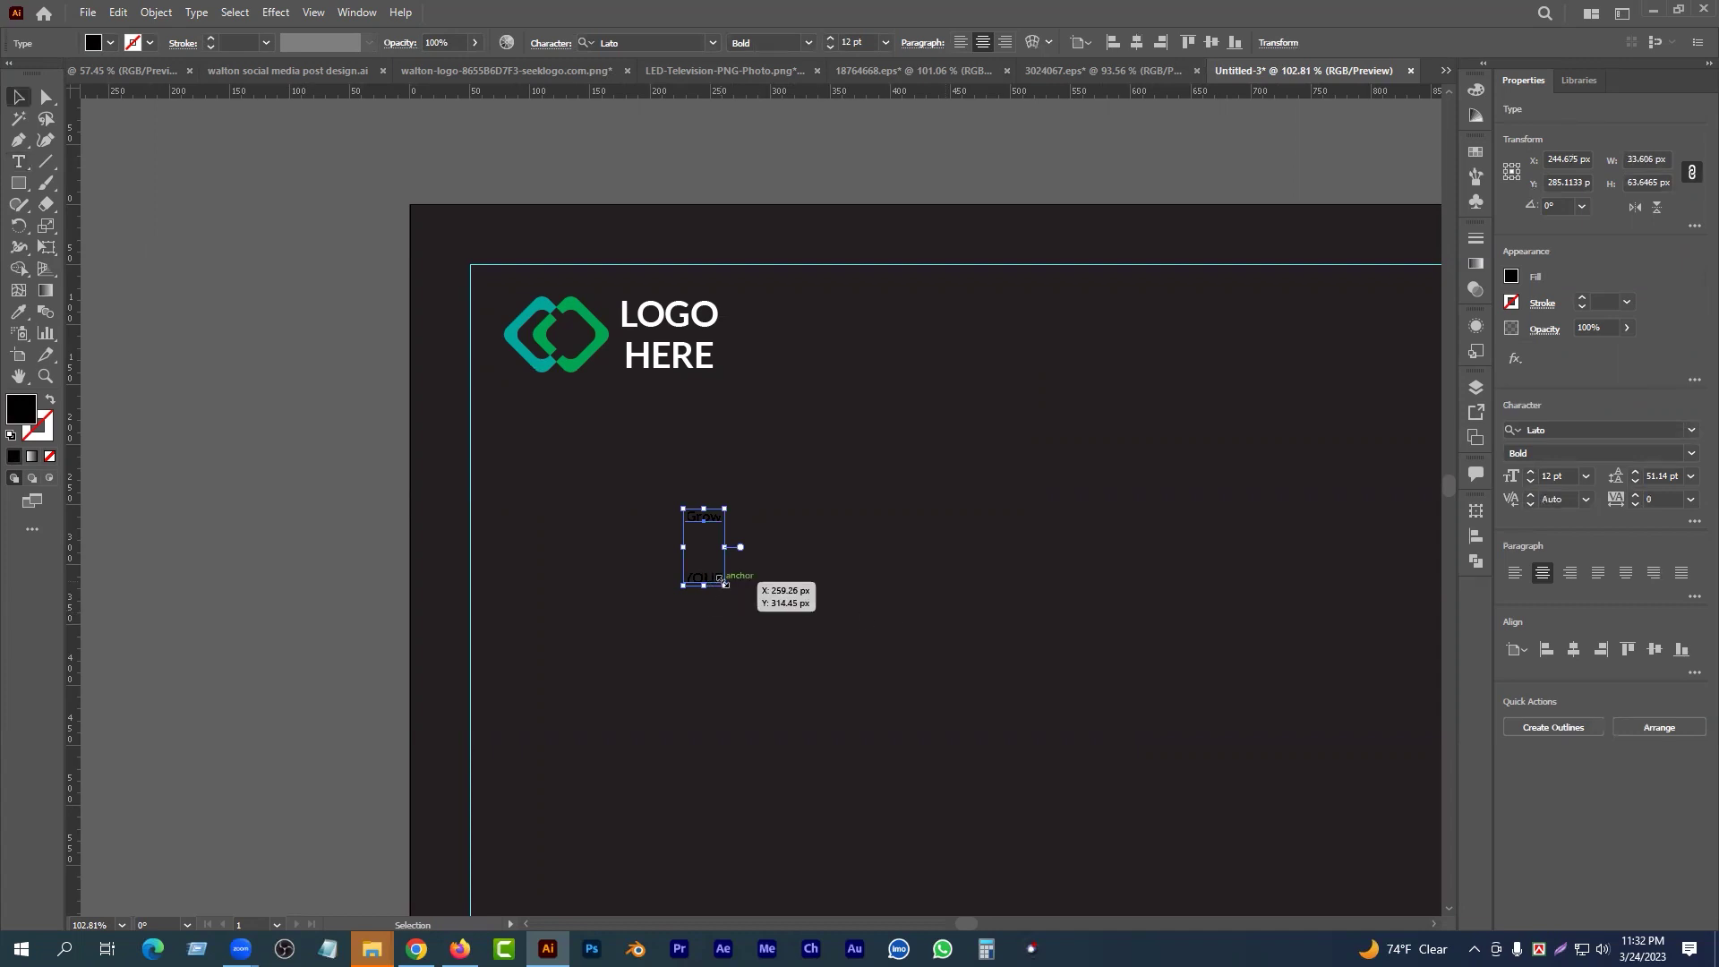
pyautogui.moveTo(684, 570); pyautogui.dragTo(880, 588)
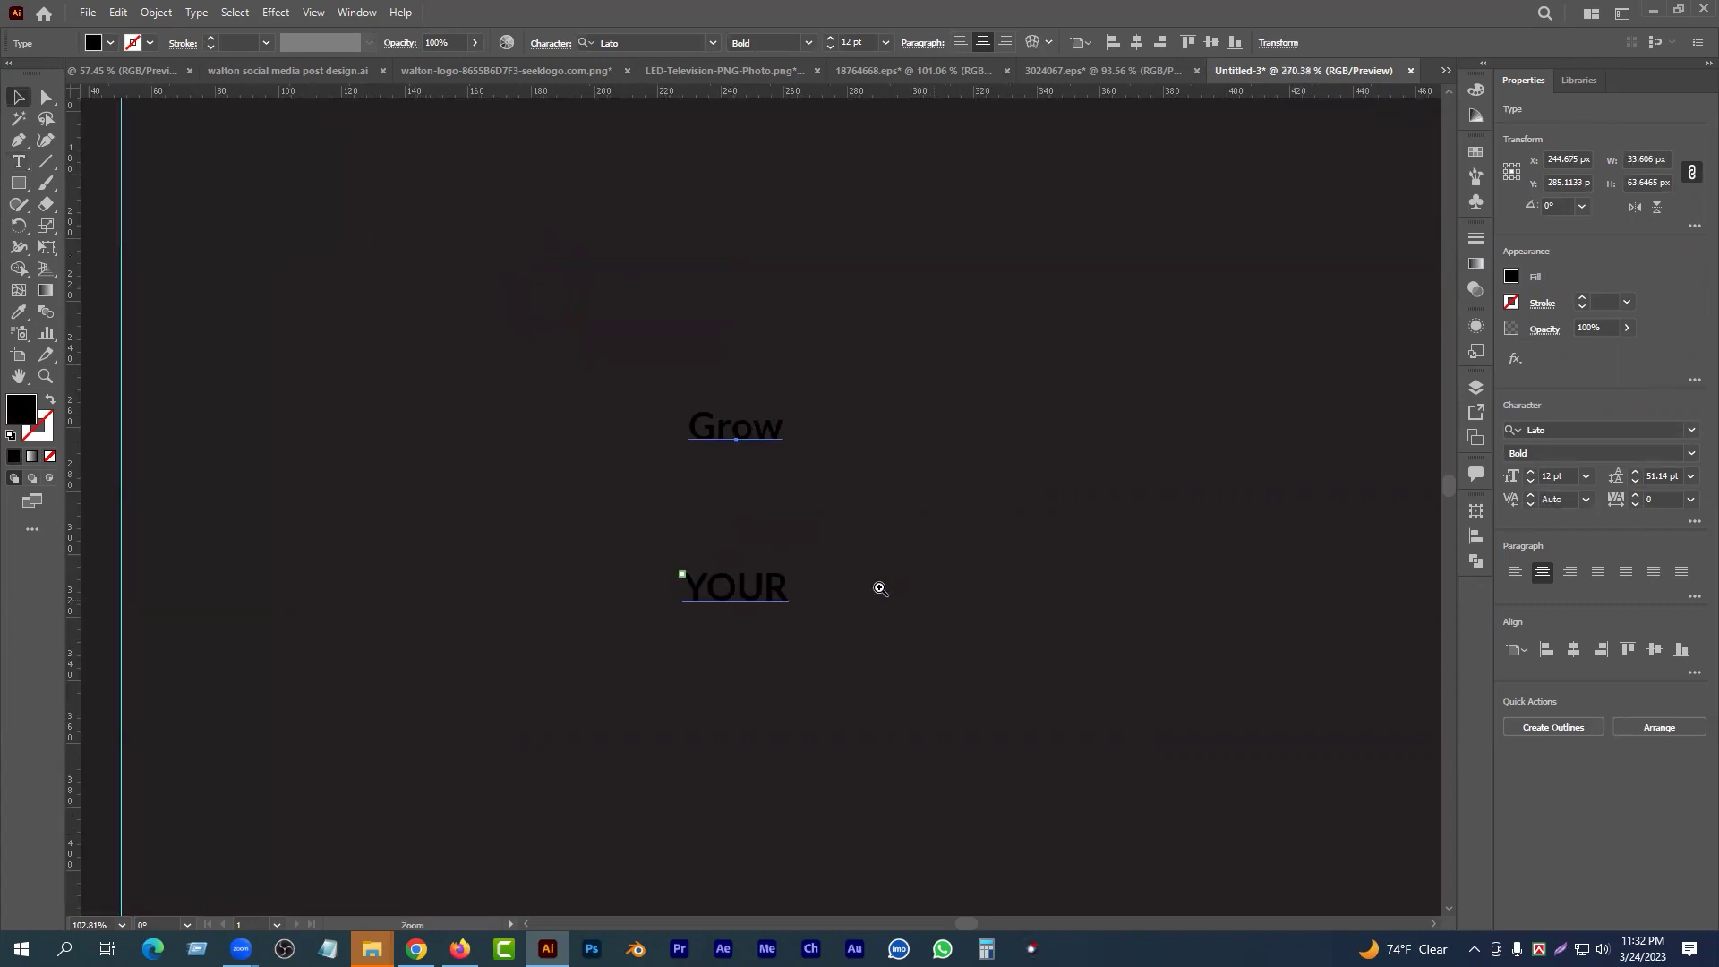
# - Fill the headline with white and tighten its leading to 17.14 pt
pyautogui.click(110, 42)
pyautogui.click(37, 73)
pyautogui.click(737, 431)
pyautogui.hotkey('alt', 'Up')
pyautogui.hotkey('alt', 'Up')
pyautogui.hotkey('alt', 'Up')
pyautogui.hotkey('alt', 'Up')
pyautogui.hotkey('alt', 'Up')
pyautogui.hotkey('alt', 'Up')
pyautogui.hotkey('alt', 'Up')
pyautogui.hotkey('alt', 'Up')
pyautogui.hotkey('alt', 'Up')
pyautogui.hotkey('alt', 'Up')
pyautogui.hotkey('alt', 'Up')
pyautogui.hotkey('alt', 'Up')
pyautogui.hotkey('alt', 'Up')
pyautogui.hotkey('alt', 'Up')
pyautogui.hotkey('alt', 'Up')
pyautogui.hotkey('alt', 'Up')
pyautogui.hotkey('alt', 'Up')
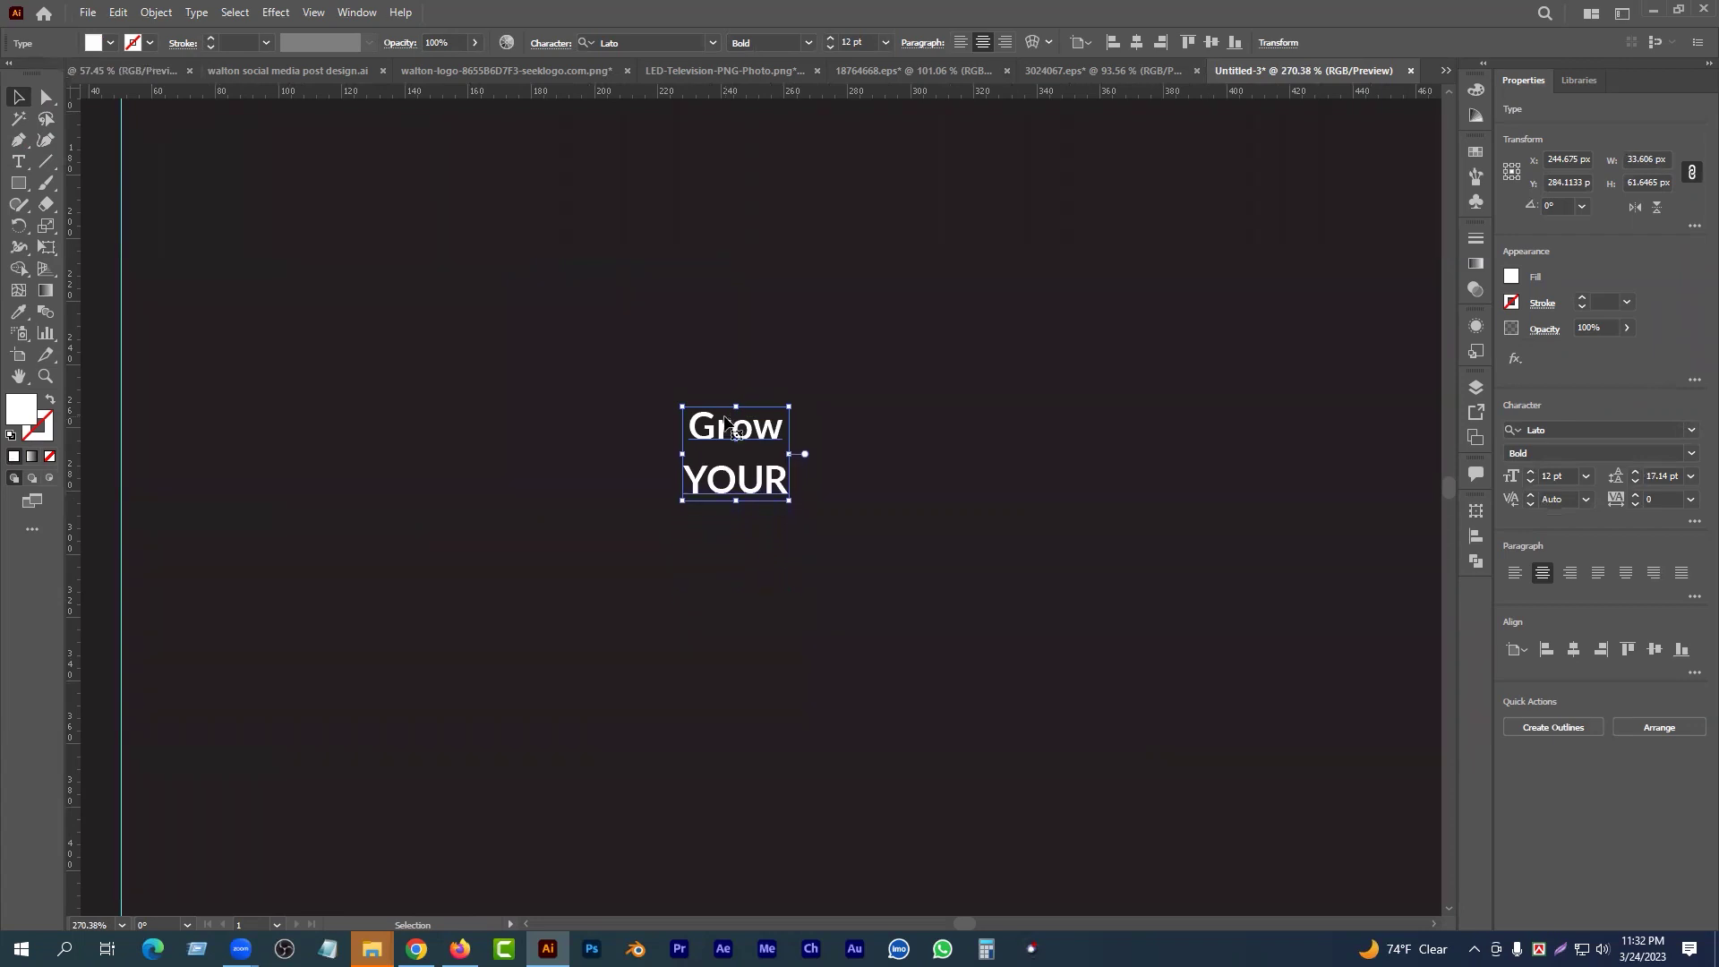
# - Add a third headline line reading "Busin ess" below YOUR
pyautogui.click(921, 538)
pyautogui.press('t')
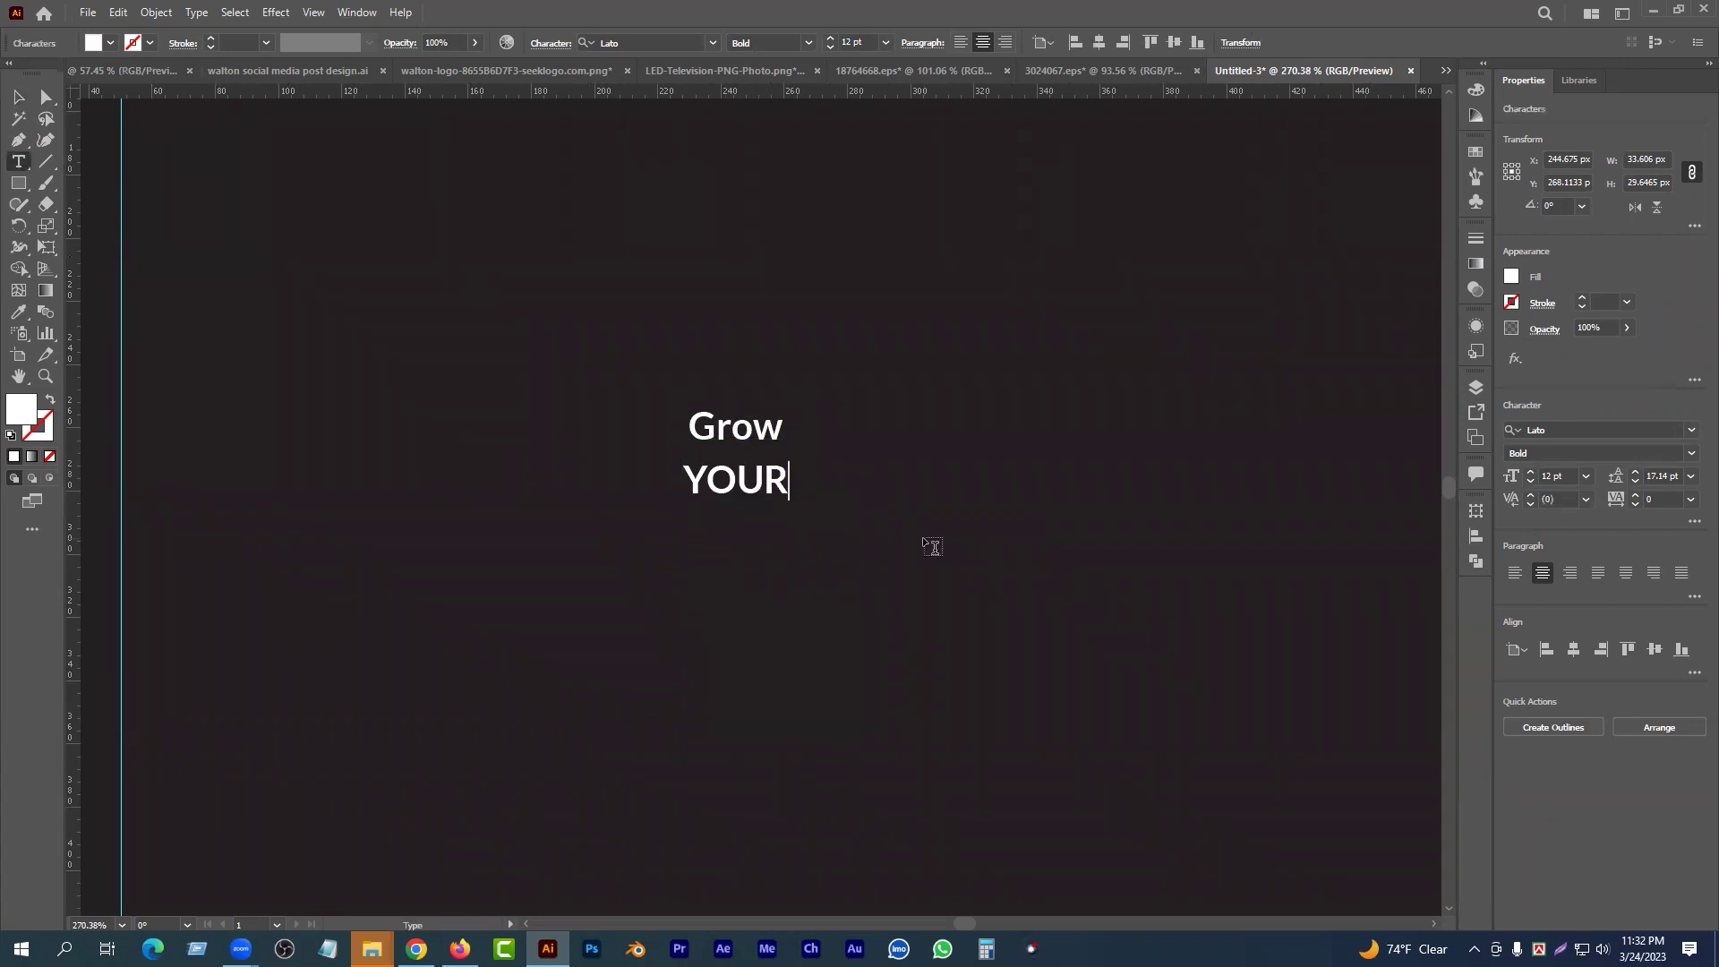
pyautogui.press('Return')
pyautogui.write('Busin ess')
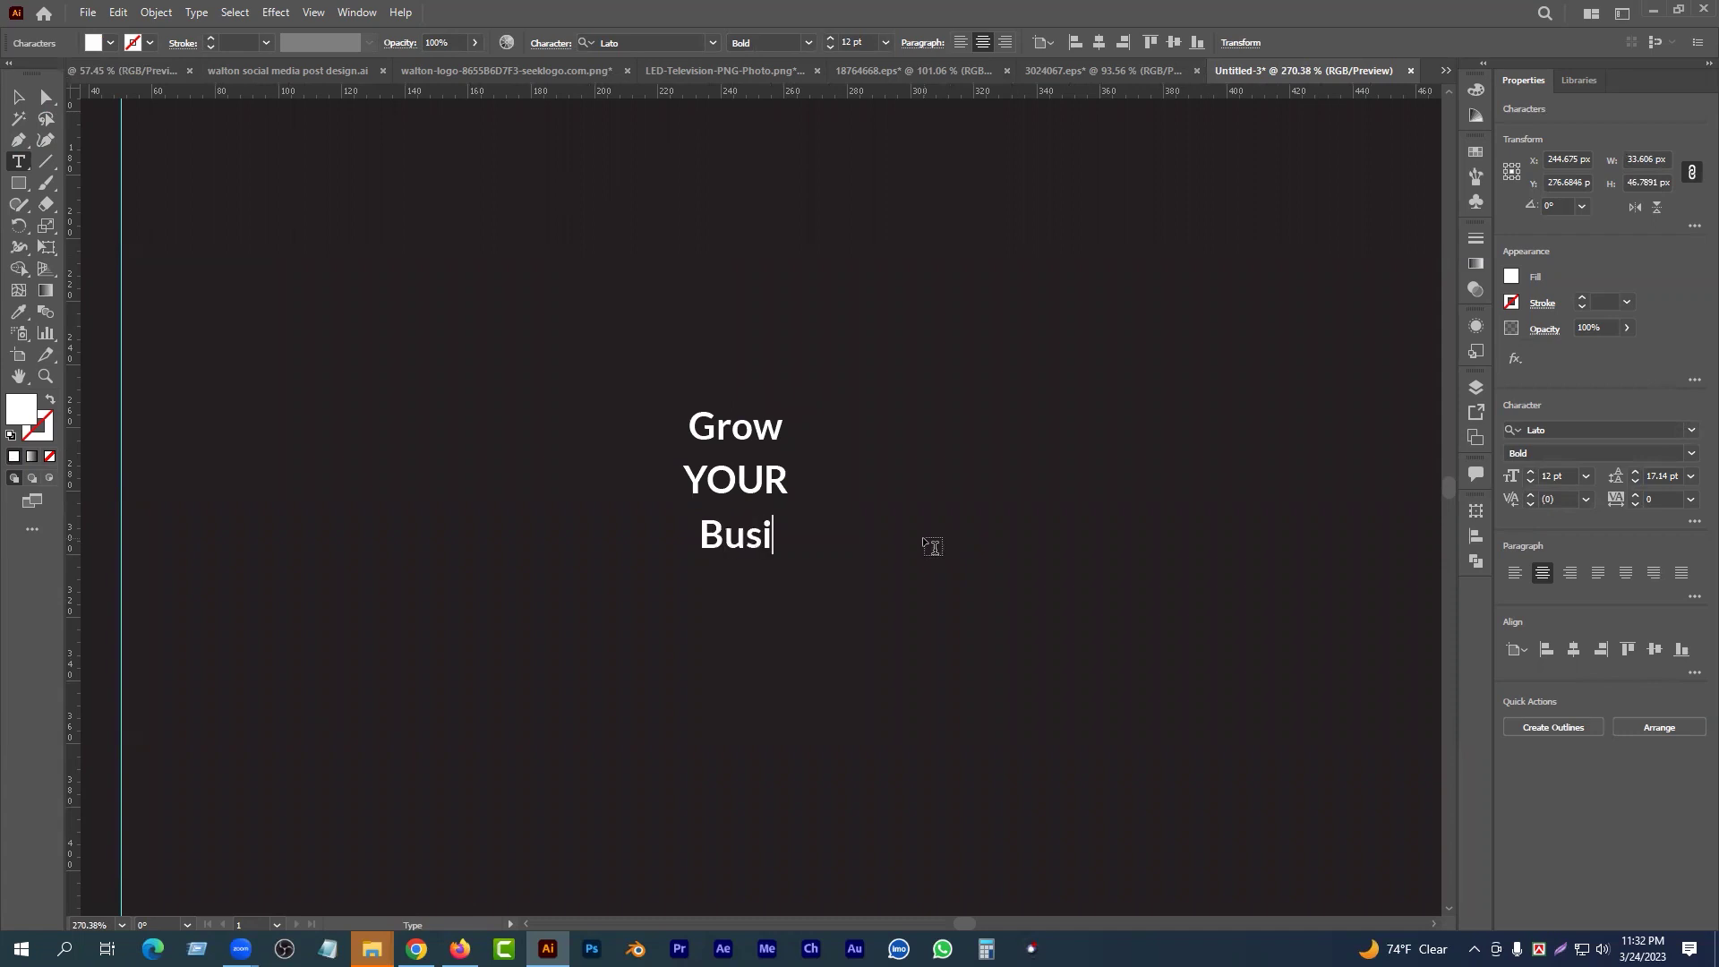
# - Scale the three-line headline up to about 32 pt
pyautogui.press('Escape')
pyautogui.moveTo(749, 504); pyautogui.dragTo(940, 484)
pyautogui.hotkey('ctrl', 'space')
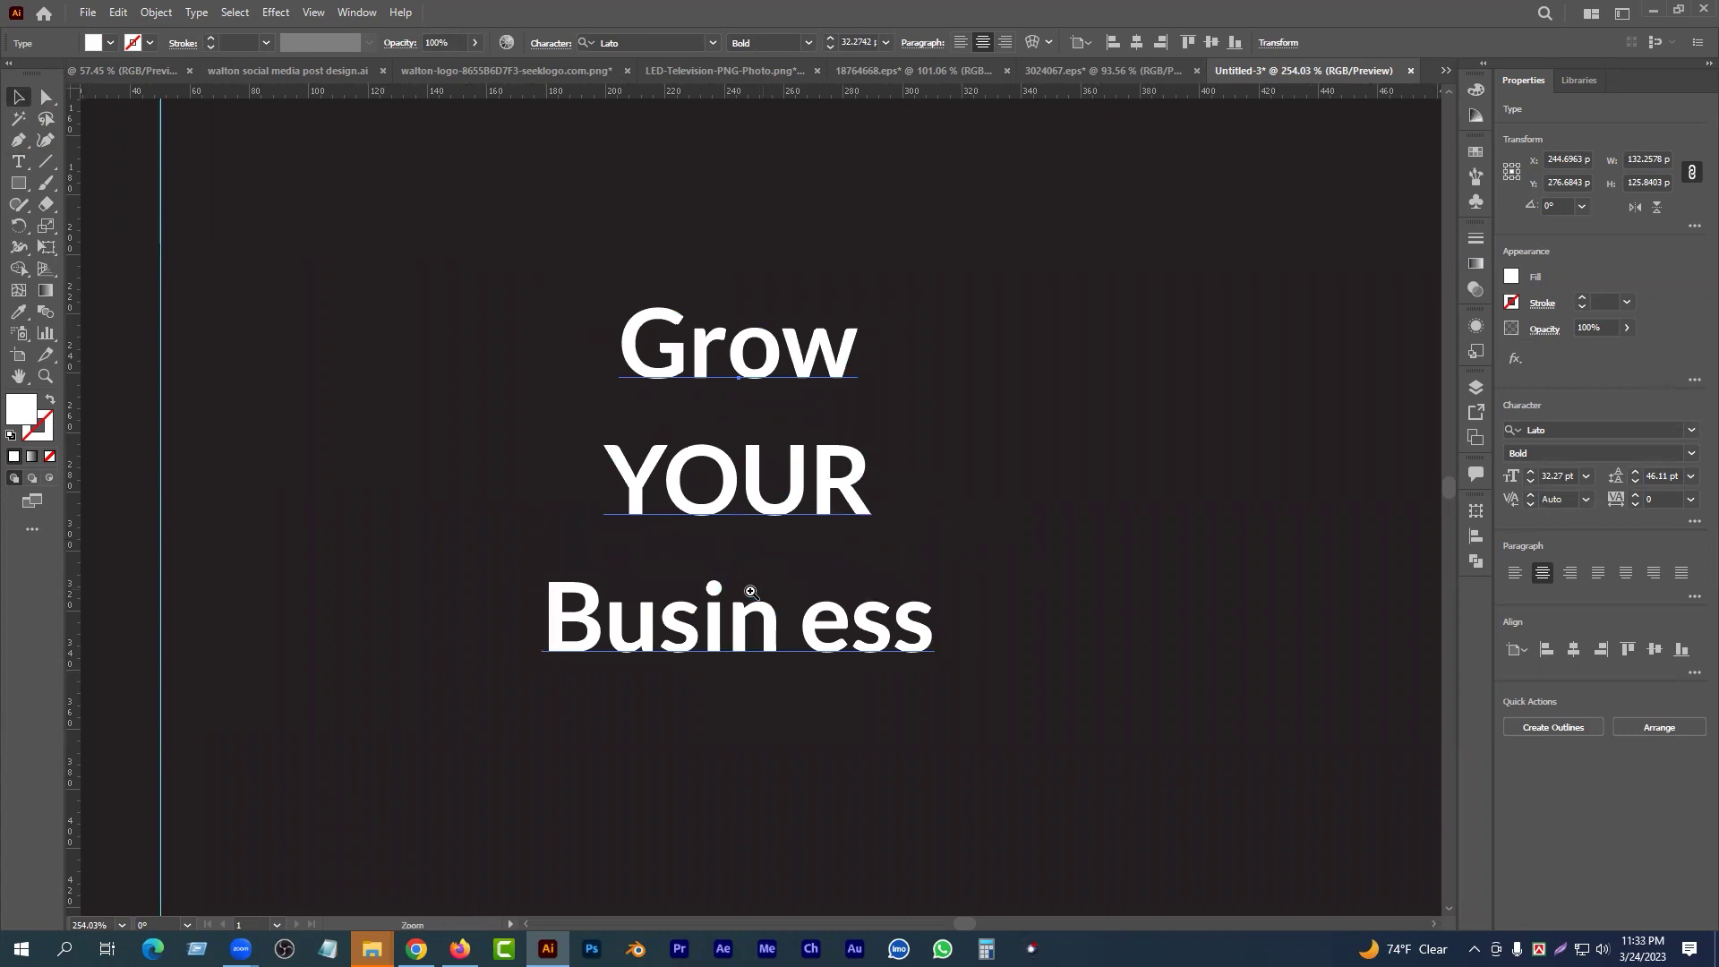
pyautogui.scroll(-2, 751, 591)
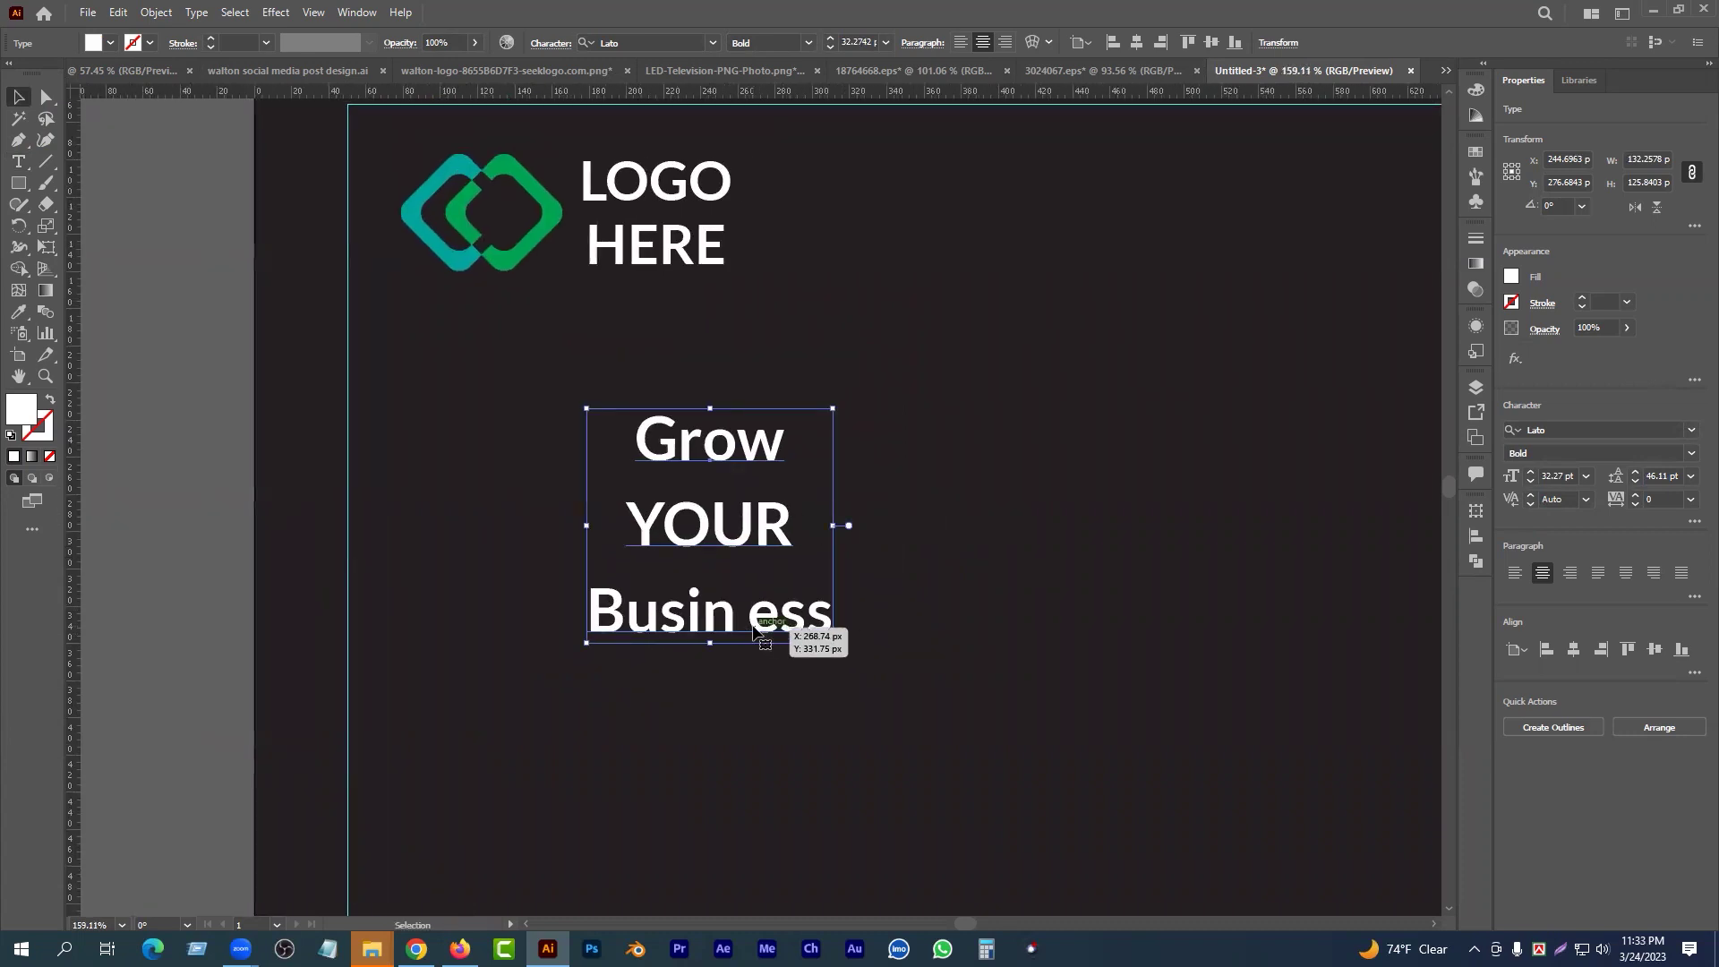
# - Remove the stray space in the headline's last line so it reads "Business"
pyautogui.doubleClick(759, 627)
pyautogui.press('BackSpace')
pyautogui.press('Escape')
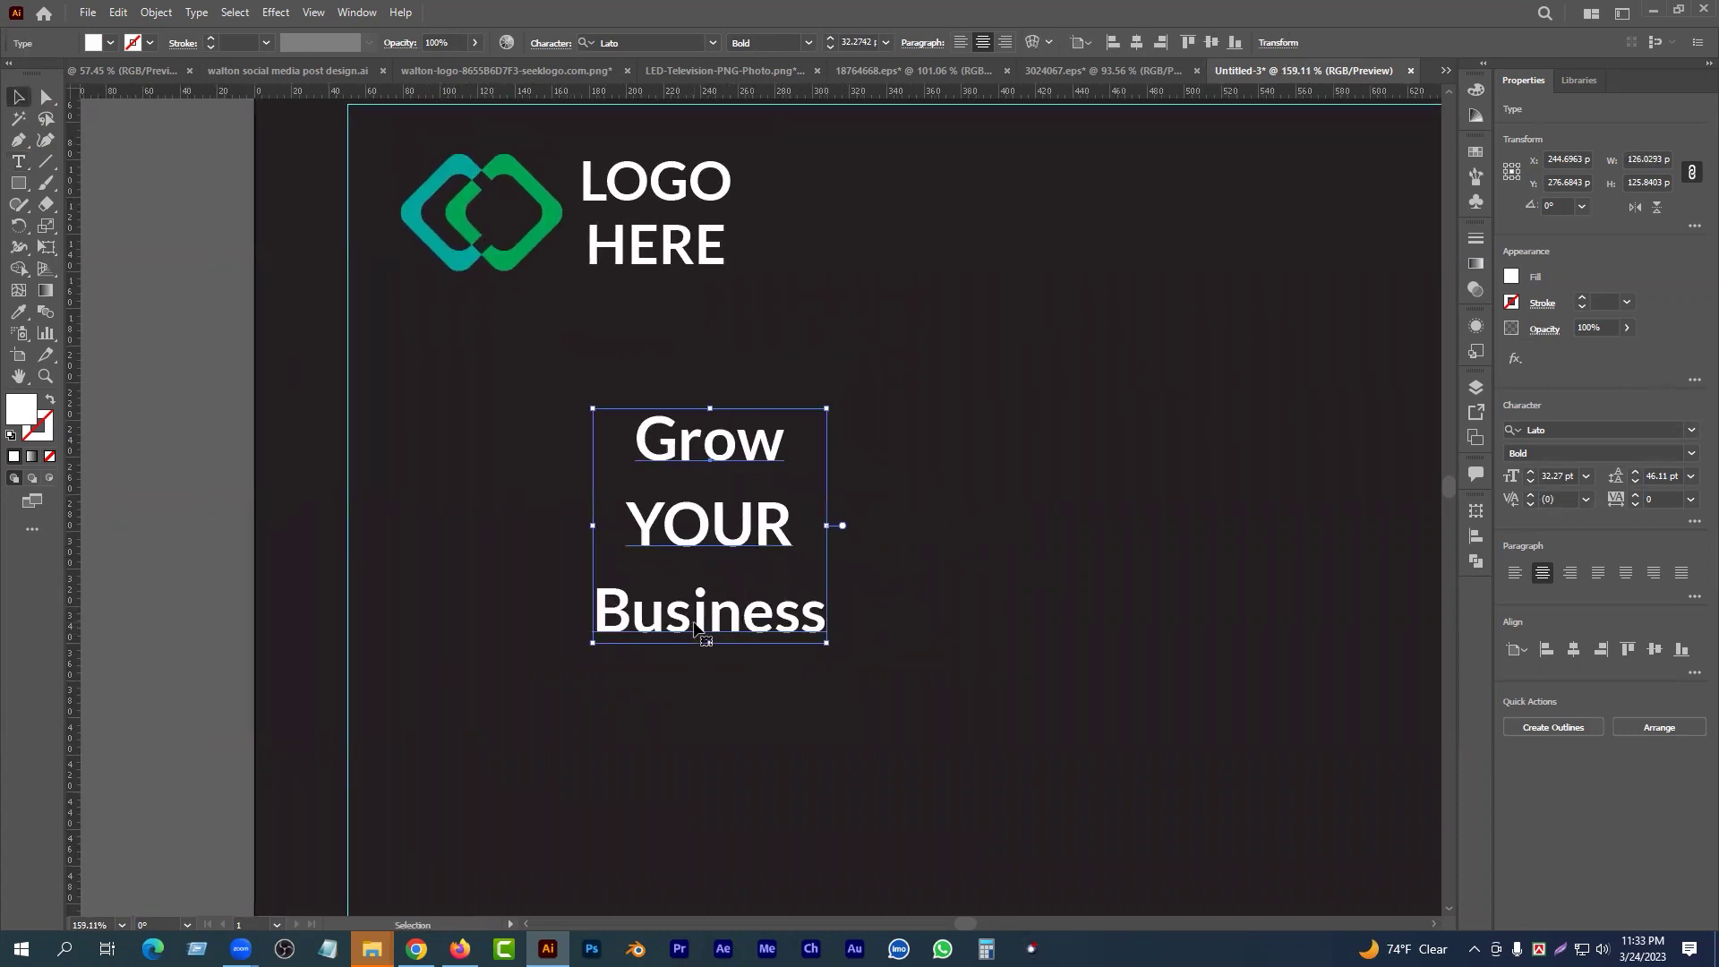
pyautogui.tripleClick(772, 619)
pyautogui.click(18, 115)
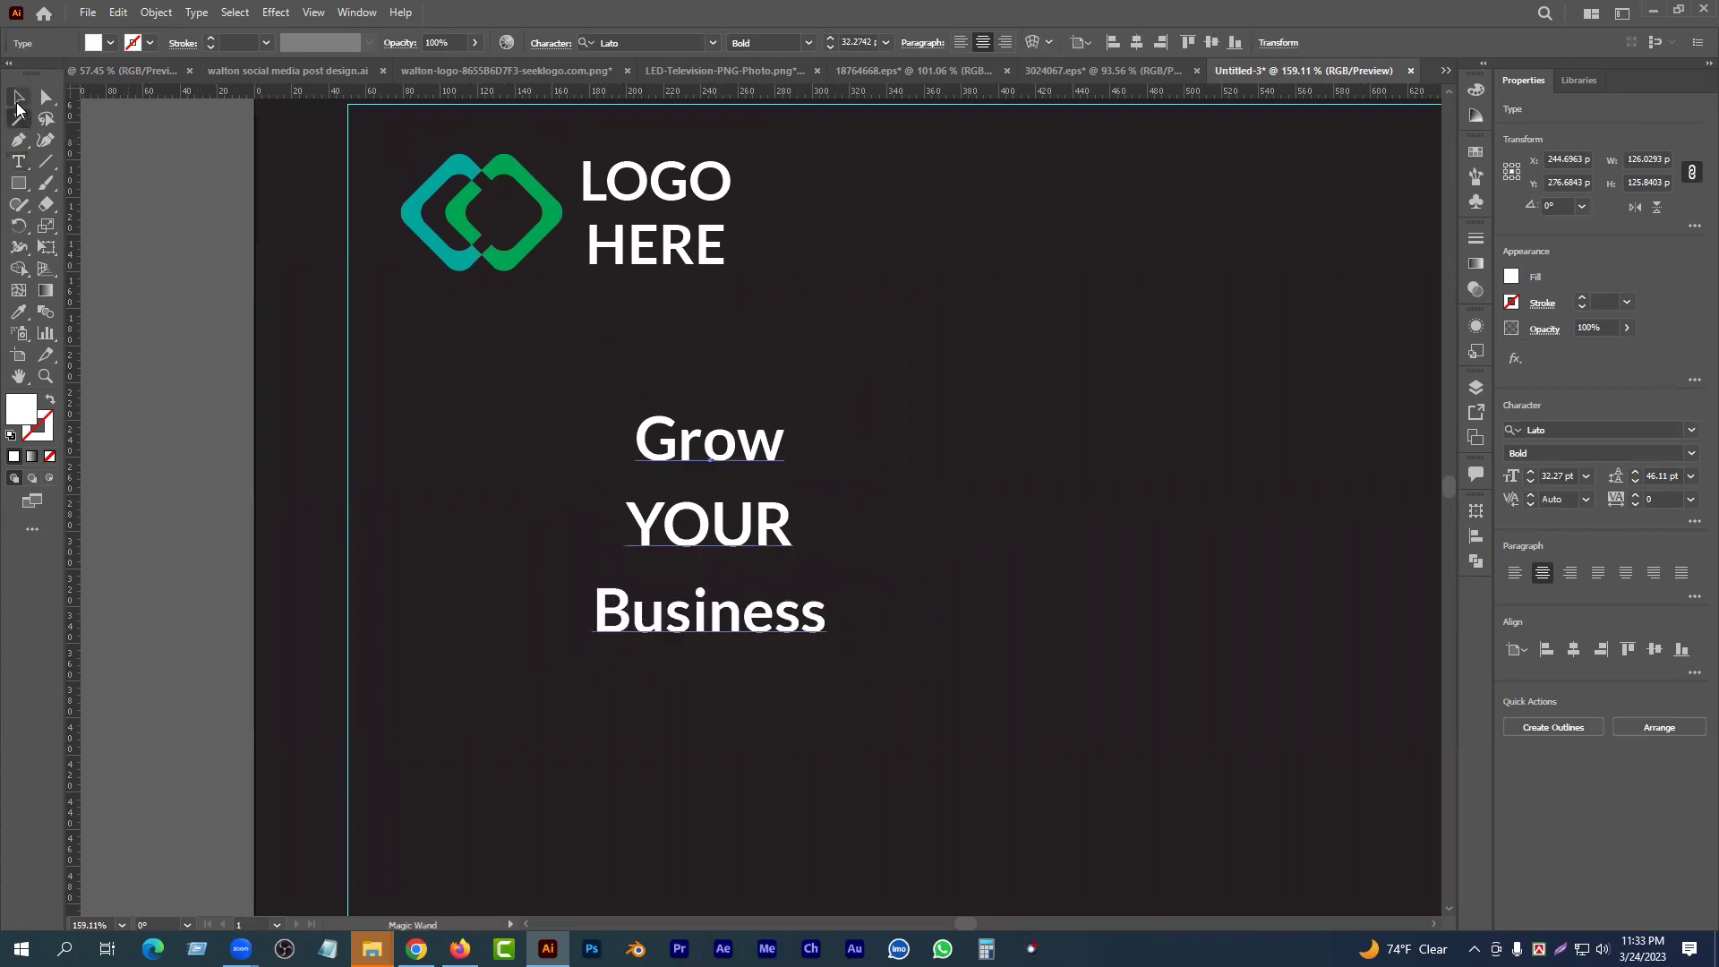
pyautogui.moveTo(809, 581); pyautogui.dragTo(146, 393)
pyautogui.click(22, 97)
# - Move the headline slightly down and to the left, to about X 231 px, Y 304 px
pyautogui.scroll(3, 779, 603)
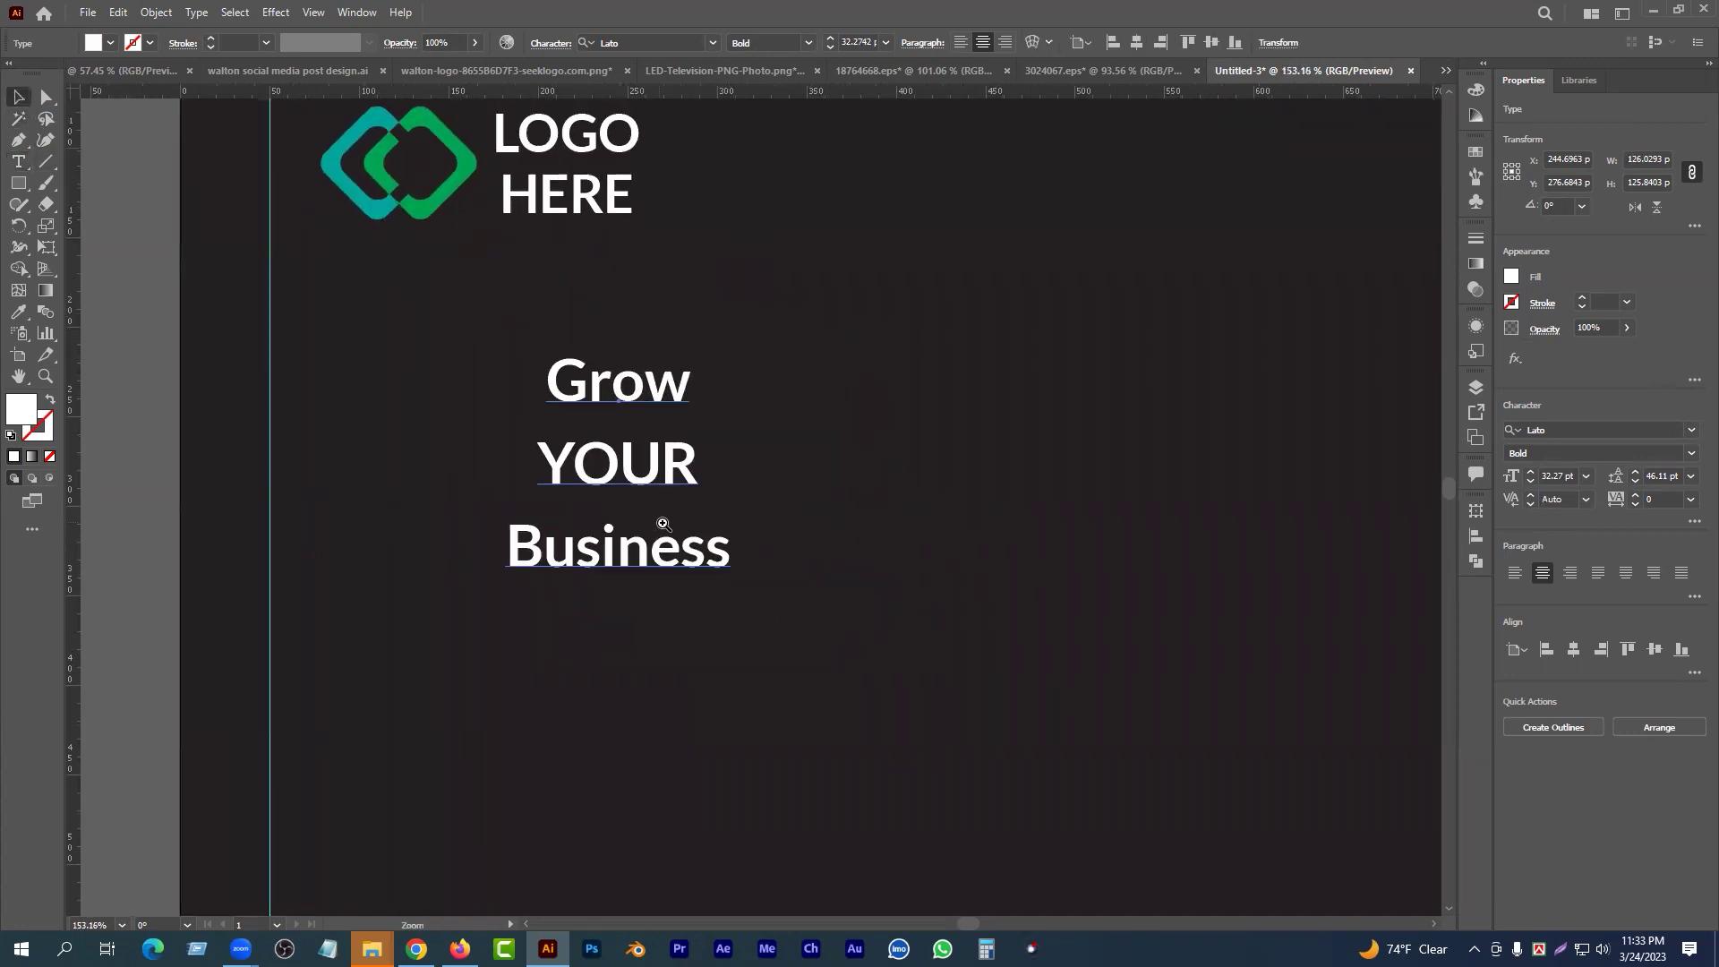
pyautogui.scroll(-3, 707, 545)
pyautogui.moveTo(688, 562); pyautogui.dragTo(711, 592)
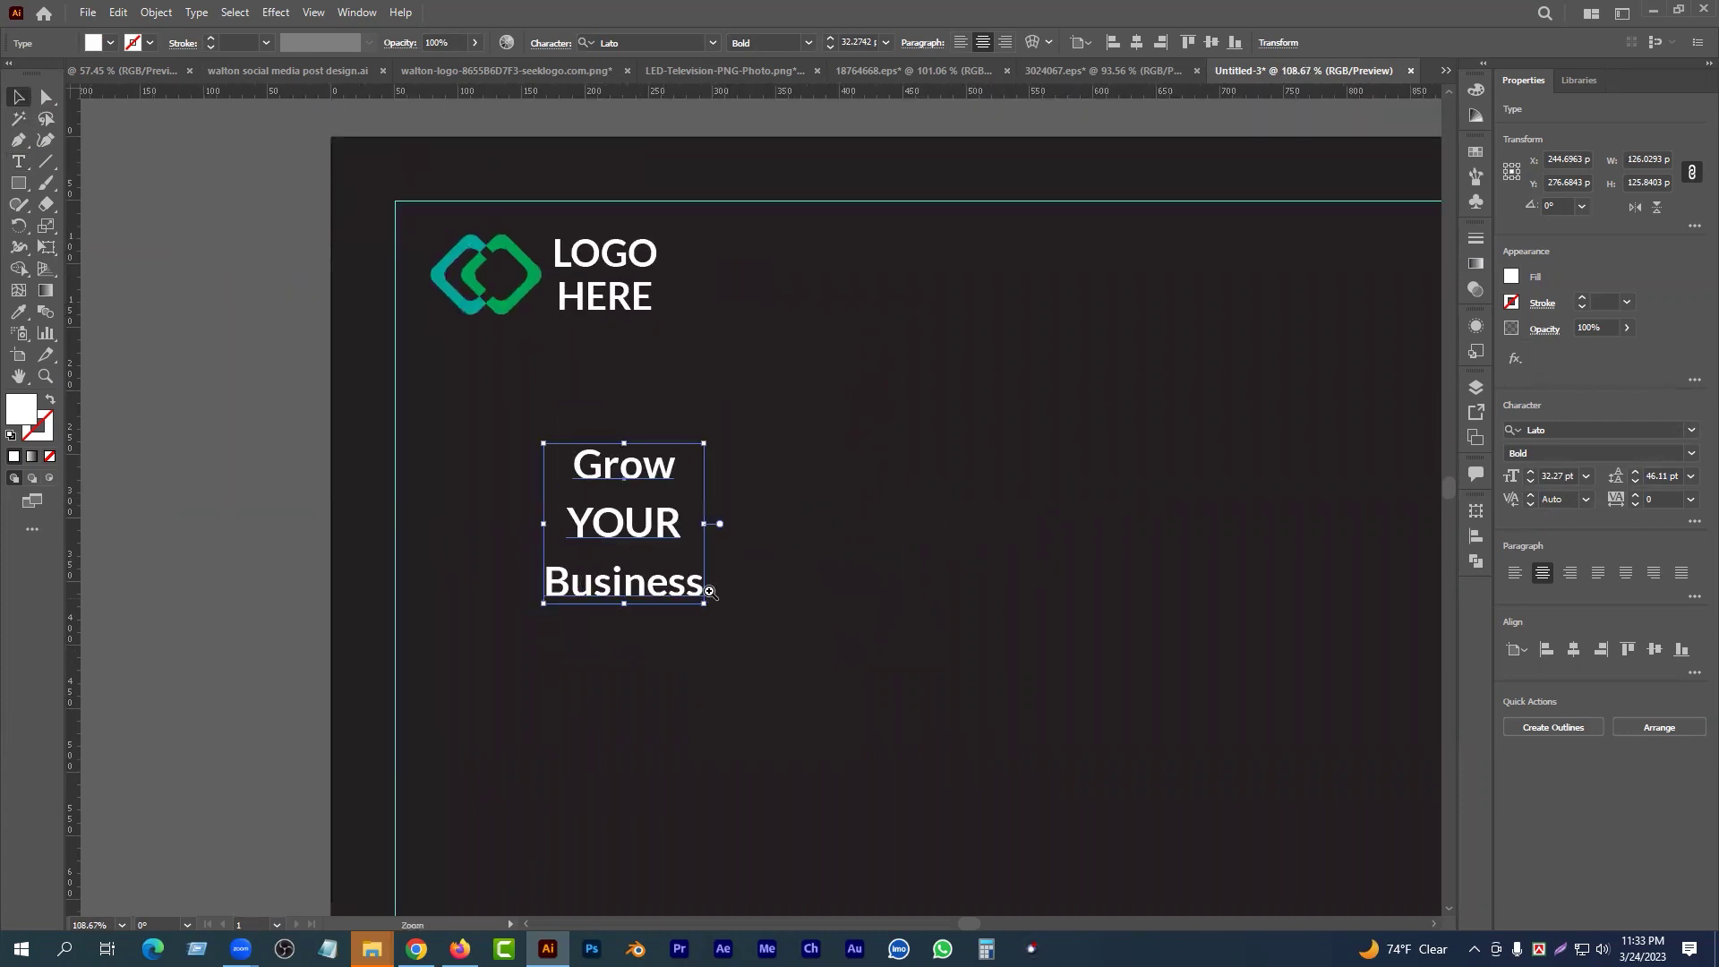
pyautogui.scroll(-2, 711, 593)
pyautogui.scroll(2, 707, 634)
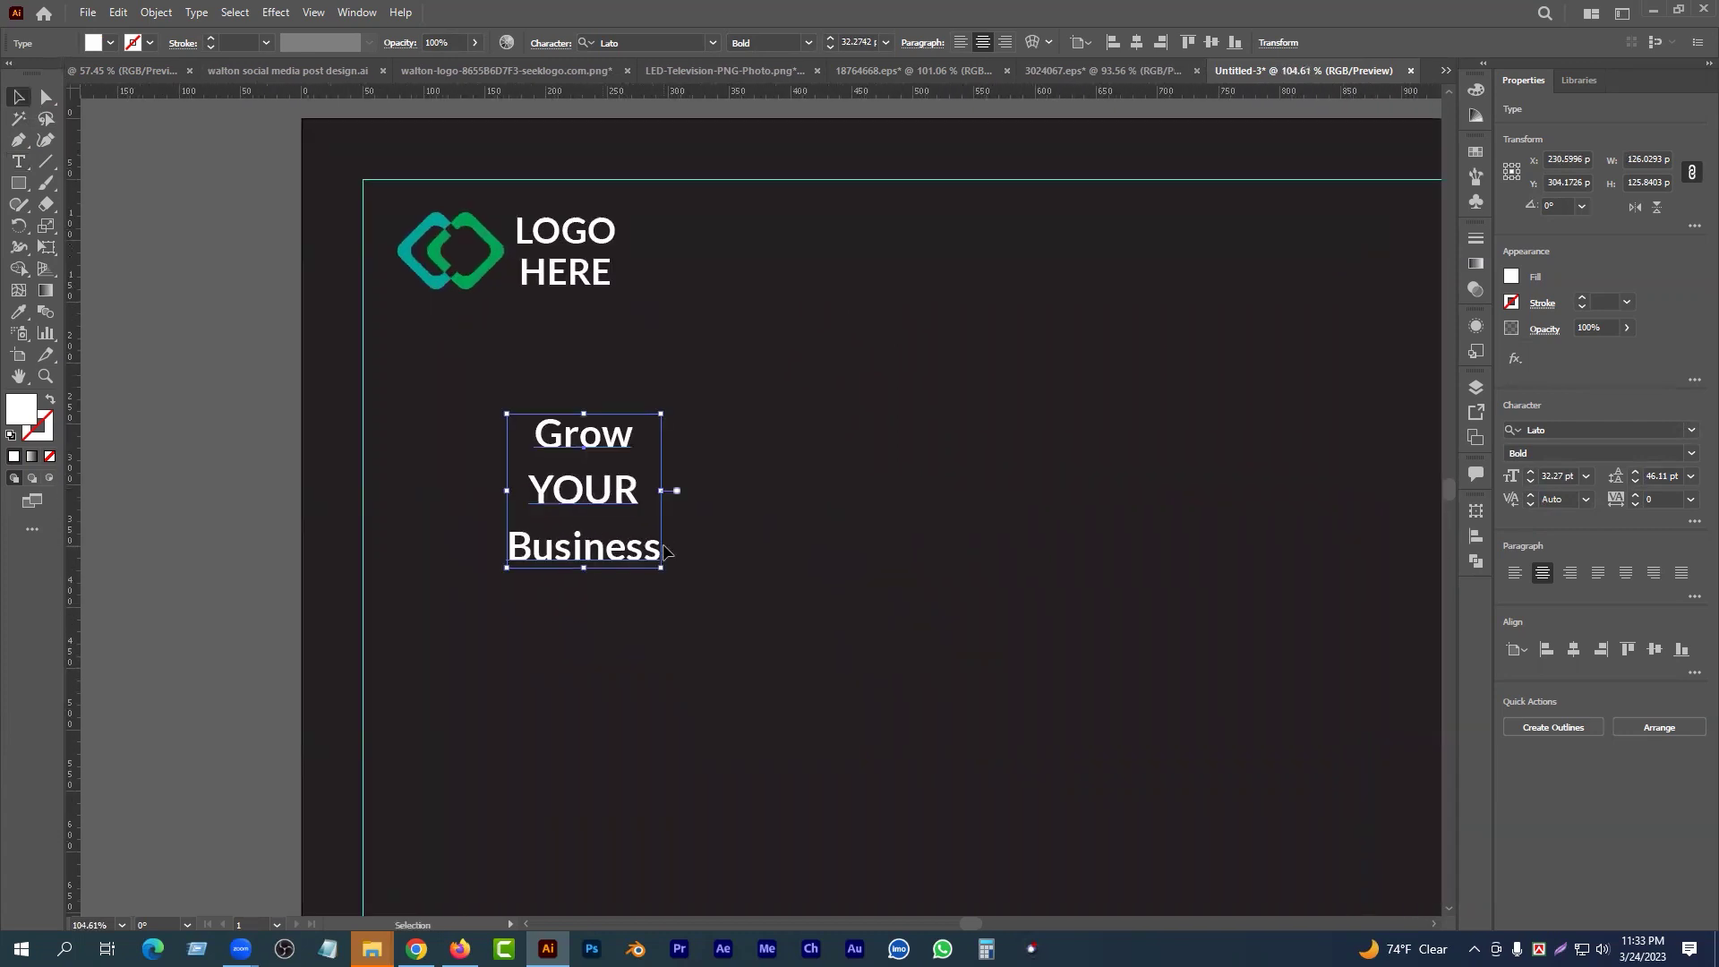
# - Scale the three-line headline up to about 59.5 pt and move it slightly down below the logo
pyautogui.scroll(-1, 615, 592)
pyautogui.scroll(2, 606, 518)
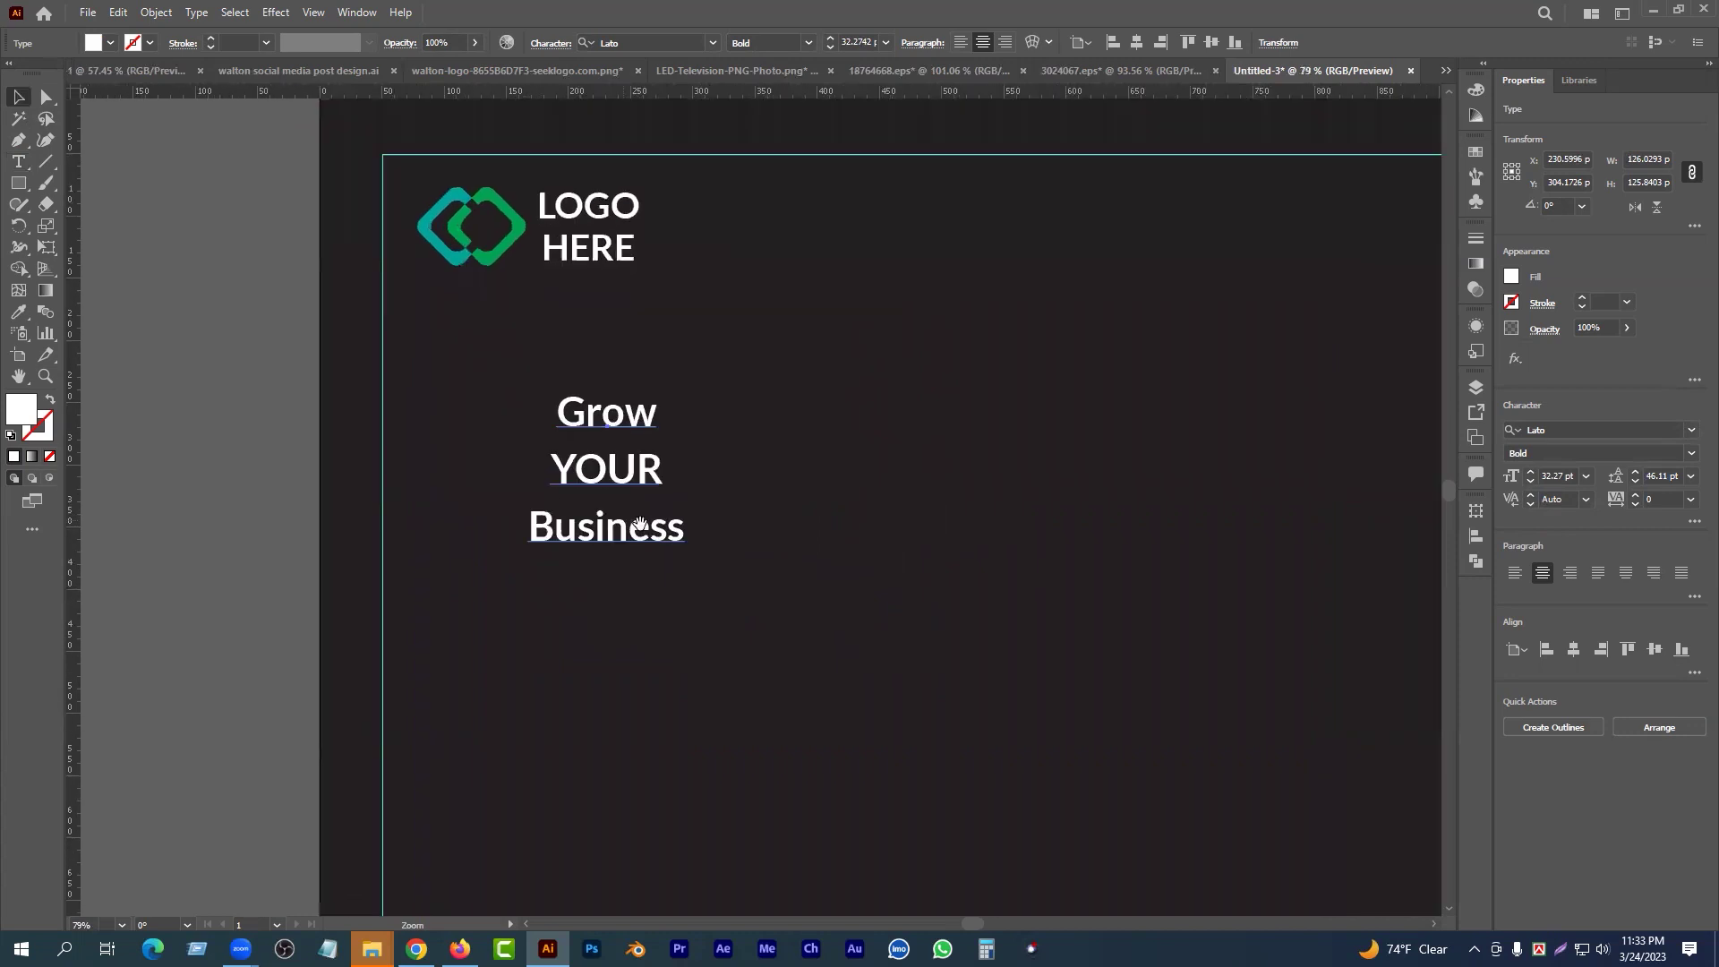
pyautogui.moveTo(686, 472); pyautogui.dragTo(811, 544)
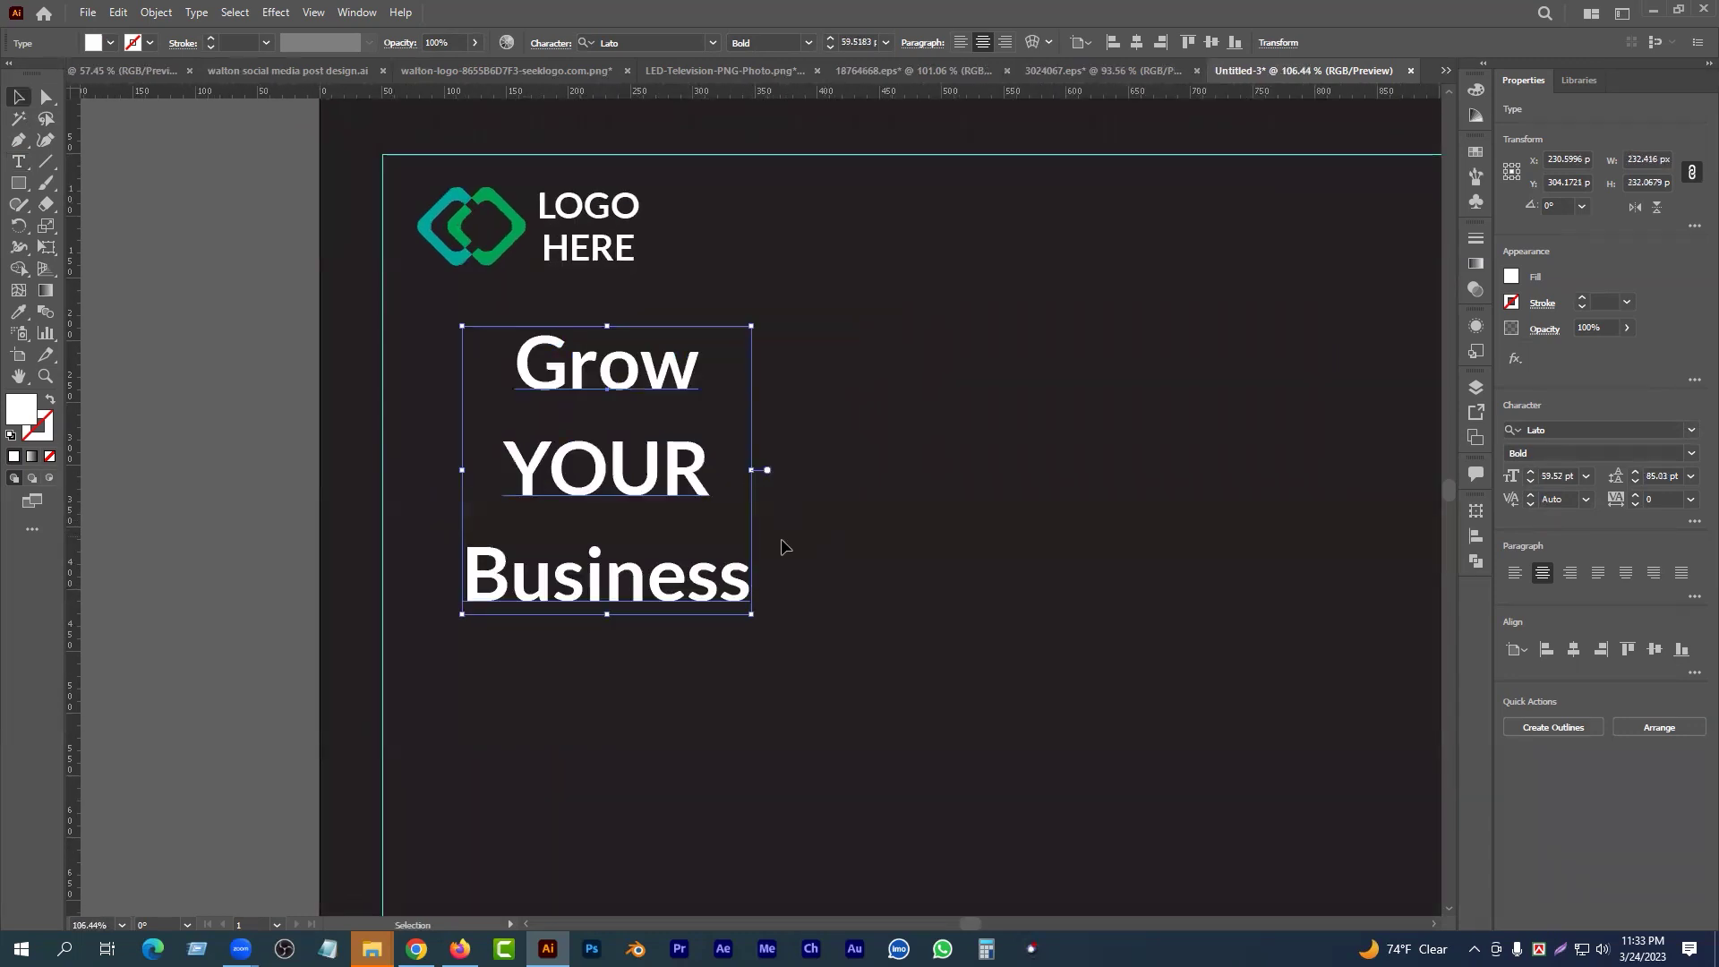
pyautogui.moveTo(658, 475); pyautogui.dragTo(660, 499)
# - Tighten the headline's line spacing to about 59 pt leading
pyautogui.hotkey('alt', 'Up')
pyautogui.hotkey('alt', 'Up')
pyautogui.hotkey('alt', 'Up')
pyautogui.hotkey('alt', 'Up')
pyautogui.hotkey('alt', 'Up')
pyautogui.hotkey('alt', 'Up')
pyautogui.hotkey('alt', 'Up')
pyautogui.hotkey('alt', 'Up')
pyautogui.hotkey('alt', 'Up')
pyautogui.hotkey('alt', 'Up')
pyautogui.hotkey('alt', 'Up')
pyautogui.hotkey('alt', 'Up')
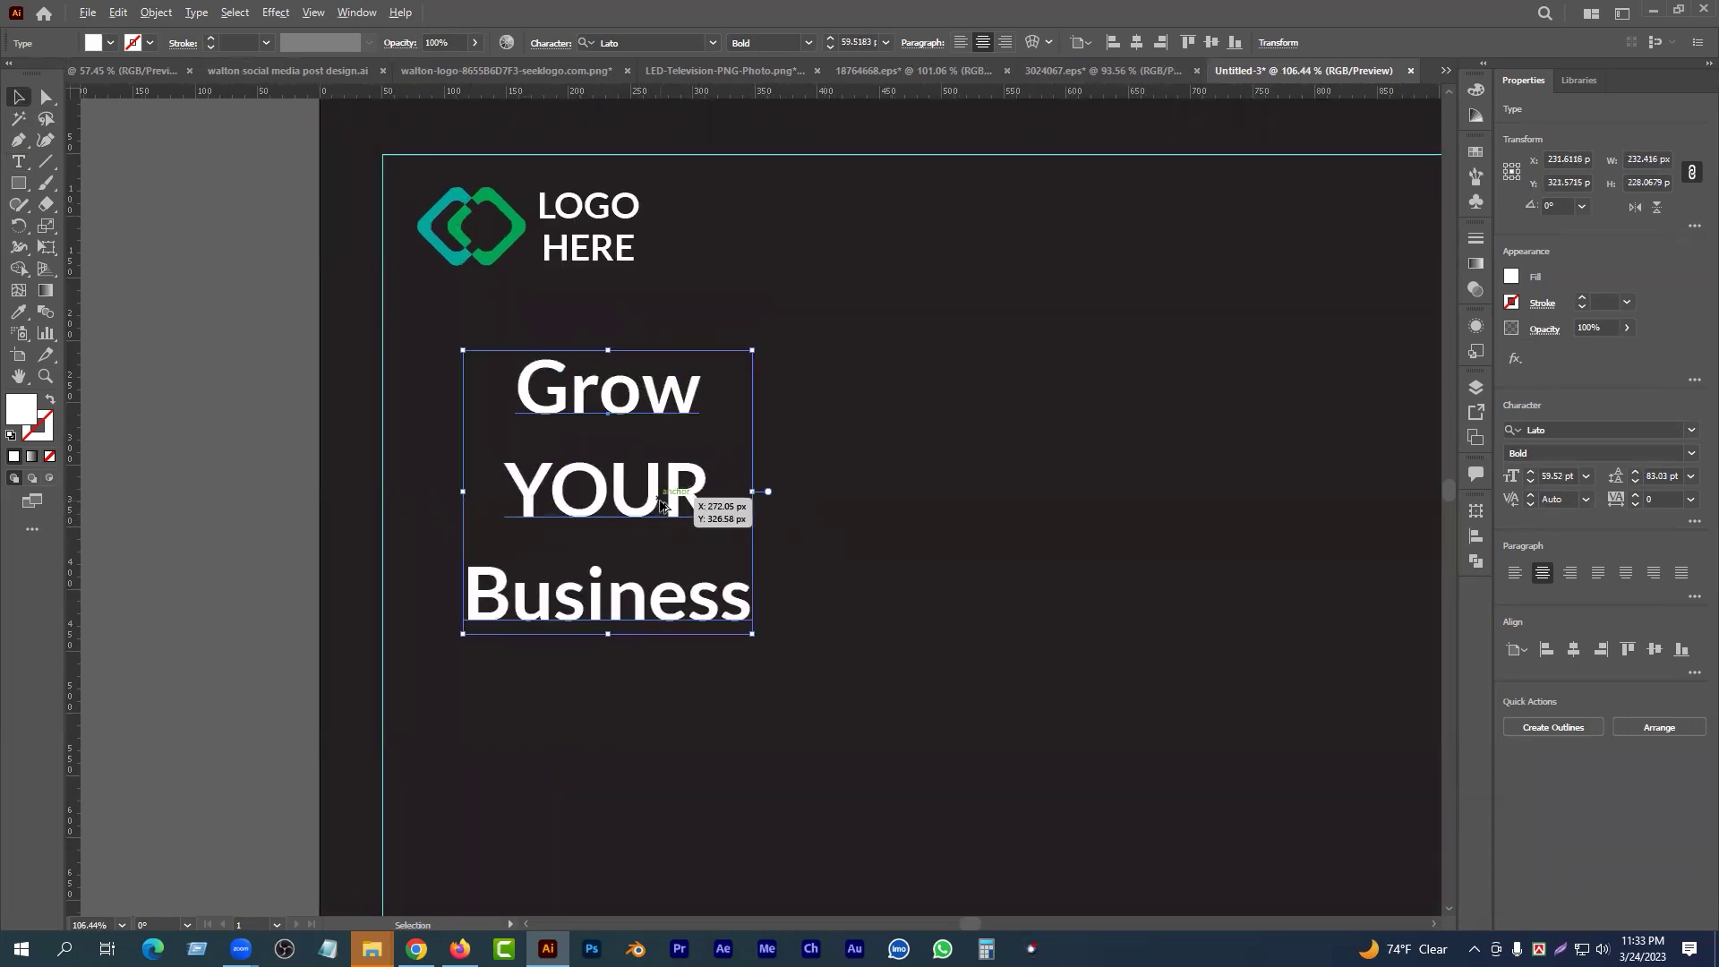
pyautogui.hotkey('alt', 'Up')
pyautogui.scroll(-2, 761, 595)
pyautogui.moveTo(763, 600); pyautogui.dragTo(759, 506)
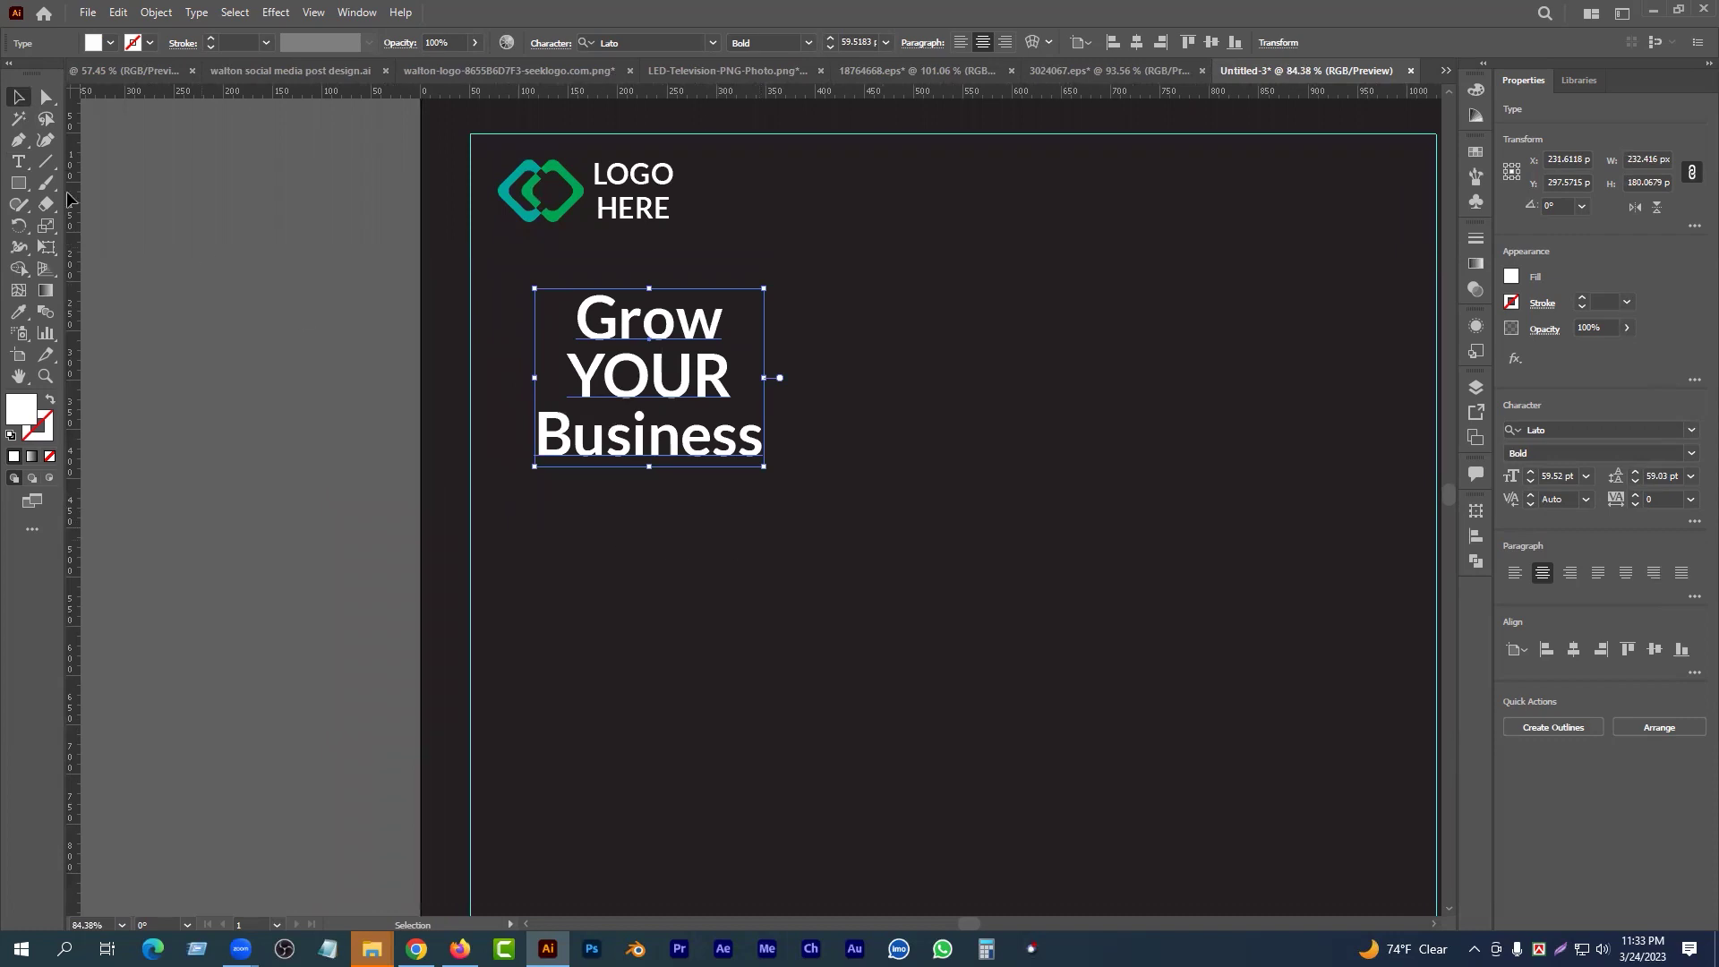
# - Add an area text box with placeholder text, about 345 x 84 px, below the headline
pyautogui.click(18, 161)
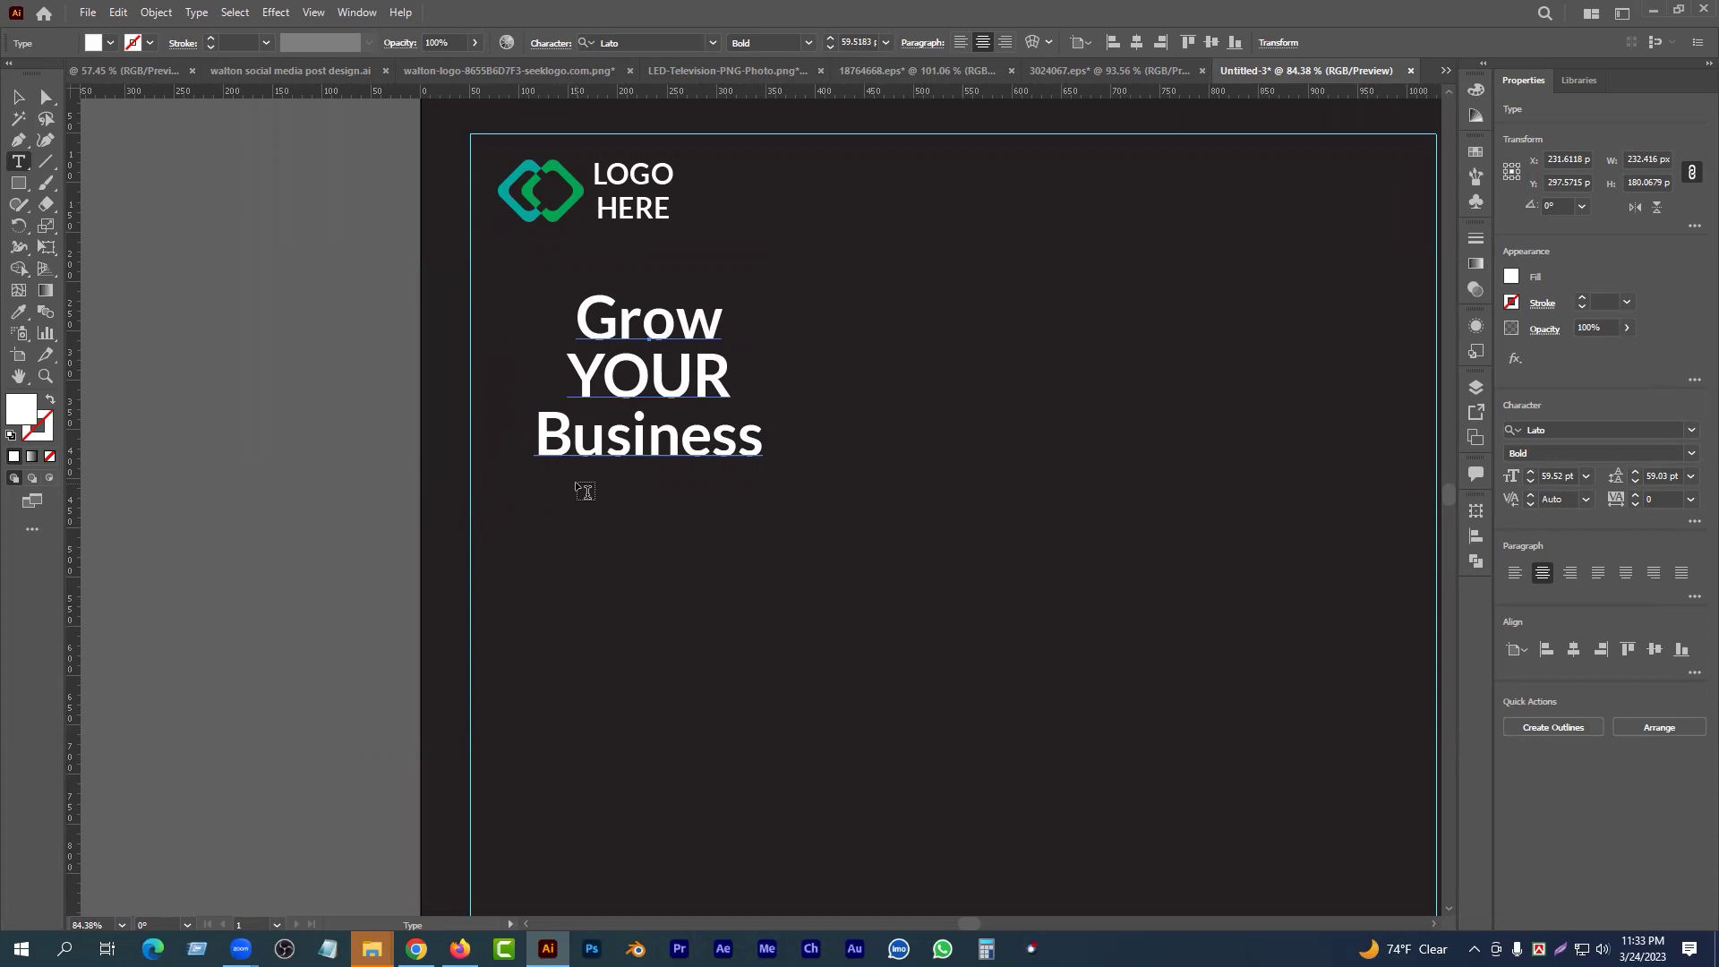
pyautogui.moveTo(559, 492); pyautogui.dragTo(914, 588)
pyautogui.press('Escape')
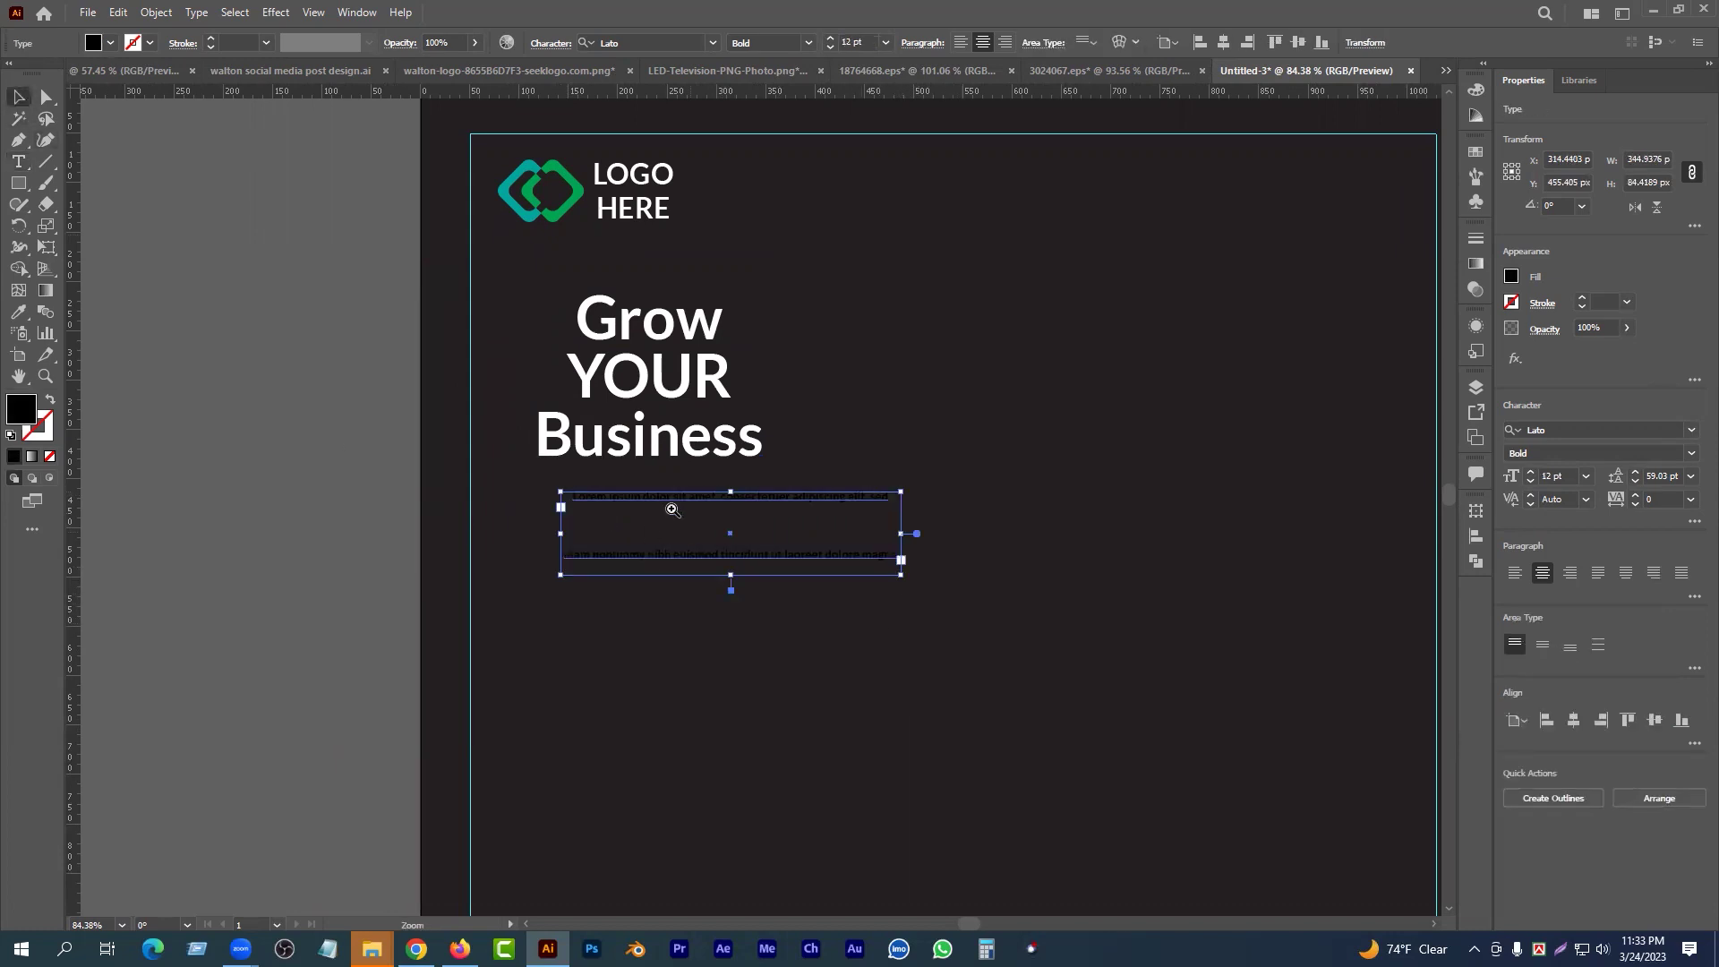
# - Tighten the placeholder paragraph's leading to about 15 pt
pyautogui.moveTo(689, 533); pyautogui.dragTo(812, 556)
pyautogui.hotkey('alt', 'Up')
pyautogui.hotkey('alt', 'Up')
pyautogui.hotkey('alt', 'Up')
pyautogui.hotkey('alt', 'Up')
pyautogui.hotkey('alt', 'Up')
pyautogui.hotkey('alt', 'Up')
pyautogui.hotkey('alt', 'Up')
pyautogui.hotkey('alt', 'Up')
pyautogui.hotkey('alt', 'Up')
pyautogui.hotkey('alt', 'Up')
pyautogui.hotkey('alt', 'Up')
pyautogui.hotkey('alt', 'Up')
pyautogui.hotkey('alt', 'Up')
pyautogui.hotkey('alt', 'Up')
pyautogui.hotkey('alt', 'Up')
pyautogui.hotkey('alt', 'Up')
pyautogui.hotkey('alt', 'Up')
pyautogui.hotkey('alt', 'Up')
pyautogui.hotkey('alt', 'Up')
pyautogui.hotkey('alt', 'Up')
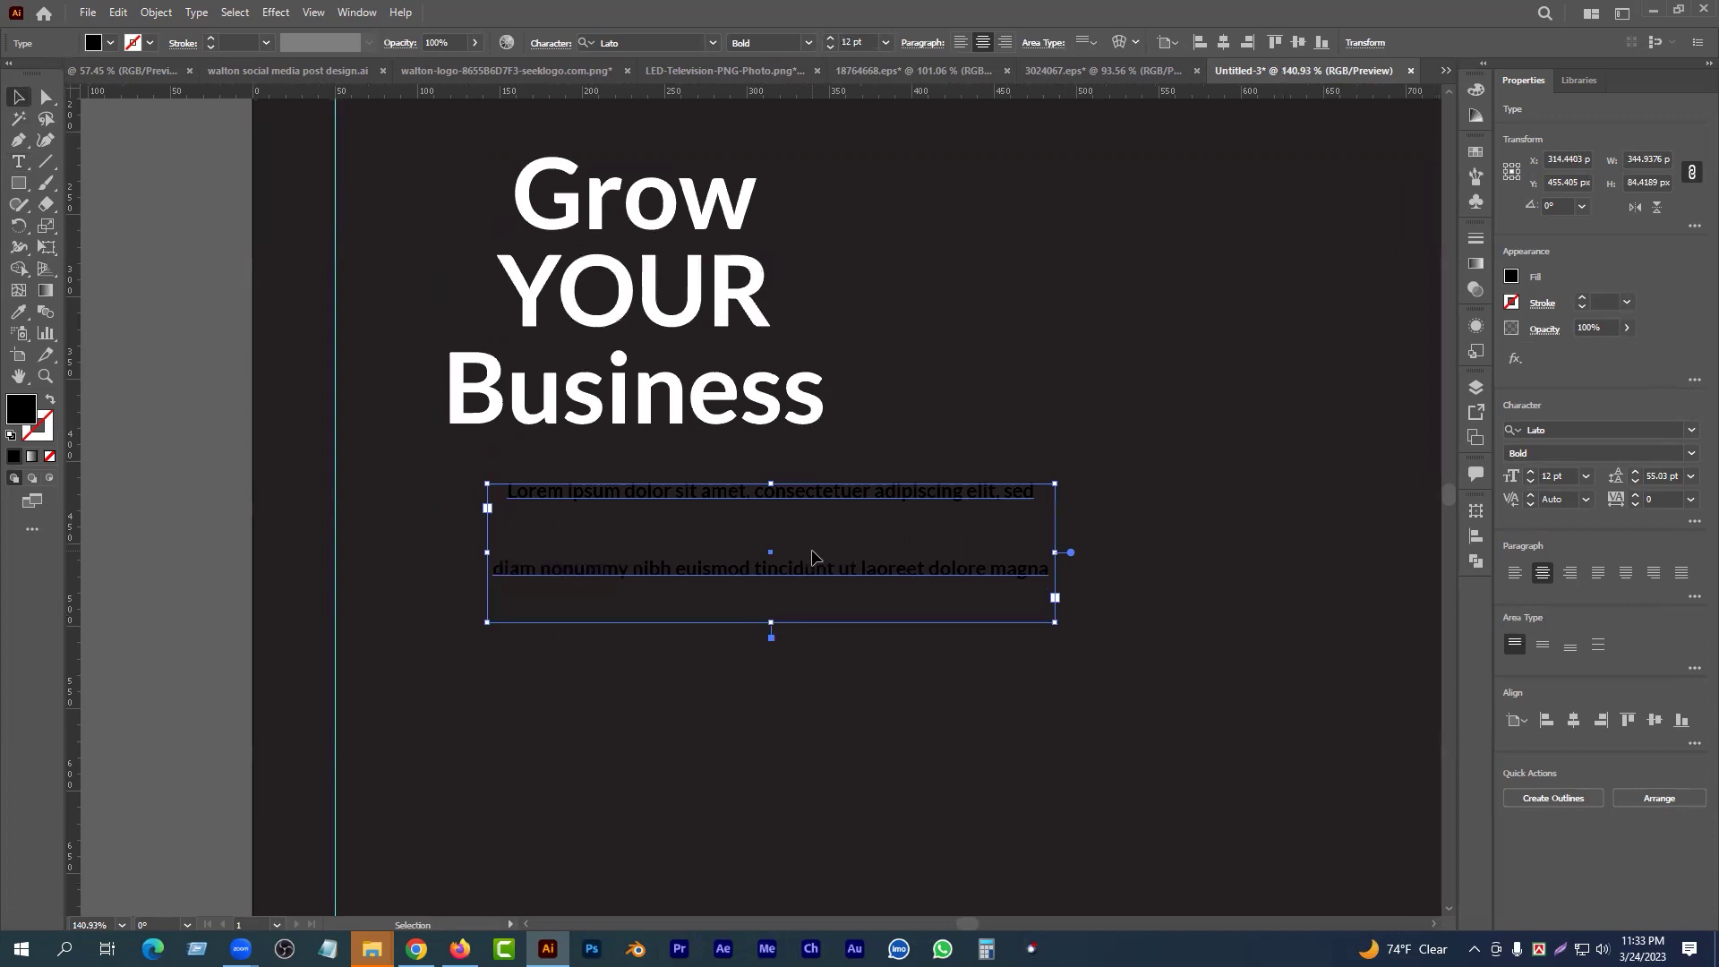
pyautogui.hotkey('alt', 'Down')
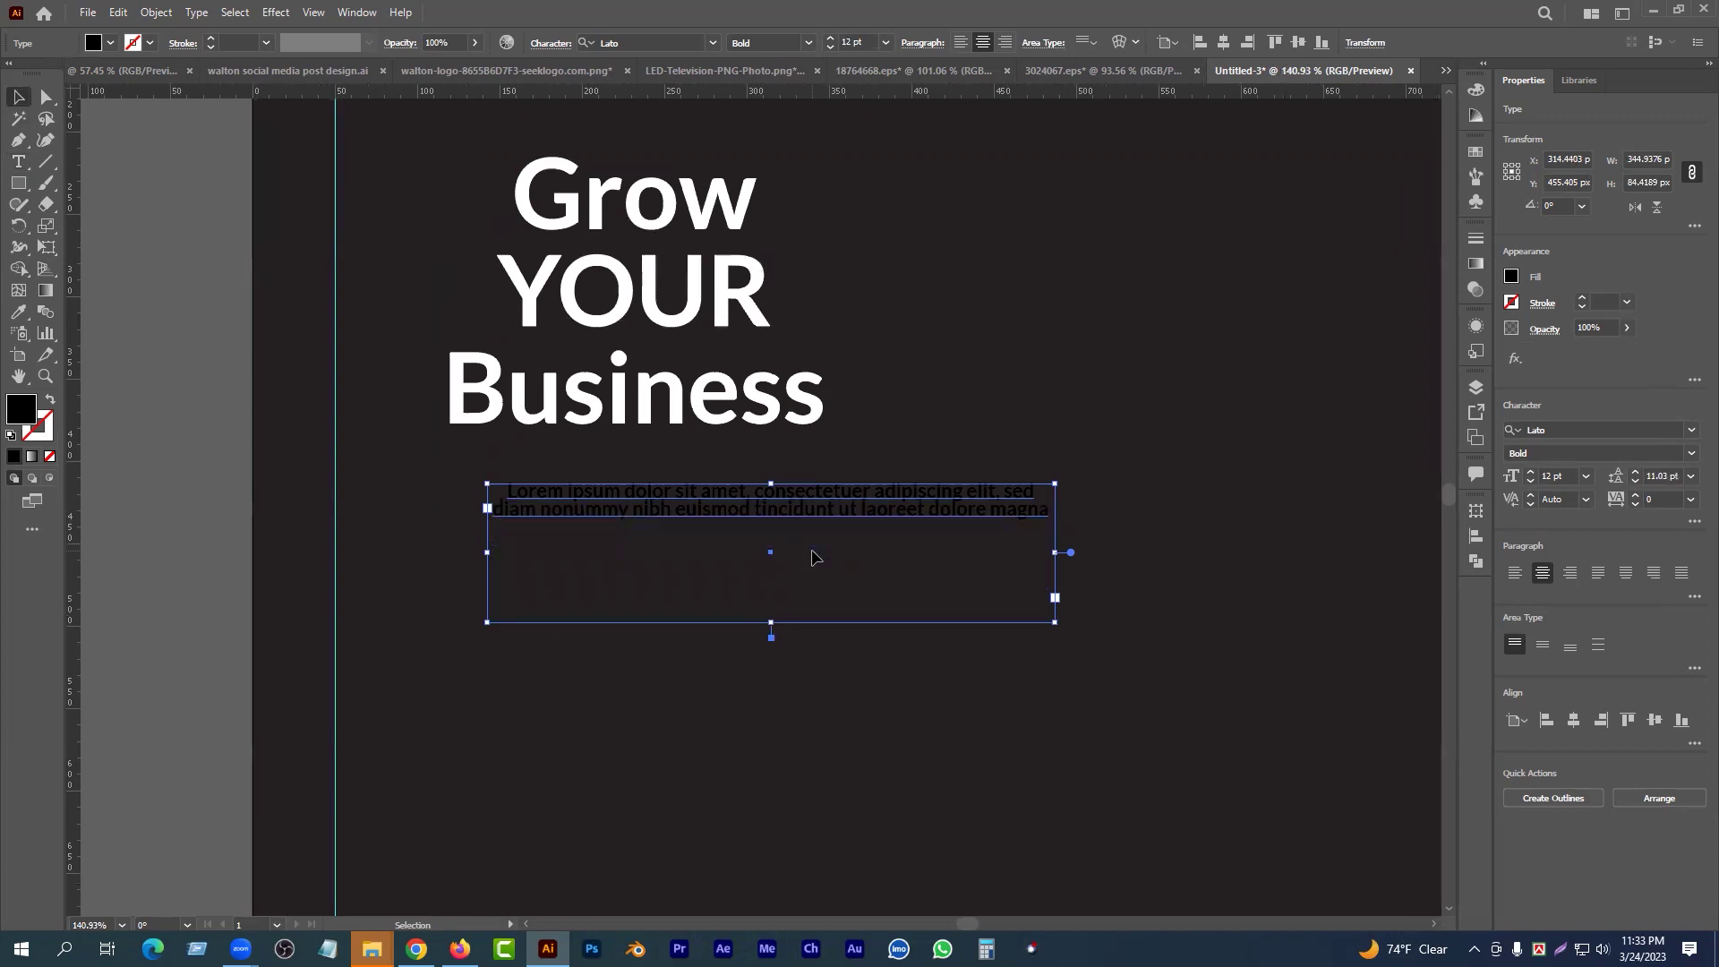
# - Shrink the paragraph's text box to about 325 x 30 px and move it to about X 252 px, Y 421 px
pyautogui.moveTo(1055, 619); pyautogui.dragTo(1022, 533)
pyautogui.moveTo(850, 520); pyautogui.dragTo(764, 506)
# - Fill the placeholder paragraph with white and move it slightly up and left, to about X 240 px, Y 416 px
pyautogui.click(111, 43)
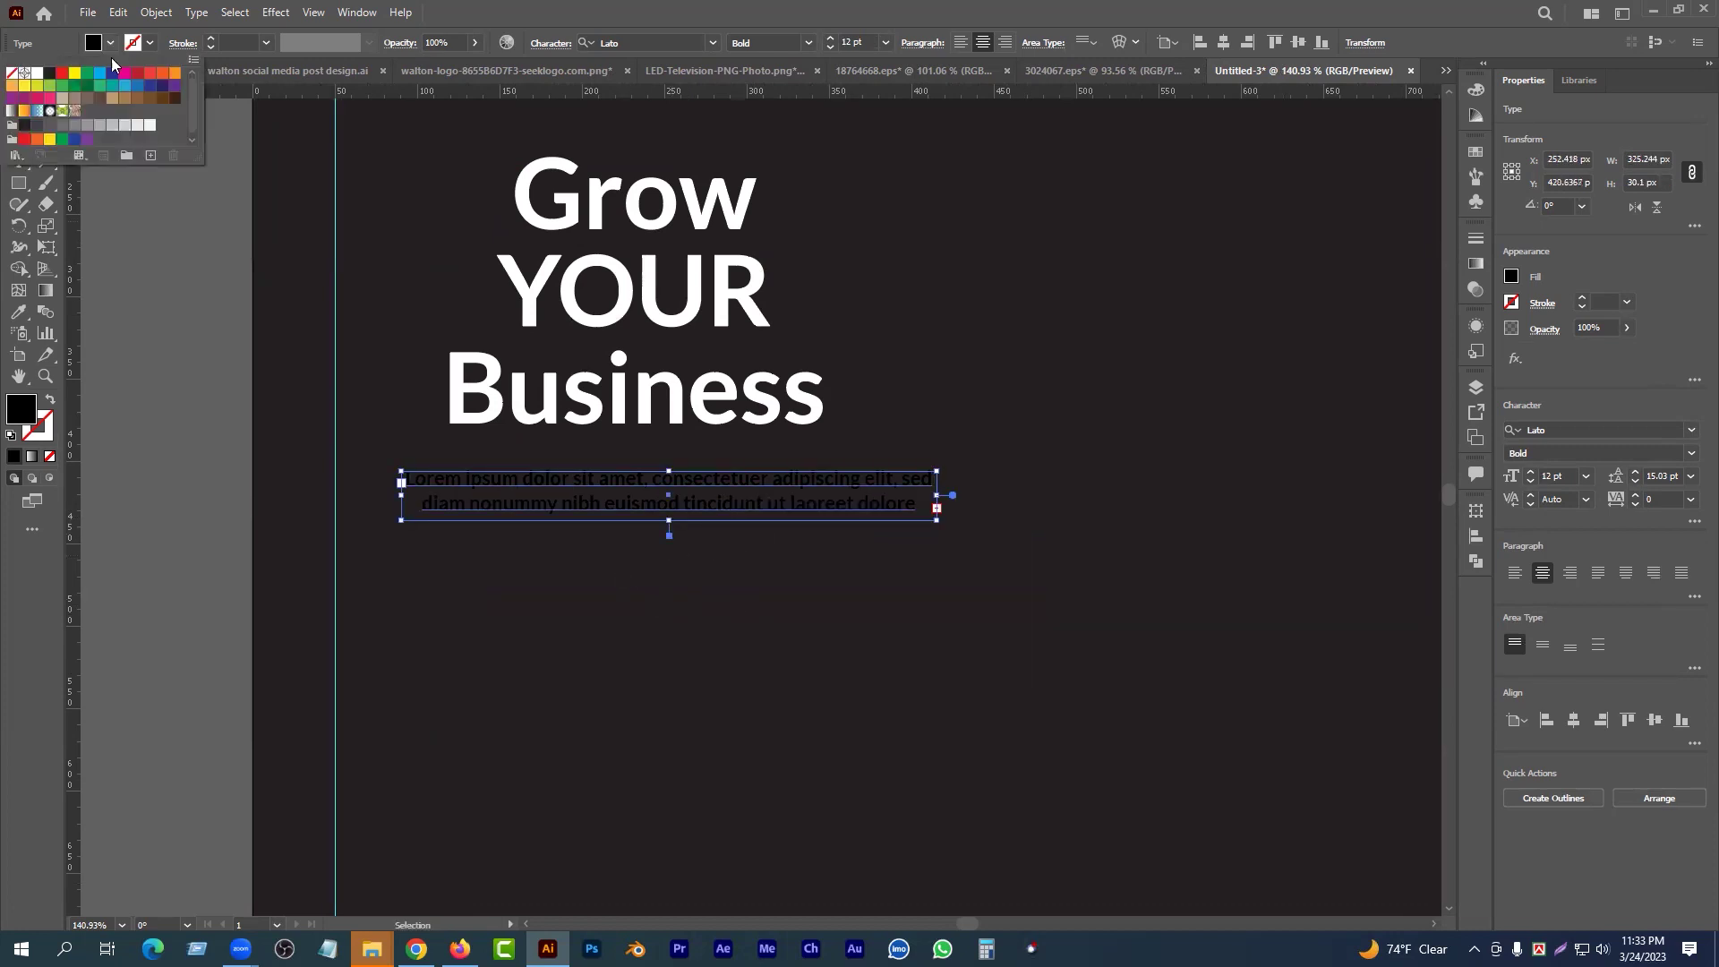
pyautogui.click(36, 75)
pyautogui.moveTo(694, 528); pyautogui.dragTo(613, 403)
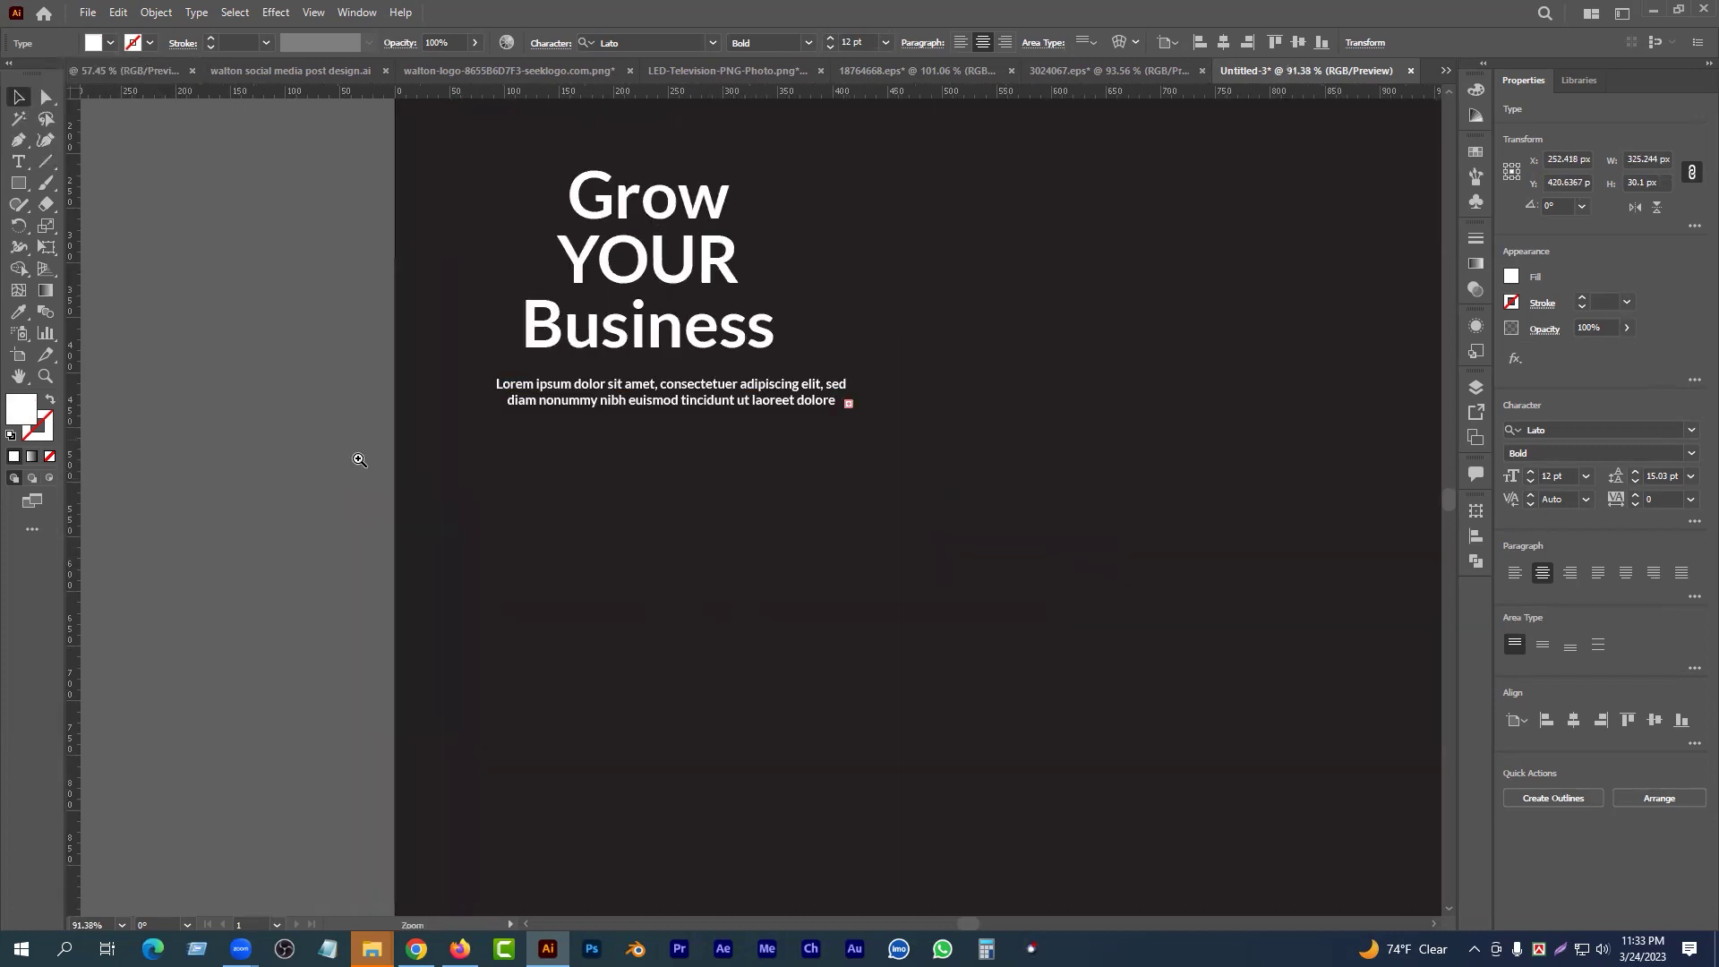
pyautogui.moveTo(340, 439); pyautogui.dragTo(687, 497)
pyautogui.press('space')
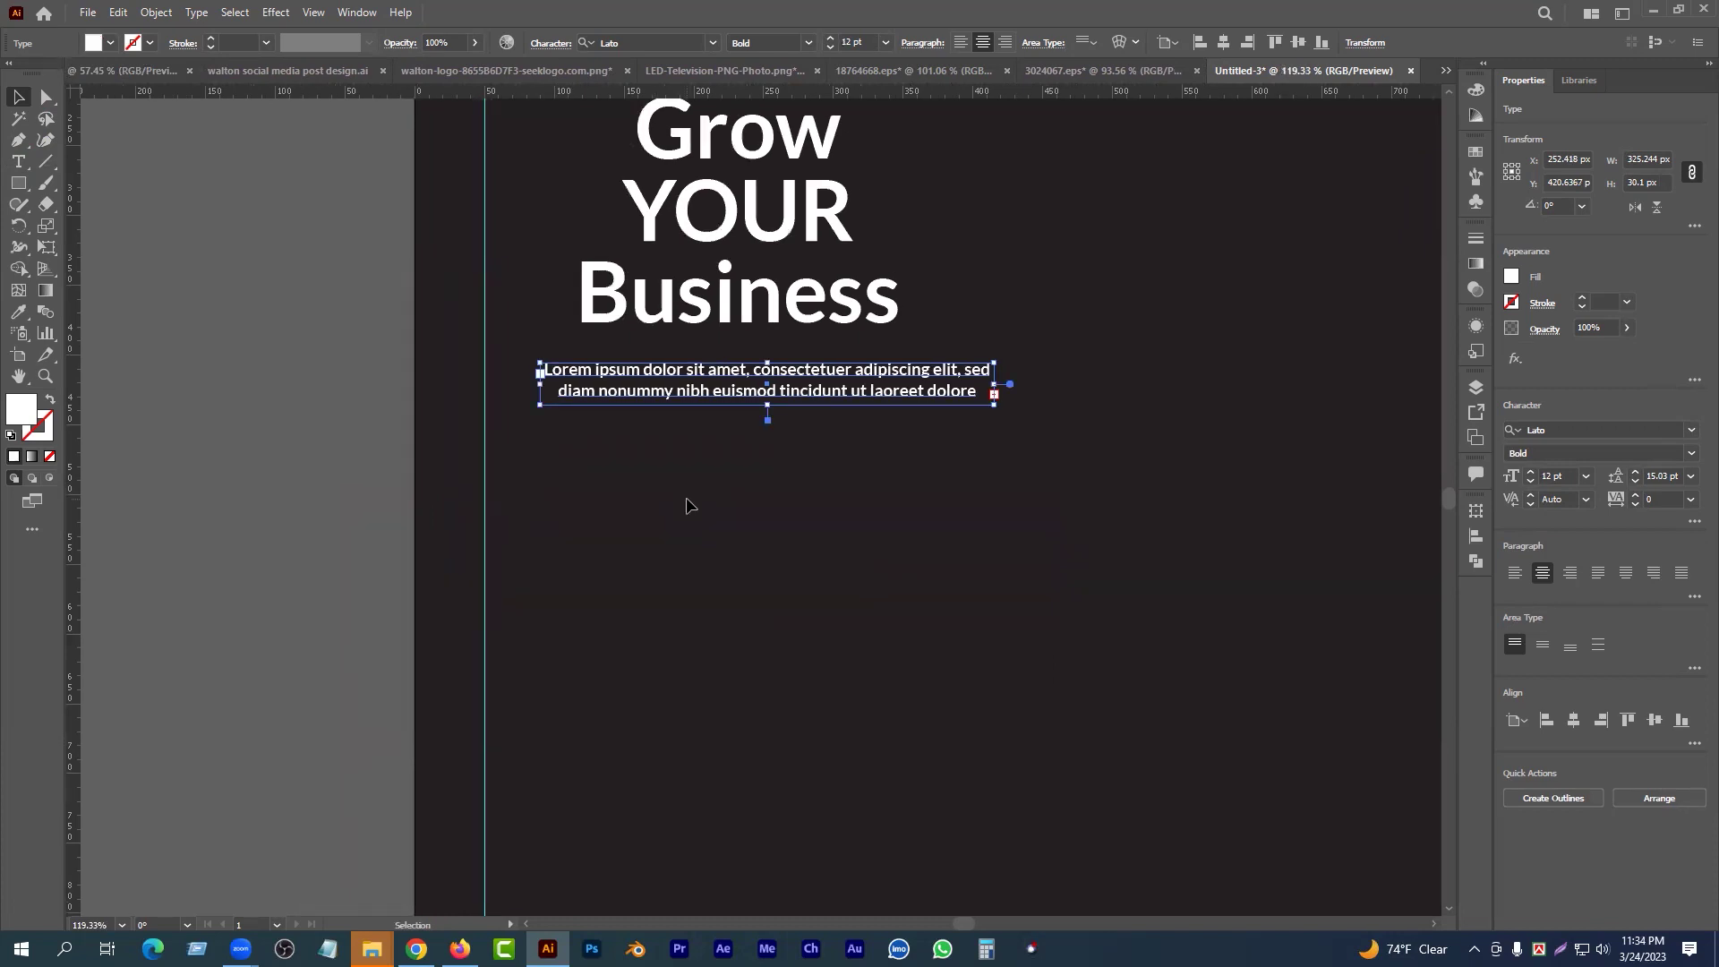
pyautogui.moveTo(803, 391); pyautogui.dragTo(785, 385)
pyautogui.moveTo(658, 467); pyautogui.dragTo(721, 444)
pyautogui.moveTo(819, 416); pyautogui.dragTo(719, 472)
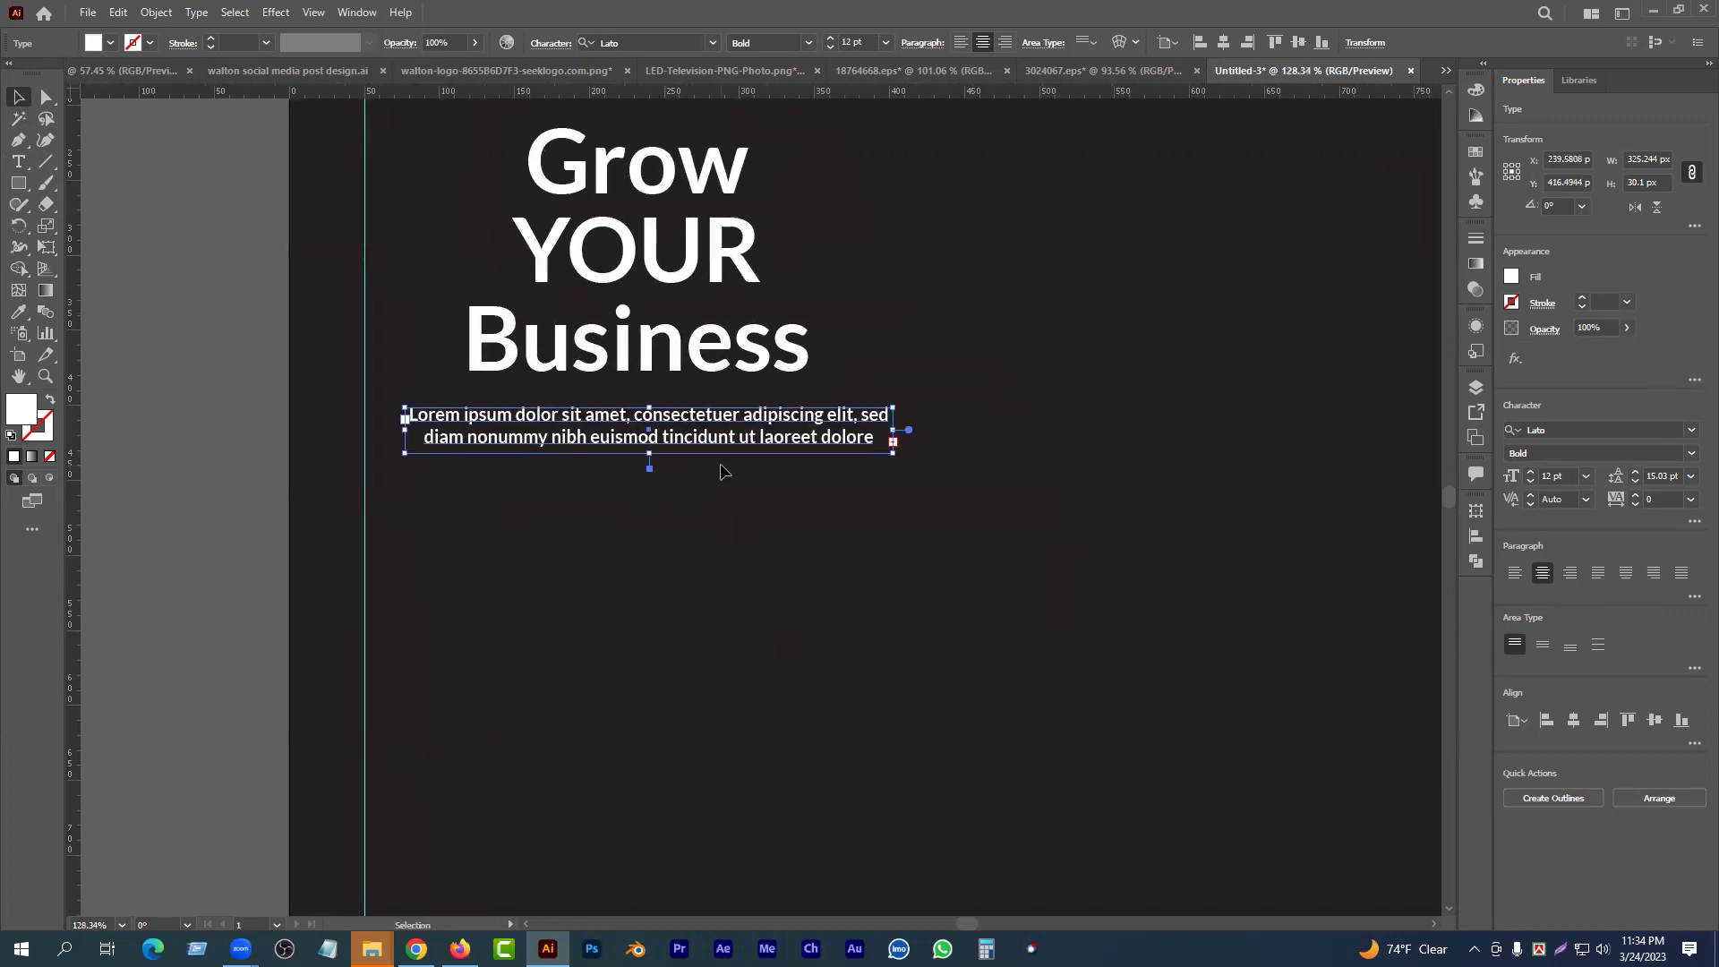
pyautogui.moveTo(666, 453); pyautogui.dragTo(670, 564)
pyautogui.tripleClick(768, 548)
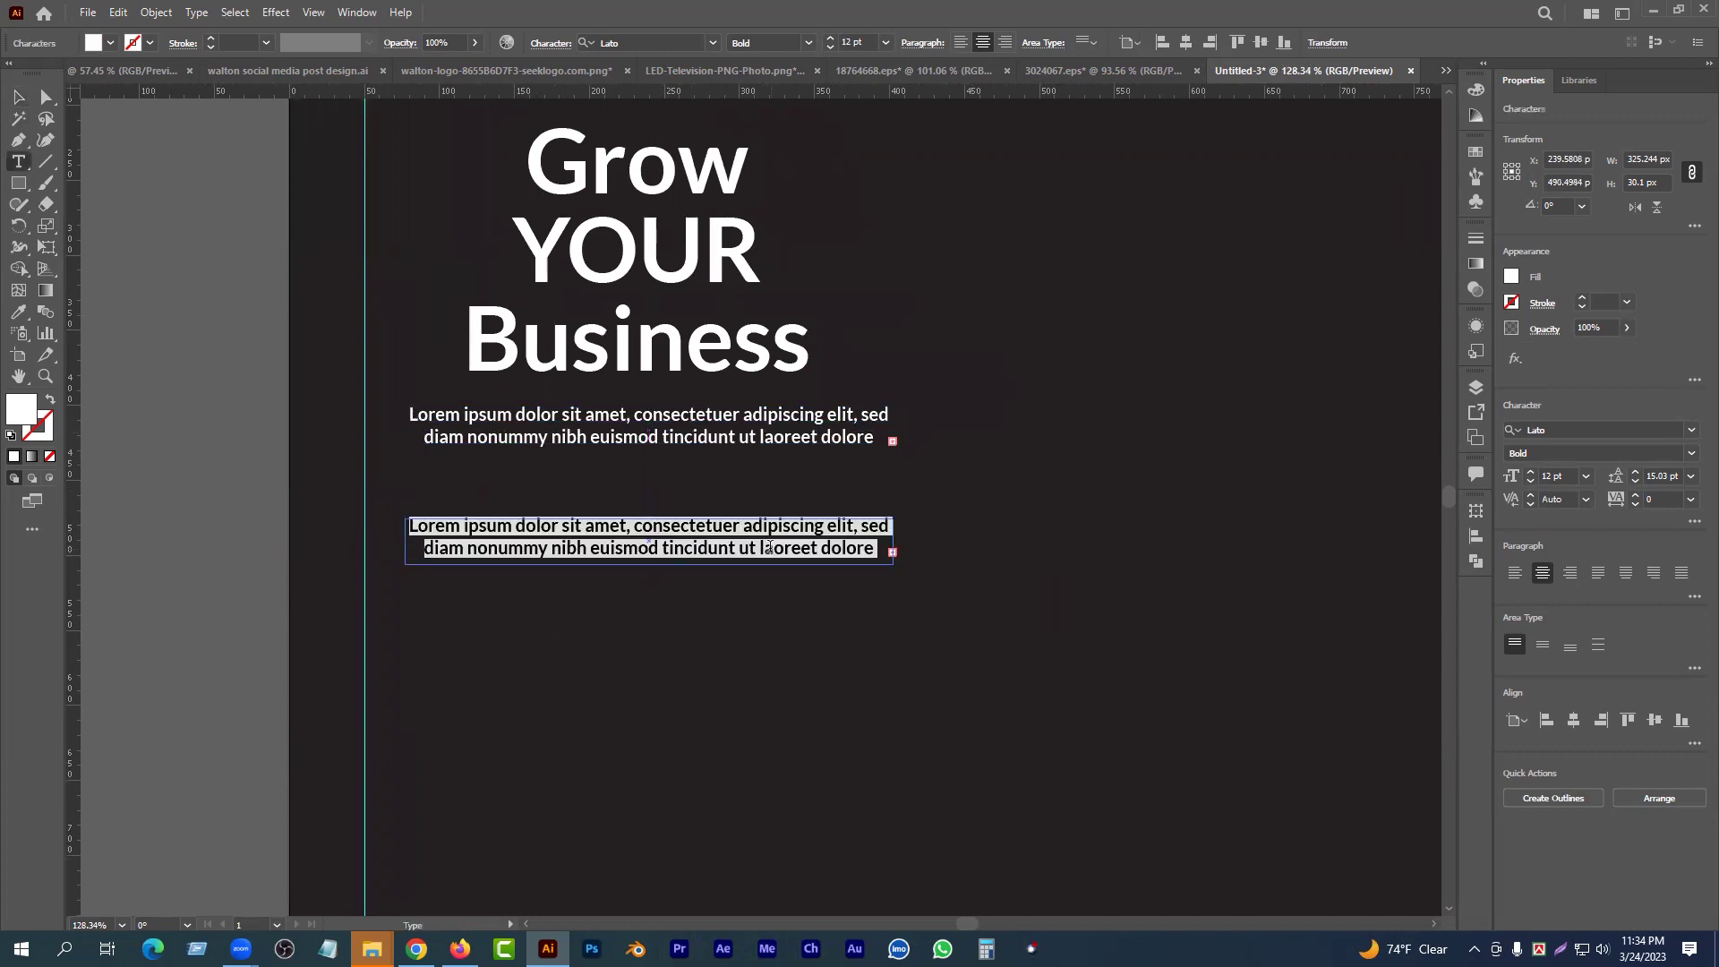
pyautogui.write('EVENT')
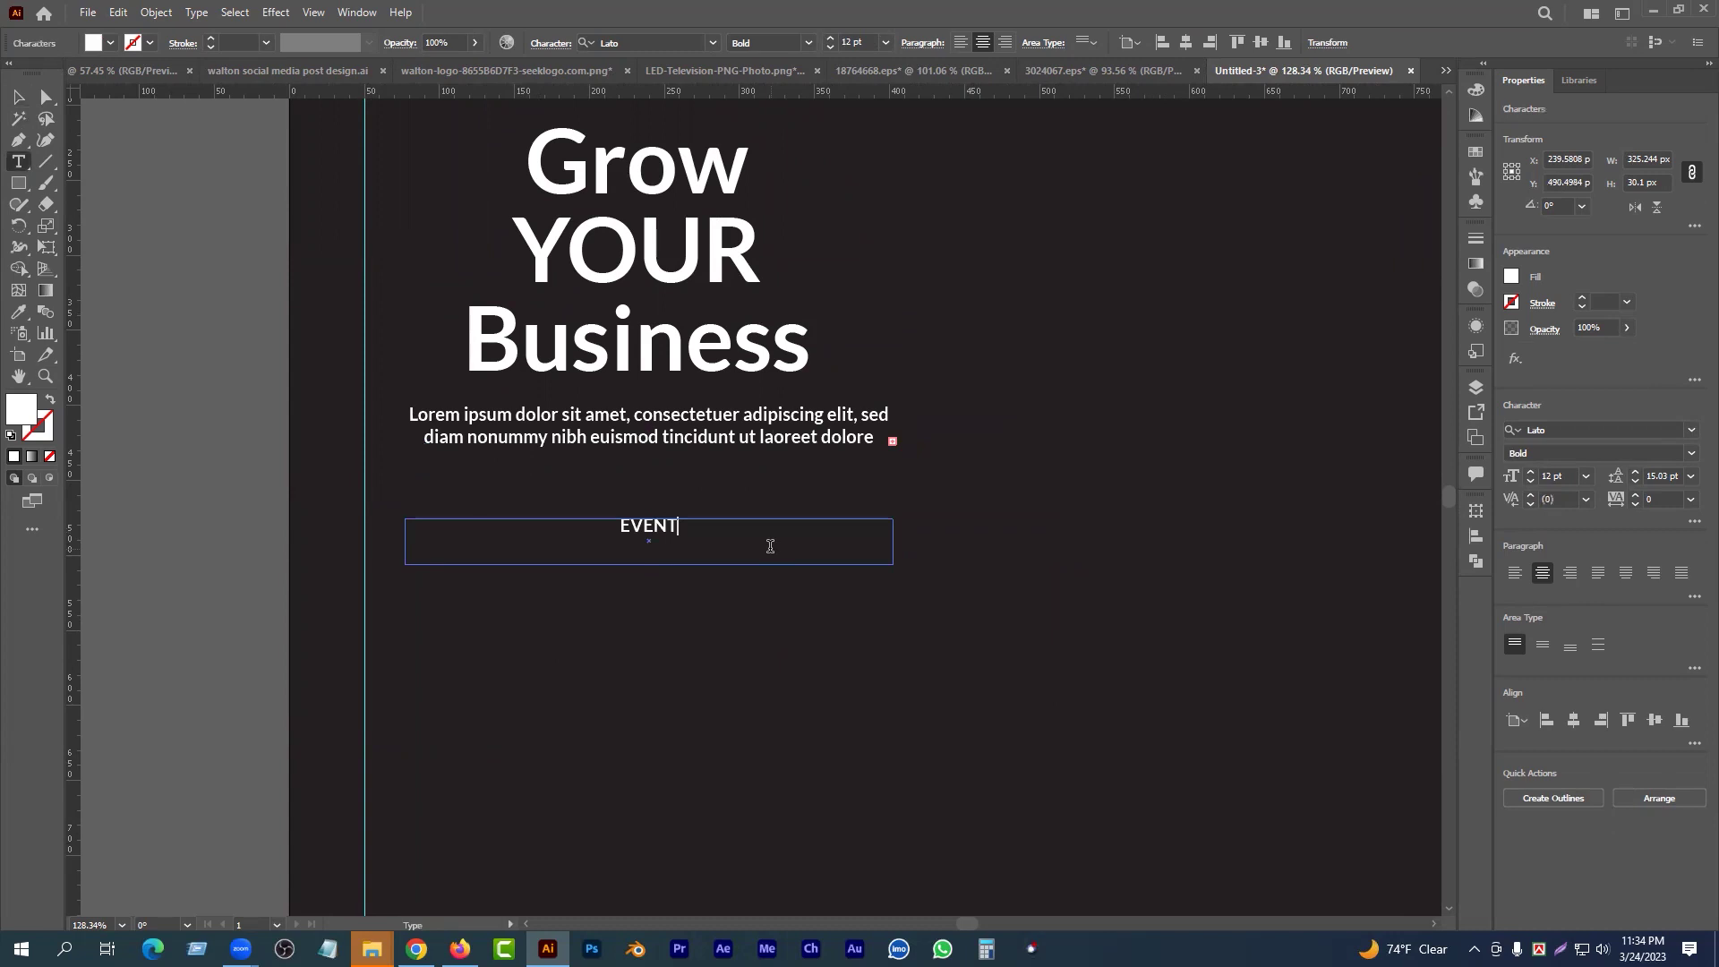
pyautogui.hotkey('ctrl', 'z')
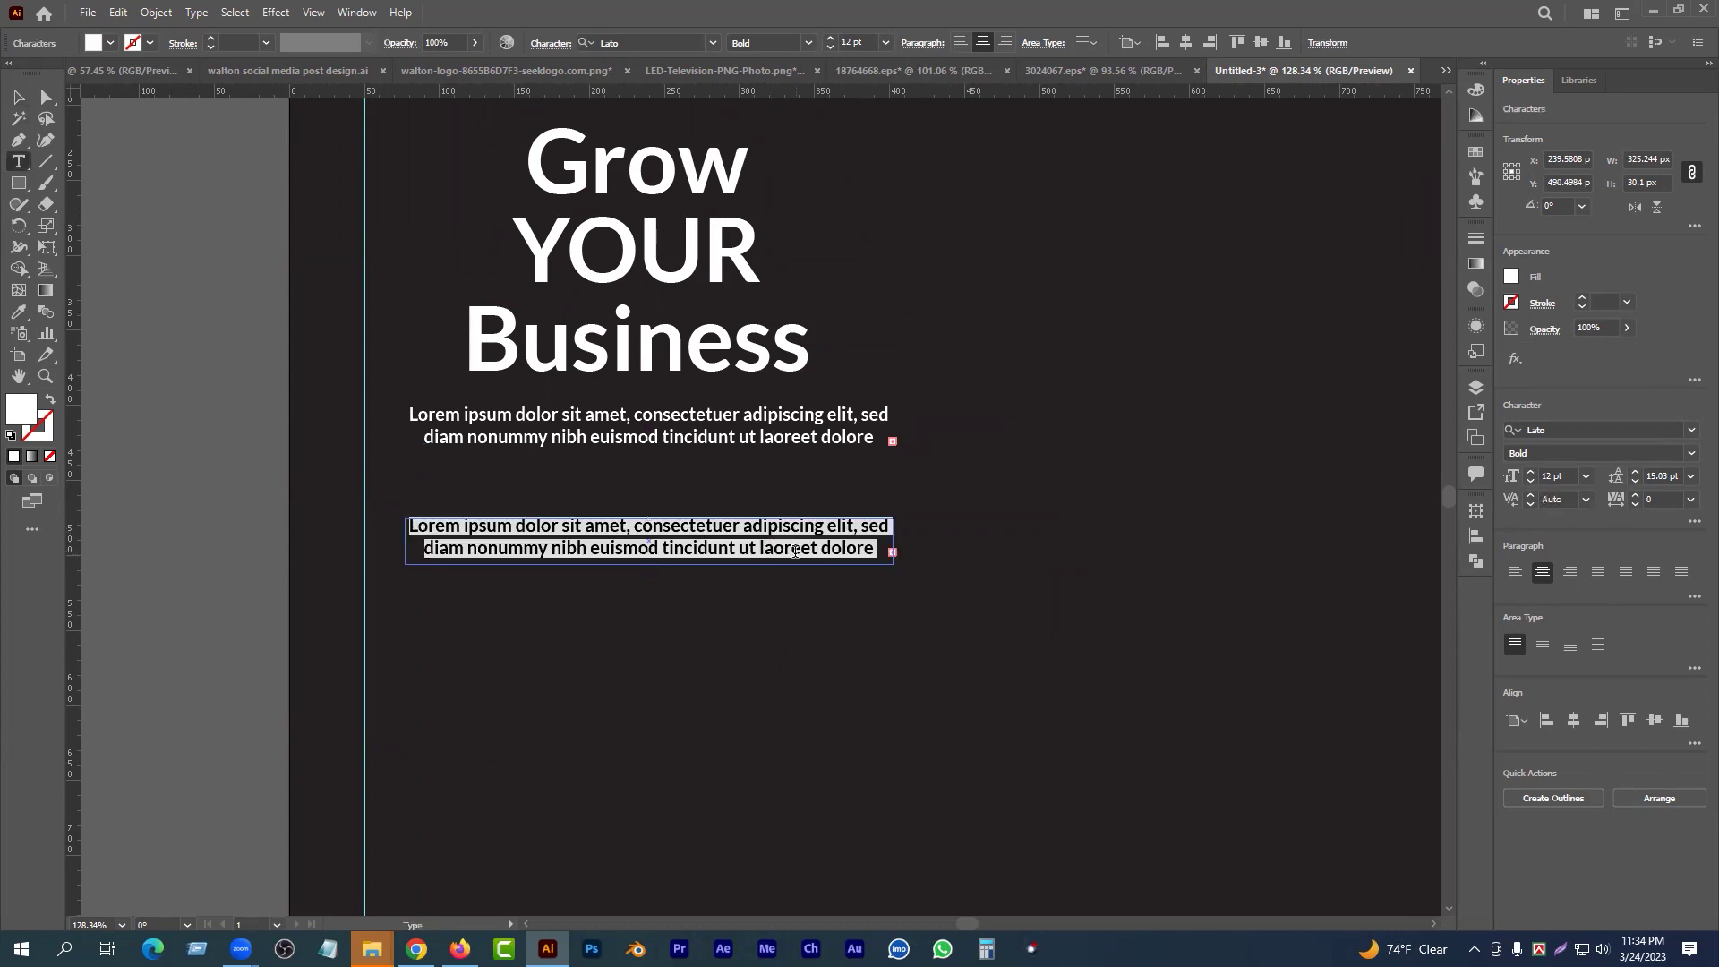
pyautogui.press('BackSpace')
pyautogui.press('Escape')
pyautogui.press('Delete')
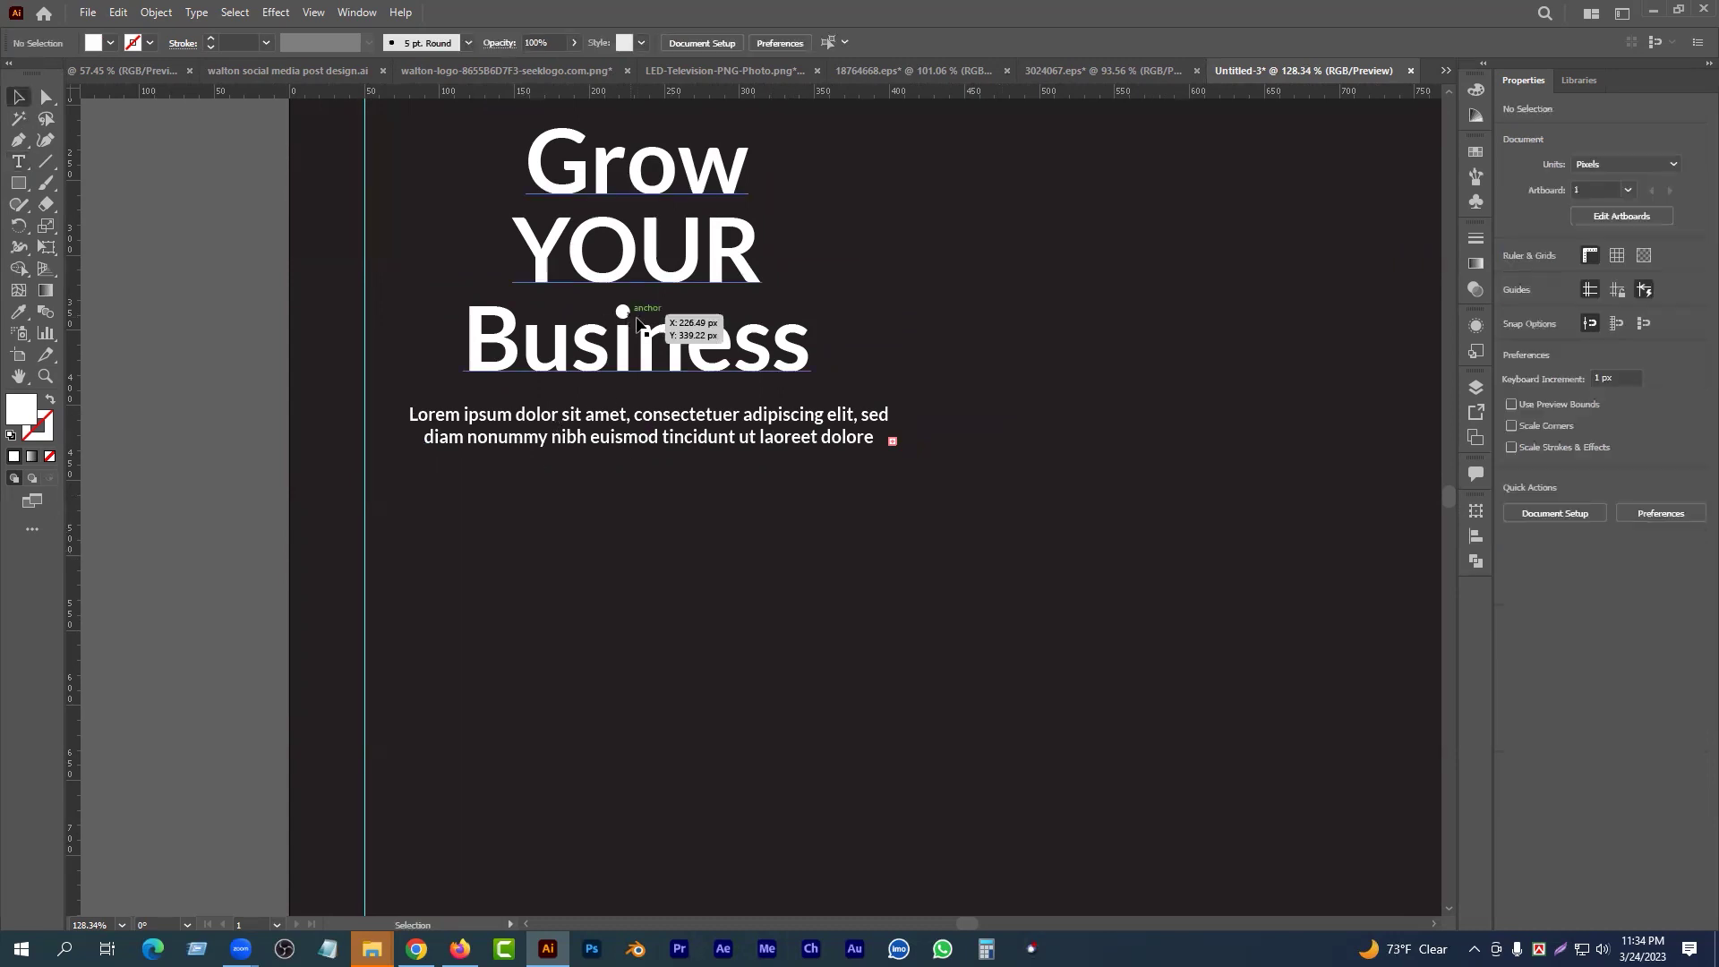
# - Duplicate the headline below the paragraph and replace the copy's text with "EVENT 2024"
pyautogui.click(687, 342)
pyautogui.moveTo(702, 359); pyautogui.dragTo(699, 700)
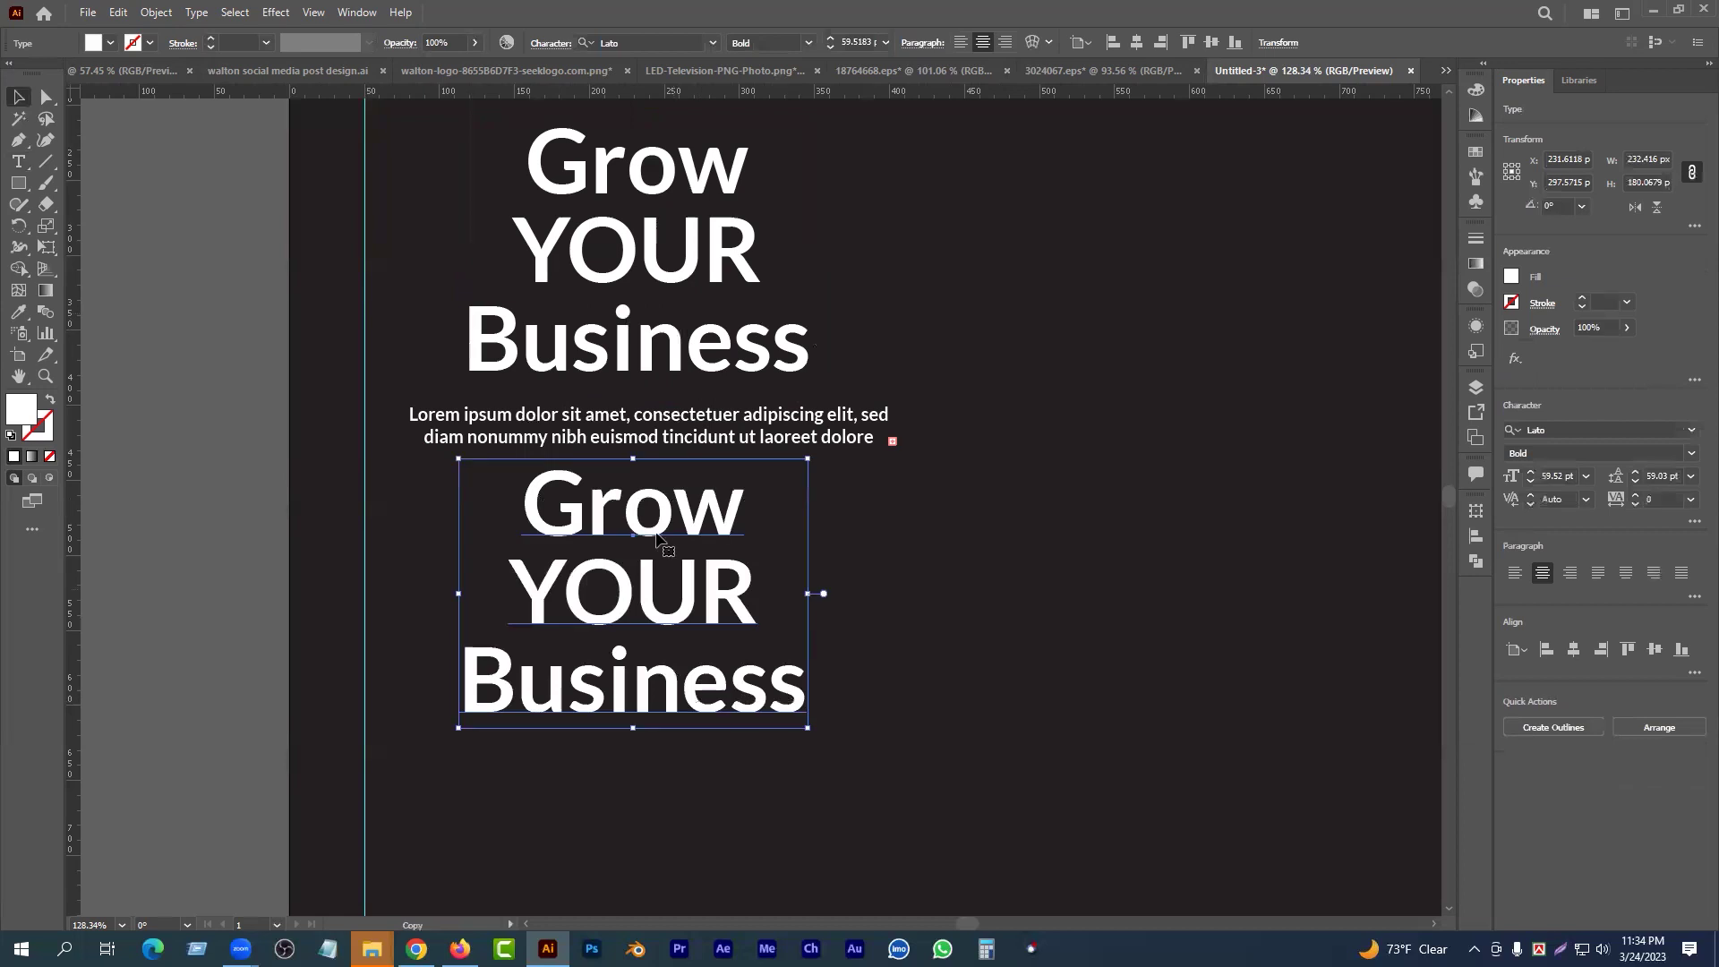
pyautogui.doubleClick(664, 558)
pyautogui.hotkey('ctrl', 'a')
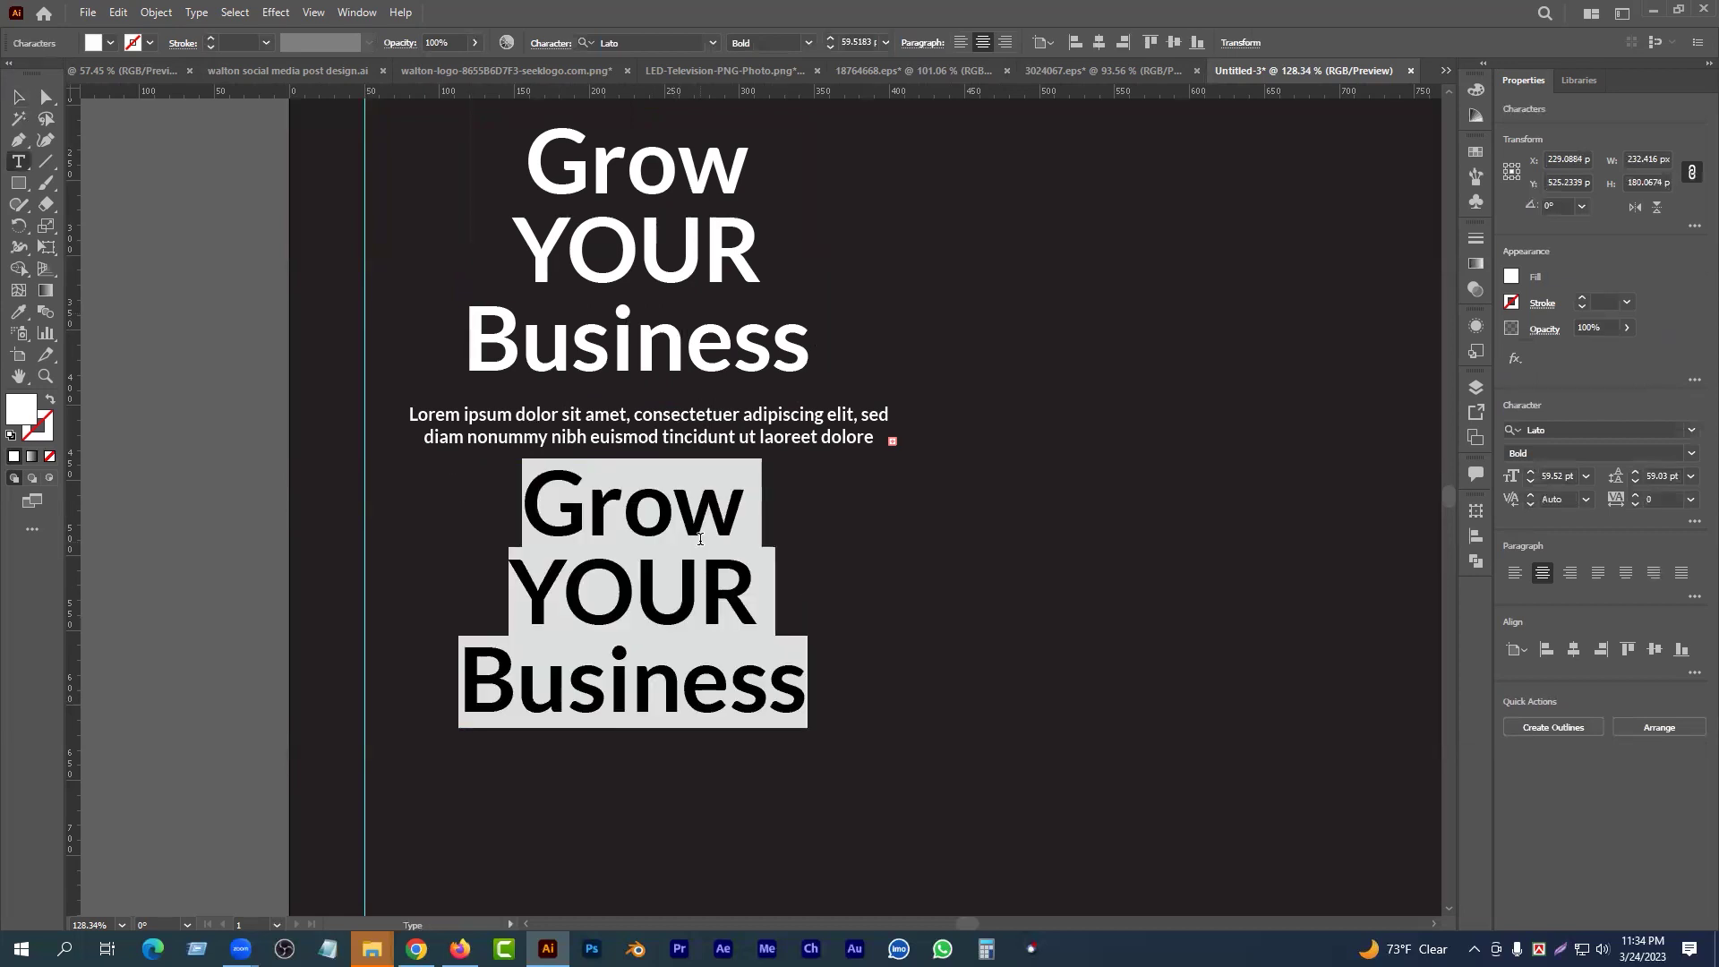
pyautogui.write('EVENT')
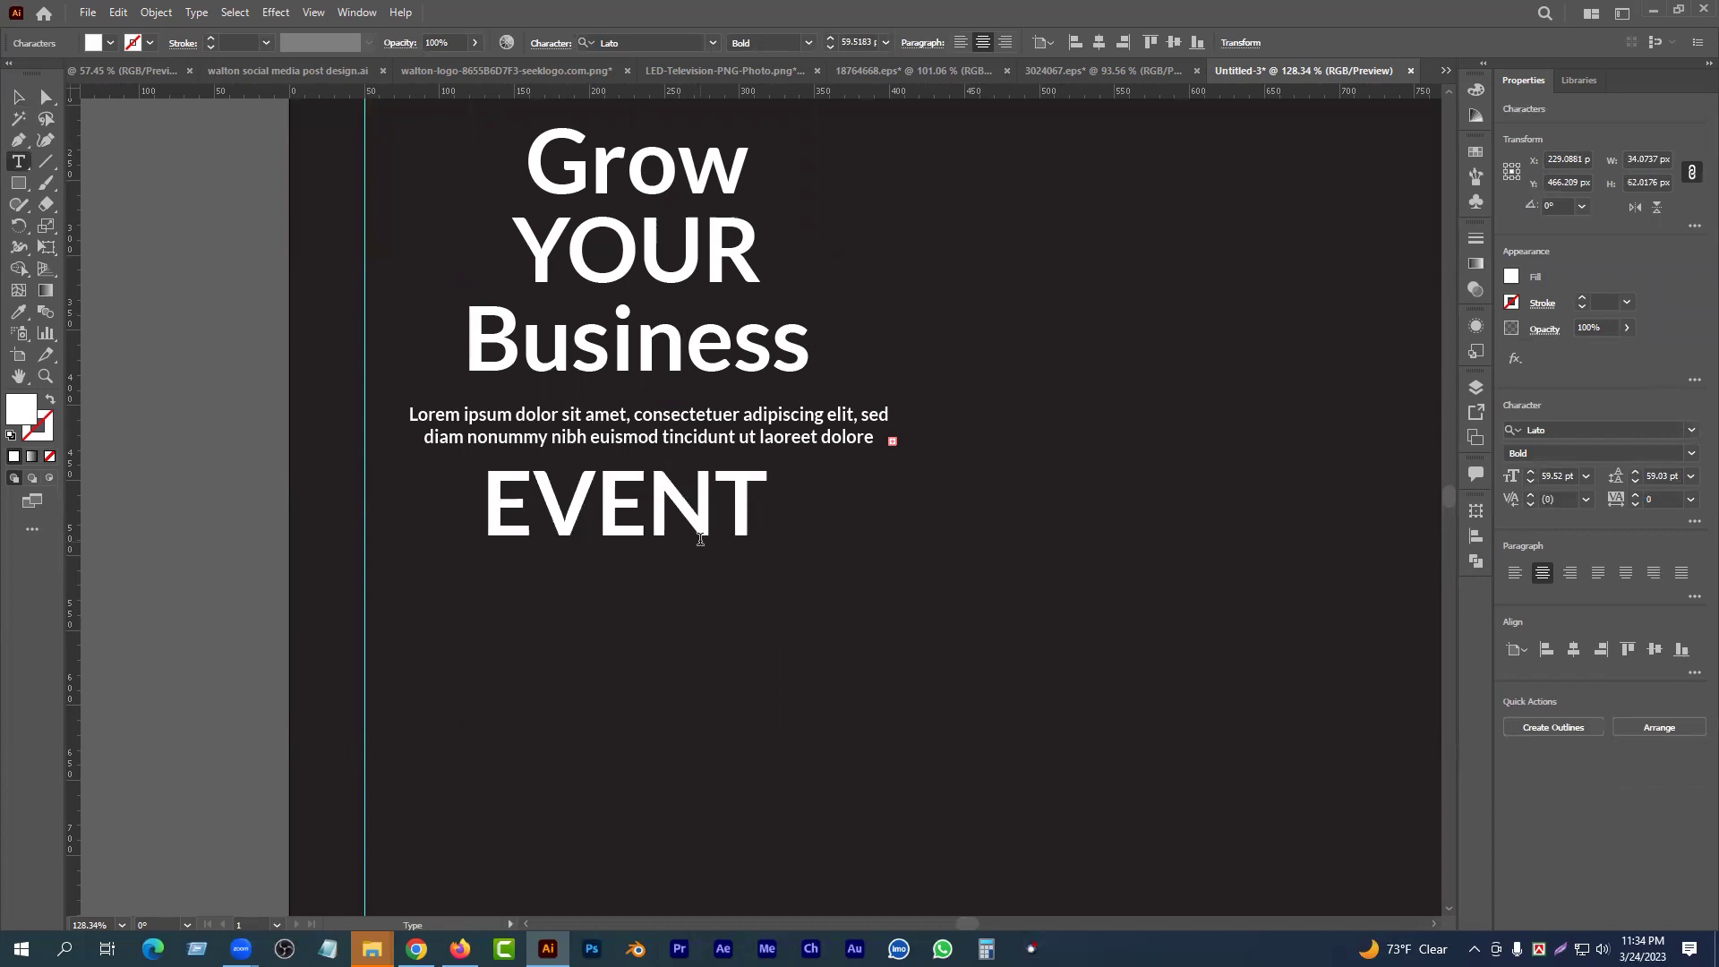
pyautogui.write('2024')
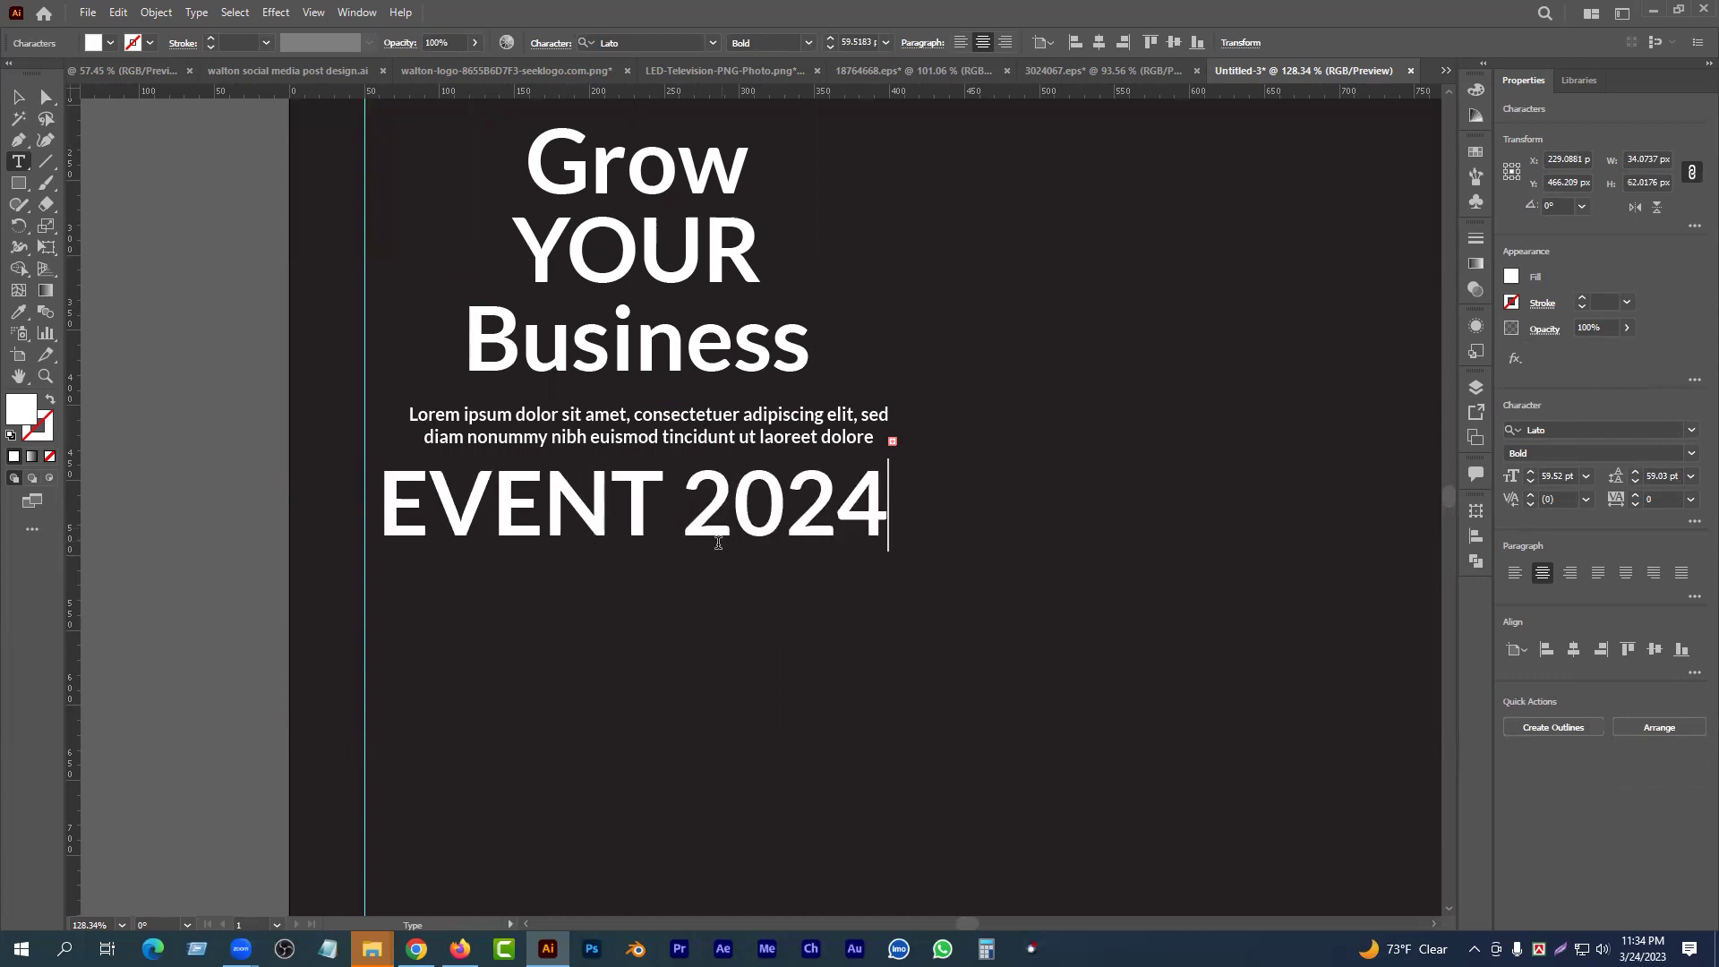
# - Scale the EVENT 2024 line down to about 44.7 pt and duplicate it directly below
pyautogui.press('Escape')
pyautogui.moveTo(889, 504); pyautogui.dragTo(821, 538)
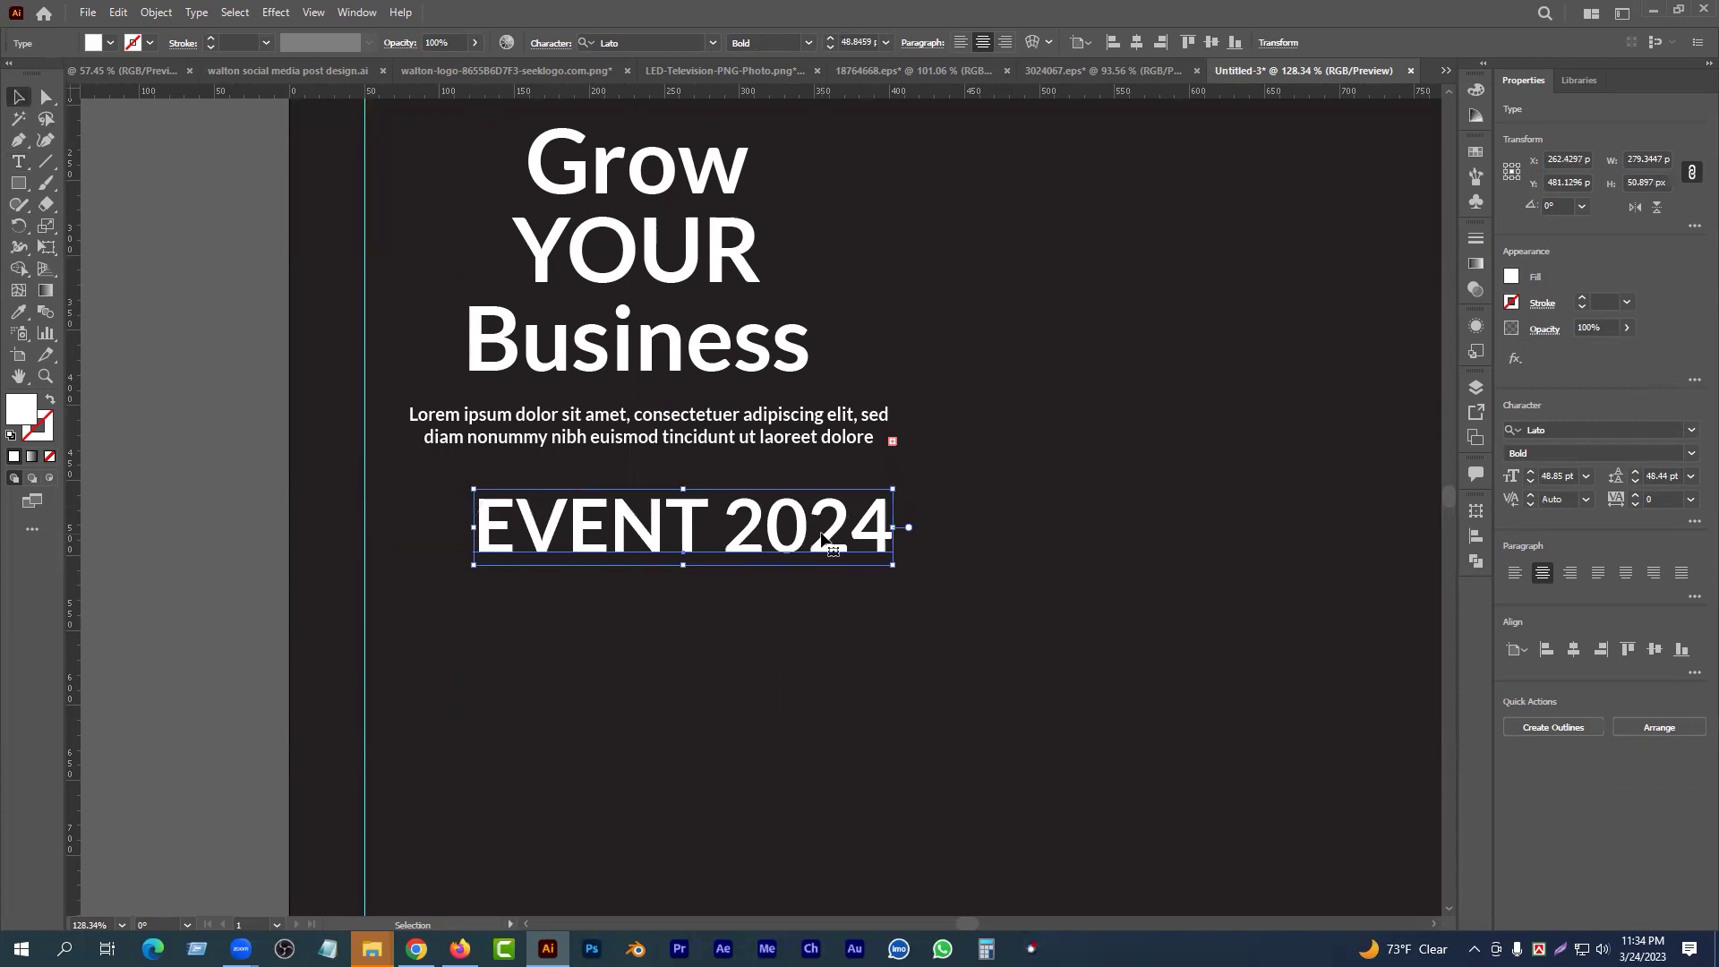
pyautogui.scroll(2, 874, 544)
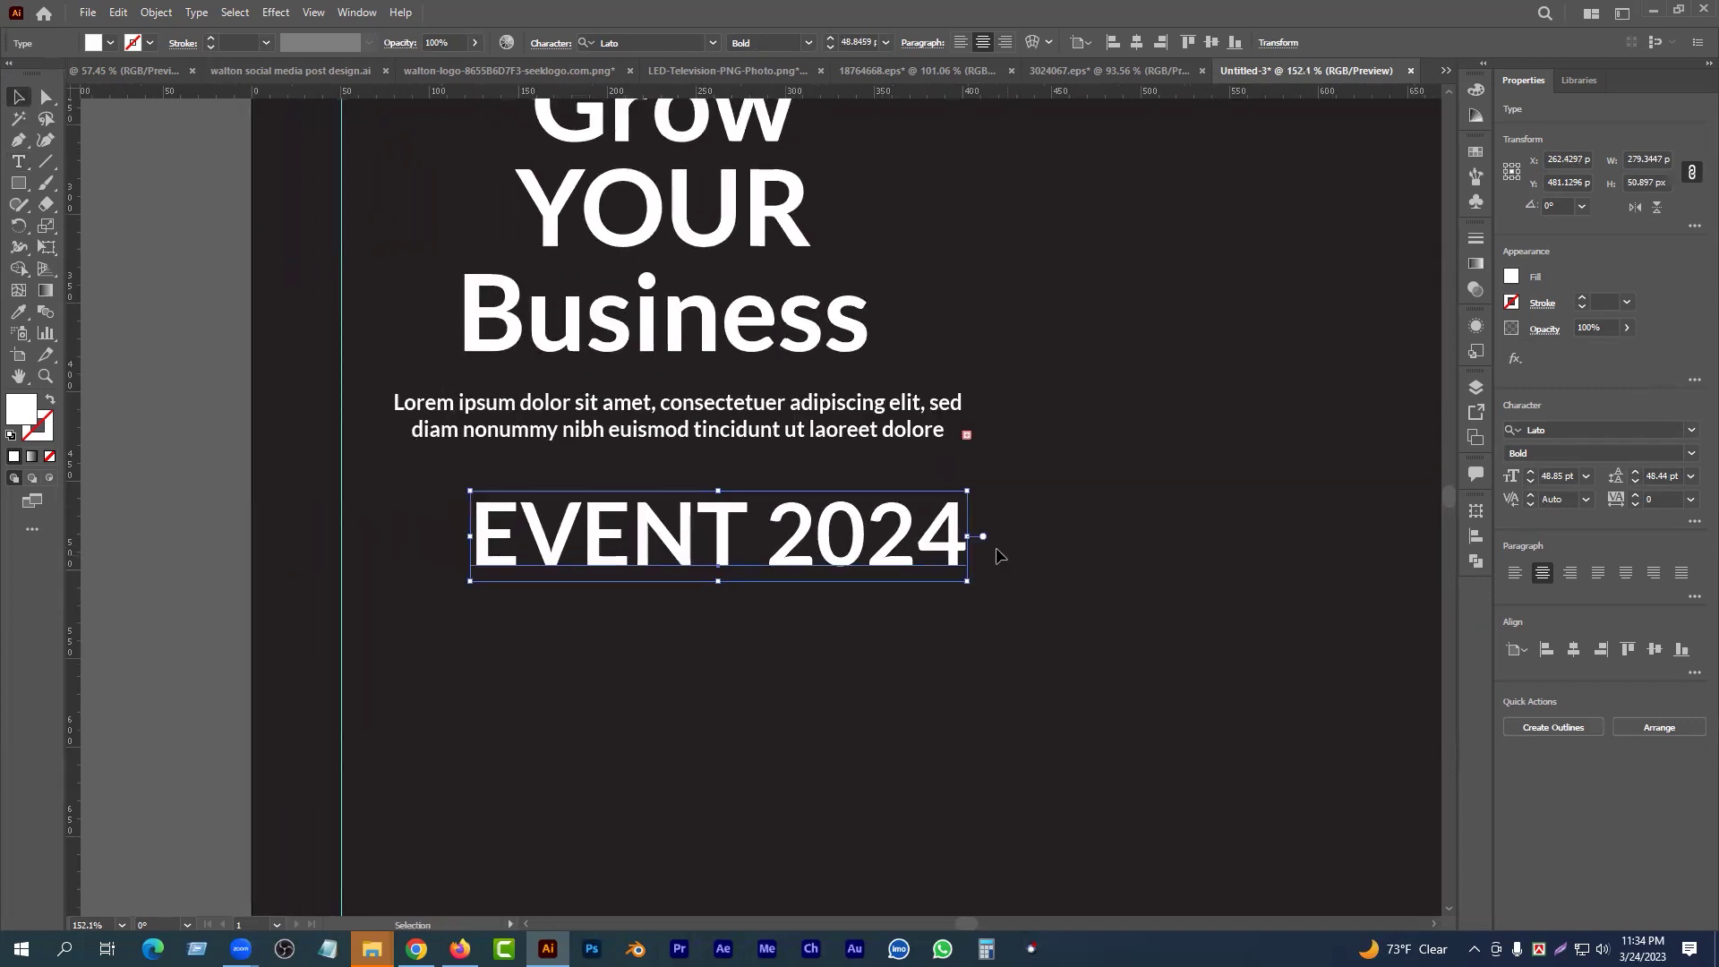
pyautogui.moveTo(967, 536); pyautogui.dragTo(912, 627)
# - Replace the text of the lower EVENT 2024 copy with "BUSINESS EVENT"
pyautogui.tripleClick(855, 638)
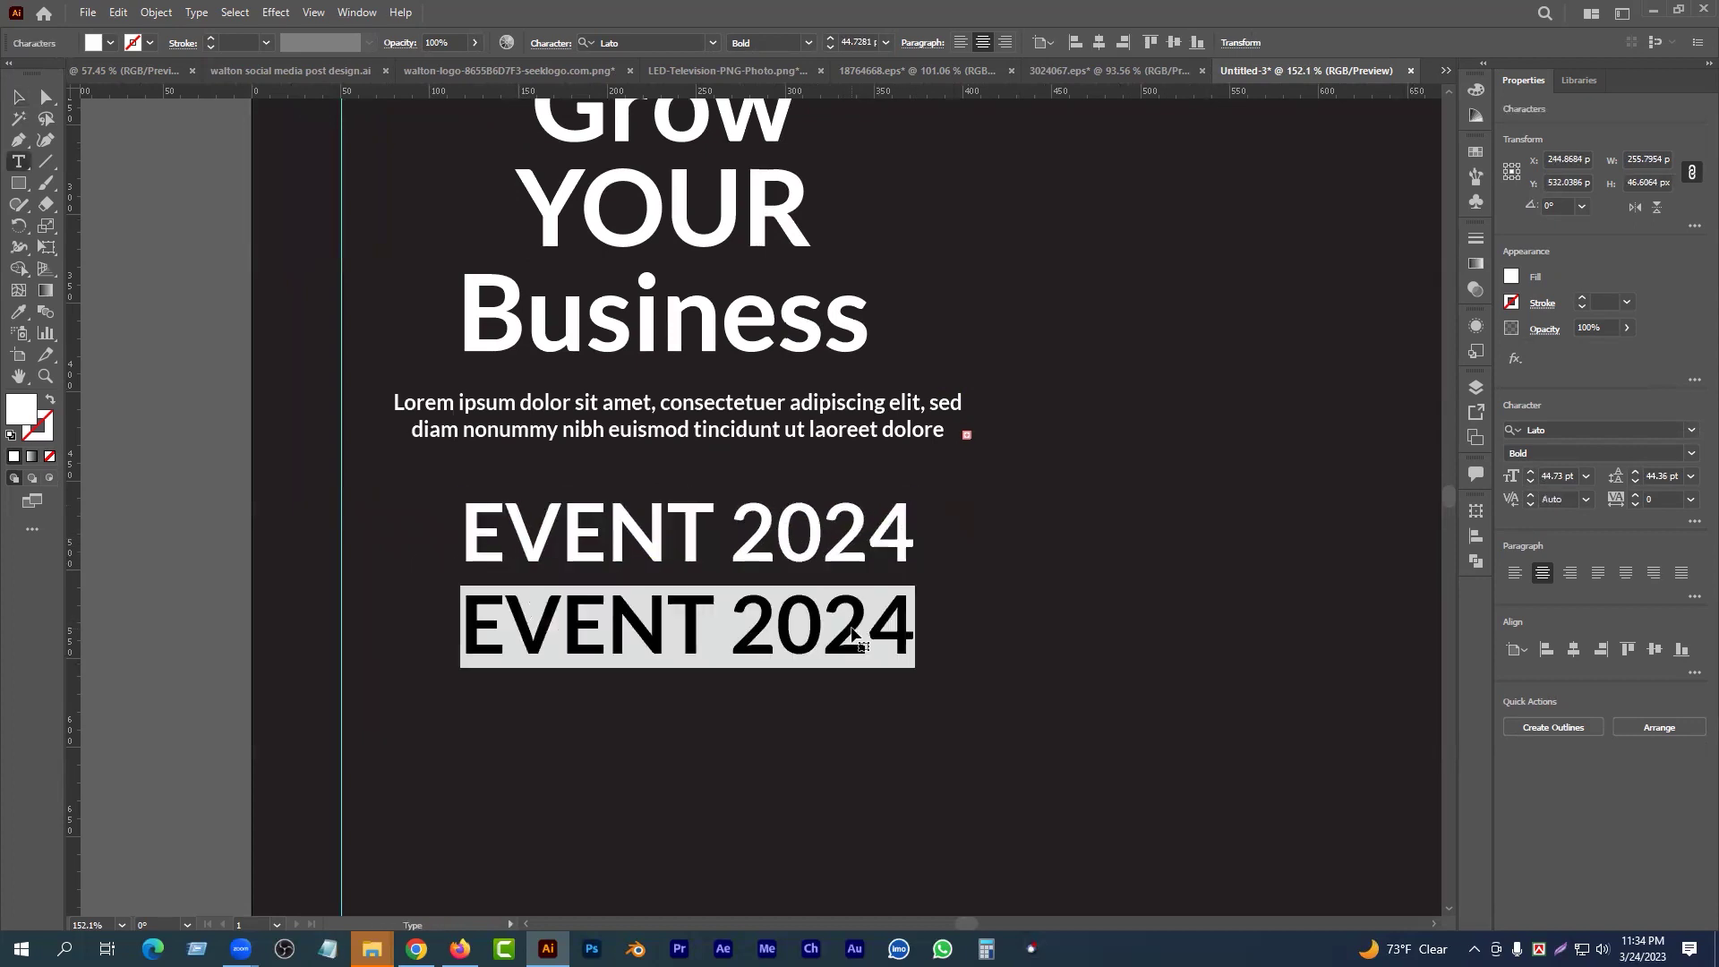
pyautogui.write('B')
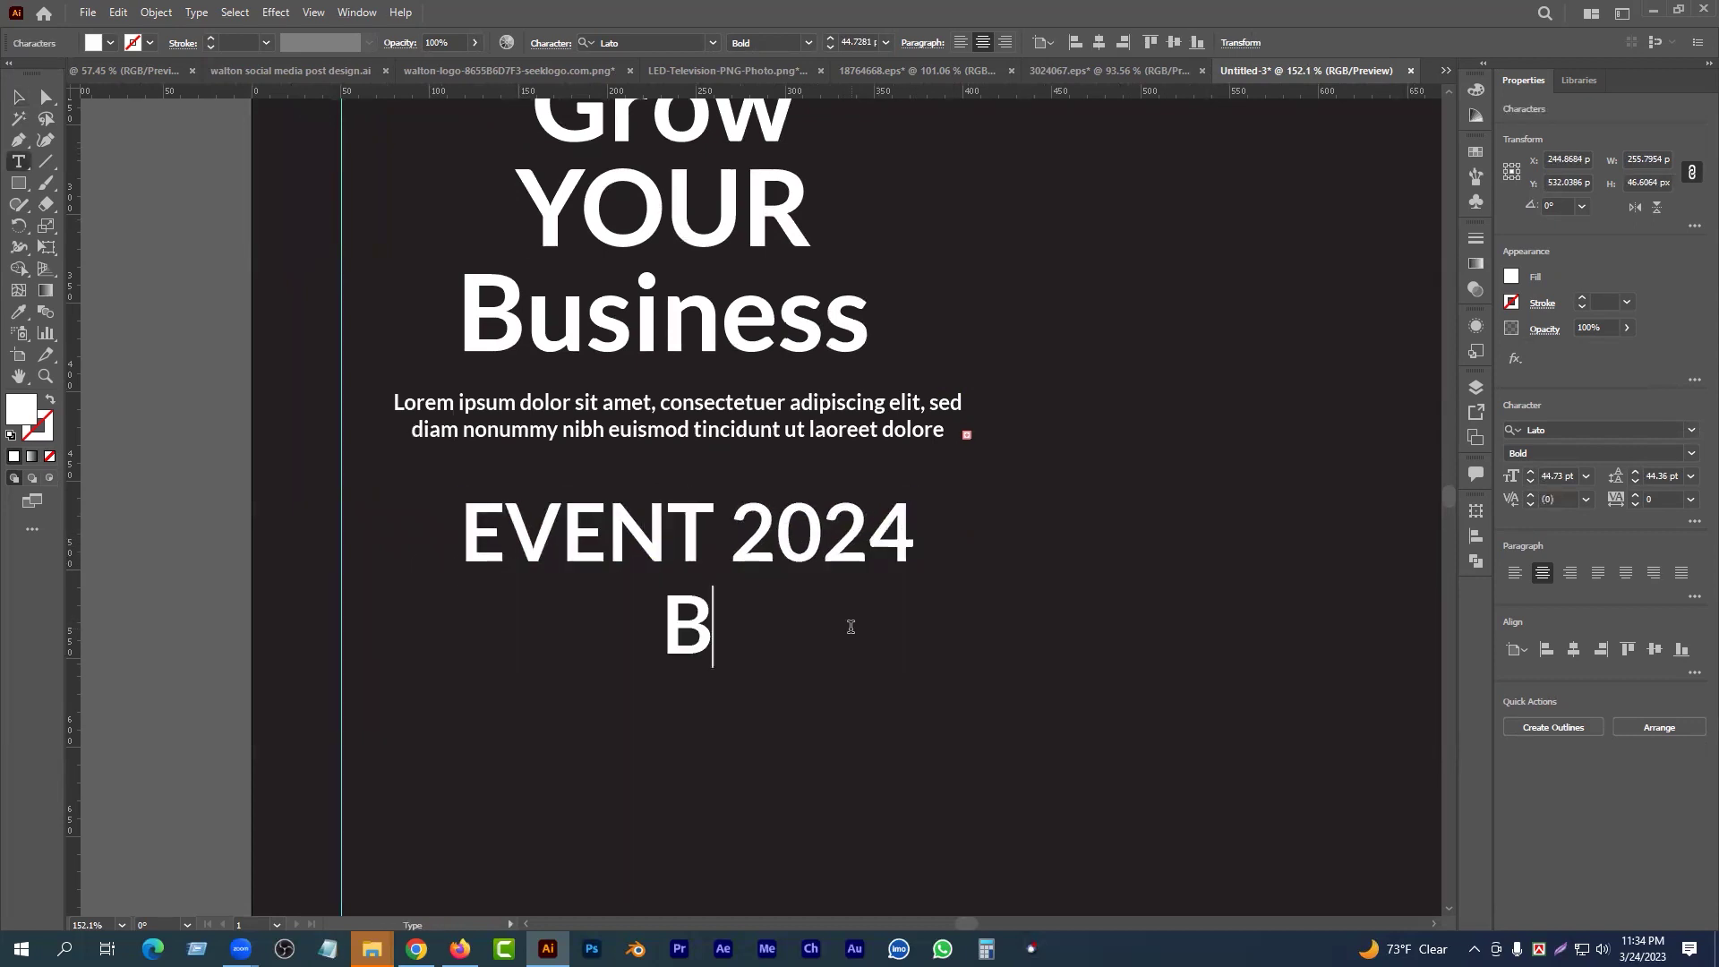
pyautogui.write('USIN')
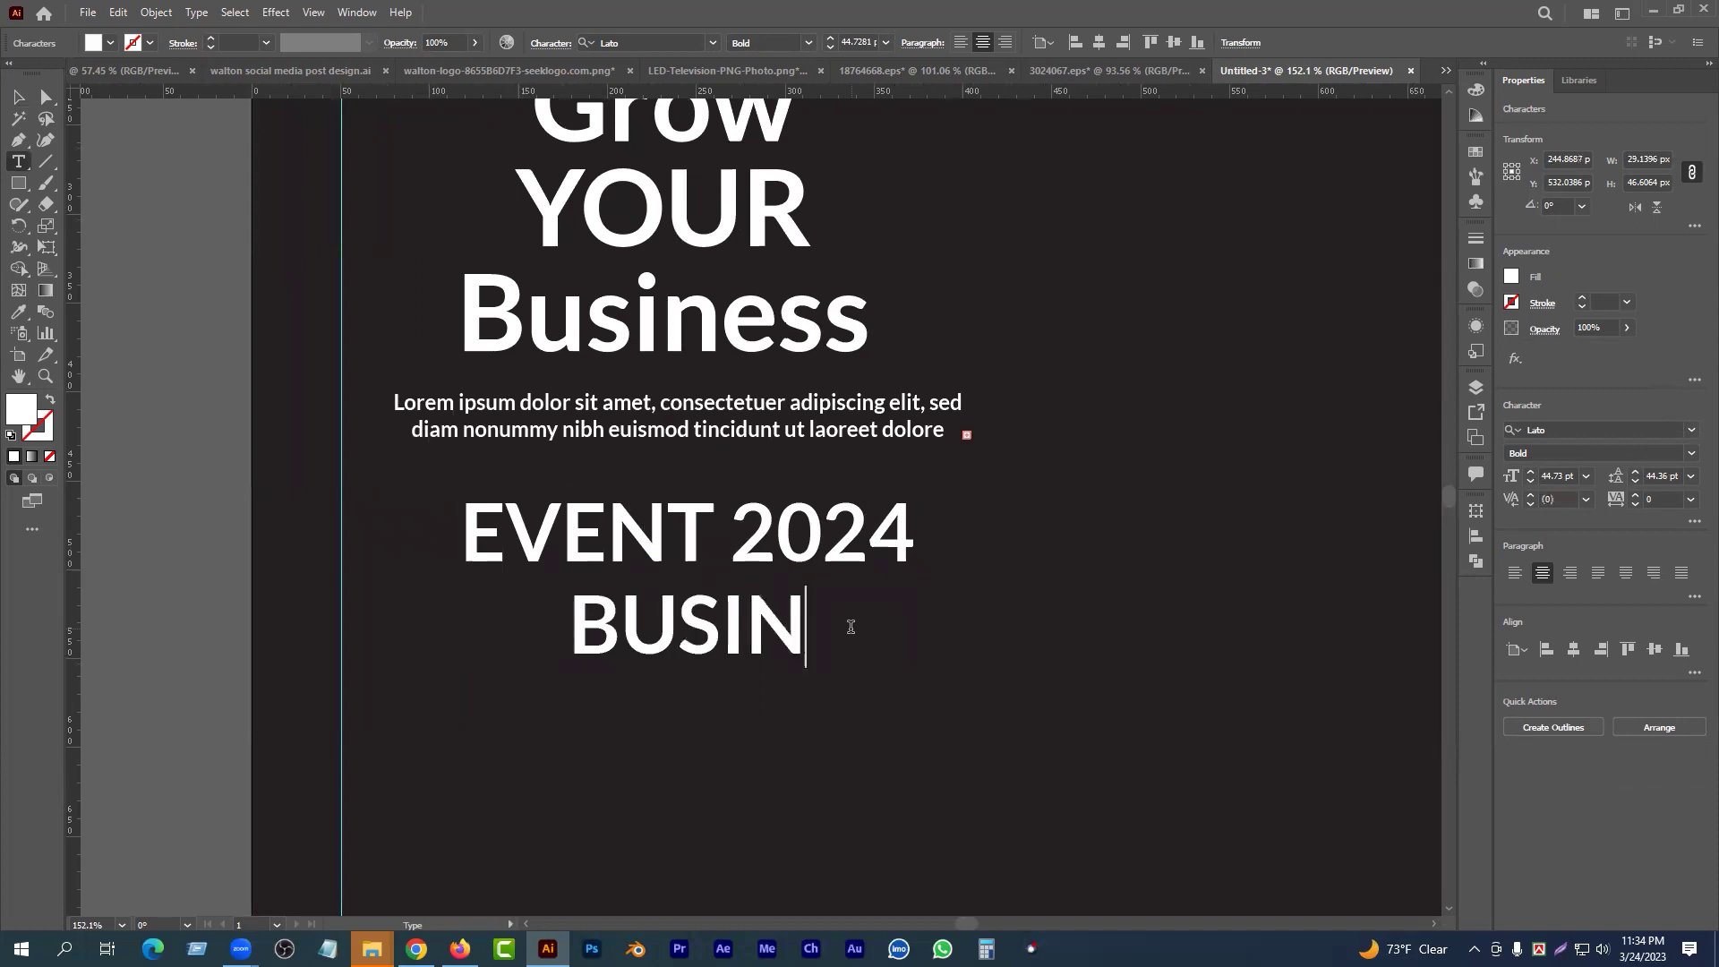
pyautogui.write('ESS EN')
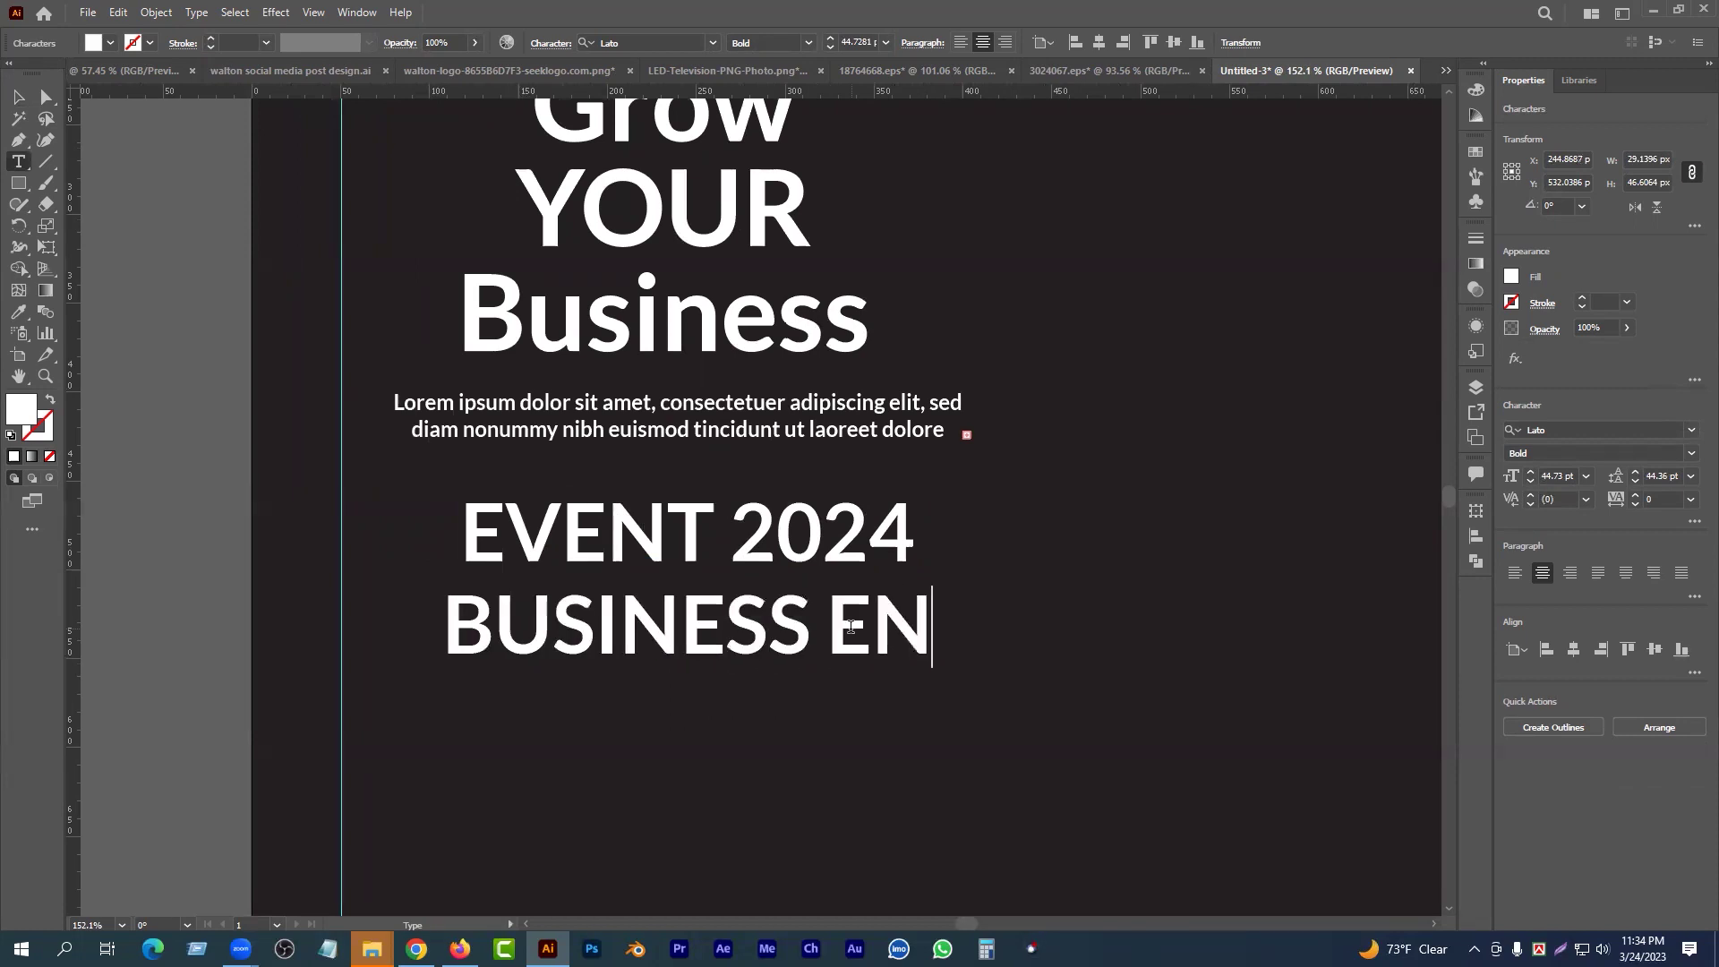
pyautogui.press('BackSpace')
pyautogui.write('VENT')
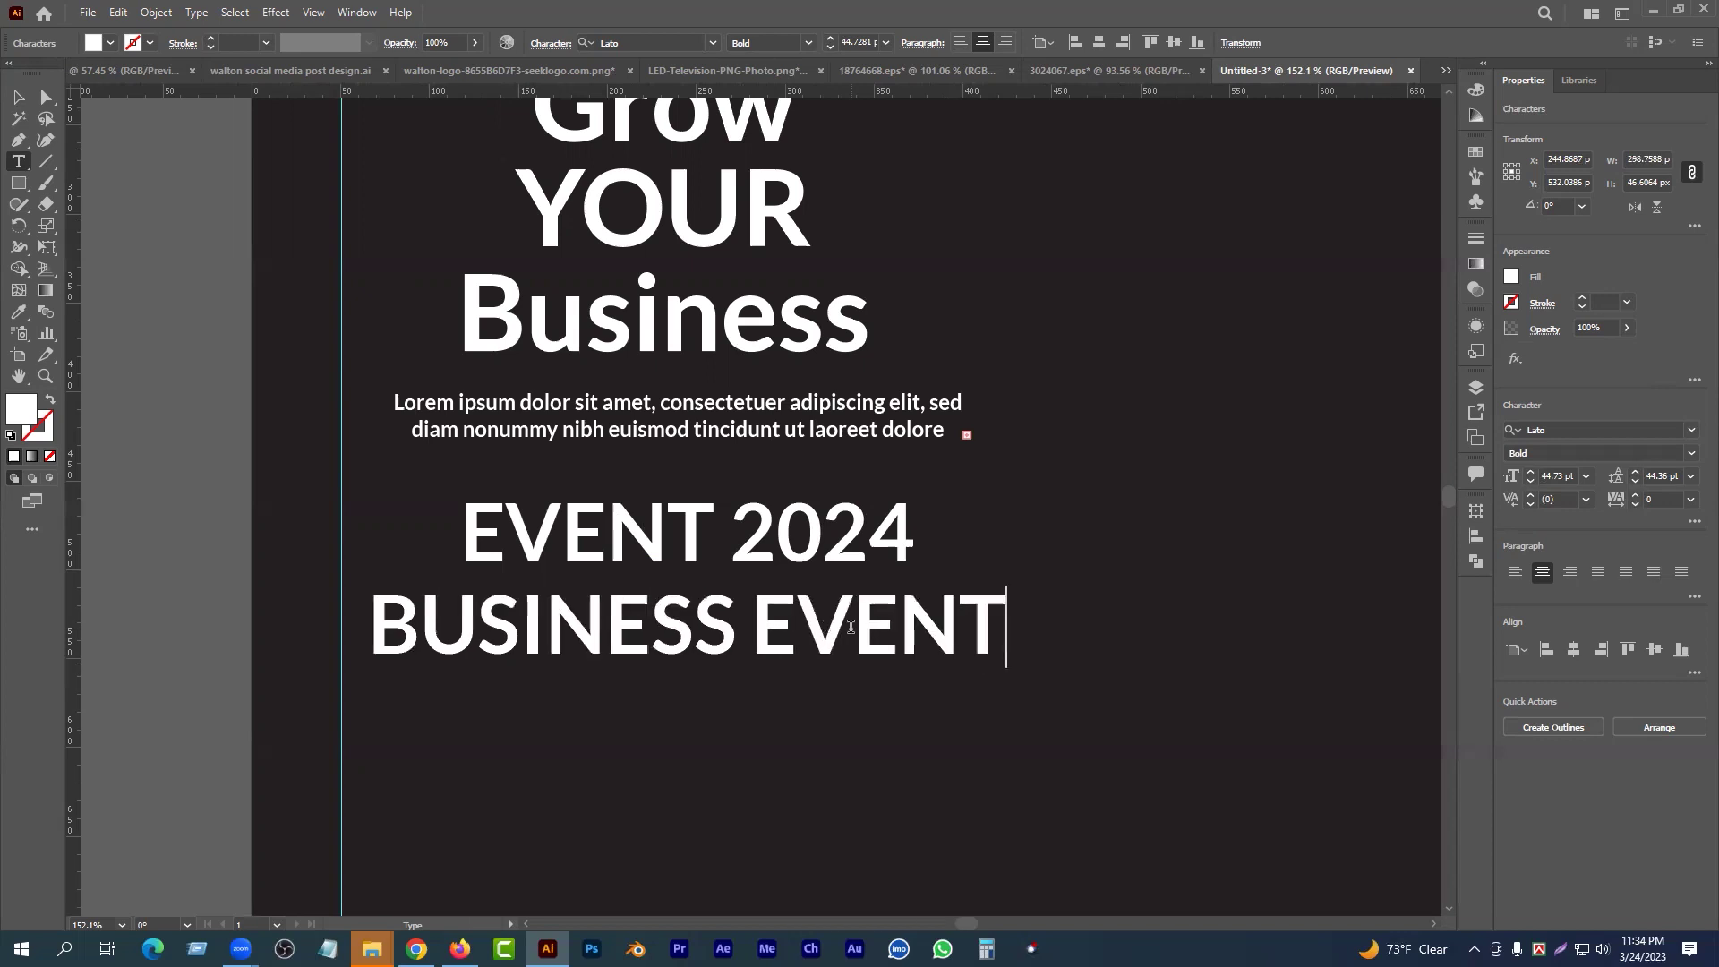
# - Scale the BUSINESS EVENT line down to about 31.1 pt and place it close below EVENT 2024
pyautogui.press('Escape')
pyautogui.moveTo(1006, 627); pyautogui.dragTo(806, 617)
# - Move the EVENT 2024 and BUSINESS EVENT lines down together, roughly centred beneath the headline
pyautogui.keyDown('shift'); pyautogui.click(757, 555); pyautogui.keyUp('shift')
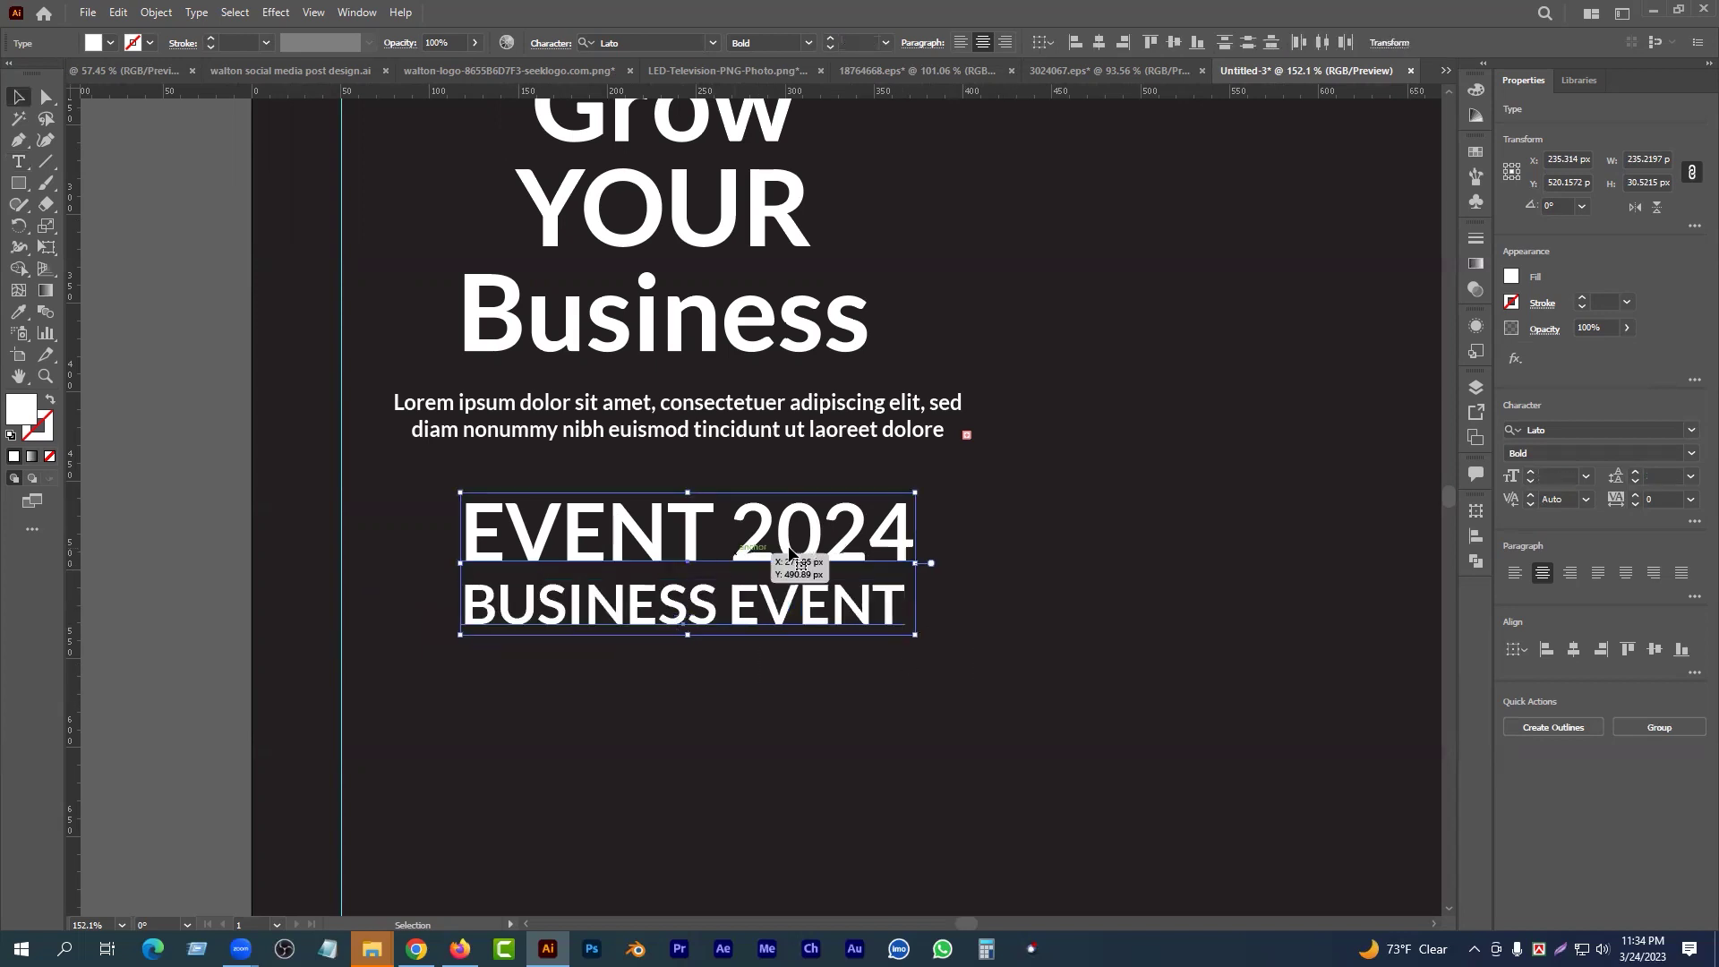
pyautogui.scroll(-4, 649, 537)
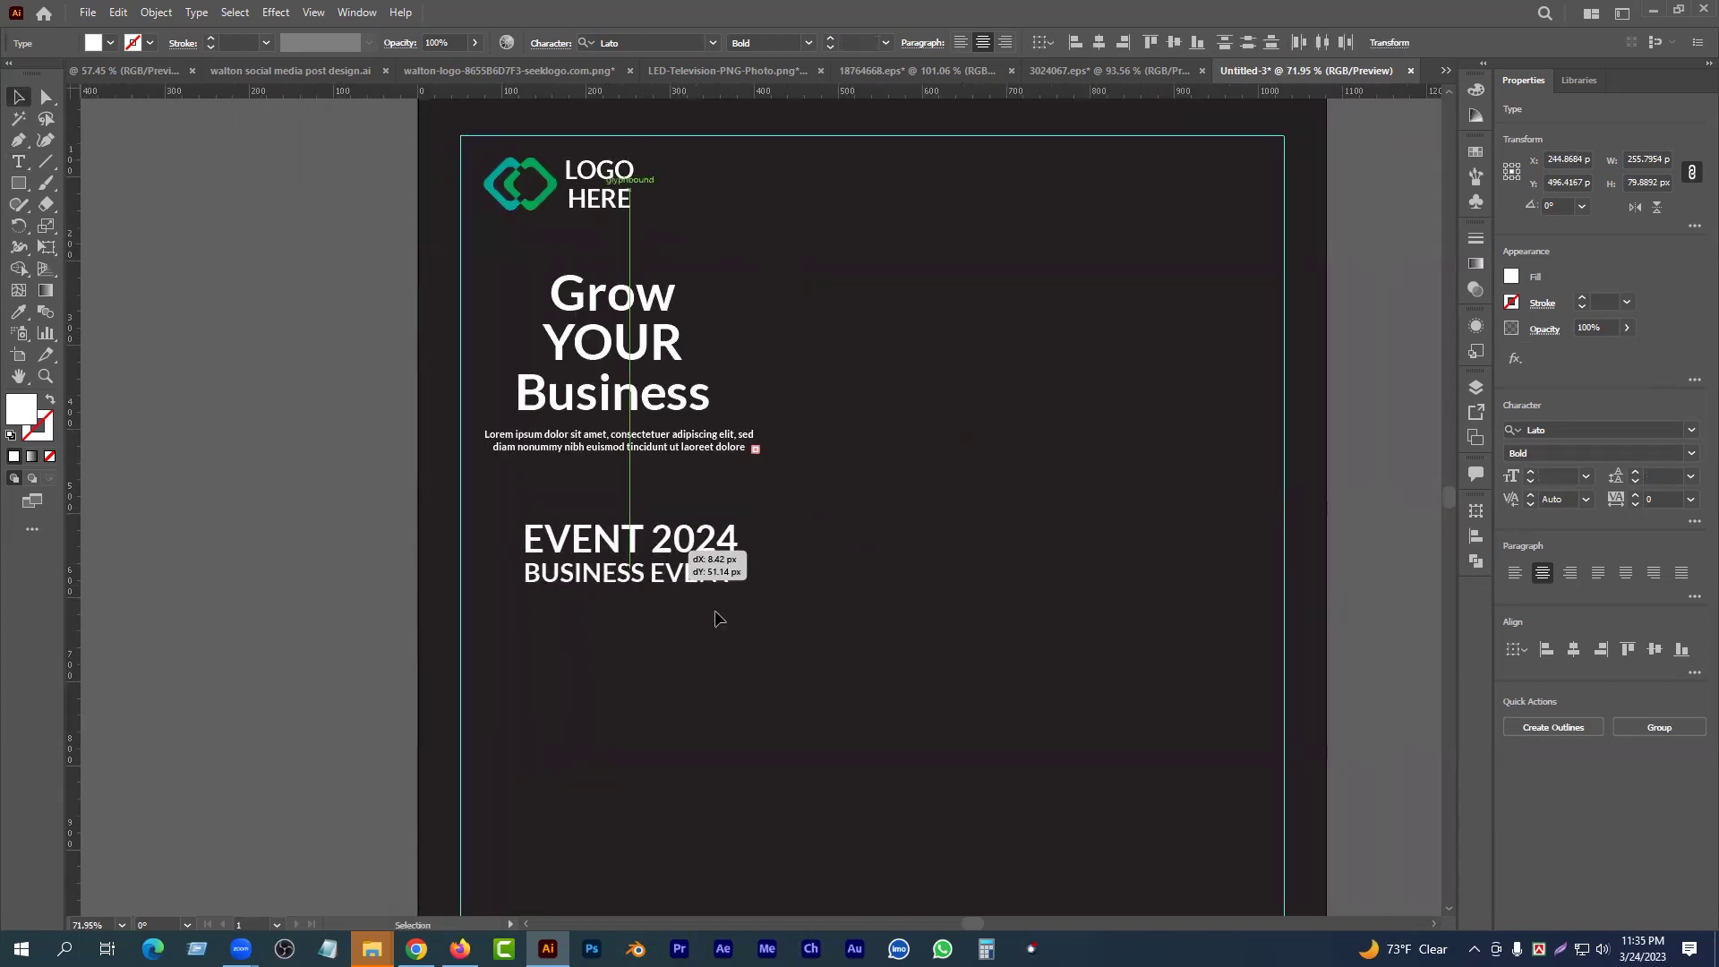
pyautogui.scroll(2, 695, 599)
pyautogui.moveTo(639, 566); pyautogui.dragTo(612, 548)
# - Duplicate the BUSINESS EVENT line to about X 216 px, Y 749 px and replace the copy's text with a placeholder phone number
pyautogui.moveTo(607, 544); pyautogui.dragTo(694, 672)
pyautogui.moveTo(610, 632); pyautogui.dragTo(603, 524)
pyautogui.moveTo(598, 507); pyautogui.dragTo(642, 666)
pyautogui.click(682, 493)
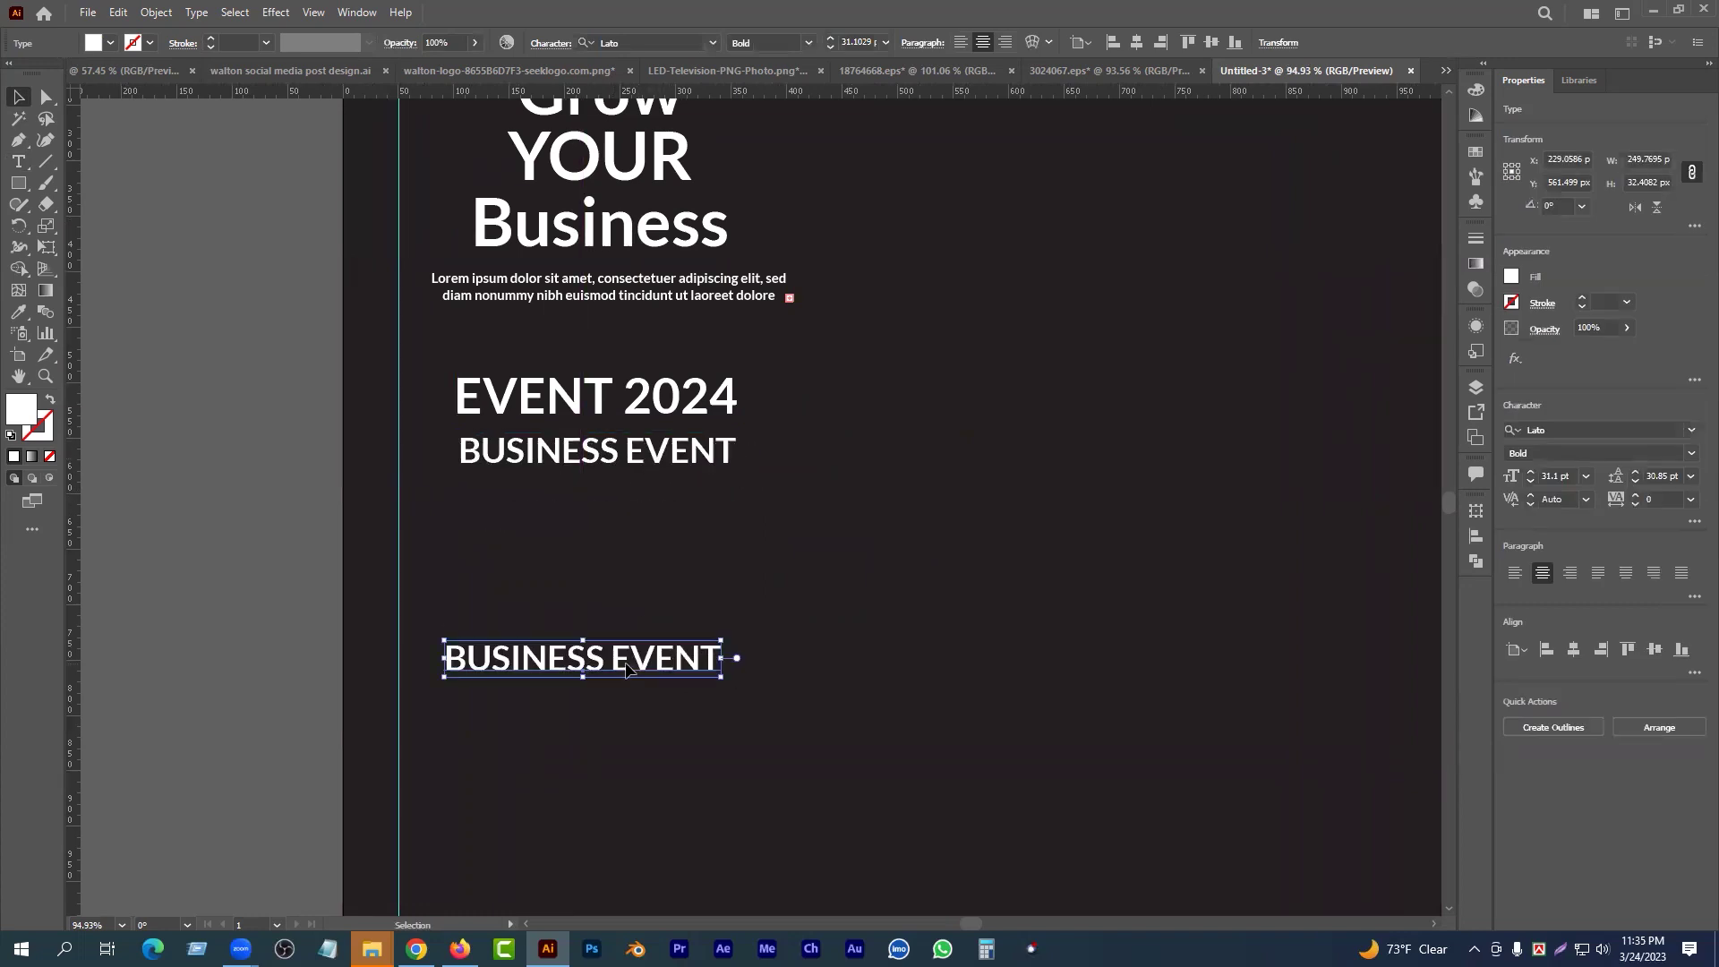
pyautogui.tripleClick(627, 670)
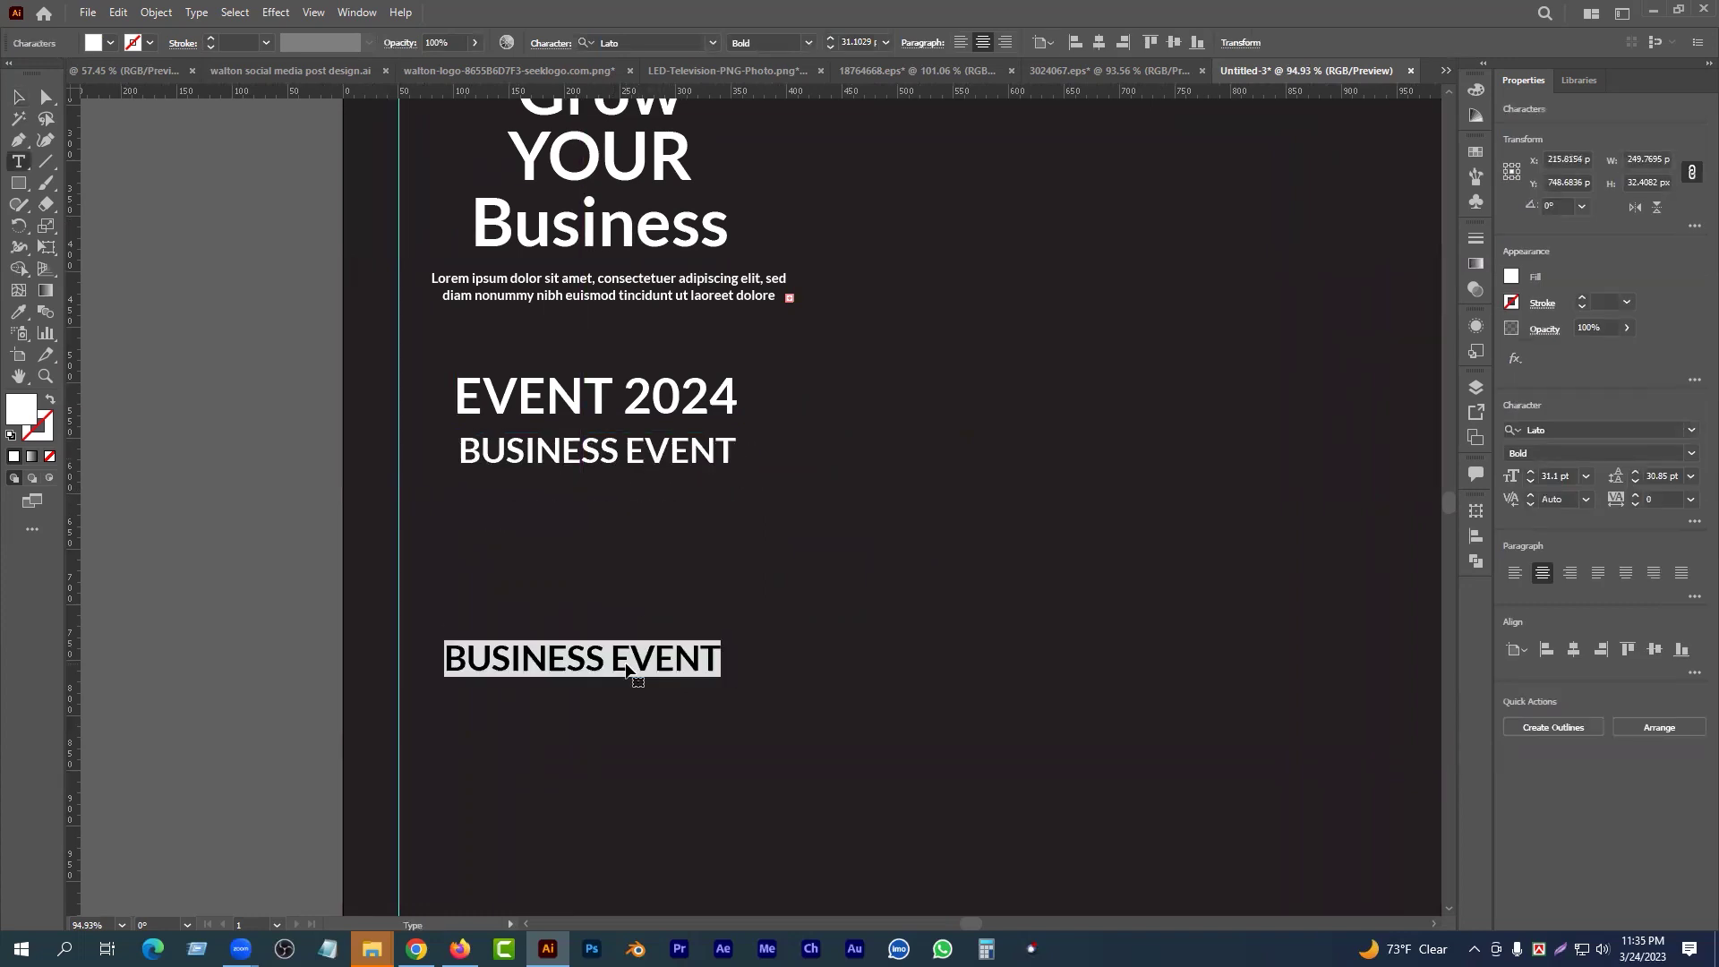
pyautogui.write('00')
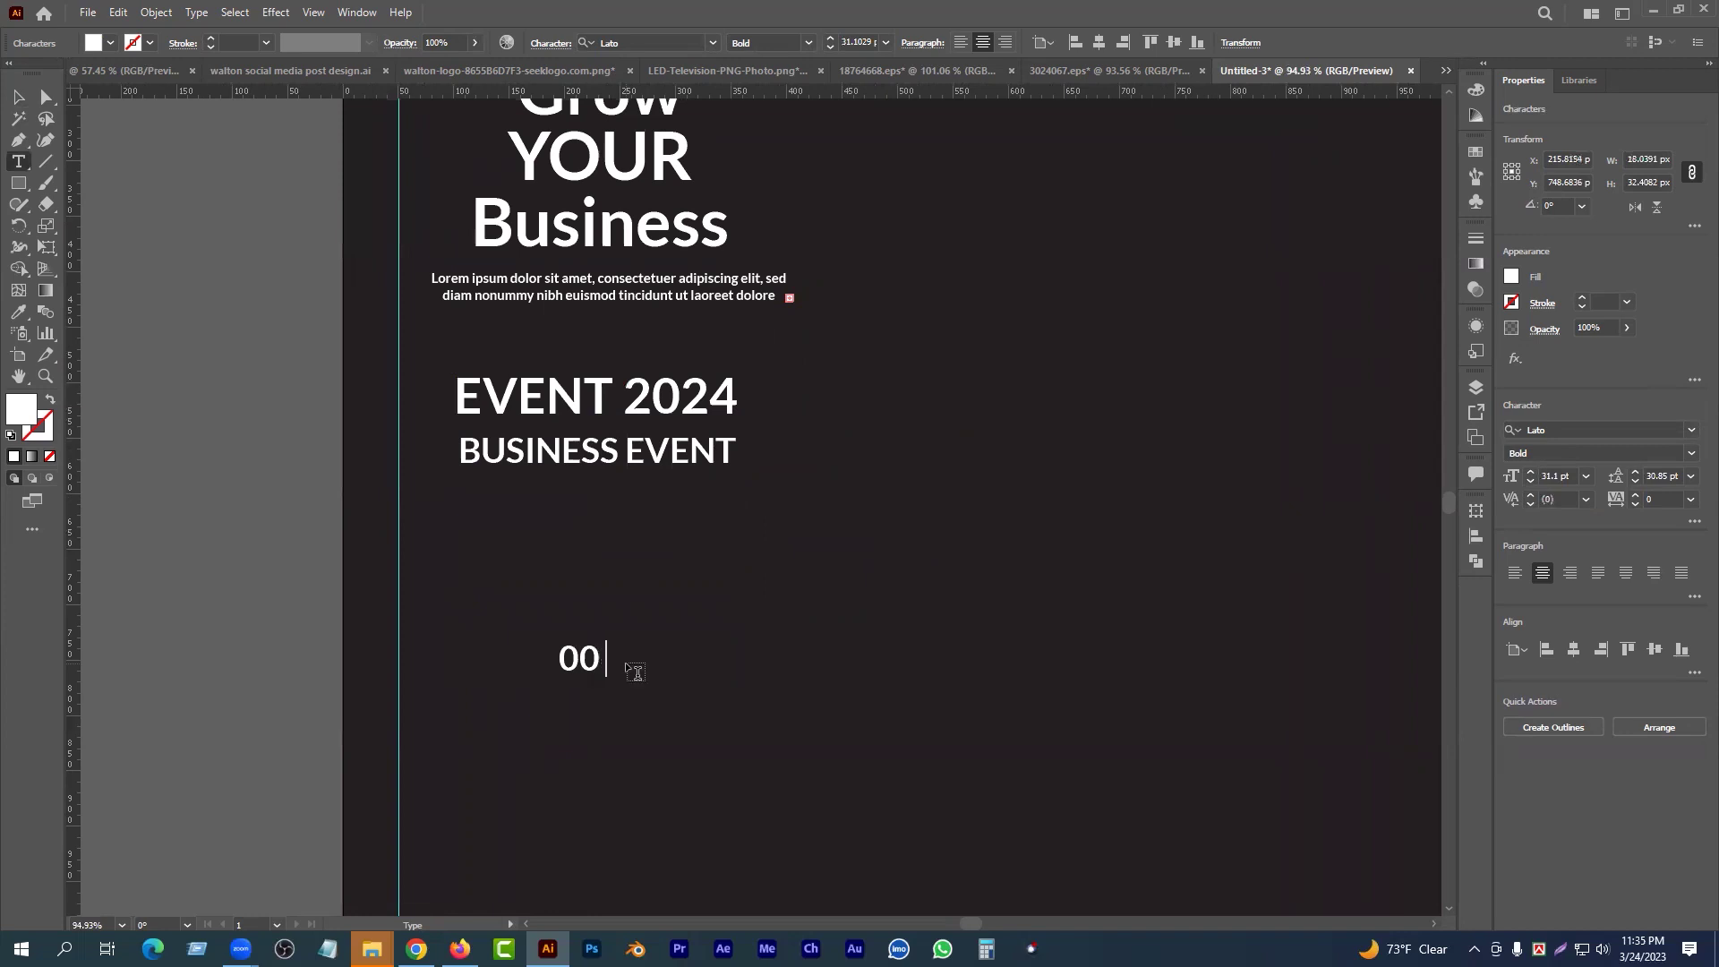
pyautogui.write('12  123 456 789')
pyautogui.press('Escape')
# - Duplicate the phone number line below the original at about Y 812 px and replace the copy's text with "www,company.com"
pyautogui.moveTo(651, 670); pyautogui.dragTo(649, 739)
pyautogui.doubleClick(644, 741)
pyautogui.hotkey('ctrl', 'a')
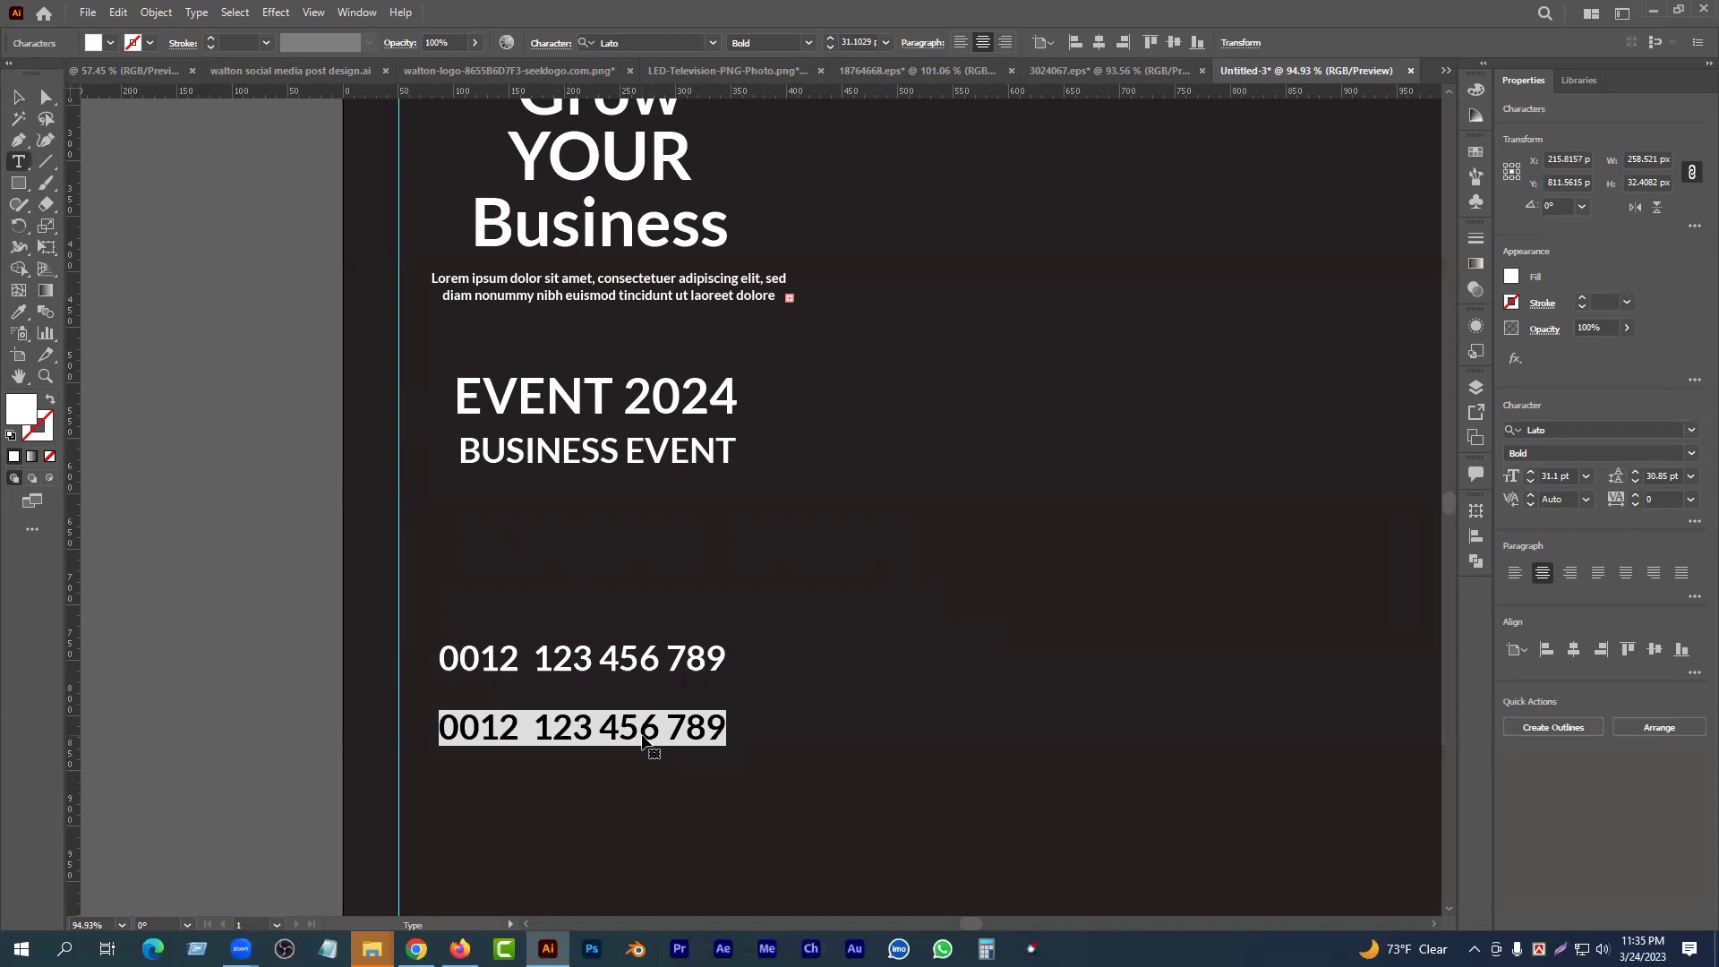
pyautogui.write('www')
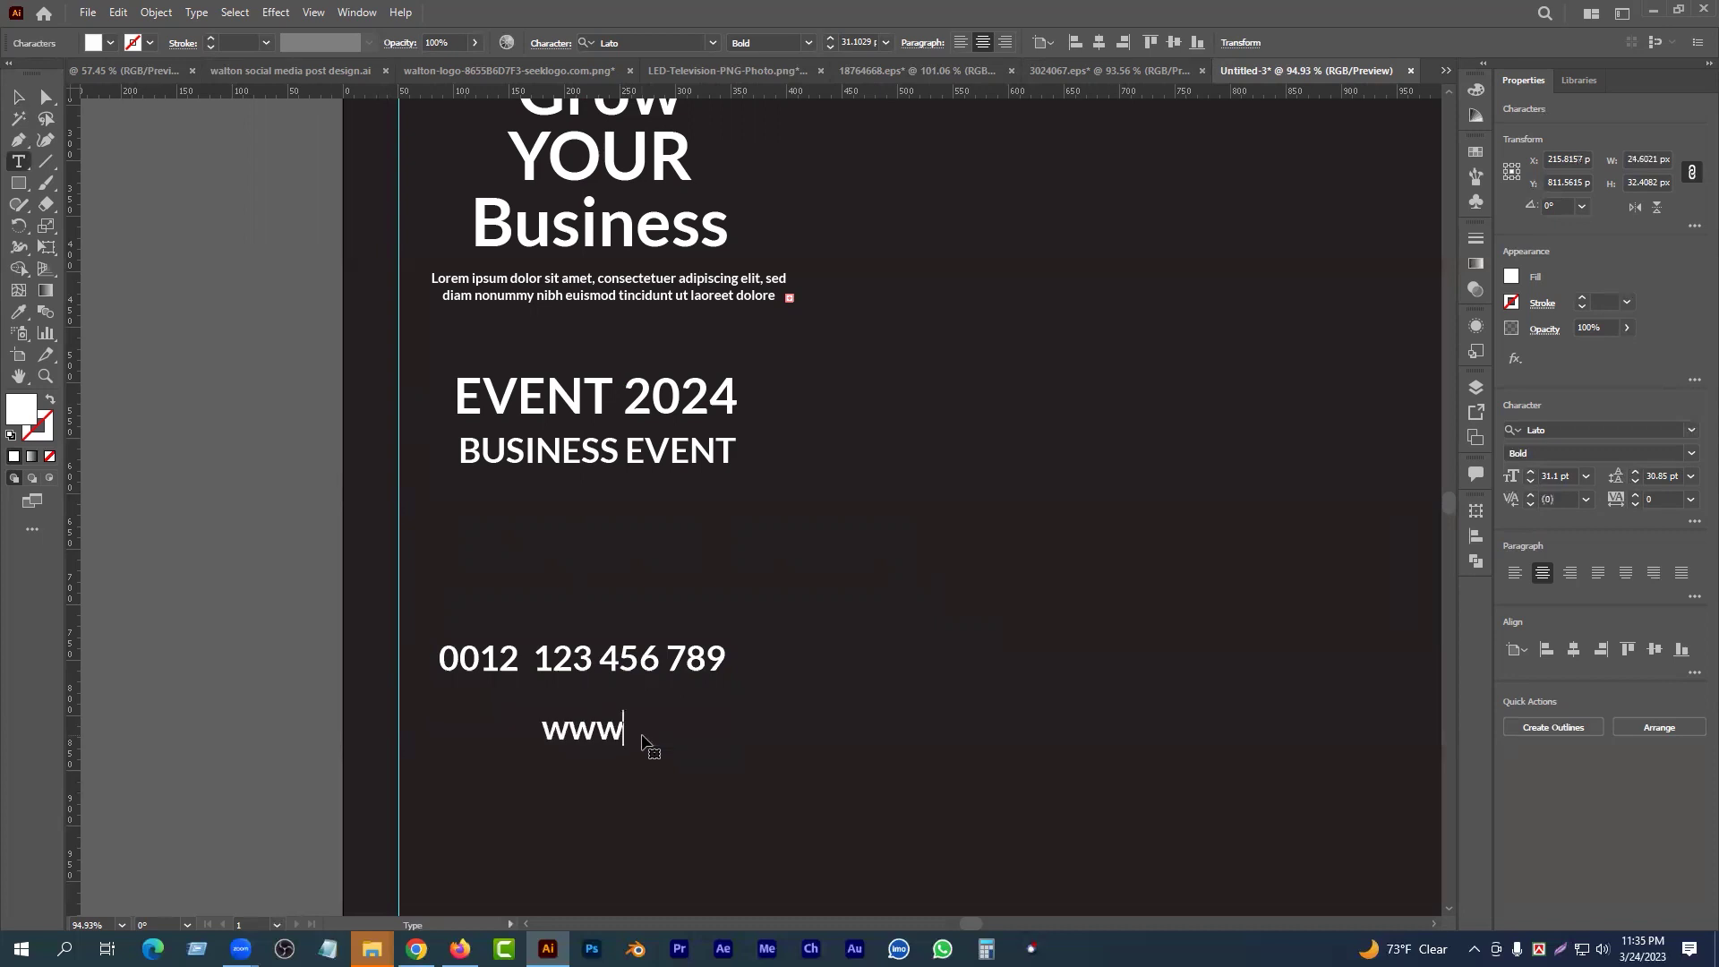
pyautogui.write(',c')
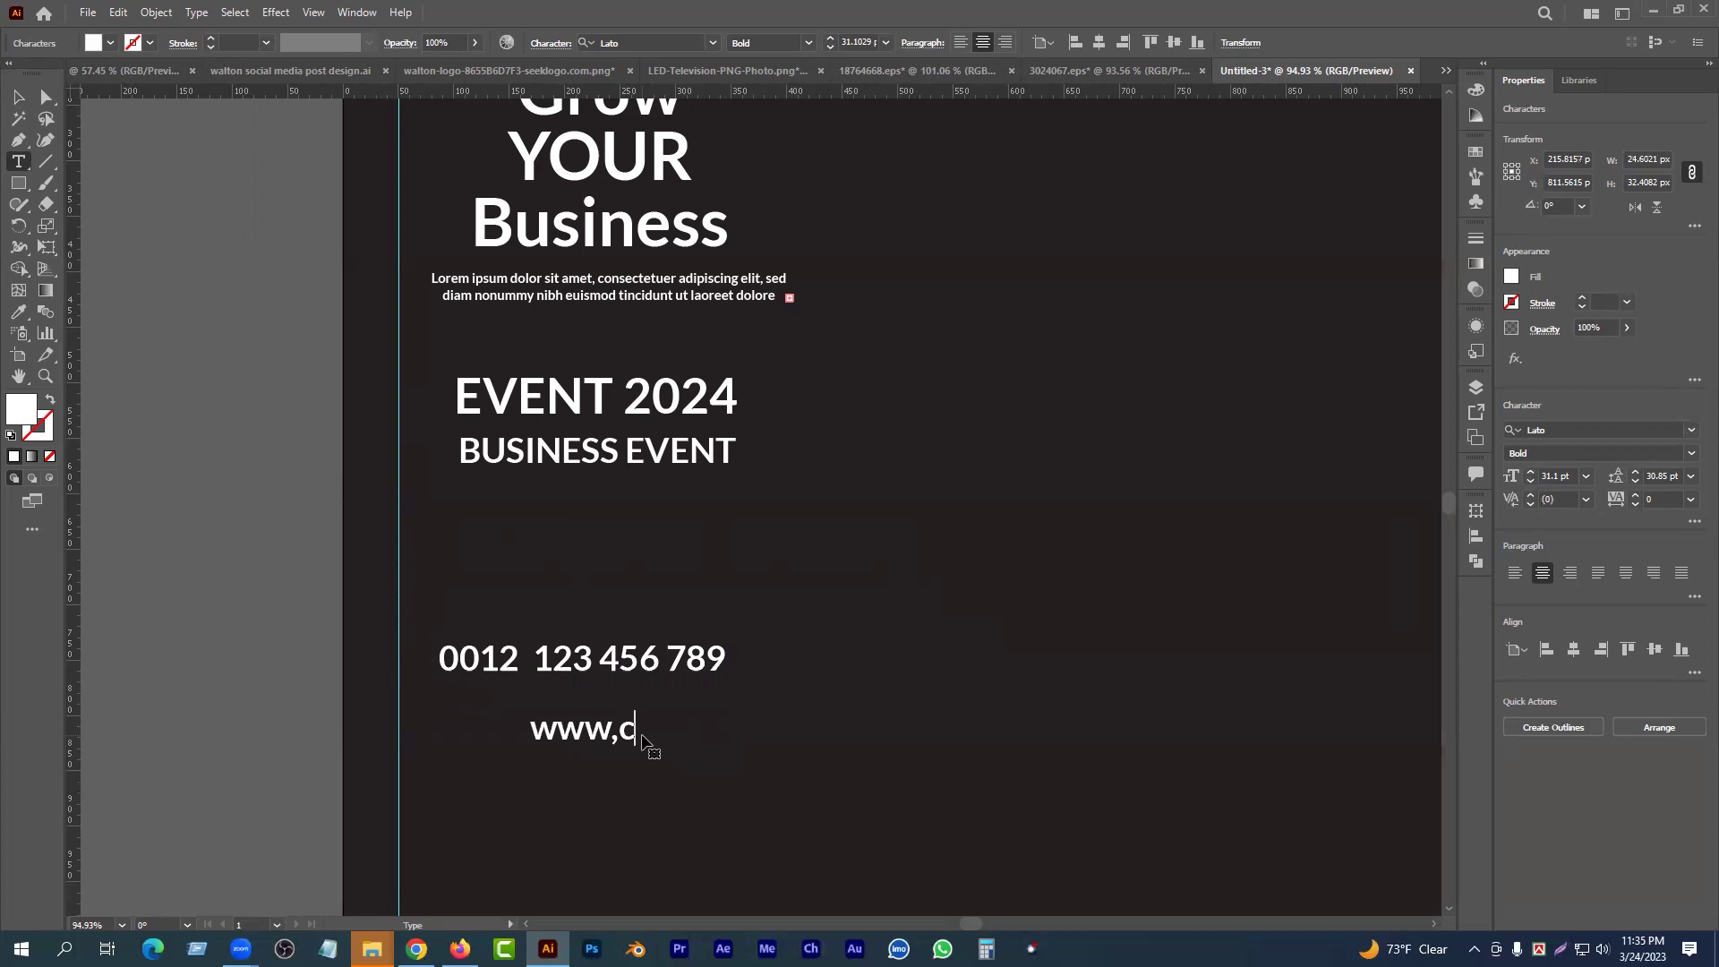
pyautogui.write('ompany.com')
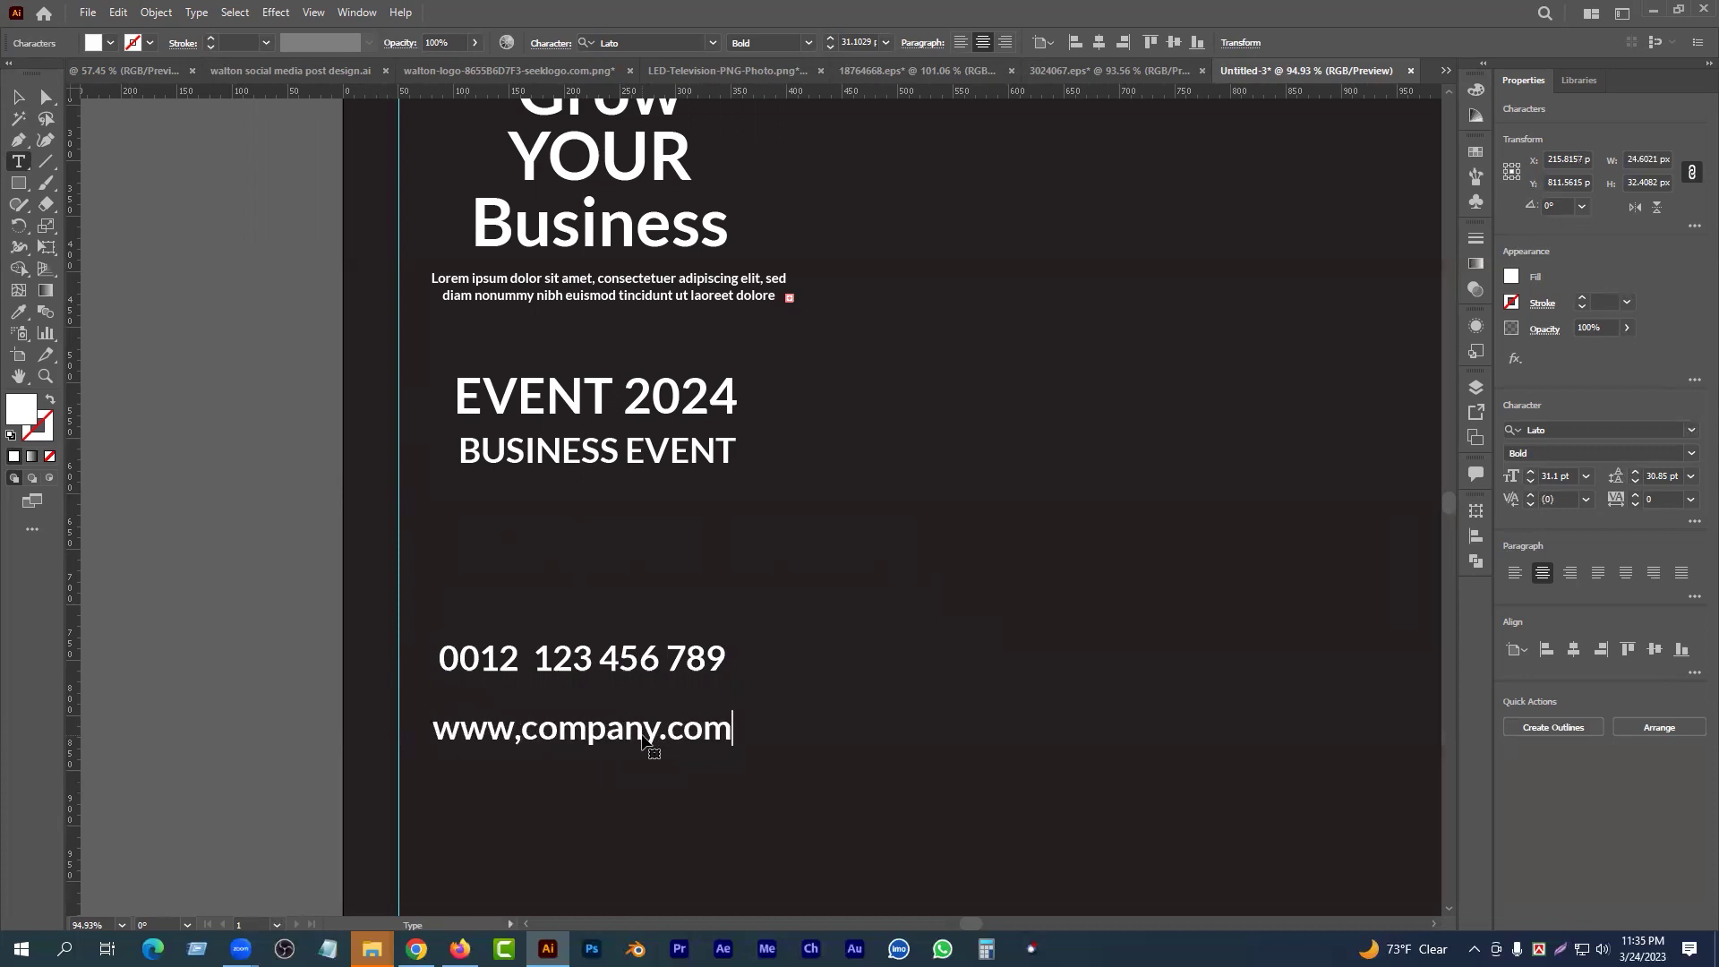
pyautogui.press('Escape')
# - Duplicate the website line and replace the text of the copy just below the phone number with a placeholder e-mail address
pyautogui.moveTo(618, 737)
pyautogui.mouseDown()
pyautogui.moveTo(624, 788)
pyautogui.moveTo(625, 722)
pyautogui.mouseUp()
pyautogui.tripleClick(626, 727)
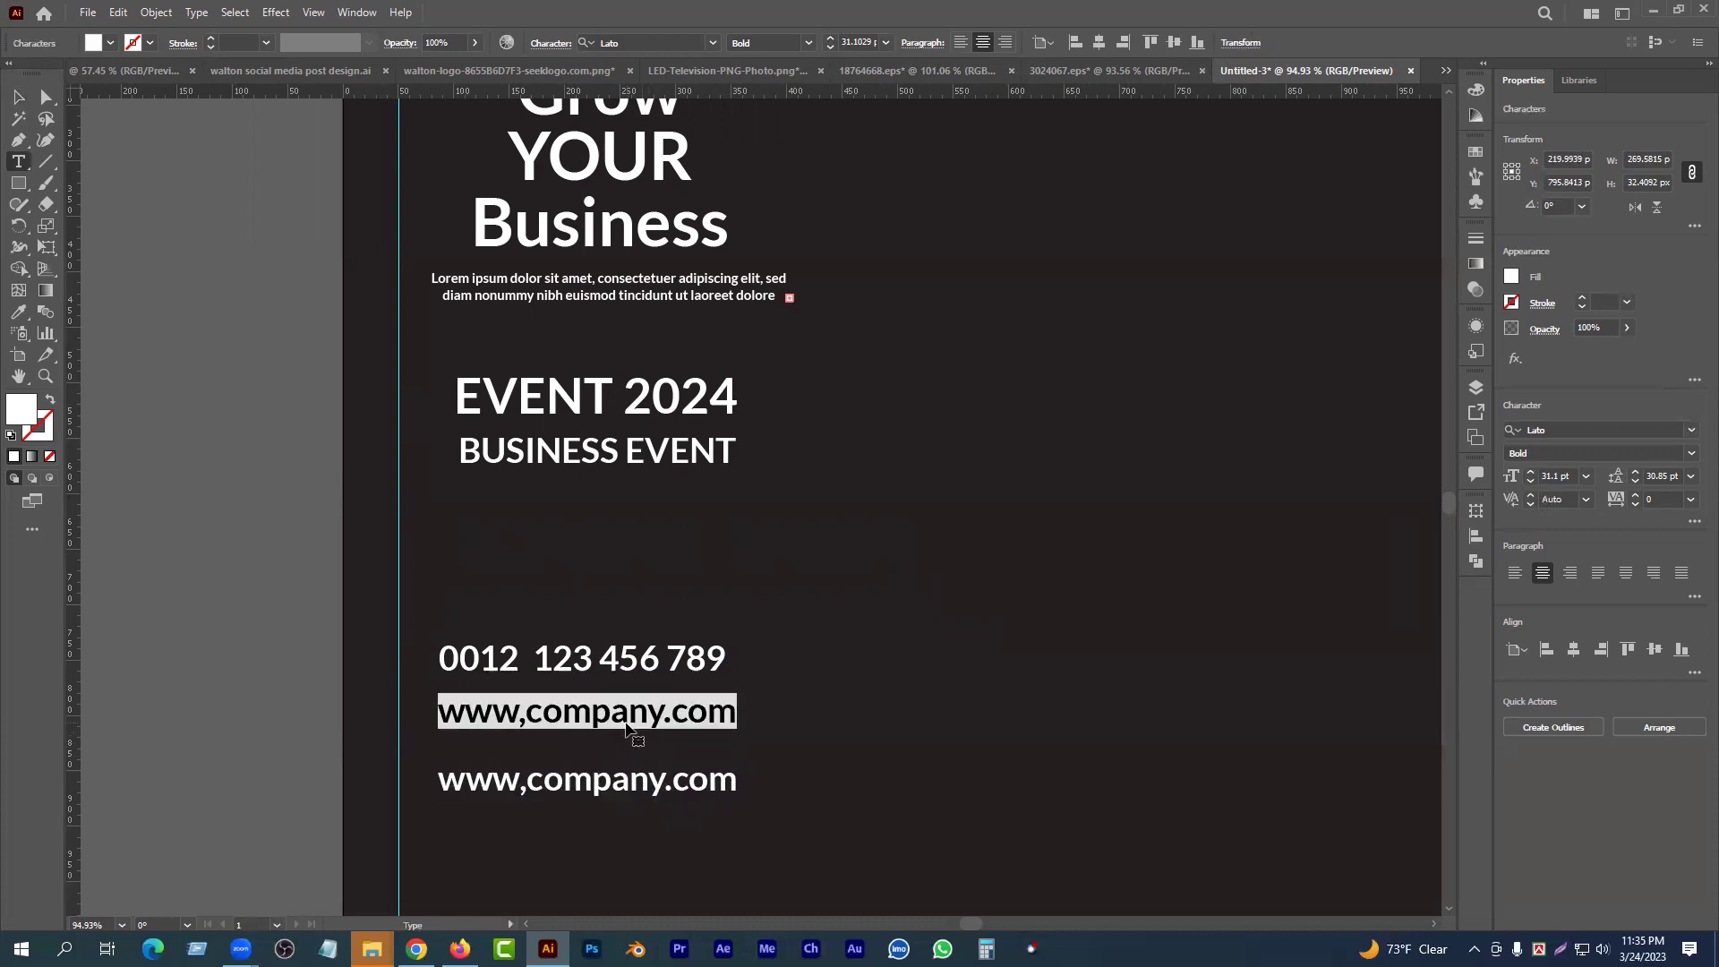
pyautogui.write('gm')
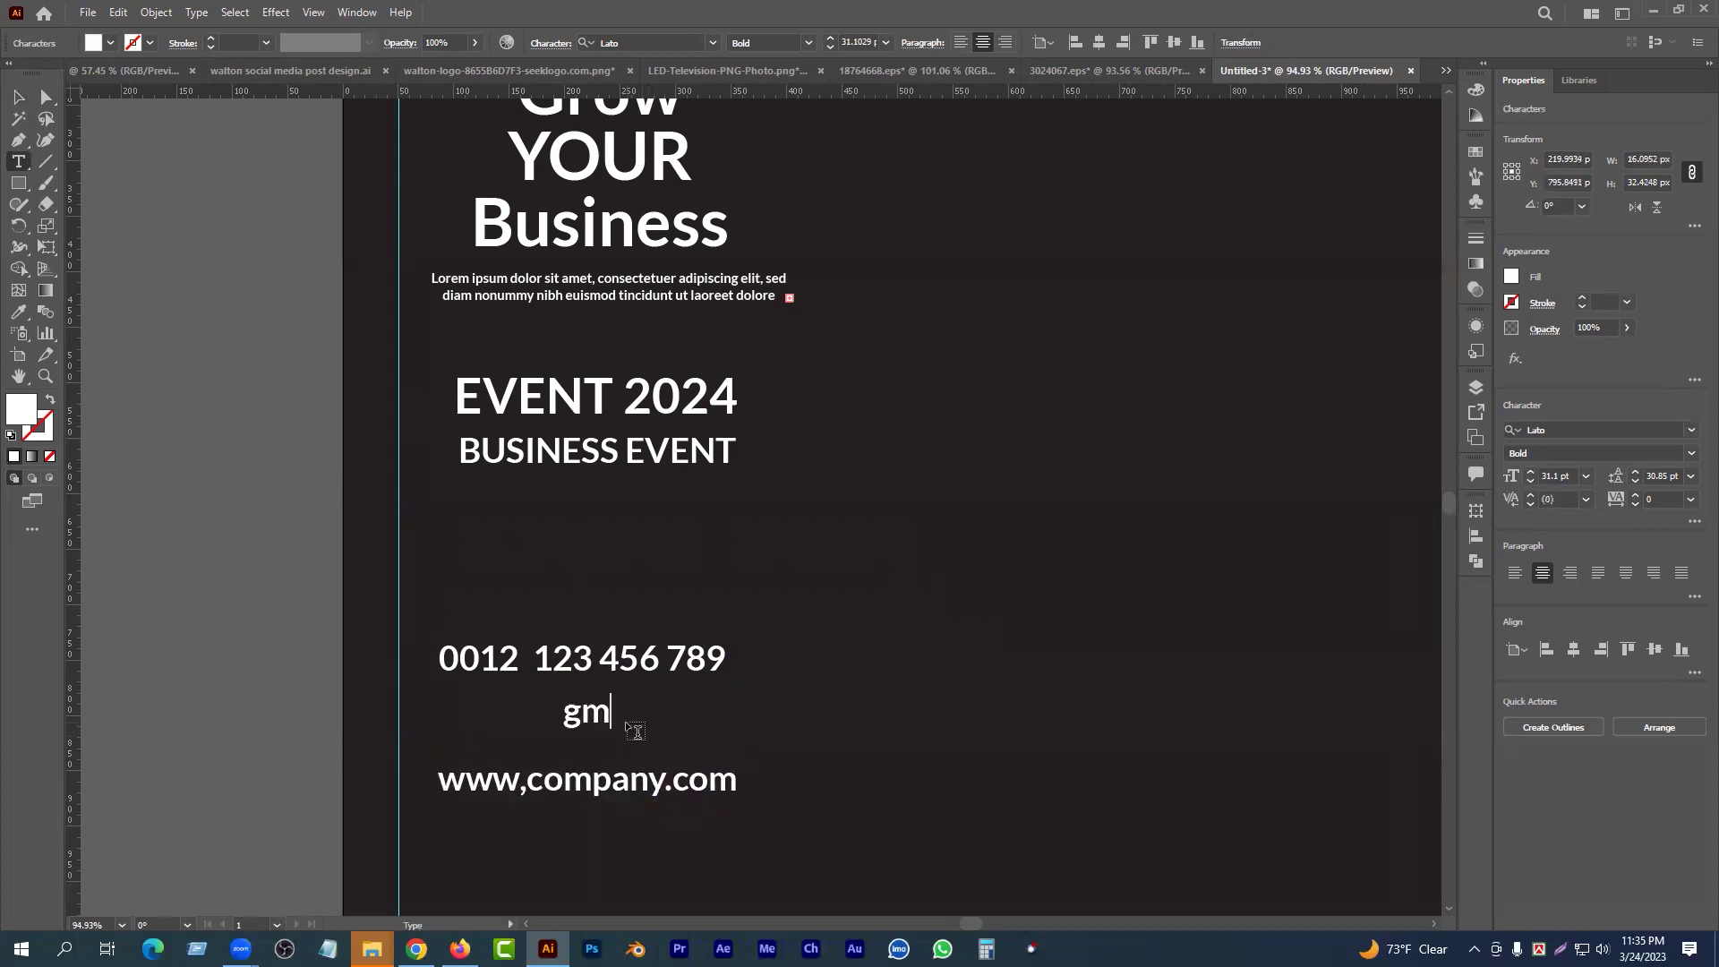
pyautogui.press('BackSpace')
pyautogui.press('BackSpace')
pyautogui.write('YOUR')
pyautogui.press('BackSpace')
pyautogui.press('BackSpace')
pyautogui.press('BackSpace')
pyautogui.press('BackSpace')
pyautogui.write('yourgmail.')
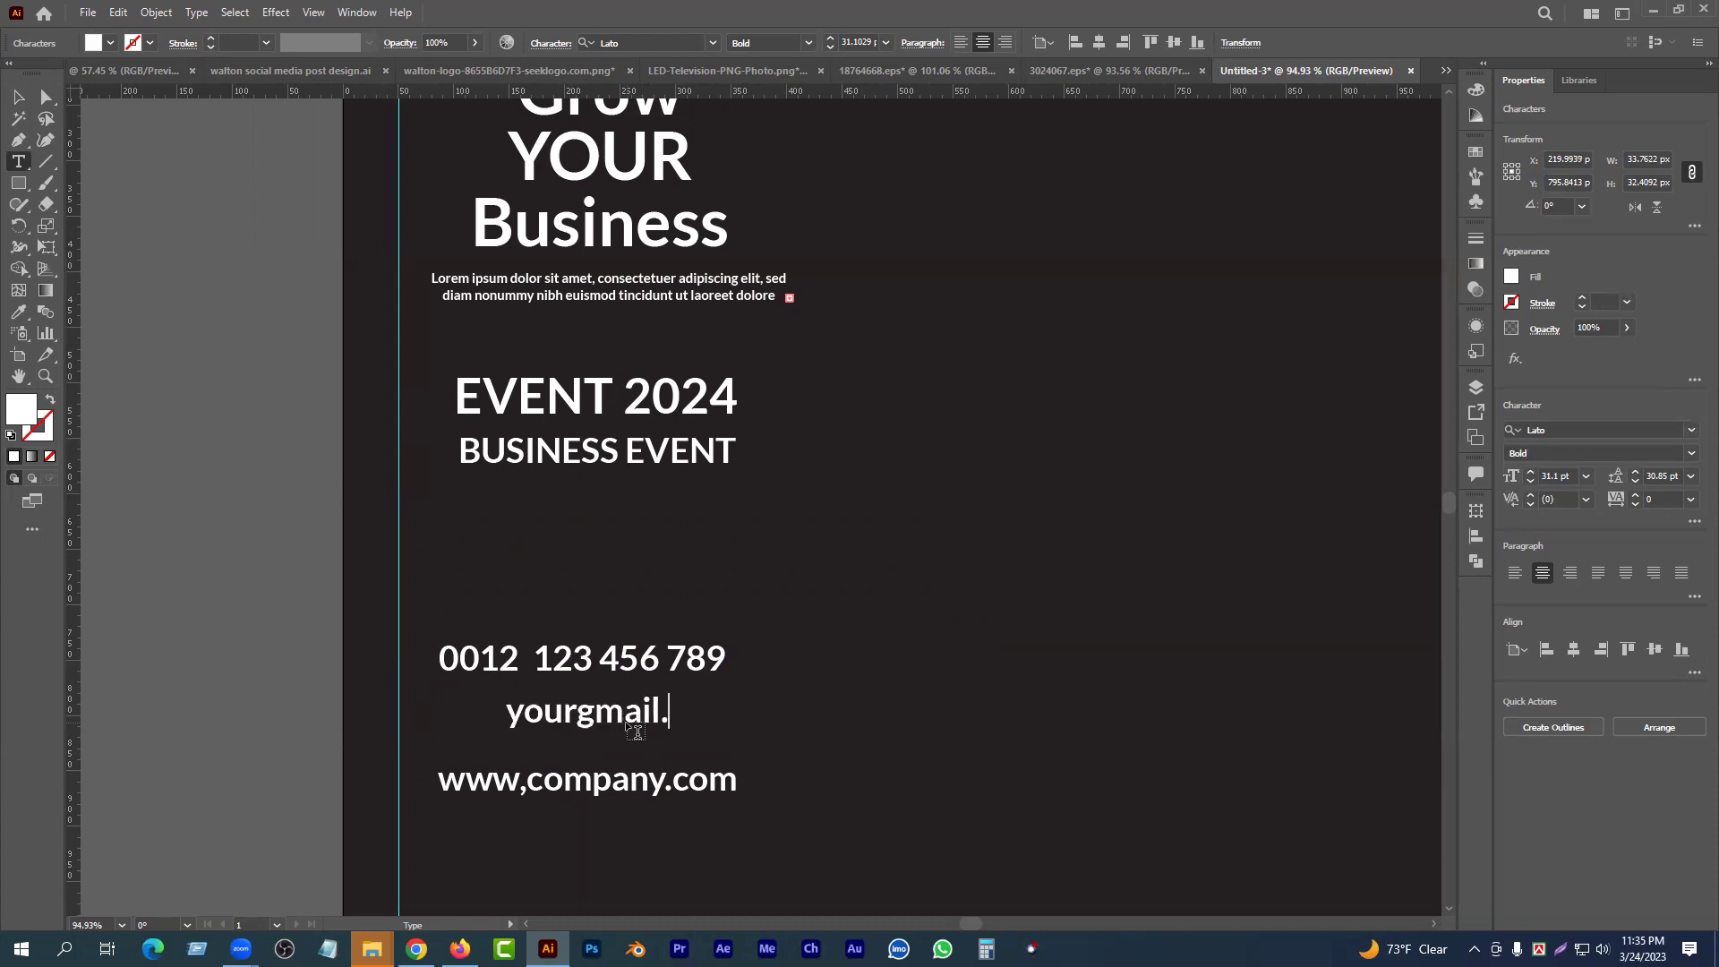
pyautogui.write('com')
# - Correct the placeholder e-mail line by inserting the missing @ sign and the dot before "com"
pyautogui.press('Left')
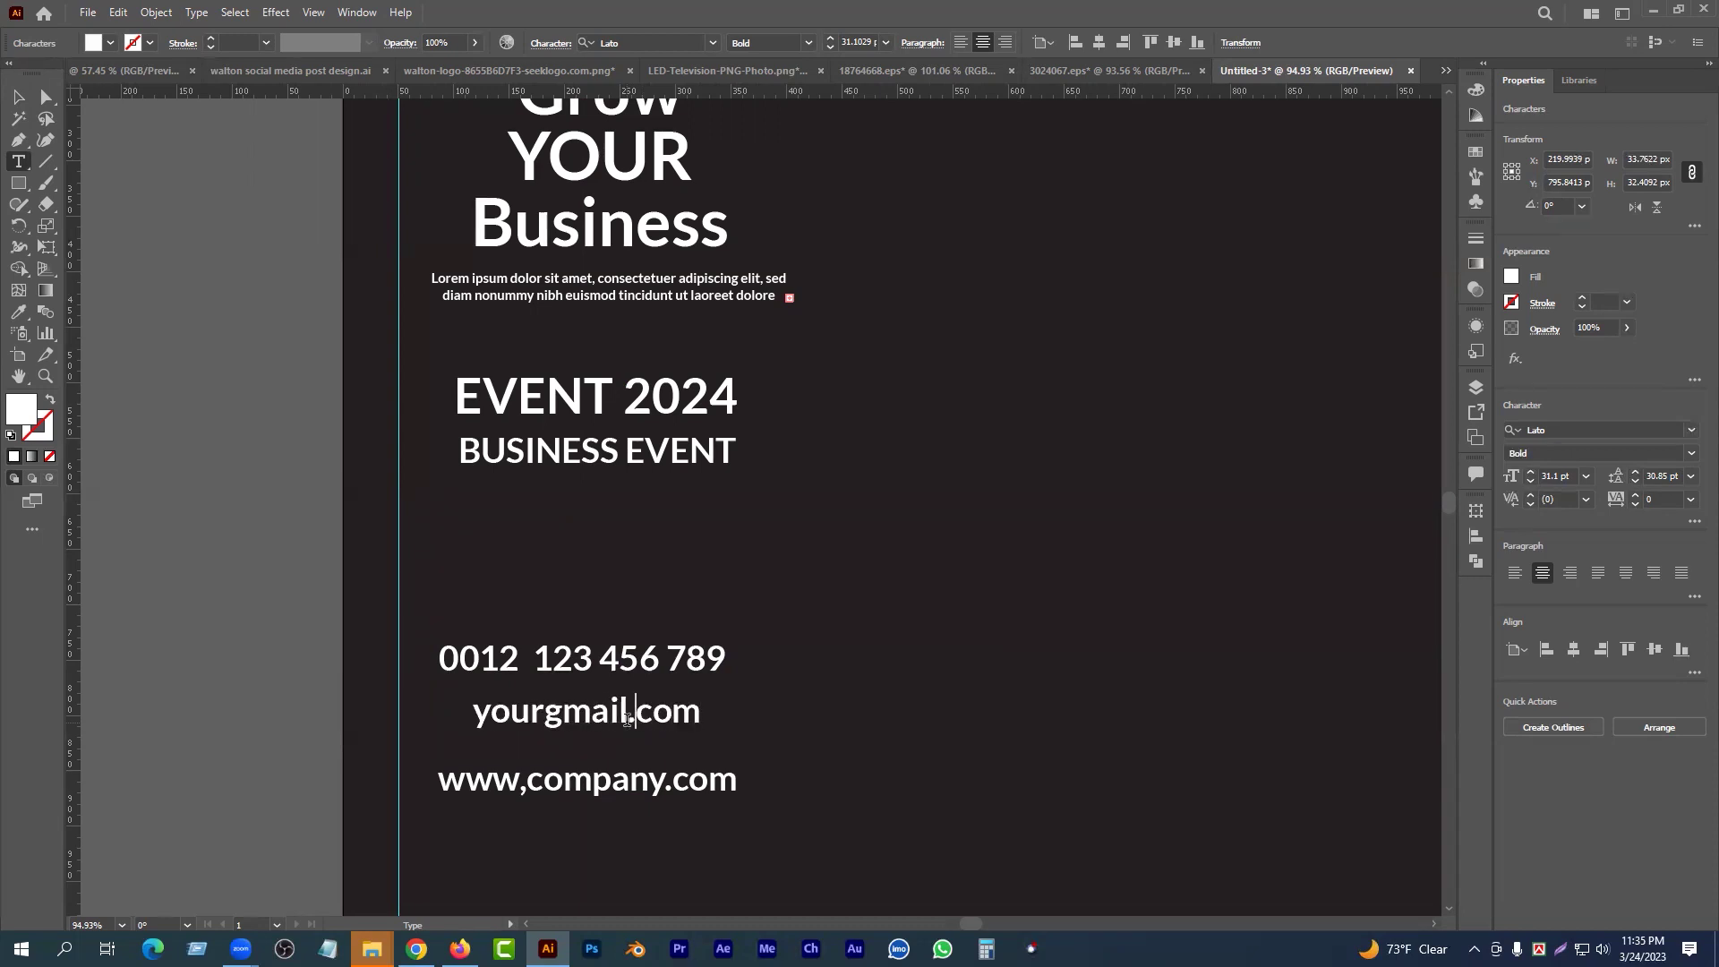
pyautogui.press('BackSpace')
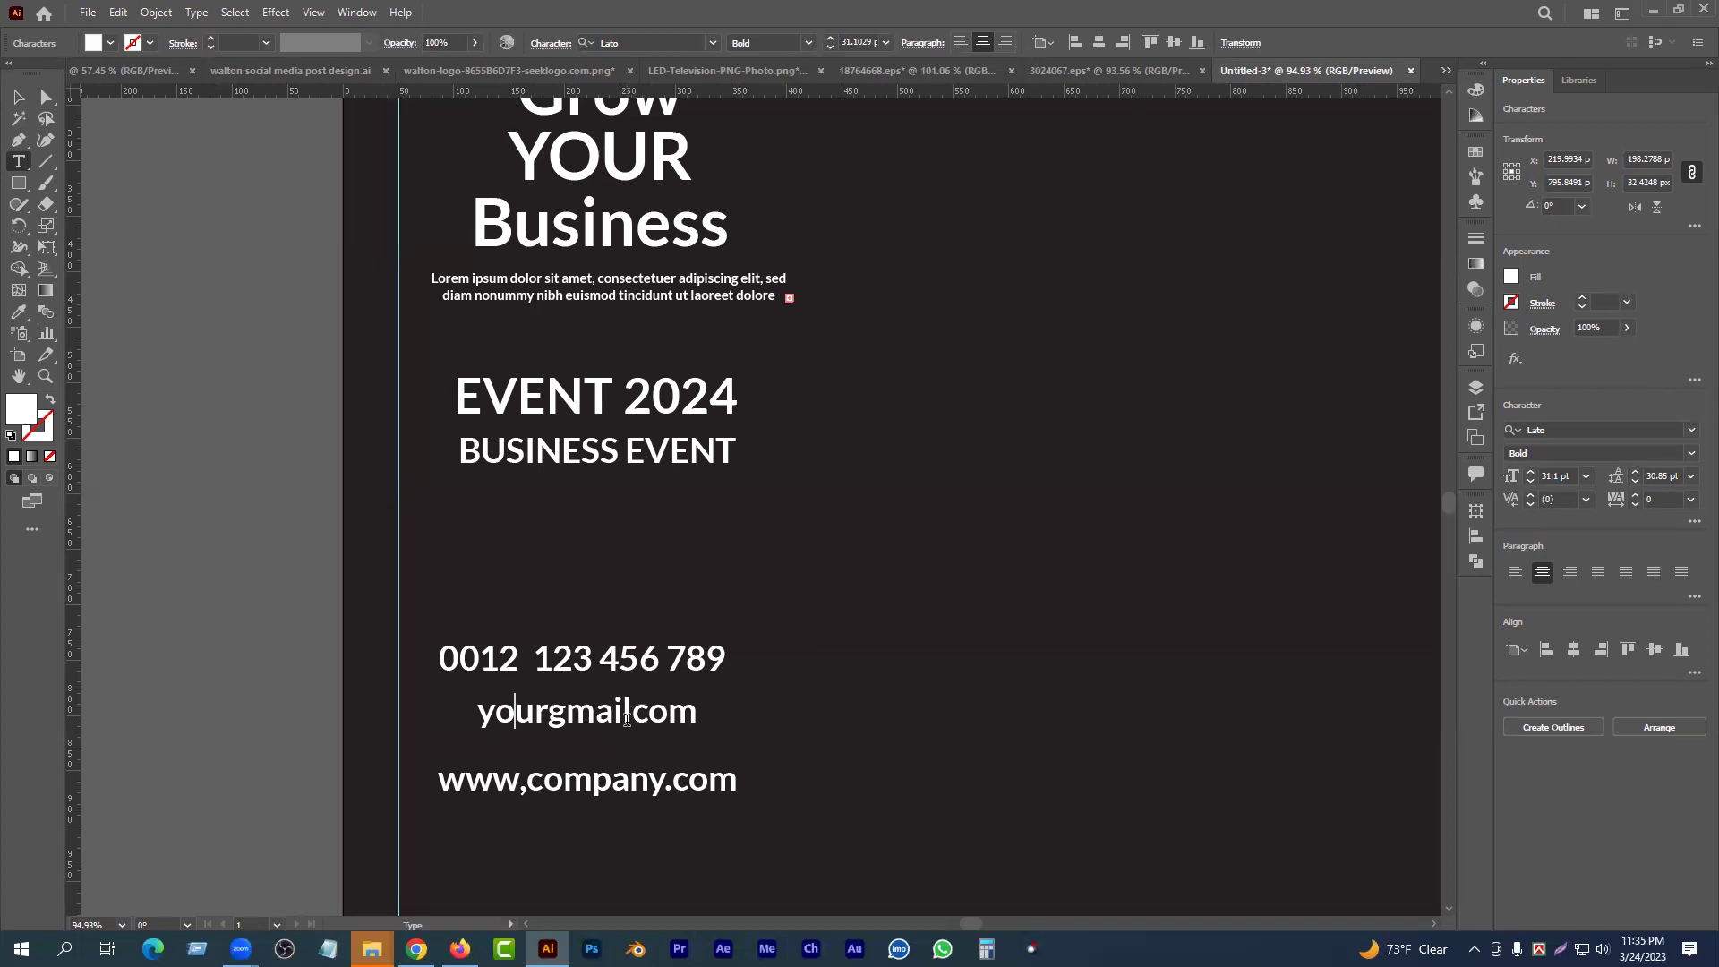
pyautogui.write('@')
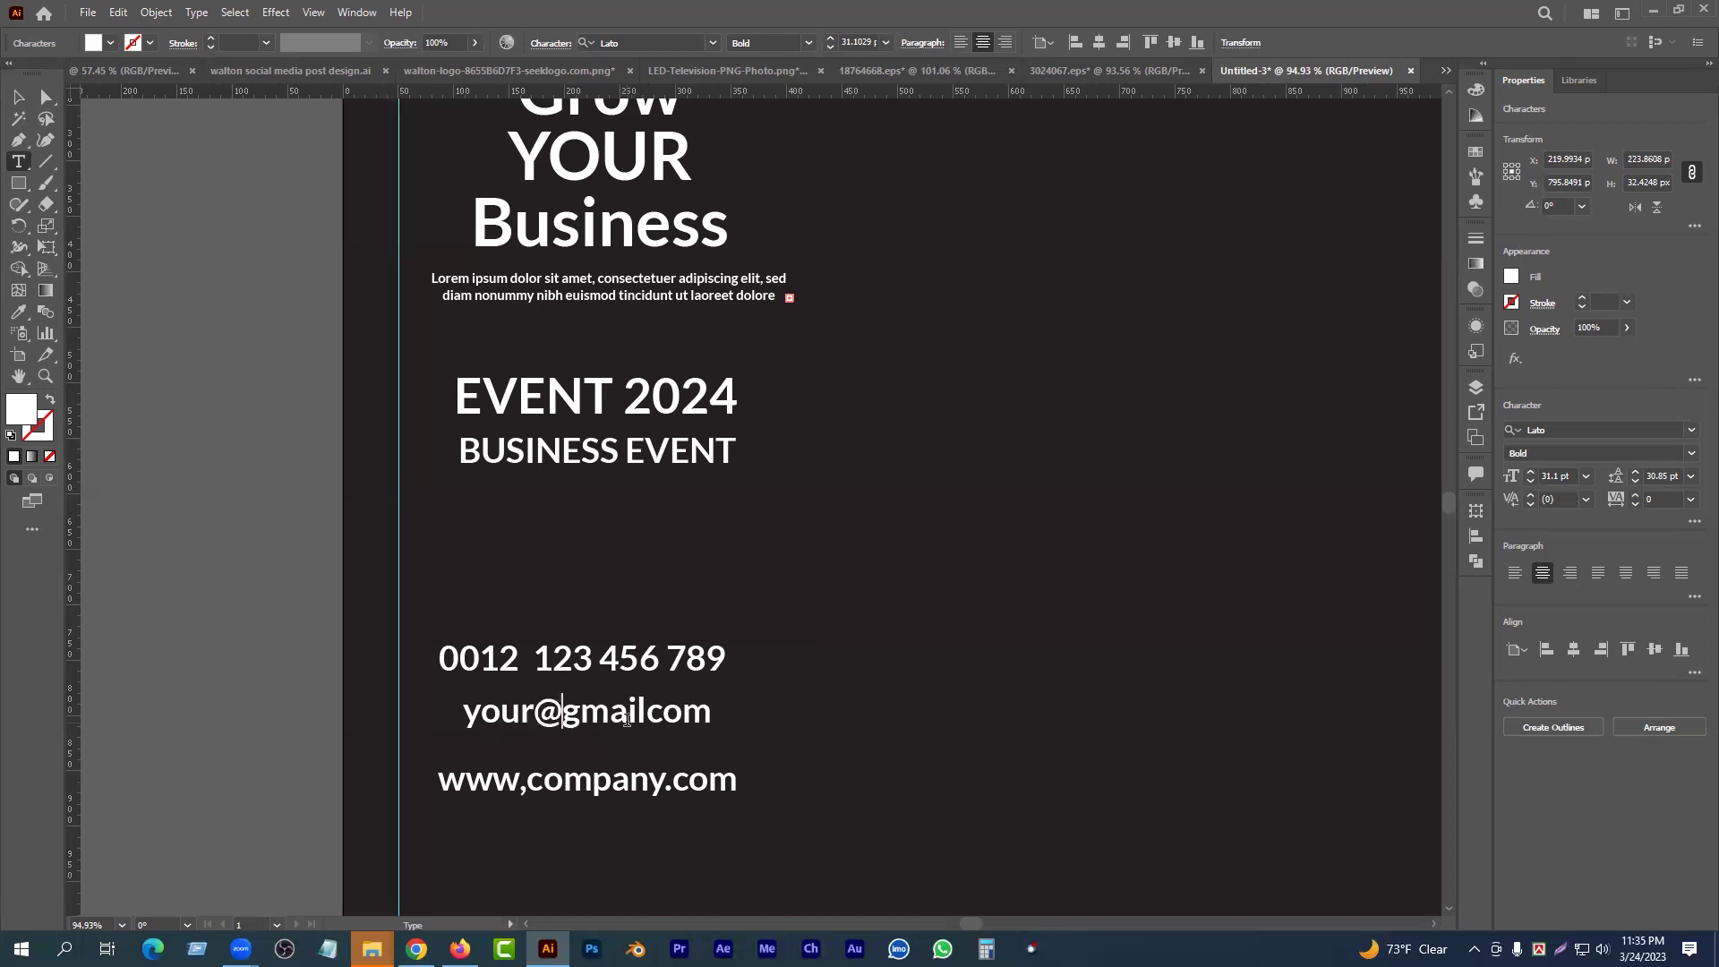
pyautogui.press('Escape')
pyautogui.scroll(1, 635, 764)
pyautogui.moveTo(635, 763); pyautogui.dragTo(640, 648)
pyautogui.doubleClick(652, 644)
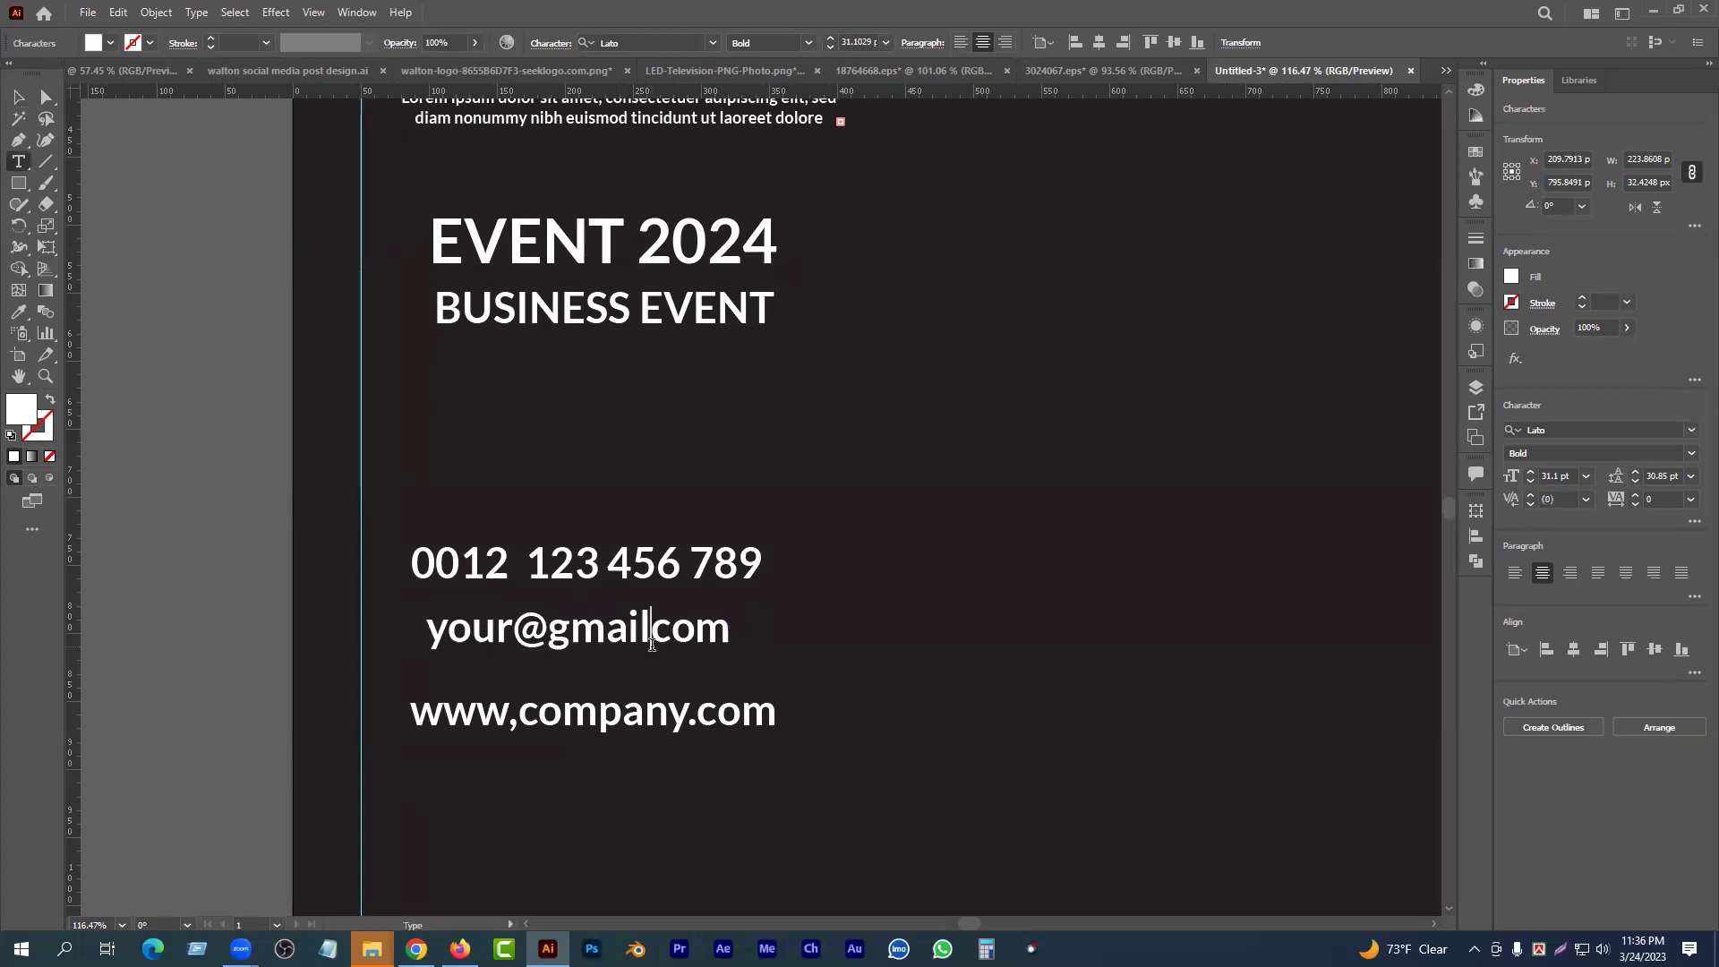
pyautogui.write('.')
pyautogui.press('Escape')
# - Stack the phone, e-mail and website lines closely with their left edges aligned, and move them together to about X 215 px, Y 845 px
pyautogui.moveTo(728, 737); pyautogui.dragTo(719, 710)
pyautogui.moveTo(567, 641); pyautogui.dragTo(558, 637)
pyautogui.moveTo(511, 568); pyautogui.dragTo(511, 581)
pyautogui.moveTo(563, 678); pyautogui.dragTo(564, 660)
pyautogui.moveTo(455, 495); pyautogui.dragTo(620, 673)
pyautogui.moveTo(571, 593); pyautogui.dragTo(566, 646)
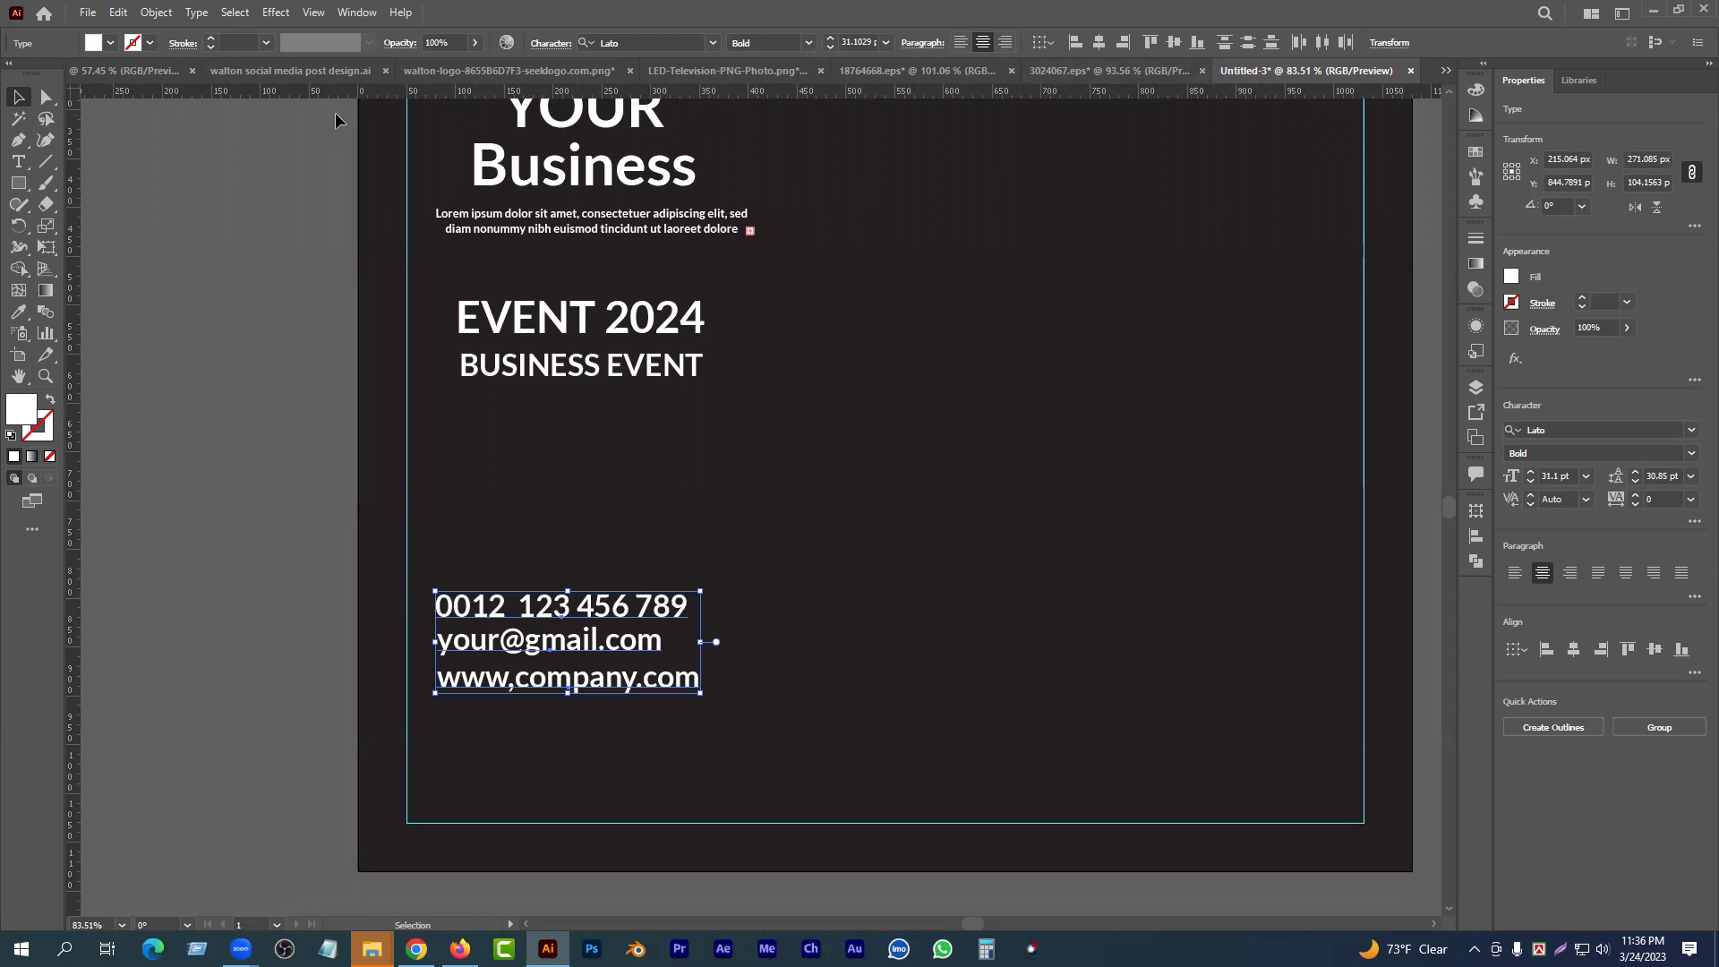
# - Copy the grouped Facebook, Instagram, Twitter and Pinterest icons from the lower corner of walton social media post design.ai
pyautogui.click(291, 71)
pyautogui.keyDown('alt'); pyautogui.scroll(4, 1293, 774); pyautogui.keyUp('alt')
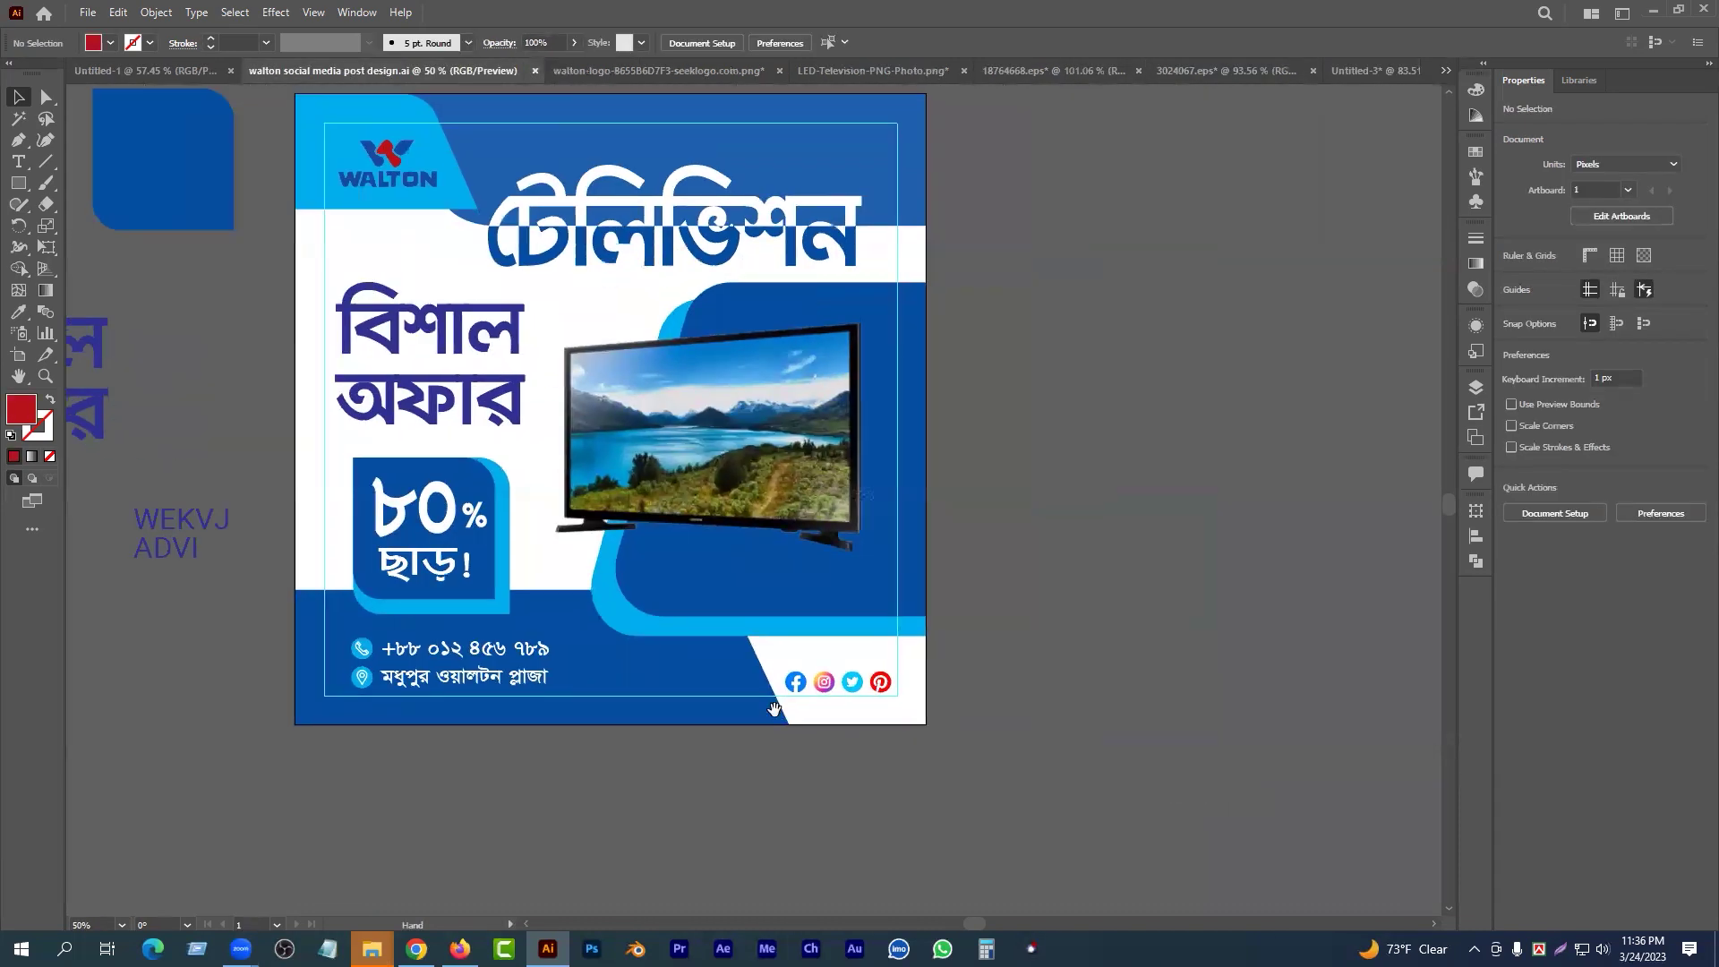
pyautogui.click(987, 682)
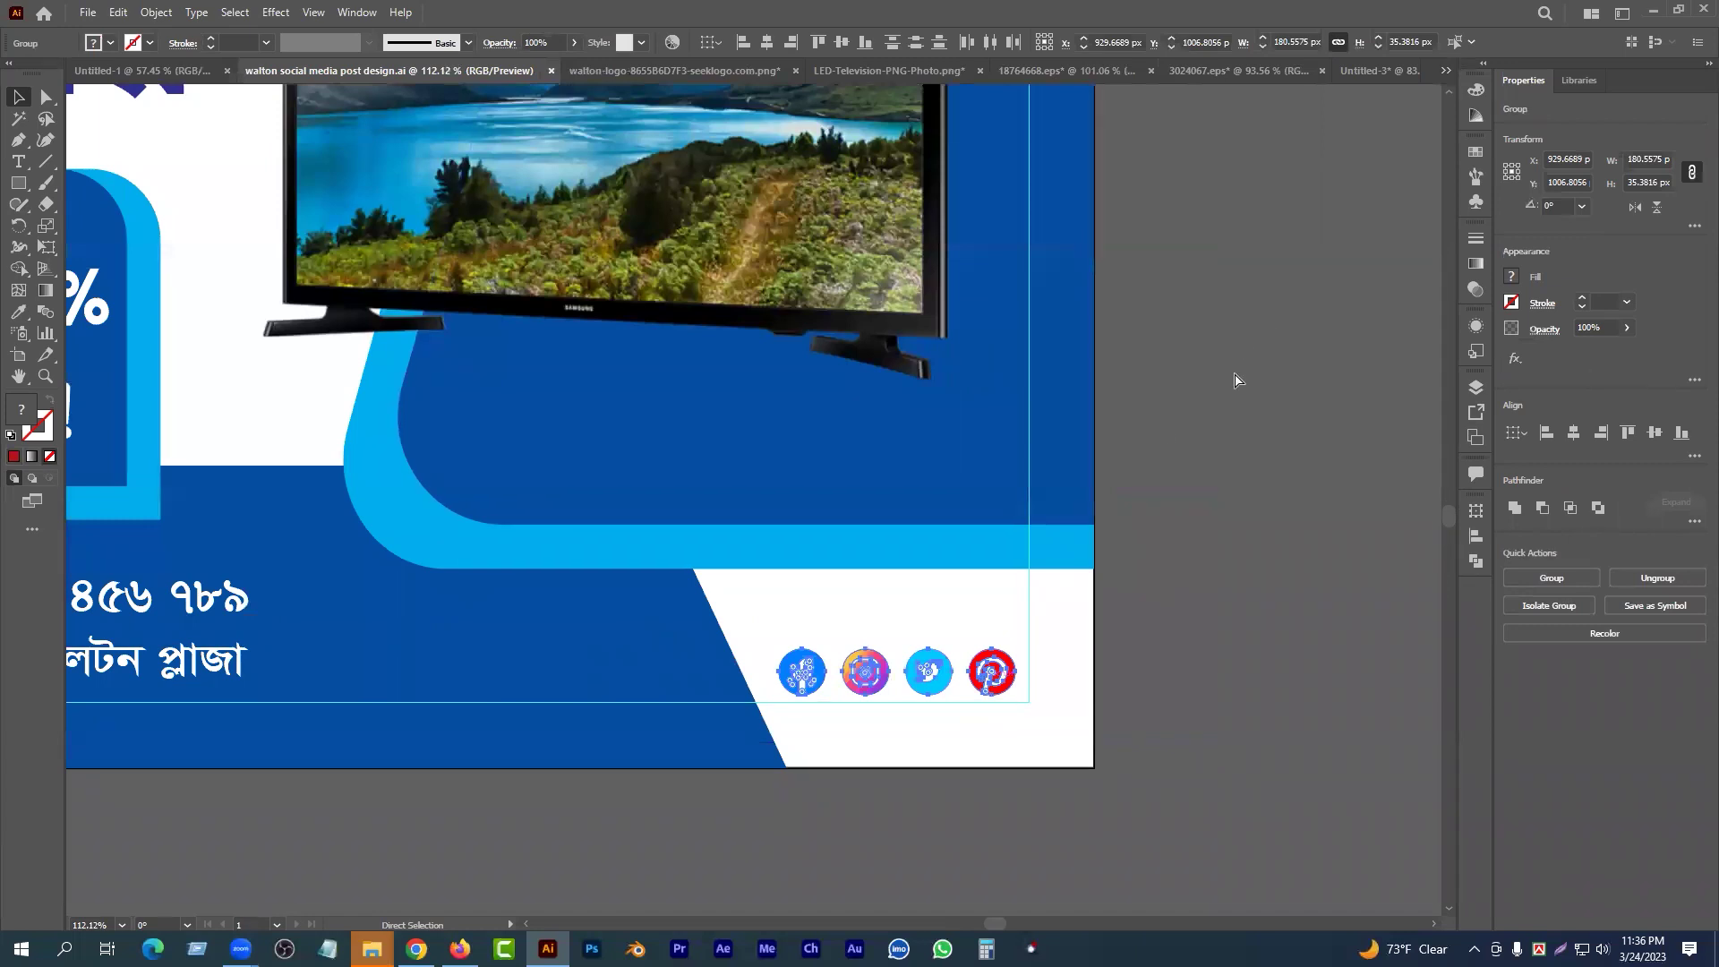
pyautogui.hotkey('ctrl', 'c')
# - Paste the social icon group into Untitled-3 and place it off the artboard at about X -108 px, Y 1120 px
pyautogui.click(1373, 73)
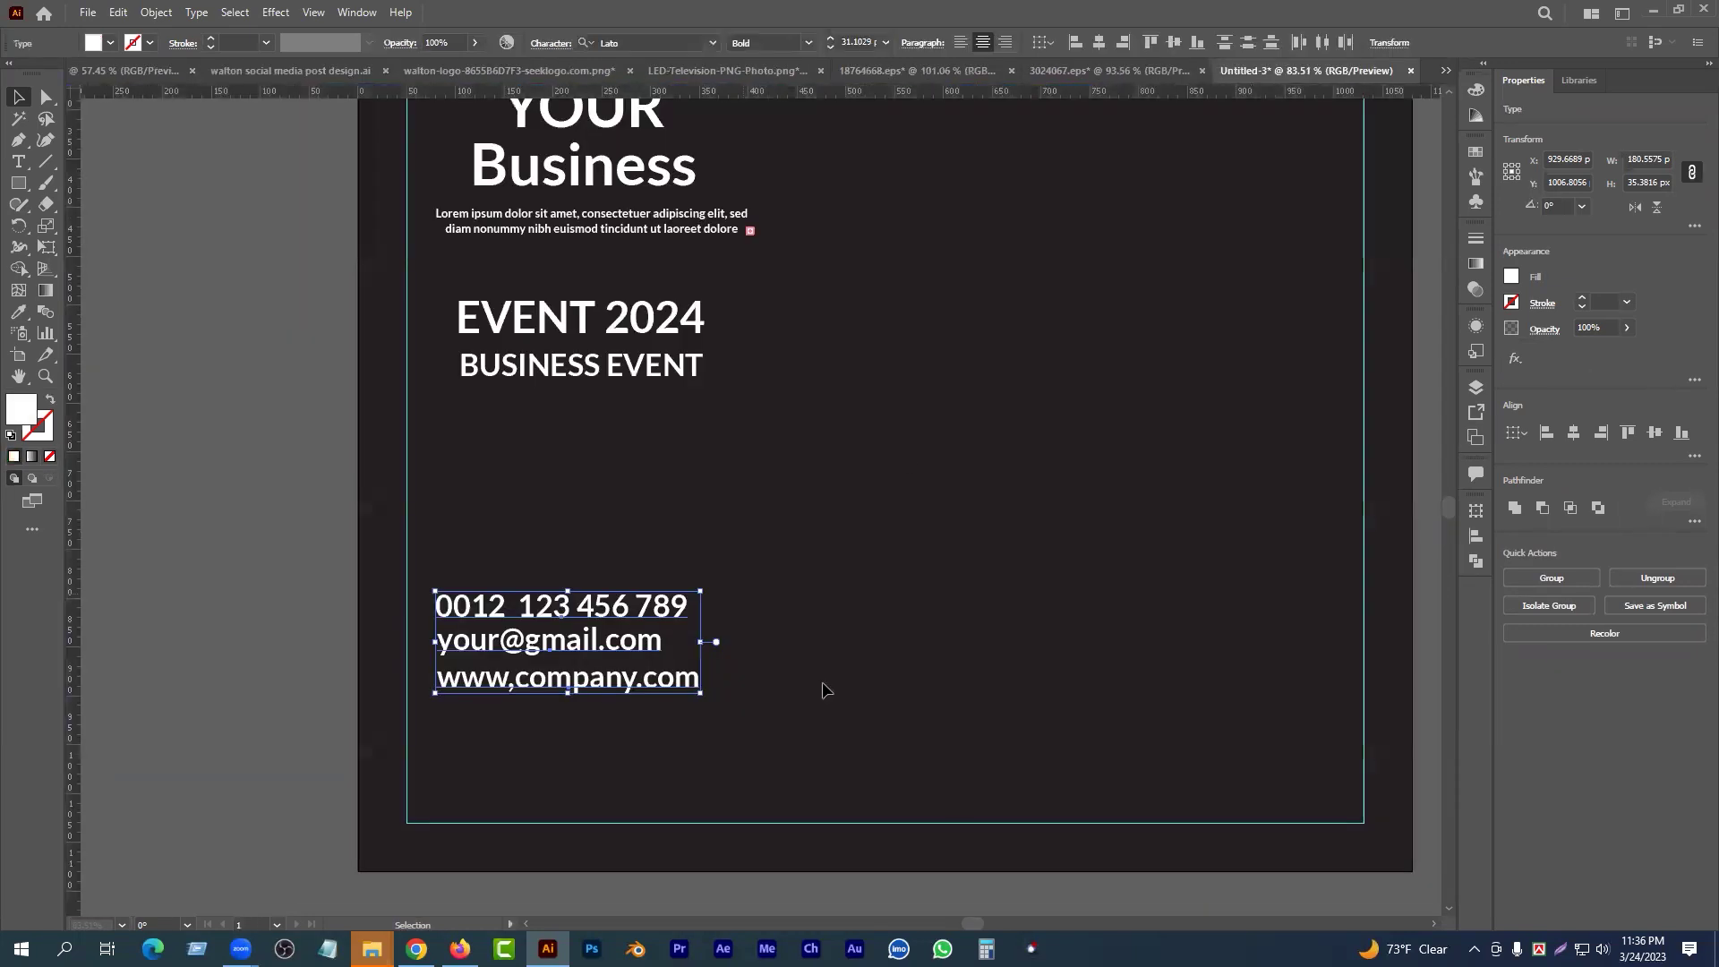
pyautogui.moveTo(1061, 629); pyautogui.dragTo(908, 531)
pyautogui.hotkey('ctrl', '0')
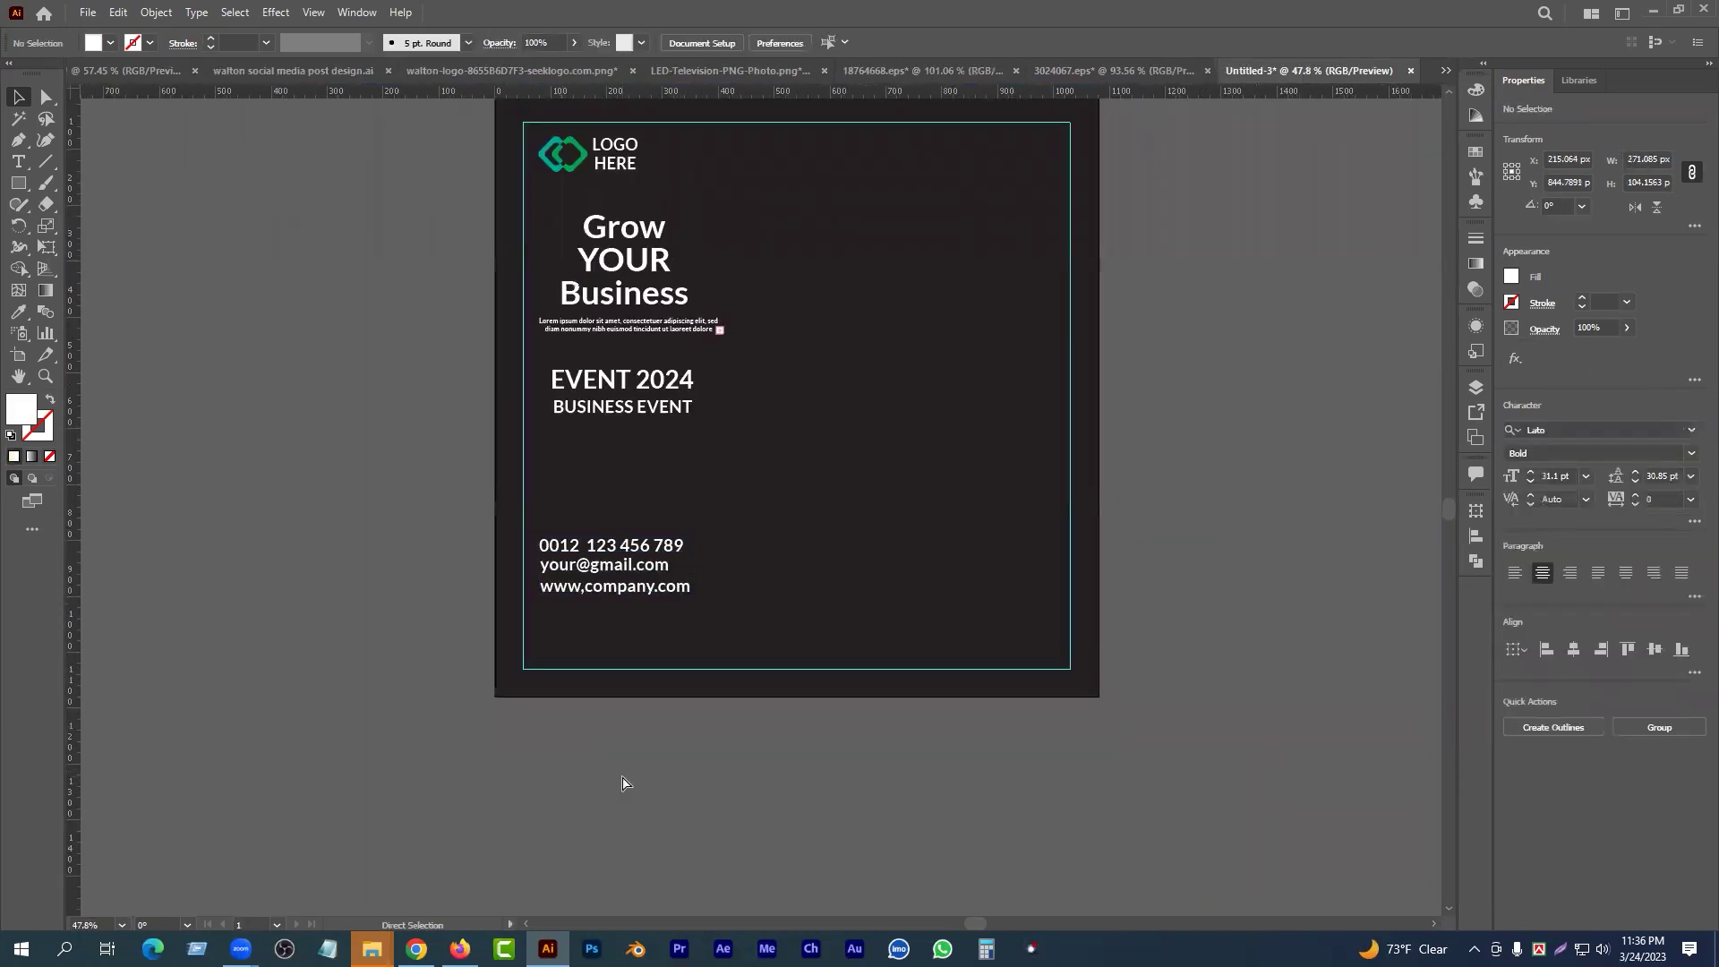
pyautogui.hotkey('ctrl', 'v')
pyautogui.moveTo(774, 508); pyautogui.dragTo(974, 636)
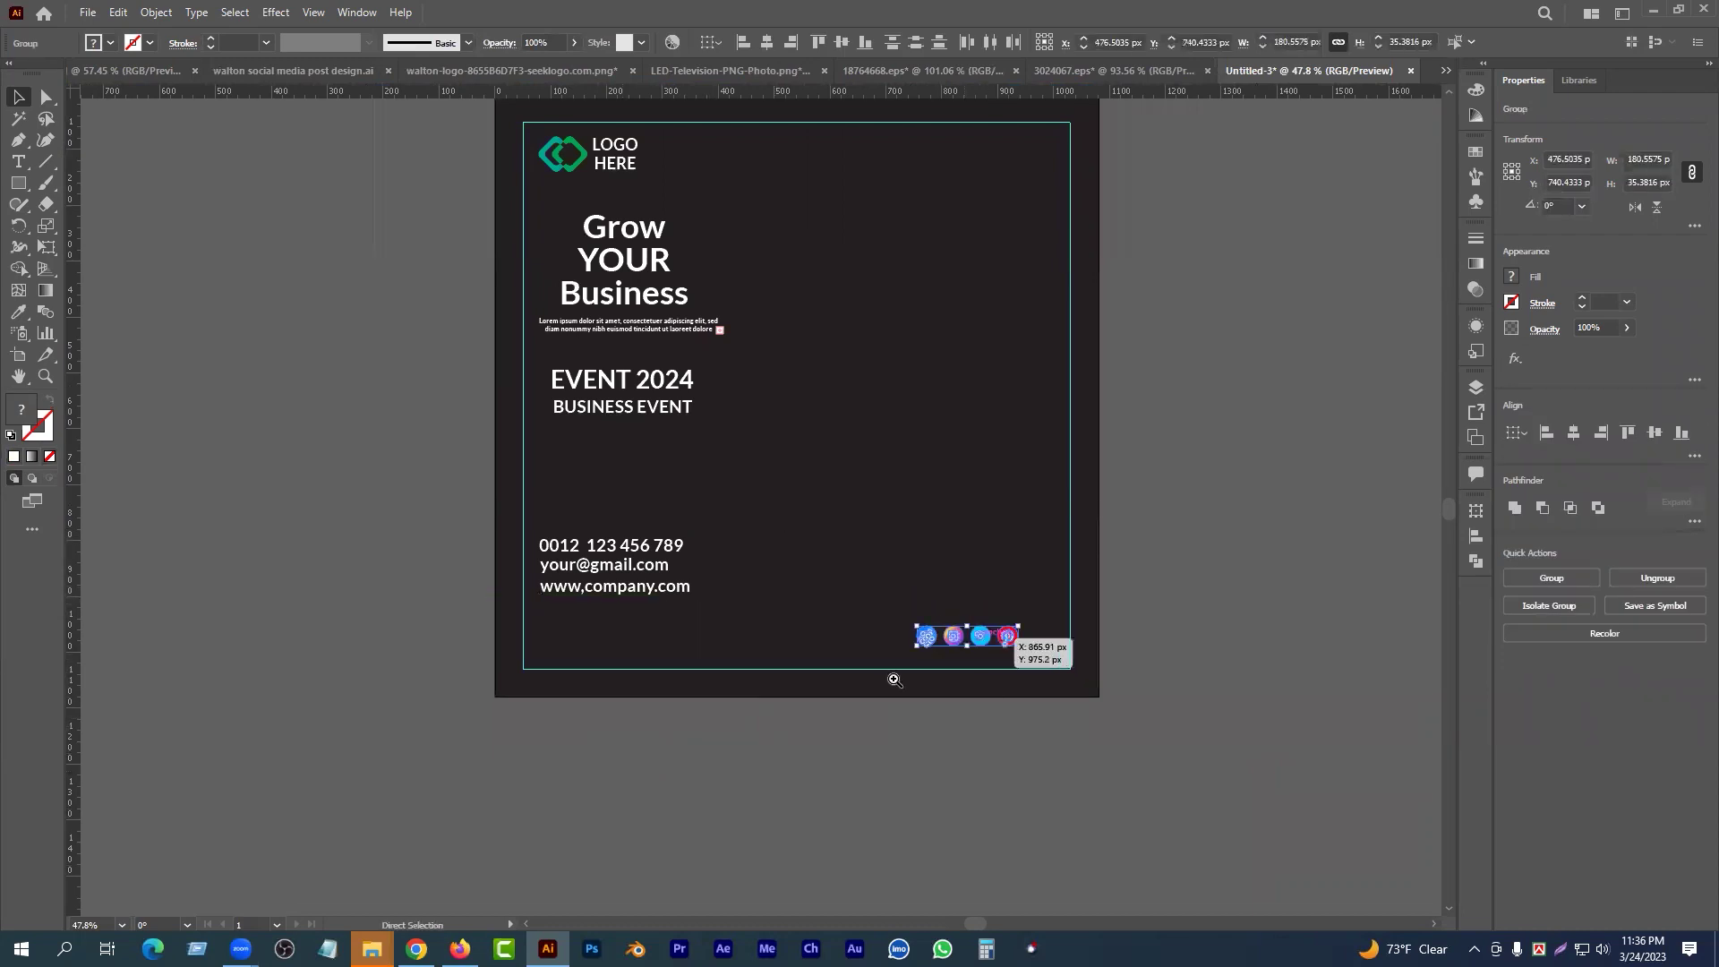
pyautogui.scroll(1, 985, 644)
pyautogui.moveTo(299, 749); pyautogui.dragTo(298, 749)
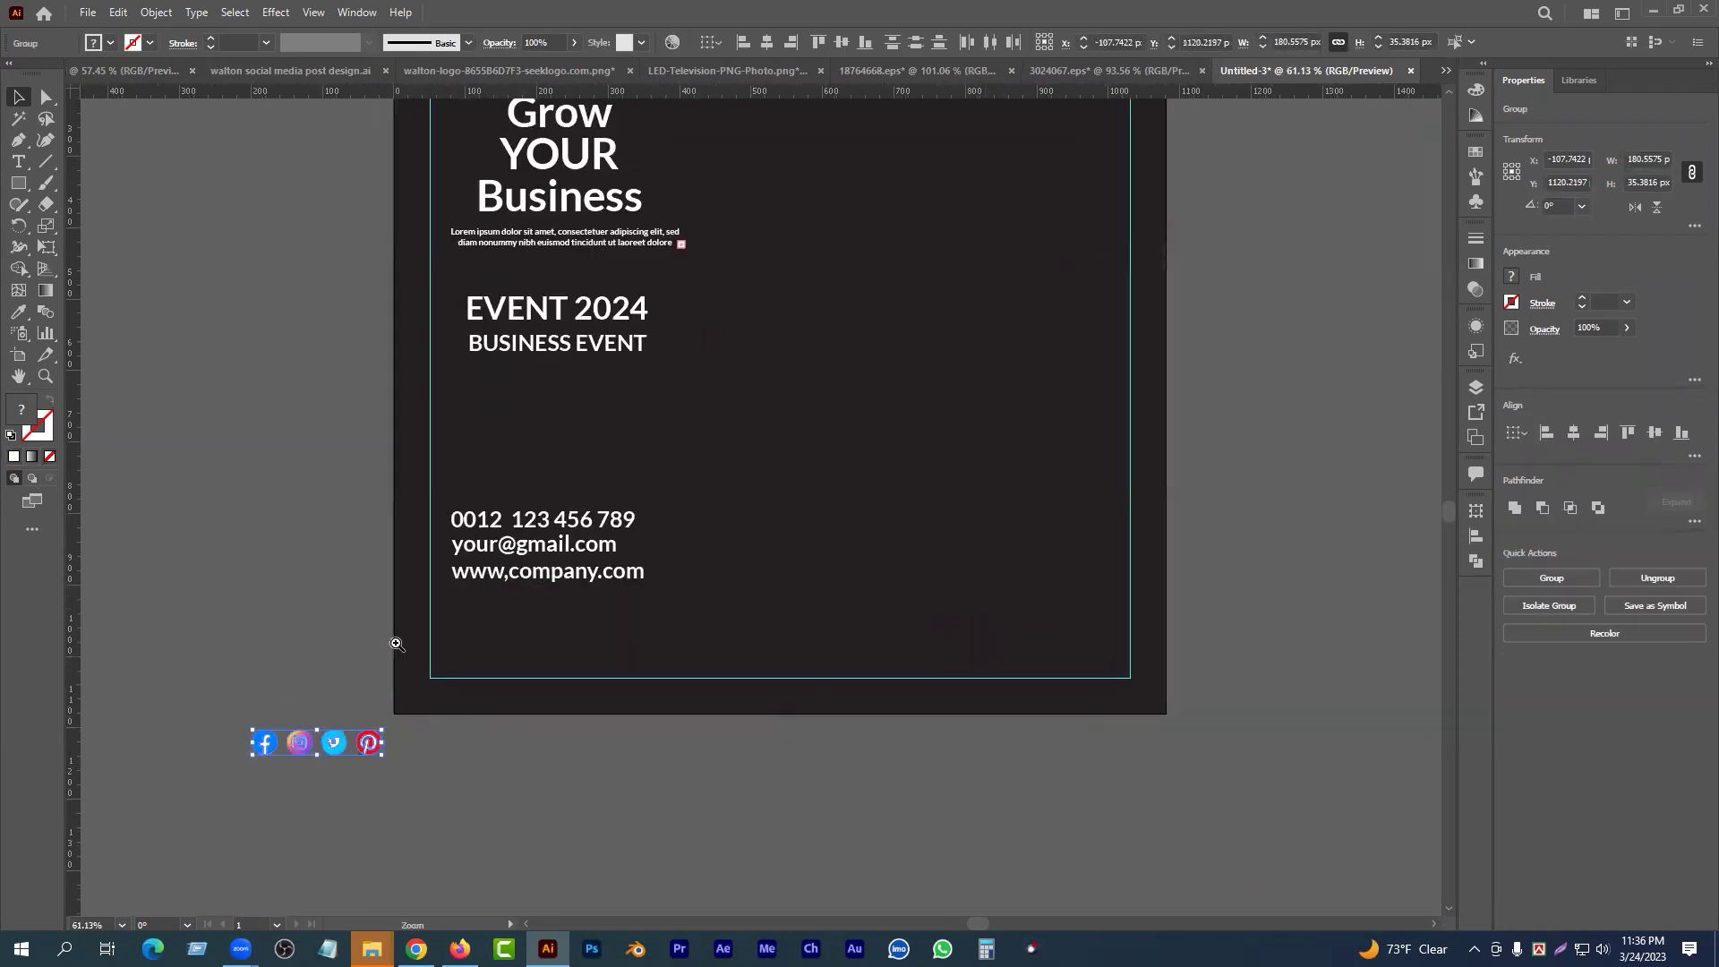
# - Move the logo and all text lines together off the artboard to its left, at about X -236 px, Y 487 px
pyautogui.scroll(-1, 399, 631)
pyautogui.moveTo(477, 263); pyautogui.dragTo(779, 382)
pyautogui.moveTo(924, 670); pyautogui.dragTo(927, 673)
pyautogui.moveTo(640, 200); pyautogui.dragTo(926, 698)
pyautogui.moveTo(839, 477); pyautogui.dragTo(541, 485)
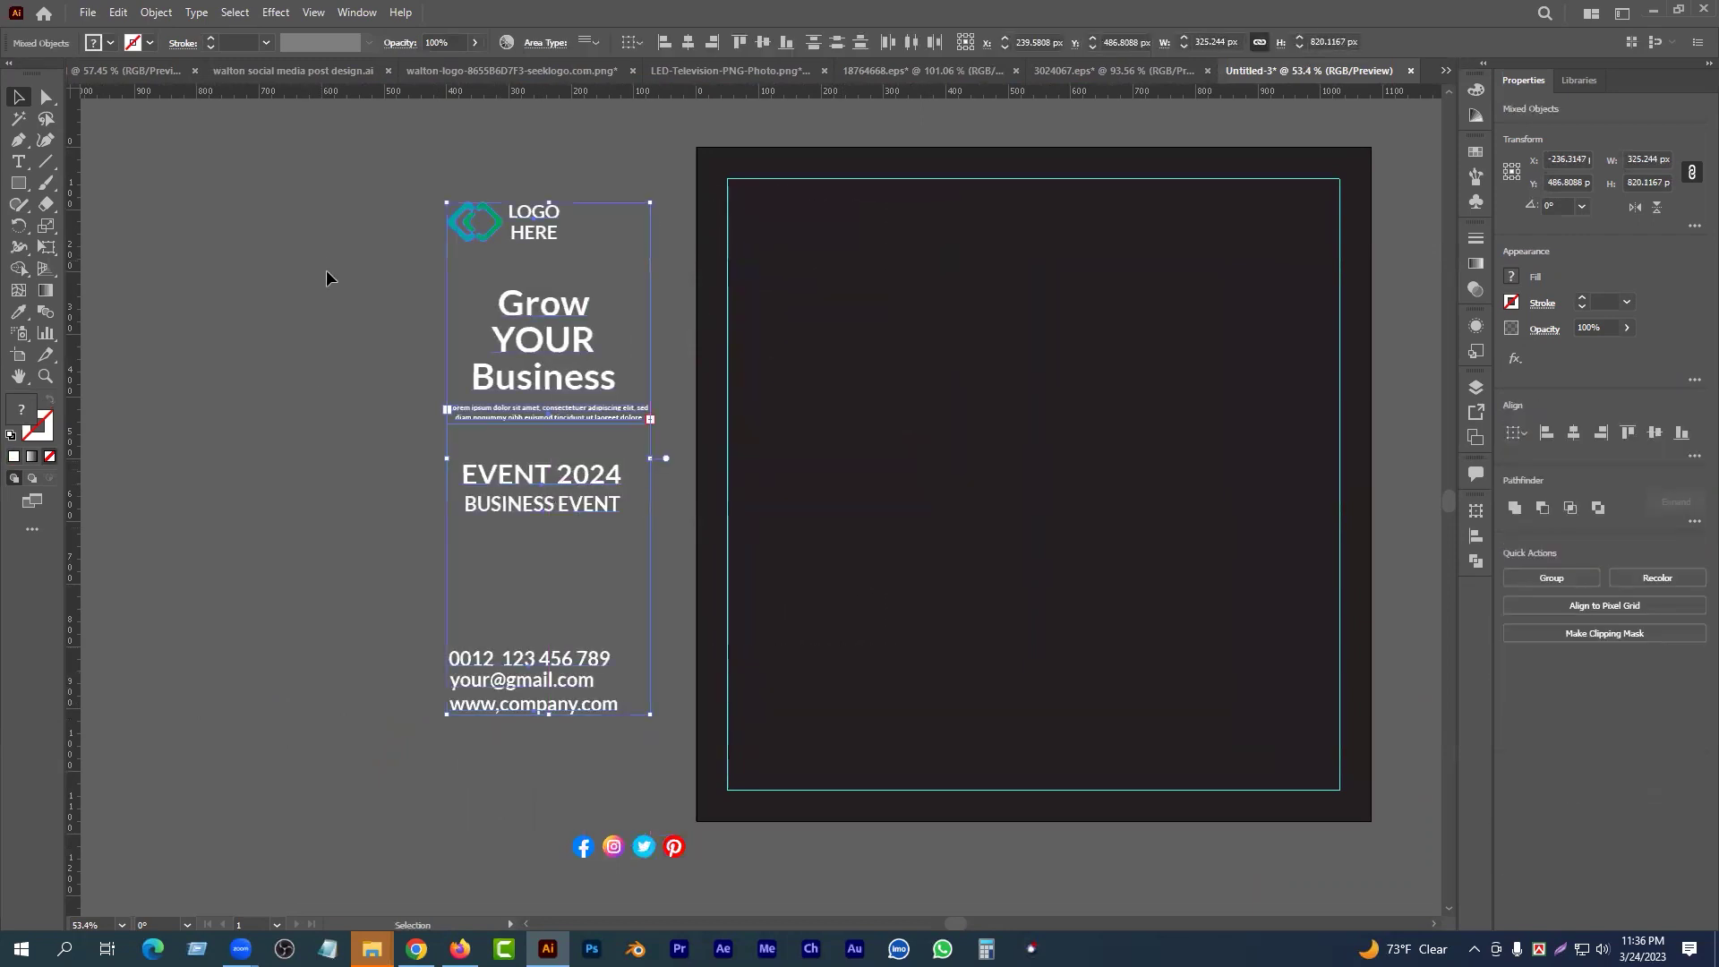
# - Move the social icon group beneath the contact lines beside the artboard, at about X -236 px, Y 1048 px
pyautogui.moveTo(327, 272); pyautogui.dragTo(524, 555)
pyautogui.moveTo(496, 771); pyautogui.dragTo(655, 855)
pyautogui.moveTo(548, 813); pyautogui.dragTo(596, 803)
pyautogui.click(557, 668)
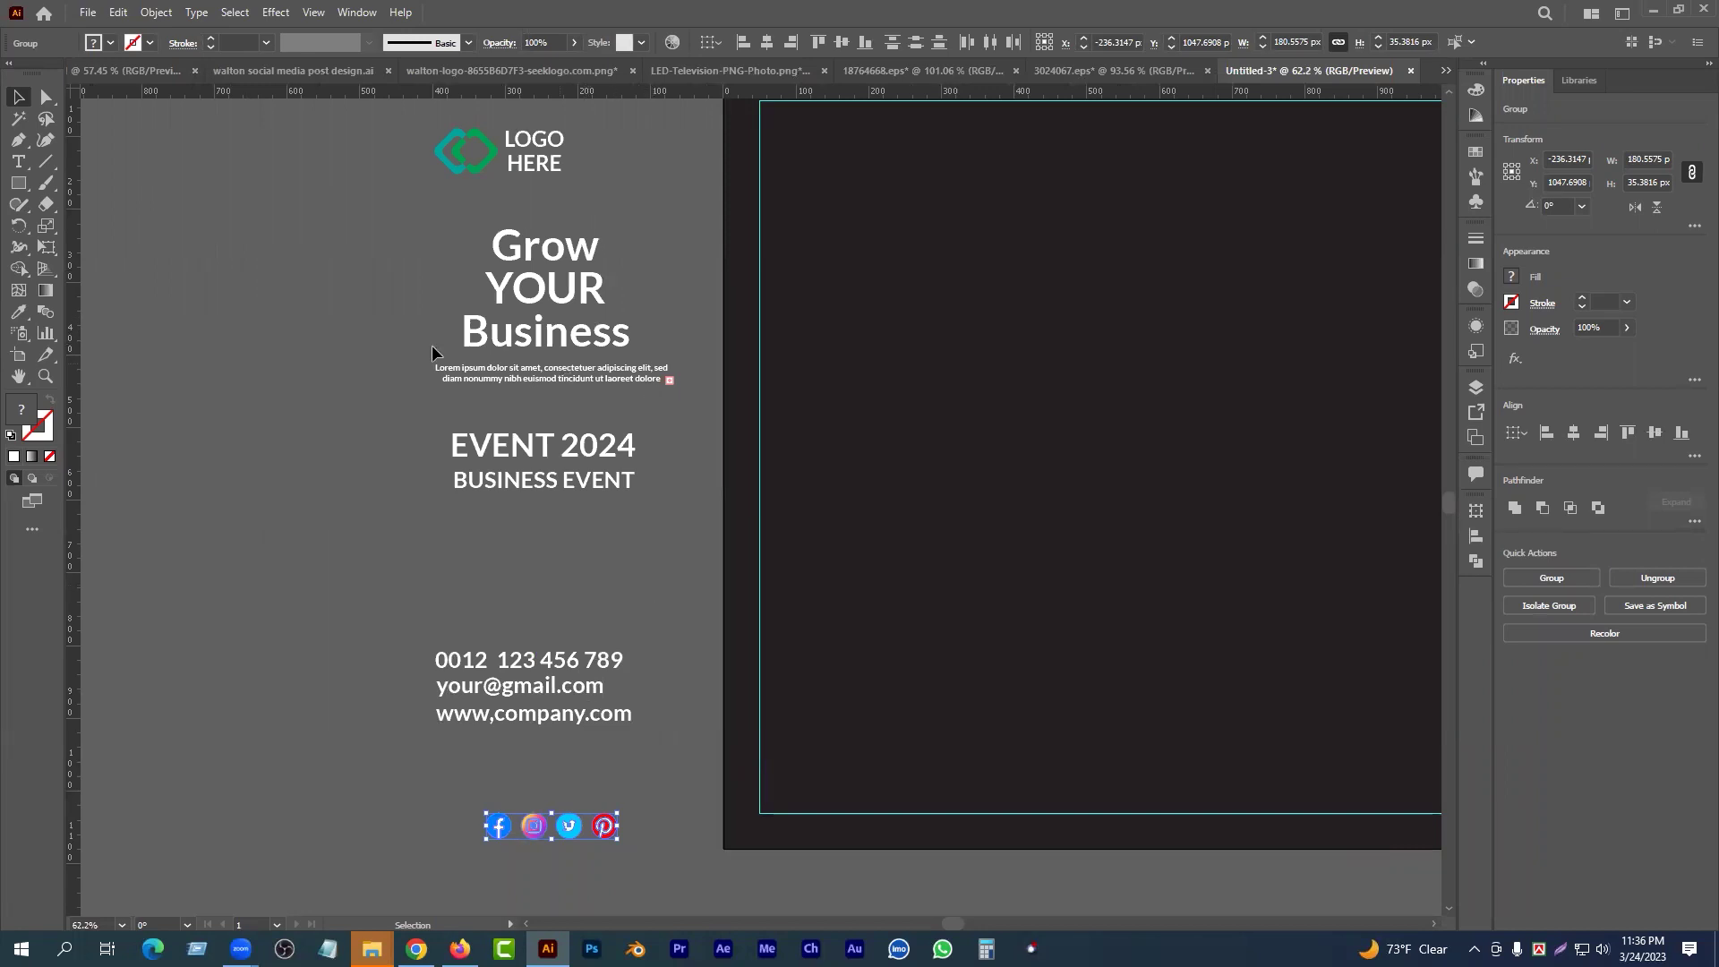
pyautogui.click(535, 410)
pyautogui.moveTo(544, 371); pyautogui.dragTo(583, 422)
pyautogui.moveTo(612, 498); pyautogui.dragTo(601, 534)
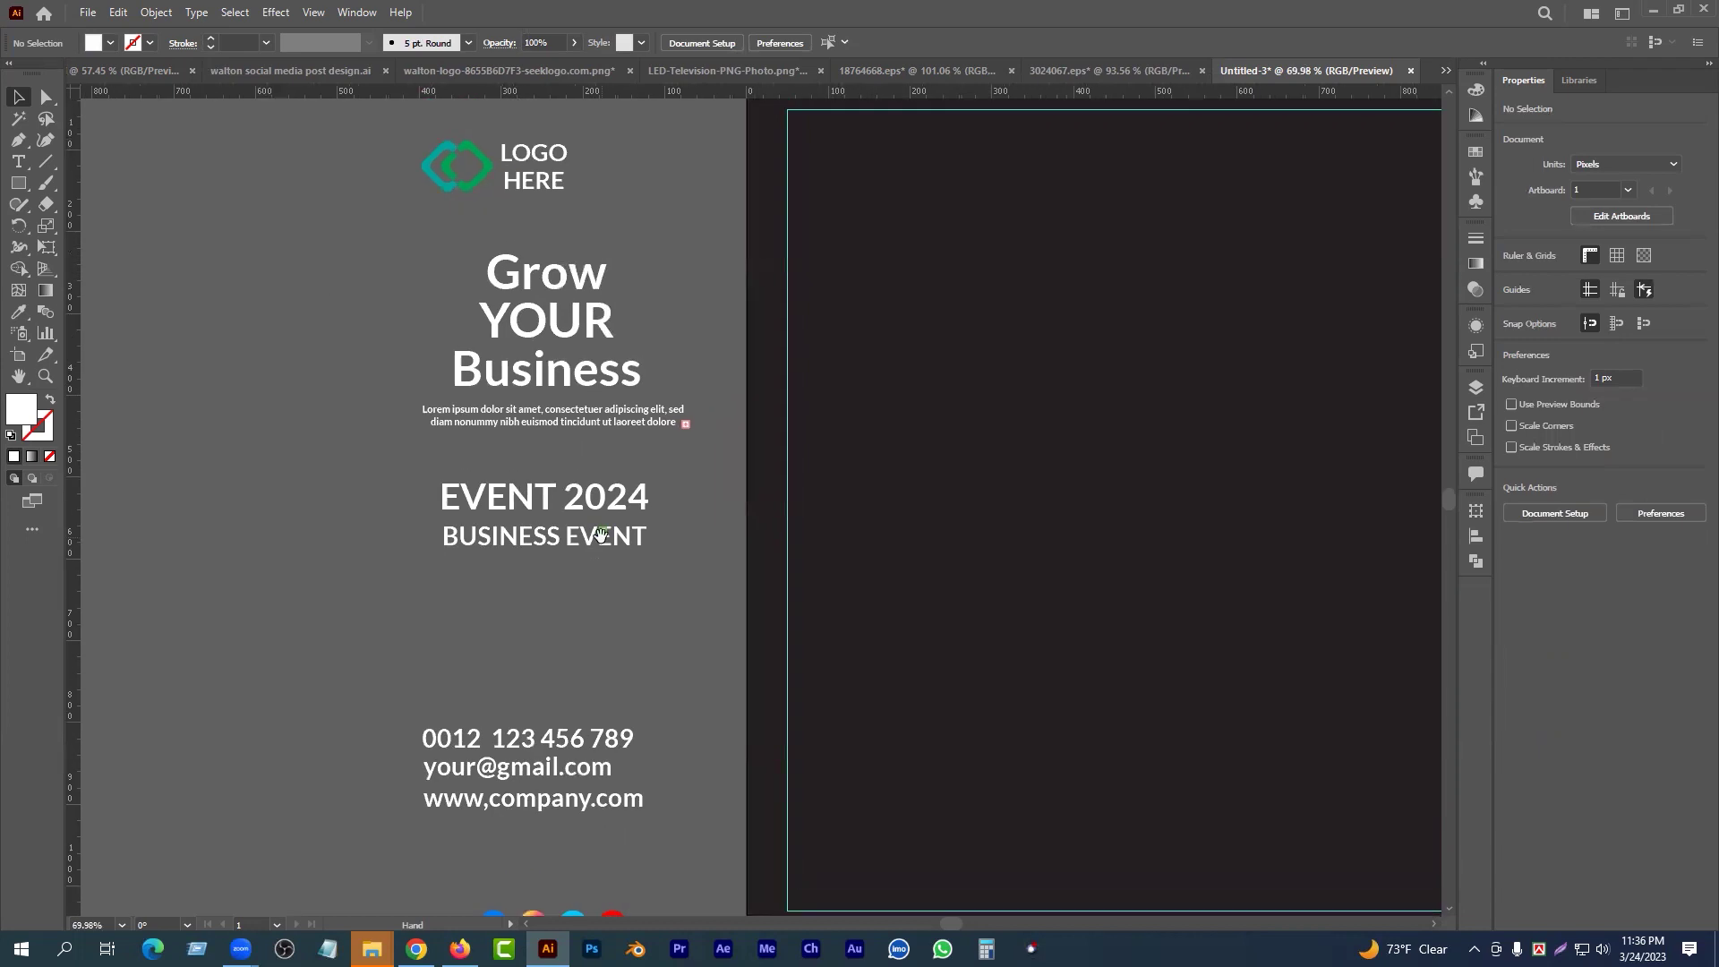
pyautogui.scroll(-1, 600, 534)
pyautogui.click(544, 367)
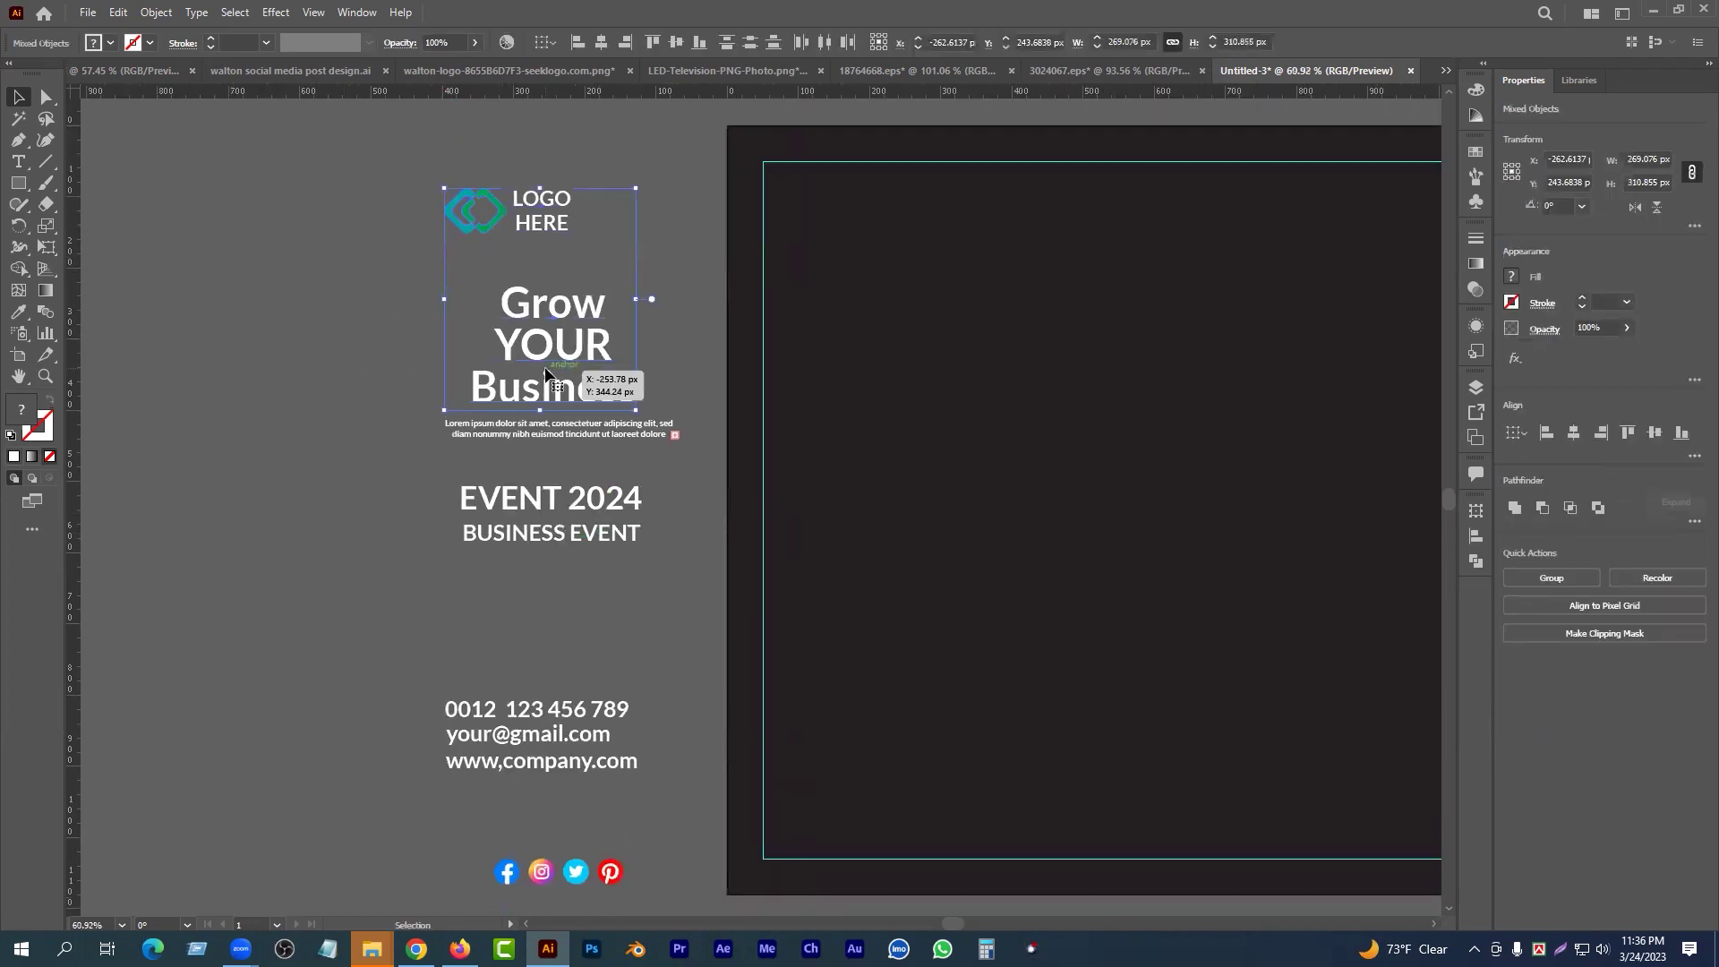
pyautogui.click(306, 224)
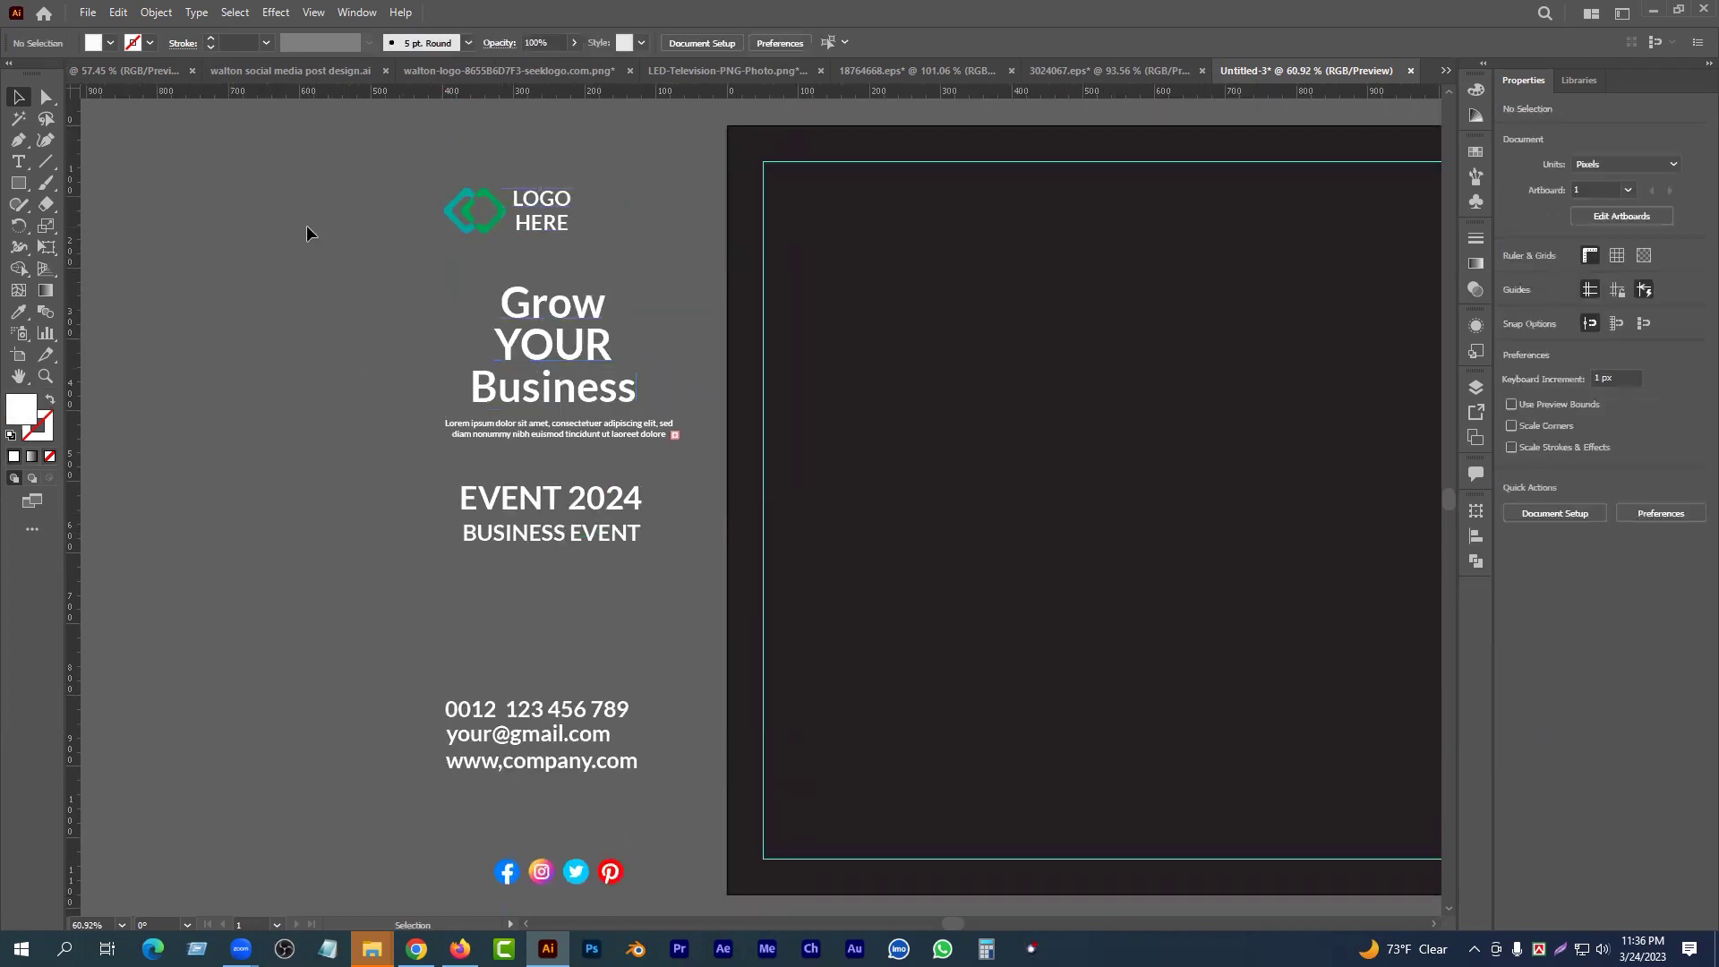
pyautogui.moveTo(453, 386); pyautogui.dragTo(537, 430)
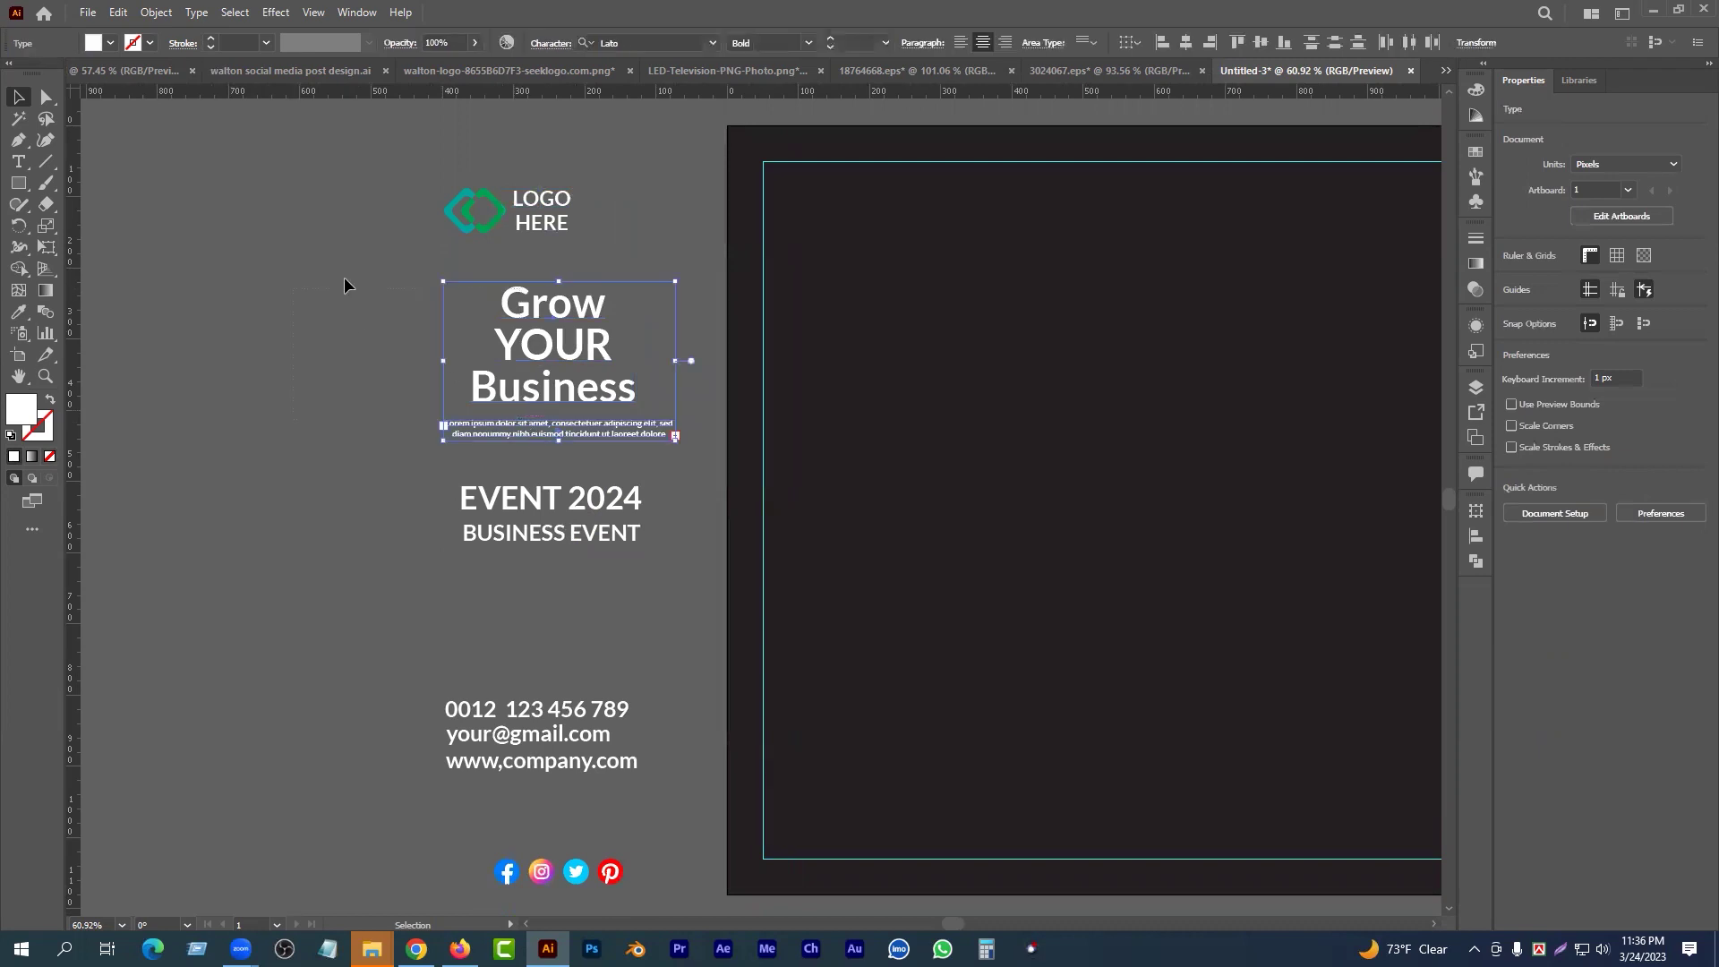
pyautogui.moveTo(327, 373); pyautogui.dragTo(528, 385)
pyautogui.moveTo(316, 287); pyautogui.dragTo(510, 533)
pyautogui.moveTo(428, 174); pyautogui.dragTo(603, 505)
pyautogui.moveTo(609, 261); pyautogui.dragTo(598, 372)
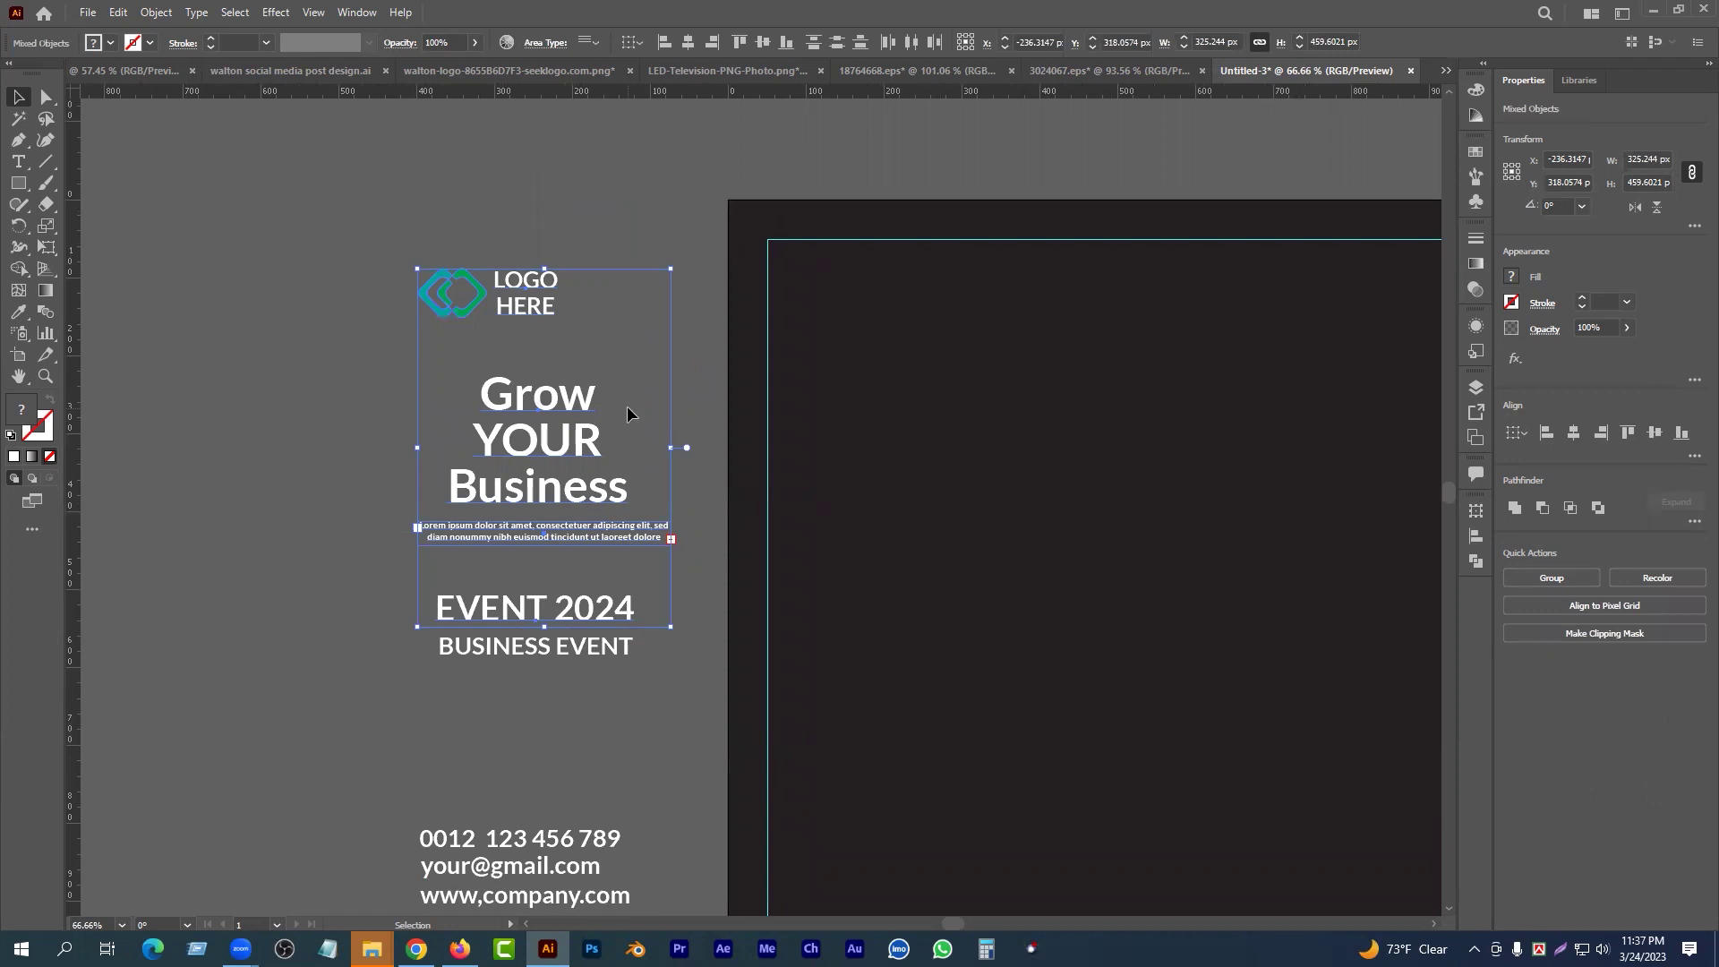
pyautogui.moveTo(158, 362); pyautogui.dragTo(663, 722)
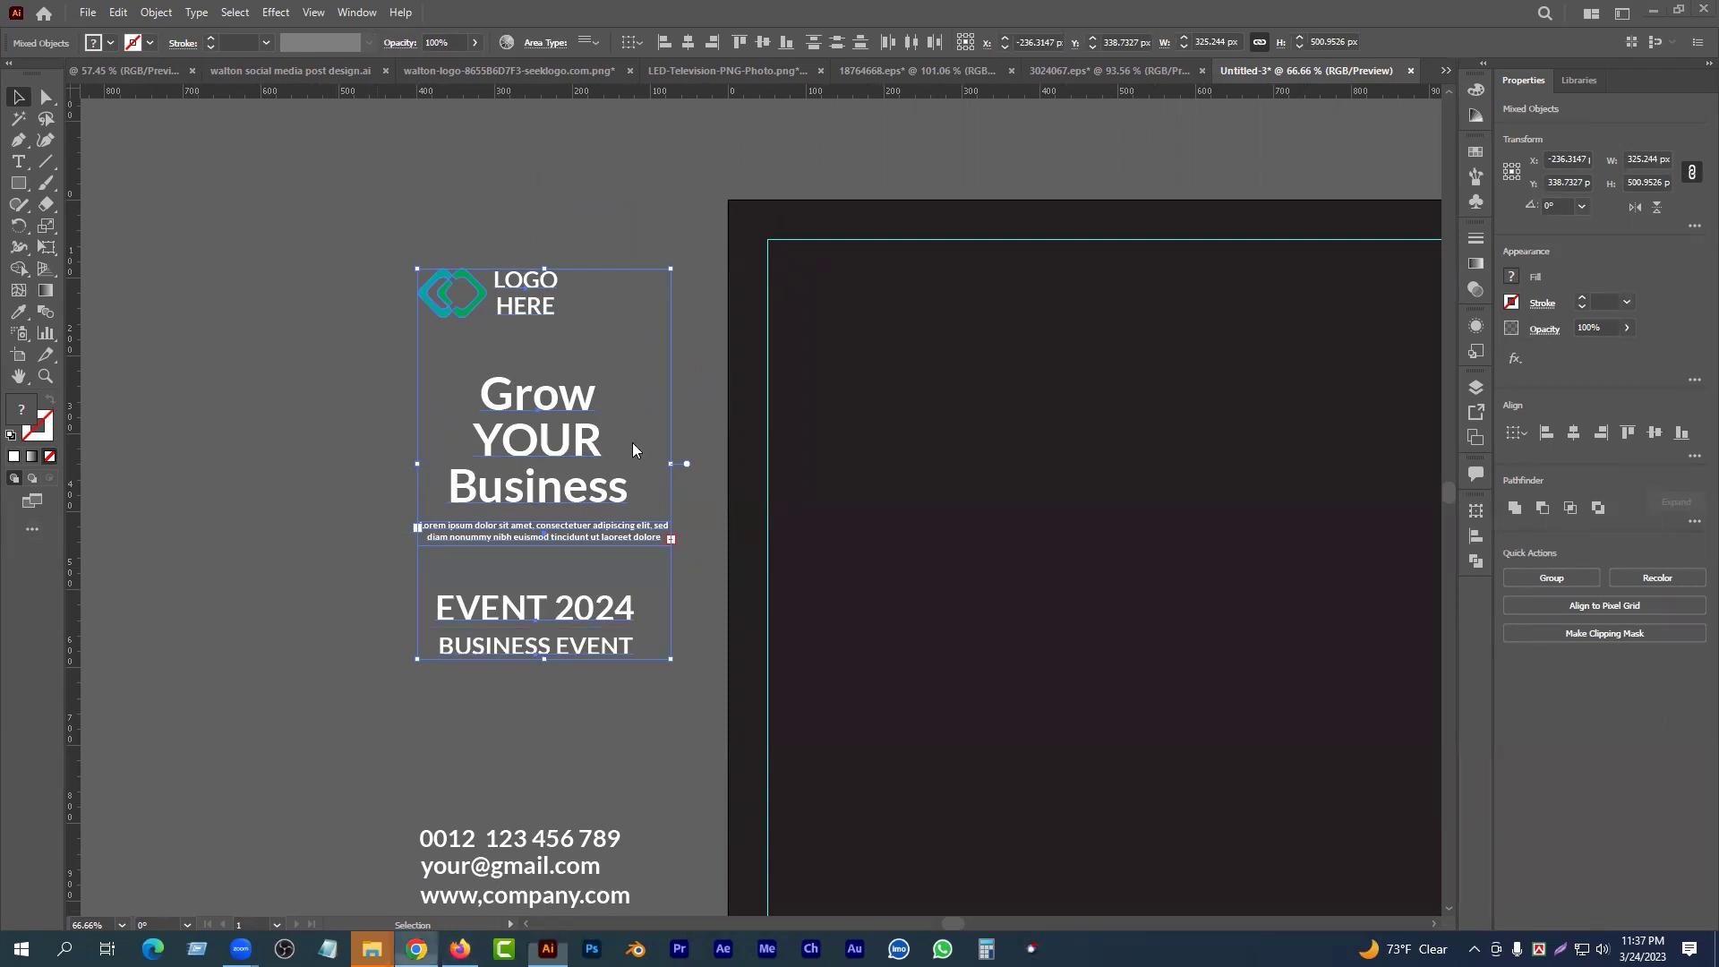
# - Switch to Chrome and search Google for "Business evnet" in a new tab
pyautogui.hotkey('alt', 'Tab')
pyautogui.click(1498, 15)
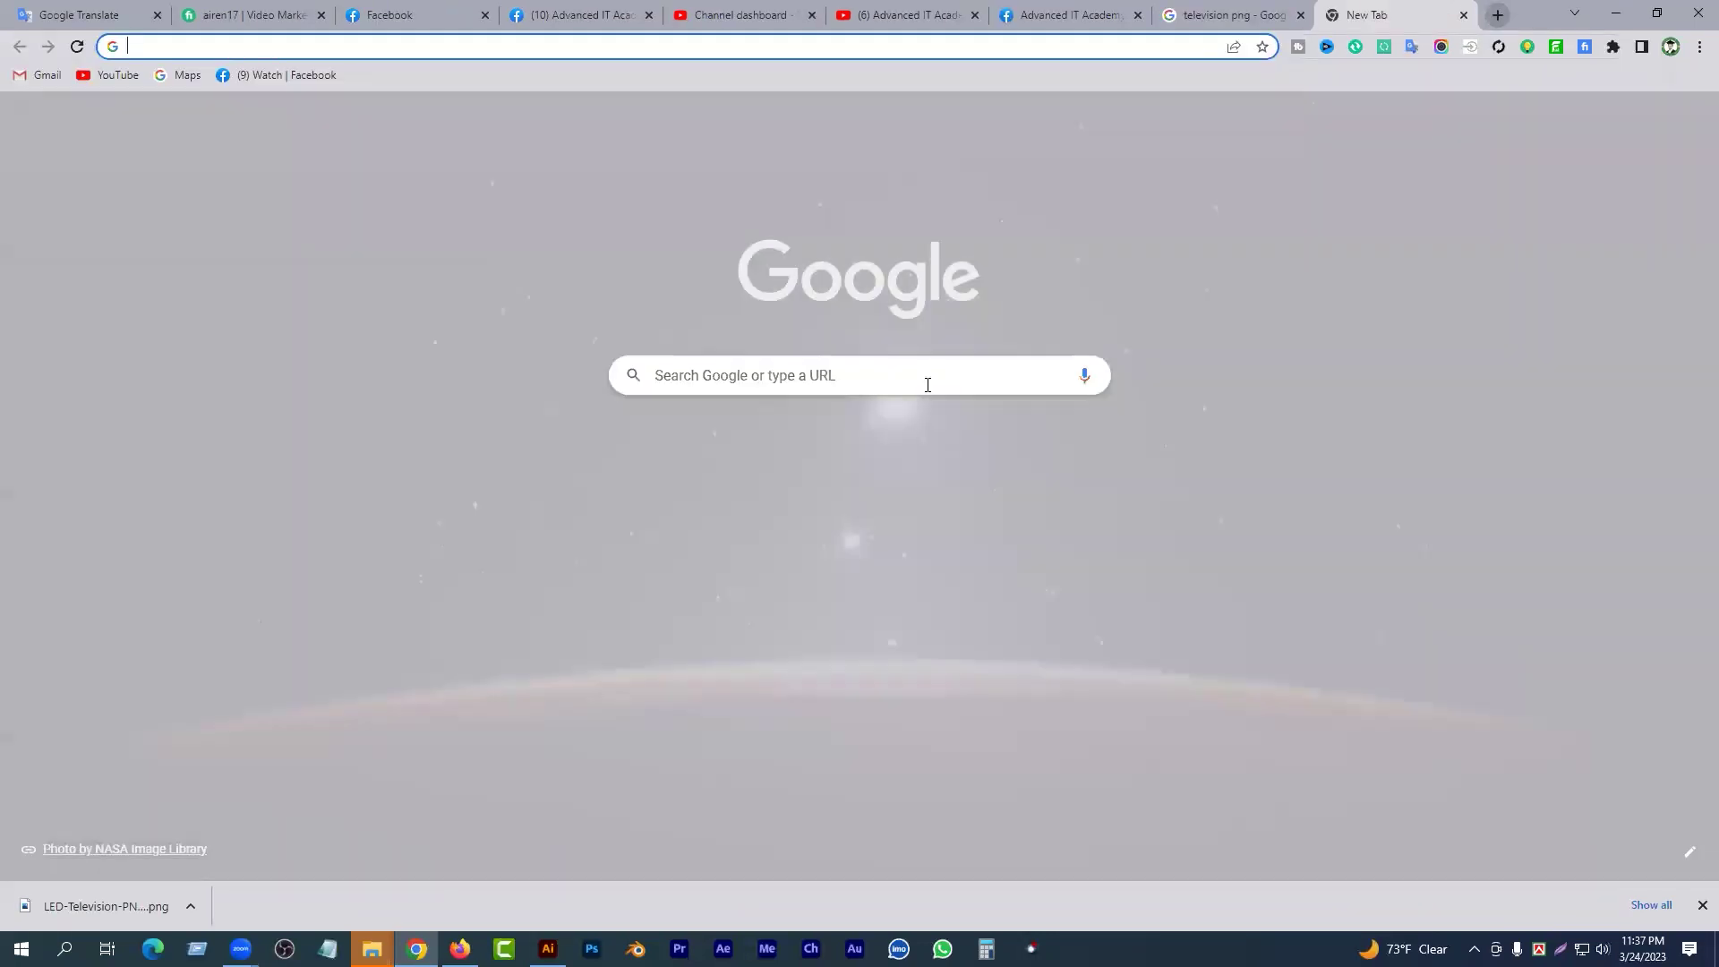
pyautogui.click(827, 376)
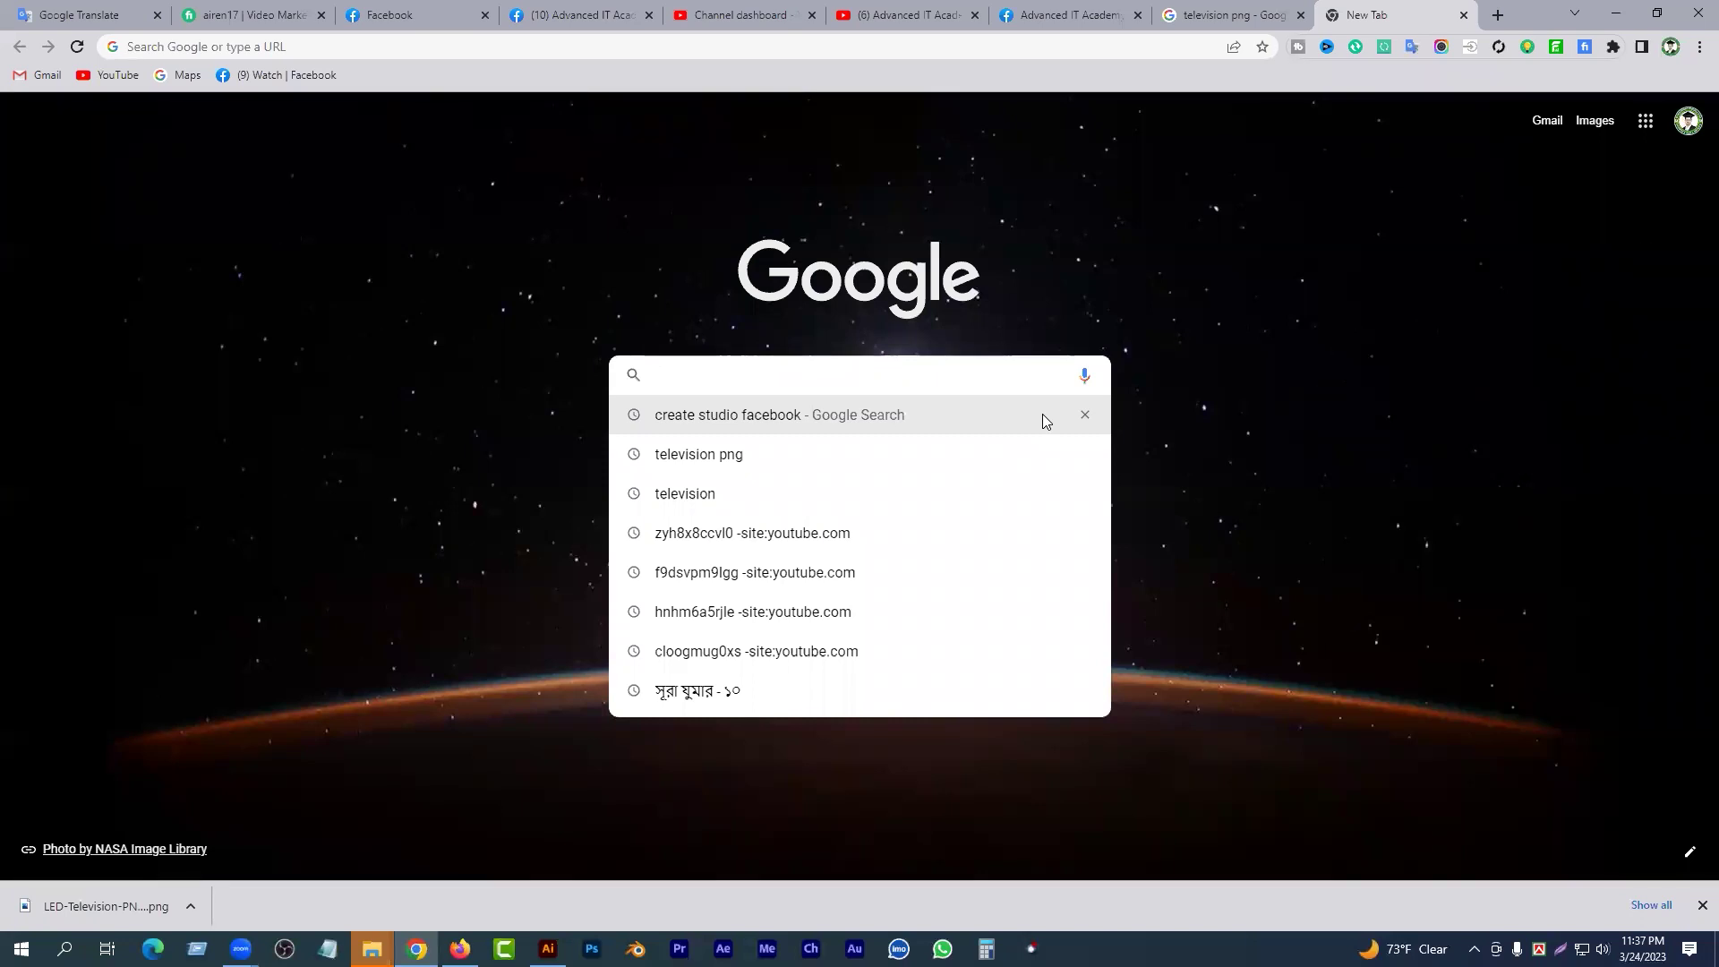
pyautogui.write('Busi')
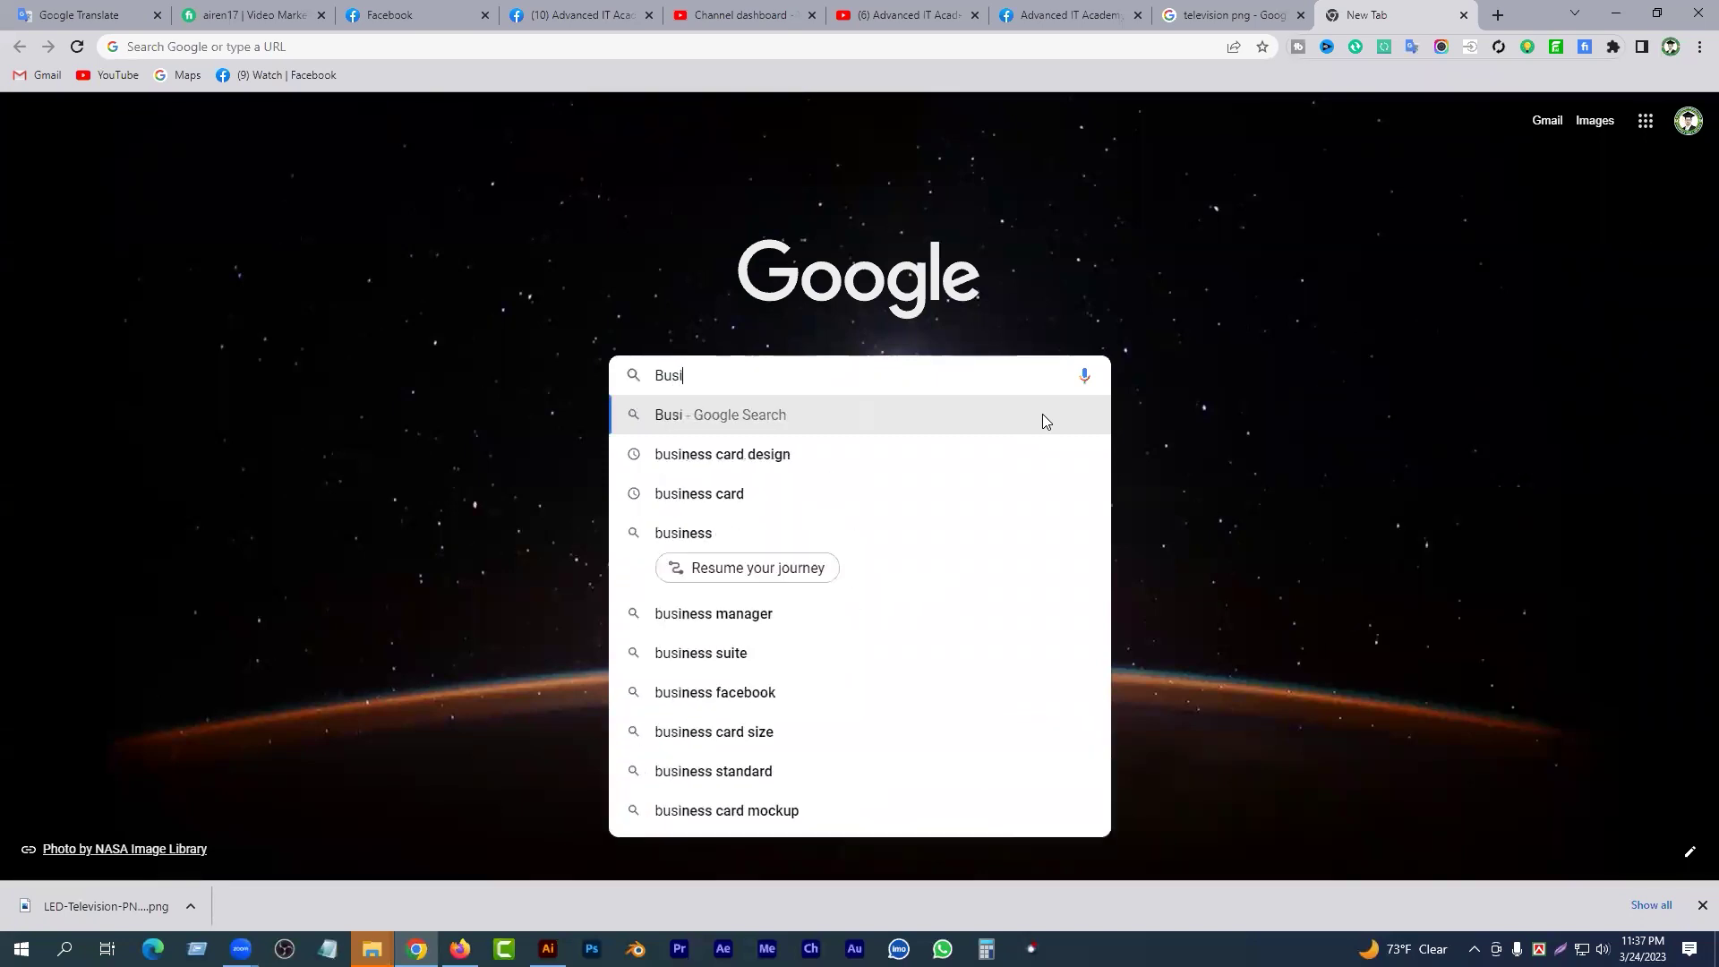
pyautogui.write('ness ')
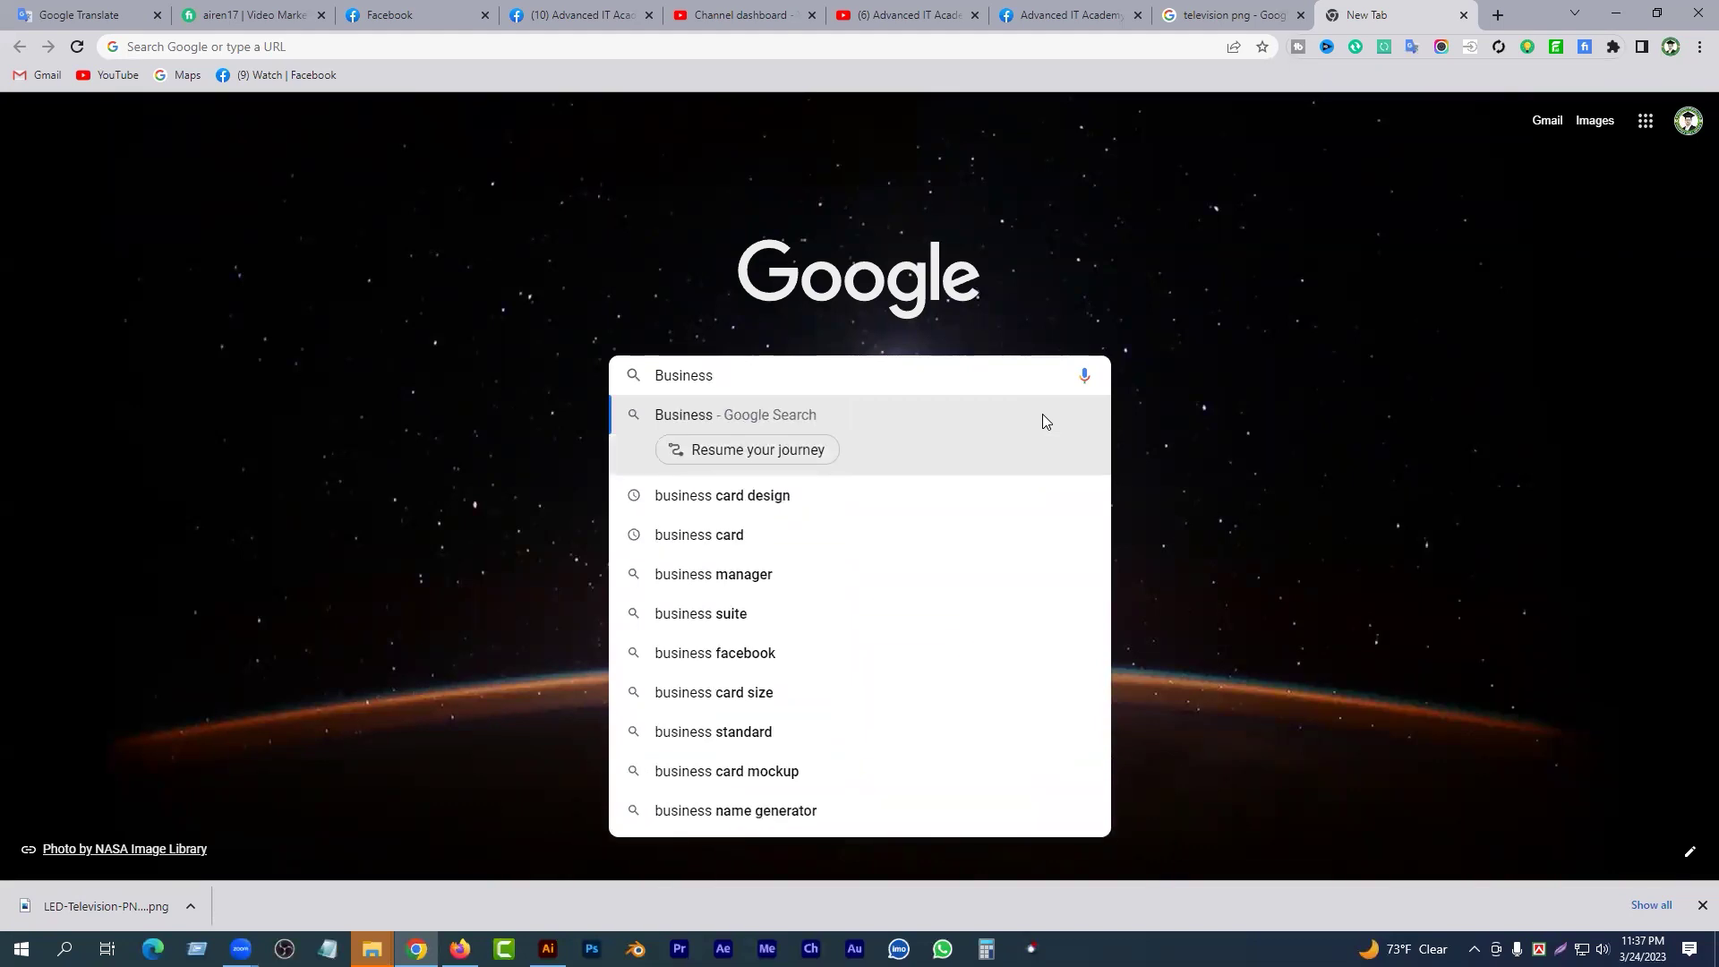
pyautogui.write('e')
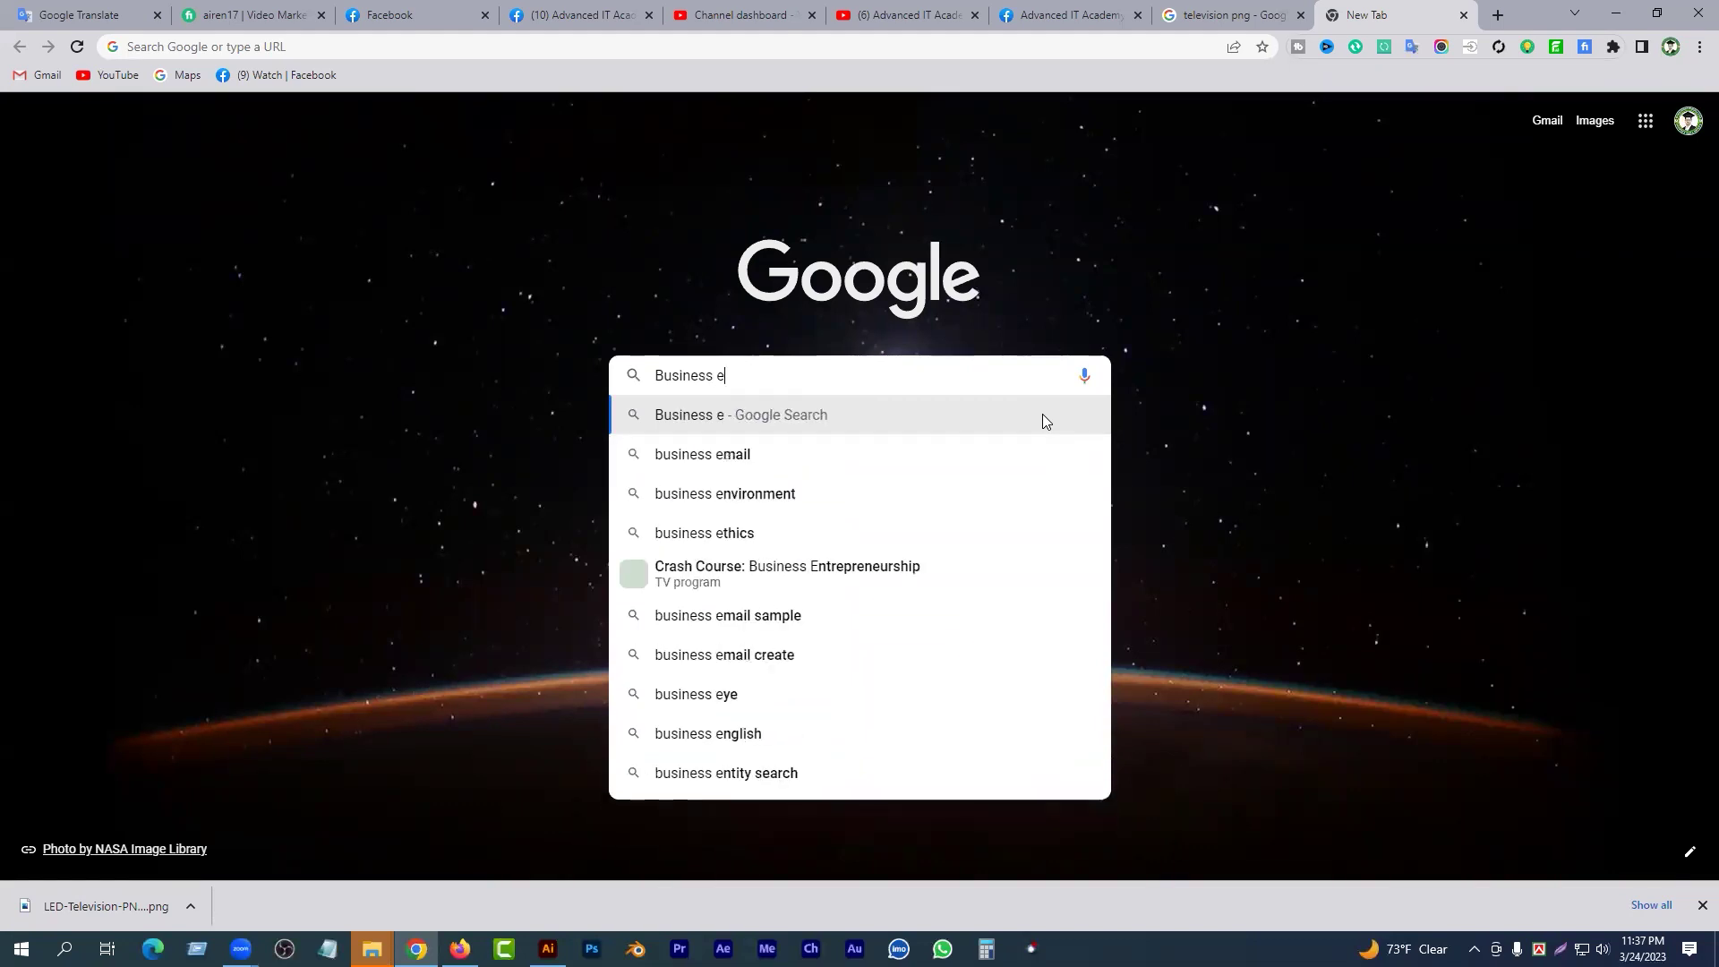
pyautogui.write('vwe')
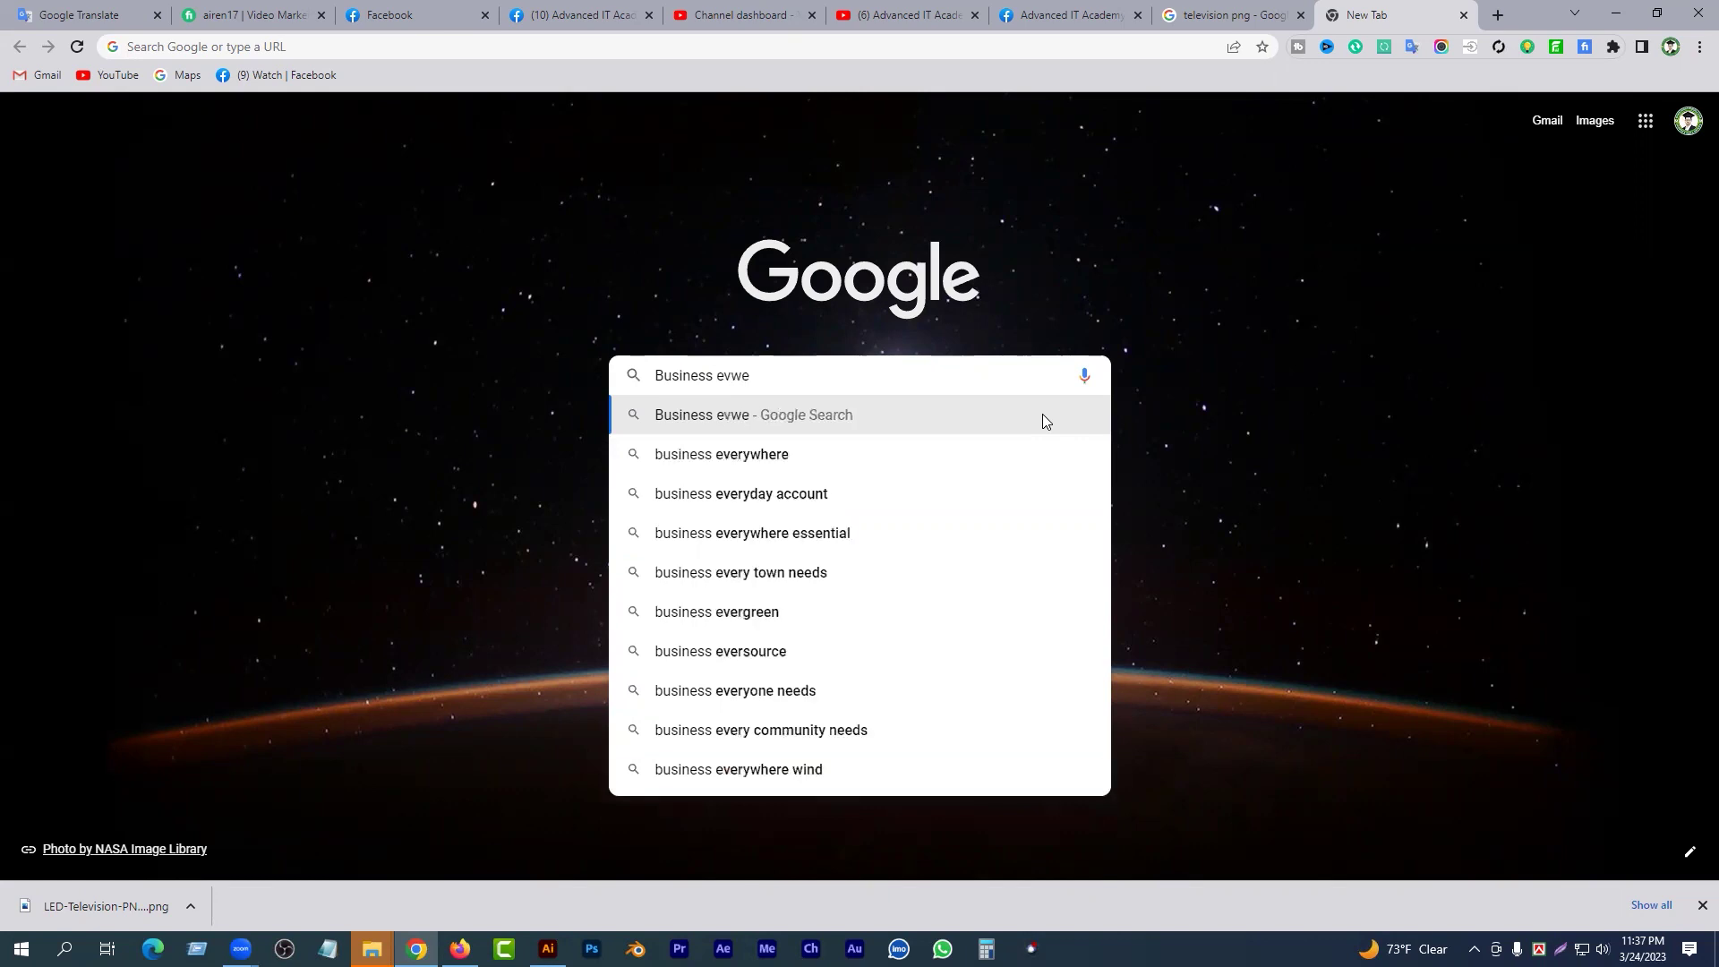
pyautogui.press('BackSpace')
pyautogui.press('BackSpace')
pyautogui.write('net')
pyautogui.press('Return')
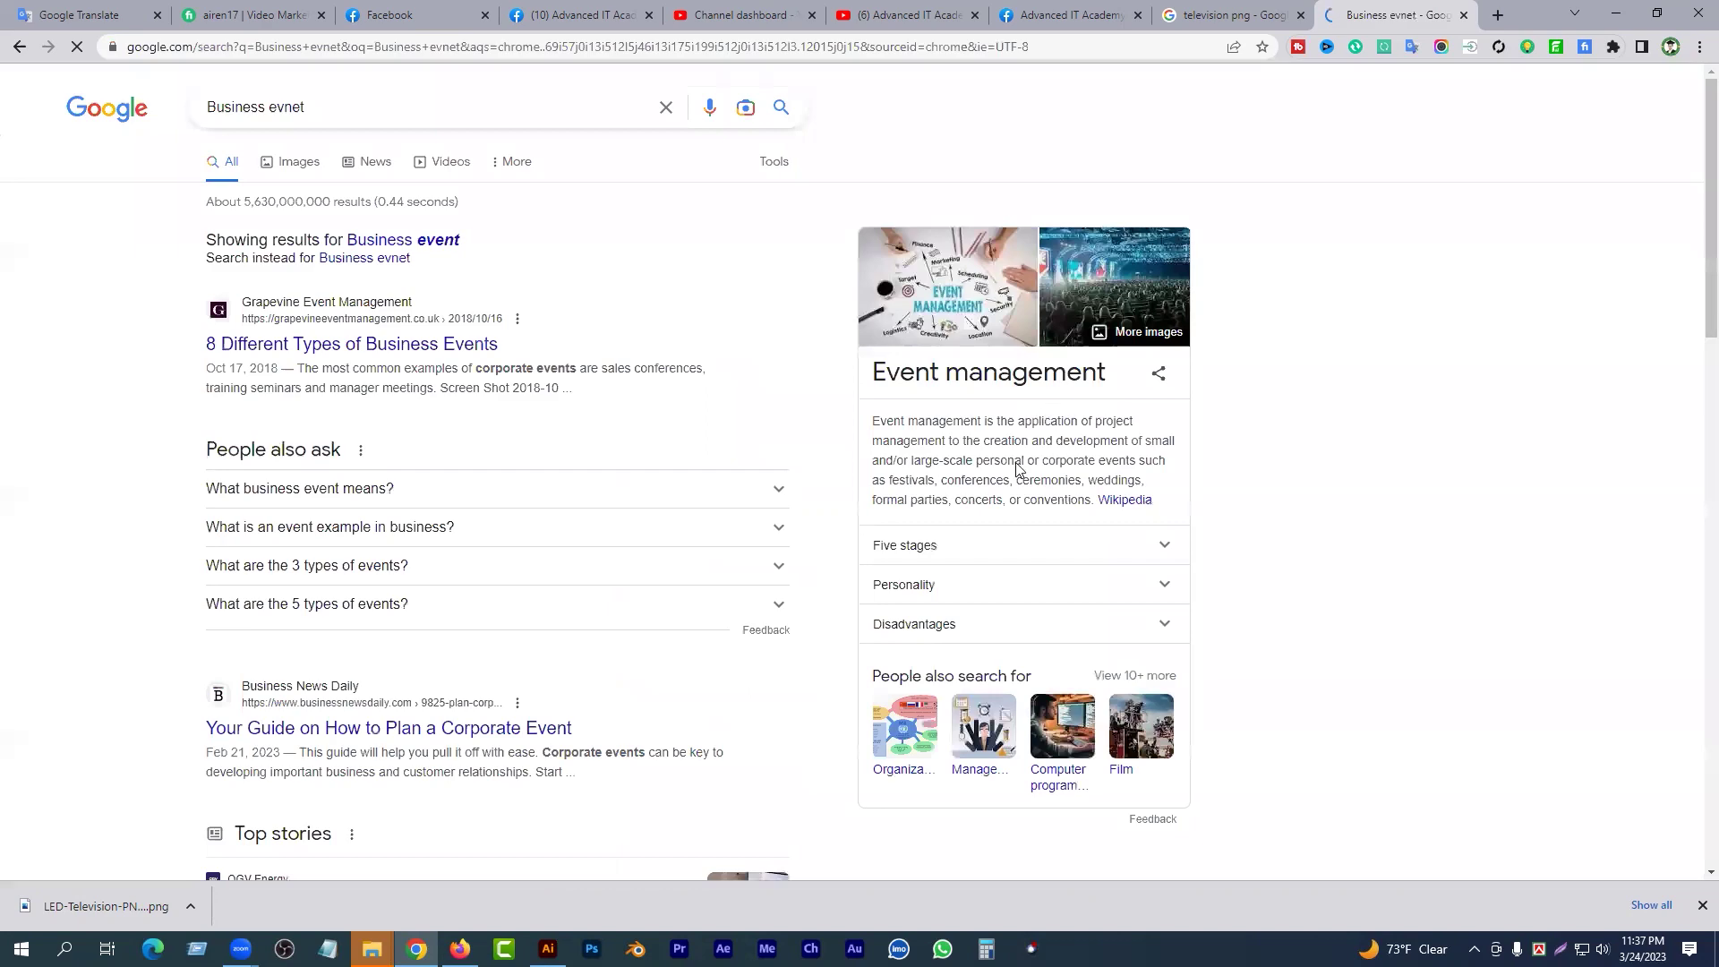
# - Show the image results for the corrected query "Business event" and look through them for a suitable event photo
pyautogui.click(452, 240)
pyautogui.click(293, 163)
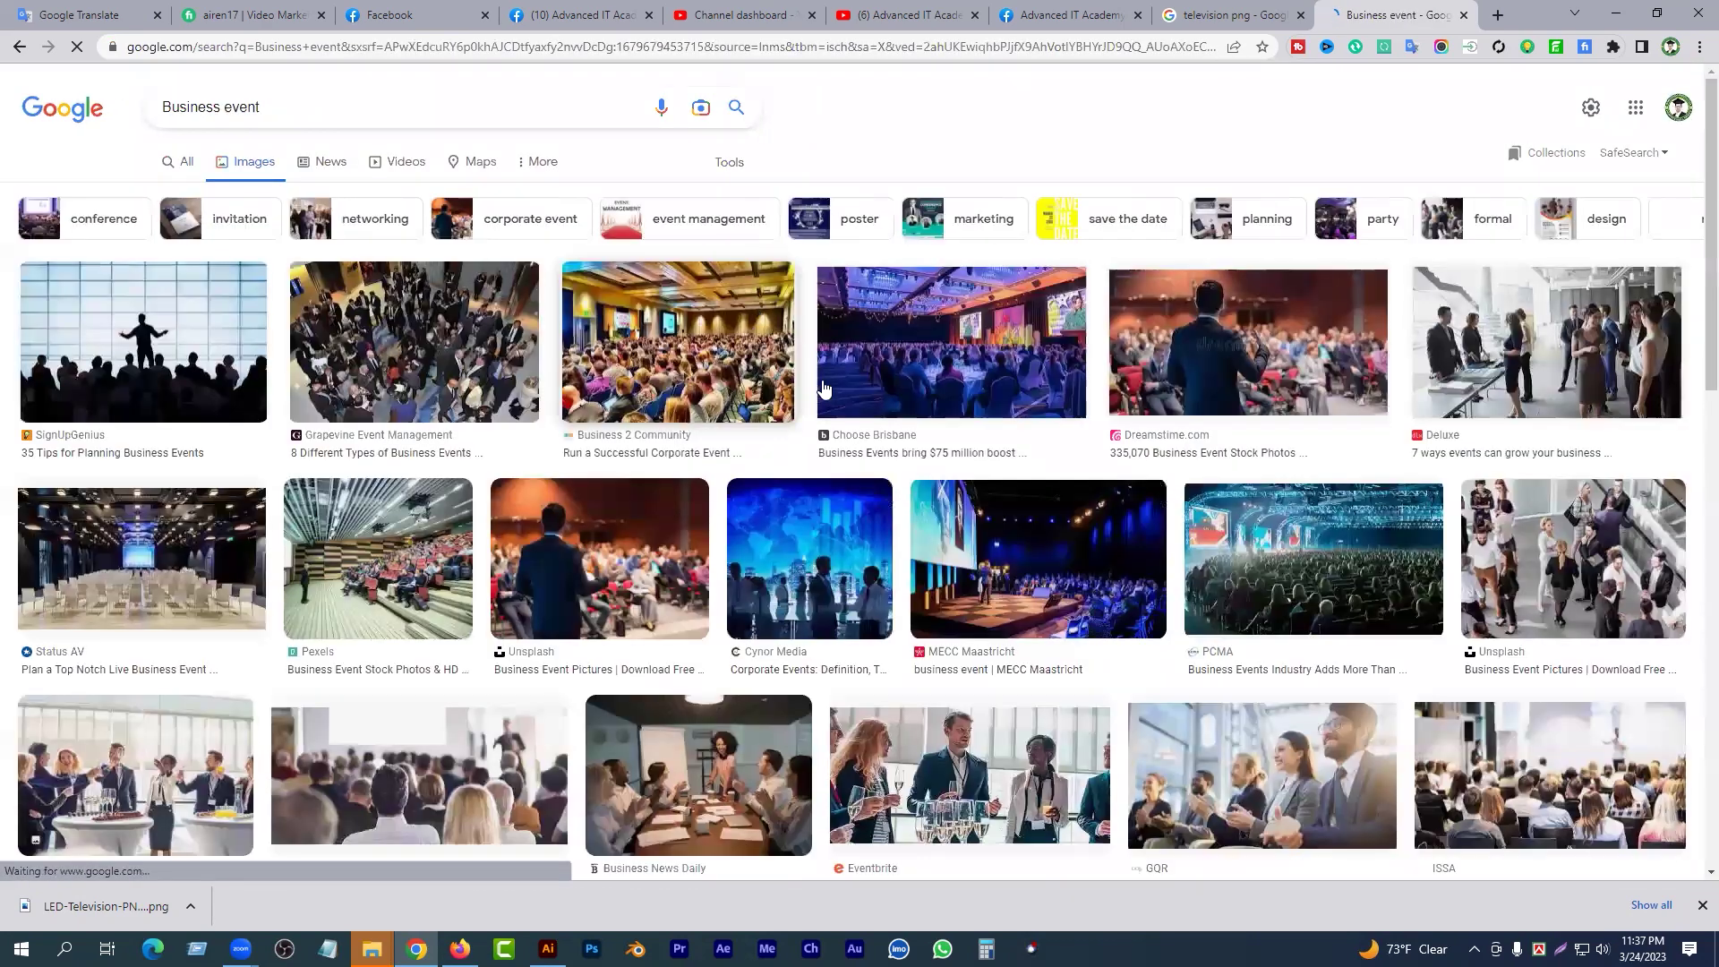
pyautogui.scroll(-5, 824, 386)
pyautogui.scroll(1, 839, 387)
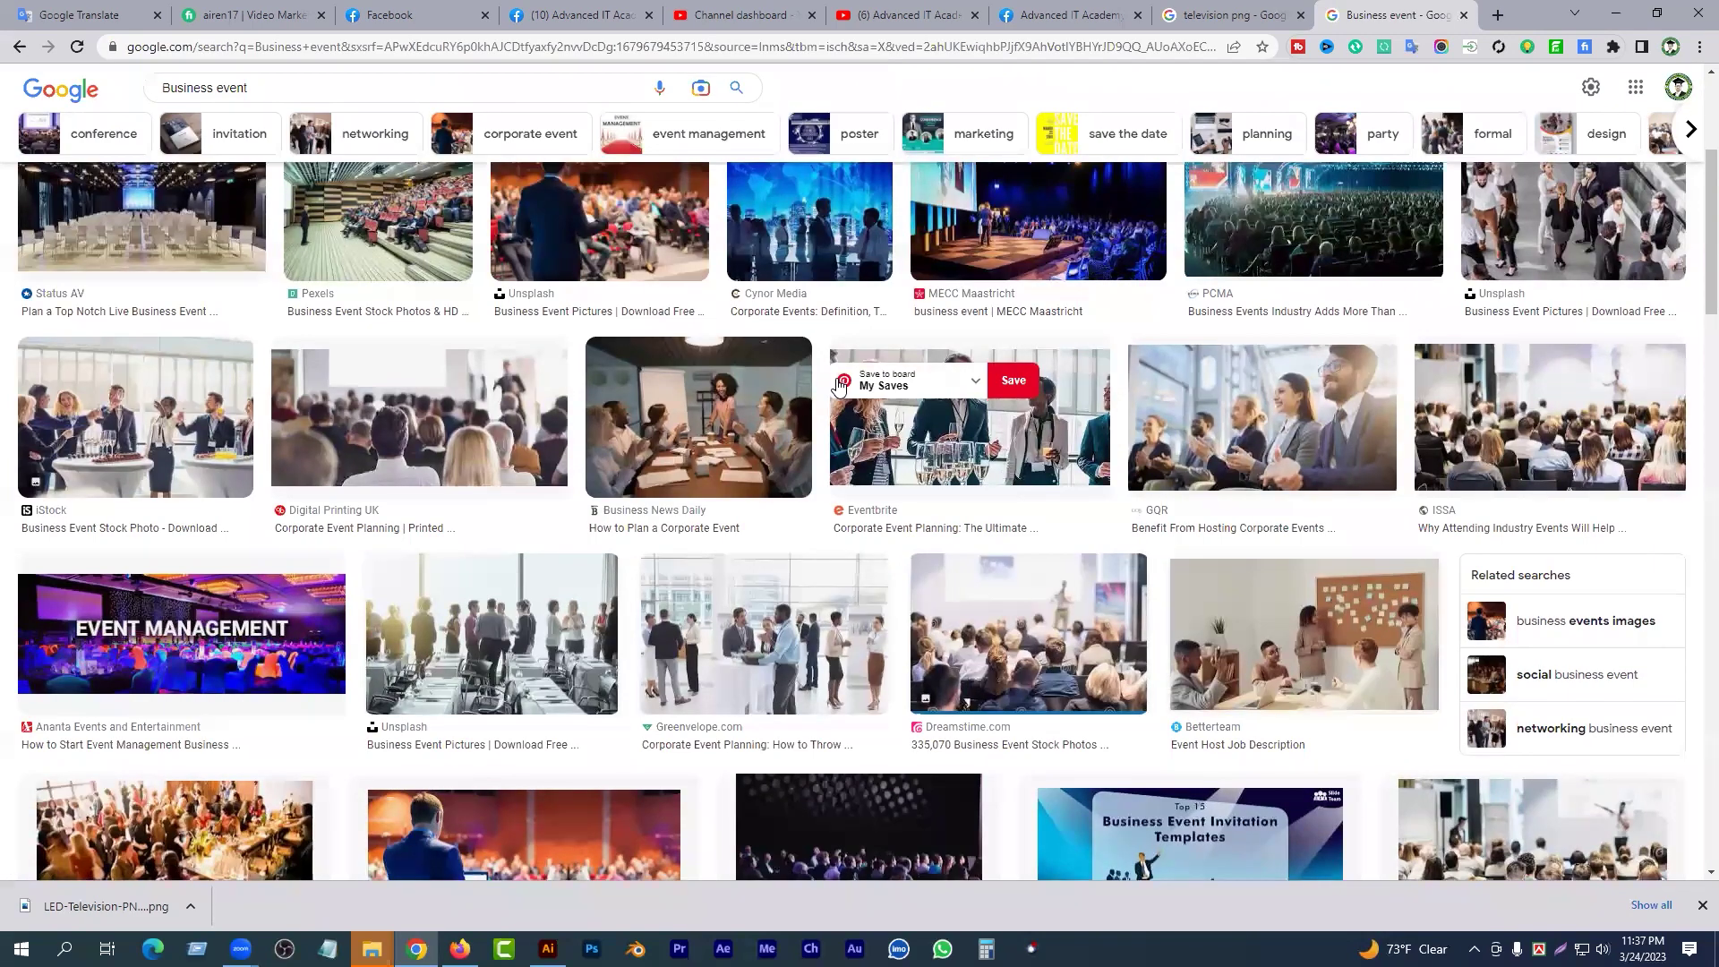
pyautogui.scroll(-2, 894, 537)
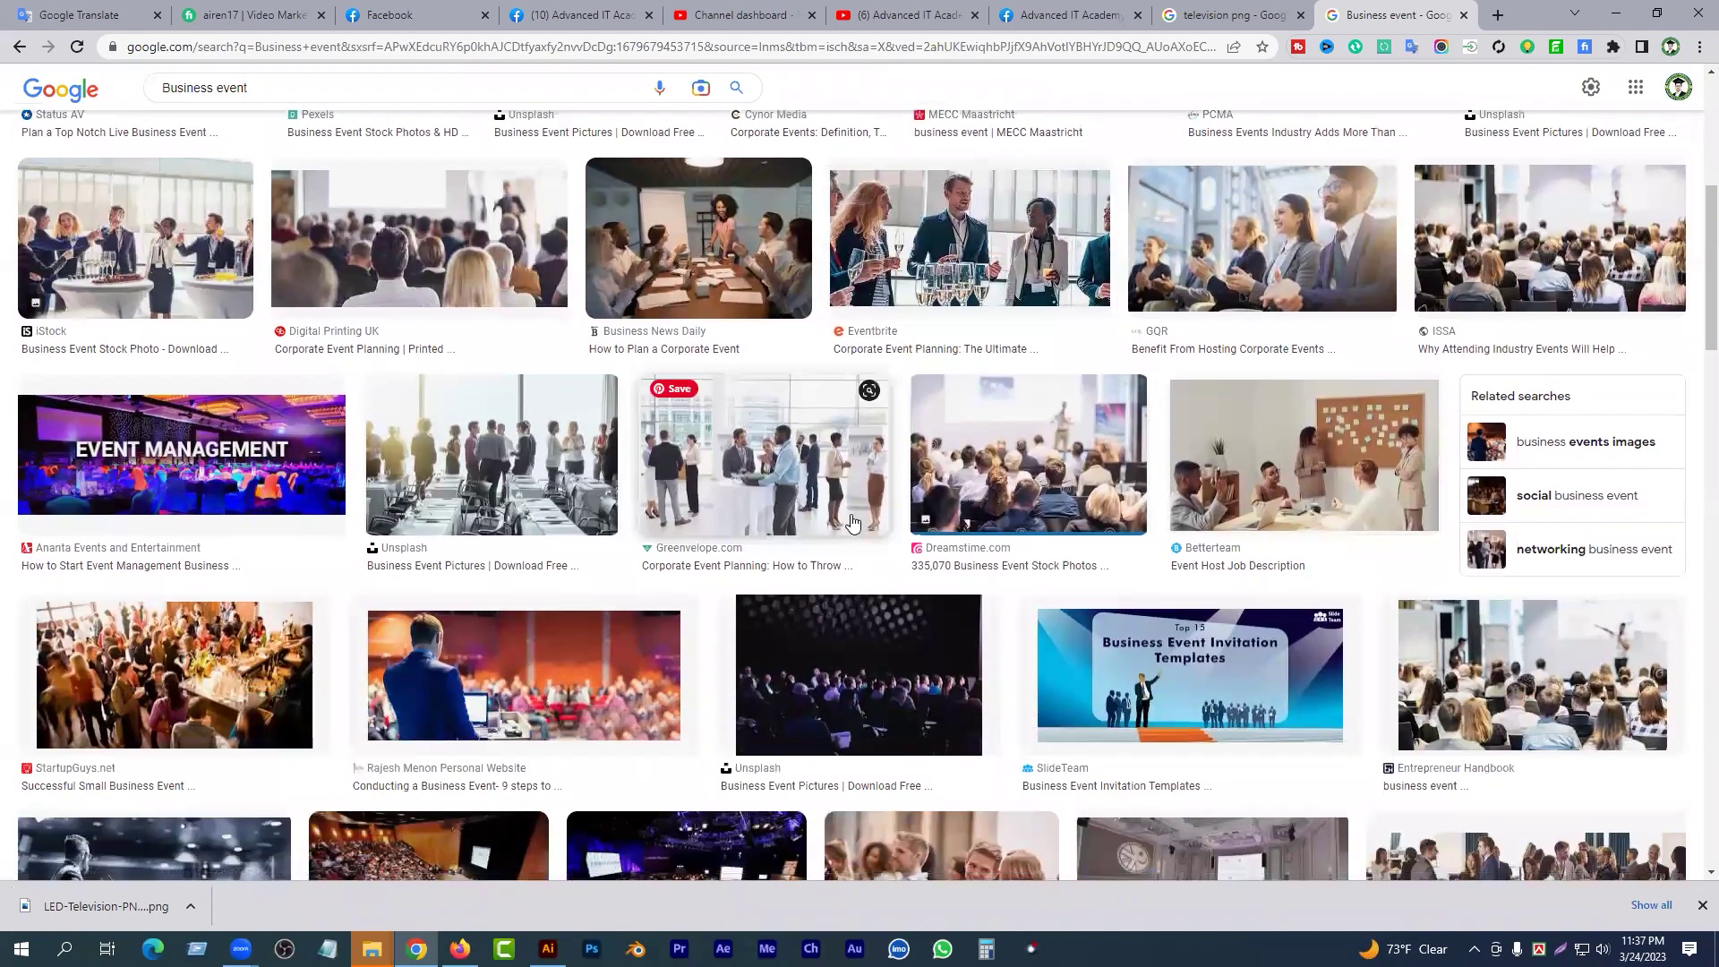
pyautogui.scroll(-9, 851, 522)
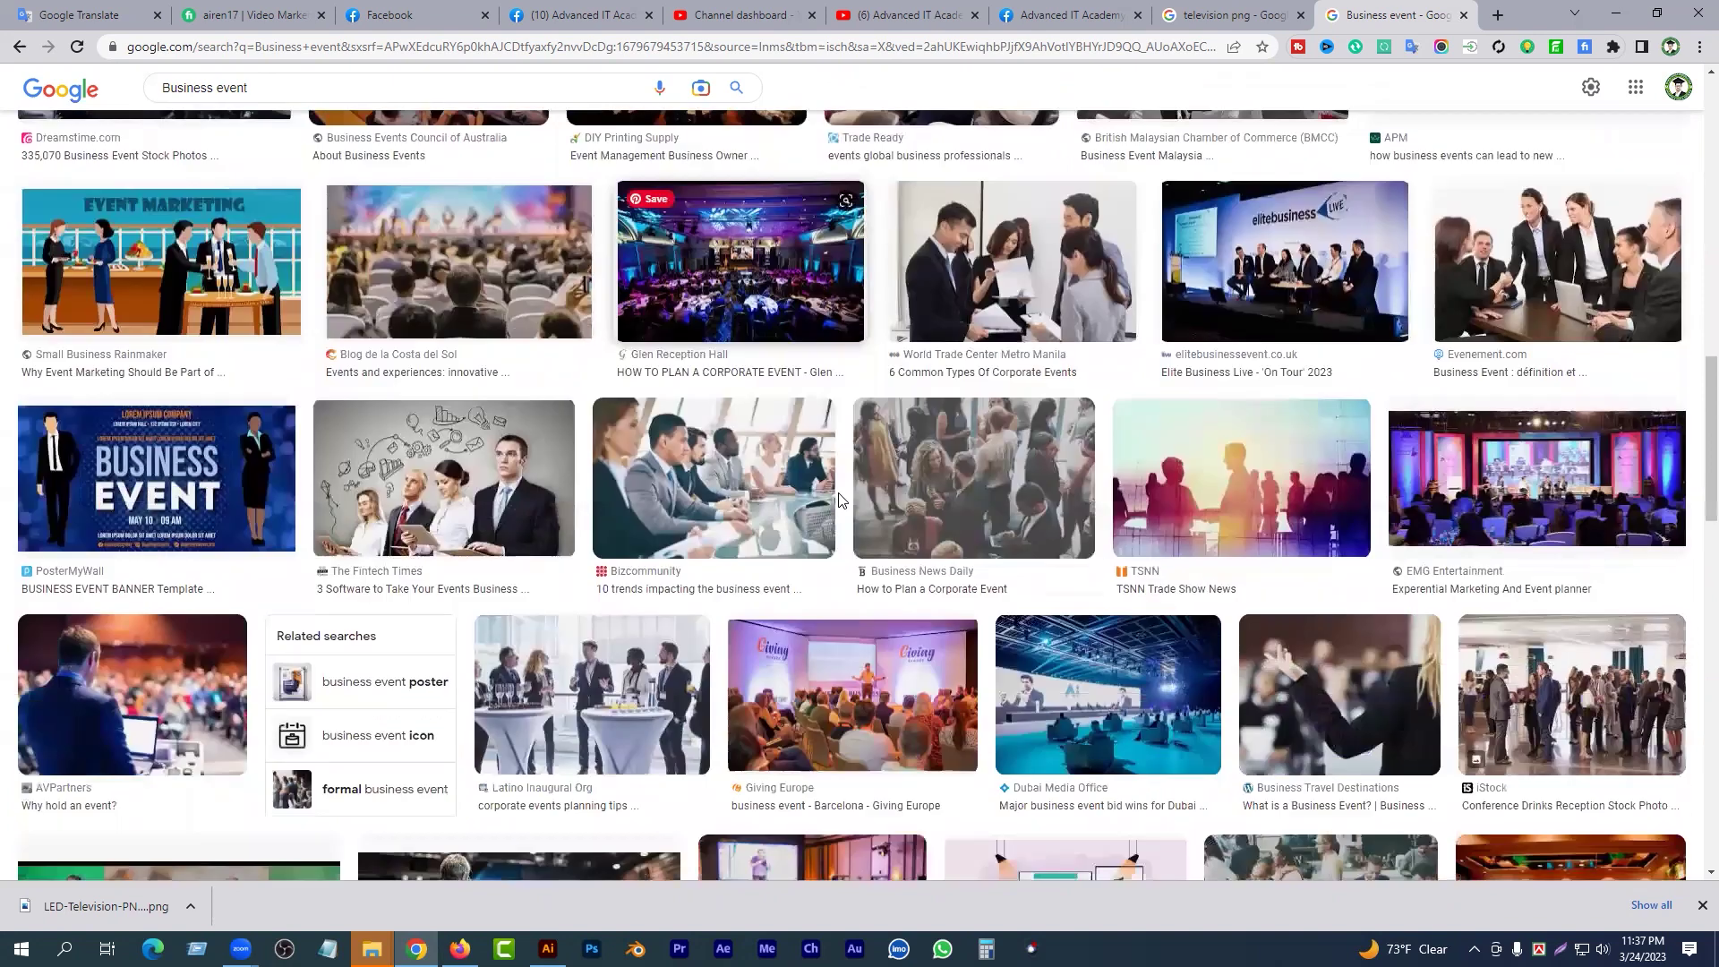
pyautogui.scroll(-1, 841, 506)
pyautogui.scroll(-1, 851, 529)
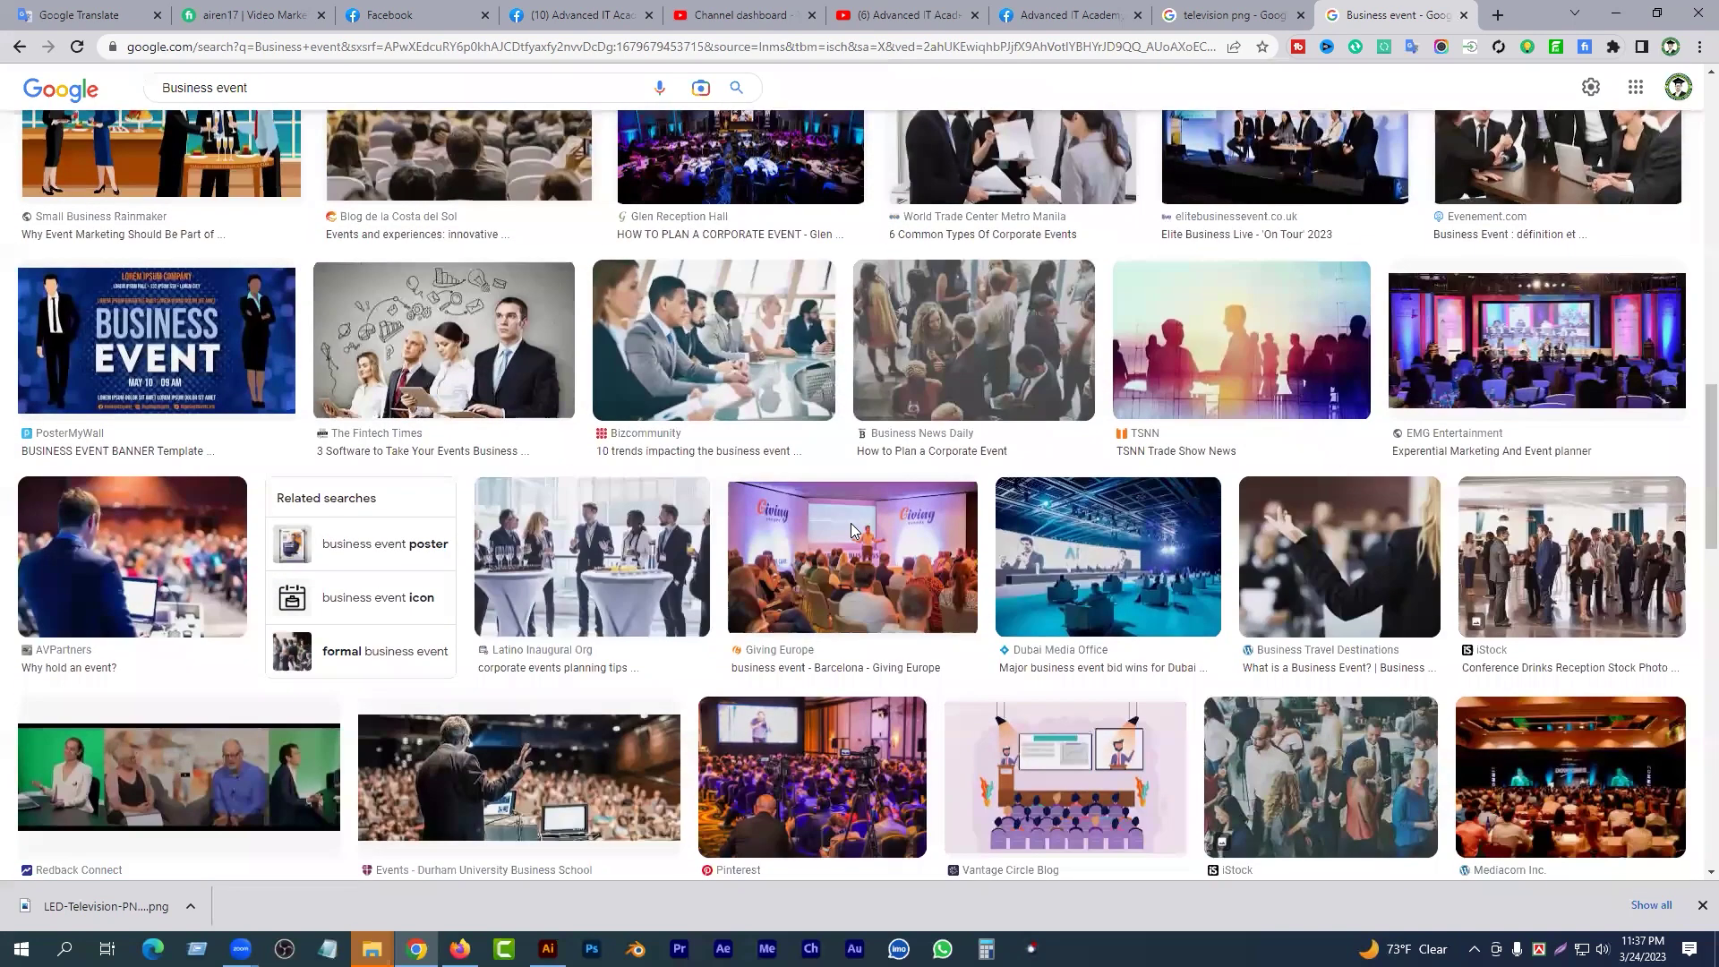
# - Preview the AVPartners speaker photo, the Forbes networking photo and the Mac's List team photo, and examine their related images
pyautogui.click(152, 564)
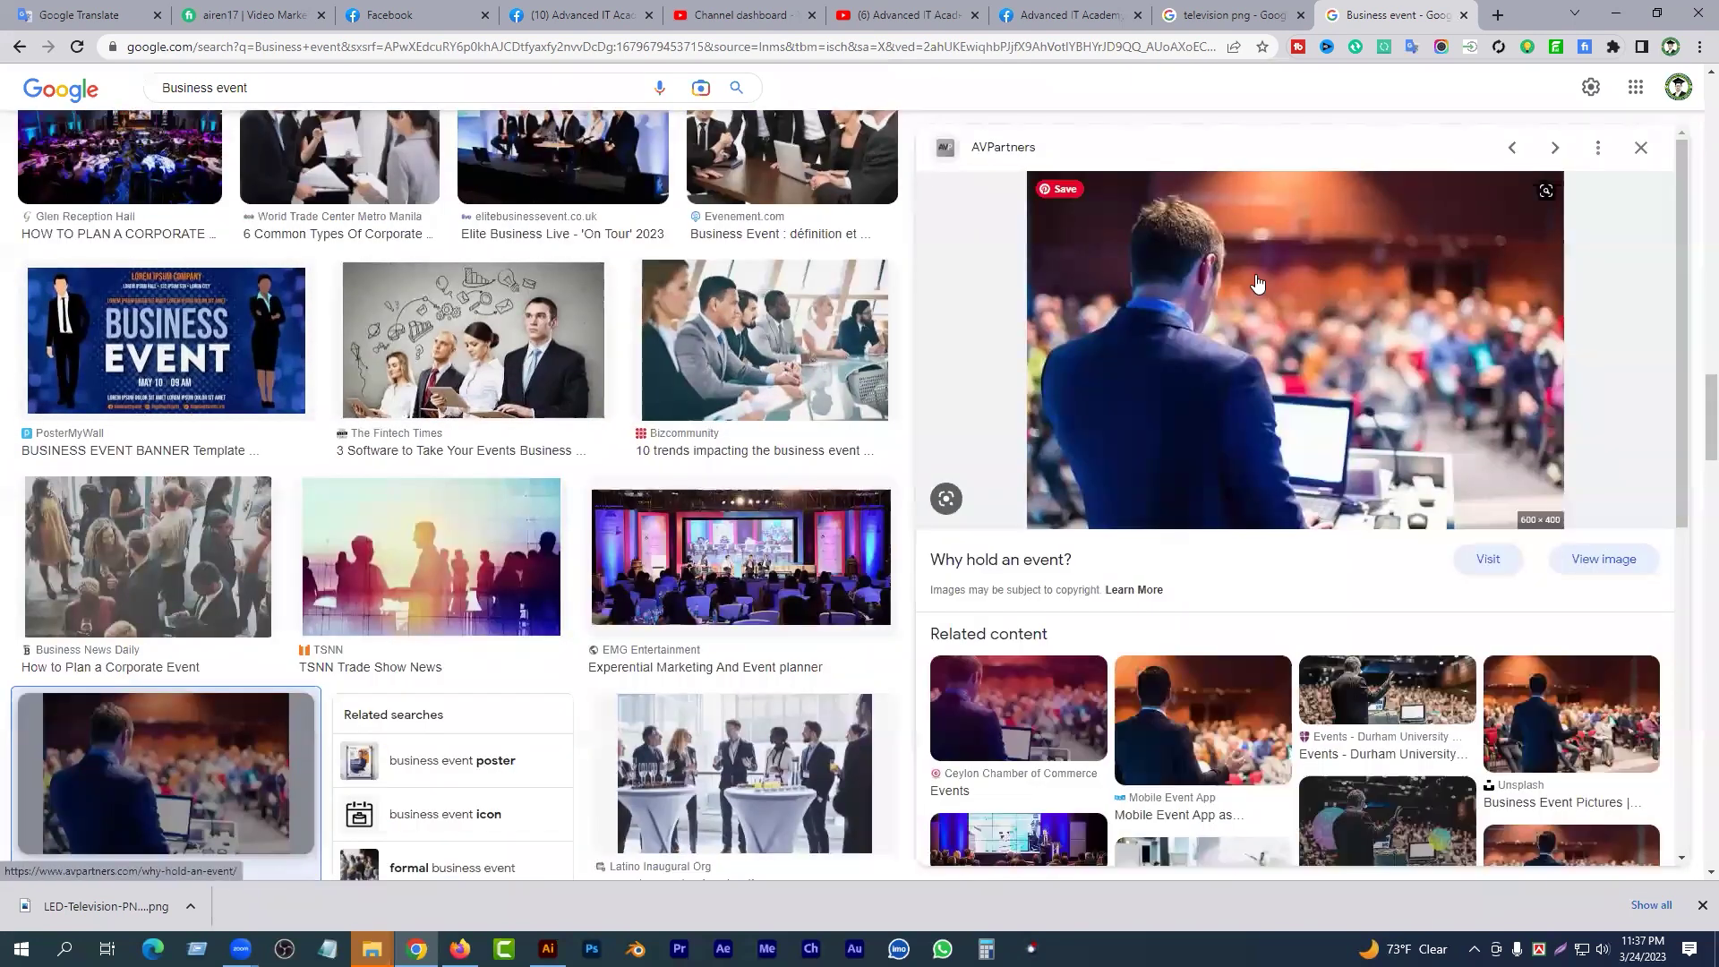
pyautogui.scroll(-3, 1397, 448)
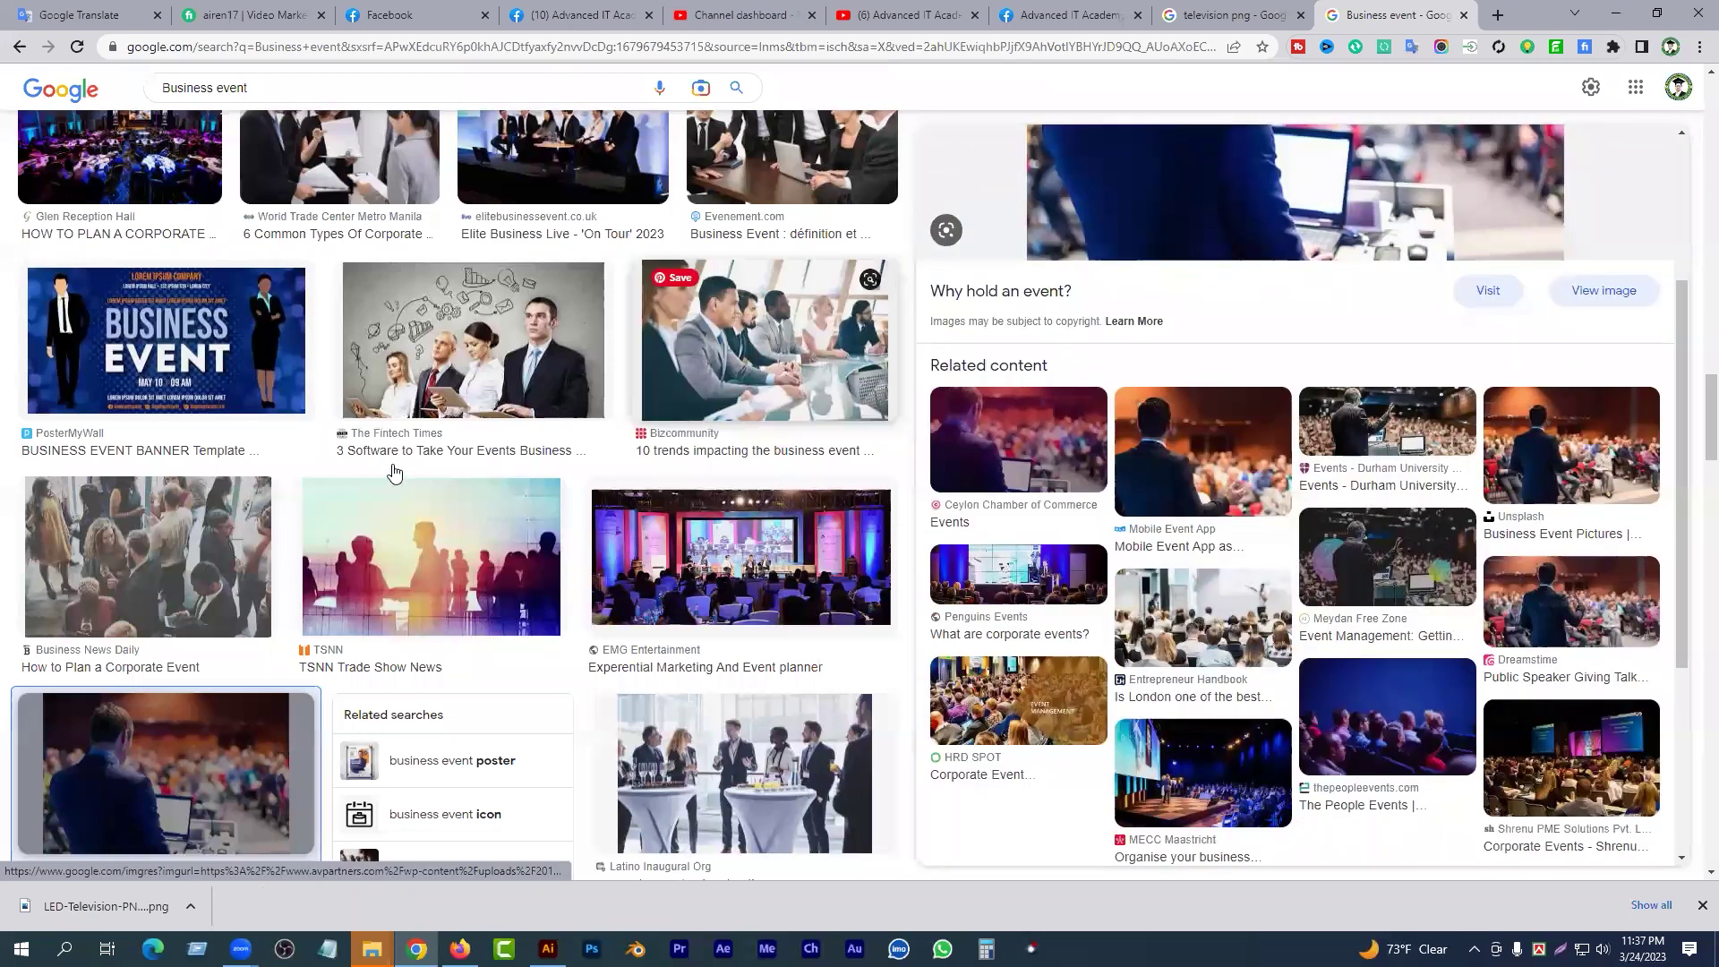
pyautogui.scroll(-10, 394, 472)
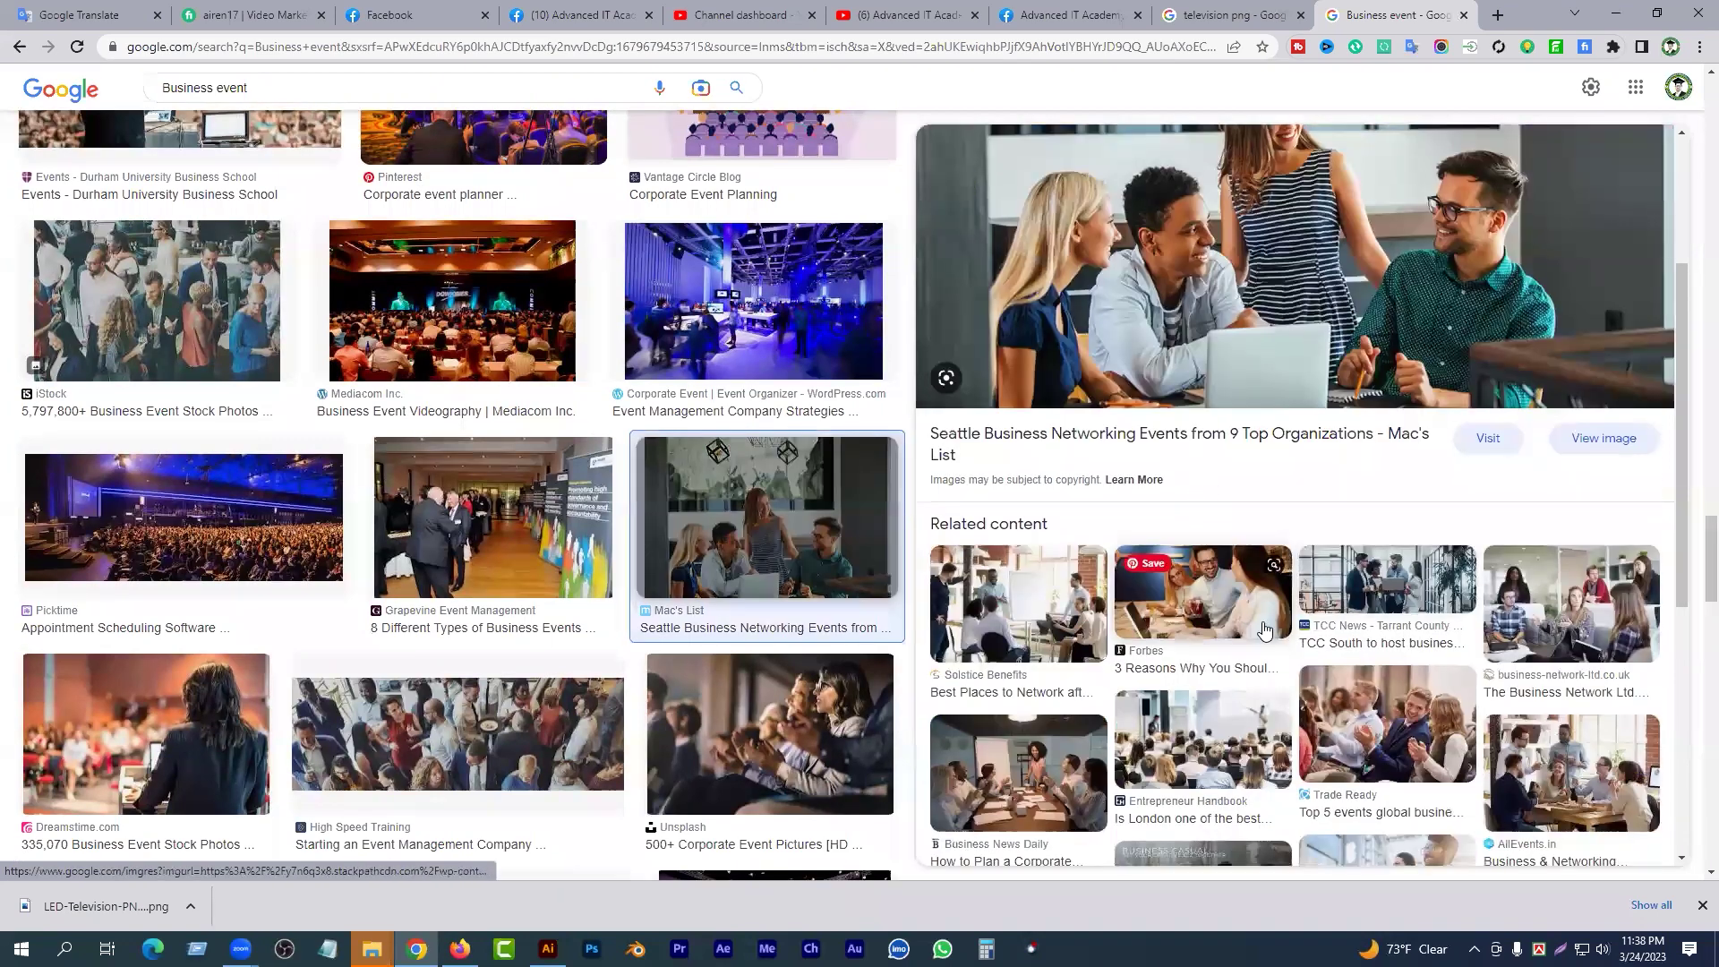
pyautogui.click(1263, 628)
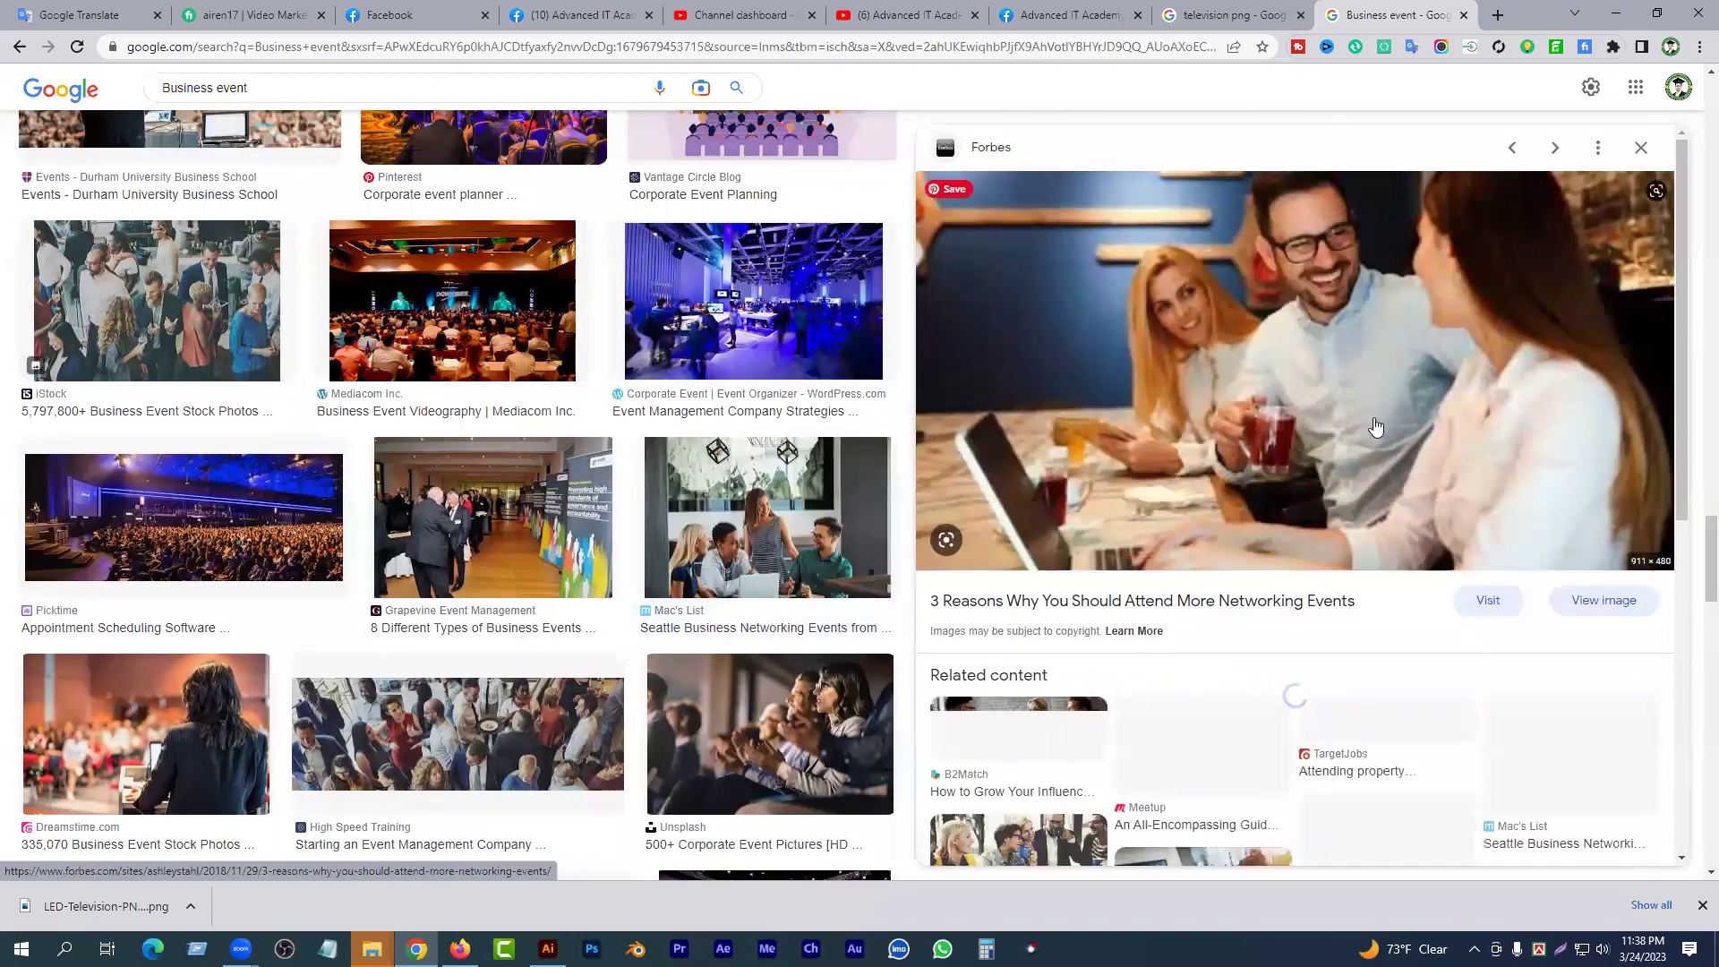
pyautogui.scroll(-3, 1375, 427)
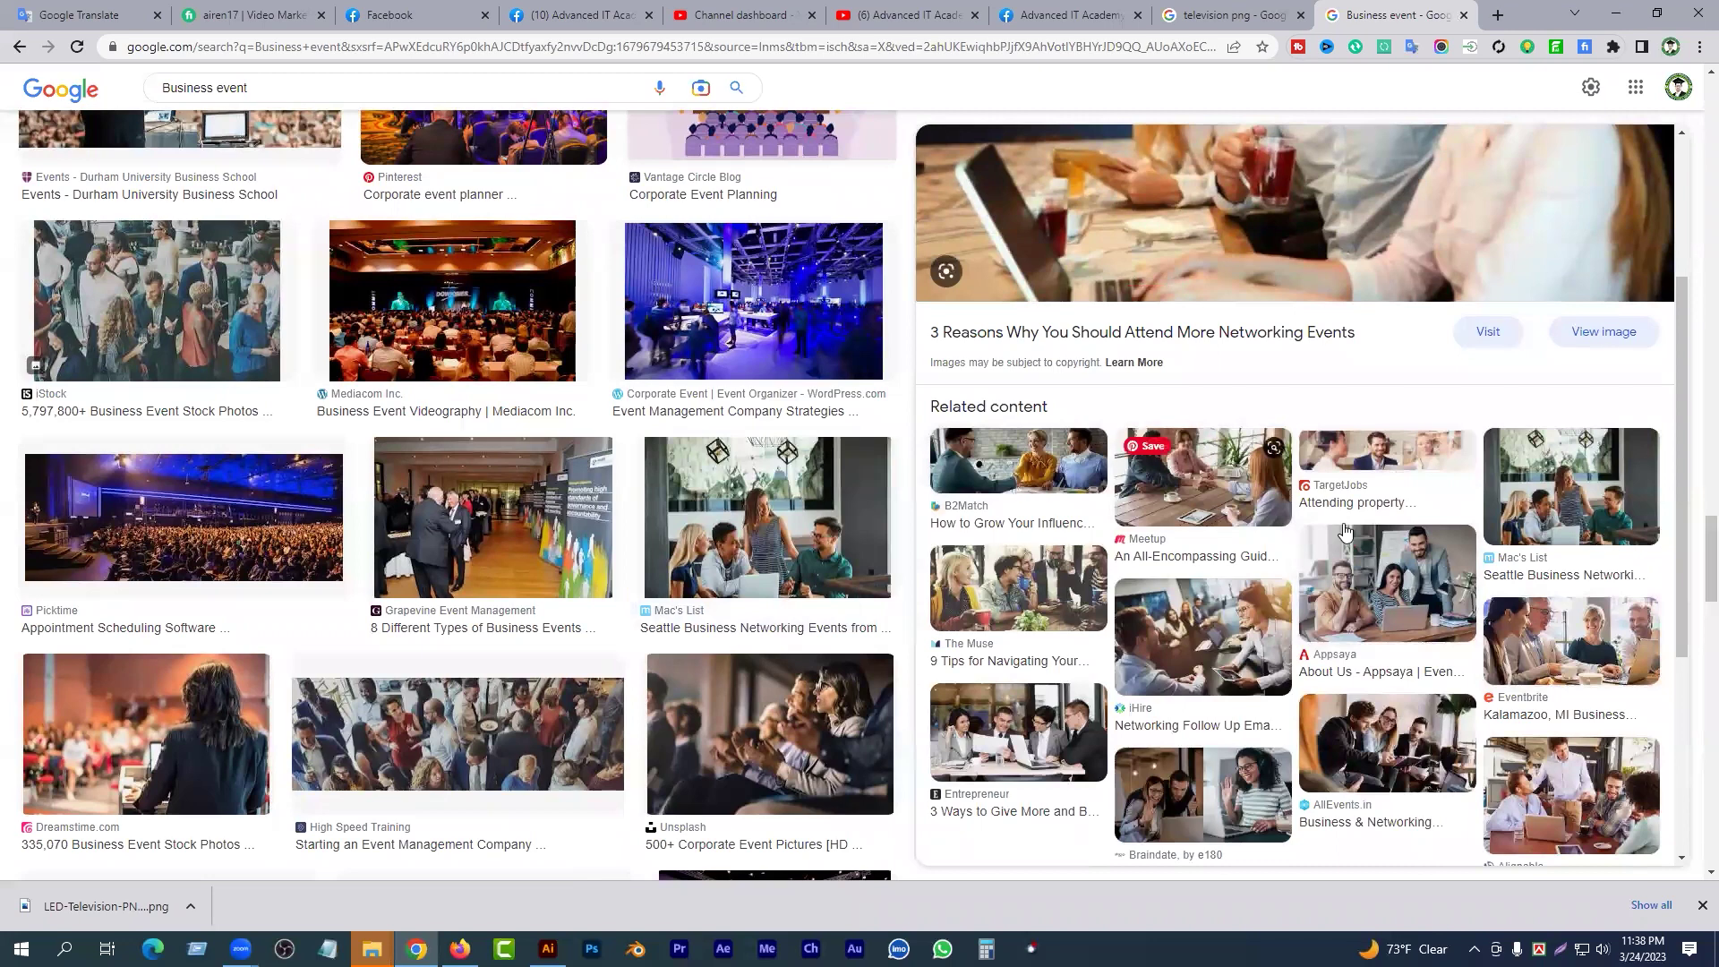
pyautogui.click(1574, 504)
pyautogui.scroll(-4, 1142, 555)
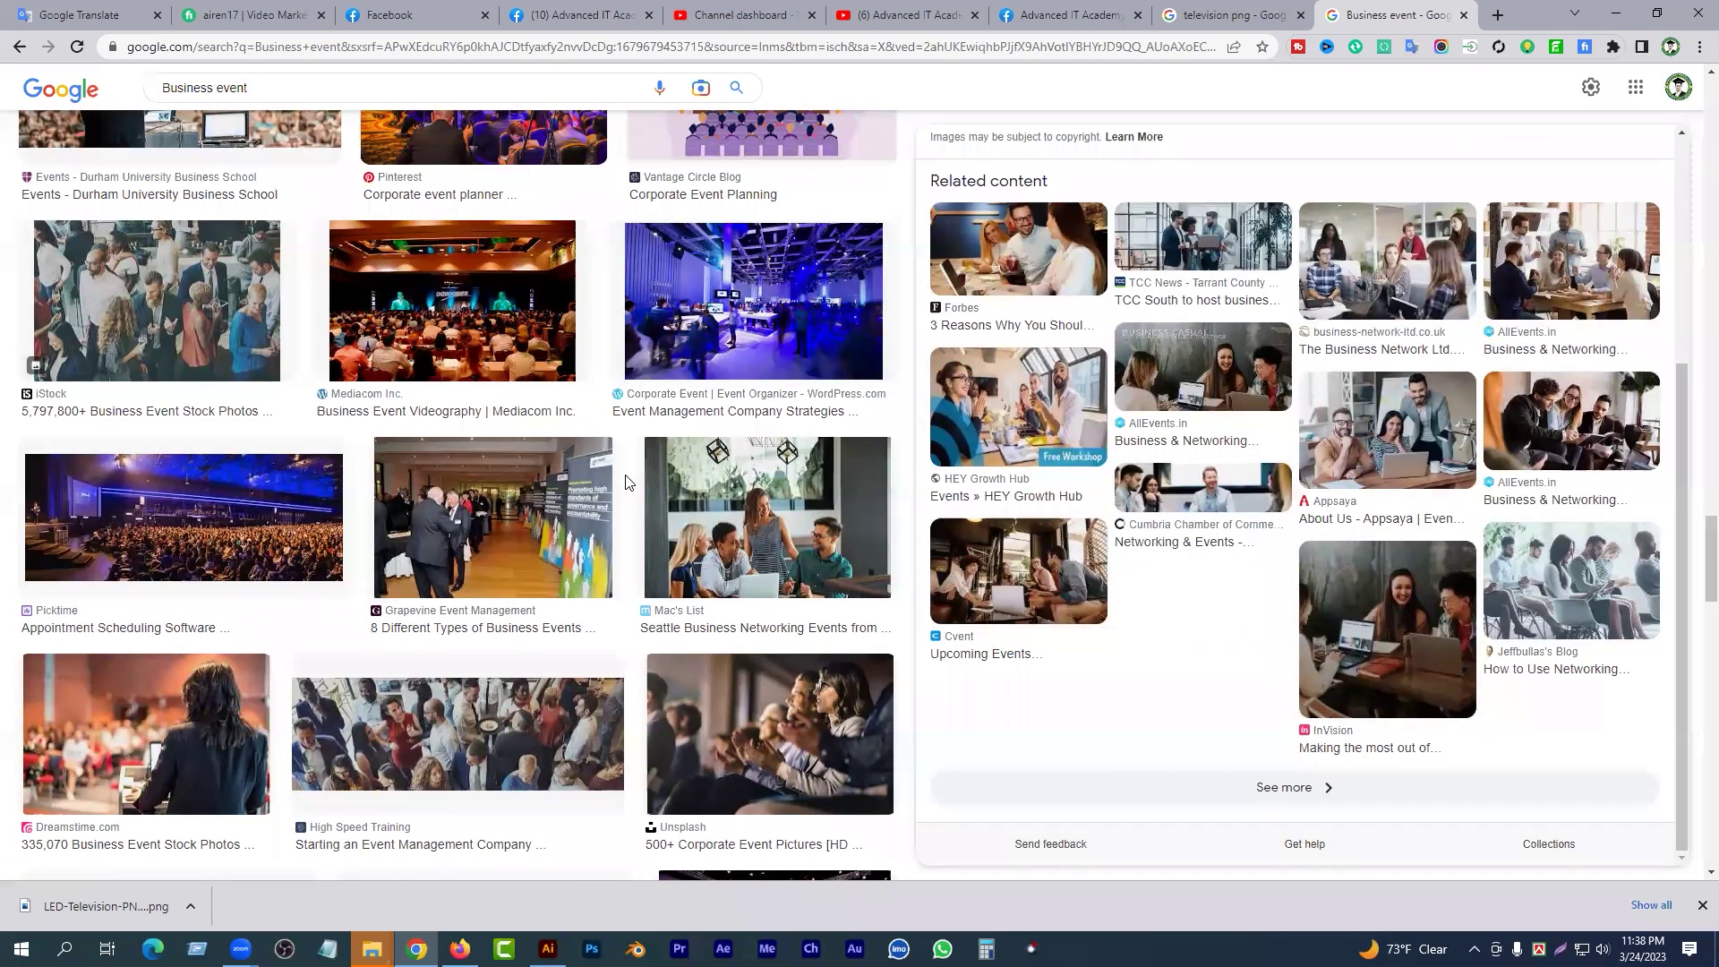
# - Examine the further "Business event" image results for more candidate photos of people at business events
pyautogui.scroll(-1, 518, 555)
pyautogui.scroll(-4, 517, 555)
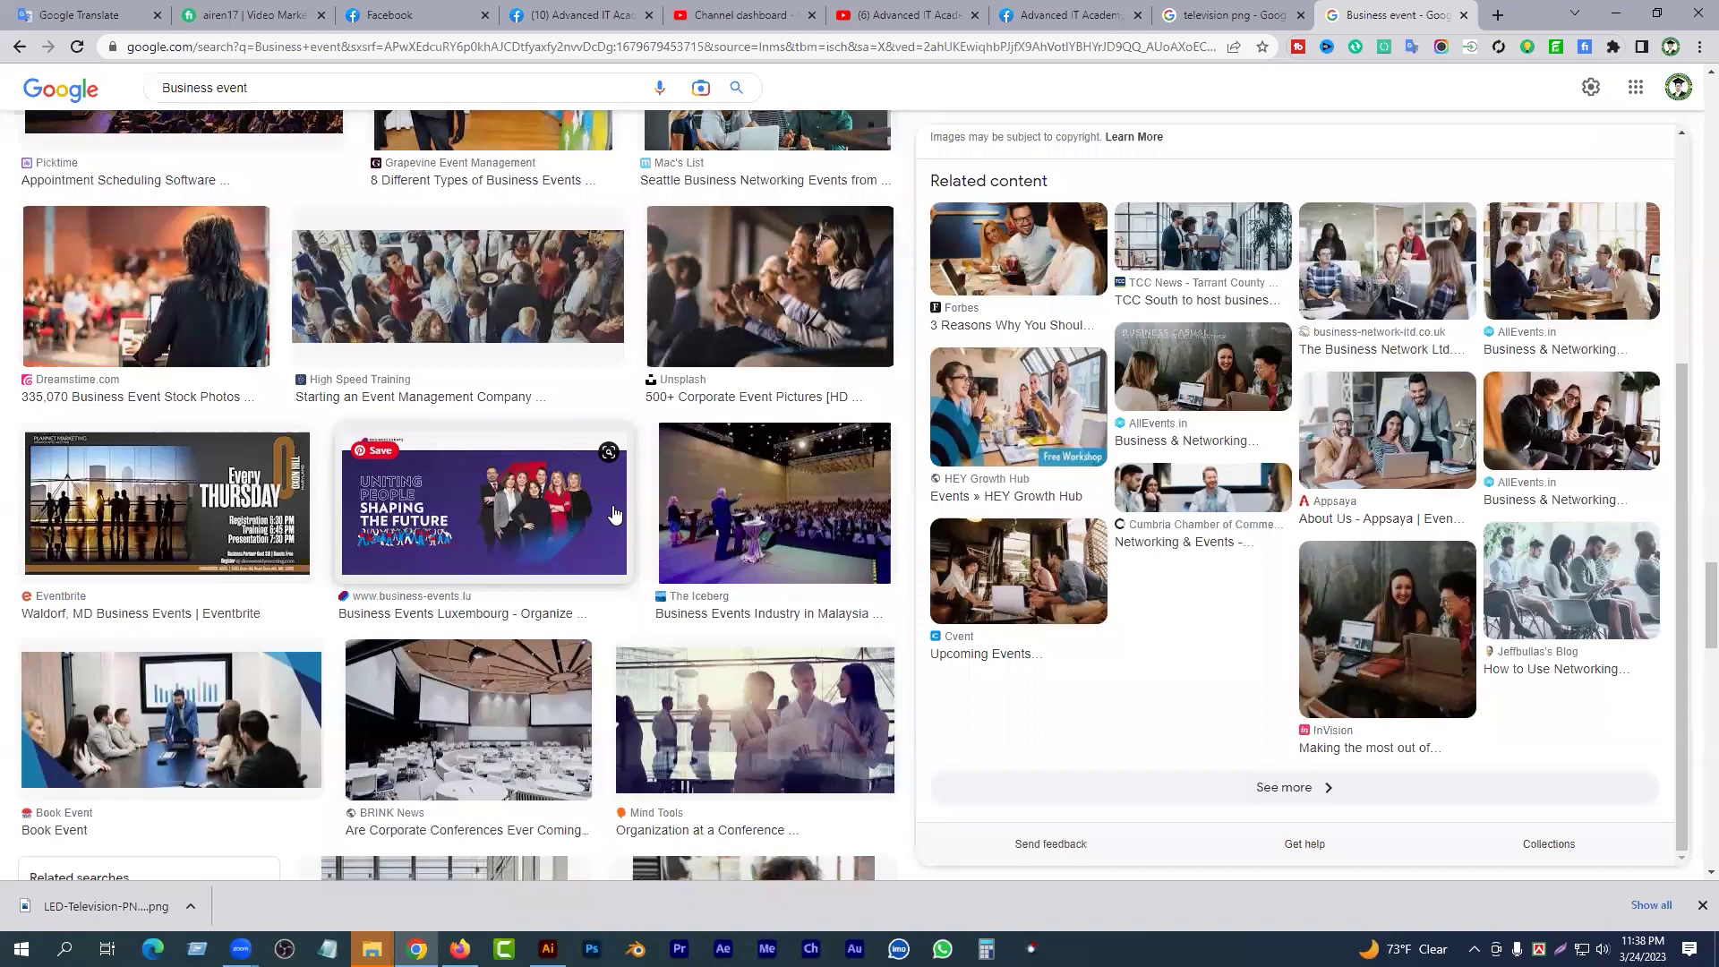
pyautogui.scroll(-3, 615, 512)
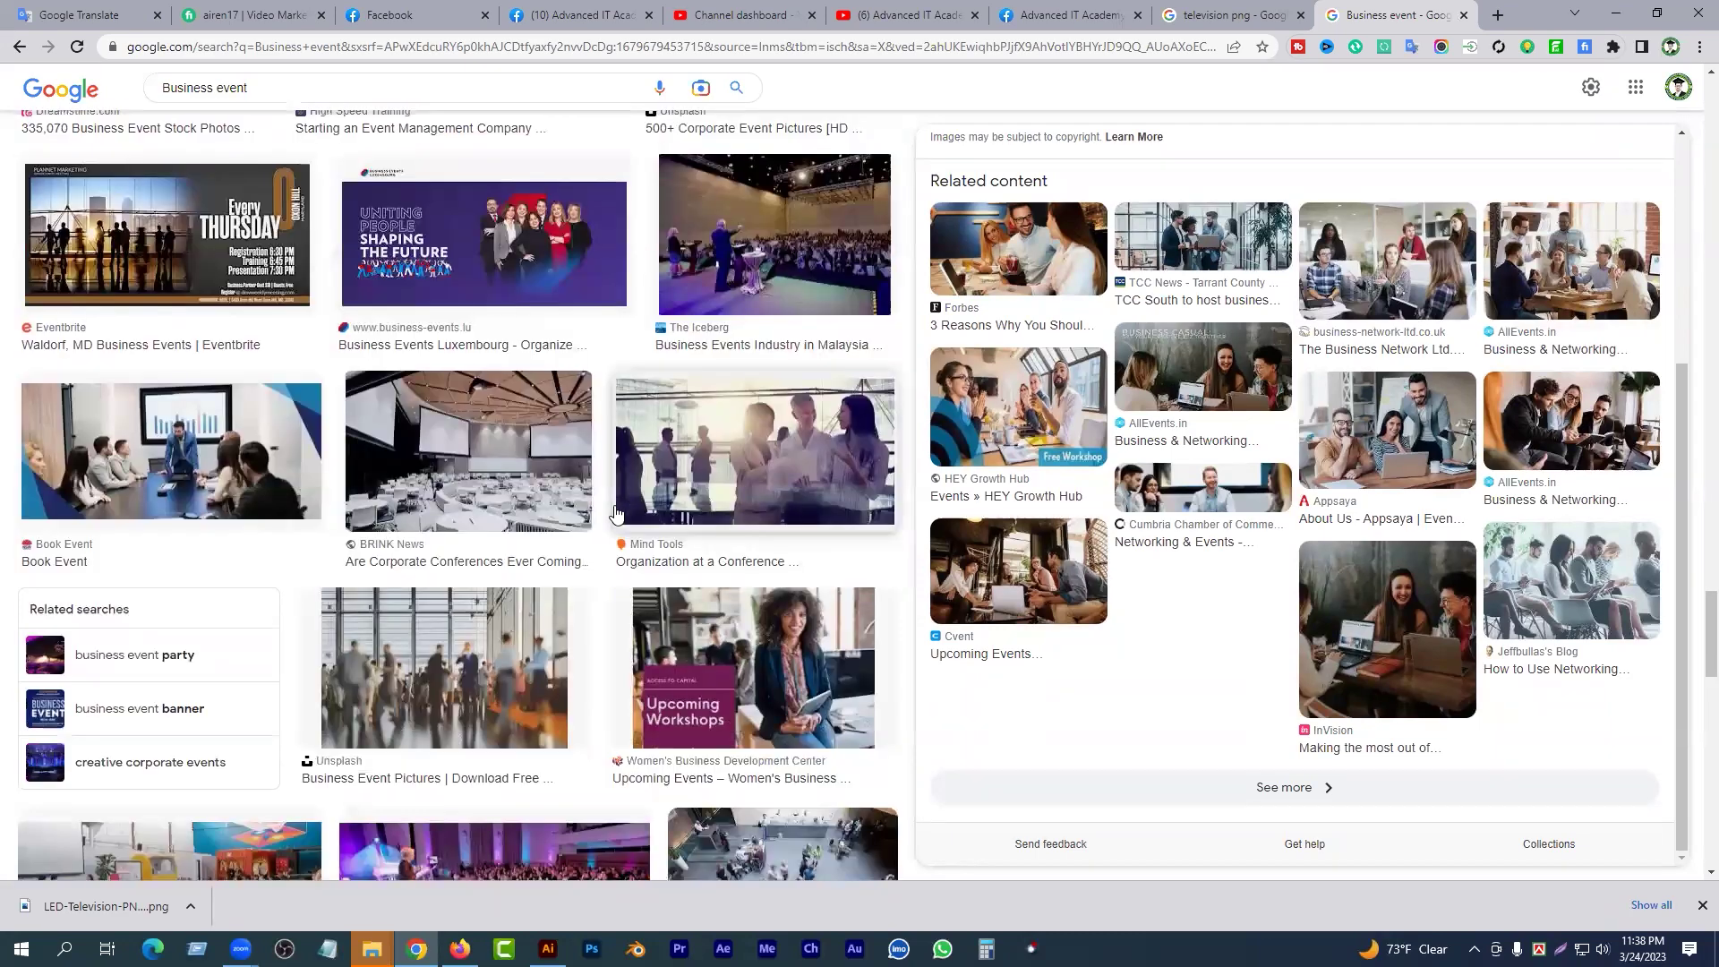
pyautogui.scroll(-7, 615, 512)
pyautogui.scroll(-5, 626, 516)
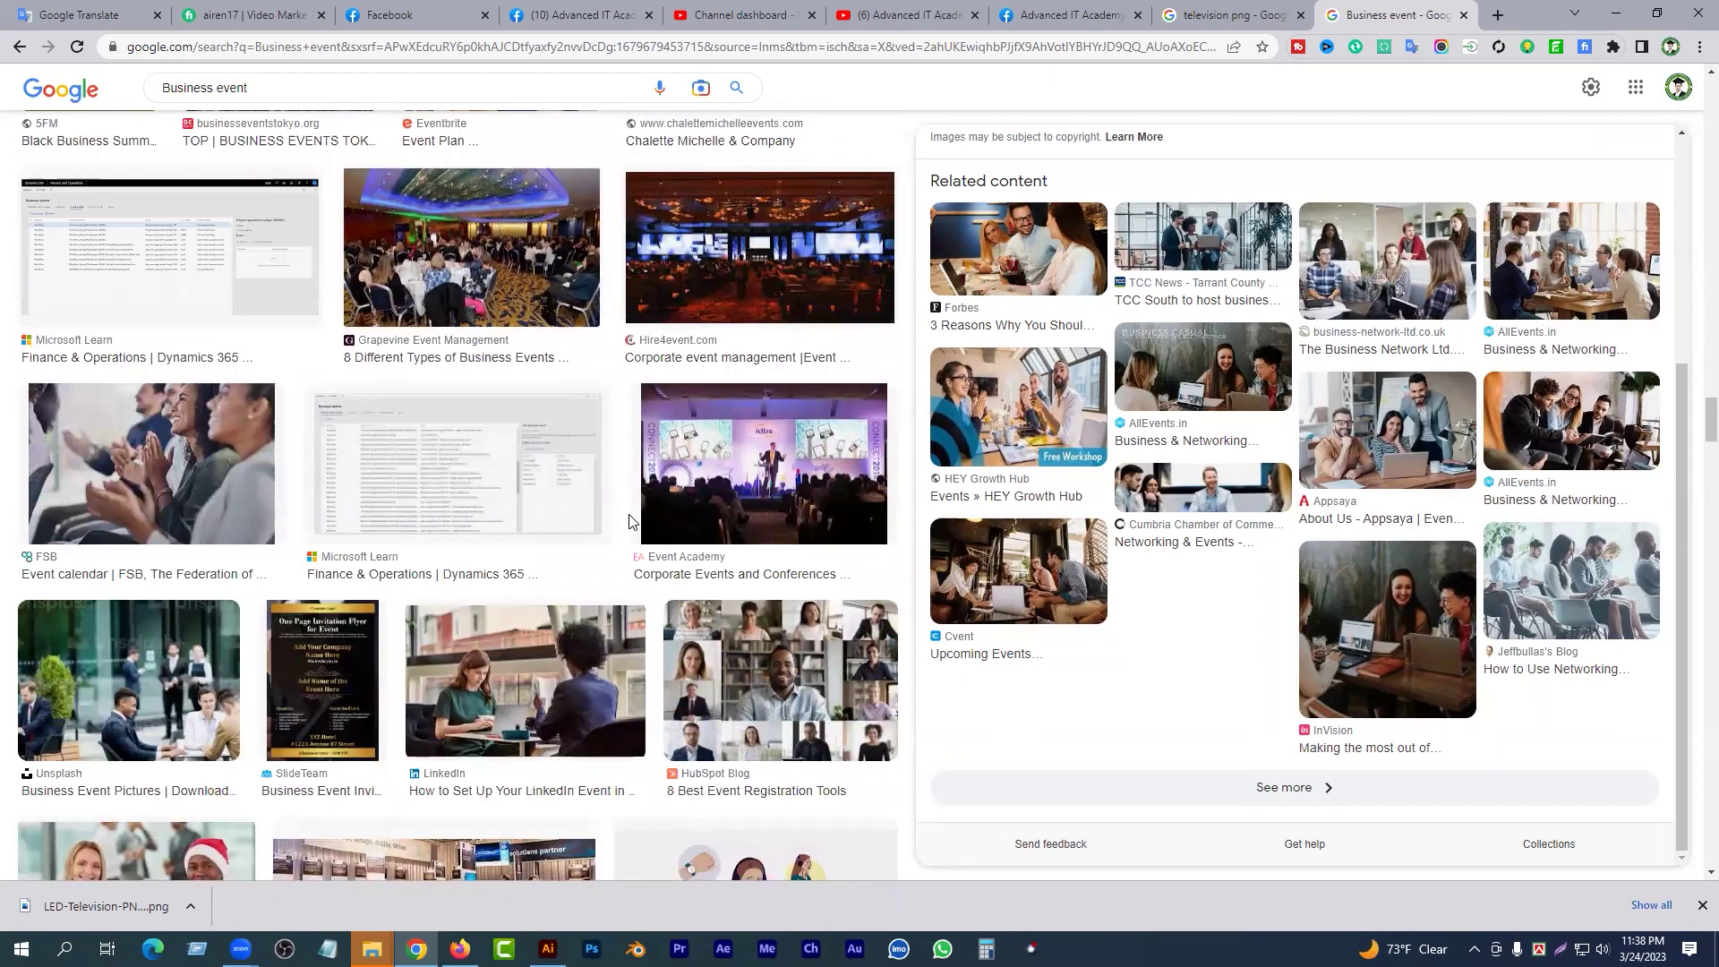
pyautogui.scroll(-8, 626, 512)
pyautogui.scroll(-2, 641, 538)
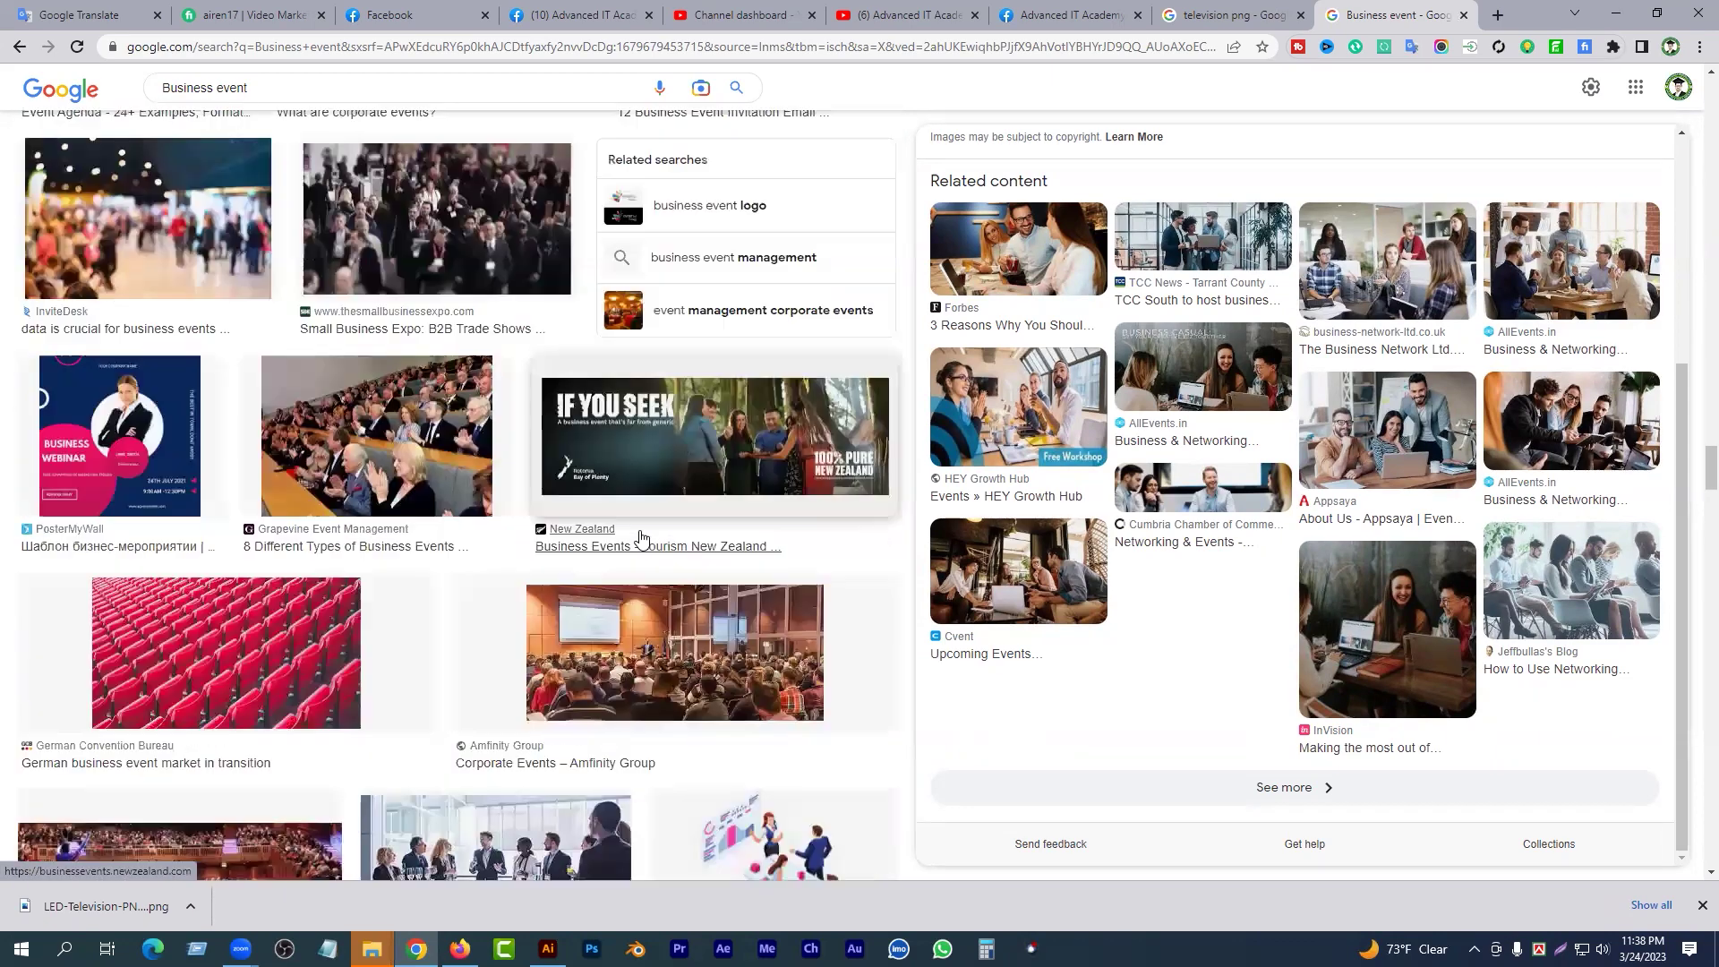
pyautogui.scroll(-1, 626, 519)
pyautogui.scroll(-3, 618, 529)
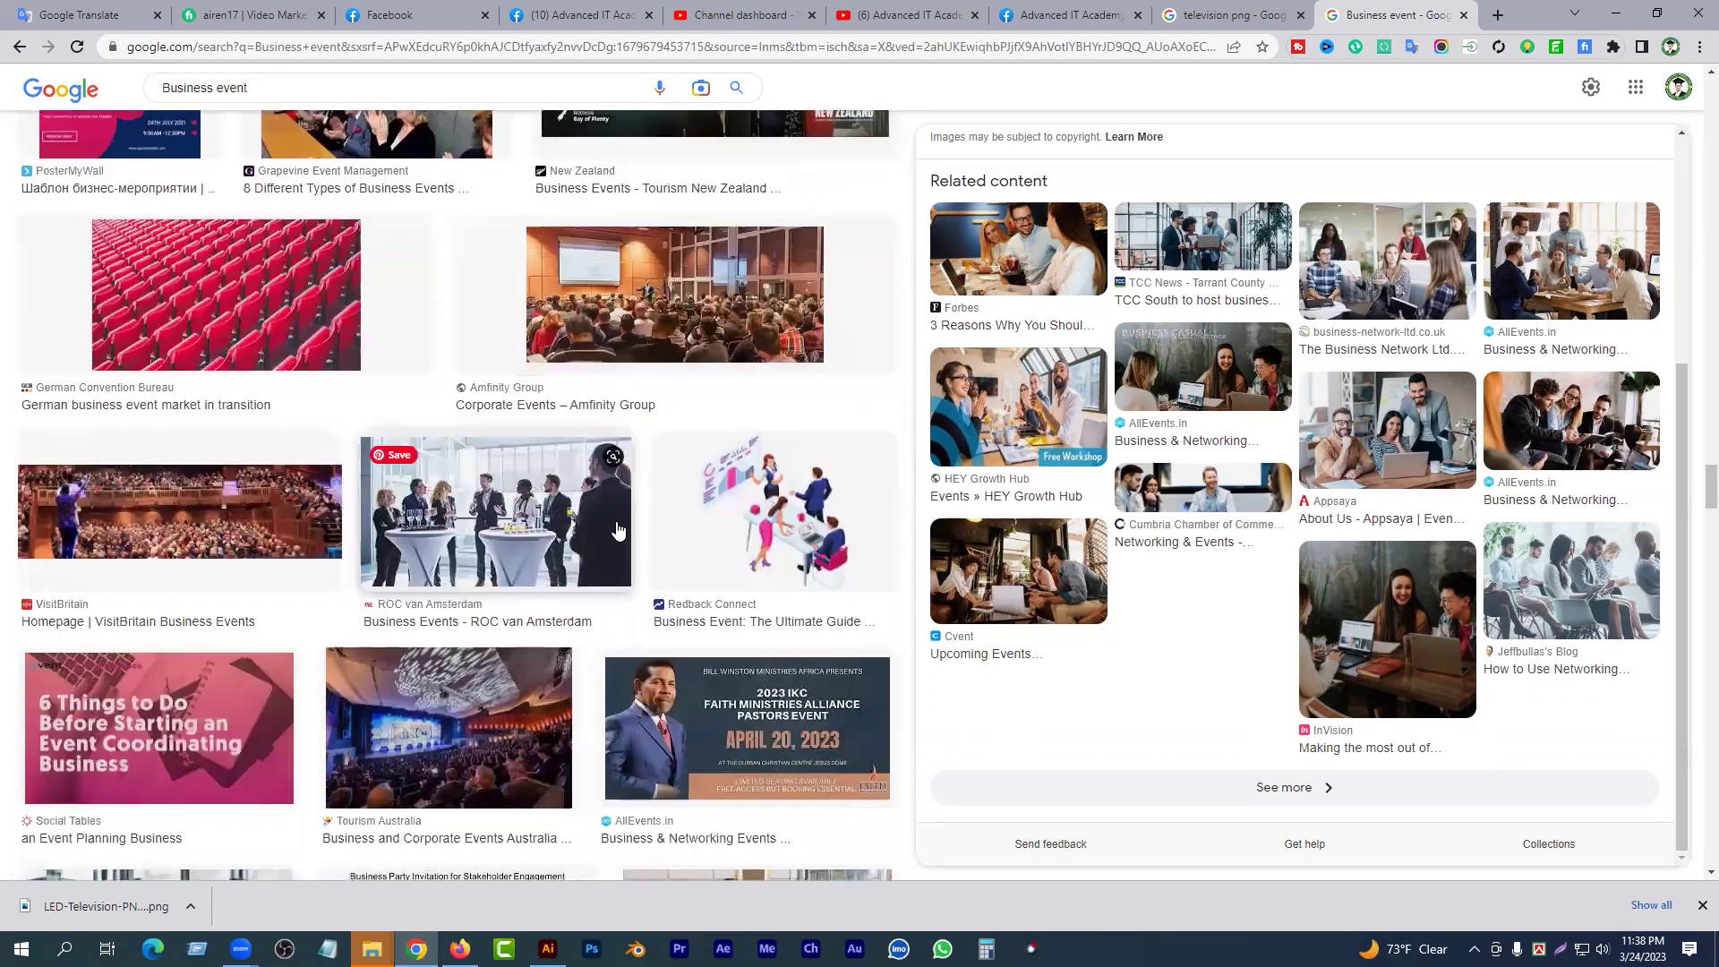
pyautogui.scroll(-4, 594, 575)
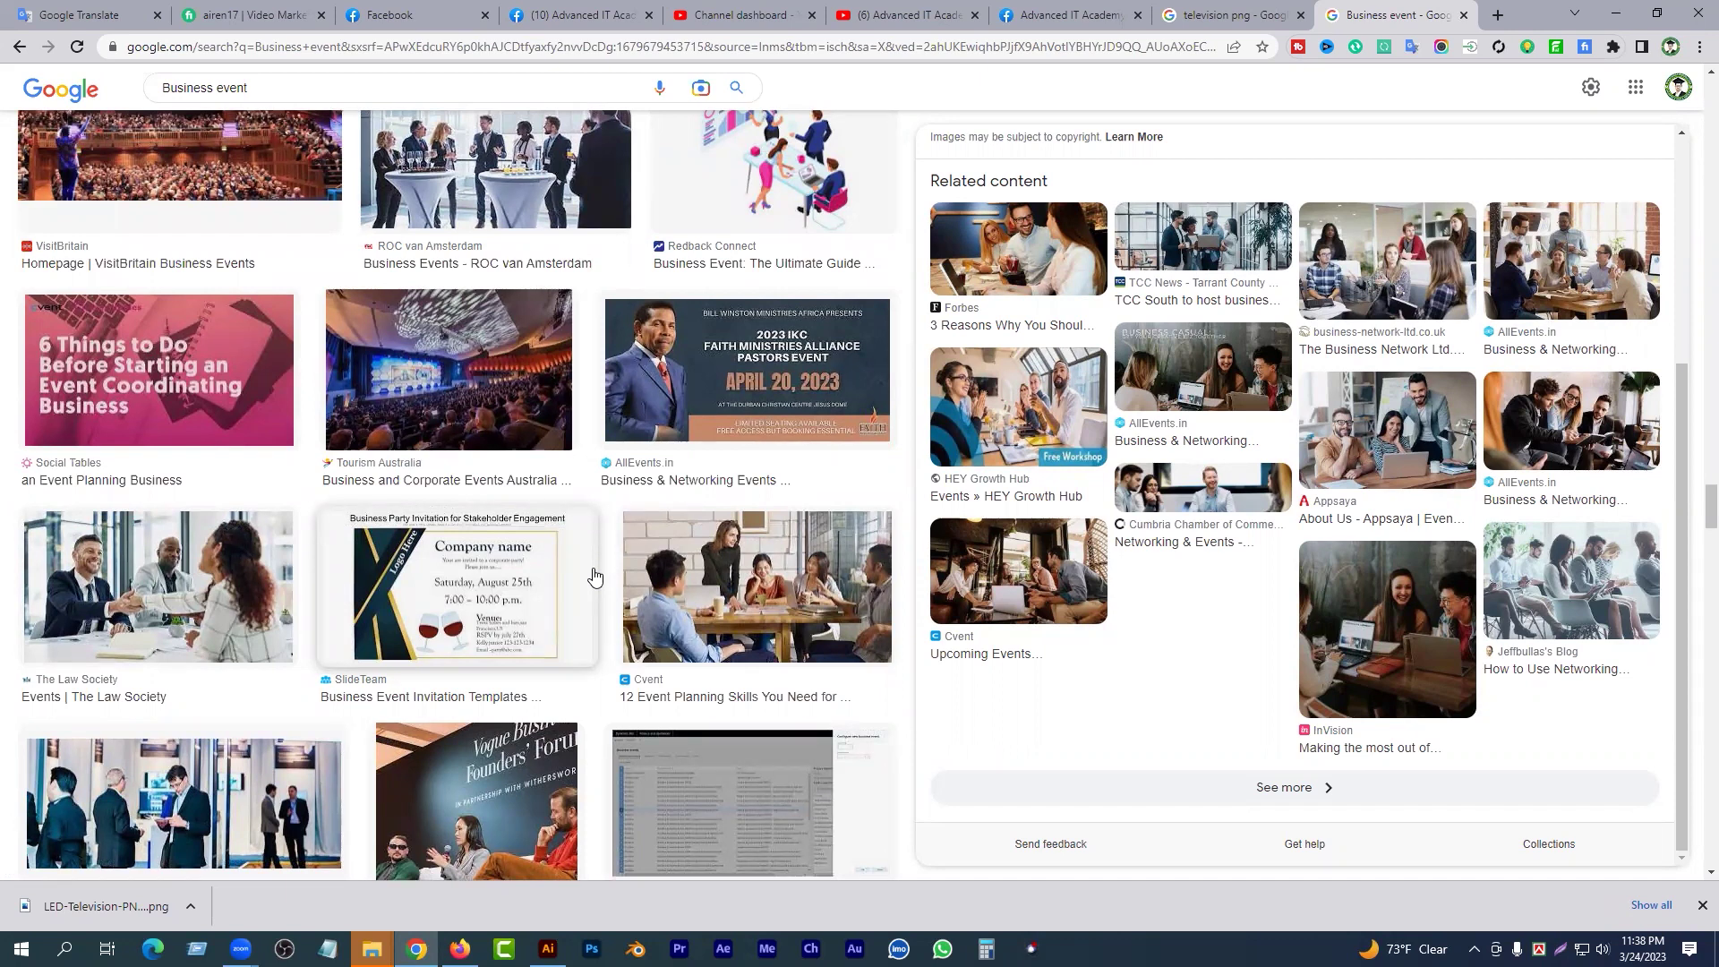
pyautogui.scroll(-6, 593, 582)
pyautogui.scroll(-8, 594, 591)
pyautogui.scroll(-2, 588, 570)
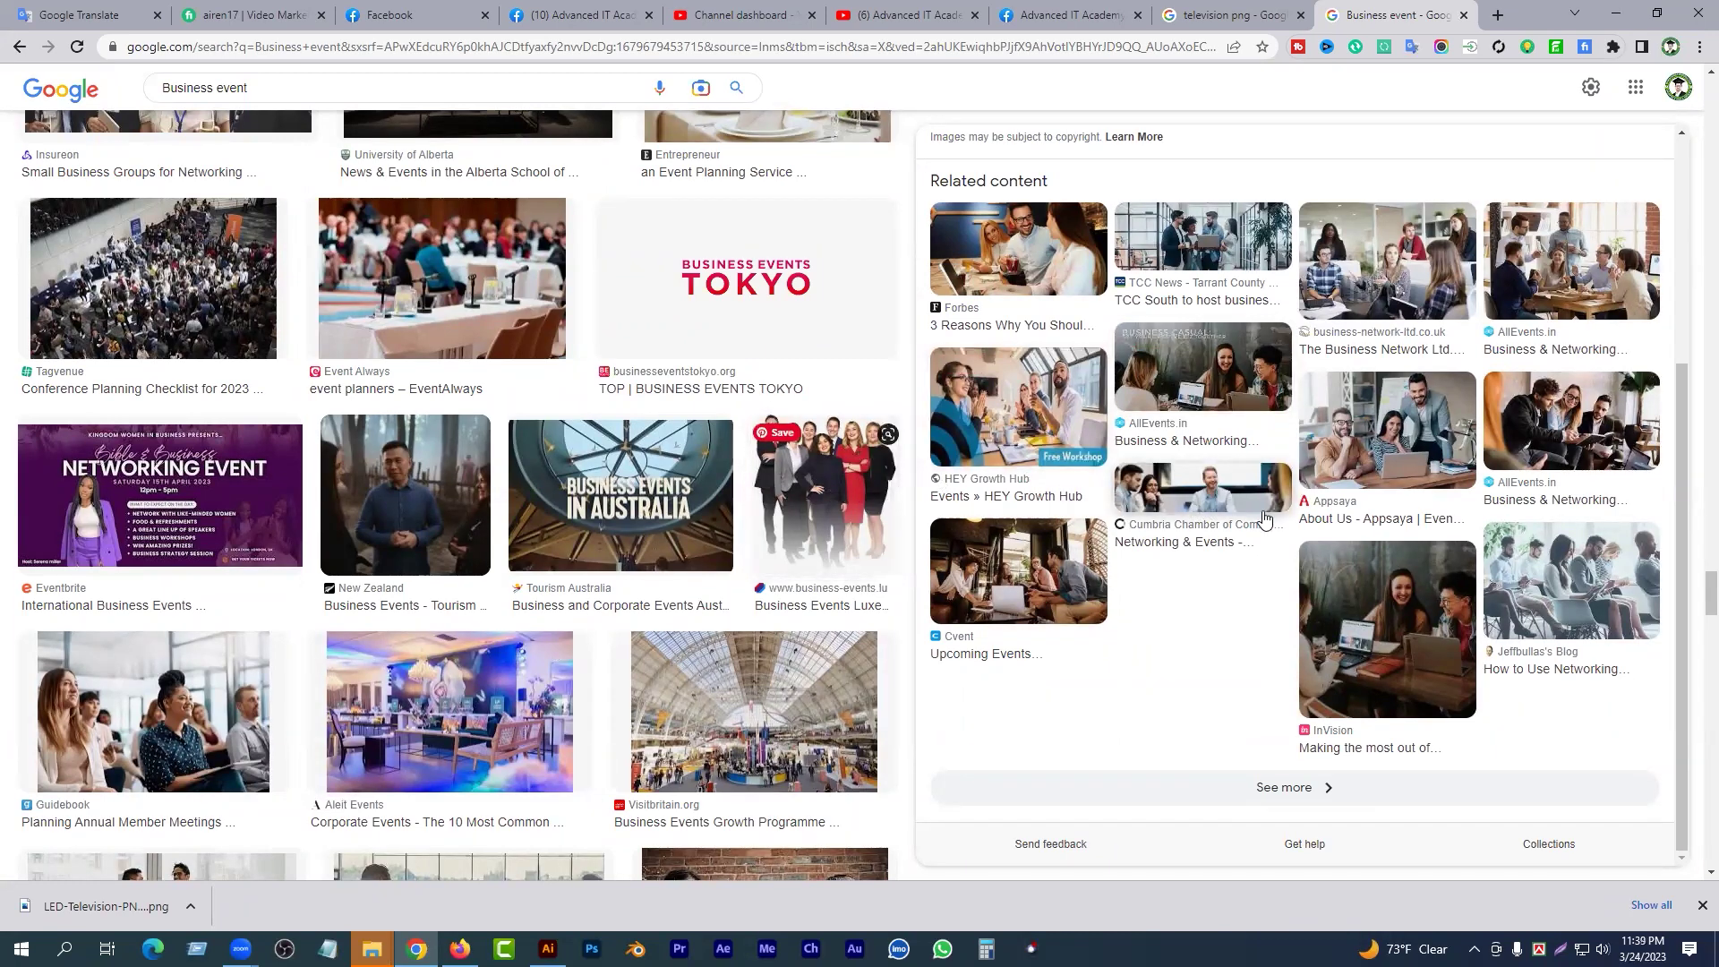
# - Review the earlier "Business event" image results again to compare the meeting, audience and speaker photos
pyautogui.scroll(2, 1254, 519)
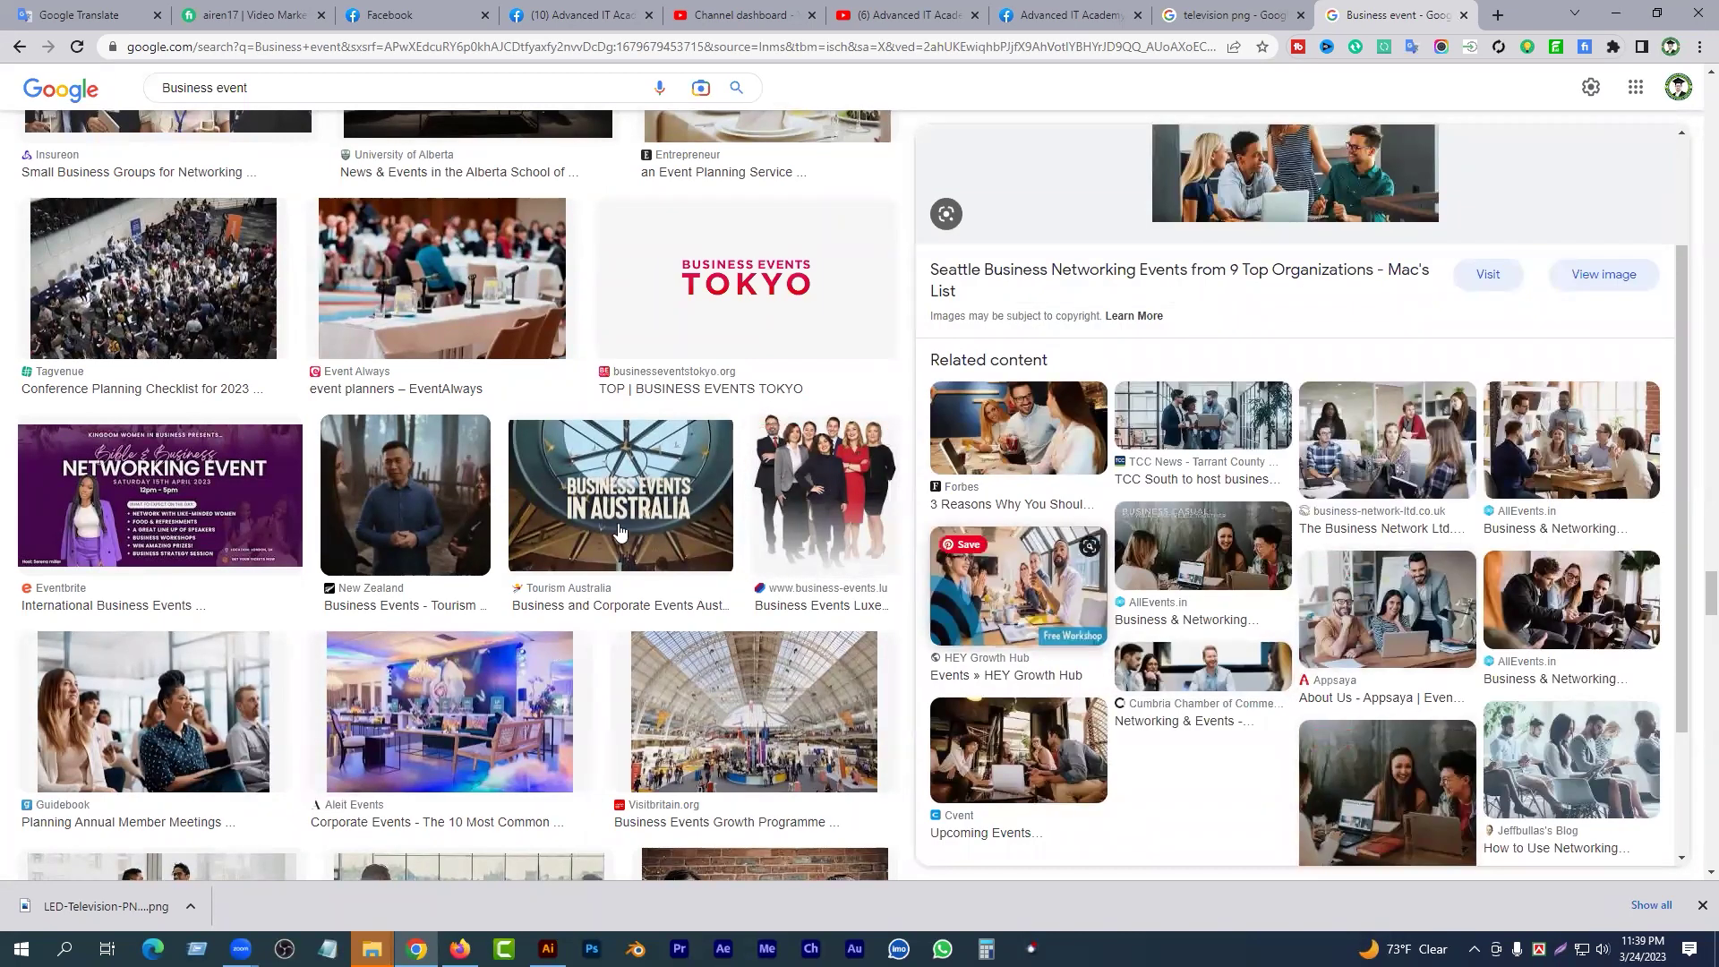
pyautogui.scroll(3, 475, 524)
pyautogui.scroll(10, 358, 484)
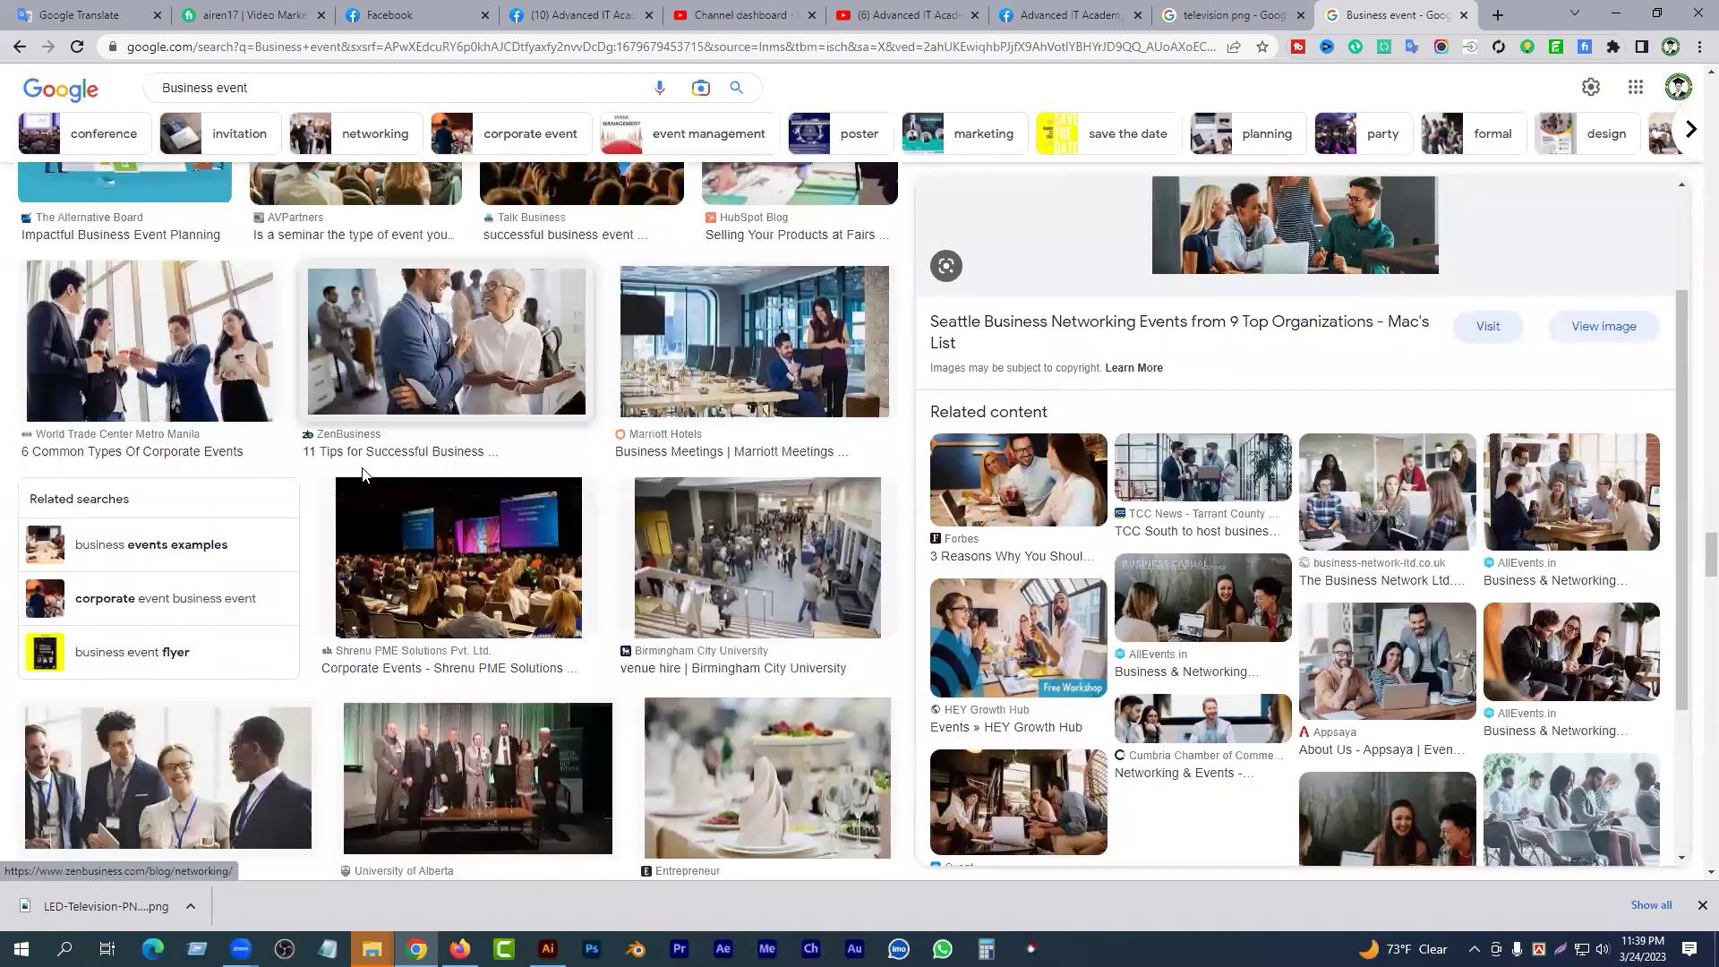
pyautogui.scroll(10, 396, 484)
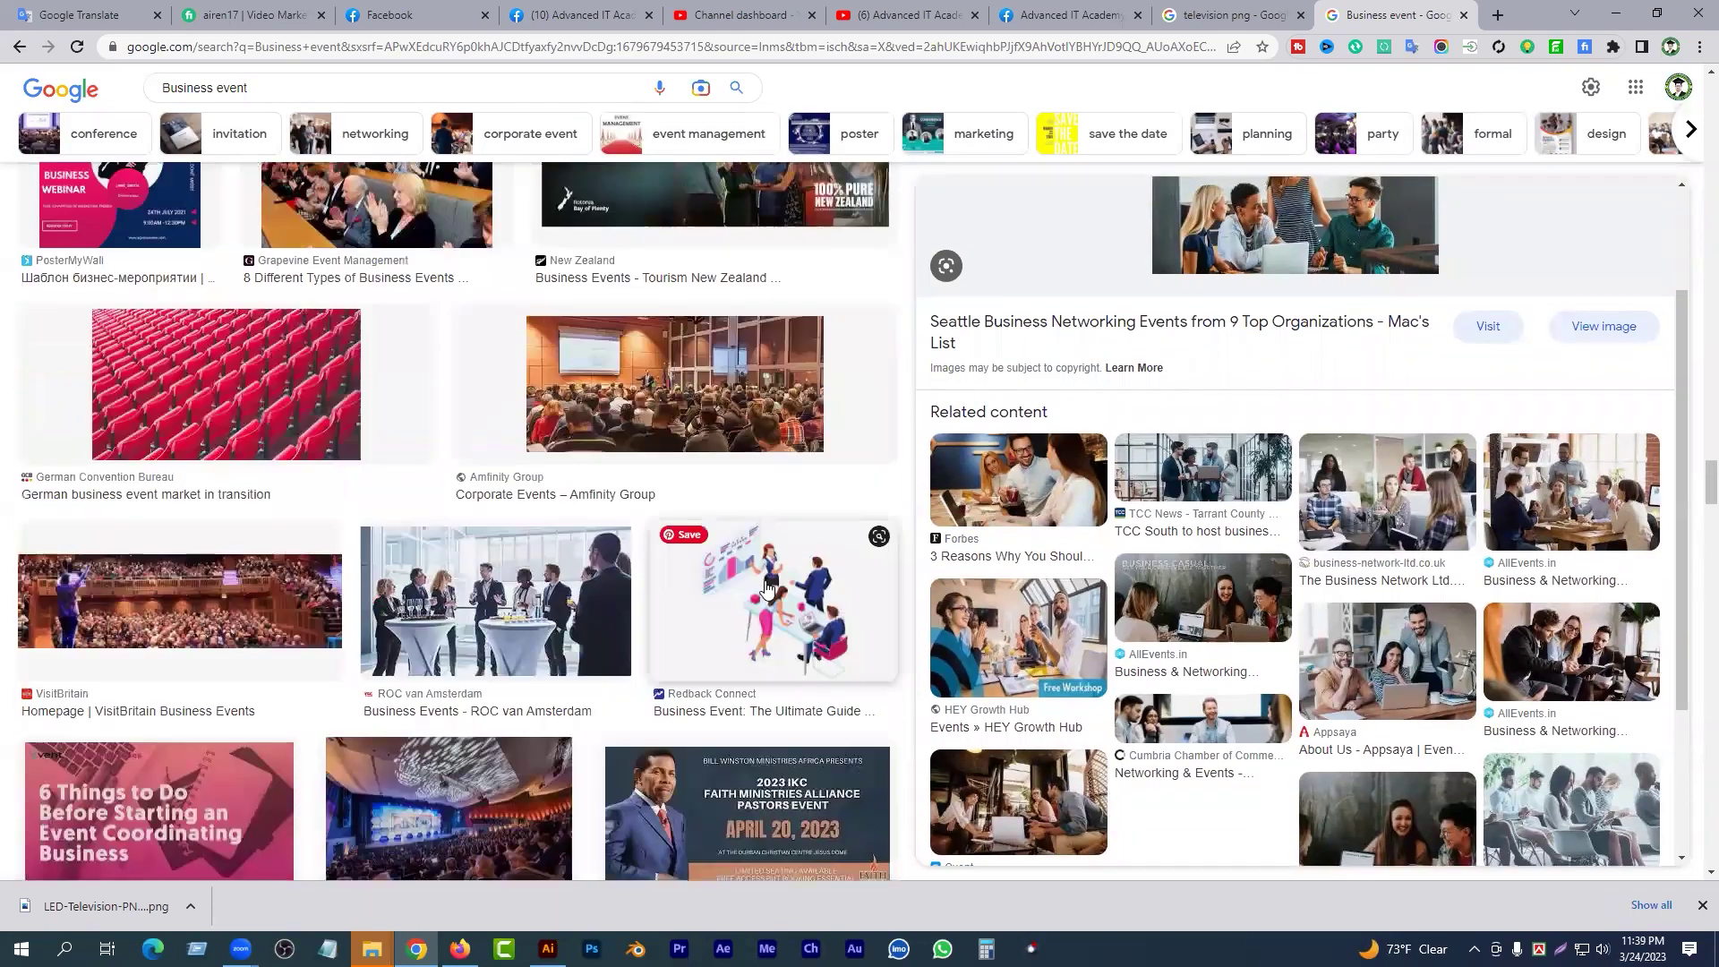
pyautogui.scroll(2, 1236, 690)
pyautogui.scroll(5, 600, 578)
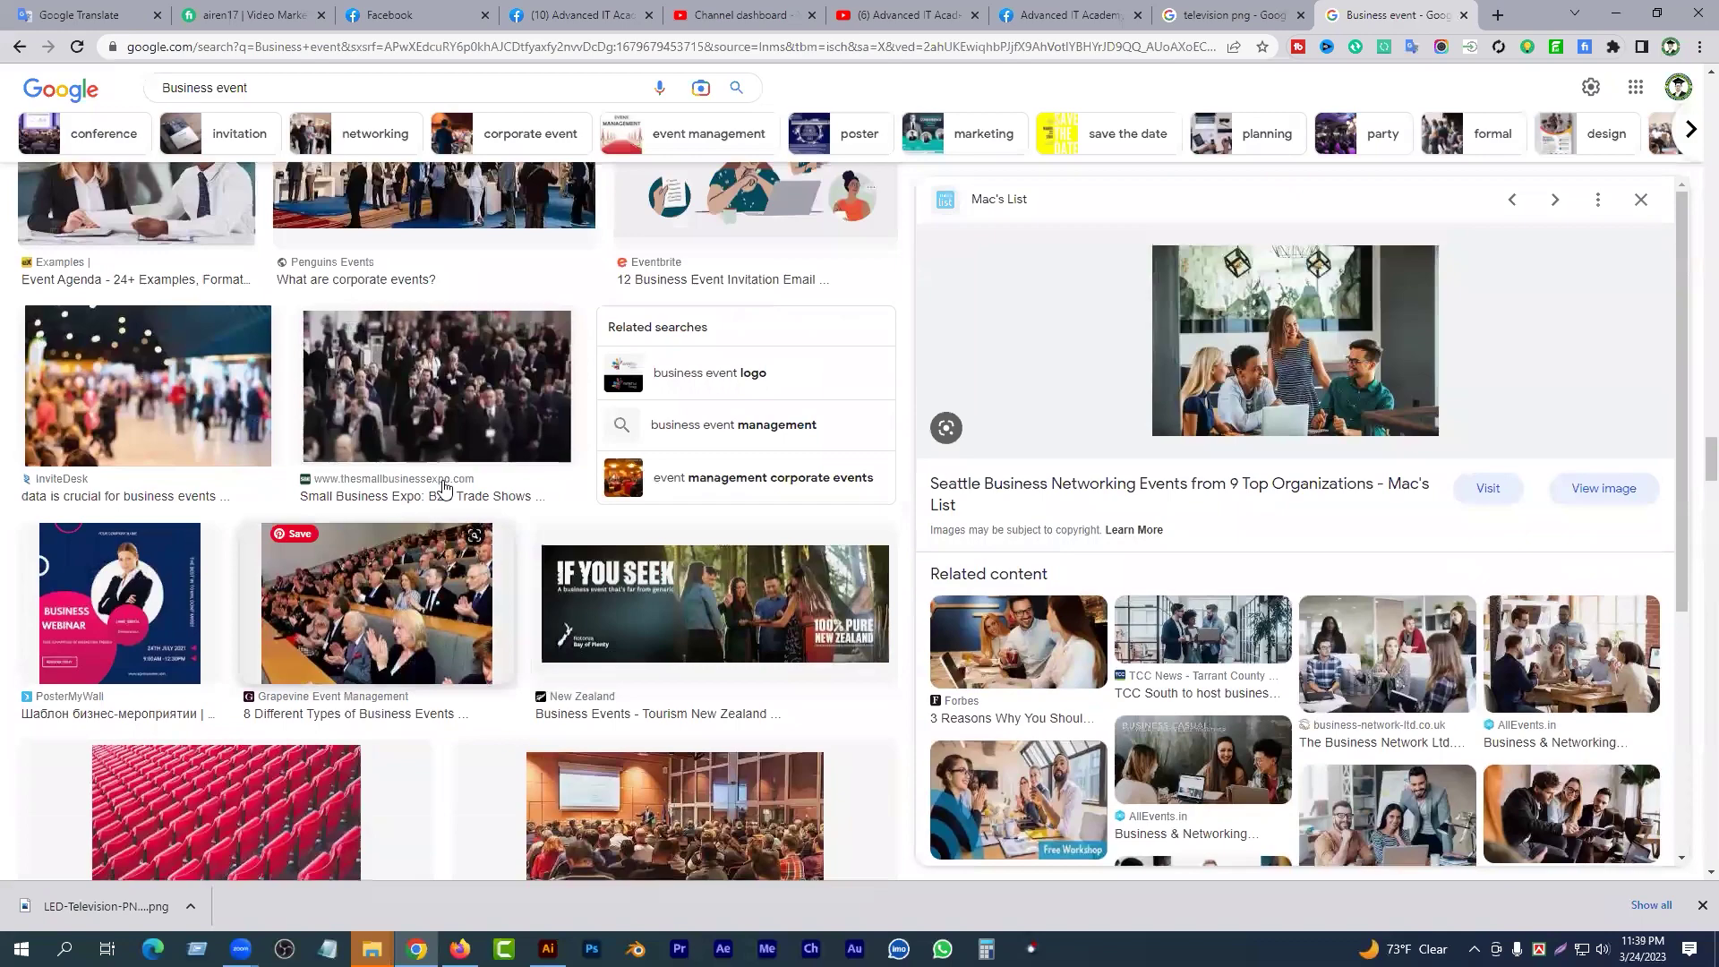
pyautogui.scroll(6, 600, 579)
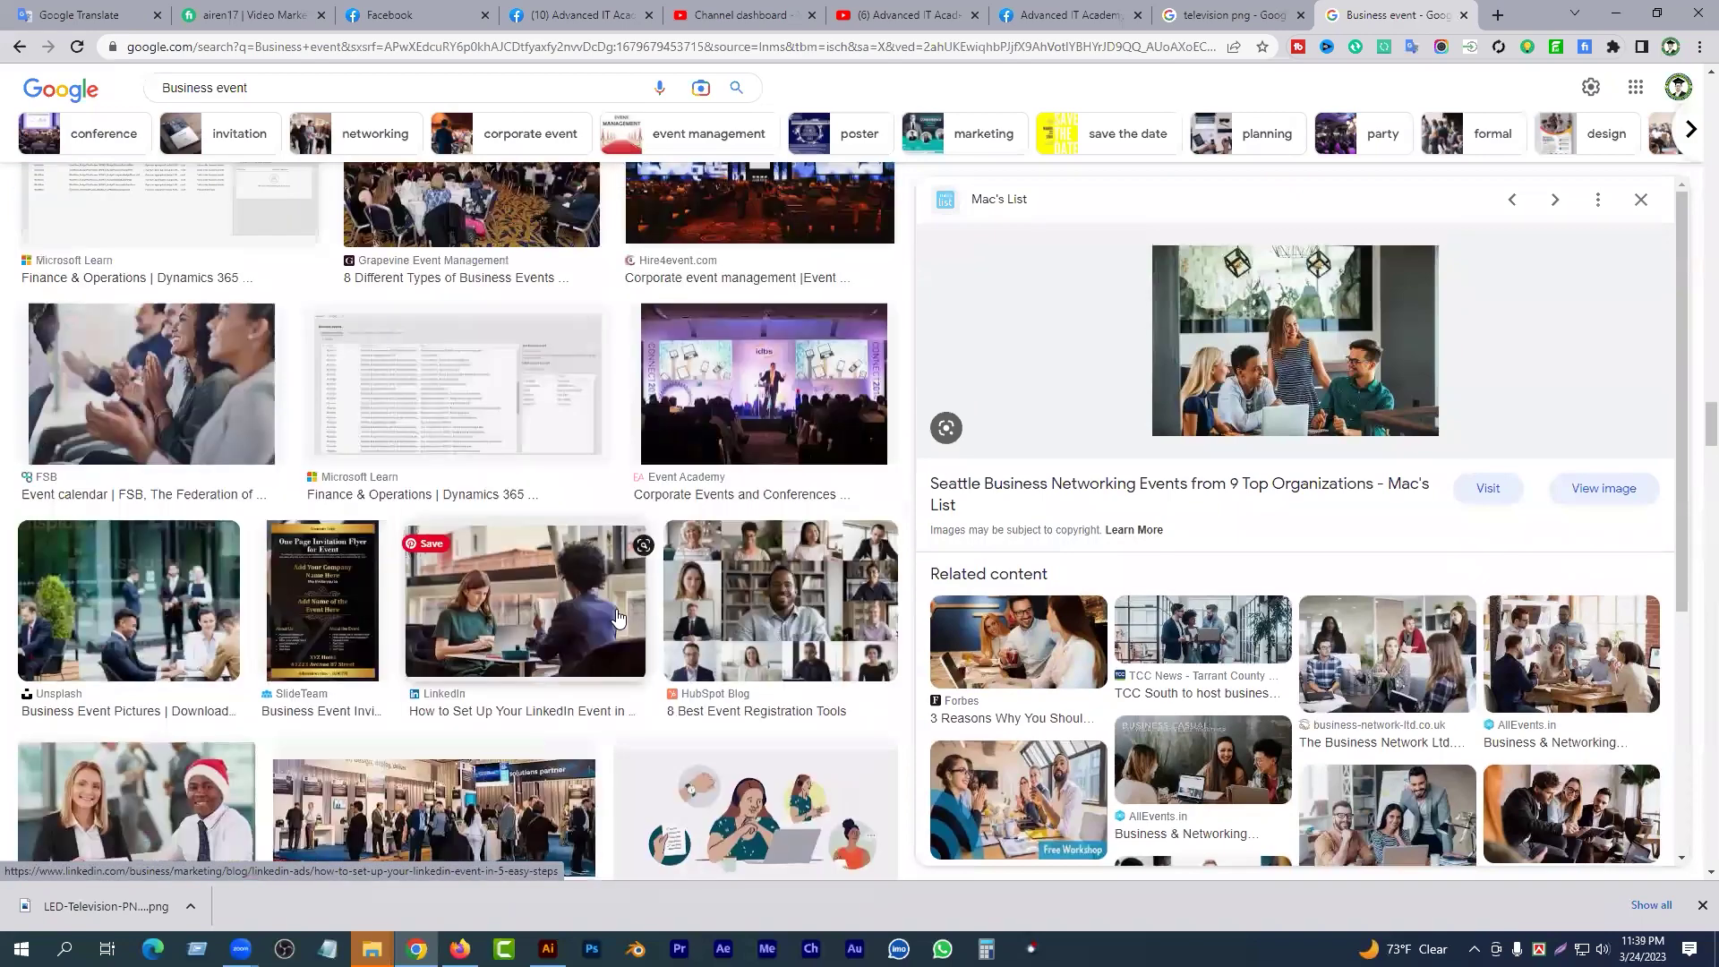
pyautogui.scroll(-10, 546, 647)
pyautogui.scroll(1, 549, 644)
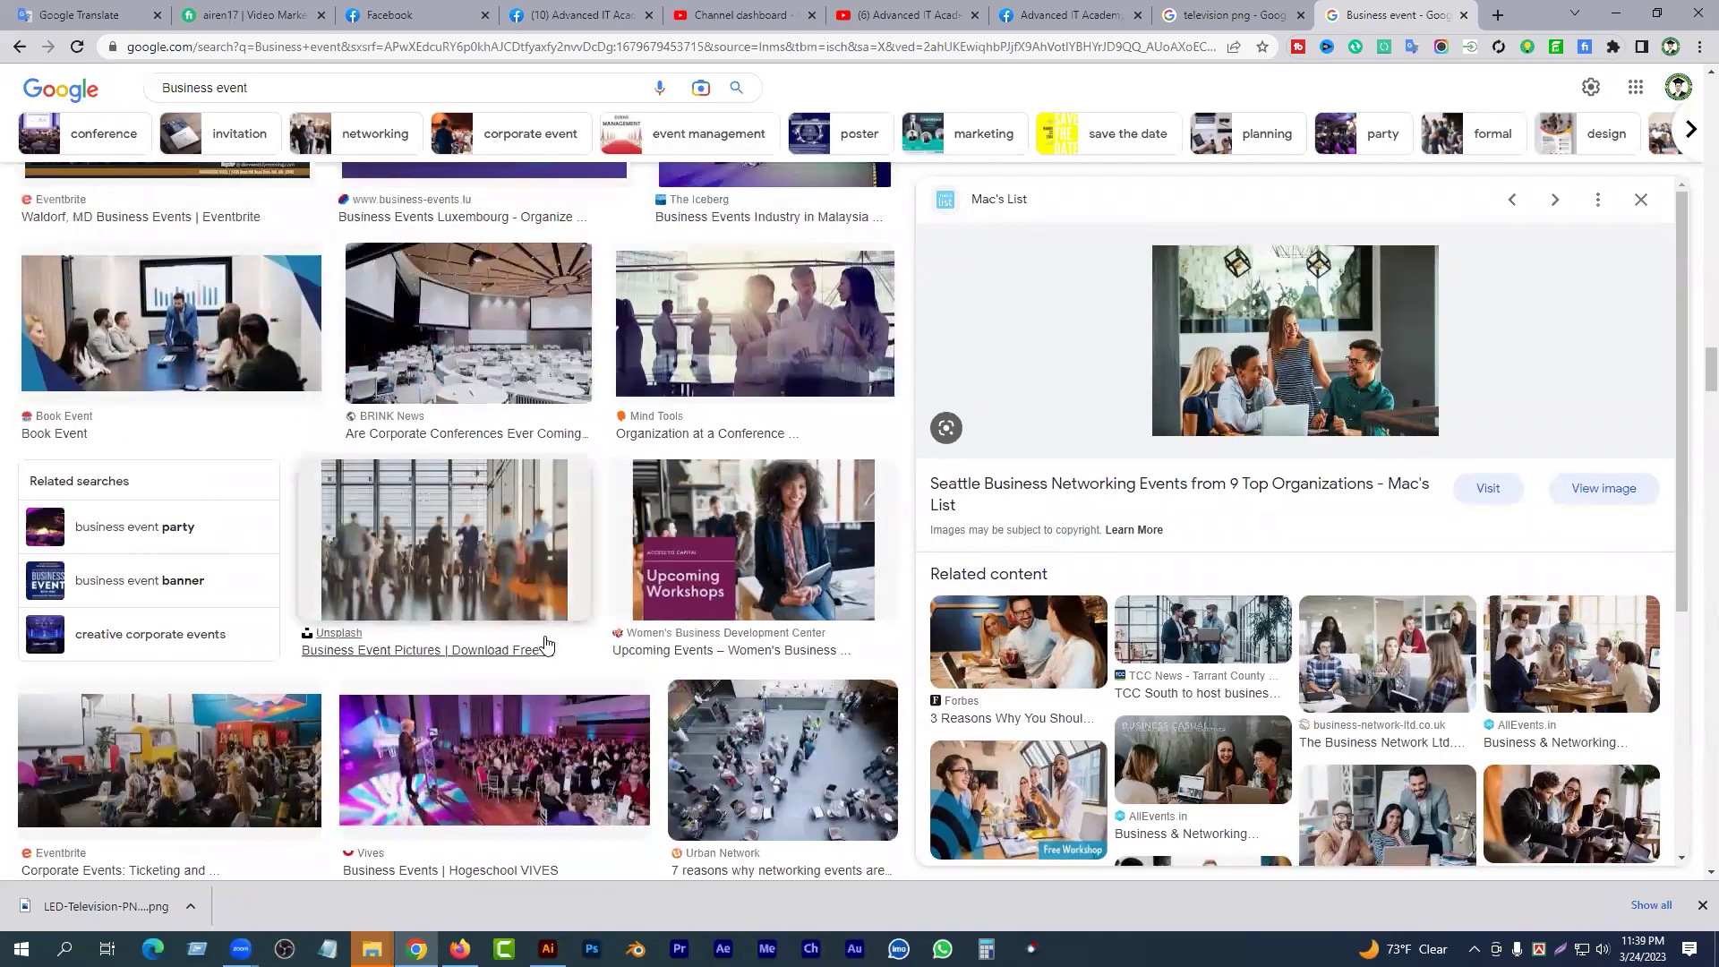
pyautogui.scroll(3, 600, 570)
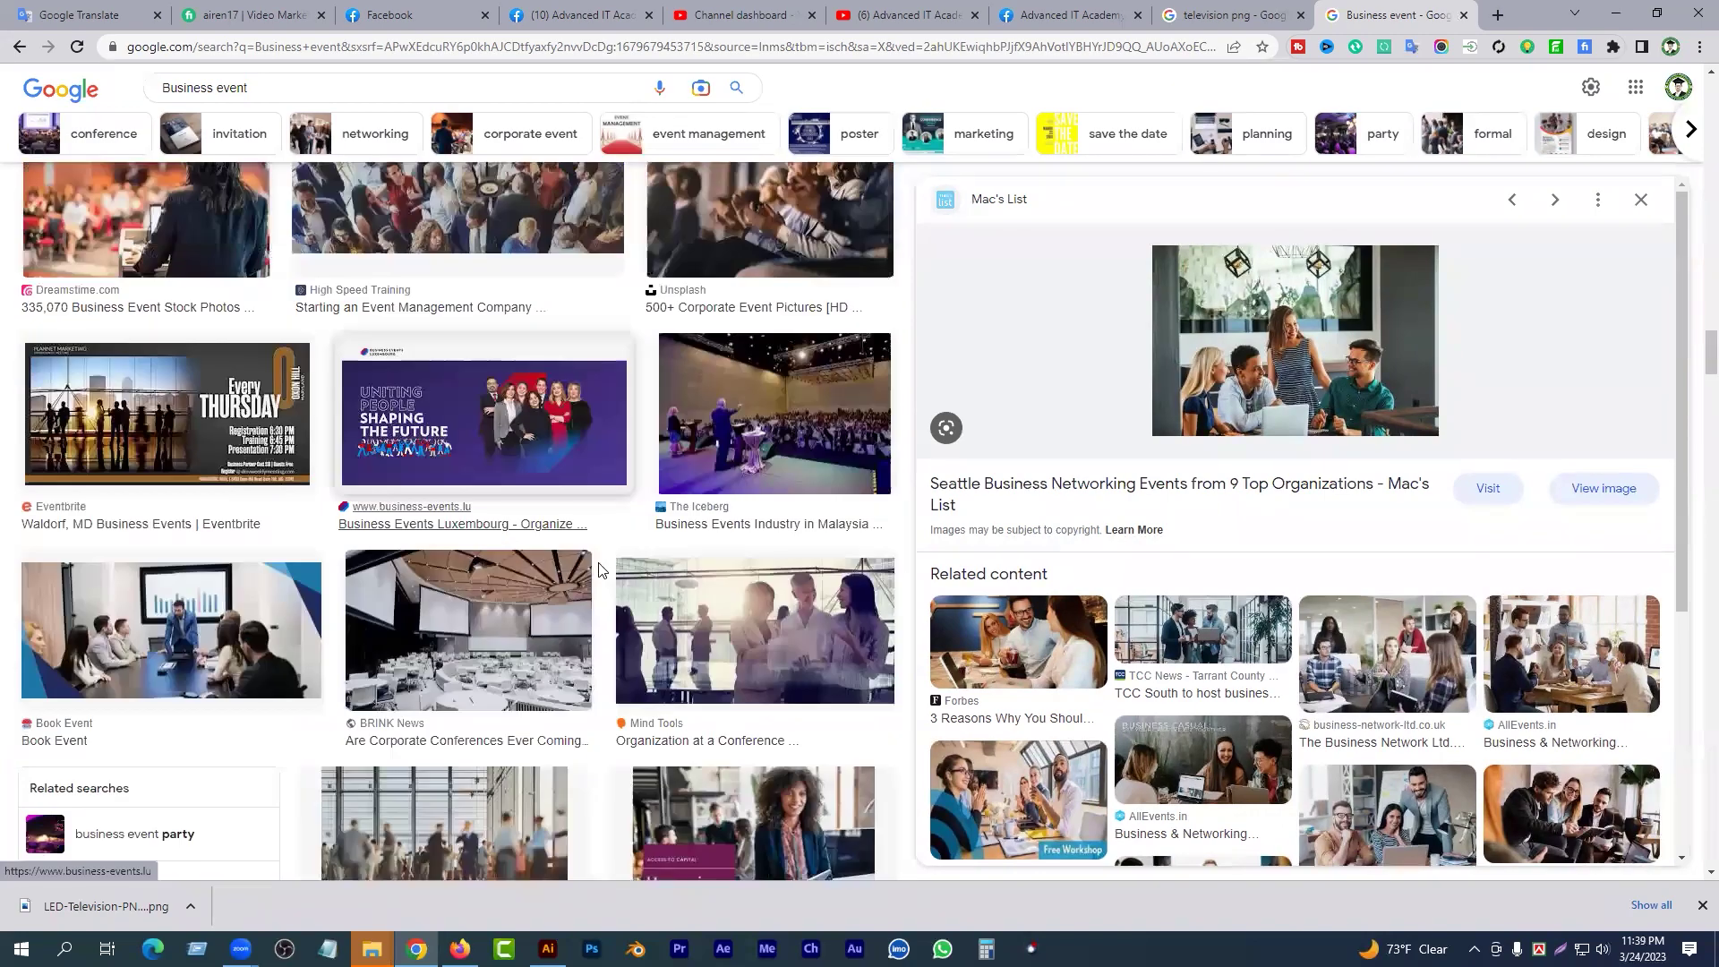
pyautogui.scroll(6, 600, 571)
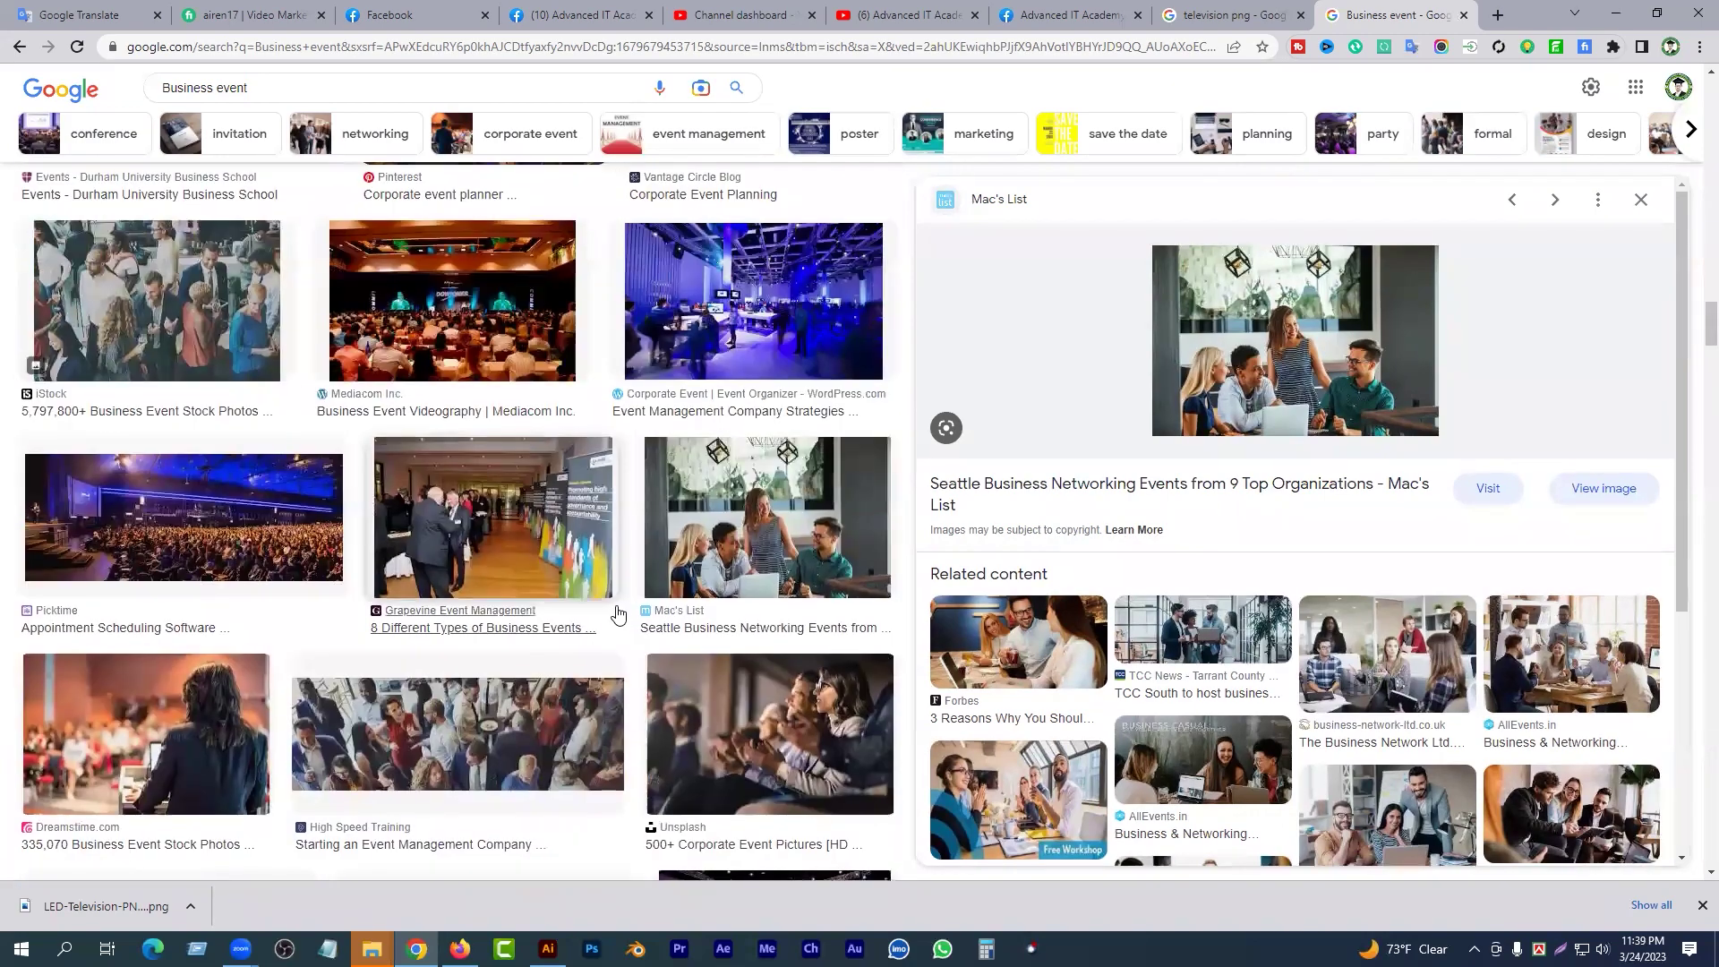
pyautogui.scroll(10, 544, 574)
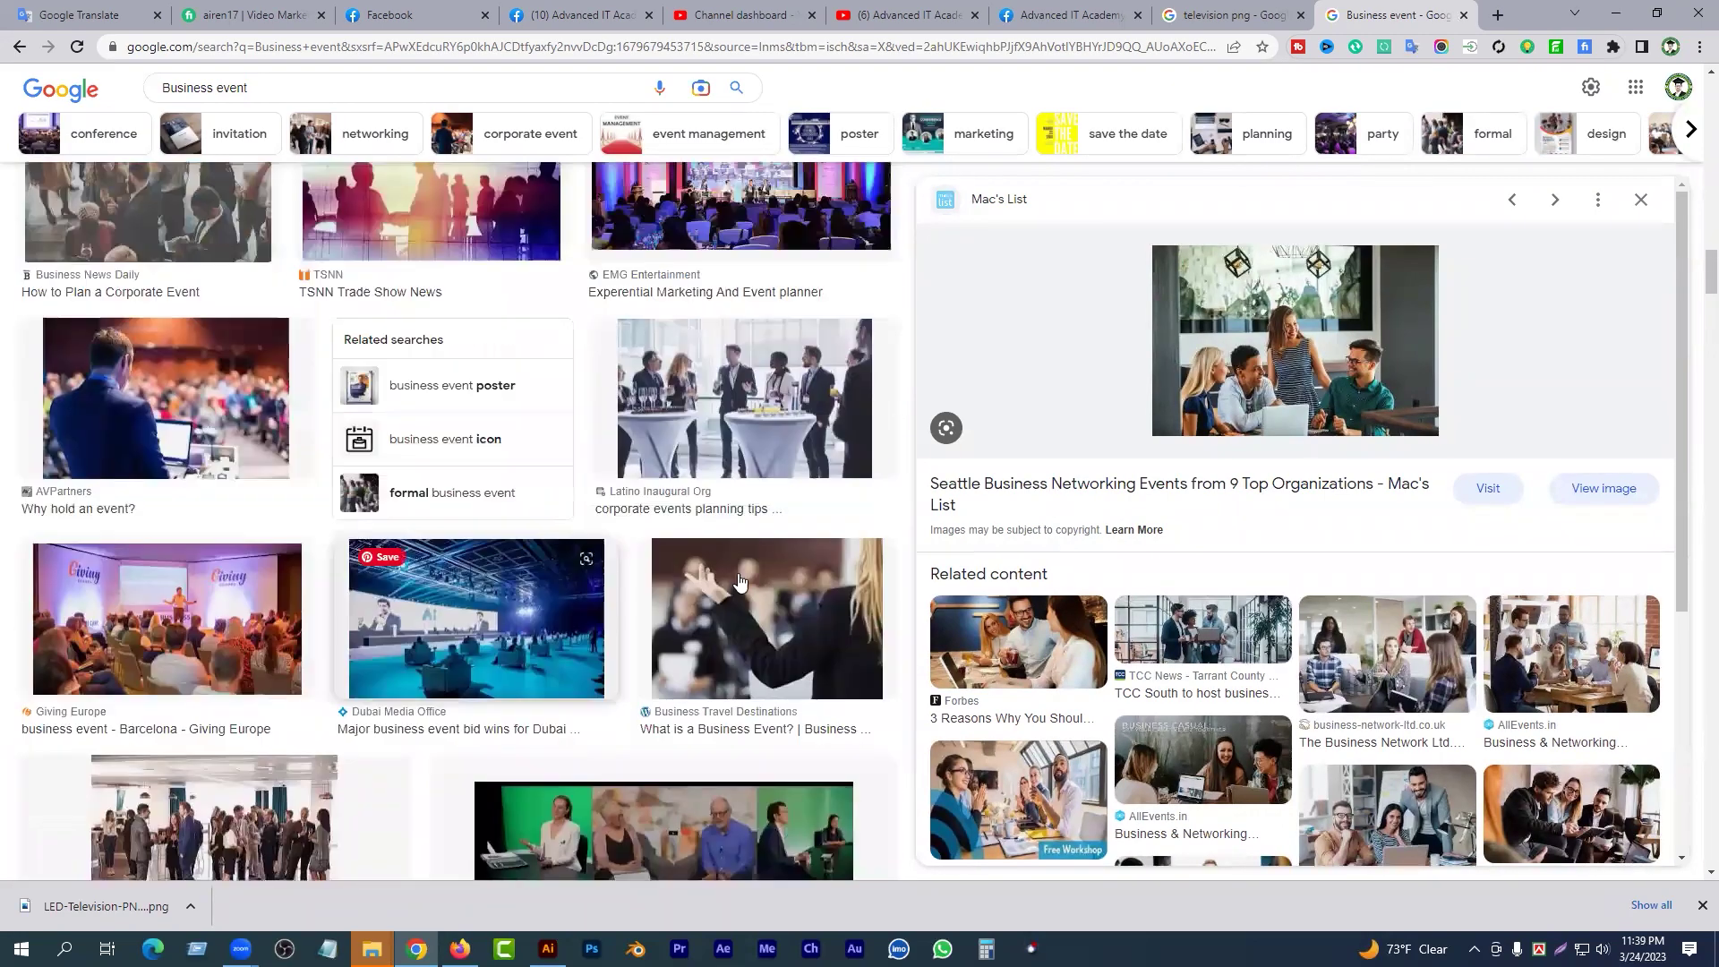
pyautogui.scroll(6, 442, 630)
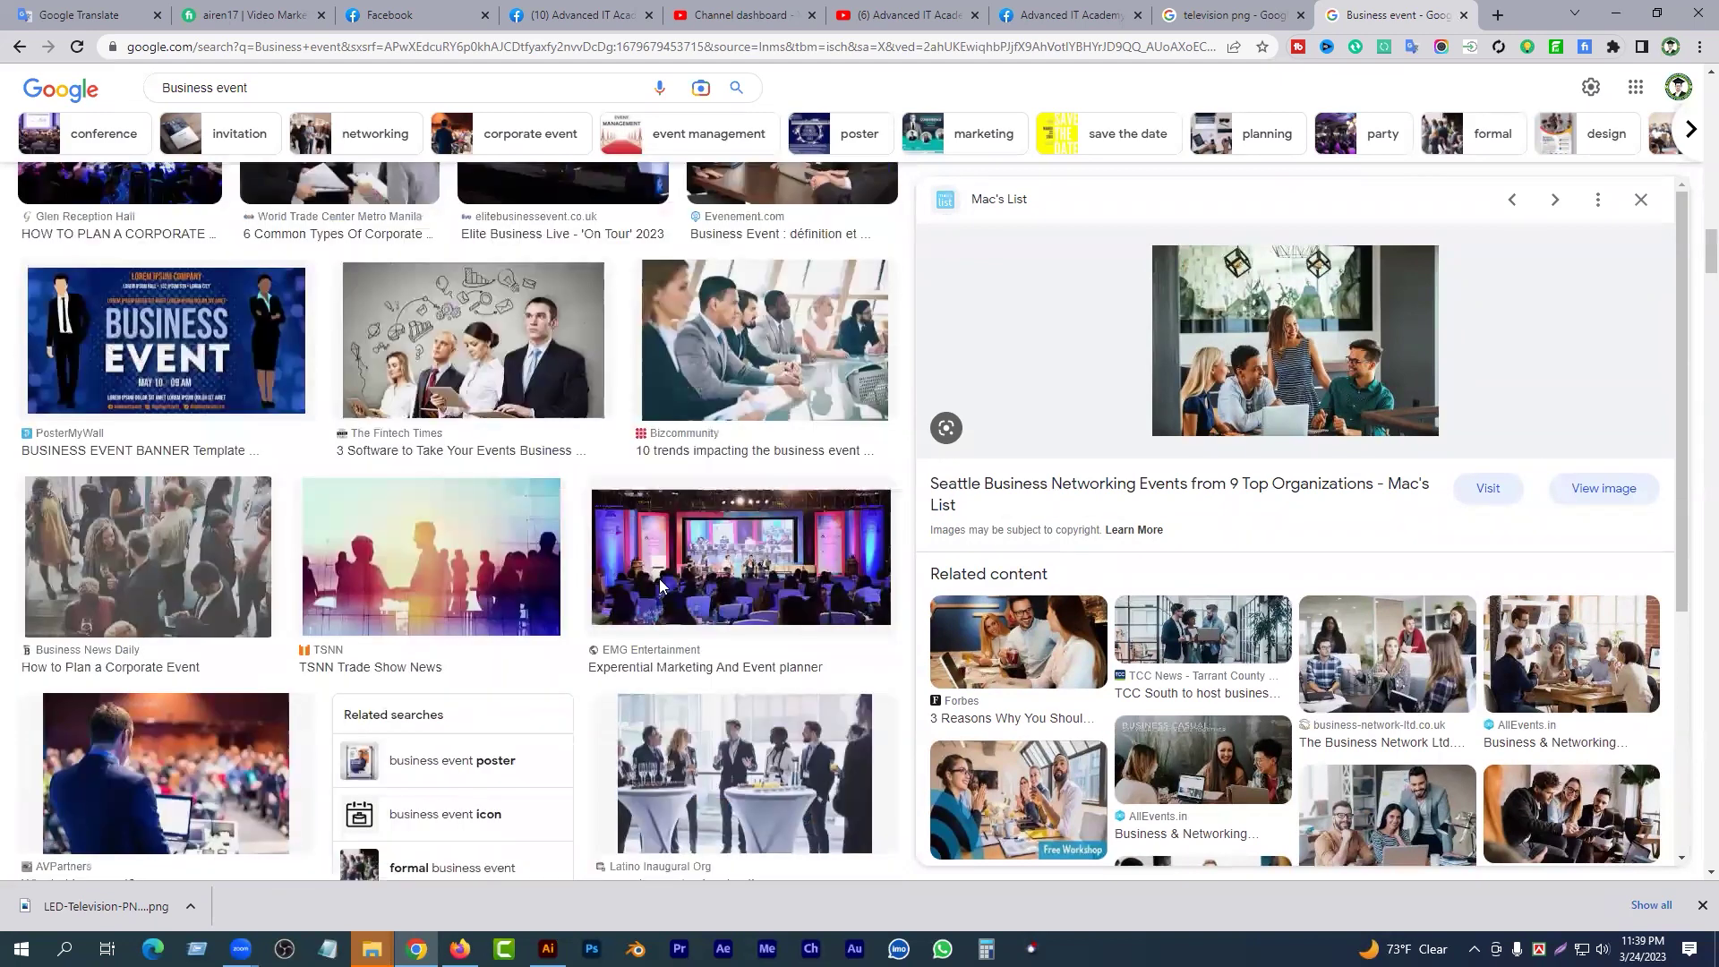
pyautogui.scroll(3, 442, 630)
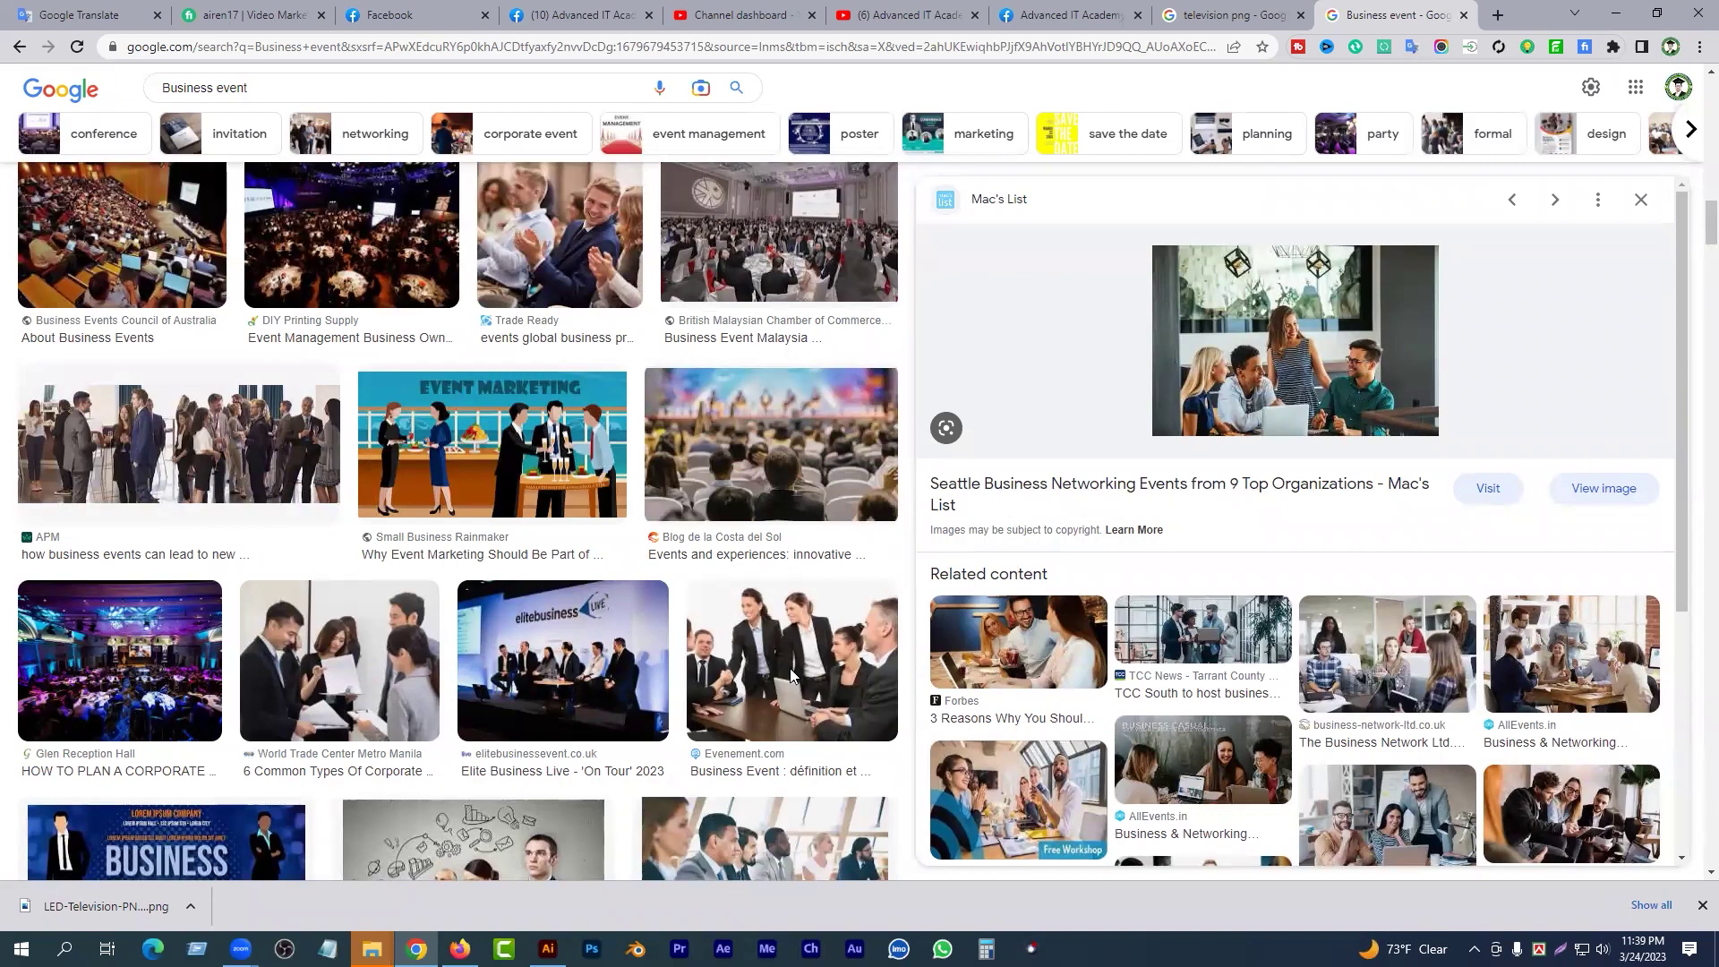
pyautogui.scroll(-3, 802, 637)
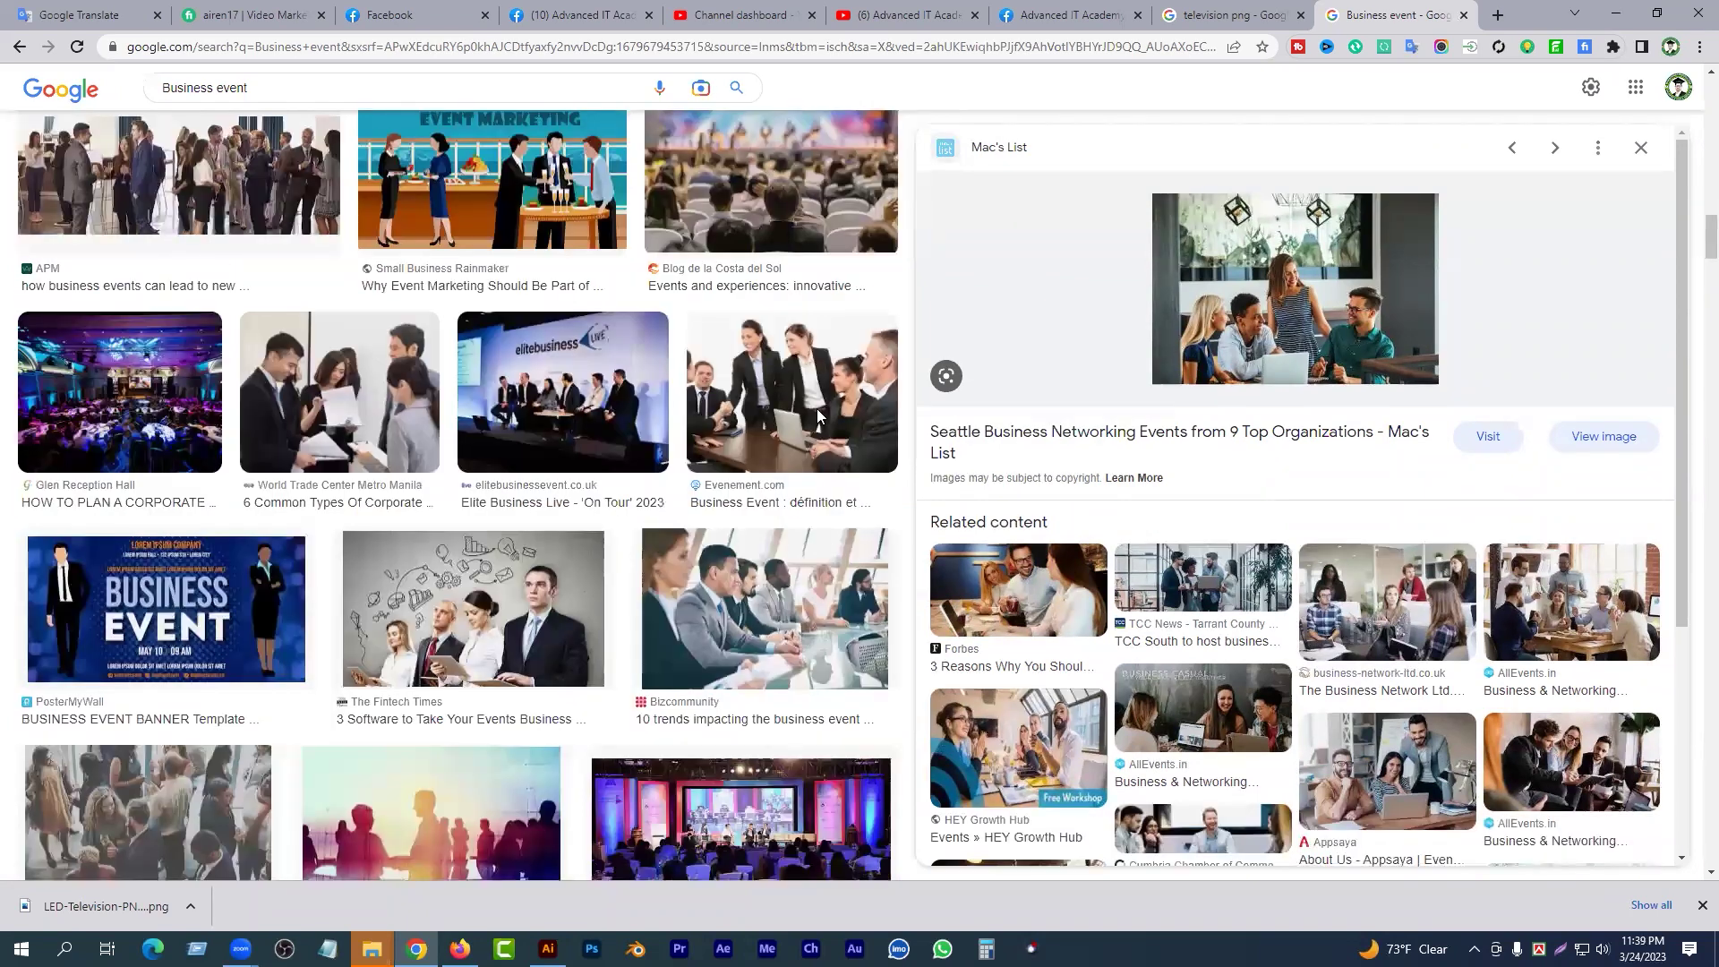
# - Check the Facebook group page briefly, return to the "Business event" image results and re-examine the business meeting photos
pyautogui.click(1075, 15)
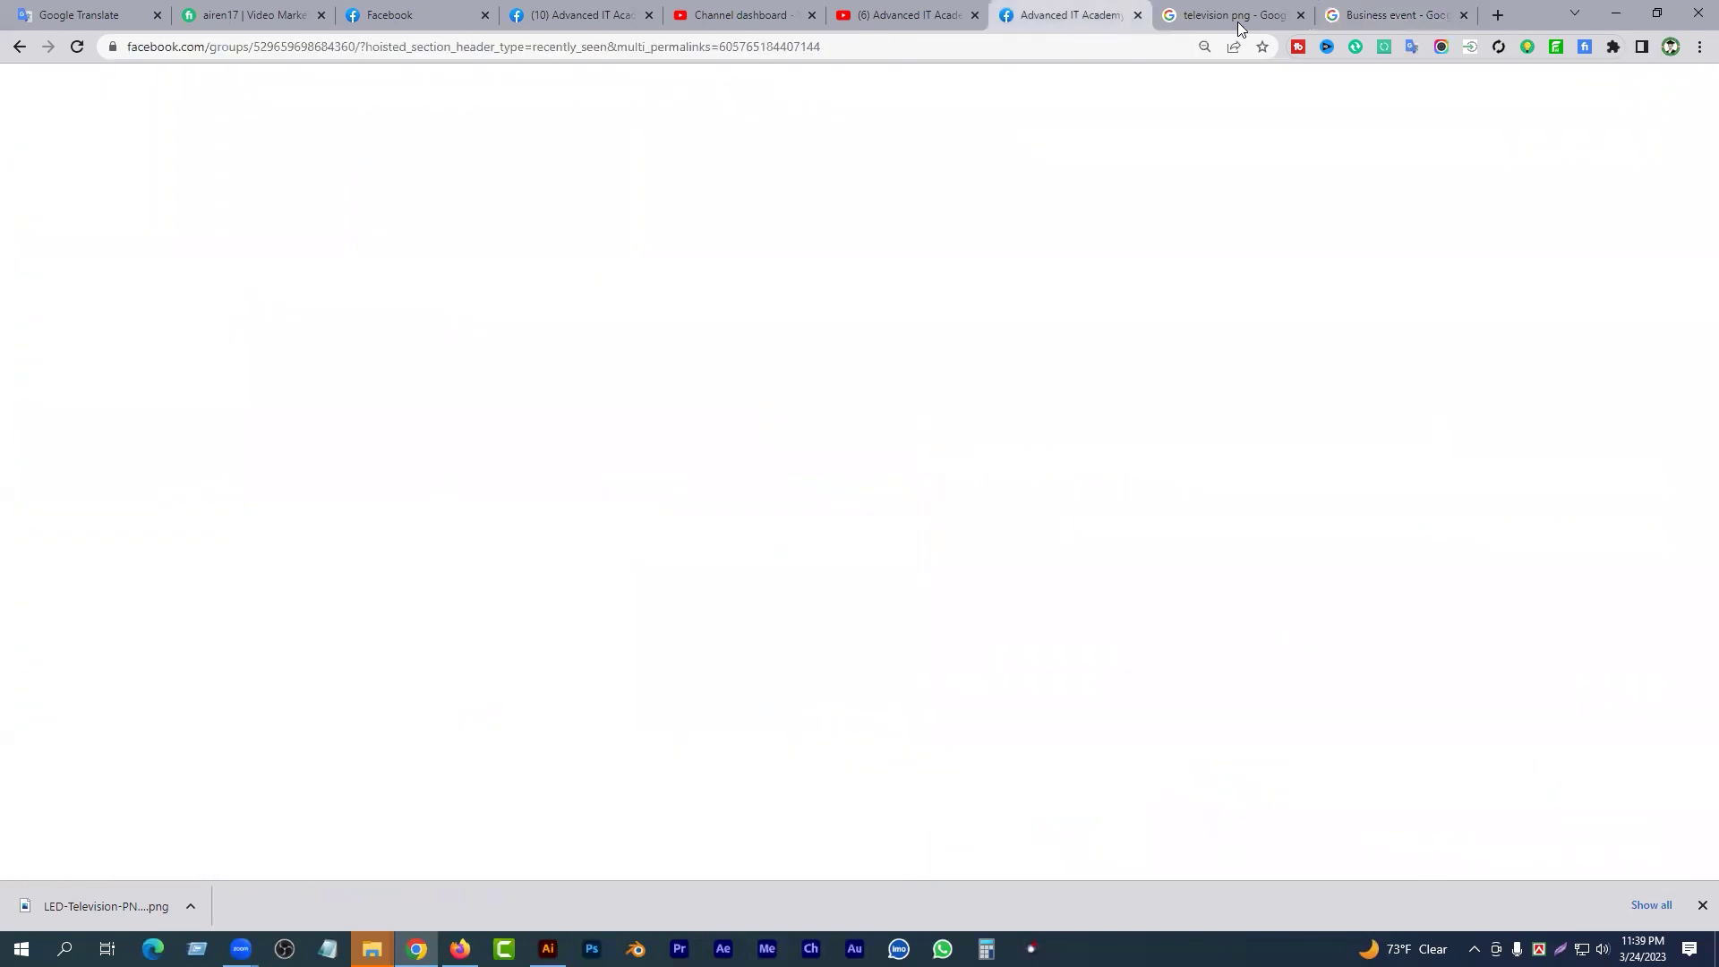
pyautogui.click(1350, 9)
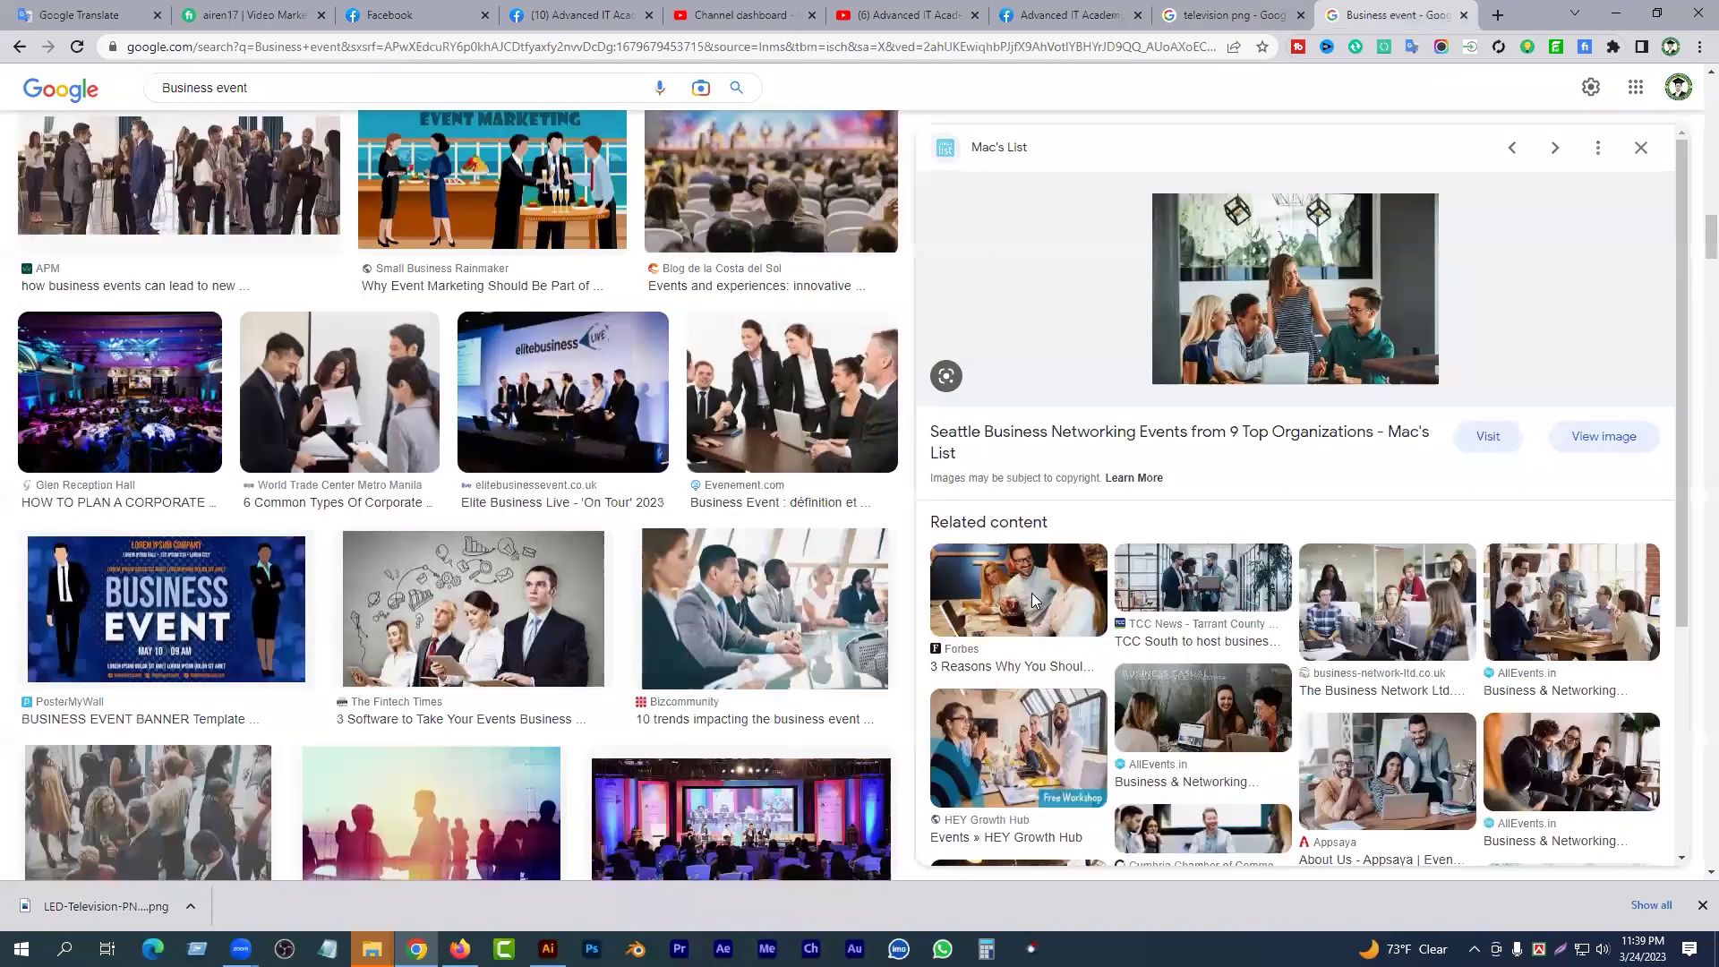
pyautogui.scroll(-4, 1244, 618)
pyautogui.scroll(8, 1245, 609)
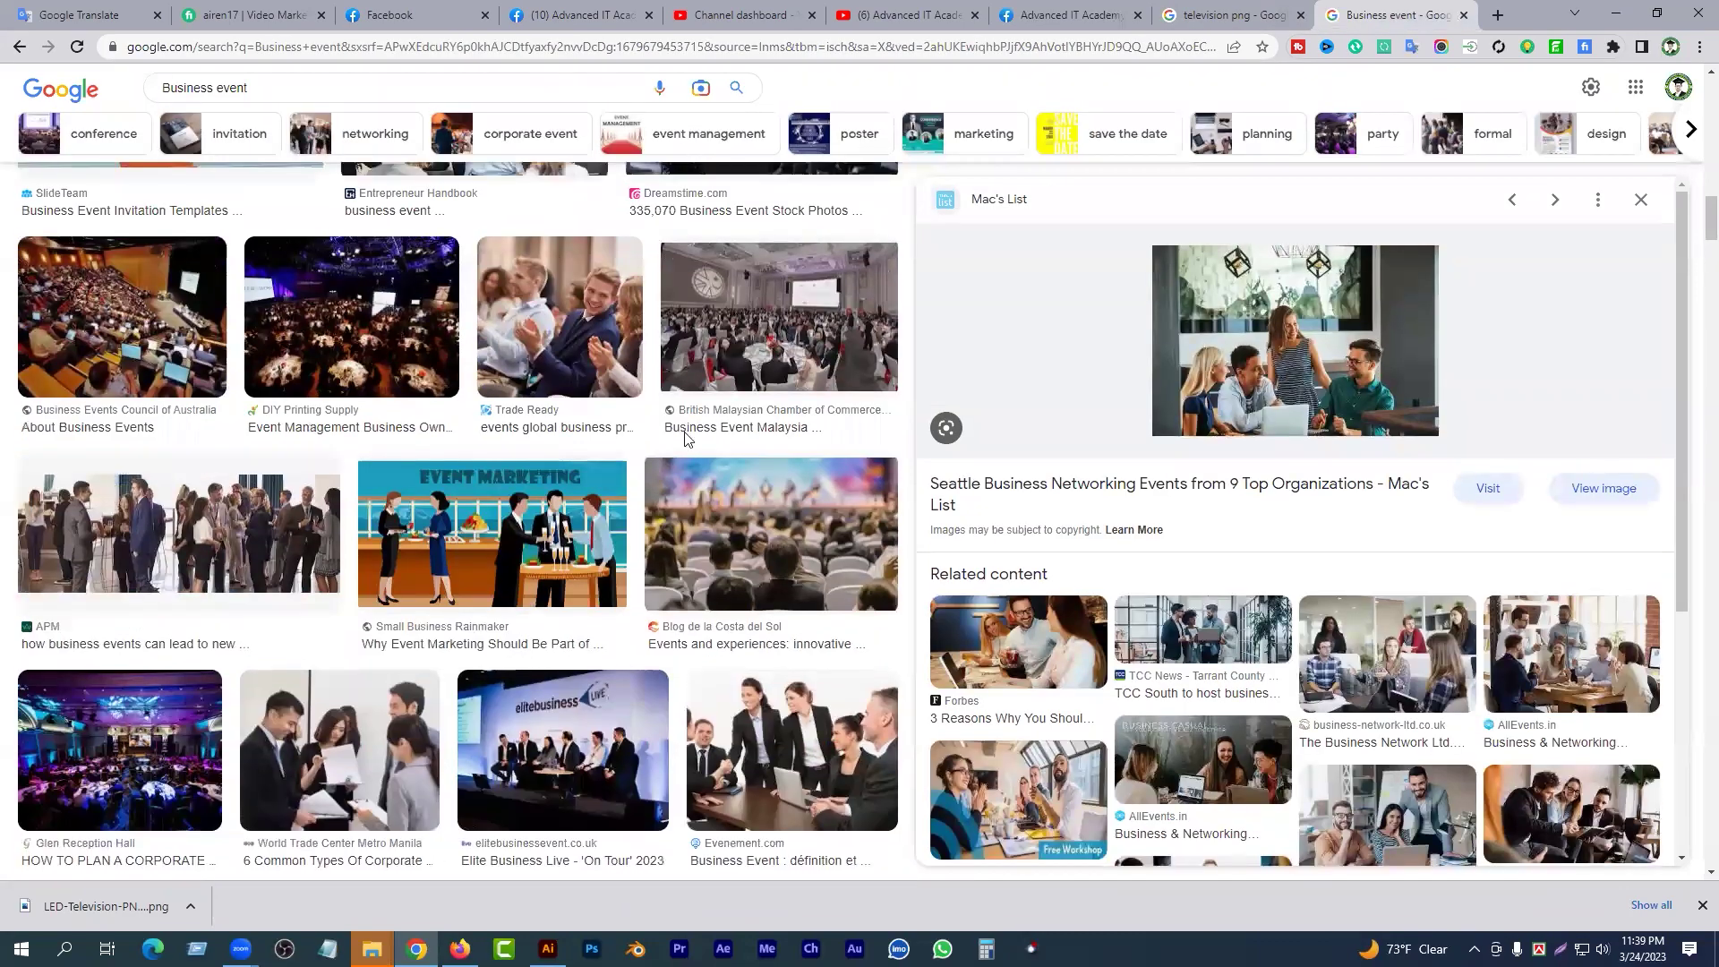
pyautogui.scroll(-3, 1530, 691)
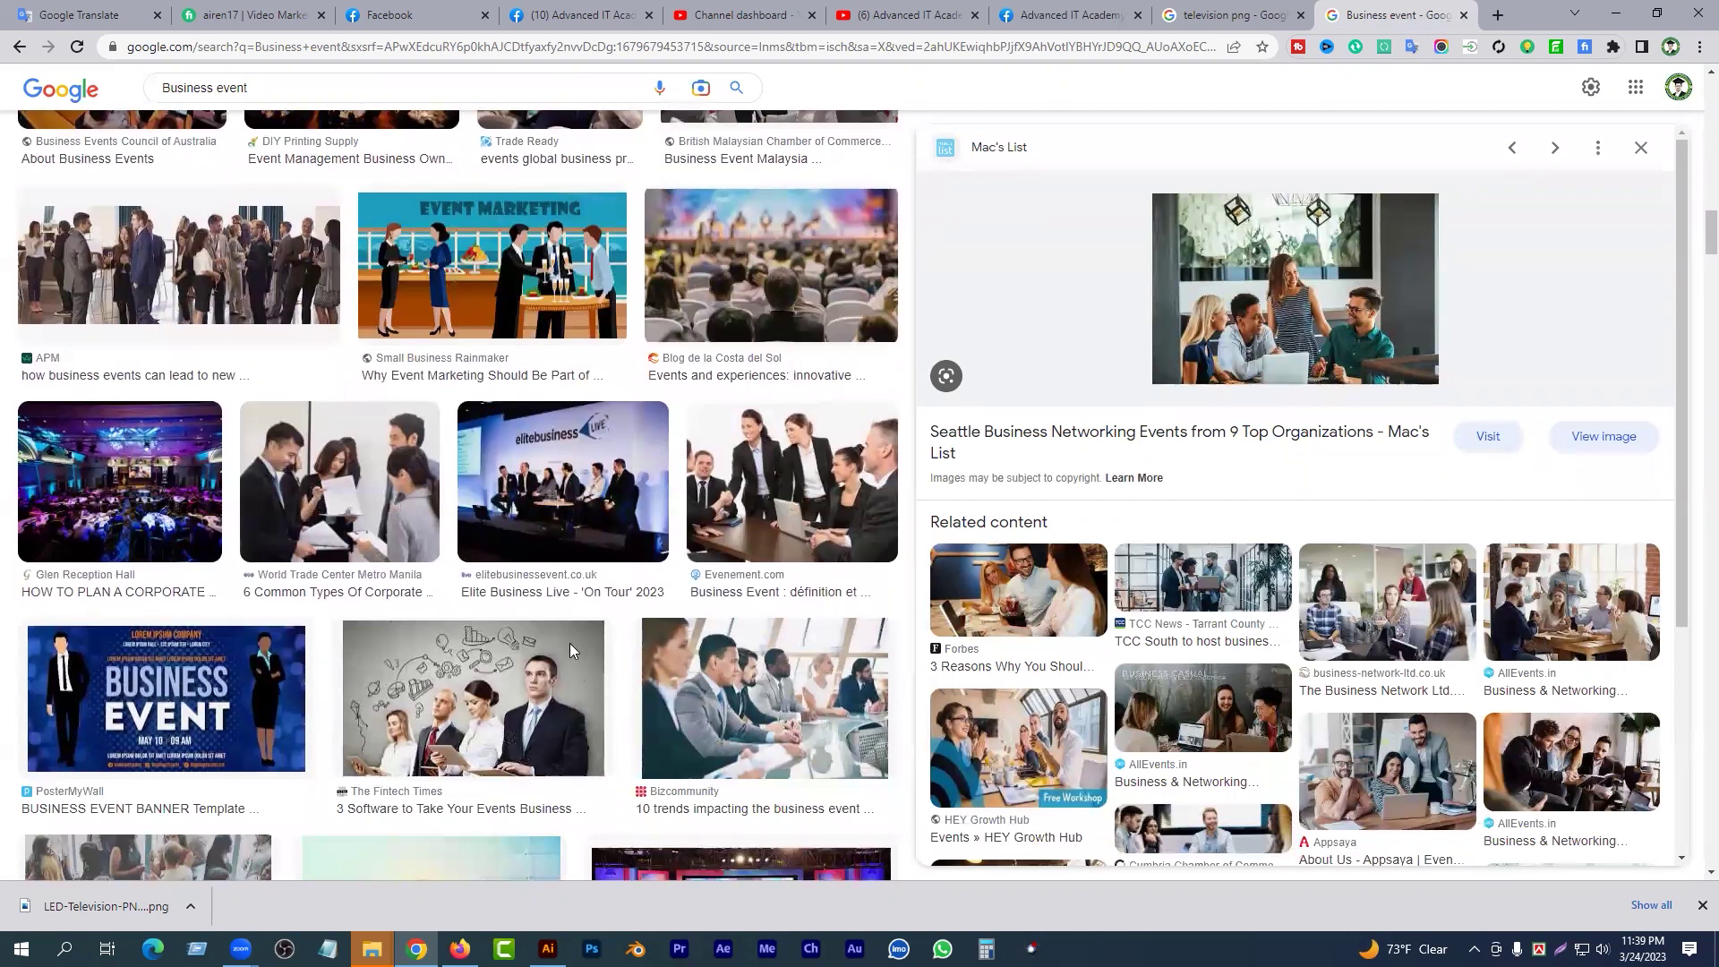
pyautogui.scroll(-4, 584, 650)
pyautogui.moveTo(372, 948)
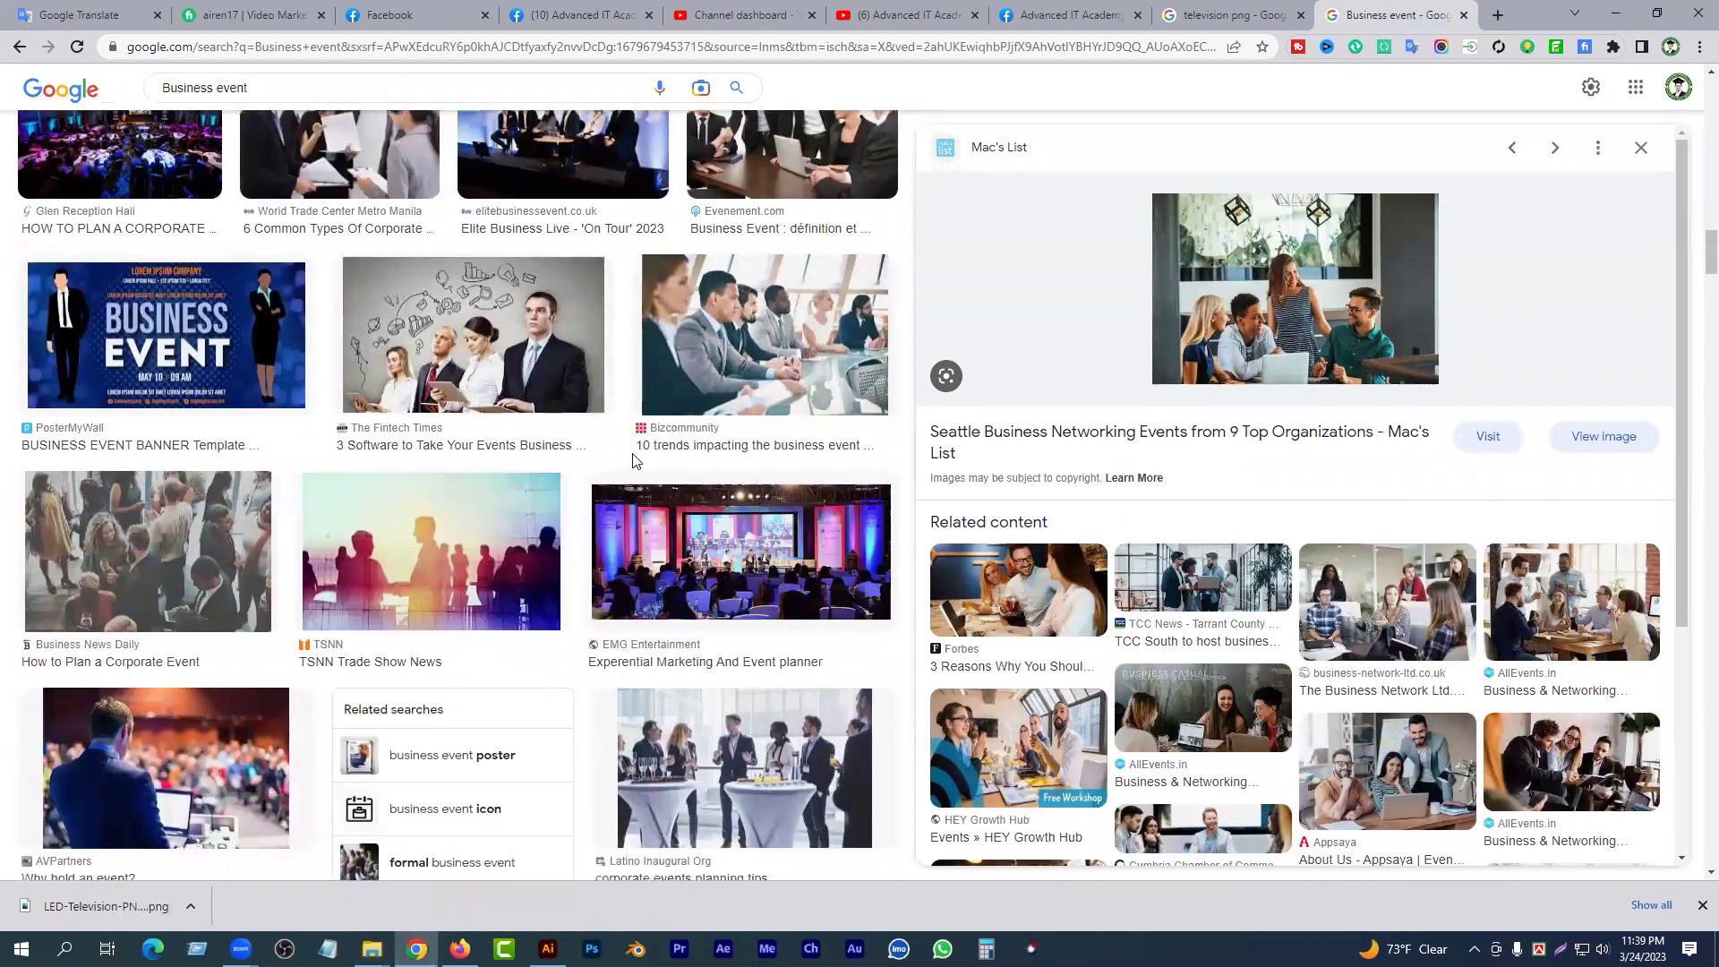
# - Reload the "Business event" image results and re-examine the first photos and the Mac's List related images
pyautogui.scroll(2, 631, 459)
pyautogui.scroll(11, 631, 461)
pyautogui.scroll(7, 18, 172)
pyautogui.click(77, 47)
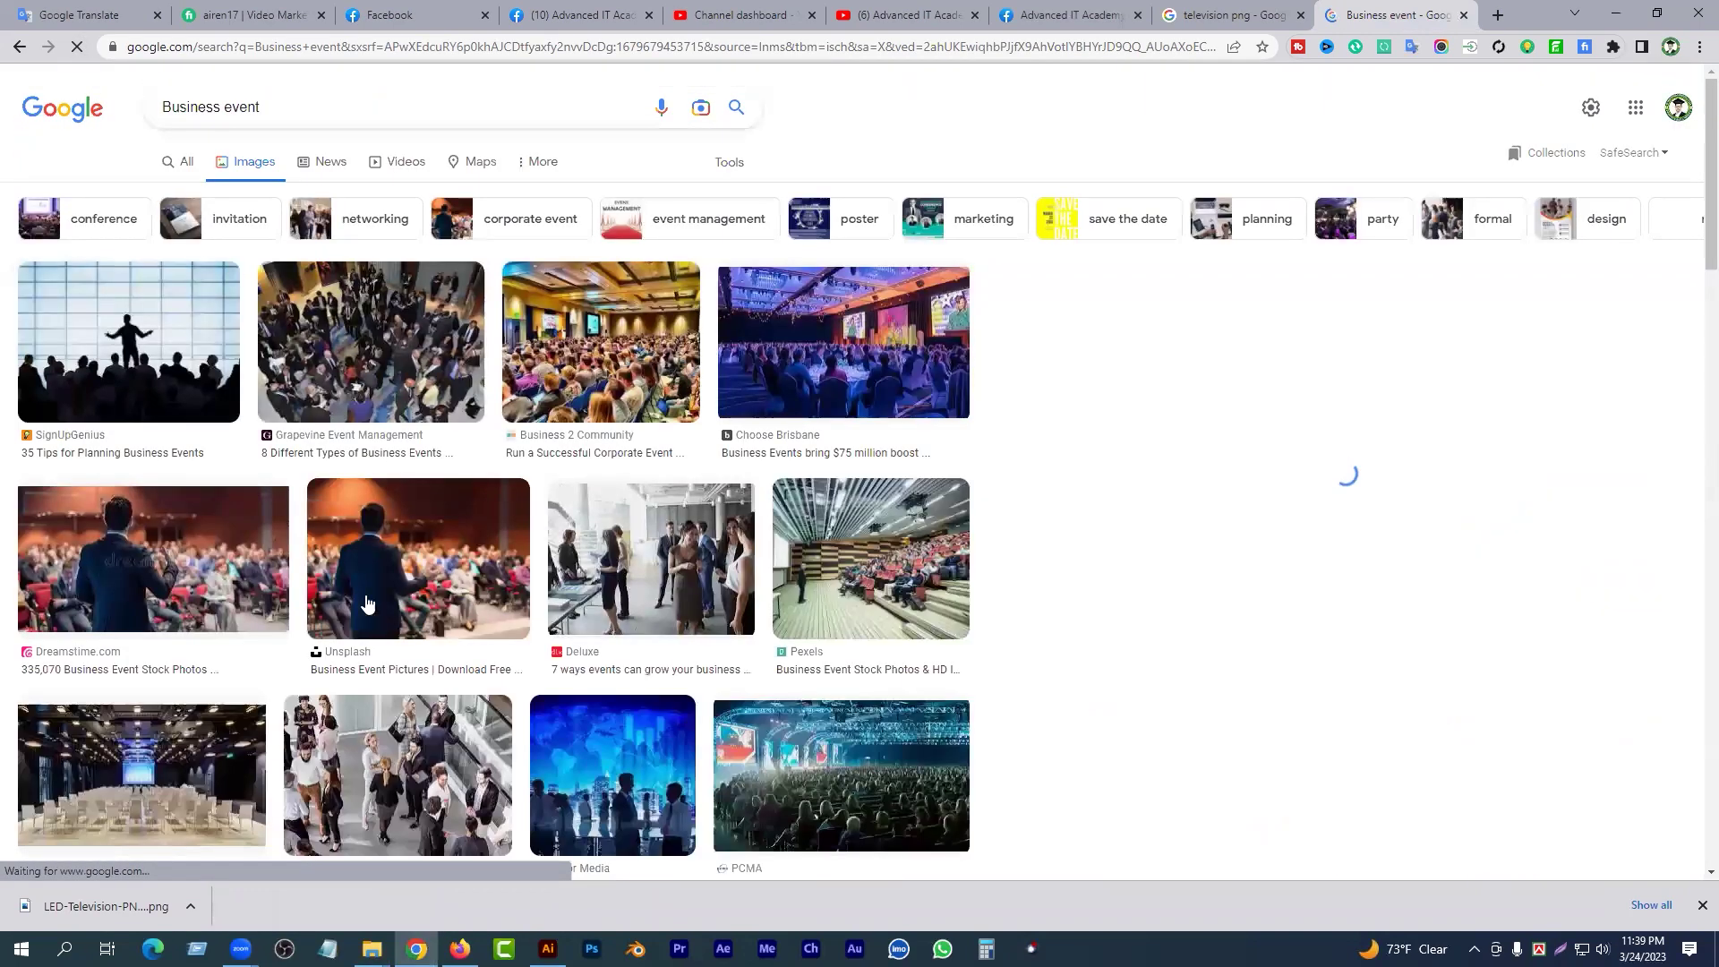
pyautogui.scroll(-2, 518, 567)
pyautogui.scroll(-1, 658, 592)
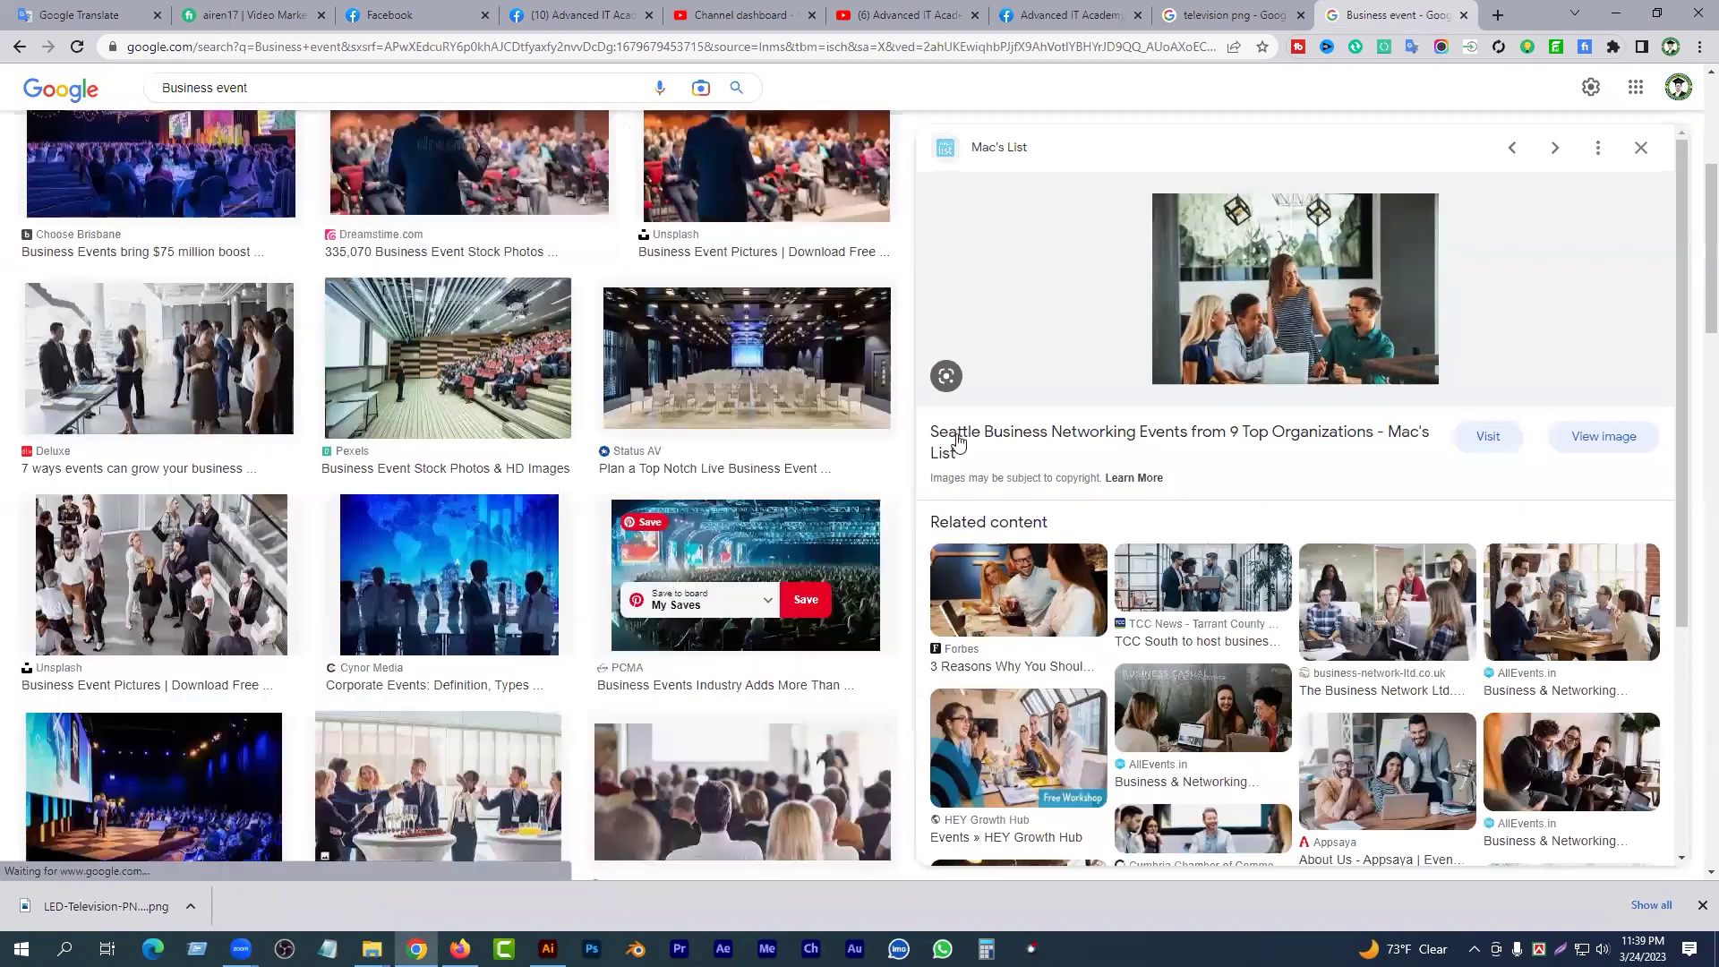
pyautogui.scroll(5, 714, 426)
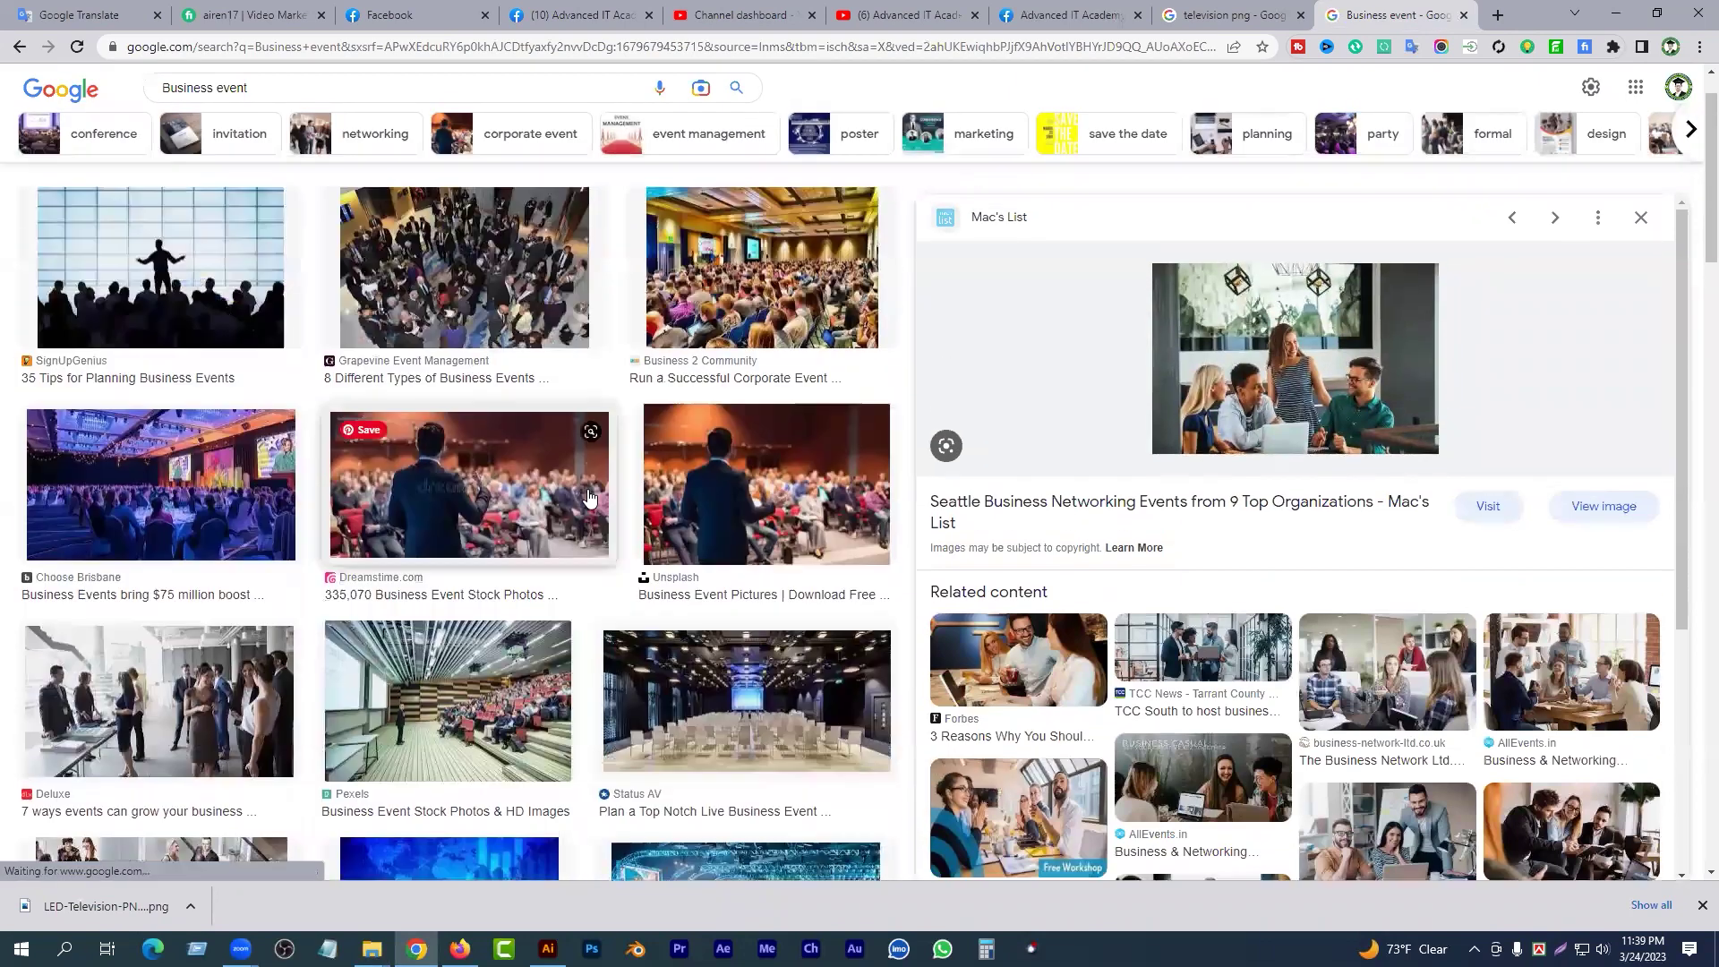
pyautogui.scroll(-4, 1259, 635)
pyautogui.scroll(-3, 1278, 489)
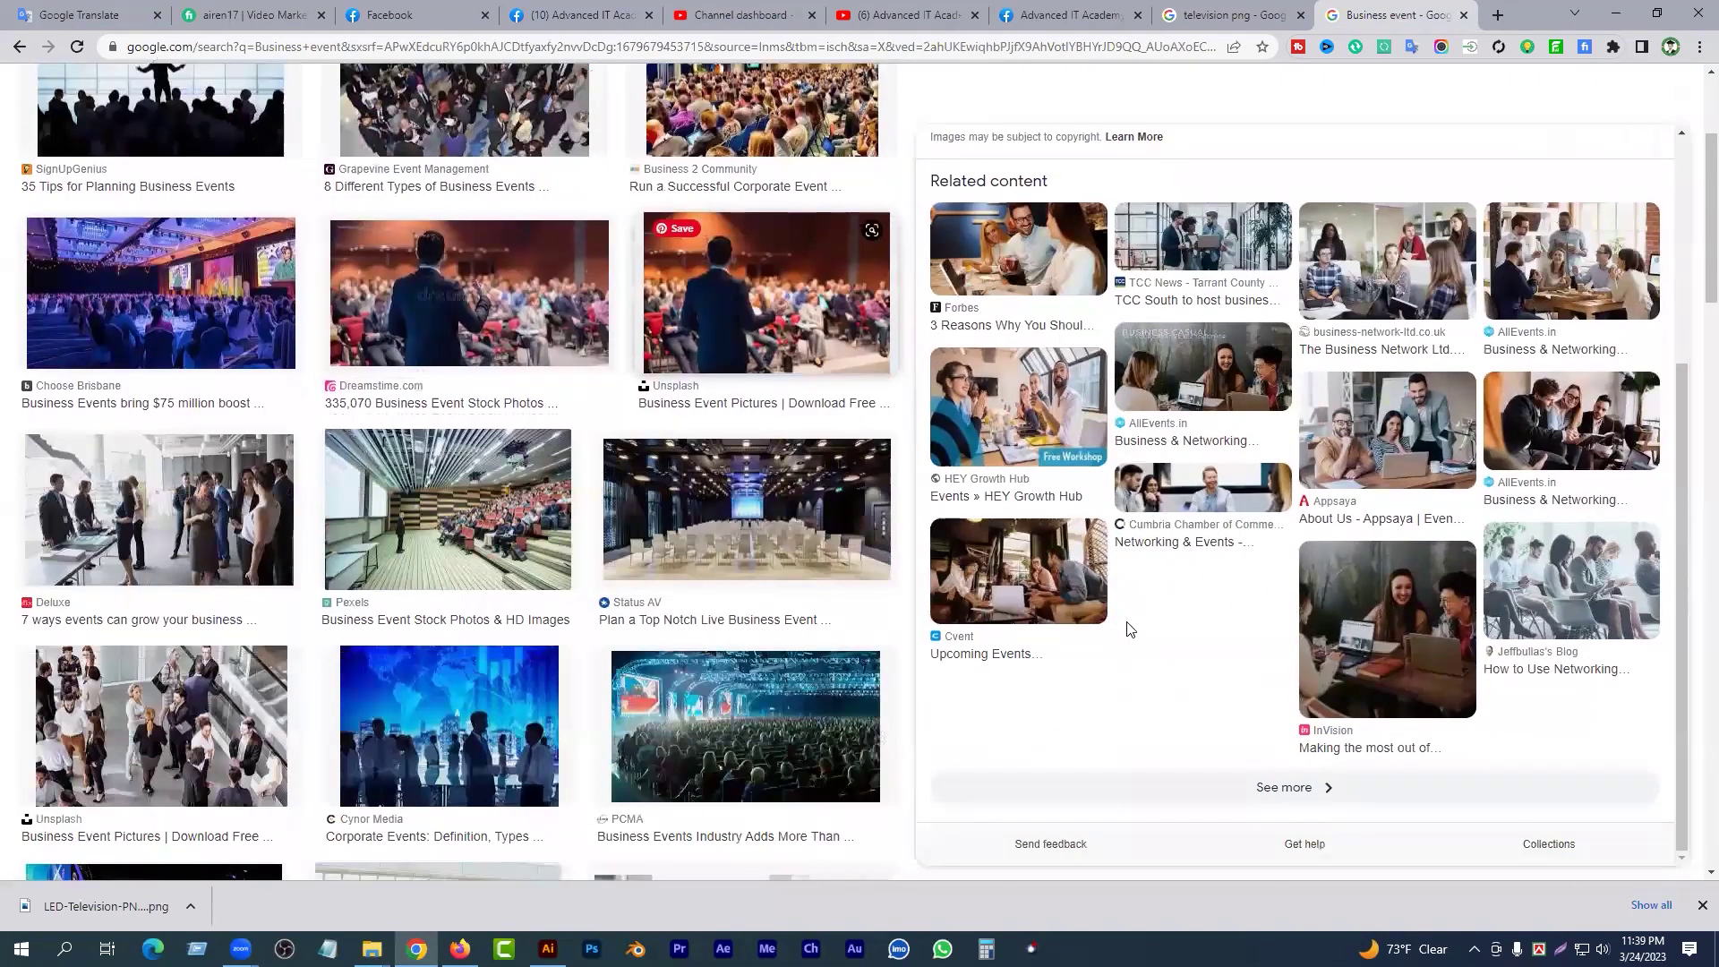
# - Preview the Appsaya photo of three colleagues at a desk and save it as a JPEG image
pyautogui.click(1386, 394)
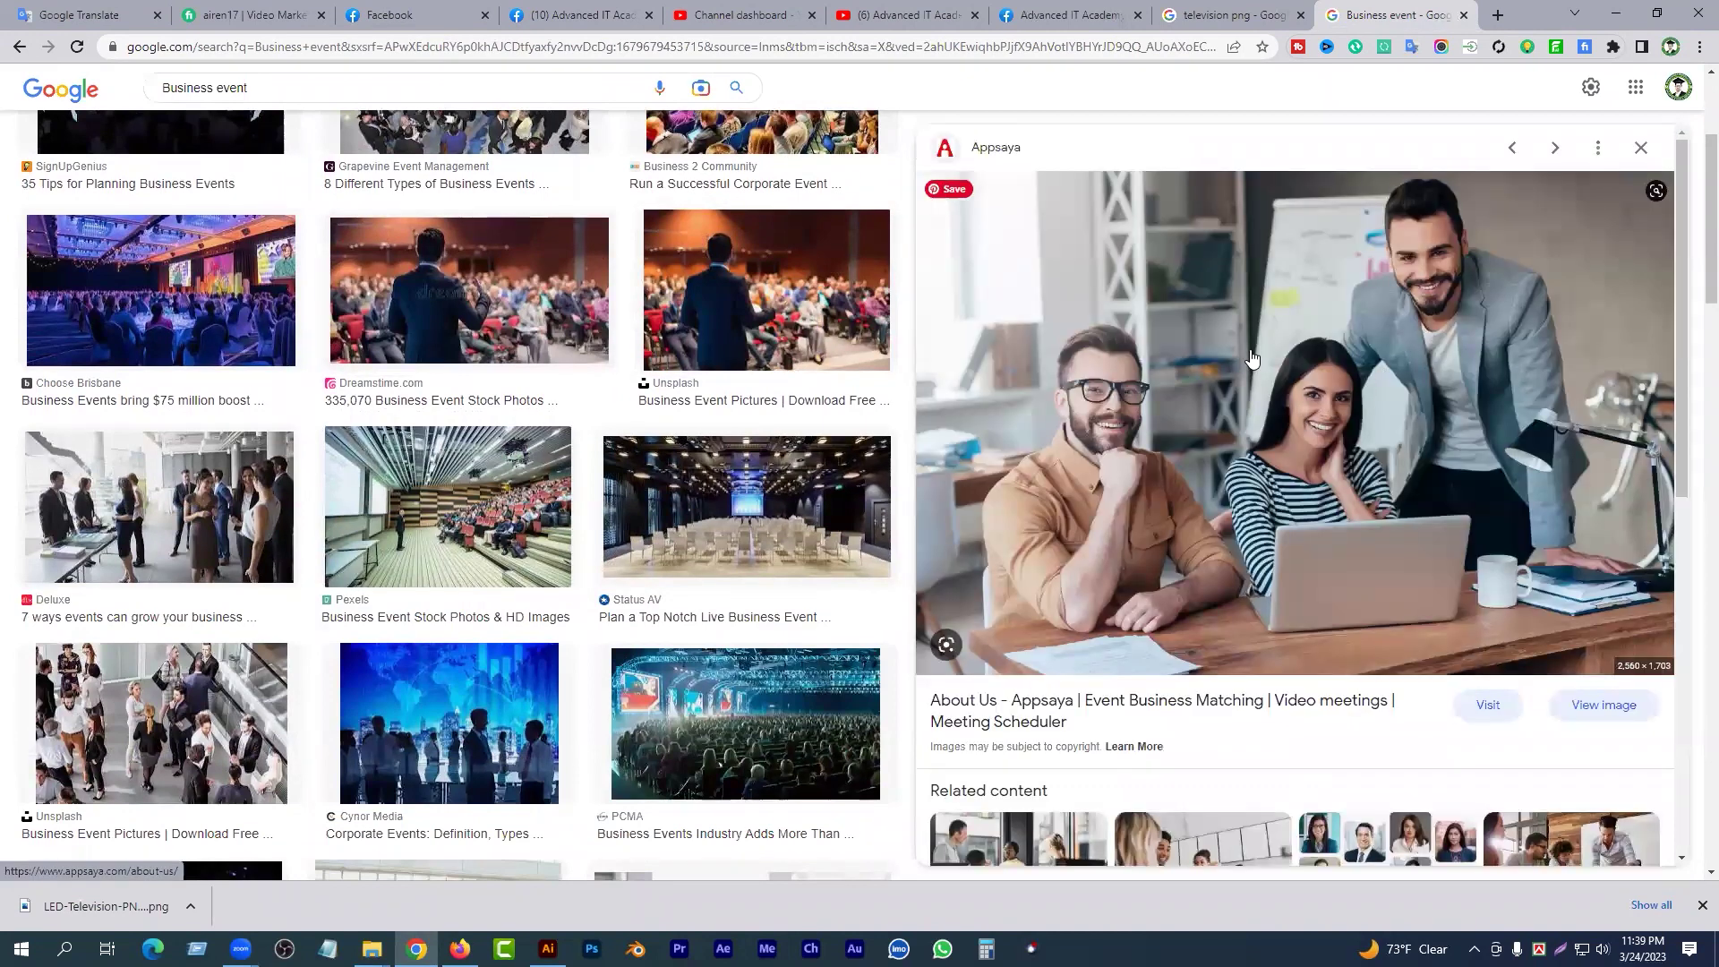
pyautogui.rightClick(1249, 352)
pyautogui.click(1303, 551)
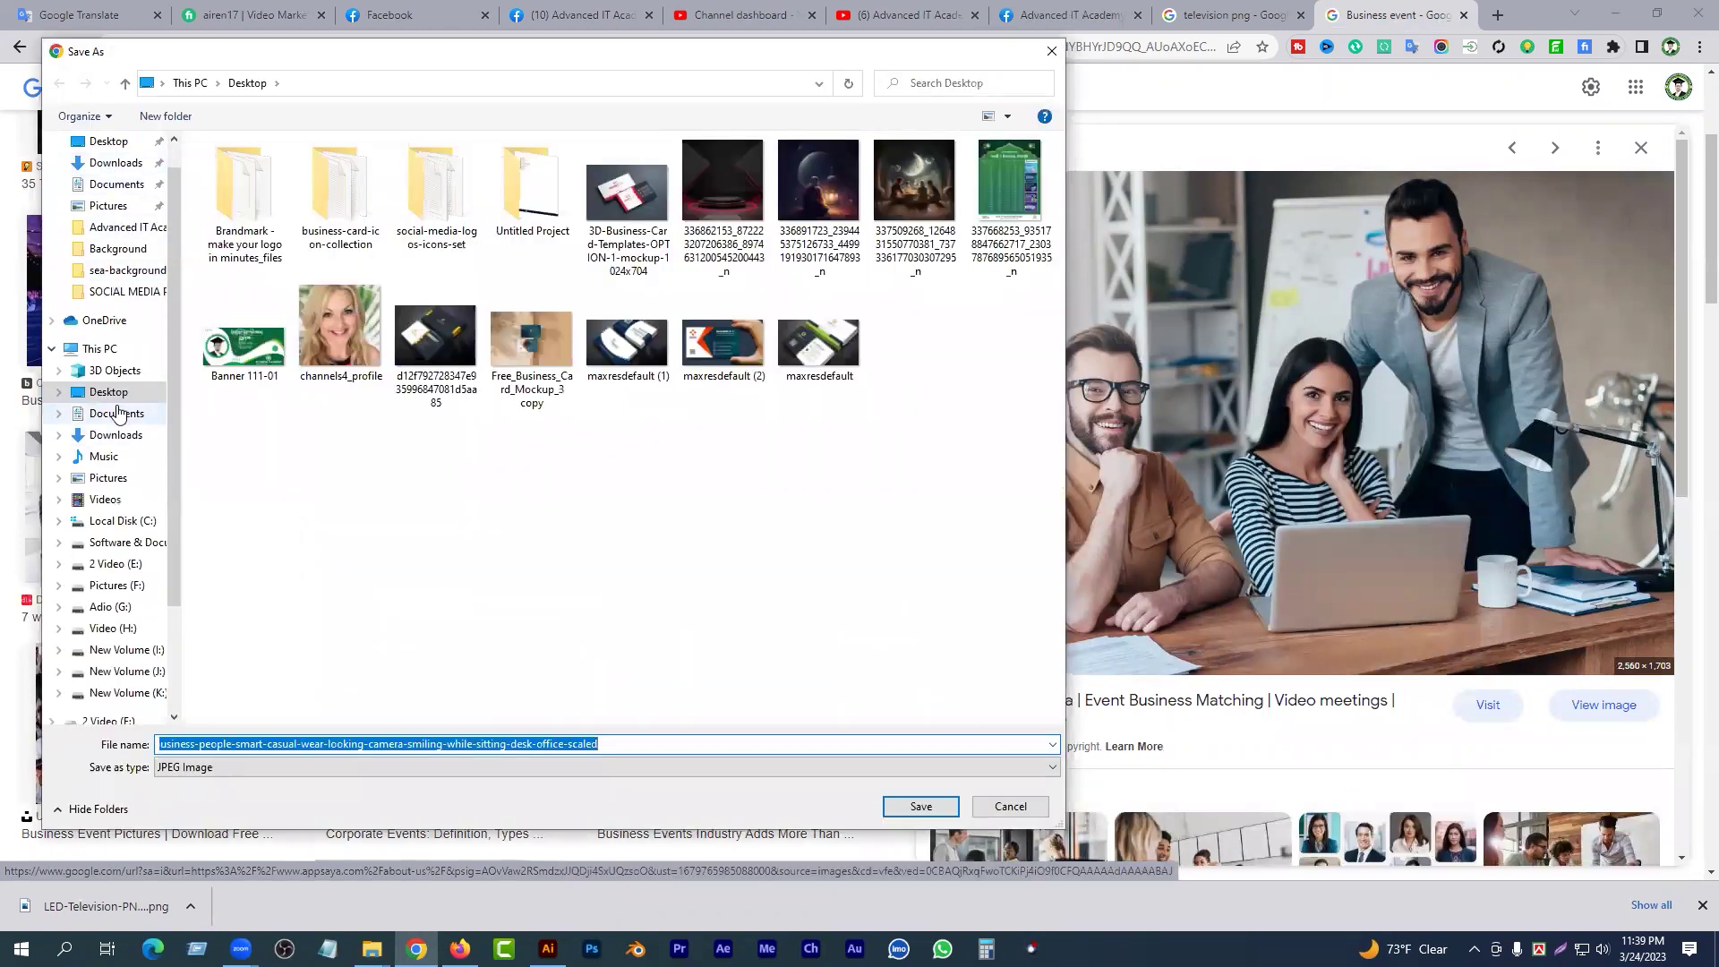
pyautogui.click(920, 805)
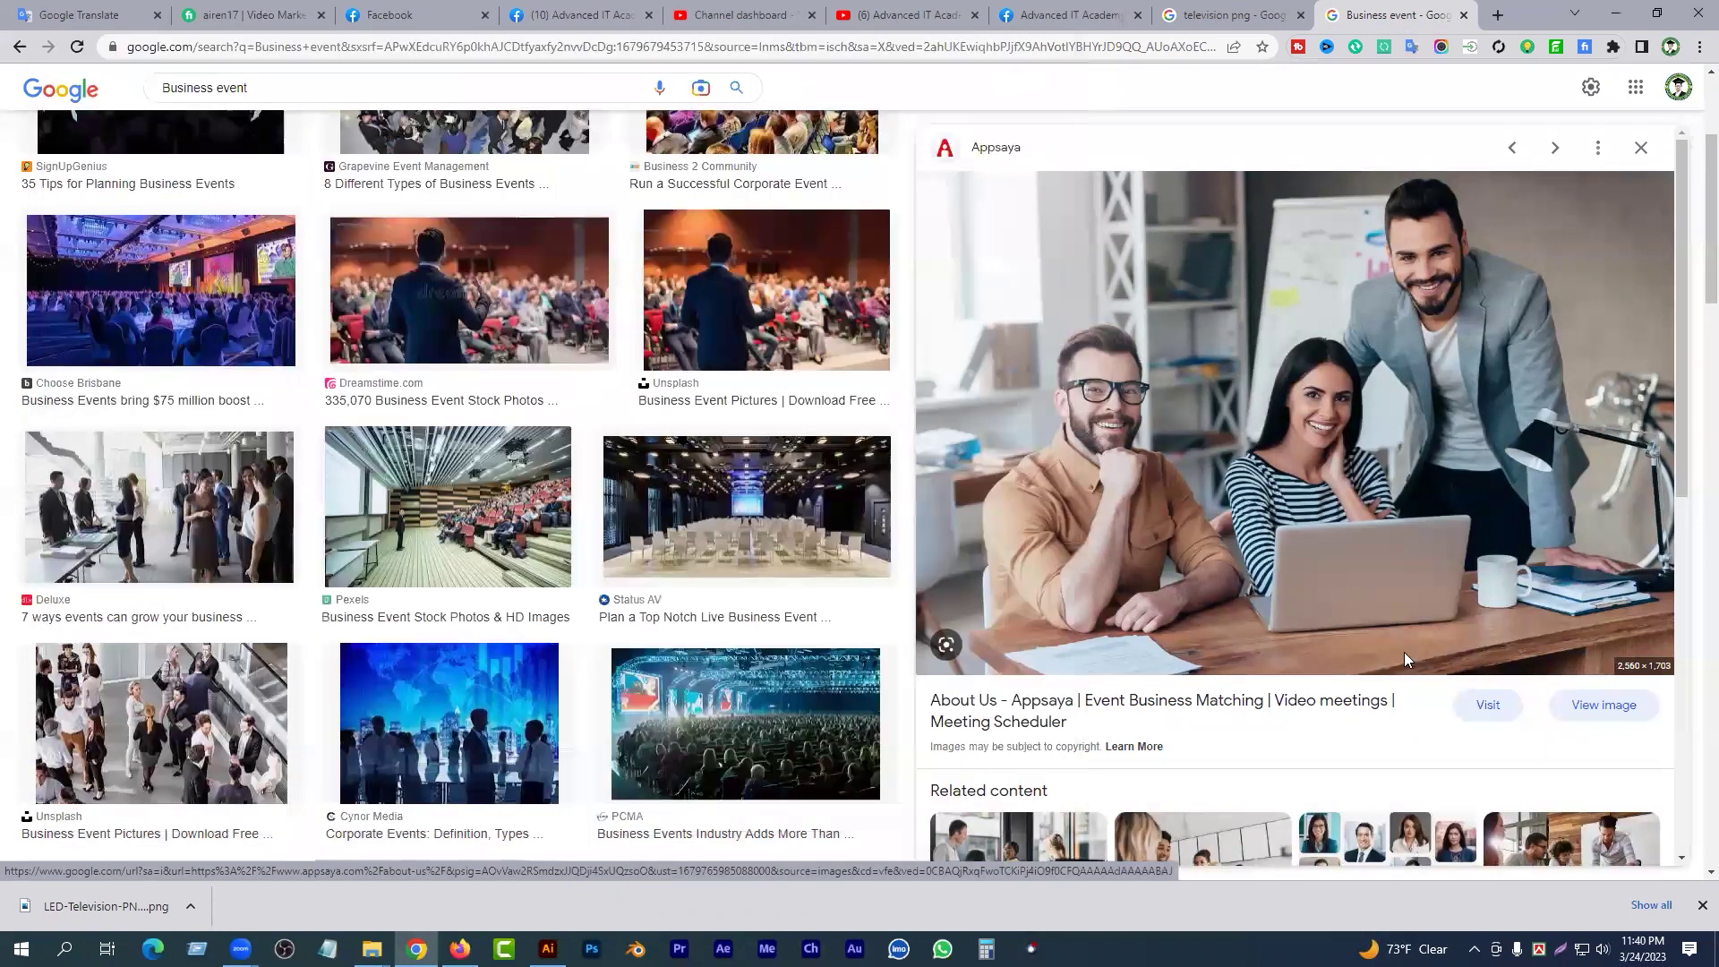
# - Copy the Appsaya team photo and paste it into the Untitled-3 document in Illustrator
pyautogui.rightClick(1330, 458)
pyautogui.click(1388, 671)
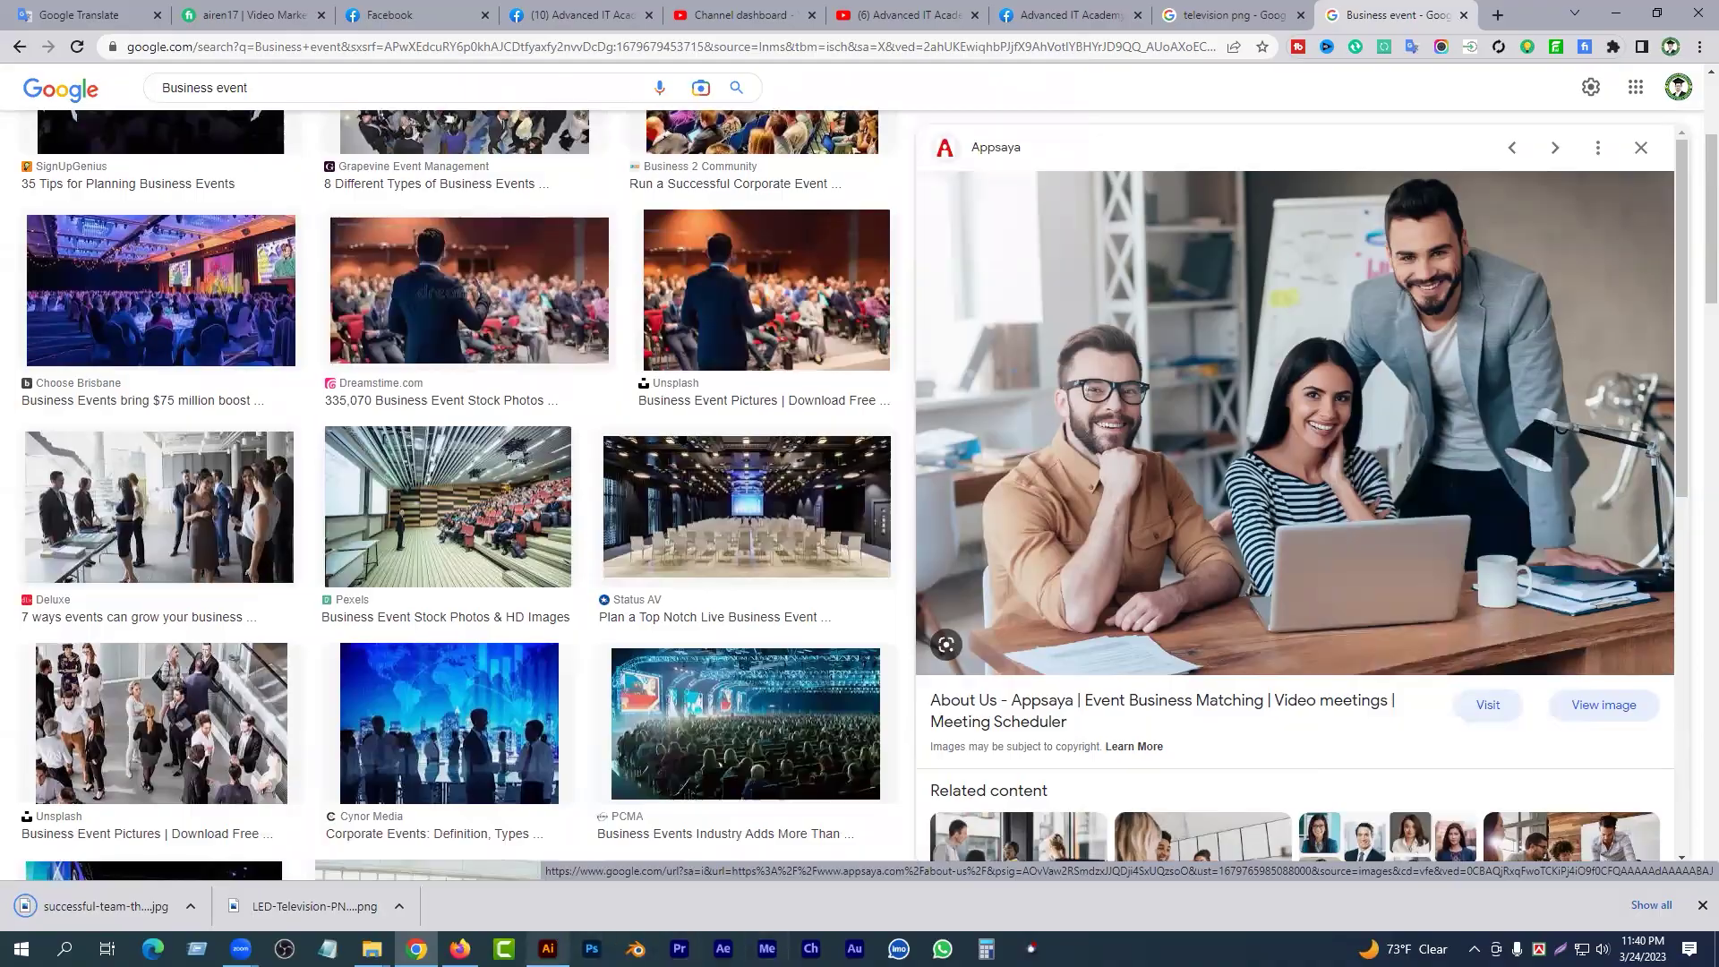
pyautogui.hotkey('alt', 'Tab')
pyautogui.click(247, 475)
pyautogui.hotkey('ctrl', 'v')
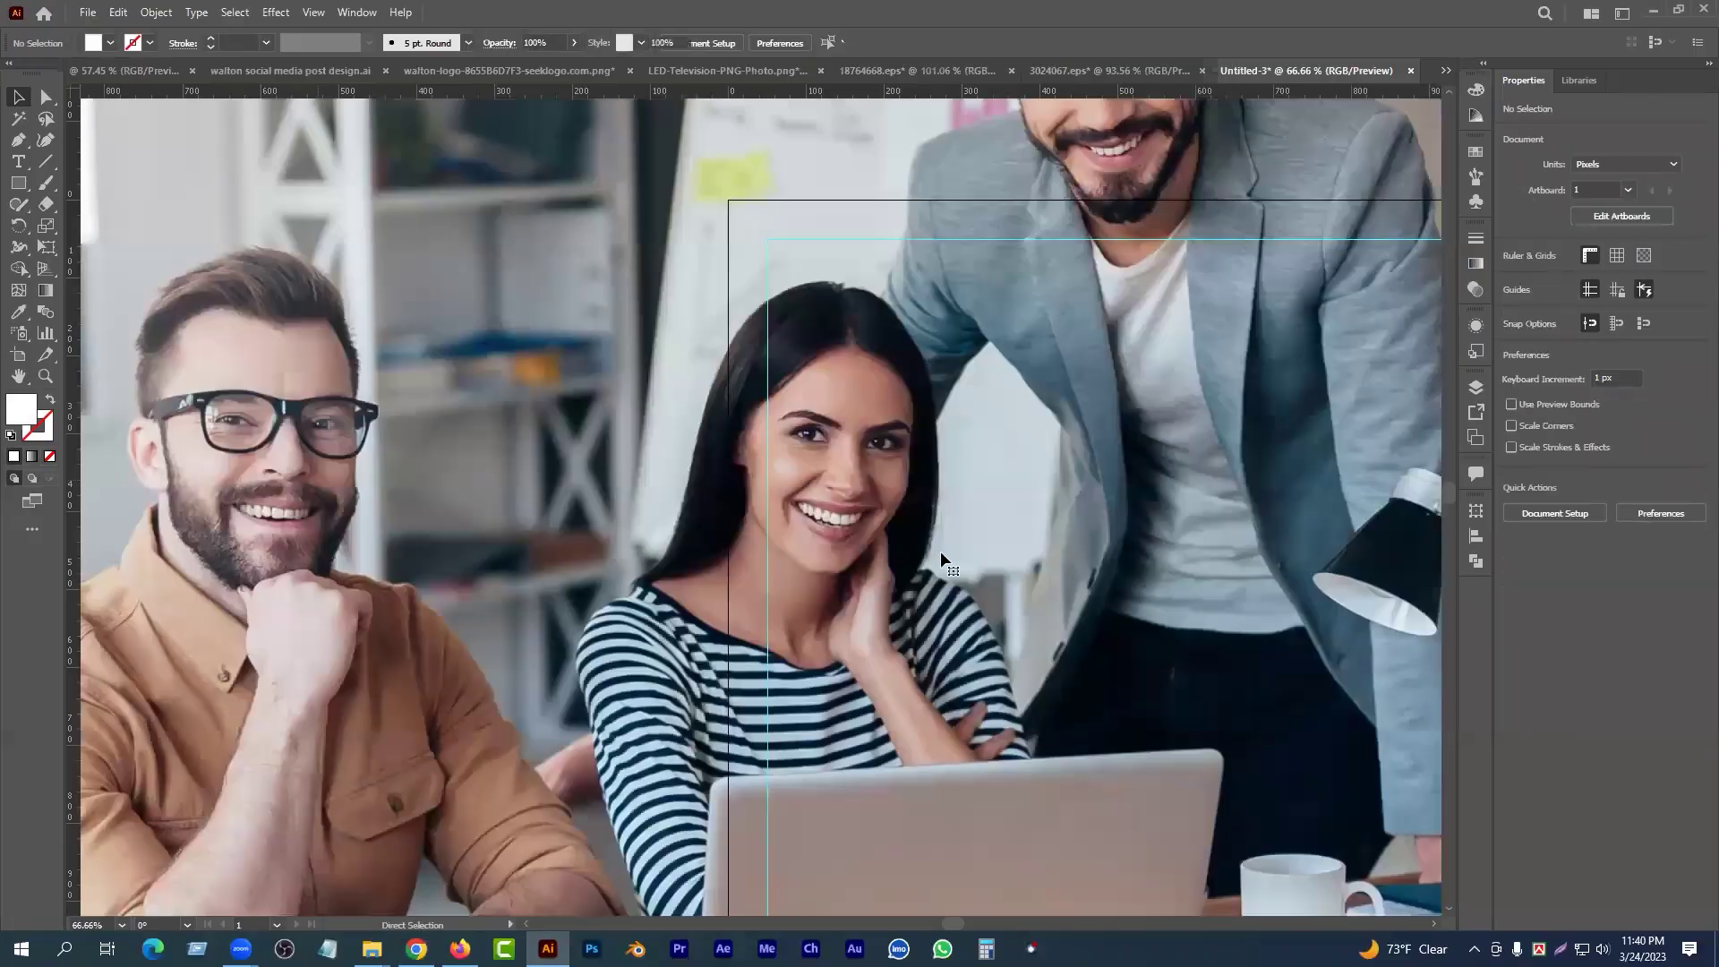
# - Scale the pasted team photo down to about 551 x 367 px and place it left of the headline text
pyautogui.moveTo(994, 495); pyautogui.dragTo(517, 572)
pyautogui.scroll(-4, 992, 508)
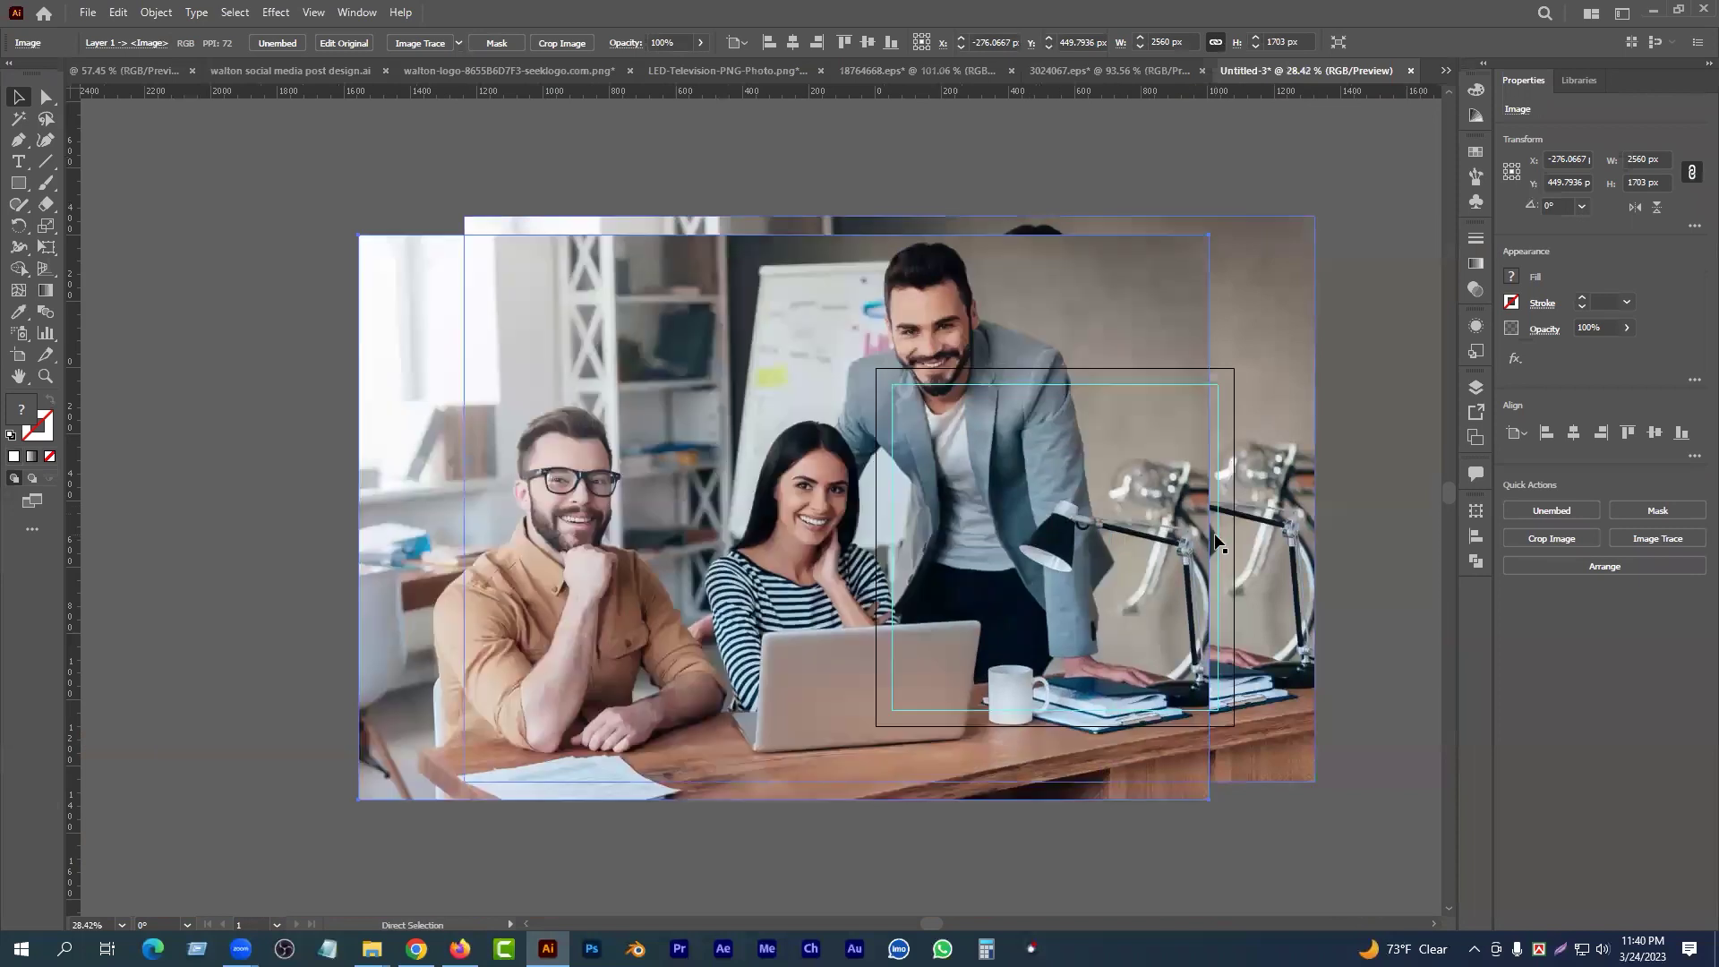
pyautogui.moveTo(1216, 541); pyautogui.dragTo(675, 562)
pyautogui.moveTo(699, 484); pyautogui.dragTo(805, 520)
pyautogui.moveTo(805, 520); pyautogui.dragTo(707, 516)
pyautogui.moveTo(575, 573); pyautogui.dragTo(746, 504)
pyautogui.moveTo(517, 448); pyautogui.dragTo(534, 467)
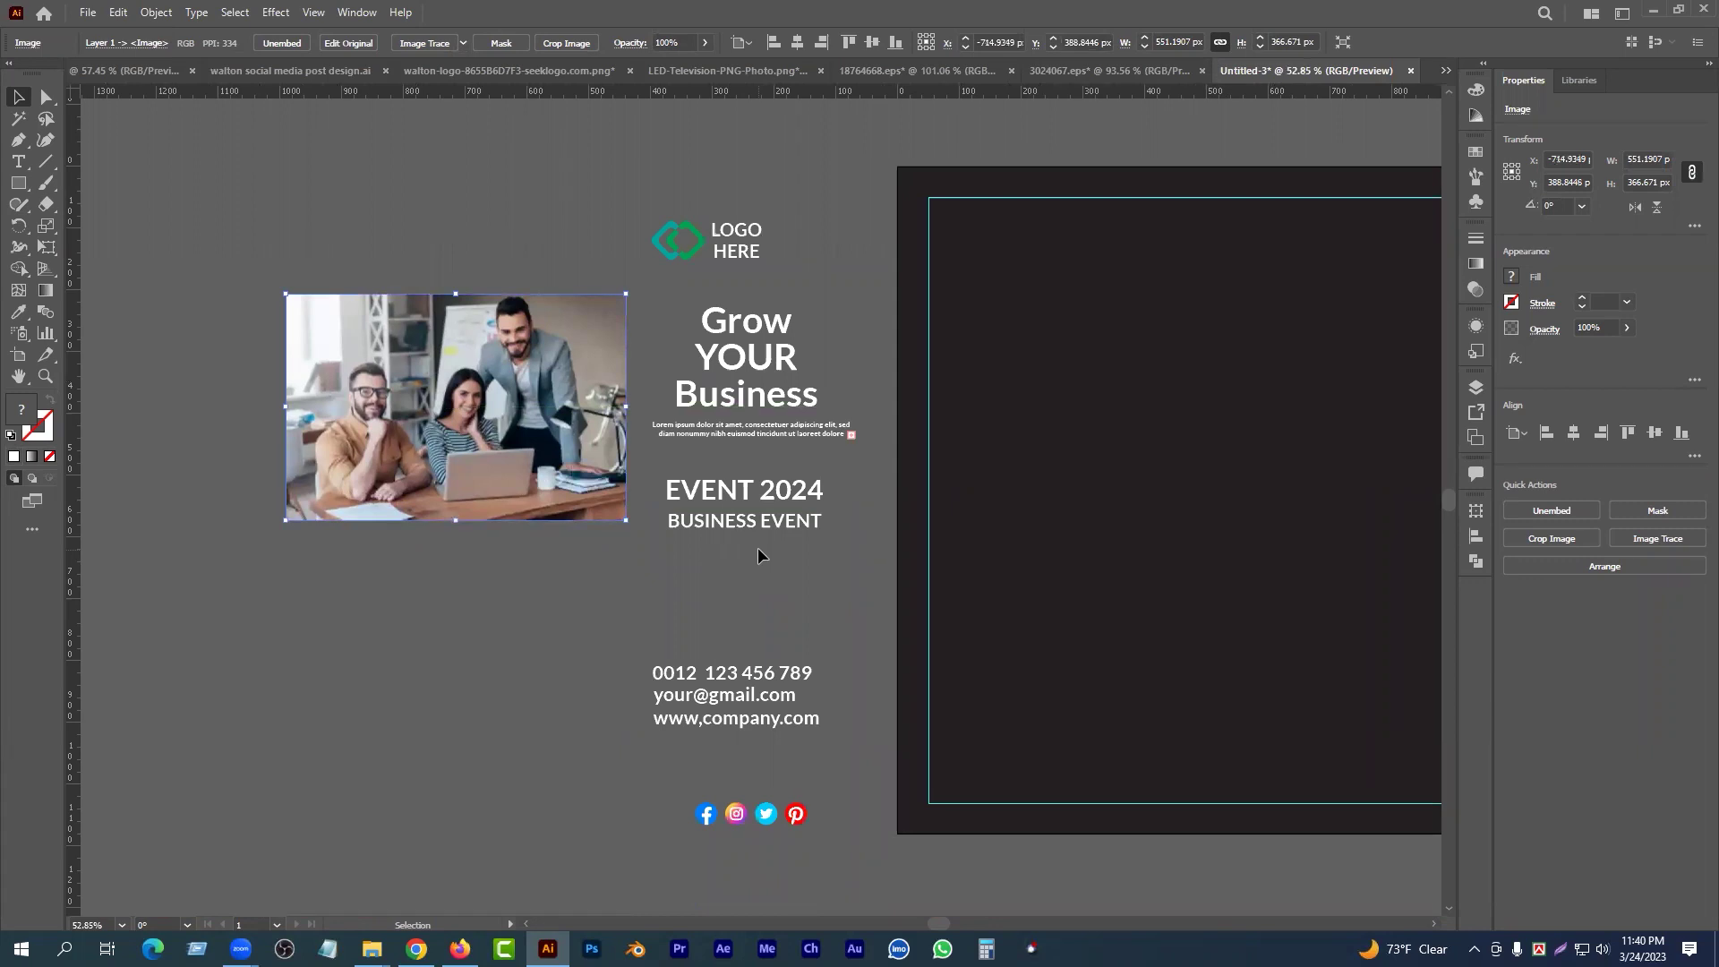
# - Try arranging the logo and the "Grow YOUR Business" text block on the artboard, and undo the moves
pyautogui.click(707, 250)
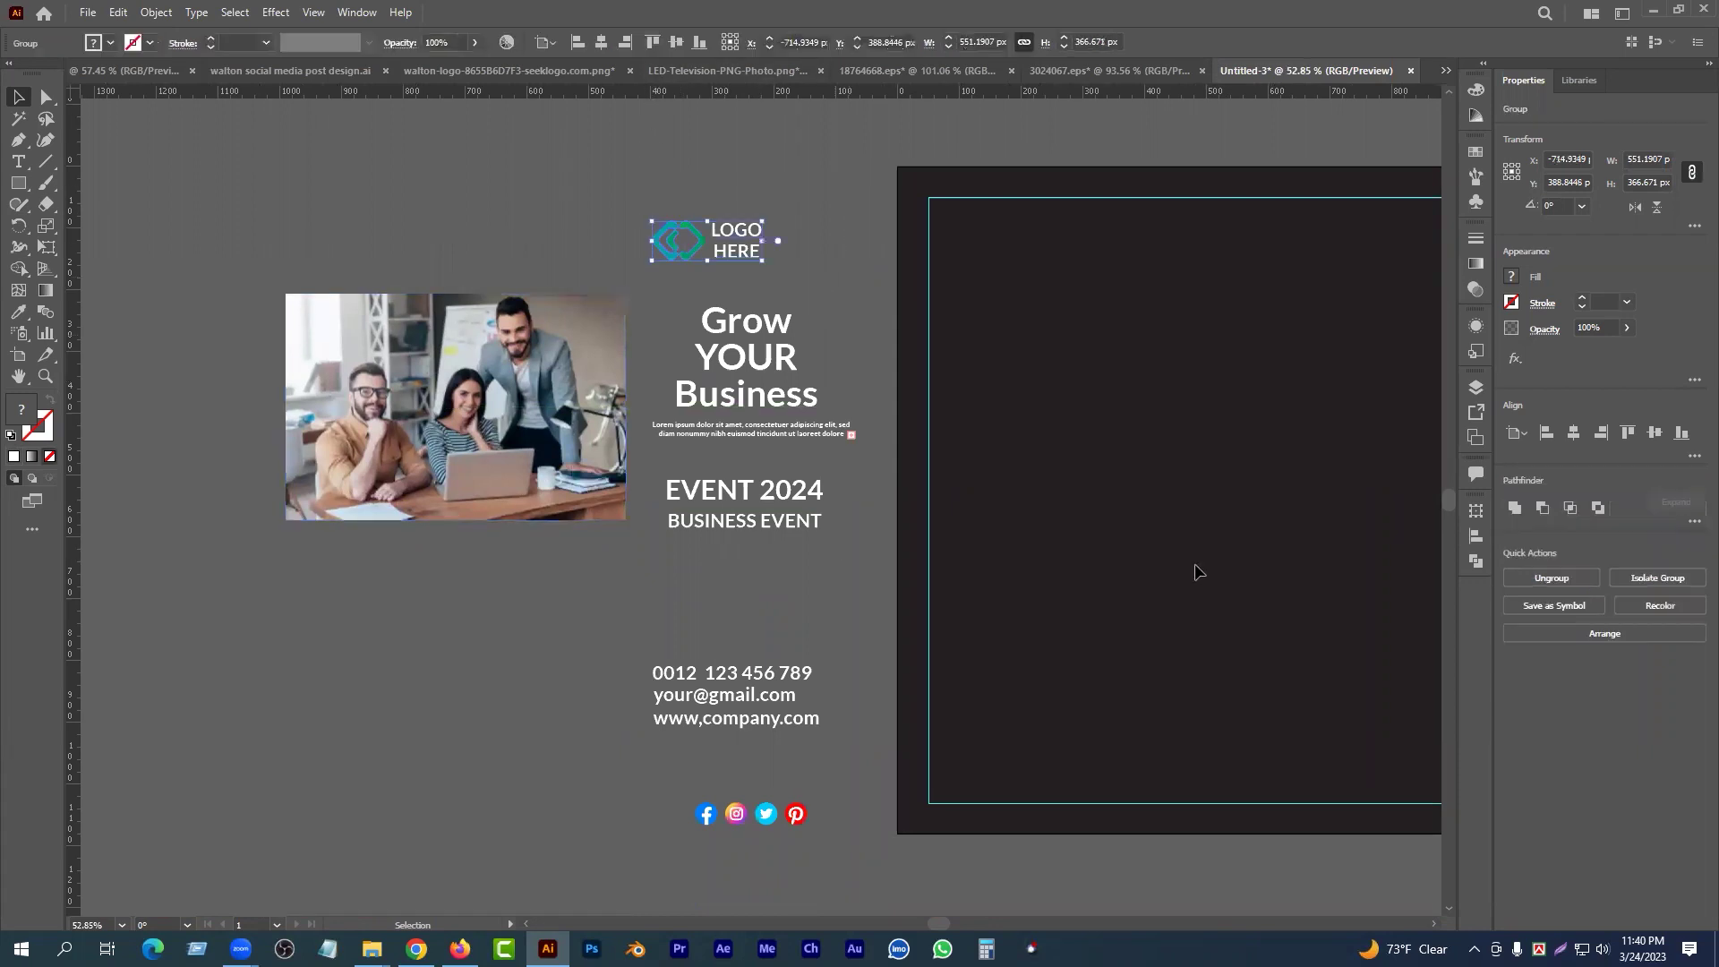
pyautogui.moveTo(707, 251); pyautogui.dragTo(1108, 607)
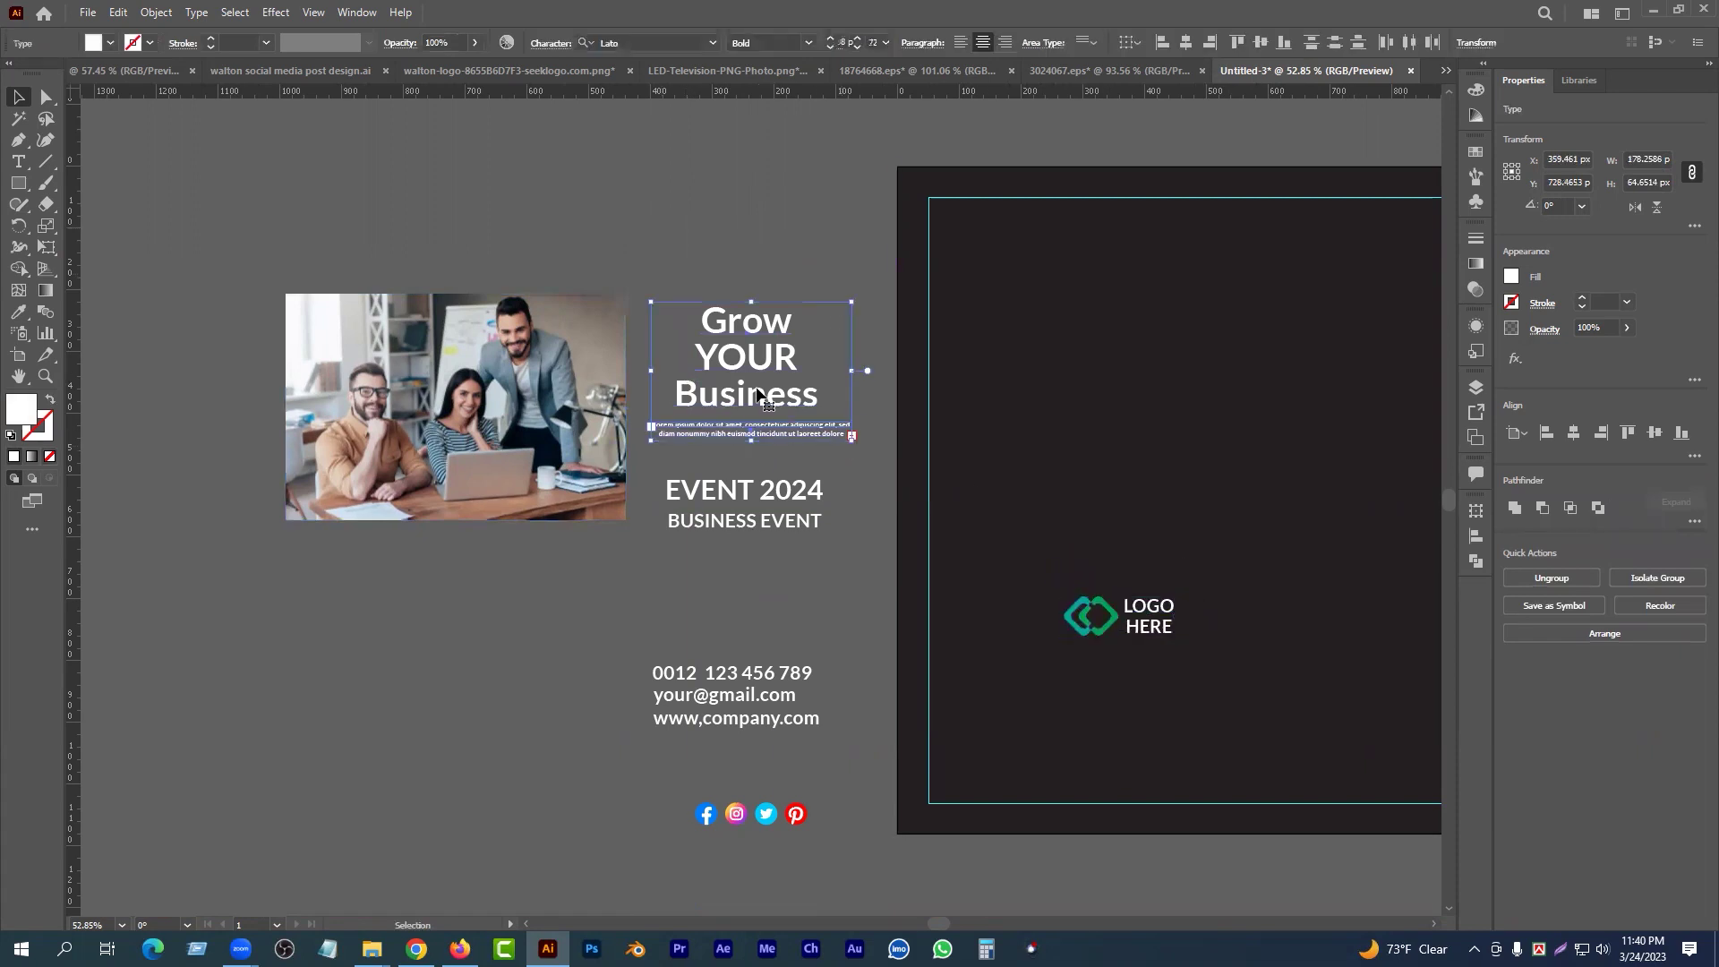
pyautogui.moveTo(777, 394); pyautogui.dragTo(1198, 334)
pyautogui.moveTo(429, 395); pyautogui.dragTo(940, 336)
pyautogui.hotkey('ctrl', 'z')
pyautogui.click(1163, 304)
pyautogui.moveTo(1164, 304); pyautogui.dragTo(457, 555)
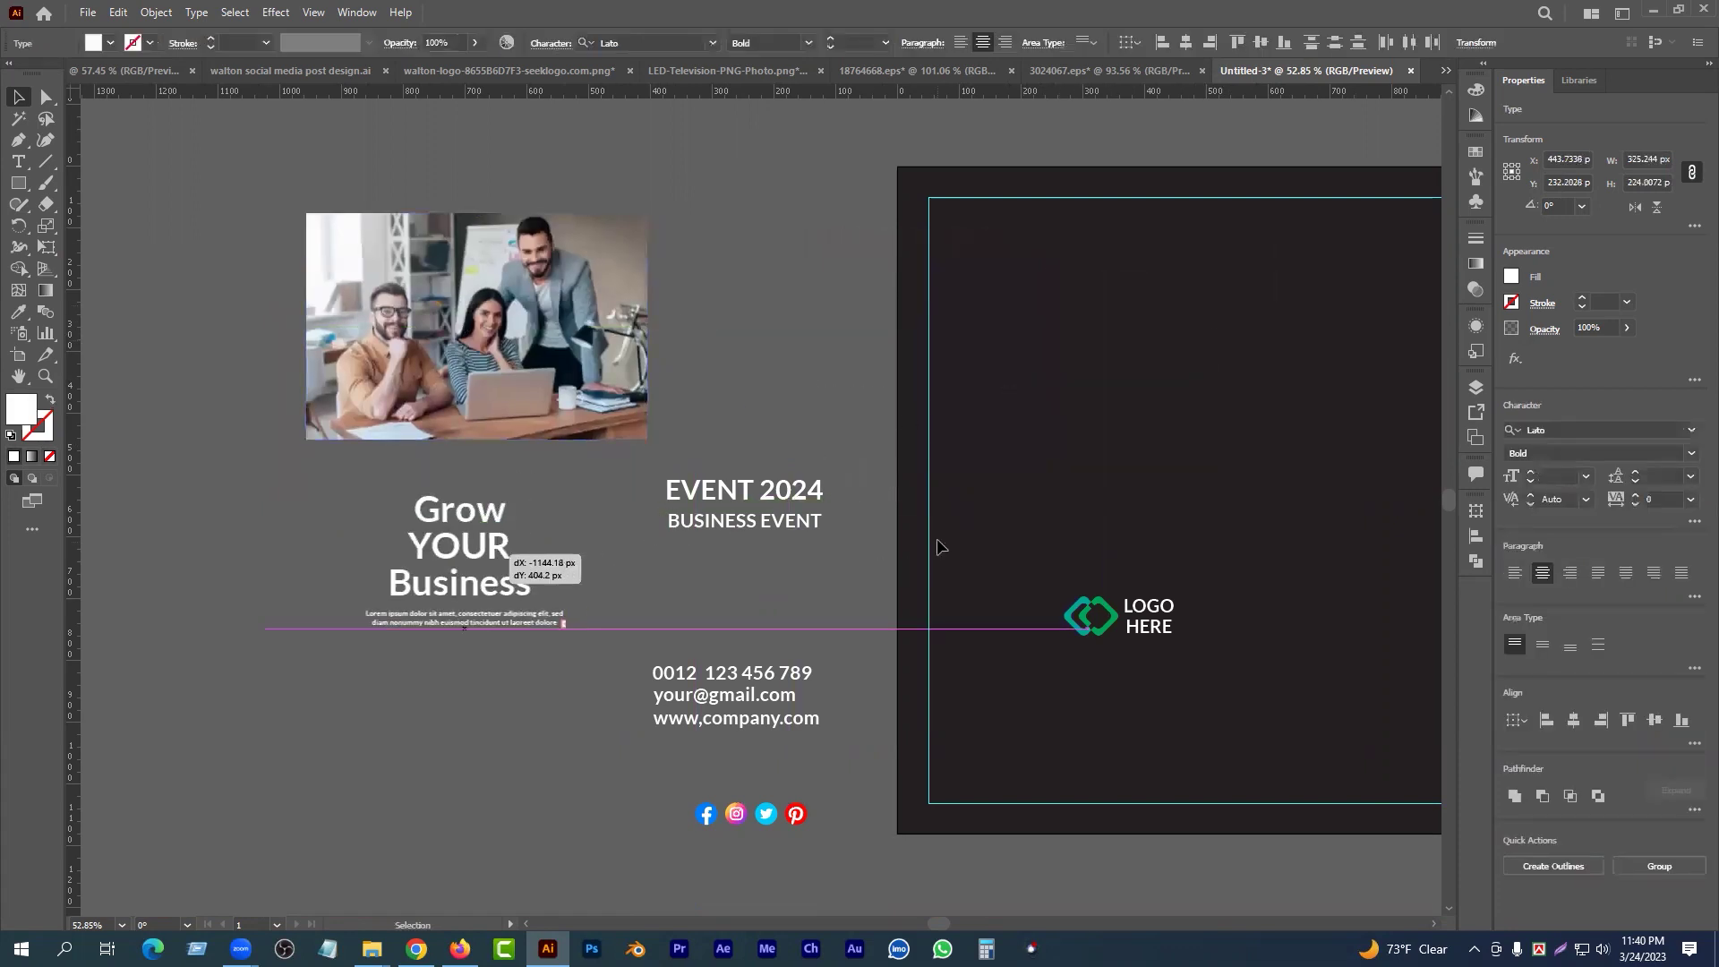
pyautogui.click(1114, 617)
pyautogui.hotkey('ctrl', 'z')
pyautogui.hotkey('ctrl', 'z')
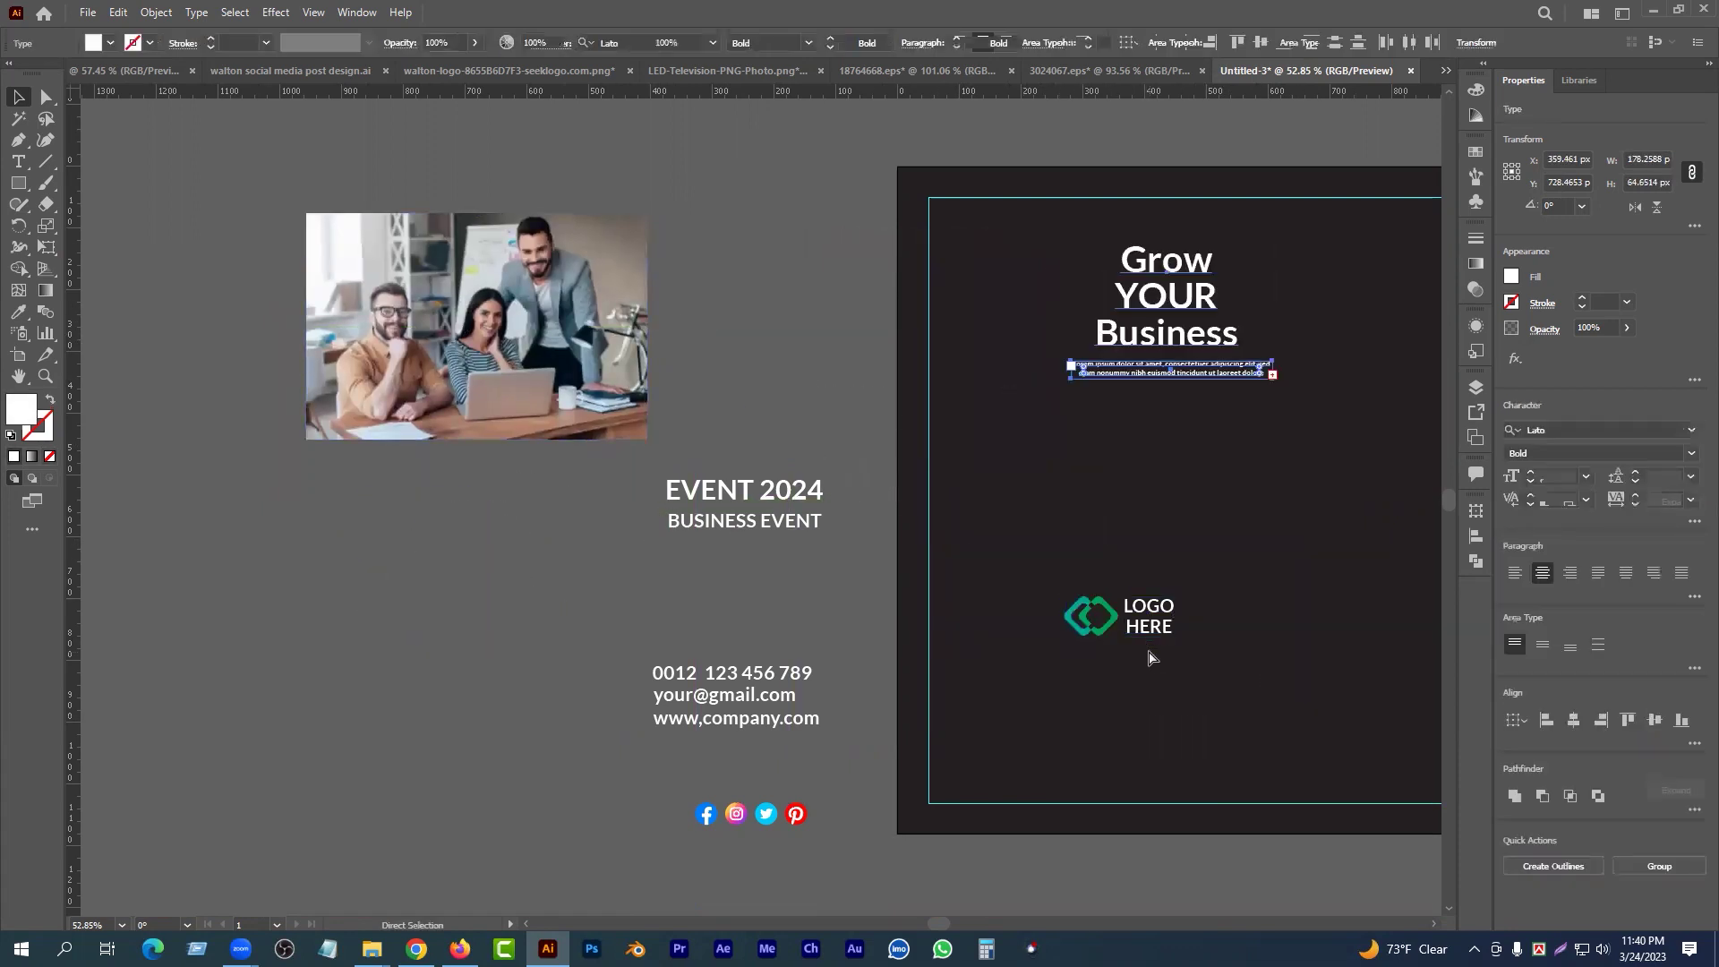
pyautogui.hotkey('ctrl', 'shift', 'z')
pyautogui.hotkey('ctrl', 'shift', 'z')
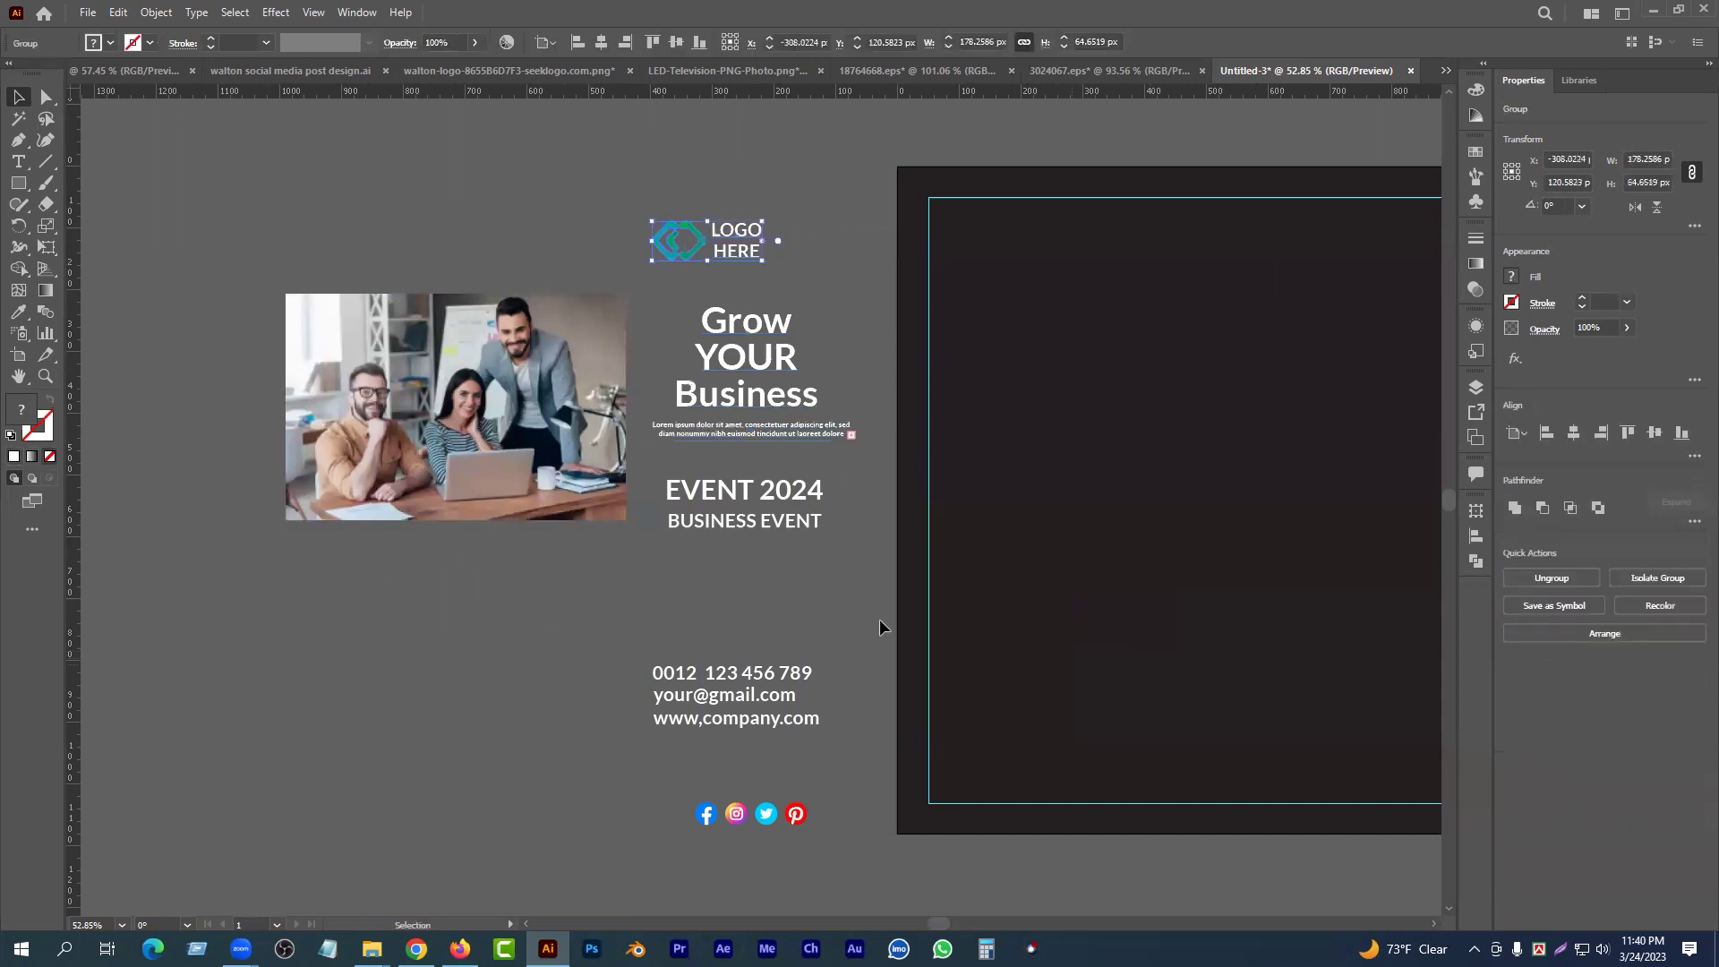
pyautogui.moveTo(726, 590); pyautogui.dragTo(564, 652)
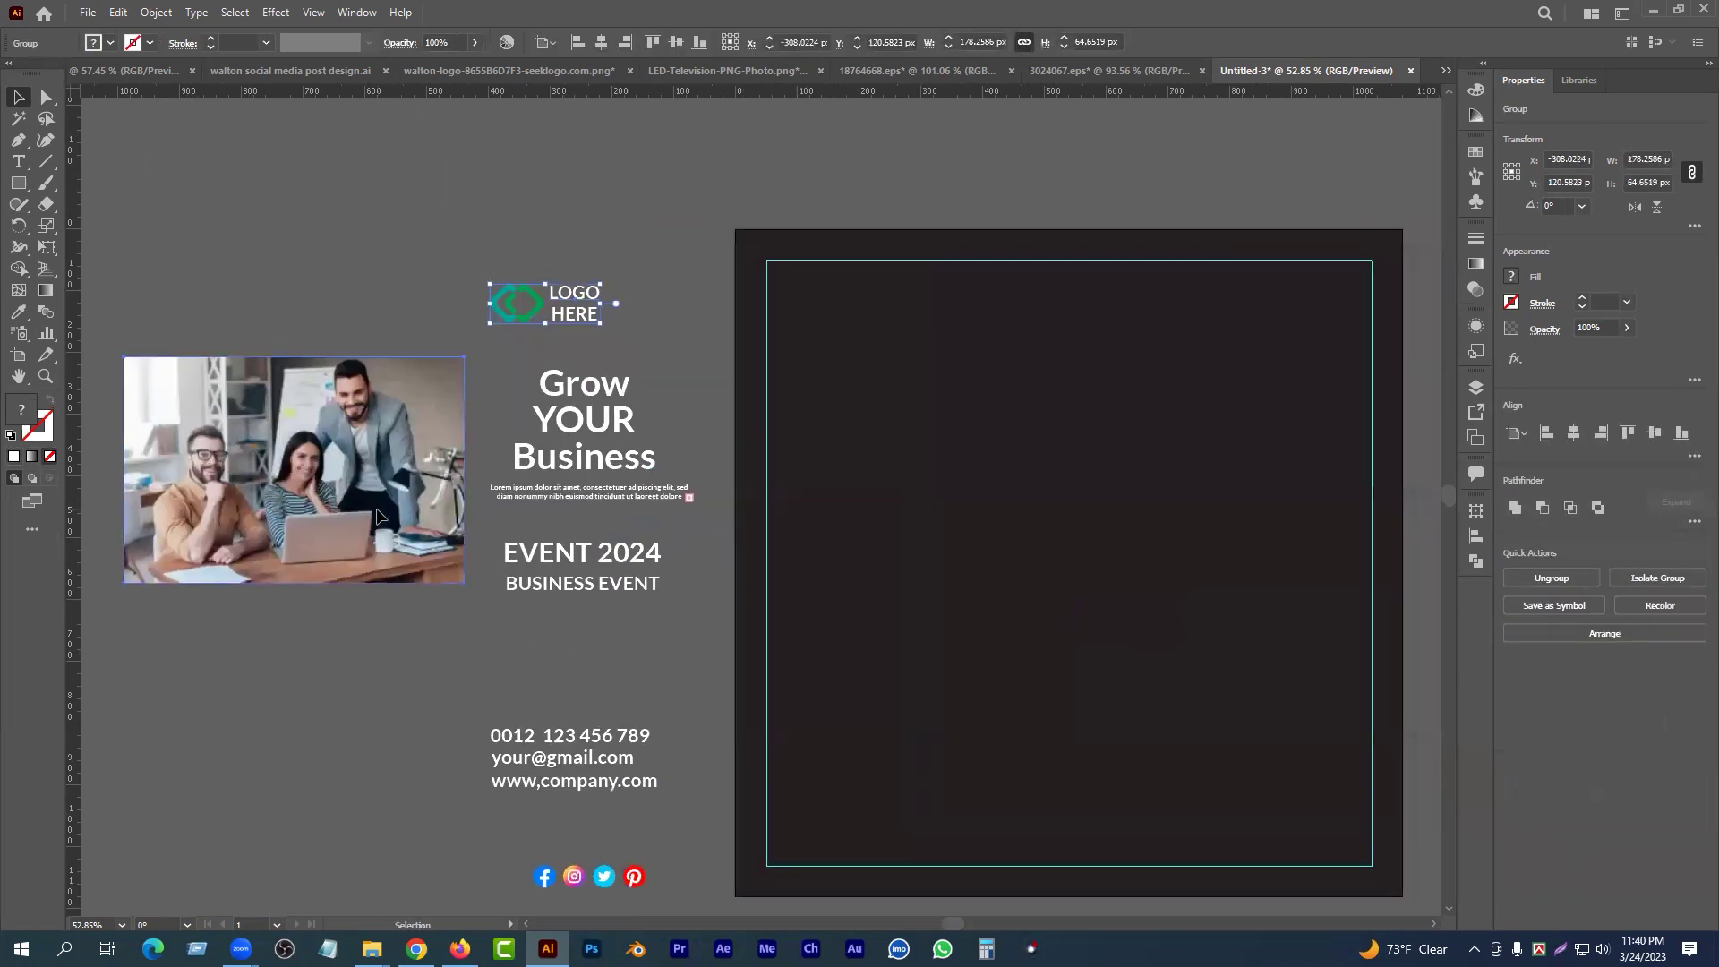
pyautogui.click(405, 564)
pyautogui.click(361, 293)
pyautogui.click(312, 450)
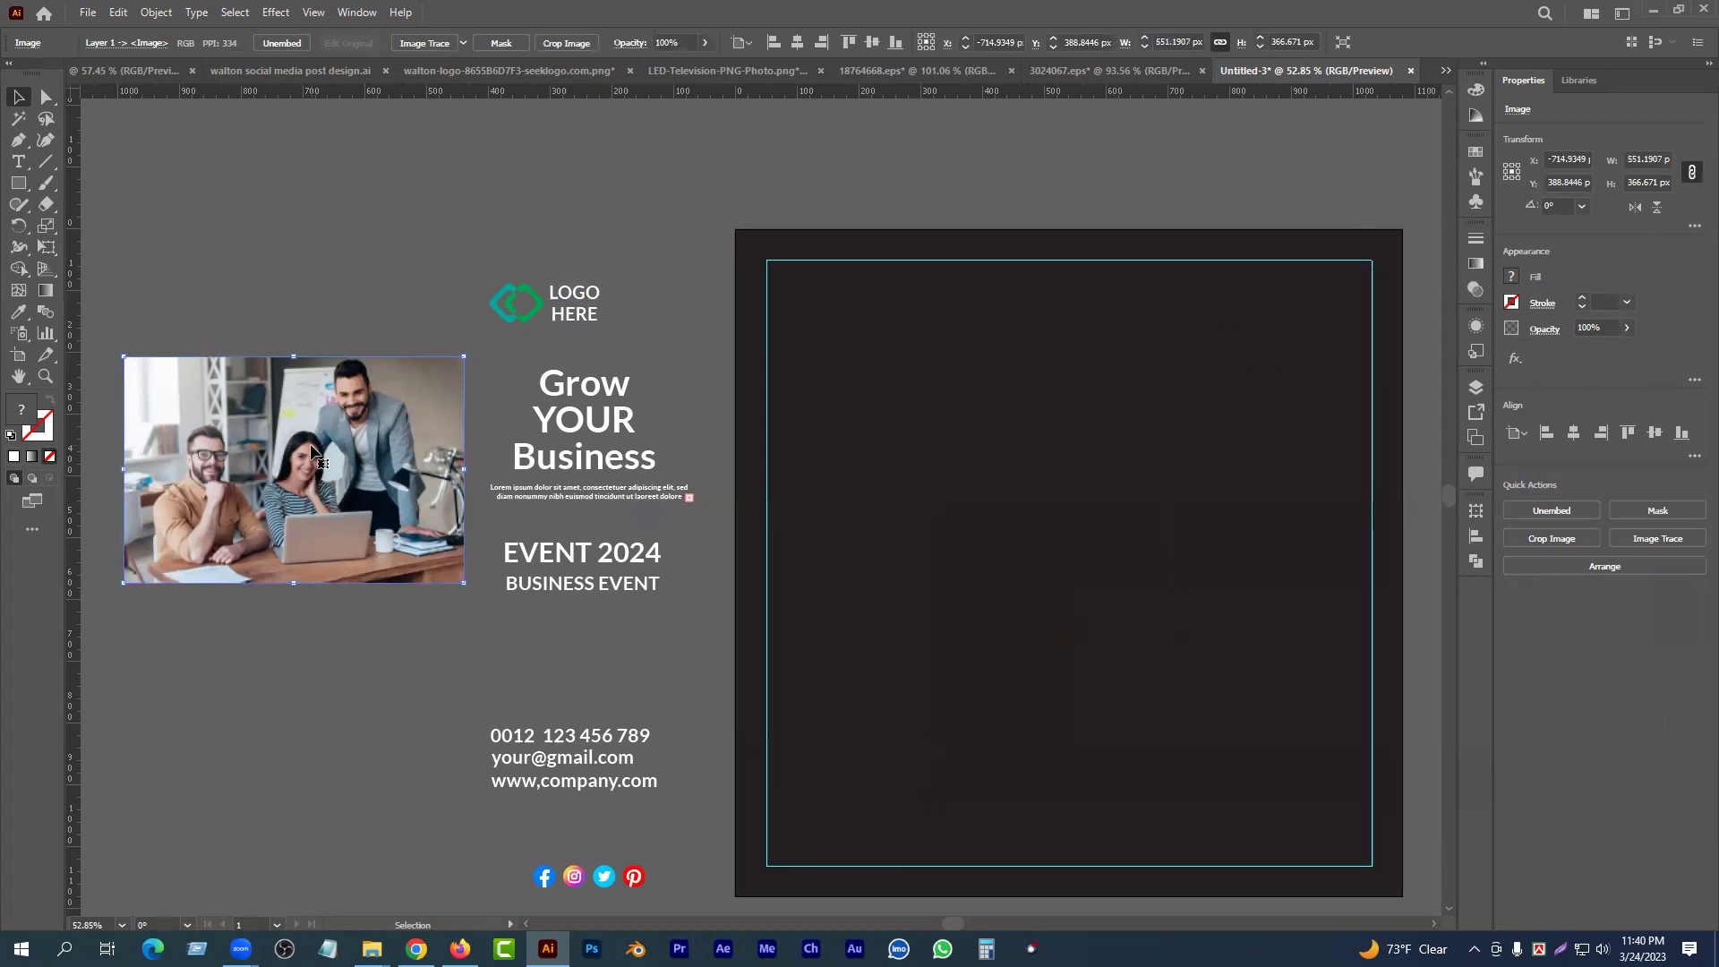
pyautogui.click(399, 250)
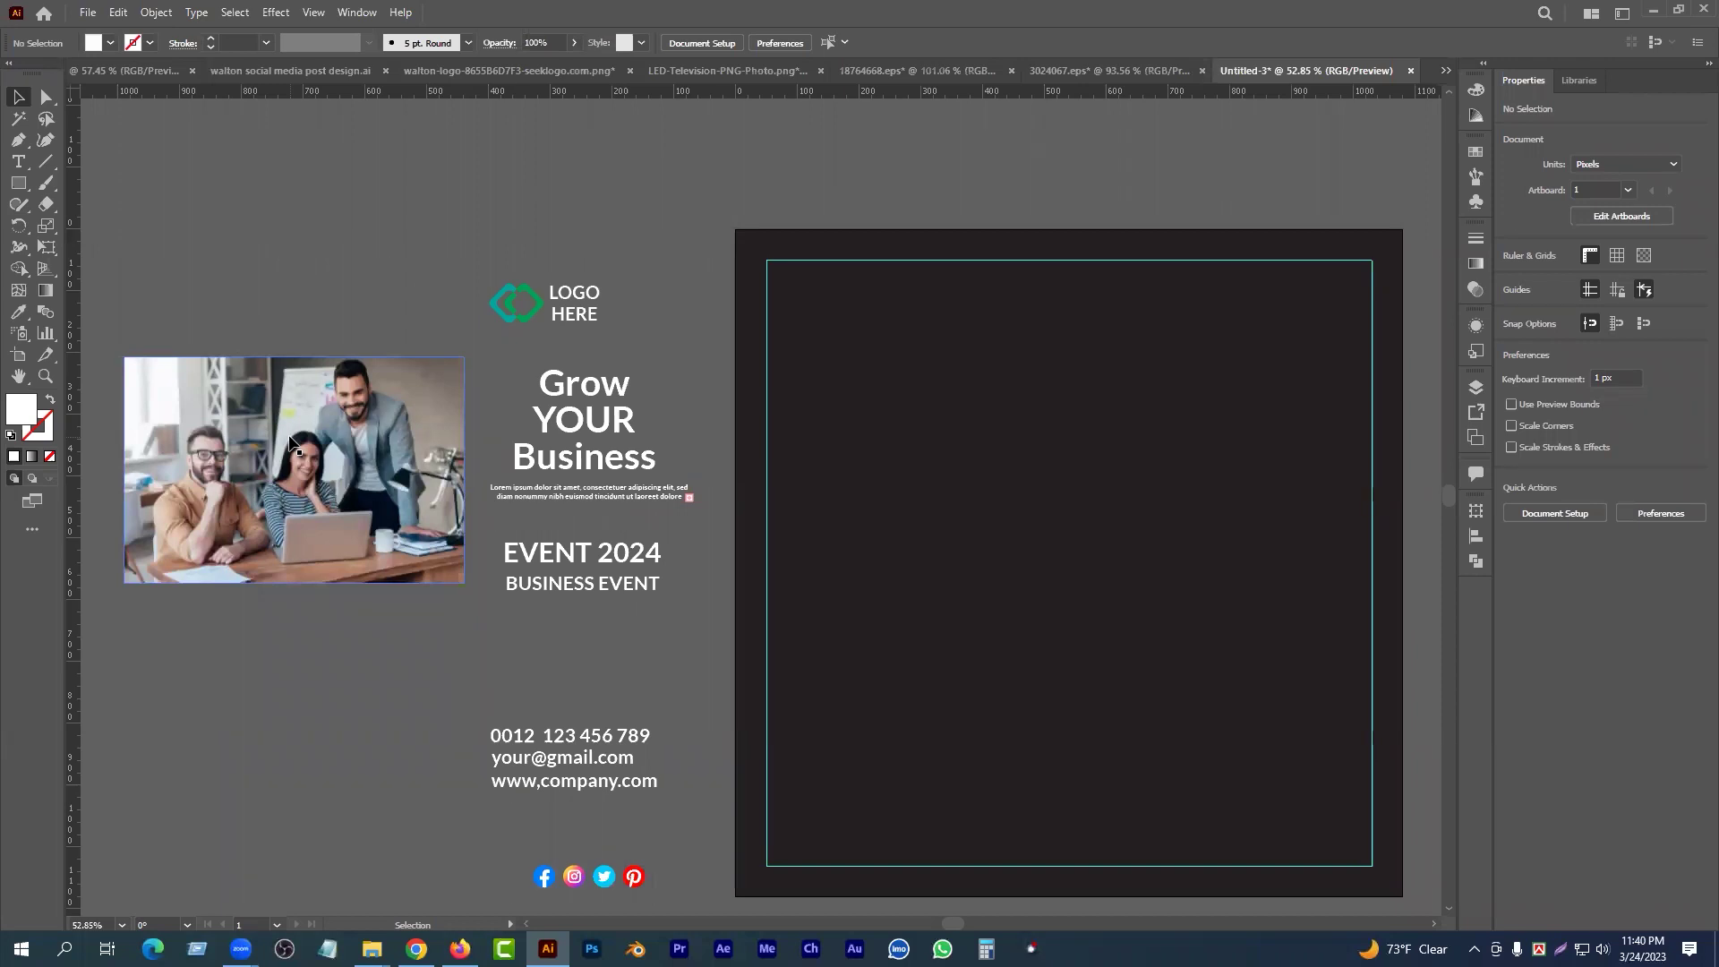
# - Unlock the black background rectangle and delete it from the artboard
pyautogui.moveTo(964, 443); pyautogui.dragTo(916, 453)
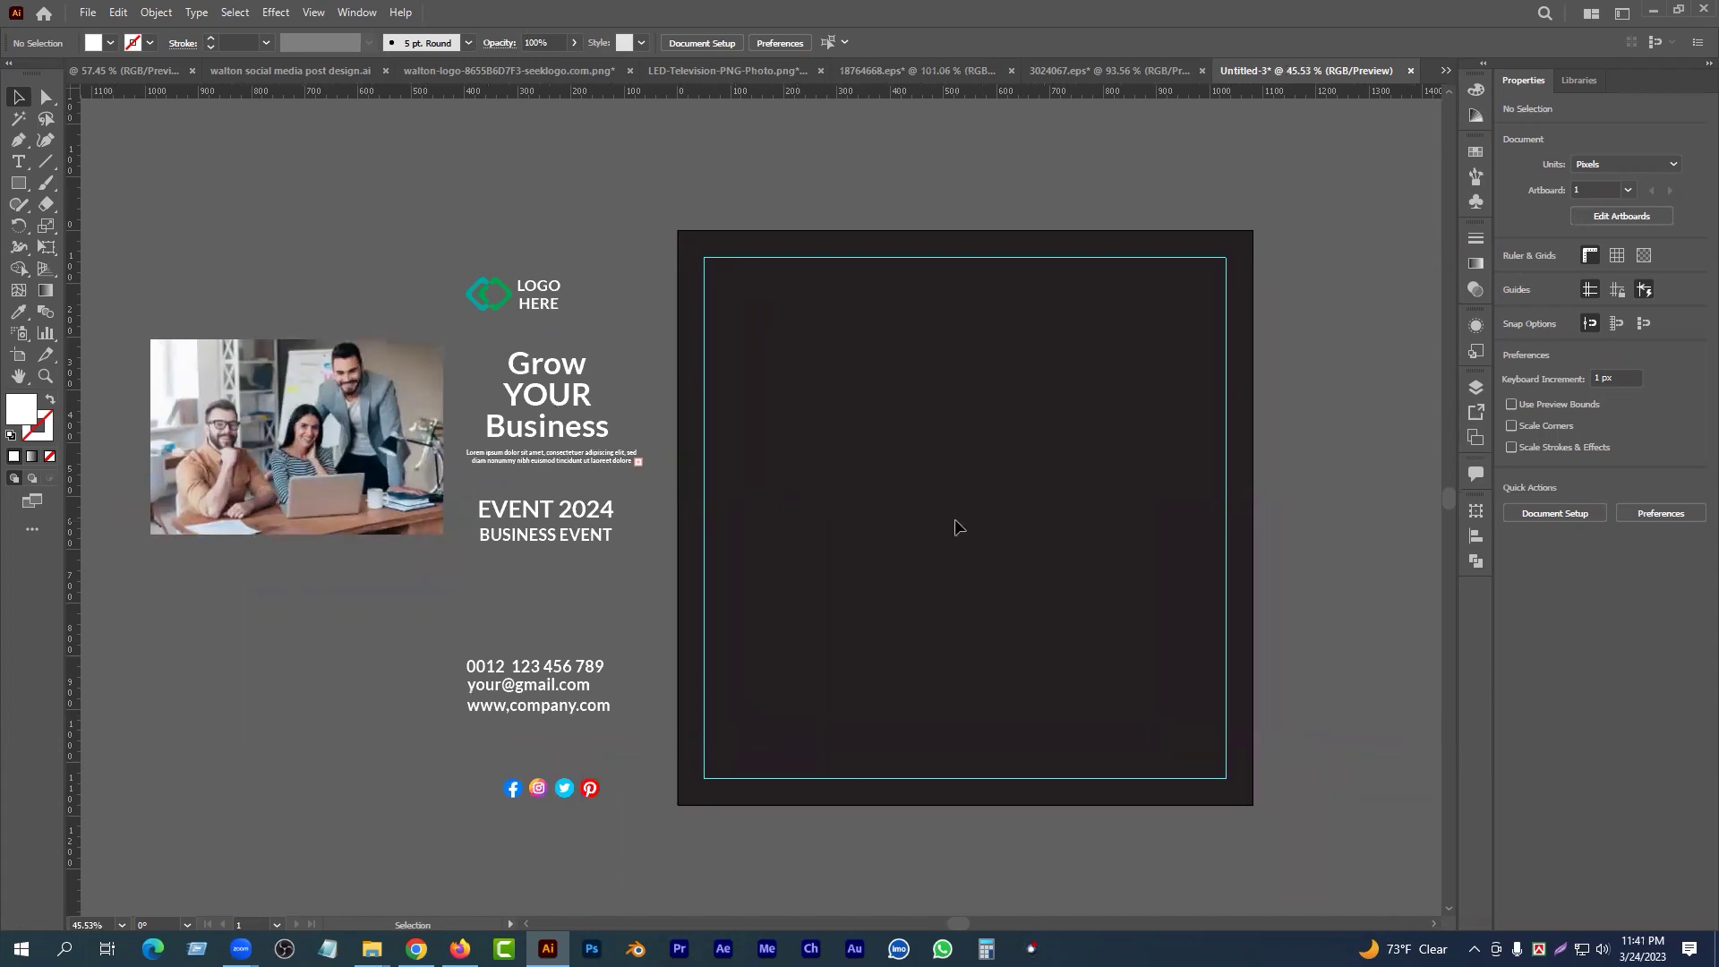
pyautogui.hotkey('ctrl', 'alt', '2')
pyautogui.click(945, 206)
pyautogui.click(993, 248)
pyautogui.press('Delete')
pyautogui.click(1015, 400)
pyautogui.press('a')
pyautogui.press('v')
pyautogui.click(662, 335)
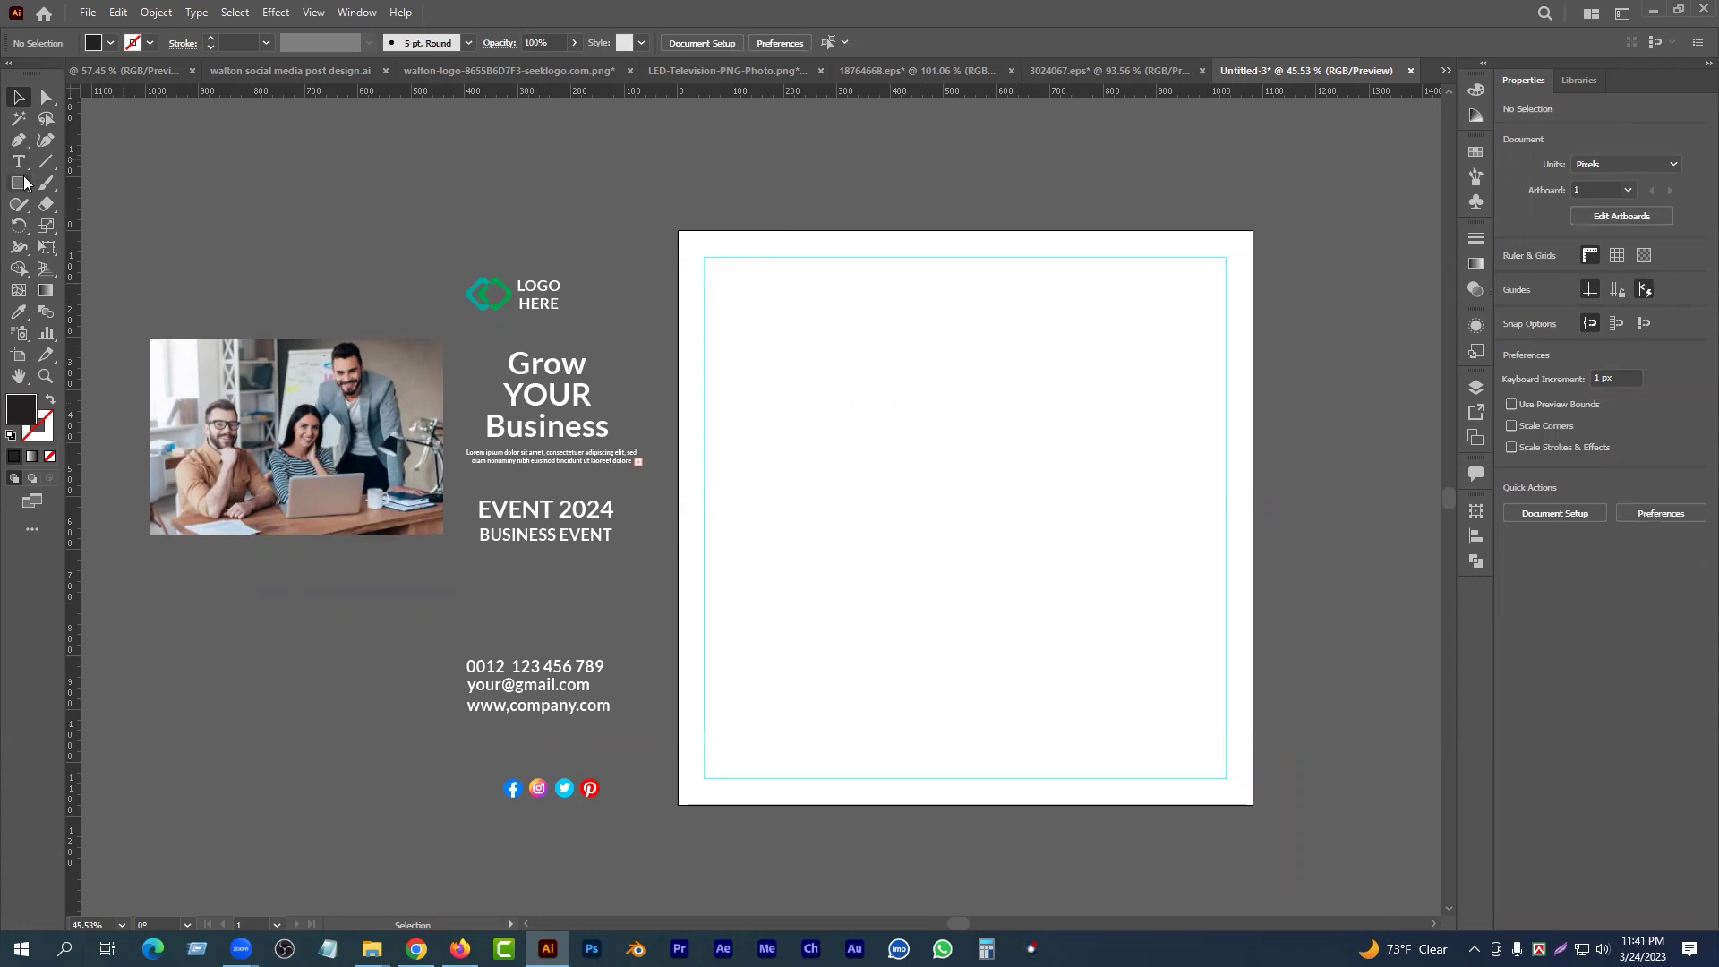
# - Draw a black circle about 639 px in diameter and move it to the middle of the artboard
pyautogui.click(18, 183)
pyautogui.click(89, 224)
pyautogui.moveTo(743, 220); pyautogui.dragTo(1084, 561)
pyautogui.press('v')
pyautogui.moveTo(958, 356); pyautogui.dragTo(1010, 486)
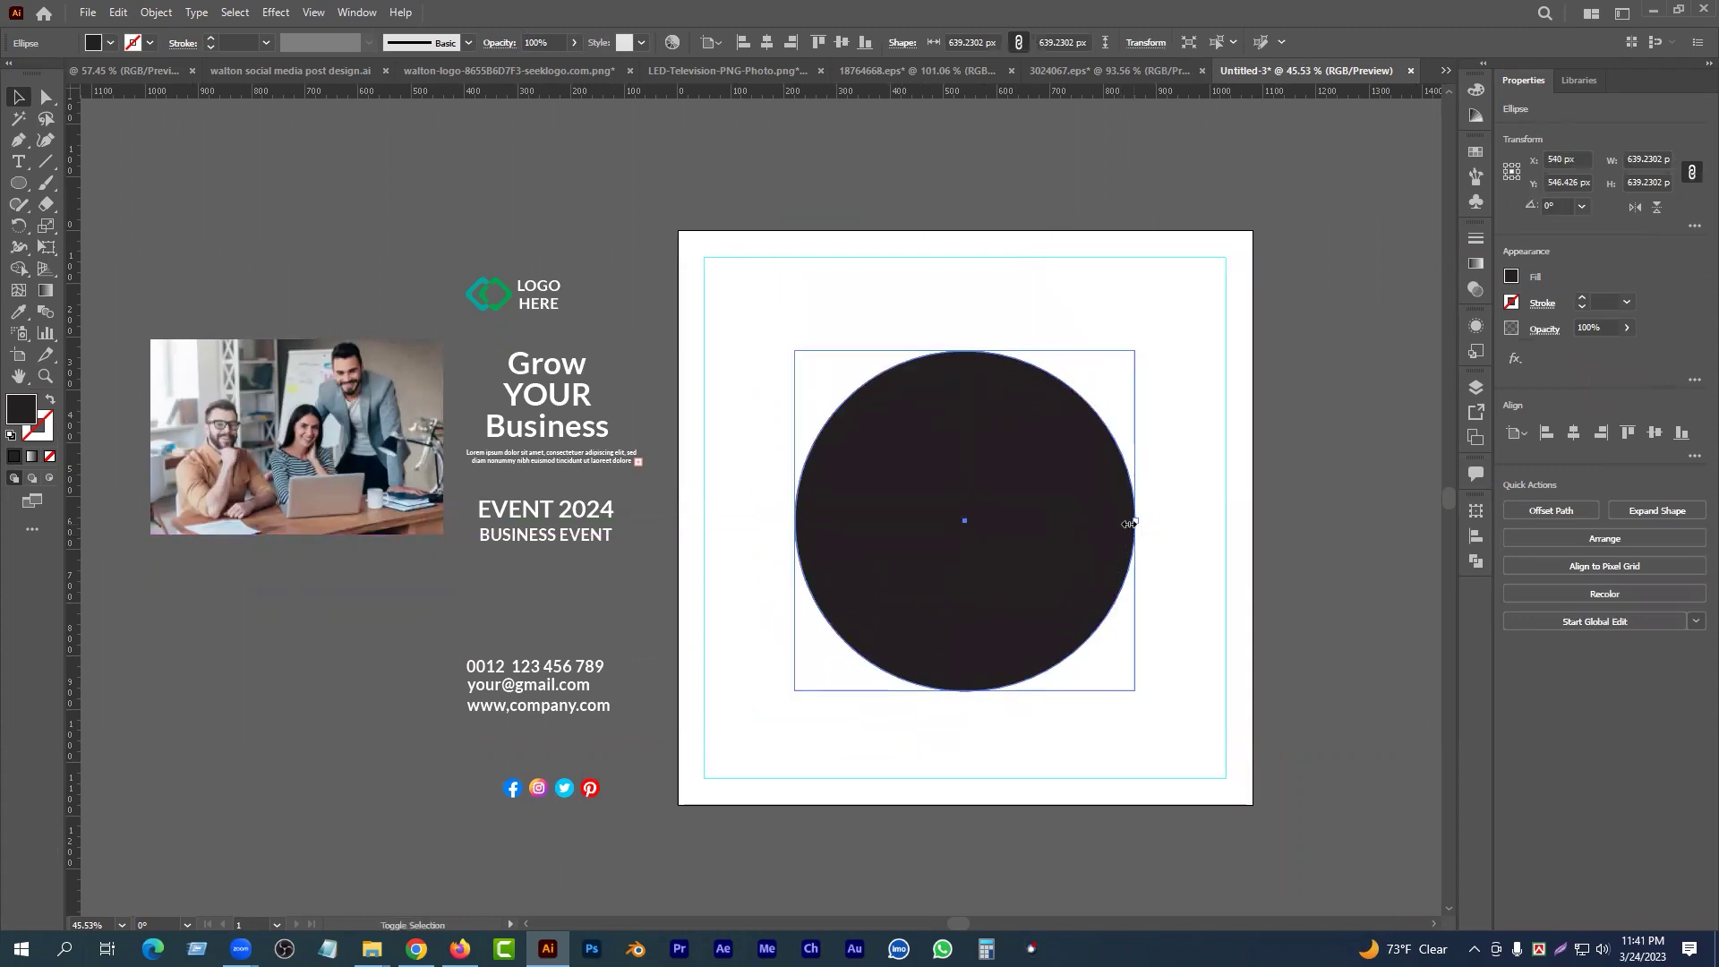
# - Shrink the circle to about 475 px in diameter and move it to the artboard's left half
pyautogui.moveTo(1137, 524); pyautogui.dragTo(1094, 528)
pyautogui.moveTo(1016, 582); pyautogui.dragTo(993, 571)
pyautogui.press('a')
pyautogui.press('v')
pyautogui.moveTo(1070, 517); pyautogui.dragTo(939, 555)
pyautogui.moveTo(933, 555); pyautogui.dragTo(808, 467)
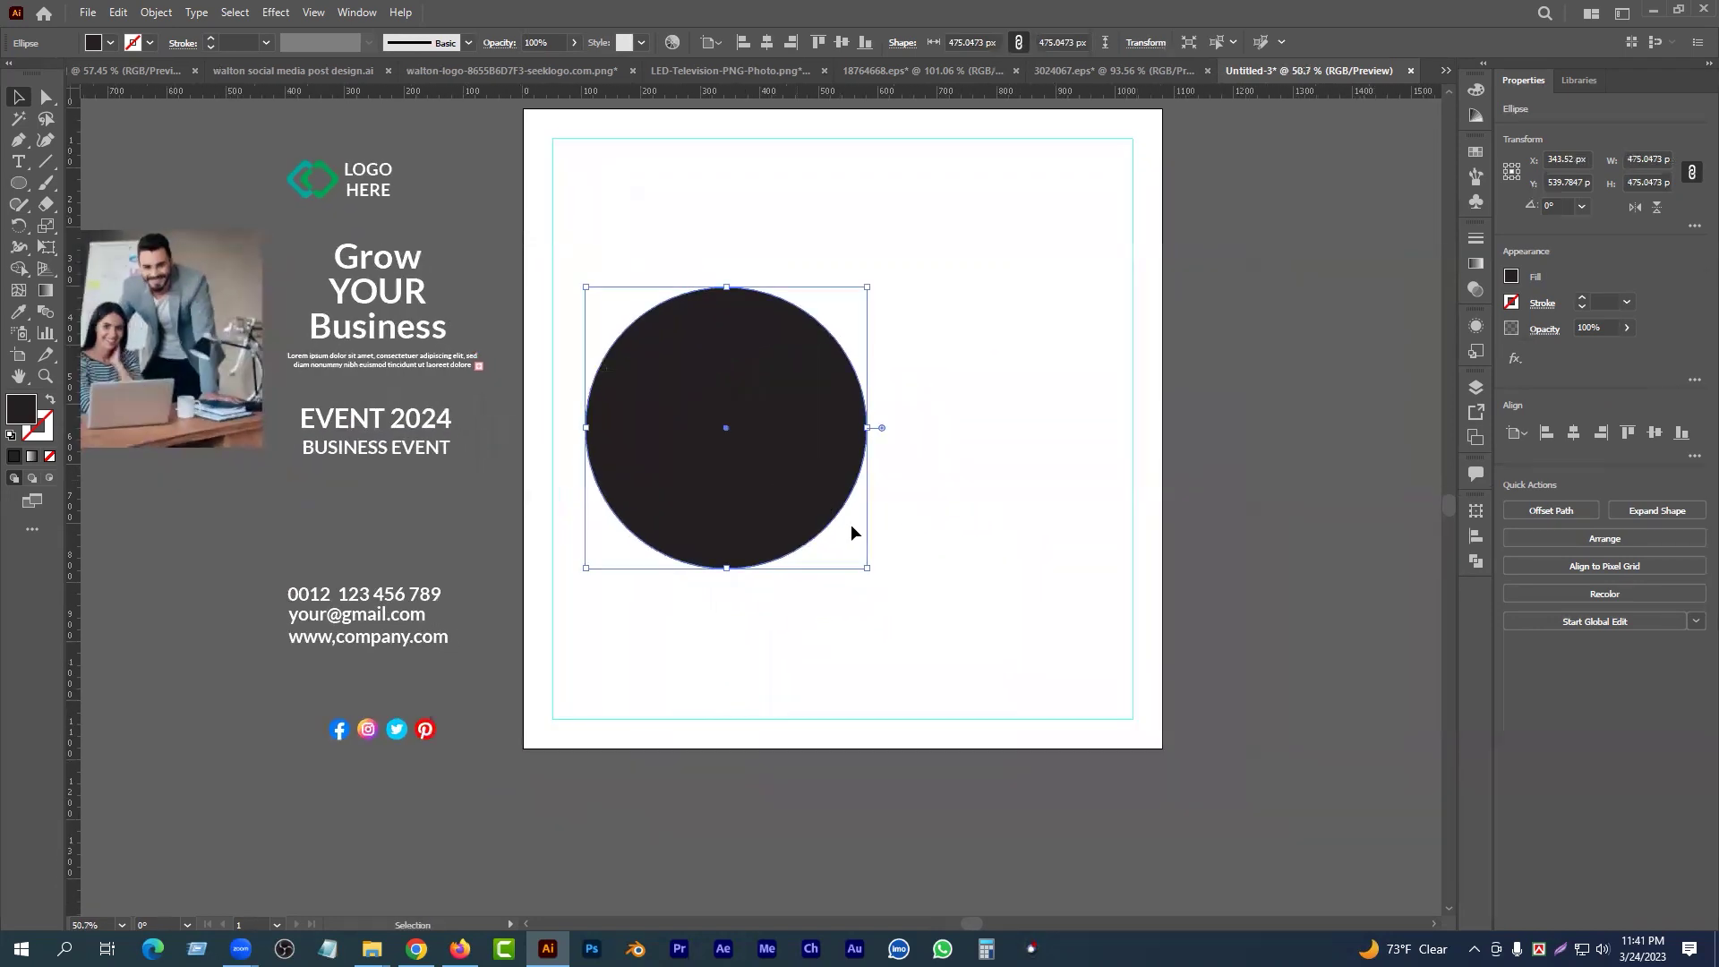
# - Duplicate the circle in front, enlarge the copy to about 1281 px and place it over the artboard's lower part
pyautogui.click(876, 479)
pyautogui.click(798, 454)
pyautogui.click(882, 475)
pyautogui.hotkey('ctrl', 'f')
pyautogui.moveTo(871, 431); pyautogui.dragTo(1238, 465)
pyautogui.moveTo(1027, 432); pyautogui.dragTo(955, 708)
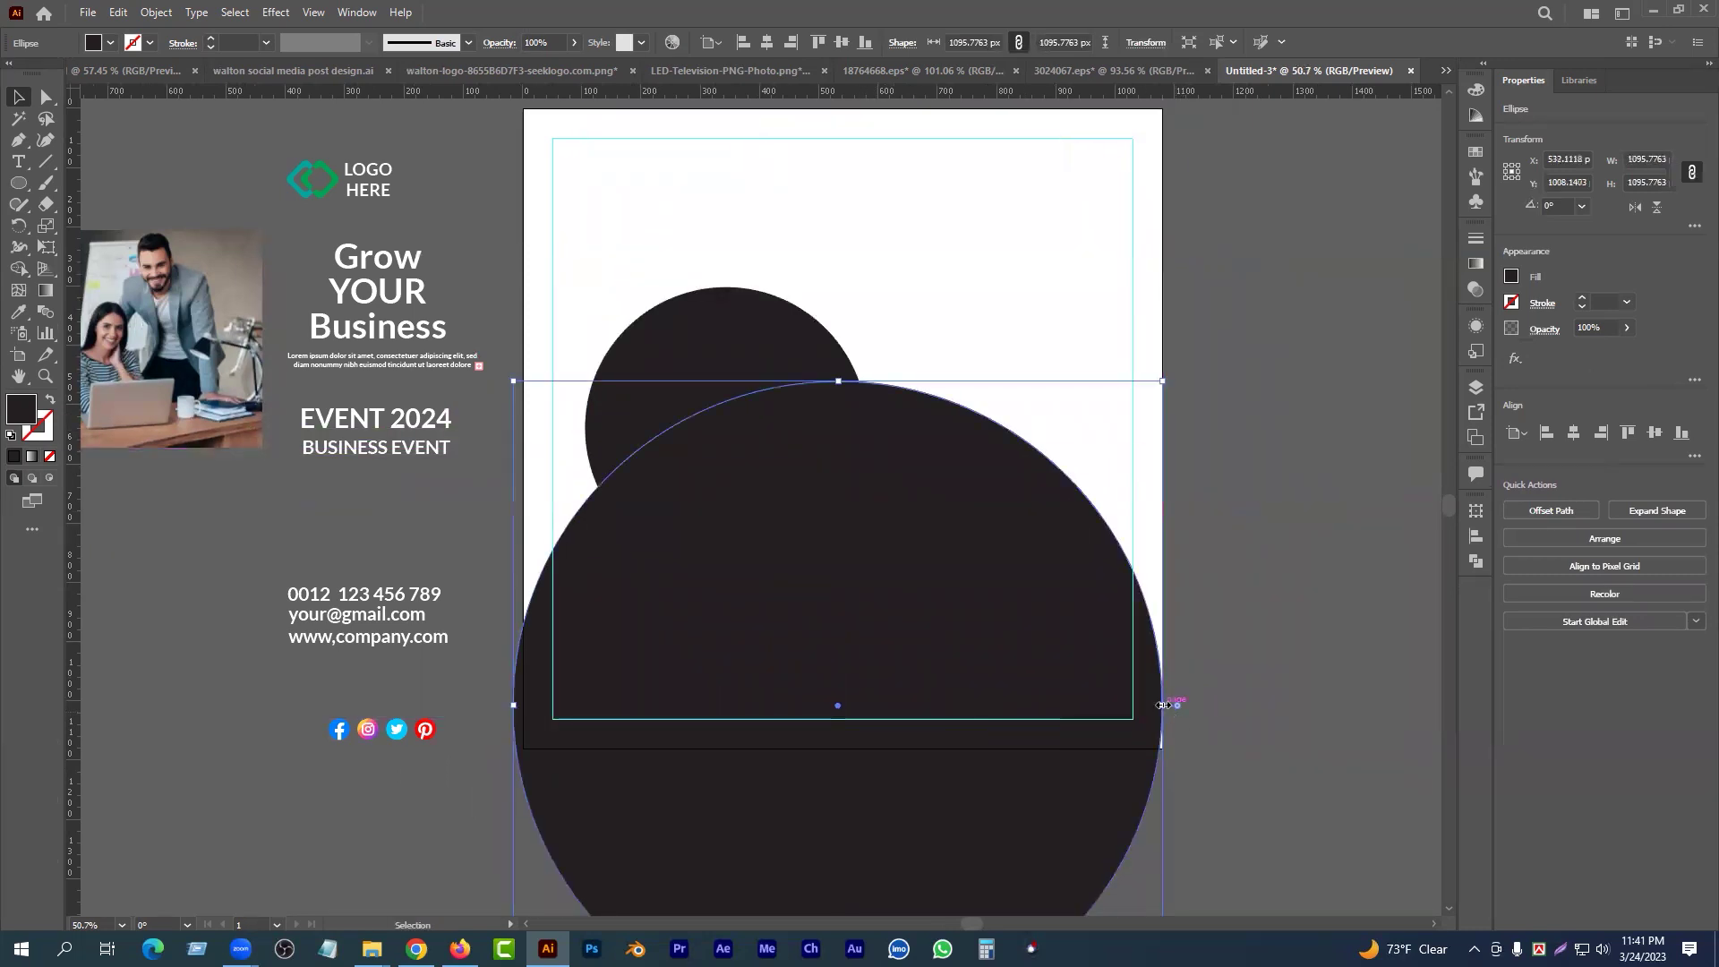
pyautogui.moveTo(1164, 706); pyautogui.dragTo(1275, 710)
pyautogui.moveTo(1002, 672); pyautogui.dragTo(990, 680)
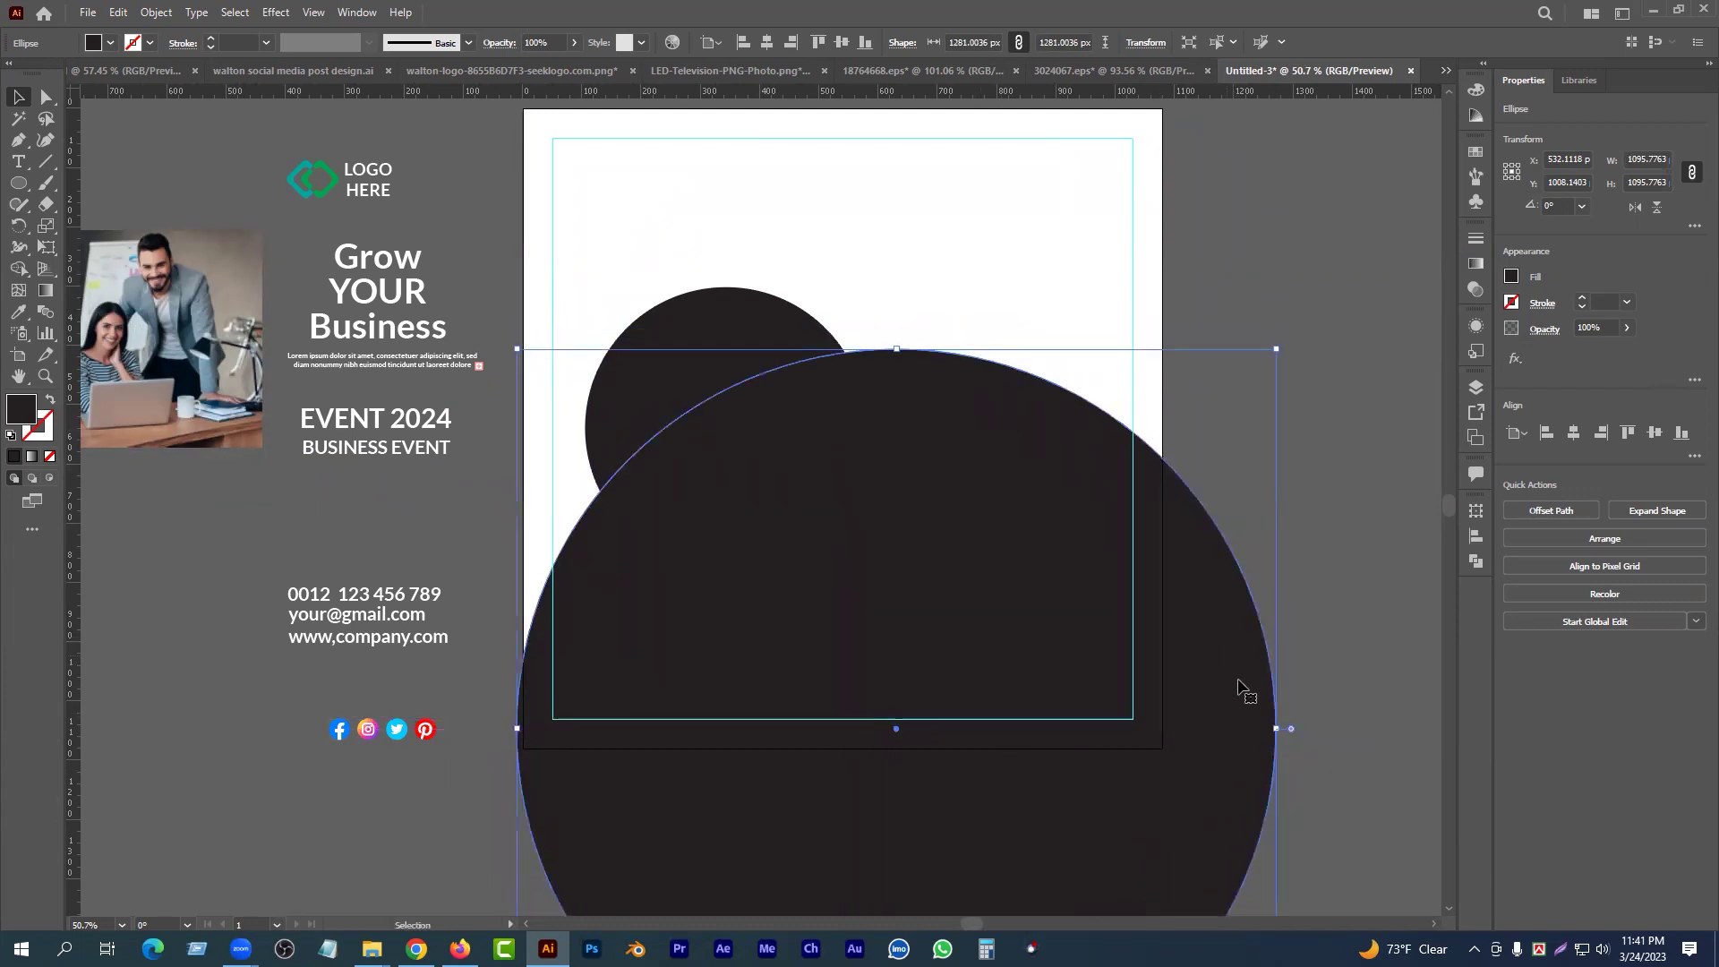
# - Fine-tune the large circle's size and position, and raise the small circle's centre to about Y 497 px
pyautogui.click(1281, 728)
pyautogui.click(1267, 740)
pyautogui.moveTo(1297, 722); pyautogui.dragTo(1316, 719)
pyautogui.press('z')
pyautogui.moveTo(1015, 711); pyautogui.dragTo(986, 663)
pyautogui.moveTo(1029, 610); pyautogui.dragTo(1040, 609)
pyautogui.moveTo(950, 559); pyautogui.dragTo(843, 550)
pyautogui.moveTo(685, 400); pyautogui.dragTo(685, 382)
pyautogui.click(969, 395)
pyautogui.click(690, 395)
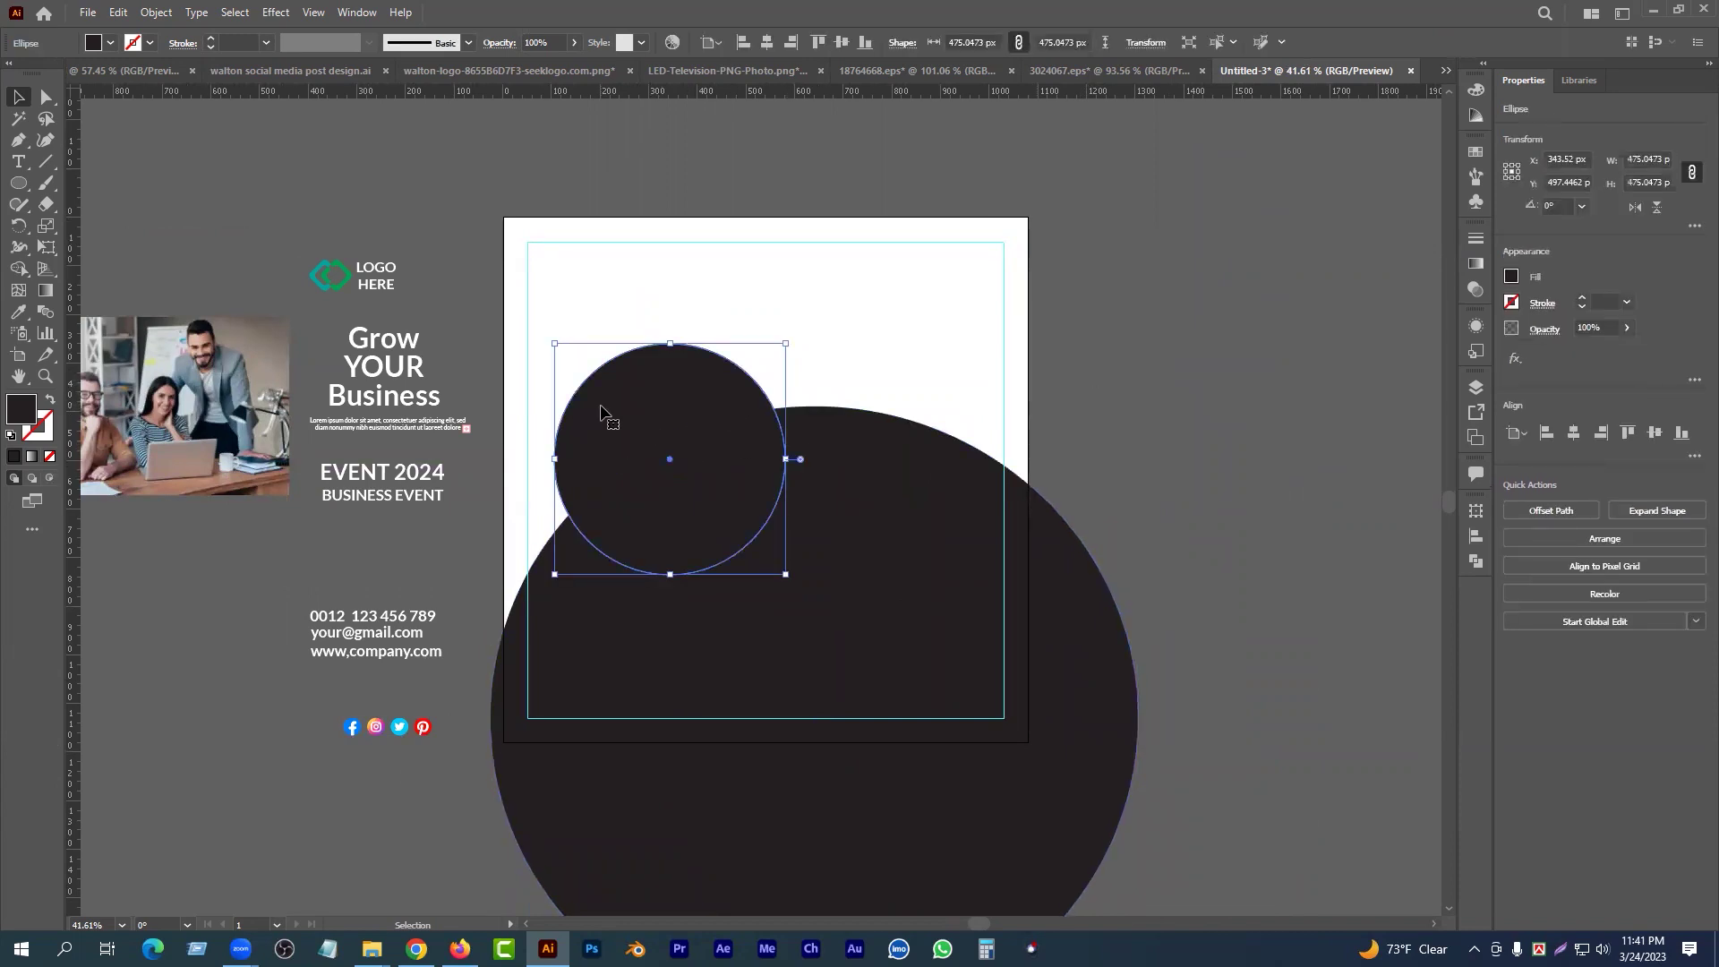
# - Draw a black rectangle about 345 x 454 px in the empty area right of the artboard
pyautogui.rightClick(28, 188)
pyautogui.click(76, 182)
pyautogui.moveTo(1107, 209); pyautogui.dragTo(1198, 432)
pyautogui.press('v')
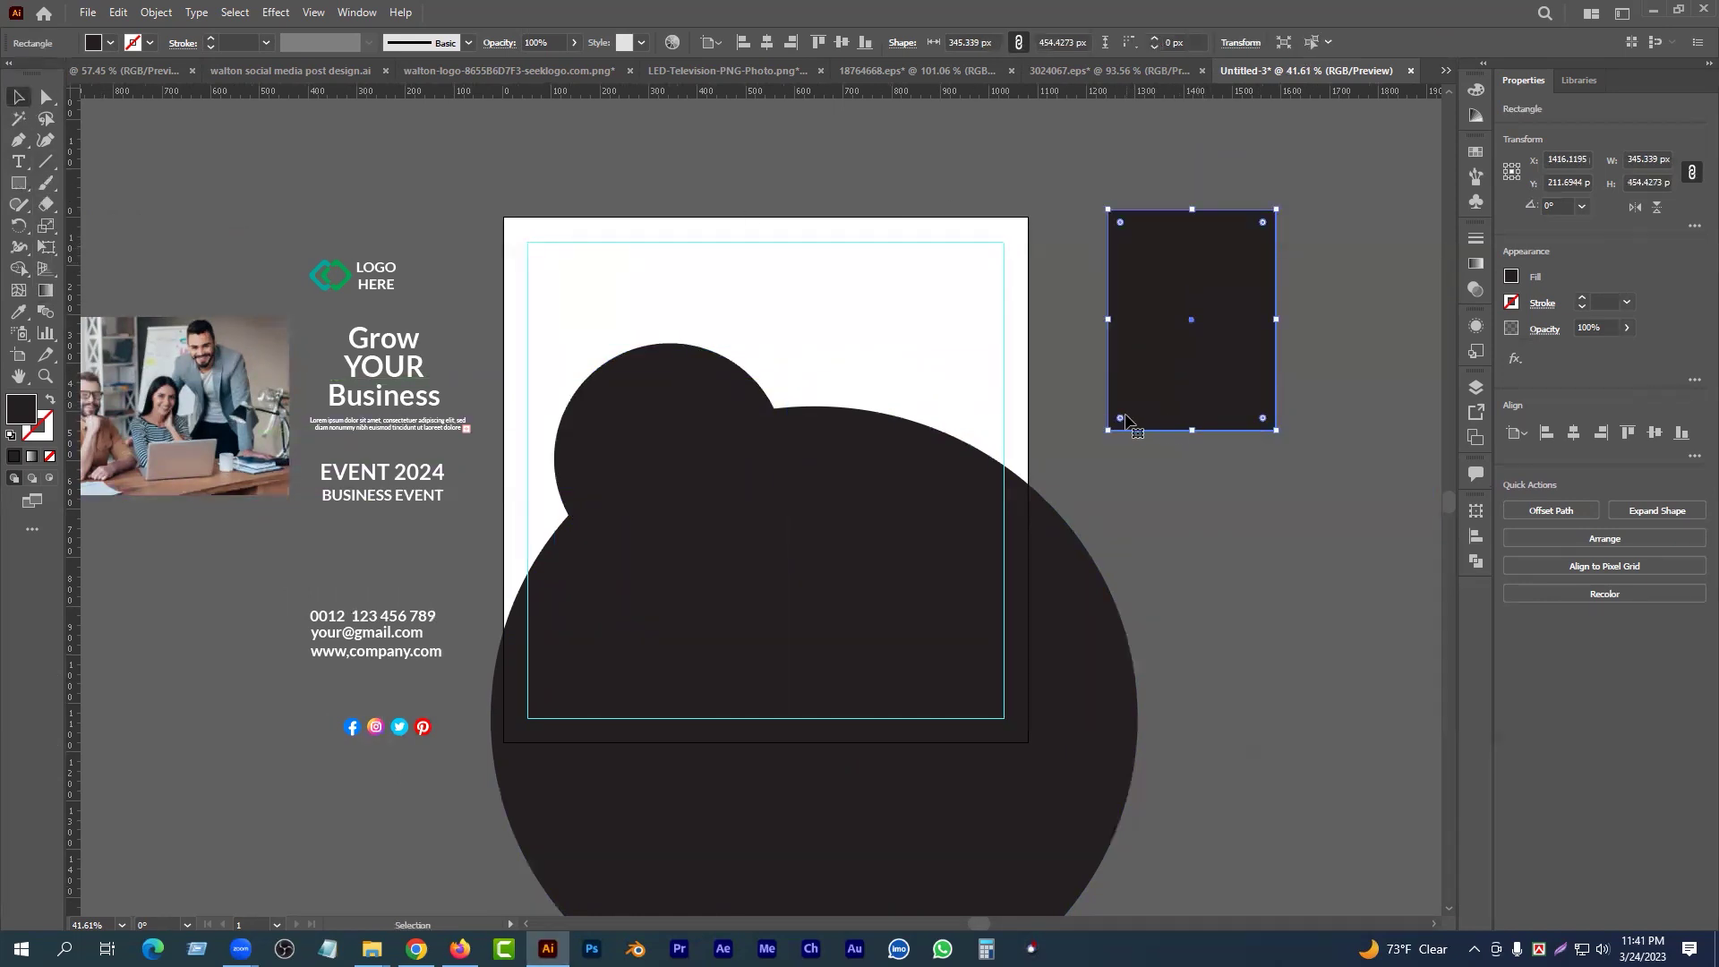
# - Enlarge the rectangle to about 452 x 594 px over the artboard's upper part and fully round its two lower corners
pyautogui.moveTo(1254, 414); pyautogui.dragTo(1198, 157)
pyautogui.moveTo(1166, 298); pyautogui.dragTo(814, 267)
pyautogui.moveTo(868, 403); pyautogui.dragTo(865, 469)
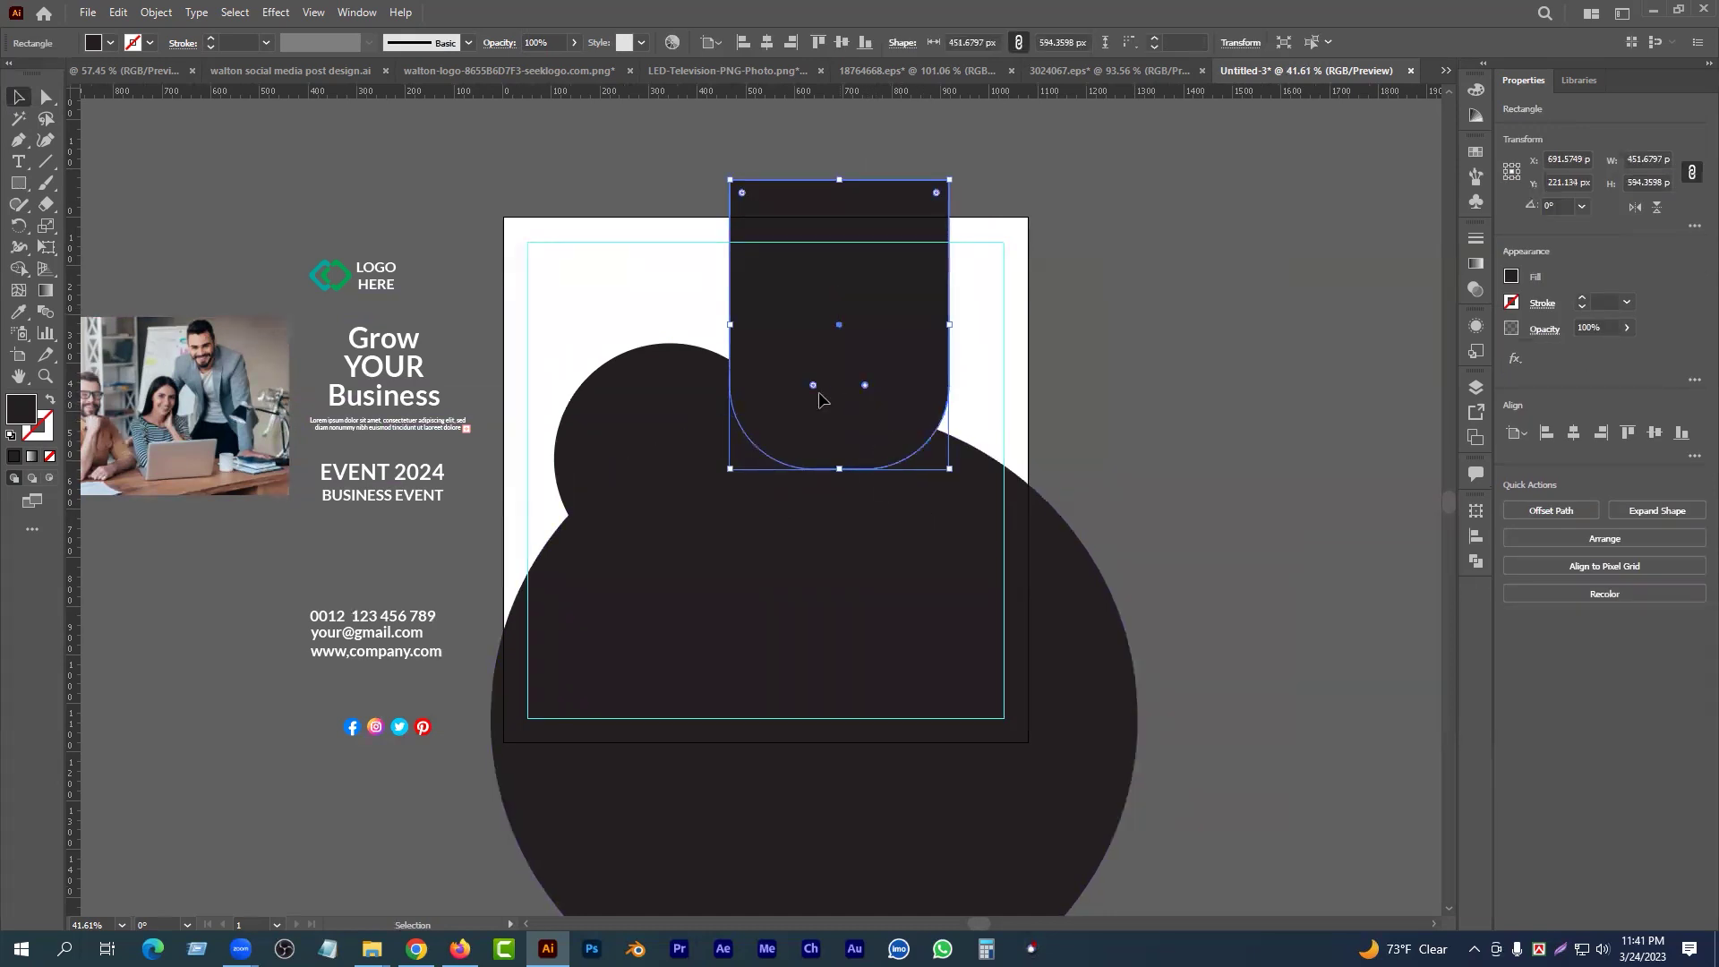
pyautogui.moveTo(815, 386); pyautogui.dragTo(649, 265)
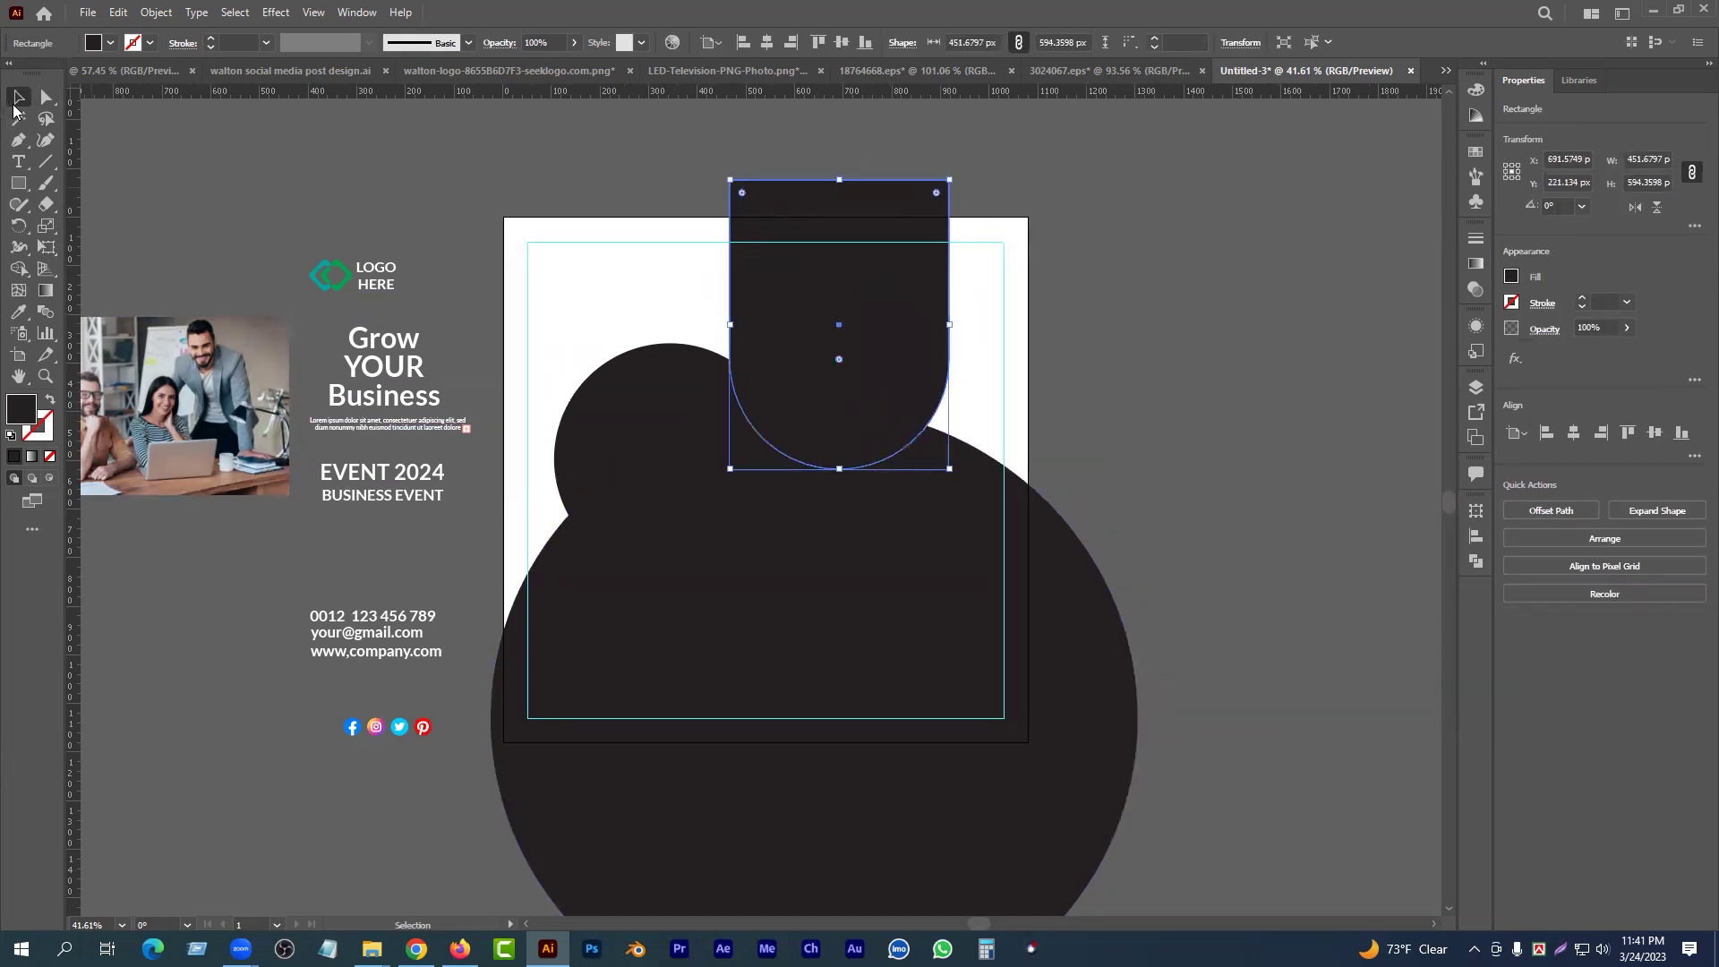
# - Shift the small circle slightly up and right, and move the rounded rectangle right of the artboard to about X 1486, Y 389 px
pyautogui.moveTo(825, 299); pyautogui.dragTo(1100, 376)
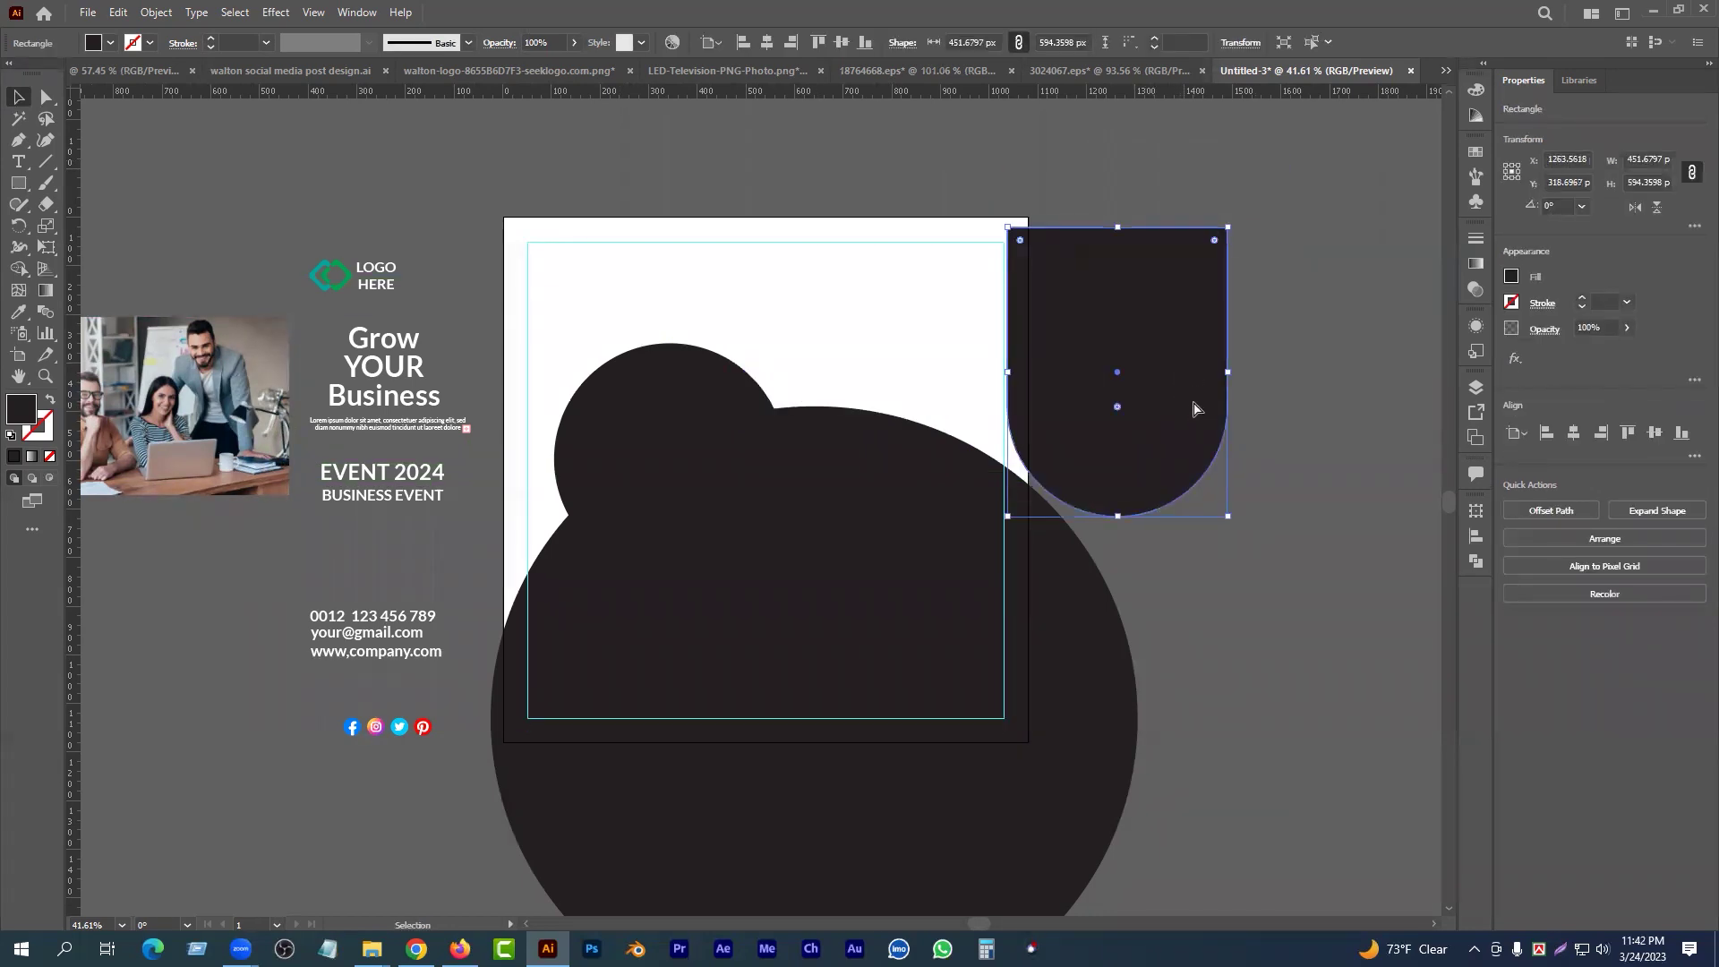
pyautogui.moveTo(1168, 482); pyautogui.dragTo(908, 399)
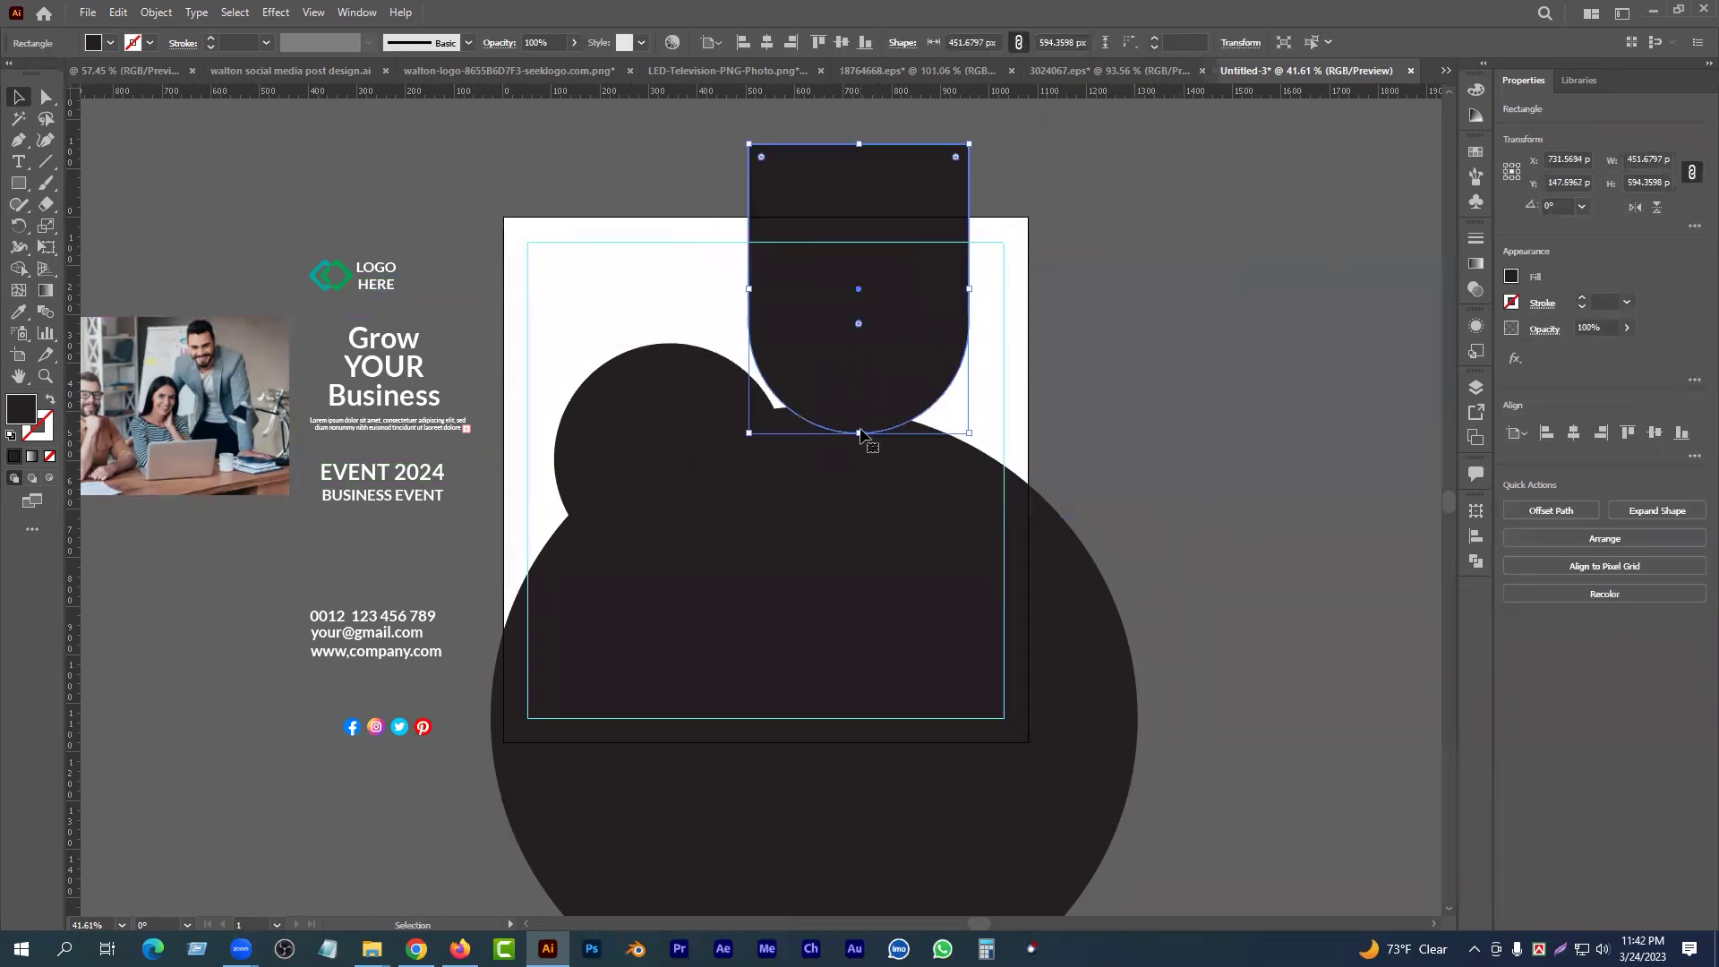
pyautogui.moveTo(861, 345); pyautogui.dragTo(852, 376)
pyautogui.moveTo(615, 410); pyautogui.dragTo(629, 401)
pyautogui.click(849, 383)
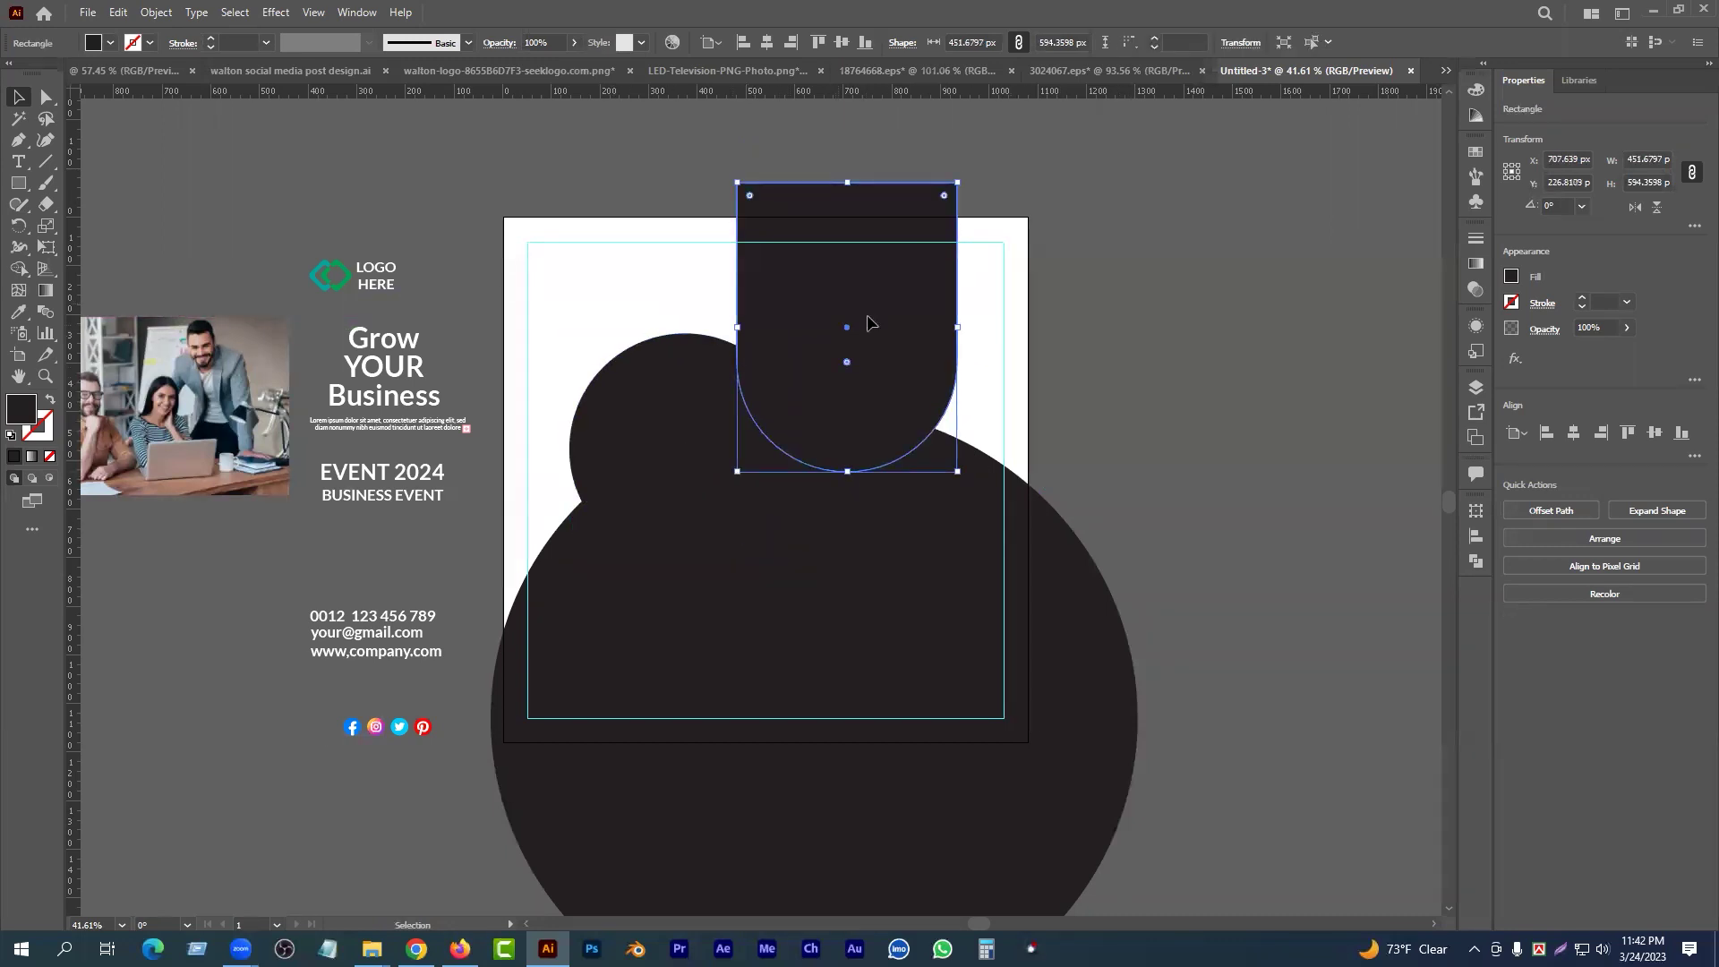
pyautogui.hotkey('ctrl', 'z')
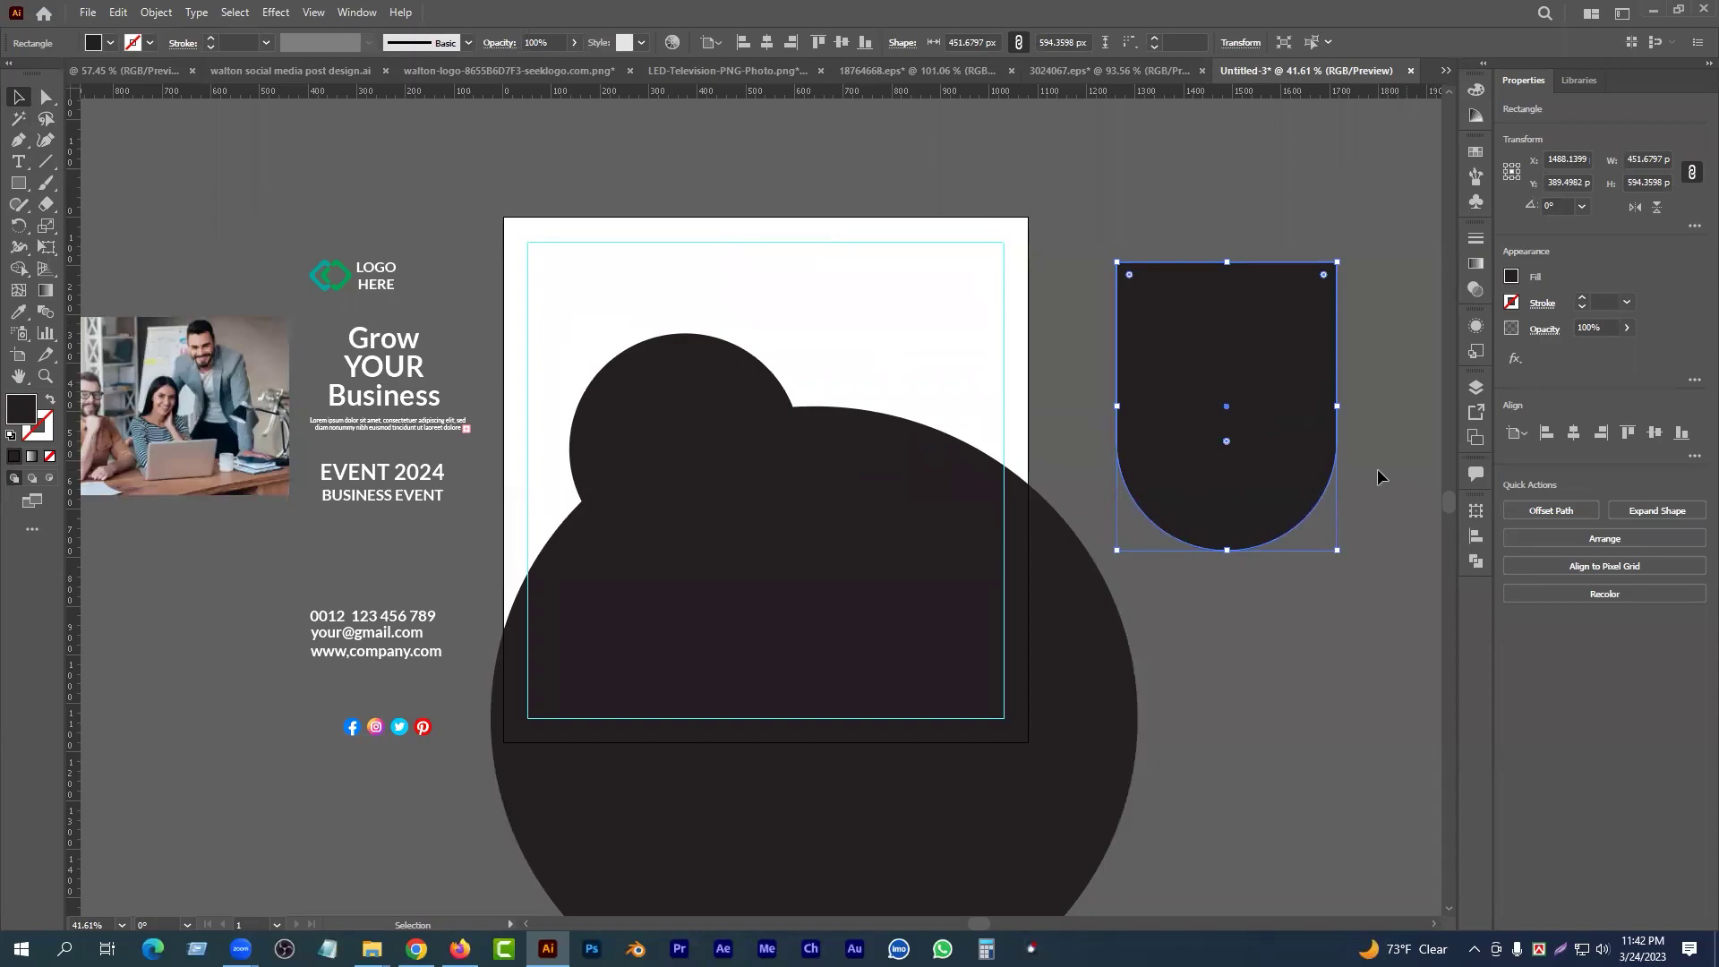
pyautogui.press('Print')
pyautogui.moveTo(1095, 410); pyautogui.dragTo(1374, 652)
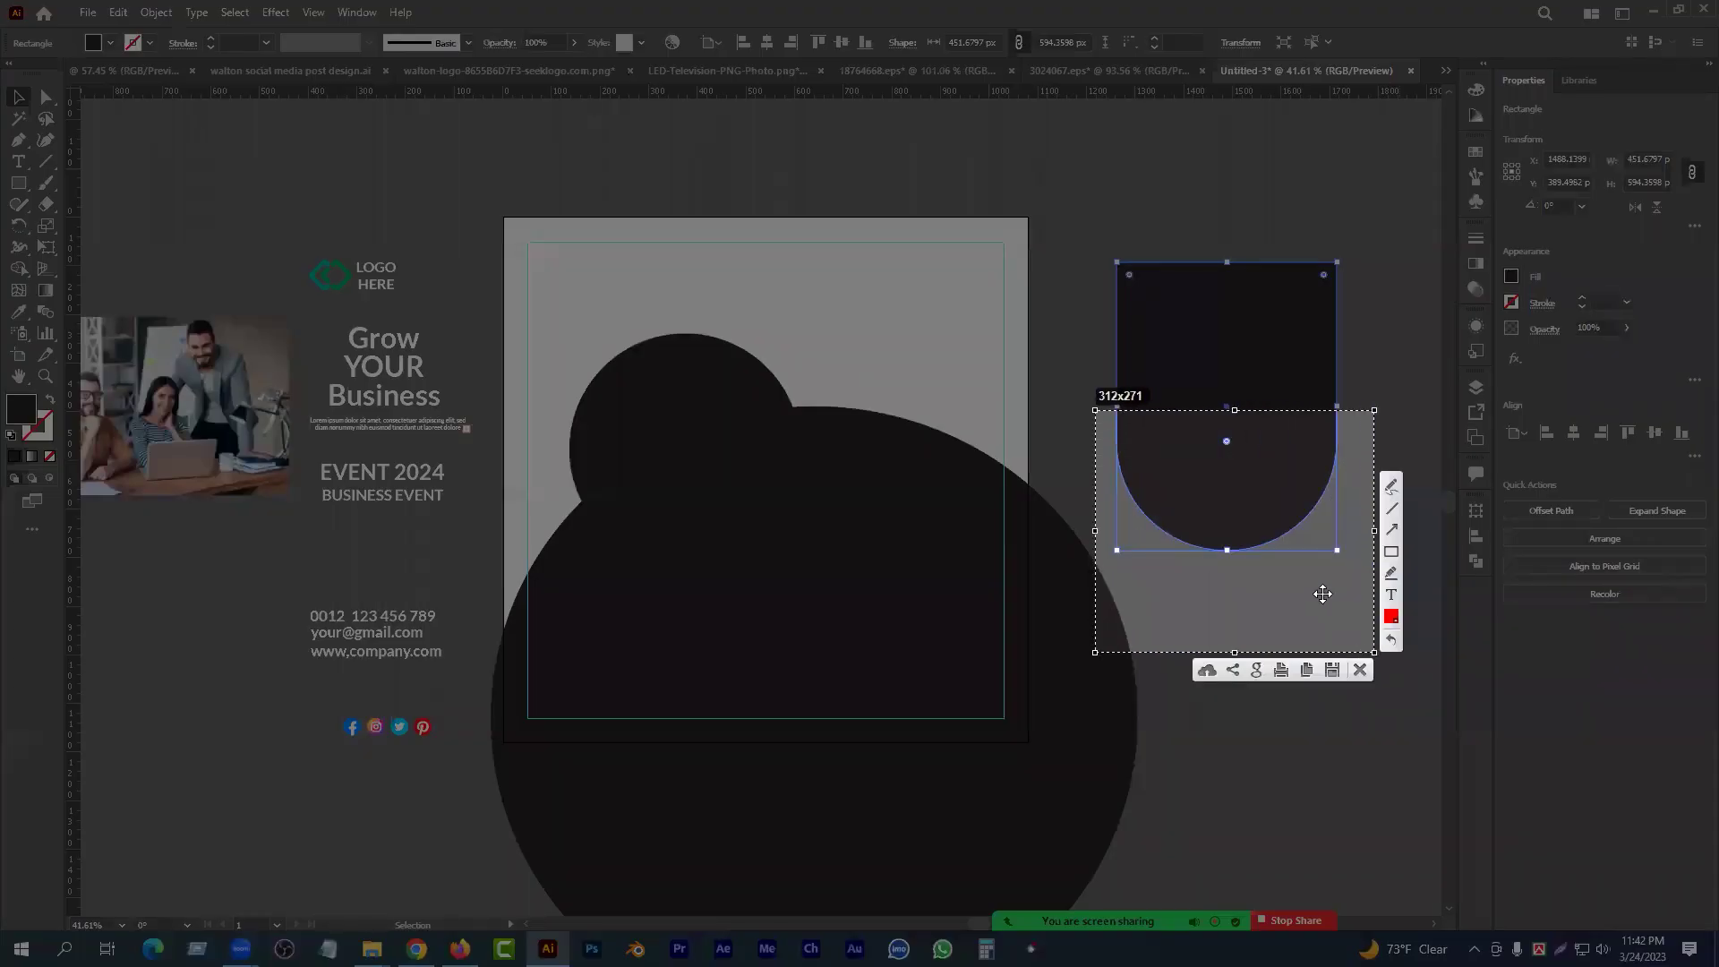
pyautogui.moveTo(1055, 475); pyautogui.dragTo(1387, 655)
pyautogui.click(1371, 673)
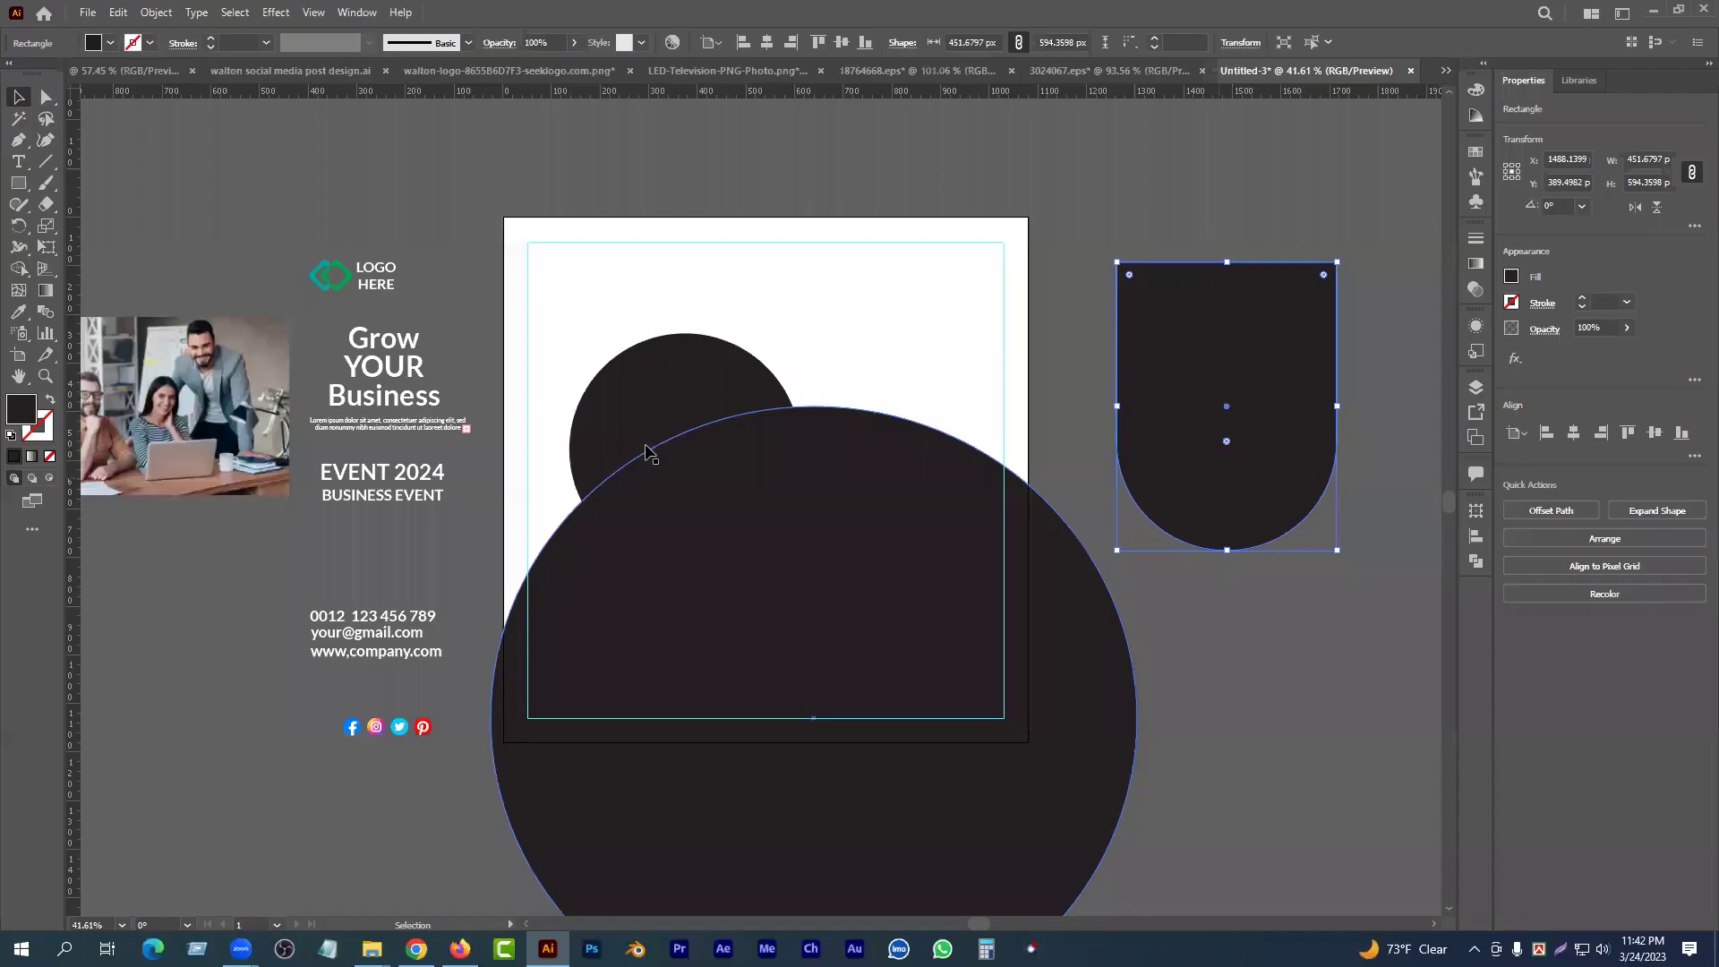
# - Move the rounded rectangle onto the artboard, flush with its upper edge, at about X 766, Y 297 px
pyautogui.moveTo(1283, 418); pyautogui.dragTo(934, 375)
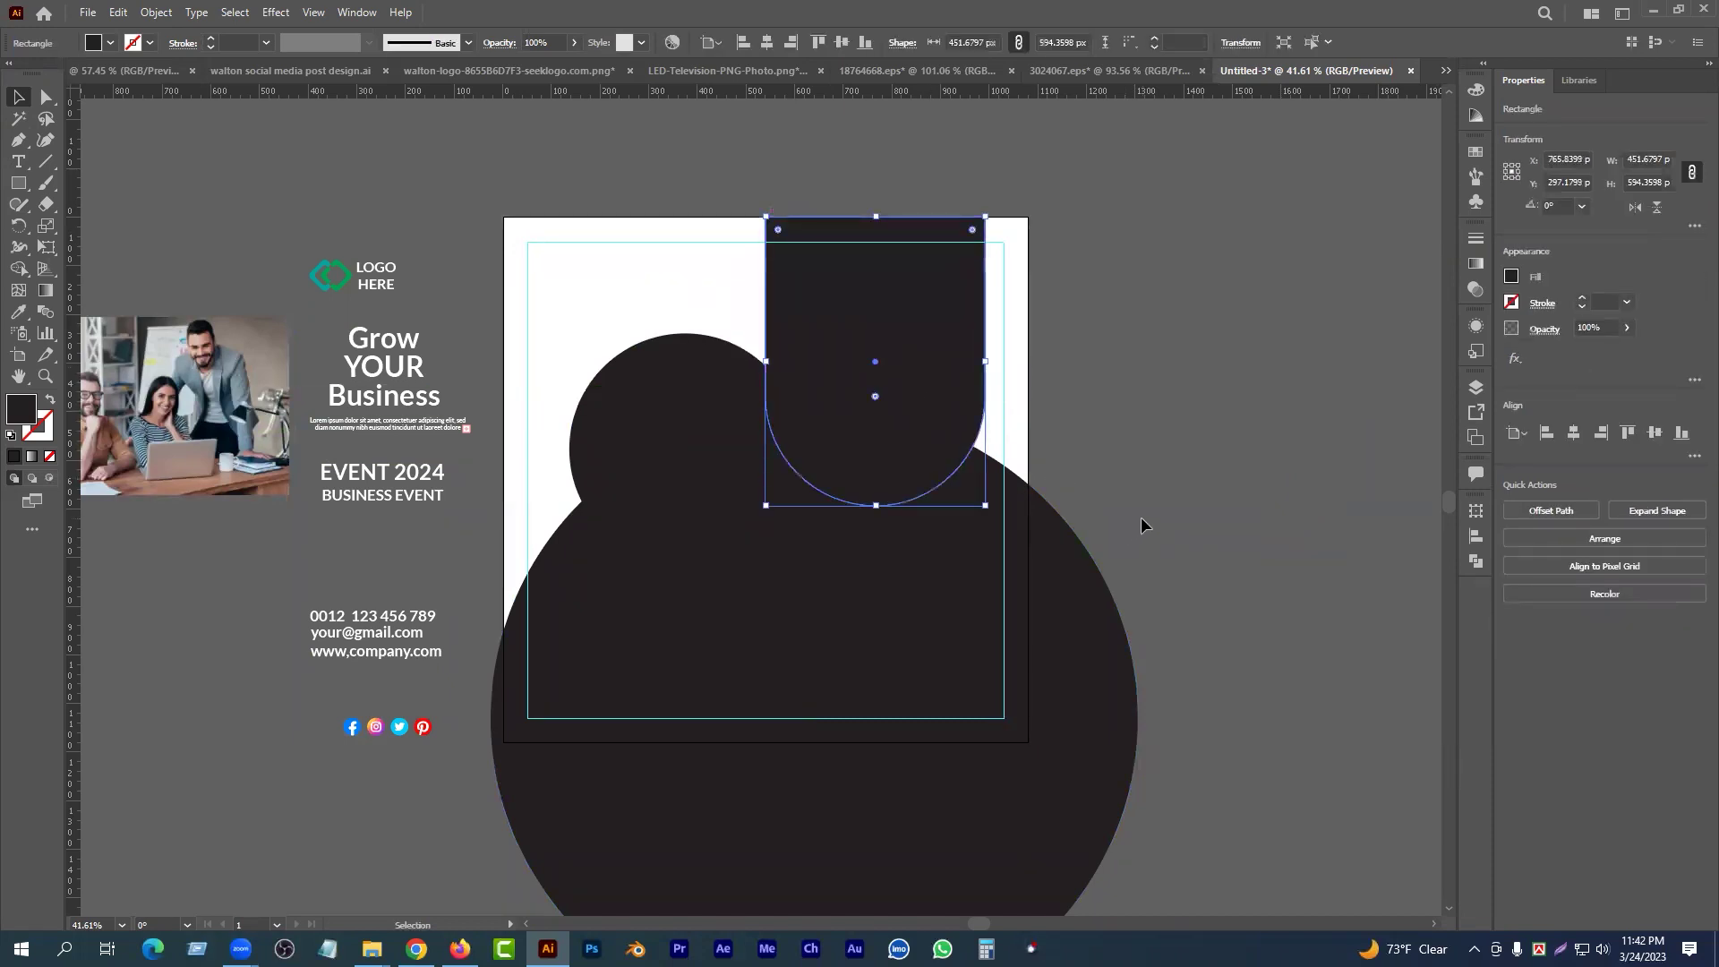
pyautogui.click(1160, 467)
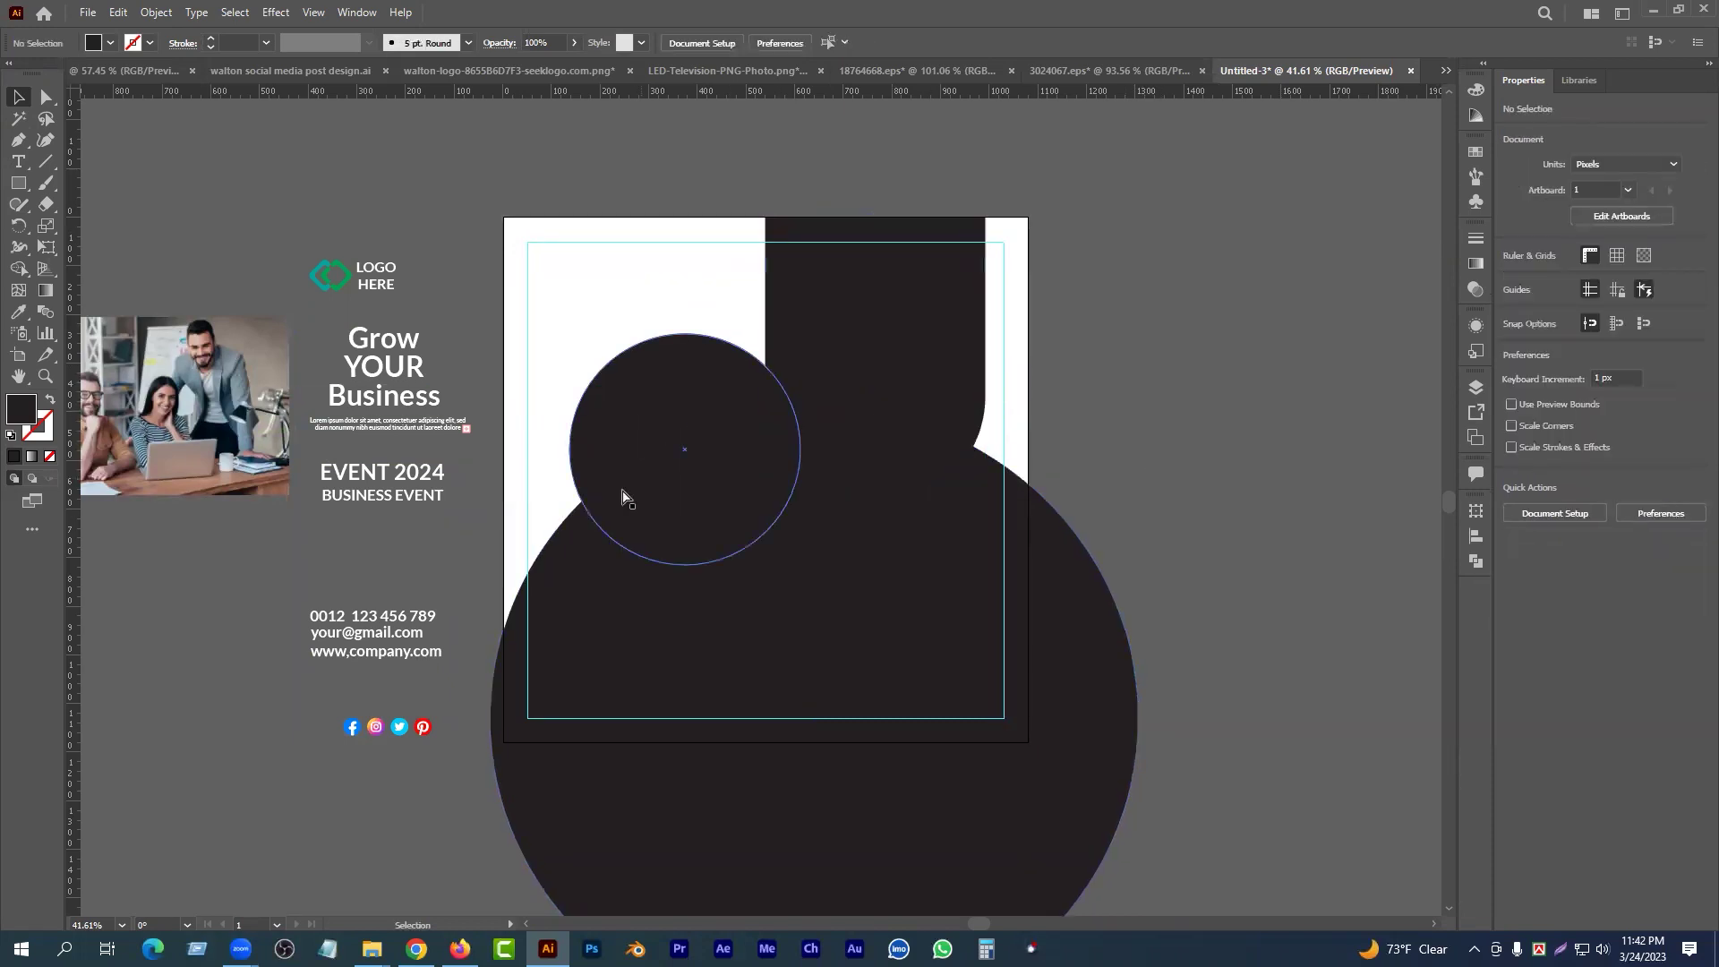
# - Ungroup the logo from its text and fill the logo mark with CMYK Green
pyautogui.moveTo(418, 362); pyautogui.dragTo(477, 375)
pyautogui.moveTo(358, 256); pyautogui.dragTo(518, 334)
pyautogui.scroll(2, 475, 319)
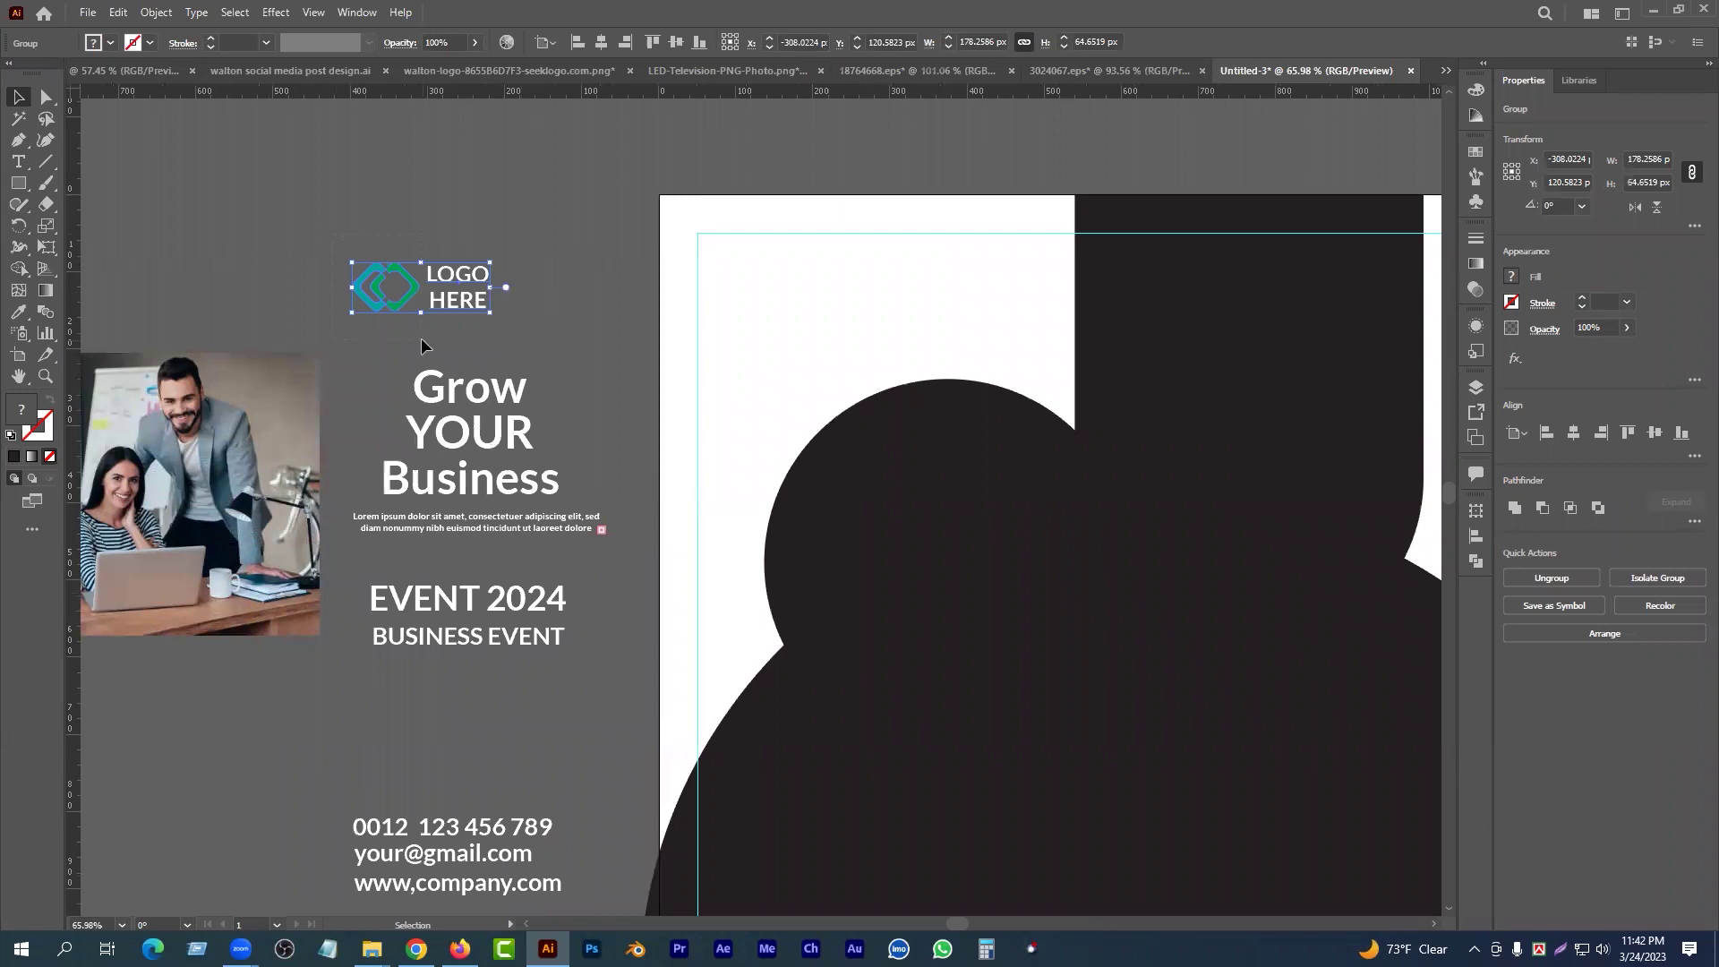
pyautogui.rightClick(461, 291)
pyautogui.click(541, 437)
pyautogui.click(566, 319)
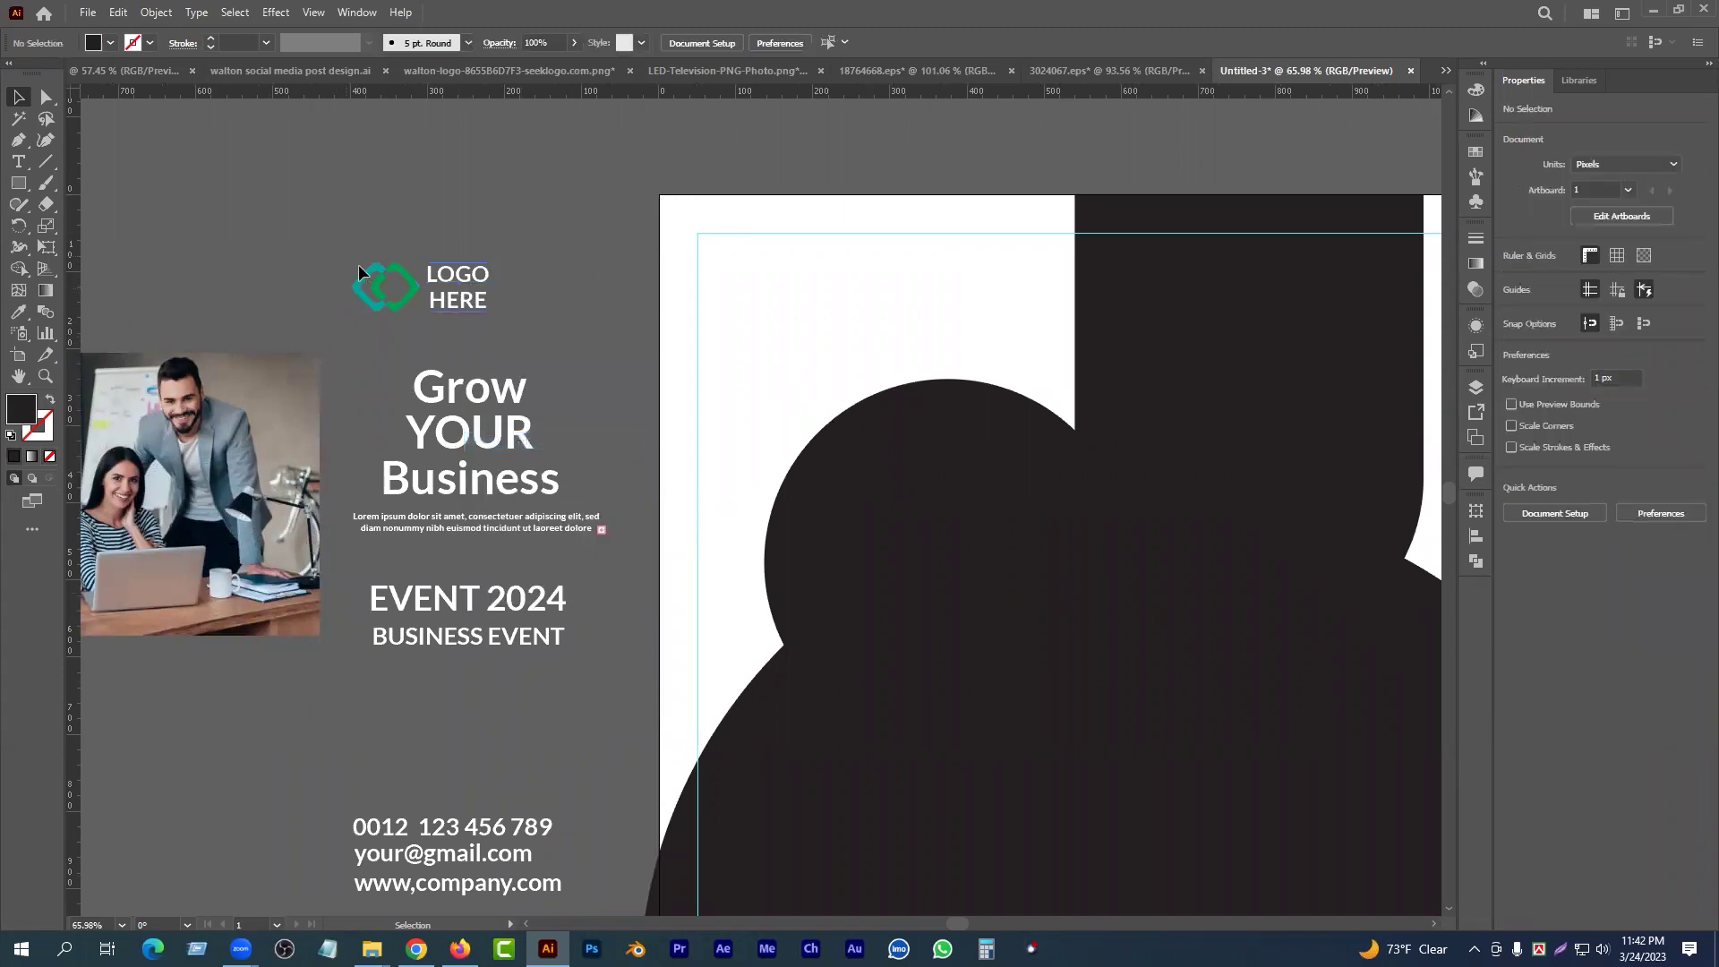
pyautogui.click(407, 314)
pyautogui.click(111, 43)
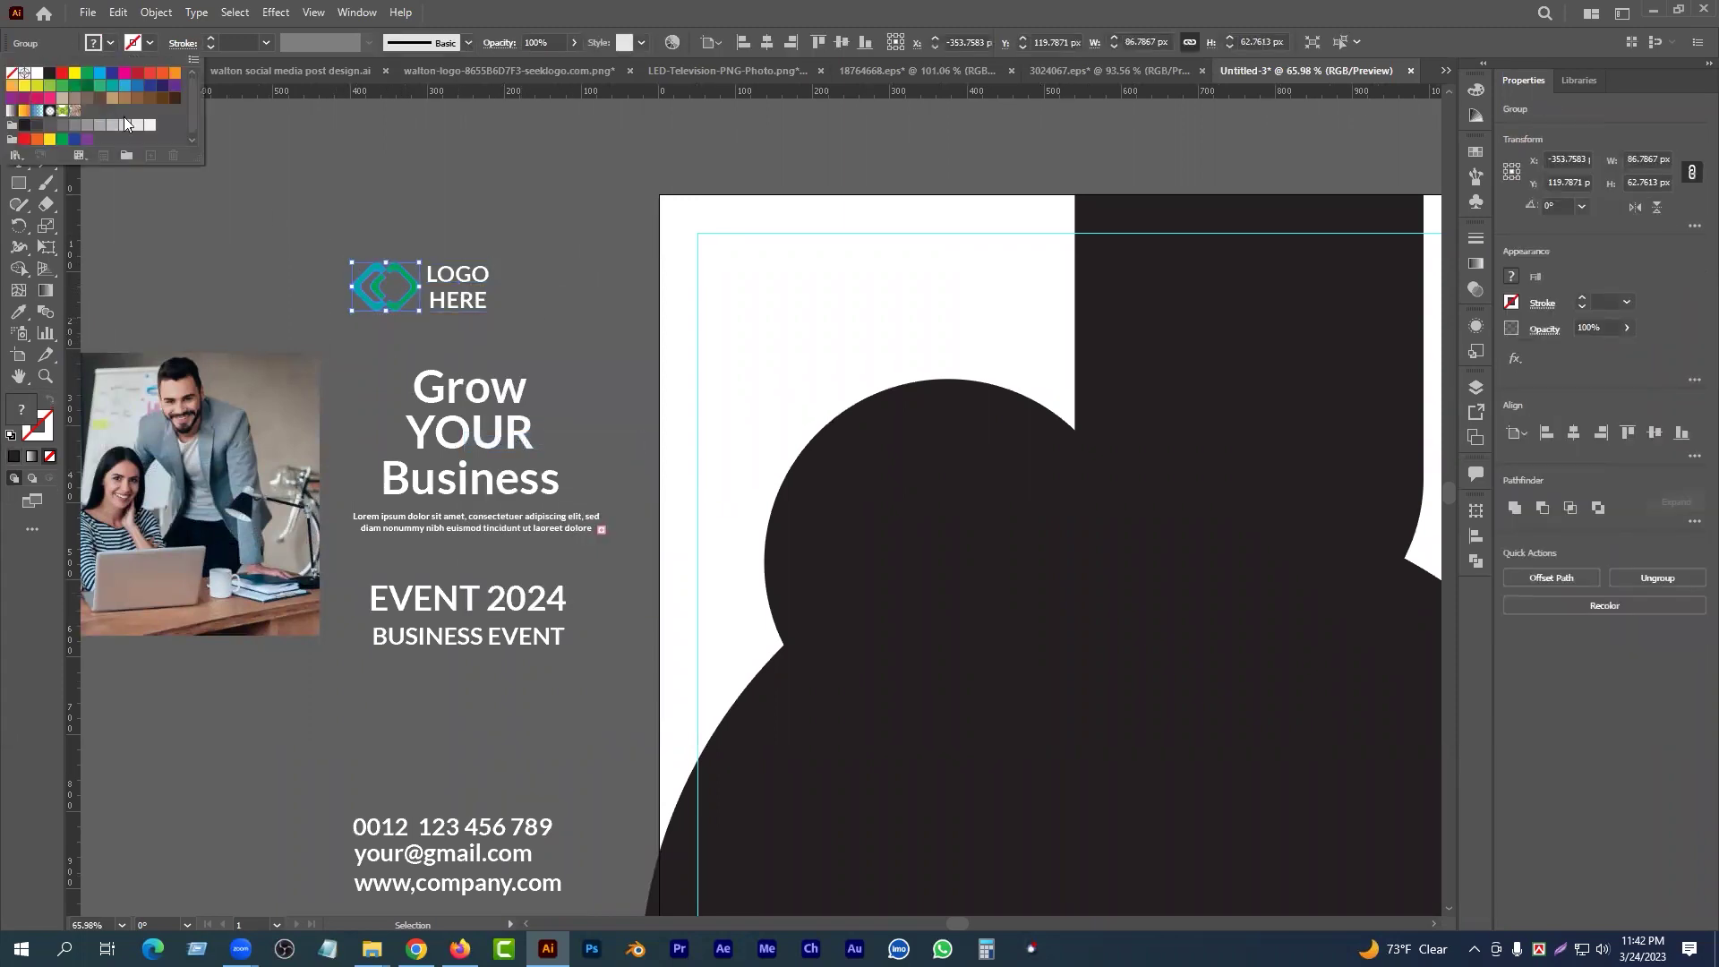
pyautogui.click(61, 86)
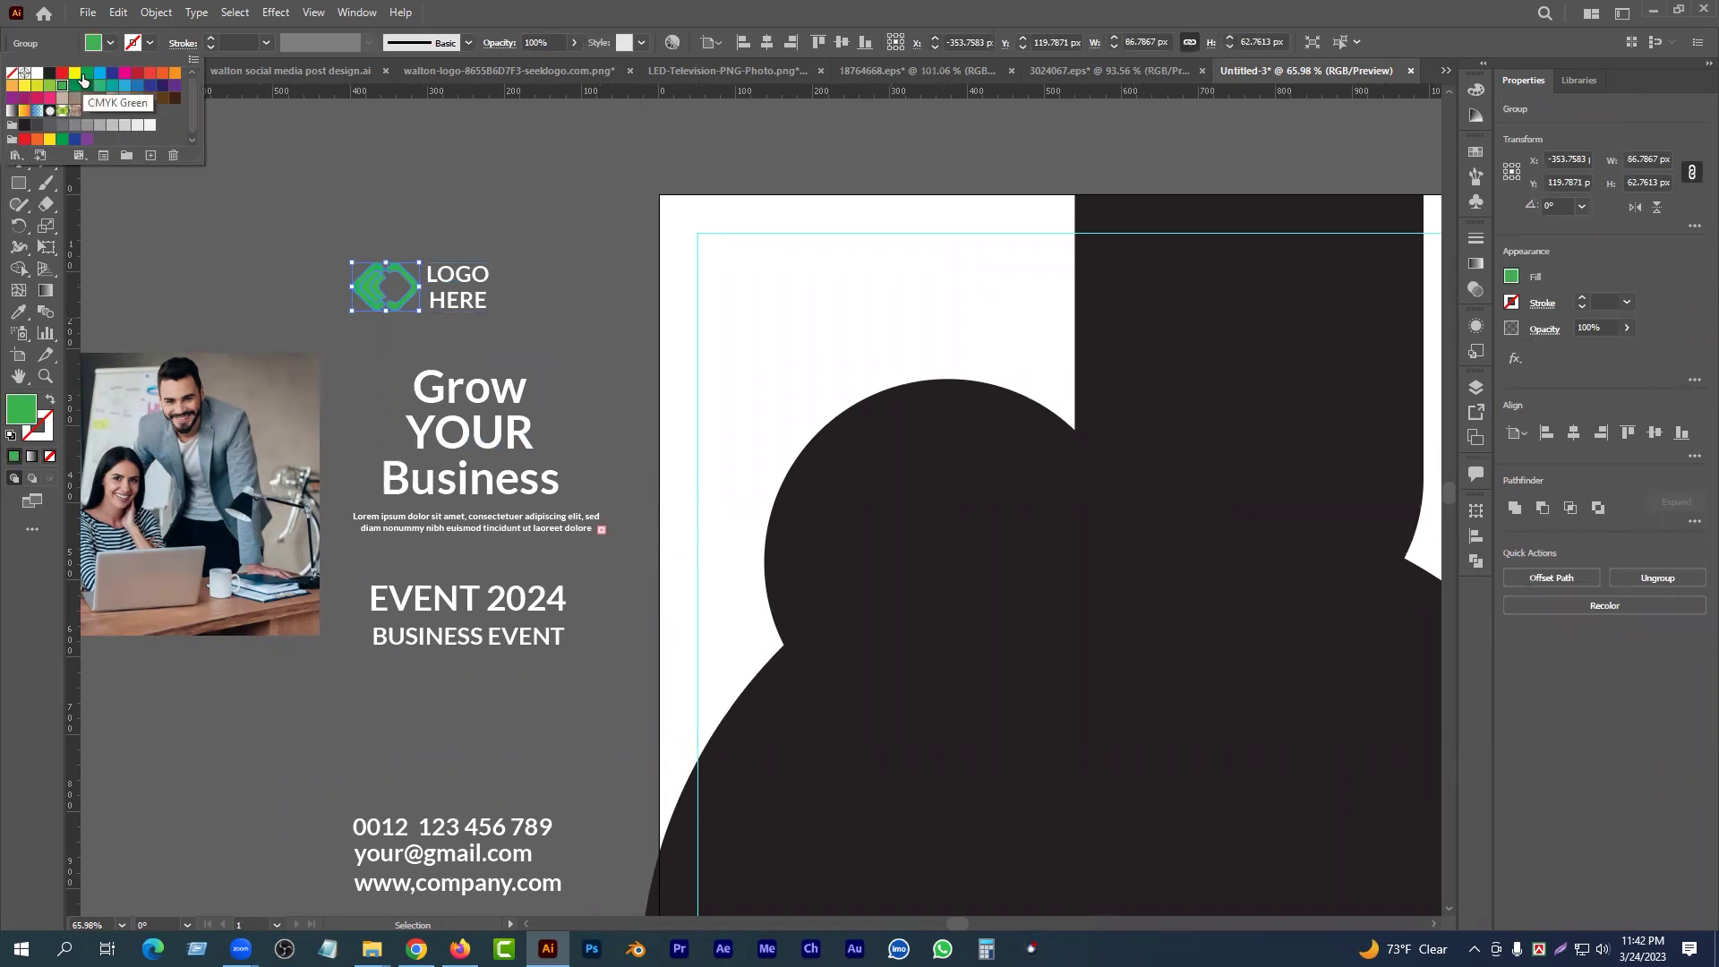
pyautogui.click(86, 75)
# - Ungroup the green logo mark and delete the inner piece that fills its left opening
pyautogui.hotkey('ctrl', 'space')
pyautogui.moveTo(346, 278); pyautogui.dragTo(577, 327)
pyautogui.rightClick(568, 289)
pyautogui.click(678, 439)
pyautogui.click(683, 562)
pyautogui.click(605, 331)
pyautogui.press('Delete')
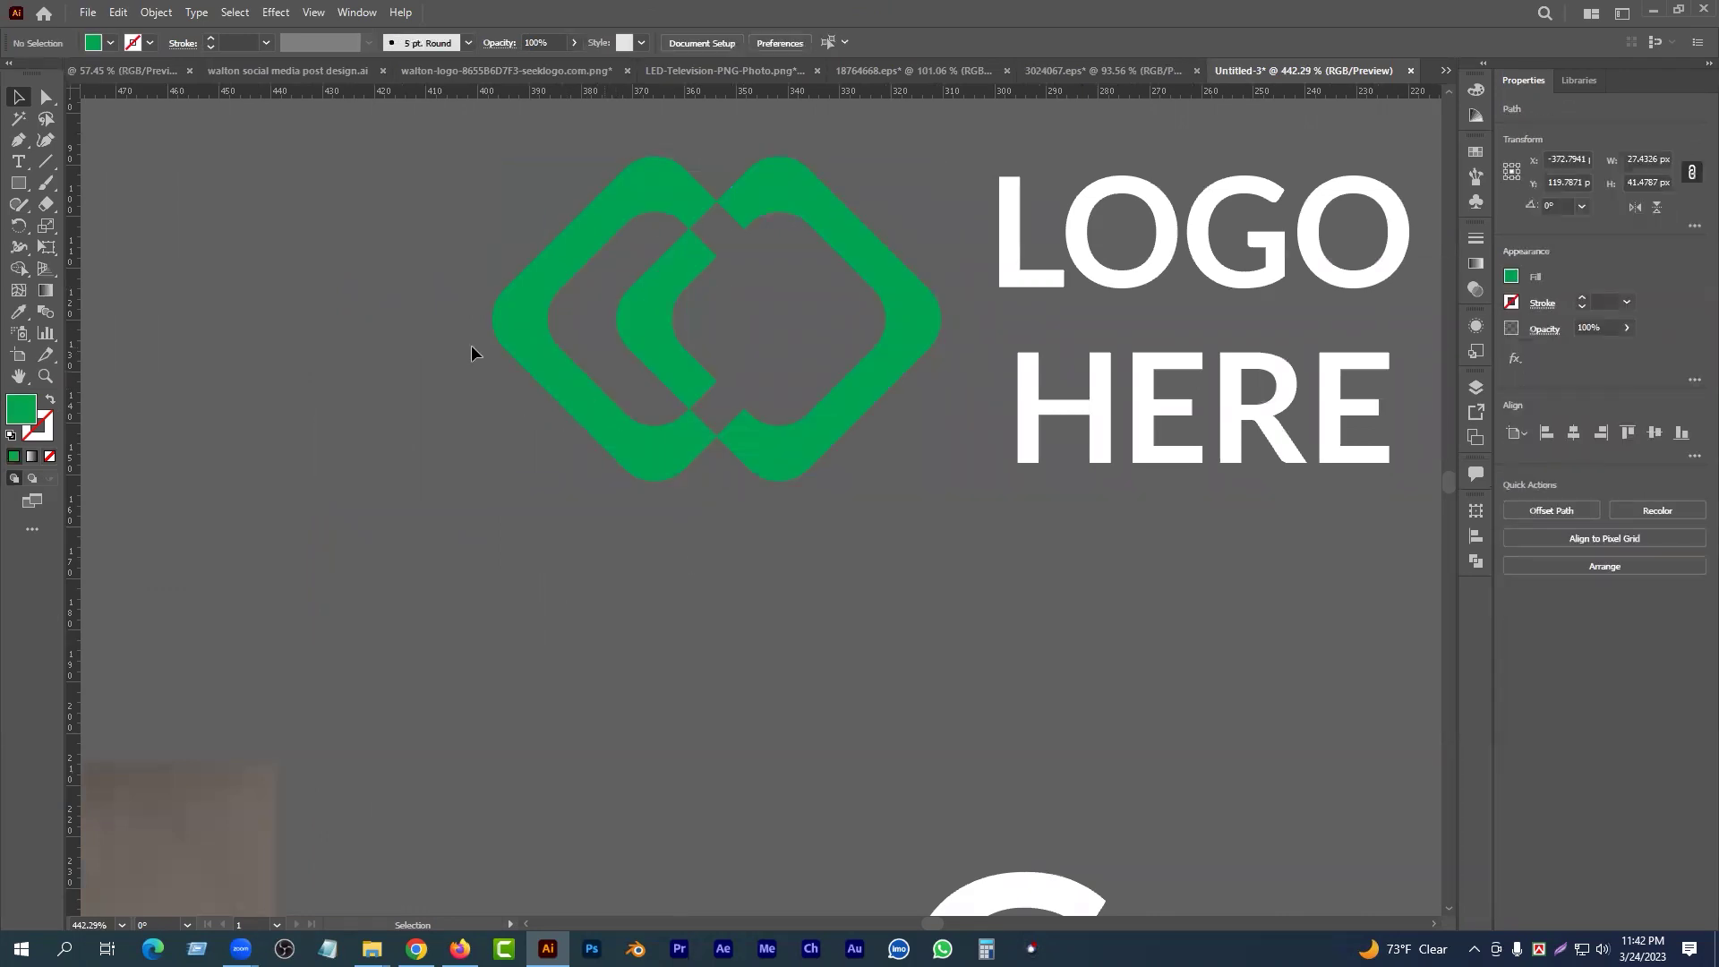
# - Group the remaining pieces of the green logo mark into one object
pyautogui.hotkey('ctrl', 'a')
pyautogui.hotkey('ctrl', 'g')
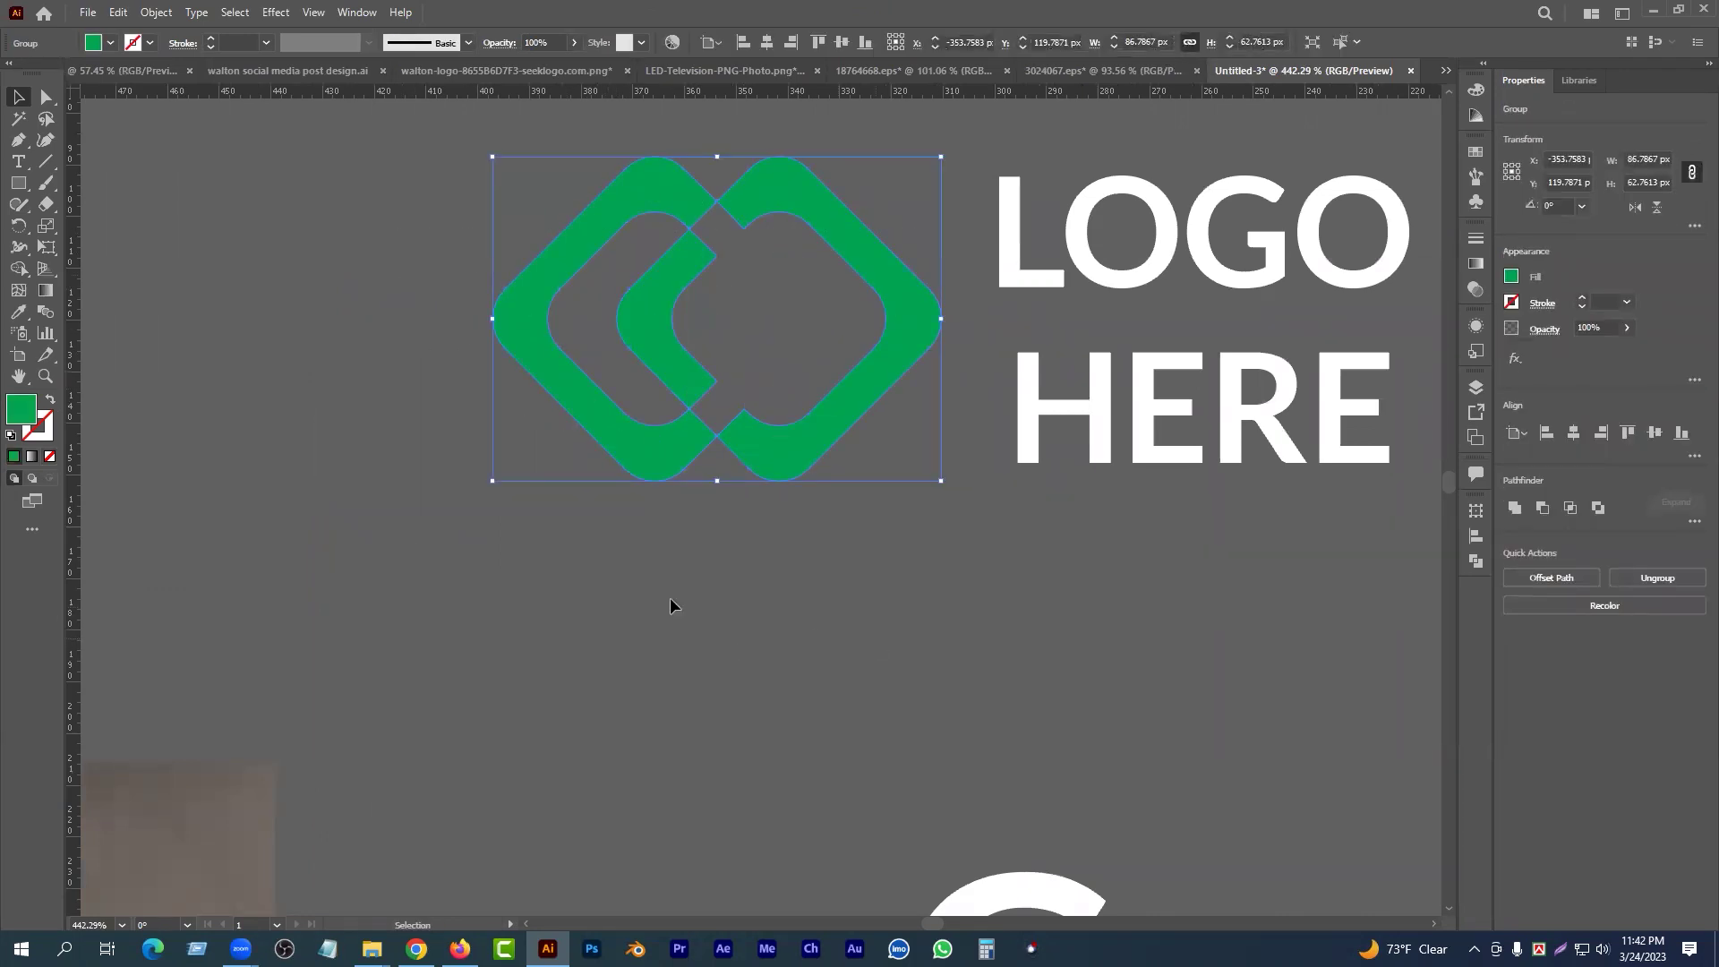
pyautogui.click(814, 631)
pyautogui.hotkey('ctrl', 'space')
pyautogui.moveTo(653, 502); pyautogui.dragTo(534, 518)
pyautogui.moveTo(739, 532); pyautogui.dragTo(564, 559)
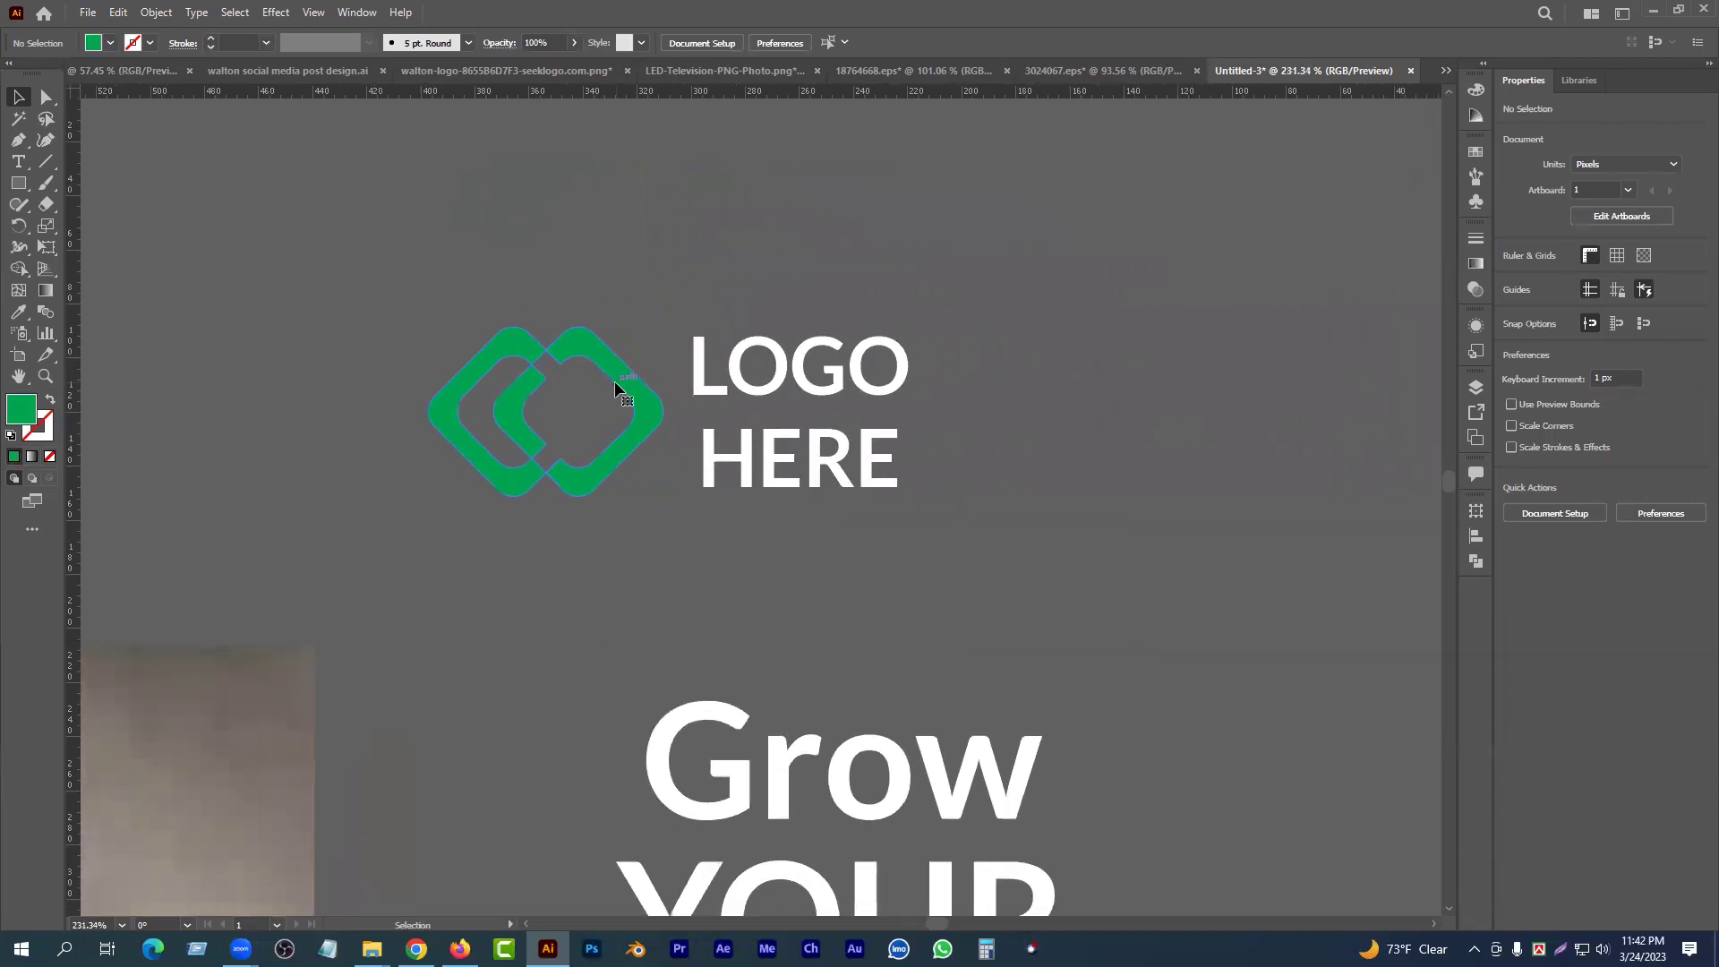
pyautogui.press('v')
pyautogui.click(614, 379)
pyautogui.moveTo(831, 540); pyautogui.dragTo(832, 543)
pyautogui.hotkey('ctrl', 'g')
pyautogui.click(622, 579)
# - Fill the large circle with dark navy, colour 00091E
pyautogui.hotkey('ctrl', 'space')
pyautogui.moveTo(727, 494); pyautogui.dragTo(625, 522)
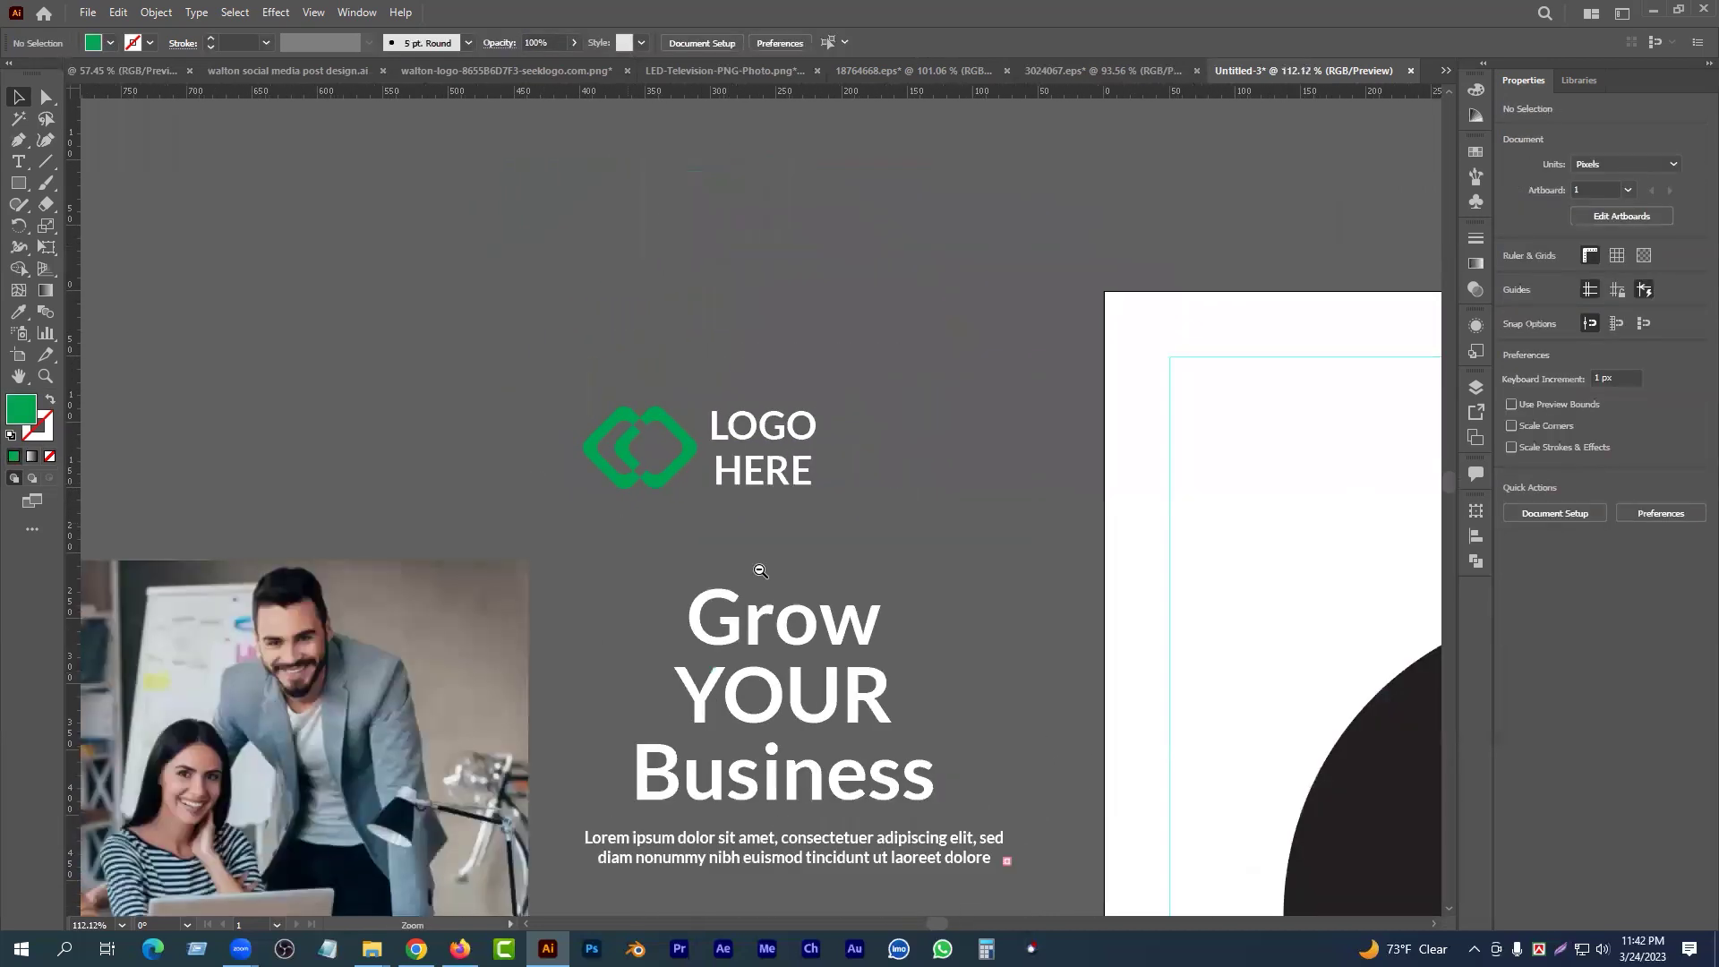
pyautogui.moveTo(757, 566); pyautogui.dragTo(660, 514)
pyautogui.moveTo(880, 676); pyautogui.dragTo(572, 478)
pyautogui.moveTo(725, 574); pyautogui.dragTo(778, 552)
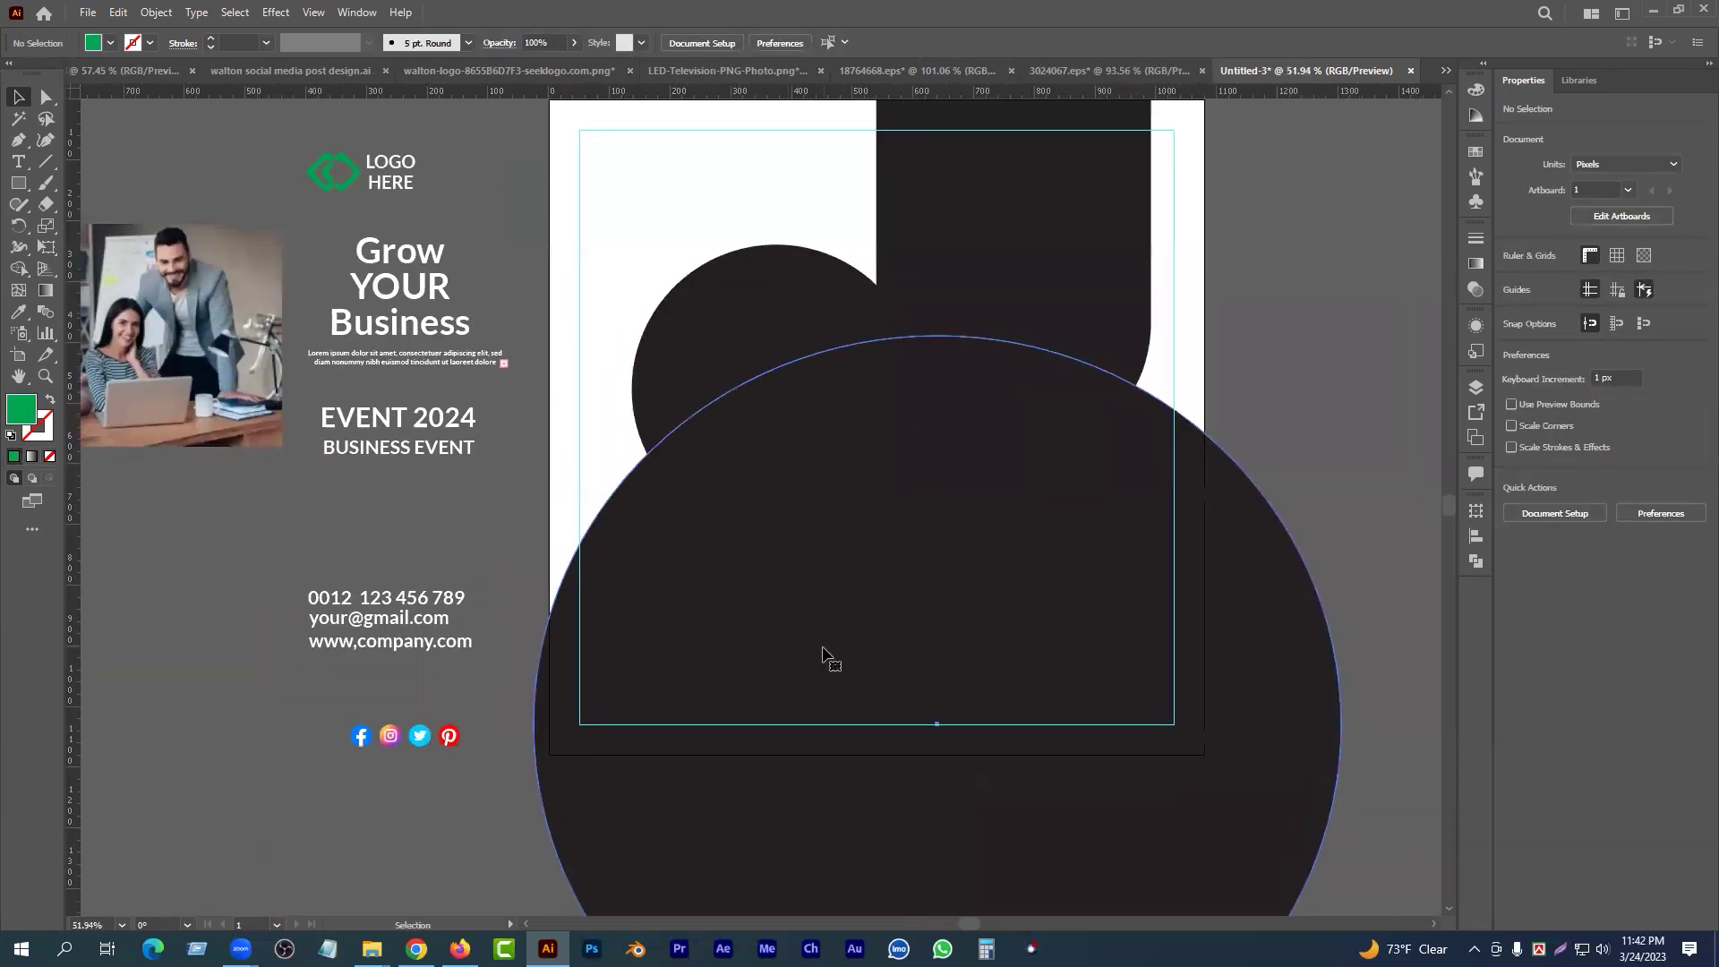
pyautogui.moveTo(817, 640); pyautogui.dragTo(845, 647)
pyautogui.hotkey('ctrl', 'z')
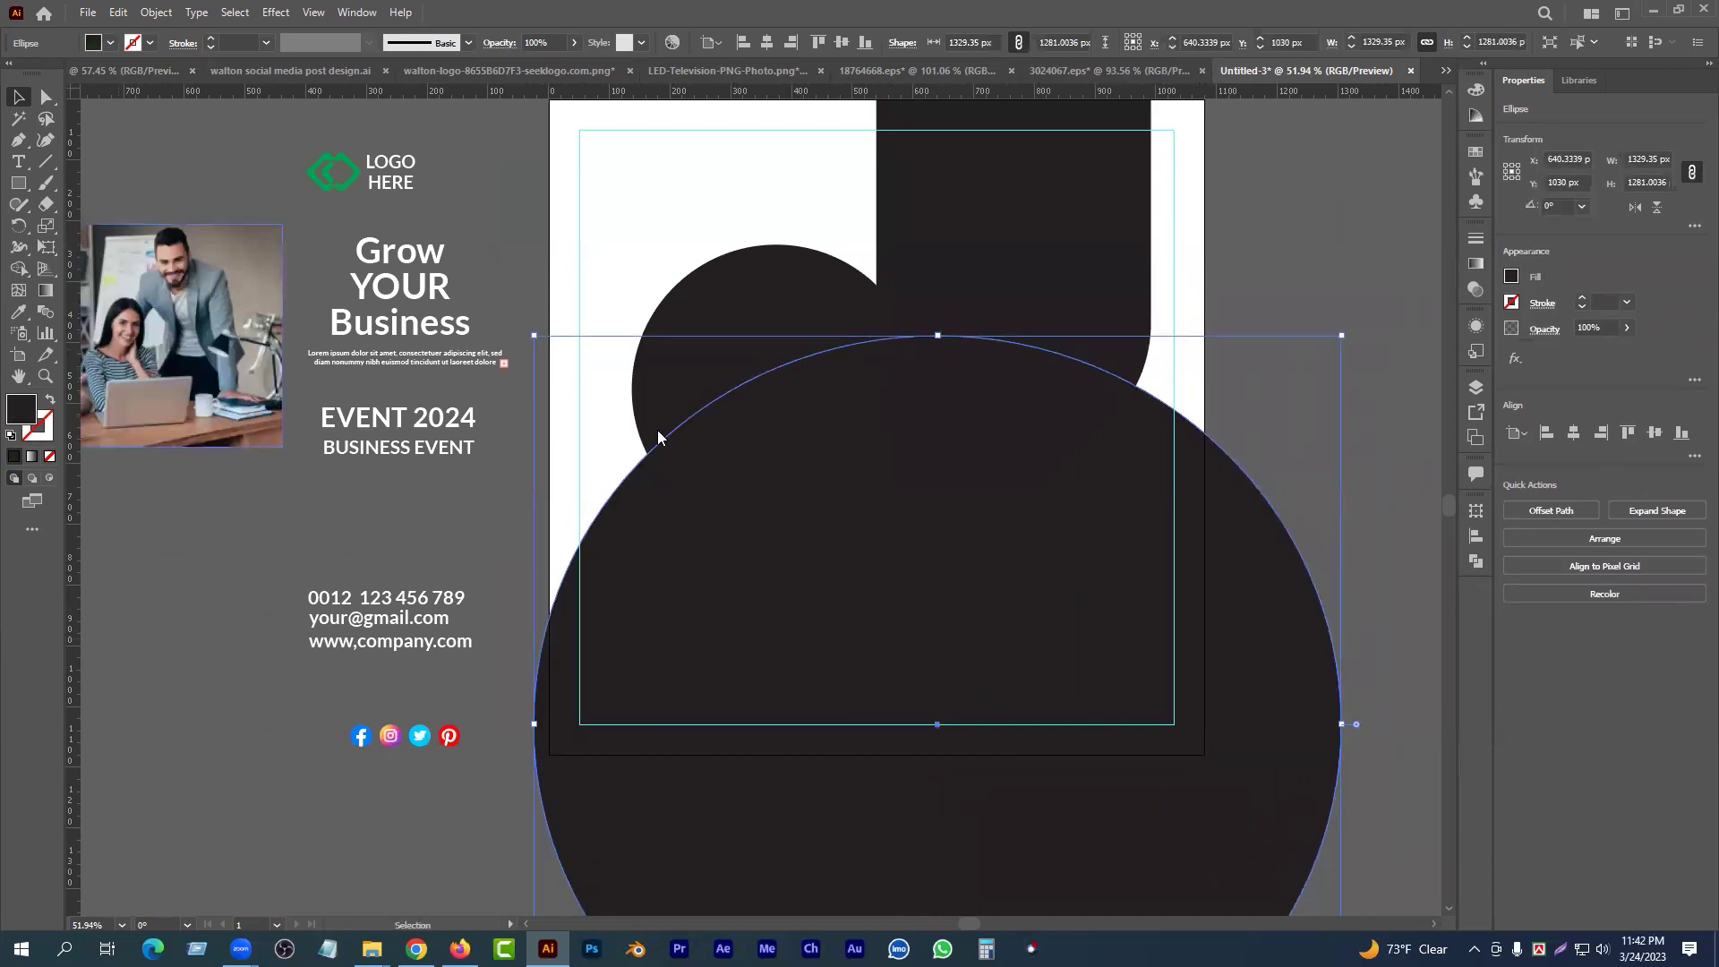
pyautogui.click(1223, 535)
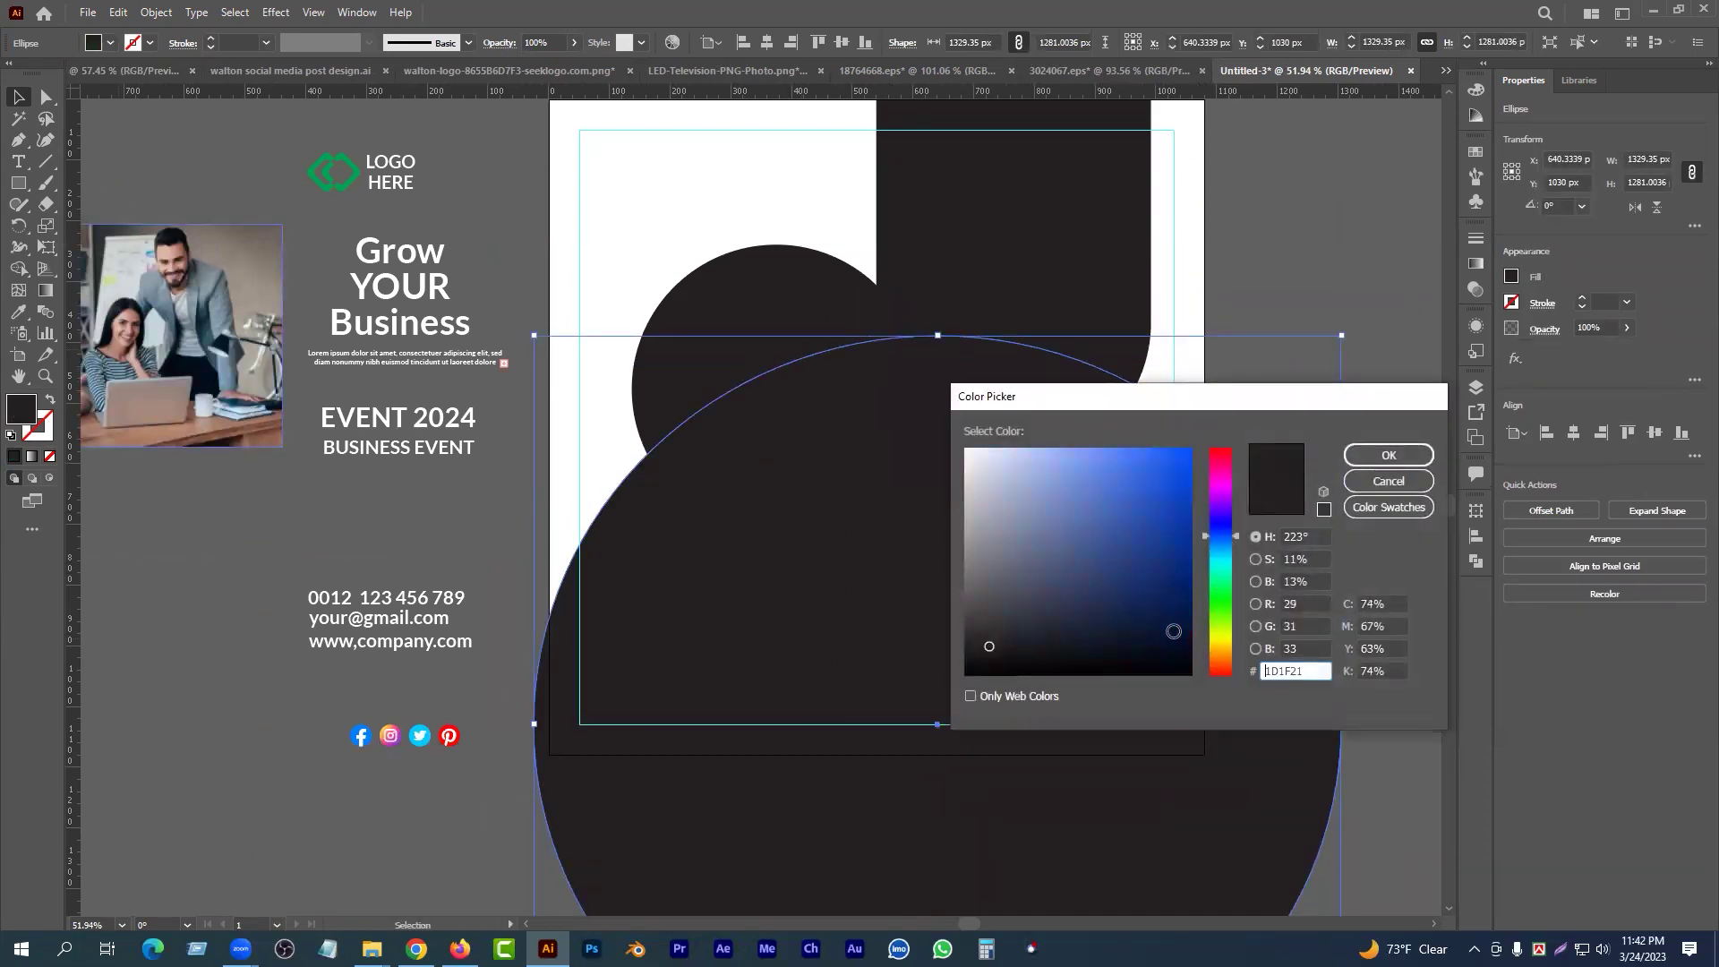
pyautogui.click(1190, 642)
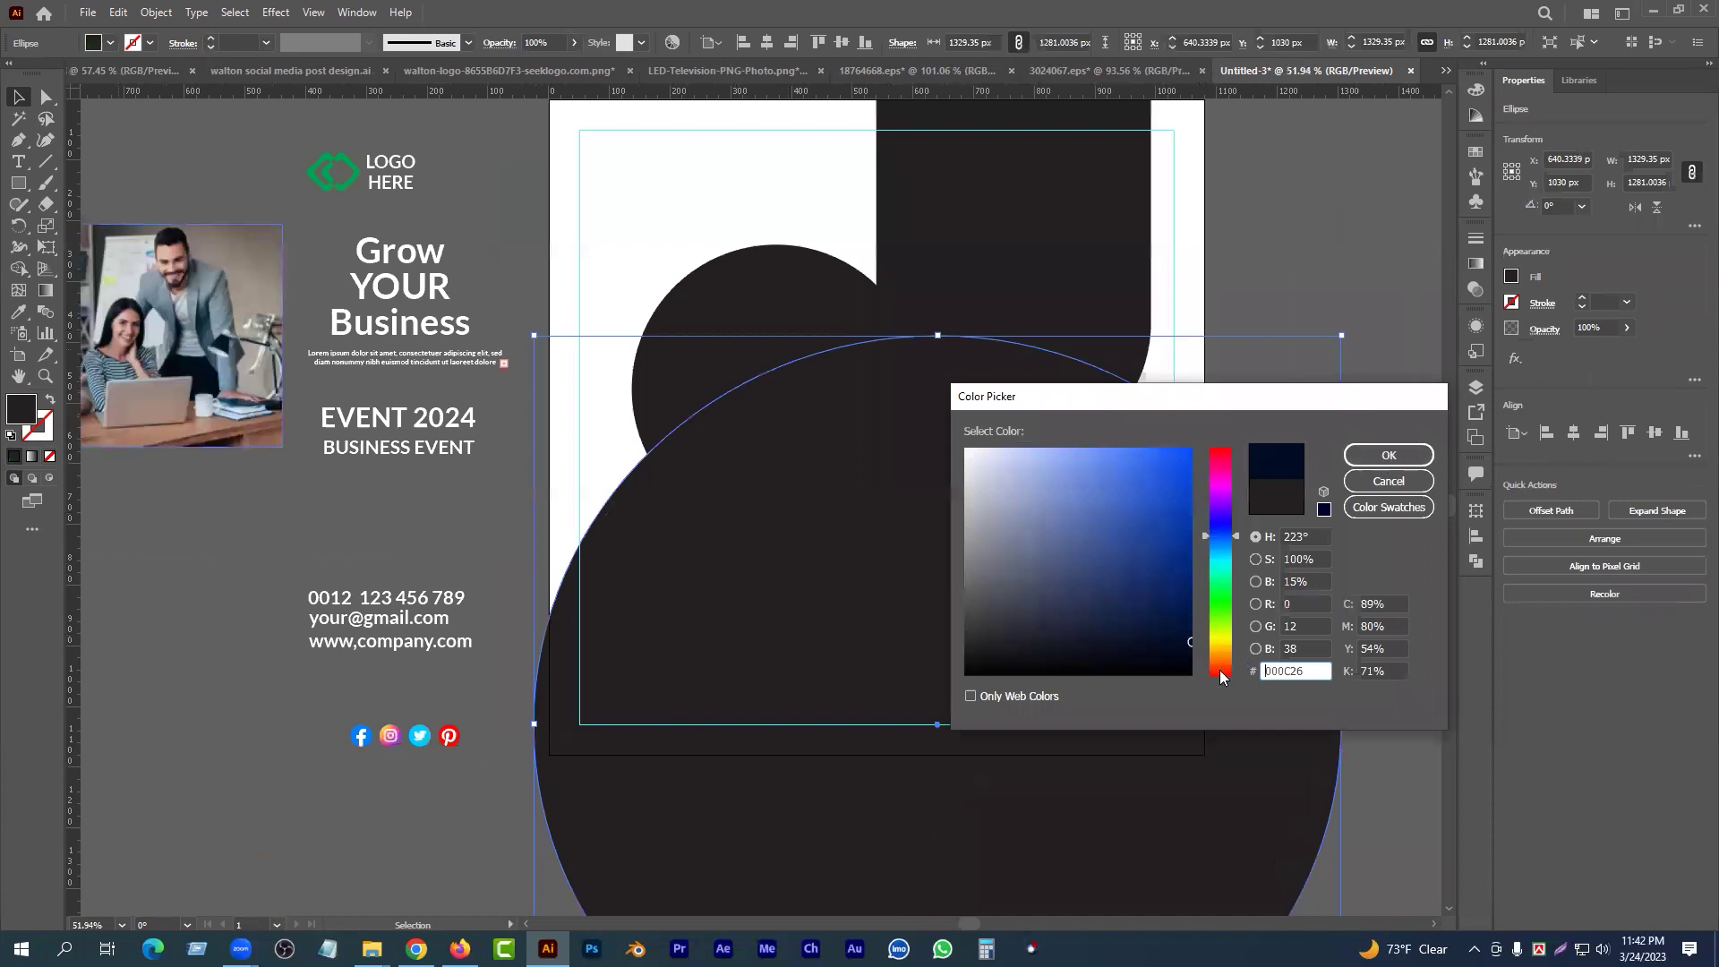
pyautogui.click(1194, 647)
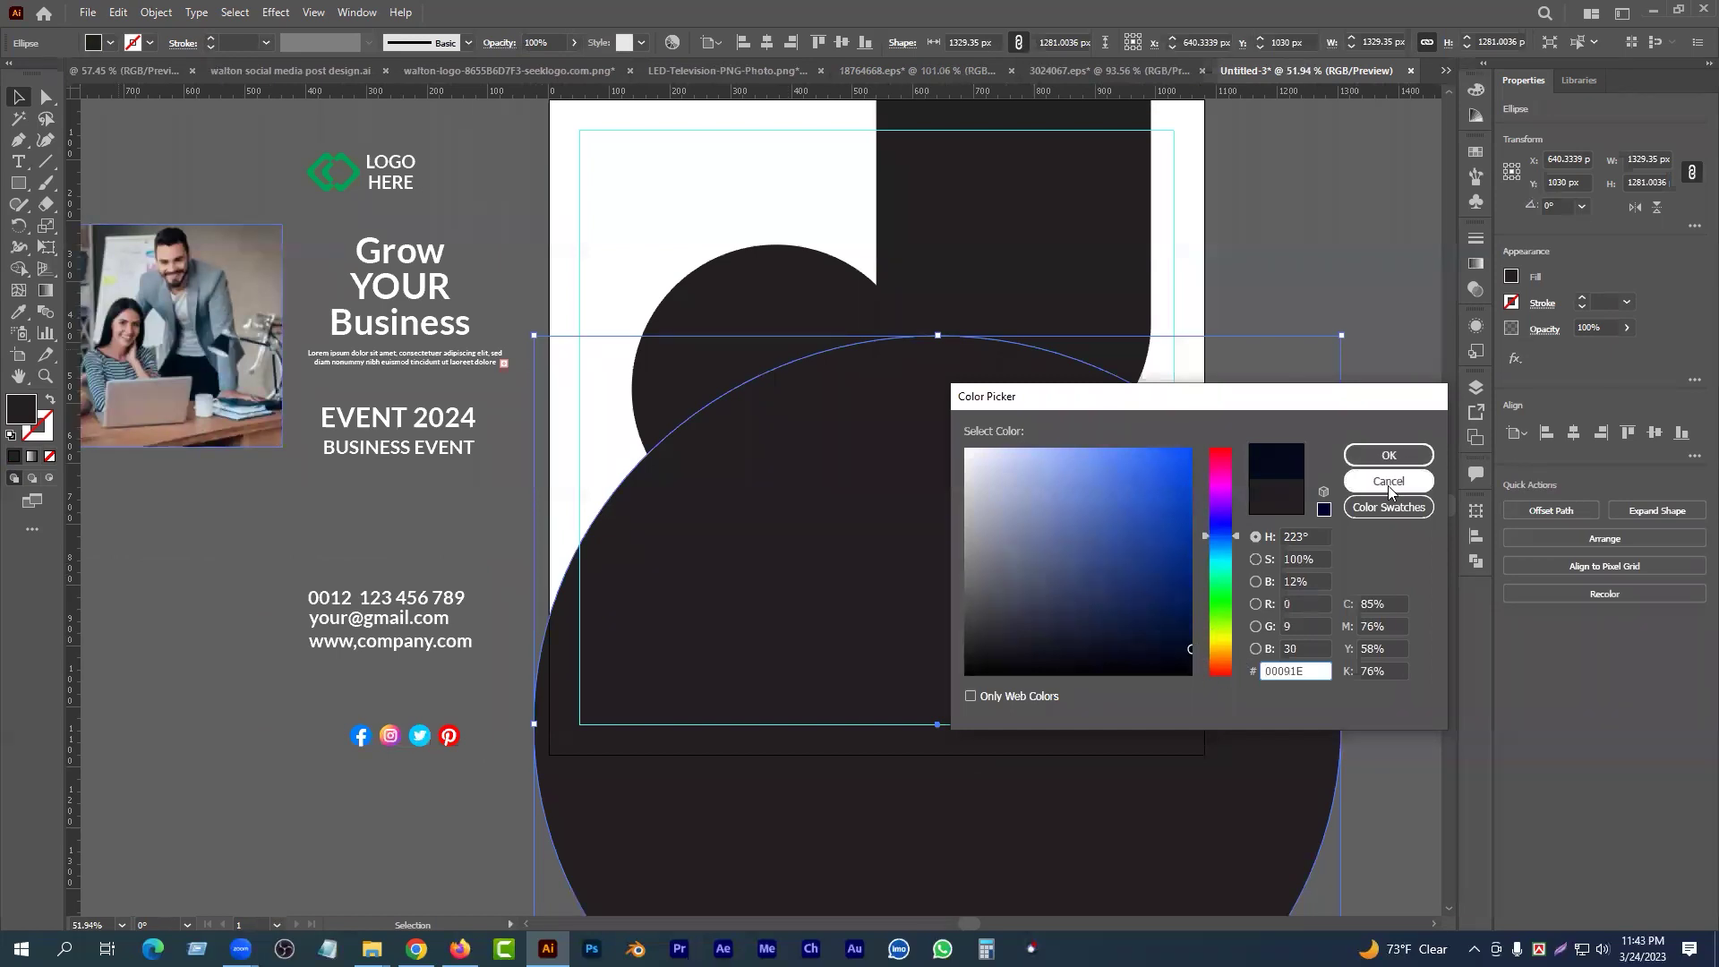
pyautogui.click(1380, 458)
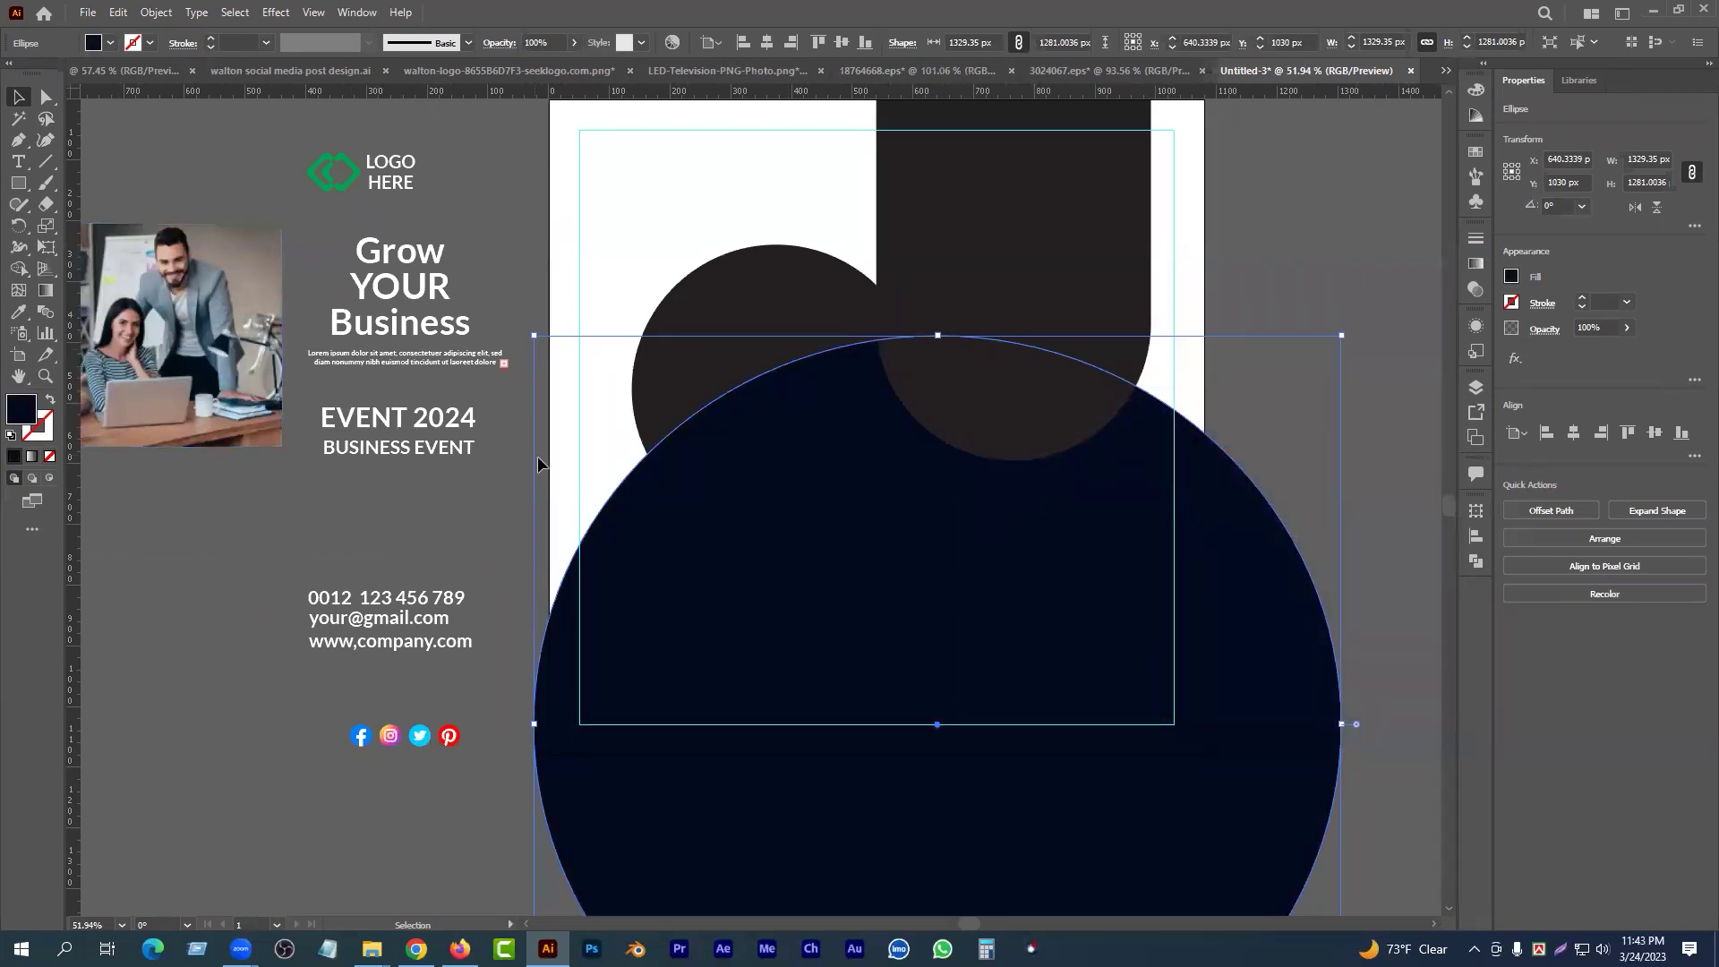
pyautogui.moveTo(344, 190); pyautogui.dragTo(486, 344)
pyautogui.moveTo(486, 344); pyautogui.dragTo(432, 303)
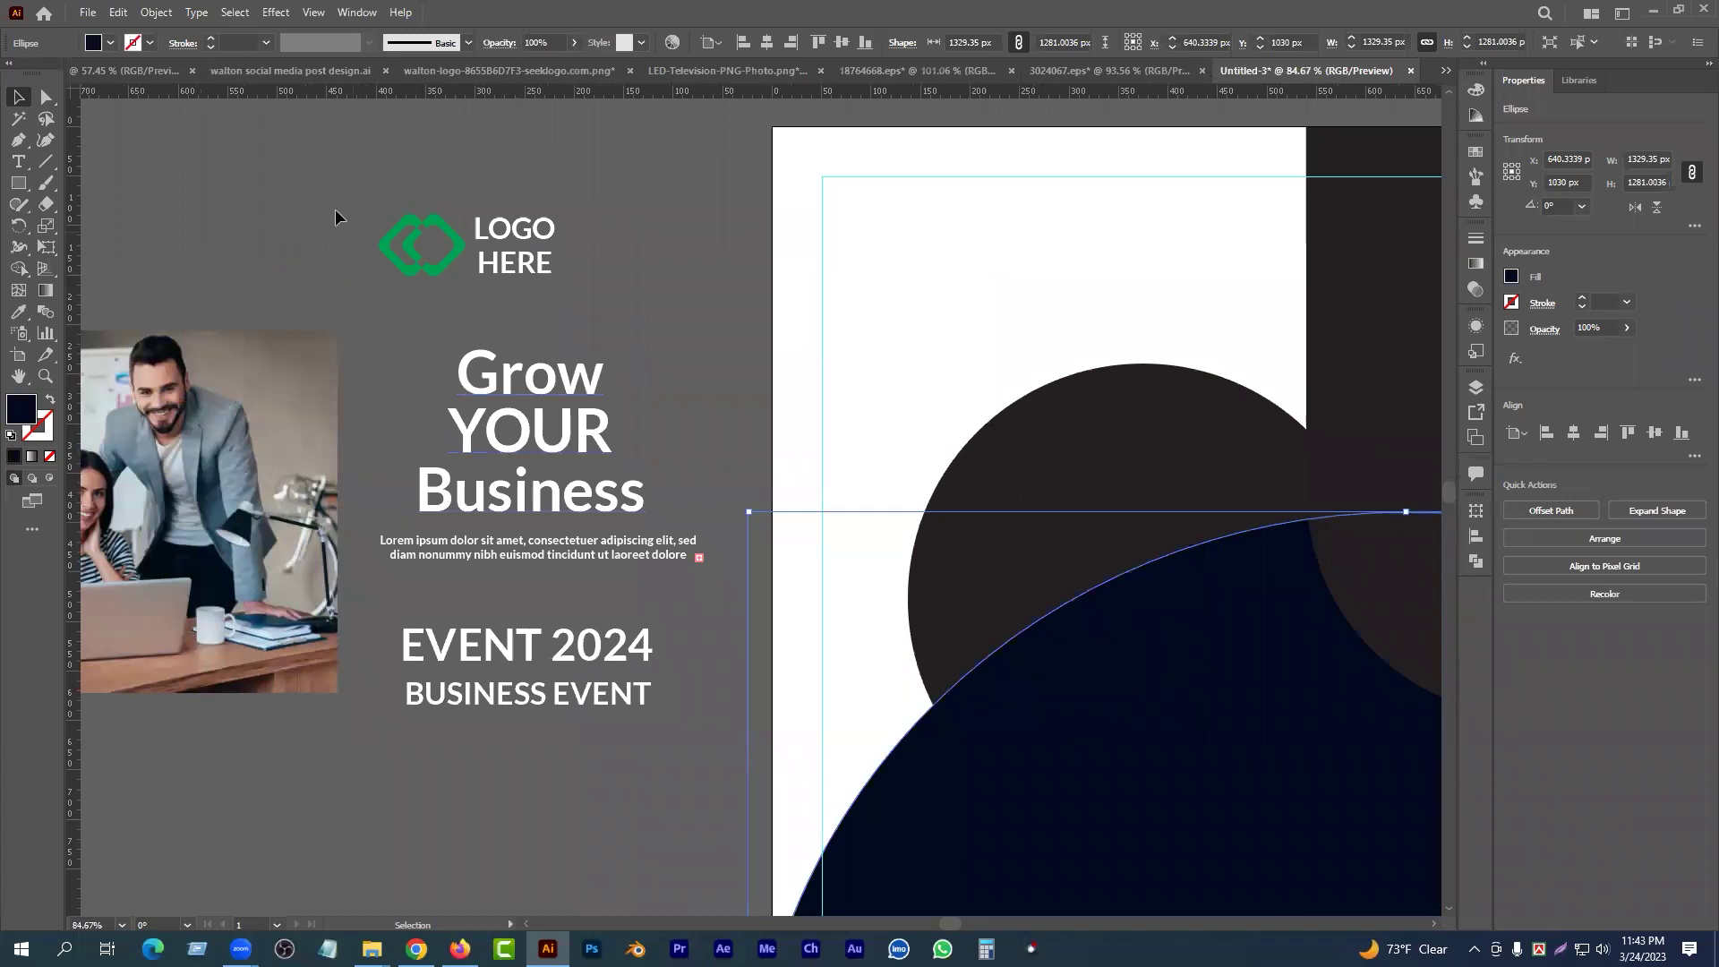
pyautogui.moveTo(354, 187); pyautogui.dragTo(467, 320)
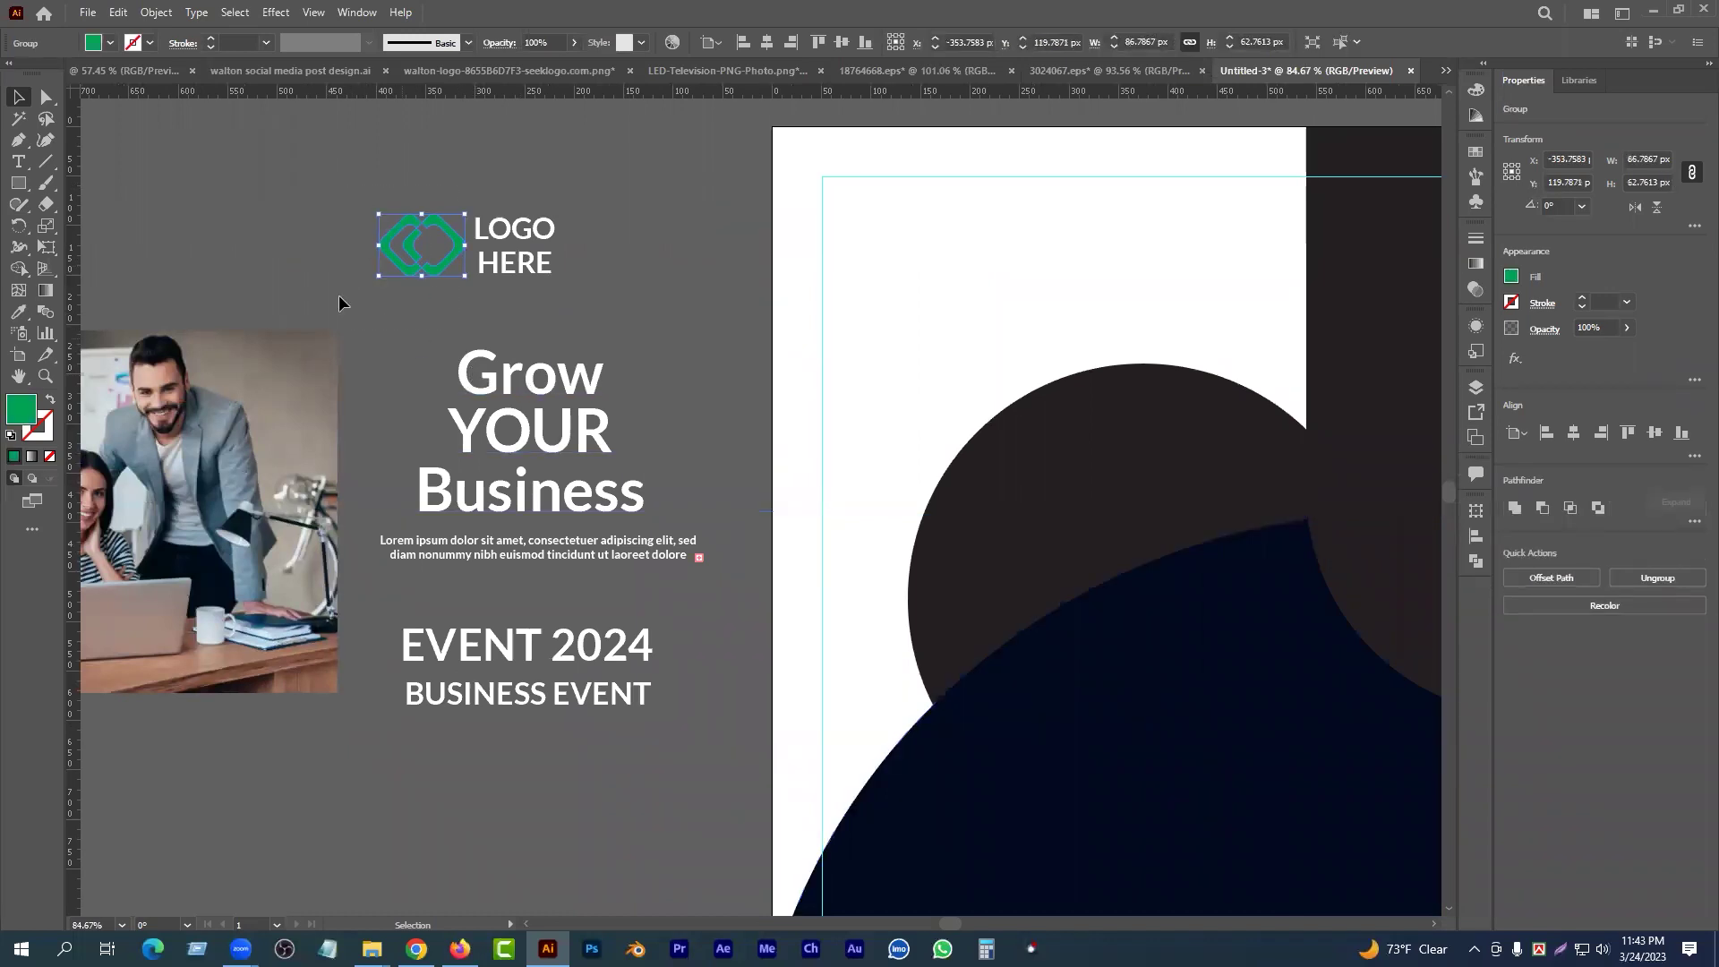
pyautogui.scroll(-2, 451, 372)
pyautogui.moveTo(688, 430); pyautogui.dragTo(599, 352)
pyautogui.scroll(-5, 599, 352)
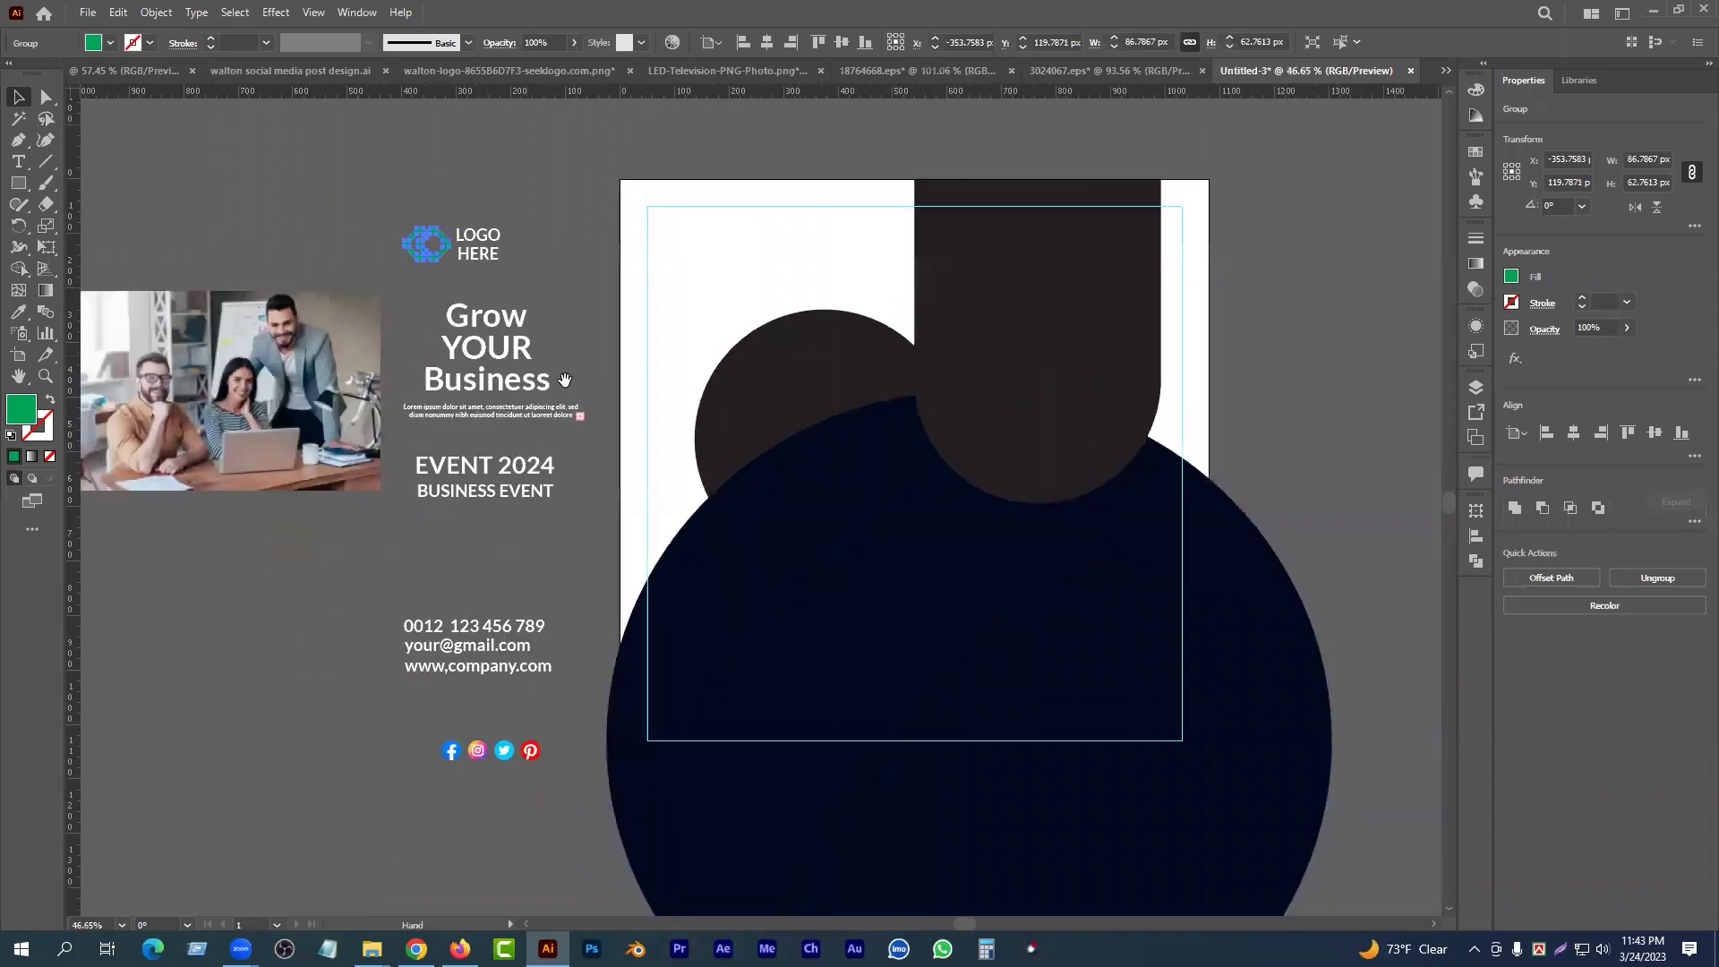
pyautogui.moveTo(1163, 461); pyautogui.dragTo(1049, 421)
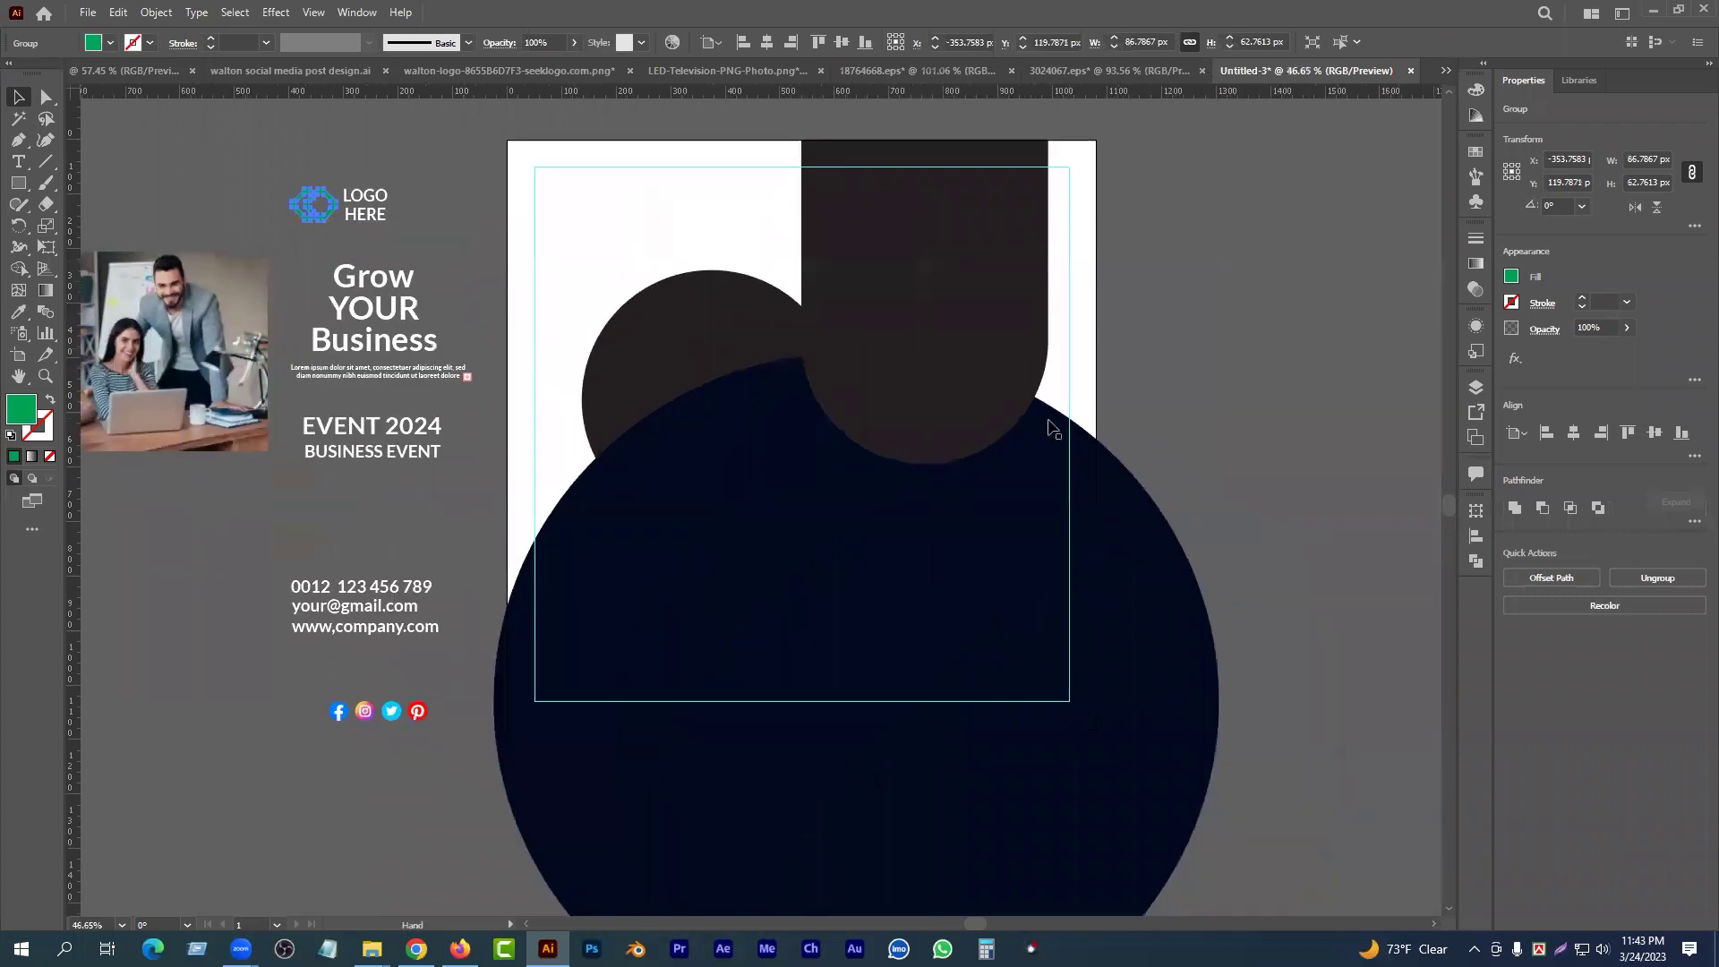
# - Create two navy, fully rounded squares of about 75 x 75 px, one above the other, below the team photo
pyautogui.click(1241, 443)
pyautogui.moveTo(805, 491)
pyautogui.mouseDown()
pyautogui.moveTo(813, 526)
pyautogui.moveTo(810, 486)
pyautogui.mouseUp()
pyautogui.moveTo(836, 571); pyautogui.dragTo(943, 606)
pyautogui.hotkey('ctrl', 'z')
pyautogui.scroll(-1, 871, 624)
pyautogui.click(18, 183)
pyautogui.moveTo(223, 559)
pyautogui.mouseDown()
pyautogui.moveTo(267, 602)
pyautogui.moveTo(226, 527)
pyautogui.moveTo(234, 581)
pyautogui.mouseUp()
pyautogui.press('v')
pyautogui.click(195, 523)
pyautogui.click(240, 598)
pyautogui.click(290, 625)
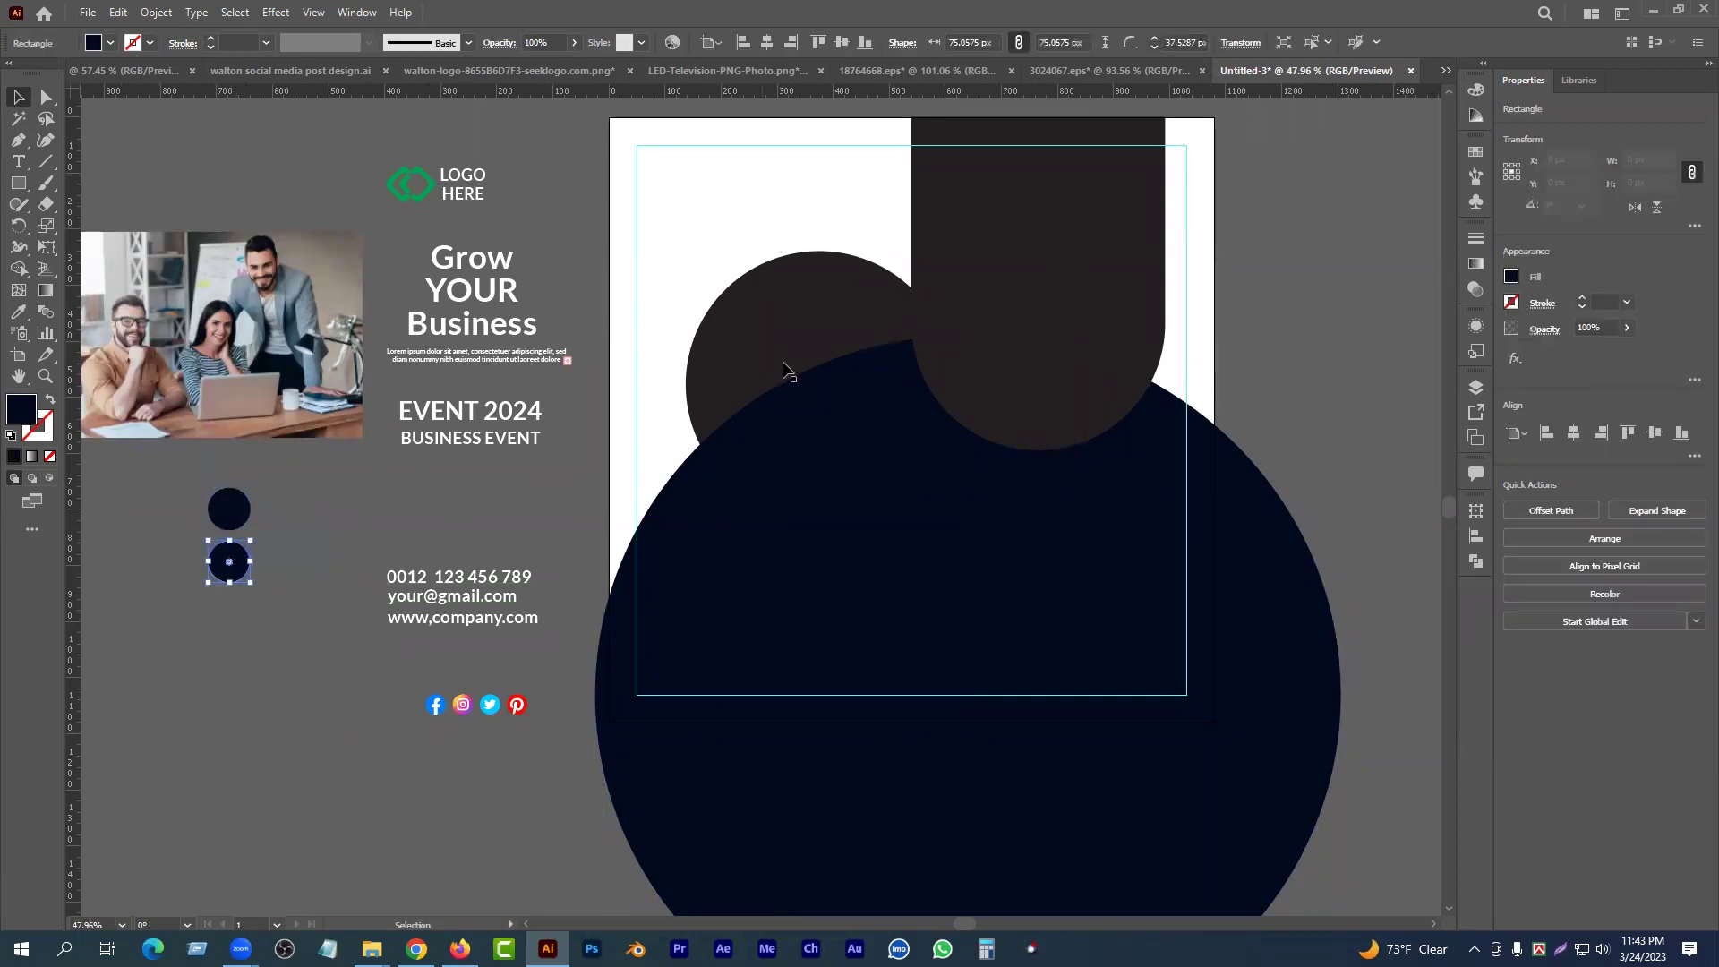
# - Bring the small circle on the artboard in front of the other shapes
pyautogui.click(797, 357)
pyautogui.hotkey('ctrl', 'shift', ']')
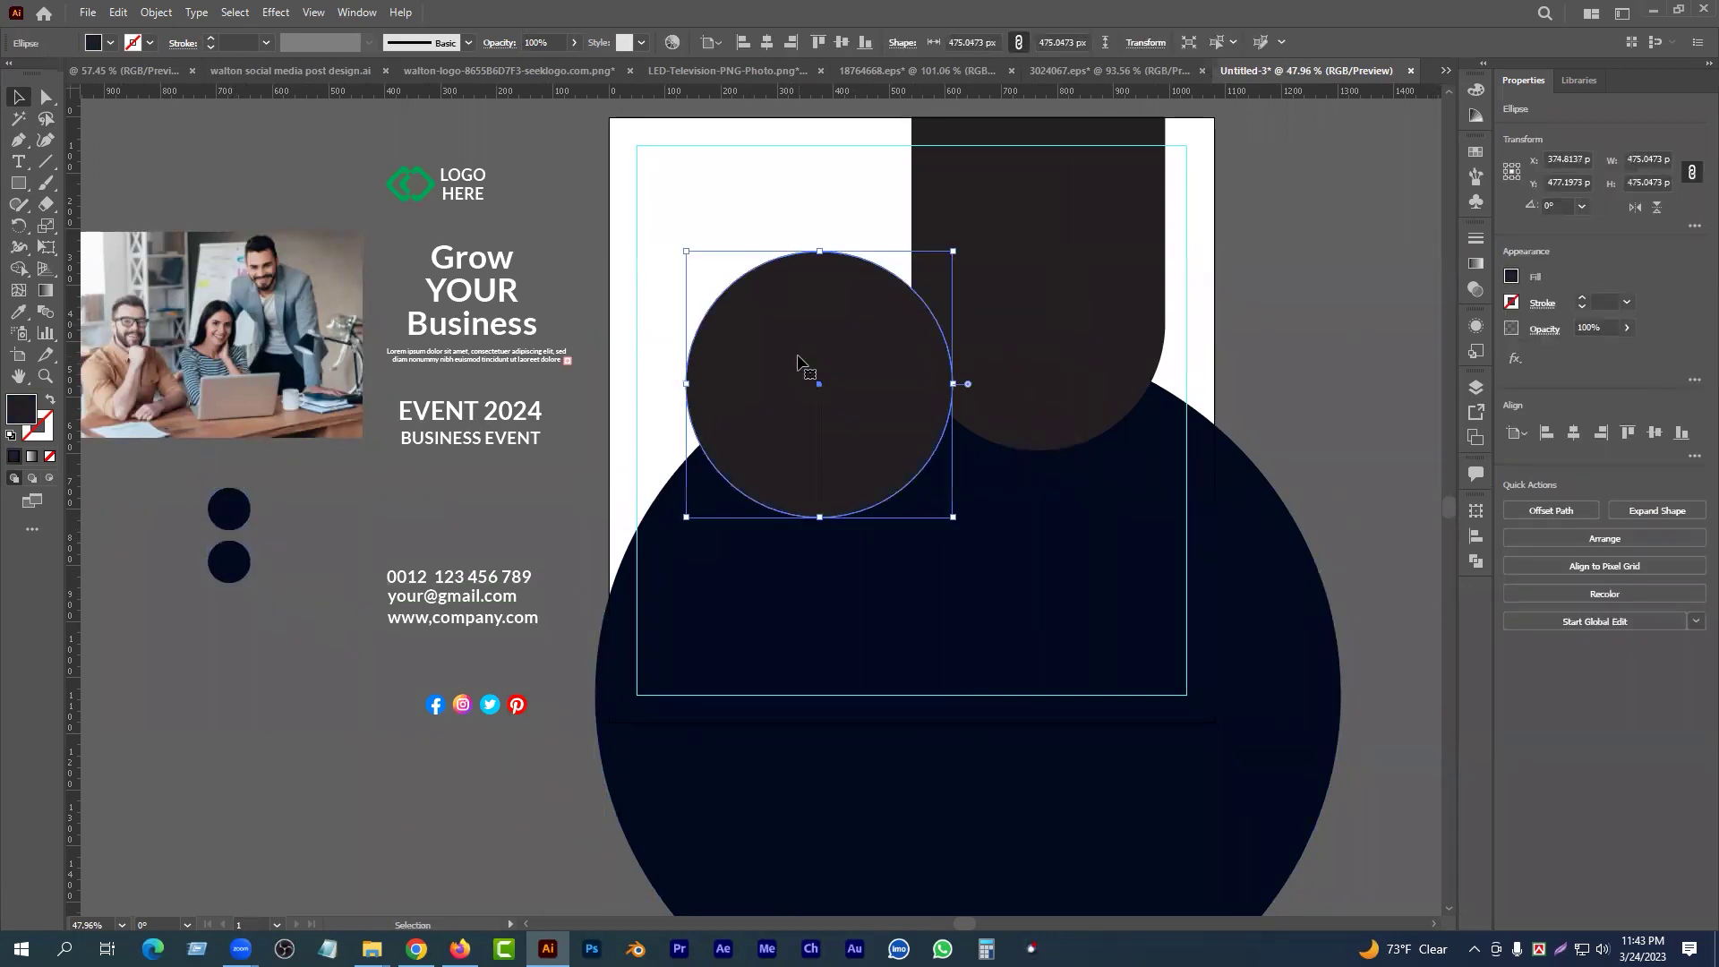
pyautogui.click(402, 169)
pyautogui.click(109, 42)
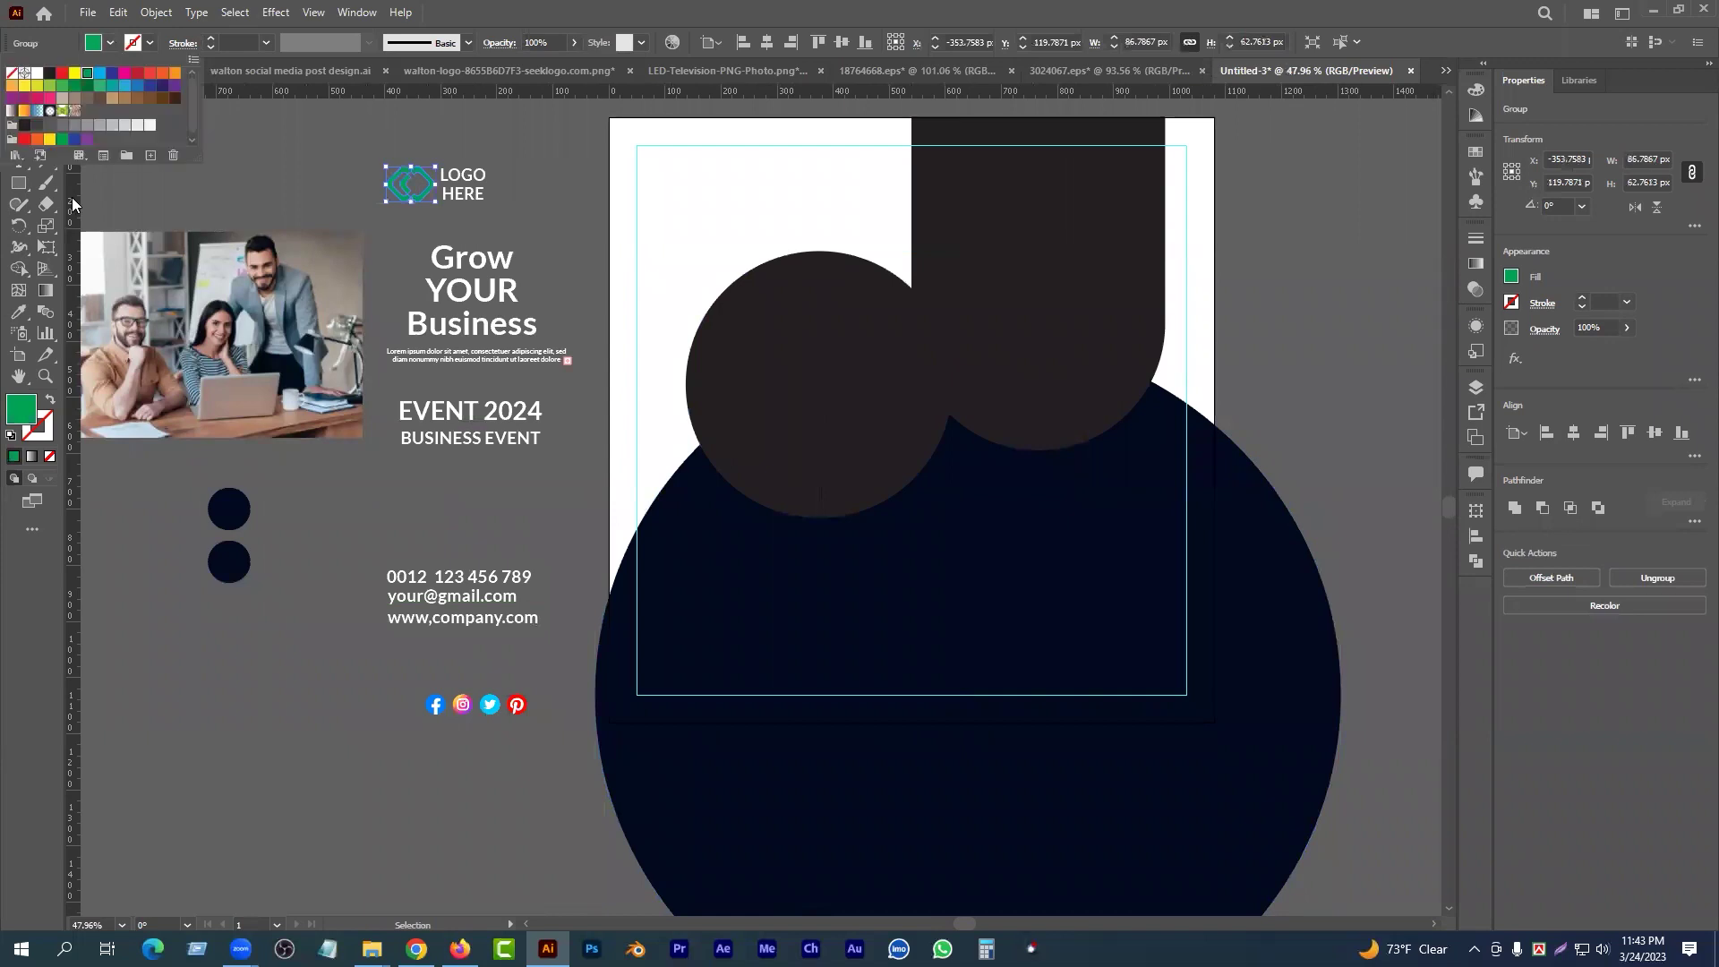
pyautogui.click(575, 266)
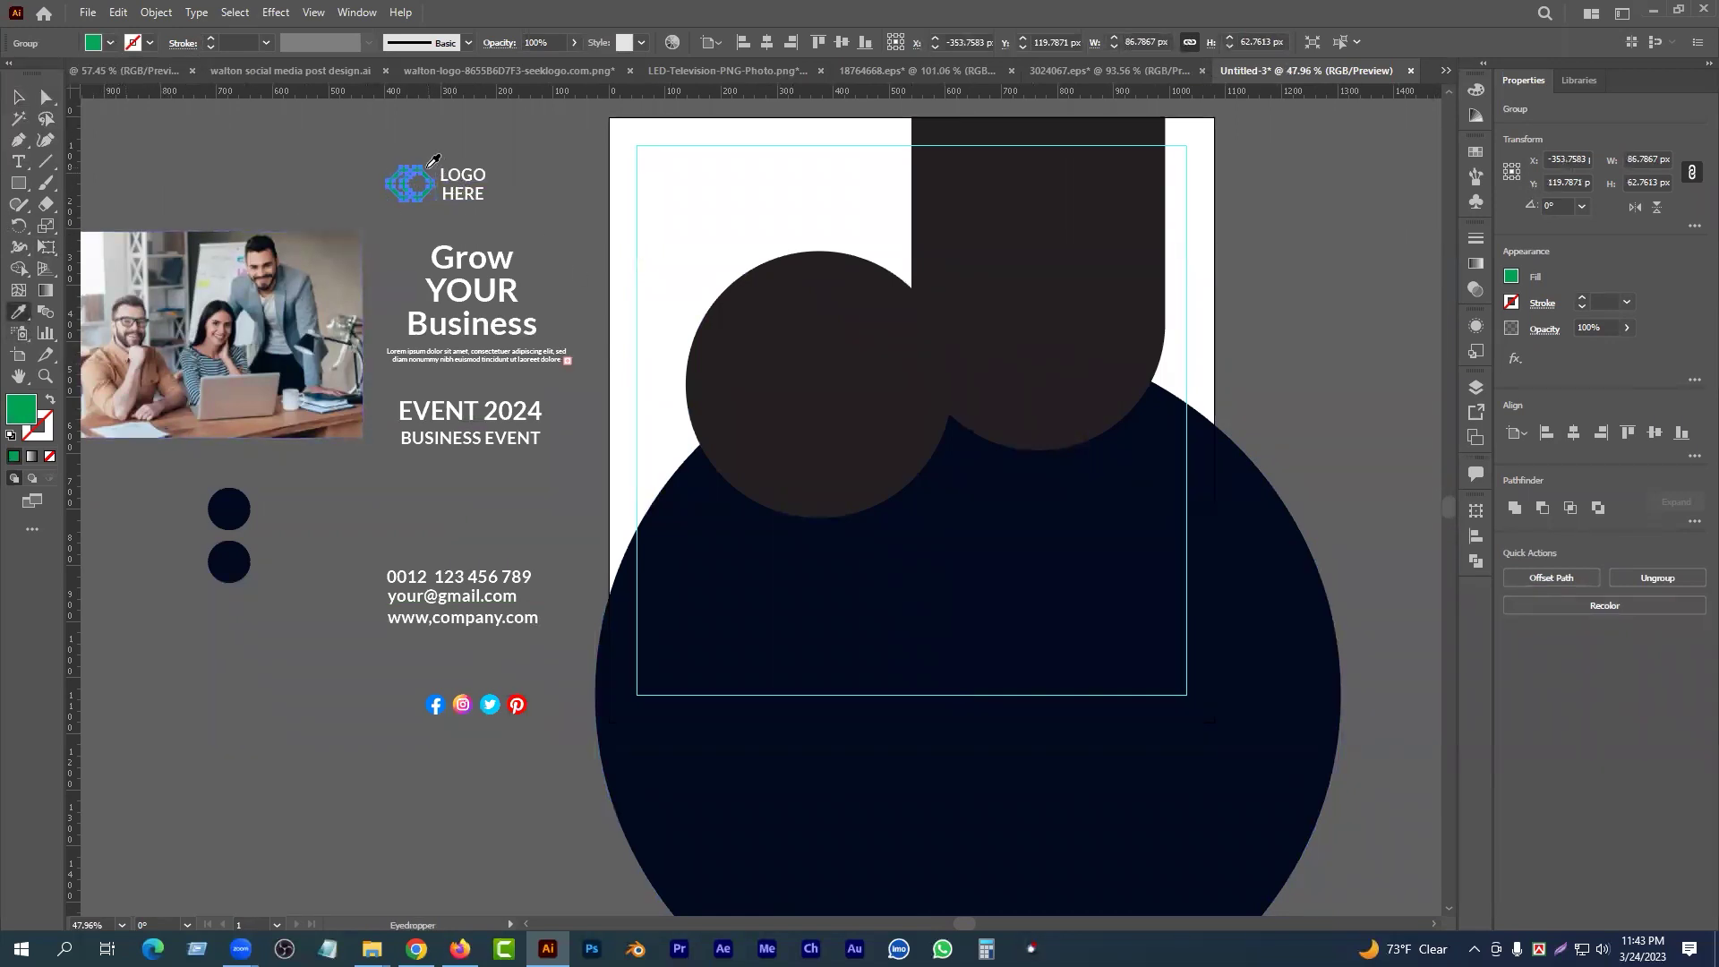
pyautogui.moveTo(421, 179); pyautogui.dragTo(655, 269)
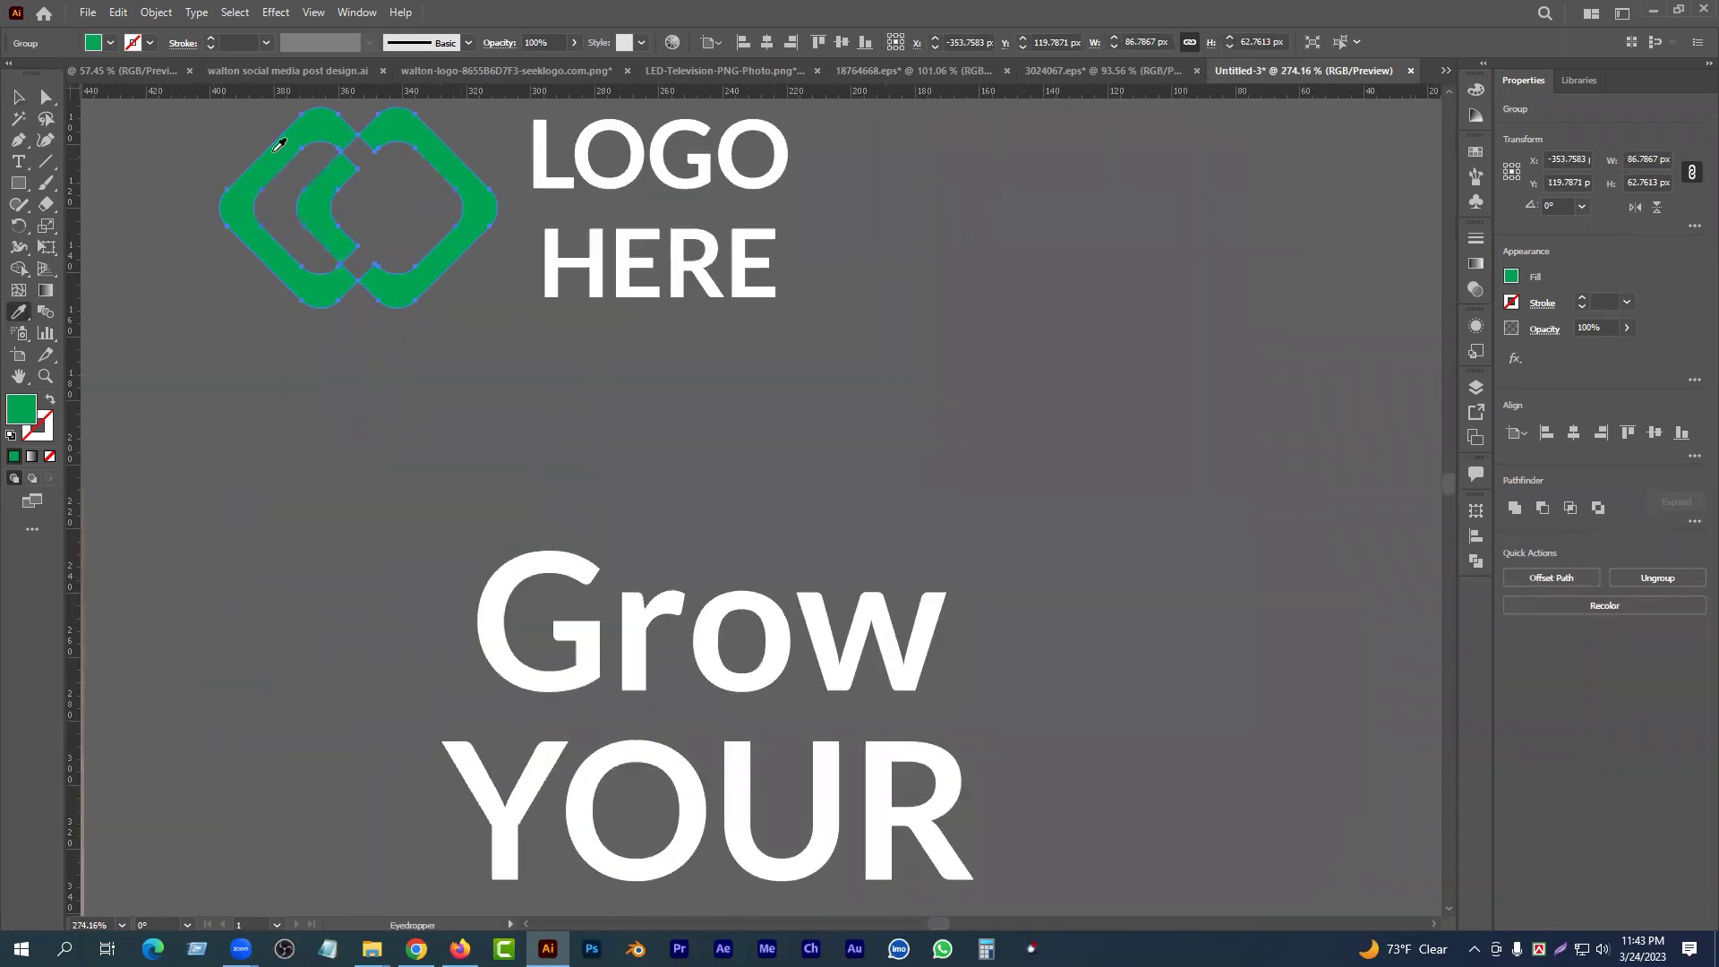
pyautogui.click(17, 98)
pyautogui.scroll(-6, 577, 349)
# - Fill the small circle on the artboard with the green sampled from the logo mark
pyautogui.click(737, 319)
pyautogui.click(1030, 499)
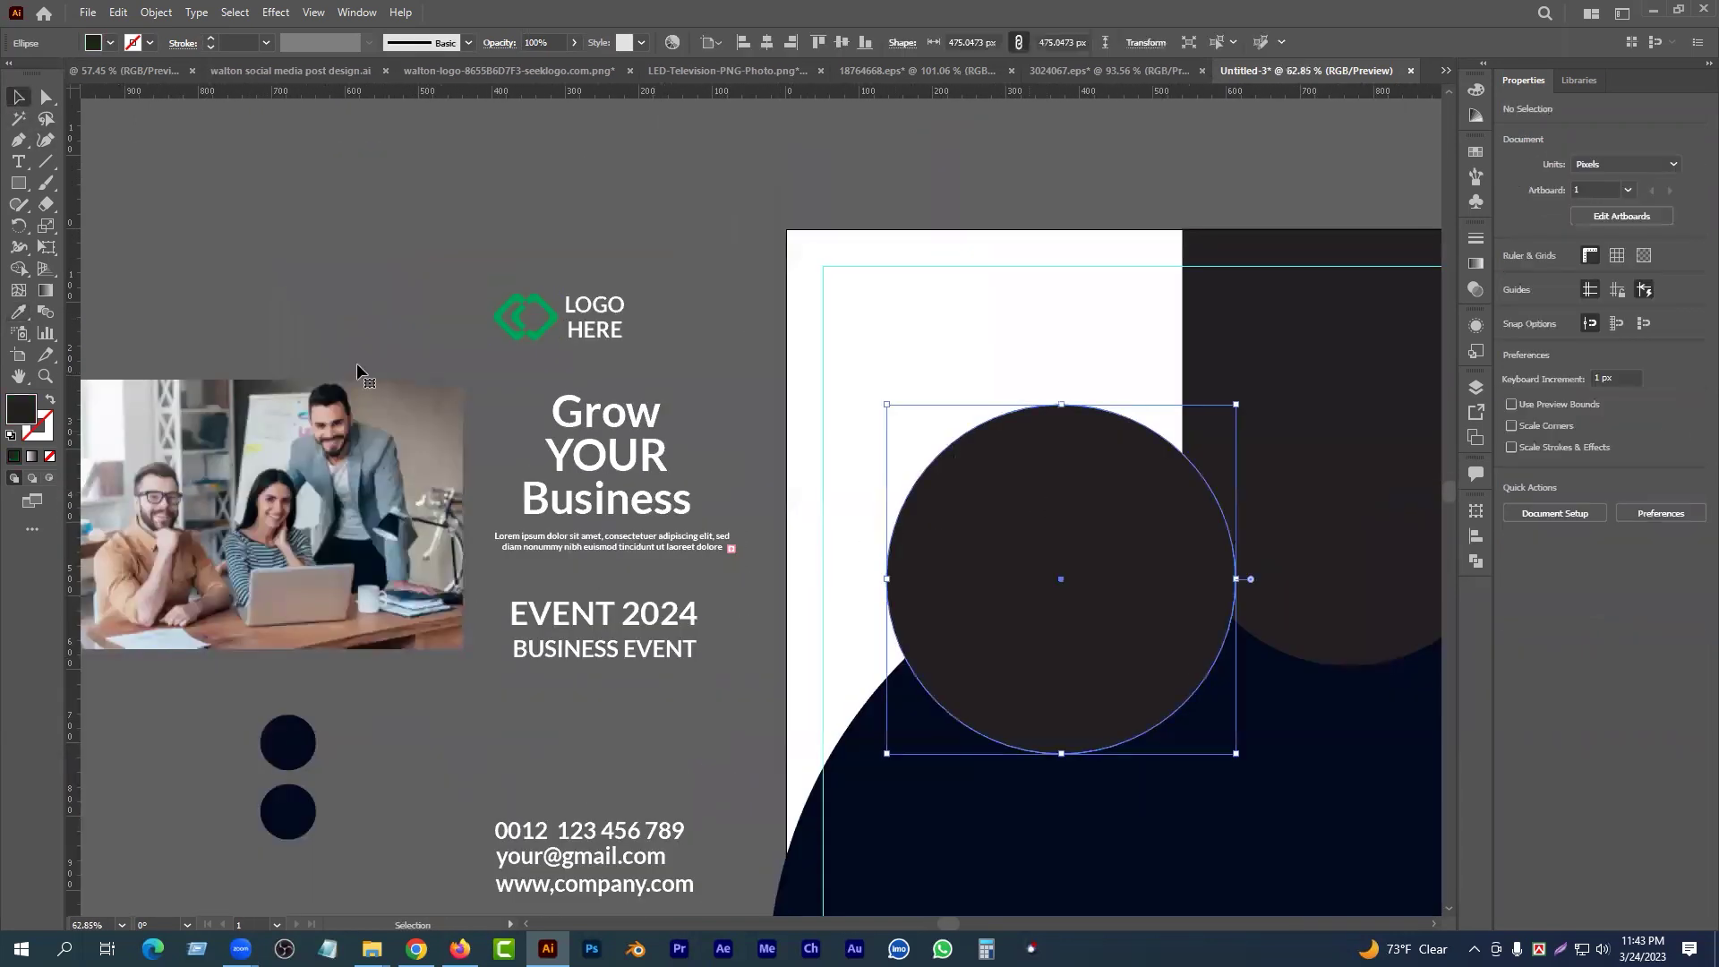
pyautogui.click(24, 293)
pyautogui.click(18, 312)
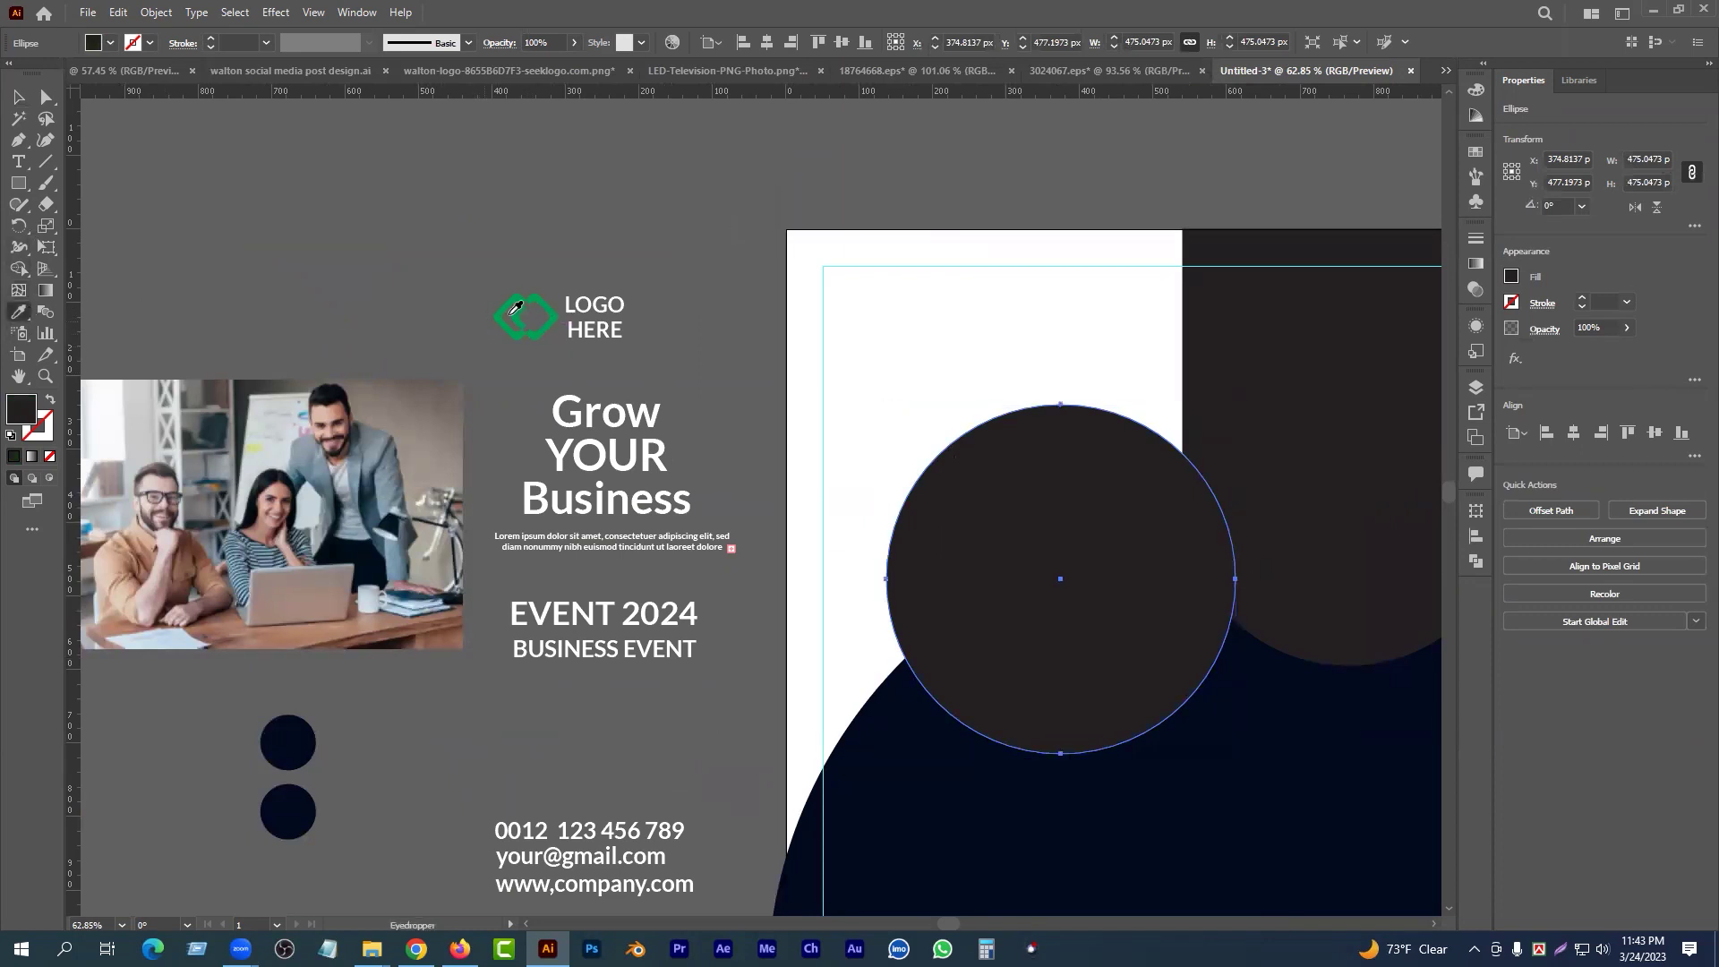
pyautogui.click(504, 307)
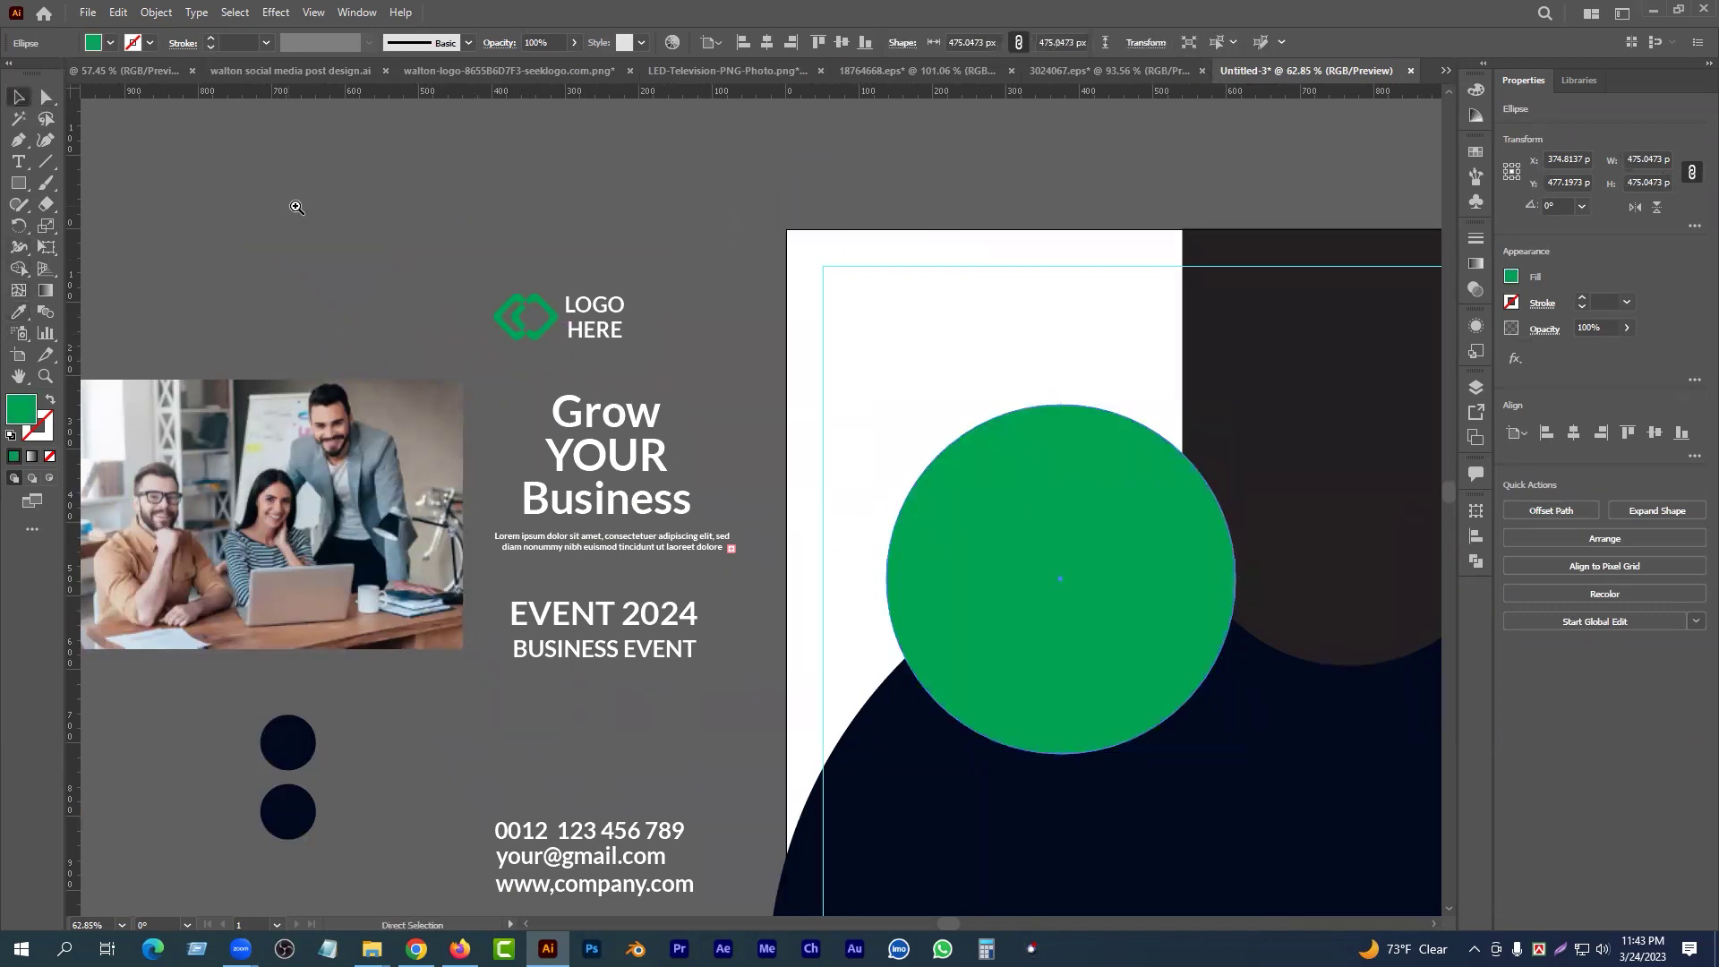
pyautogui.click(298, 200)
# - Enlarge the green circle slightly and shift it a little to the left
pyautogui.scroll(-2, 362, 236)
pyautogui.moveTo(827, 492); pyautogui.dragTo(388, 268)
pyautogui.scroll(3, 713, 380)
pyautogui.moveTo(805, 441); pyautogui.dragTo(602, 225)
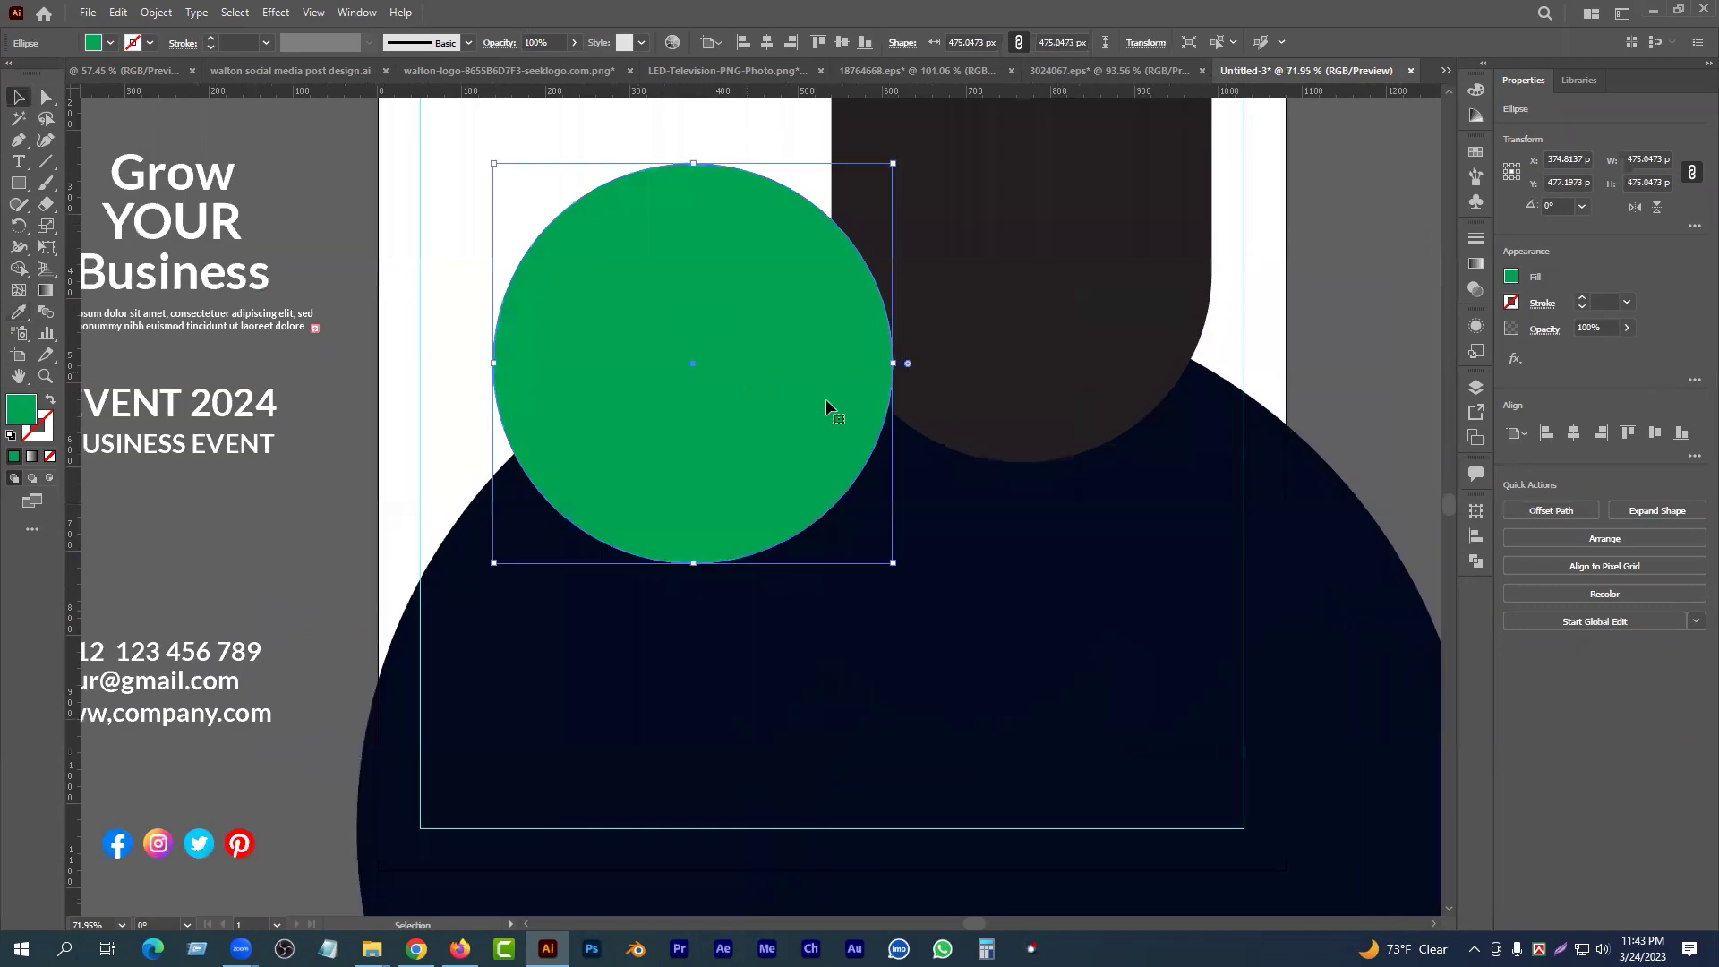
pyautogui.moveTo(893, 363); pyautogui.dragTo(905, 365)
pyautogui.moveTo(863, 388); pyautogui.dragTo(844, 389)
pyautogui.moveTo(831, 462); pyautogui.dragTo(738, 463)
# - Place the "Grow YOUR Business" headline on the green circle at about X 330, Y 452 px, in front of all shapes
pyautogui.click(959, 316)
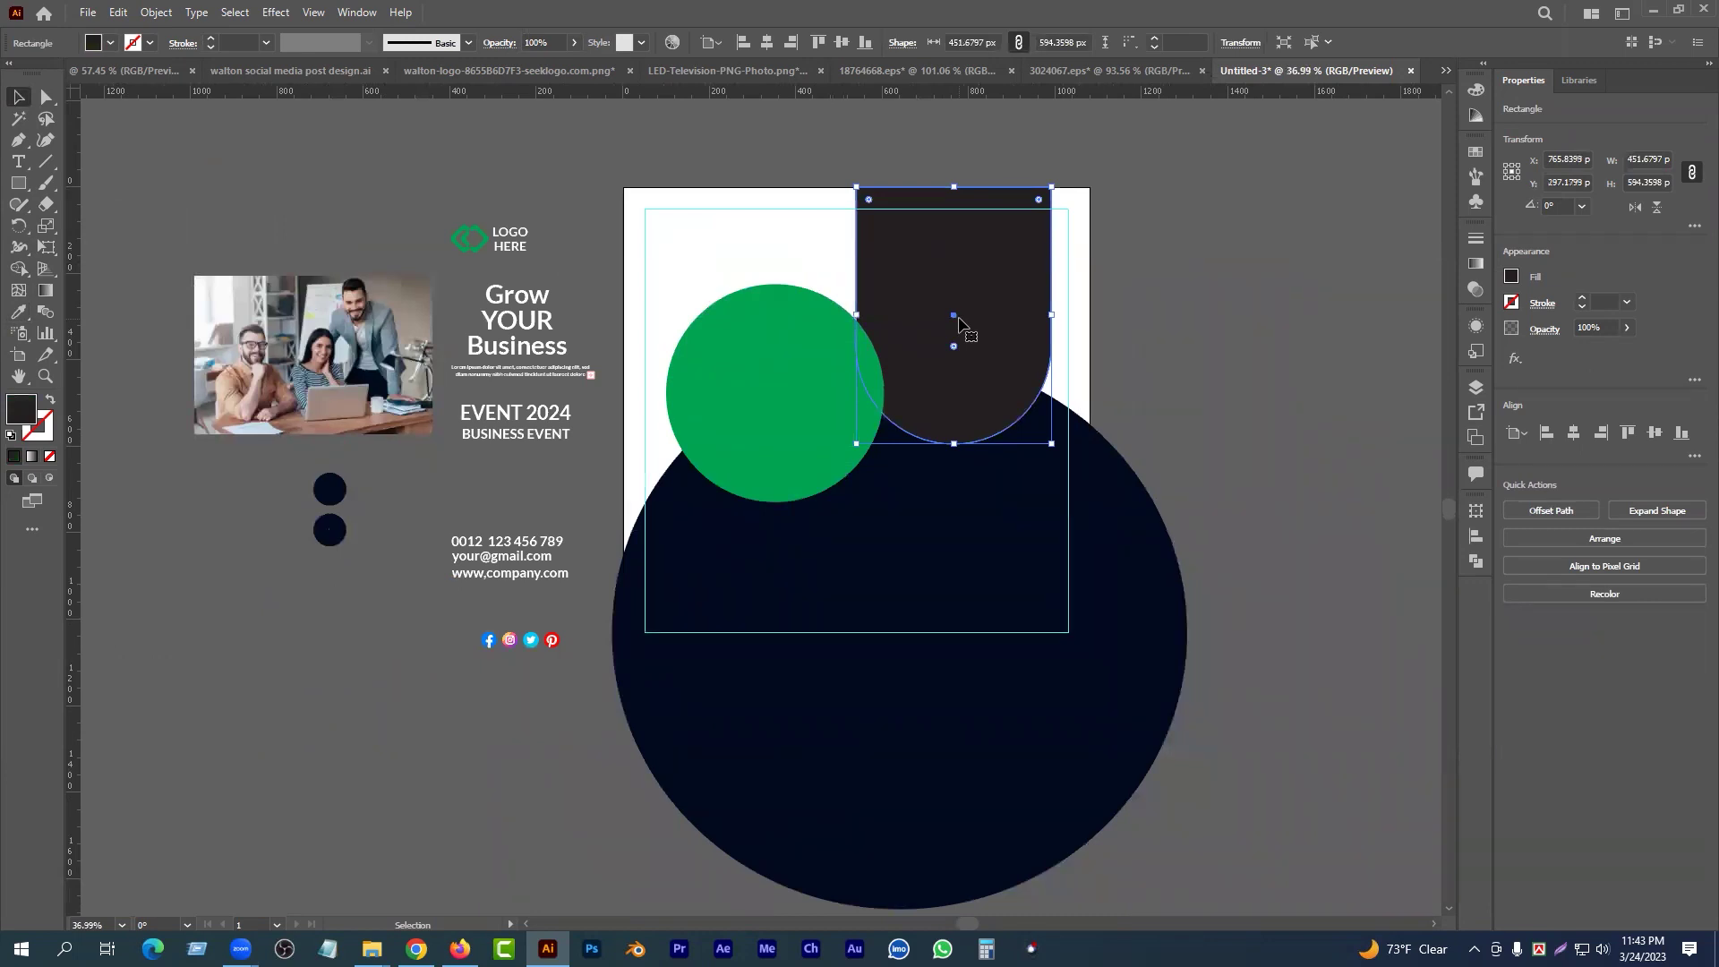
pyautogui.moveTo(825, 376); pyautogui.dragTo(874, 388)
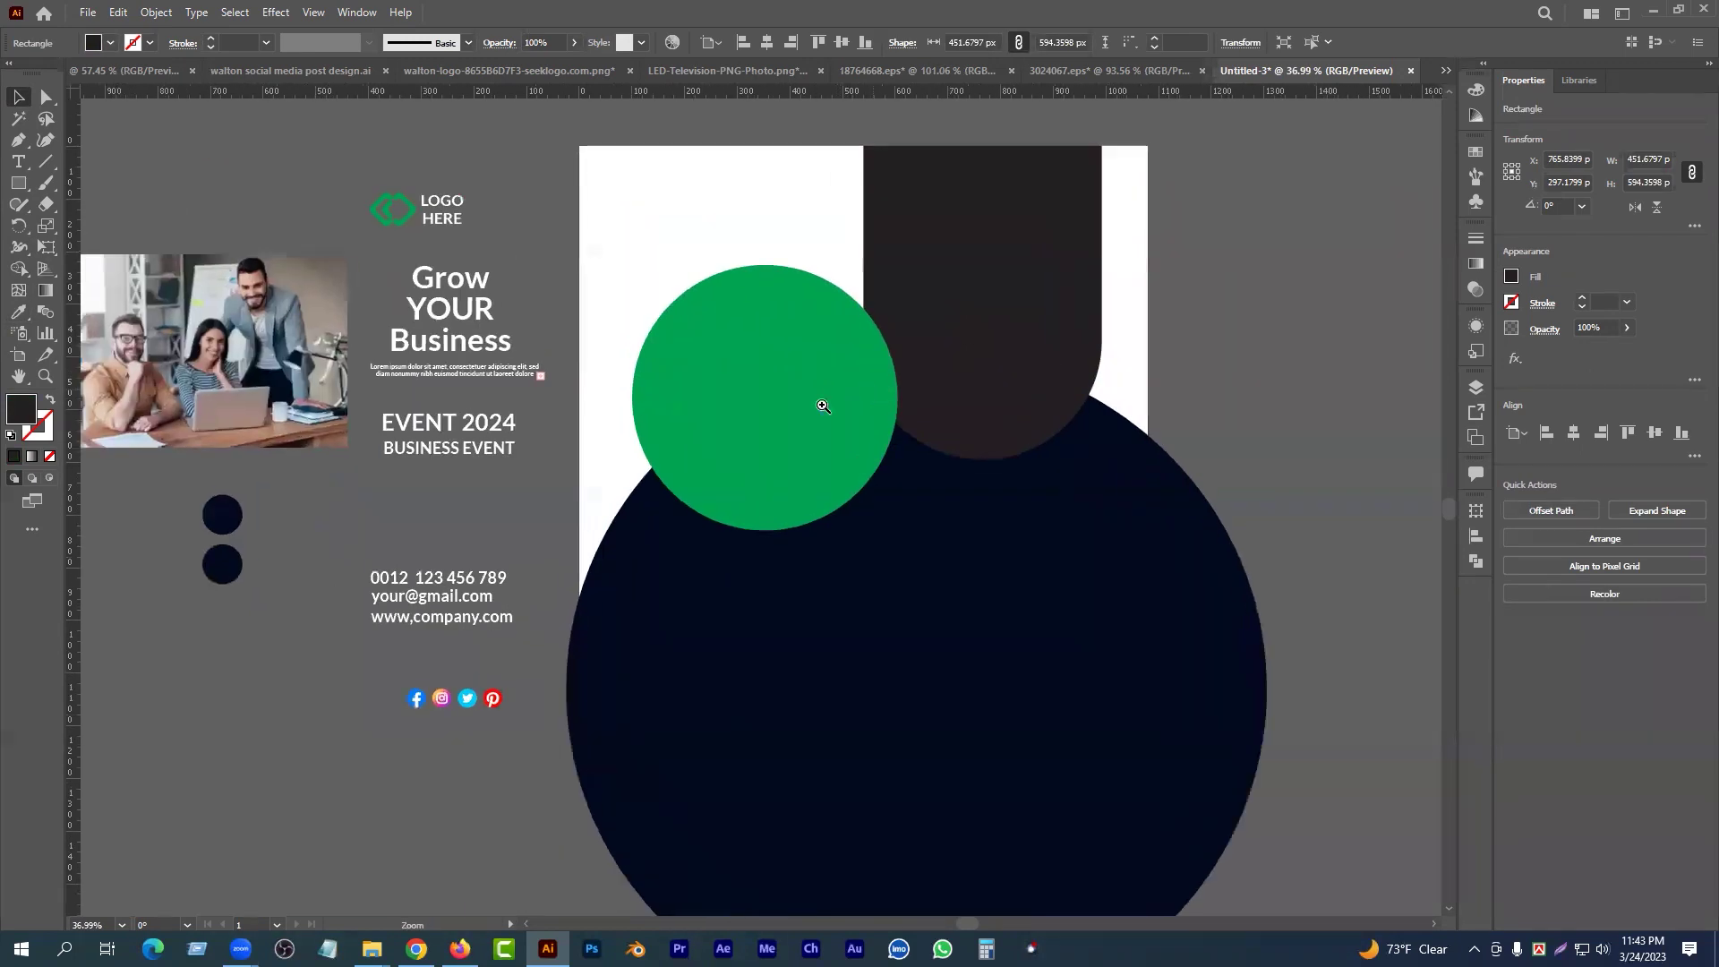
pyautogui.moveTo(438, 311); pyautogui.dragTo(736, 392)
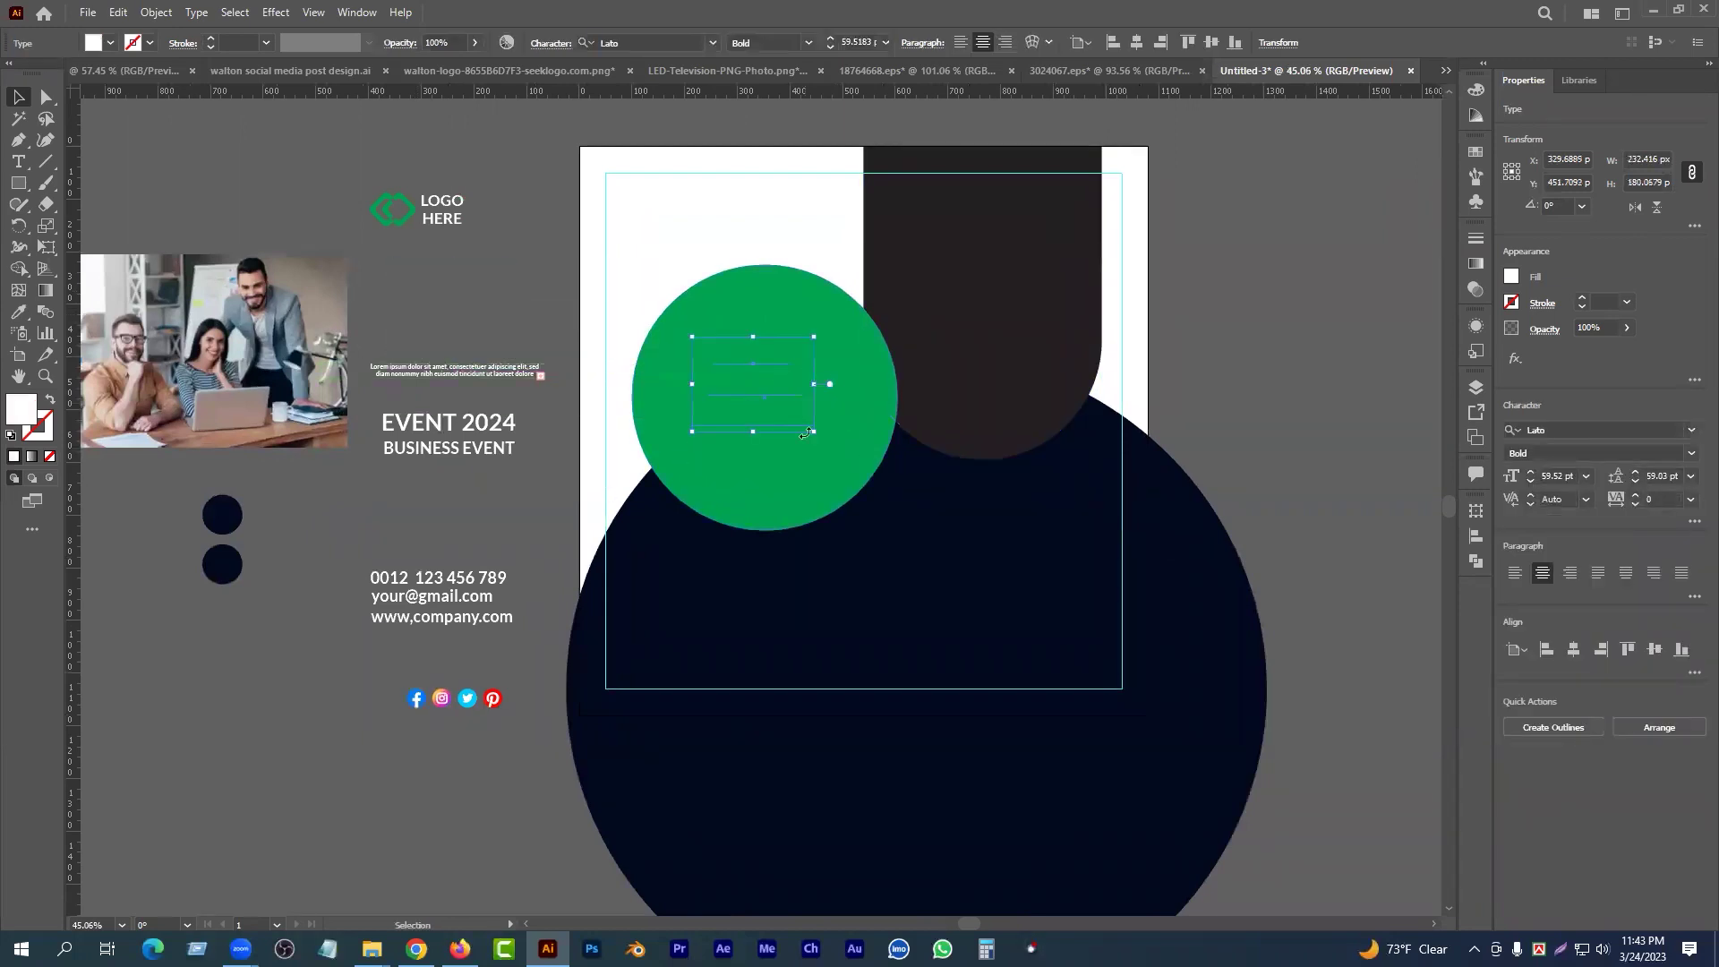
pyautogui.hotkey('ctrl', 'shift', ']')
pyautogui.moveTo(746, 451); pyautogui.dragTo(815, 456)
pyautogui.moveTo(815, 456); pyautogui.dragTo(987, 610)
pyautogui.click(521, 493)
pyautogui.moveTo(392, 248); pyautogui.dragTo(594, 365)
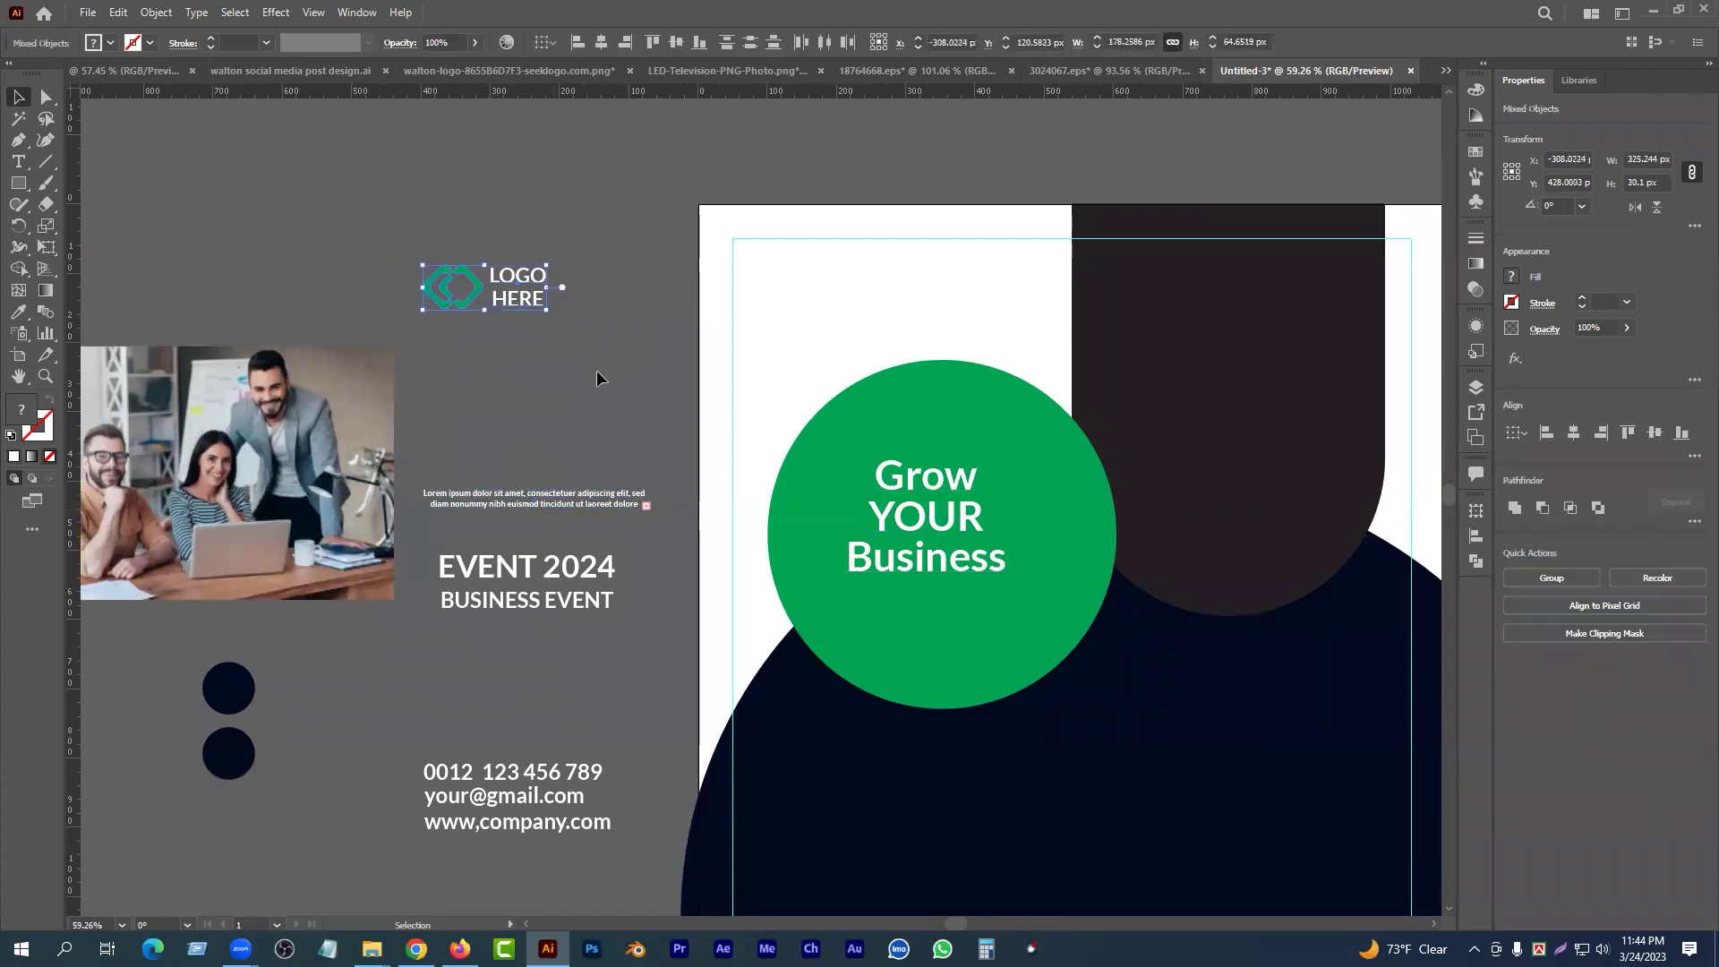
pyautogui.click(596, 368)
pyautogui.click(536, 303)
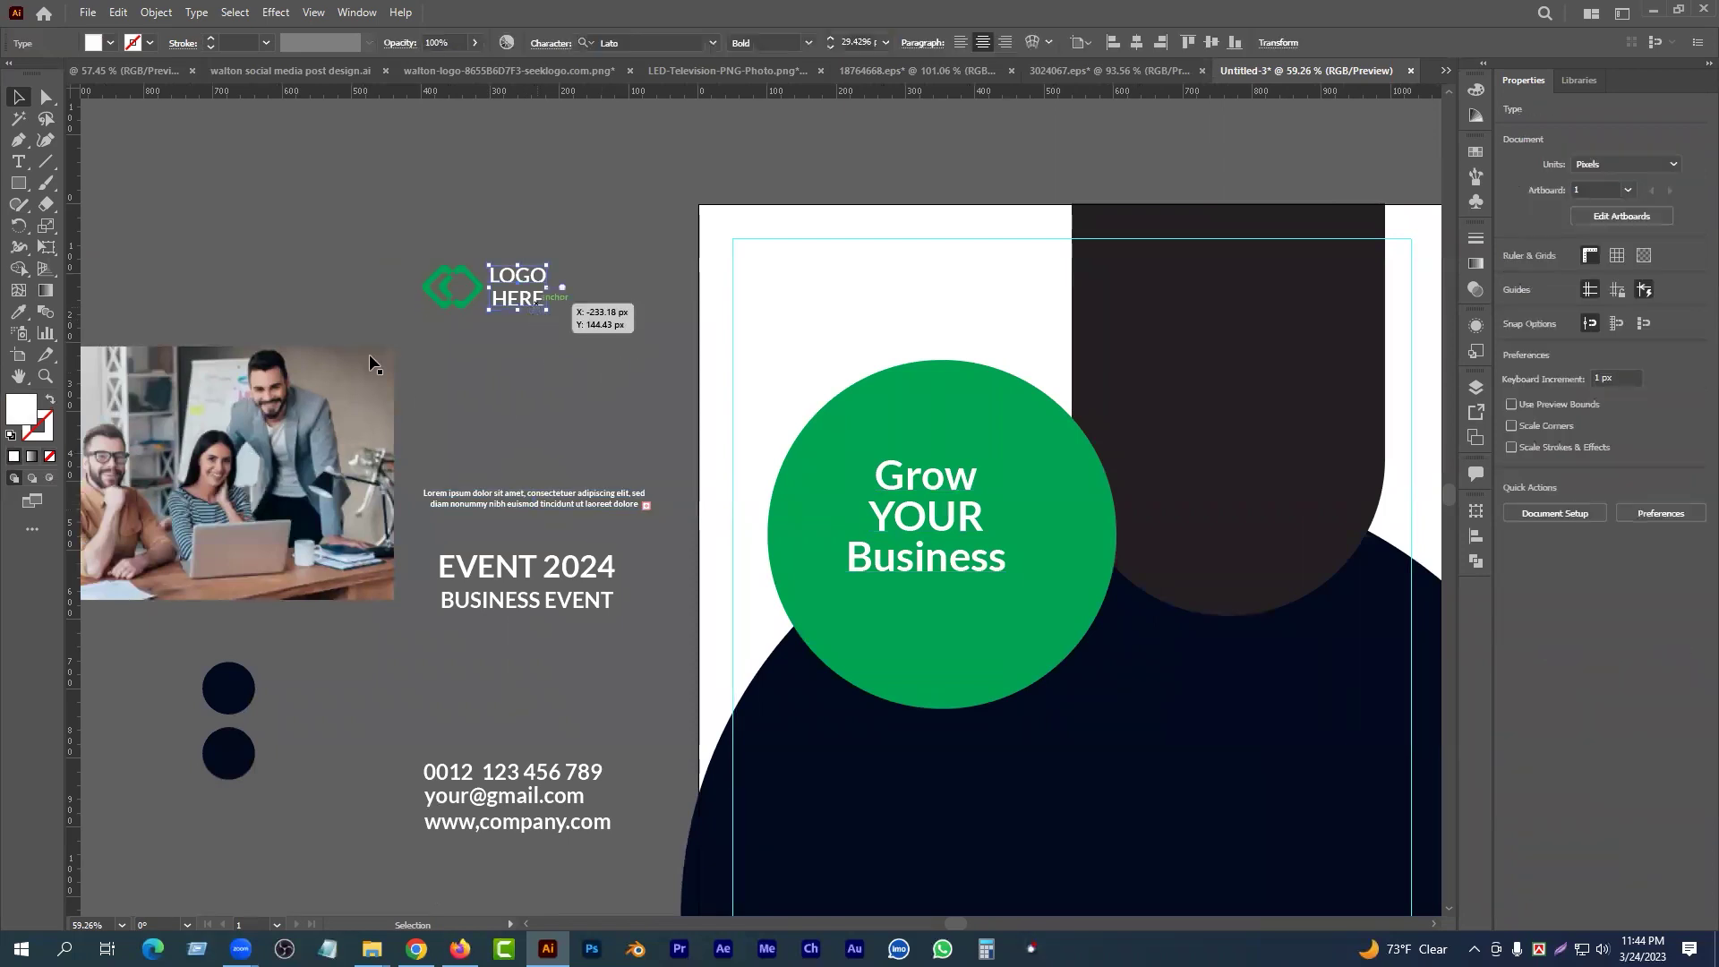
pyautogui.click(456, 306)
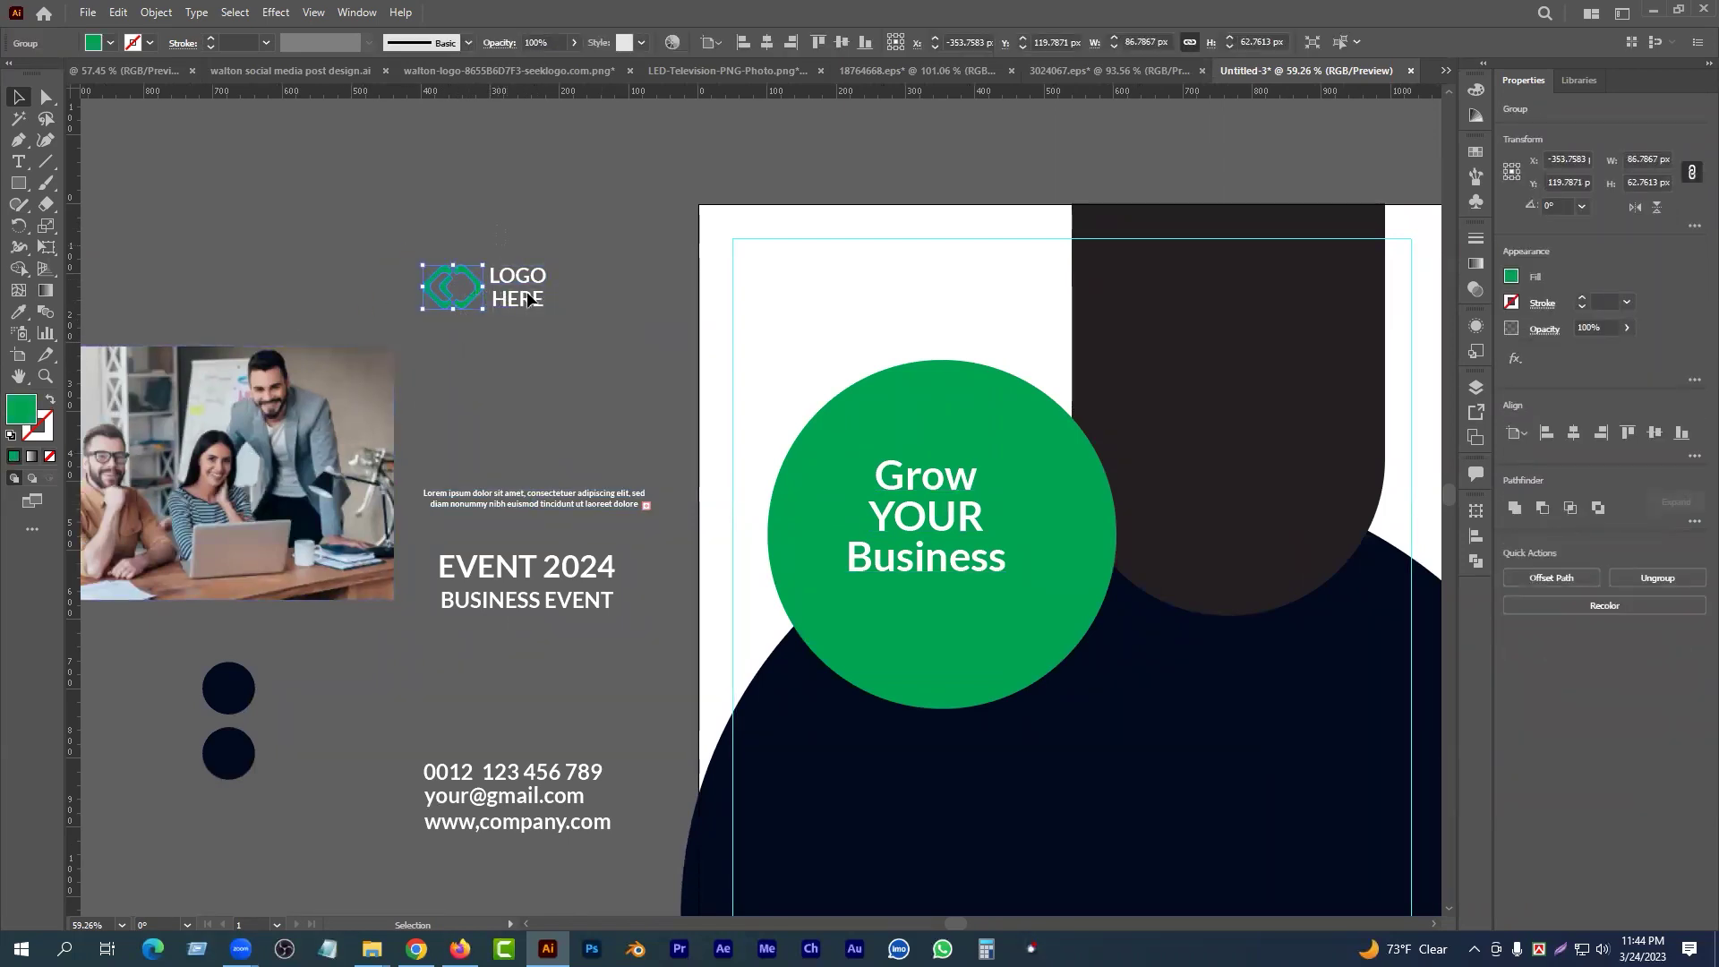
pyautogui.click(921, 802)
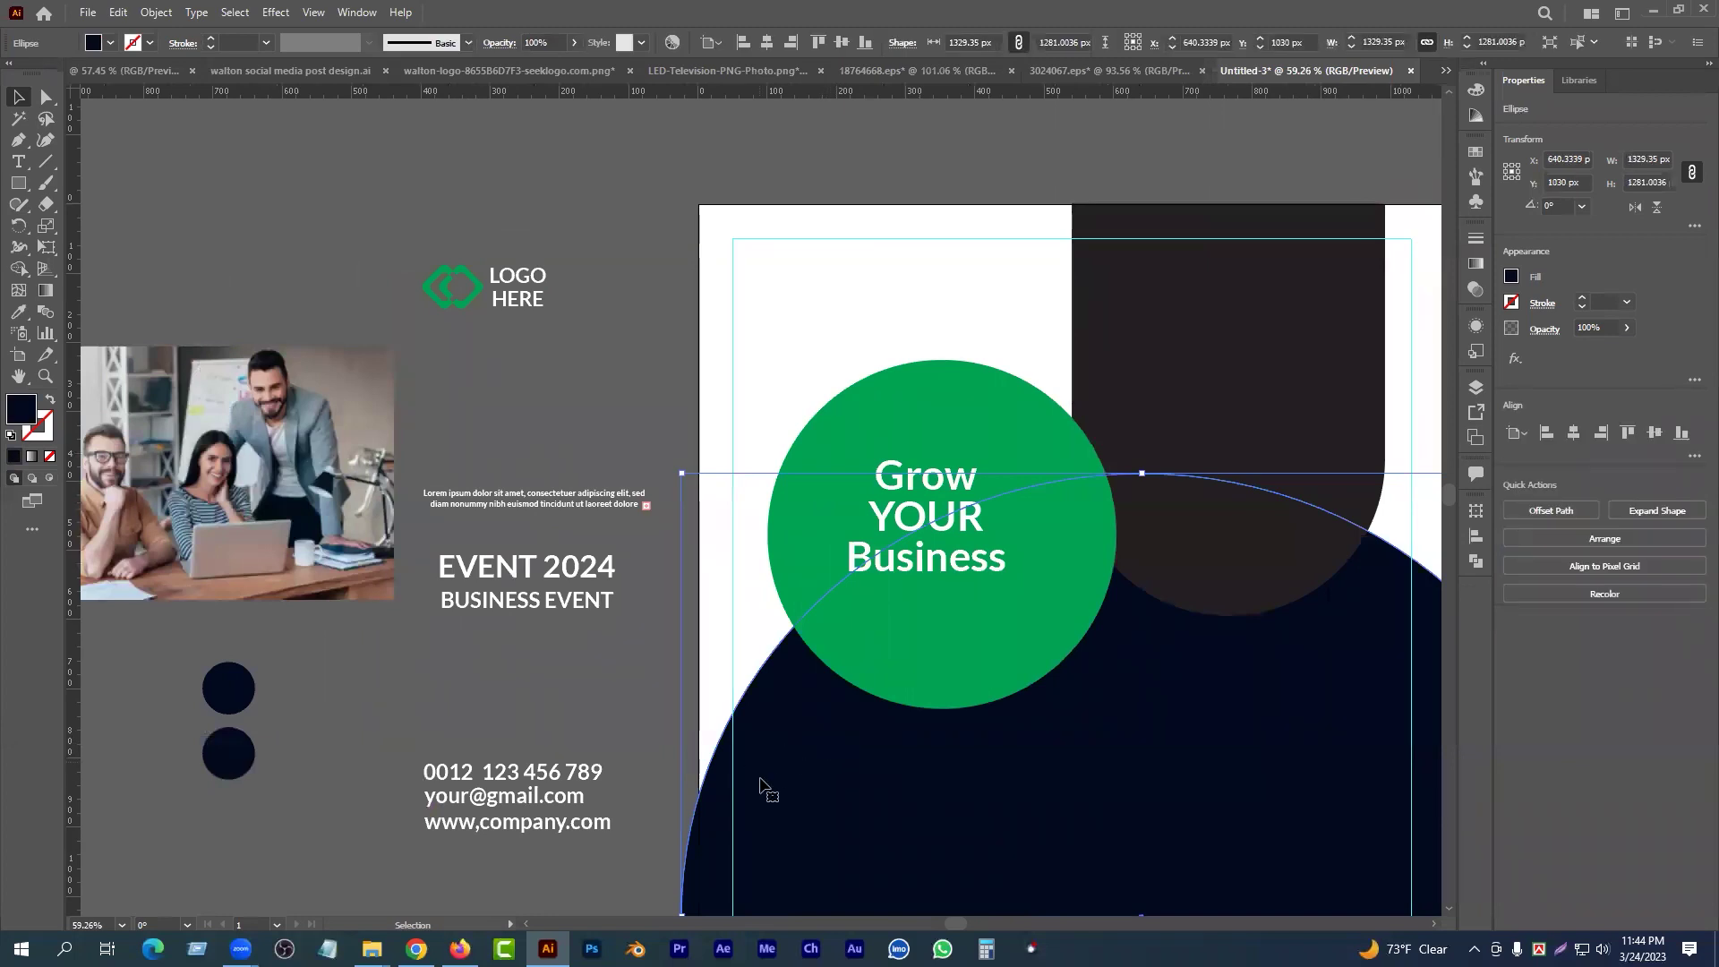
# - Delete the upper of the two small navy circles beside the artboard
pyautogui.scroll(-3, 767, 763)
pyautogui.scroll(1, 805, 714)
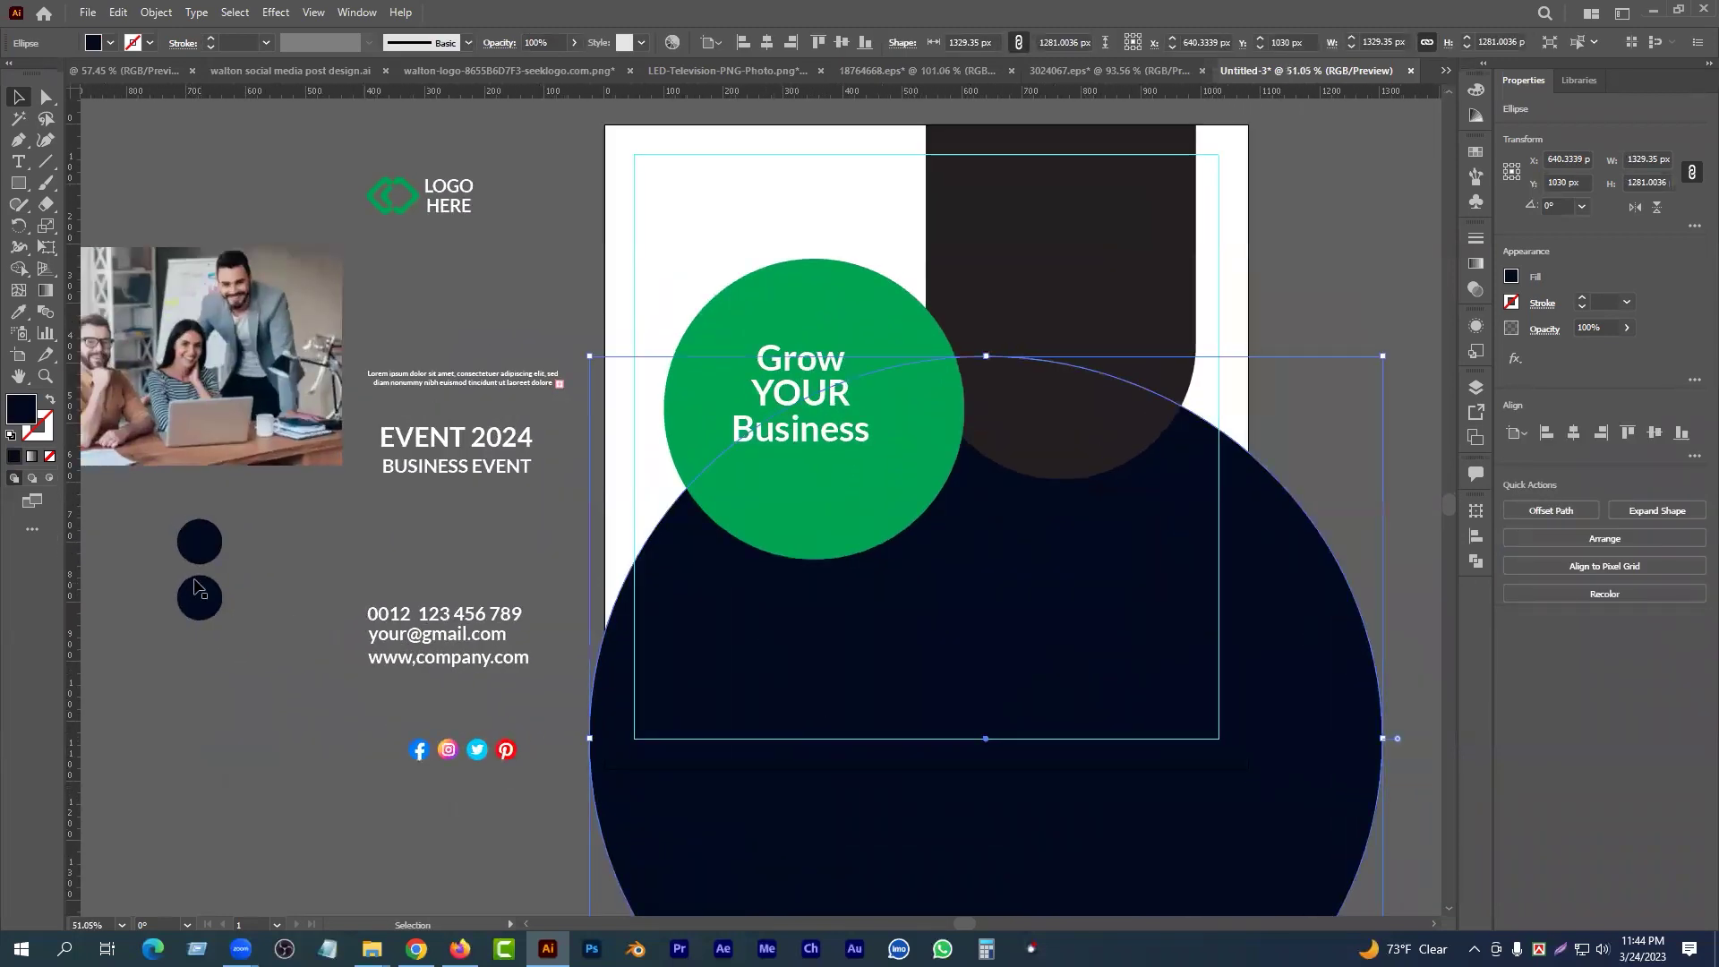
pyautogui.moveTo(146, 519); pyautogui.dragTo(271, 573)
pyautogui.press('Delete')
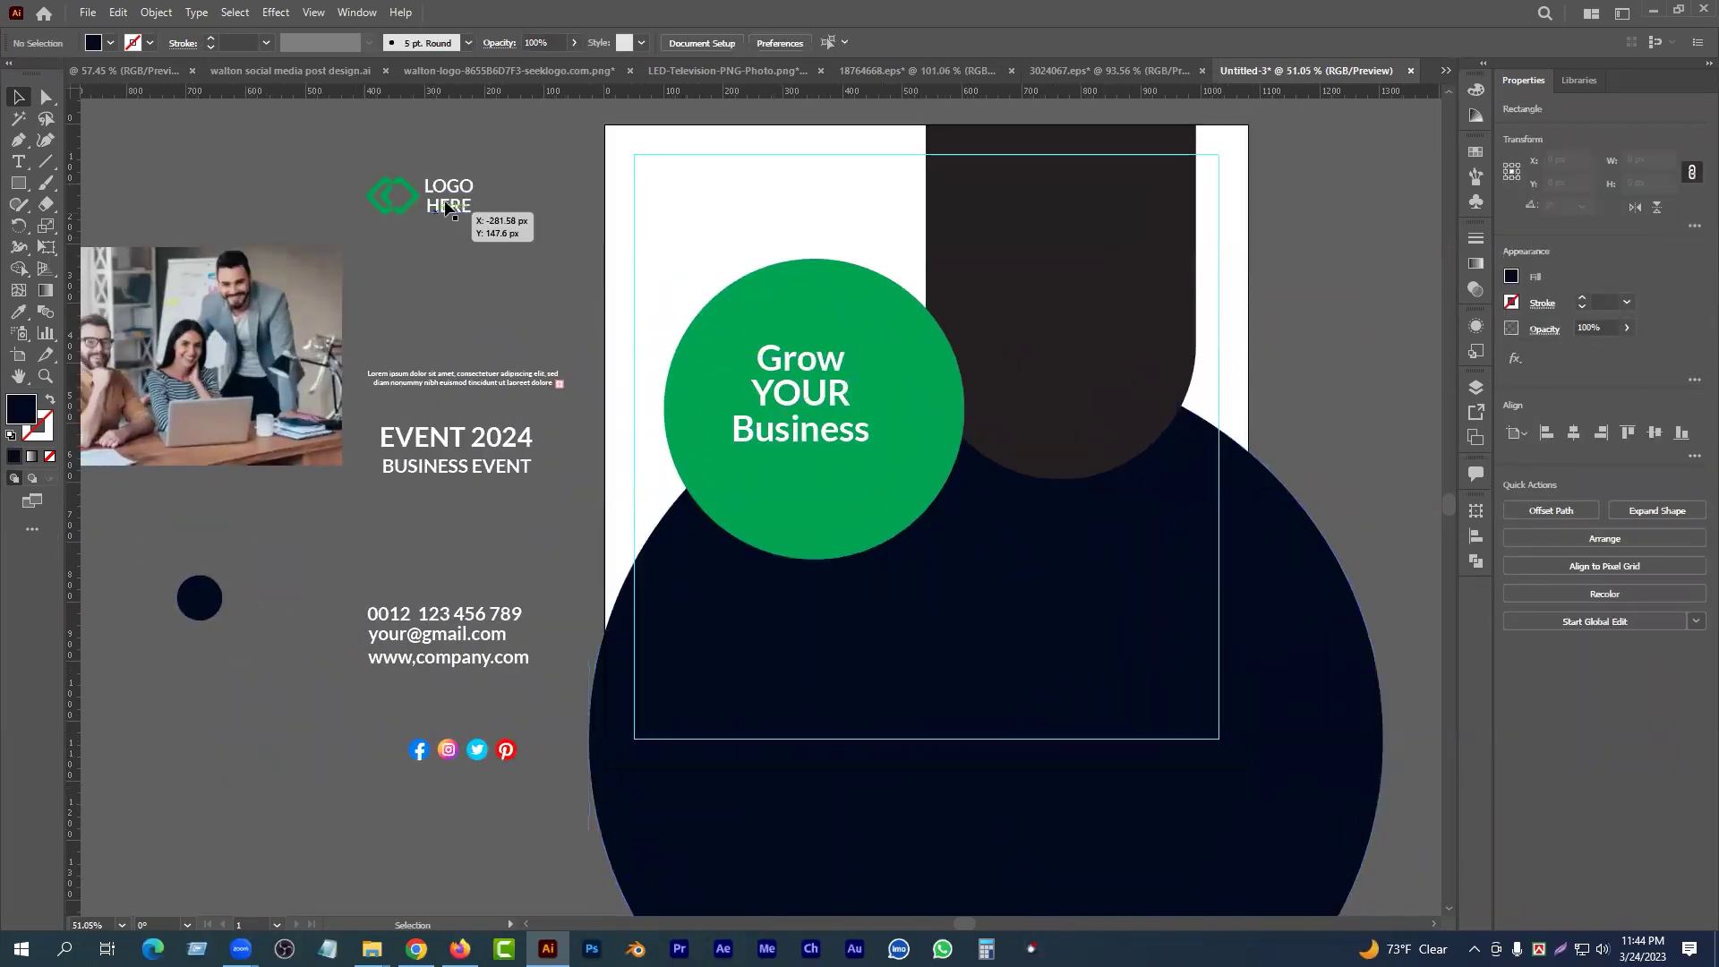
# - Recolour the "LOGO HERE" text with the large circle's navy and move the complete logo inside the guides at the artboard's upper-left corner
pyautogui.click(453, 199)
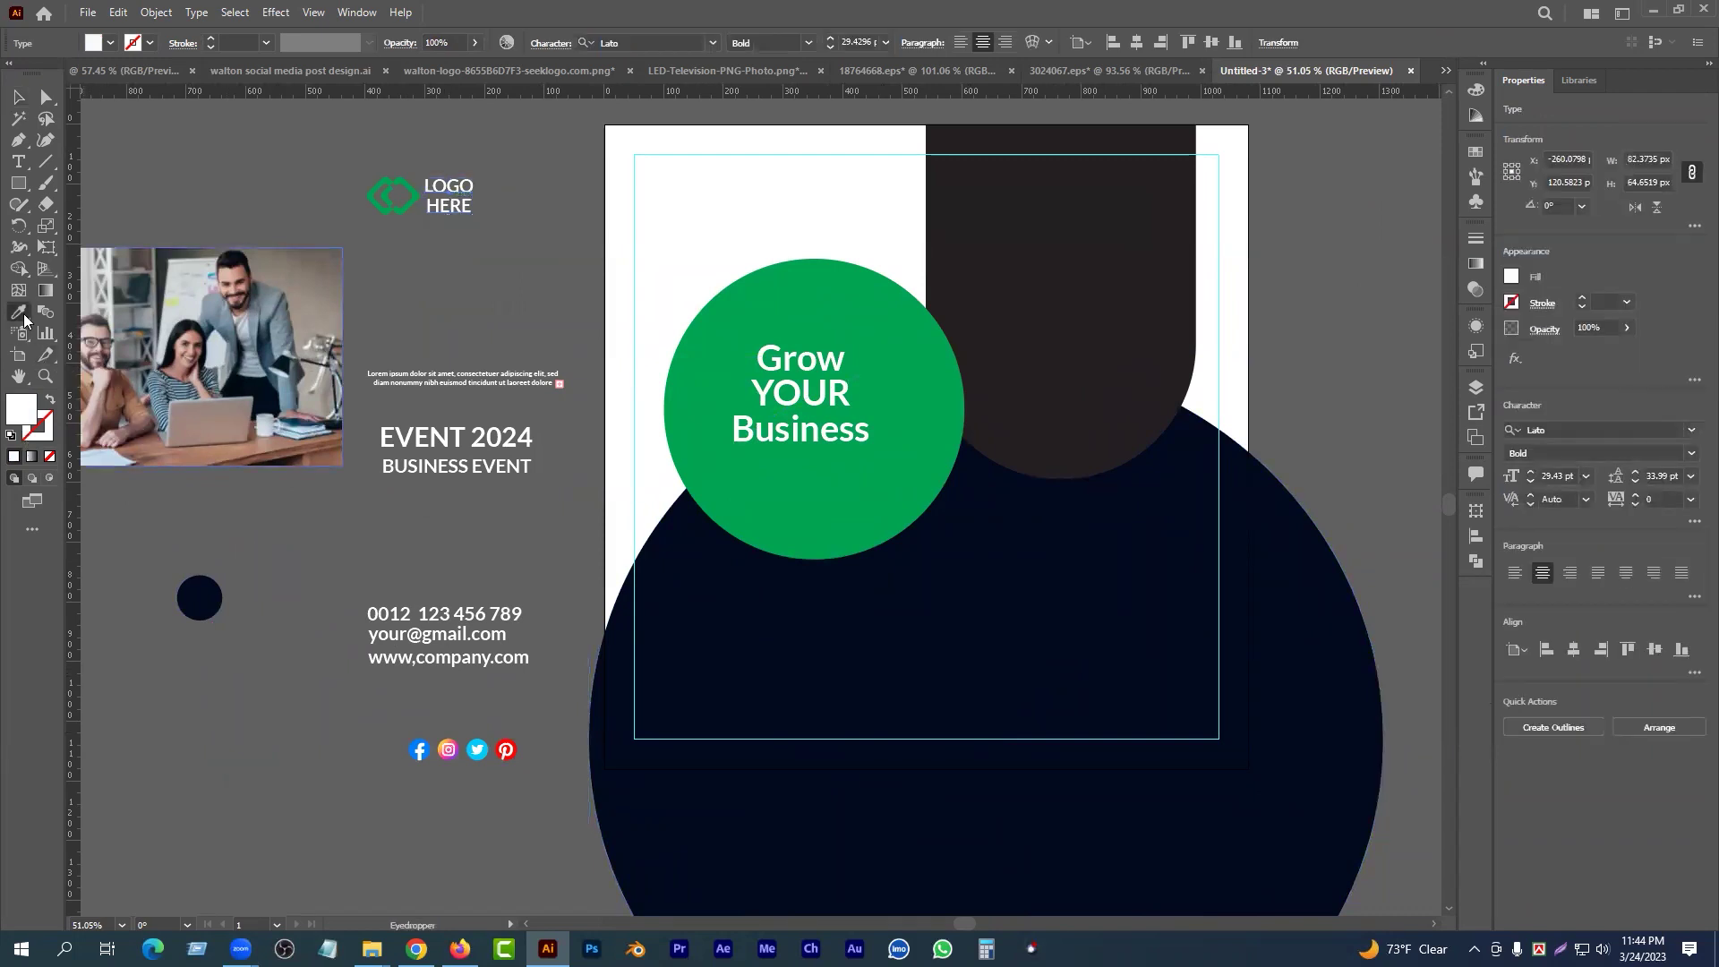
pyautogui.click(709, 564)
pyautogui.click(19, 96)
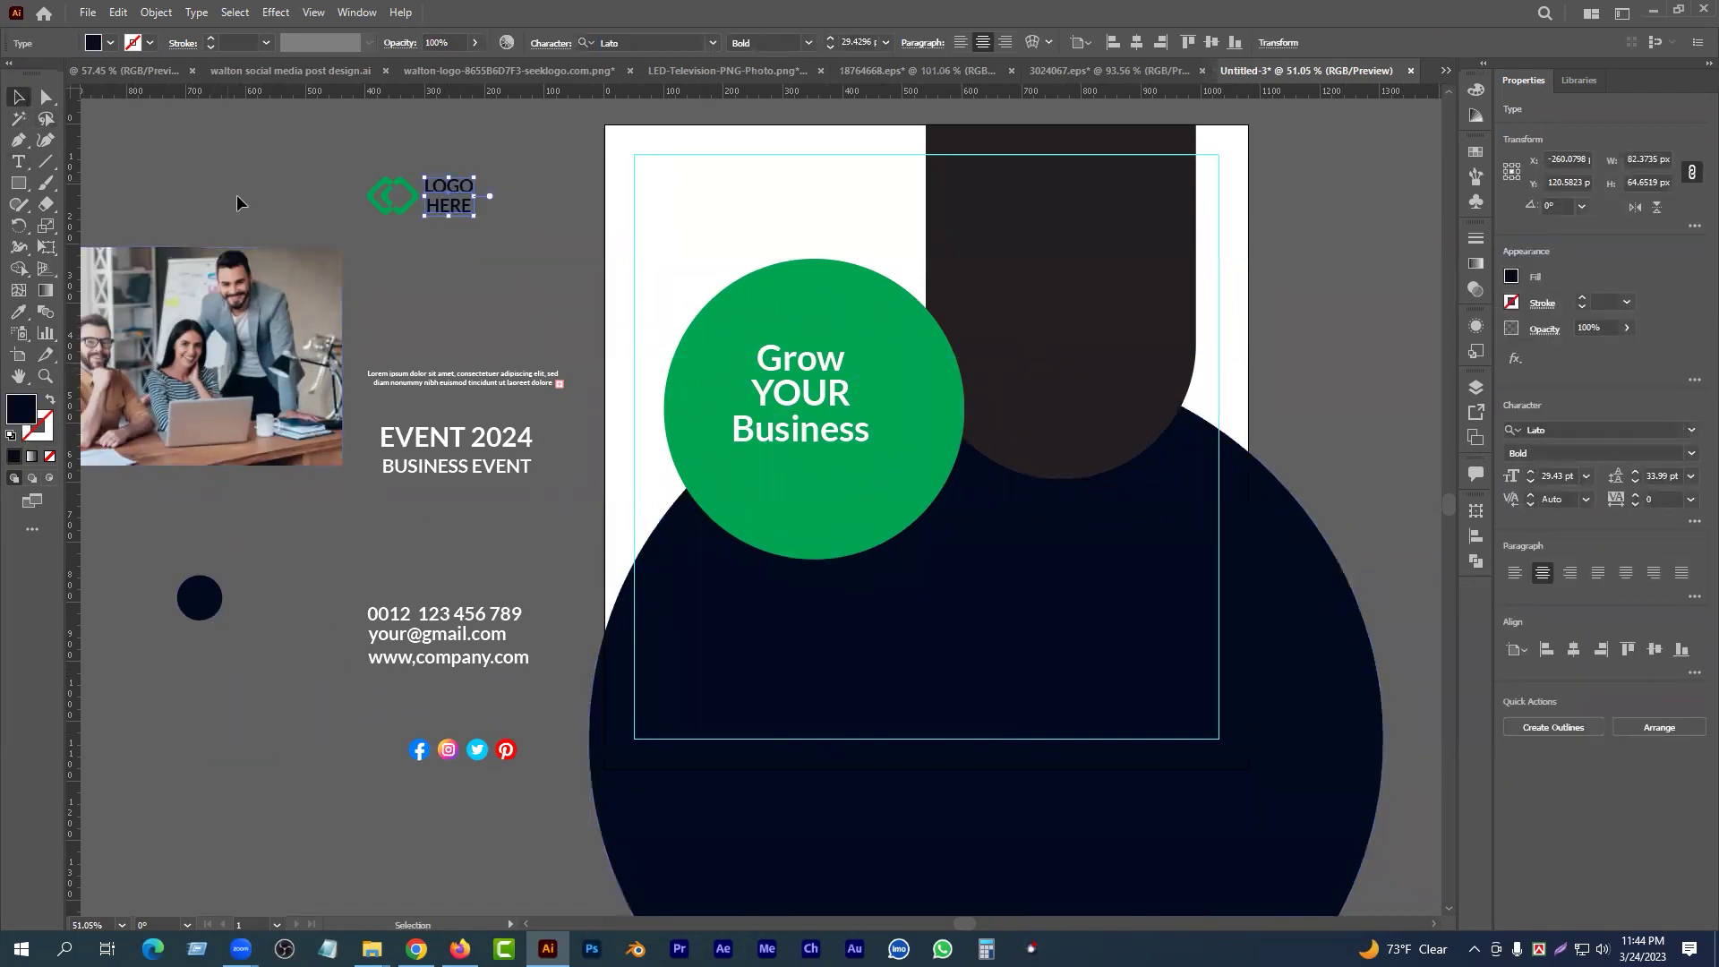
pyautogui.keyDown('shift'); pyautogui.click(407, 206); pyautogui.keyUp('shift')
pyautogui.moveTo(407, 206); pyautogui.dragTo(684, 193)
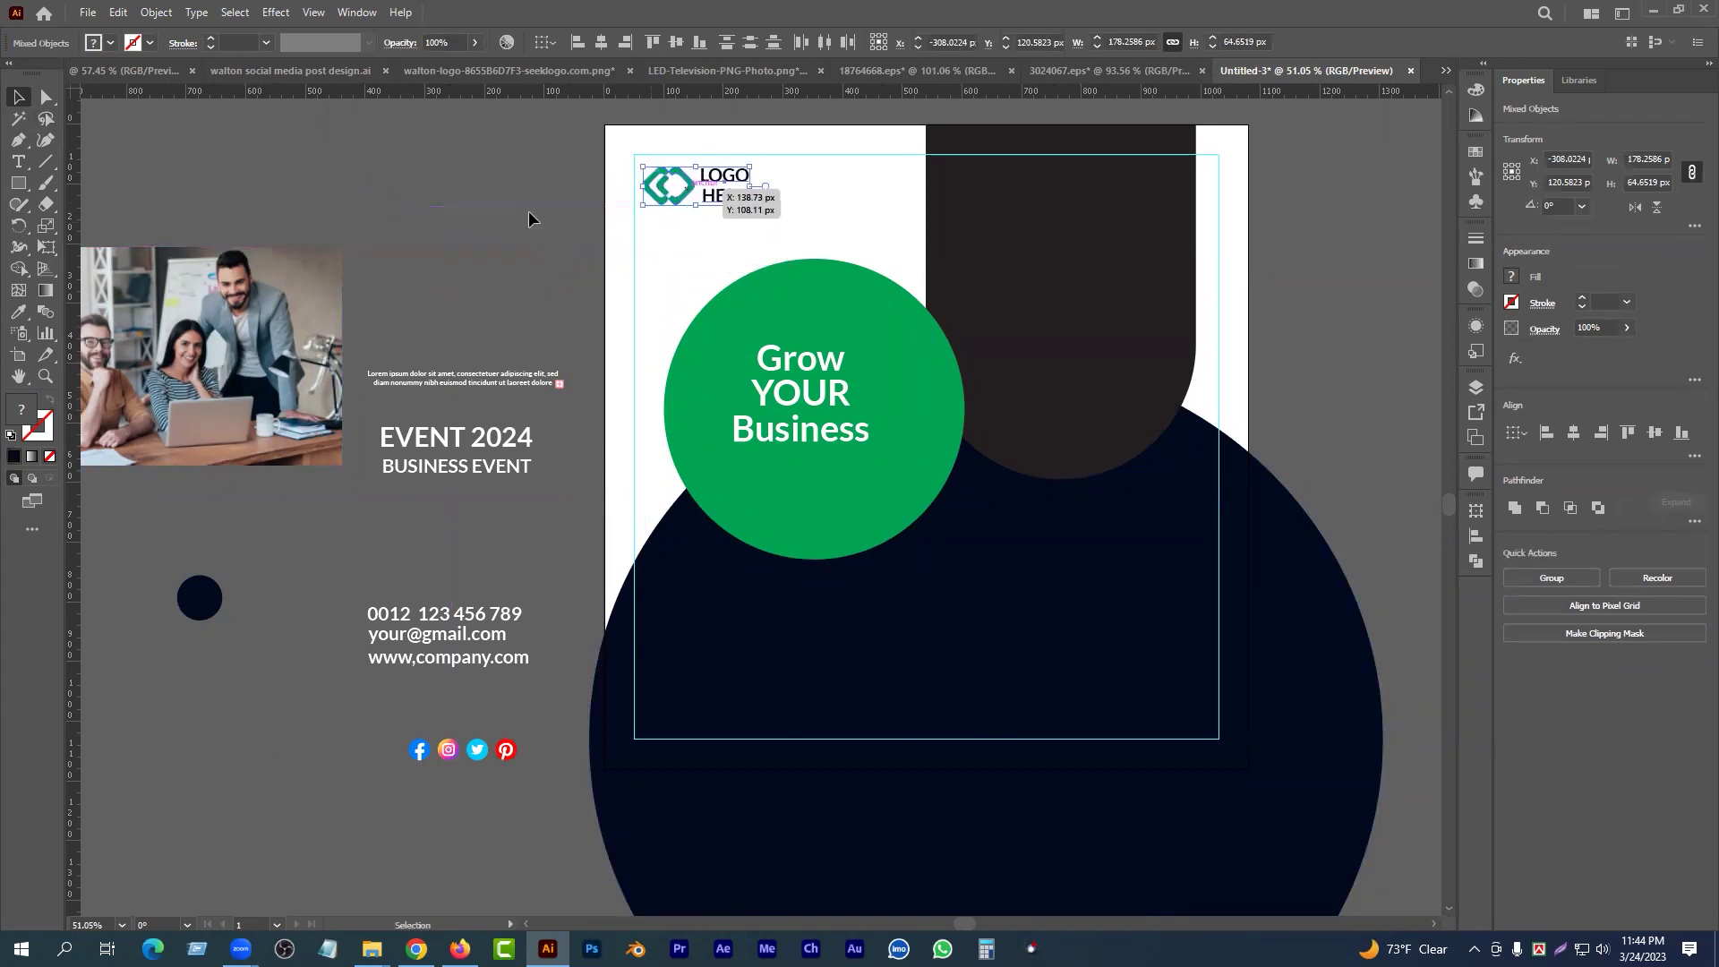
pyautogui.click(508, 231)
# - Move the "Grow YOUR Business" headline off the artboard to about X -277, Y 76 px and convert it to outlines
pyautogui.click(830, 393)
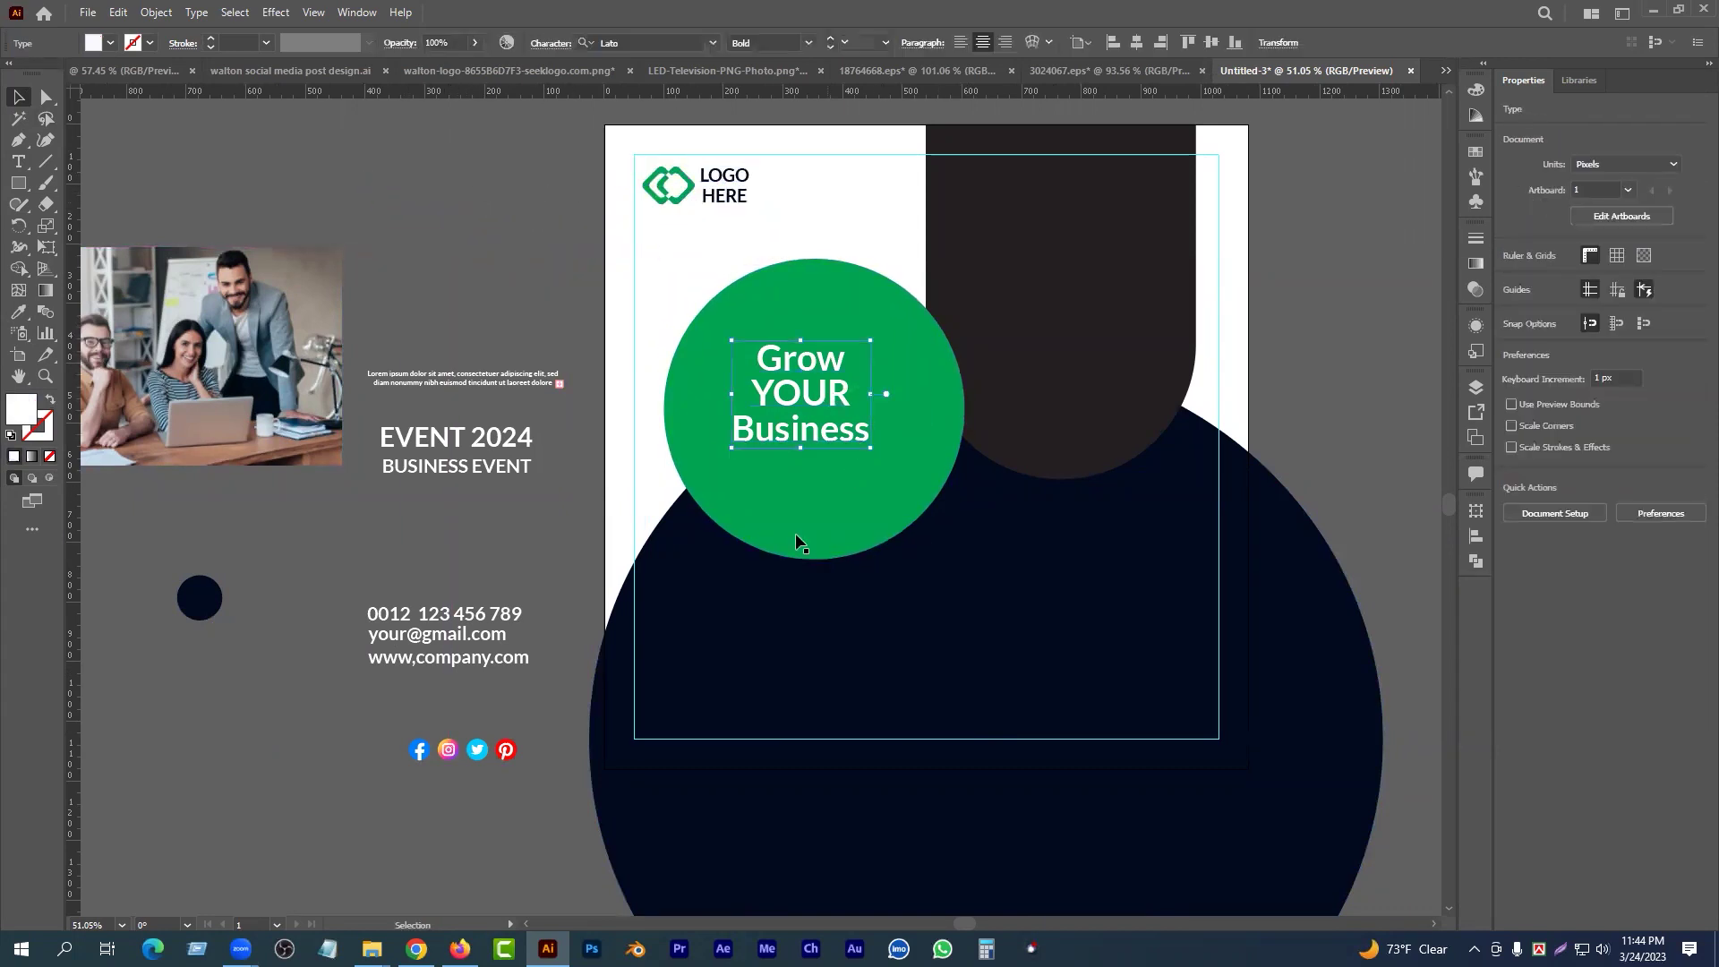
pyautogui.moveTo(833, 569); pyautogui.dragTo(992, 716)
pyautogui.moveTo(983, 566); pyautogui.dragTo(620, 342)
pyautogui.scroll(3, 614, 335)
pyautogui.rightClick(608, 313)
pyautogui.click(576, 437)
pyautogui.click(575, 436)
pyautogui.click(670, 385)
pyautogui.press('ctrl')
pyautogui.hotkey('ctrl', 'shift', 'o')
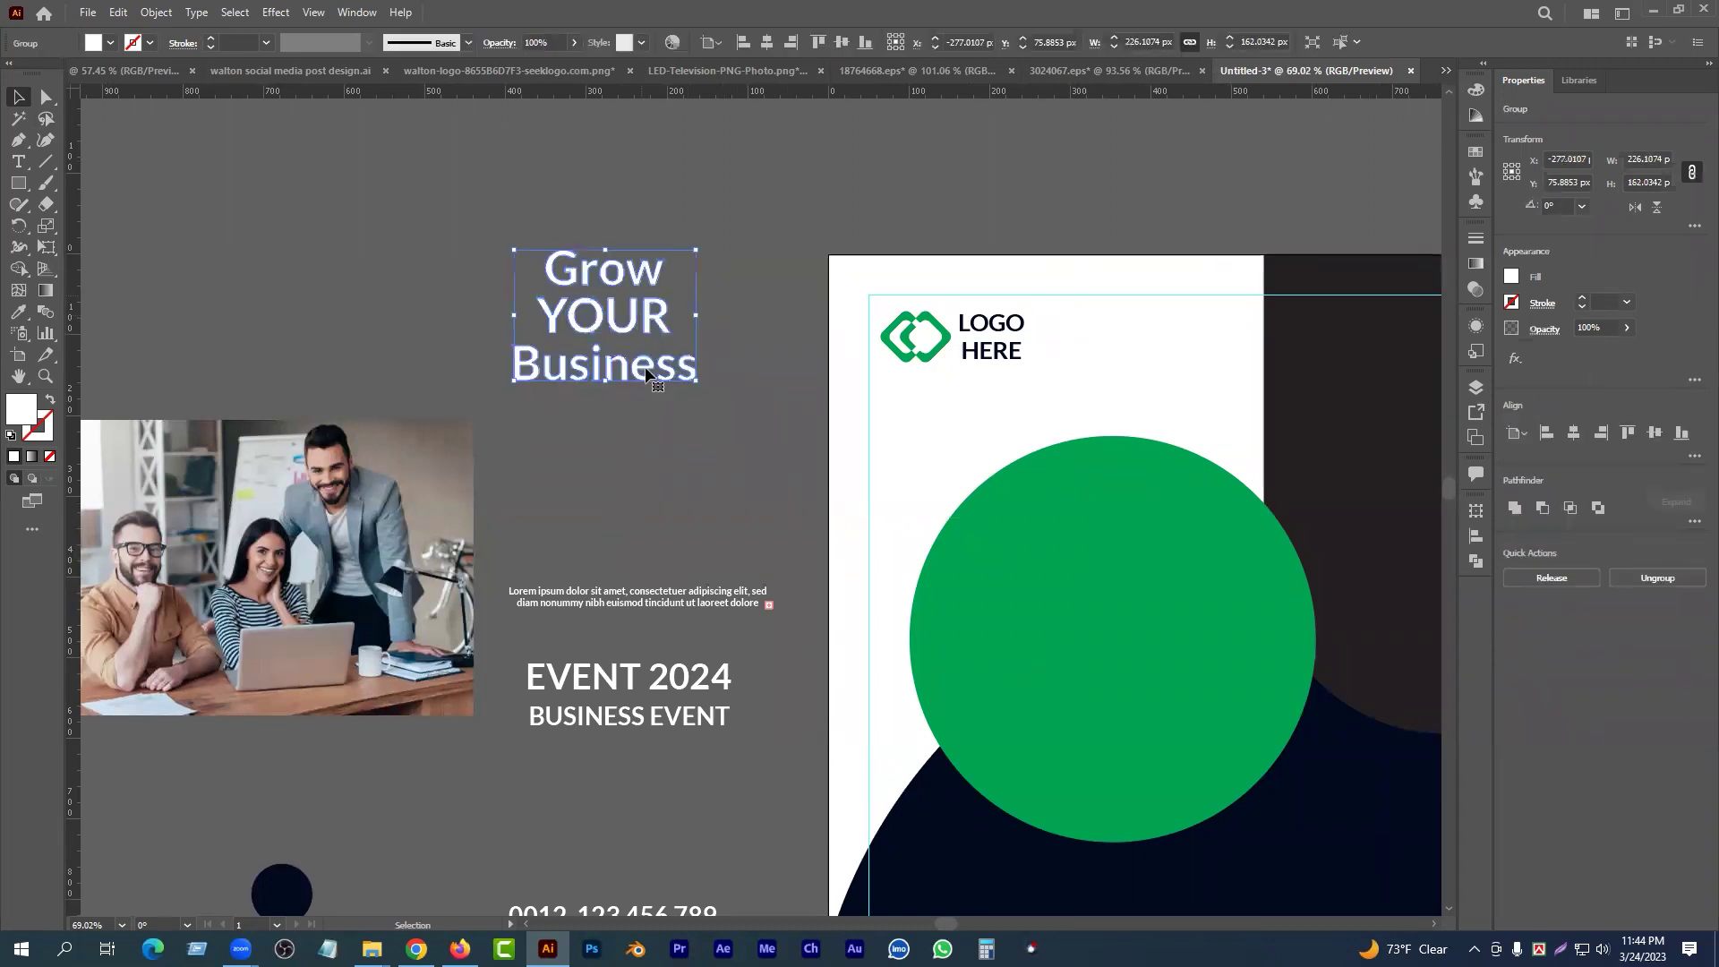
# - Ungroup the outlined headline and shift the team photo down and left, away from the headline
pyautogui.rightClick(632, 309)
pyautogui.click(721, 460)
pyautogui.moveTo(464, 355); pyautogui.dragTo(734, 421)
pyautogui.click(734, 421)
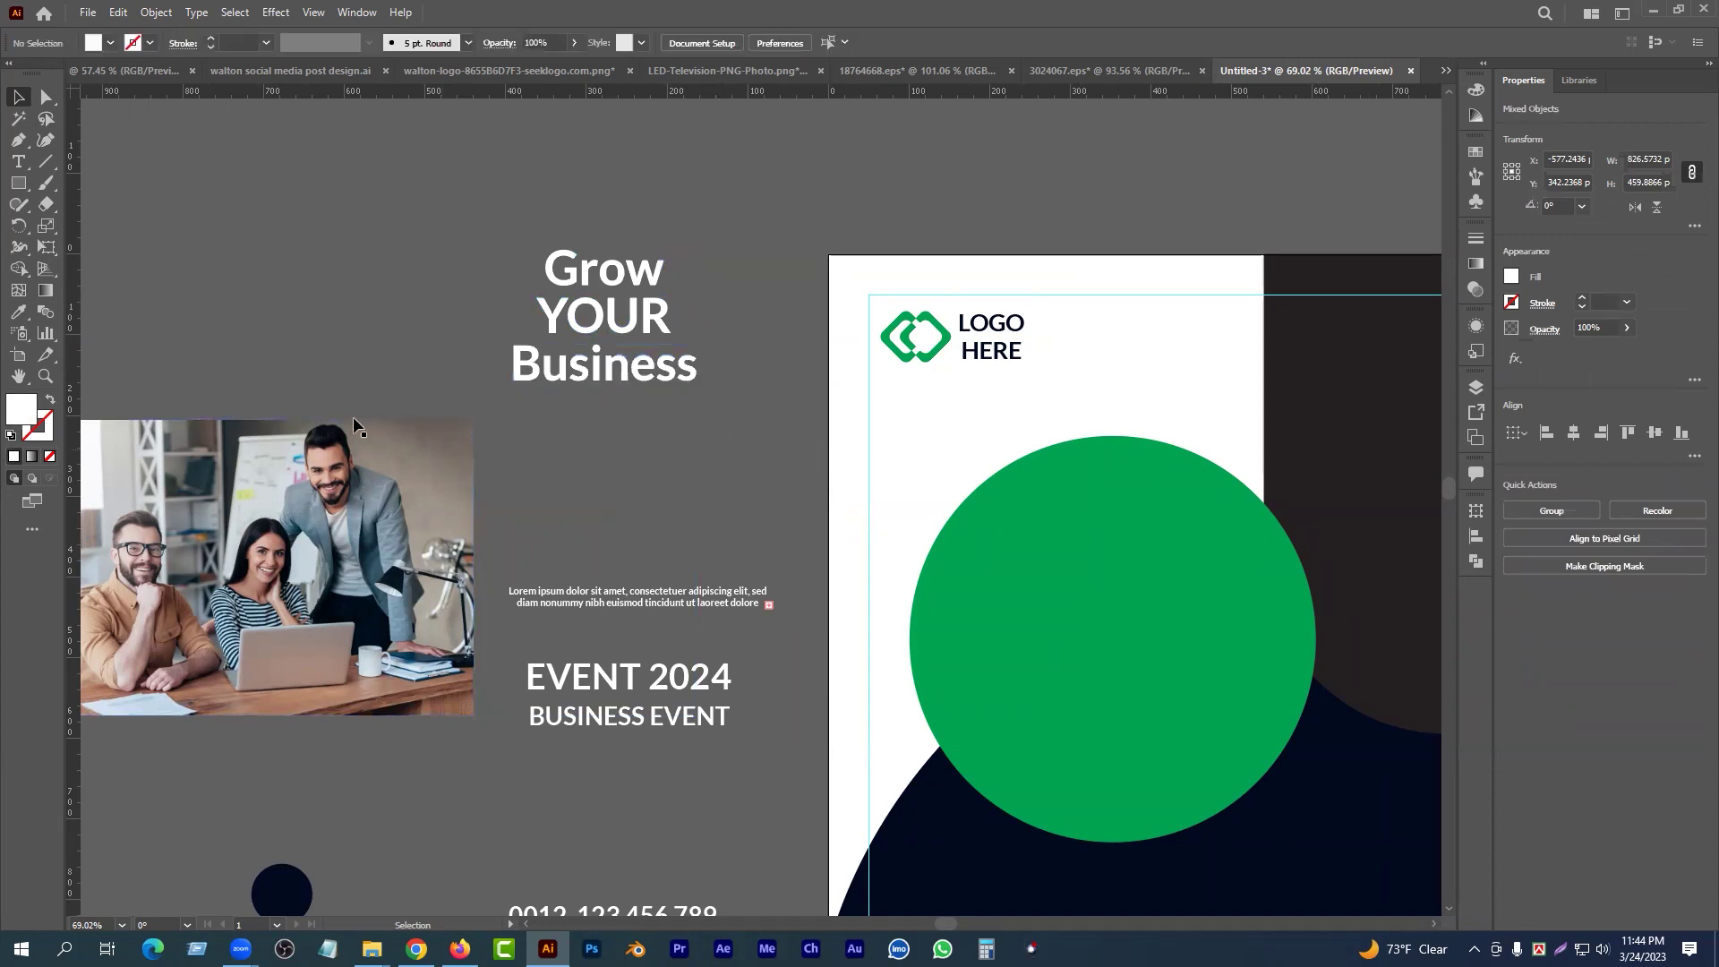
pyautogui.moveTo(394, 429); pyautogui.dragTo(296, 649)
# - Group the outlined headline letters word by word
pyautogui.moveTo(461, 371); pyautogui.dragTo(717, 421)
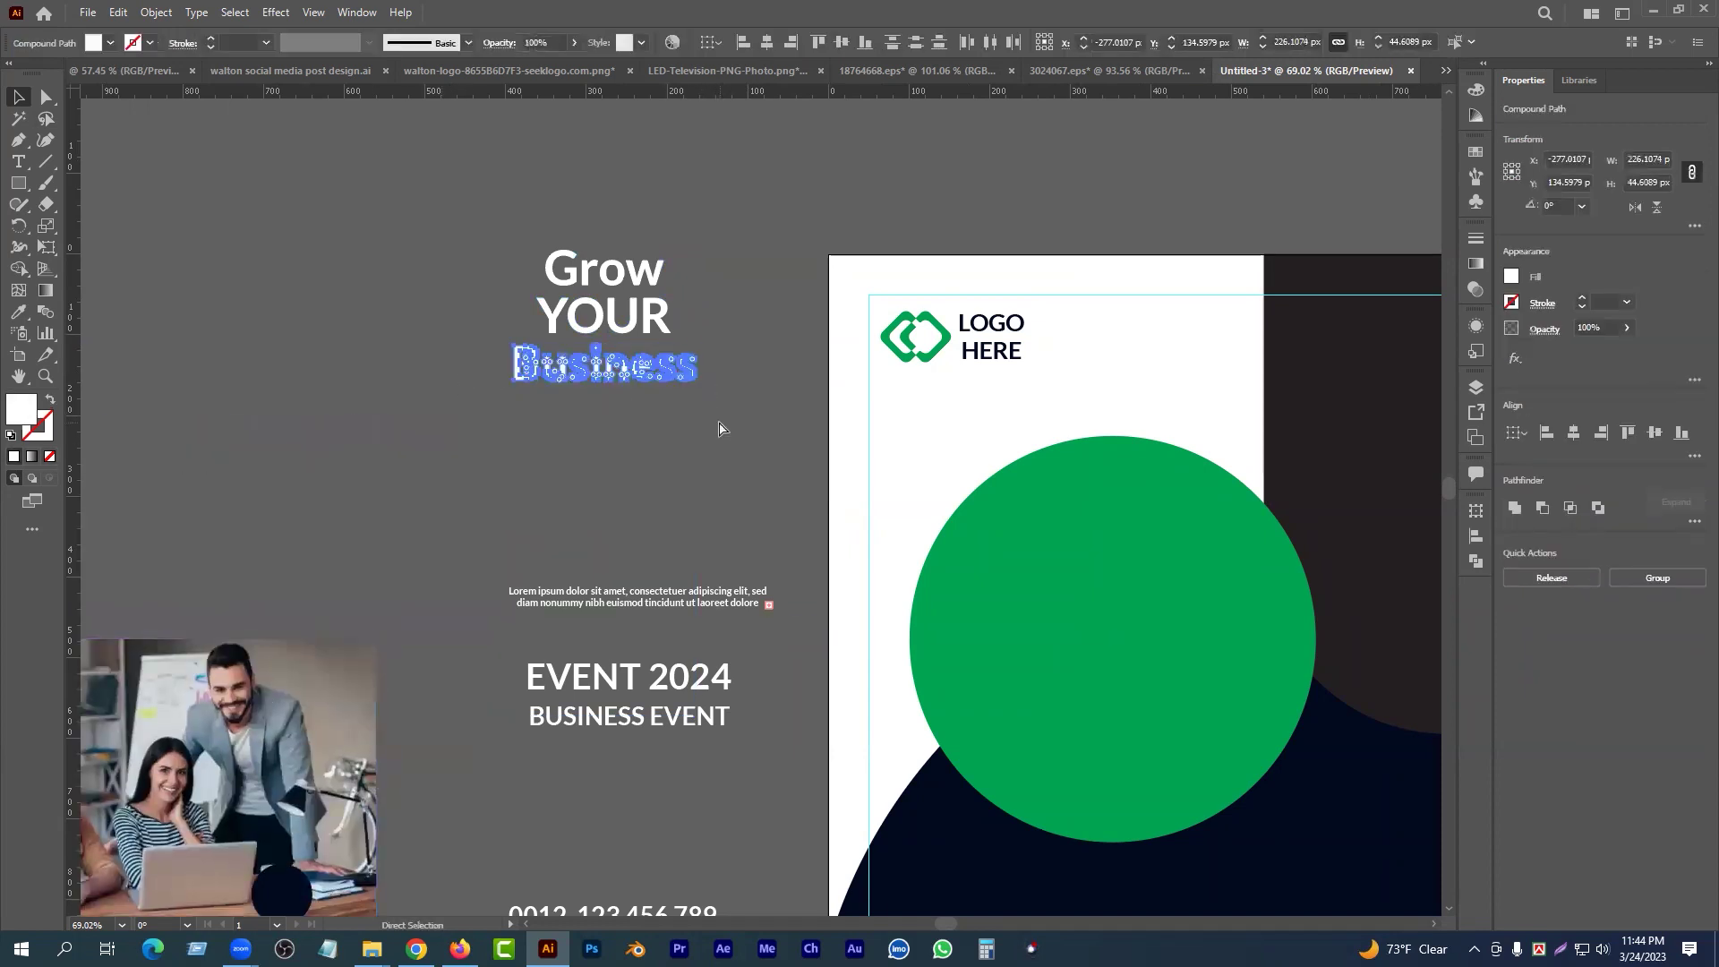
pyautogui.moveTo(671, 330); pyautogui.dragTo(680, 335)
pyautogui.hotkey('ctrl', 'g')
pyautogui.moveTo(512, 237); pyautogui.dragTo(693, 281)
pyautogui.hotkey('ctrl', 'g')
# - Place the separate headline words on the green circle, with "Grow" raised above the other two words
pyautogui.moveTo(491, 367); pyautogui.dragTo(729, 400)
pyautogui.moveTo(589, 367); pyautogui.dragTo(660, 377)
pyautogui.moveTo(624, 378); pyautogui.dragTo(447, 335)
pyautogui.moveTo(488, 363); pyautogui.dragTo(412, 340)
pyautogui.moveTo(363, 262); pyautogui.dragTo(521, 342)
pyautogui.moveTo(484, 288); pyautogui.dragTo(1051, 652)
pyautogui.moveTo(913, 519); pyautogui.dragTo(917, 428)
# - Enlarge "YOUR" to span most of the green circle's width and stretch it slightly taller
pyautogui.click(994, 580)
pyautogui.moveTo(995, 576); pyautogui.dragTo(939, 582)
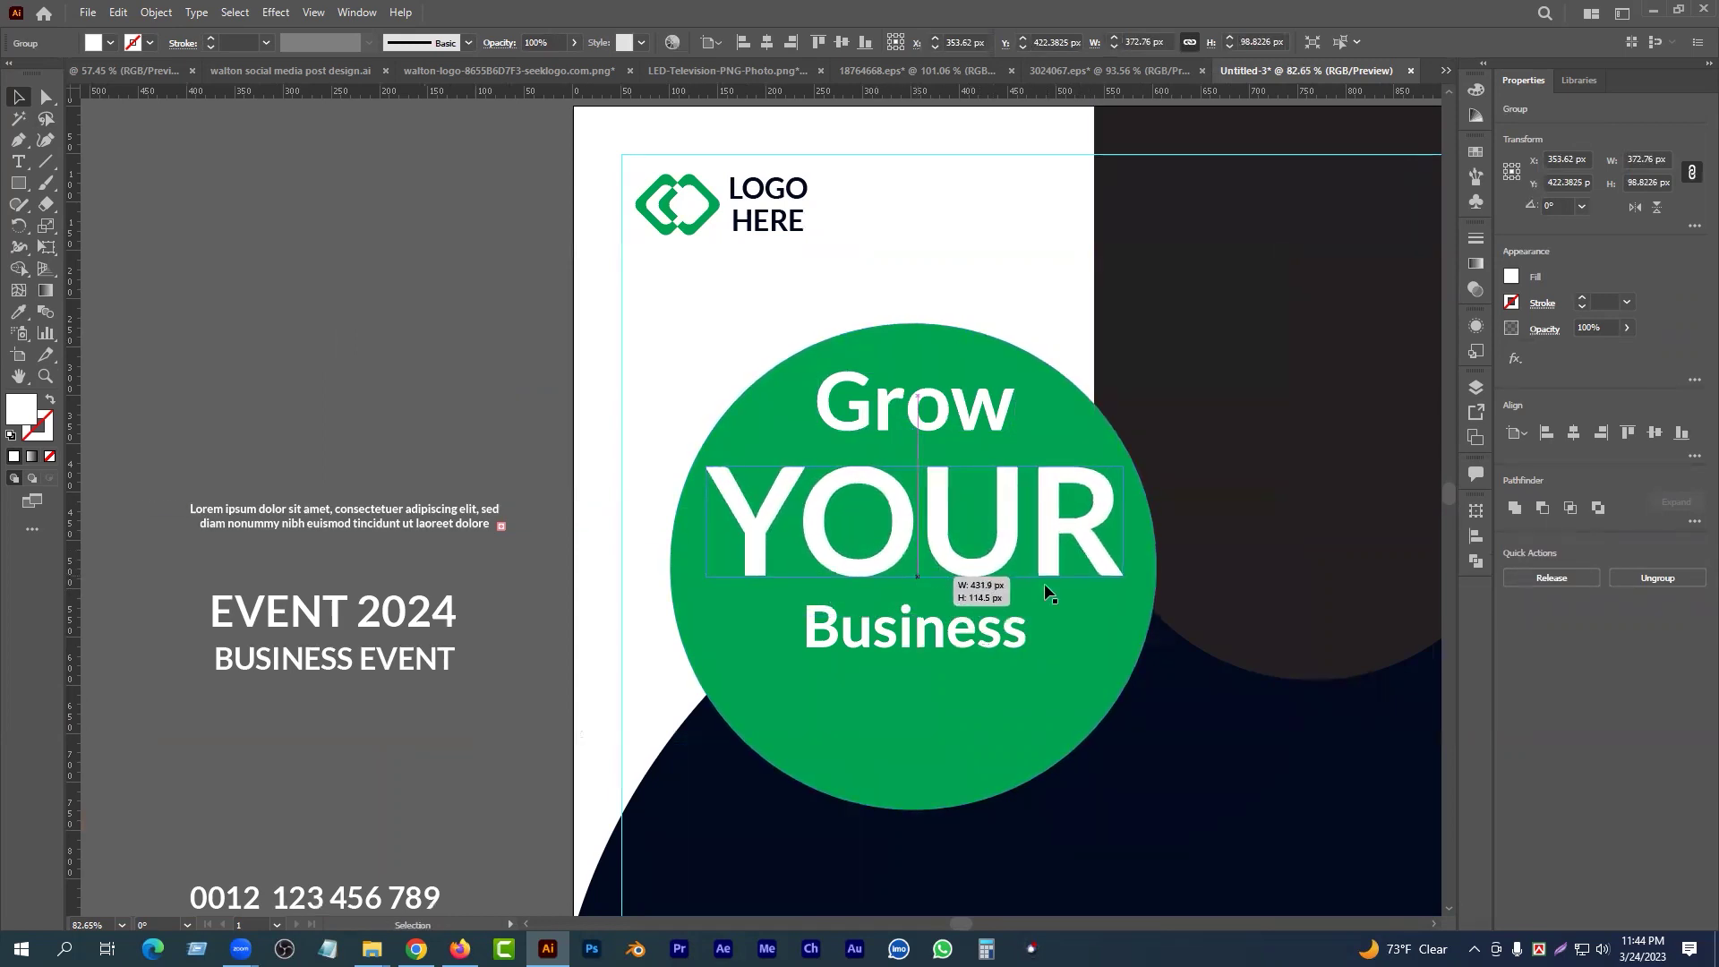
pyautogui.moveTo(1123, 523); pyautogui.dragTo(1113, 522)
pyautogui.moveTo(915, 576); pyautogui.dragTo(917, 590)
# - Enlarge "Business" to about 349 x 69 px directly beneath "YOUR" on the green circle
pyautogui.click(924, 634)
pyautogui.moveTo(1026, 627); pyautogui.dragTo(1087, 629)
pyautogui.moveTo(980, 669); pyautogui.dragTo(975, 683)
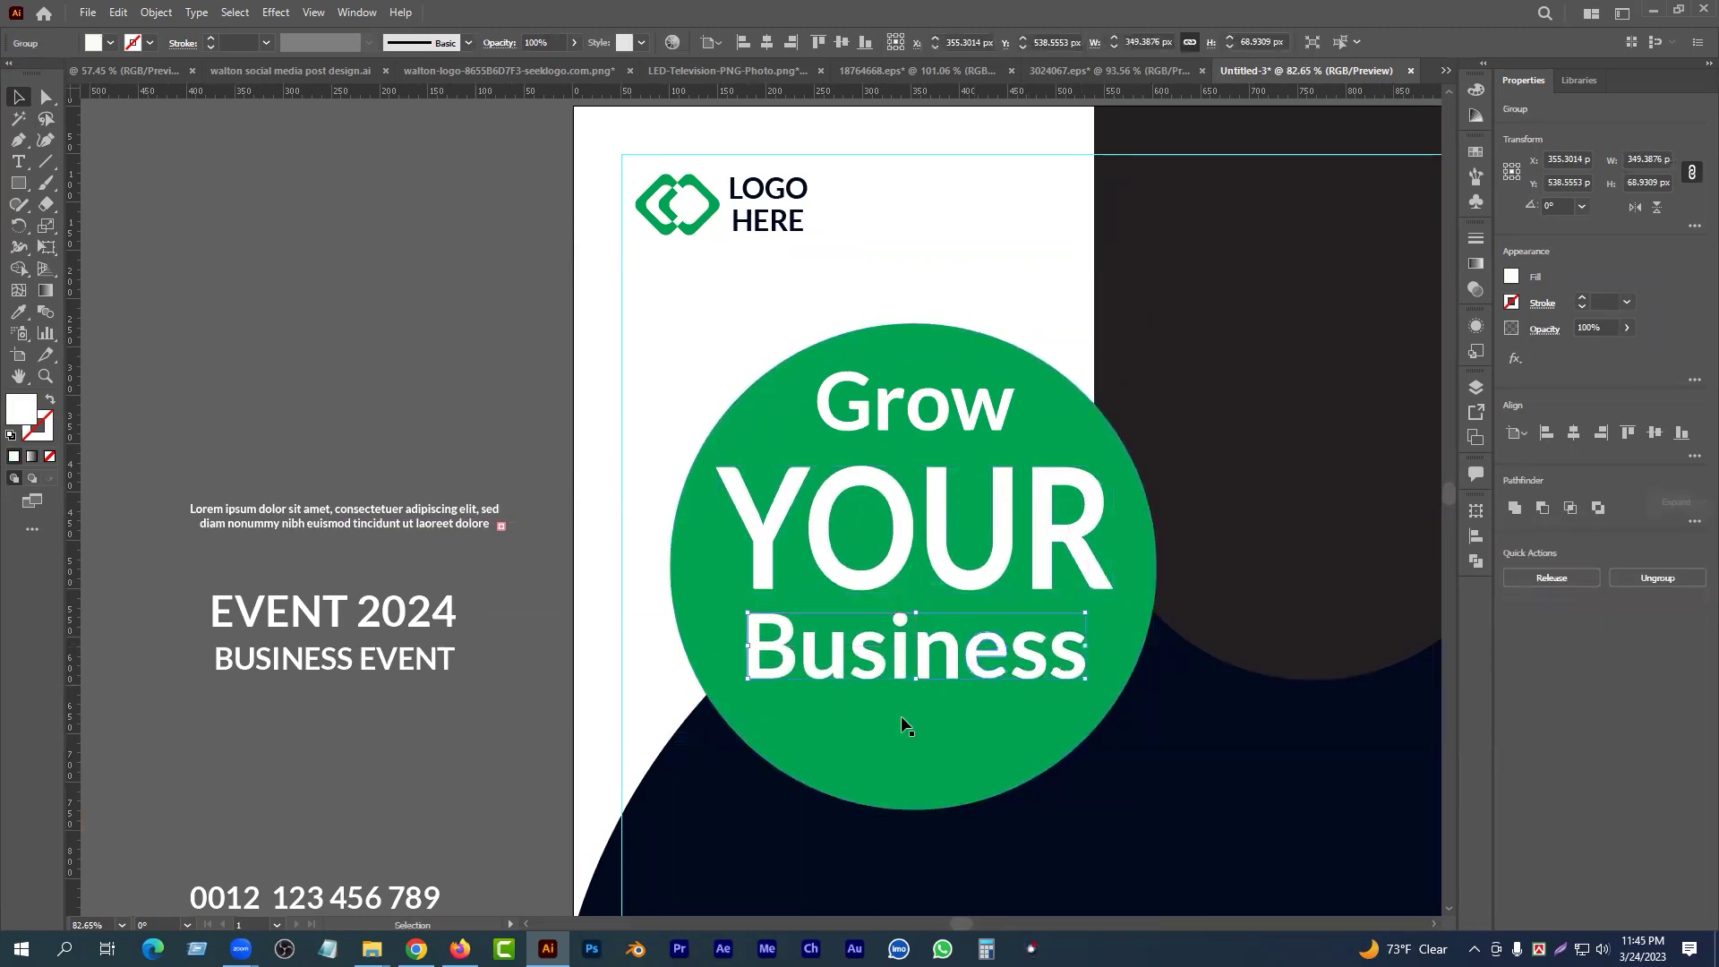
pyautogui.keyDown('ctrl'); pyautogui.keyDown('alt'); pyautogui.click(706, 563); pyautogui.keyUp('alt'); pyautogui.keyUp('ctrl')
pyautogui.click(1033, 486)
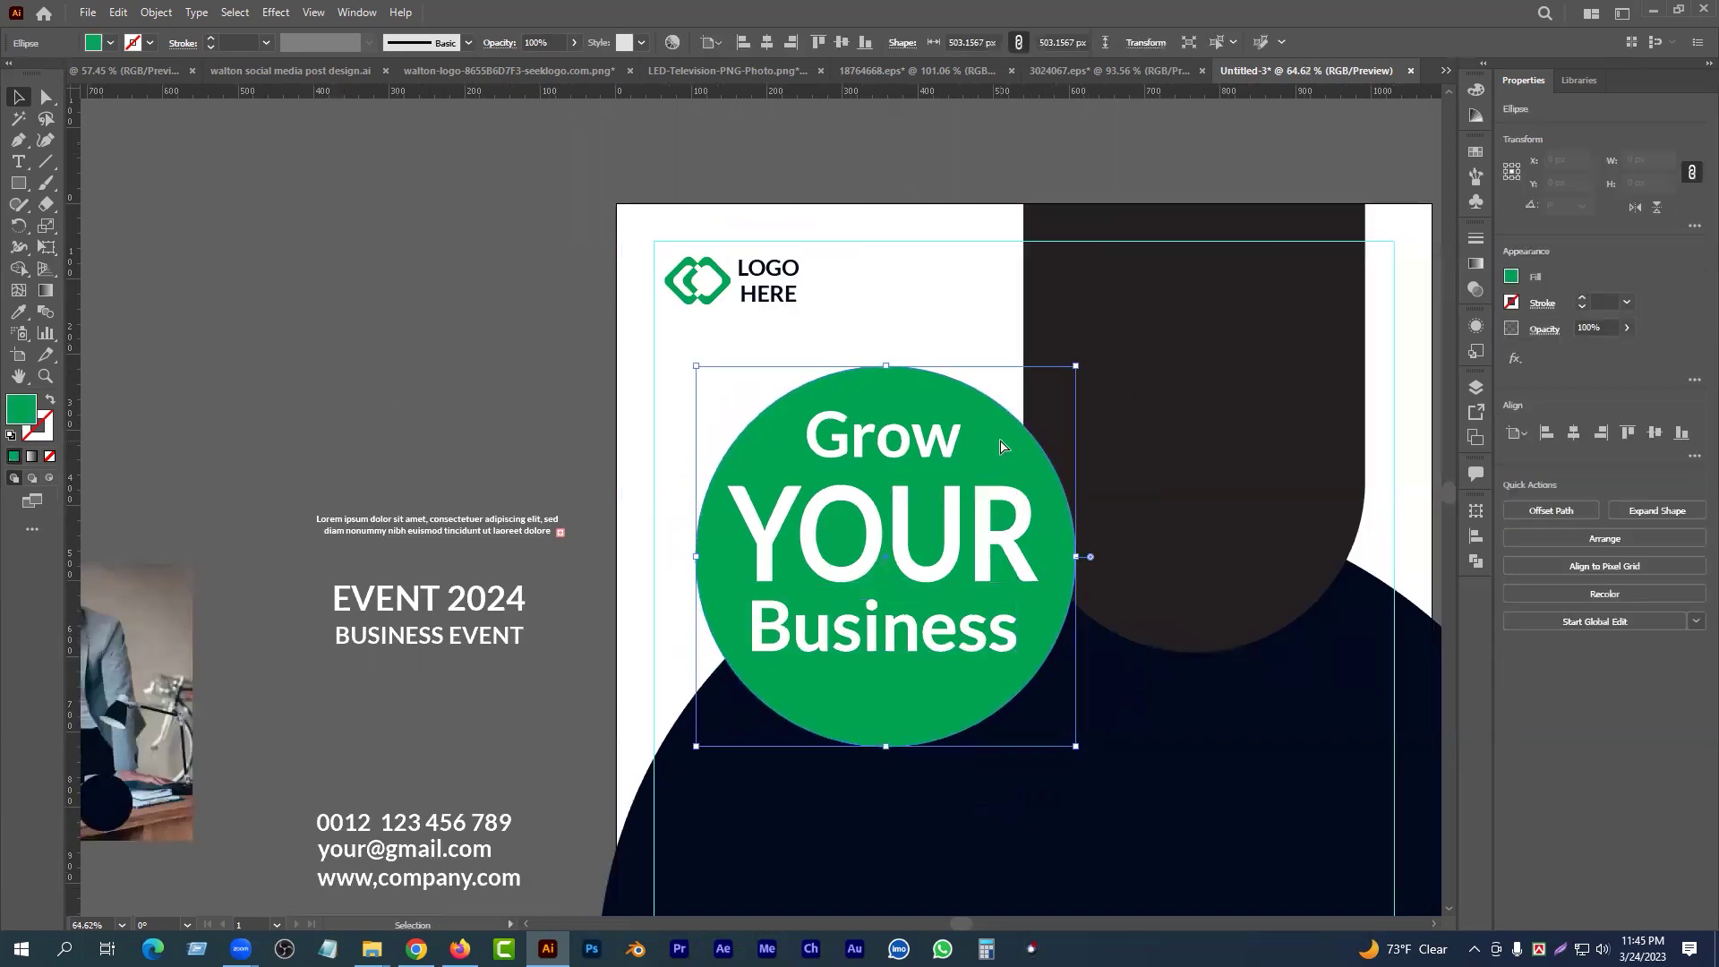
pyautogui.moveTo(962, 508); pyautogui.dragTo(1021, 495)
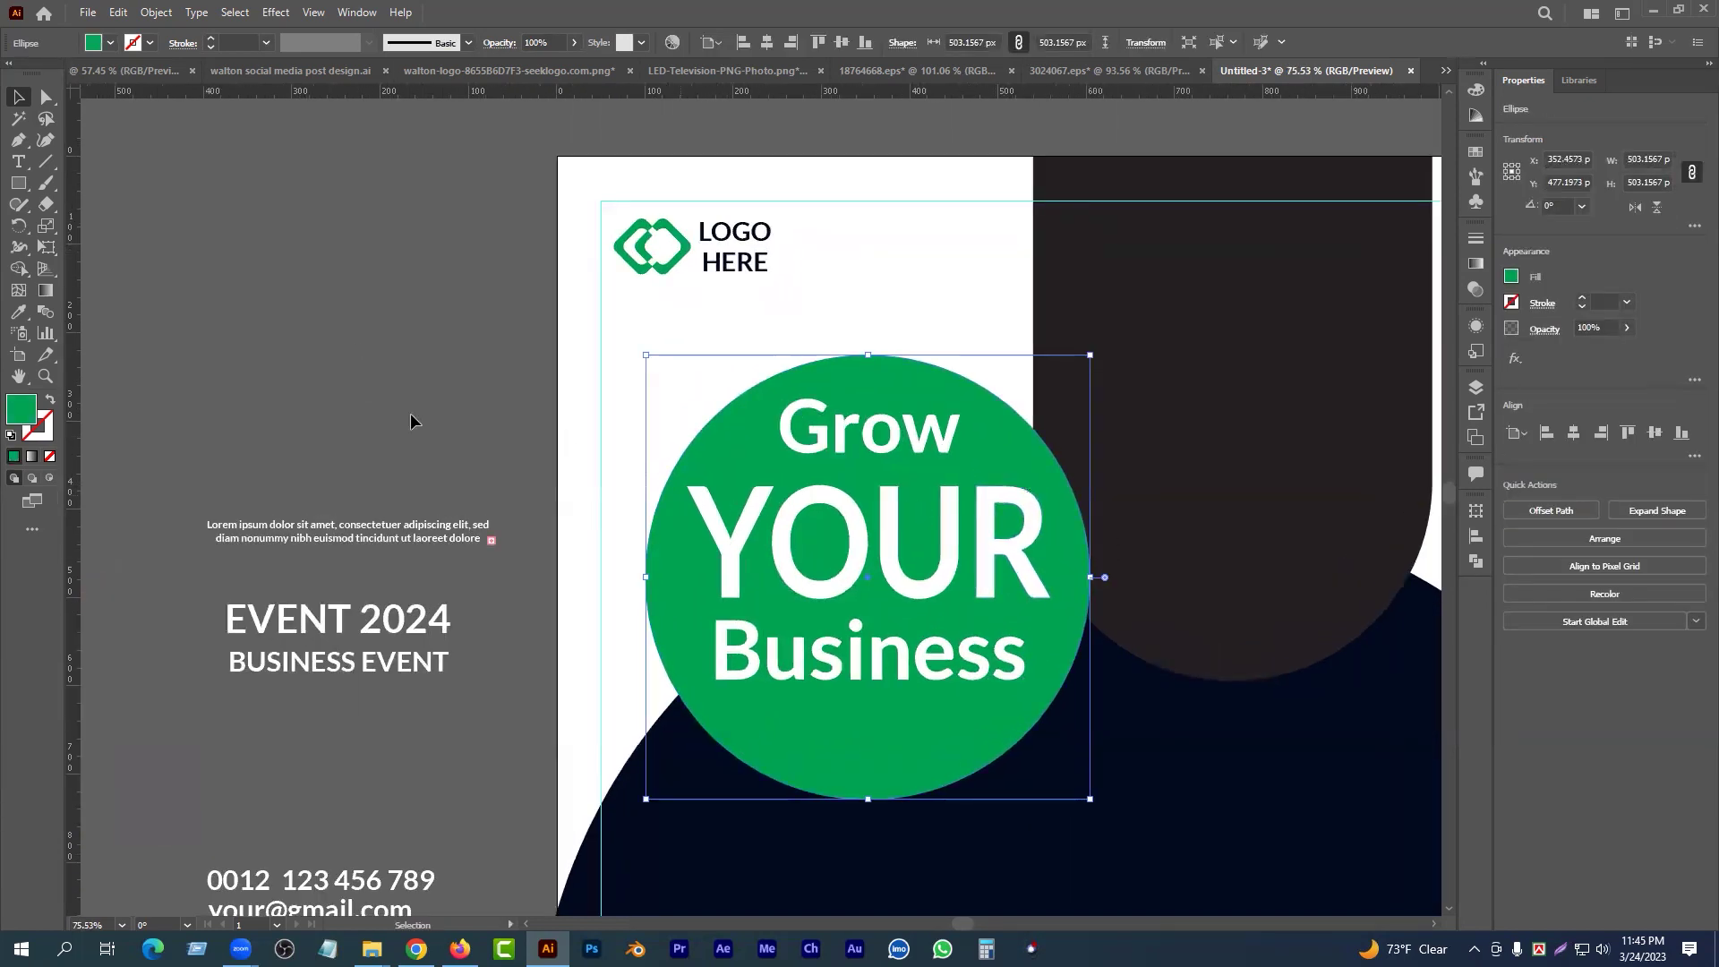
# - Duplicate the green circle in place and scale the copy about its centre to about 462 px
pyautogui.click(541, 429)
pyautogui.click(745, 436)
pyautogui.click(648, 495)
pyautogui.click(660, 540)
pyautogui.moveTo(669, 561); pyautogui.dragTo(673, 539)
pyautogui.hotkey('ctrl', 'z')
pyautogui.press('a')
pyautogui.press('v')
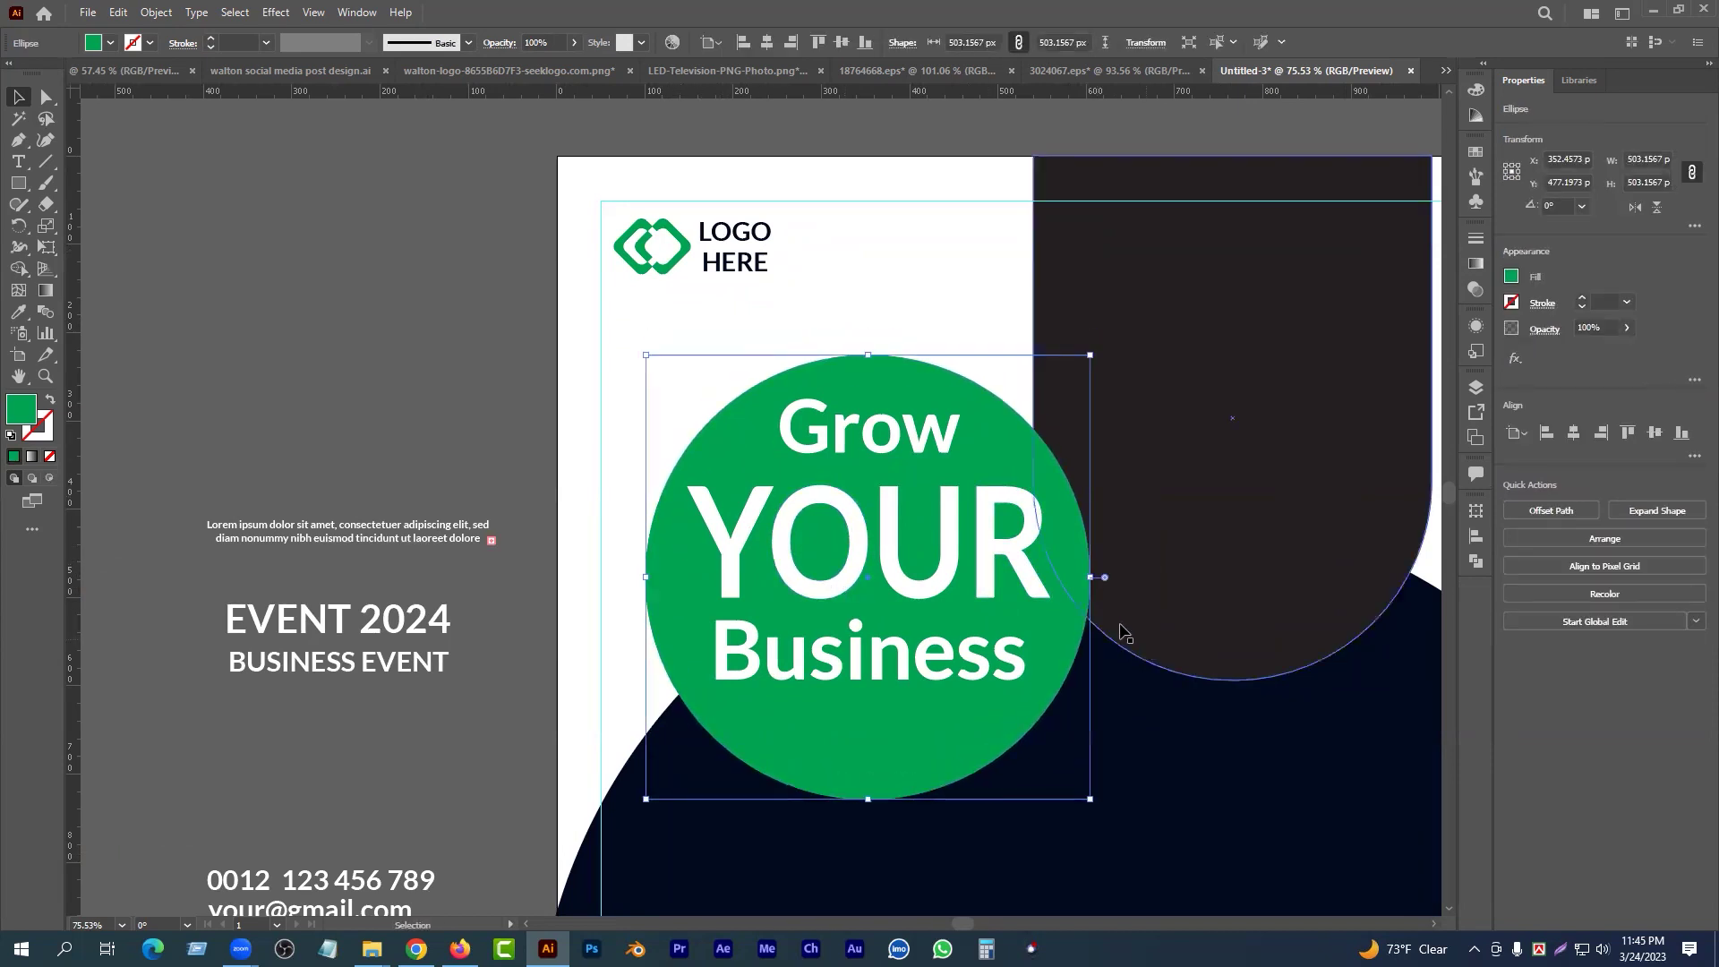
pyautogui.moveTo(1090, 577); pyautogui.dragTo(1074, 577)
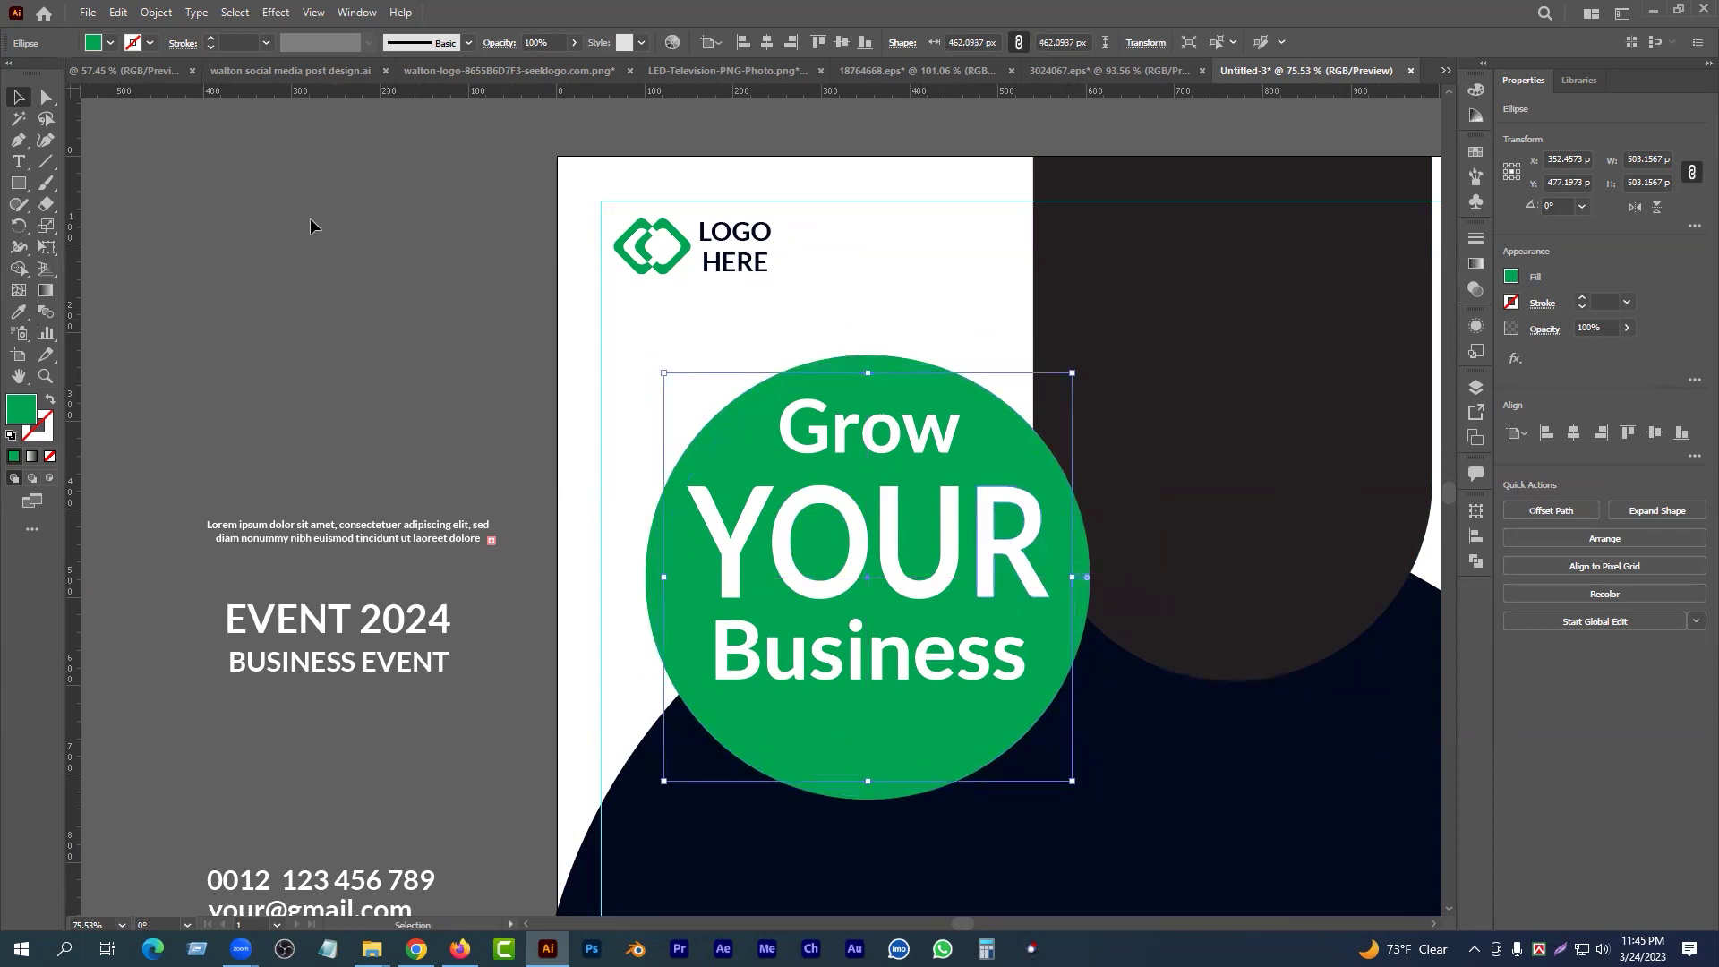
# - Give the inner green circle a 9 pt white stroke
pyautogui.click(150, 45)
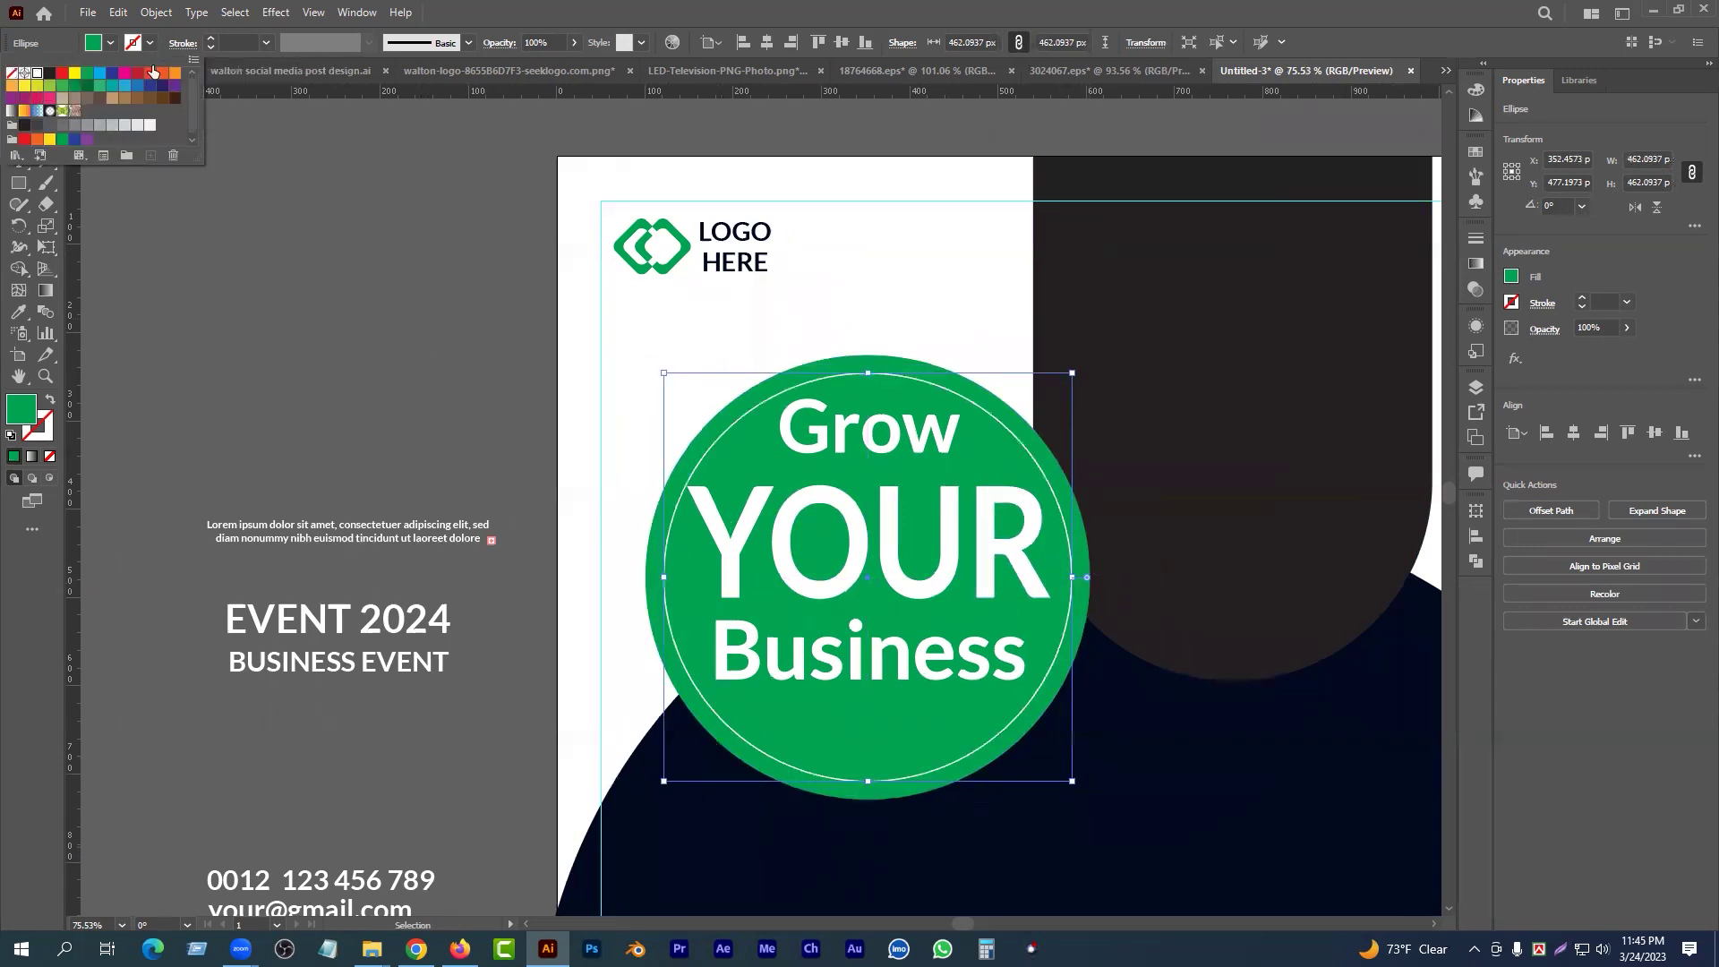
pyautogui.click(213, 41)
pyautogui.doubleClick(213, 41)
pyautogui.tripleClick(213, 41)
pyautogui.tripleClick(213, 40)
pyautogui.click(213, 204)
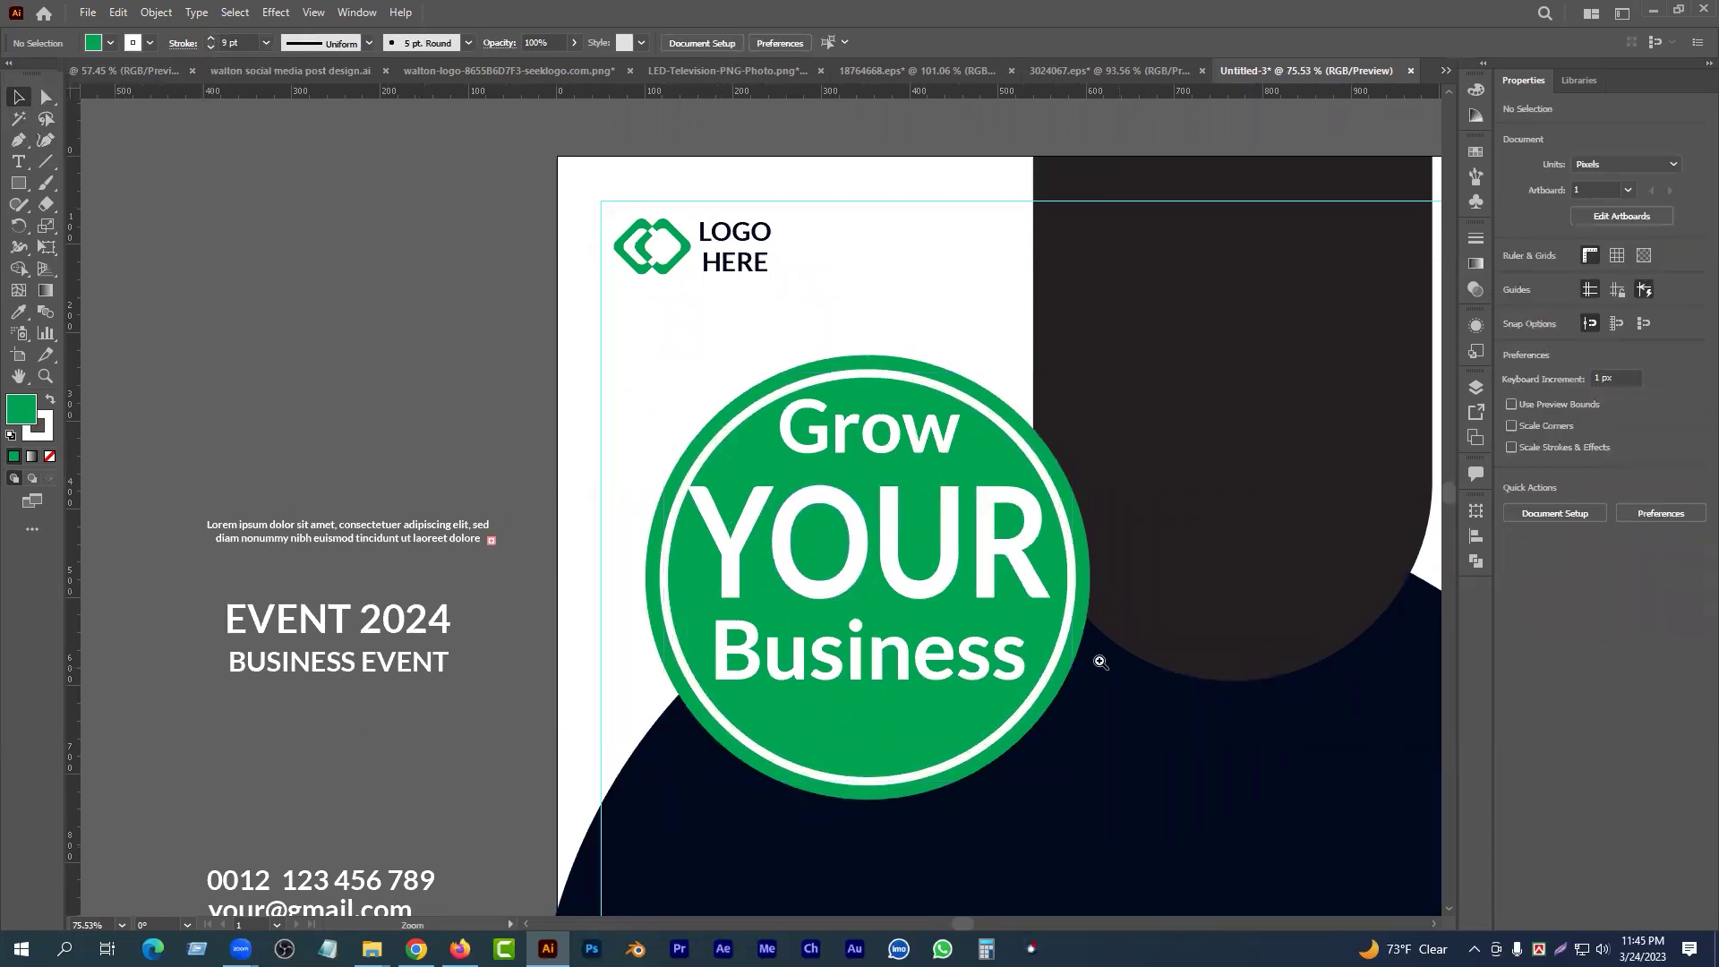
# - Slightly shrink the words Business and YOUR and shift them down so they fit inside the white ring
pyautogui.scroll(1, 1101, 659)
pyautogui.click(1049, 676)
pyautogui.click(1005, 670)
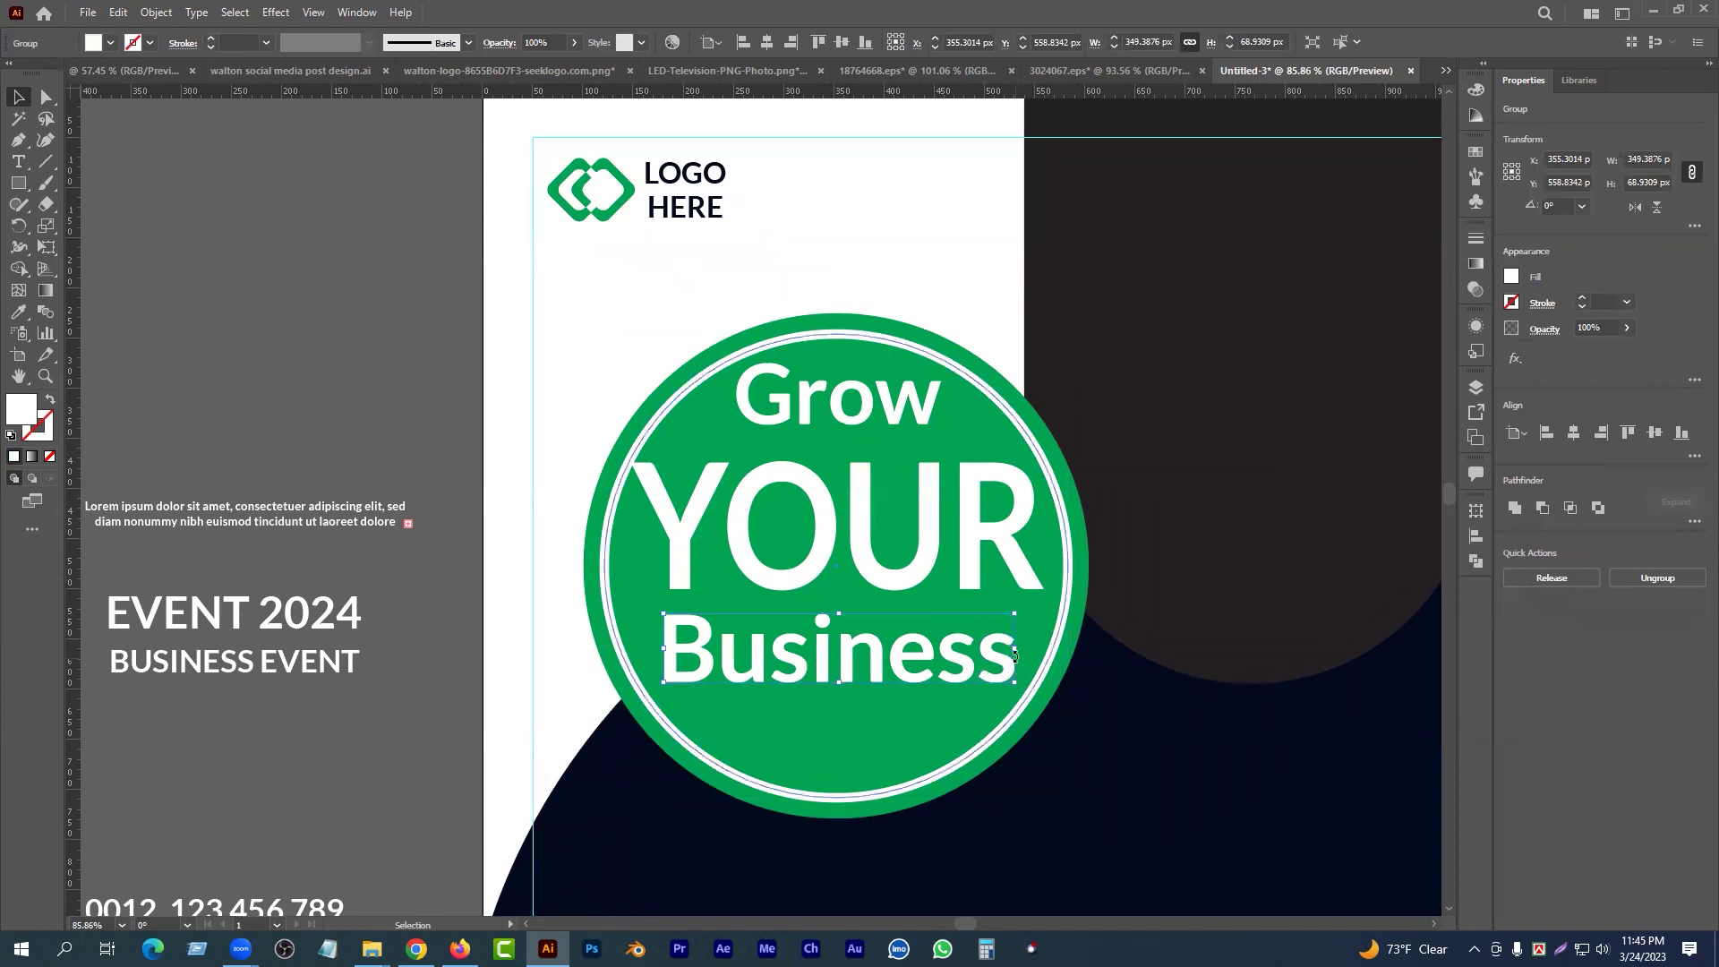
pyautogui.moveTo(895, 661)
pyautogui.mouseDown()
pyautogui.moveTo(913, 667)
pyautogui.moveTo(899, 673)
pyautogui.mouseUp()
pyautogui.click(896, 573)
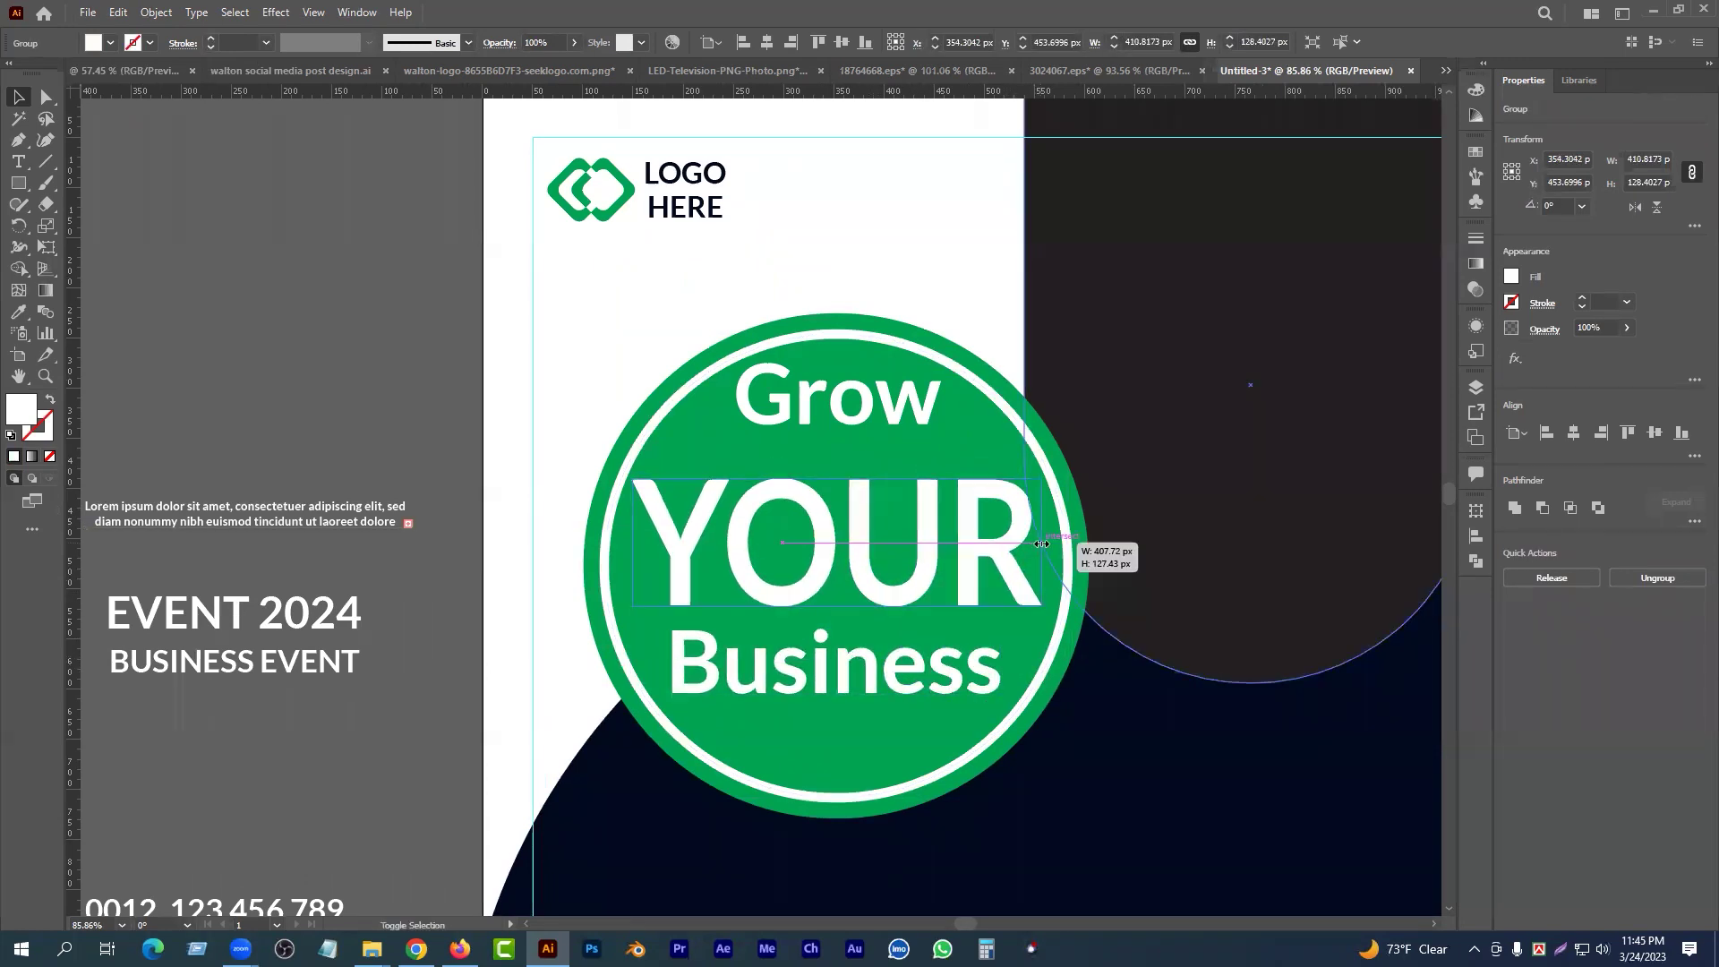
pyautogui.moveTo(1044, 542); pyautogui.dragTo(1035, 543)
# - Move the word Grow down closer to YOUR and enlarge it slightly
pyautogui.click(864, 416)
pyautogui.moveTo(838, 418); pyautogui.dragTo(838, 440)
pyautogui.moveTo(942, 418); pyautogui.dragTo(956, 418)
pyautogui.click(322, 331)
pyautogui.keyDown('ctrl'); pyautogui.keyDown('alt'); pyautogui.click(616, 473); pyautogui.keyUp('alt'); pyautogui.keyUp('ctrl')
pyautogui.keyDown('ctrl'); pyautogui.keyDown('alt'); pyautogui.click(616, 474); pyautogui.keyUp('alt'); pyautogui.keyUp('ctrl')
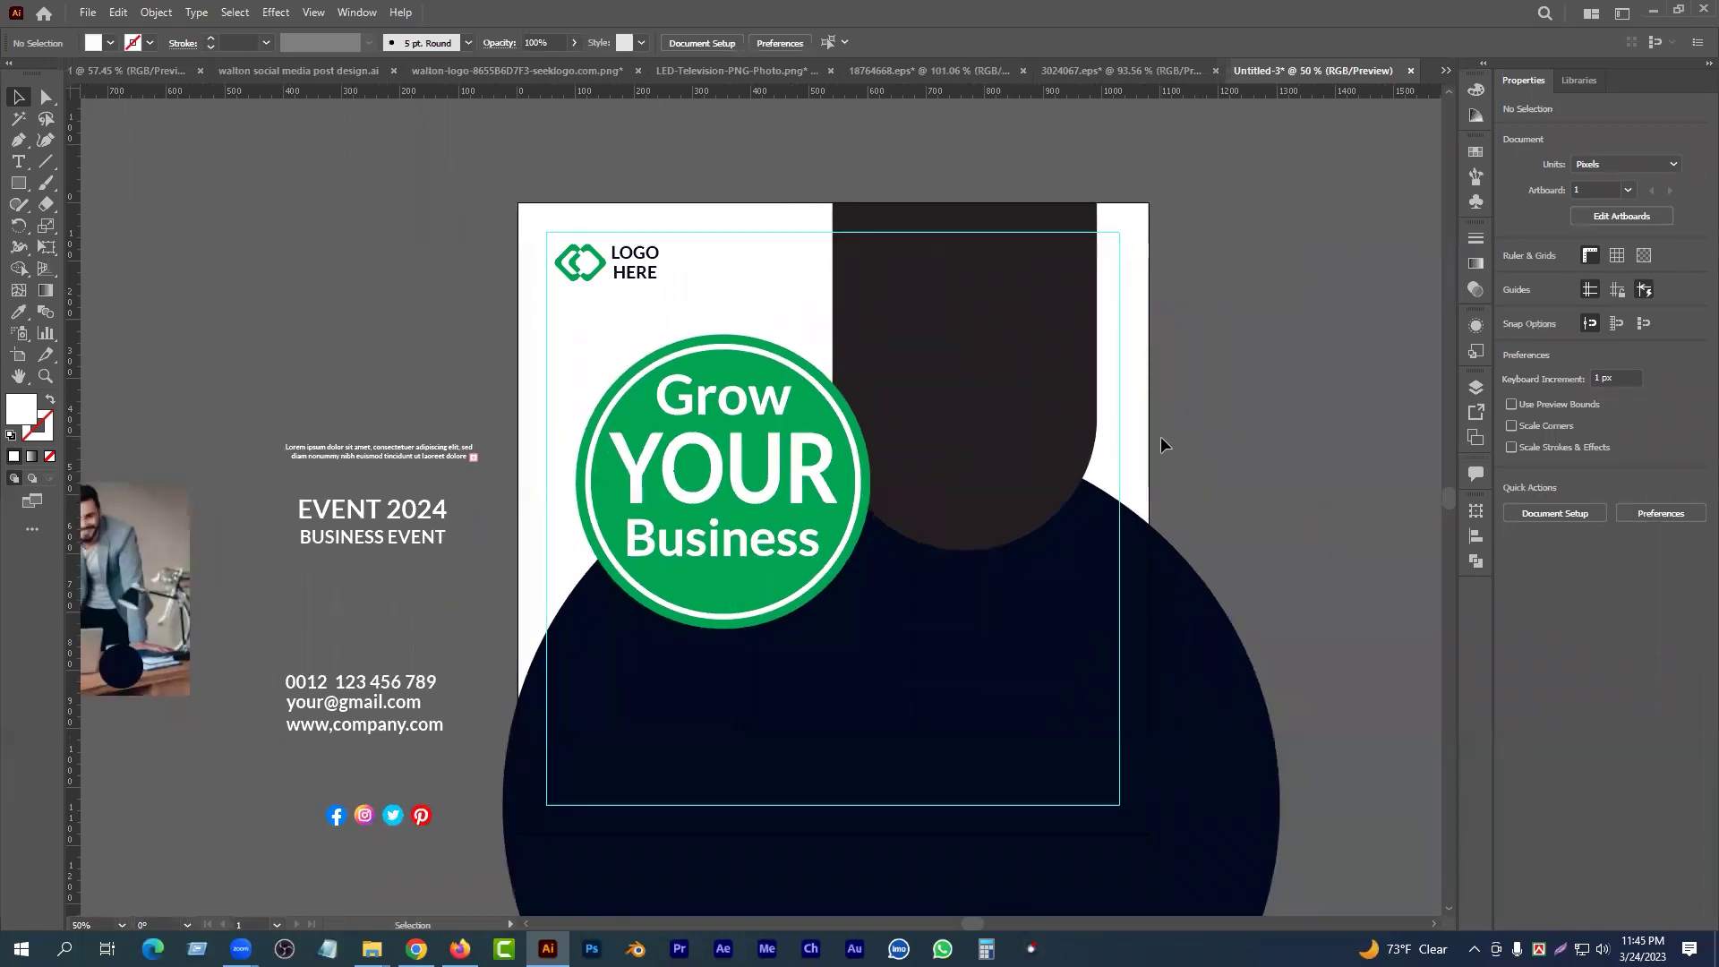
# - Enlarge the dark rounded shape on the artboard from its lower-left corner to about 470 x 619 px
pyautogui.moveTo(997, 352)
pyautogui.mouseDown()
pyautogui.moveTo(1017, 334)
pyautogui.moveTo(1132, 399)
pyautogui.moveTo(996, 346)
pyautogui.mouseUp()
pyautogui.click(1066, 594)
pyautogui.hotkey('ctrl', 'space')
pyautogui.moveTo(830, 427); pyautogui.dragTo(1165, 511)
pyautogui.click(1009, 384)
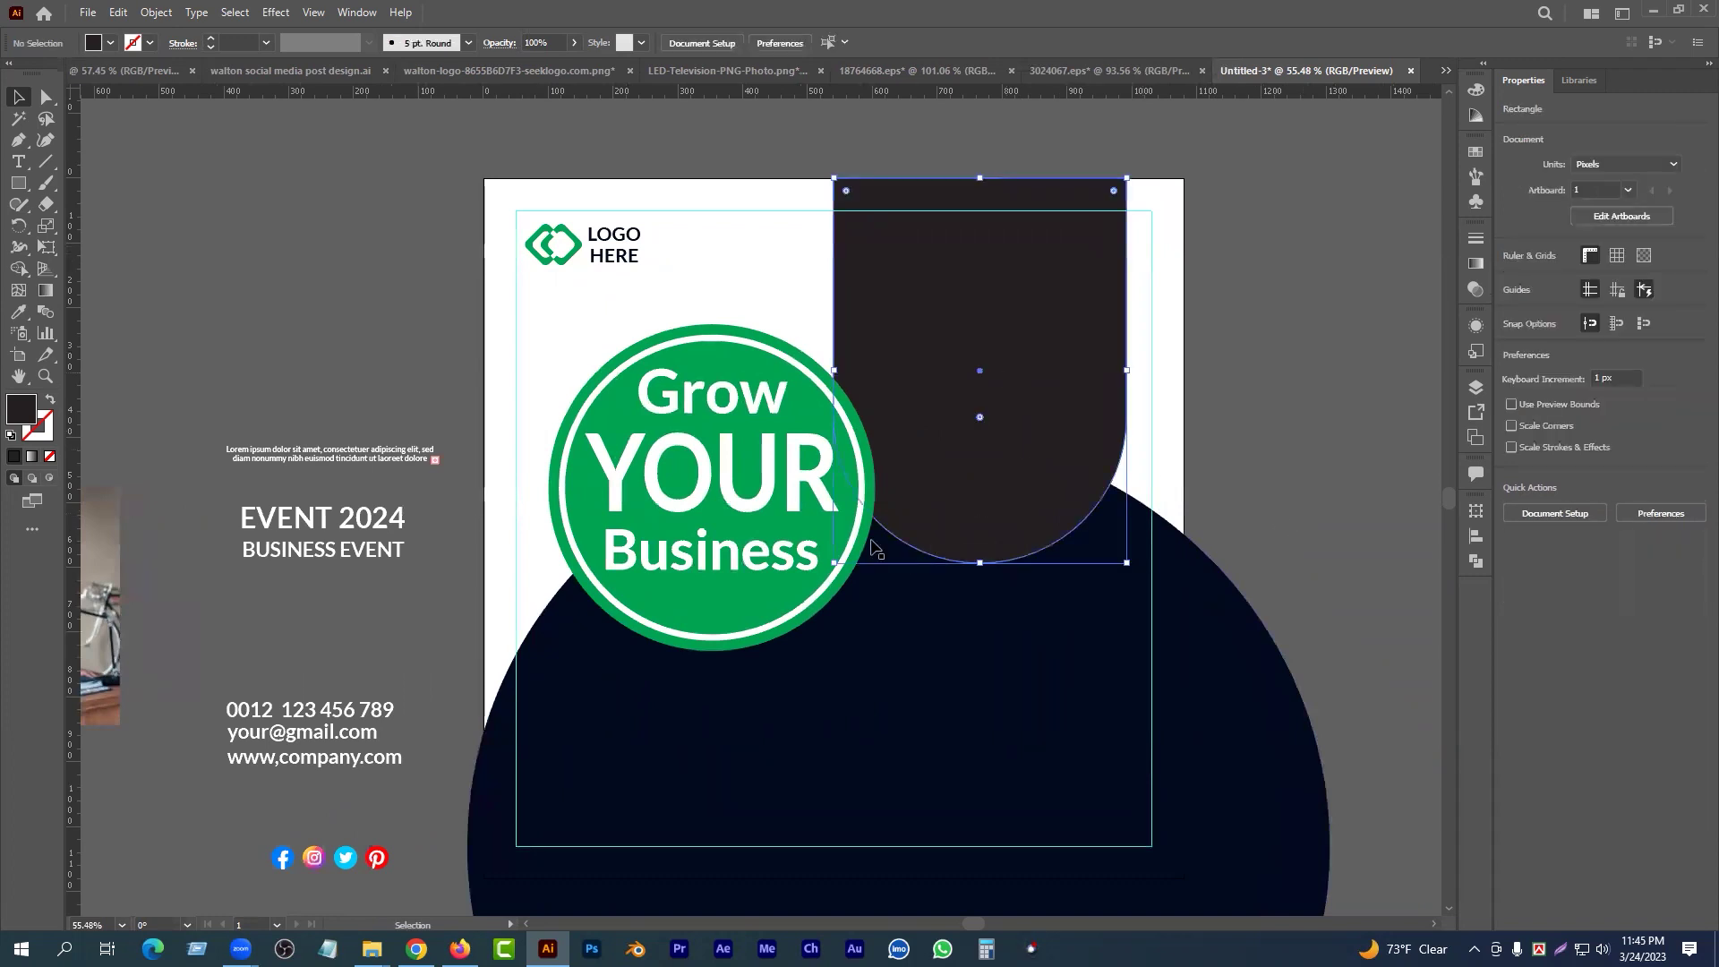
pyautogui.moveTo(833, 566); pyautogui.dragTo(822, 578)
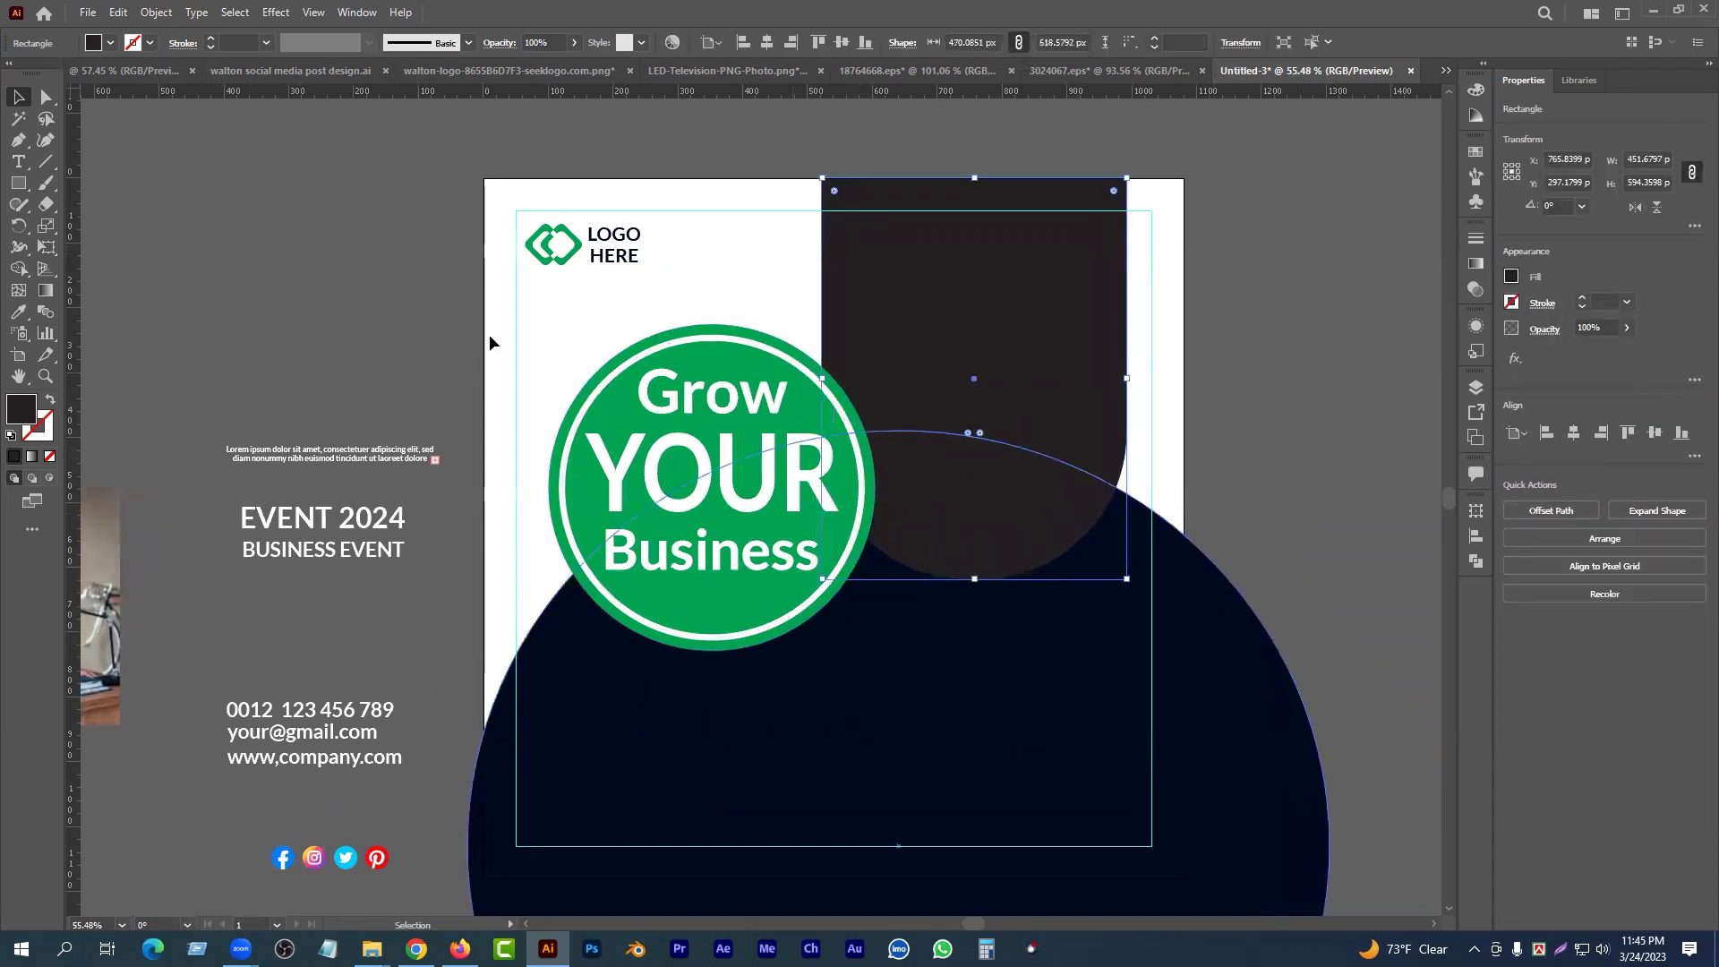
# - Round the dark shape's lower corners fully and shift the shape slightly to the right
pyautogui.click(47, 96)
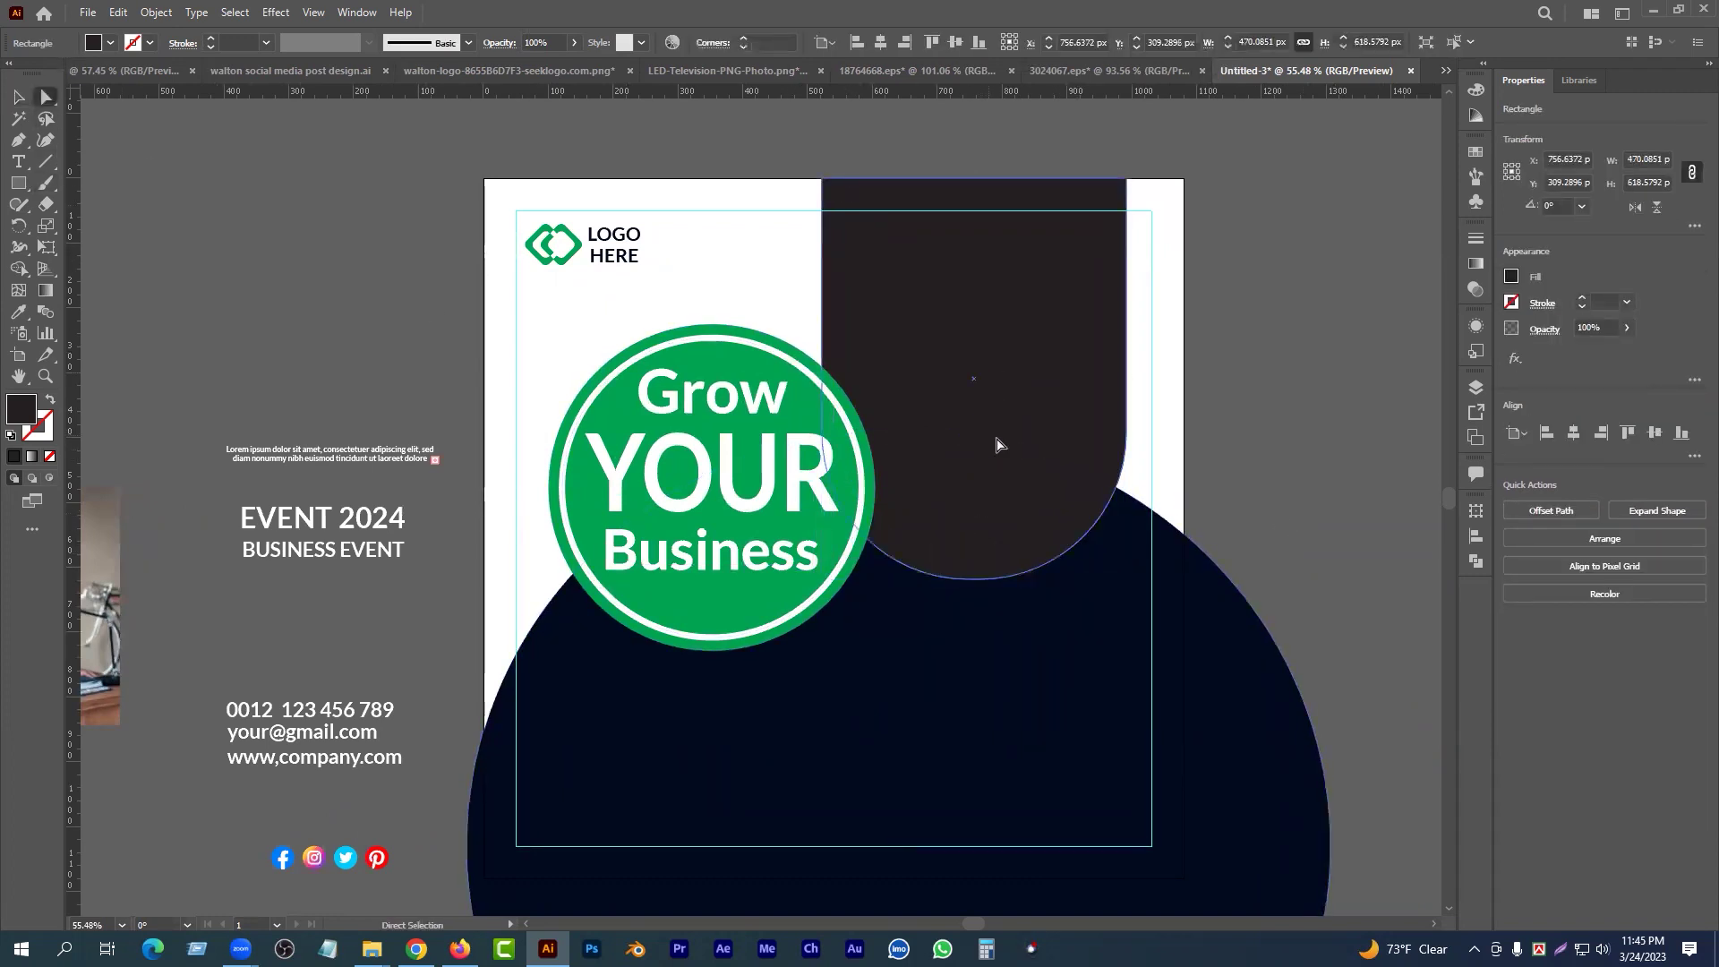
pyautogui.press('v')
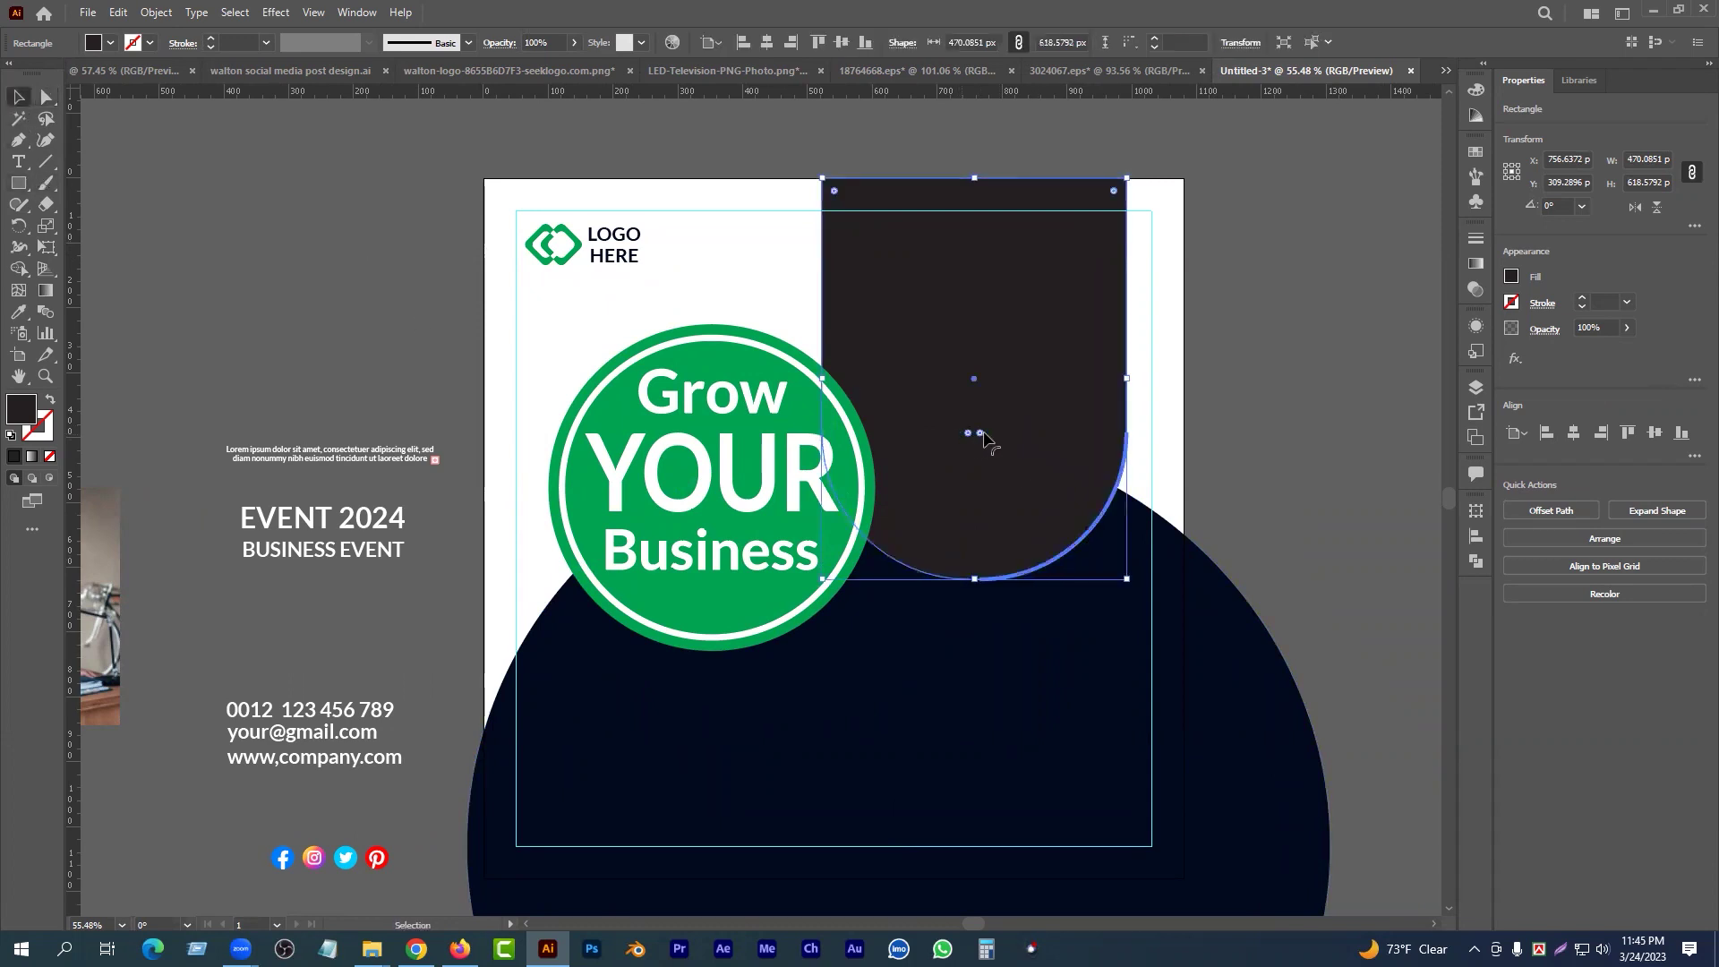
pyautogui.moveTo(974, 437); pyautogui.dragTo(949, 309)
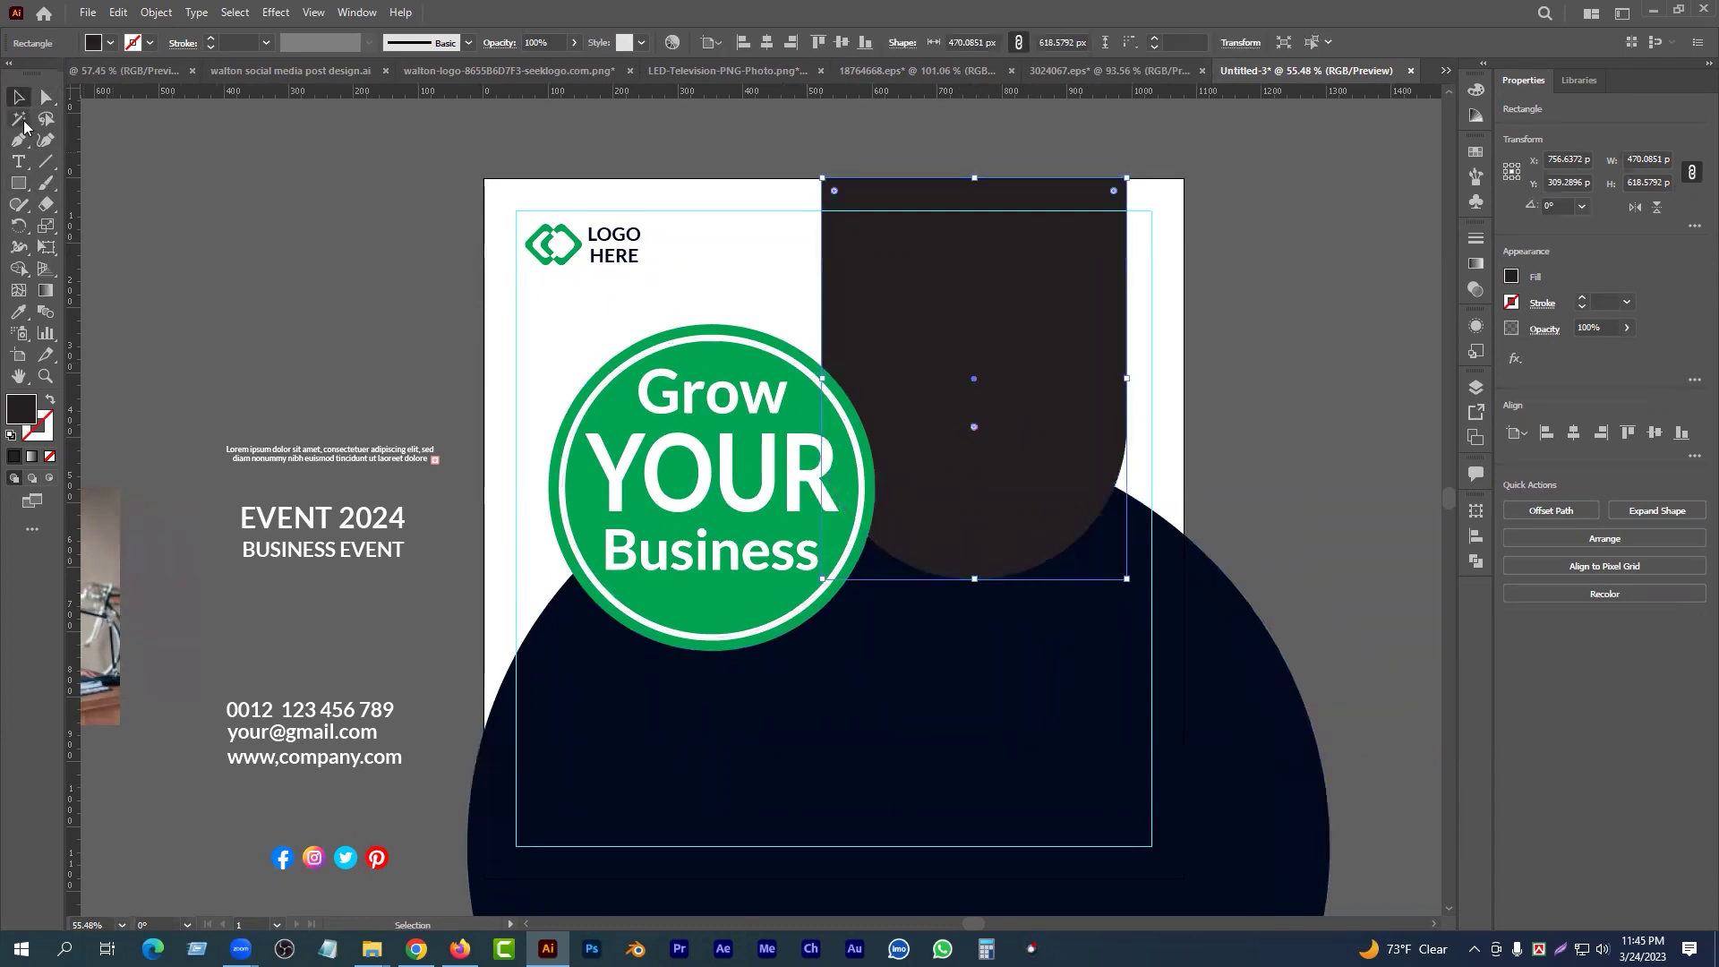
pyautogui.click(430, 302)
pyautogui.moveTo(1153, 504); pyautogui.dragTo(1109, 503)
pyautogui.moveTo(960, 439); pyautogui.dragTo(972, 440)
pyautogui.click(1228, 540)
pyautogui.click(939, 412)
# - Move the team photo up beside the artboard, clear of the small navy circle
pyautogui.scroll(-4, 685, 470)
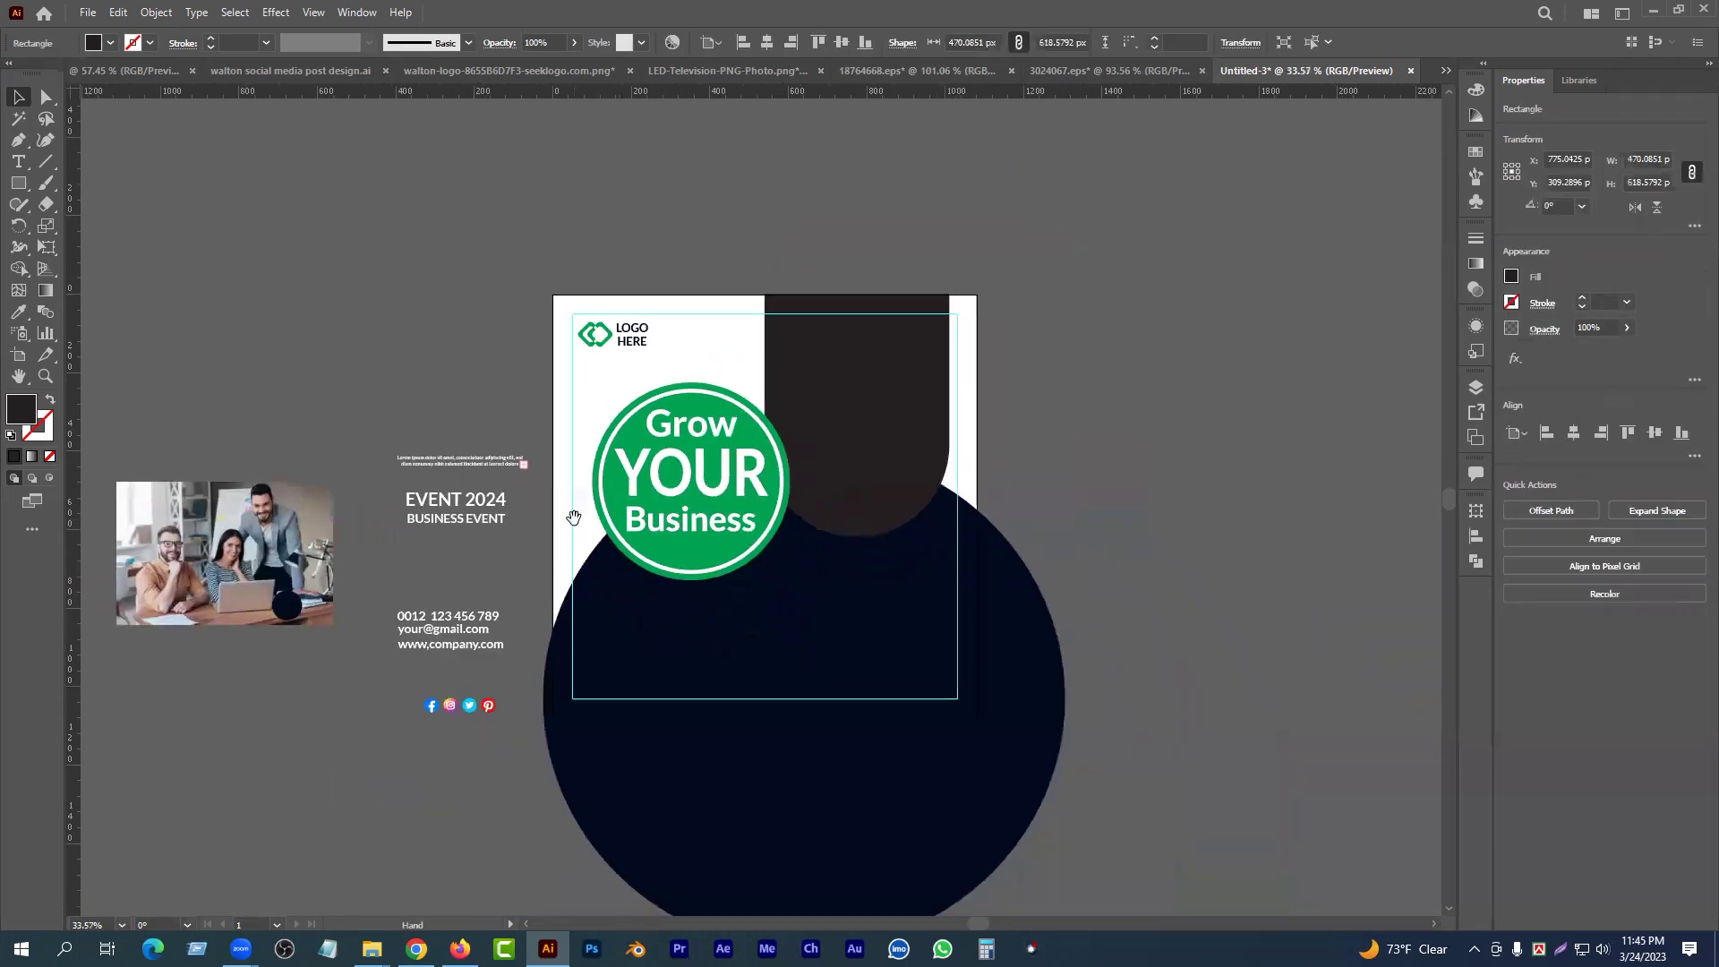
pyautogui.moveTo(574, 518); pyautogui.dragTo(661, 500)
pyautogui.moveTo(339, 568); pyautogui.dragTo(291, 430)
pyautogui.scroll(1, 390, 454)
pyautogui.moveTo(390, 453); pyautogui.dragTo(435, 509)
pyautogui.moveTo(355, 421); pyautogui.dragTo(397, 351)
pyautogui.scroll(1, 452, 359)
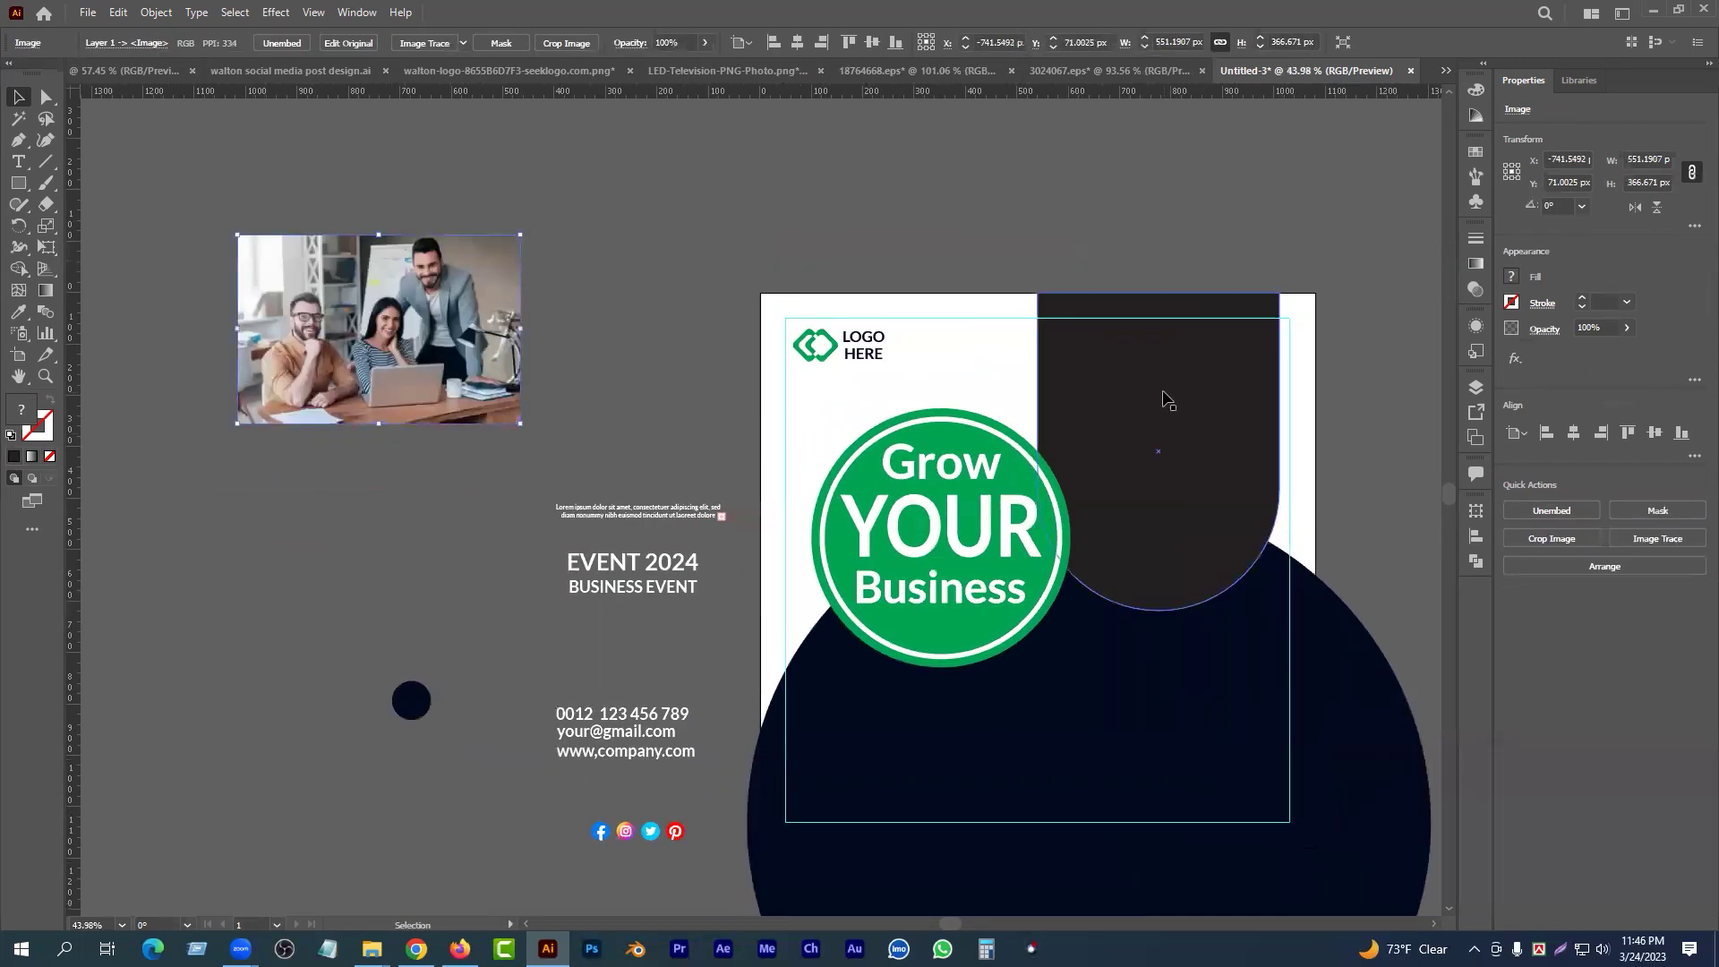
pyautogui.click(883, 203)
pyautogui.scroll(1, 977, 401)
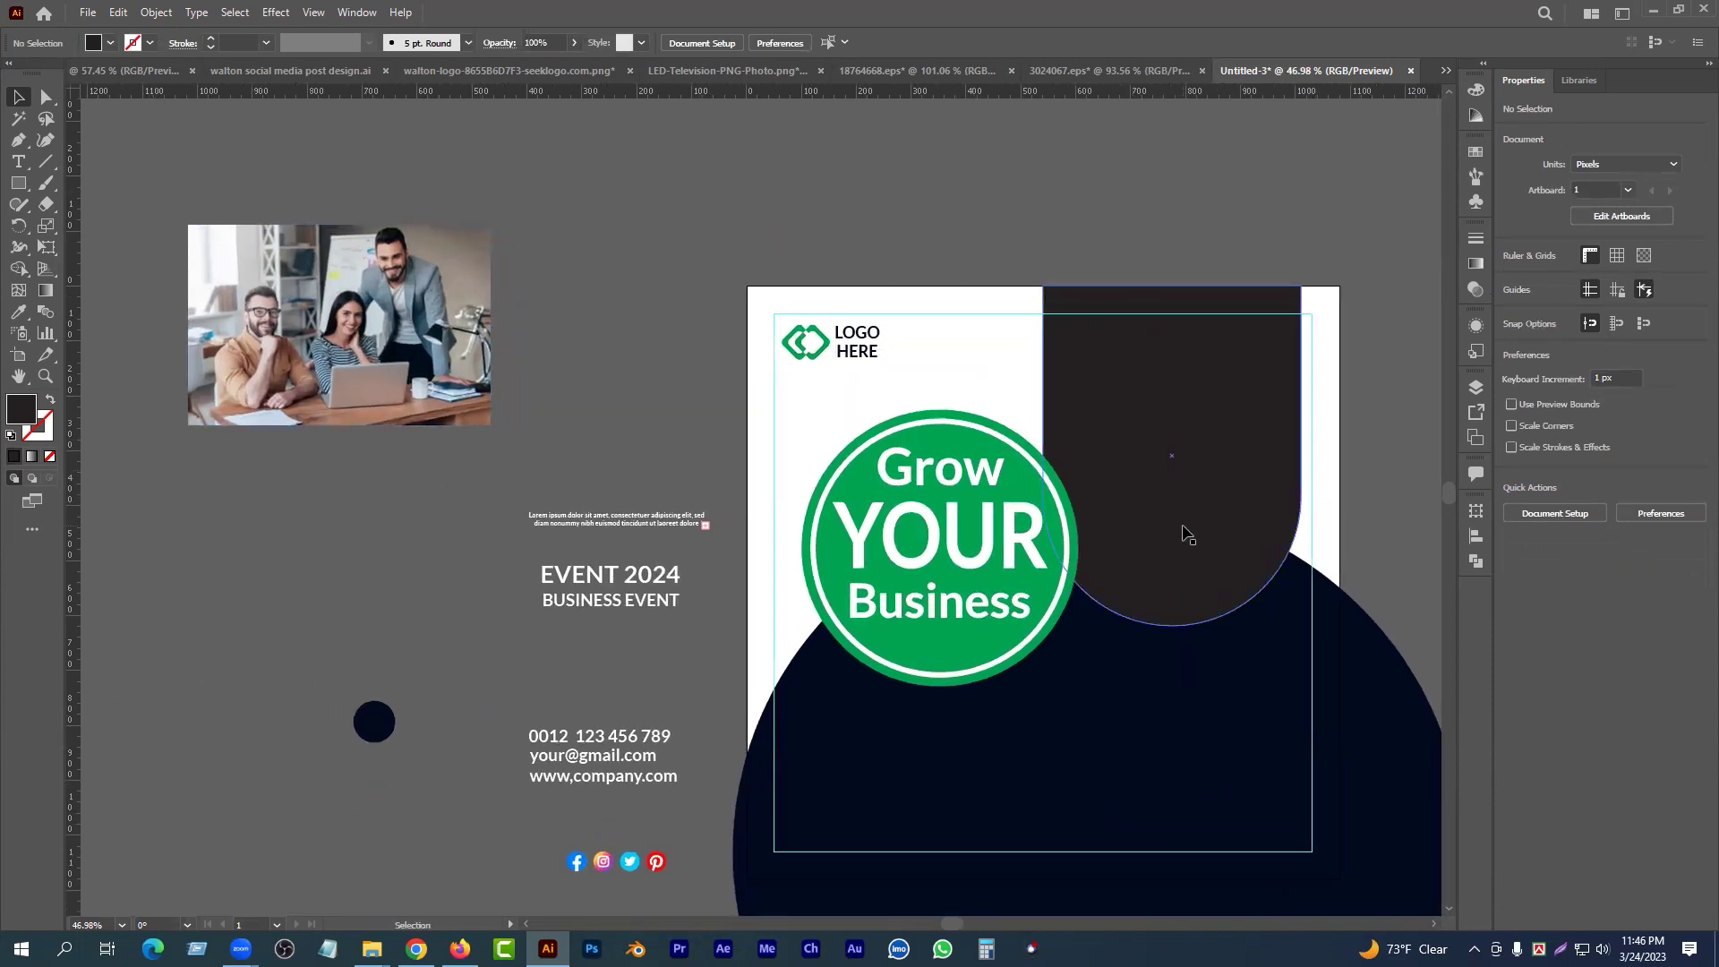
# - Place a copy of the dark rounded shape over the team photo outside the artboard
pyautogui.click(1227, 422)
pyautogui.moveTo(1254, 491); pyautogui.dragTo(414, 417)
pyautogui.click(302, 419)
pyautogui.click(694, 391)
pyautogui.moveTo(700, 388); pyautogui.dragTo(759, 401)
pyautogui.hotkey('ctrl', 'z')
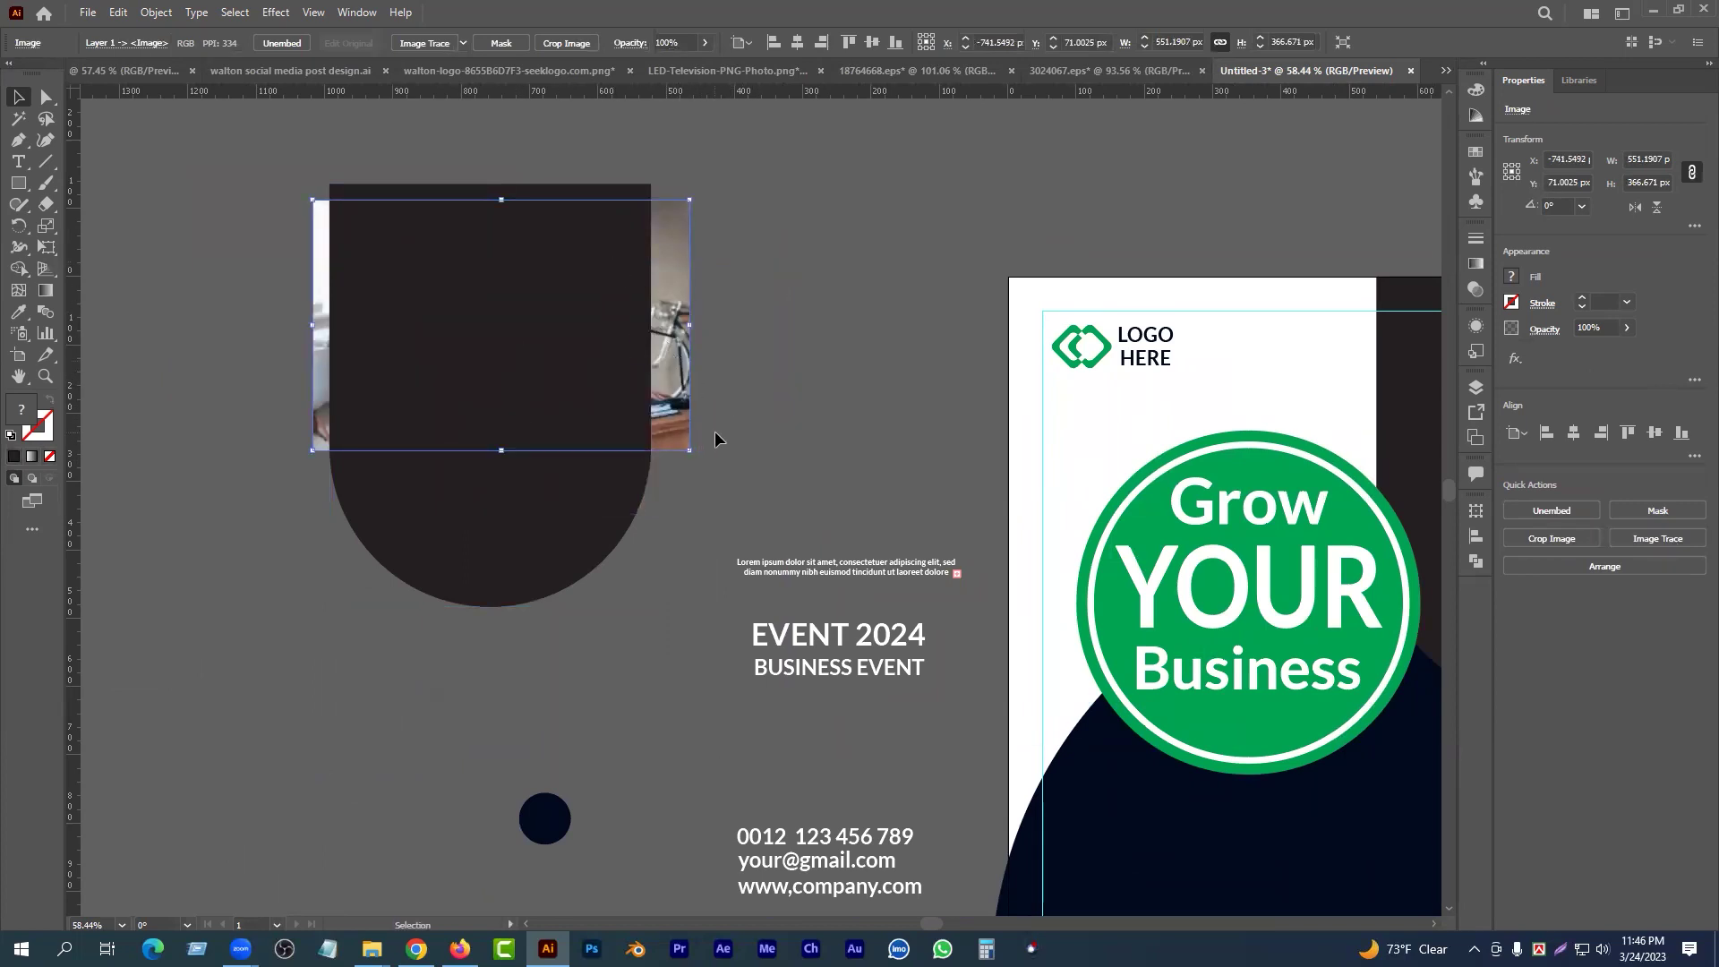
# - Enlarge the team photo behind the copied shape to about 941 x 626 px and reposition it
pyautogui.click(614, 562)
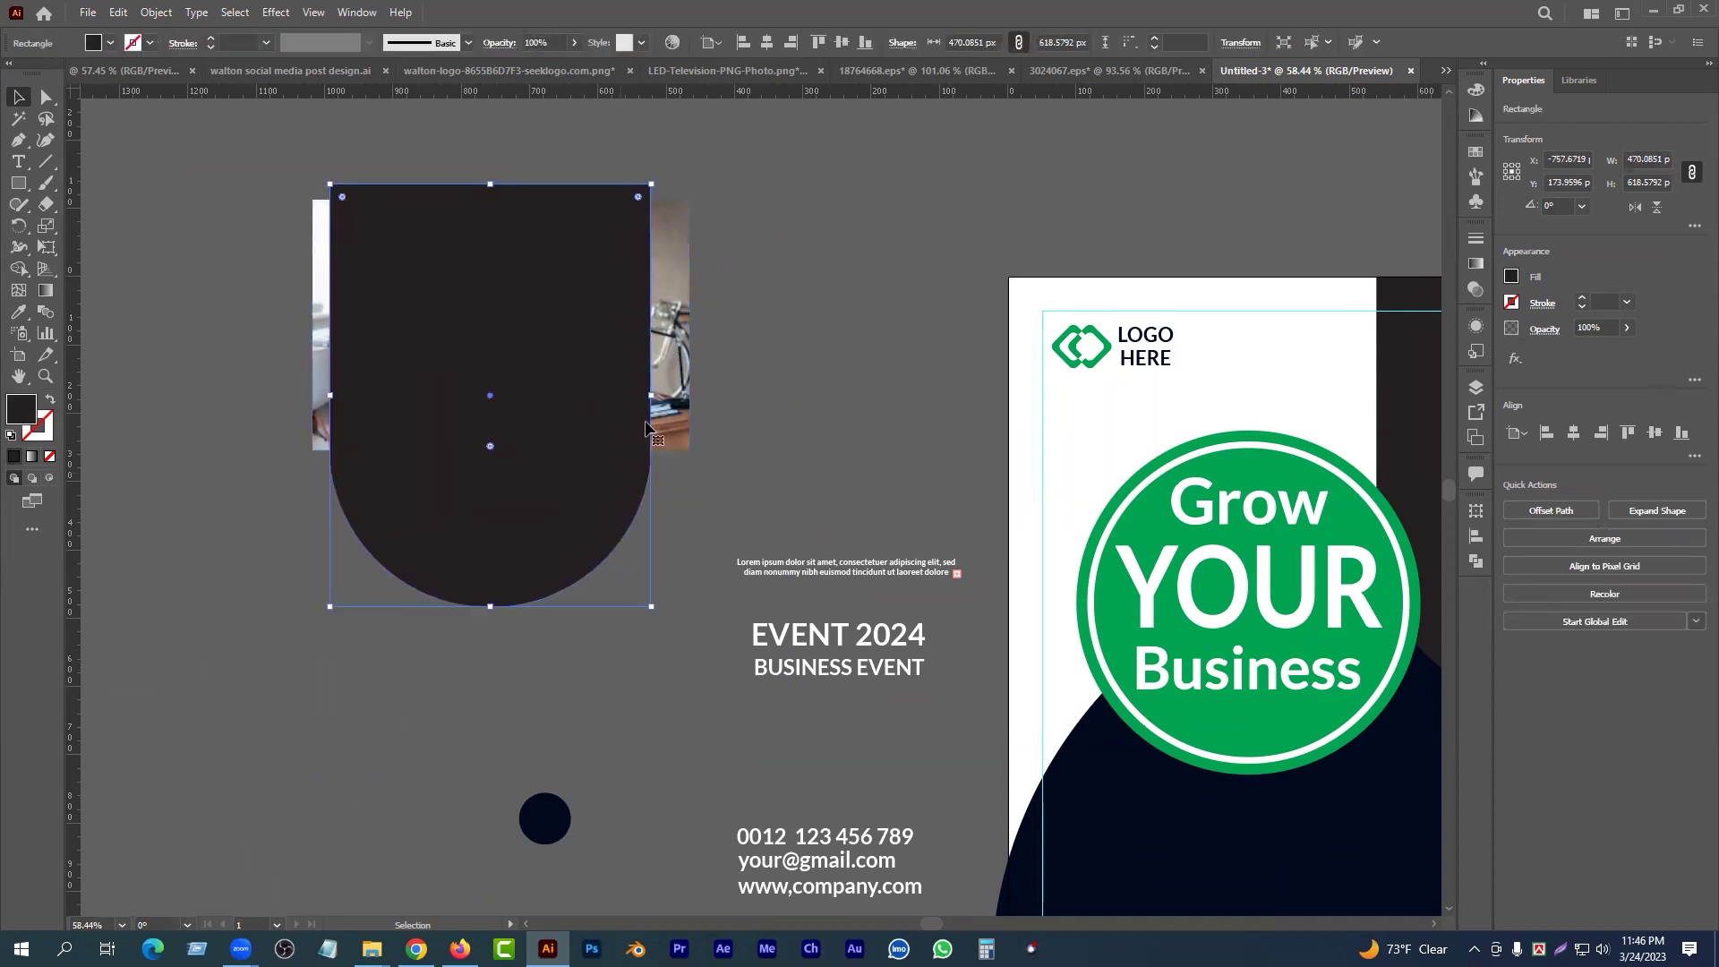
pyautogui.click(669, 408)
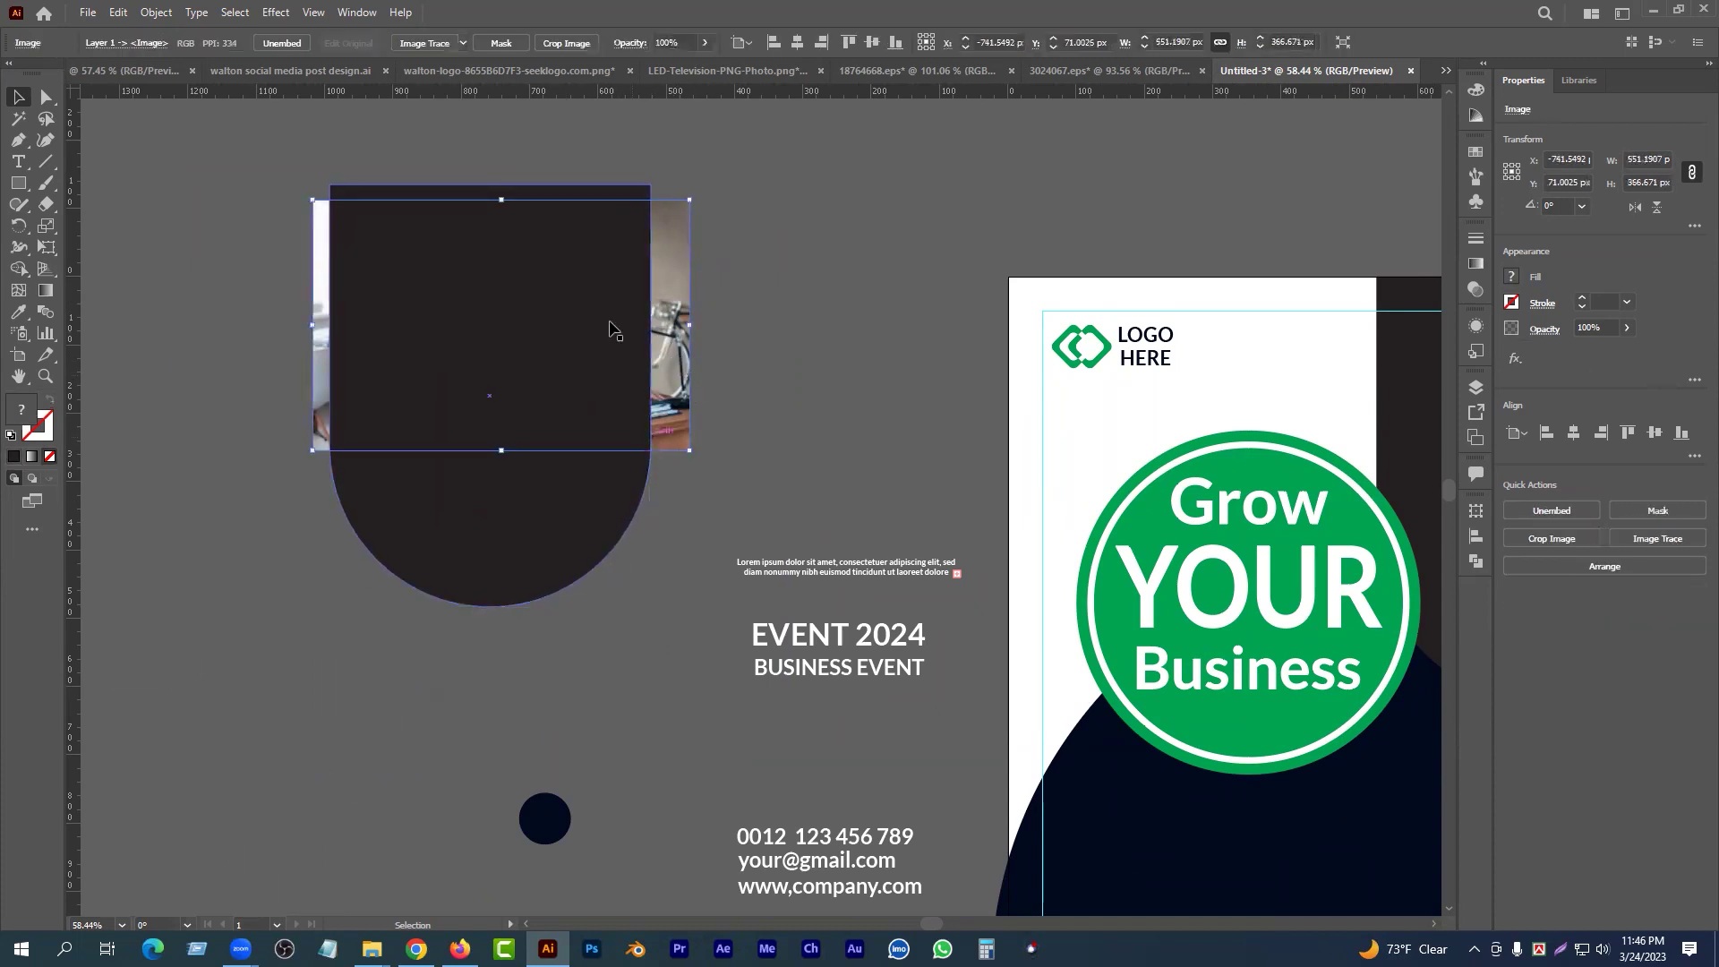
pyautogui.keyDown('shift'); pyautogui.click(490, 562); pyautogui.keyUp('shift')
pyautogui.click(707, 410)
pyautogui.click(673, 430)
pyautogui.moveTo(503, 451); pyautogui.dragTo(515, 629)
pyautogui.moveTo(660, 484); pyautogui.dragTo(656, 453)
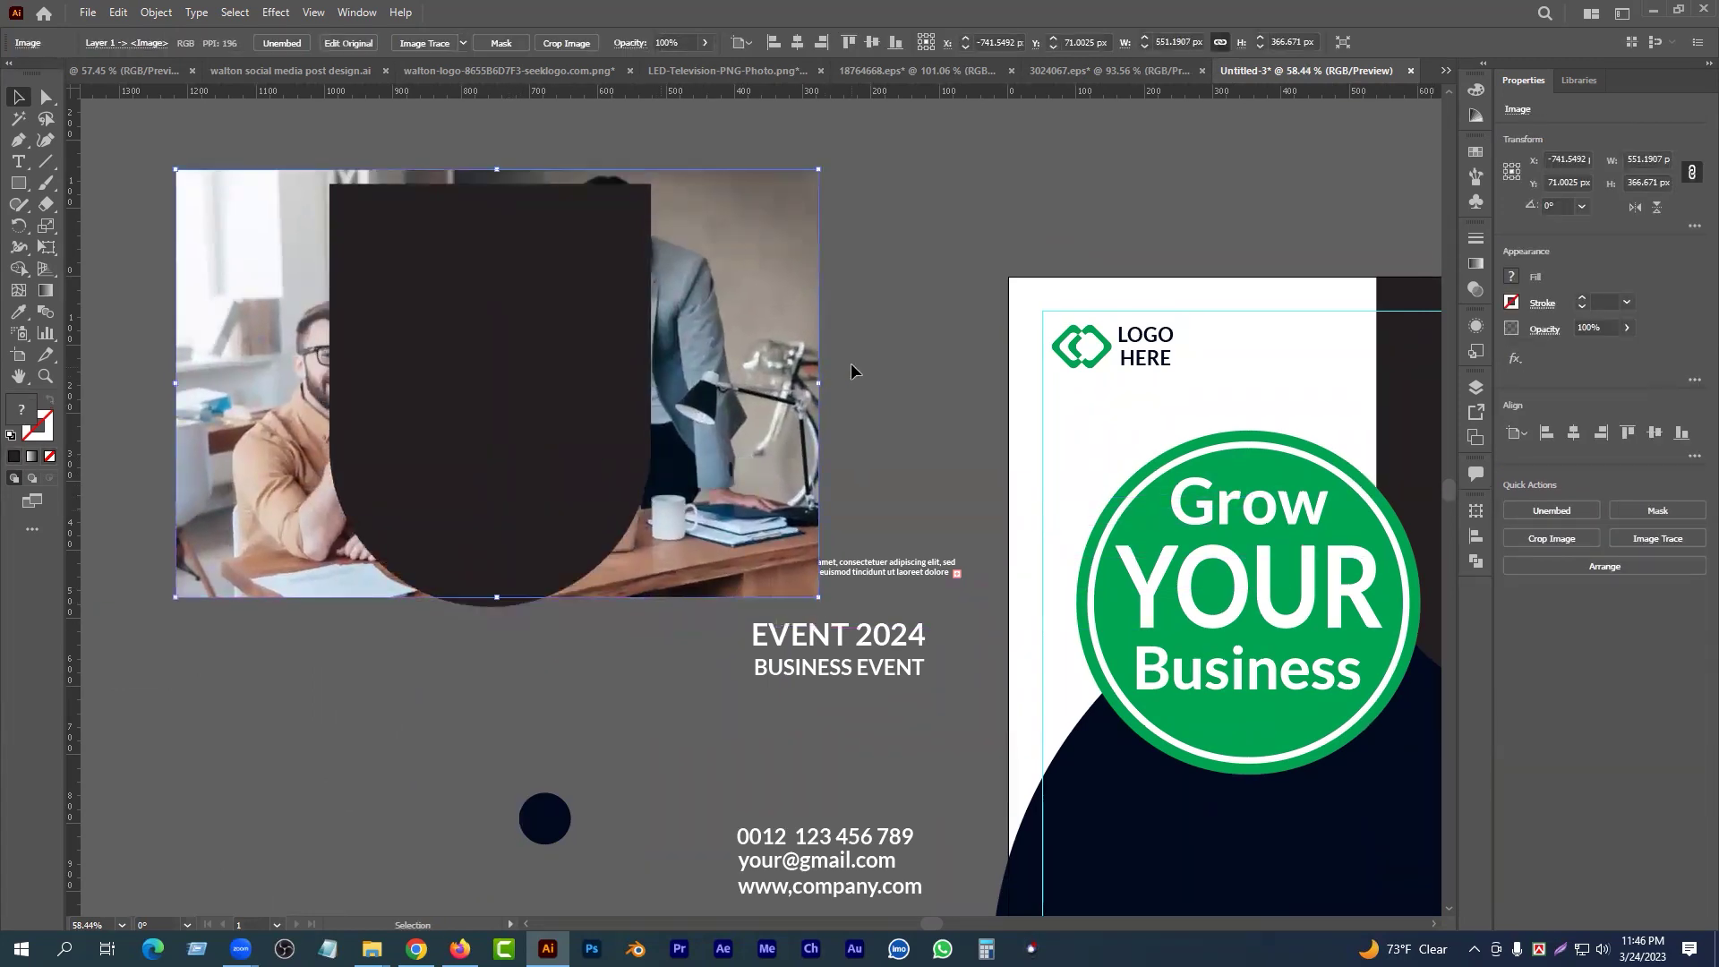
pyautogui.click(851, 365)
# - Set the opacity of the dark shape over the photo to 66%
pyautogui.moveTo(529, 539); pyautogui.dragTo(665, 537)
pyautogui.moveTo(860, 425); pyautogui.dragTo(692, 437)
pyautogui.moveTo(804, 424); pyautogui.dragTo(805, 425)
pyautogui.click(928, 369)
pyautogui.moveTo(657, 393); pyautogui.dragTo(621, 371)
pyautogui.moveTo(689, 447); pyautogui.dragTo(724, 469)
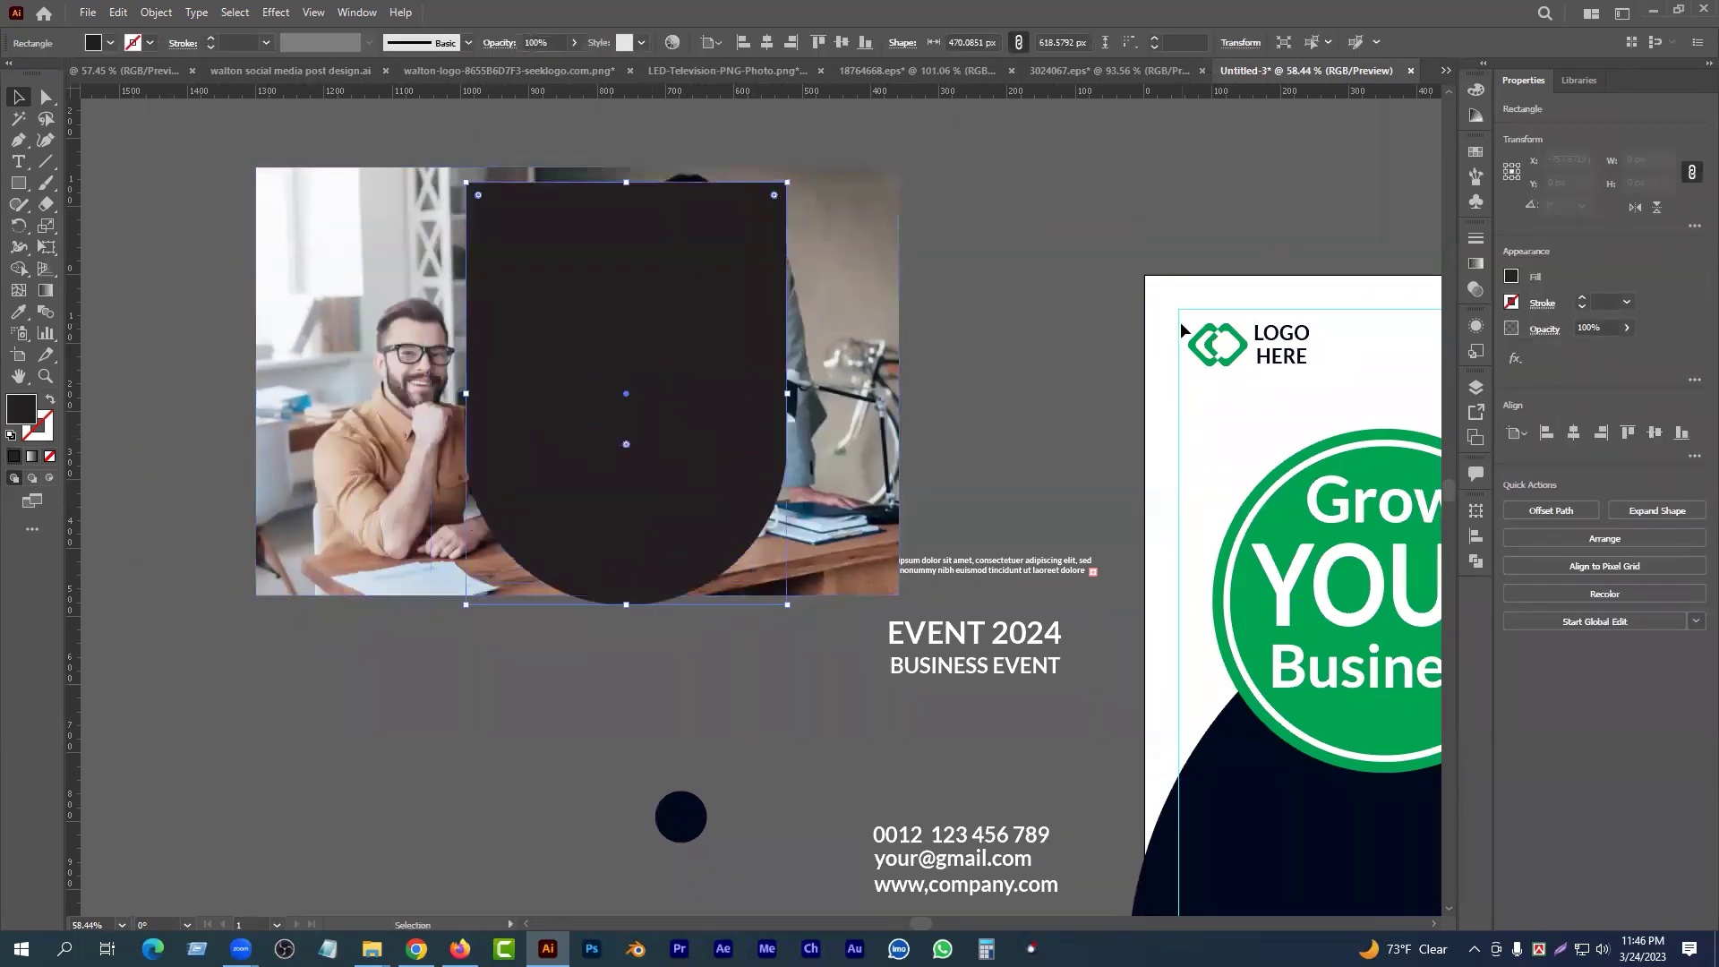
pyautogui.click(1474, 292)
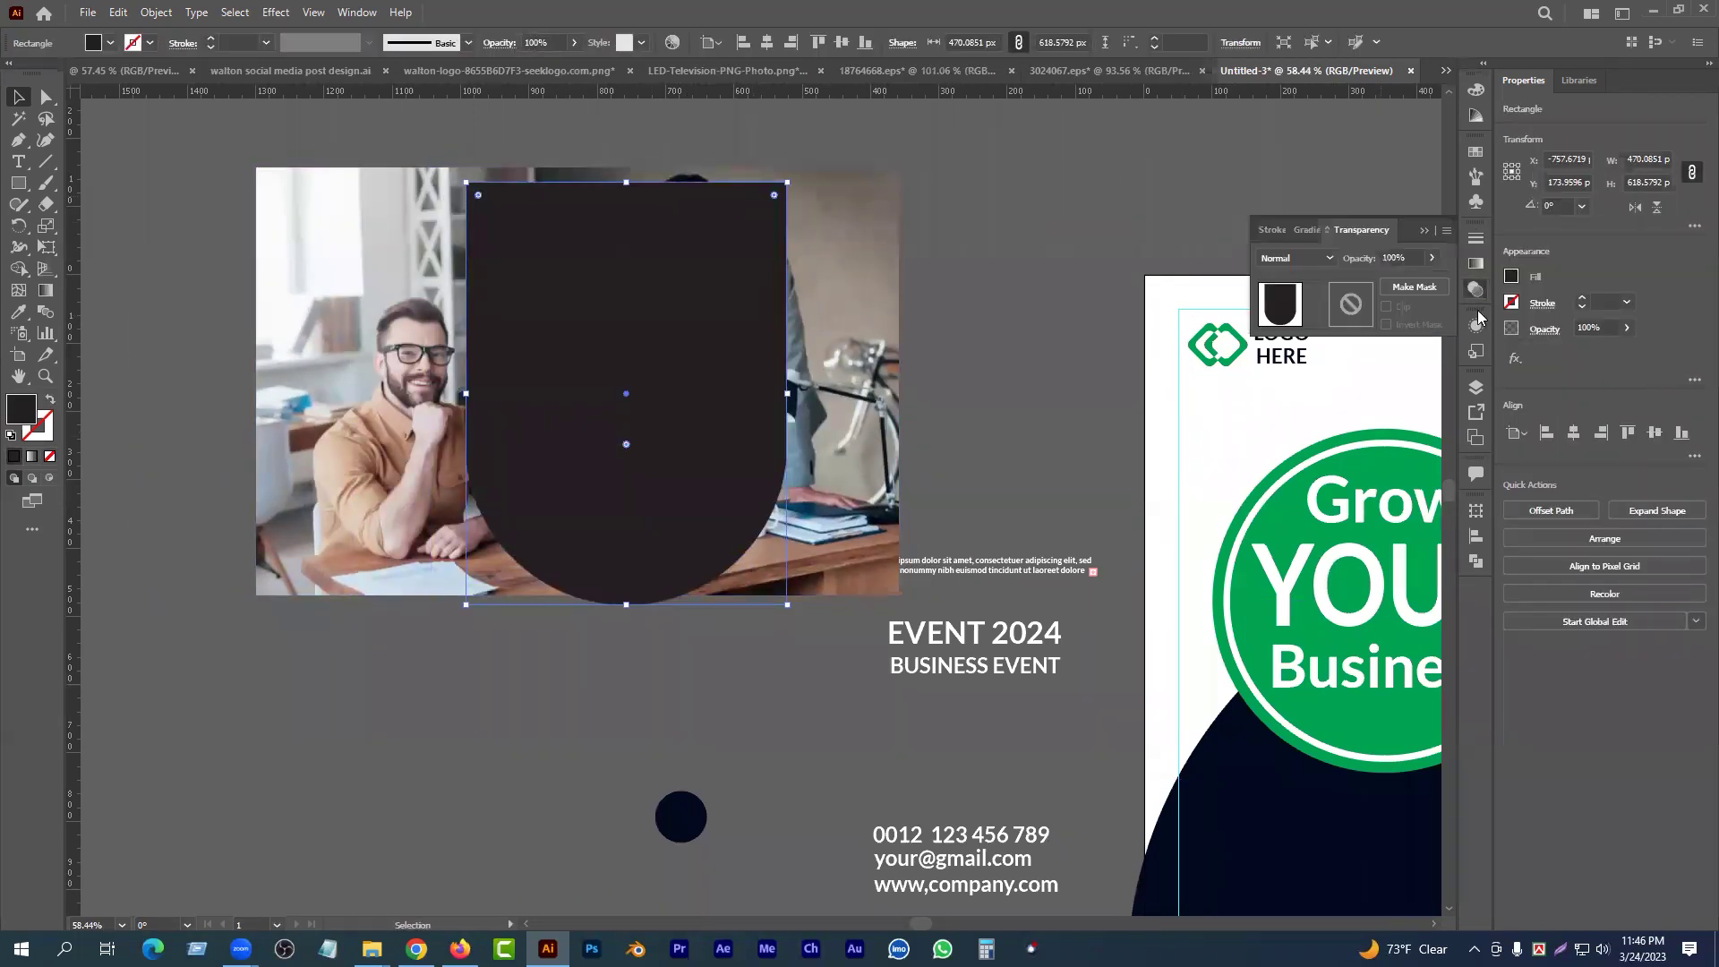
pyautogui.click(1432, 258)
pyautogui.moveTo(1398, 282); pyautogui.dragTo(1405, 281)
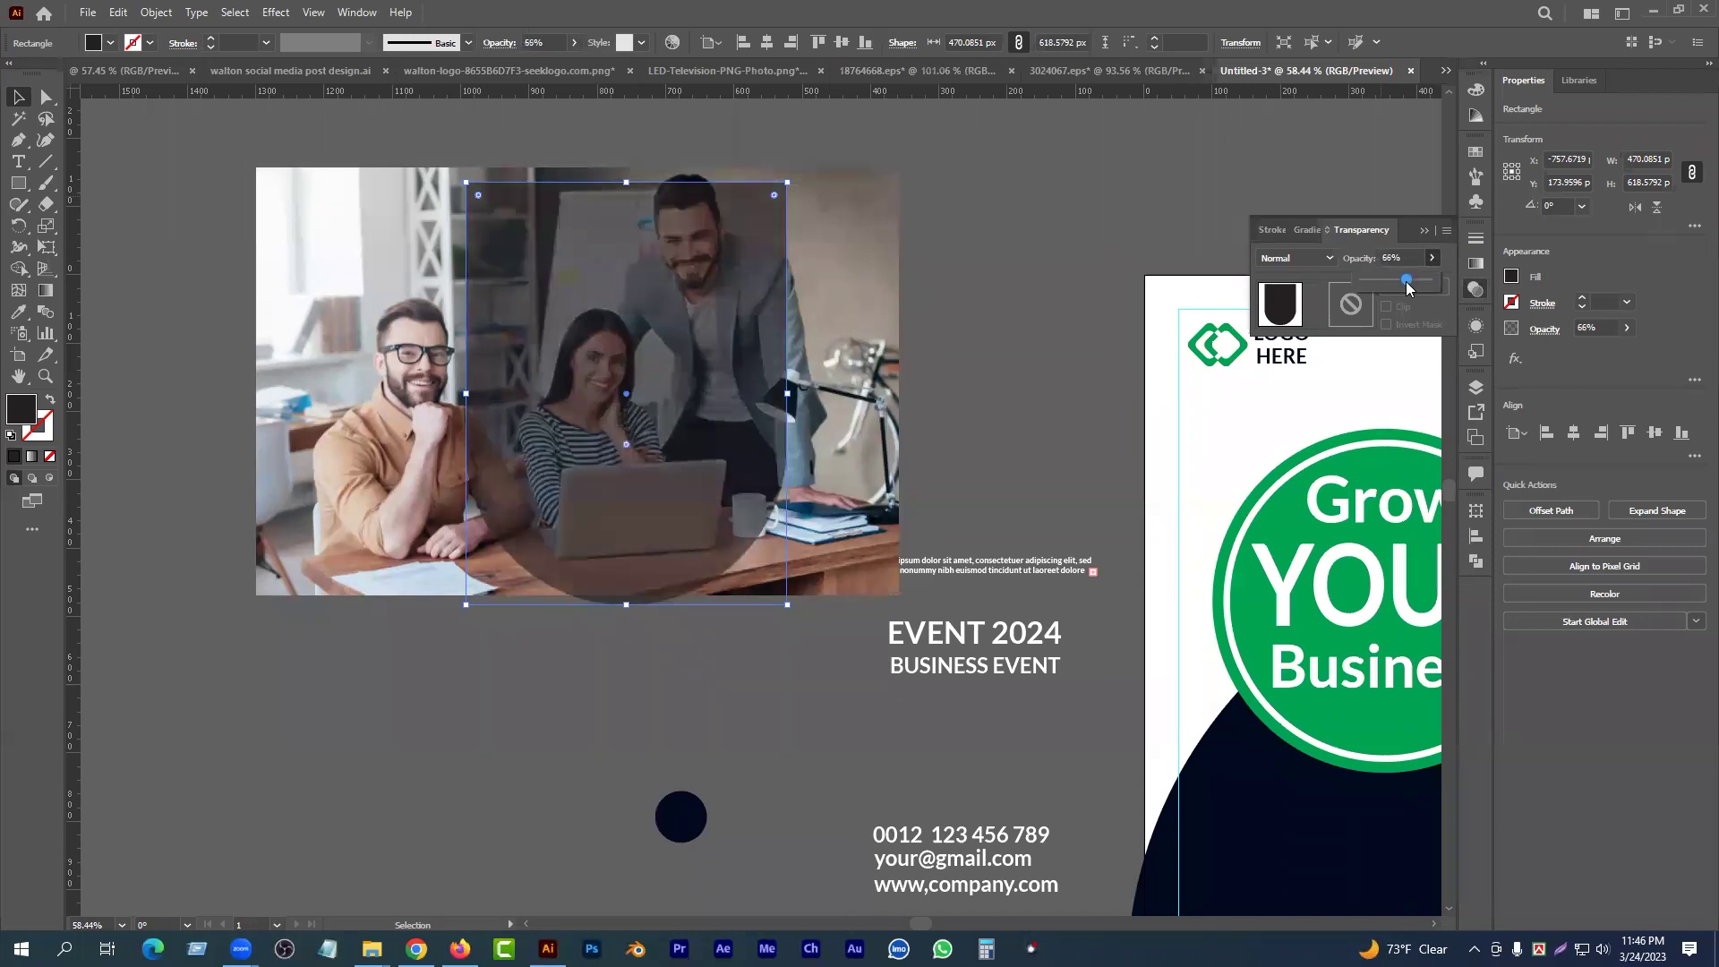
pyautogui.click(1423, 230)
pyautogui.click(994, 213)
# - Position the semi-transparent shape over the woman and the standing man in the photo
pyautogui.moveTo(636, 497); pyautogui.dragTo(656, 488)
pyautogui.moveTo(420, 334)
pyautogui.mouseDown()
pyautogui.moveTo(375, 339)
pyautogui.moveTo(420, 335)
pyautogui.mouseUp()
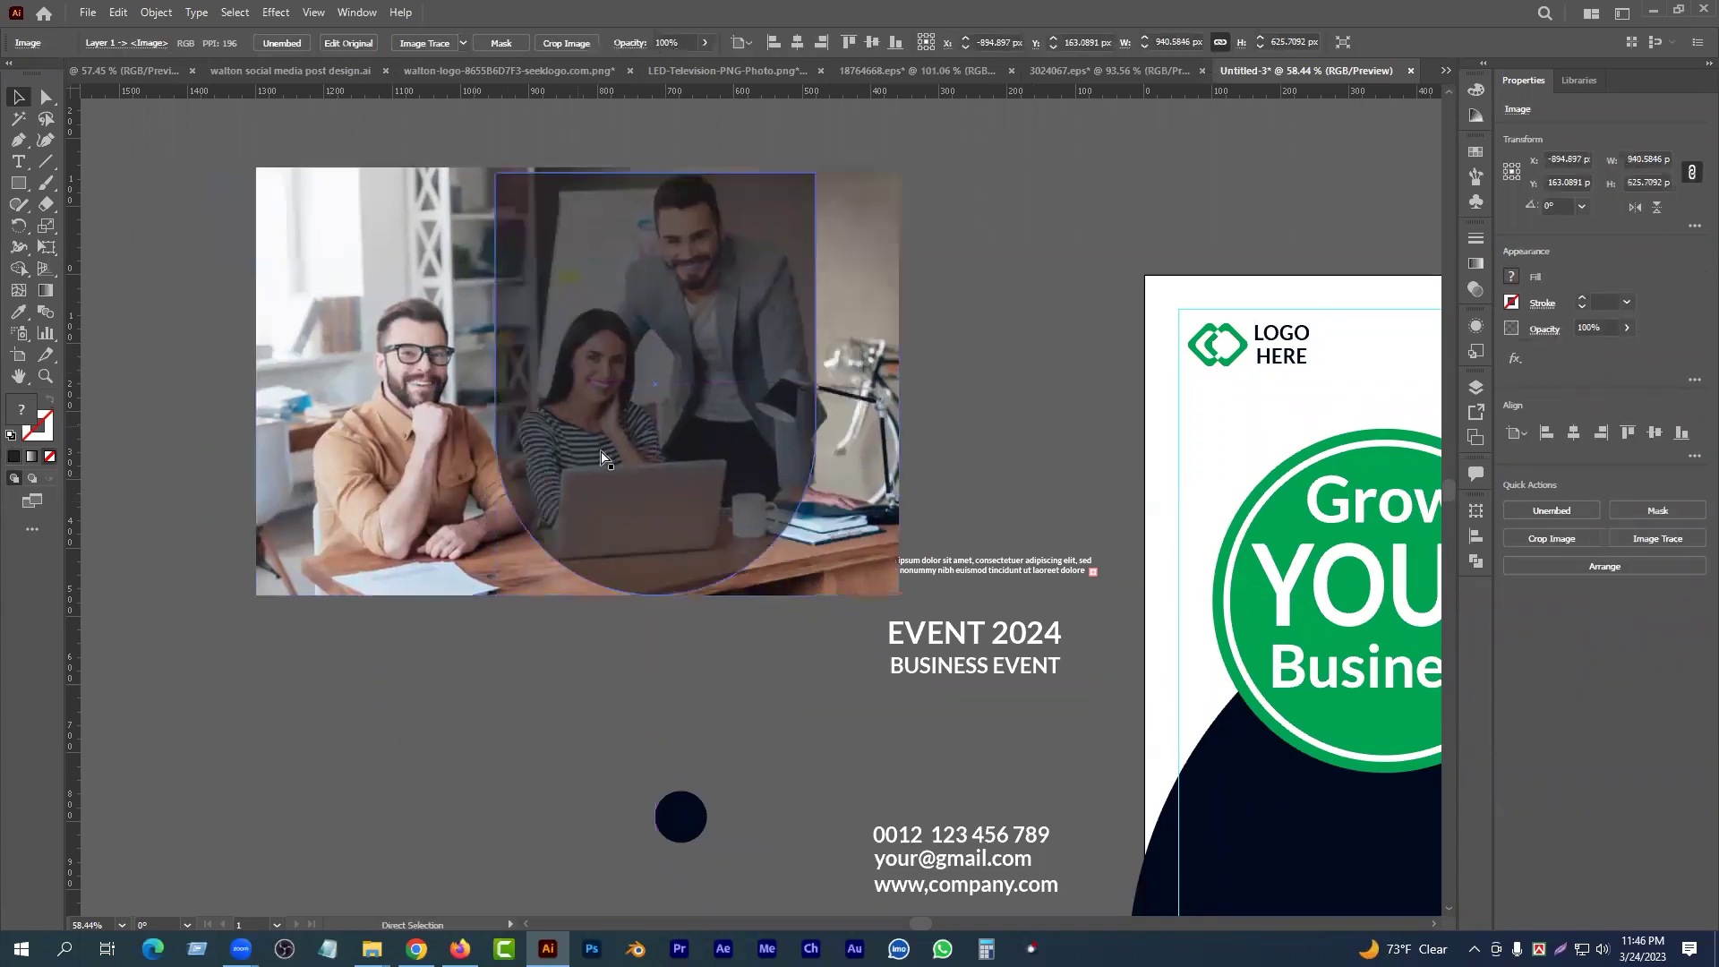
pyautogui.click(1016, 315)
pyautogui.moveTo(673, 348); pyautogui.dragTo(681, 345)
pyautogui.moveTo(181, 232); pyautogui.dragTo(813, 439)
pyautogui.click(1017, 314)
pyautogui.click(786, 224)
# - Set the opacity of the shape covering the photo to 100%
pyautogui.press('a')
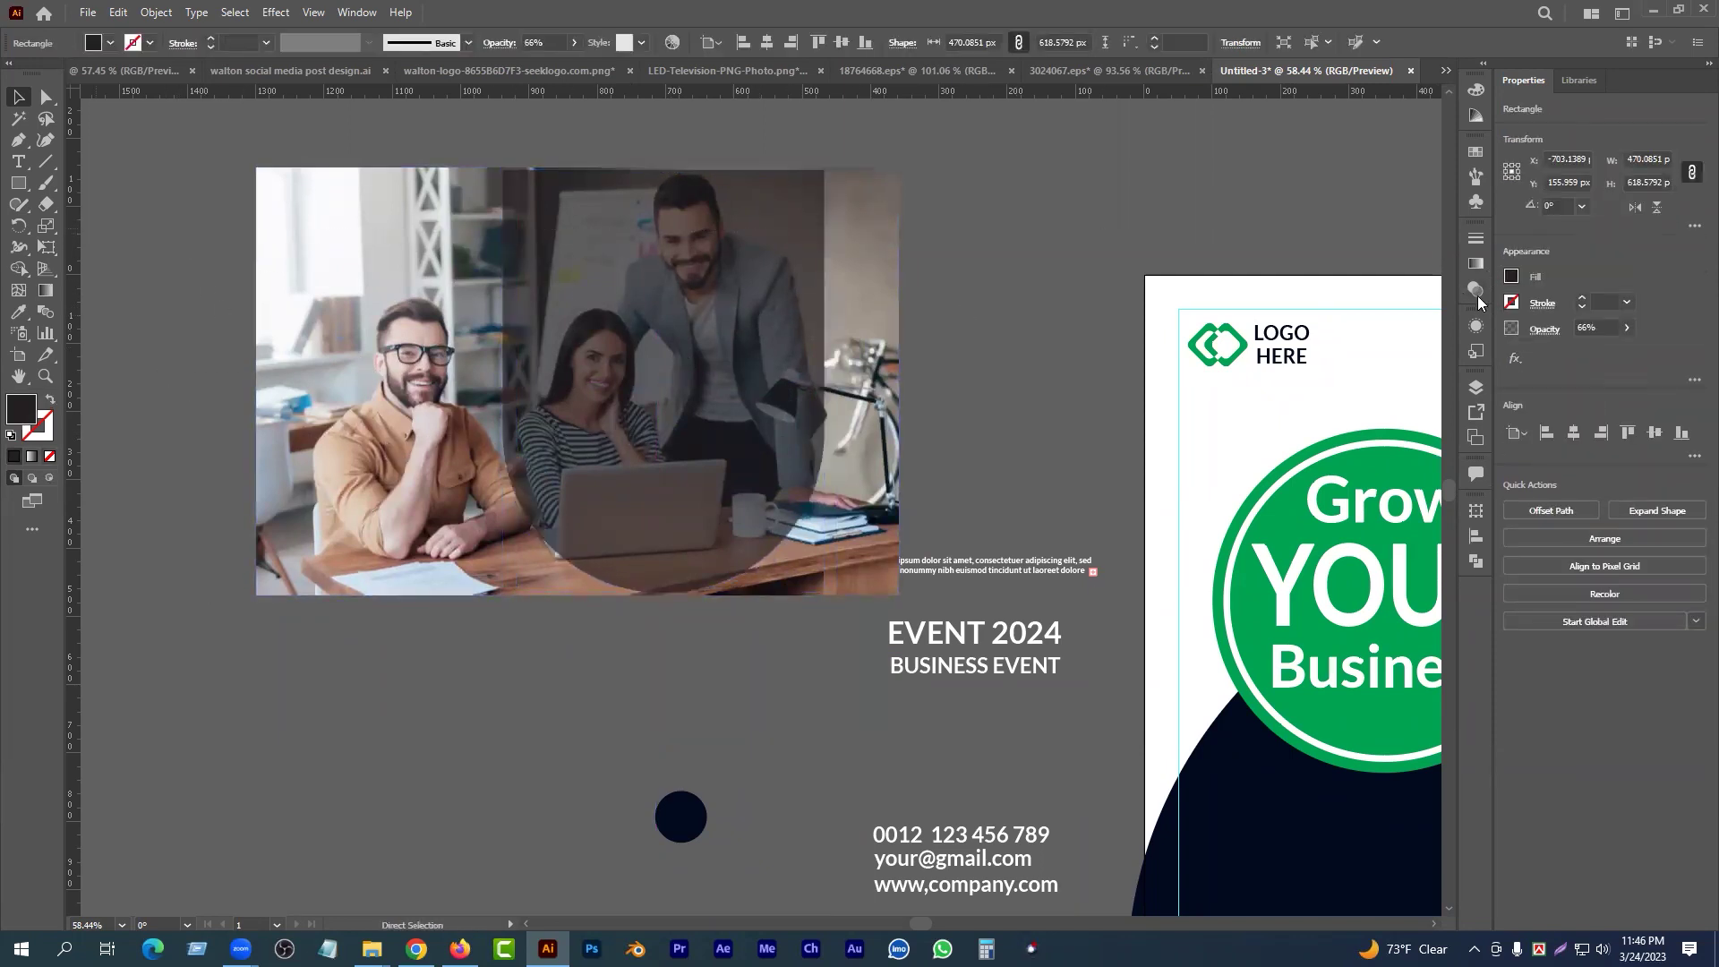
pyautogui.click(1476, 294)
pyautogui.click(1431, 259)
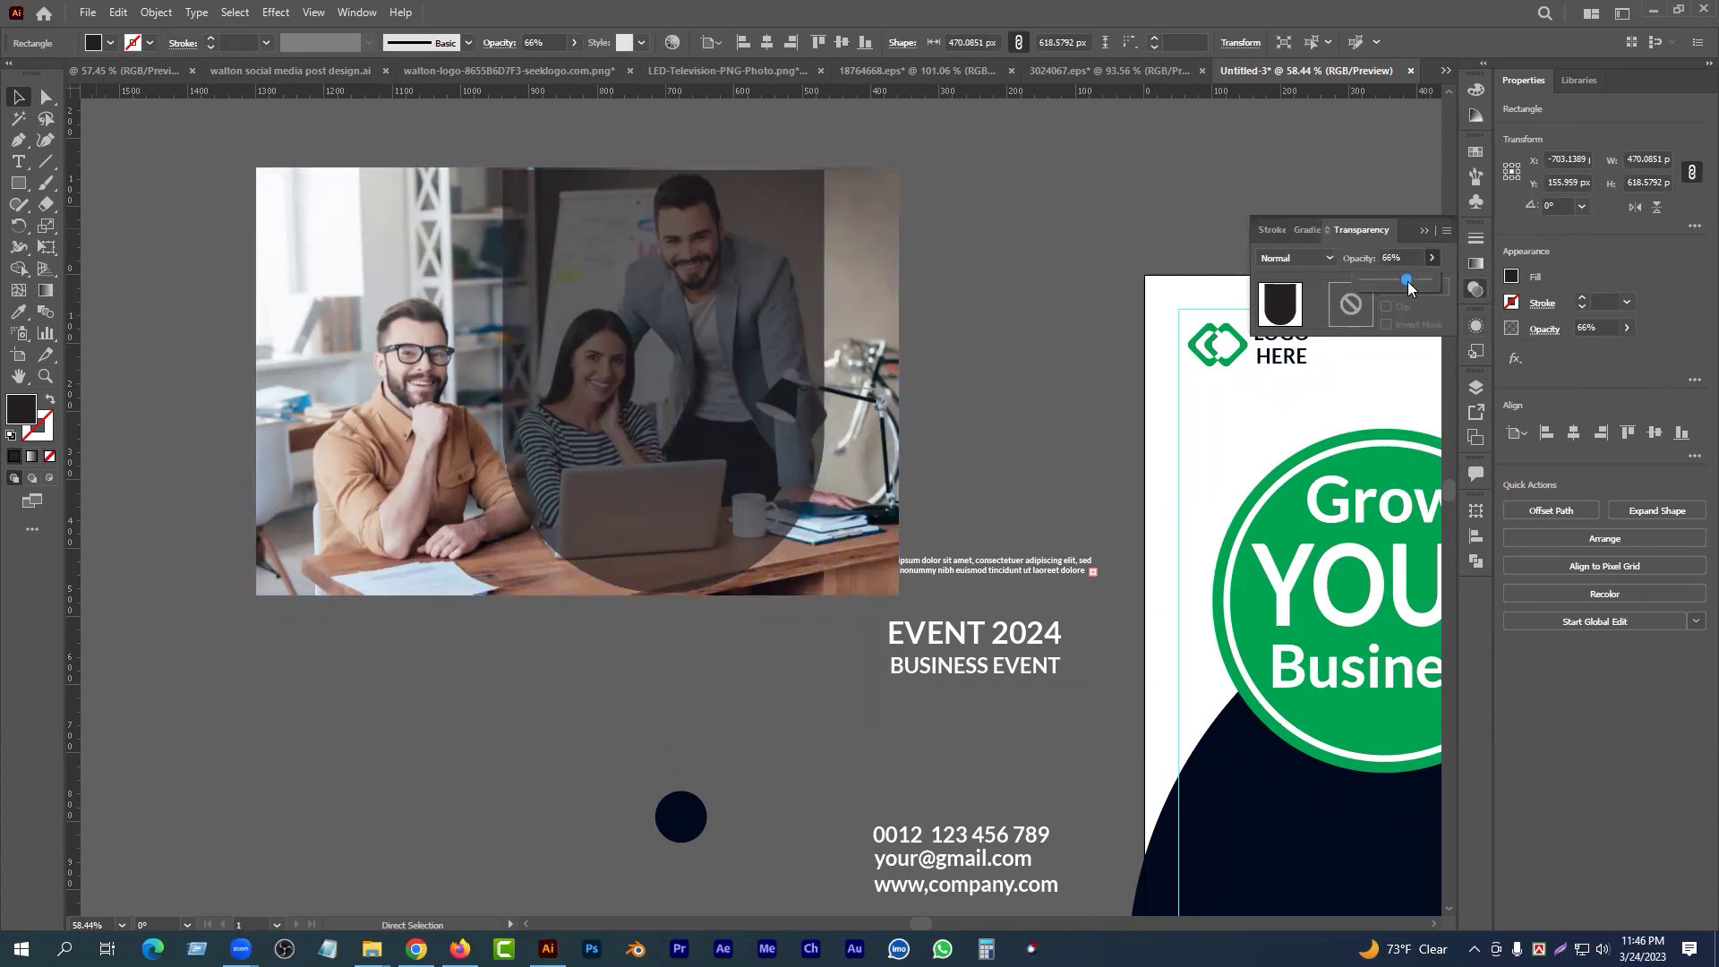
pyautogui.moveTo(1407, 279); pyautogui.dragTo(1434, 278)
pyautogui.click(1426, 231)
pyautogui.click(960, 238)
pyautogui.press('v')
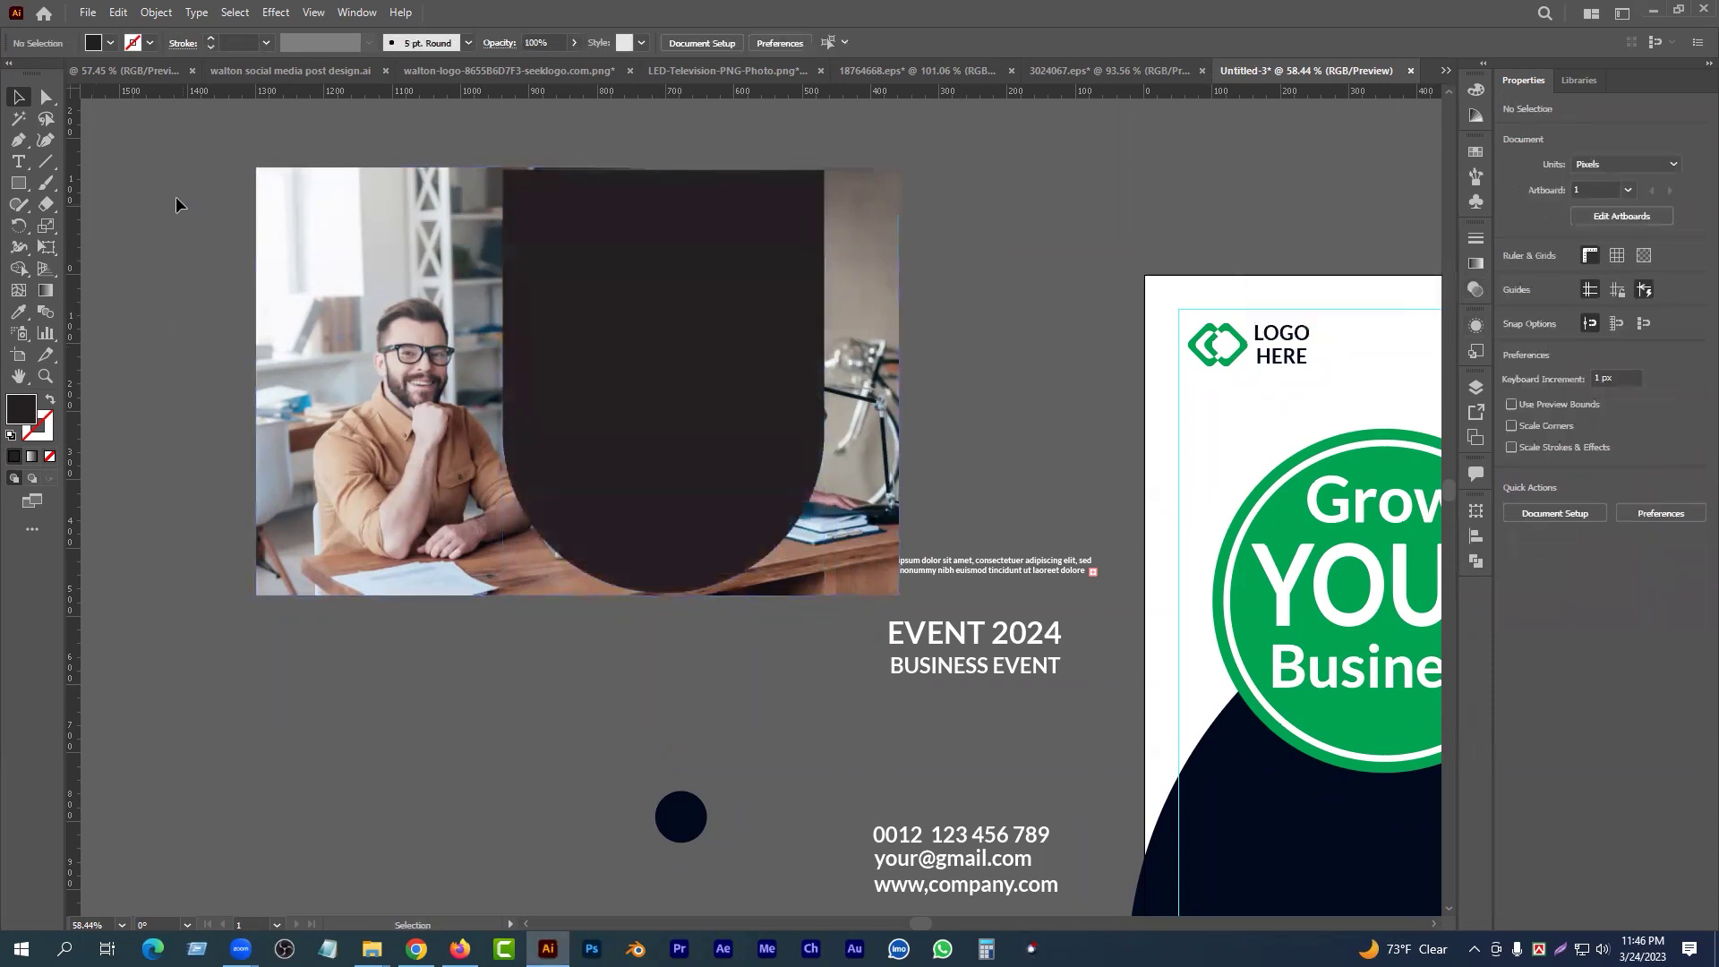
# - Make a clipping mask from the dark rounded shape and the team photo
pyautogui.moveTo(640, 452); pyautogui.dragTo(640, 450)
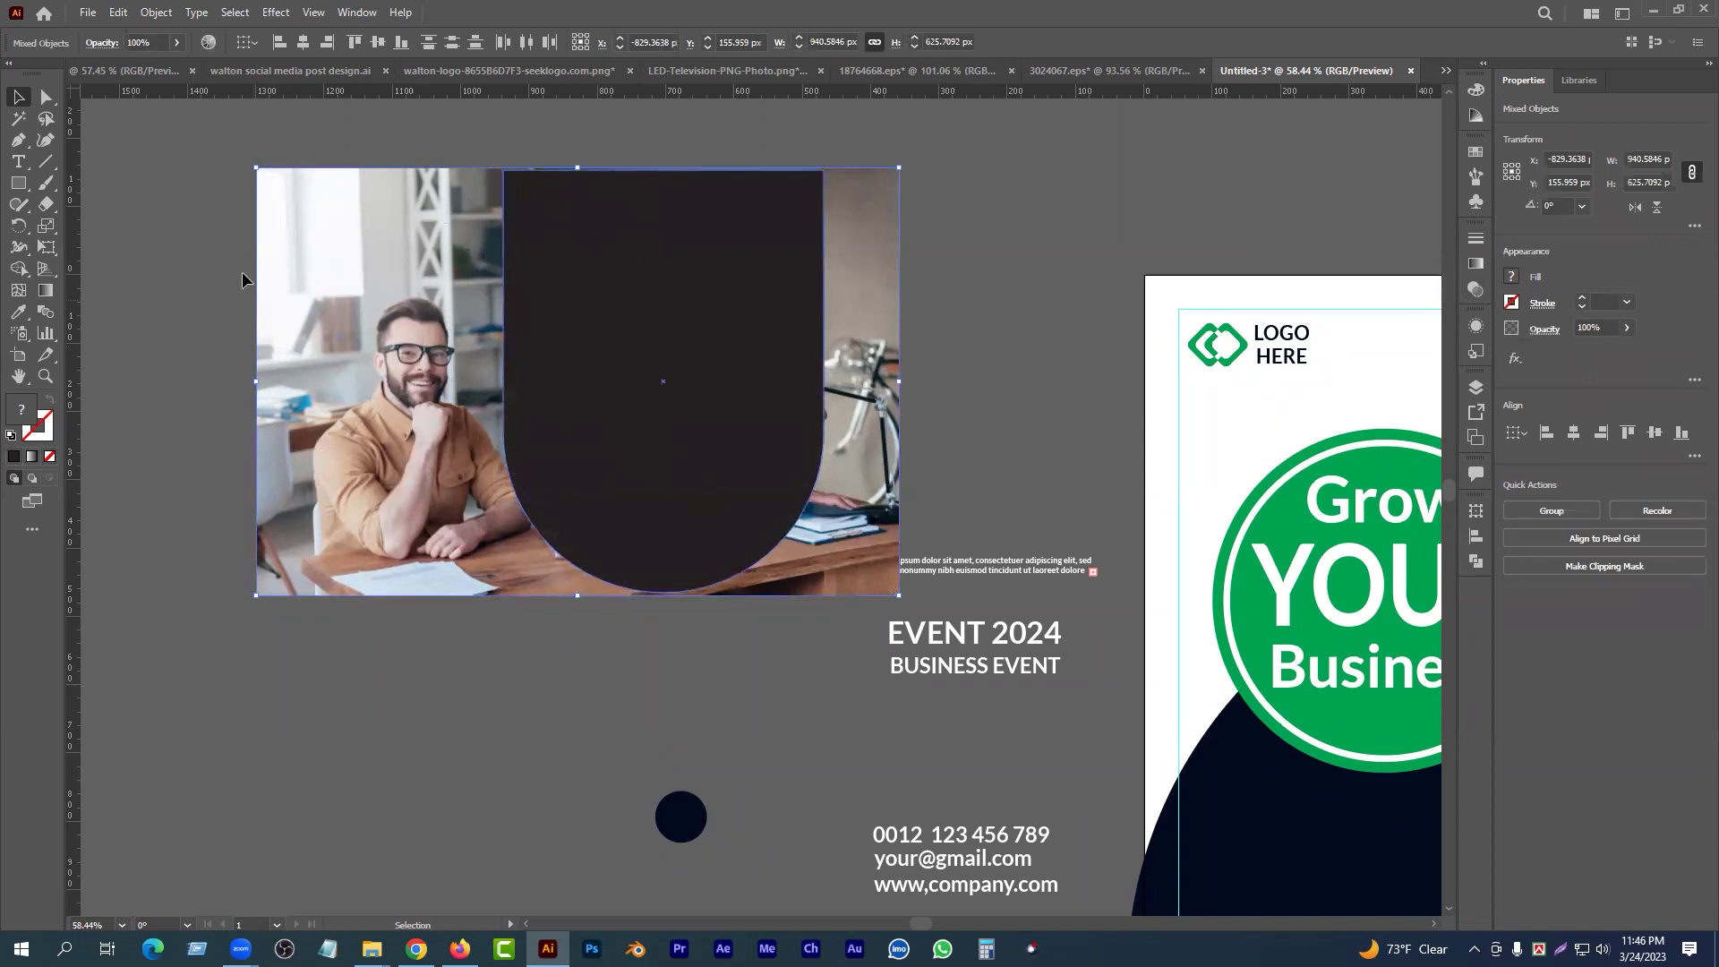
pyautogui.click(933, 294)
pyautogui.moveTo(970, 236); pyautogui.dragTo(685, 431)
pyautogui.rightClick(648, 314)
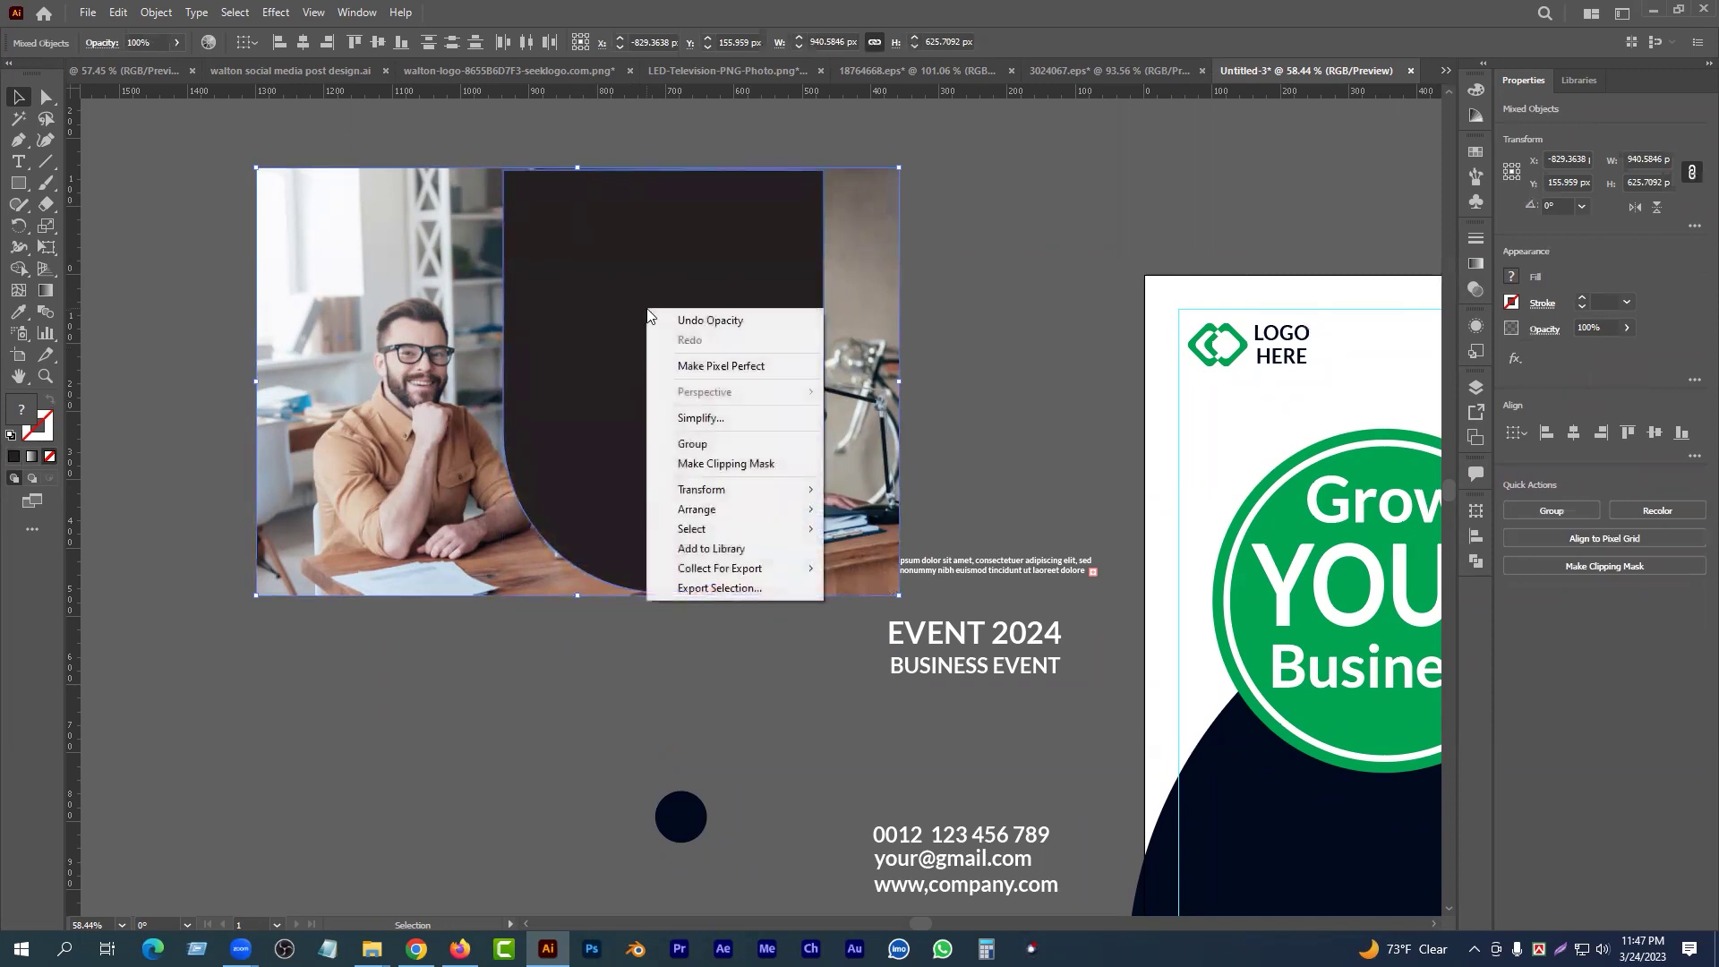
pyautogui.click(736, 471)
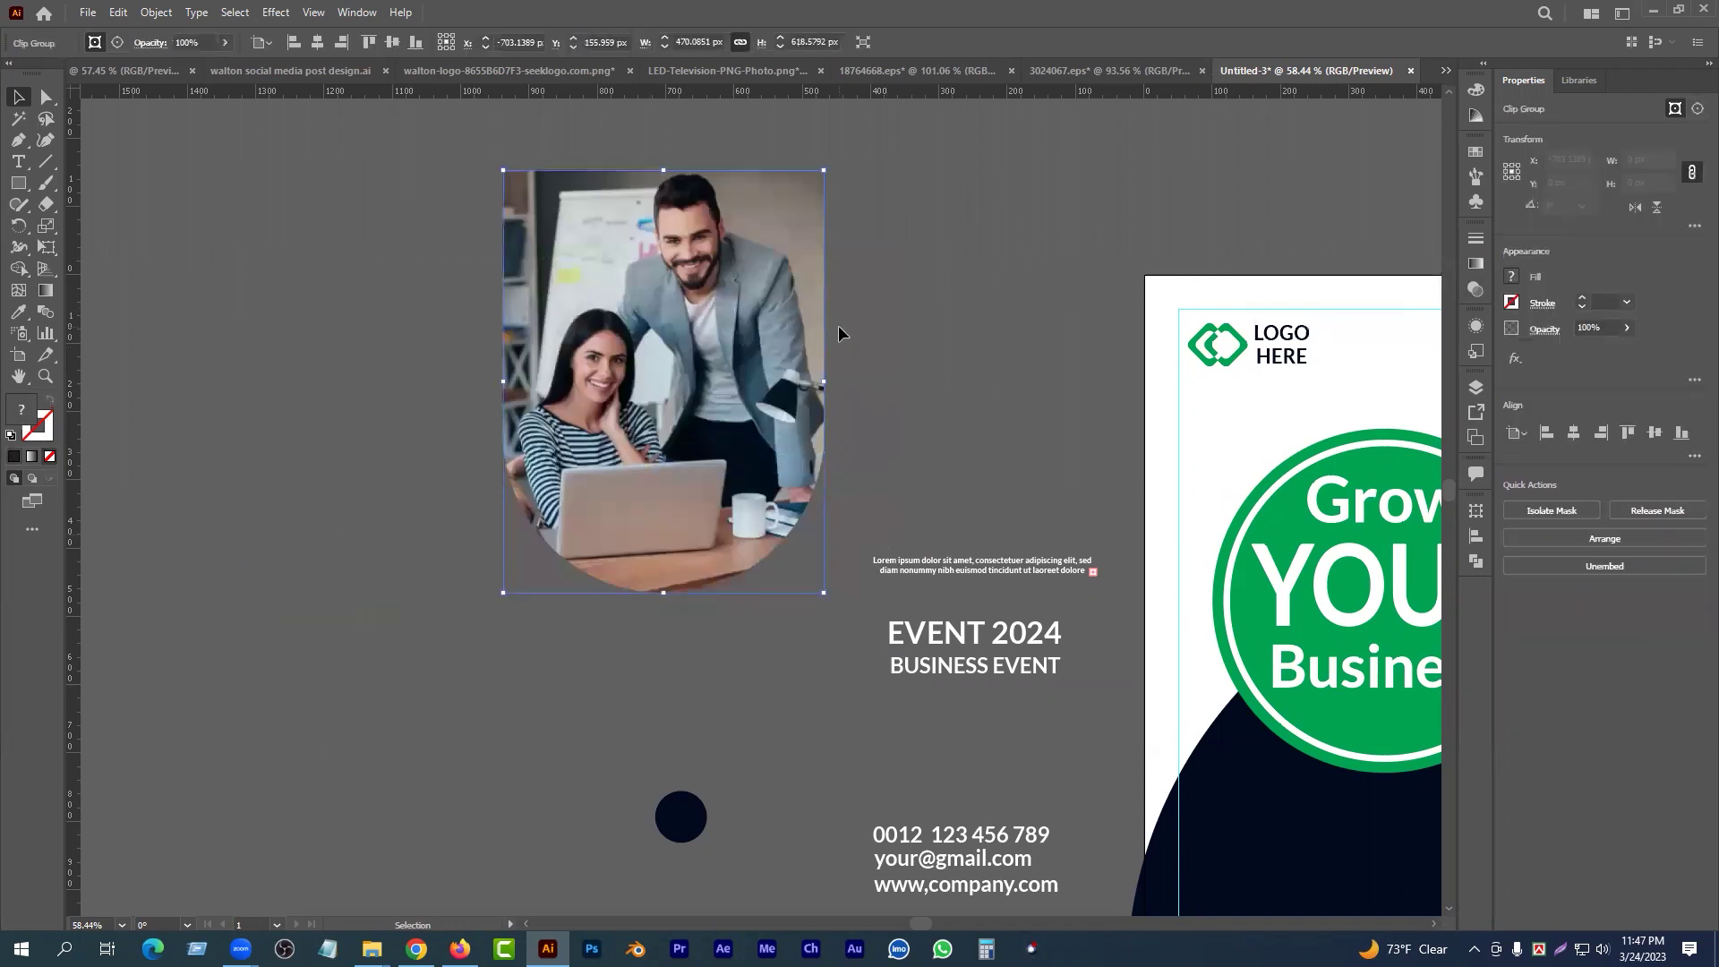
# - Move the clipped photo up and further away from the artboard
pyautogui.click(514, 513)
pyautogui.scroll(-3, 540, 438)
pyautogui.moveTo(661, 482); pyautogui.dragTo(426, 510)
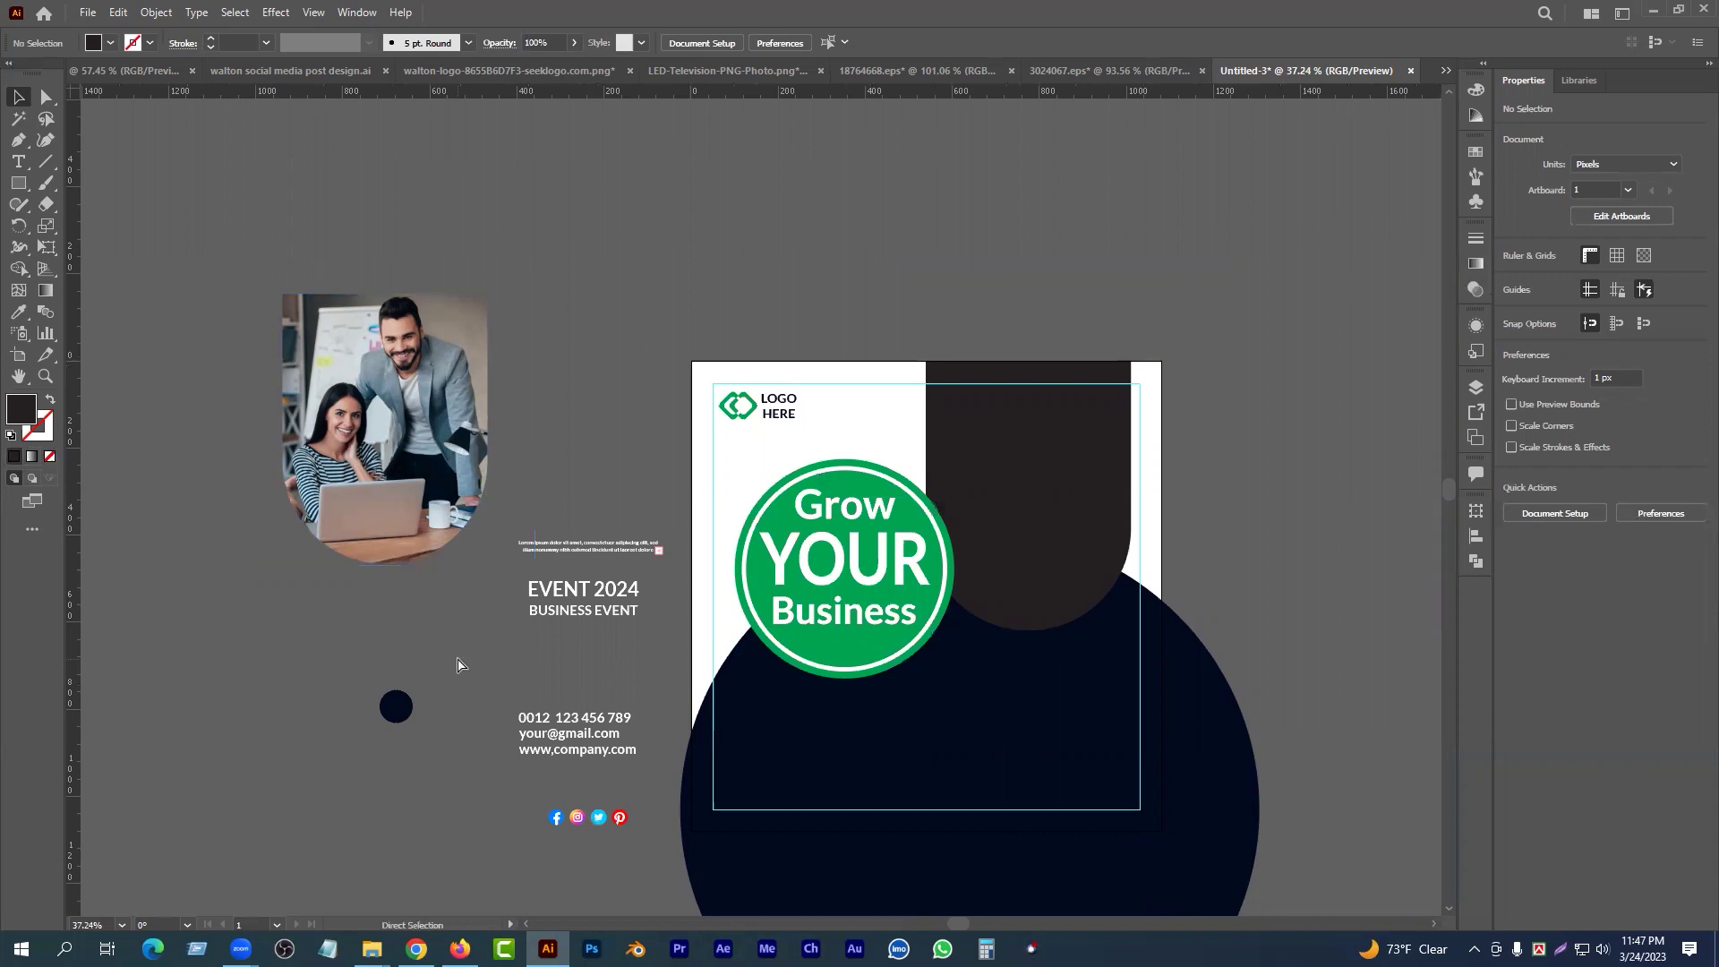
pyautogui.moveTo(318, 559); pyautogui.dragTo(636, 582)
pyautogui.moveTo(648, 494); pyautogui.dragTo(557, 473)
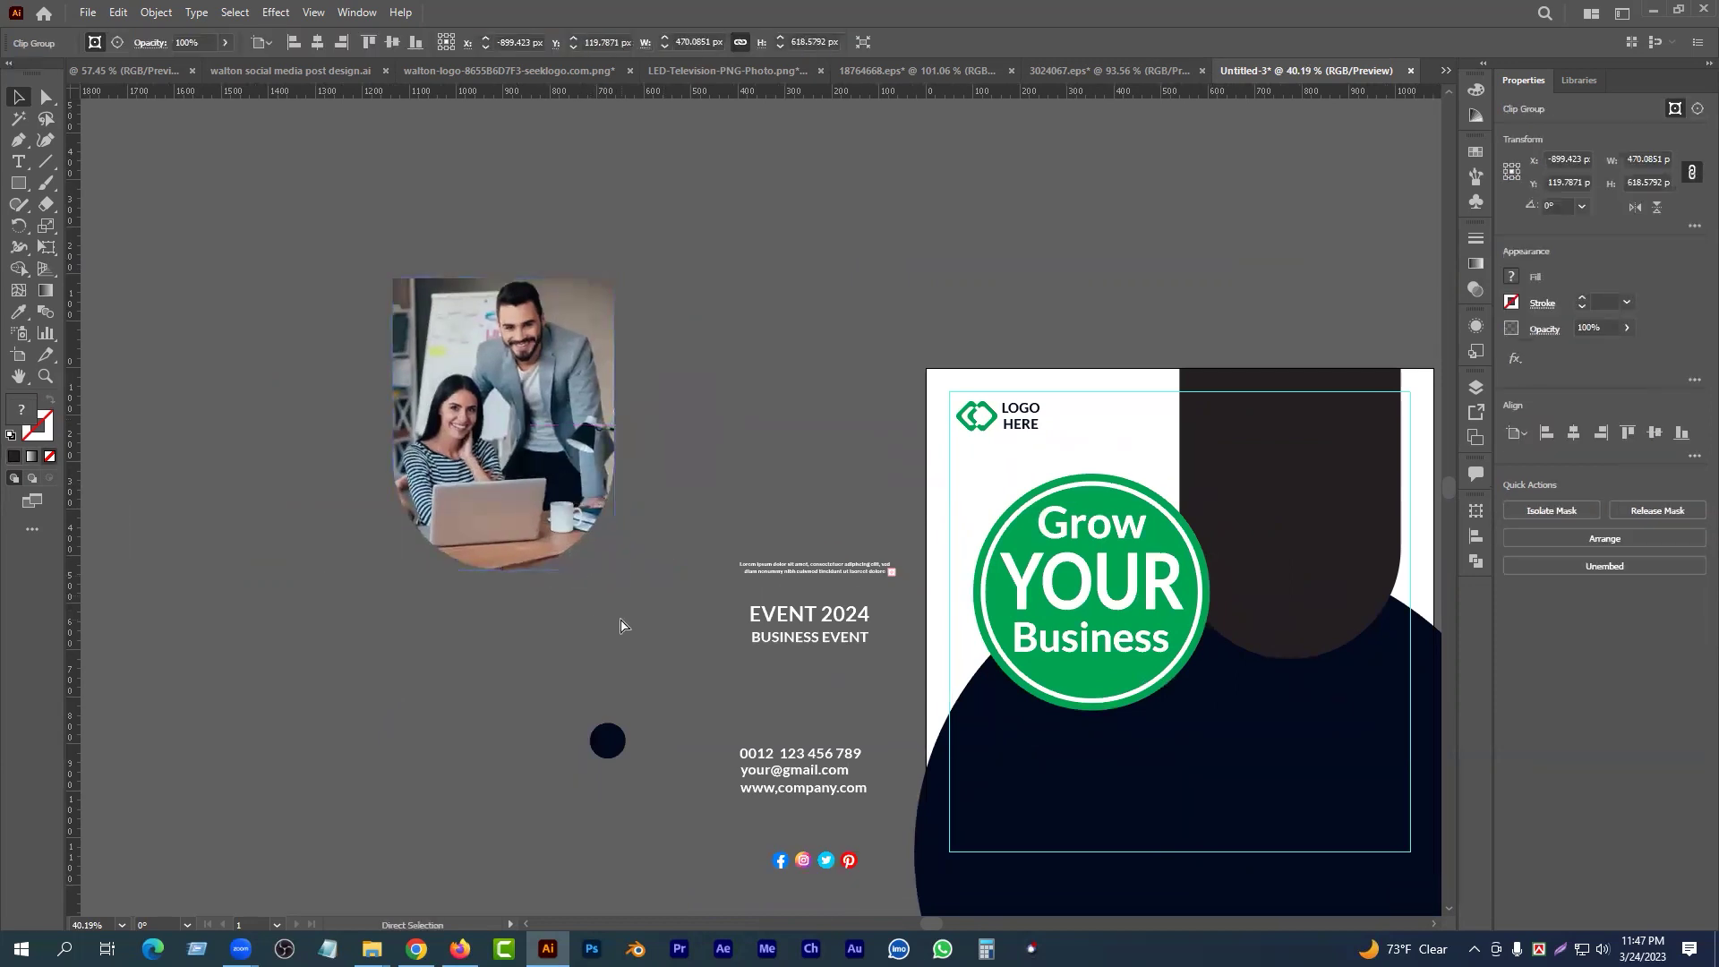
# - Undo the clipped photo's move, the clipping mask and the last opacity change
pyautogui.hotkey('ctrl', 'z')
pyautogui.hotkey('ctrl', 'z')
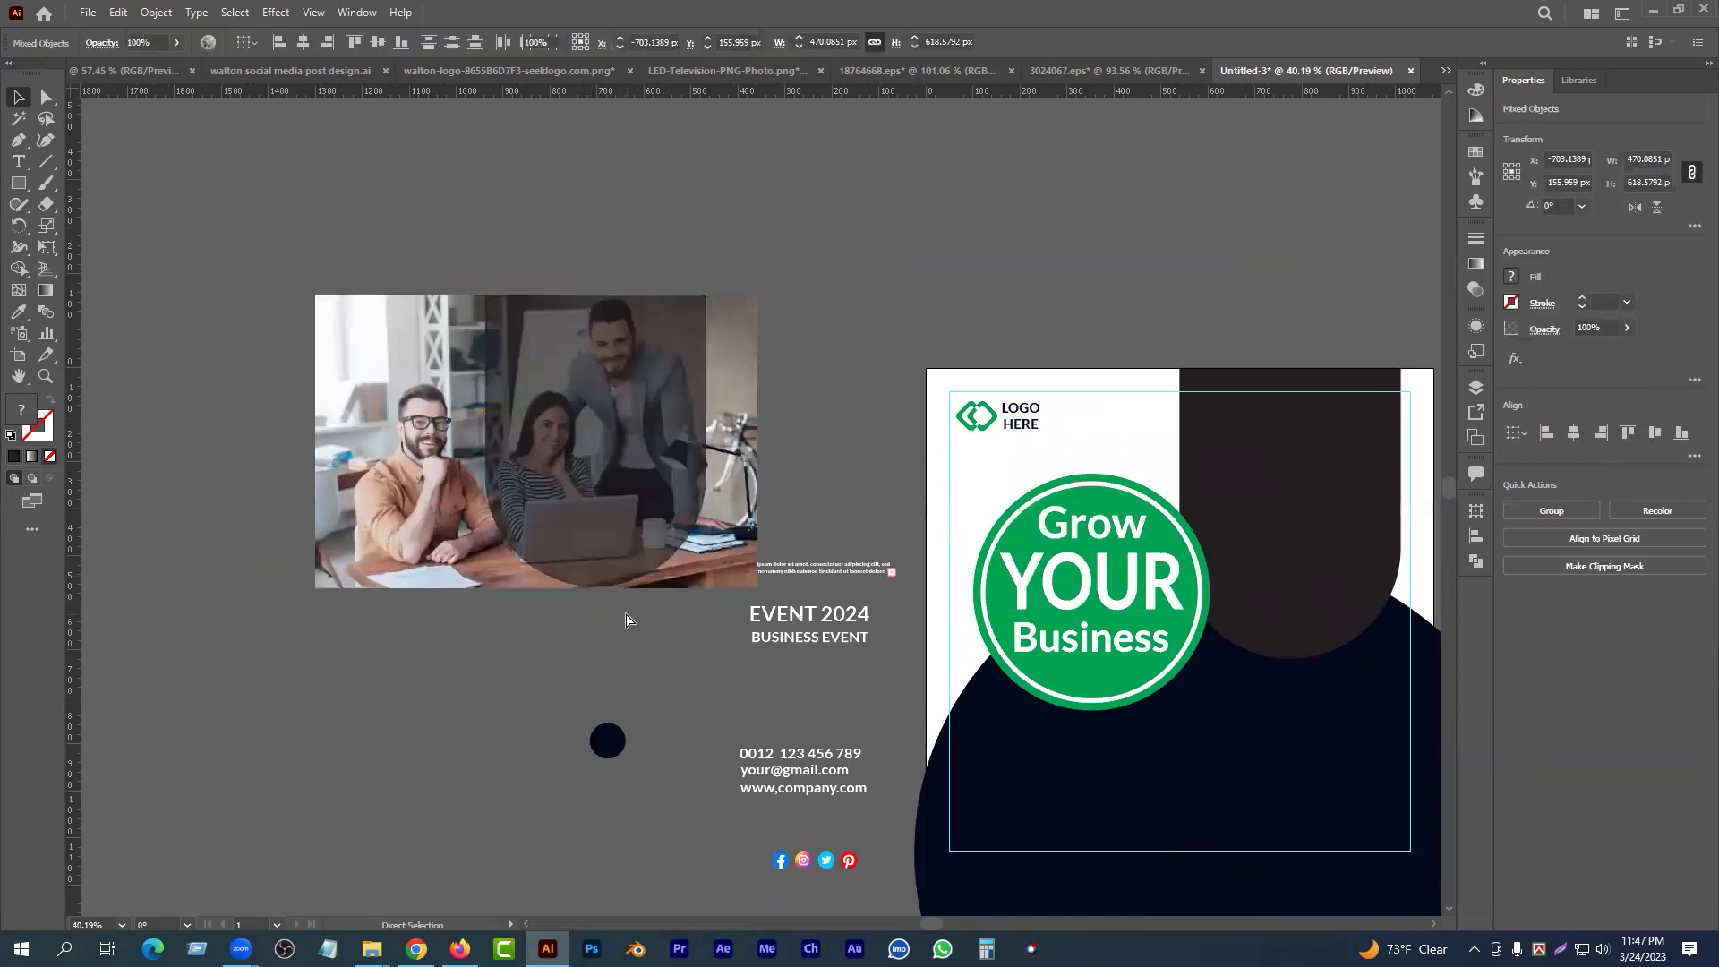
pyautogui.hotkey('ctrl', 'z')
pyautogui.hotkey('ctrl', 'z')
# - Try the semi-transparent shape lower down over the man seated at the desk in the photo
pyautogui.moveTo(602, 495); pyautogui.dragTo(386, 622)
pyautogui.moveTo(509, 636); pyautogui.dragTo(457, 609)
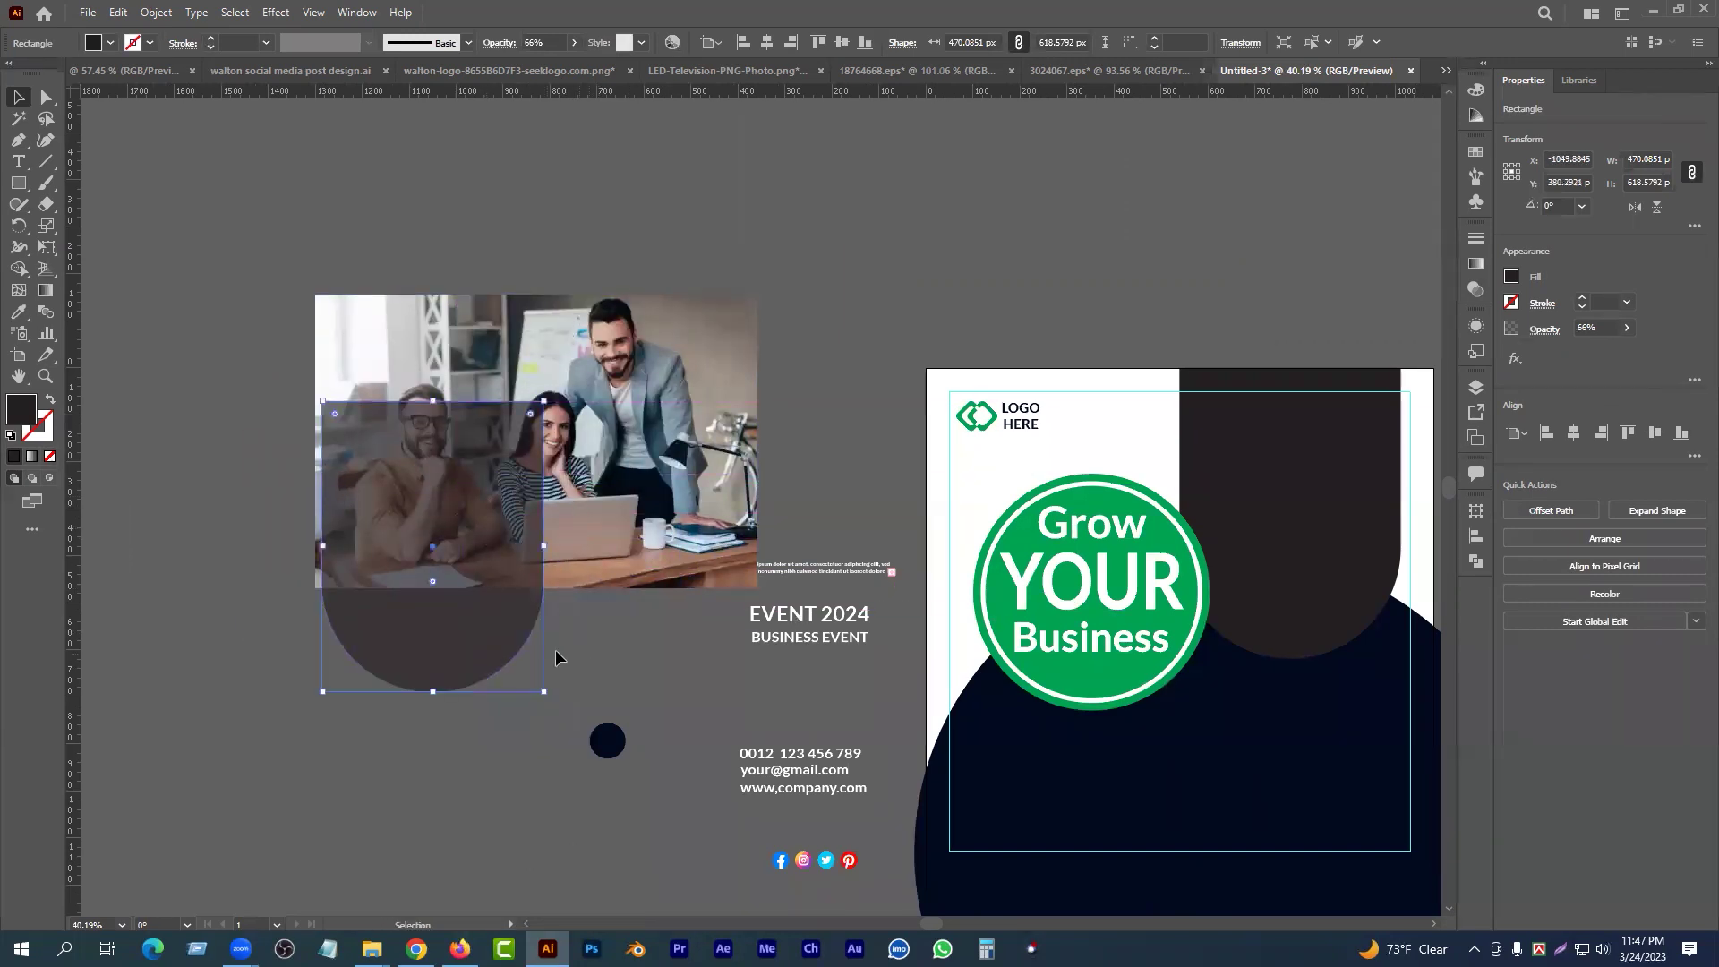
pyautogui.moveTo(1233, 476); pyautogui.dragTo(1233, 386)
pyautogui.hotkey('ctrl', 'z')
# - Place the semi-transparent shape back over the woman and standing man, within the photo's top and bottom edges
pyautogui.moveTo(641, 643); pyautogui.dragTo(539, 594)
pyautogui.moveTo(364, 591); pyautogui.dragTo(585, 469)
pyautogui.moveTo(530, 382); pyautogui.dragTo(530, 394)
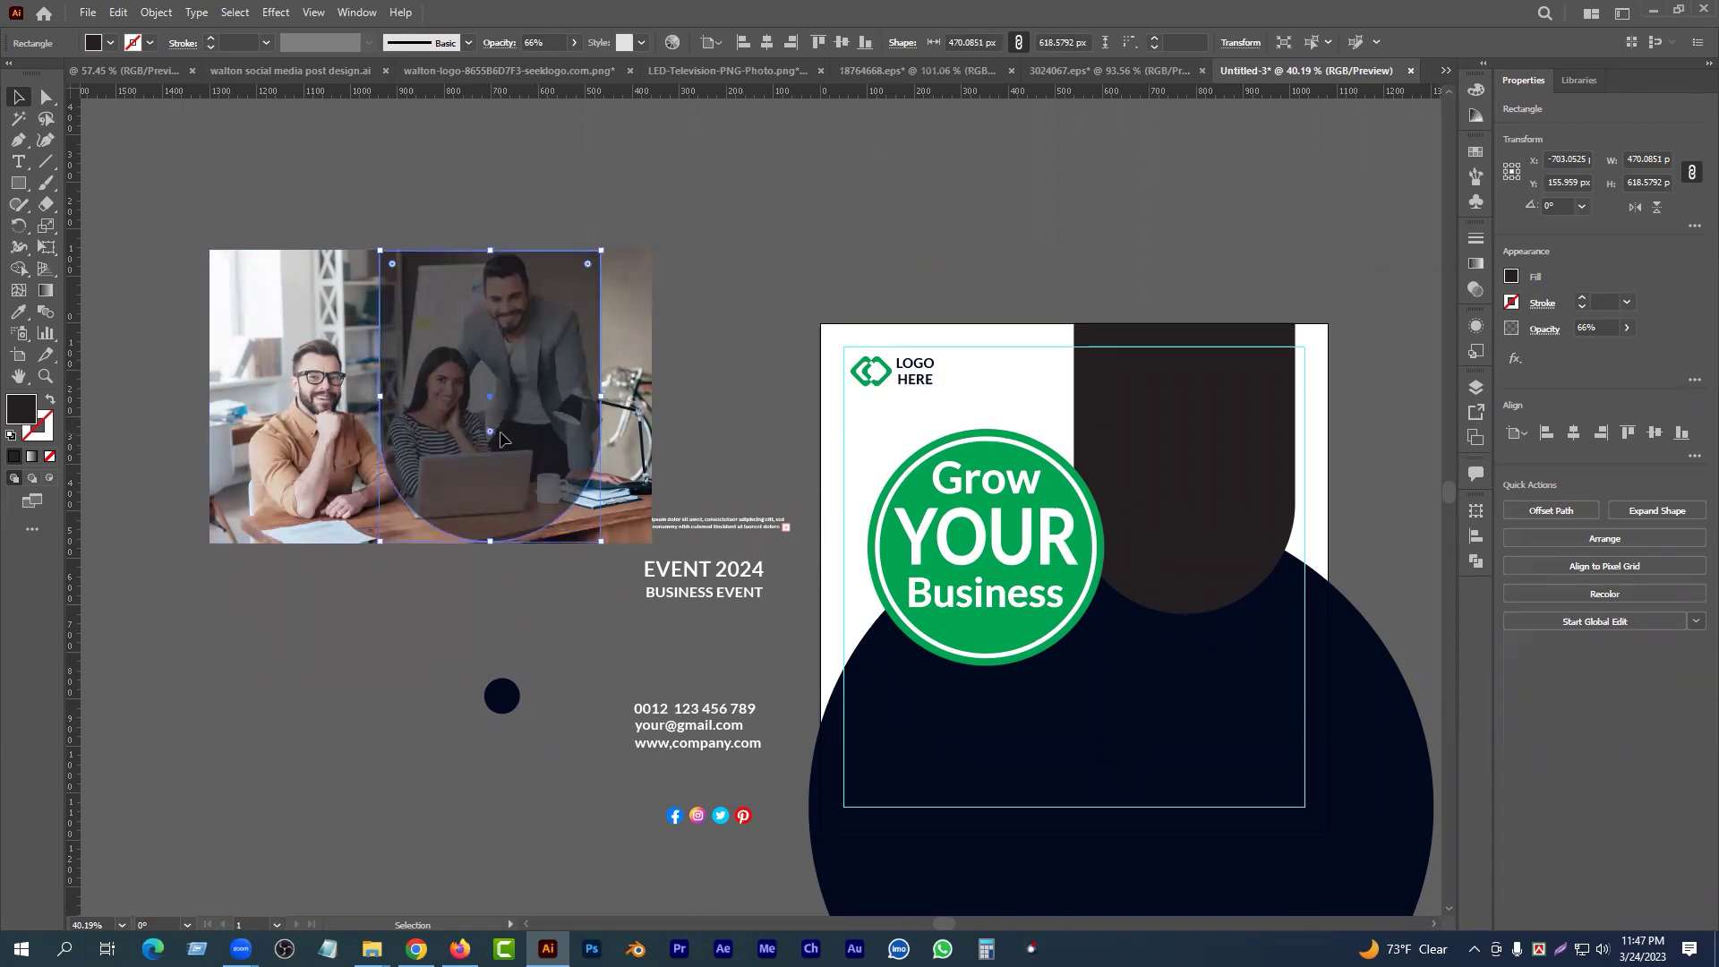
pyautogui.moveTo(499, 437)
pyautogui.mouseDown()
pyautogui.moveTo(352, 455)
pyautogui.moveTo(360, 435)
pyautogui.moveTo(493, 403)
pyautogui.moveTo(518, 420)
pyautogui.mouseUp()
pyautogui.click(544, 604)
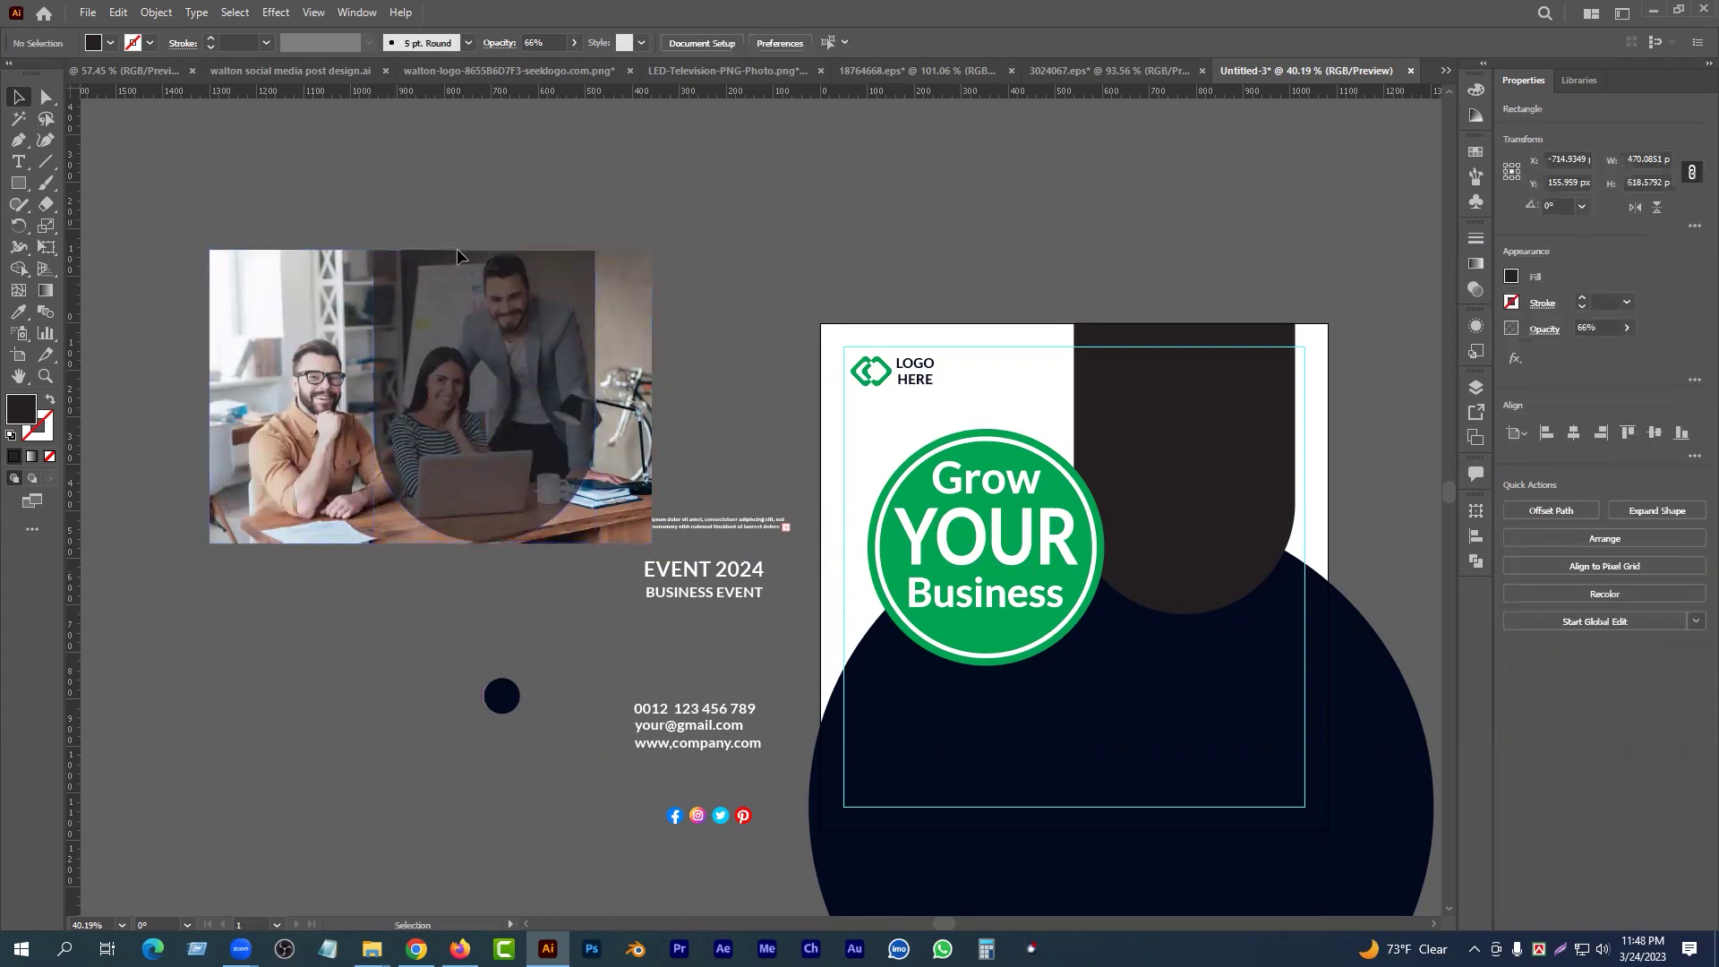
# - Move the photo slightly up and right, and refit the semi-transparent shape over the woman and standing man, level with the photo's top edge
pyautogui.click(561, 310)
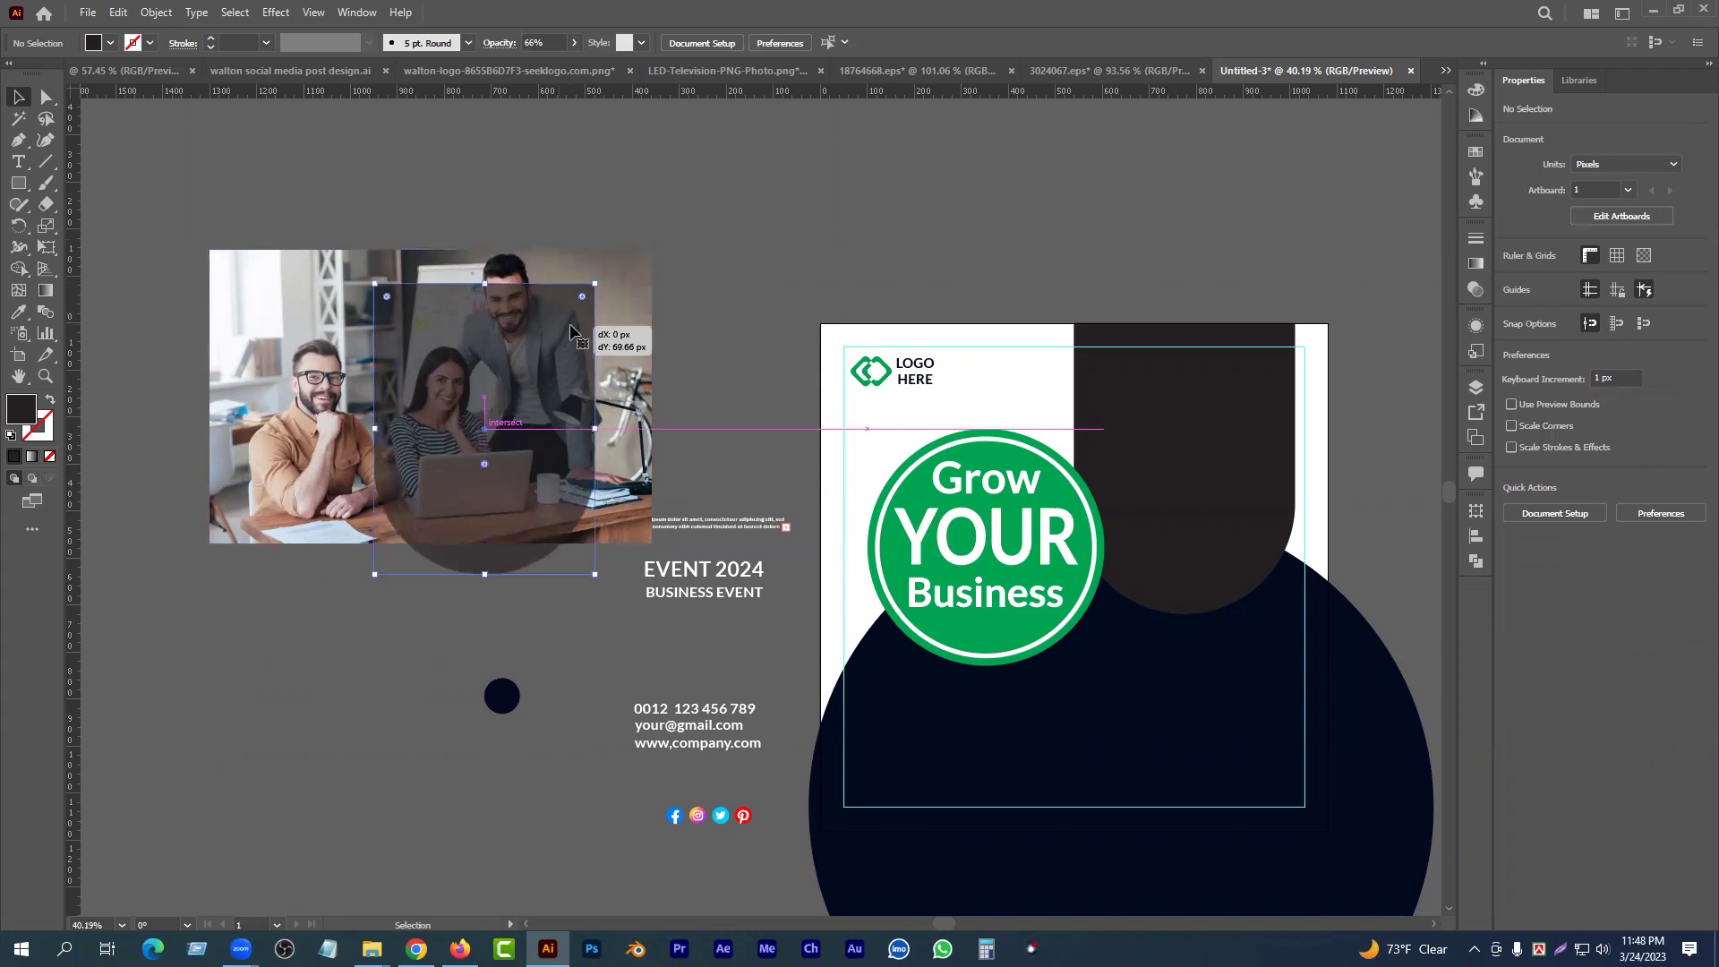
pyautogui.click(736, 303)
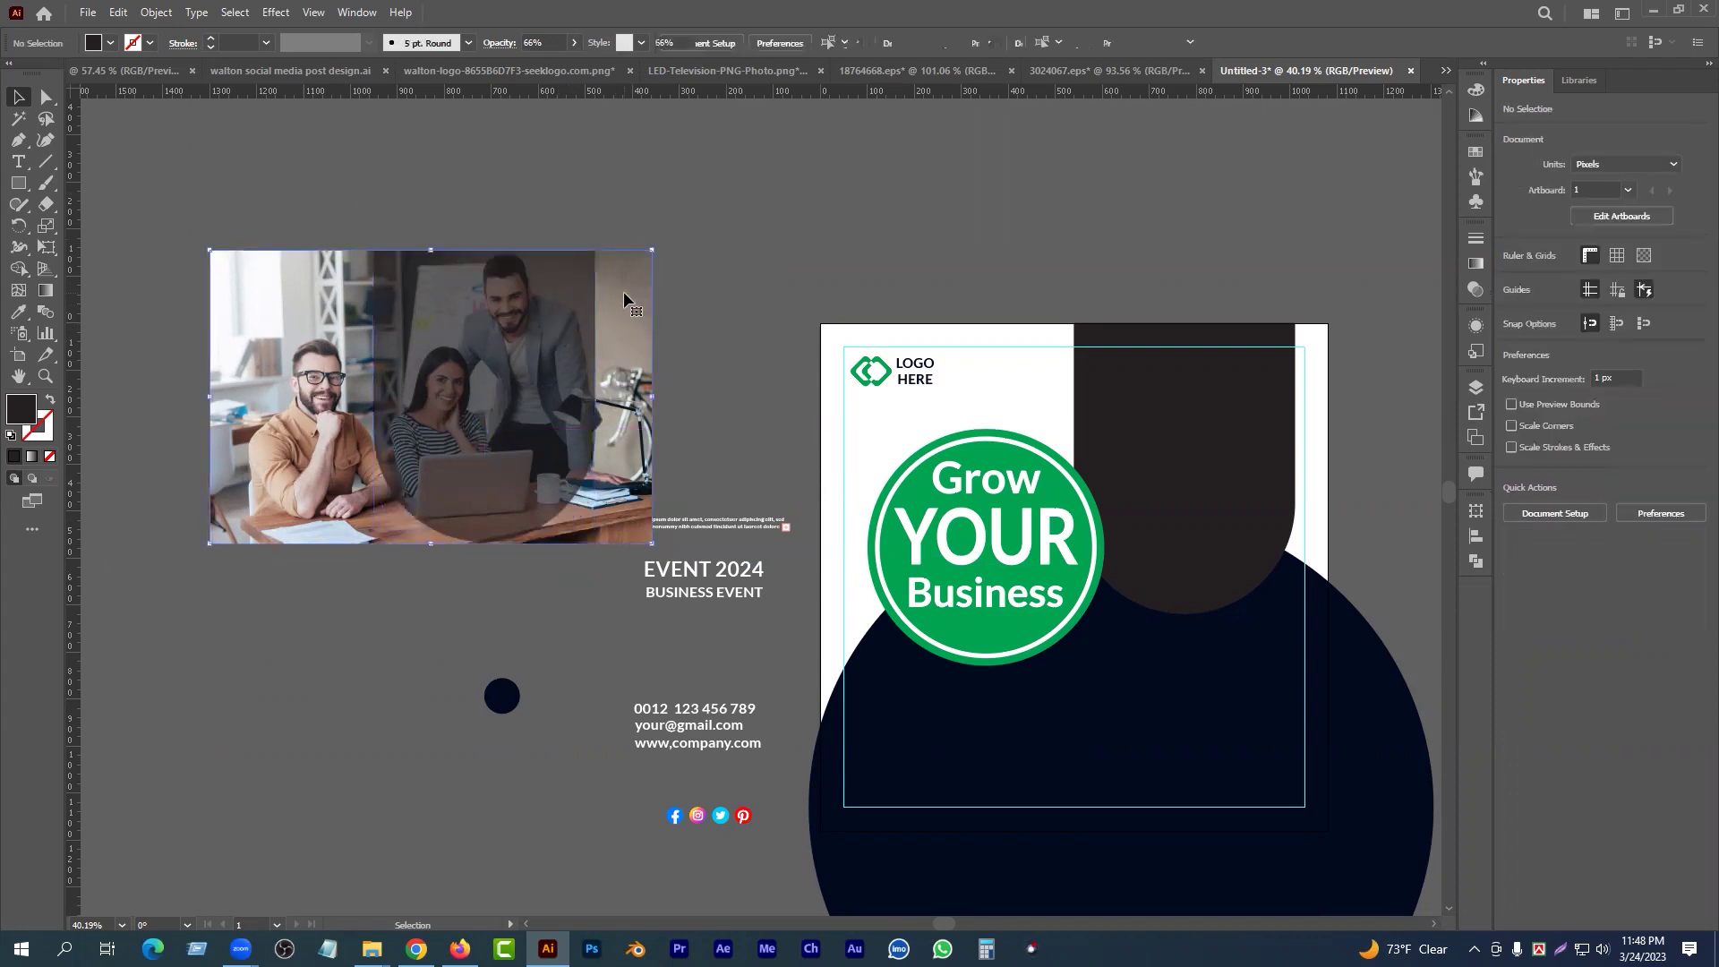
pyautogui.click(623, 292)
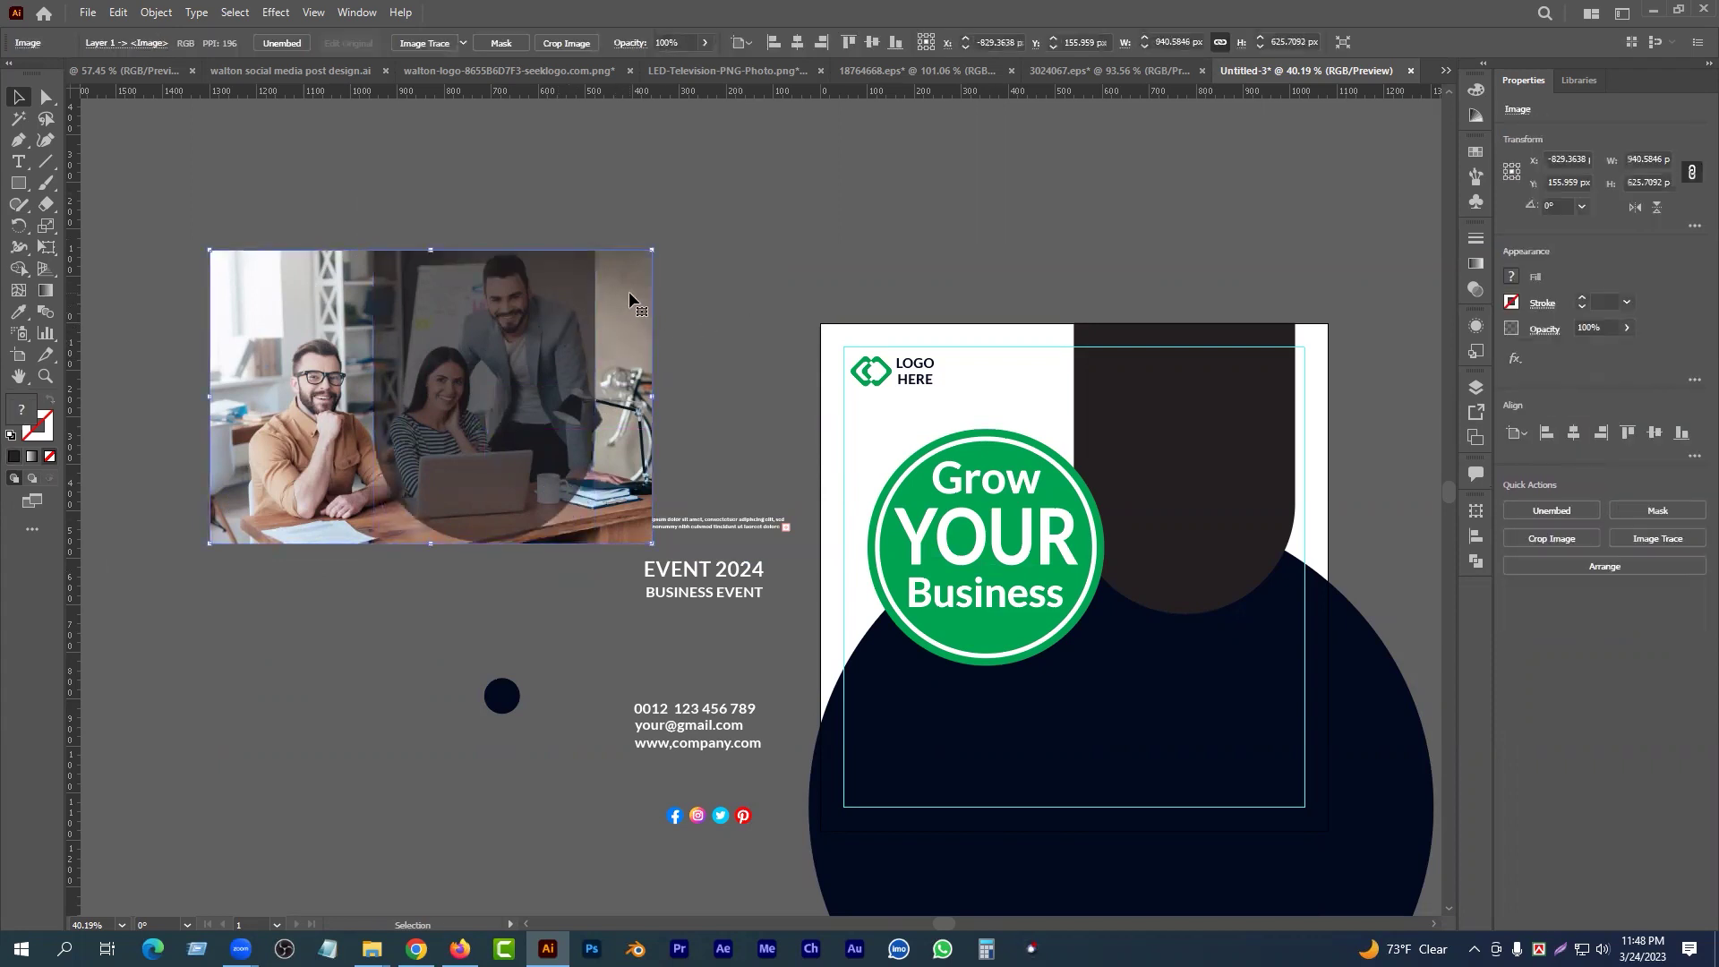
pyautogui.moveTo(629, 292); pyautogui.dragTo(643, 277)
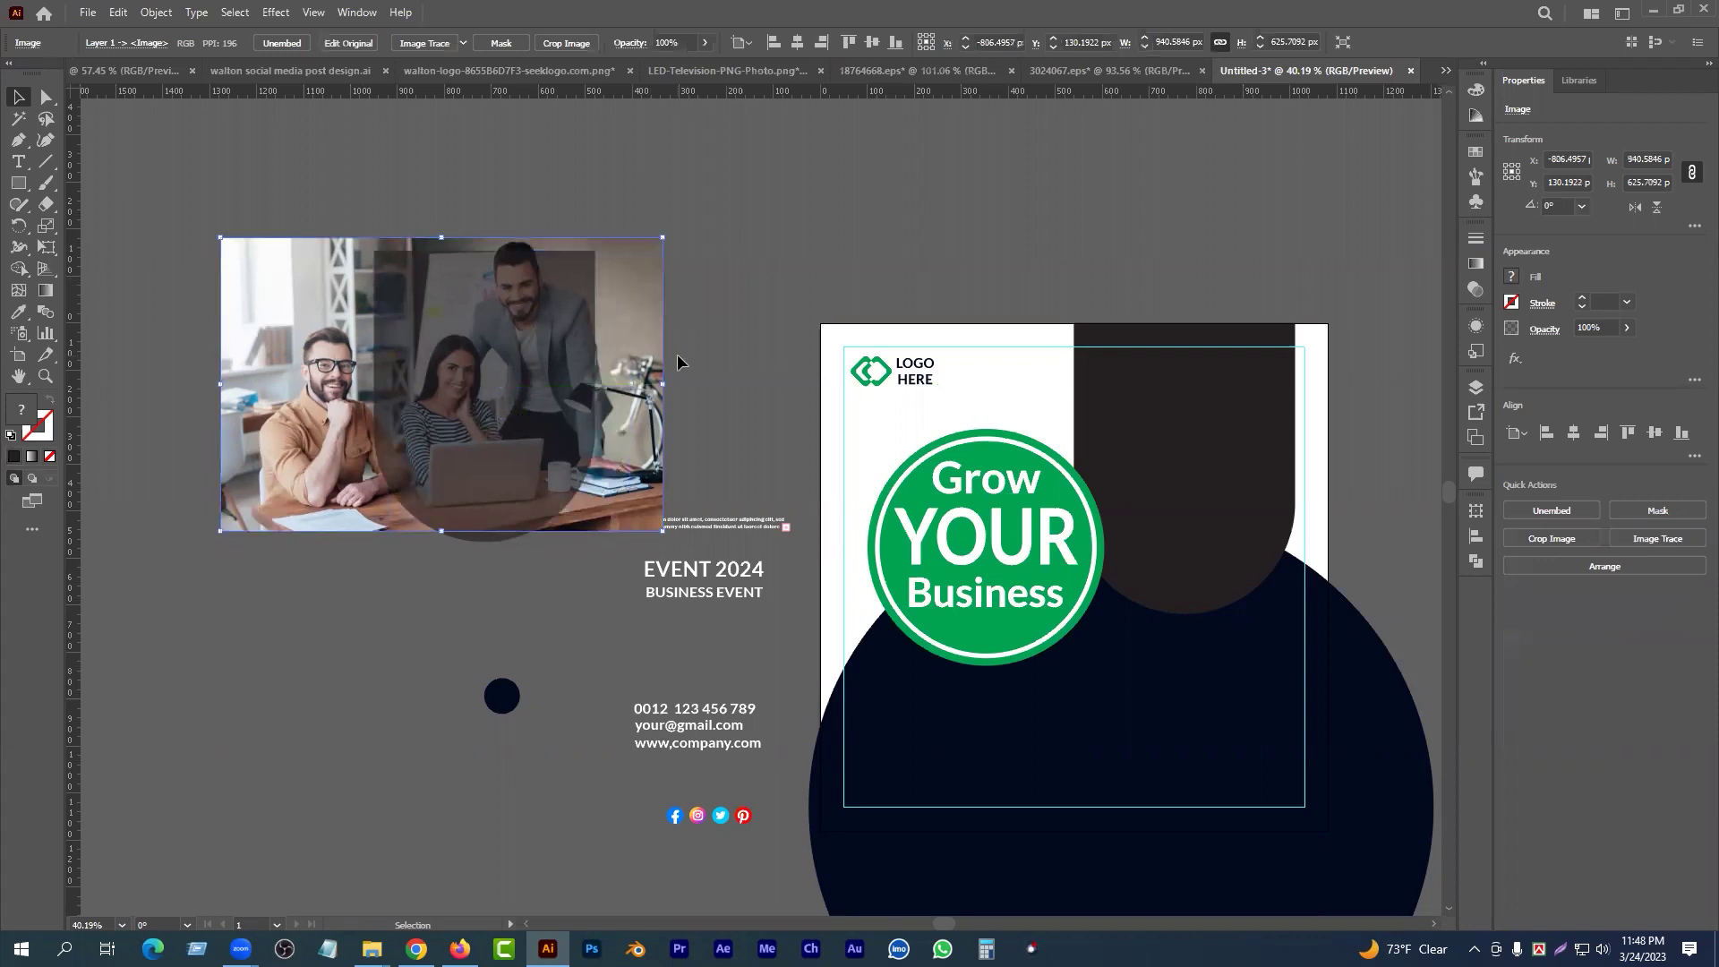
pyautogui.click(740, 320)
pyautogui.moveTo(531, 340); pyautogui.dragTo(555, 324)
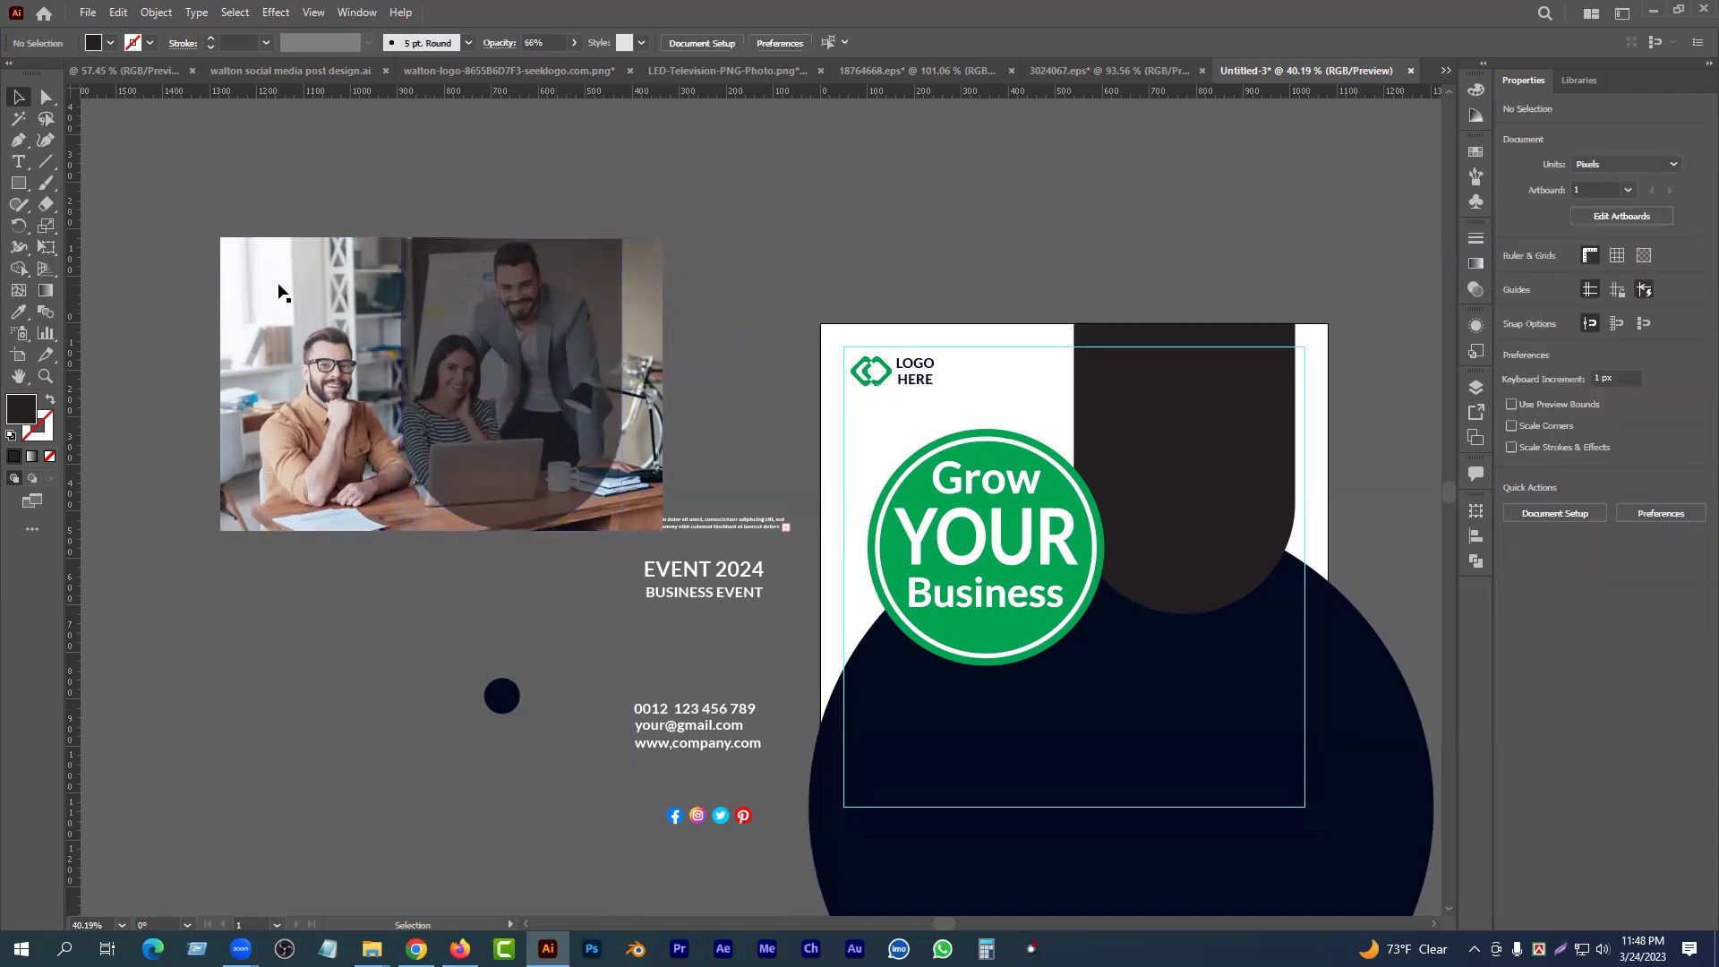
# - Clip the team photo into the rounded semi-transparent shape with a clipping mask
pyautogui.click(306, 184)
pyautogui.moveTo(333, 222); pyautogui.dragTo(562, 349)
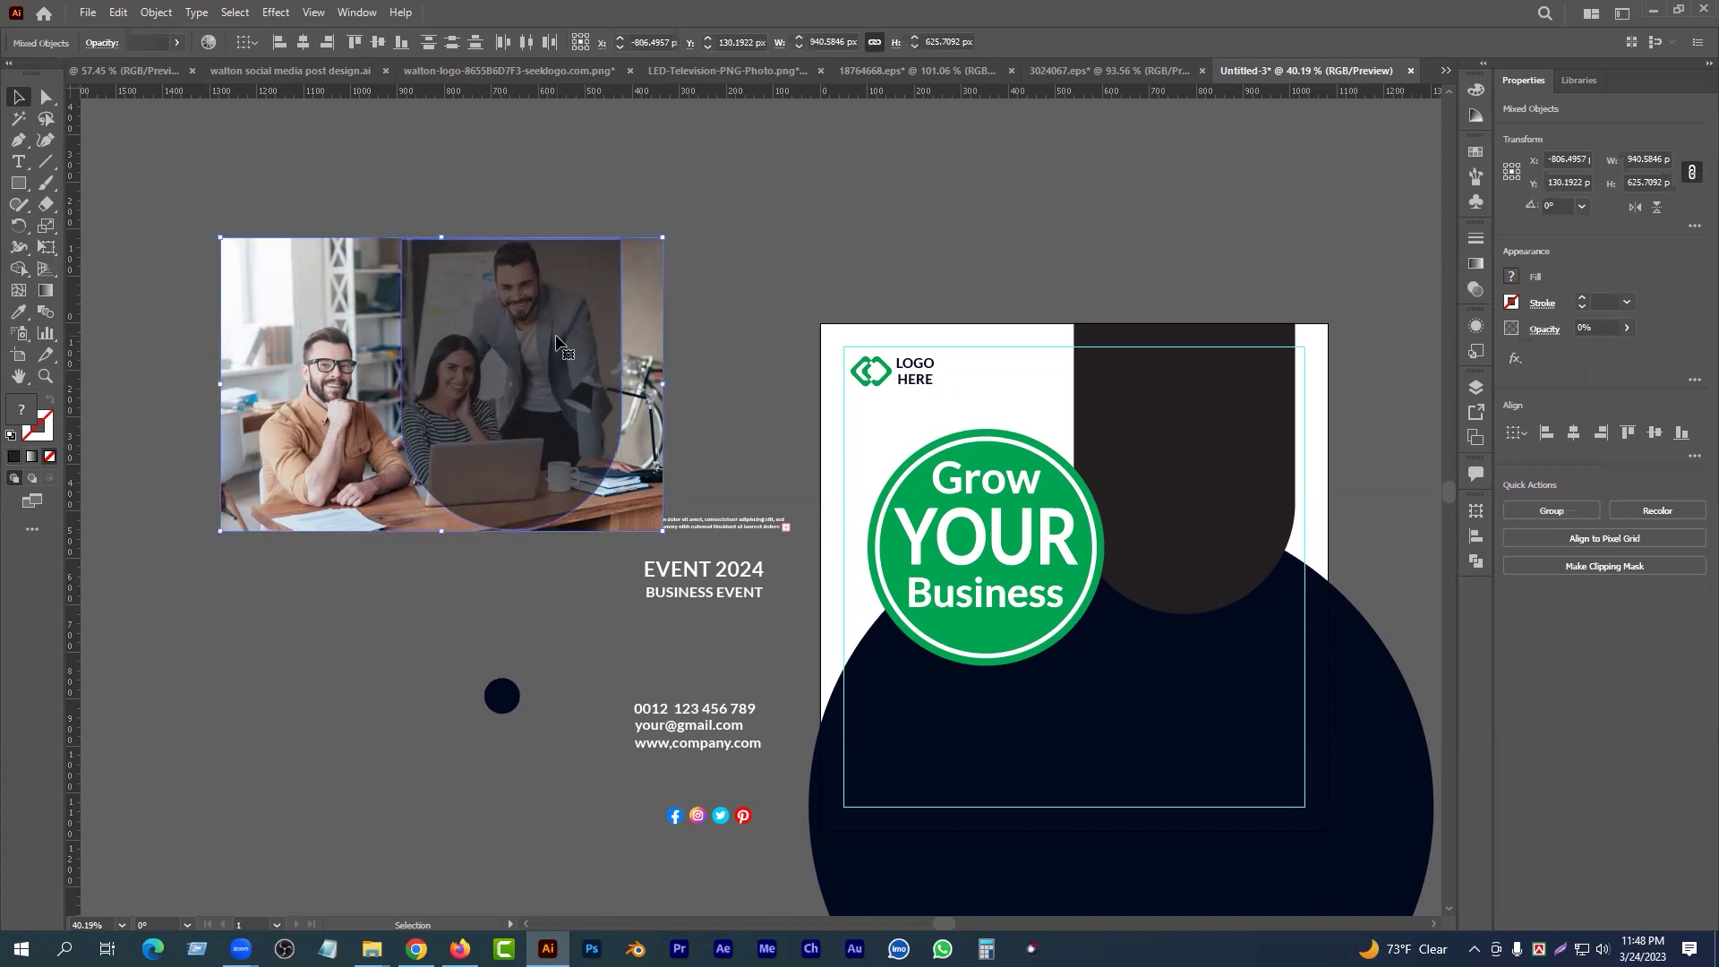
pyautogui.rightClick(557, 341)
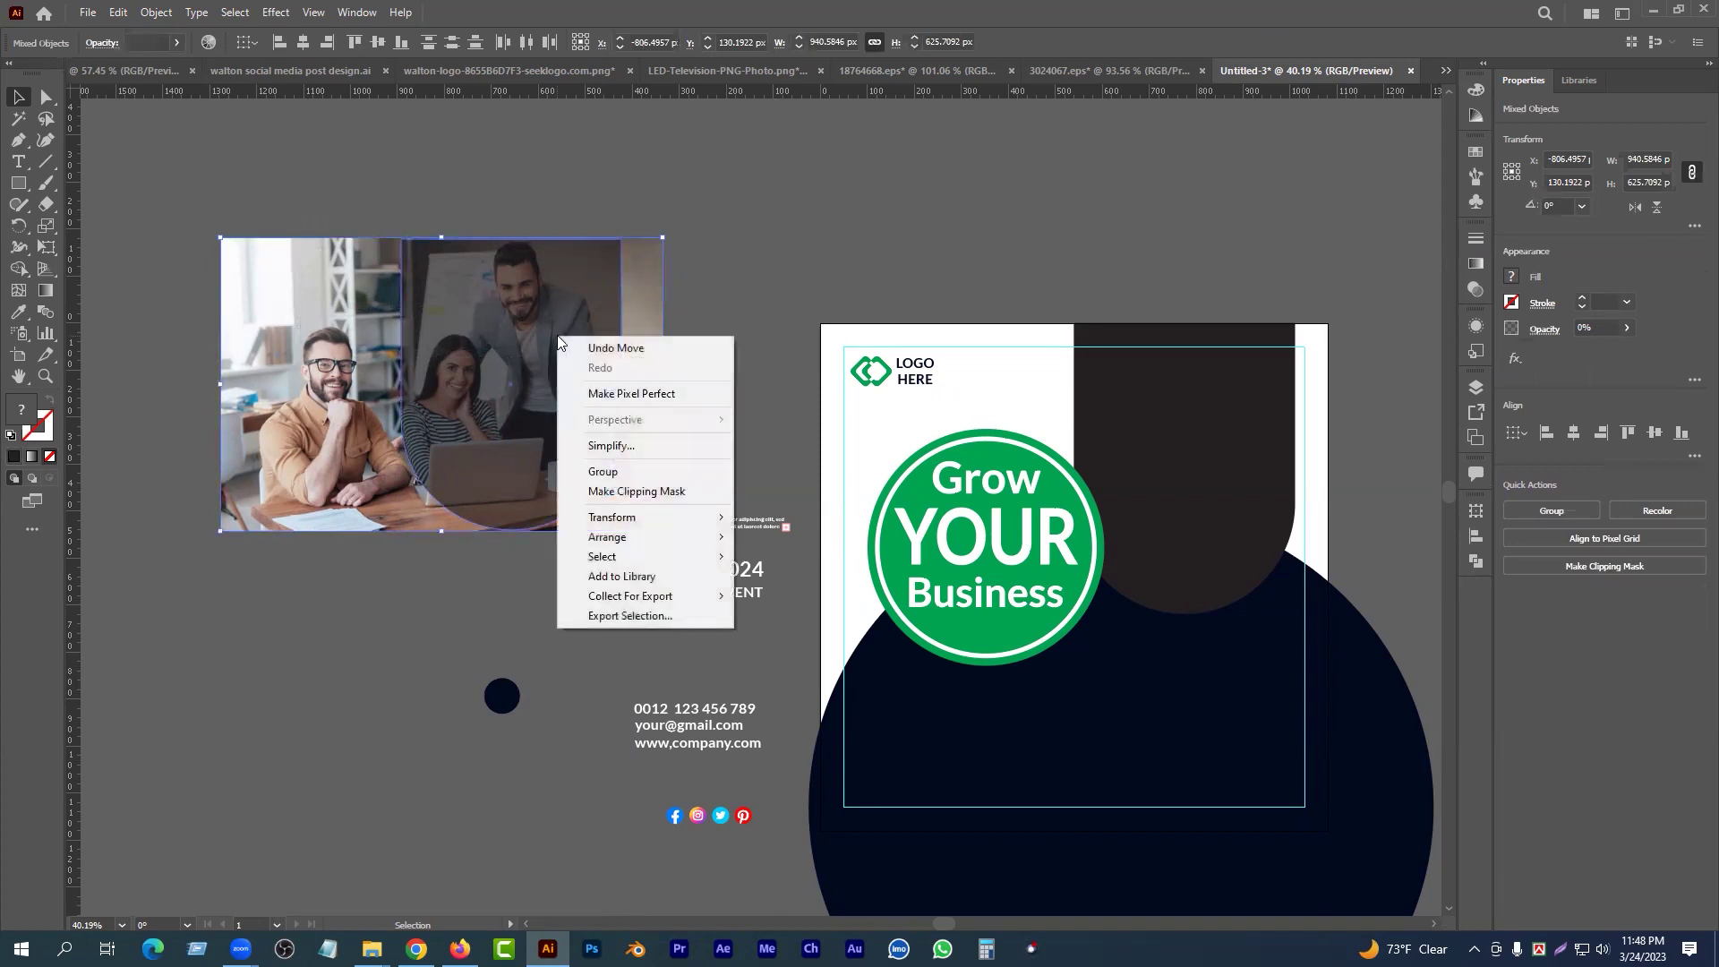
pyautogui.click(675, 496)
pyautogui.click(309, 363)
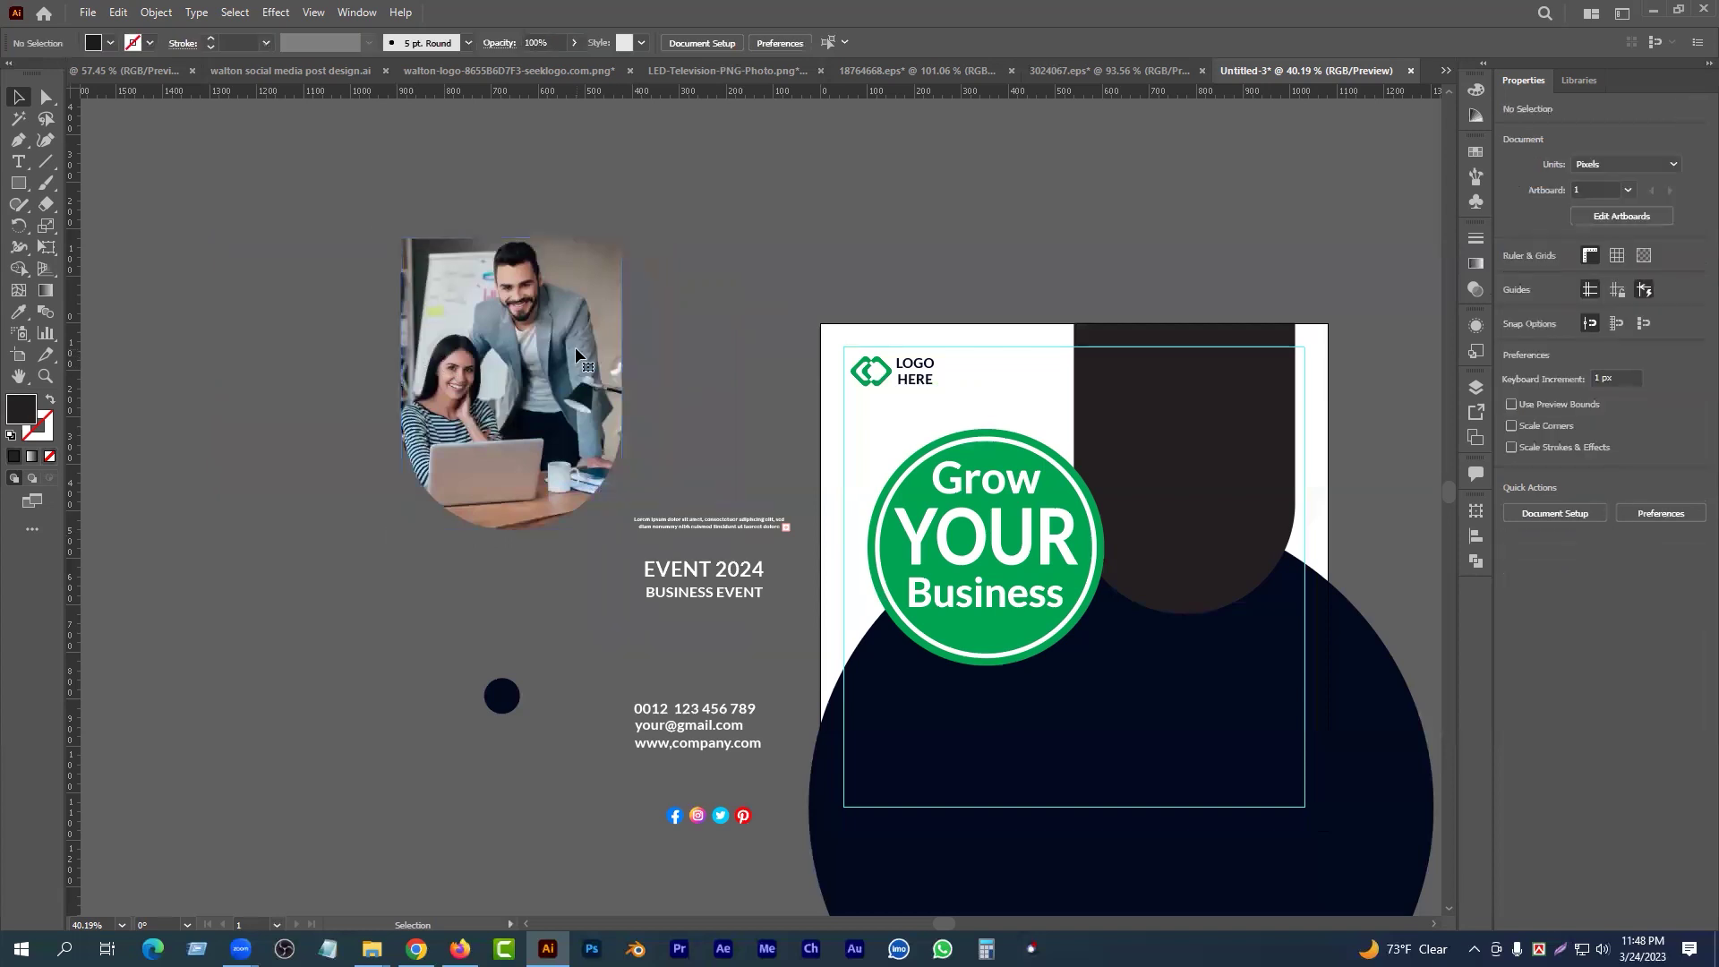
# - Try the clipped photo over the dark rounded shape on the artboard, scaled down to about 440 × 579 px
pyautogui.scroll(-2, 533, 376)
pyautogui.moveTo(461, 430); pyautogui.dragTo(952, 430)
pyautogui.scroll(5, 949, 428)
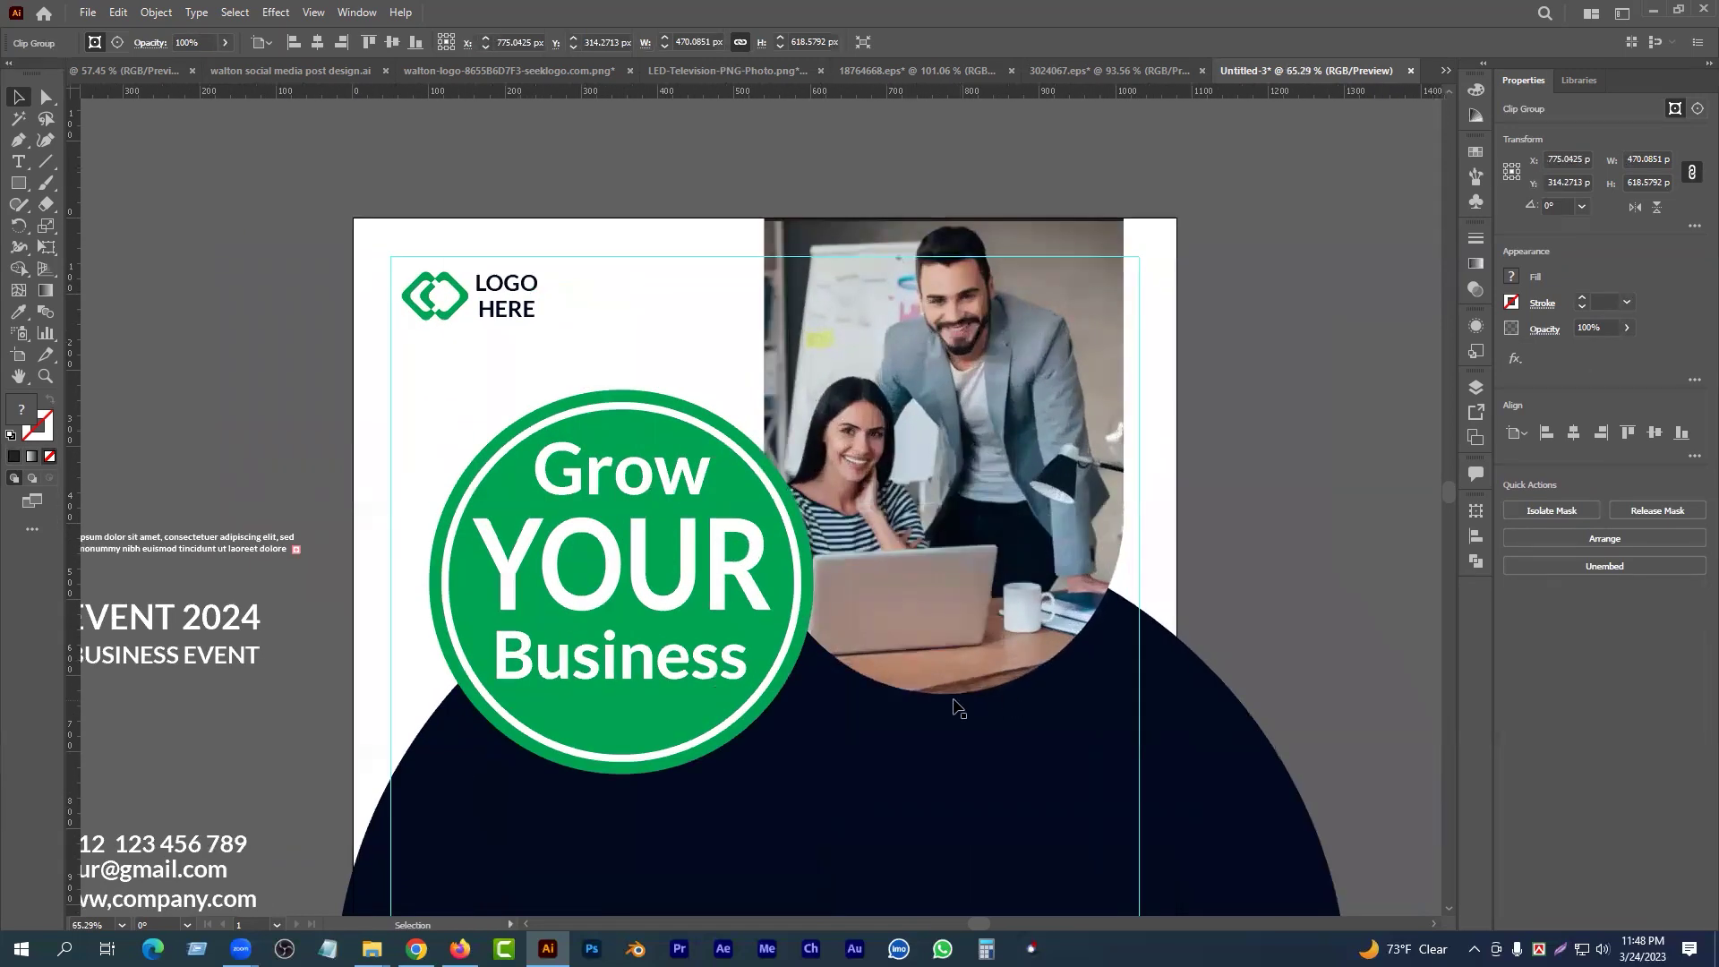
pyautogui.moveTo(943, 694); pyautogui.dragTo(937, 665)
pyautogui.moveTo(994, 545); pyautogui.dragTo(994, 555)
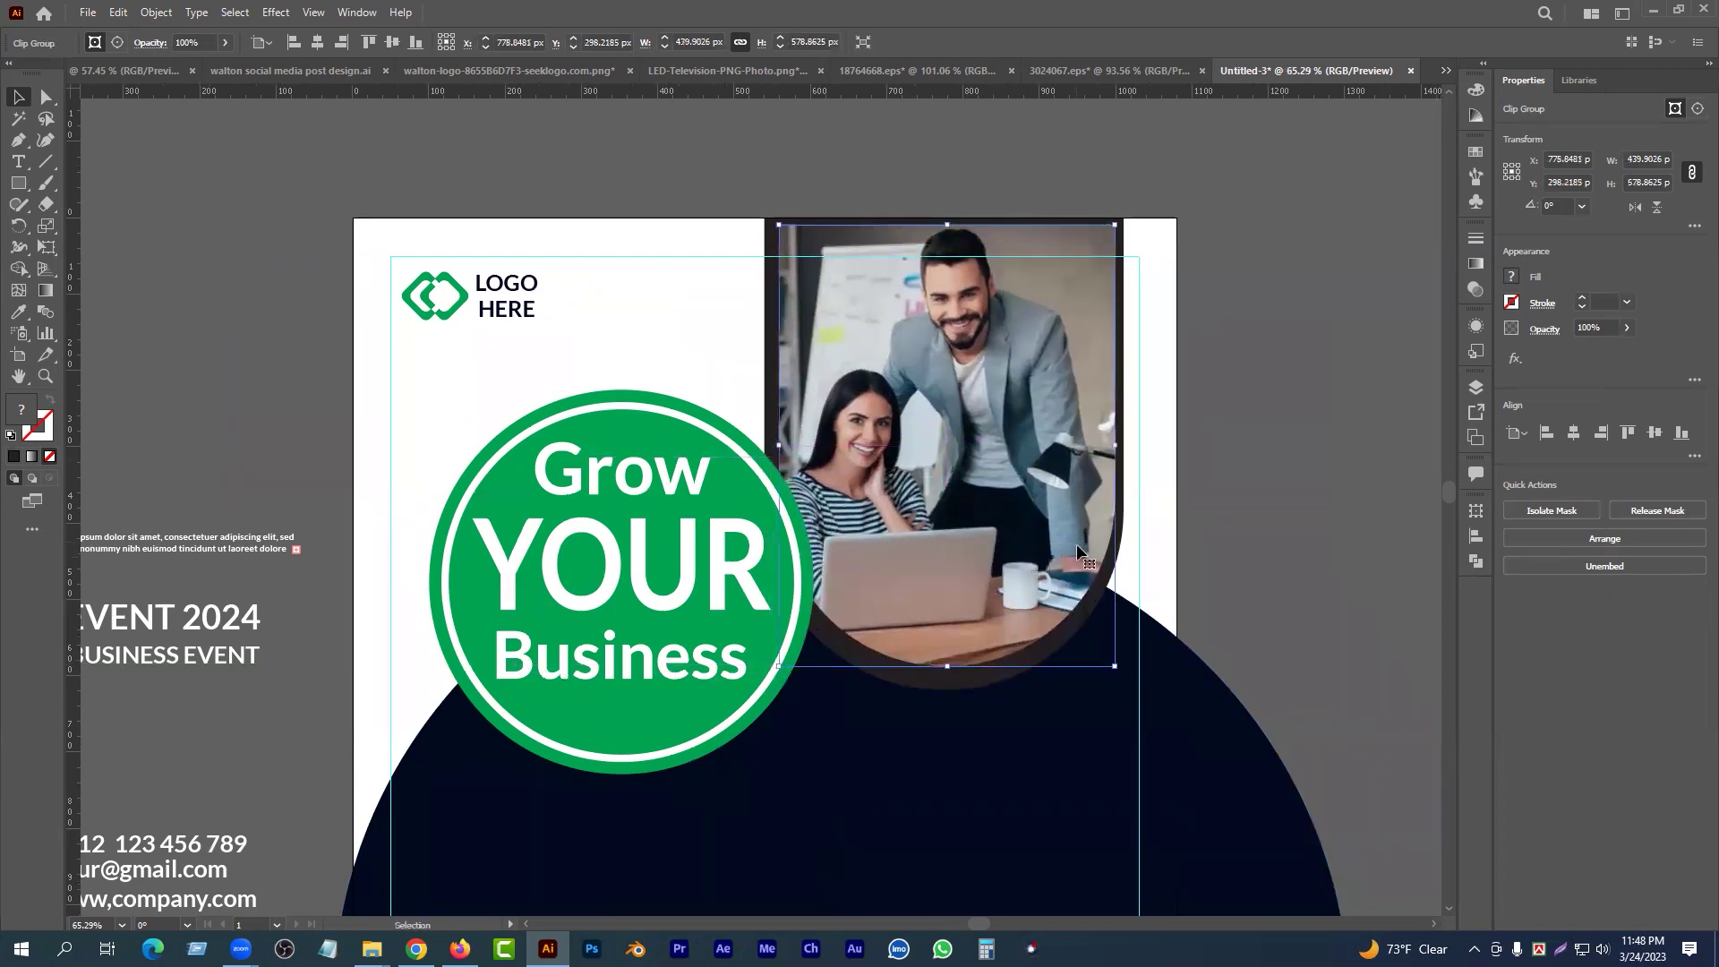
# - Undo the clipped photo's scaling and its placement on the artboard
pyautogui.click(1226, 646)
pyautogui.hotkey('ctrl', 'z')
pyautogui.hotkey('ctrl', 'z')
pyautogui.hotkey('ctrl', 'z')
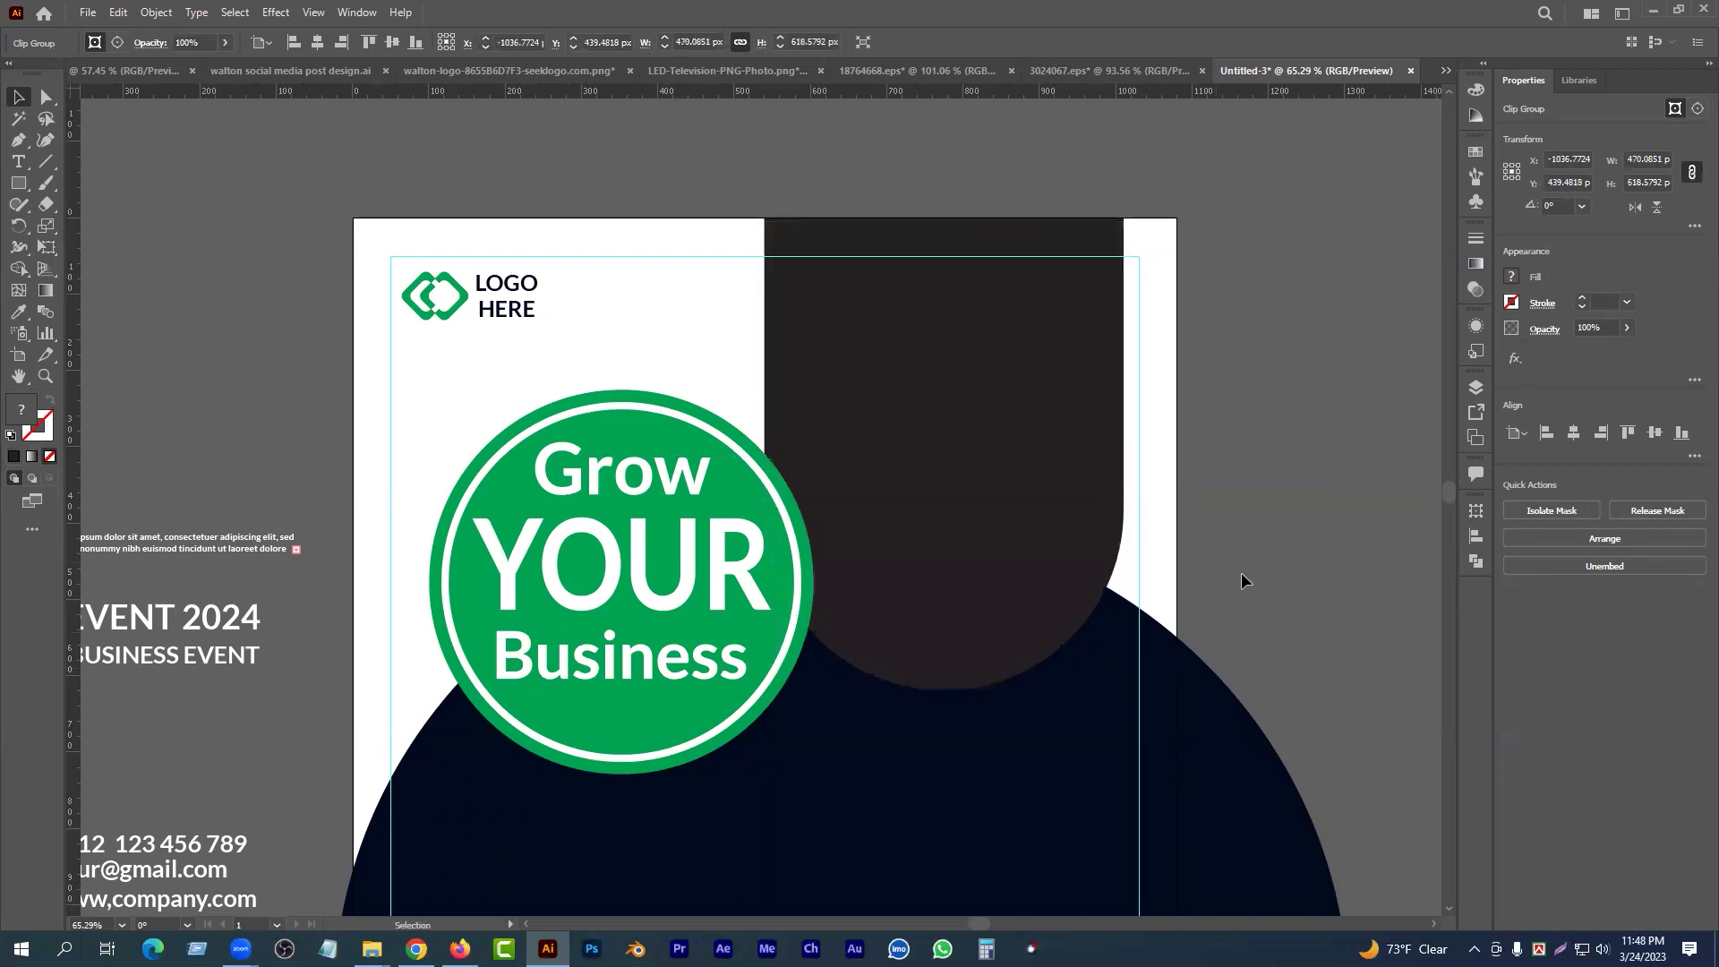
# - Place the clipped photo over the dark rounded shape on the artboard and align their top edges
pyautogui.click(1093, 518)
pyautogui.scroll(-2, 932, 567)
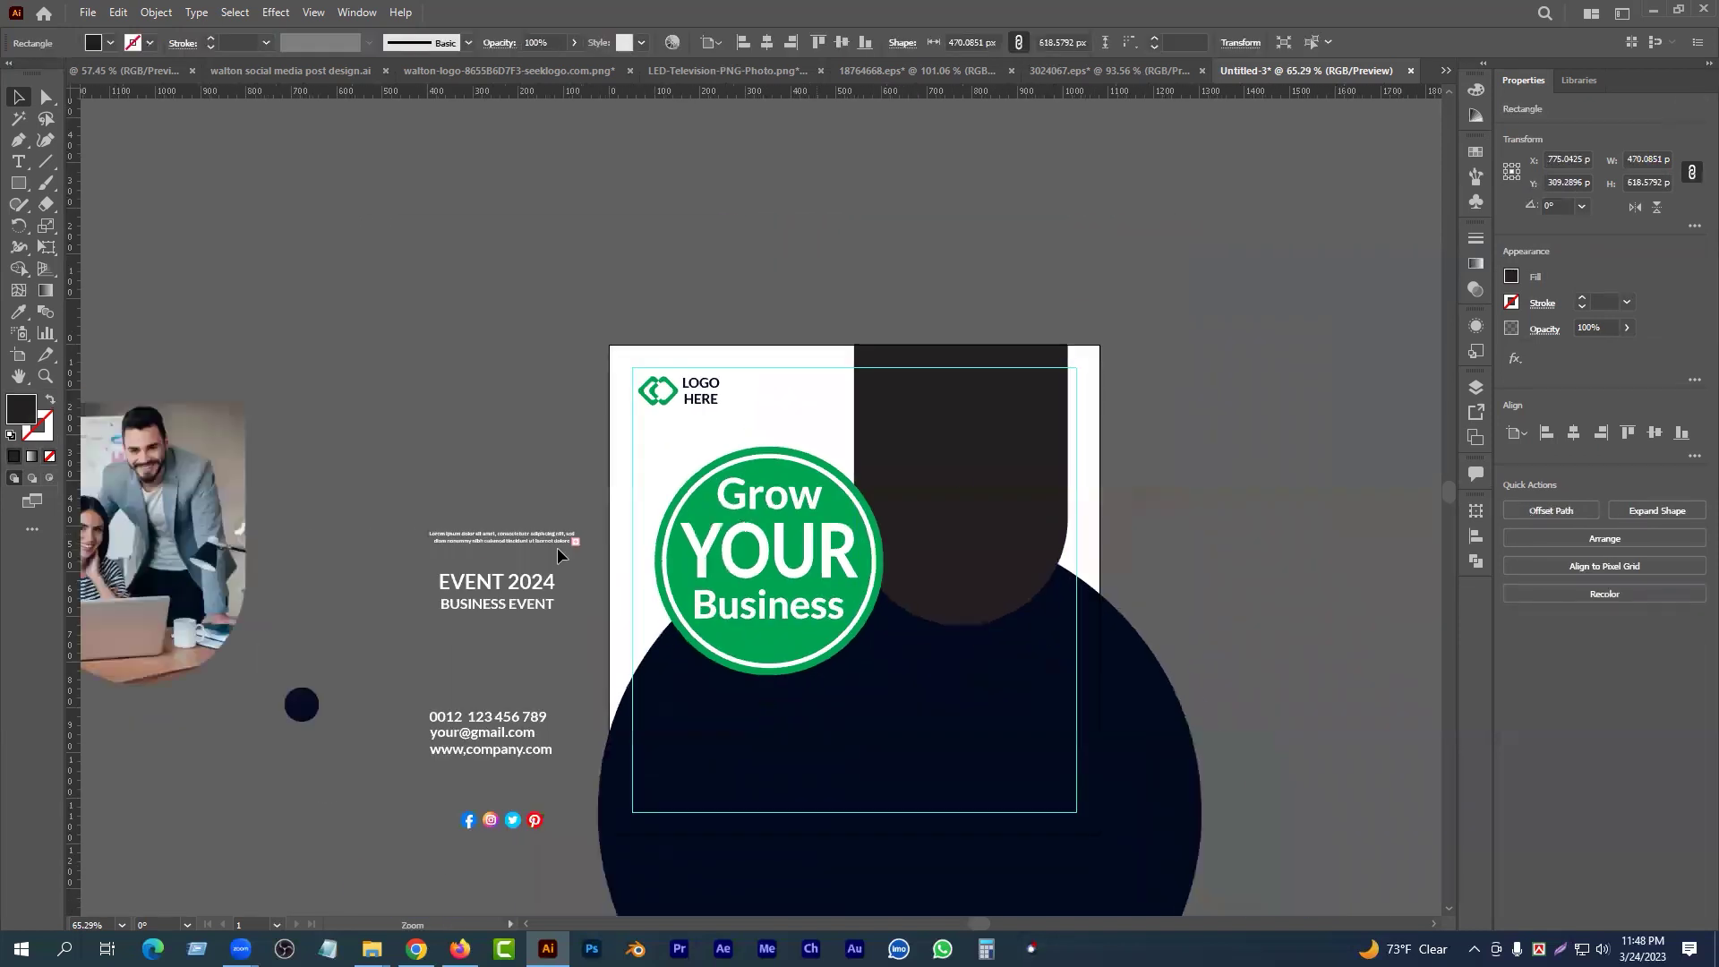
pyautogui.moveTo(184, 471); pyautogui.dragTo(1017, 445)
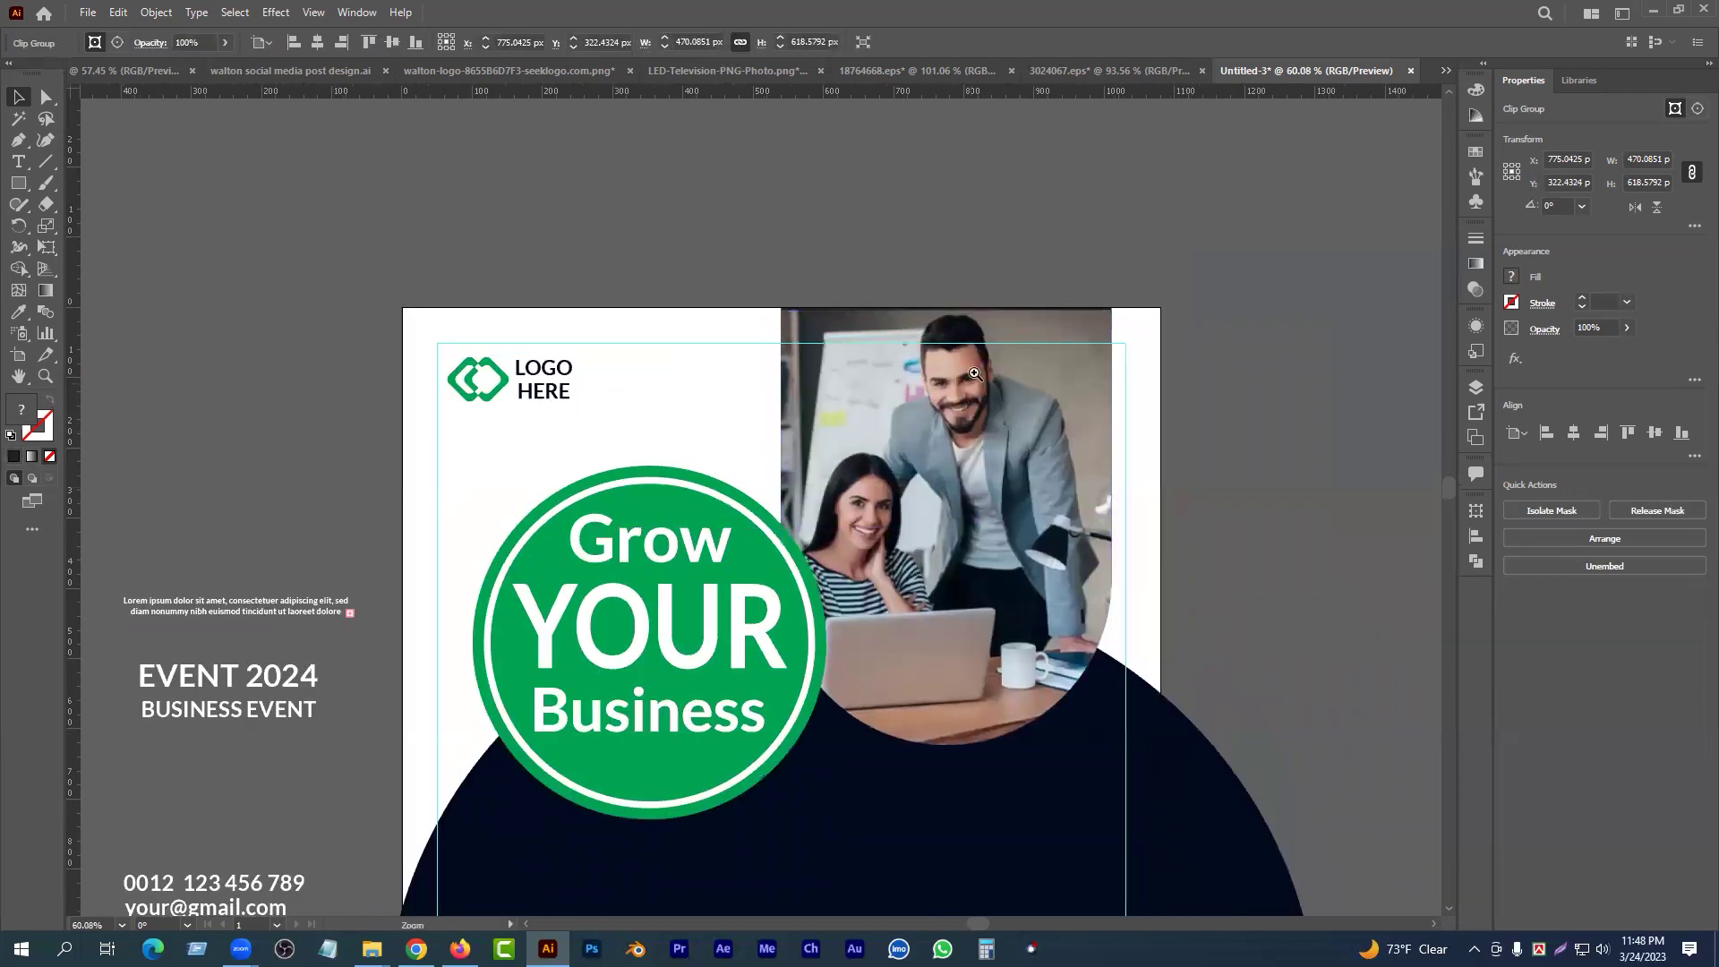
pyautogui.moveTo(974, 374); pyautogui.dragTo(1020, 428)
pyautogui.keyDown('shift'); pyautogui.click(870, 295); pyautogui.keyUp('shift')
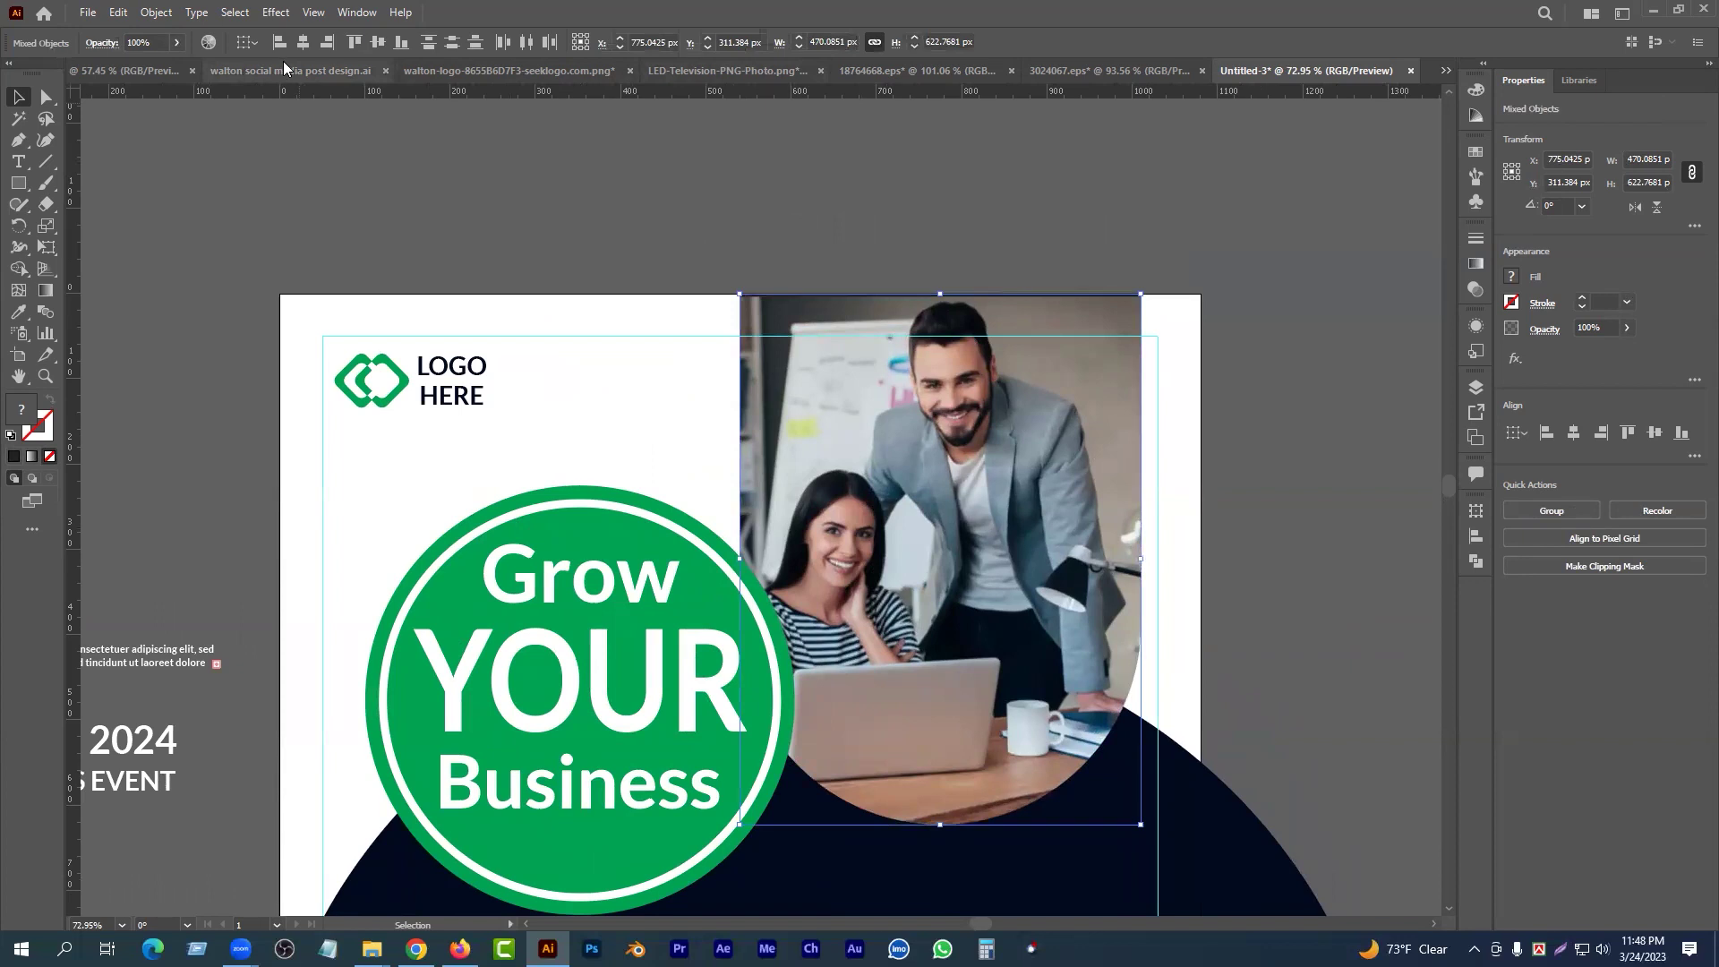
pyautogui.click(353, 43)
pyautogui.click(894, 186)
pyautogui.scroll(-1, 929, 522)
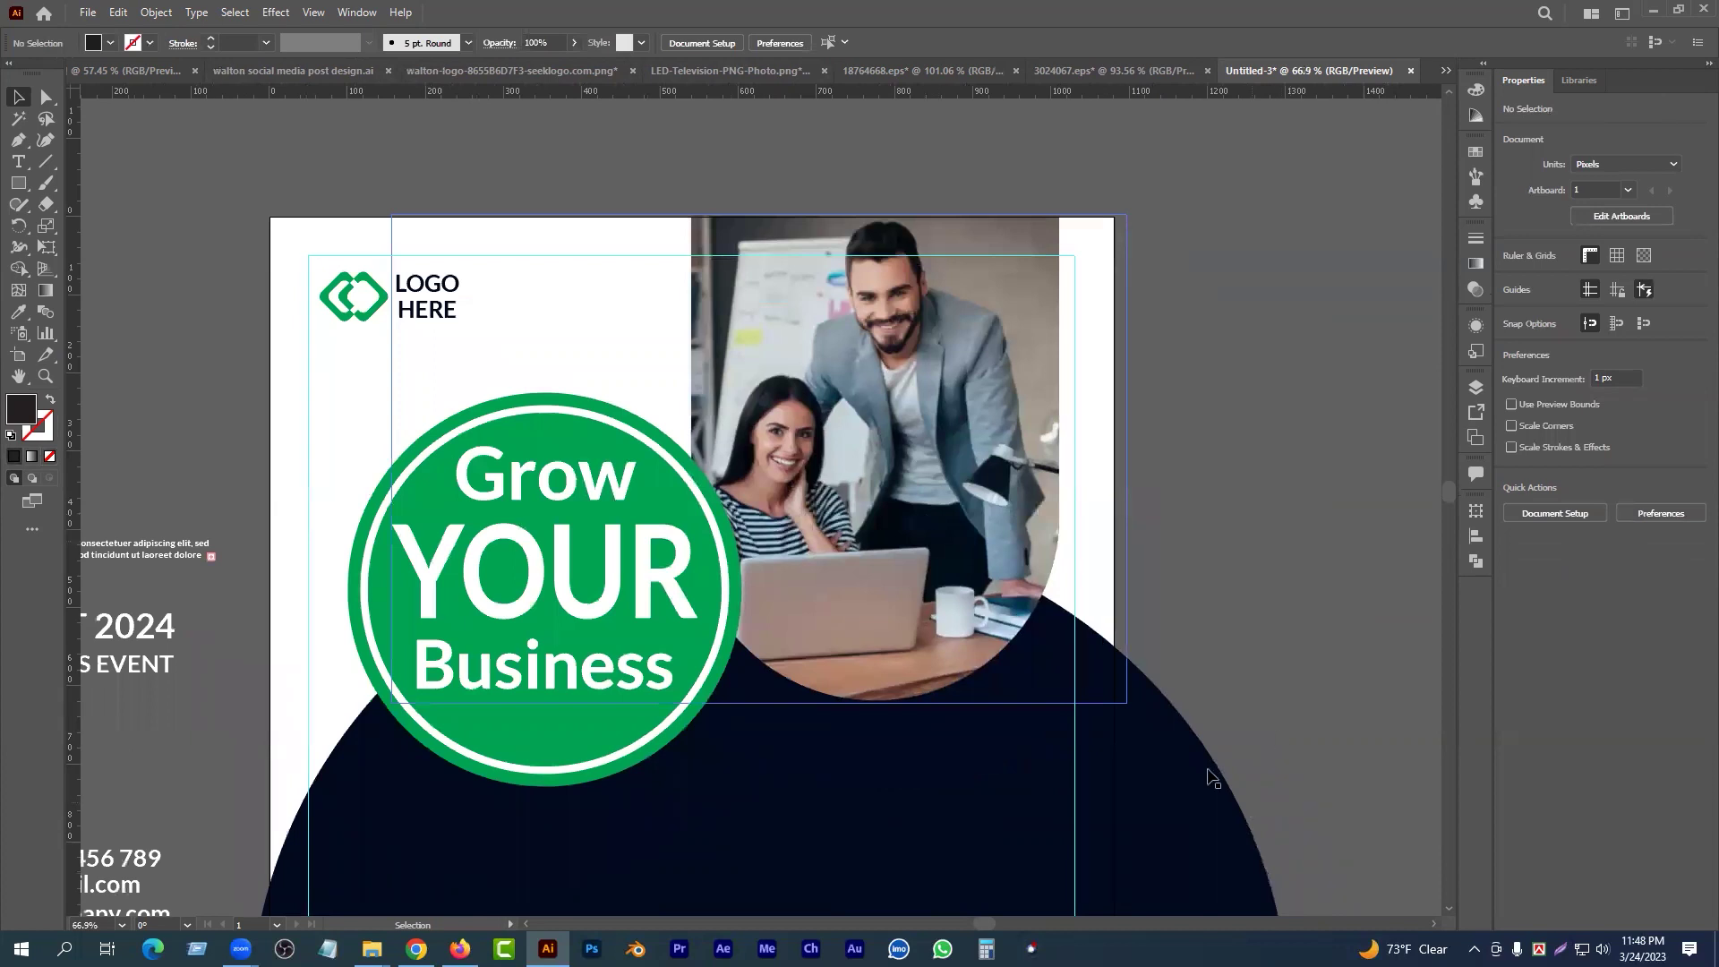
# - Hide the clipped photo, enlarge the dark rounded shape beneath it to about 492 × 647 px, and show the photo again
pyautogui.scroll(1, 1039, 712)
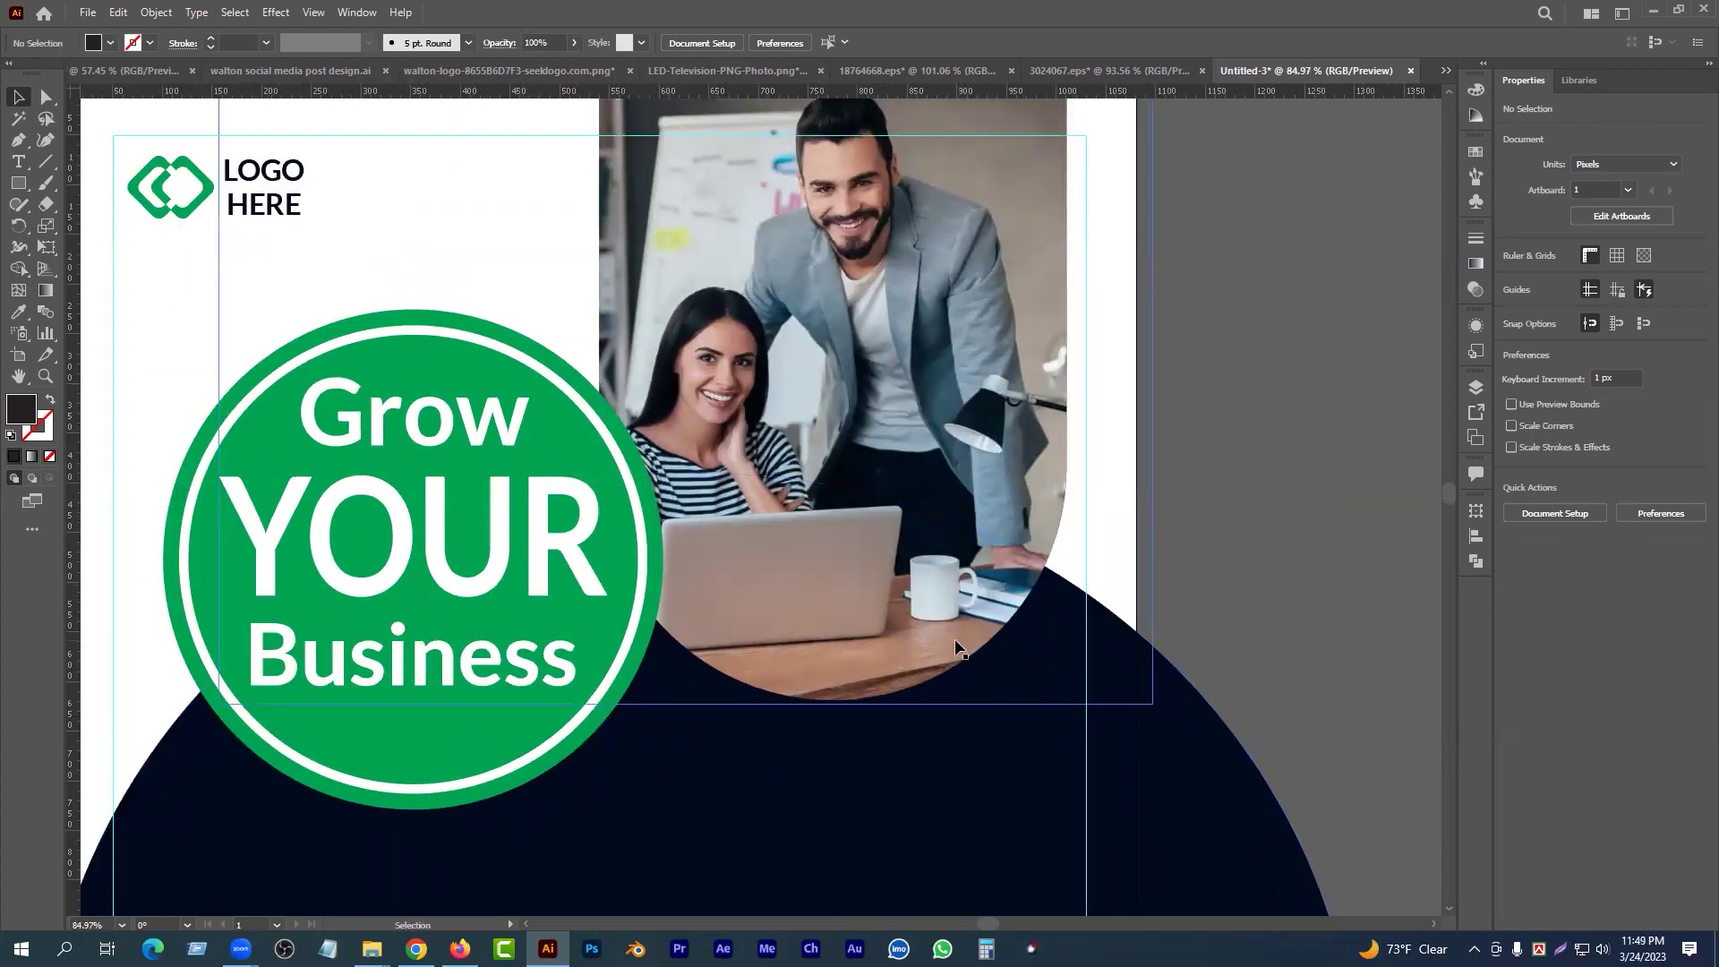
pyautogui.moveTo(886, 387)
pyautogui.mouseDown()
pyautogui.moveTo(875, 412)
pyautogui.moveTo(913, 406)
pyautogui.mouseUp()
pyautogui.hotkey('ctrl', 'z')
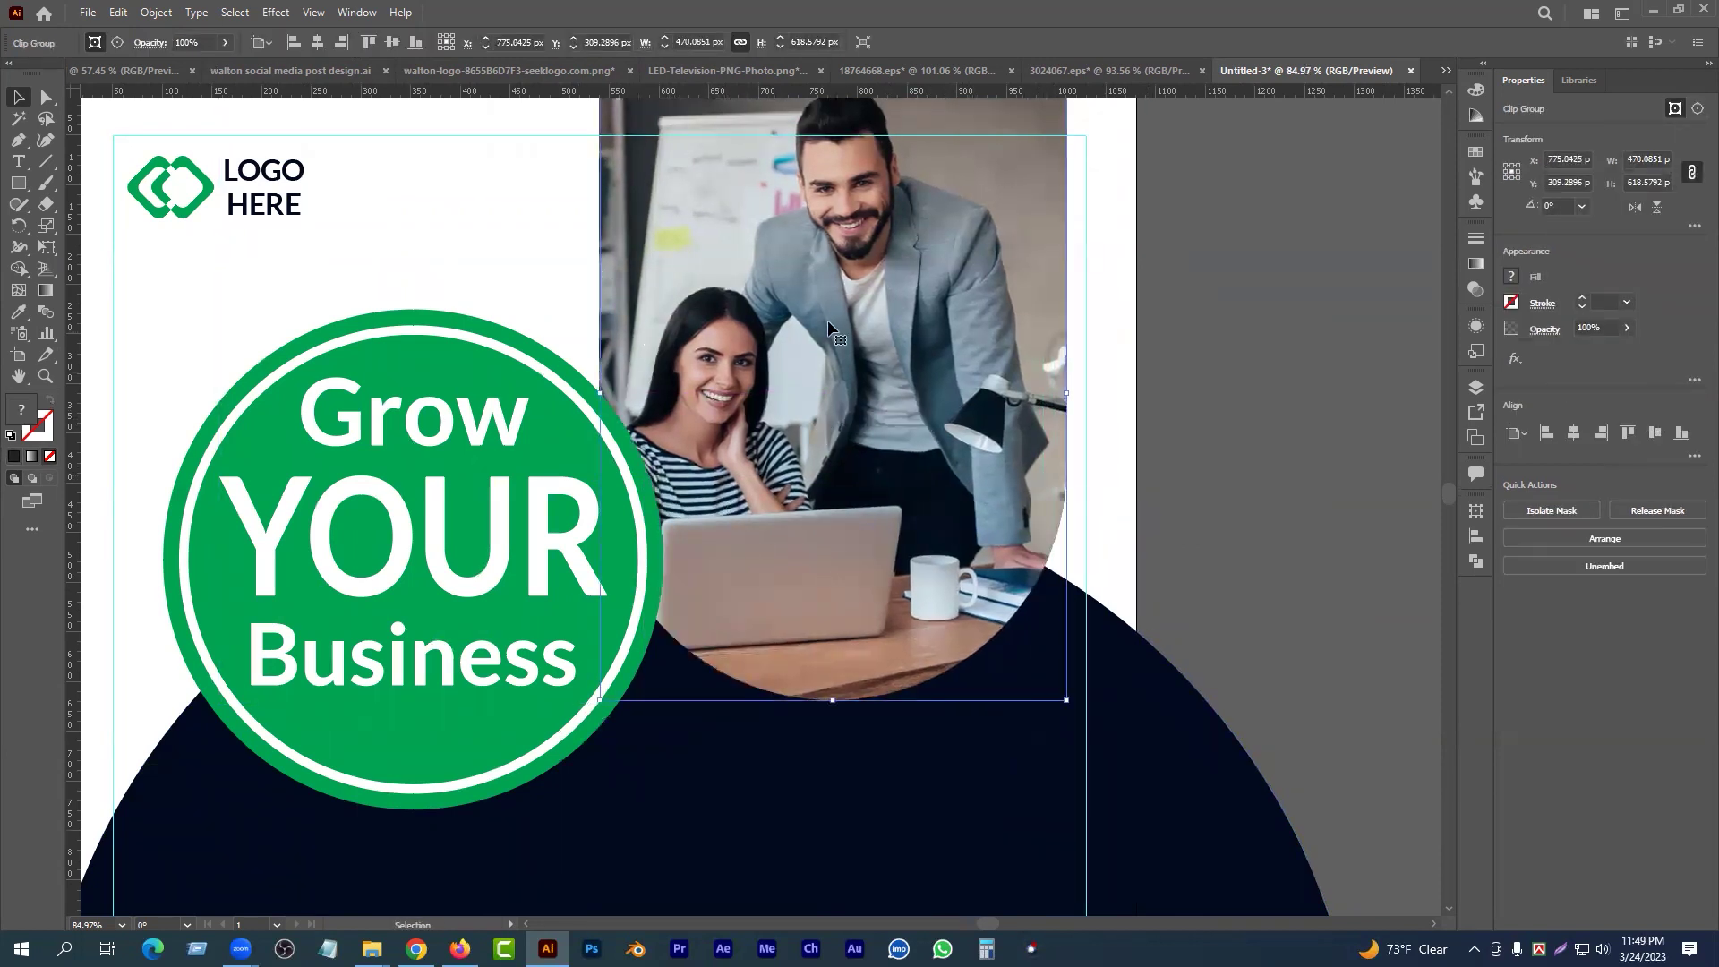
pyautogui.press('a')
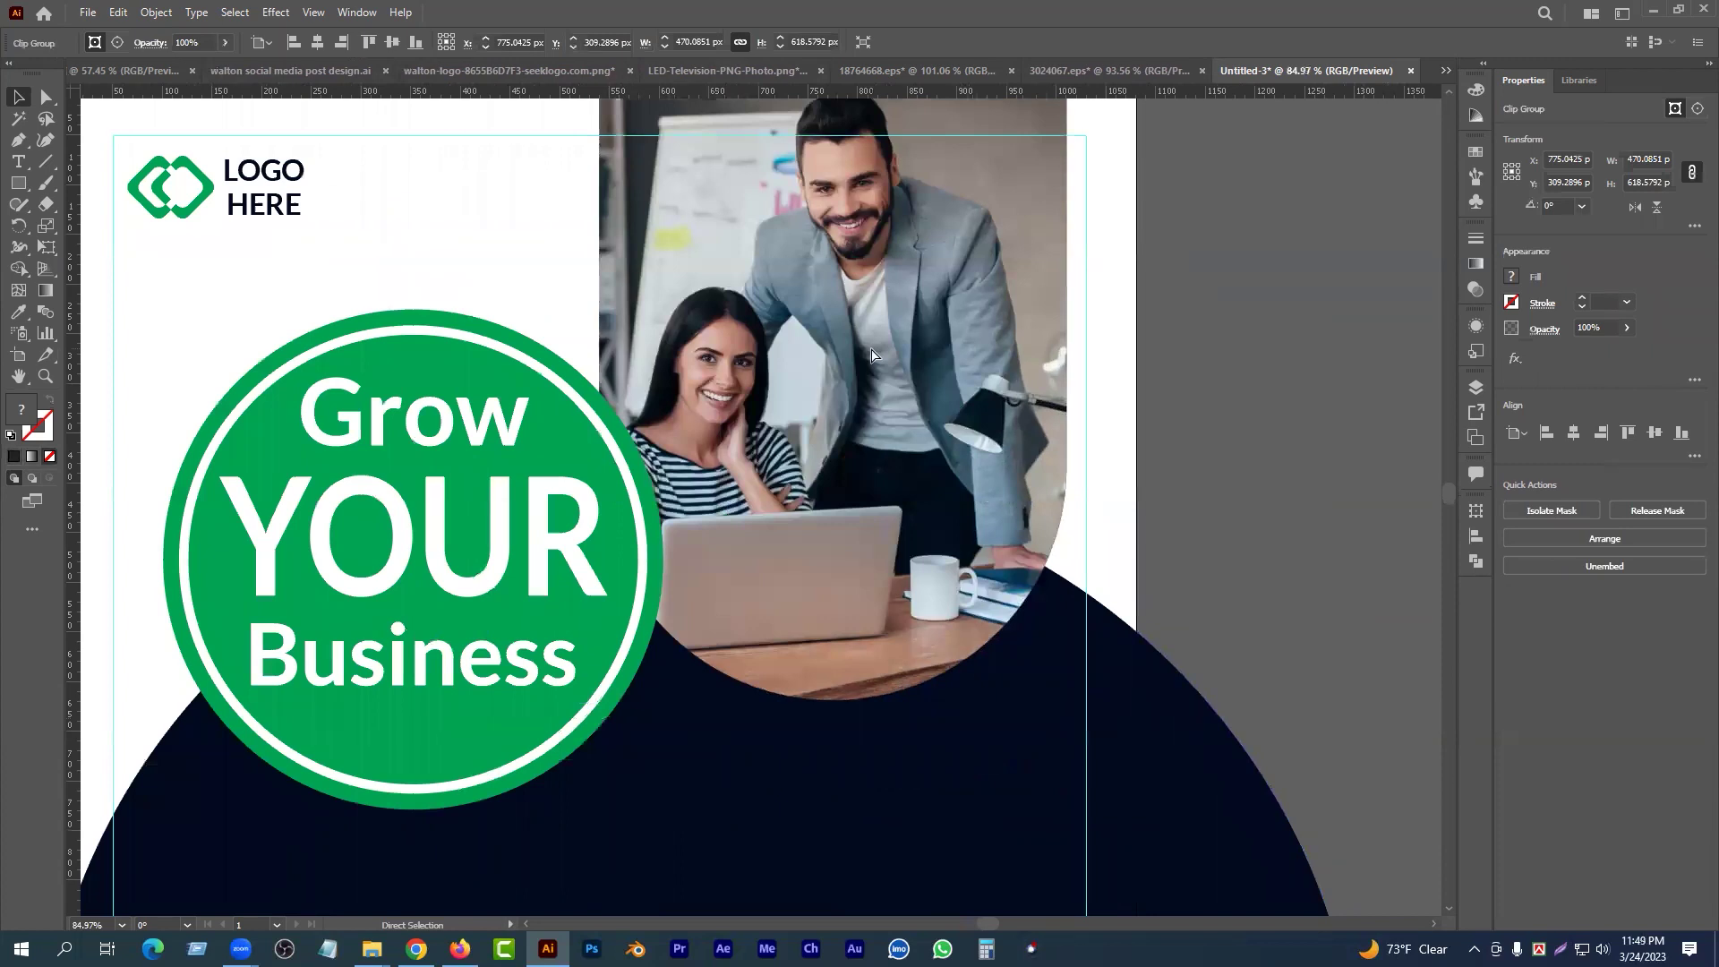
pyautogui.hotkey('ctrl', 'x')
pyautogui.click(931, 371)
pyautogui.moveTo(833, 700); pyautogui.dragTo(839, 729)
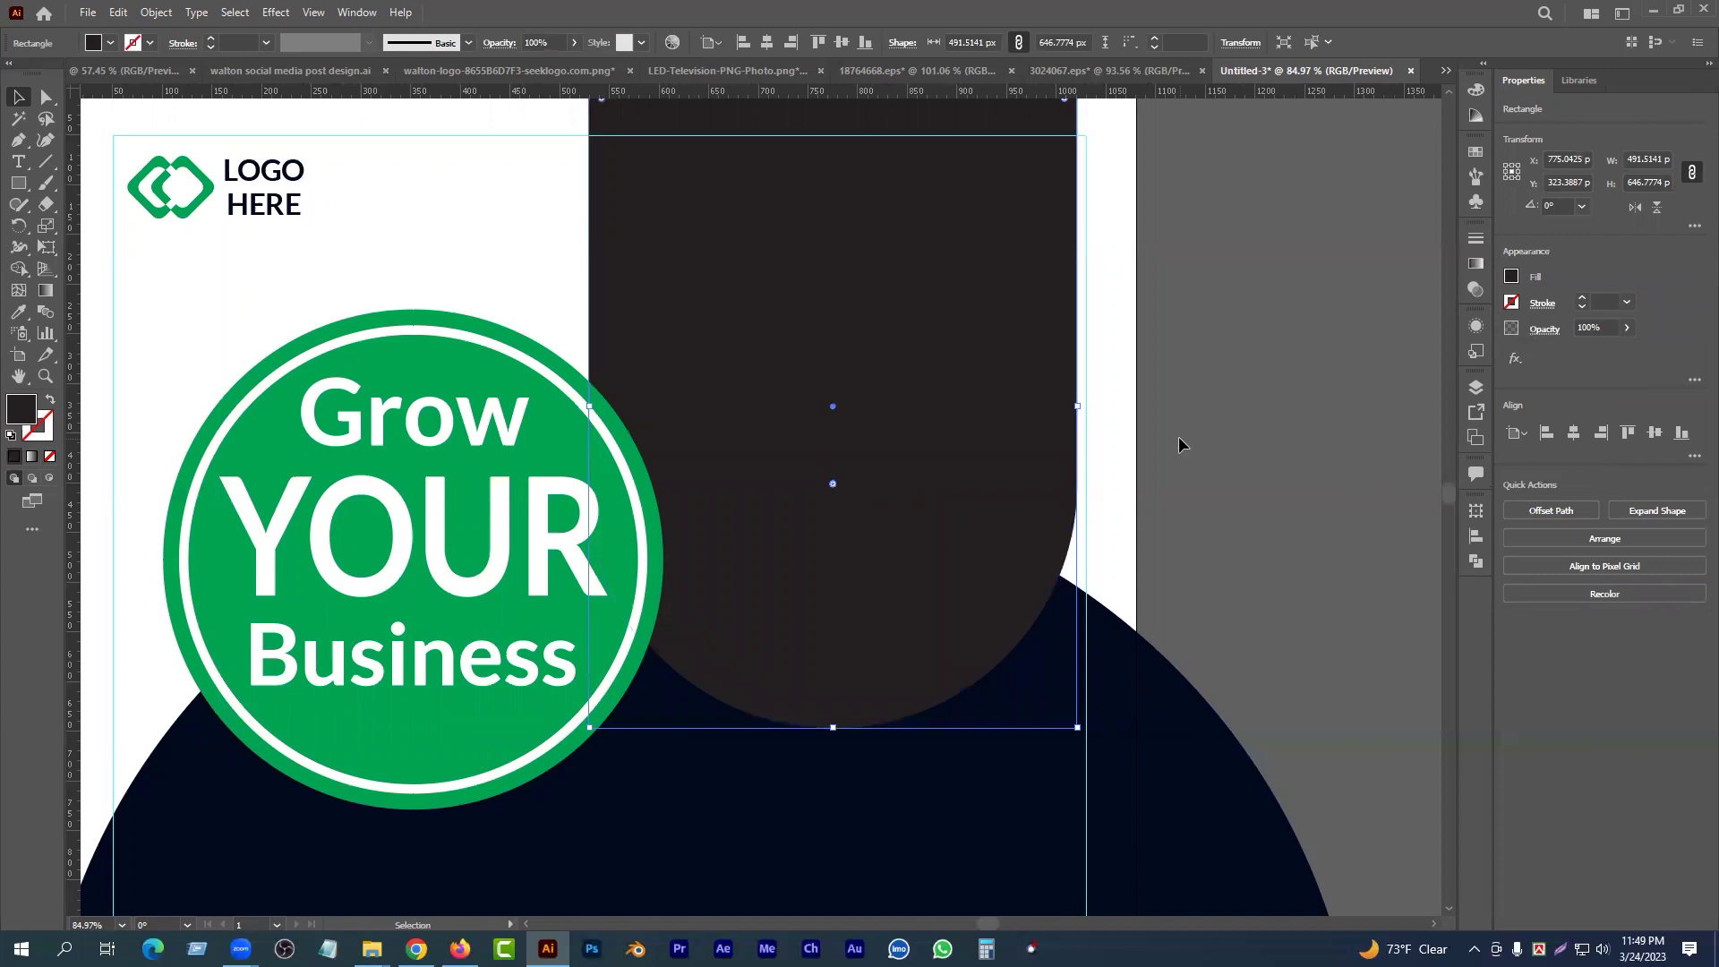
pyautogui.press('a')
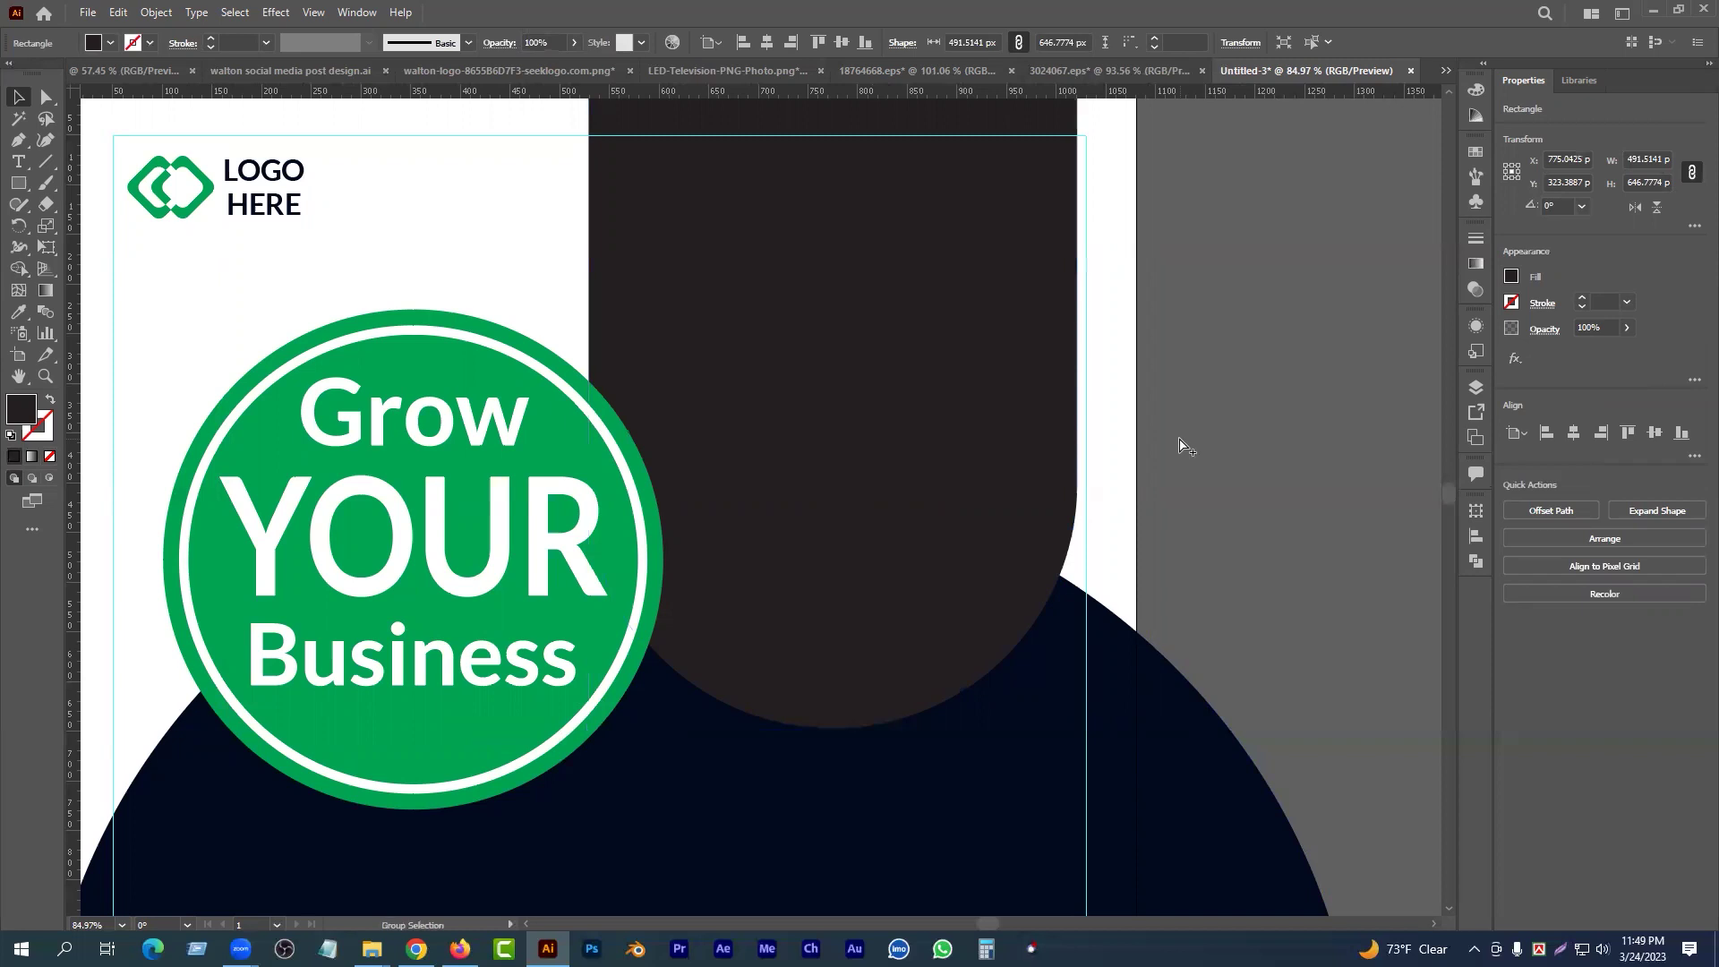
pyautogui.hotkey('ctrl', 'alt', '3')
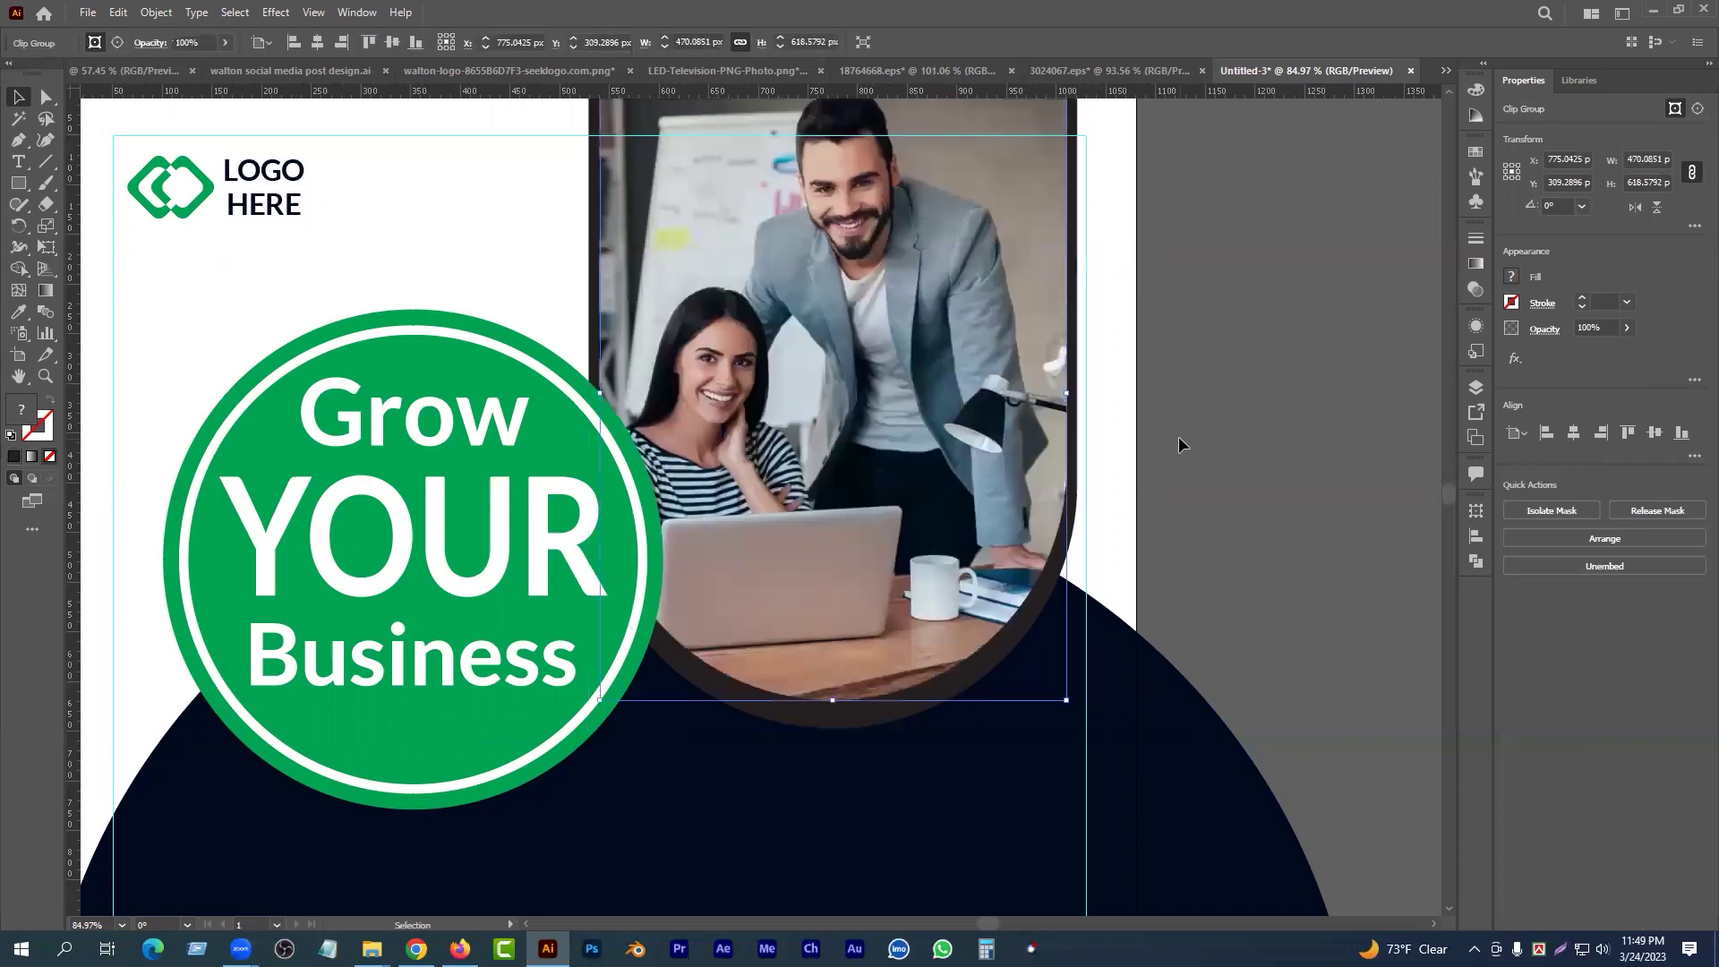
# - Reduce the height of the dark frame shape behind the photo to about 633 px and fill it with white
pyautogui.click(1316, 540)
pyautogui.click(882, 721)
pyautogui.moveTo(833, 727); pyautogui.dragTo(842, 715)
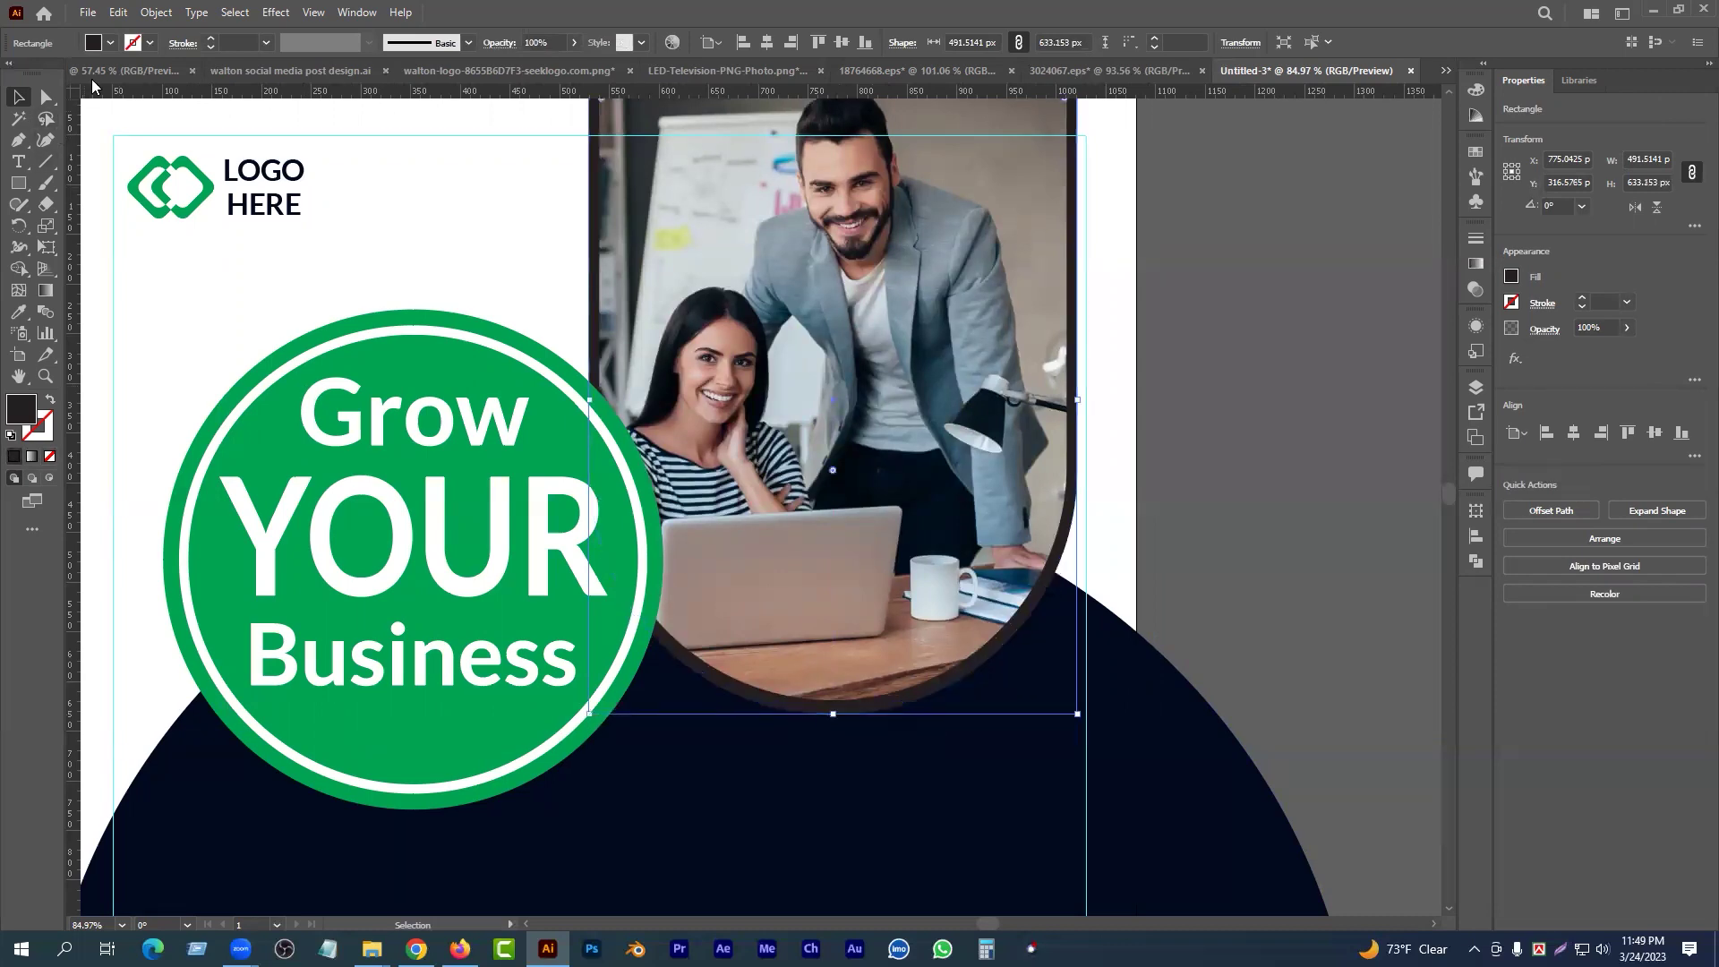
pyautogui.click(110, 43)
pyautogui.click(36, 73)
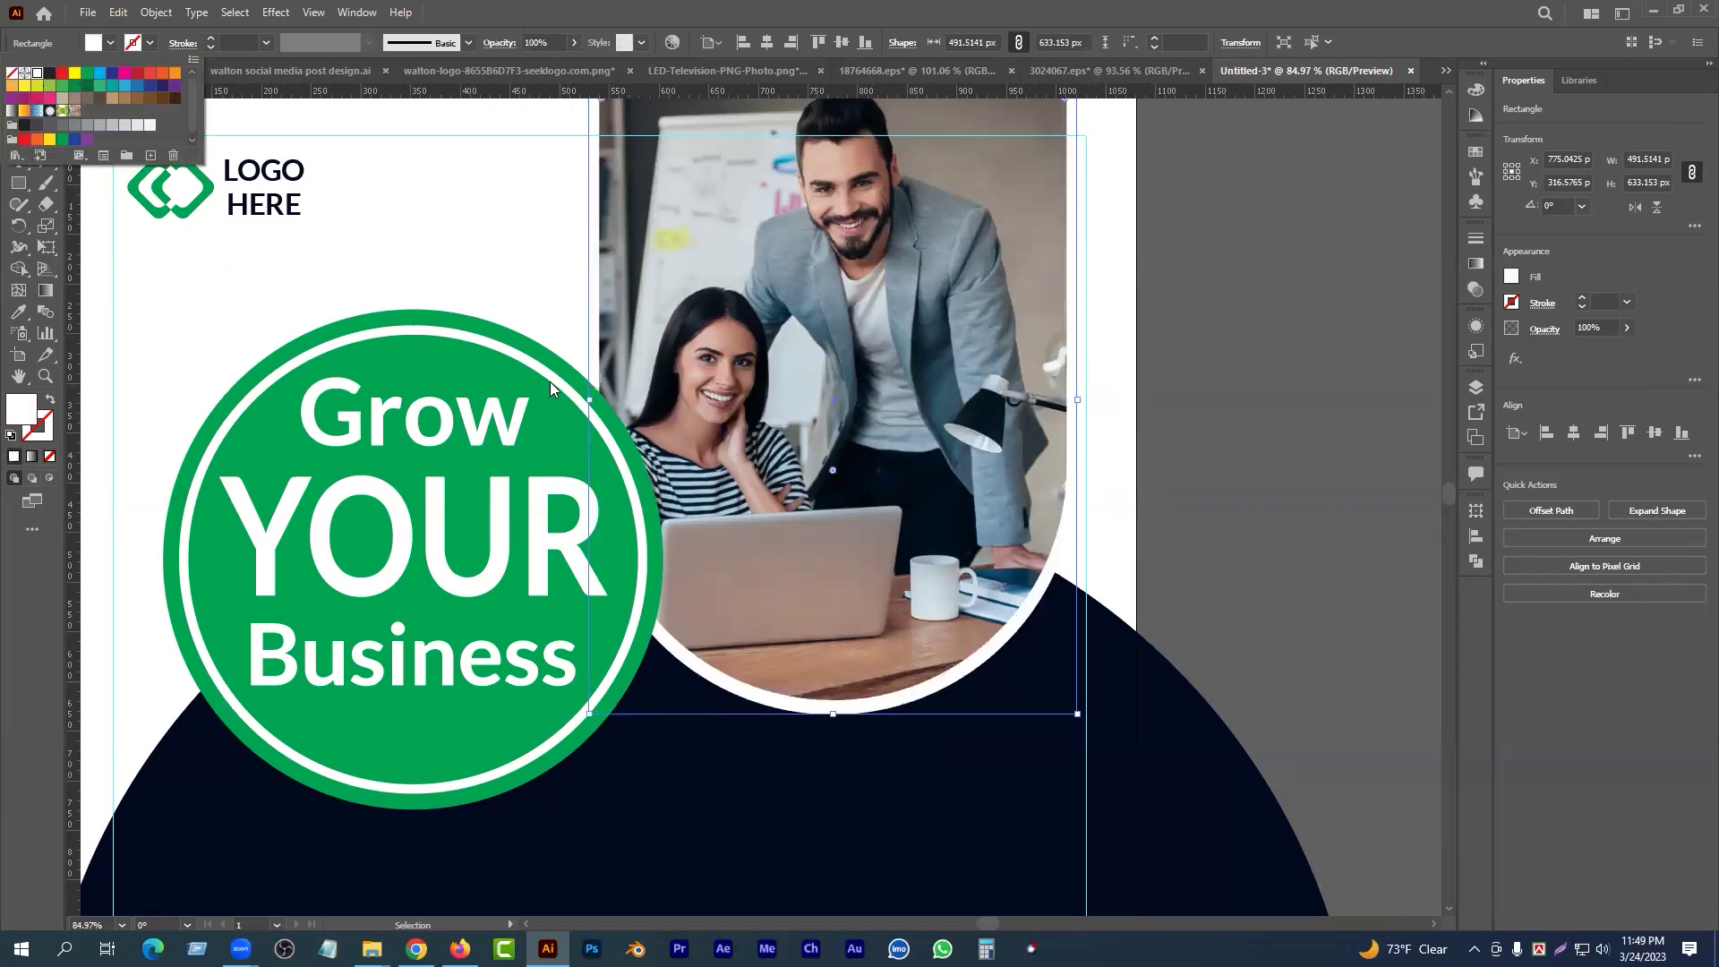
pyautogui.click(1231, 591)
# - Move the word "Business" in the green badge up closer to "YOUR"
pyautogui.moveTo(828, 628); pyautogui.dragTo(488, 635)
pyautogui.moveTo(898, 703); pyautogui.dragTo(858, 706)
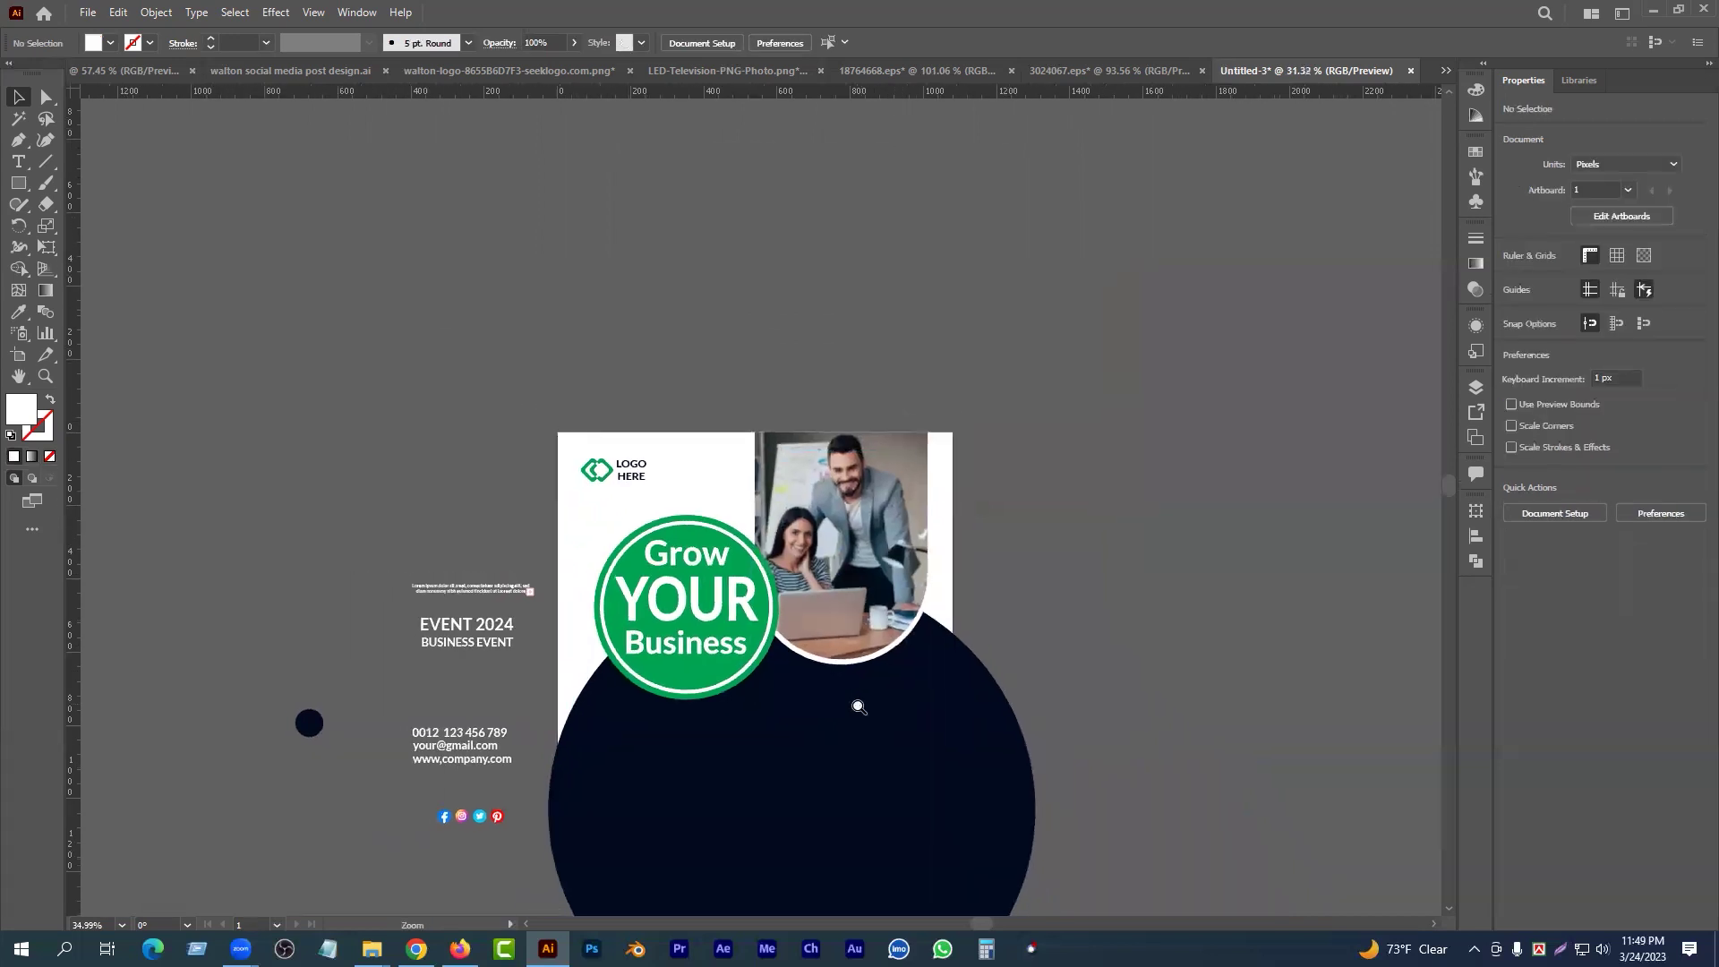
pyautogui.scroll(-2, 858, 707)
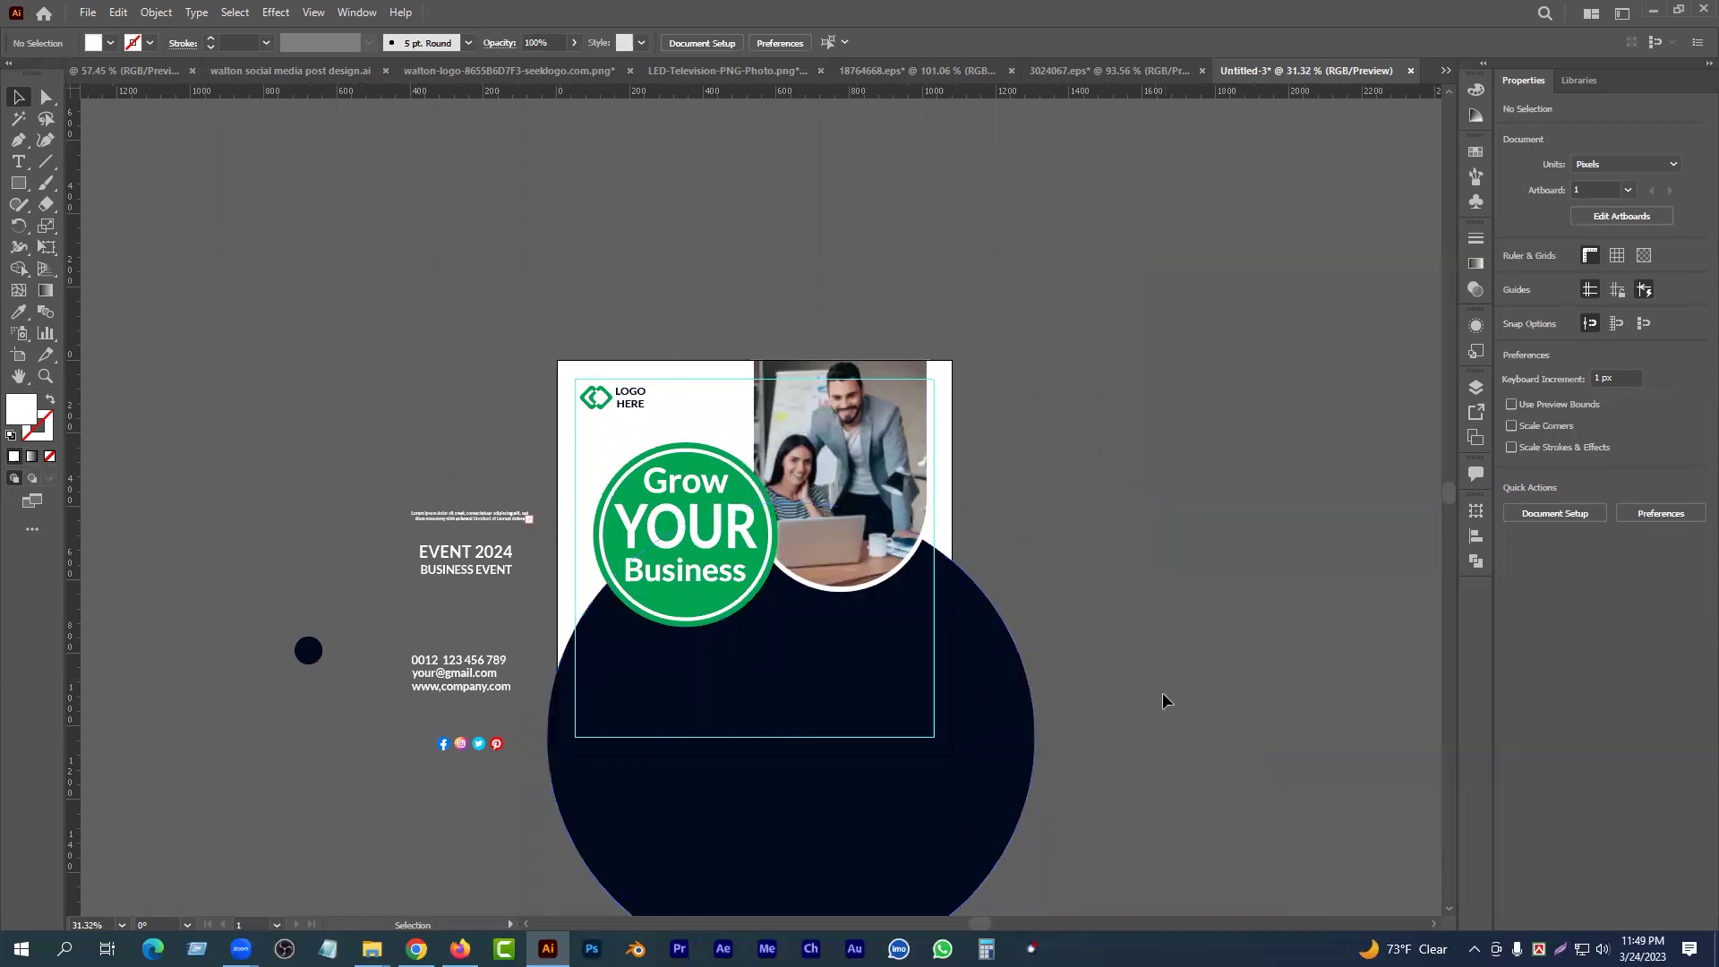
pyautogui.hotkey('ctrl', 'space')
pyautogui.moveTo(739, 634); pyautogui.dragTo(658, 583)
pyautogui.hotkey('ctrl', 'space')
pyautogui.moveTo(630, 492); pyautogui.dragTo(889, 522)
pyautogui.click(783, 530)
pyautogui.hotkey('ctrl', 'space')
pyautogui.moveTo(779, 540); pyautogui.dragTo(781, 519)
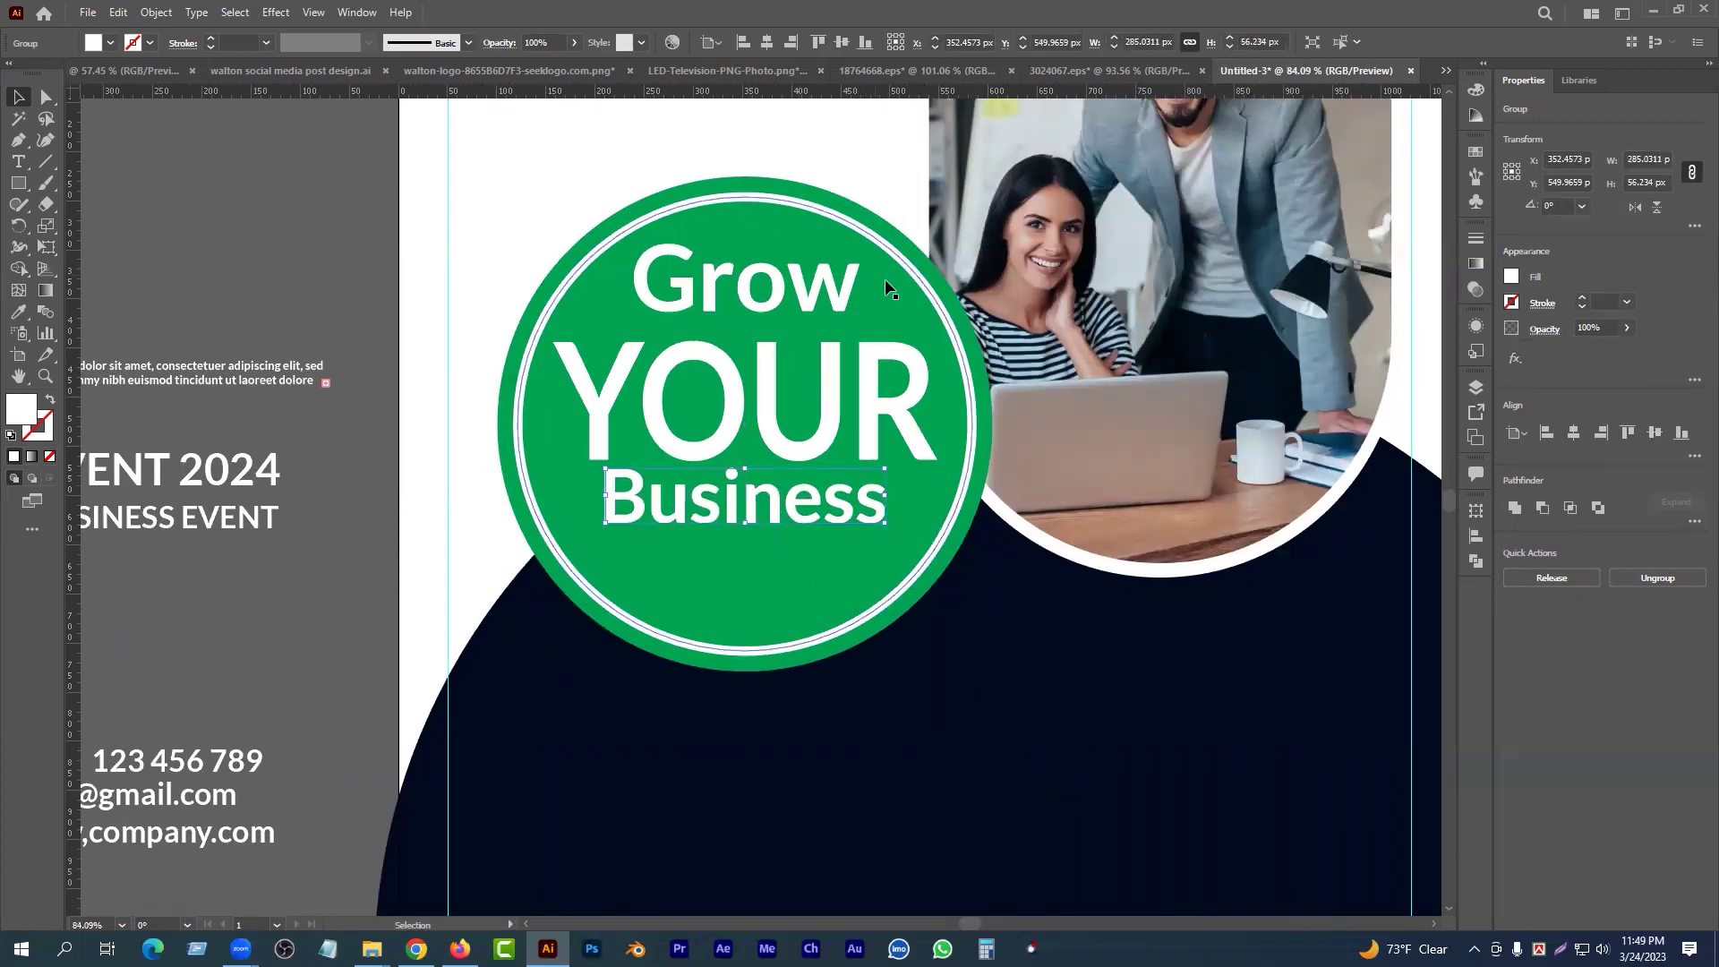
# - Delete the badge's white-outlined inner circle and set the green outer circle's opacity to 72%
pyautogui.click(918, 324)
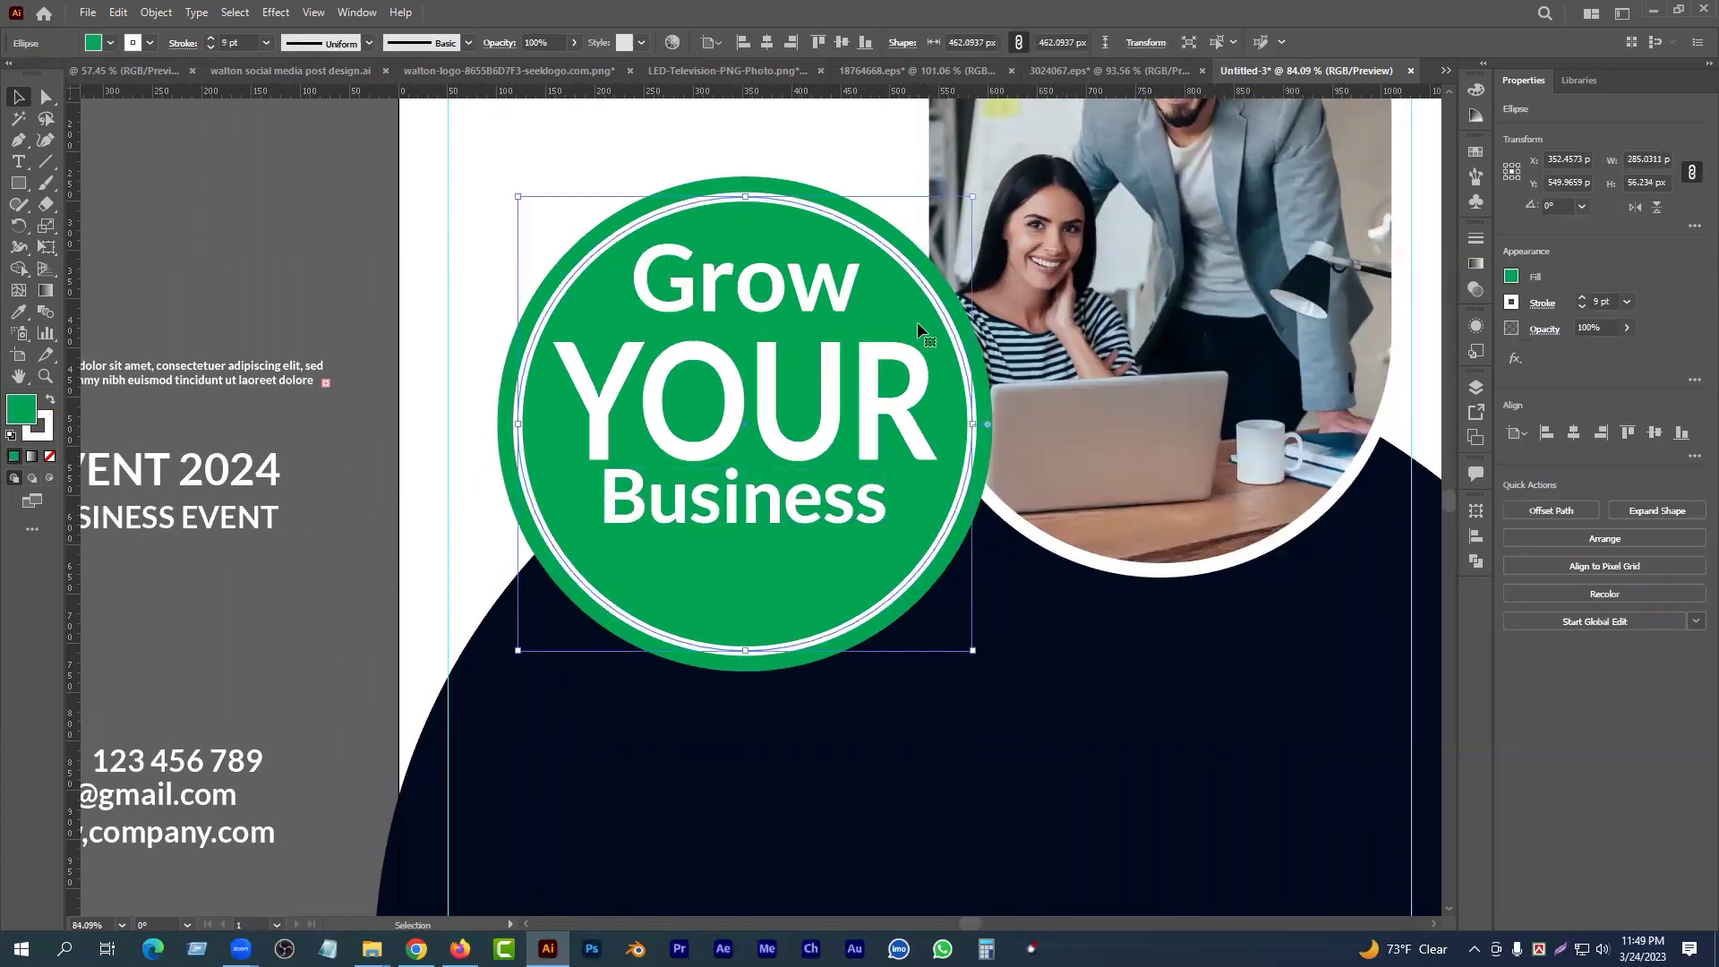
pyautogui.hotkey('ctrl', 'shift', 'a')
pyautogui.click(896, 381)
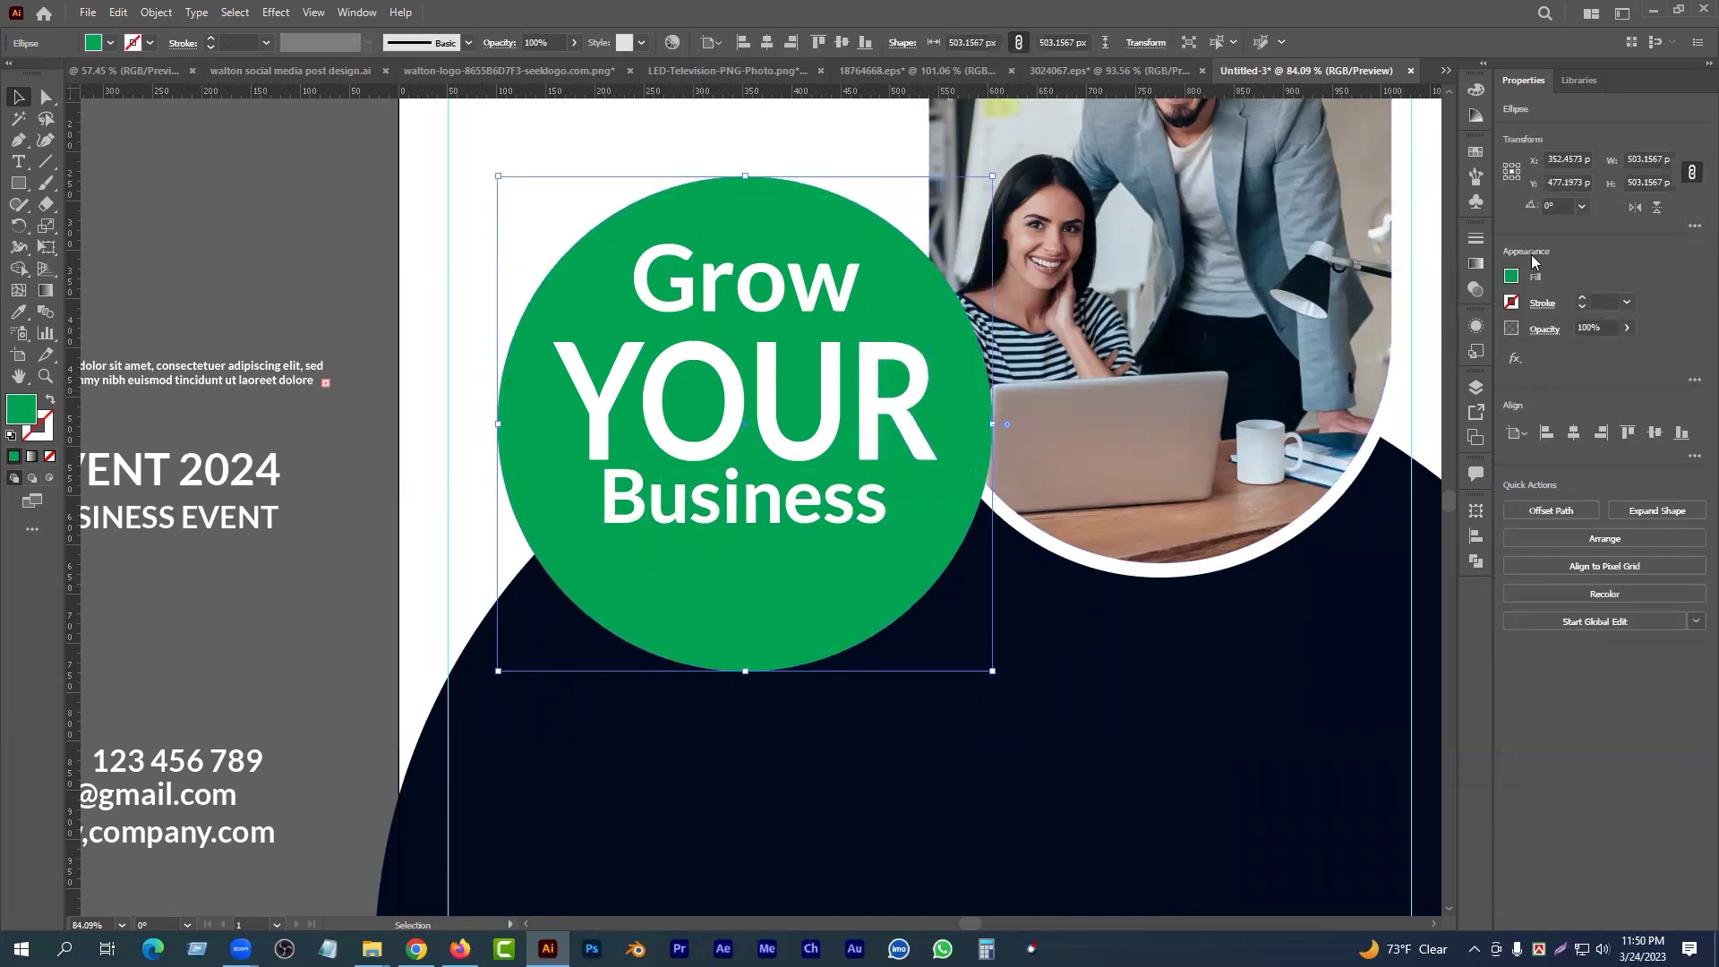
pyautogui.click(1479, 289)
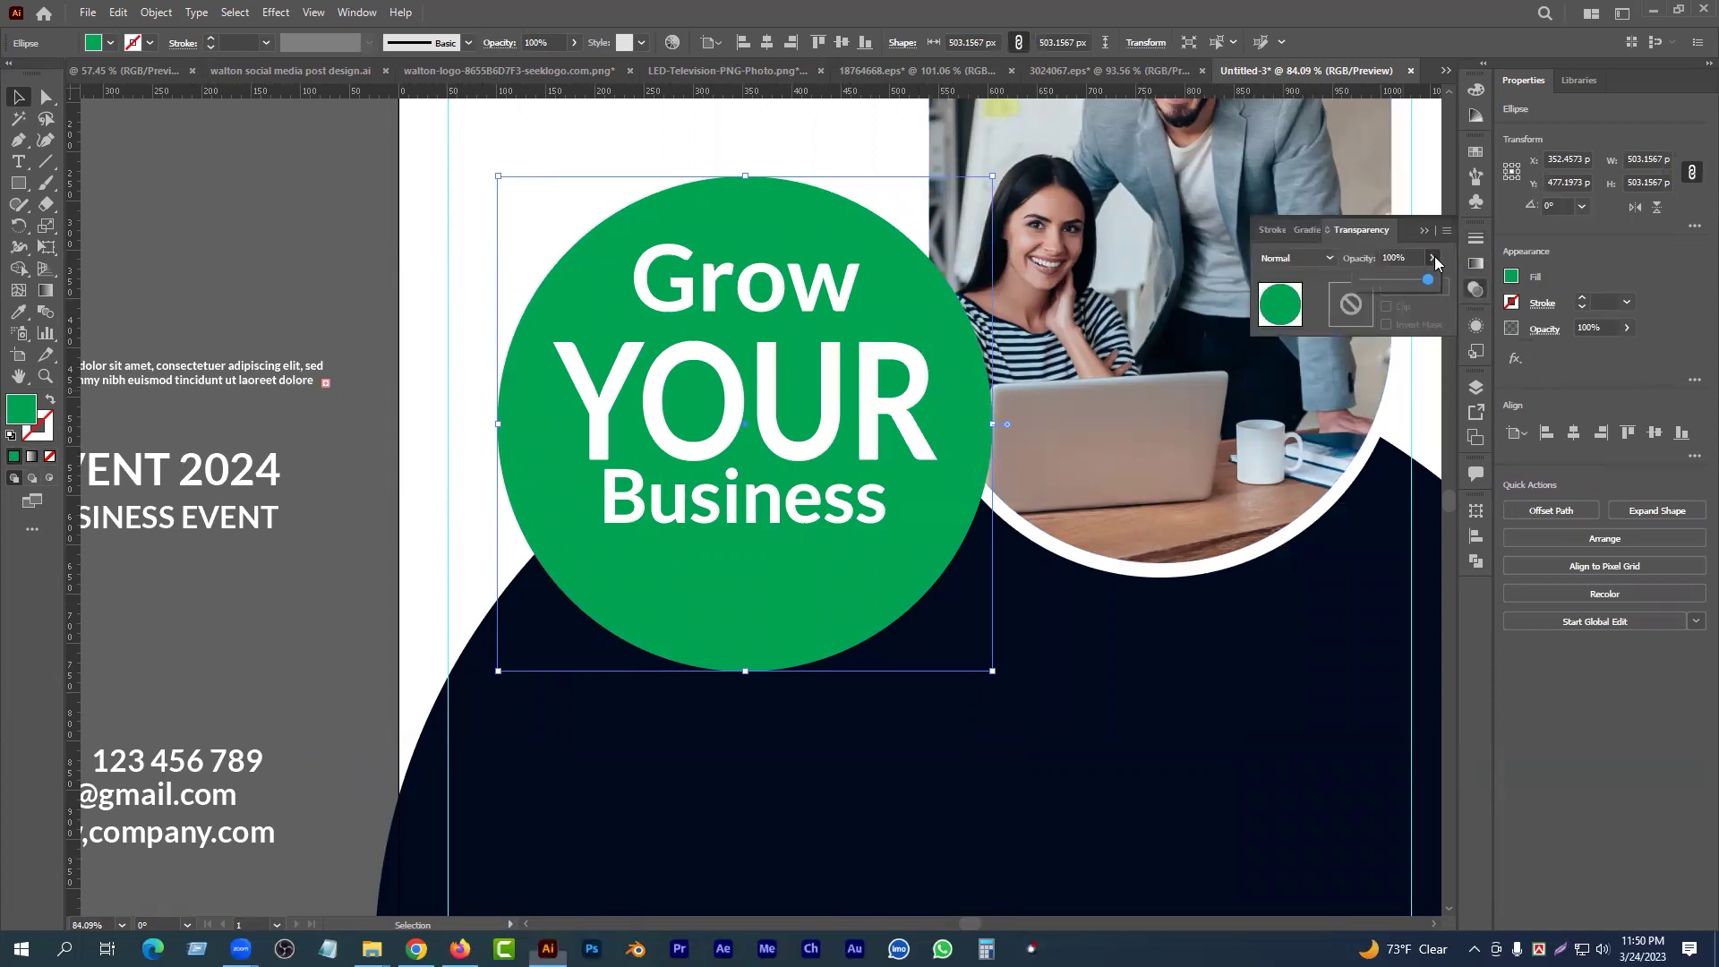
pyautogui.moveTo(1400, 285); pyautogui.dragTo(1413, 283)
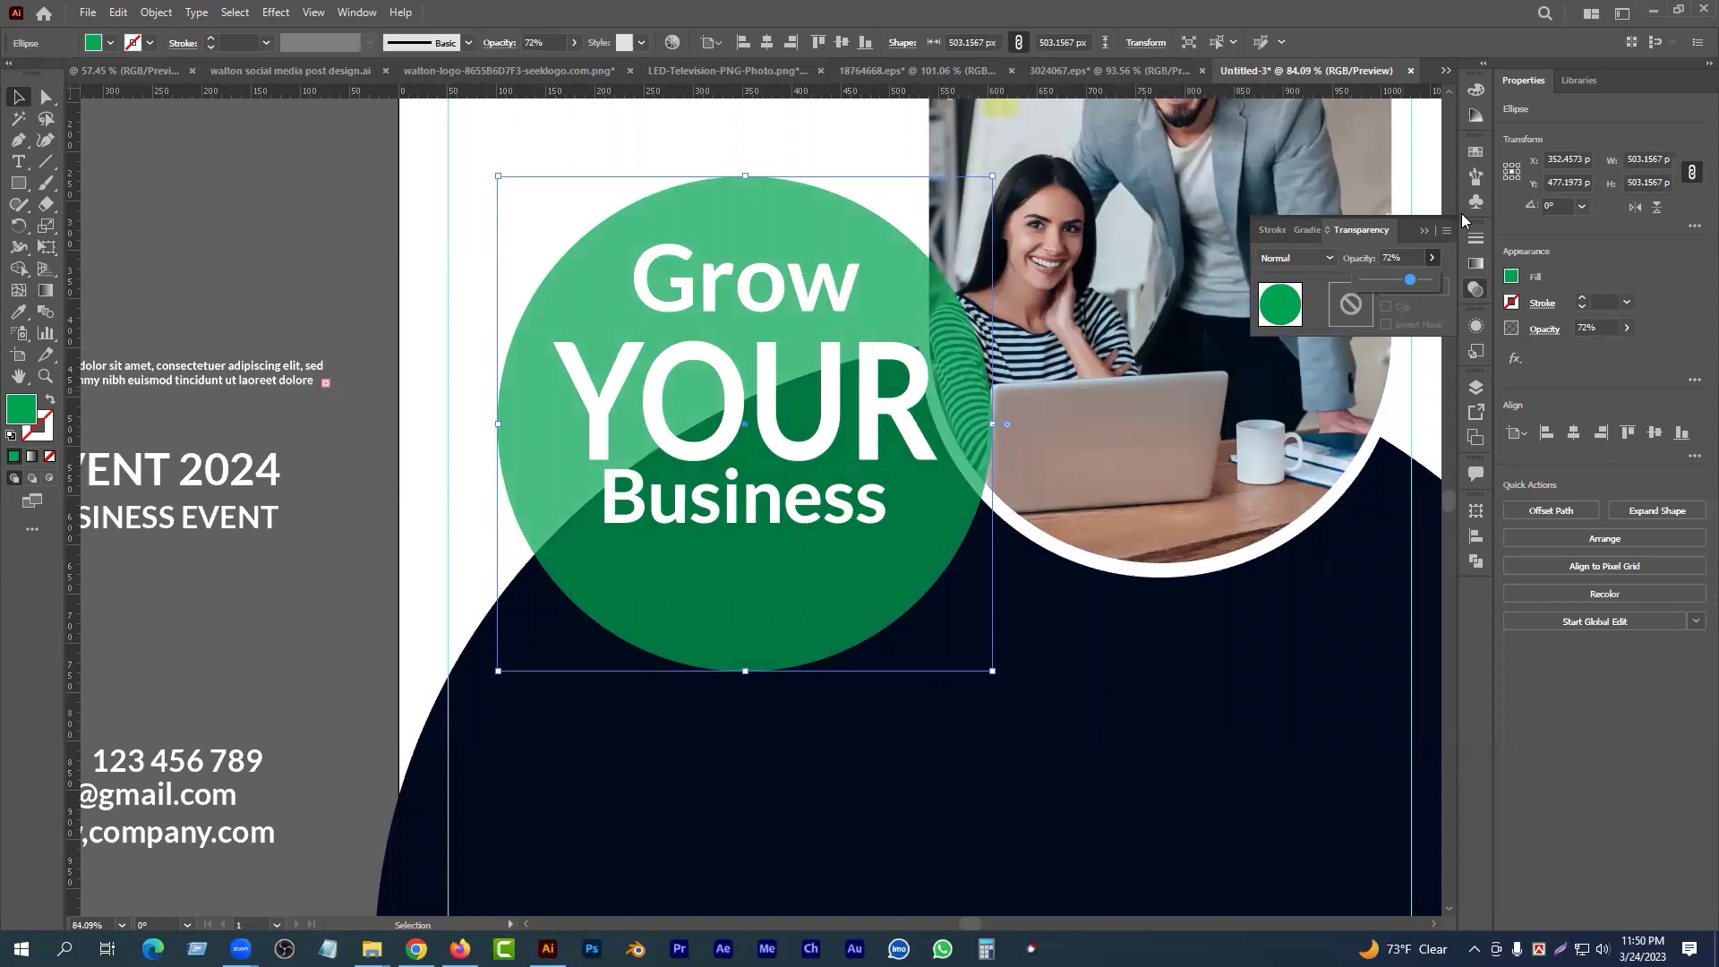
pyautogui.click(1427, 231)
pyautogui.click(353, 224)
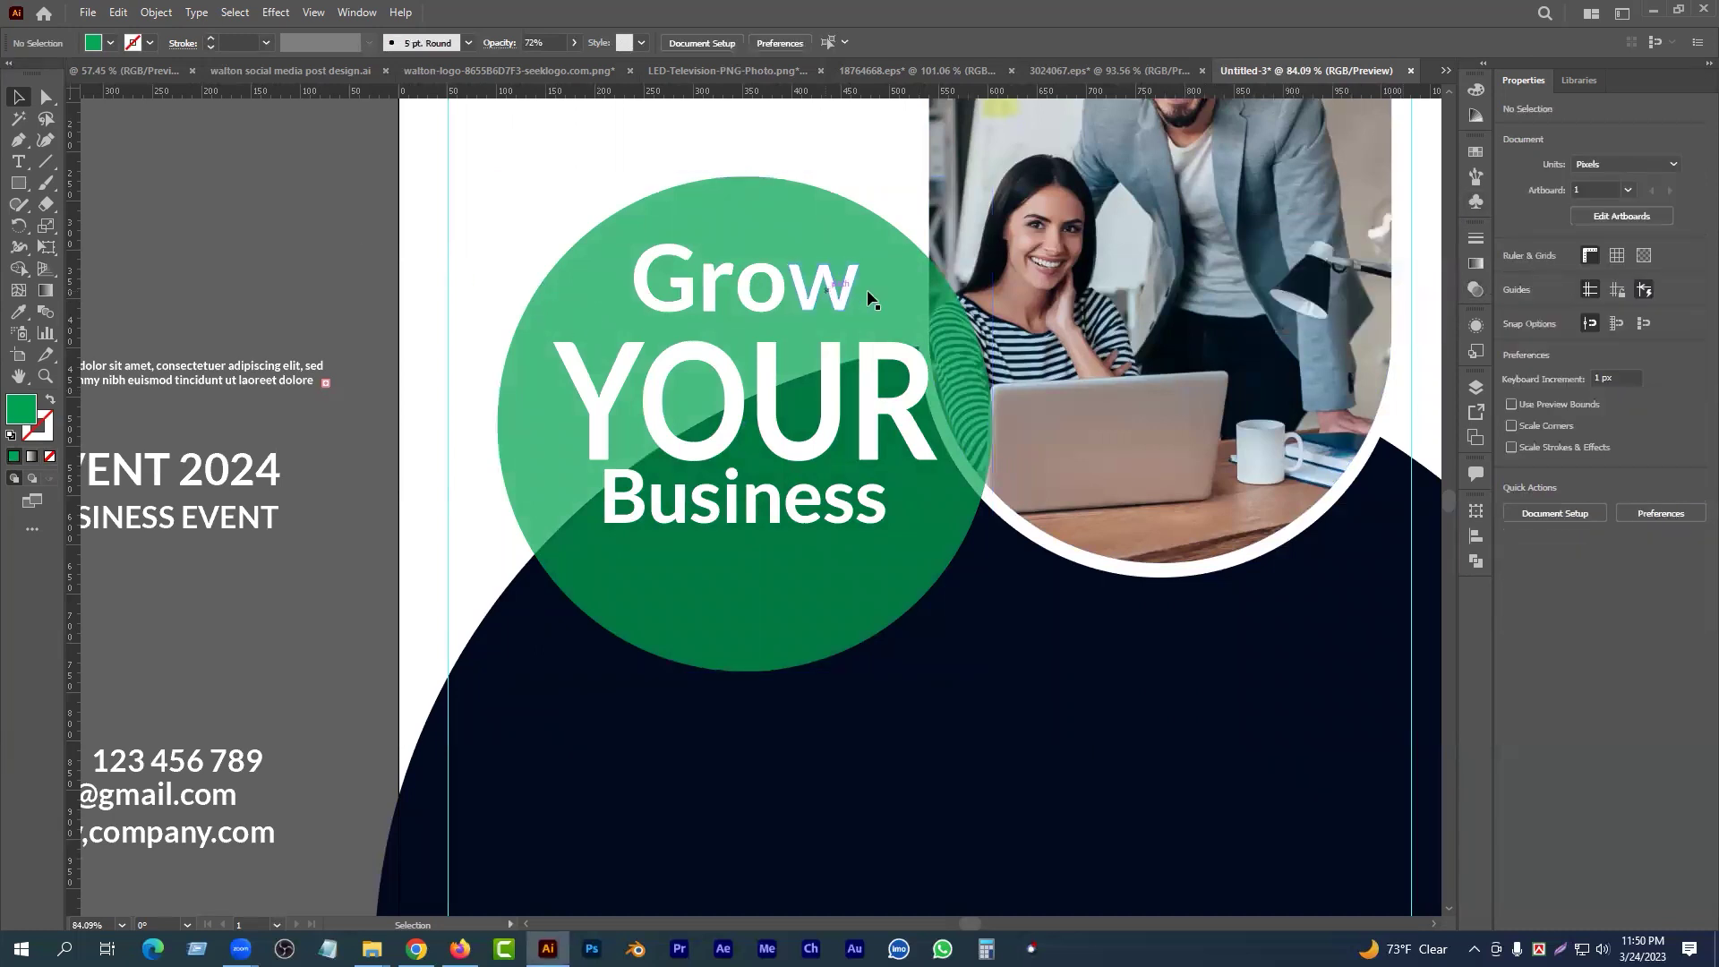
# - Enlarge the semi-transparent green circle, extending it toward the photo and toward the artboard's outer edge
pyautogui.moveTo(992, 423); pyautogui.dragTo(1017, 424)
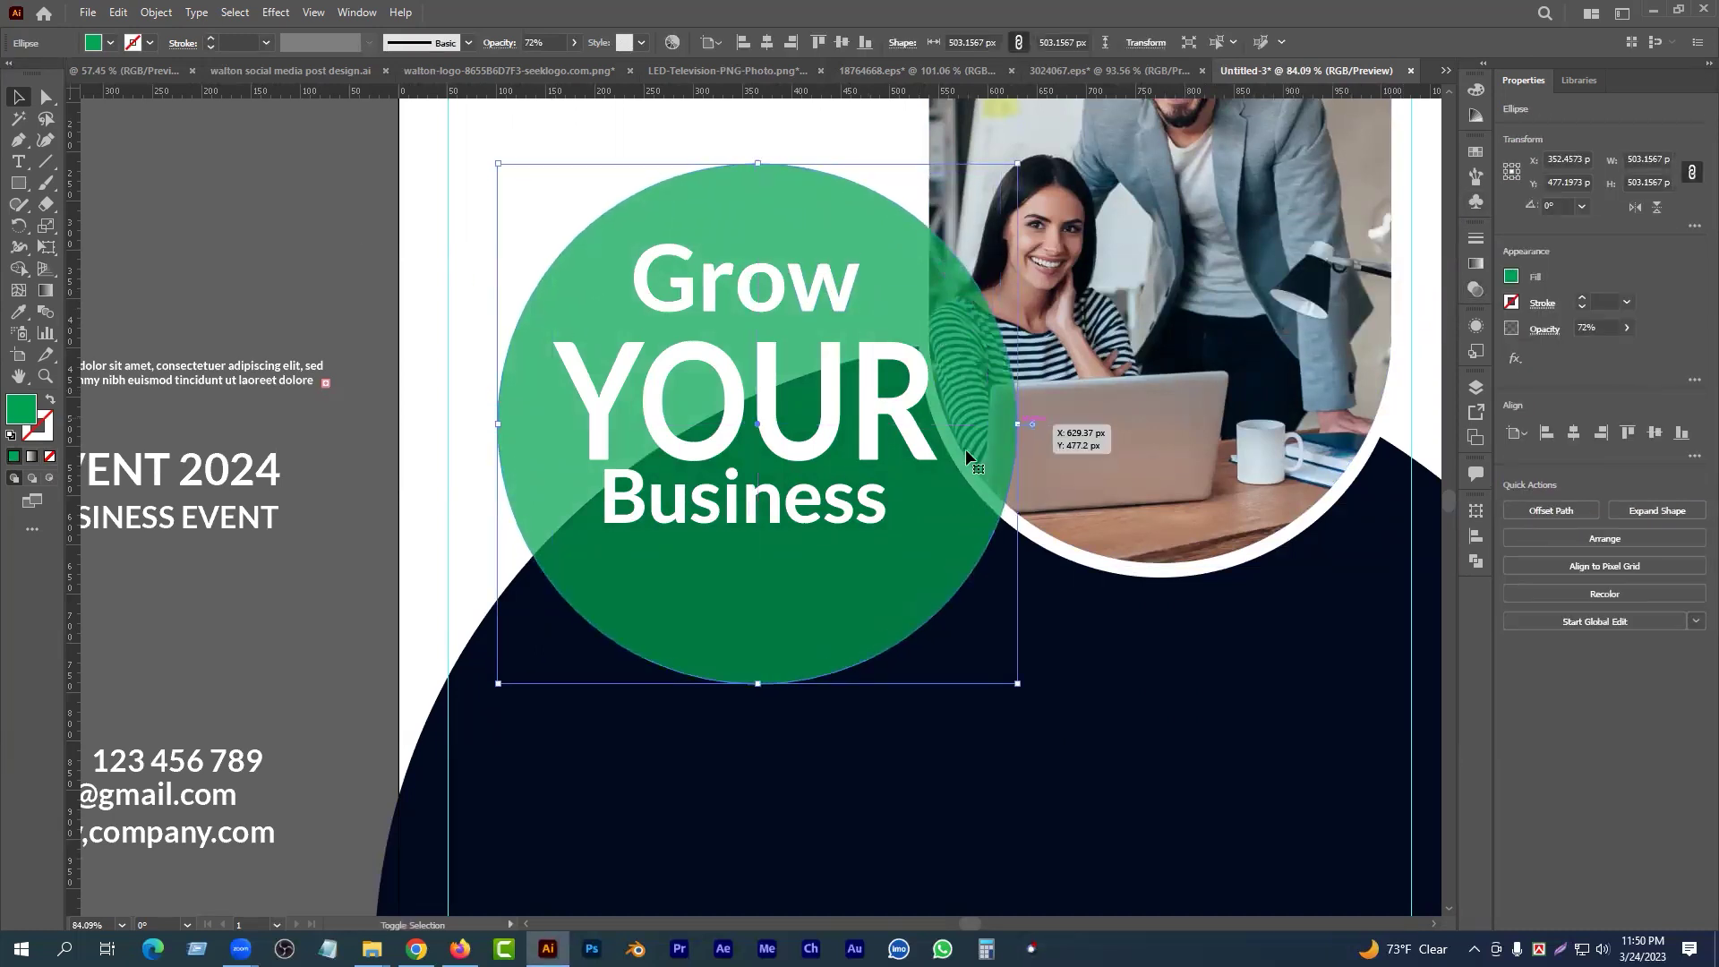
pyautogui.moveTo(487, 424); pyautogui.dragTo(481, 424)
pyautogui.click(418, 281)
# - Raise the words "Grow", "YOUR" and "Business" slightly within the green circle
pyautogui.moveTo(774, 296)
pyautogui.mouseDown()
pyautogui.moveTo(754, 276)
pyautogui.moveTo(798, 320)
pyautogui.moveTo(813, 427)
pyautogui.moveTo(795, 285)
pyautogui.mouseUp()
pyautogui.moveTo(804, 409); pyautogui.dragTo(804, 403)
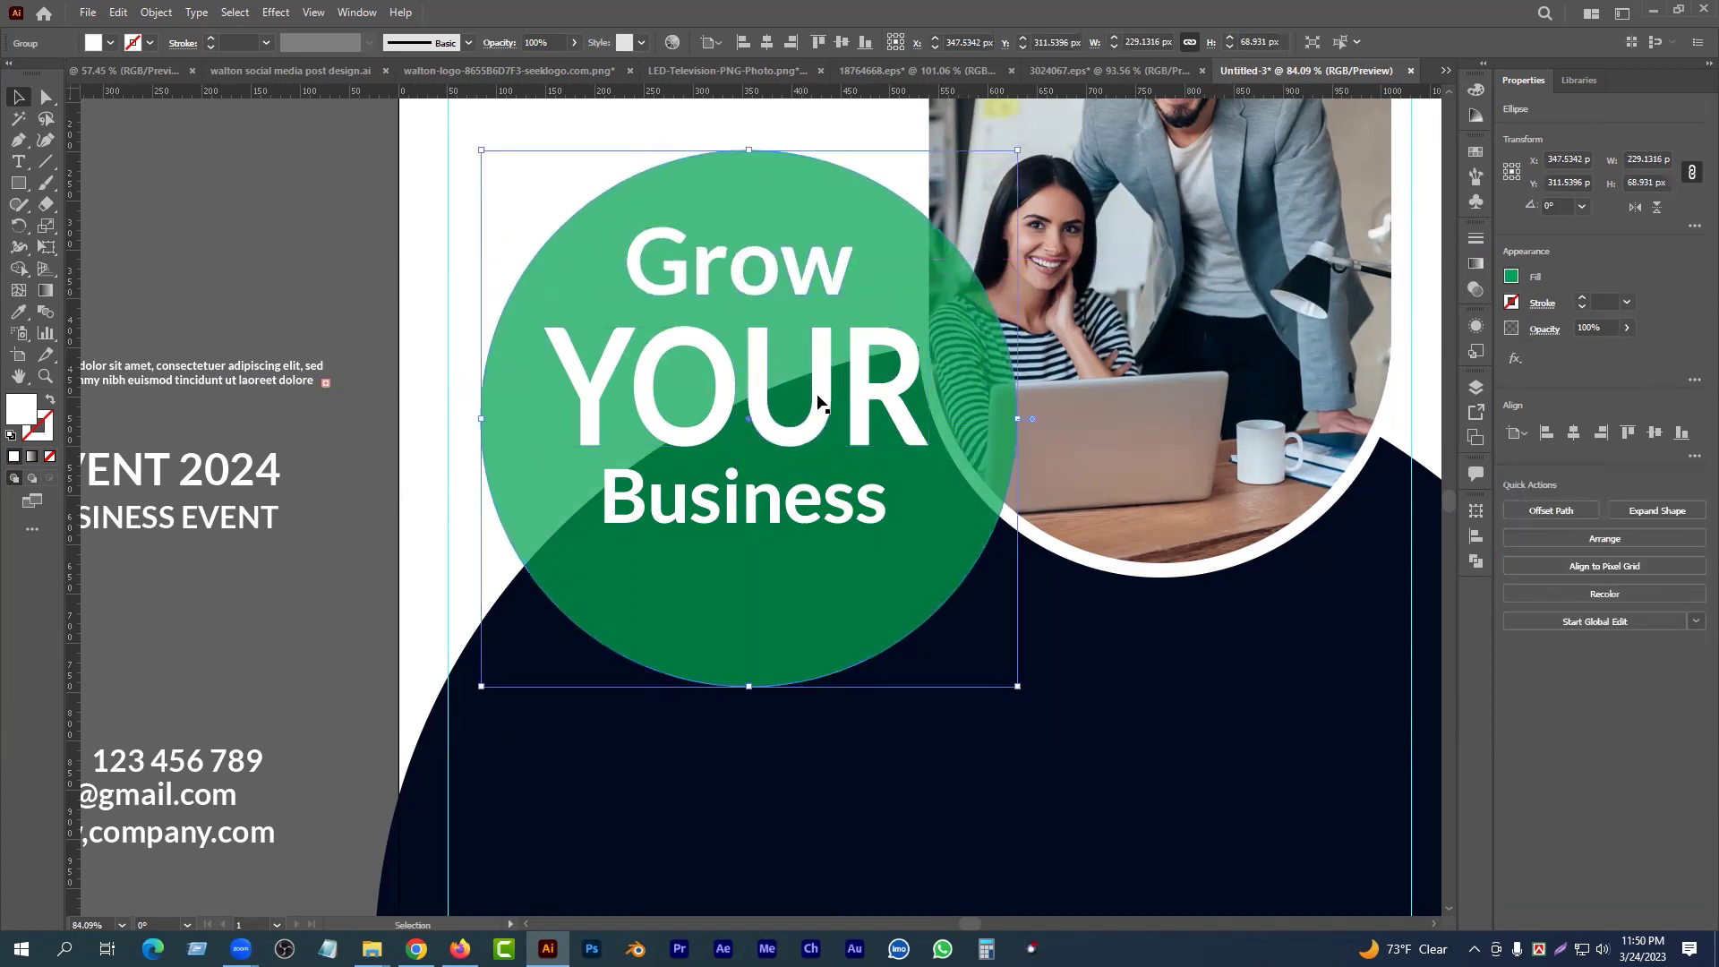
pyautogui.moveTo(729, 522); pyautogui.dragTo(730, 509)
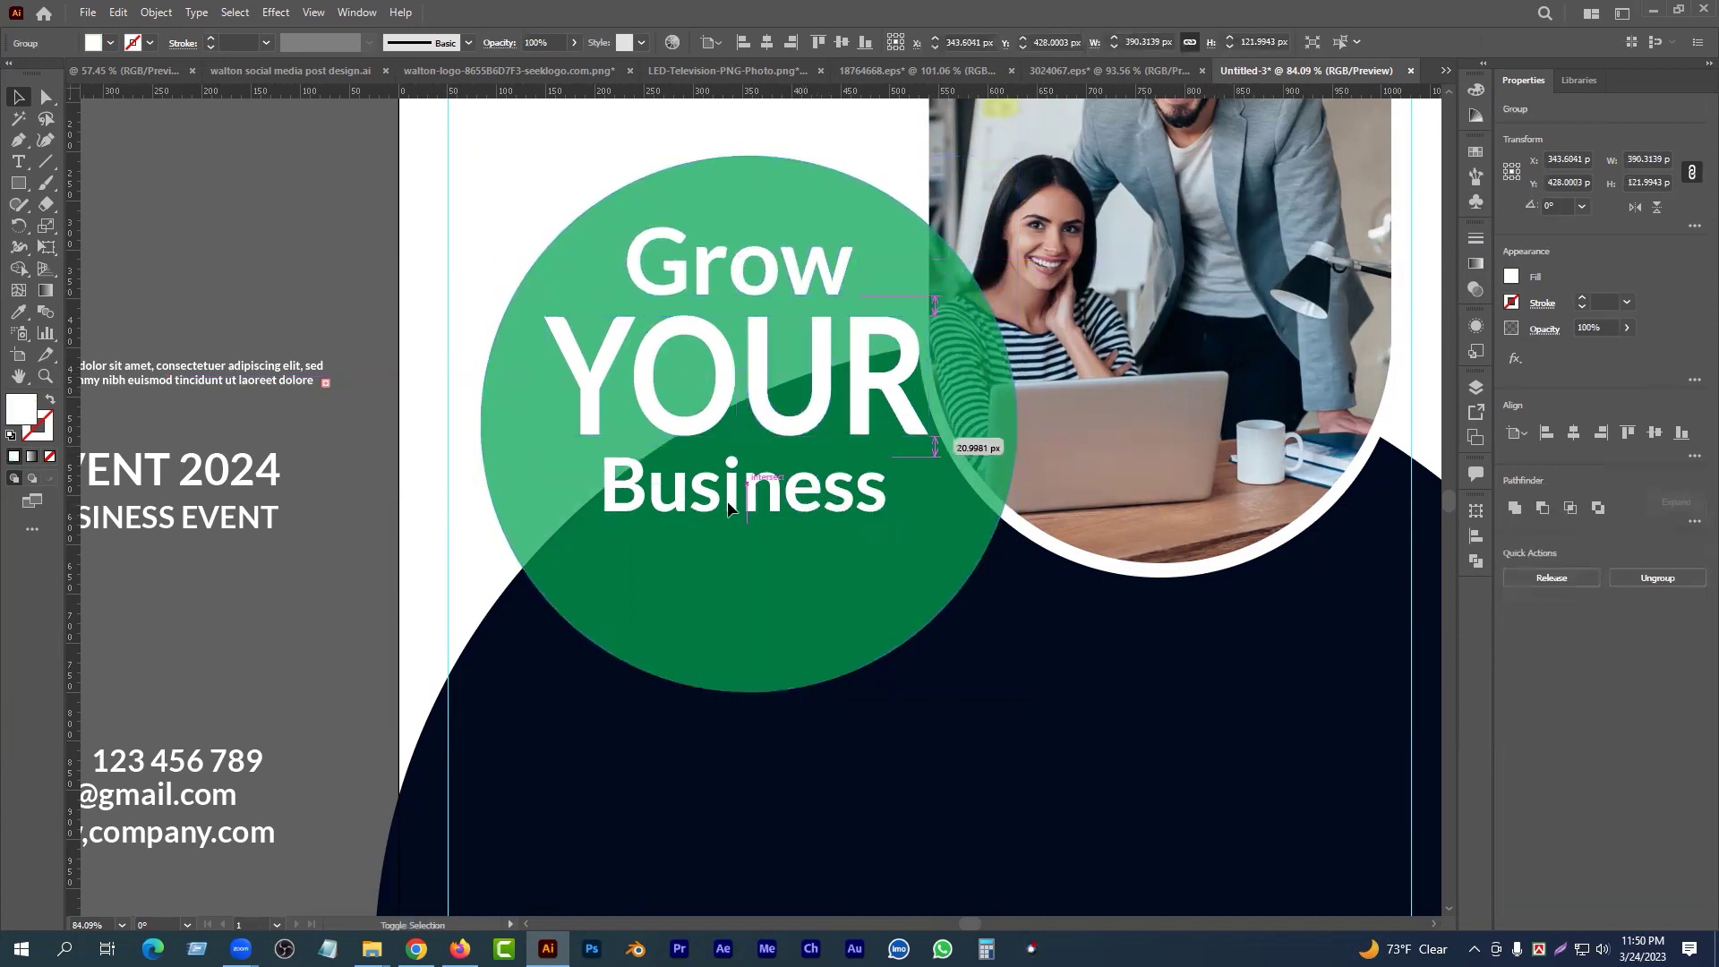
# - Move the lorem ipsum paragraph into the green circle below "Business" and bring it to the front
pyautogui.click(325, 383)
pyautogui.click(705, 539)
pyautogui.hotkey('ctrl', 'shift', ']')
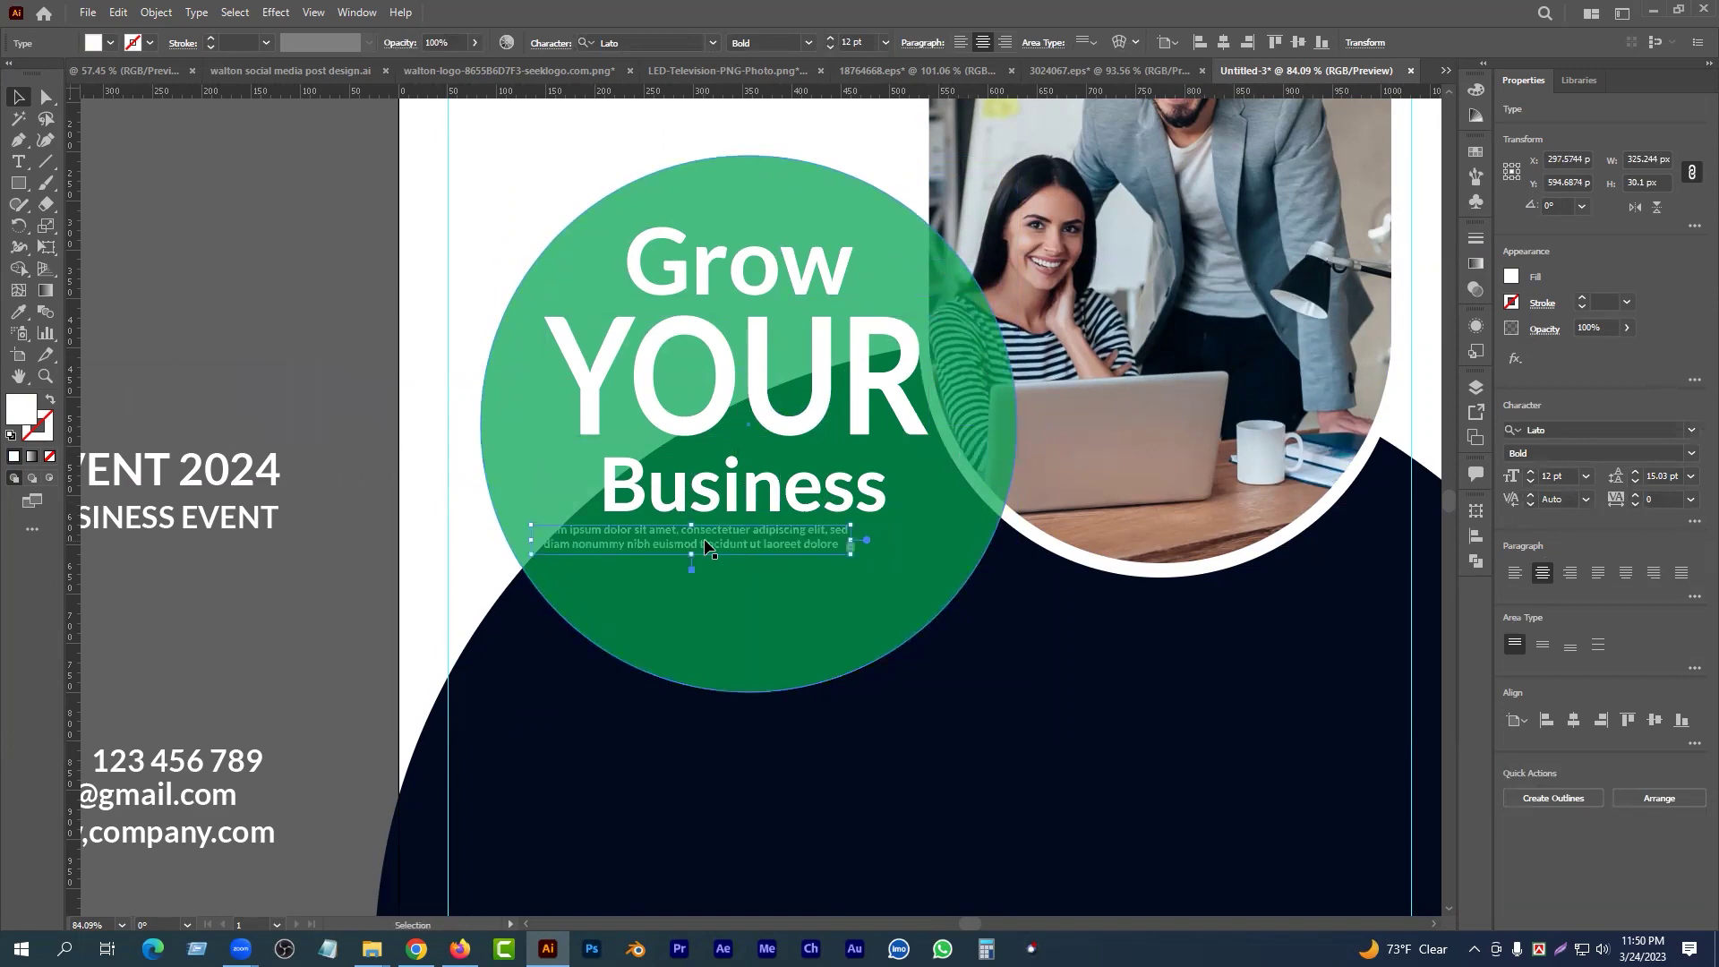
# - Centre the lorem ipsum paragraph beneath "Business" in the green circle and widen its text frame to about 359 px
pyautogui.press('ctrl')
pyautogui.moveTo(791, 599); pyautogui.dragTo(820, 599)
pyautogui.moveTo(754, 512); pyautogui.dragTo(803, 524)
pyautogui.hotkey('ctrl', 'z')
pyautogui.click(745, 512)
pyautogui.moveTo(990, 555); pyautogui.dragTo(1045, 554)
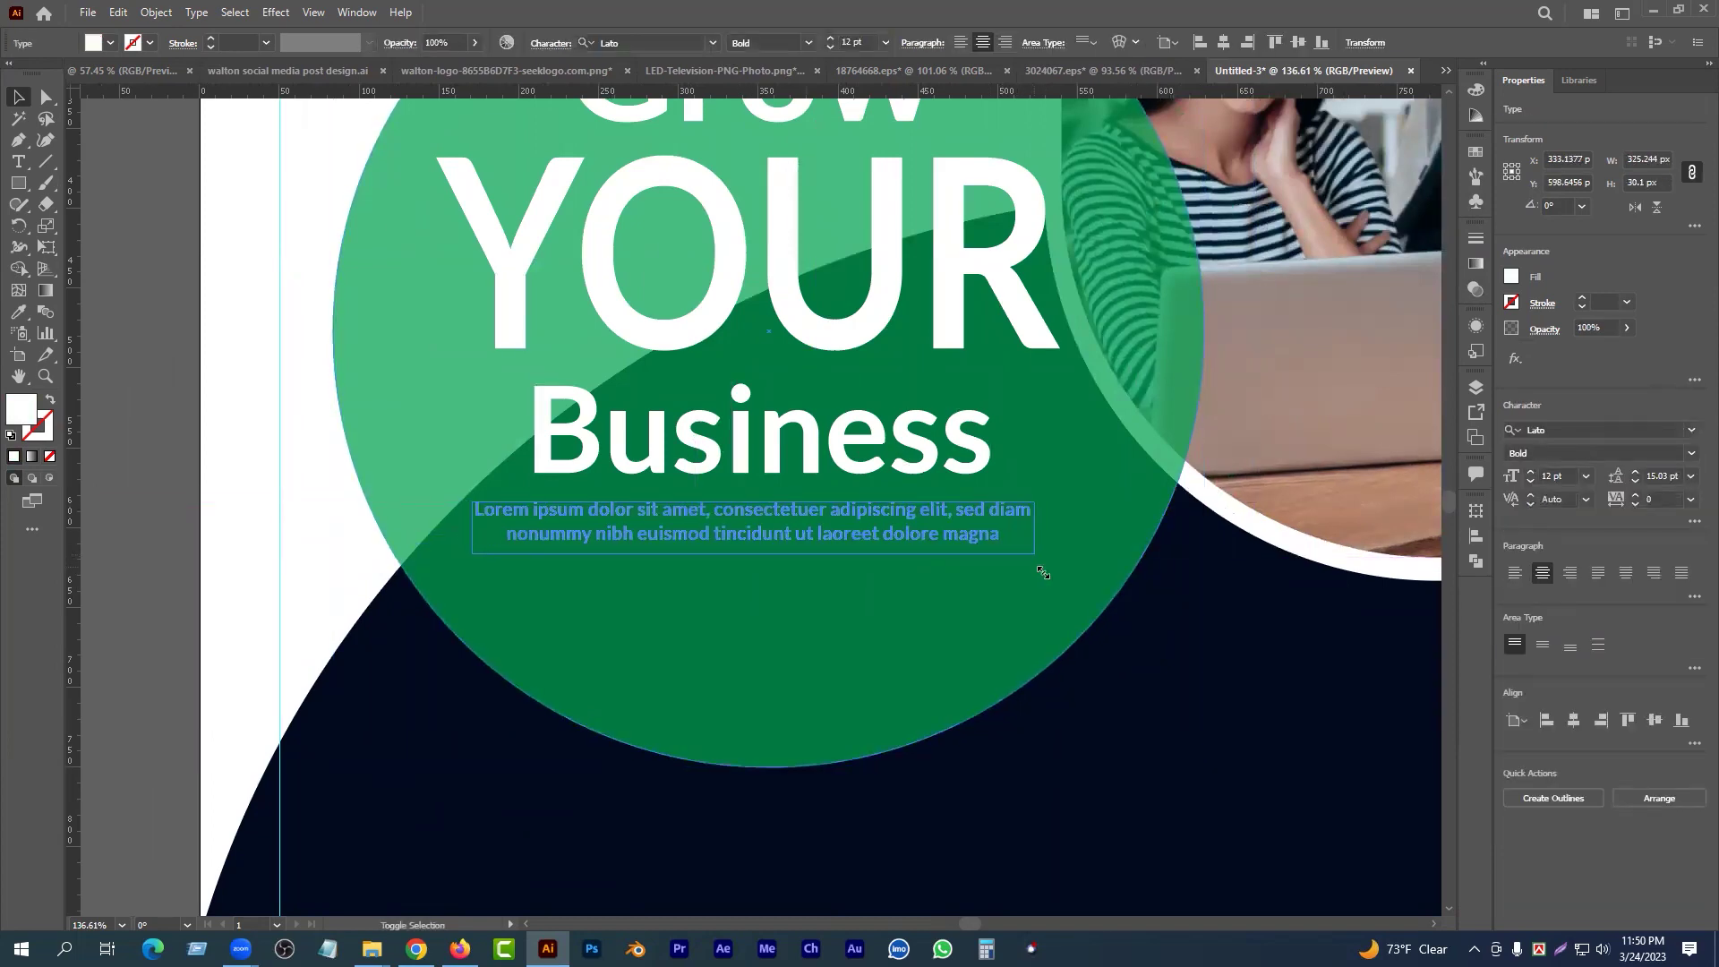
pyautogui.moveTo(744, 604); pyautogui.dragTo(574, 616)
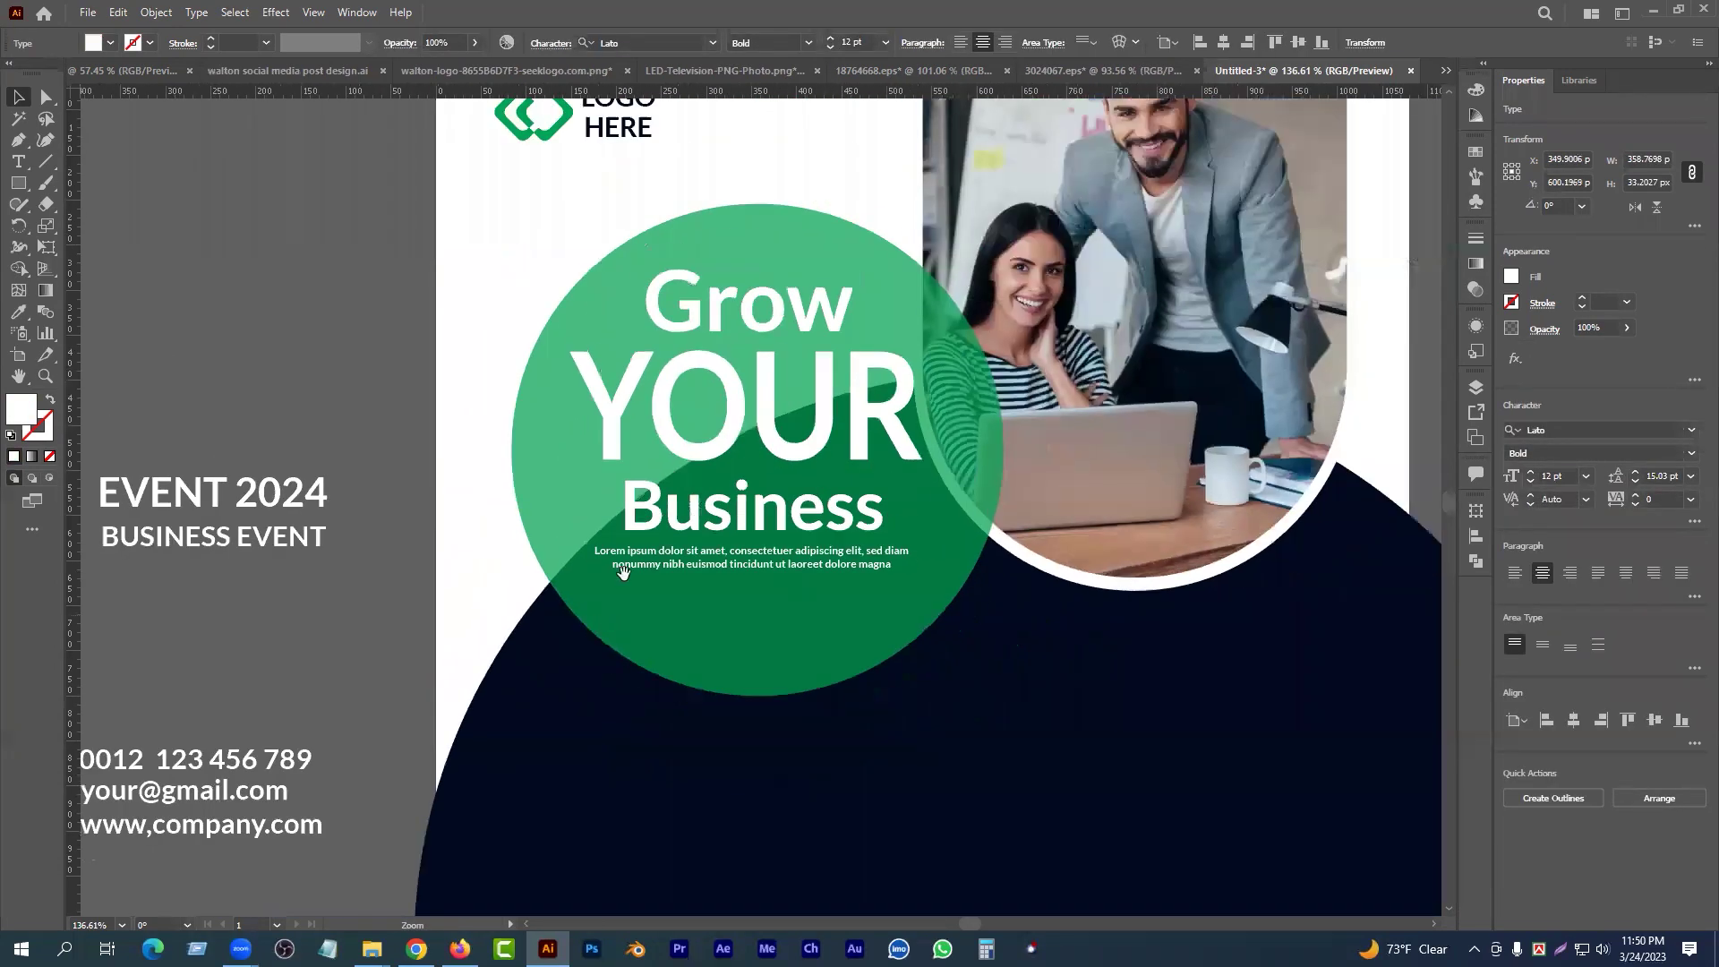
# - Set the lorem ipsum paragraph's font size to 15 pt and enlarge its text frame to about 378 px wide
pyautogui.click(830, 39)
pyautogui.click(830, 39)
pyautogui.click(830, 39)
pyautogui.scroll(2, 824, 574)
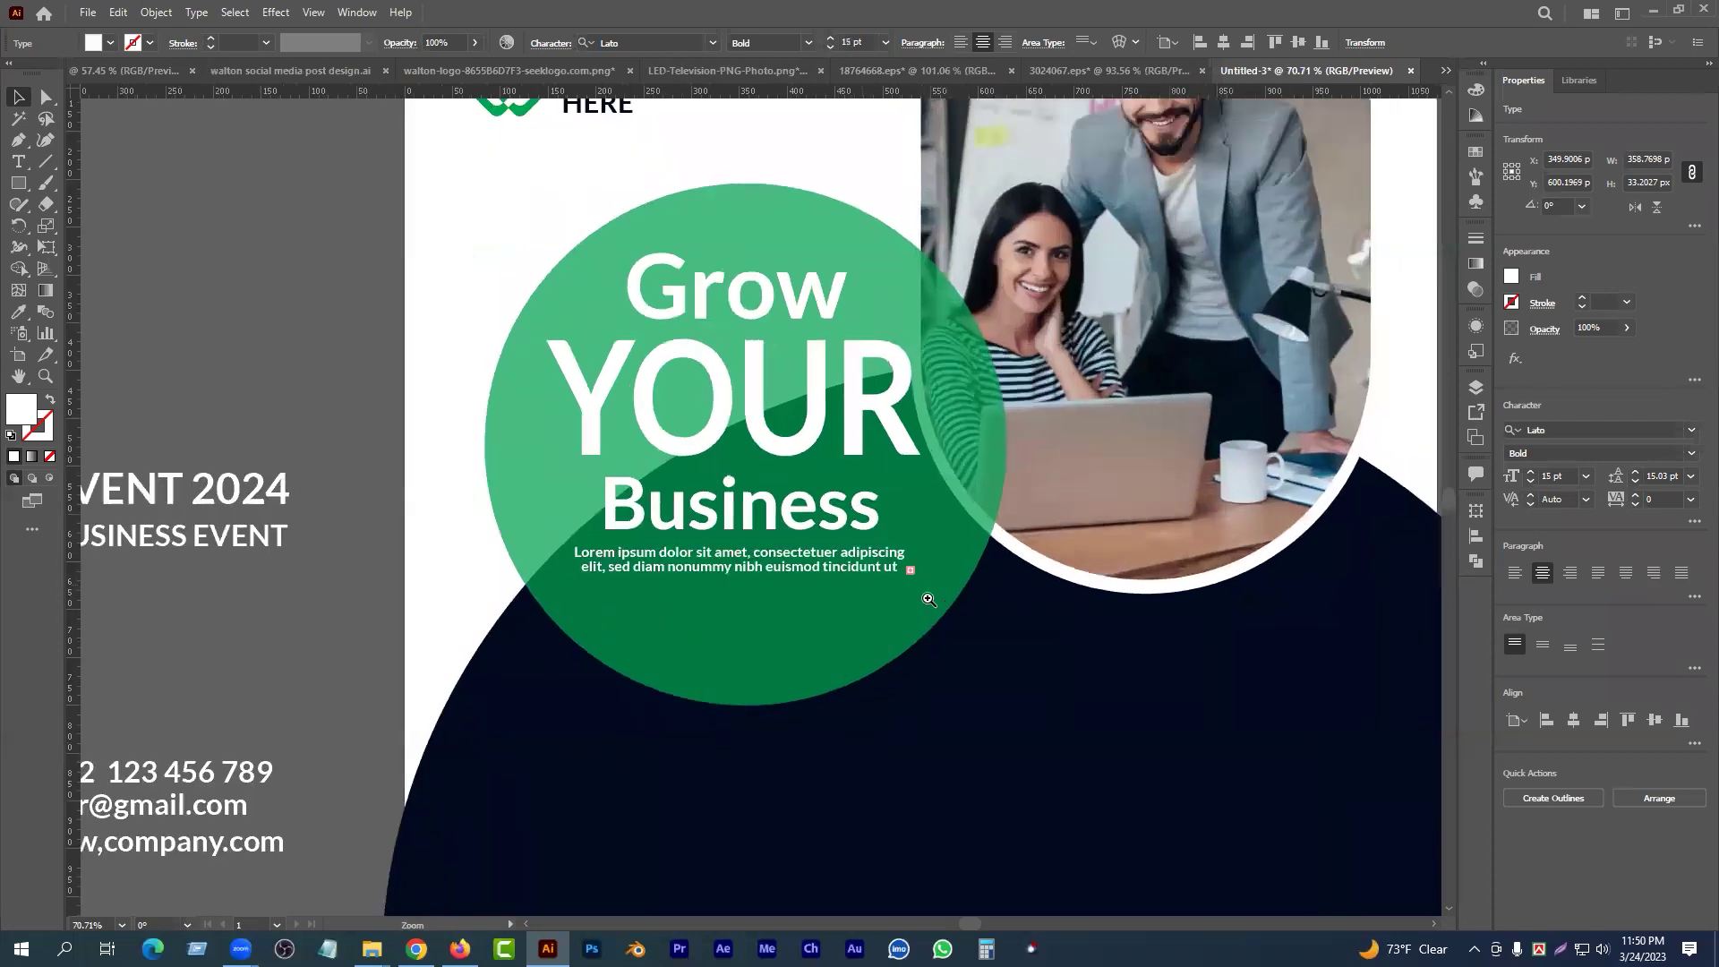
pyautogui.moveTo(956, 570); pyautogui.dragTo(979, 588)
# - Lower the lorem ipsum paragraph slightly below "Business" and increase its line spacing to 17.03 pt
pyautogui.press('Down')
pyautogui.press('Down')
pyautogui.press('Down')
pyautogui.press('Down')
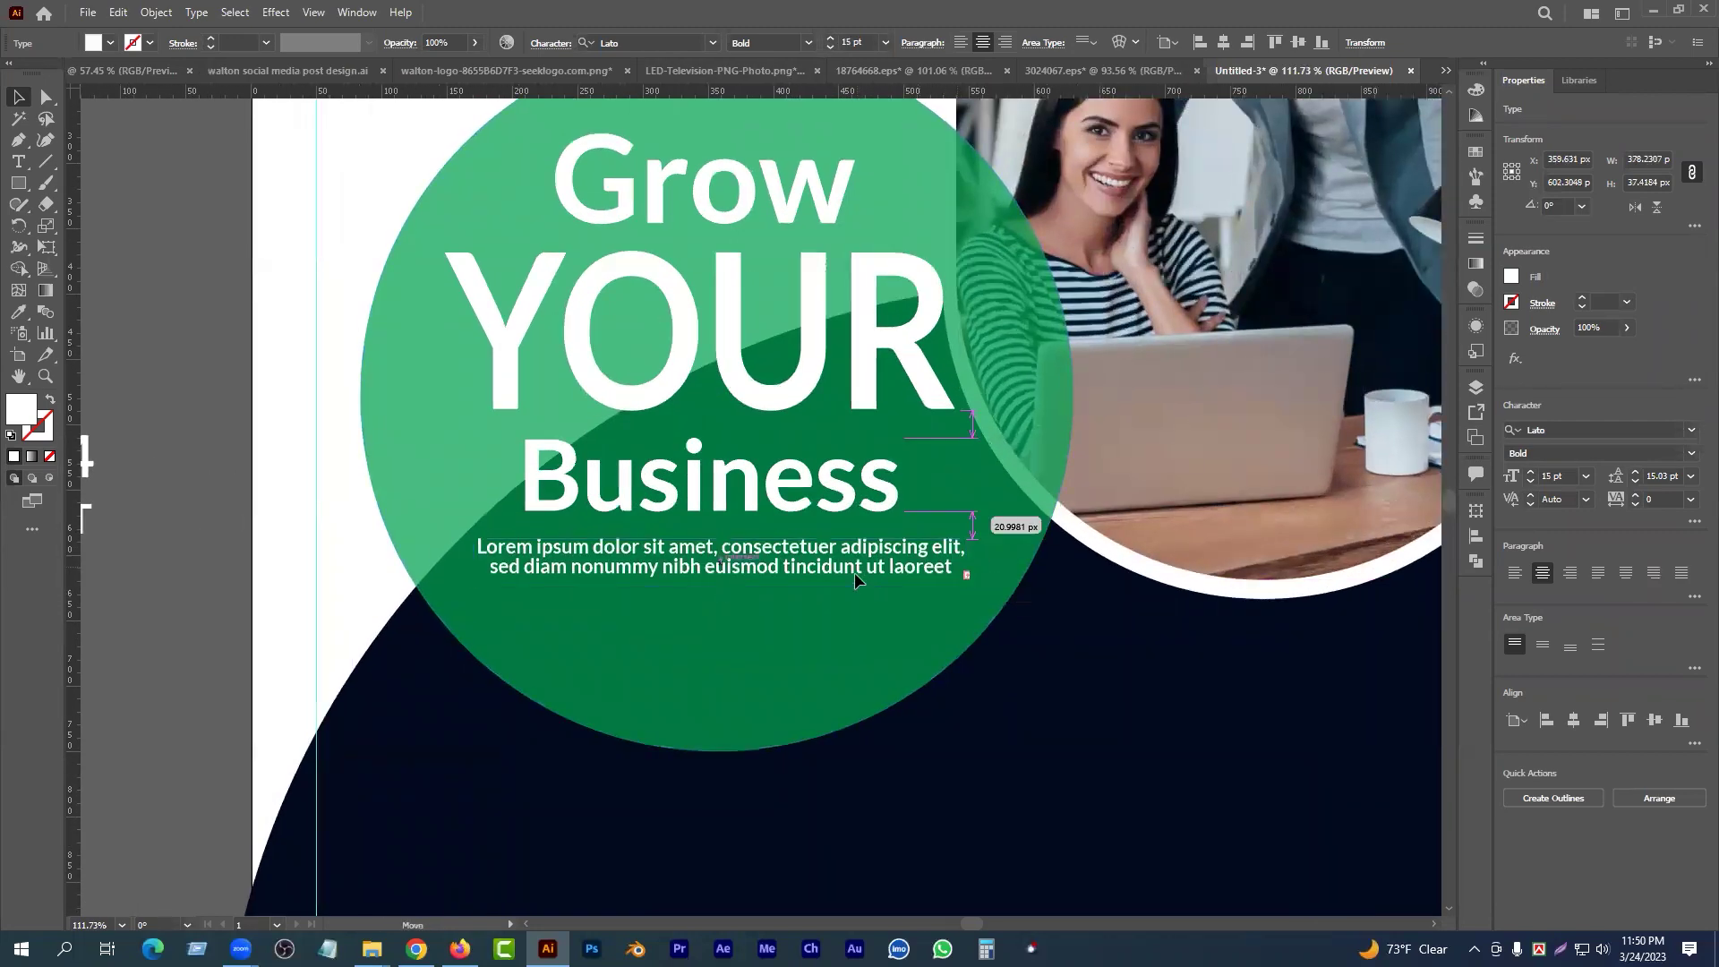
pyautogui.hotkey('alt', 'Down')
pyautogui.scroll(-2, 922, 608)
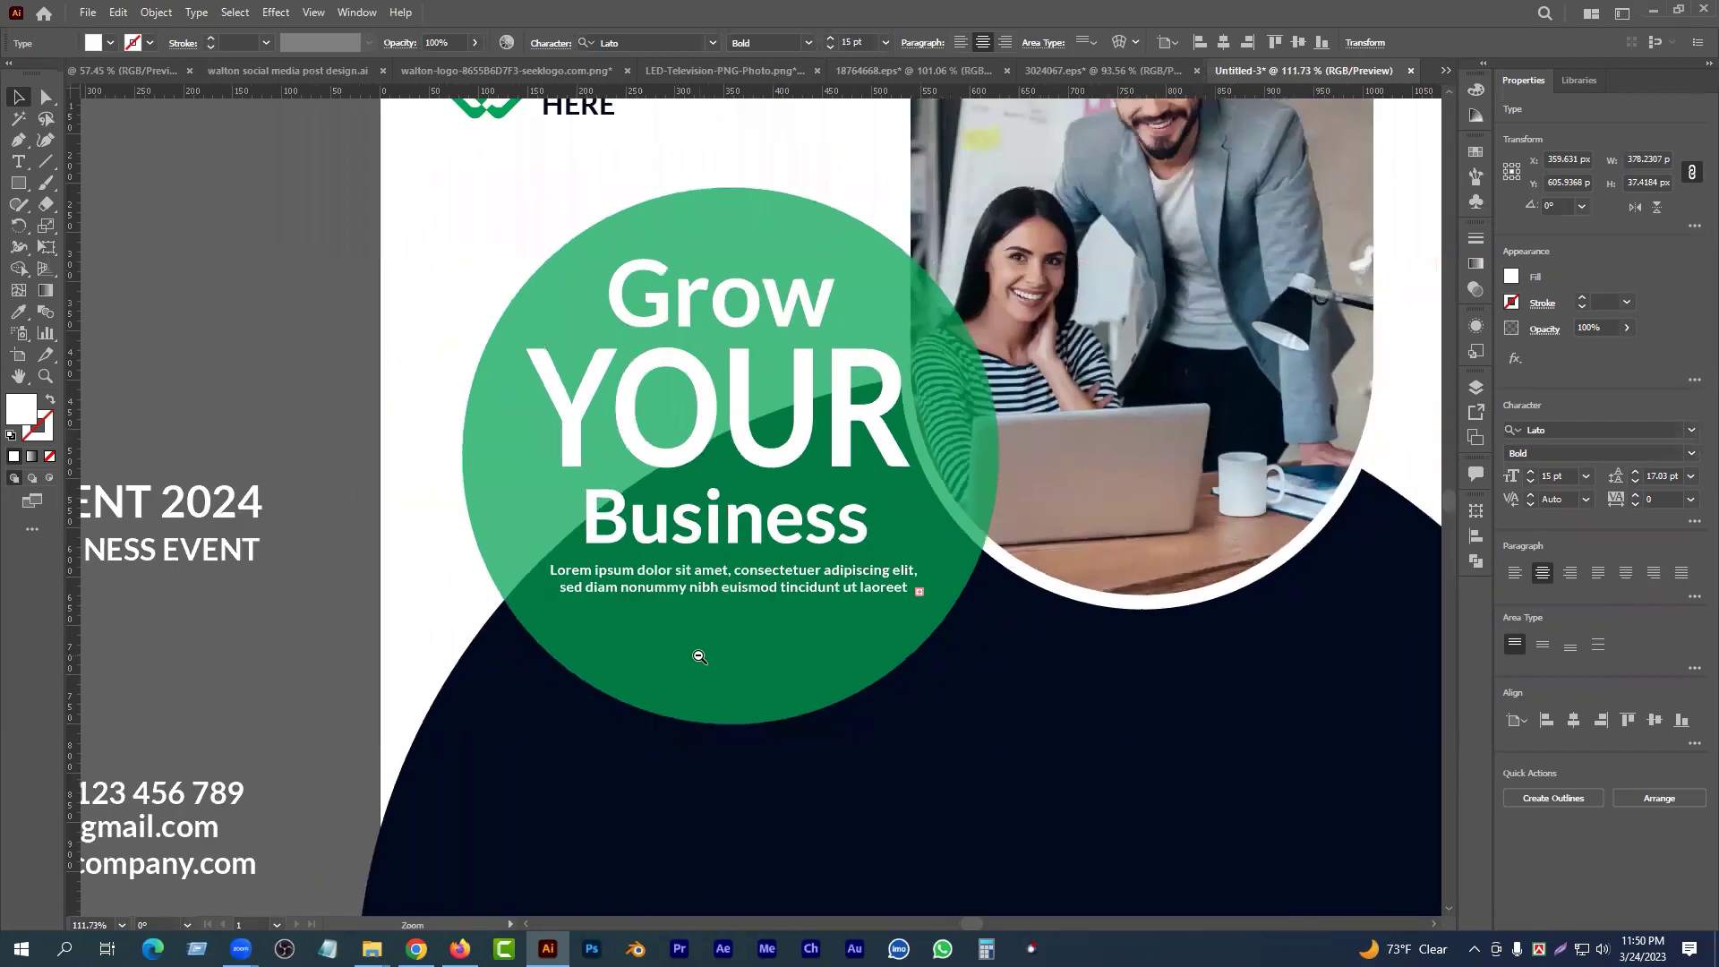
pyautogui.moveTo(720, 645); pyautogui.dragTo(410, 487)
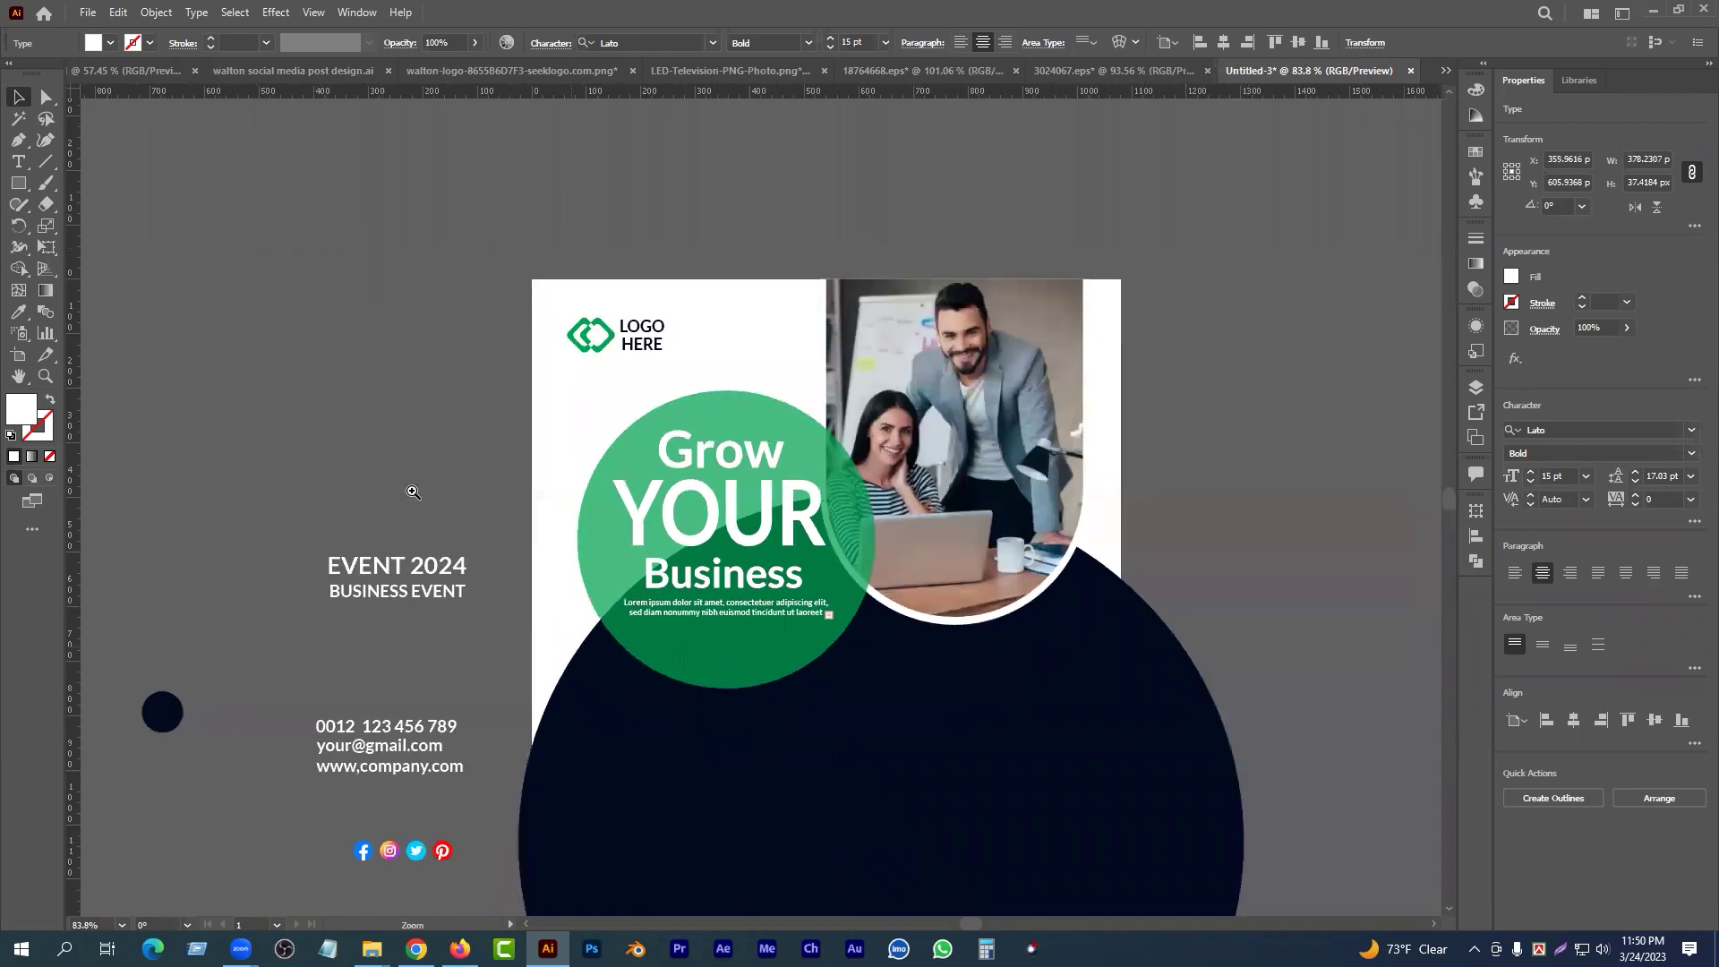
# - Move the "EVENT 2024" and "BUSINESS EVENT" lines onto the navy circle below the photo and bring them to the front
pyautogui.click(411, 487)
pyautogui.moveTo(833, 690); pyautogui.dragTo(728, 602)
pyautogui.moveTo(807, 514); pyautogui.dragTo(917, 484)
pyautogui.scroll(3, 918, 484)
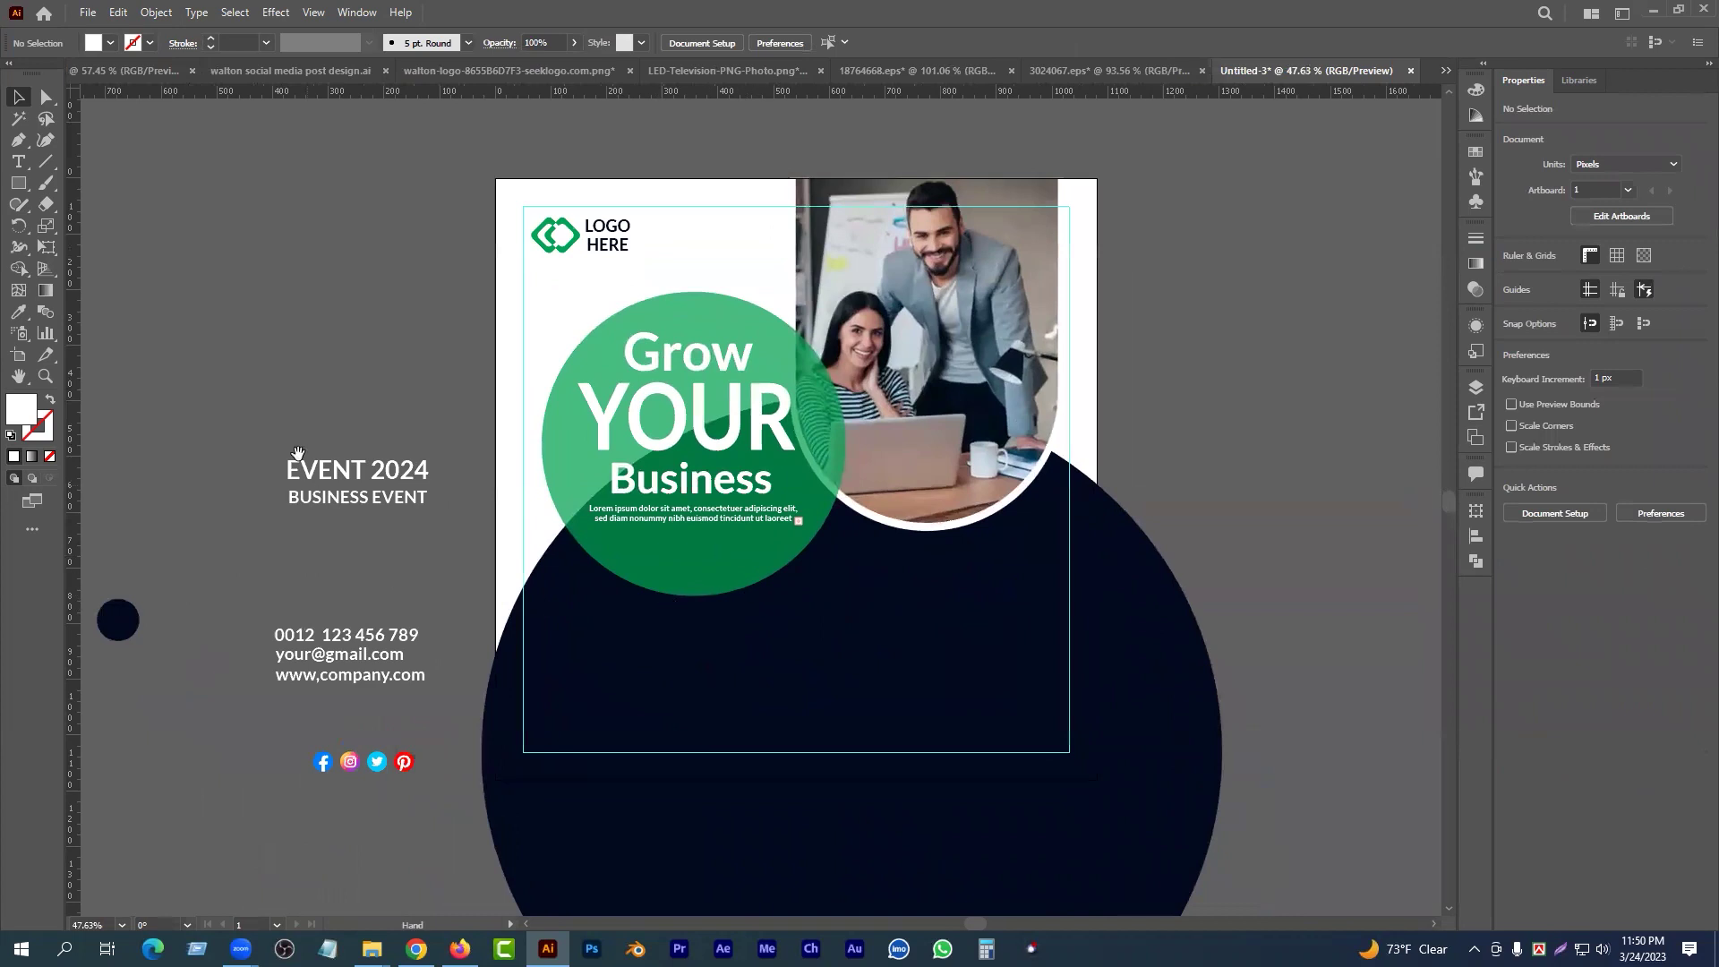
pyautogui.click(370, 507)
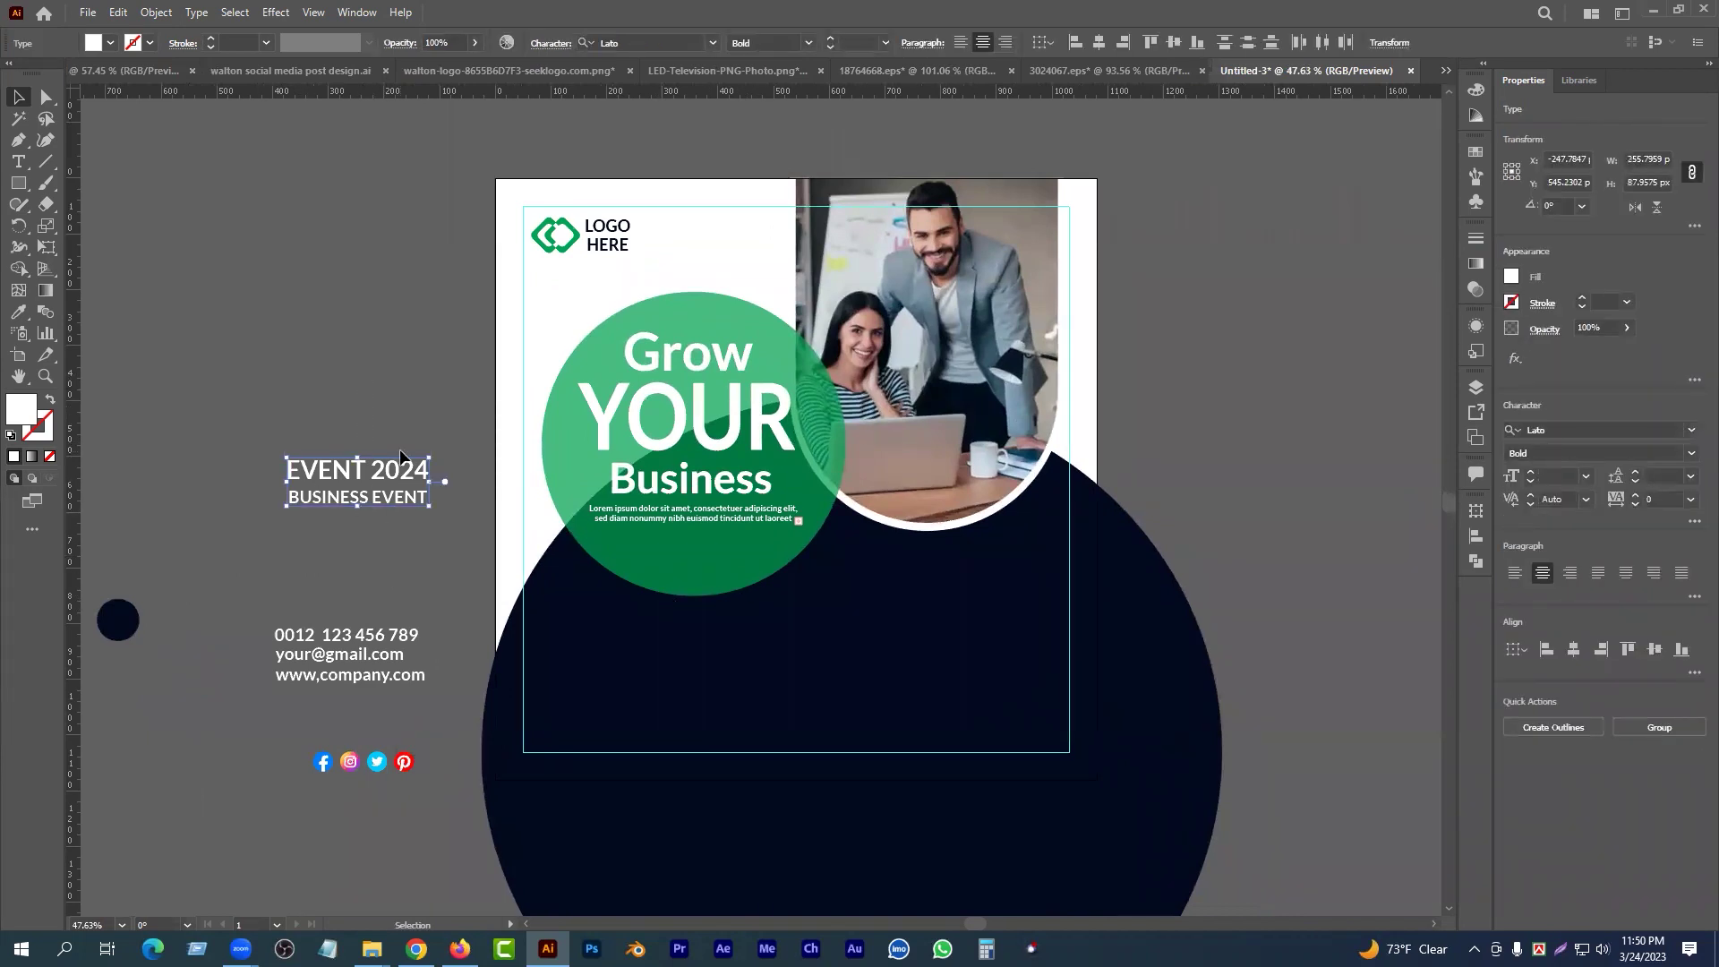
pyautogui.click(362, 535)
pyautogui.click(415, 499)
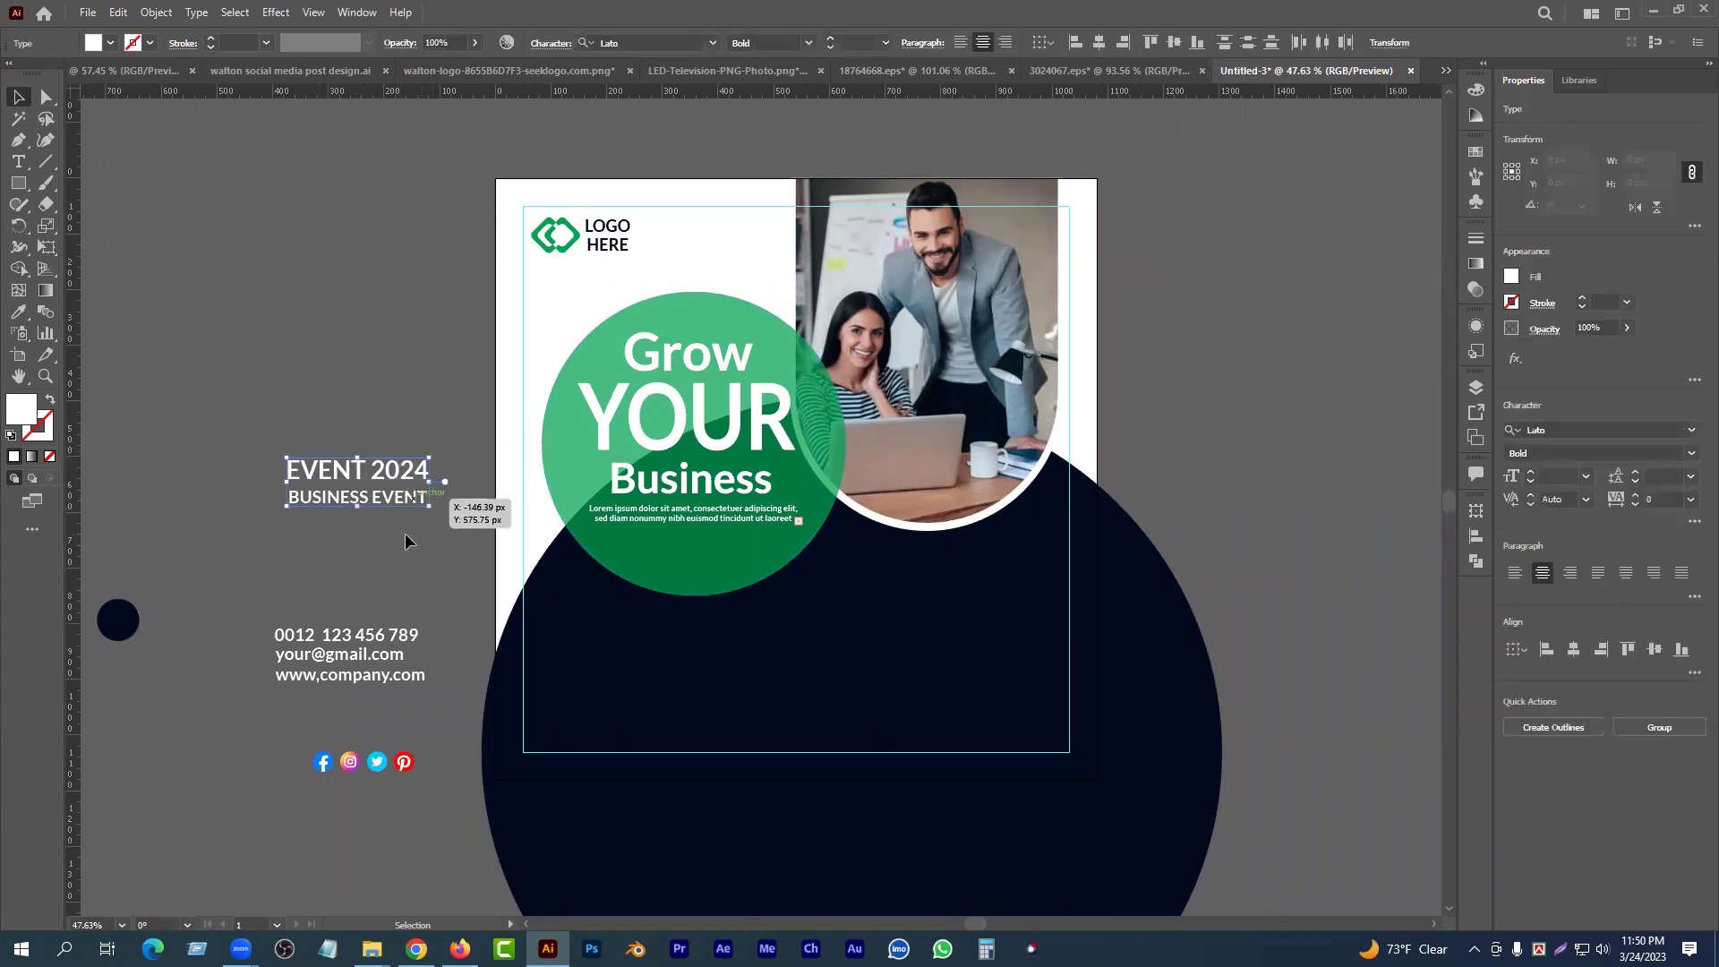
pyautogui.moveTo(334, 501); pyautogui.dragTo(944, 589)
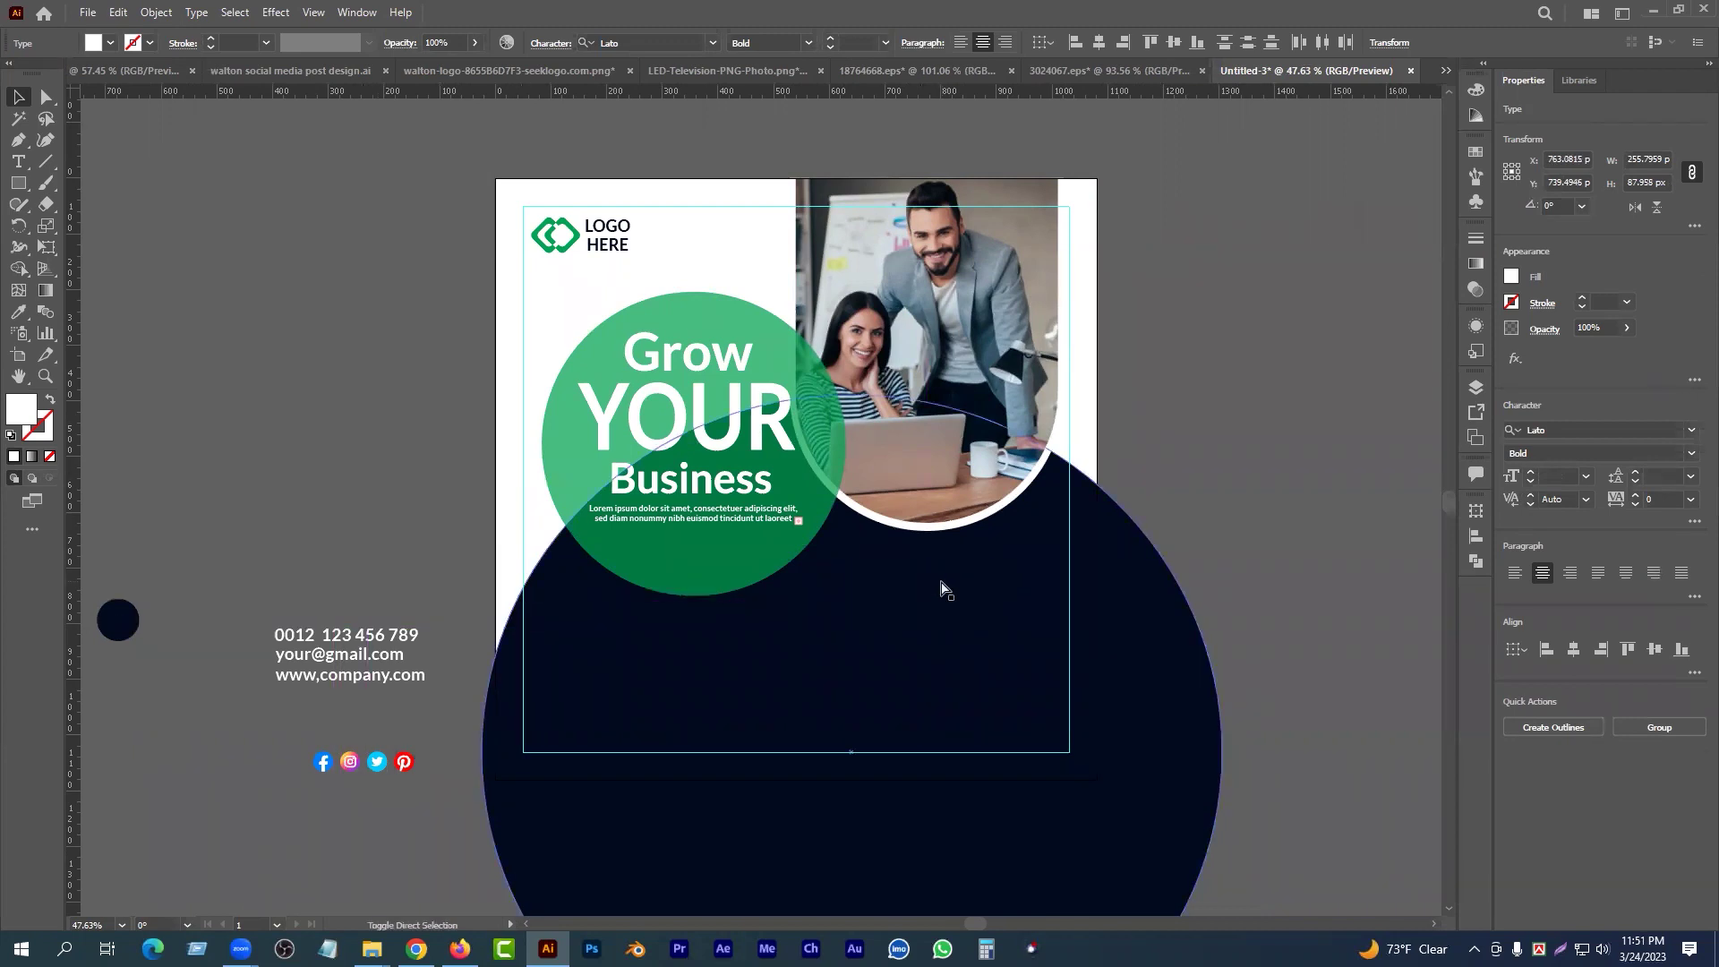
pyautogui.hotkey('ctrl', 'shift', ']')
# - Enlarge the "EVENT 2024" and "BUSINESS EVENT" lines to about 280 px wide and position them beneath the rounded photo
pyautogui.moveTo(892, 593); pyautogui.dragTo(1116, 564)
pyautogui.moveTo(976, 588); pyautogui.dragTo(851, 588)
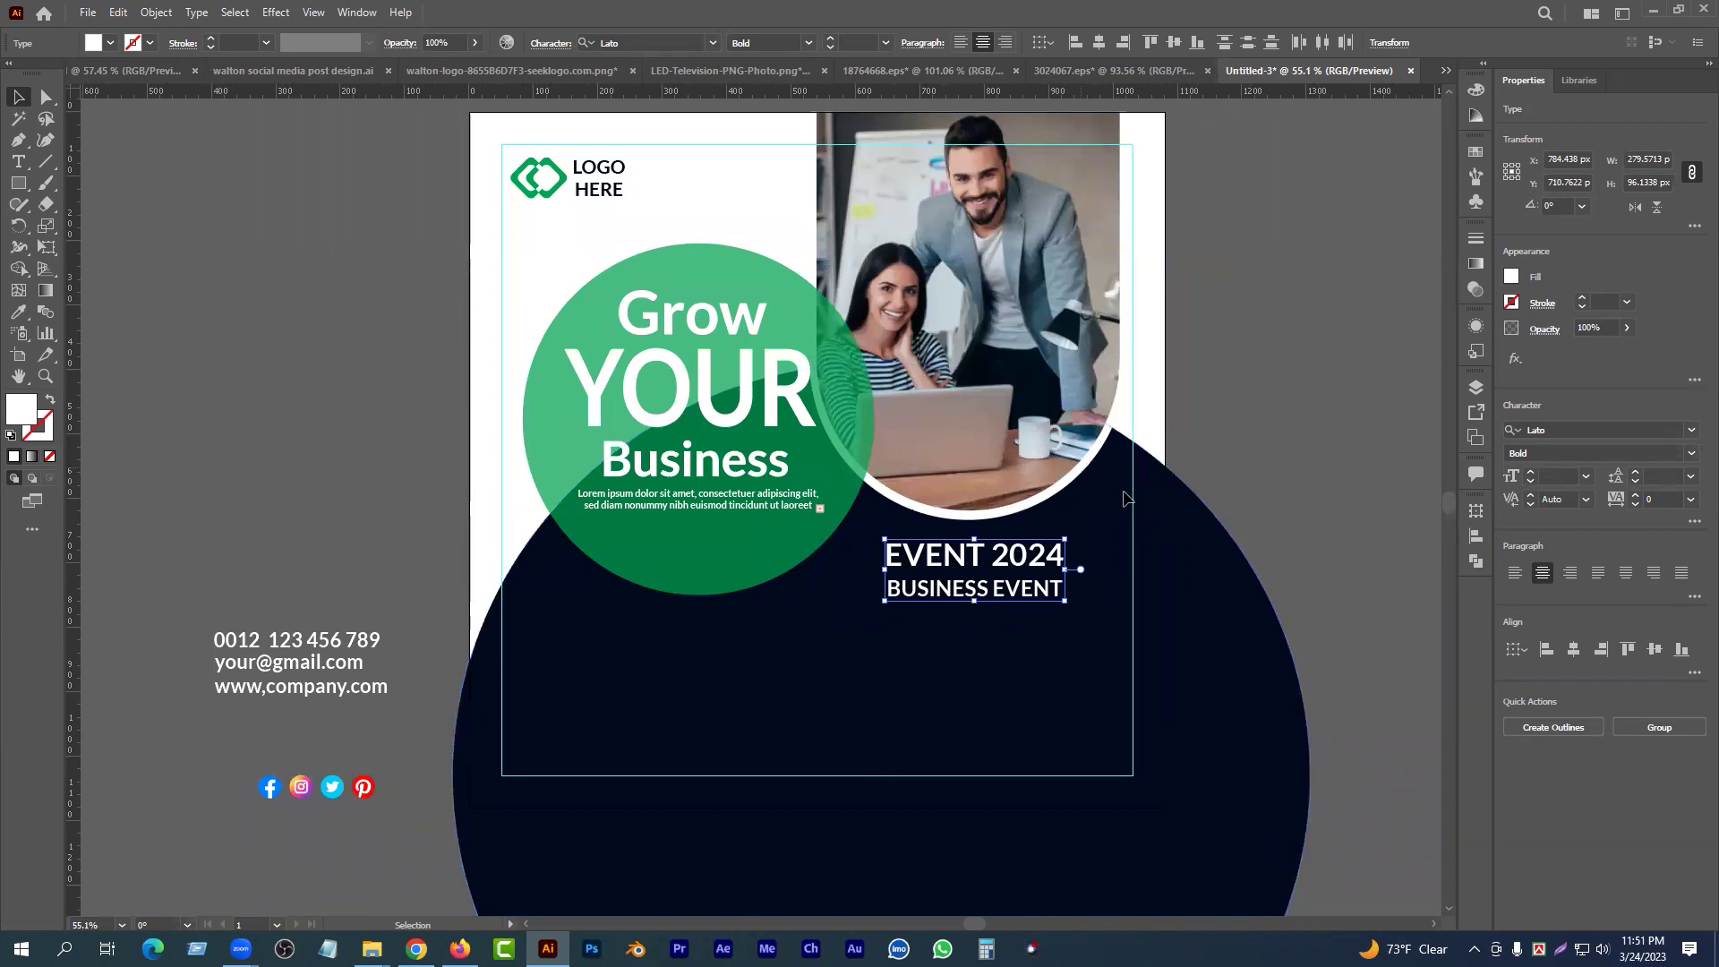
pyautogui.moveTo(1036, 571); pyautogui.dragTo(1055, 568)
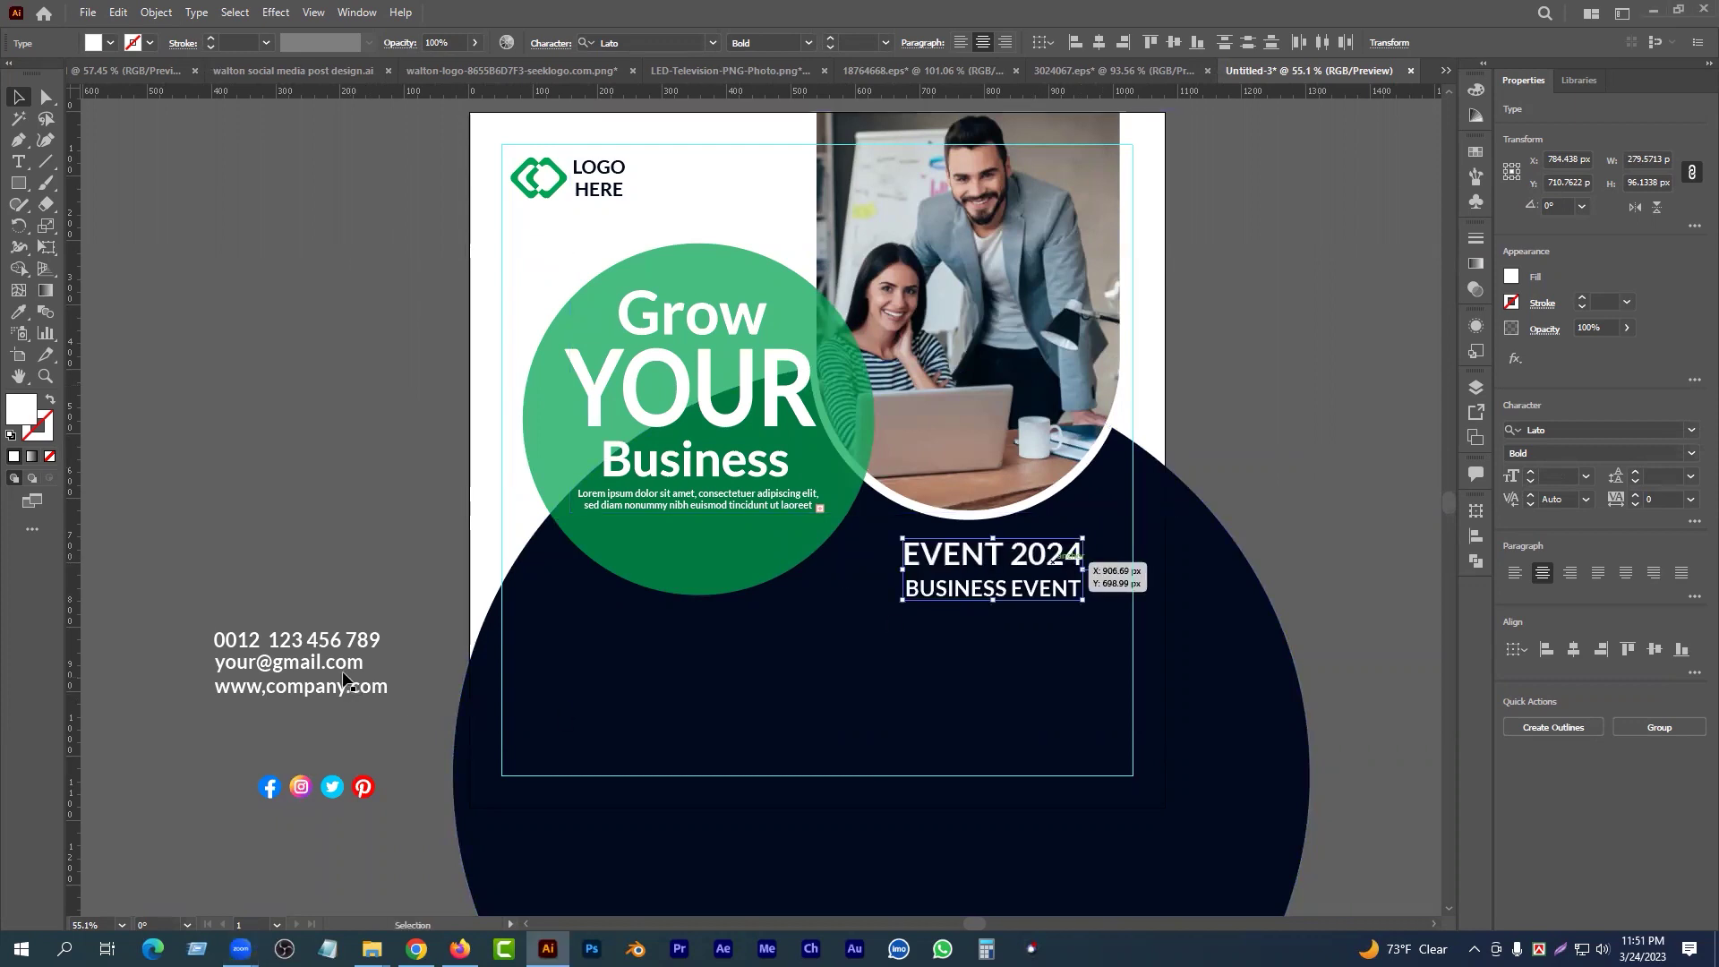
# - Move the phone, e-mail and website lines from the pasteboard onto the navy circle's lower-left area
pyautogui.click(258, 634)
pyautogui.scroll(-1, 581, 745)
pyautogui.moveTo(637, 773); pyautogui.dragTo(594, 695)
pyautogui.scroll(2, 535, 658)
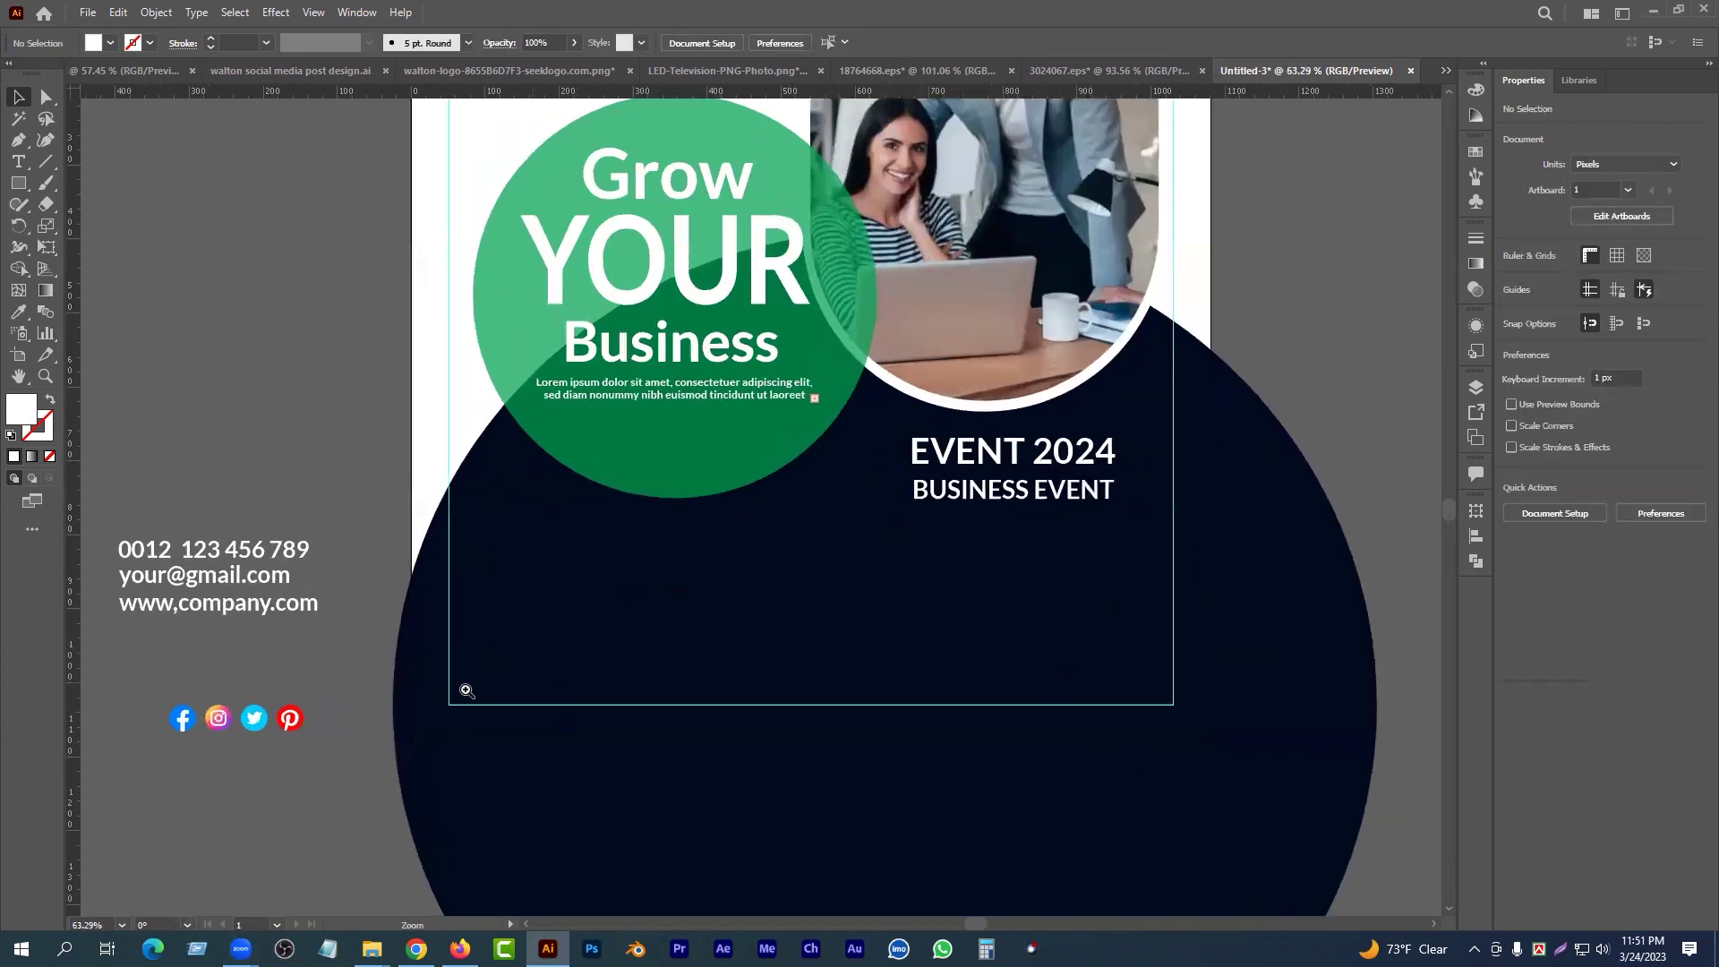
pyautogui.moveTo(227, 629); pyautogui.dragTo(652, 646)
pyautogui.scroll(3, 676, 712)
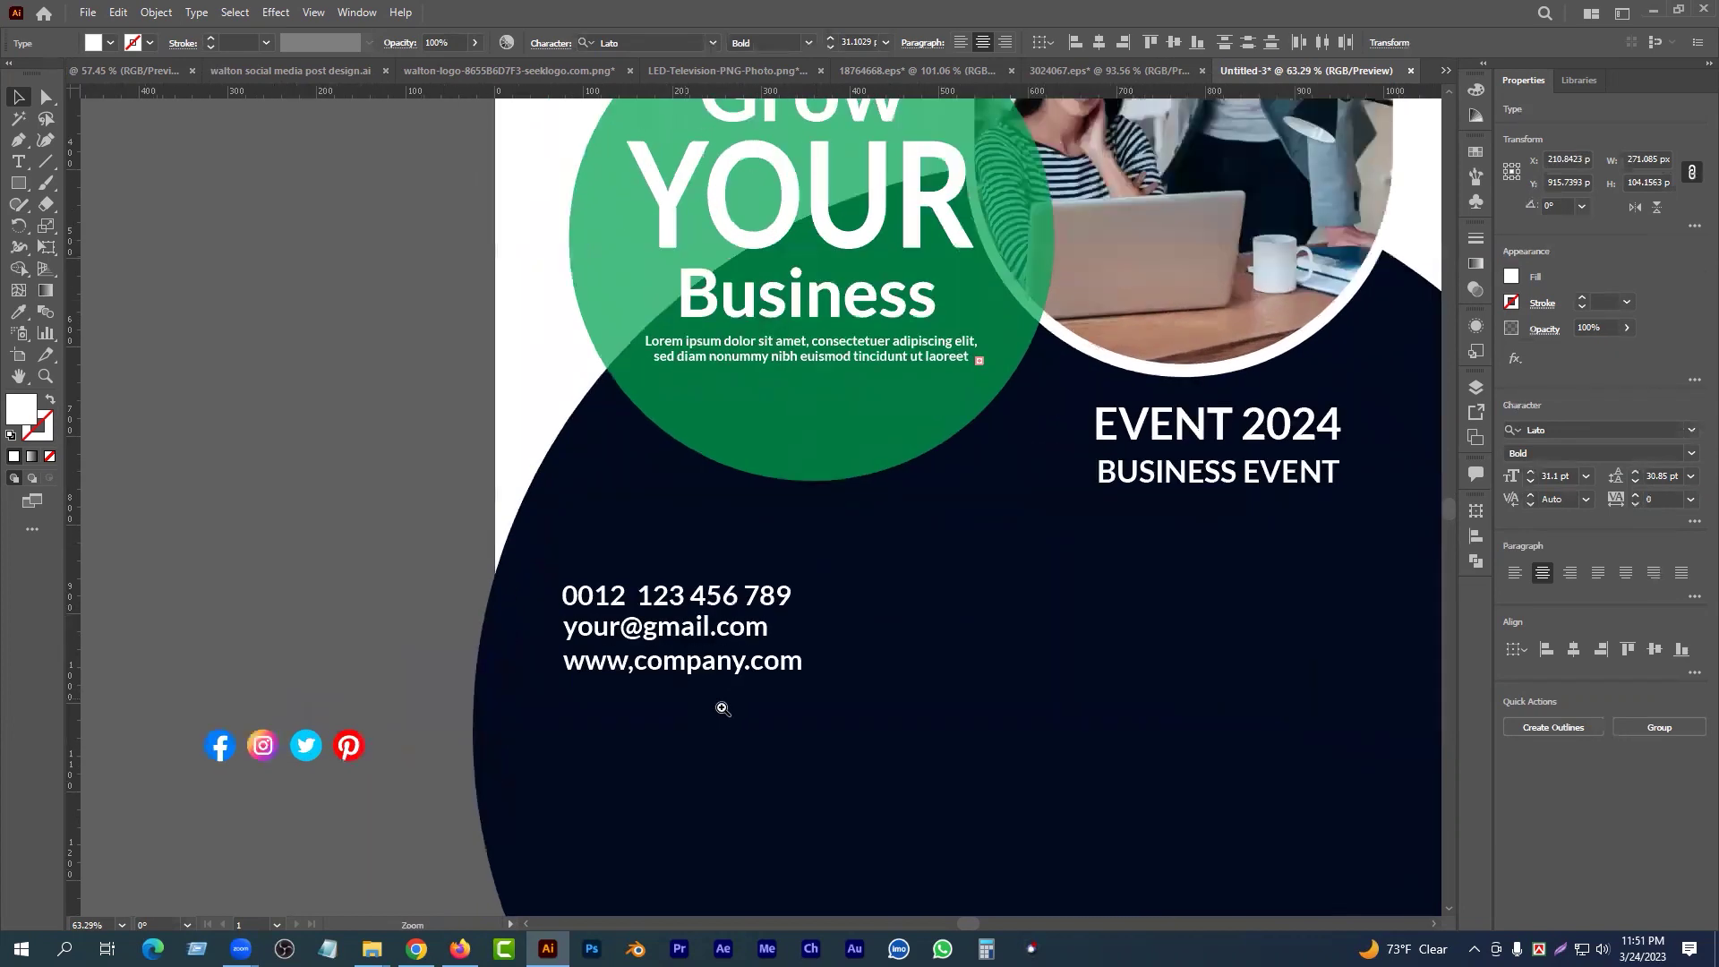
# - Reduce the three contact lines' font size to 24 pt
pyautogui.click(830, 48)
pyautogui.click(830, 48)
pyautogui.click(830, 47)
pyautogui.click(830, 48)
pyautogui.click(830, 47)
pyautogui.click(830, 48)
pyautogui.click(829, 48)
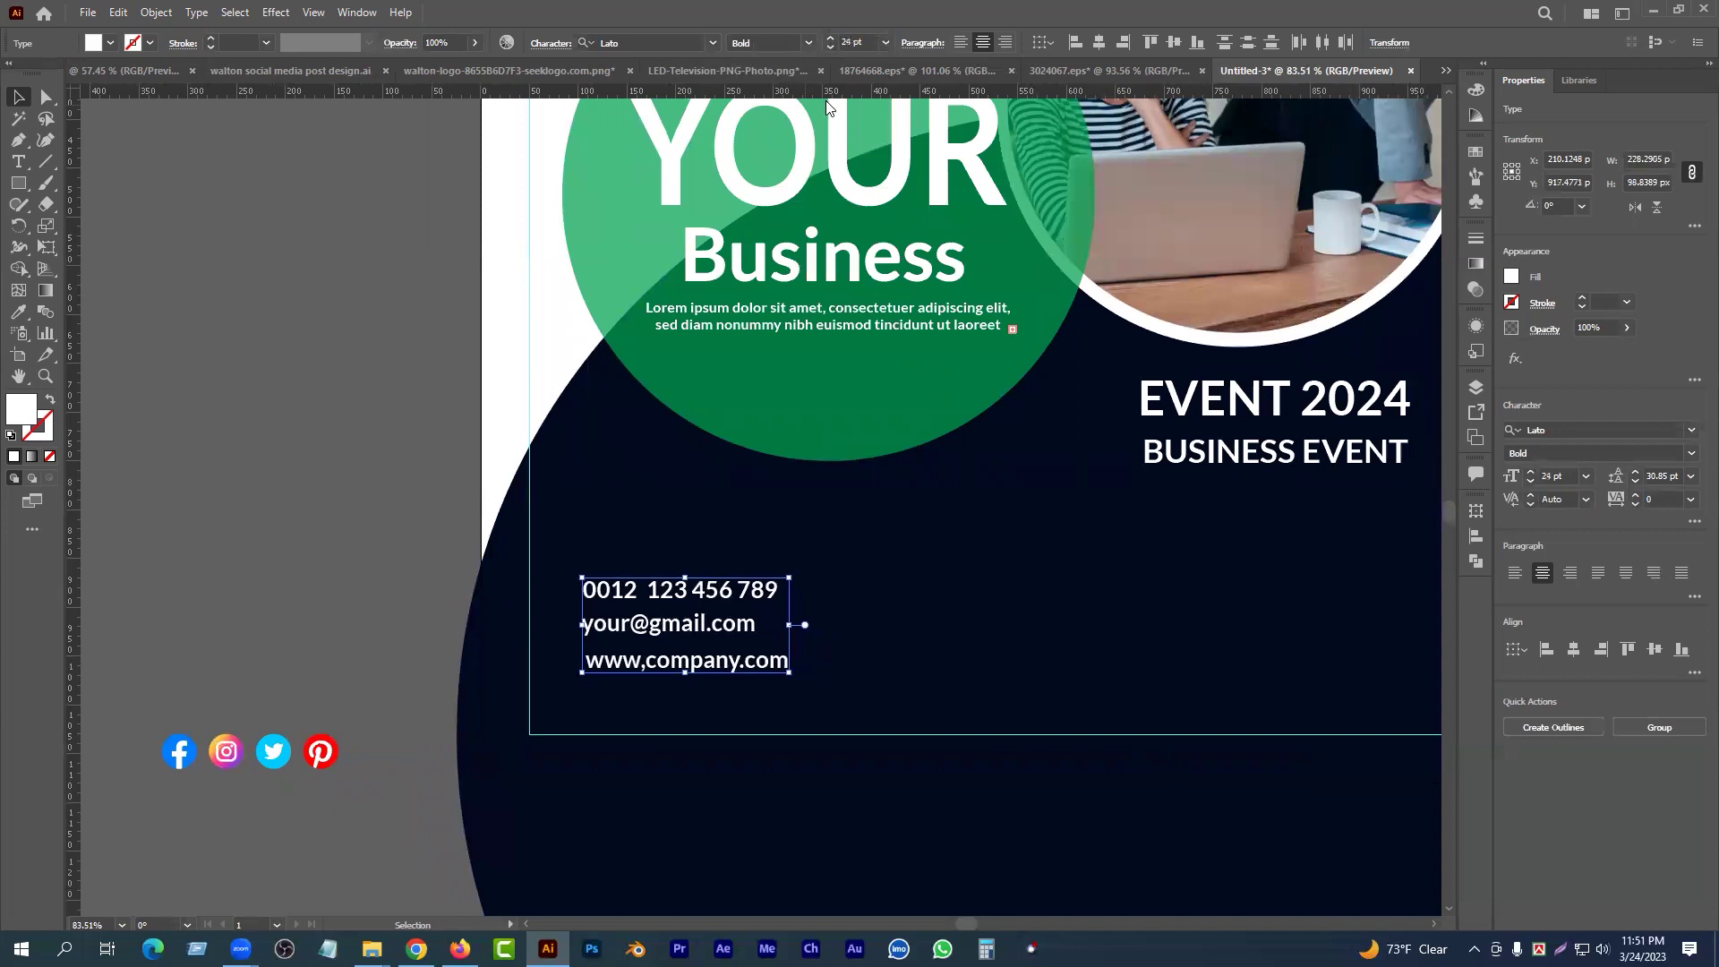
# - Reposition the three contact lines slightly lower and further right, closer to the lower margin guide
pyautogui.click(346, 586)
pyautogui.click(704, 637)
pyautogui.click(692, 626)
pyautogui.keyDown('shift'); pyautogui.click(725, 592); pyautogui.keyUp('shift')
pyautogui.moveTo(678, 591); pyautogui.dragTo(725, 606)
pyautogui.moveTo(694, 674); pyautogui.dragTo(759, 699)
pyautogui.click(659, 565)
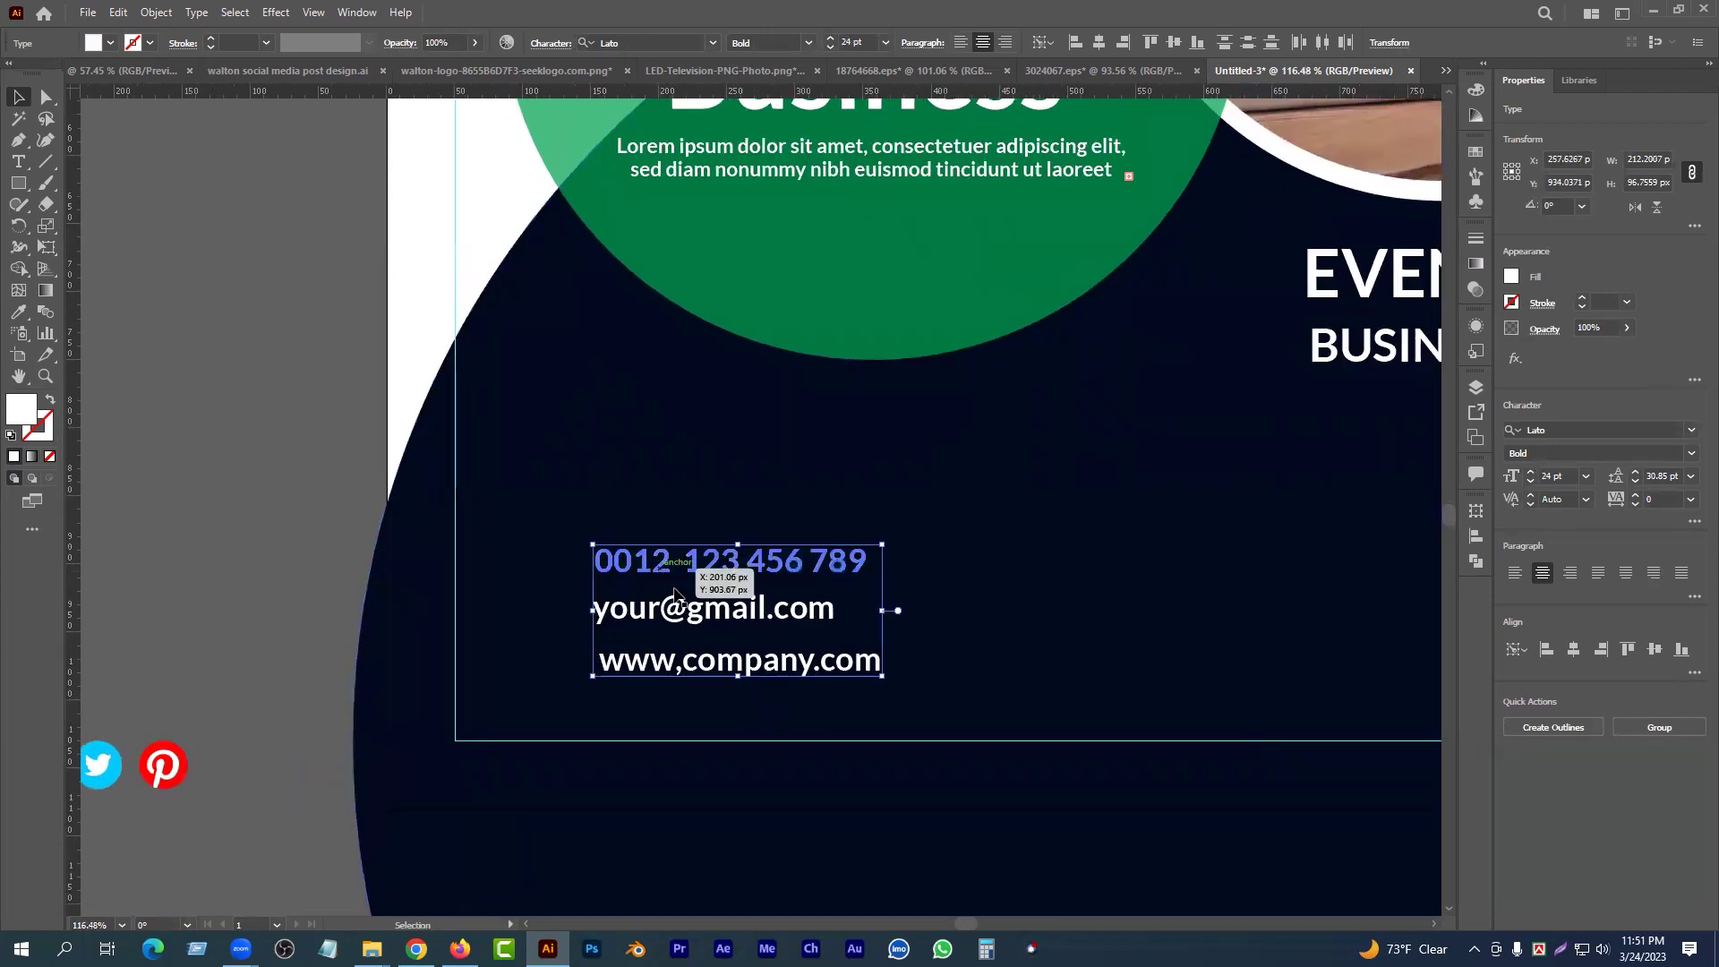
# - Try to gauge the gaps between the contact lines with small white rectangles, and delete the rectangles
pyautogui.click(263, 415)
pyautogui.click(739, 564)
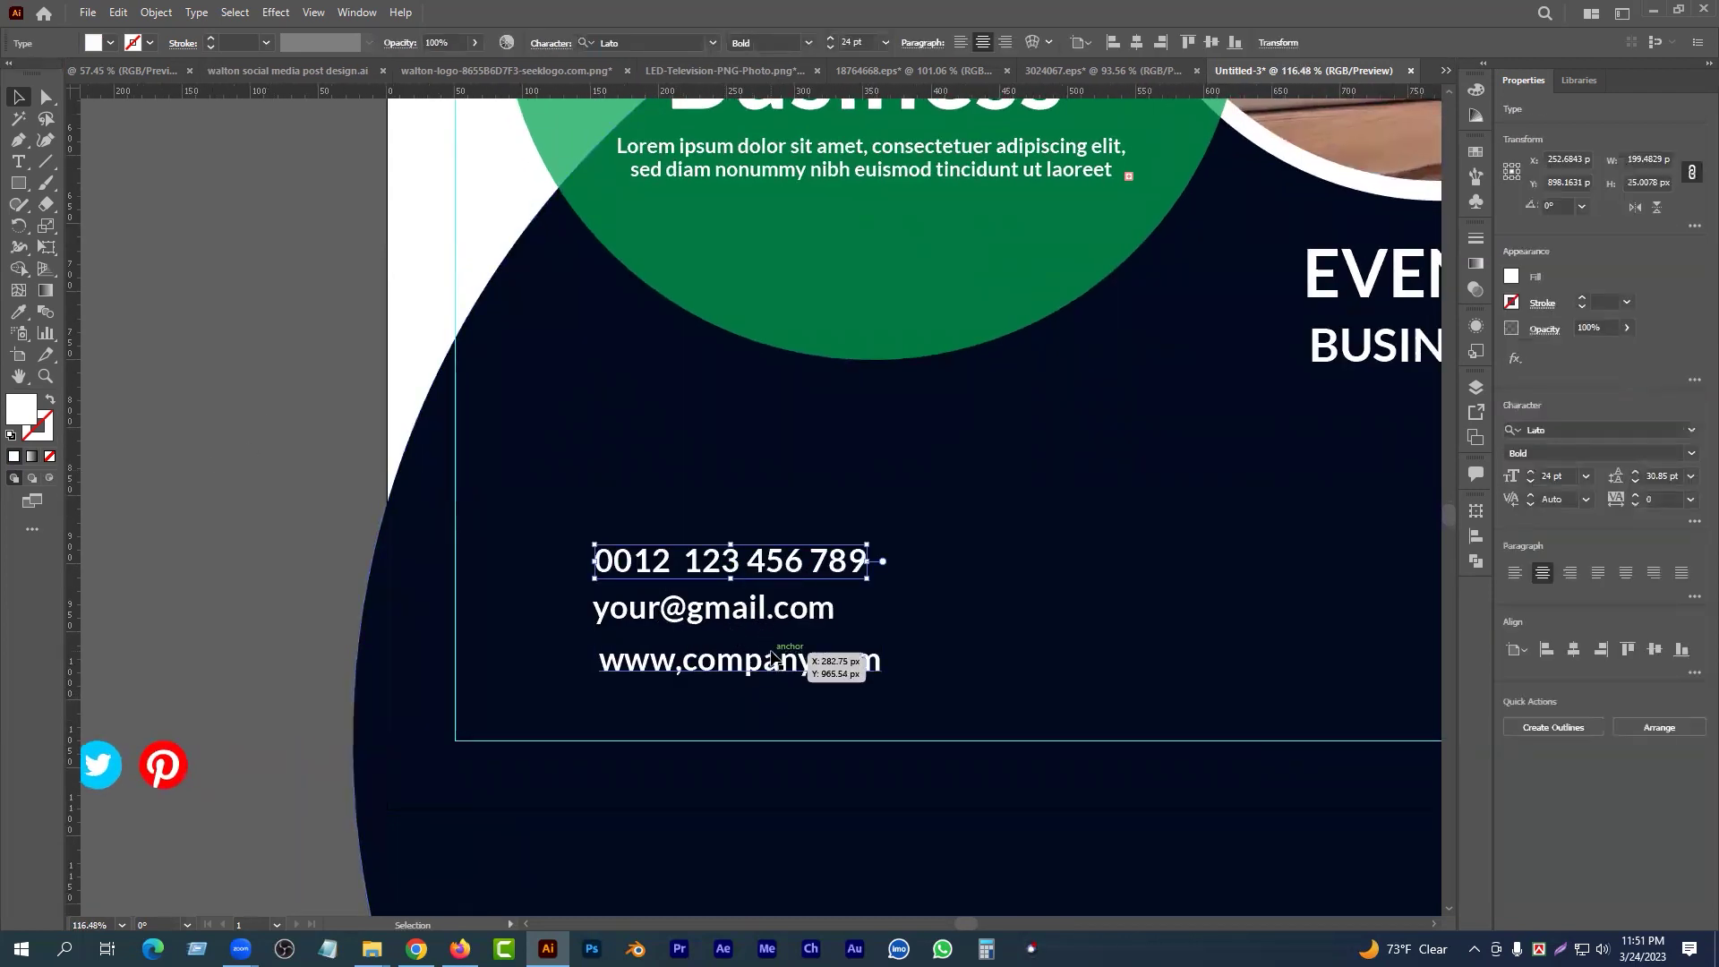
pyautogui.moveTo(691, 689); pyautogui.dragTo(711, 683)
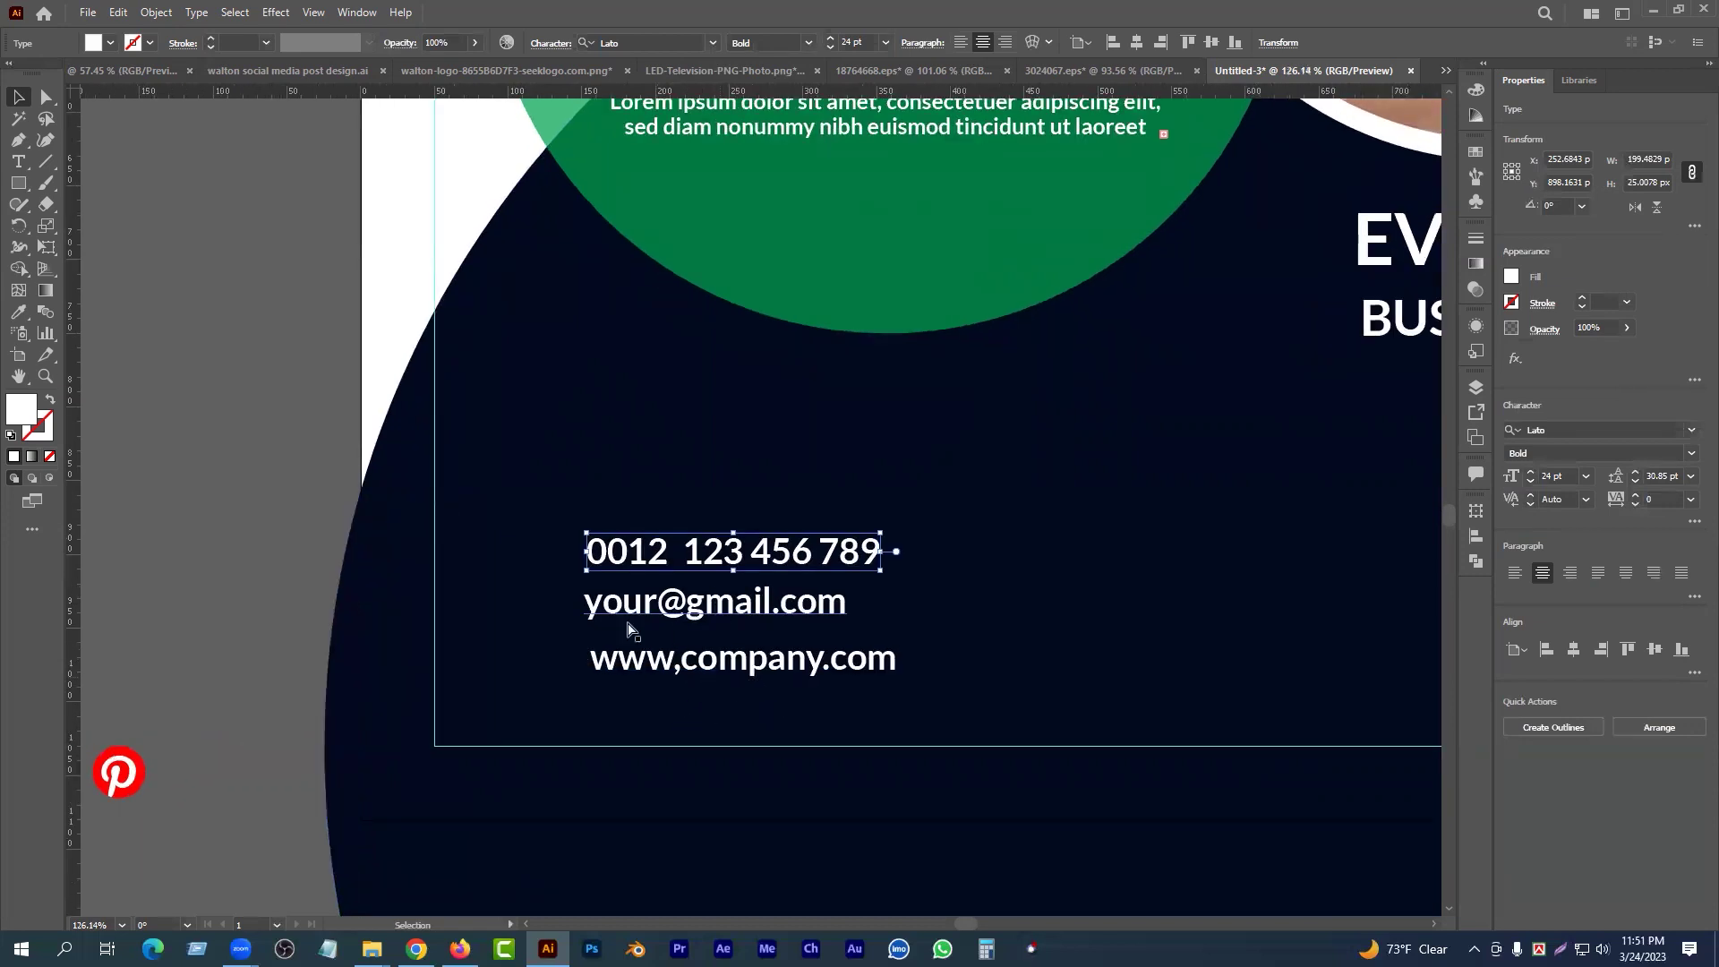
pyautogui.moveTo(634, 609); pyautogui.dragTo(727, 642)
pyautogui.press('m')
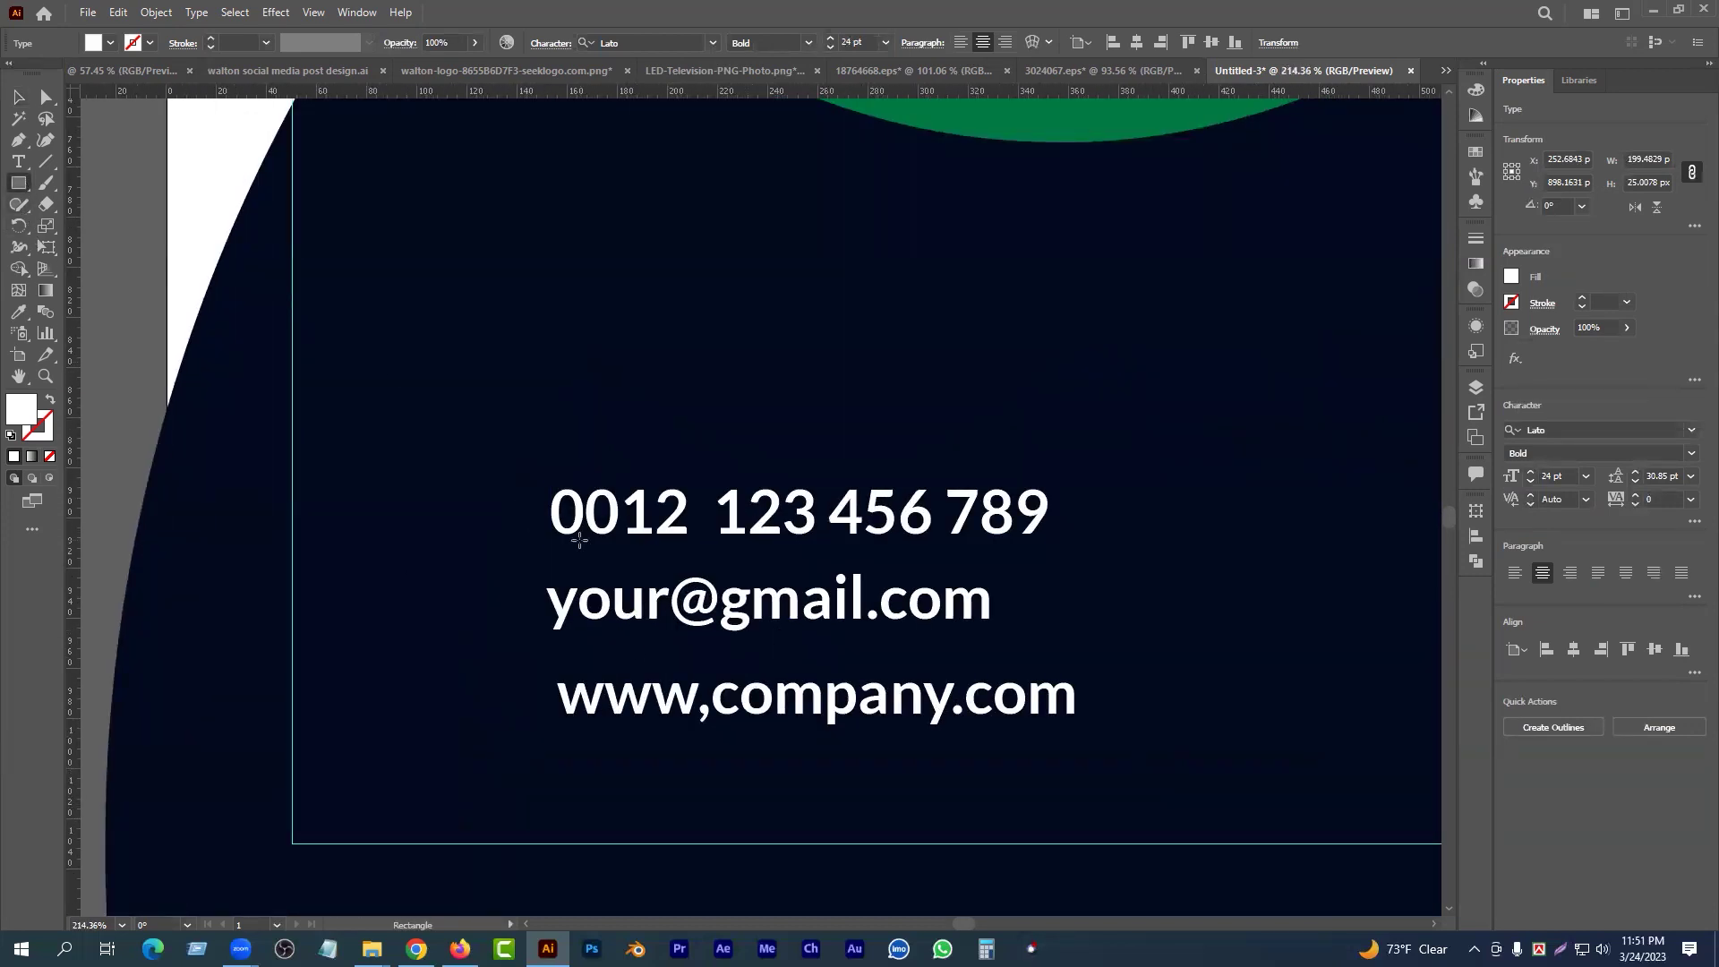
pyautogui.moveTo(573, 535); pyautogui.dragTo(614, 673)
pyautogui.click(21, 99)
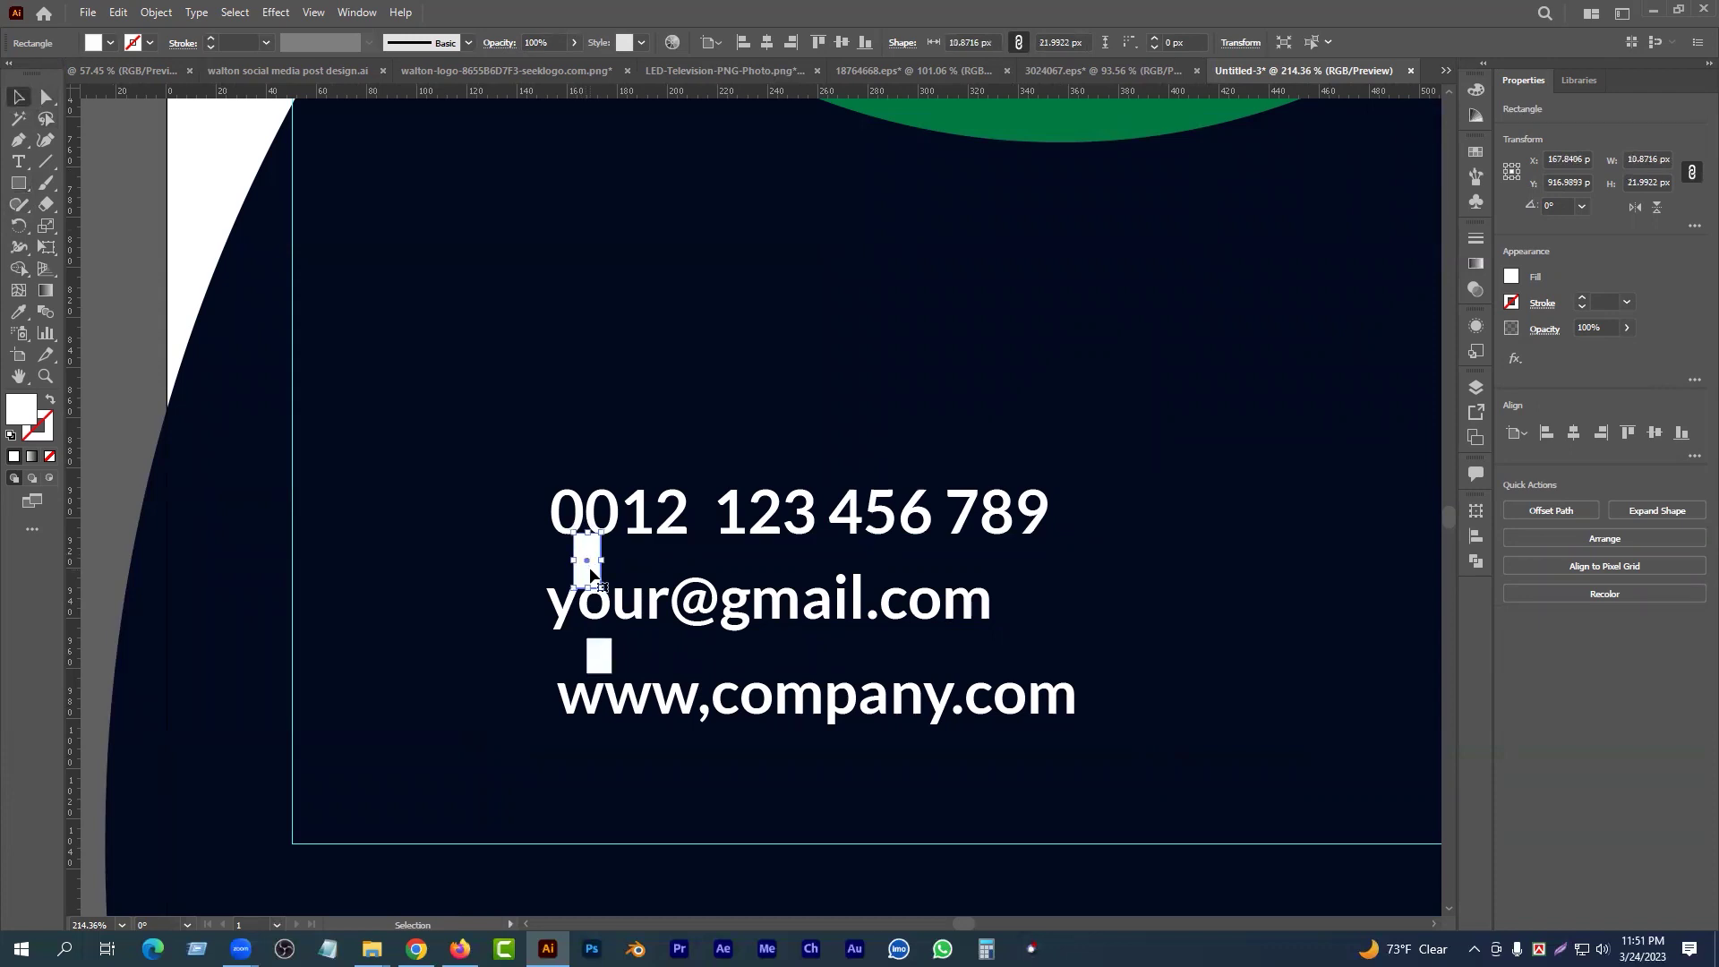
pyautogui.press('Delete')
pyautogui.click(599, 653)
pyautogui.press('Delete')
# - Move the website and phone lines up slightly, and distribute the three contact lines evenly in the vertical direction
pyautogui.moveTo(803, 711); pyautogui.dragTo(799, 686)
pyautogui.moveTo(761, 529); pyautogui.dragTo(760, 519)
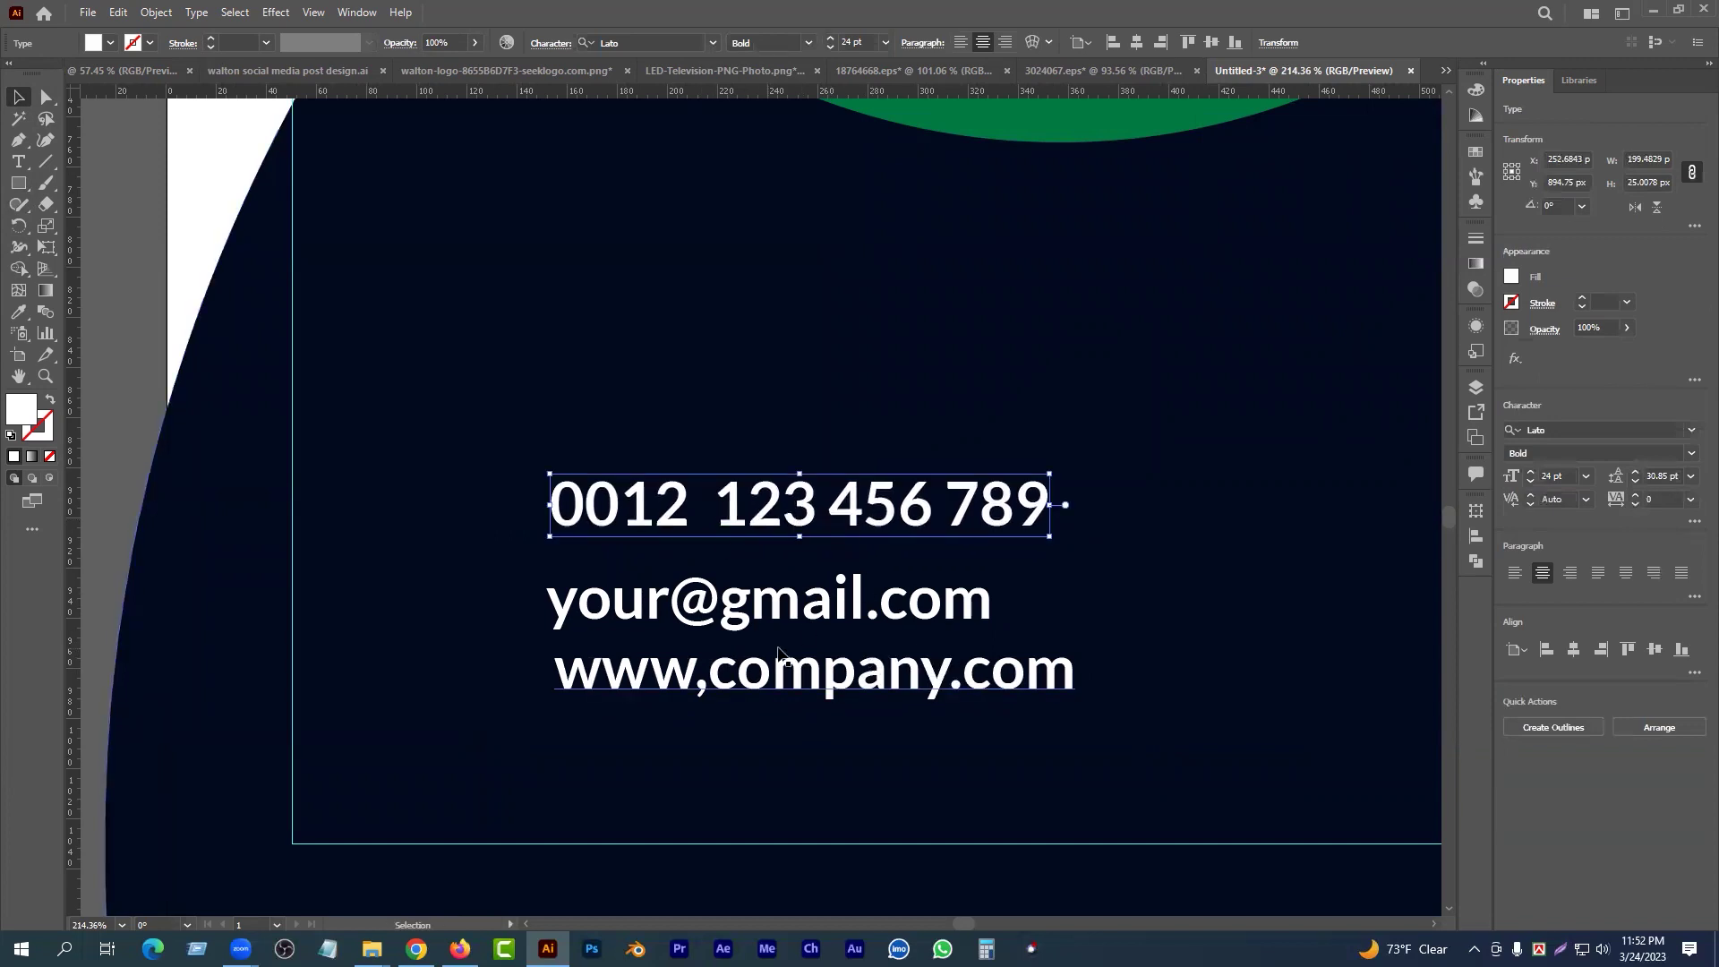
pyautogui.click(841, 694)
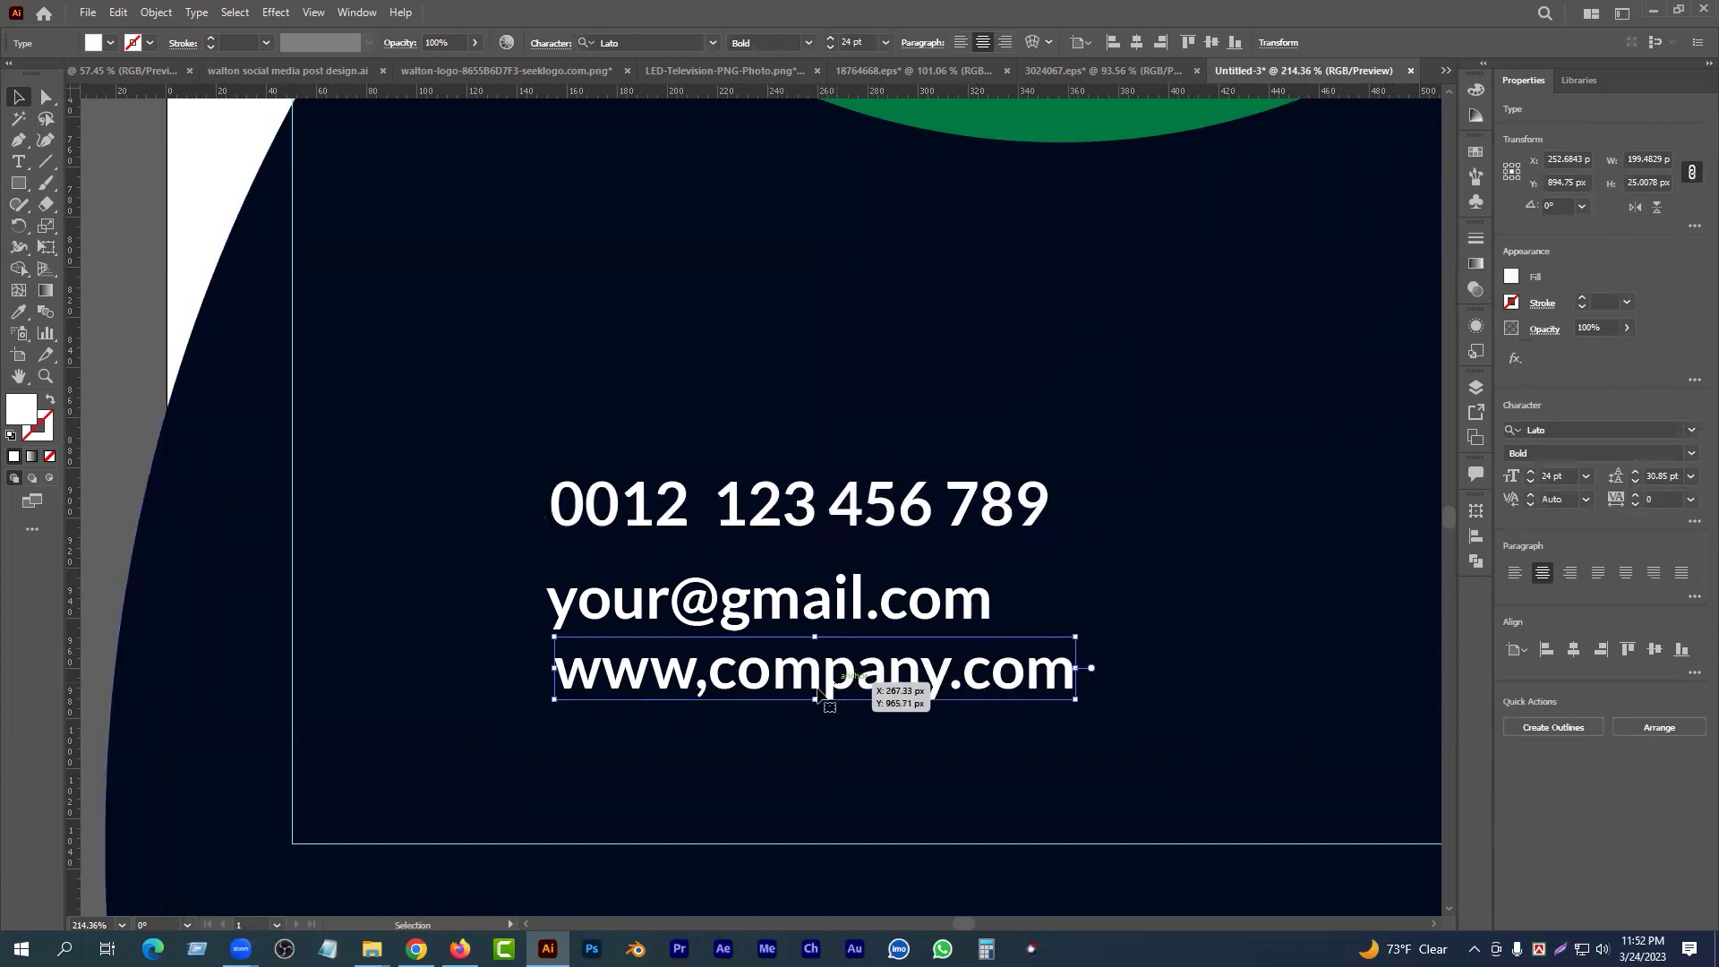
pyautogui.keyDown('shift'); pyautogui.click(770, 608); pyautogui.keyUp('shift')
pyautogui.keyDown('shift'); pyautogui.click(786, 510); pyautogui.keyUp('shift')
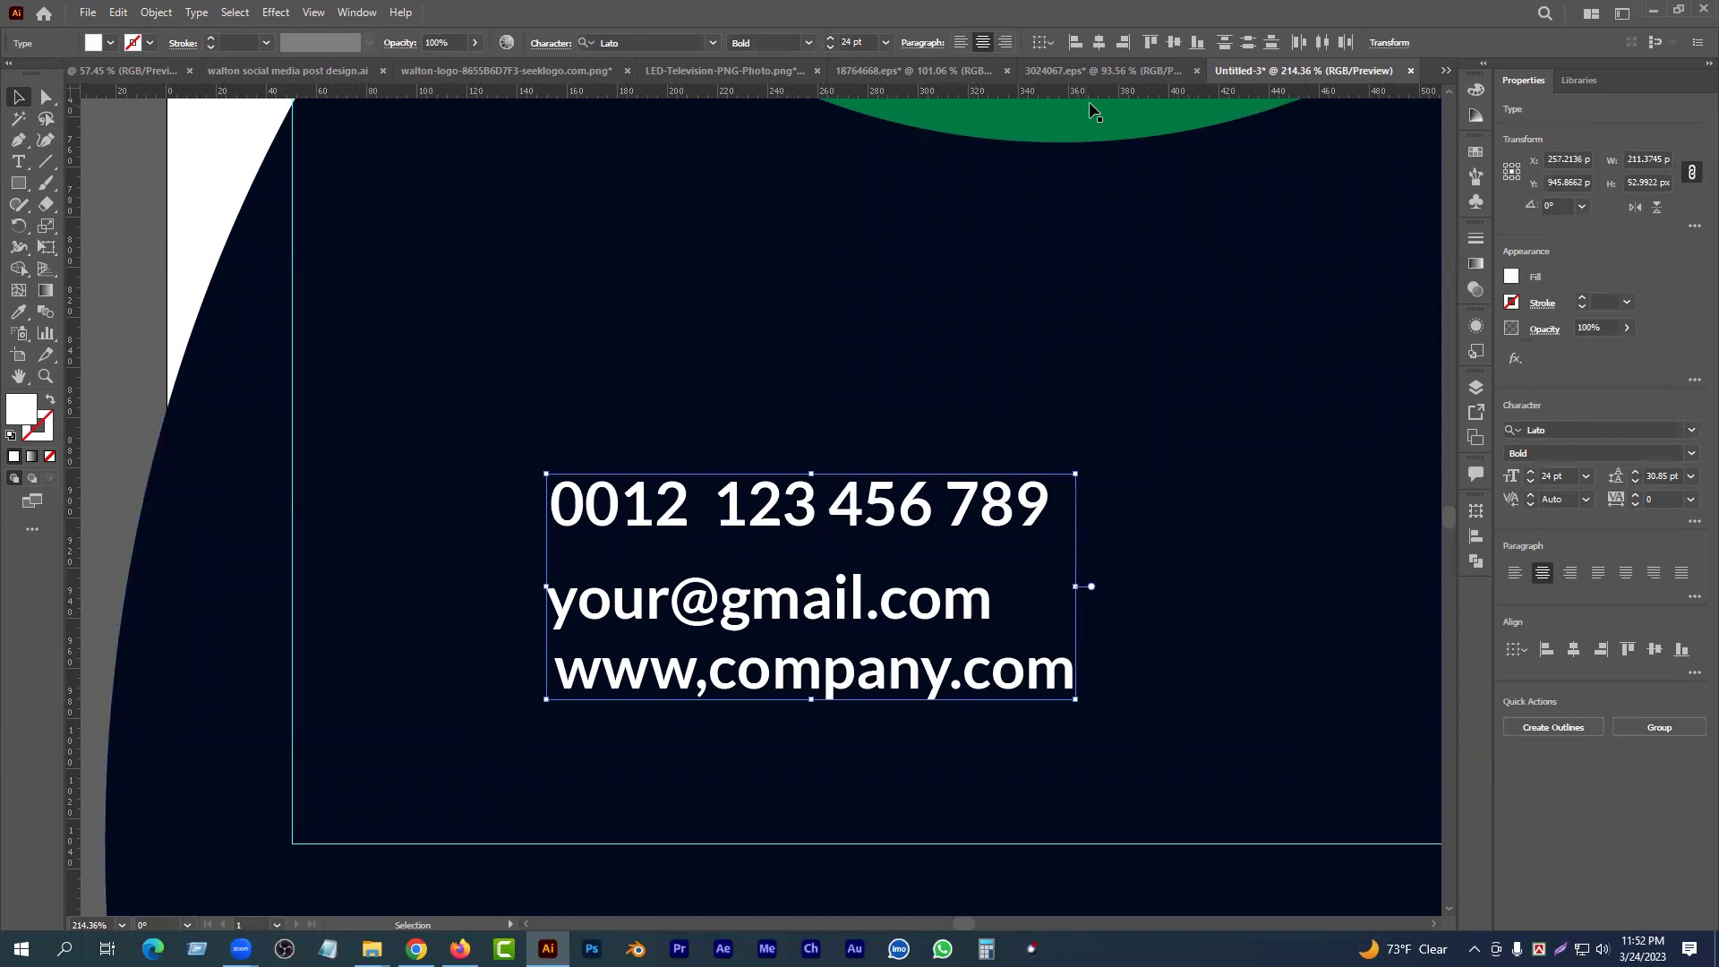
pyautogui.click(1244, 45)
# - Move the social media icon group into the post's lower-right area and enlarge it to about 229 px wide
pyautogui.moveTo(684, 583); pyautogui.dragTo(316, 573)
pyautogui.scroll(-1, 315, 578)
pyautogui.click(322, 586)
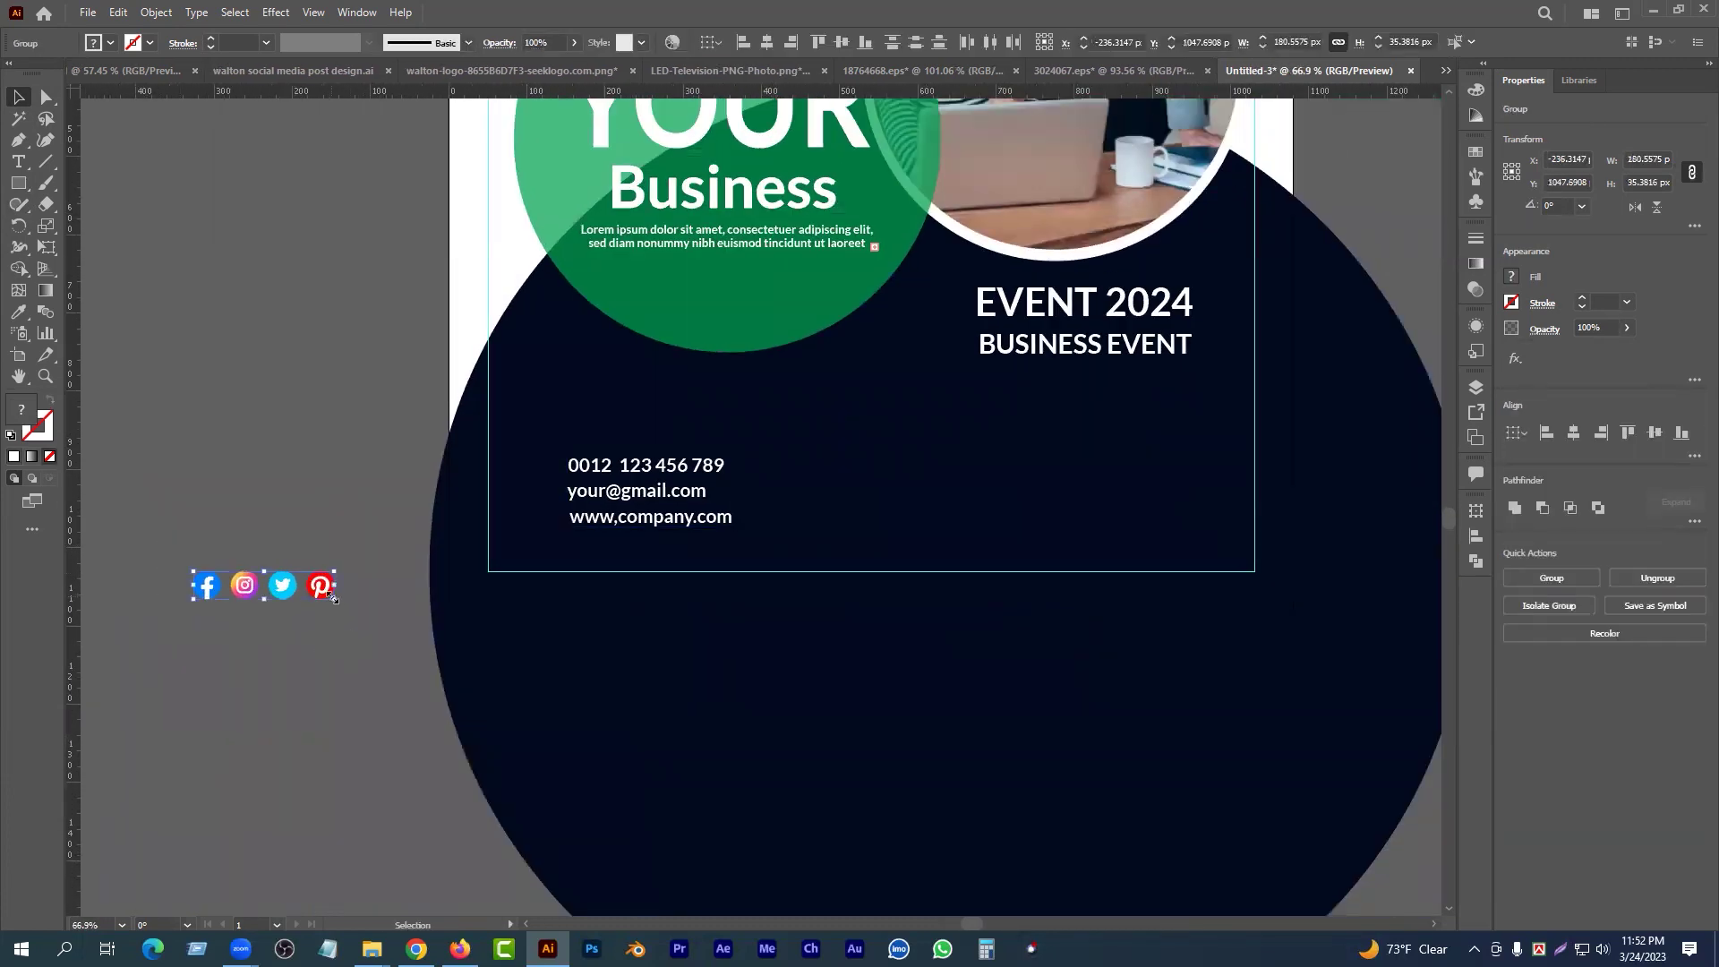
pyautogui.moveTo(355, 586); pyautogui.dragTo(1137, 539)
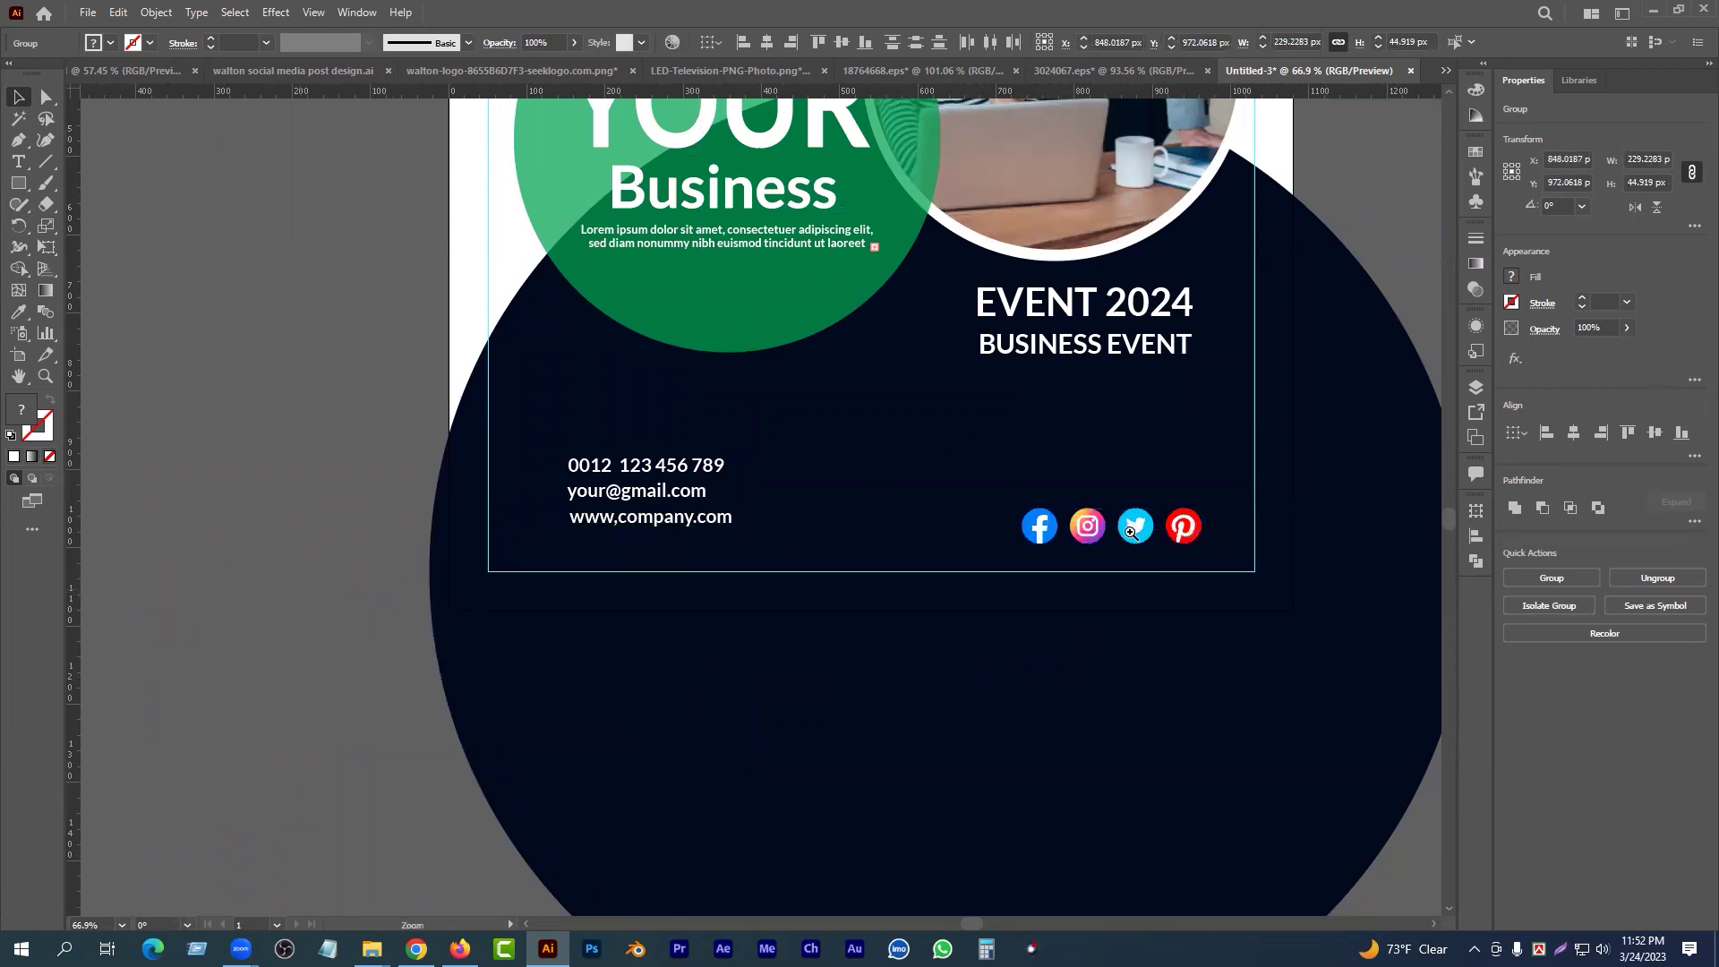
pyautogui.scroll(3, 1154, 555)
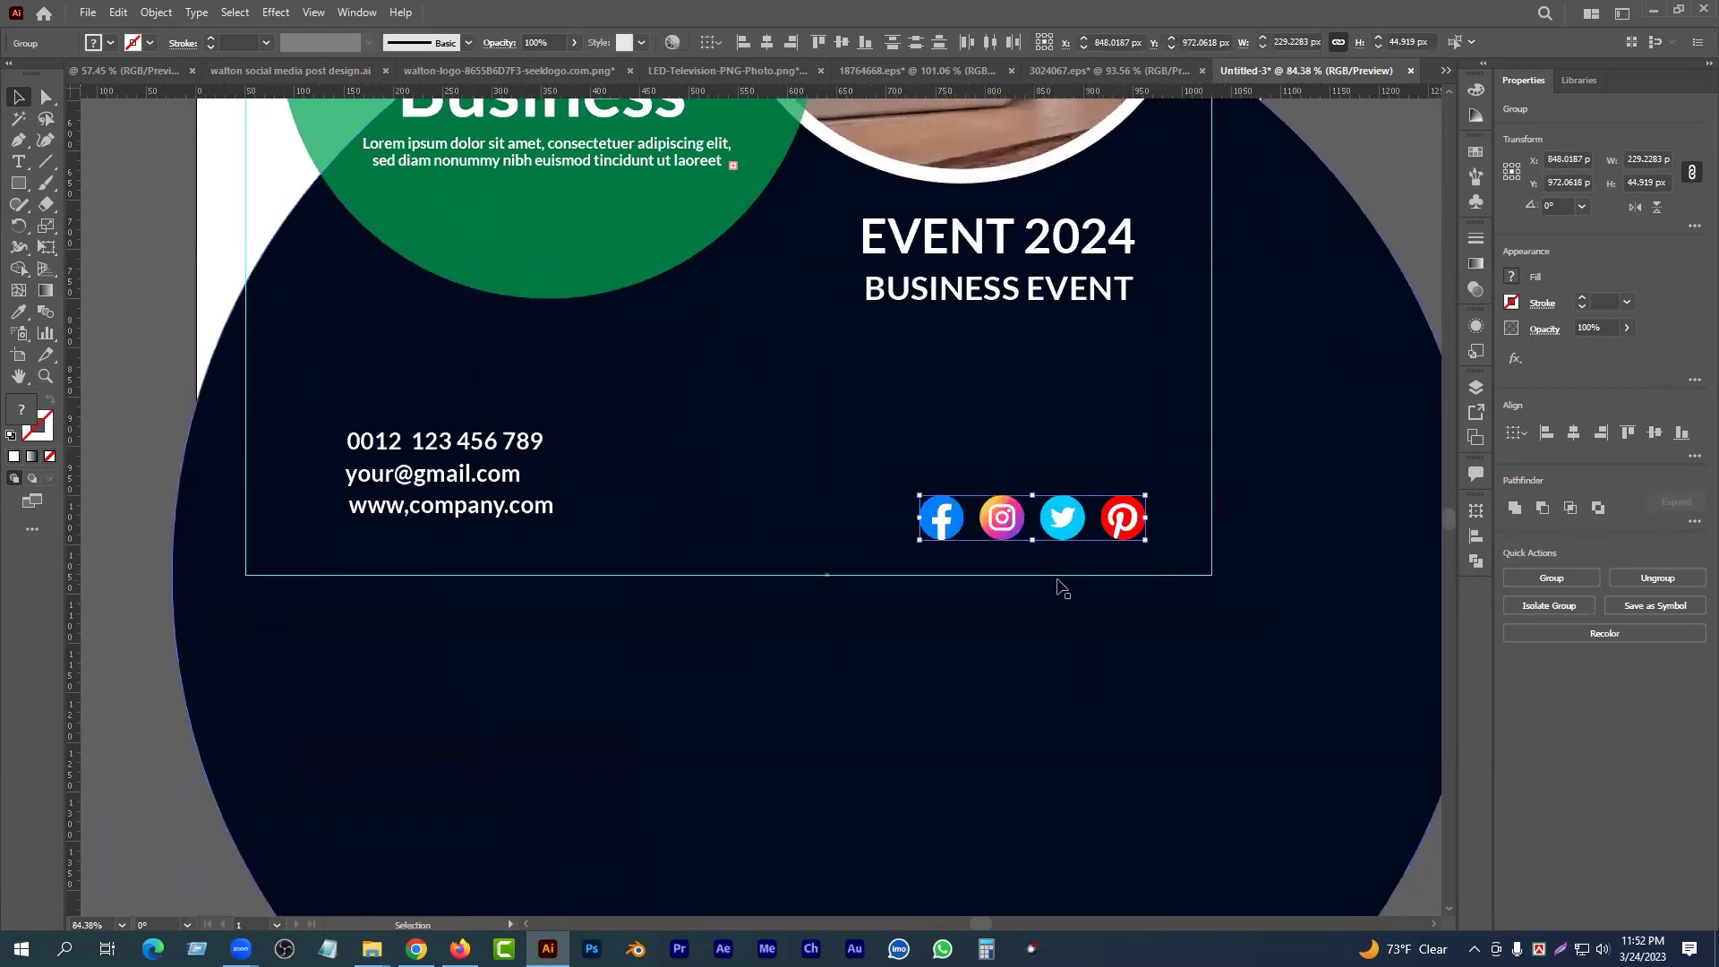
pyautogui.moveTo(1122, 524); pyautogui.dragTo(1140, 519)
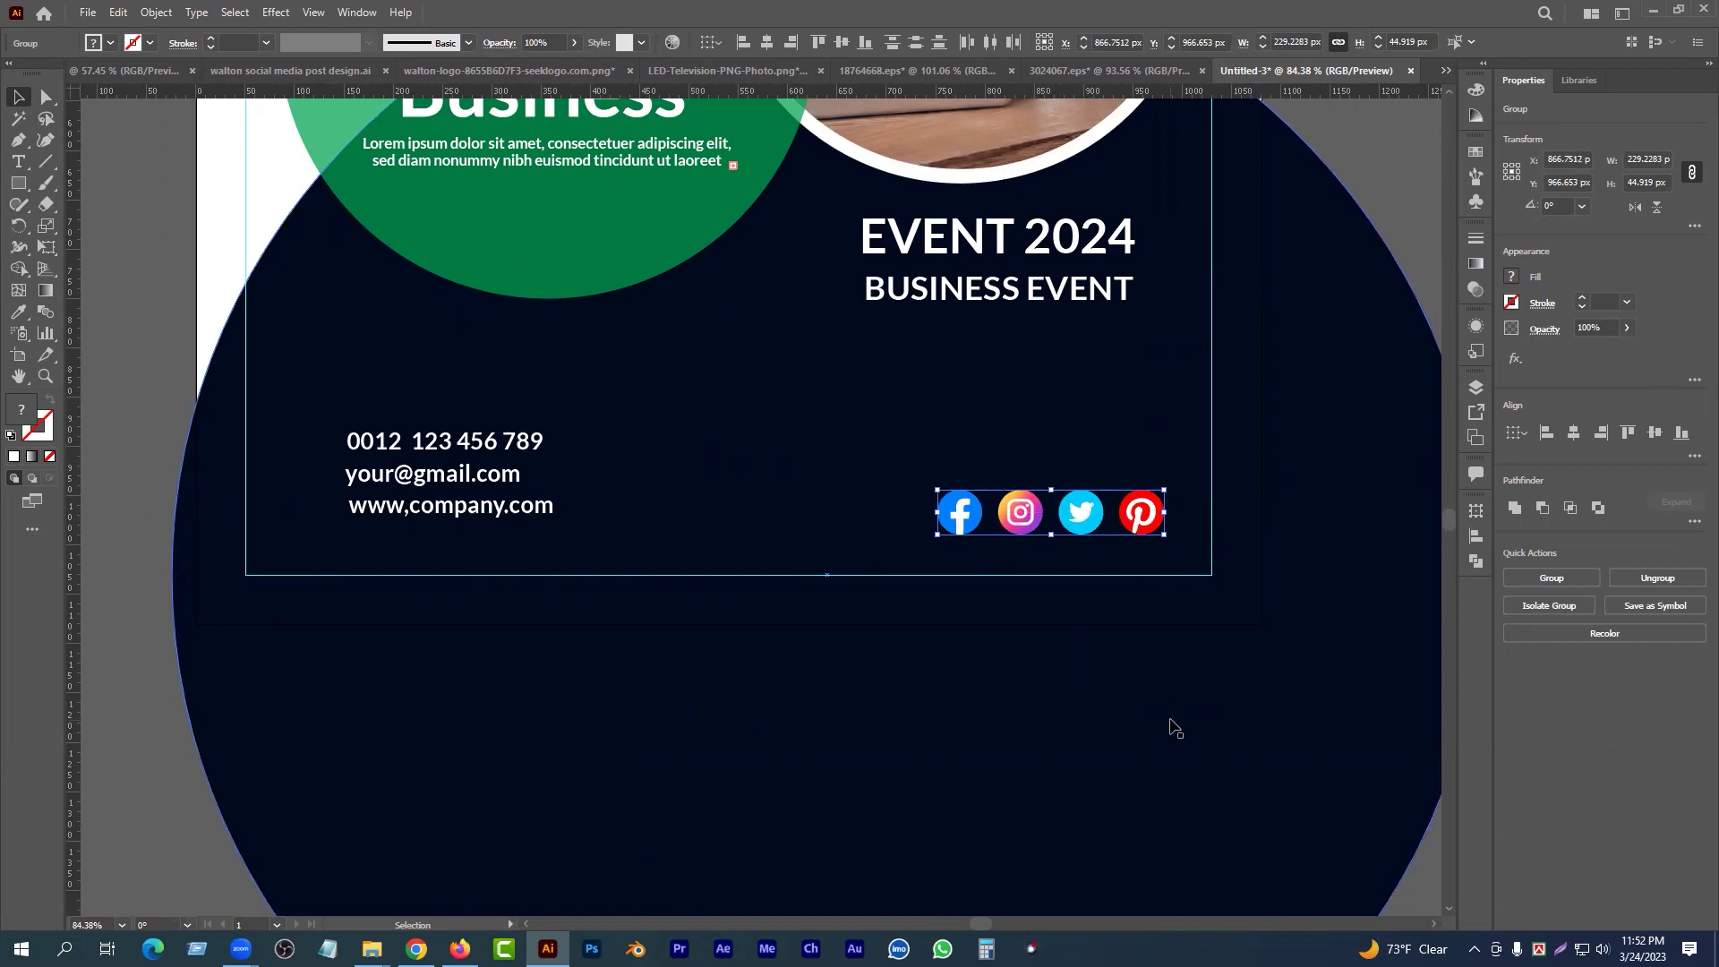
# - Nudge the social media icon group closer to the lower-right corner of the margin guides
pyautogui.moveTo(1037, 614); pyautogui.dragTo(1170, 560)
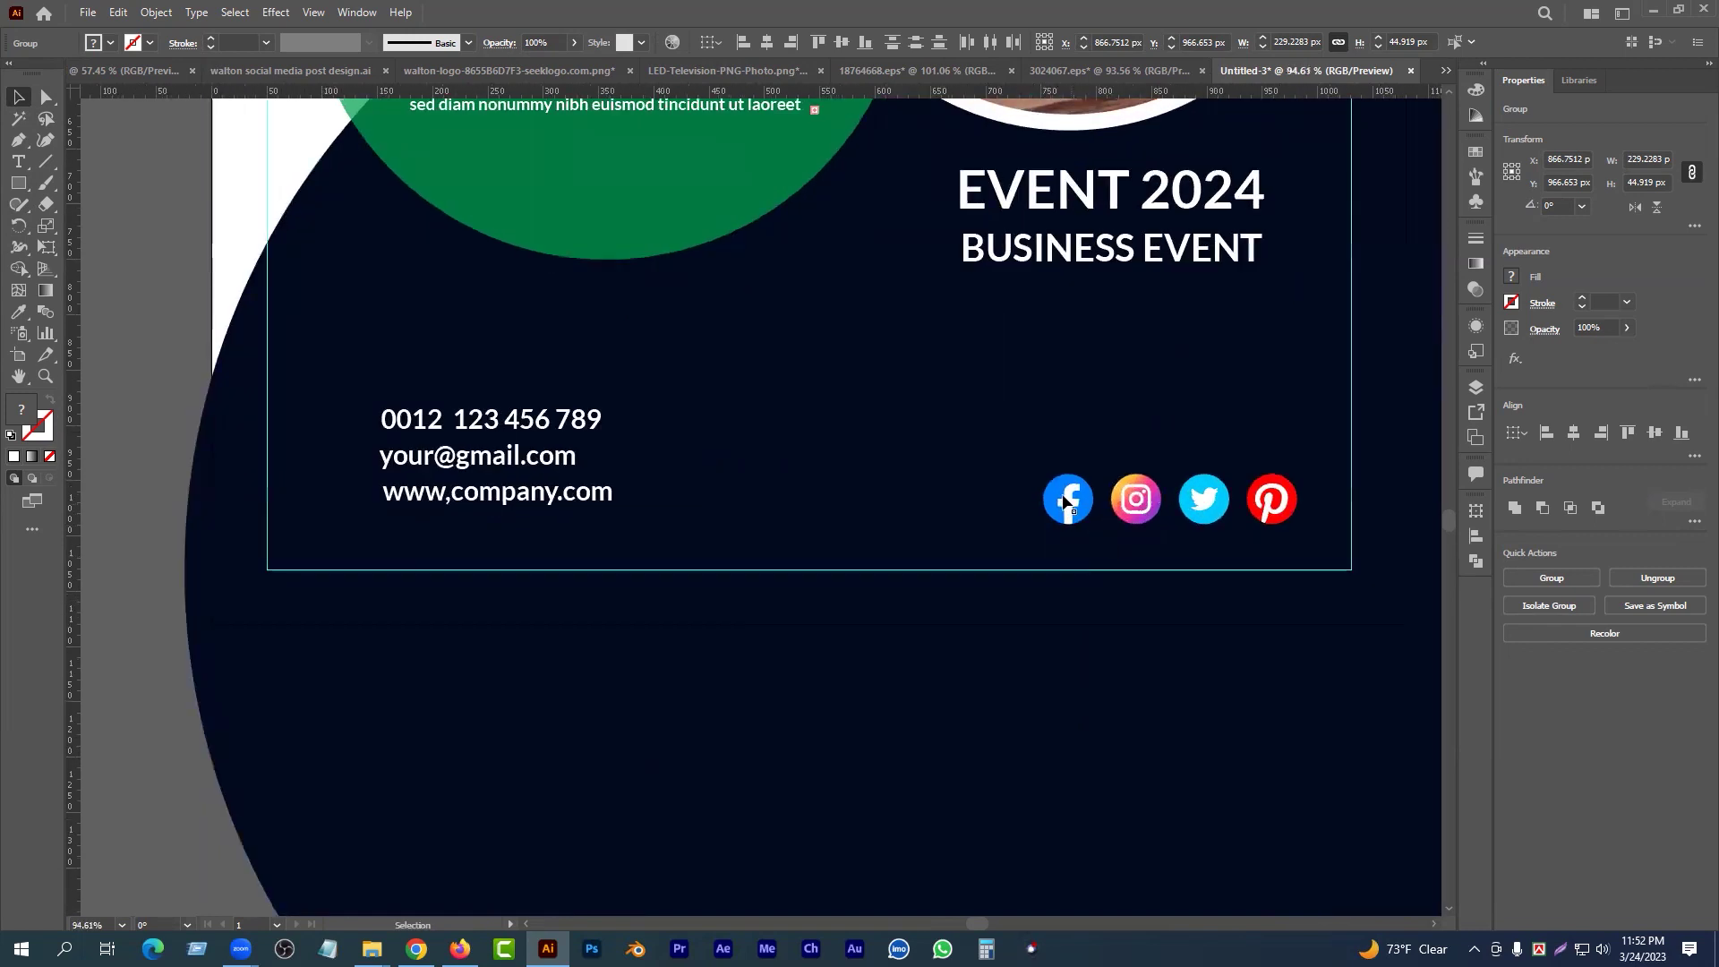
pyautogui.scroll(-2, 1087, 541)
pyautogui.scroll(2, 1056, 517)
pyautogui.moveTo(1136, 494); pyautogui.dragTo(1189, 507)
pyautogui.scroll(-2, 1117, 573)
pyautogui.scroll(3, 628, 486)
# - Enlarge the three contact lines to about 227 px wide and move them closer to the lower-left margin corner
pyautogui.click(672, 464)
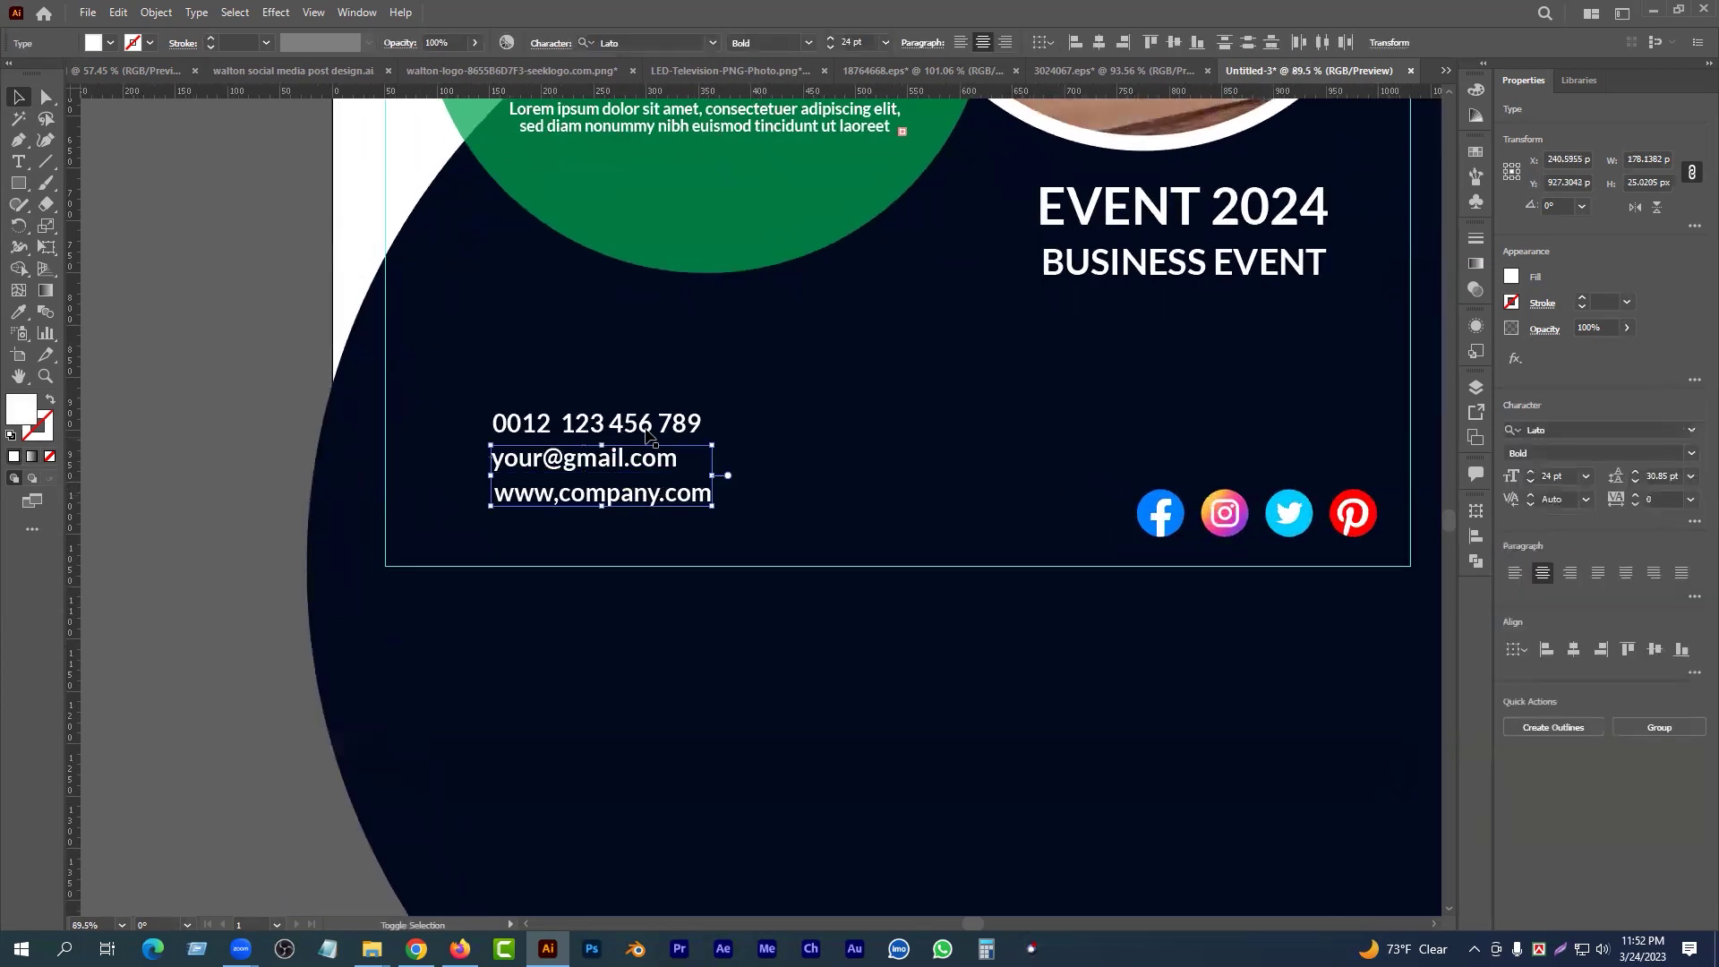
pyautogui.moveTo(719, 452); pyautogui.dragTo(733, 454)
pyautogui.moveTo(611, 496); pyautogui.dragTo(582, 516)
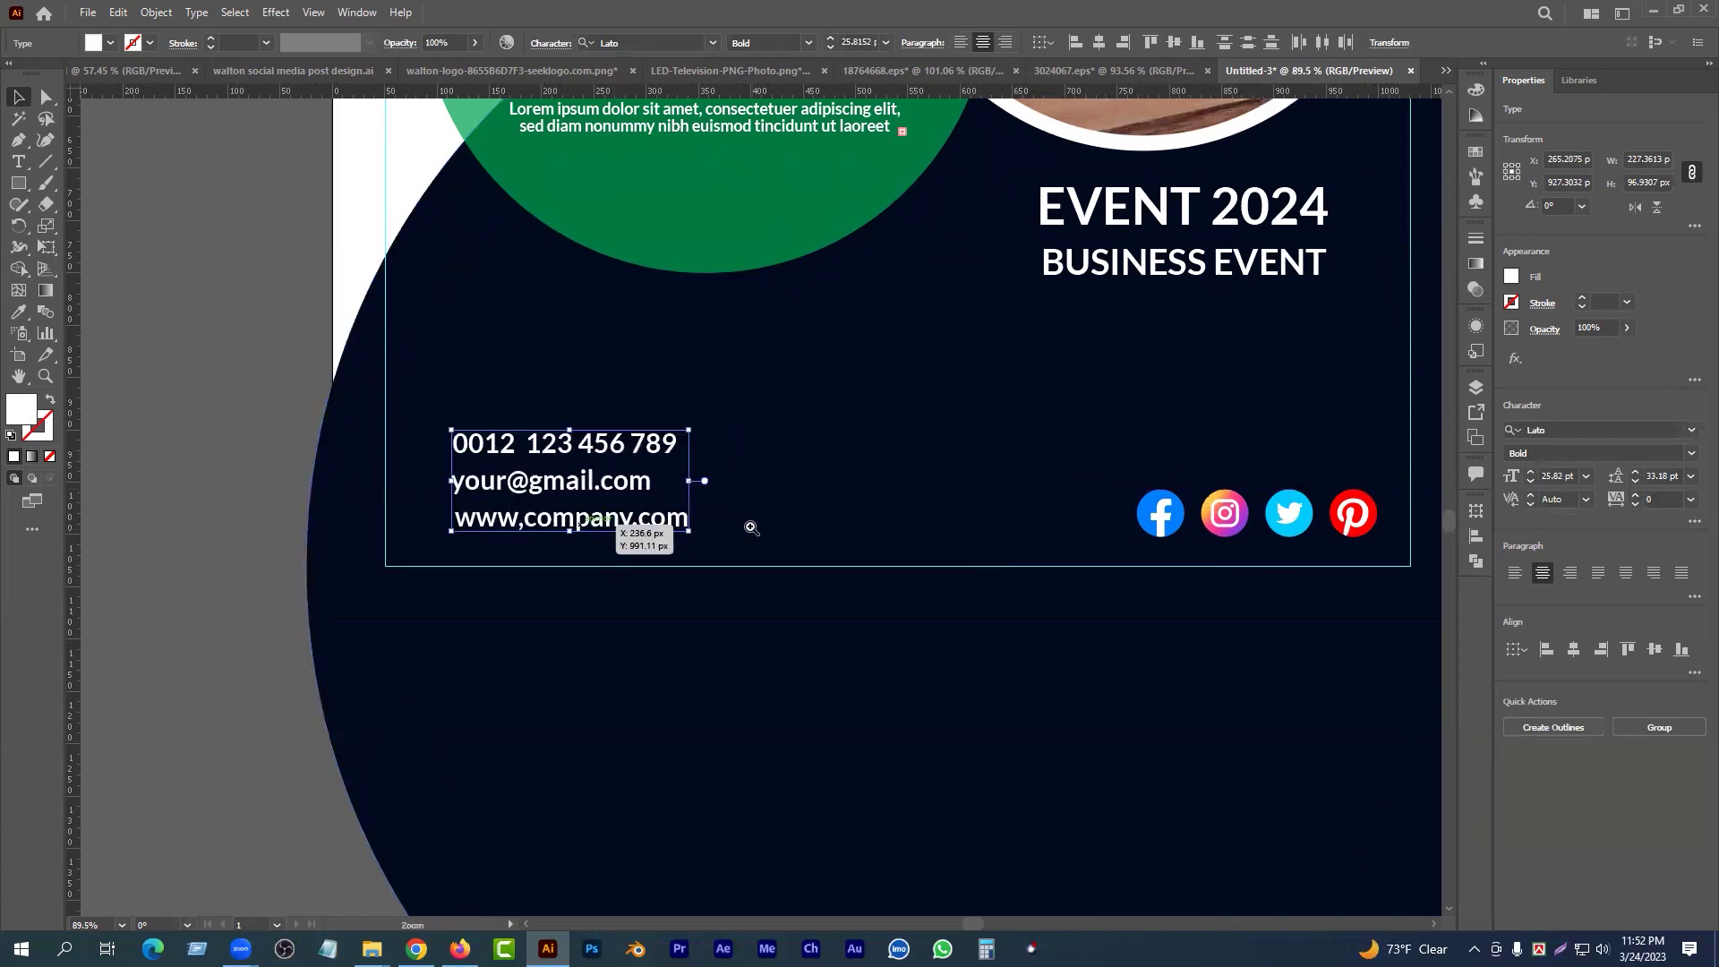
pyautogui.scroll(-3, 850, 542)
# - Delete the leftover small navy circle on the pasteboard beside the artboard
pyautogui.click(986, 437)
pyautogui.click(1007, 387)
pyautogui.moveTo(969, 450); pyautogui.dragTo(837, 479)
pyautogui.click(1282, 345)
pyautogui.moveTo(917, 352); pyautogui.dragTo(966, 370)
pyautogui.scroll(3, 707, 551)
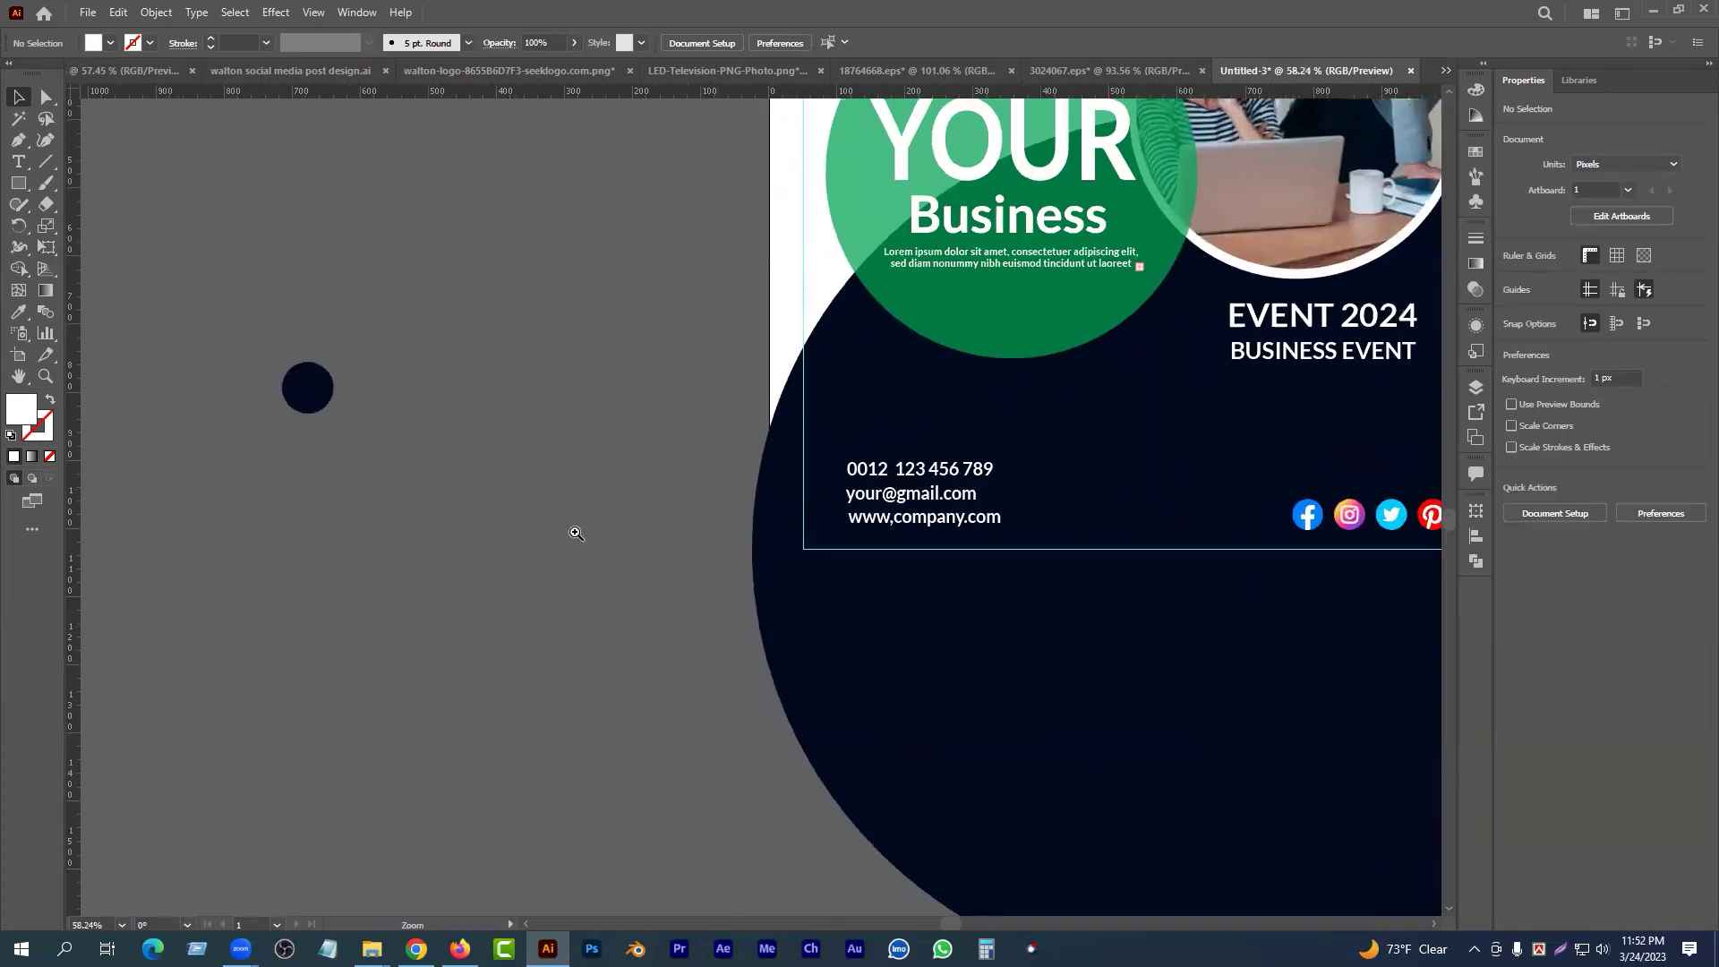
pyautogui.click(315, 388)
pyautogui.press('Delete')
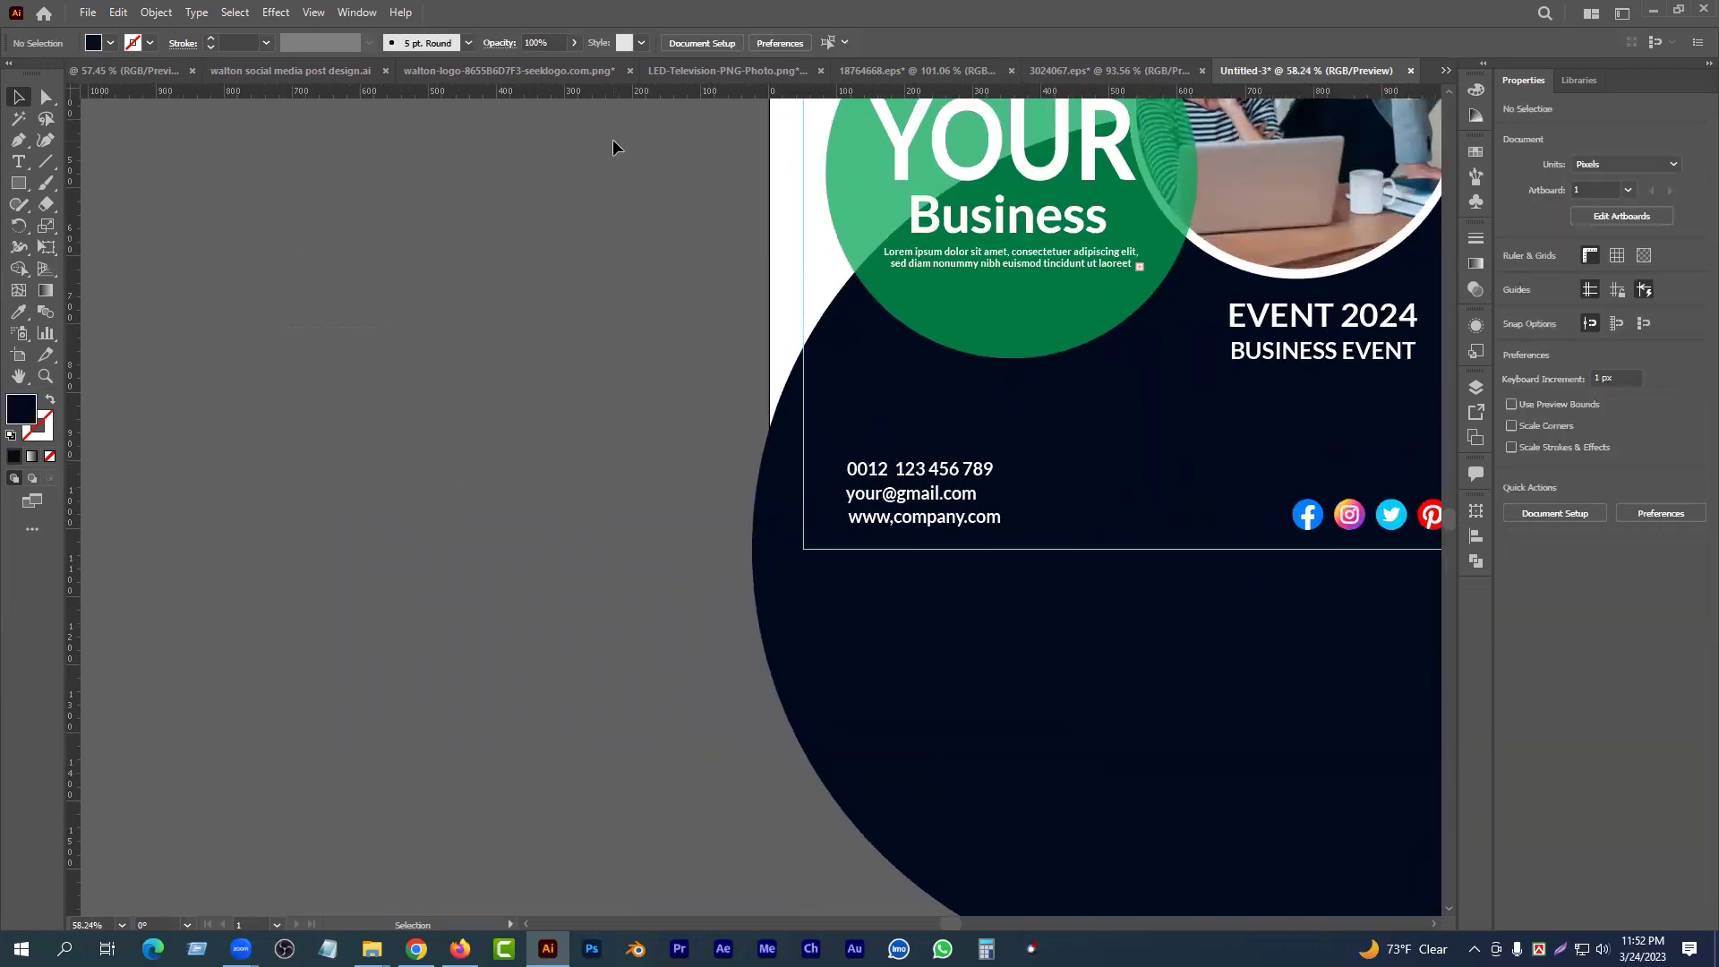
# - Shift the three contact lines slightly to the right, away from the left margin guide
pyautogui.scroll(1, 982, 524)
pyautogui.click(906, 515)
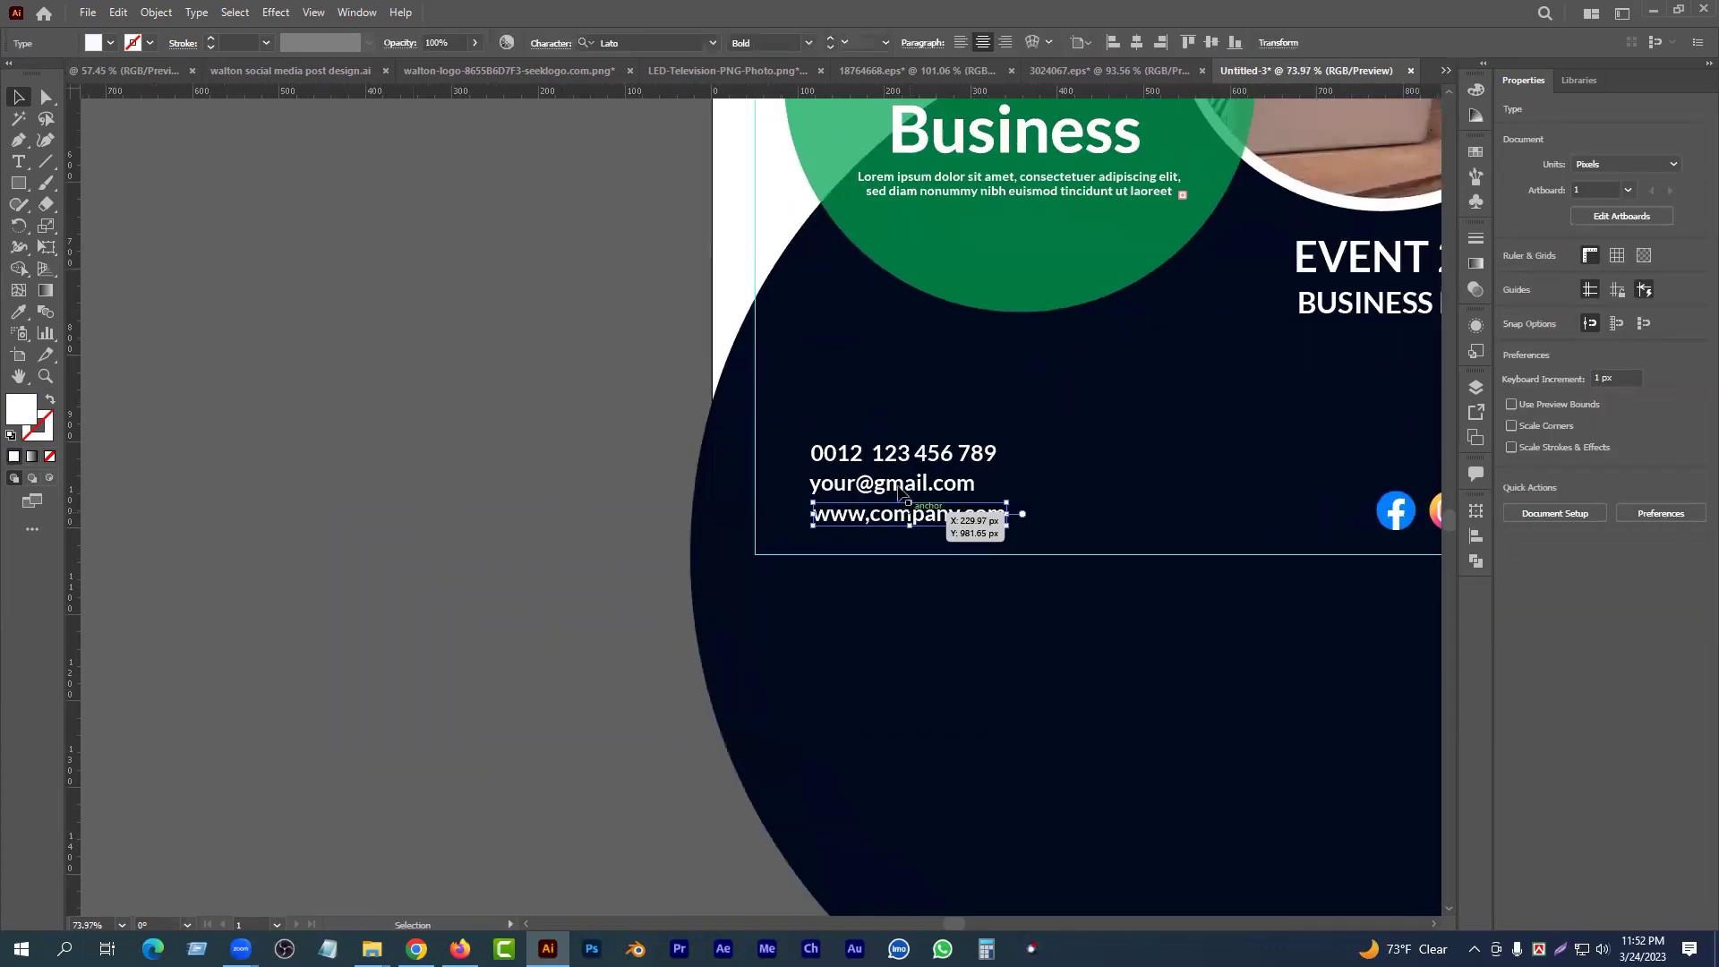
pyautogui.keyDown('shift'); pyautogui.click(898, 458); pyautogui.keyUp('shift')
pyautogui.keyDown('shift'); pyautogui.click(915, 483); pyautogui.keyUp('shift')
pyautogui.moveTo(915, 483); pyautogui.dragTo(933, 482)
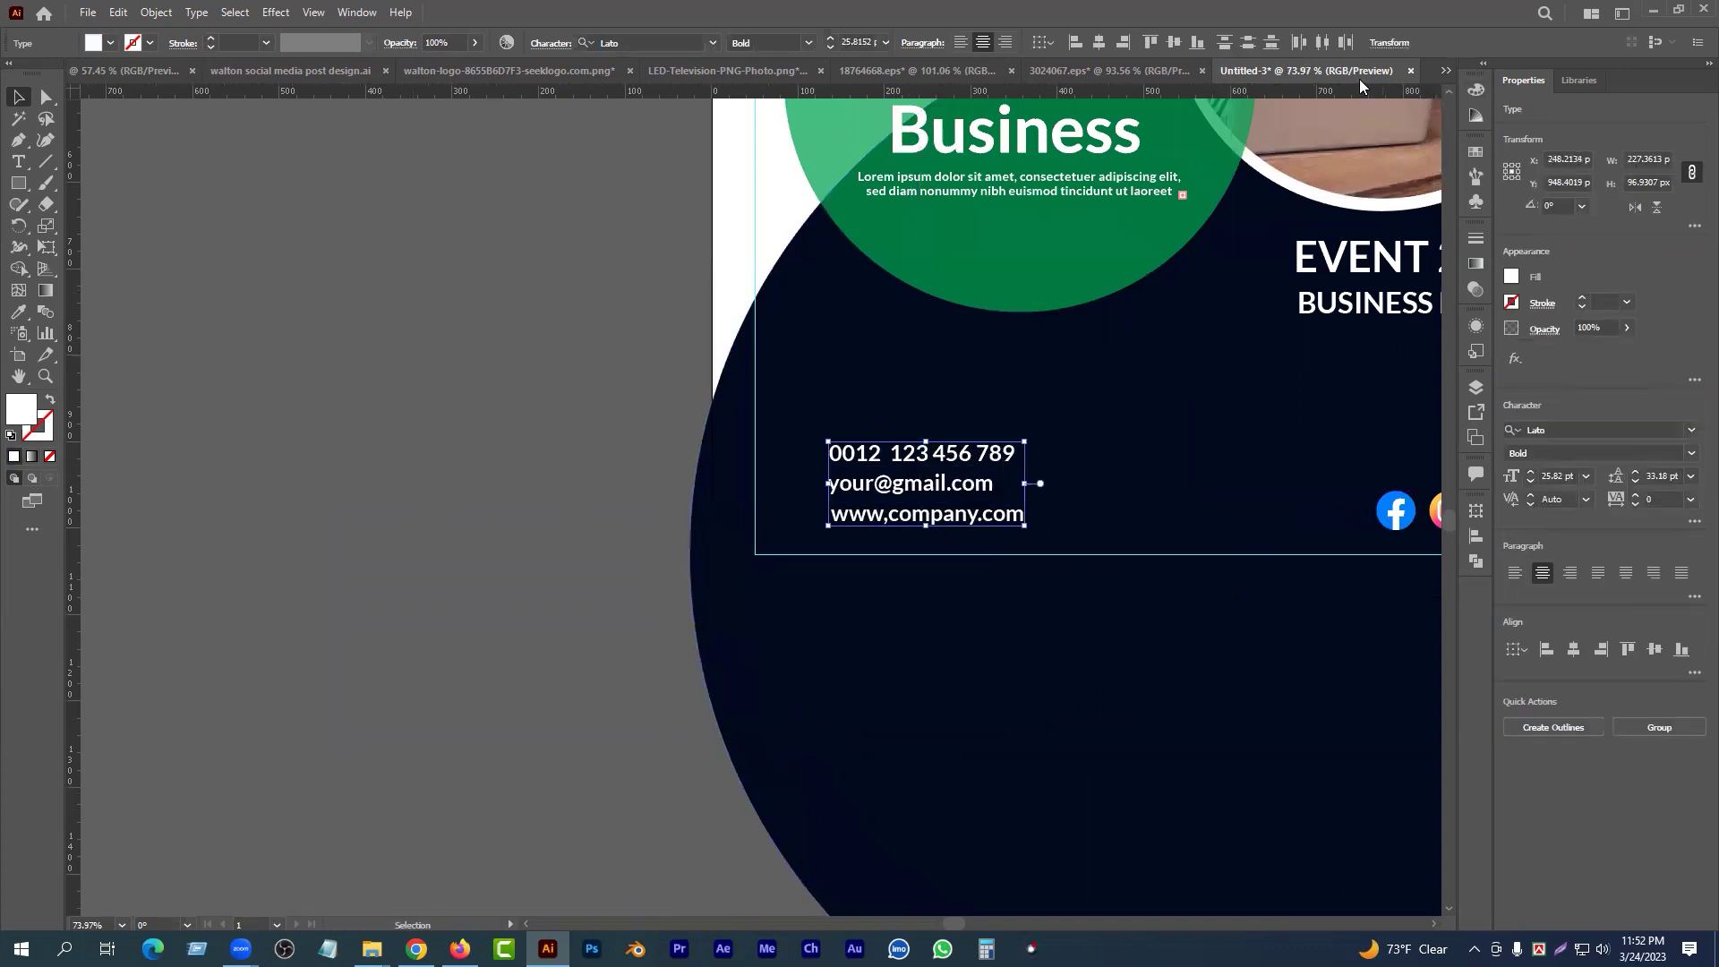
# - Switch to the 3024067.eps icon document and cut the round blue phone, globe and envelope icons
pyautogui.click(1156, 71)
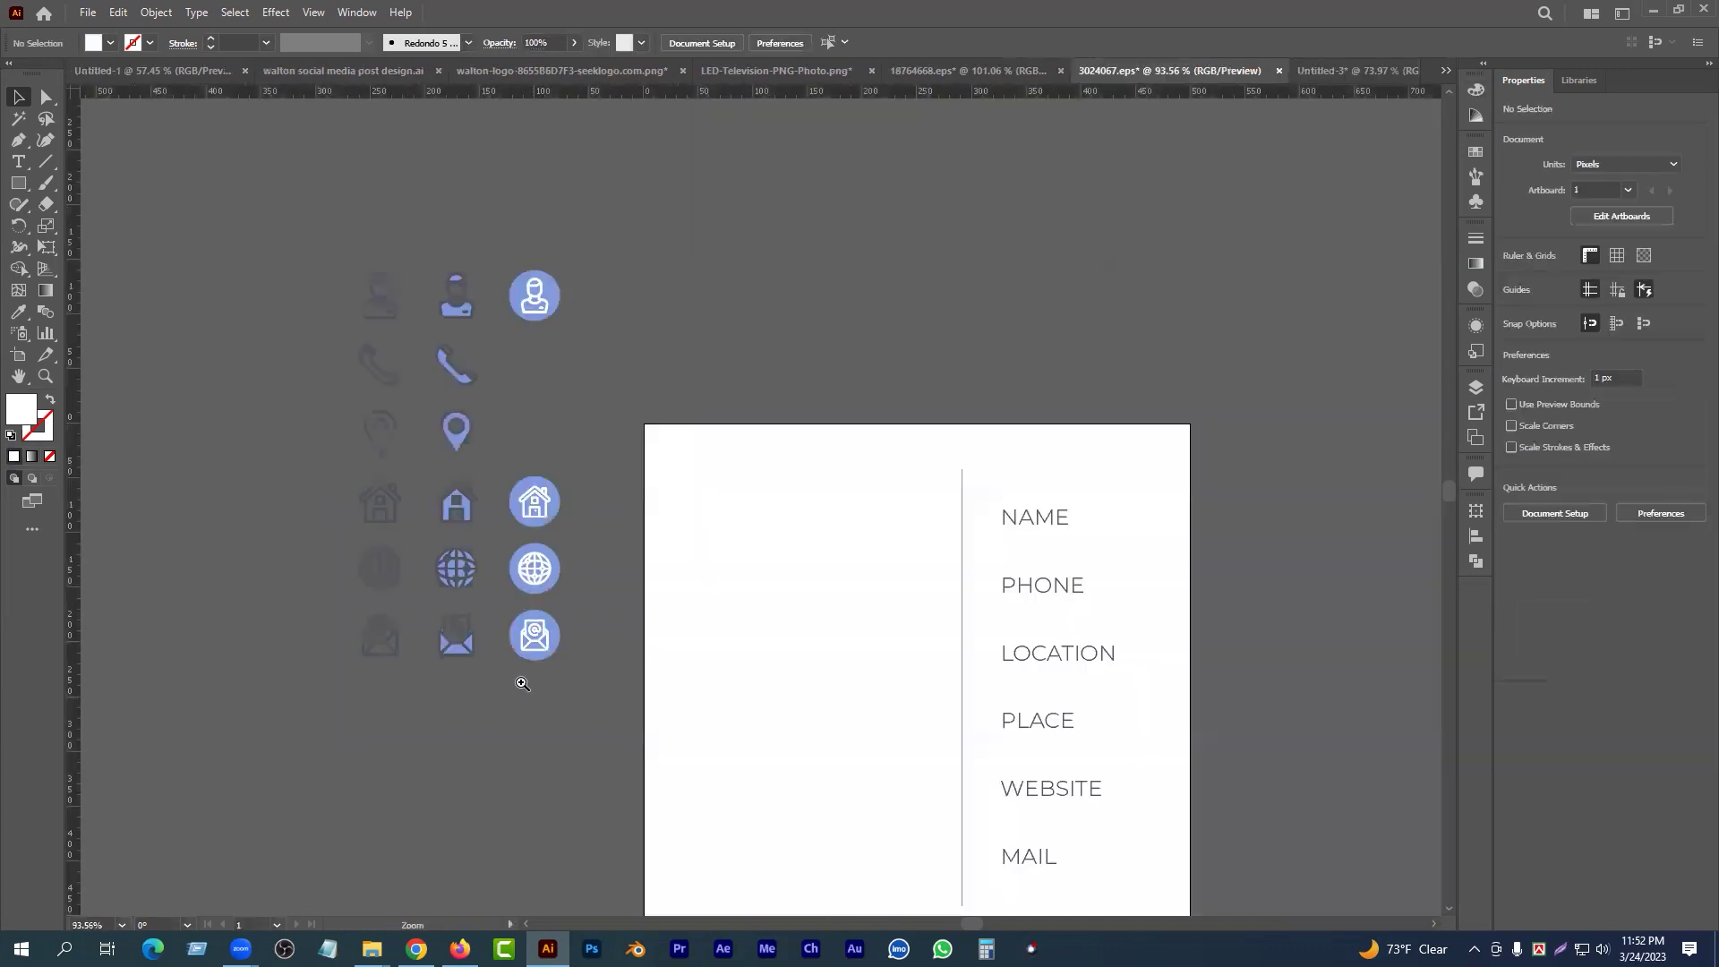
pyautogui.scroll(1, 537, 658)
pyautogui.moveTo(598, 661); pyautogui.dragTo(620, 669)
pyautogui.hotkey('ctrl', 'z')
pyautogui.click(634, 333)
pyautogui.moveTo(552, 519); pyautogui.dragTo(549, 519)
pyautogui.click(650, 465)
pyautogui.click(548, 313)
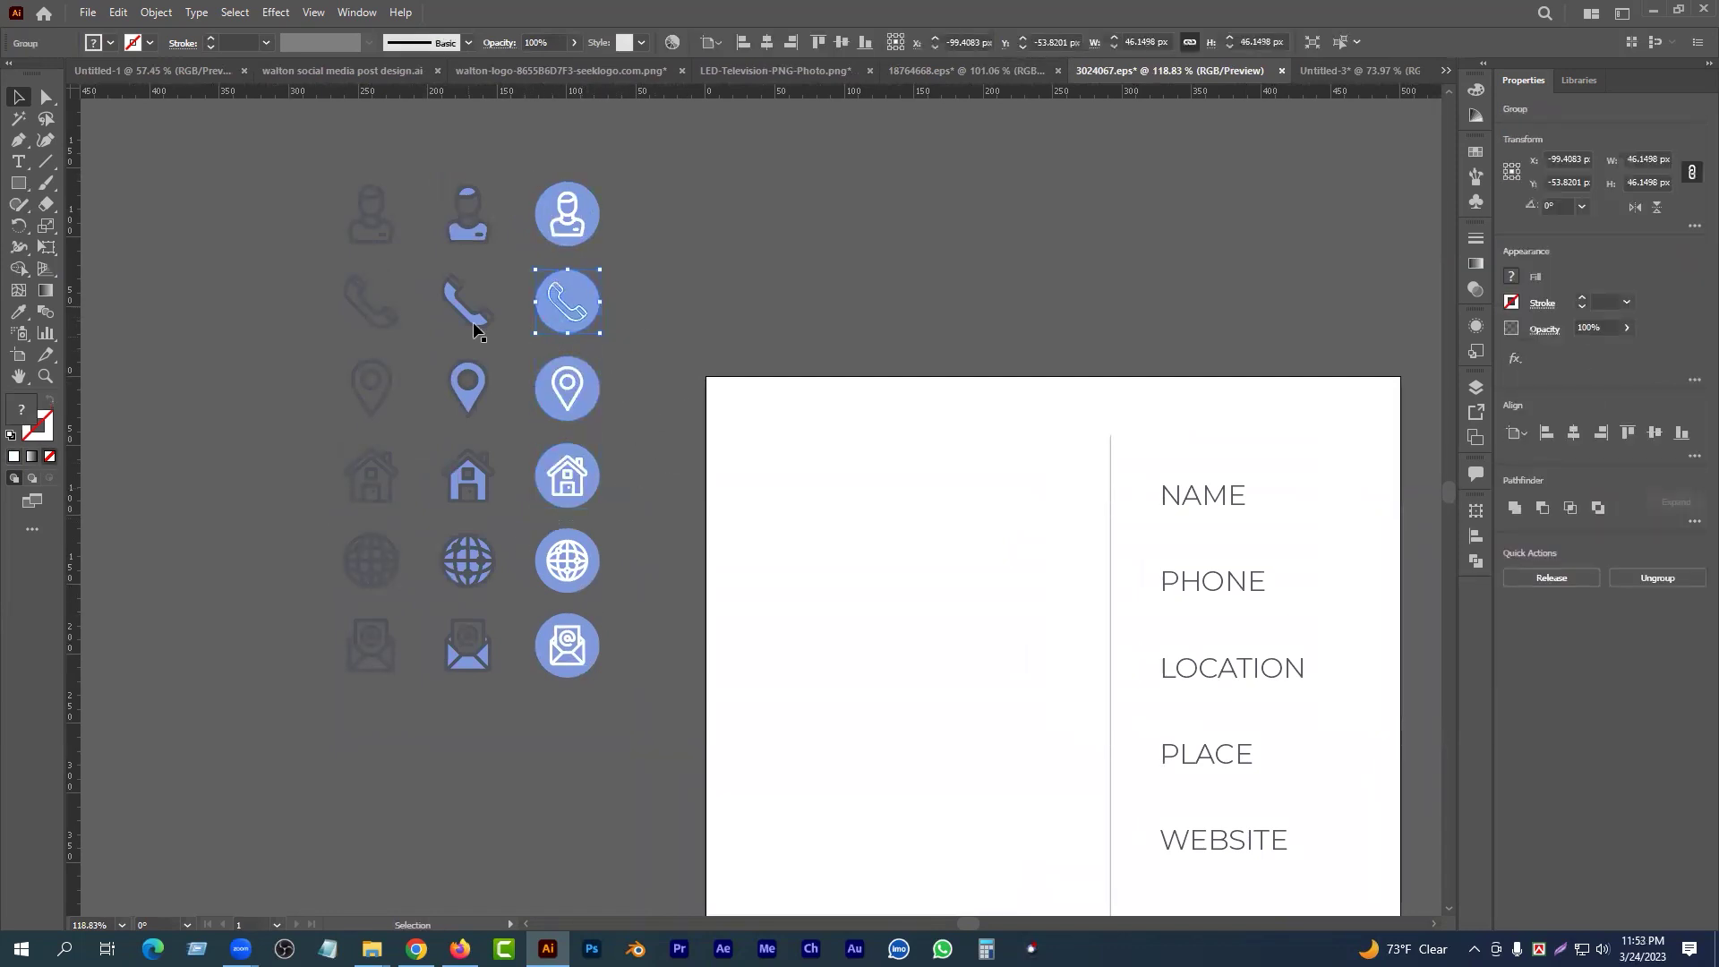
pyautogui.click(569, 559)
pyautogui.click(582, 667)
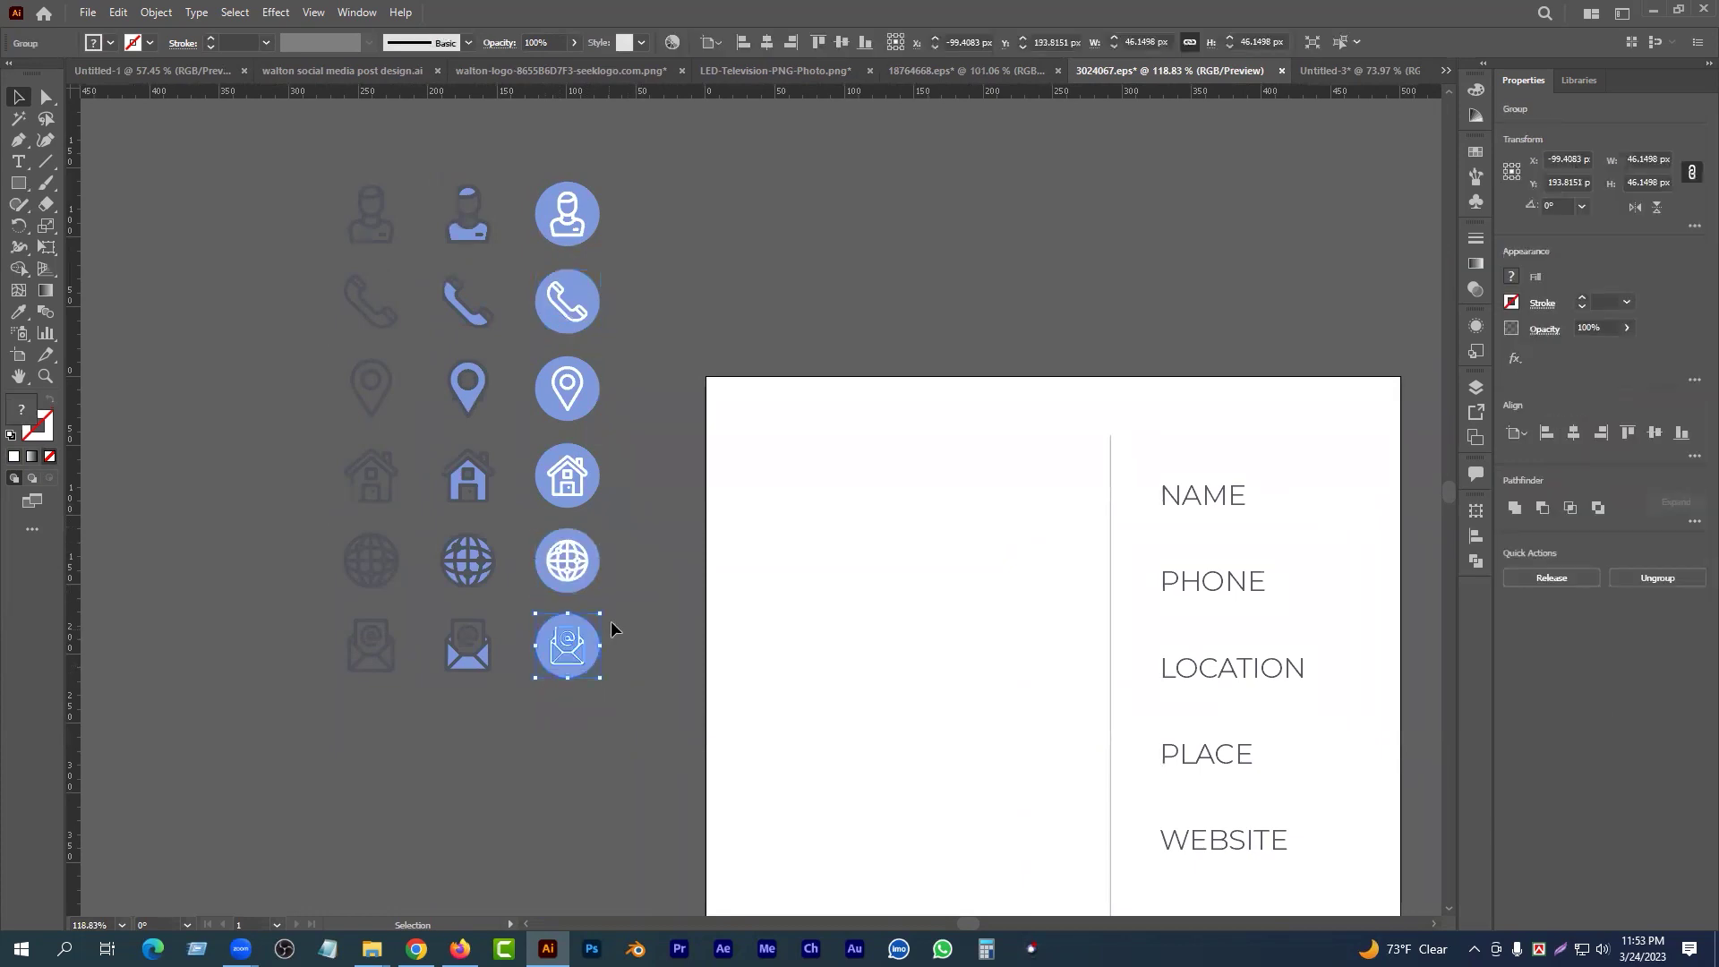
pyautogui.moveTo(577, 400); pyautogui.dragTo(690, 425)
pyautogui.hotkey('ctrl', 'z')
pyautogui.click(593, 295)
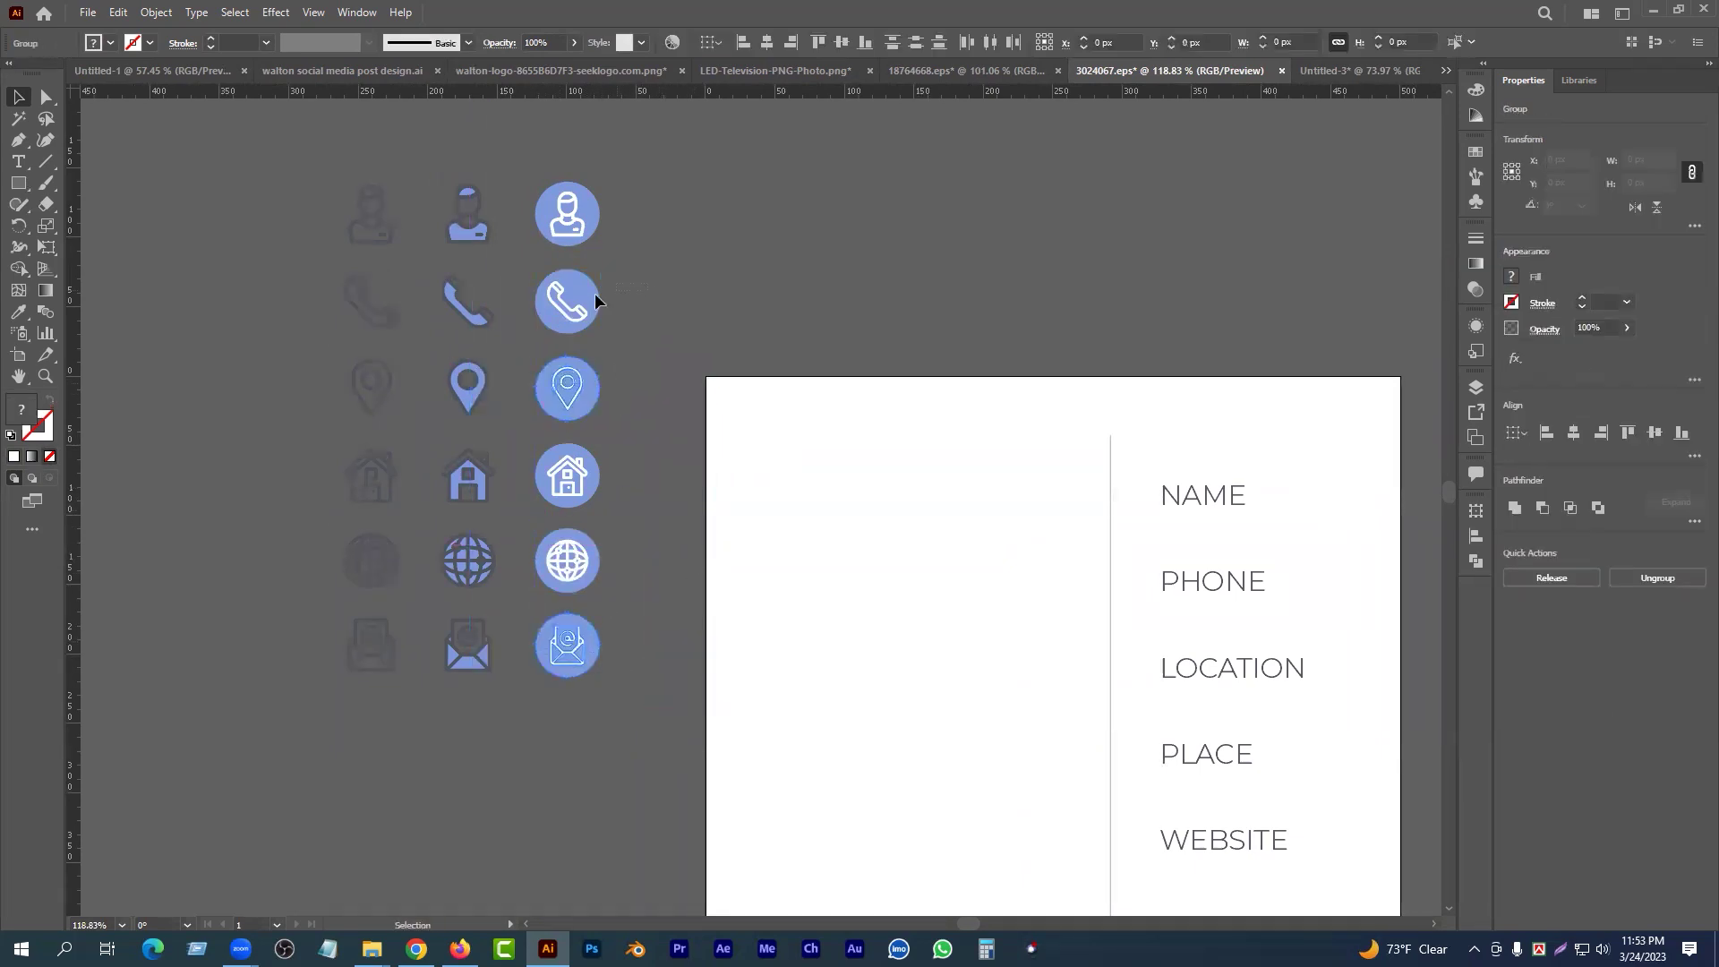
pyautogui.keyDown('shift'); pyautogui.click(555, 571); pyautogui.keyUp('shift')
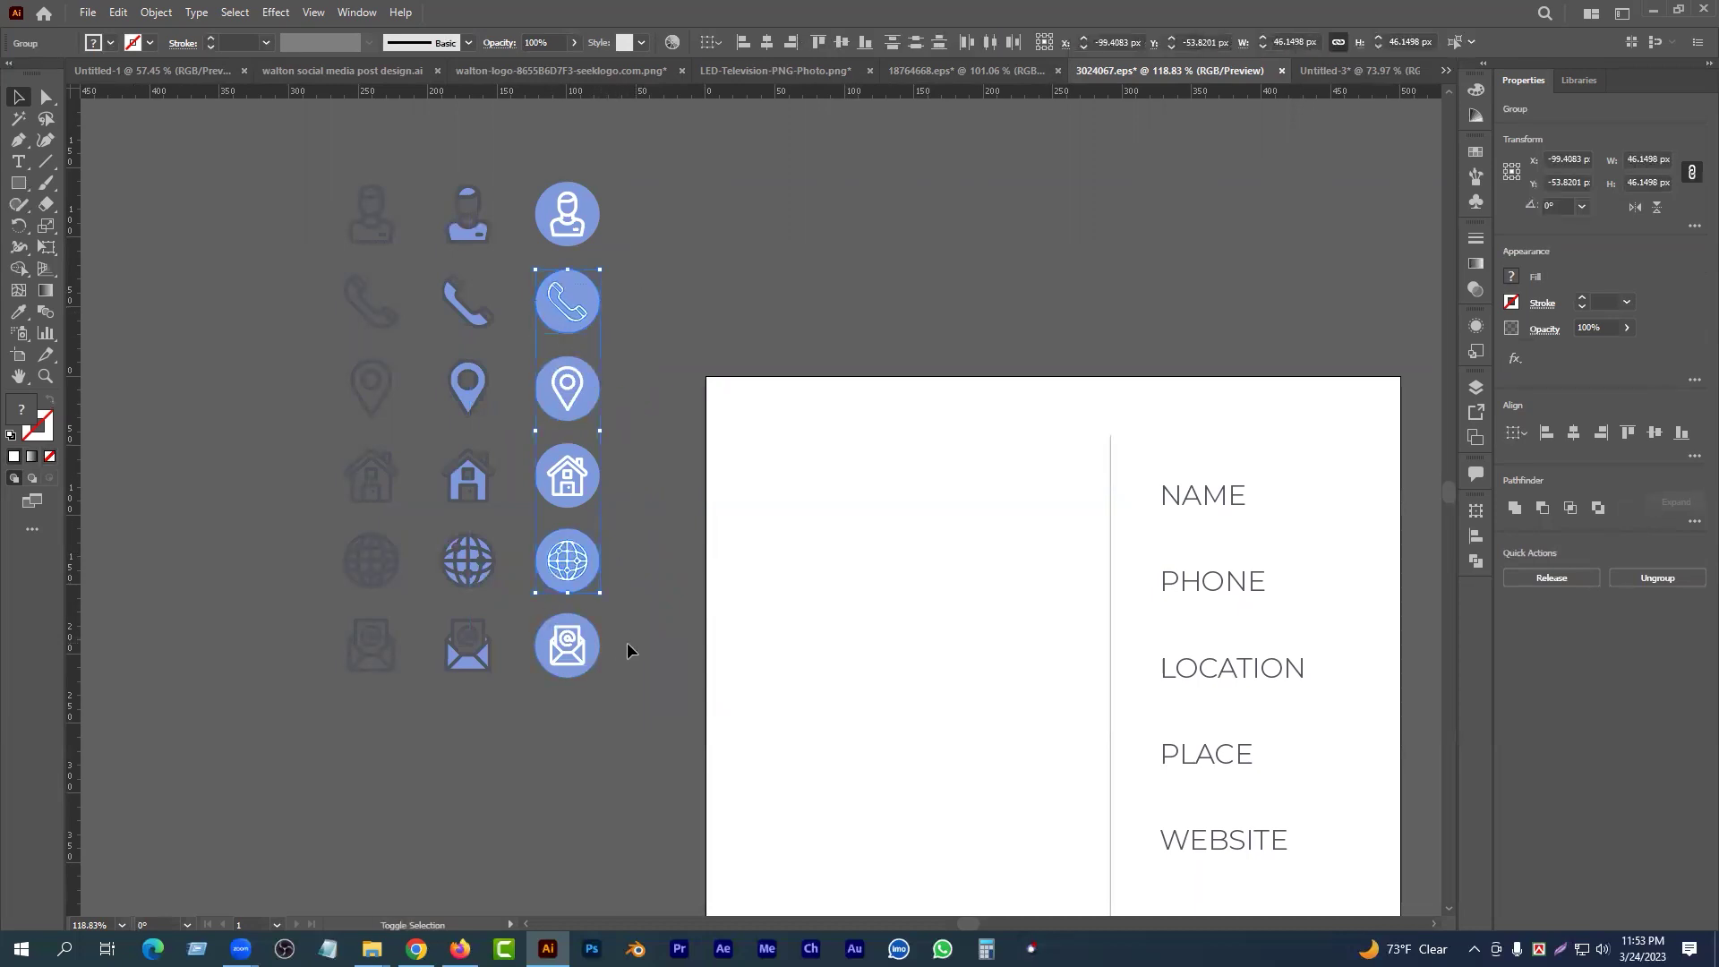
pyautogui.press('Delete')
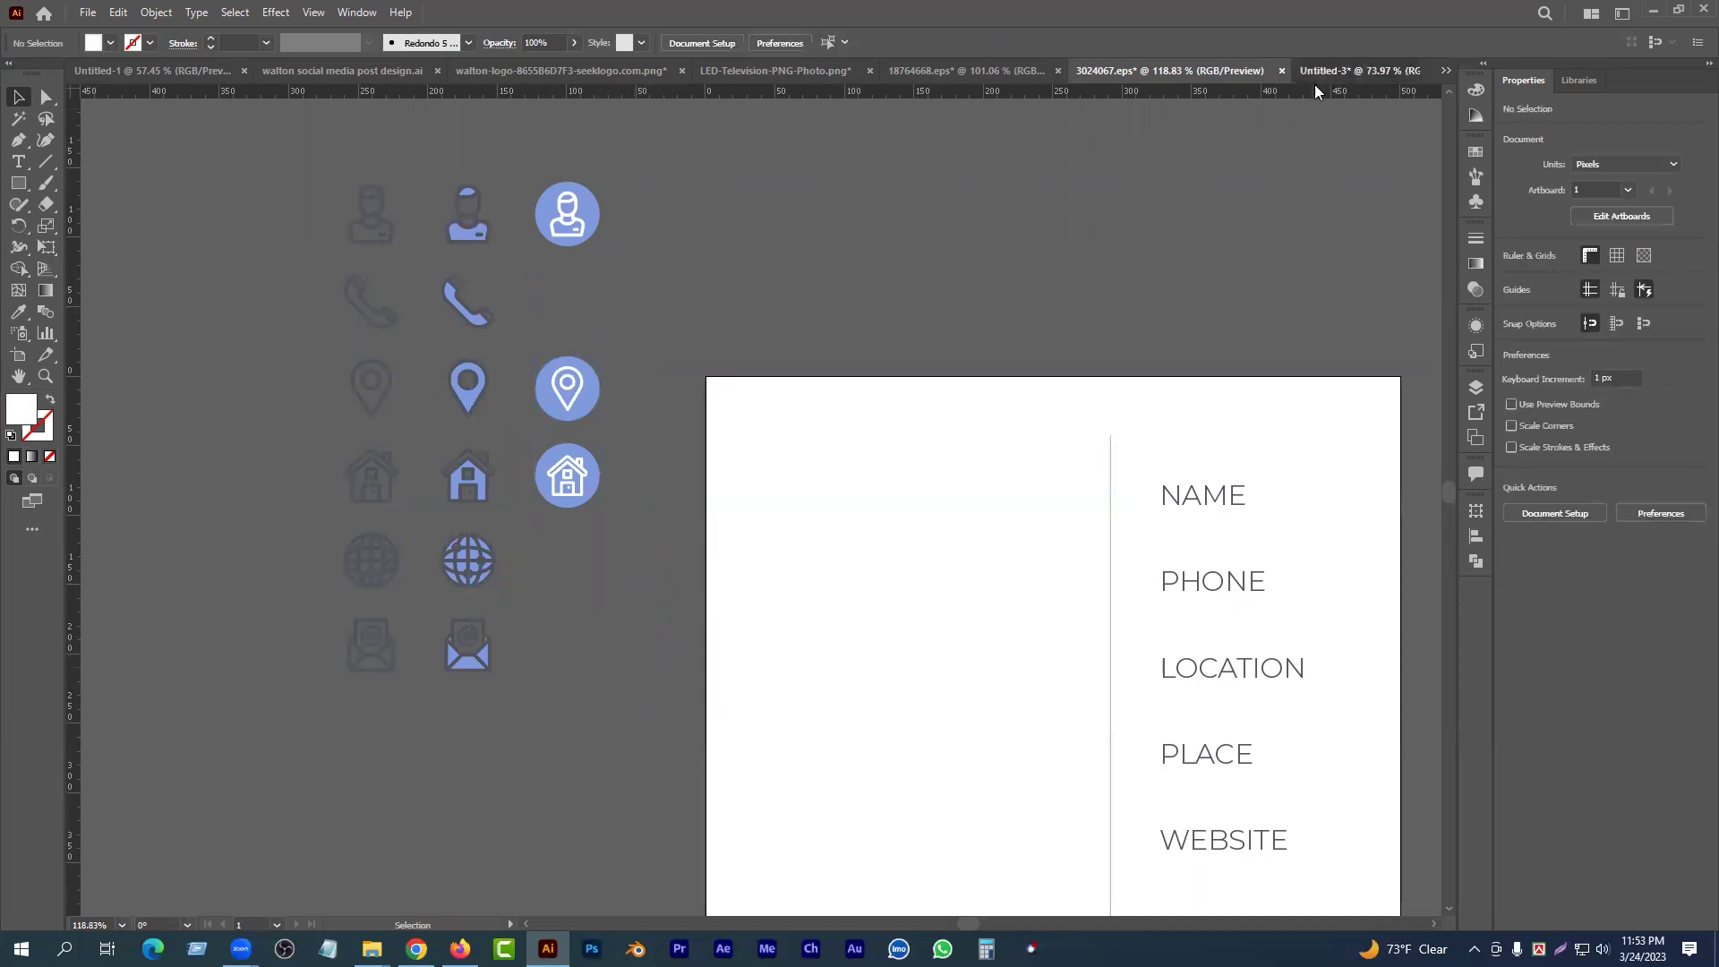
# - Paste the three icons into the Untitled-3 post document and place them on the pasteboard left of the artboard
pyautogui.click(1352, 71)
pyautogui.hotkey('ctrl', 'v')
pyautogui.moveTo(685, 453); pyautogui.dragTo(424, 484)
pyautogui.scroll(1, 501, 492)
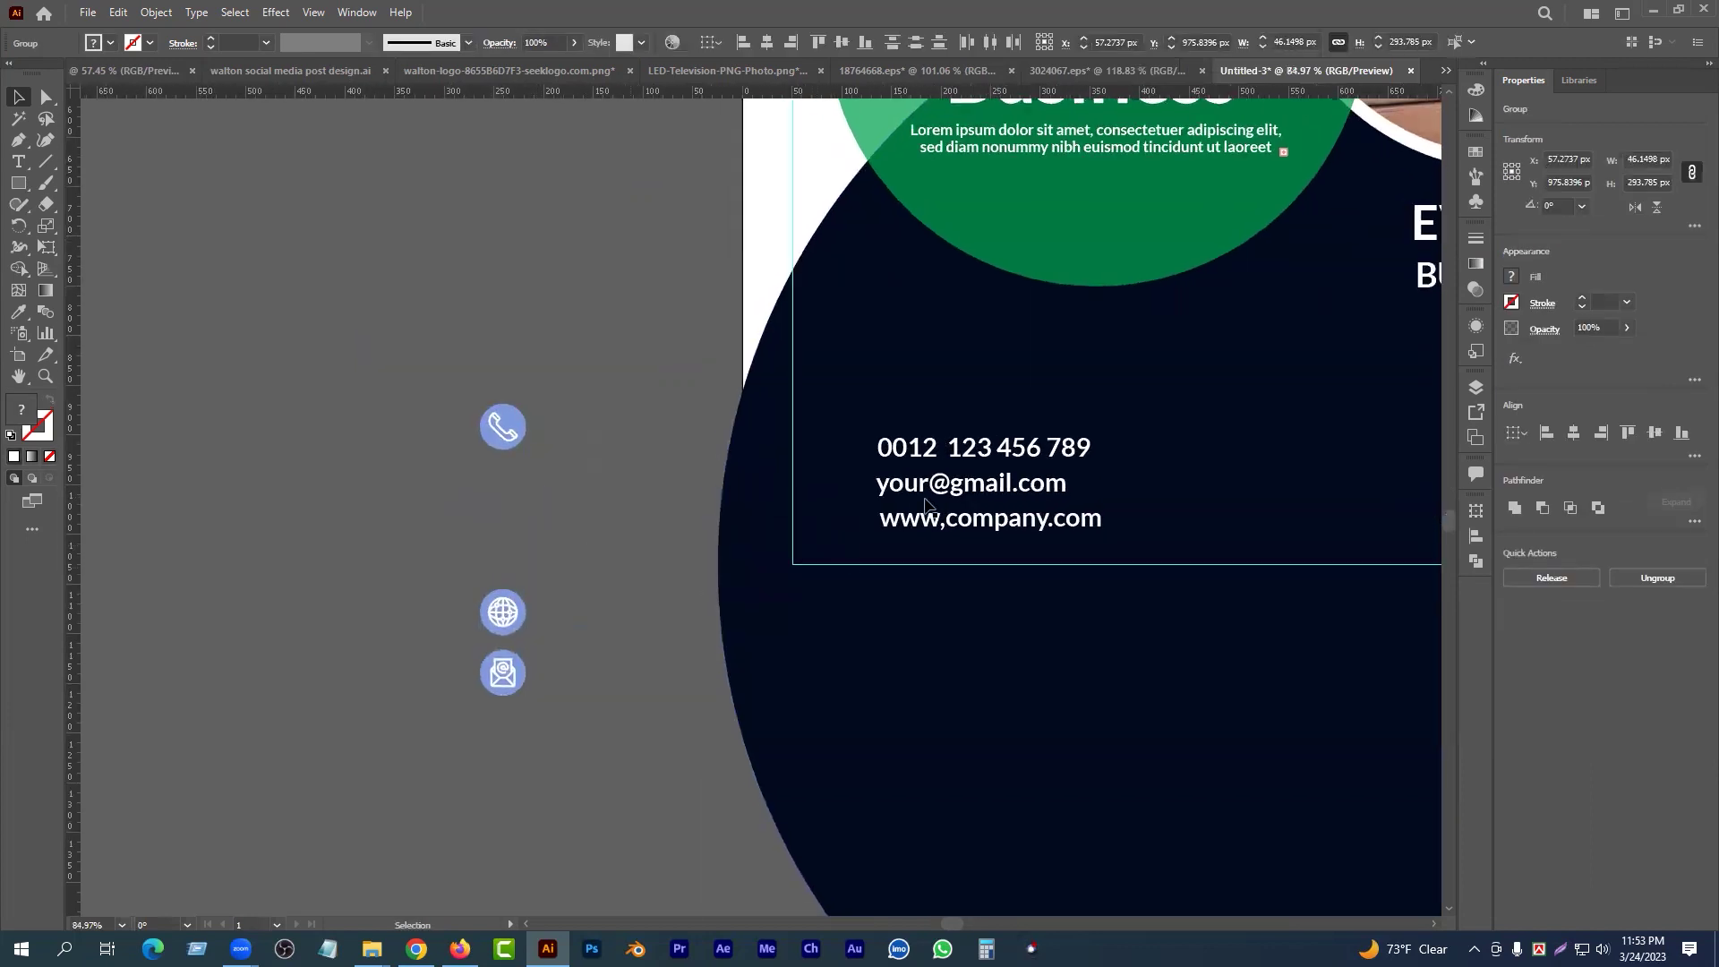
pyautogui.click(978, 488)
pyautogui.keyDown('shift'); pyautogui.click(984, 528); pyautogui.keyUp('shift')
pyautogui.keyDown('shift'); pyautogui.click(1057, 449); pyautogui.keyUp('shift')
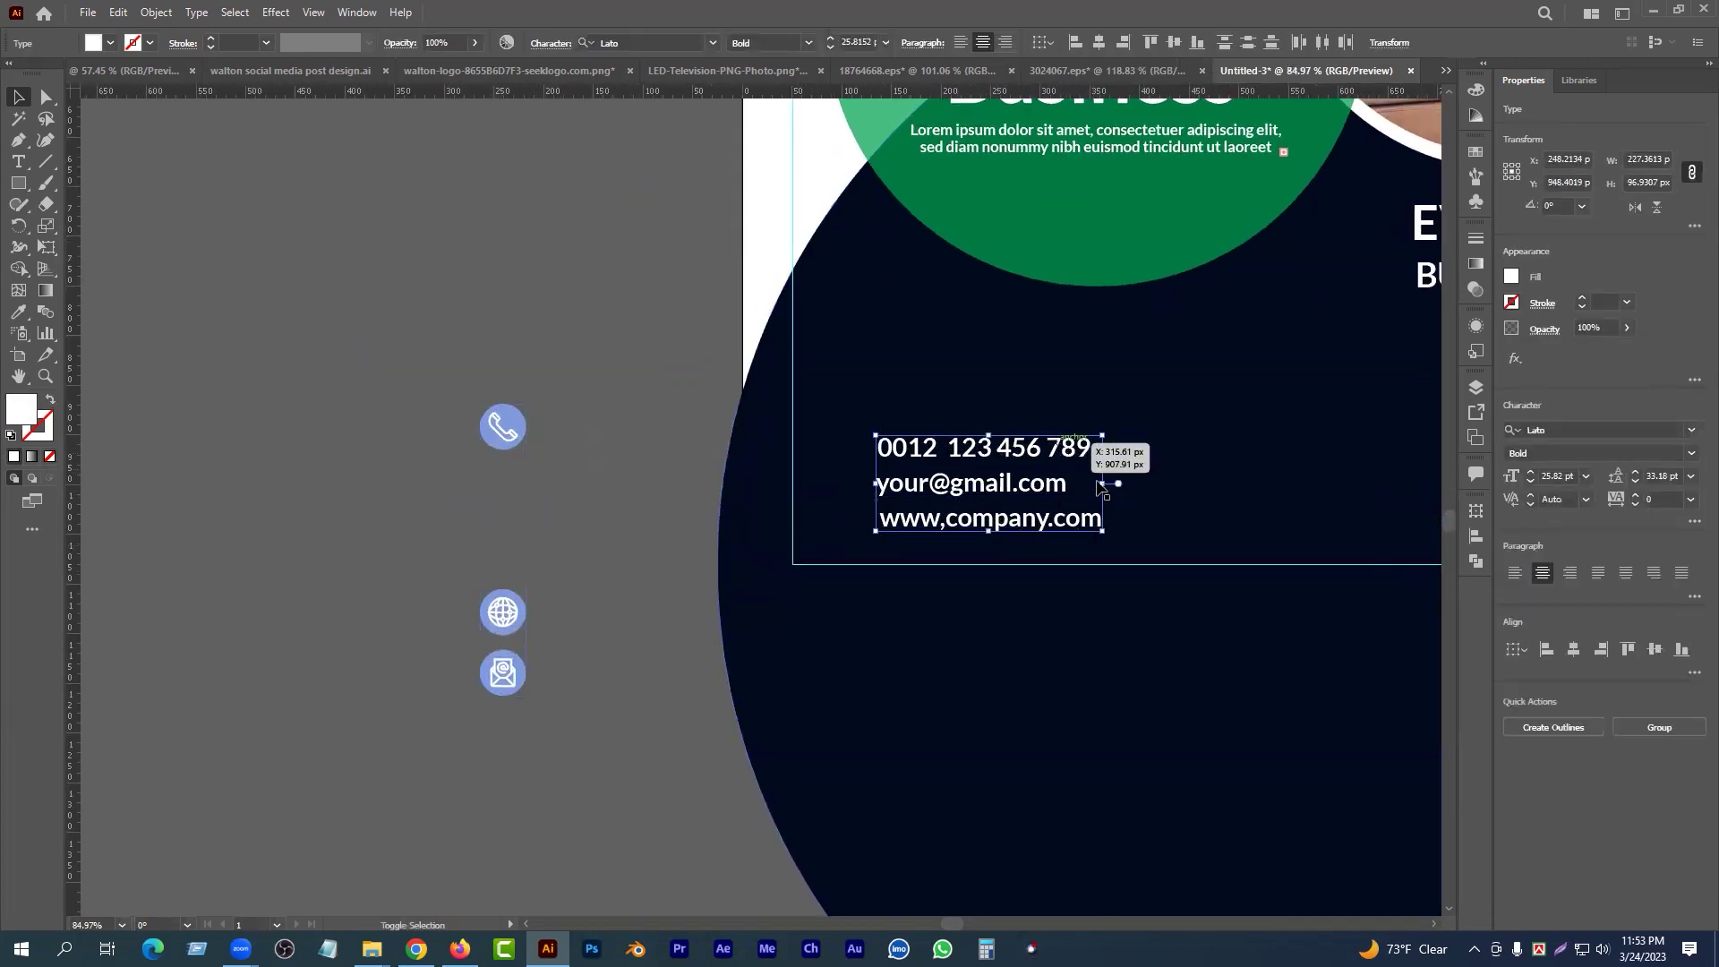
pyautogui.keyDown('shift'); pyautogui.click(1051, 490); pyautogui.keyUp('shift')
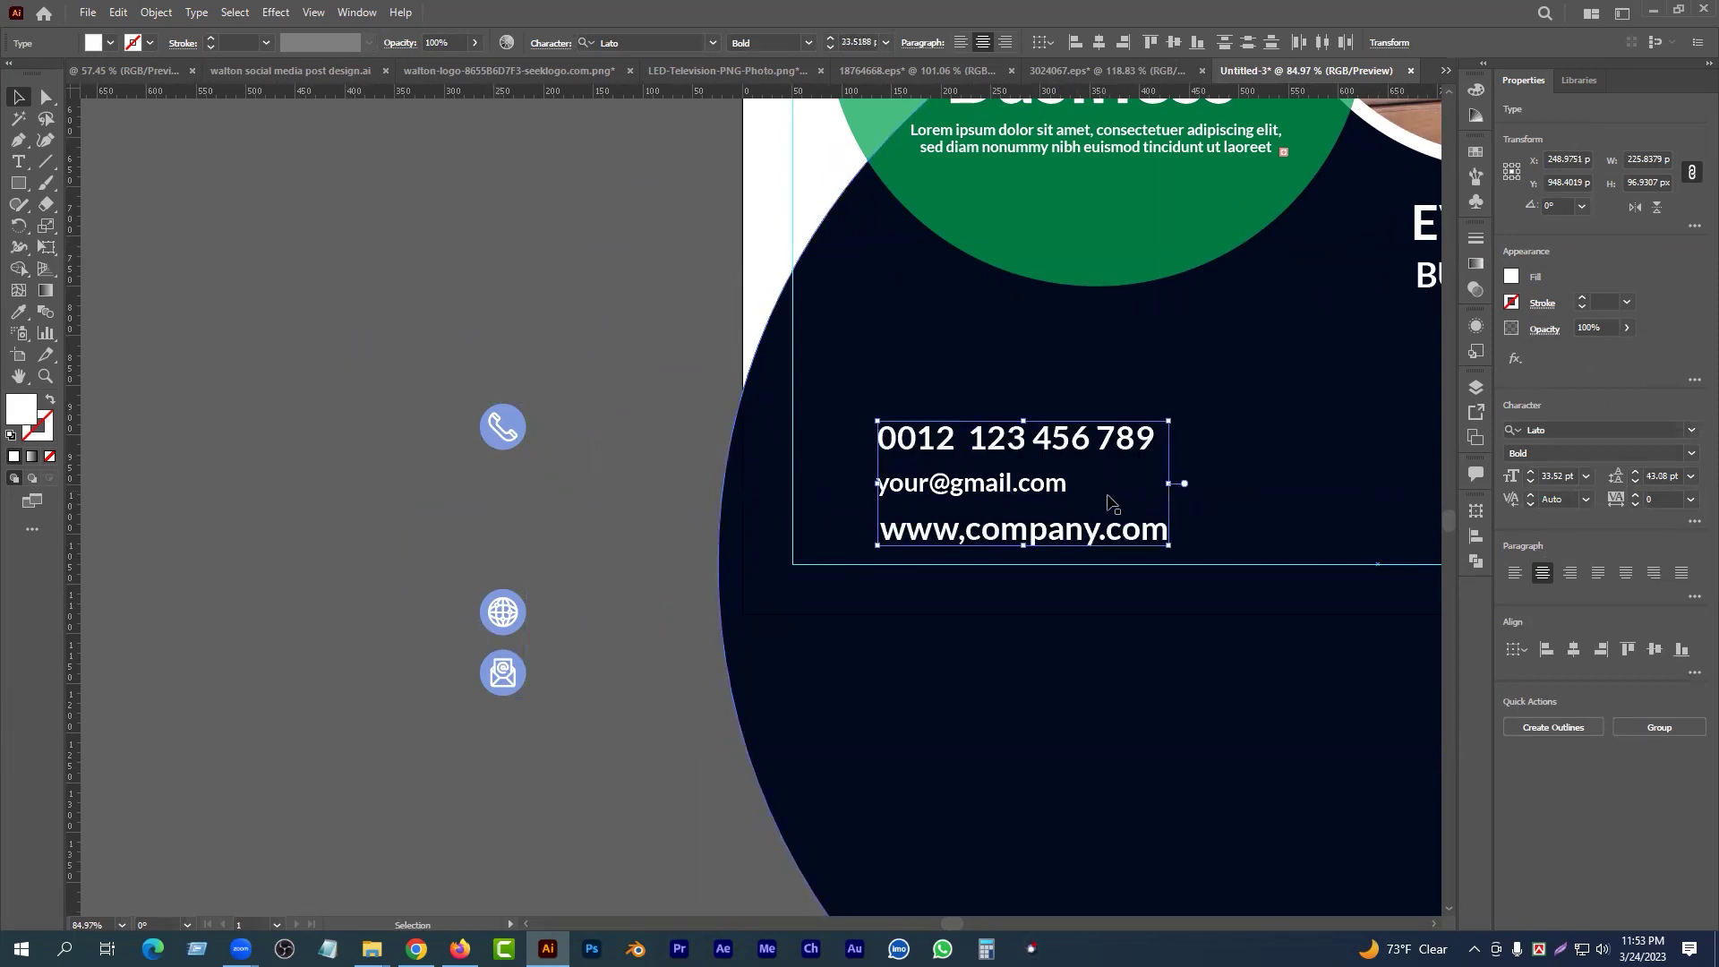
pyautogui.keyDown('shift'); pyautogui.click(1034, 490); pyautogui.keyUp('shift')
pyautogui.keyDown('shift'); pyautogui.click(1083, 449); pyautogui.keyUp('shift')
pyautogui.click(410, 328)
# - Lock the large navy background circle
pyautogui.scroll(1, 905, 517)
pyautogui.moveTo(933, 521); pyautogui.dragTo(748, 514)
pyautogui.click(588, 705)
pyautogui.hotkey('ctrl', '2')
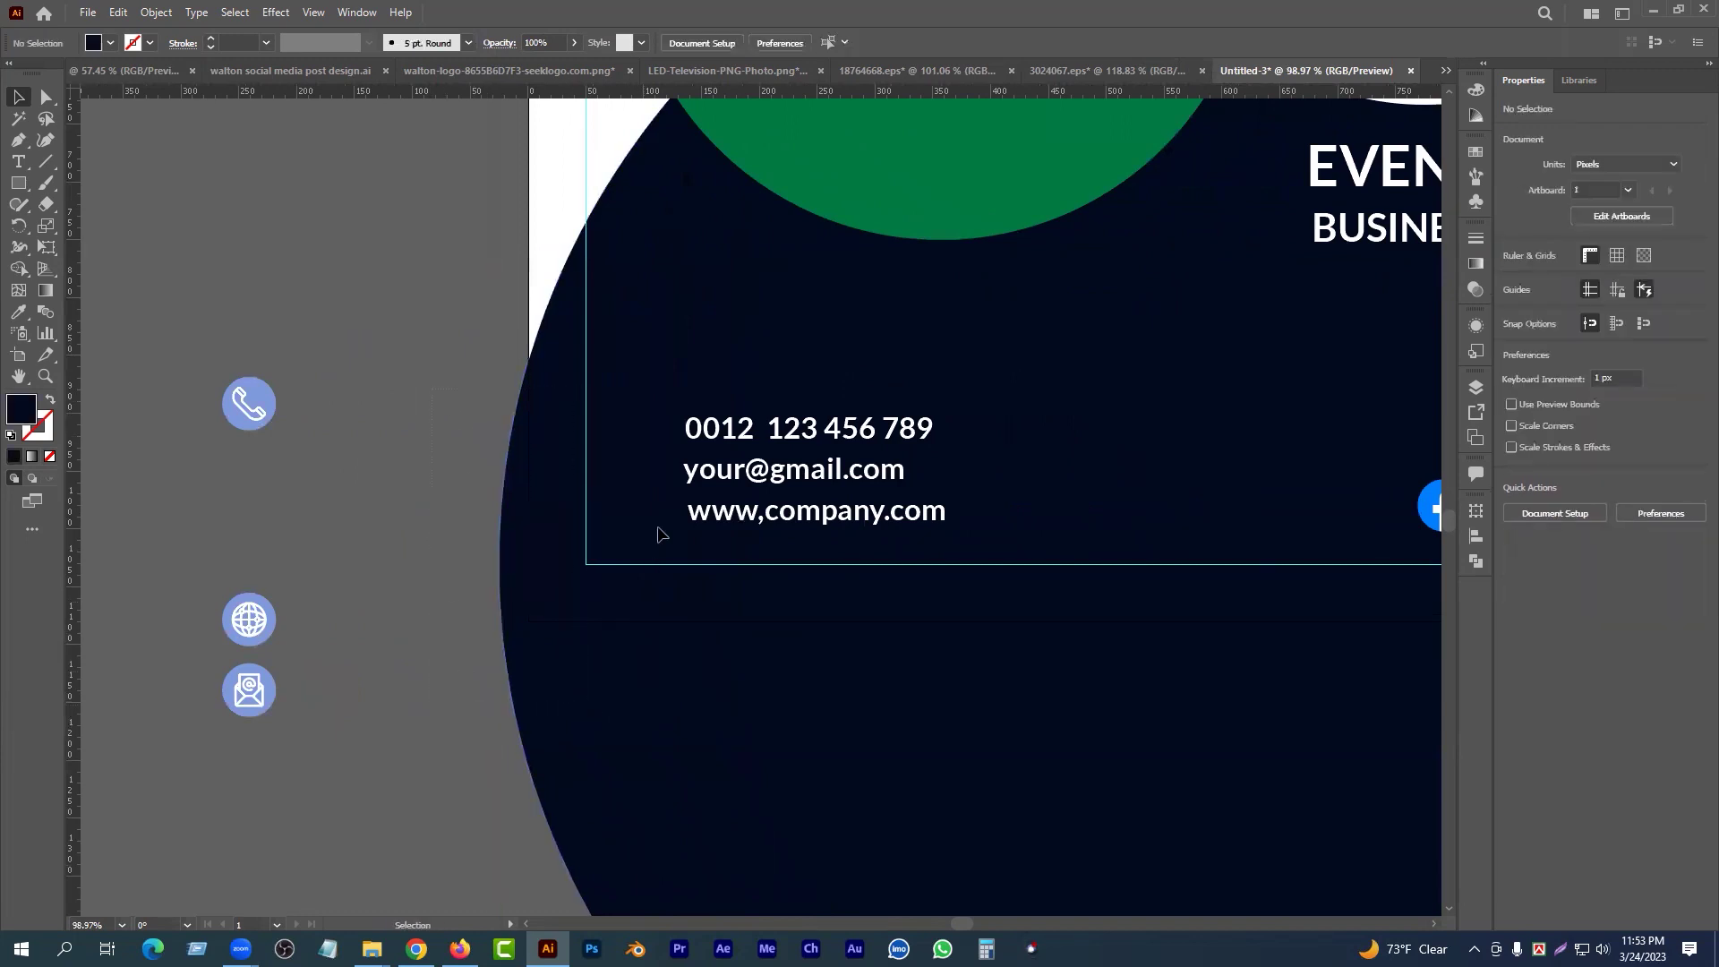
# - Enlarge the three contact lines to about 273 px wide and nudge them down toward the bottom margin guide
pyautogui.moveTo(852, 591); pyautogui.dragTo(853, 591)
pyautogui.moveTo(952, 468); pyautogui.dragTo(1000, 468)
pyautogui.moveTo(871, 475); pyautogui.dragTo(873, 486)
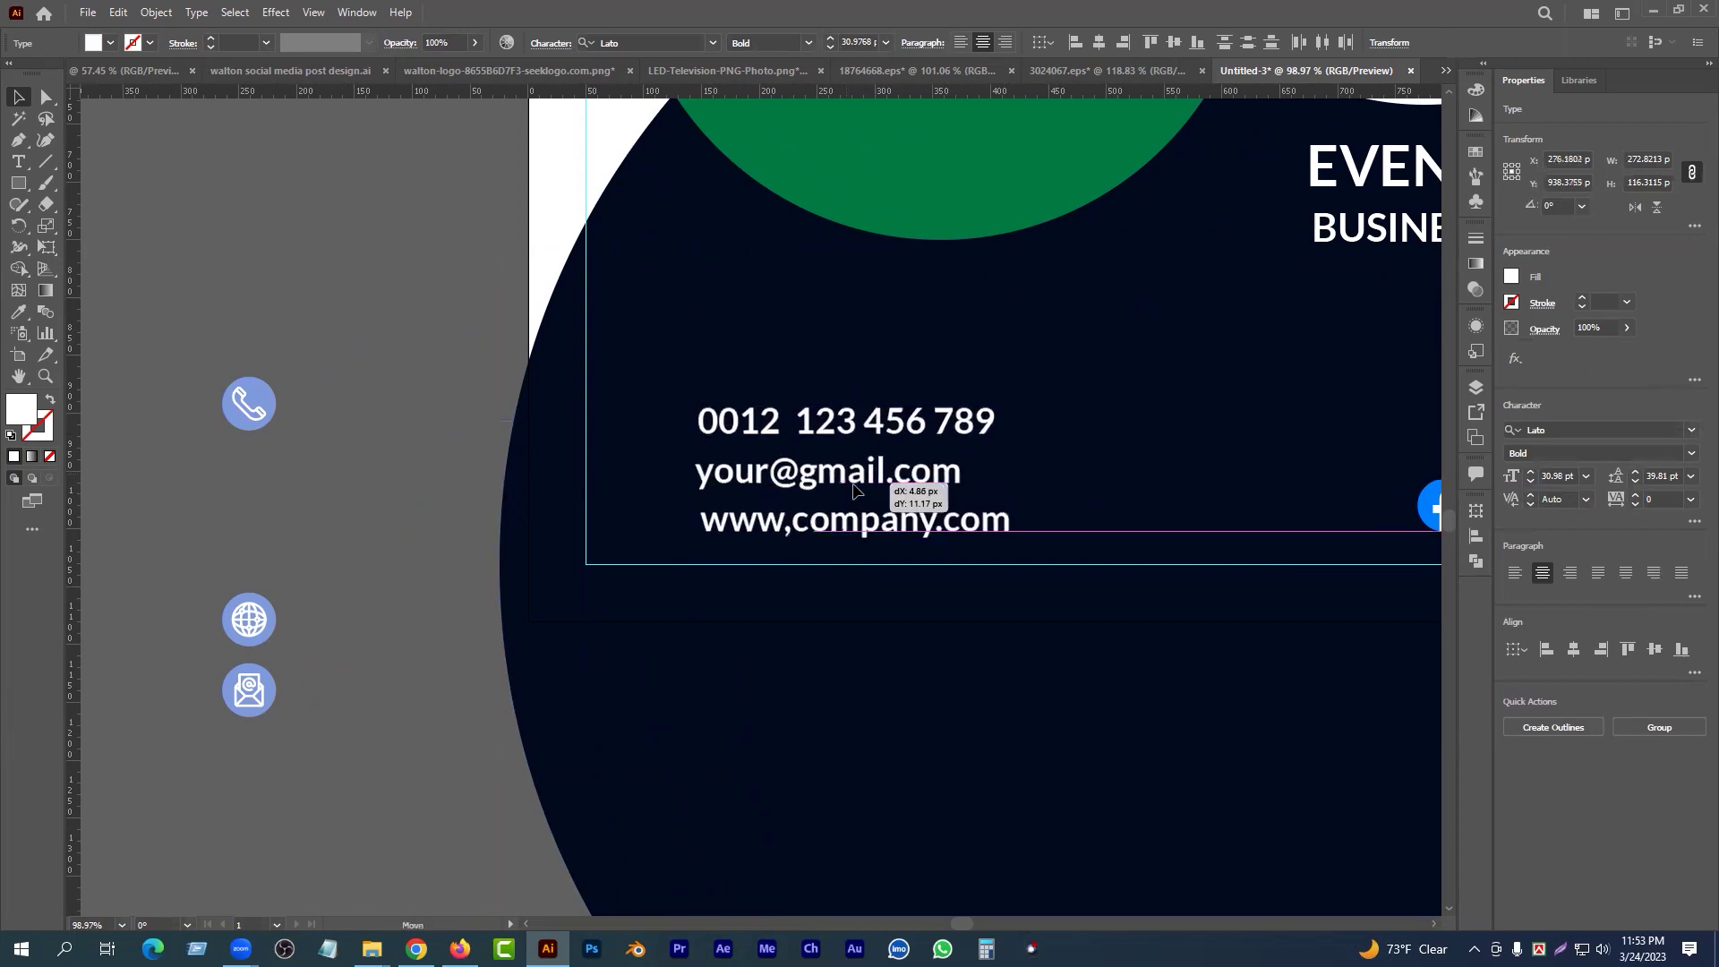
pyautogui.moveTo(184, 354); pyautogui.dragTo(327, 688)
pyautogui.click(321, 529)
pyautogui.moveTo(164, 367); pyautogui.dragTo(257, 469)
pyautogui.click(250, 414)
pyautogui.moveTo(730, 565); pyautogui.dragTo(658, 578)
pyautogui.moveTo(705, 617); pyautogui.dragTo(655, 716)
pyautogui.moveTo(737, 379); pyautogui.dragTo(873, 545)
pyautogui.moveTo(842, 412); pyautogui.dragTo(1003, 413)
pyautogui.moveTo(669, 360); pyautogui.dragTo(673, 402)
pyautogui.hotkey('ctrl', 'z')
pyautogui.moveTo(786, 497); pyautogui.dragTo(607, 496)
pyautogui.scroll(-4, 608, 495)
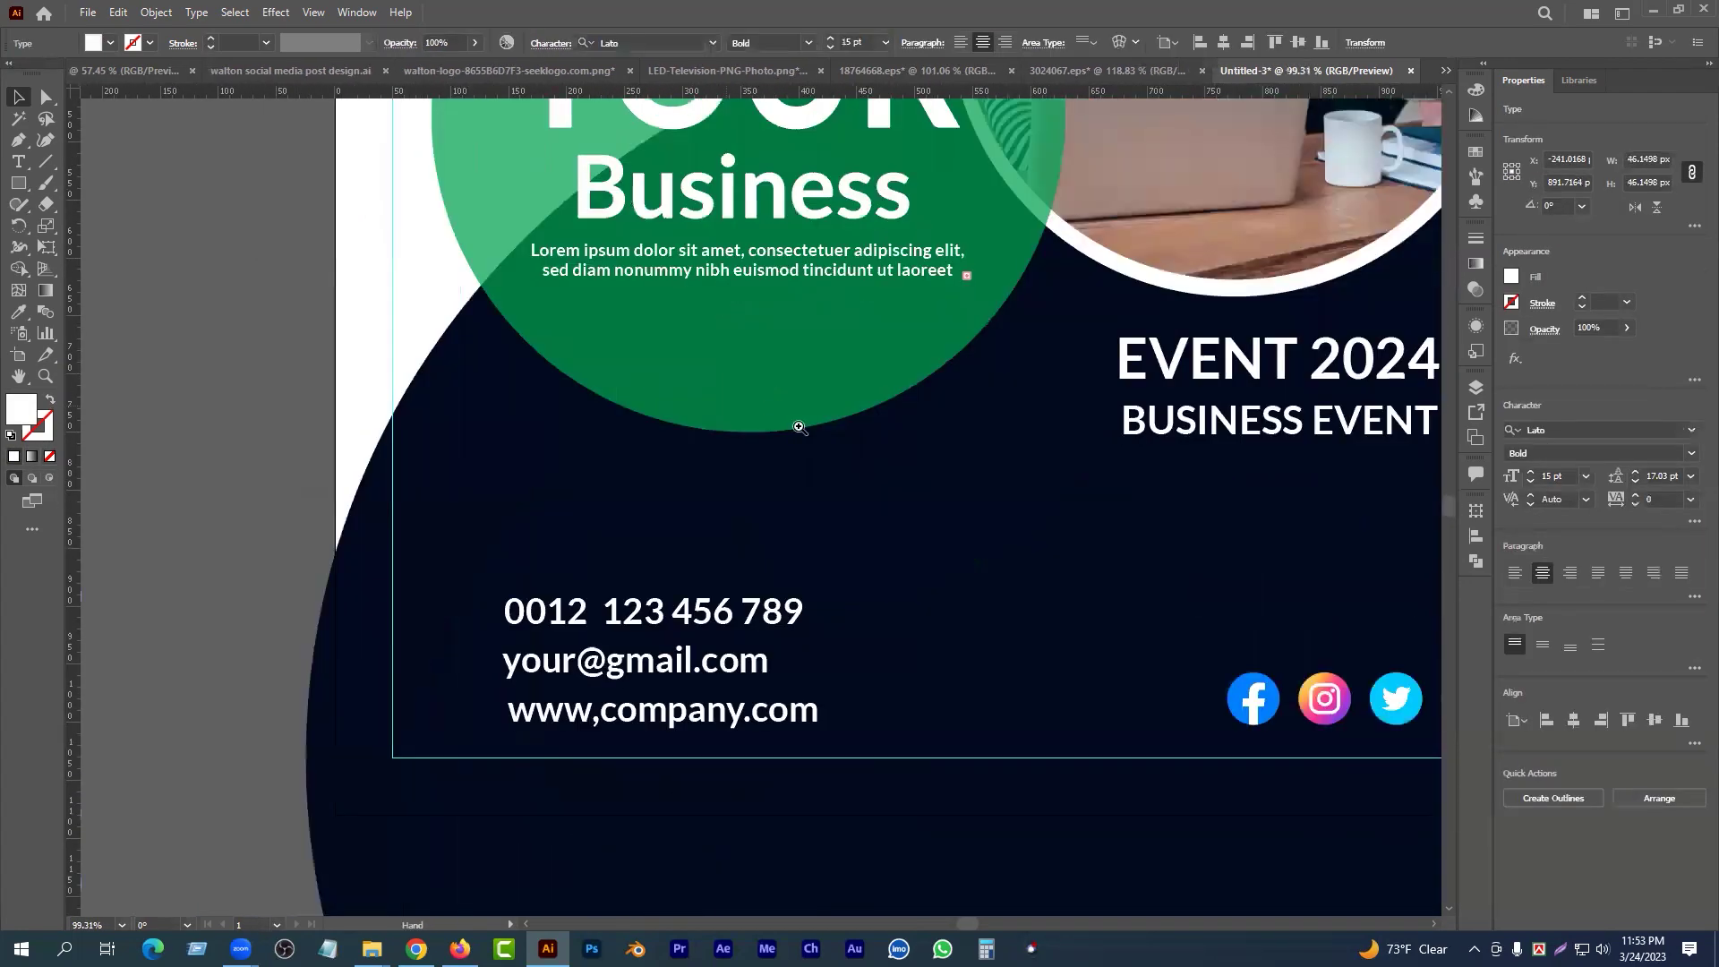
pyautogui.moveTo(757, 653); pyautogui.dragTo(700, 631)
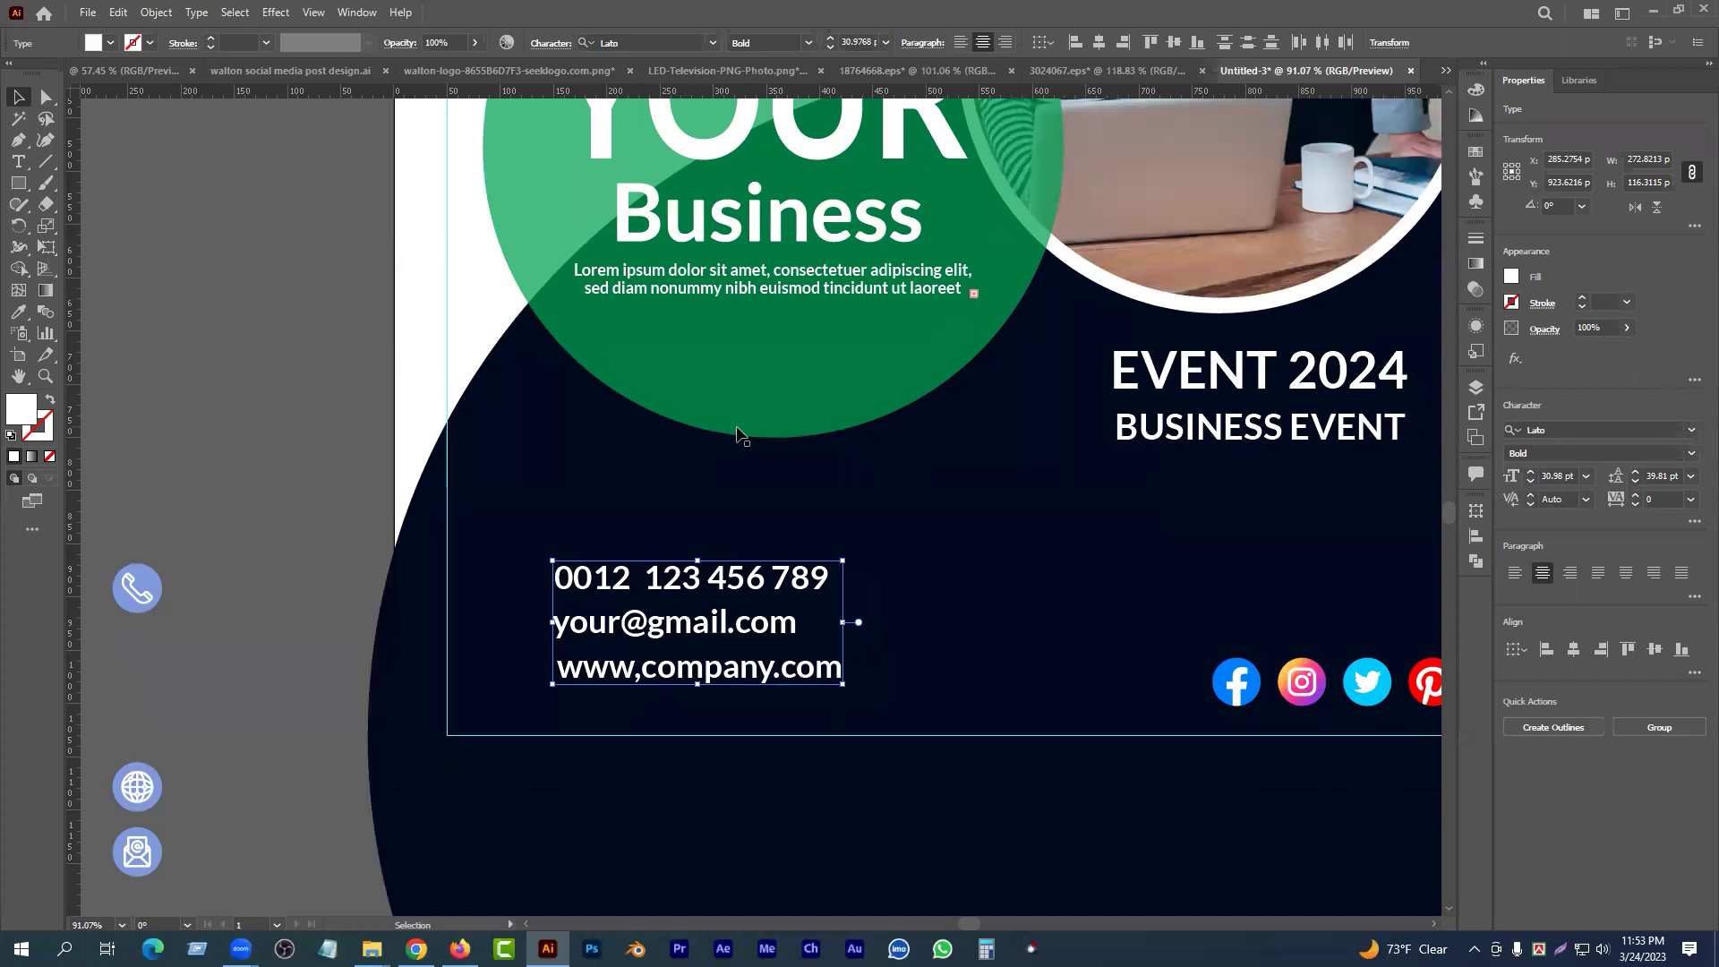
pyautogui.hotkey('ctrl', 'z')
pyautogui.moveTo(664, 299); pyautogui.dragTo(757, 307)
pyautogui.moveTo(757, 307); pyautogui.dragTo(726, 459)
pyautogui.moveTo(804, 453); pyautogui.dragTo(703, 450)
pyautogui.keyDown('alt'); pyautogui.scroll(-3, 703, 451); pyautogui.keyUp('alt')
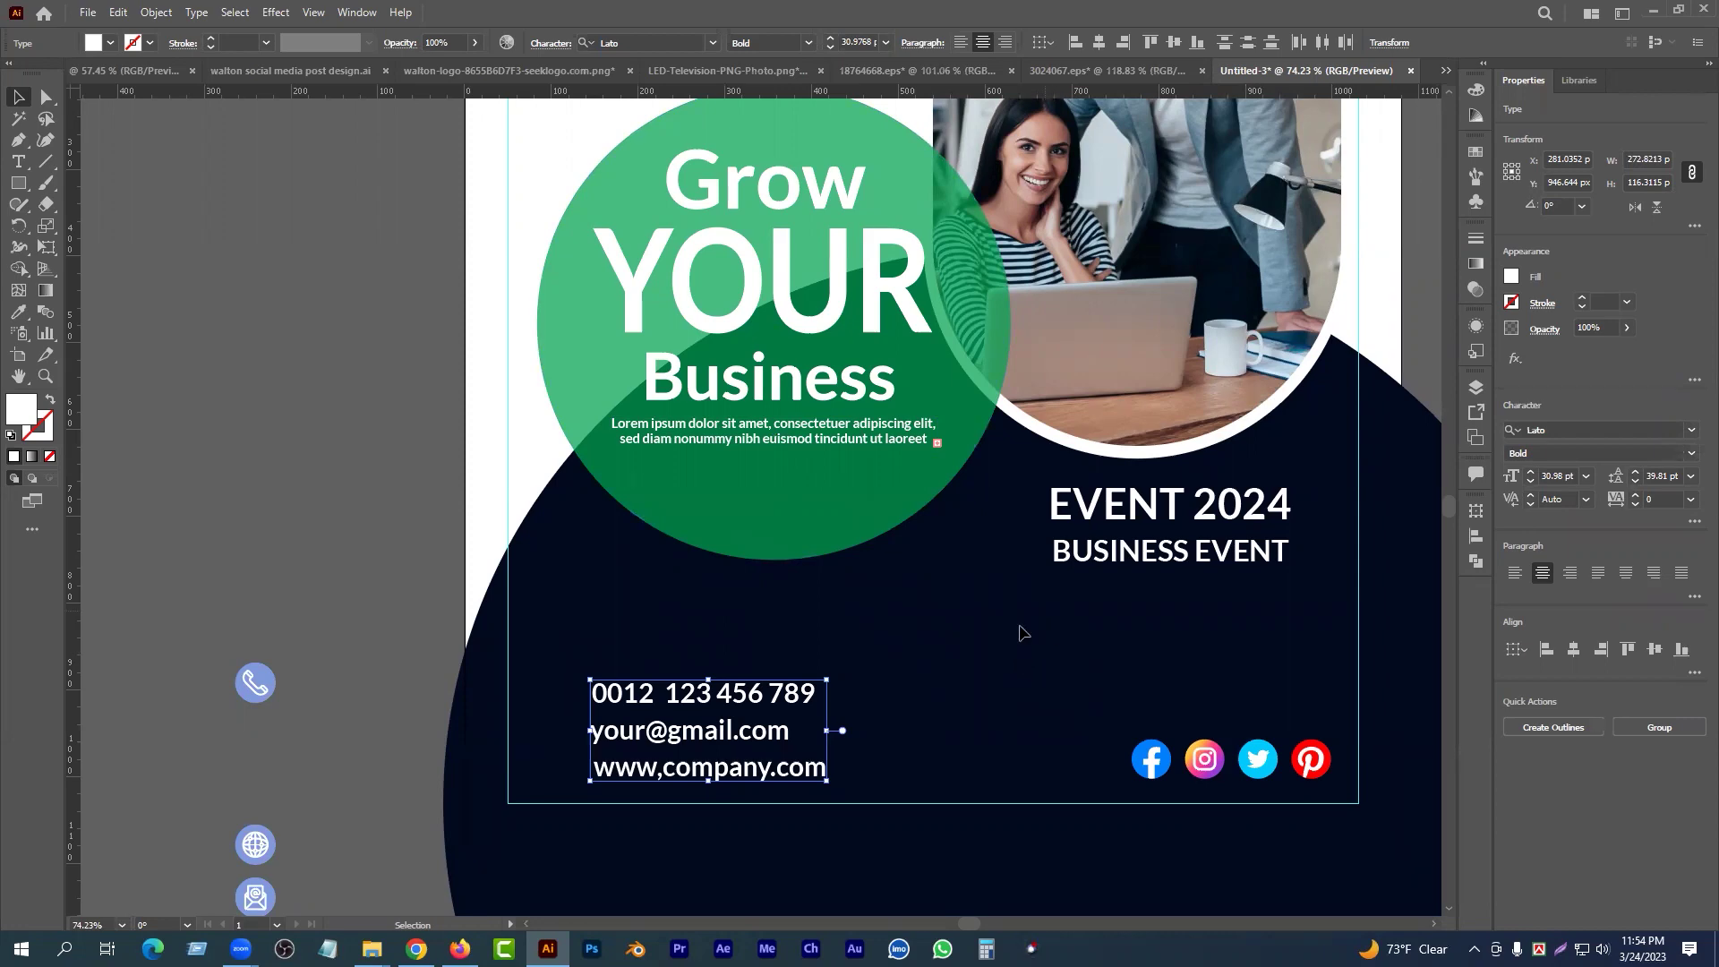
# - Rearrange the pasted icons on the pasteboard into a compact vertical stack ordered phone, envelope, globe
pyautogui.moveTo(690, 715); pyautogui.dragTo(807, 676)
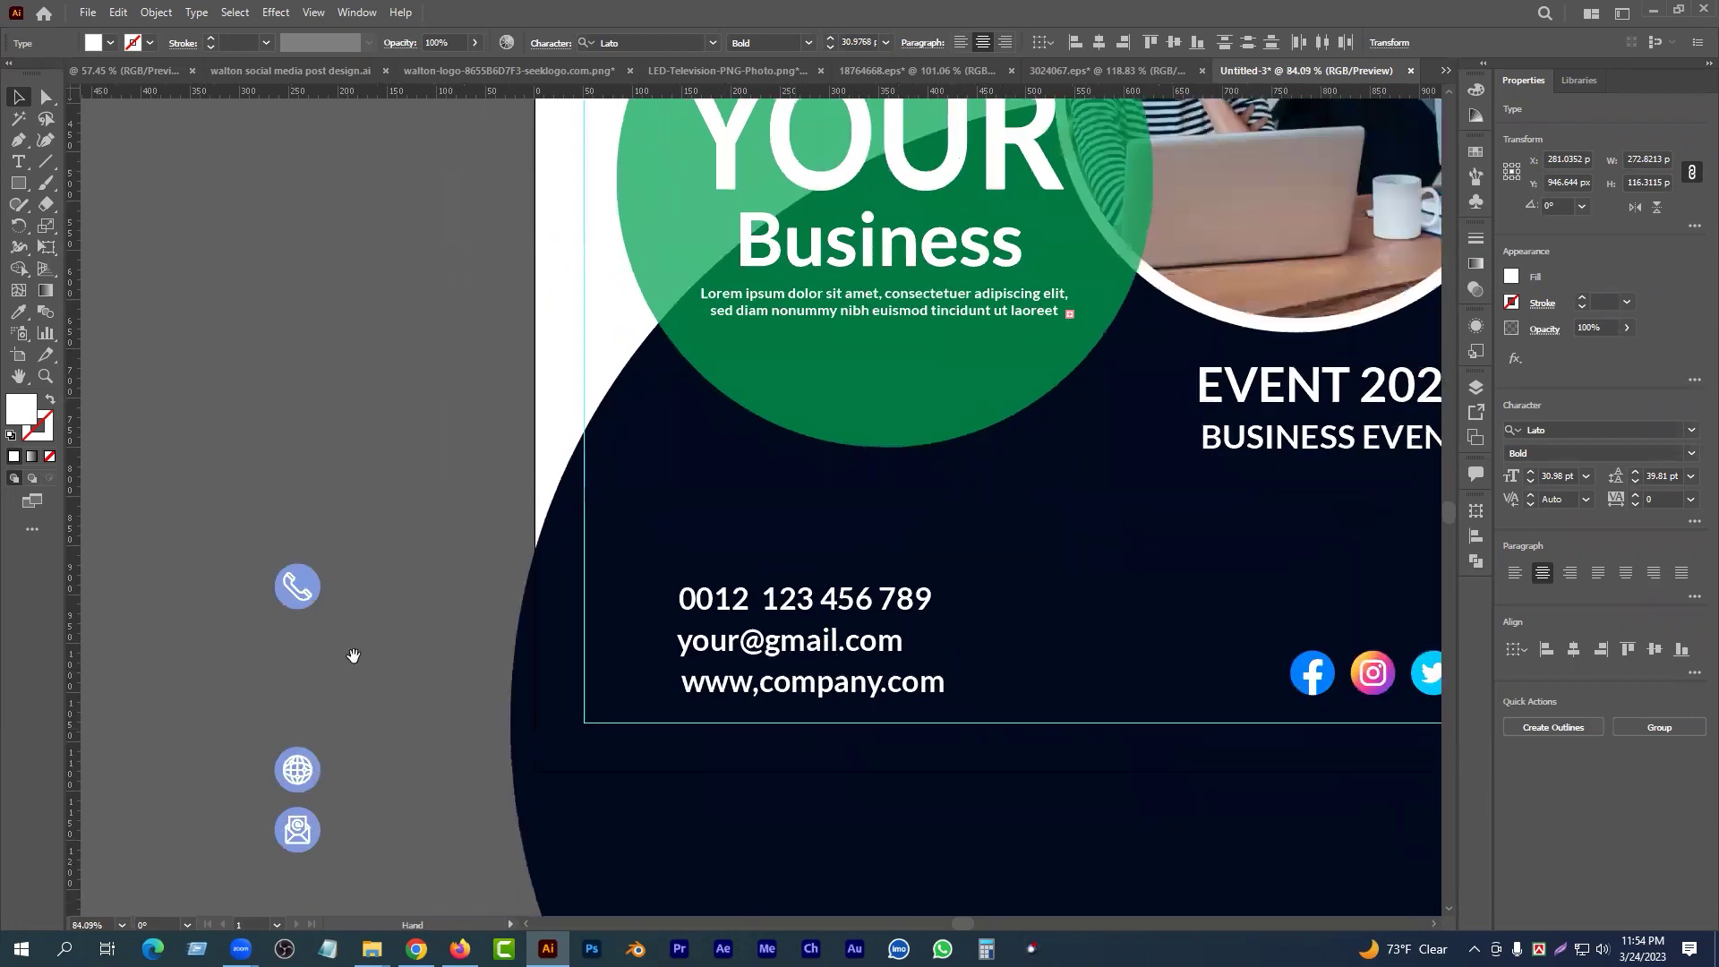
pyautogui.click(317, 760)
pyautogui.click(302, 591)
pyautogui.moveTo(303, 591); pyautogui.dragTo(303, 701)
pyautogui.moveTo(327, 878); pyautogui.dragTo(330, 881)
pyautogui.moveTo(299, 770); pyautogui.dragTo(440, 725)
pyautogui.moveTo(440, 725); pyautogui.dragTo(474, 653)
pyautogui.moveTo(392, 719); pyautogui.dragTo(398, 719)
pyautogui.scroll(1, 398, 719)
pyautogui.click(288, 633)
pyautogui.moveTo(333, 632); pyautogui.dragTo(334, 789)
pyautogui.moveTo(365, 722); pyautogui.dragTo(358, 645)
pyautogui.moveTo(350, 787); pyautogui.dragTo(345, 717)
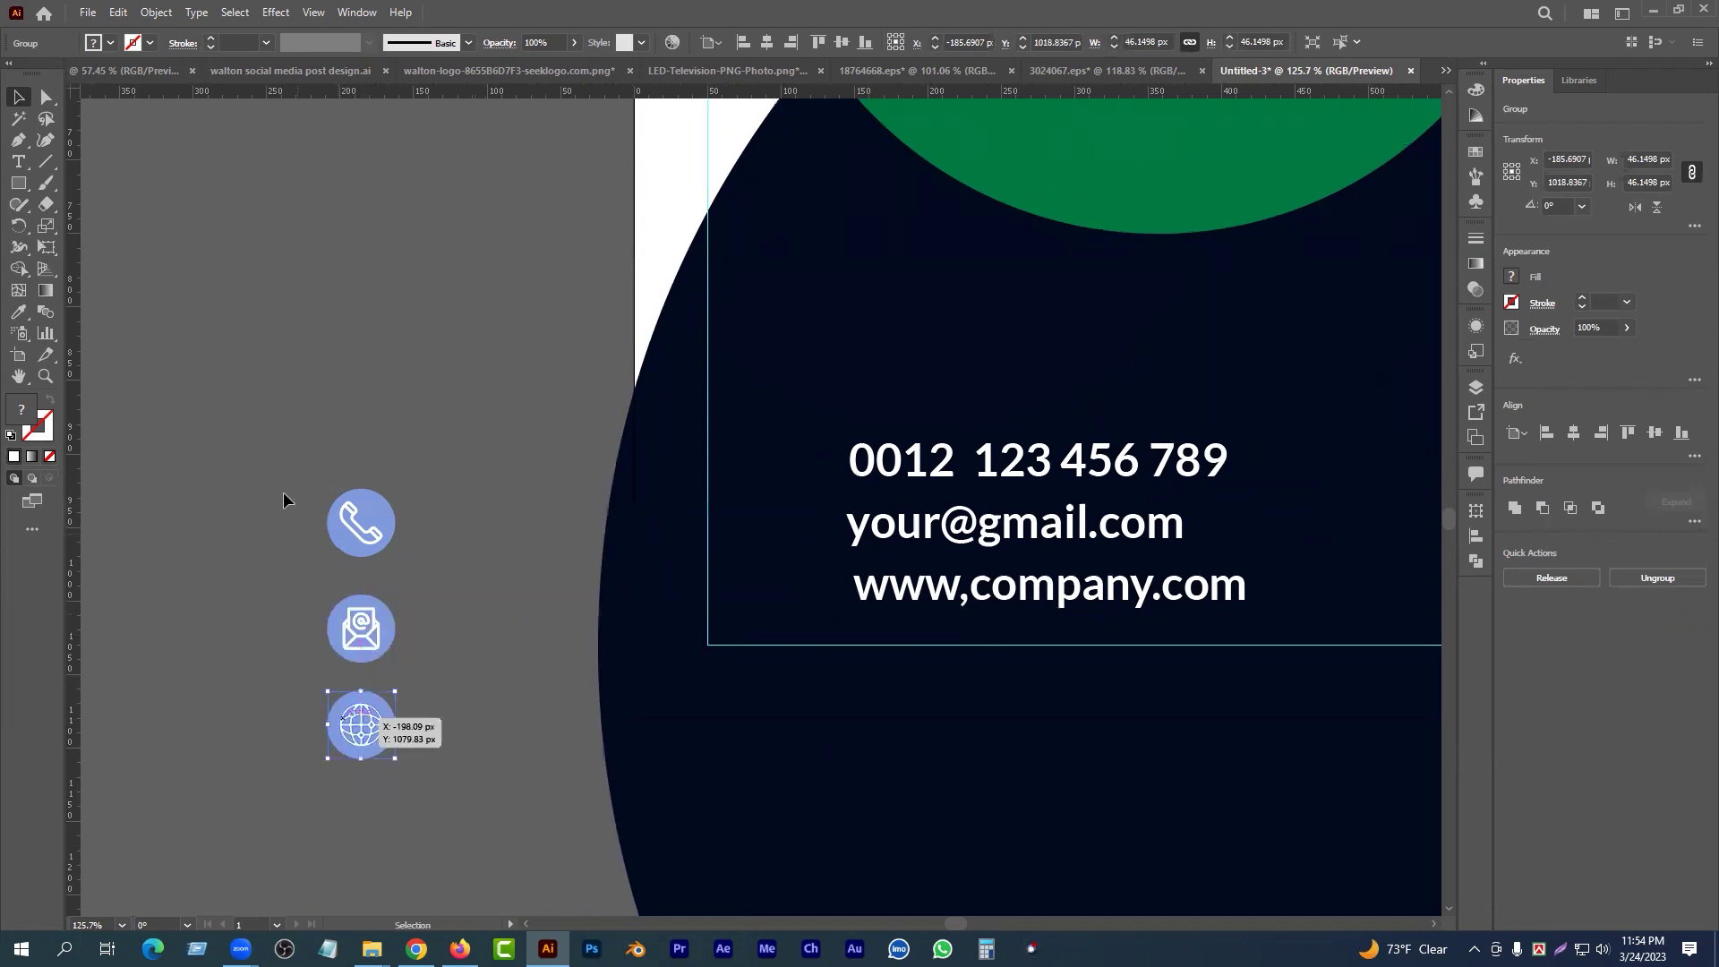
# - Scale the three stacked icons to about 31 px wide and place them just left of the contact lines
pyautogui.moveTo(284, 494); pyautogui.dragTo(374, 733)
pyautogui.moveTo(346, 641); pyautogui.dragTo(775, 574)
pyautogui.moveTo(779, 549); pyautogui.dragTo(687, 529)
pyautogui.moveTo(637, 332); pyautogui.dragTo(868, 467)
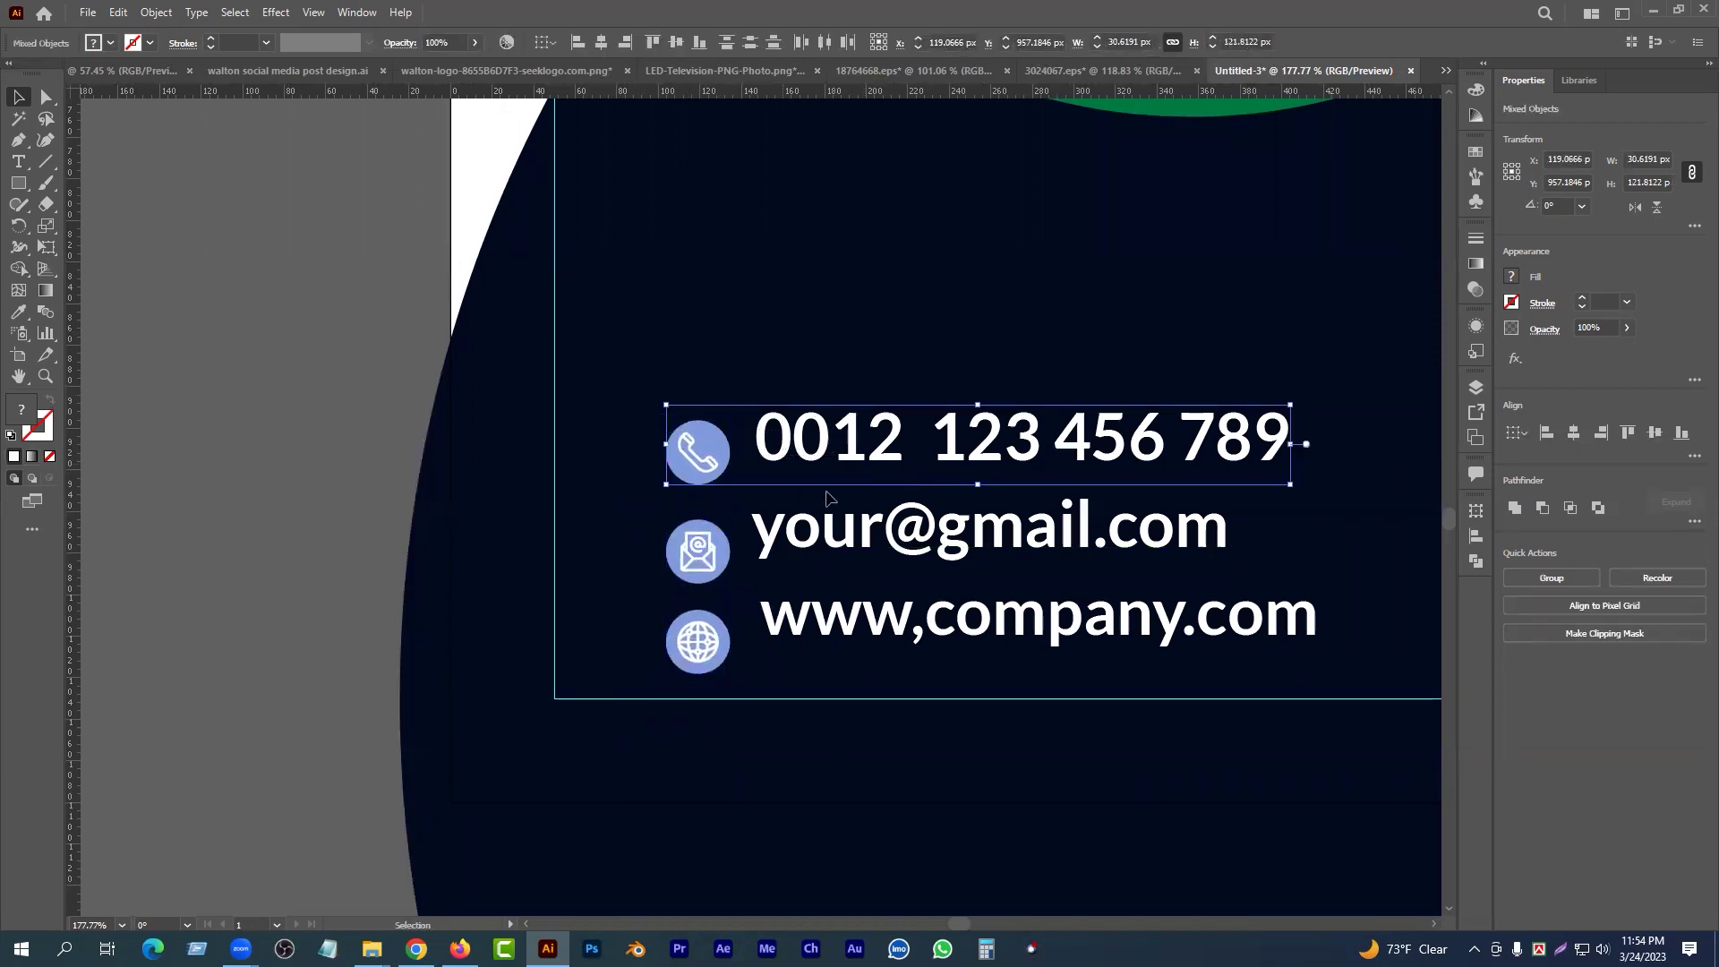
pyautogui.moveTo(803, 579); pyautogui.dragTo(809, 584)
pyautogui.moveTo(809, 584); pyautogui.dragTo(754, 582)
pyautogui.moveTo(540, 367); pyautogui.dragTo(873, 483)
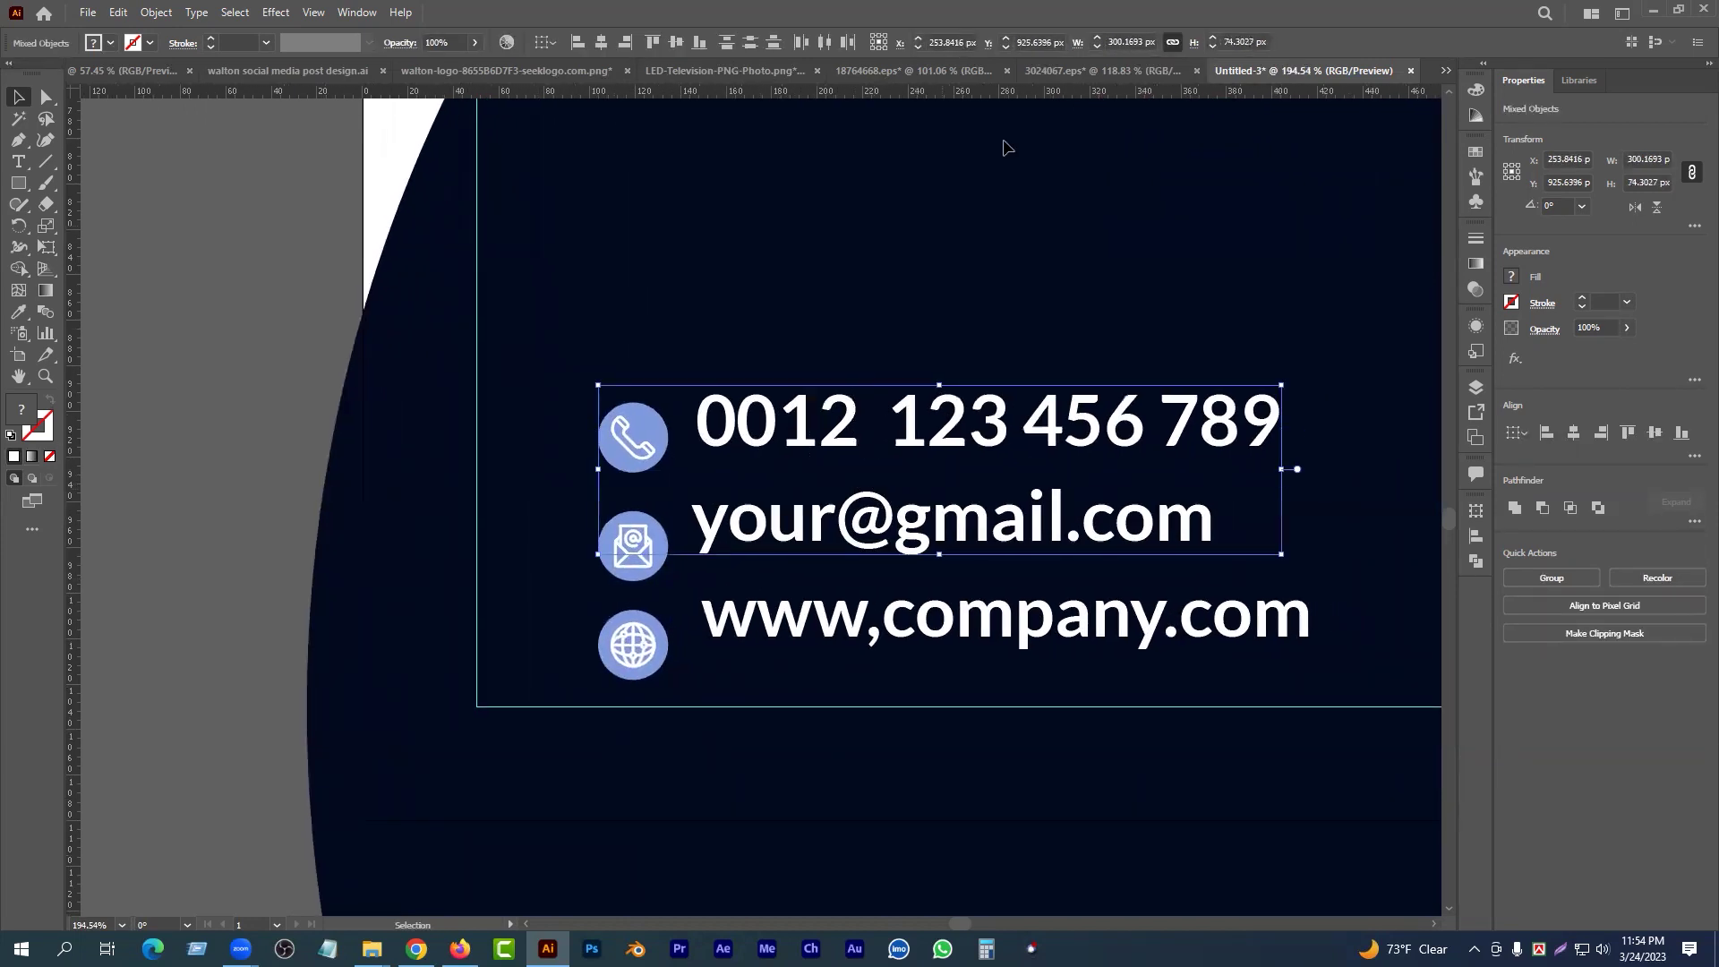
pyautogui.moveTo(582, 354); pyautogui.dragTo(953, 435)
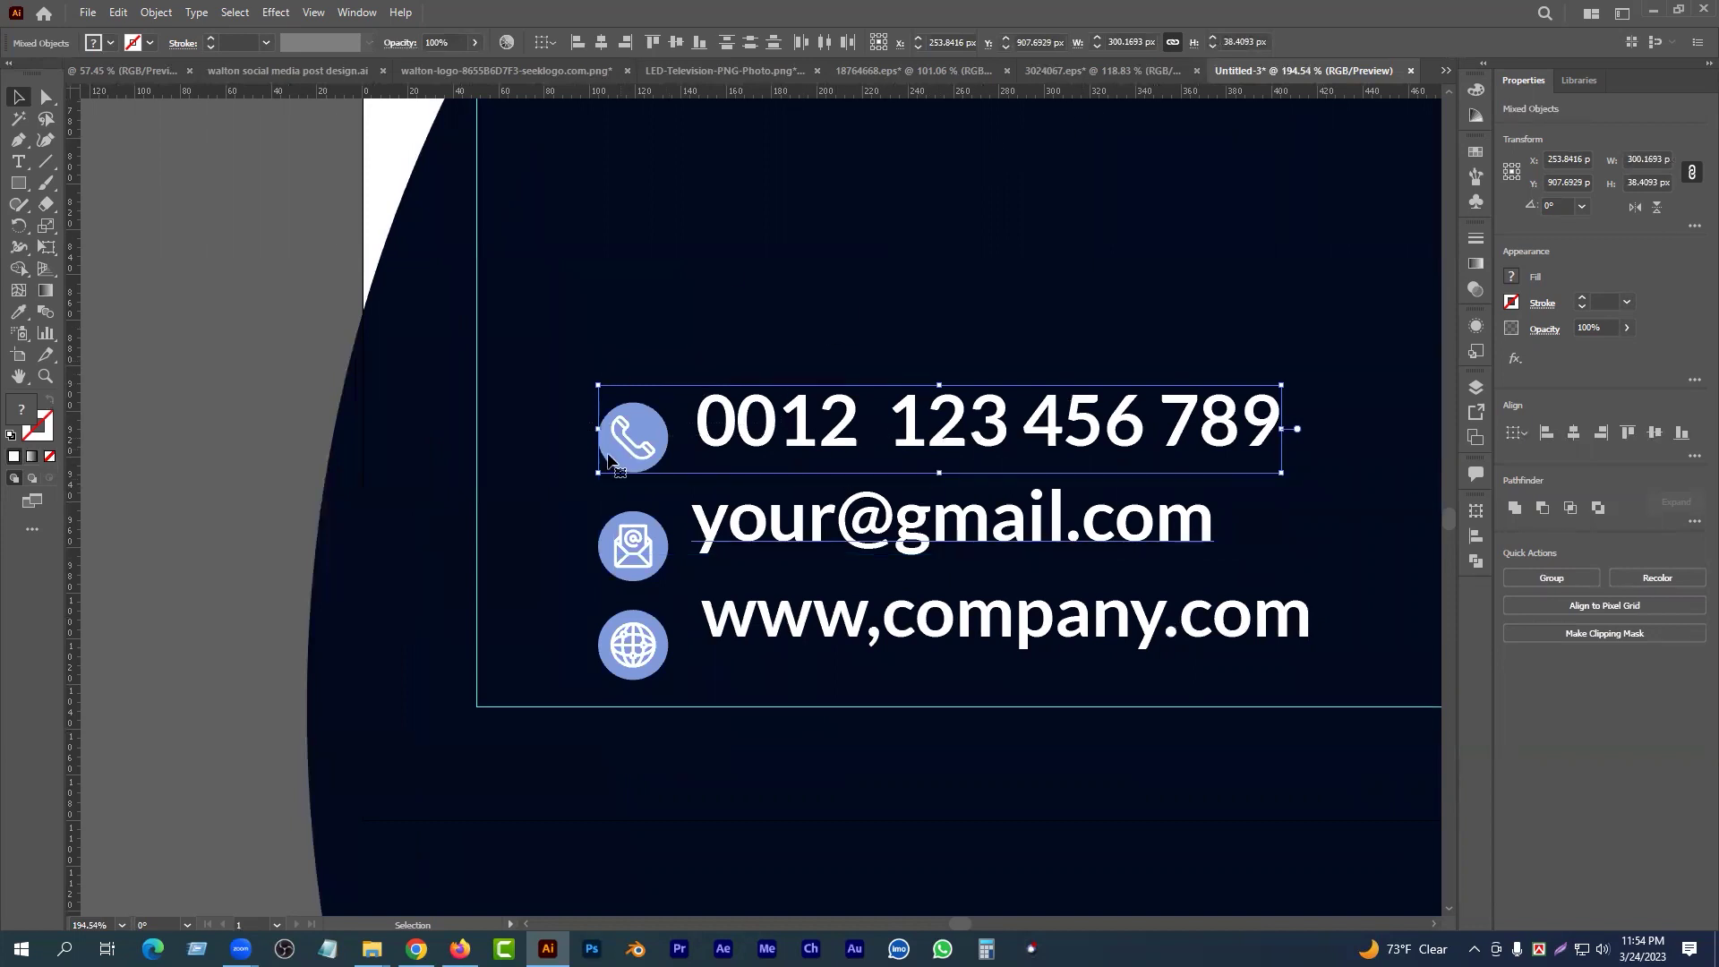
pyautogui.click(553, 368)
# - Ungroup the phone, envelope and globe icons beside the contact lines
pyautogui.scroll(1, 653, 668)
pyautogui.moveTo(651, 387)
pyautogui.mouseDown()
pyautogui.moveTo(650, 363)
pyautogui.moveTo(651, 388)
pyautogui.mouseUp()
pyautogui.rightClick(651, 387)
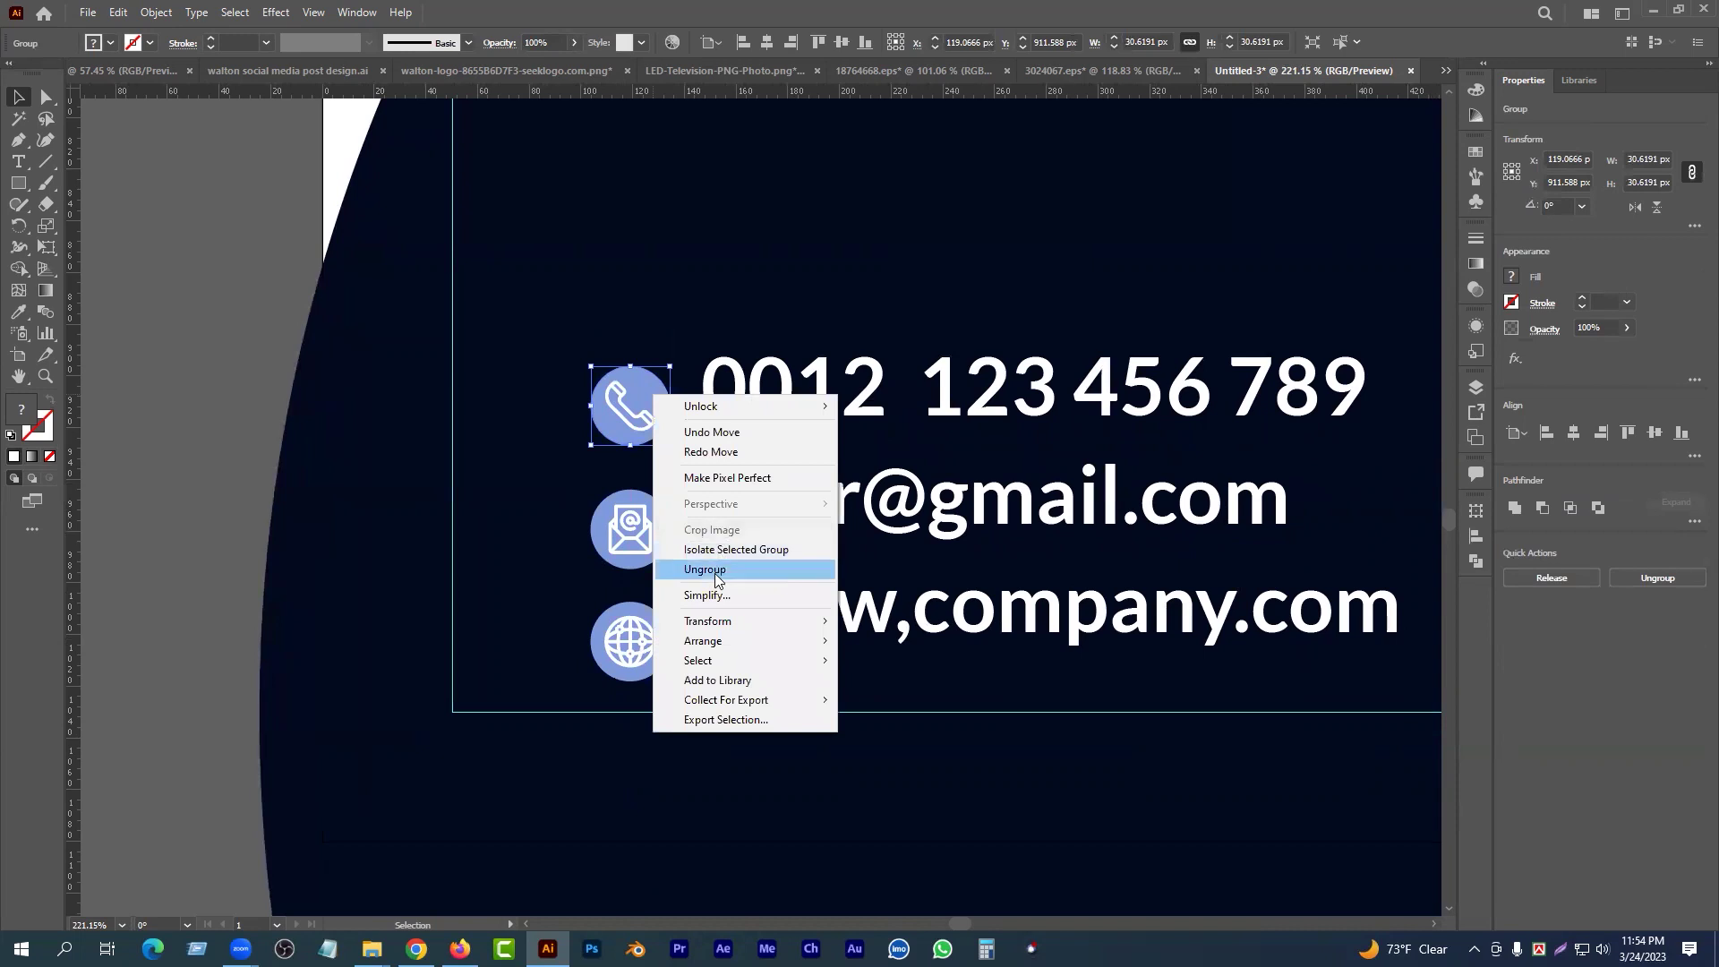
pyautogui.click(709, 564)
pyautogui.click(598, 530)
pyautogui.rightClick(598, 530)
pyautogui.click(645, 698)
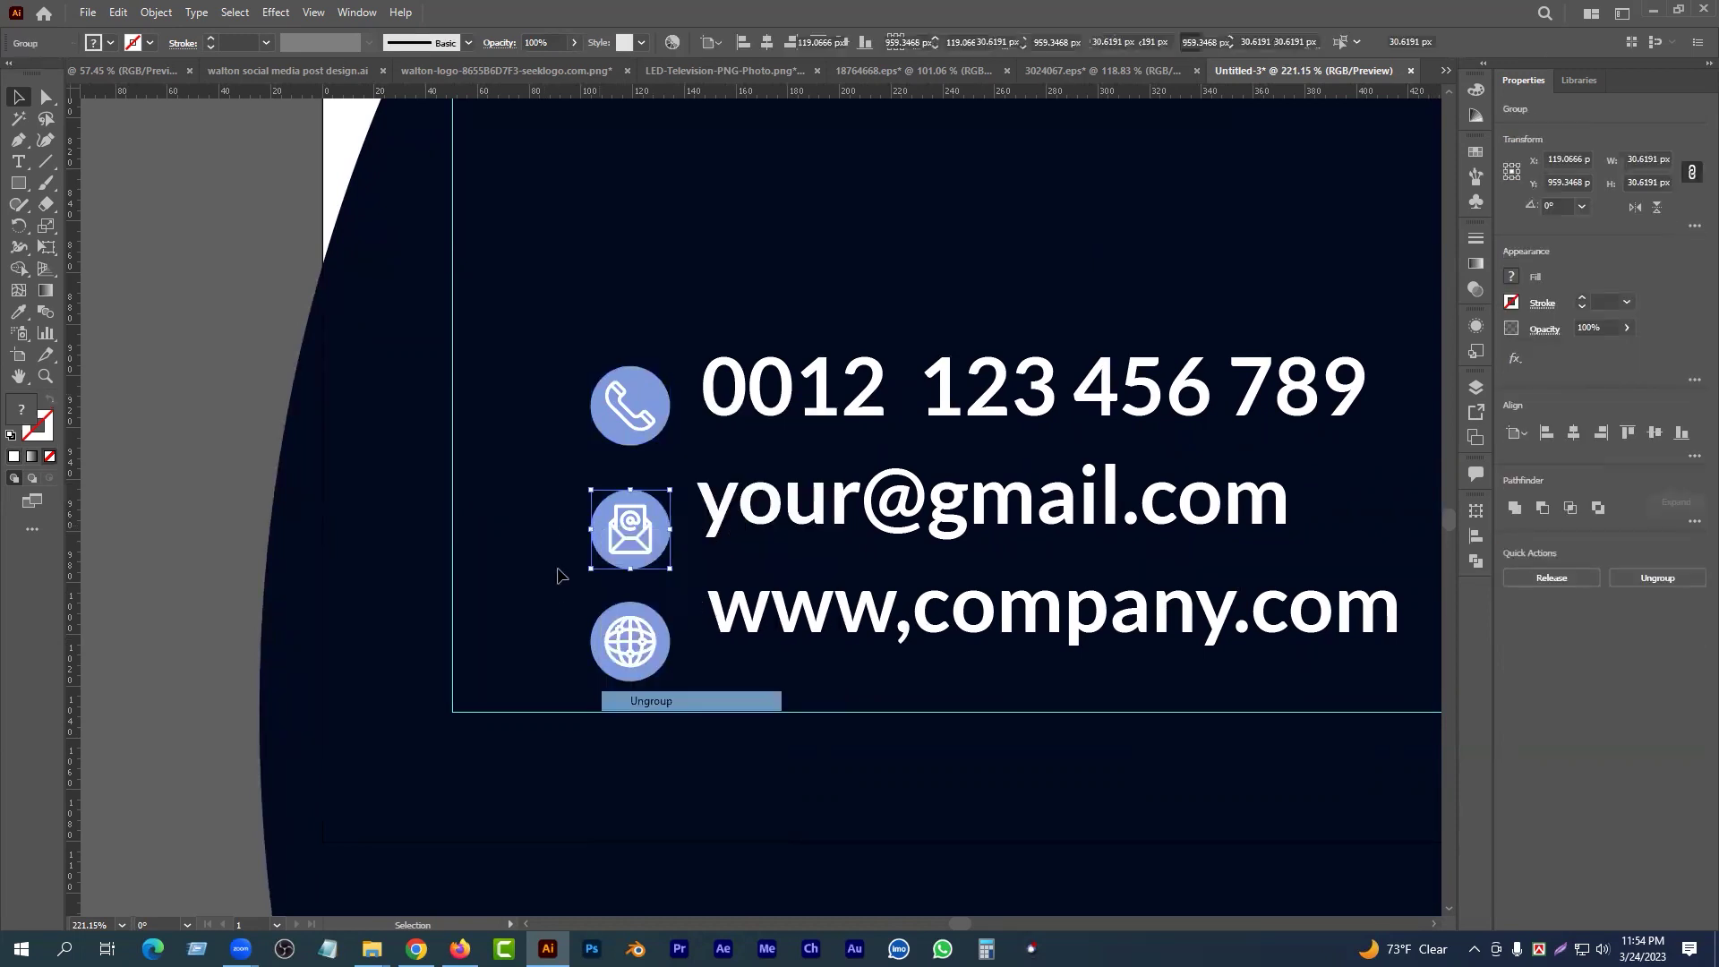
pyautogui.click(567, 591)
pyautogui.click(609, 631)
pyautogui.rightClick(626, 625)
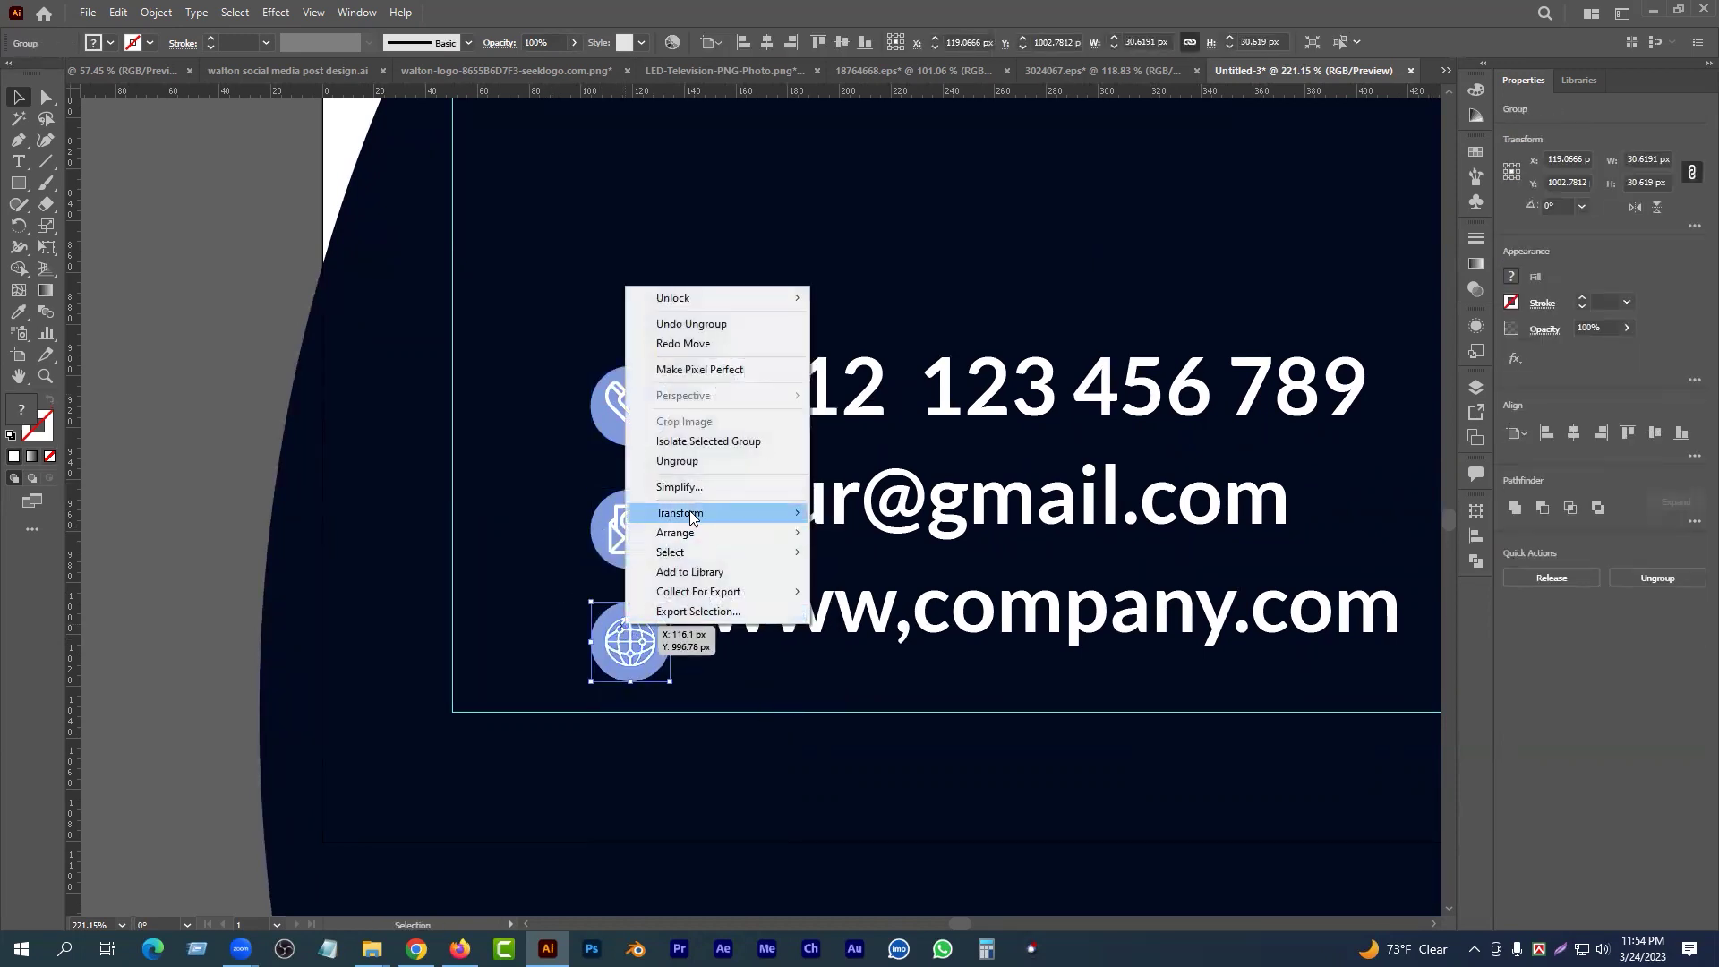
pyautogui.click(678, 462)
# - Recolor the circles behind the three contact icons with the green sampled from the logo
pyautogui.click(664, 623)
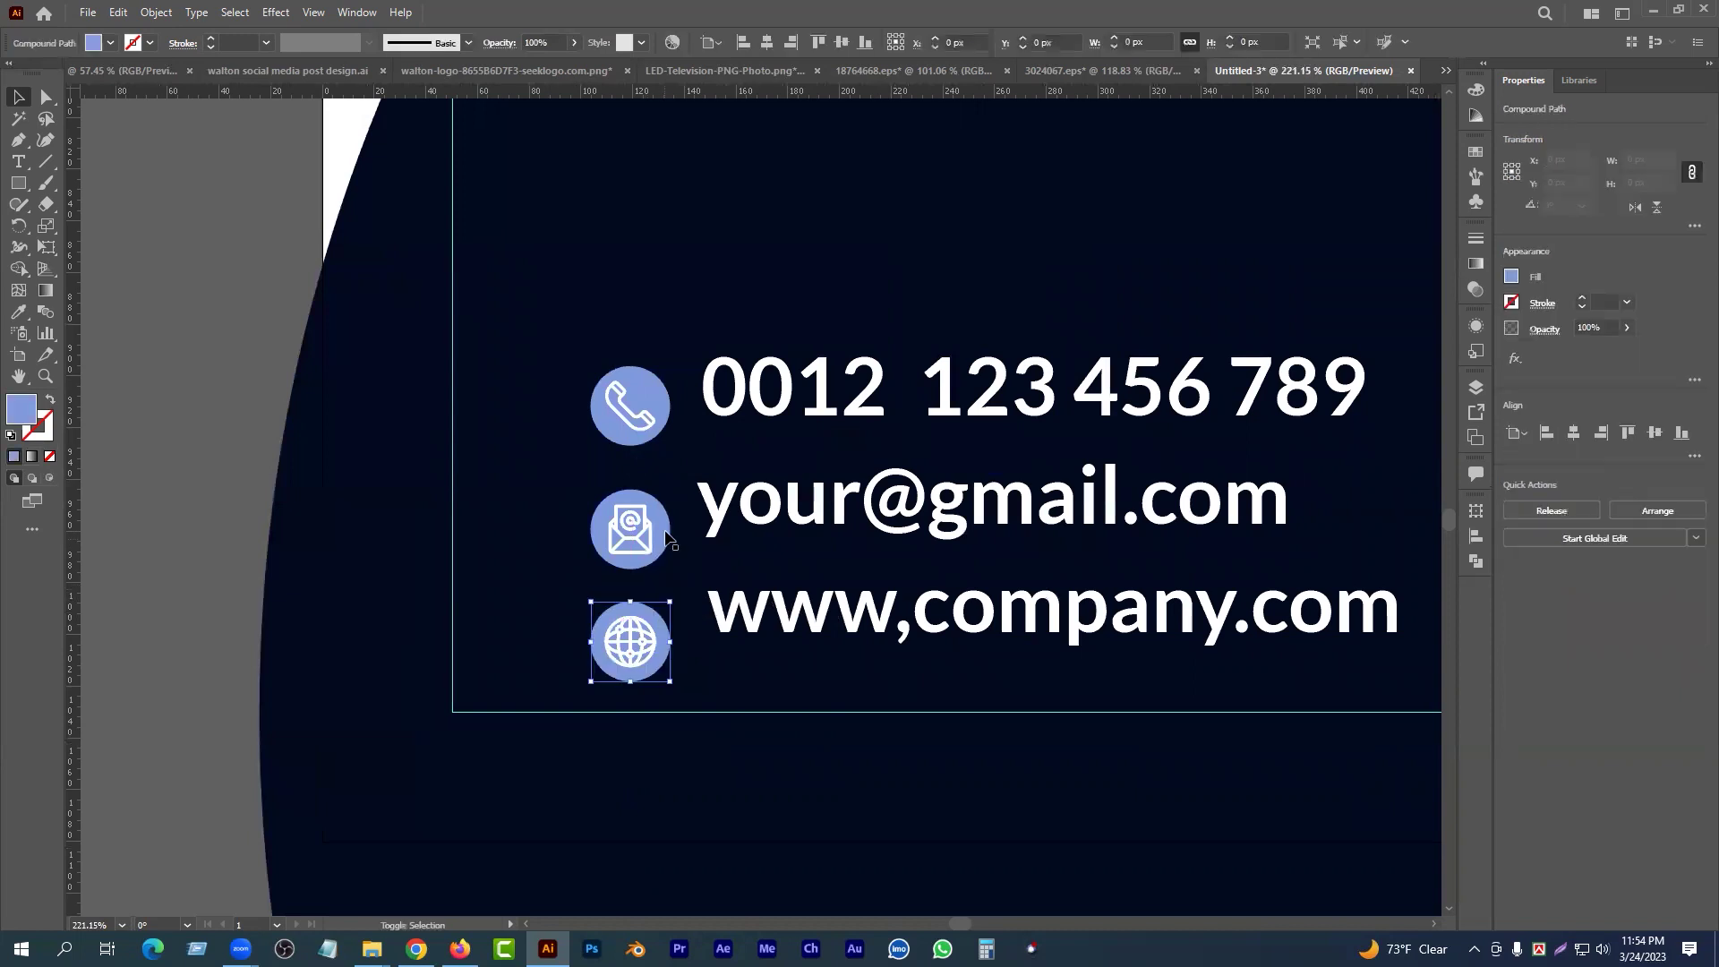
pyautogui.keyDown('shift'); pyautogui.click(663, 528); pyautogui.keyUp('shift')
pyautogui.keyDown('shift'); pyautogui.click(669, 408); pyautogui.keyUp('shift')
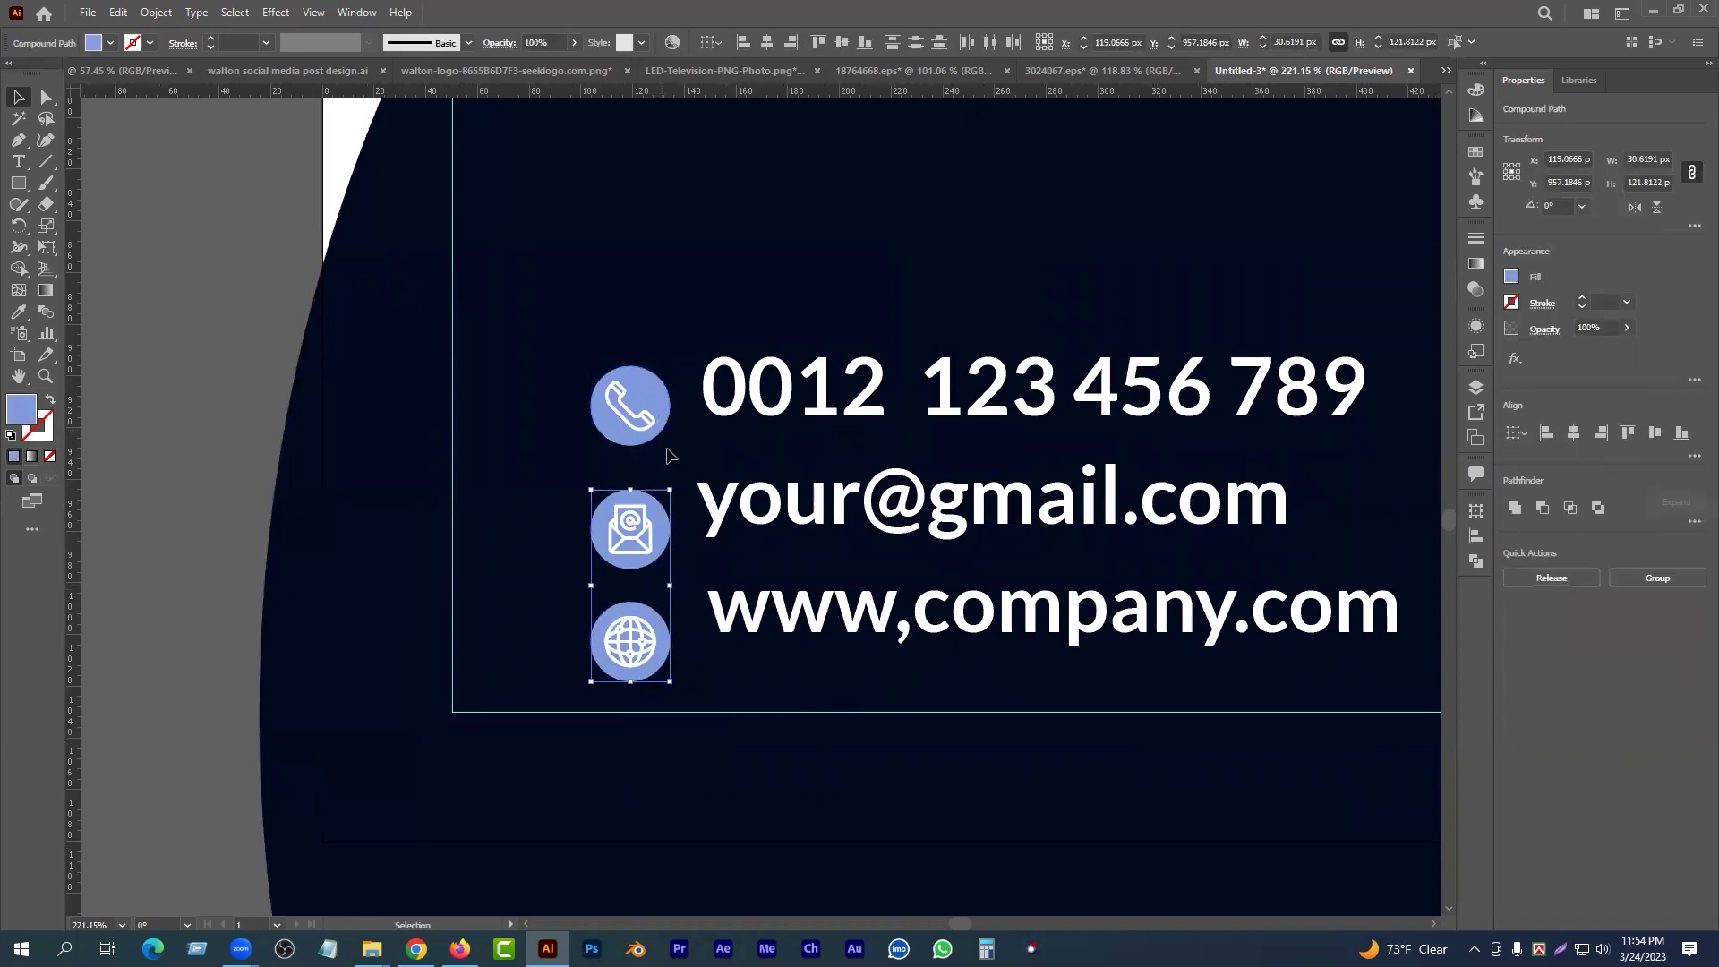
pyautogui.keyDown('shift'); pyautogui.click(653, 384); pyautogui.keyUp('shift')
pyautogui.scroll(-6, 602, 488)
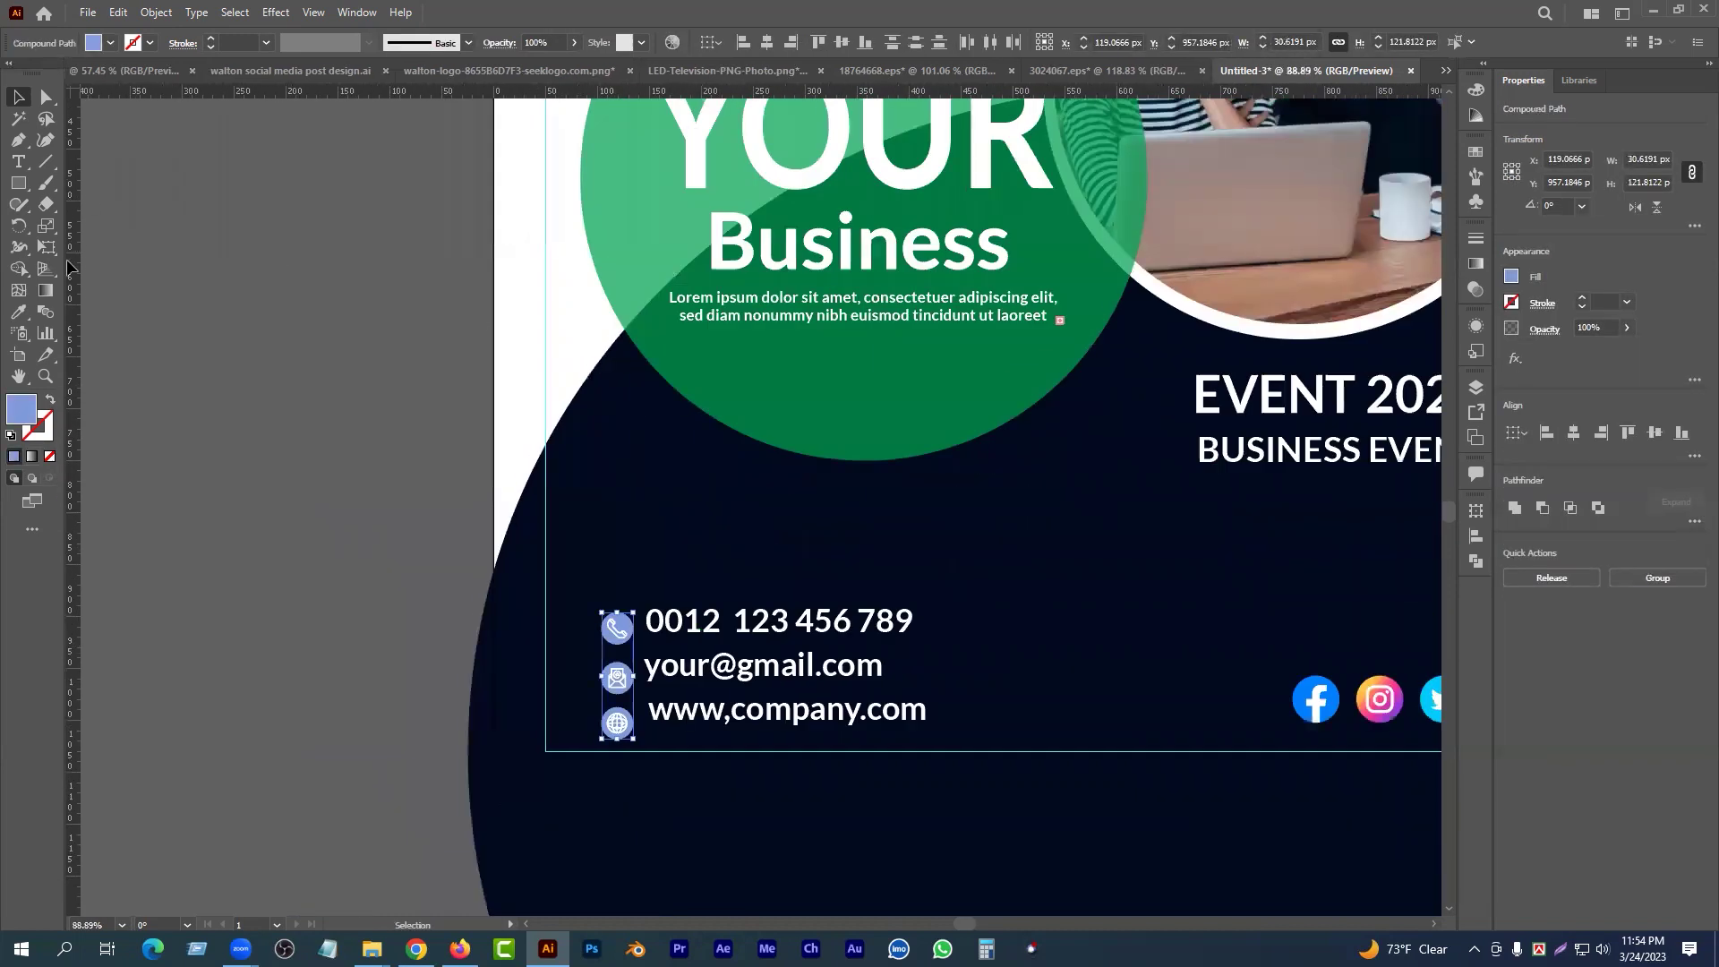
pyautogui.click(18, 313)
pyautogui.scroll(10, 557, 461)
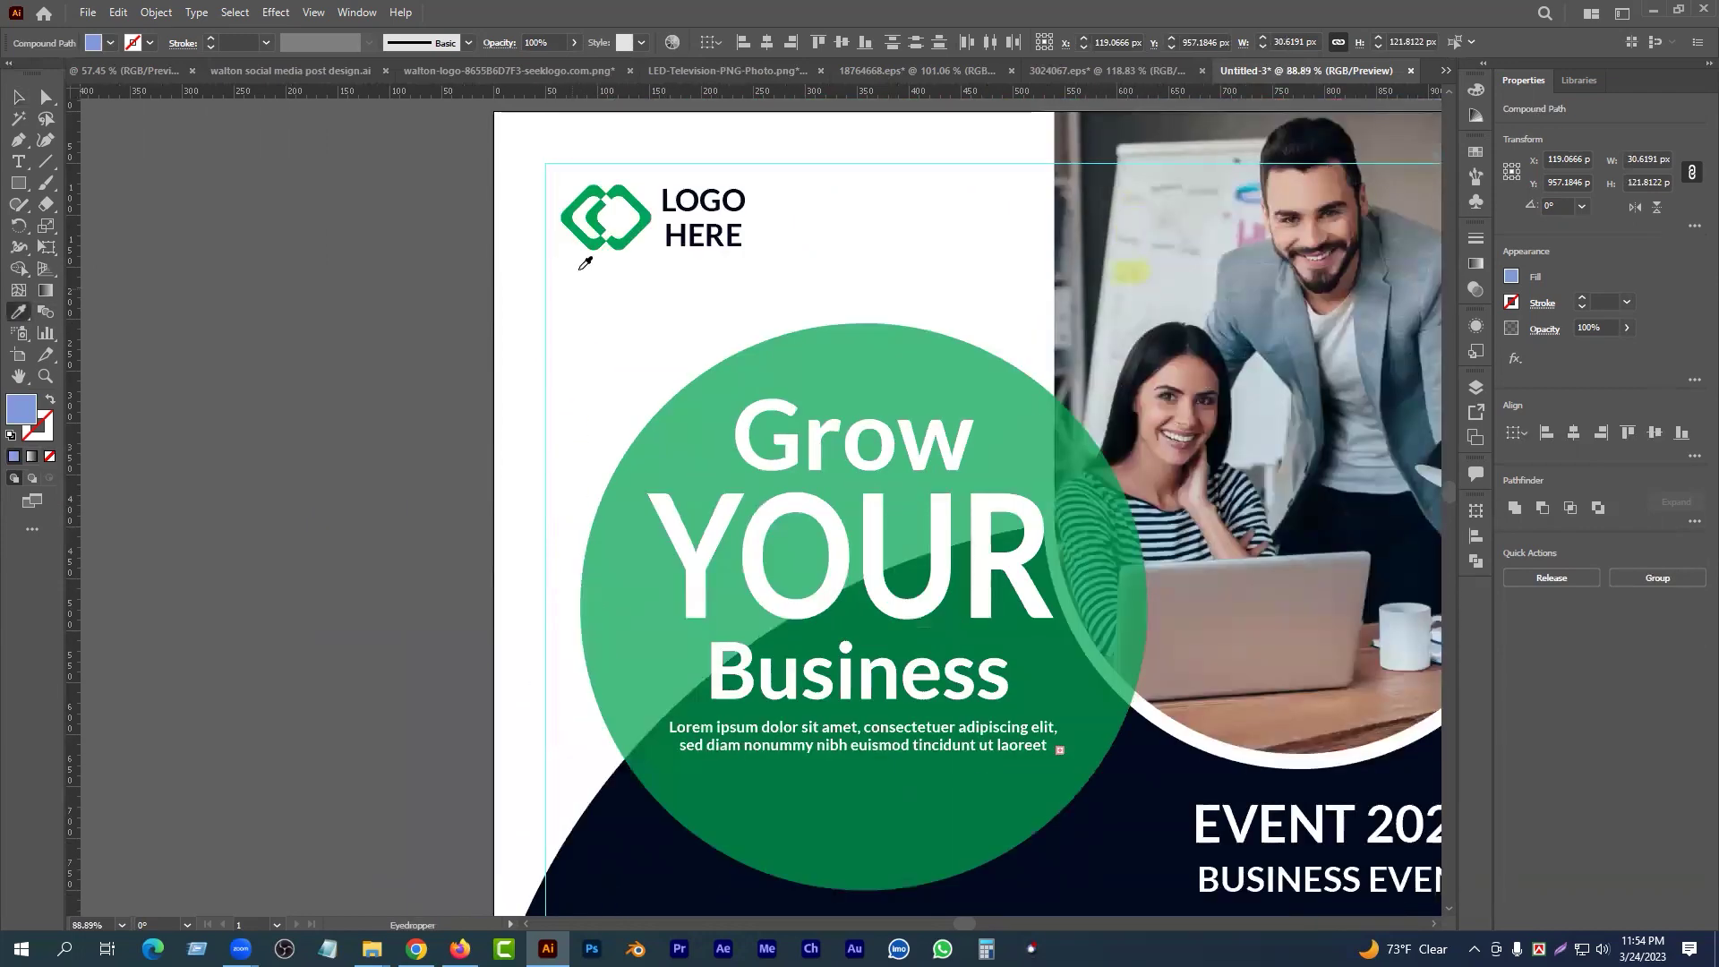
pyautogui.click(588, 190)
pyautogui.click(18, 98)
pyautogui.click(510, 695)
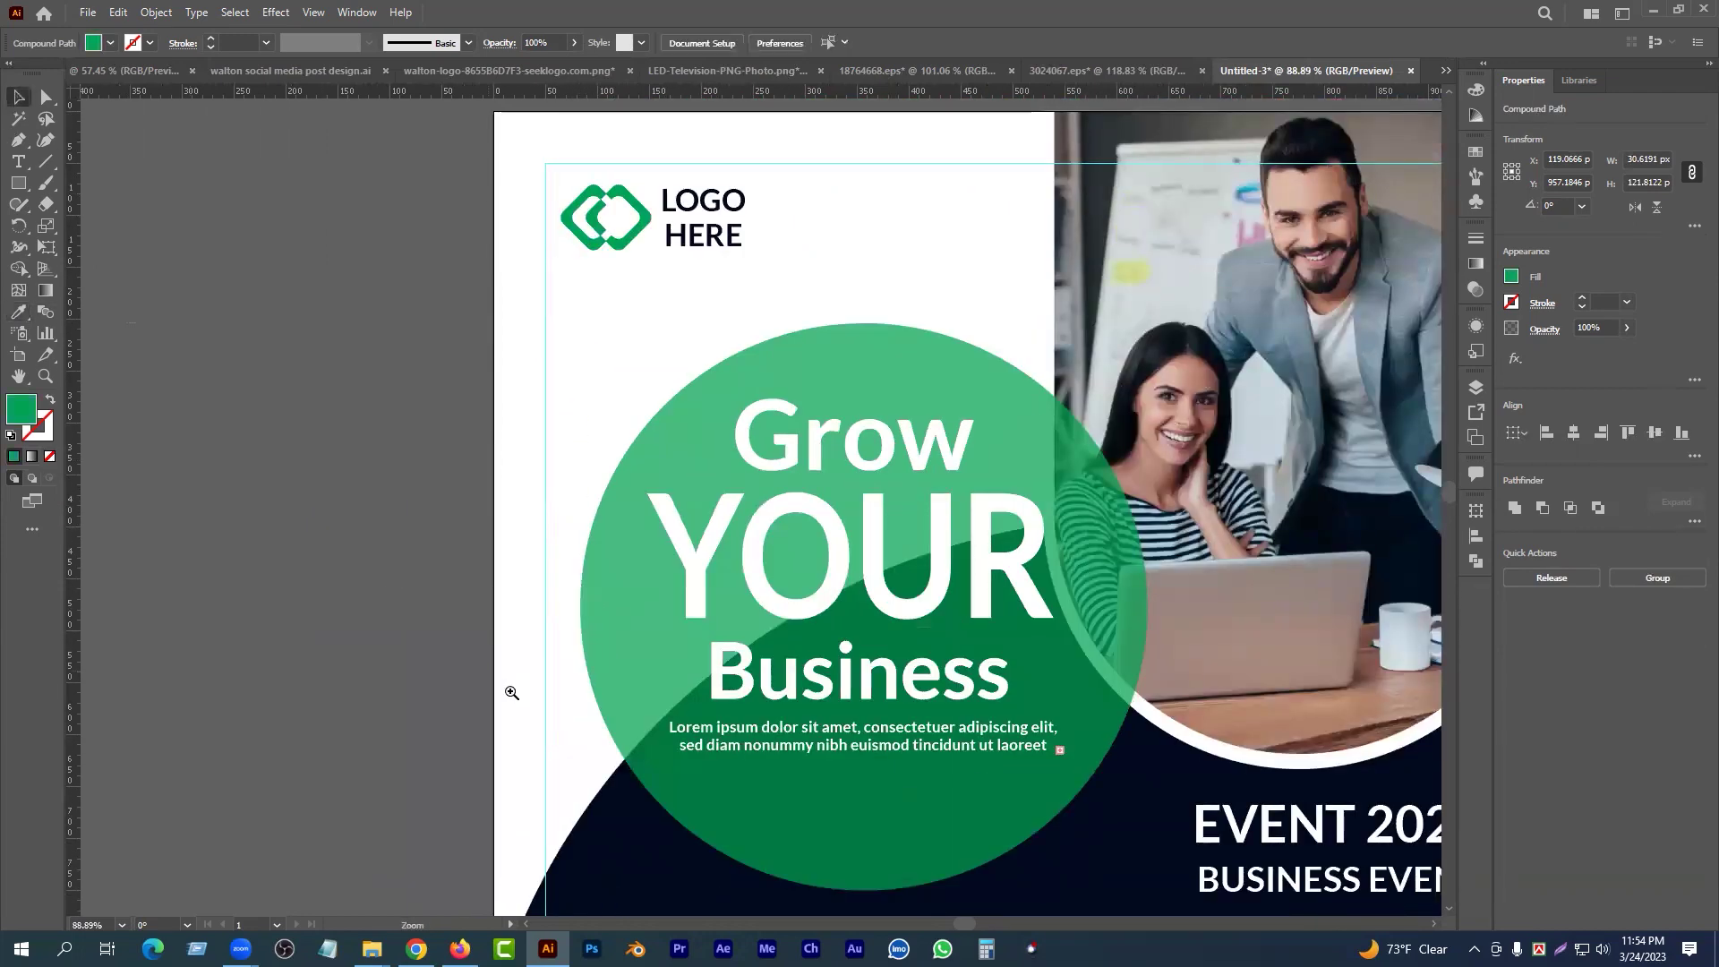
pyautogui.scroll(-10, 511, 694)
pyautogui.scroll(4, 582, 598)
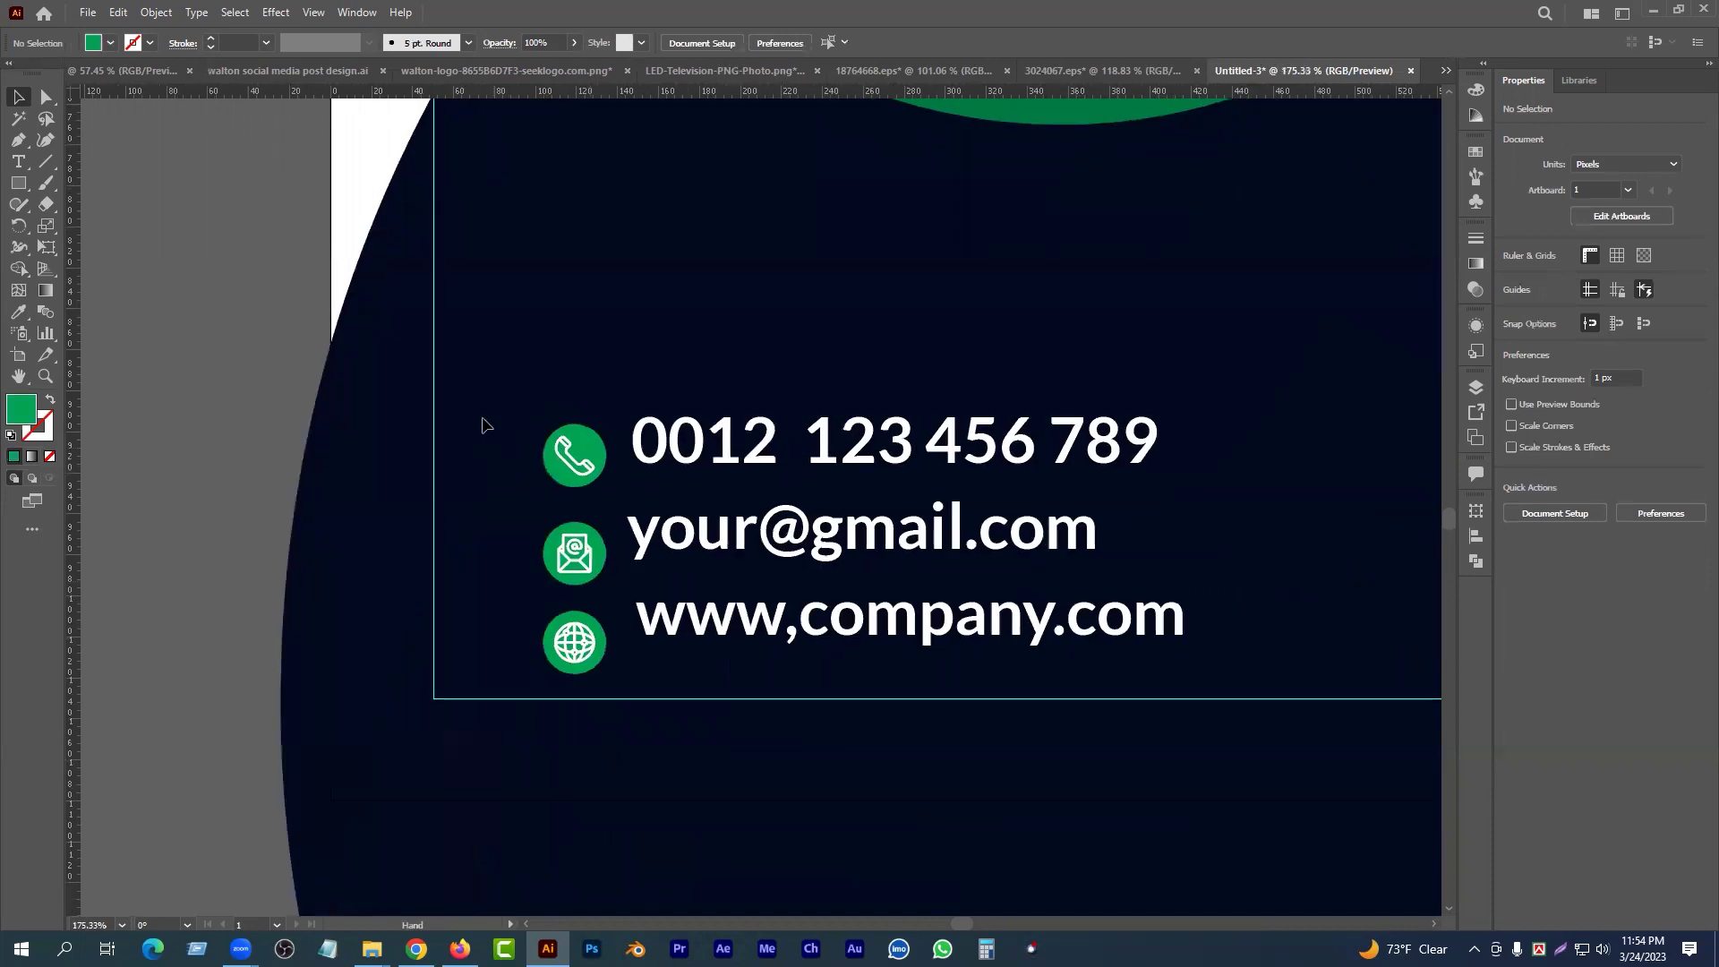
# - Vertically centre the phone icon with the phone number line and group the two
pyautogui.click(608, 495)
pyautogui.moveTo(597, 577); pyautogui.dragTo(599, 579)
pyautogui.moveTo(488, 633); pyautogui.dragTo(587, 688)
pyautogui.click(514, 416)
pyautogui.moveTo(514, 441); pyautogui.dragTo(663, 470)
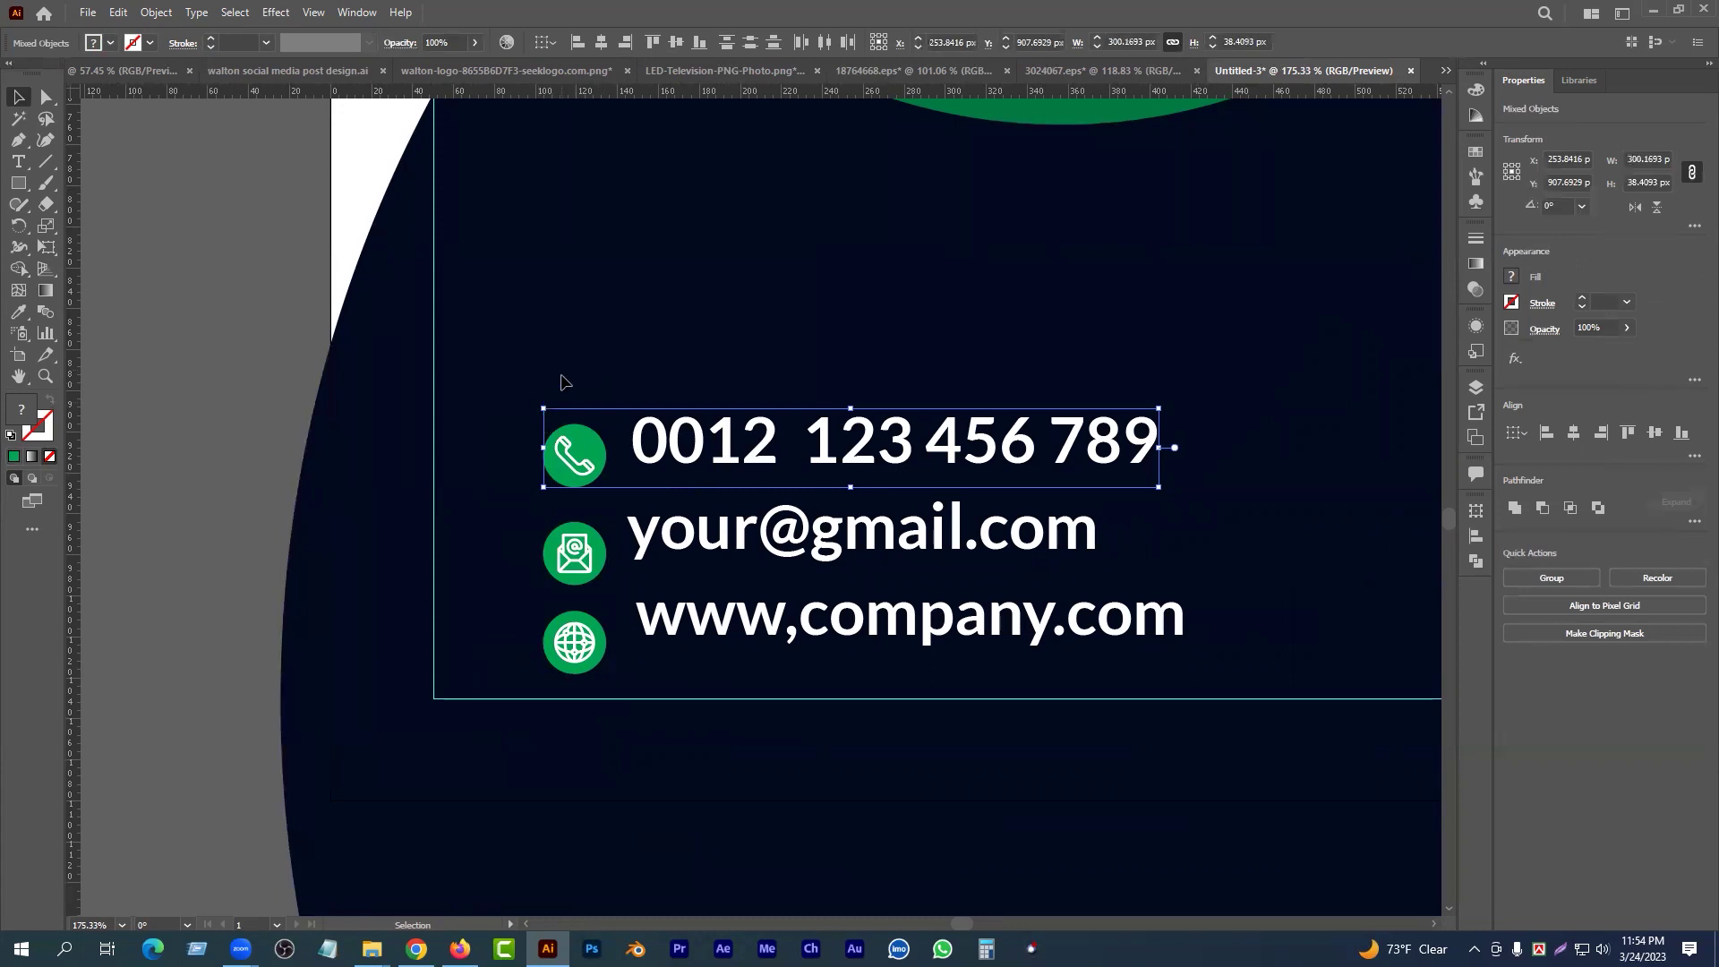
pyautogui.moveTo(536, 417); pyautogui.dragTo(650, 449)
pyautogui.click(675, 43)
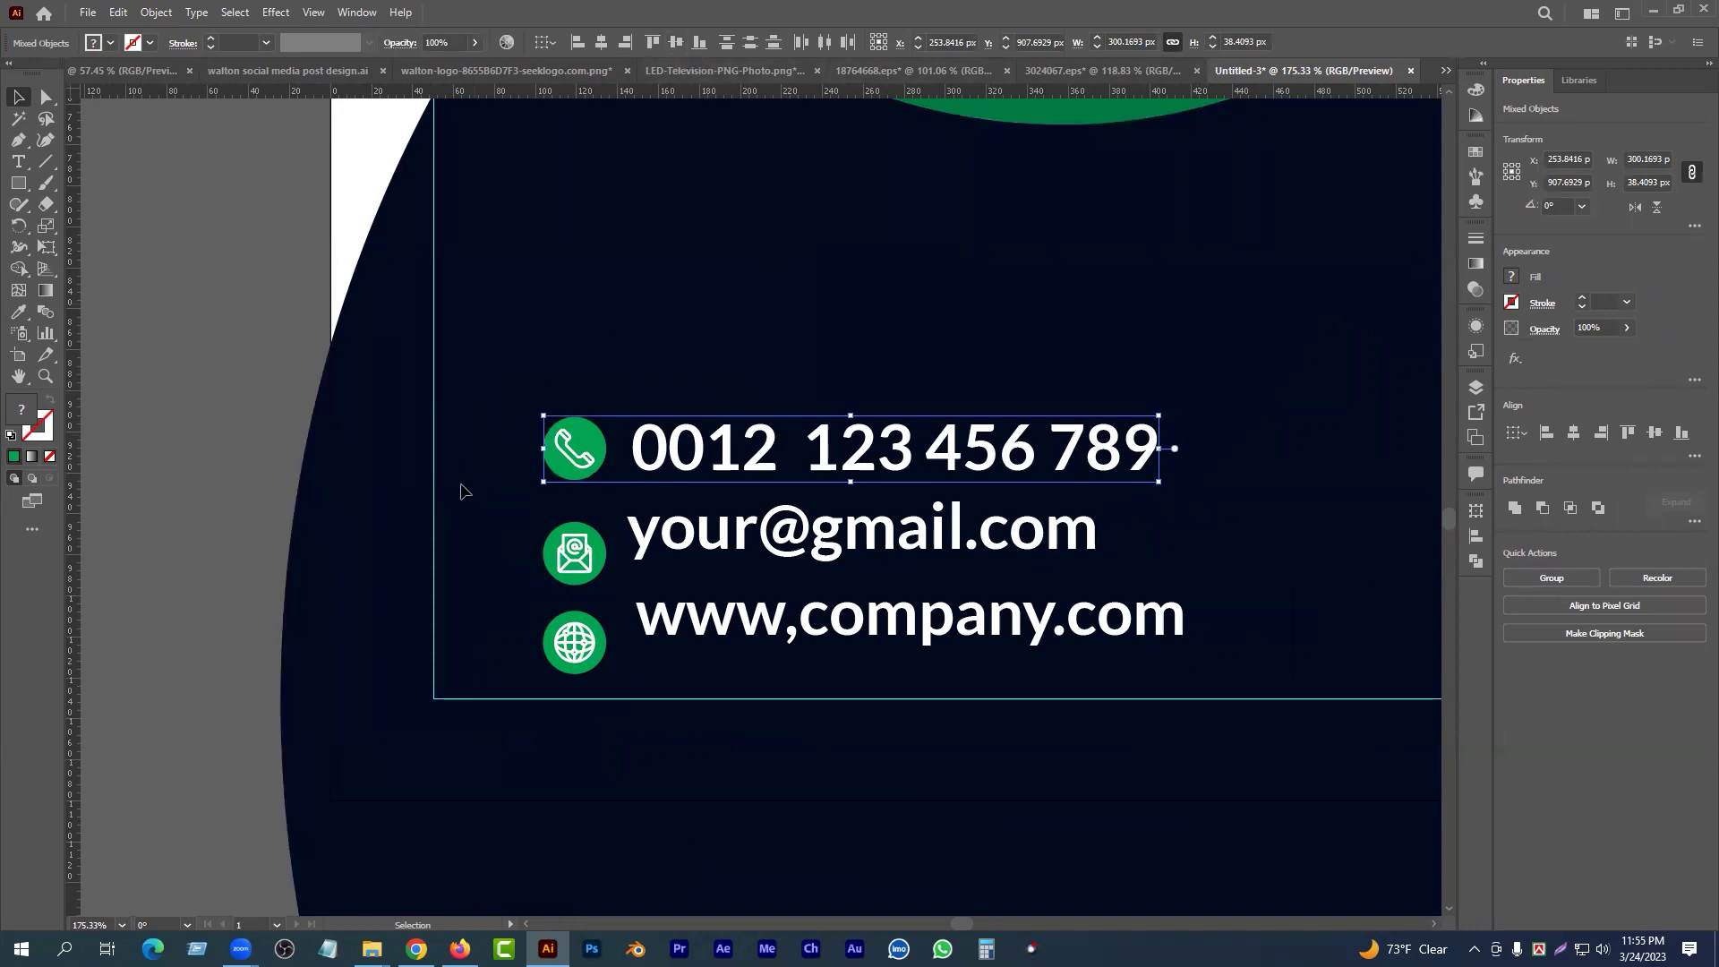
pyautogui.hotkey('ctrl', 'g')
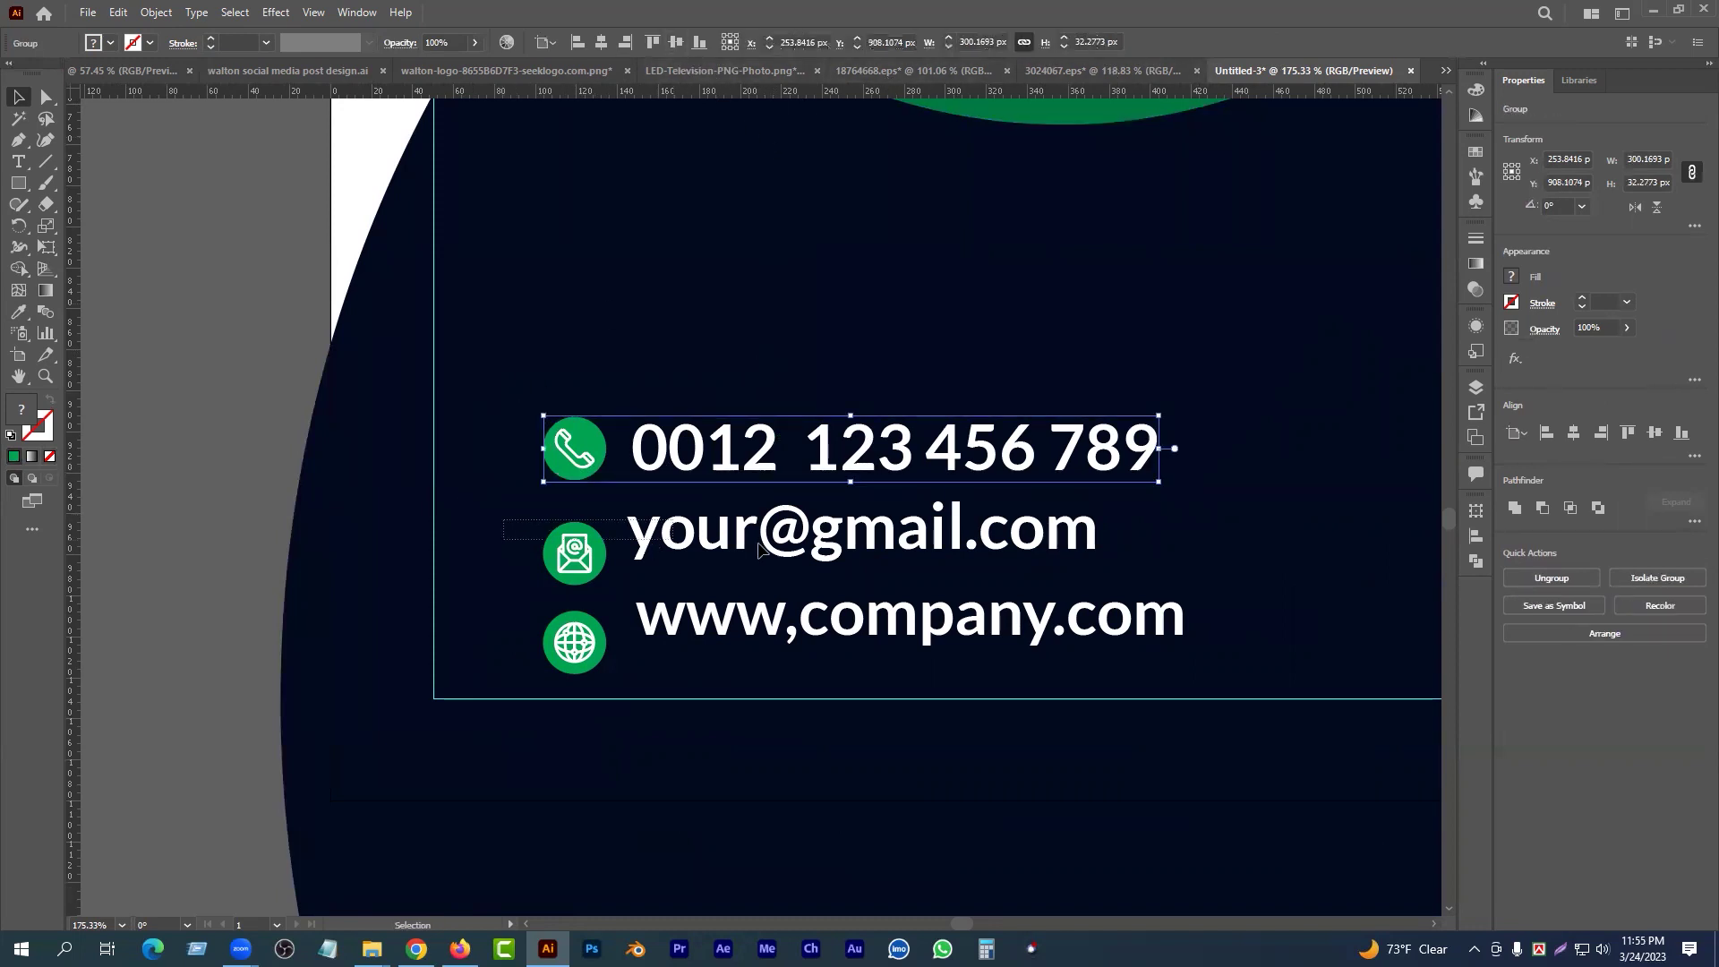
# - Vertically centre the envelope icon with the email line and the globe icon with the website line, grouping each pair
pyautogui.moveTo(504, 524); pyautogui.dragTo(656, 539)
pyautogui.click(675, 43)
pyautogui.hotkey('ctrl', 'g')
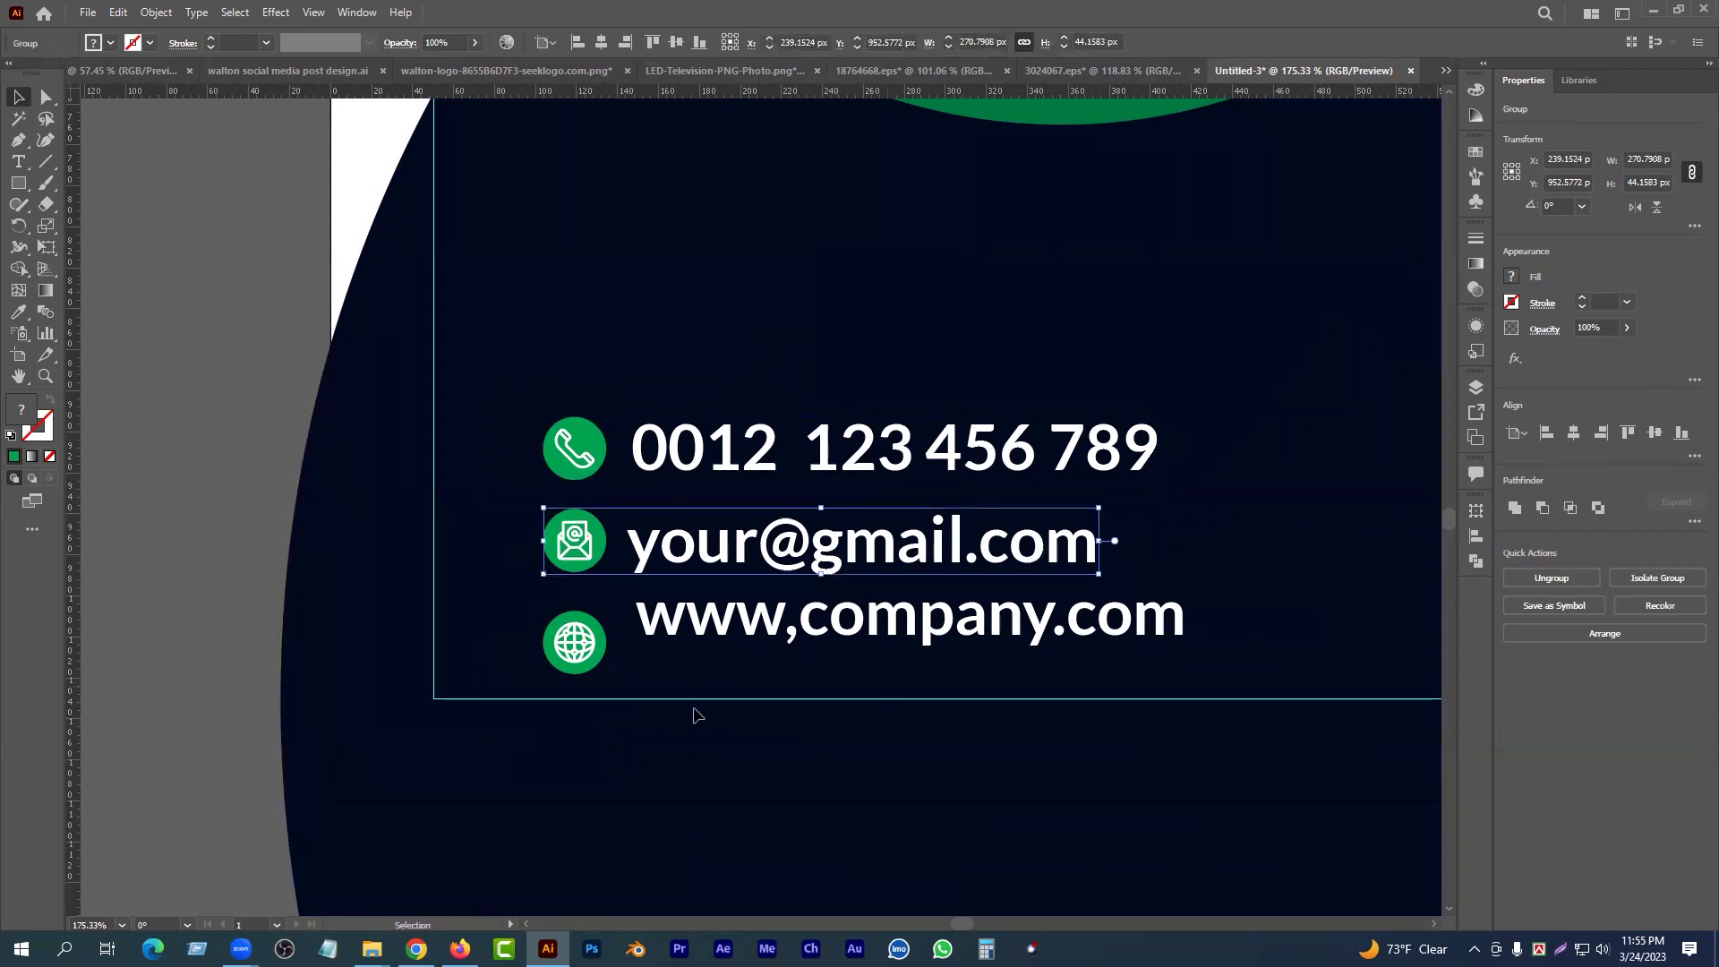
pyautogui.moveTo(580, 629); pyautogui.dragTo(666, 637)
pyautogui.click(675, 45)
pyautogui.hotkey('ctrl', 'g')
pyautogui.click(469, 412)
pyautogui.moveTo(472, 388); pyautogui.dragTo(962, 649)
pyautogui.moveTo(836, 590); pyautogui.dragTo(838, 529)
pyautogui.hotkey('ctrl', 'z')
# - Move the three contact rows together slightly left, closer to the artboard's left margin guide
pyautogui.moveTo(533, 387); pyautogui.dragTo(1146, 686)
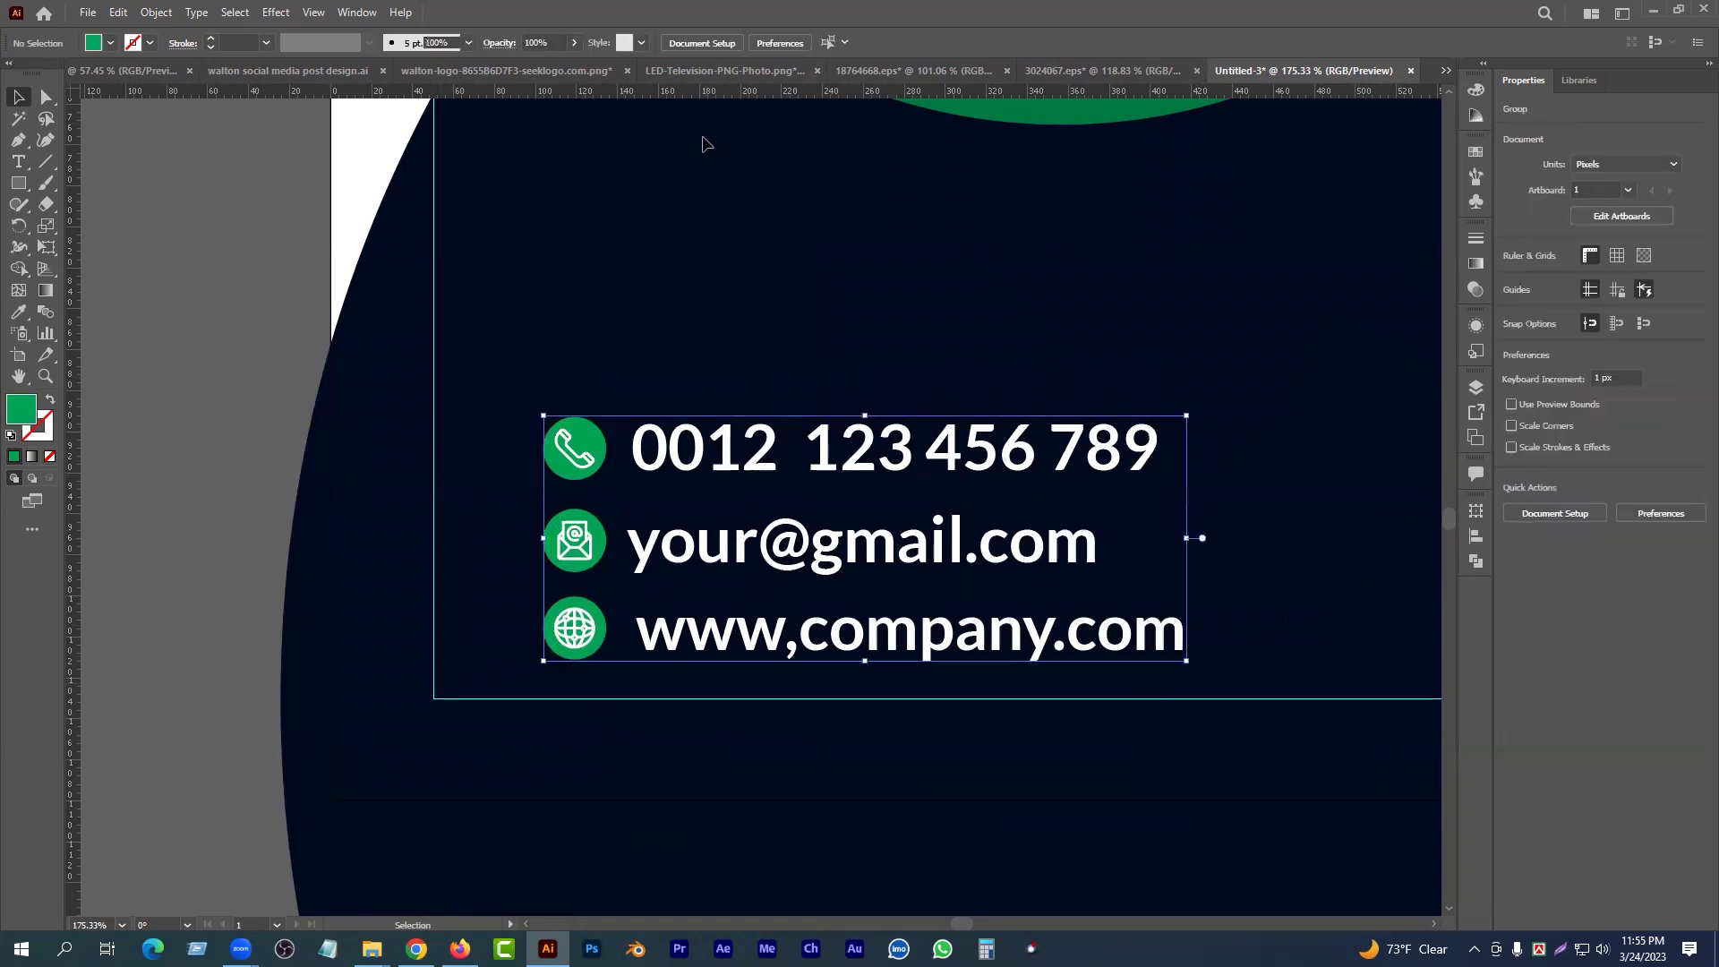
pyautogui.click(469, 614)
pyautogui.click(931, 565)
pyautogui.moveTo(931, 561); pyautogui.dragTo(588, 589)
pyautogui.moveTo(654, 608); pyautogui.dragTo(649, 716)
pyautogui.moveTo(678, 631); pyautogui.dragTo(607, 633)
pyautogui.moveTo(698, 529); pyautogui.dragTo(716, 473)
pyautogui.click(1137, 512)
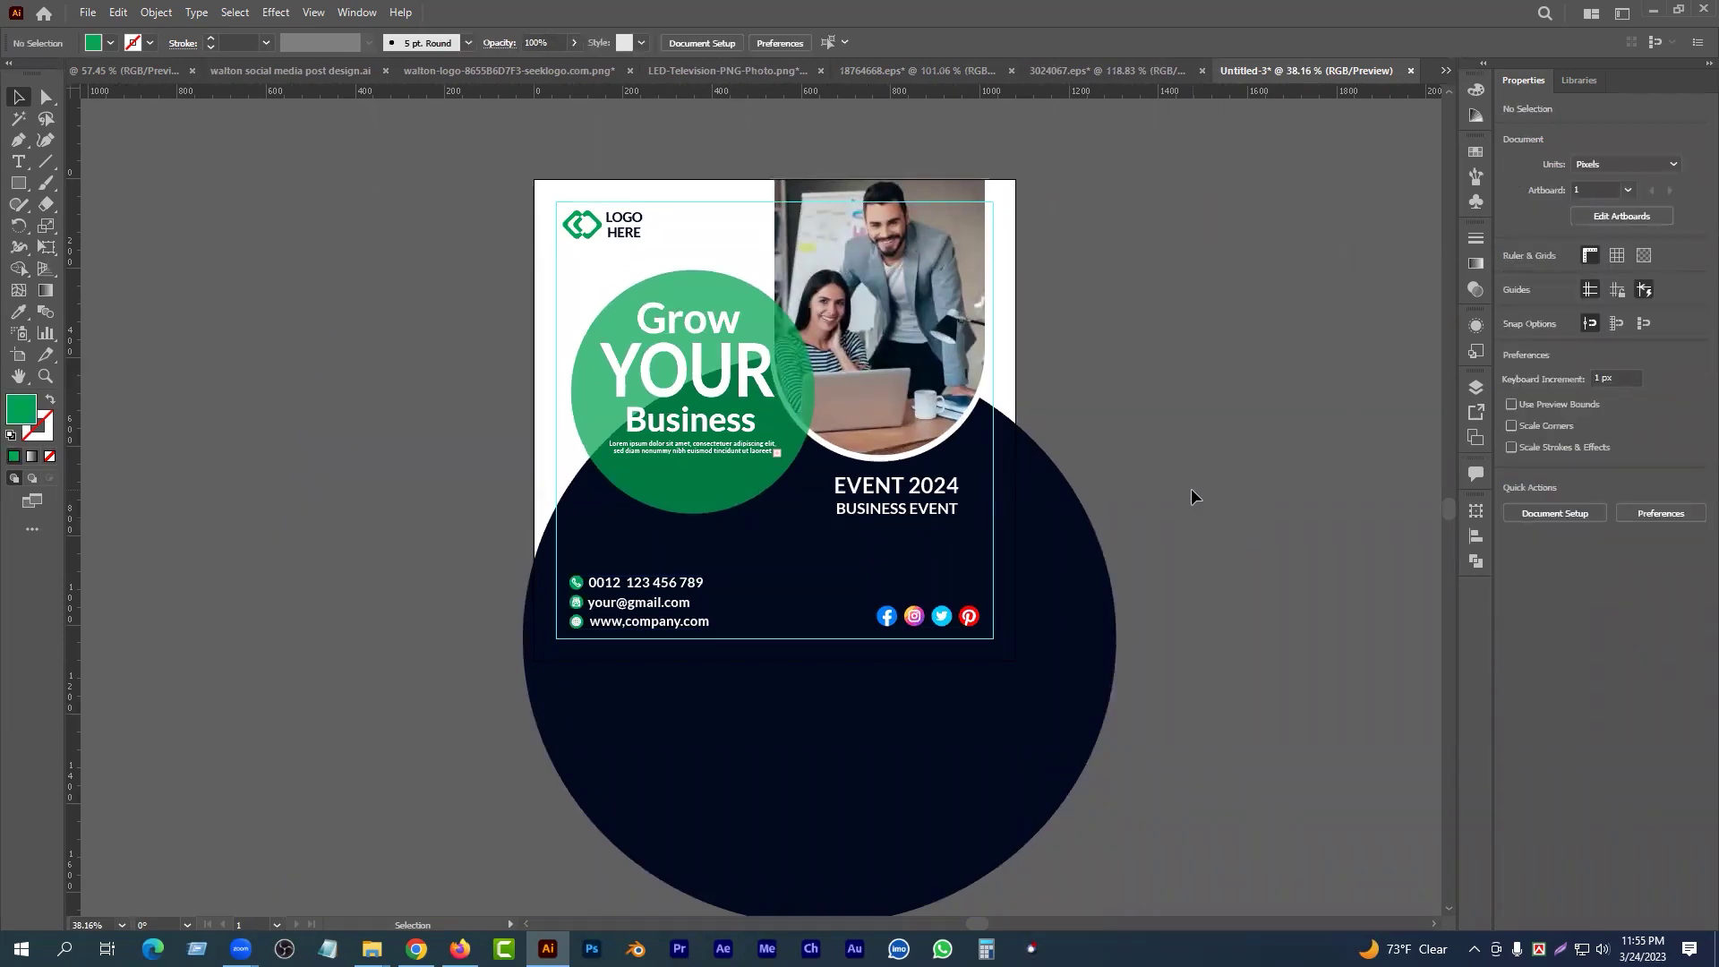
# - Recolor the title circle's fill to bright green 00FF1E
pyautogui.click(592, 399)
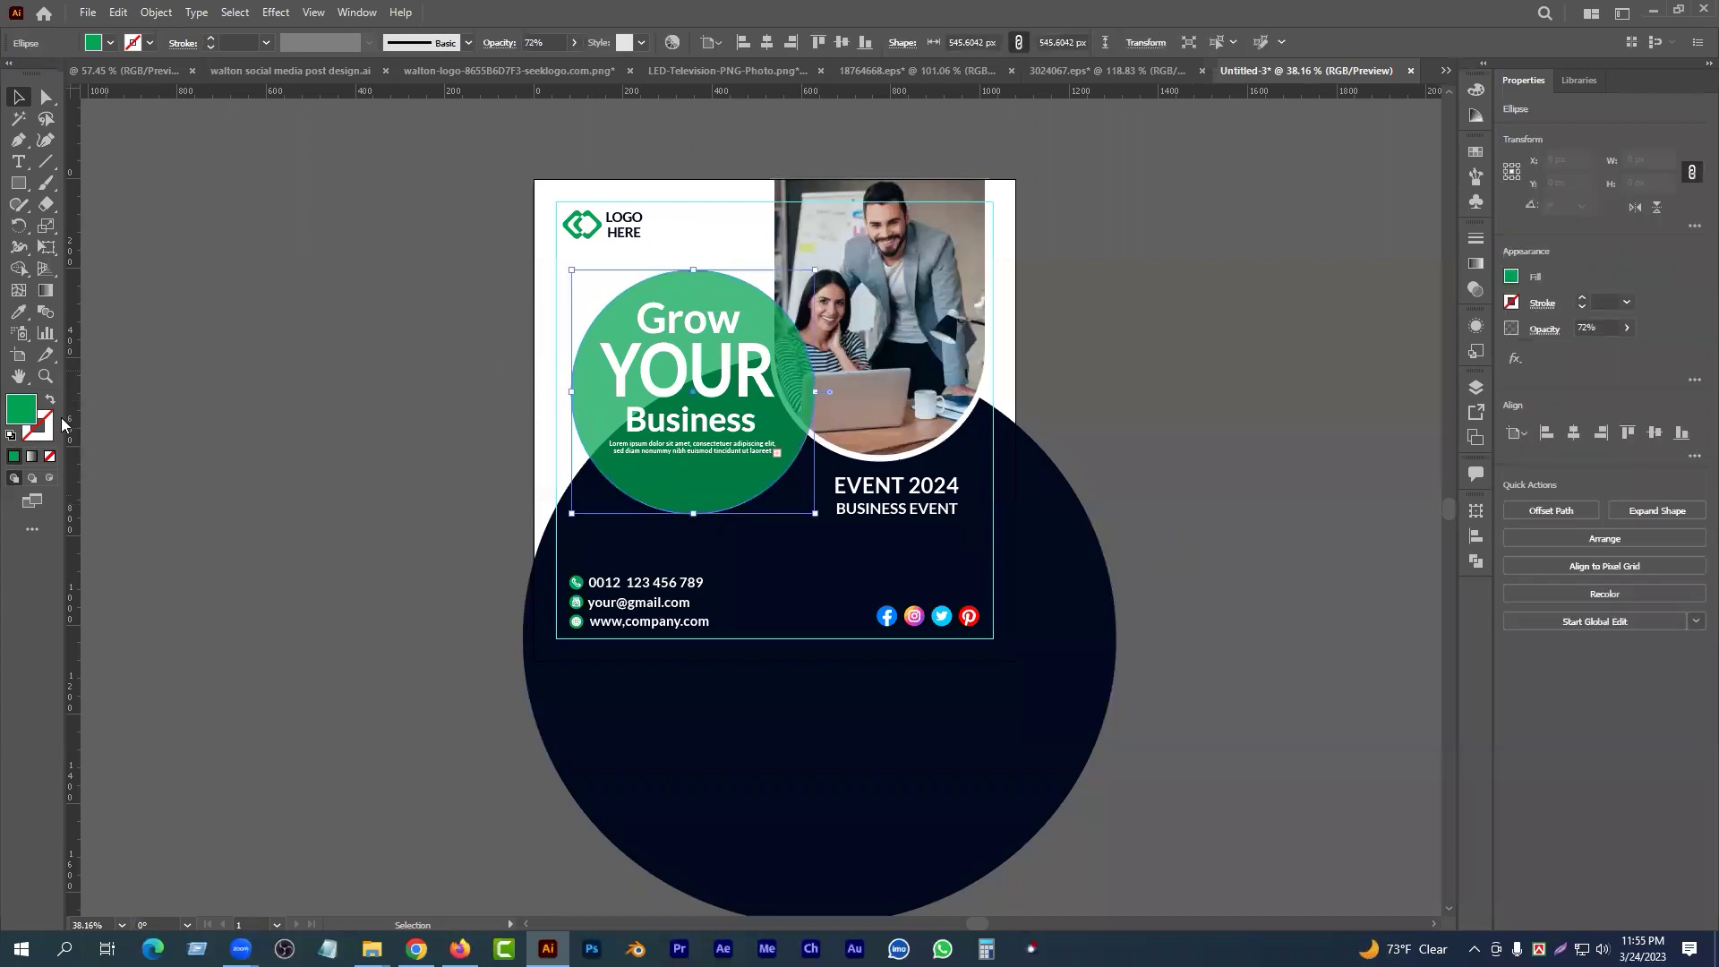
pyautogui.doubleClick(15, 413)
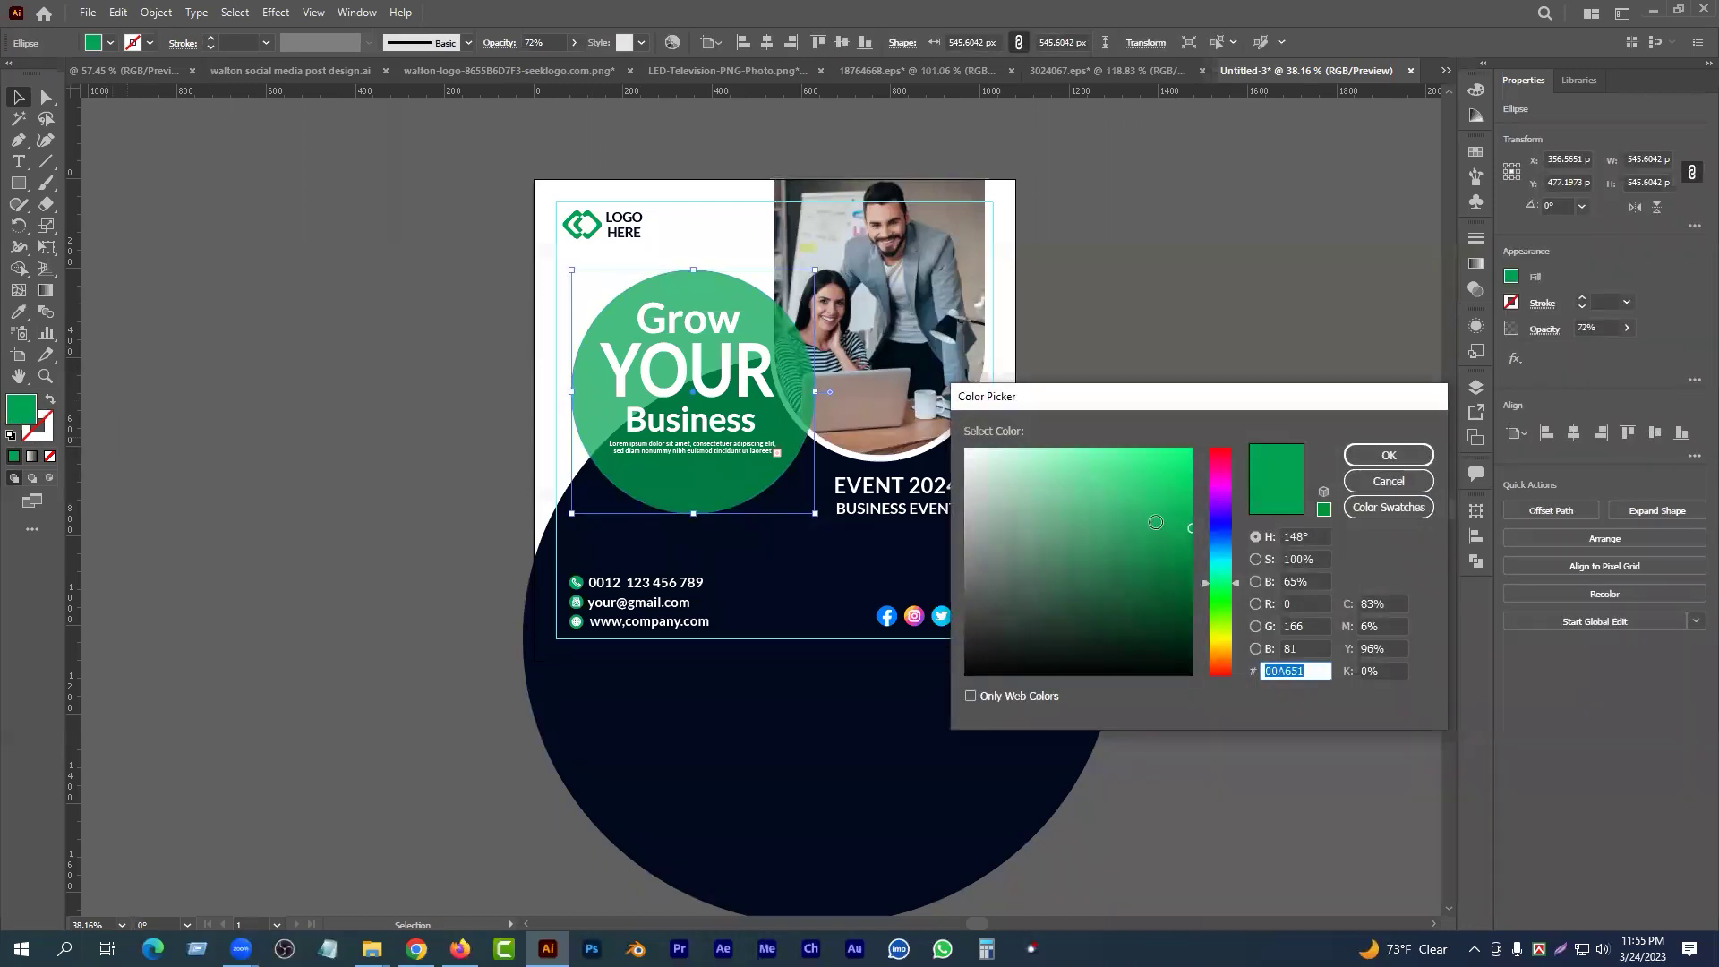
pyautogui.click(1178, 464)
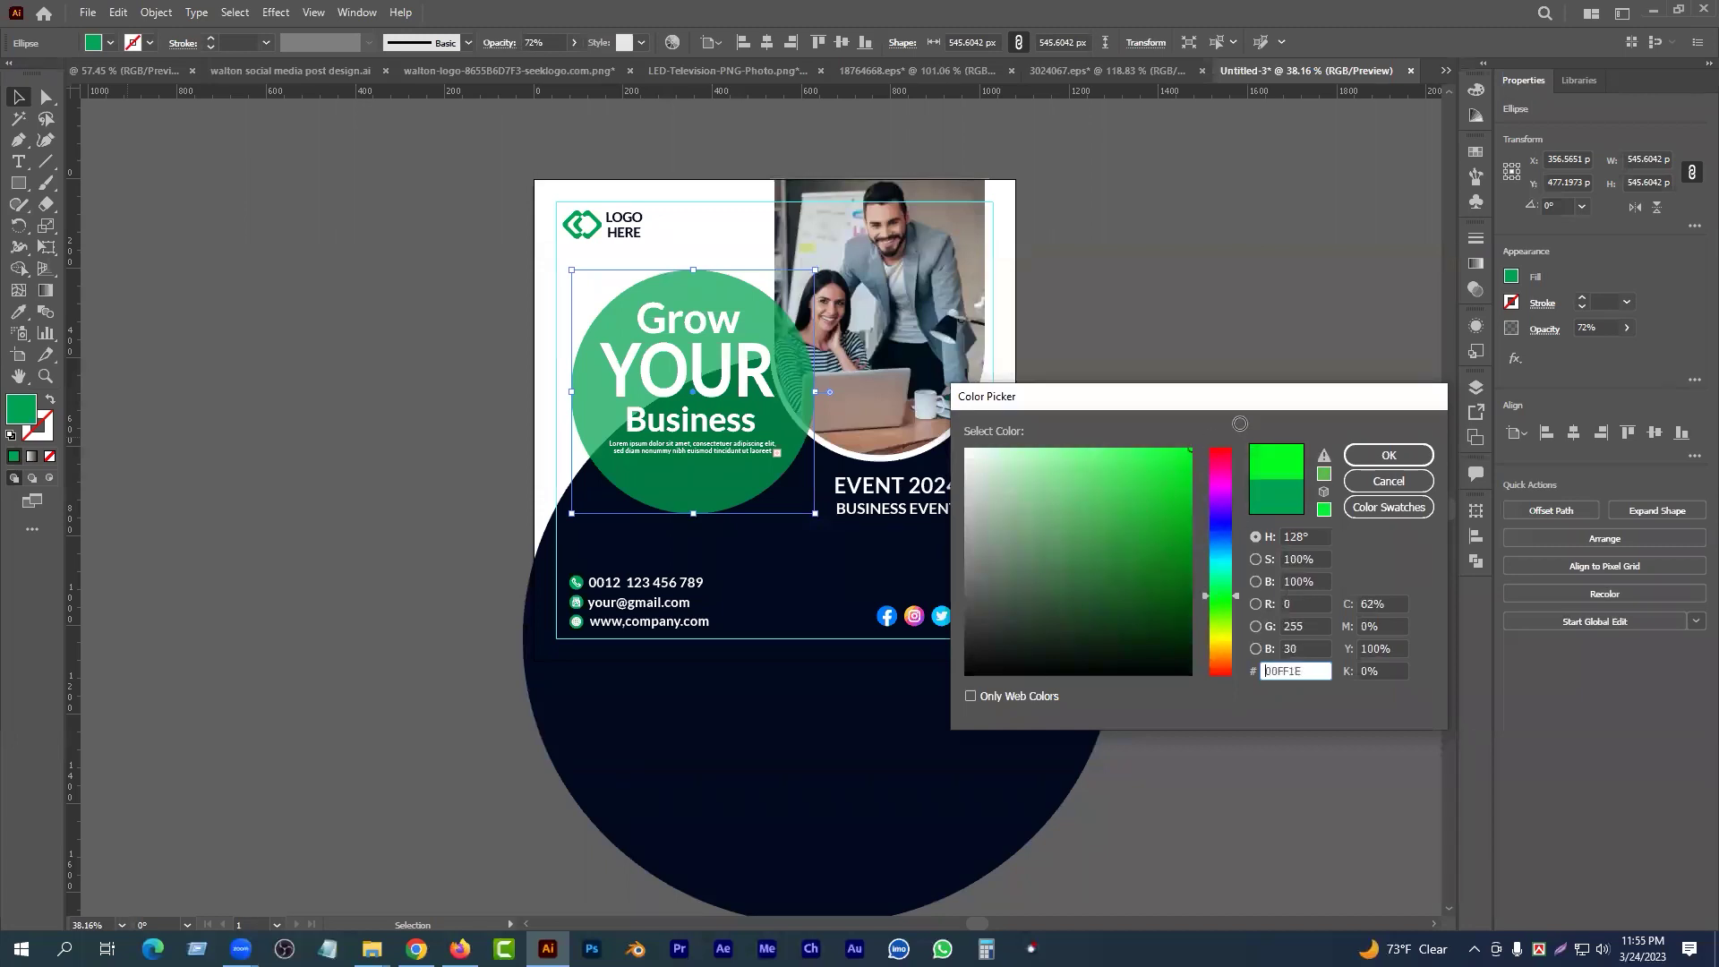
pyautogui.click(1383, 457)
pyautogui.moveTo(990, 410); pyautogui.dragTo(1088, 430)
pyautogui.moveTo(1025, 510); pyautogui.dragTo(1068, 462)
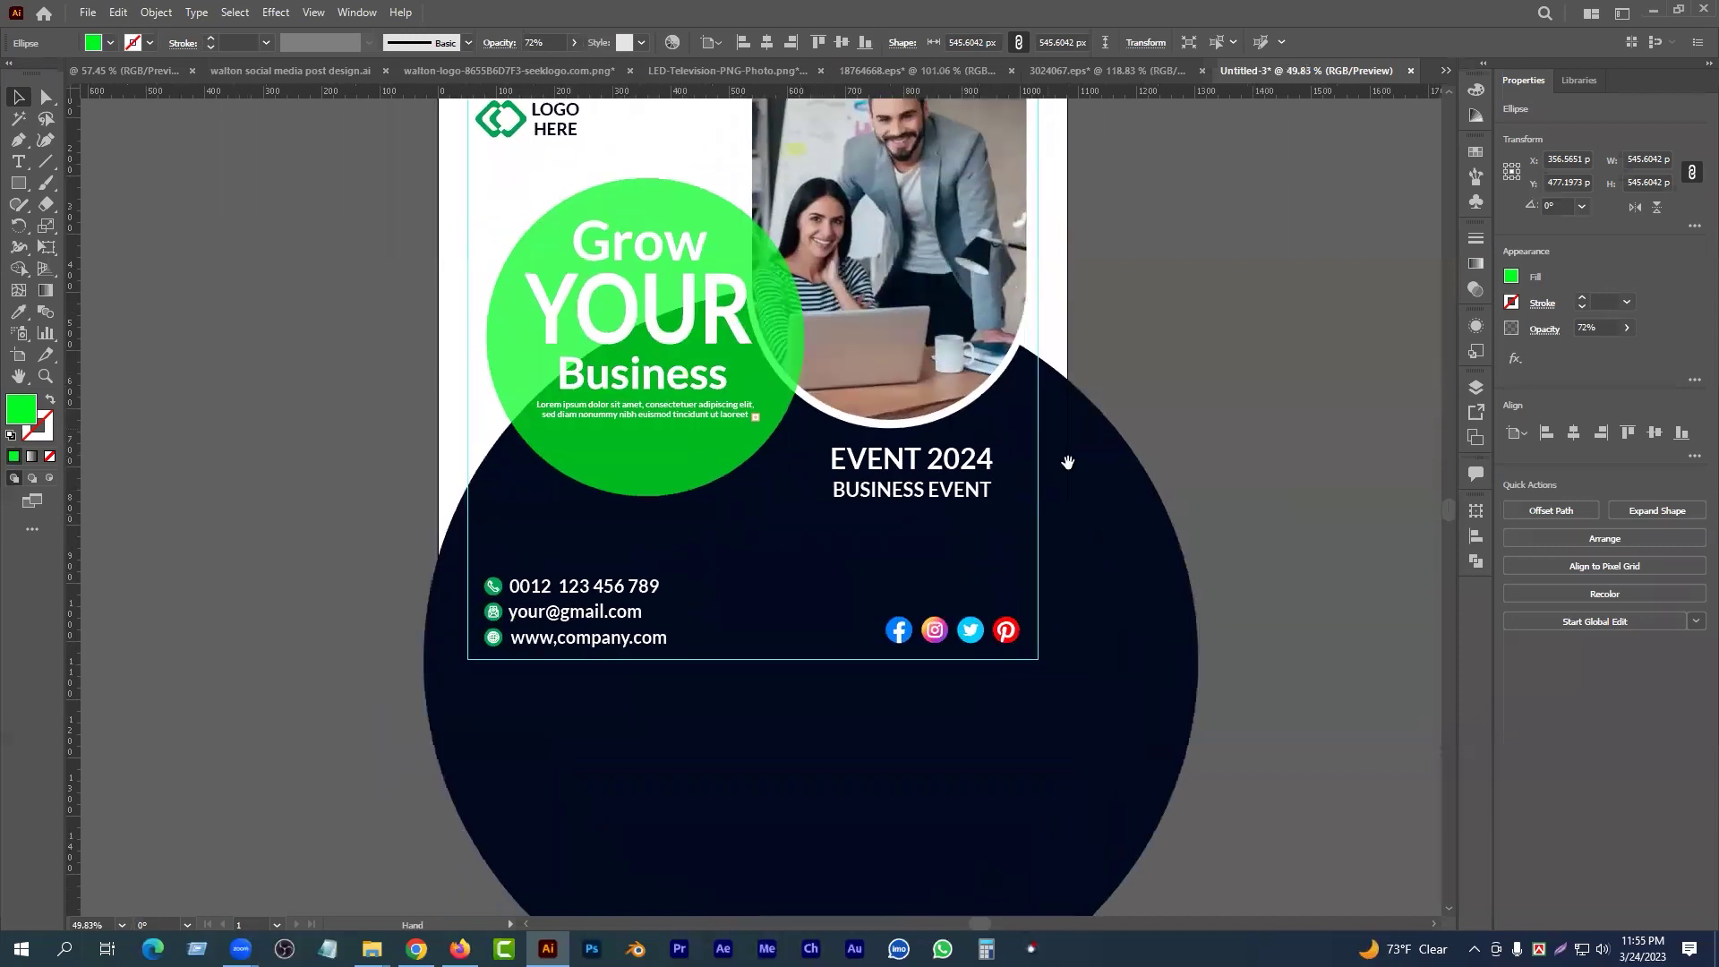
pyautogui.scroll(1, 842, 383)
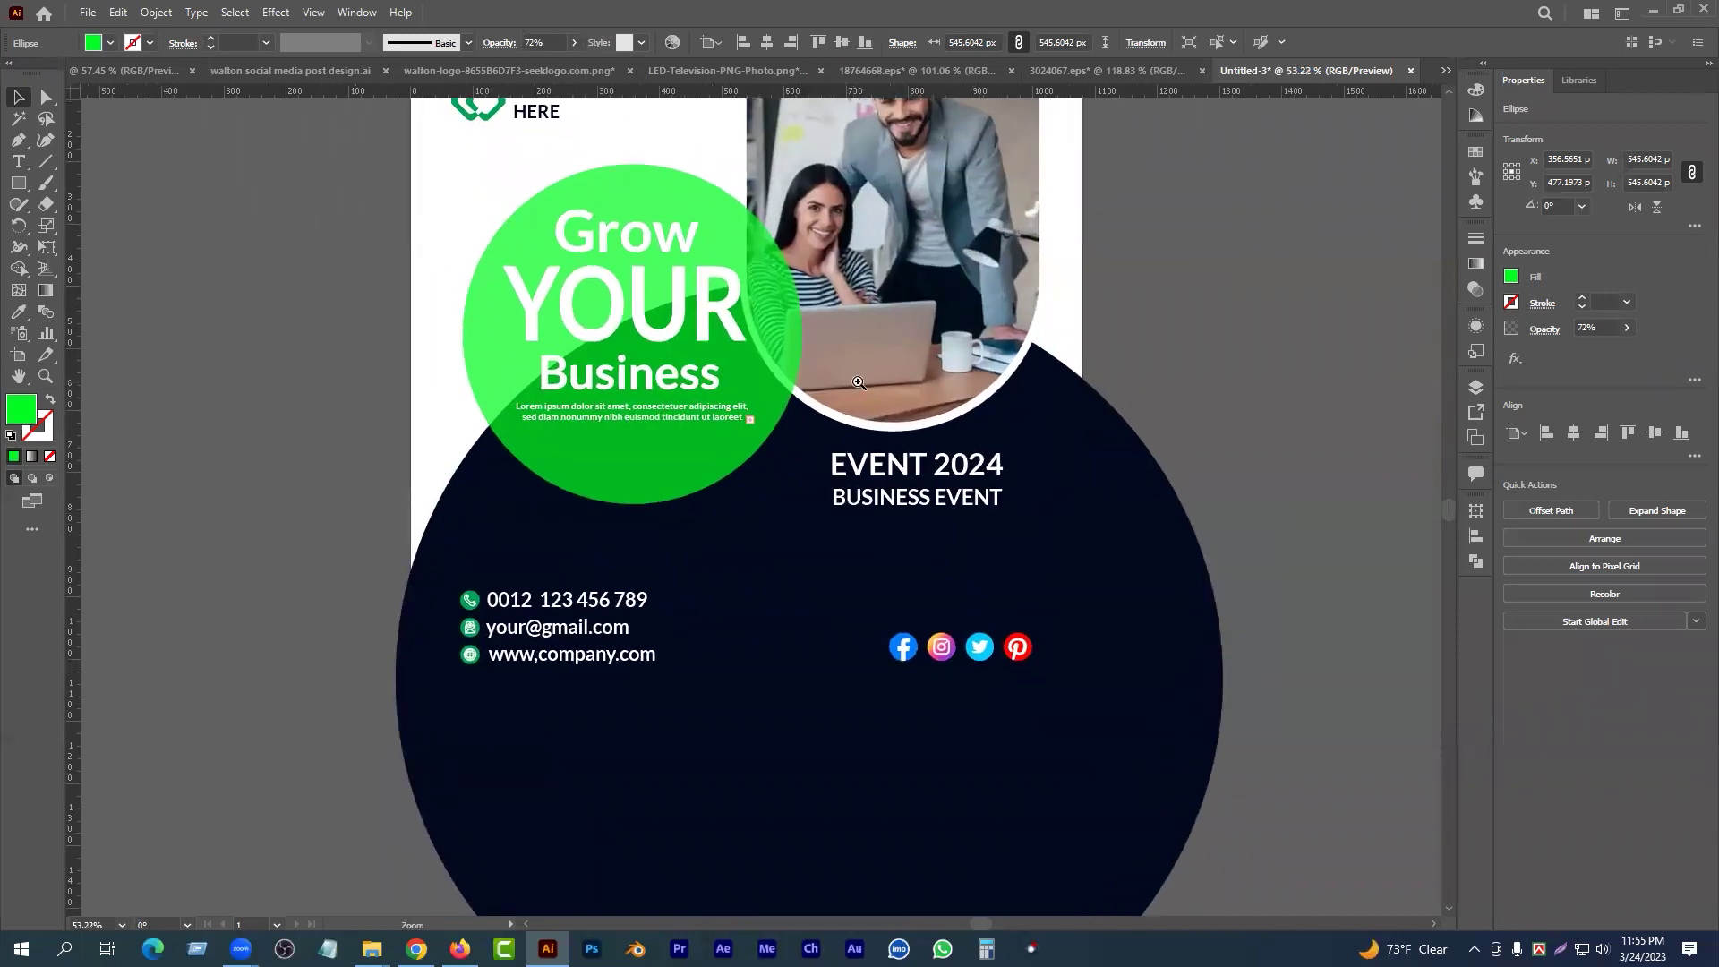
# - Set the title circle's opacity to 86%
pyautogui.click(1478, 290)
pyautogui.click(1431, 260)
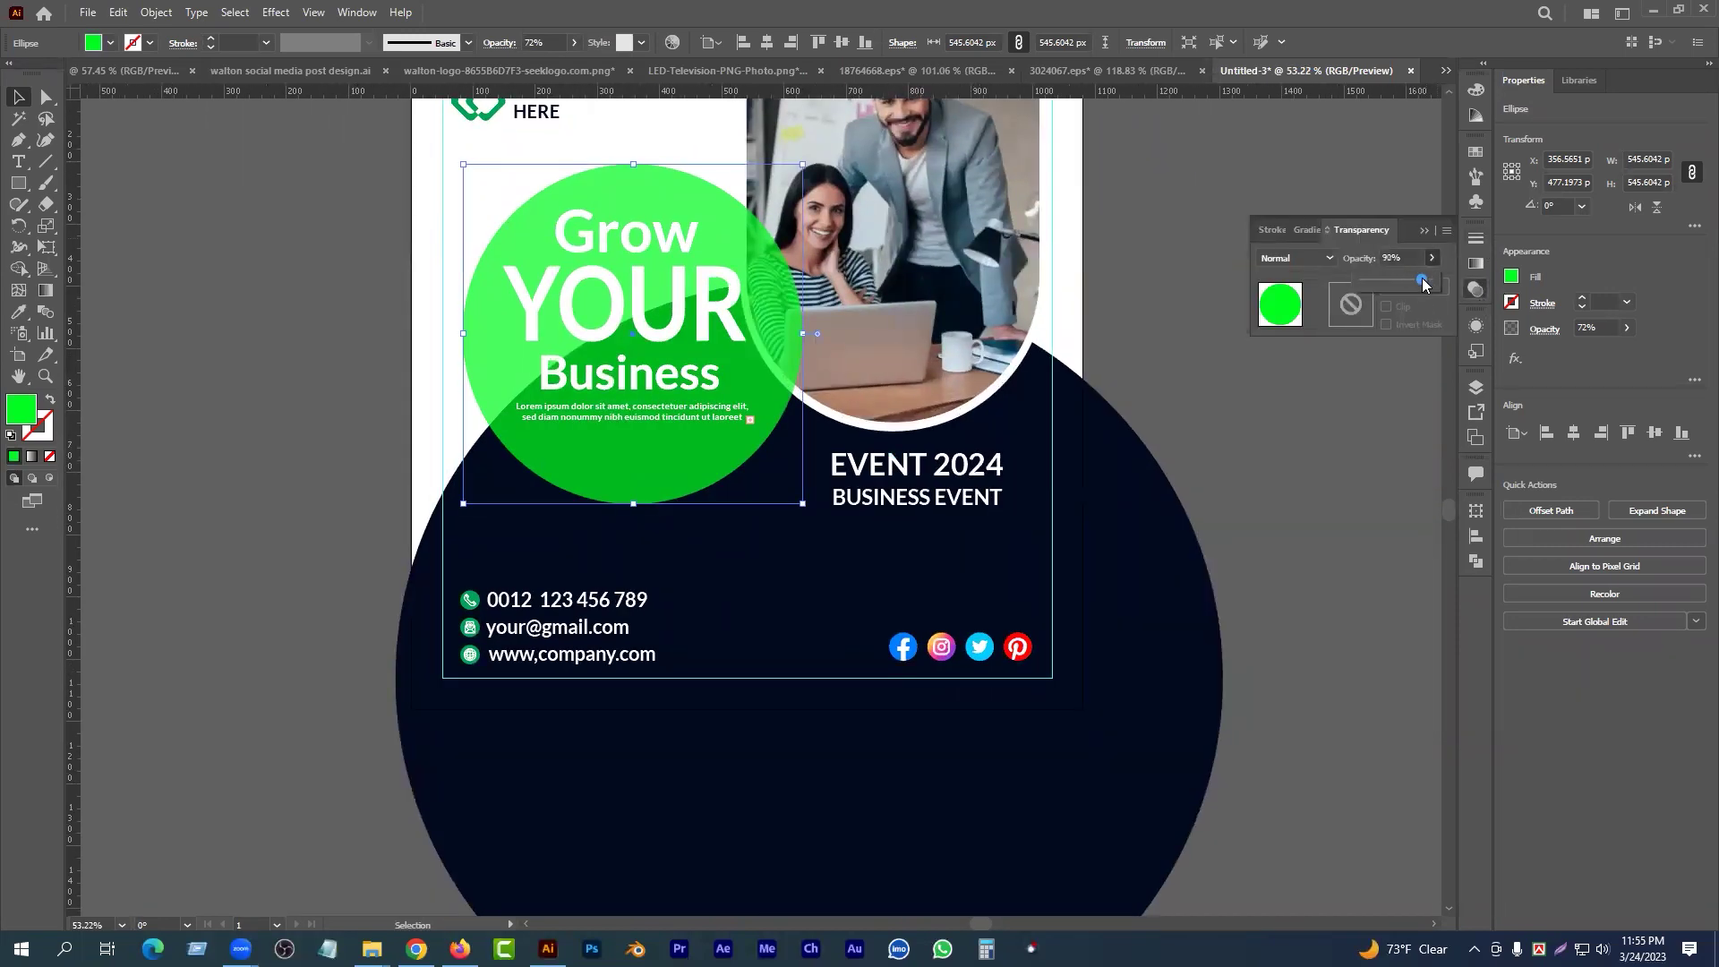
pyautogui.moveTo(1424, 284); pyautogui.dragTo(1421, 287)
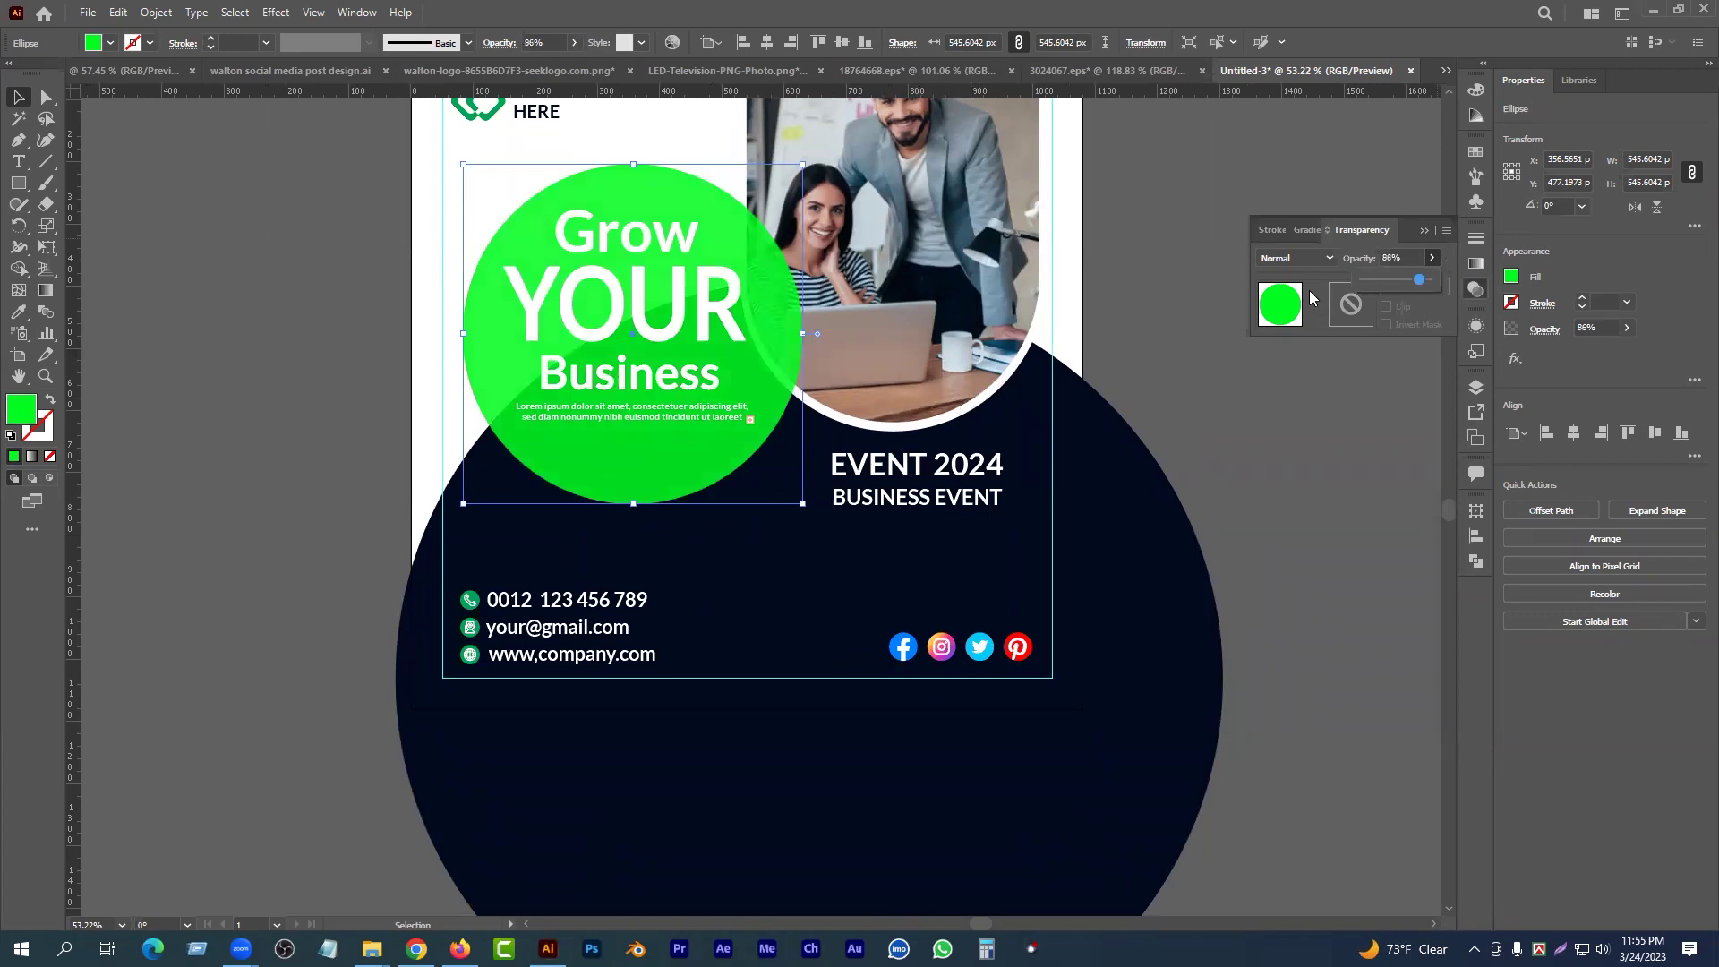
pyautogui.click(1423, 231)
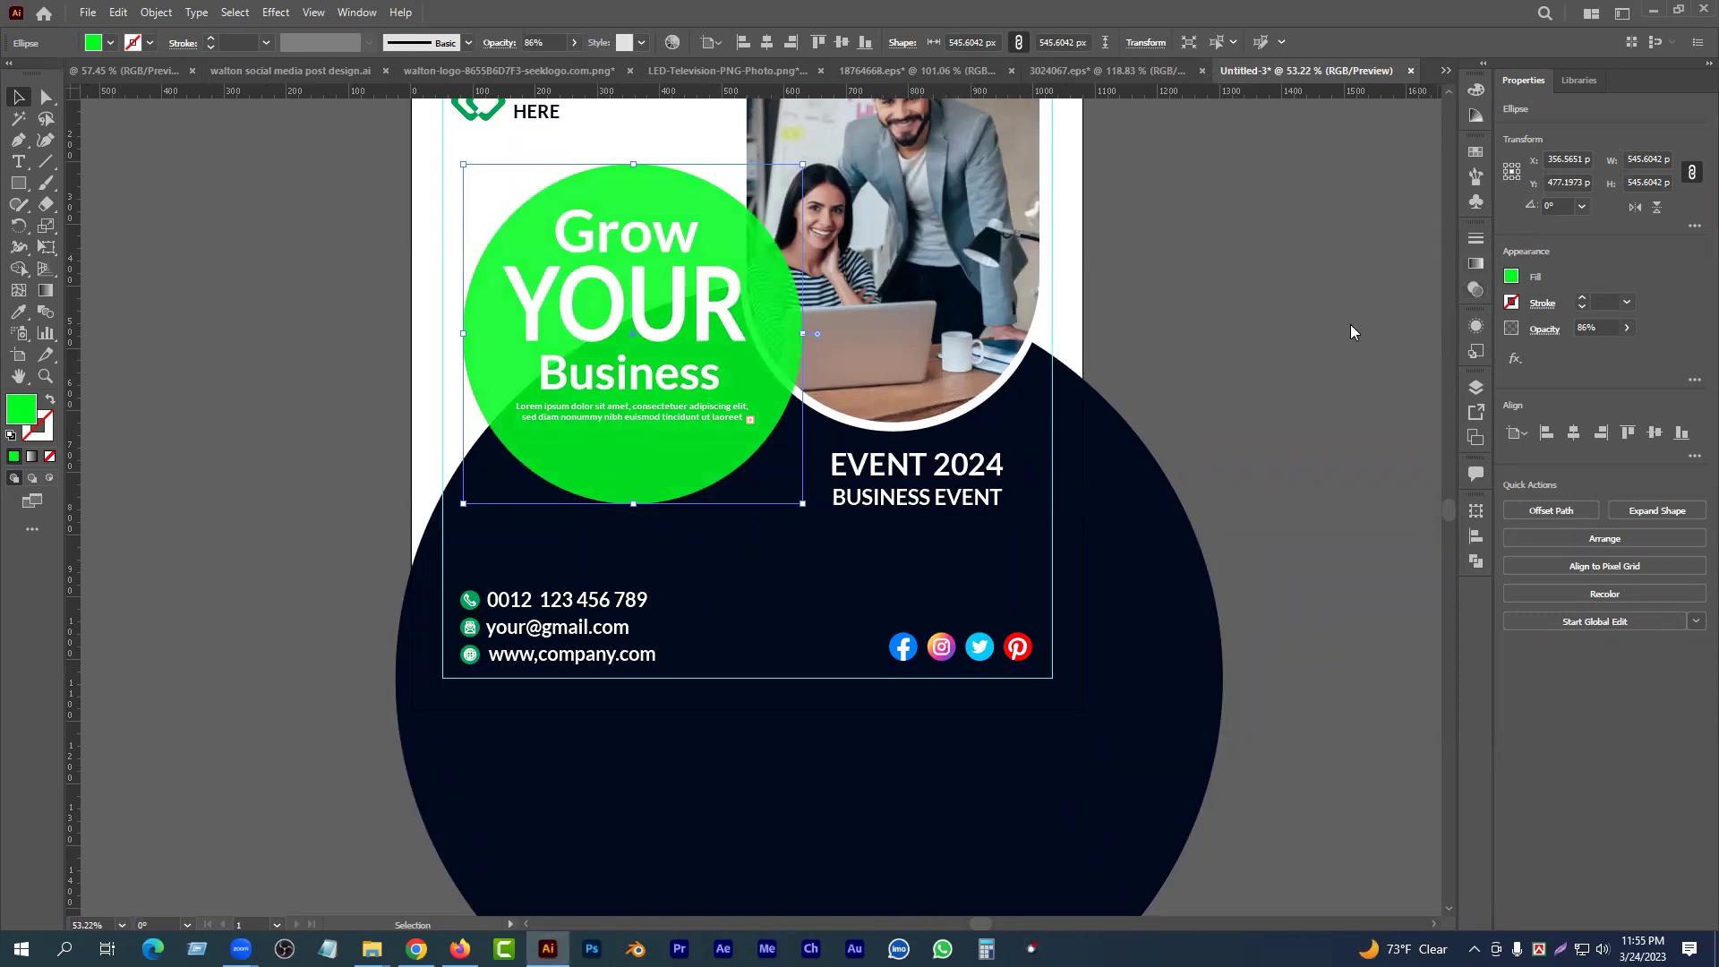
pyautogui.doubleClick(21, 410)
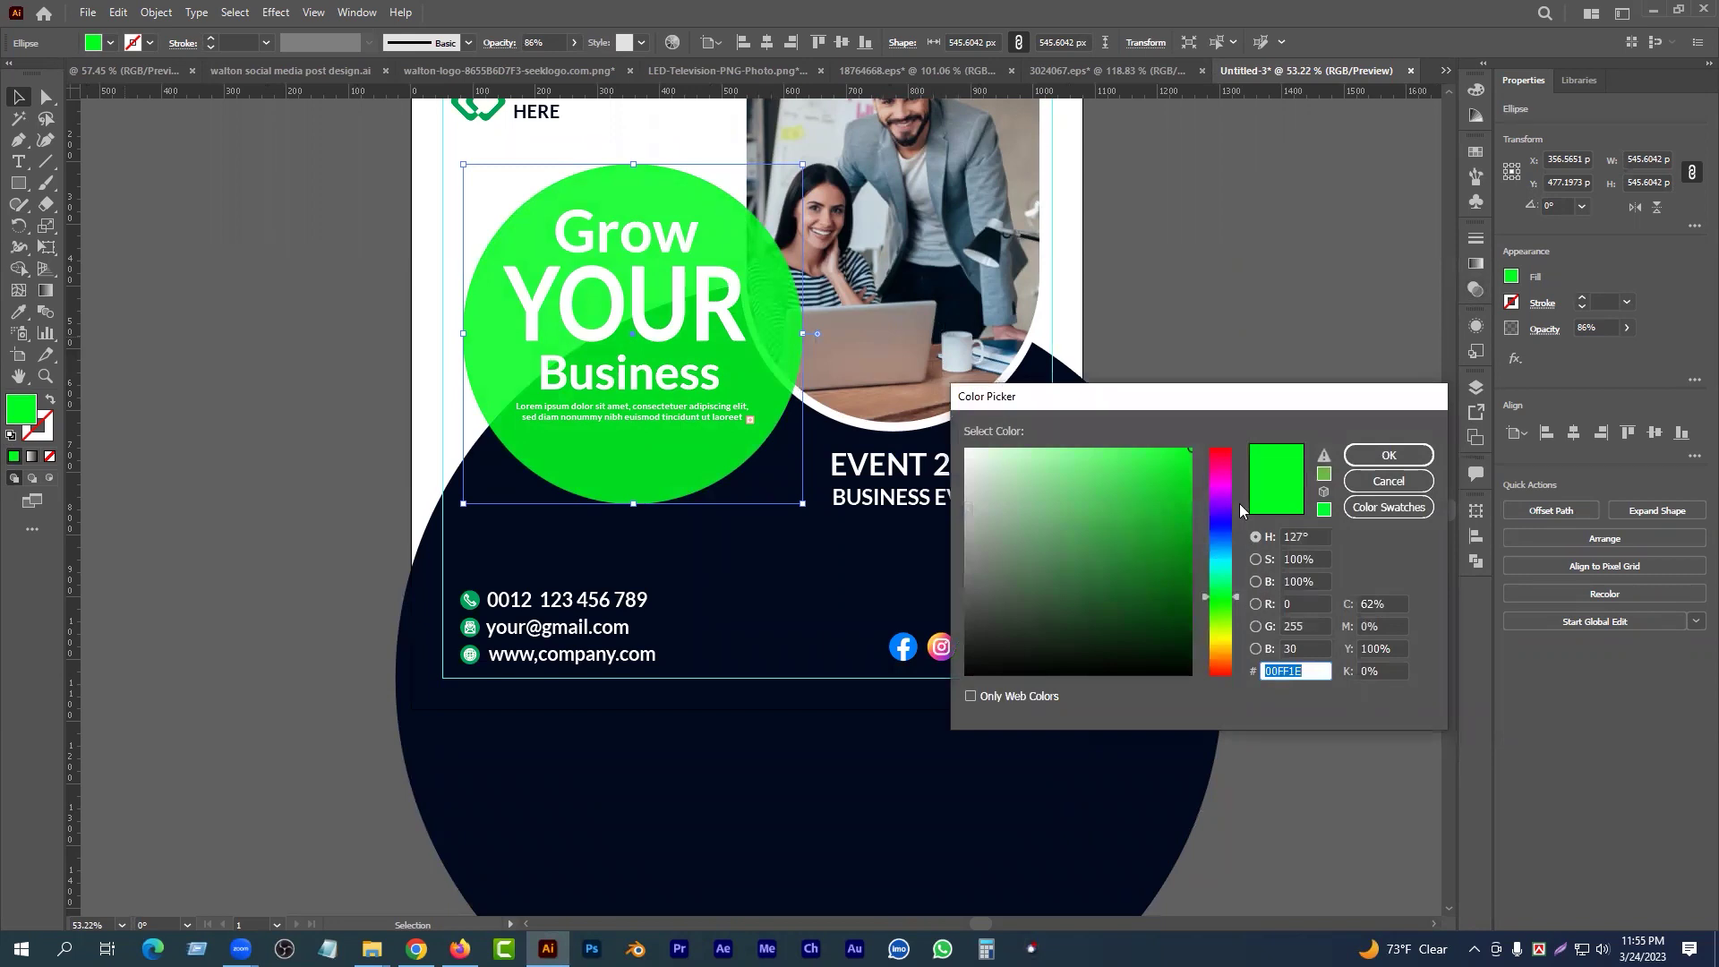
pyautogui.click(1220, 546)
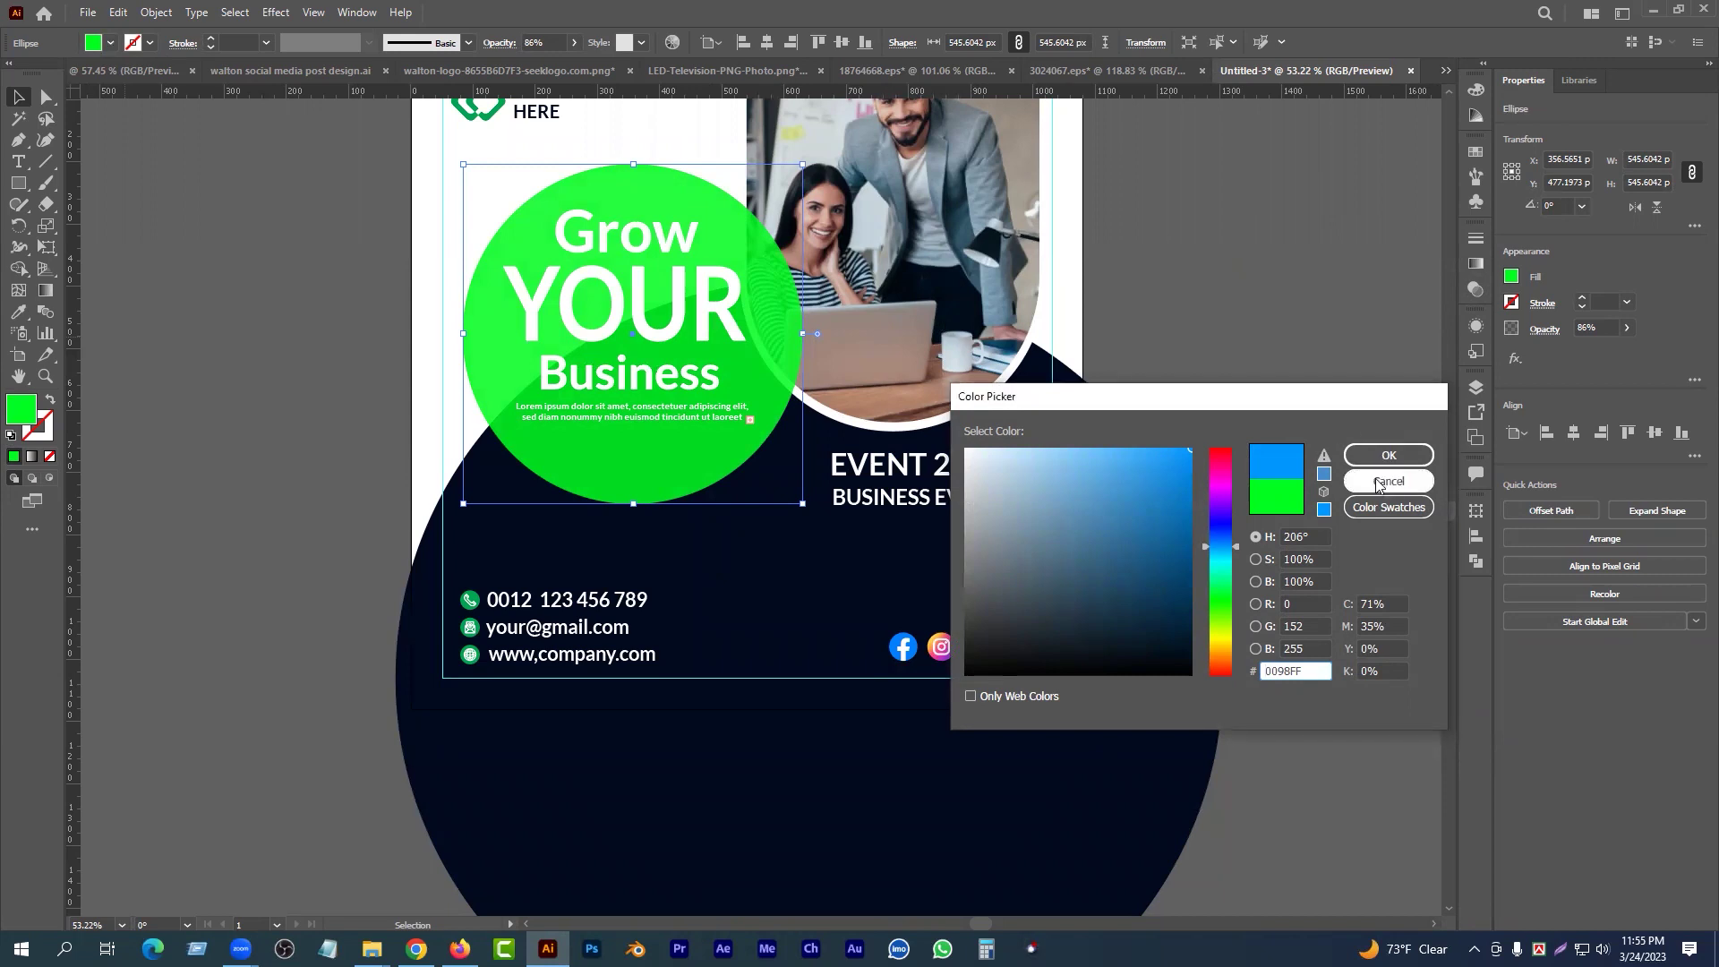
pyautogui.press('Escape')
# - Fill the title circle with the cyan-blue swatch
pyautogui.click(101, 45)
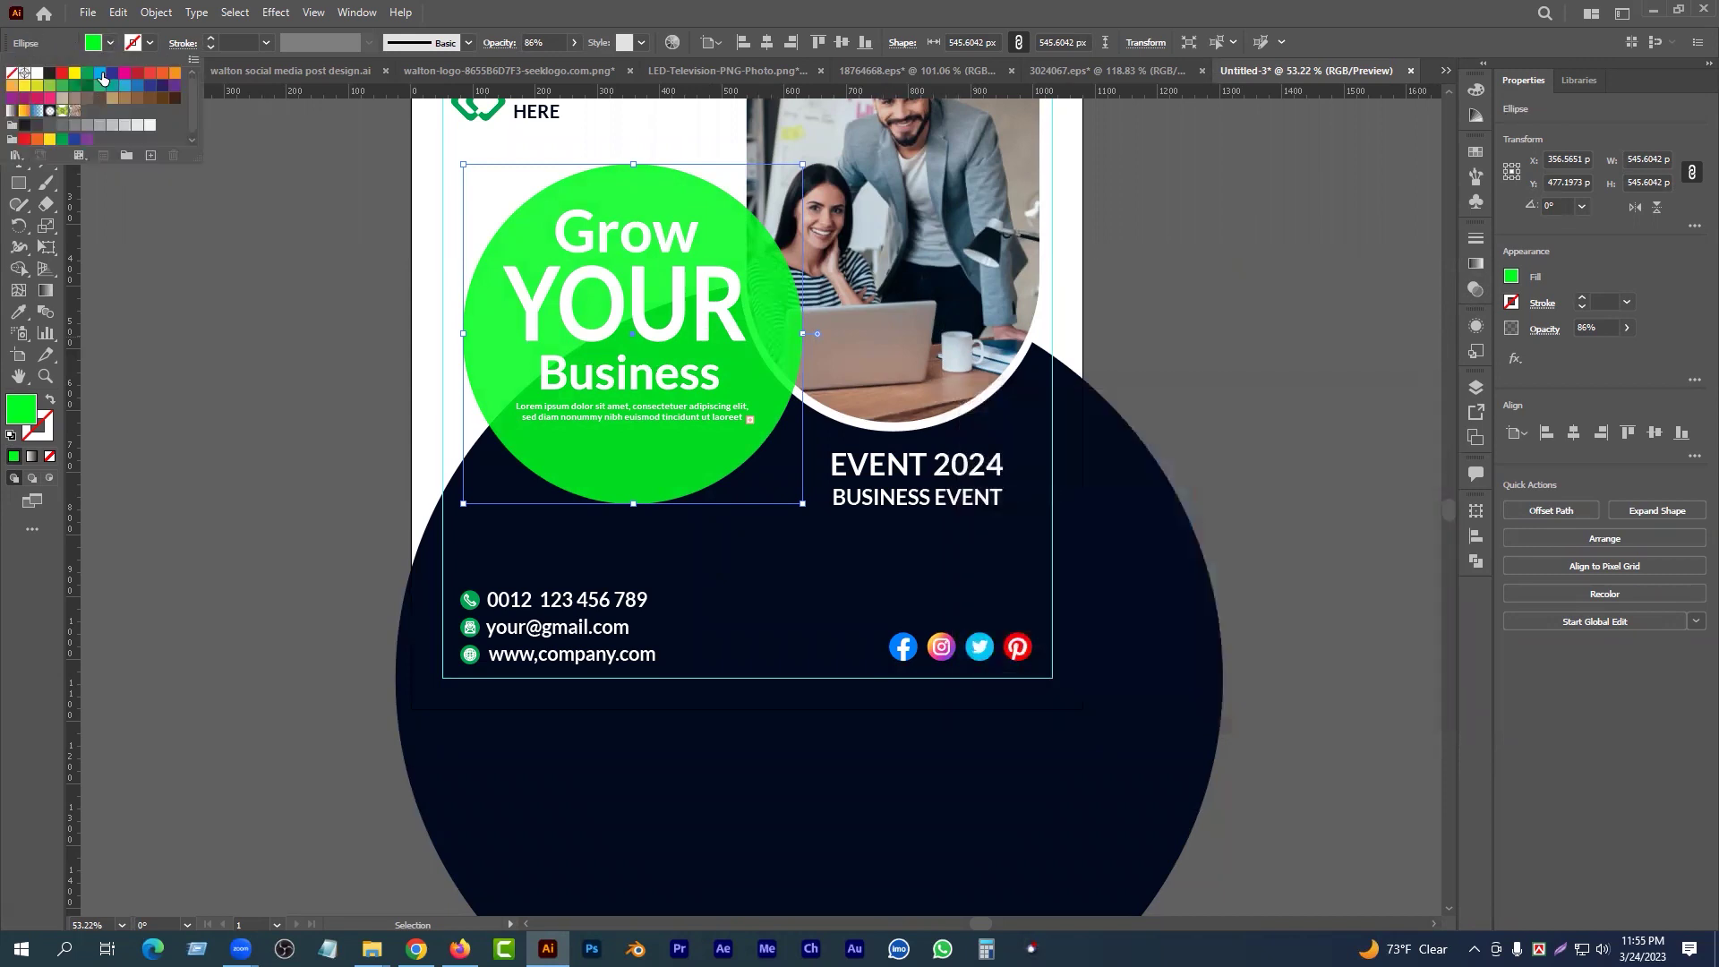
pyautogui.click(102, 78)
pyautogui.click(181, 428)
pyautogui.scroll(1, 530, 550)
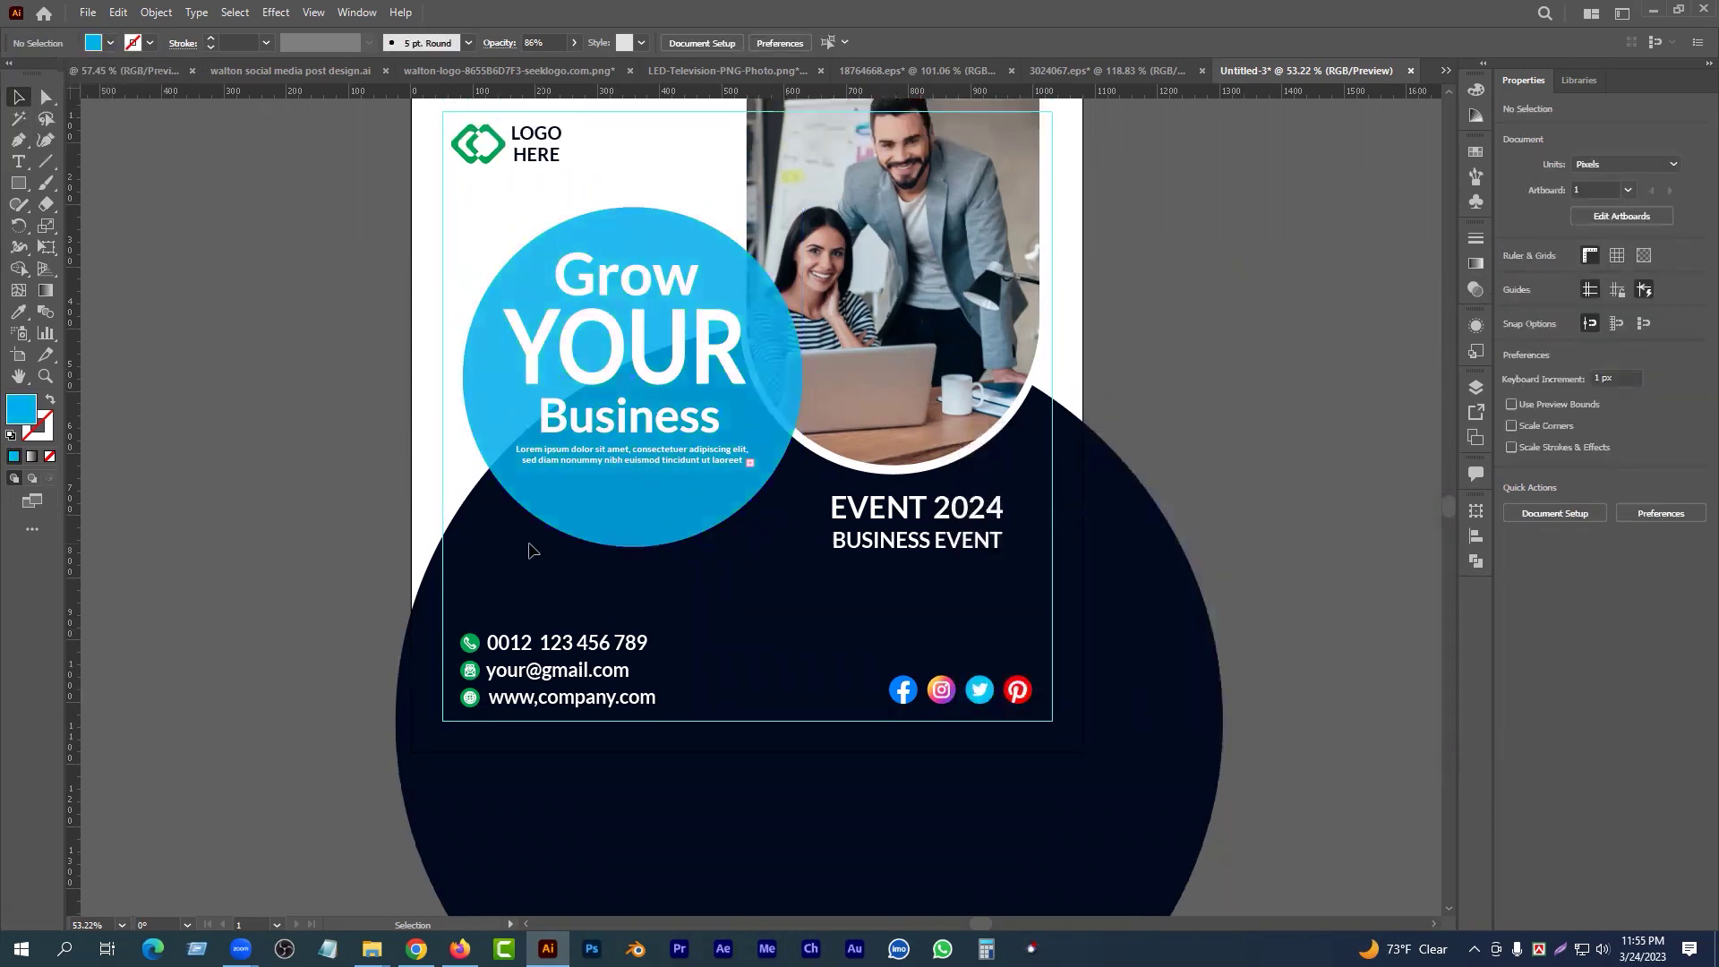
# - Recolor the logo icon beside the LOGO HERE text with the title circle's cyan-blue swatch
pyautogui.click(660, 525)
pyautogui.scroll(2, 411, 322)
pyautogui.click(488, 252)
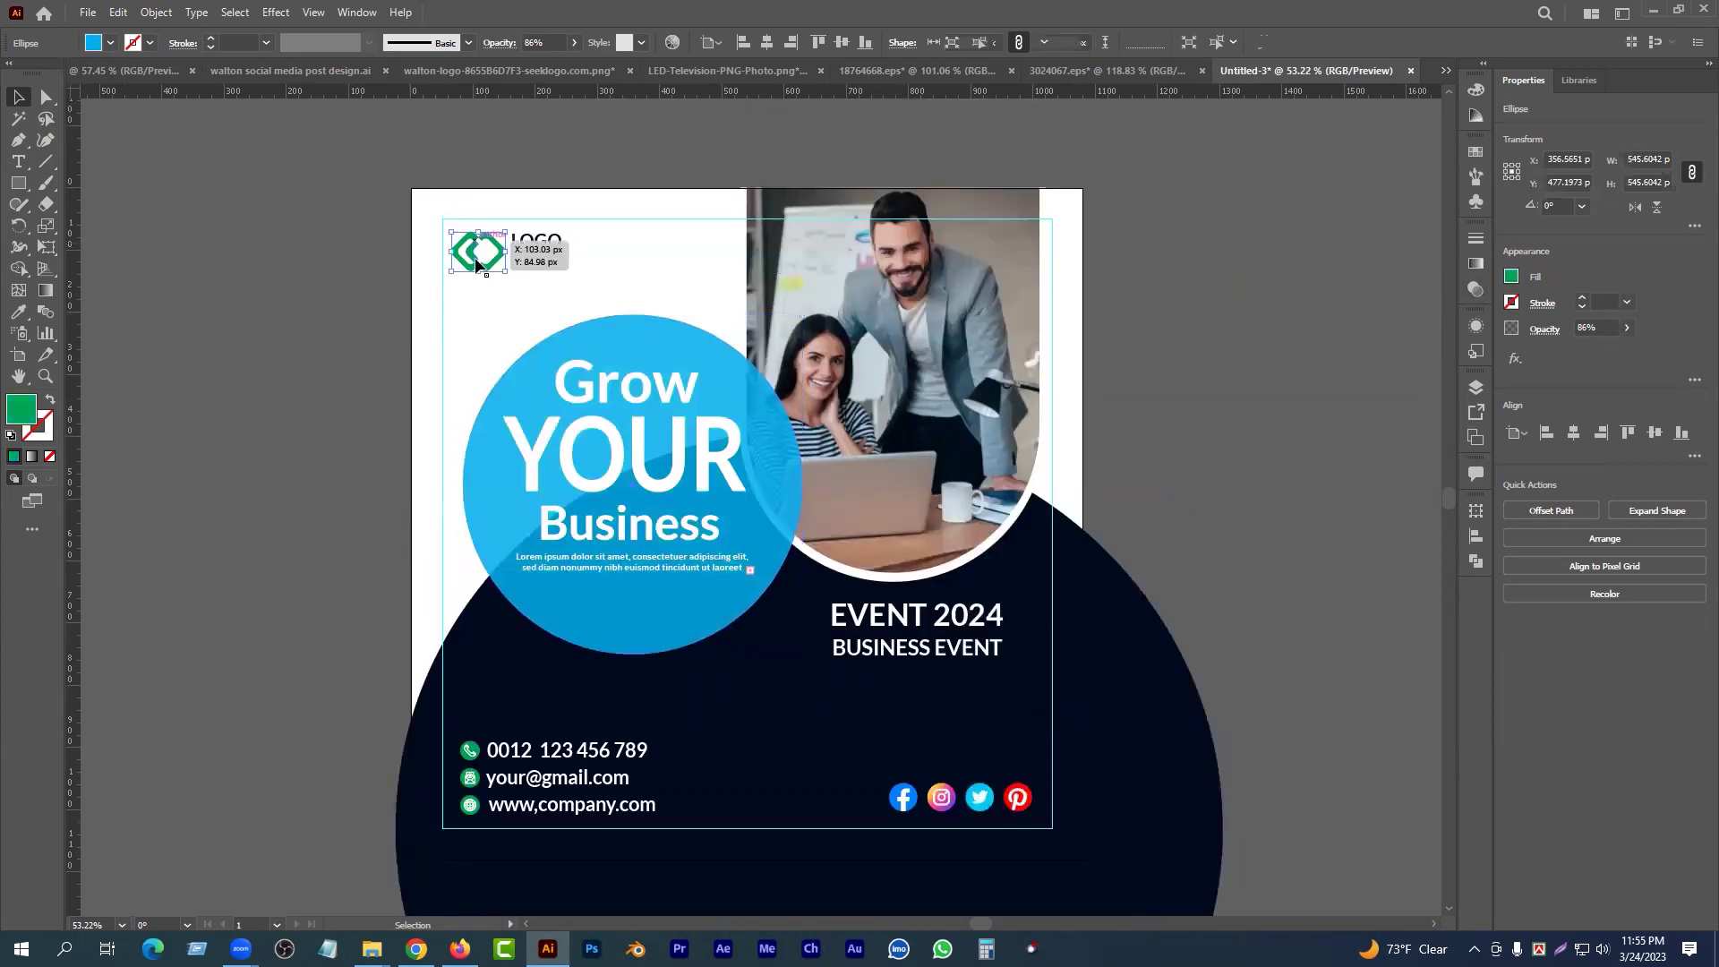
pyautogui.click(110, 45)
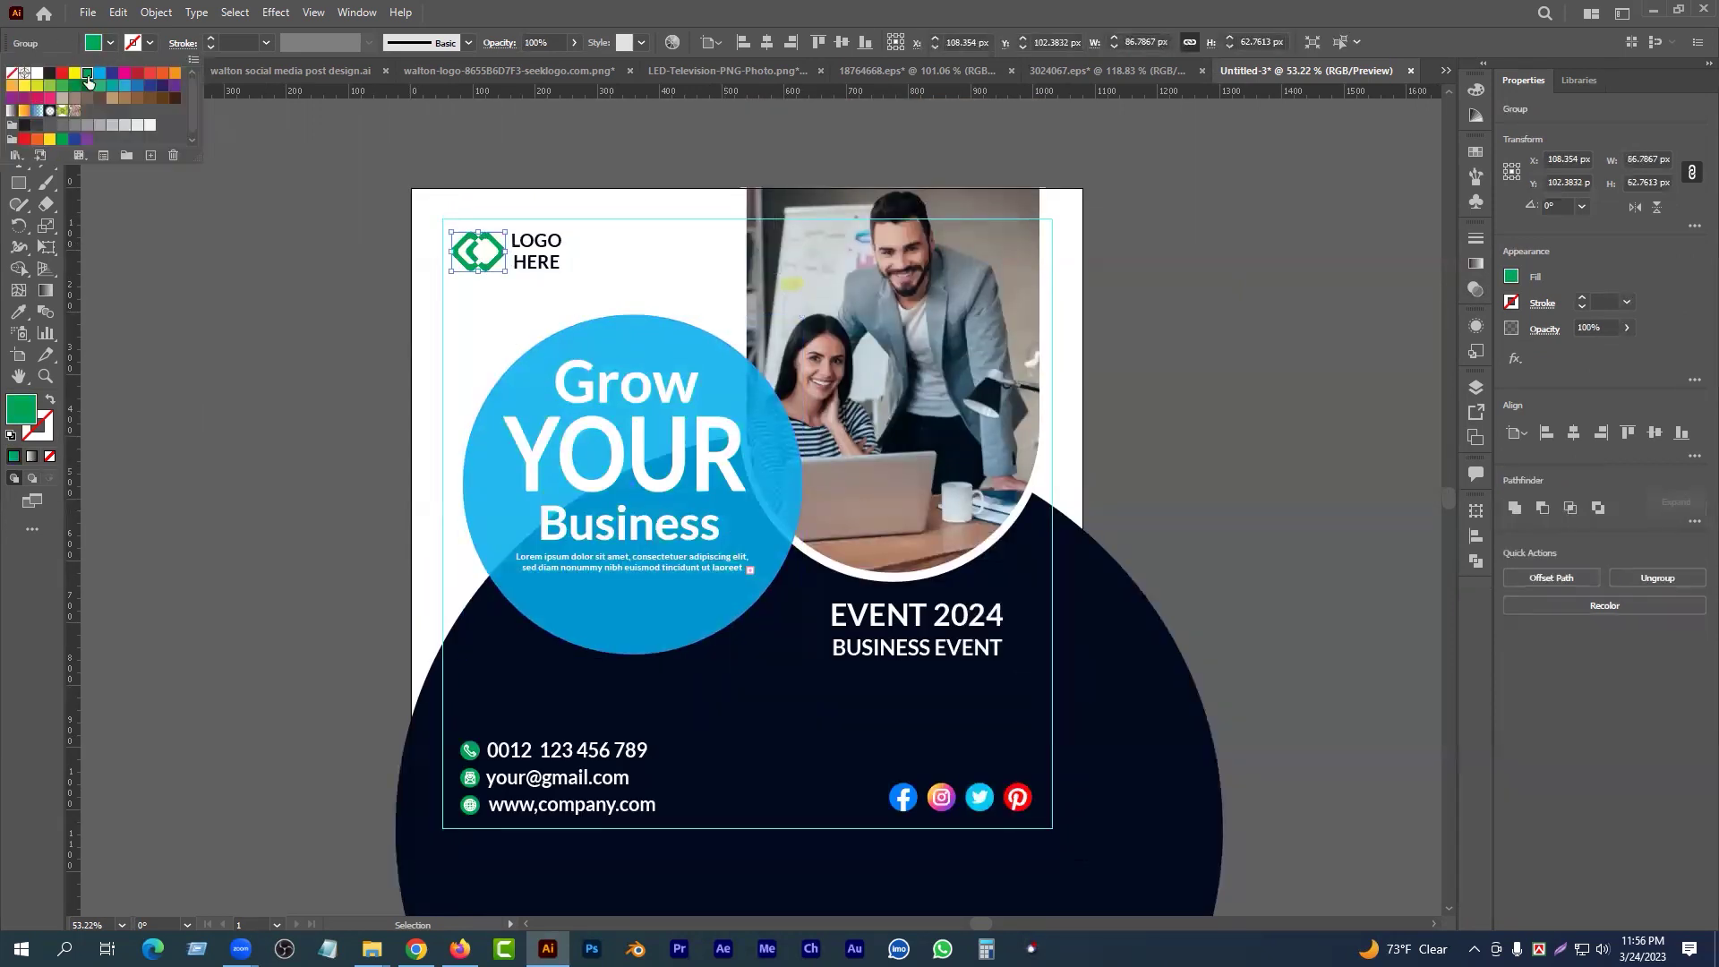
pyautogui.click(98, 76)
pyautogui.click(200, 276)
pyautogui.moveTo(387, 310); pyautogui.dragTo(602, 341)
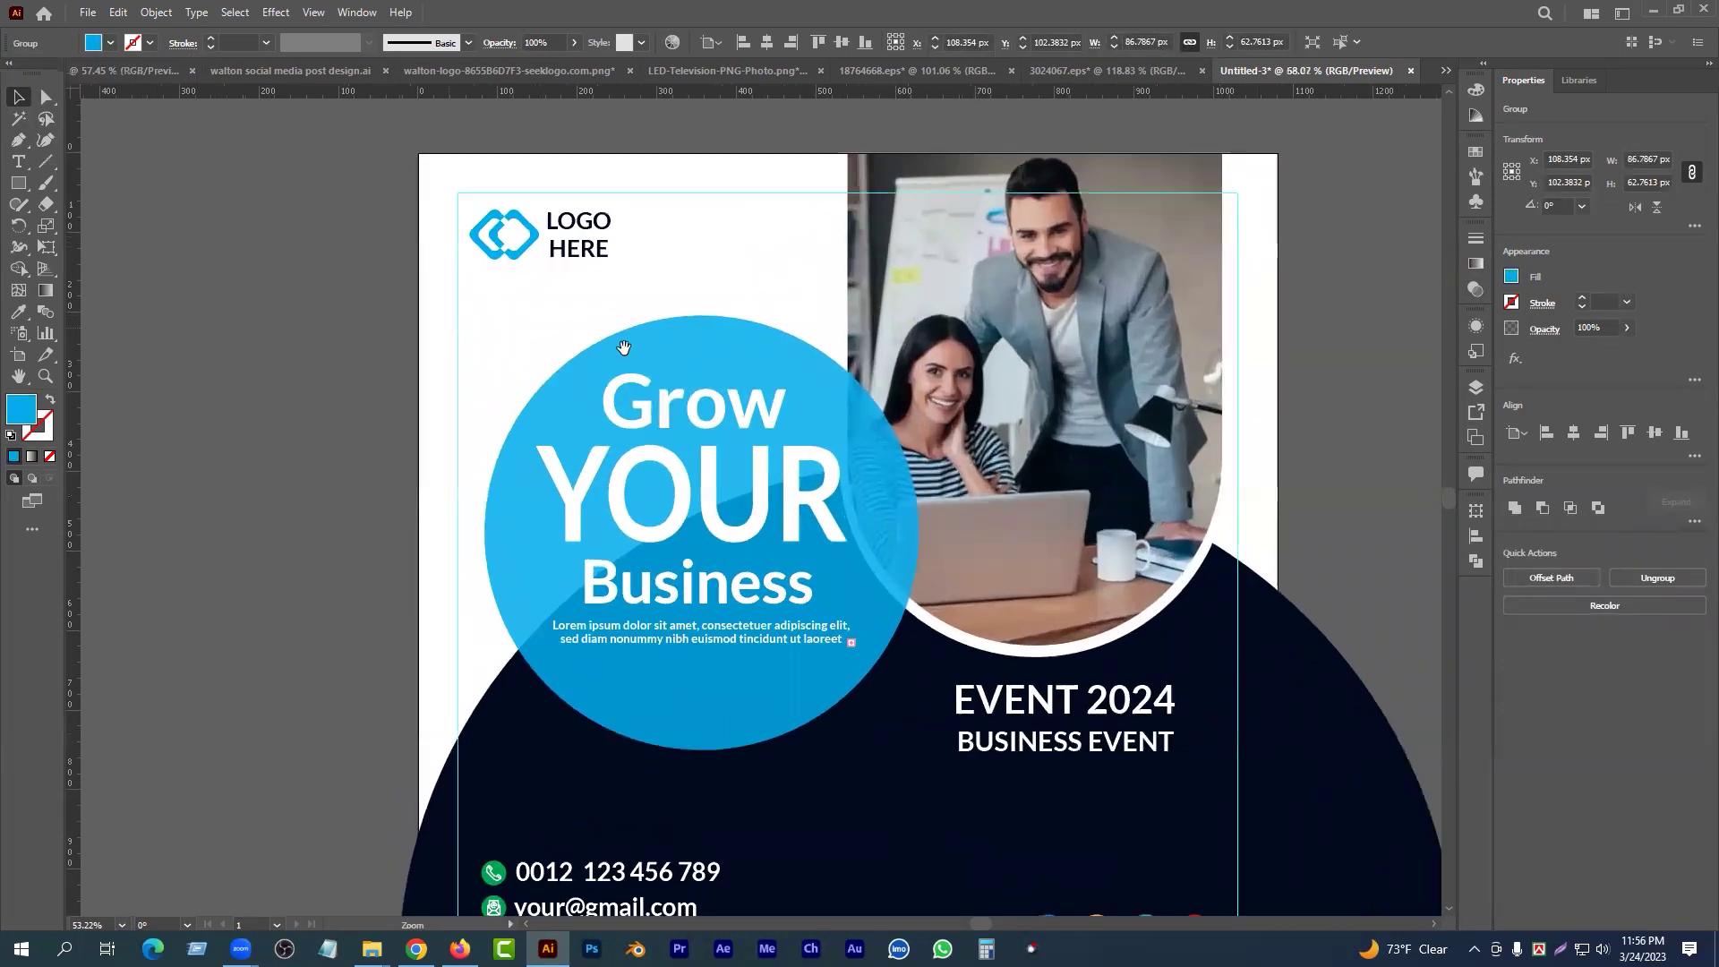
pyautogui.moveTo(596, 248); pyautogui.dragTo(581, 262)
pyautogui.click(580, 263)
pyautogui.scroll(-5, 743, 589)
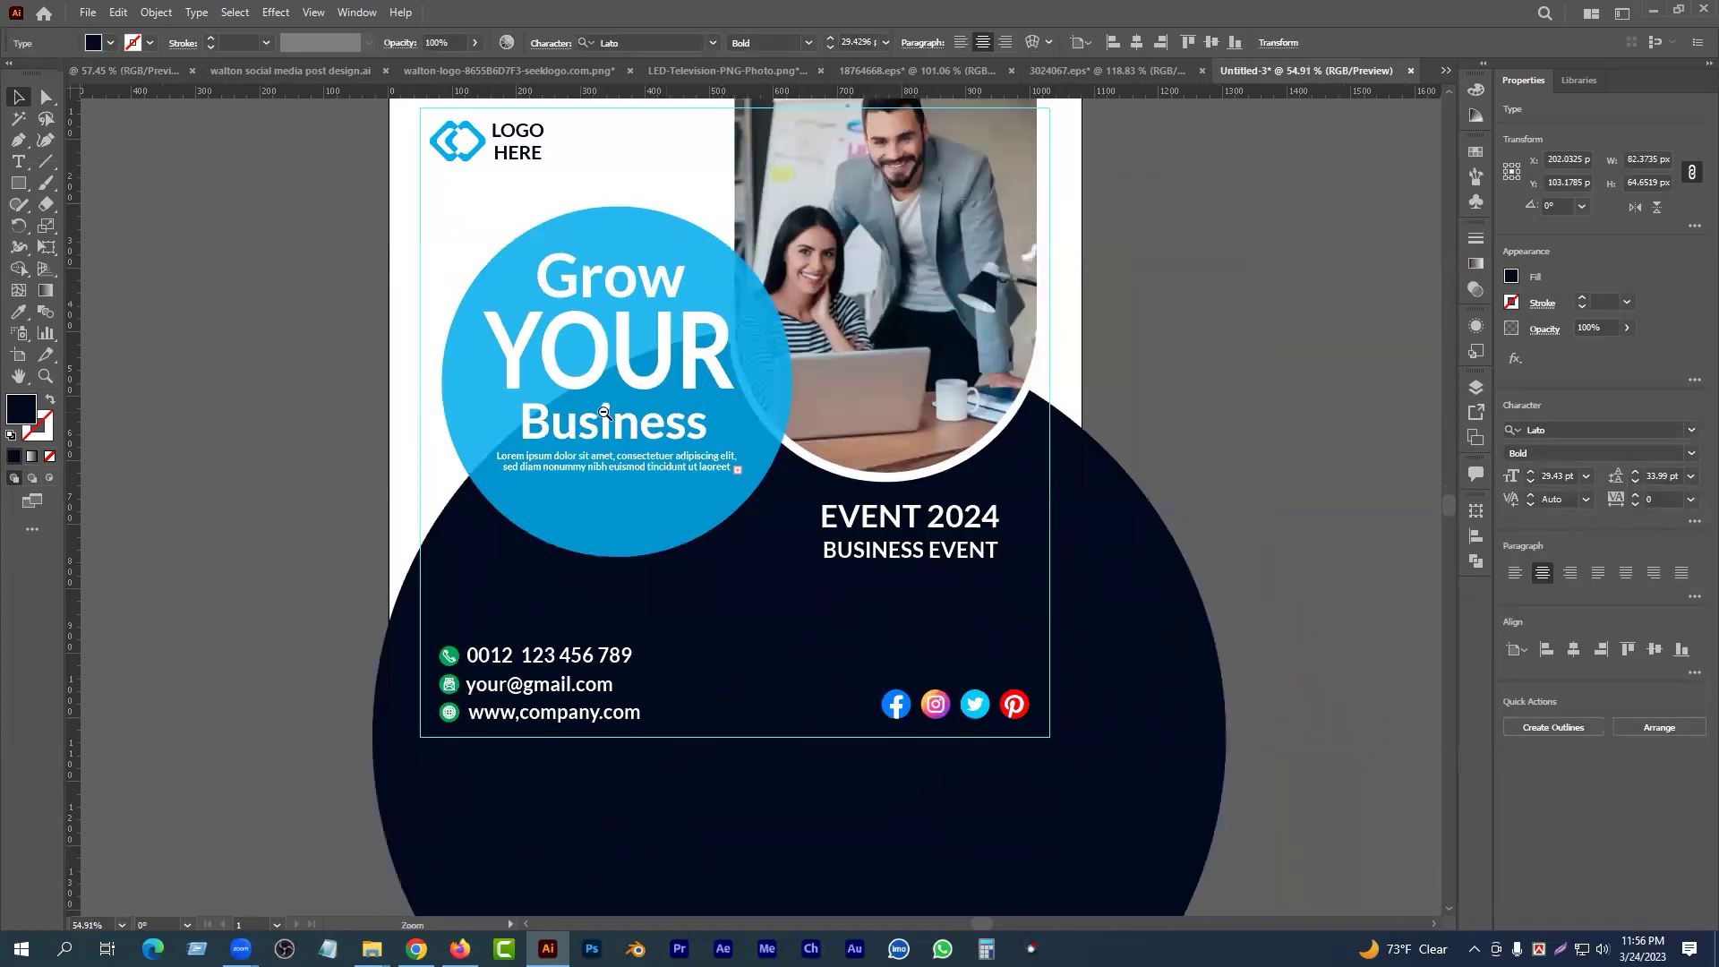
# - Unlock all locked objects and select the large navy background circle
pyautogui.click(742, 584)
pyautogui.hotkey('ctrl', 'alt', '2')
pyautogui.click(1162, 612)
pyautogui.moveTo(1060, 621); pyautogui.dragTo(1117, 653)
pyautogui.hotkey('ctrl', 'z')
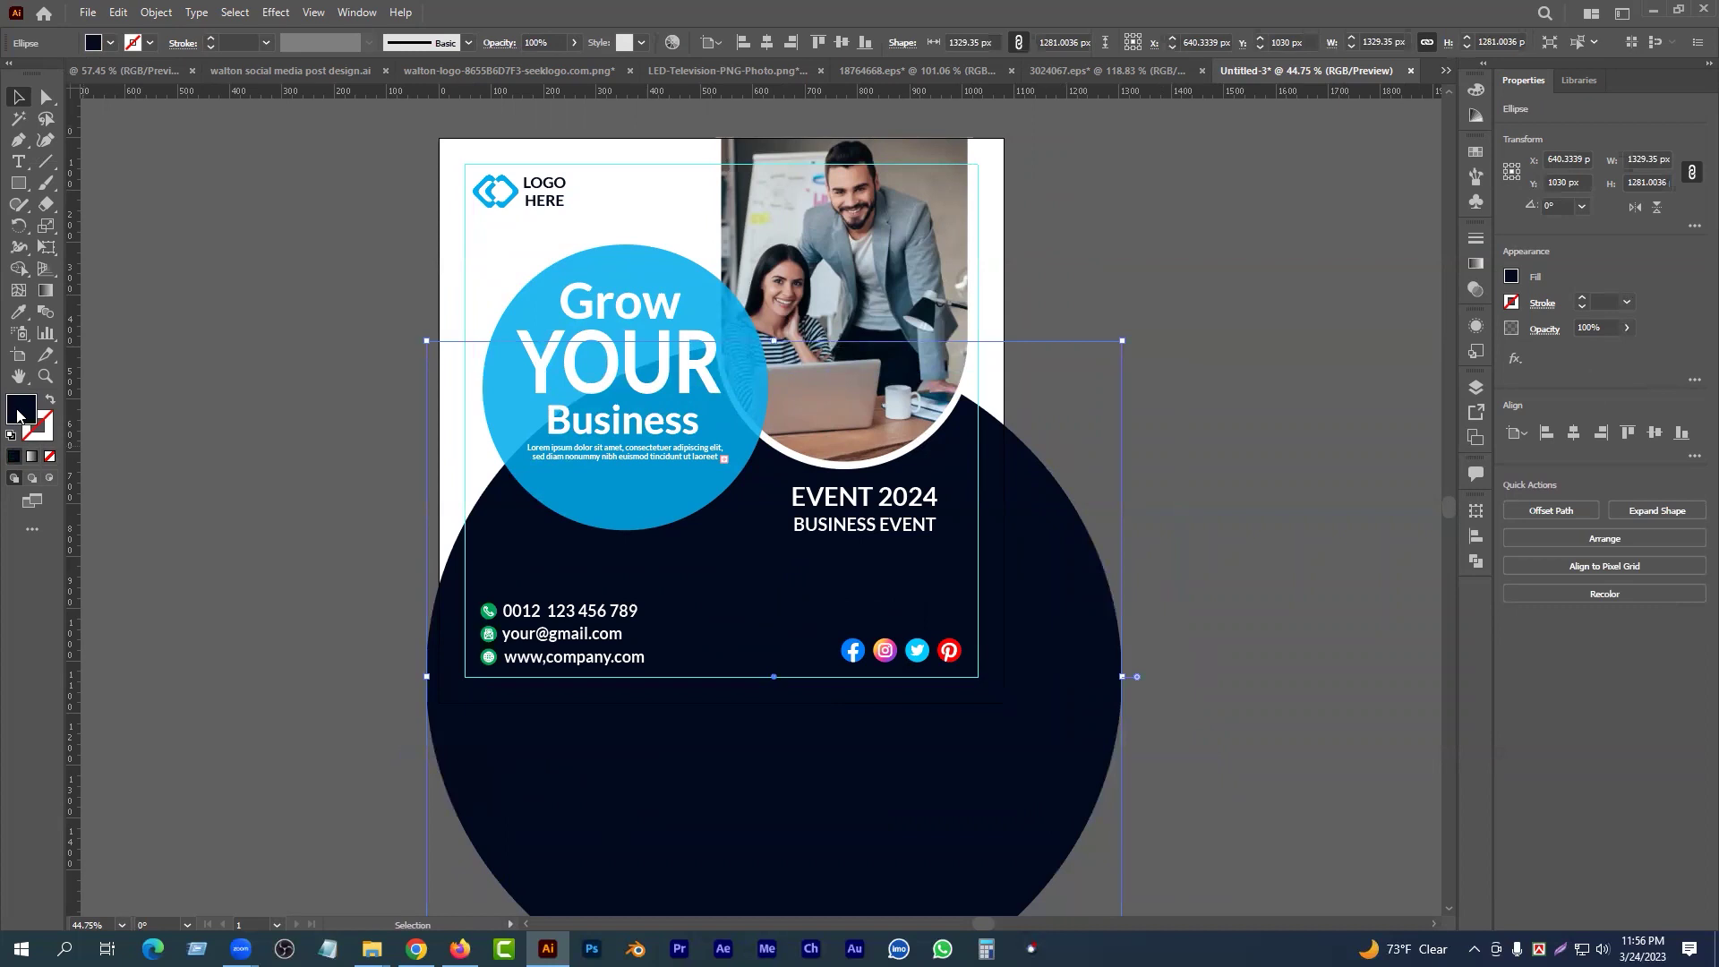
# - Recolor the large background circle with C 100%, M 80%, Y 0% and K 0%
pyautogui.doubleClick(20, 410)
pyautogui.click(1384, 603)
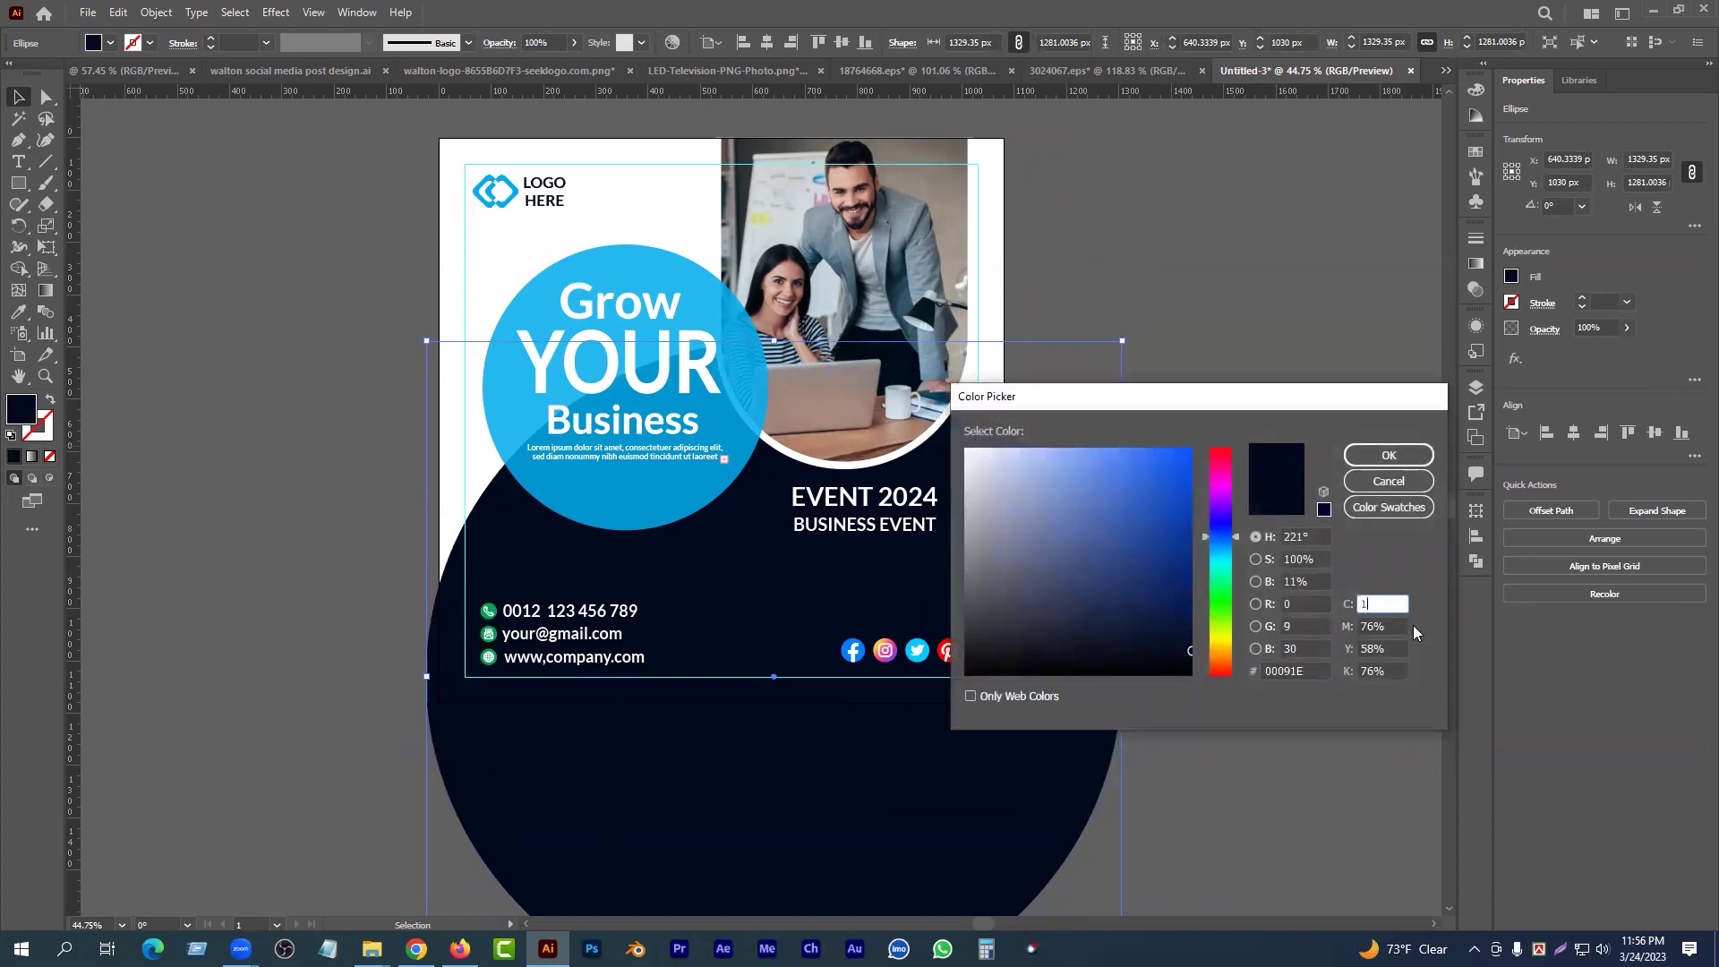
pyautogui.click(1387, 626)
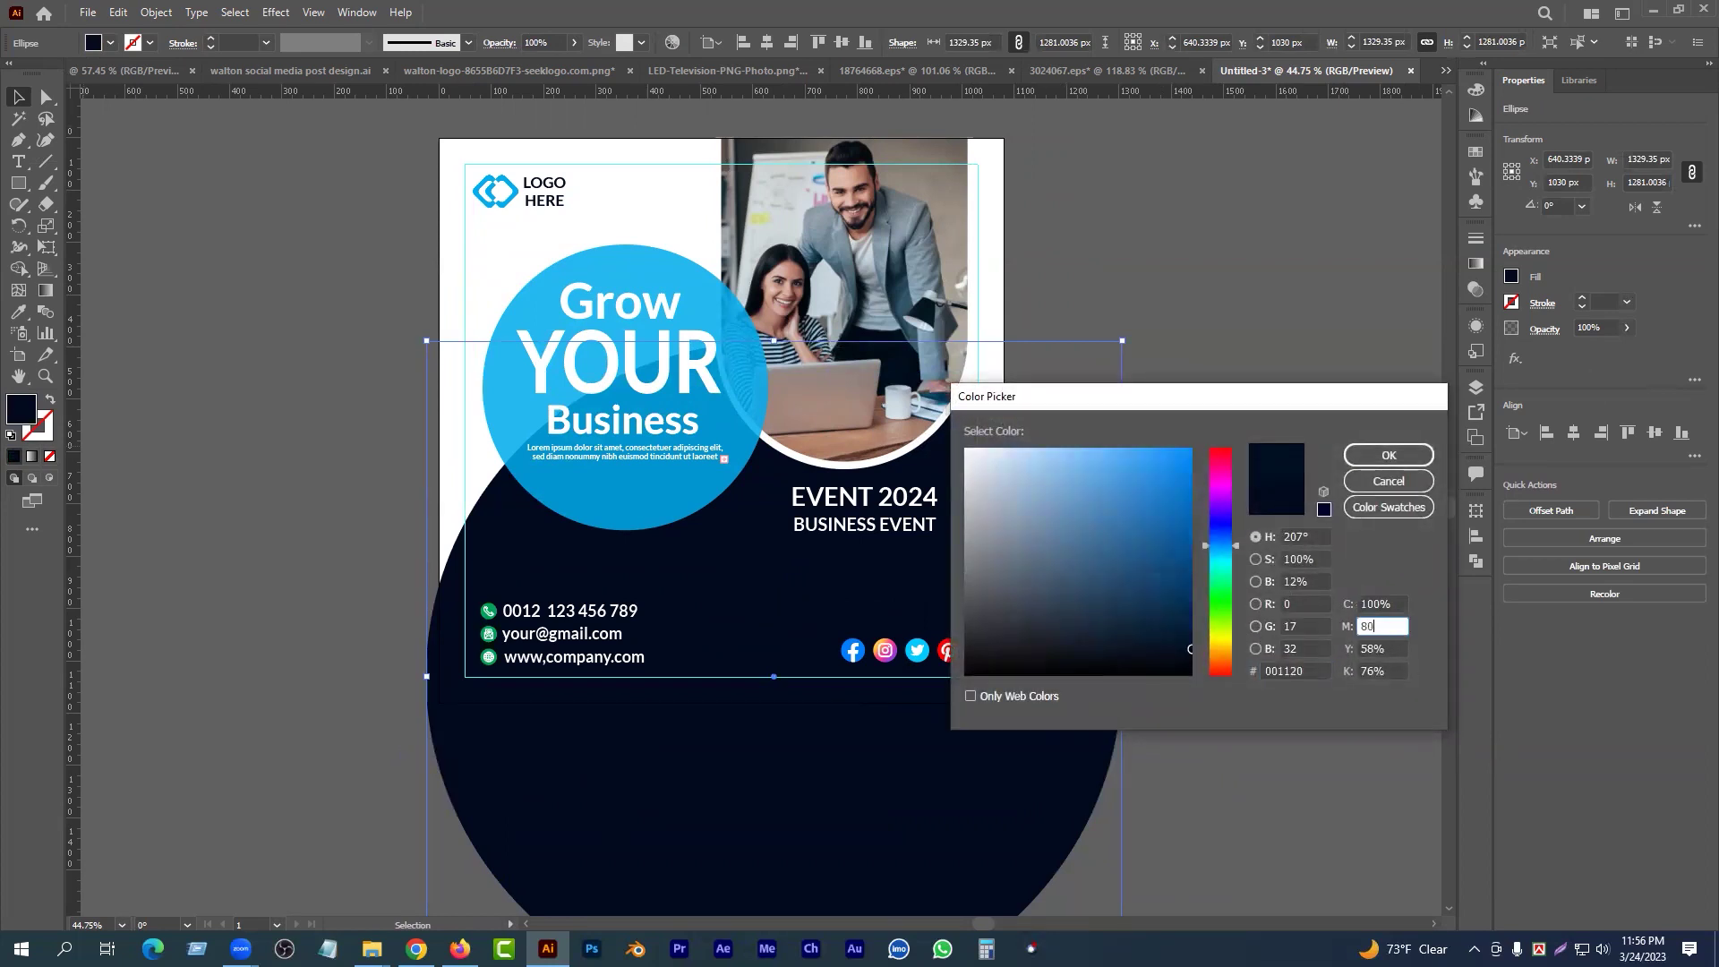
pyautogui.write('80')
pyautogui.press('Tab')
pyautogui.write('0')
pyautogui.click(1398, 675)
pyautogui.write('0')
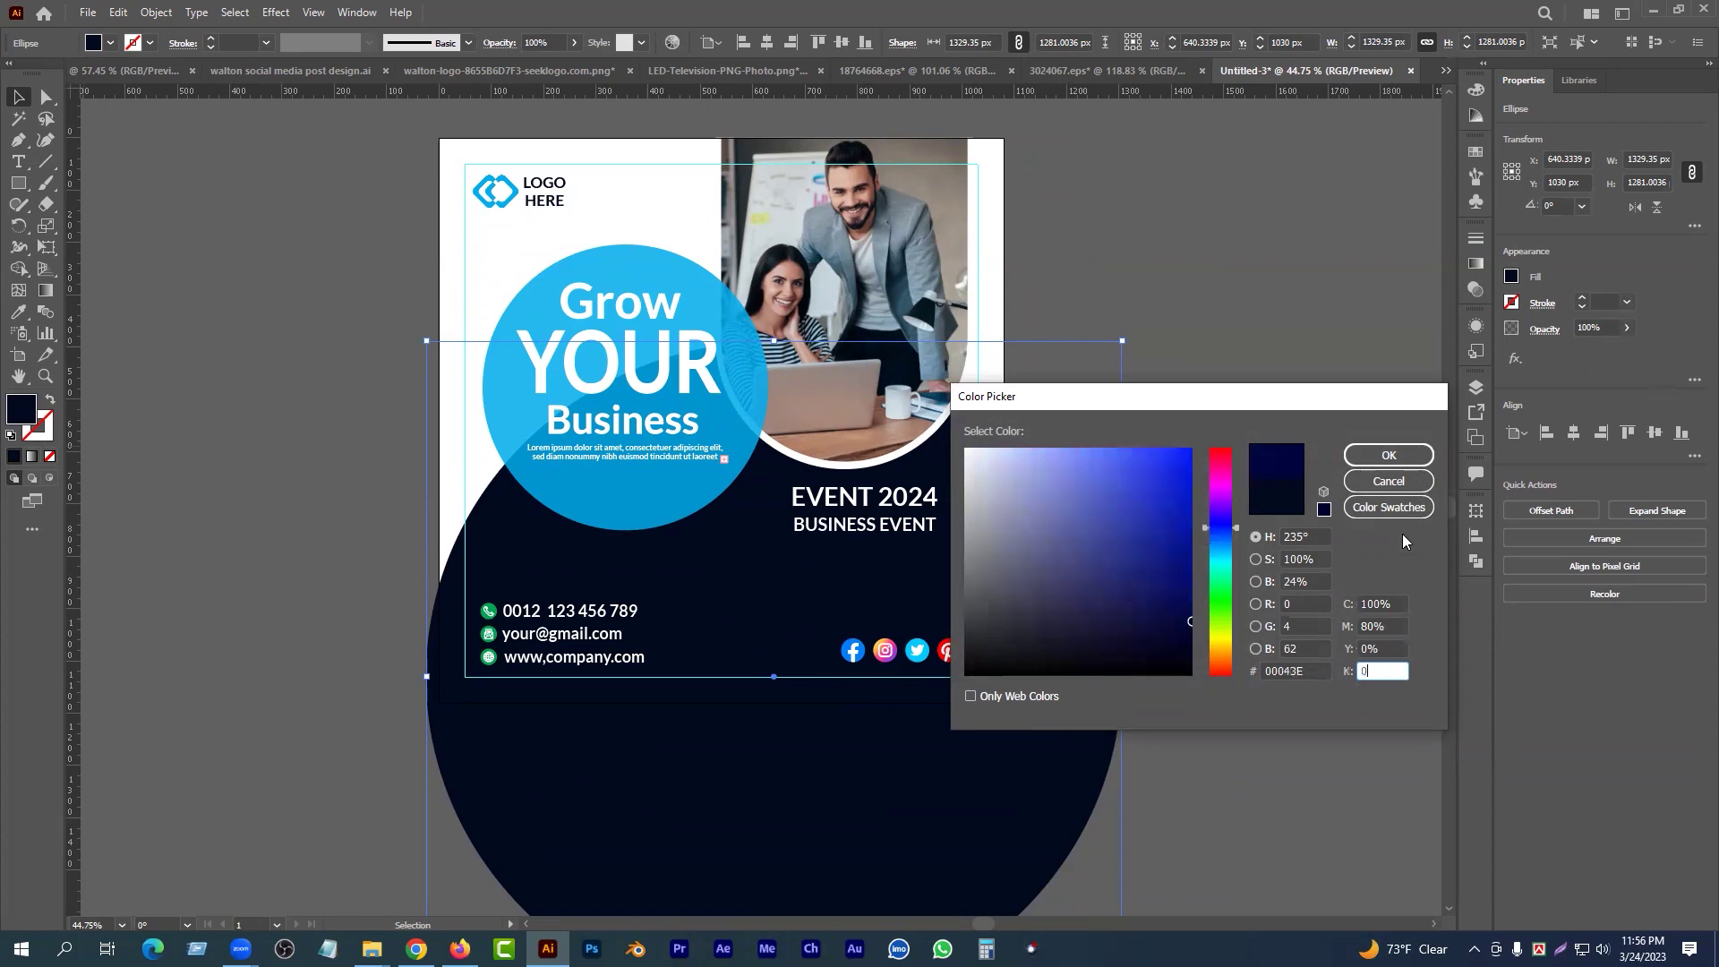
pyautogui.click(1387, 454)
pyautogui.click(1324, 469)
# - Undo the background circle's blue recolor and the unlocking
pyautogui.moveTo(794, 676); pyautogui.dragTo(728, 668)
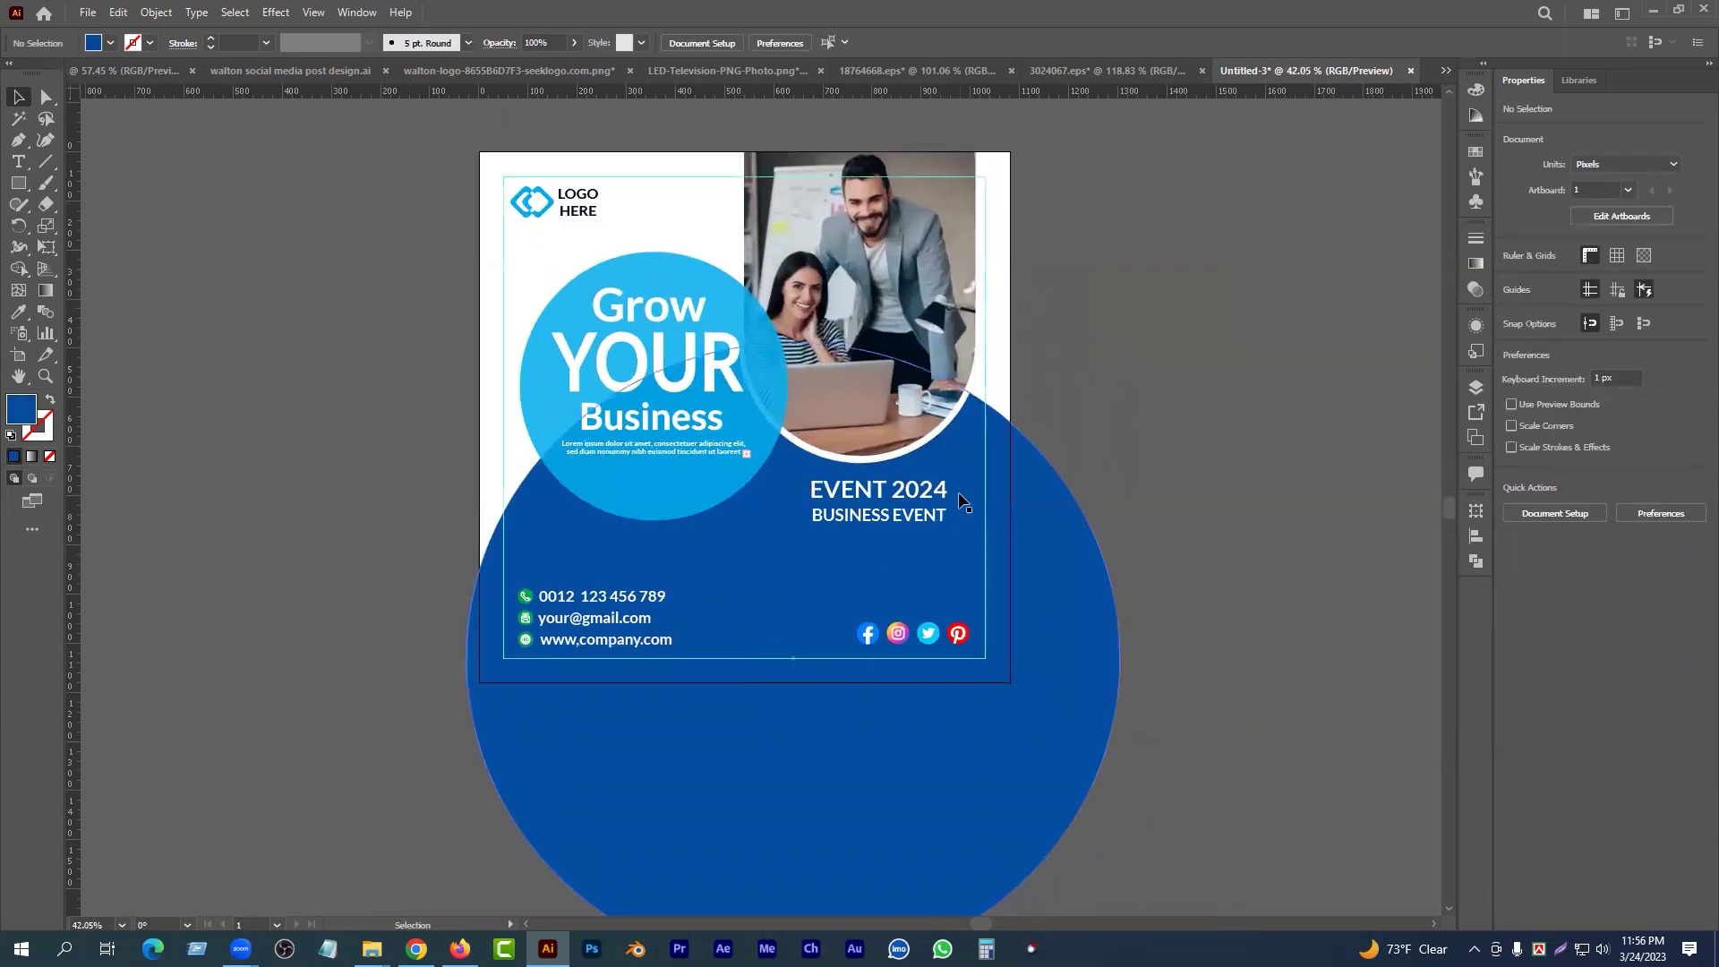
pyautogui.click(1083, 662)
pyautogui.hotkey('ctrl', 'z')
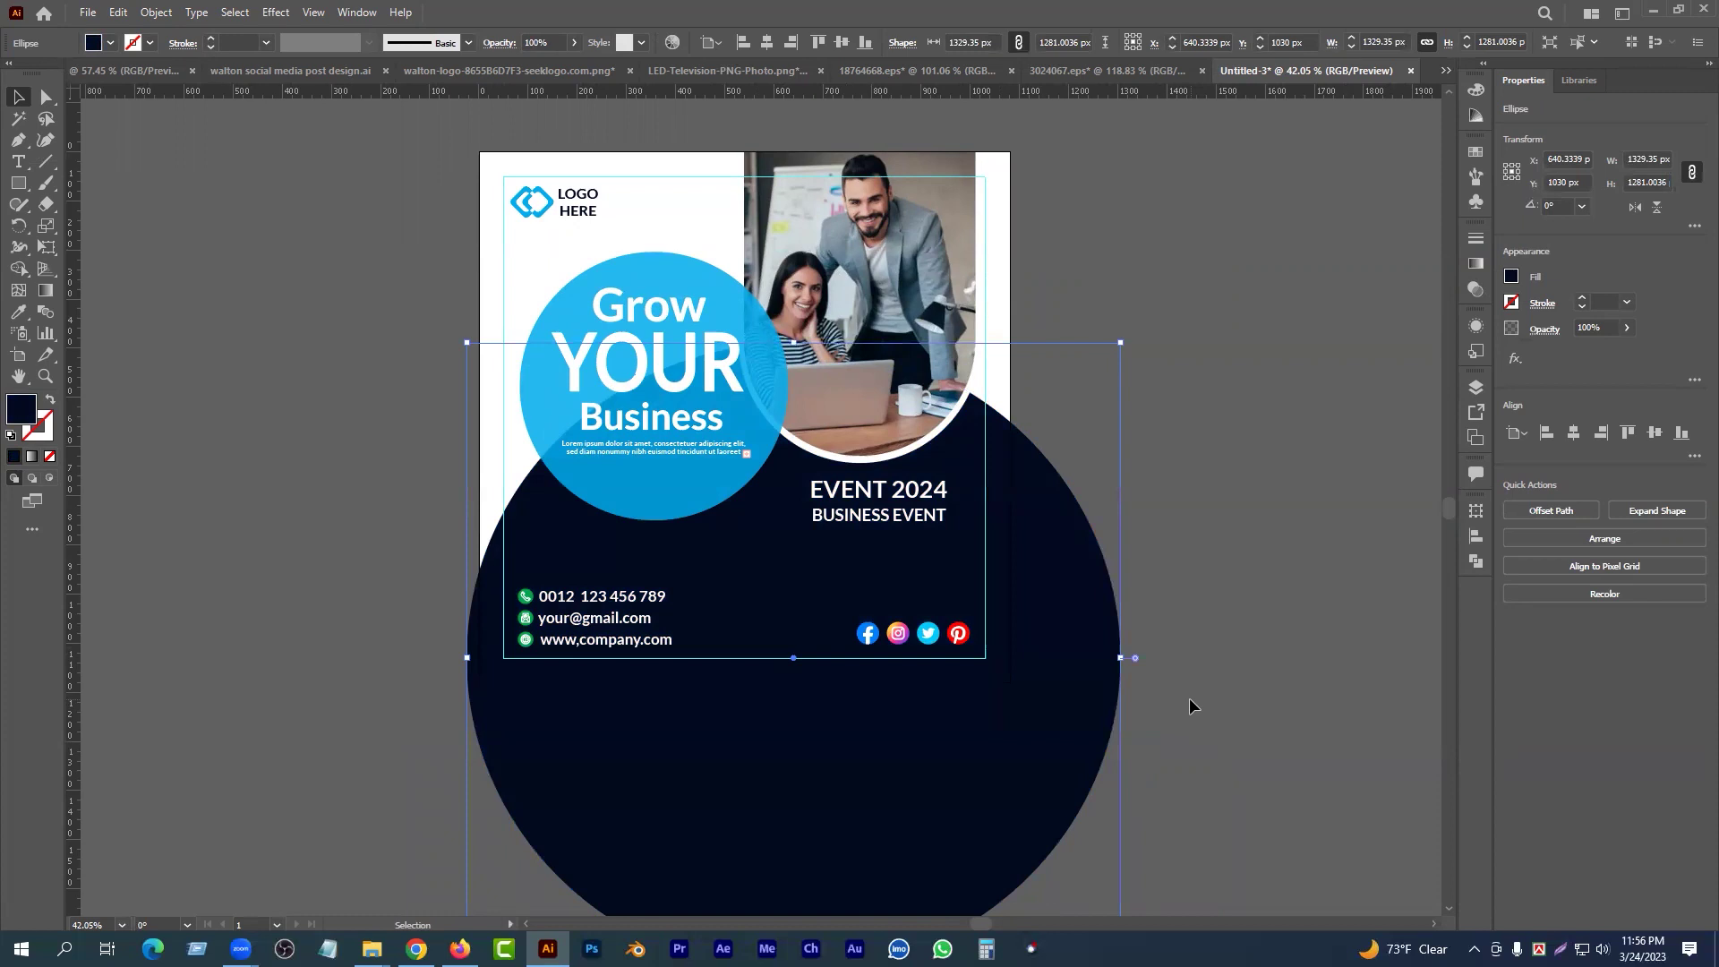
pyautogui.click(1235, 720)
pyautogui.hotkey('ctrl', 'z')
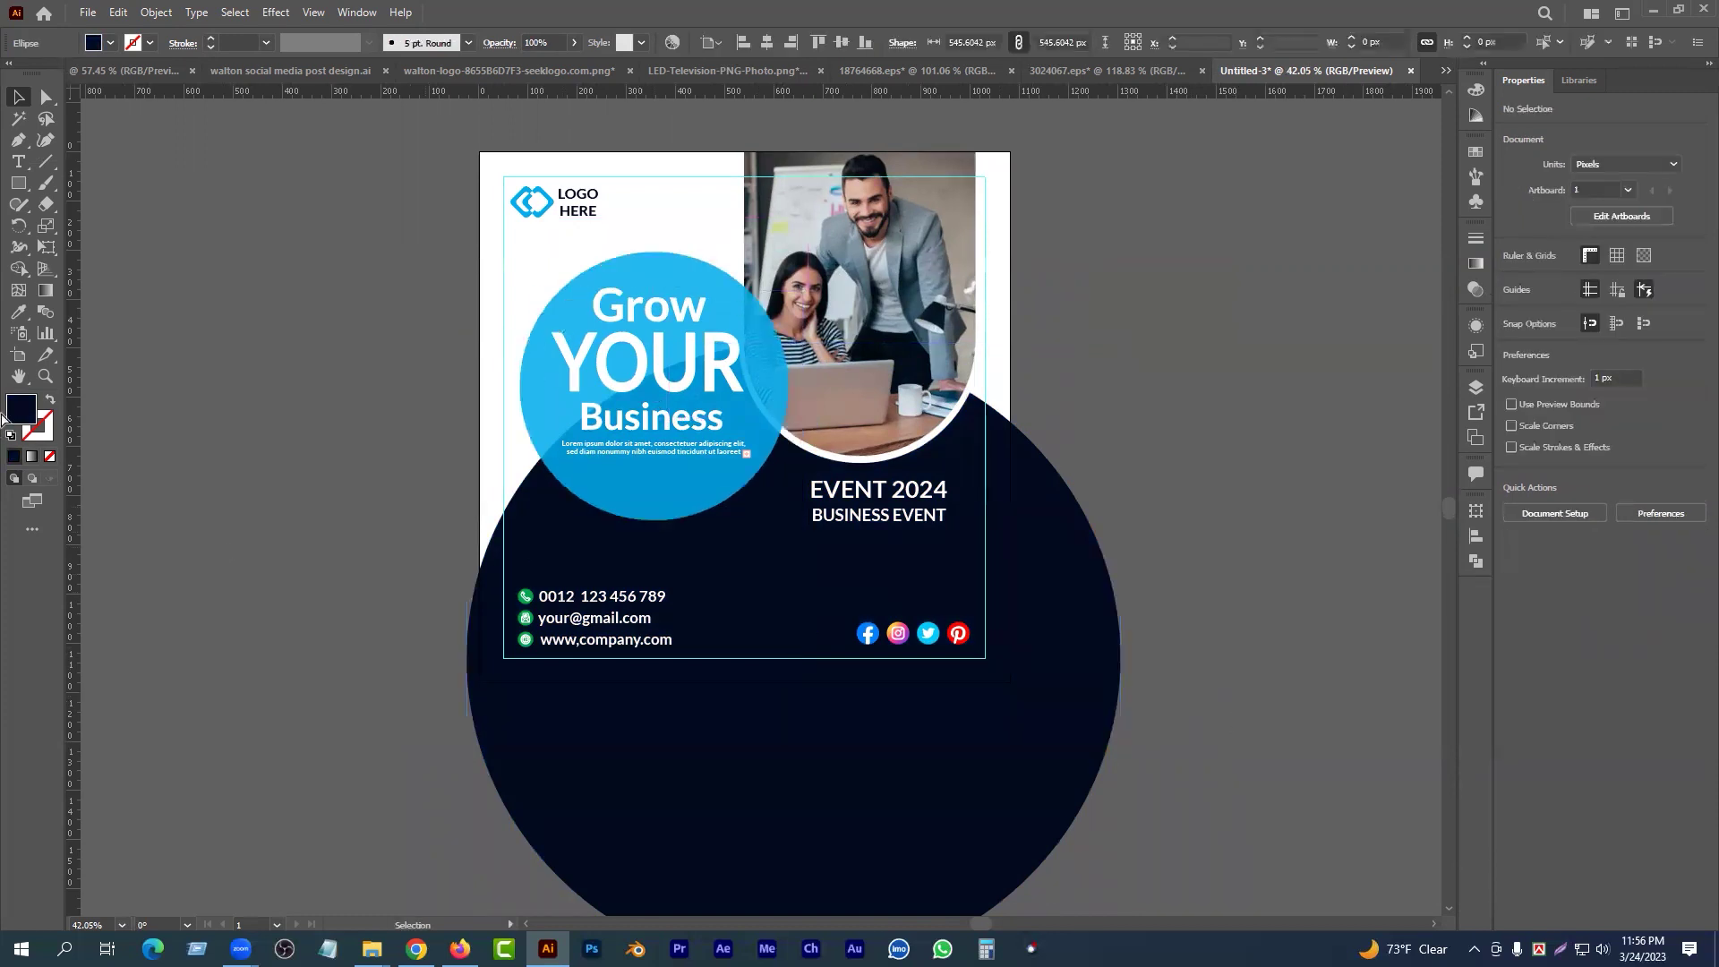
# - Try dark teal fills on the title circle, first 021B23 and then a slightly lighter shade
pyautogui.doubleClick(13, 413)
pyautogui.hotkey('ctrl', 'v')
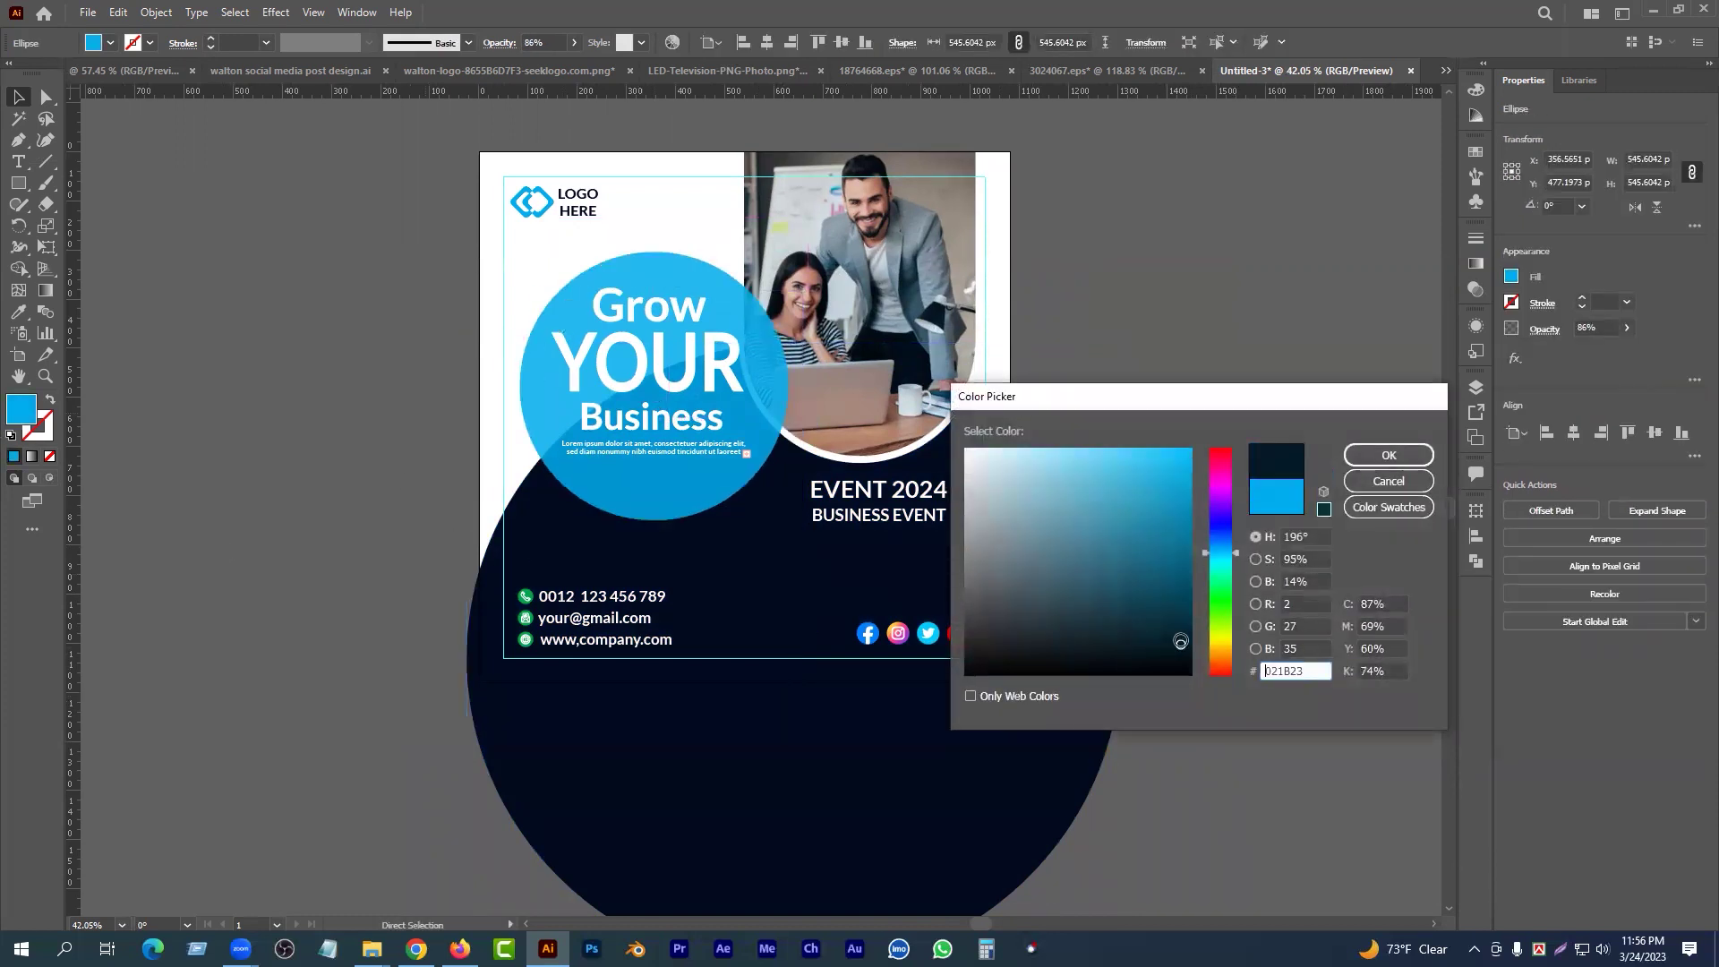
pyautogui.click(1389, 455)
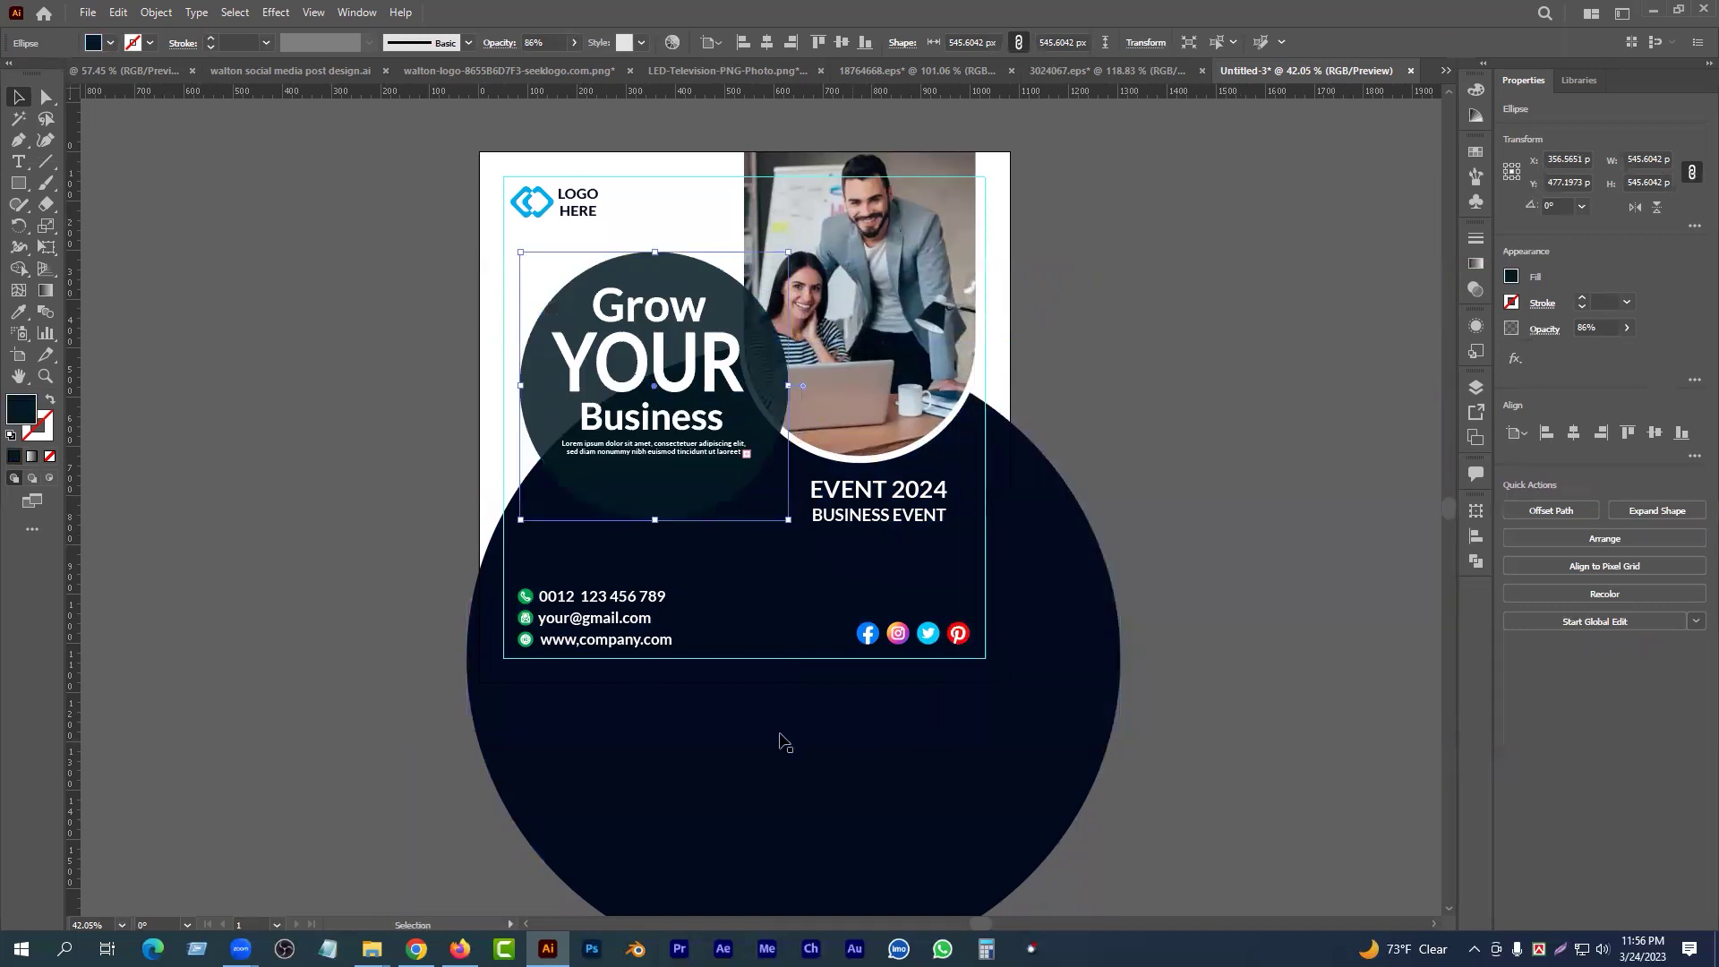
pyautogui.scroll(2, 557, 421)
pyautogui.scroll(3, 666, 531)
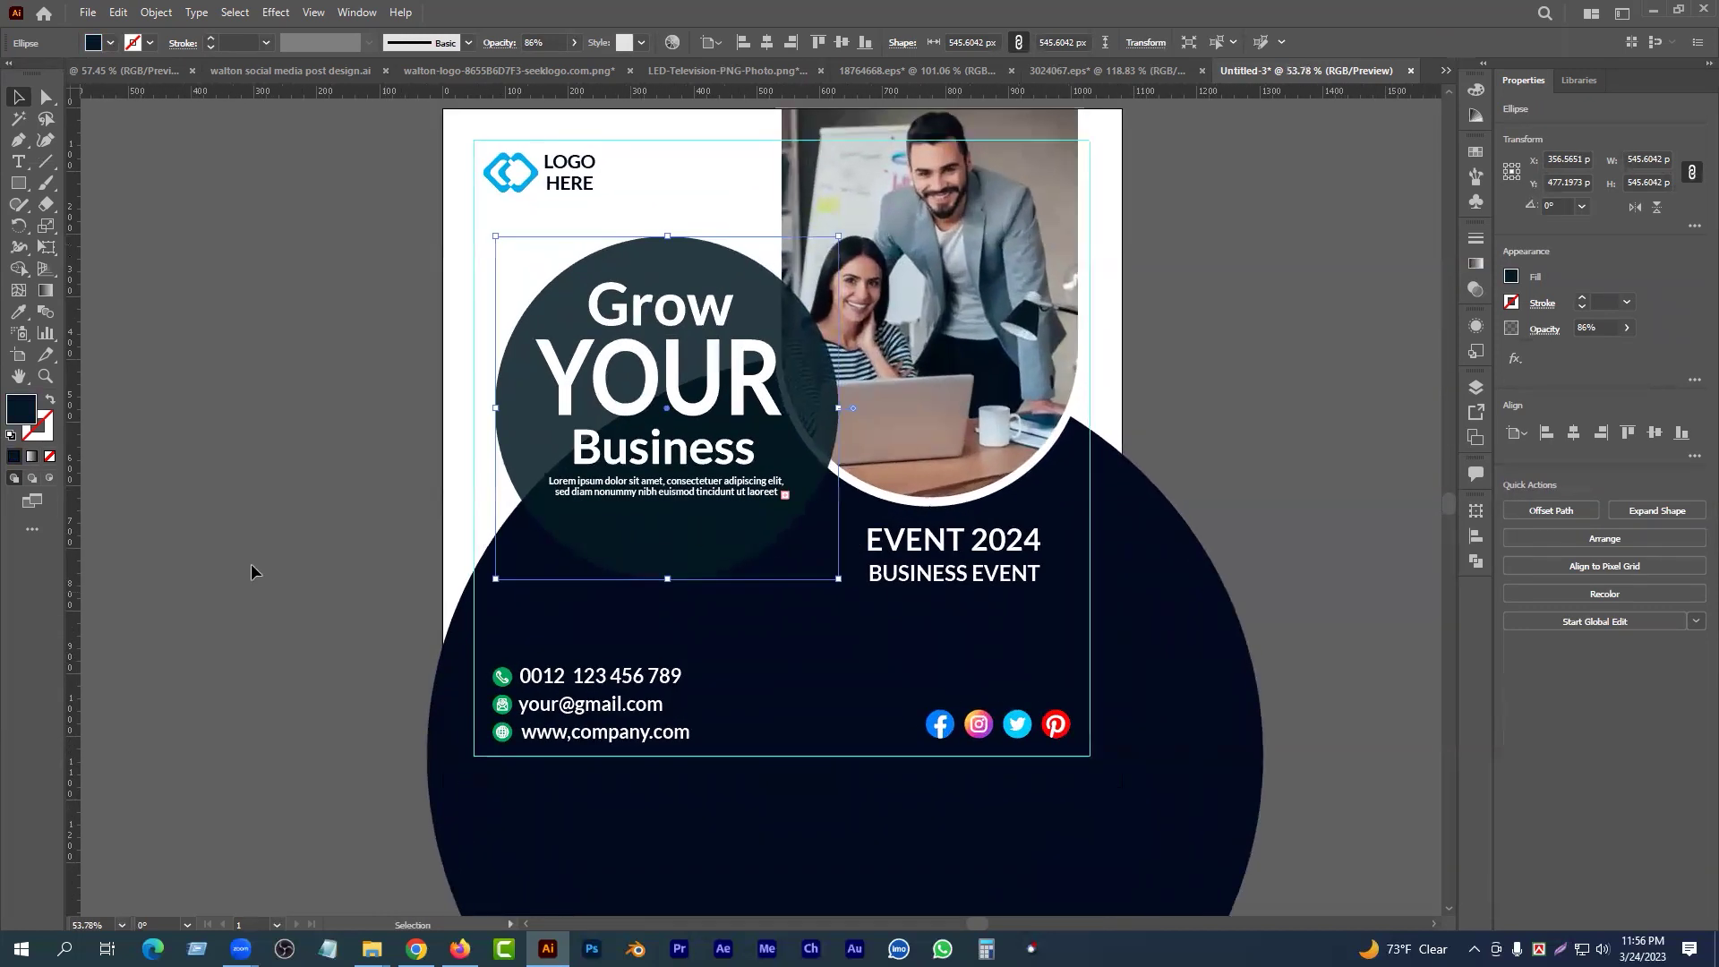
pyautogui.doubleClick(25, 414)
pyautogui.moveTo(1168, 610); pyautogui.dragTo(1192, 625)
pyautogui.click(1388, 456)
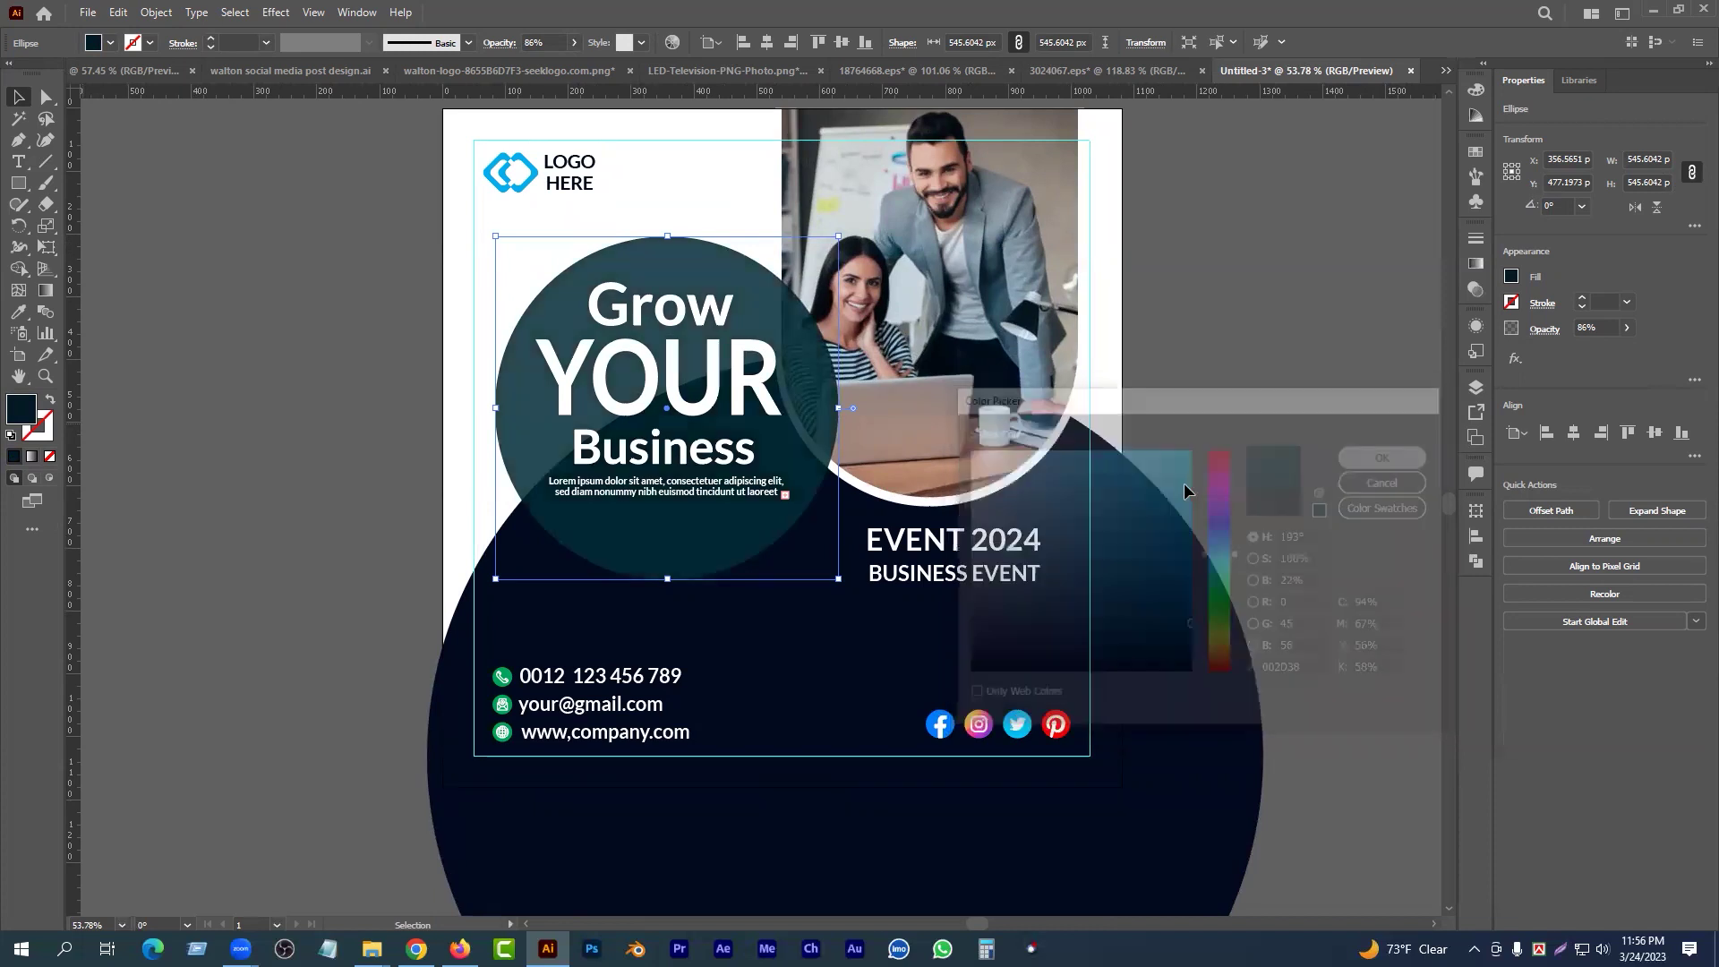
# - Replace the title circle's dark teal fill with the cyan-blue swatch
pyautogui.click(106, 43)
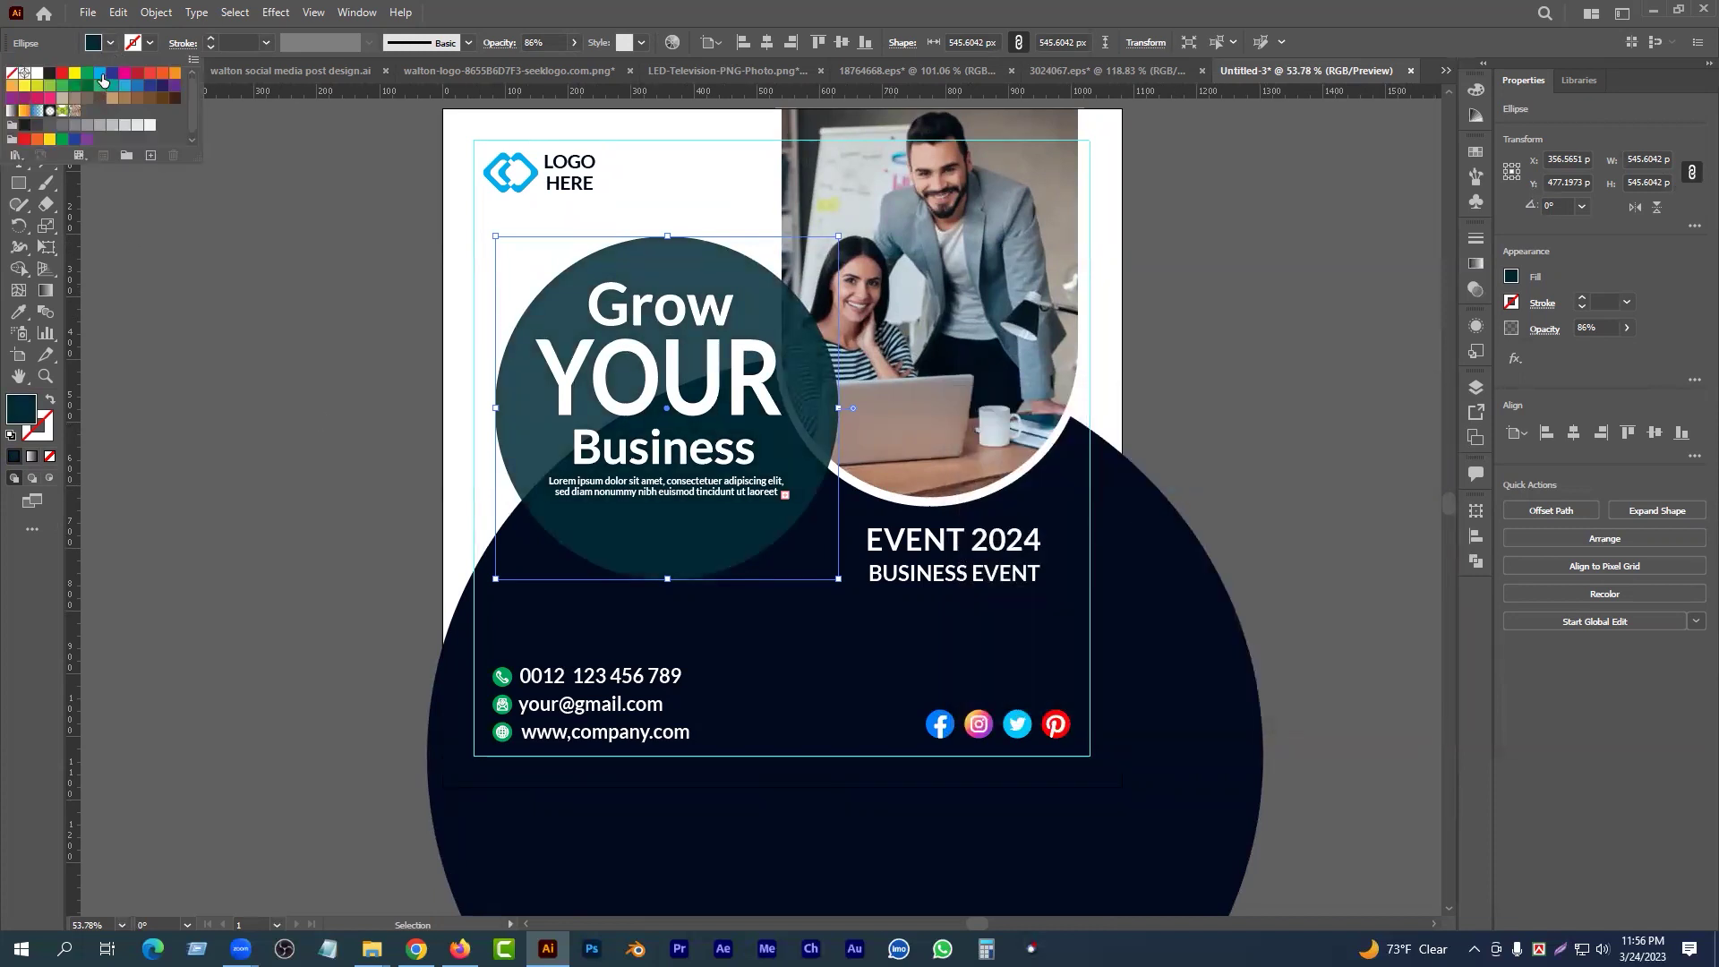
pyautogui.click(100, 79)
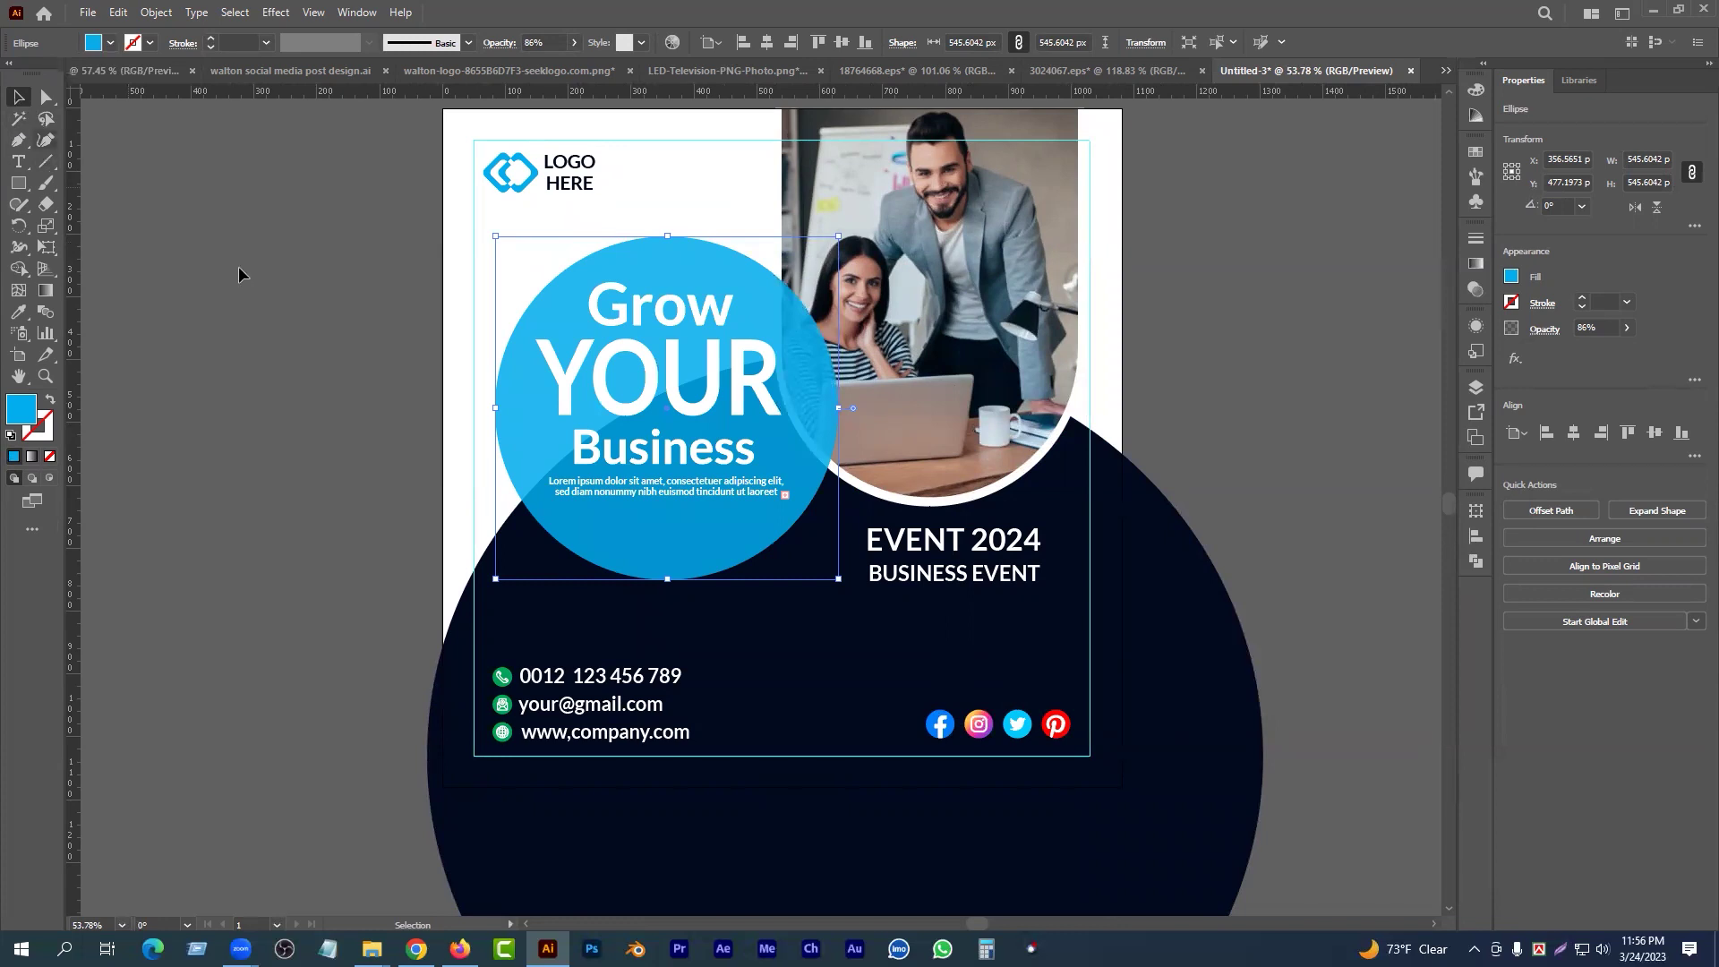
pyautogui.click(190, 223)
# - Duplicate the title circle in place and shrink the copy about its centre to about 474 px in diameter
pyautogui.click(517, 400)
pyautogui.moveTo(530, 440); pyautogui.dragTo(678, 587)
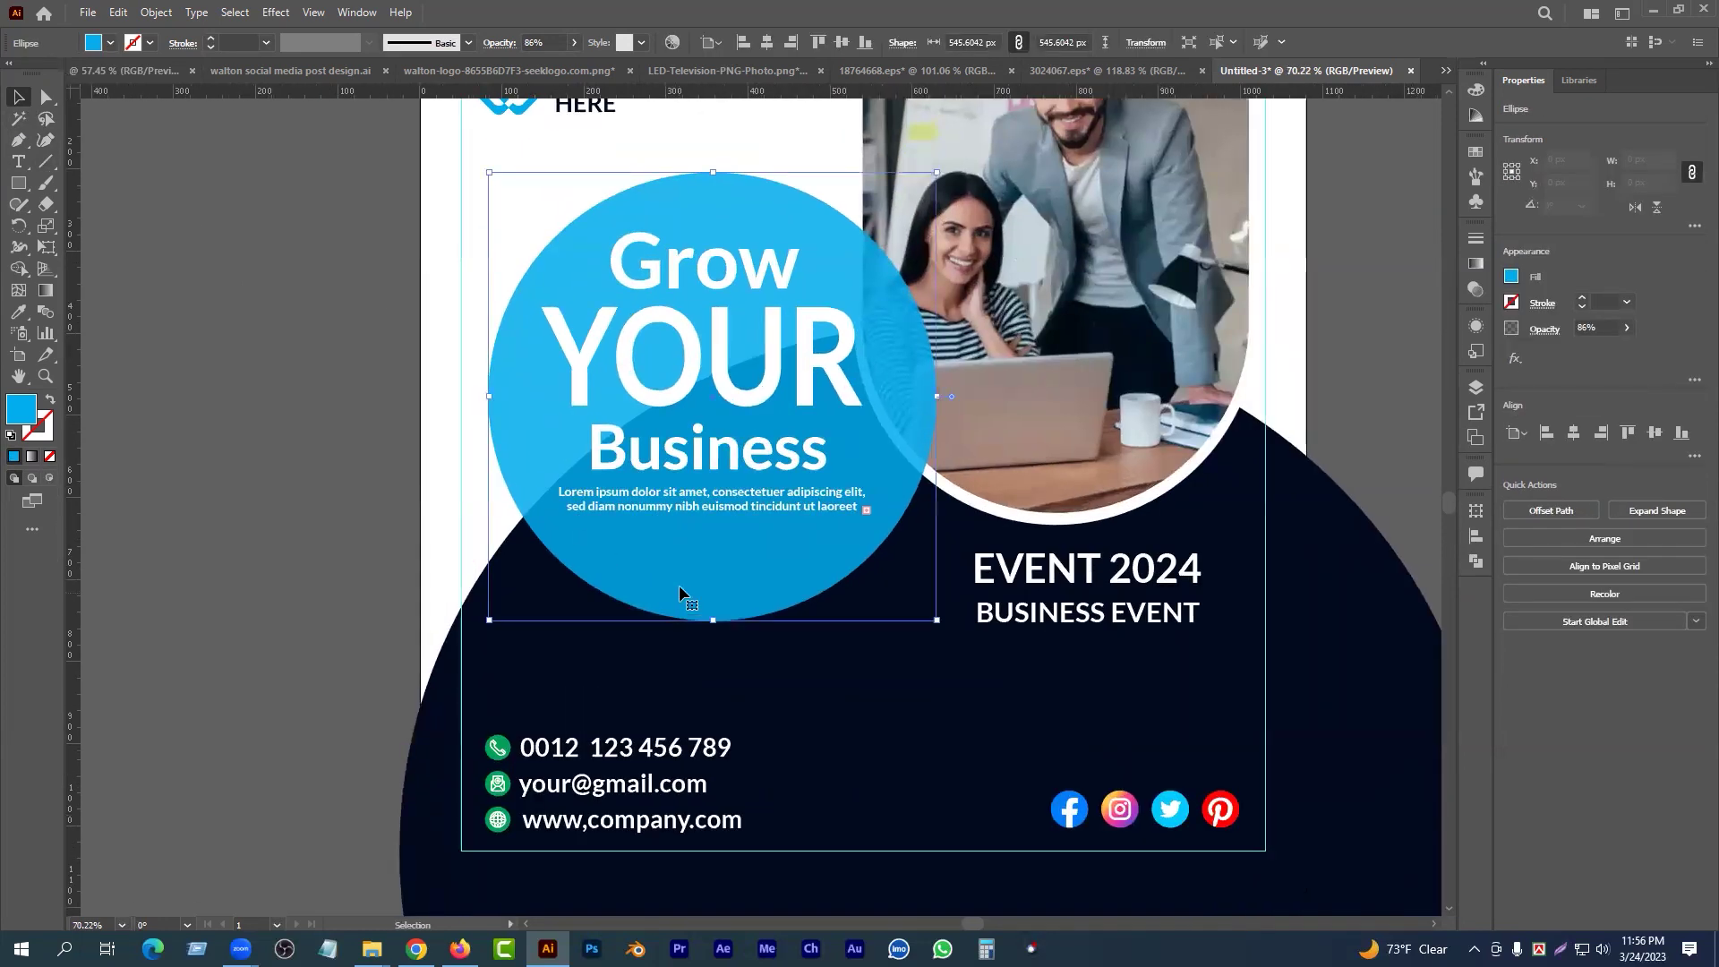
pyautogui.press('v')
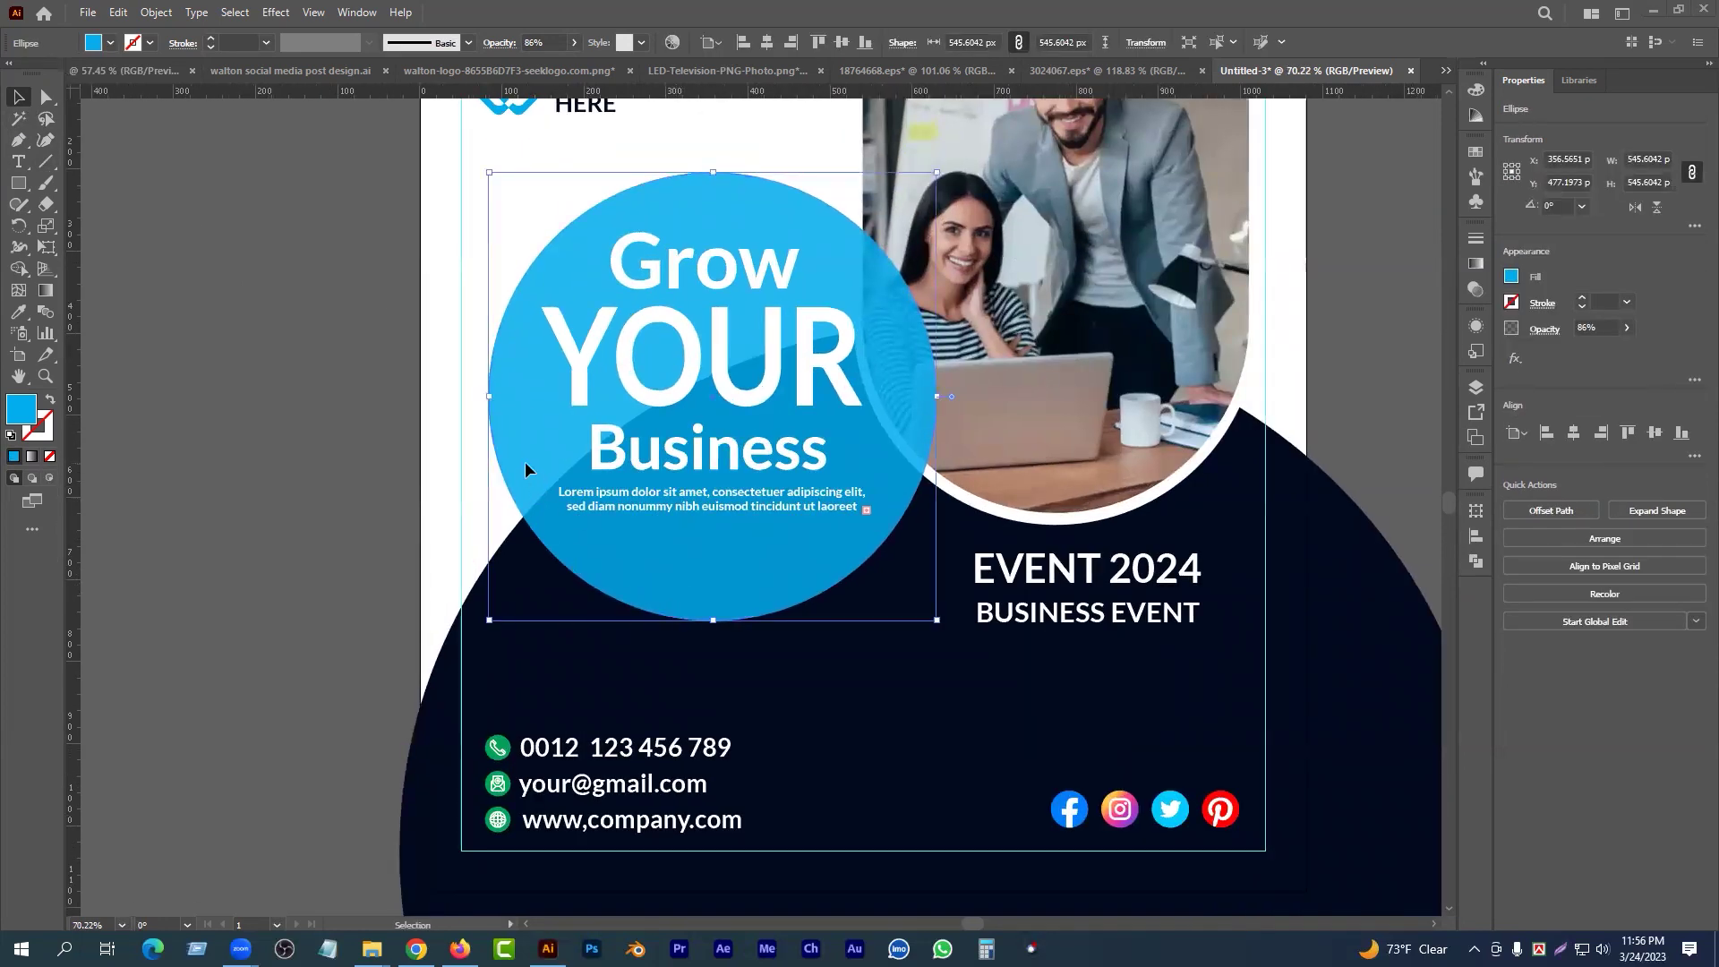
pyautogui.press('a')
pyautogui.press('v')
pyautogui.moveTo(936, 396); pyautogui.dragTo(888, 412)
pyautogui.click(218, 330)
pyautogui.scroll(1, 811, 420)
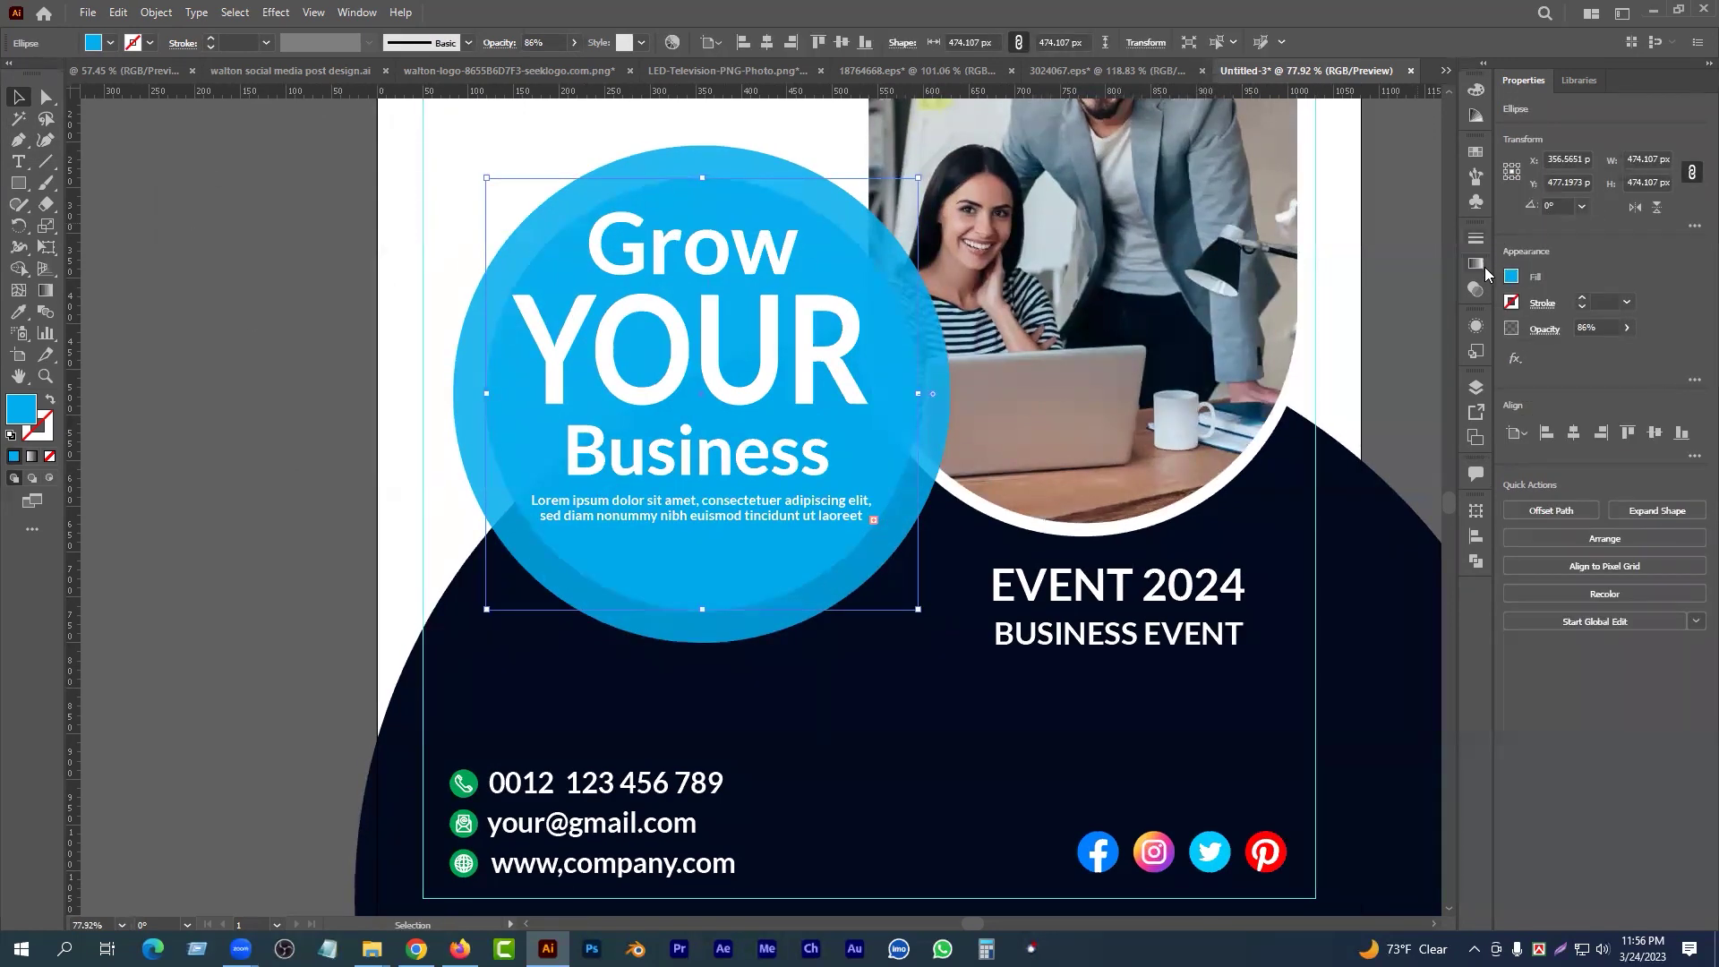
# - Set the smaller inner circle's opacity to 50%
pyautogui.click(1476, 263)
pyautogui.click(1474, 287)
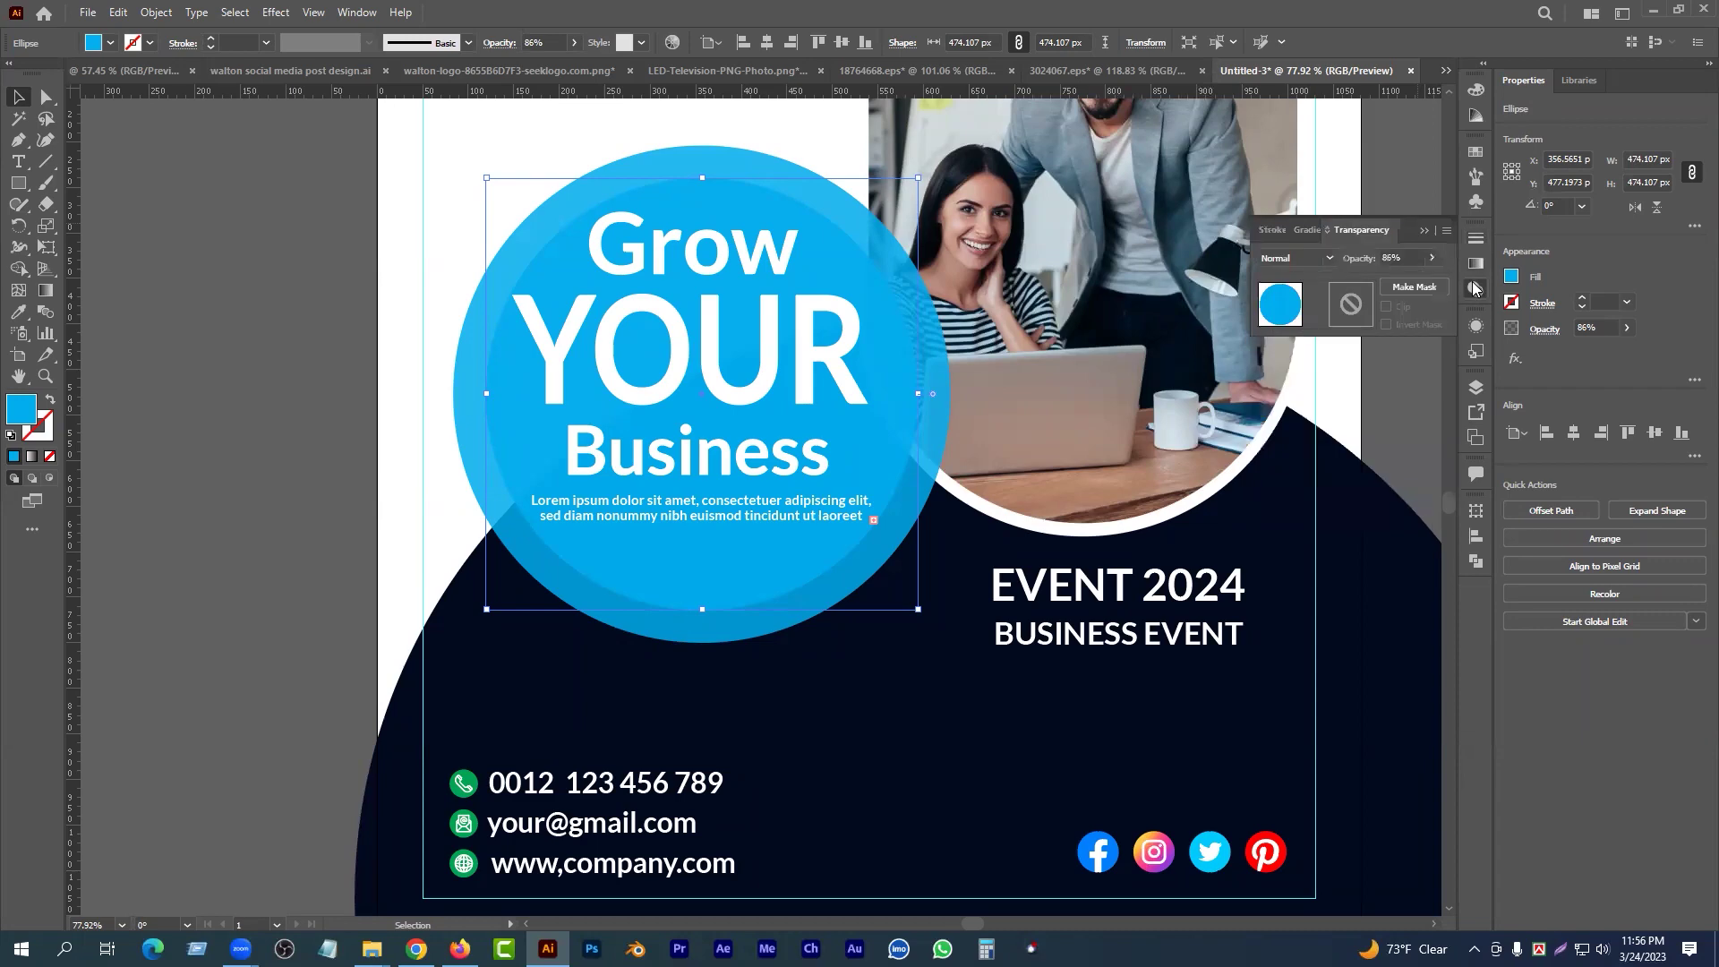
pyautogui.click(1431, 260)
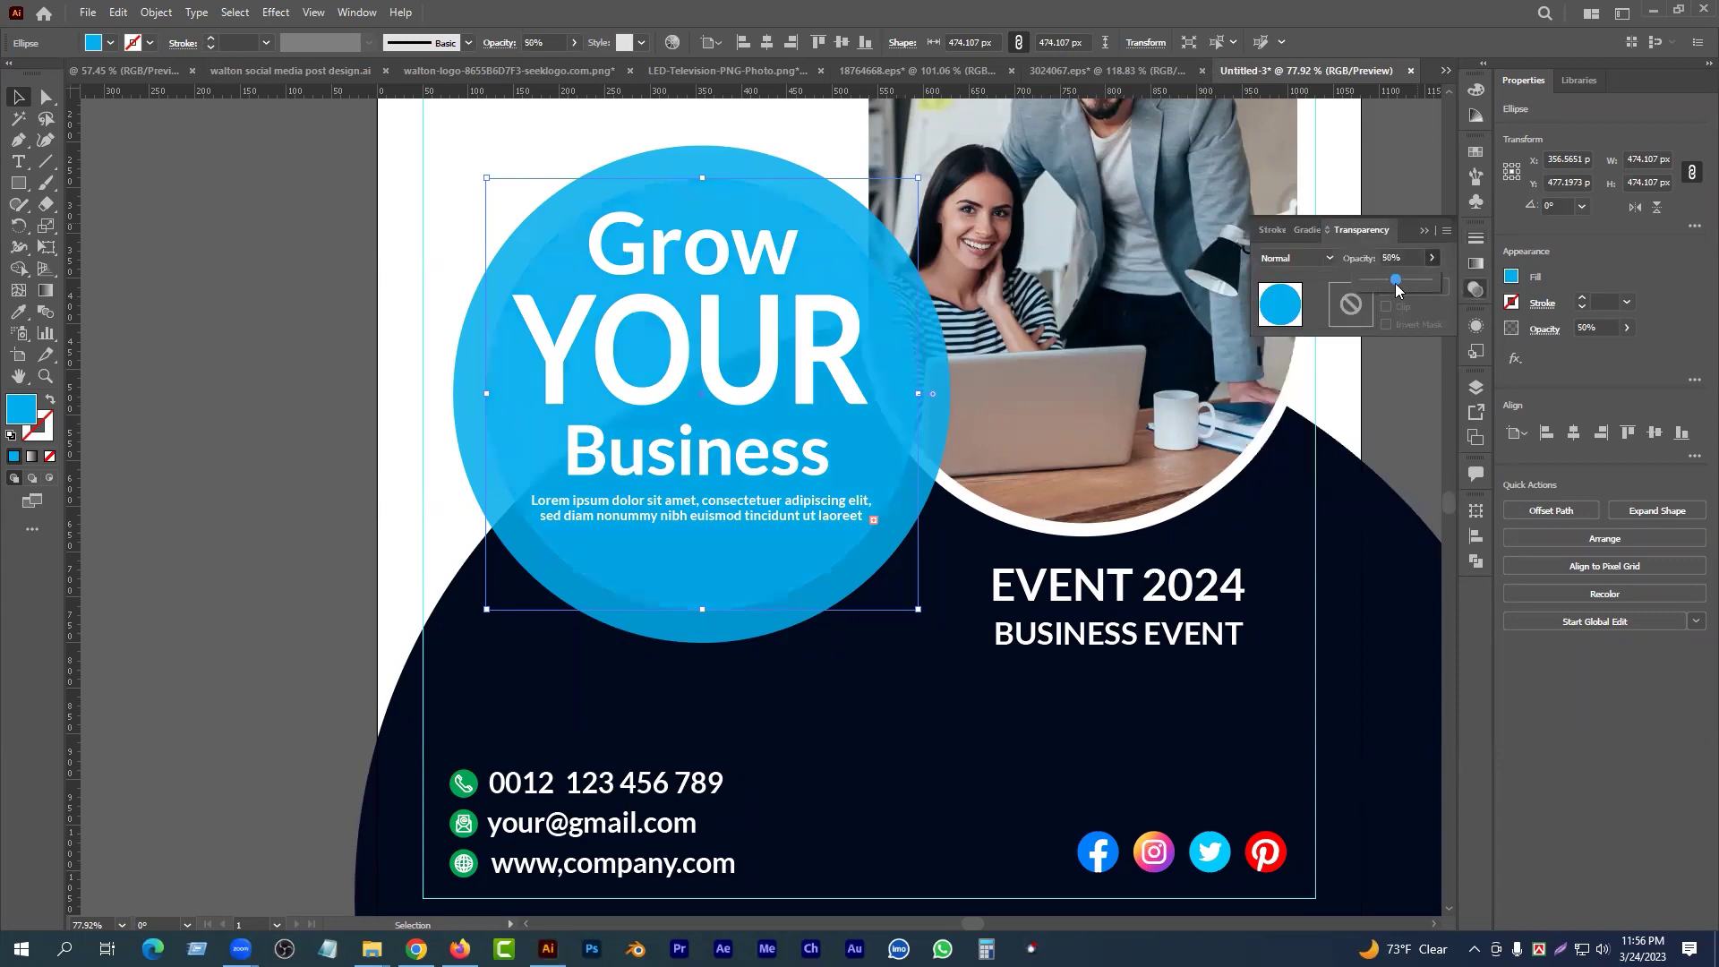
pyautogui.click(1326, 282)
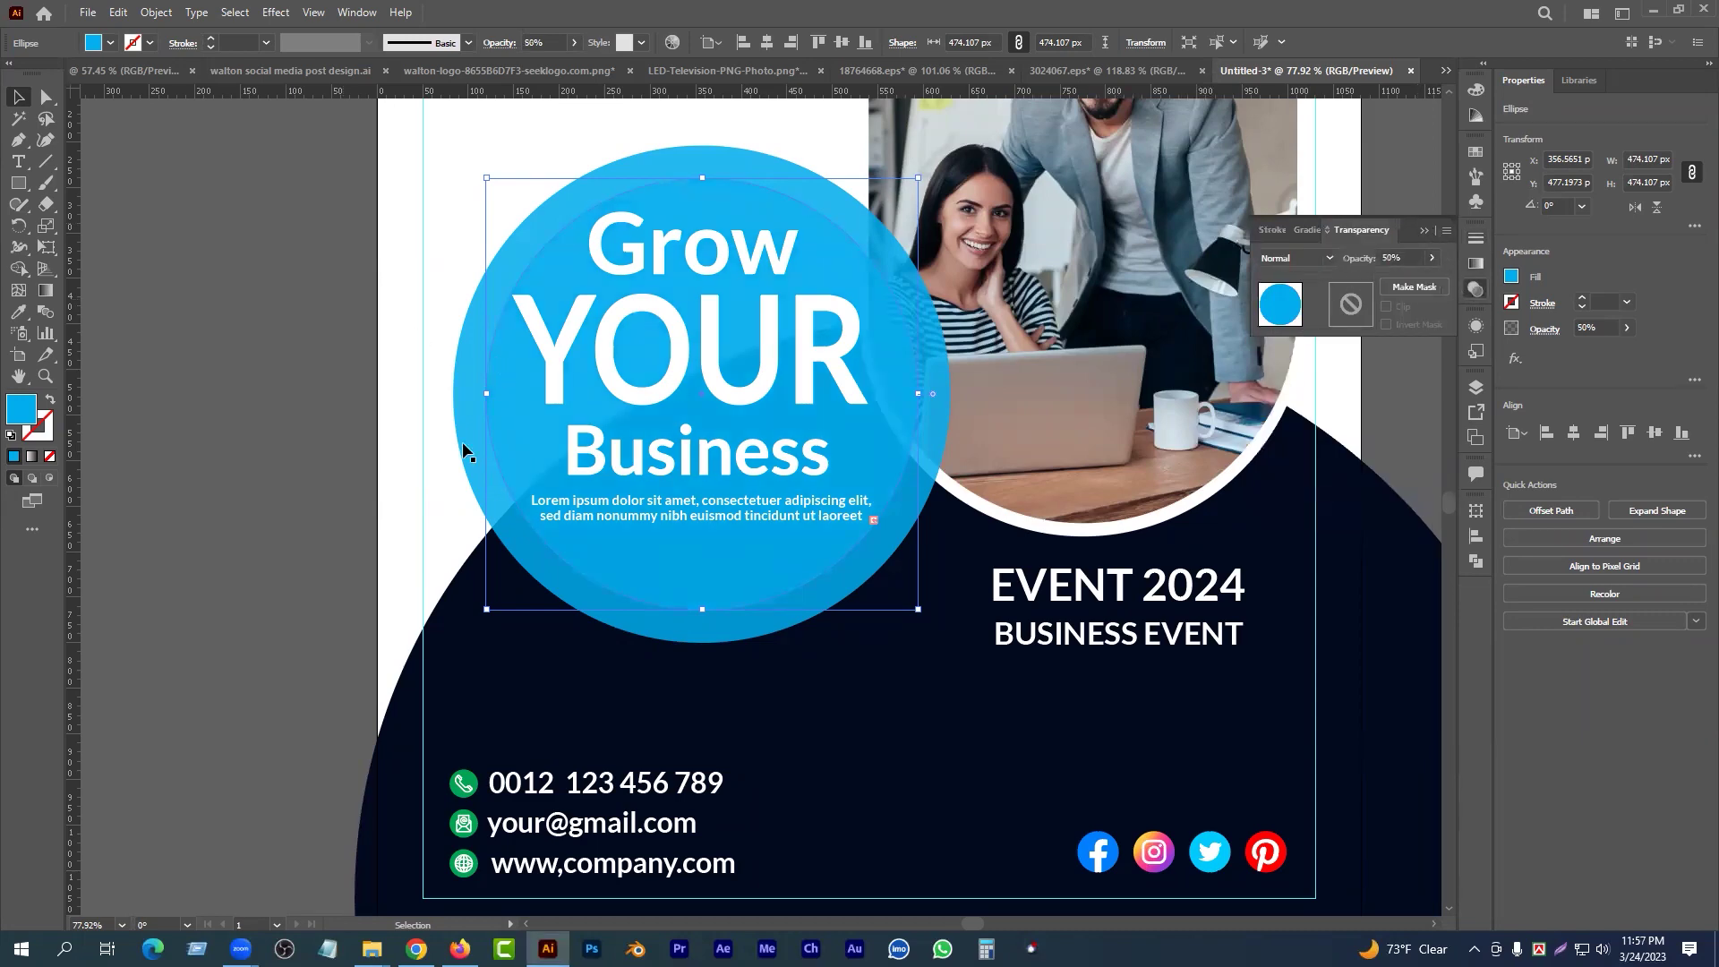
# - Enlarge the semi-transparent inner circle about its centre to about 503 px in diameter
pyautogui.click(412, 439)
pyautogui.hotkey('ctrl', 'space')
pyautogui.click(530, 495)
pyautogui.click(491, 395)
pyautogui.moveTo(476, 379); pyautogui.dragTo(472, 378)
pyautogui.click(280, 423)
pyautogui.moveTo(936, 469); pyautogui.dragTo(868, 488)
pyautogui.moveTo(1060, 581); pyautogui.dragTo(949, 579)
pyautogui.moveTo(940, 488); pyautogui.dragTo(1049, 517)
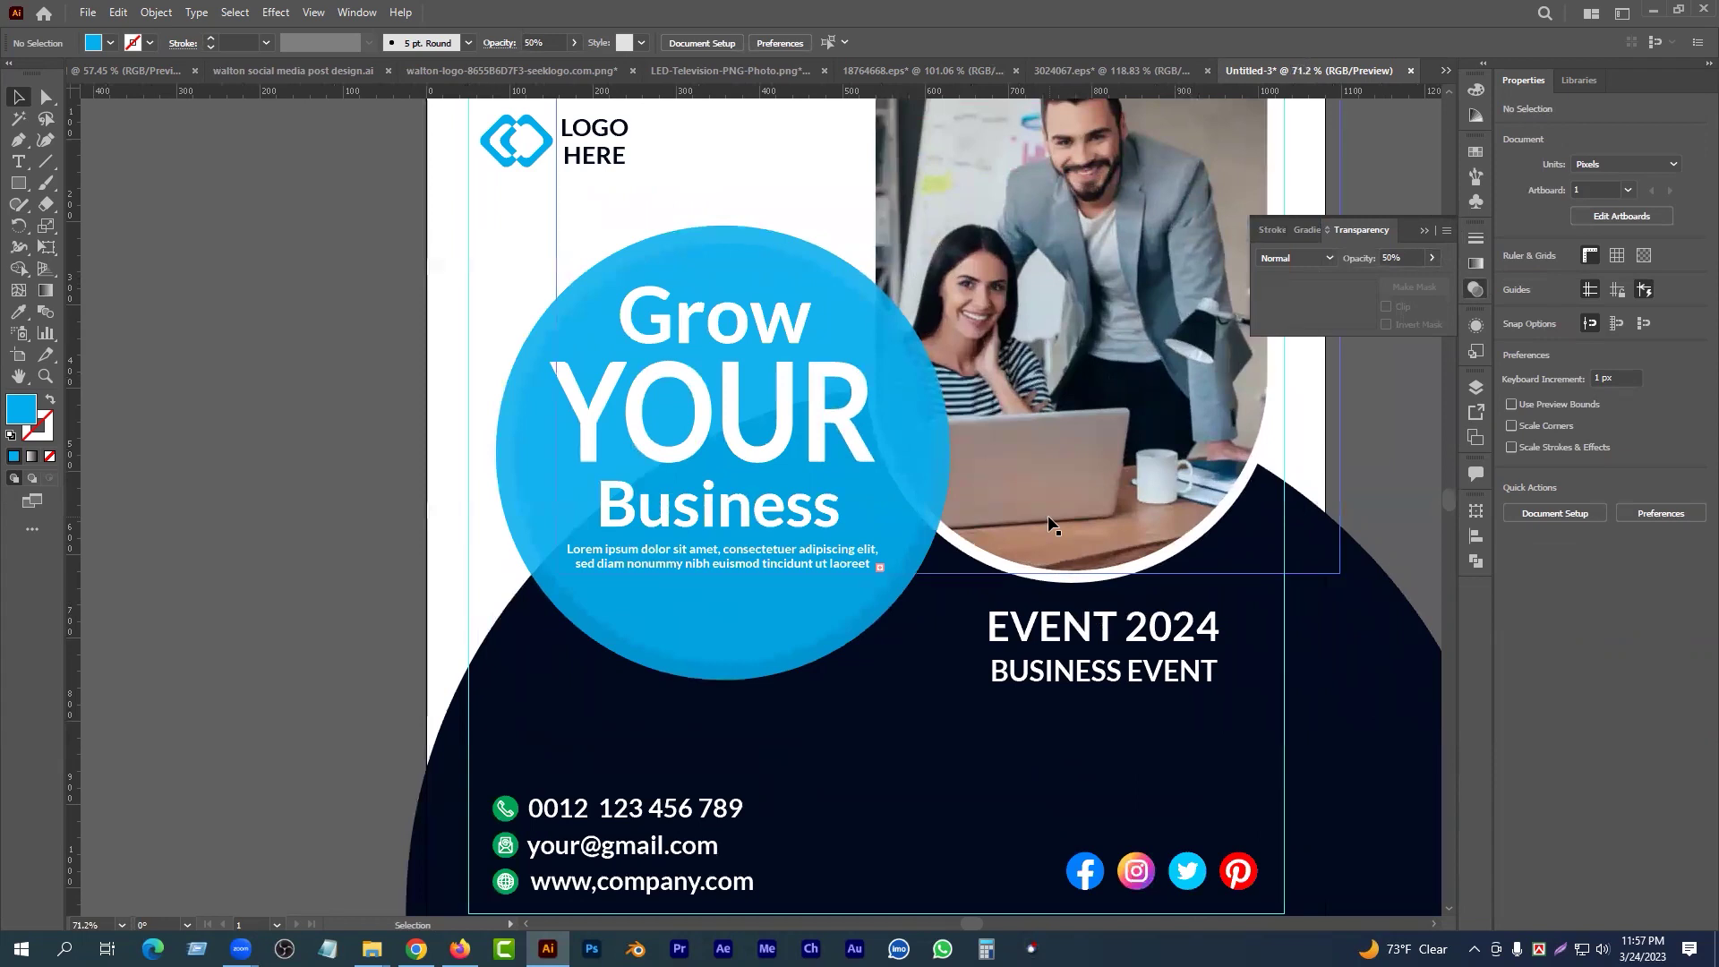
# - Delete the inner circle, check the remaining title circle's opacity setting and collapse the Transparency panel
pyautogui.click(546, 458)
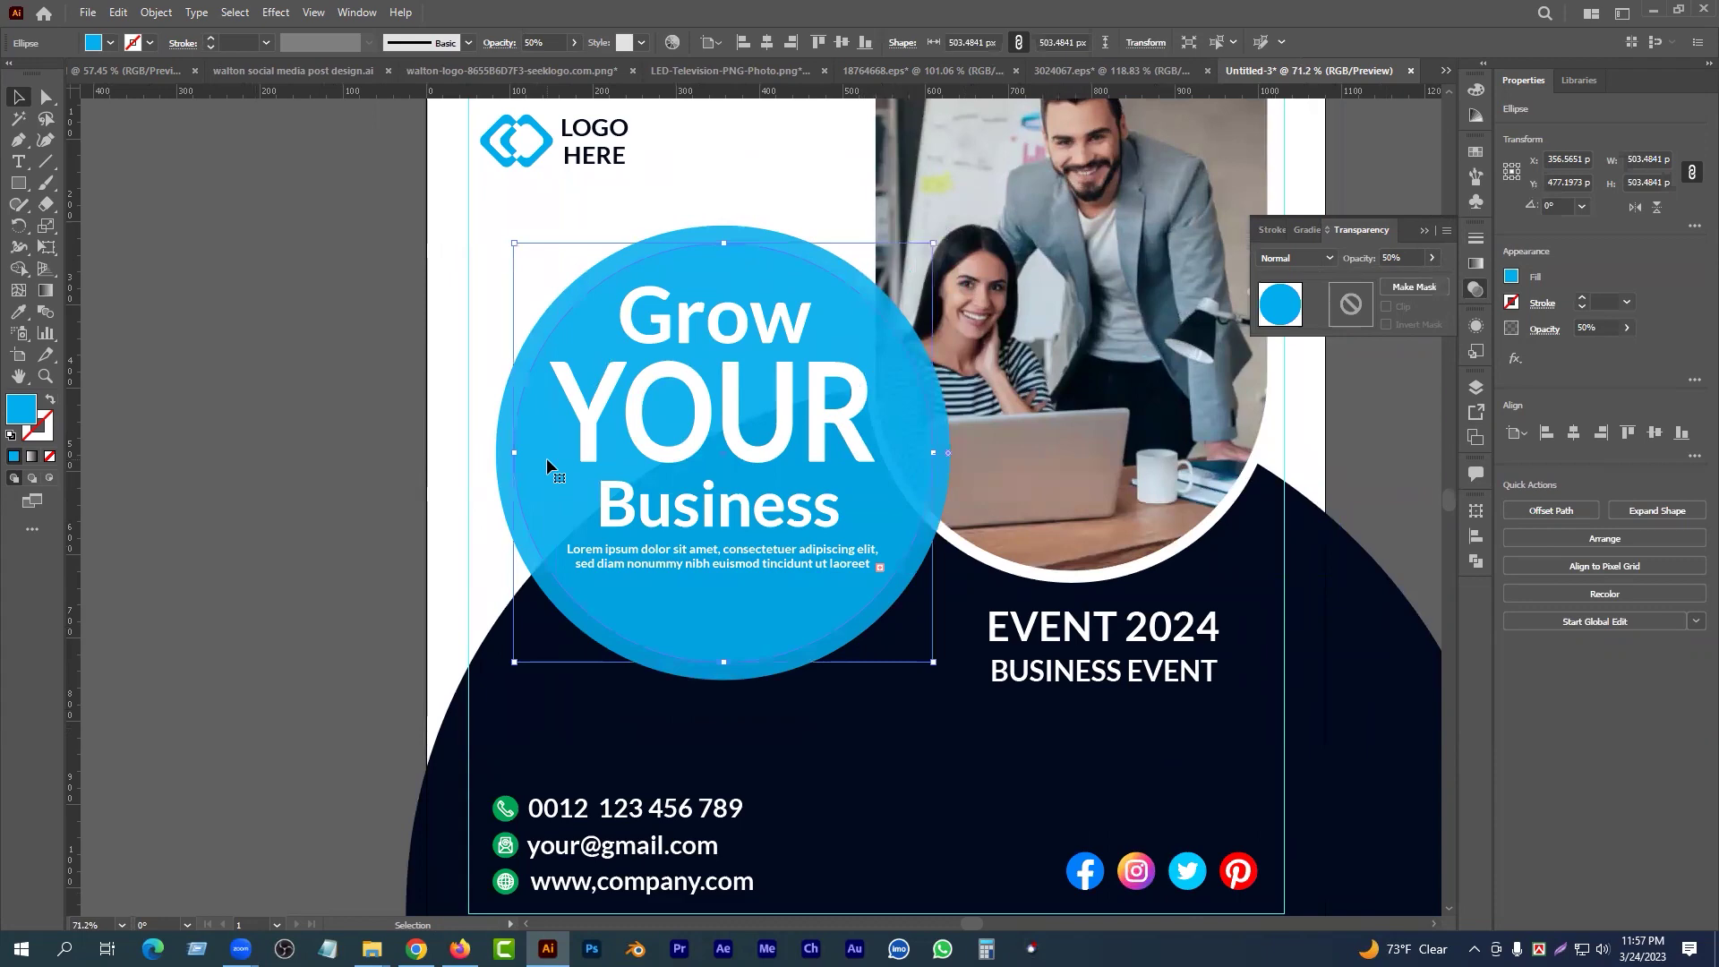
pyautogui.press('Delete')
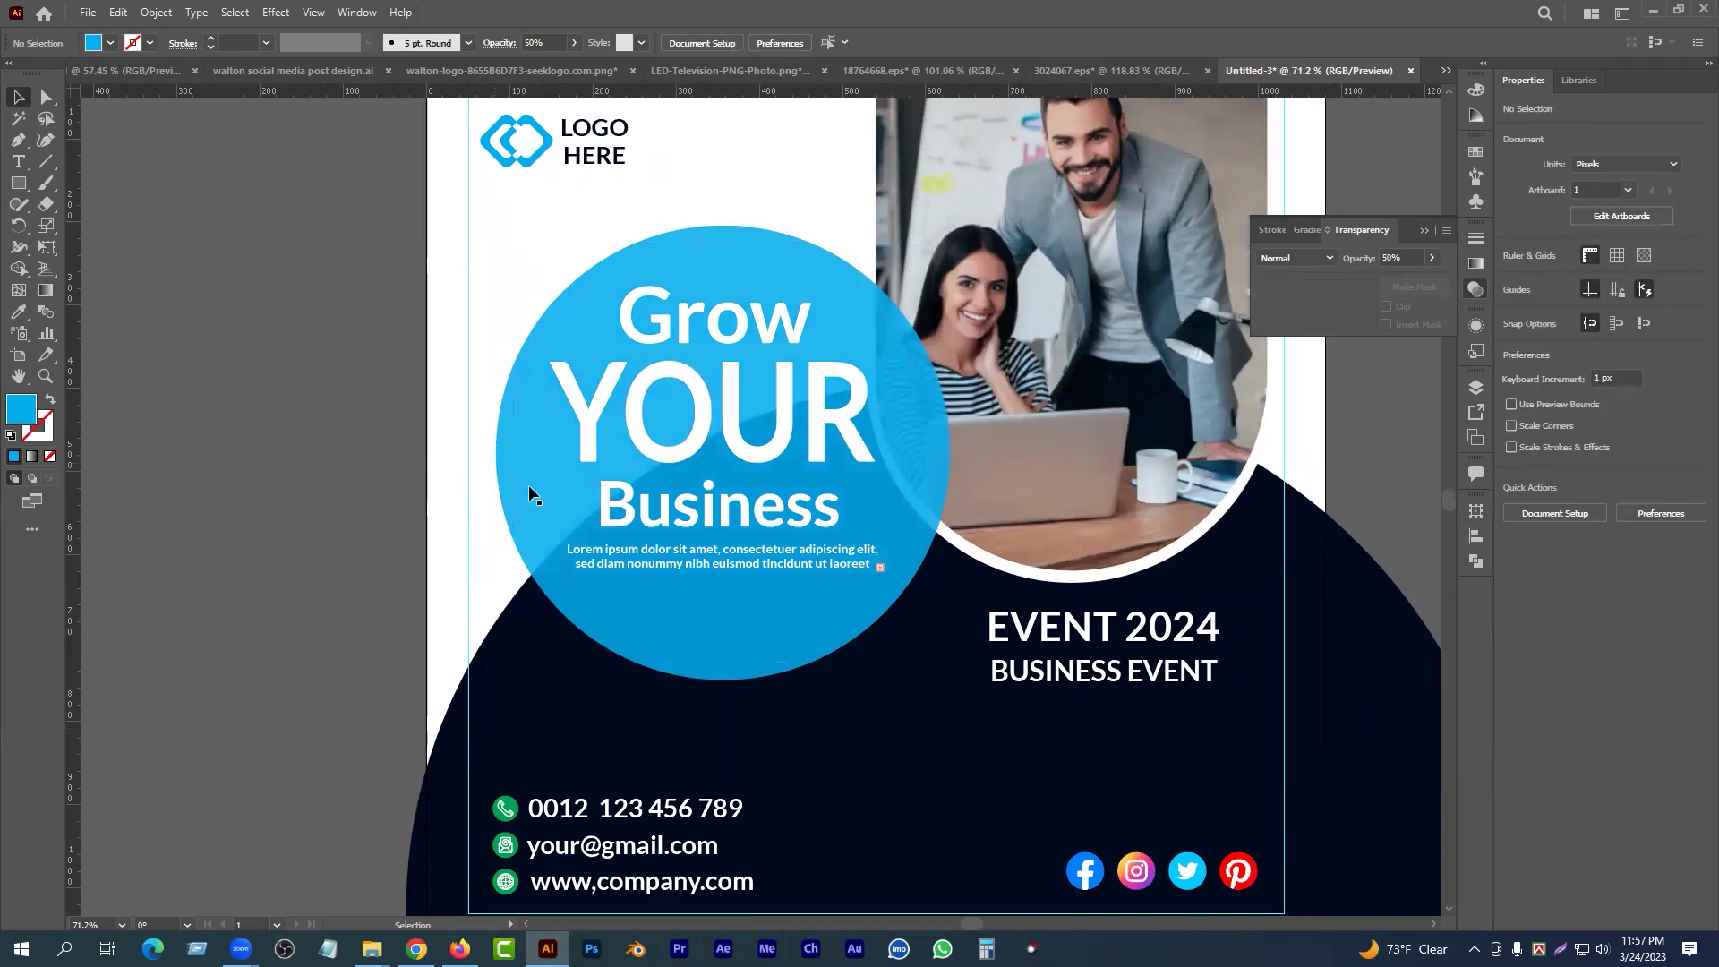
pyautogui.scroll(-1, 619, 541)
pyautogui.click(555, 454)
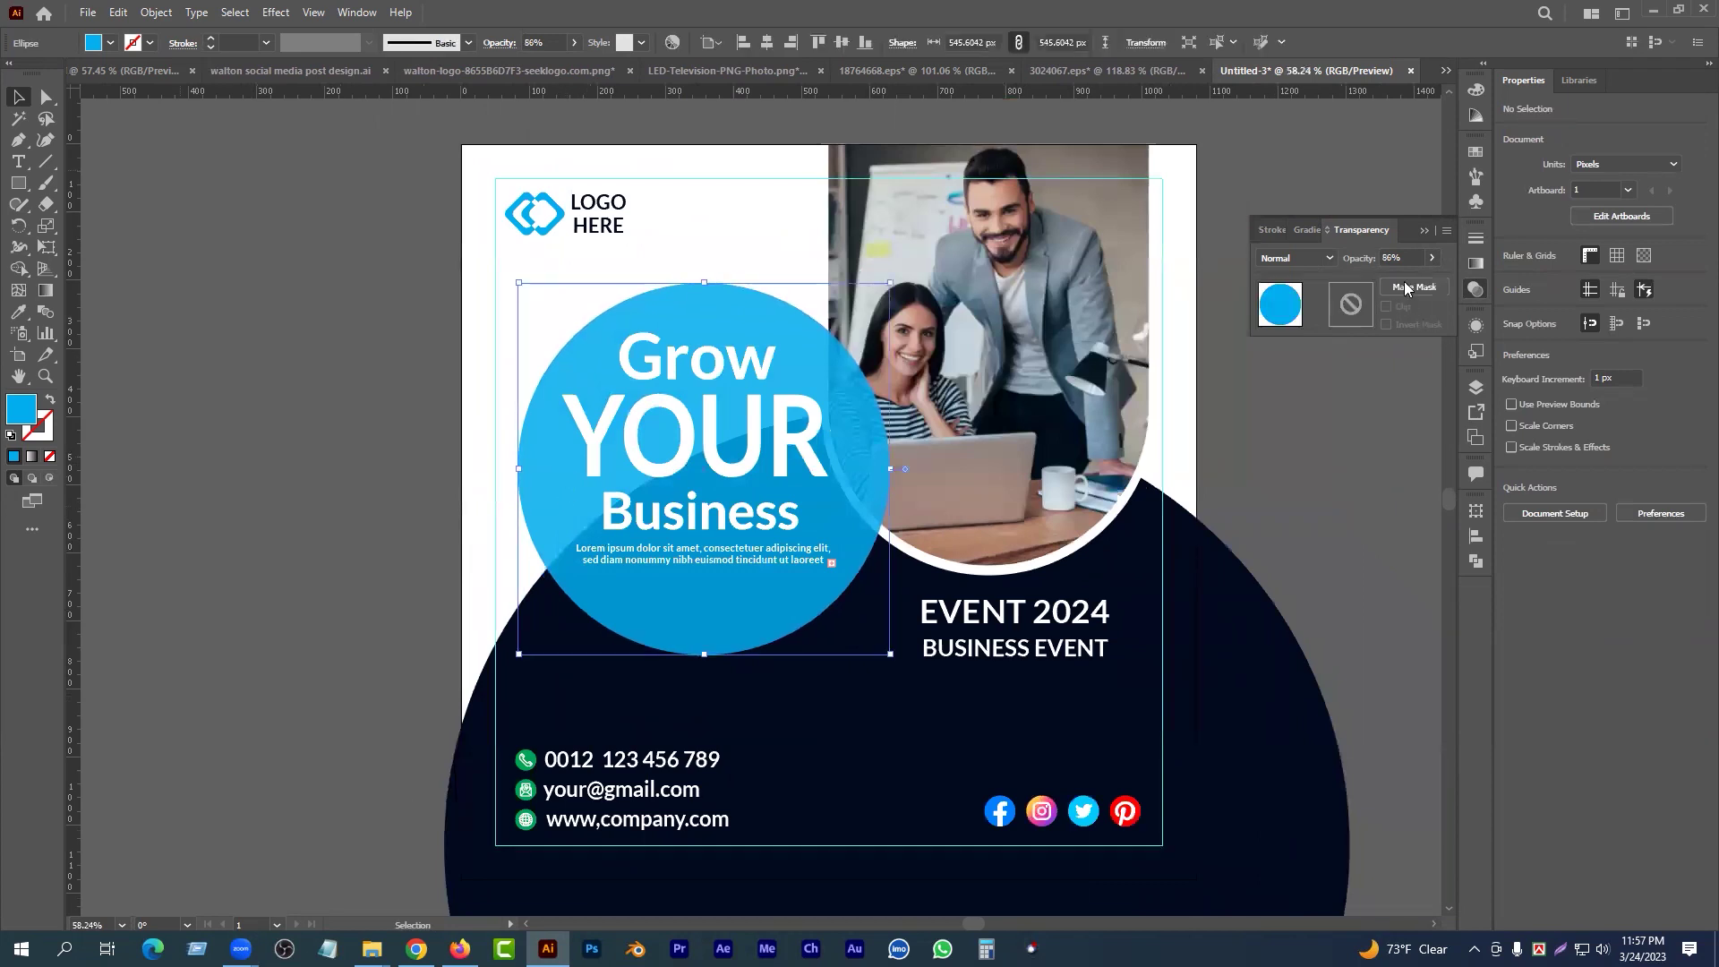
pyautogui.click(1431, 256)
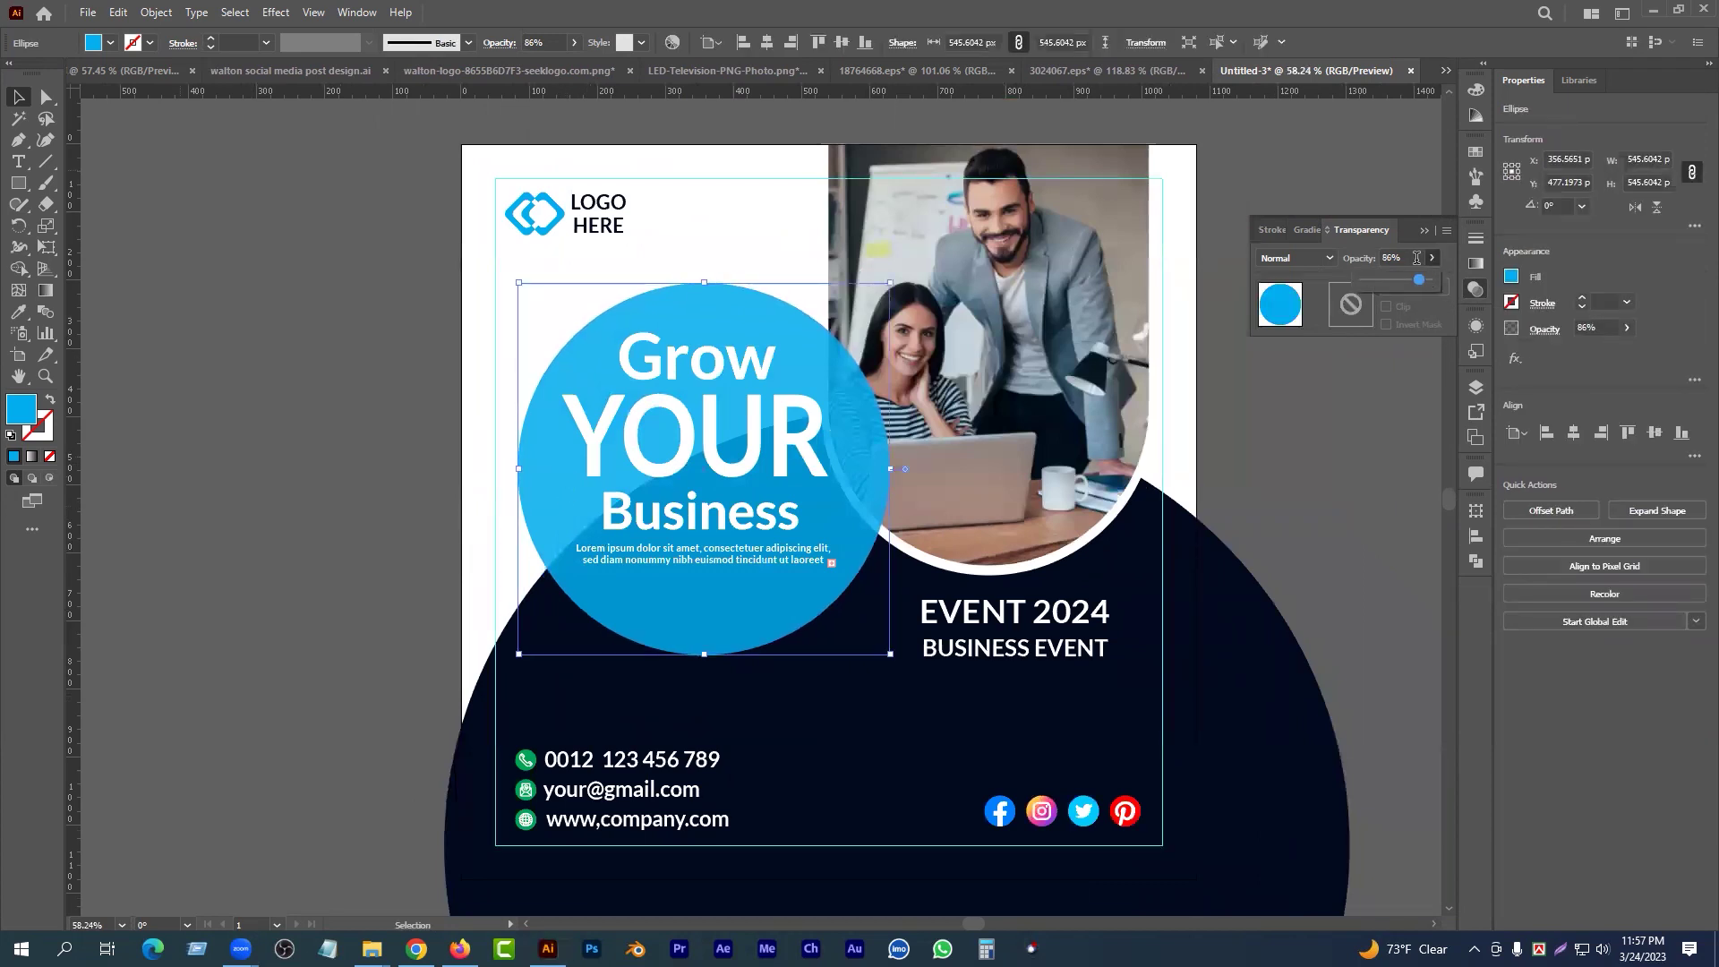
pyautogui.click(1414, 254)
pyautogui.click(1309, 460)
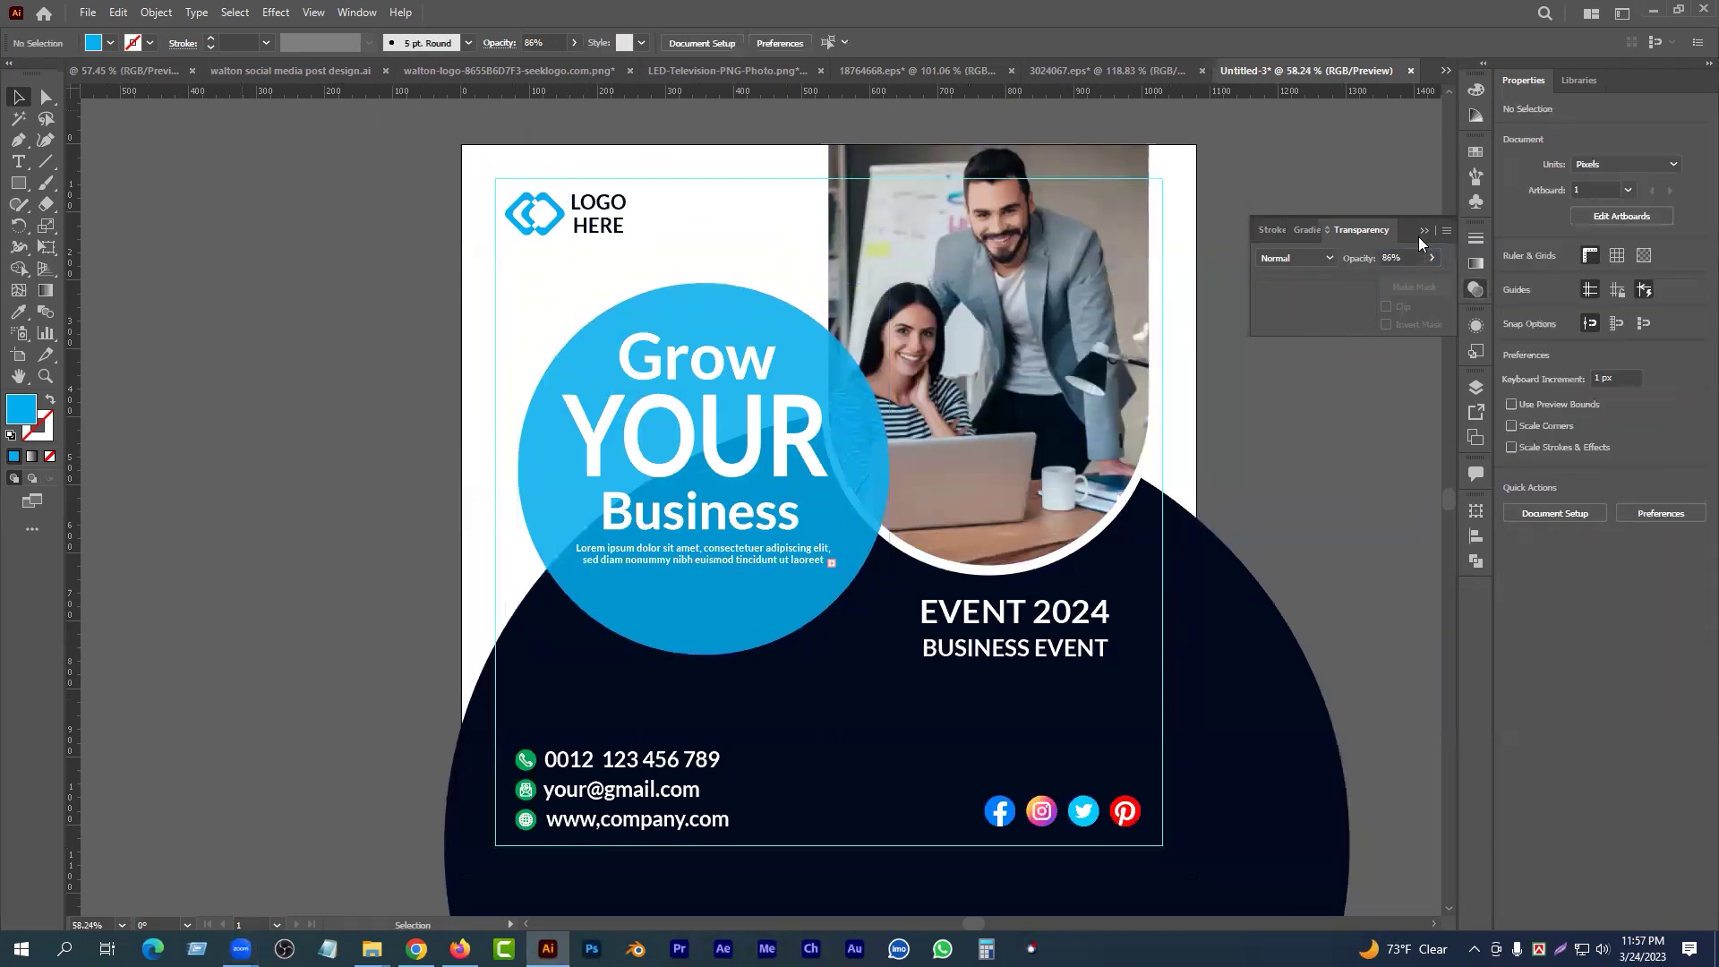
pyautogui.click(1424, 230)
pyautogui.click(869, 508)
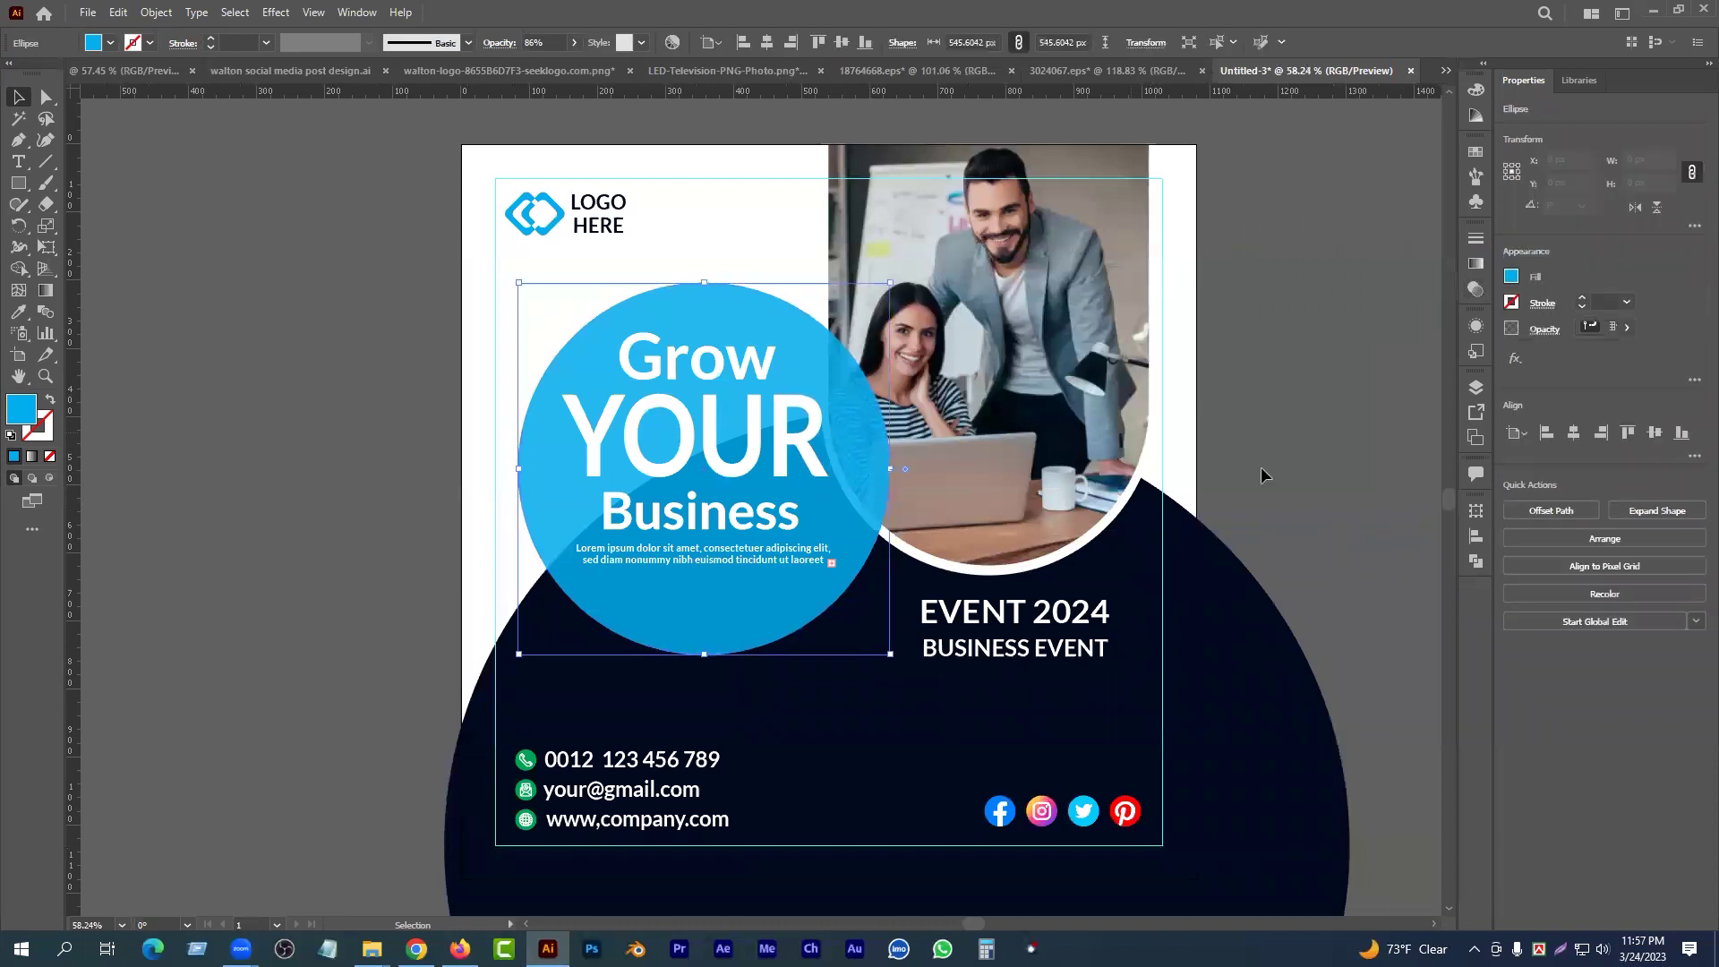
pyautogui.scroll(-1, 822, 455)
pyautogui.scroll(-1, 799, 472)
pyautogui.moveTo(822, 455); pyautogui.dragTo(761, 485)
pyautogui.moveTo(872, 583); pyautogui.dragTo(841, 499)
pyautogui.moveTo(367, 276); pyautogui.dragTo(380, 314)
pyautogui.moveTo(394, 198); pyautogui.dragTo(1082, 643)
pyautogui.hotkey('ctrl', 'a')
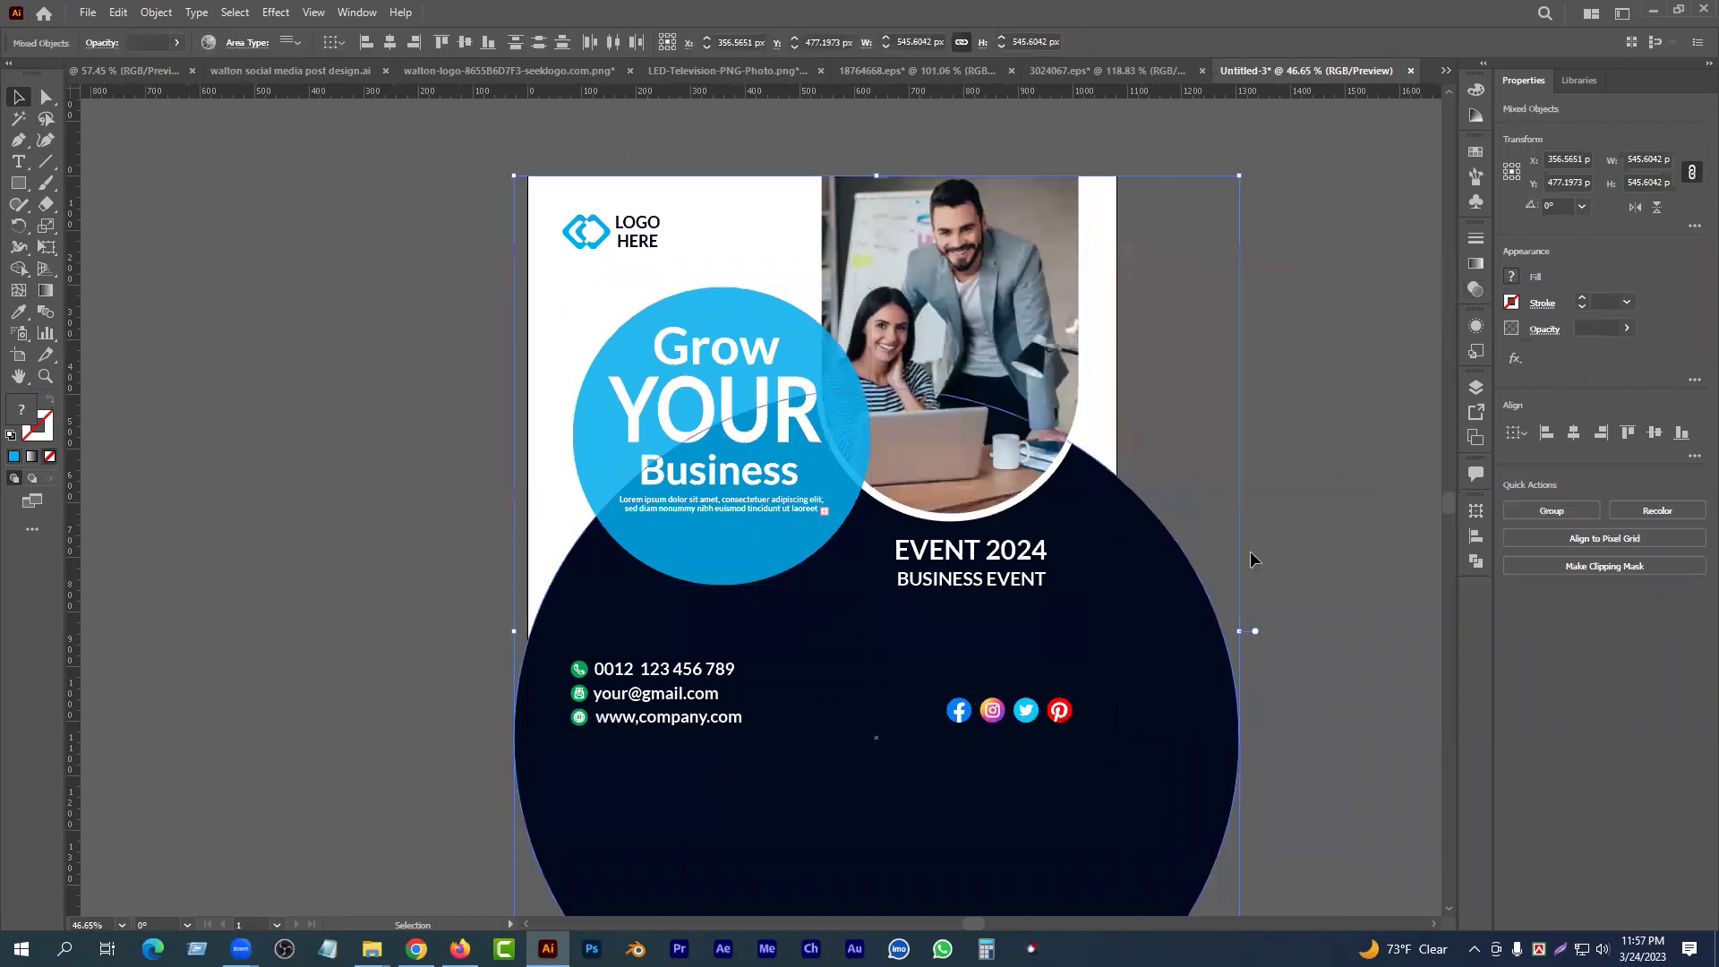
pyautogui.click(1325, 457)
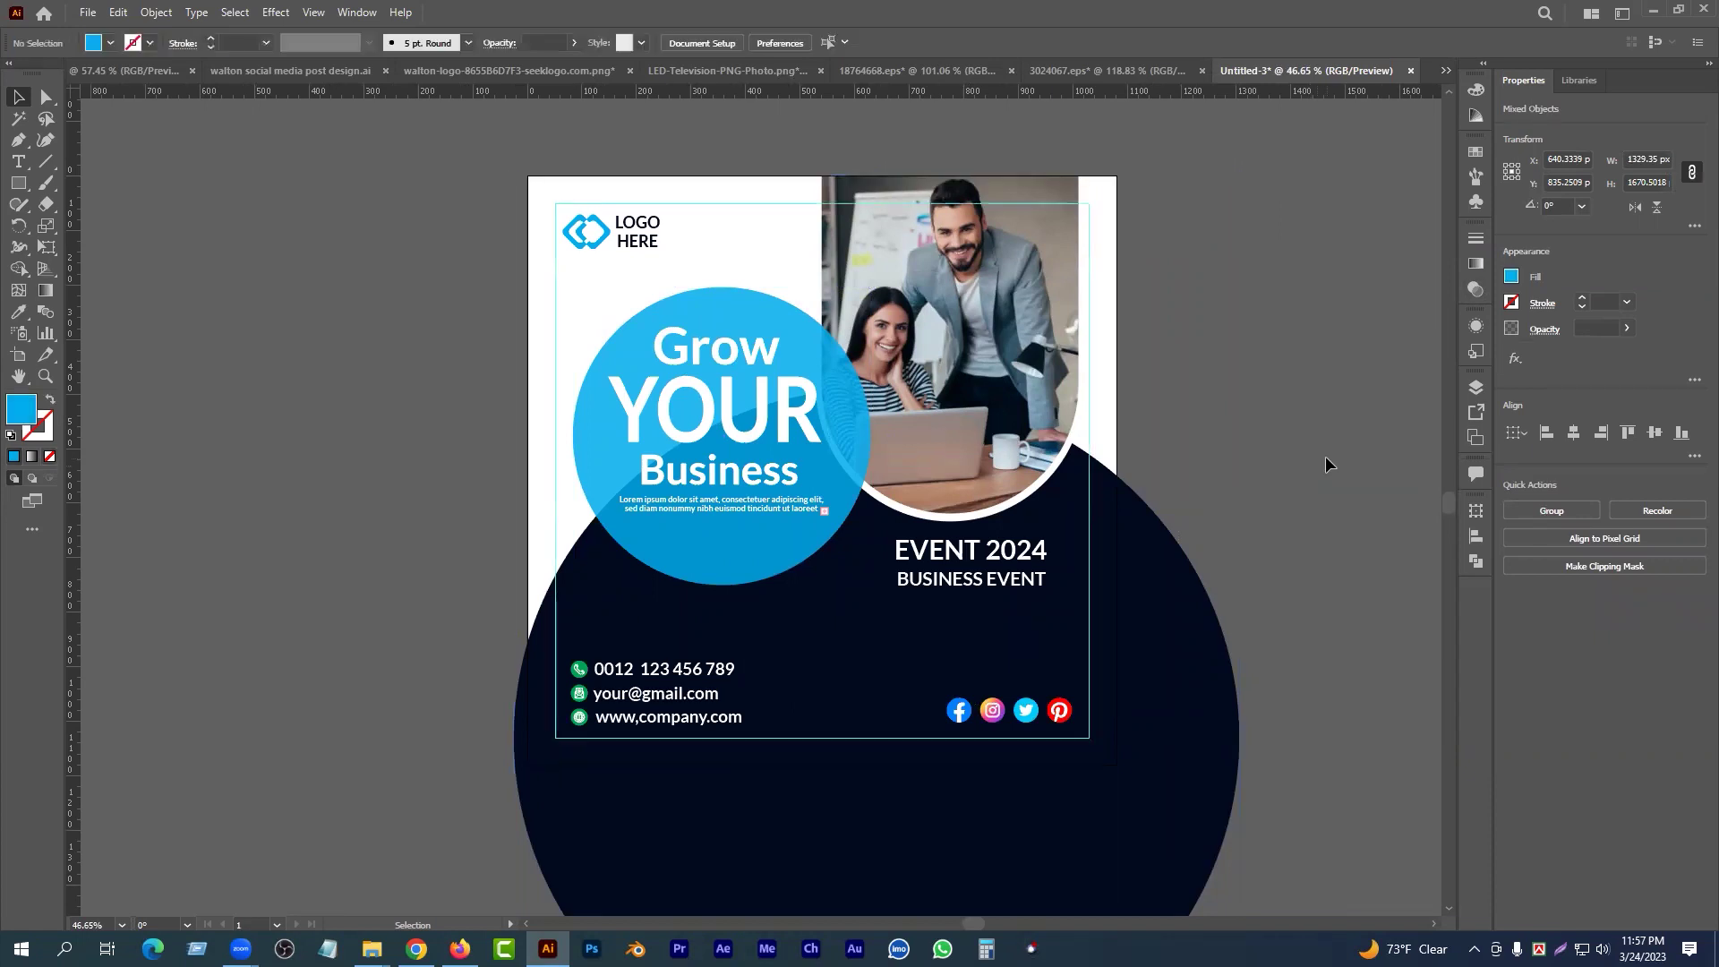
# - Hide the layout guides on the artboard
pyautogui.click(1087, 337)
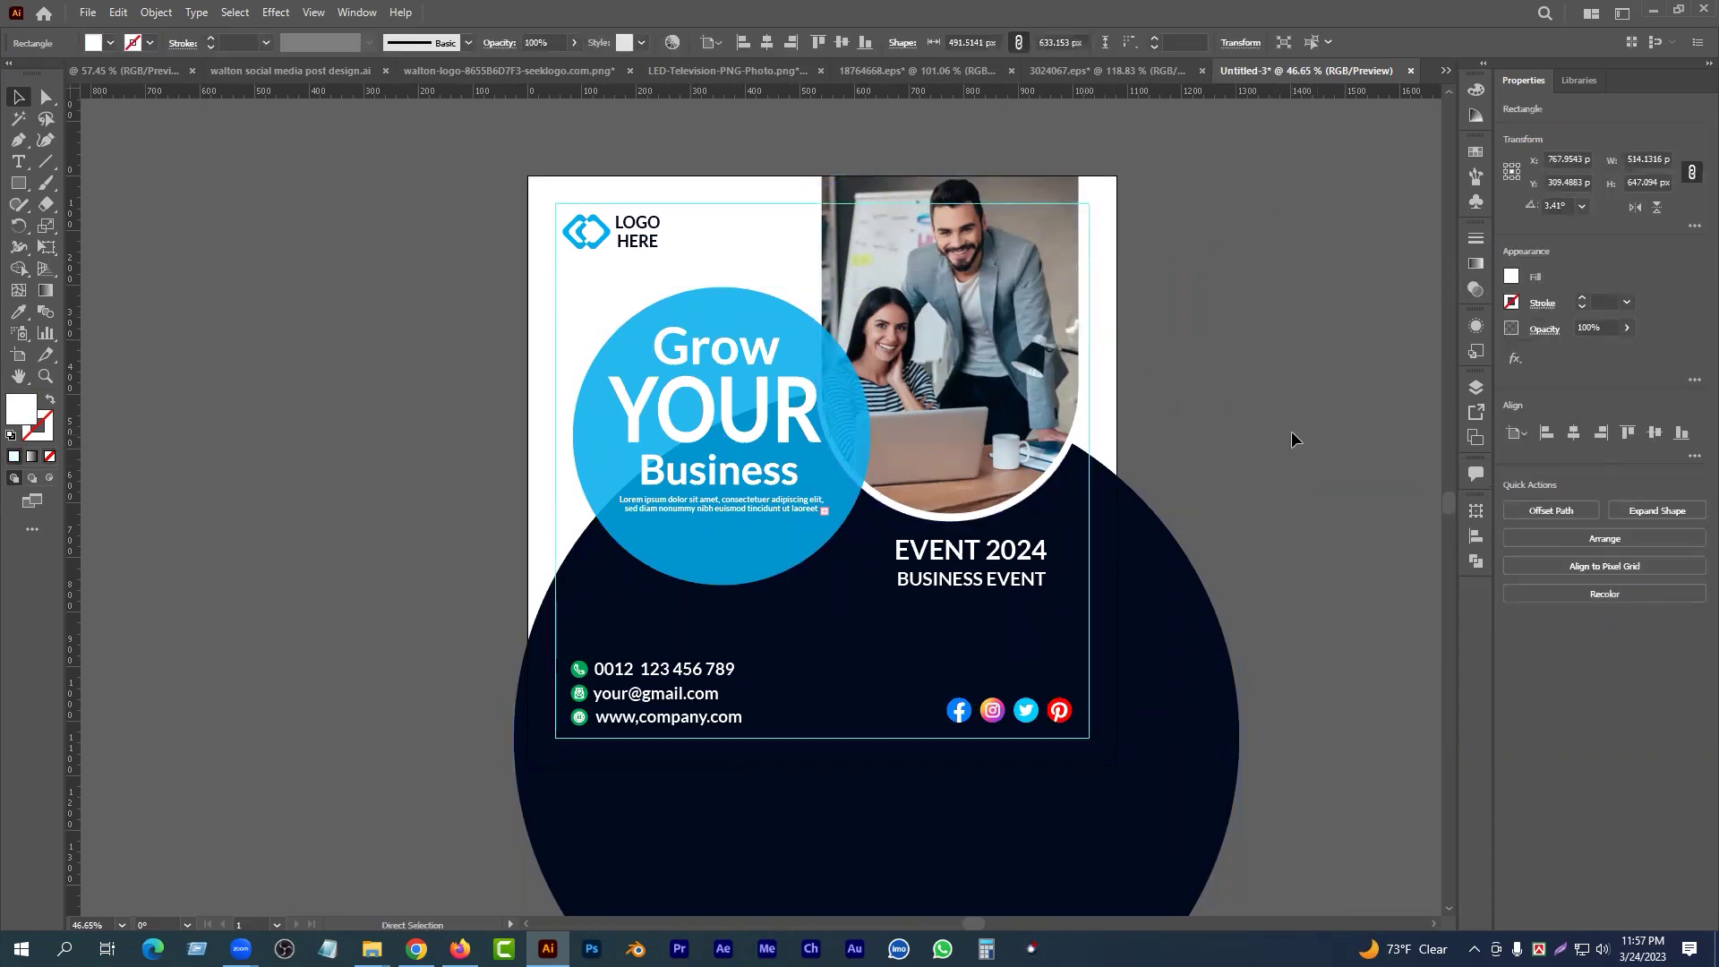
pyautogui.click(1085, 209)
pyautogui.click(1089, 212)
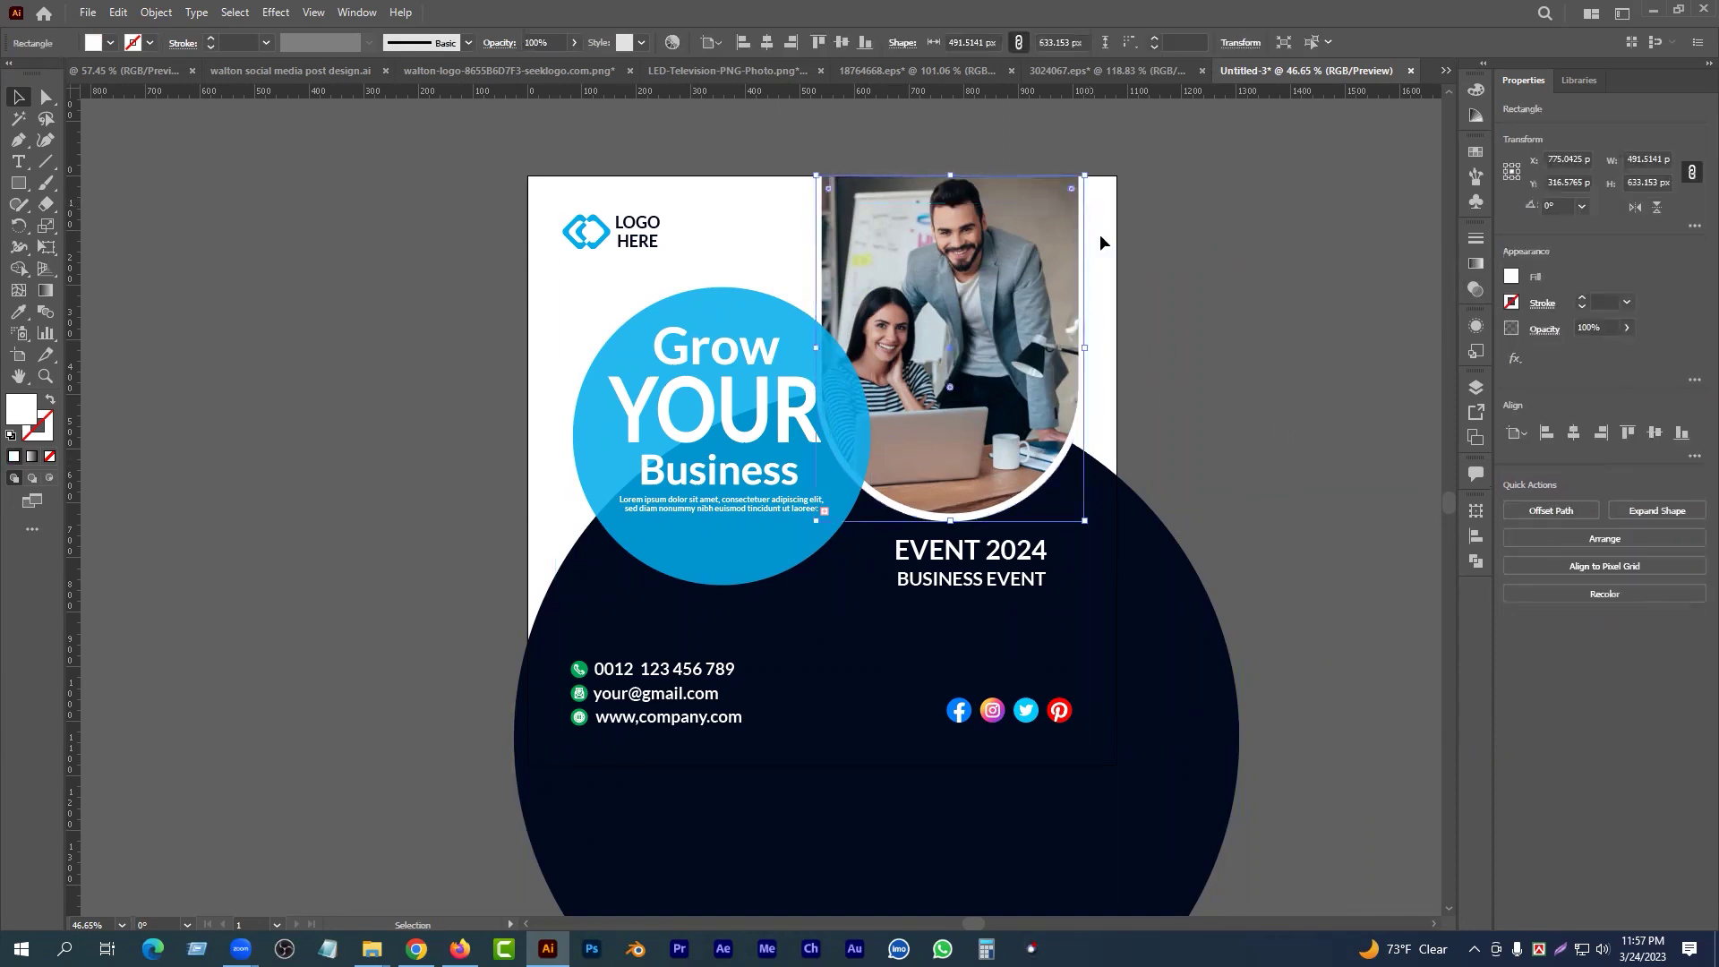
pyautogui.click(1178, 295)
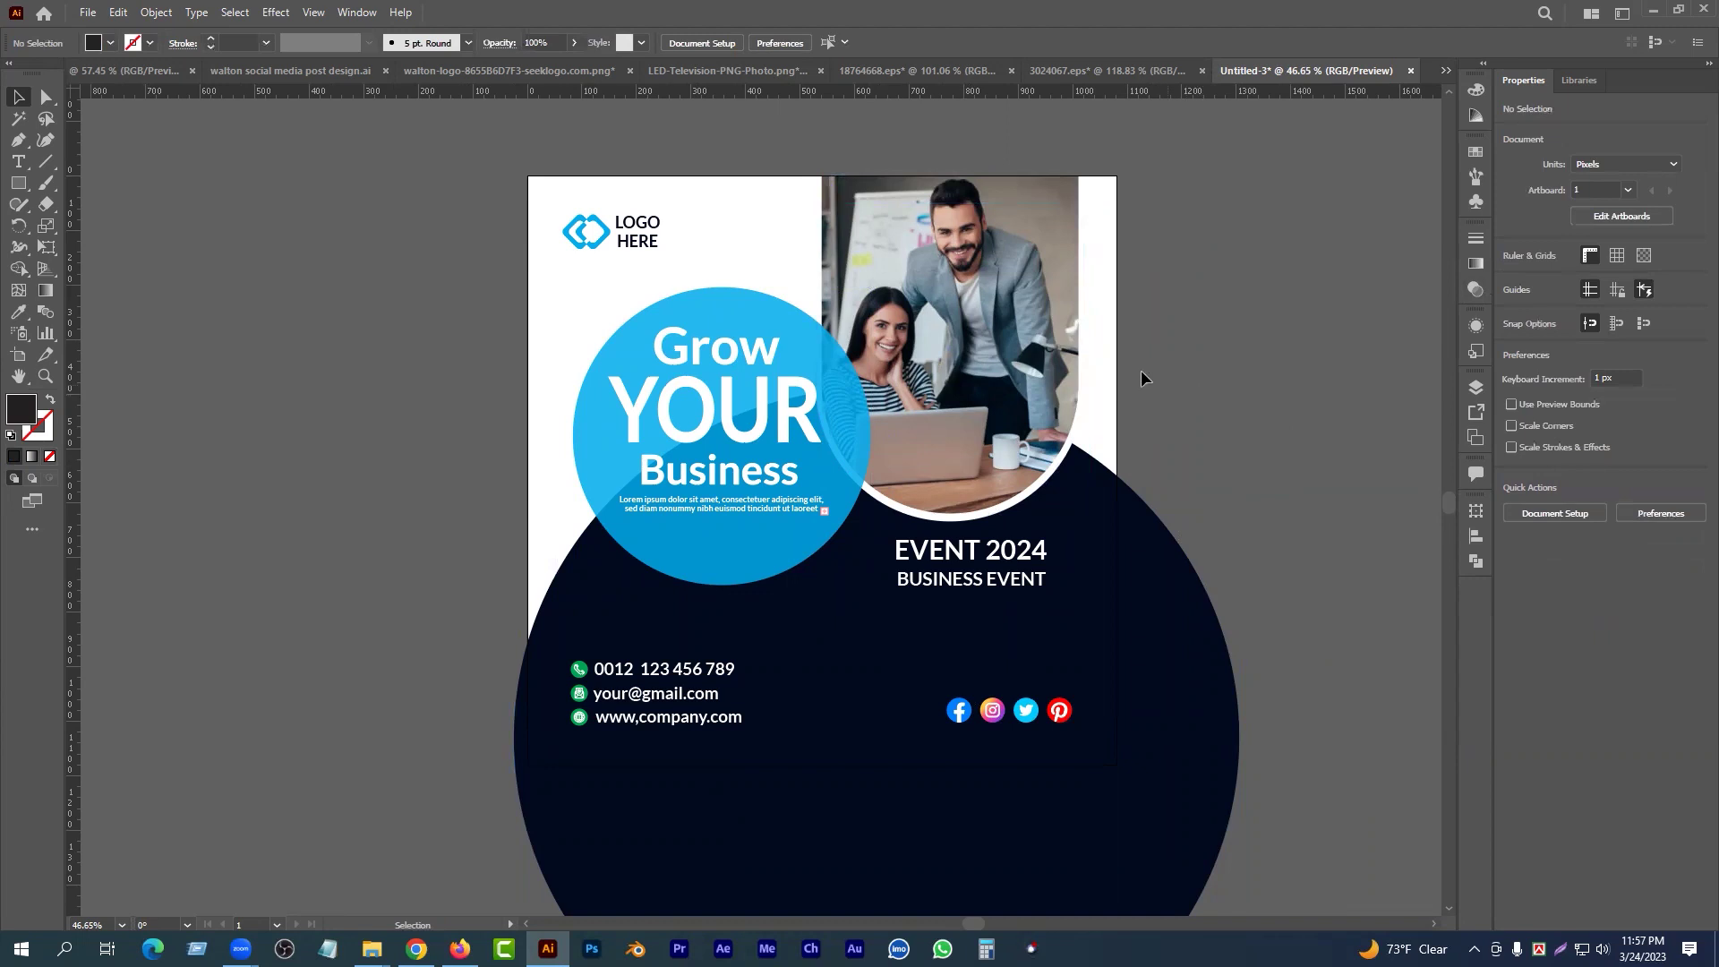
pyautogui.click(1090, 319)
pyautogui.click(1208, 383)
# - Create a 1080 by 1080 px rectangle and align it exactly over the artboard, covering the design
pyautogui.click(352, 276)
pyautogui.write('1080')
pyautogui.press('Tab')
pyautogui.write('1089')
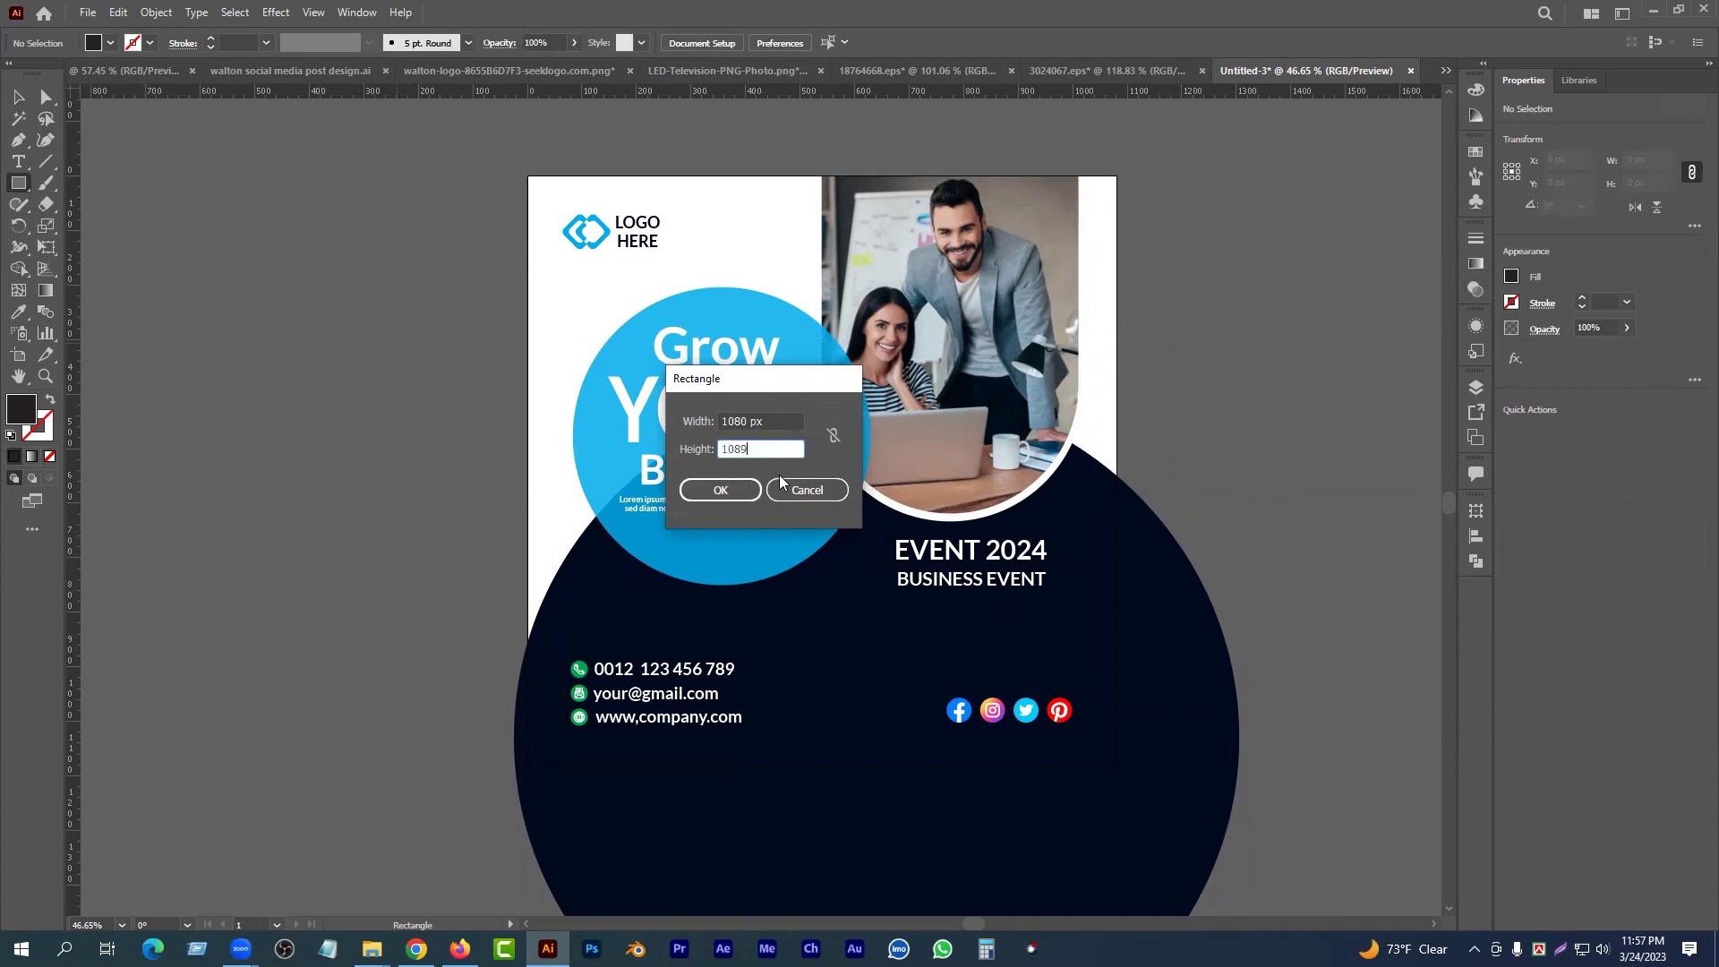
pyautogui.press('BackSpace')
pyautogui.write('0')
pyautogui.click(721, 489)
pyautogui.click(17, 99)
pyautogui.moveTo(498, 342); pyautogui.dragTo(696, 265)
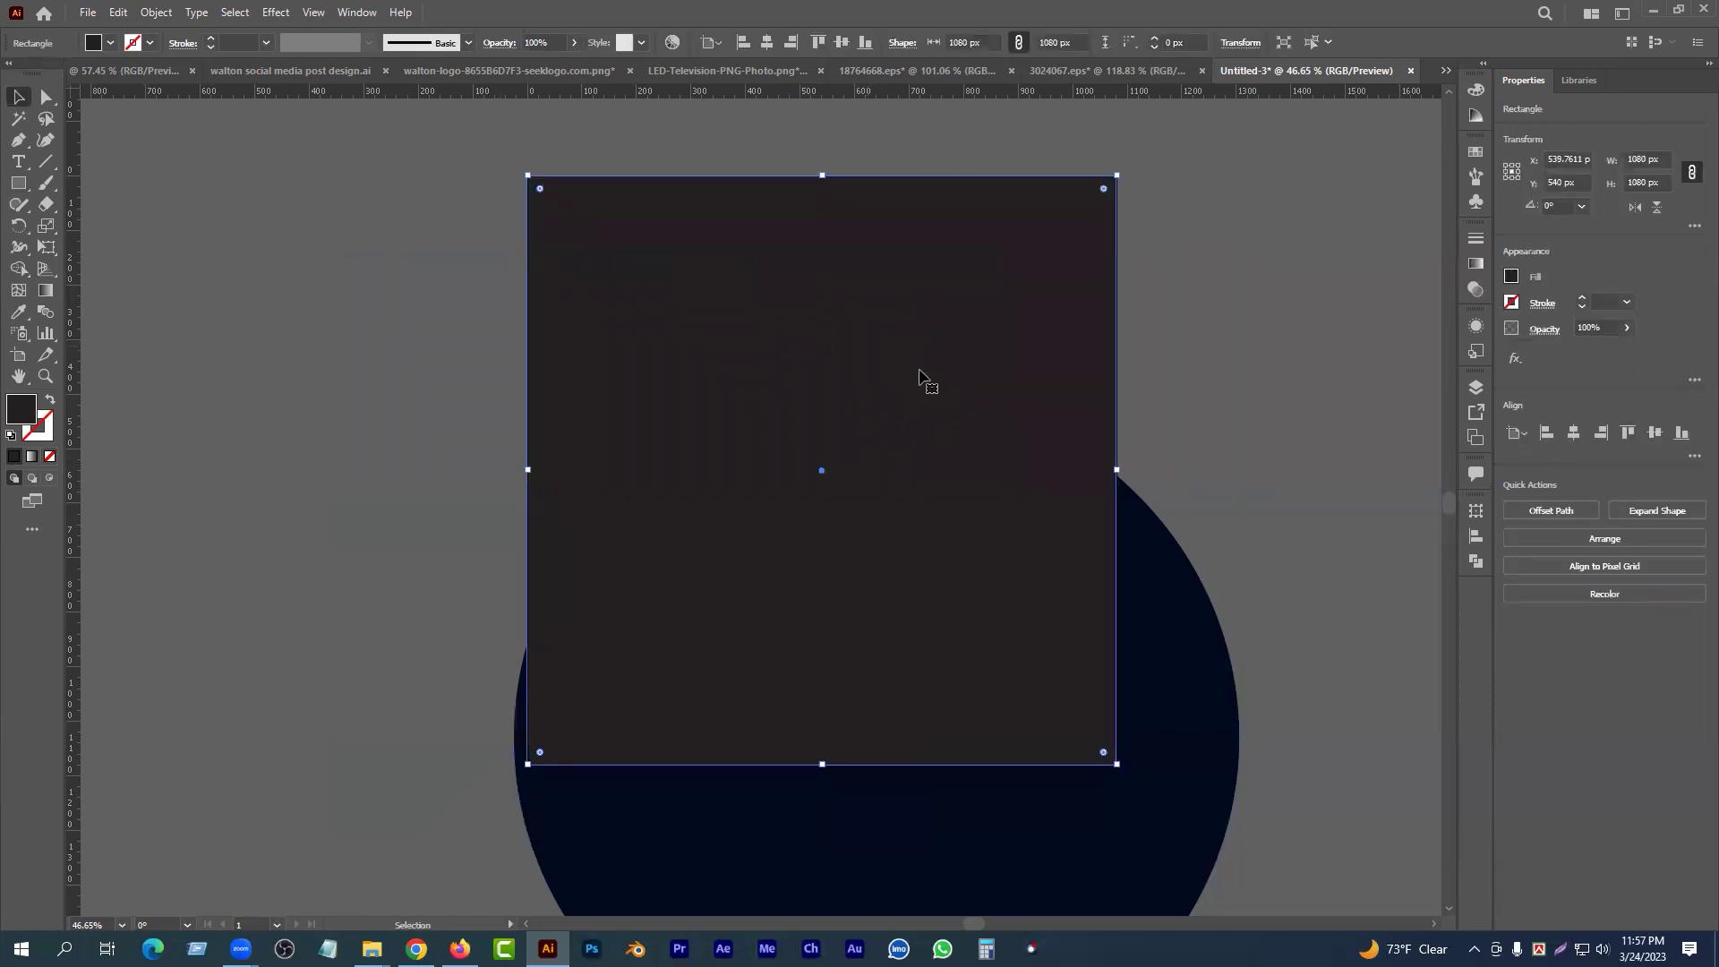
# - Make a clipping mask from all the artwork with the 1080 px square as the clipping shape
pyautogui.click(1155, 315)
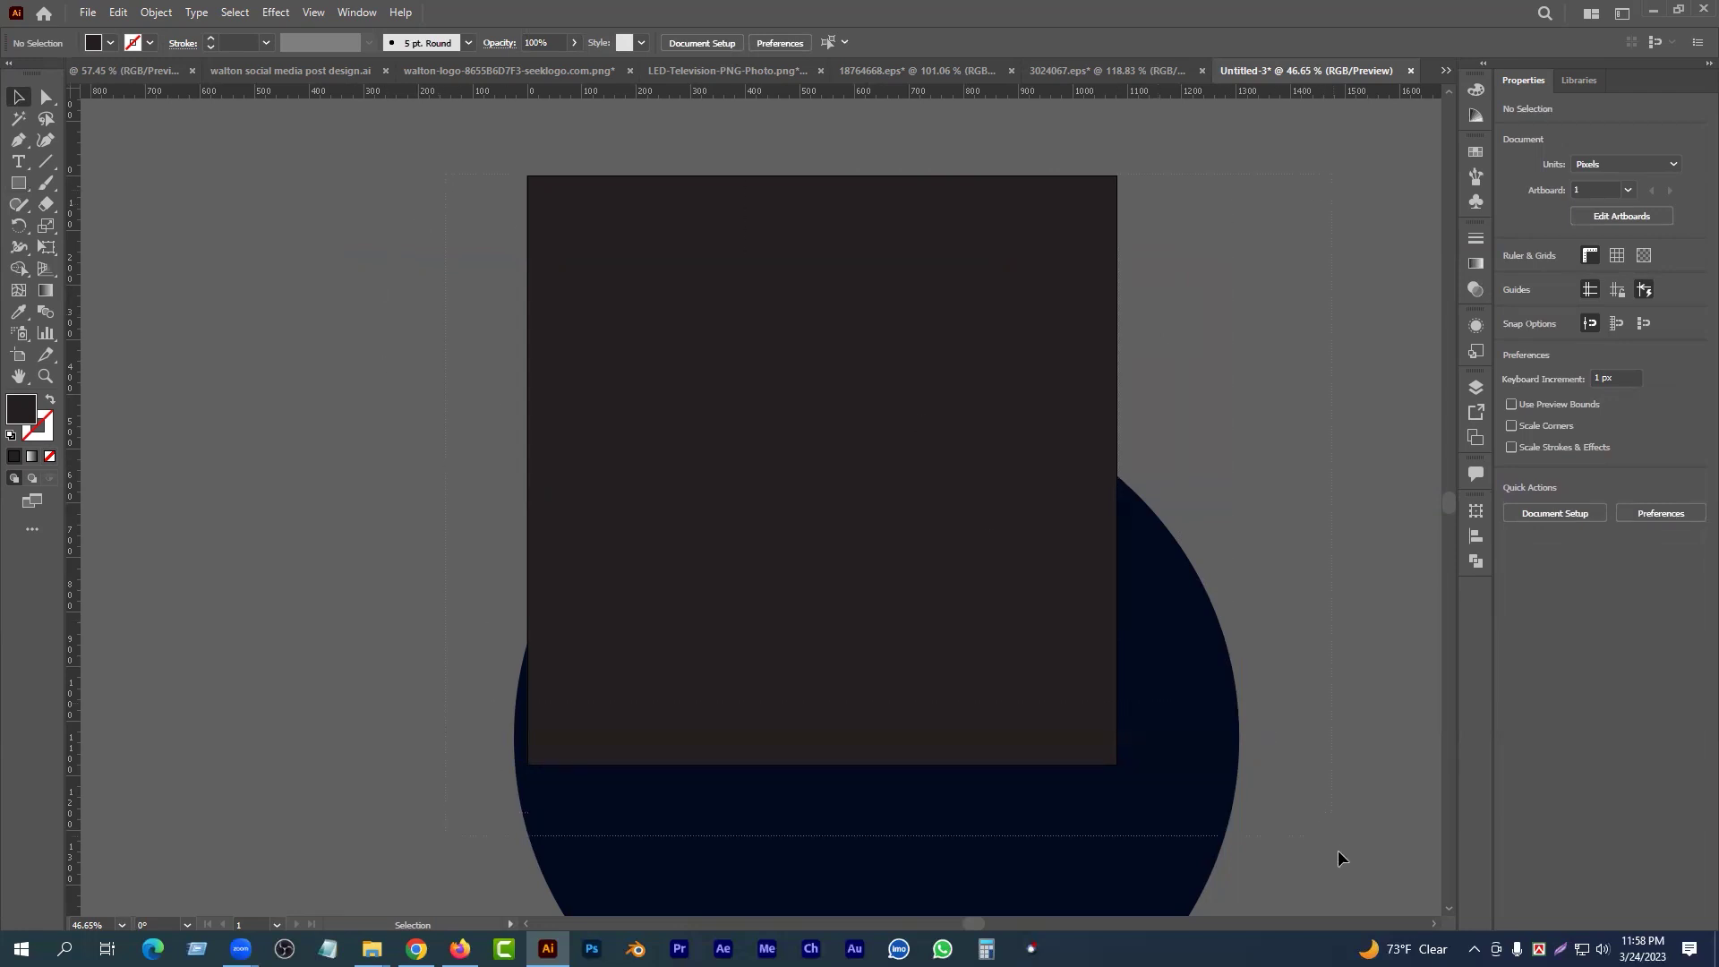
pyautogui.hotkey('ctrl', 'a')
pyautogui.rightClick(929, 423)
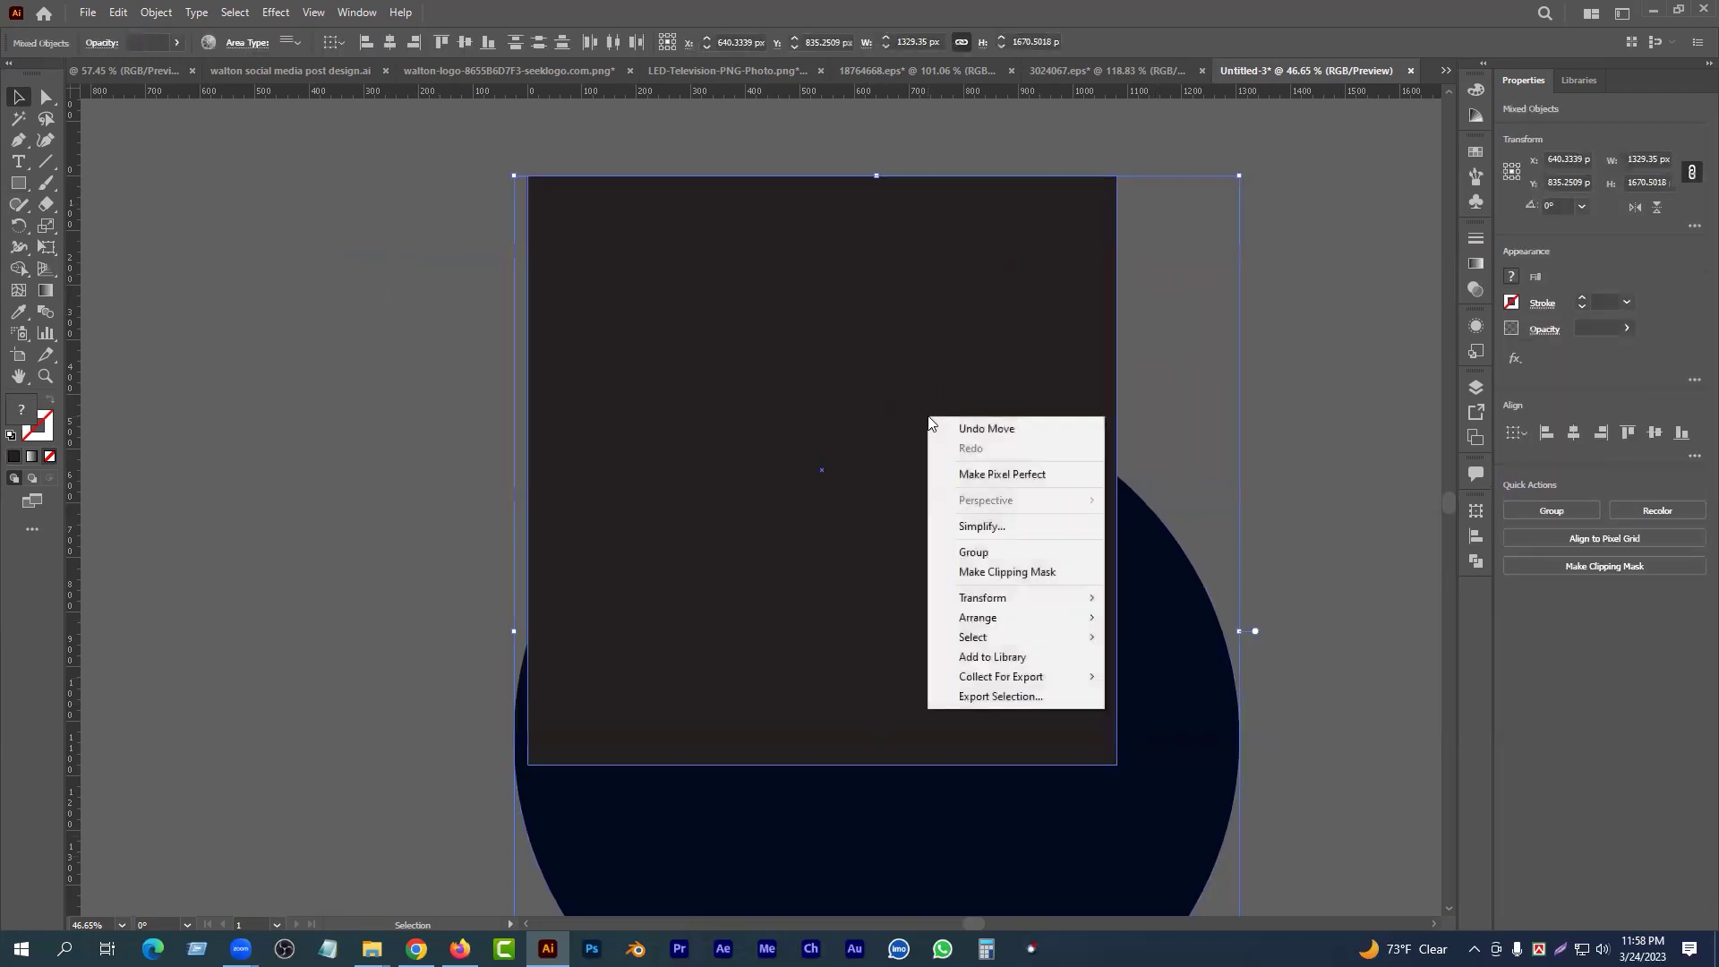
pyautogui.click(1017, 577)
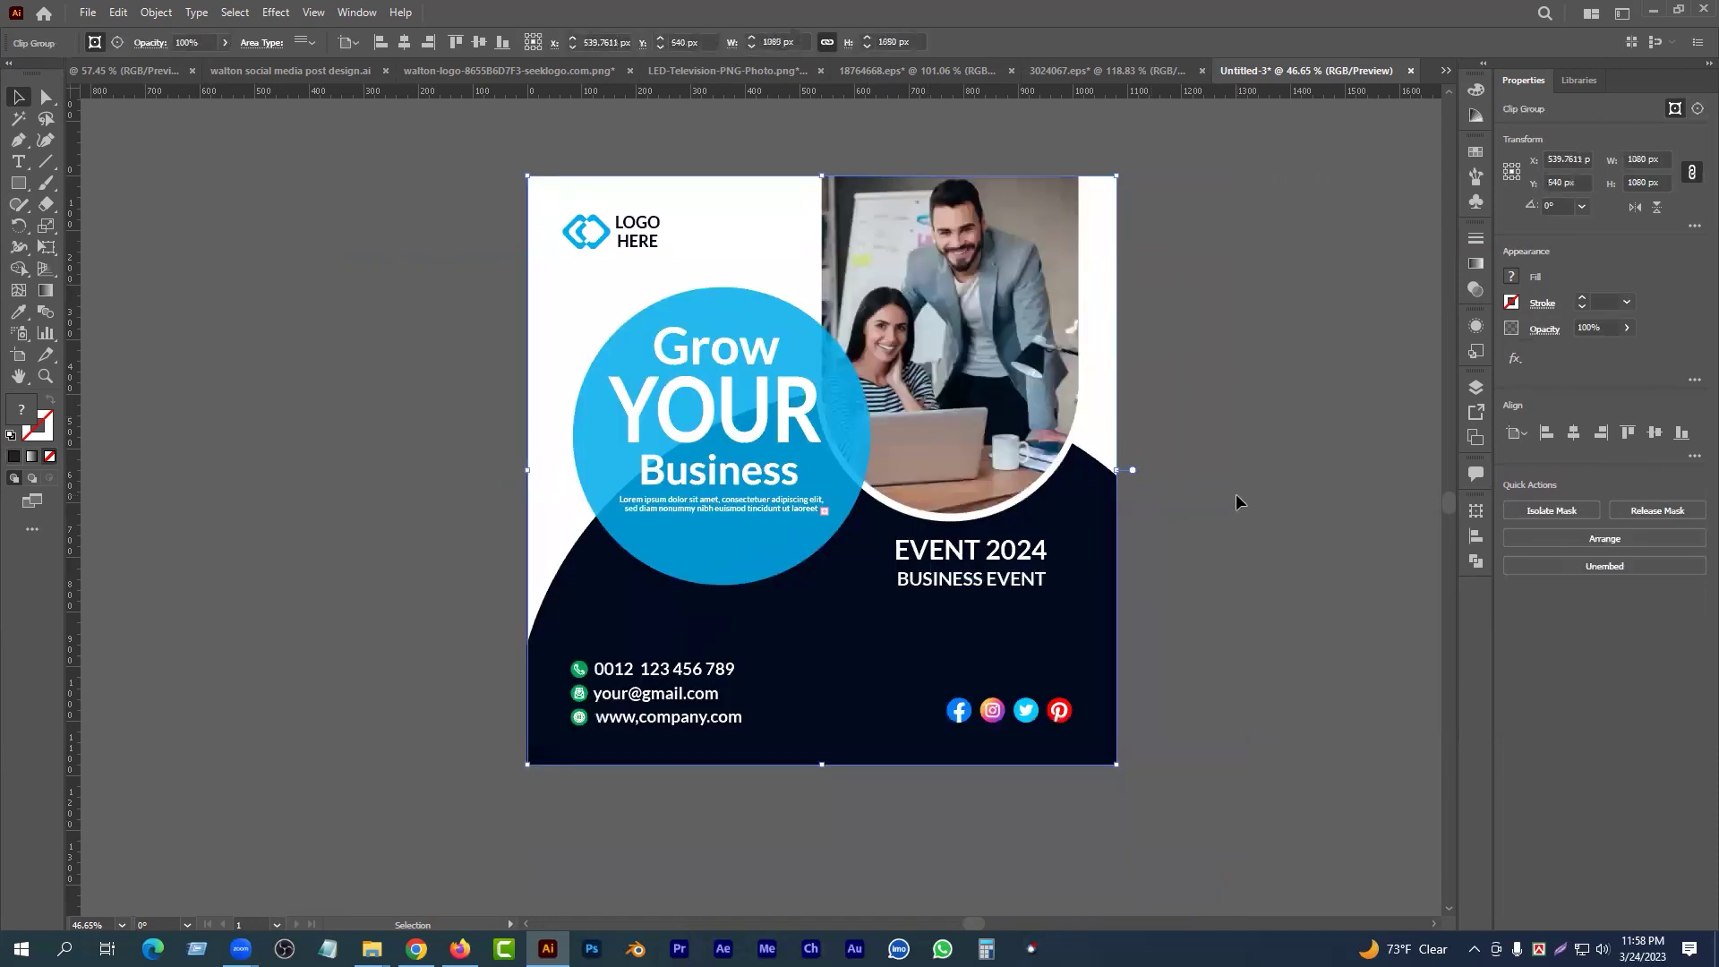
pyautogui.click(1260, 729)
pyautogui.moveTo(846, 526); pyautogui.dragTo(506, 534)
pyautogui.hotkey('ctrl', 'z')
pyautogui.moveTo(972, 598); pyautogui.dragTo(876, 604)
pyautogui.scroll(3, 875, 604)
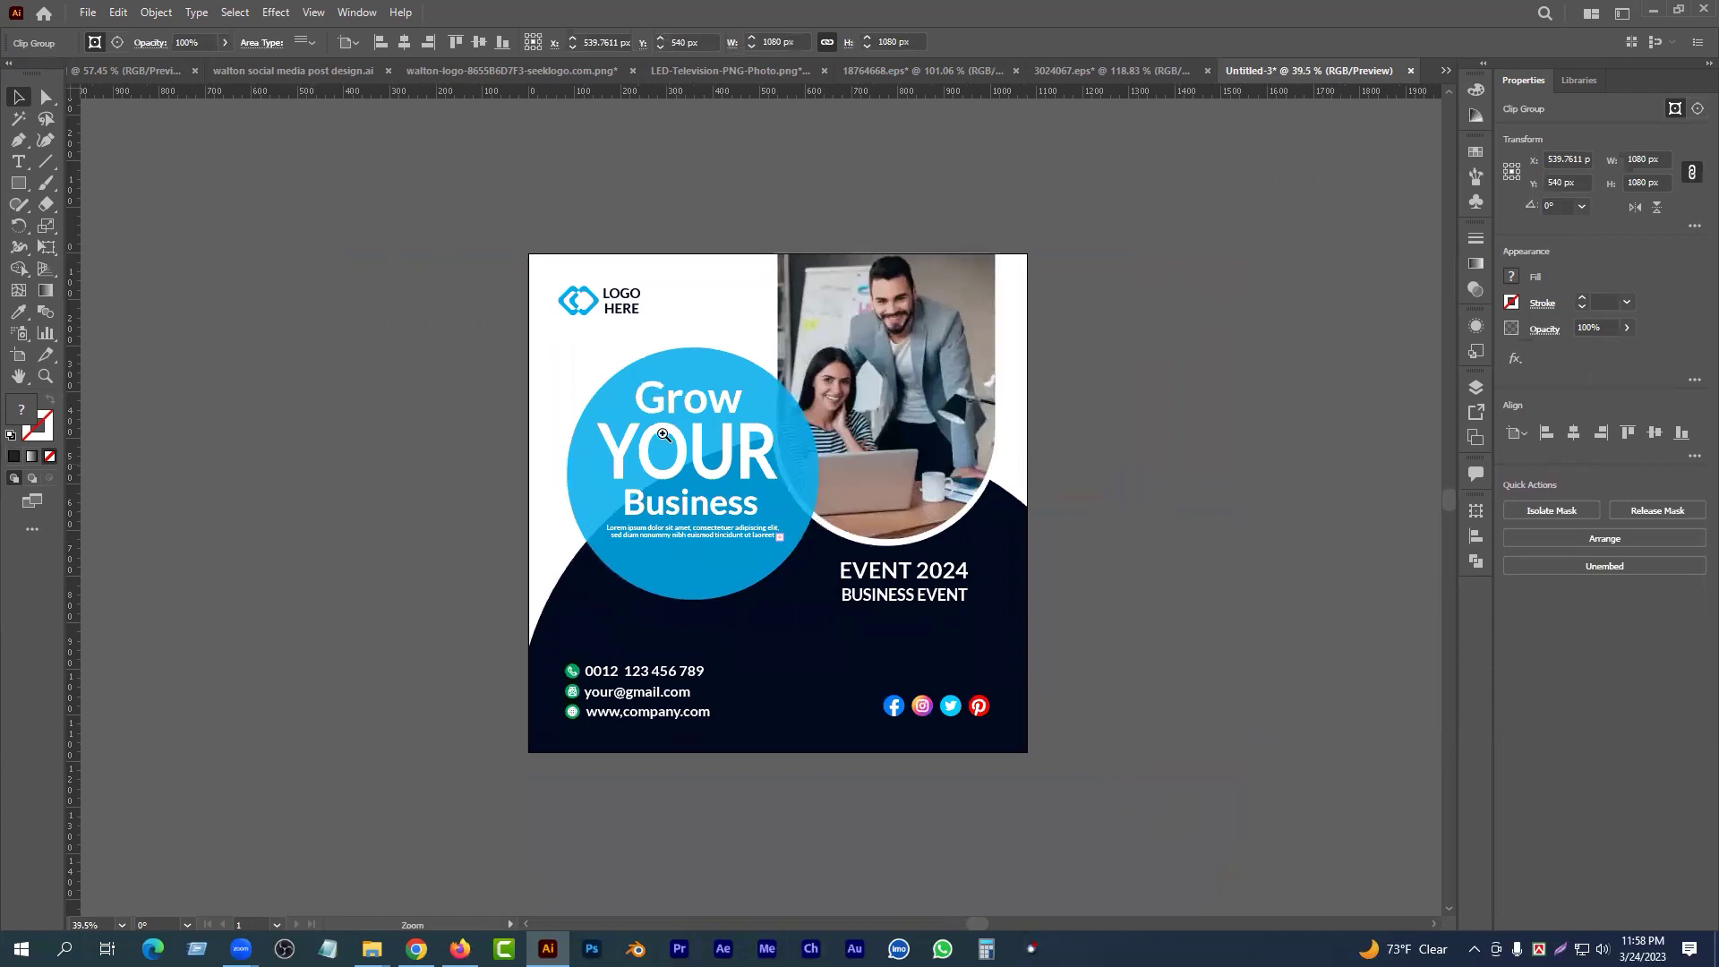
pyautogui.scroll(1, 743, 565)
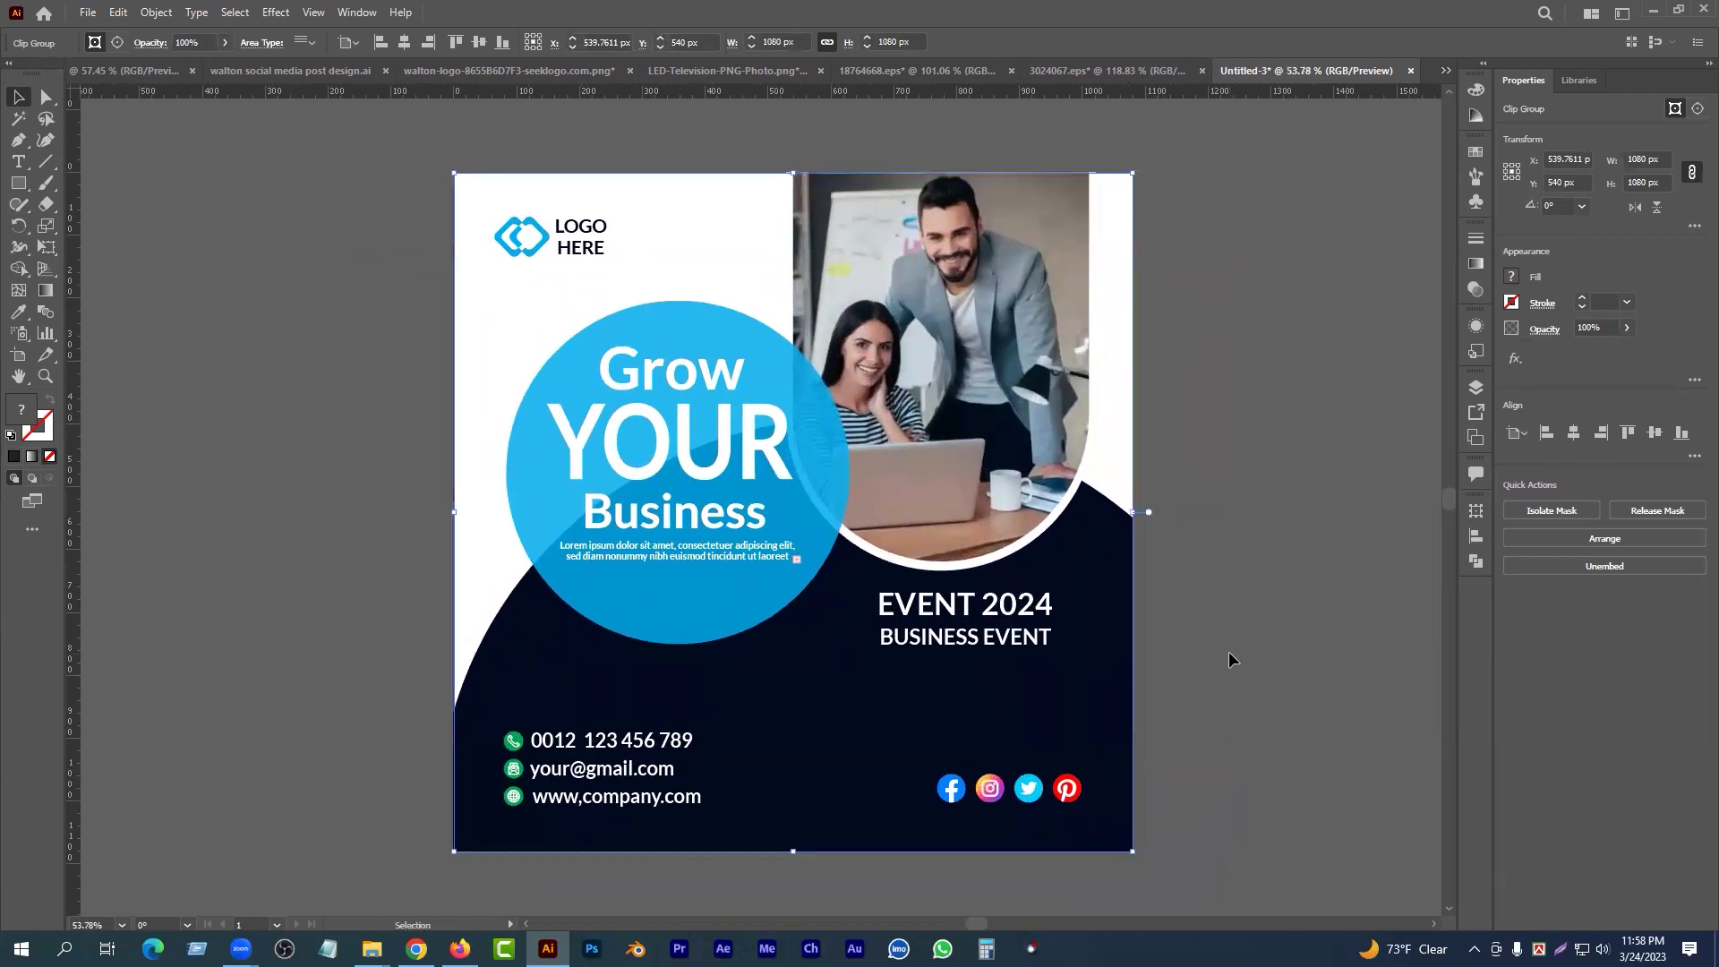
pyautogui.click(1229, 660)
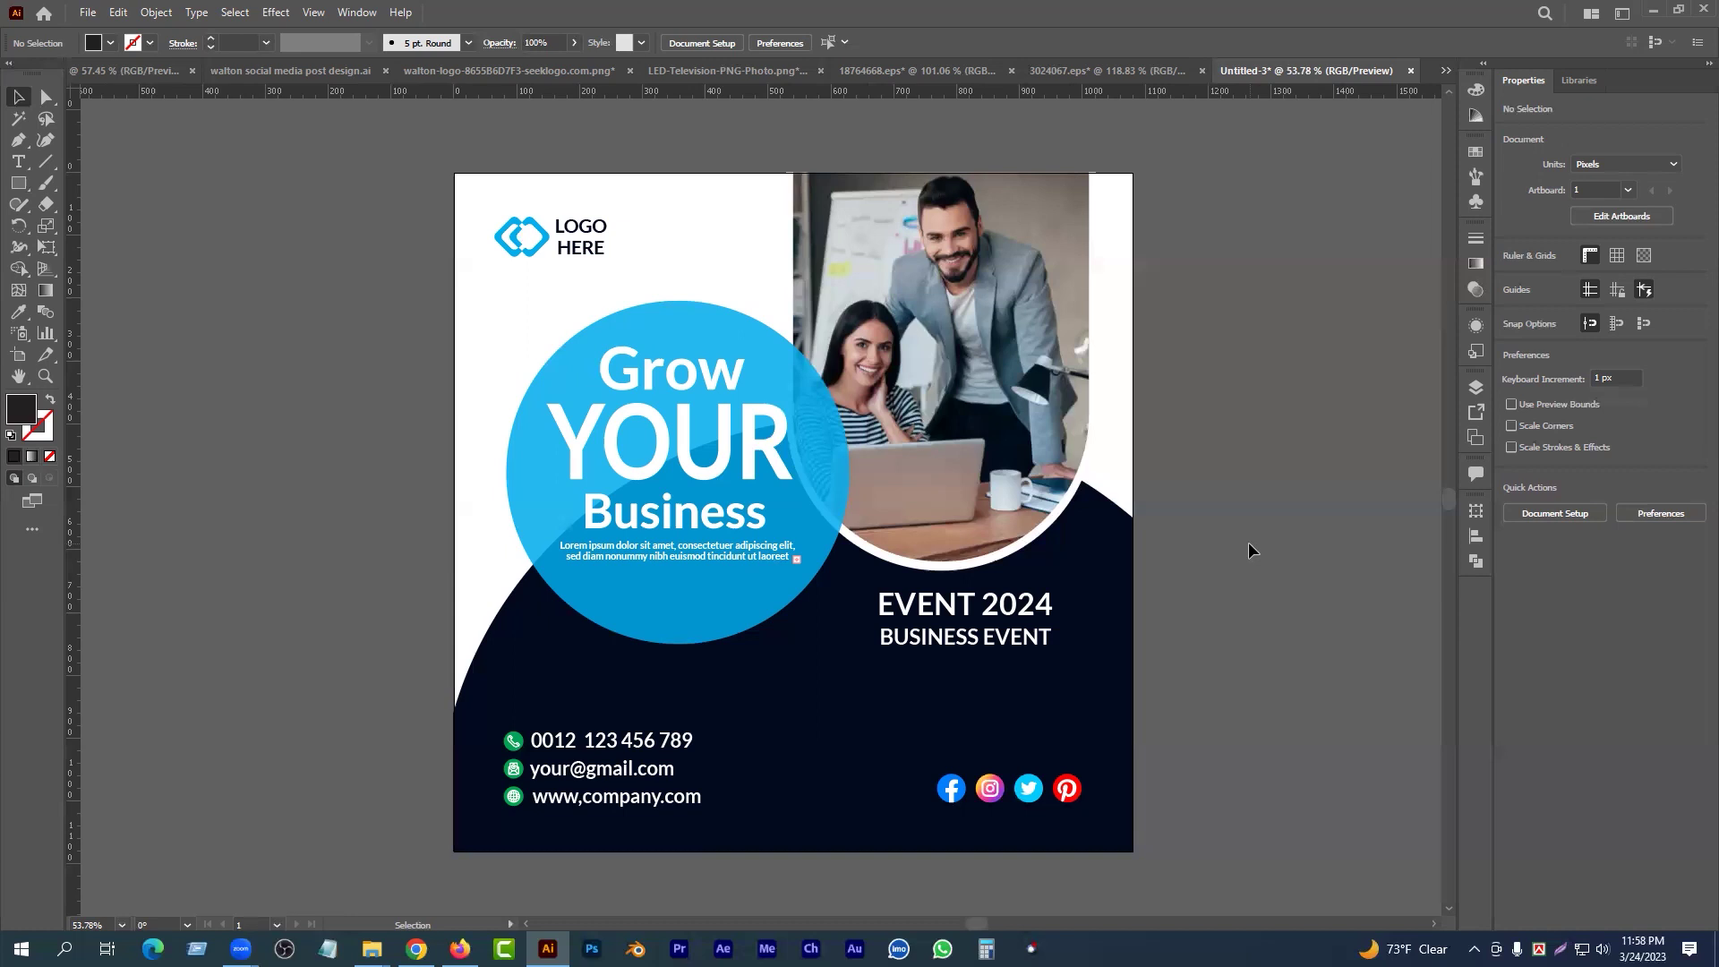
# - Undo the clipping mask and move the black square off the artboard to its upper left
pyautogui.hotkey('ctrl', 'z')
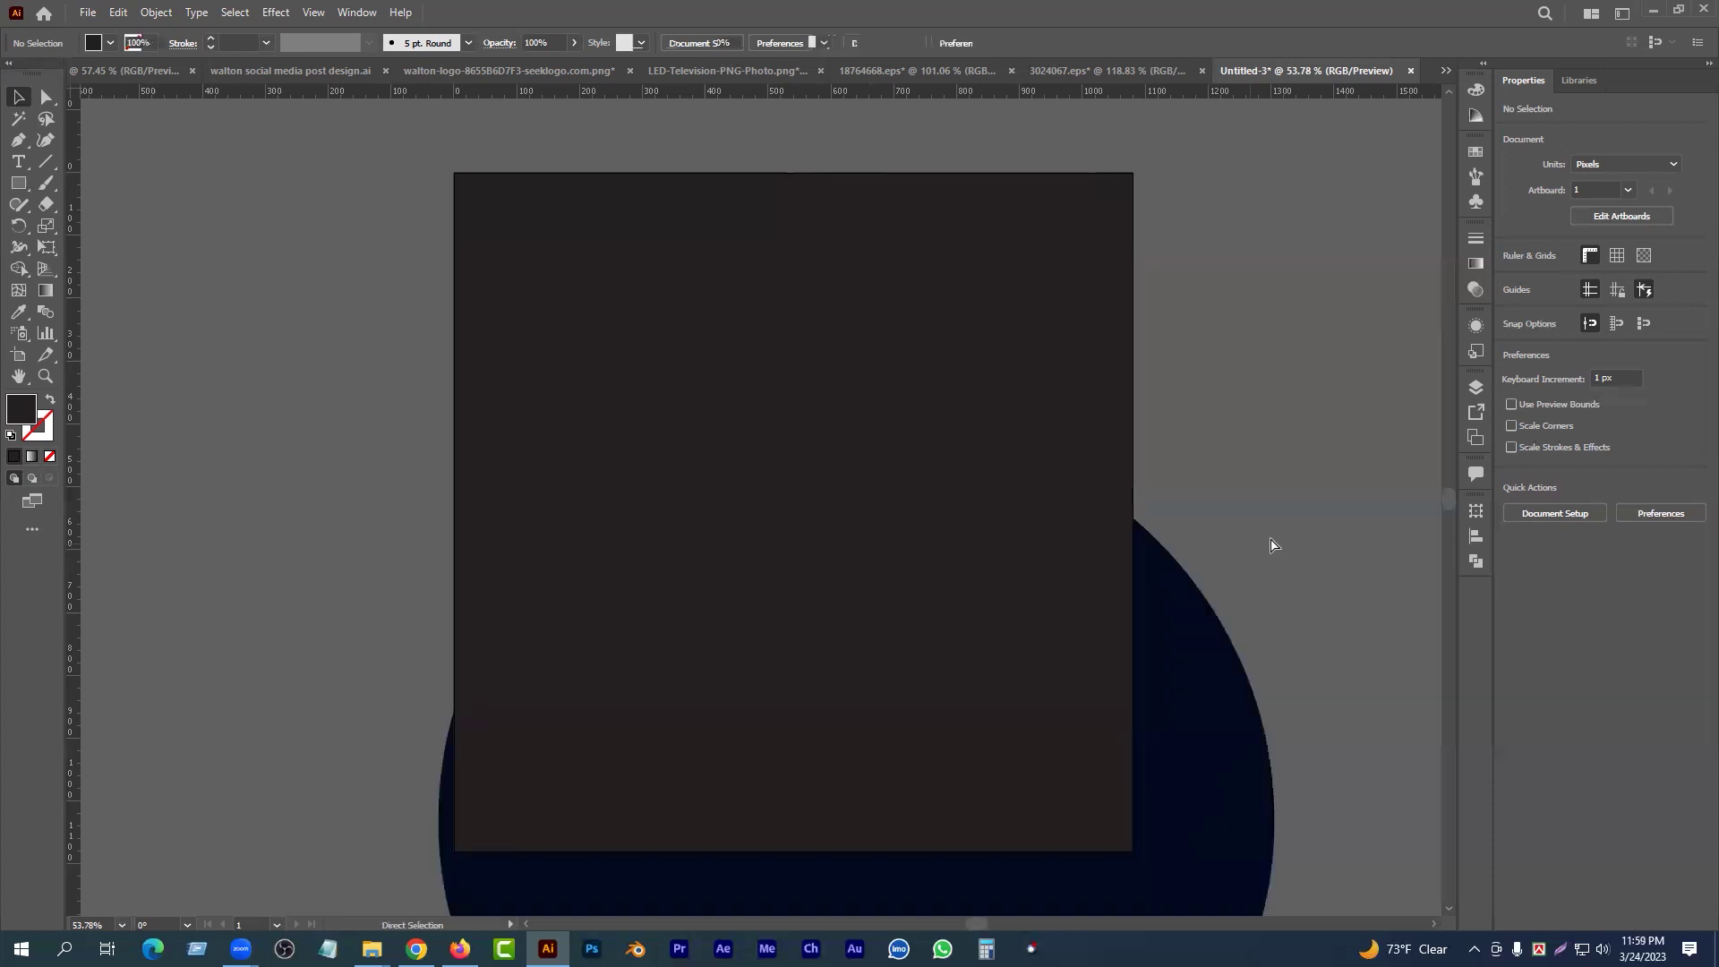
pyautogui.click(1258, 553)
pyautogui.scroll(-3, 1004, 628)
pyautogui.moveTo(952, 634); pyautogui.dragTo(347, 447)
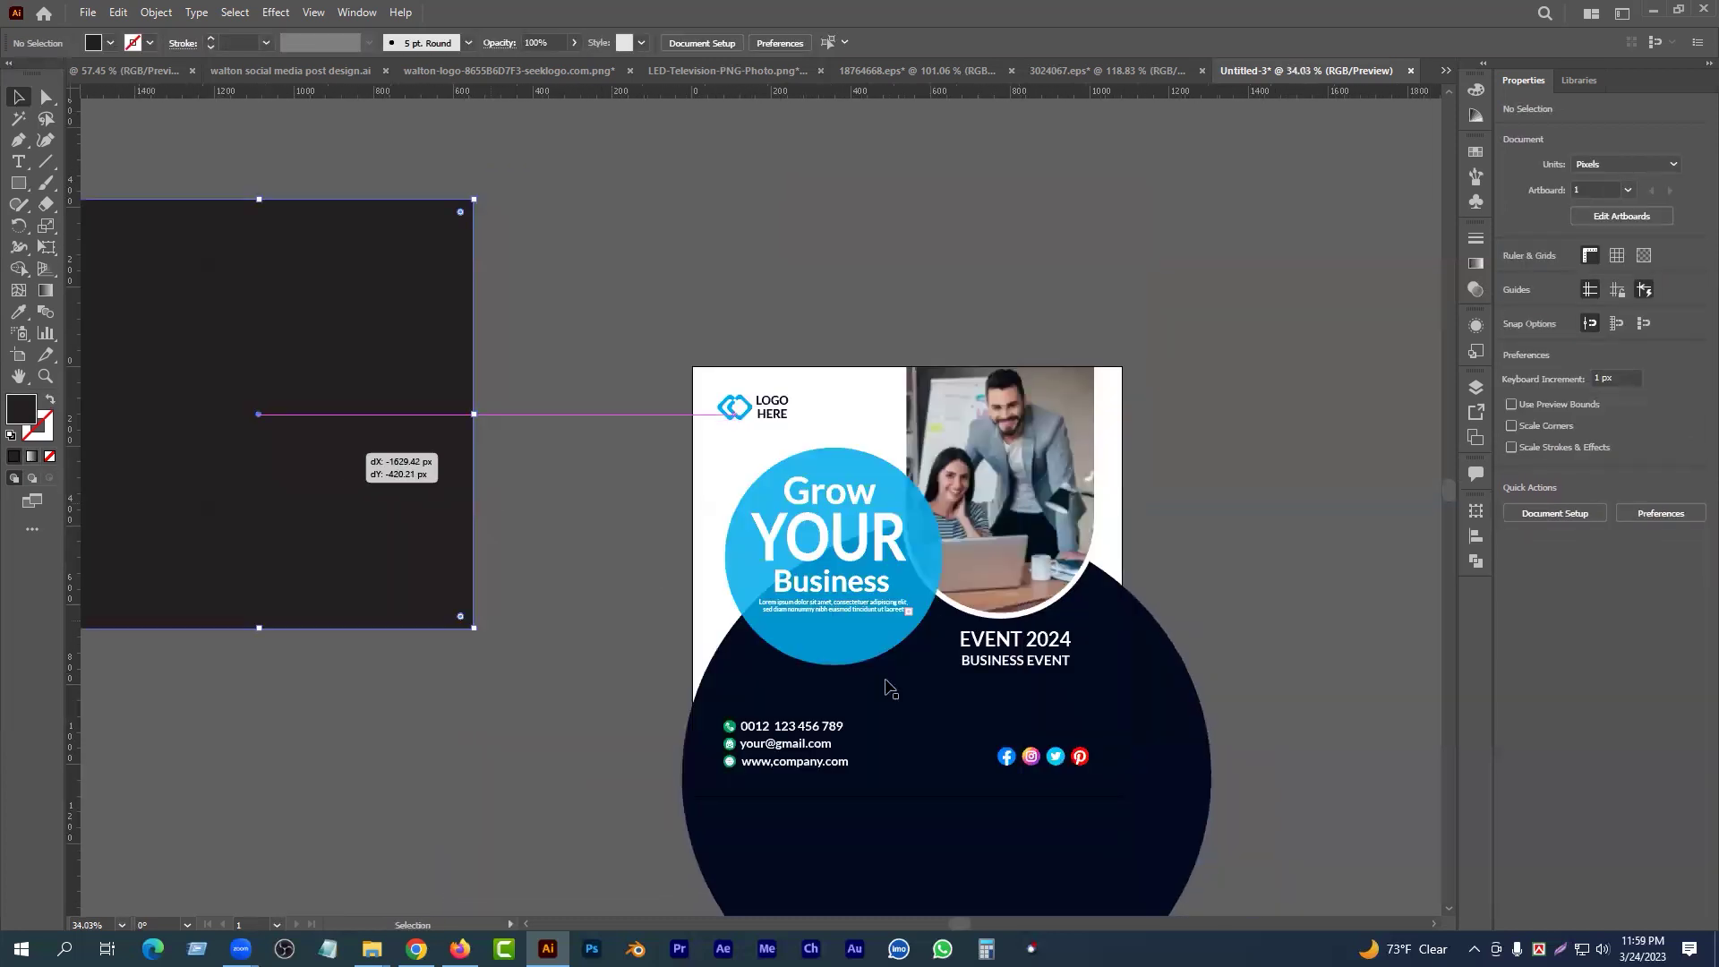
pyautogui.scroll(1, 886, 687)
pyautogui.moveTo(940, 766); pyautogui.dragTo(930, 671)
pyautogui.hotkey('ctrl', 'z')
pyautogui.moveTo(823, 474); pyautogui.dragTo(874, 558)
pyautogui.hotkey('ctrl', 'z')
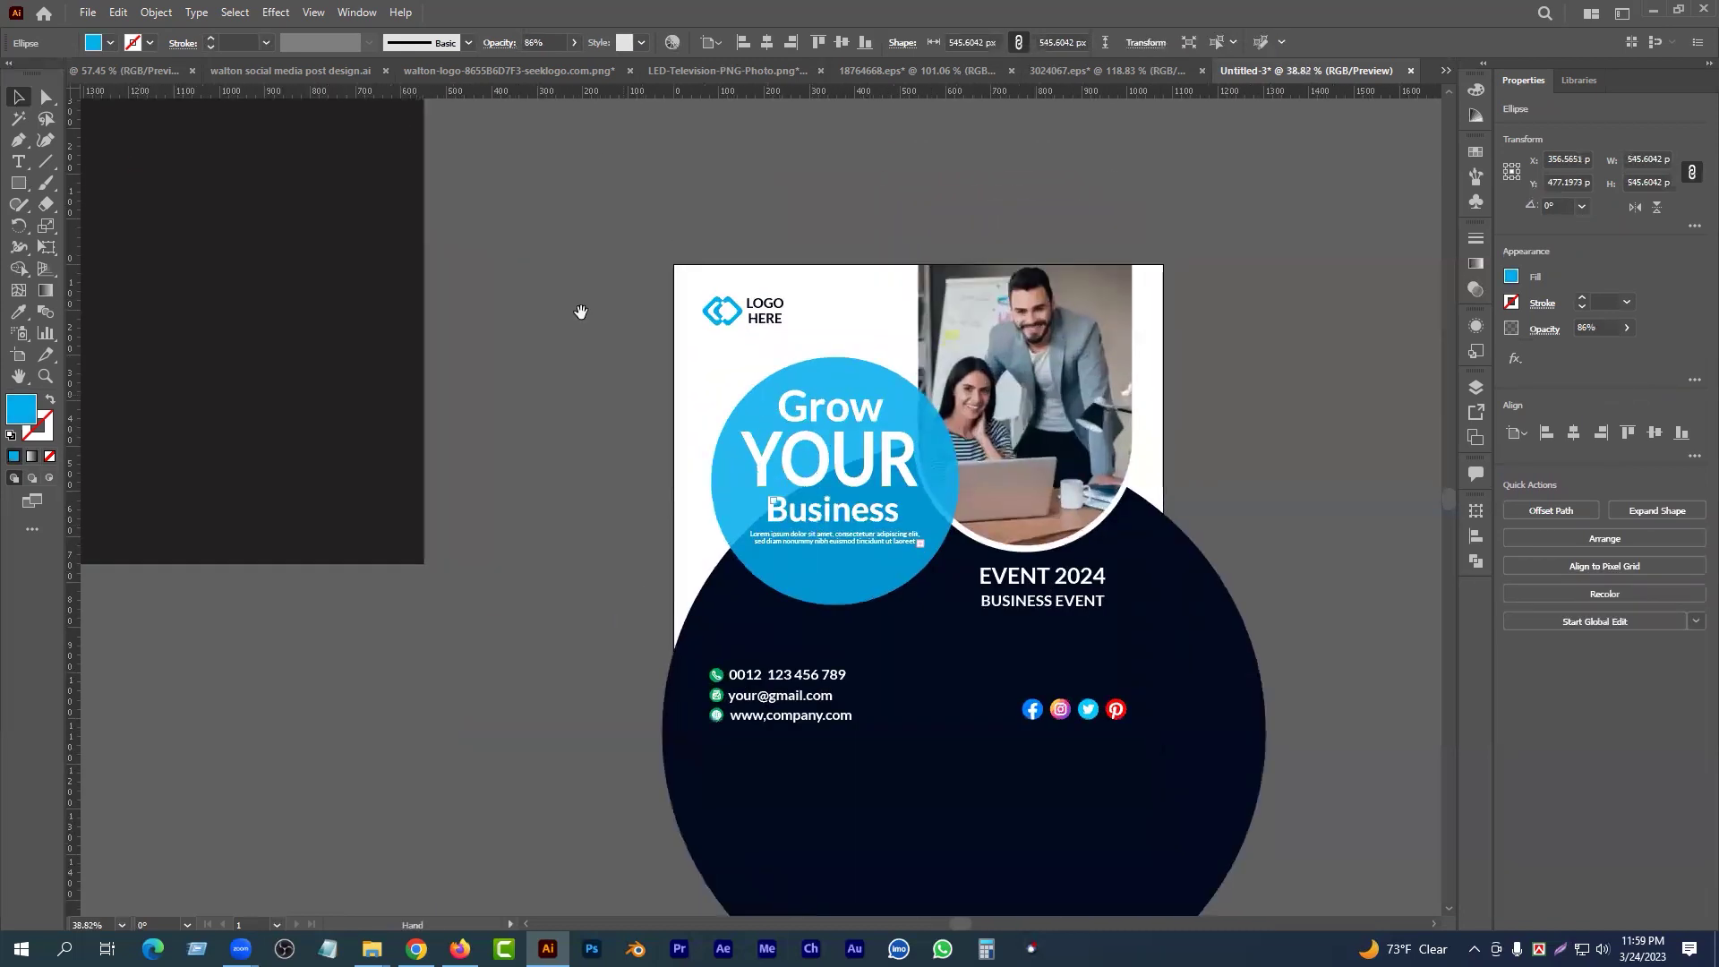
pyautogui.moveTo(603, 219); pyautogui.dragTo(730, 591)
pyautogui.click(623, 369)
pyautogui.click(310, 322)
pyautogui.scroll(-1, 360, 517)
pyautogui.moveTo(405, 501); pyautogui.dragTo(350, 527)
pyautogui.moveTo(349, 526); pyautogui.dragTo(629, 568)
pyautogui.click(734, 342)
pyautogui.click(541, 404)
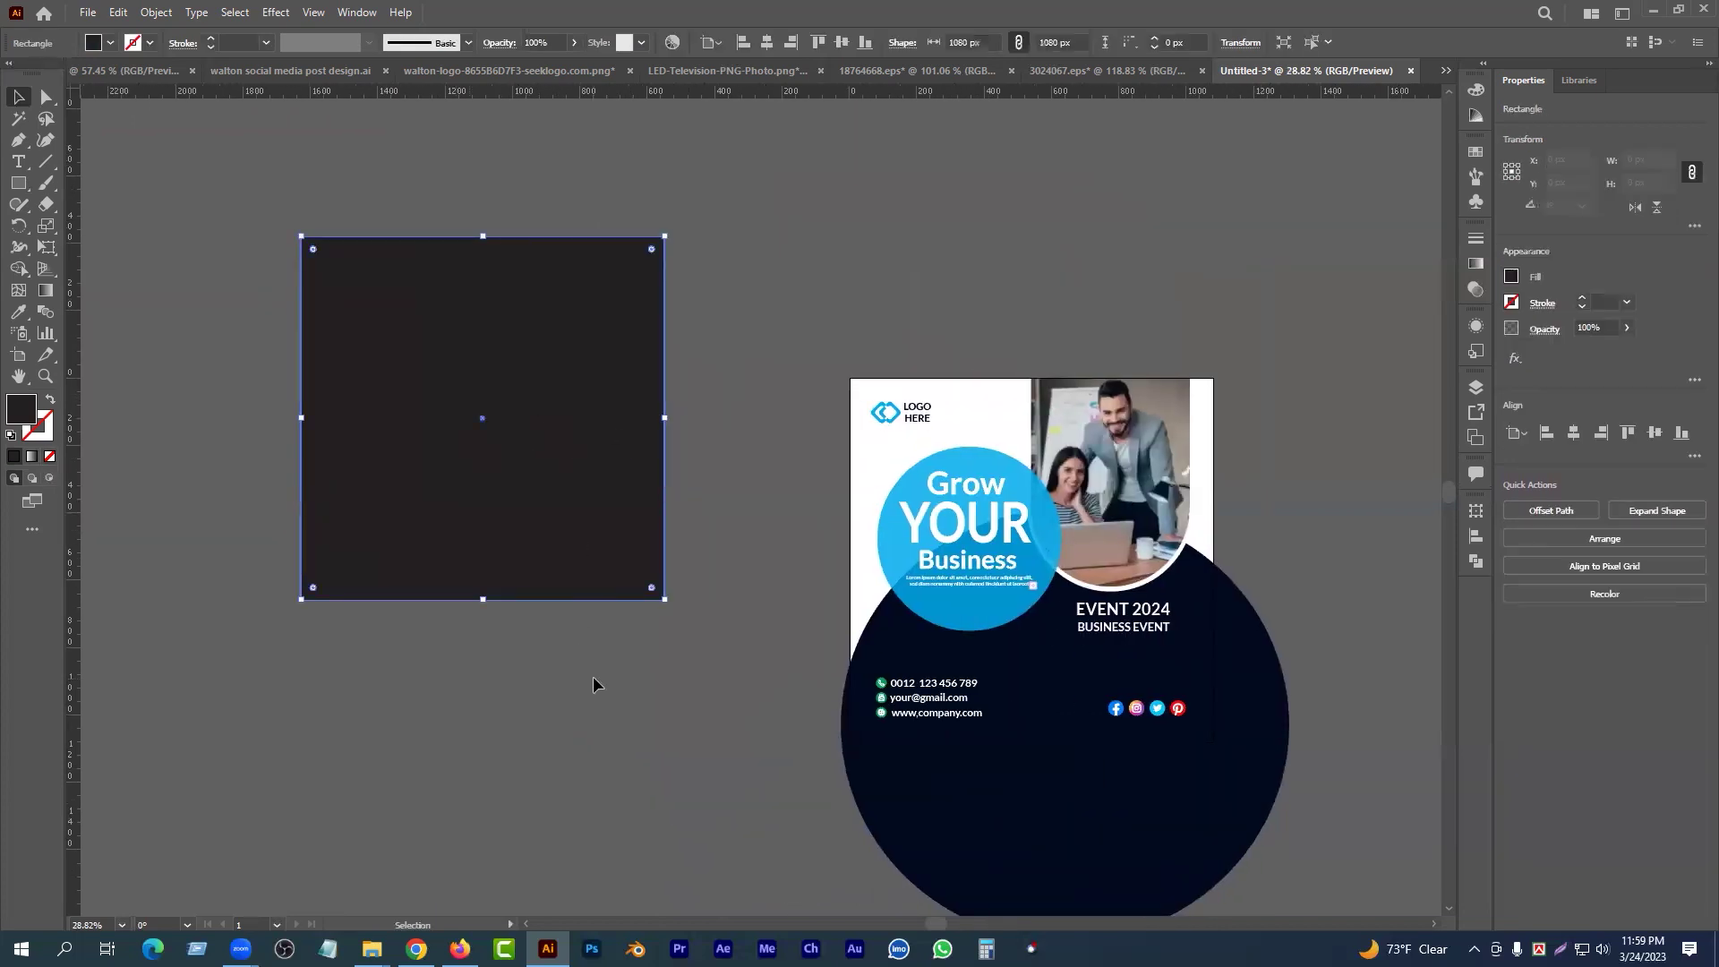
pyautogui.click(720, 368)
# - Move the black square back over the artboard and clip all the artwork to it with a clipping mask
pyautogui.moveTo(514, 371); pyautogui.dragTo(1062, 514)
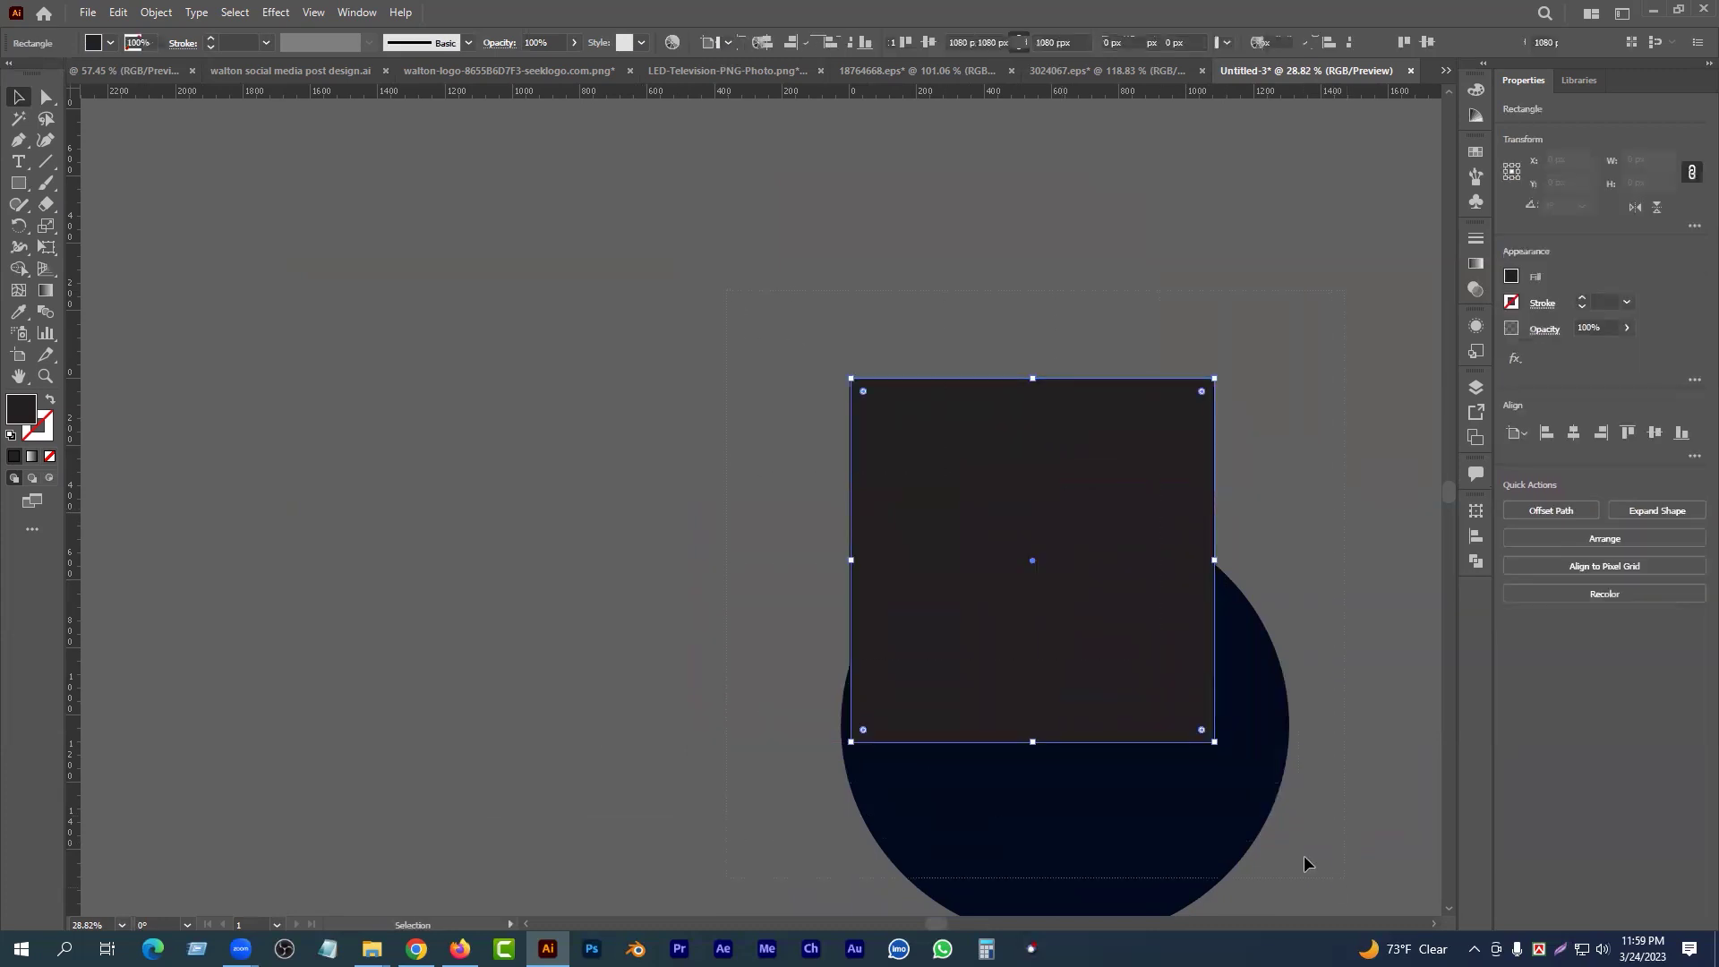
pyautogui.moveTo(1304, 863); pyautogui.dragTo(1118, 606)
pyautogui.rightClick(1072, 569)
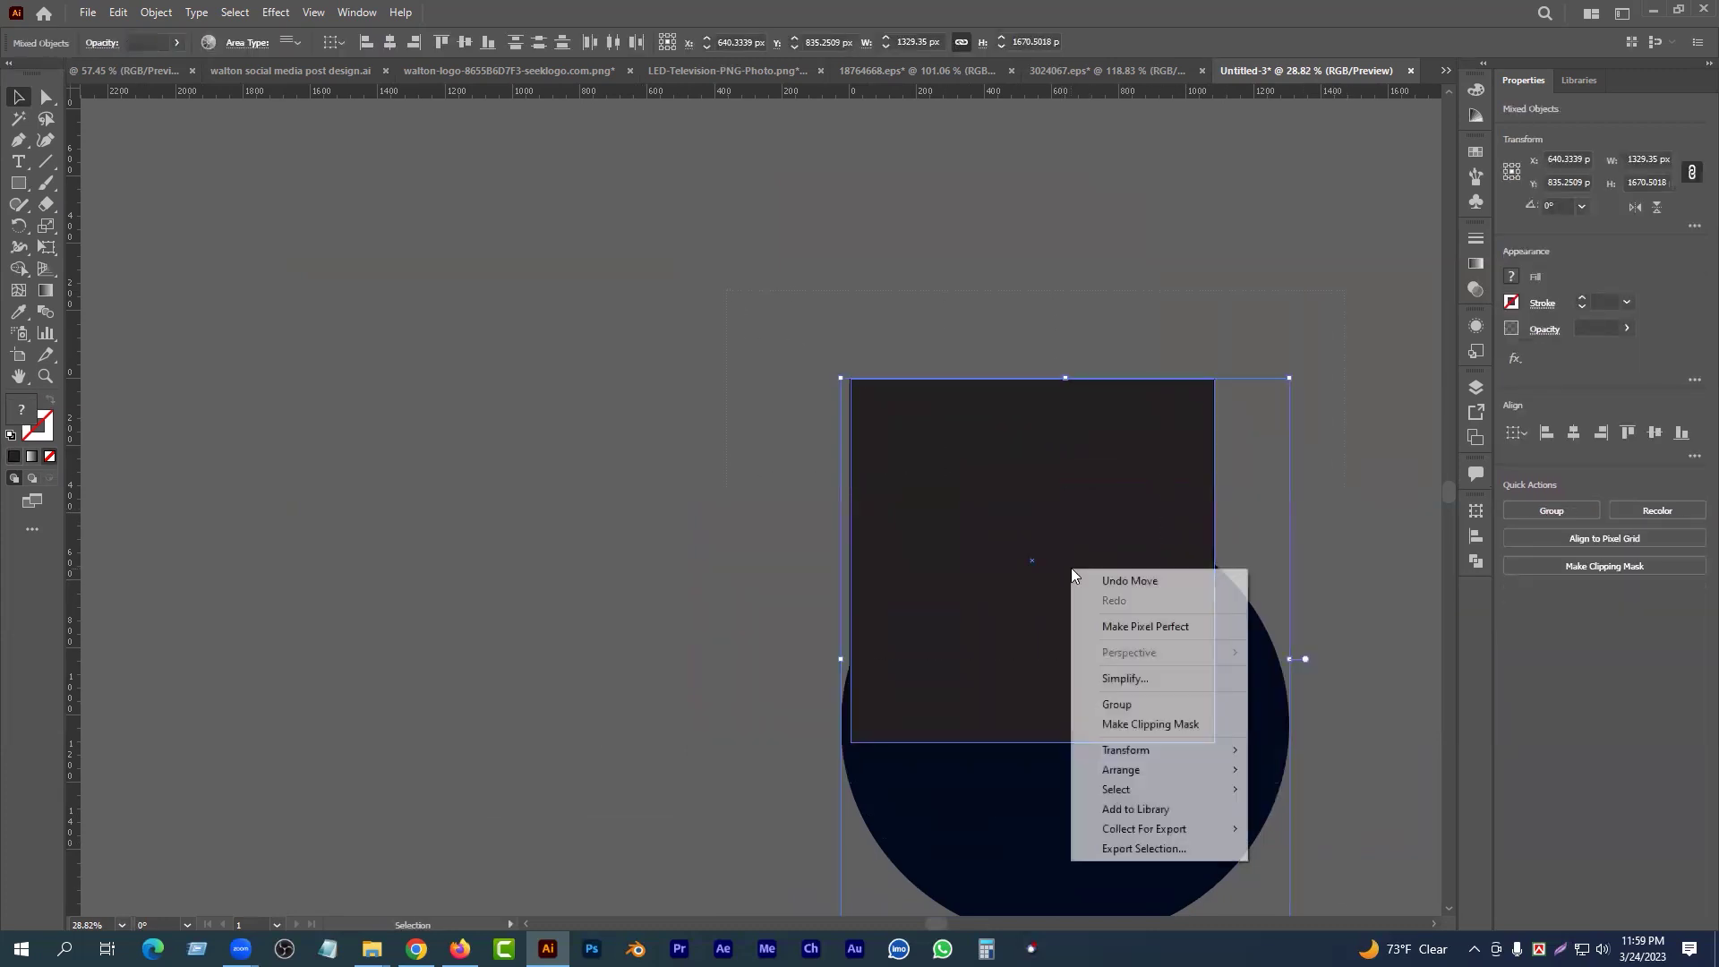
pyautogui.click(1153, 725)
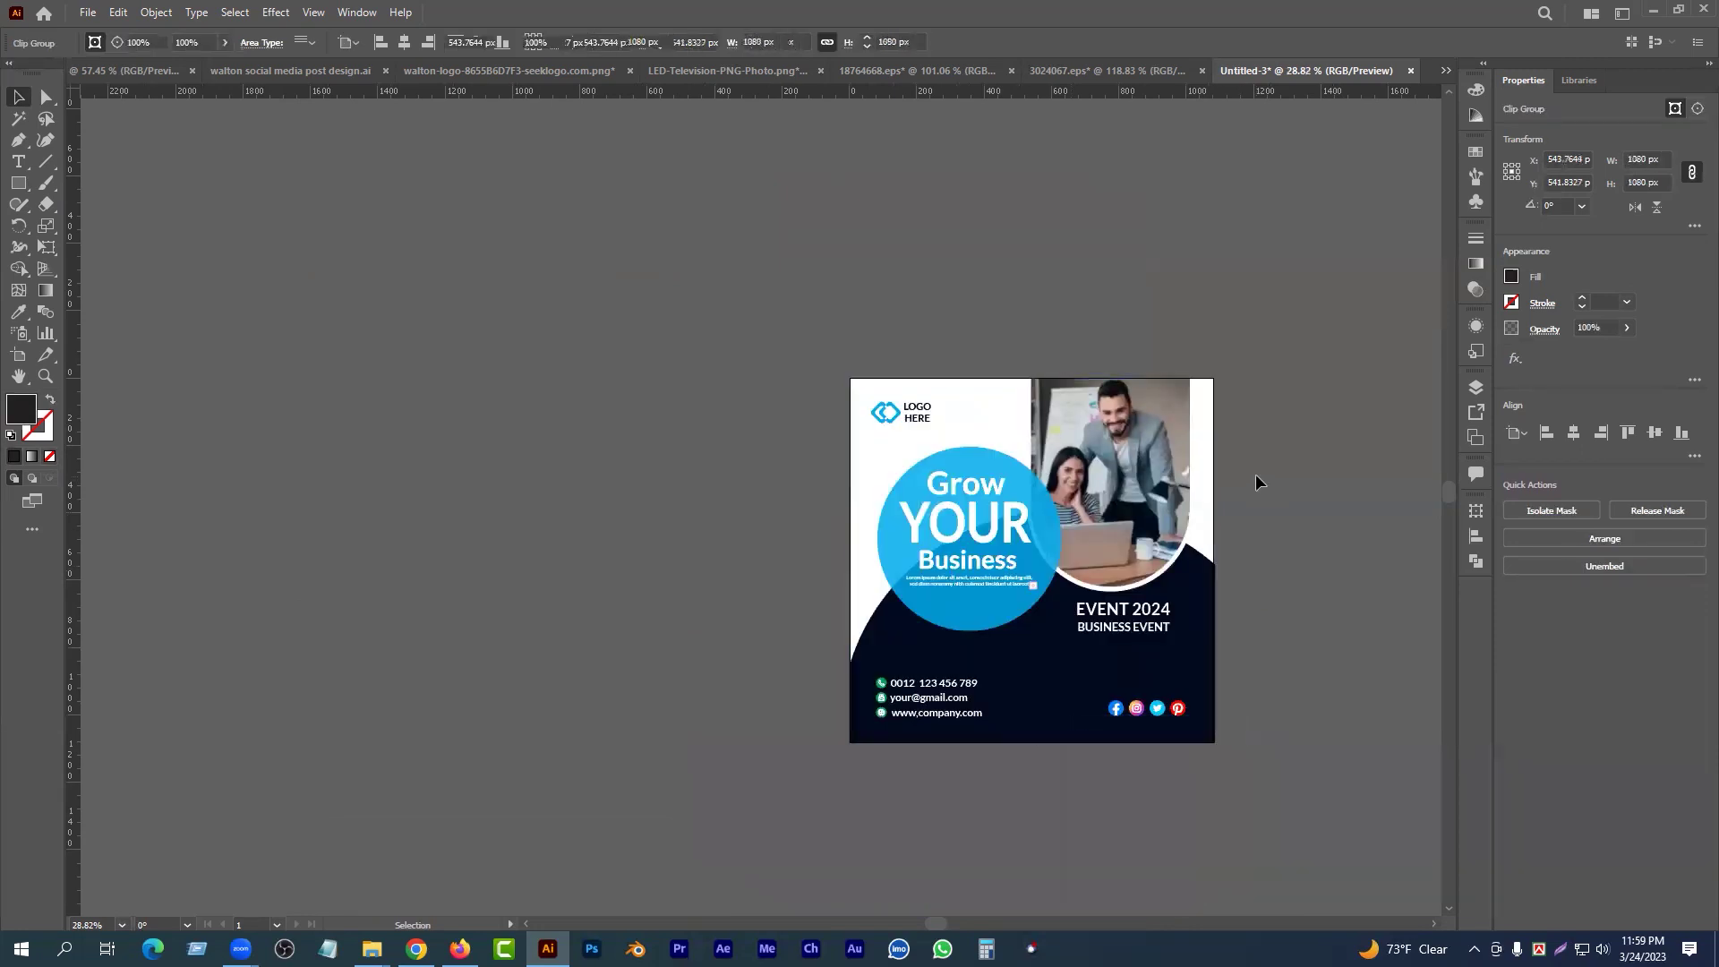
pyautogui.keyDown('ctrl'); pyautogui.click(1183, 651); pyautogui.keyUp('ctrl')
pyautogui.moveTo(701, 465); pyautogui.dragTo(780, 573)
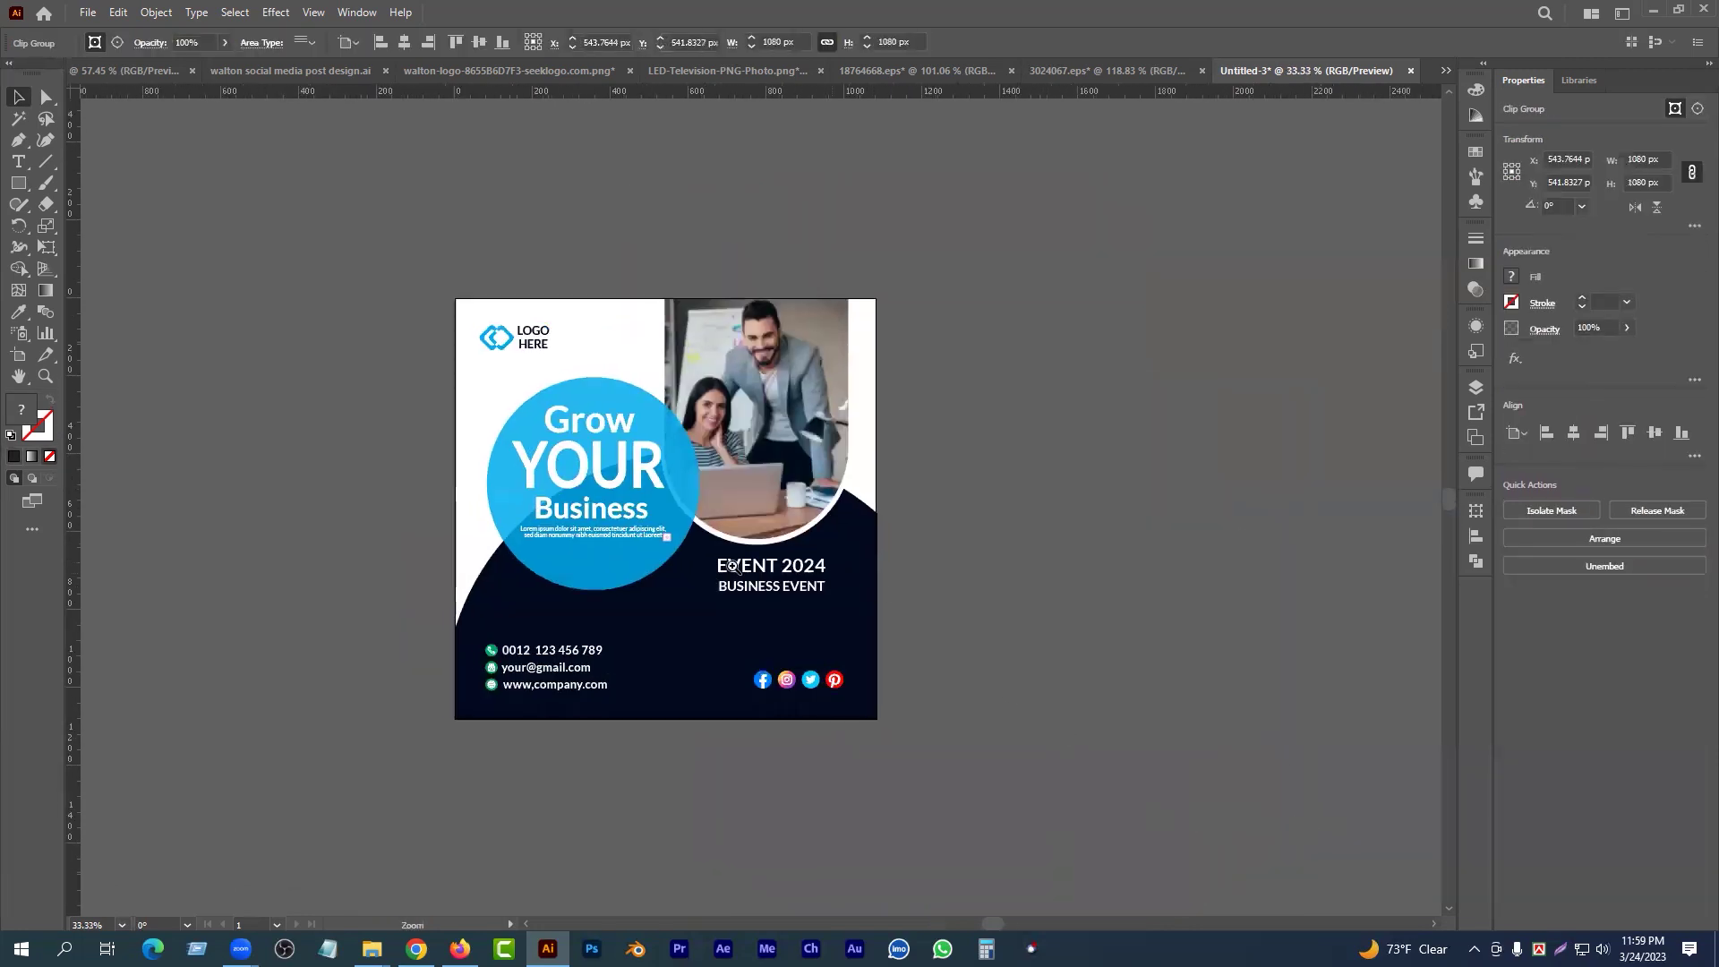
pyautogui.moveTo(666, 535); pyautogui.dragTo(739, 554)
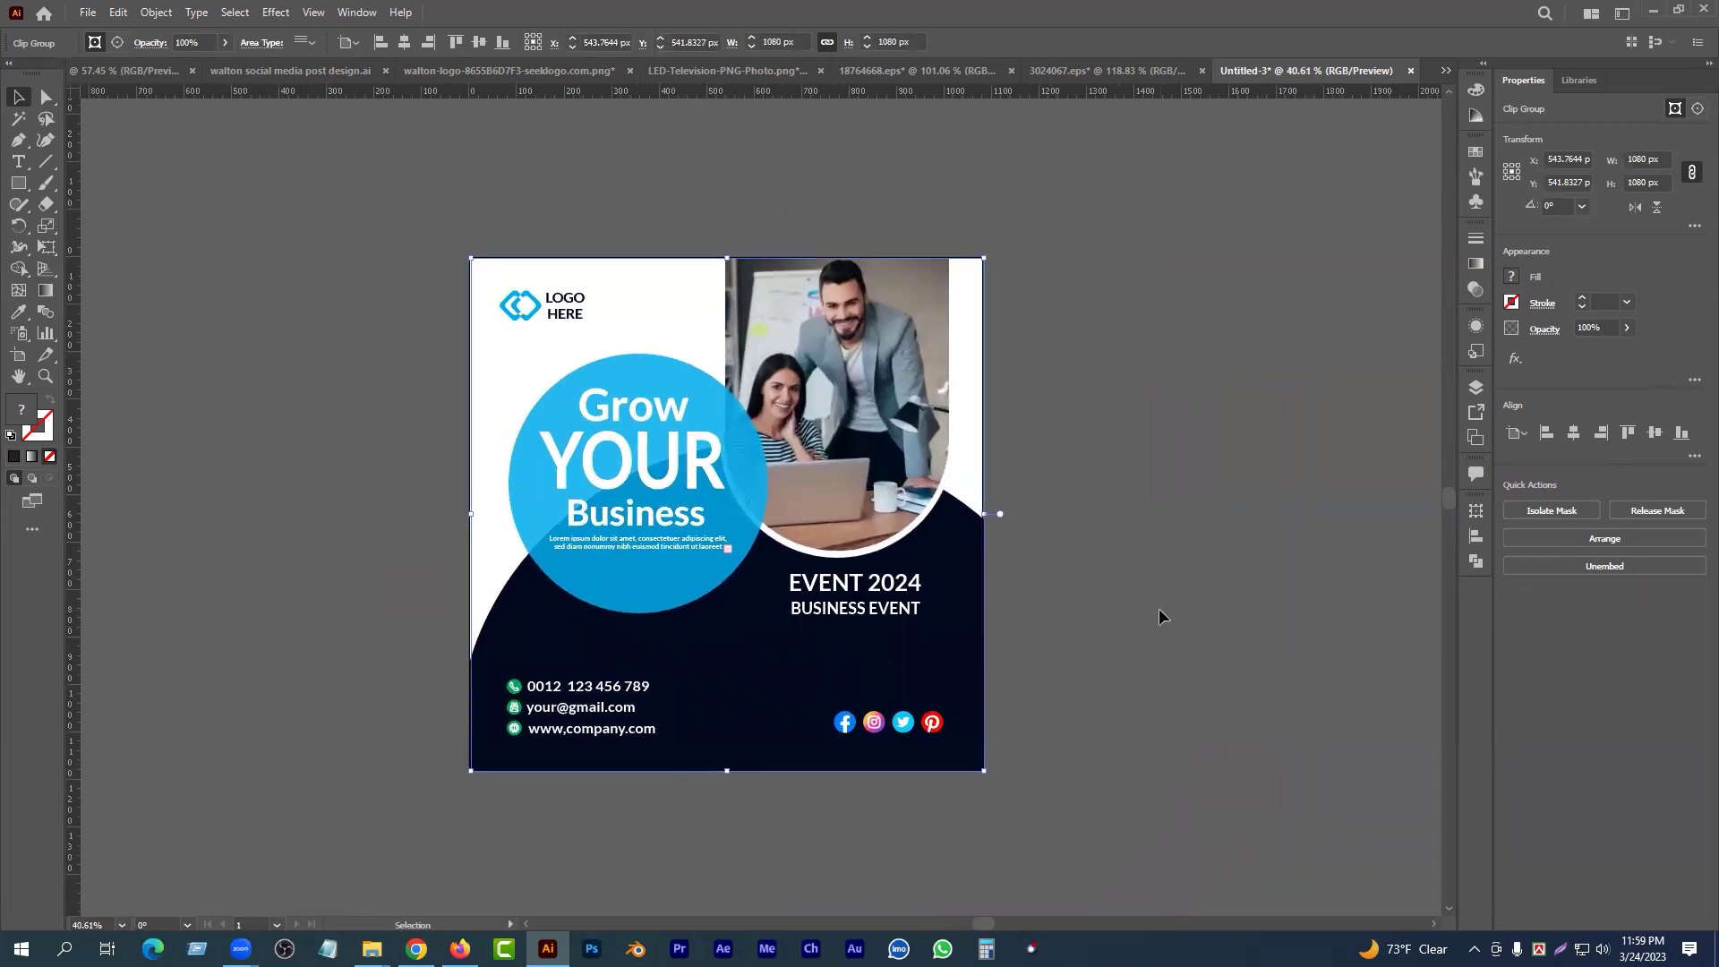
# - Undo the clipping mask and the black square's move back onto the artboard
pyautogui.hotkey('ctrl', 'z')
pyautogui.hotkey('ctrl', 'z')
pyautogui.moveTo(962, 602); pyautogui.dragTo(797, 588)
pyautogui.hotkey('ctrl', 'z')
pyautogui.click(1176, 625)
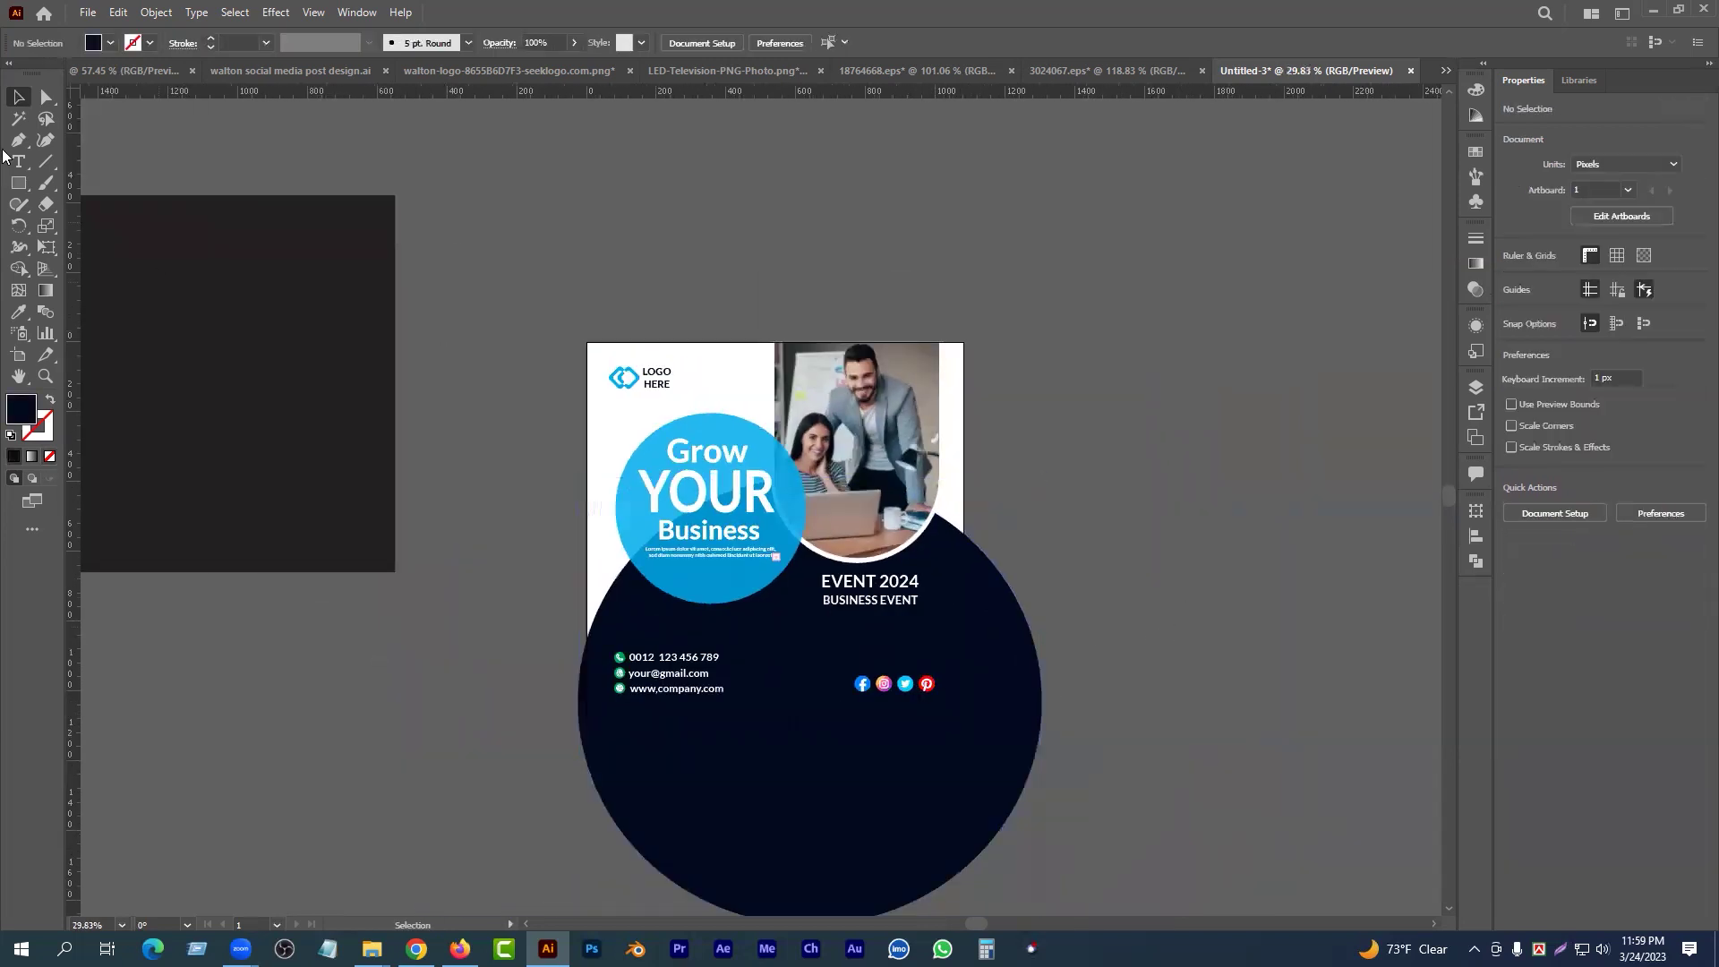
# - Draw a dark navy rectangle about 765 by 660 px across the artboard's top edge and rotate it about 20° clockwise
pyautogui.click(18, 183)
pyautogui.moveTo(572, 239)
pyautogui.mouseDown()
pyautogui.moveTo(848, 447)
pyautogui.moveTo(839, 469)
pyautogui.mouseUp()
pyautogui.press('v')
pyautogui.moveTo(848, 234); pyautogui.dragTo(862, 298)
# - Shift the rotated navy rectangle up and left, and place a copy to its right across the artboard's top
pyautogui.moveTo(806, 350); pyautogui.dragTo(733, 304)
pyautogui.moveTo(724, 343); pyautogui.dragTo(963, 363)
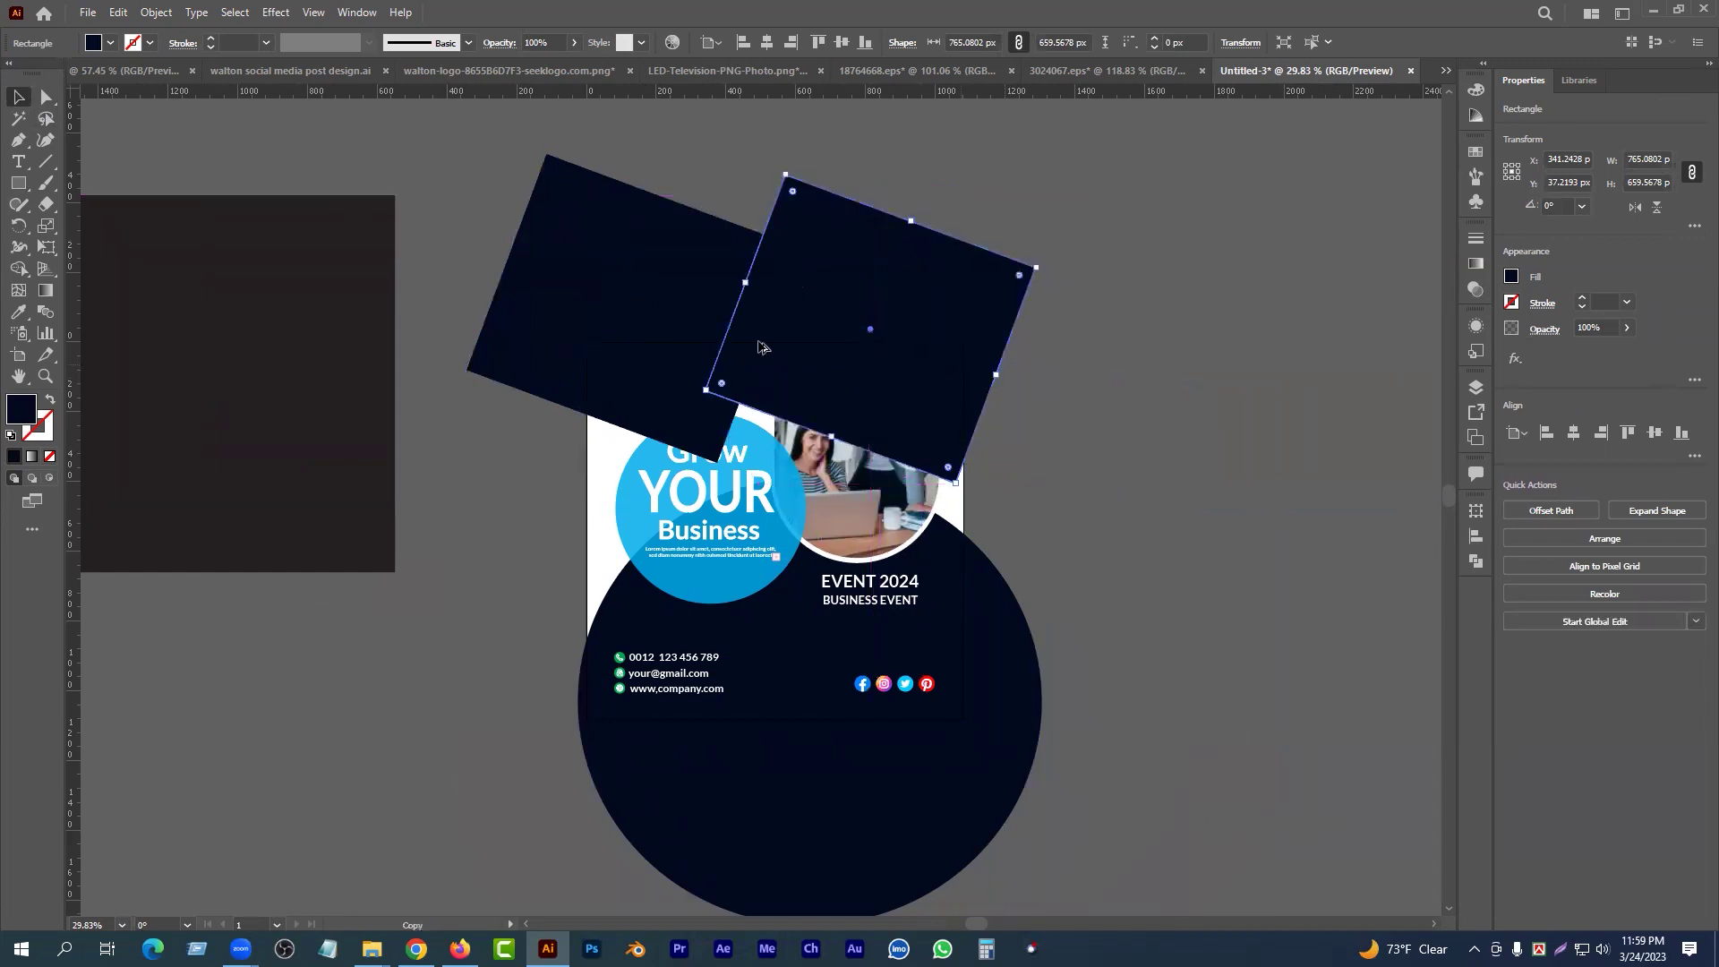
pyautogui.keyDown('shift'); pyautogui.click(595, 352); pyautogui.keyUp('shift')
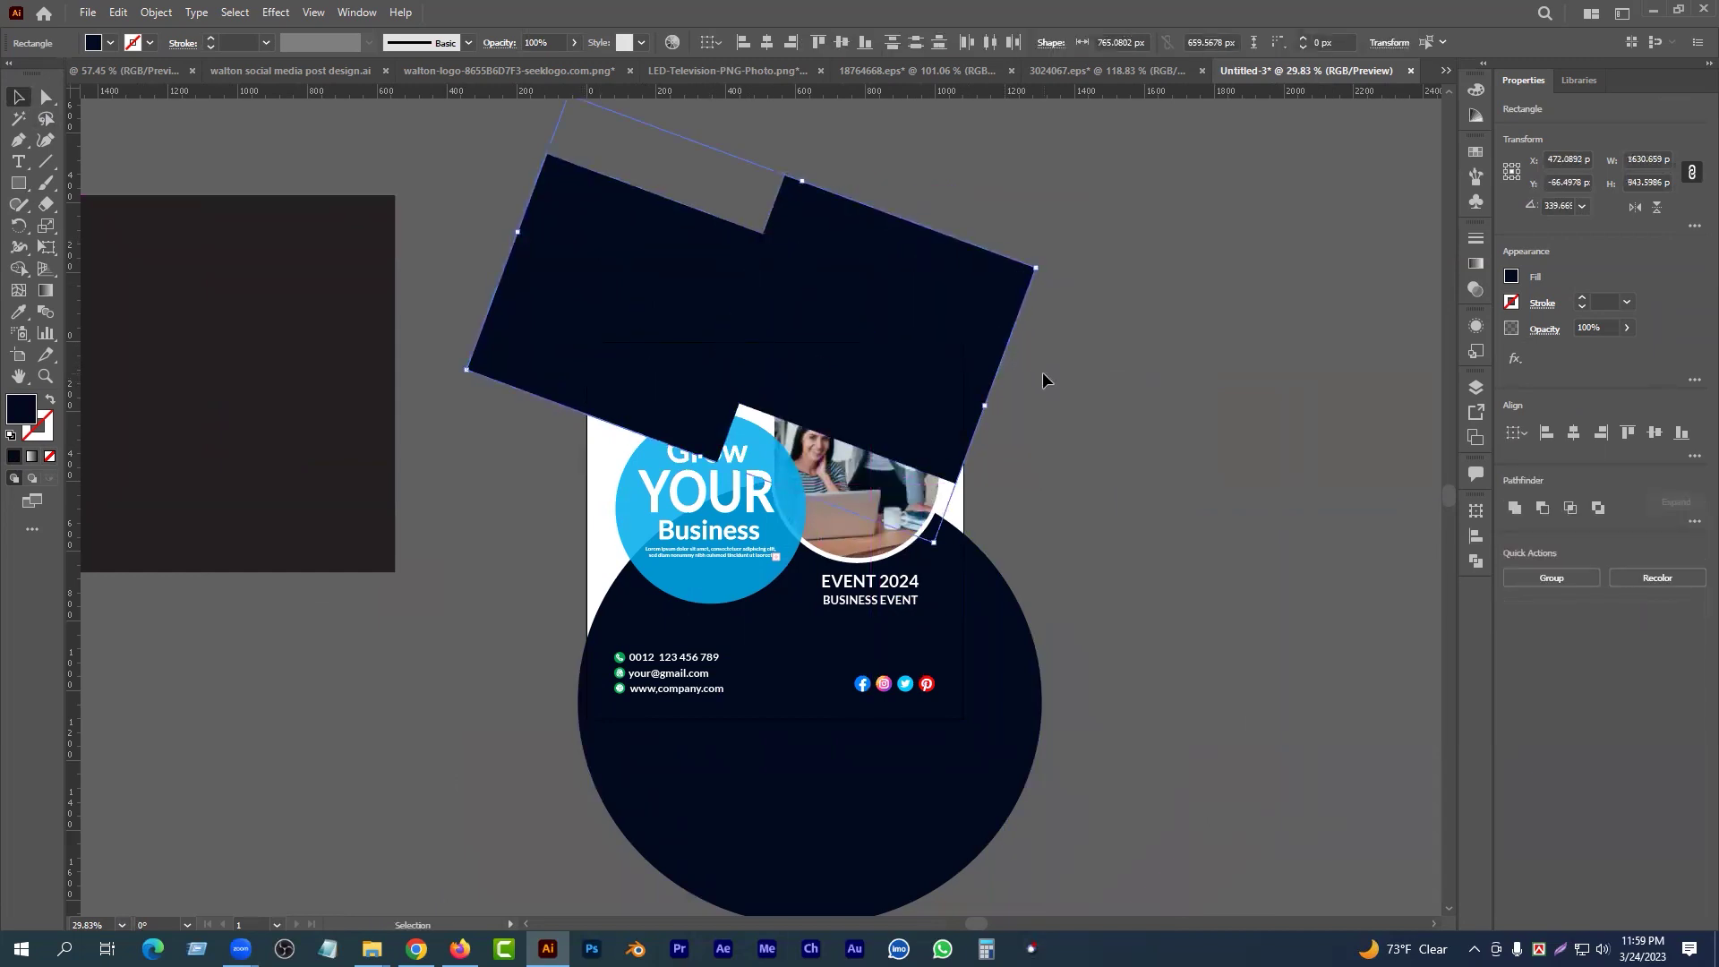
pyautogui.click(1072, 448)
# - Move the black 1080 px square onto the artboard and bring it in front of all the artwork
pyautogui.moveTo(681, 259); pyautogui.dragTo(815, 324)
pyautogui.moveTo(311, 254); pyautogui.dragTo(1049, 454)
pyautogui.hotkey('ctrl', 'shift', ']')
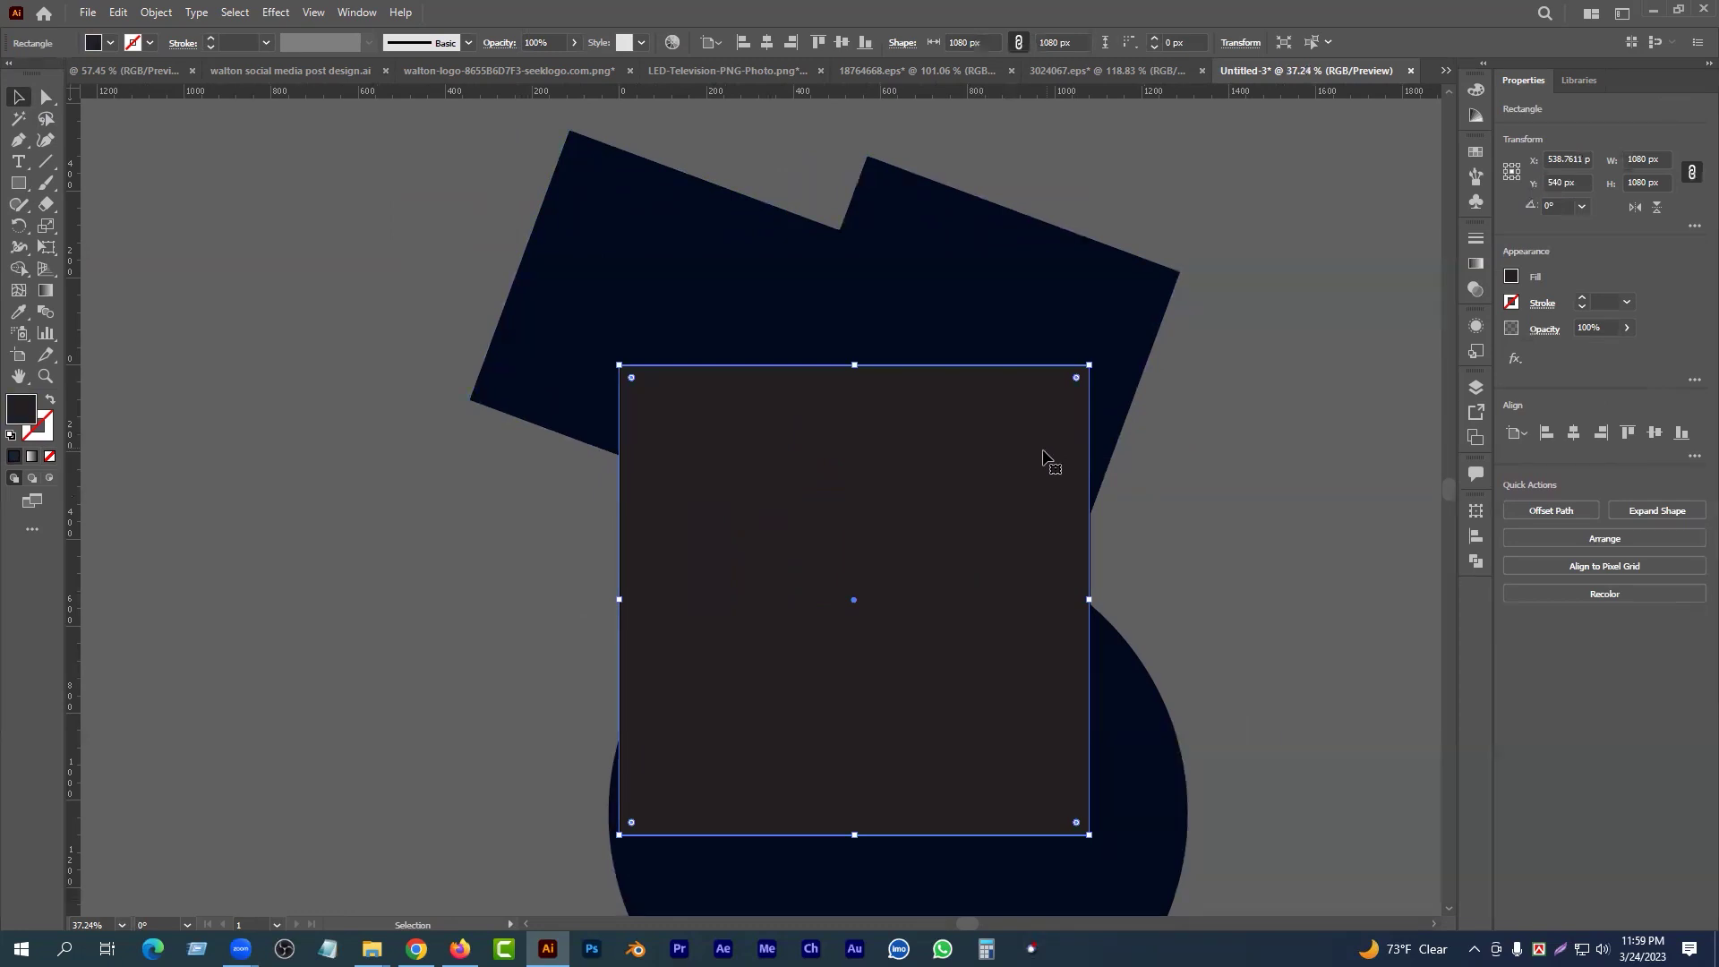
pyautogui.moveTo(943, 484); pyautogui.dragTo(944, 483)
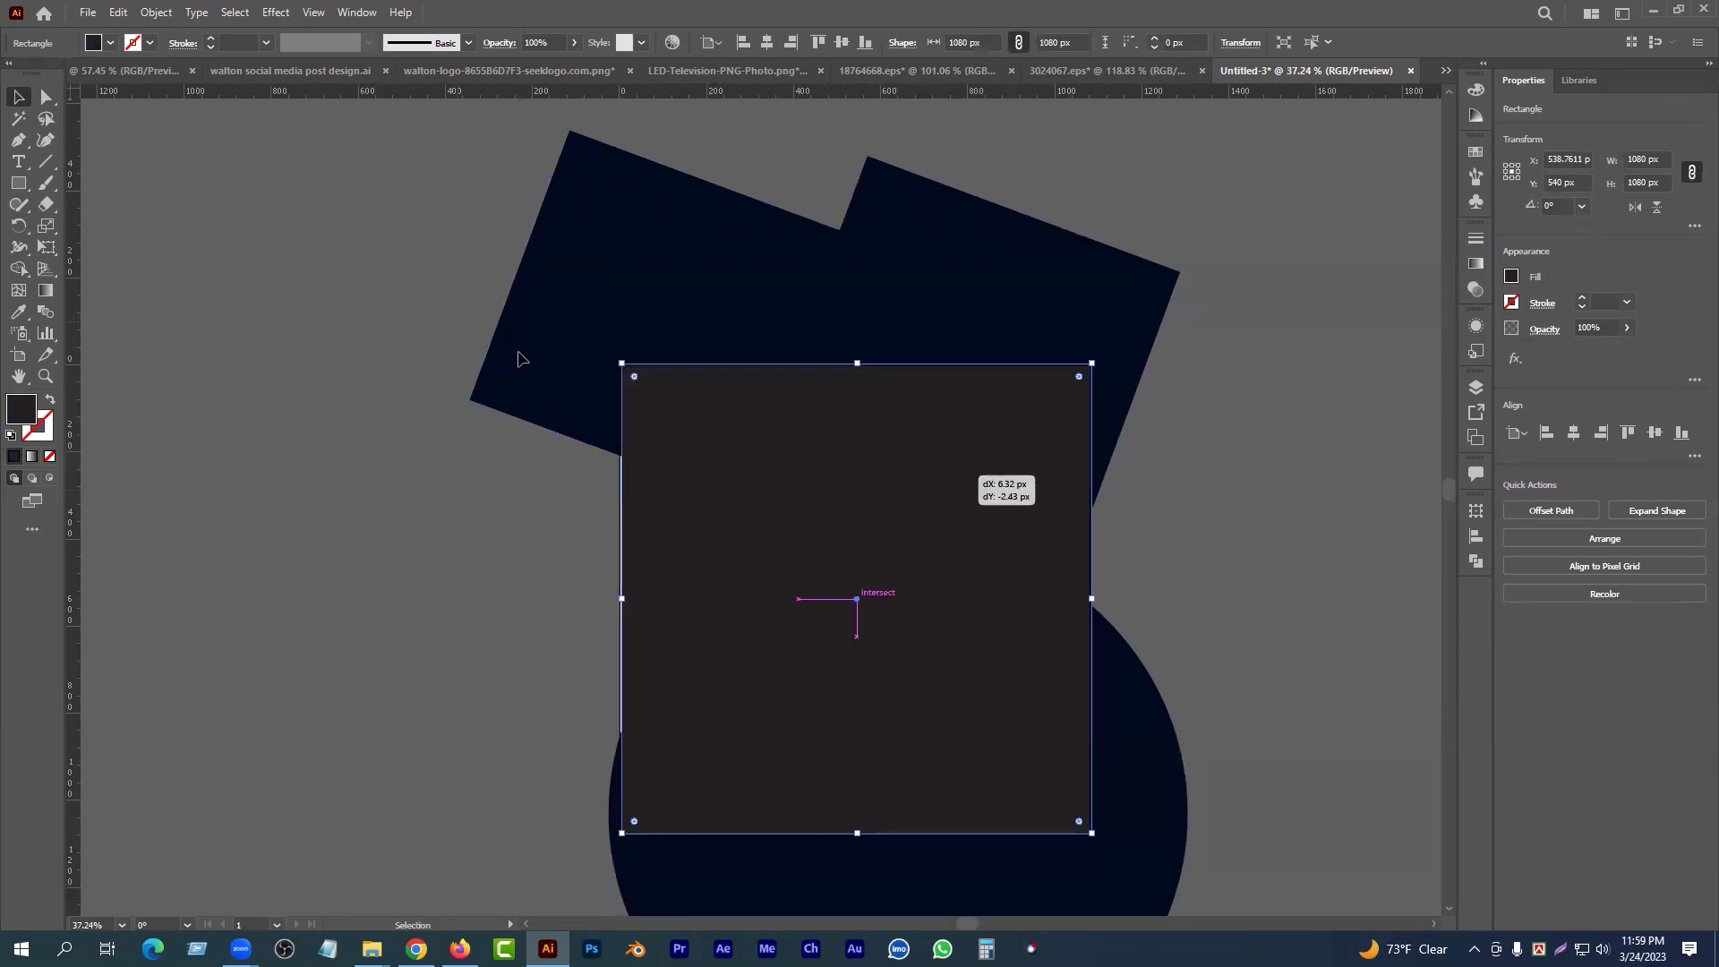
# - Select all the artwork and make a clipping mask with the front square
pyautogui.hotkey('ctrl', 'a')
pyautogui.rightClick(903, 570)
pyautogui.click(980, 725)
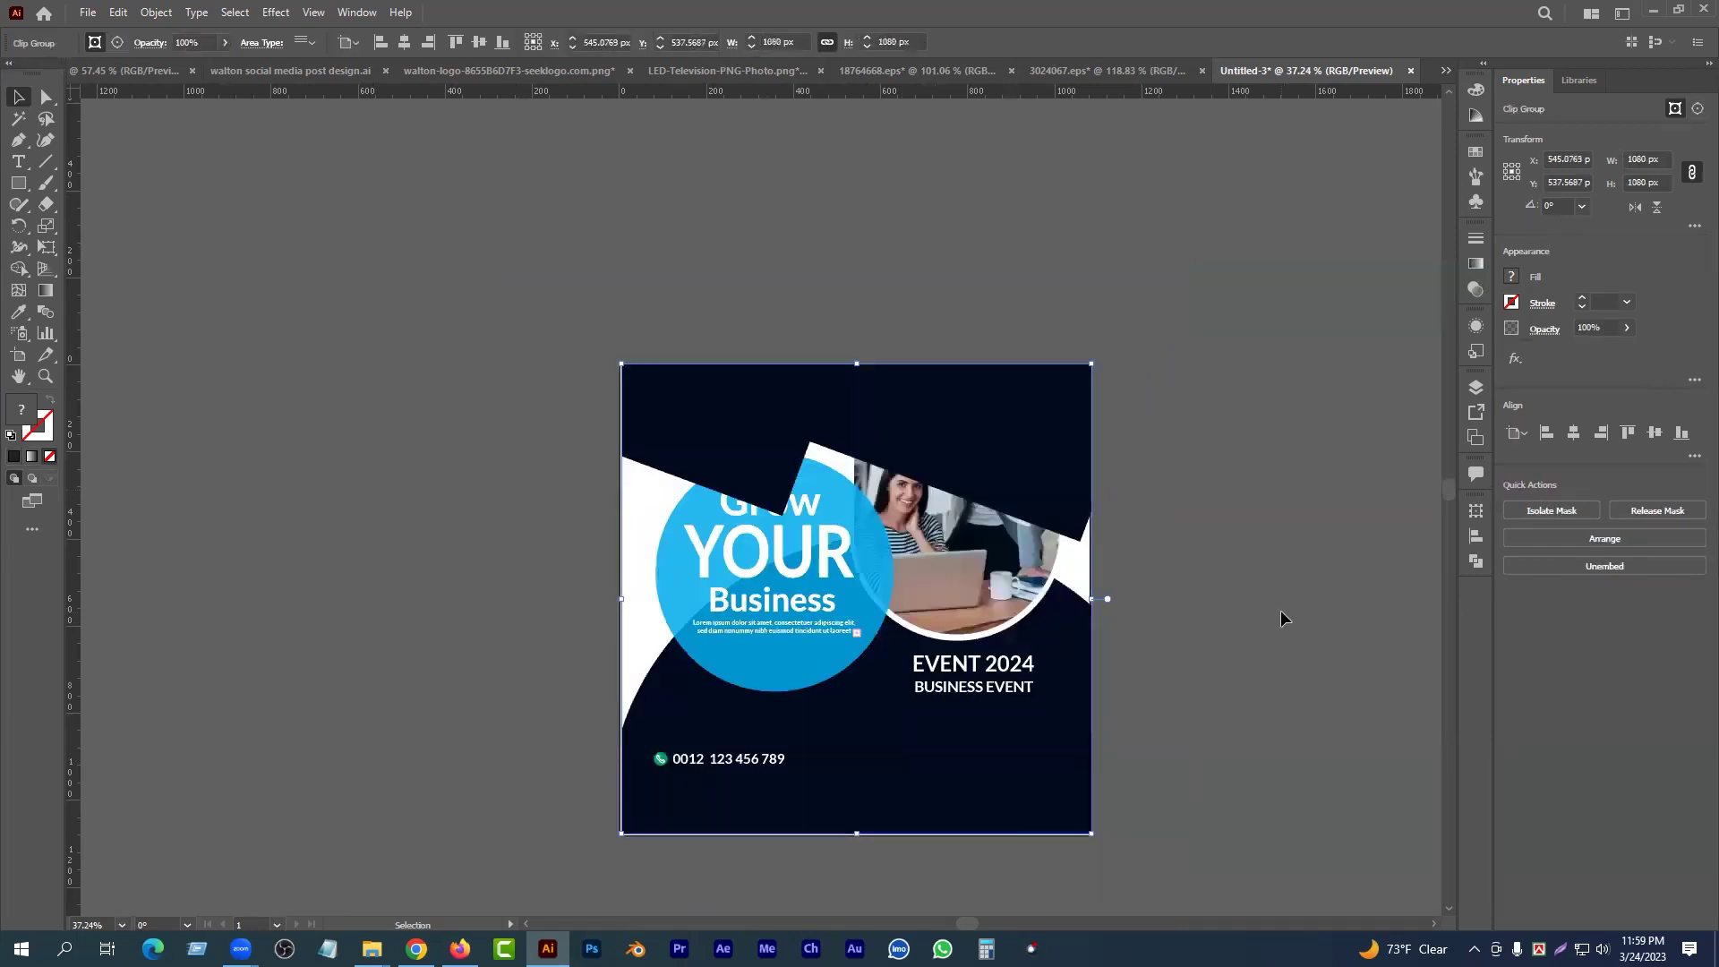
# - Undo the clipping mask and delete both rotated navy rectangles above the artboard
pyautogui.hotkey('ctrl', 'z')
pyautogui.click(1307, 641)
pyautogui.click(1029, 299)
pyautogui.press('Delete')
pyautogui.click(729, 295)
pyautogui.press('Delete')
# - Select all the artwork, clip it with the front black square, and check the clipped edges
pyautogui.moveTo(442, 298); pyautogui.dragTo(1139, 779)
pyautogui.scroll(-1, 1101, 752)
pyautogui.rightClick(847, 528)
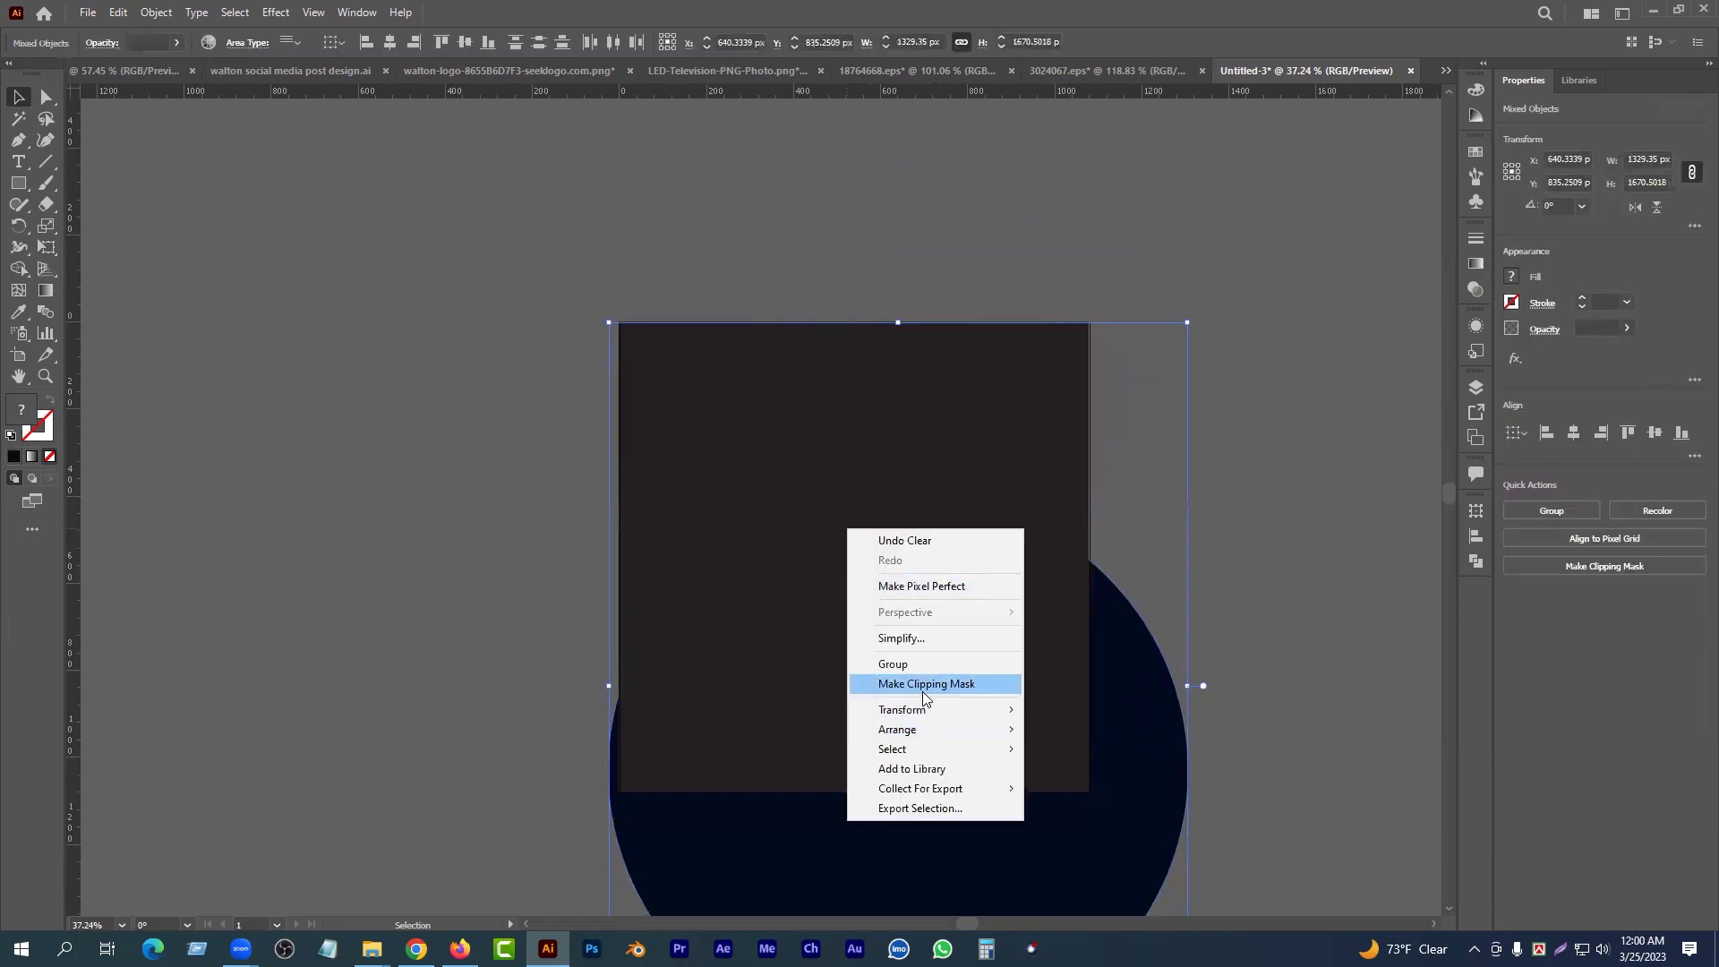
pyautogui.click(949, 683)
pyautogui.click(1203, 524)
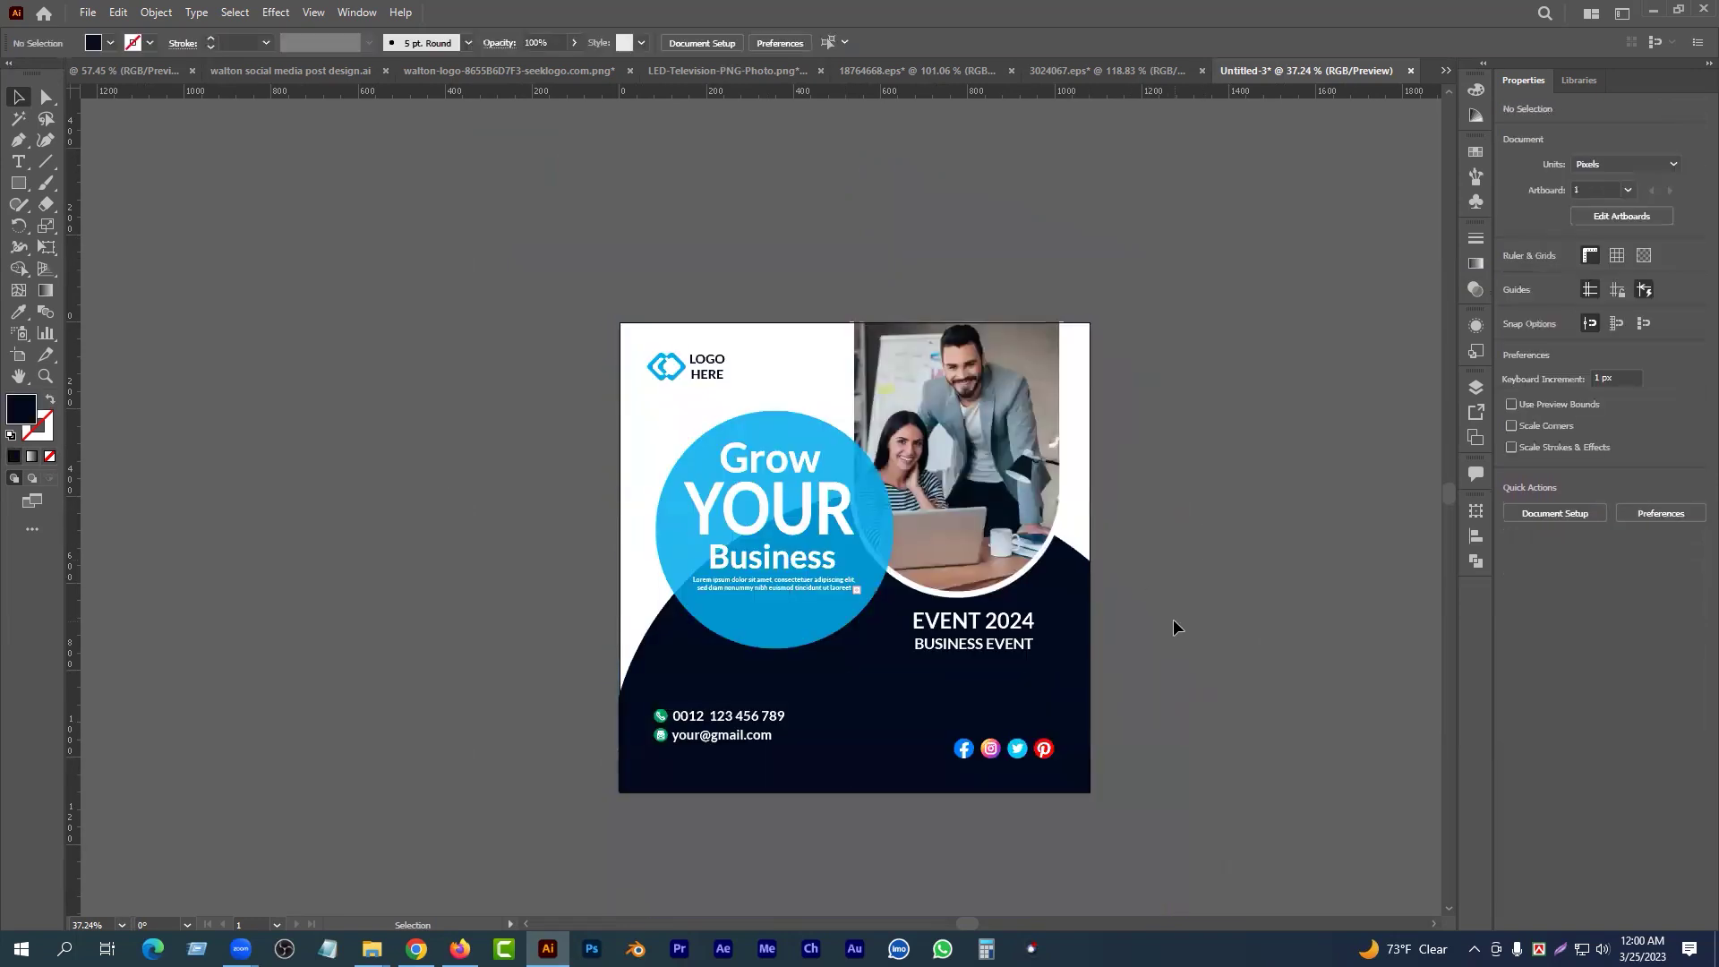
pyautogui.moveTo(1023, 331); pyautogui.dragTo(1350, 446)
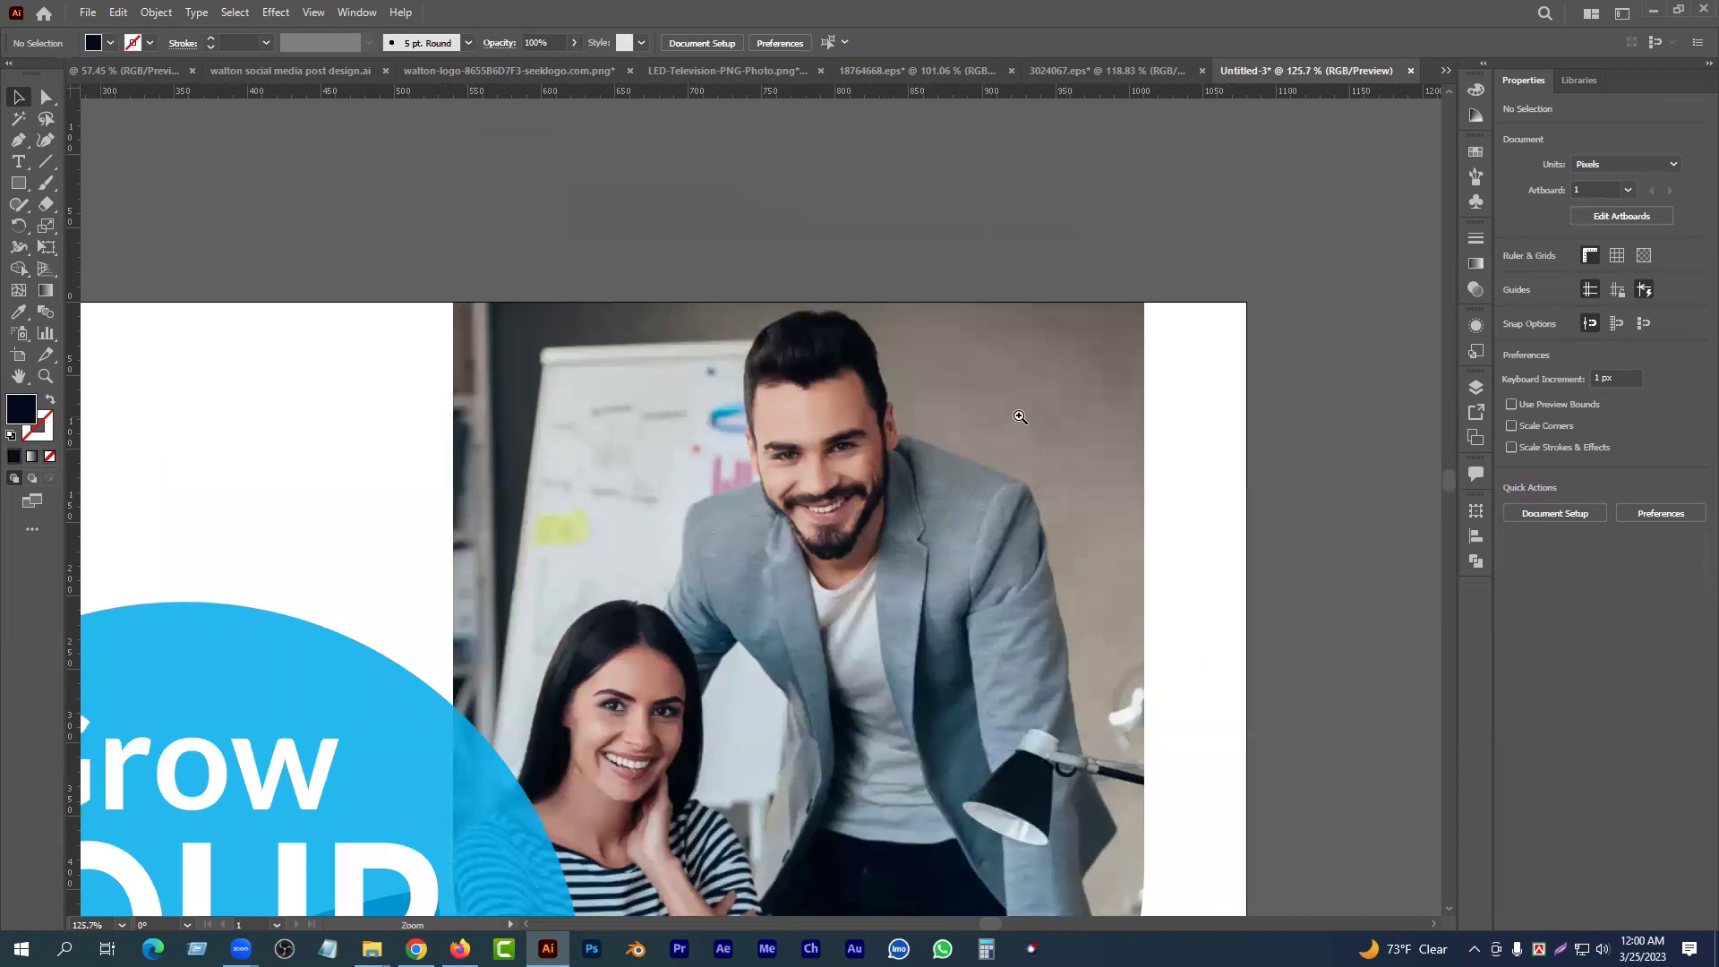
pyautogui.moveTo(1019, 416); pyautogui.dragTo(792, 421)
pyautogui.moveTo(1009, 526); pyautogui.dragTo(922, 400)
pyautogui.moveTo(923, 400); pyautogui.dragTo(851, 402)
pyautogui.moveTo(1155, 564); pyautogui.dragTo(1070, 544)
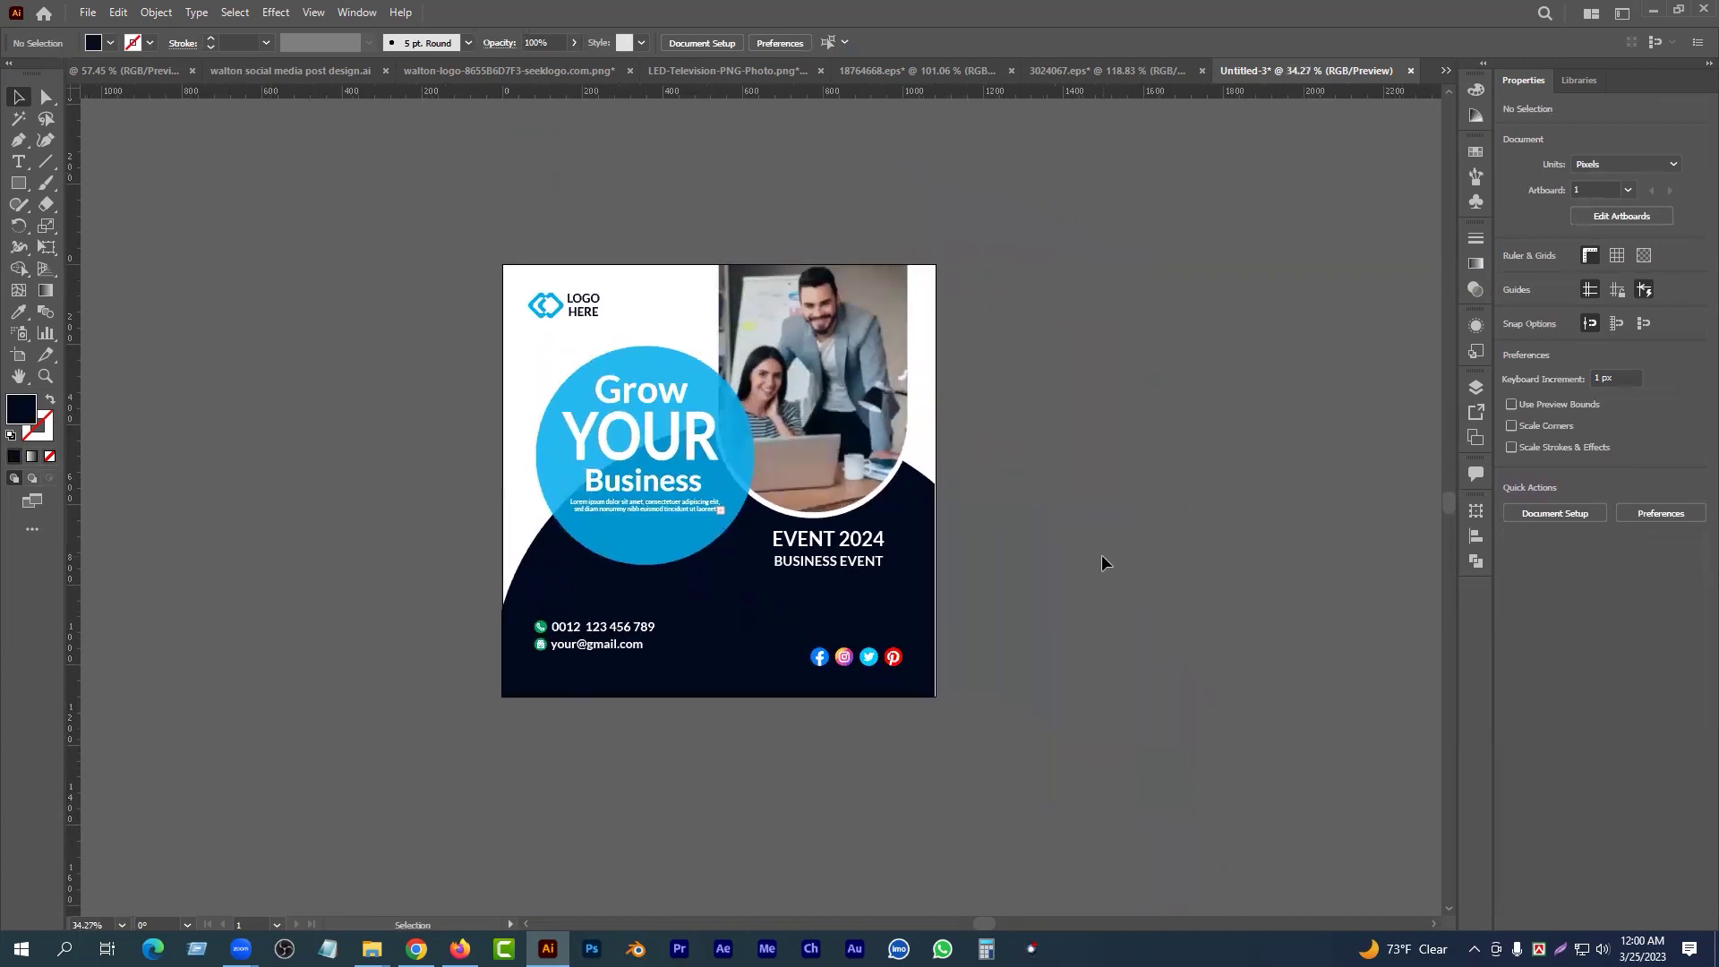
# - Undo the last clipping mask and delete the rotated navy rectangle at the artboard's upper-left corner
pyautogui.hotkey('ctrl', 'z')
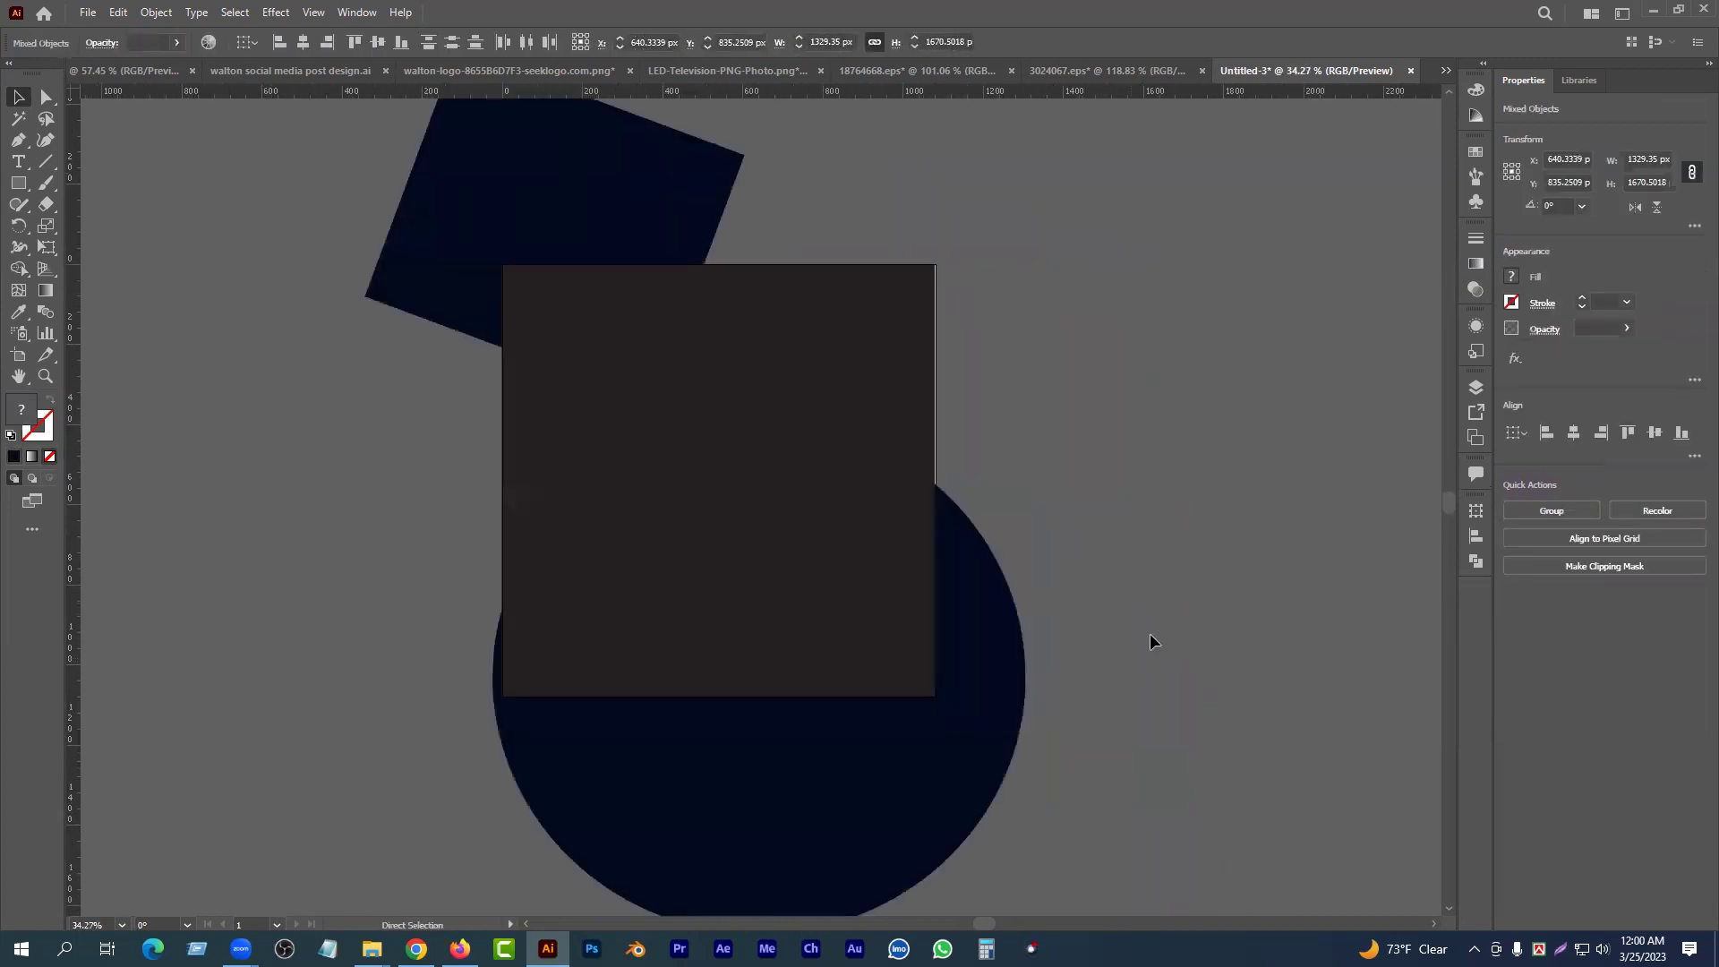
pyautogui.click(1149, 632)
pyautogui.click(540, 231)
pyautogui.press('Delete')
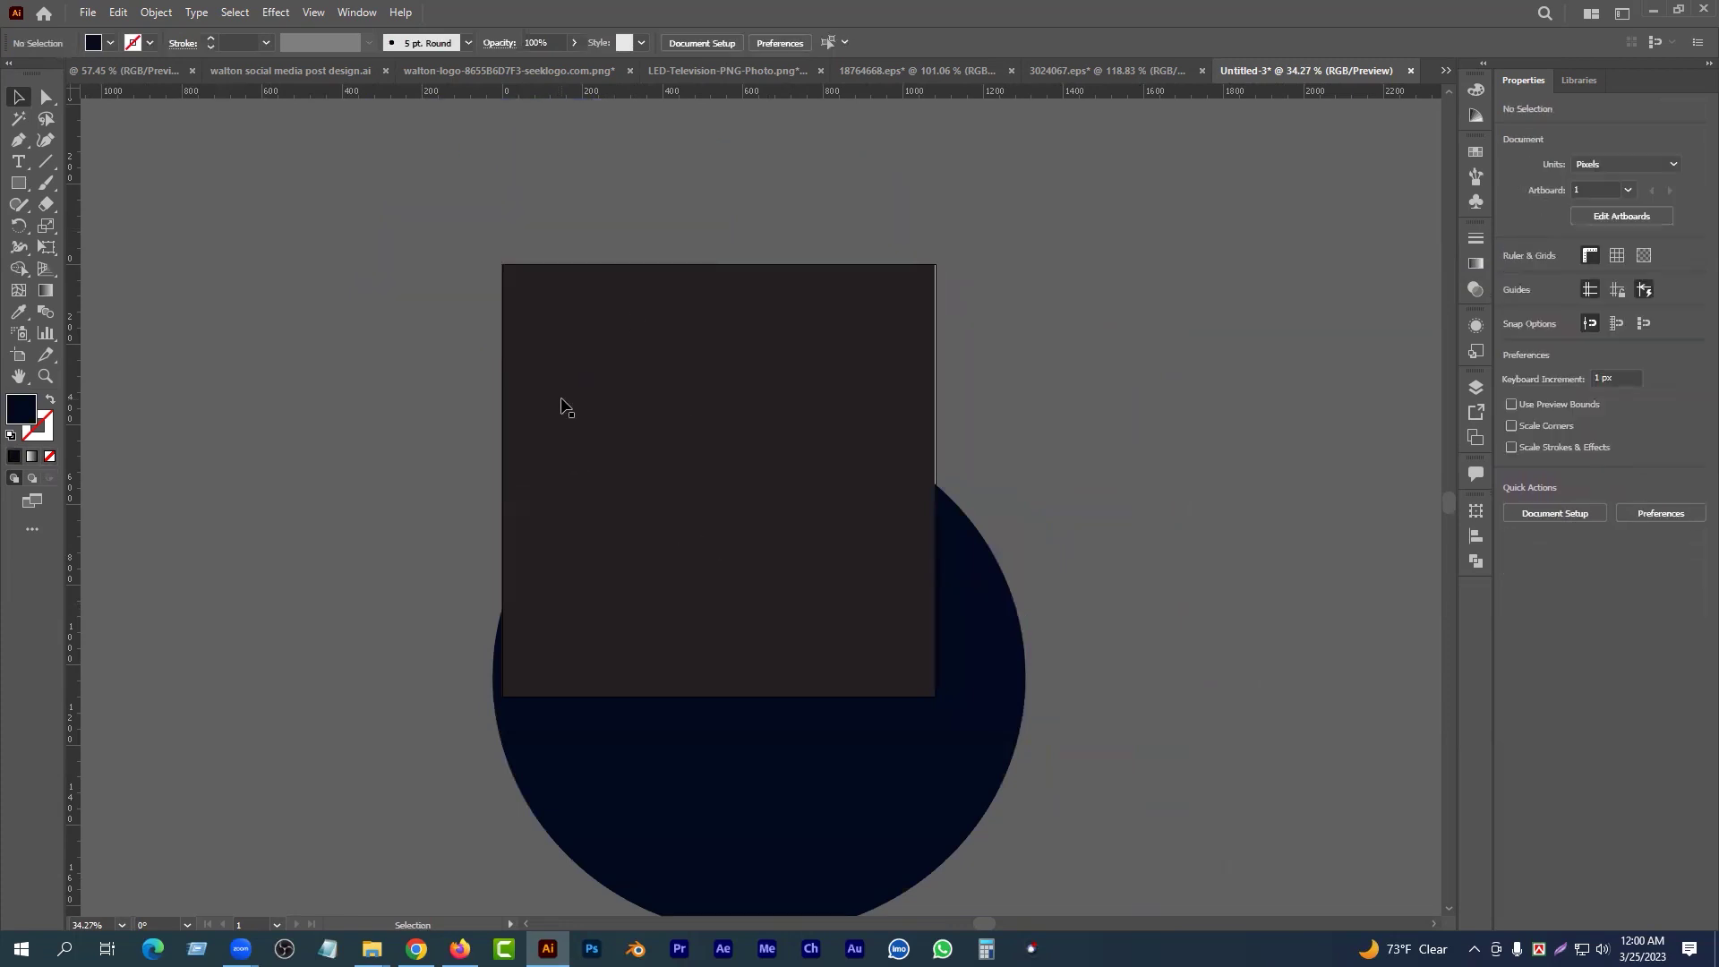
# - Snap the black 1080 px square exactly onto the artboard at X 540 px, Y 540 px
pyautogui.moveTo(636, 281); pyautogui.dragTo(747, 285)
pyautogui.moveTo(447, 283); pyautogui.dragTo(493, 360)
pyautogui.moveTo(729, 484); pyautogui.dragTo(617, 501)
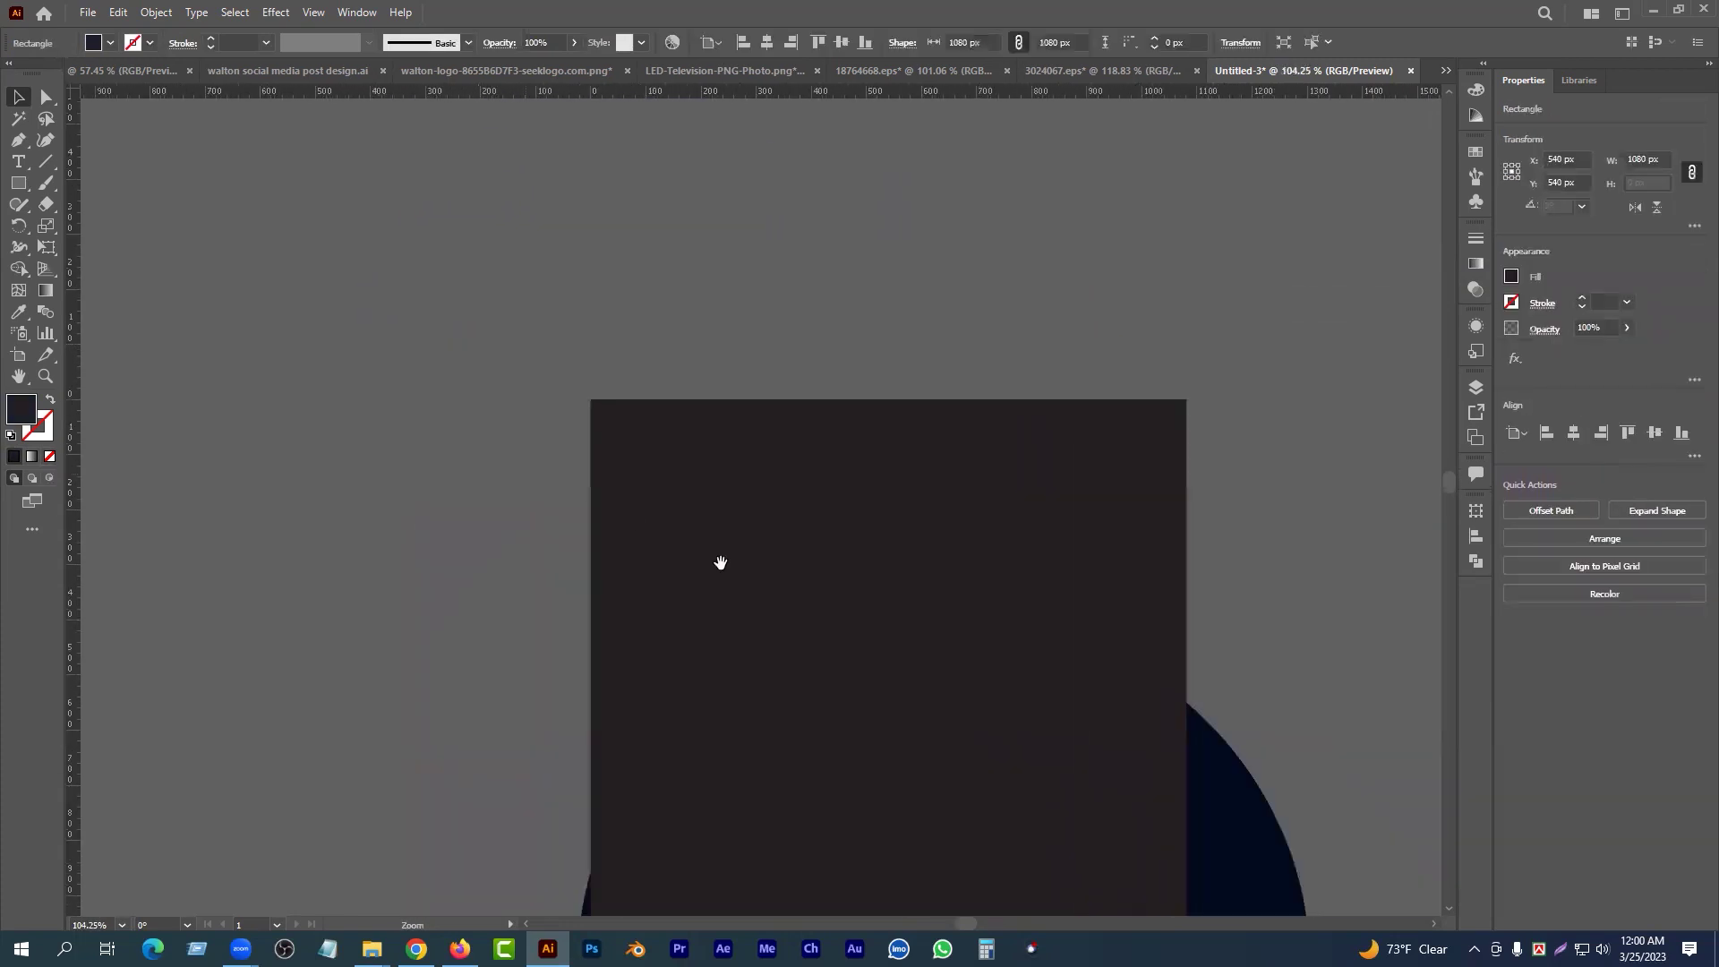
pyautogui.moveTo(717, 564); pyautogui.dragTo(586, 352)
pyautogui.moveTo(730, 442); pyautogui.dragTo(618, 421)
# - Select the artwork together with the realigned black square and make a clipping mask
pyautogui.keyDown('shift'); pyautogui.click(915, 641); pyautogui.keyUp('shift')
pyautogui.rightClick(804, 486)
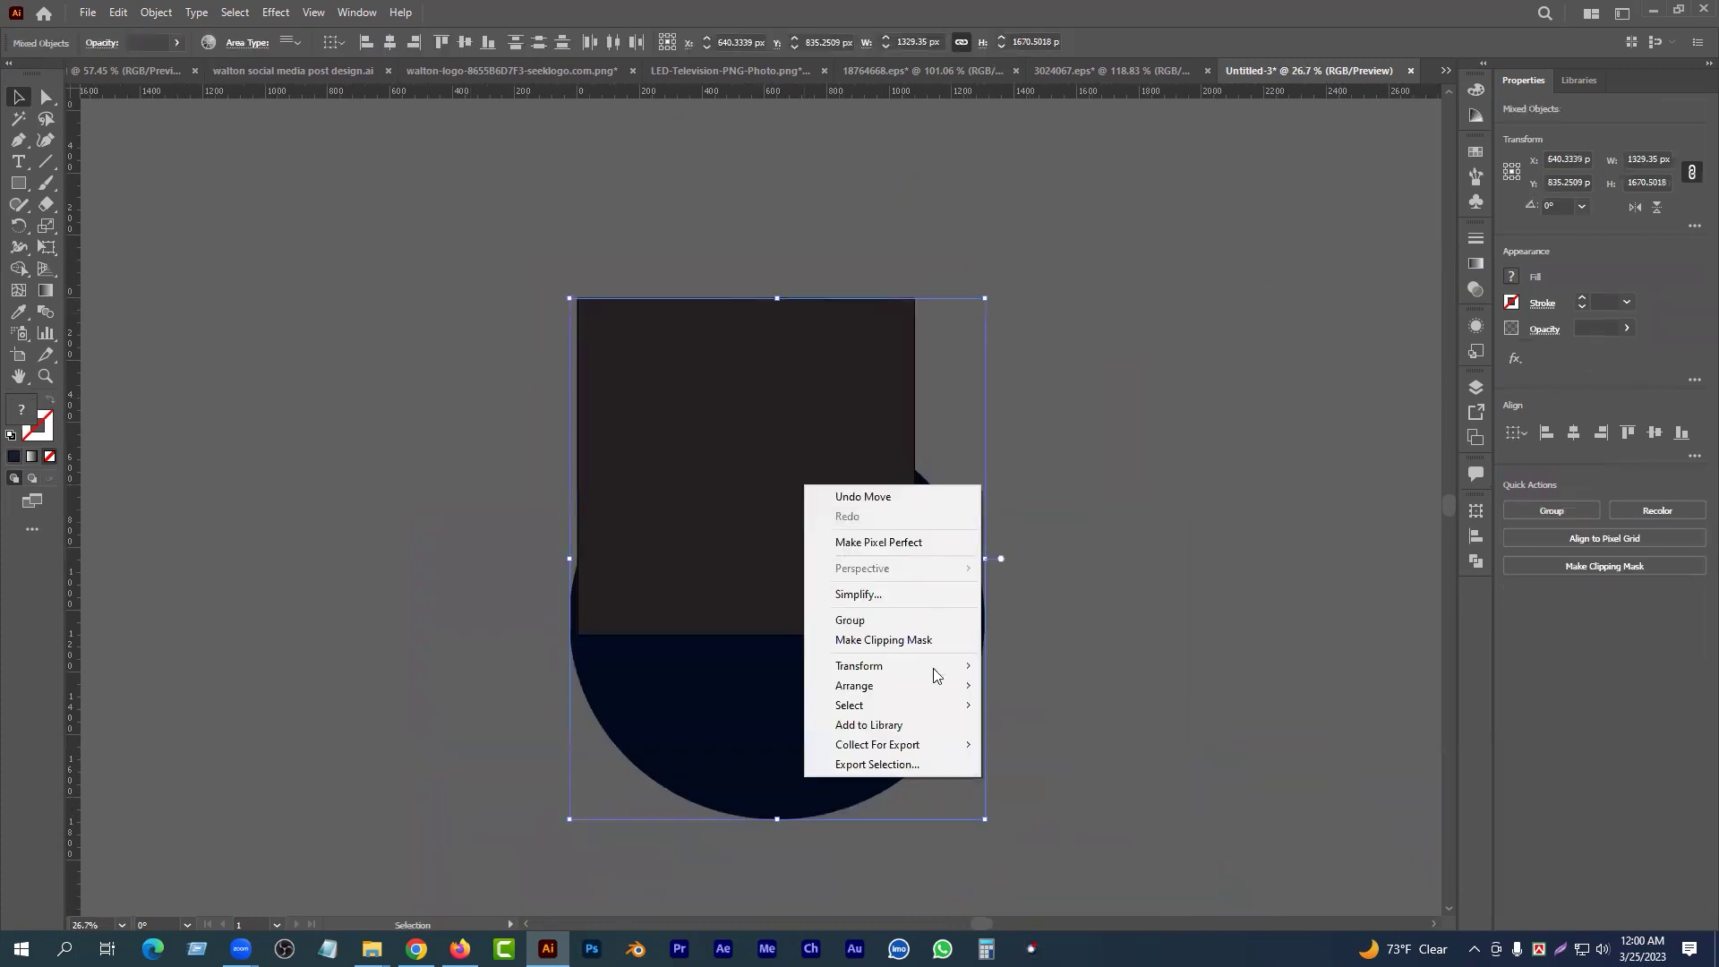
pyautogui.click(886, 639)
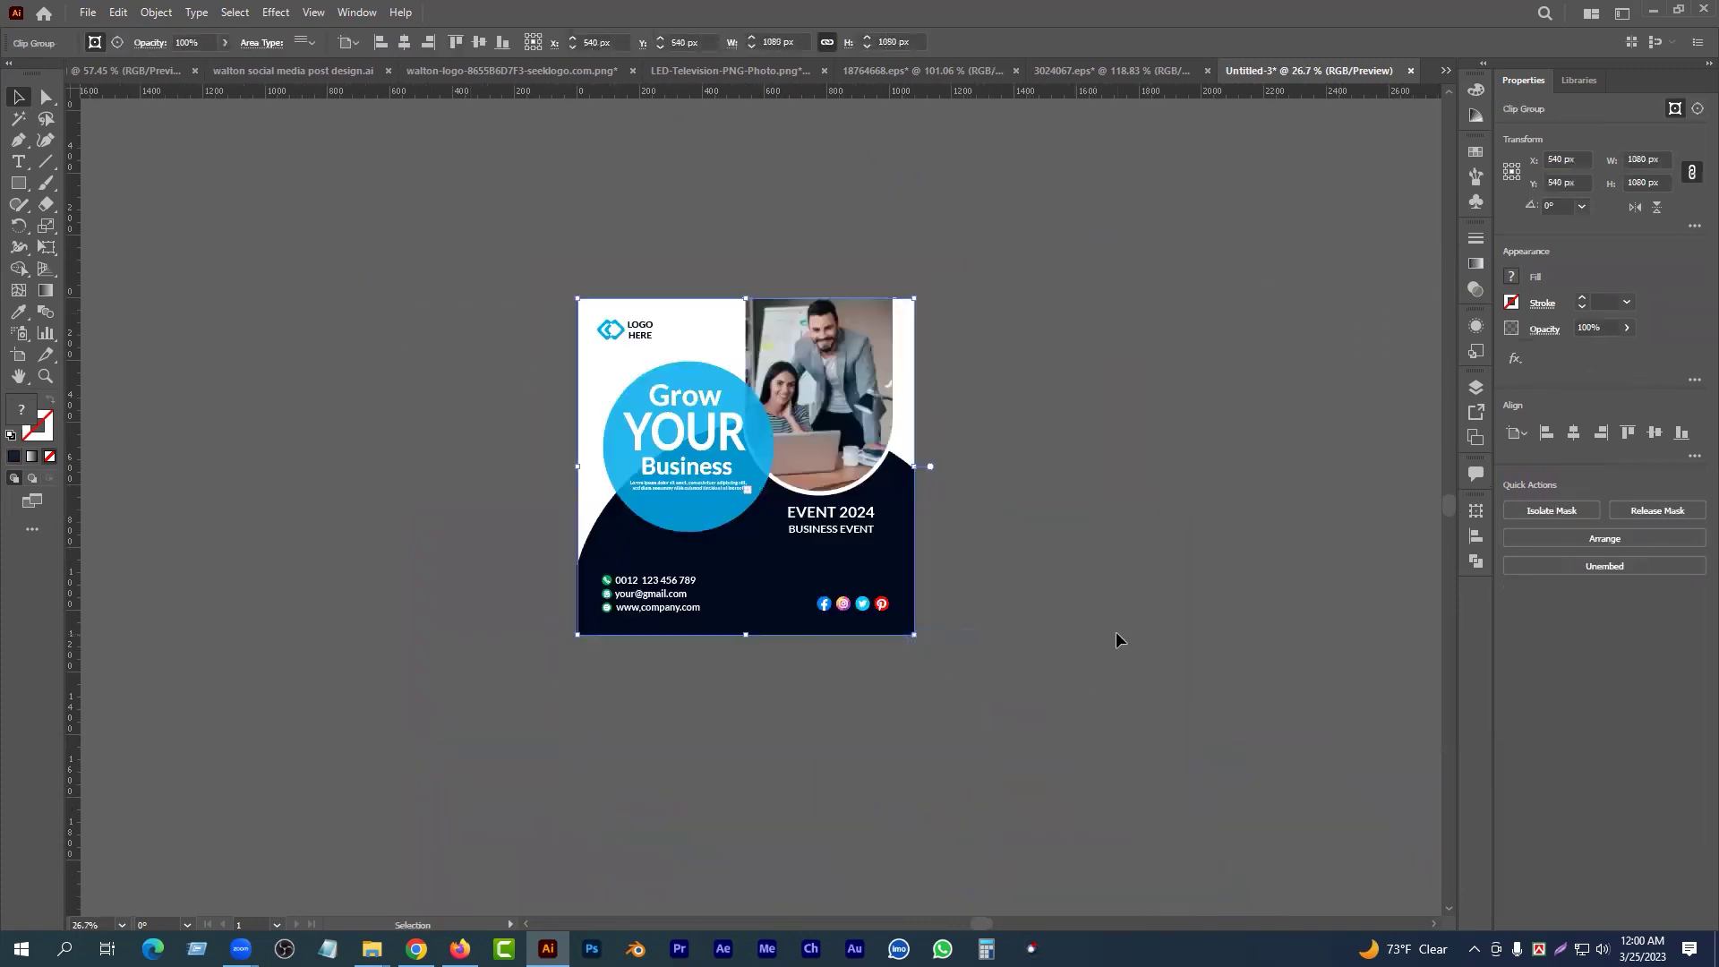
pyautogui.click(1098, 663)
pyautogui.press('z')
pyautogui.click(762, 468)
pyautogui.click(863, 506)
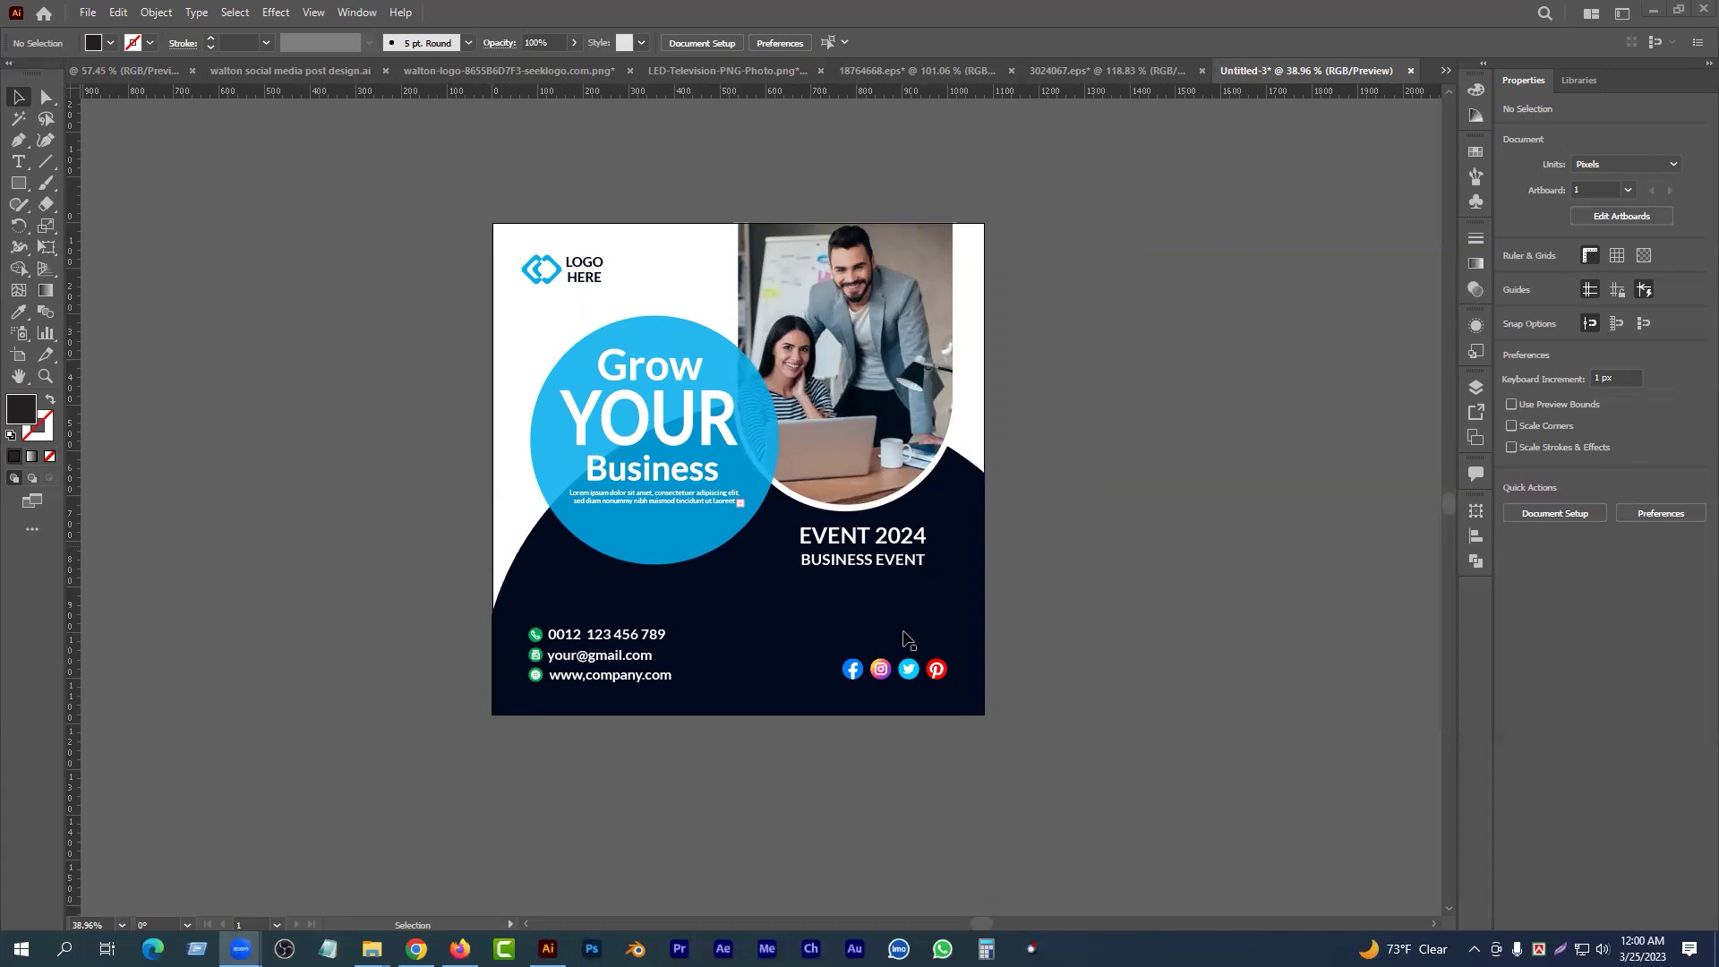
pyautogui.click(1155, 476)
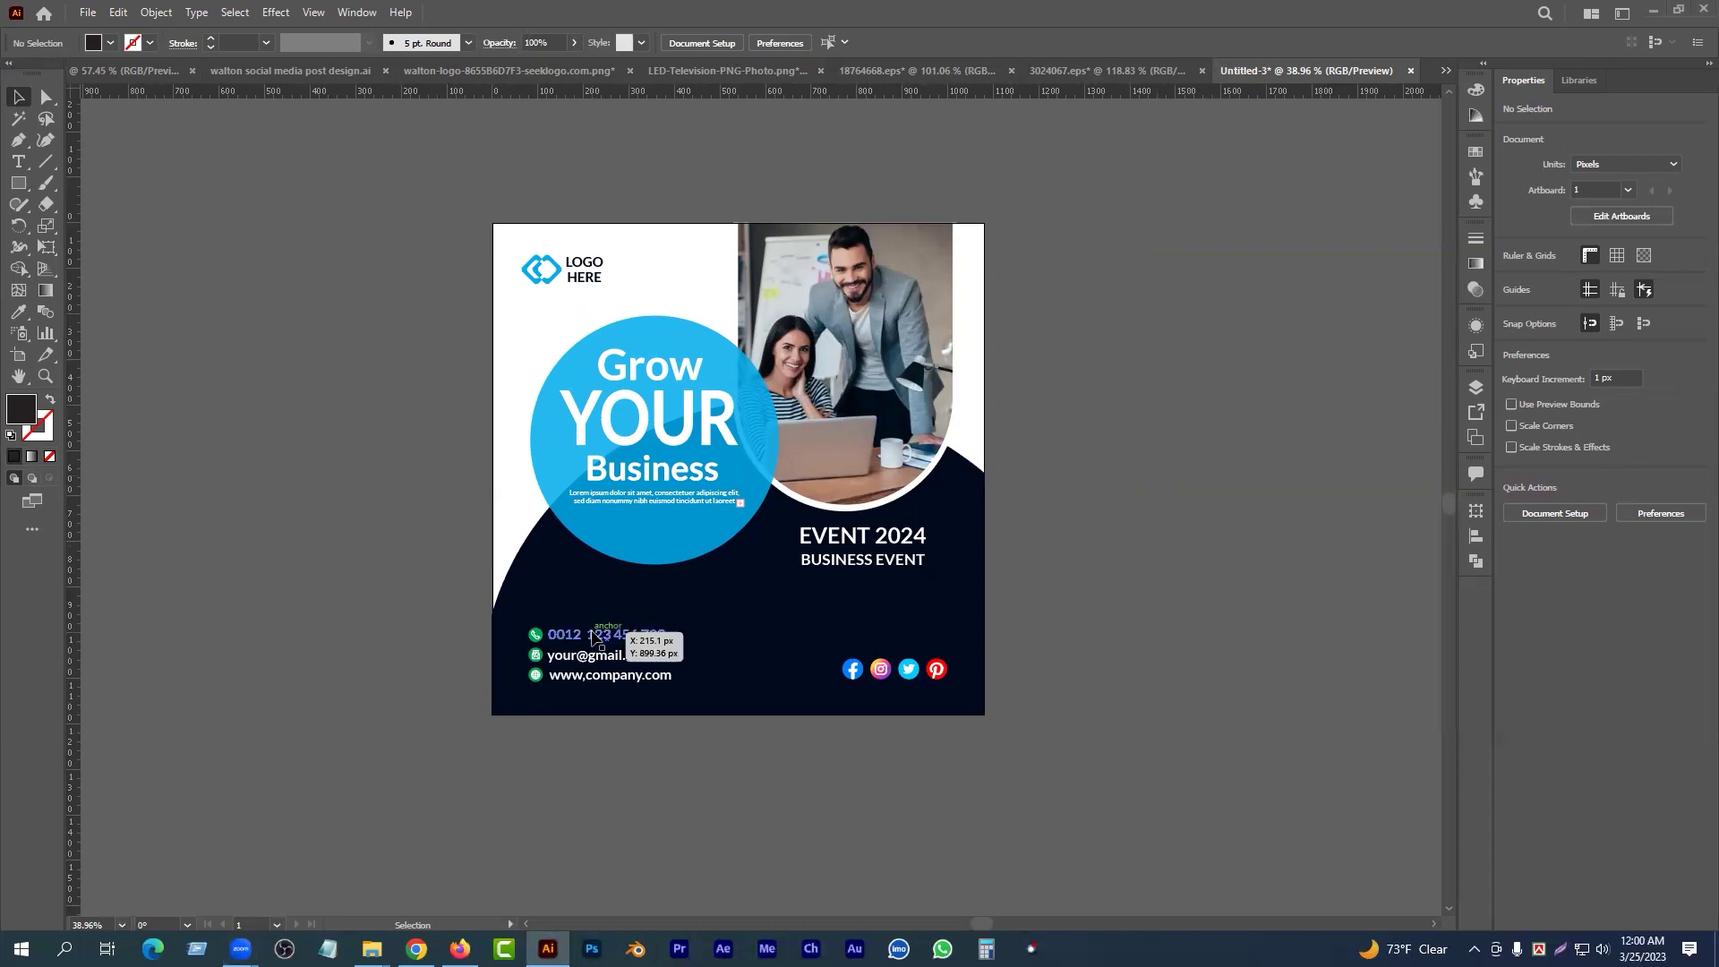
pyautogui.hotkey('ctrl', 'n')
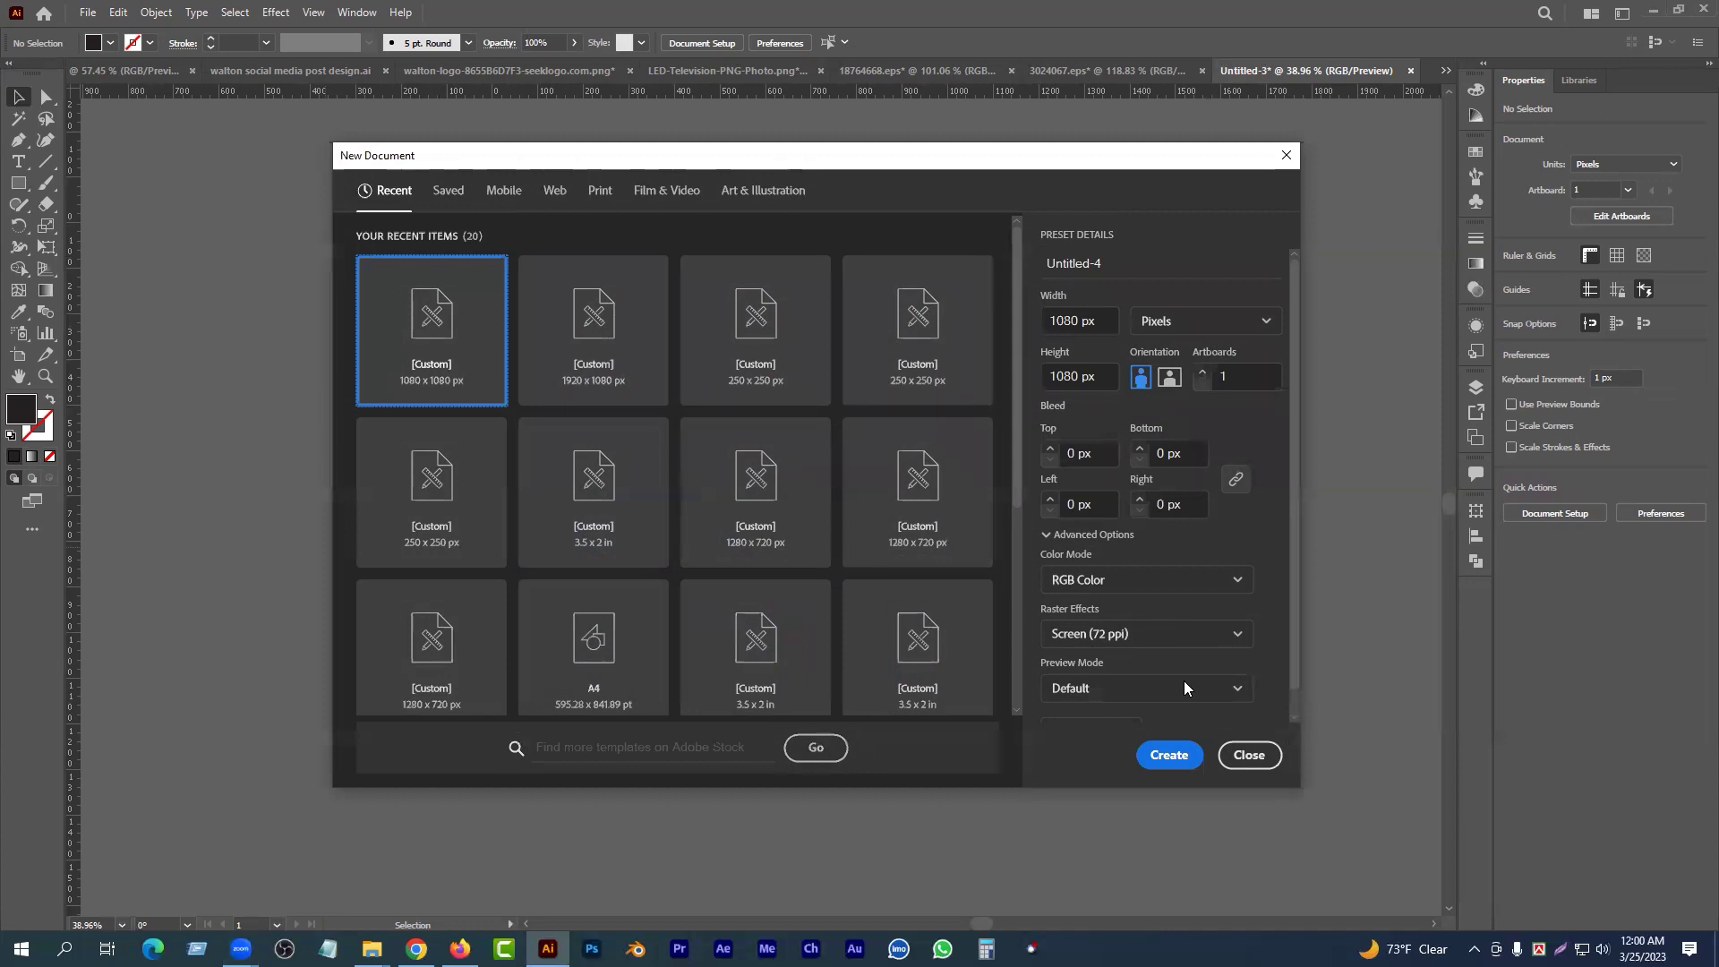
pyautogui.click(1249, 755)
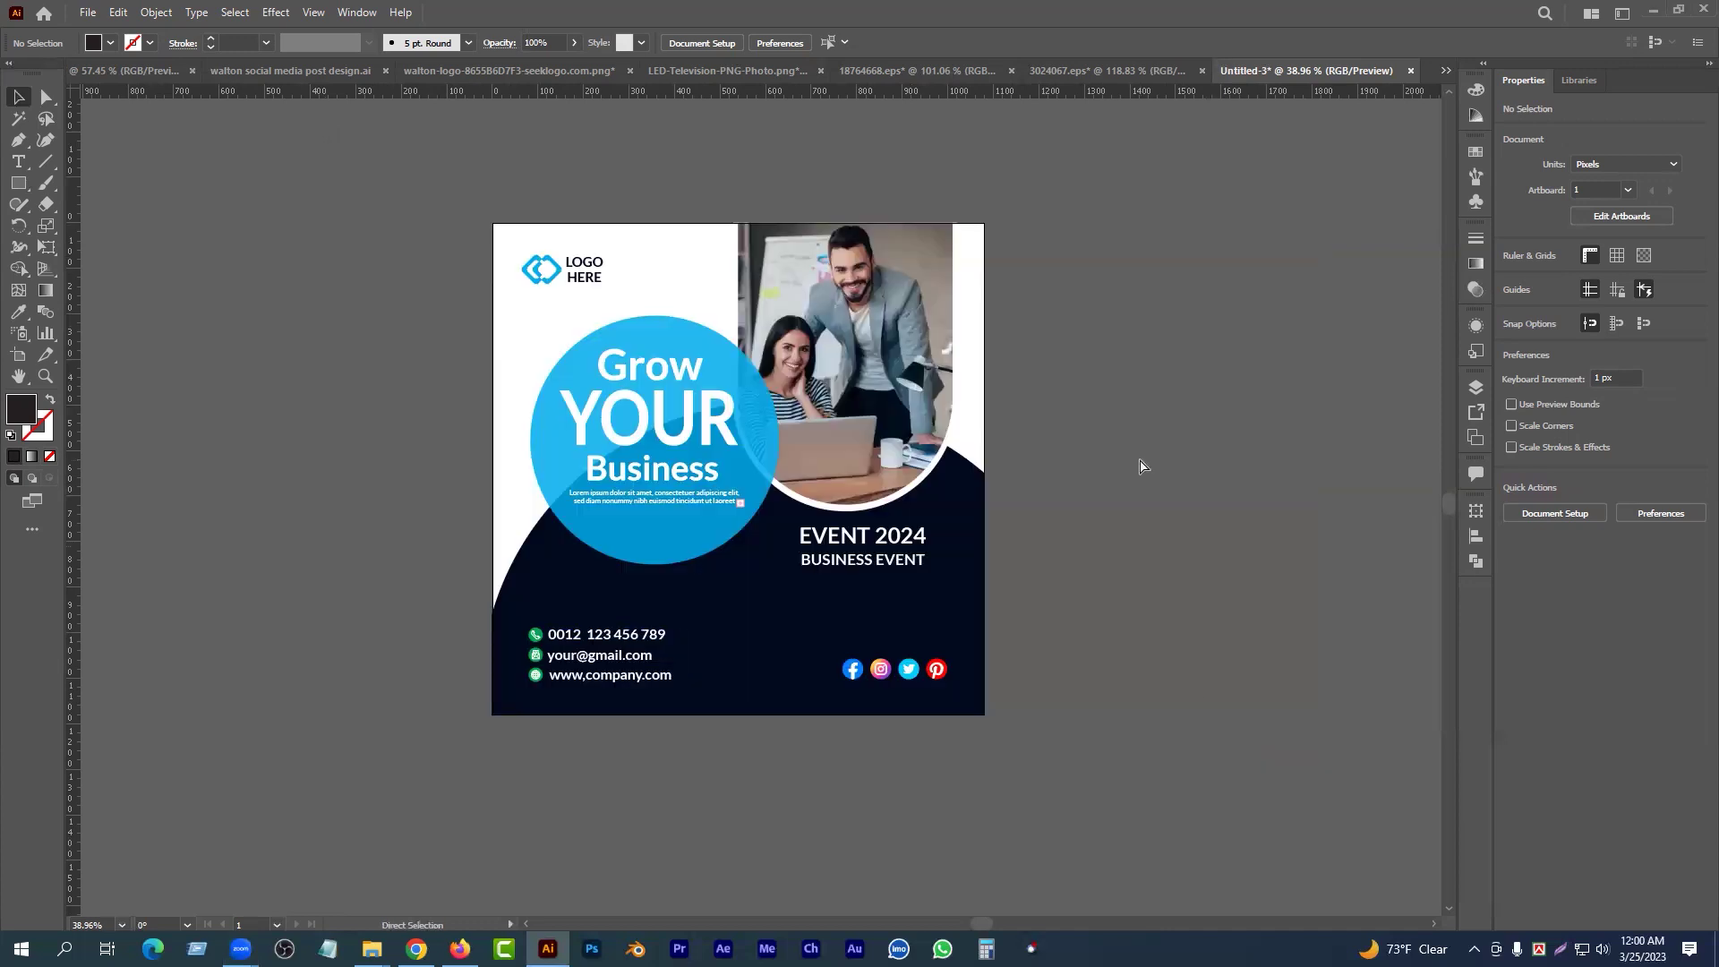
pyautogui.hotkey('ctrl', 'n')
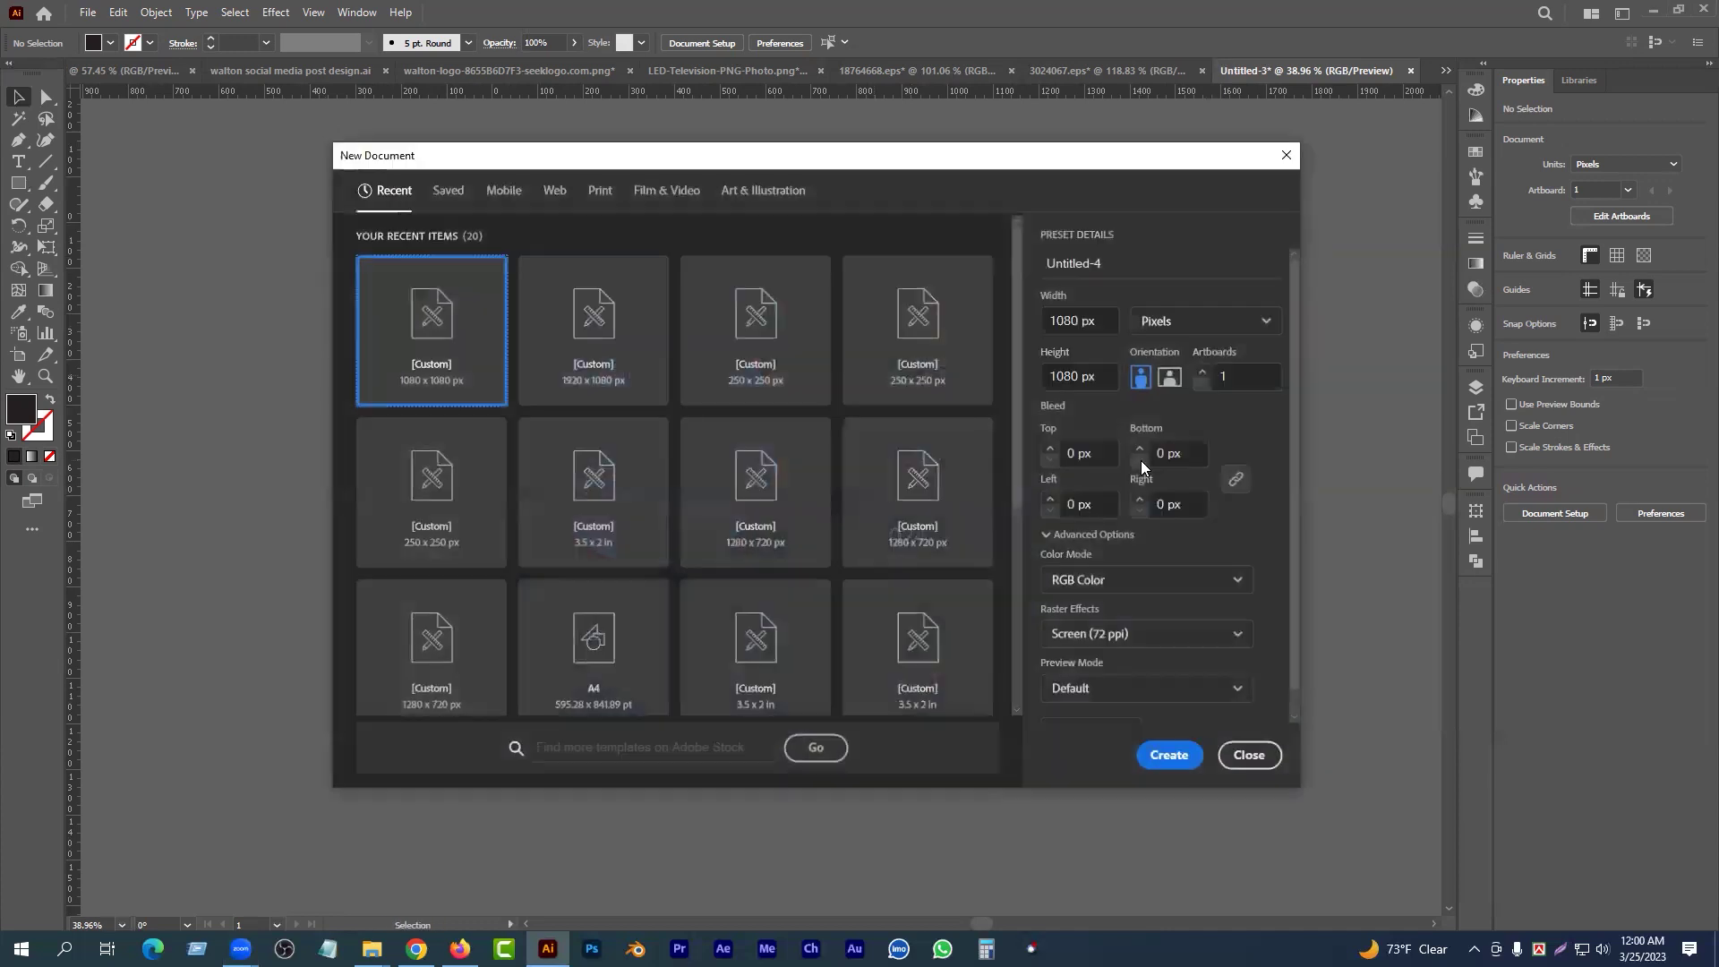
pyautogui.click(1254, 755)
# - Remove the artwork's clipping mask and ungroup the envelope icon in the contact details
pyautogui.moveTo(744, 561); pyautogui.dragTo(743, 598)
pyautogui.moveTo(536, 743); pyautogui.dragTo(686, 698)
pyautogui.click(636, 630)
pyautogui.rightClick(643, 585)
pyautogui.click(707, 732)
pyautogui.scroll(-5, 196, 587)
pyautogui.scroll(-5, 196, 586)
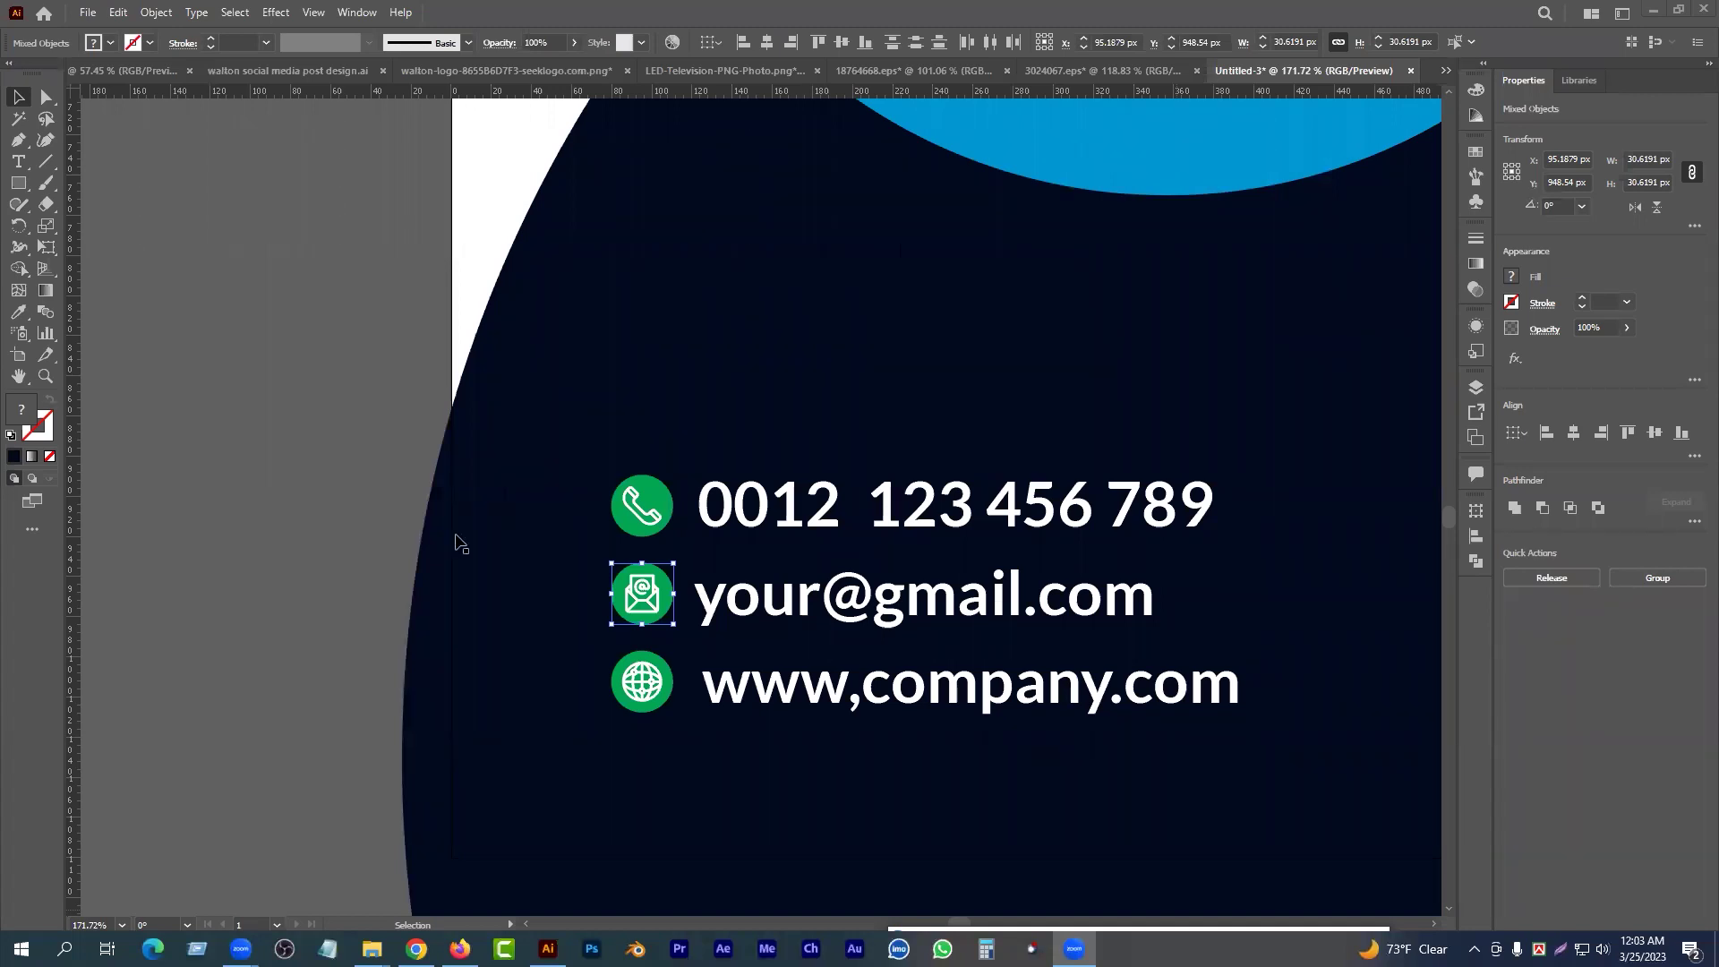
# - Draw a green square about 42 px wide beside the artboard with two overlapping copies, and delete them
pyautogui.click(624, 527)
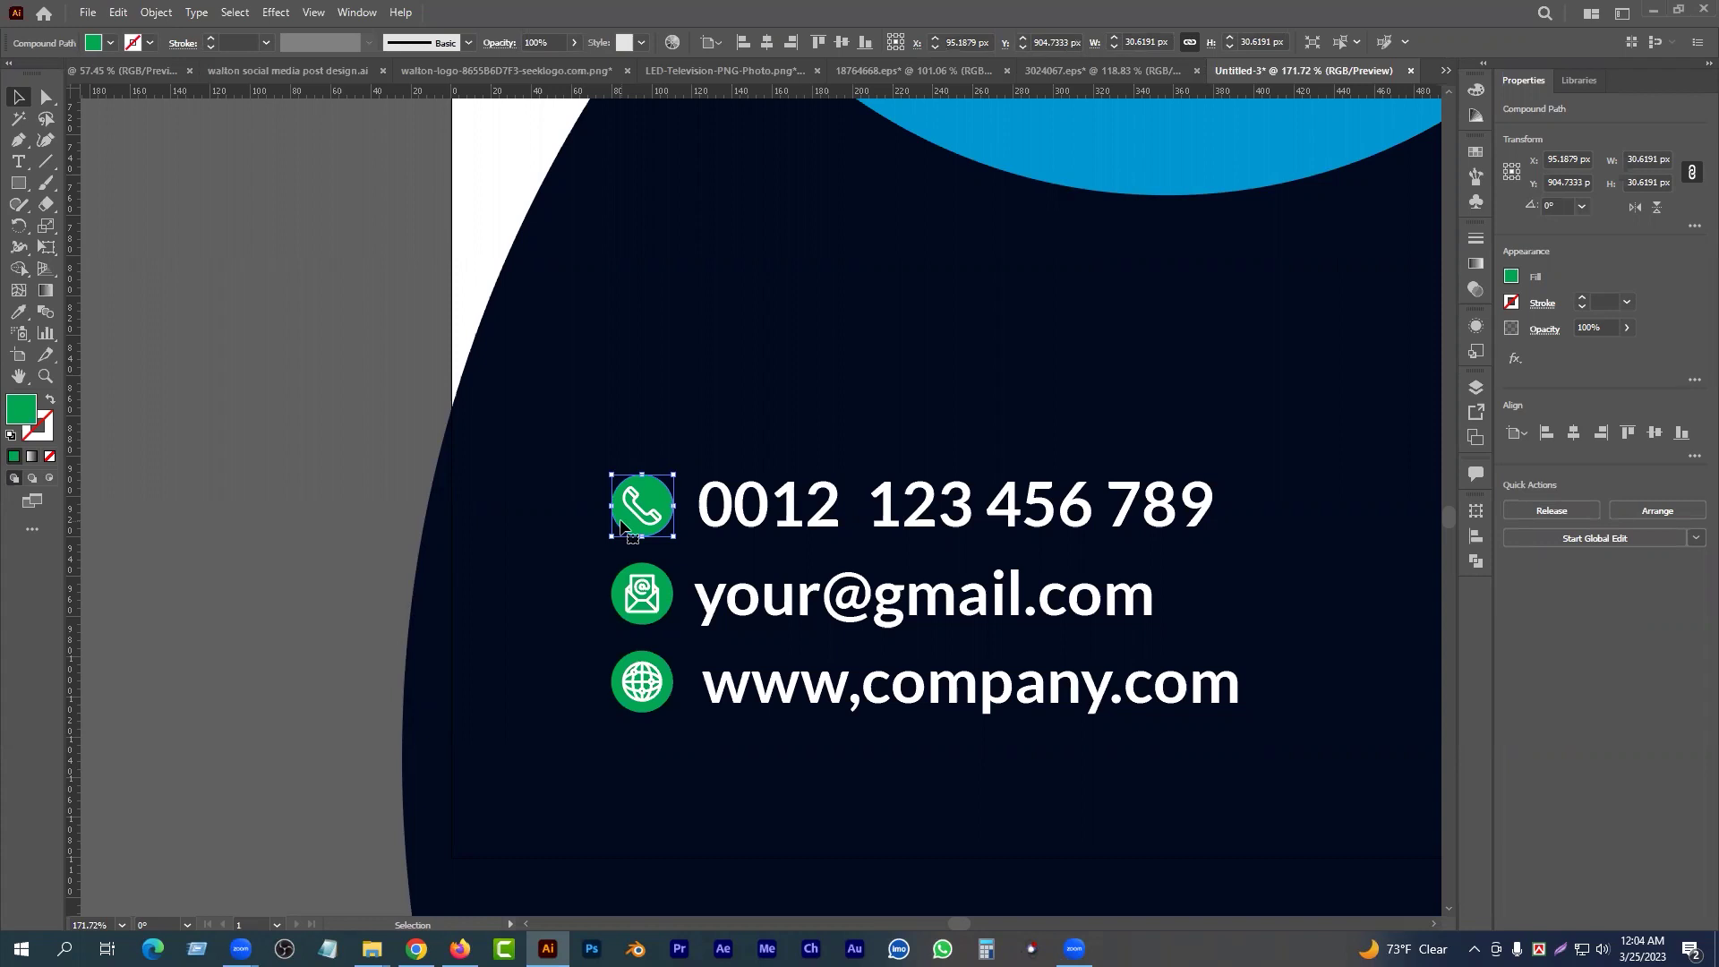
pyautogui.click(18, 183)
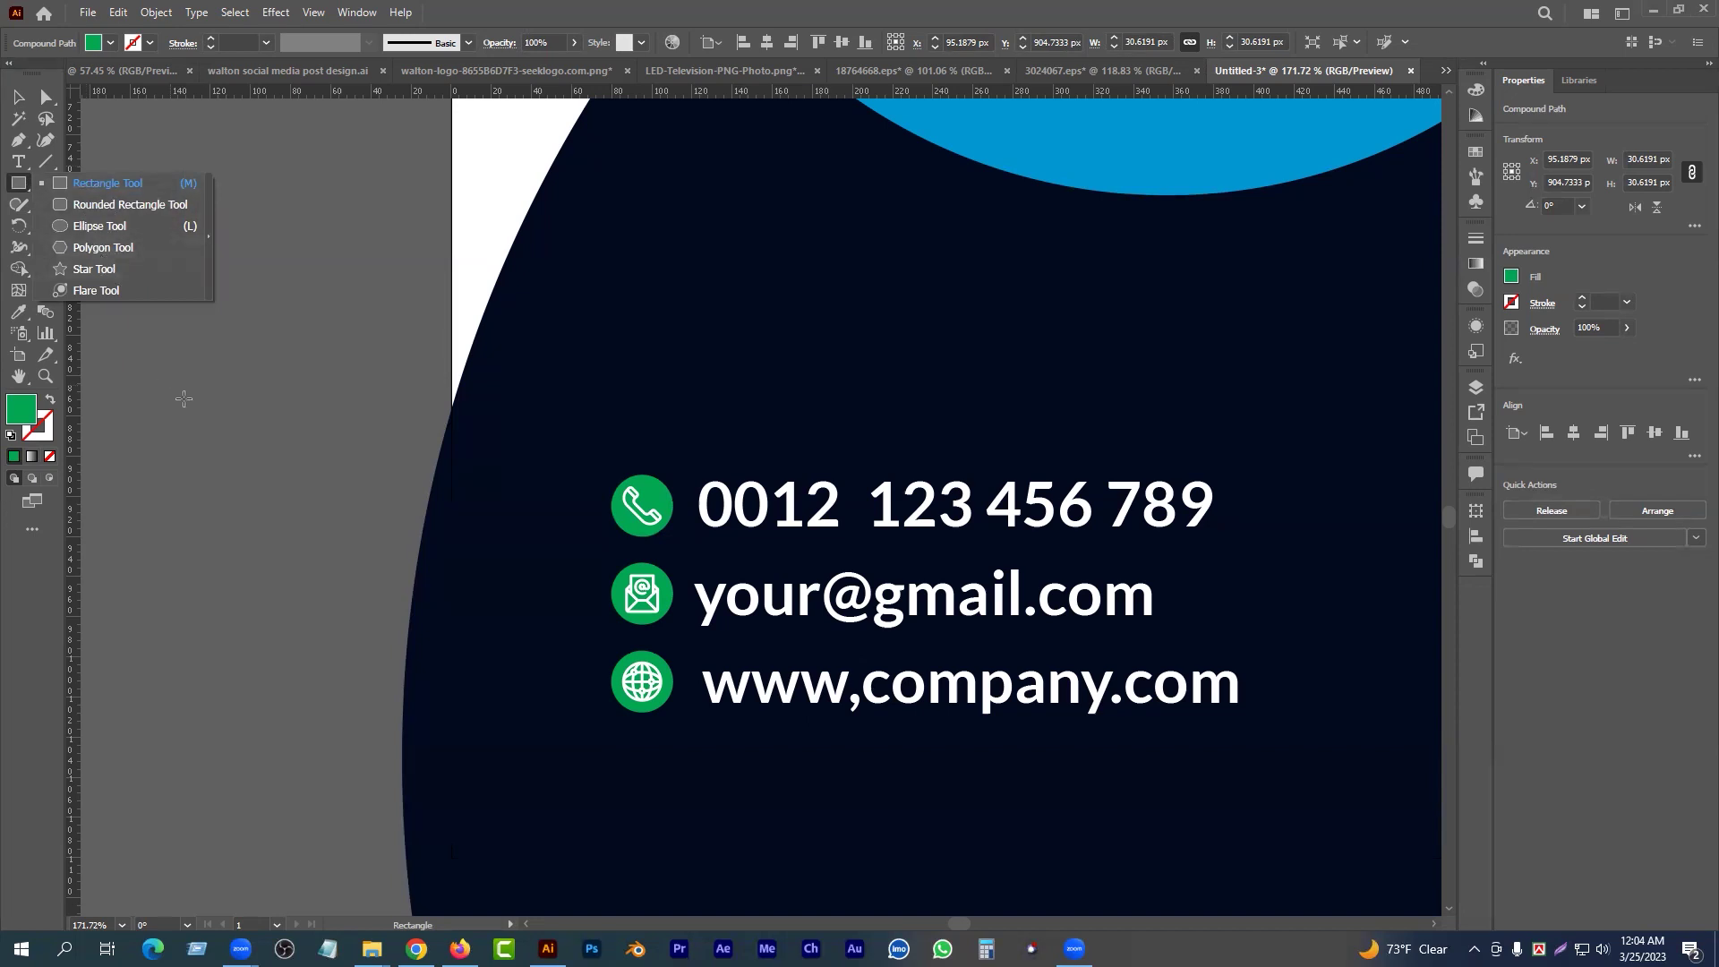
pyautogui.moveTo(253, 269); pyautogui.dragTo(259, 366)
pyautogui.press('v')
pyautogui.moveTo(203, 280); pyautogui.dragTo(356, 419)
pyautogui.moveTo(173, 238); pyautogui.dragTo(374, 456)
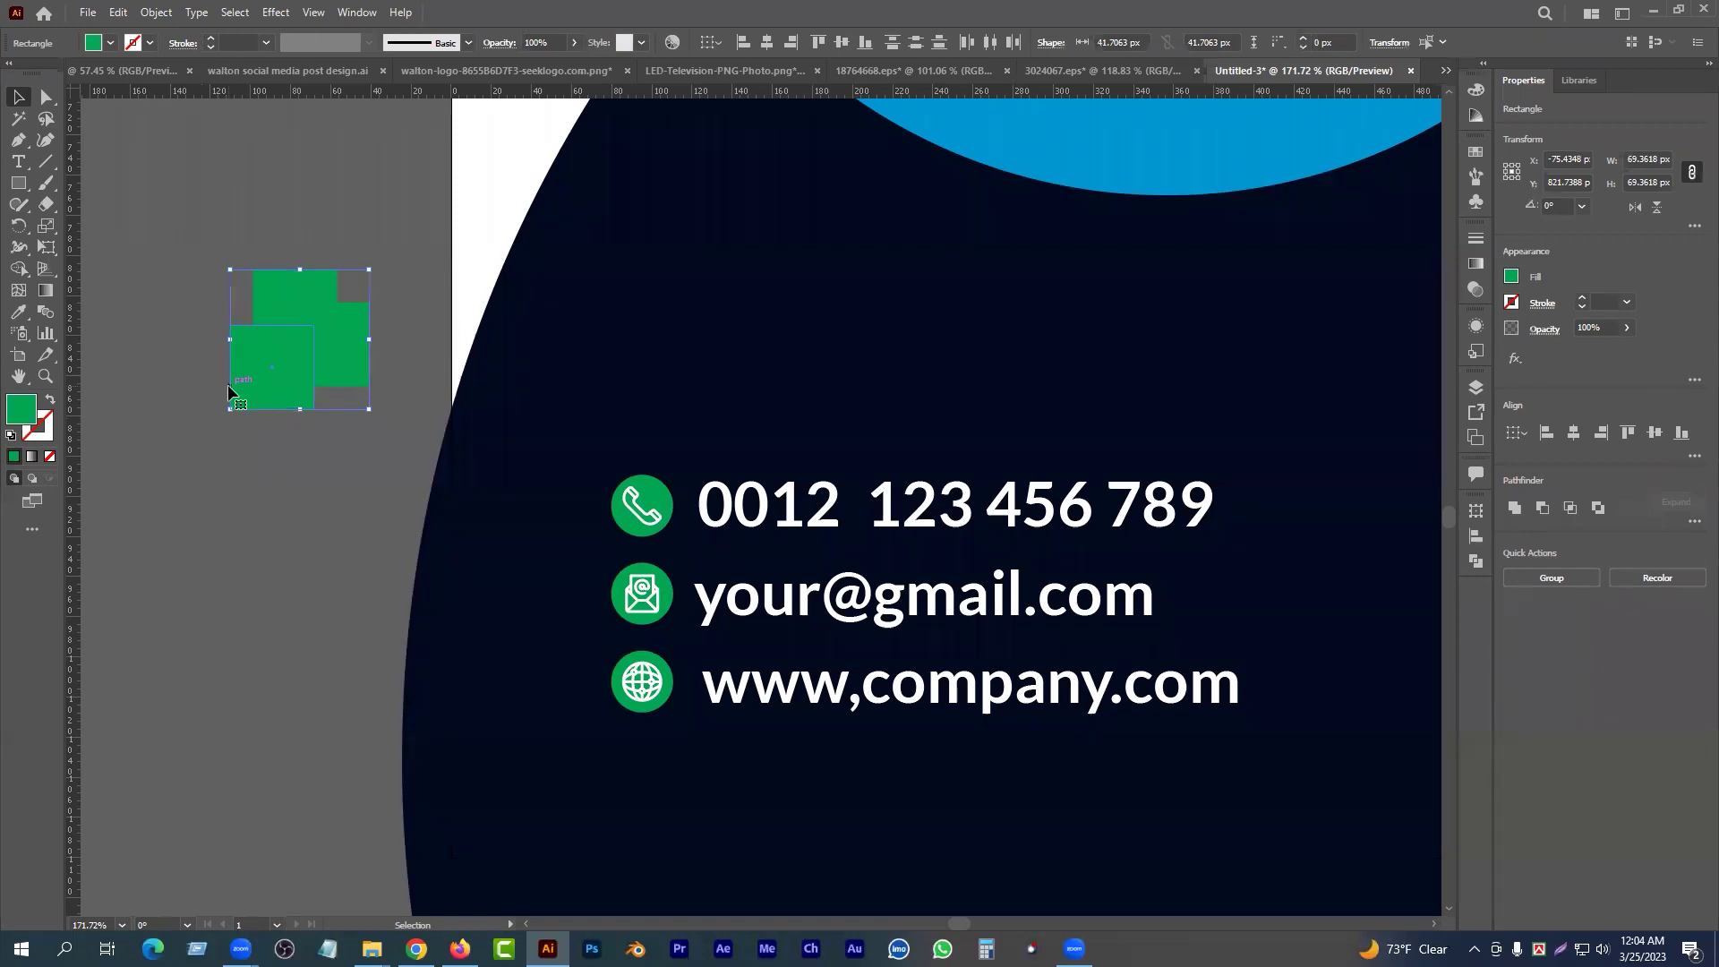
pyautogui.press('Delete')
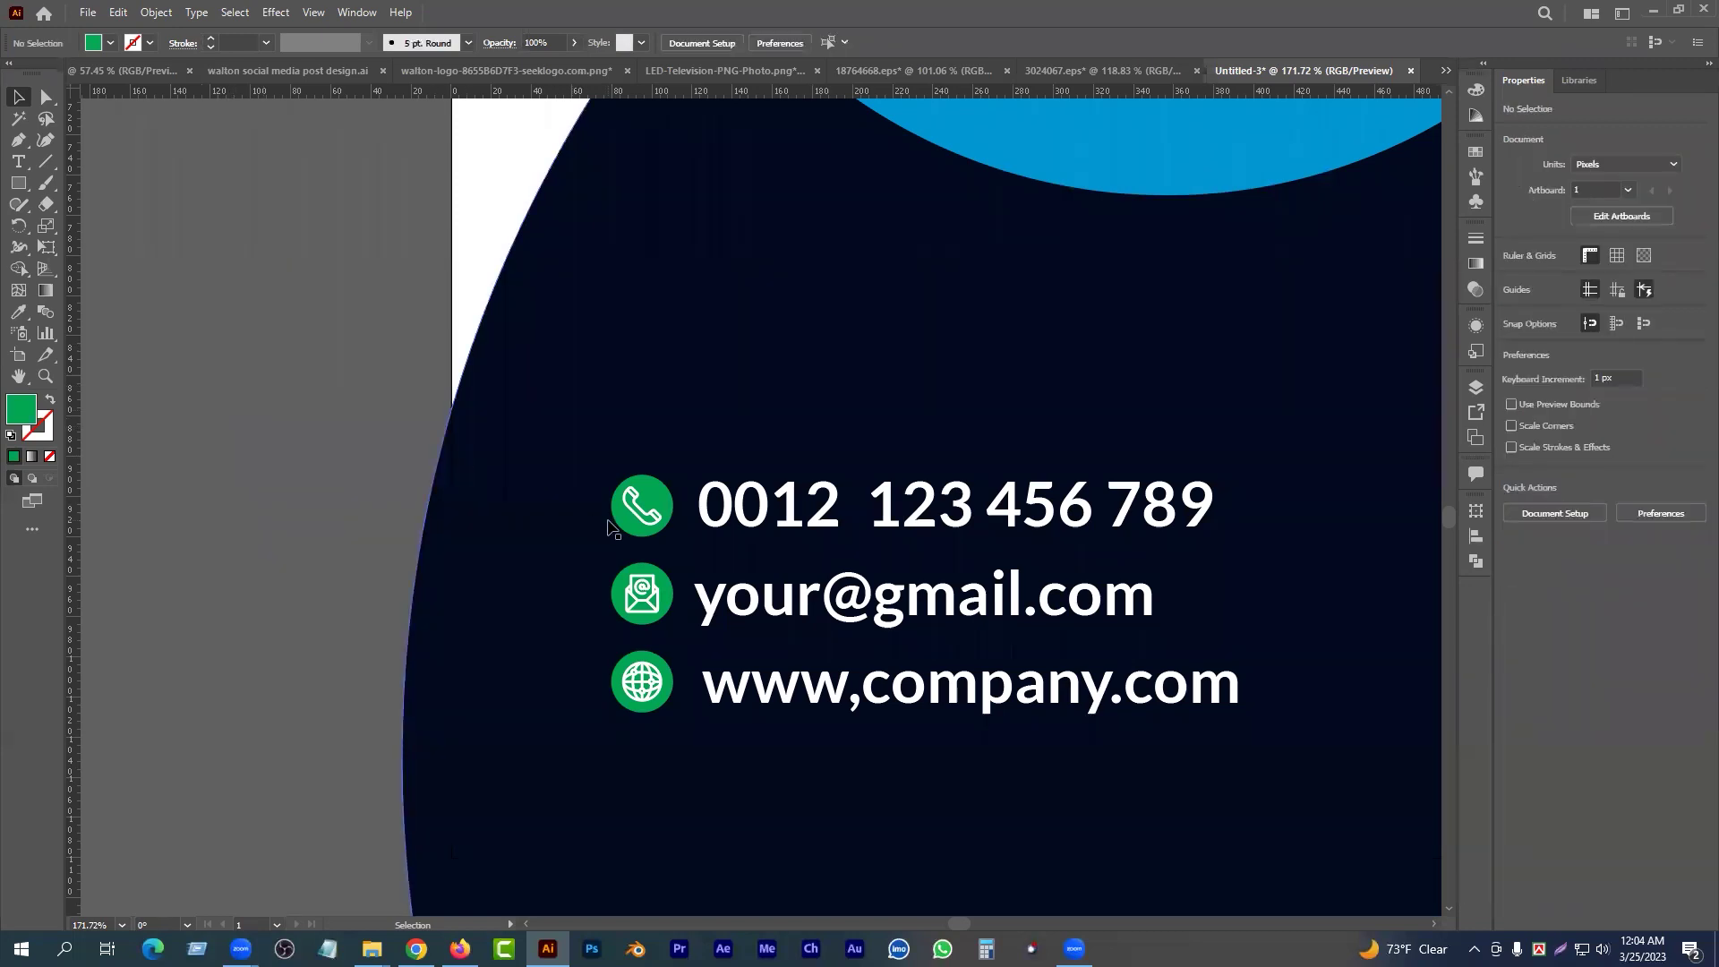
# - Ungroup the globe icon in the contact details
pyautogui.click(621, 521)
pyautogui.keyDown('shift'); pyautogui.click(625, 596); pyautogui.keyUp('shift')
pyautogui.keyDown('shift'); pyautogui.click(614, 682); pyautogui.keyUp('shift')
pyautogui.click(110, 43)
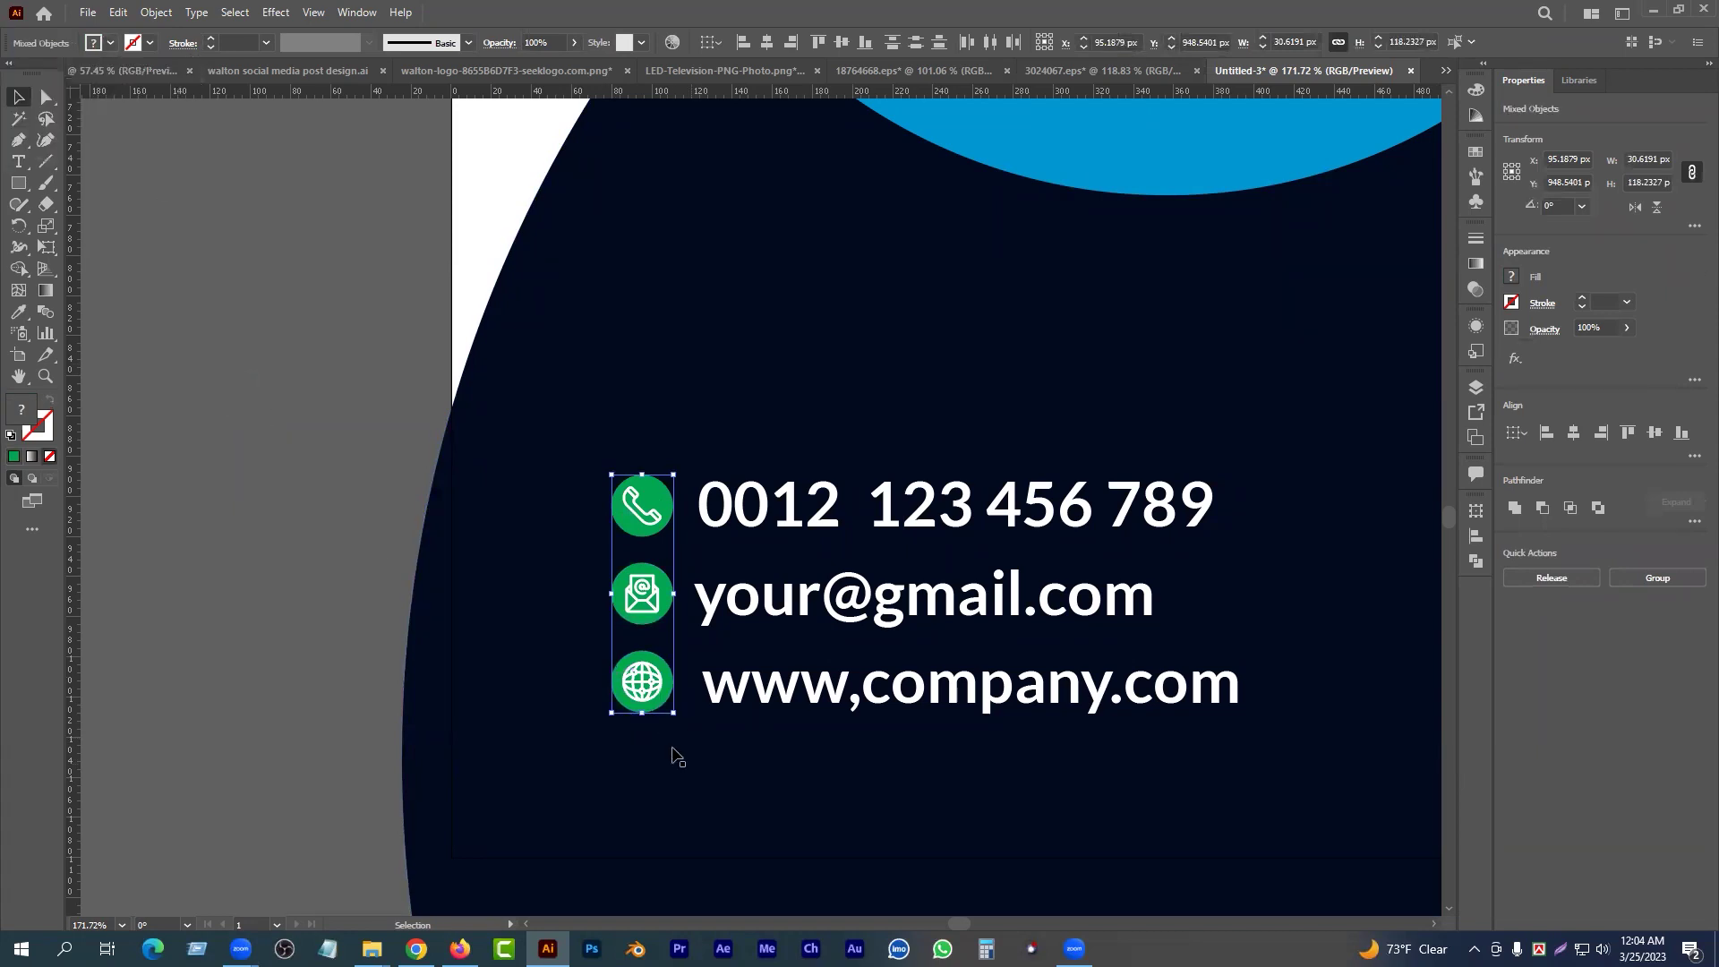
pyautogui.click(629, 680)
pyautogui.rightClick(628, 679)
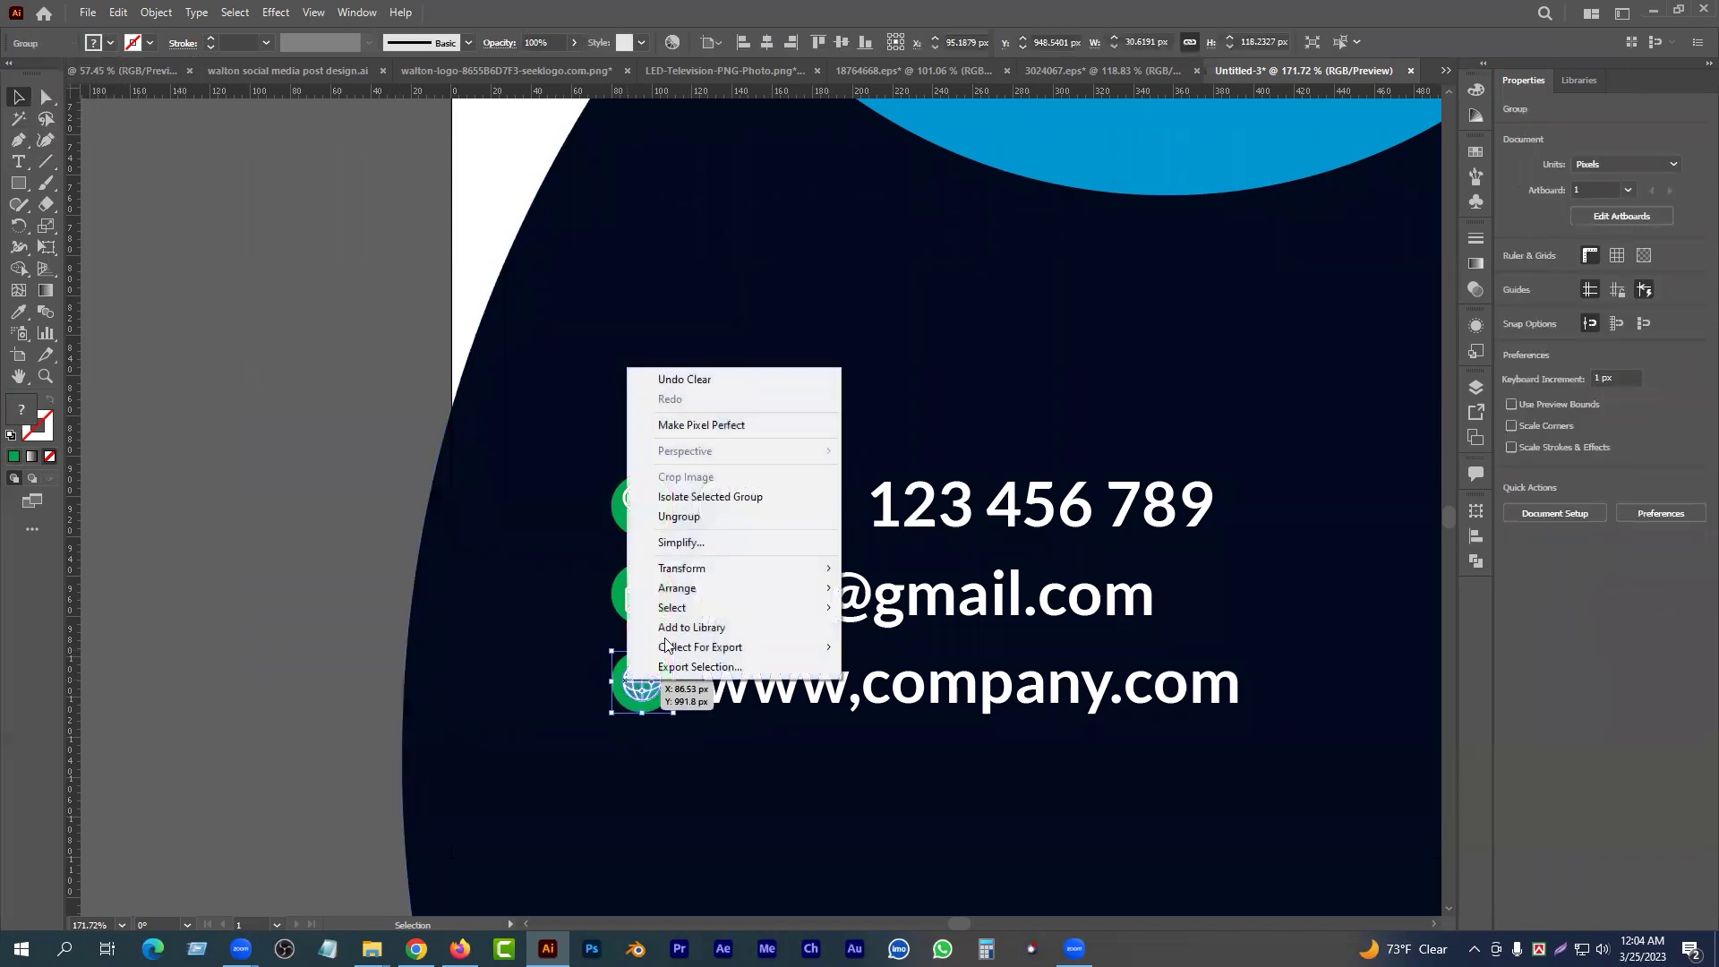
pyautogui.click(677, 517)
# - Select the green circles of the phone, envelope and globe icons and fill them with light blue
pyautogui.click(631, 520)
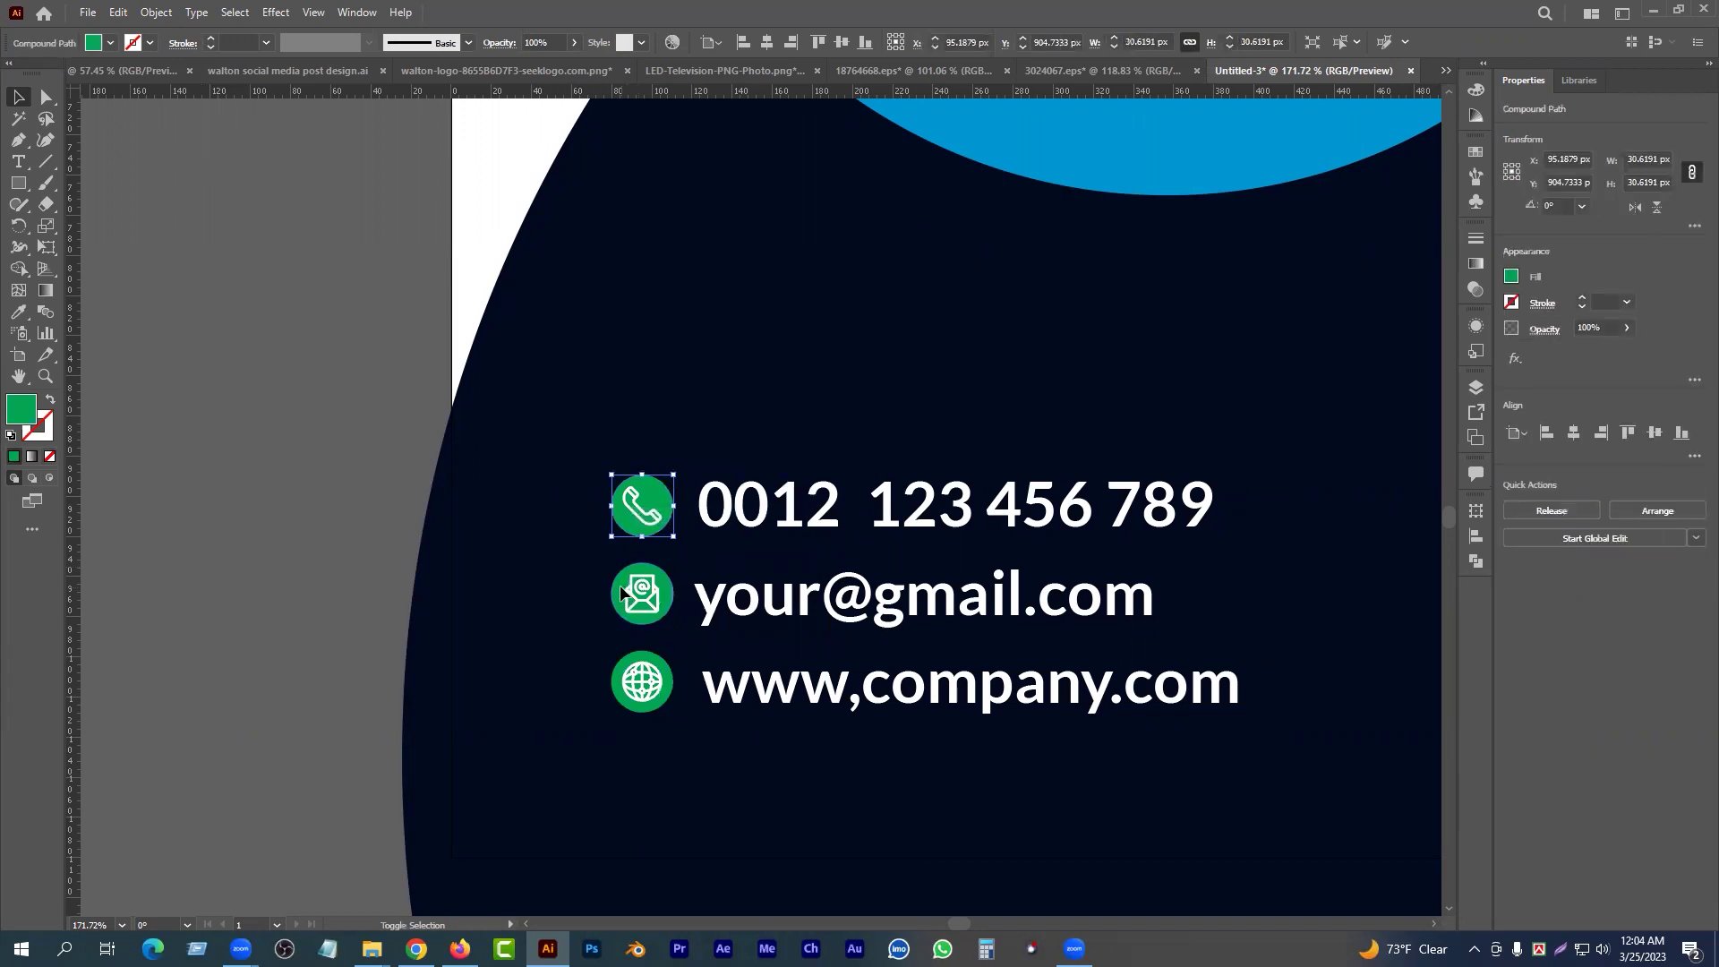
pyautogui.keyDown('shift'); pyautogui.click(621, 592); pyautogui.keyUp('shift')
pyautogui.keyDown('shift'); pyautogui.click(627, 669); pyautogui.keyUp('shift')
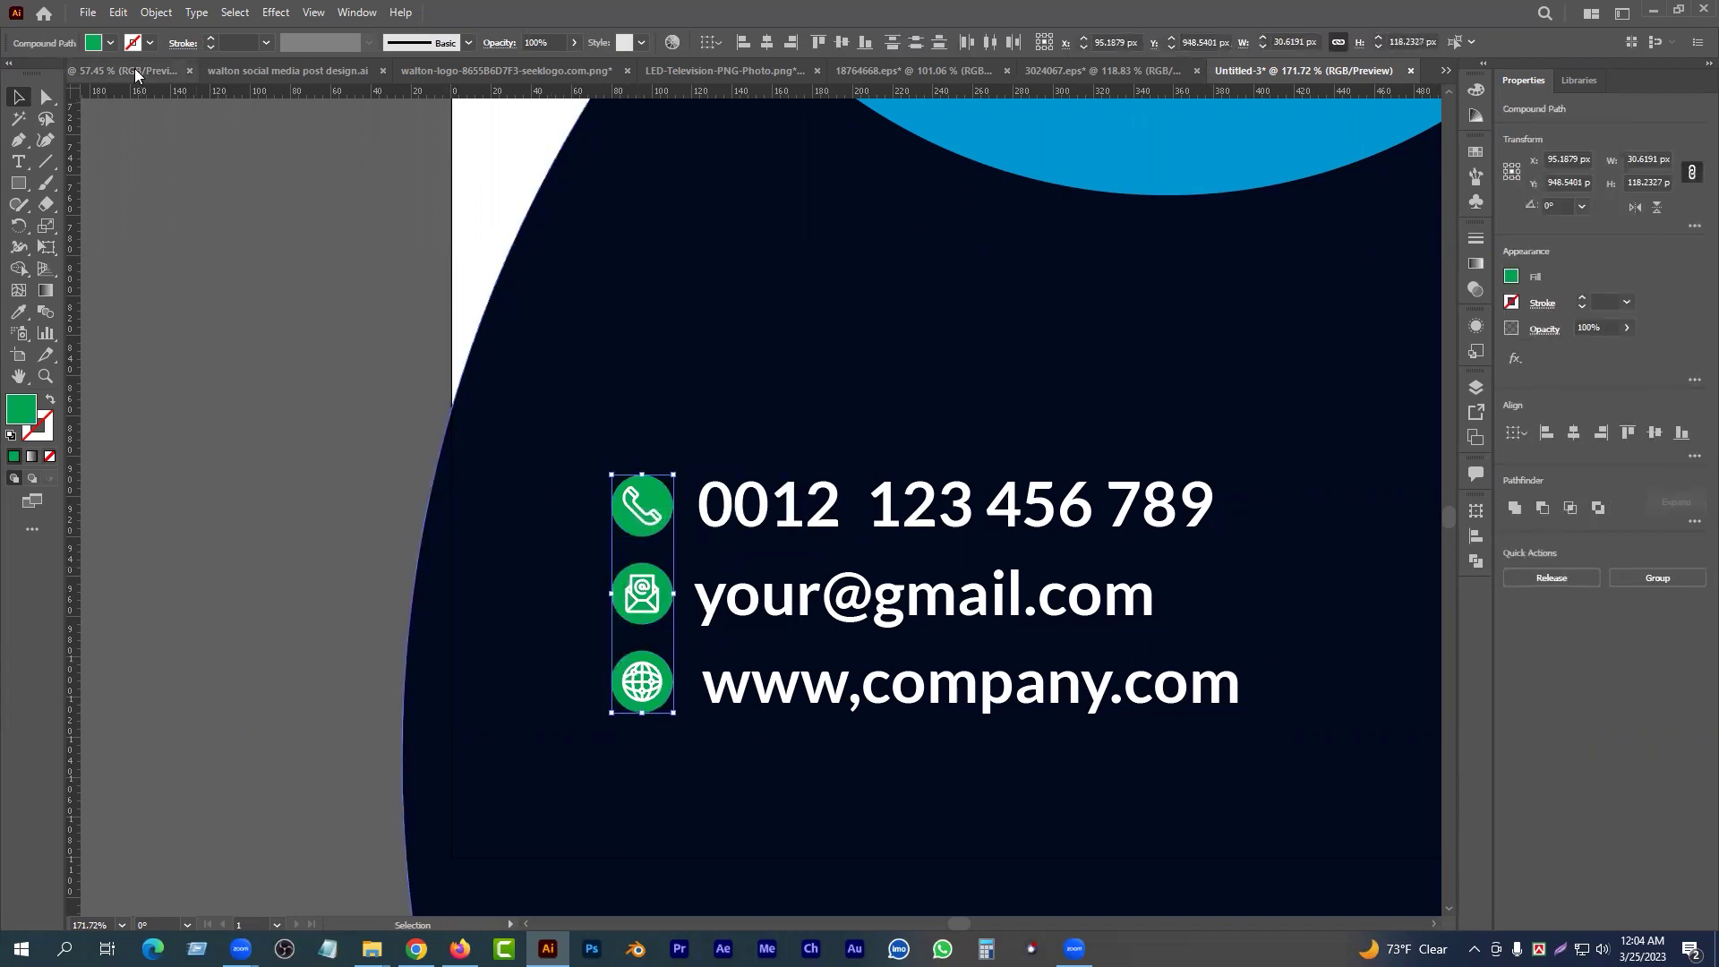
pyautogui.click(110, 43)
pyautogui.click(107, 78)
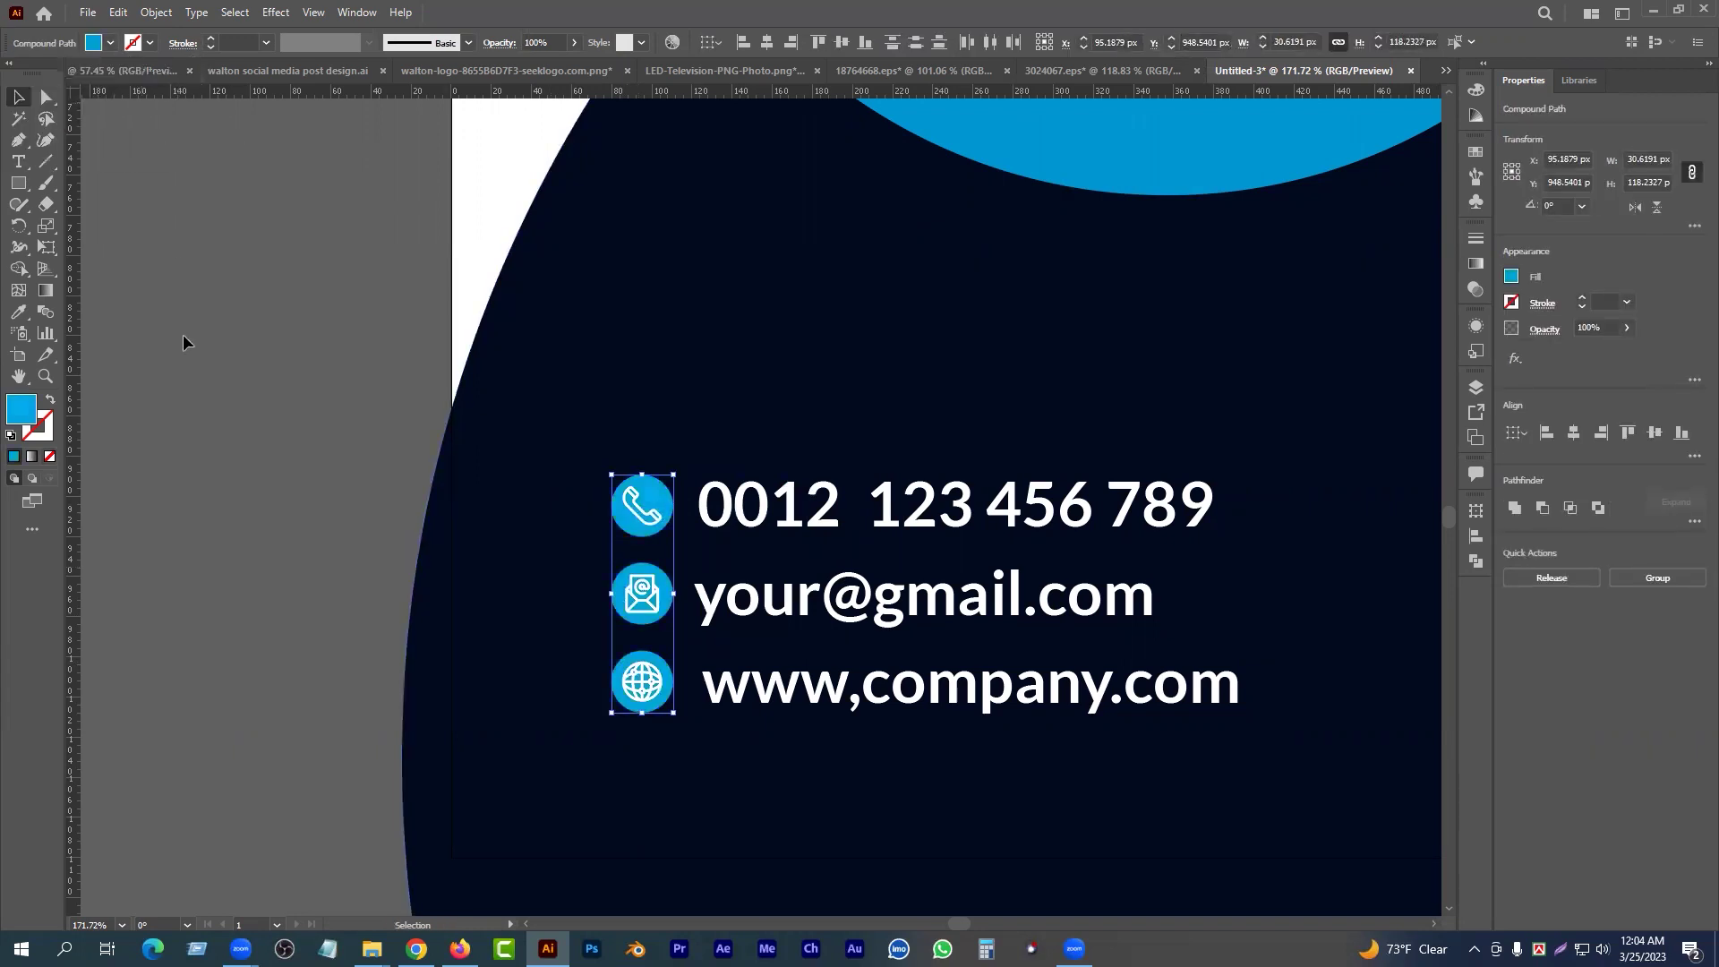
pyautogui.click(184, 344)
# - Create a light blue rectangle with a width and height of 1080 px
pyautogui.scroll(-6, 609, 573)
pyautogui.moveTo(620, 561); pyautogui.dragTo(734, 495)
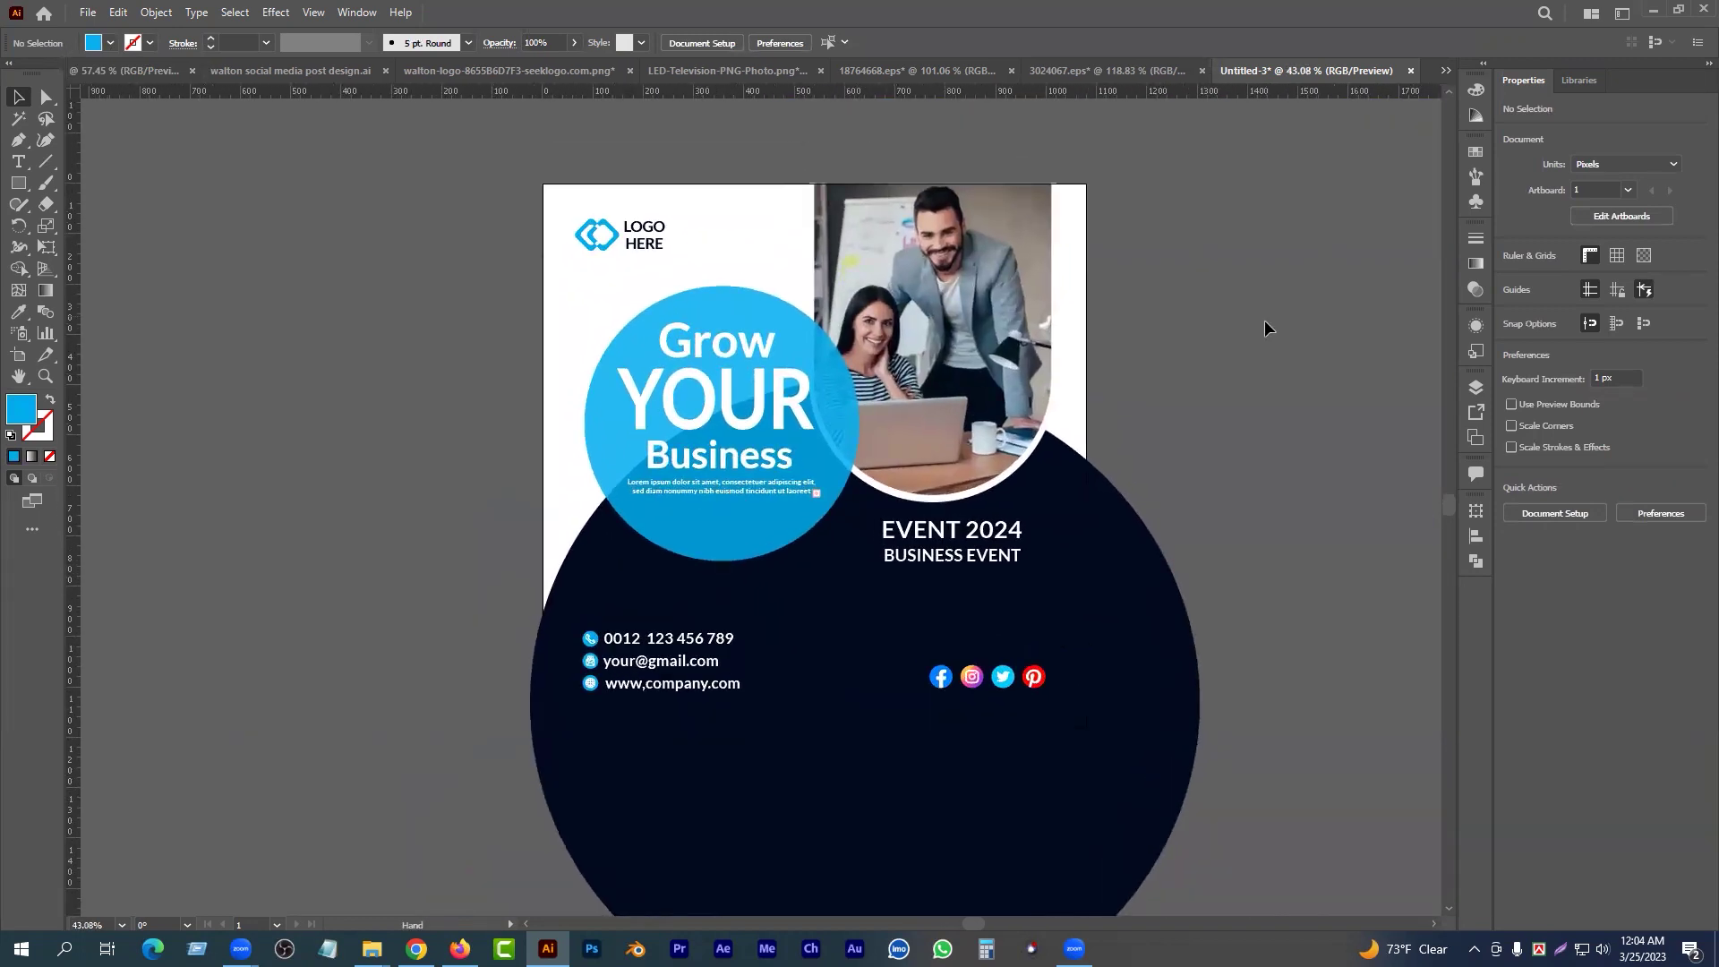
pyautogui.click(18, 183)
pyautogui.click(486, 359)
pyautogui.write('1080')
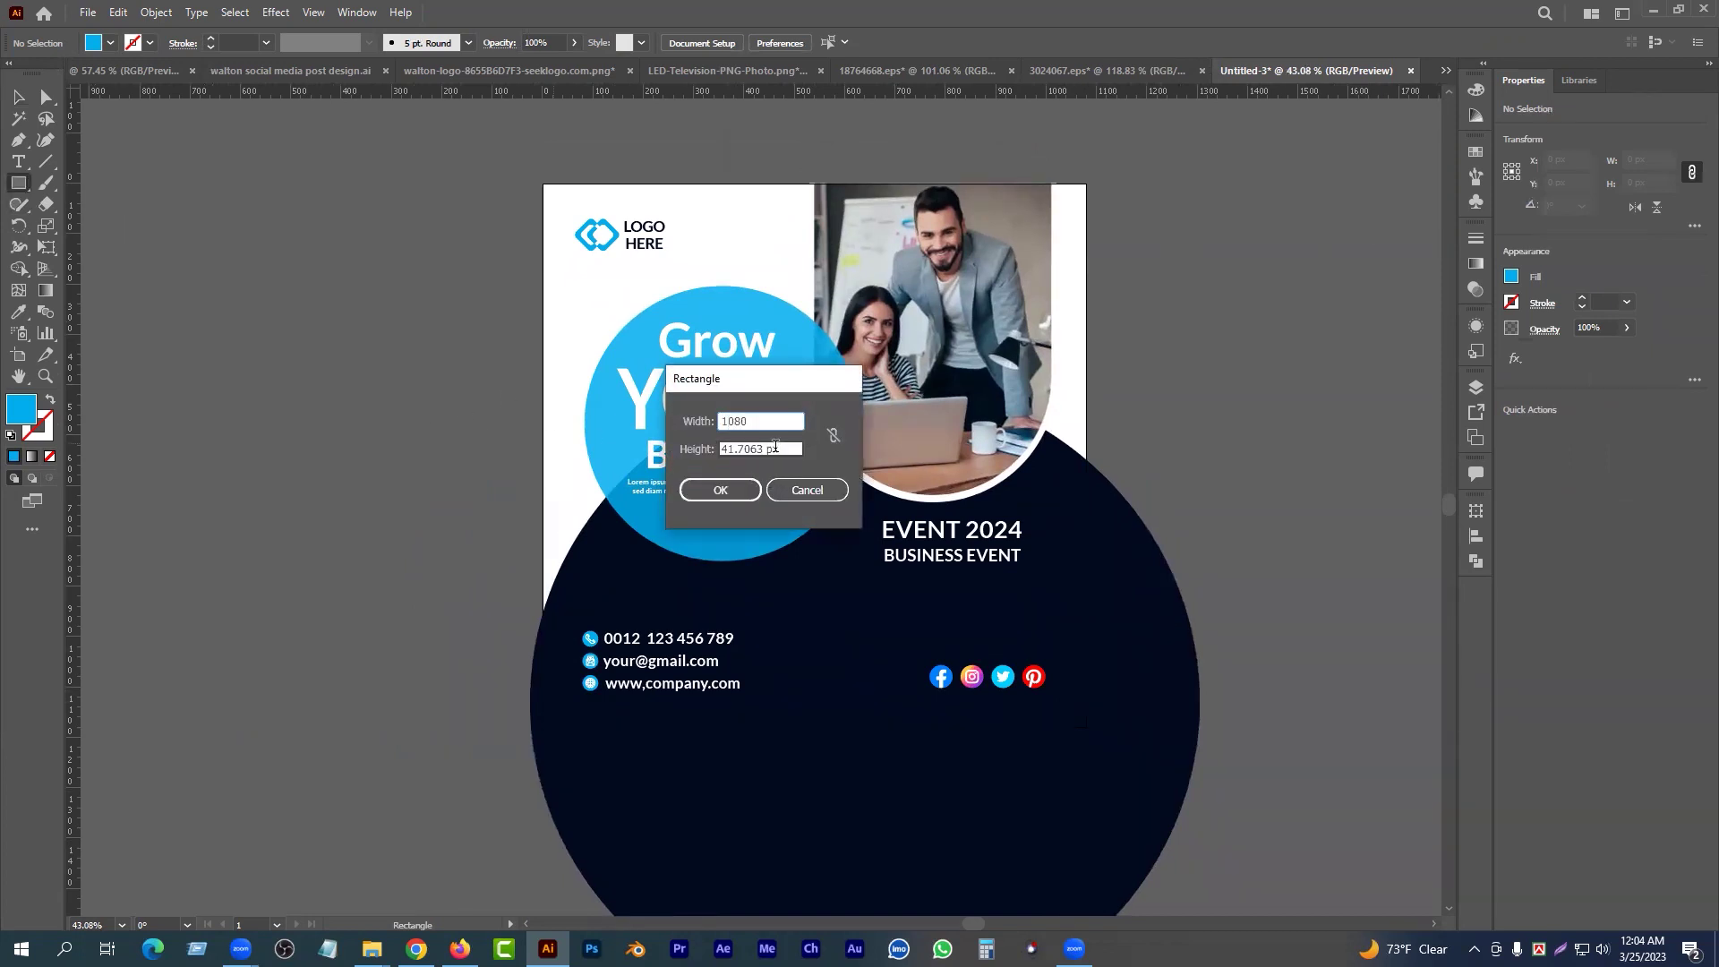
pyautogui.press('Tab')
pyautogui.write('1080')
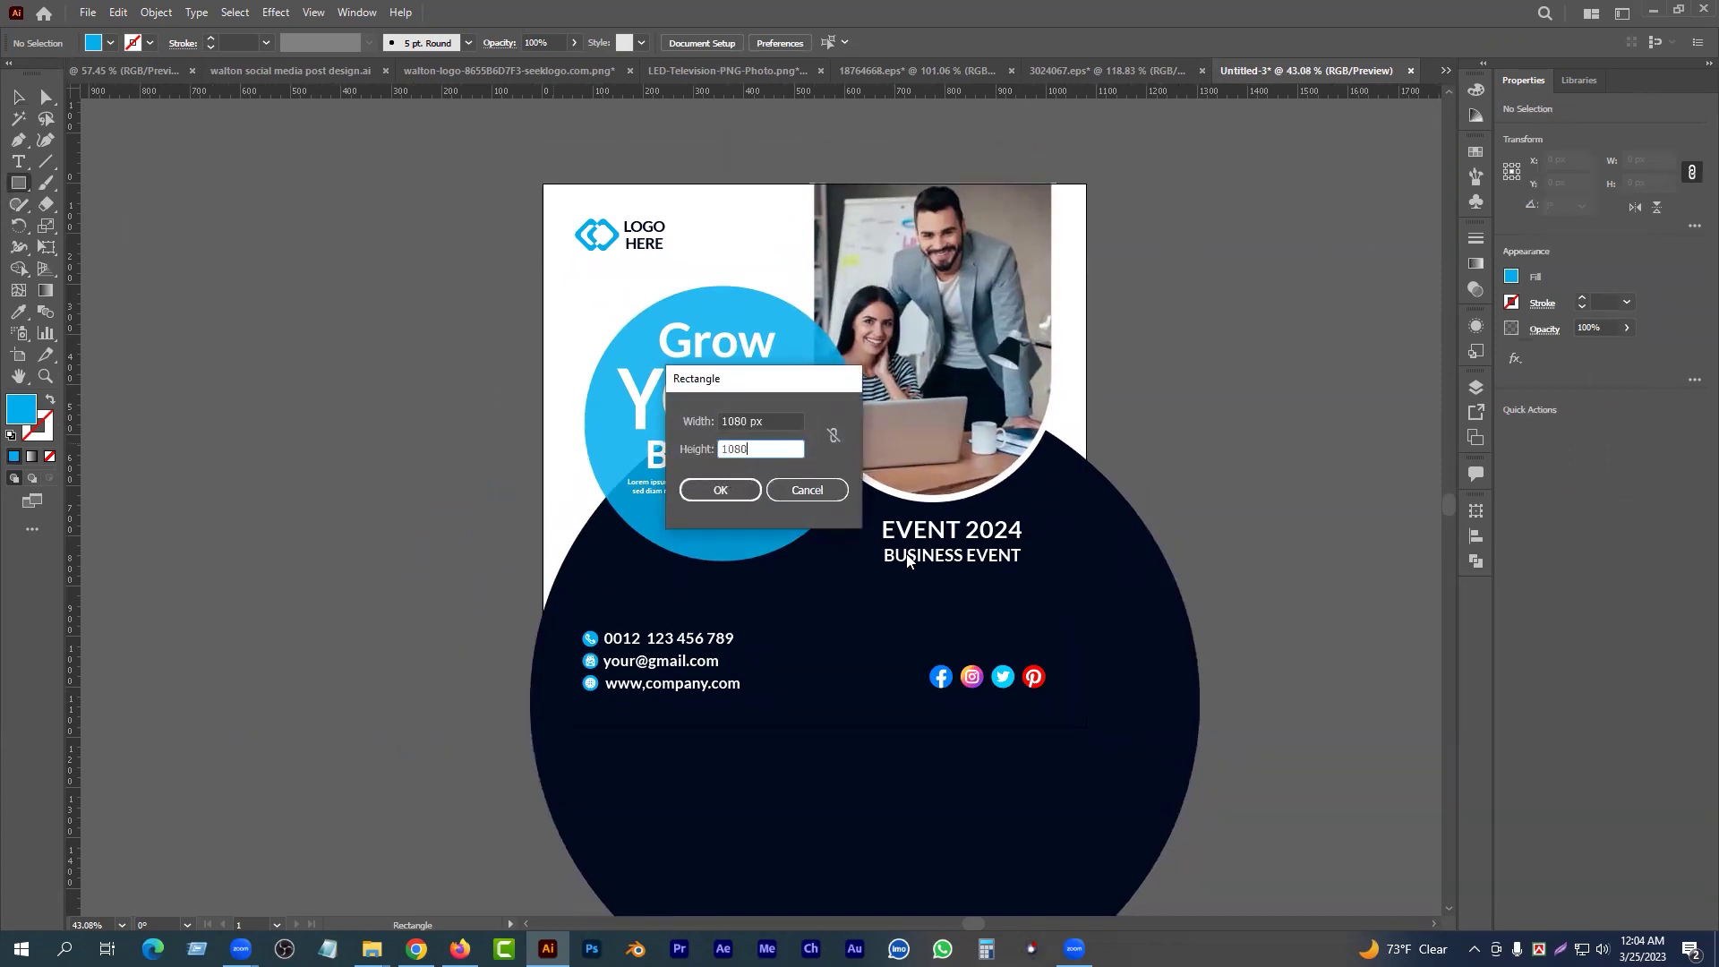
pyautogui.click(743, 492)
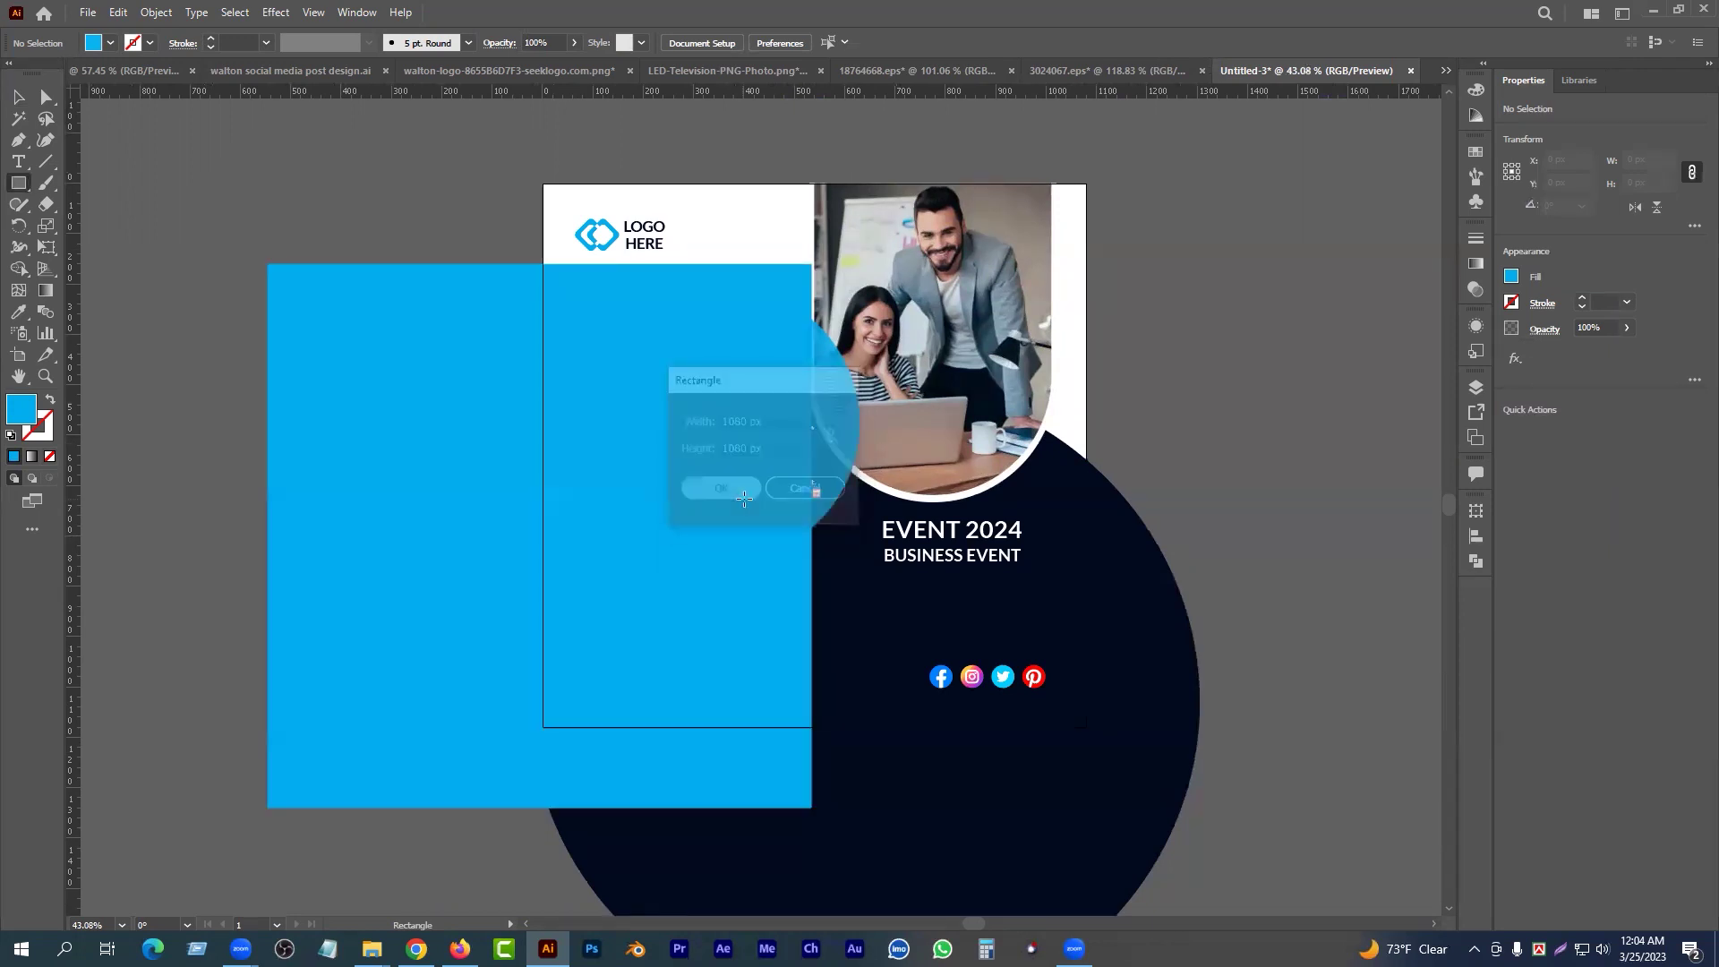
# - Move the light blue square so it covers the artboard exactly
pyautogui.click(16, 101)
pyautogui.click(346, 182)
pyautogui.moveTo(574, 433); pyautogui.dragTo(848, 353)
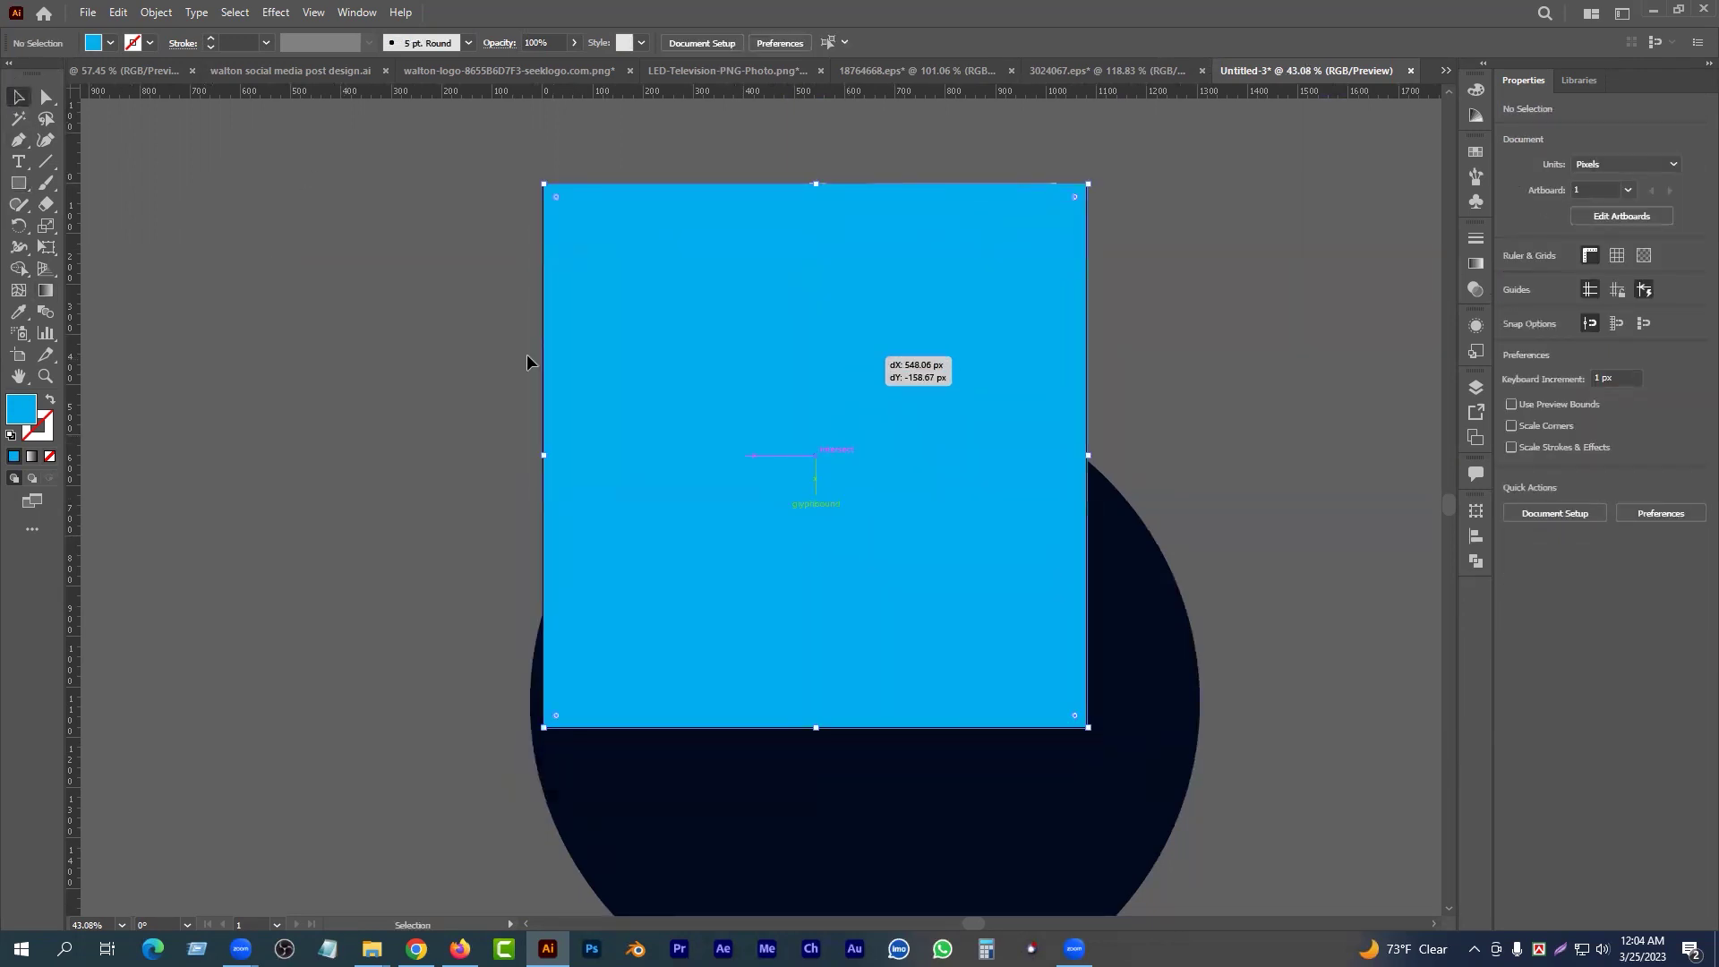
# - Select all the artwork and make a clipping mask with the light blue square
pyautogui.hotkey('ctrl', 'a')
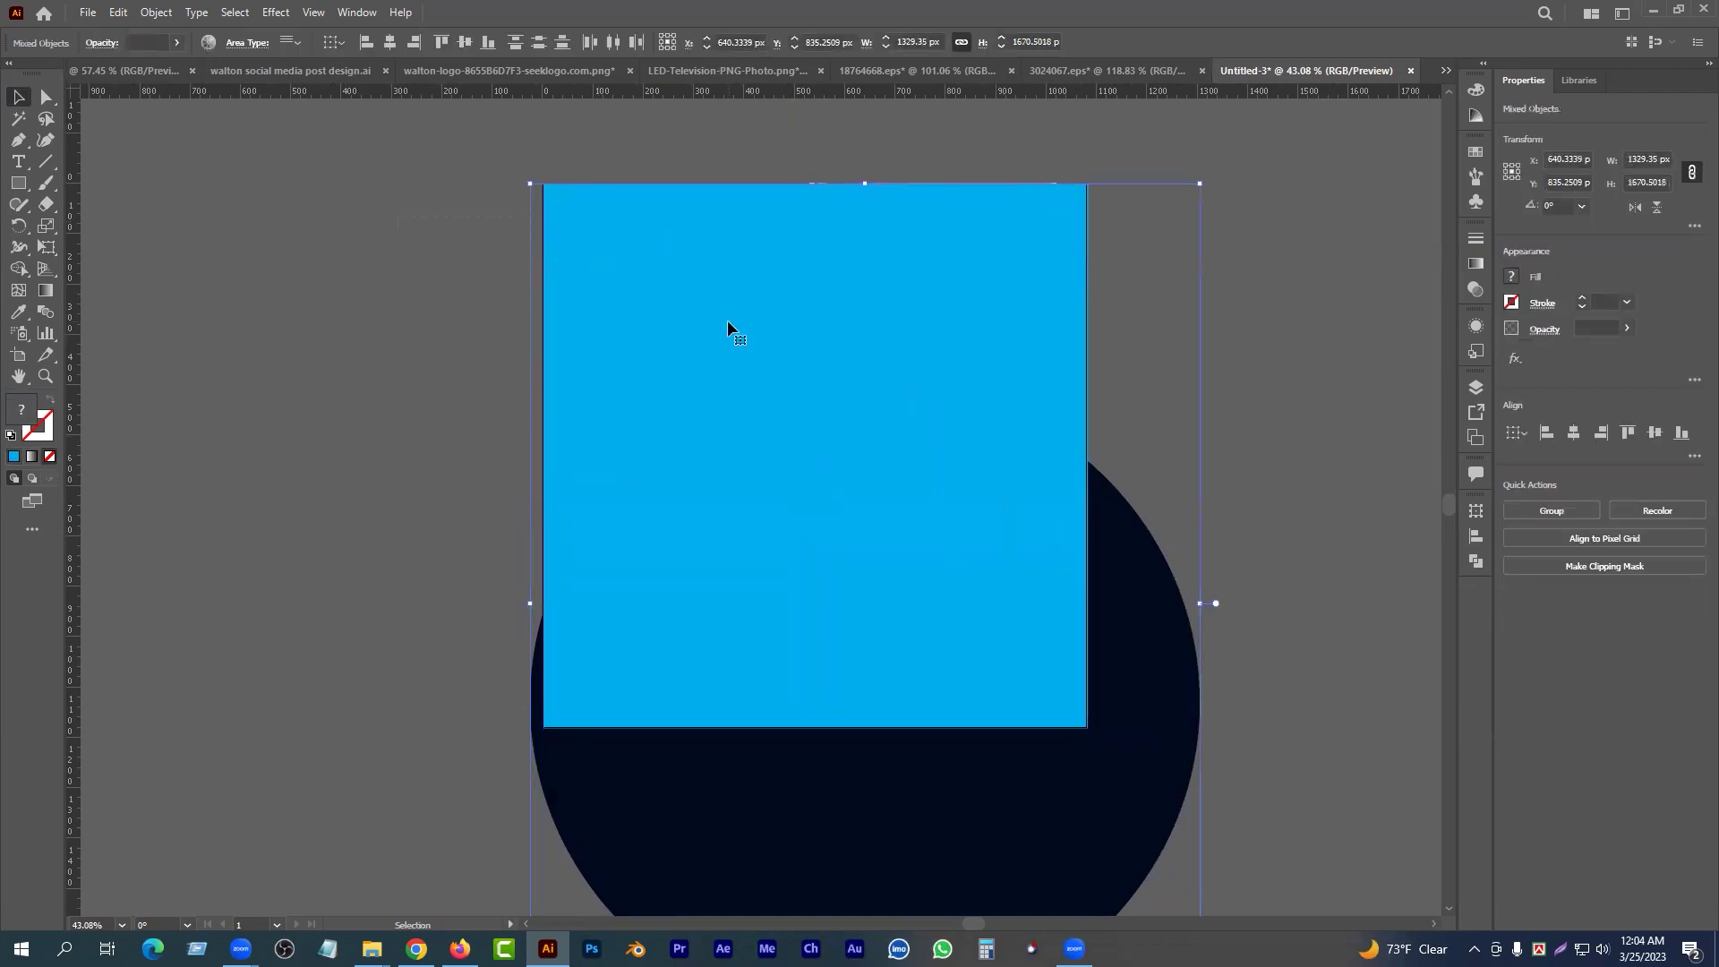
pyautogui.rightClick(729, 322)
pyautogui.click(807, 478)
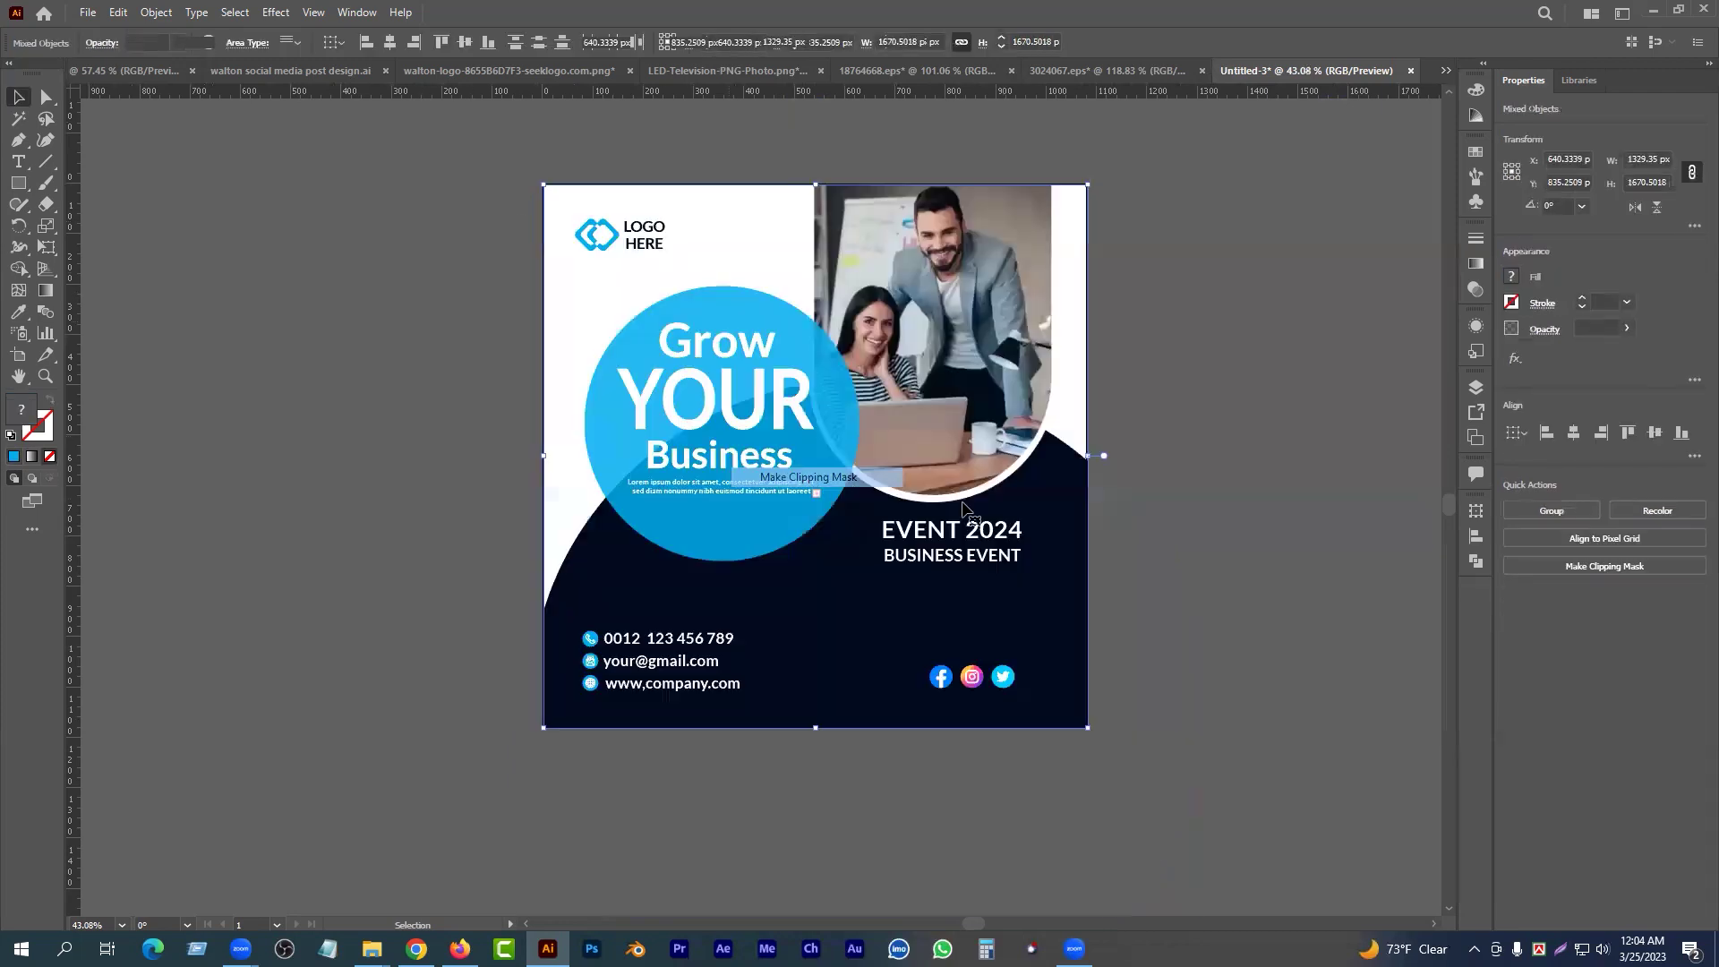
pyautogui.click(1170, 545)
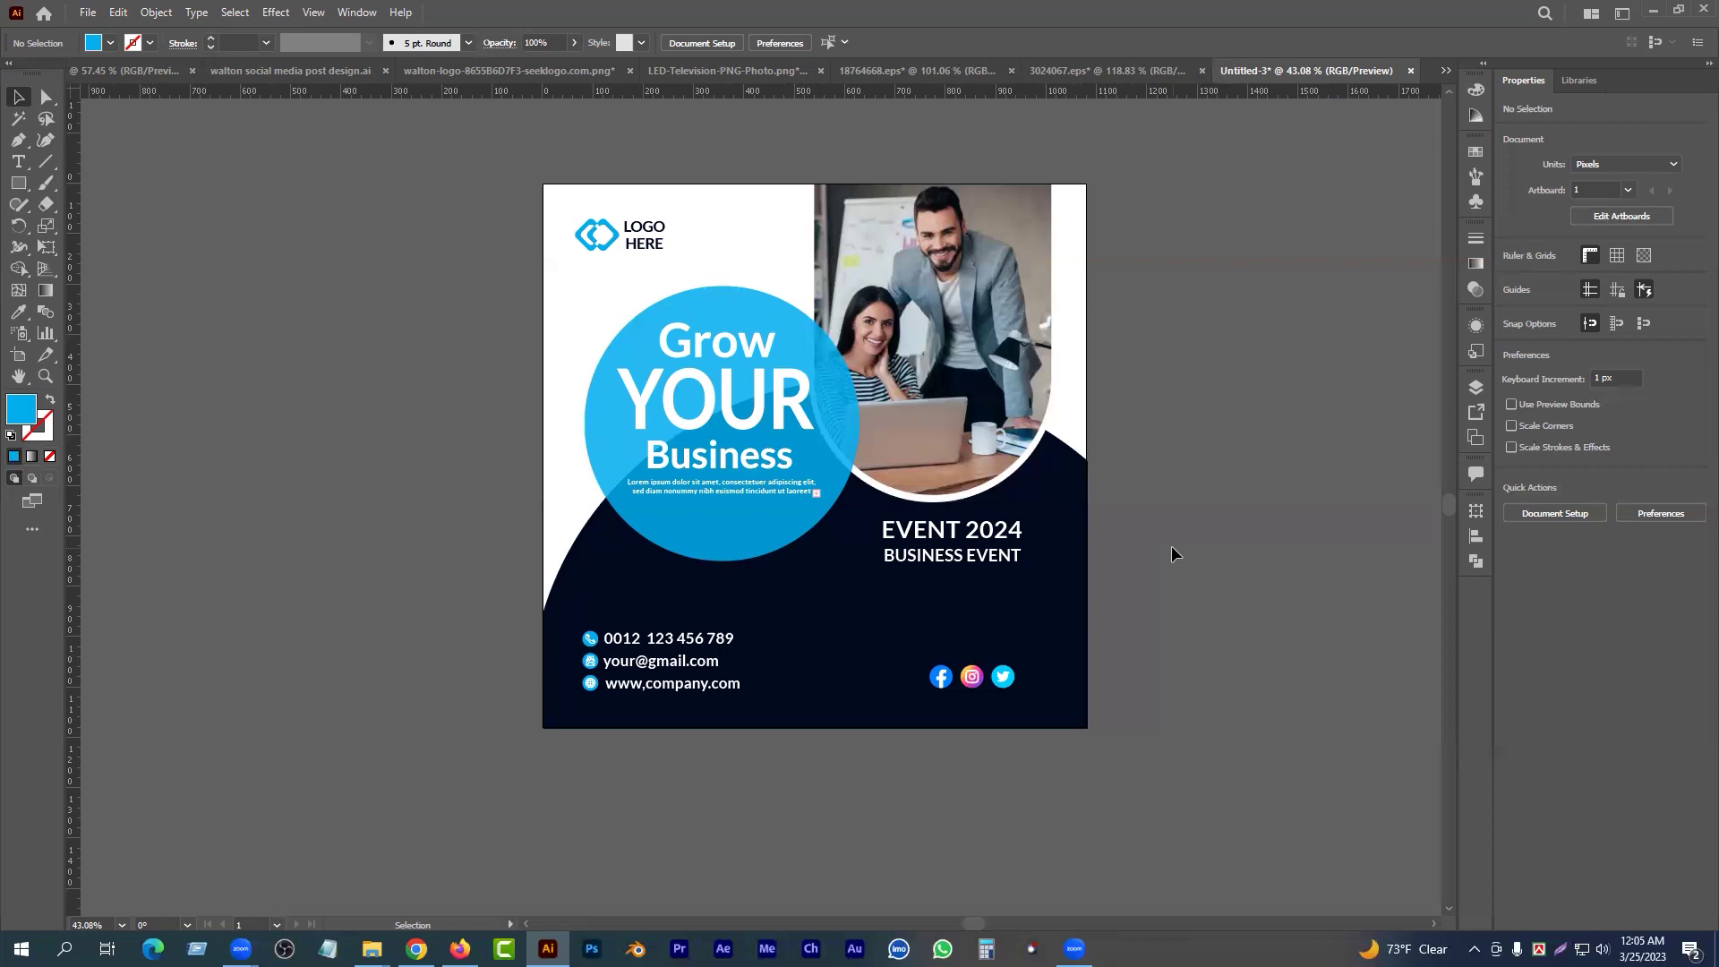
pyautogui.scroll(5, 670, 732)
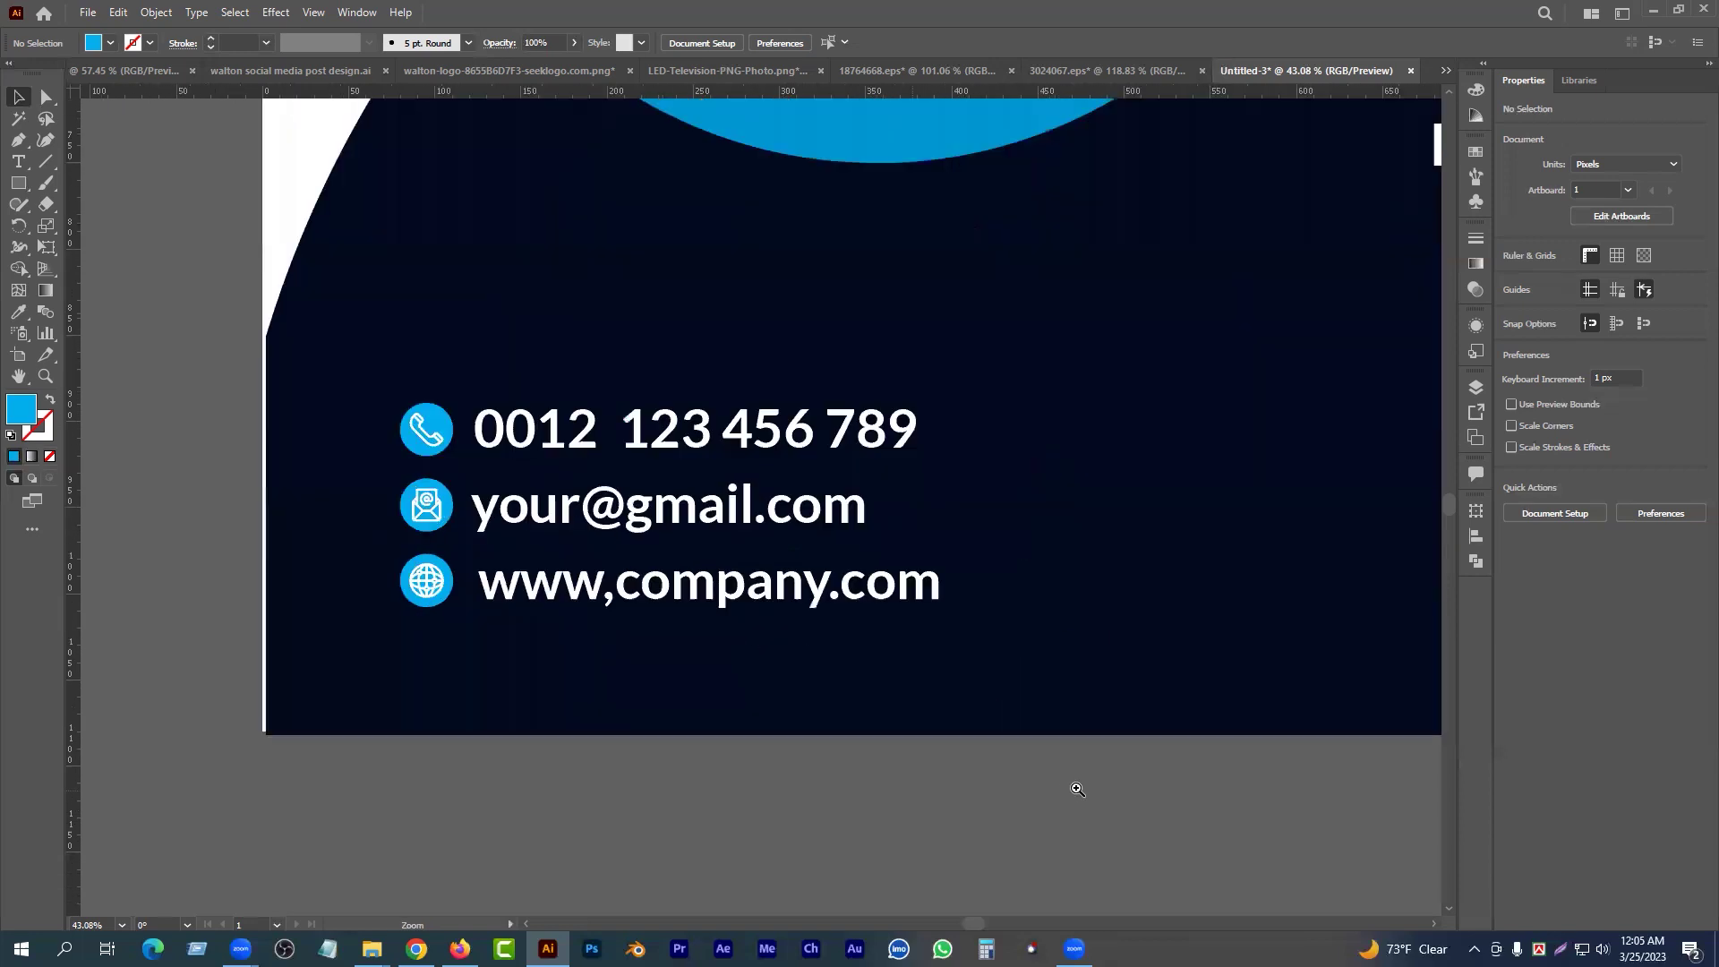
pyautogui.press('t')
pyautogui.doubleClick(583, 529)
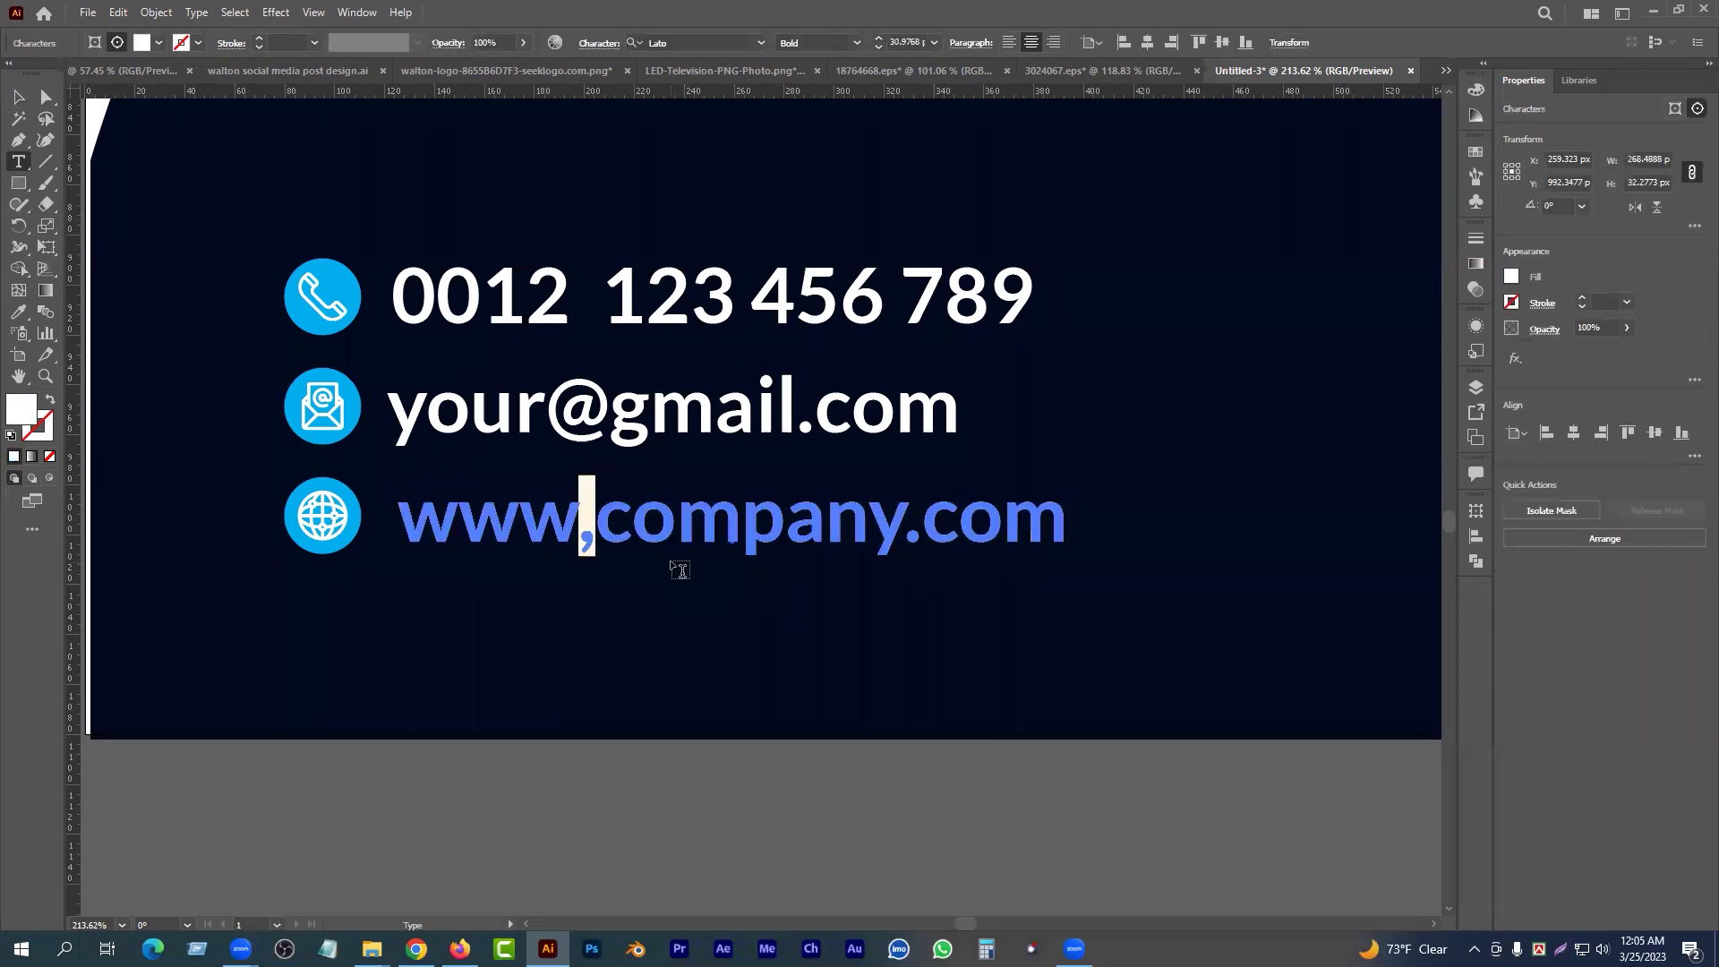
pyautogui.write('.')
pyautogui.press('Escape')
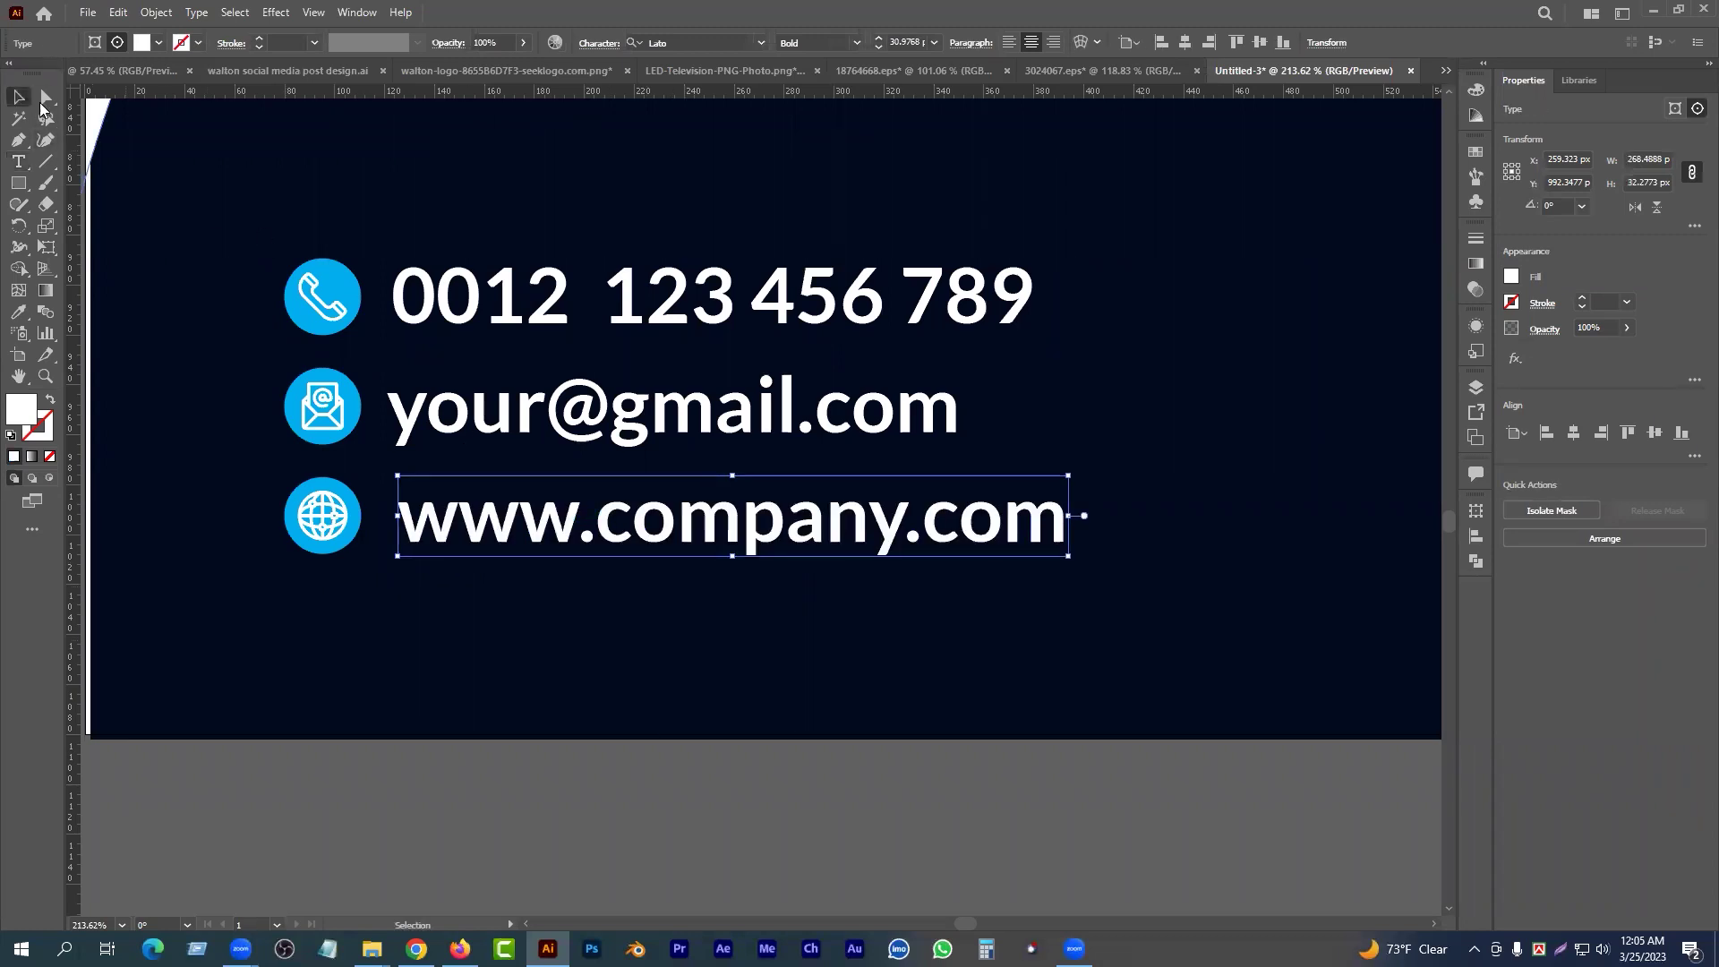
# - Deselect the web address and review the whole business event post on its artboard
pyautogui.moveTo(727, 544); pyautogui.dragTo(313, 541)
pyautogui.moveTo(840, 568); pyautogui.dragTo(708, 567)
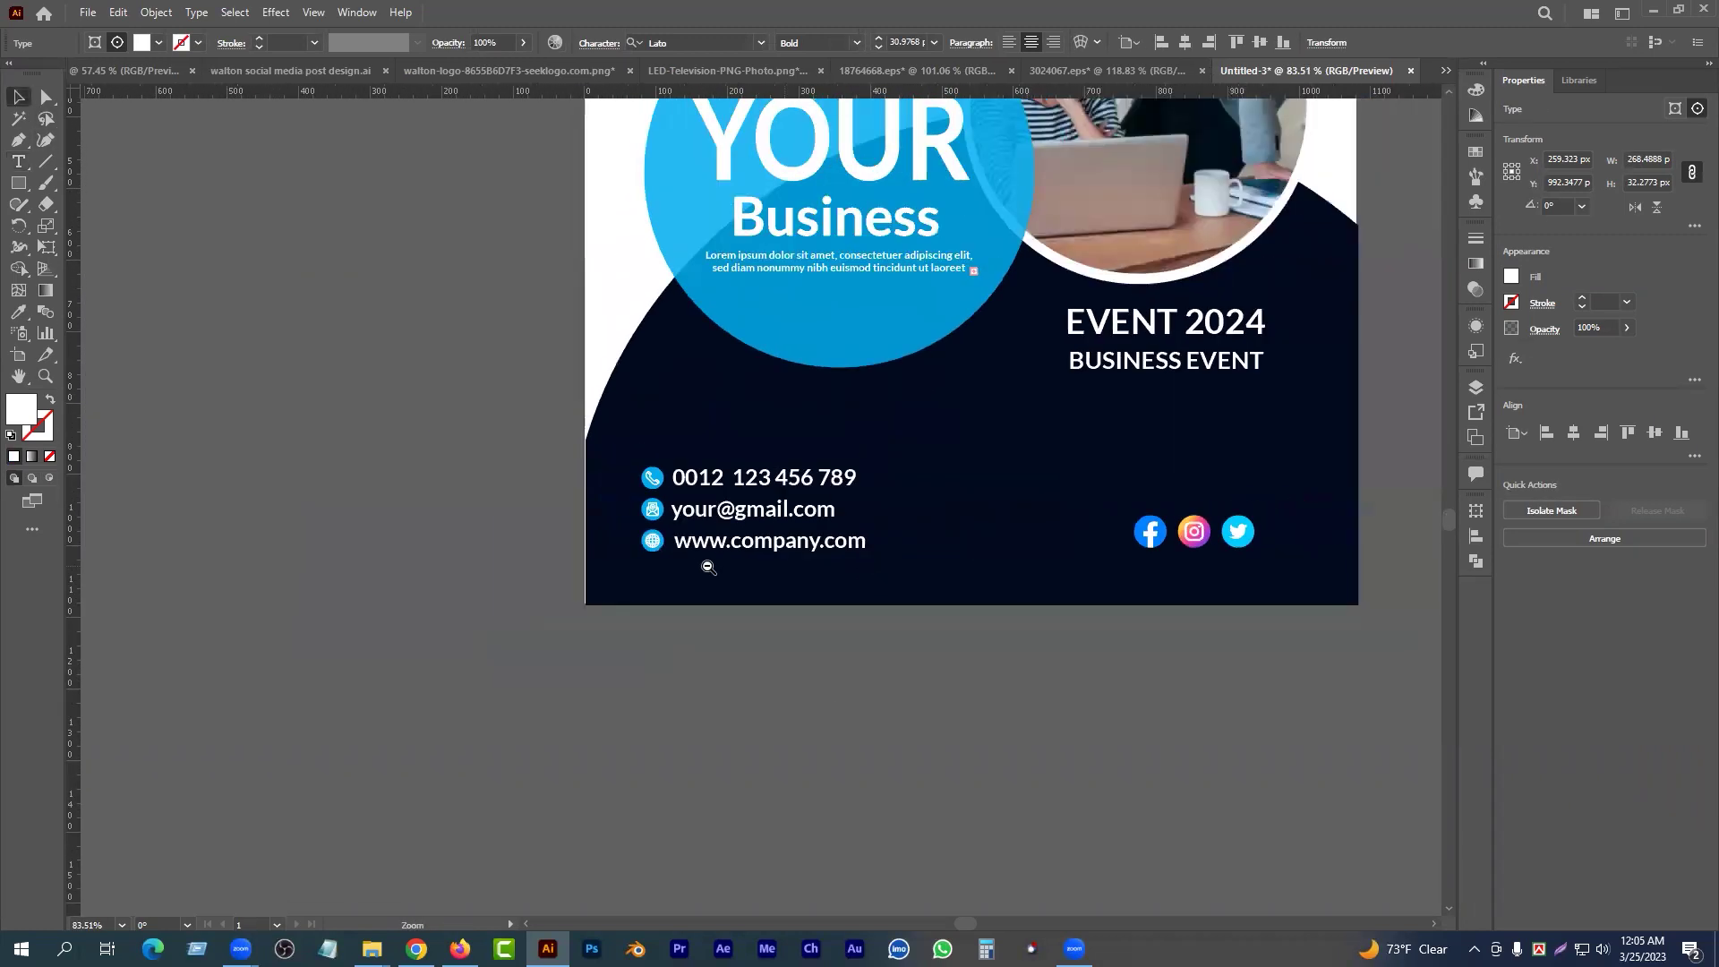
pyautogui.scroll(-2, 708, 566)
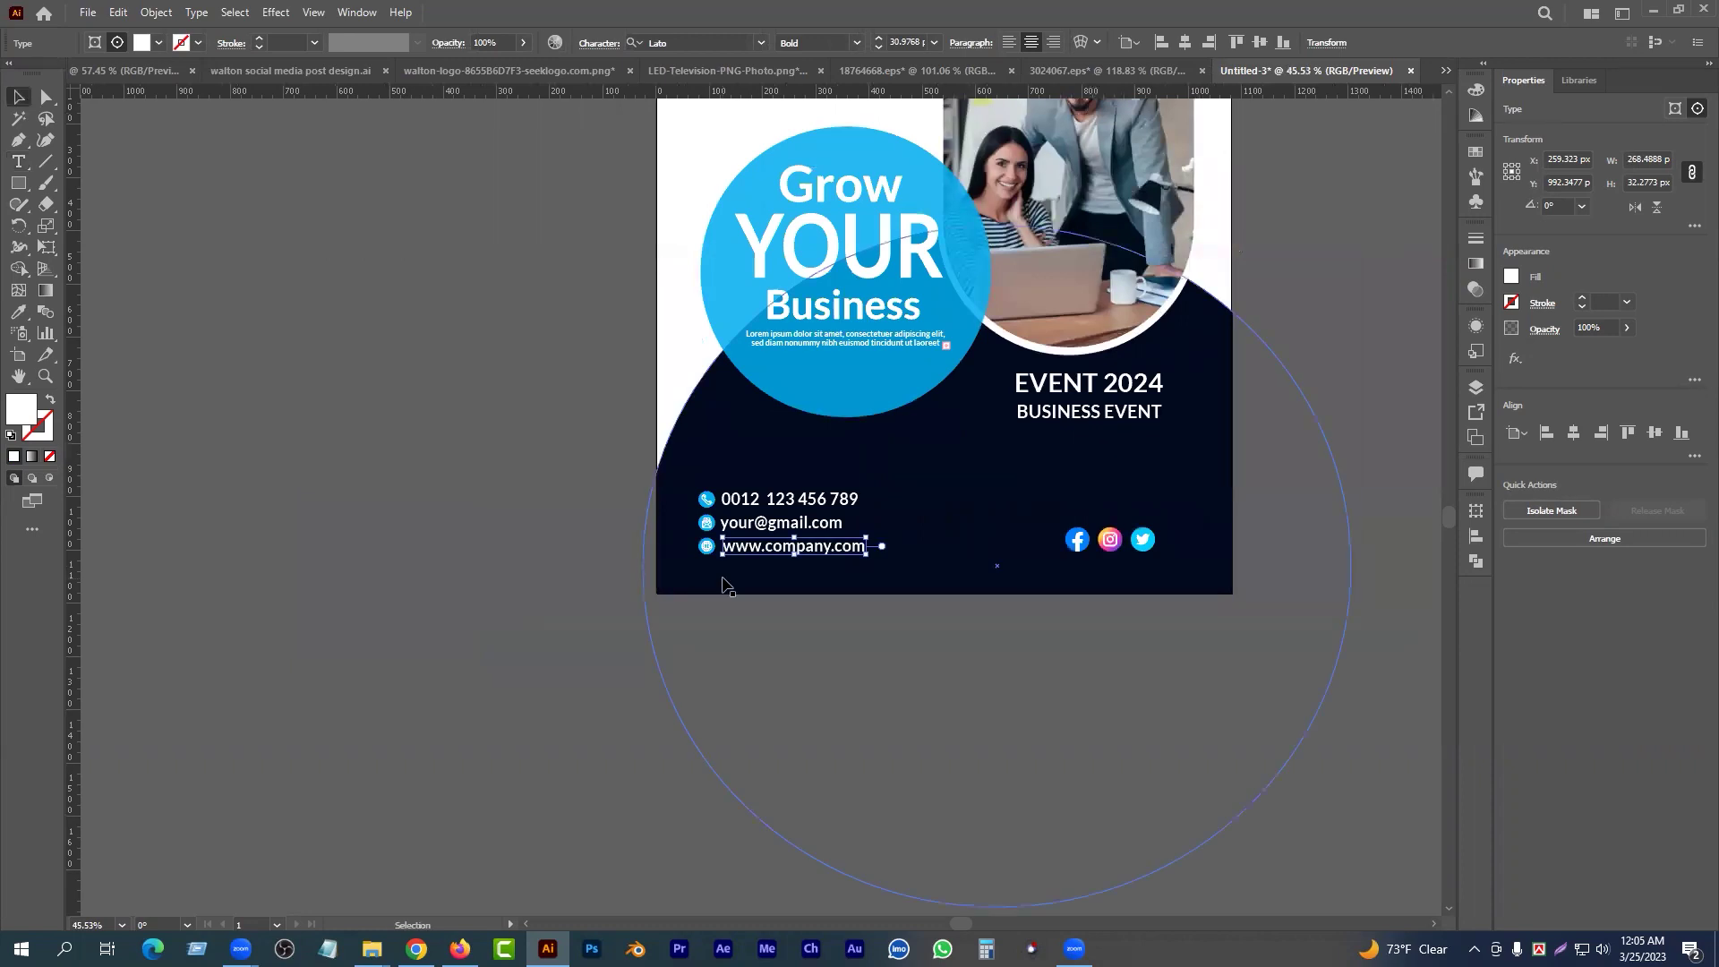
pyautogui.click(604, 675)
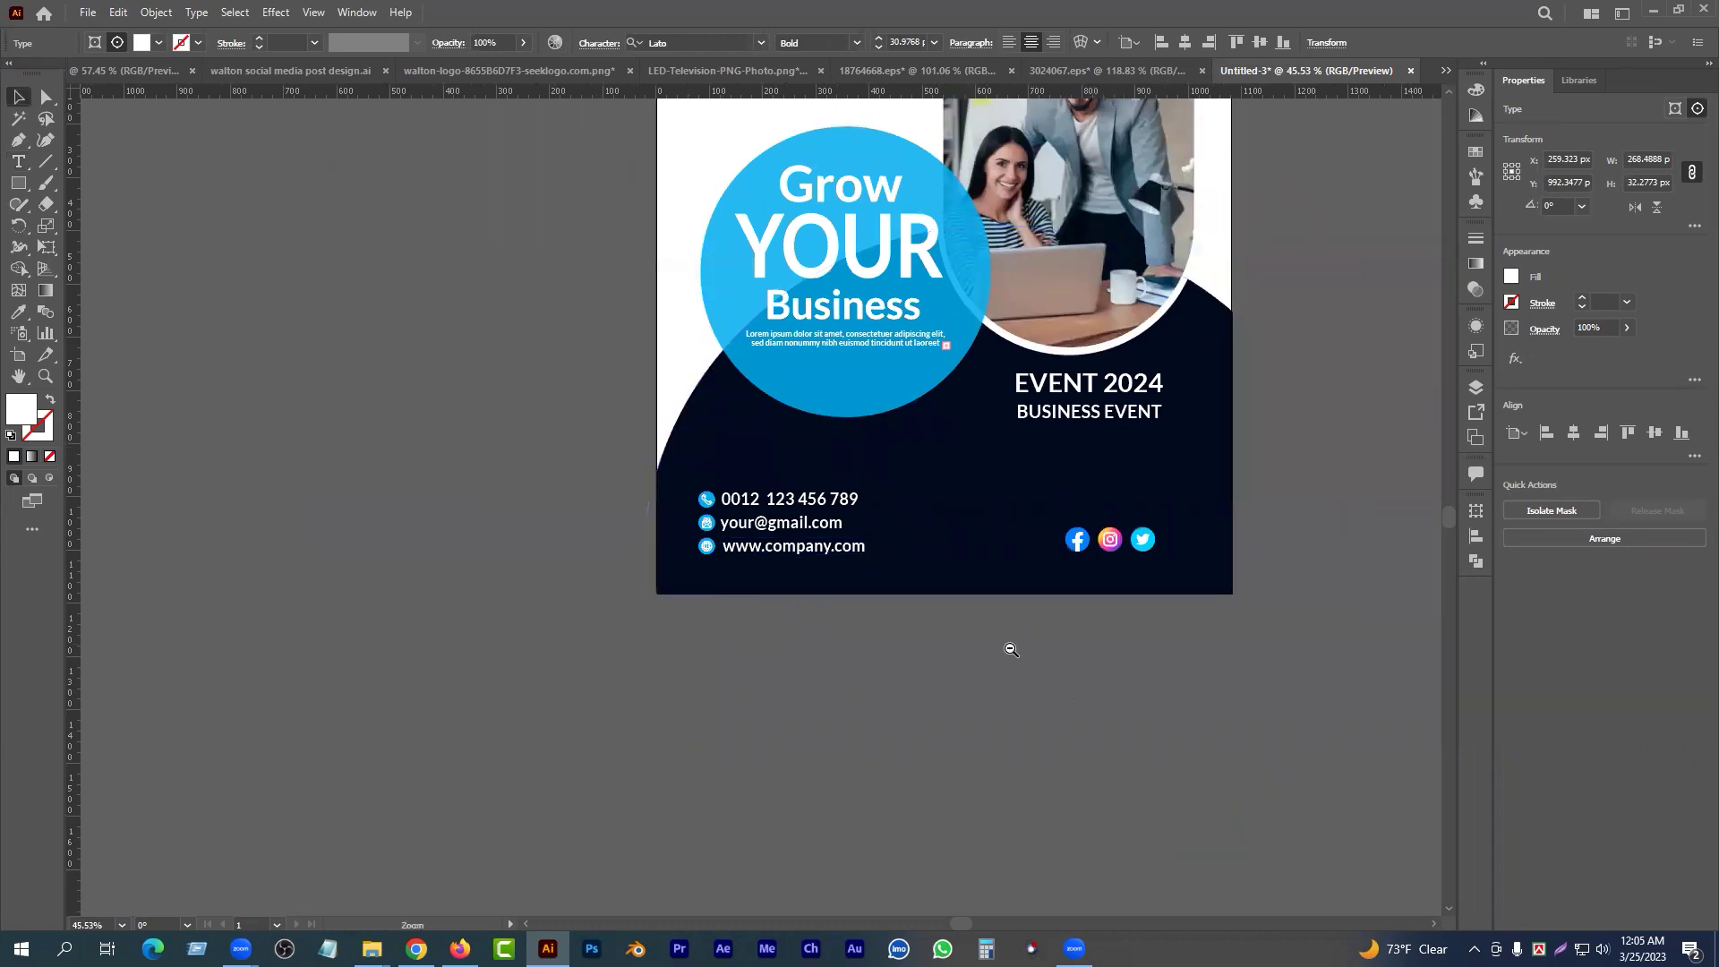
pyautogui.scroll(-3, 985, 672)
pyautogui.scroll(2, 955, 582)
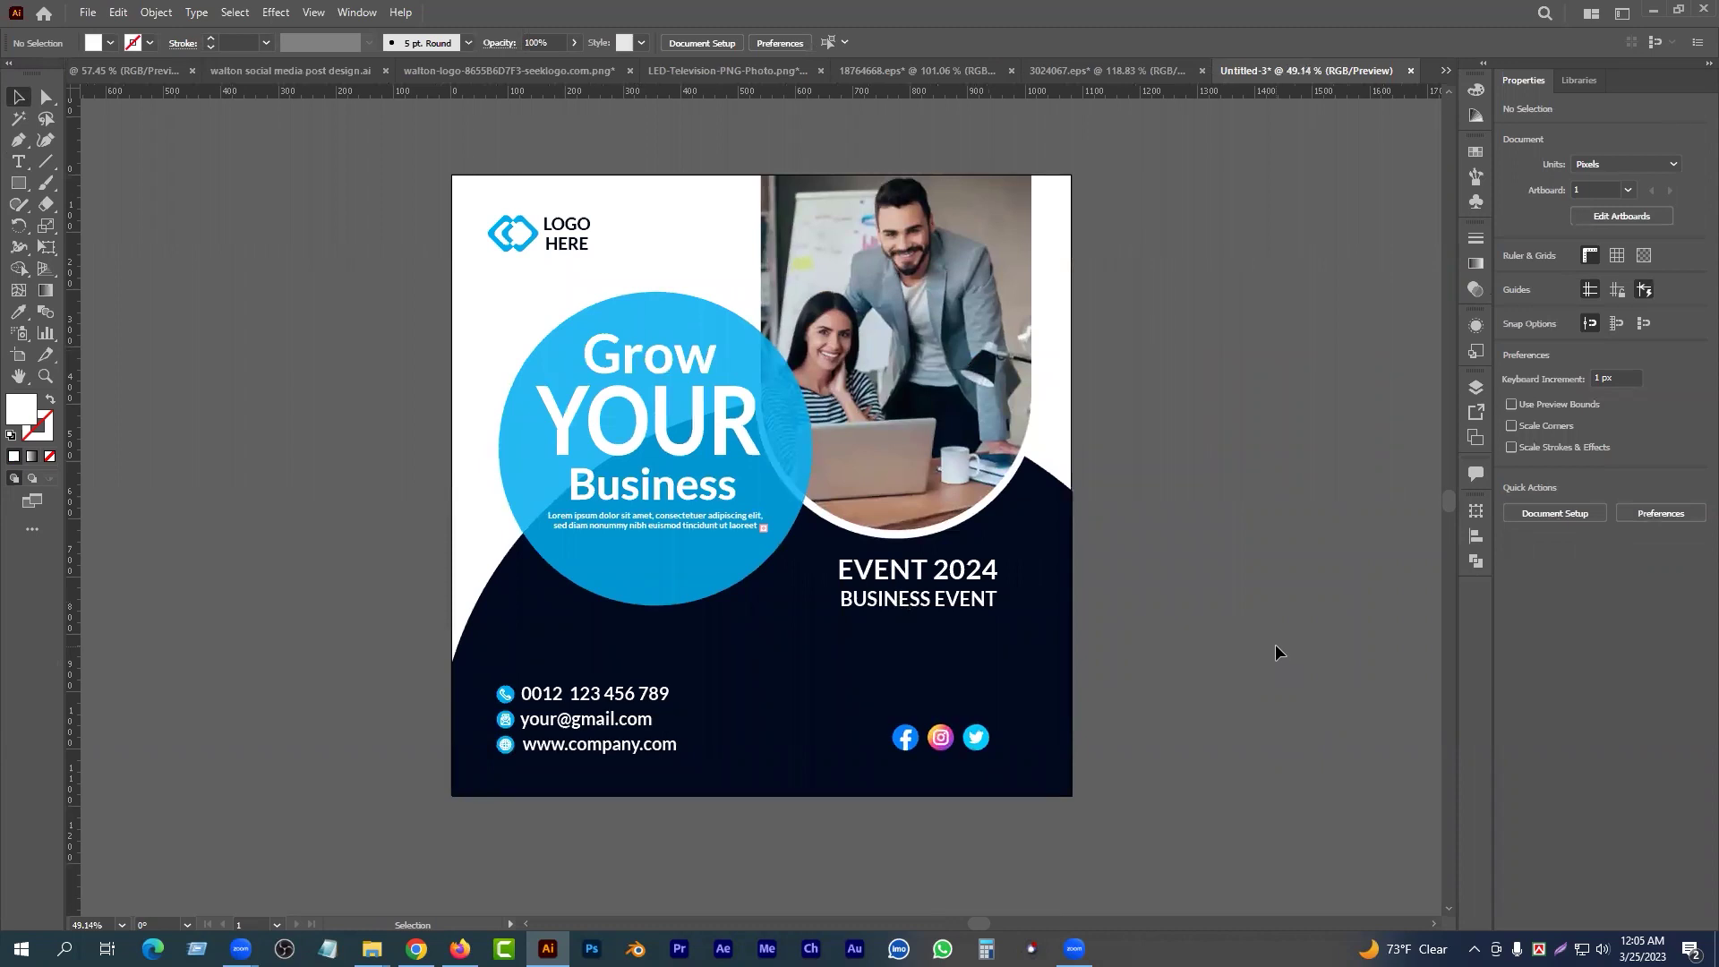
# - Create a new document from the A4 print preset
pyautogui.press('ctrl')
pyautogui.hotkey('ctrl', 'n')
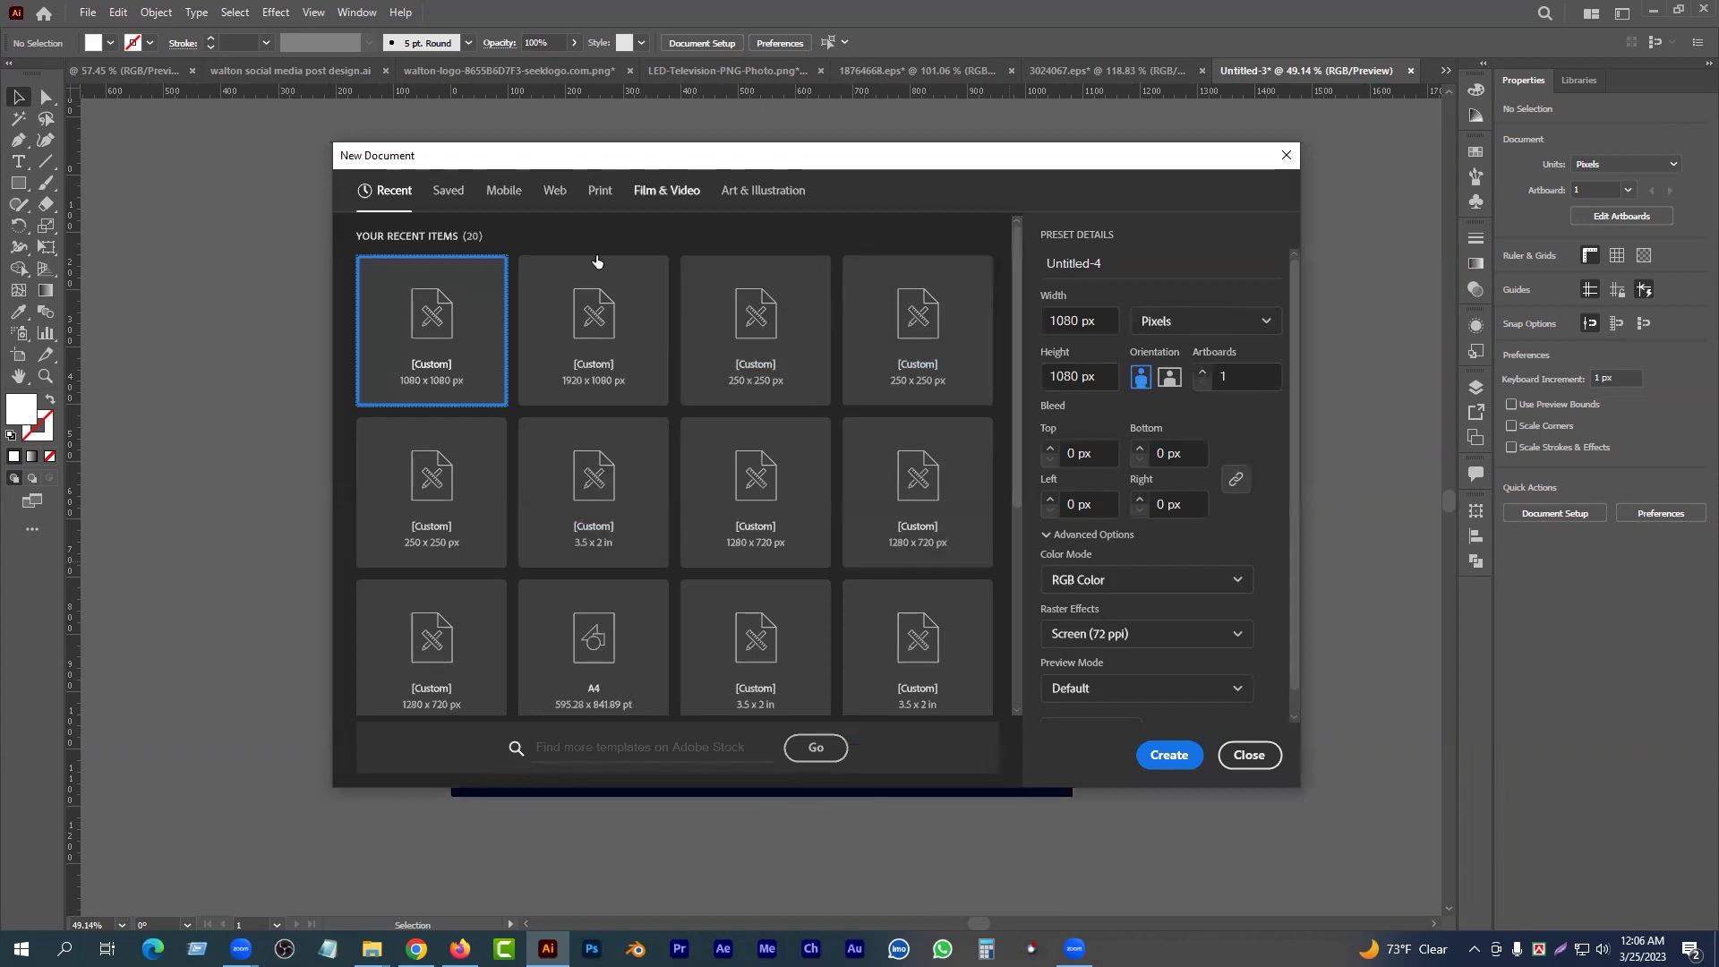
pyautogui.click(599, 190)
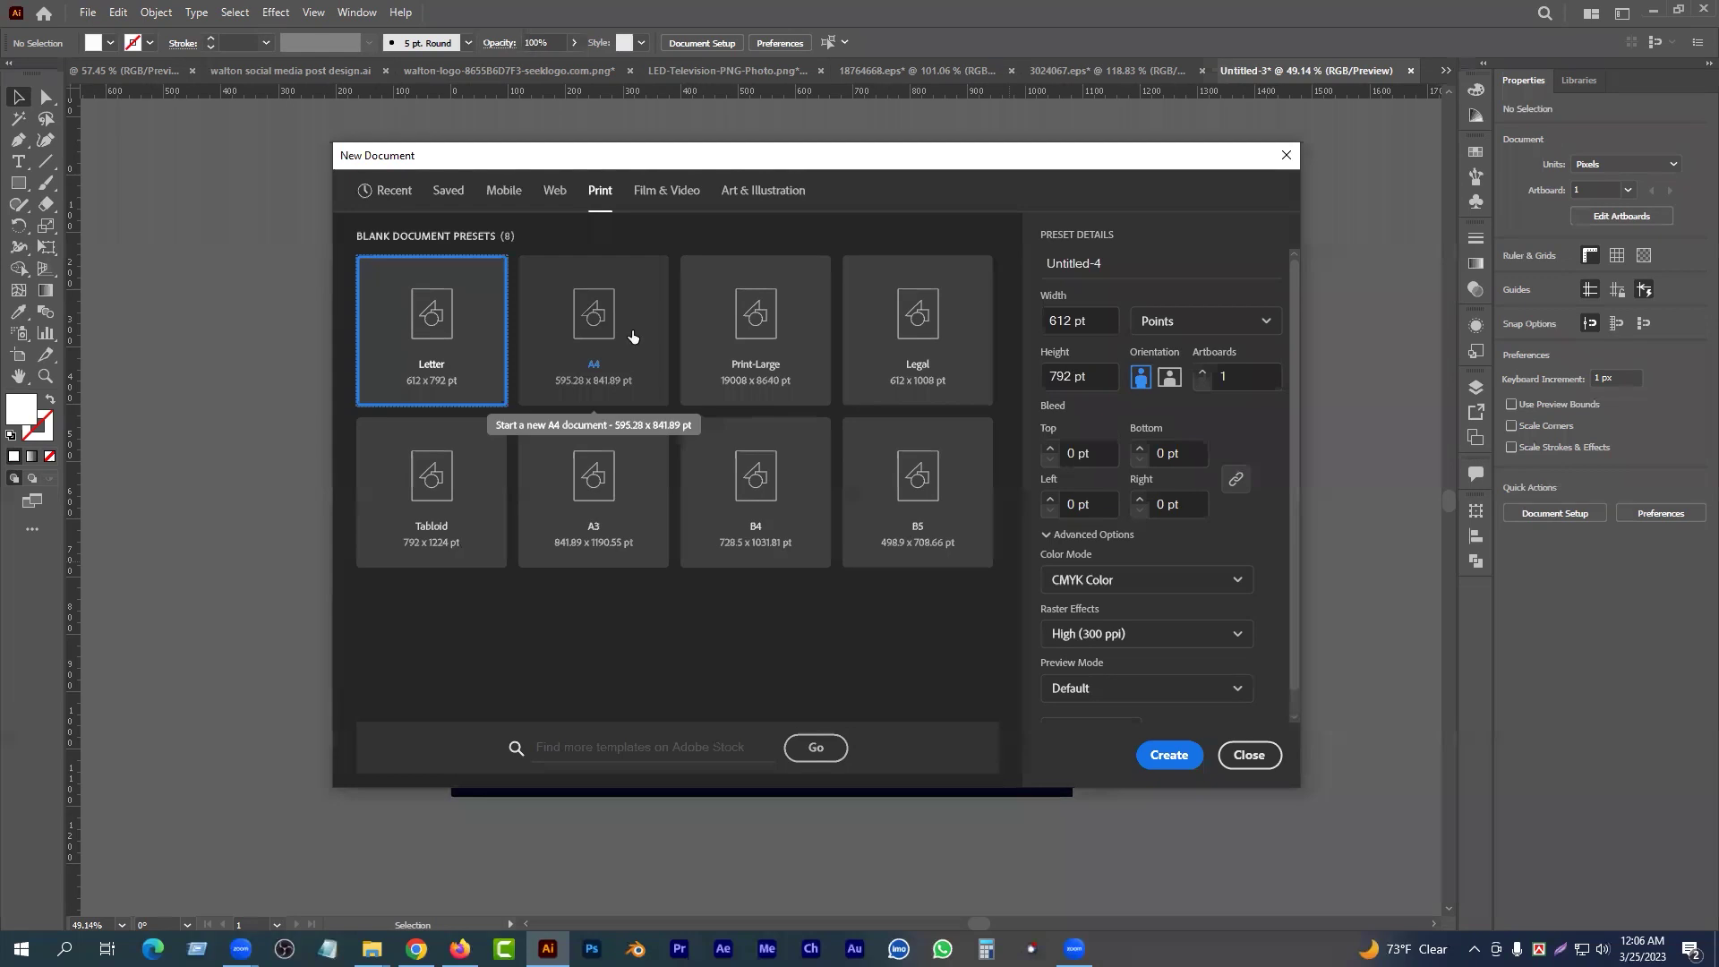
pyautogui.click(608, 333)
pyautogui.click(1167, 759)
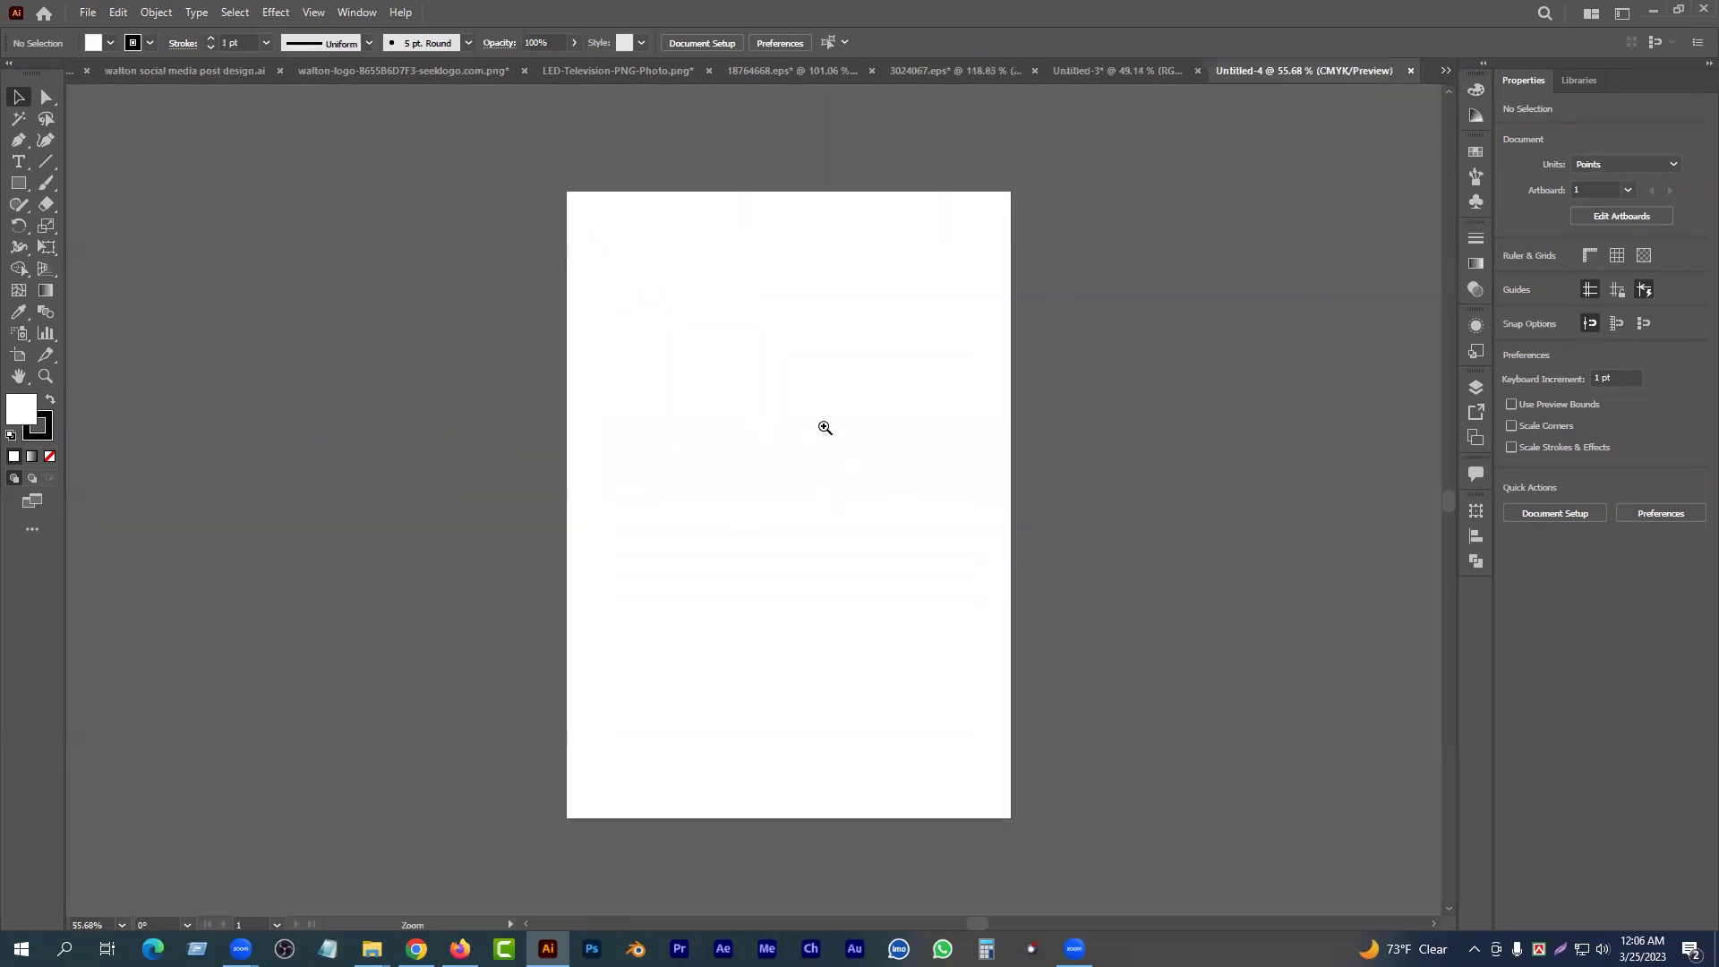
# - Switch to Chrome and copy the enlarged photo of three people at a desk from the "Business event" image results
pyautogui.click(417, 949)
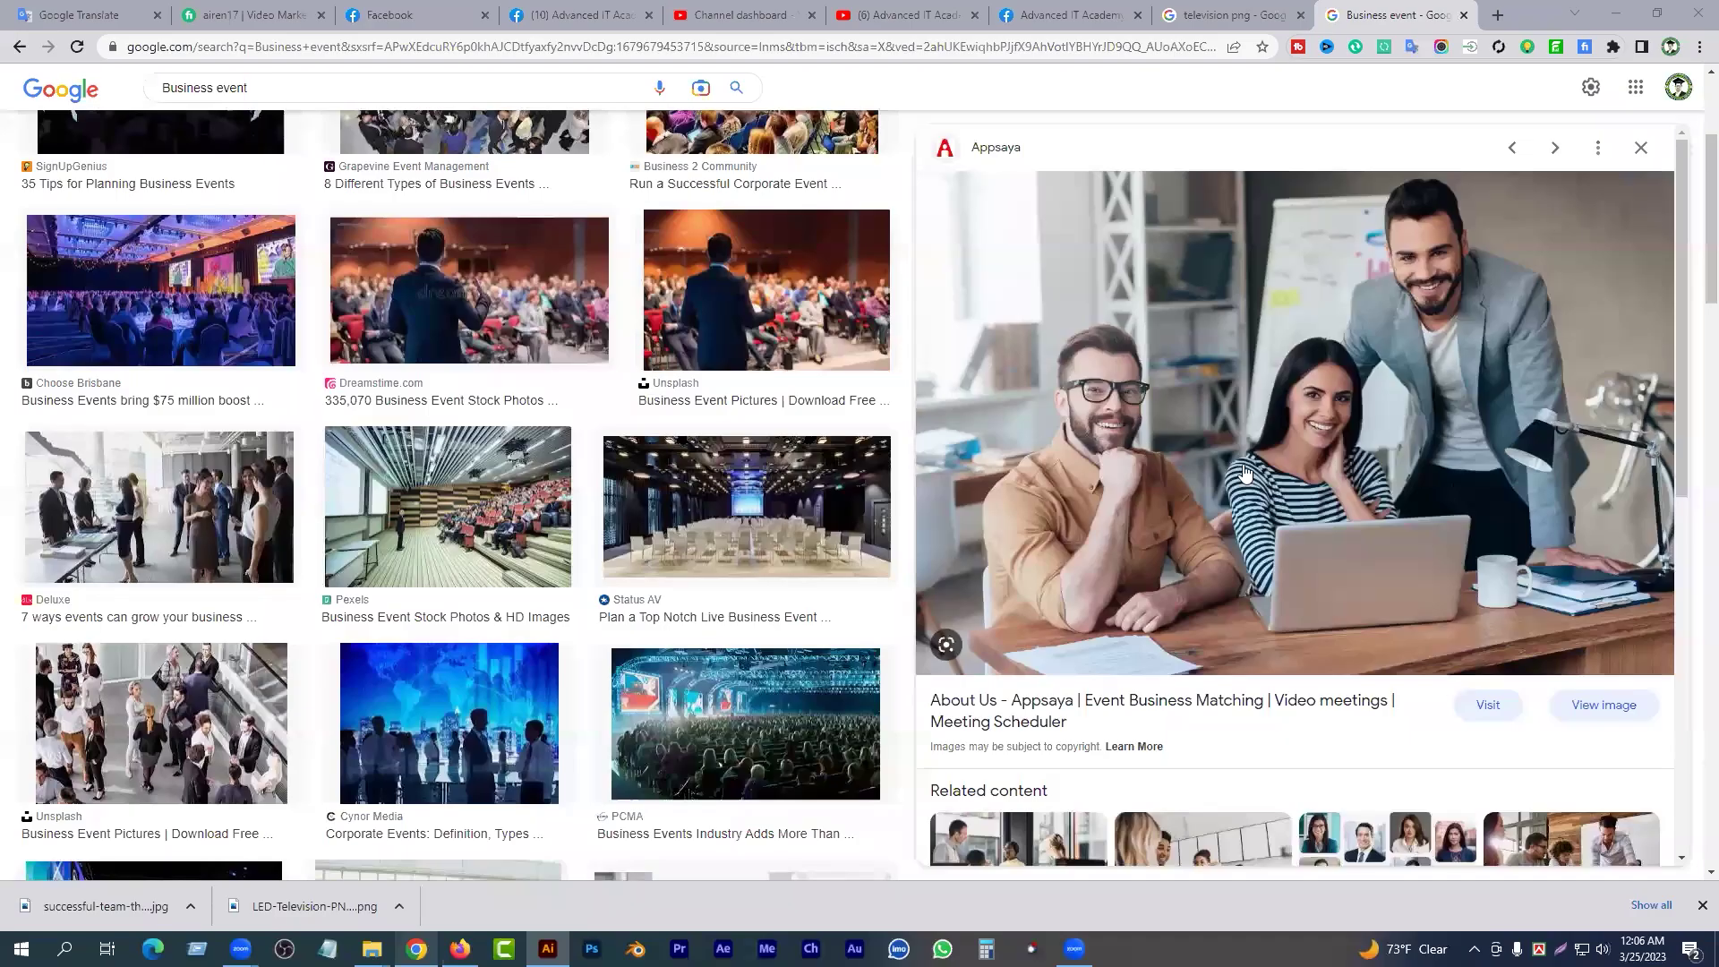
pyautogui.rightClick(1208, 340)
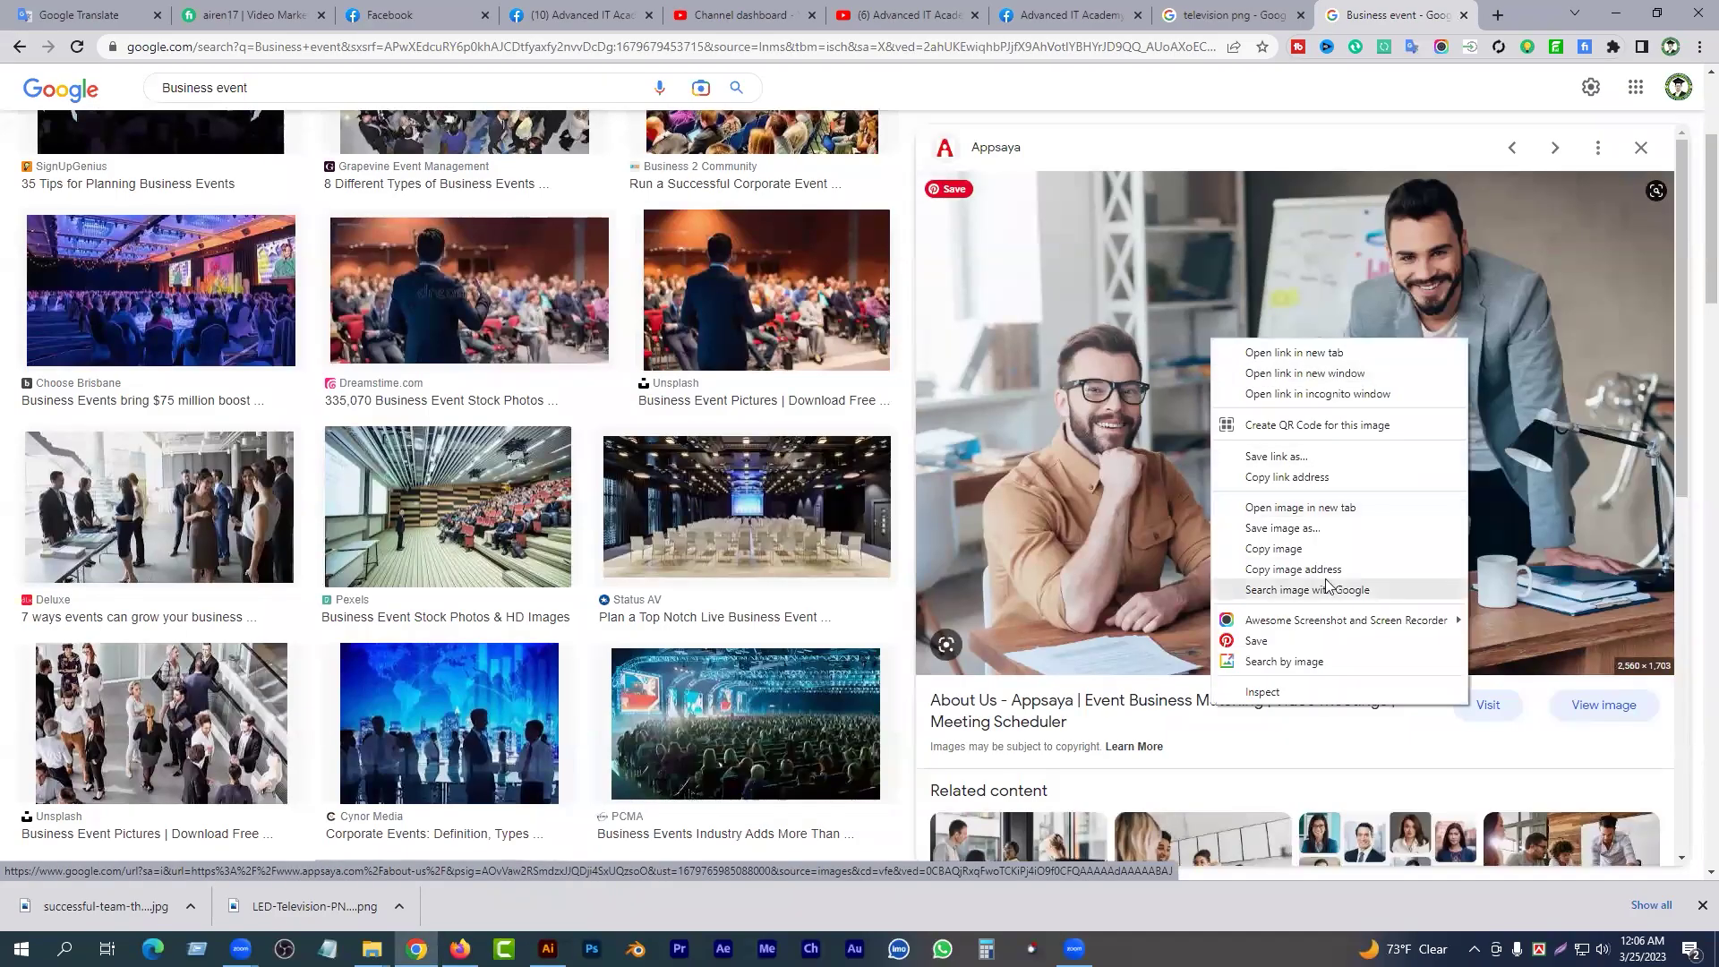
pyautogui.click(1283, 550)
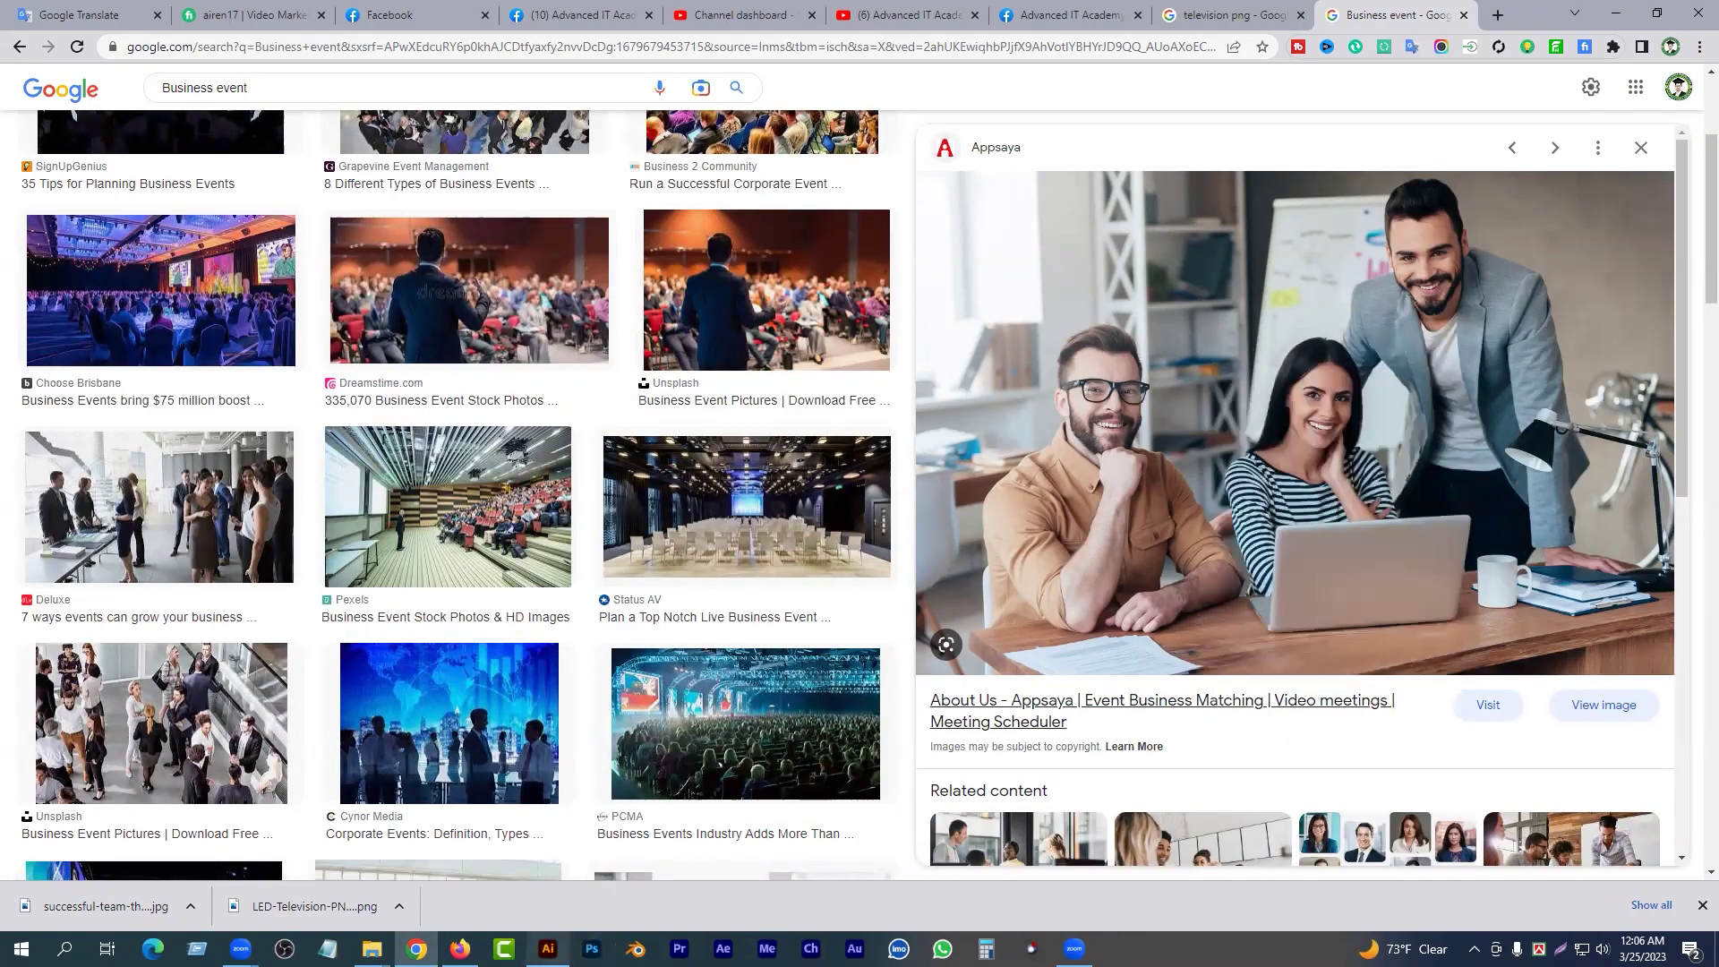
# - Switch back to Illustrator, paste the copied photo and place it beside the blank A4 artboard, on its left
pyautogui.click(548, 949)
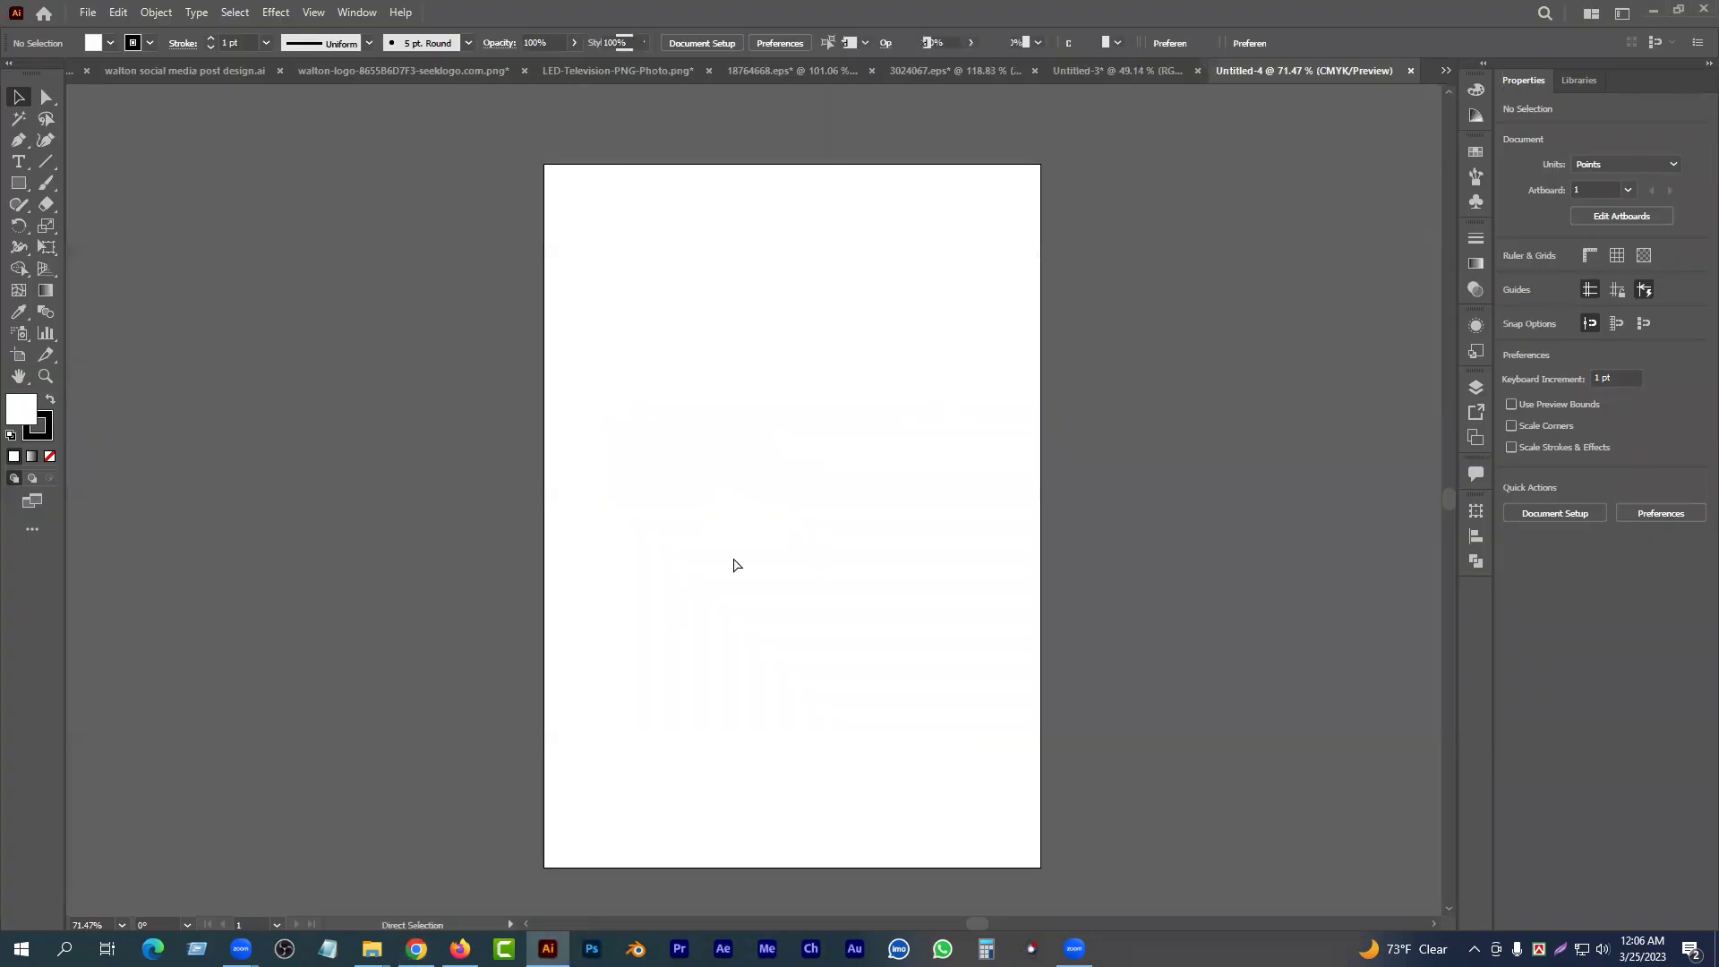
pyautogui.hotkey('ctrl', 'v')
pyautogui.scroll(-4, 492, 556)
pyautogui.moveTo(1093, 499); pyautogui.dragTo(851, 555)
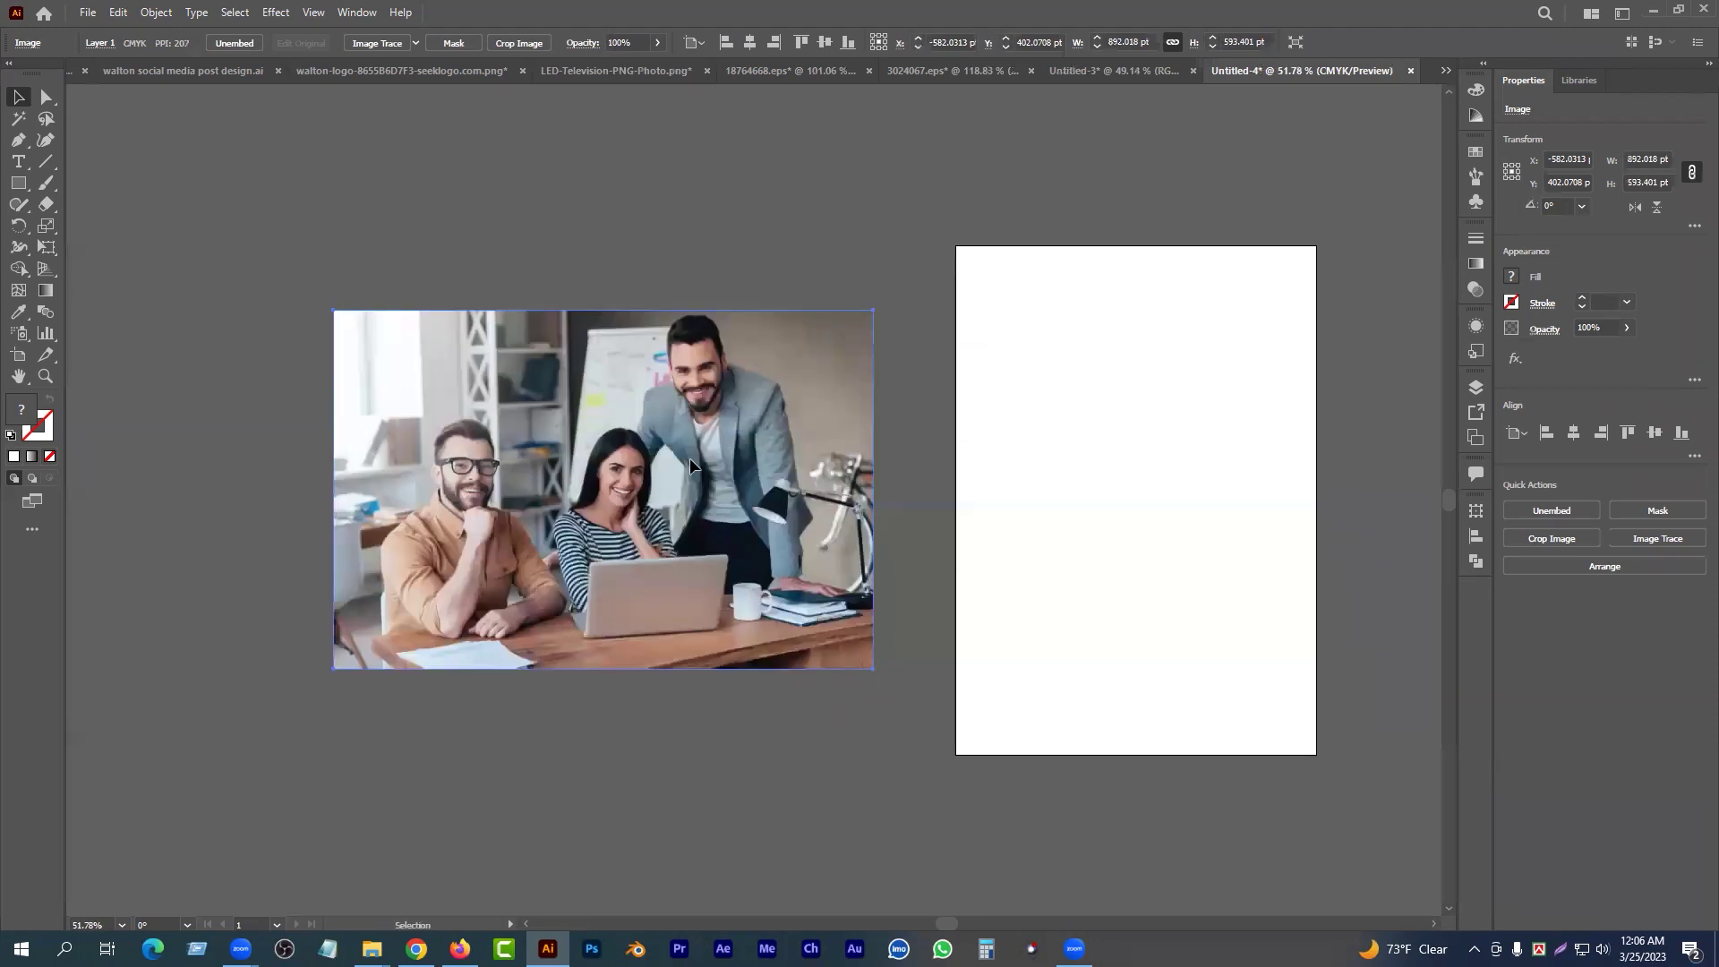
pyautogui.moveTo(640, 497); pyautogui.dragTo(712, 423)
pyautogui.scroll(2, 713, 422)
pyautogui.scroll(-1, 712, 423)
# - Draw a white rectangle about 372 by 608 pt over the woman and the standing man, and fully round its bottom corners
pyautogui.click(19, 185)
pyautogui.click(20, 190)
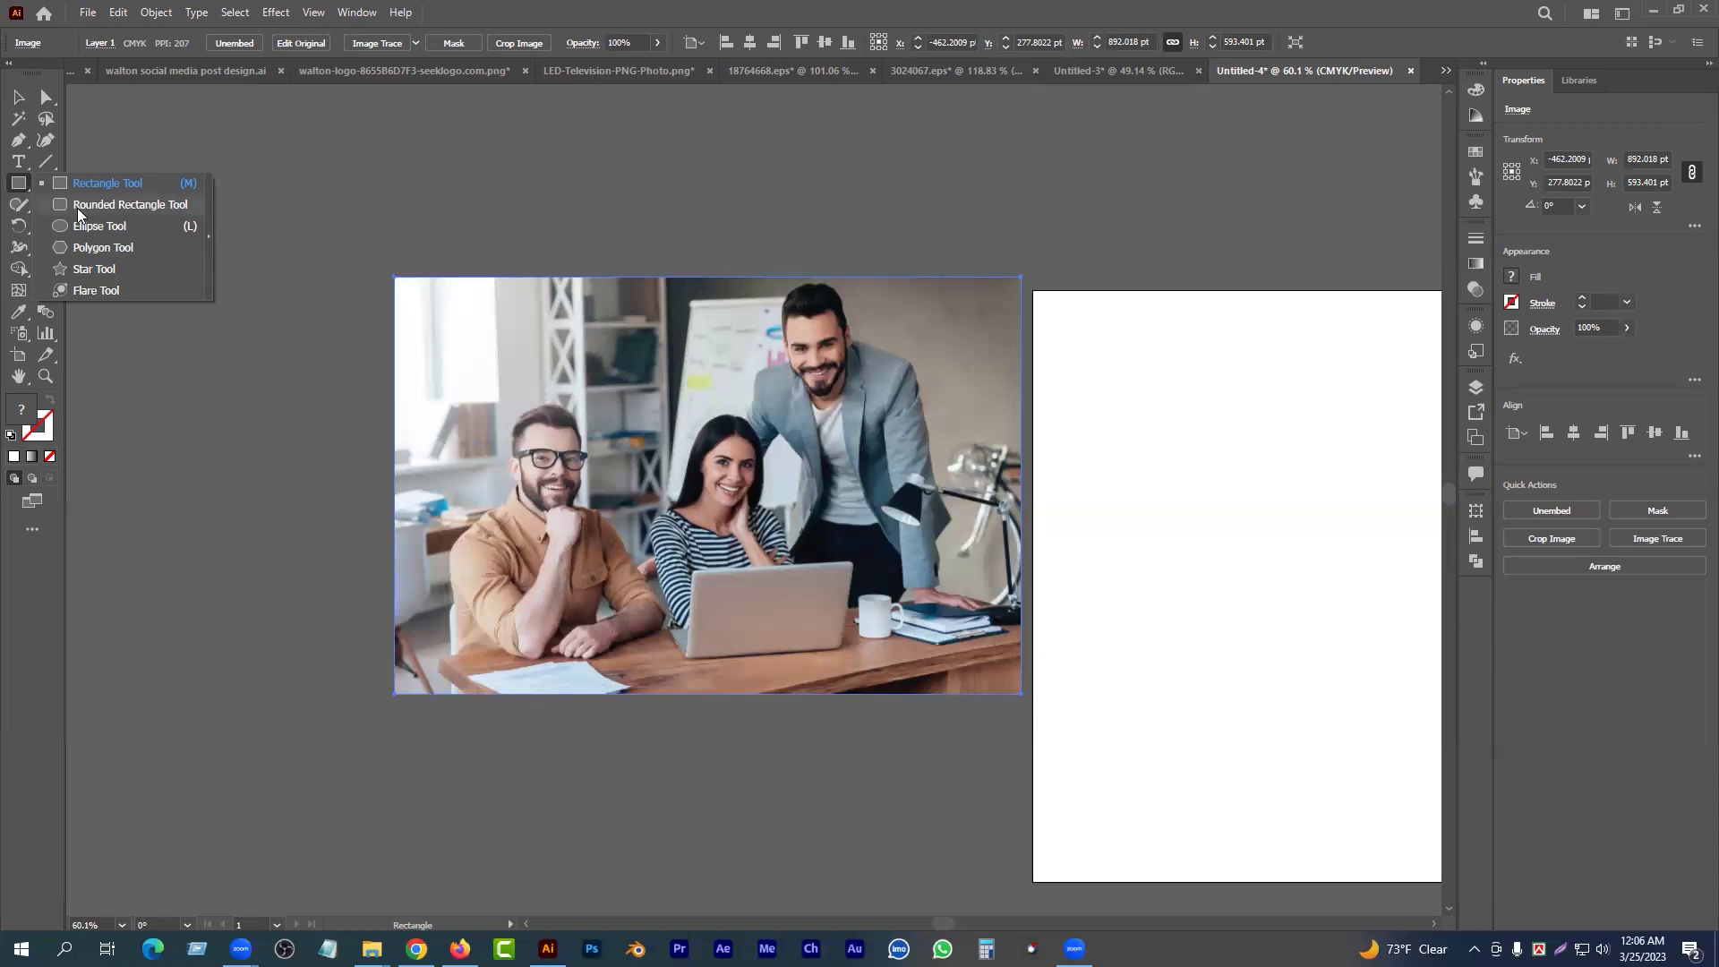
pyautogui.moveTo(659, 239); pyautogui.dragTo(919, 665)
pyautogui.click(17, 100)
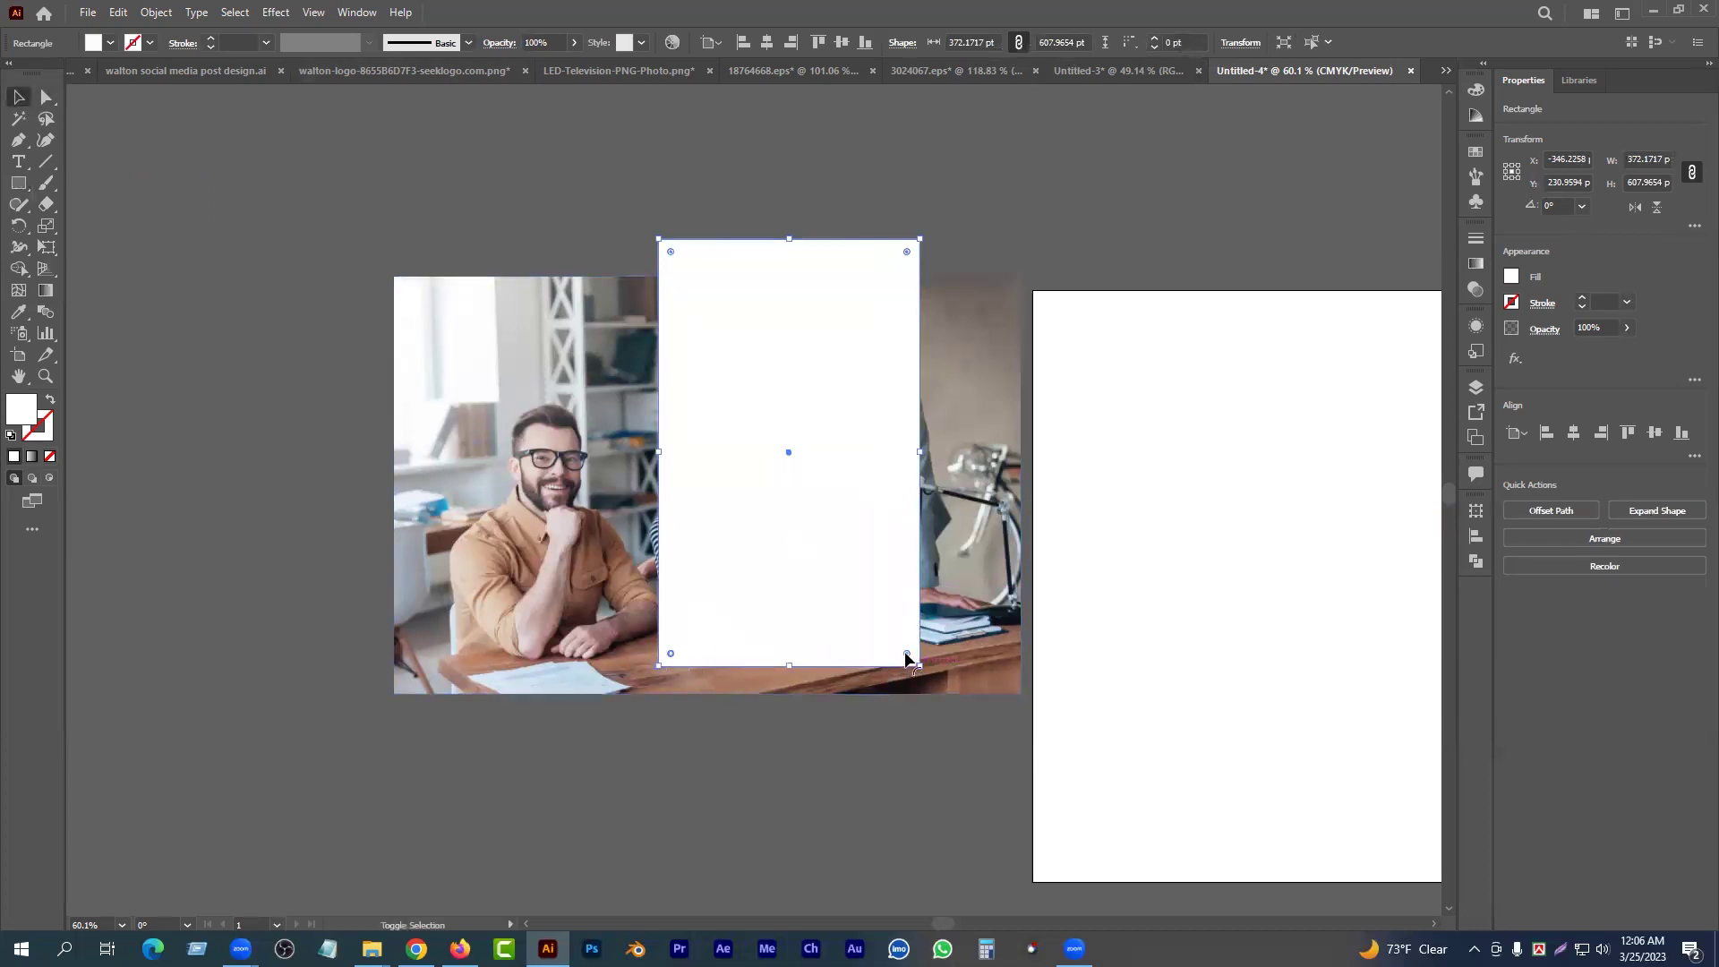
pyautogui.moveTo(907, 654); pyautogui.dragTo(775, 309)
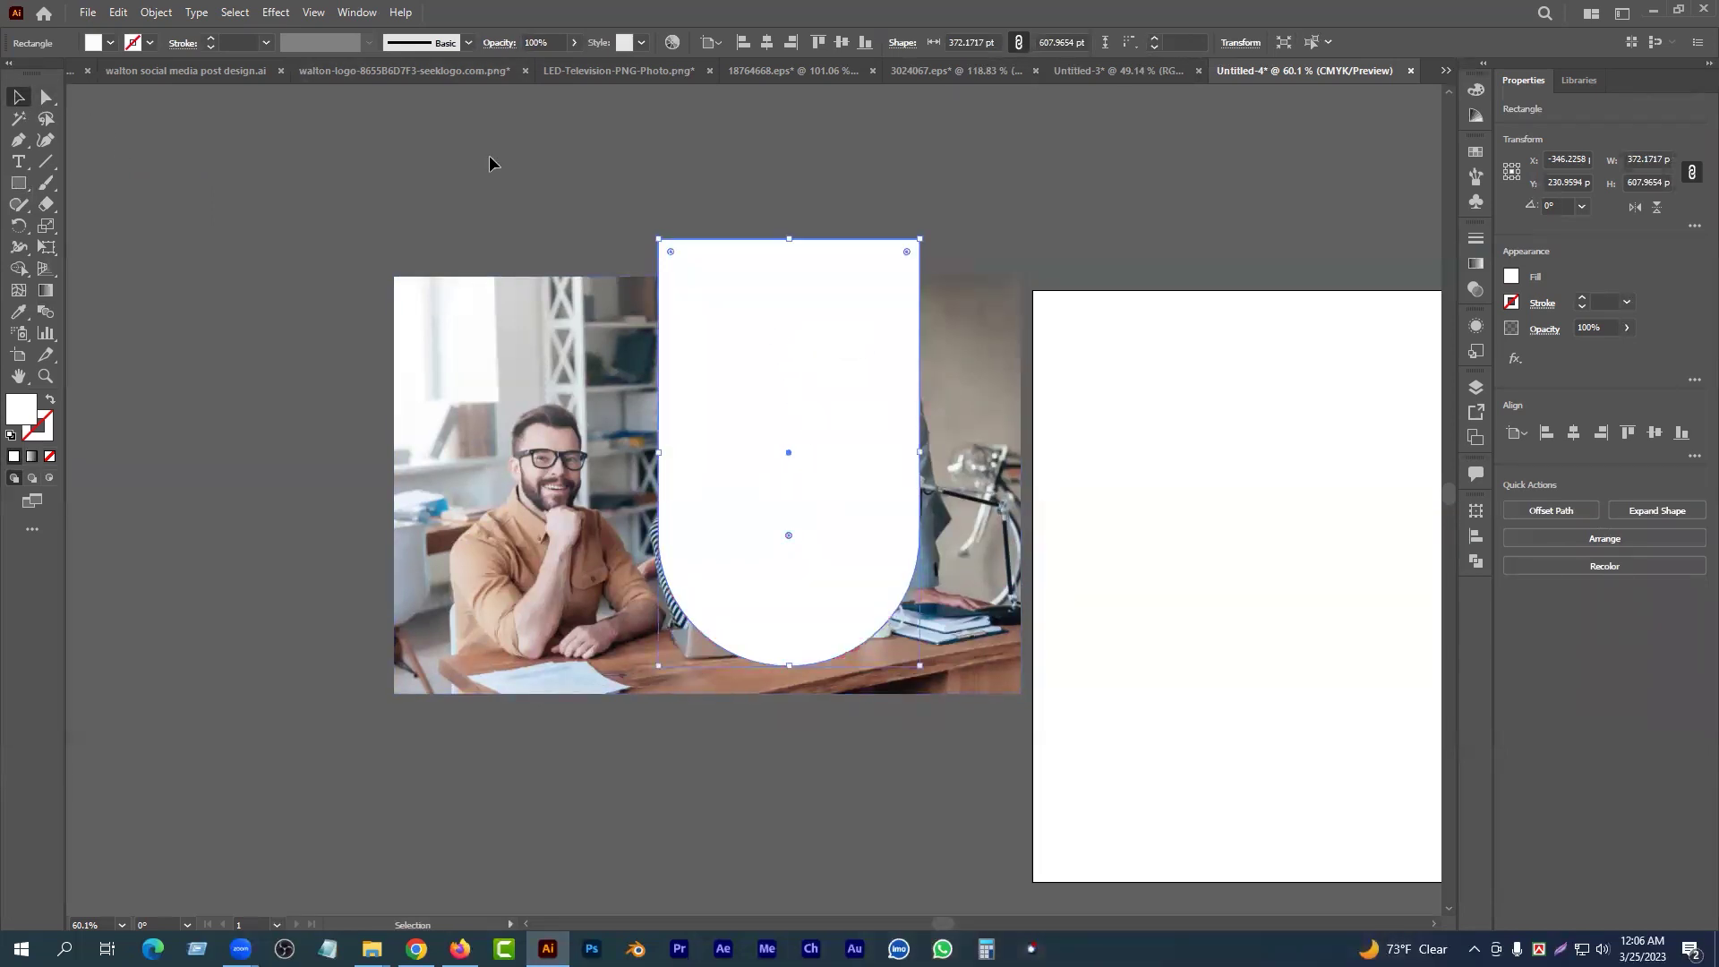
# - Move the rounded shape down within the photo and shorten it to about 559 pt high
pyautogui.moveTo(893, 410); pyautogui.dragTo(913, 437)
pyautogui.moveTo(807, 698); pyautogui.dragTo(808, 663)
pyautogui.moveTo(829, 574); pyautogui.dragTo(815, 588)
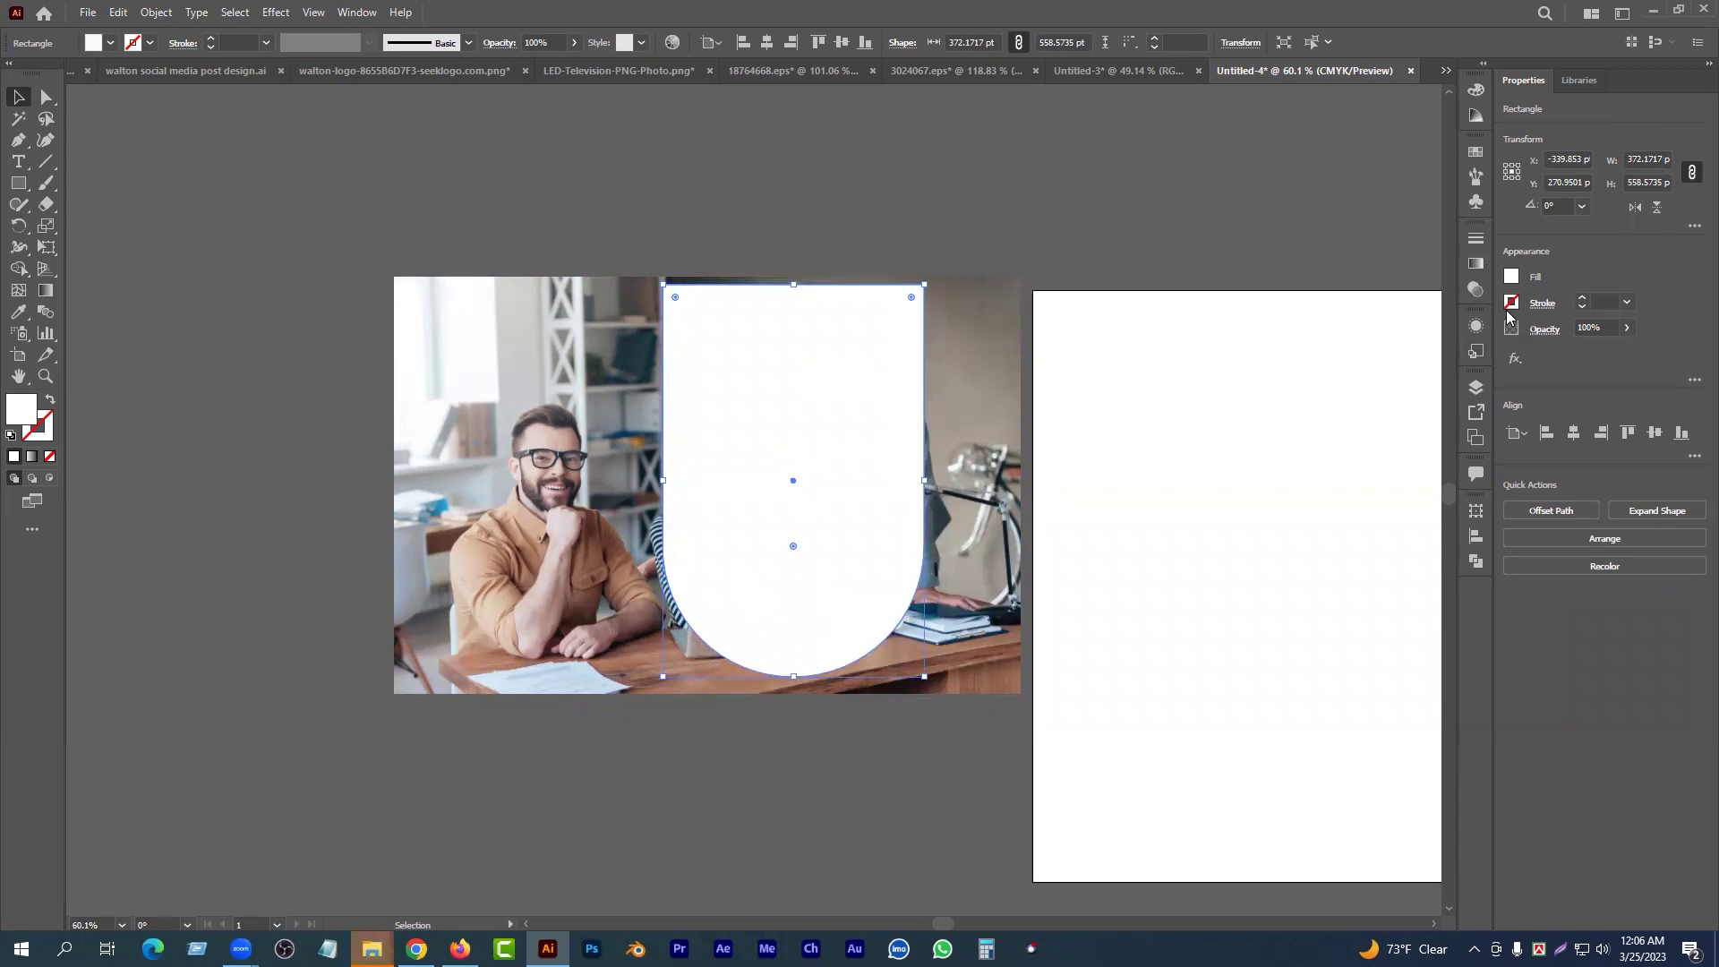
# - Set the rounded shape's opacity to 74% and deselect it
pyautogui.click(1476, 290)
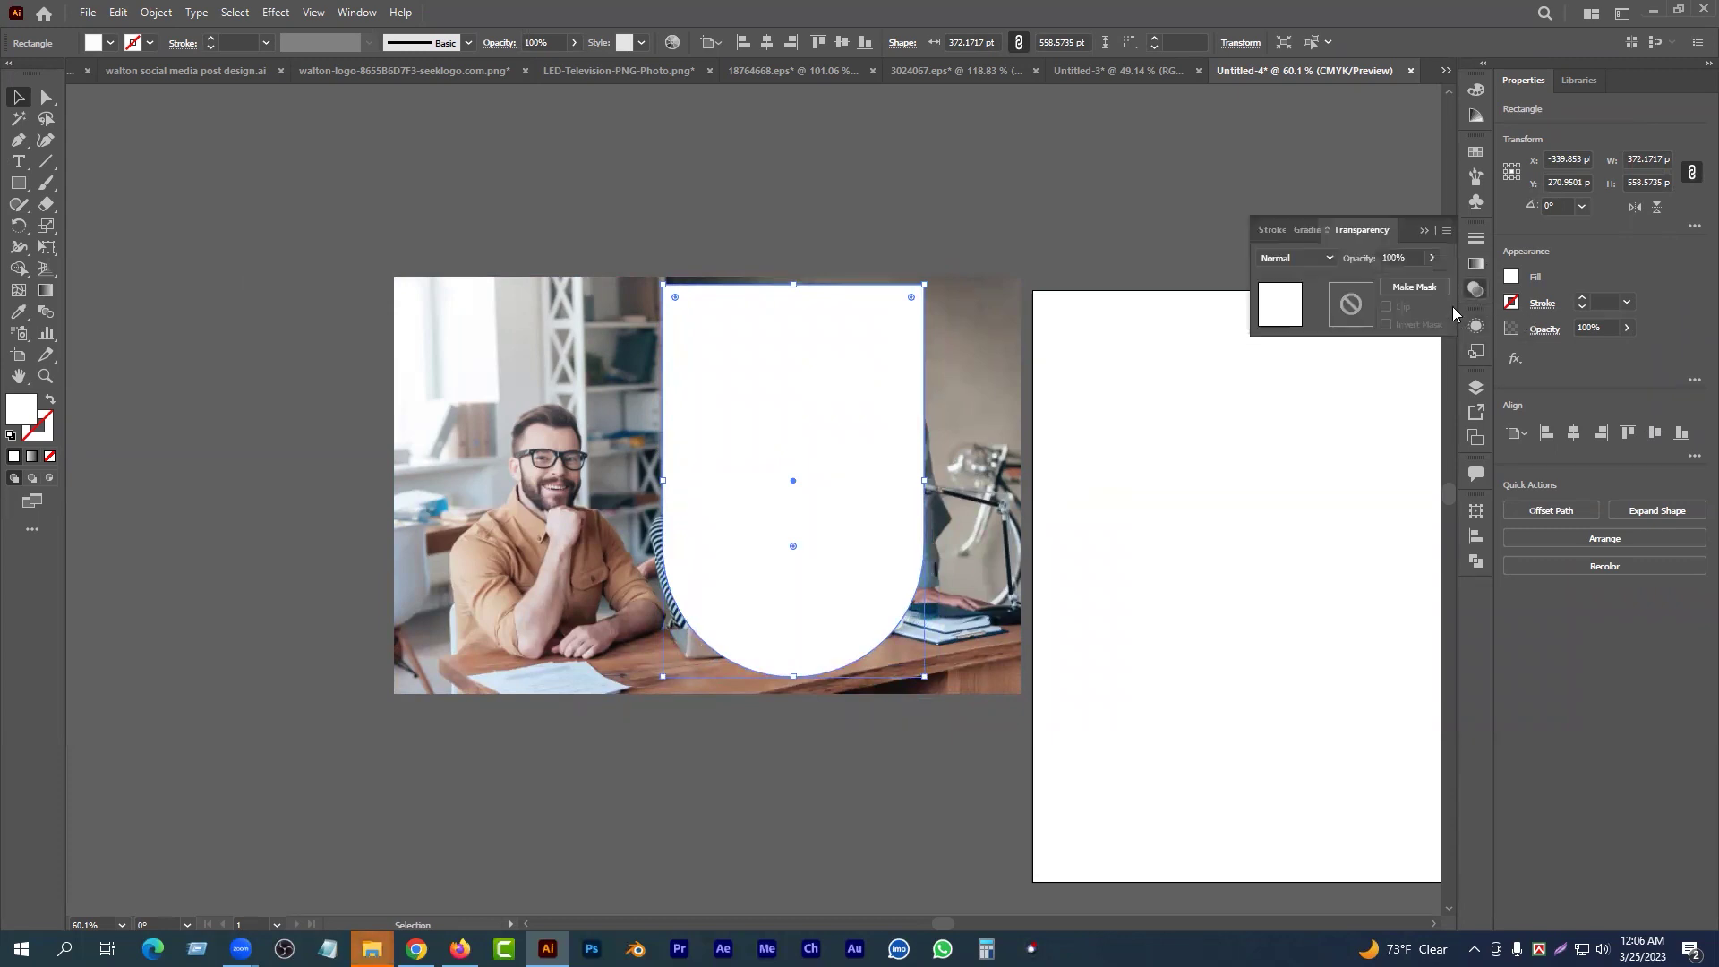
pyautogui.click(1411, 280)
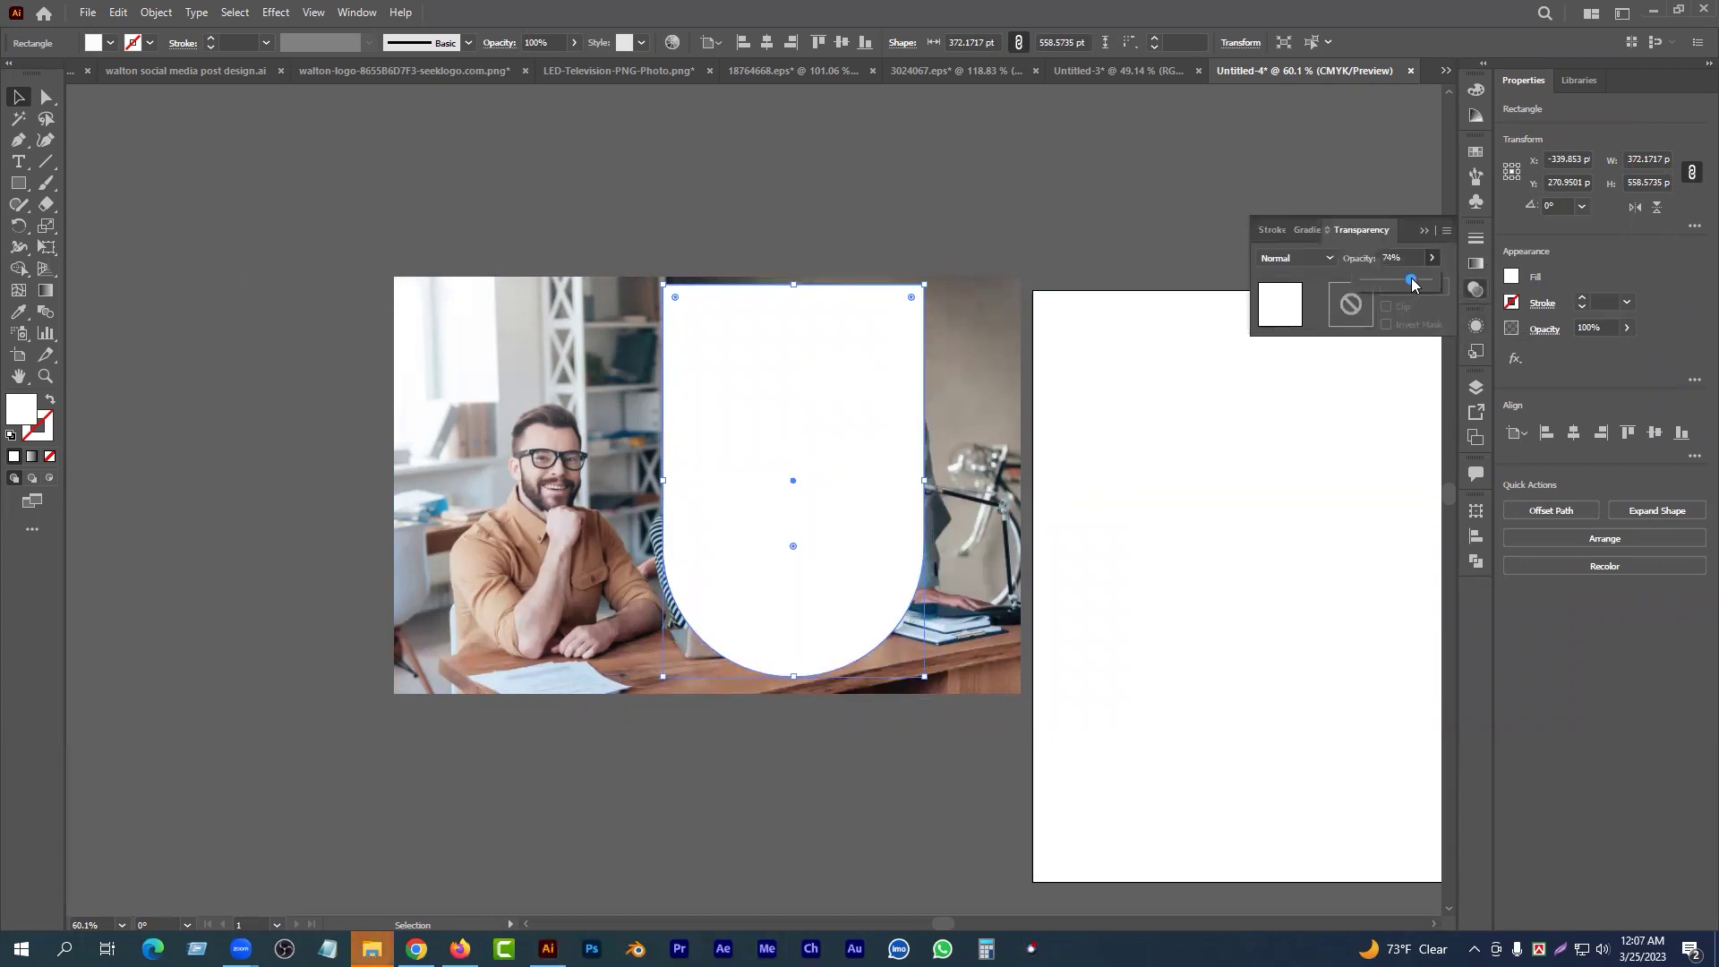
pyautogui.click(1424, 231)
pyautogui.click(1011, 256)
# - Fit the shape to the photo's full height of about 593 pt, widen it to about 427 pt and fully round its bottom corners
pyautogui.moveTo(814, 370); pyautogui.dragTo(809, 363)
pyautogui.moveTo(788, 668); pyautogui.dragTo(787, 693)
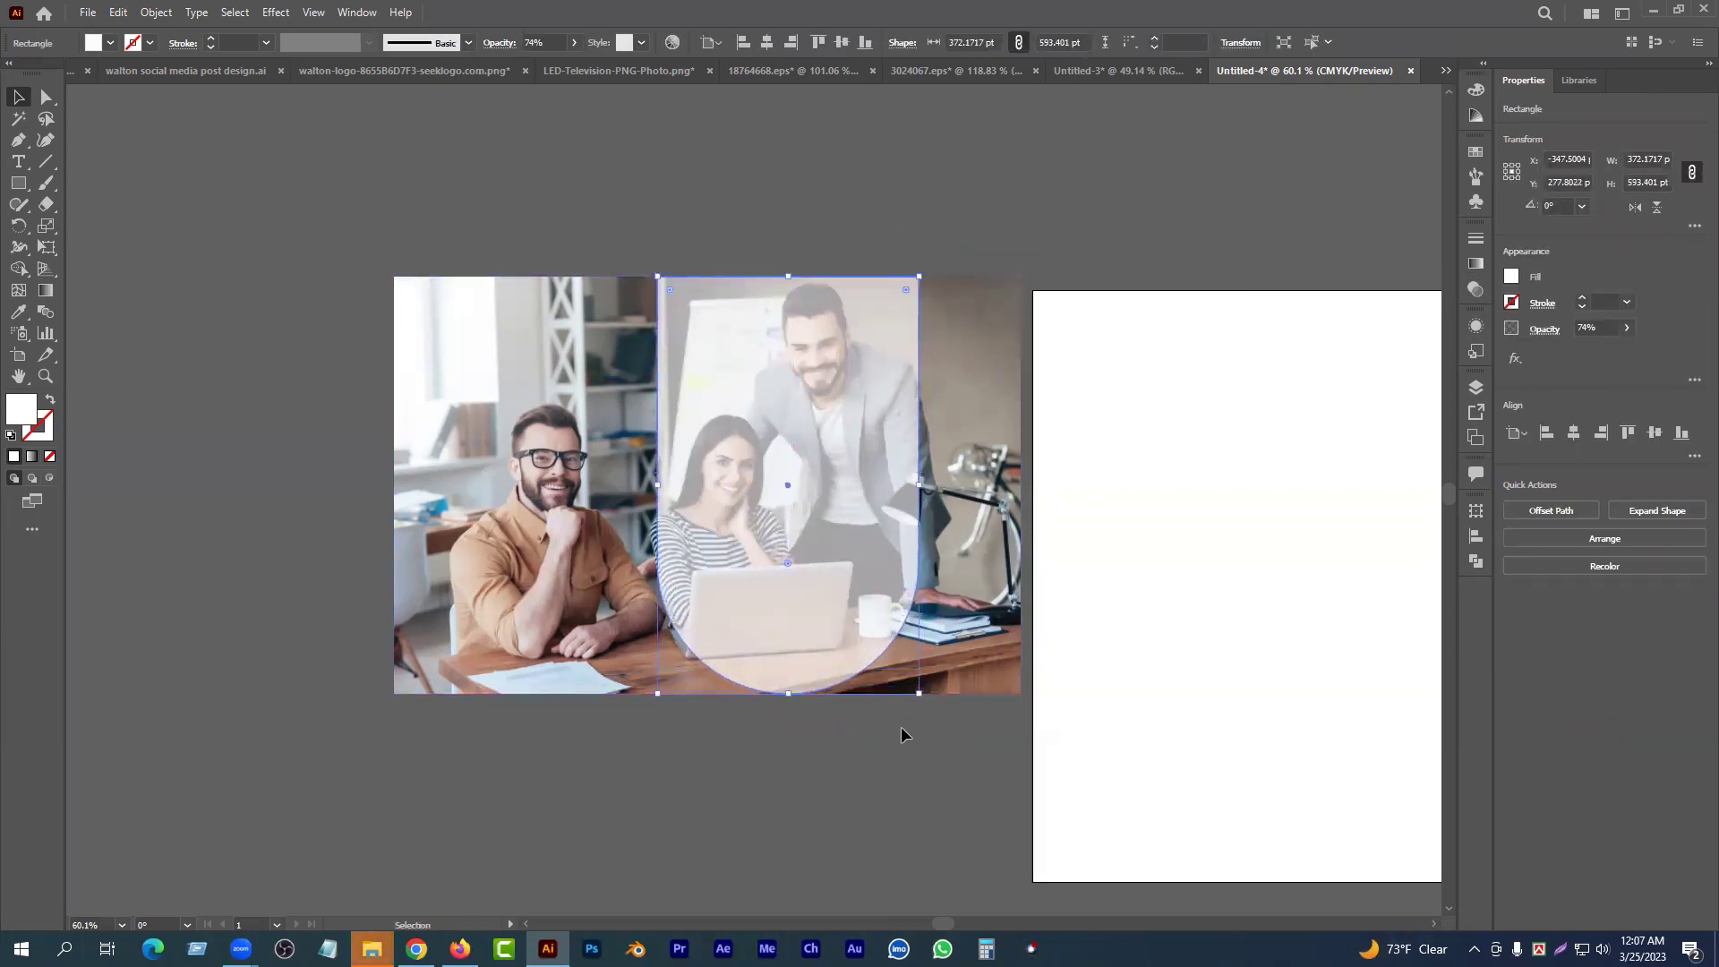
pyautogui.moveTo(918, 484); pyautogui.dragTo(957, 484)
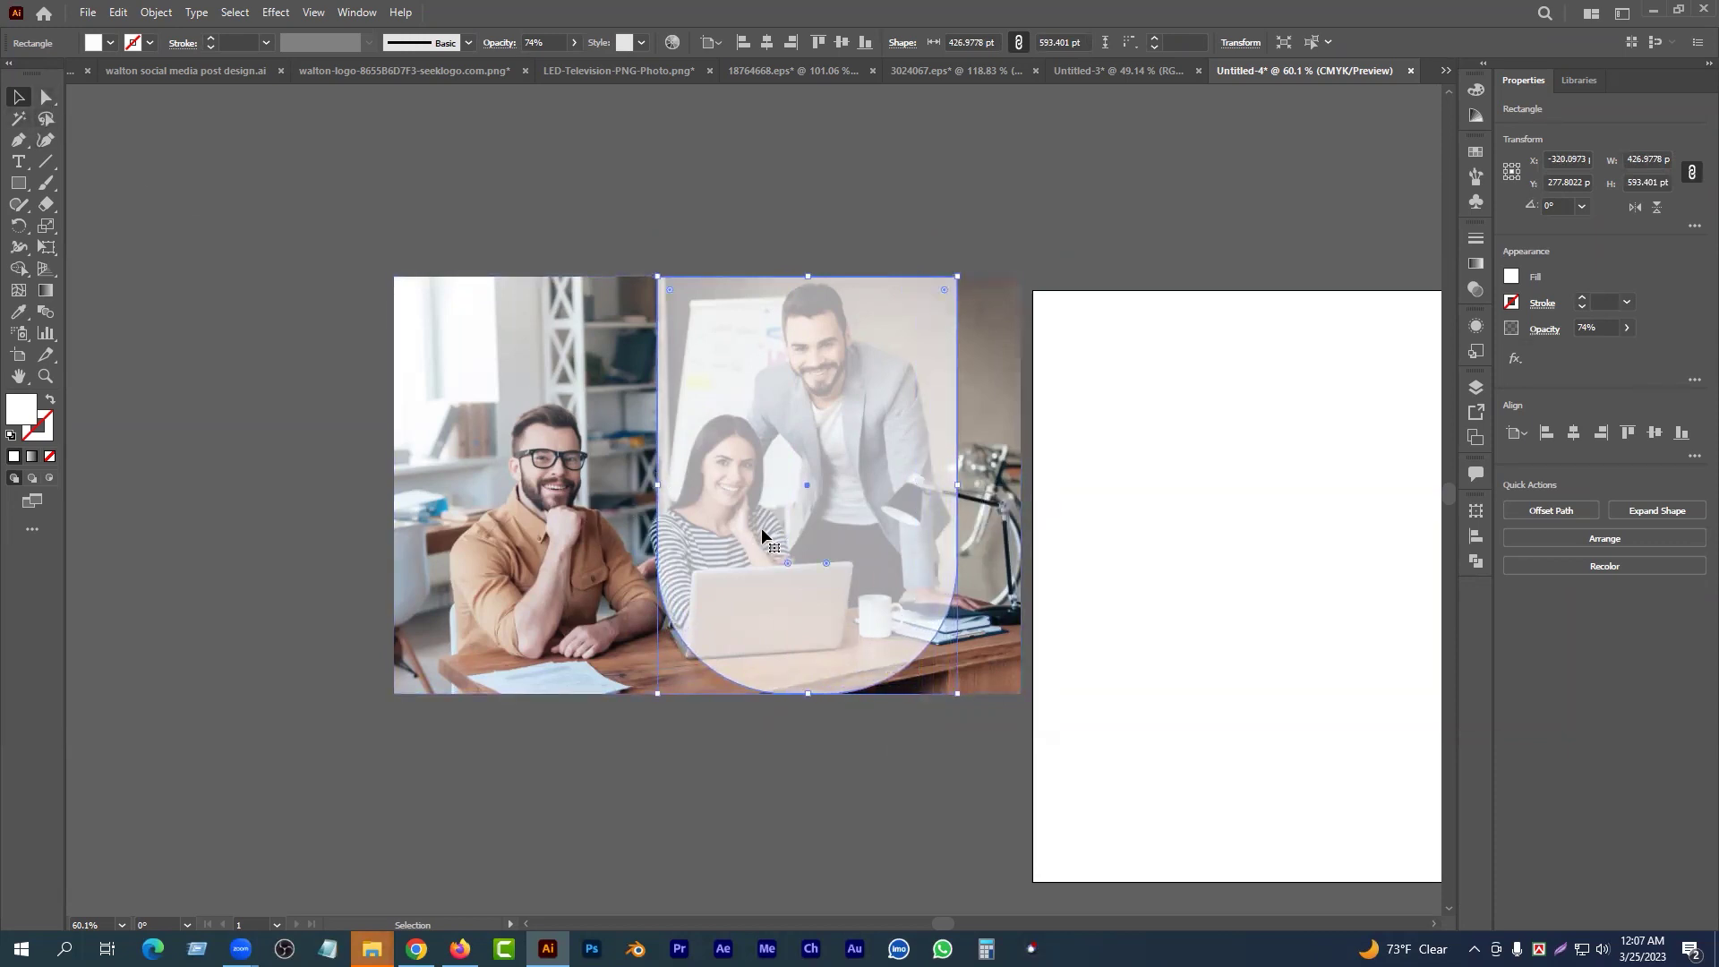
pyautogui.moveTo(826, 563); pyautogui.dragTo(600, 379)
pyautogui.moveTo(827, 570); pyautogui.dragTo(681, 269)
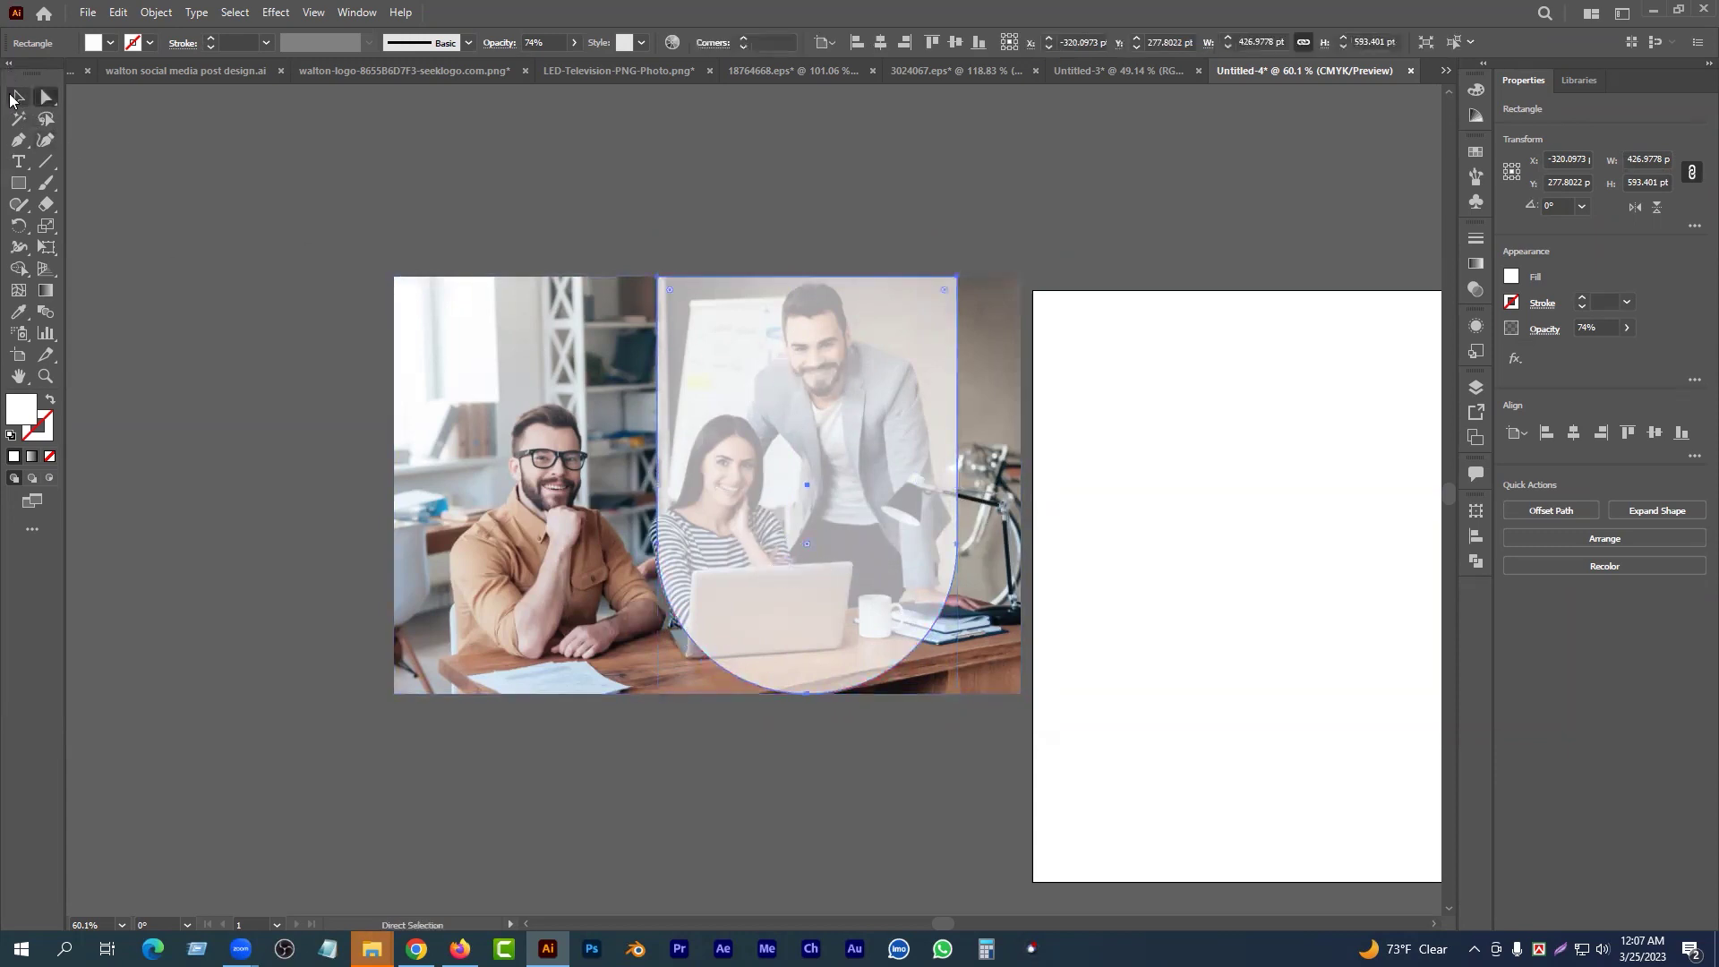
# - Move the photo and the rounded shape together up and farther away from the blank artboard
pyautogui.moveTo(532, 153); pyautogui.dragTo(779, 395)
pyautogui.click(889, 574)
pyautogui.moveTo(760, 333); pyautogui.dragTo(782, 417)
pyautogui.hotkey('ctrl', 'z')
pyautogui.moveTo(747, 309); pyautogui.dragTo(770, 379)
pyautogui.hotkey('ctrl', 'z')
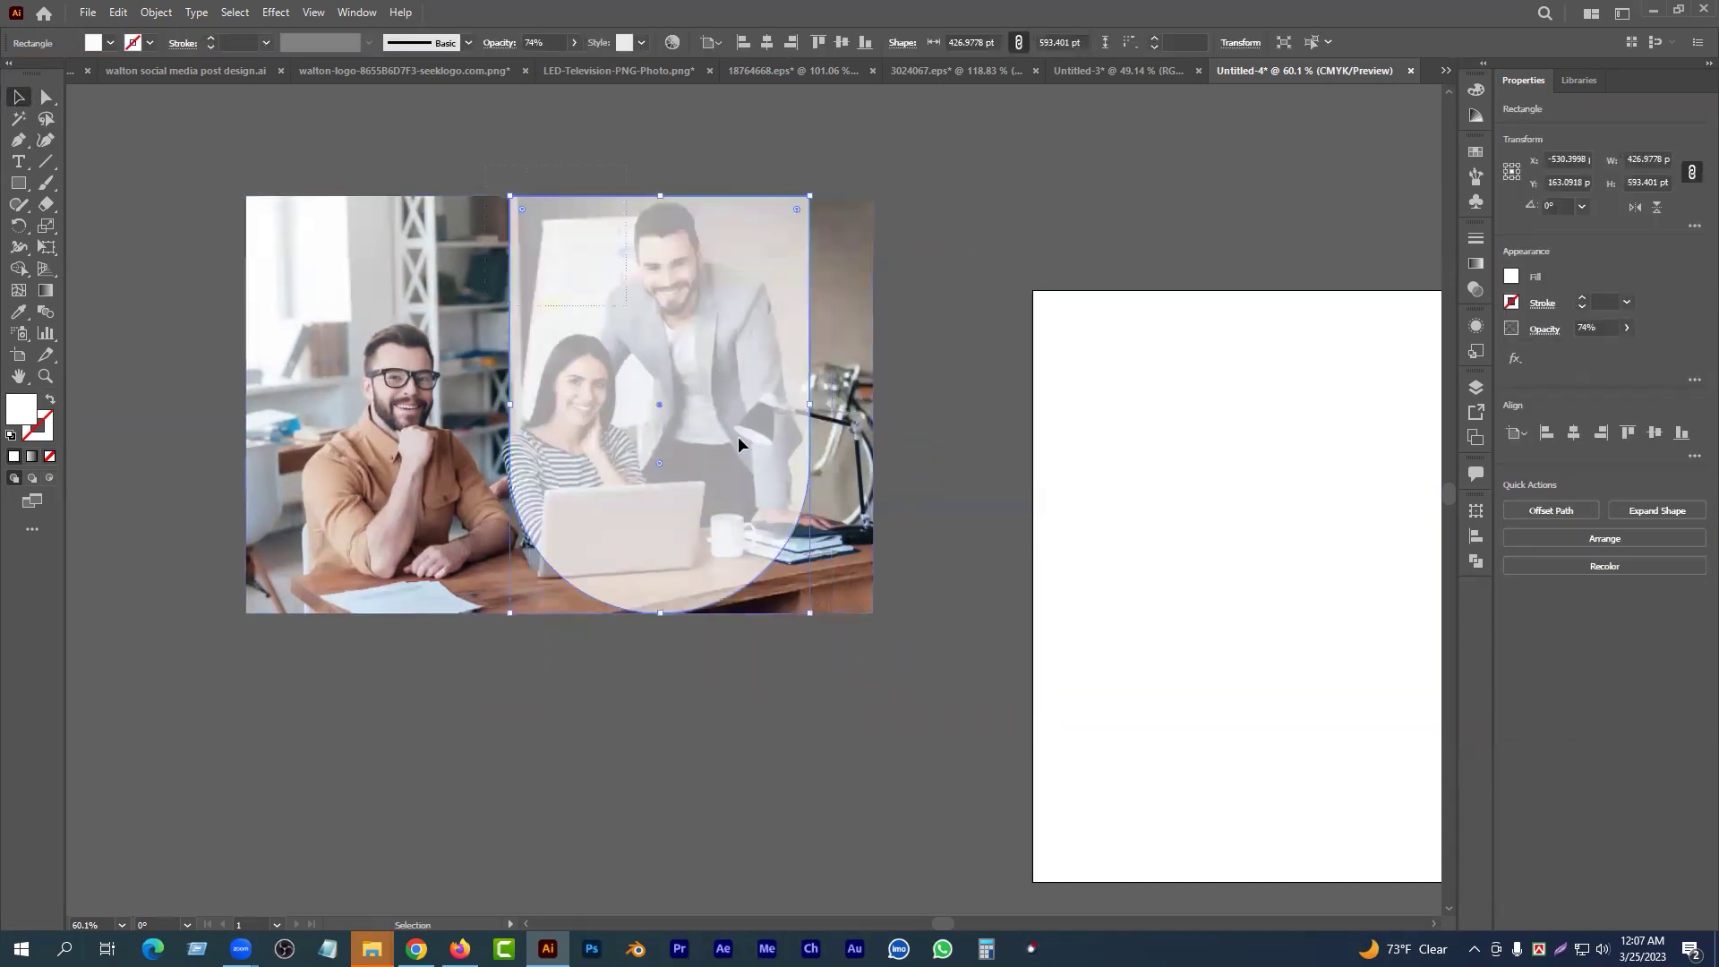
# - Try moving only the photo down behind the rounded shape, and undo that move
pyautogui.keyDown('shift'); pyautogui.click(759, 609); pyautogui.keyUp('shift')
pyautogui.press('space')
pyautogui.moveTo(662, 419); pyautogui.dragTo(693, 468)
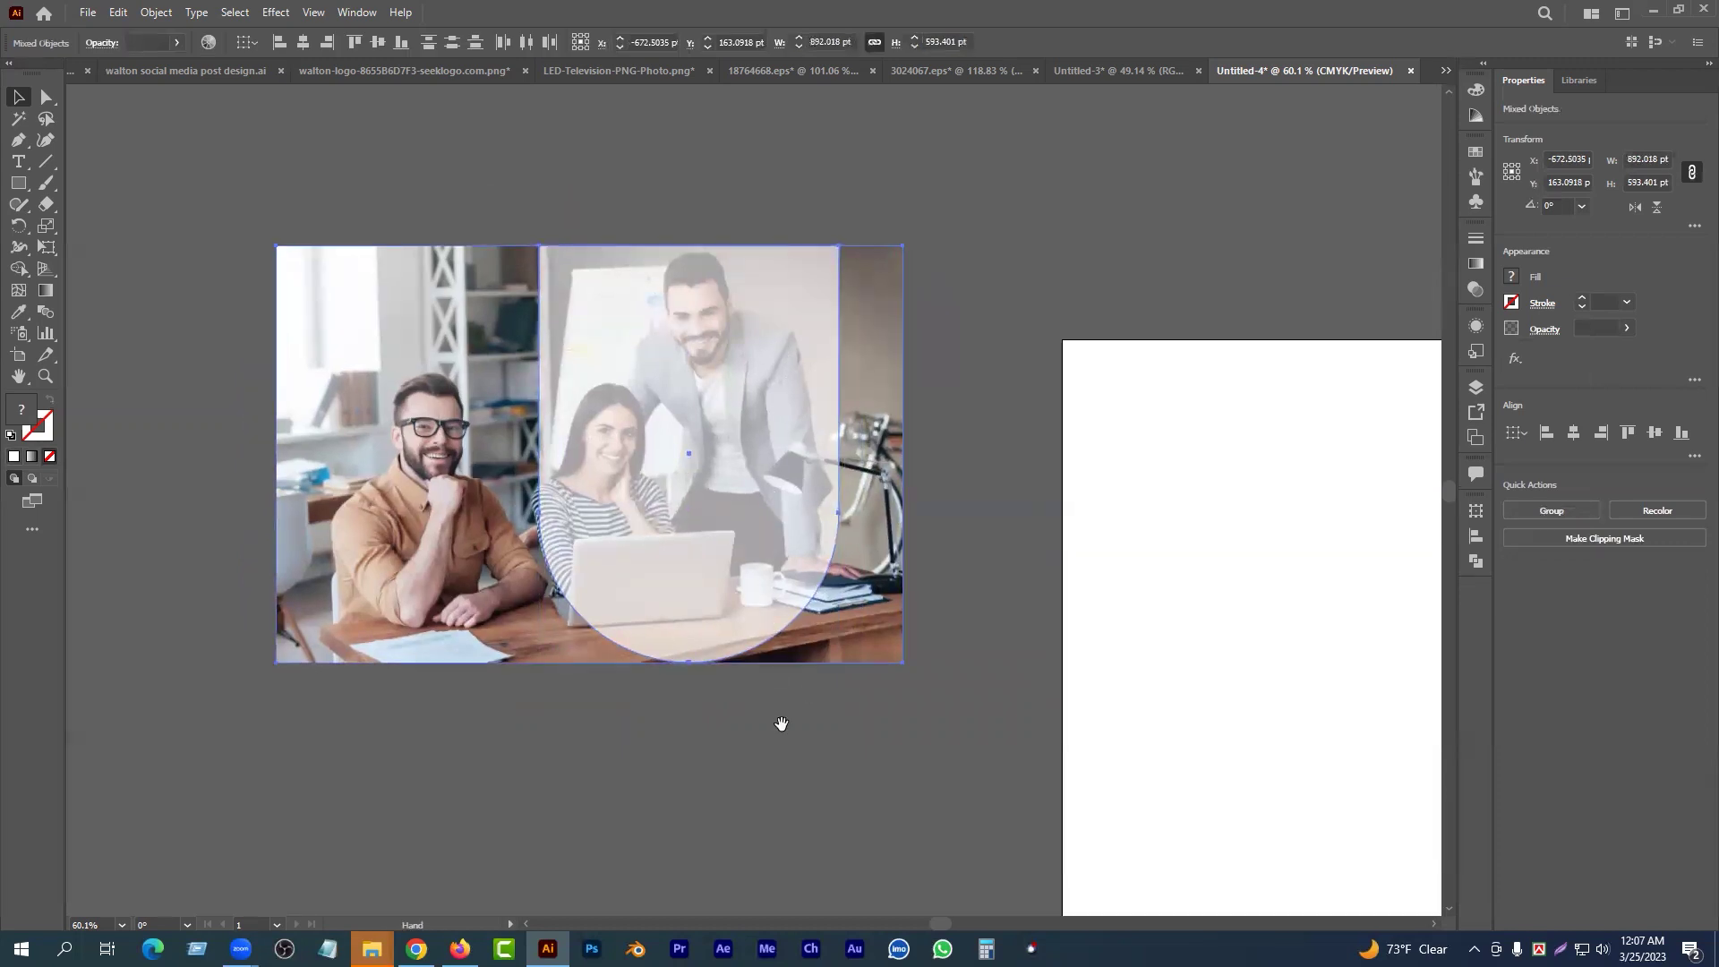
pyautogui.click(771, 699)
pyautogui.moveTo(700, 535)
pyautogui.mouseDown()
pyautogui.moveTo(1012, 460)
pyautogui.moveTo(849, 522)
pyautogui.moveTo(700, 536)
pyautogui.mouseUp()
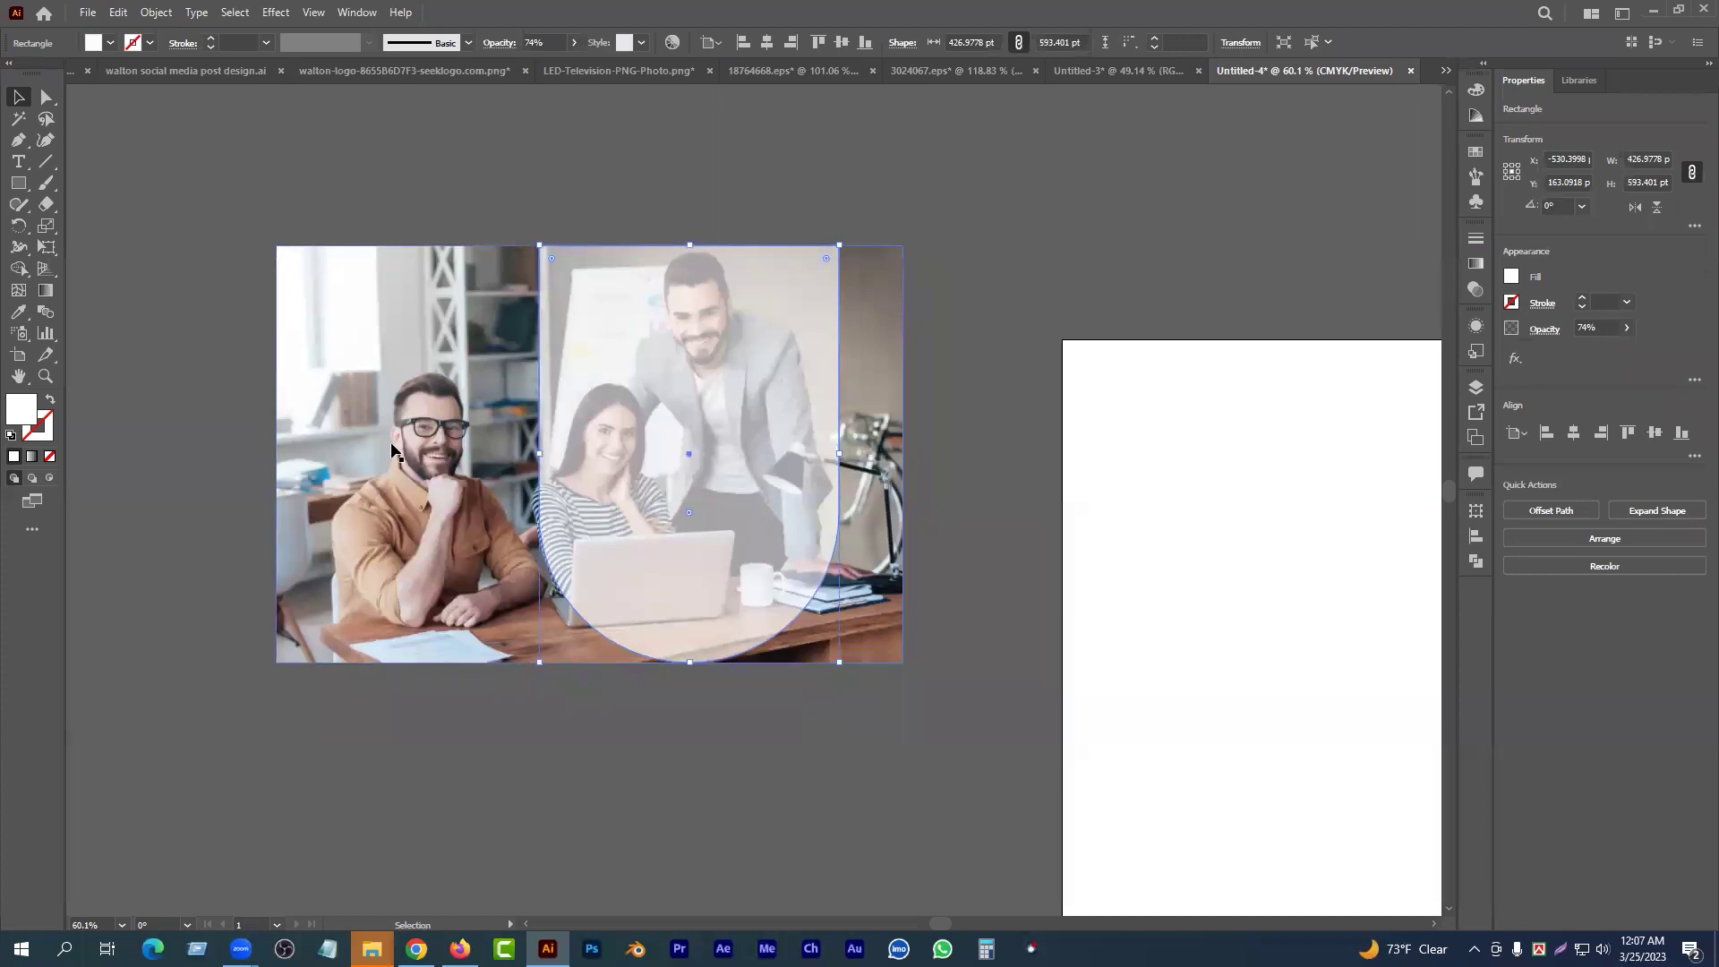
pyautogui.moveTo(440, 448); pyautogui.dragTo(452, 555)
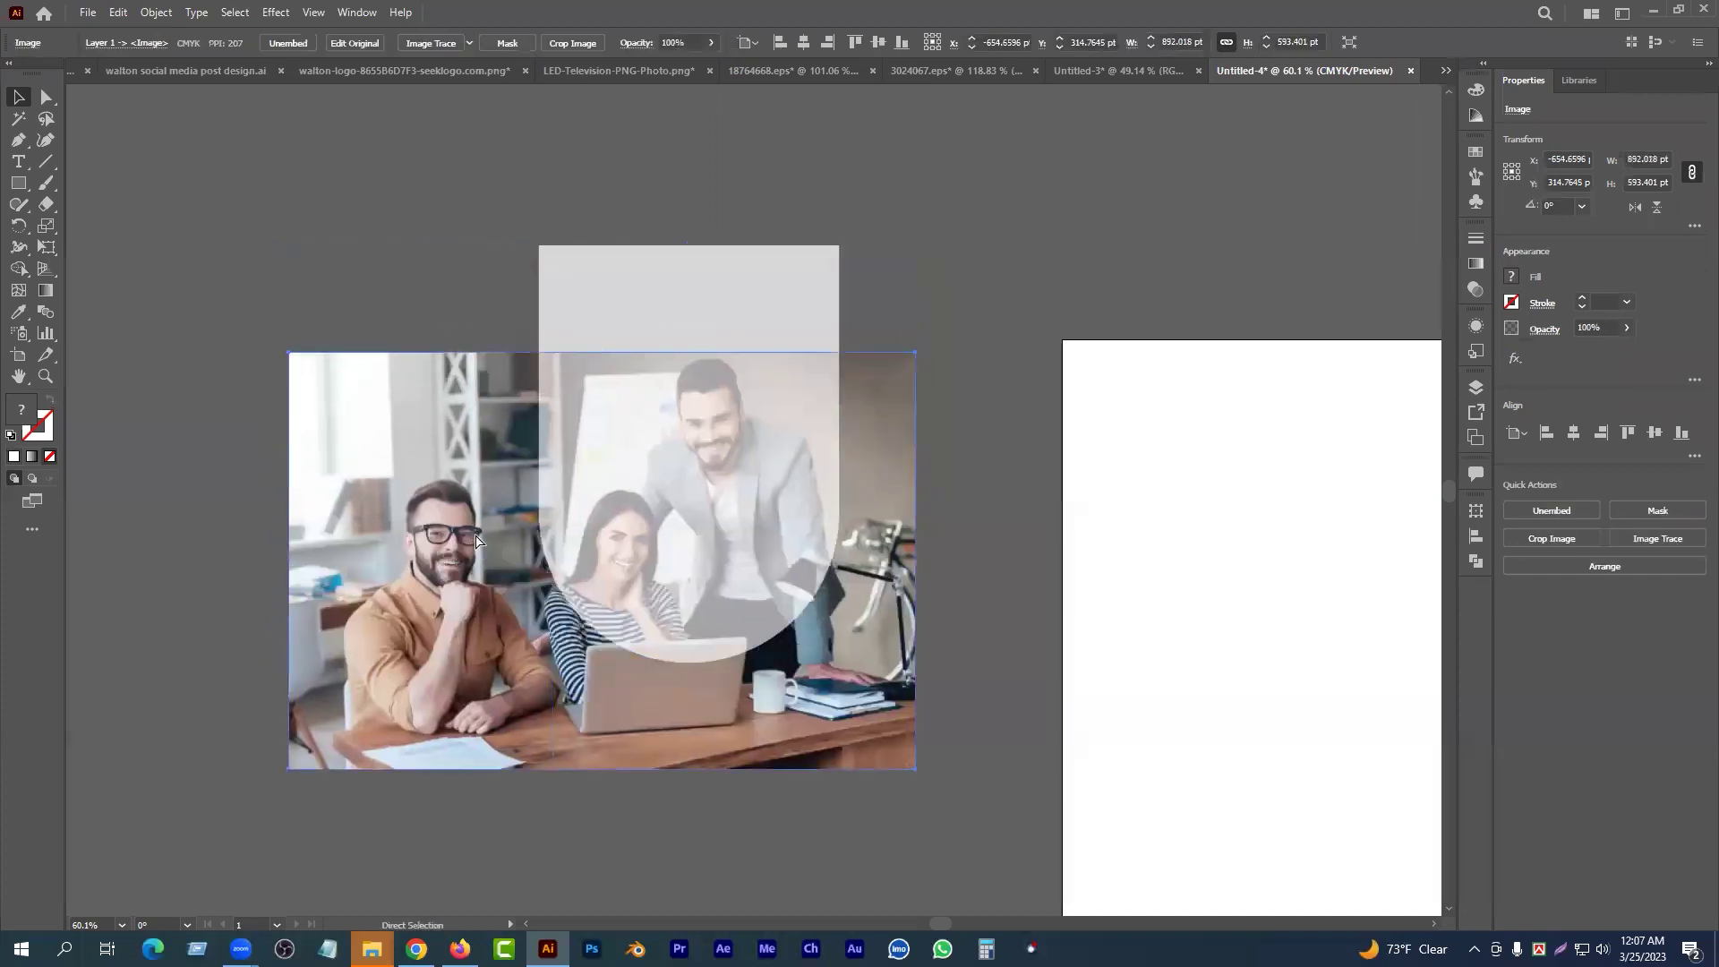
pyautogui.hotkey('ctrl', 'z')
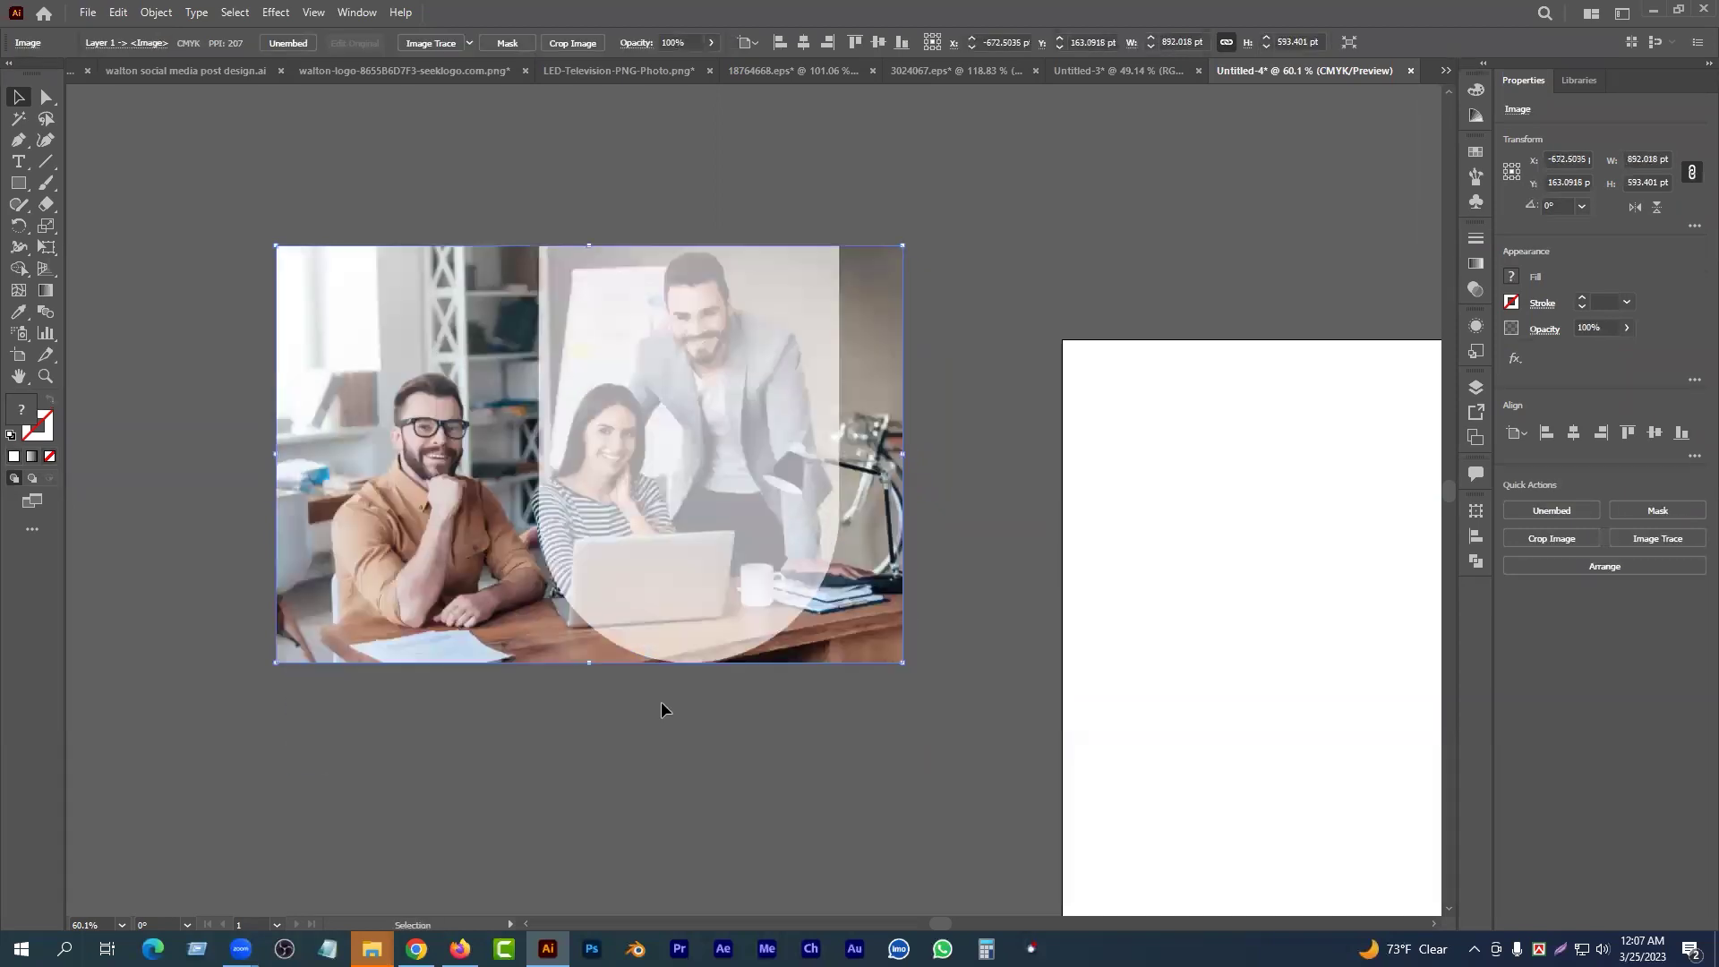
# - Select the photo together with the rounded shape and make a clipping mask
pyautogui.moveTo(375, 186); pyautogui.dragTo(875, 603)
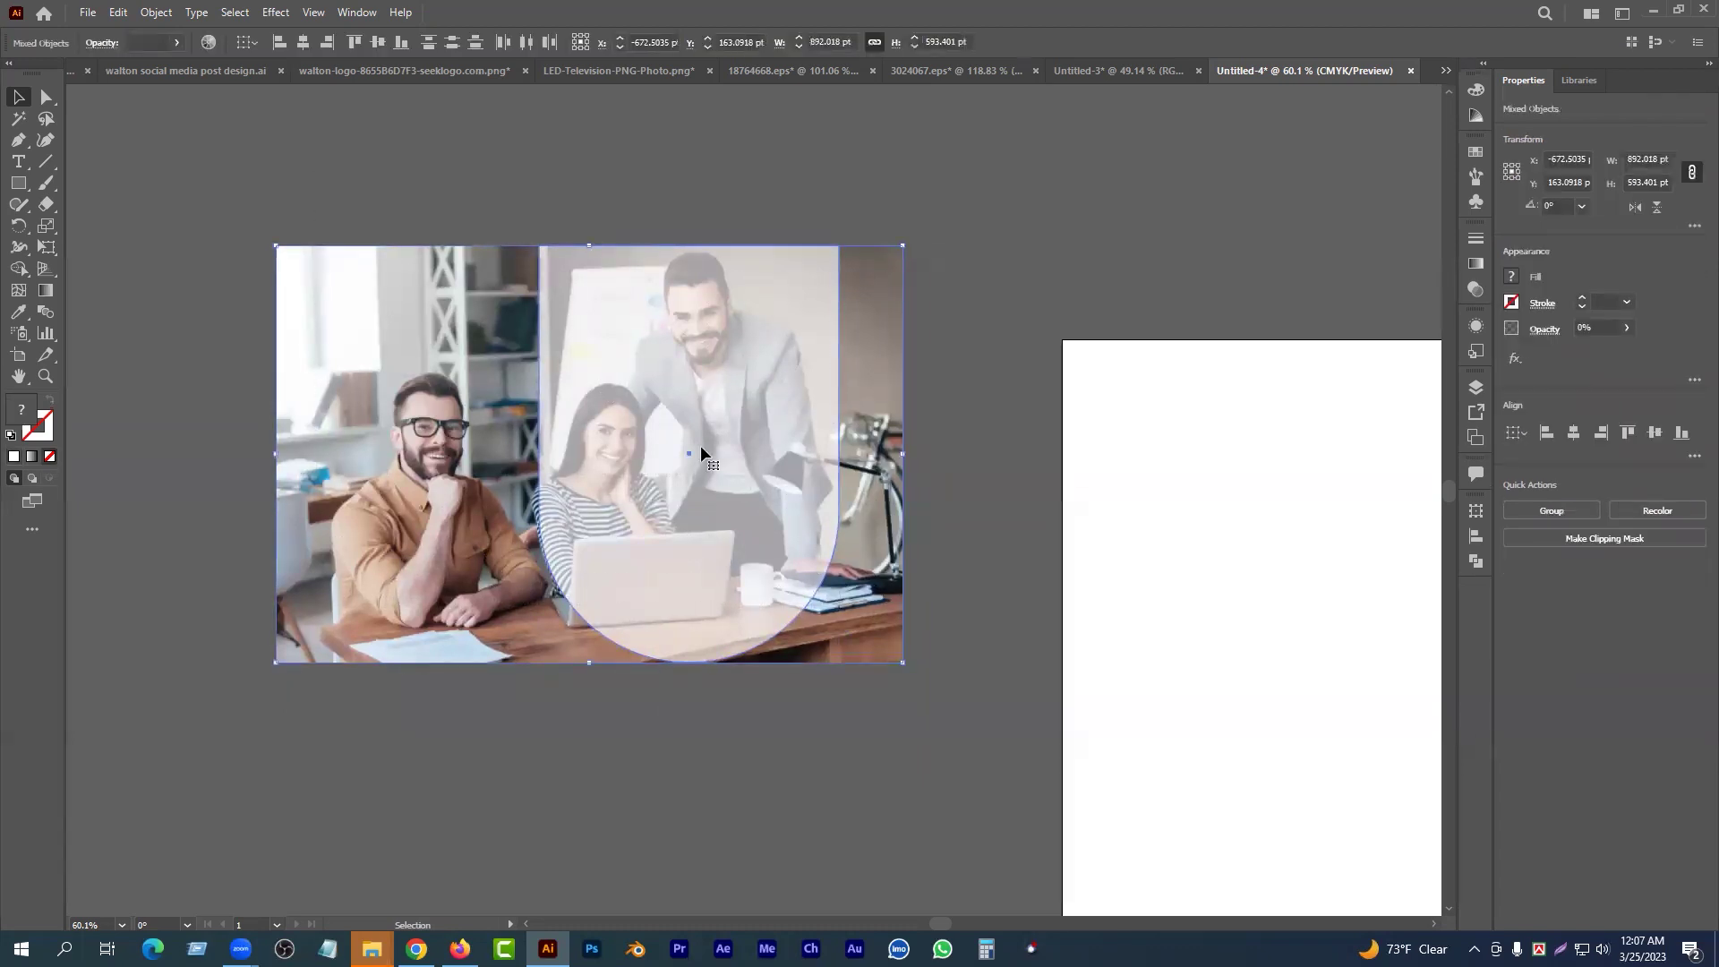
pyautogui.rightClick(625, 365)
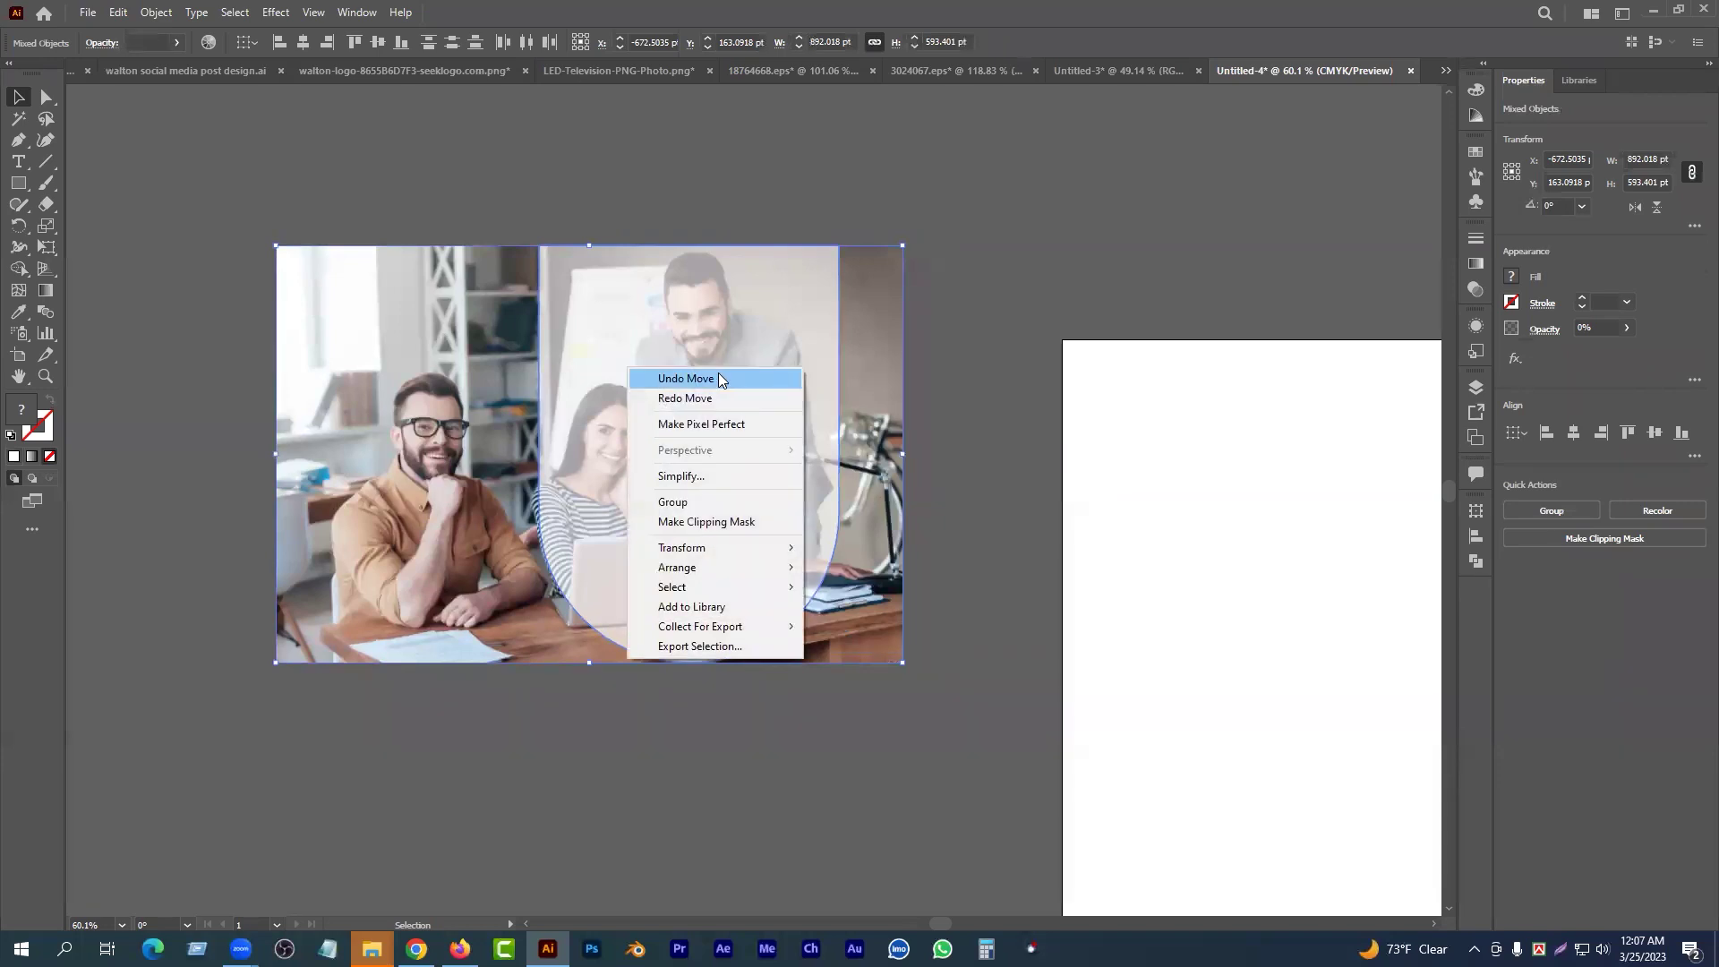
pyautogui.click(718, 526)
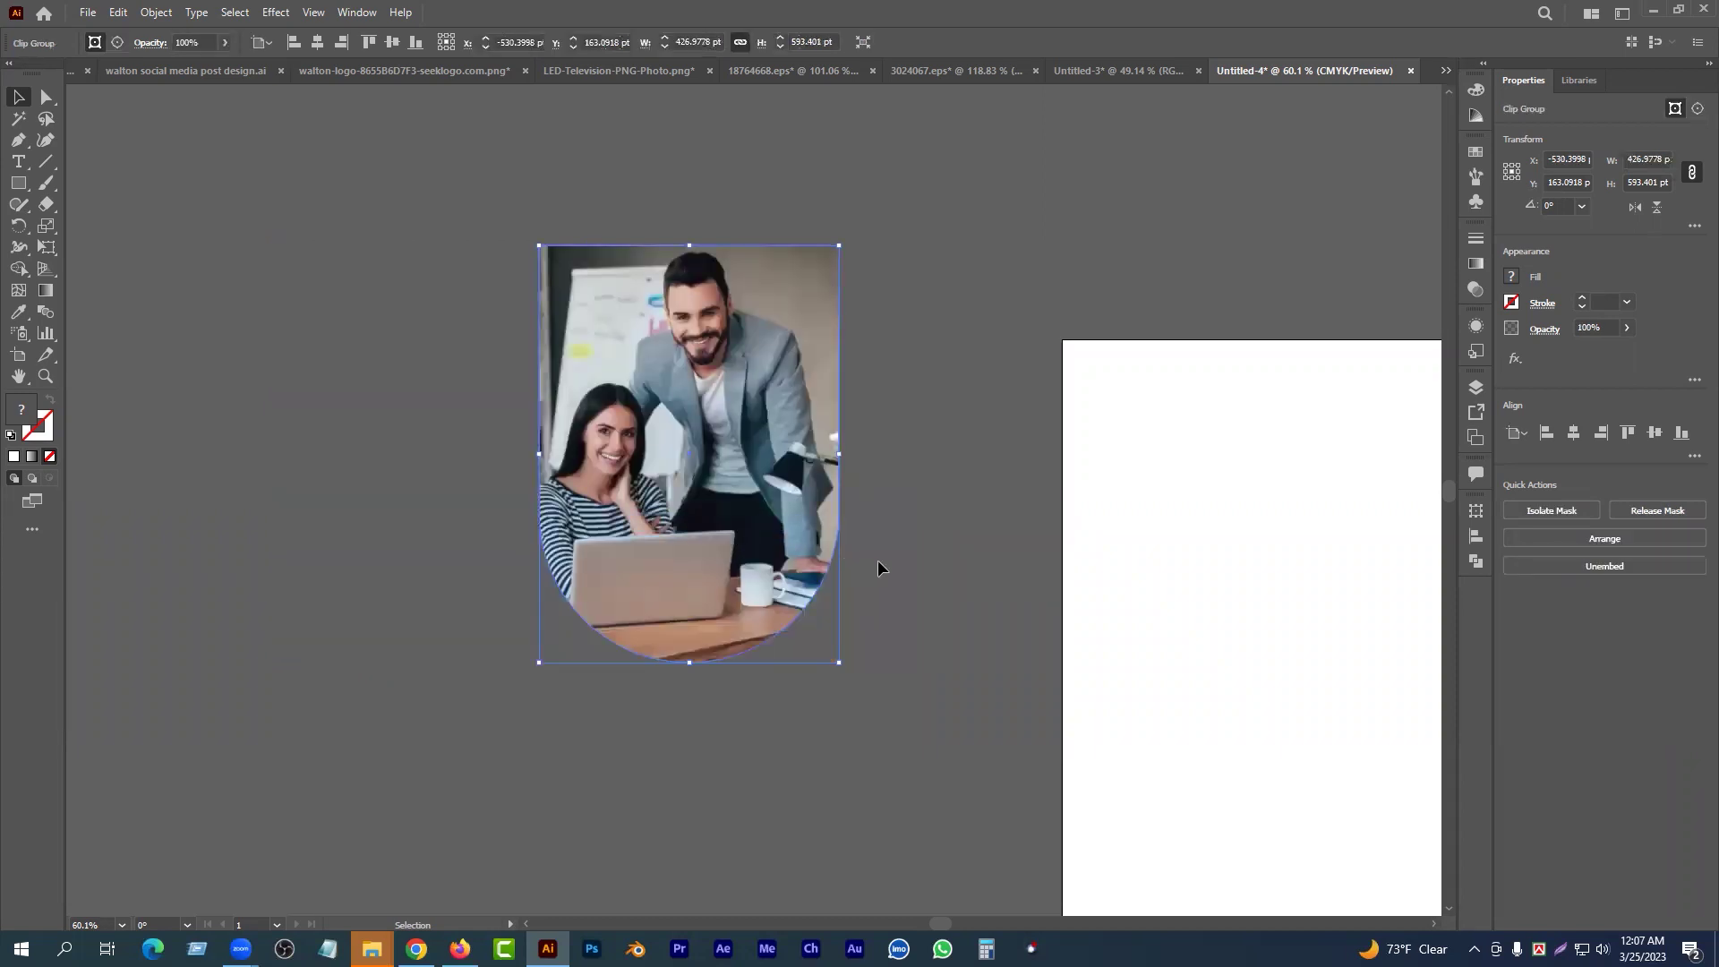
pyautogui.click(447, 320)
pyautogui.moveTo(447, 318); pyautogui.dragTo(788, 714)
pyautogui.moveTo(335, 291); pyautogui.dragTo(915, 758)
pyautogui.moveTo(457, 314); pyautogui.dragTo(867, 676)
pyautogui.moveTo(401, 258); pyautogui.dragTo(816, 678)
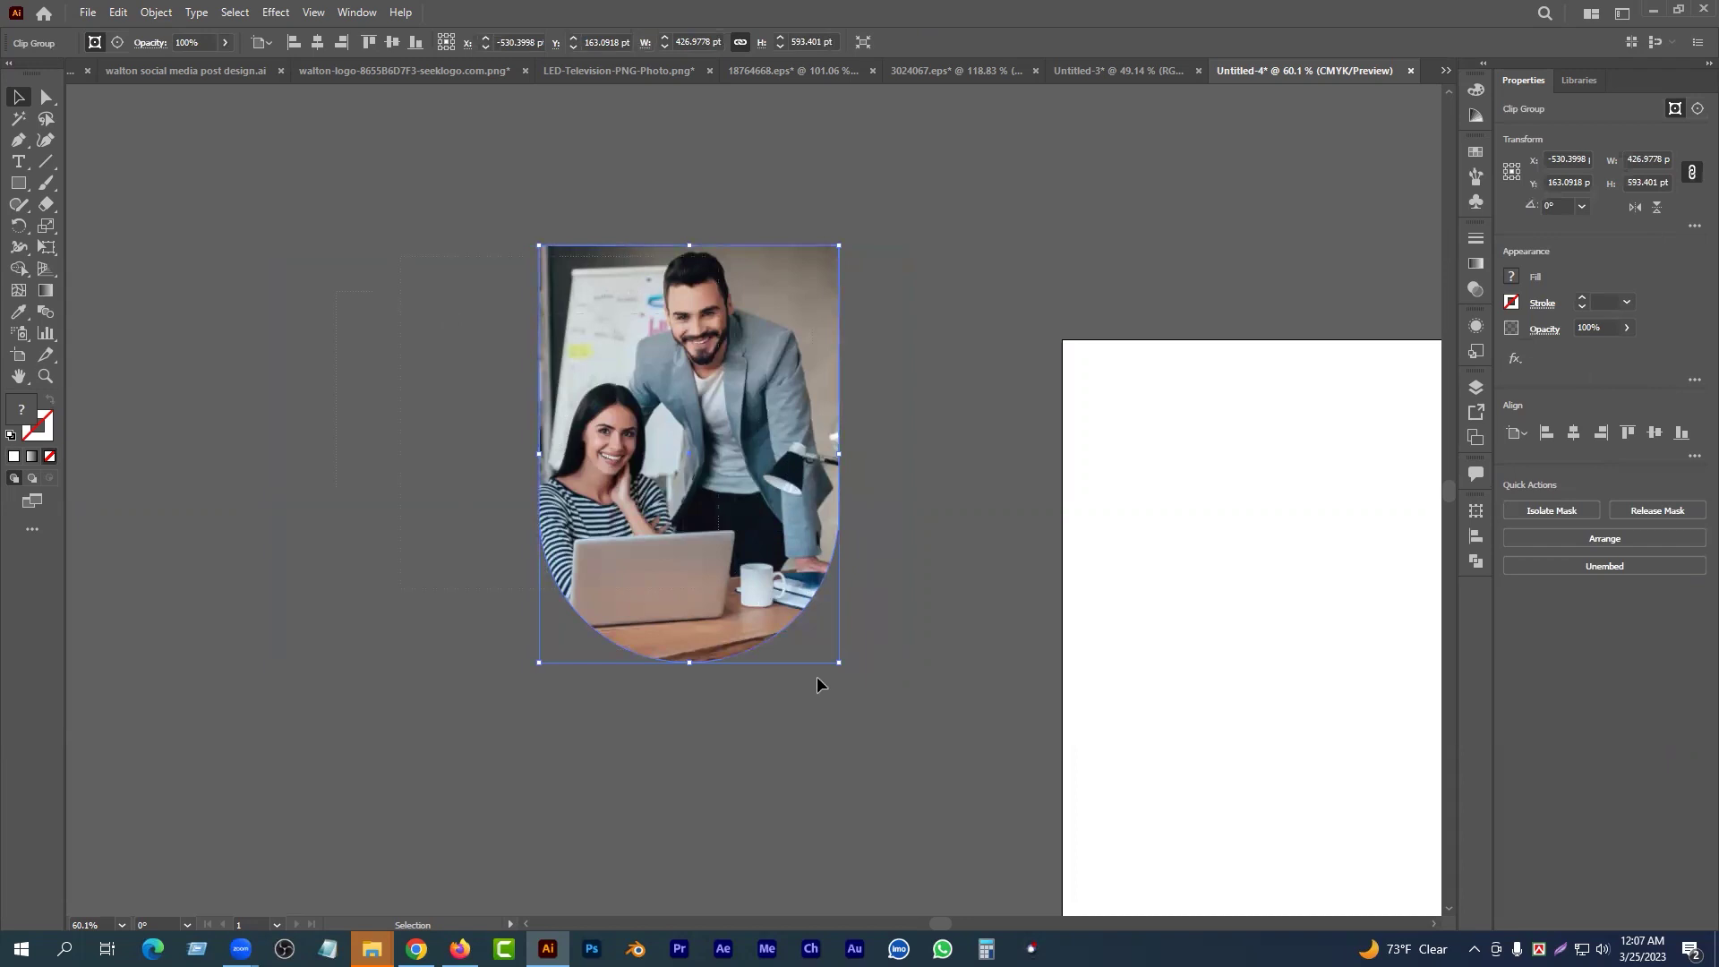
# - Try repositioning the photo inside the clipping mask, undo the move and deselect
pyautogui.doubleClick(637, 440)
pyautogui.moveTo(644, 479); pyautogui.dragTo(615, 500)
pyautogui.hotkey('ctrl', 'z')
pyautogui.click(517, 97)
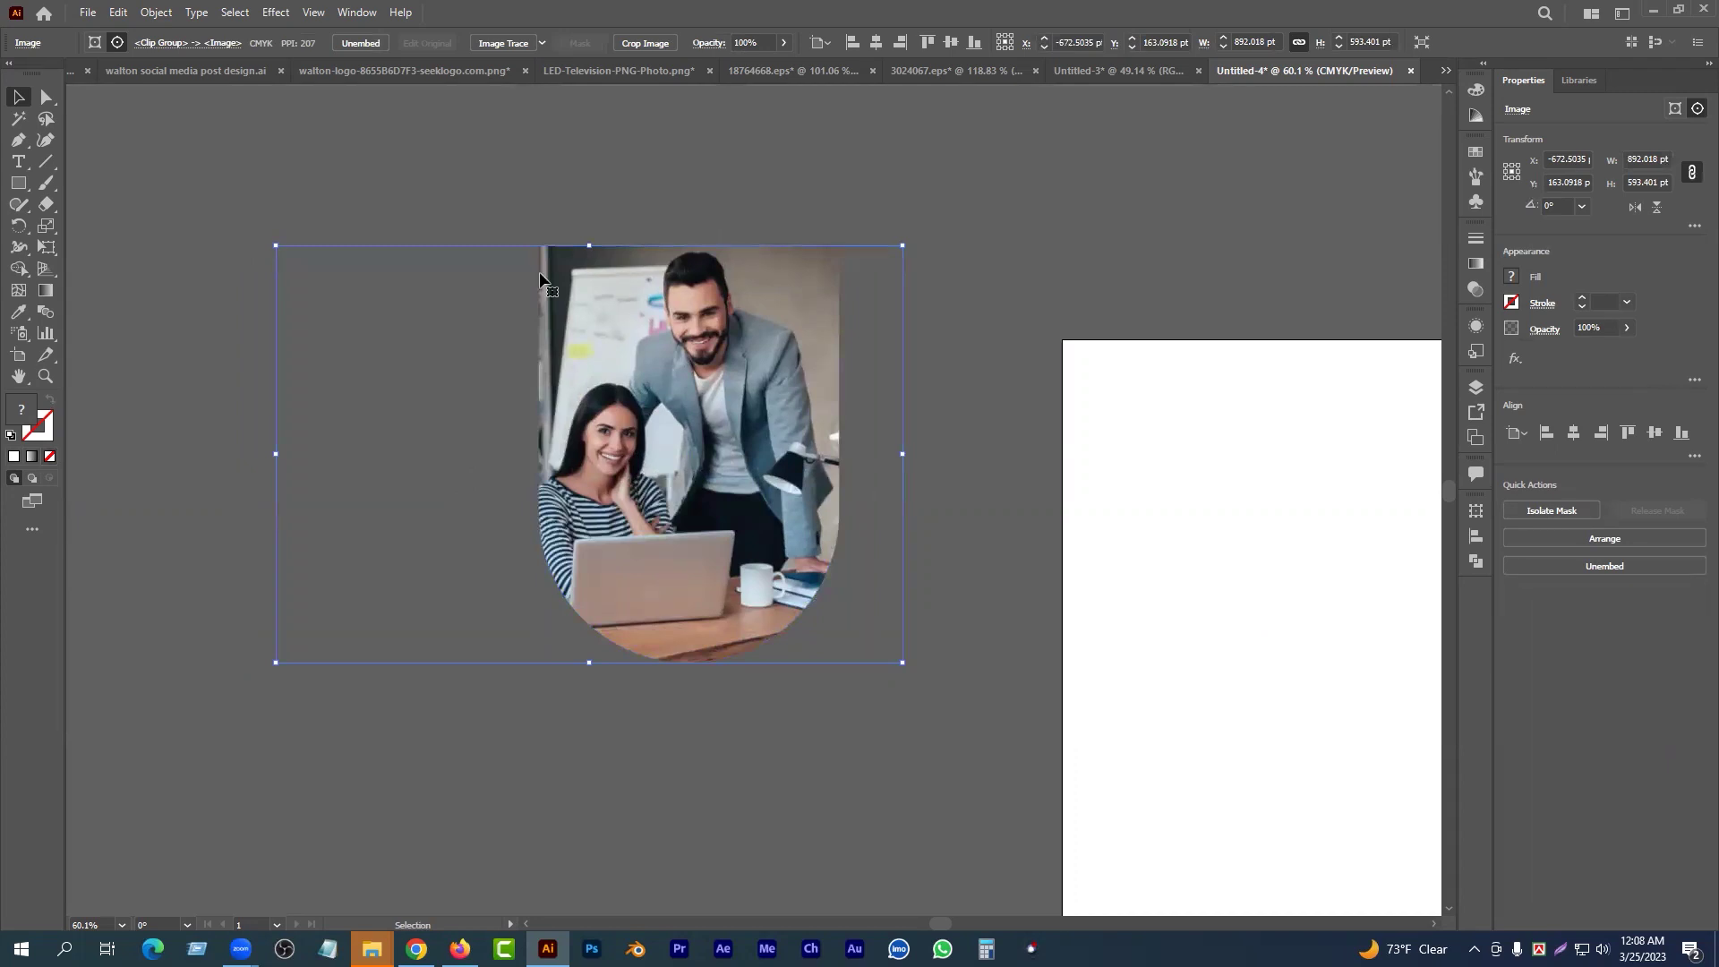
pyautogui.click(949, 360)
# - Move the clipped photo down and to the left to free up space, and deselect it
pyautogui.moveTo(367, 224); pyautogui.dragTo(846, 632)
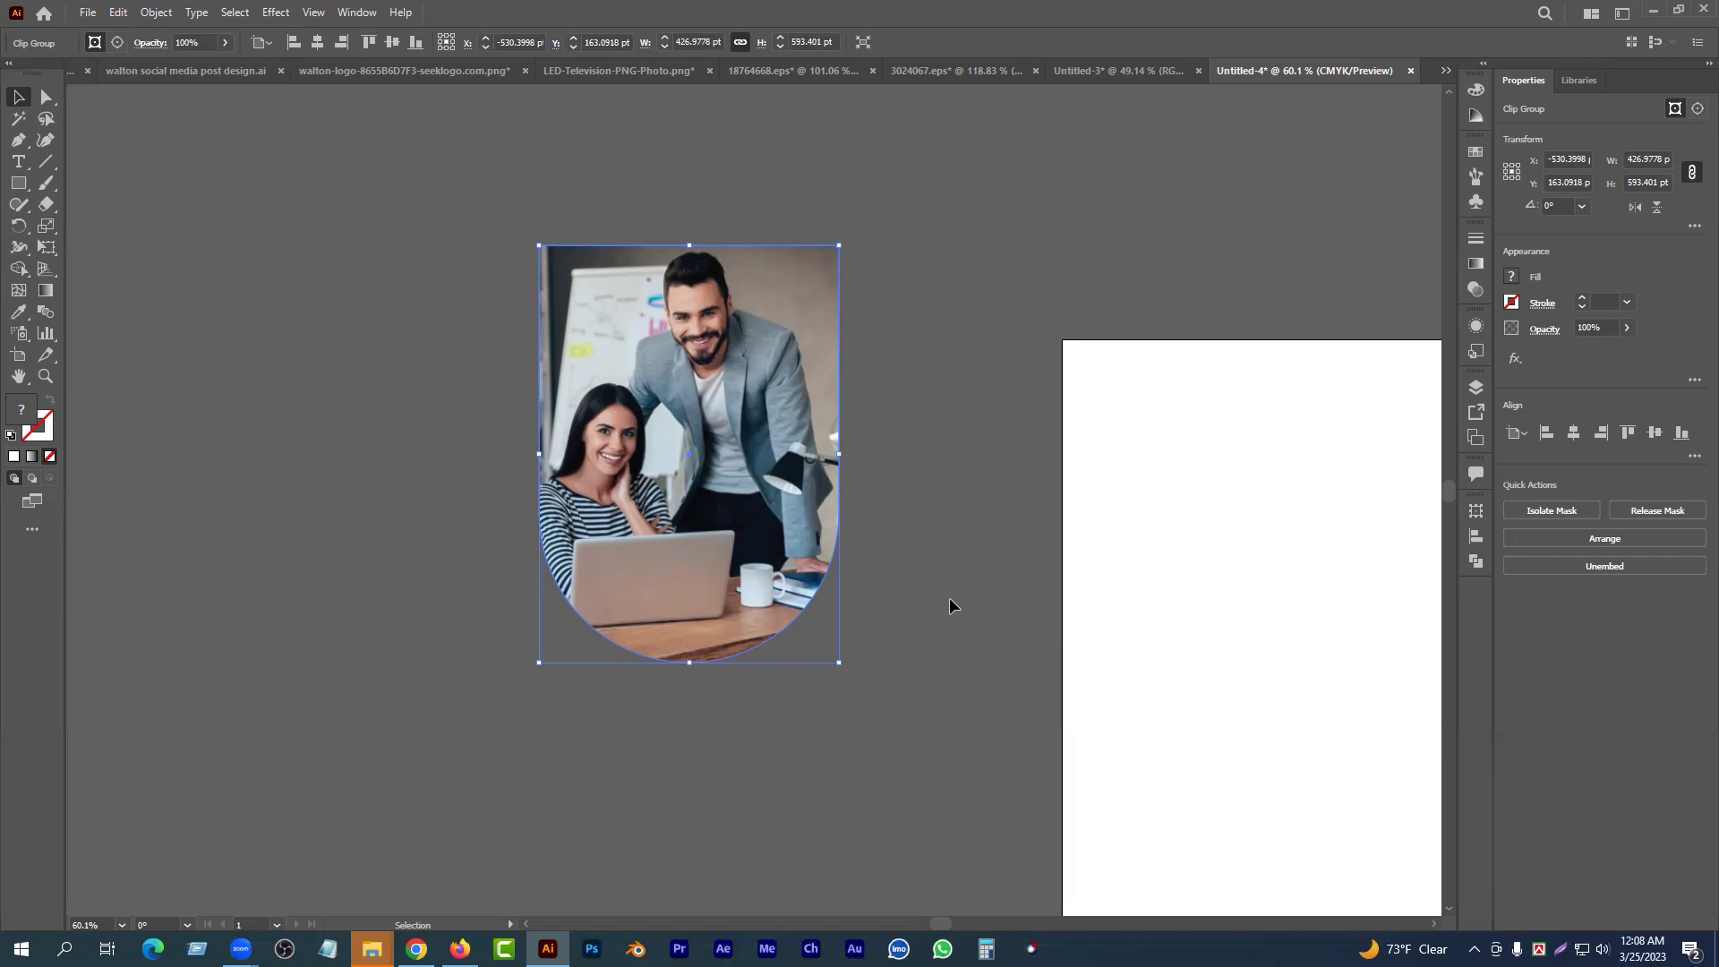
pyautogui.moveTo(755, 501); pyautogui.dragTo(424, 655)
pyautogui.click(675, 479)
# - Add a "Lorem ipsum" text above the clipped photo and scale it up to about 205 pt
pyautogui.click(18, 162)
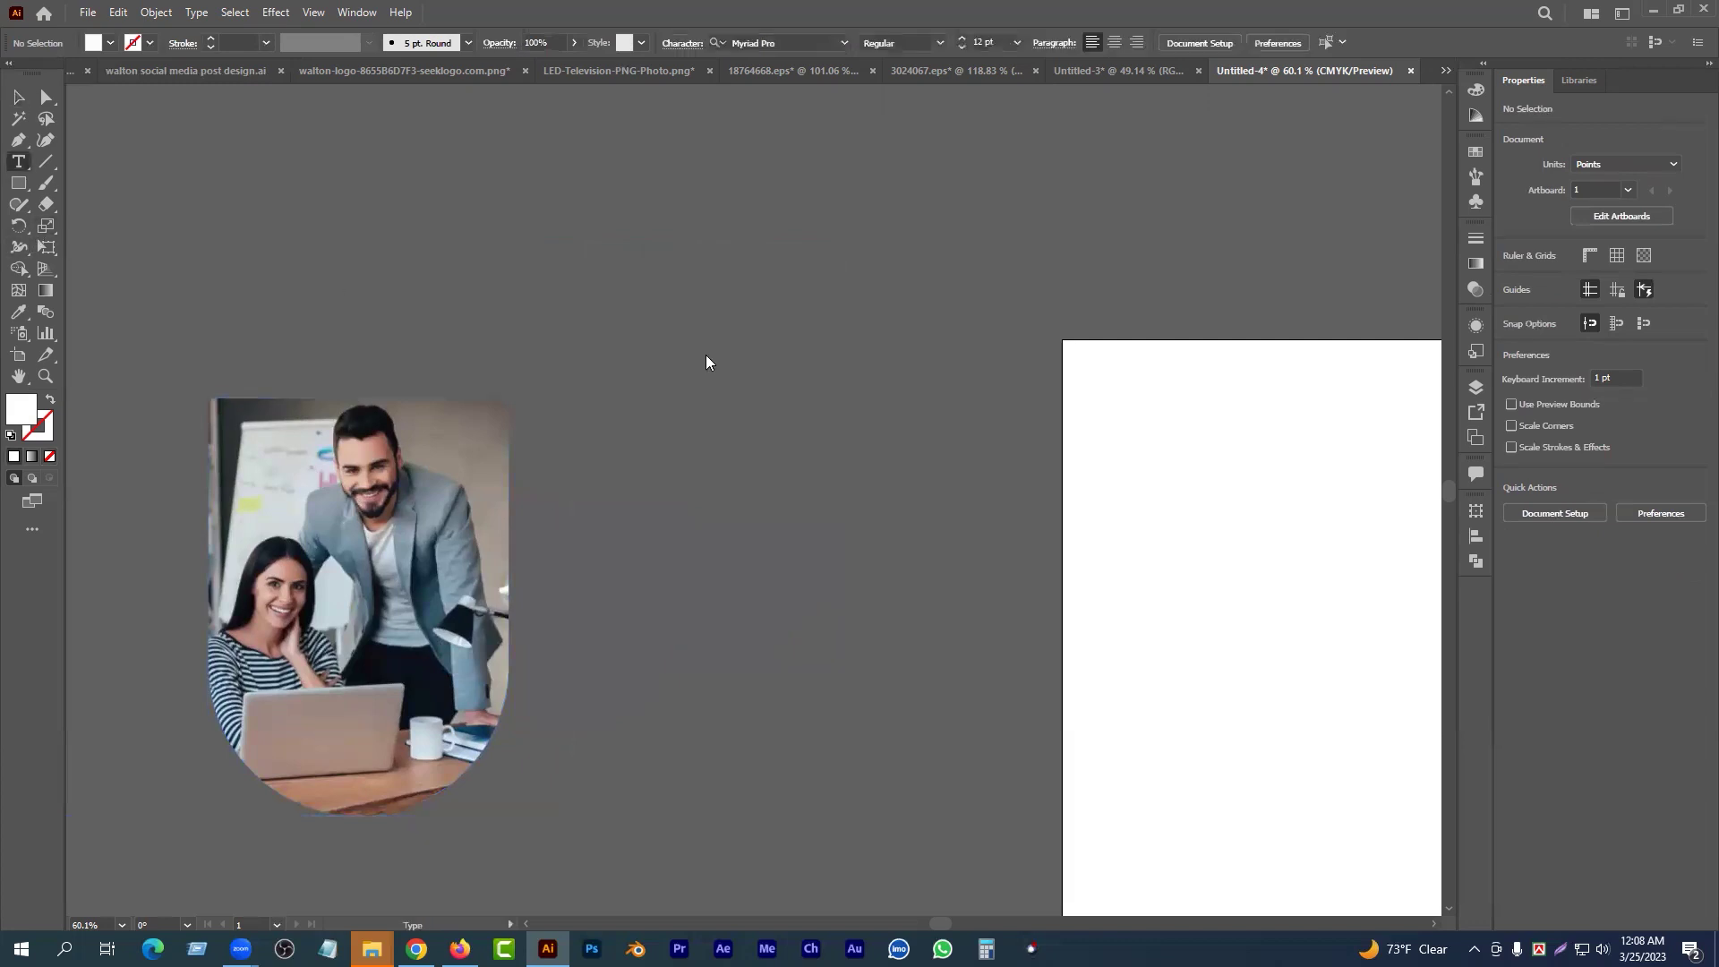
pyautogui.click(748, 312)
pyautogui.press('Escape')
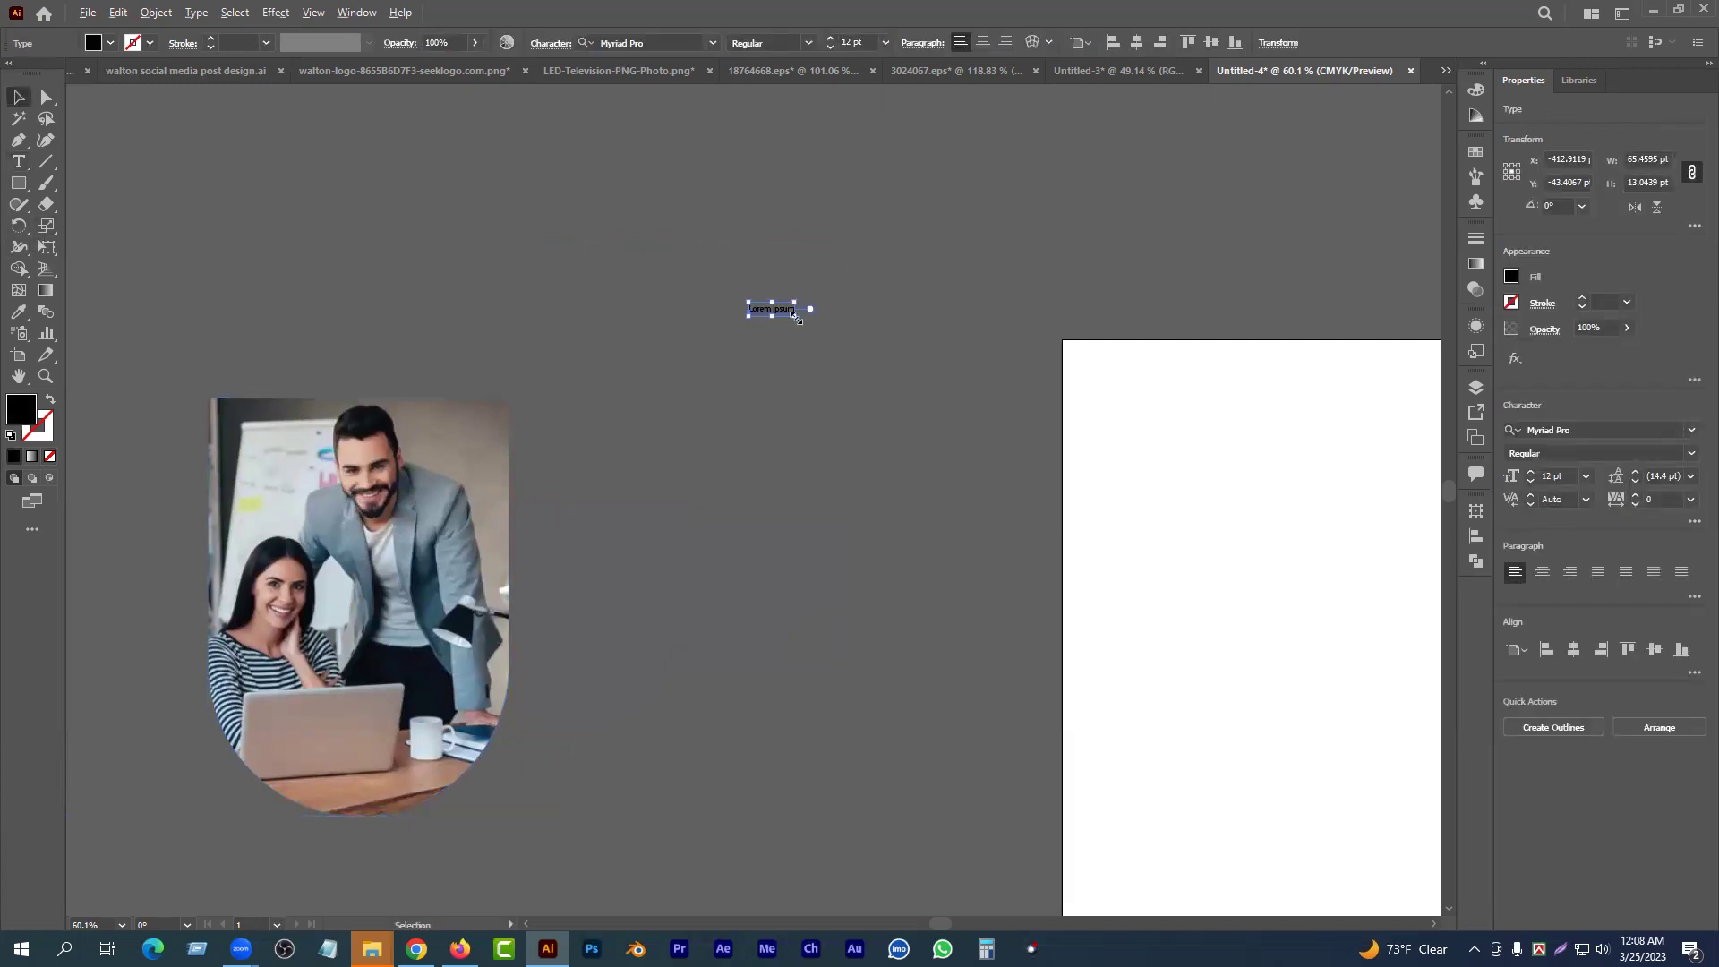
pyautogui.moveTo(794, 316); pyautogui.dragTo(1165, 388)
# - Set the font of the large "Lorem ipsum" text to KongshoMJ Bold
pyautogui.rightClick(815, 334)
pyautogui.moveTo(949, 438)
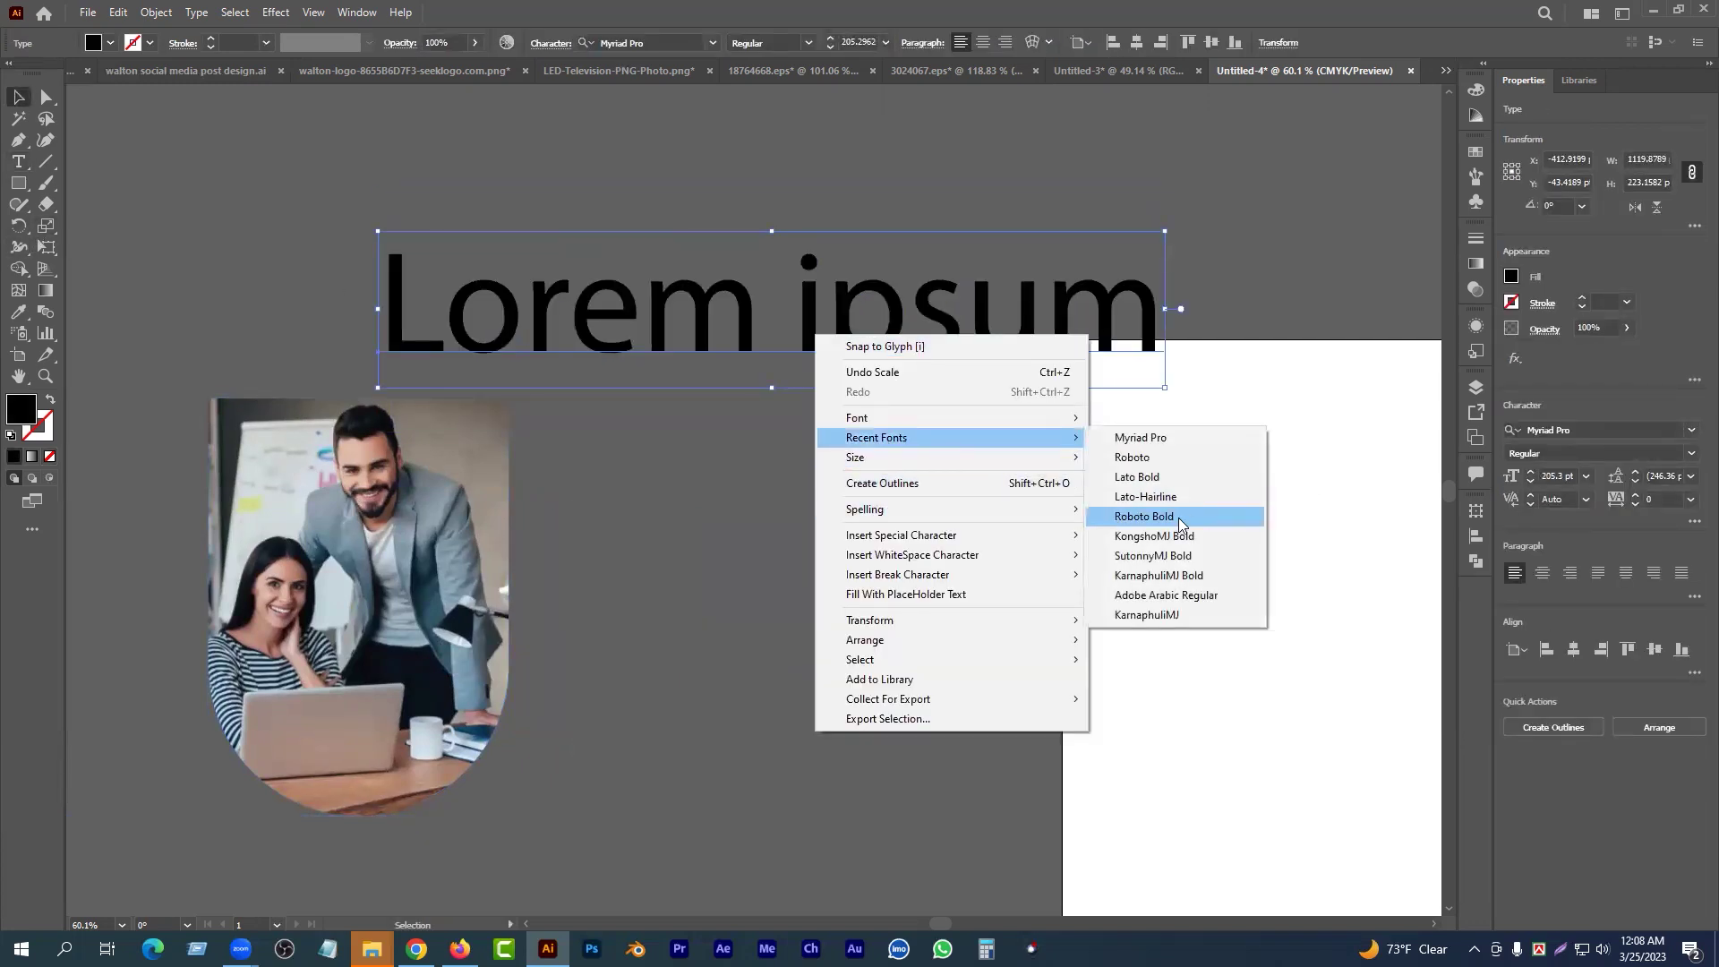
pyautogui.click(1154, 536)
# - Replace the whole placeholder text with "ওয়ালটন টেলিভিশন"
pyautogui.doubleClick(780, 356)
pyautogui.hotkey('ctrl', 'a')
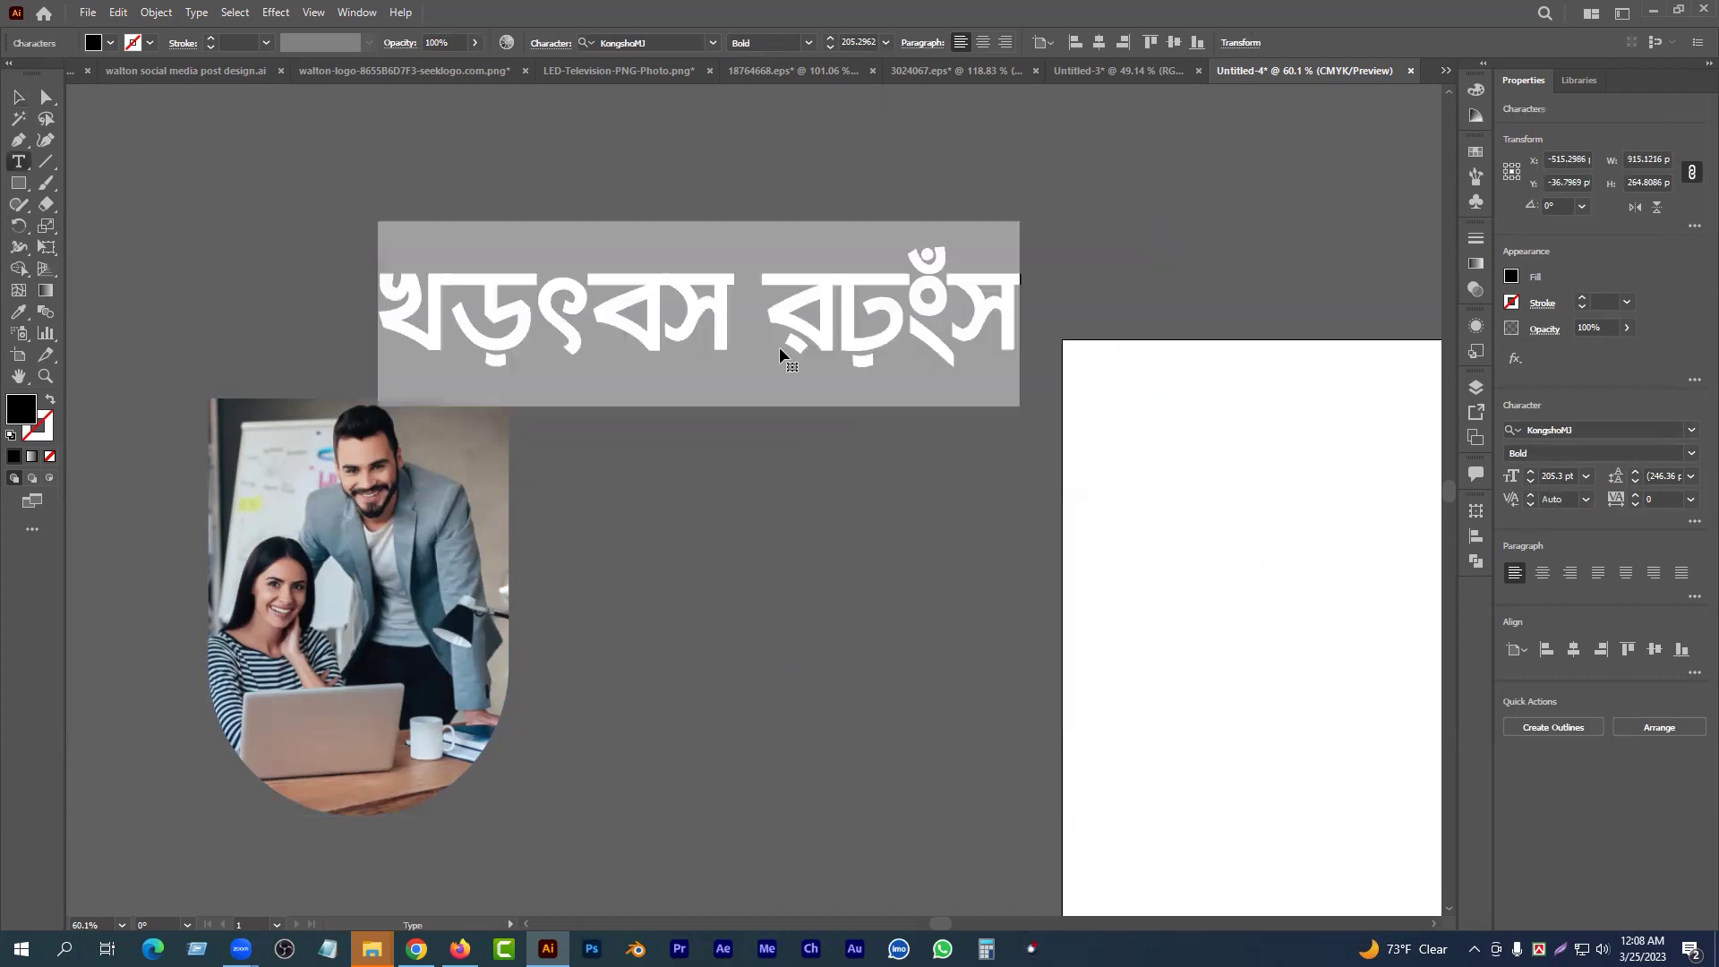
pyautogui.write('ওয়ালটন প')
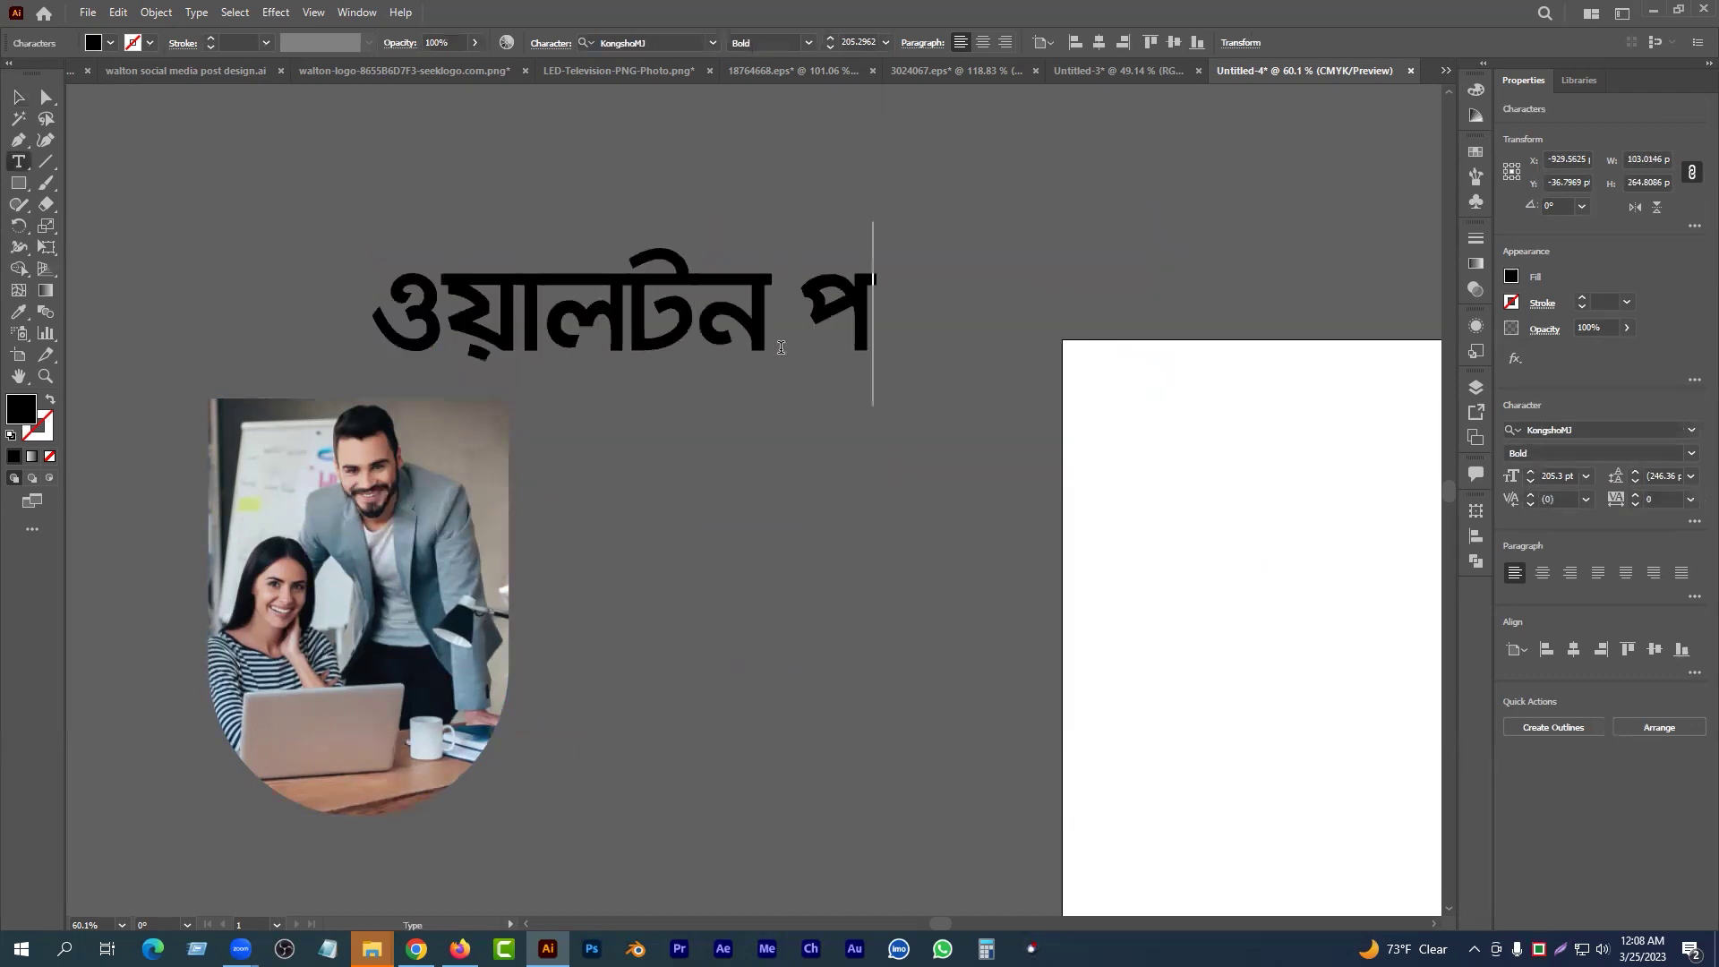
pyautogui.press('BackSpace')
pyautogui.write('টেডিড')
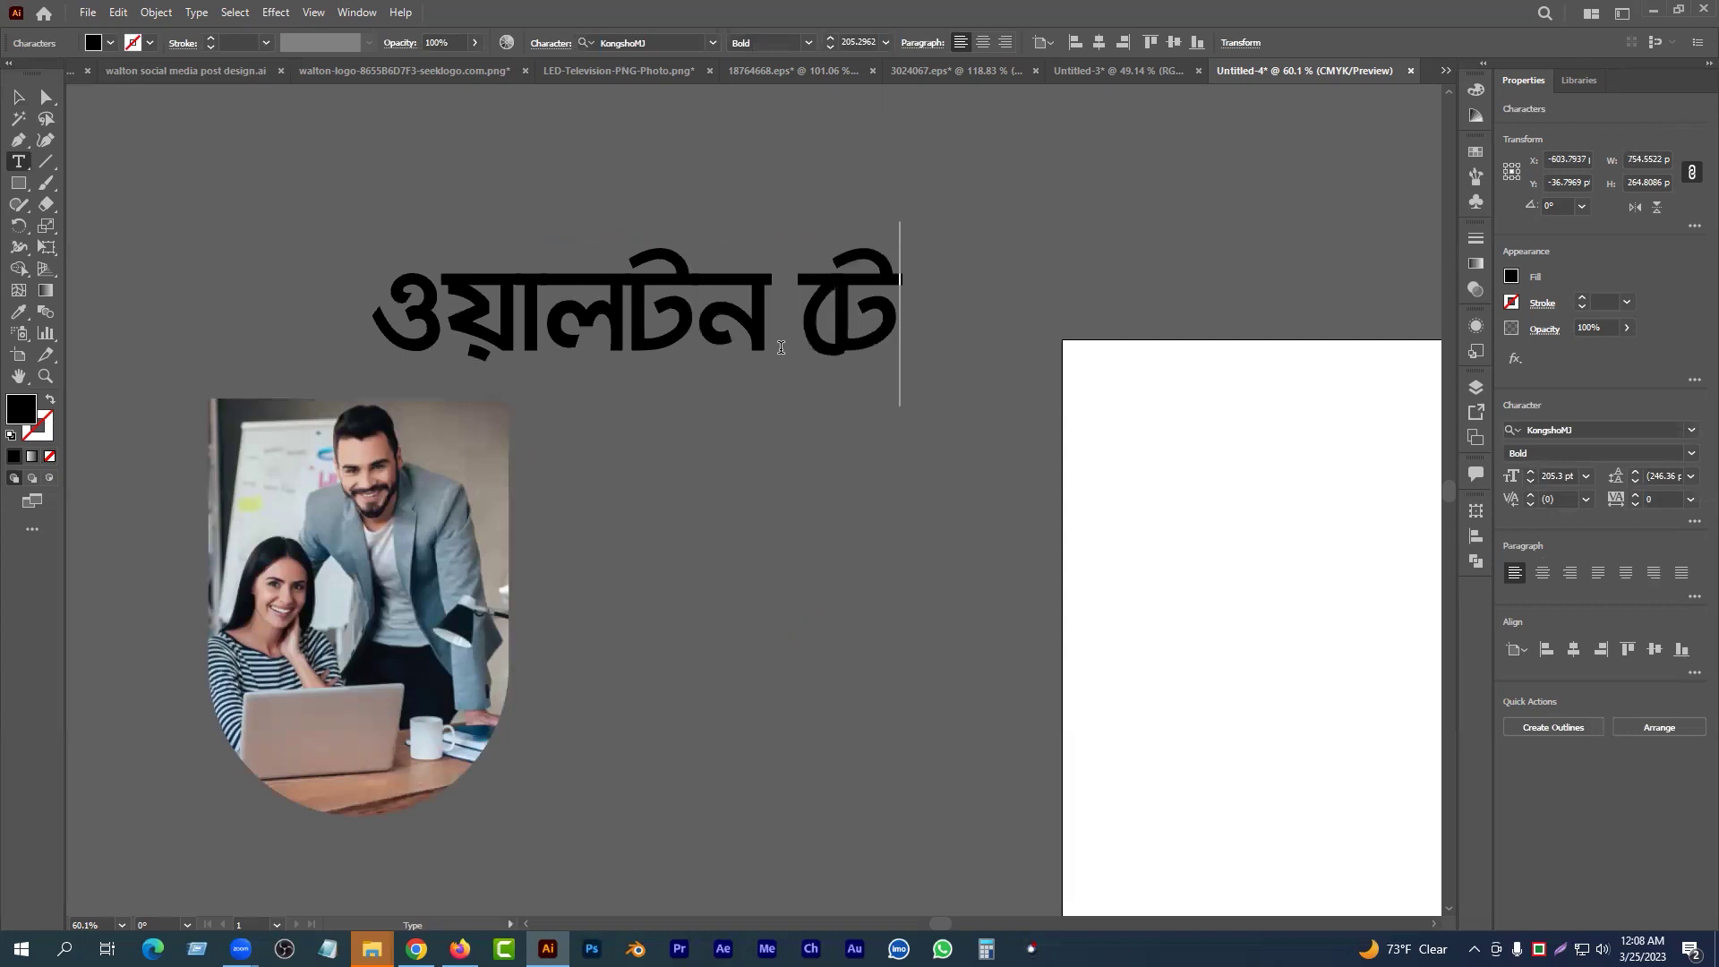
pyautogui.press('BackSpace')
pyautogui.press('BackSpace')
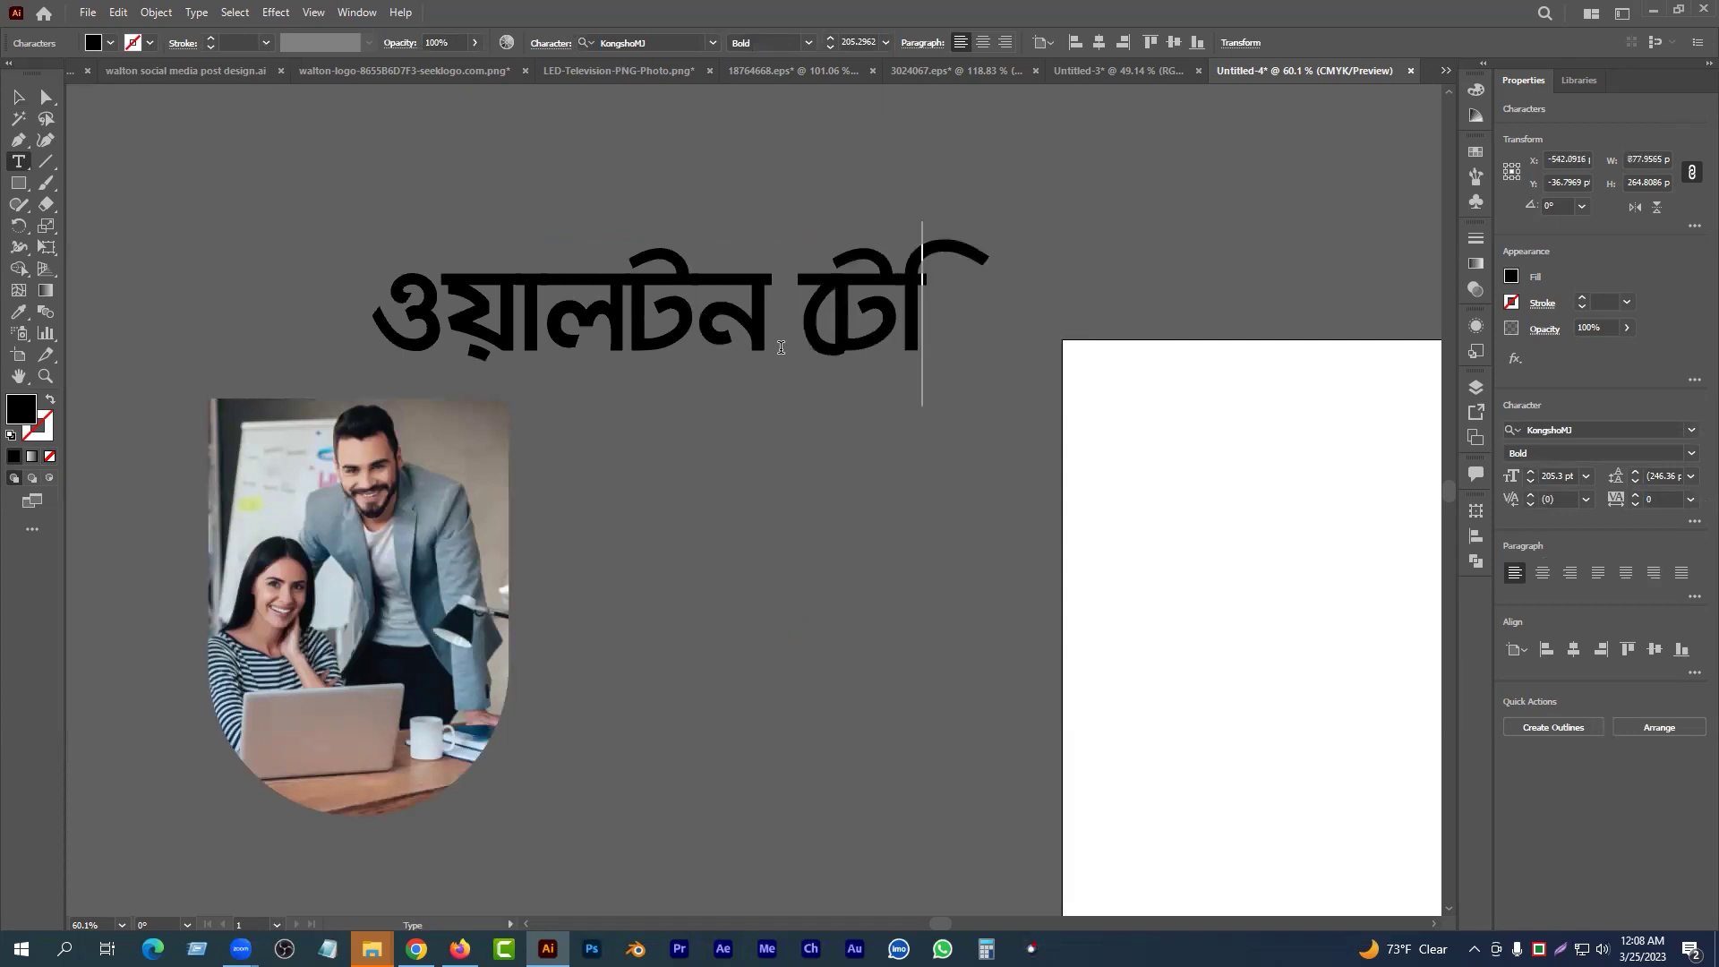
pyautogui.write('লিভি')
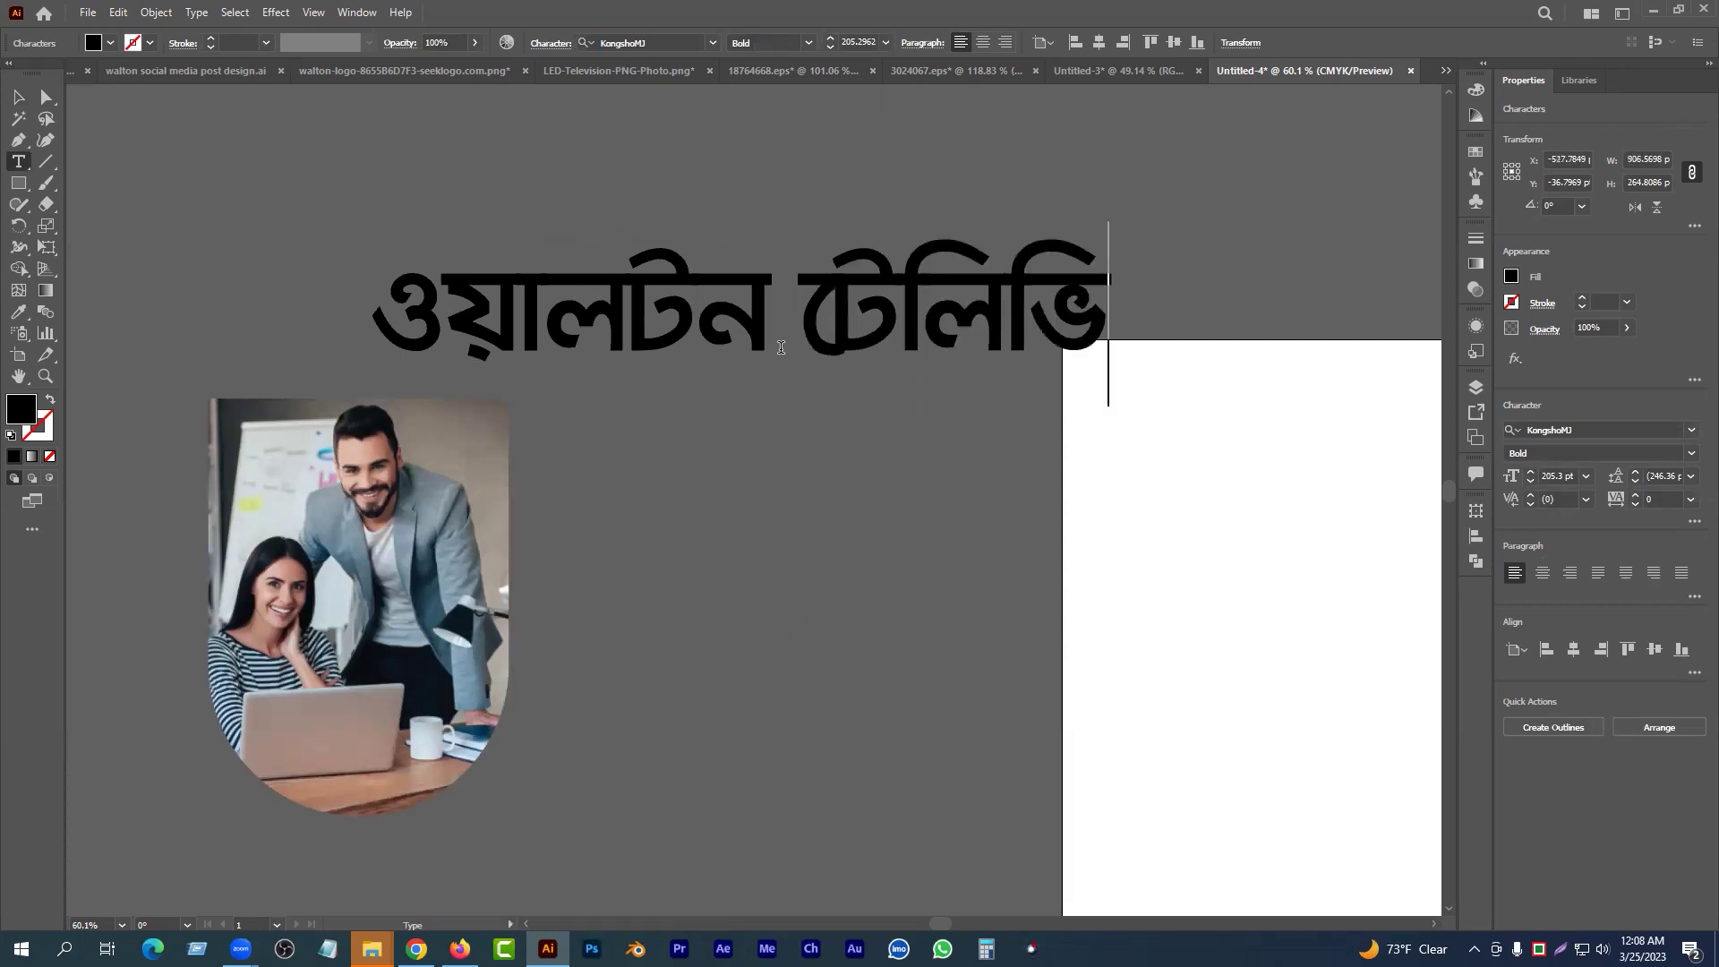
pyautogui.write('শন')
# - Correct the vowel sign at the start of the second word, remove the stray characters and finish editing the text
pyautogui.click(836, 316)
pyautogui.write('ে')
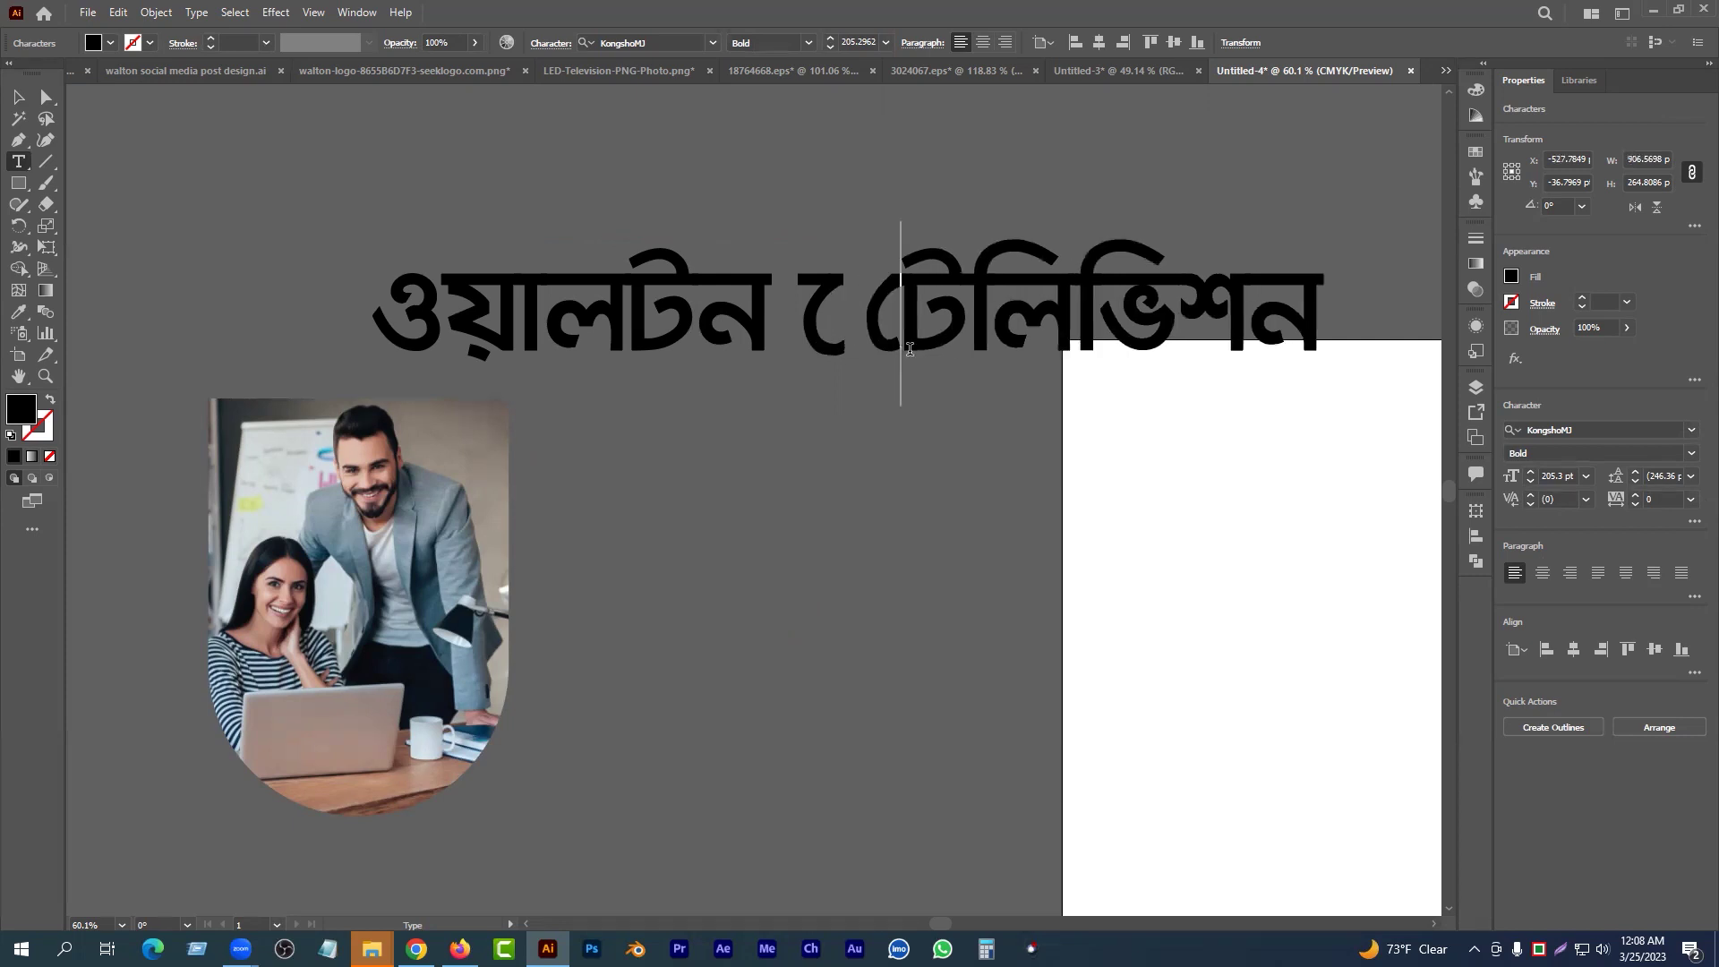
pyautogui.press('Left')
pyautogui.press('BackSpace')
pyautogui.press('BackSpace')
pyautogui.press('Escape')
# - Move the Bengali text up away from the clipped photo and convert it to outlines
pyautogui.moveTo(694, 335); pyautogui.dragTo(652, 266)
pyautogui.moveTo(602, 357); pyautogui.dragTo(664, 538)
pyautogui.moveTo(843, 450); pyautogui.dragTo(785, 385)
pyautogui.hotkey('ctrl', 'shift', 'o')
pyautogui.click(815, 508)
# - Scale the outlined Bengali text down to about 1039 pt wide and deselect it
pyautogui.moveTo(296, 275); pyautogui.dragTo(1291, 469)
pyautogui.moveTo(1220, 351); pyautogui.dragTo(1062, 349)
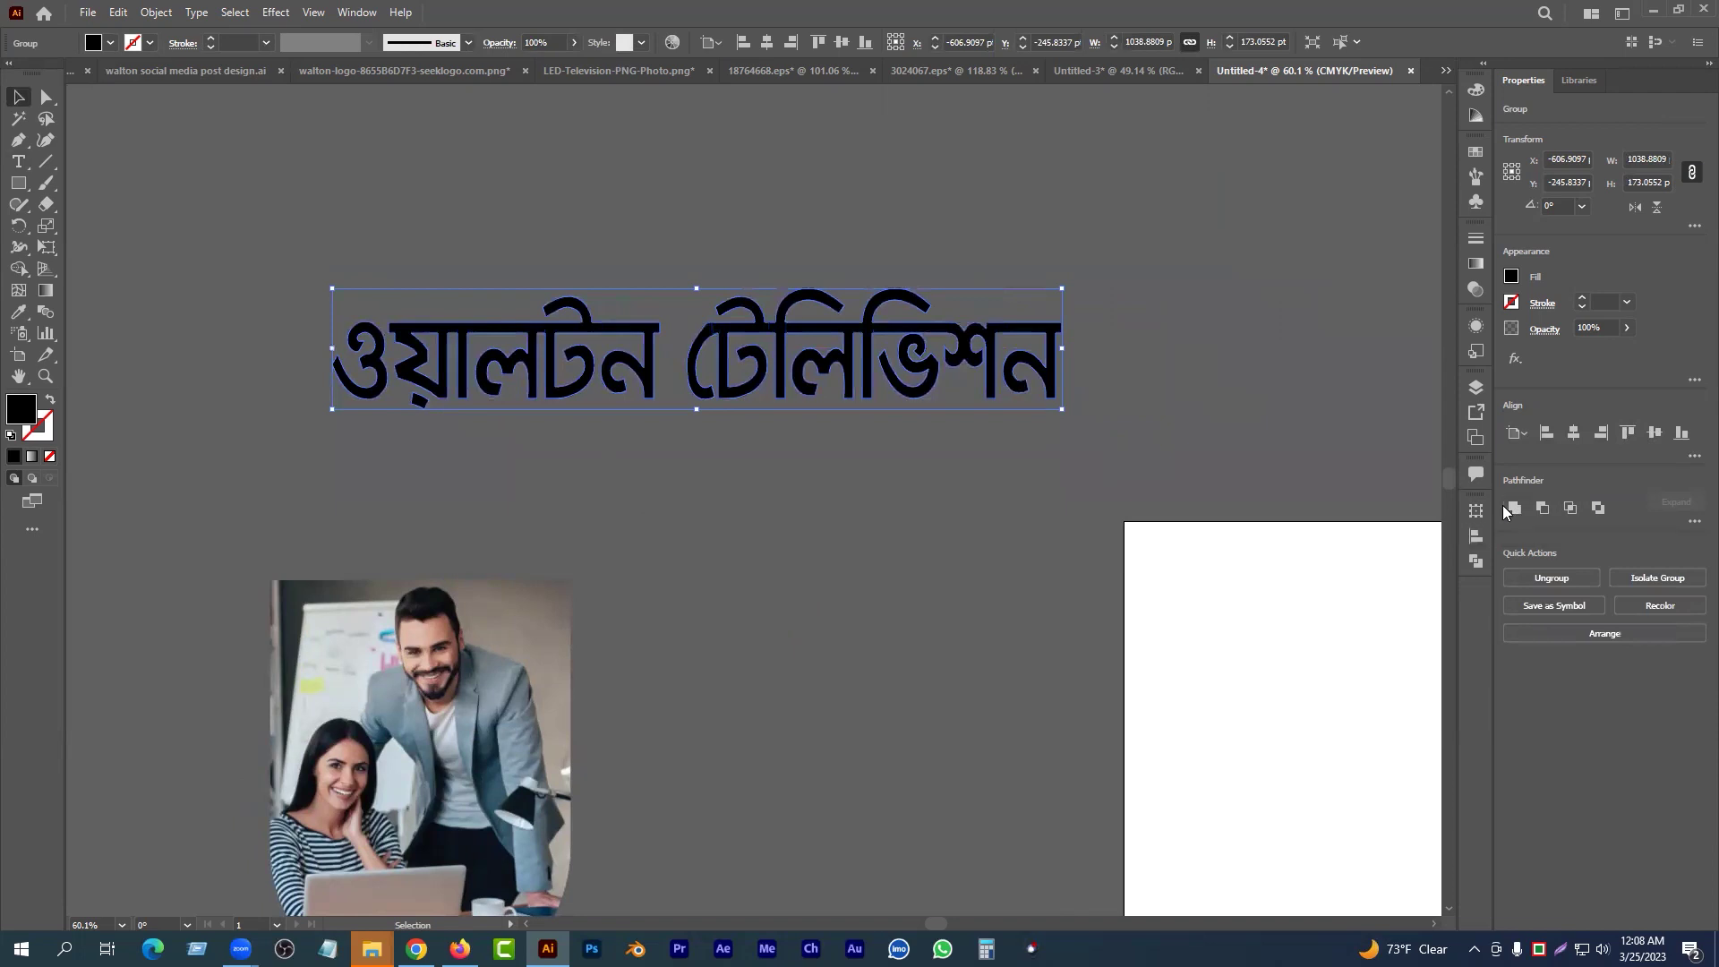
pyautogui.click(277, 315)
# - Draw a horizontal line about 1141 pt long across the middle of the outlined text, extending past both ends
pyautogui.moveTo(277, 314); pyautogui.dragTo(1066, 537)
pyautogui.press('a')
pyautogui.scroll(1, 537, 445)
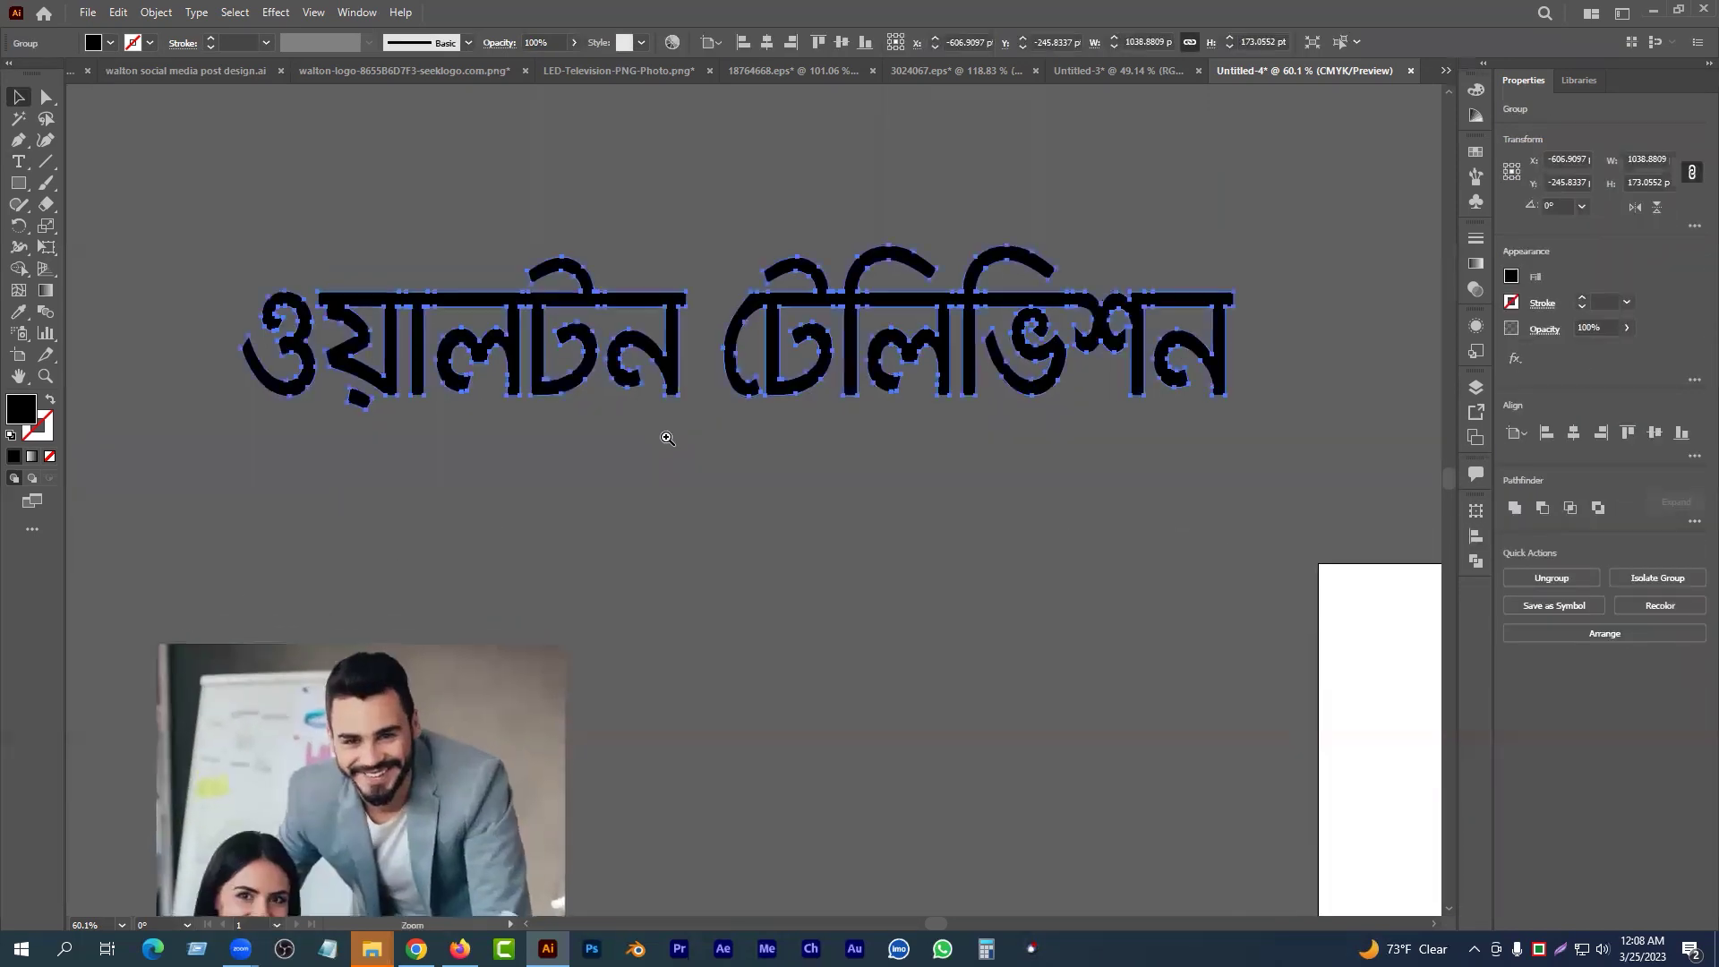
pyautogui.click(49, 164)
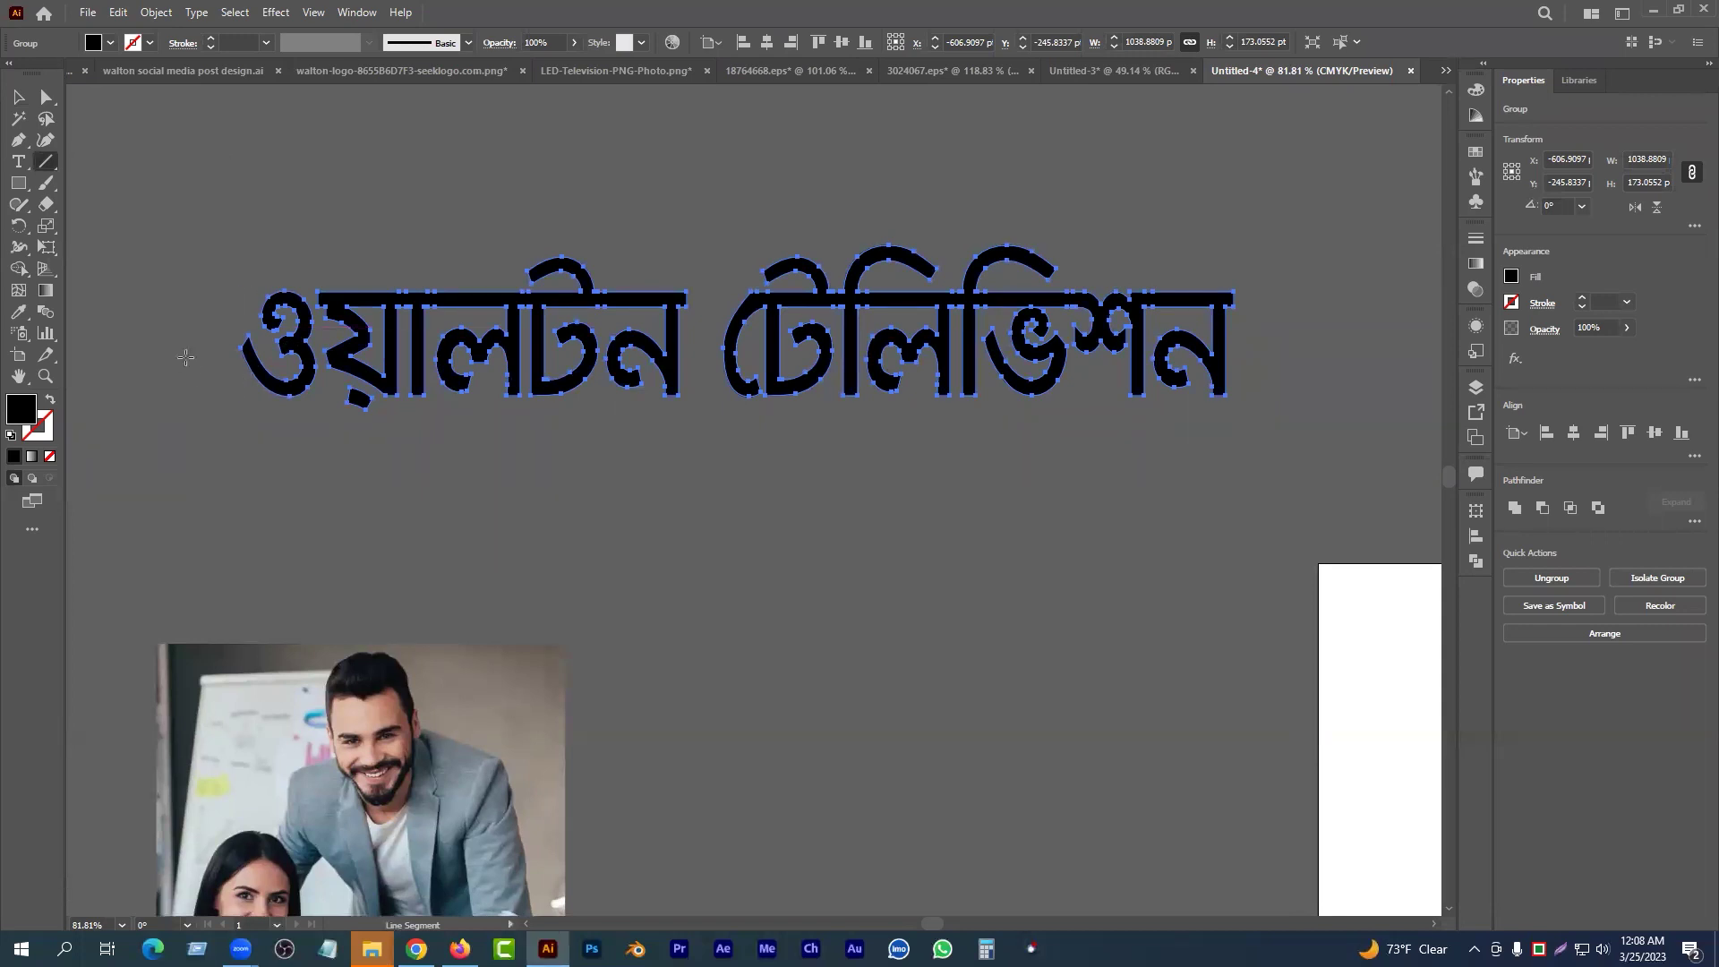
pyautogui.moveTo(192, 343); pyautogui.dragTo(1284, 344)
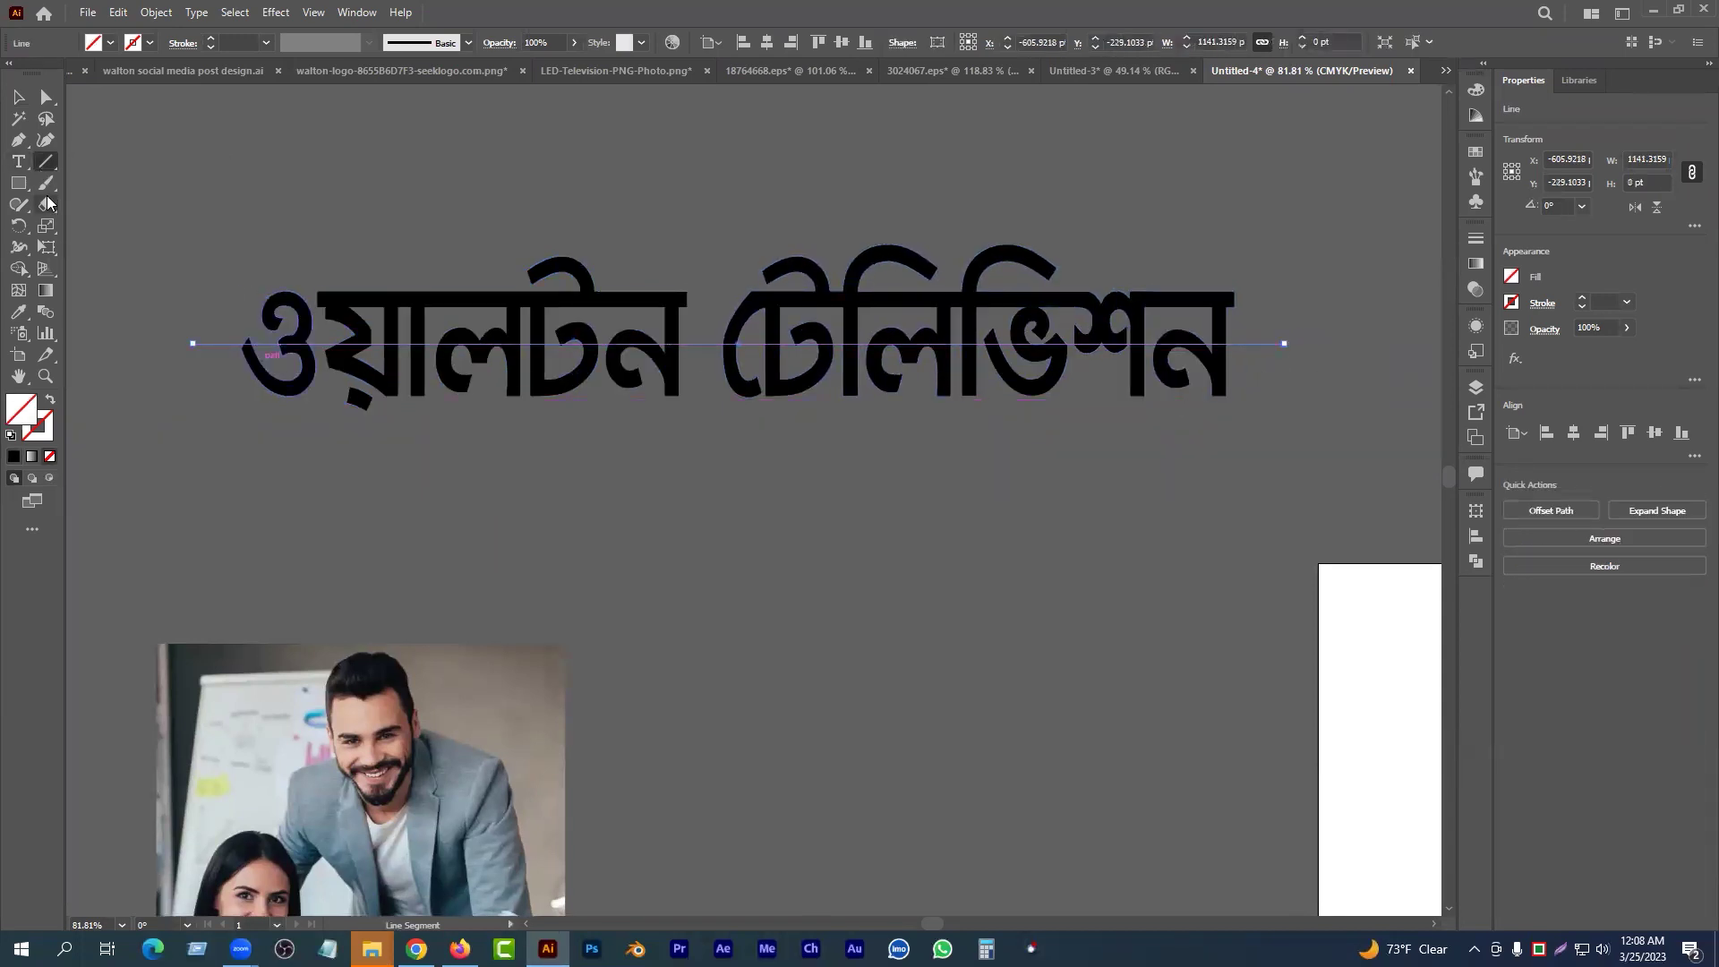
pyautogui.click(18, 96)
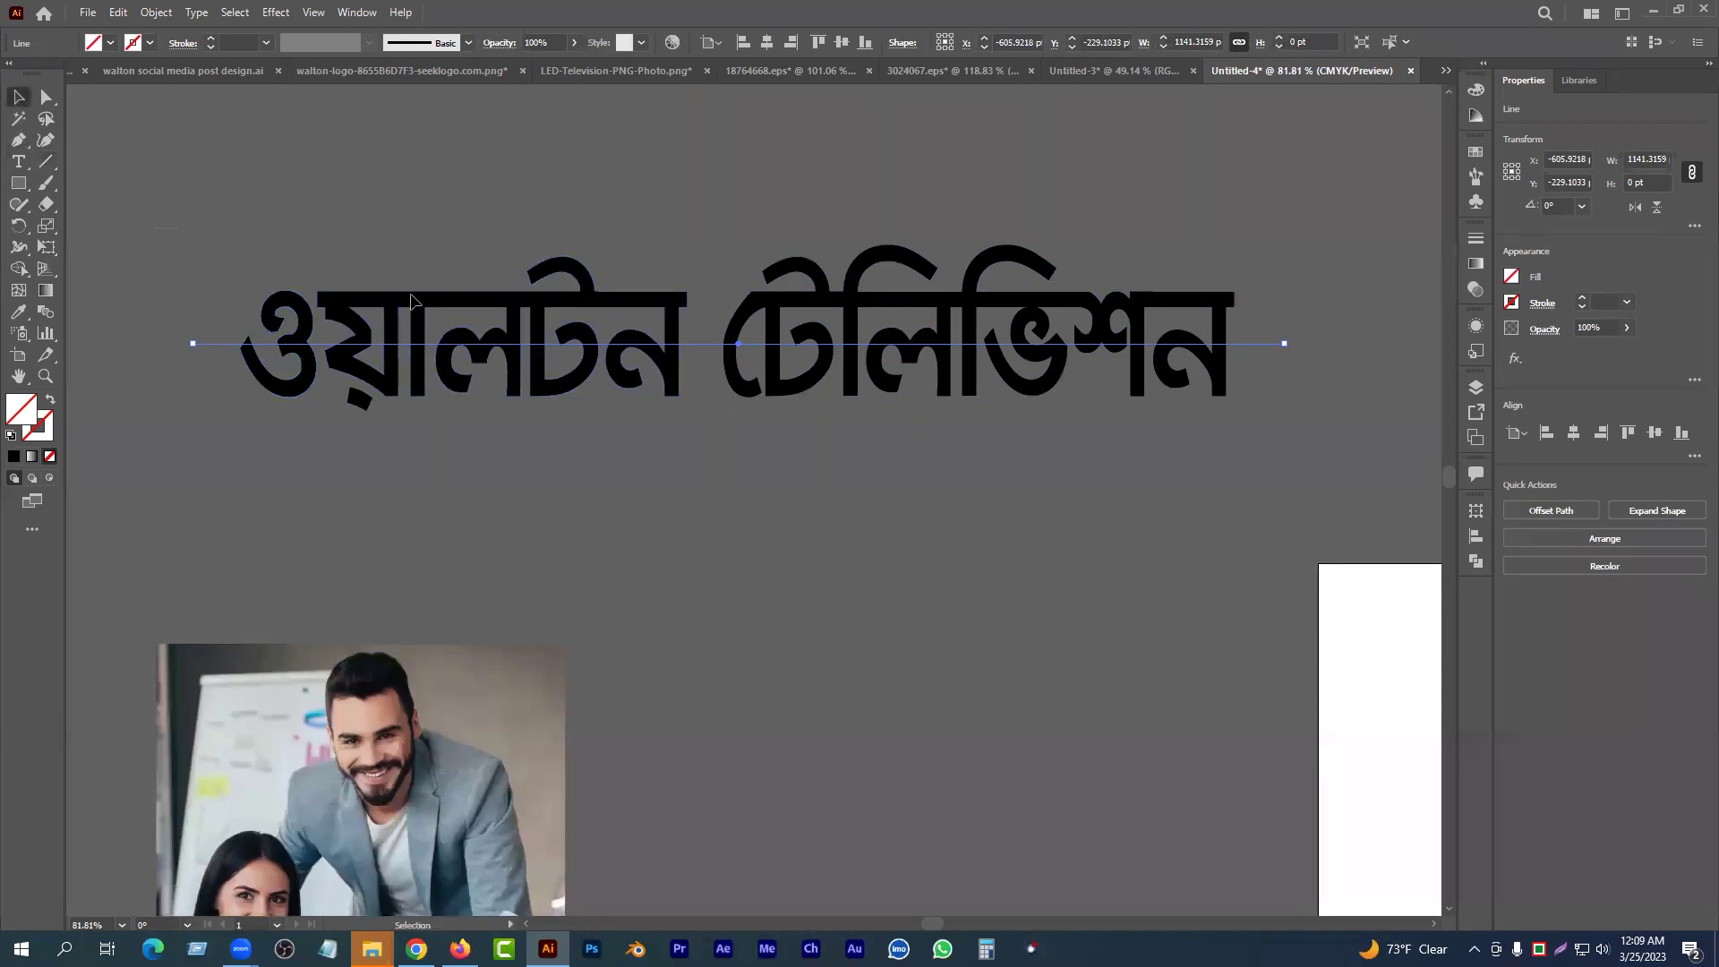
# - Select the line together with the outlined text and split them with Pathfinder Divide
pyautogui.moveTo(1303, 463); pyautogui.dragTo(1303, 464)
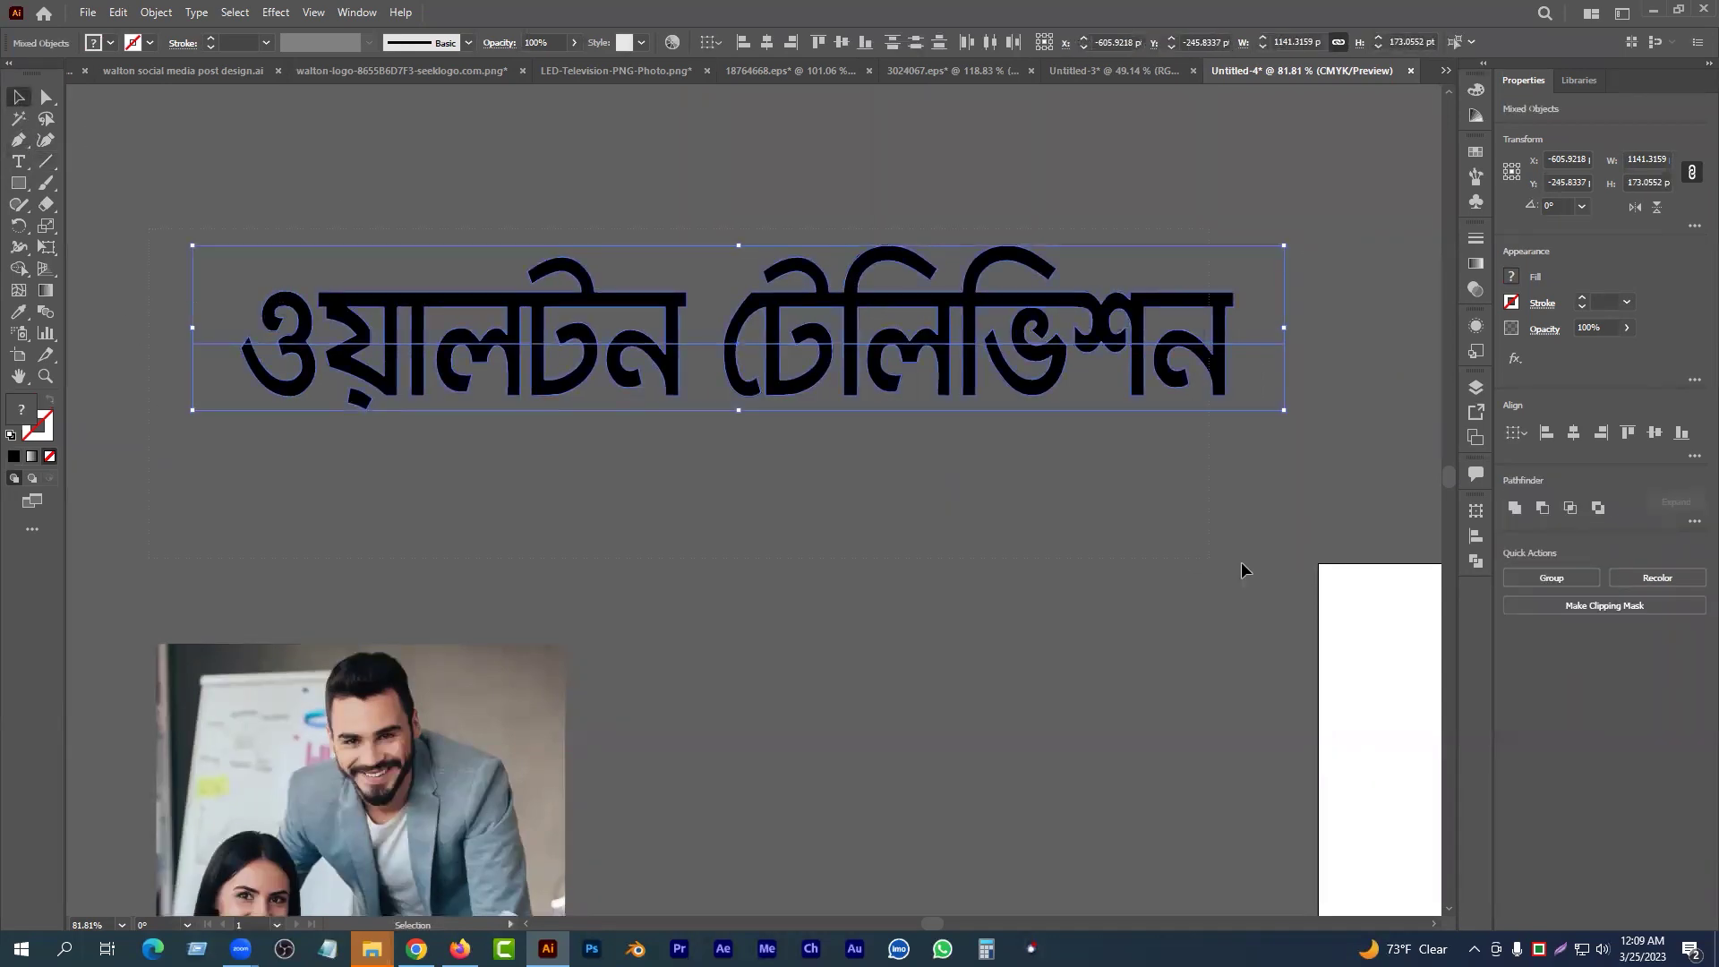
pyautogui.click(1694, 524)
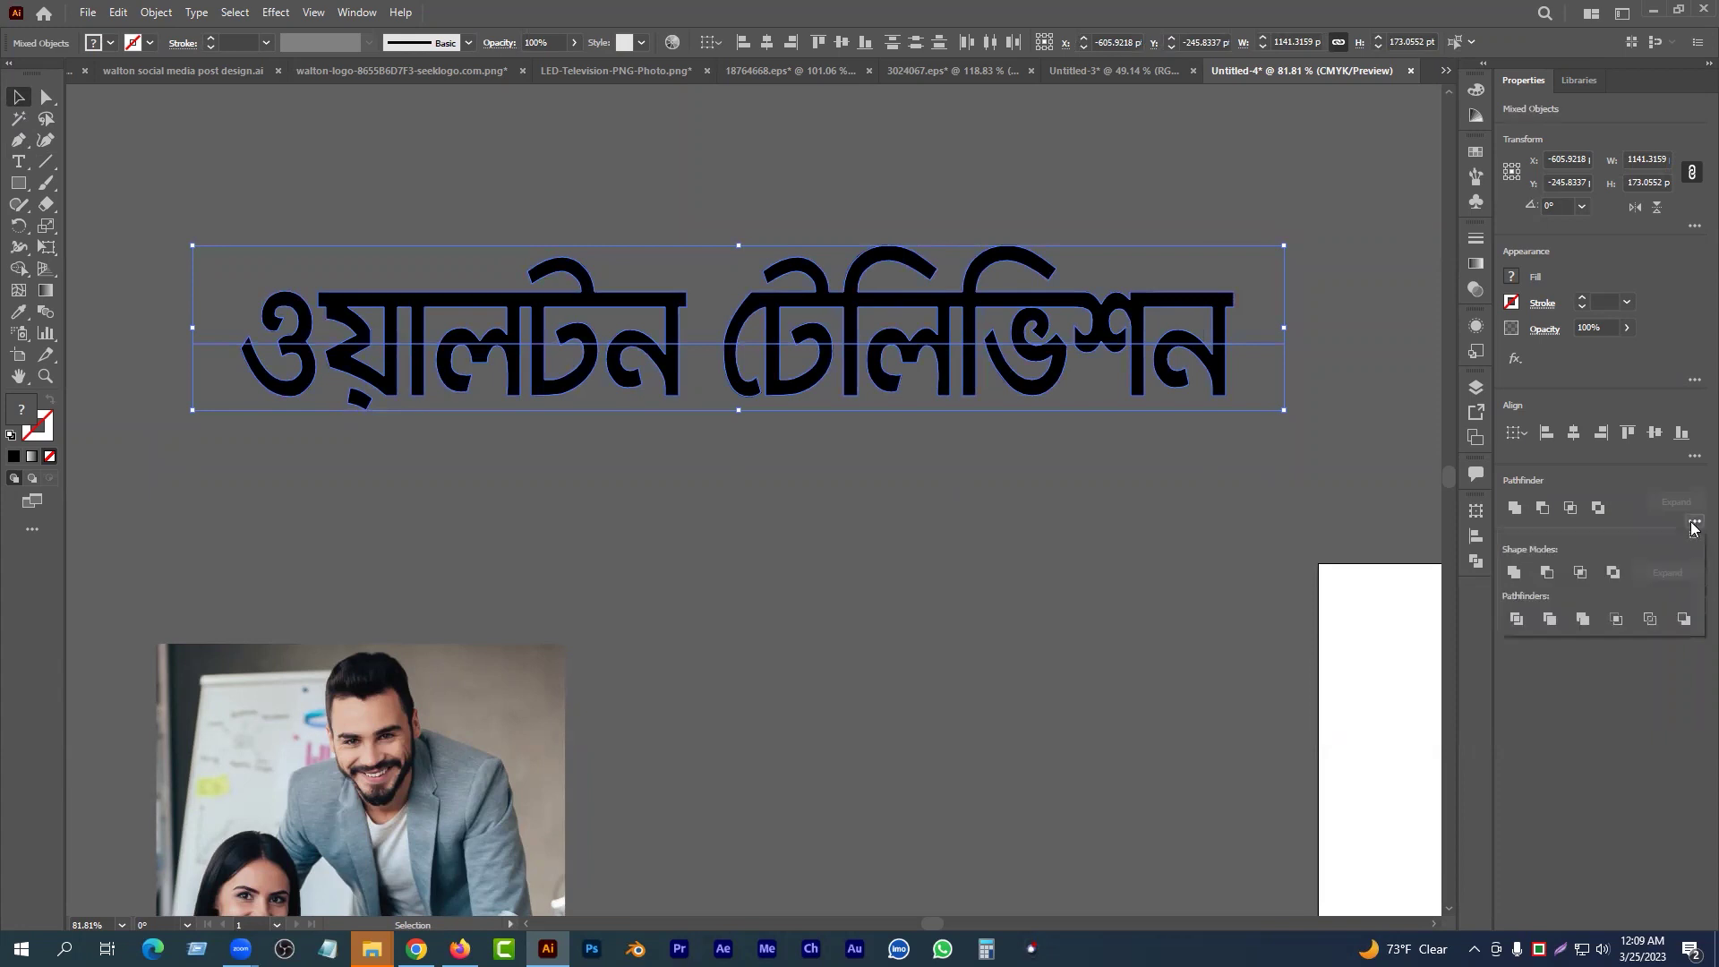
pyautogui.click(1517, 620)
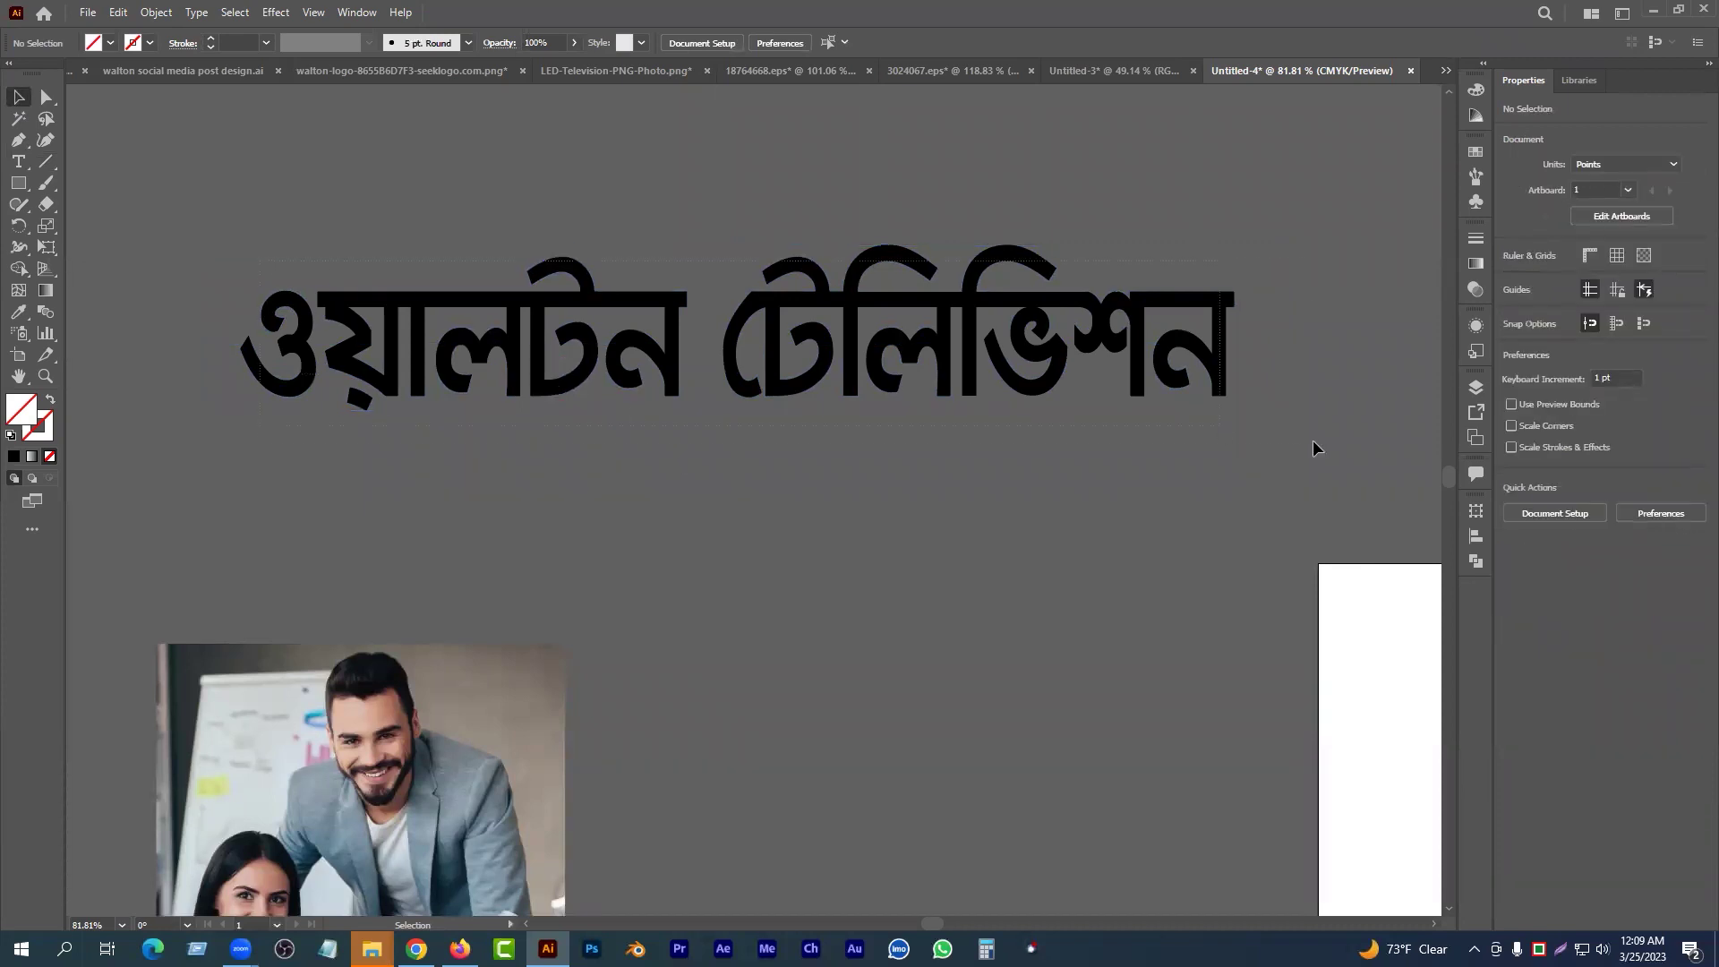
# - Examine how the line divides the first letters of the second word, framing the area with a temporary screen-capture selection
pyautogui.moveTo(787, 358); pyautogui.dragTo(819, 396)
pyautogui.click(806, 483)
pyautogui.click(776, 398)
pyautogui.click(867, 524)
pyautogui.moveTo(729, 319); pyautogui.dragTo(946, 595)
pyautogui.hotkey('ctrl', 'space')
pyautogui.moveTo(710, 331); pyautogui.dragTo(1059, 475)
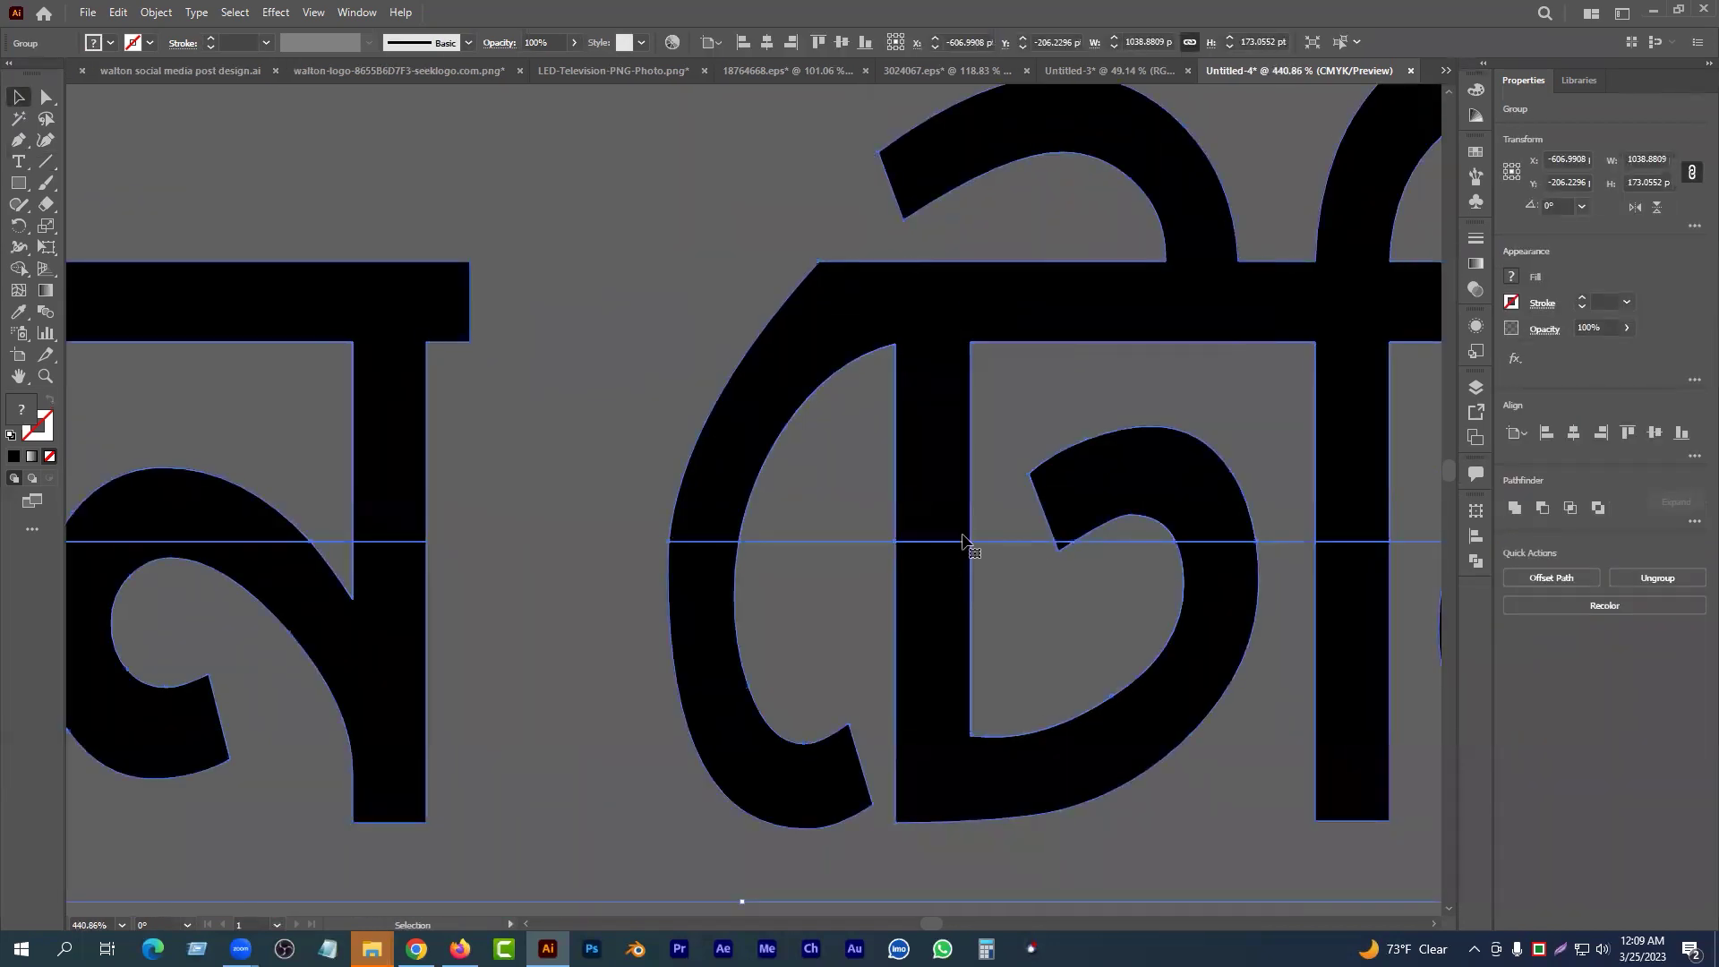
pyautogui.press('Print')
pyautogui.moveTo(556, 319); pyautogui.dragTo(1089, 639)
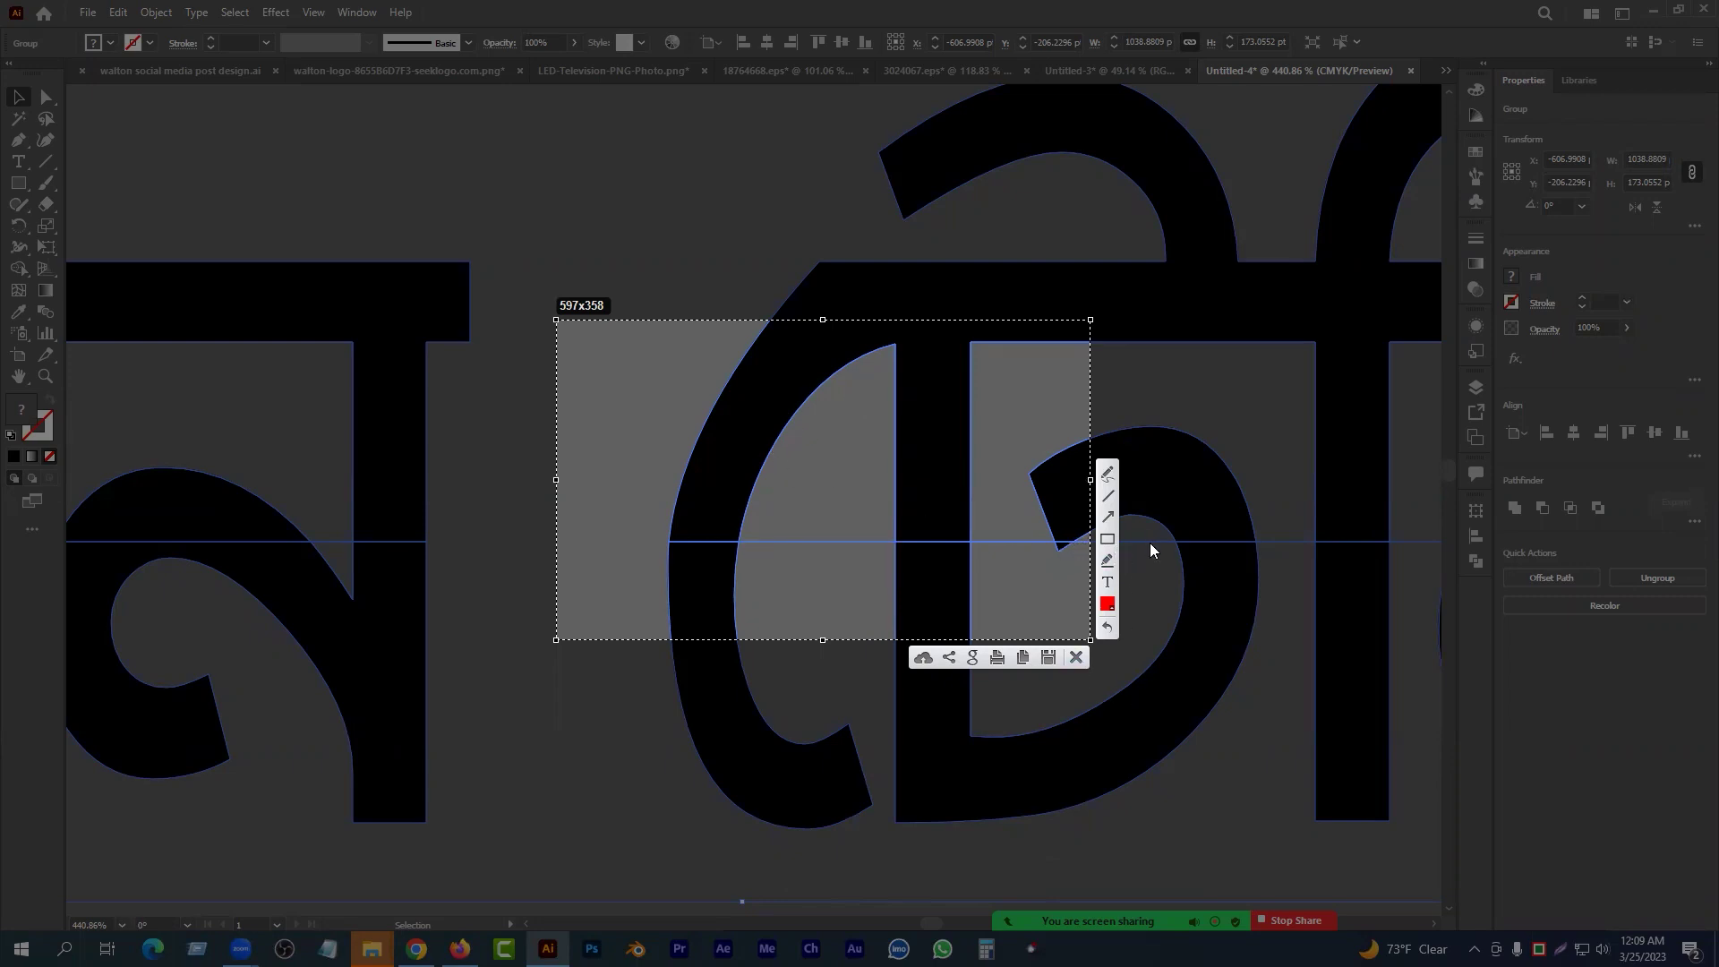
pyautogui.moveTo(1063, 522); pyautogui.dragTo(1196, 615)
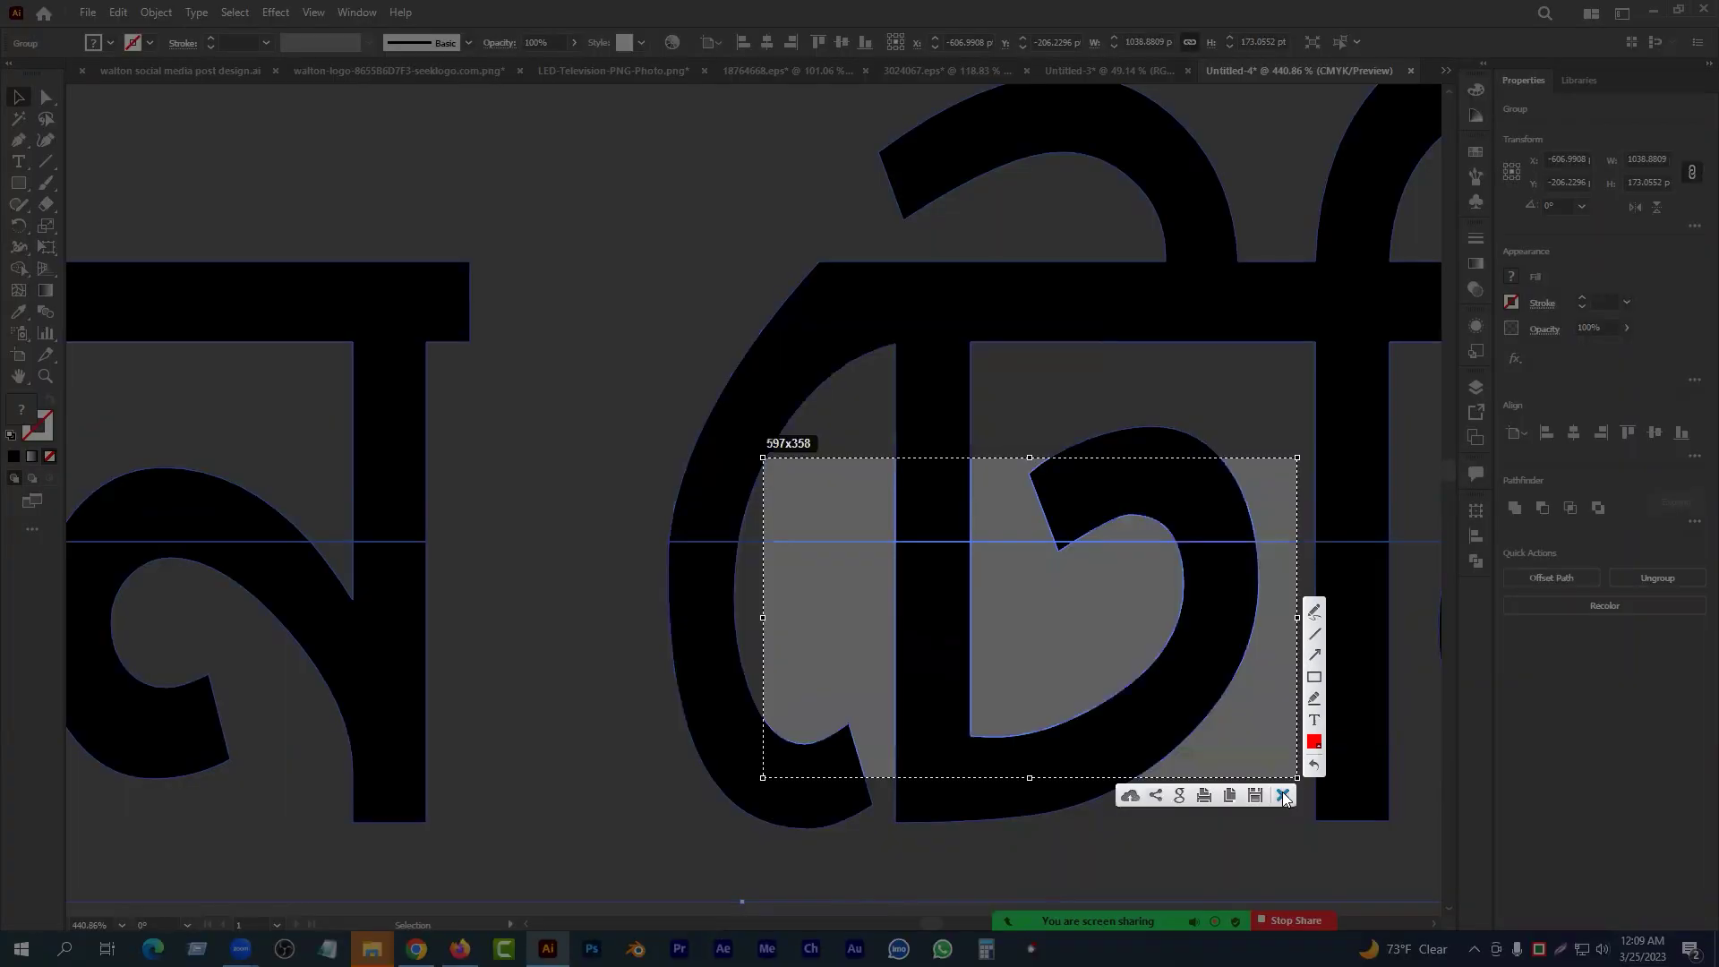
pyautogui.click(1283, 795)
# - Ungroup the divided pieces of the Bengali text
pyautogui.moveTo(681, 443); pyautogui.dragTo(373, 443)
pyautogui.click(19, 97)
pyautogui.moveTo(702, 376); pyautogui.dragTo(758, 463)
pyautogui.moveTo(759, 463); pyautogui.dragTo(698, 463)
pyautogui.rightClick(983, 449)
pyautogui.click(1044, 600)
# - Select all the divided pieces and fill them with red
pyautogui.moveTo(376, 387); pyautogui.dragTo(1313, 564)
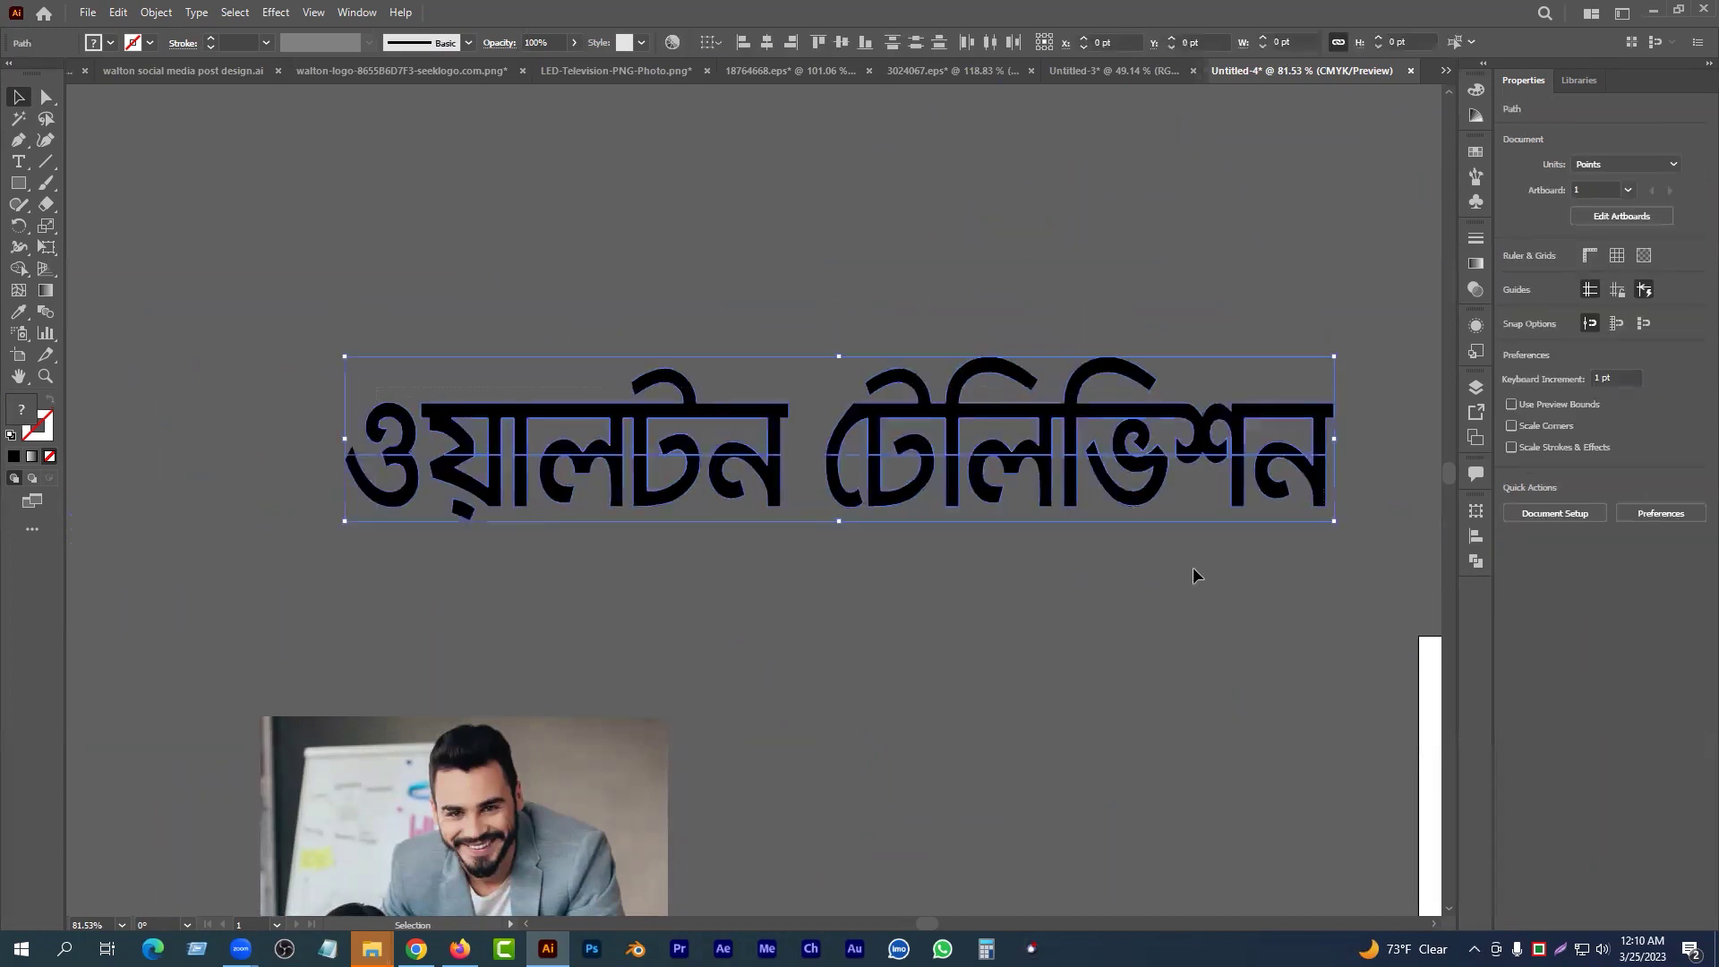
pyautogui.click(105, 43)
pyautogui.click(62, 74)
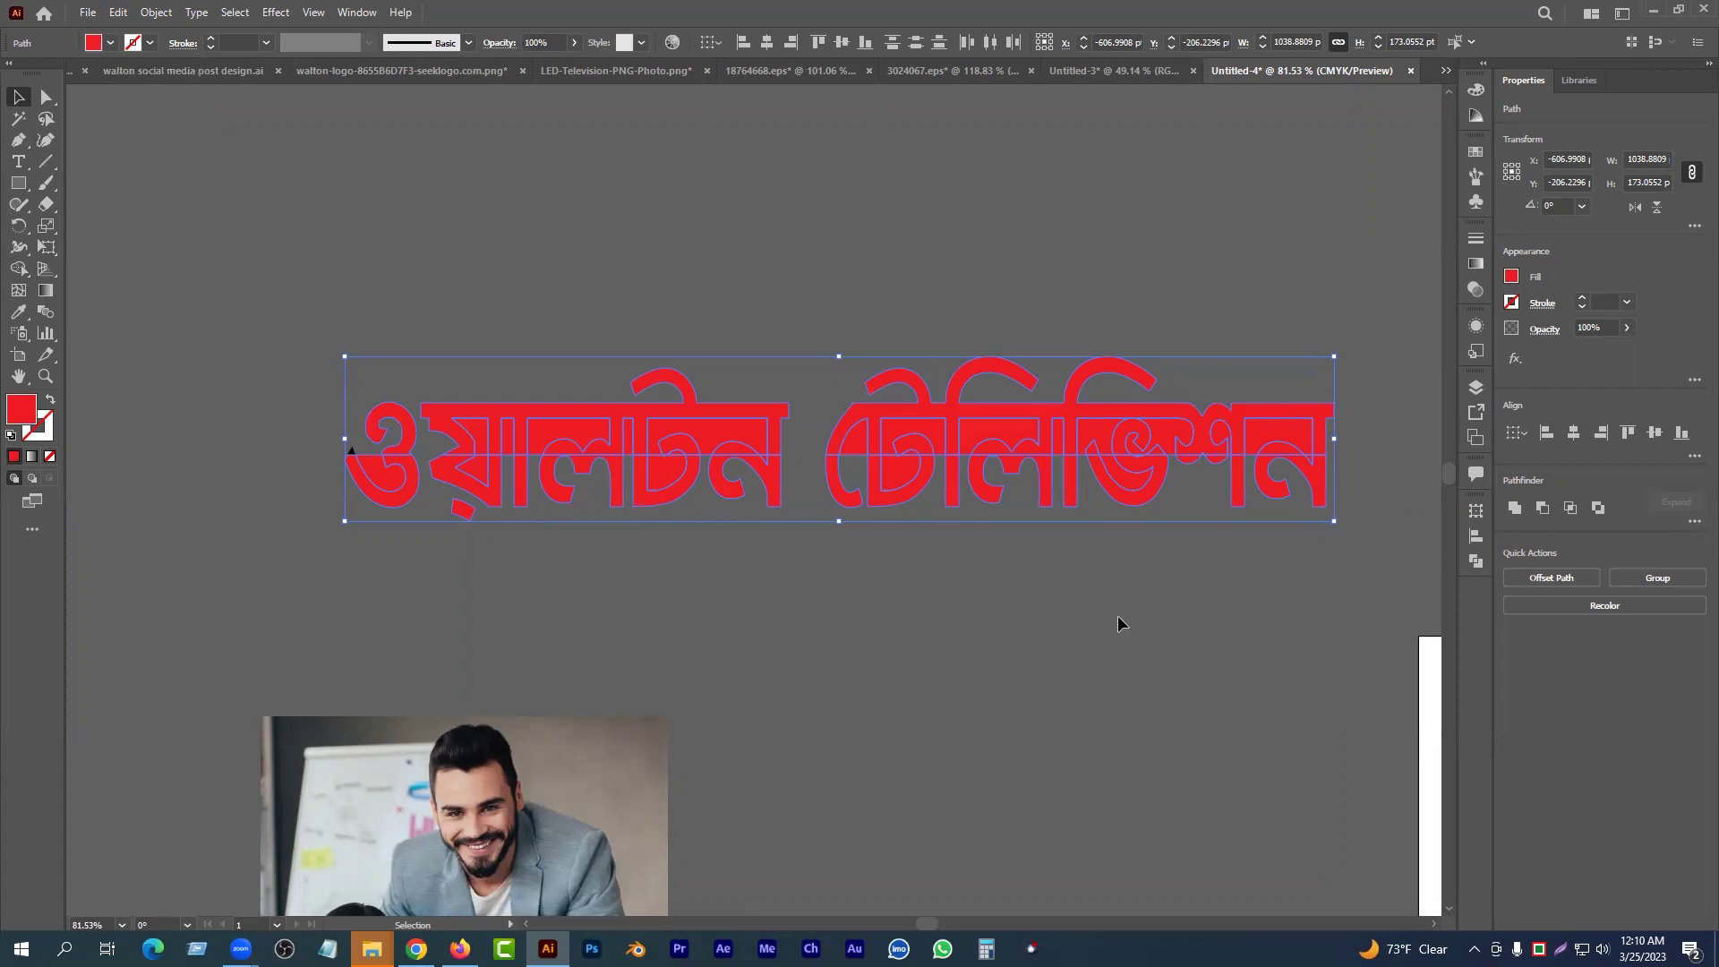
# - Move the red letter pieces slightly down and to the right, and inspect the filled opening in the second word's first letter
pyautogui.moveTo(484, 457); pyautogui.dragTo(638, 505)
pyautogui.click(915, 486)
pyautogui.hotkey('ctrl', 'z')
pyautogui.moveTo(950, 452); pyautogui.dragTo(1269, 606)
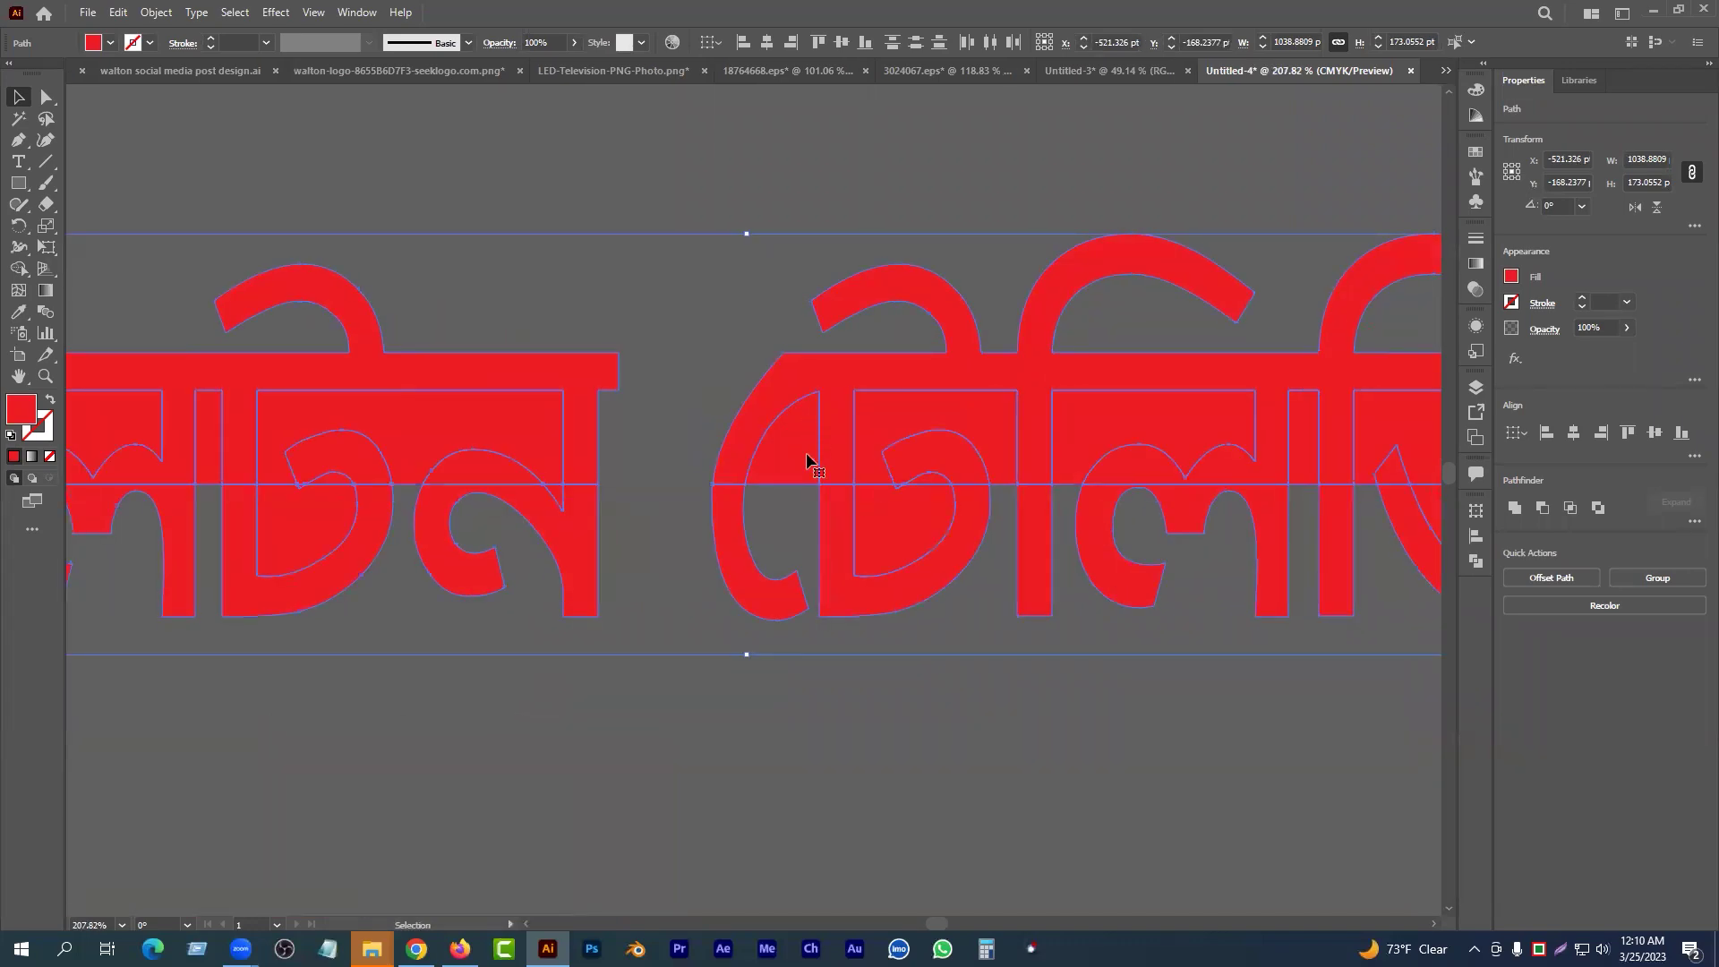
pyautogui.press('Print')
pyautogui.moveTo(672, 348); pyautogui.dragTo(846, 579)
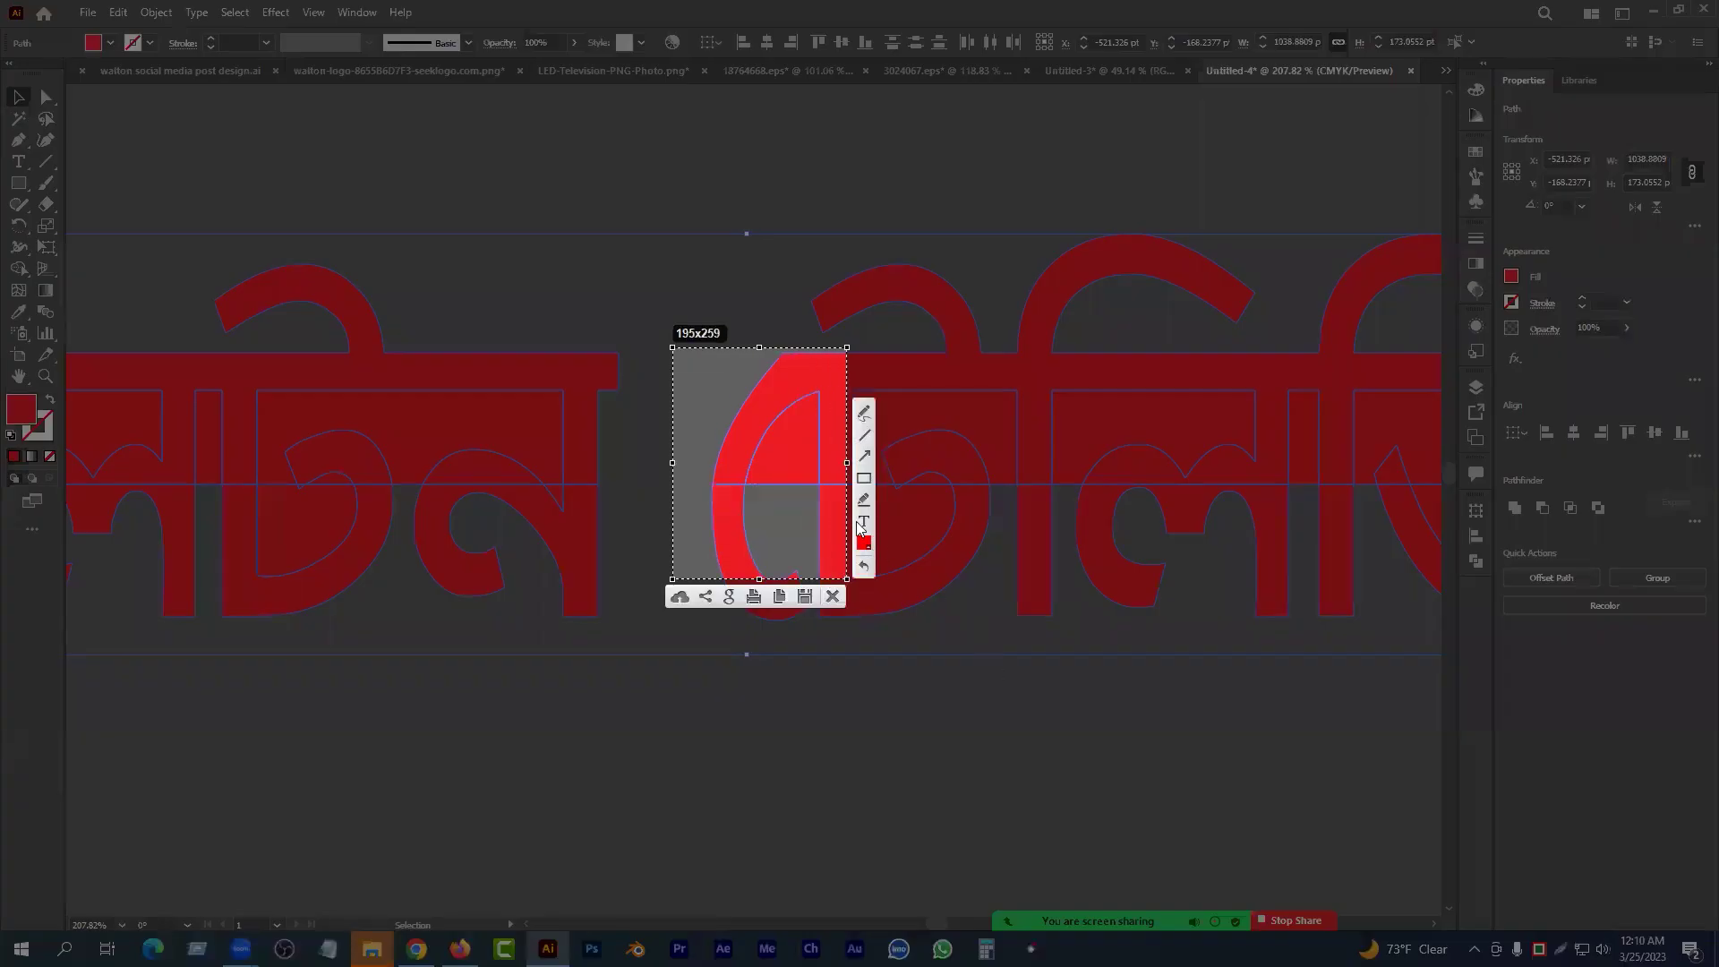
pyautogui.click(832, 598)
# - Delete the stray leftover piece lying just before the first word
pyautogui.click(978, 509)
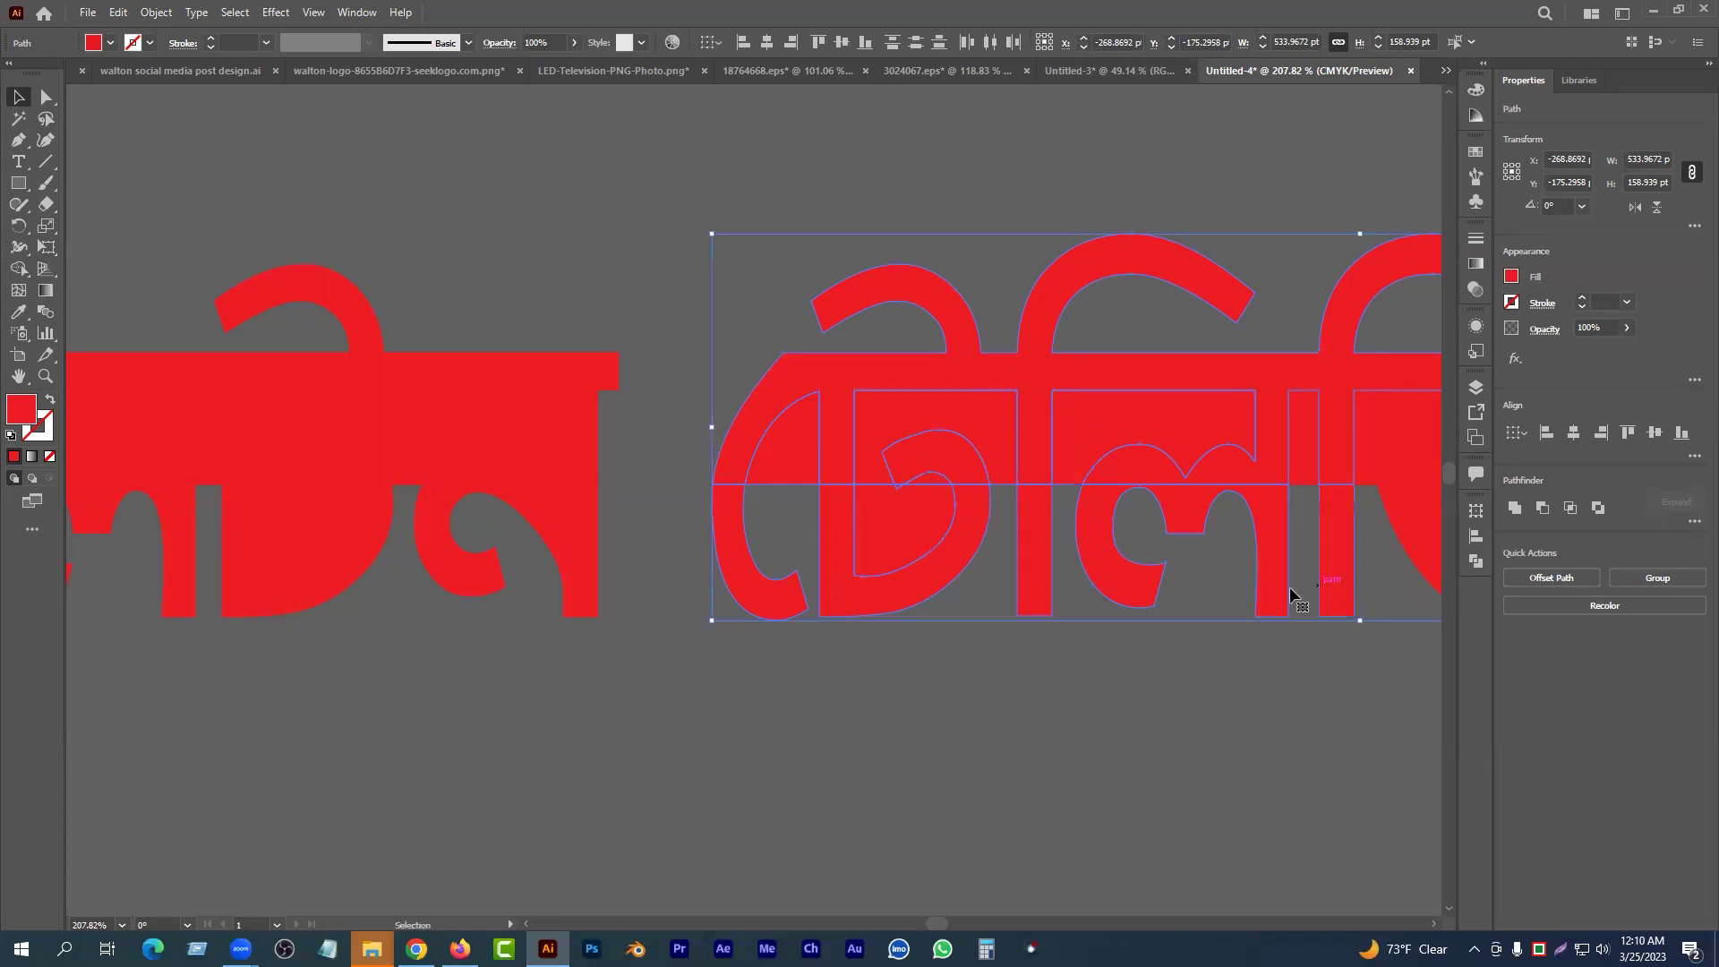
pyautogui.moveTo(943, 483); pyautogui.dragTo(1196, 511)
pyautogui.moveTo(989, 492); pyautogui.dragTo(1134, 545)
pyautogui.scroll(4, 1021, 520)
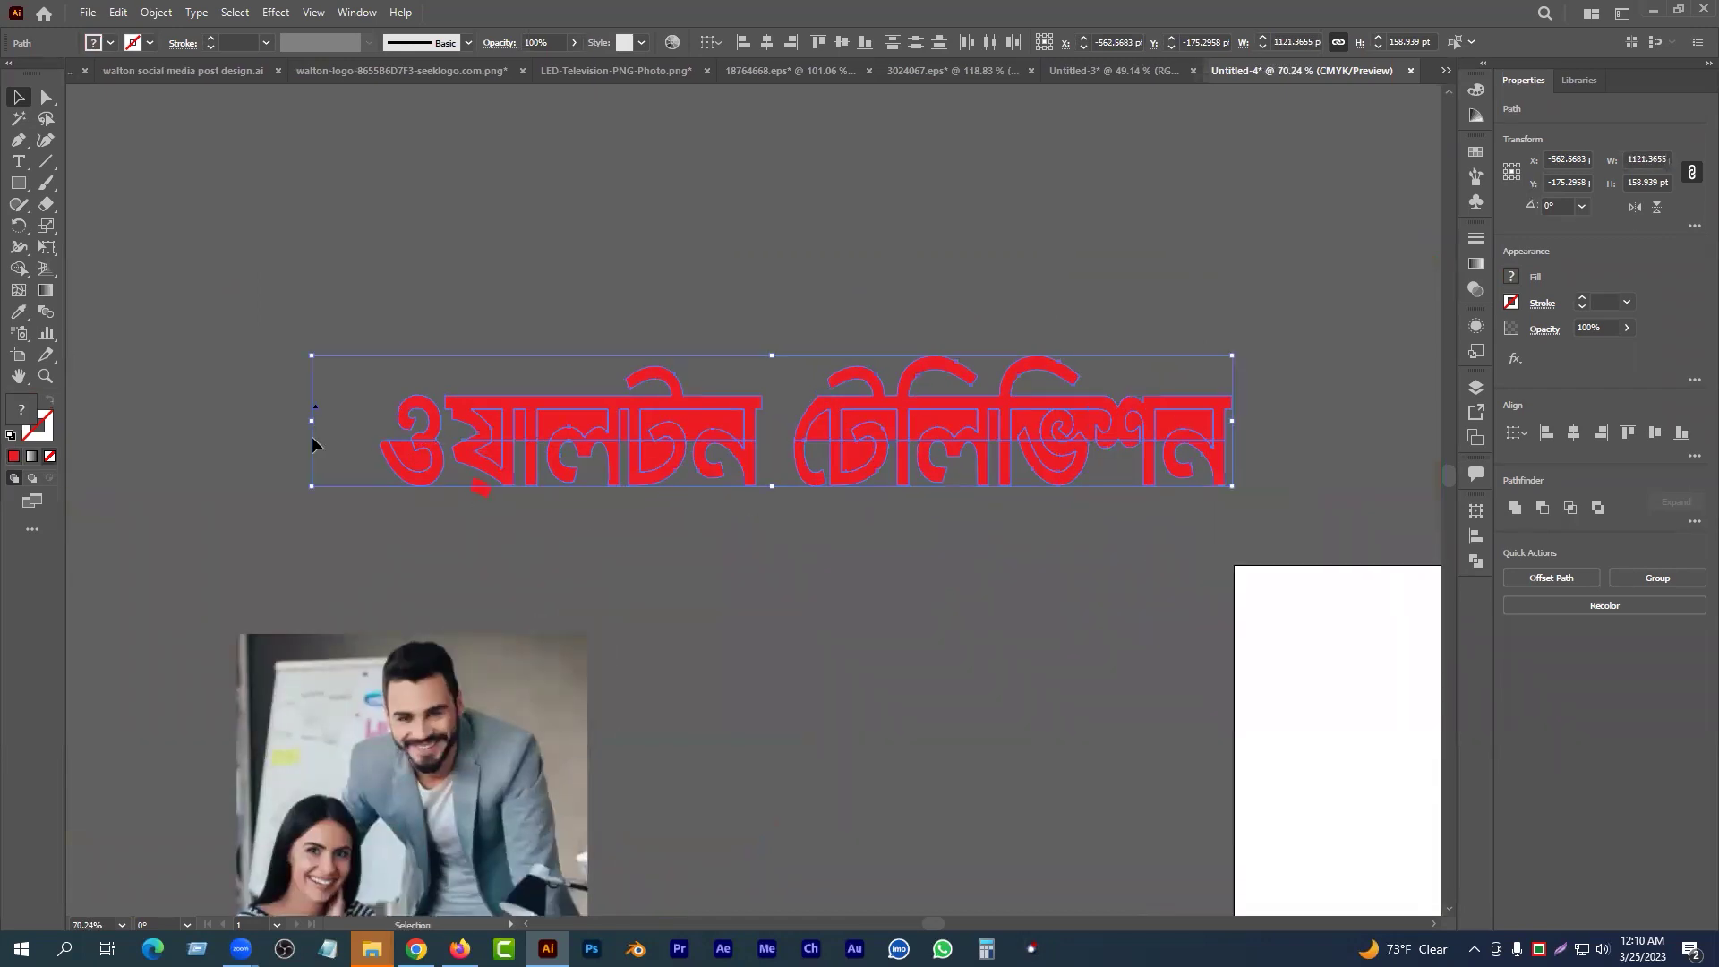
pyautogui.click(304, 394)
pyautogui.moveTo(339, 440); pyautogui.dragTo(358, 449)
pyautogui.press('Delete')
pyautogui.moveTo(287, 316); pyautogui.dragTo(1062, 513)
pyautogui.moveTo(1262, 534); pyautogui.dragTo(1264, 536)
pyautogui.rightClick(749, 415)
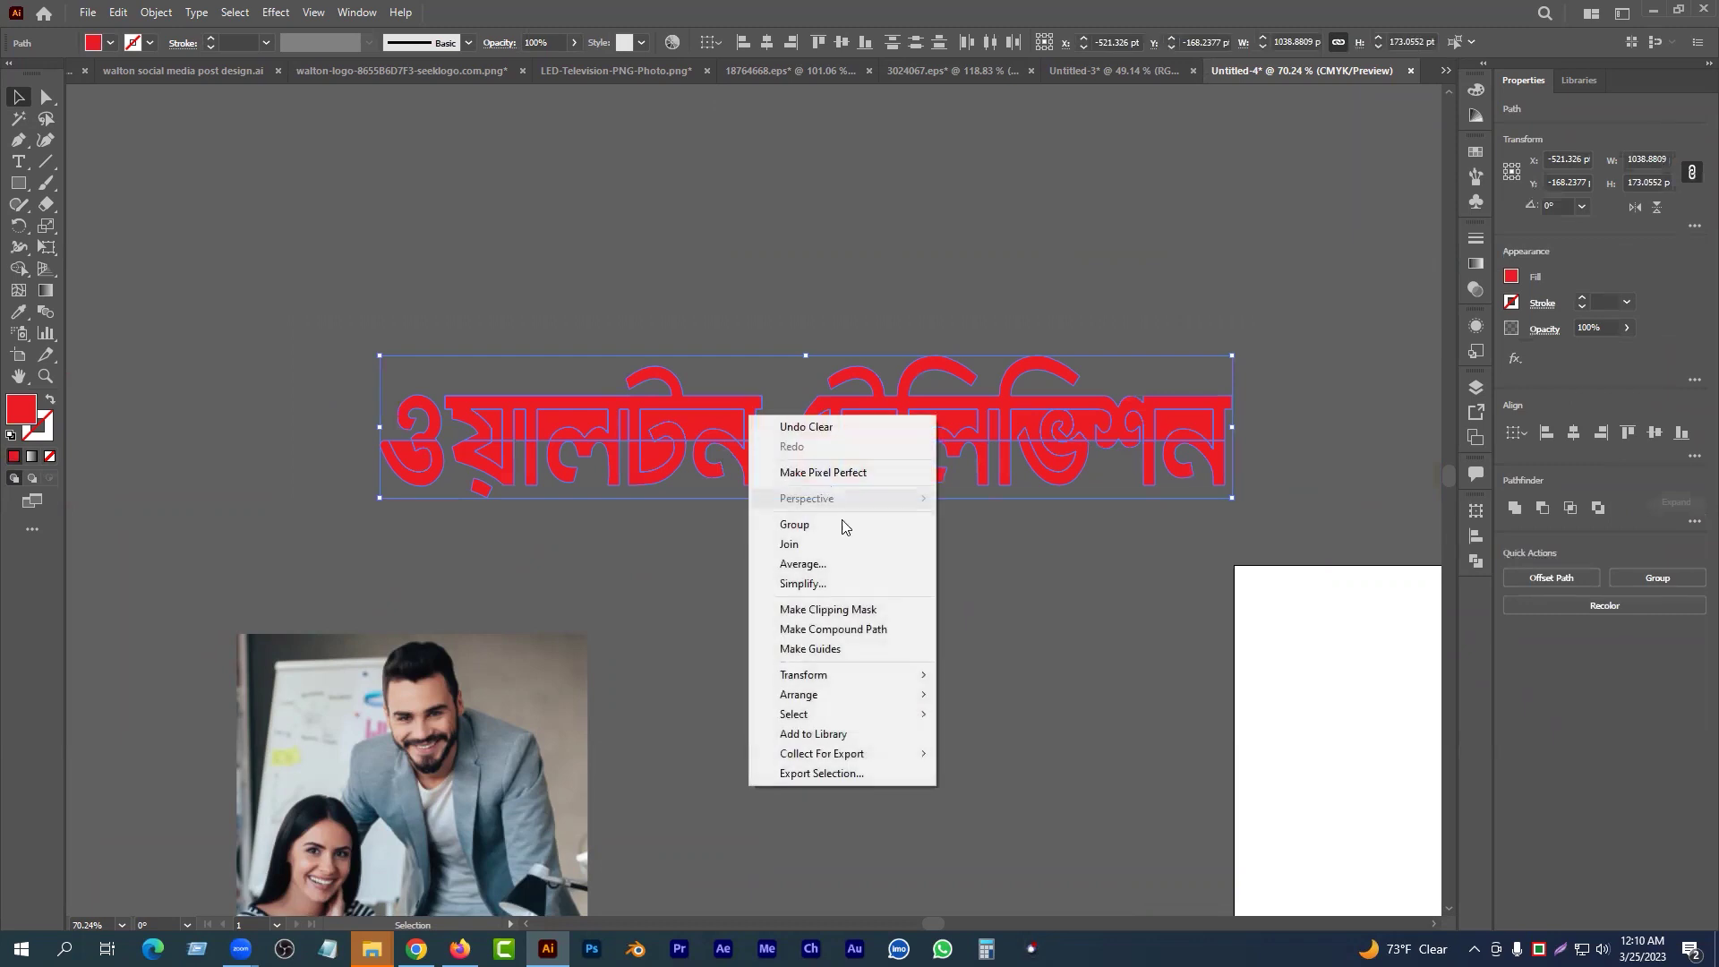
pyautogui.click(721, 637)
pyautogui.click(723, 636)
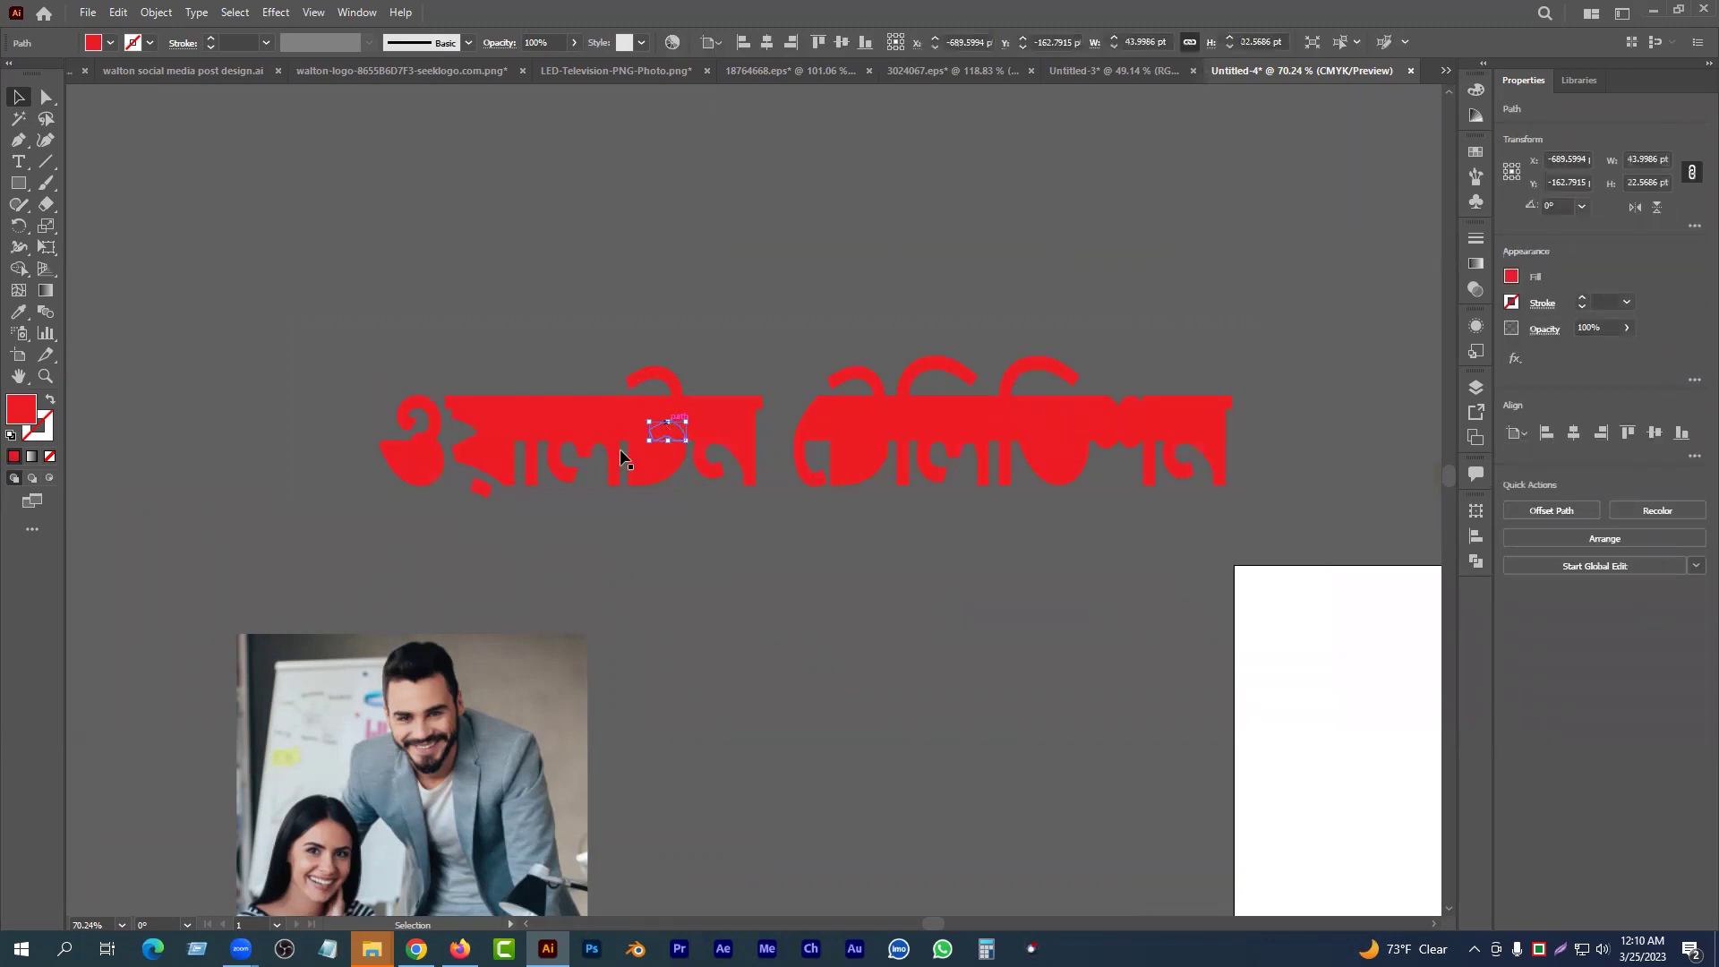
# - Delete the red pieces that fill the openings in the letters ও and য়া of the first word
pyautogui.moveTo(427, 463); pyautogui.dragTo(568, 499)
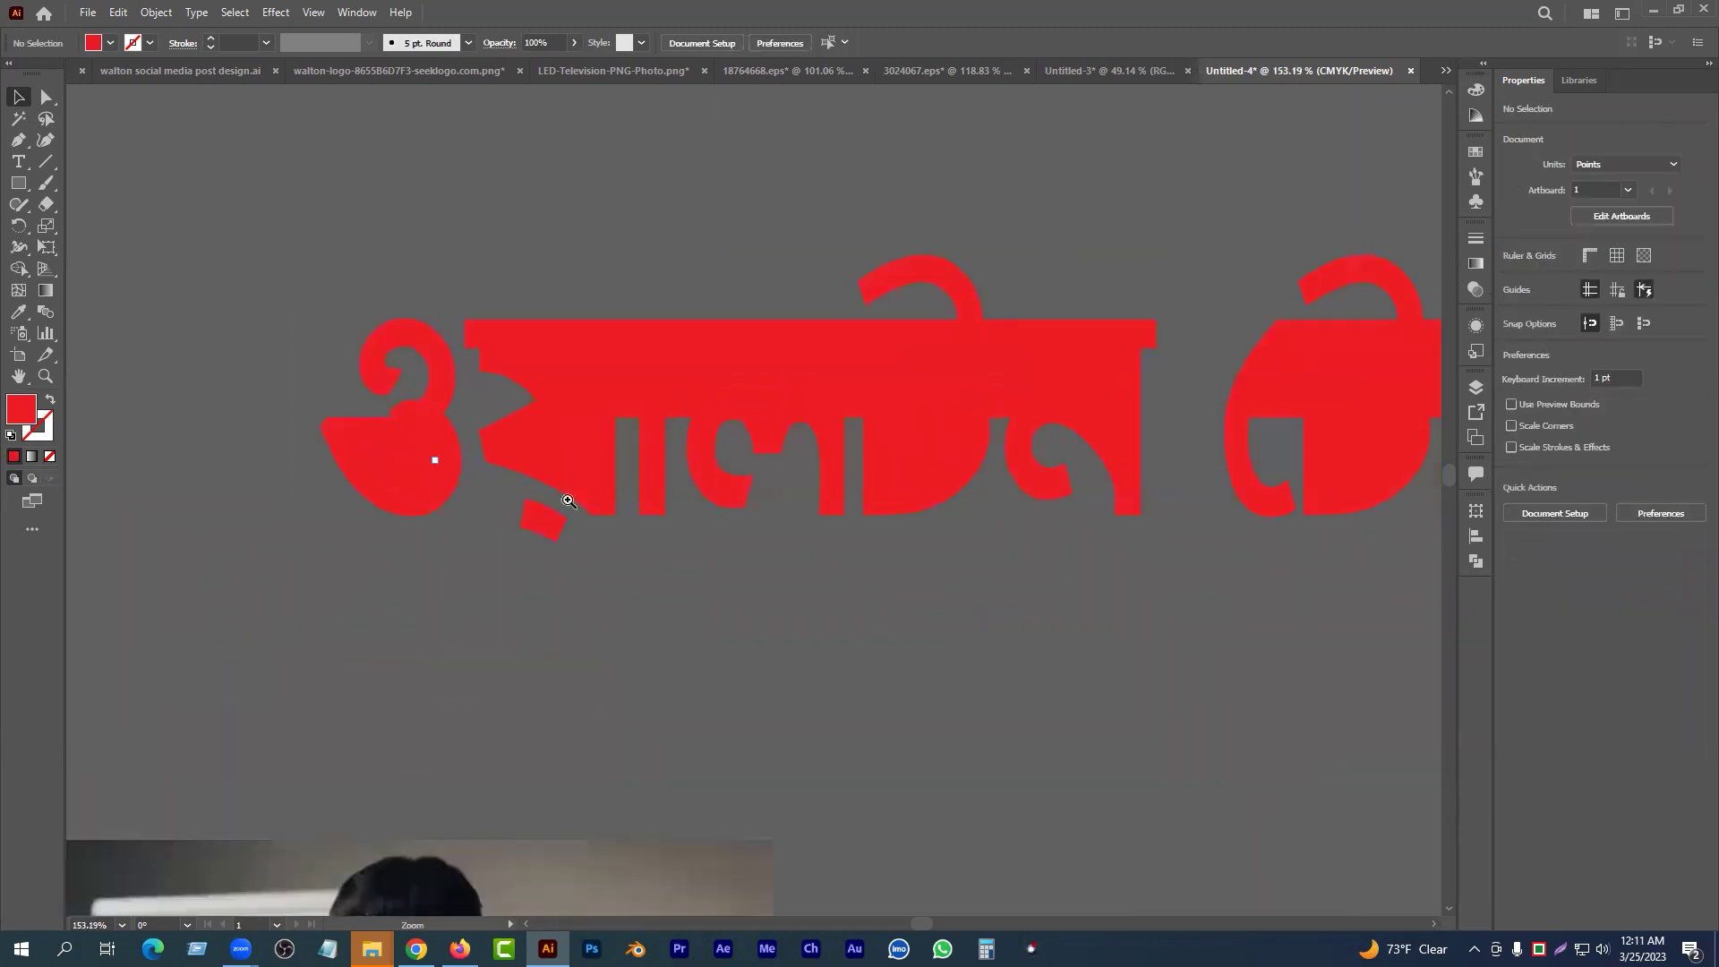
pyautogui.click(377, 456)
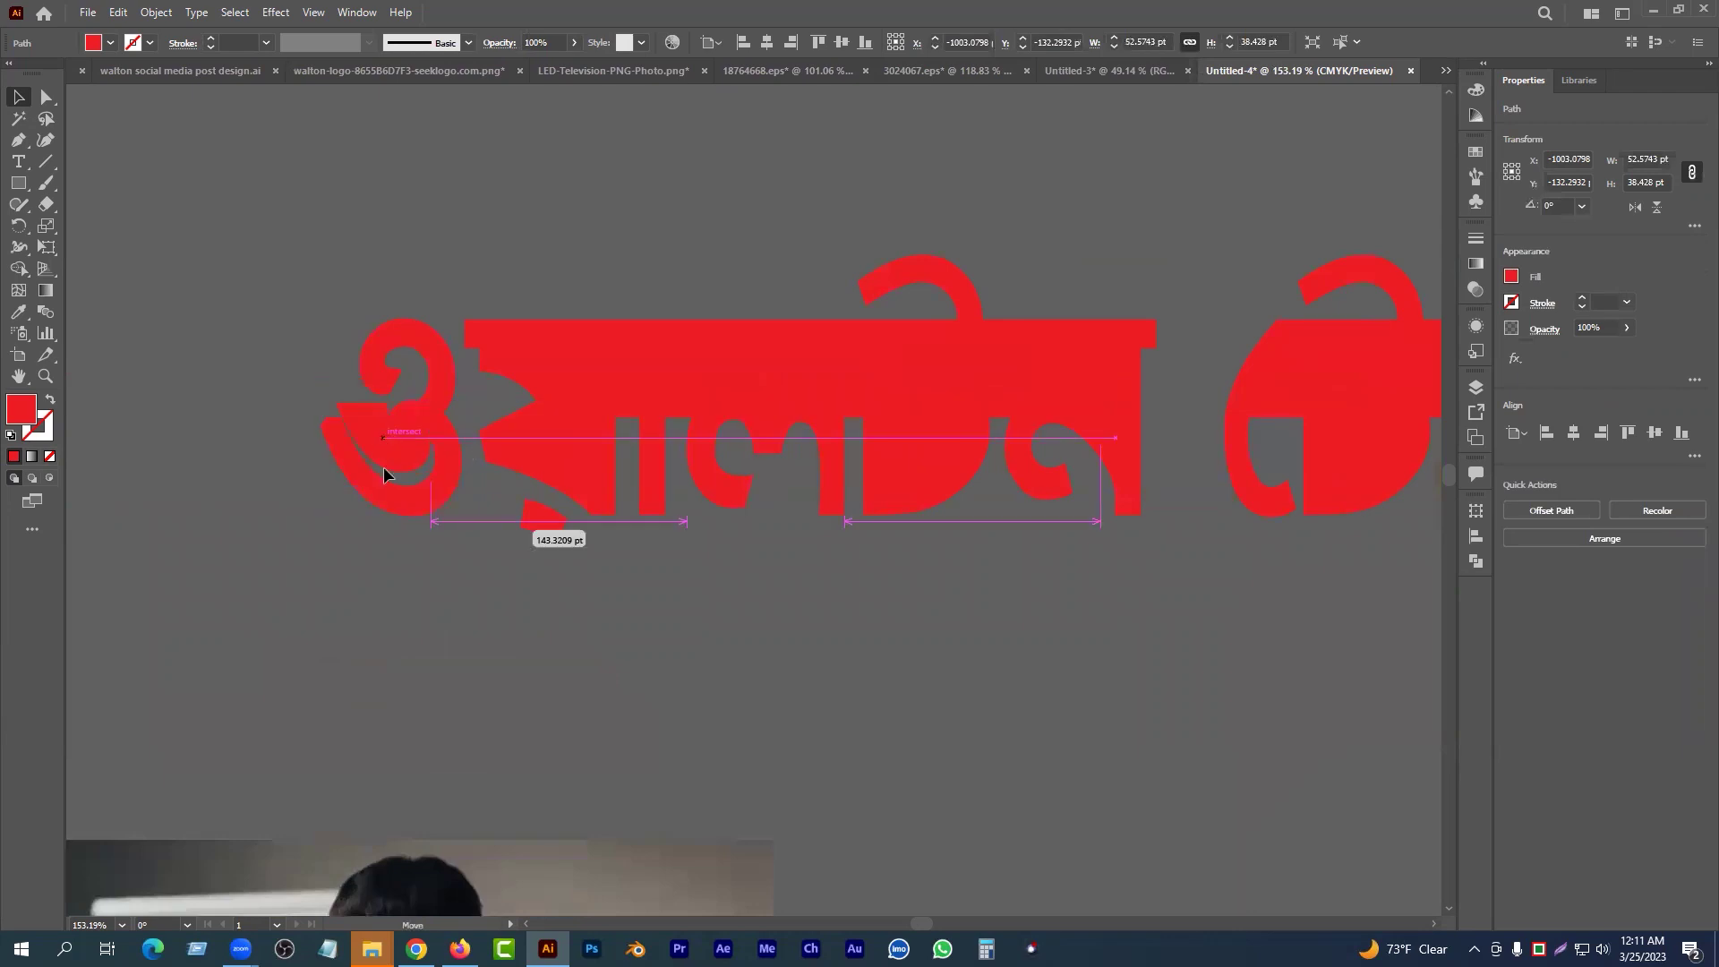
pyautogui.press('Delete')
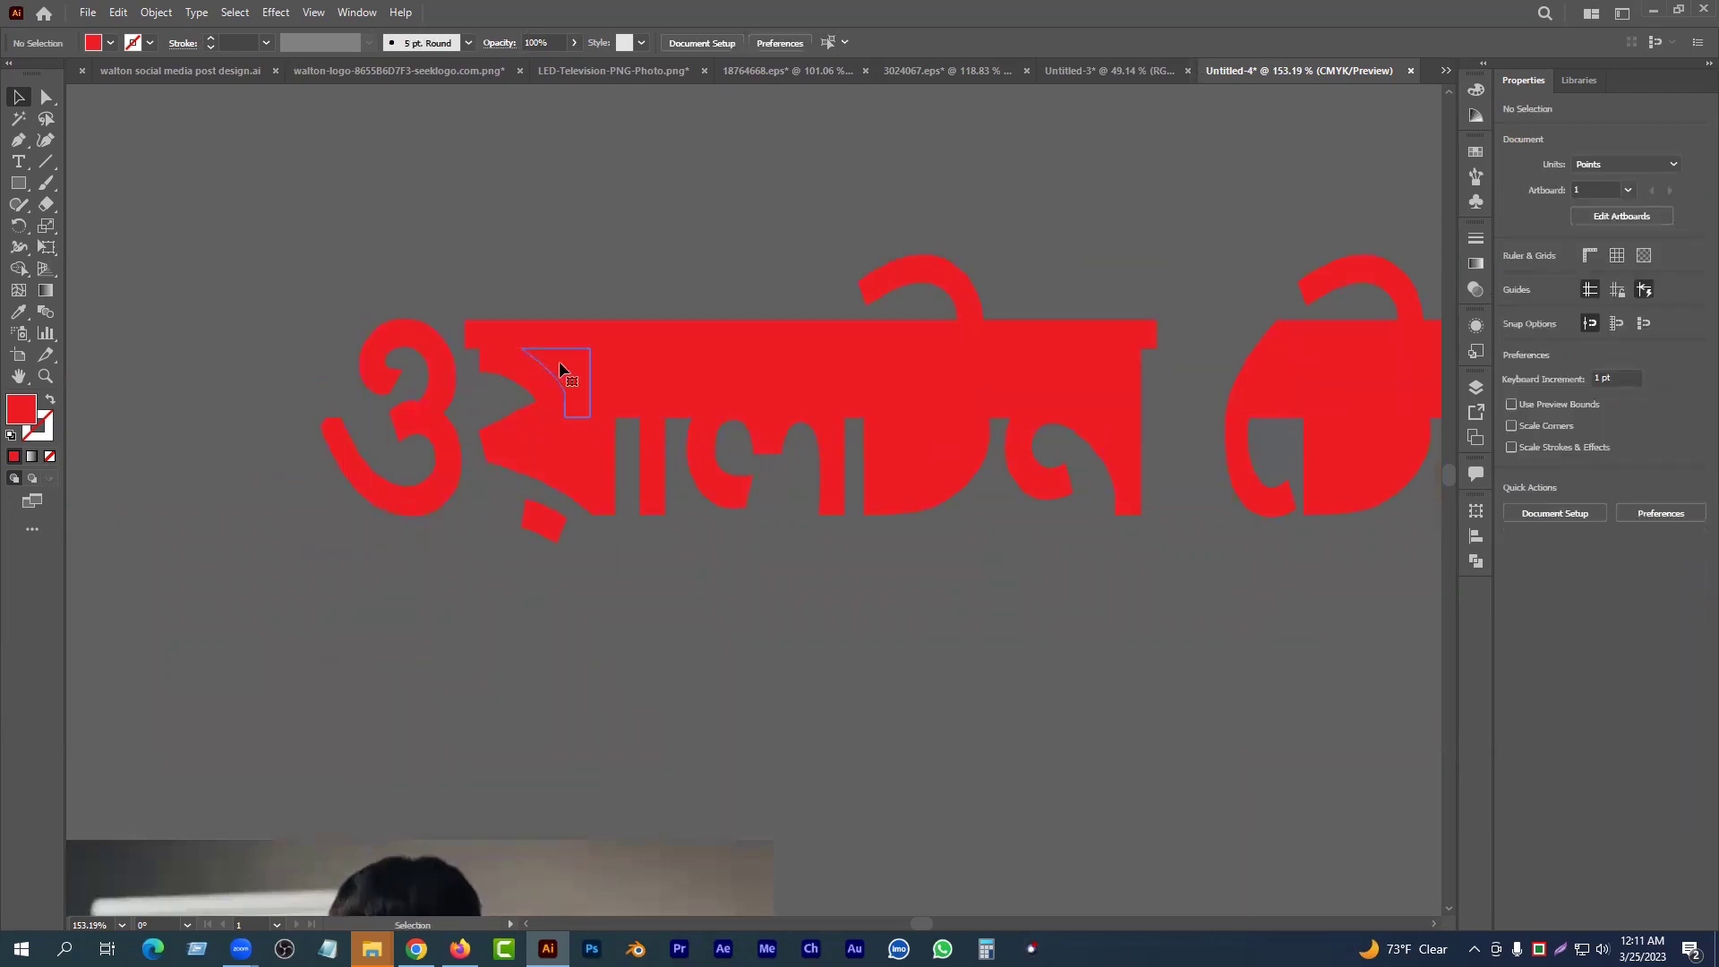
pyautogui.click(558, 361)
pyautogui.press('Delete')
pyautogui.click(567, 428)
pyautogui.press('Delete')
pyautogui.click(627, 367)
pyautogui.press('Delete')
# - Delete the red pieces that fill the gaps around the letter ল and before the letter ট
pyautogui.click(709, 372)
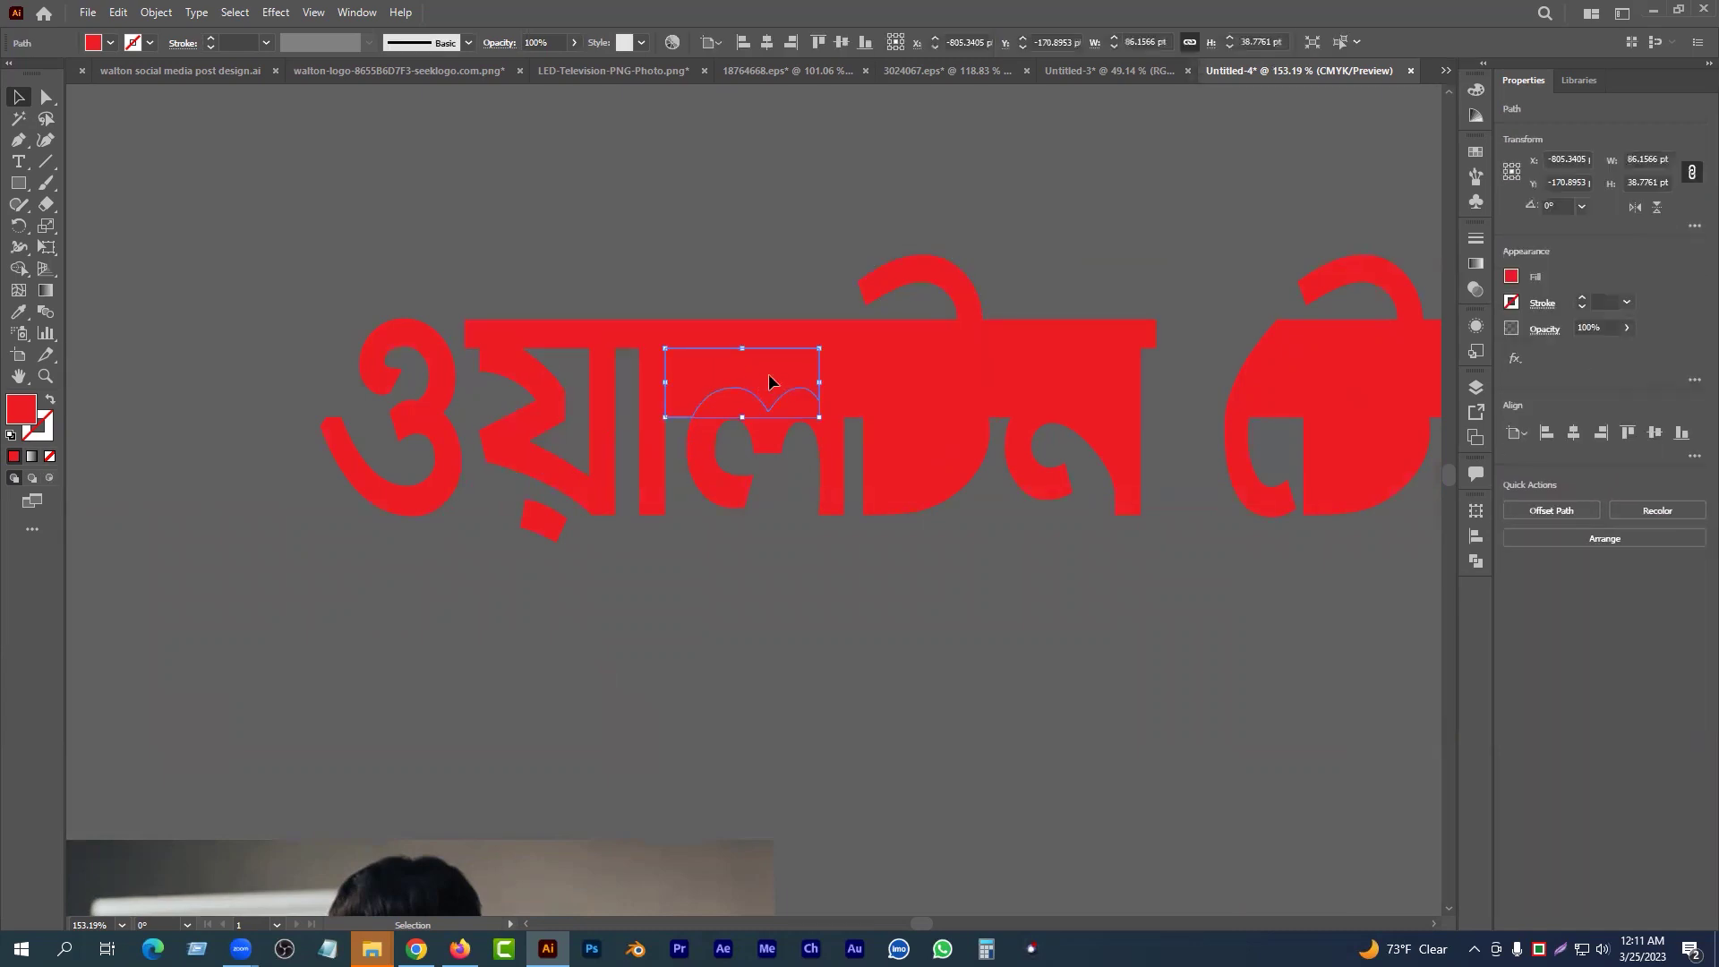
pyautogui.press('Delete')
pyautogui.click(864, 394)
pyautogui.press('Delete')
pyautogui.click(857, 394)
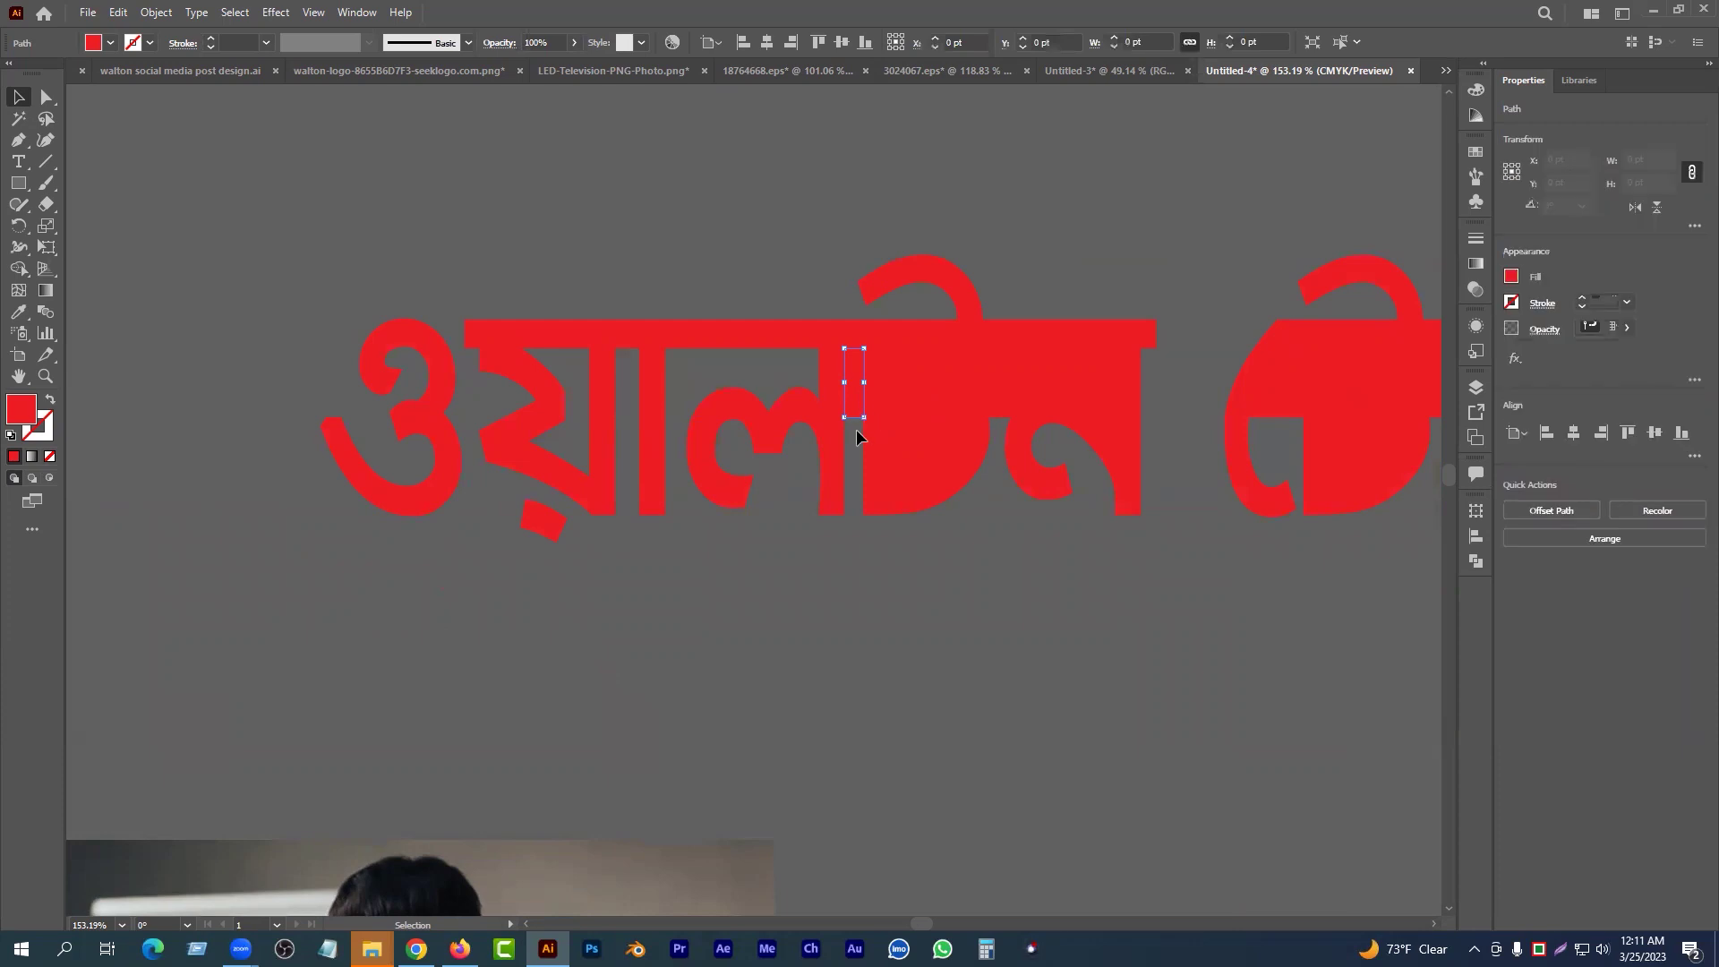
pyautogui.press('Delete')
# - Delete the red pieces that fill the openings in the letters ট and ন at the end of the first word
pyautogui.click(934, 482)
pyautogui.press('Delete')
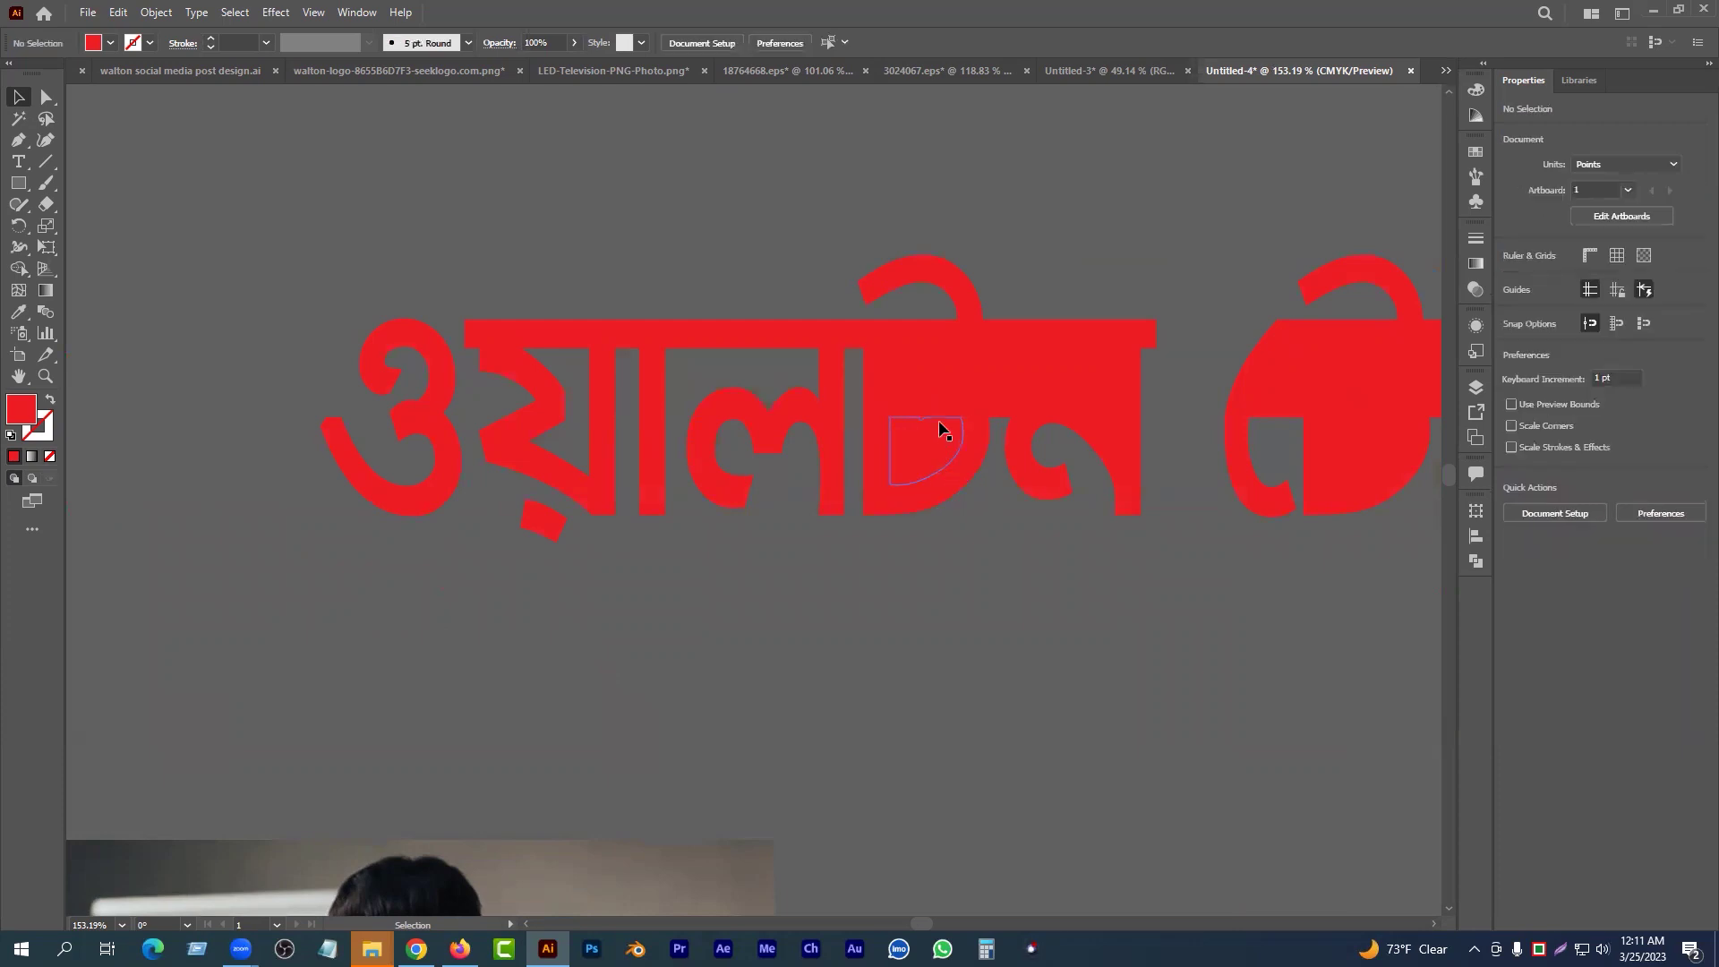
pyautogui.click(940, 428)
pyautogui.press('Delete')
pyautogui.click(940, 372)
pyautogui.press('Delete')
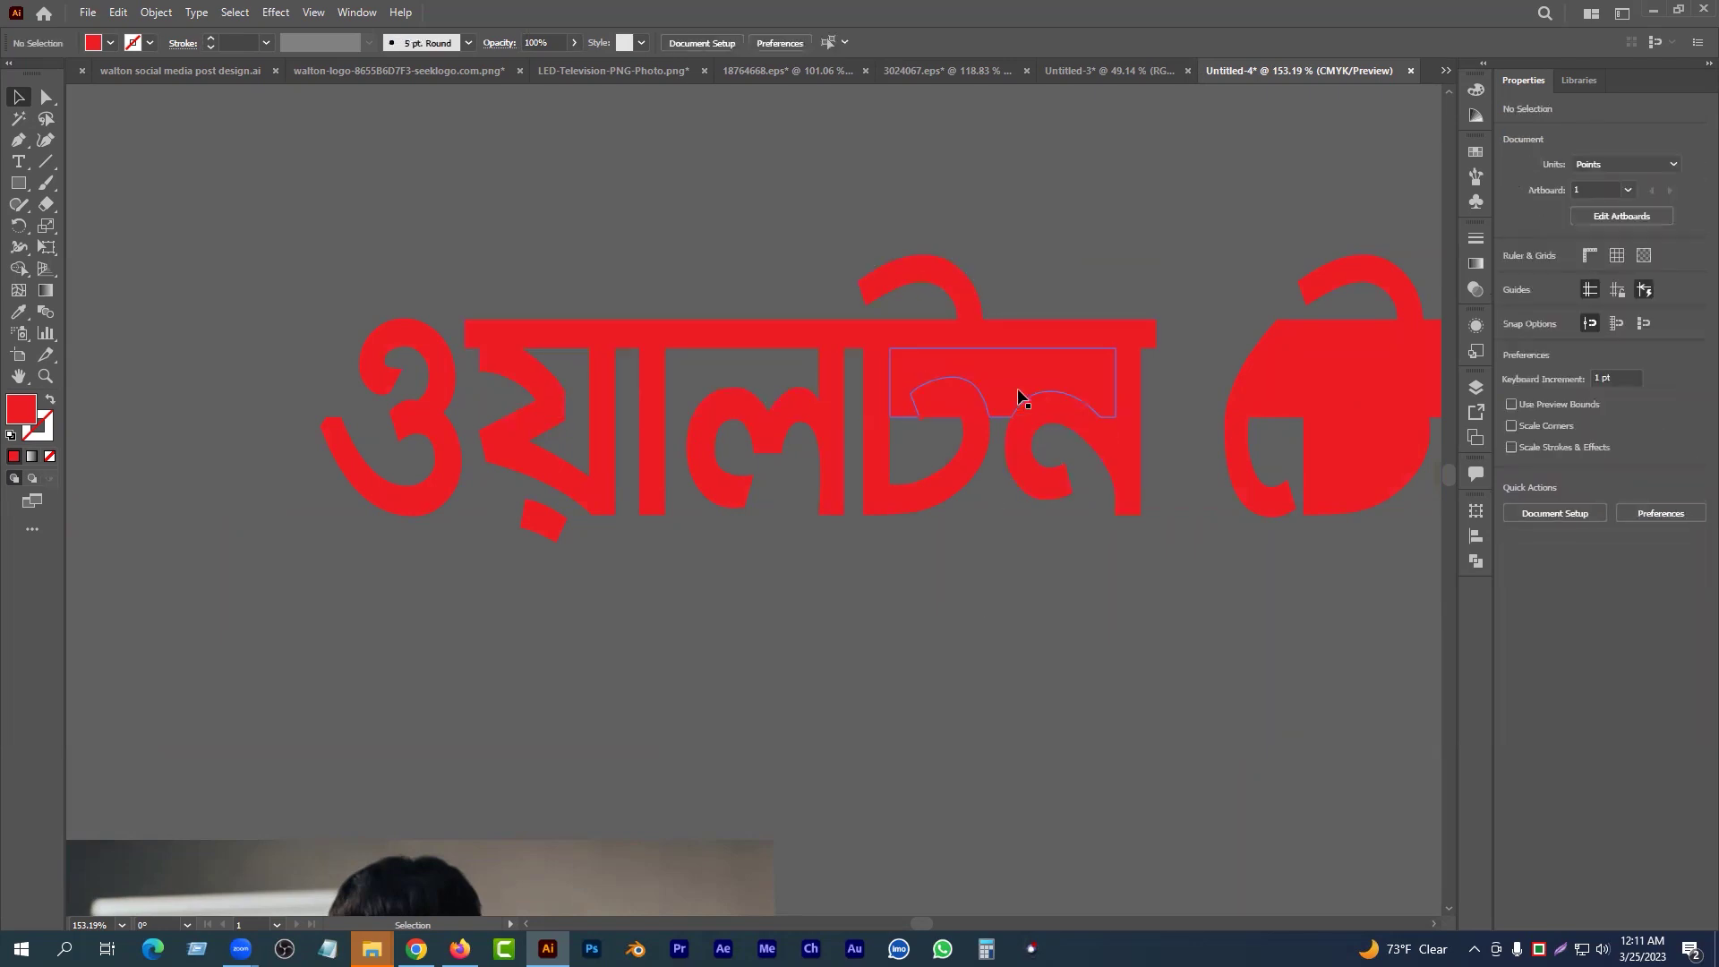
pyautogui.click(939, 423)
pyautogui.press('Delete')
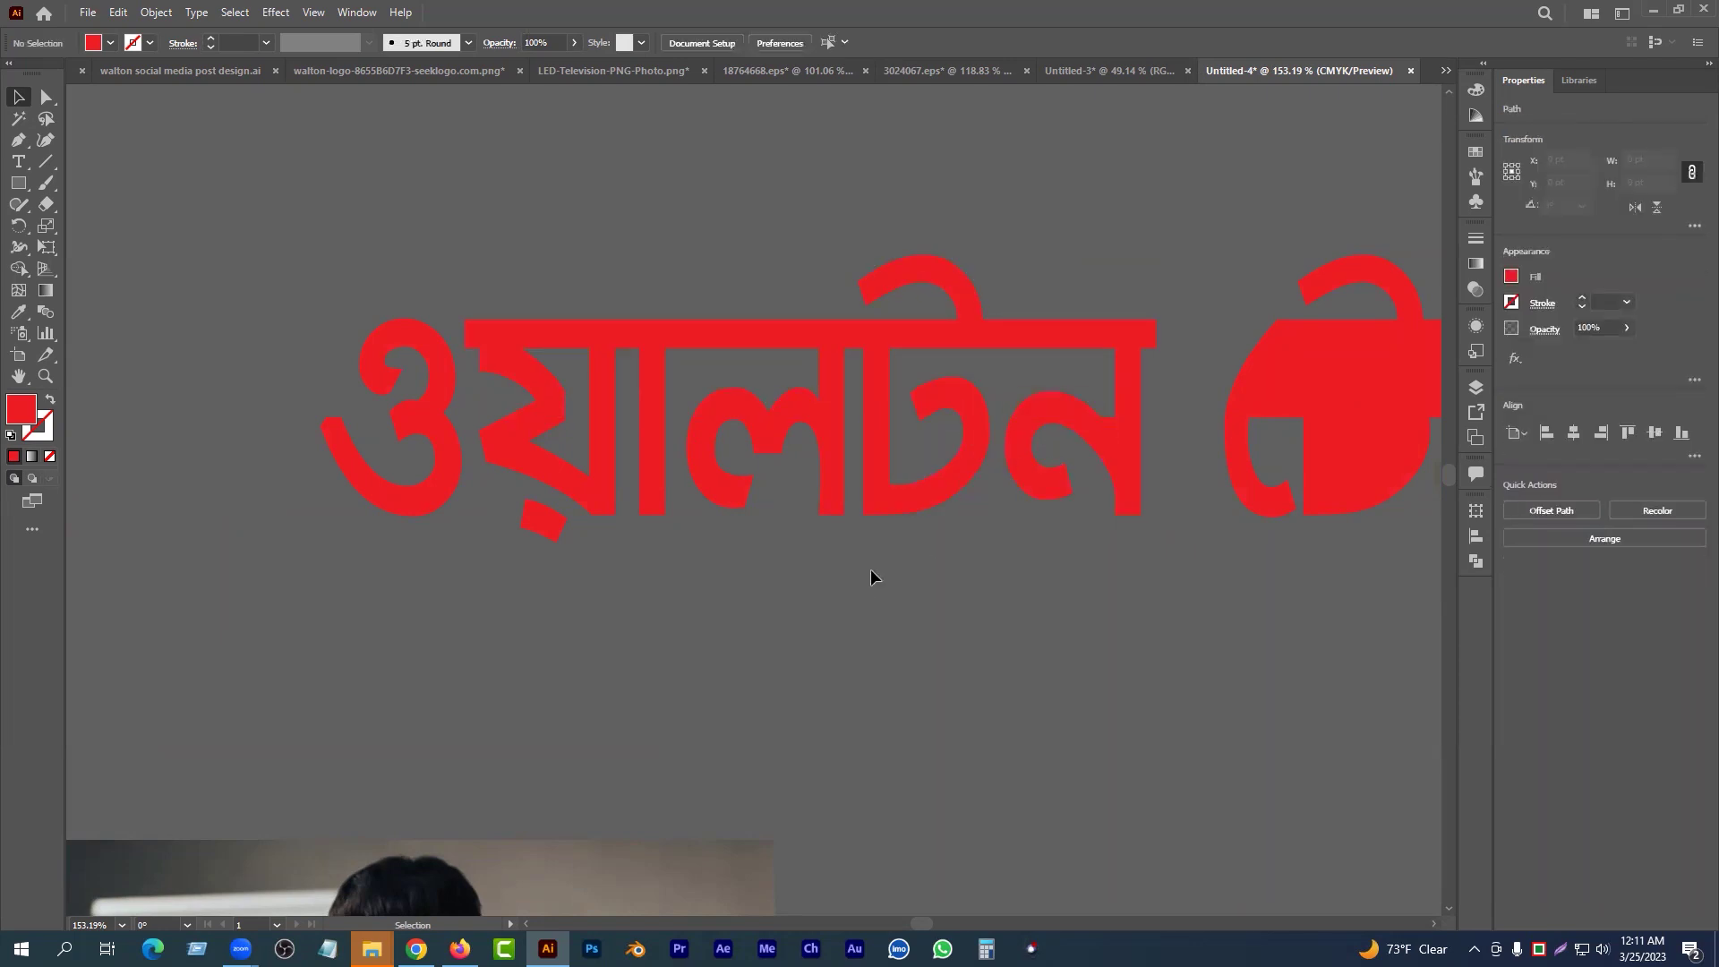
pyautogui.moveTo(975, 653); pyautogui.dragTo(256, 643)
pyautogui.hscroll(2, 656, 622)
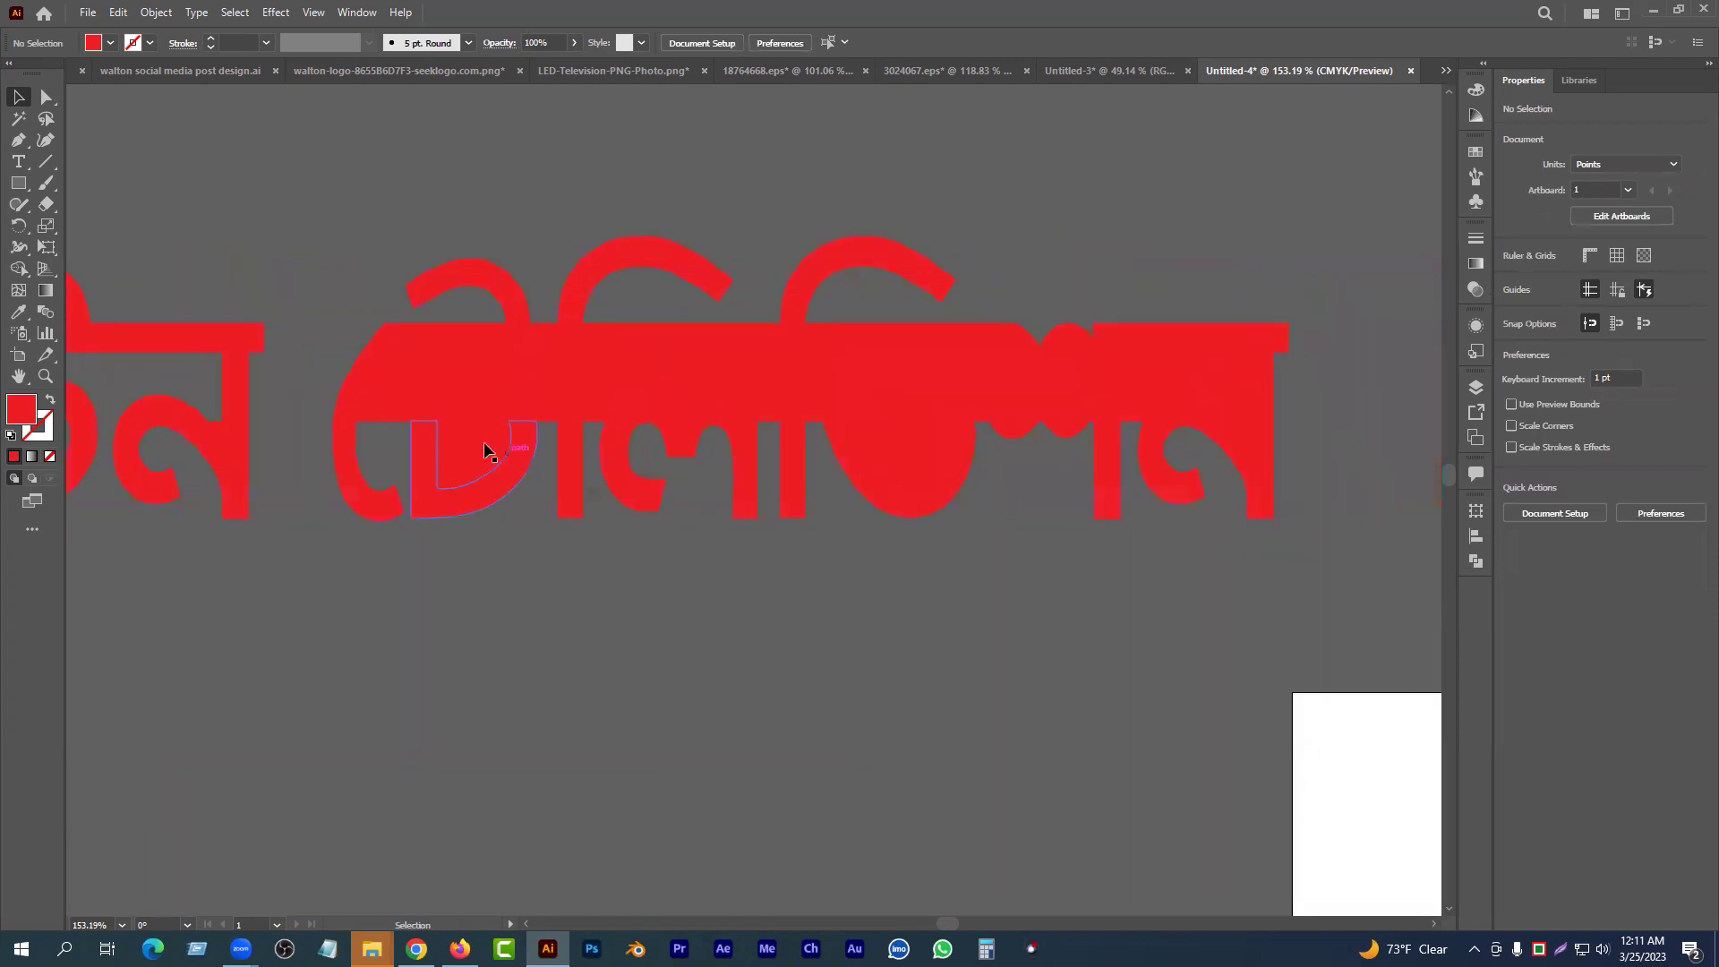
# - Delete the red pieces that fill the openings in the letters টে and লি of the second word
pyautogui.click(481, 401)
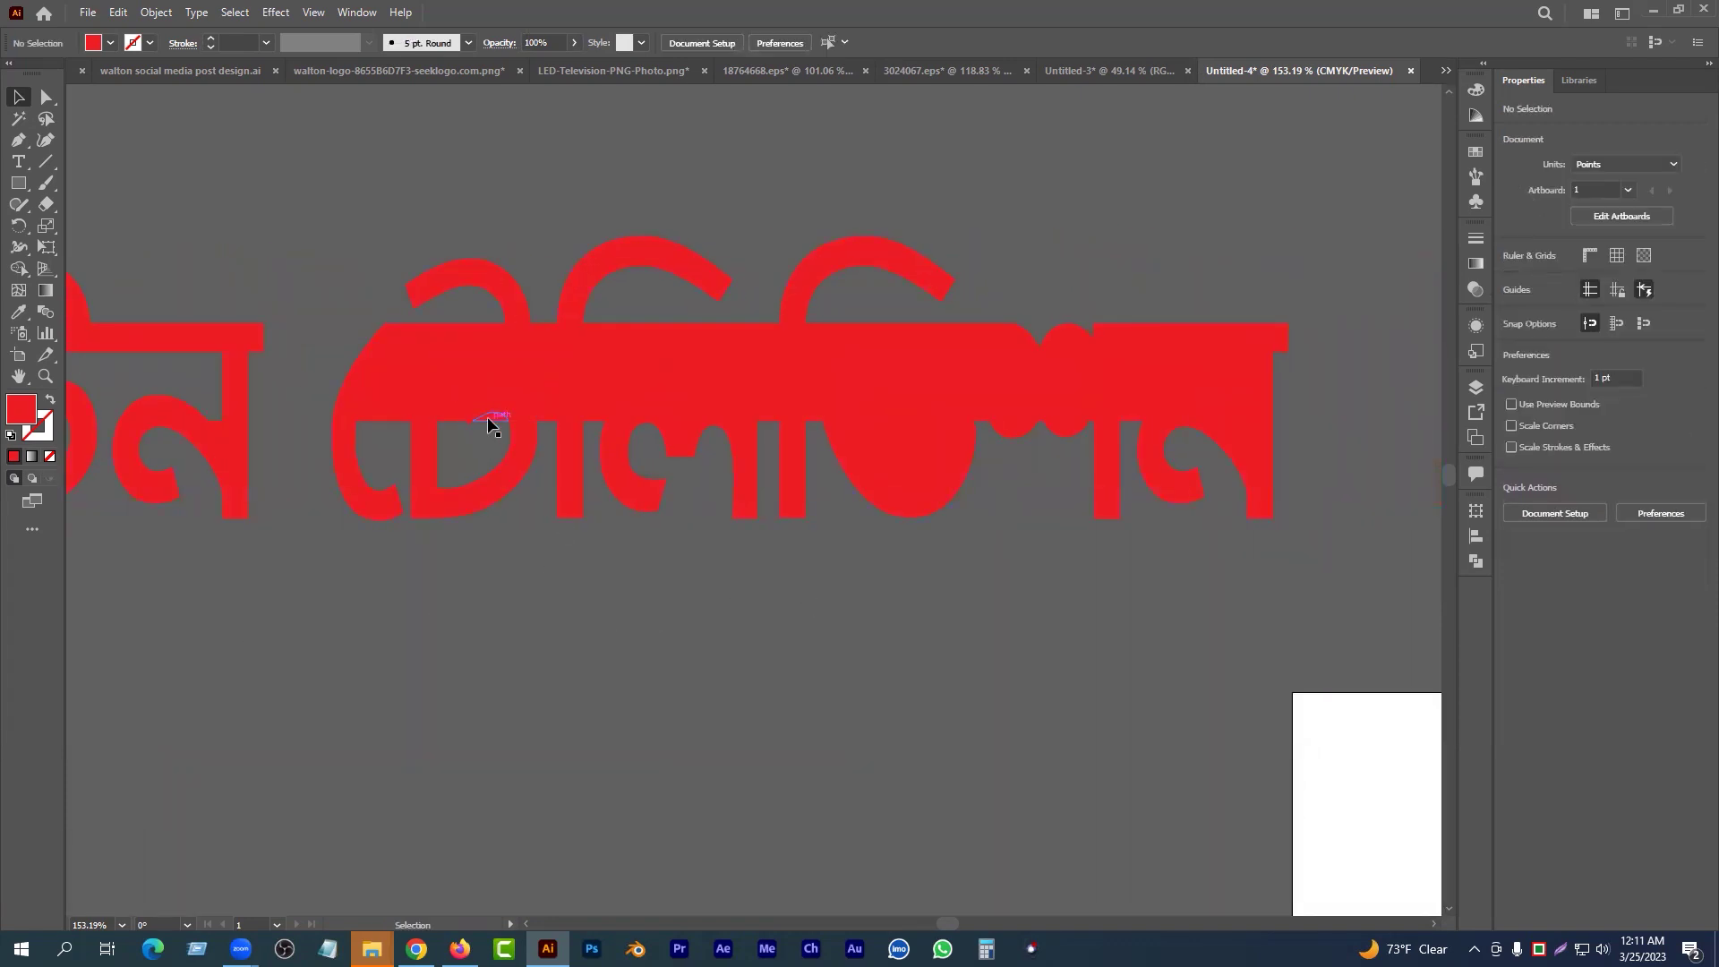
pyautogui.press('Delete')
pyautogui.click(403, 403)
pyautogui.press('Delete')
pyautogui.click(611, 376)
pyautogui.press('Delete')
pyautogui.click(769, 385)
pyautogui.press('Delete')
pyautogui.click(816, 389)
pyautogui.press('Delete')
# - Delete the red pieces that fill the openings in the letters ভ, শ and ন of the second word, keeping the body of ভ
pyautogui.click(910, 465)
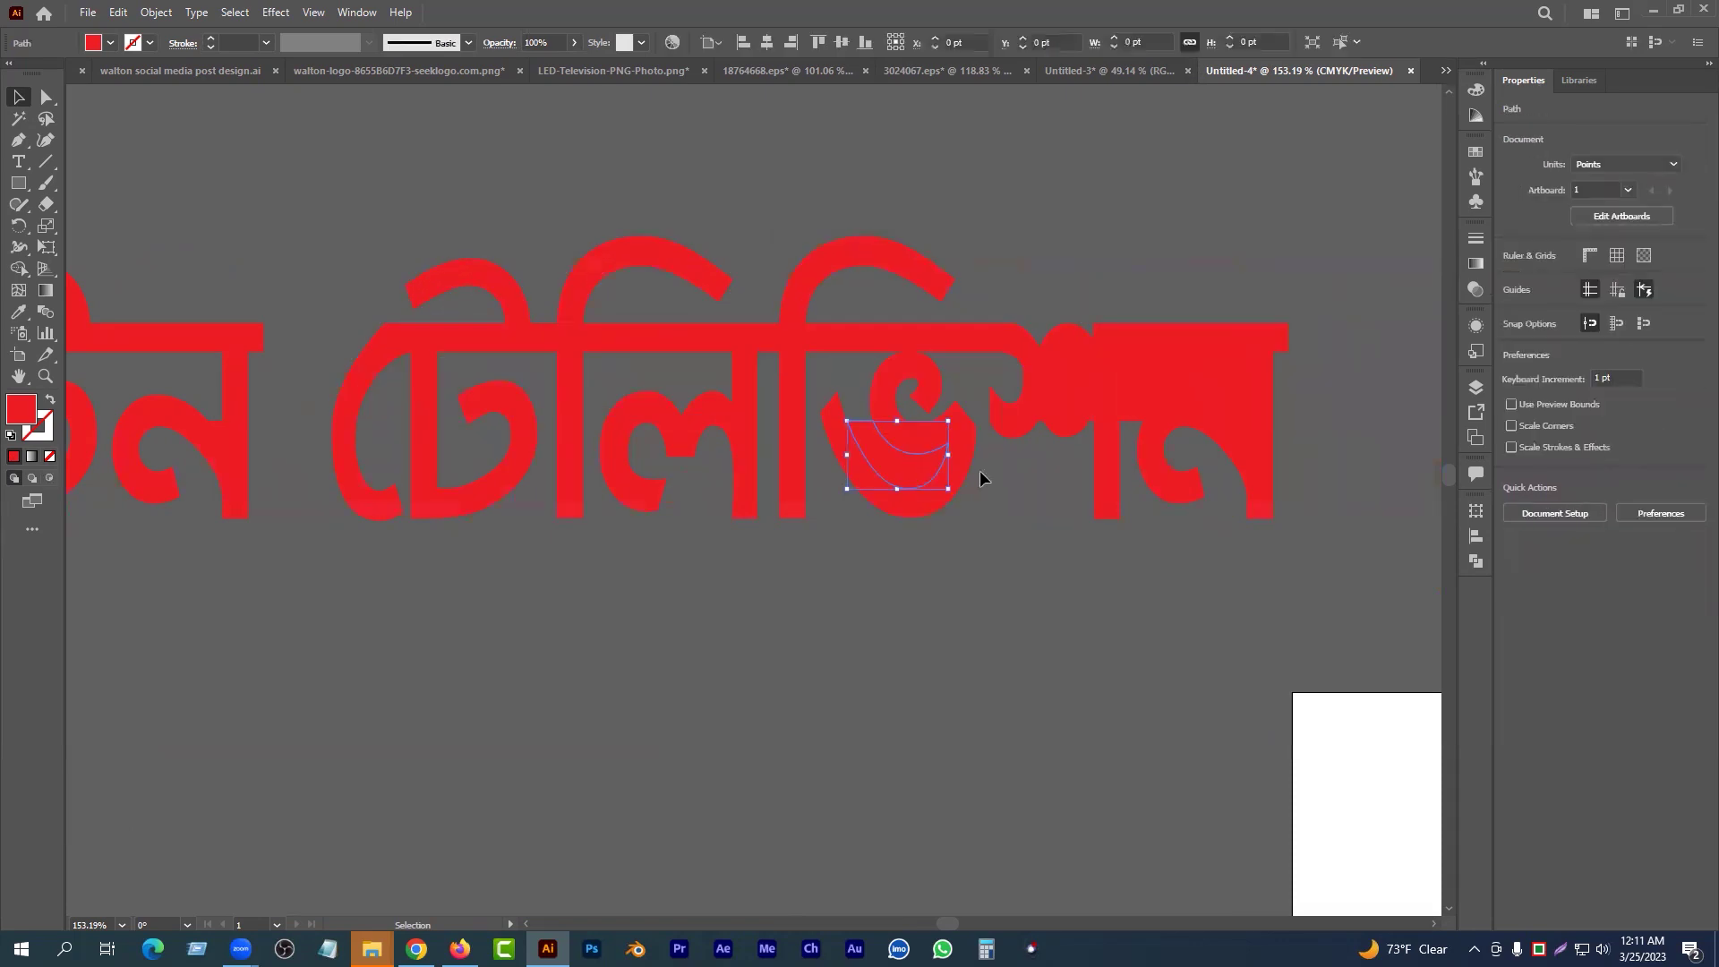
pyautogui.press('Delete')
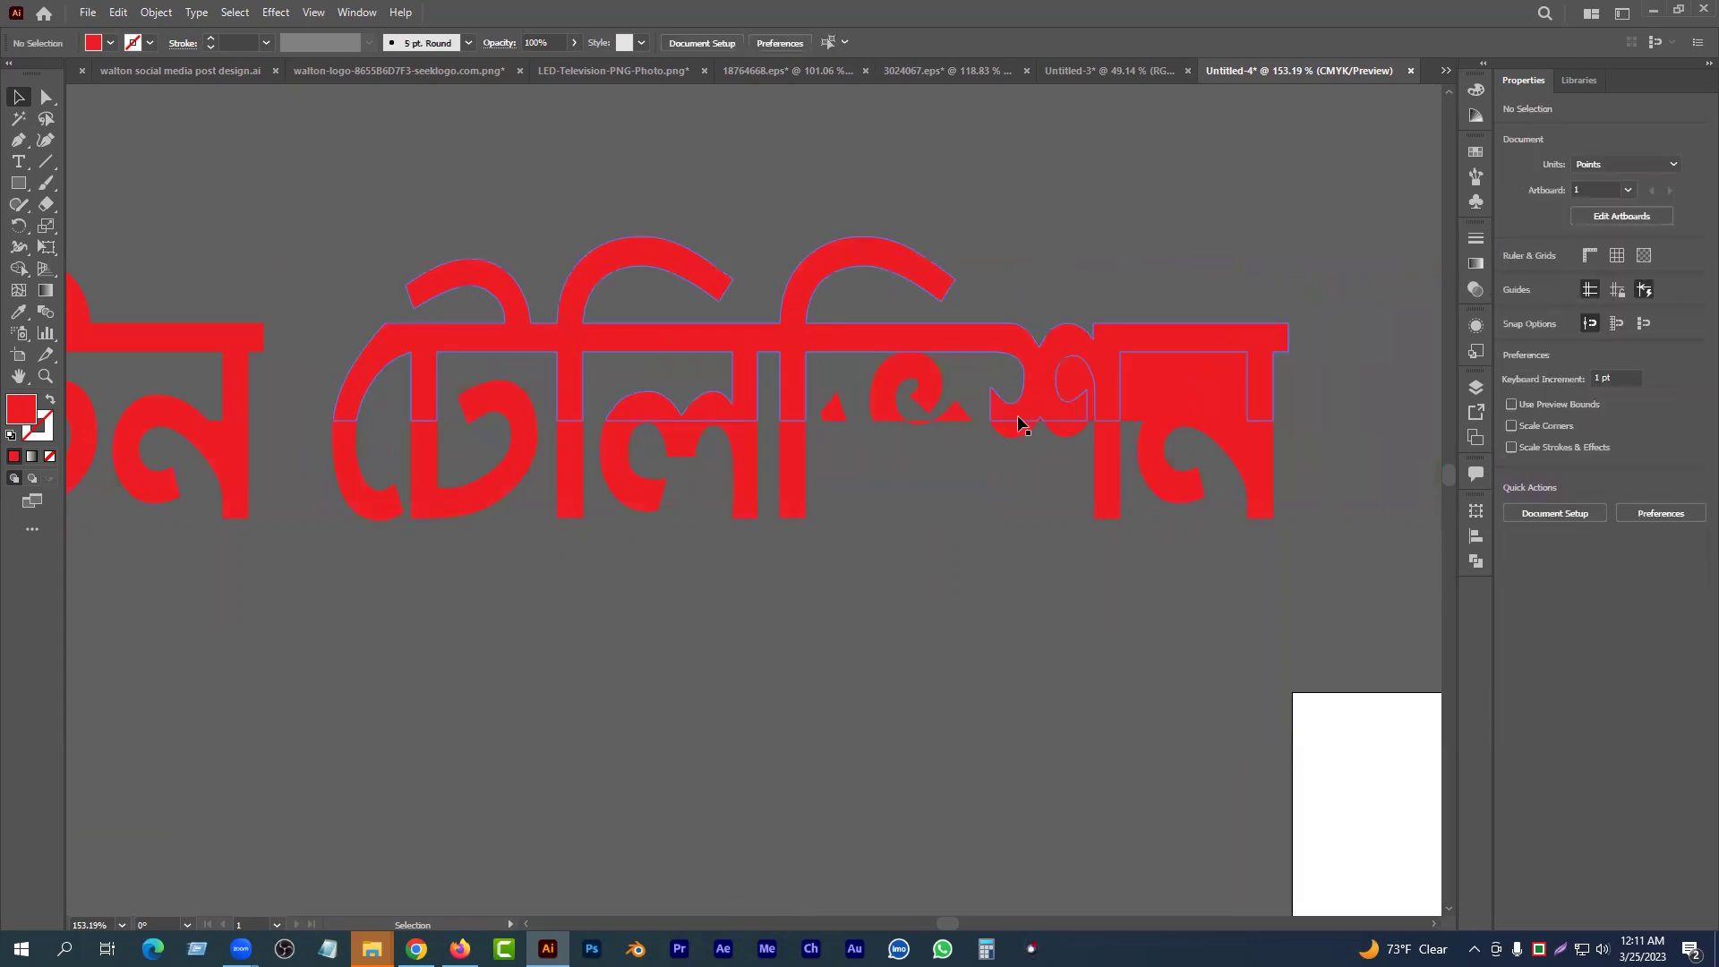
pyautogui.hotkey('ctrl', 'z')
pyautogui.click(975, 535)
pyautogui.scroll(6, 952, 438)
pyautogui.click(834, 377)
pyautogui.press('Delete')
pyautogui.moveTo(935, 518); pyautogui.dragTo(773, 519)
pyautogui.click(992, 372)
pyautogui.press('Delete')
pyautogui.press('Delete')
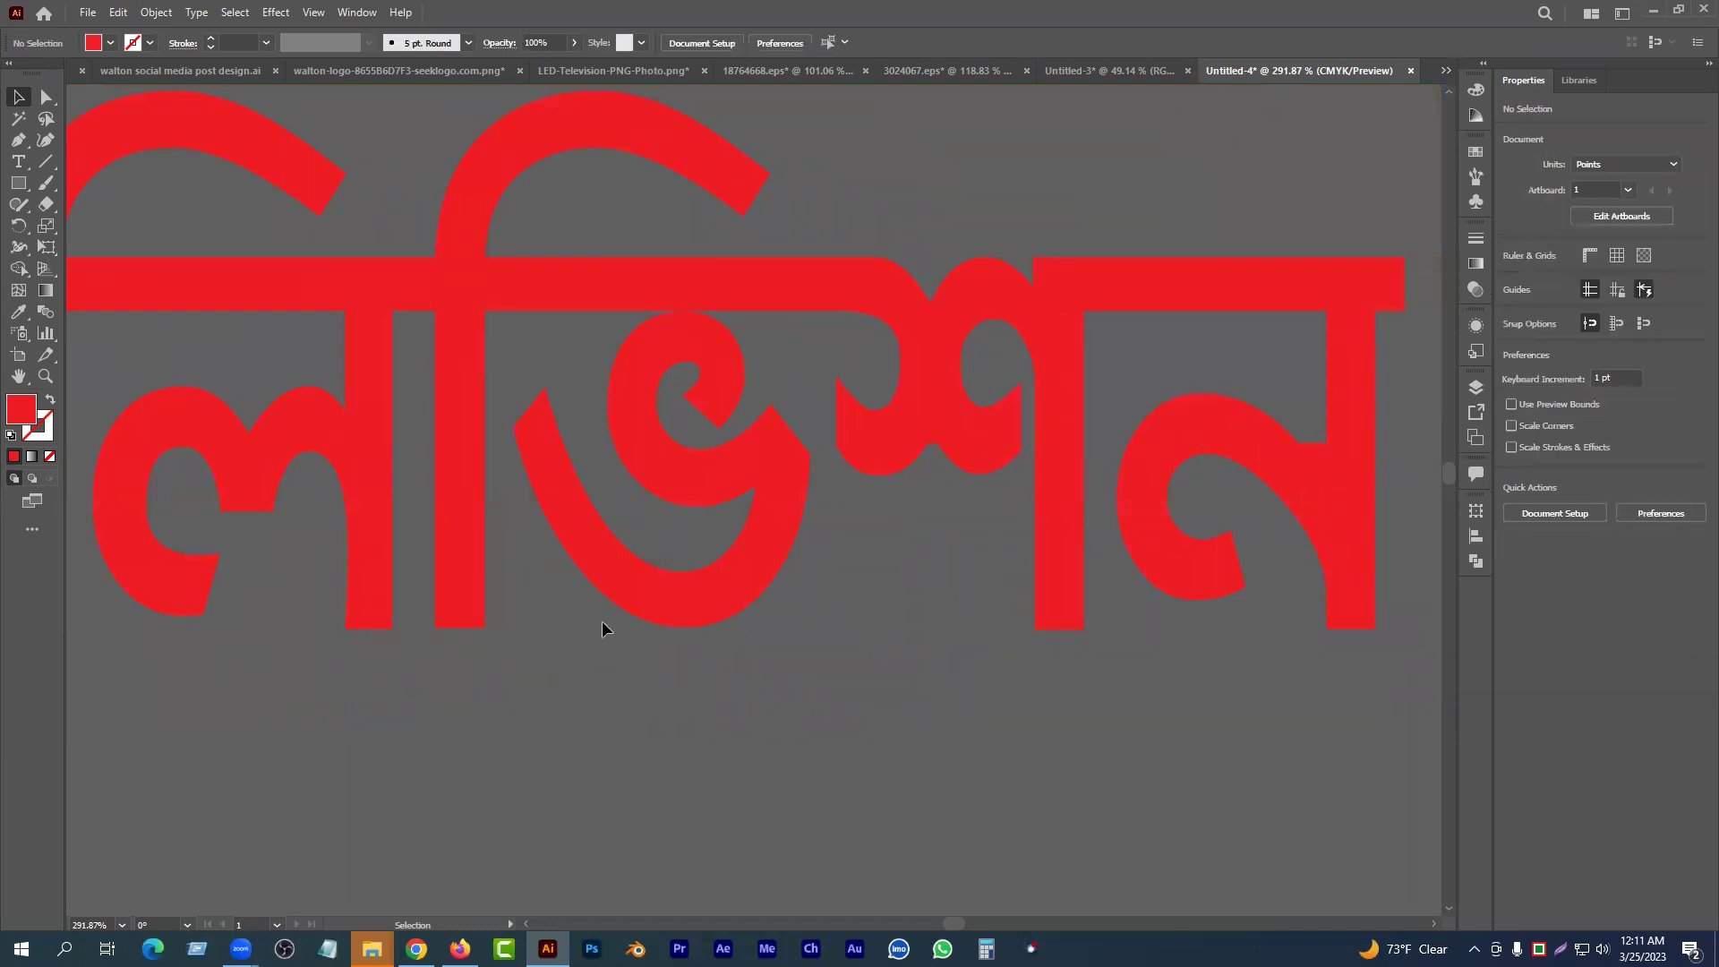
# - Try moving the selected lower halves of the letters down, away from the upper halves
pyautogui.moveTo(795, 581); pyautogui.dragTo(883, 541)
pyautogui.moveTo(637, 559); pyautogui.dragTo(753, 557)
pyautogui.moveTo(640, 549); pyautogui.dragTo(791, 561)
pyautogui.click(436, 464)
pyautogui.click(614, 645)
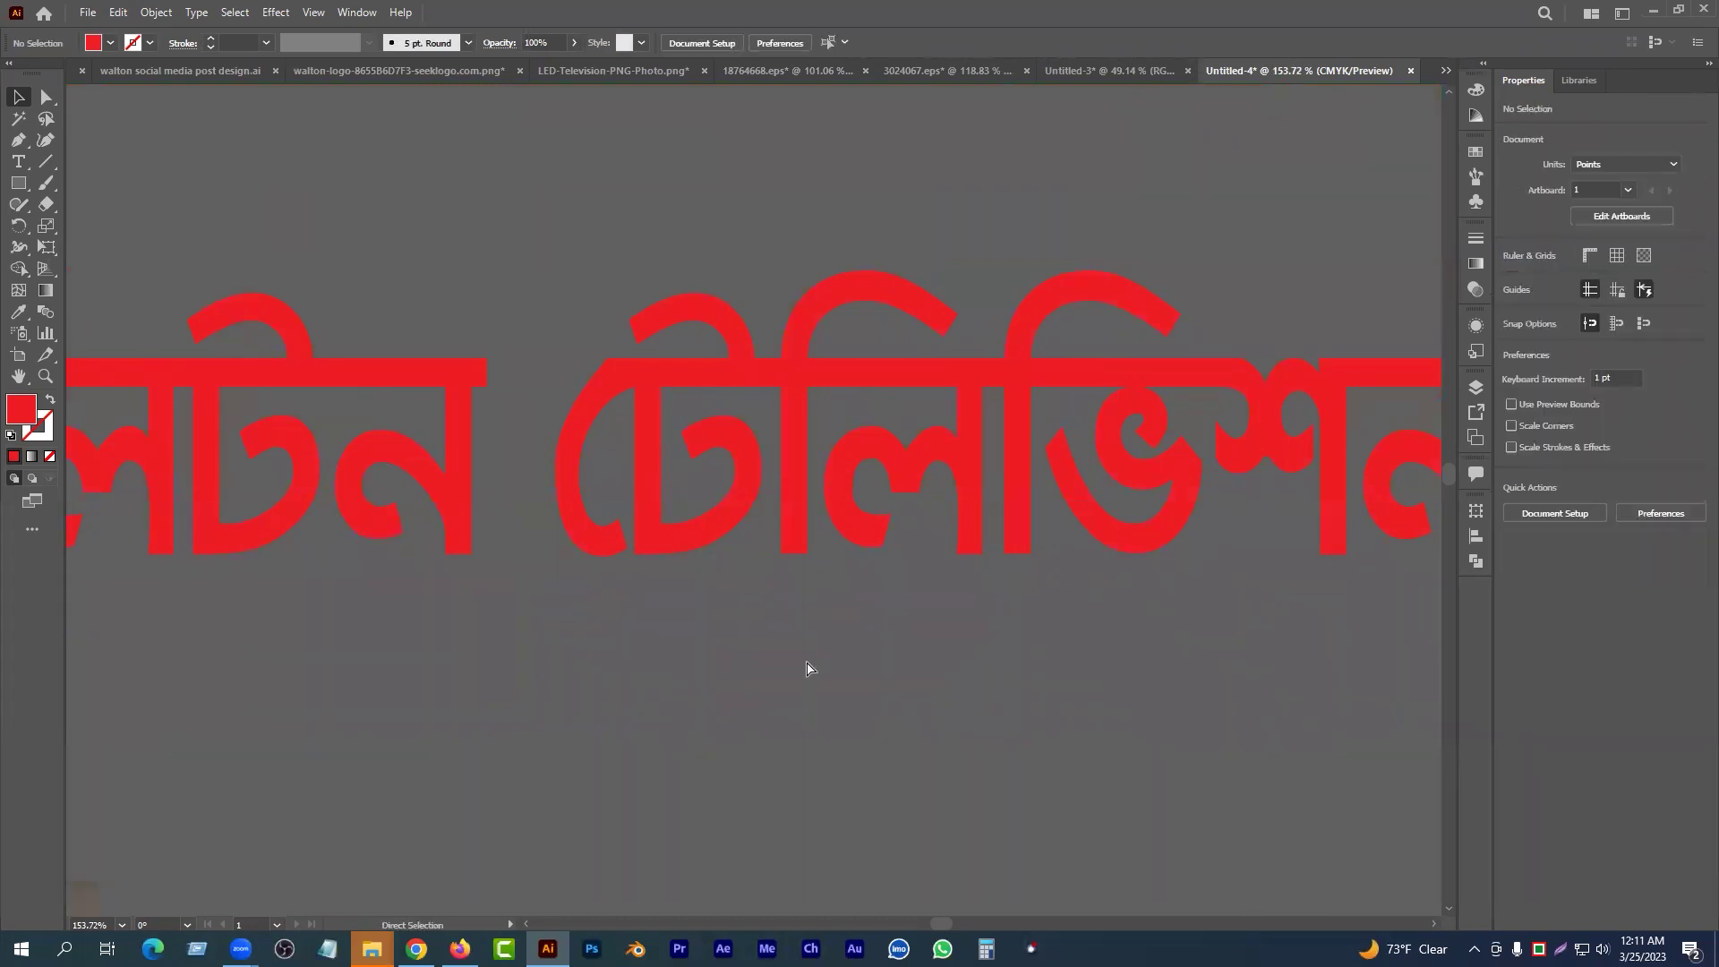
pyautogui.moveTo(825, 662); pyautogui.dragTo(667, 658)
pyautogui.moveTo(394, 627); pyautogui.dragTo(402, 553)
pyautogui.moveTo(186, 493); pyautogui.dragTo(1128, 615)
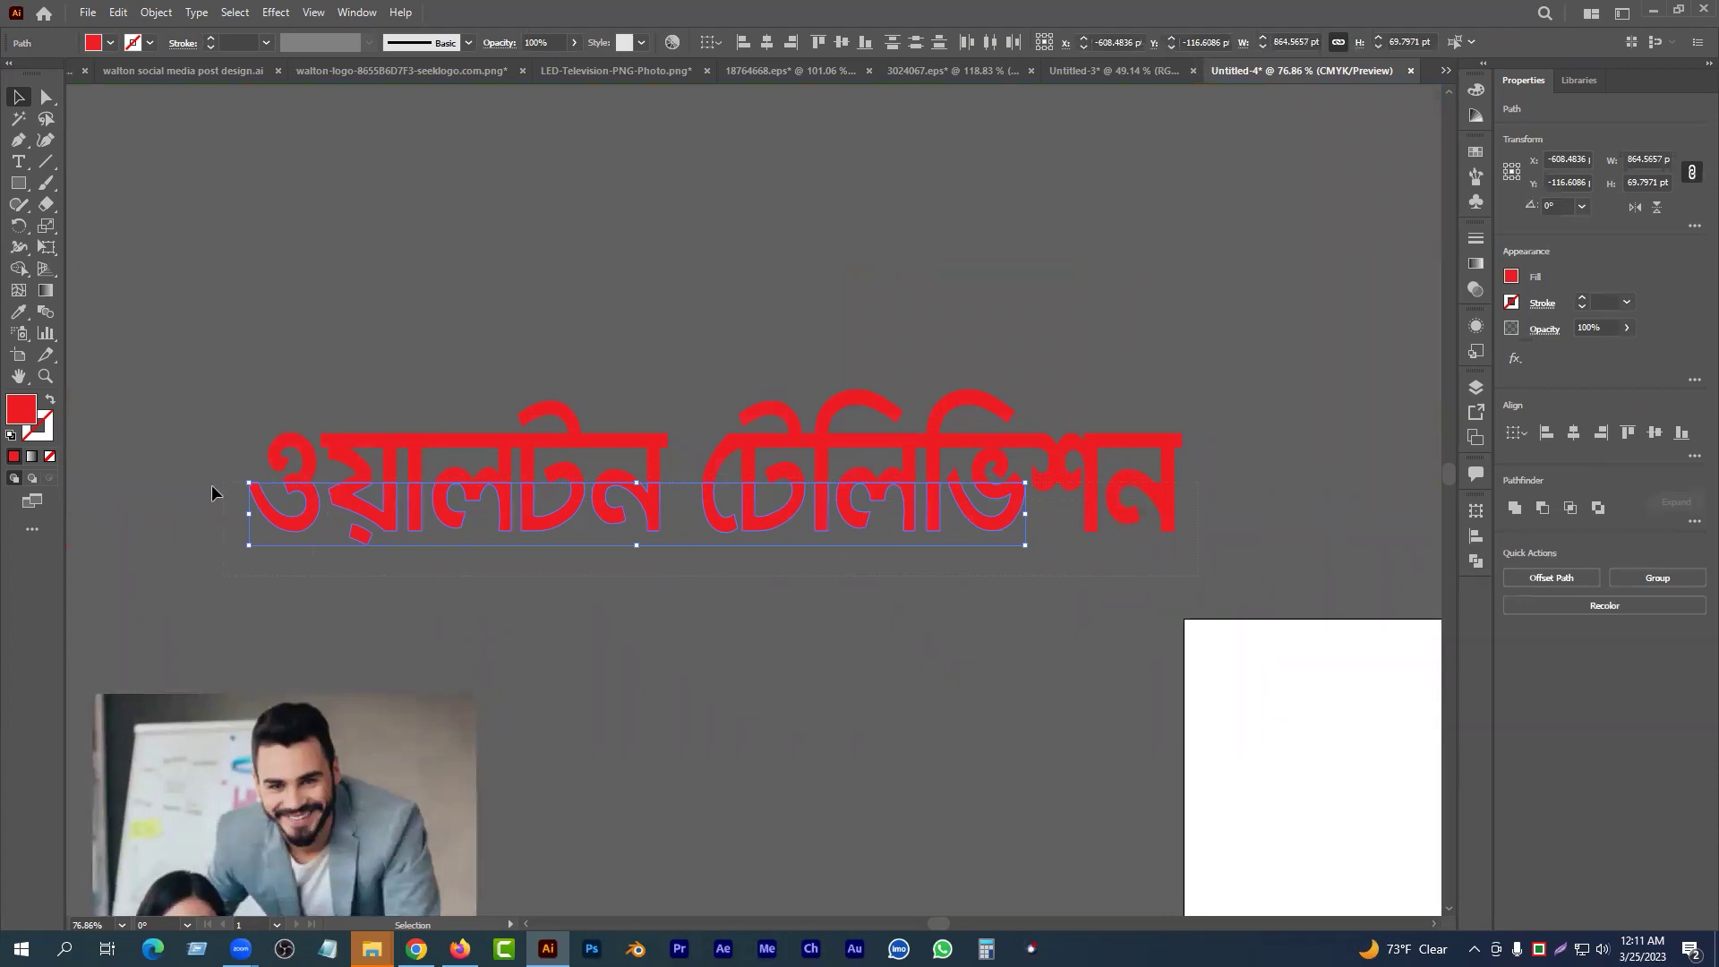
pyautogui.moveTo(188, 488); pyautogui.dragTo(185, 488)
pyautogui.moveTo(578, 496); pyautogui.dragTo(580, 617)
pyautogui.hotkey('ctrl', 'z')
# - Group all the pieces that form the upper half of the text and undo the test move
pyautogui.press('a')
pyautogui.press('v')
pyautogui.moveTo(176, 387); pyautogui.dragTo(1292, 476)
pyautogui.press('a')
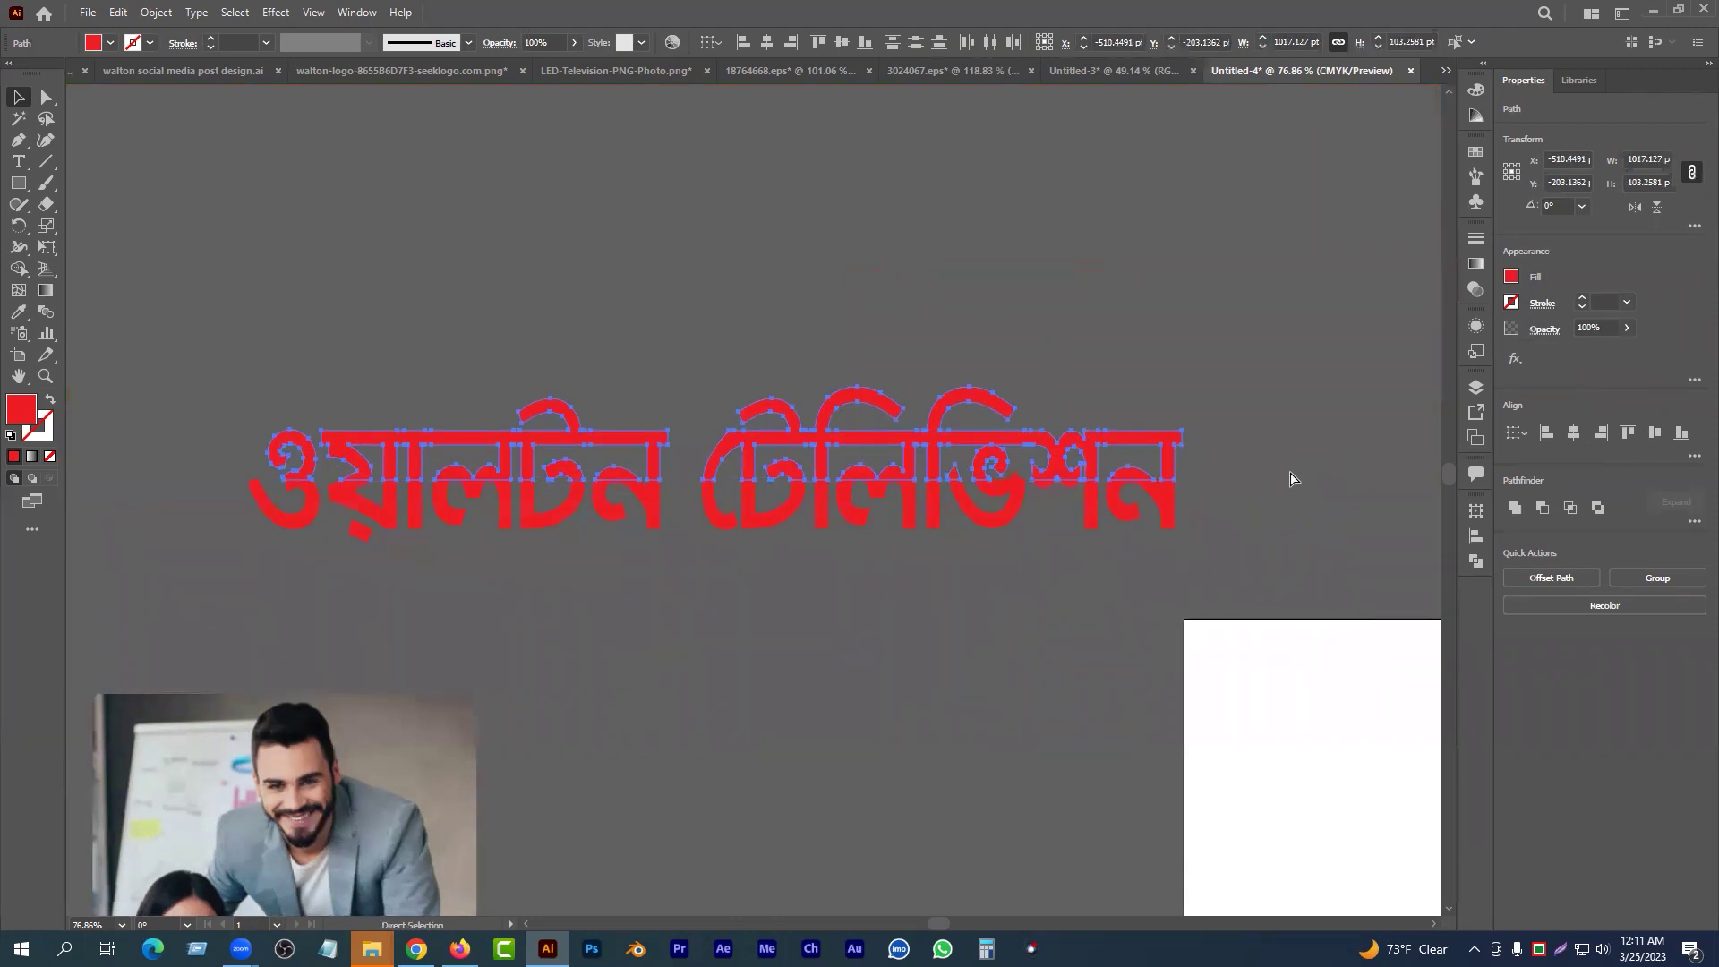
pyautogui.hotkey('ctrl', 'g')
pyautogui.moveTo(790, 437); pyautogui.dragTo(804, 374)
pyautogui.hotkey('ctrl', 'z')
# - Group the pieces that form the lower half of the text
pyautogui.moveTo(237, 496); pyautogui.dragTo(1289, 589)
pyautogui.hotkey('ctrl', 'g')
pyautogui.click(1108, 587)
# - Delete the small stray red triangle left under the letter শ
pyautogui.moveTo(1051, 491); pyautogui.dragTo(1149, 421)
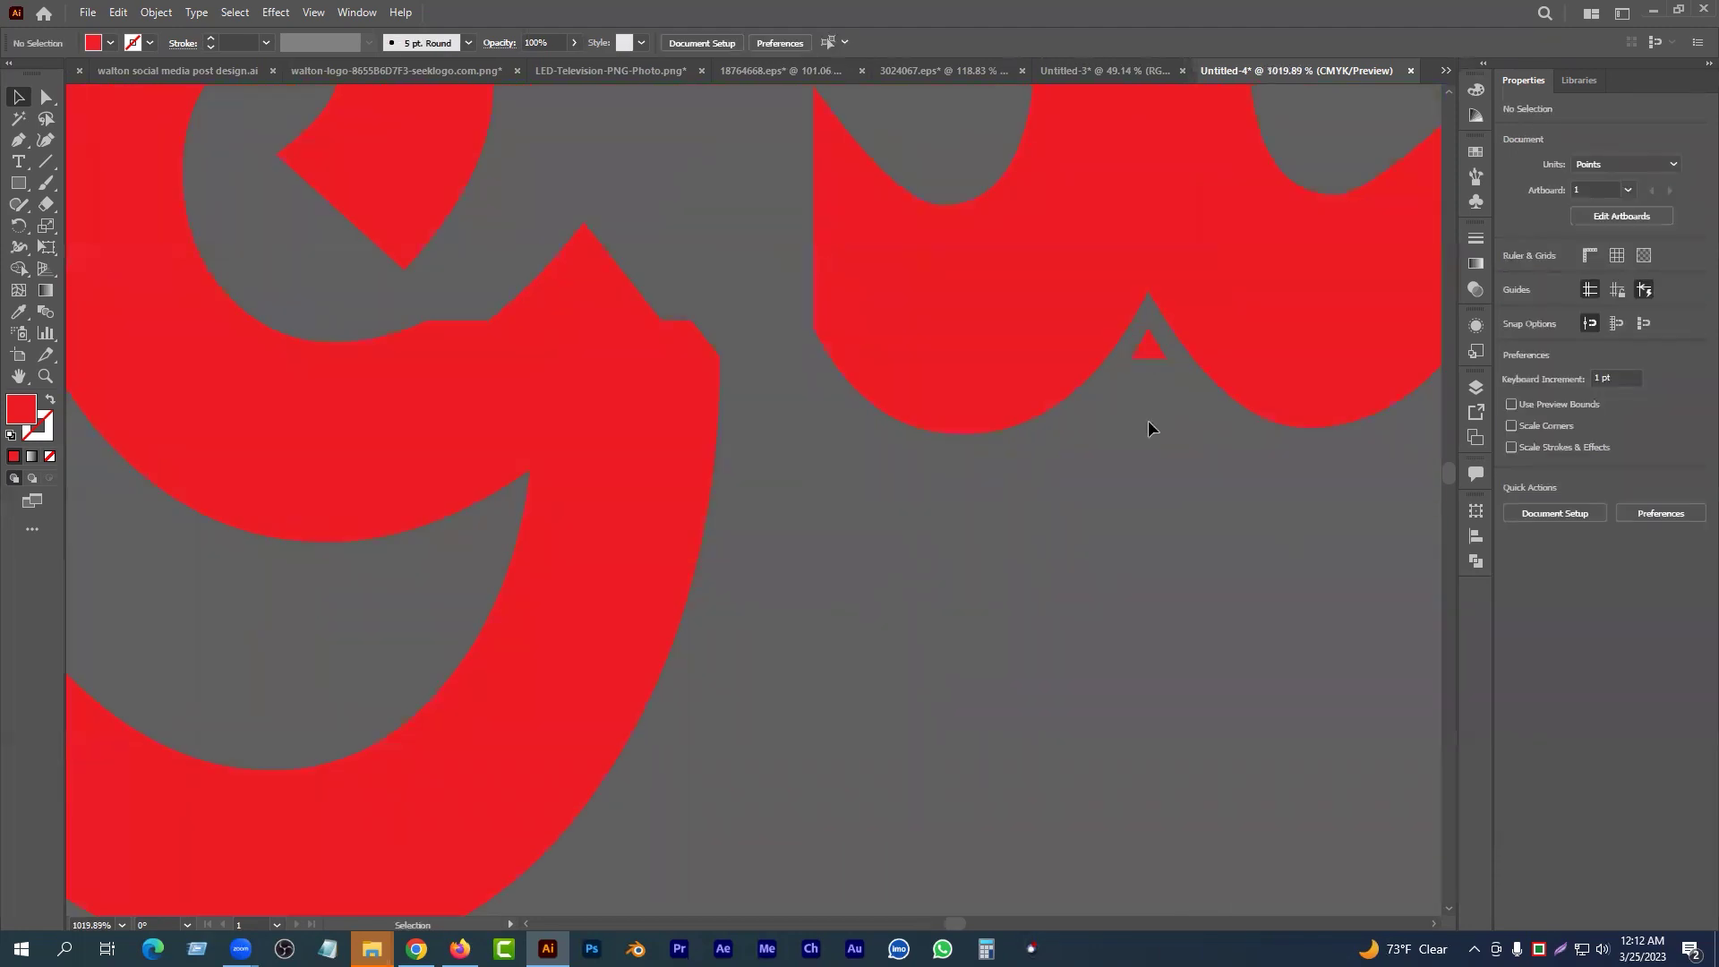
pyautogui.click(1146, 349)
pyautogui.press('Delete')
pyautogui.moveTo(993, 503); pyautogui.dragTo(707, 490)
pyautogui.moveTo(890, 451); pyautogui.dragTo(890, 464)
pyautogui.click(903, 496)
pyautogui.hotkey('ctrl', 'z')
pyautogui.moveTo(890, 510); pyautogui.dragTo(891, 523)
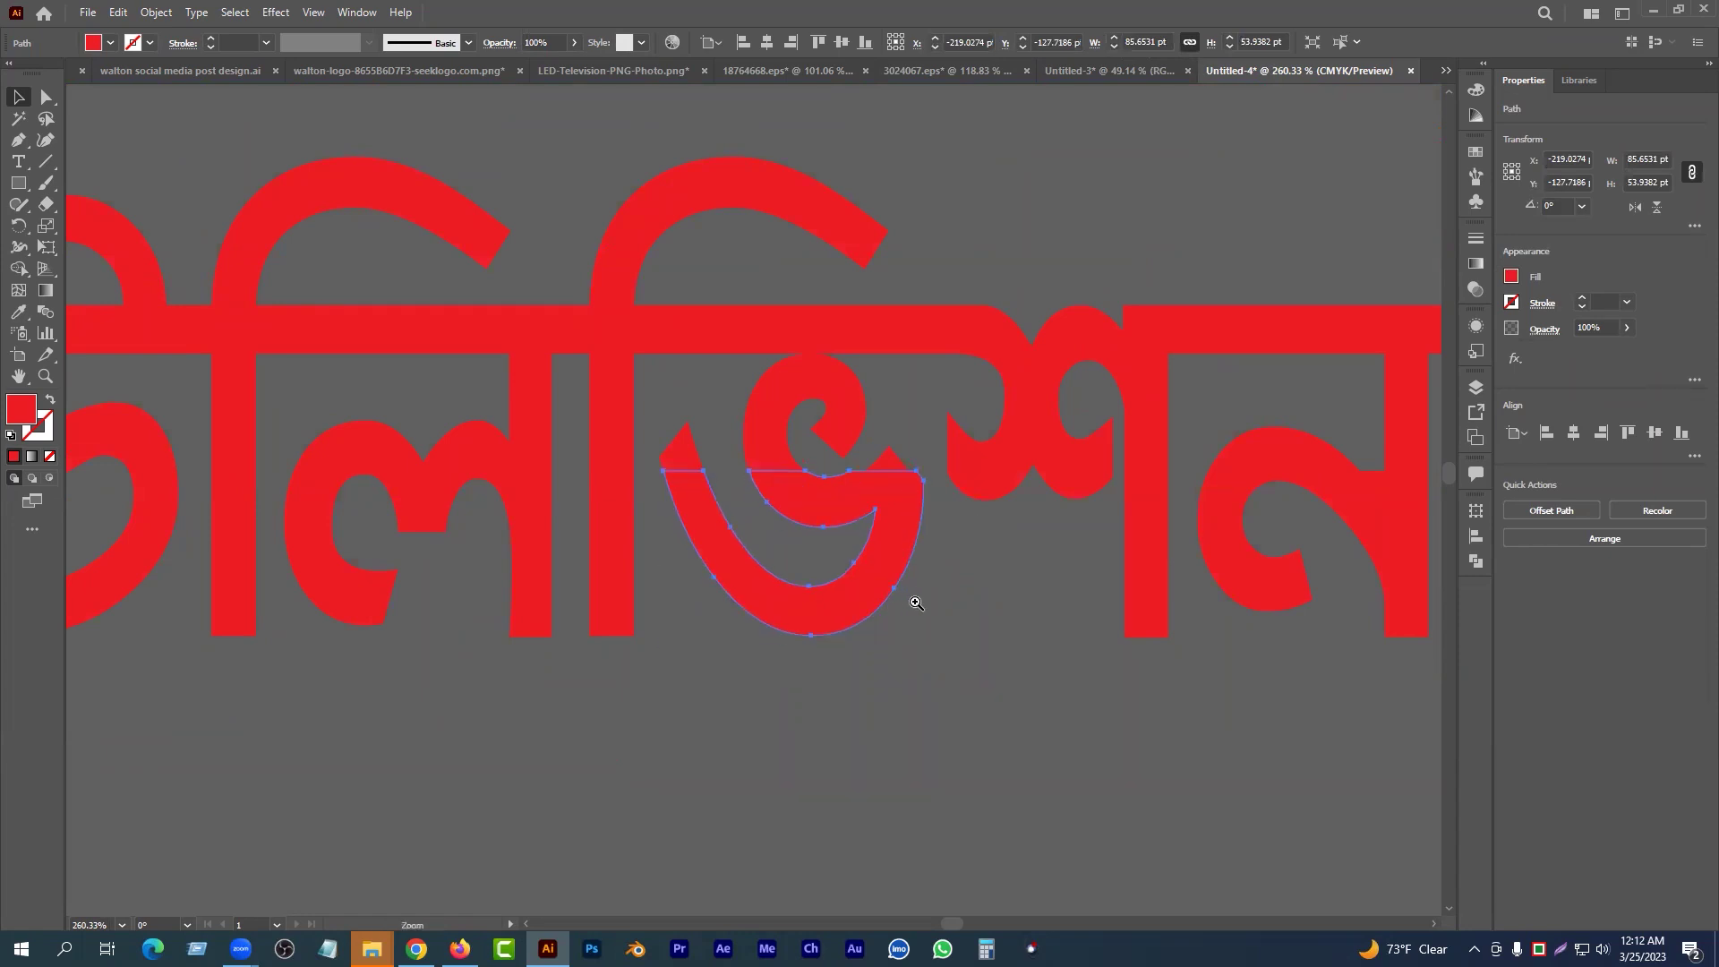
# - Delete the split red text and the clipped business photo beside the artboard
pyautogui.scroll(-5, 916, 602)
pyautogui.scroll(-2, 1006, 564)
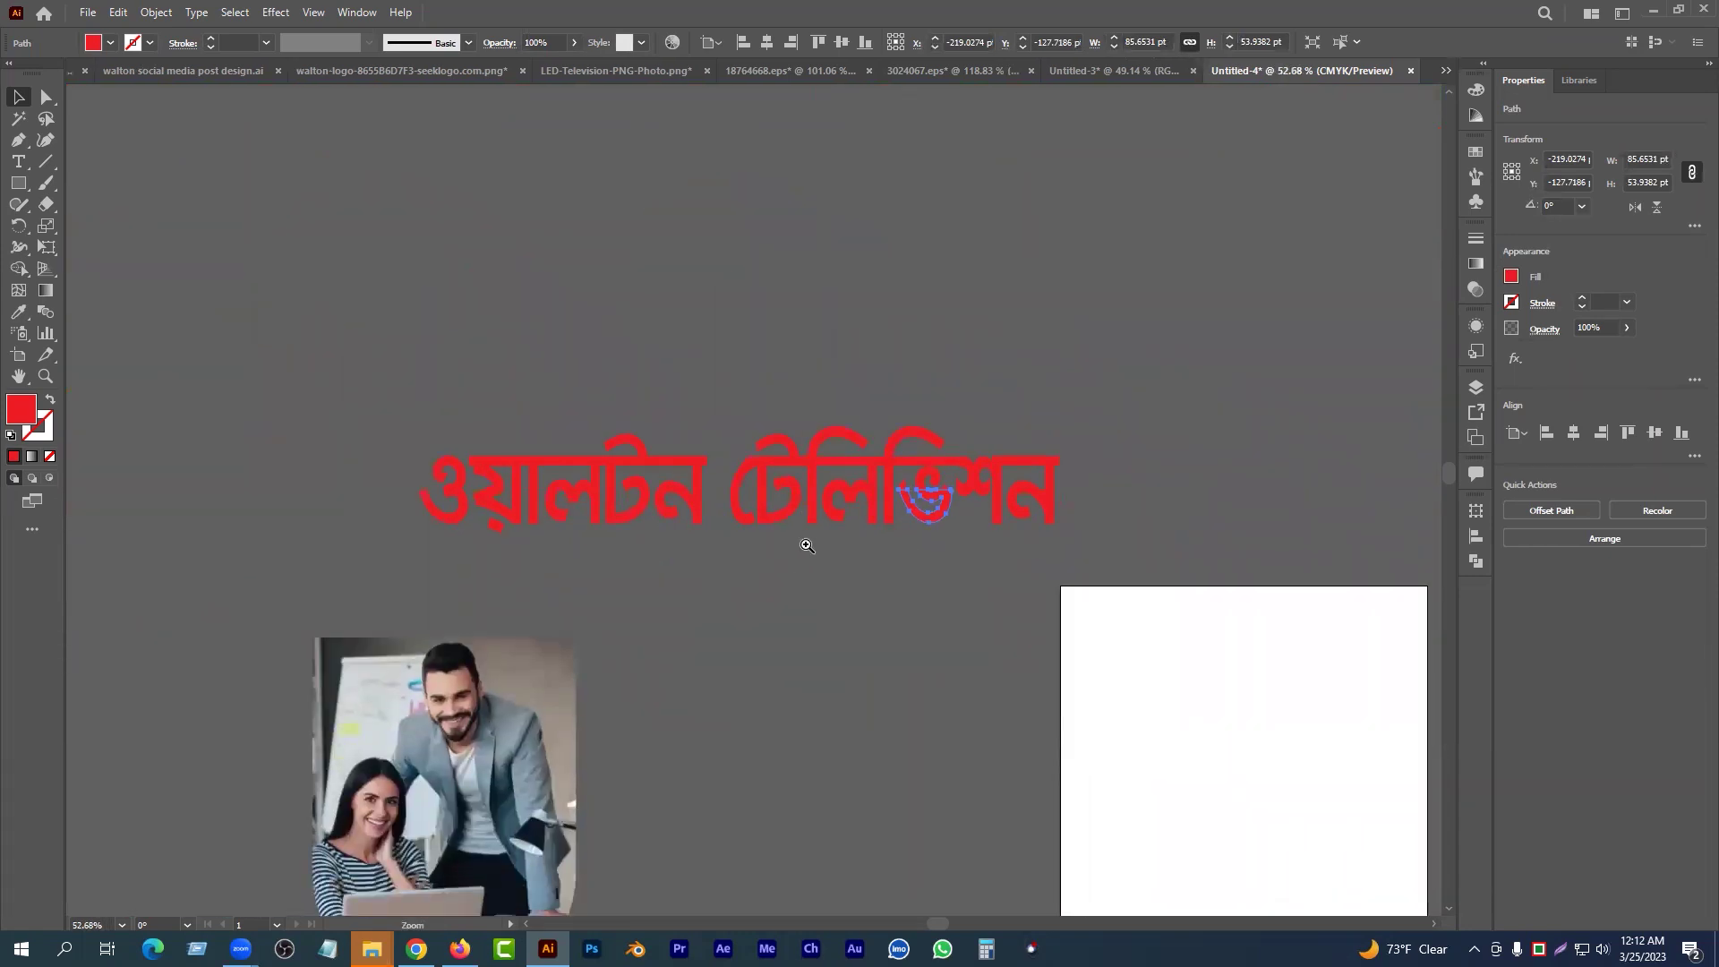
pyautogui.scroll(2, 806, 545)
pyautogui.moveTo(269, 398); pyautogui.dragTo(1265, 589)
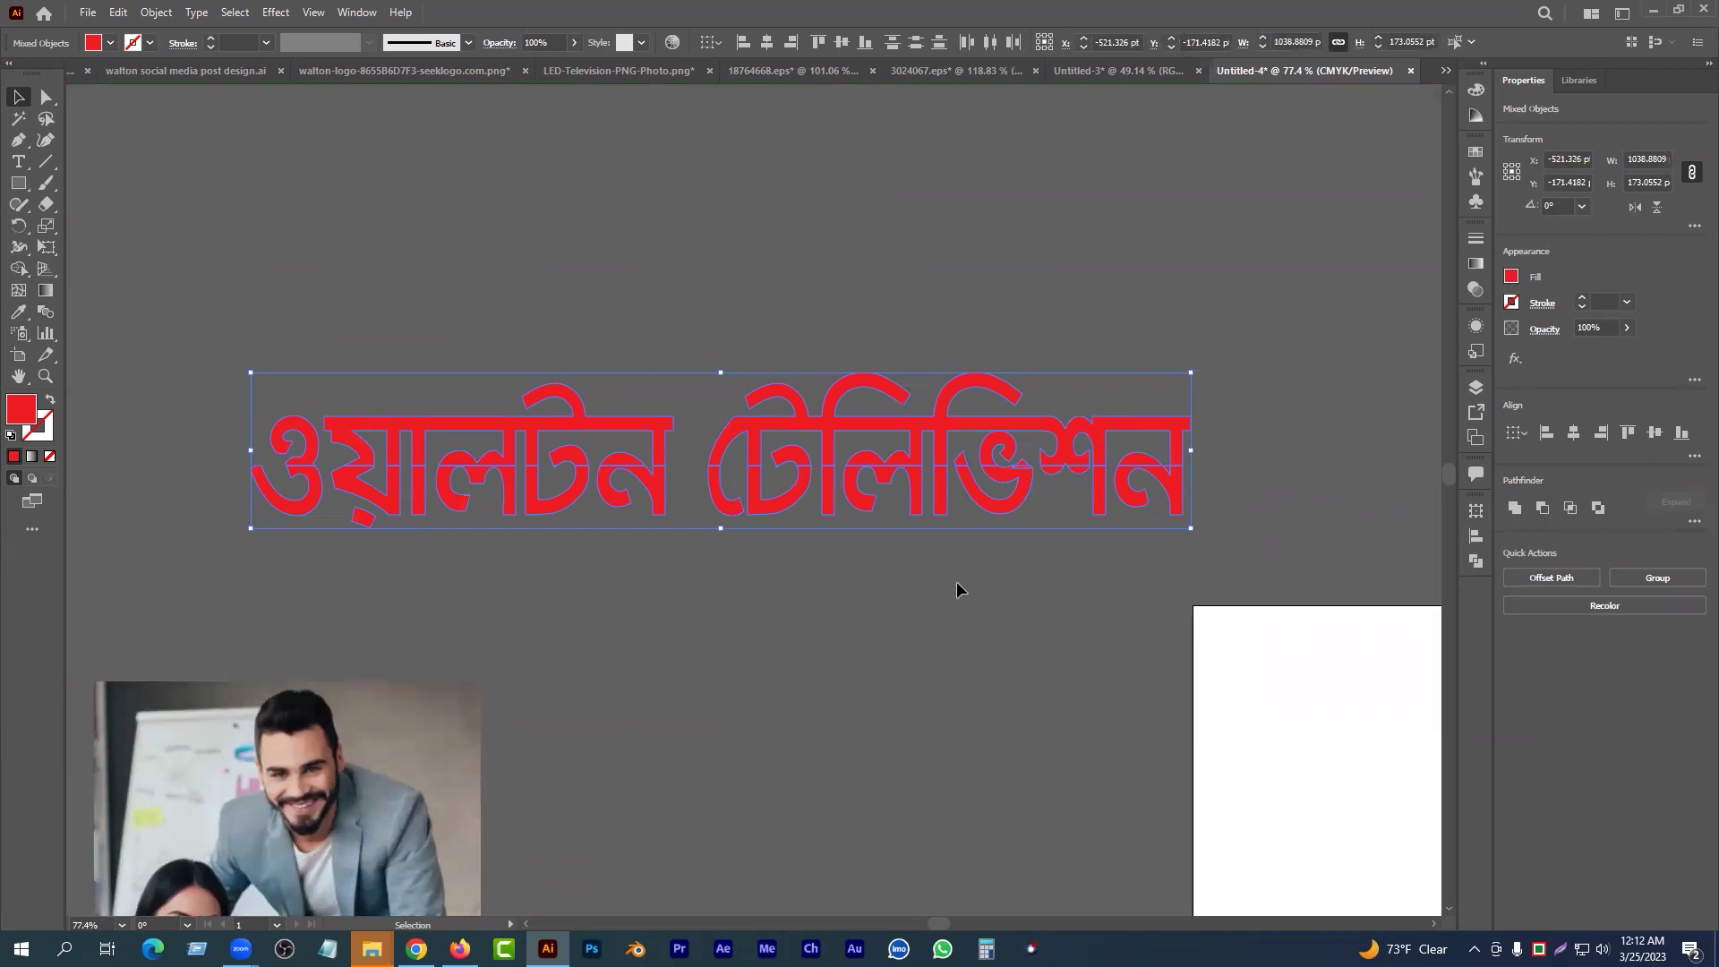
pyautogui.scroll(-3, 695, 552)
pyautogui.scroll(1, 689, 511)
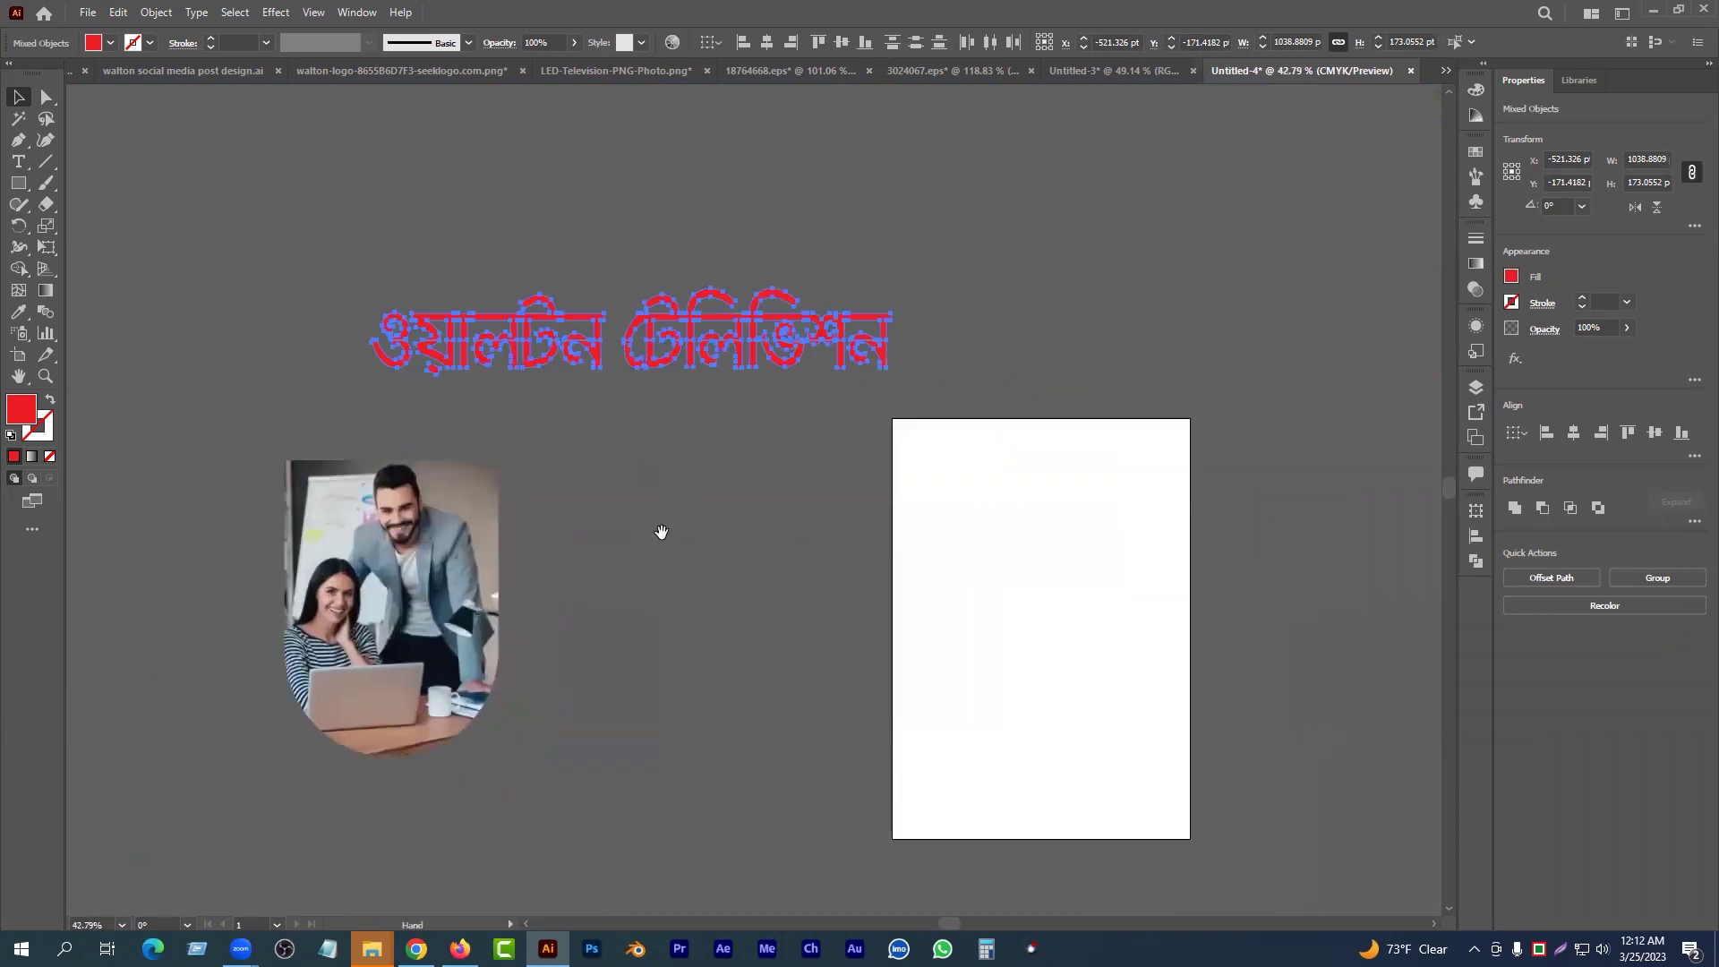
pyautogui.moveTo(234, 461); pyautogui.dragTo(799, 769)
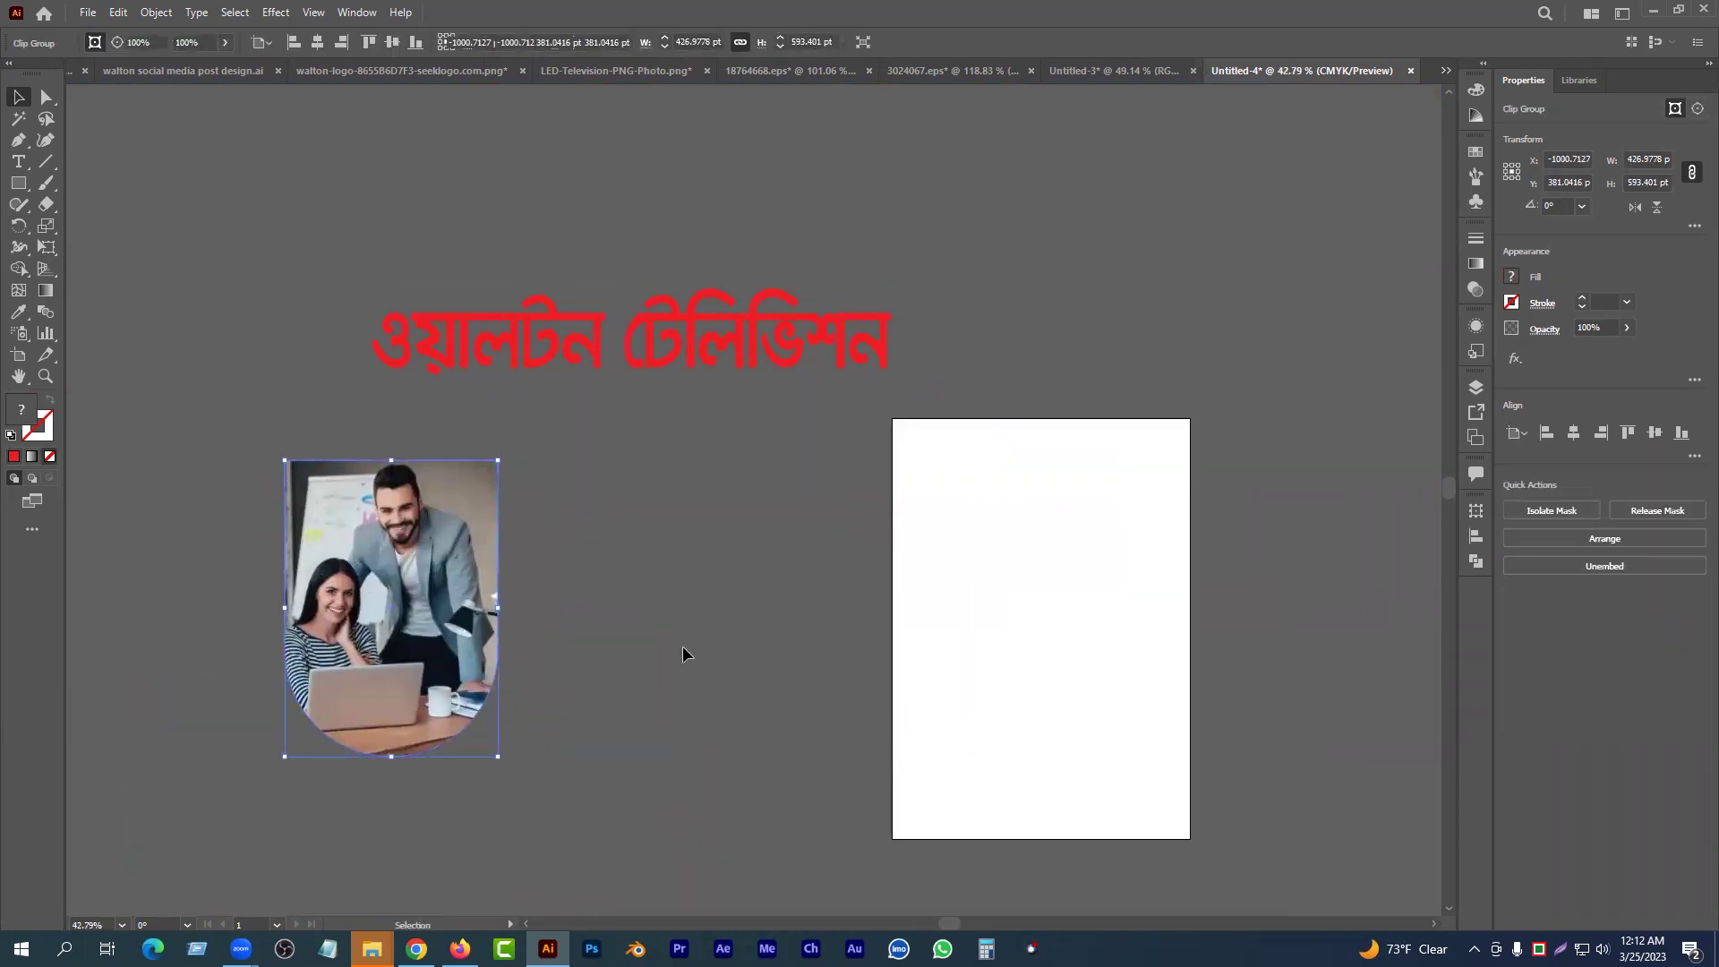
pyautogui.press('Delete')
pyautogui.hotkey('ctrl', 'z')
pyautogui.hotkey('ctrl', 'z')
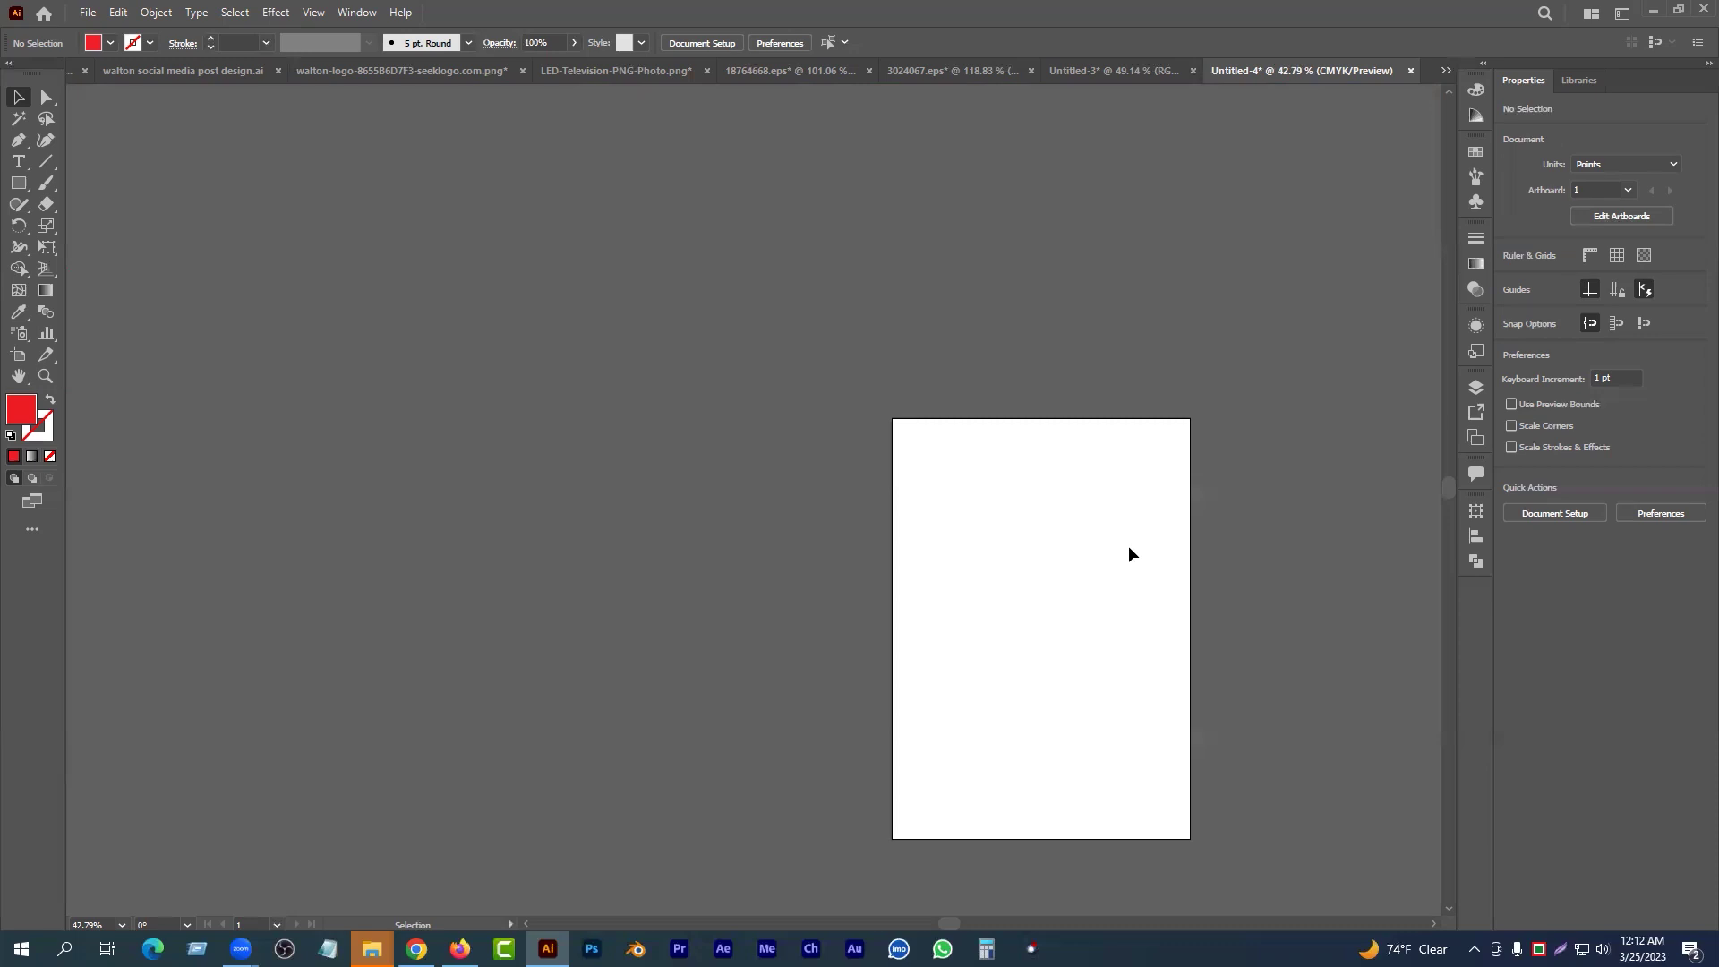
# - Draw a red square about 91 pt wide in the upper part of the artboard
pyautogui.click(18, 183)
pyautogui.moveTo(1188, 672); pyautogui.dragTo(821, 464)
pyautogui.hotkey('ctrl', 'z')
pyautogui.moveTo(1069, 599); pyautogui.dragTo(1128, 598)
pyautogui.moveTo(1051, 593)
pyautogui.mouseDown()
pyautogui.moveTo(917, 540)
pyautogui.moveTo(789, 540)
pyautogui.mouseUp()
pyautogui.moveTo(588, 346); pyautogui.dragTo(712, 470)
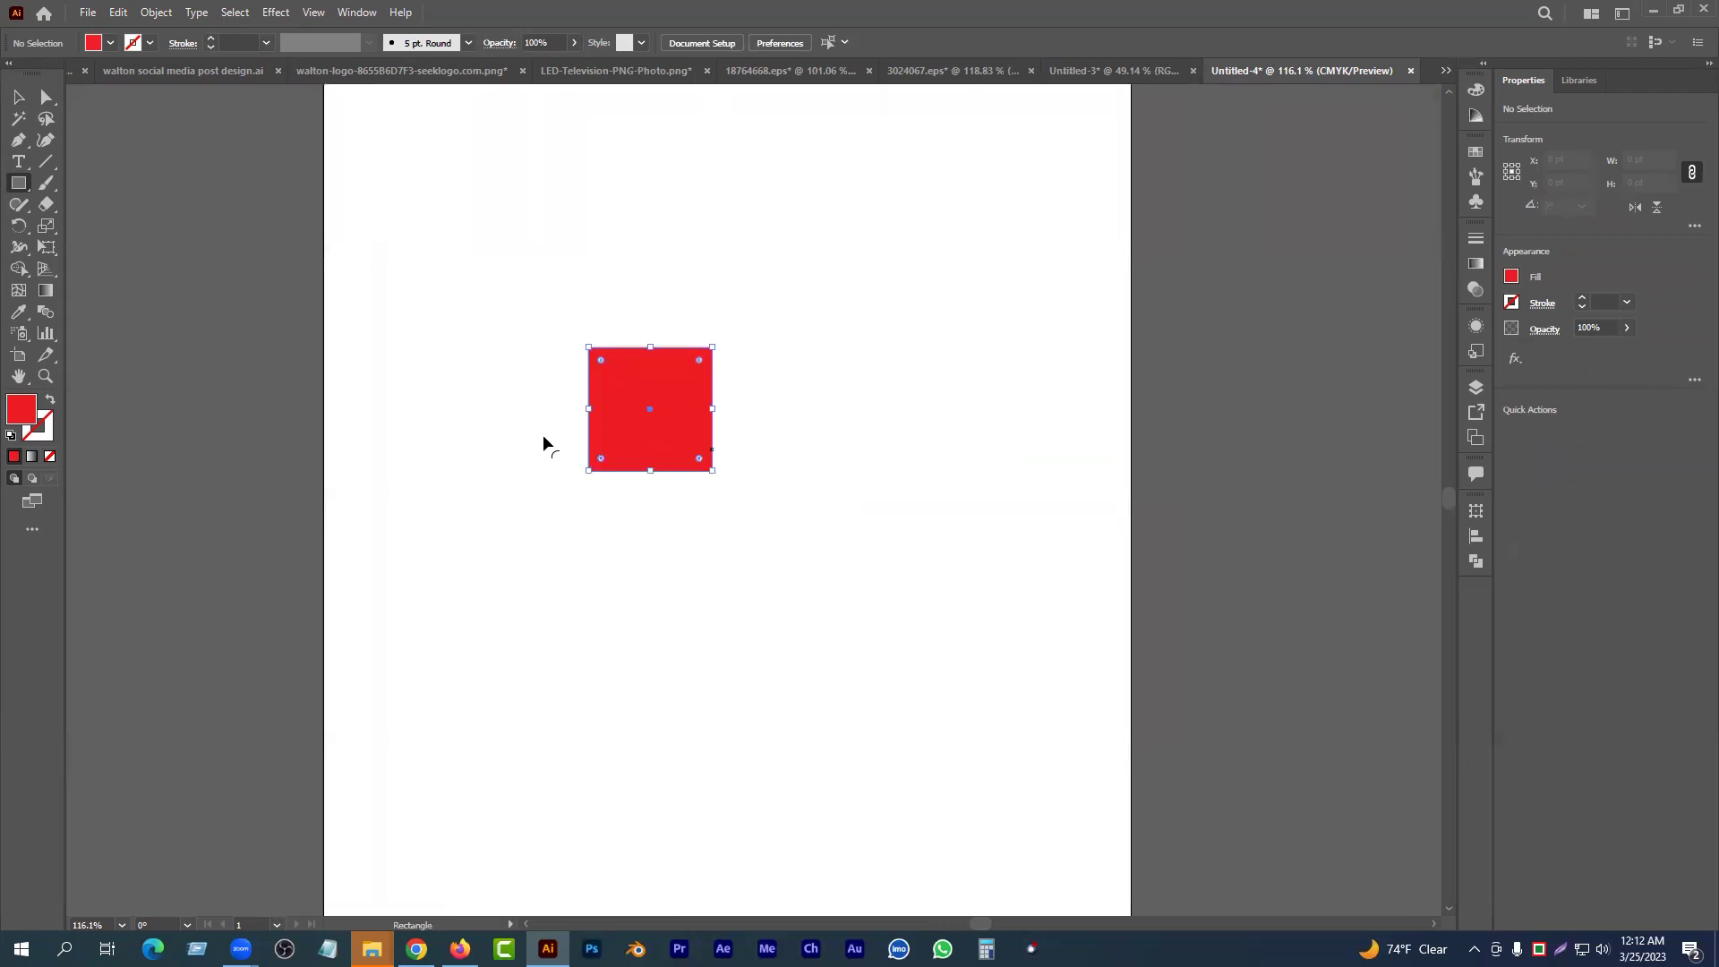
# - Round all corners of the red square to about 9 pt and rotate it 45° into a diamond
pyautogui.hotkey('ctrl', 'space')
pyautogui.click(501, 332)
pyautogui.moveTo(668, 373); pyautogui.dragTo(678, 379)
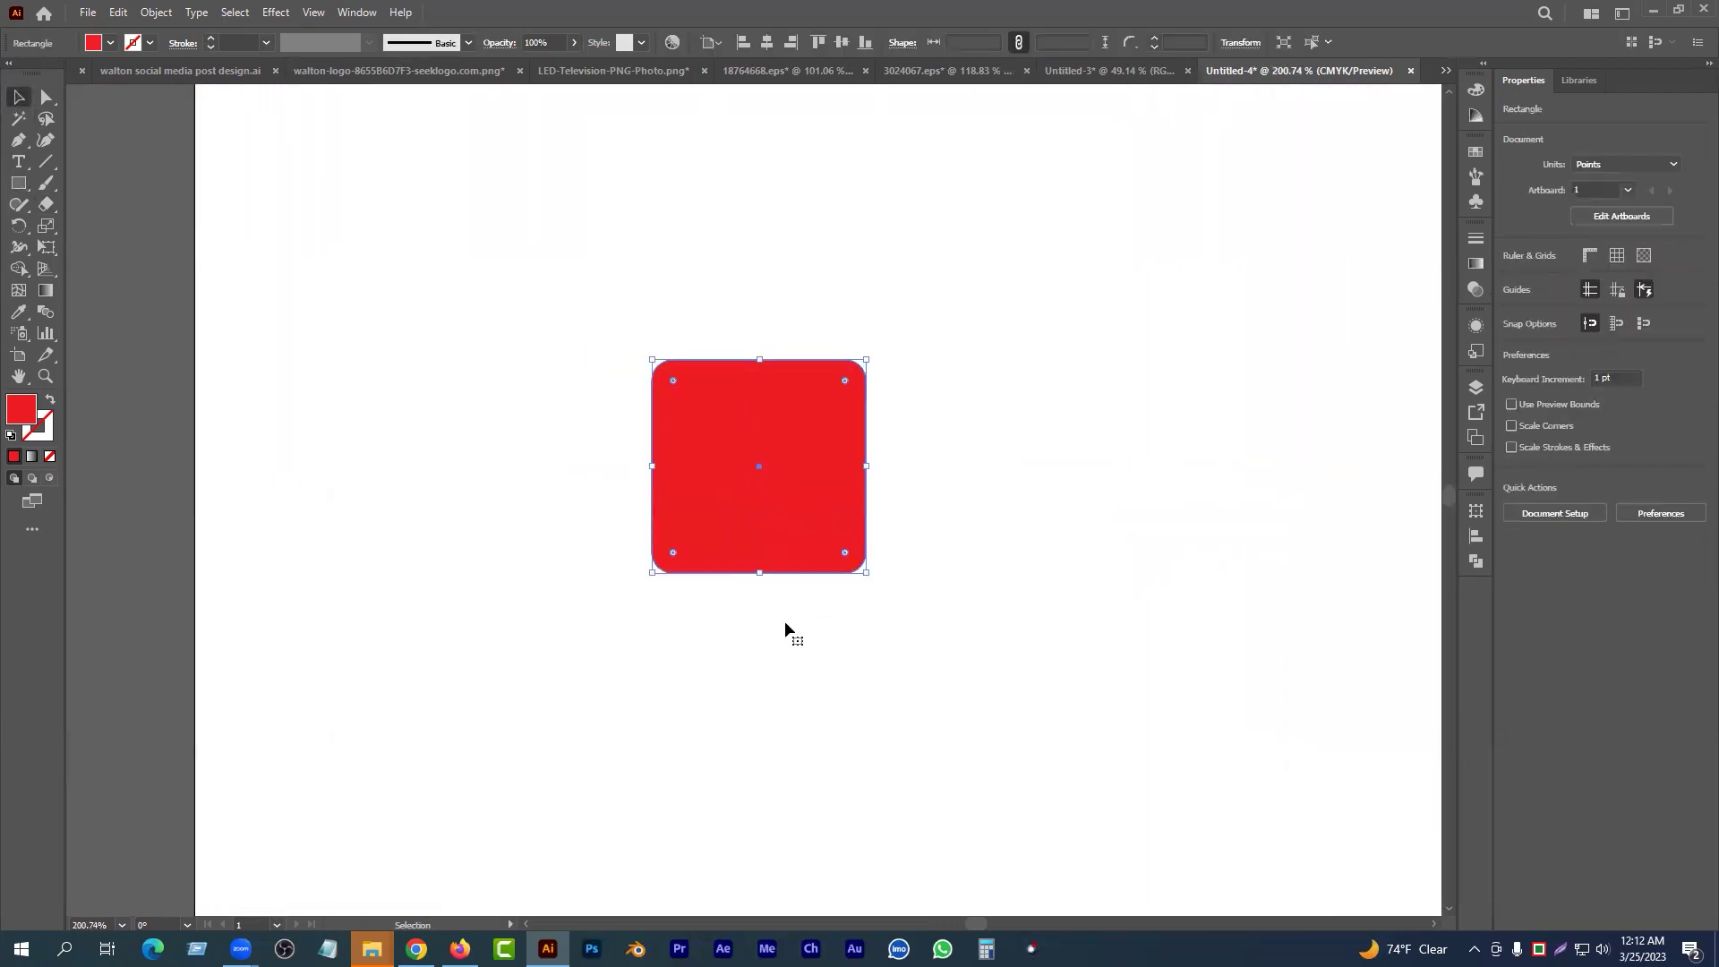
pyautogui.moveTo(871, 354); pyautogui.dragTo(810, 330)
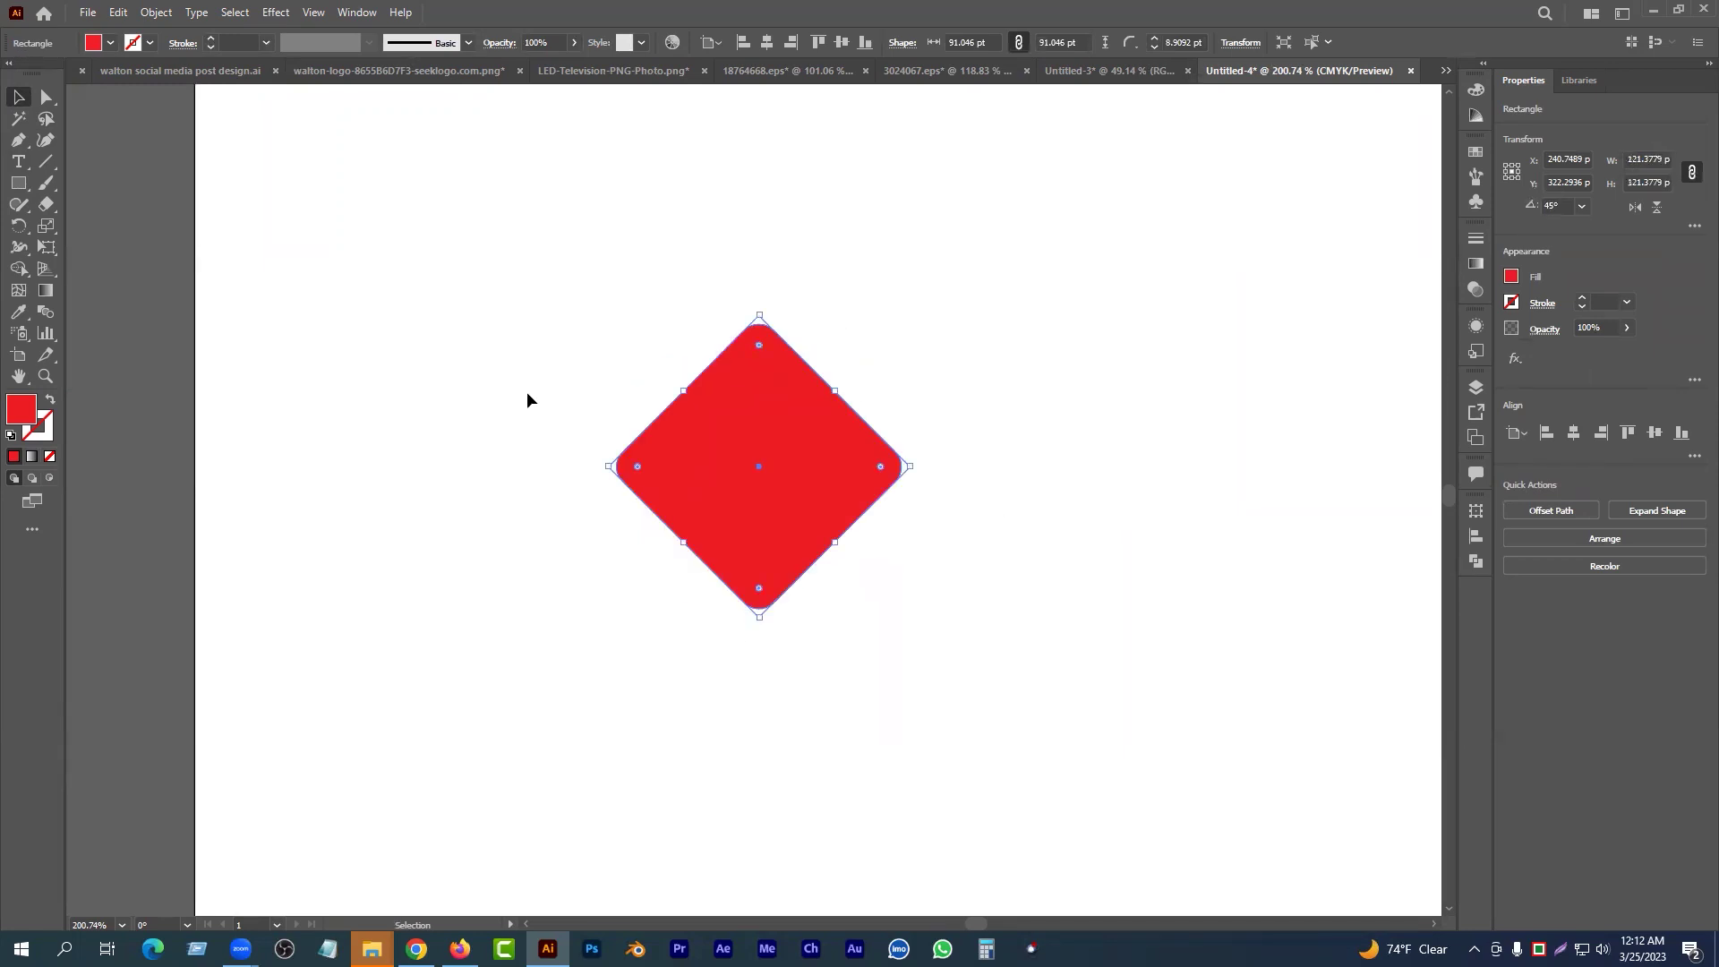
pyautogui.click(948, 663)
# - Place a slightly smaller copy of the diamond concentrically inside the original
pyautogui.click(784, 523)
pyautogui.press('a')
pyautogui.press('v')
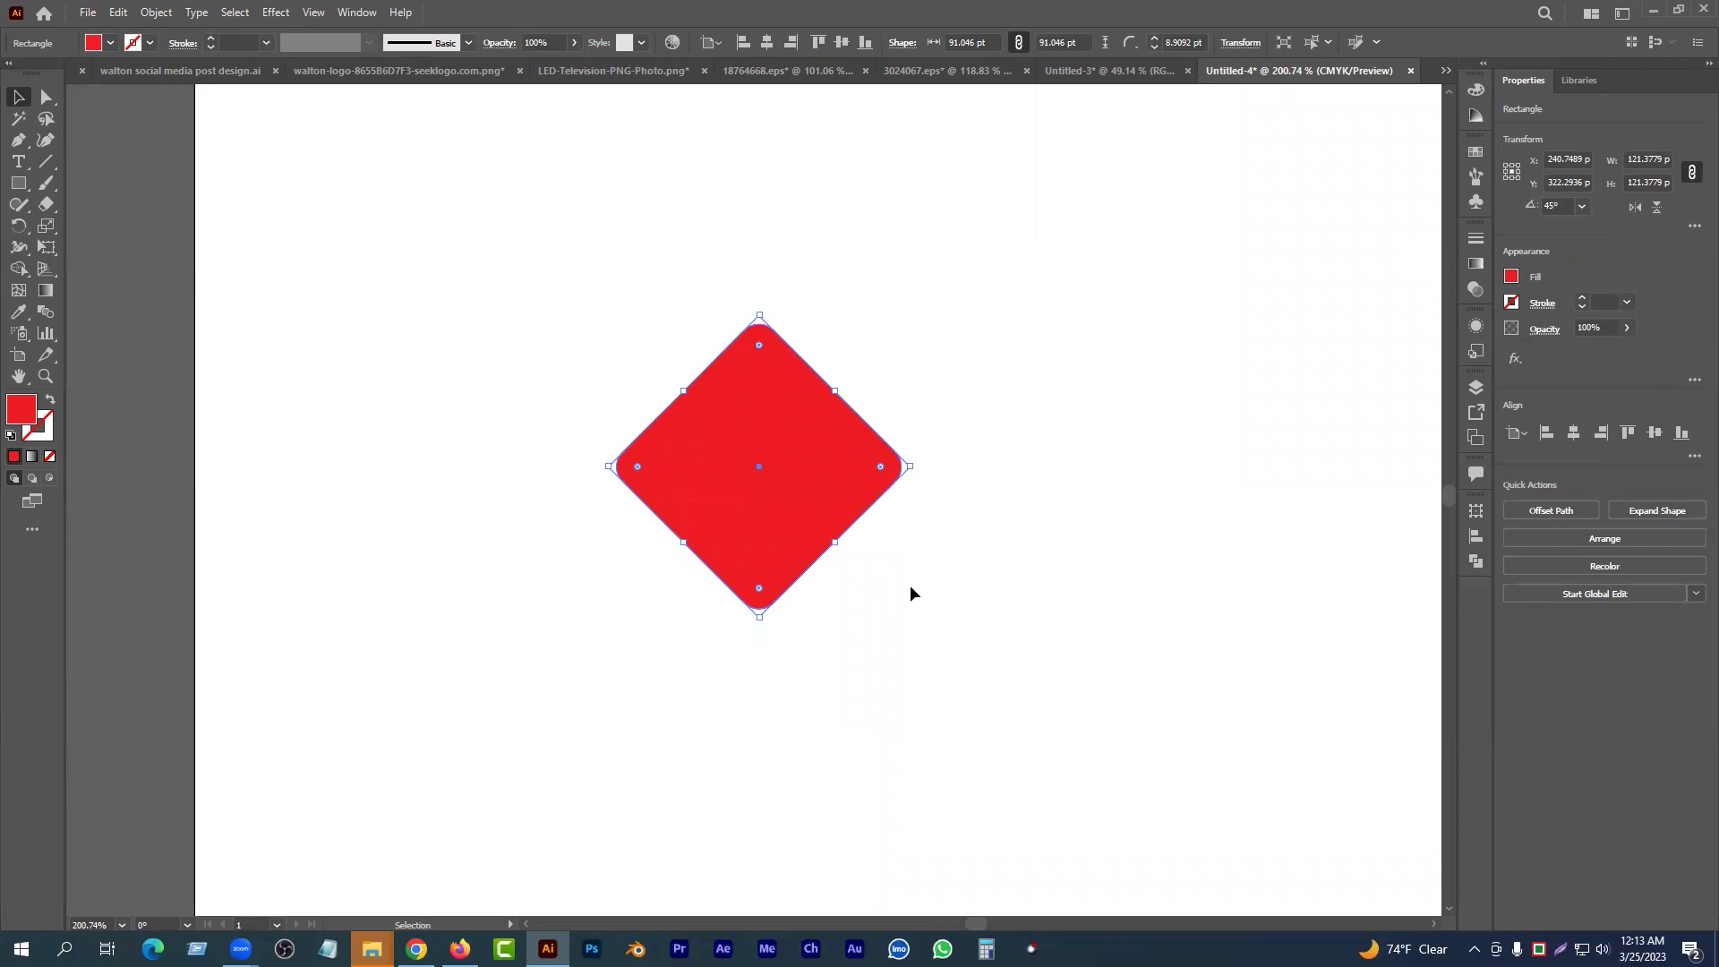
pyautogui.moveTo(909, 466)
pyautogui.mouseDown()
pyautogui.moveTo(866, 463)
pyautogui.moveTo(891, 462)
pyautogui.mouseUp()
pyautogui.click(1019, 643)
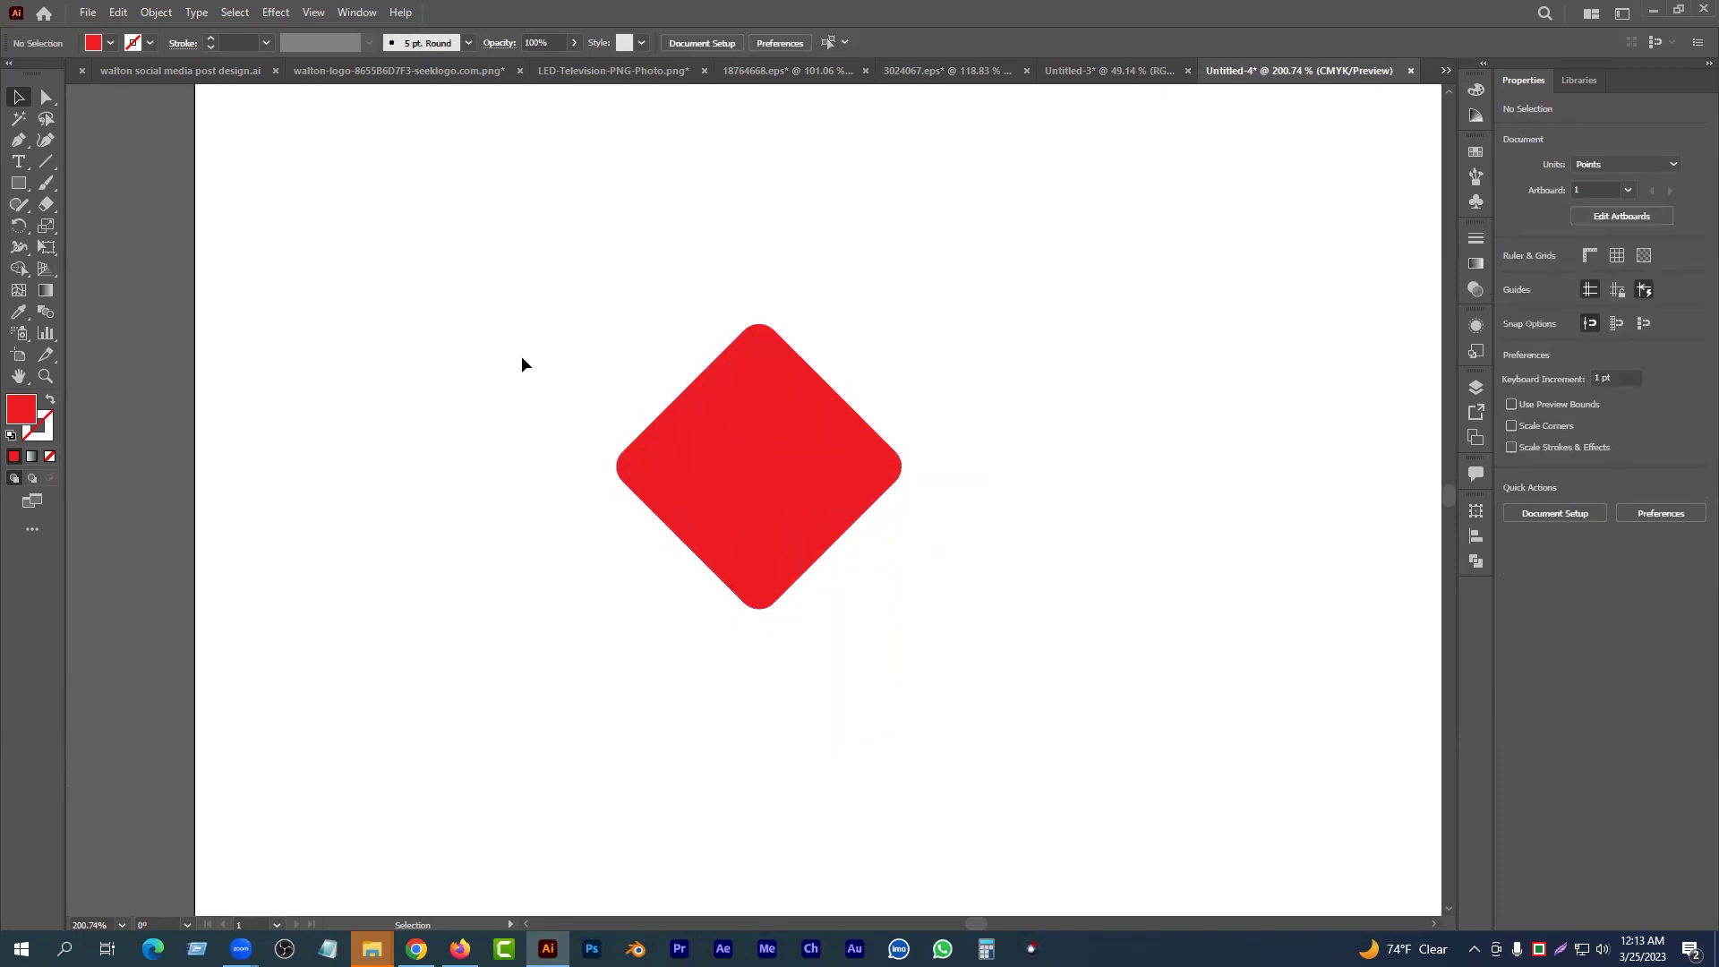
# - Divide the two stacked diamonds with Pathfinder, ungroup the result and delete the inner piece to leave a frame
pyautogui.moveTo(399, 232); pyautogui.dragTo(1097, 748)
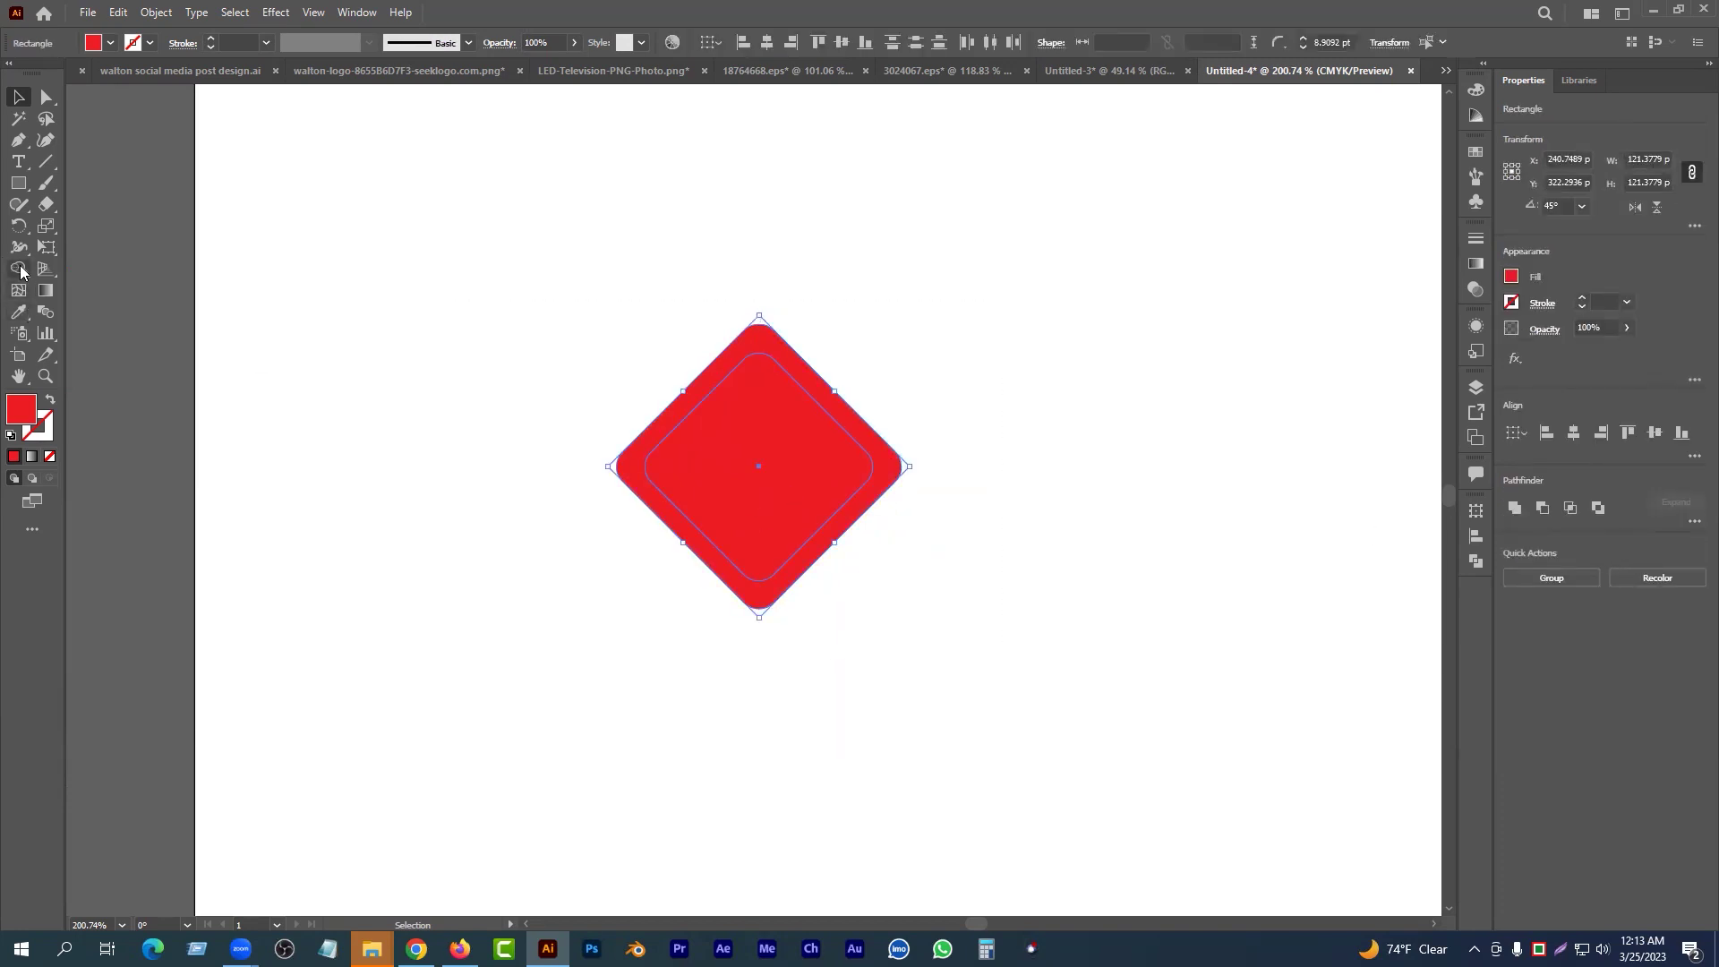
pyautogui.click(1695, 521)
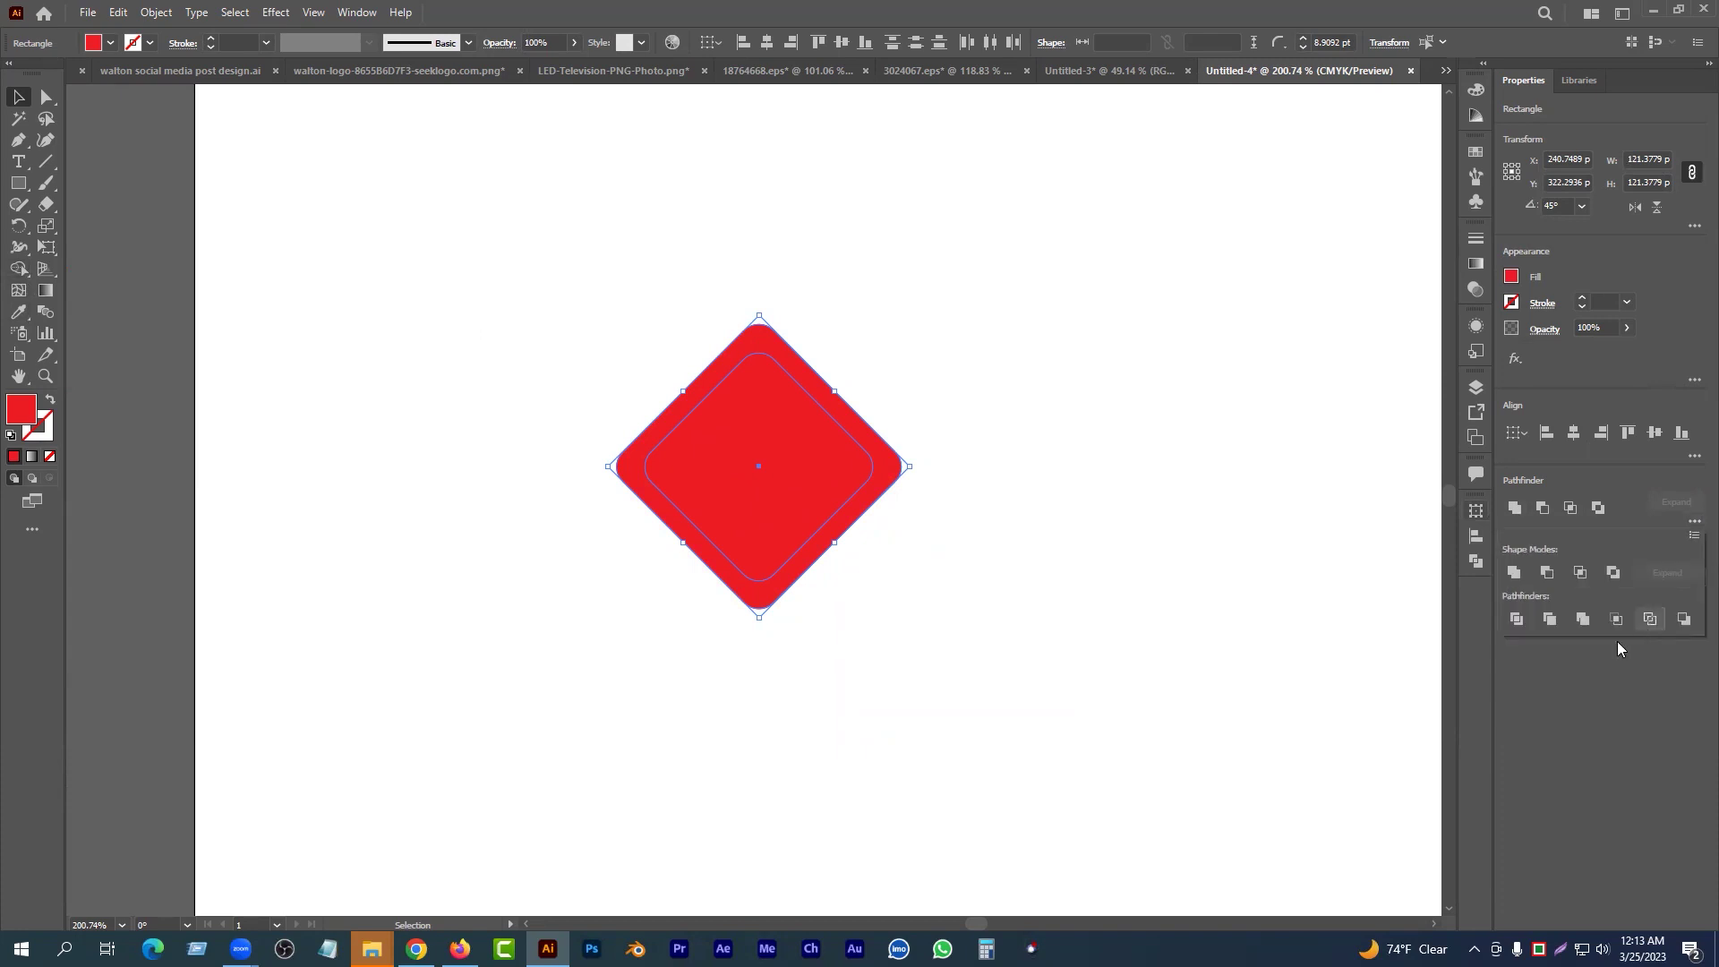
pyautogui.click(1516, 618)
pyautogui.click(1008, 498)
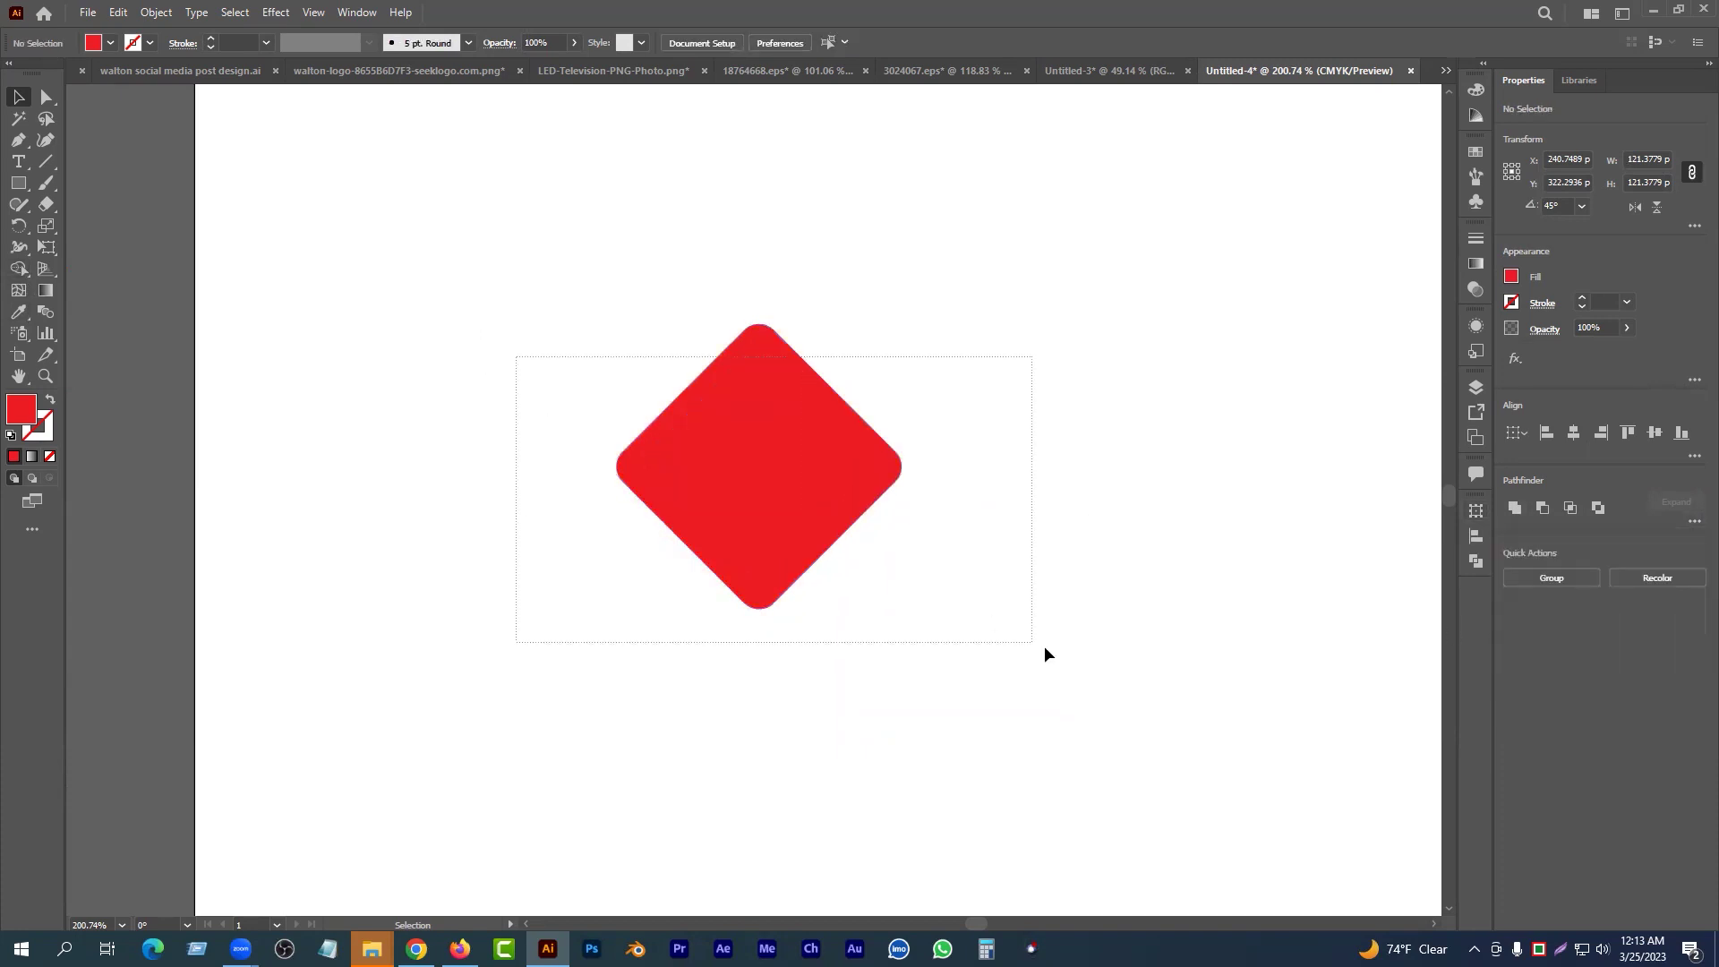
pyautogui.click(1695, 521)
pyautogui.moveTo(416, 296); pyautogui.dragTo(895, 501)
pyautogui.rightClick(759, 424)
pyautogui.click(811, 572)
pyautogui.click(932, 618)
pyautogui.moveTo(760, 475); pyautogui.dragTo(885, 750)
pyautogui.press('Delete')
# - Duplicate the diamond frame about 49 pt horizontally to the right so the two frames overlap
pyautogui.click(890, 478)
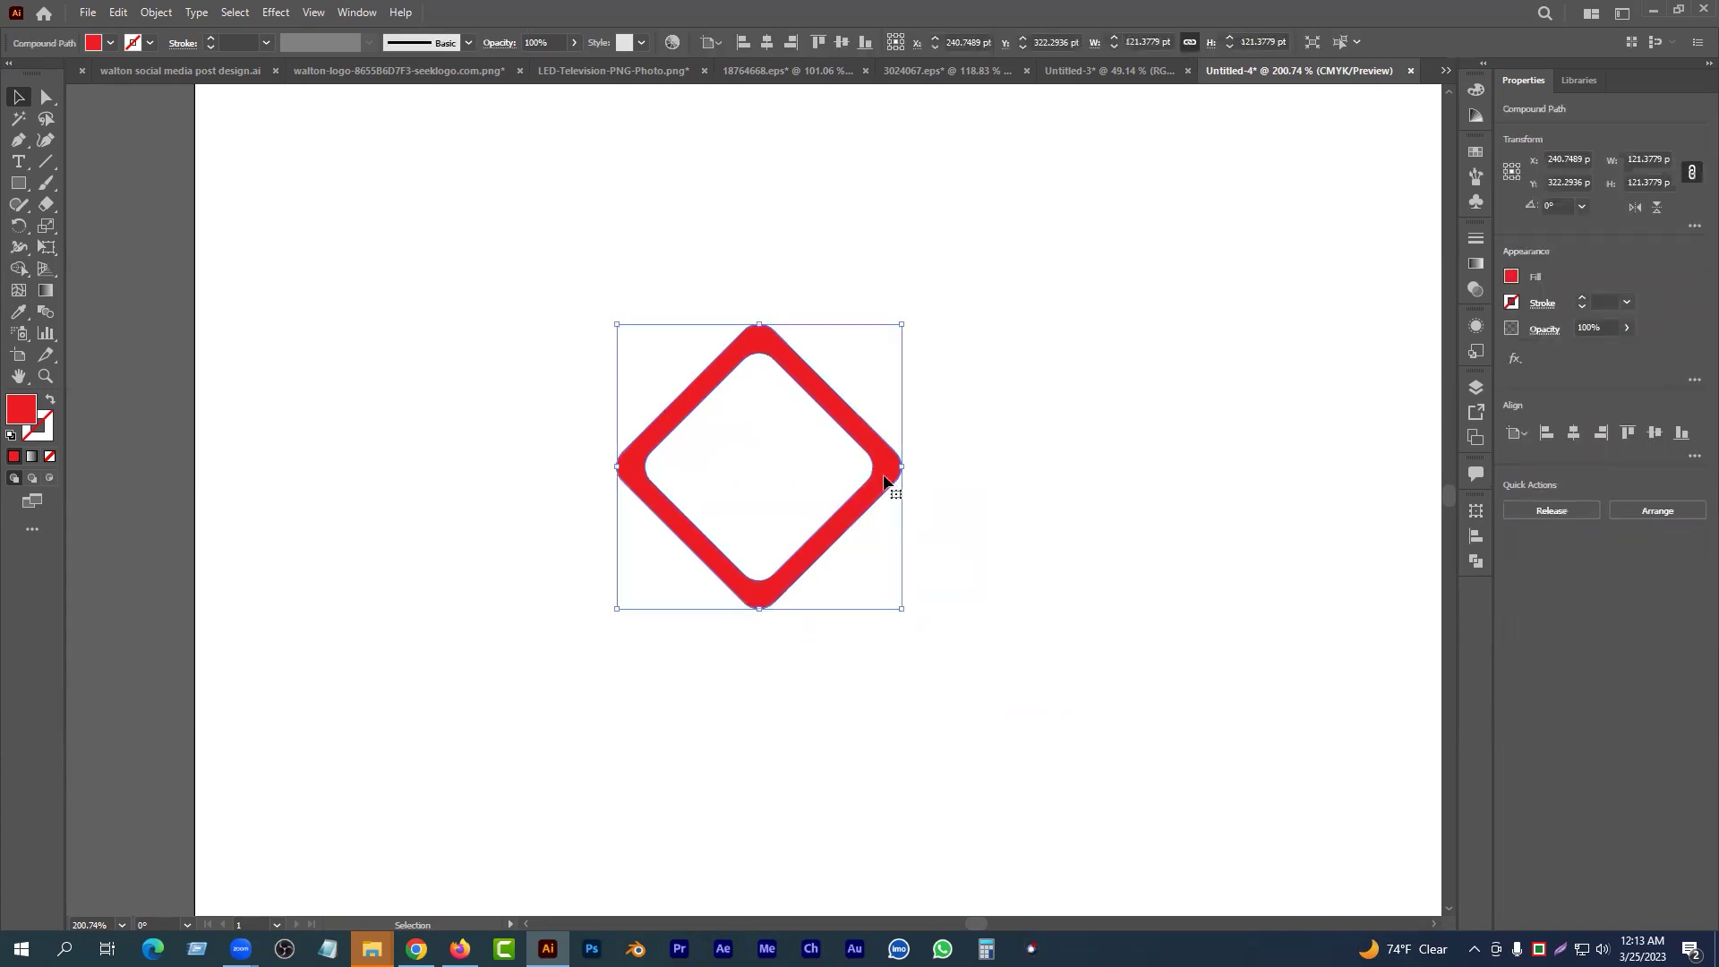
pyautogui.moveTo(863, 446); pyautogui.dragTo(951, 483)
pyautogui.moveTo(950, 488); pyautogui.dragTo(814, 507)
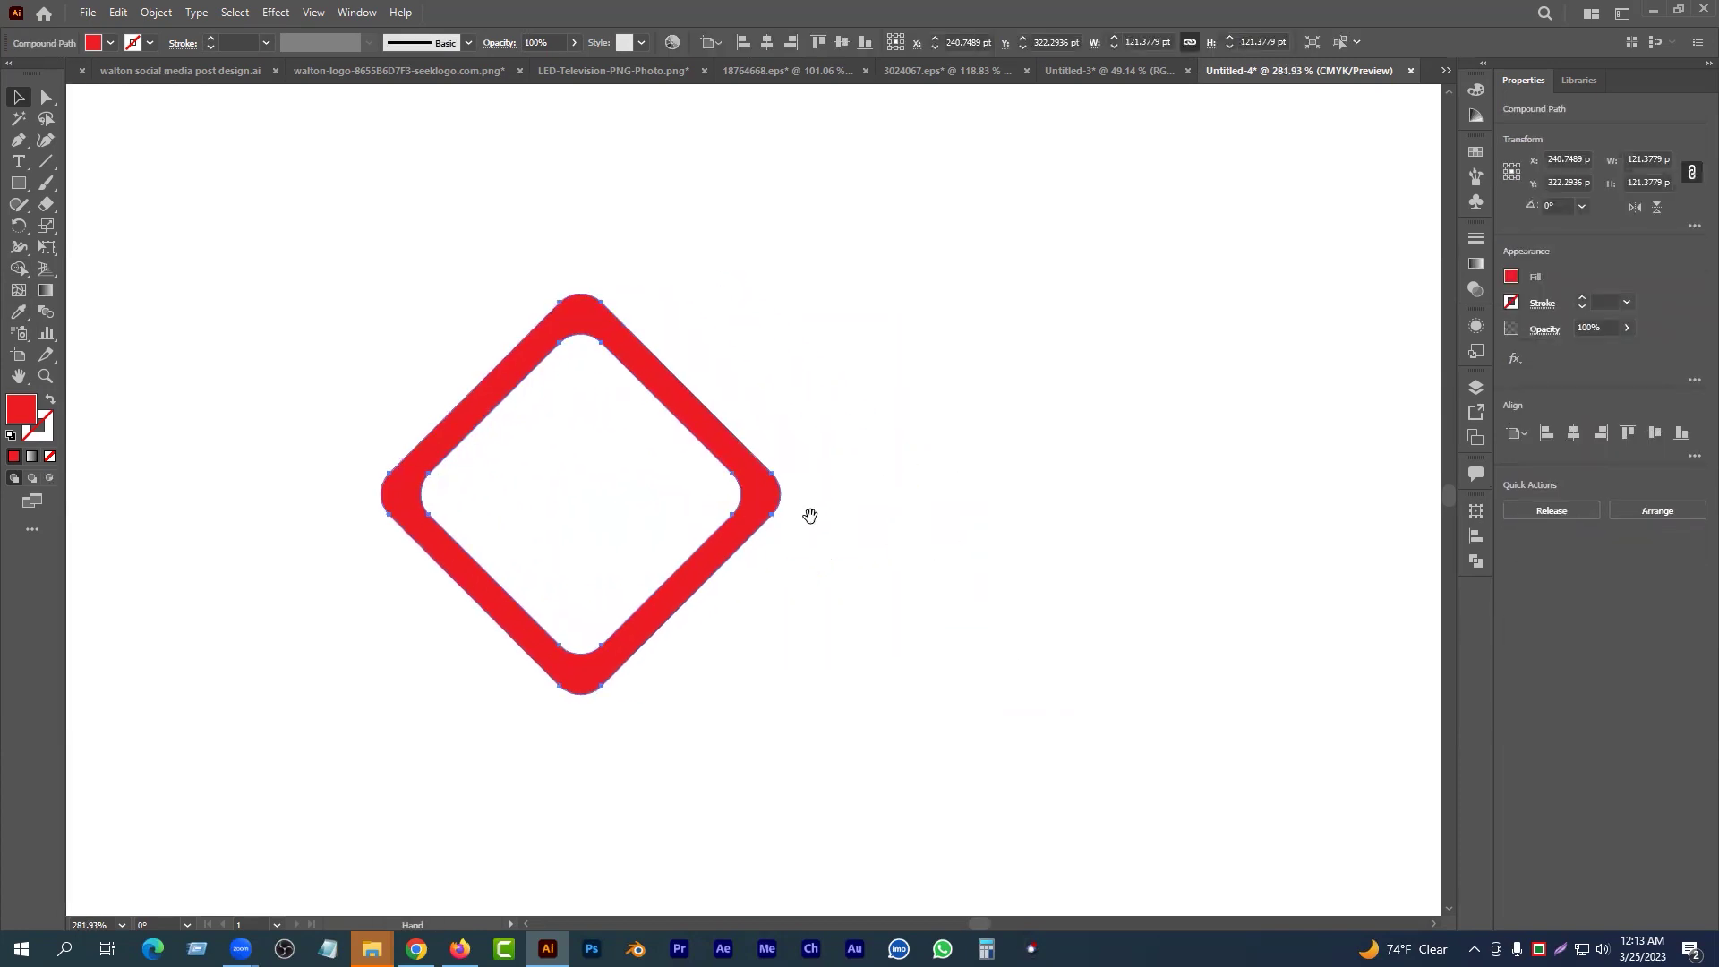
pyautogui.moveTo(638, 357); pyautogui.dragTo(804, 368)
# - Divide the two overlapping diamond frames with Pathfinder and ungroup the resulting pieces
pyautogui.moveTo(306, 340); pyautogui.dragTo(1105, 660)
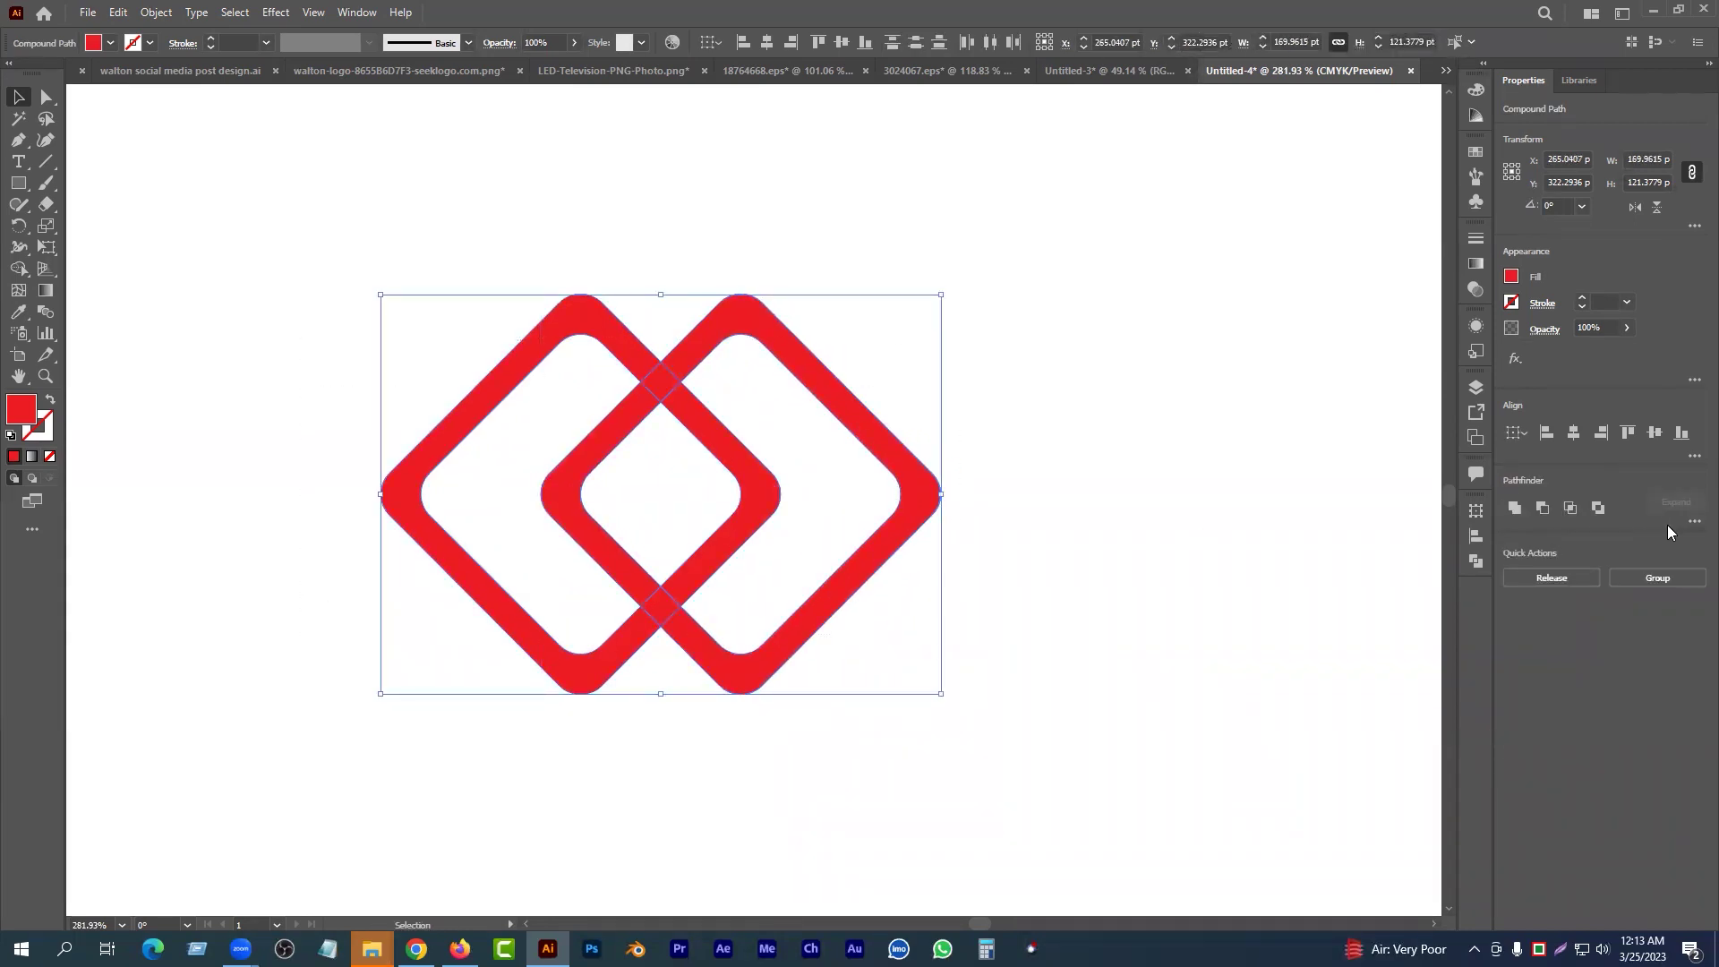
pyautogui.click(1693, 523)
pyautogui.click(1522, 620)
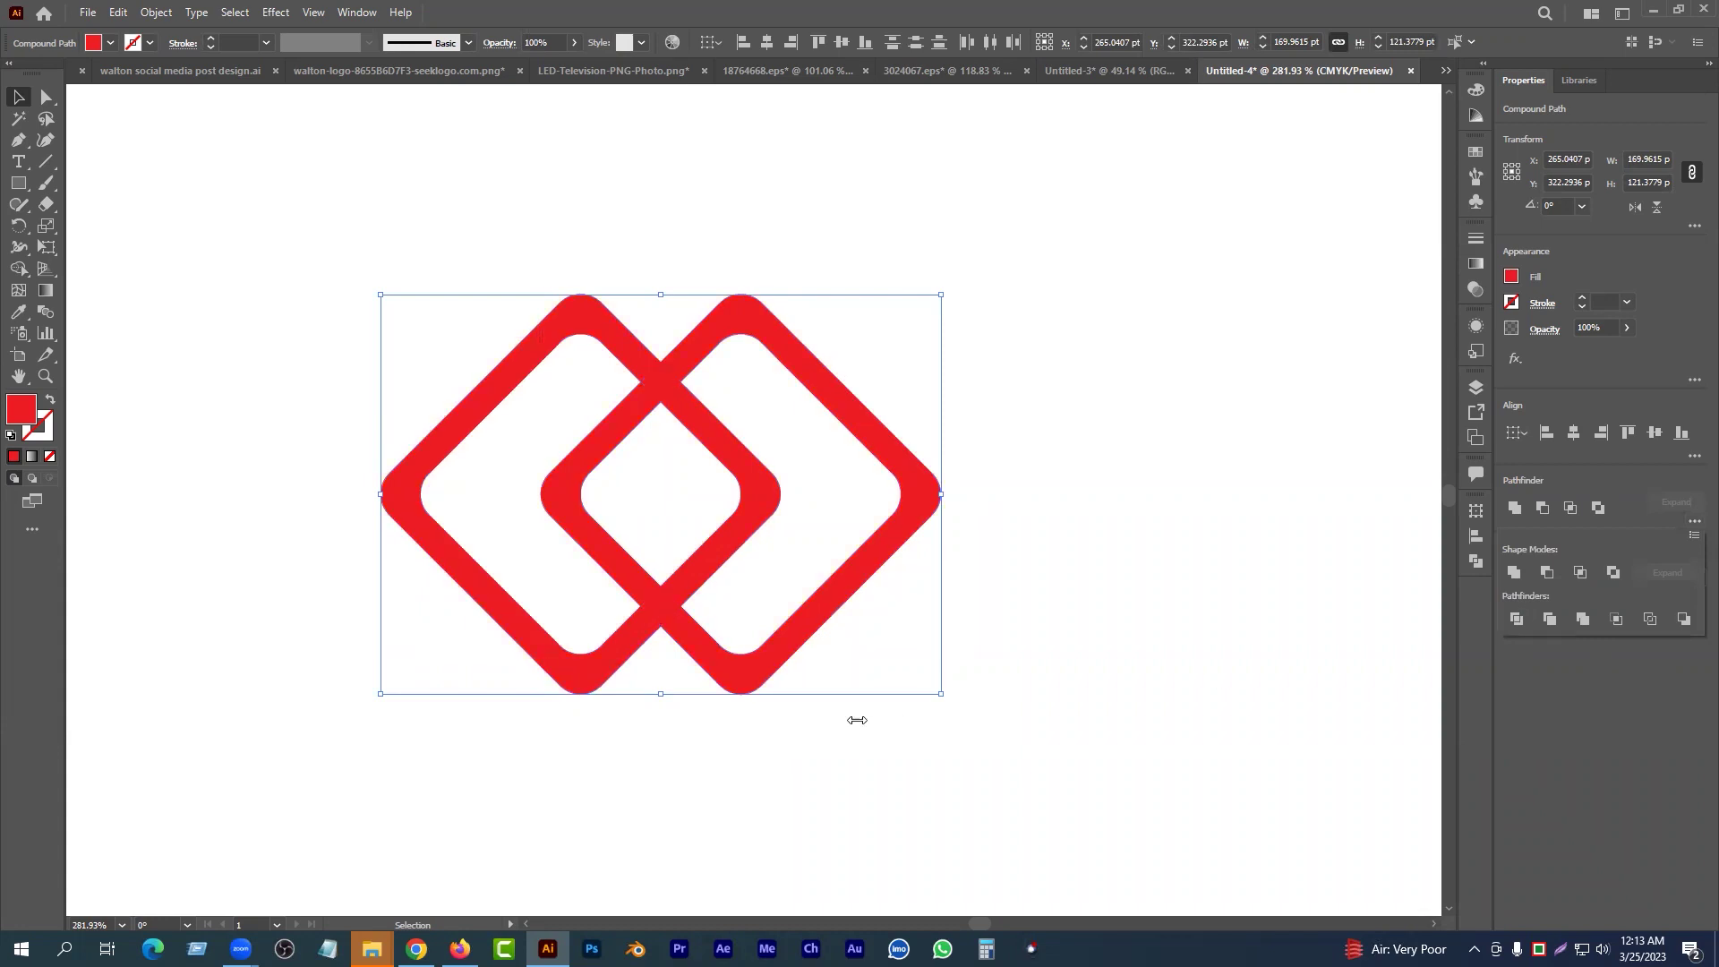
pyautogui.click(781, 453)
pyautogui.moveTo(648, 369); pyautogui.dragTo(668, 383)
pyautogui.rightClick(668, 383)
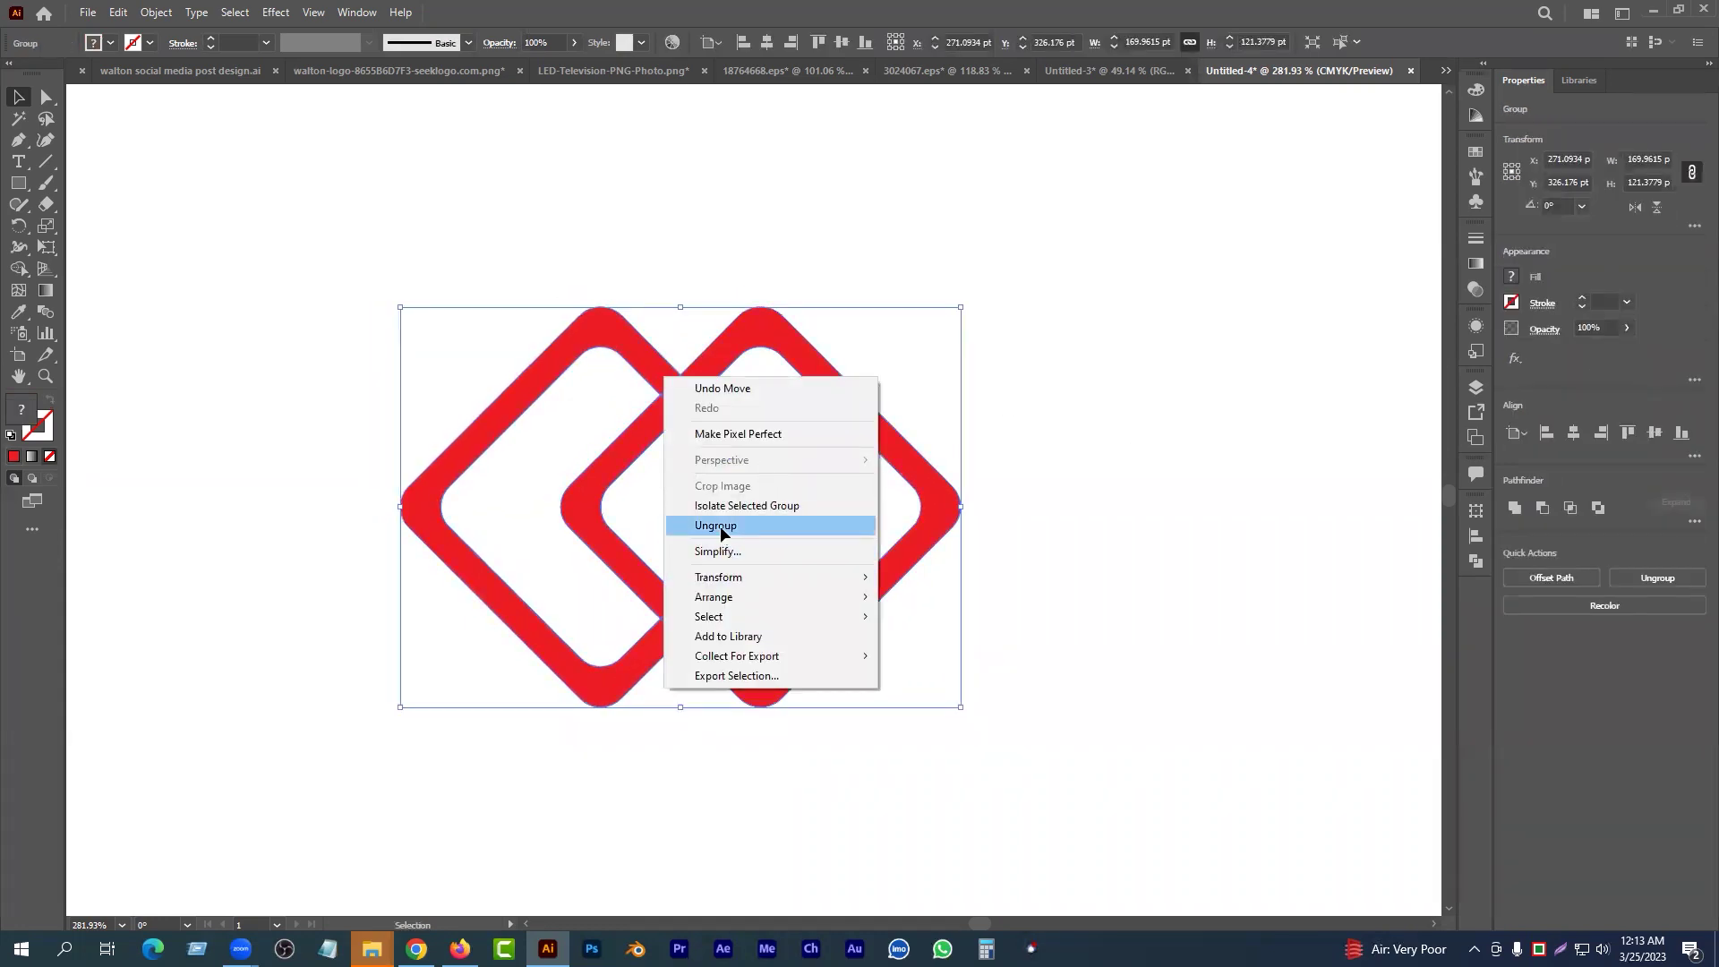
pyautogui.click(716, 524)
# - Delete the left frame's corner section inside the right frame and the two small band pieces adjoining the crossings
pyautogui.click(795, 539)
pyautogui.click(770, 458)
pyautogui.press('Delete')
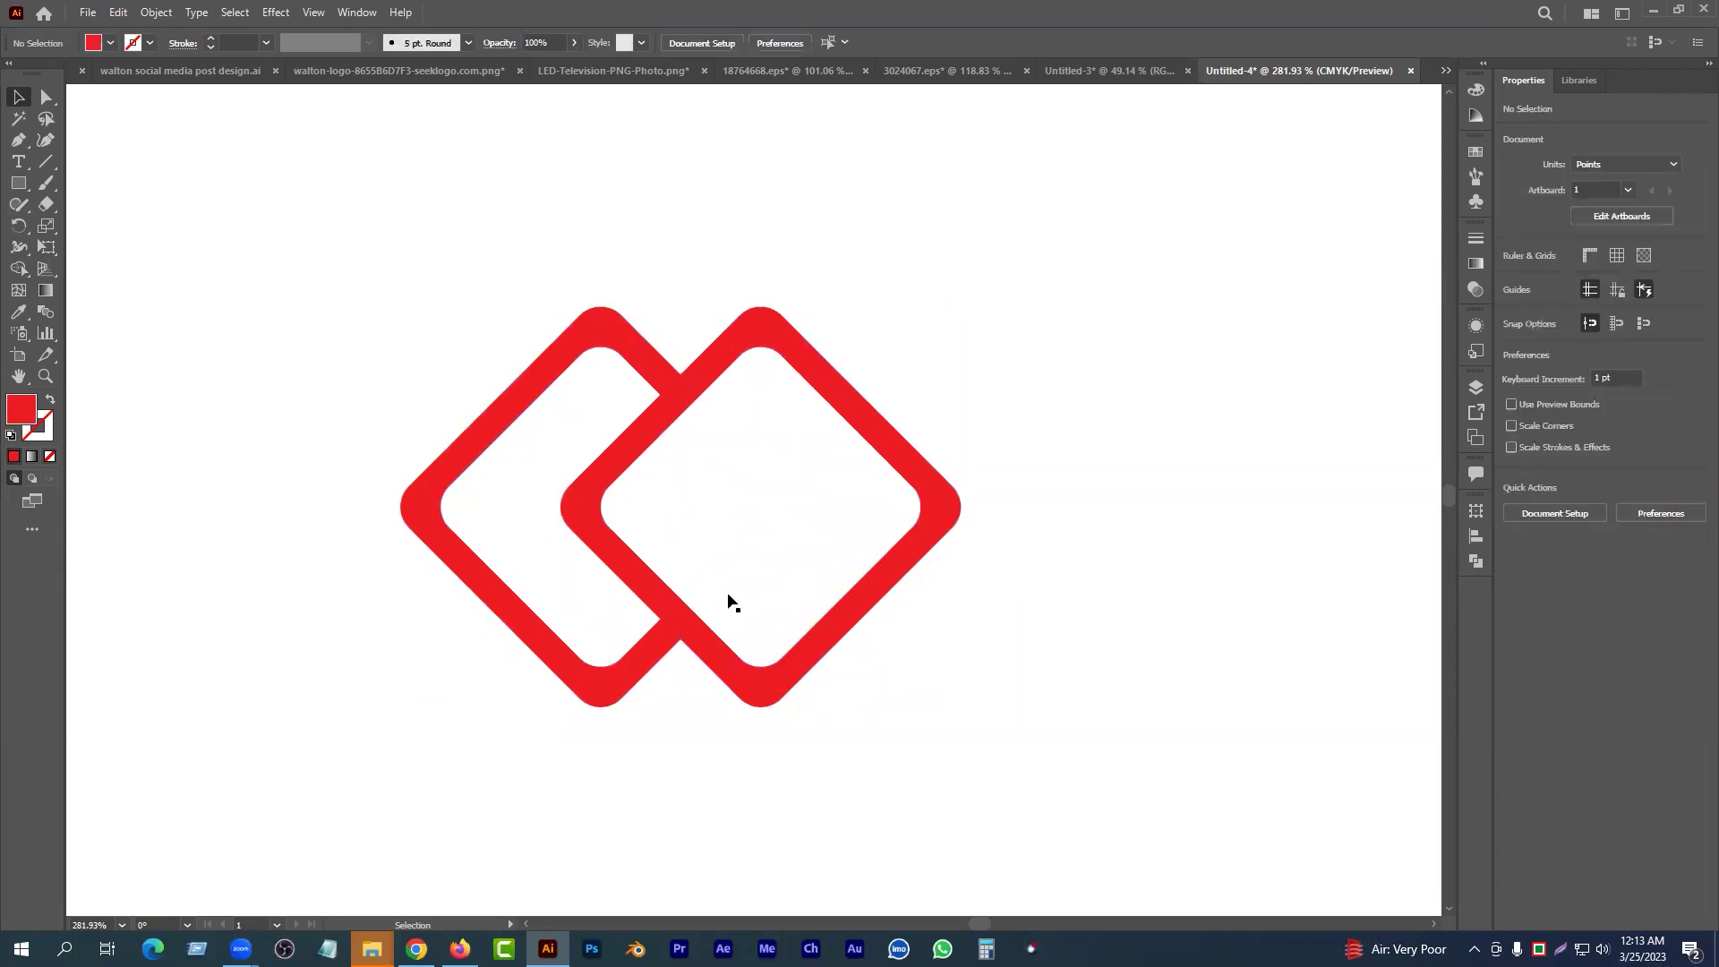
pyautogui.click(682, 408)
pyautogui.press('Delete')
pyautogui.click(685, 617)
pyautogui.press('Delete')
# - Delete the unfilled leftover paths inside the right frame and select the whole interlocking diamond mark
pyautogui.click(776, 527)
pyautogui.press('Delete')
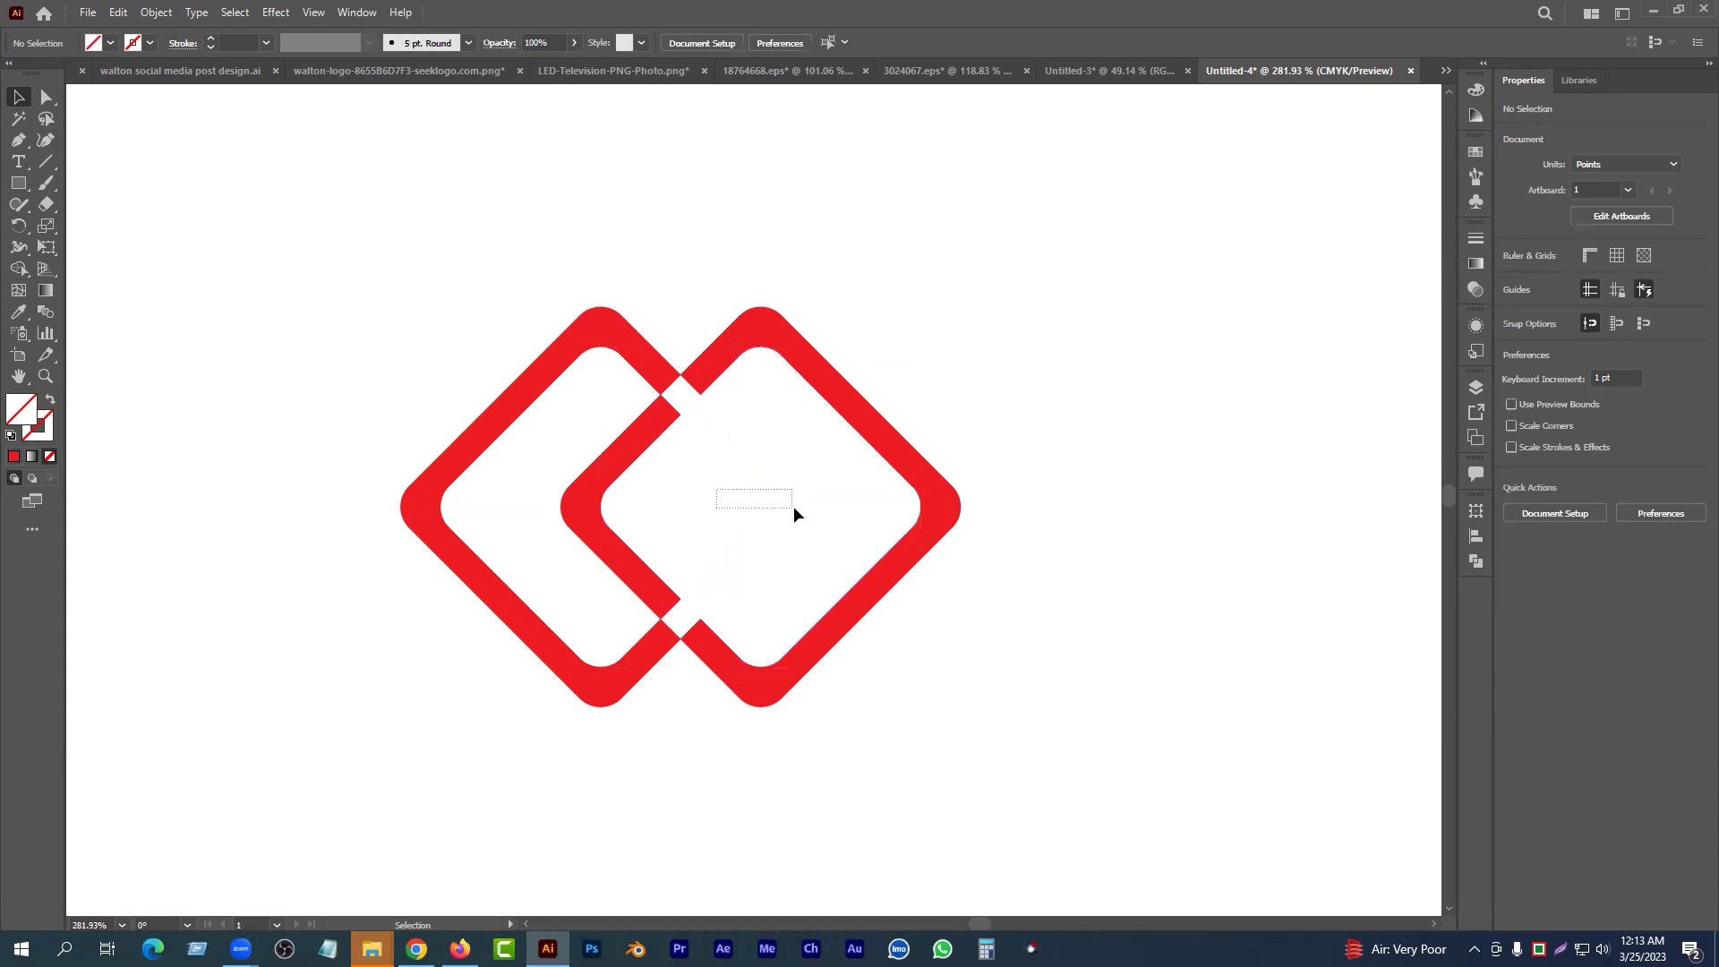
pyautogui.click(790, 529)
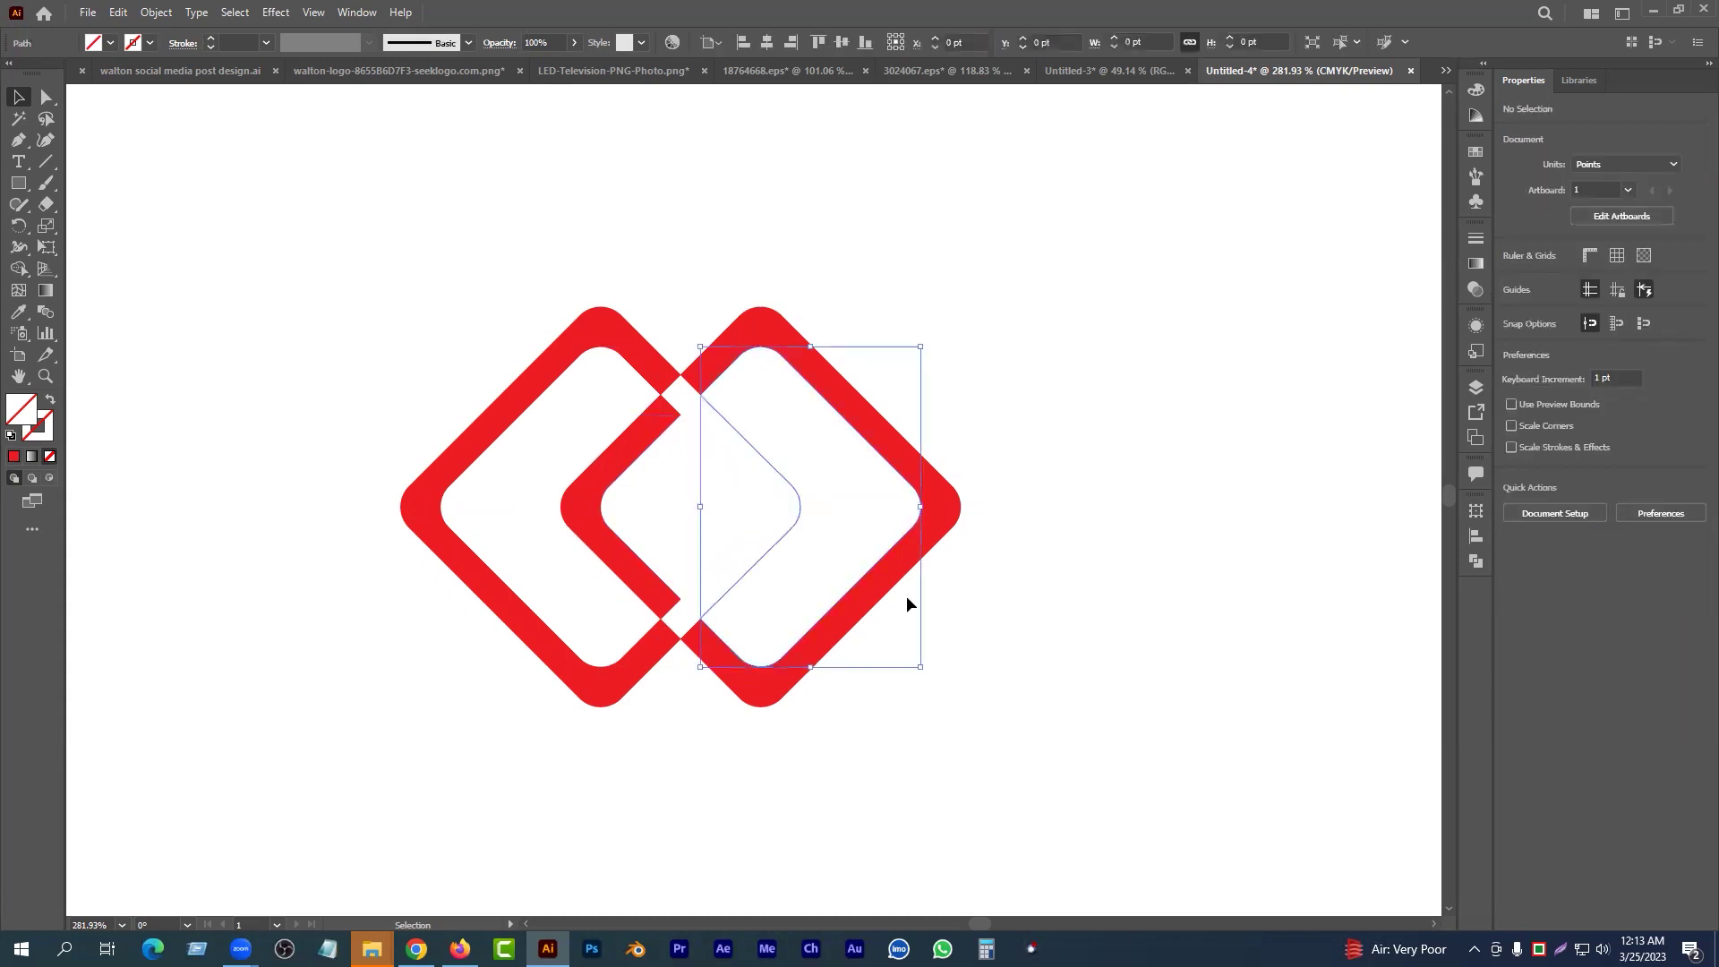
pyautogui.press('Delete')
pyautogui.moveTo(257, 385); pyautogui.dragTo(1017, 741)
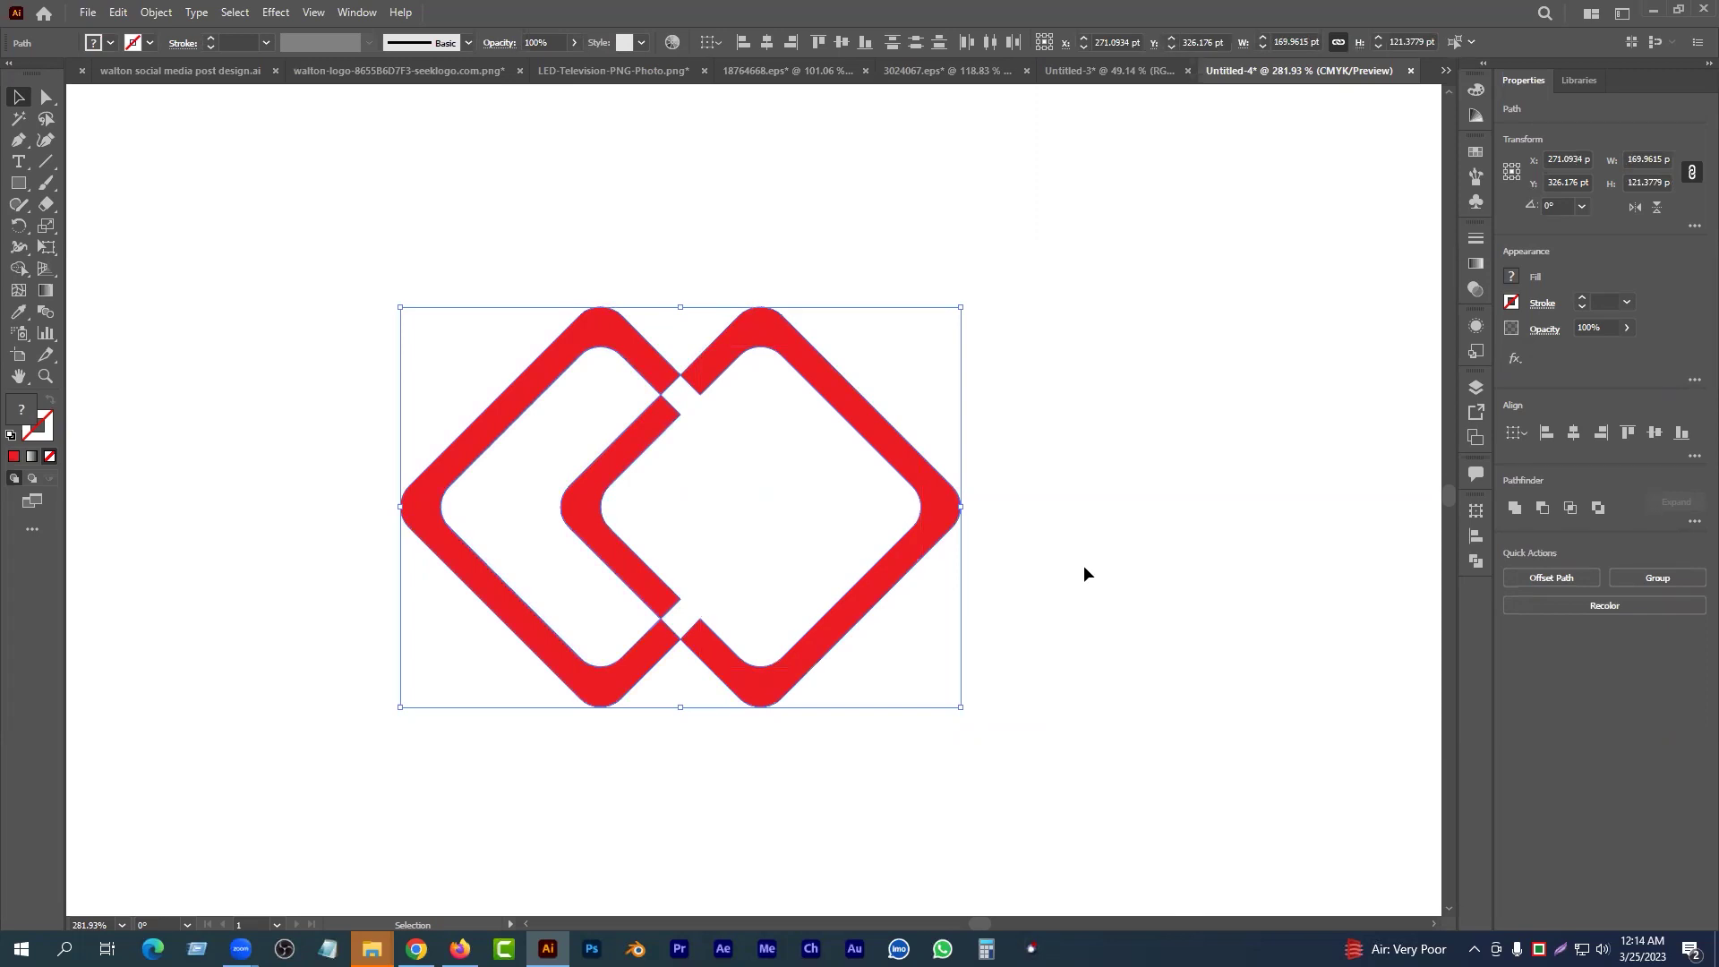
# - Switch to Chrome and look through the open Facebook group, YouTube channel and Google Translate pages
pyautogui.click(417, 949)
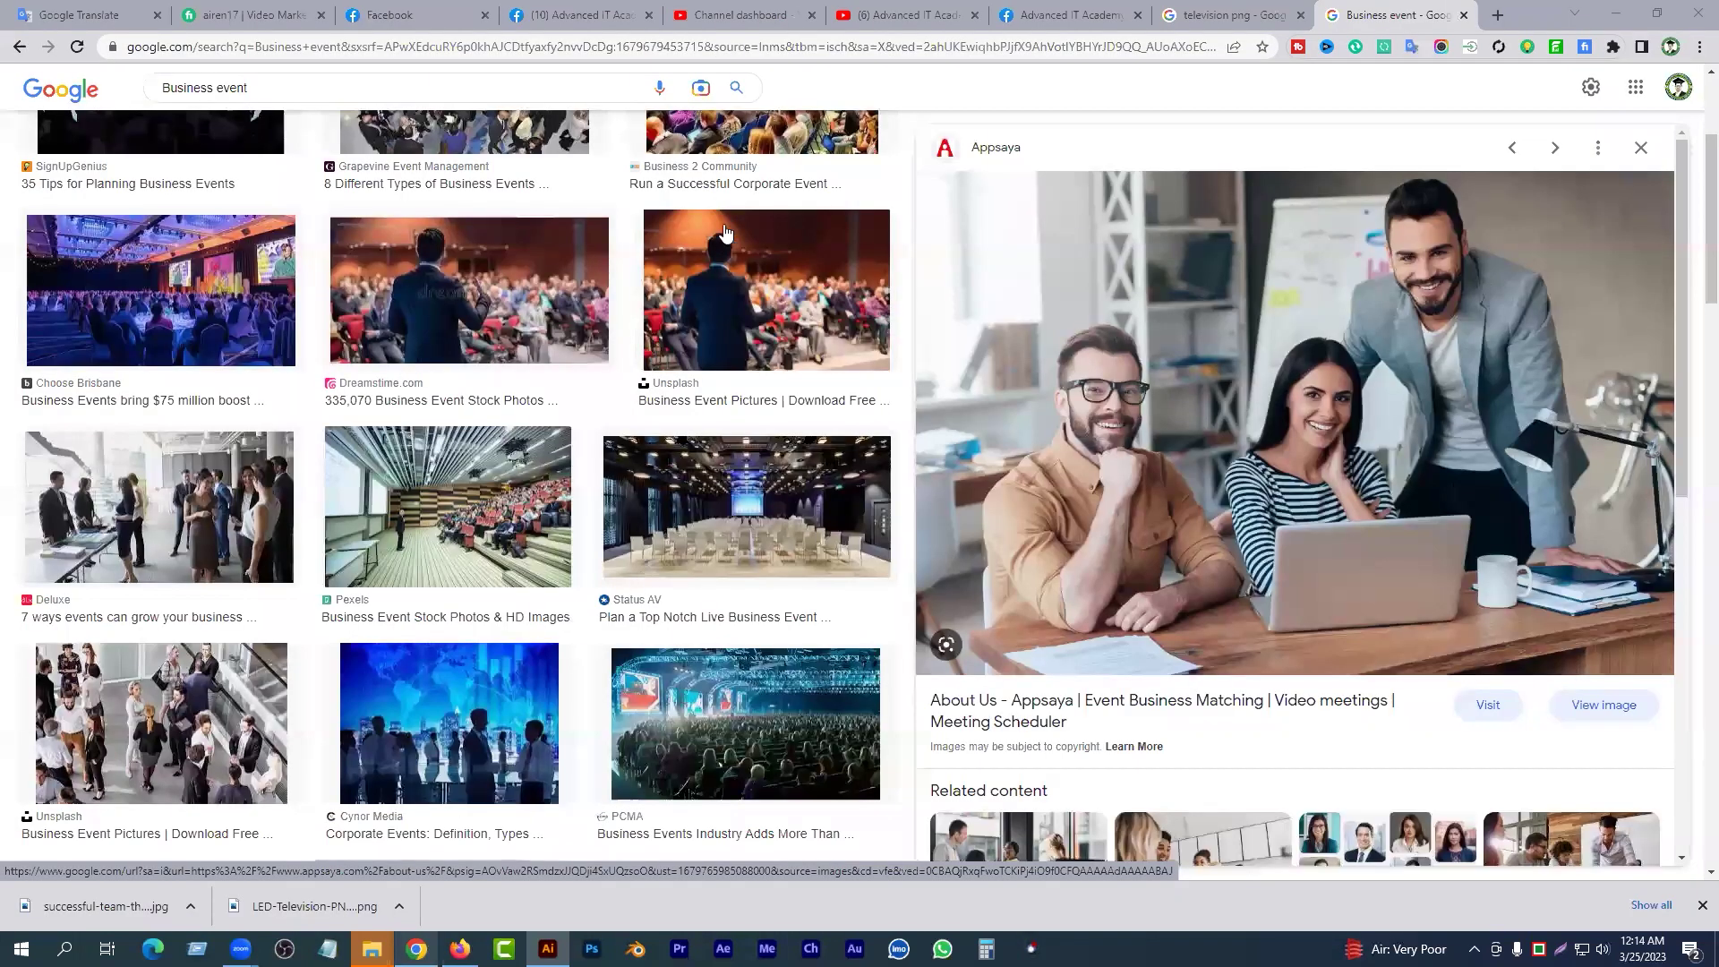
pyautogui.click(595, 13)
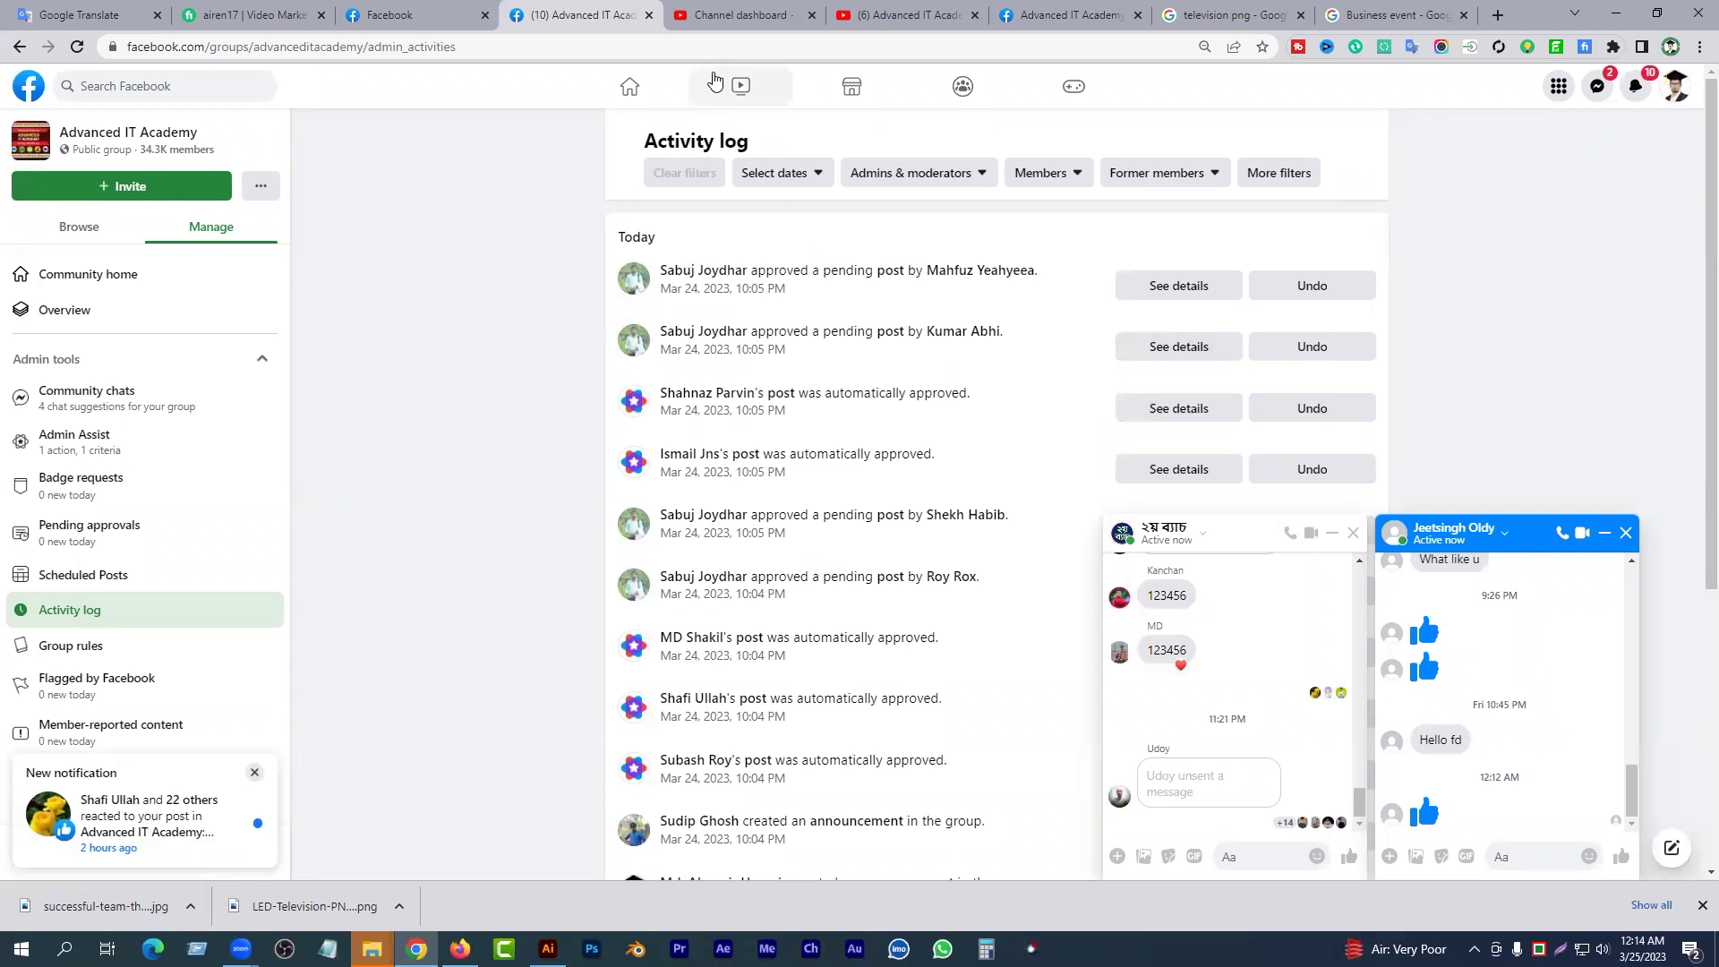
pyautogui.click(730, 18)
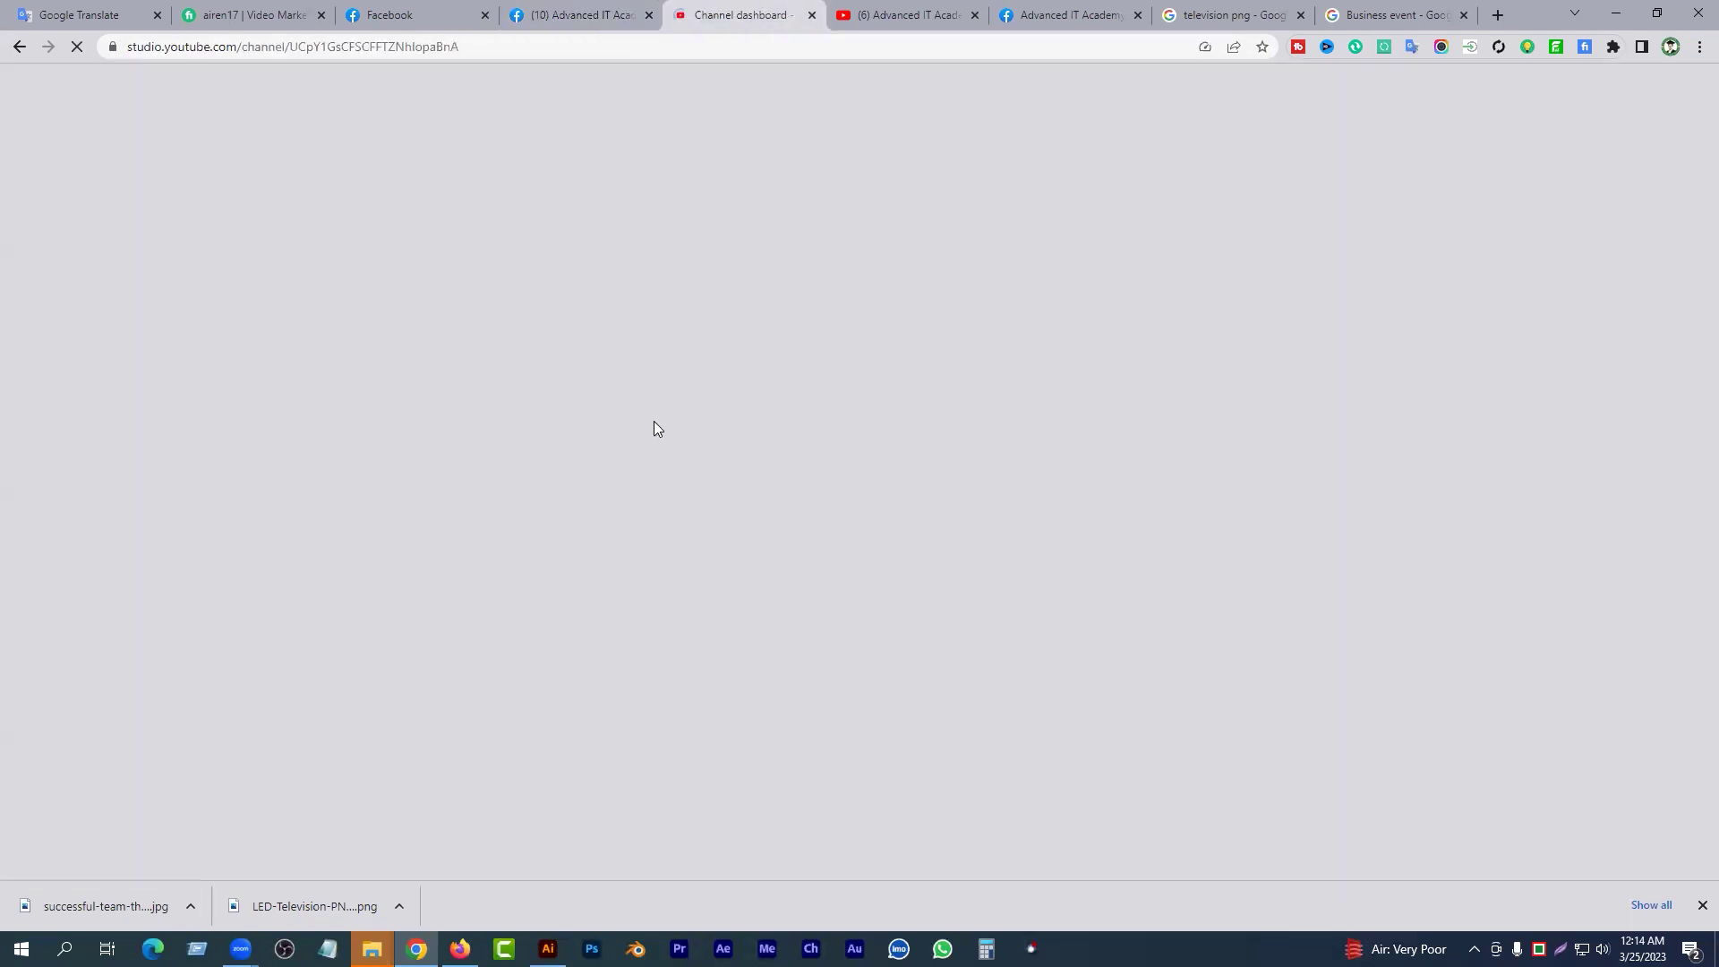
pyautogui.click(909, 25)
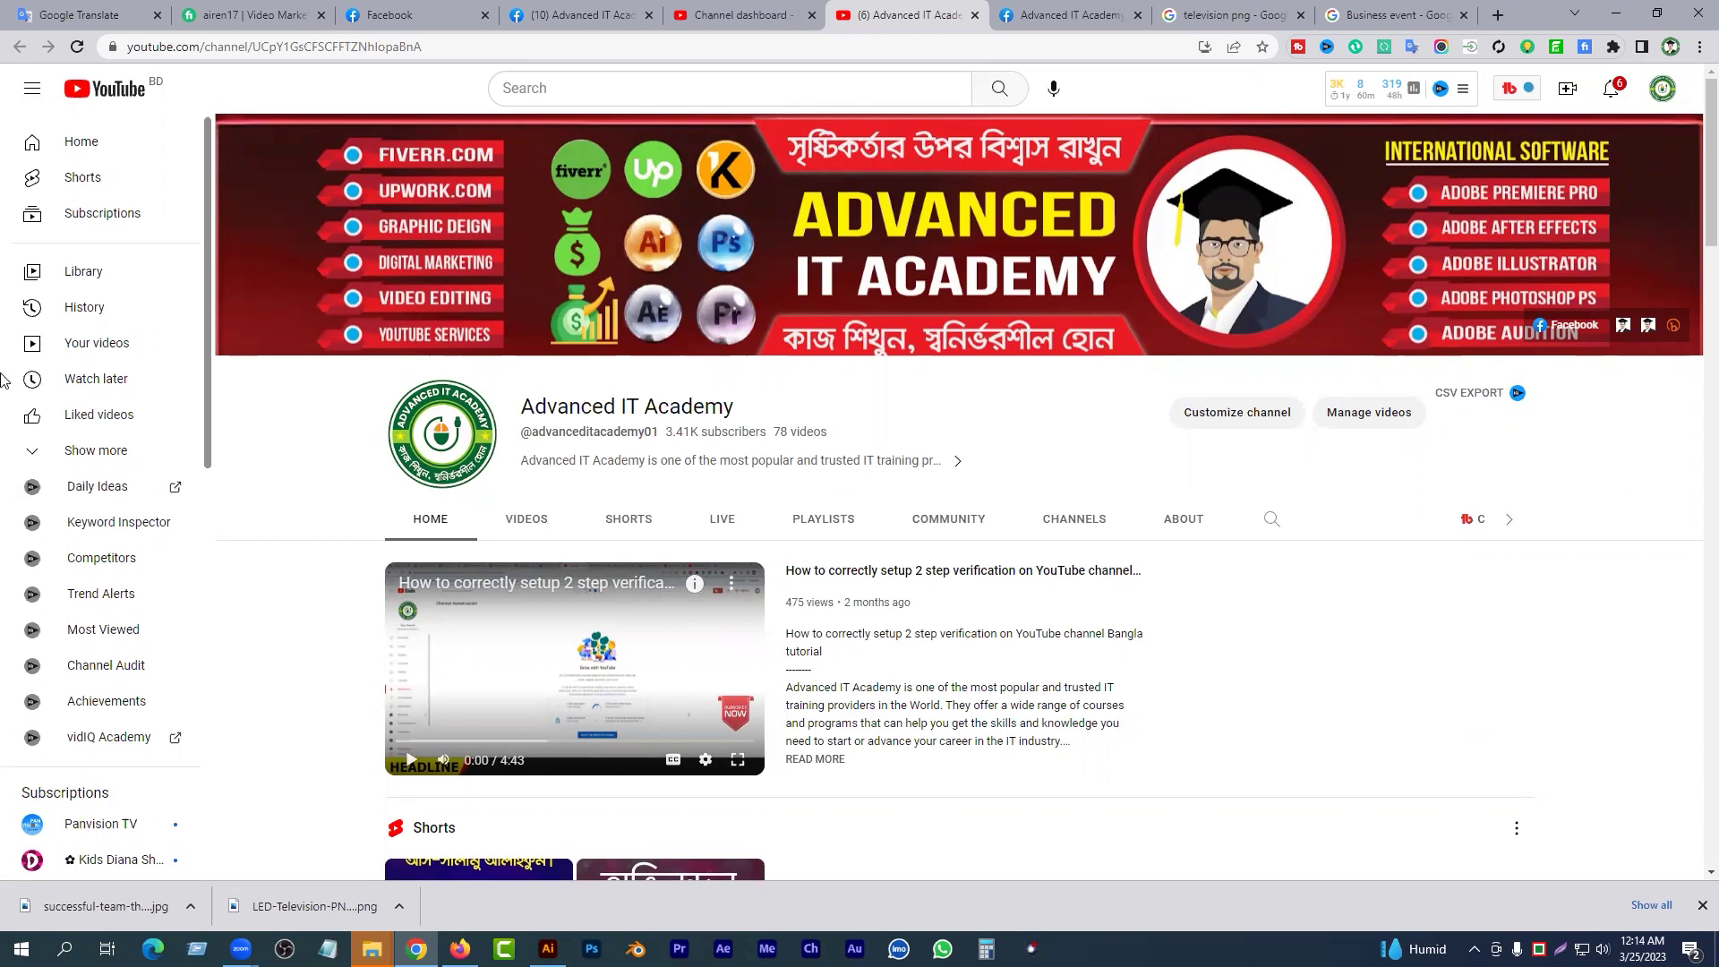
pyautogui.click(260, 14)
pyautogui.click(126, 16)
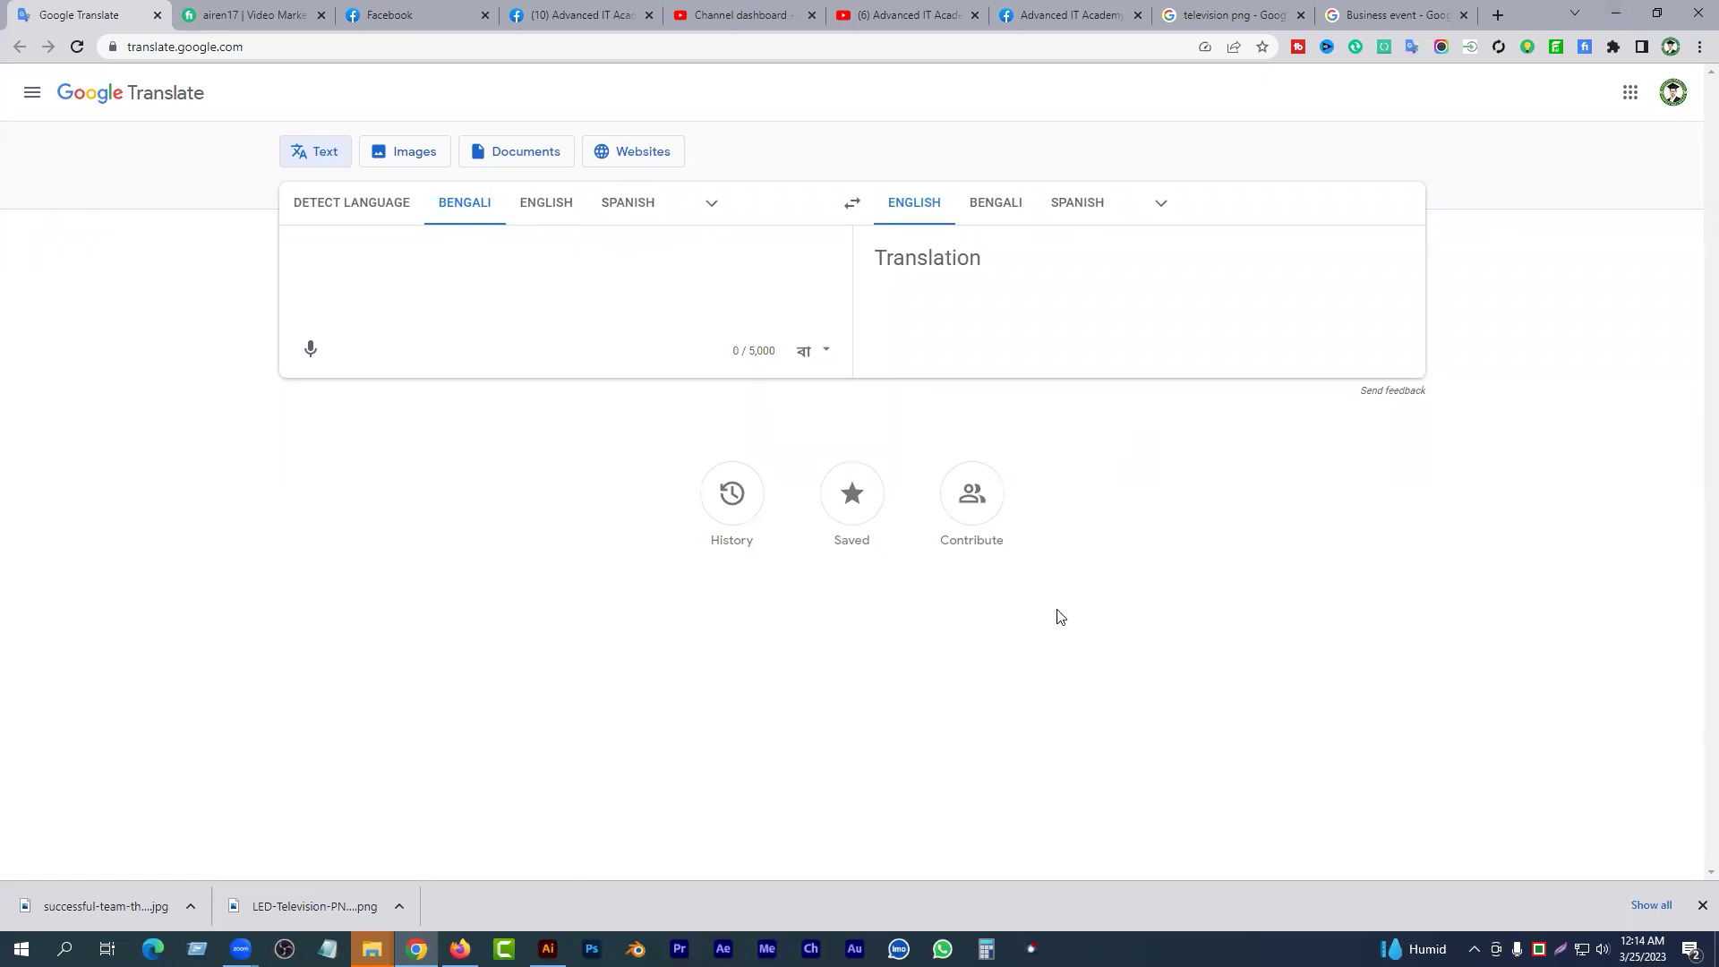
# - Return to Illustrator, open the Untitled-3 business event design and select all of its artwork
pyautogui.click(548, 948)
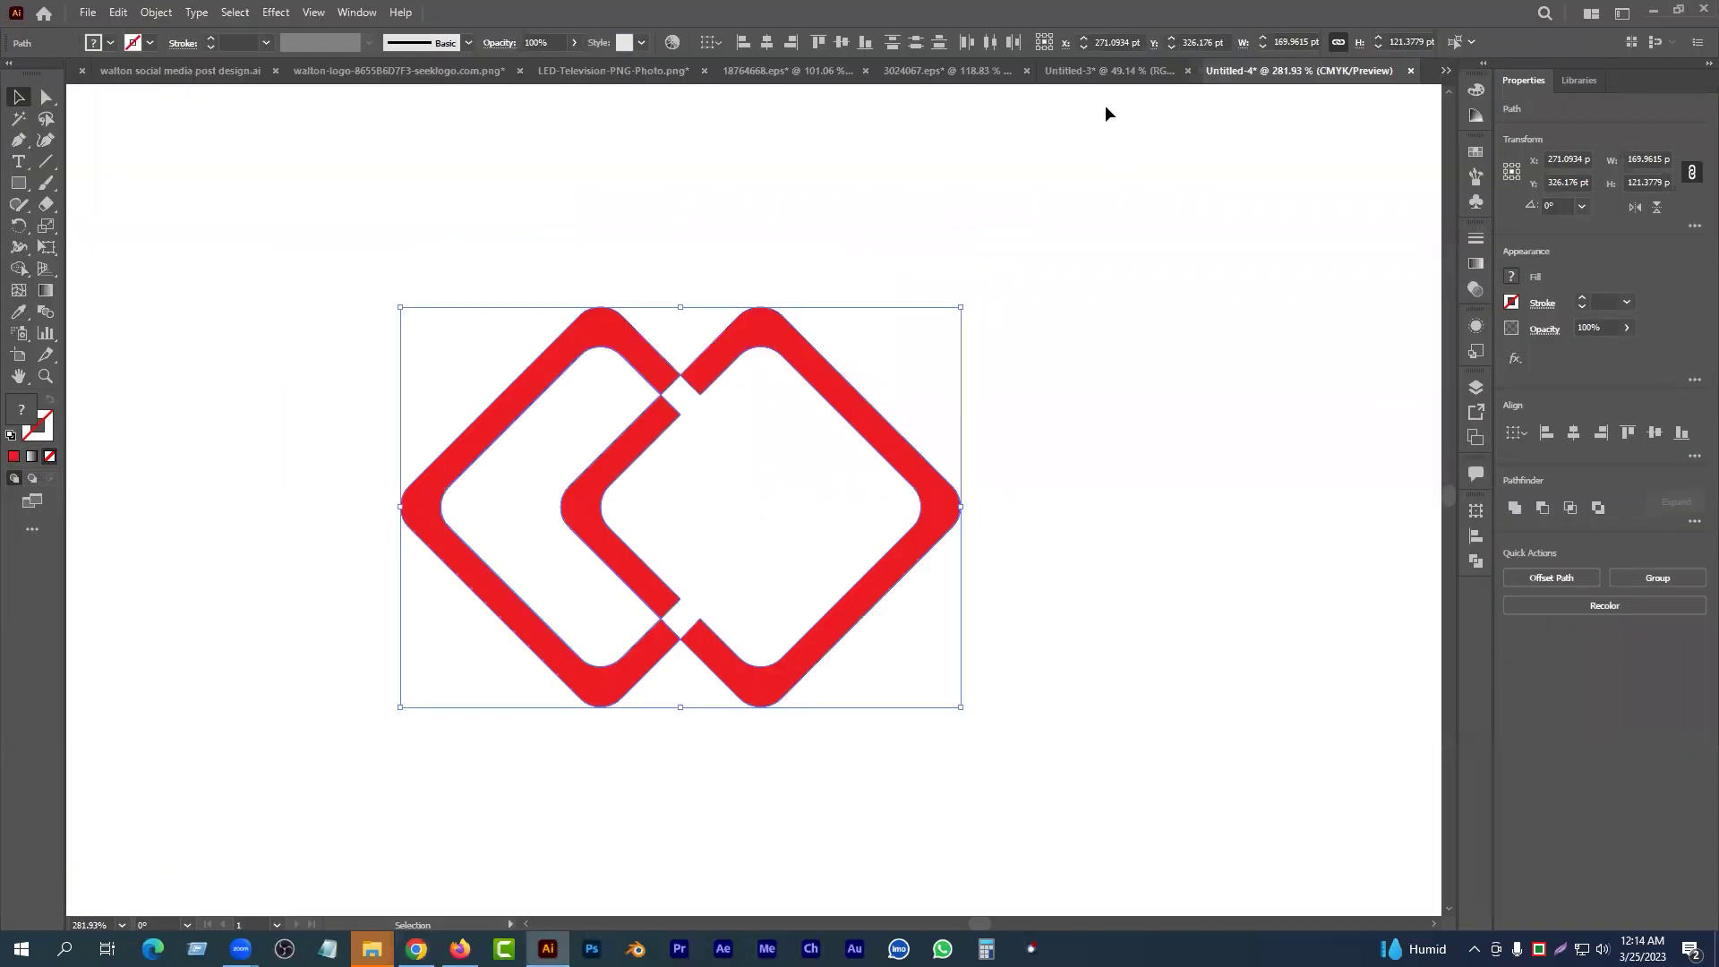
pyautogui.click(1103, 71)
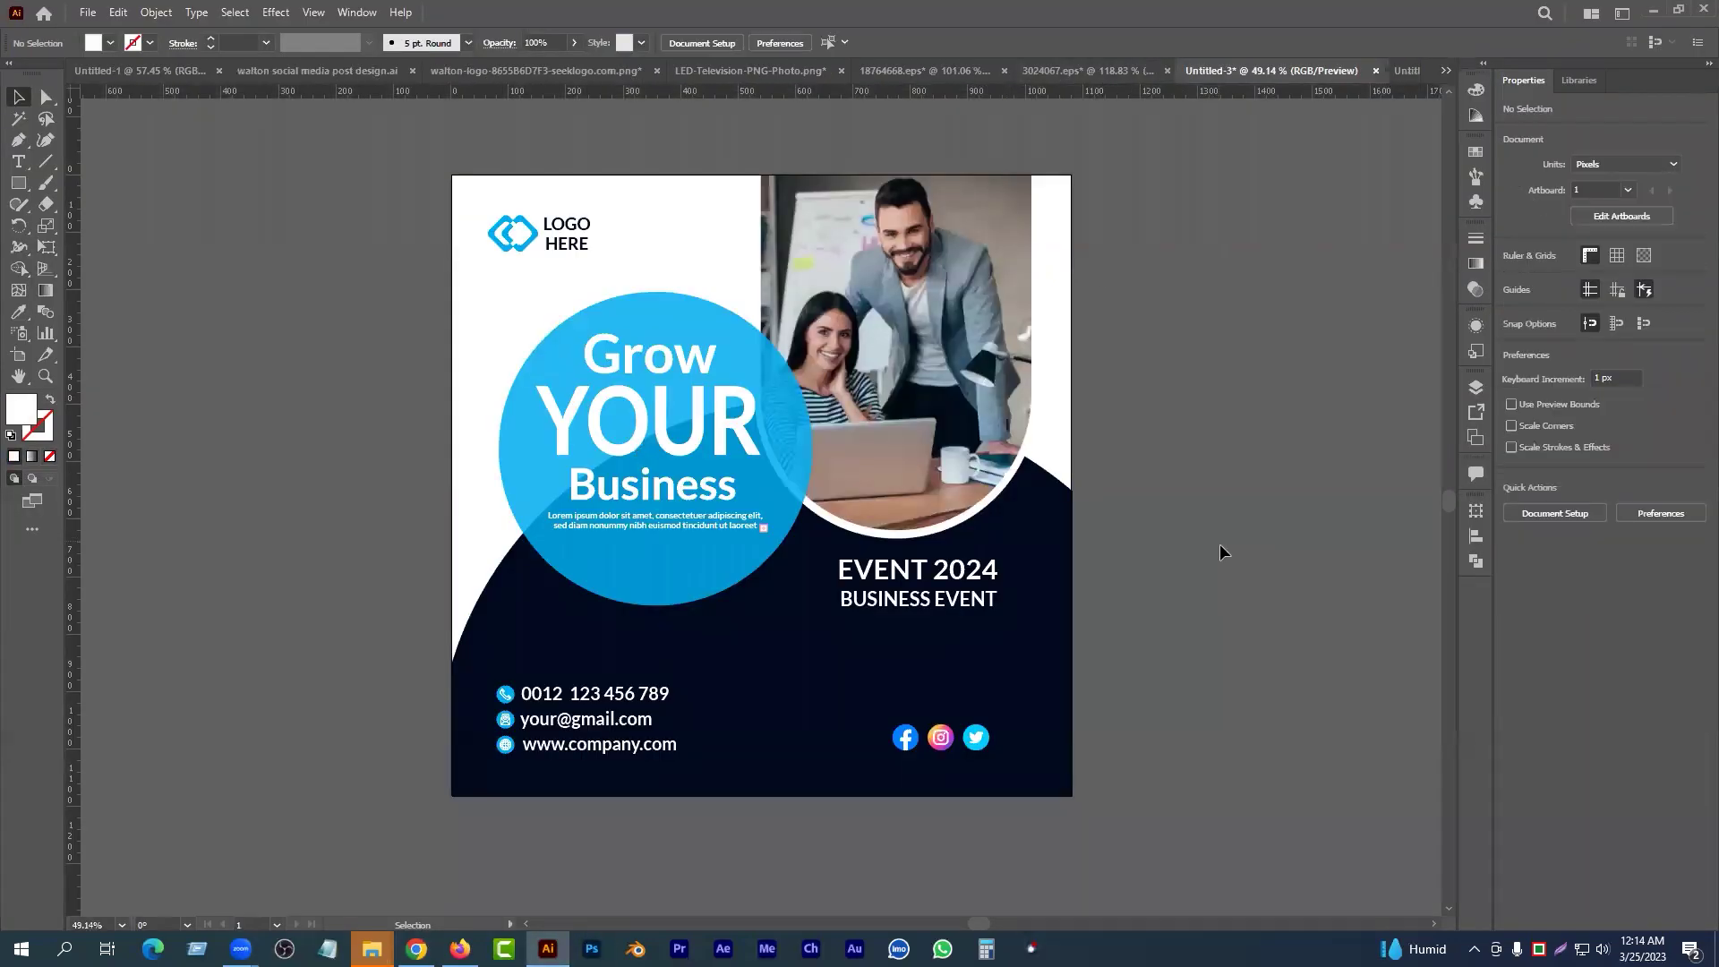
pyautogui.scroll(1, 1224, 638)
pyautogui.moveTo(361, 225); pyautogui.dragTo(1221, 890)
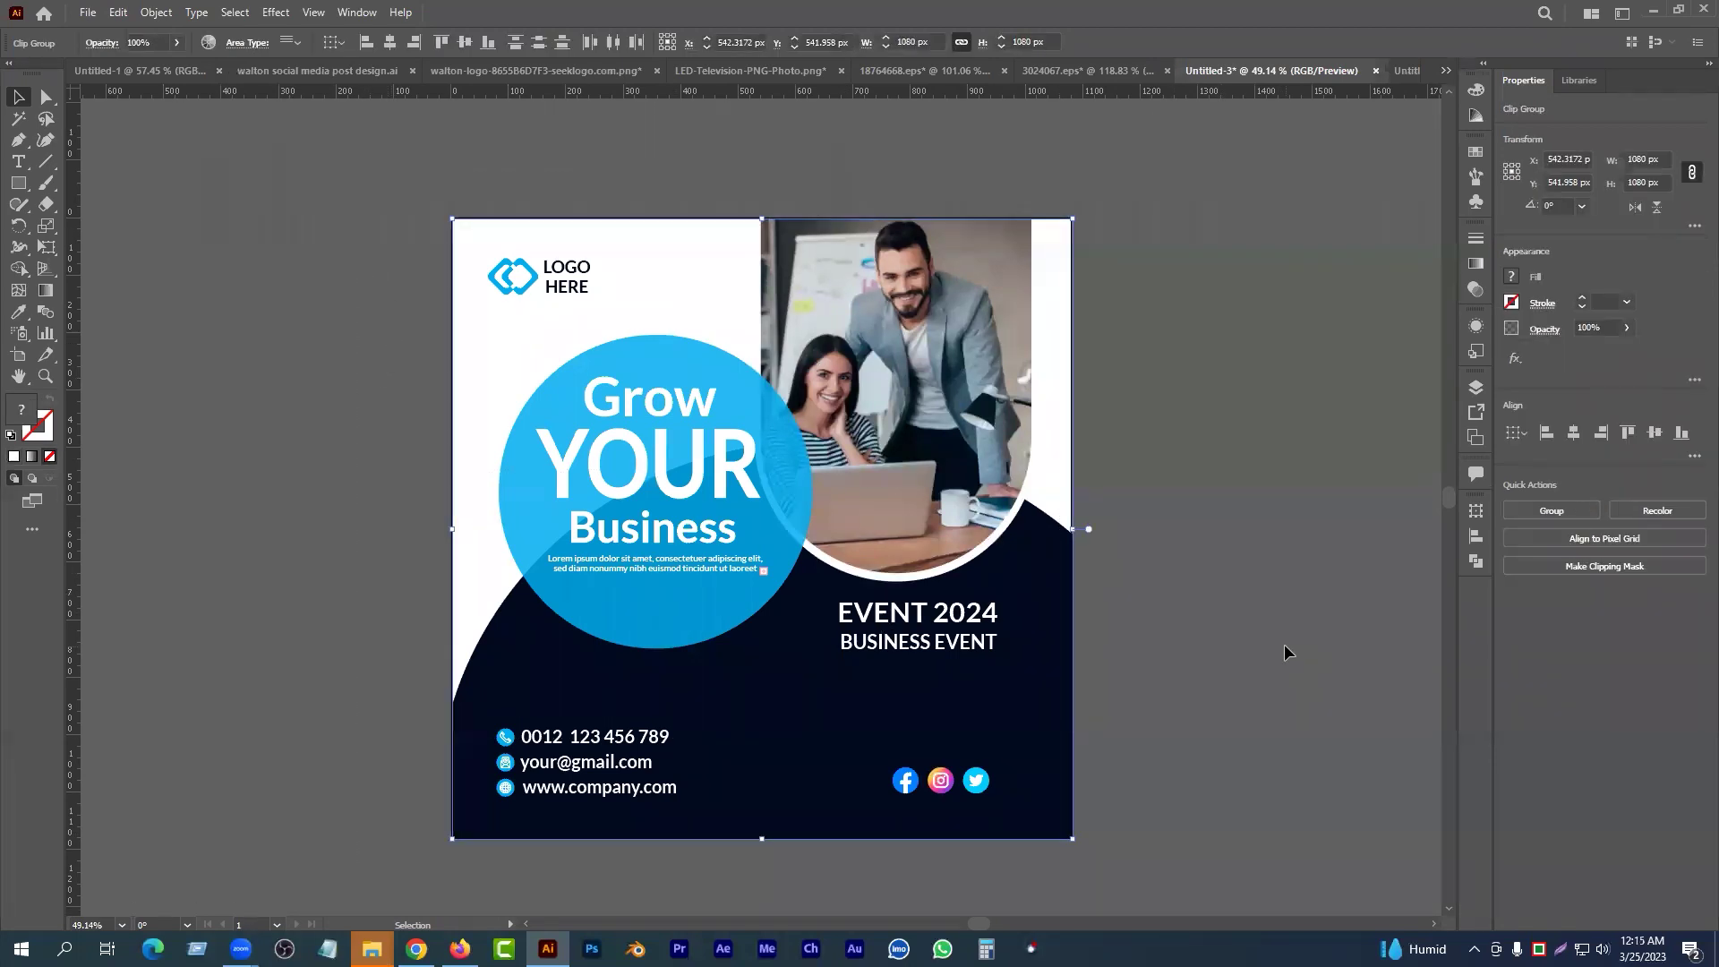
pyautogui.scroll(-1, 1298, 667)
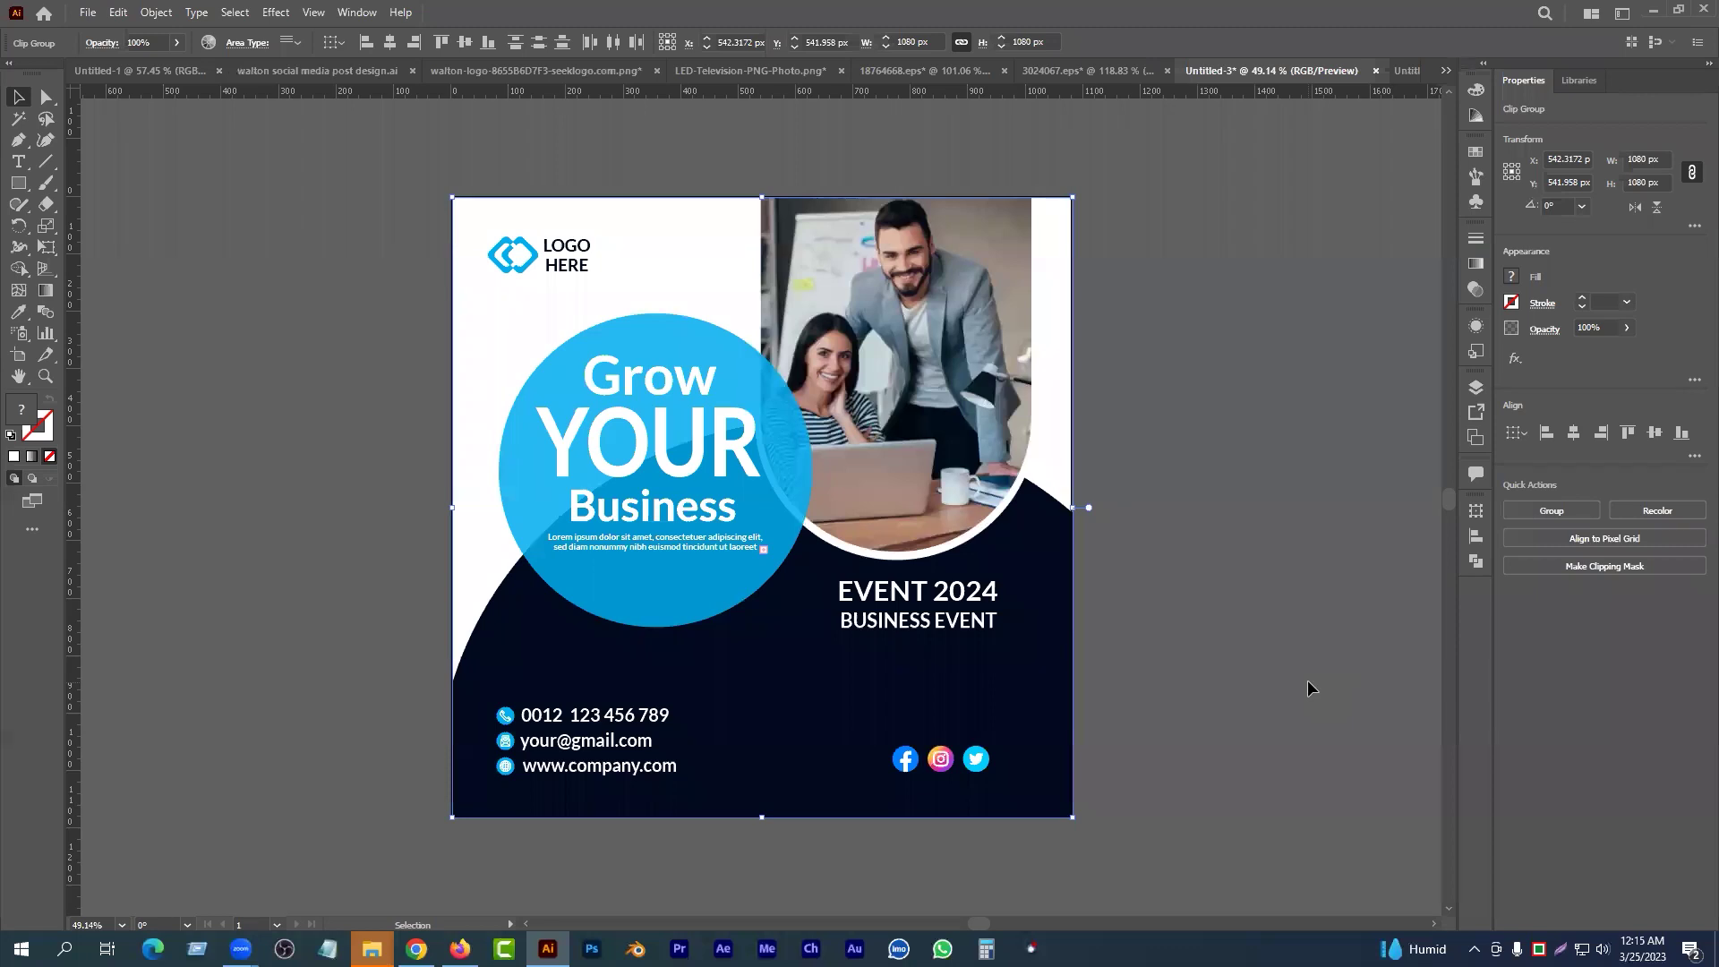